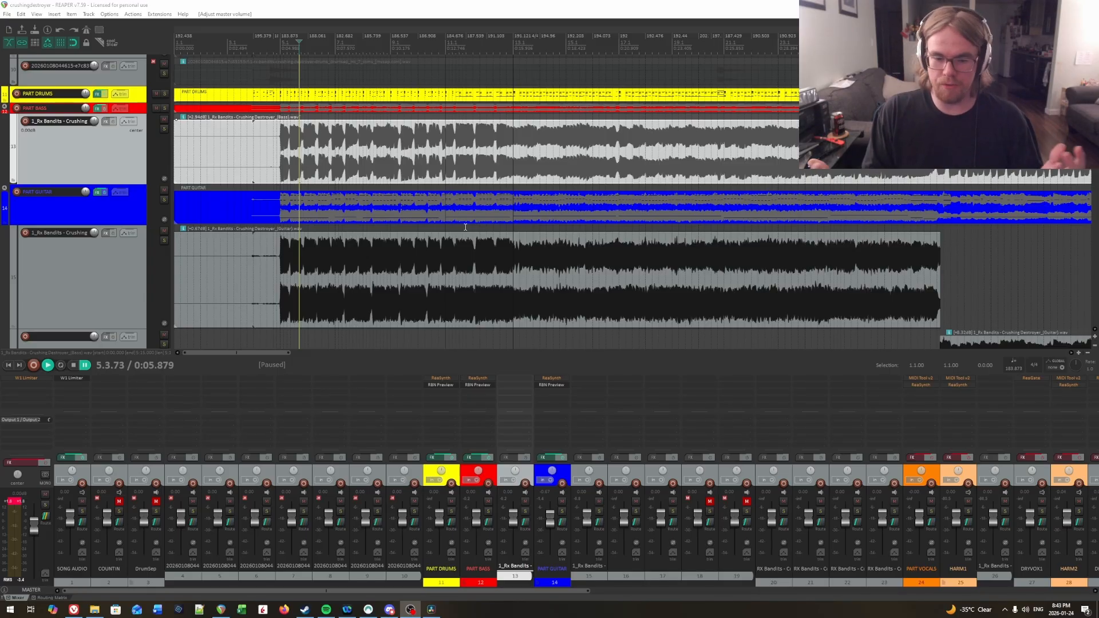
Step: Turn off the always-shown spectrogram on the vocals audio item below the HARM1 track
scroll(345, 203, "down", 10)
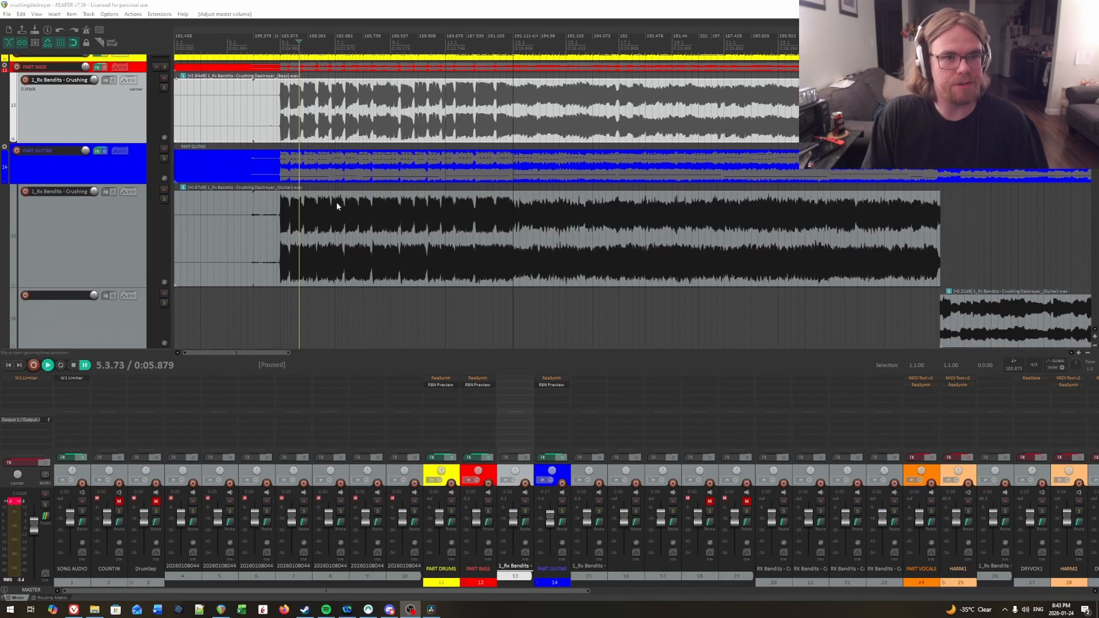
scroll(343, 210, "down", 2)
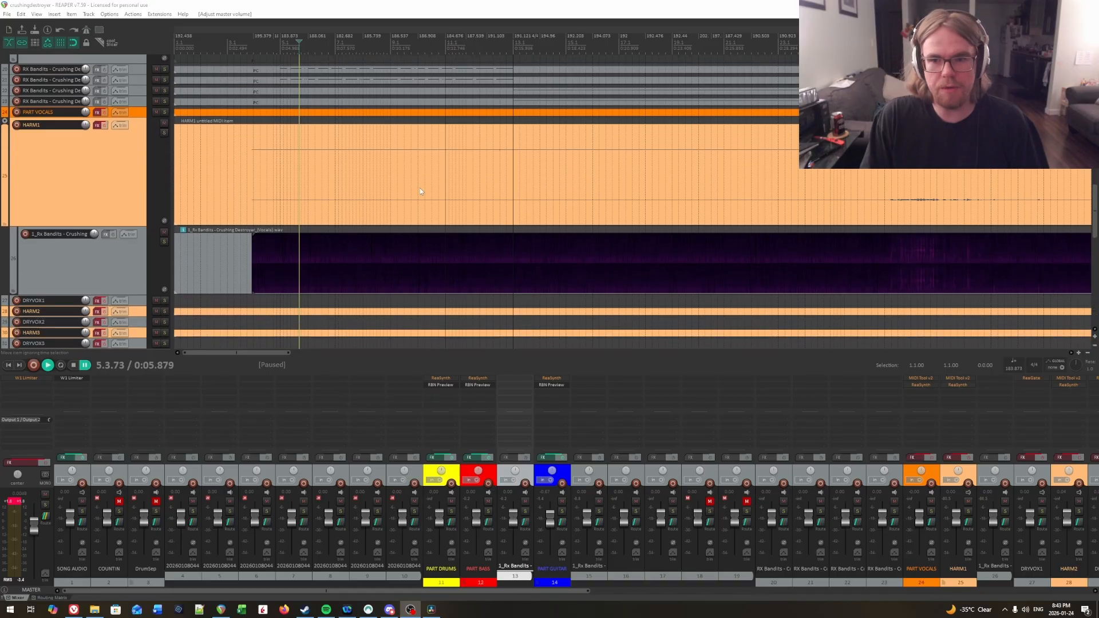
right_click(284, 275)
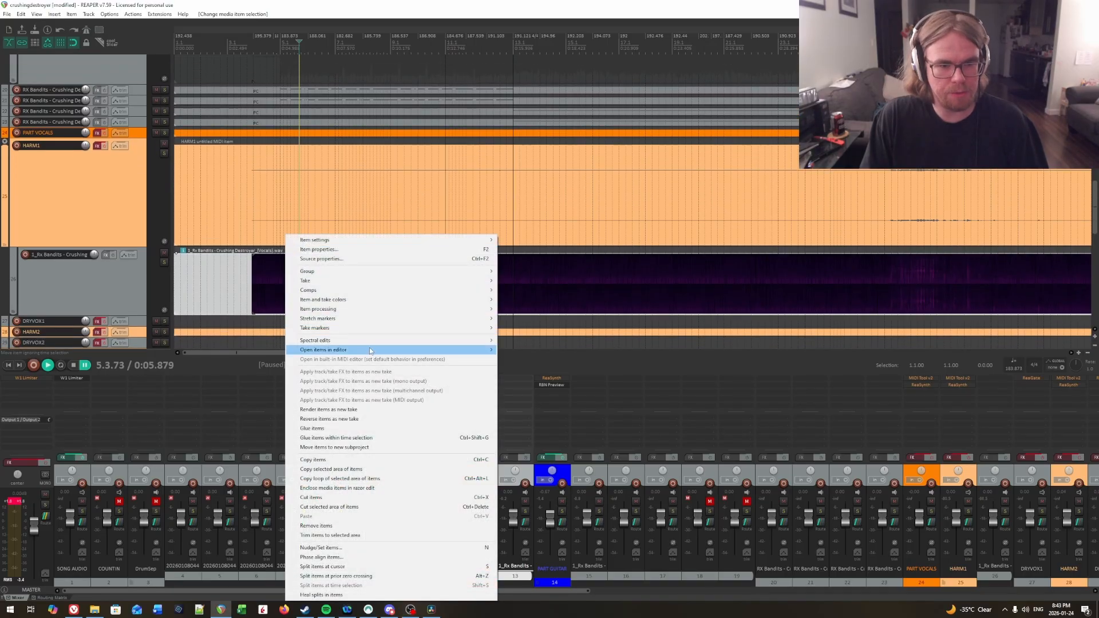
mouse_move(343, 340)
left_click(543, 349)
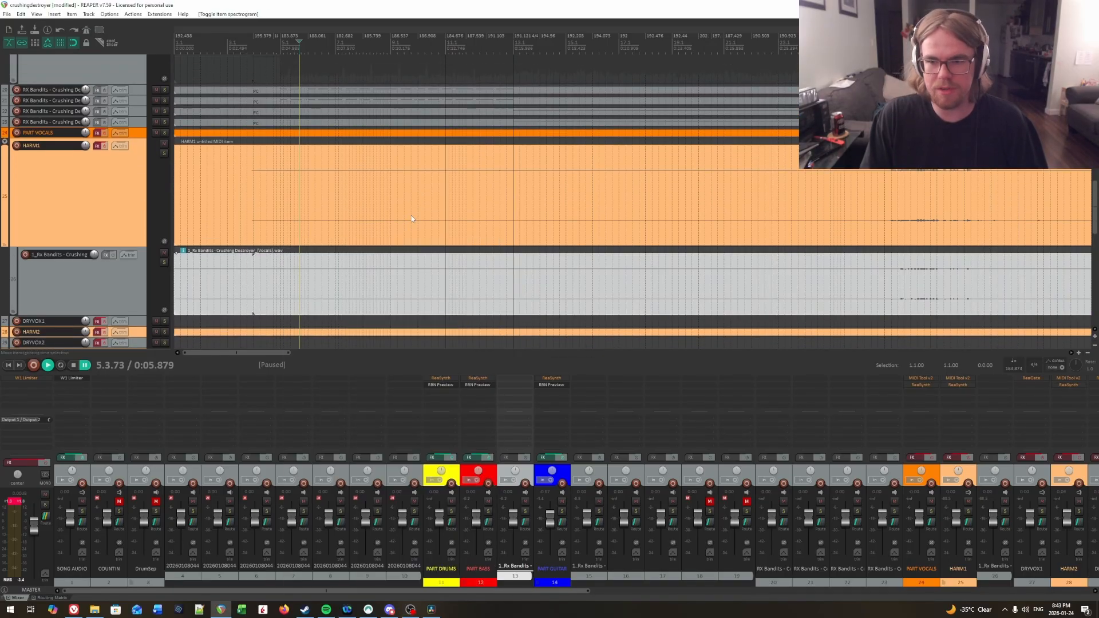
Step: Place the edit cursor at 34.1.00, shortly before the first loud vocals, and make the HARM1 track taller
scroll(553, 192, "down", 10)
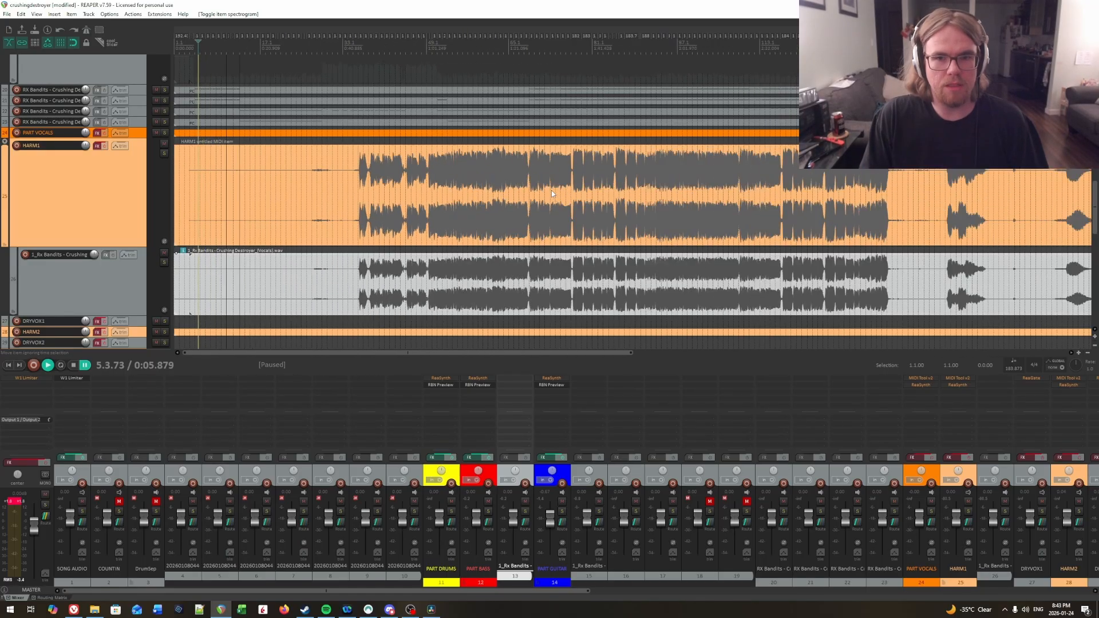
scroll(551, 190, "down", 2)
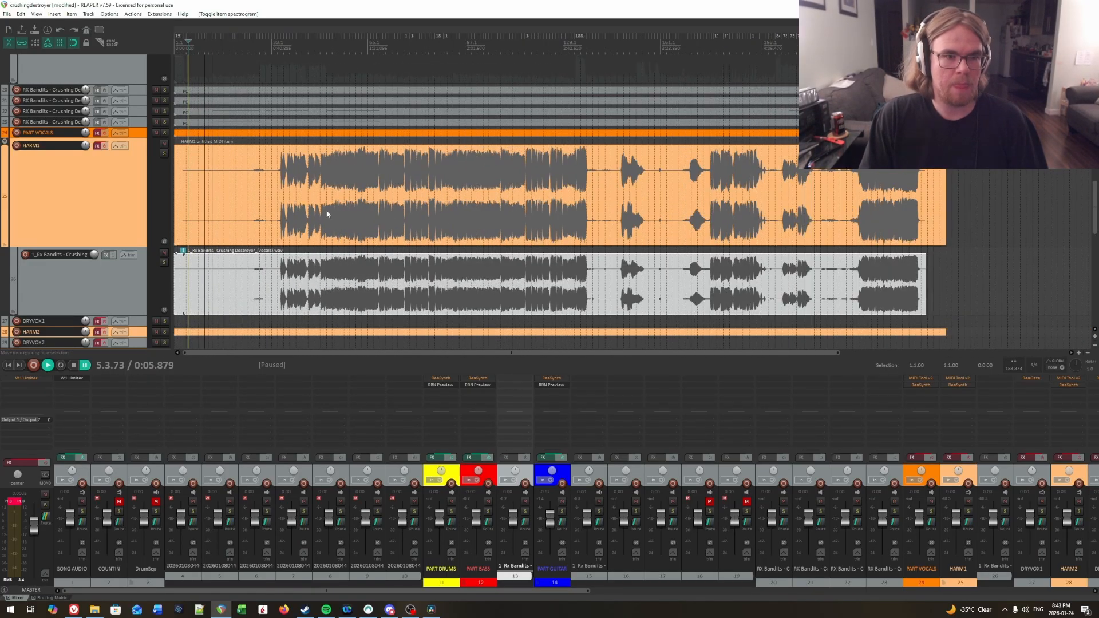
left_click(274, 45)
scroll(394, 201, "up", 5)
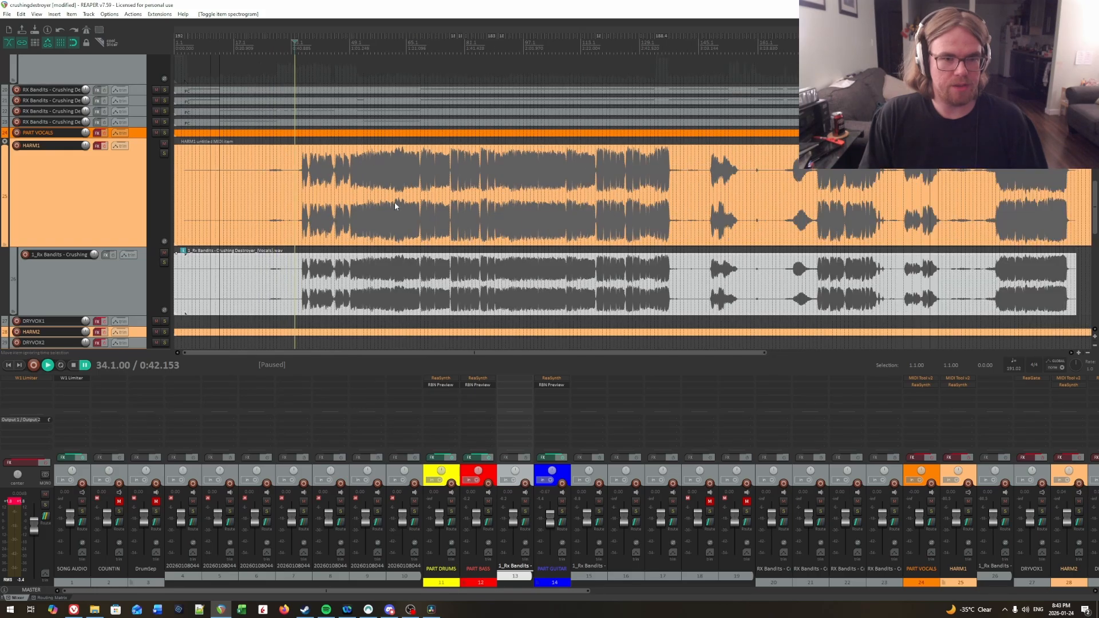
left_click_drag(135, 246, 135, 272)
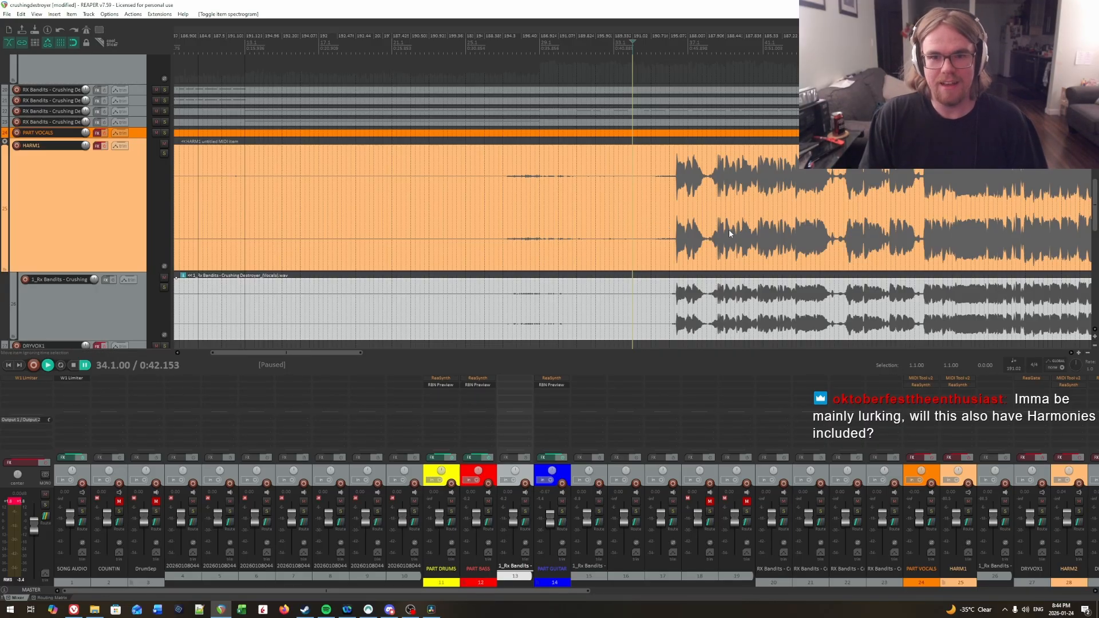
Step: Select the HARM1 MIDI item and enlarge both the arrange area and the HARM1 track height
scroll(729, 229, "down", 8)
scroll(729, 229, "down", 2)
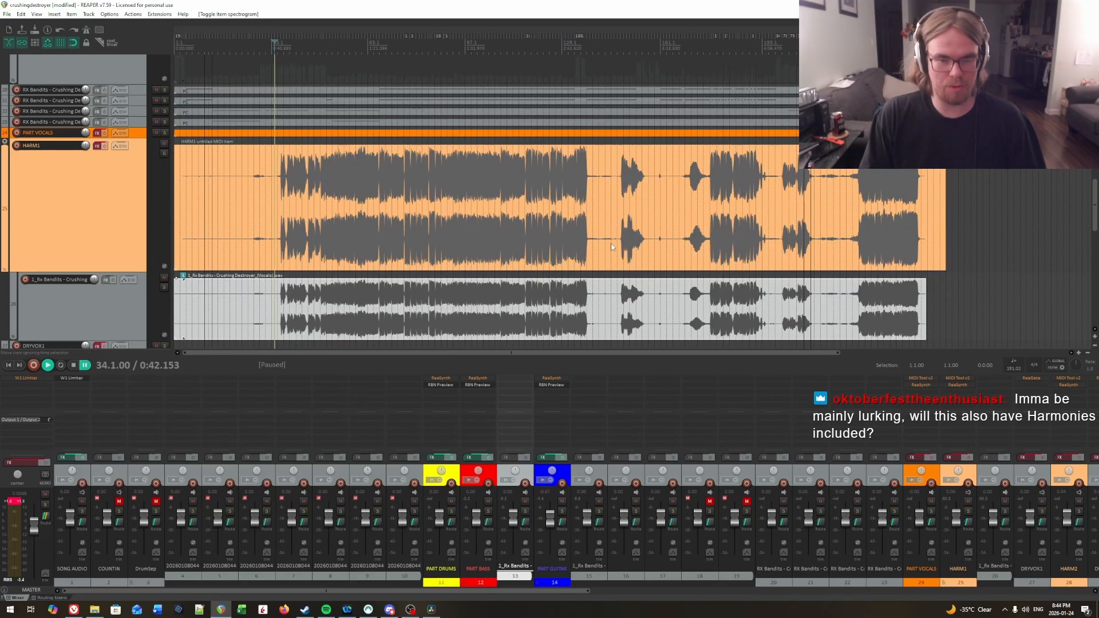
scroll(611, 247, "up", 10)
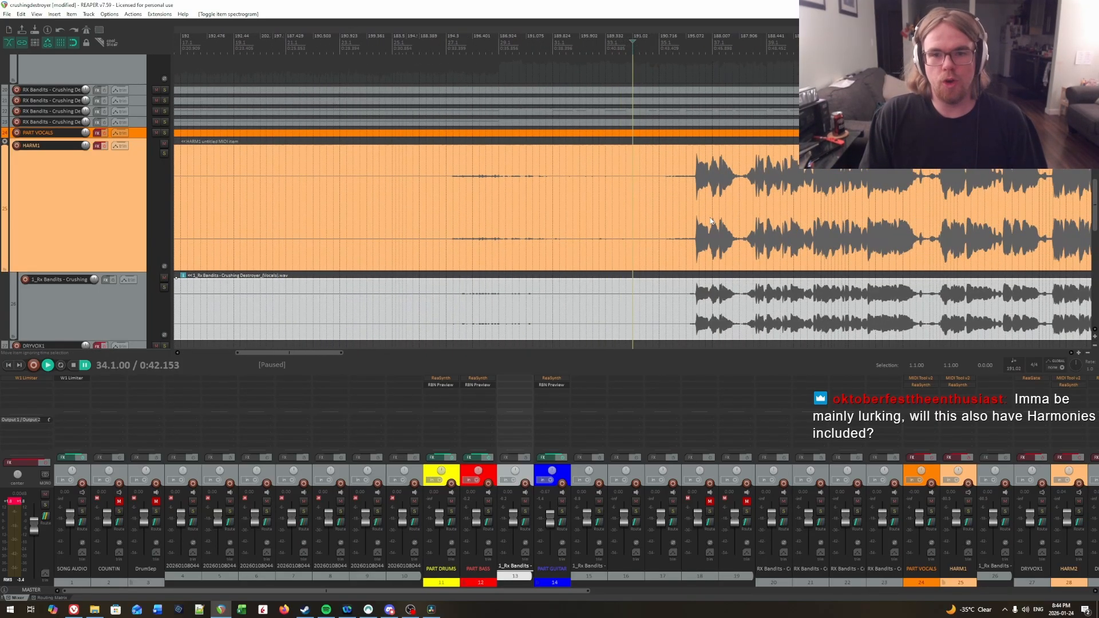
scroll(711, 221, "up", 4)
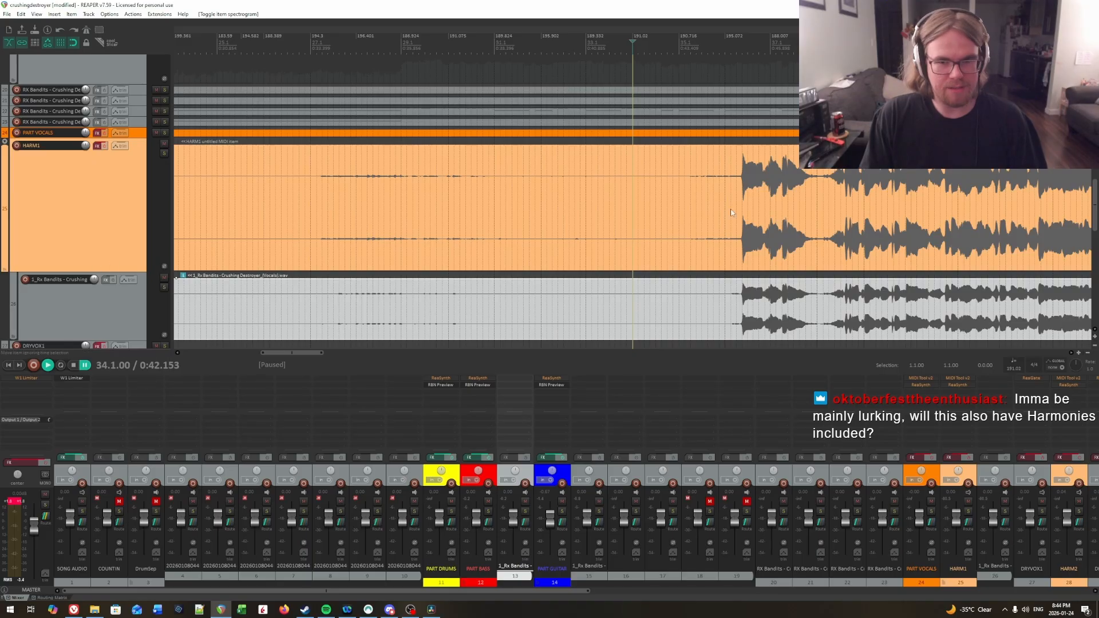
left_click_drag(790, 213, 1089, 222)
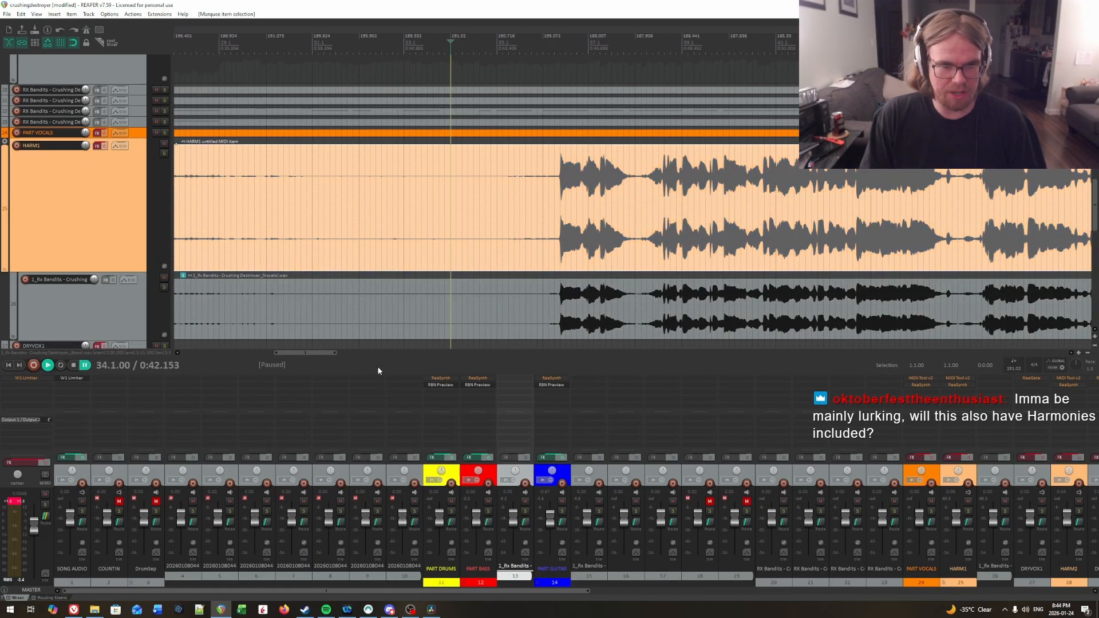
left_click_drag(378, 371, 373, 428)
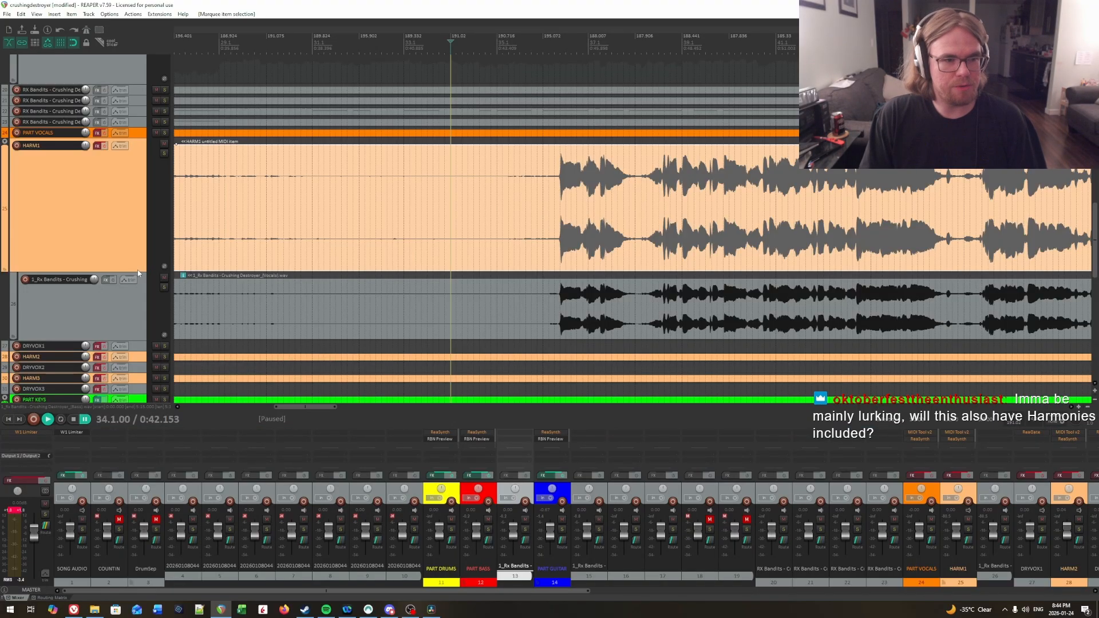
left_click_drag(135, 271, 135, 280)
Step: Open the HARM1 MIDI item in the inline and docked MIDI editors and insert a note at the first loud vocal entry
left_click(553, 204)
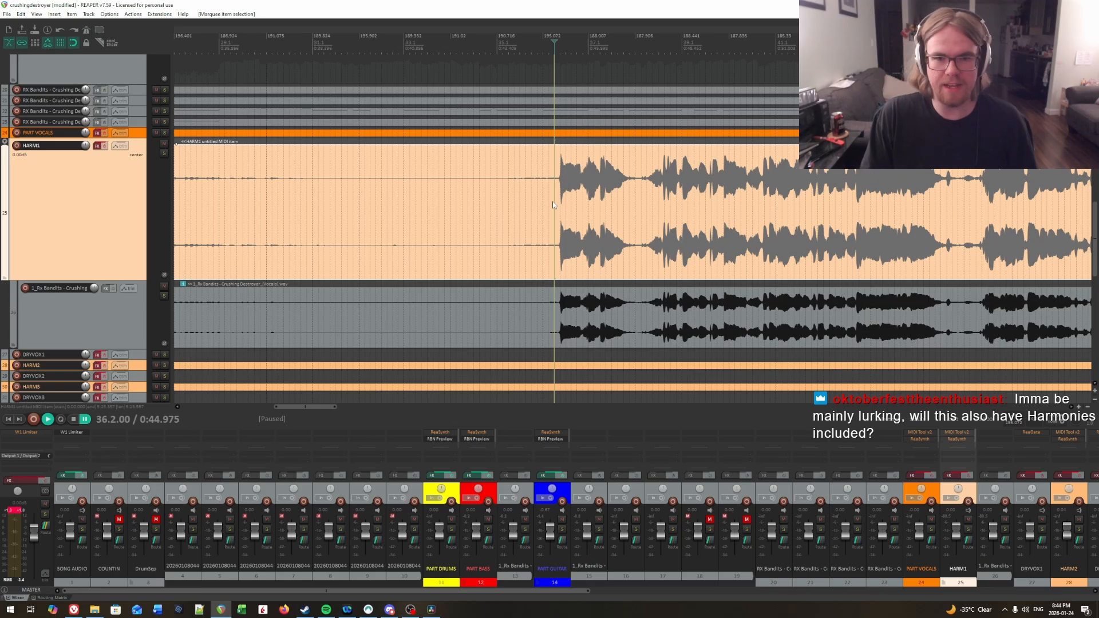
double_click(576, 213)
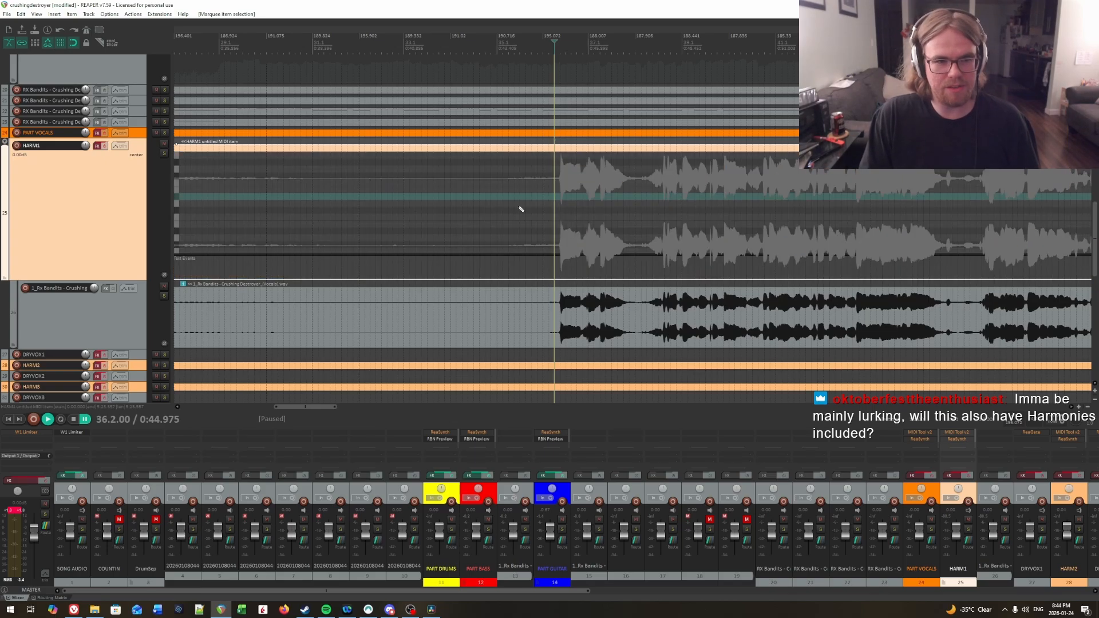
double_click(571, 153)
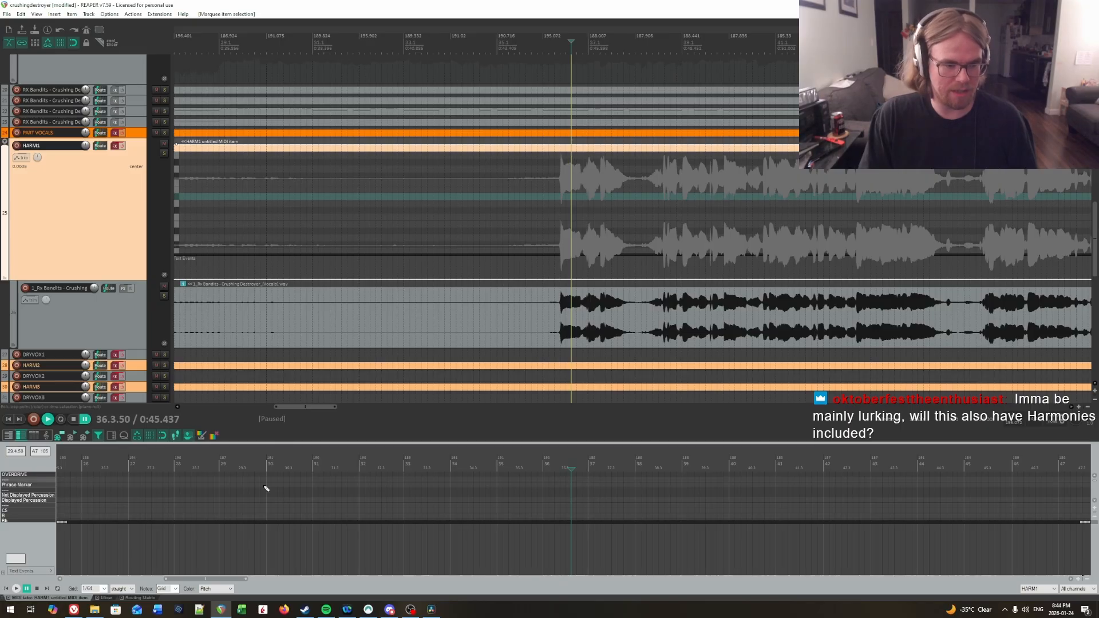
left_click(560, 213)
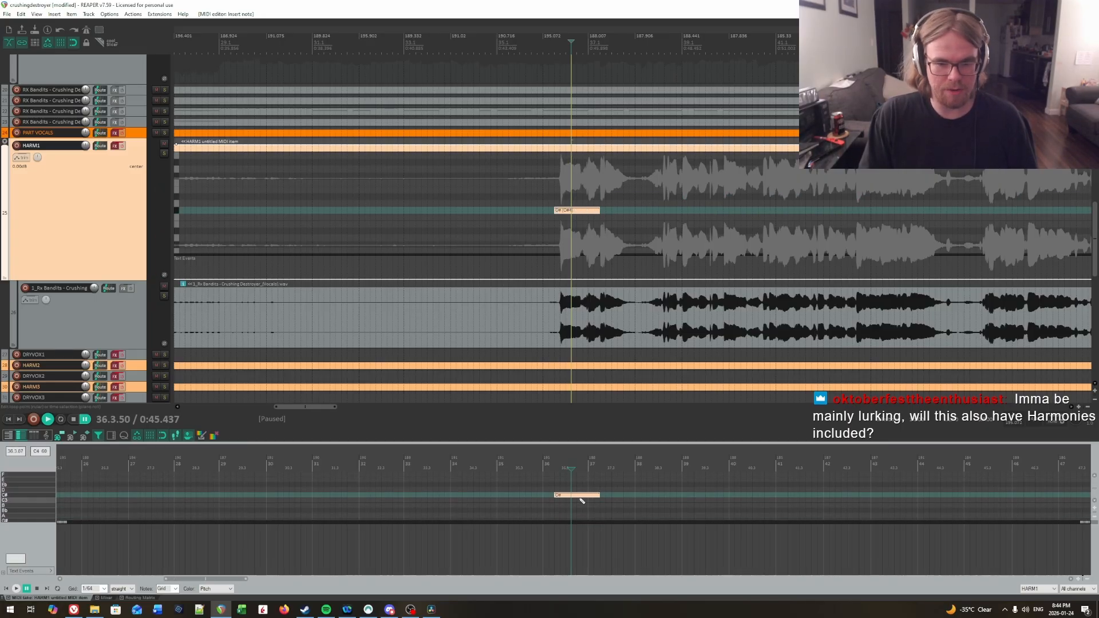
Step: Turn off snapping and delete the note at the first loud vocal entry in HARM1
left_click(76, 43)
left_click_drag(547, 188, 601, 240)
key("Delete")
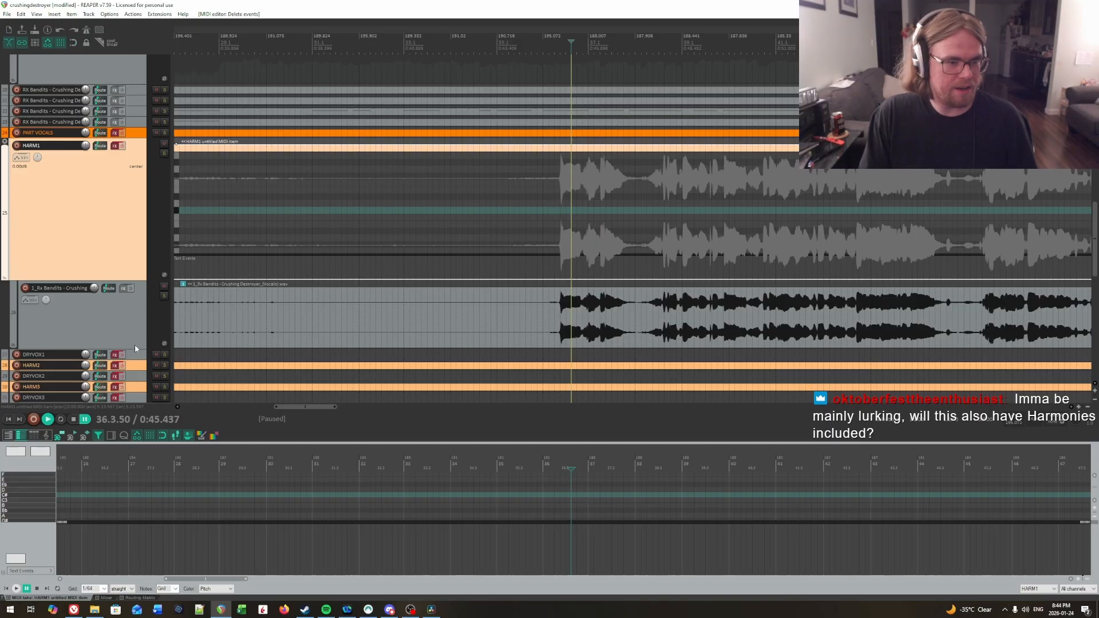
Step: Make the vocals audio track below HARM1 taller and set its item to always show the spectrogram
left_click_drag(135, 348, 135, 389)
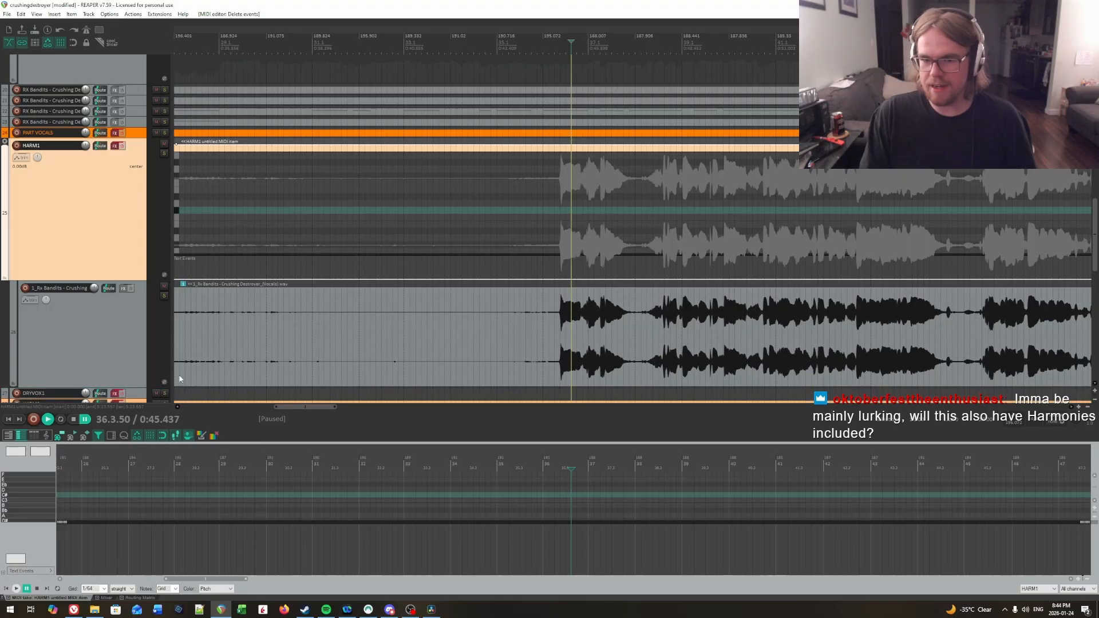
left_click(584, 330)
right_click(549, 332)
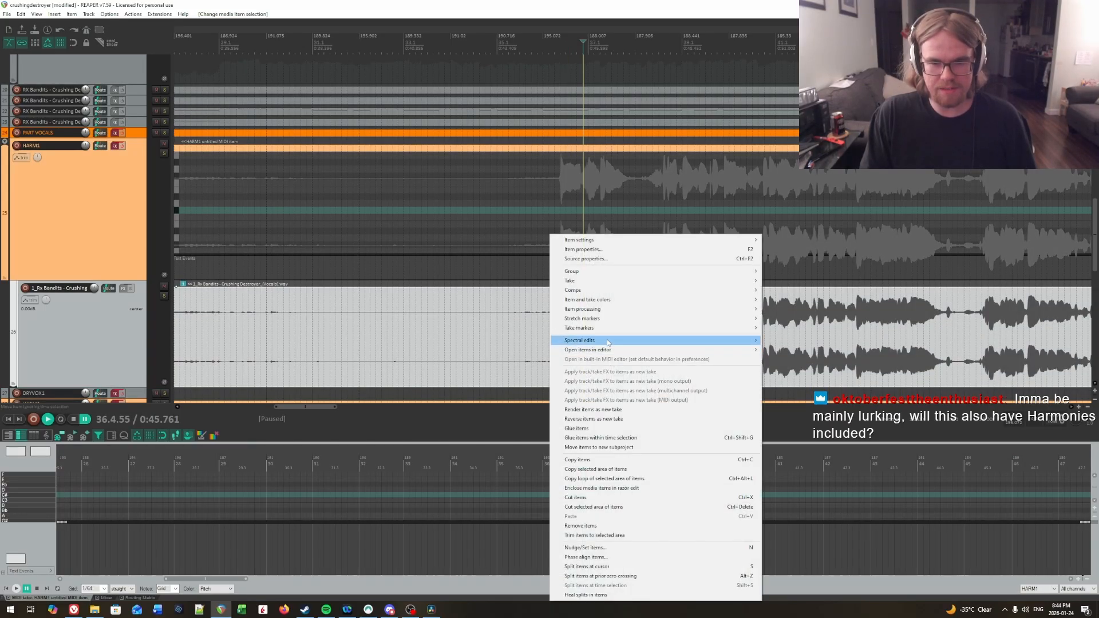
mouse_move(607, 341)
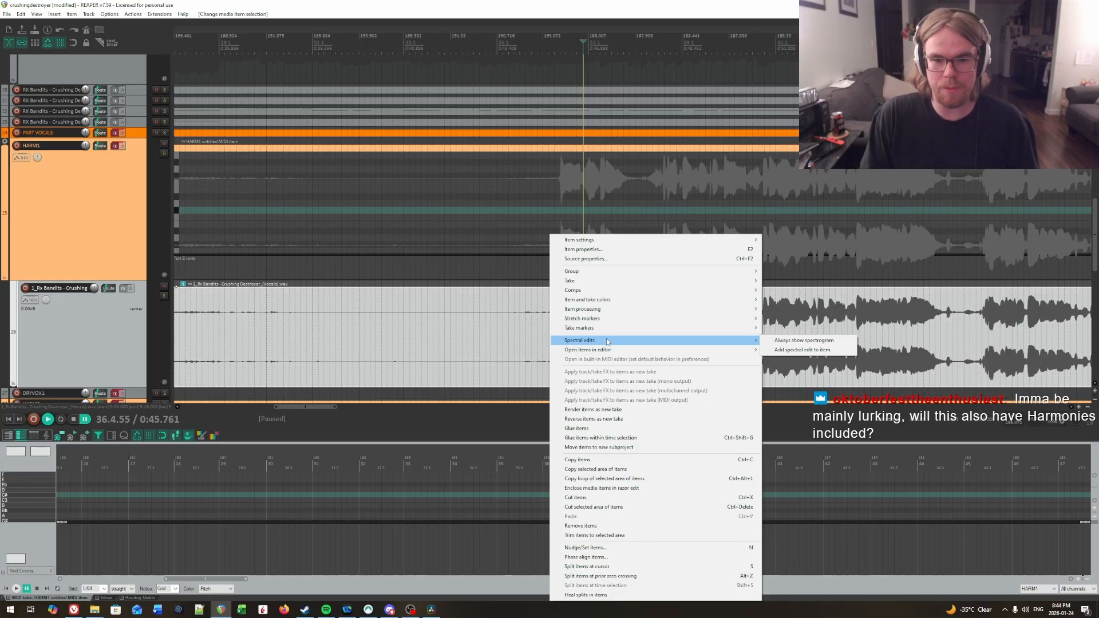
left_click(800, 341)
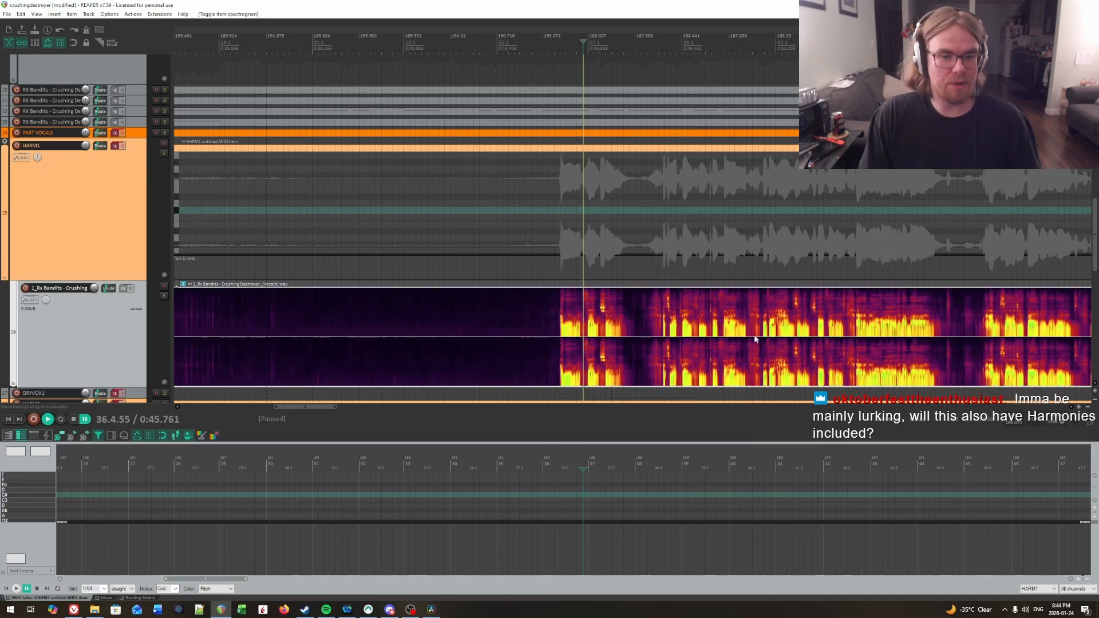
scroll(649, 324, "up", 1)
scroll(642, 324, "up", 3)
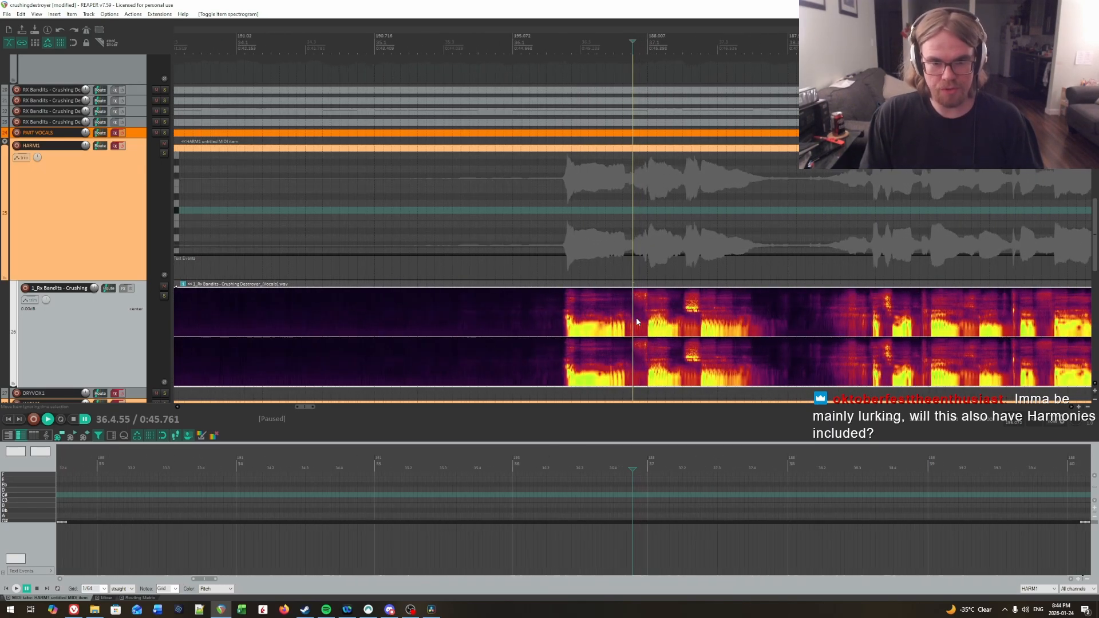
Step: Switch the vocals item's spectrogram off and back on to compare it with the plain waveform
right_click(523, 325)
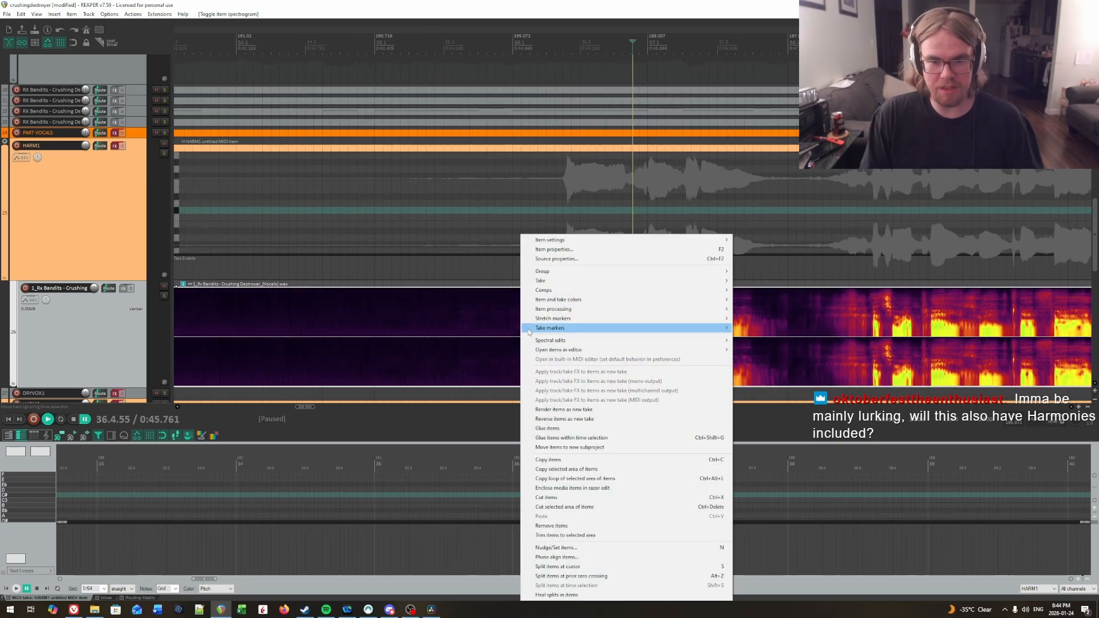
mouse_move(715, 337)
left_click(756, 342)
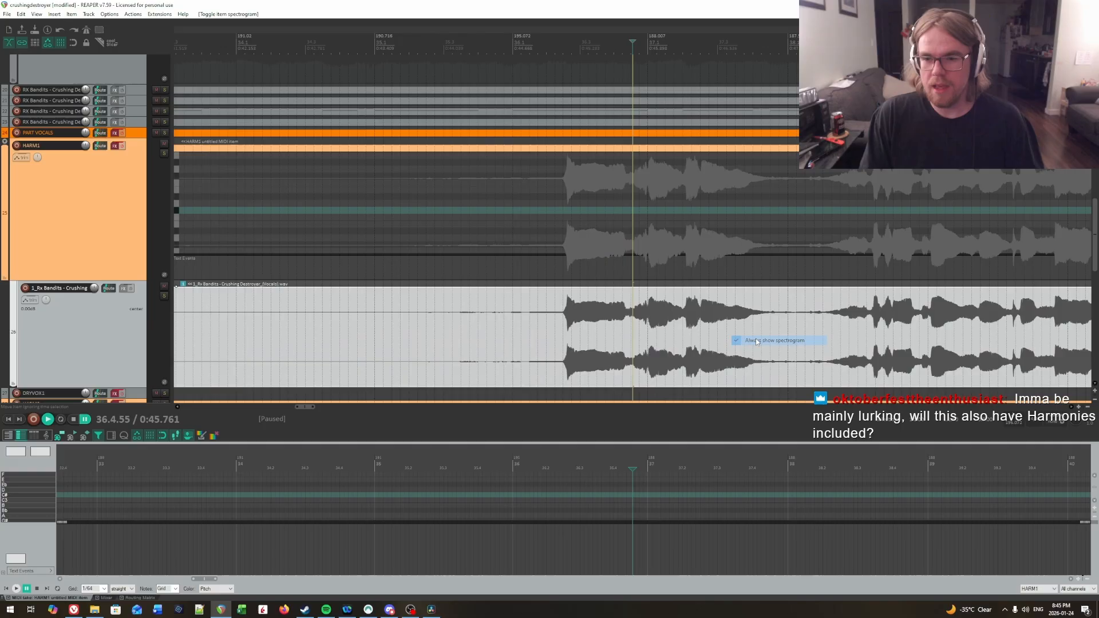
left_click(510, 326)
right_click(509, 326)
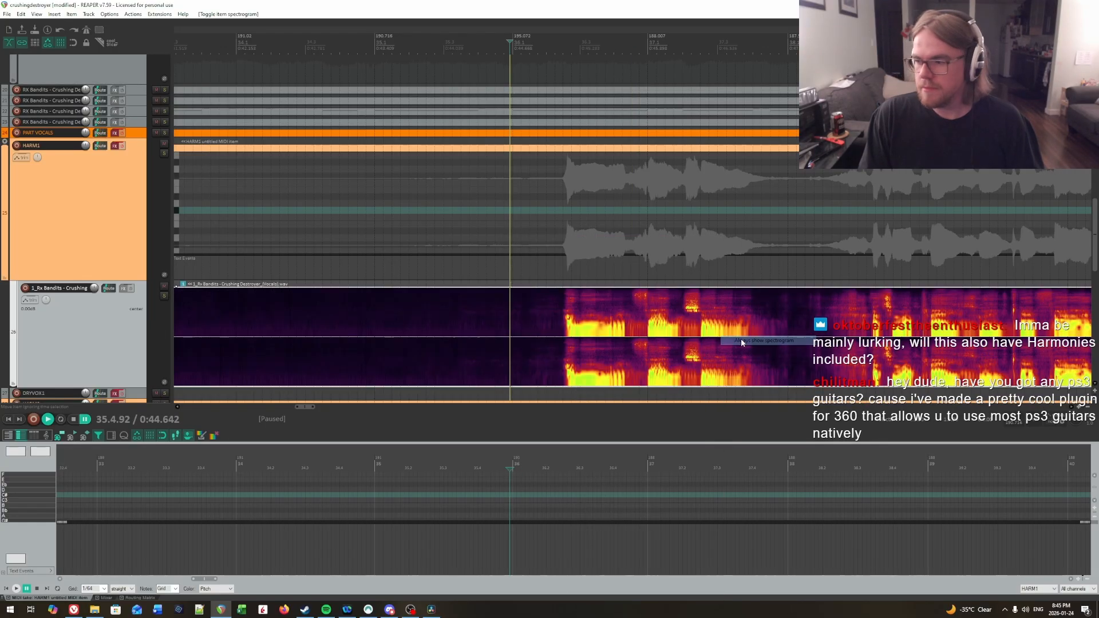
left_click(739, 341)
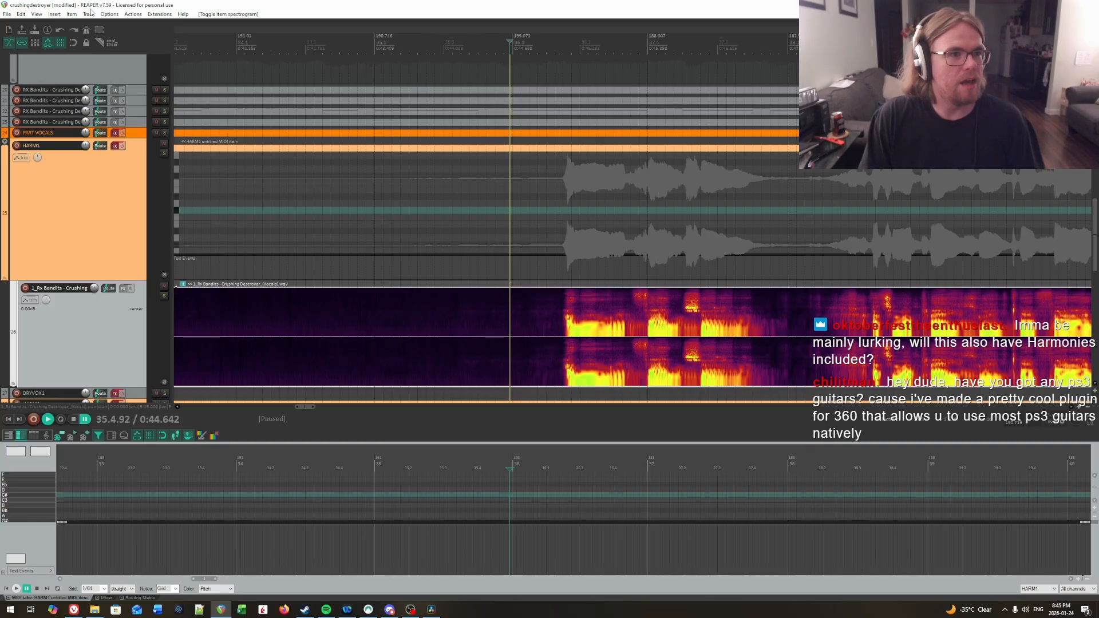
Step: Open the peaks display settings and set the display zoom to 0.0 dB, keeping the Normal peaks mode
left_click(109, 14)
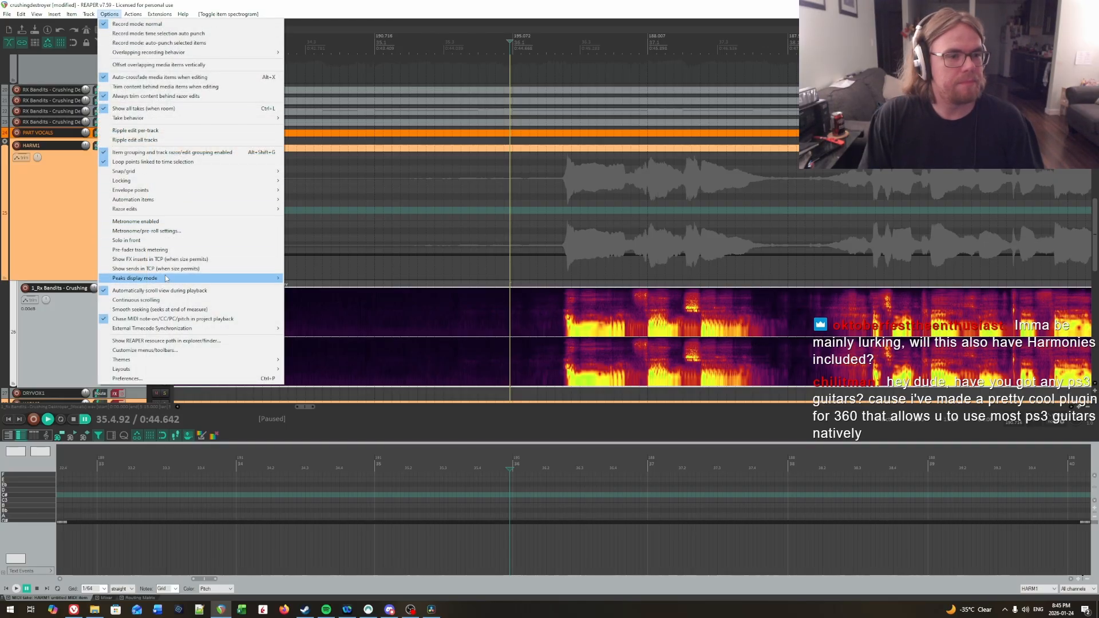
mouse_move(195, 278)
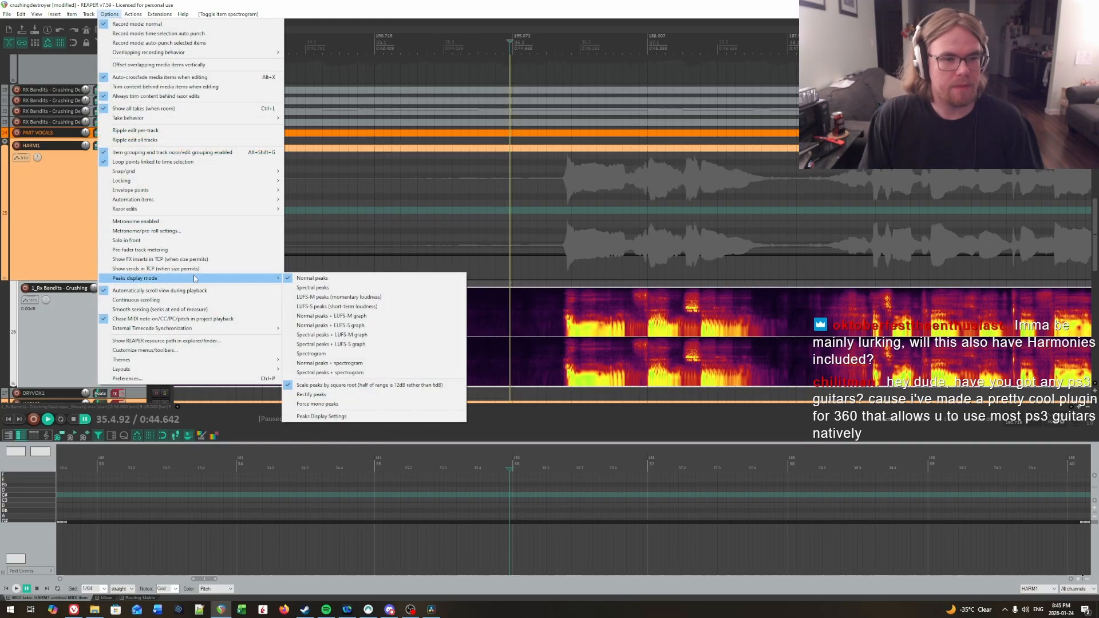
left_click(321, 416)
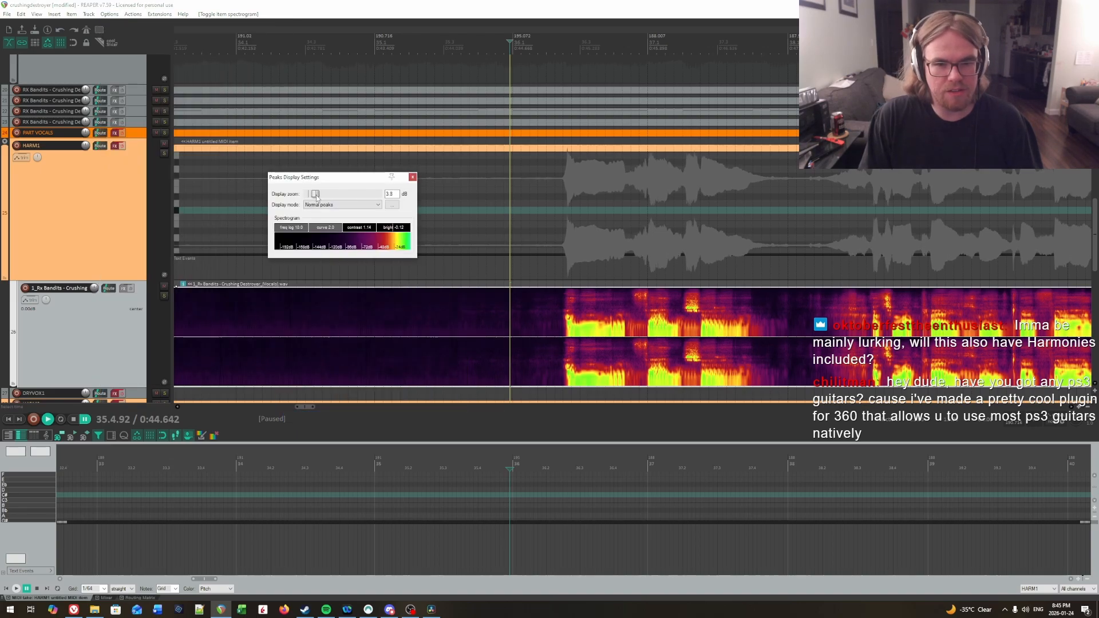
left_click_drag(316, 197, 306, 197)
left_click(335, 208)
left_click(334, 208)
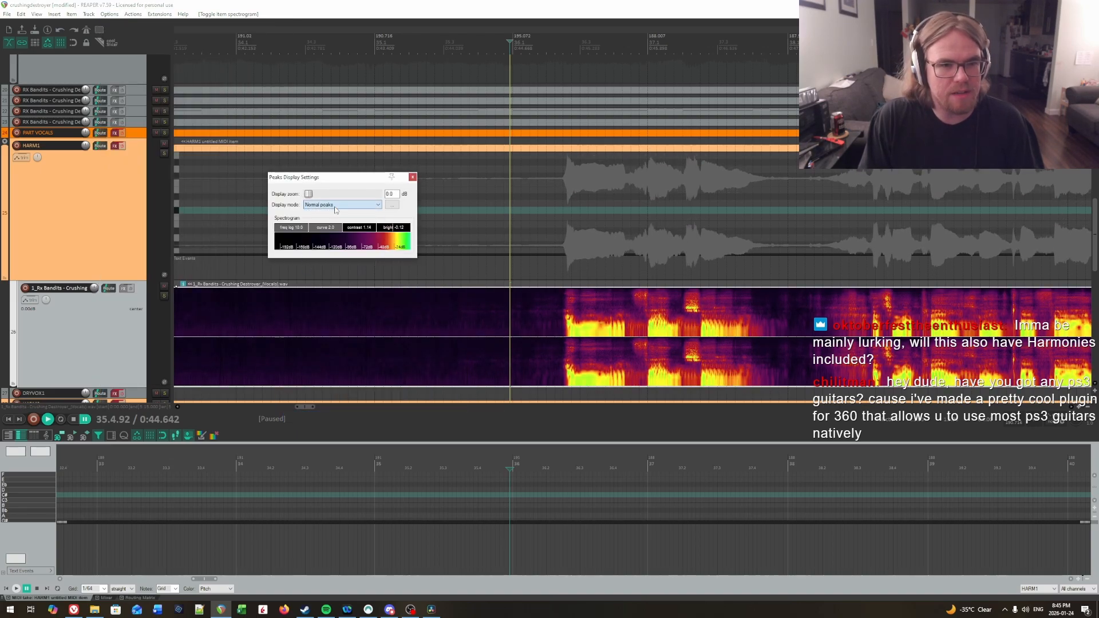
Step: Examine the vocals spectrogram from about measure 37 to measure 52
left_click(757, 339)
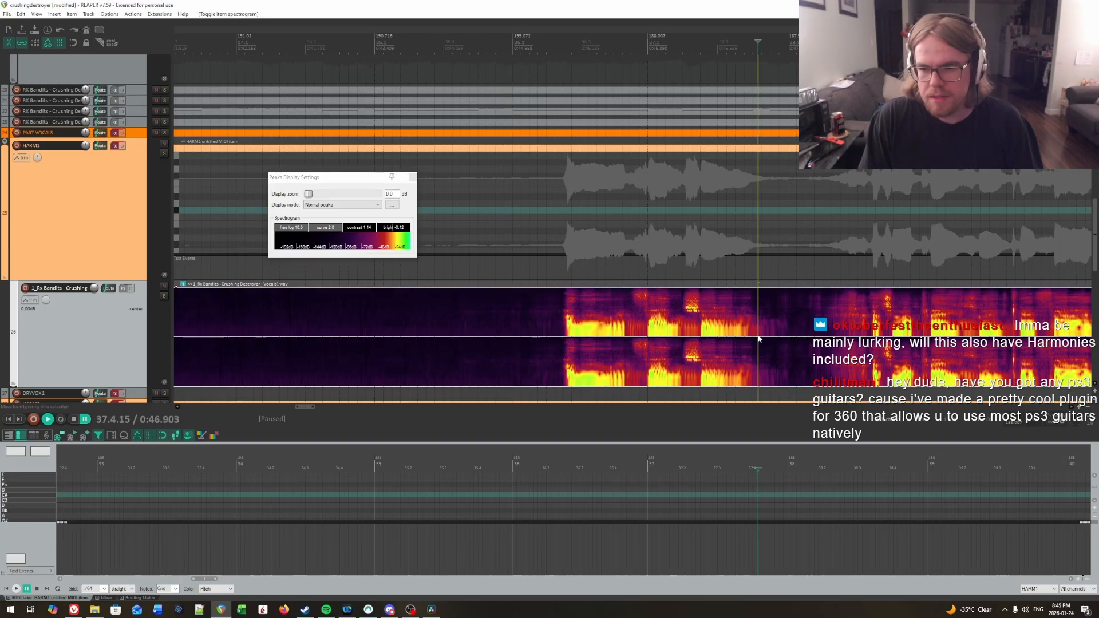
scroll(757, 339, "down", 10)
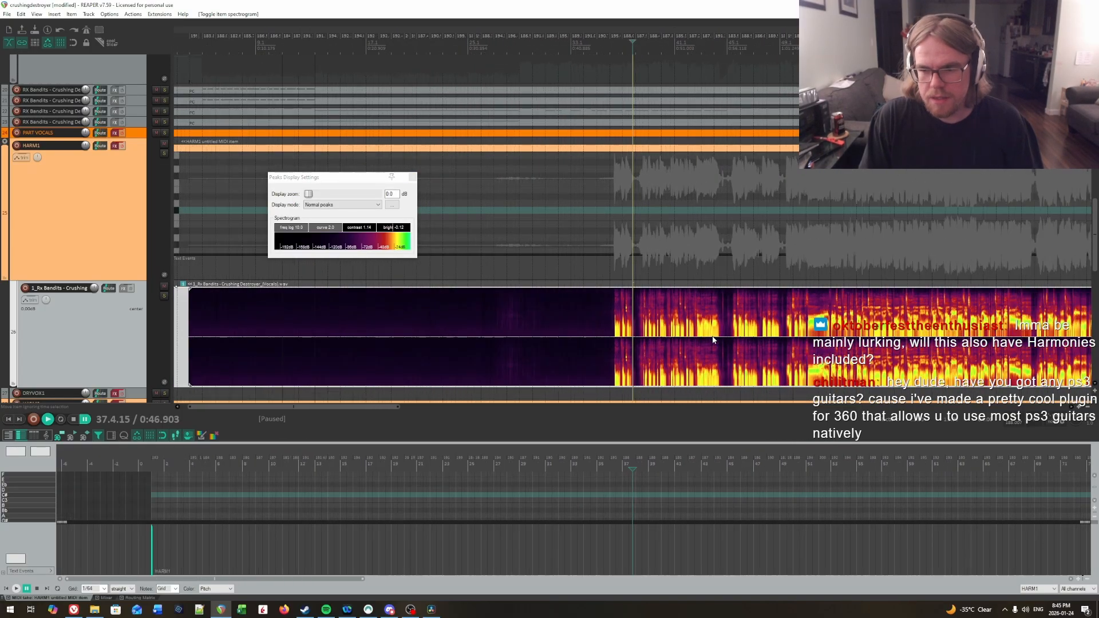
scroll(712, 340, "up", 8)
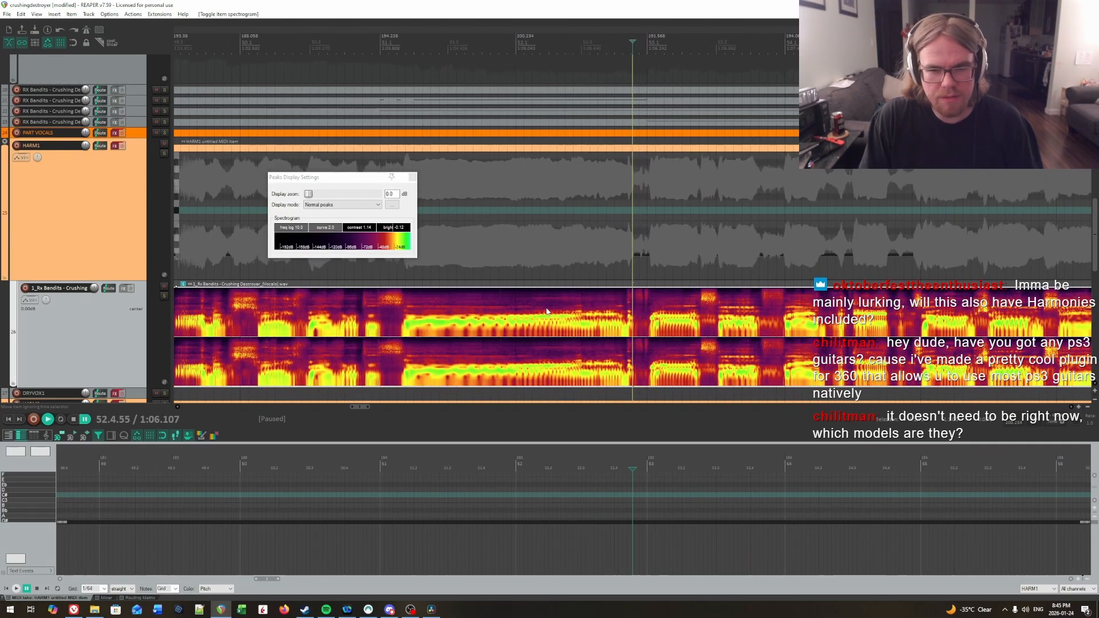
scroll(403, 312, "down", 8)
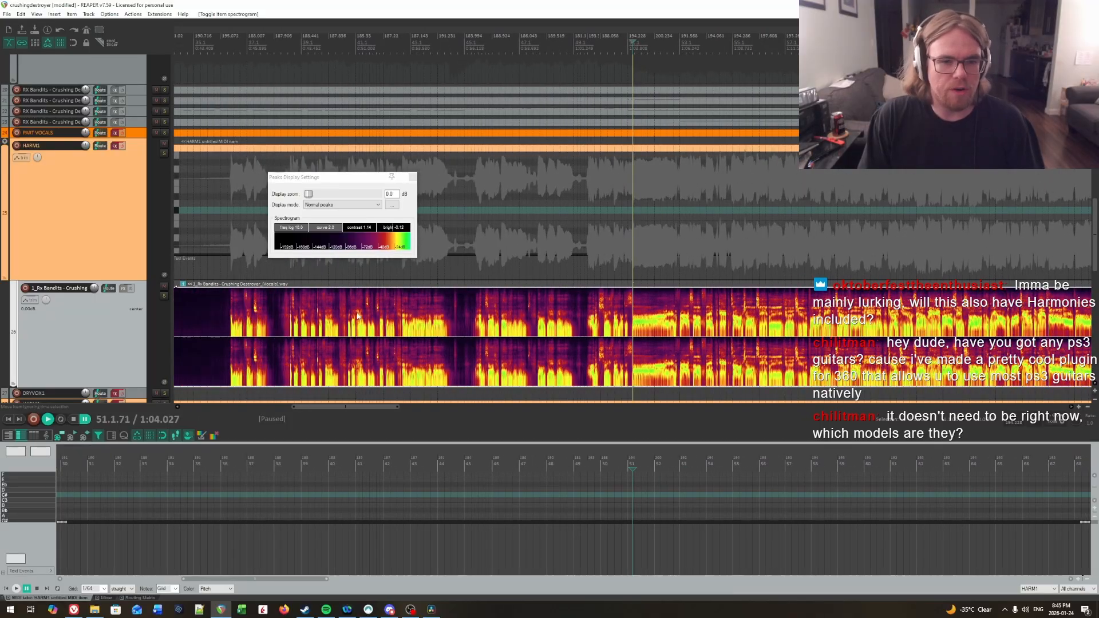
Step: Close the peaks display settings and place the edit cursor at the onset of the first vocal phrase, 36.2.63
left_click(303, 311)
scroll(697, 325, "up", 6)
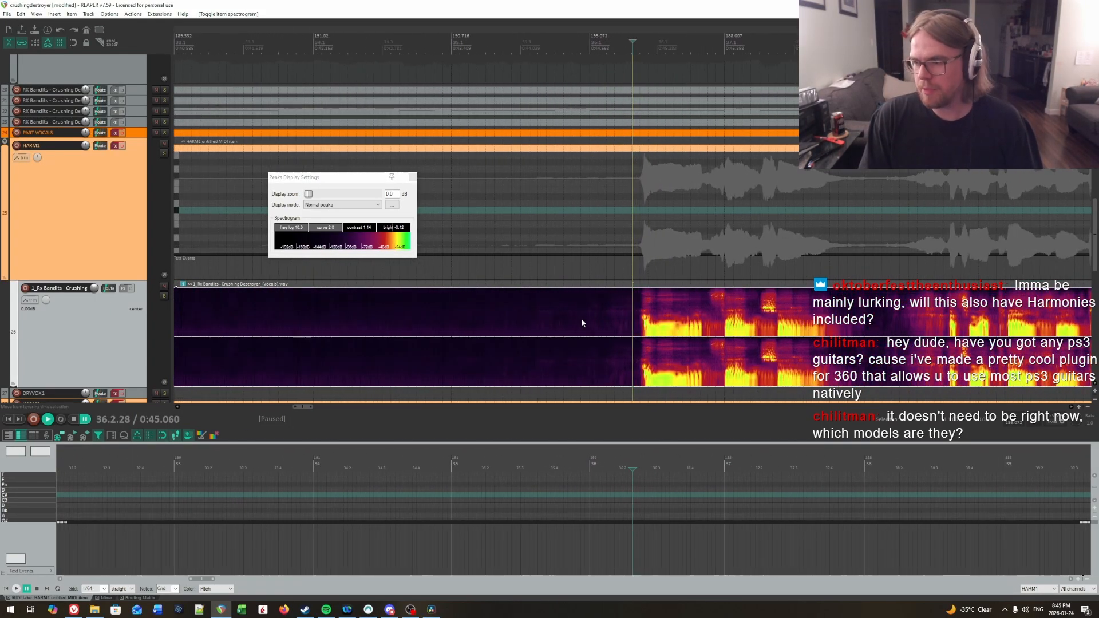
left_click(412, 177)
scroll(667, 325, "right", 2)
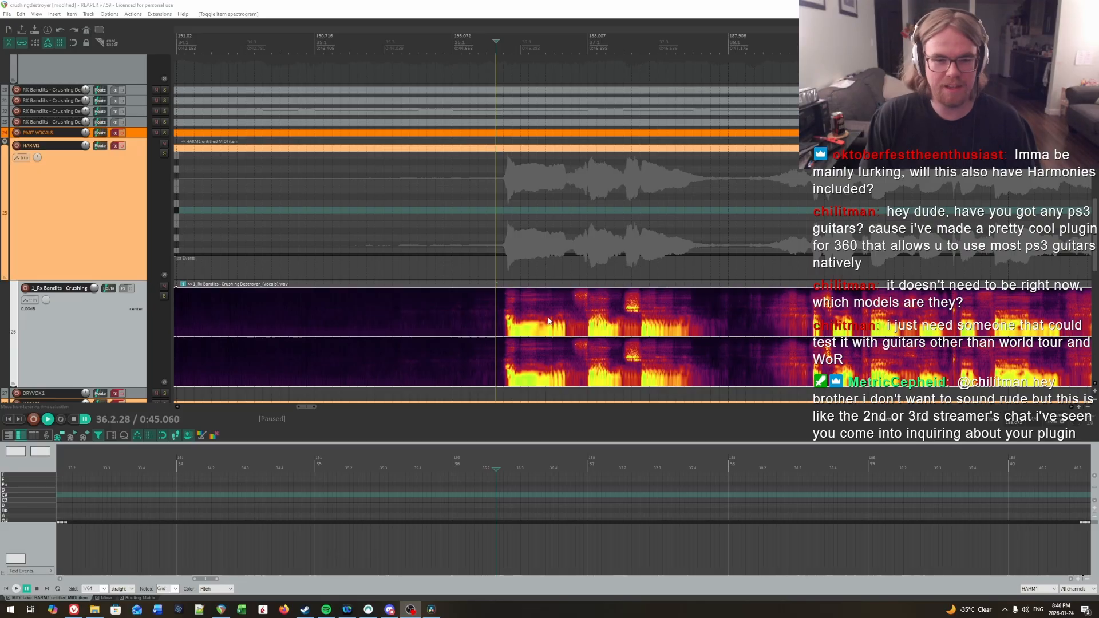
scroll(773, 264, "up", 3)
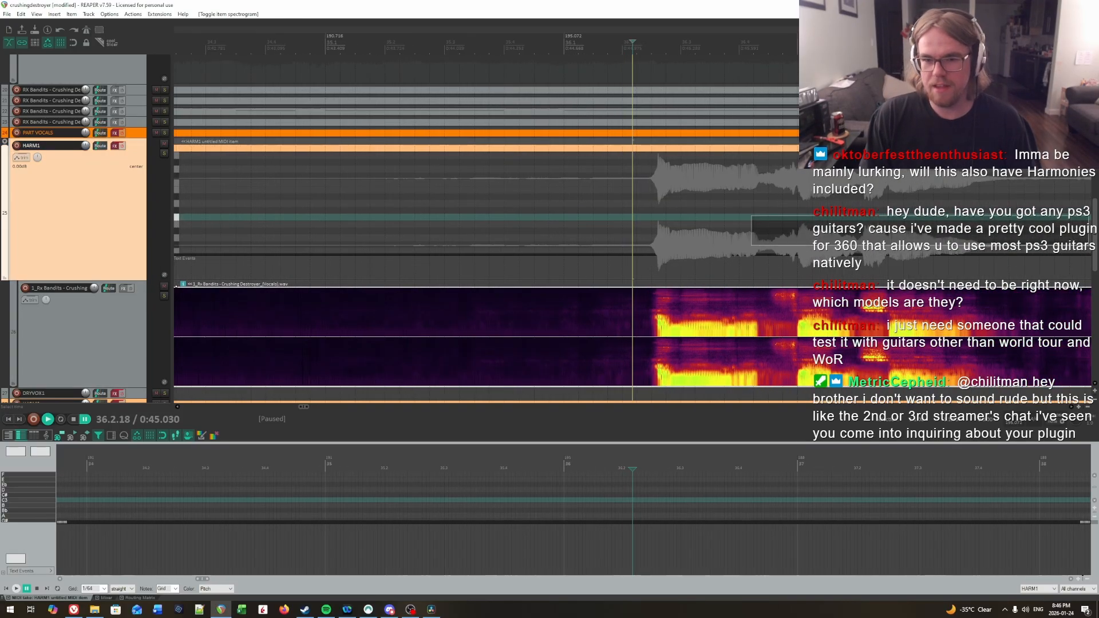
left_click_drag(772, 225, 635, 224)
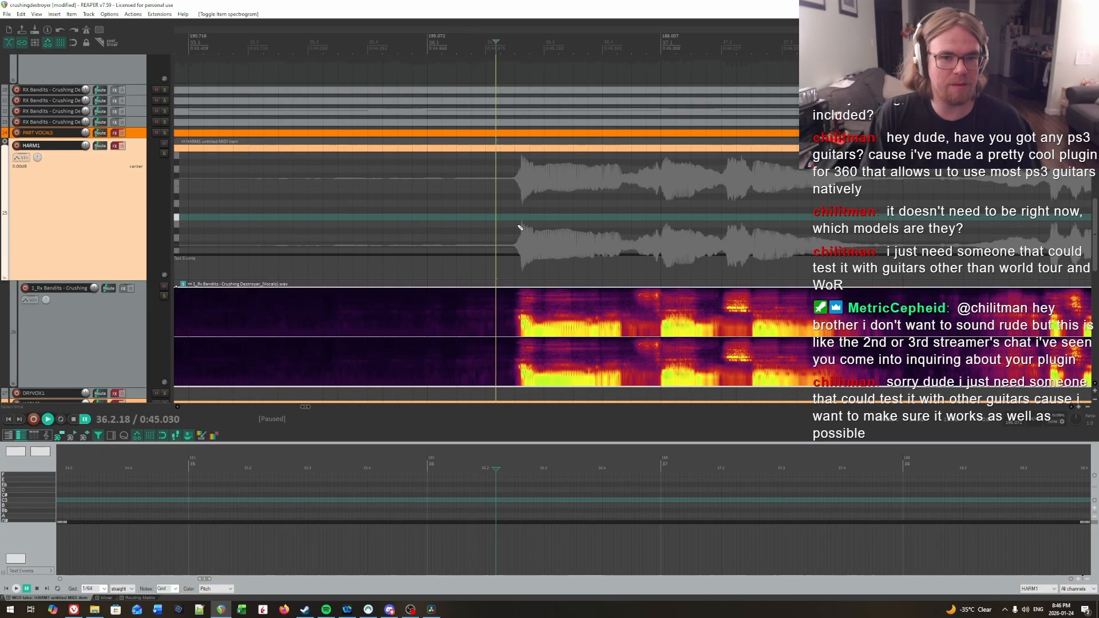
scroll(645, 233, "right", 2)
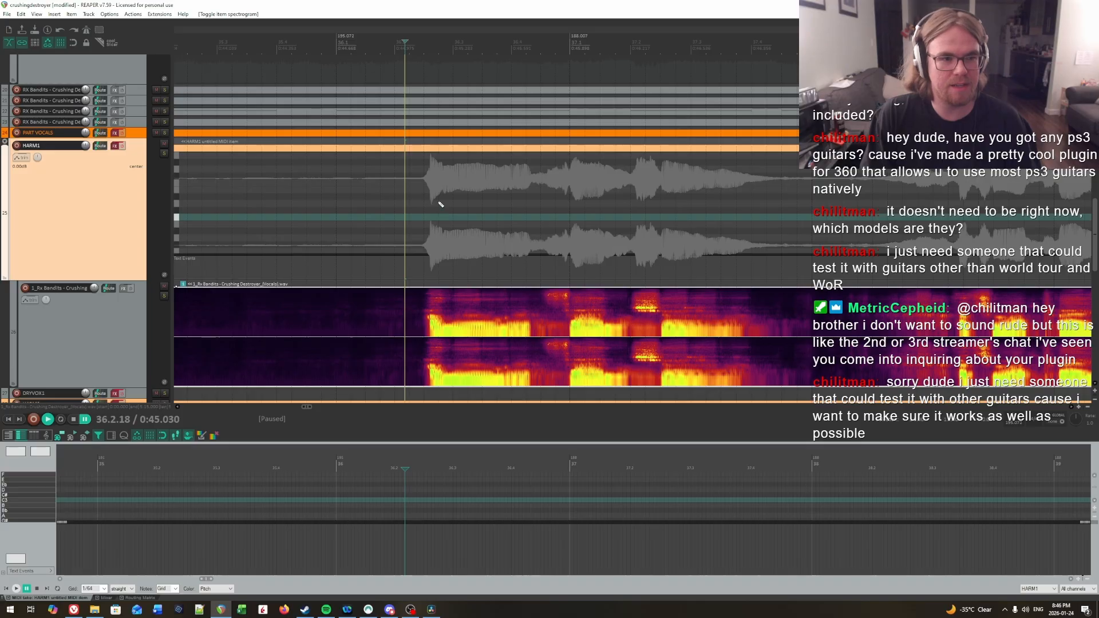
left_click(432, 207)
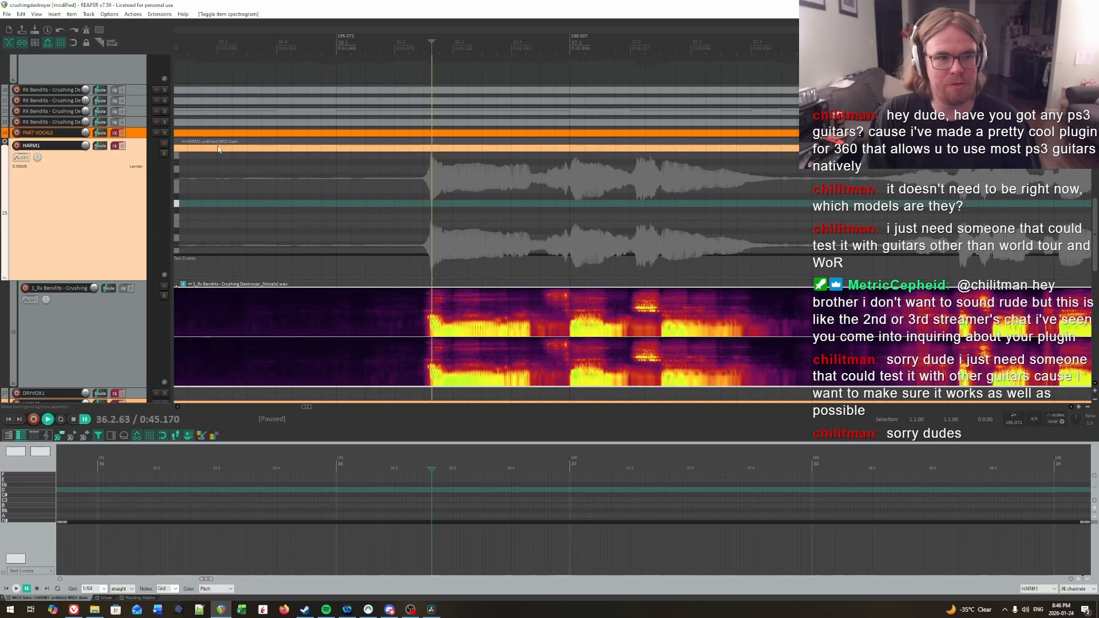
Step: Solo the HARM1 track and set the project playback rate to 0.5
left_click(164, 154)
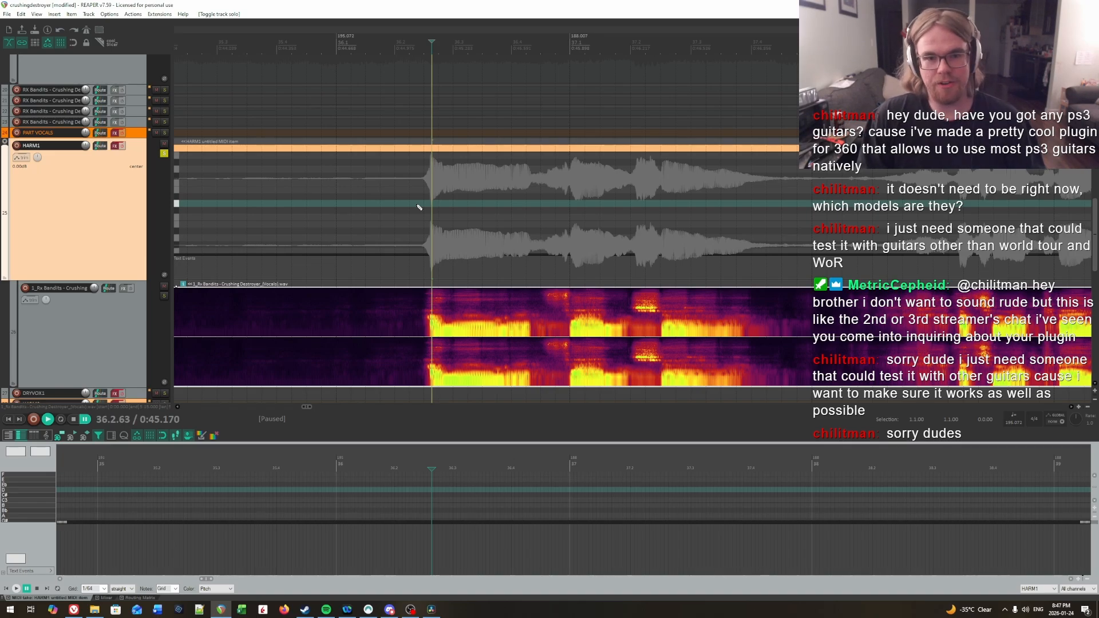
left_click(1088, 423)
type(".5")
key("Return")
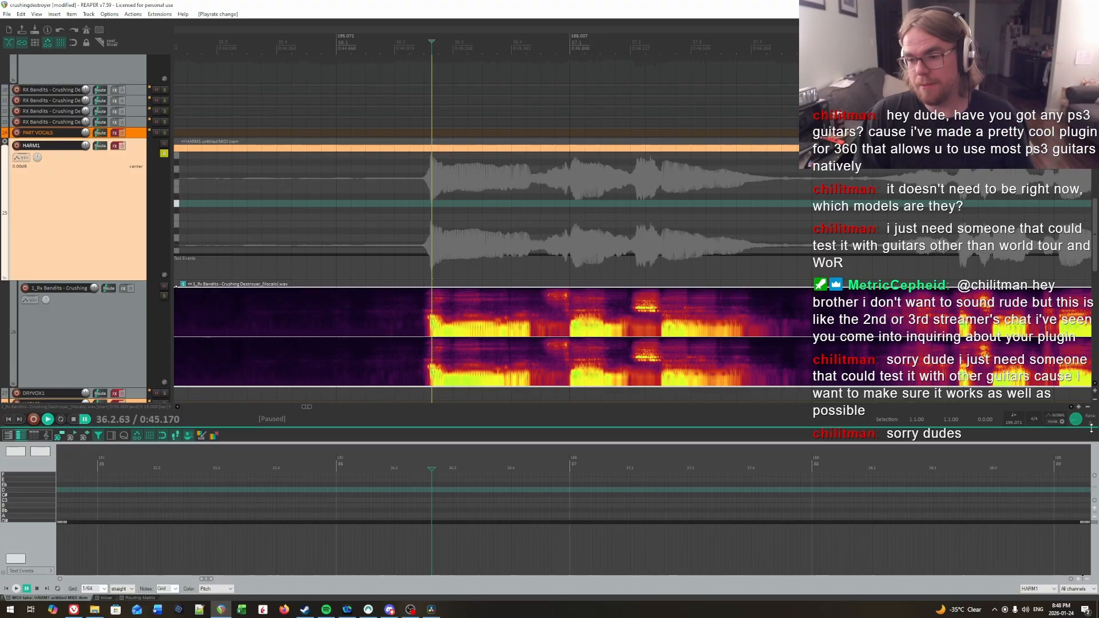
Step: Play the soloed vocals from just before measure 36 to about measure 39, then return to the start of the phrase
left_click(368, 183)
key("space")
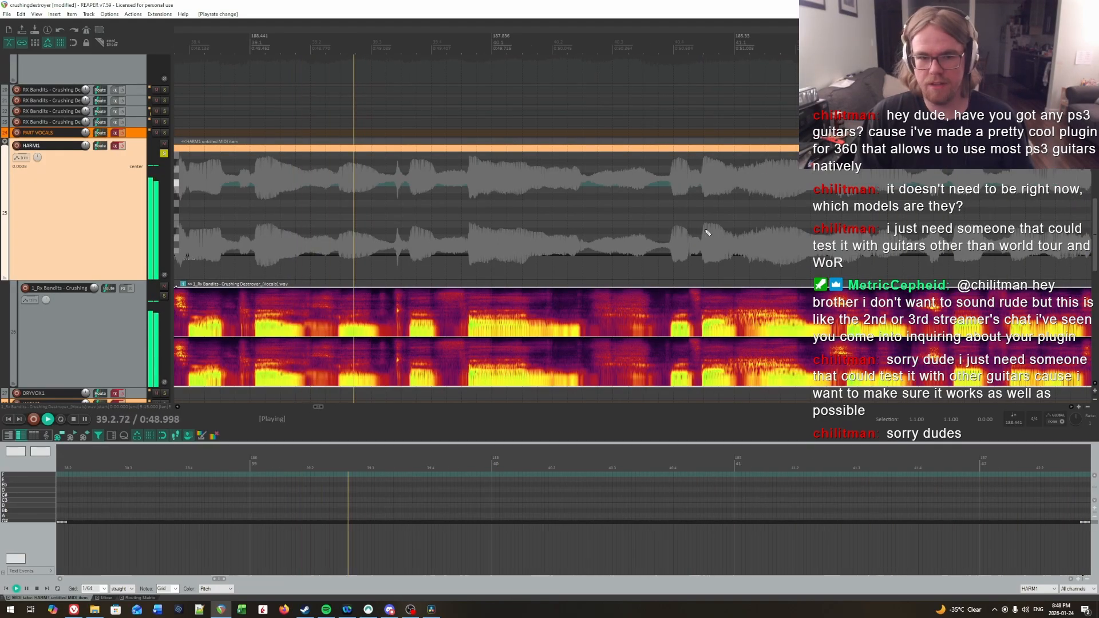
key("space")
scroll(516, 228, "down", 4)
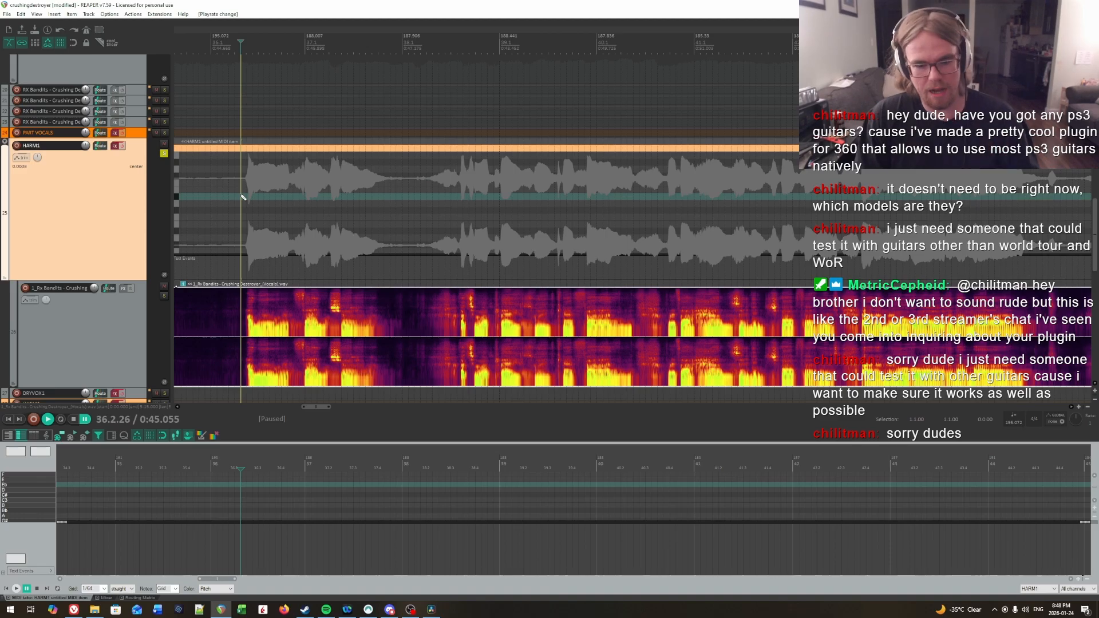
left_click(244, 197)
scroll(594, 256, "up", 1)
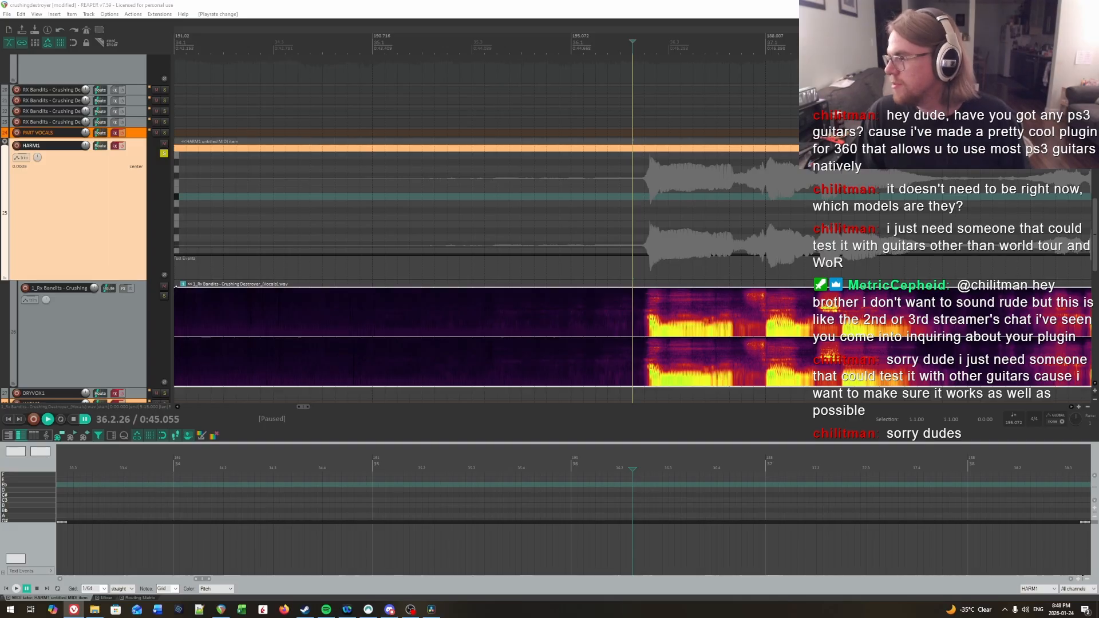
key("alt+Tab")
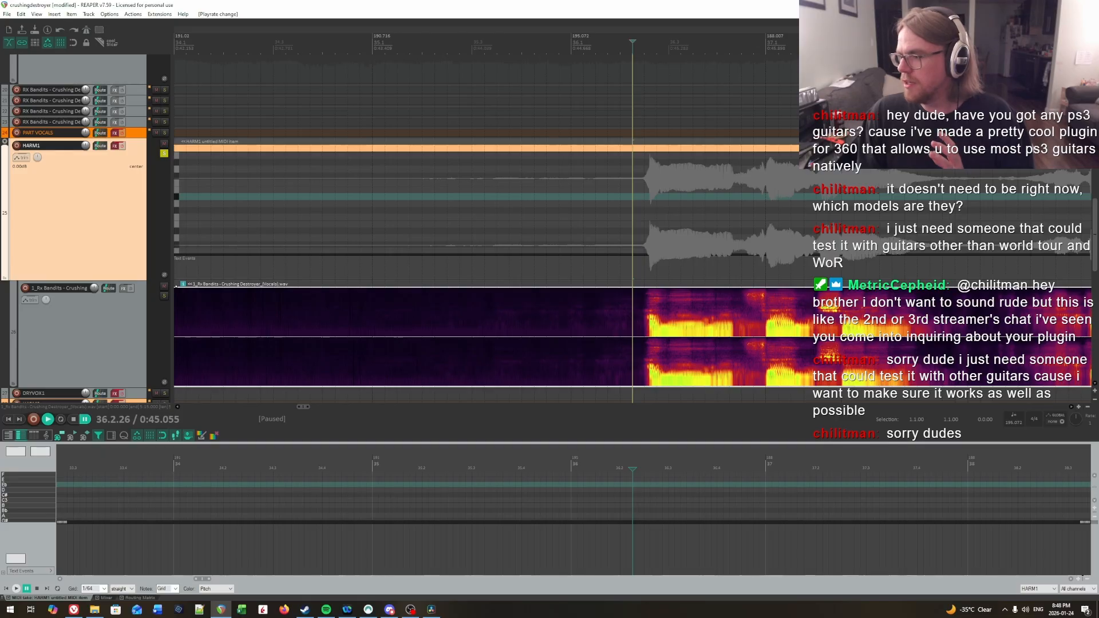
key("alt+Tab")
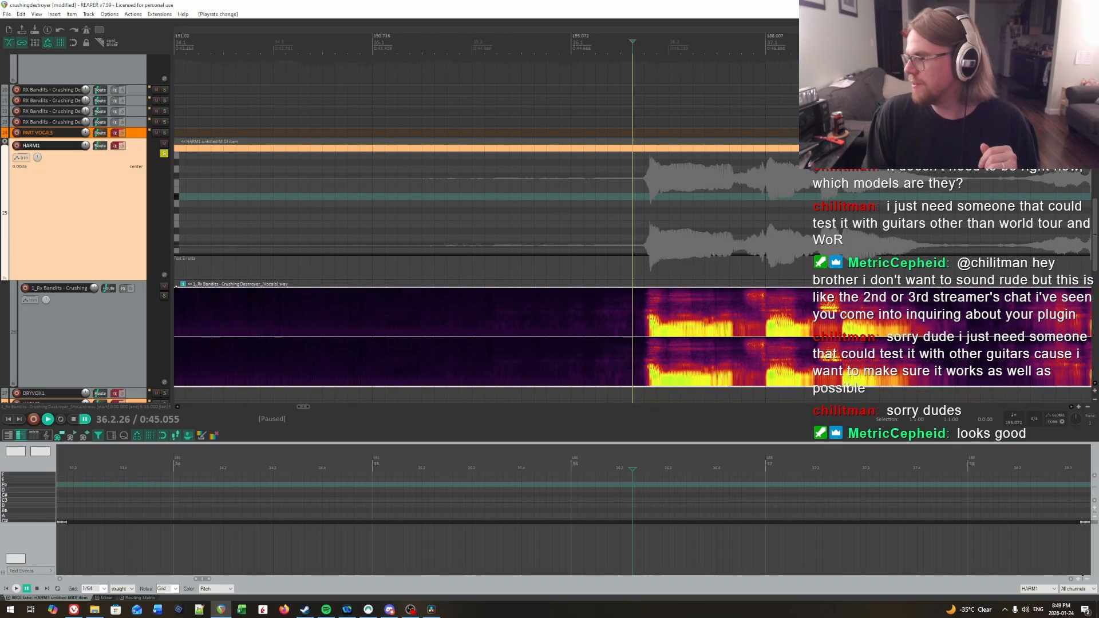
left_click(431, 609)
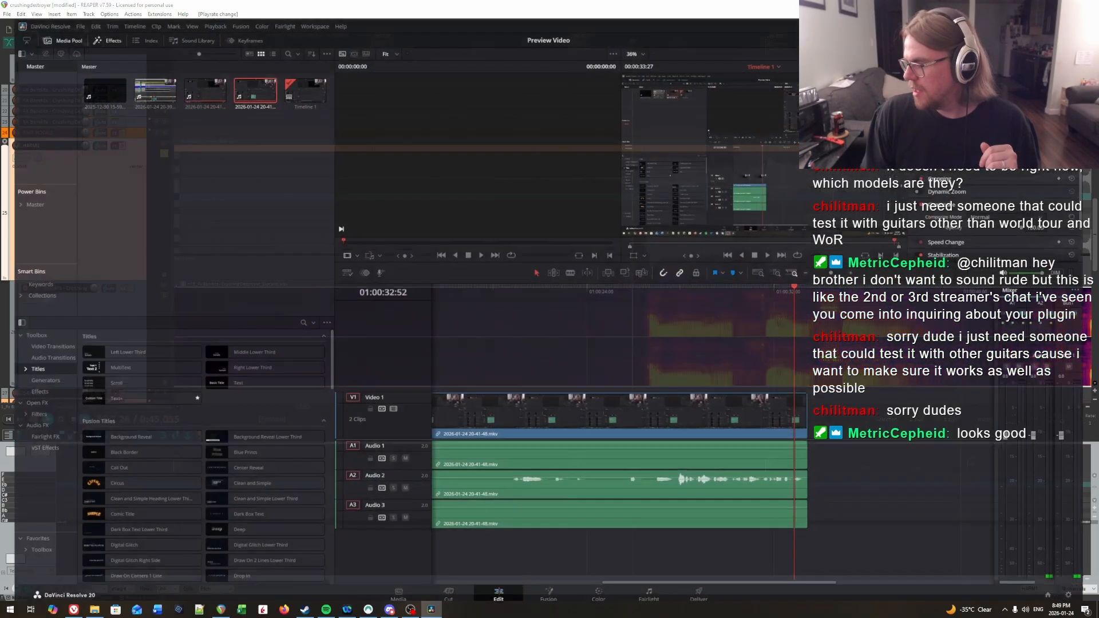
left_click(431, 609)
left_click(410, 610)
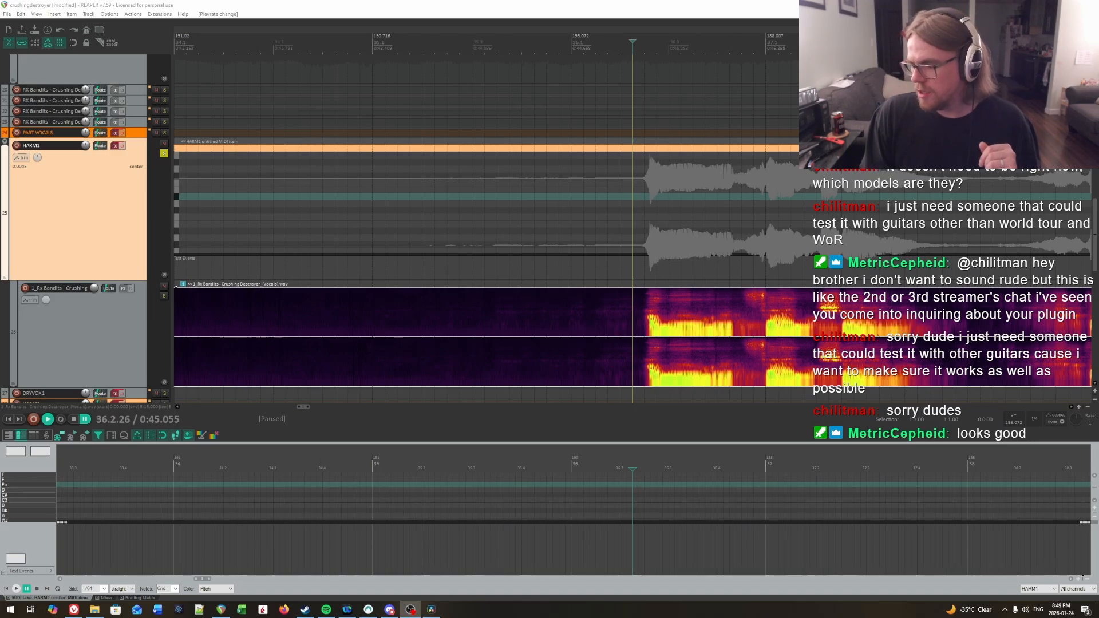
Step: Set the playback rate to 0.5 again and play the first vocal phrase from measure 36 into measure 37
left_click(1089, 423)
type(".5")
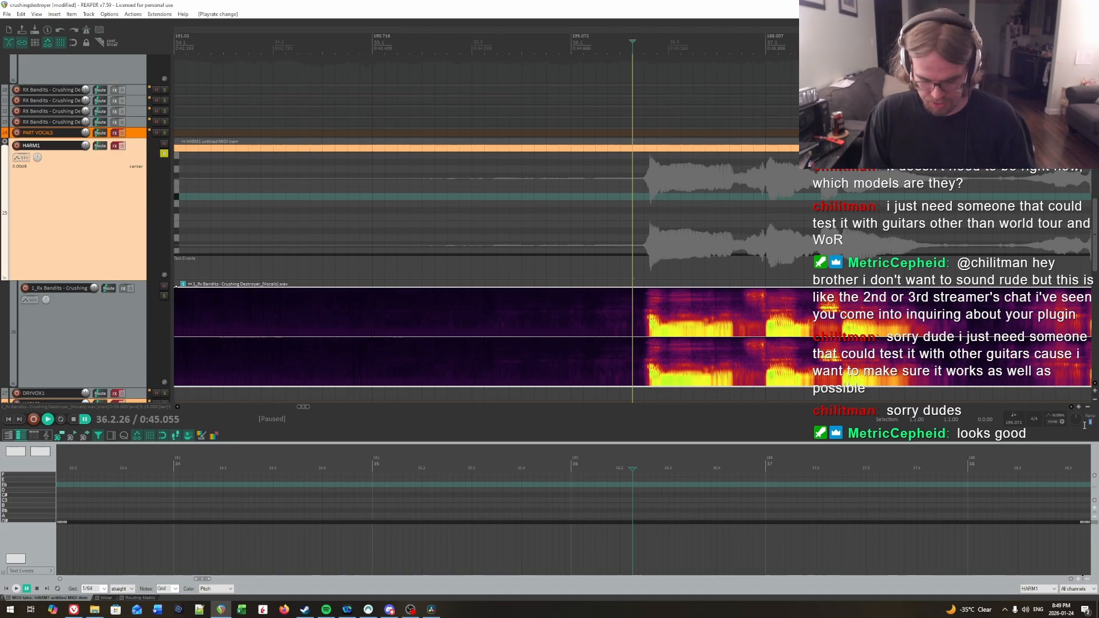
key("Return")
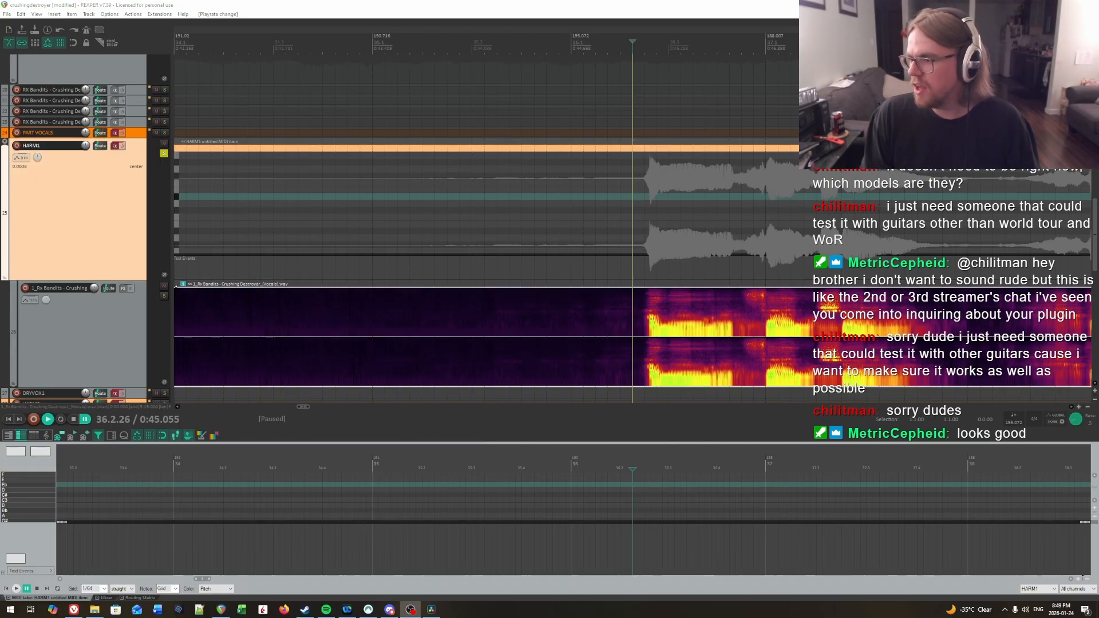
left_click(604, 268)
key("space")
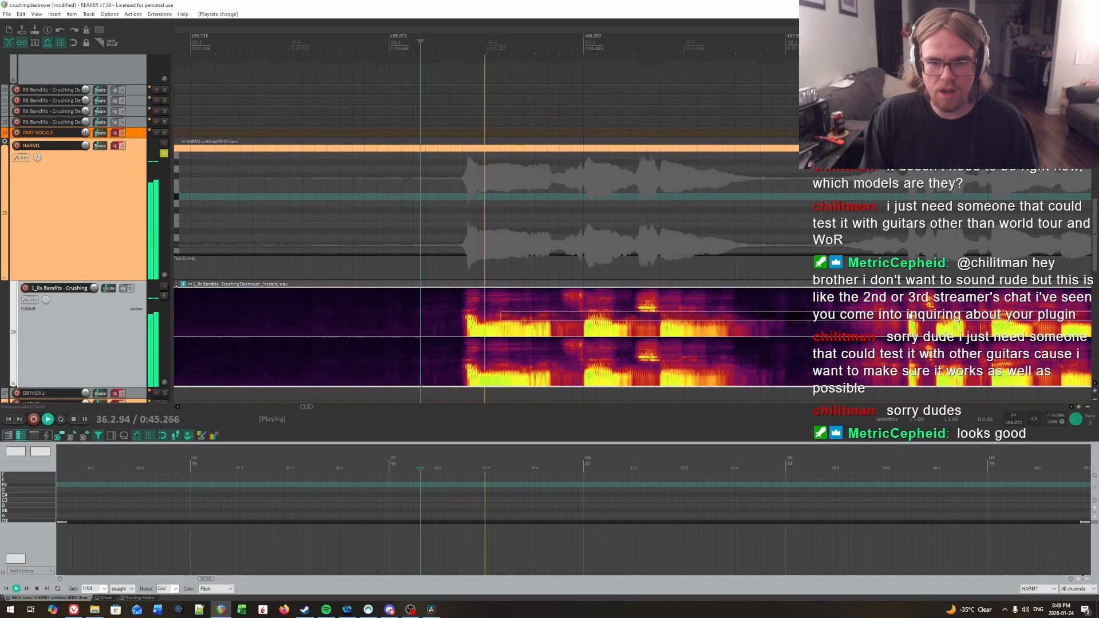
left_click(553, 315)
key("space")
Step: Replay the start of the first phrase and place the edit cursor exactly at its onset, 36.2.61
left_click(522, 317)
scroll(522, 318, "up", 3)
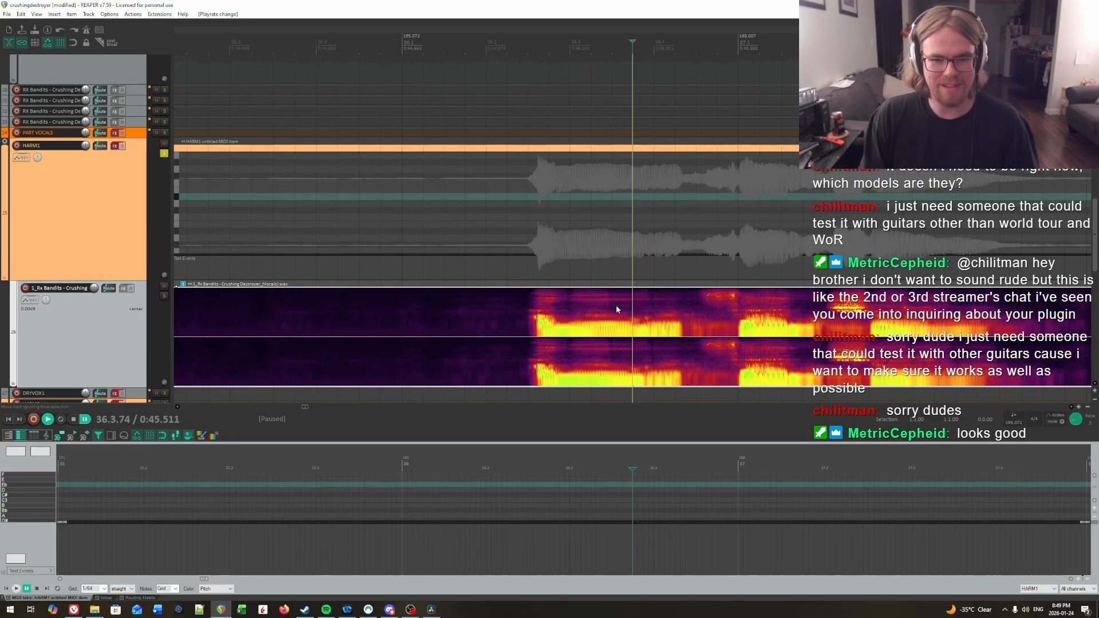
left_click(500, 310)
key("space")
key("space")
left_click(534, 314)
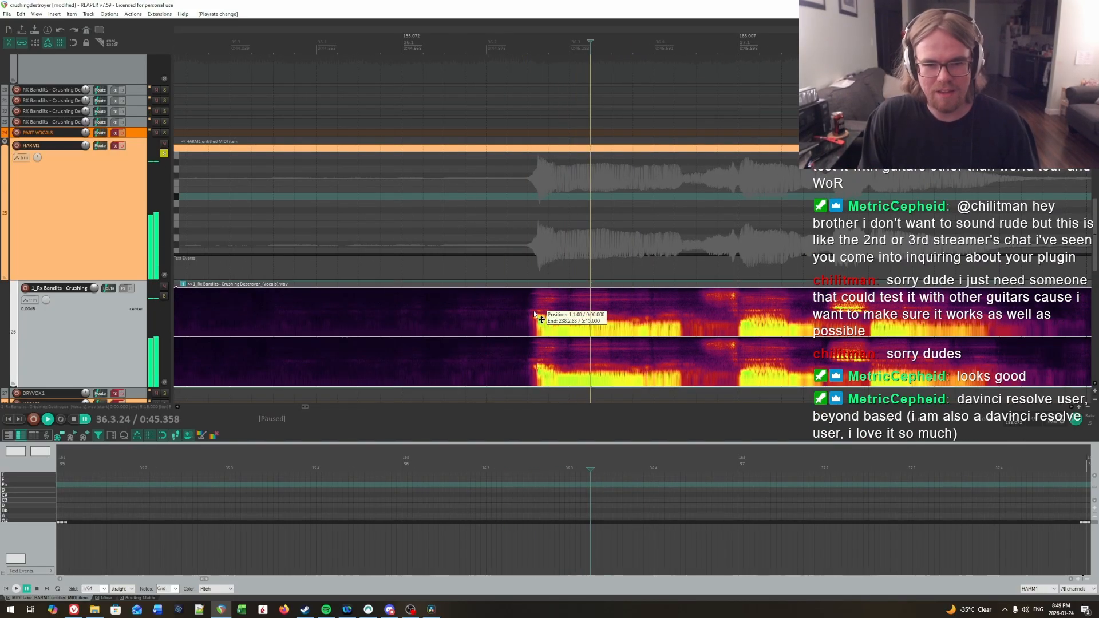
left_click(537, 313)
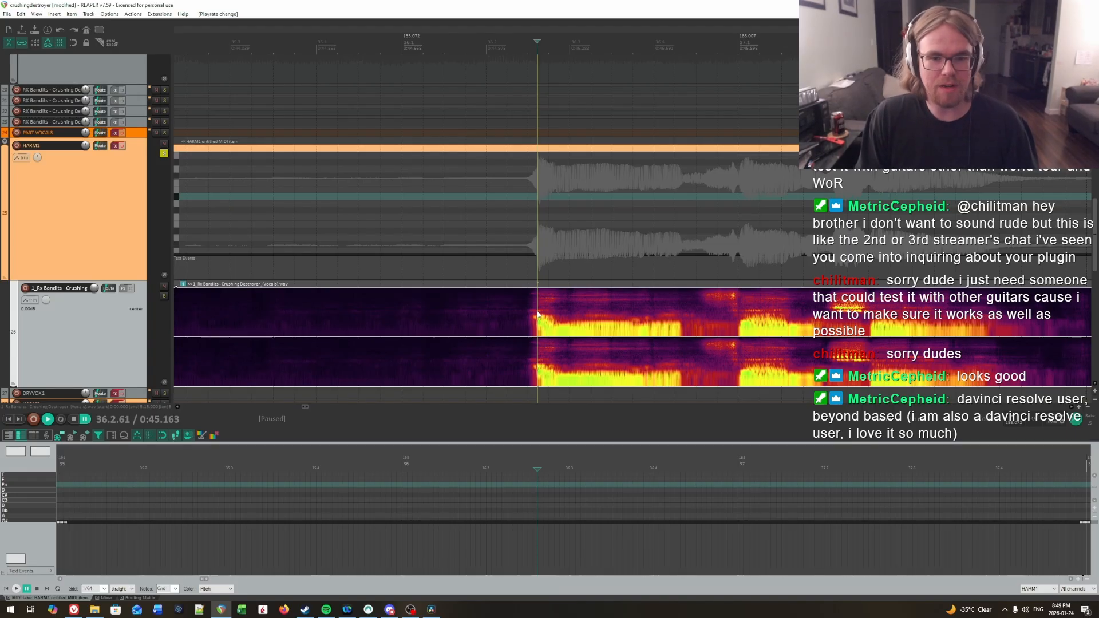
Step: Audition short snippets of the vocals between 36.2.61 and 36.3.10 to find where the first syllable ends
key("space")
key("space")
left_click(557, 304)
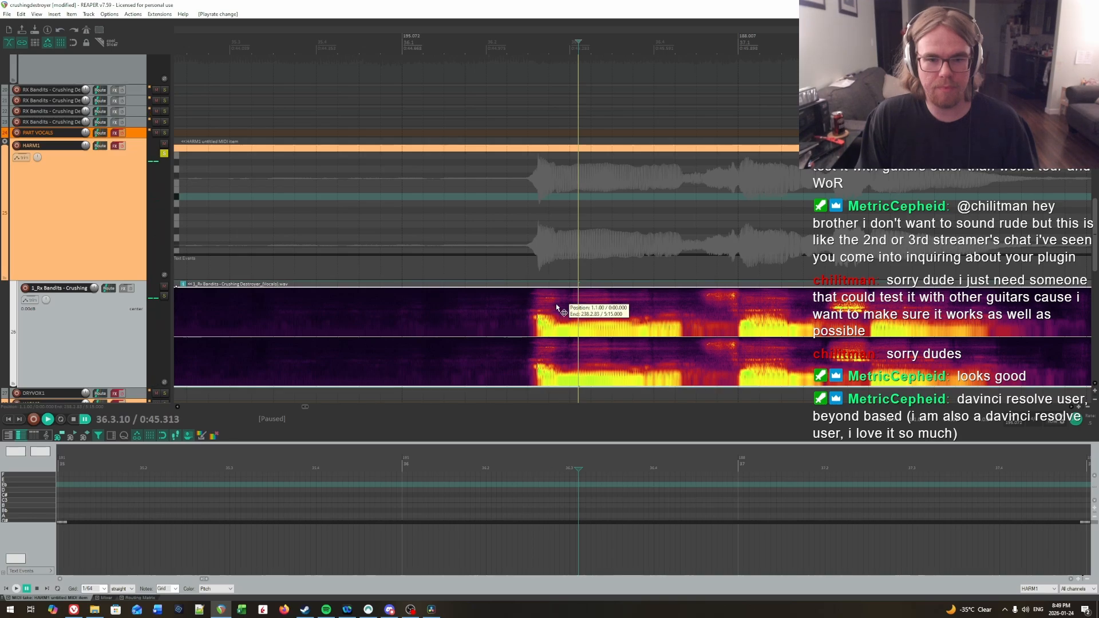
key("space")
key("space")
left_click(560, 303)
key("space")
key("space")
key("space")
key("space")
left_click(568, 304)
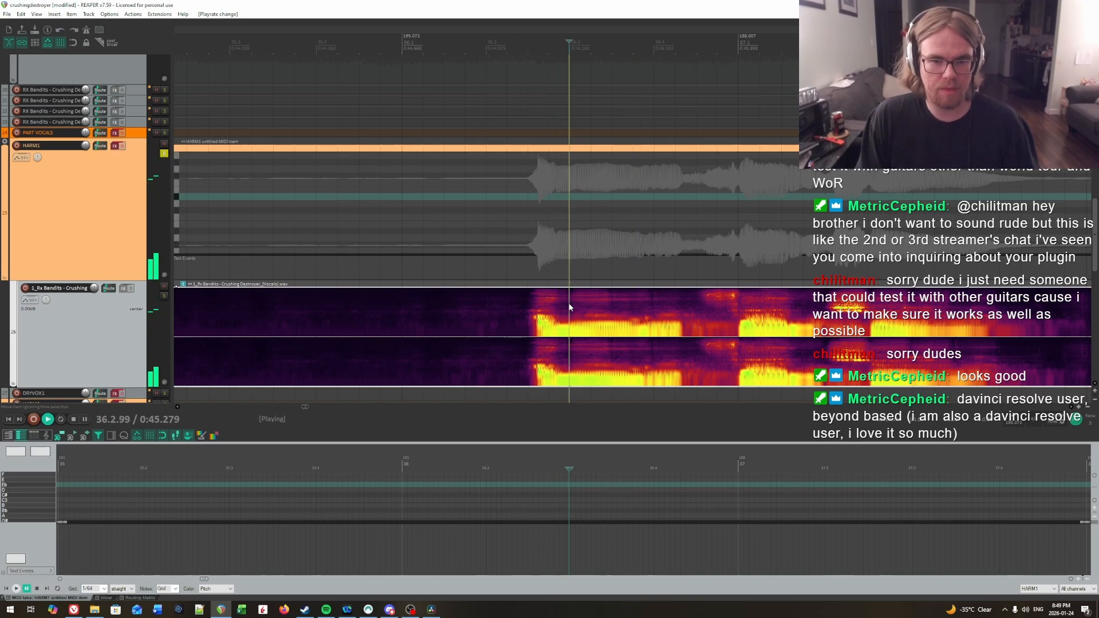
key("space")
key("space")
Step: Draw a short C3 note in HARM1 starting at the first vocal onset, 36.2.61, and place the cursor just after it
left_click(537, 308)
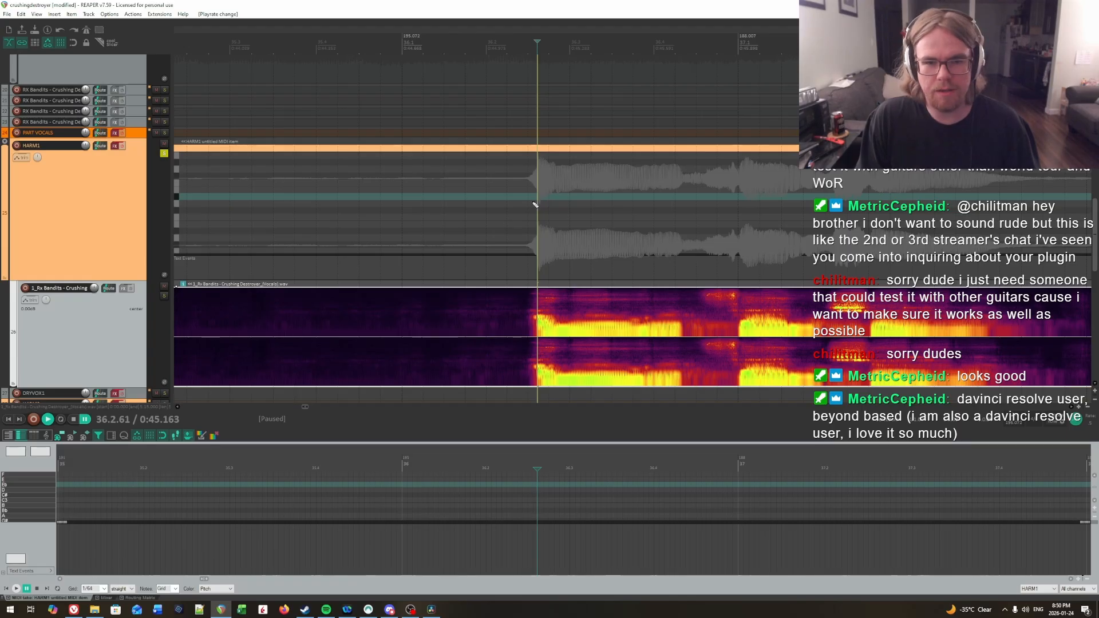
left_click_drag(538, 218, 552, 217)
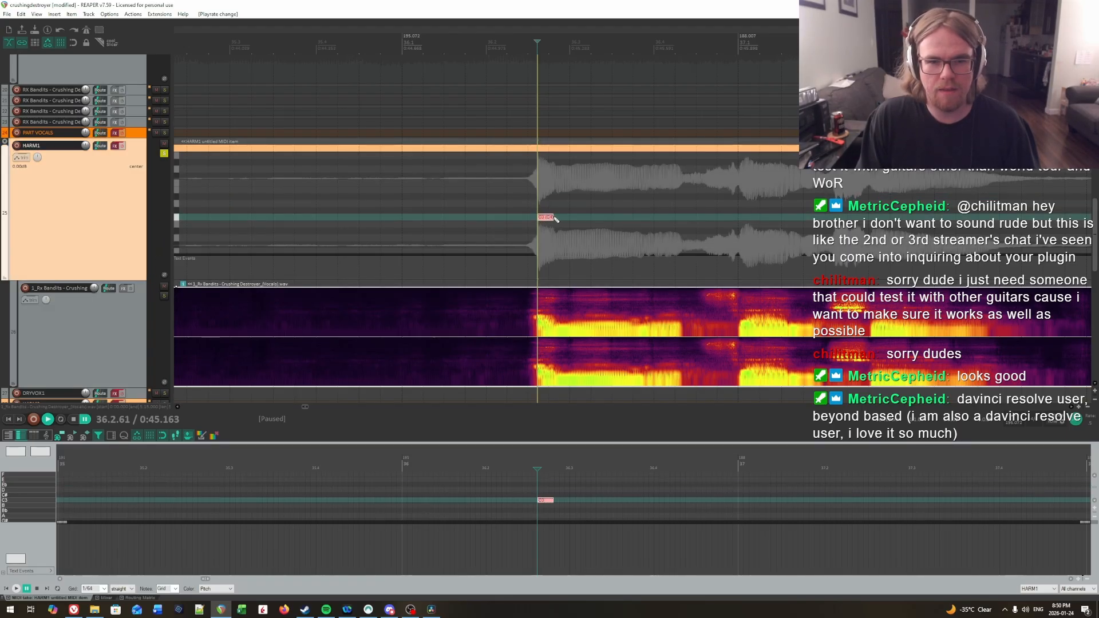
left_click(559, 218)
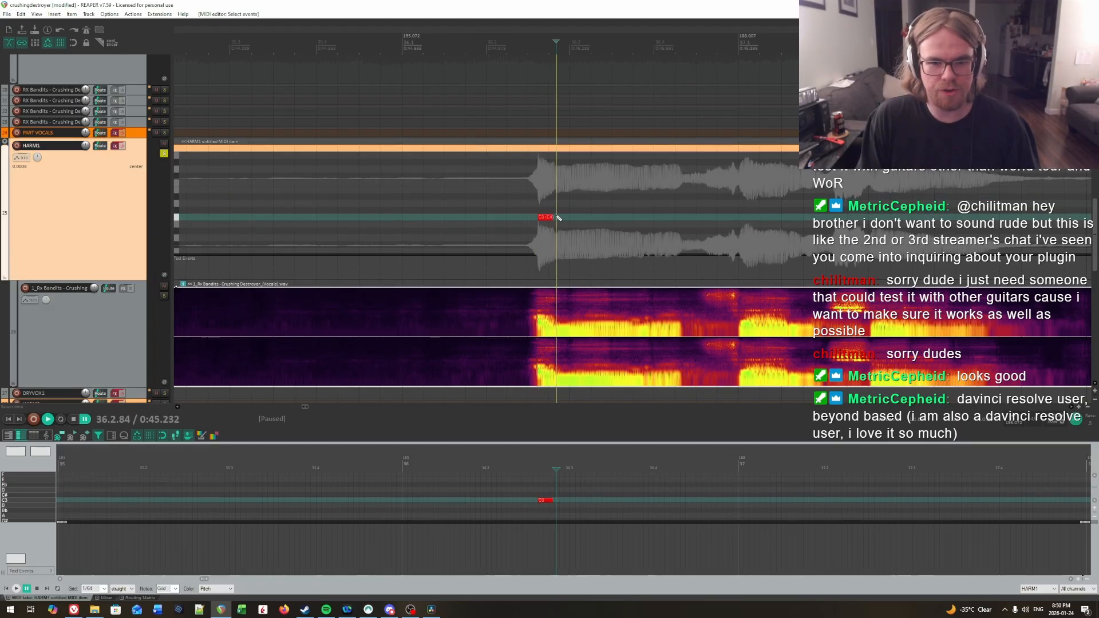
left_click(557, 209)
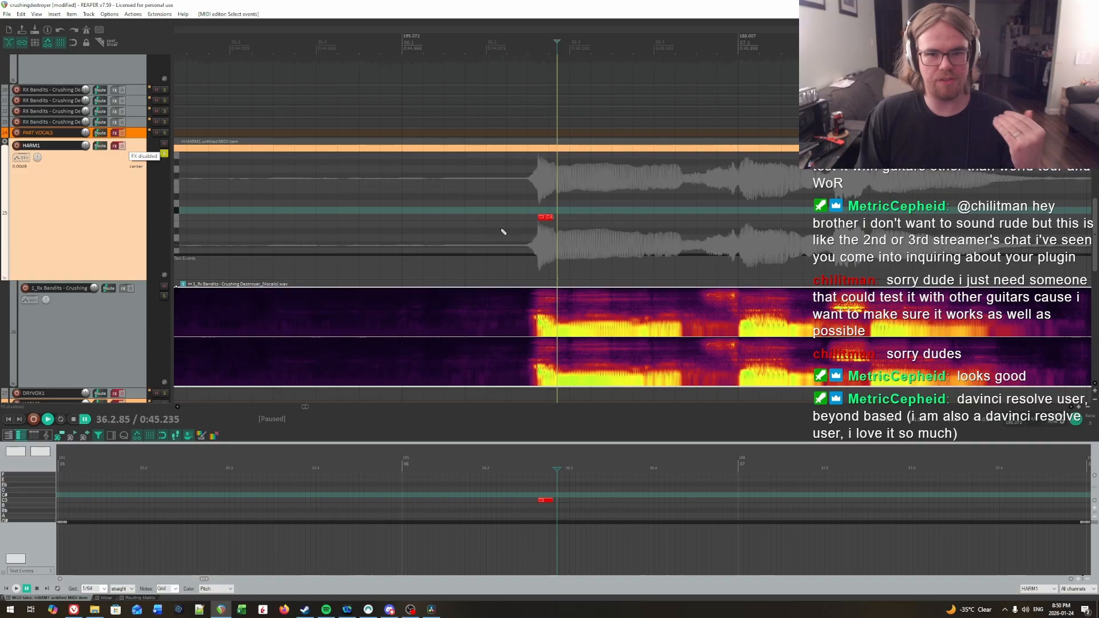
Step: Locate the second syllable by ear and draw a longer C3 note in HARM1 from about 36.3.00 to 36.3.80
scroll(755, 213, "right", 1)
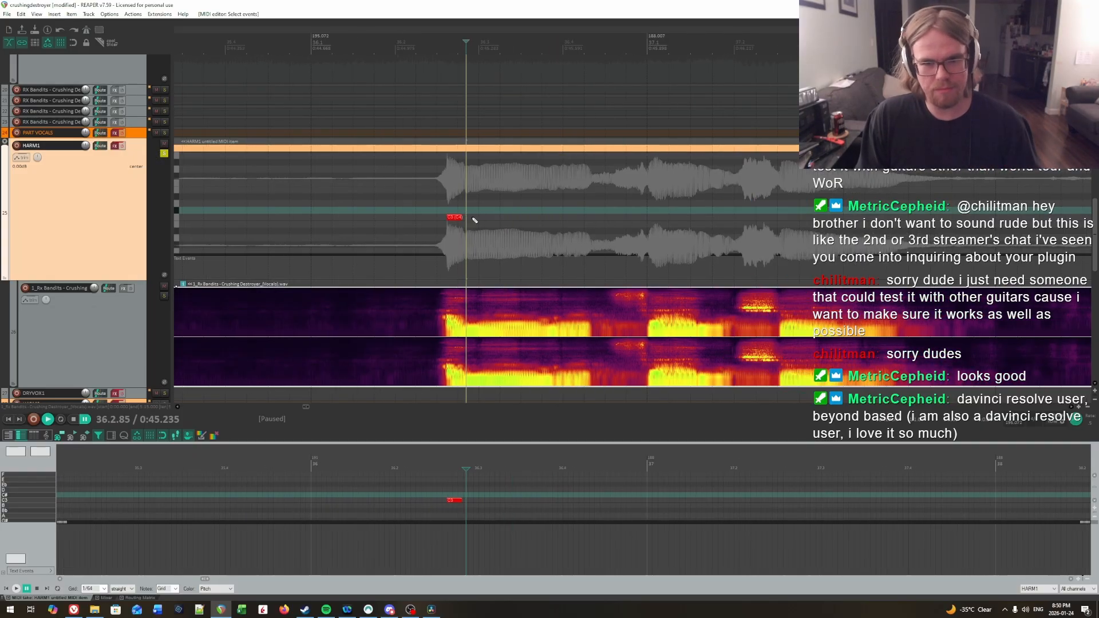
key("space")
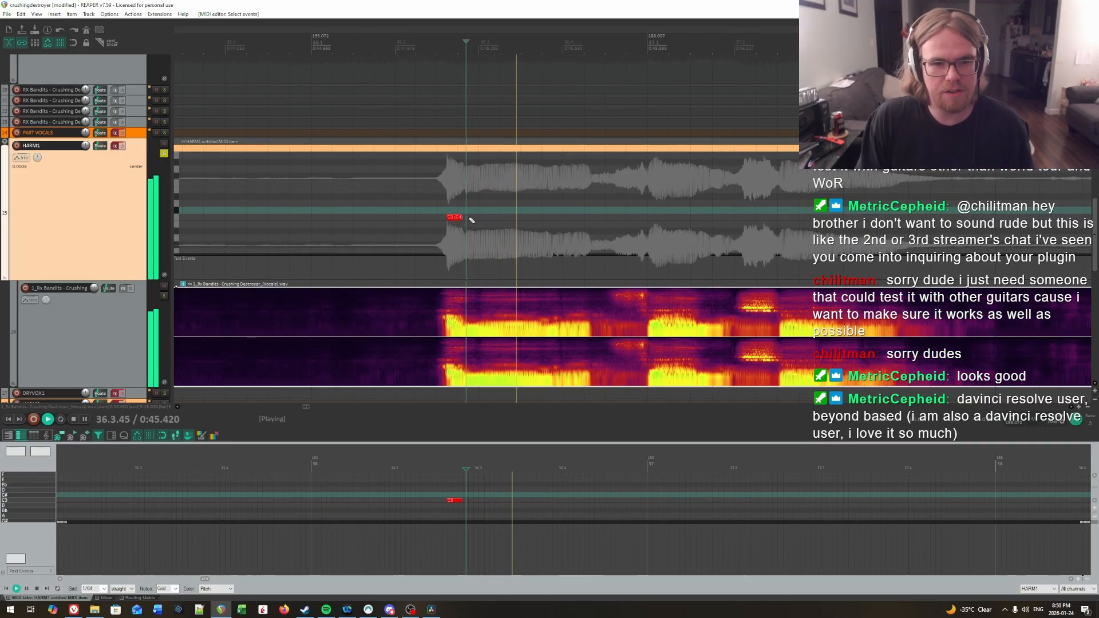
left_click(465, 214)
key("space")
left_click(480, 214)
key("space")
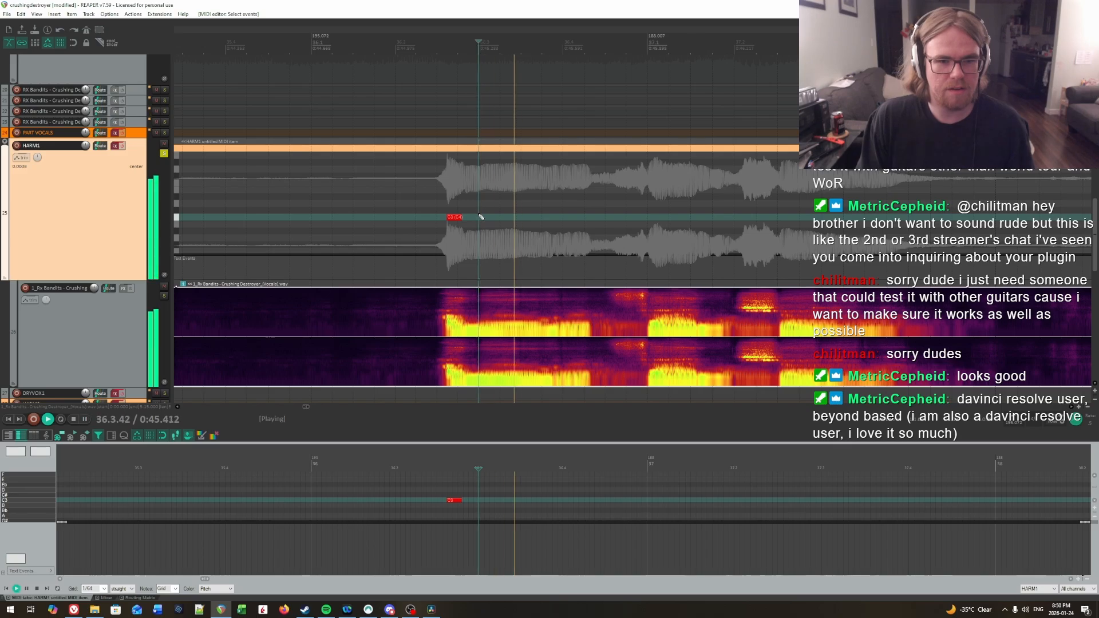
key("space")
left_click(479, 216)
left_click_drag(480, 218, 545, 218)
Step: Locate the third syllable by ear and draw a short C3 note for it in HARM1 at 36.3.97
key("space")
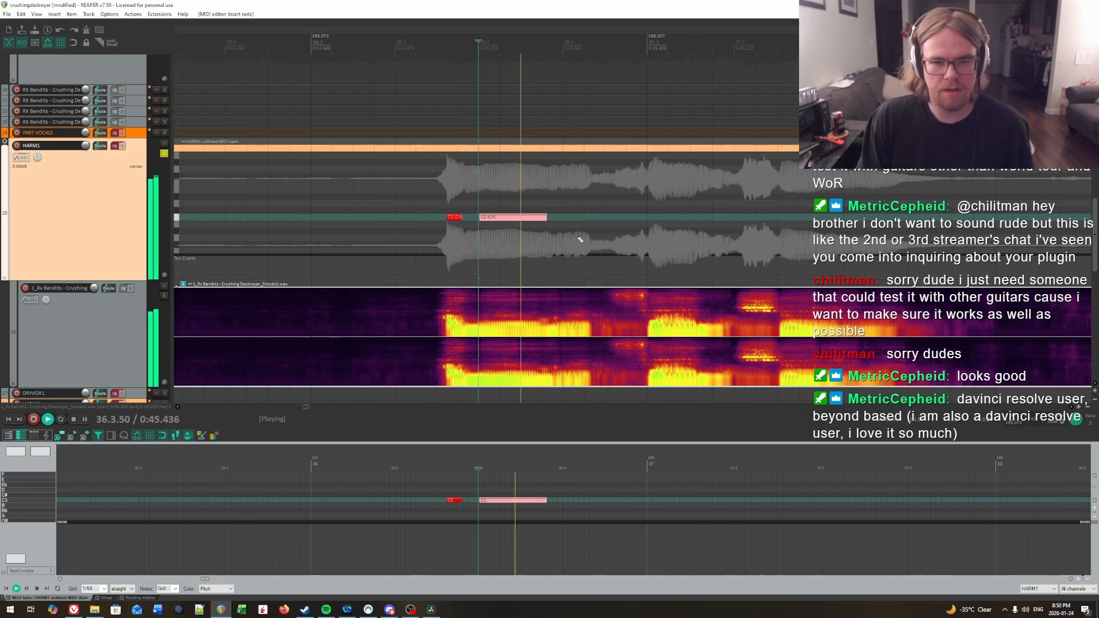
left_click(564, 206)
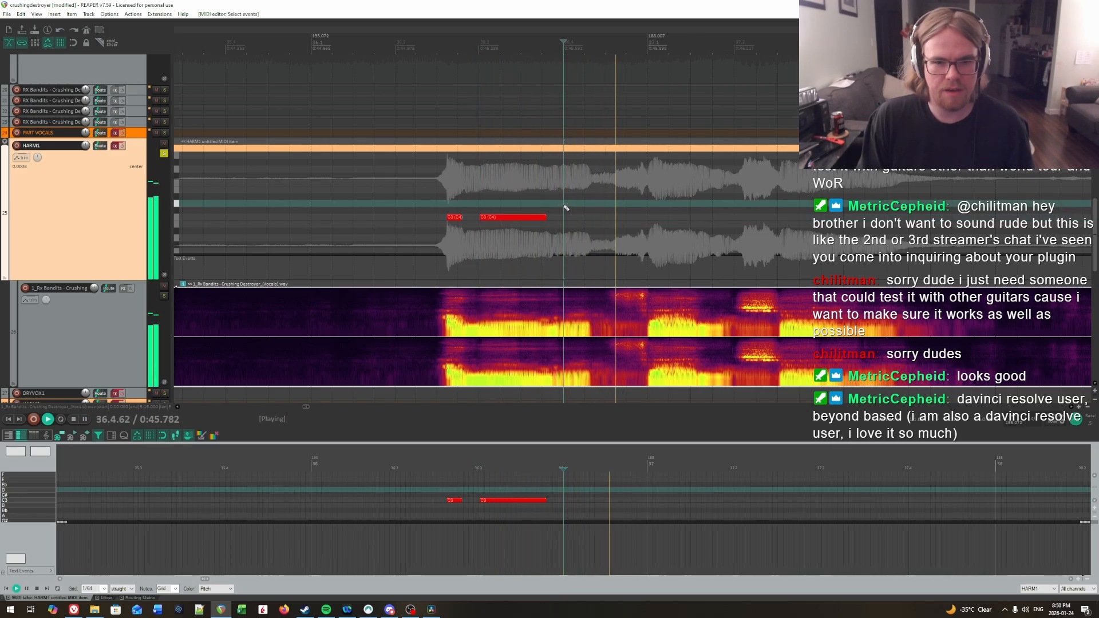
key("space")
left_click(565, 217)
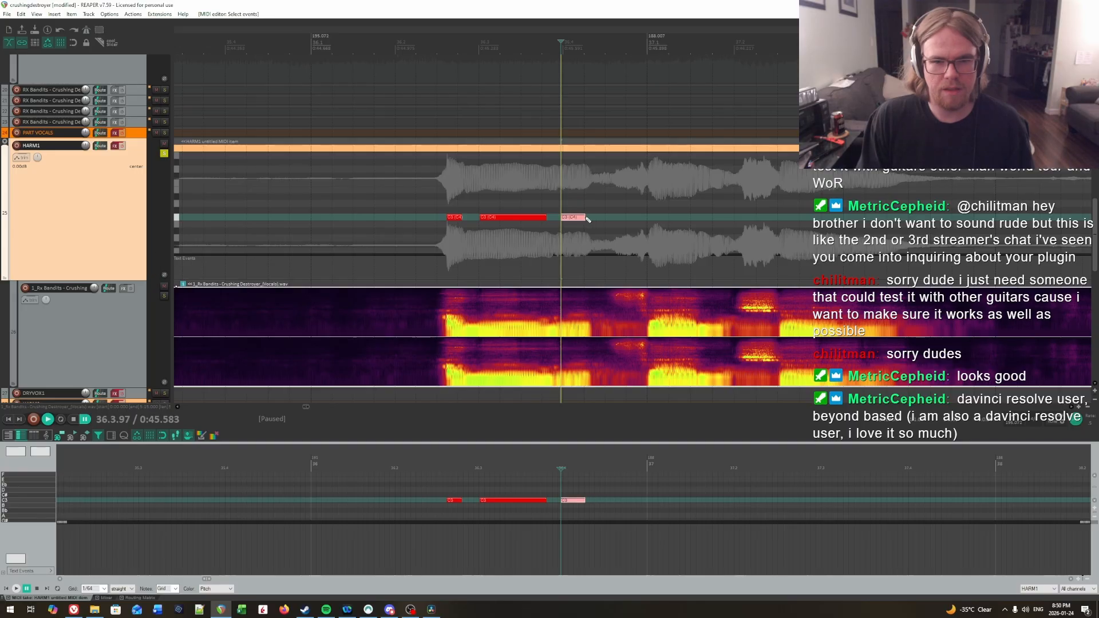
Step: Replay the vocals along the new notes and extend the end of the second C3 note to about 36.3.82
left_click(484, 200)
key("space")
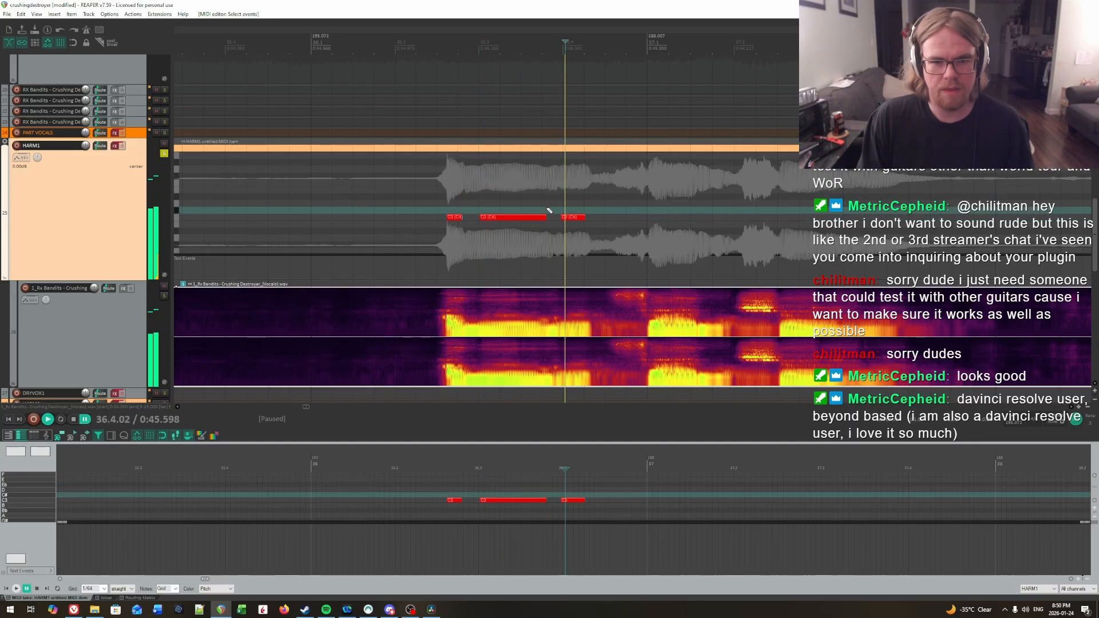
key("space")
left_click_drag(546, 217, 549, 217)
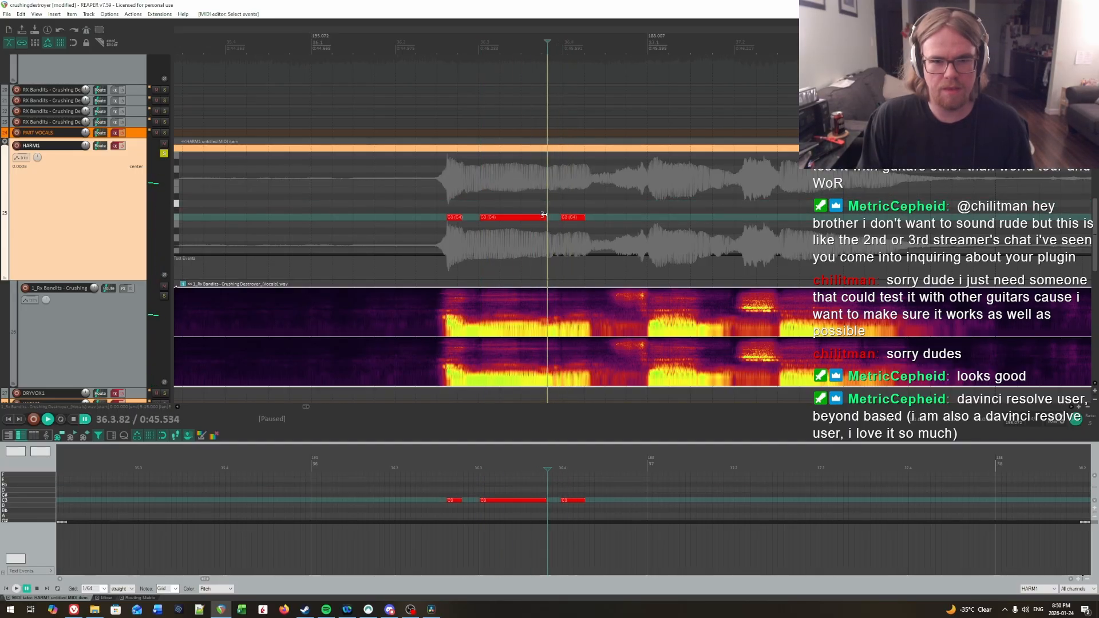
Step: Locate the fourth syllable by ear and draw a C3 note for it in HARM1 from 37.1.00 to about 37.1.65
key("space")
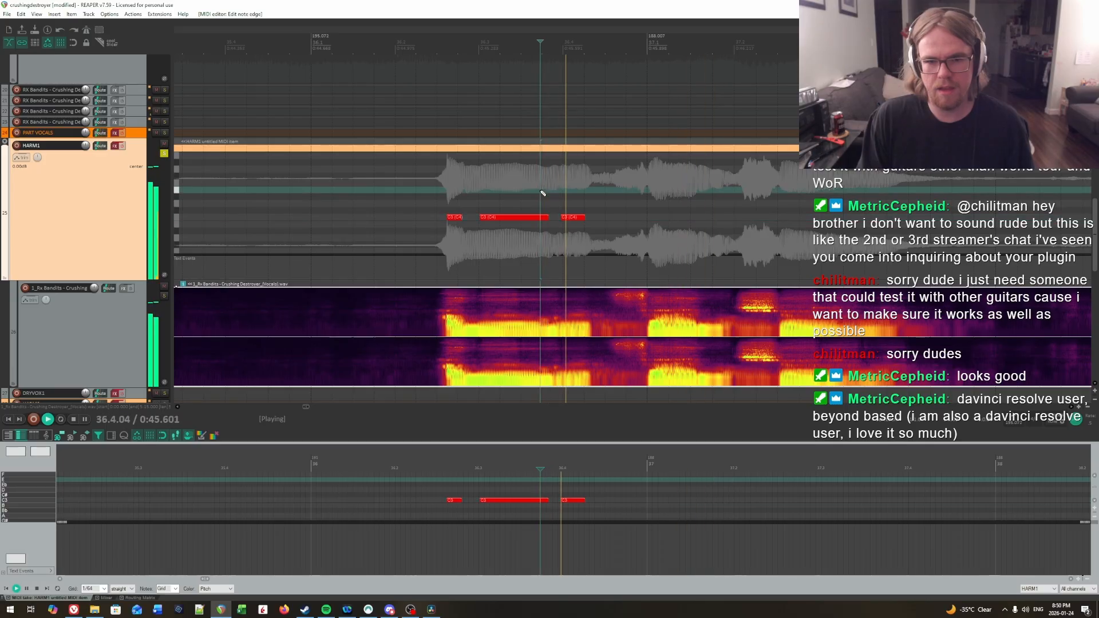
key("space")
left_click(648, 197)
key("space")
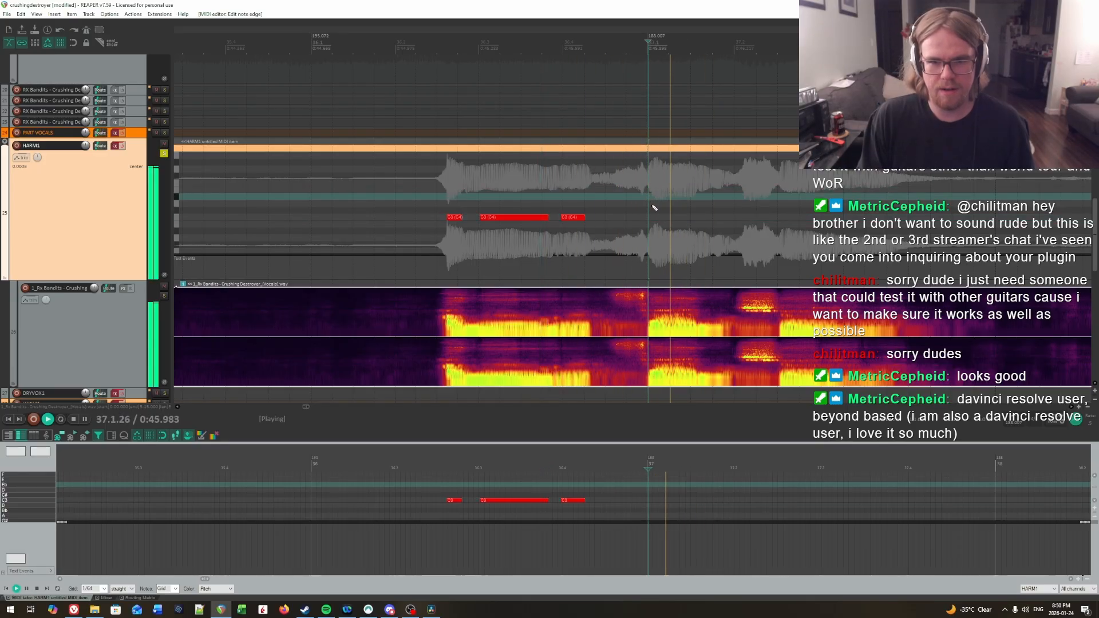
key("space")
left_click(649, 204)
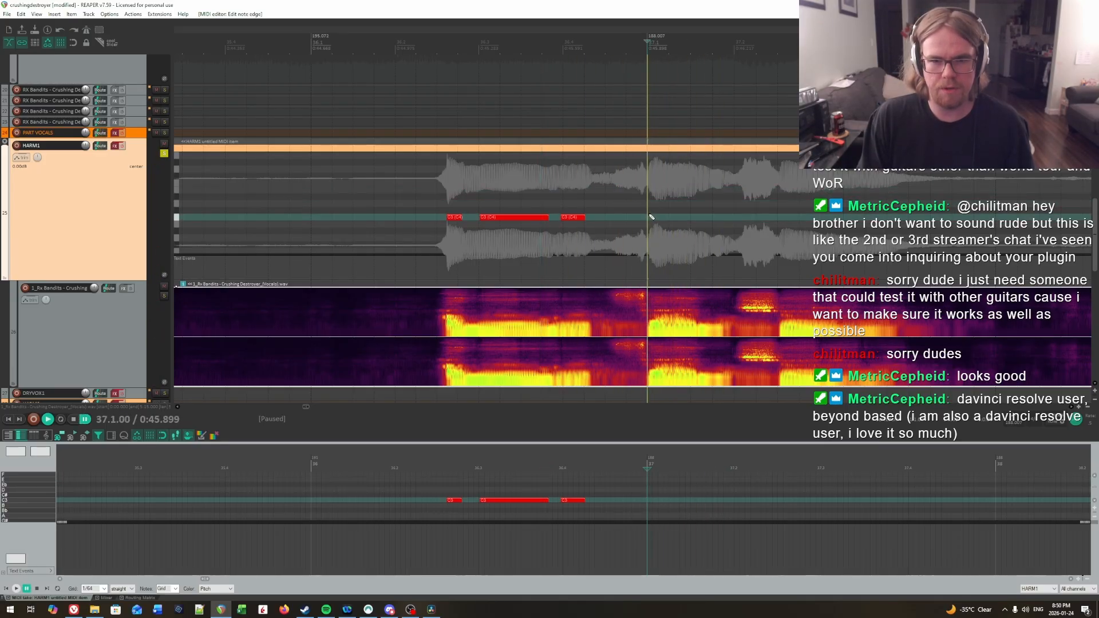
left_click_drag(648, 217, 694, 220)
key("space")
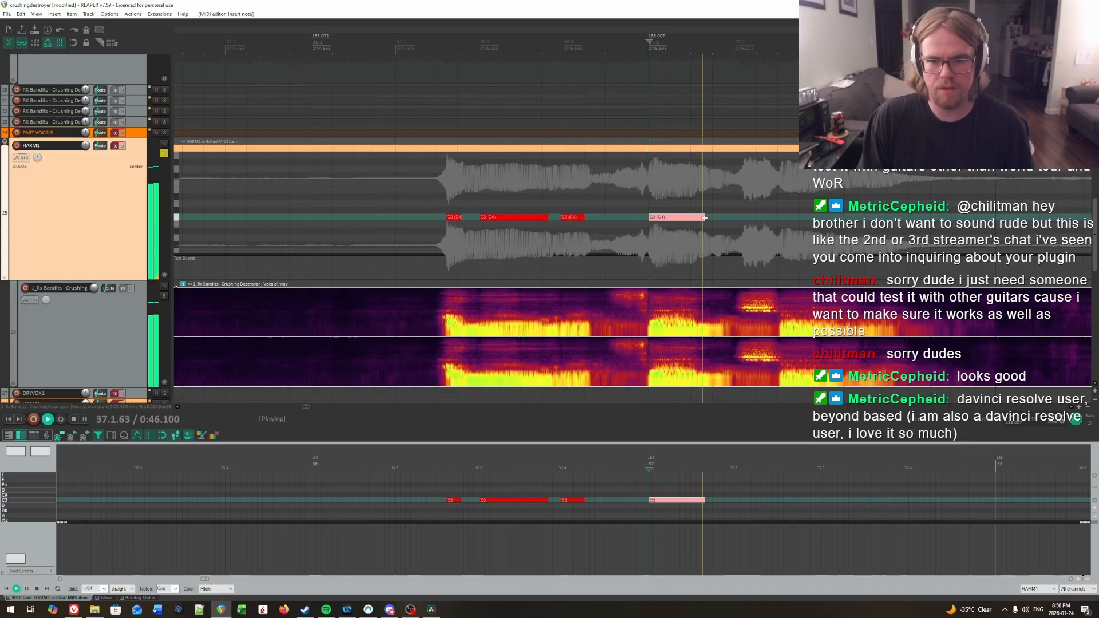
Step: Audition where the fourth syllable stops and trim the end of its C3 note to about 37.1.58
key("space")
key("space")
key("space")
left_click(696, 201)
key("space")
left_click(701, 201)
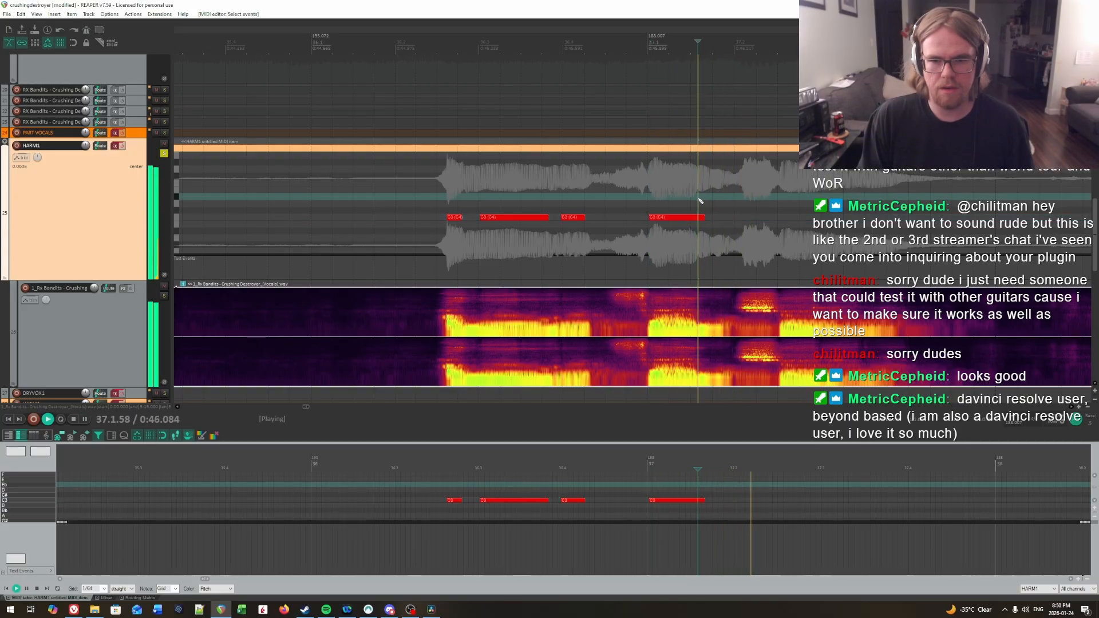
left_click(705, 201)
key("space")
left_click(705, 201)
key("space")
key("space")
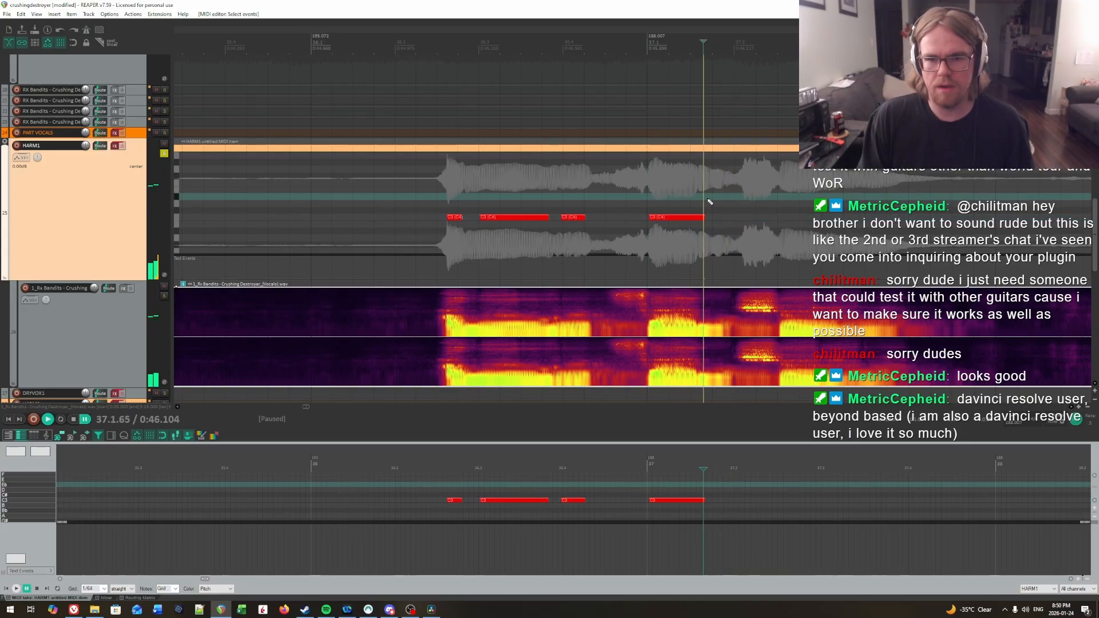
left_click(710, 203)
key("space")
left_click(659, 187)
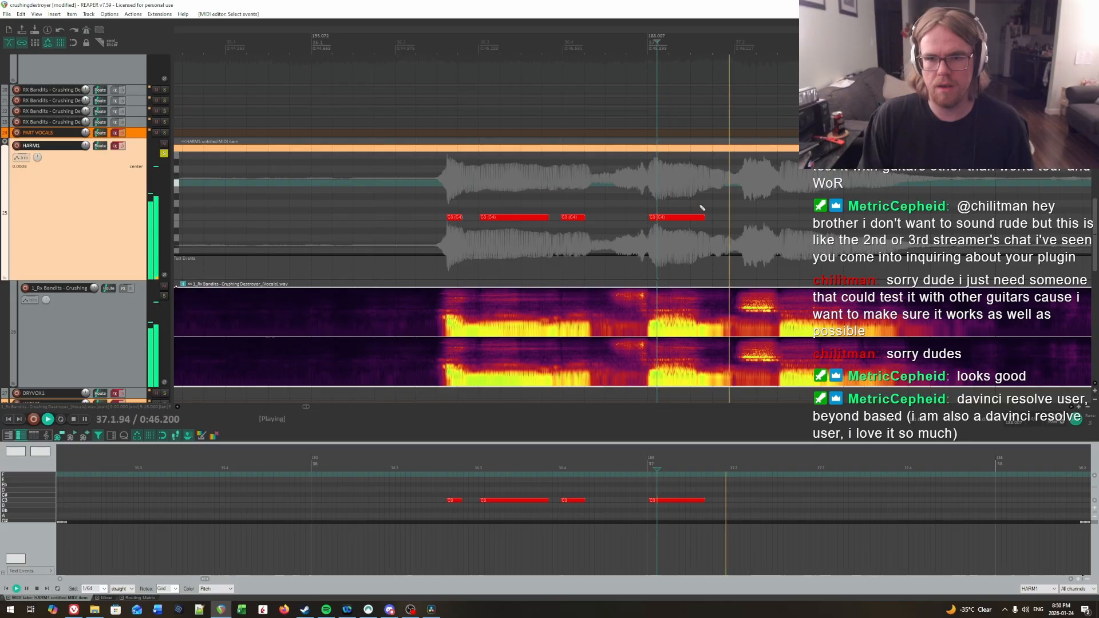
key("space")
left_click(699, 184)
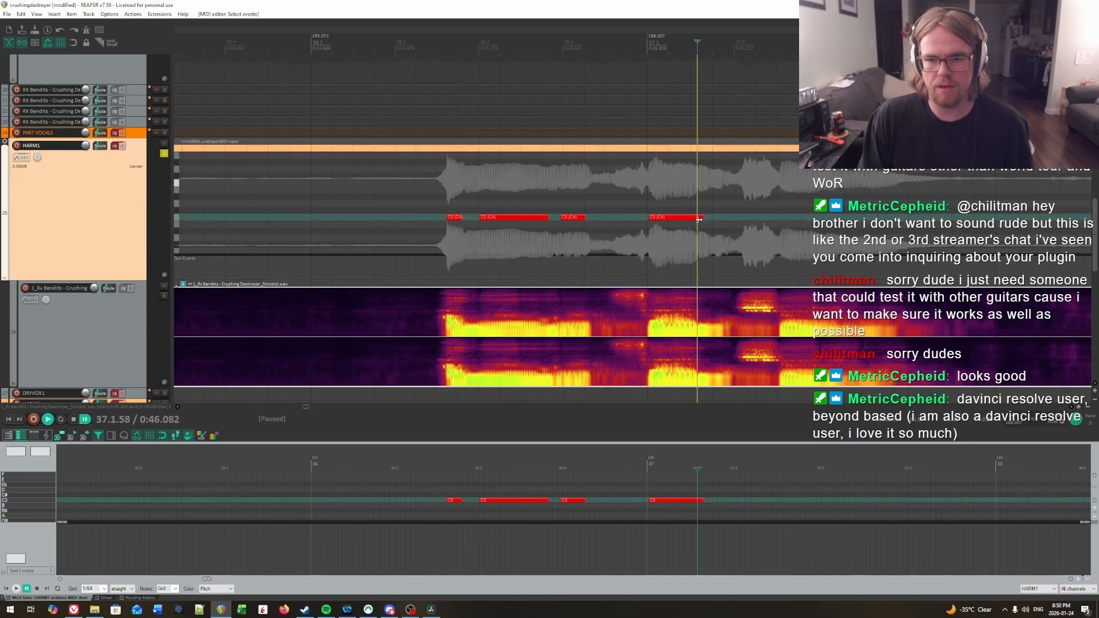
left_click_drag(695, 220, 782, 201)
Step: Locate the next sustained syllable by ear and draw a long C3 note for it from about 37.2.52 to 37.3.91
left_click(618, 194)
key("space")
left_click(594, 184)
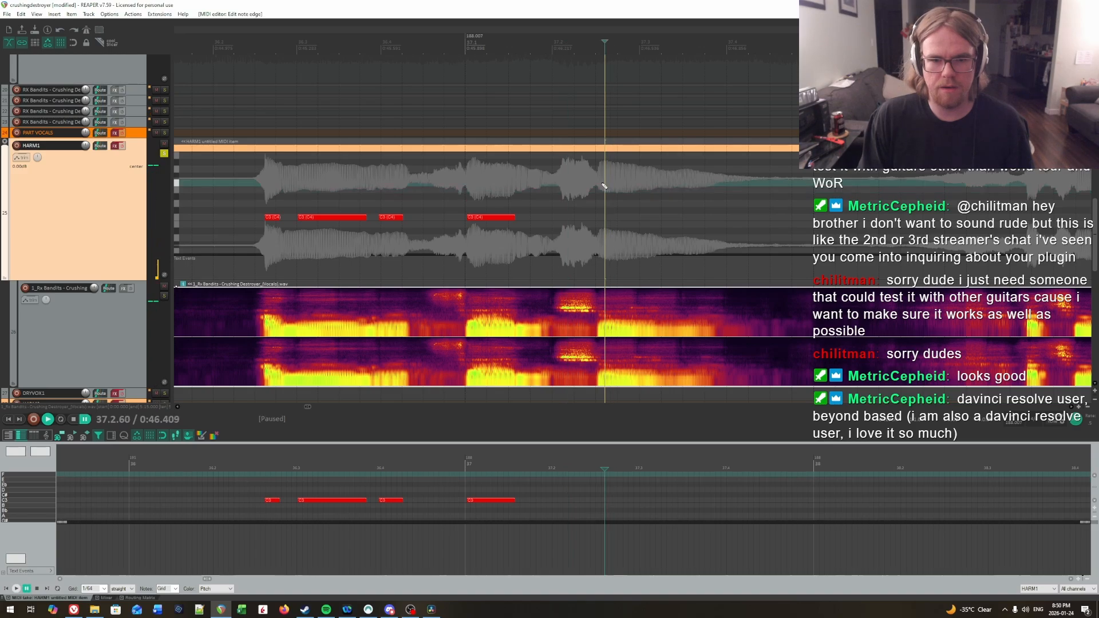
key("space")
left_click(597, 185)
left_click_drag(601, 217, 729, 221)
key("space")
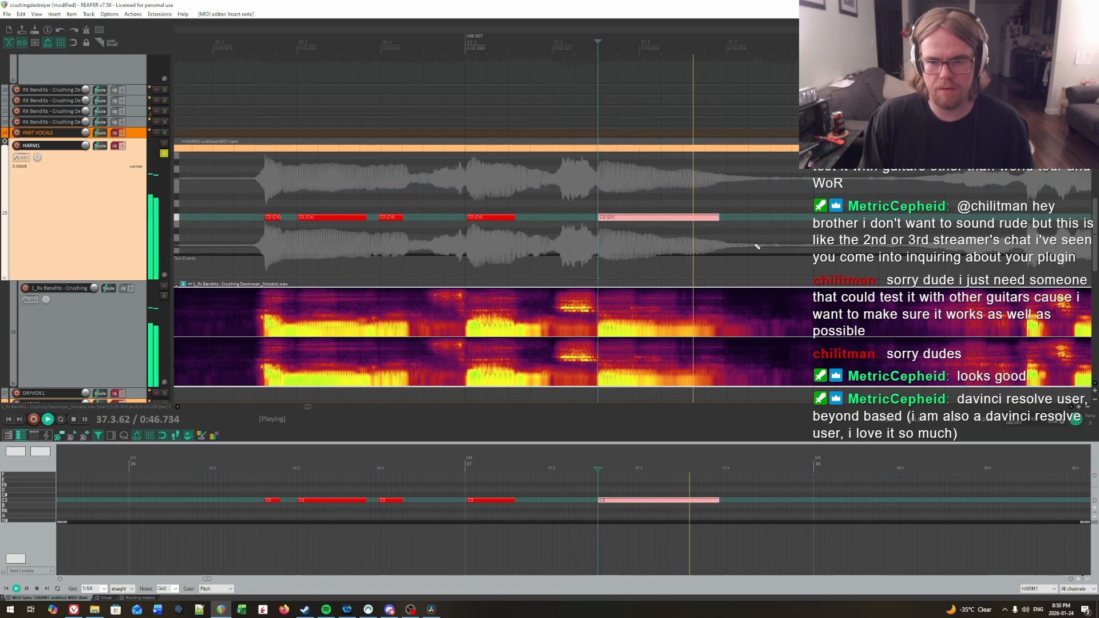
key("space")
Step: Play the charted phrase from 36.2.15 with the HARM1 track effects temporarily enabled
left_click(225, 203)
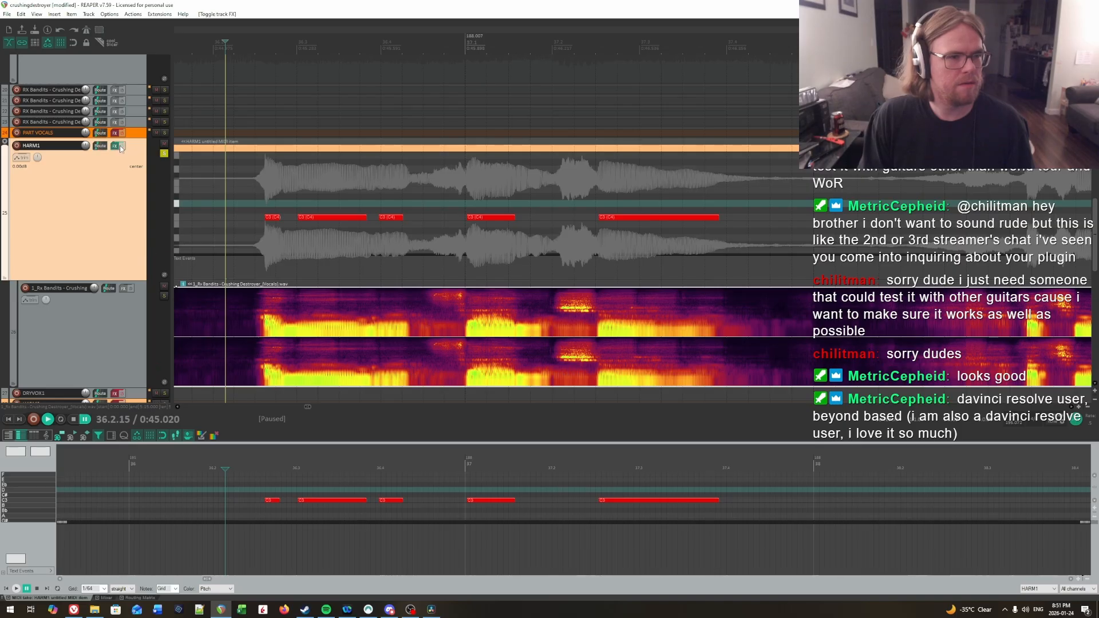
key("space")
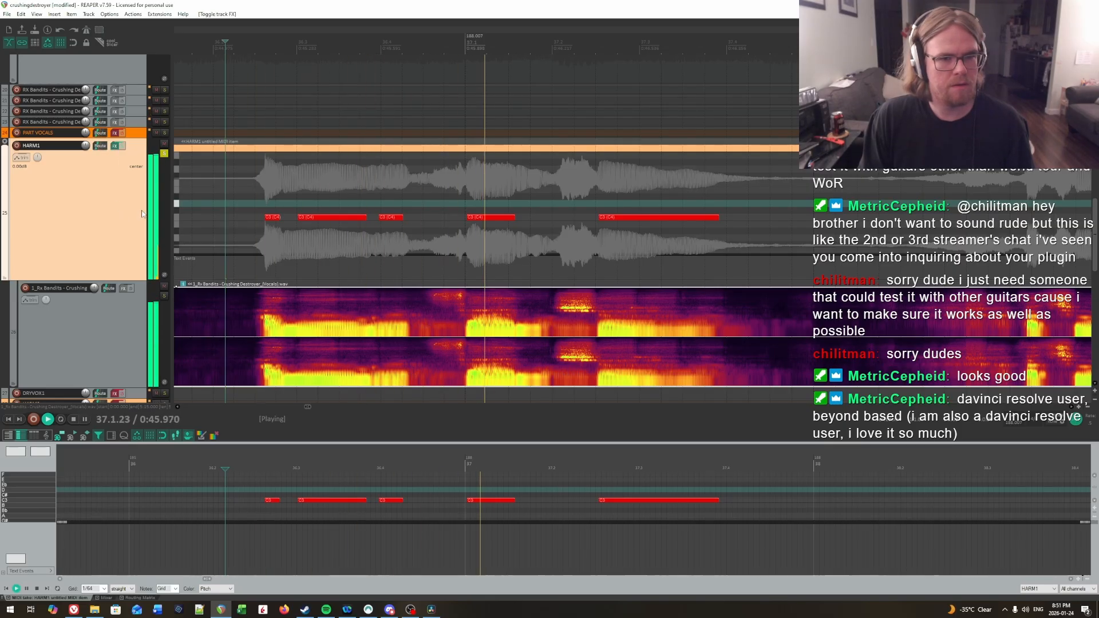
key("space")
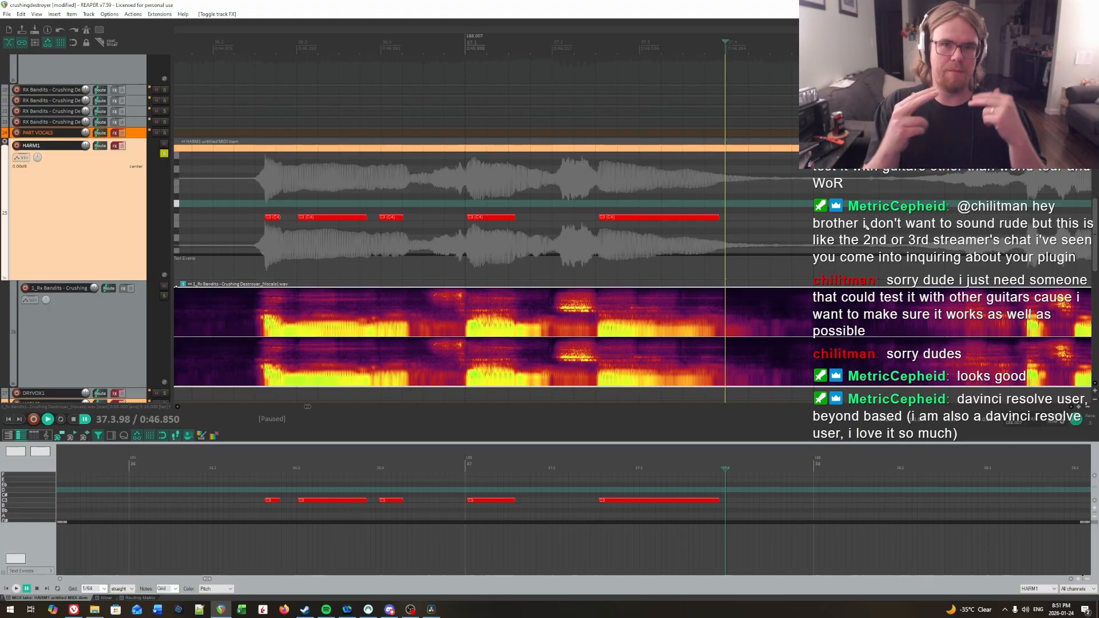
Step: Move on to the next phrase in measure 38 and show the mixer in place of the docked MIDI editor
scroll(838, 213, "right", 2)
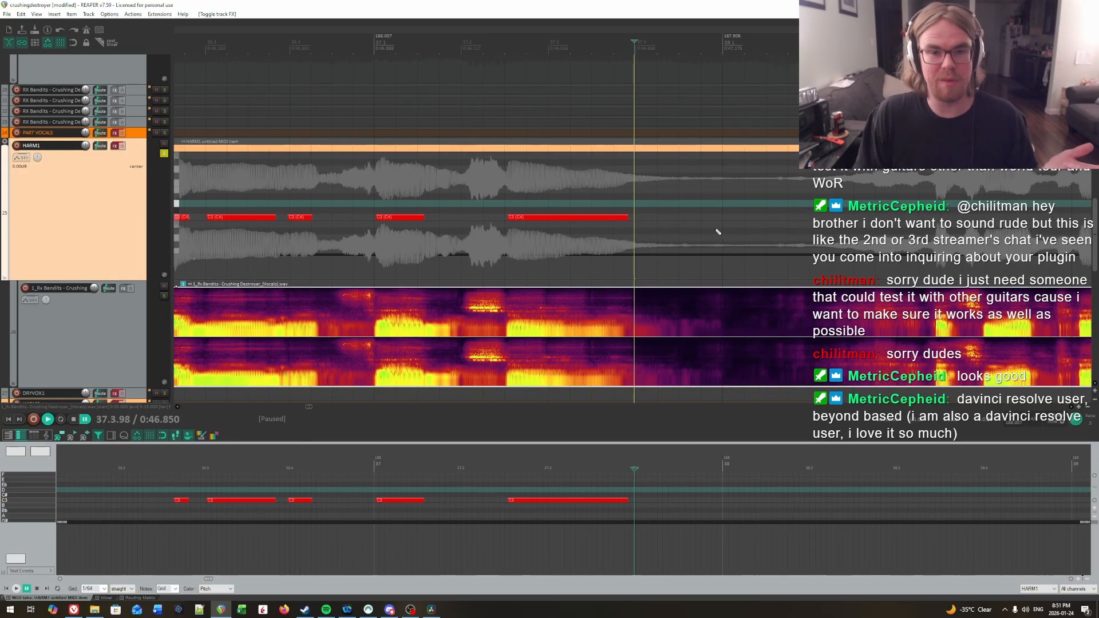
scroll(867, 231, "right", 3)
scroll(853, 229, "right", 3)
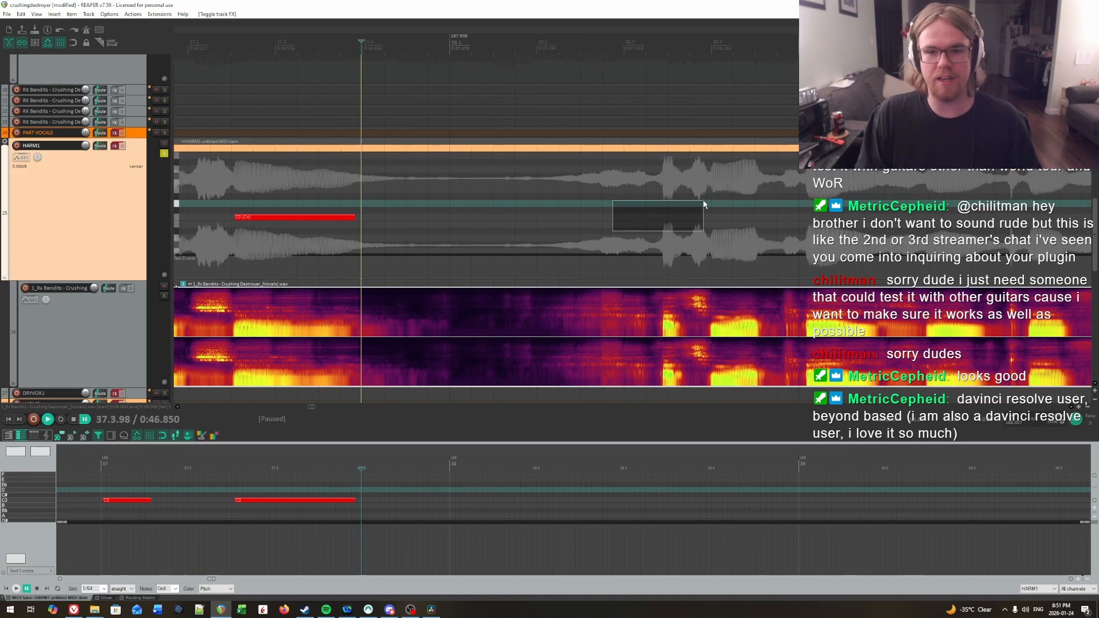
left_click(574, 204)
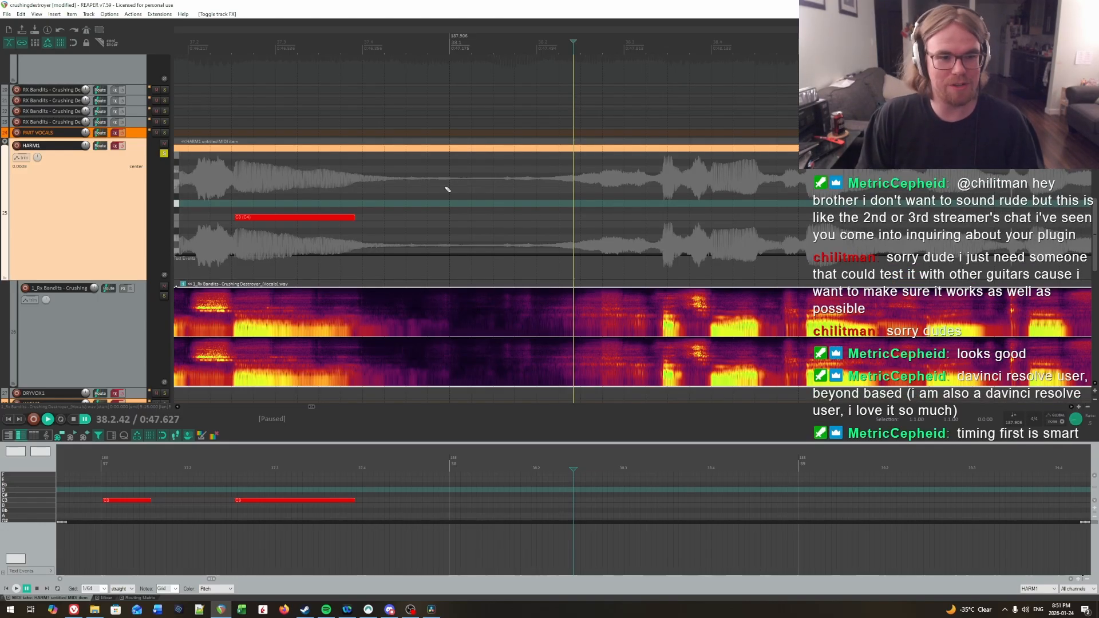
left_click(589, 204)
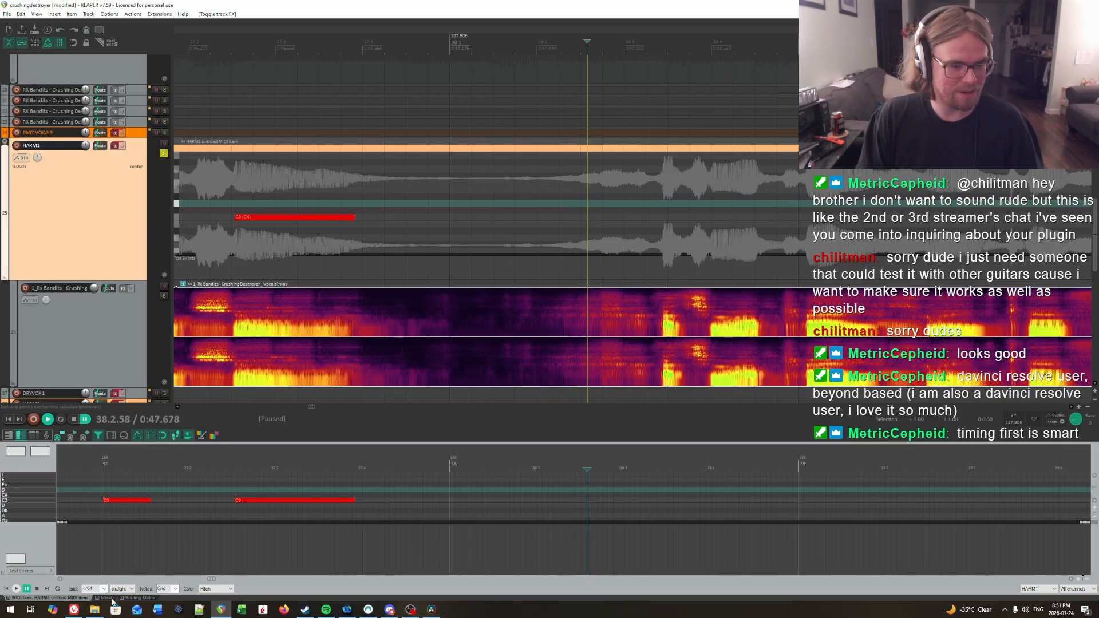
left_click(105, 598)
Step: Locate the first syllable of the next phrase by ear and draw a very short C3 note for it at 38.3.44
scroll(626, 232, "right", 1)
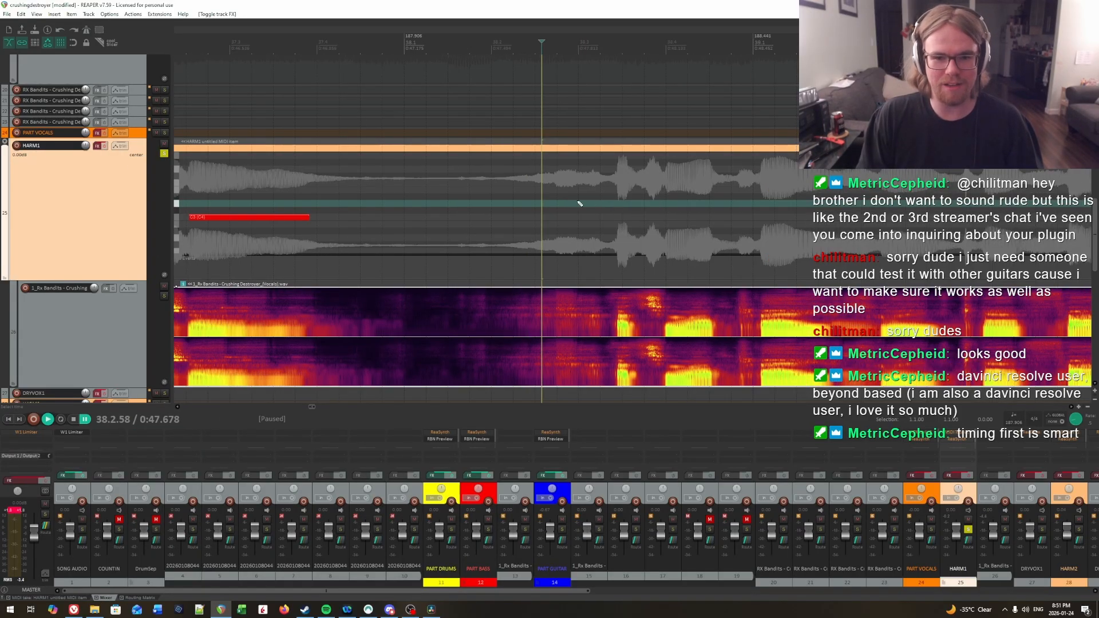
left_click(475, 197)
key("space")
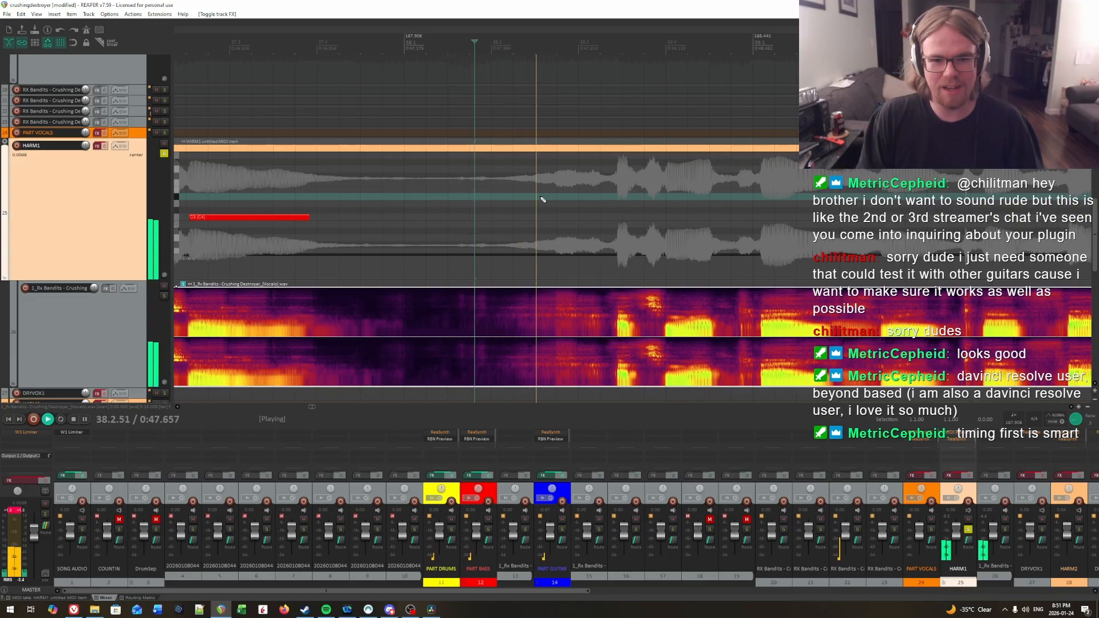
left_click(508, 181)
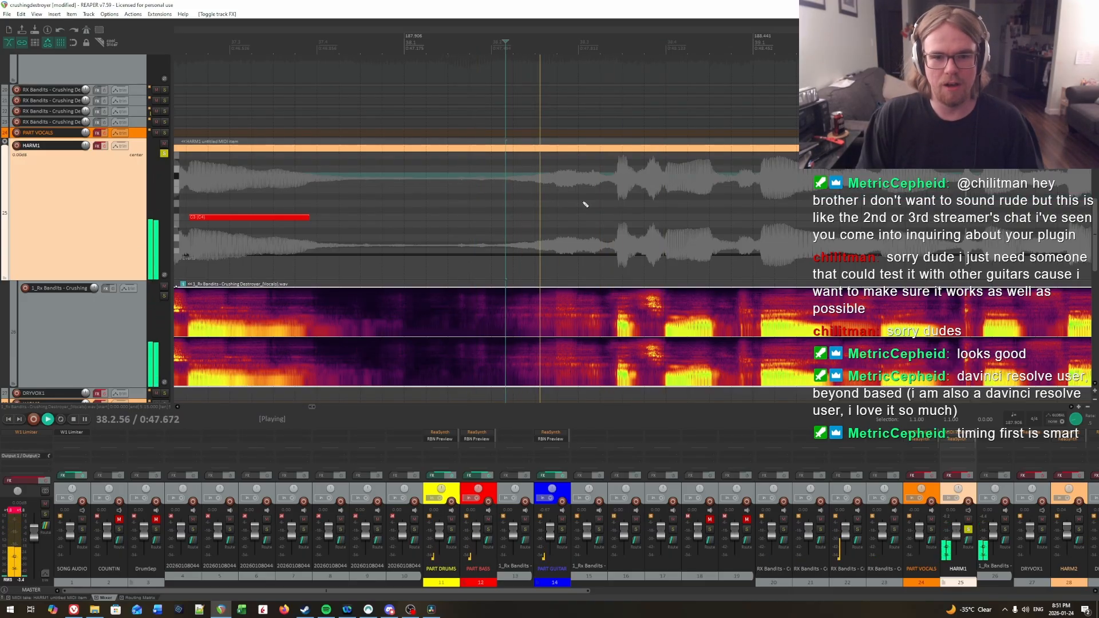
left_click(617, 175)
key("space")
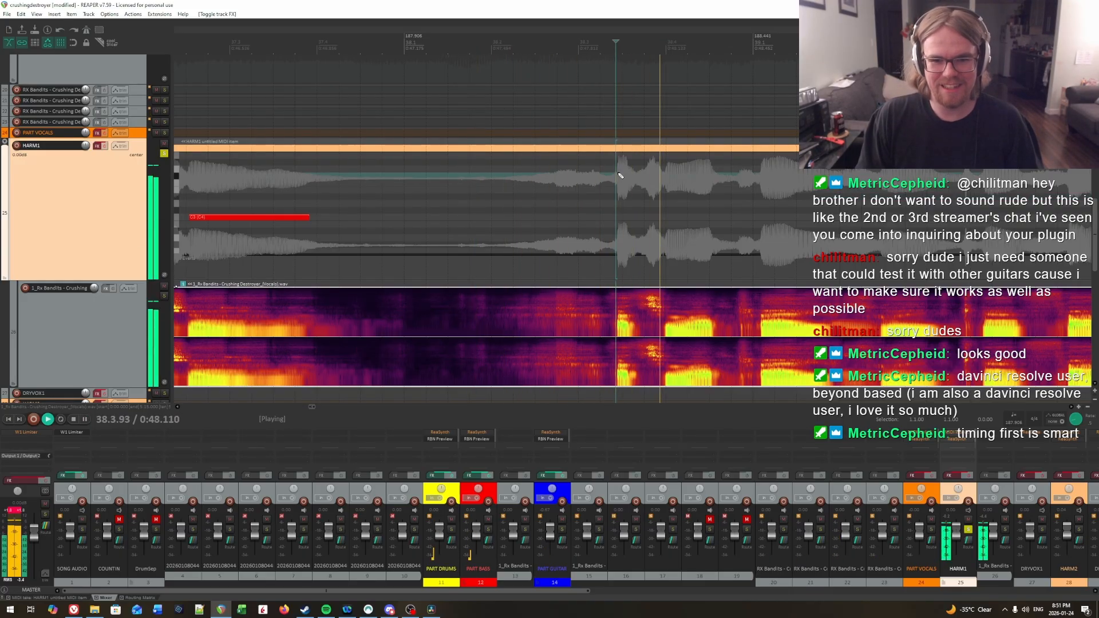
key("space")
left_click(618, 176)
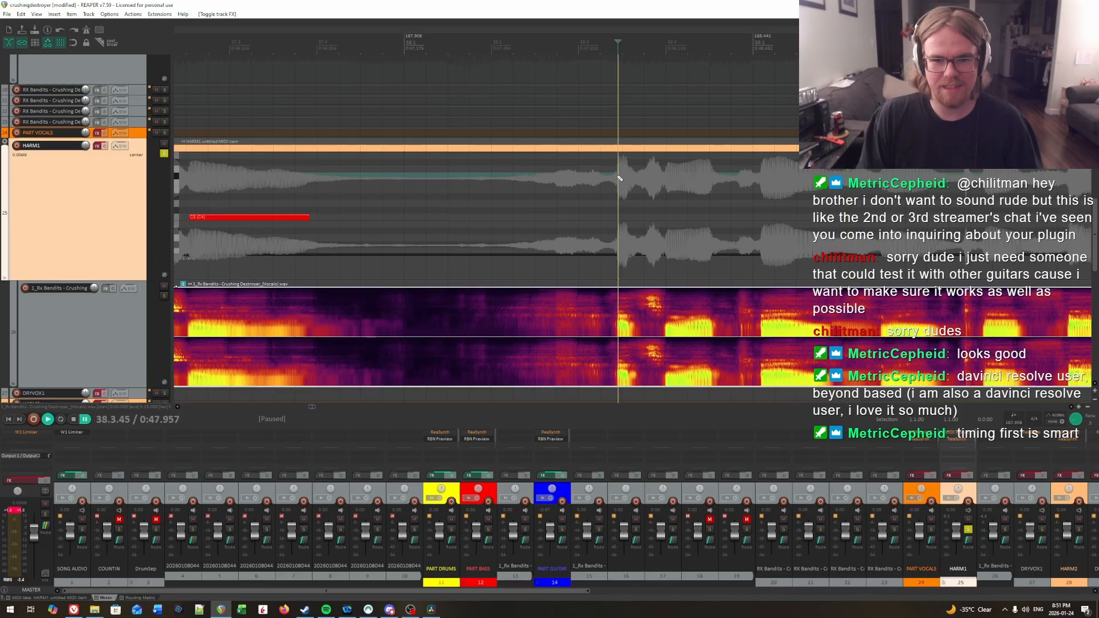
key("space")
key("space")
left_click(617, 180)
left_click(619, 217)
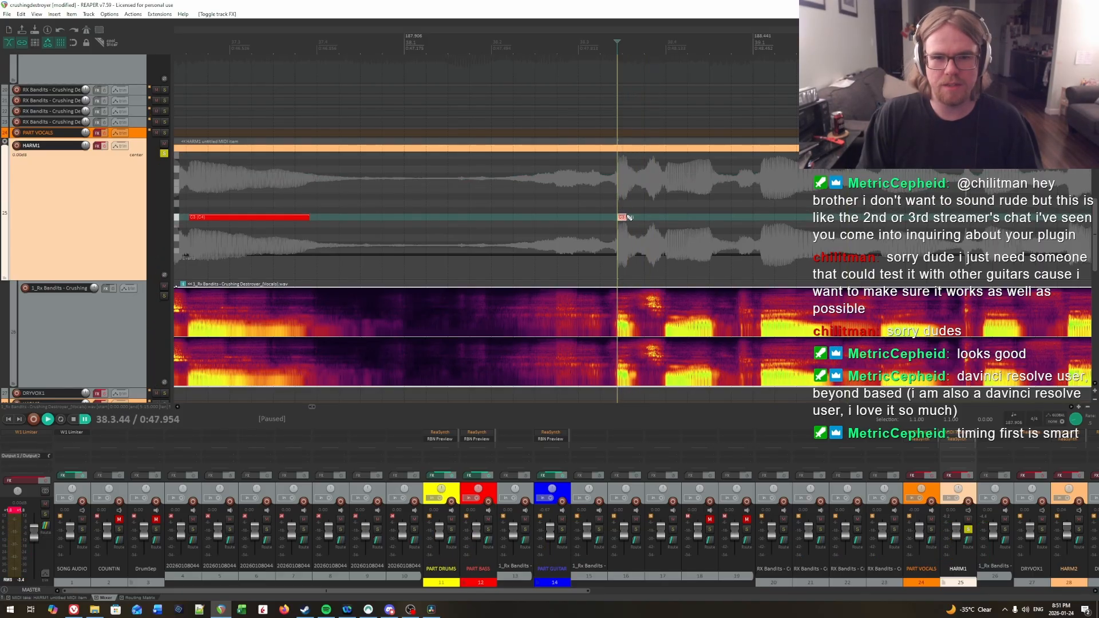
Step: Find the following syllable by ear and draw a short C3 note for it in HARM1 from 38.4.00 to about 38.4.27
key("space")
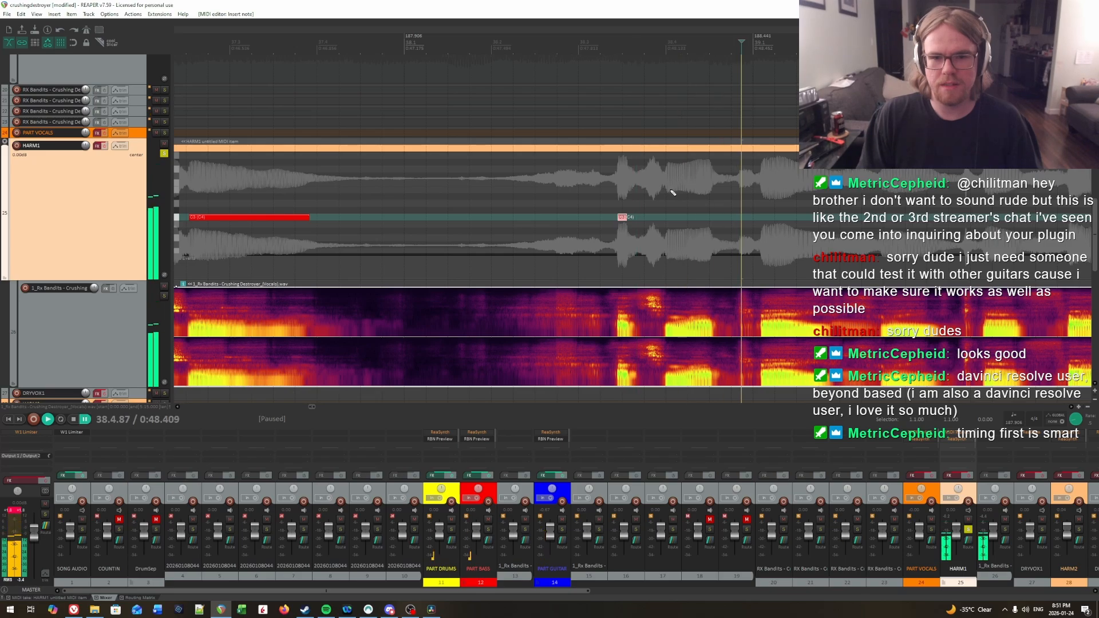
key("space")
left_click(668, 191)
left_click(665, 192)
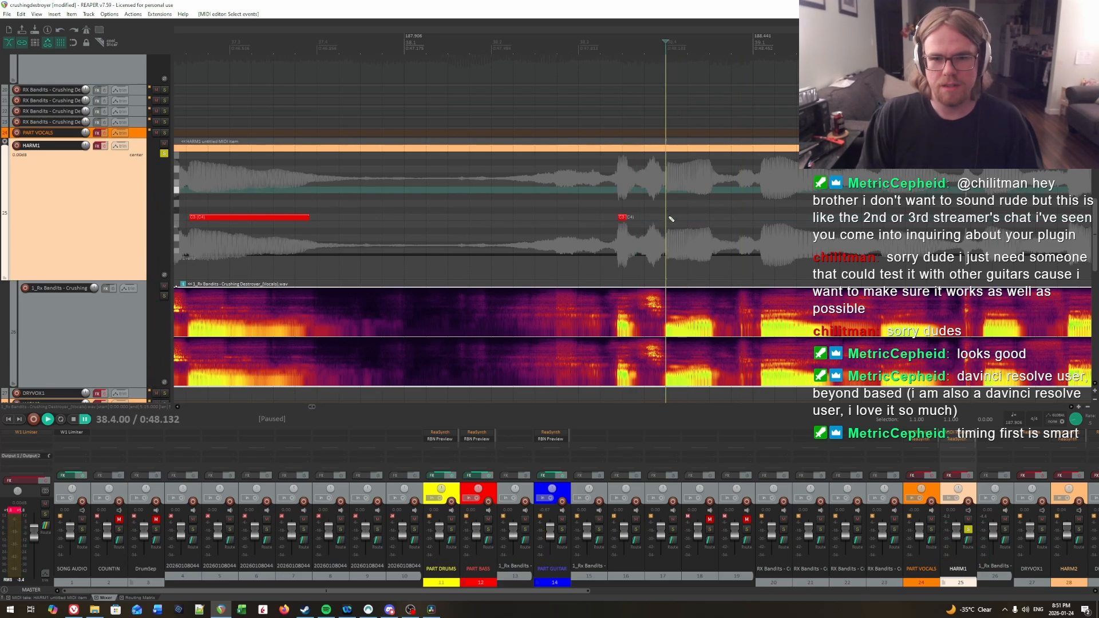
left_click(669, 218)
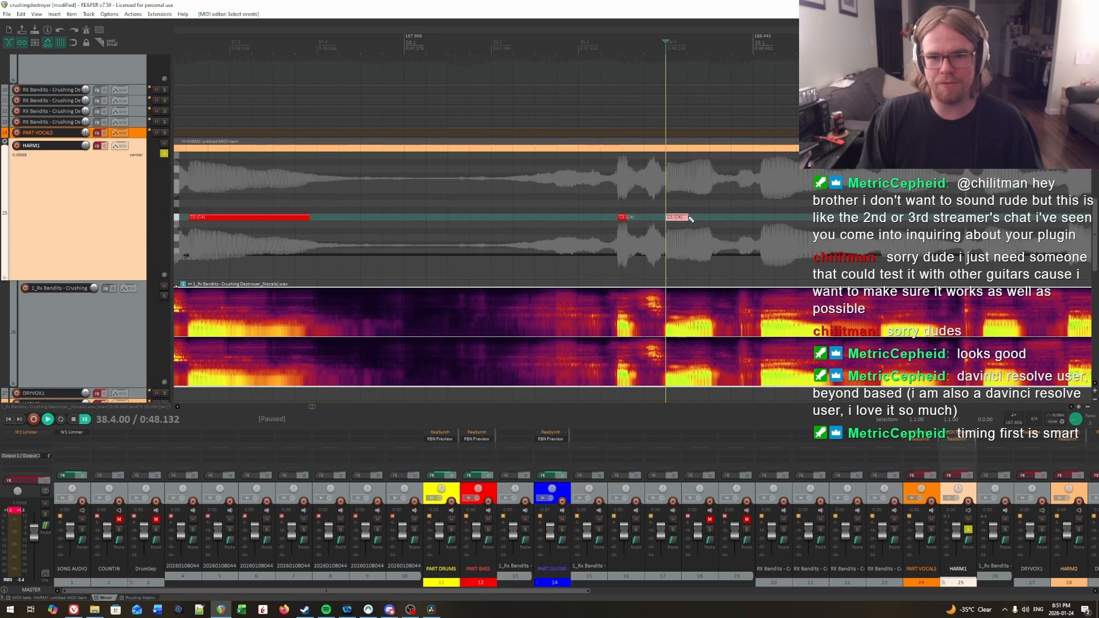
Step: Play on from the latest note and draw another short C3 note in HARM1 from 38.4.29 to about 38.4.50
scroll(702, 216, "right", 3)
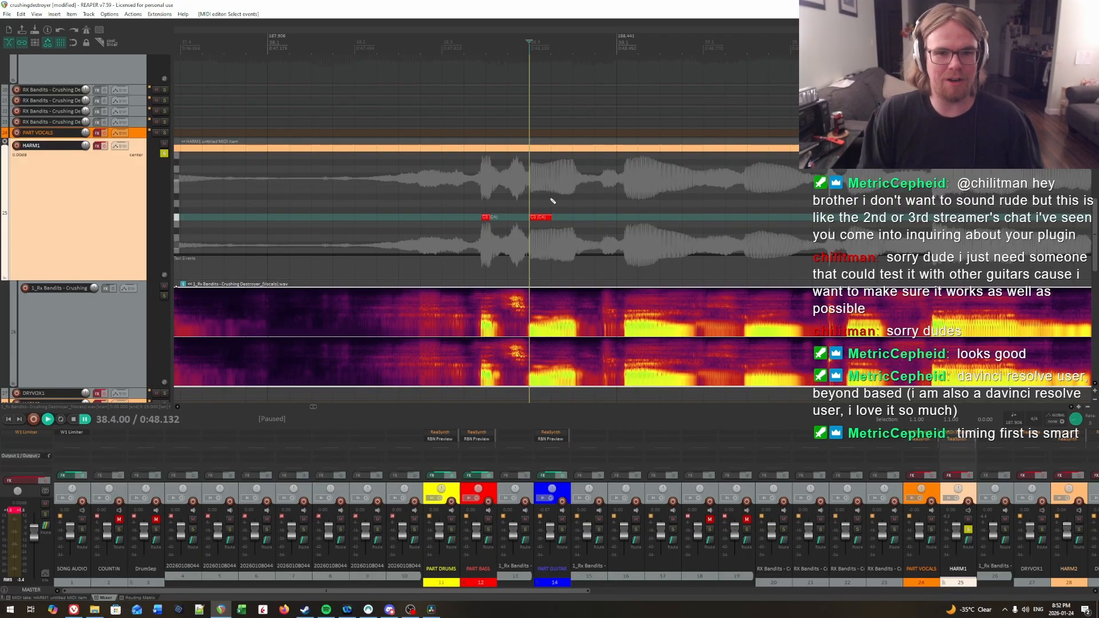
key("space")
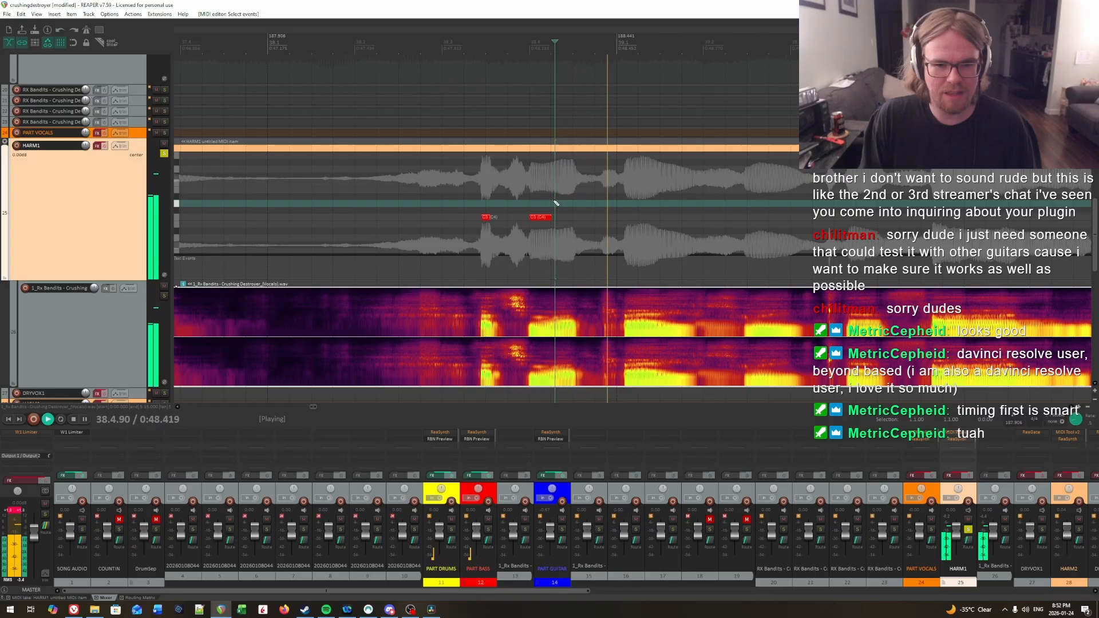
key("space")
left_click(563, 217)
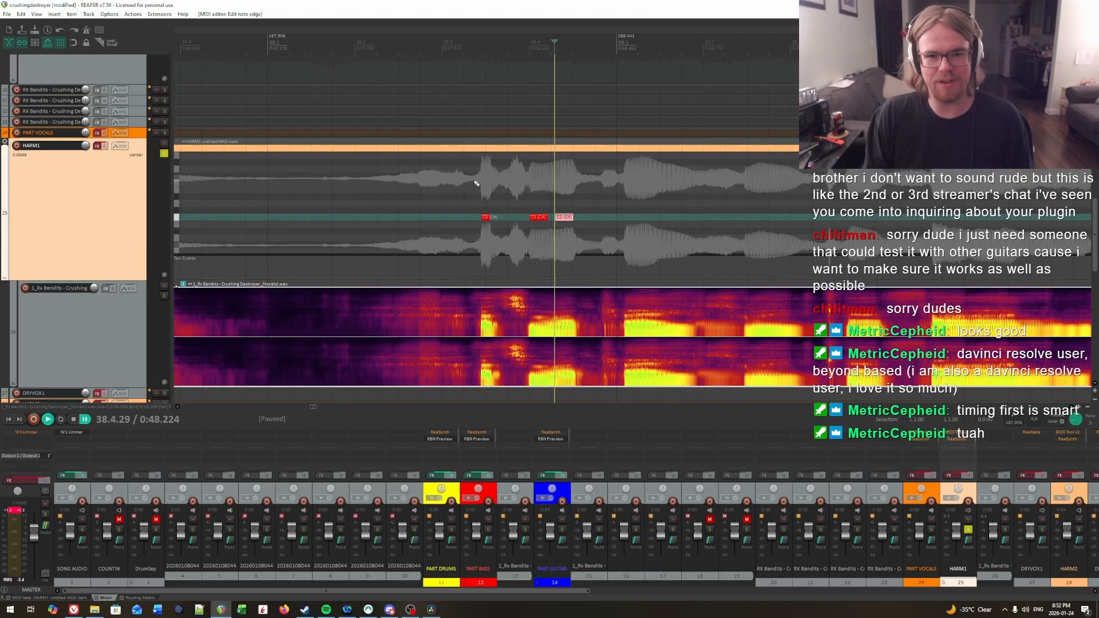
Step: Locate the first syllable of measure 39 by ear and draw a C3 note for it from 39.1.09 to about 39.1.87
left_click(529, 183)
key("space")
scroll(691, 195, "right", 1)
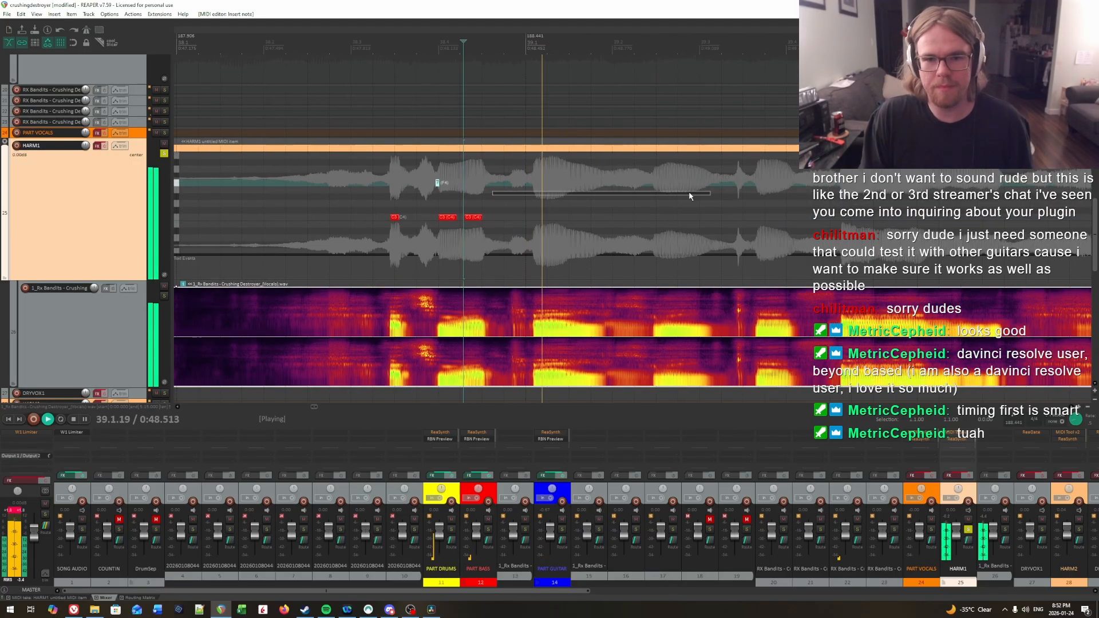
key("space")
left_click(537, 188)
left_click(533, 189)
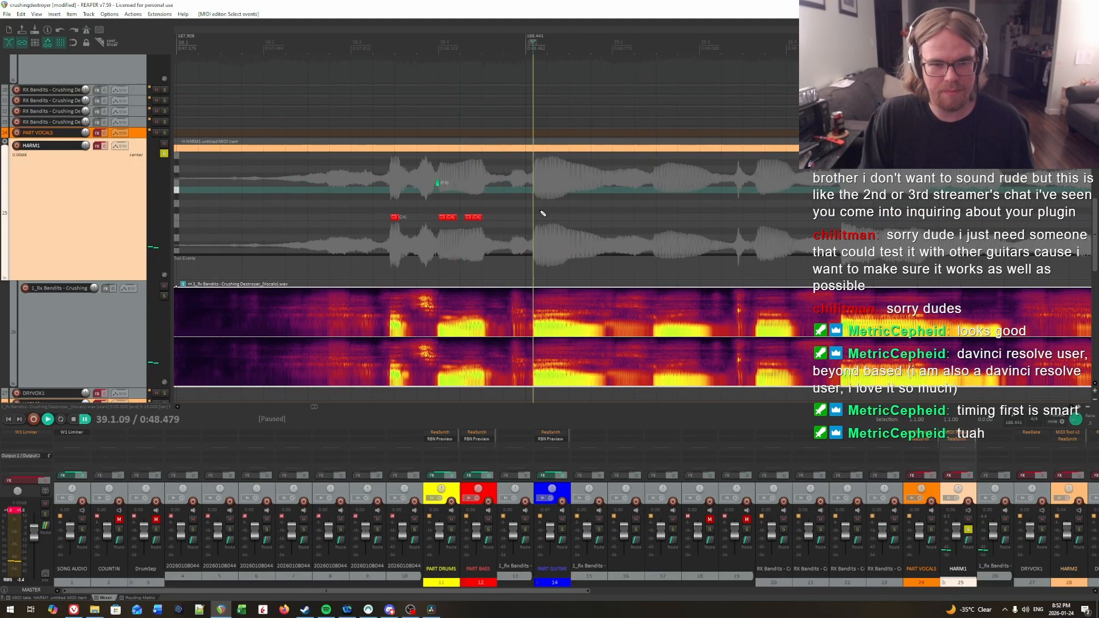
left_click_drag(536, 217, 600, 217)
key("space")
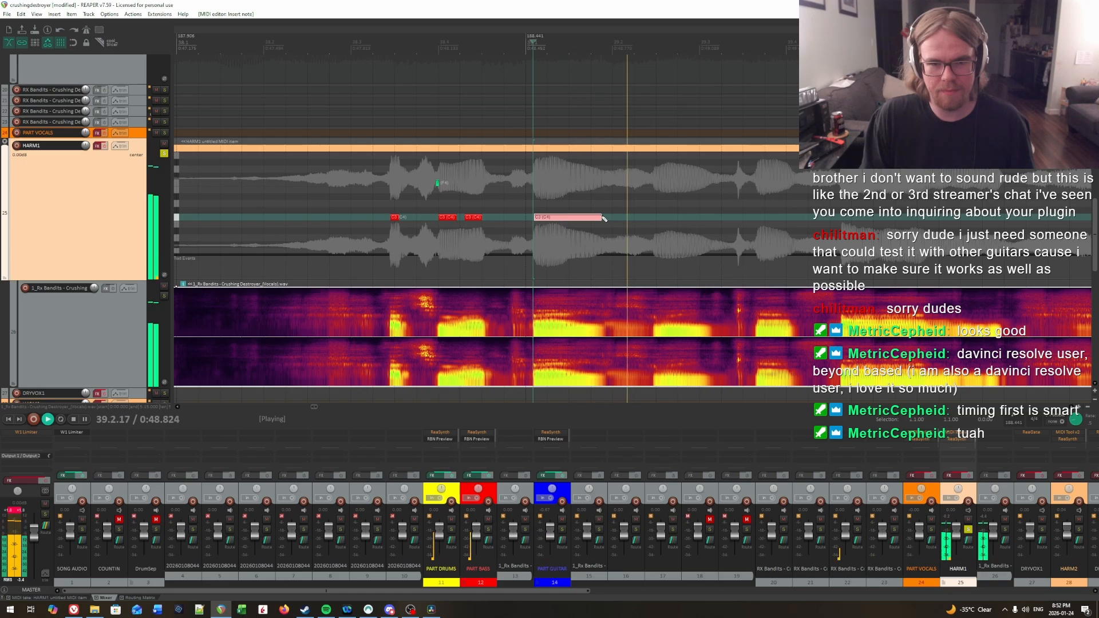
key("space")
Step: Listen on from that note and draw a C3 note for the next syllable from 39.2.46 to about 39.3.10
left_click(597, 196)
key("space")
key("space")
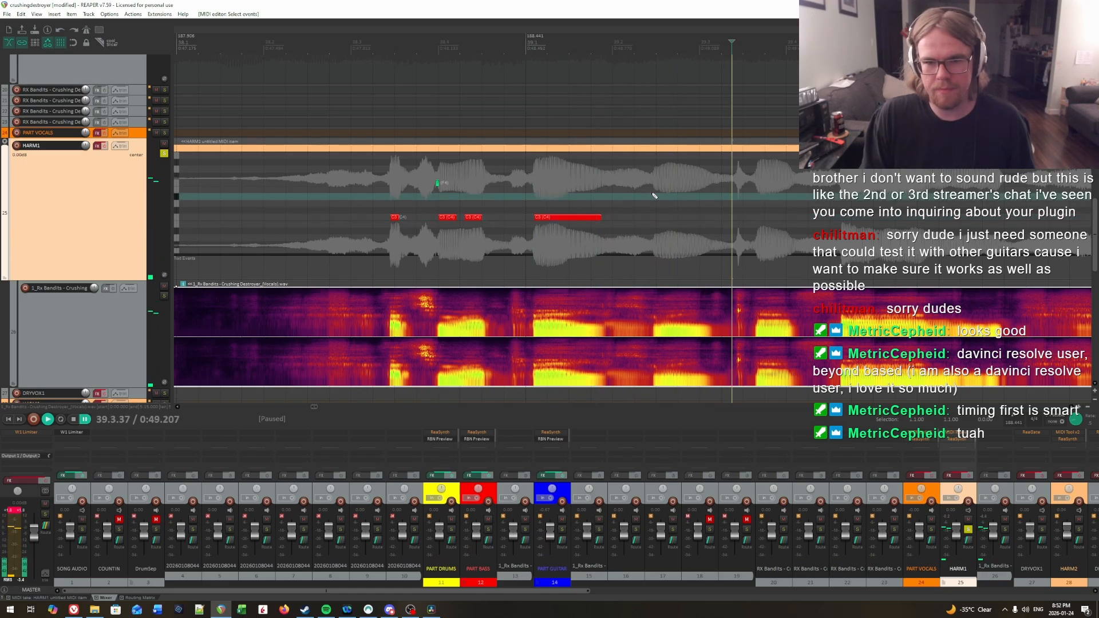
left_click(652, 192)
left_click_drag(655, 219, 716, 218)
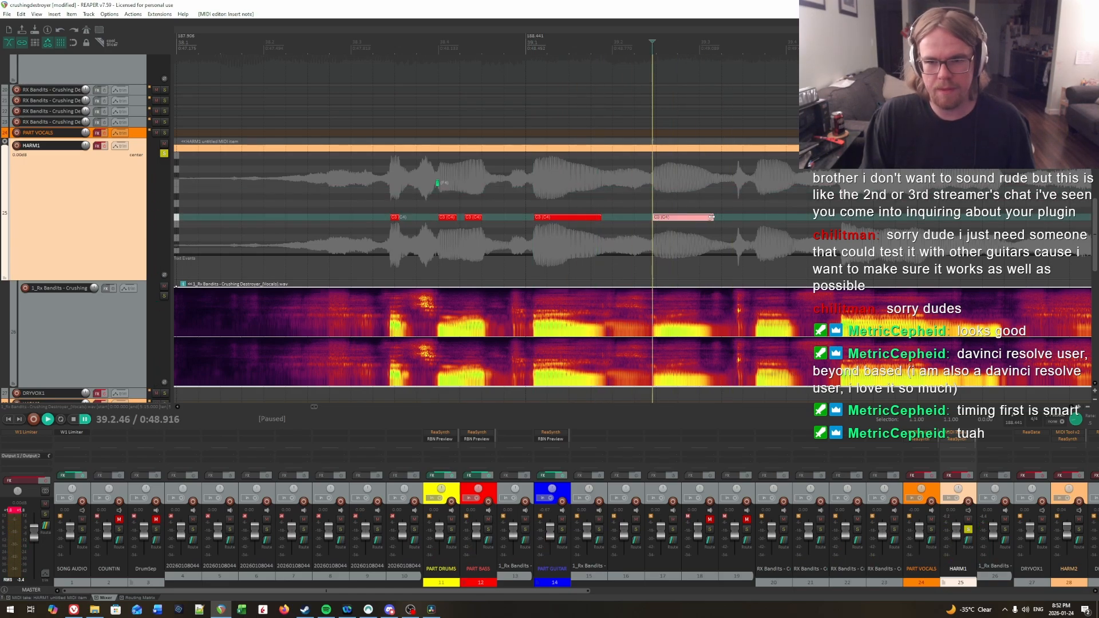
left_click(706, 200)
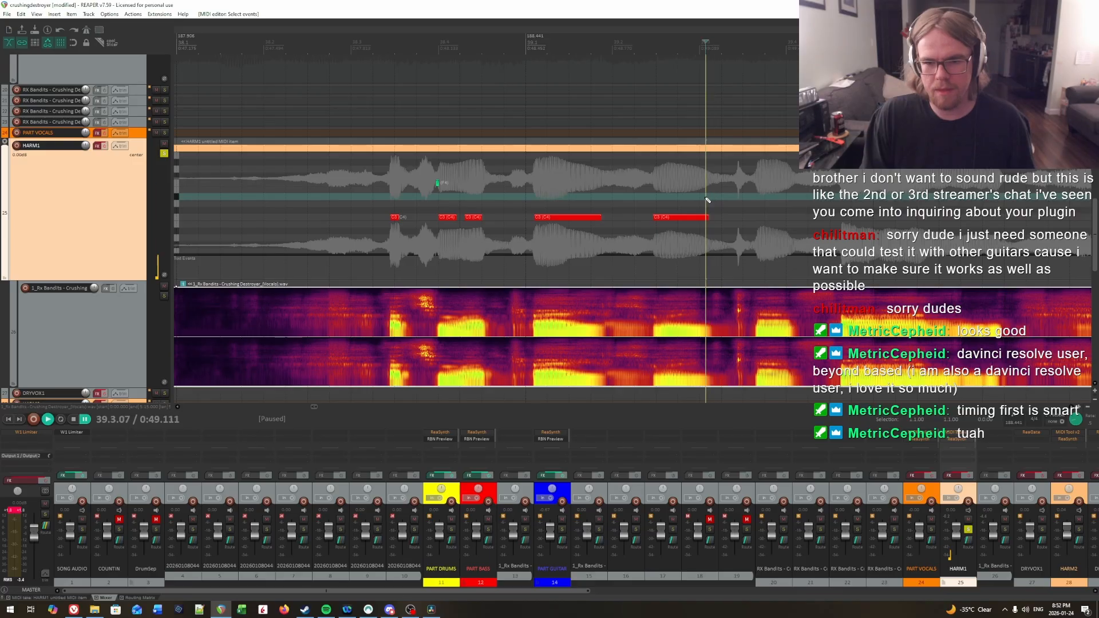
Step: Locate the next syllable by ear and draw a C3 note for it in HARM1 from 39.3.64 to about 39.4.00
left_click(705, 214)
key("space")
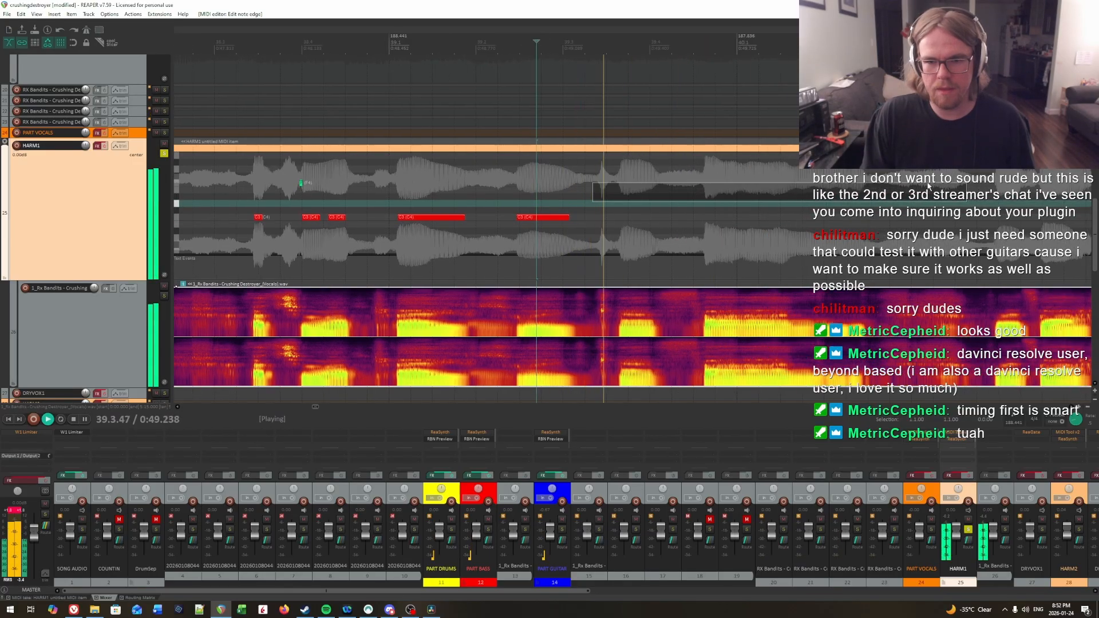
key("space")
left_click(614, 192)
left_click(618, 193)
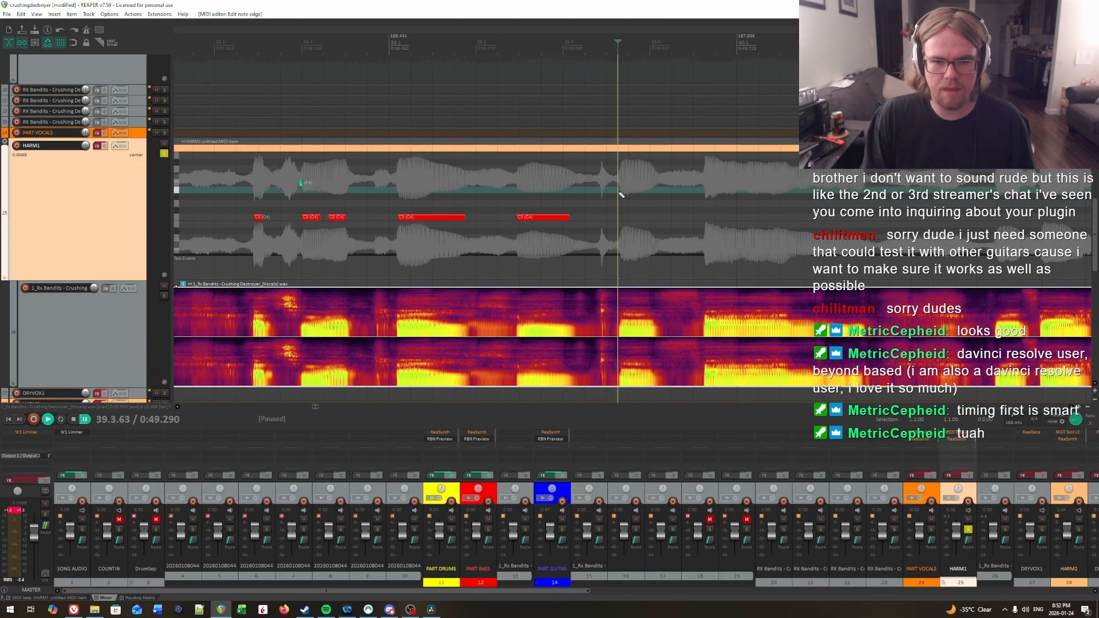
left_click(620, 193)
key("space")
Step: Listen on from that note and draw a long C3 note in HARM1 from about 39.4.63 to about 40.2.46
key("space")
left_click_drag(620, 217, 659, 218)
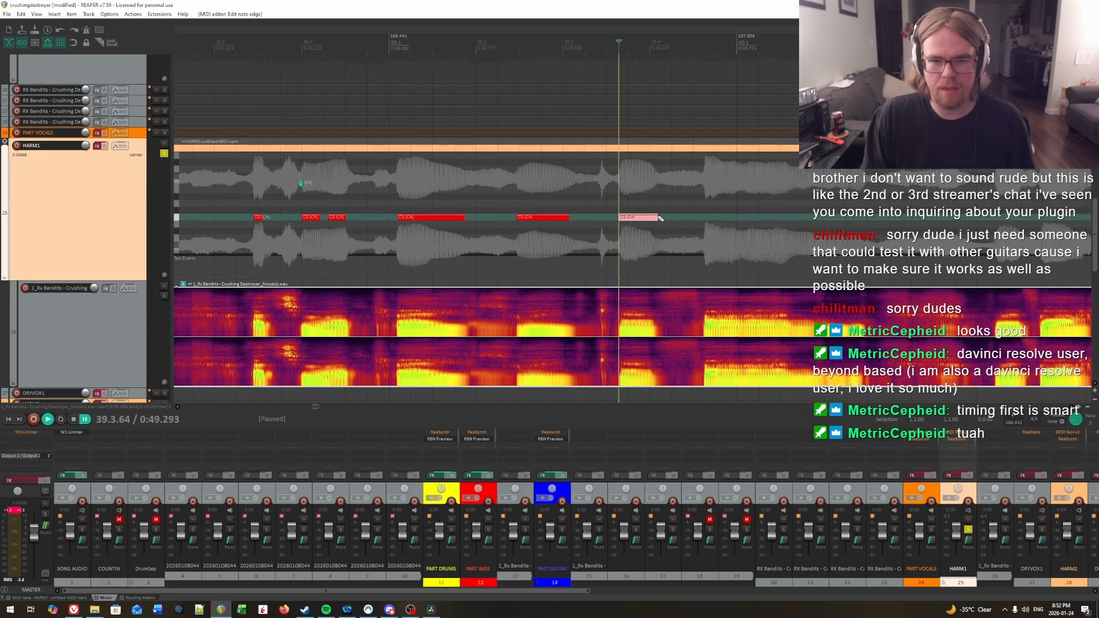
key("space")
scroll(653, 212, "right", 4)
left_click(647, 192)
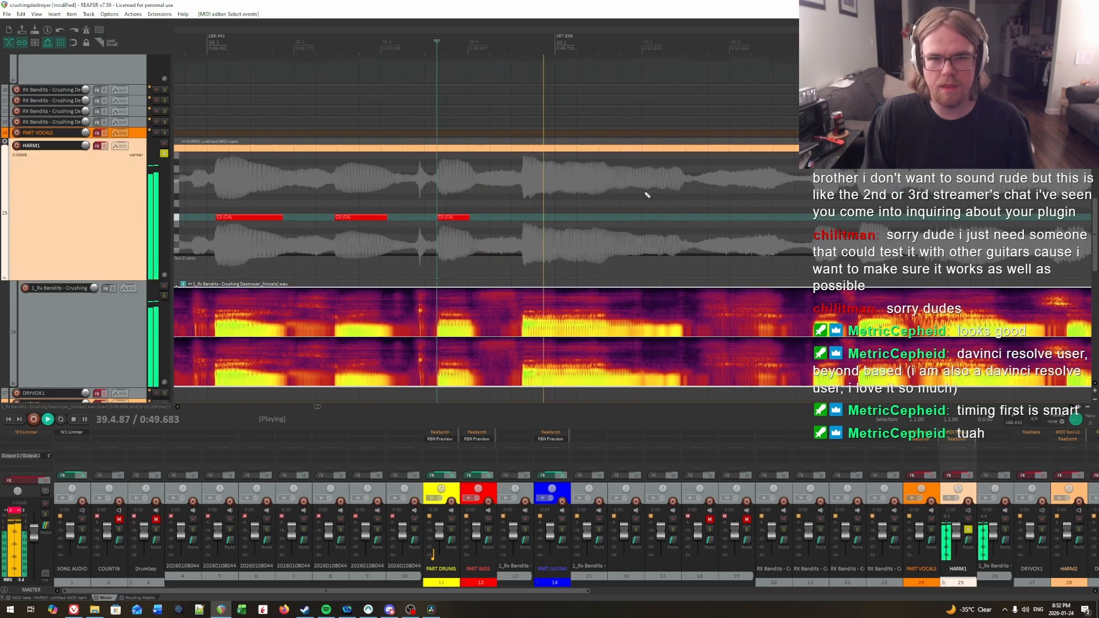
Step: Play on to the next syllable and draw a short C3 note in HARM1 from 40.3.97 to about 40.4.24
key("space")
left_click(523, 191)
left_click_drag(523, 217, 686, 220)
key("space")
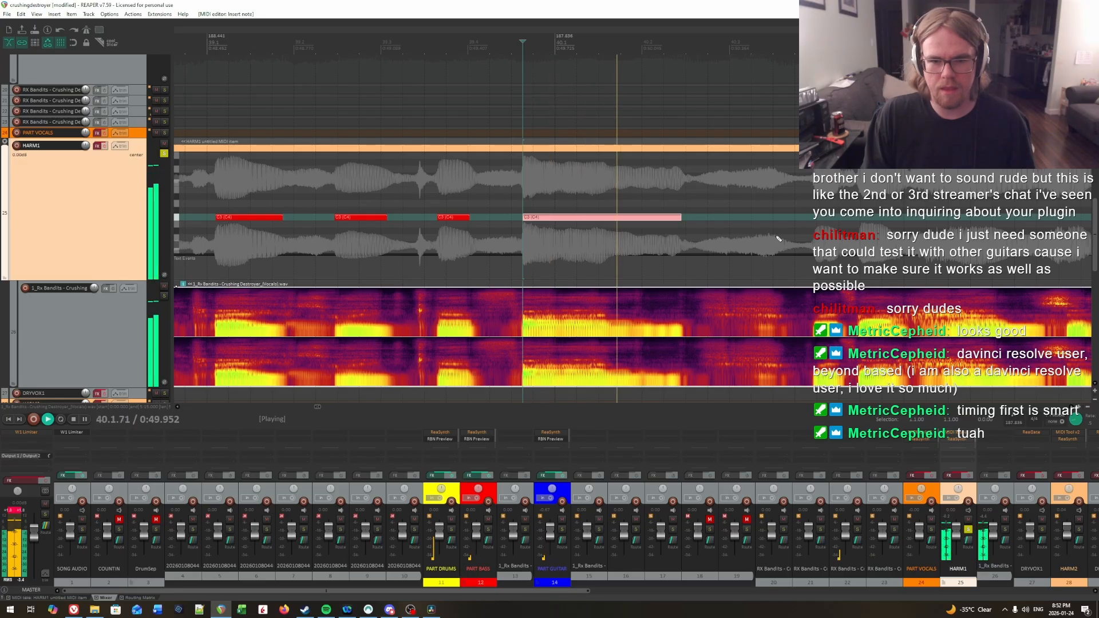
left_click(563, 189)
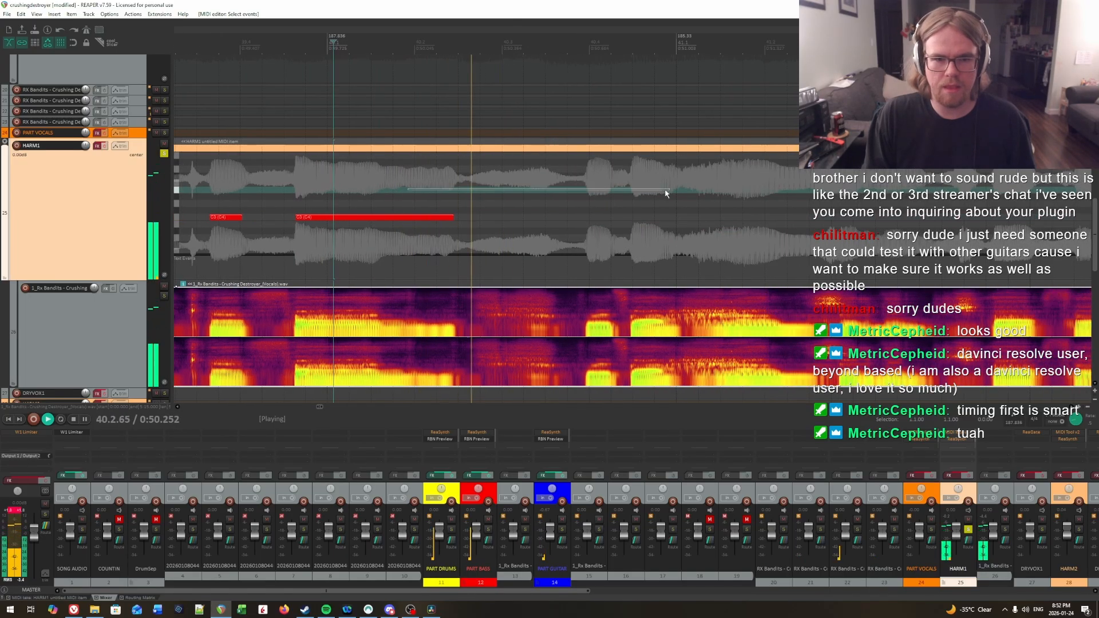
key("space")
left_click(586, 211)
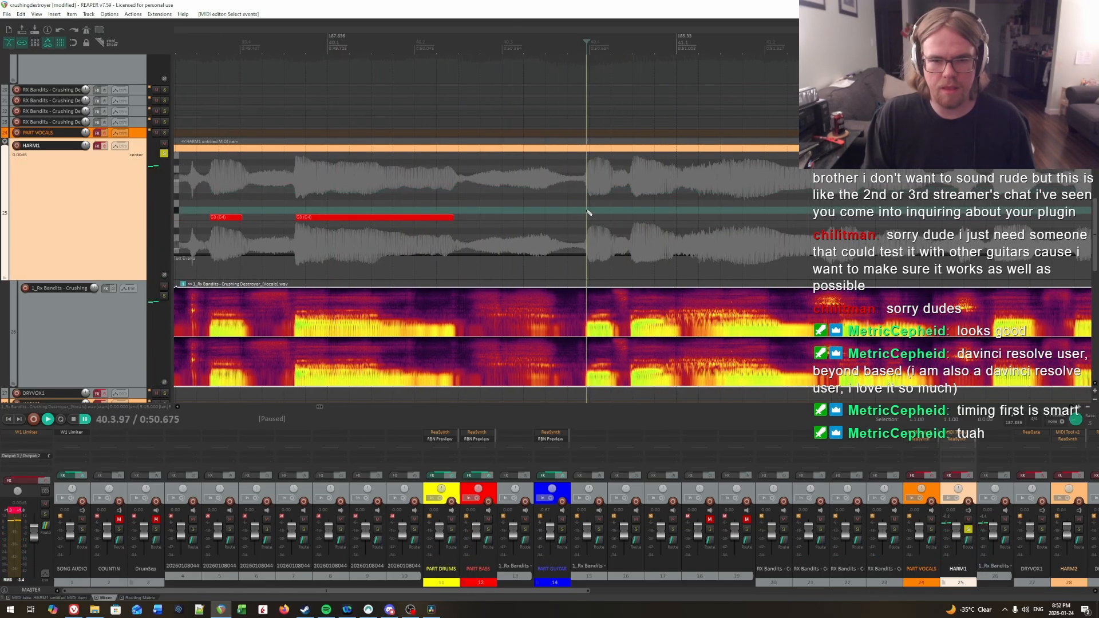
left_click_drag(588, 217, 610, 218)
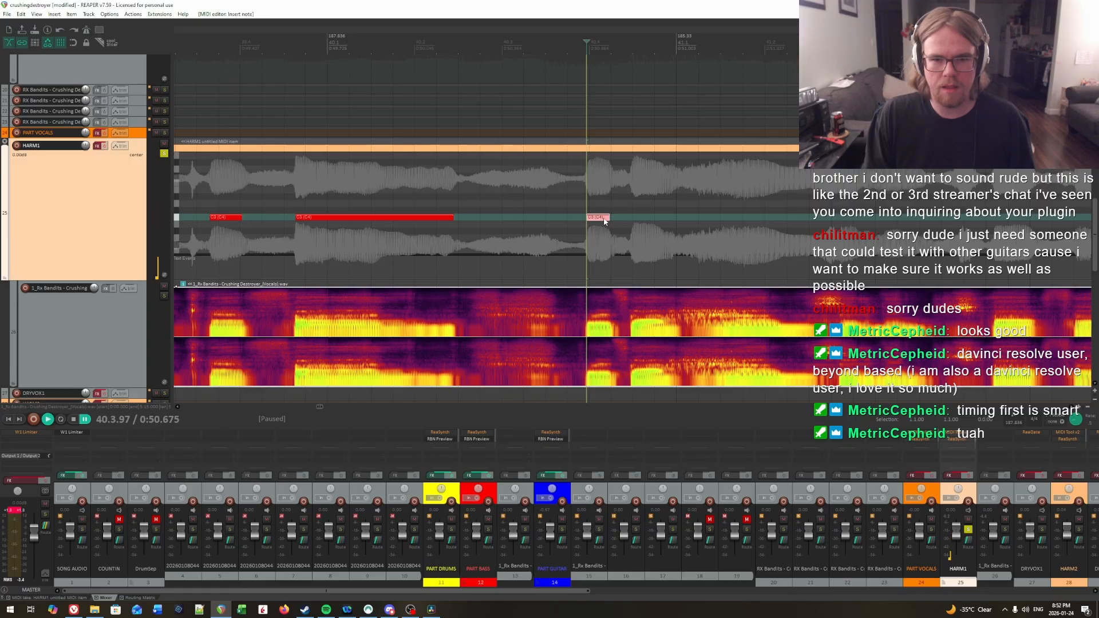
left_click(73, 609)
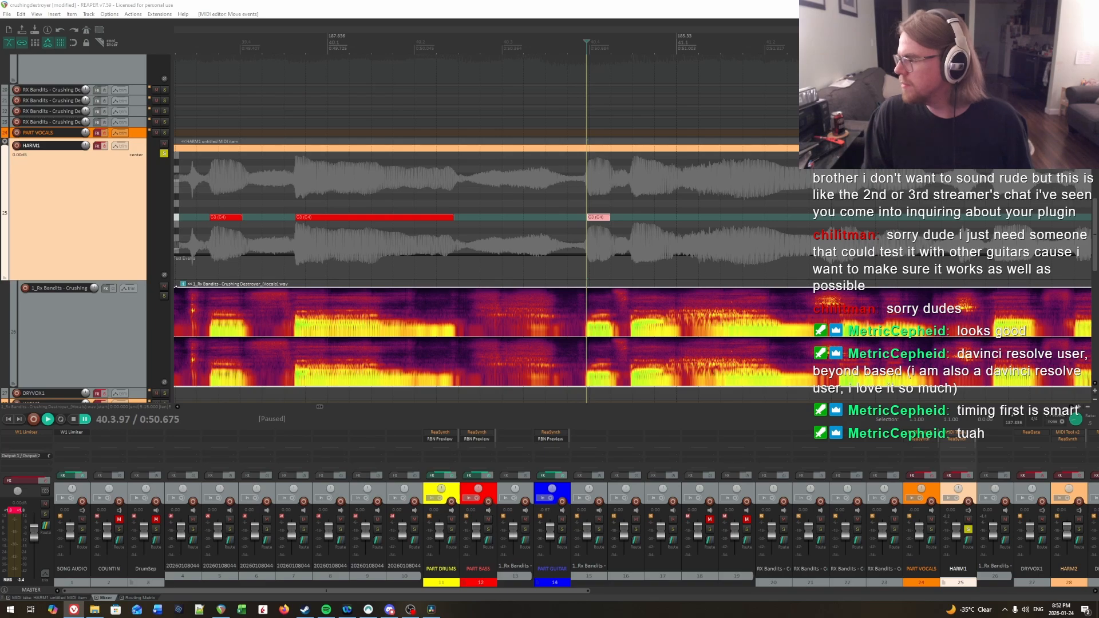
Step: Find the following syllable by ear and draw a C3 note for it in HARM1 from 40.4.48 to about 40.4.96
left_click(571, 229)
key("space")
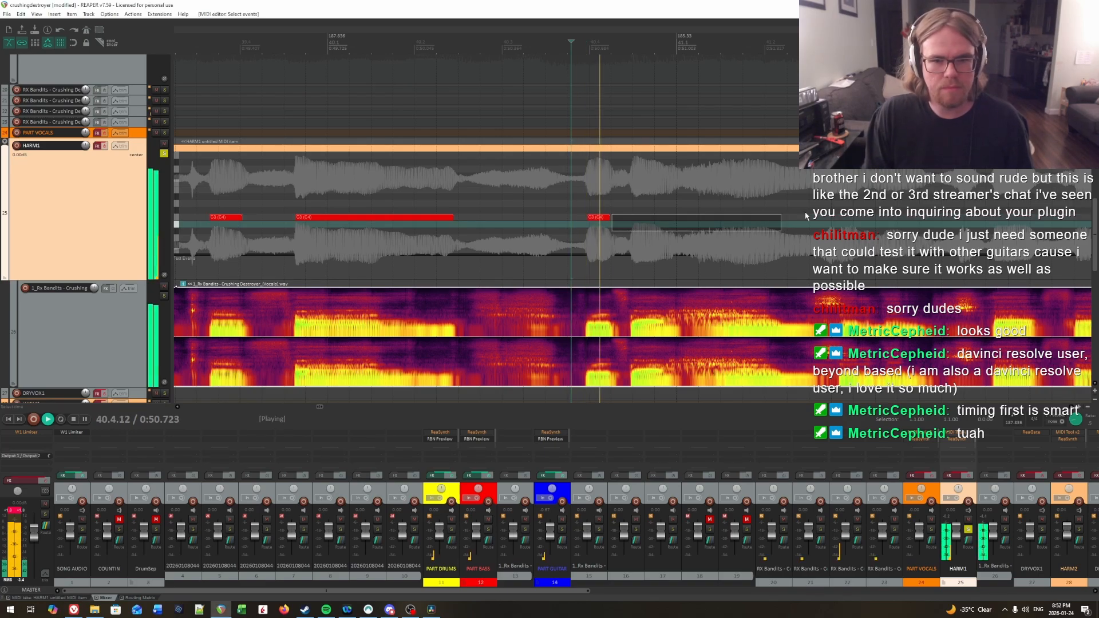
scroll(563, 225, "right", 2)
key("space")
left_click(499, 189)
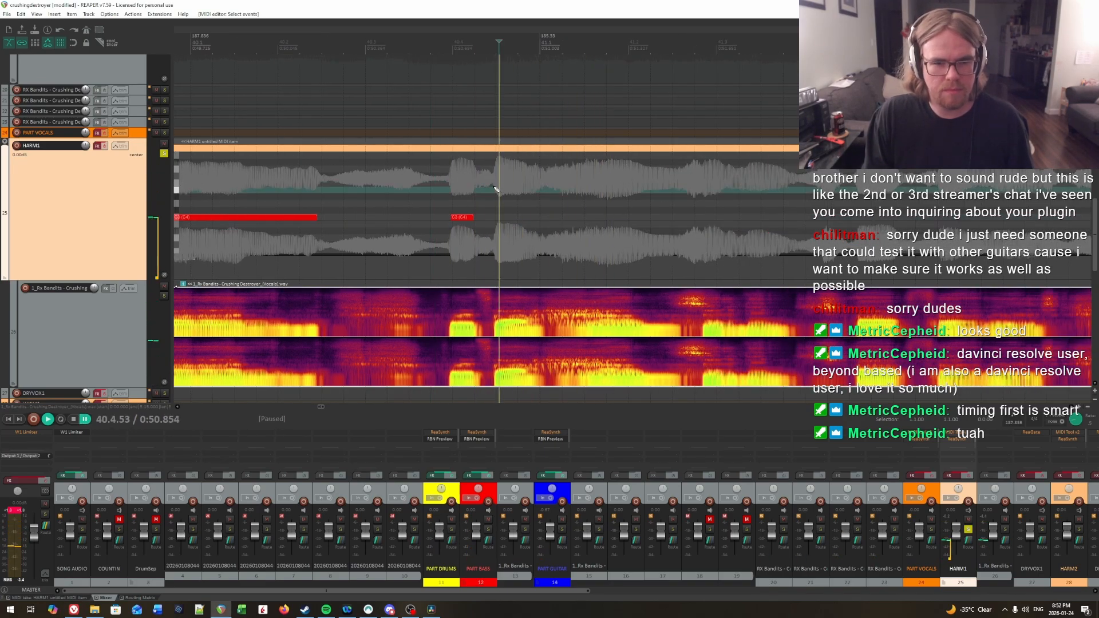
left_click(496, 189)
left_click(497, 190)
left_click(498, 195)
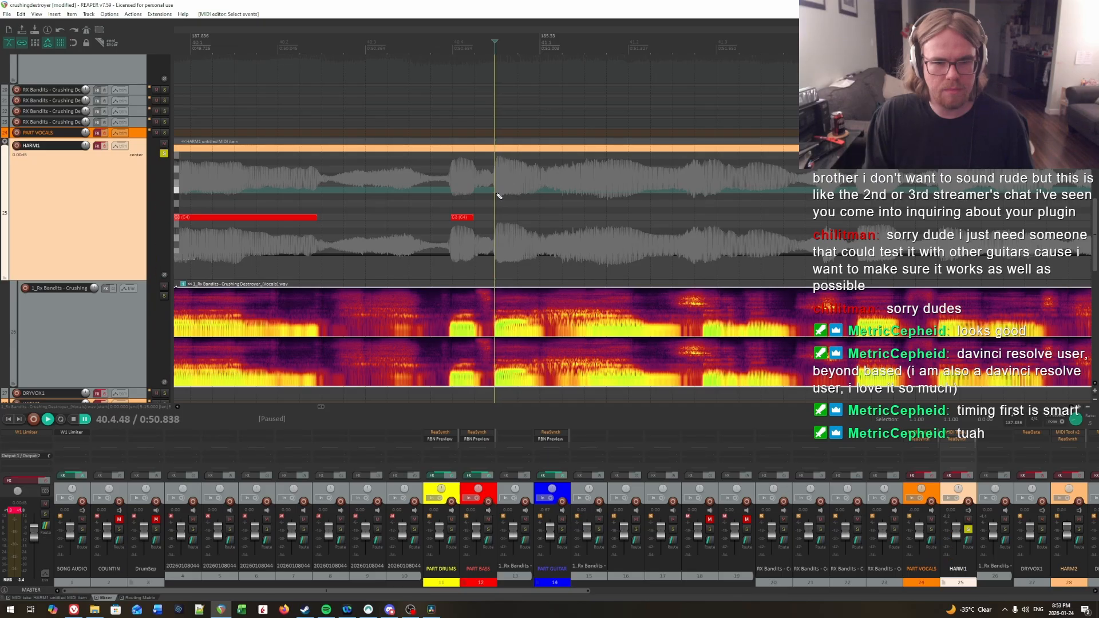
left_click_drag(496, 221, 528, 219)
Step: Replay the end of the latest note's syllable repeatedly and shorten the note to end at about 40.4.85
key("space")
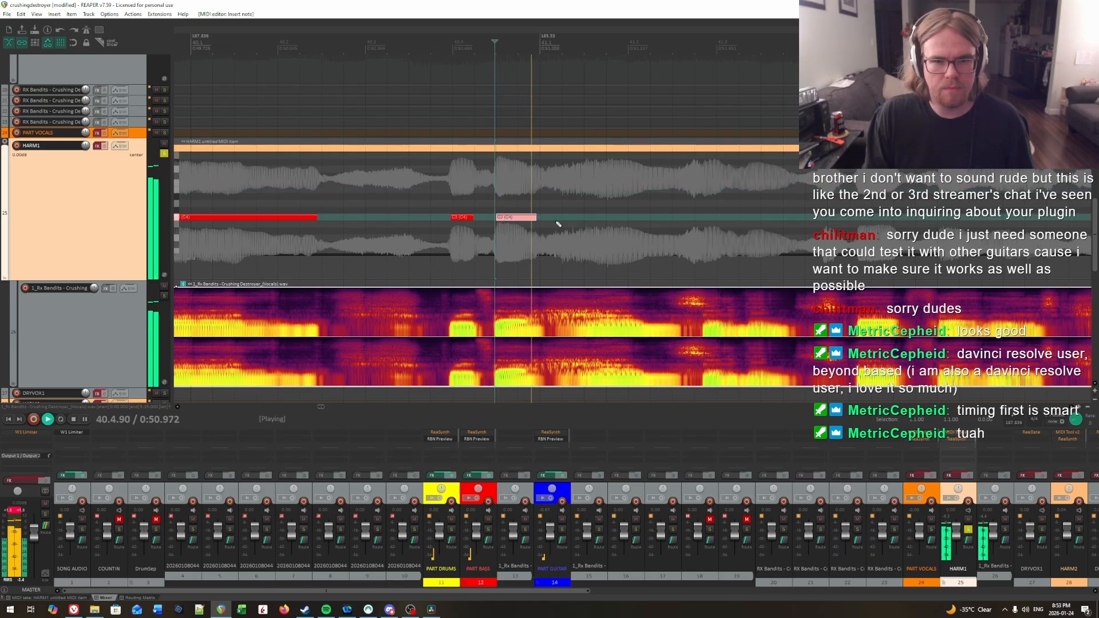
key("space")
key("space")
key("space")
left_click(527, 205)
key("space")
key("space")
left_click(522, 203)
key("space")
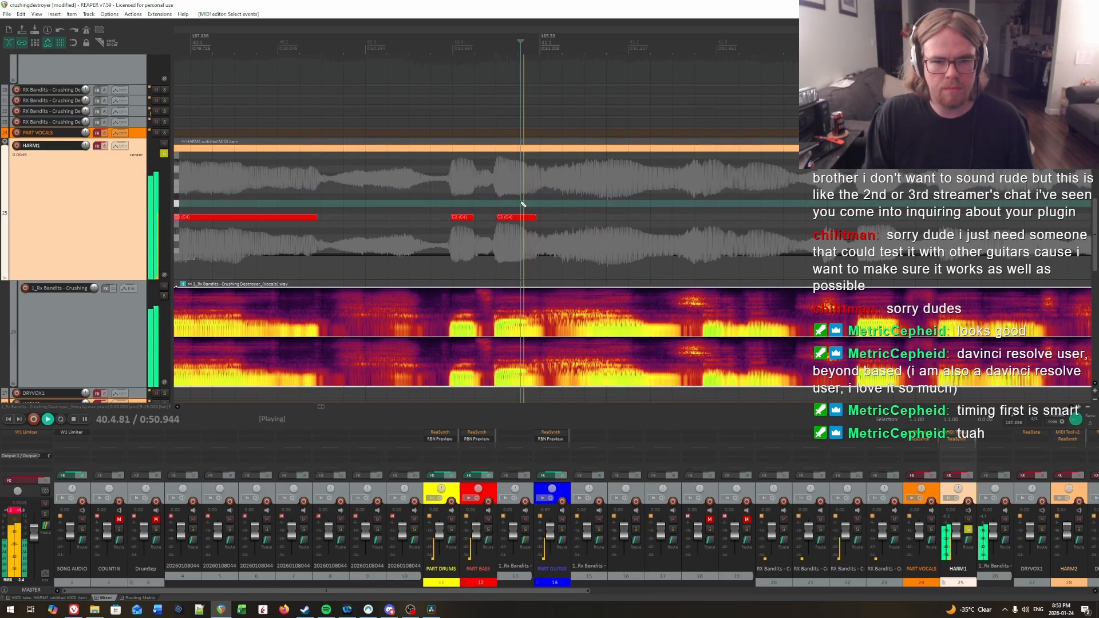
key("space")
left_click(527, 197)
key("space")
left_click(486, 196)
key("space")
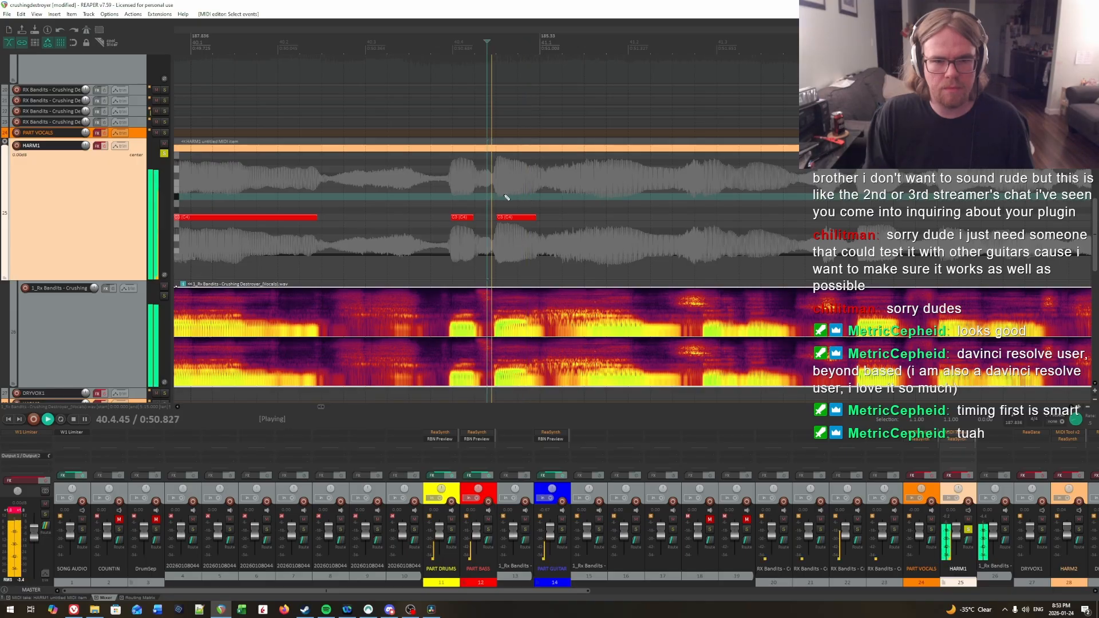
key("space")
left_click(511, 191)
Step: Audition the shortened note's ending again and extend the note to end at about 40.4.96
key("space")
key("space")
left_click_drag(535, 216, 527, 218)
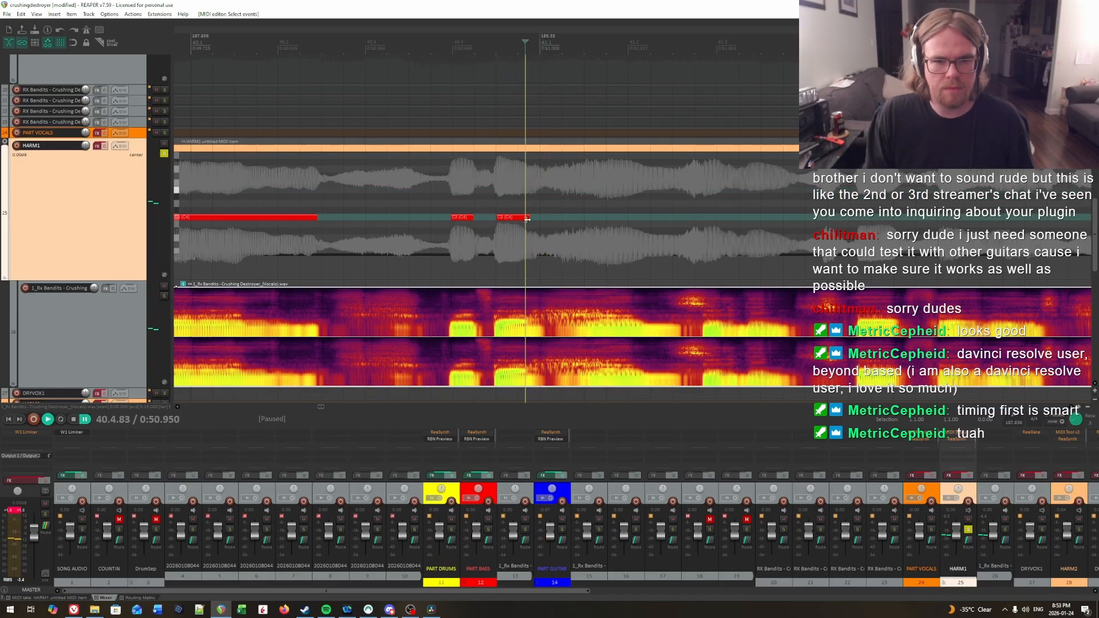
left_click(520, 205)
key("space")
key("space")
left_click(498, 199)
key("space")
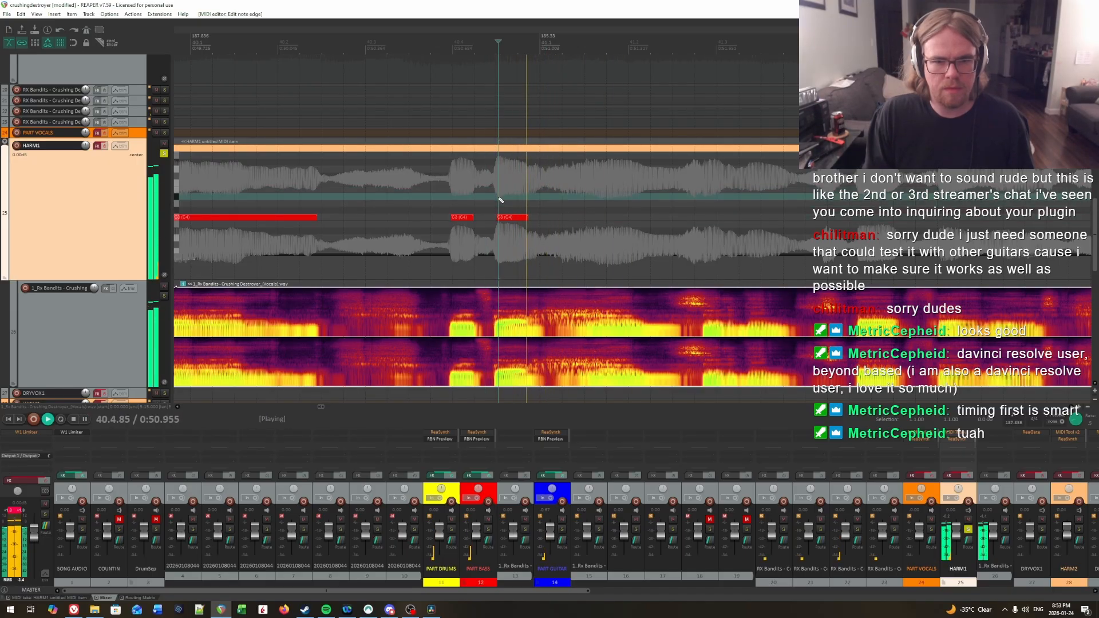
key("space")
left_click(526, 202)
Step: Locate the first syllable inside measure 41 by ear and draw a C3 note for it from 41.1.66 to about 41.2.18
key("space")
key("space")
left_click(526, 203)
left_click_drag(525, 216, 537, 217)
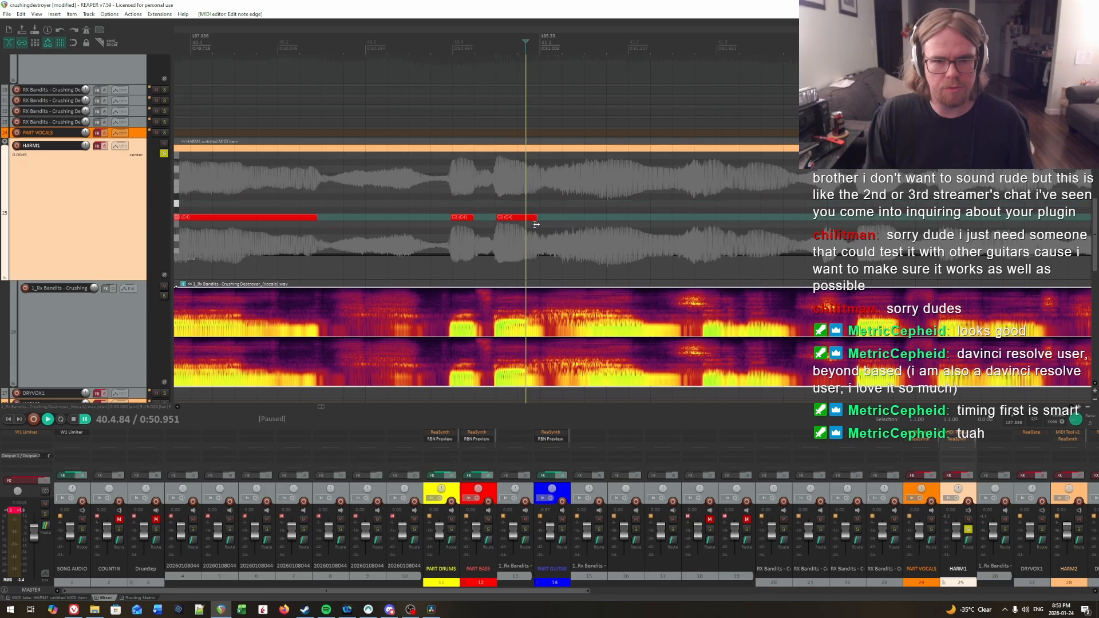
key("space")
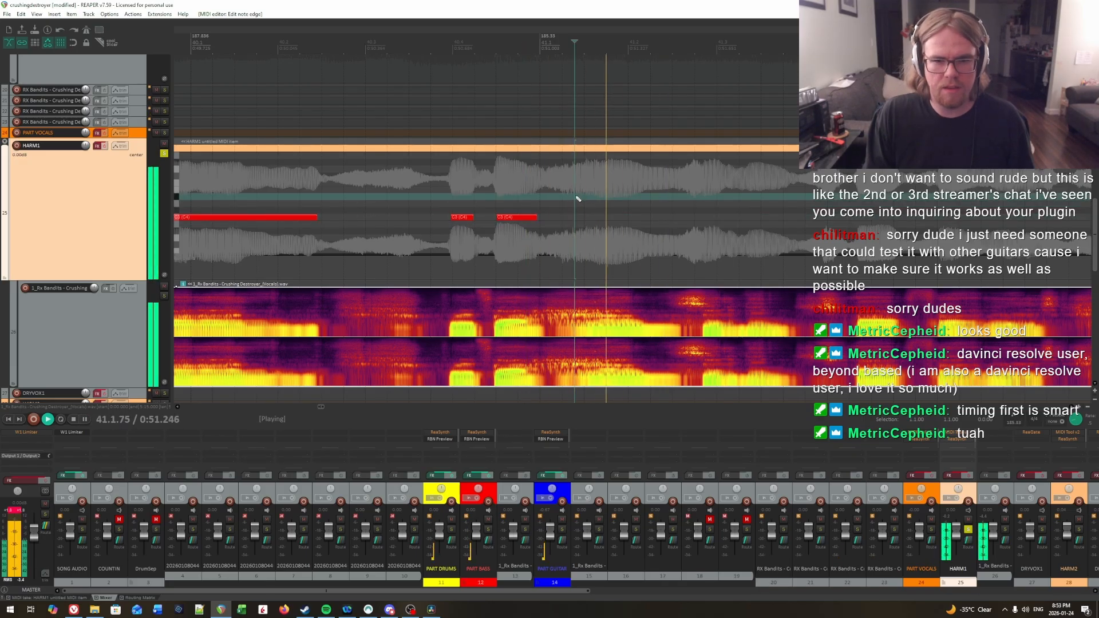
key("space")
left_click(542, 190)
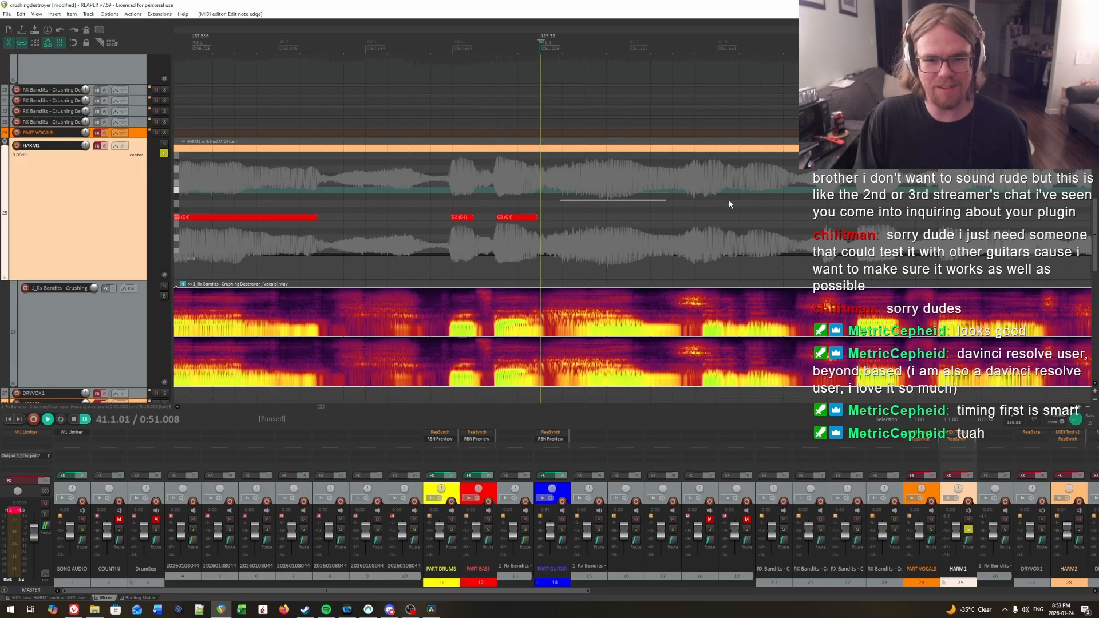
left_click_drag(729, 201, 518, 210)
key("space")
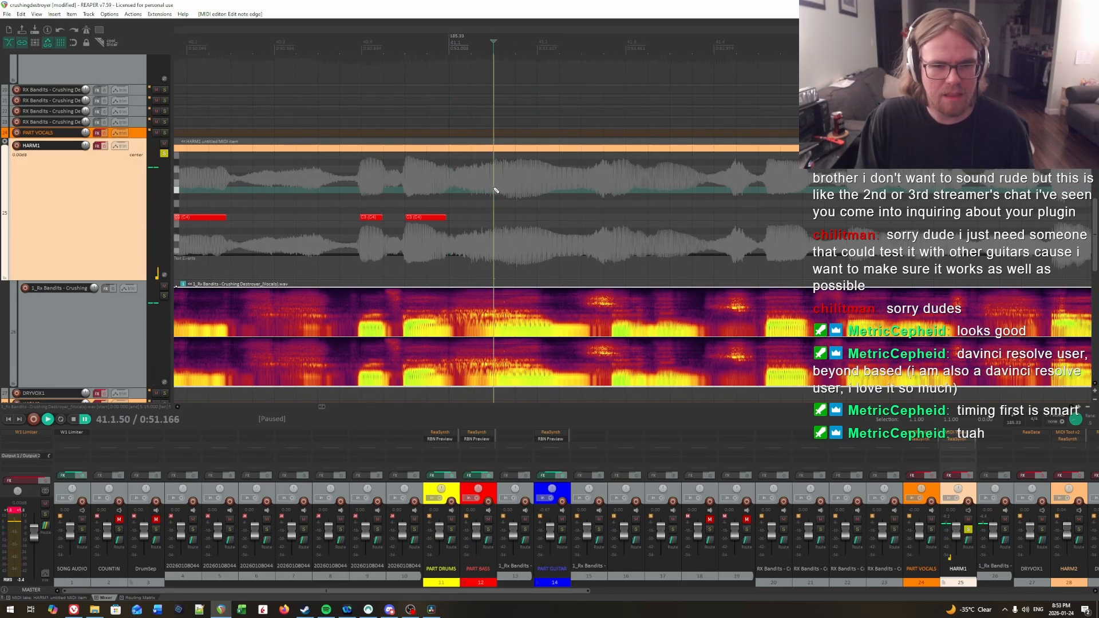
left_click(502, 189)
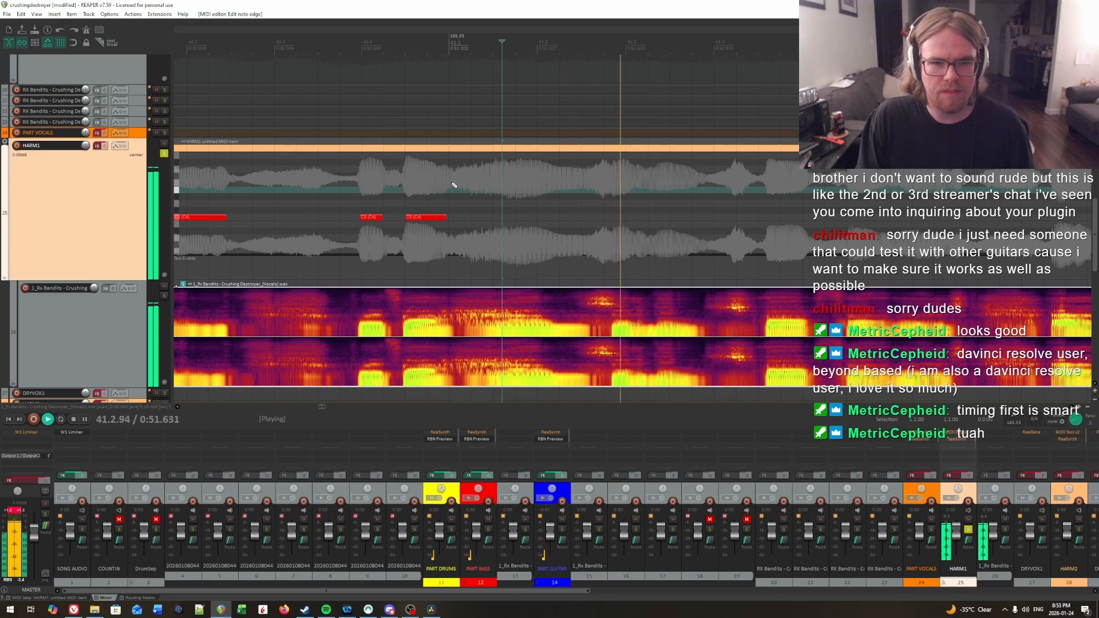
left_click(450, 185)
left_click(508, 185)
key("ctrl+space")
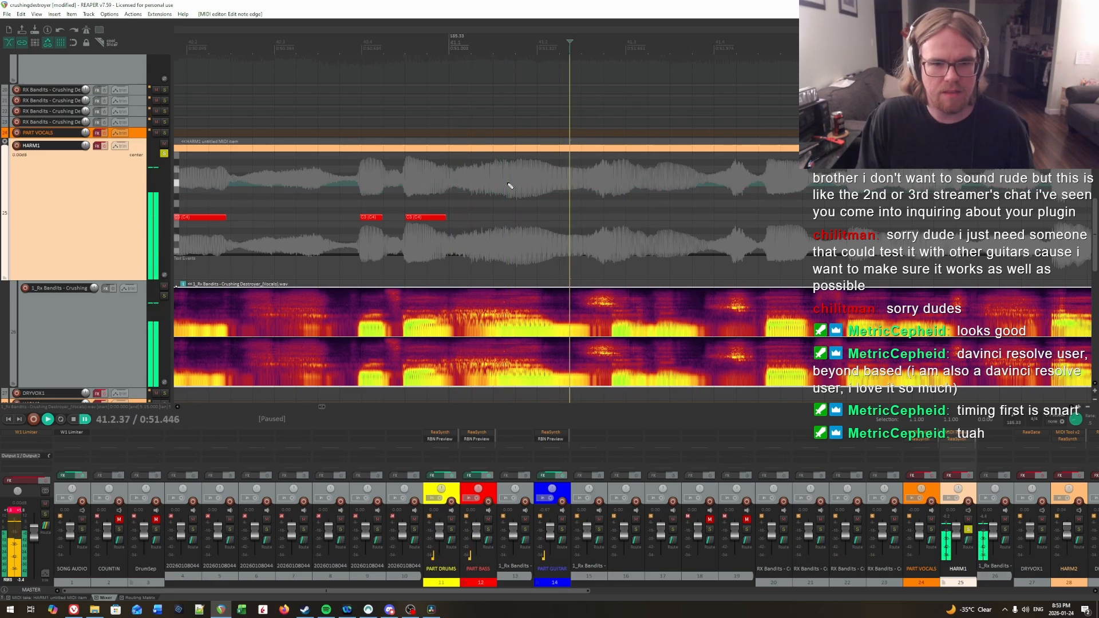
left_click_drag(508, 217, 552, 223)
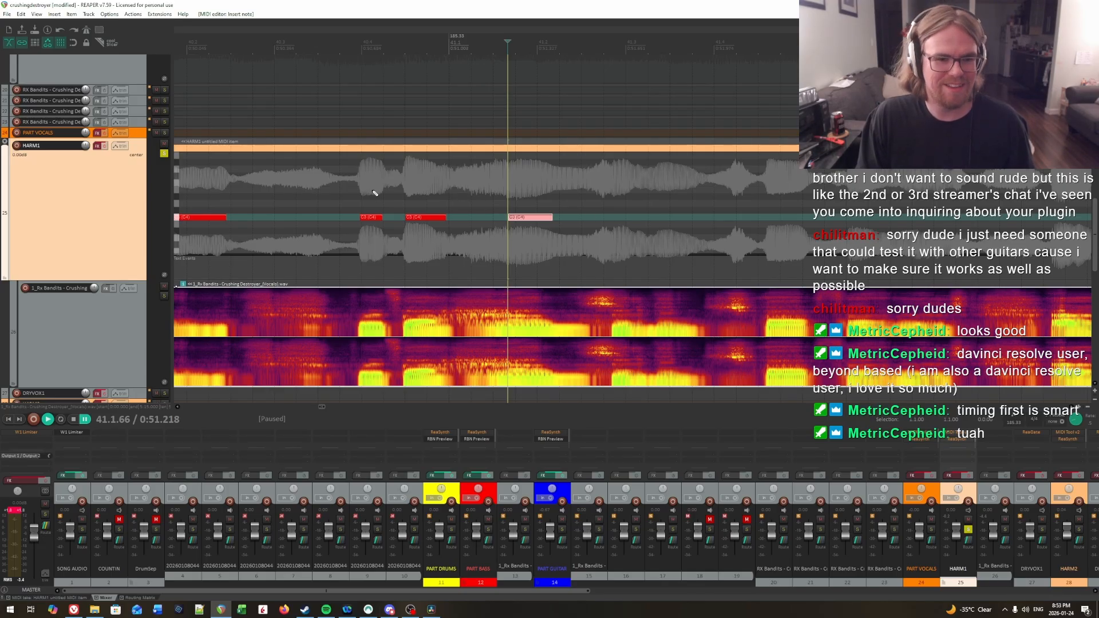
Step: Replay the phrase leading into measure 41 and extend the latest C3 note to end at about 41.2.51
left_click_drag(375, 199, 469, 192)
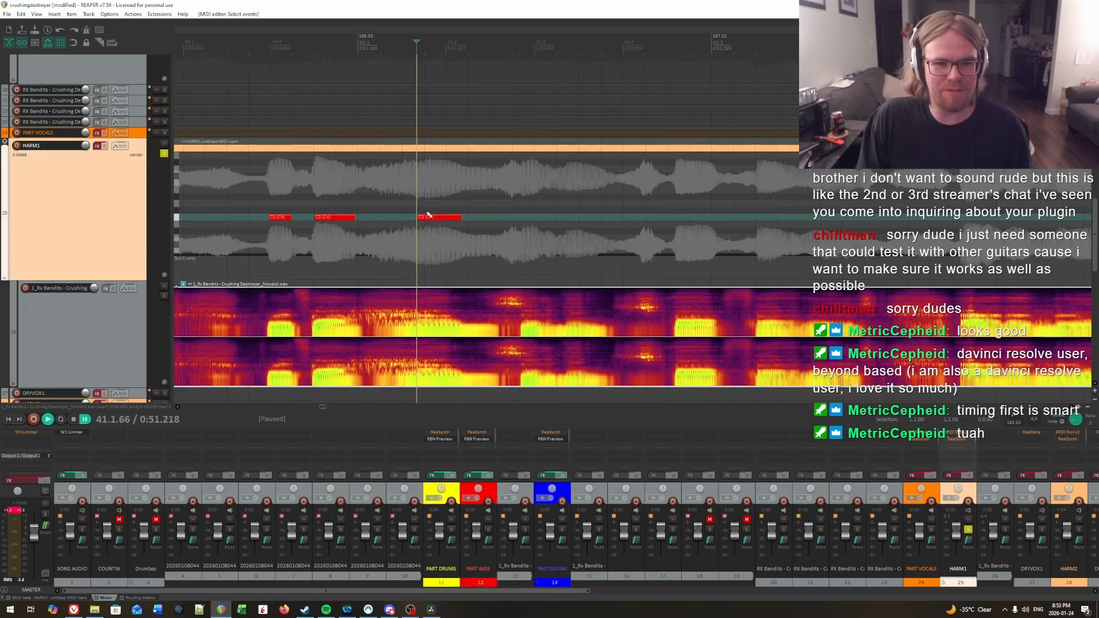
left_click(273, 192)
key("space")
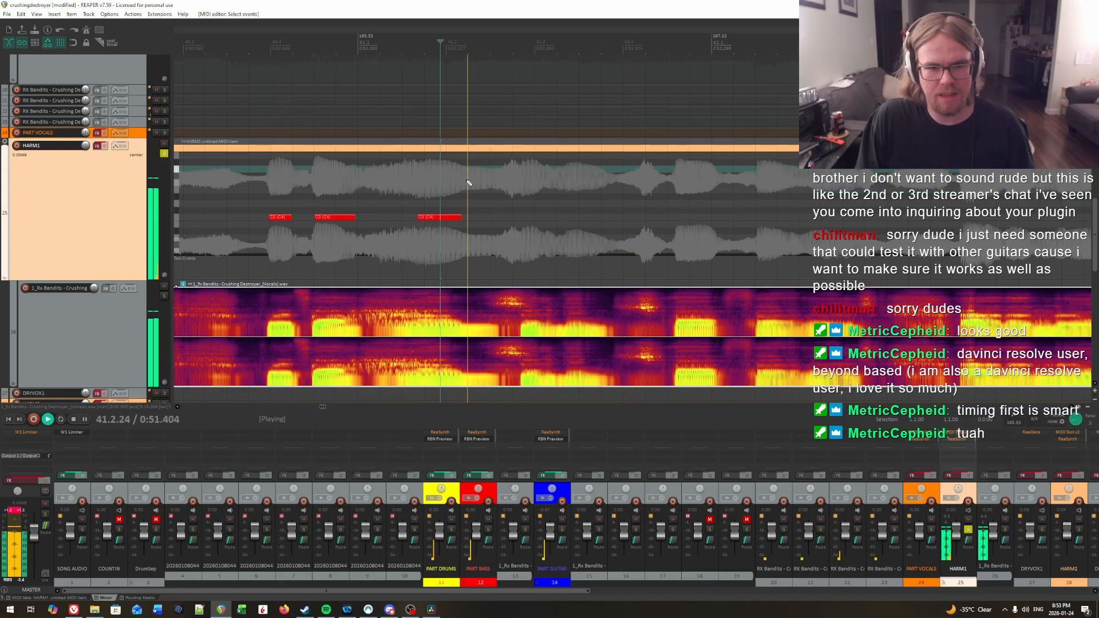
key("space")
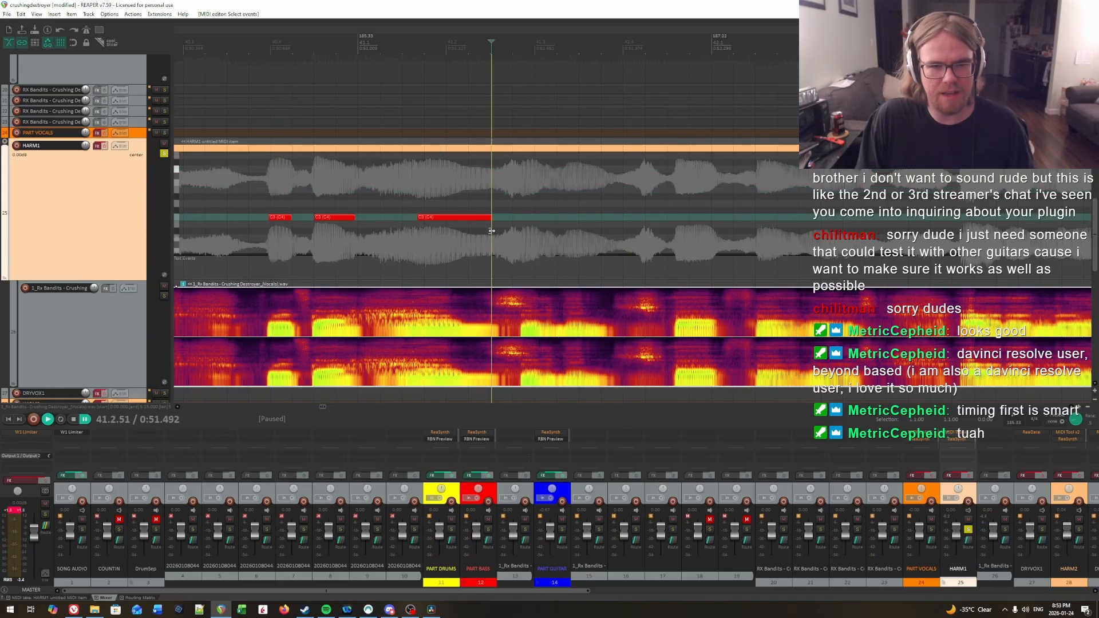
left_click_drag(492, 230, 490, 230)
Step: Listen on past the extended note and pinpoint by ear where the next syllable starts, around 41.2.85
left_click(434, 197)
key("space")
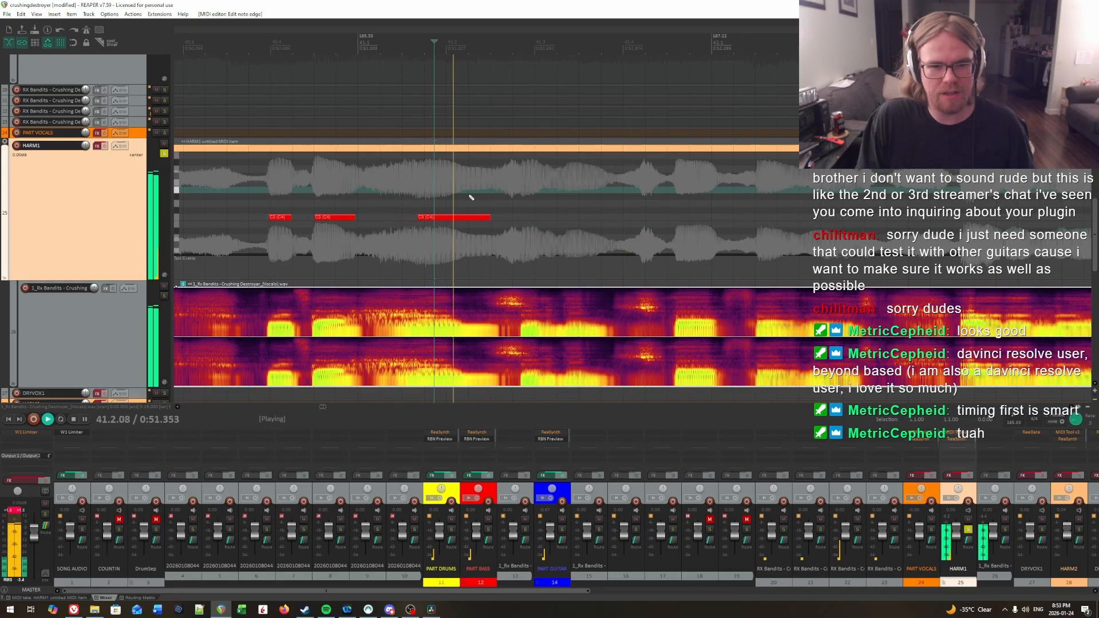
left_click(525, 195)
key("space")
left_click(524, 196)
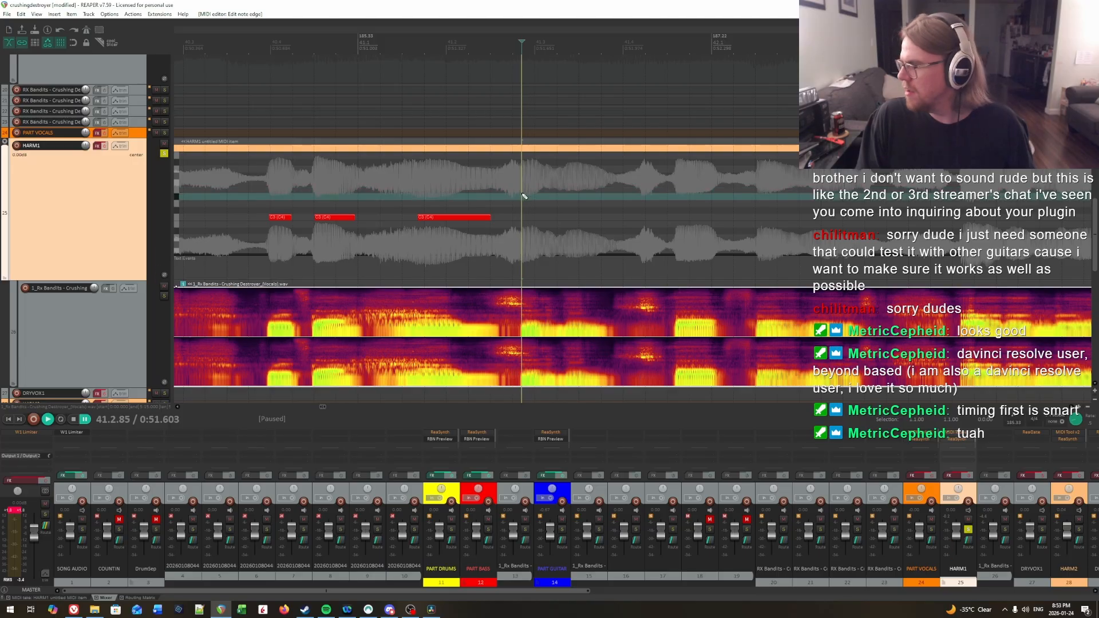
key("space")
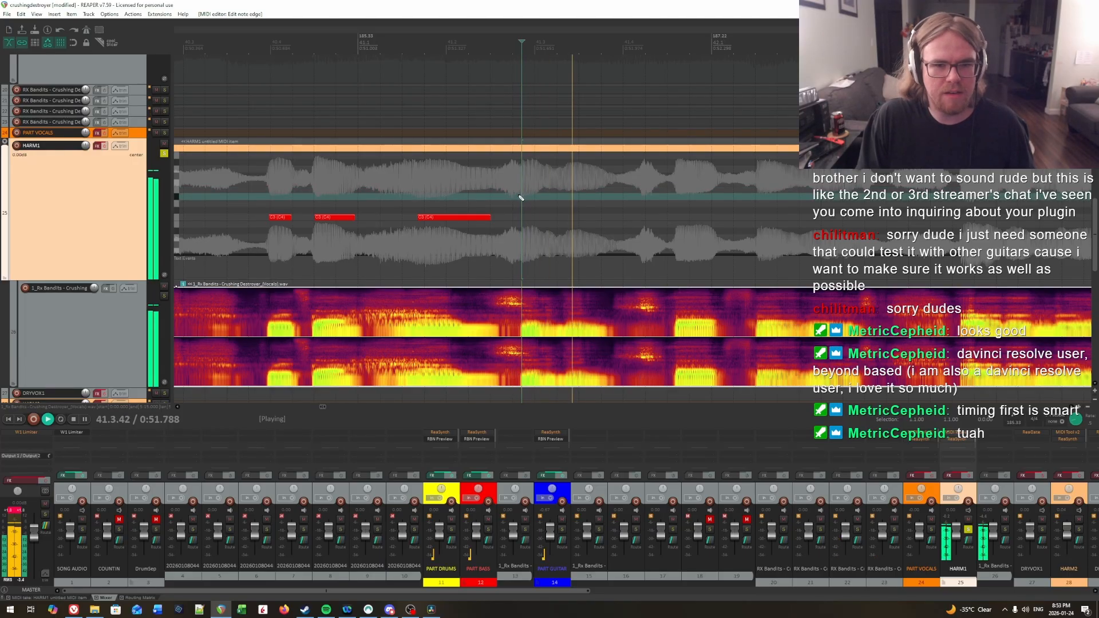
key("space")
left_click(522, 197)
key("space")
key("space")
left_click(525, 197)
key("space")
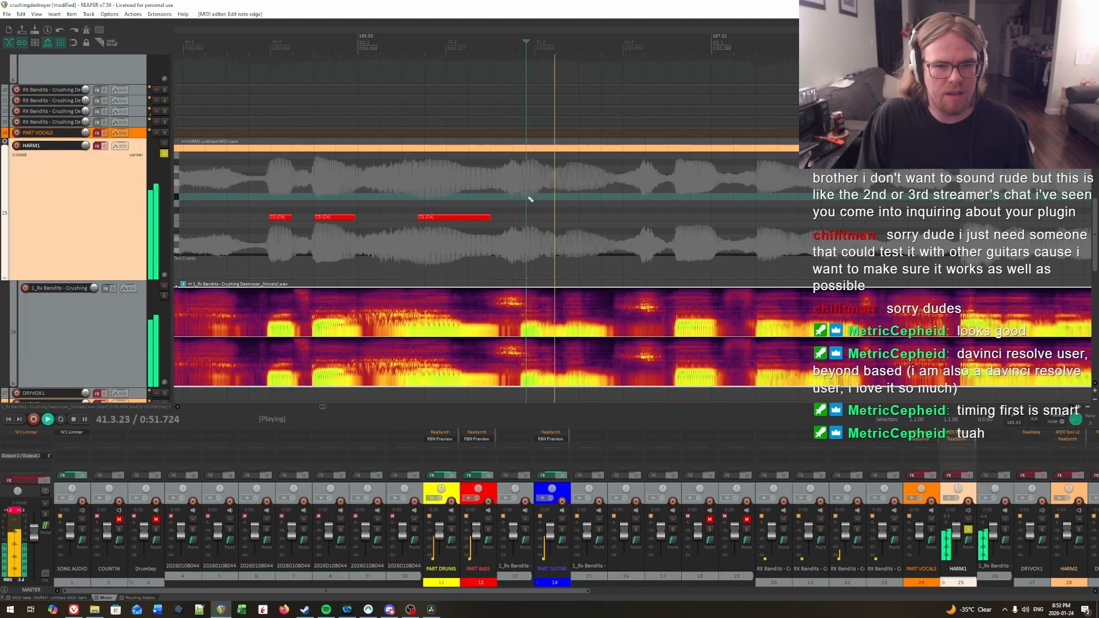
left_click(532, 196)
Step: Locate by ear the syllable starting around 41.3.33 and draw a C3 note for it ending at about 41.3.76
left_click(466, 185)
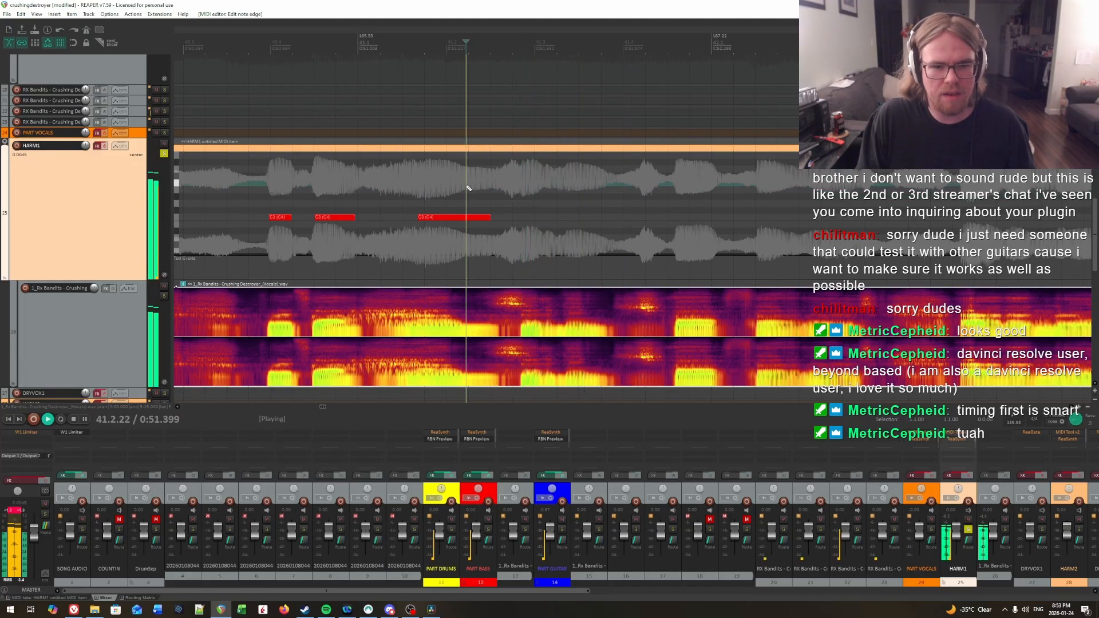
key("space")
left_click(521, 197)
key("space")
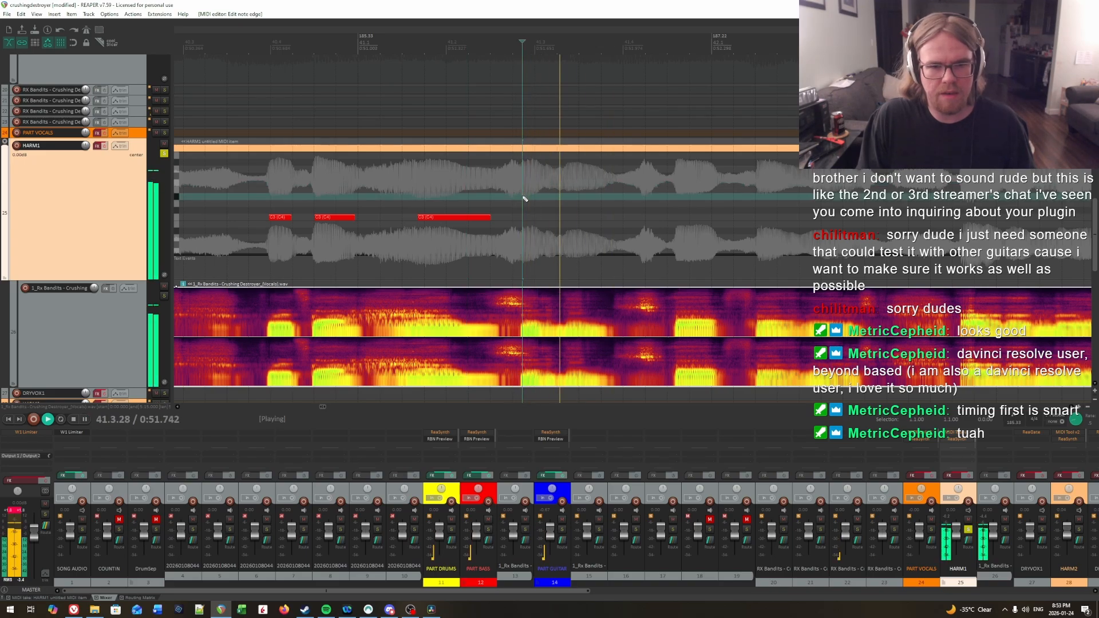
key("space")
left_click(547, 201)
key("space")
key("space")
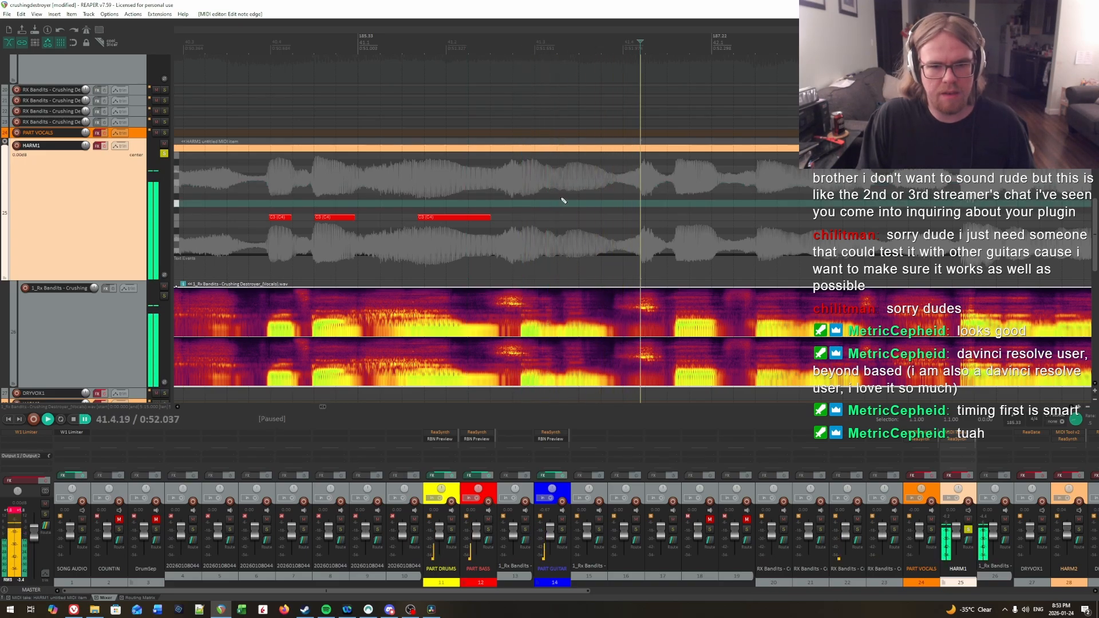
left_click(560, 197)
left_click(565, 182)
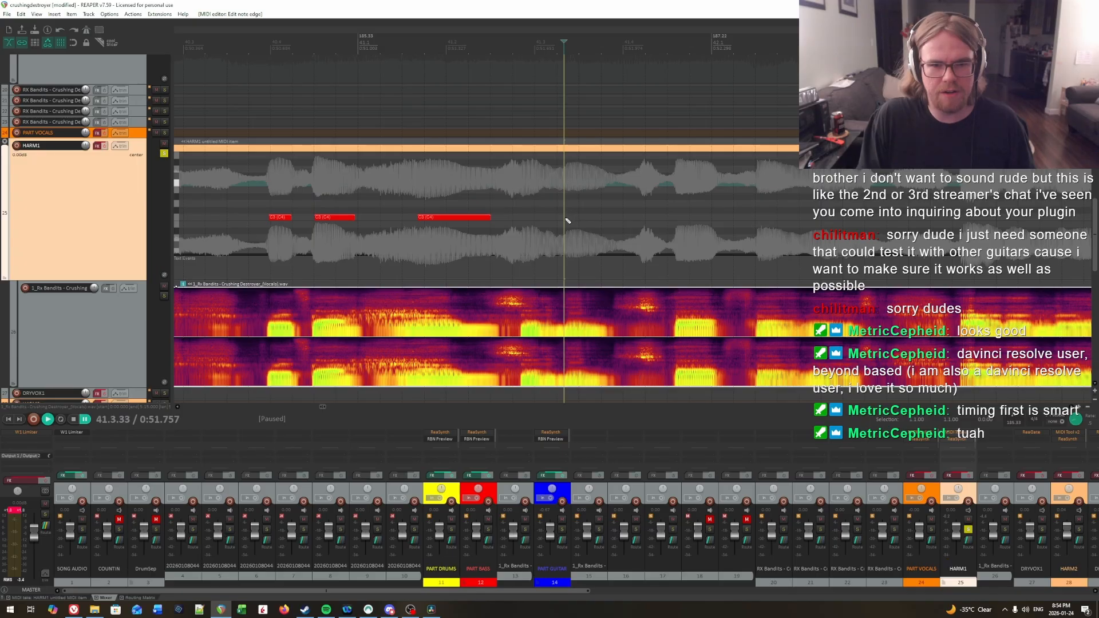
left_click_drag(567, 219, 602, 218)
Step: Replay the measure 41 phrase and draw a short C3 note for the earlier syllable, from about 41.2.88 to about 41.3.07
left_click(525, 198)
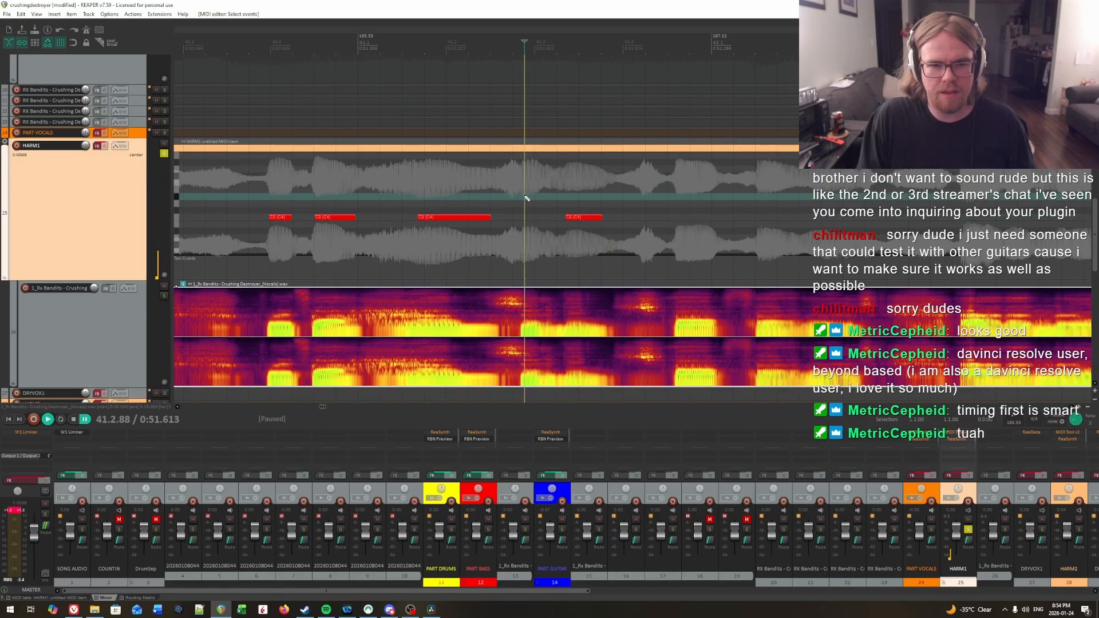
left_click(454, 189)
key("space")
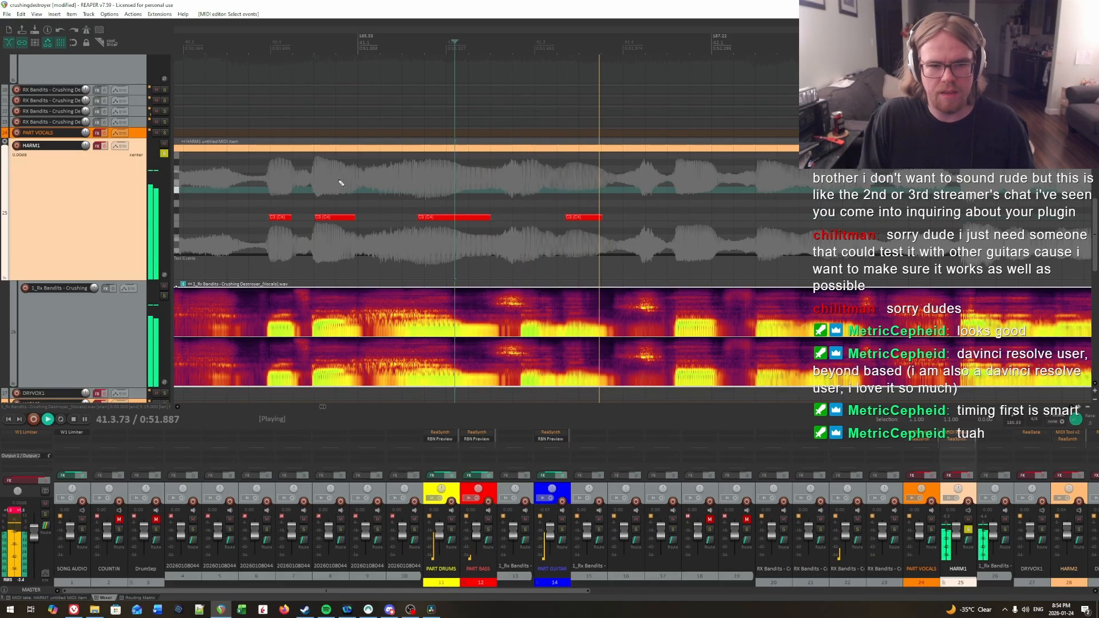
key("ctrl+space")
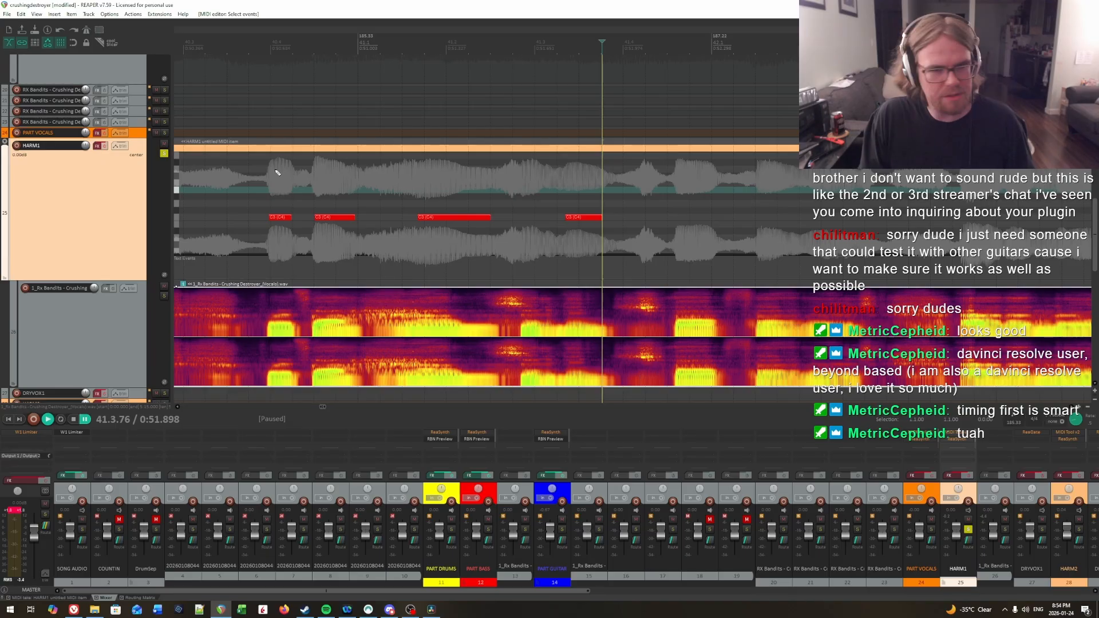
left_click(260, 183)
key("space")
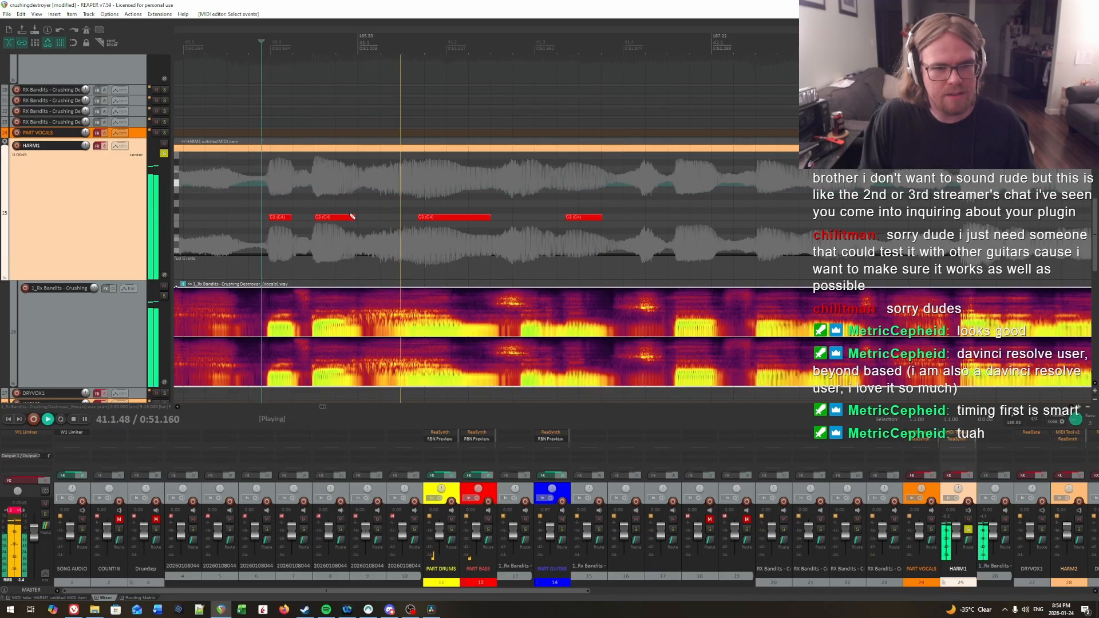
key("ctrl+space")
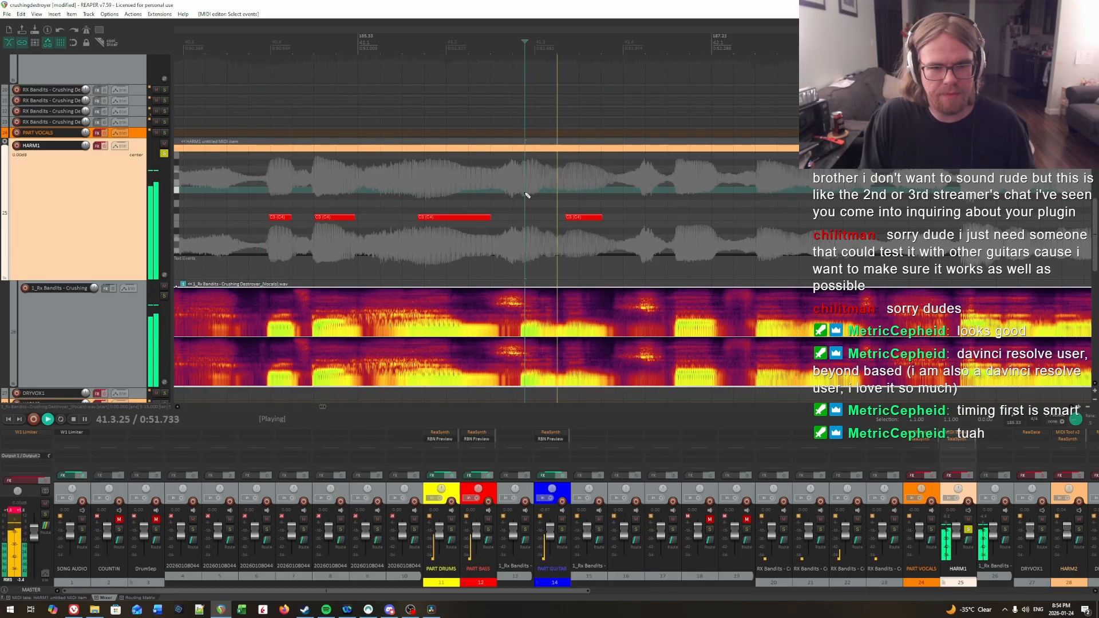
left_click(524, 196)
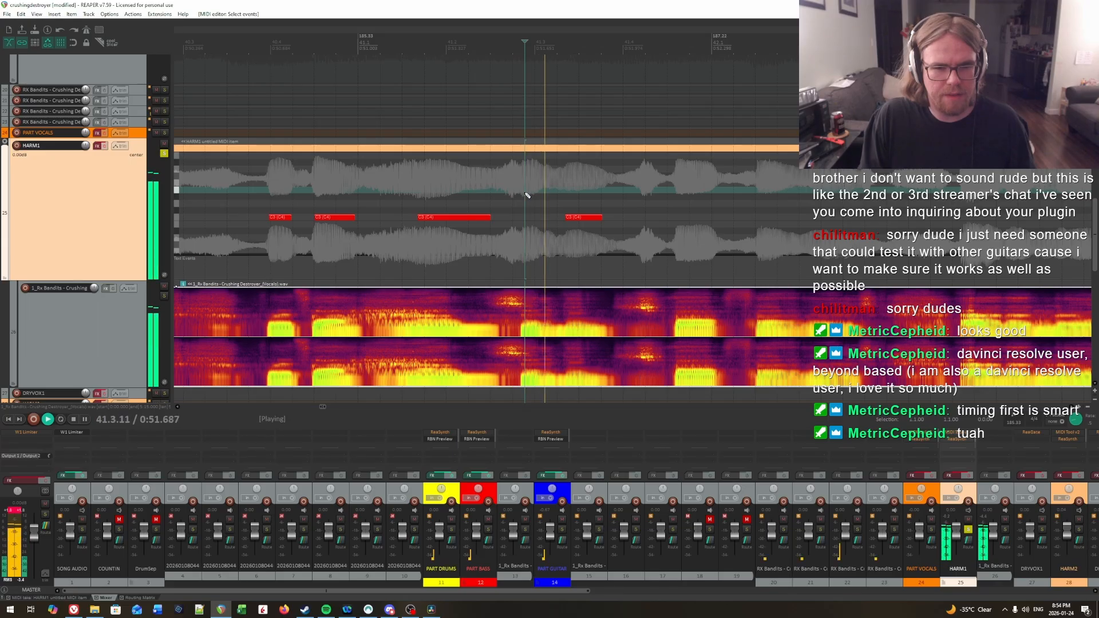
key("space")
key("ctrl+space")
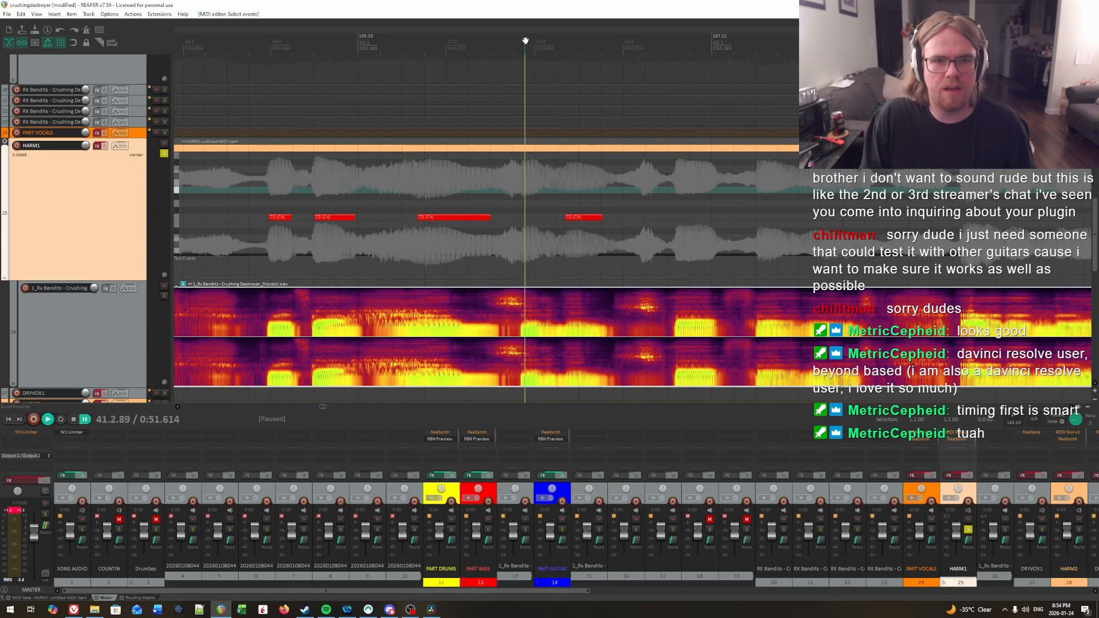
mouse_move(525, 41)
left_mouse_down()
mouse_move(507, 40)
mouse_move(524, 40)
left_mouse_up()
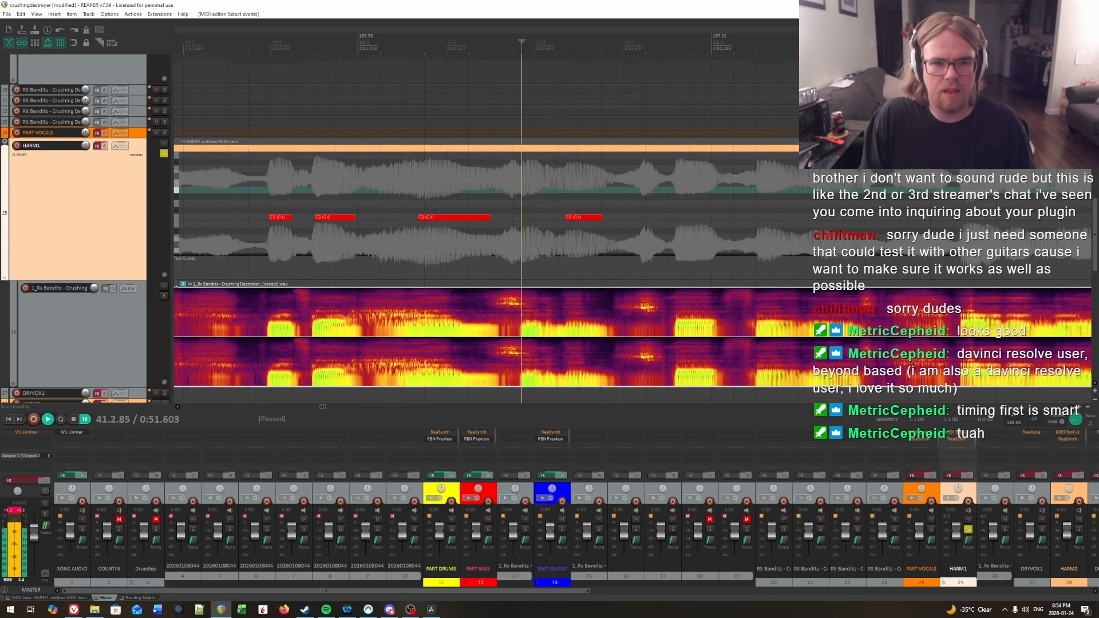
left_click_drag(522, 405, 526, 377)
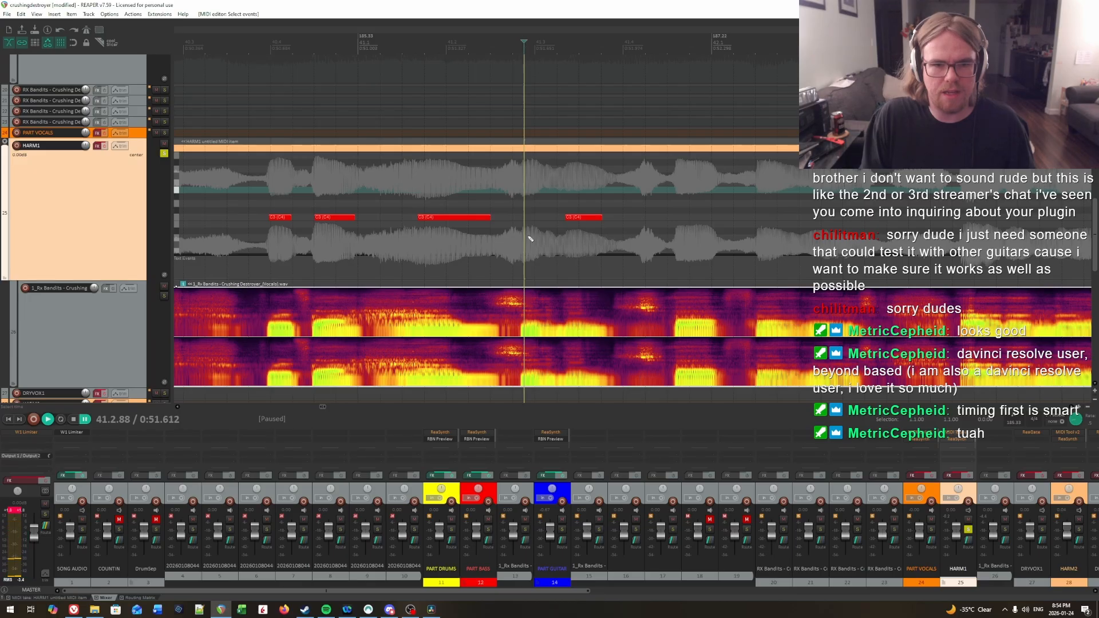
left_click_drag(526, 218, 543, 219)
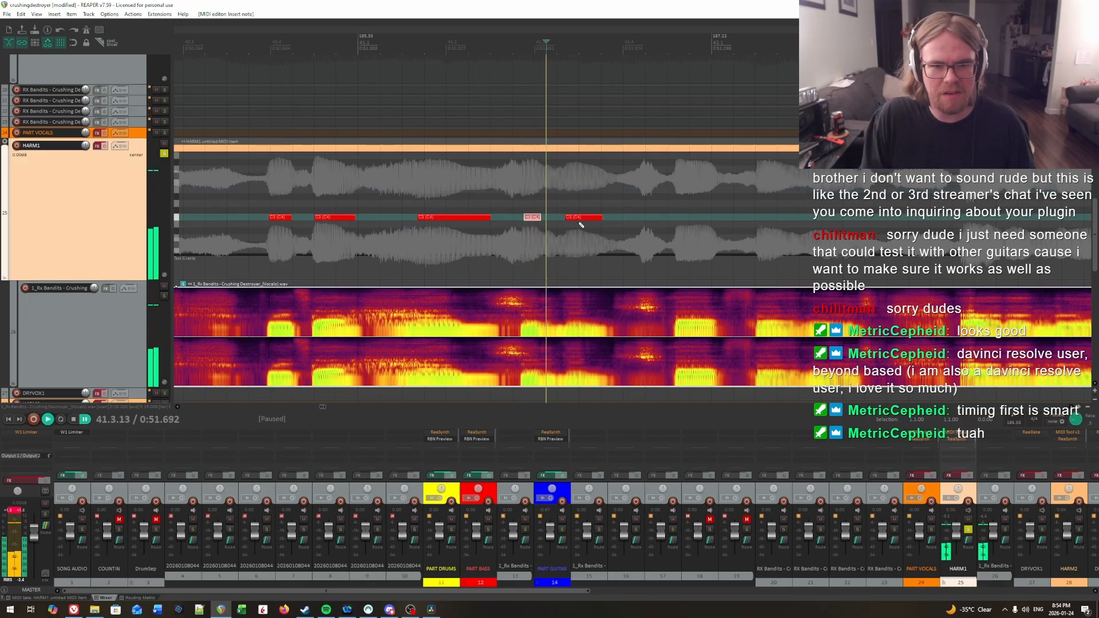
Step: Audition from the short note onward and draw a C3 note for the next syllable, from about 41.4.58 to about 42.1.00
left_click(530, 204)
key("space")
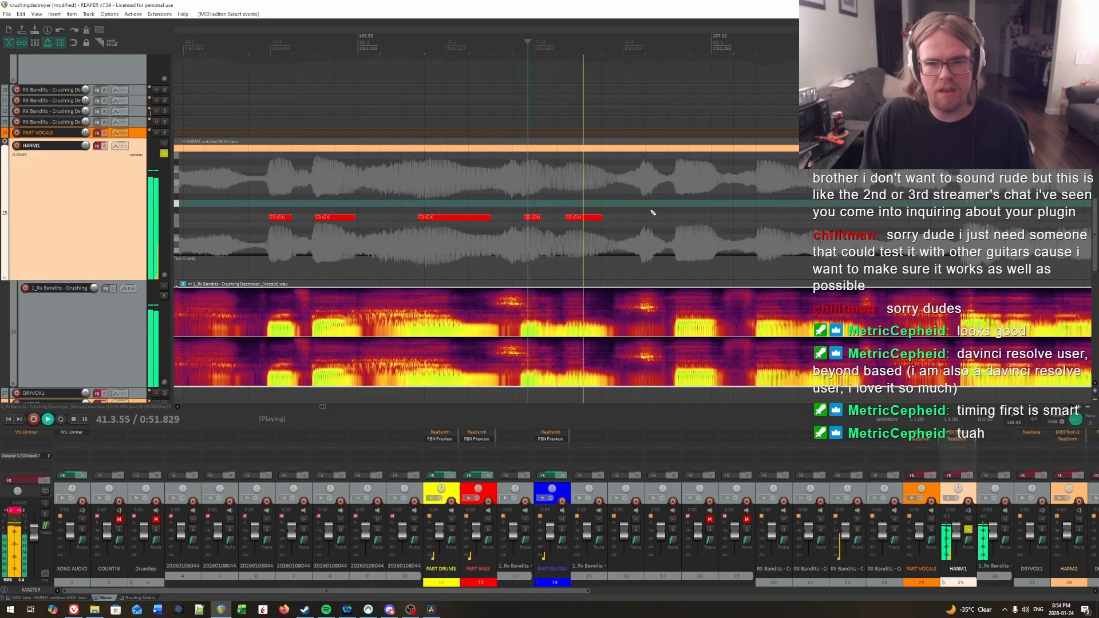
key("space")
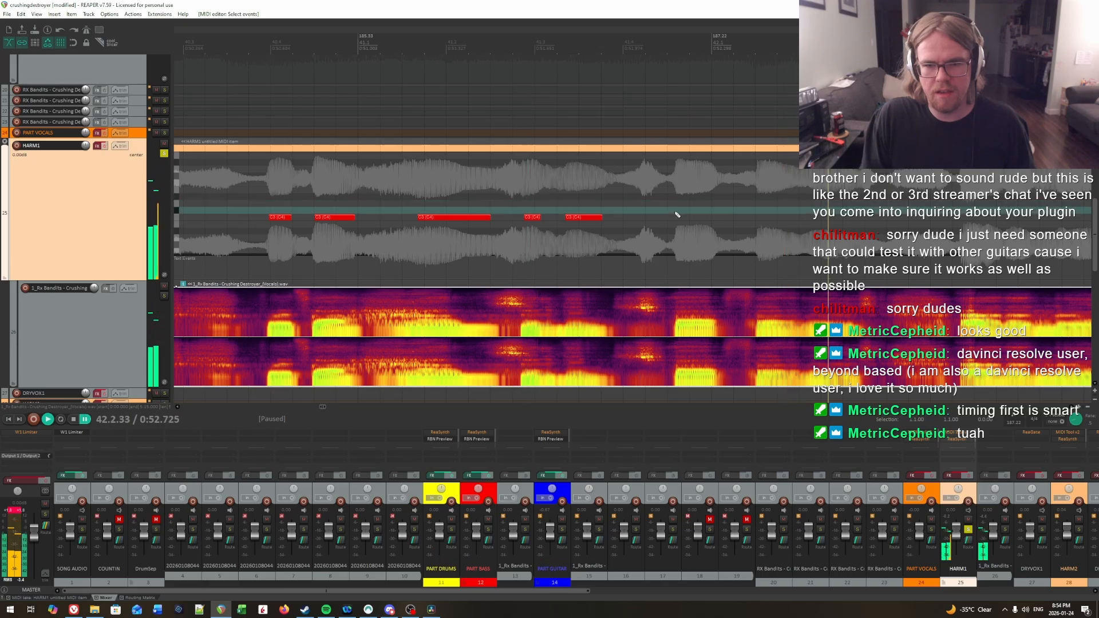
left_click(676, 221)
left_click_drag(679, 218, 704, 218)
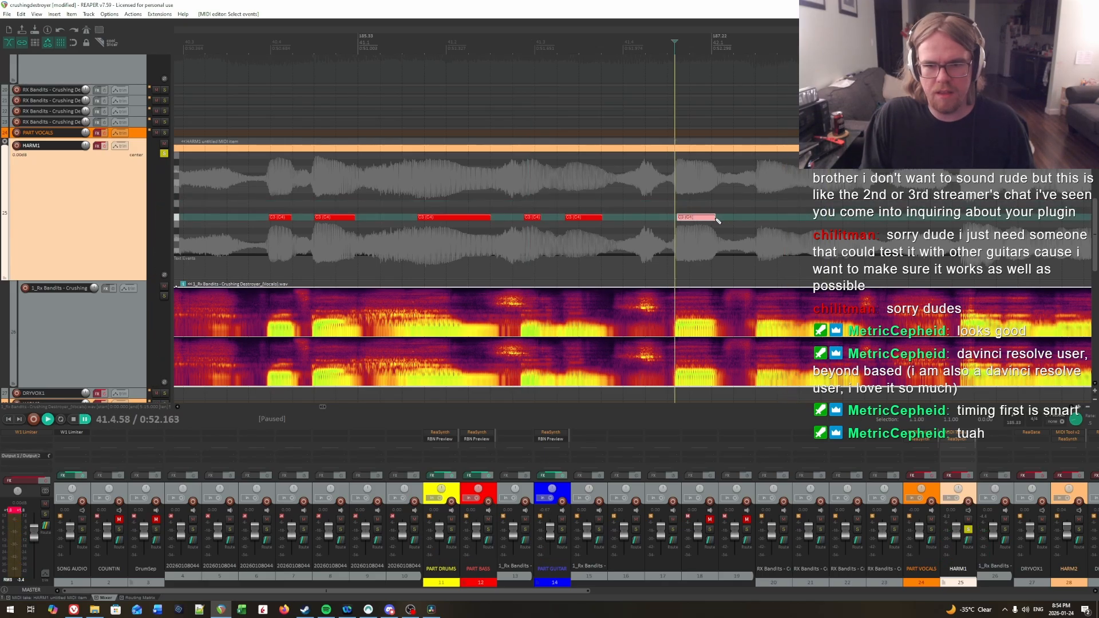
Step: Pinpoint the first syllable inside measure 42 by ear and draw a C3 note from about 42.1.52 to about 42.1.92
key("space")
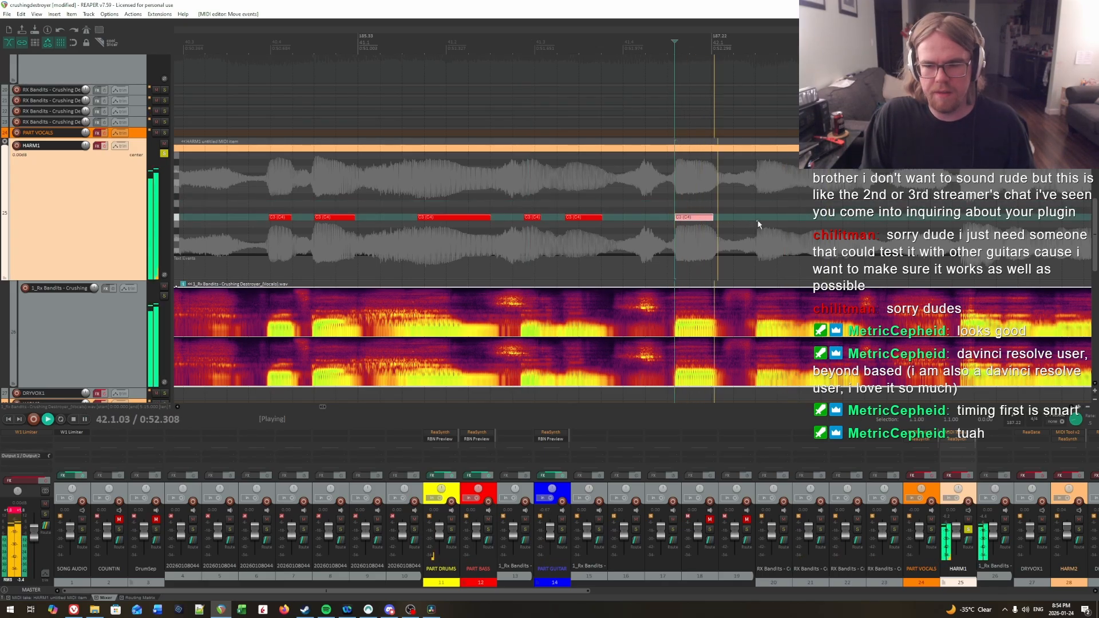
left_click(503, 195)
left_click(473, 184)
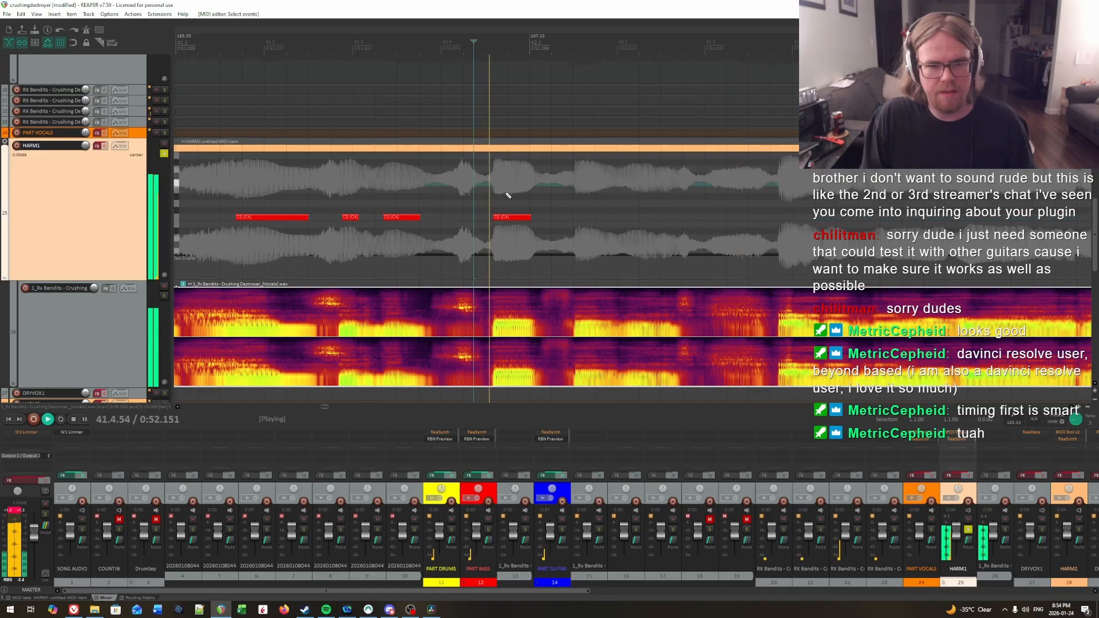
left_click(578, 191)
key("space")
left_click(575, 187)
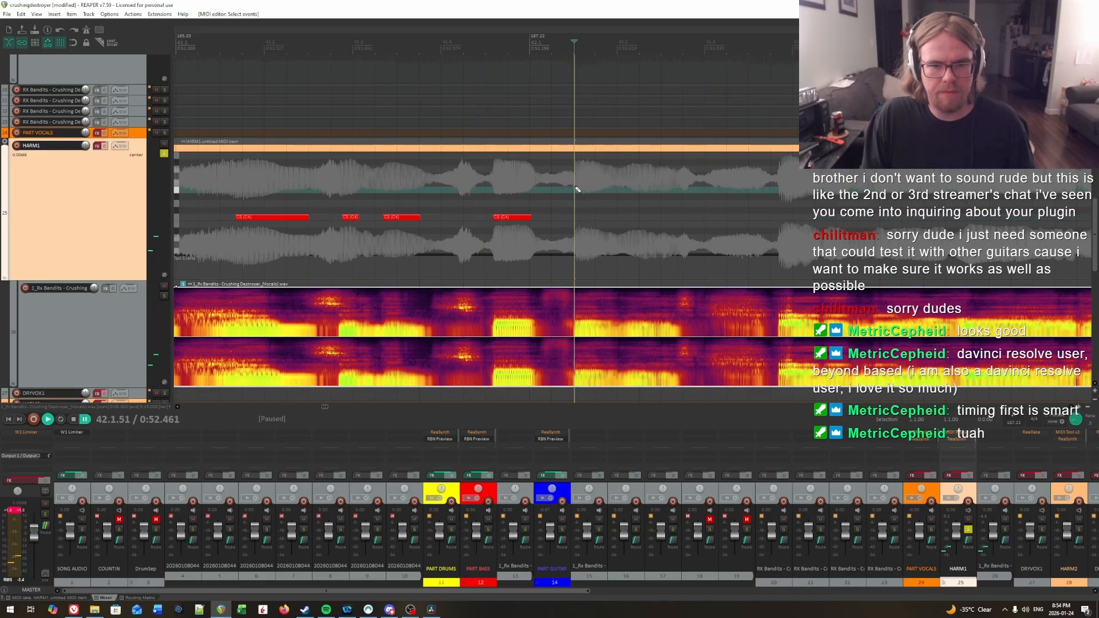
key("space")
Step: Listen past the latest note to find the following syllable and draw a C3 note from about 42.2.12 to about 42.2.34
key("space")
left_click(575, 186)
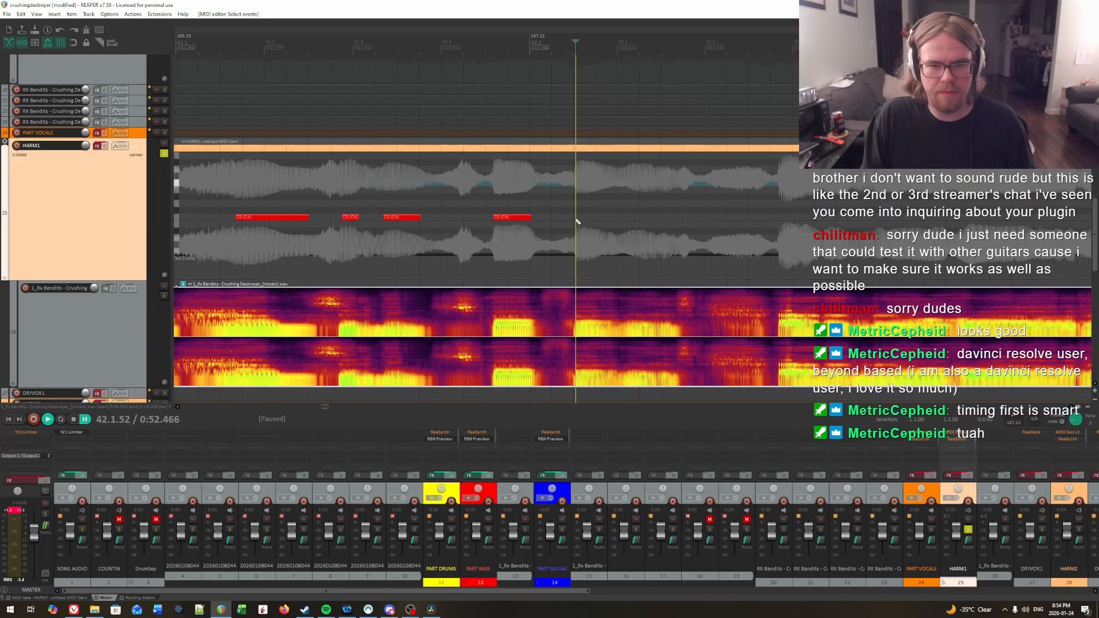
left_click(578, 221)
key("space")
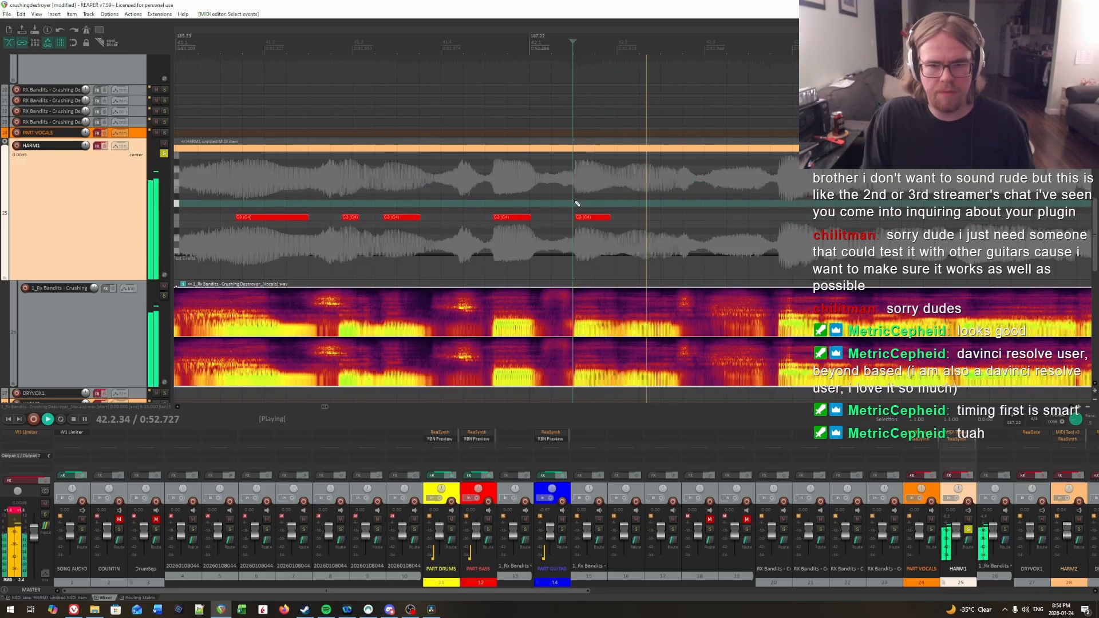
left_click(629, 198)
left_click(578, 200)
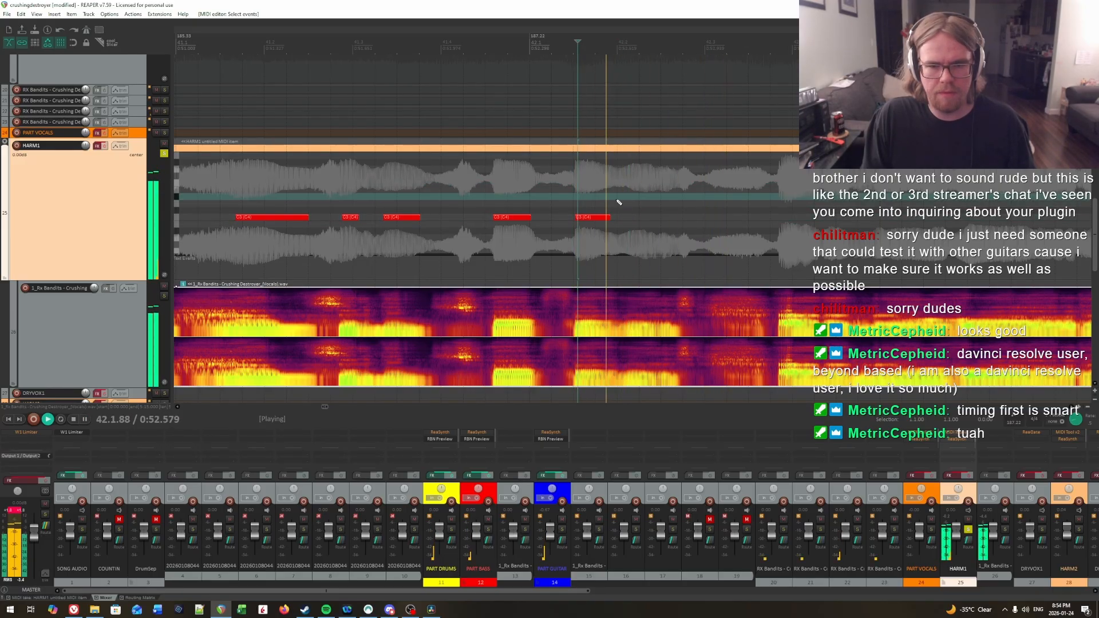
left_click(569, 193)
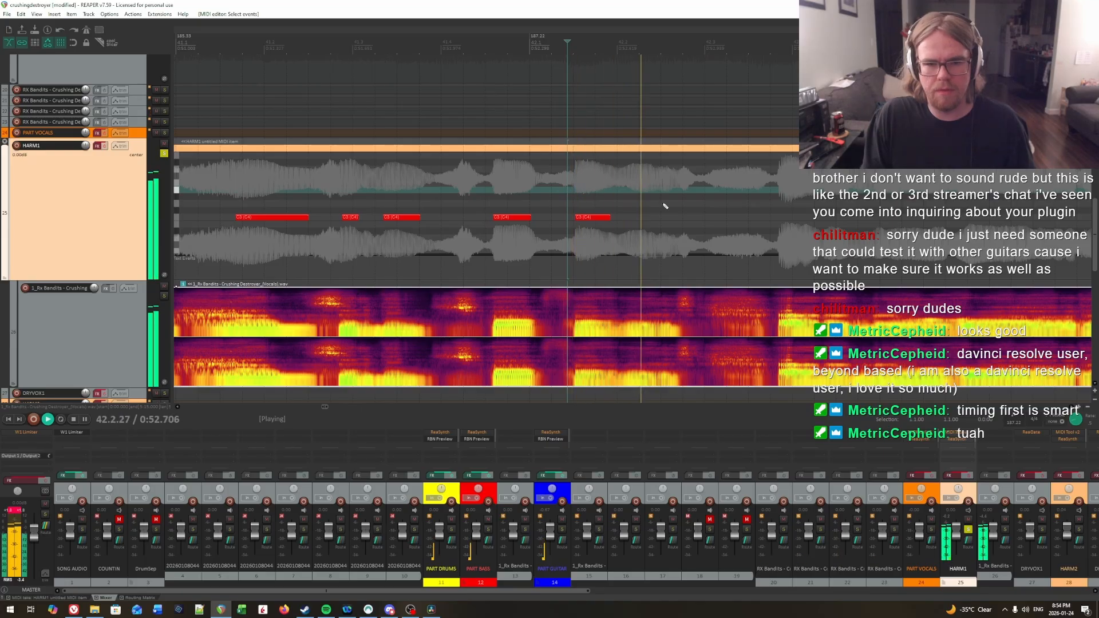
key("ctrl+space")
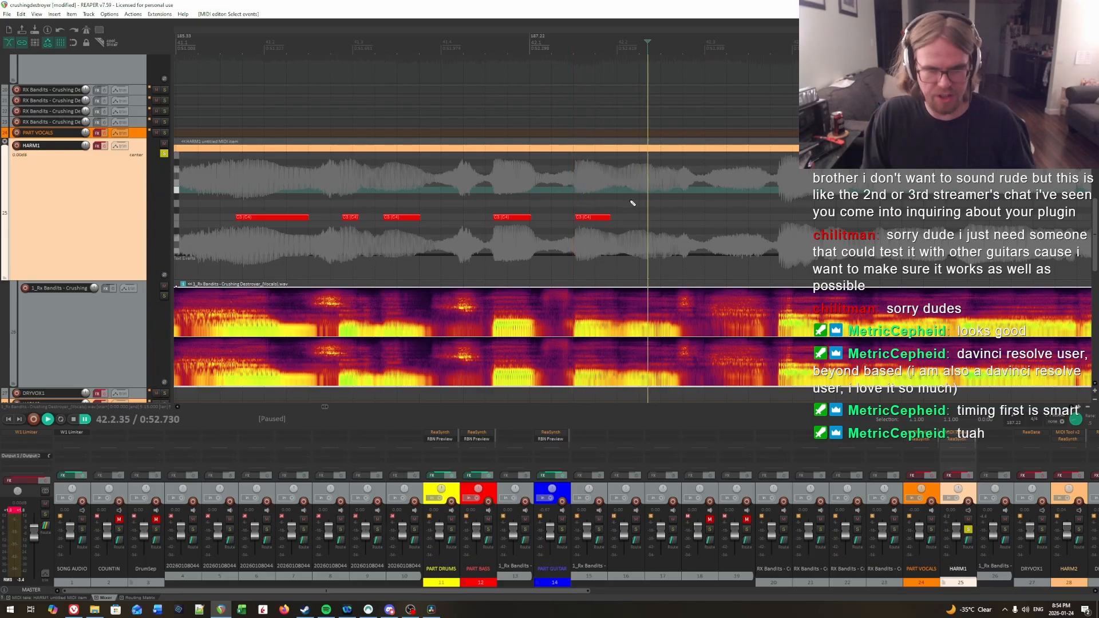
scroll(631, 201, "up", 2)
left_click(516, 197)
key("space")
key("space")
left_click(604, 178)
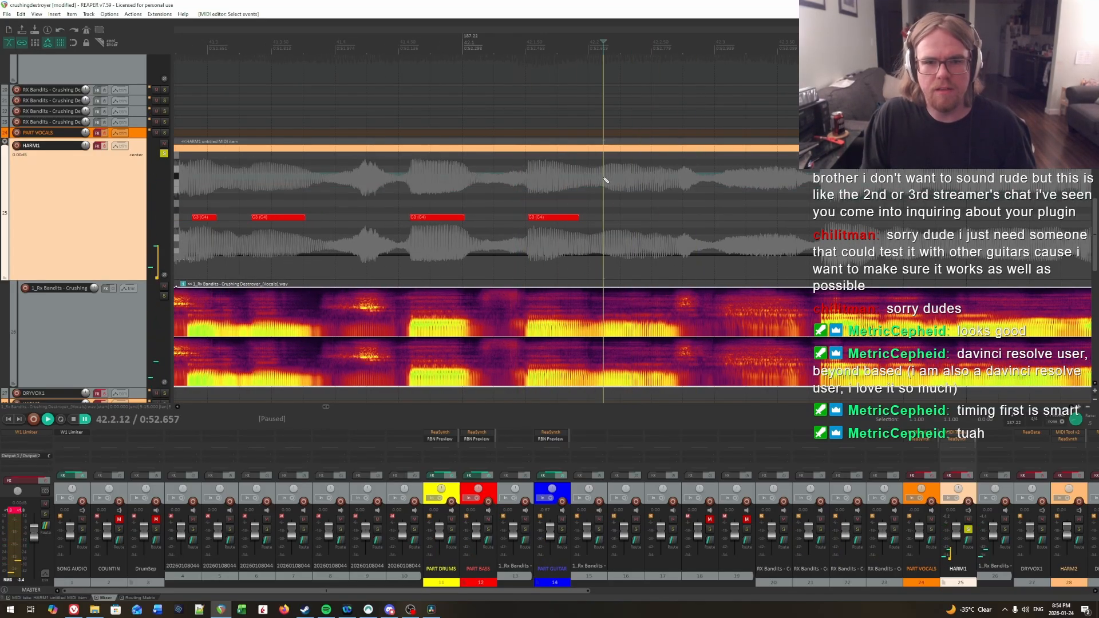
key("space")
key("ctrl+space")
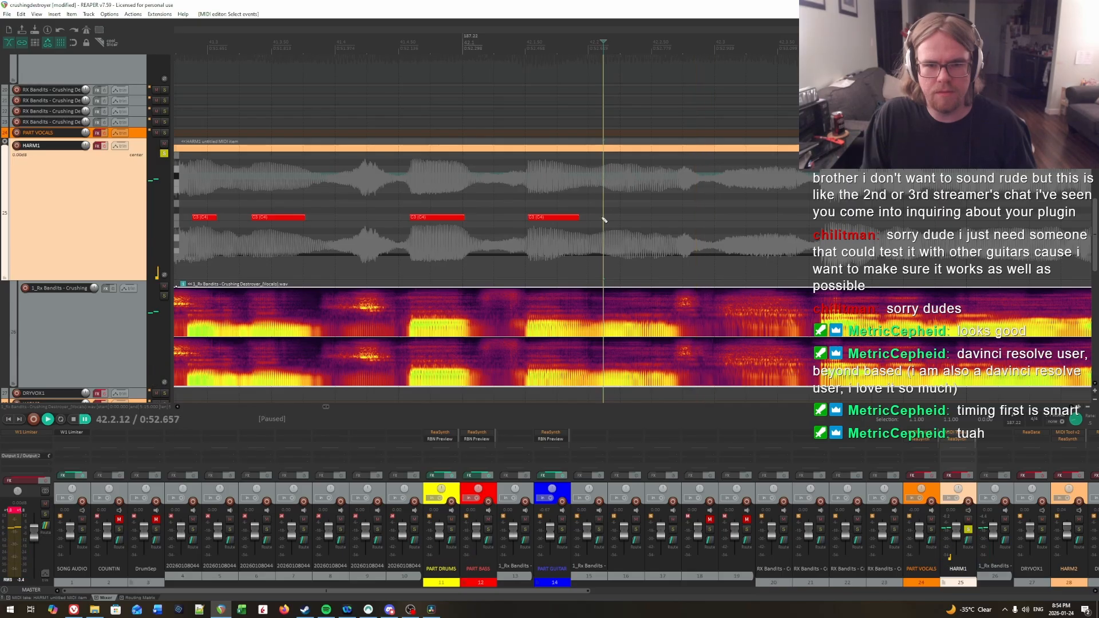
left_click(610, 218)
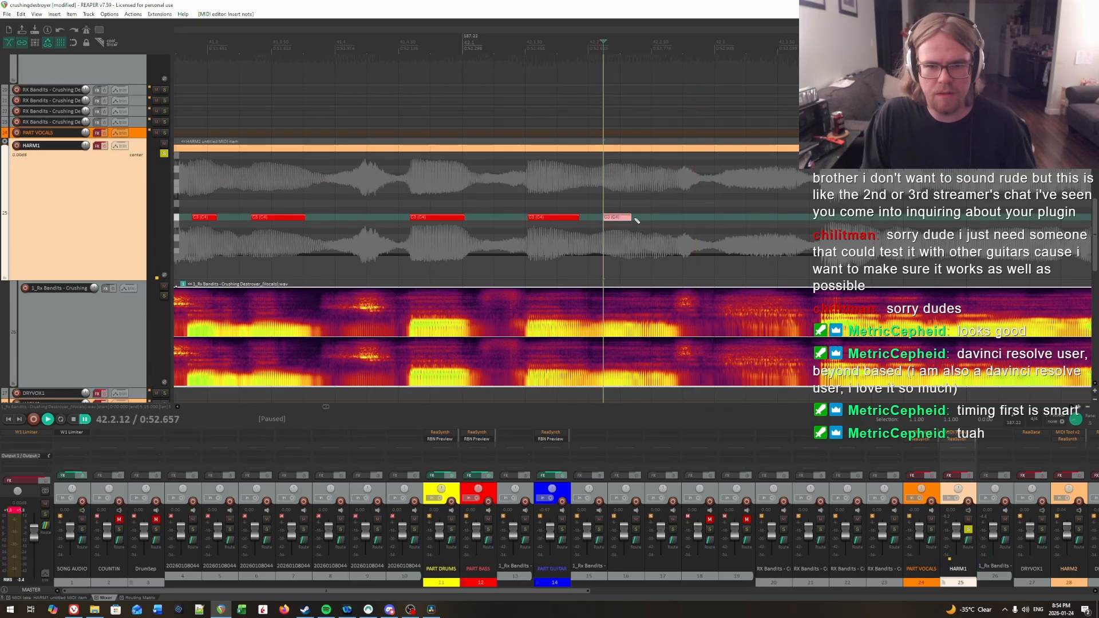
Step: Audition the ending of the latest note and shorten the note to end at about 42.2.32
left_click(628, 205)
key("space")
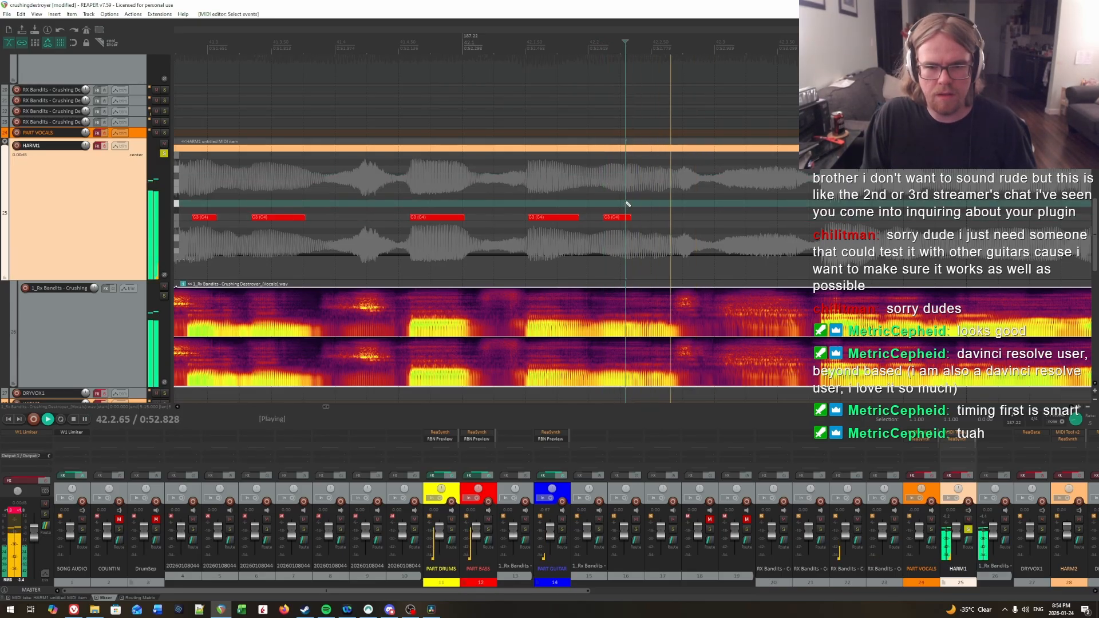
left_click(628, 203)
key("space")
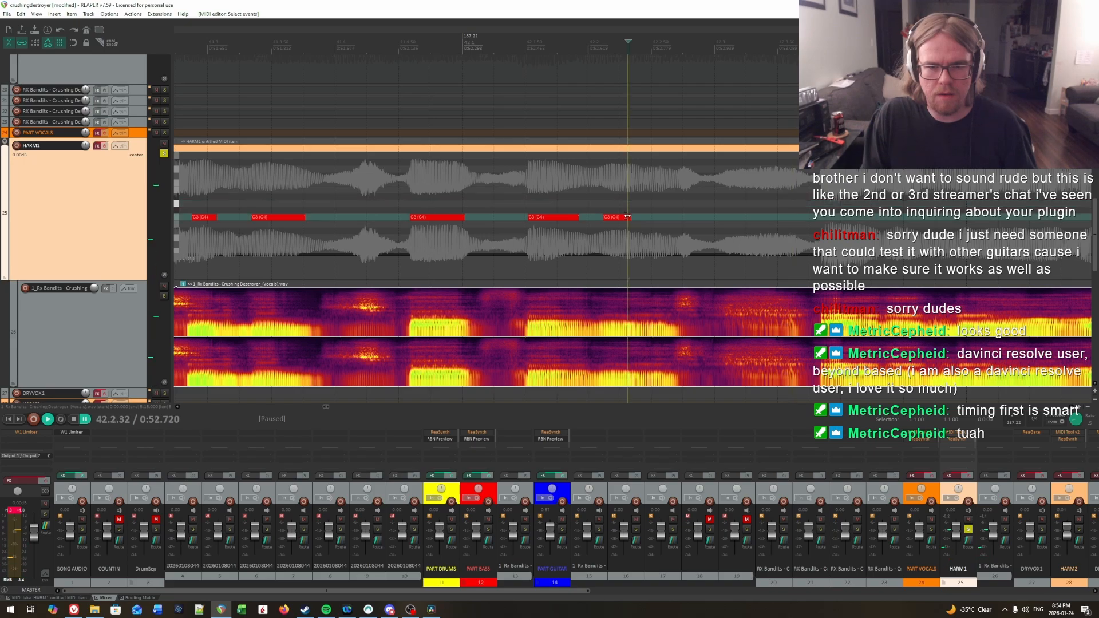
Step: Listen for the next syllable and draw a C3 note for it from about 42.2.51 to about 42.2.69
key("space")
key("space")
left_click(653, 208)
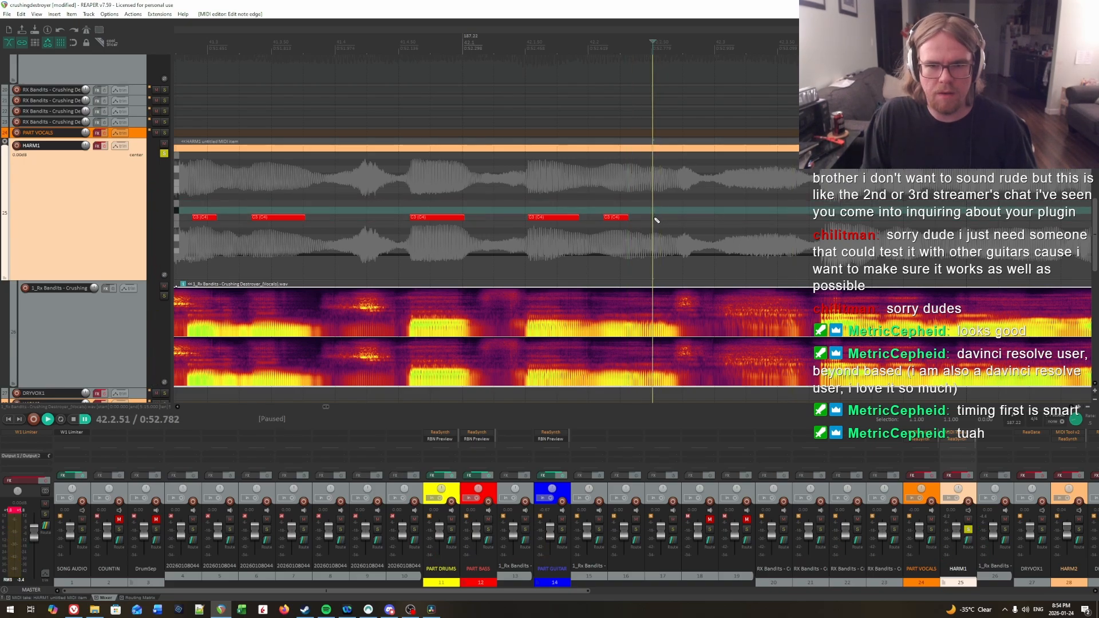
left_click_drag(656, 218, 676, 219)
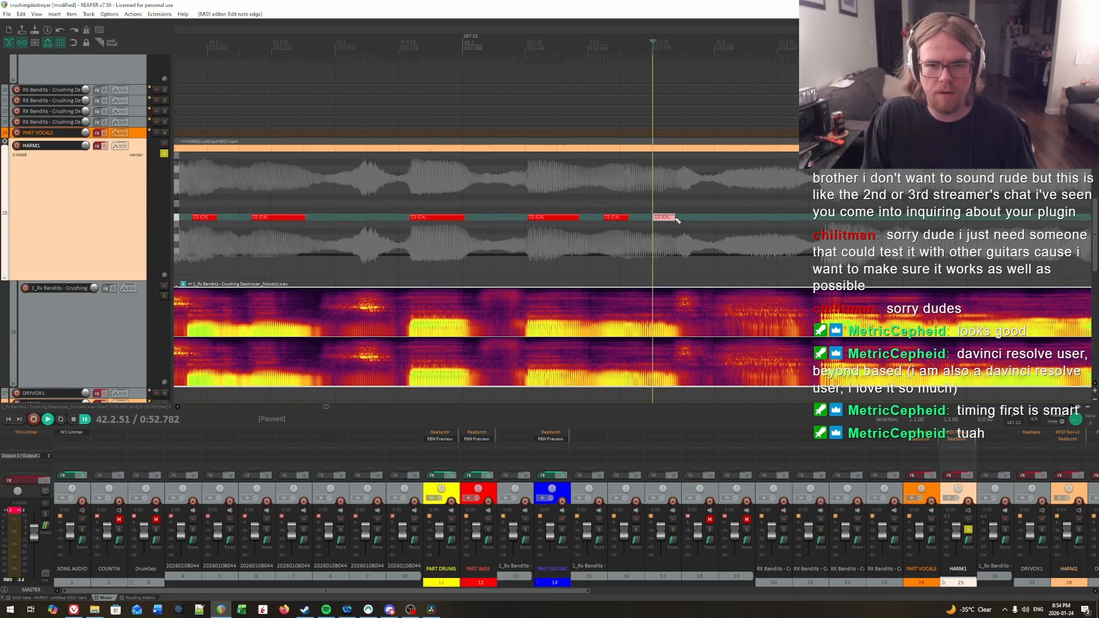
Step: Extend the first note inside measure 42 to end at about 42.1.99 and replay the phrase around it
left_click(587, 204)
left_click(587, 207)
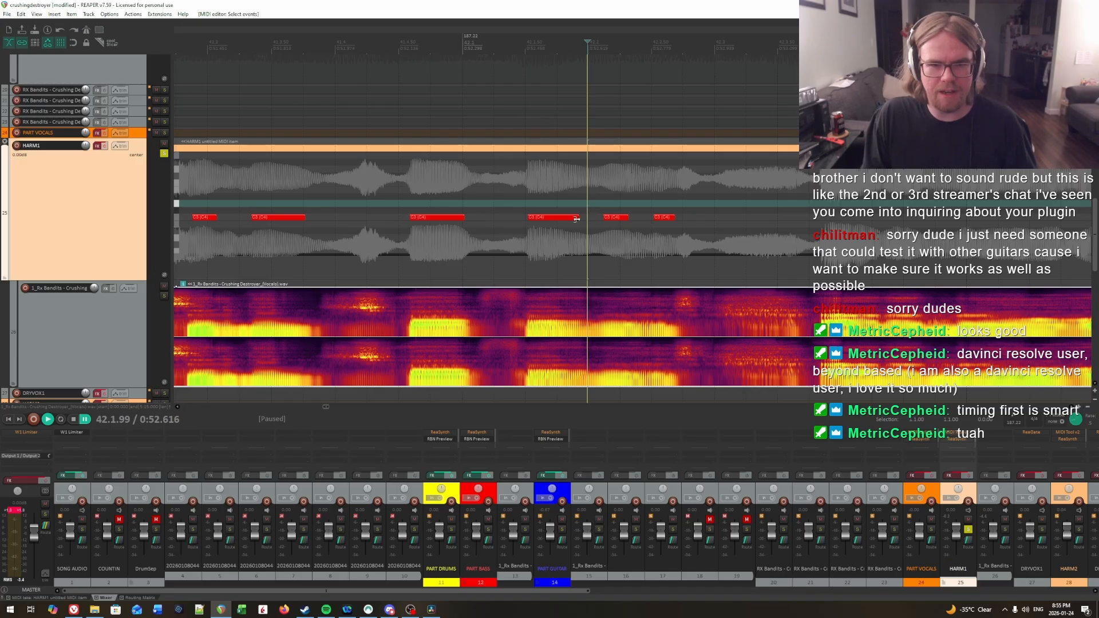
left_click_drag(576, 219, 584, 221)
left_click(606, 191)
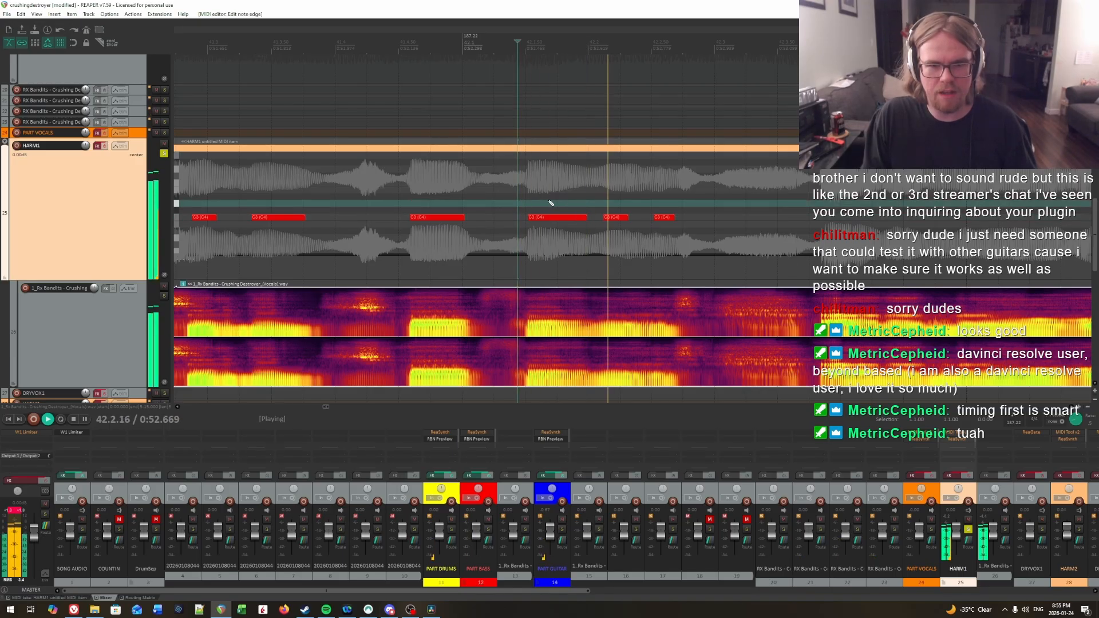
key("space")
left_click(534, 182)
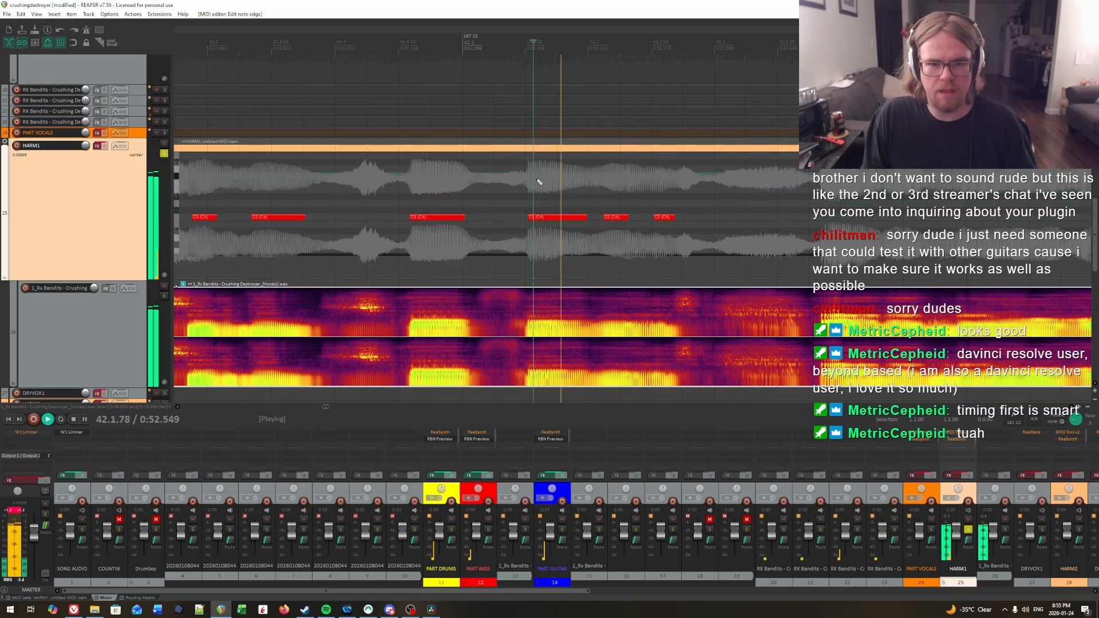
Step: Audition the latest note's onset, extend the note's start back to about 42.2.46, and replay the phrase
left_click(618, 184)
left_click(645, 190)
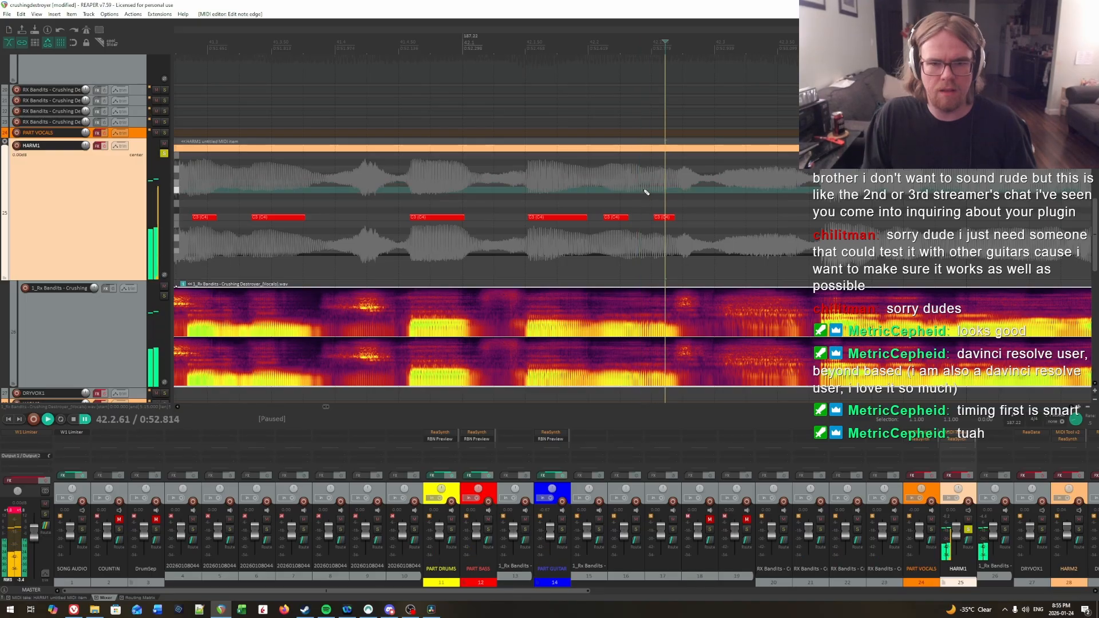
key("space")
key("space")
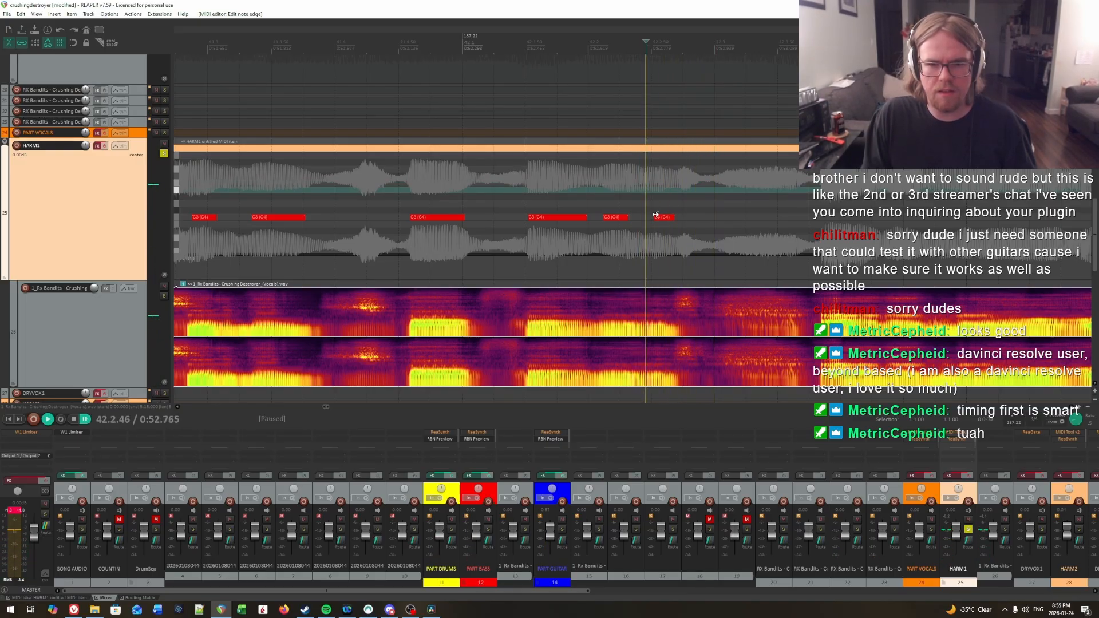
left_click_drag(654, 217, 646, 222)
left_click(534, 200)
key("space")
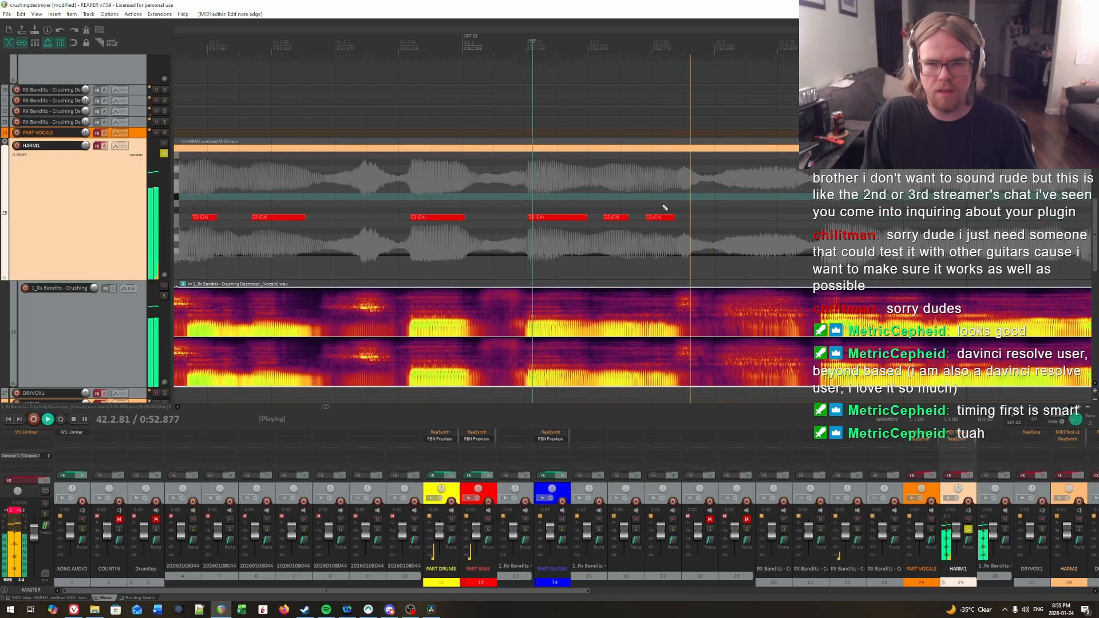
key("space")
Step: Play the vocals past the latest note to locate the next sung syllable before measure 43
scroll(767, 194, "right", 5)
scroll(837, 182, "down", 2)
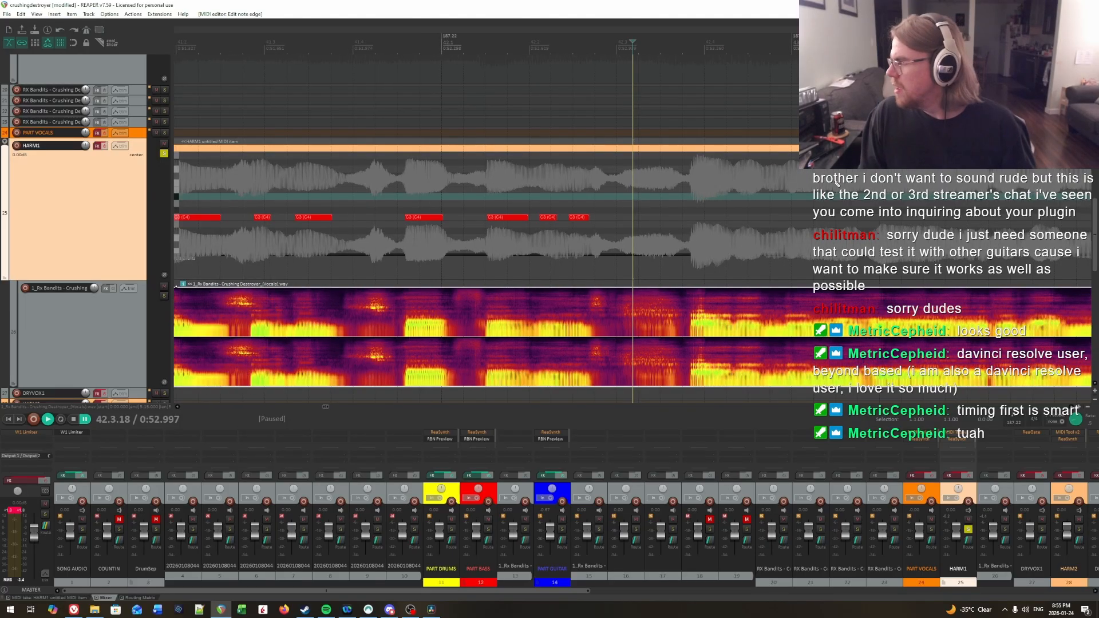
scroll(697, 196, "down", 3)
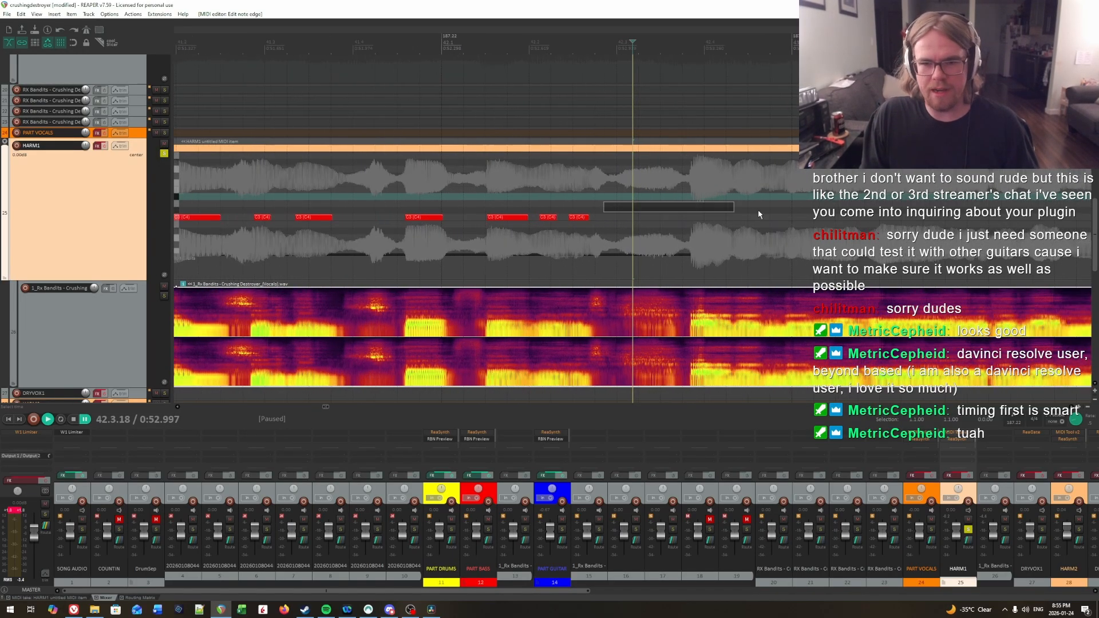
scroll(631, 205, "up", 3)
scroll(592, 217, "up", 1)
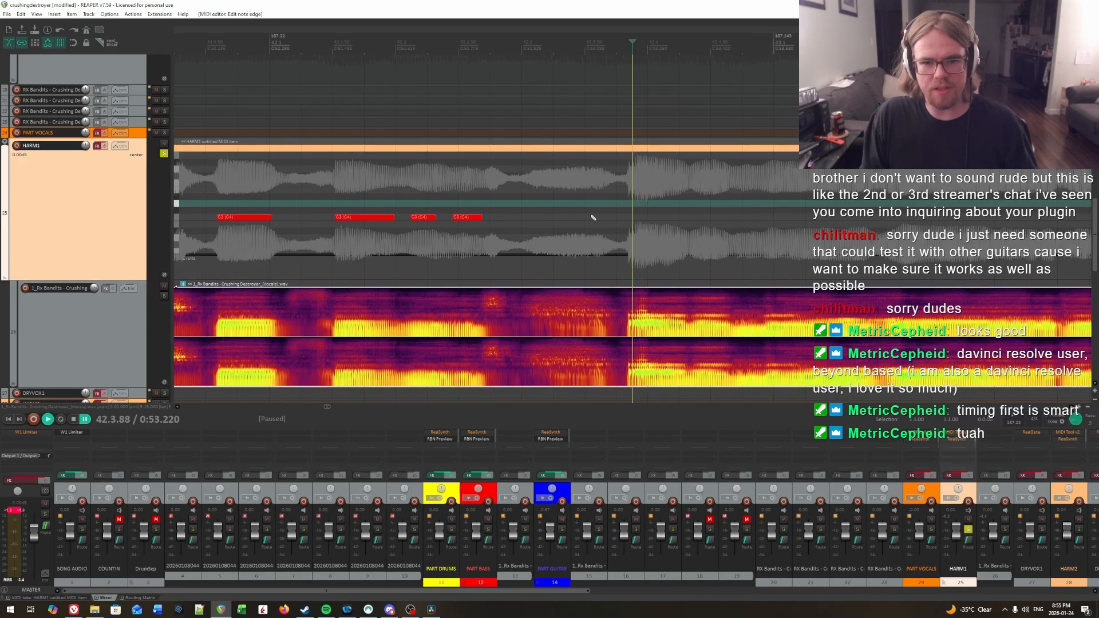
left_click_drag(723, 212, 587, 208)
left_click(361, 206)
key("space")
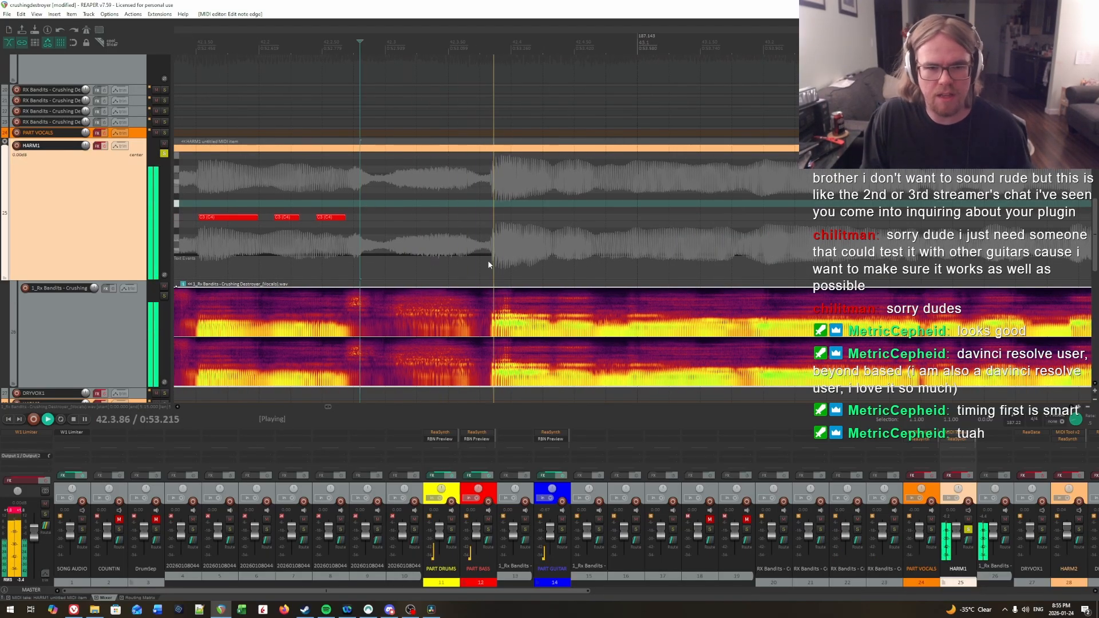
key("space")
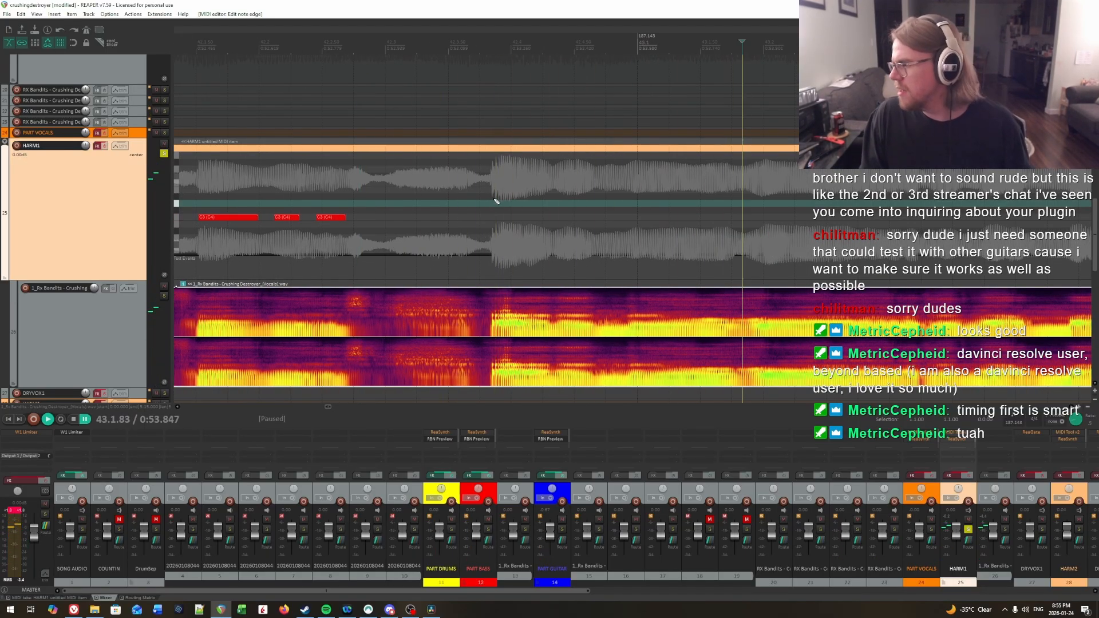
Step: Pinpoint the syllable's onset late in beat 42.3 and draw a C3 note from about 42.3.94 to about 42.4.30
left_click(432, 190)
key("space")
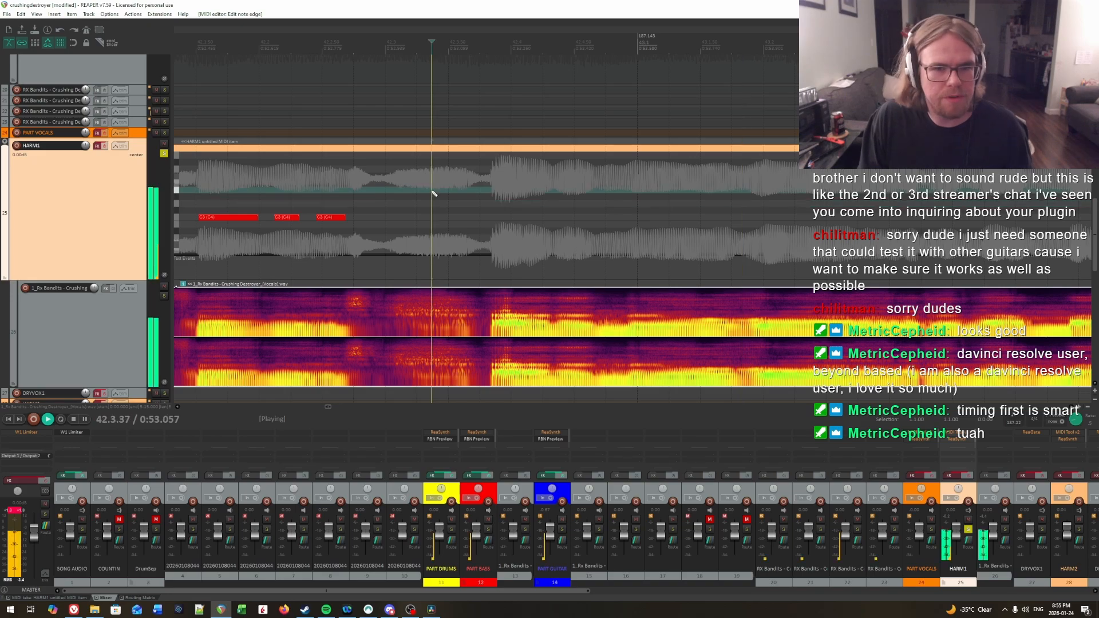
key("space")
left_click(494, 183)
key("space")
Step: Listen past the latest note for the following syllable and draw a C3 note from about 42.4.36 to about 42.4.62
key("space")
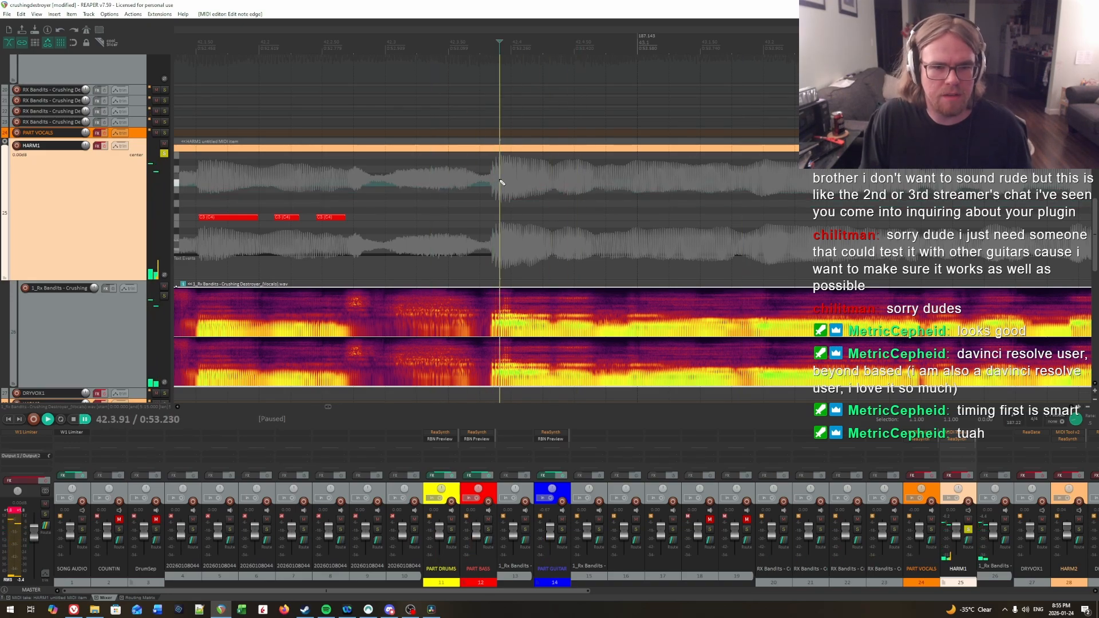
left_click_drag(503, 217, 550, 218)
key("space")
key("space")
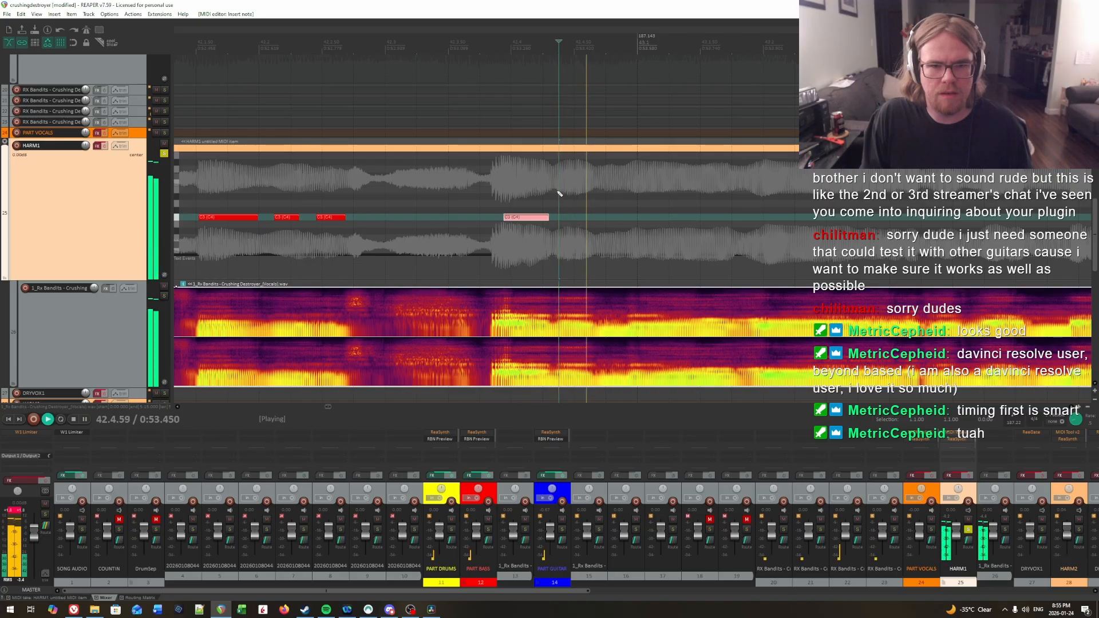
key("space")
left_click(539, 184)
key("space")
key("space")
left_click(555, 183)
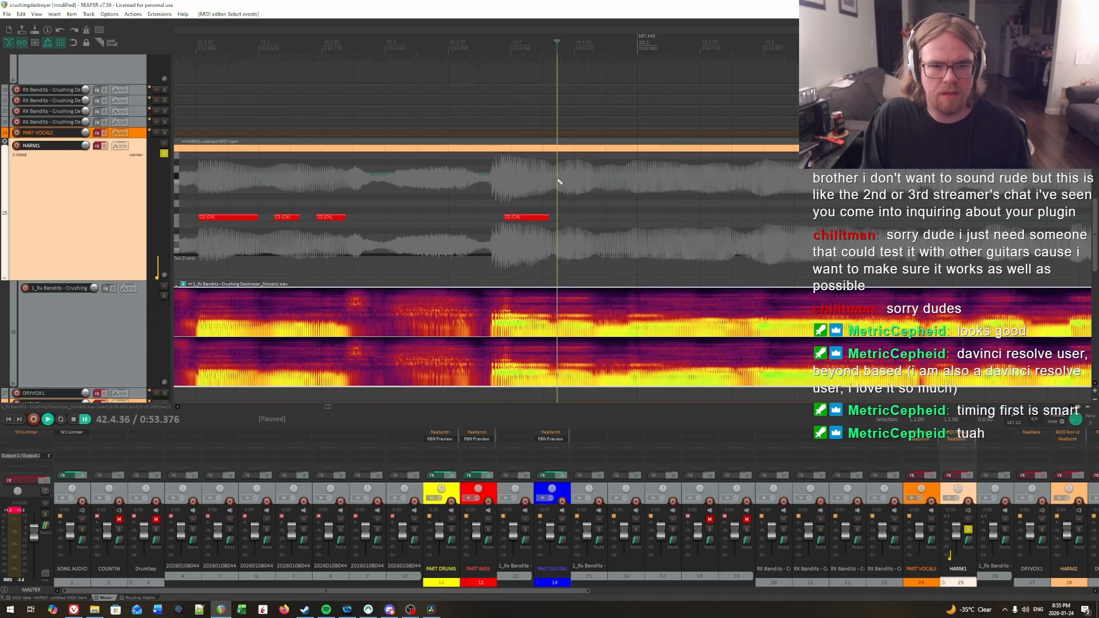
Step: Find the syllable just before measure 43, draw a C3 note from about 42.4.92 to about 43.1.73, and replay it
key("space")
key("space")
left_click_drag(557, 217, 585, 218)
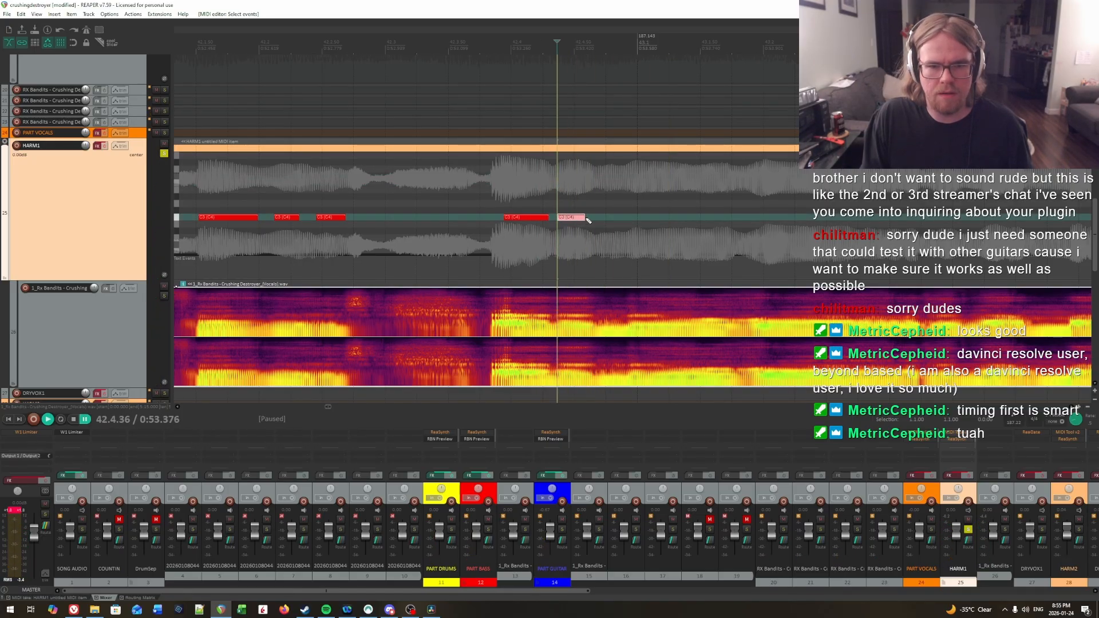
key("space")
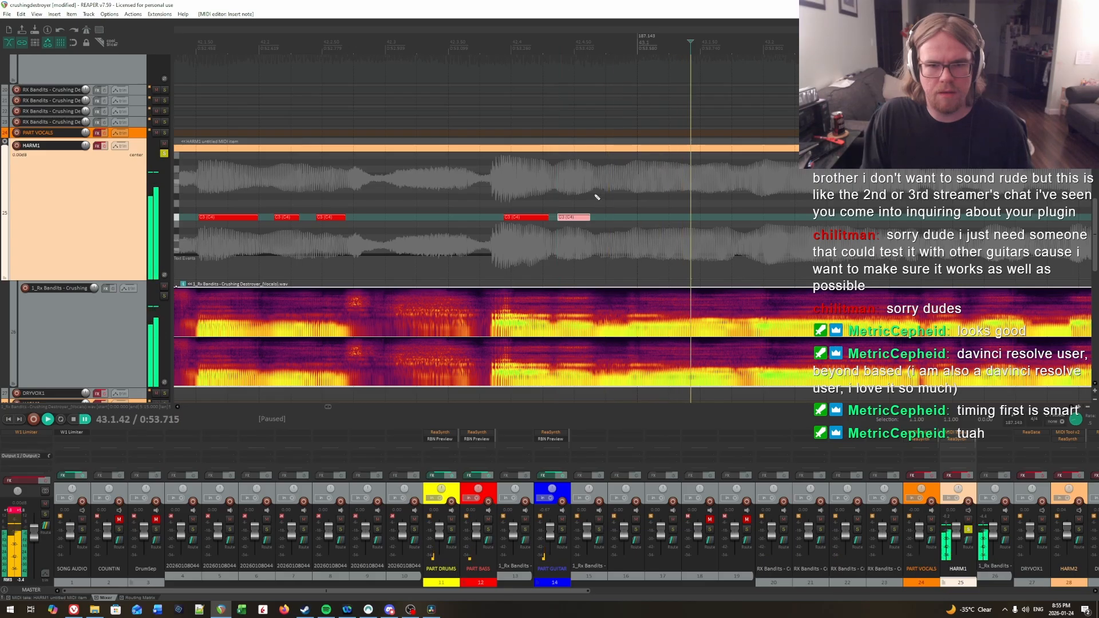
left_click(634, 196)
left_click(630, 196)
key("space")
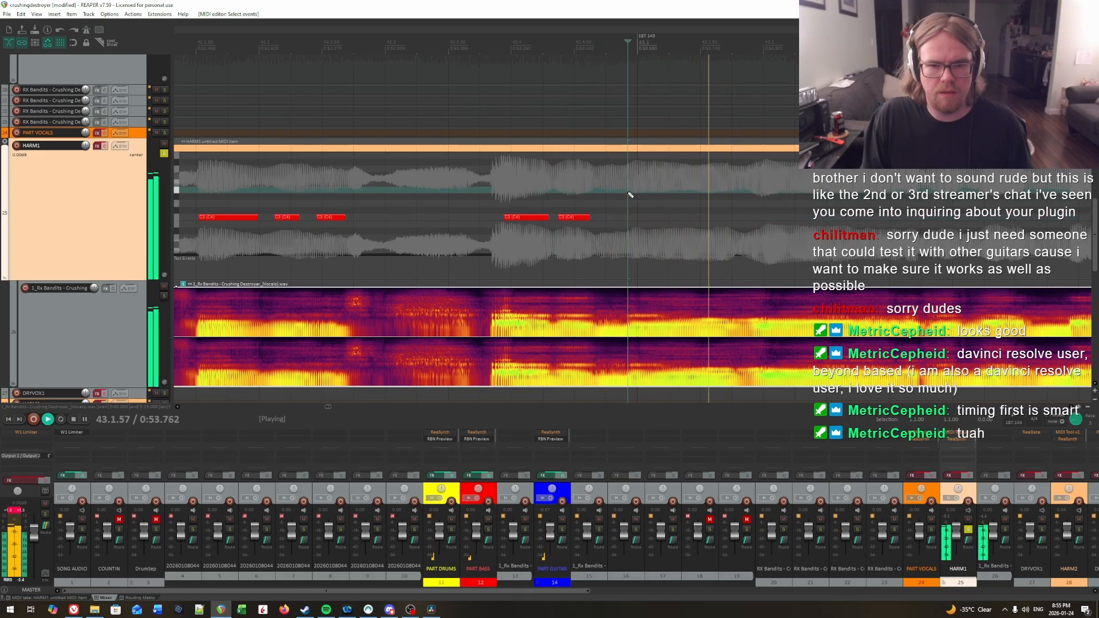
key("space")
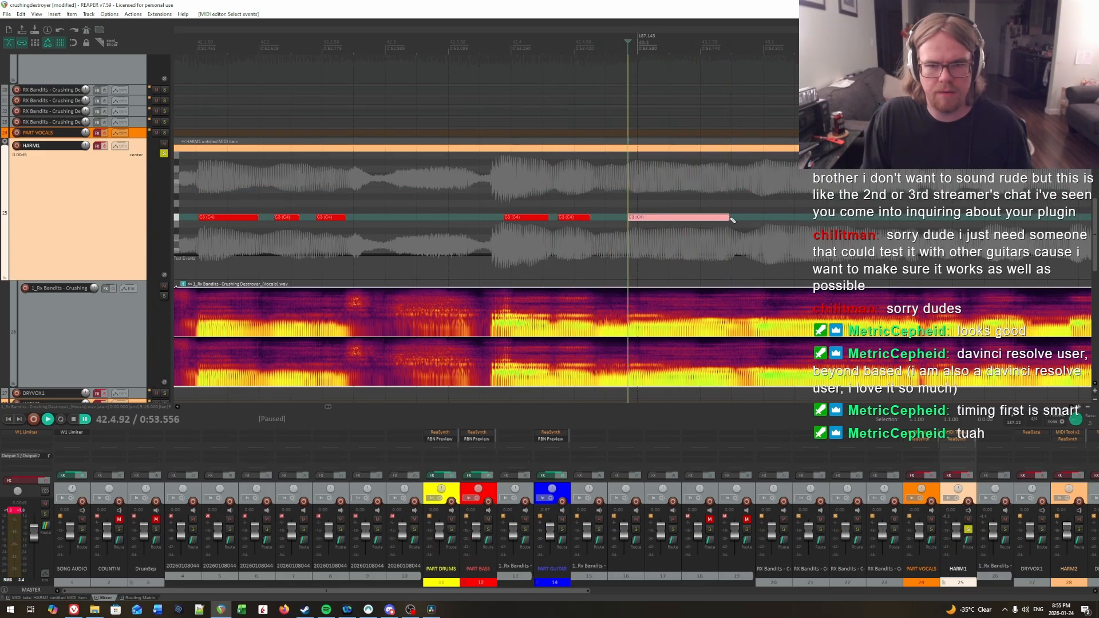
left_click(630, 185)
Step: Listen through the phrase into measure 43 and draw a long C3 note from about 43.2.00 to about 43.3.21
key("space")
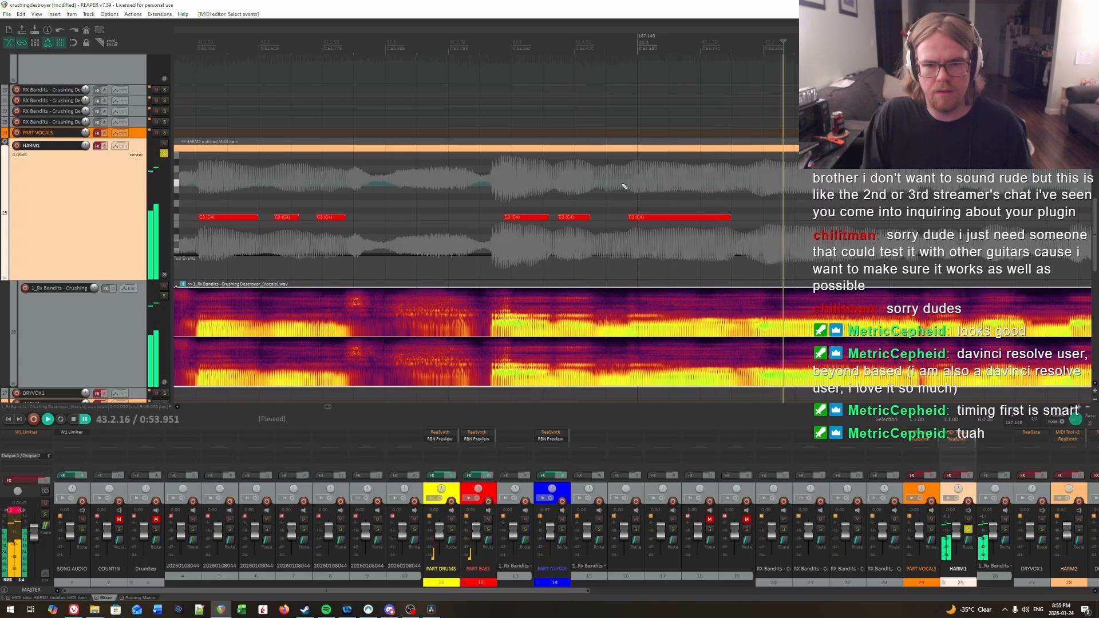
key("space")
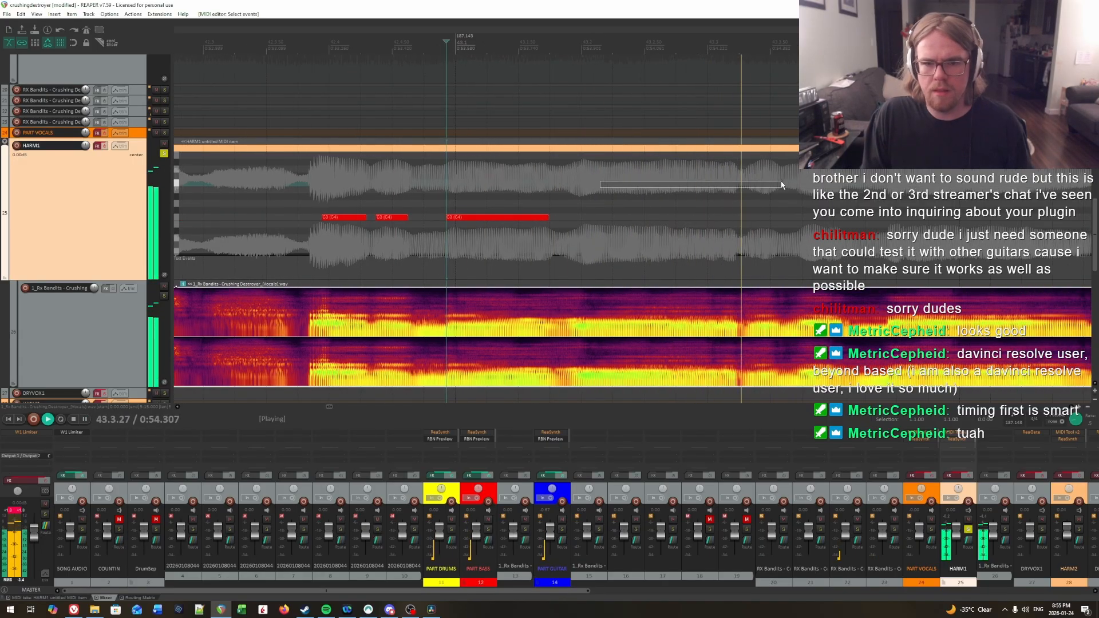
key("space")
left_click(290, 174)
key("space")
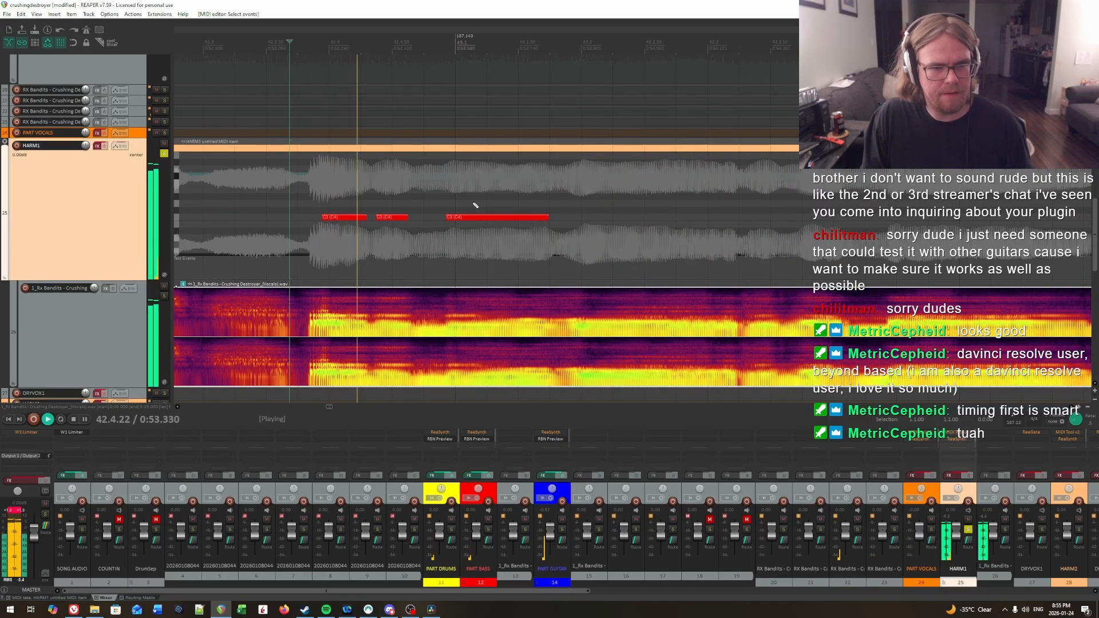
left_click(580, 181)
key("space")
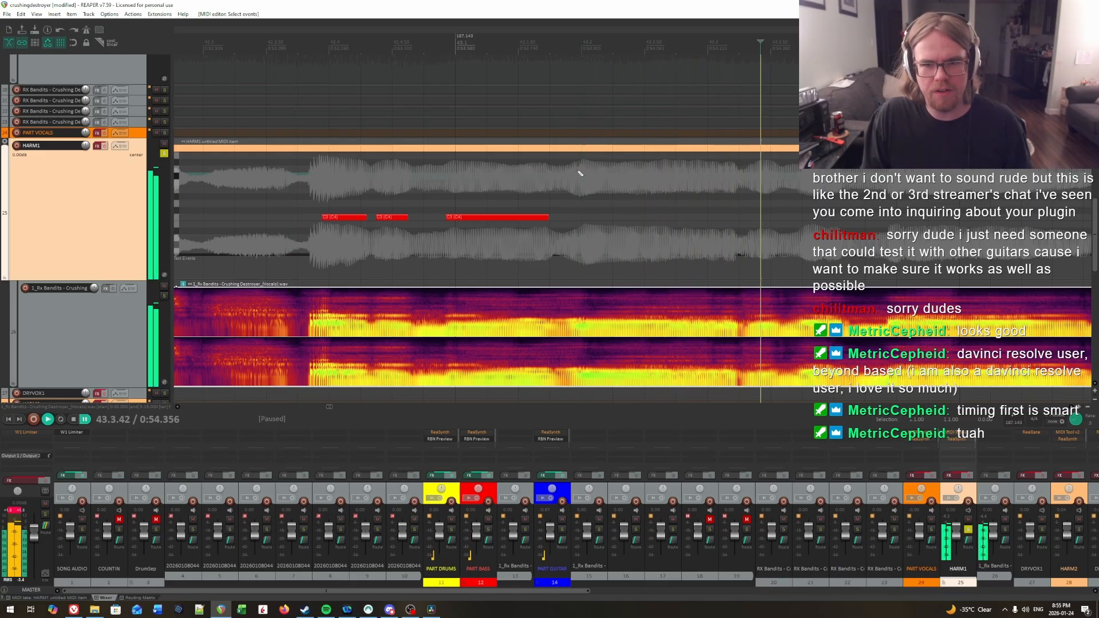
key("space")
left_click(578, 178)
left_click_drag(585, 219, 691, 220)
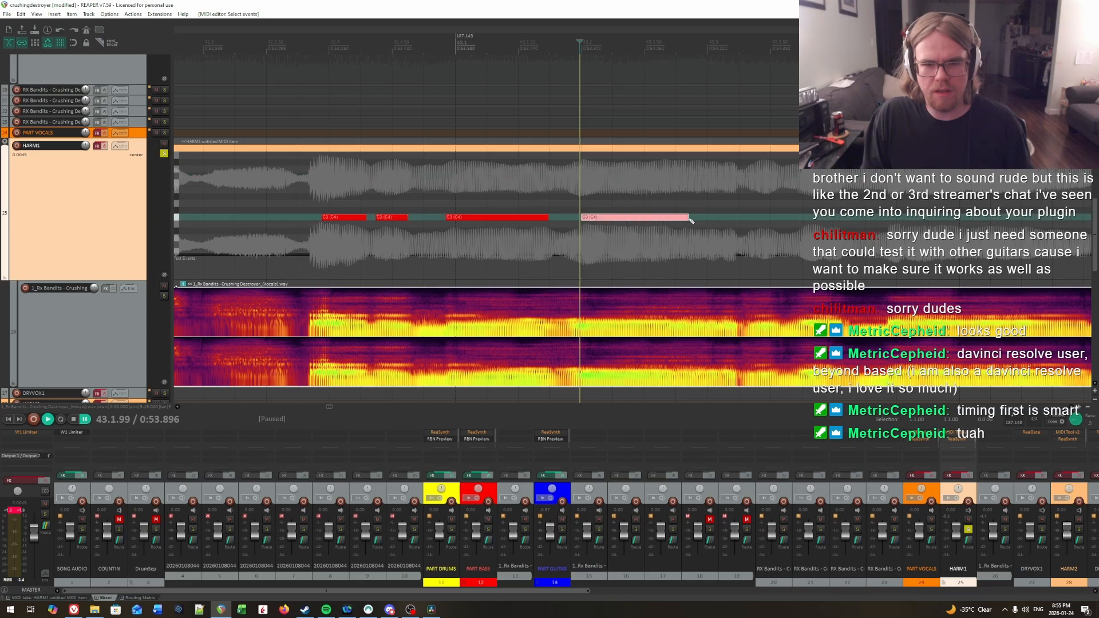
scroll(848, 198, "right", 4)
left_click_drag(847, 198, 712, 210)
Step: Play past the long note to find the next syllable and draw a C3 note from about 43.3.35 to about 43.3.55
key("space")
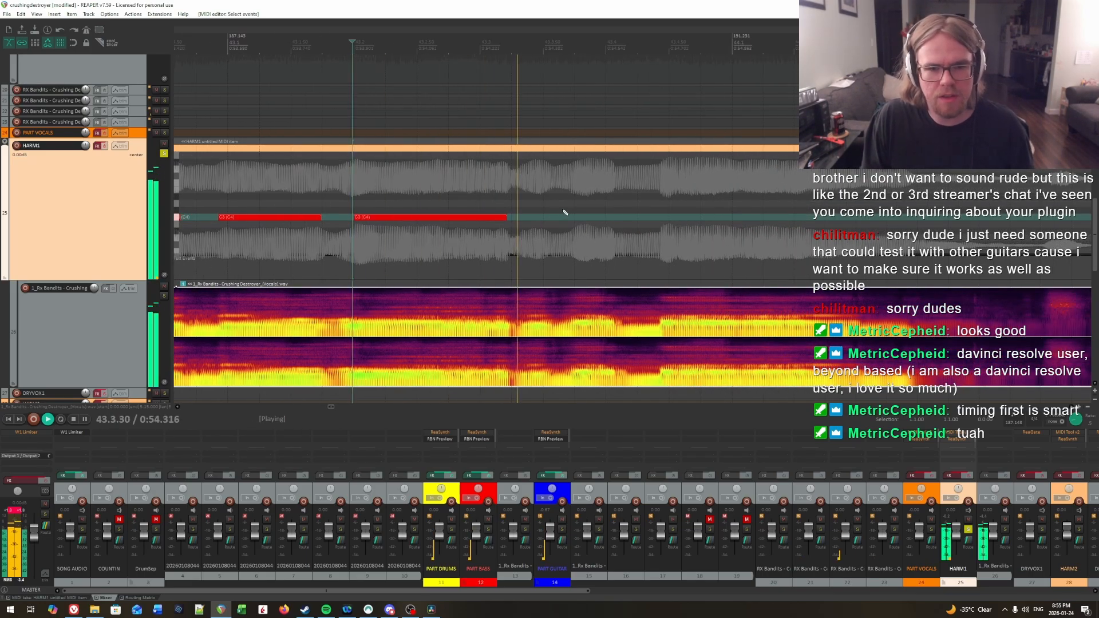
key("ctrl+space")
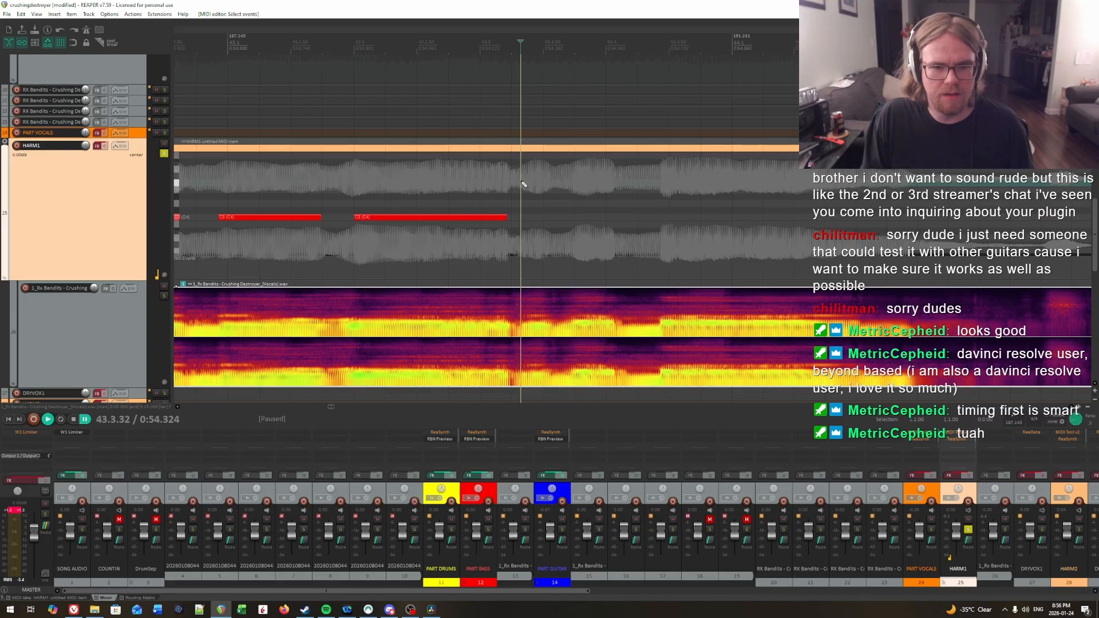
key("space")
Step: Audition the vocals after the latest note and draw a C3 note from about 43.3.73 to about 43.4.05
key("space")
left_click(521, 200)
mouse_move(525, 221)
left_mouse_down()
mouse_move(567, 223)
mouse_move(550, 216)
left_mouse_up()
key("space")
key("space")
key("space")
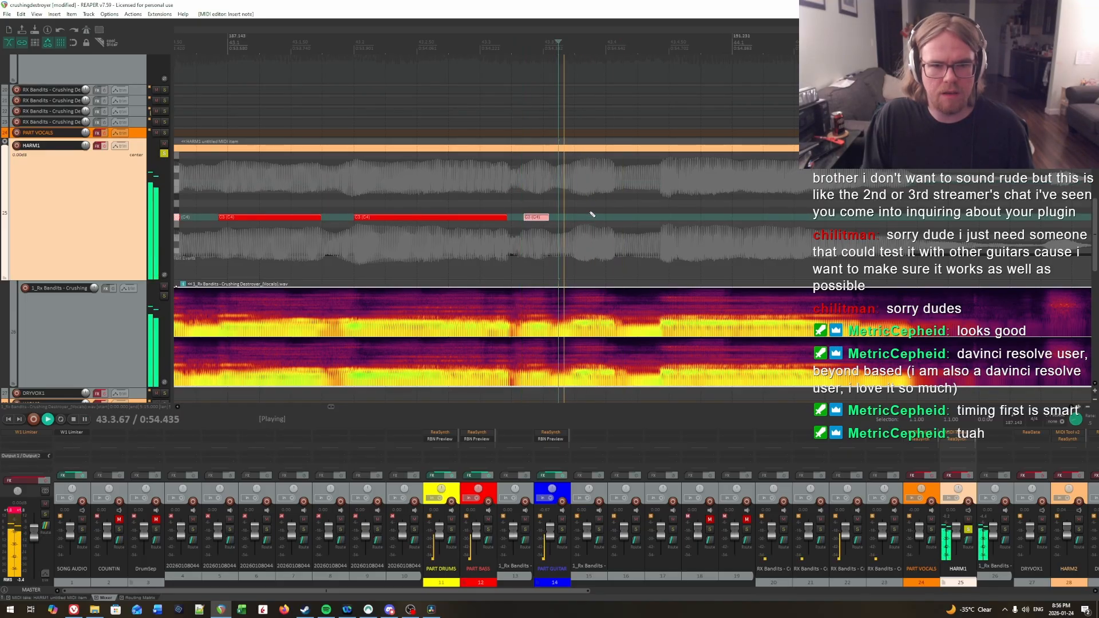
key("space")
left_click(571, 195)
key("space")
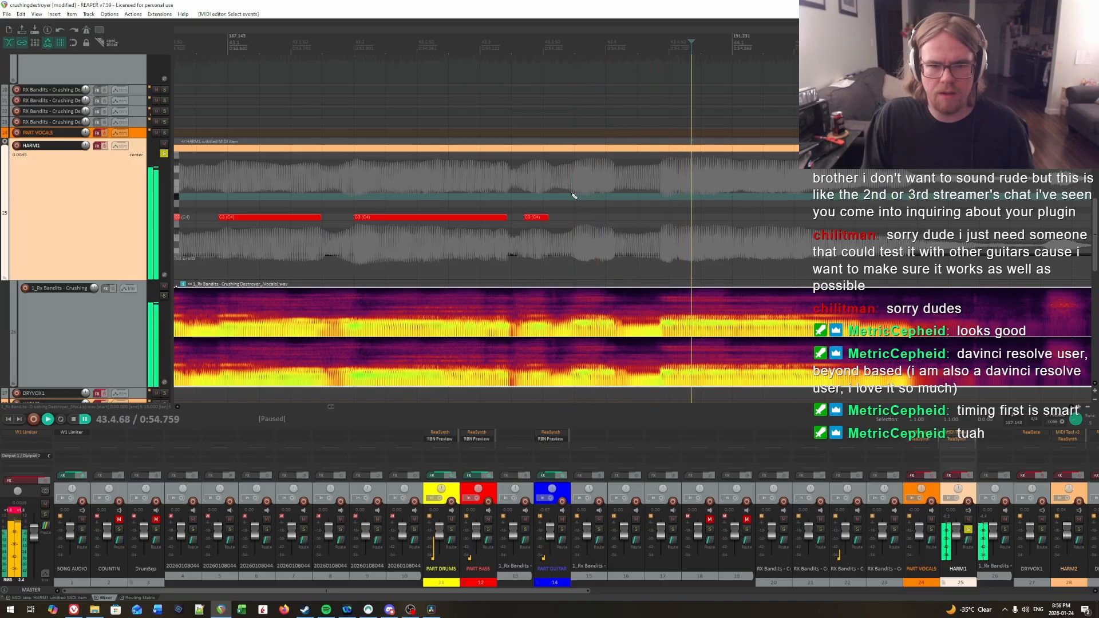
Step: Listen for the sustained syllable crossing into measure 44 and draw a C3 note from about 43.4.44 to about 44.1.56
key("space")
left_click(573, 195)
left_click_drag(573, 217, 618, 220)
key("space")
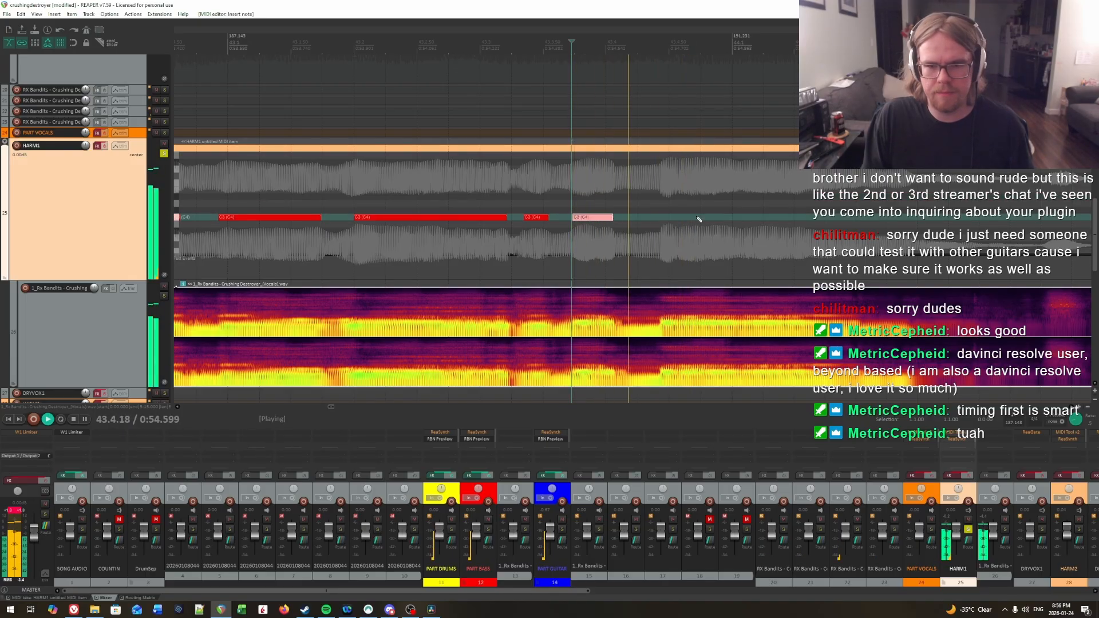
left_click(662, 174)
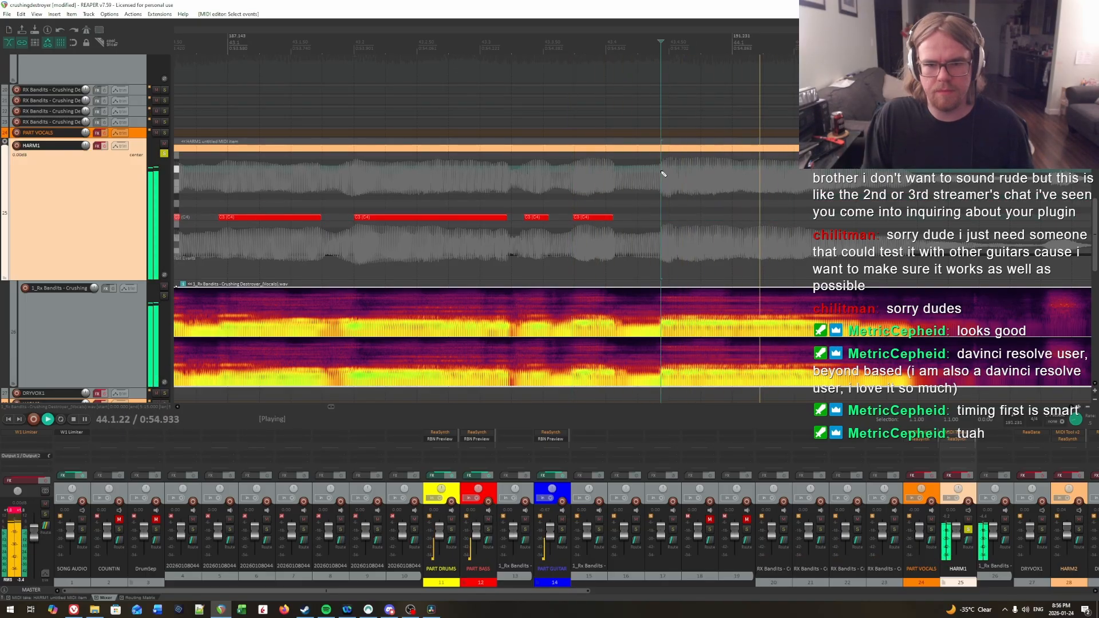
left_click(663, 173)
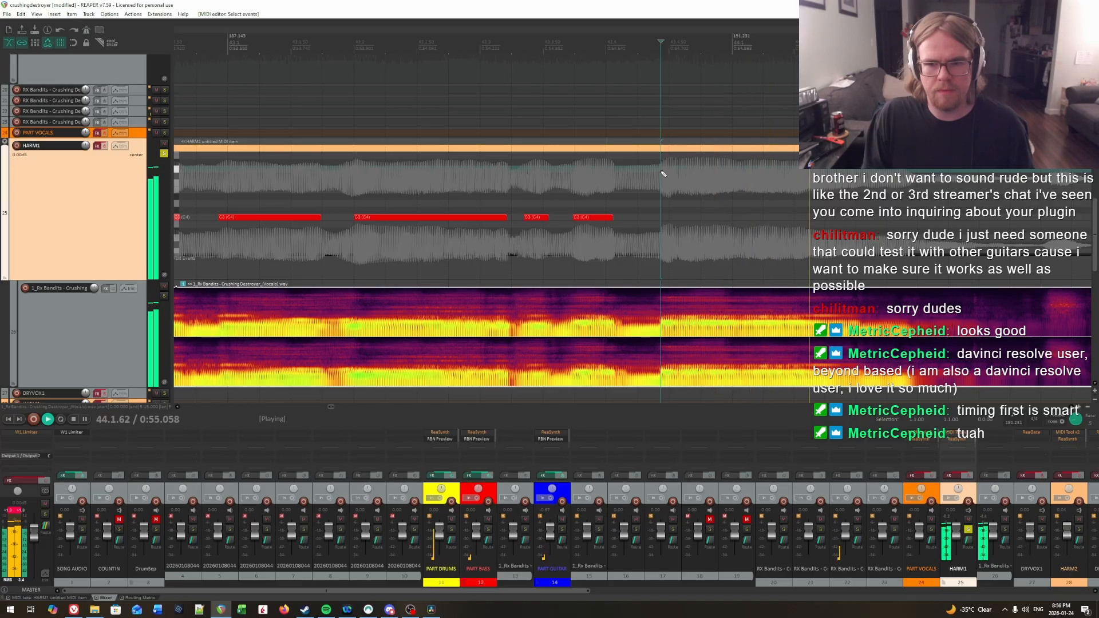
key("ctrl+space")
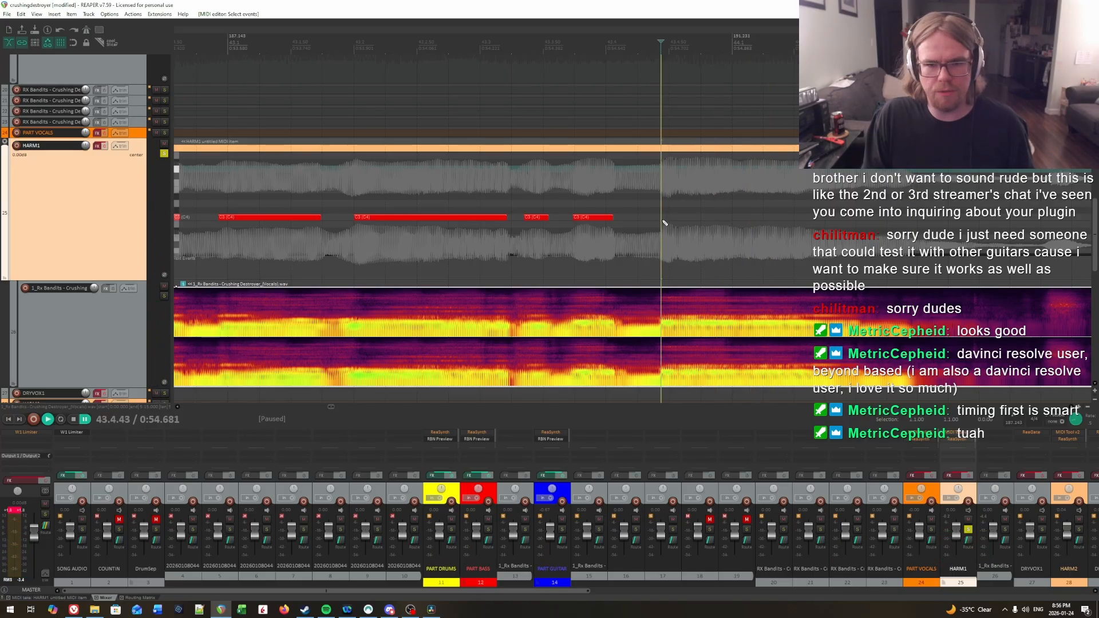
left_click_drag(662, 218, 811, 220)
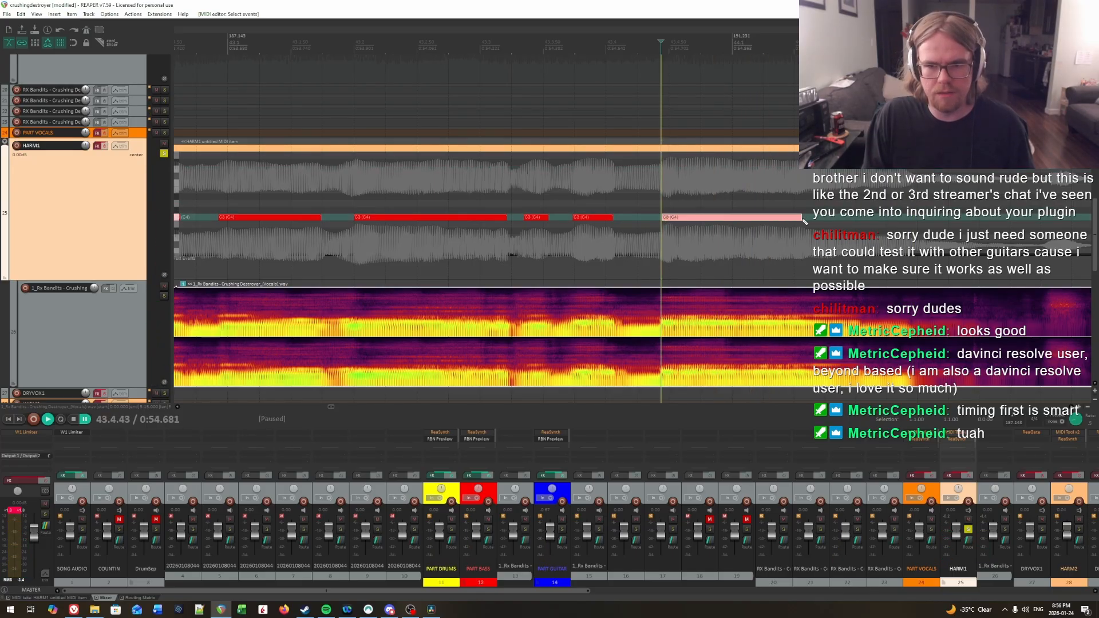
Step: Replay the vocals repeatedly around the sustained note's start to check its timing against the syllable
key("ctrl+space")
left_click(673, 190)
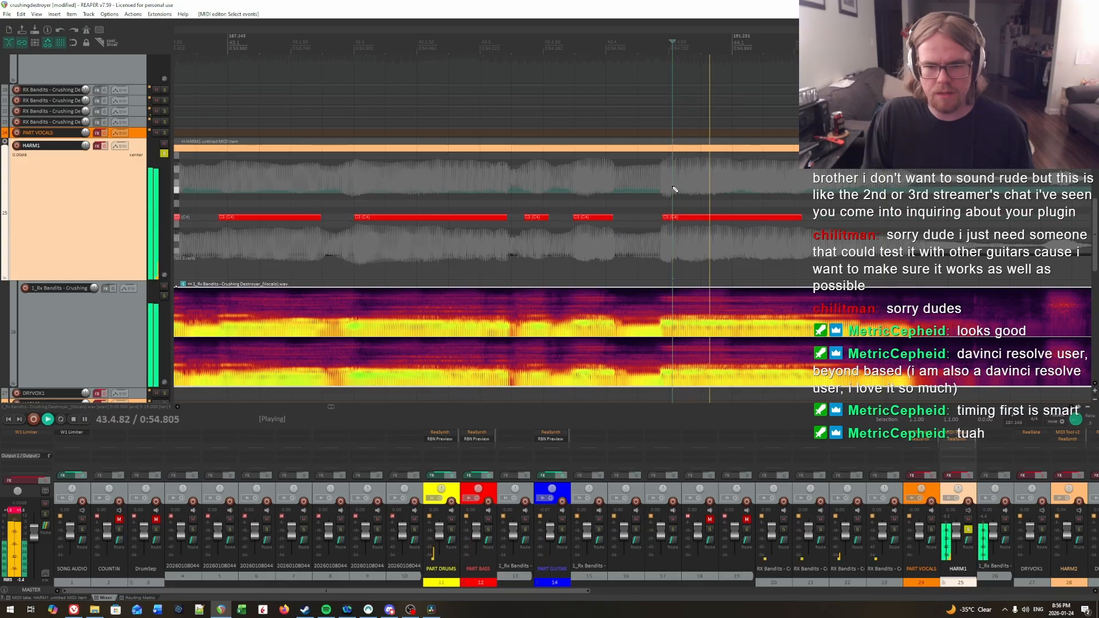
left_click(631, 184)
left_click(674, 184)
key("ctrl+space")
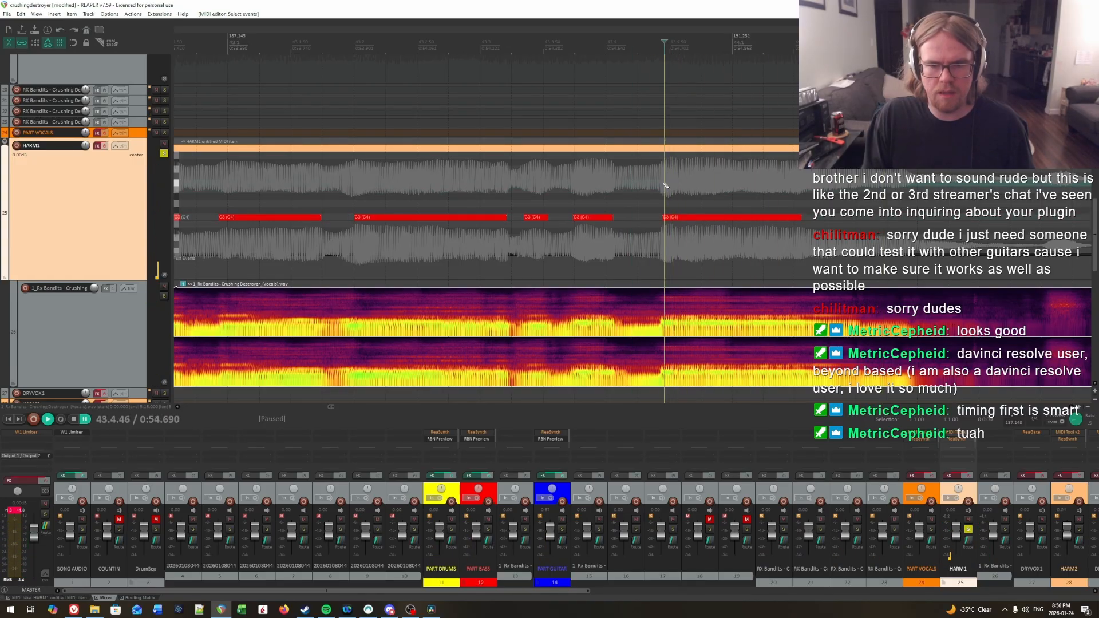
key("space")
left_click(677, 184)
left_click(612, 184)
key("space")
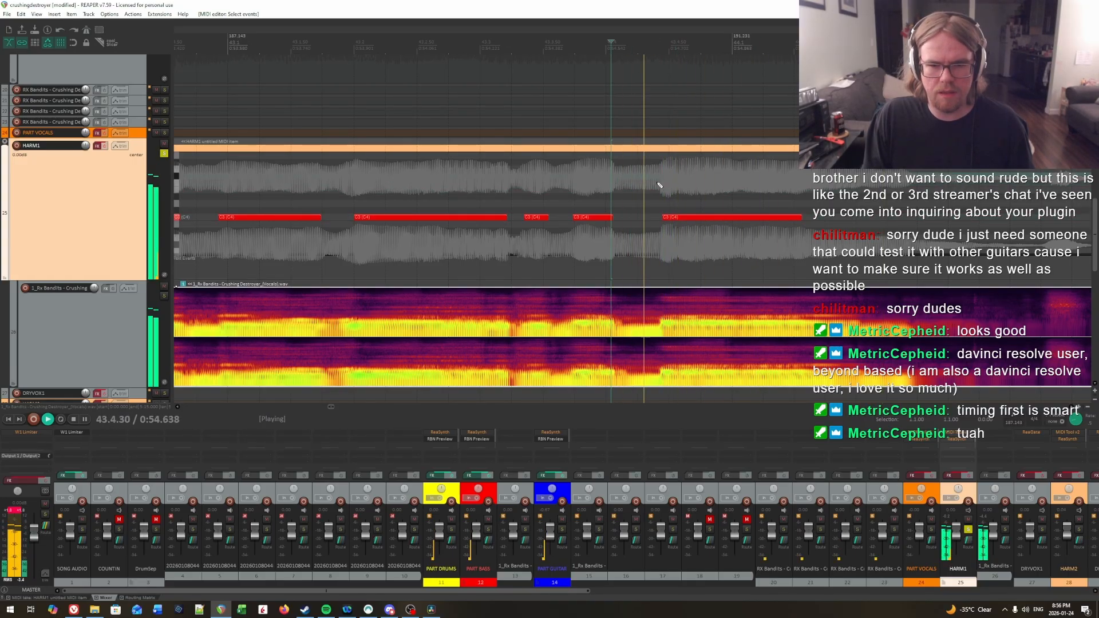
key("space")
left_click(663, 183)
key("space")
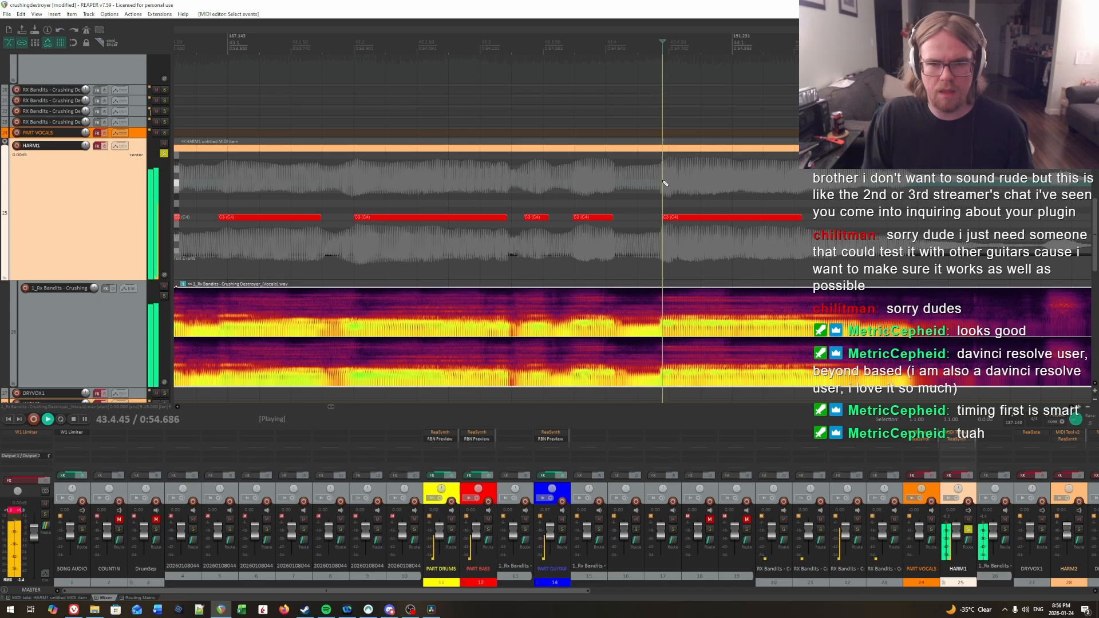
key("space")
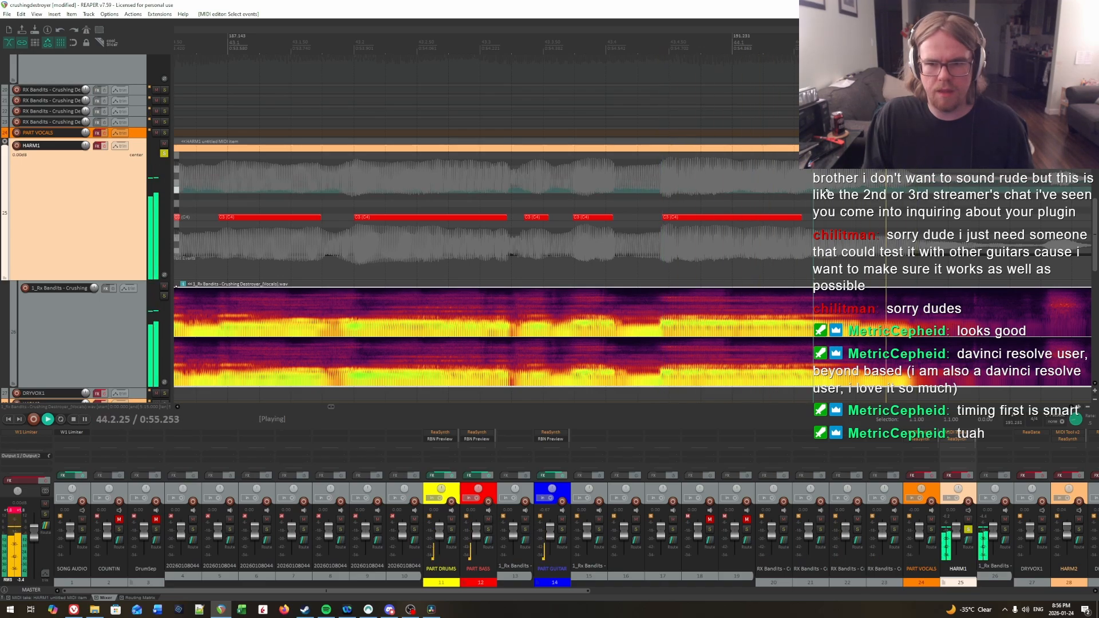
Step: Audition the vocals after the sustained syllable and draw a C3 note from about 44.2.04 to about 44.2.47
key("space")
key("space")
key("space")
key("space")
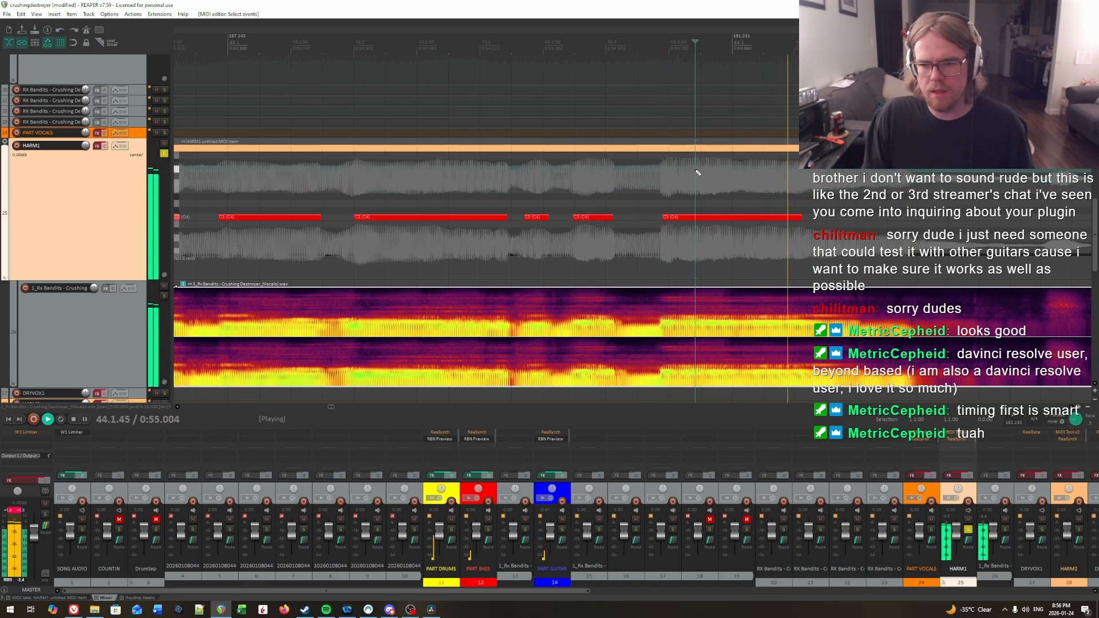
key("space")
key("space")
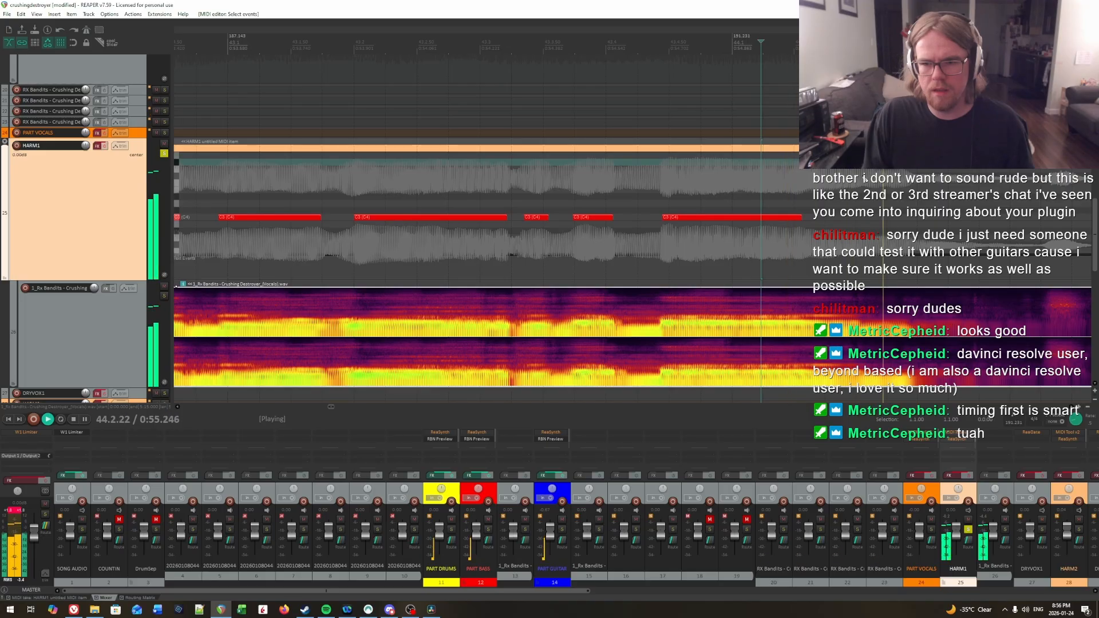
key("space")
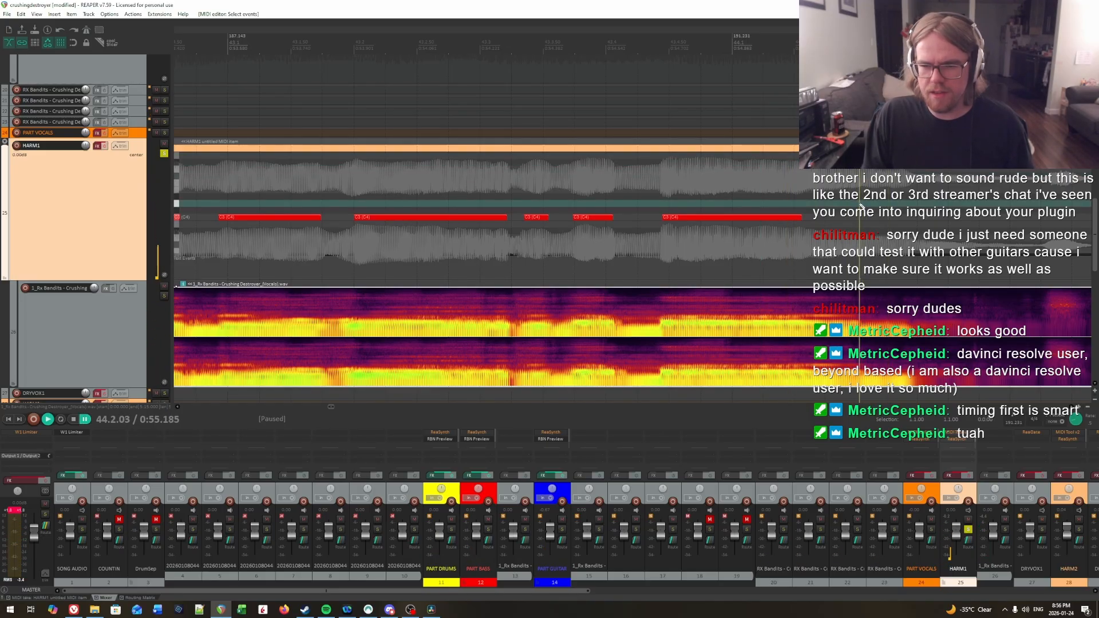
left_click_drag(861, 220, 907, 219)
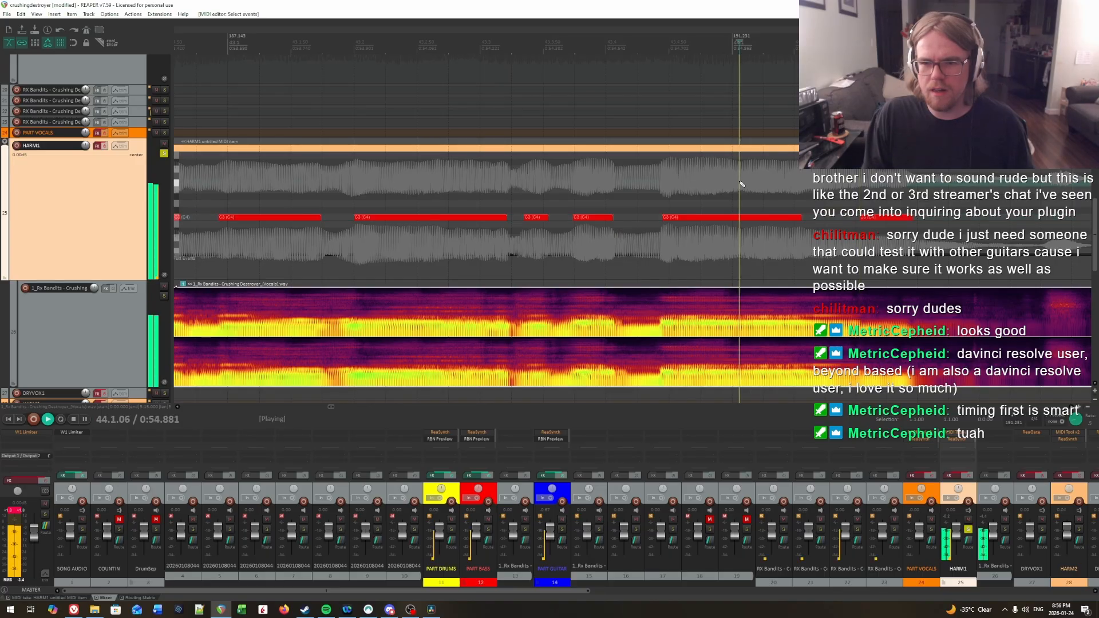
Step: Find where the sustained syllable ends, extend its C3 note to about 44.1.67, and replay the phrase
left_click(800, 204)
key("space")
key("space")
left_click(814, 198)
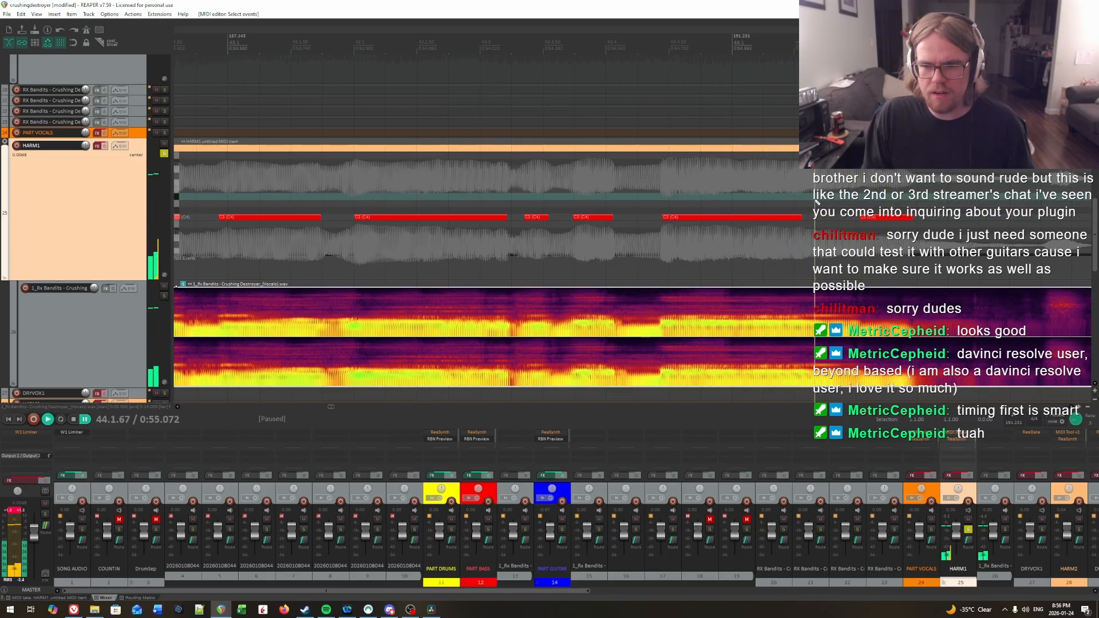
left_click(813, 203)
left_click_drag(798, 216, 810, 222)
left_click(785, 205)
key("space")
key("space")
Step: Enable the HARM1 track's effects and play the charted notes with the vocals from about 35.4.32
scroll(865, 204, "down", 3)
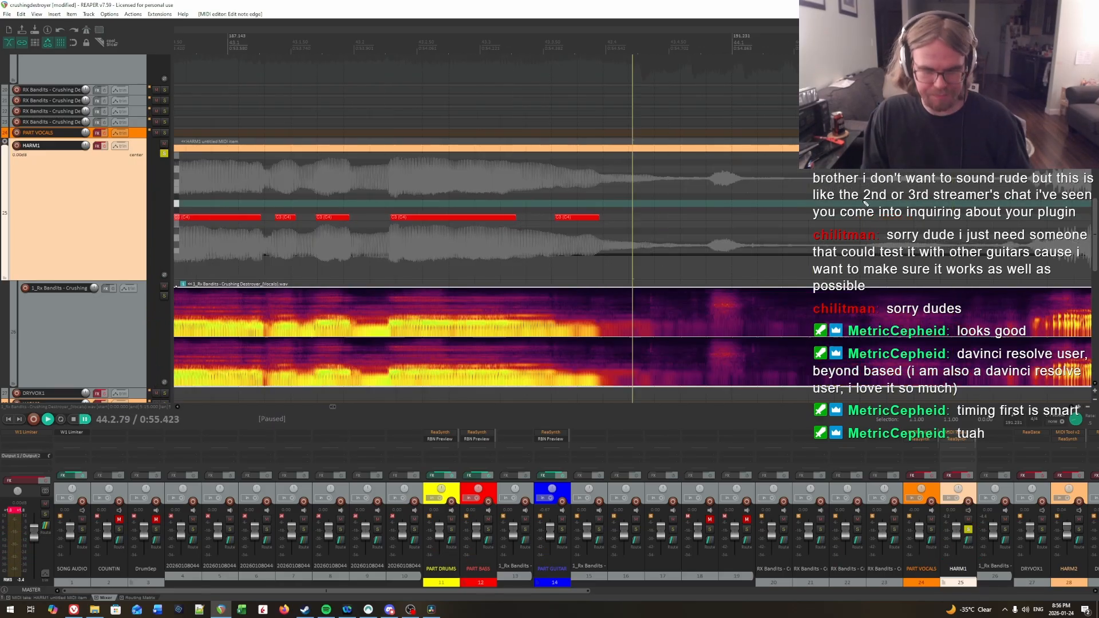
scroll(744, 279, "down", 4)
scroll(350, 186, "down", 1)
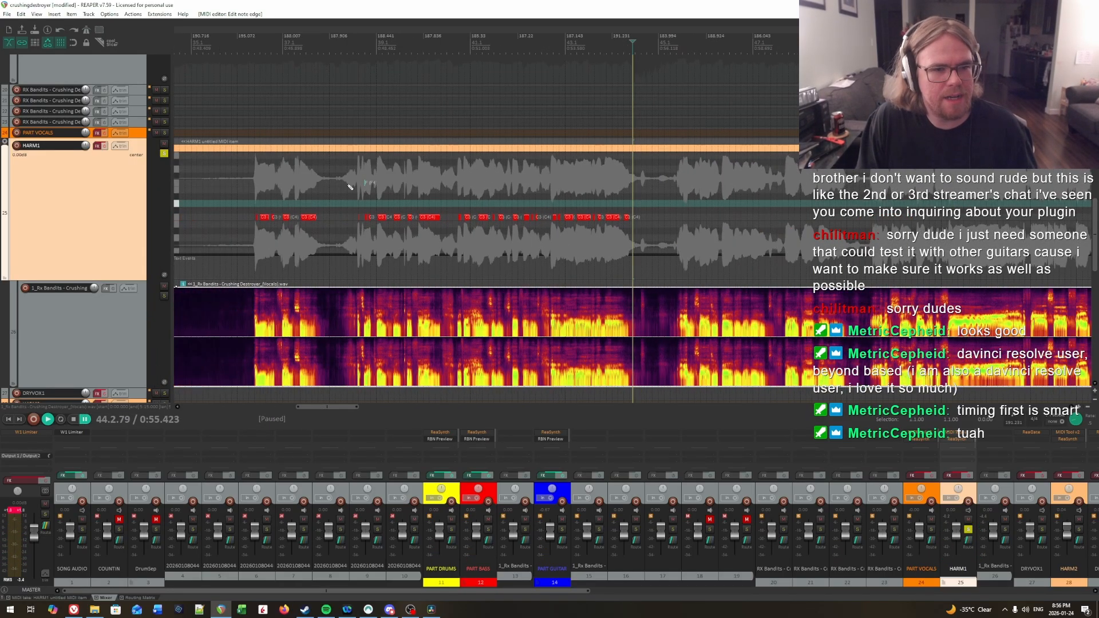
left_click(230, 194)
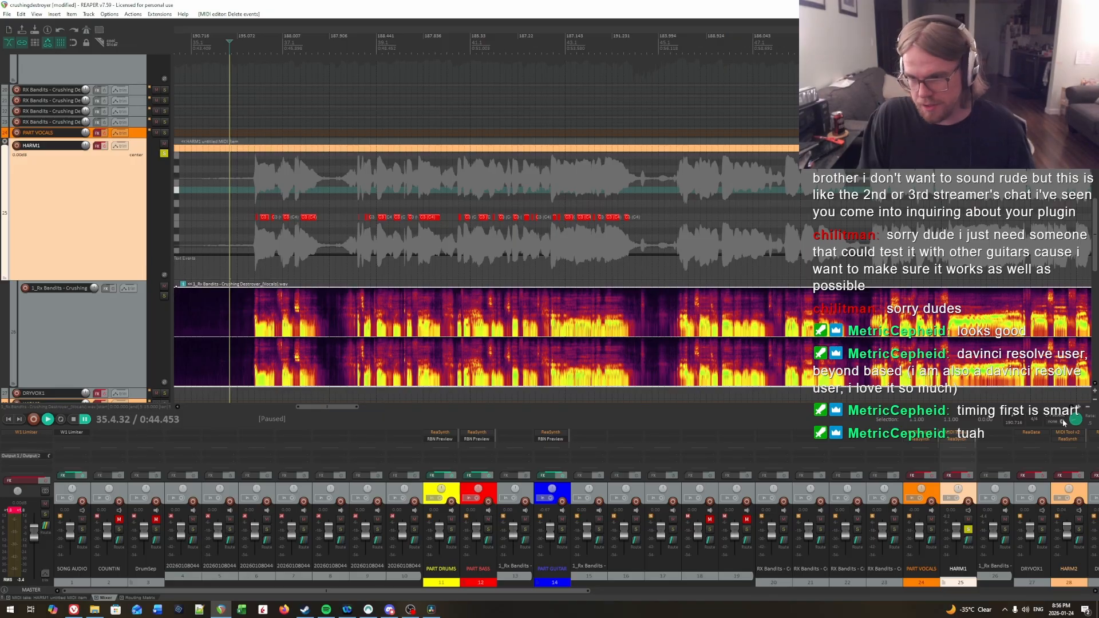
left_click(105, 147)
key("space")
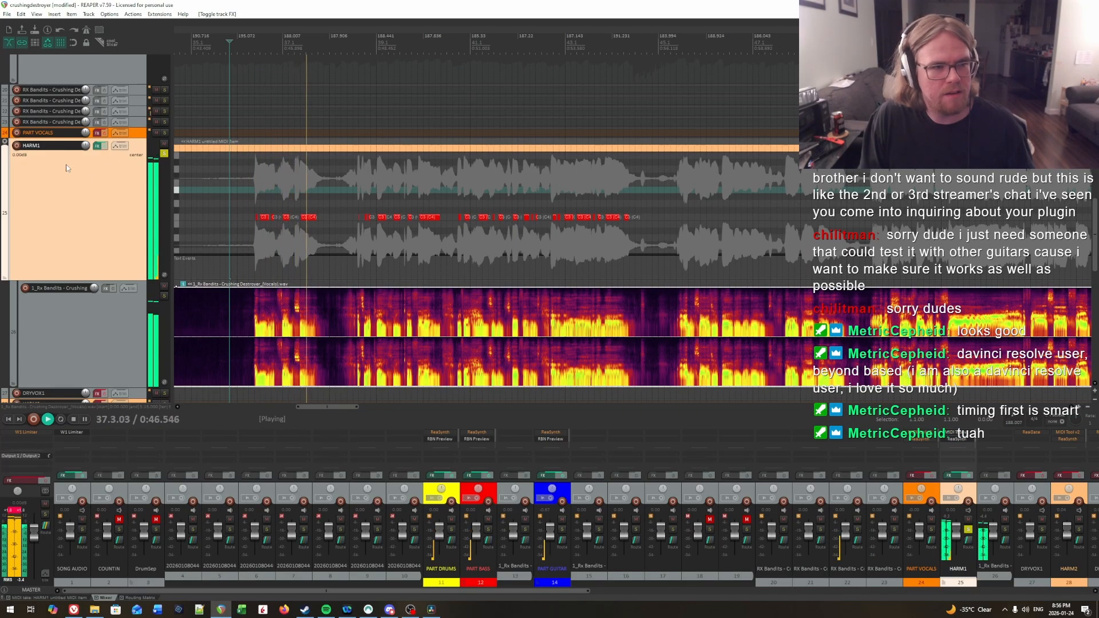
key("space")
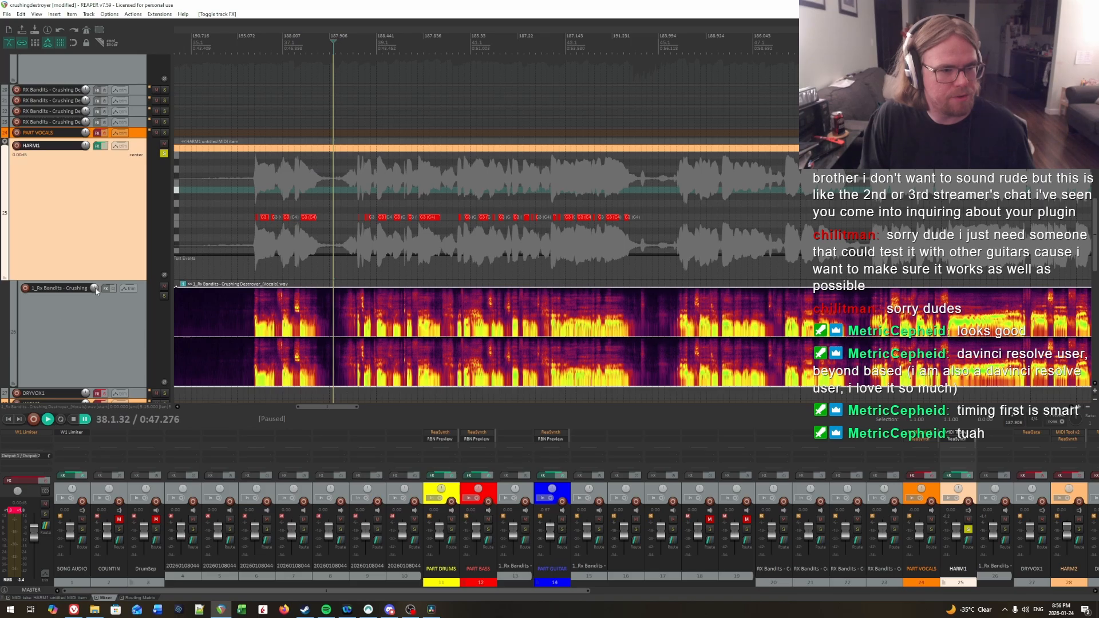
Step: Lower the volume of the vocal audio track beneath HARM1 and play through the charted phrases to measure 44
scroll(95, 287, "down", 2)
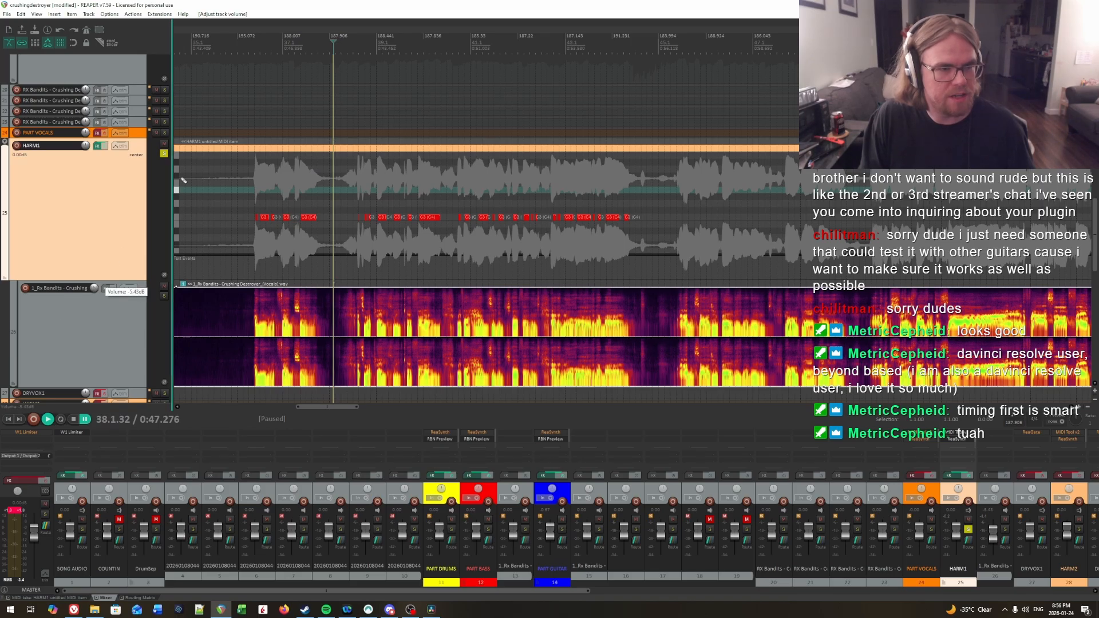
left_click(236, 68)
key("space")
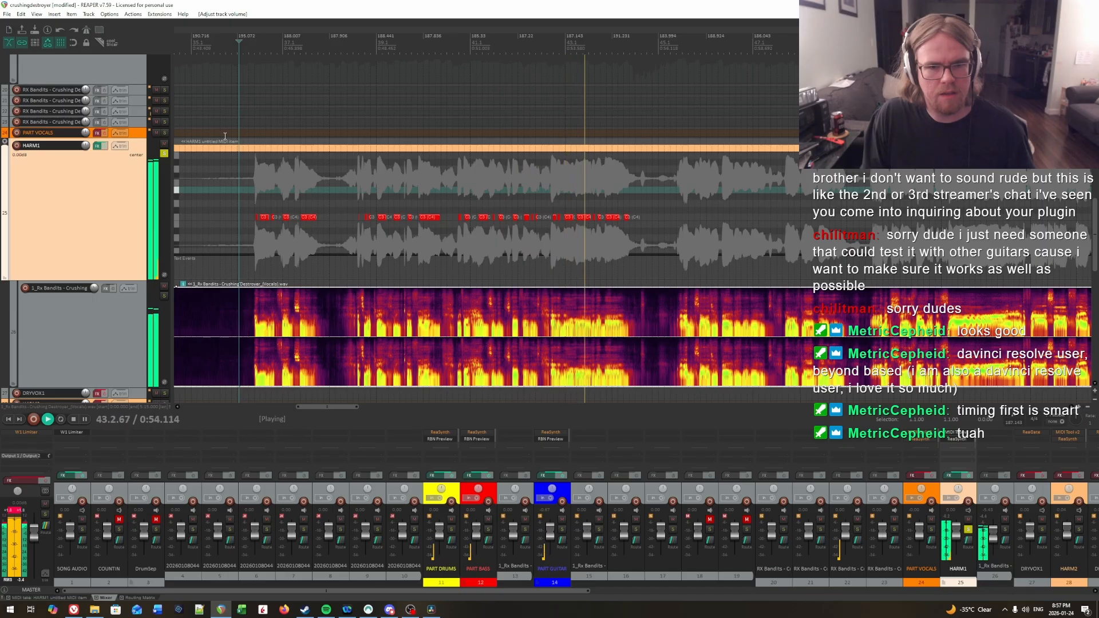
key("space")
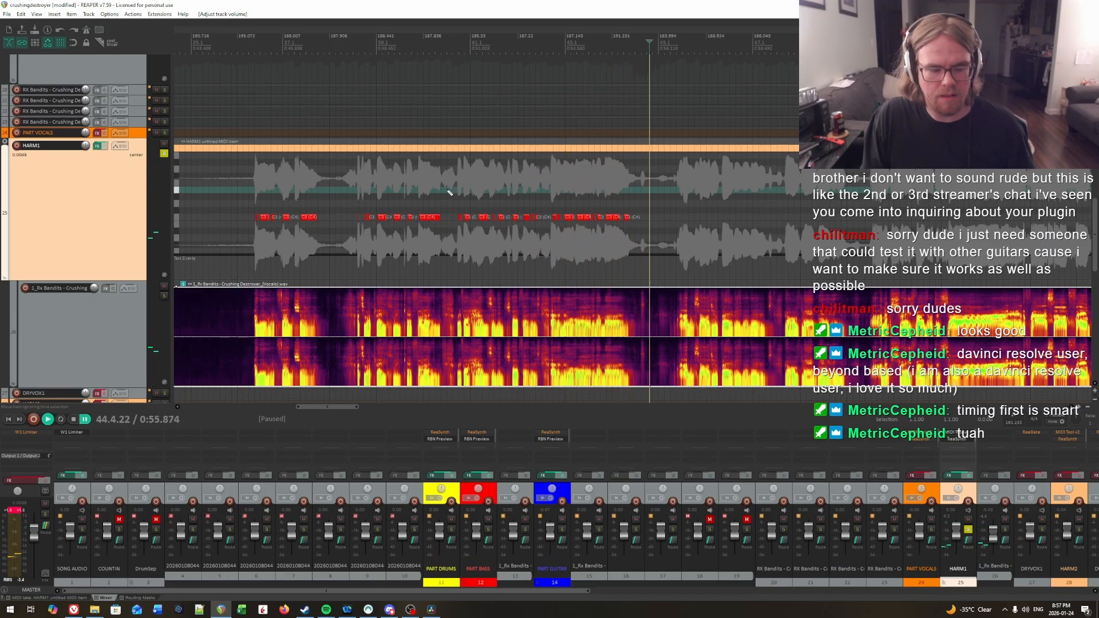
Step: Audition the syllables around measure 41 and move the start of the third C3 note there earlier, to about 41.1.51
left_click(447, 191)
scroll(449, 192, "up", 5)
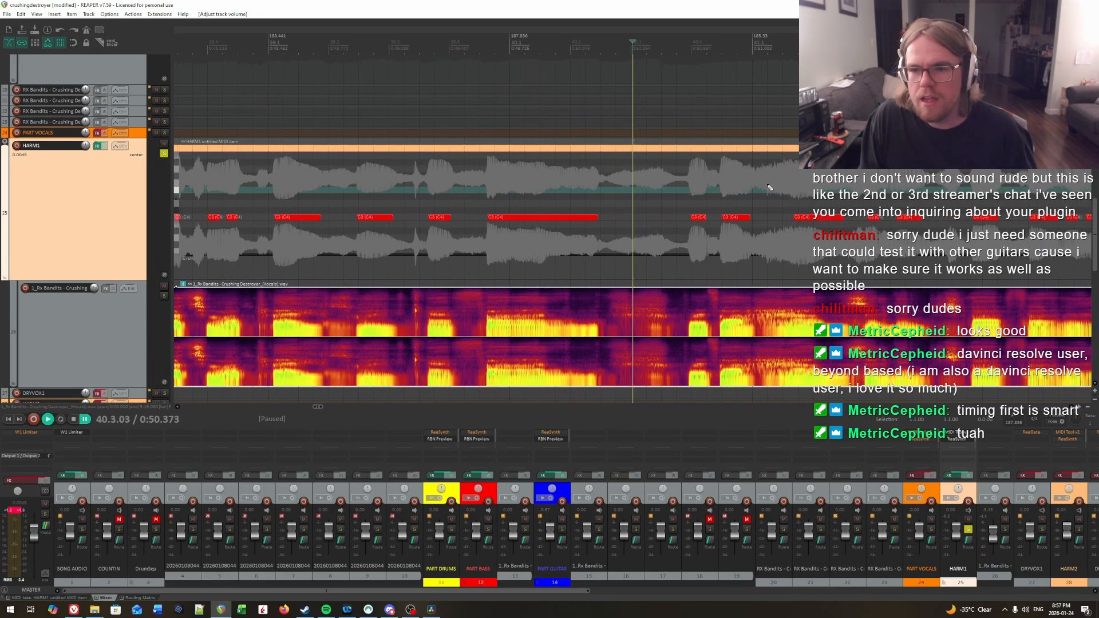
scroll(770, 187, "right", 3)
left_click(527, 178)
key("space")
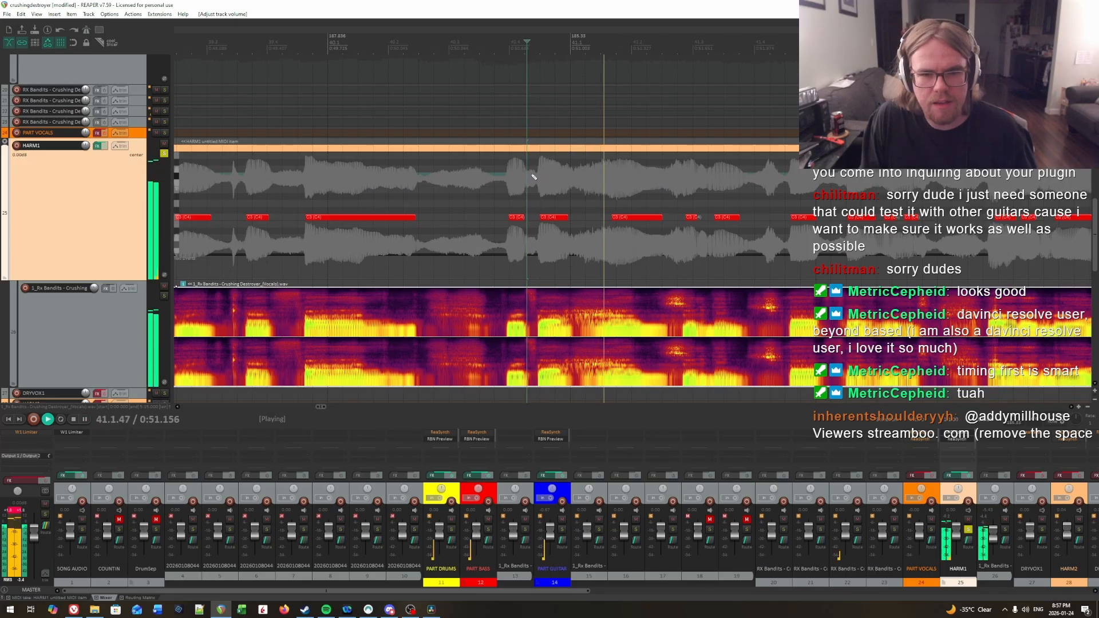
left_click(464, 174)
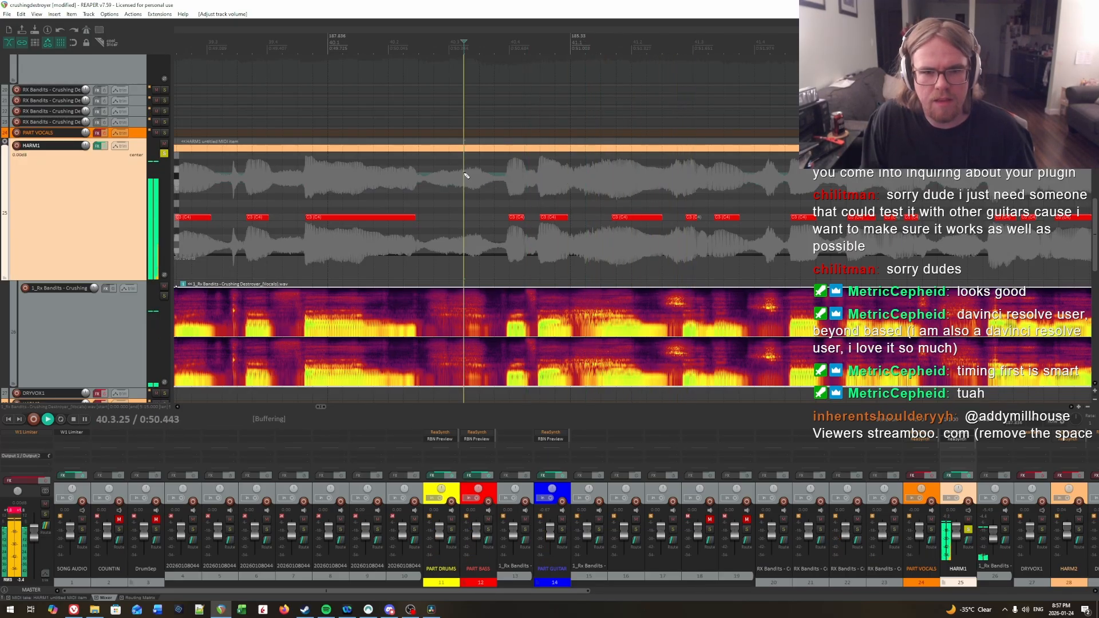
key("ctrl+space")
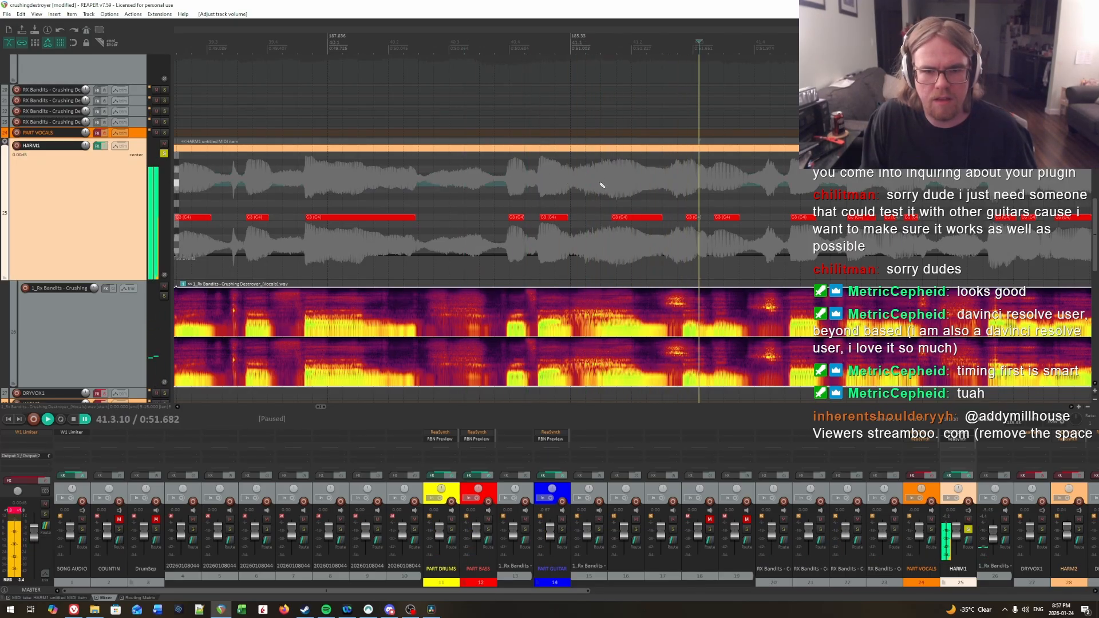
left_click(601, 184)
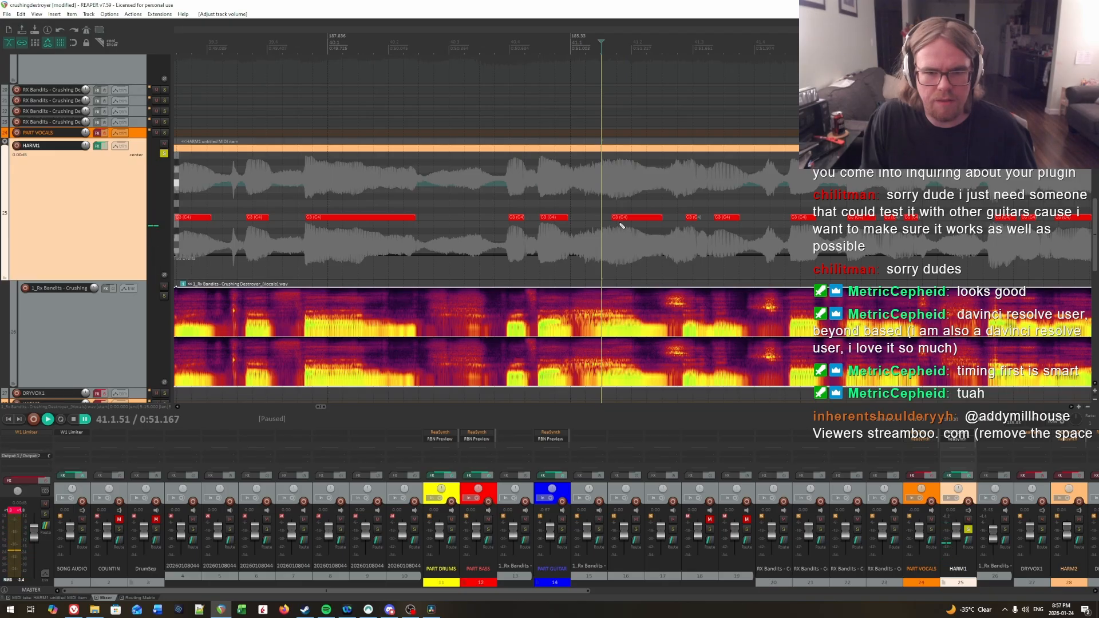
left_click(601, 223)
Step: Replay the phrase around the adjusted measure 41 note and shorten that note's end to about 41.2.40
left_click(368, 177)
key("space")
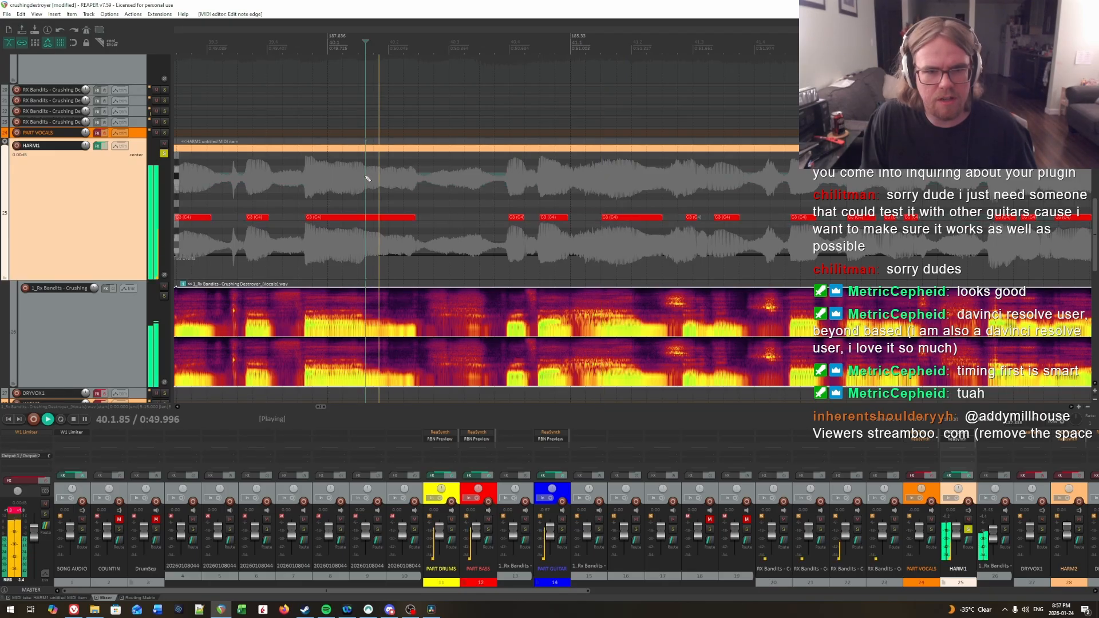
key("space")
left_click(605, 197)
key("space")
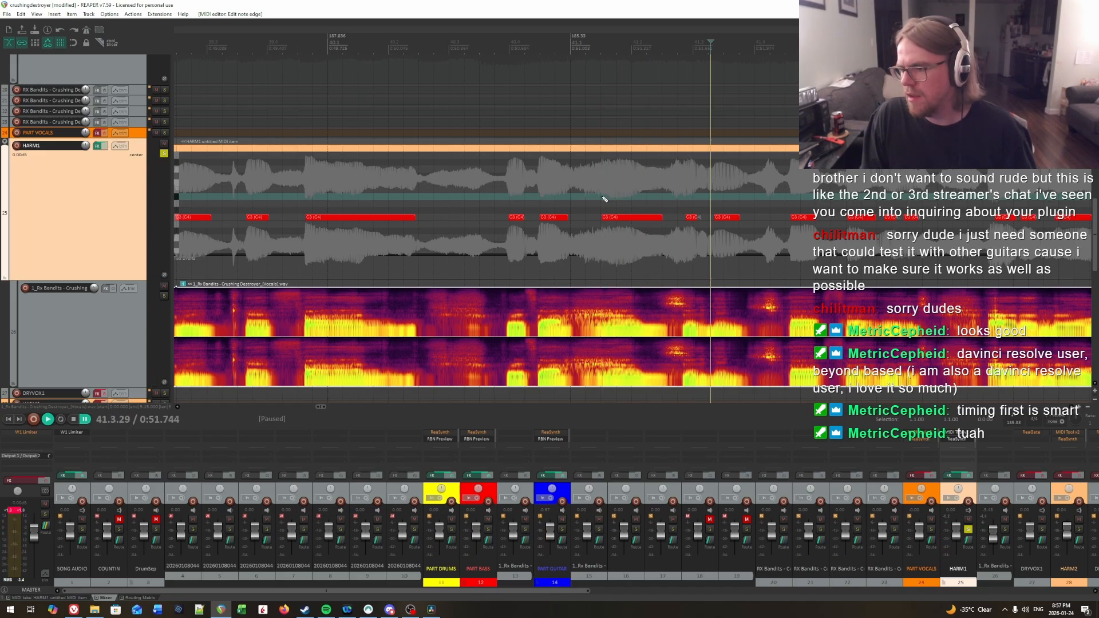
left_click(603, 196)
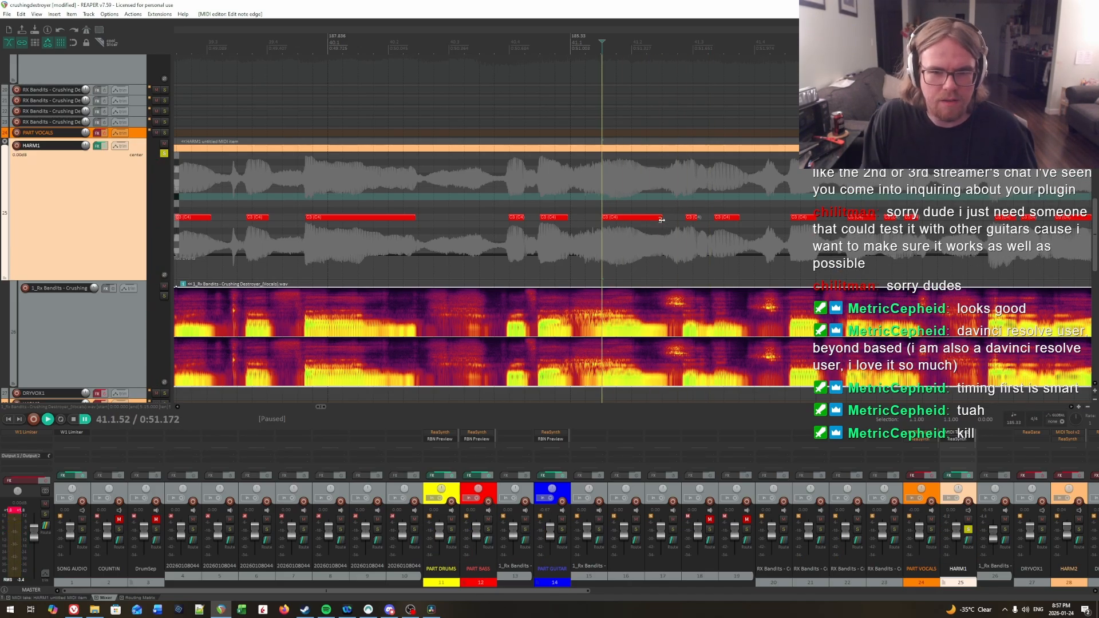
left_click_drag(661, 219, 656, 224)
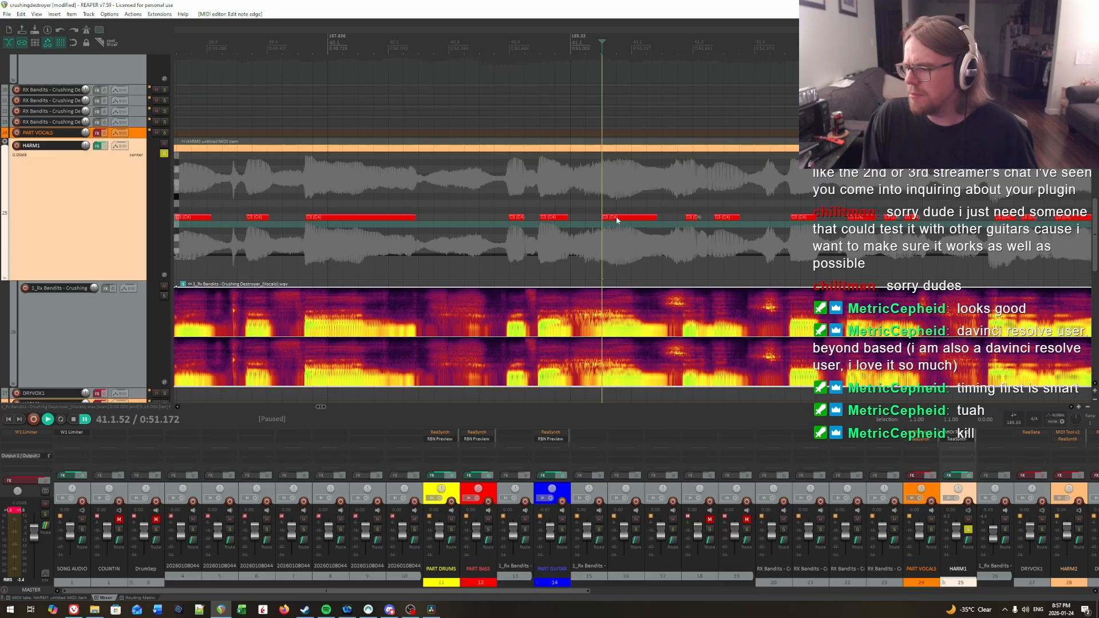
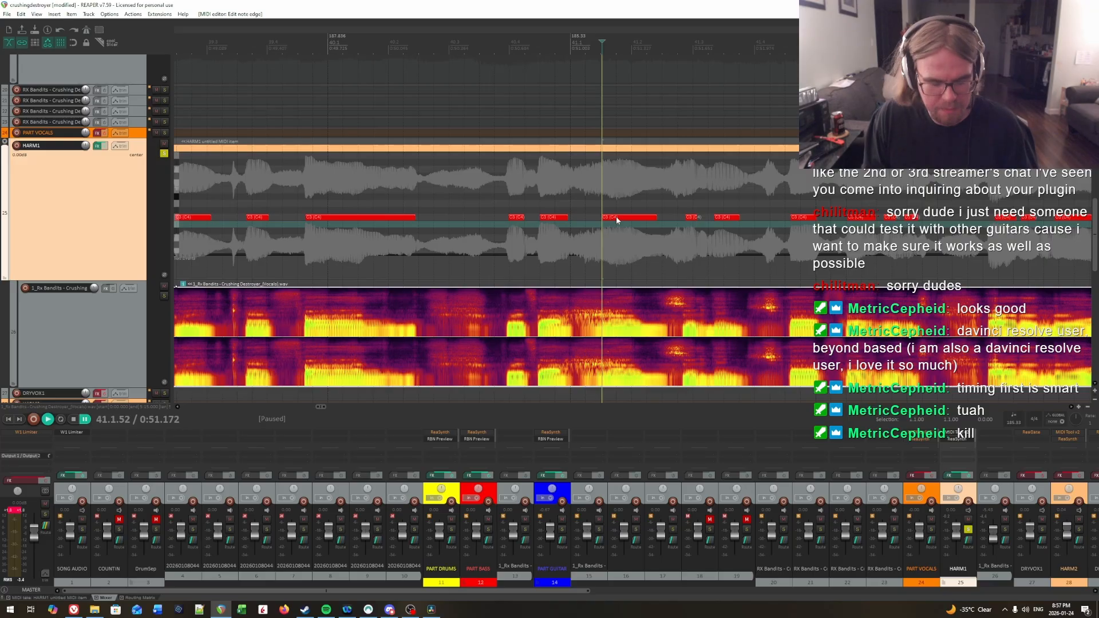
Step: Replay the charted C3 notes against the vocals from about measure 40 through the end of the phrase at measure 44
left_click(422, 190)
key("space")
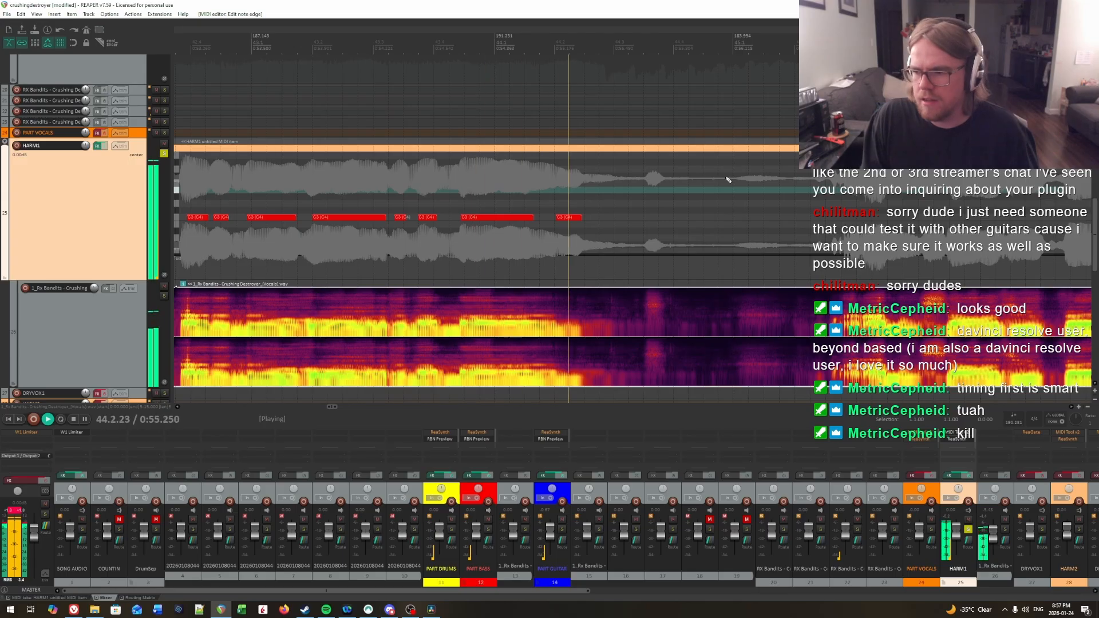
key("space")
Step: Change the playback rate and play the start of the uncharted vocal phrase from 45.2.27
scroll(786, 188, "down", 4)
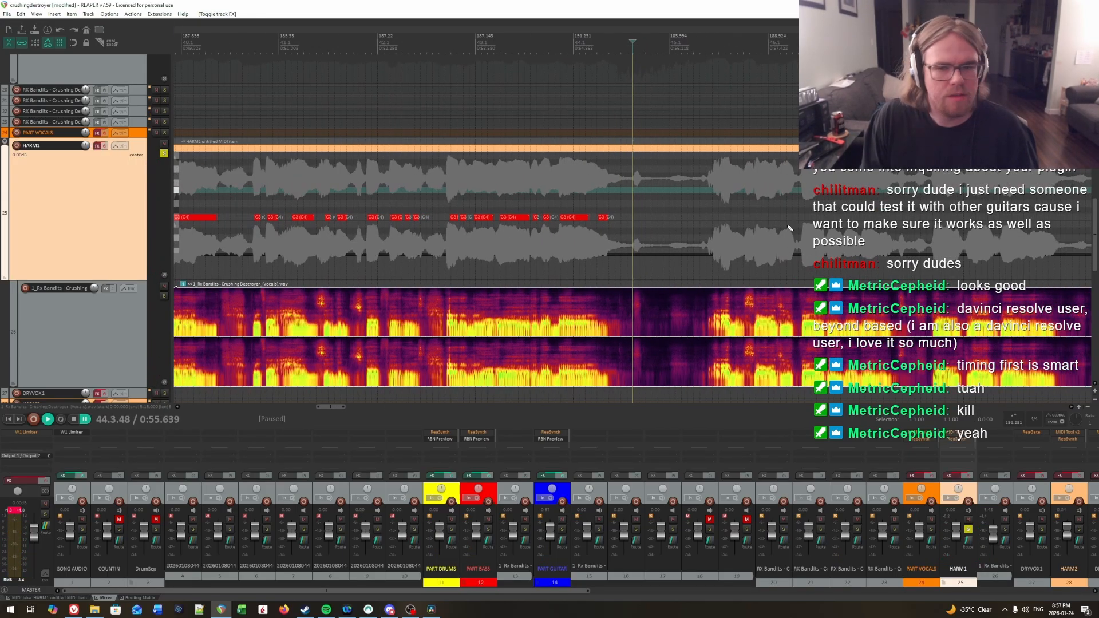
scroll(702, 214, "down", 5)
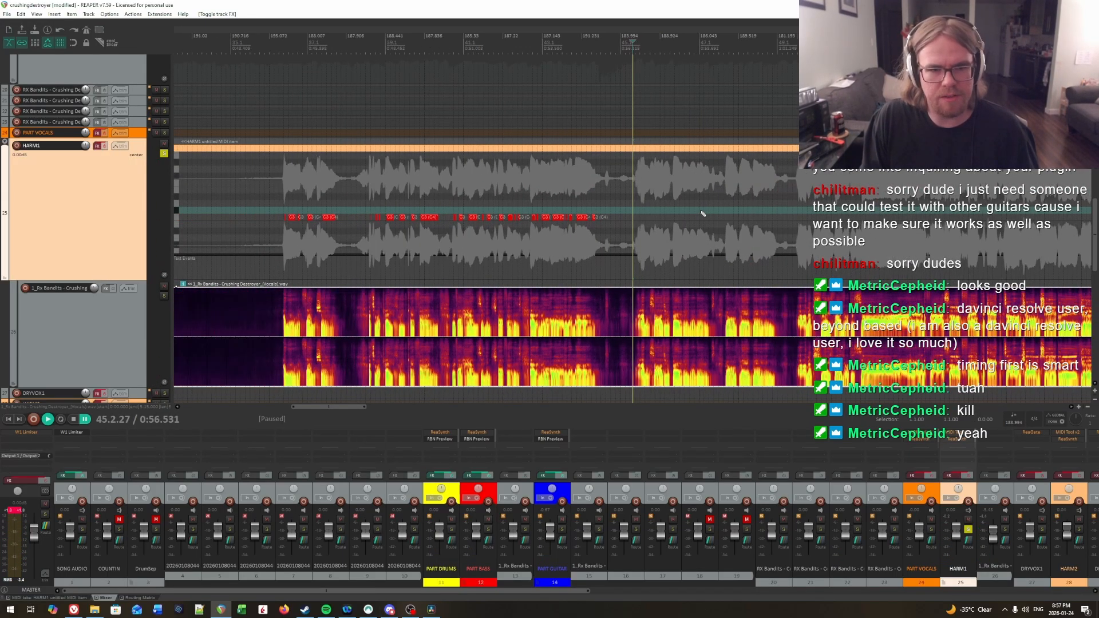
scroll(706, 214, "up", 8)
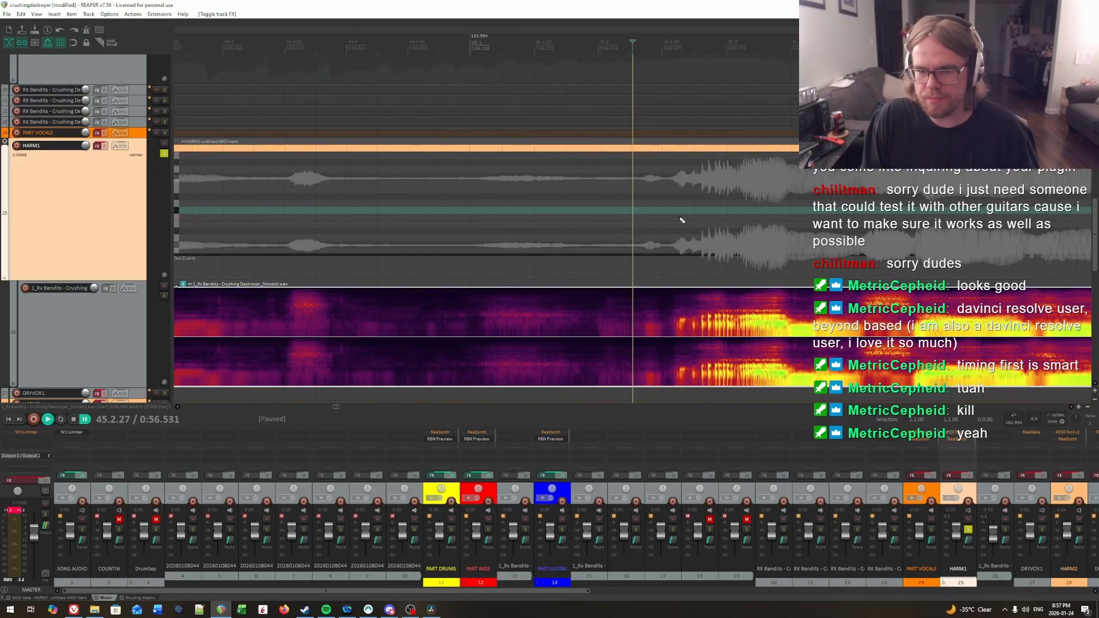
scroll(589, 210, "right", 2)
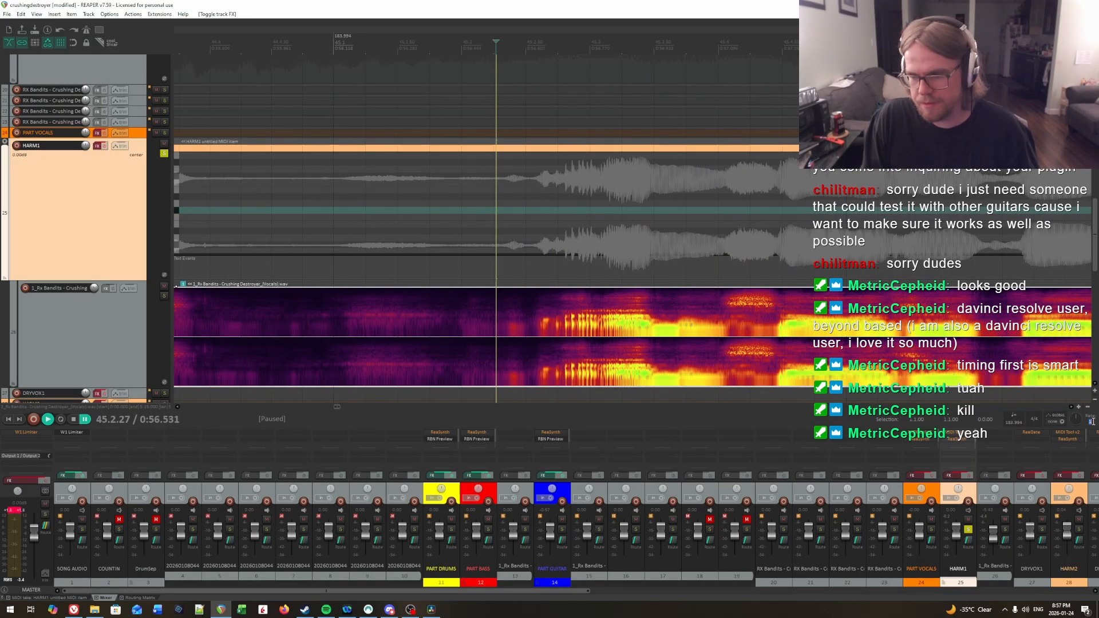
key("Return")
key("space")
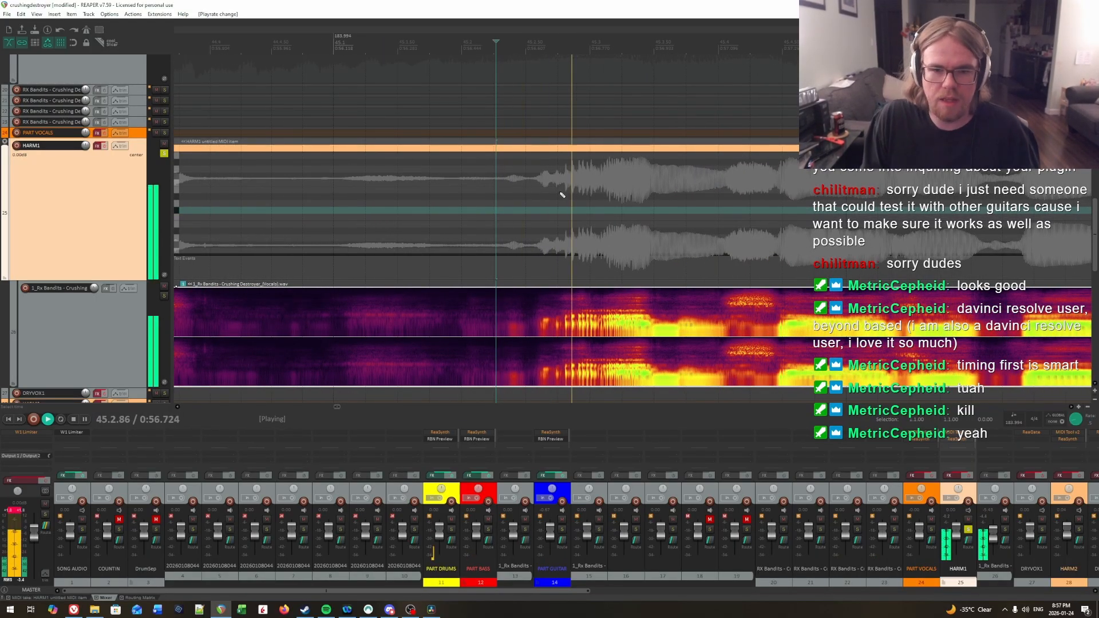
key("space")
Step: Audition the opening syllables of the phrase in measure 45 repeatedly to locate where the first one starts
left_click(474, 208)
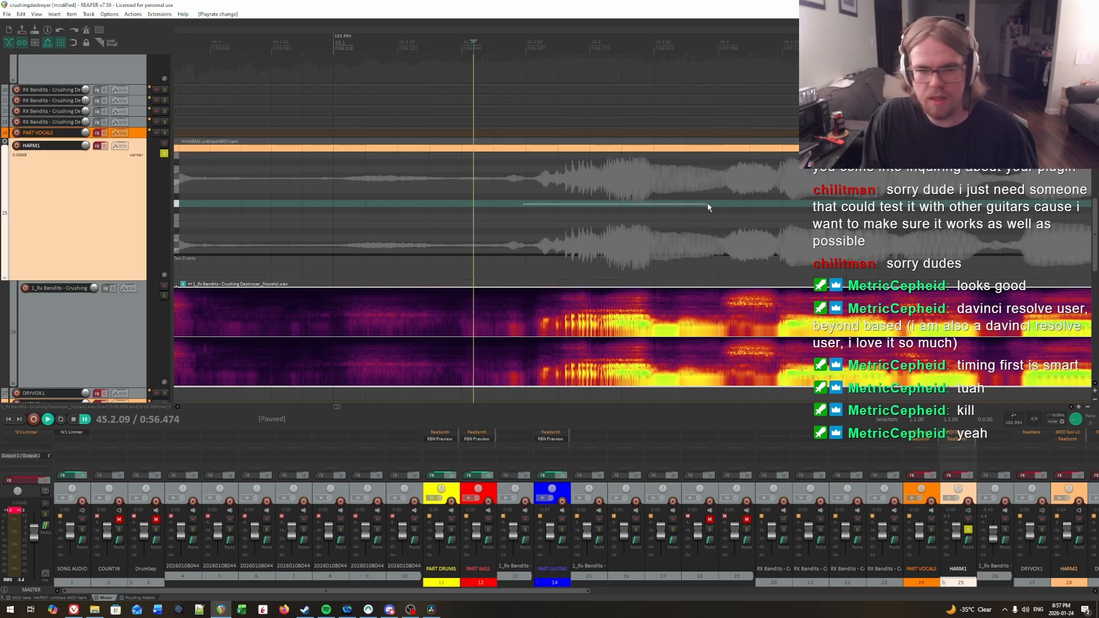
scroll(708, 208, "right", 3)
key("space")
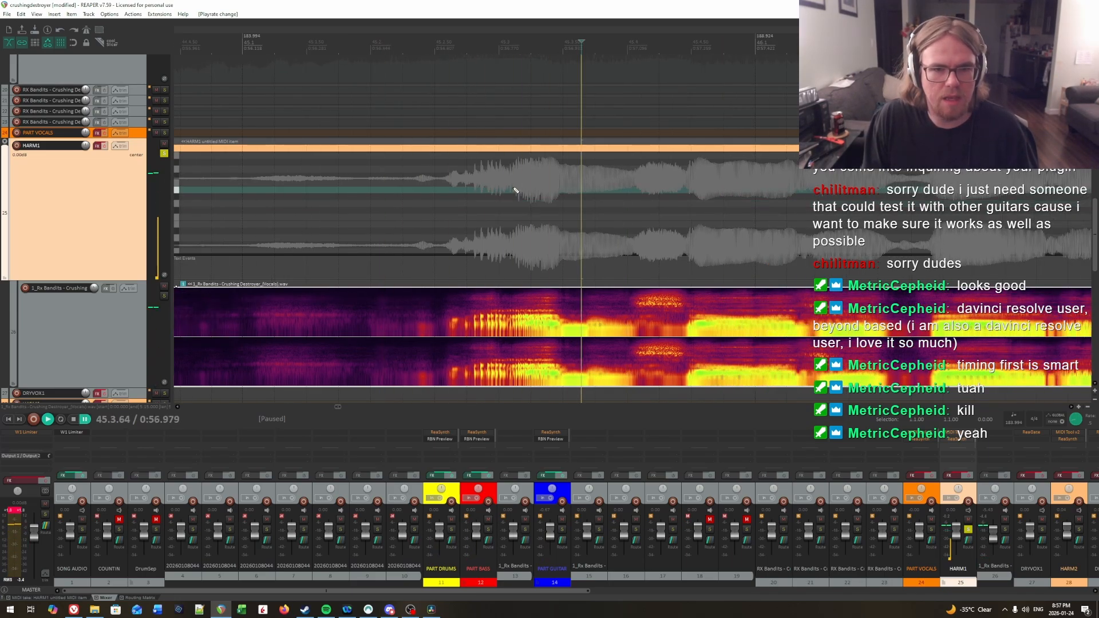
key("space")
left_click(514, 189)
left_click(413, 184)
key("space")
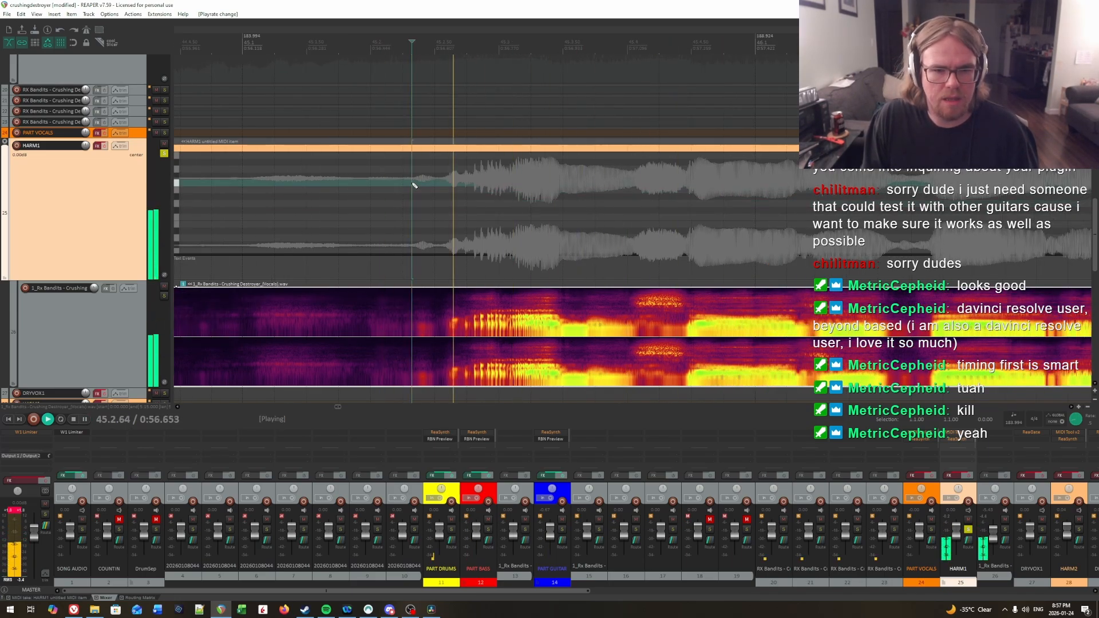
key("space")
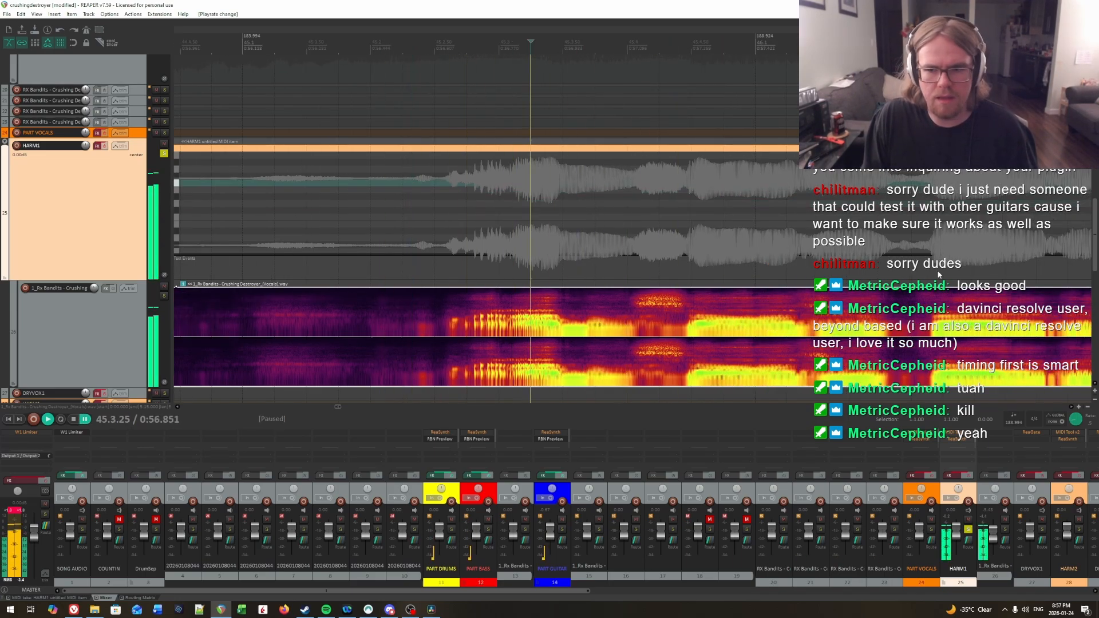
left_click(300, 194)
key("space")
key("space")
Step: Pinpoint the first syllable of the phrase and add a C3 note on HARM1 from 45.2.80 to about 45.3.03
left_click(403, 193)
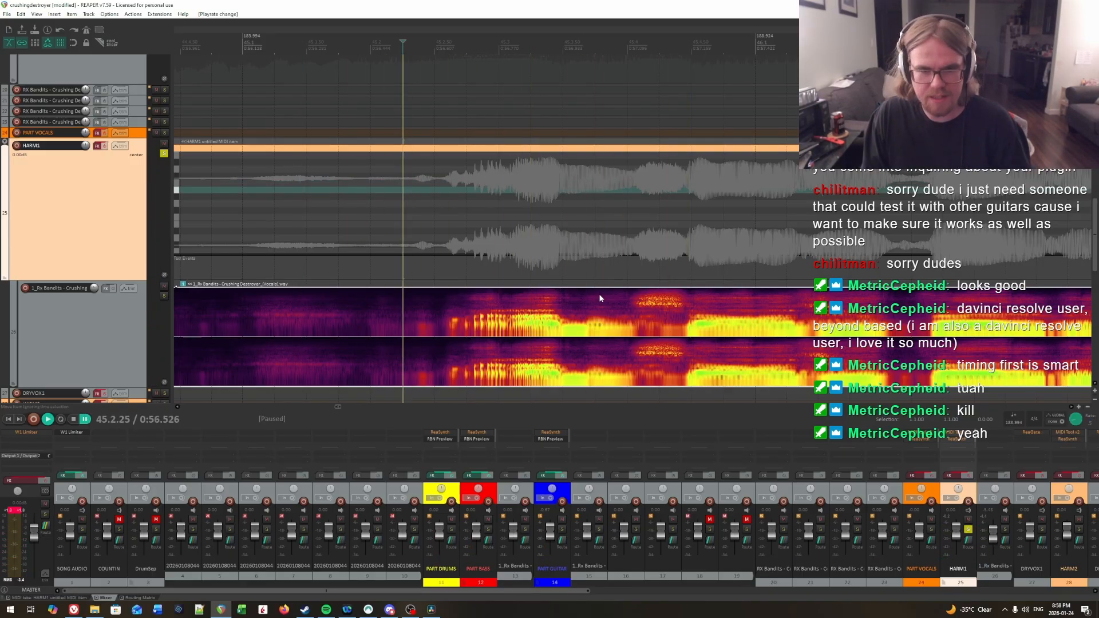
key("space")
key("space")
left_click(478, 196)
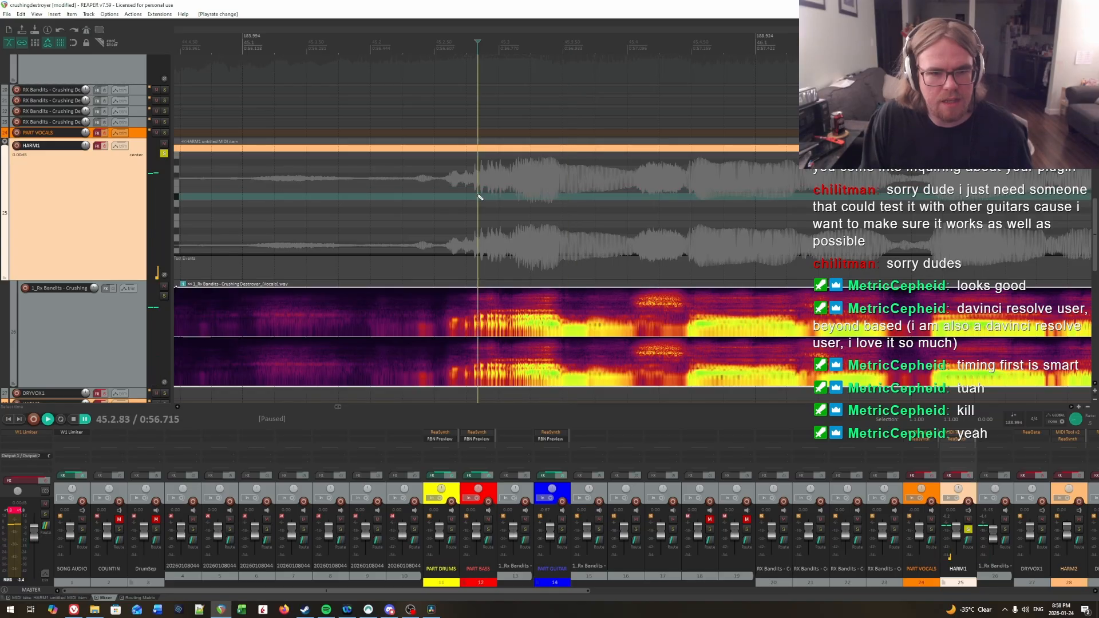
key("space")
Step: Audition the second syllable and add its C3 note from 45.3.14 to about 45.3.47
key("space")
left_click(476, 196)
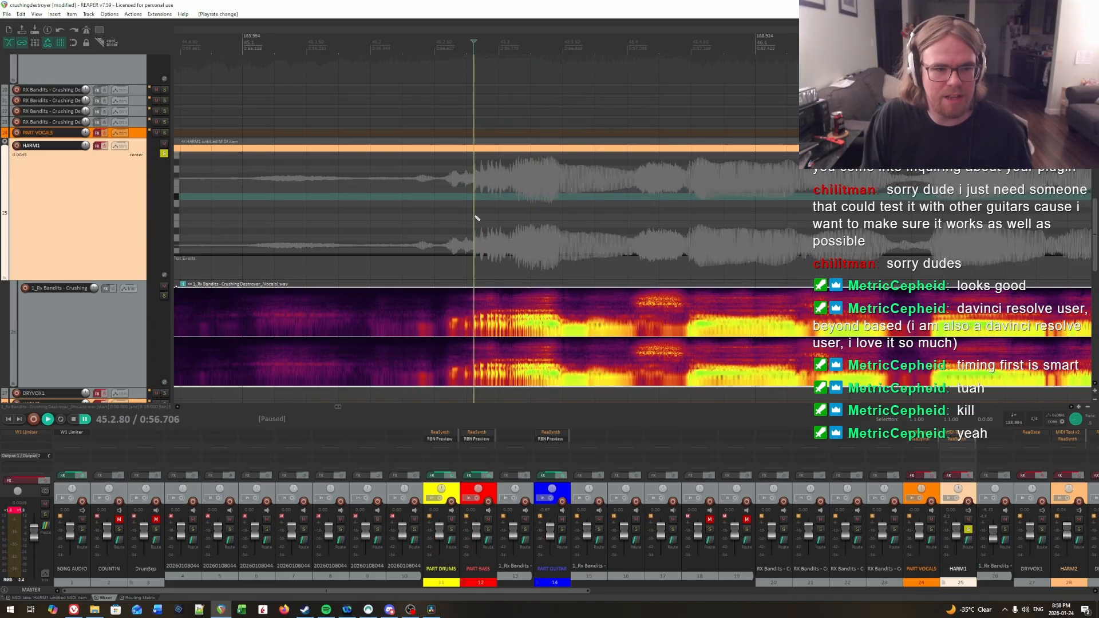
left_click_drag(476, 217, 503, 218)
key("space")
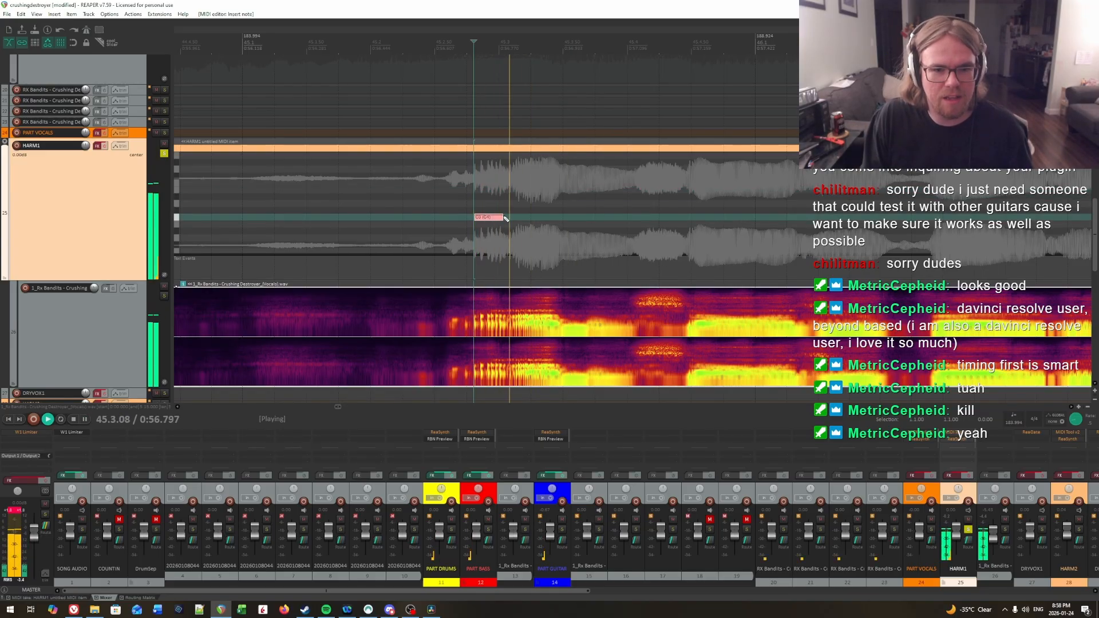
key("space")
left_click(410, 183)
key("space")
key("space")
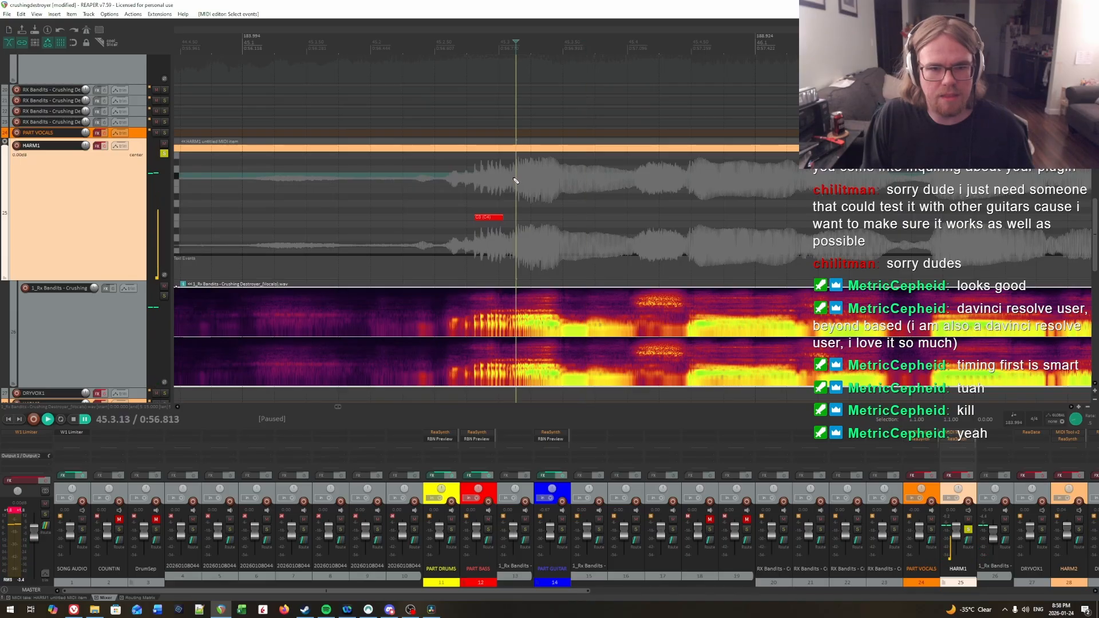
left_click(515, 179)
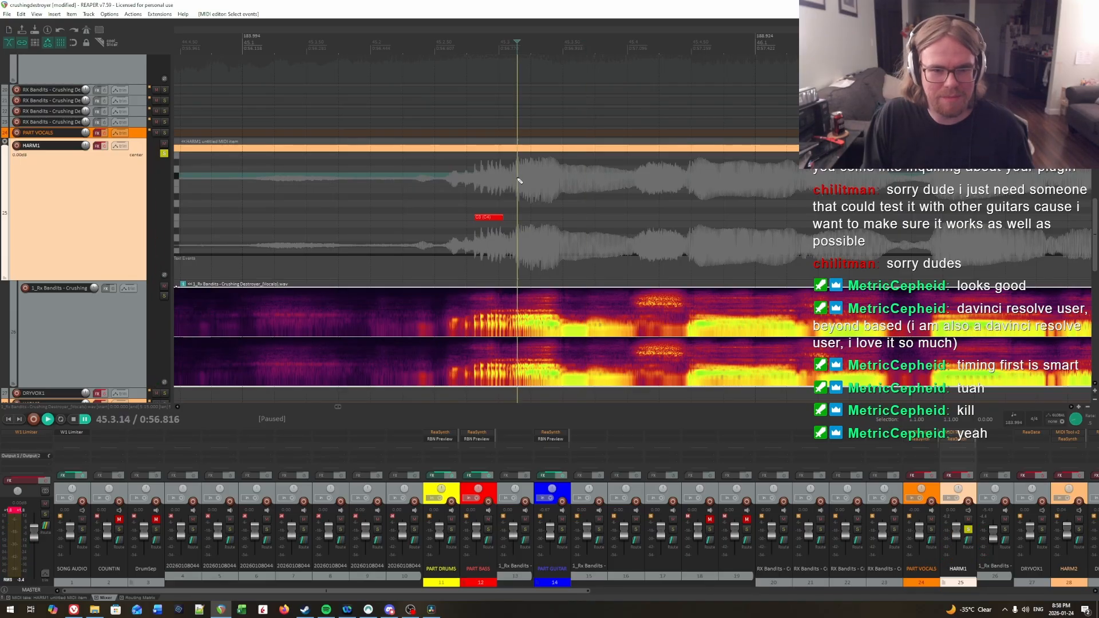
left_click_drag(518, 217, 559, 218)
Step: Replay the vocals past the second note and add a third C3 note from 45.3.70 to about 45.3.98
key("space")
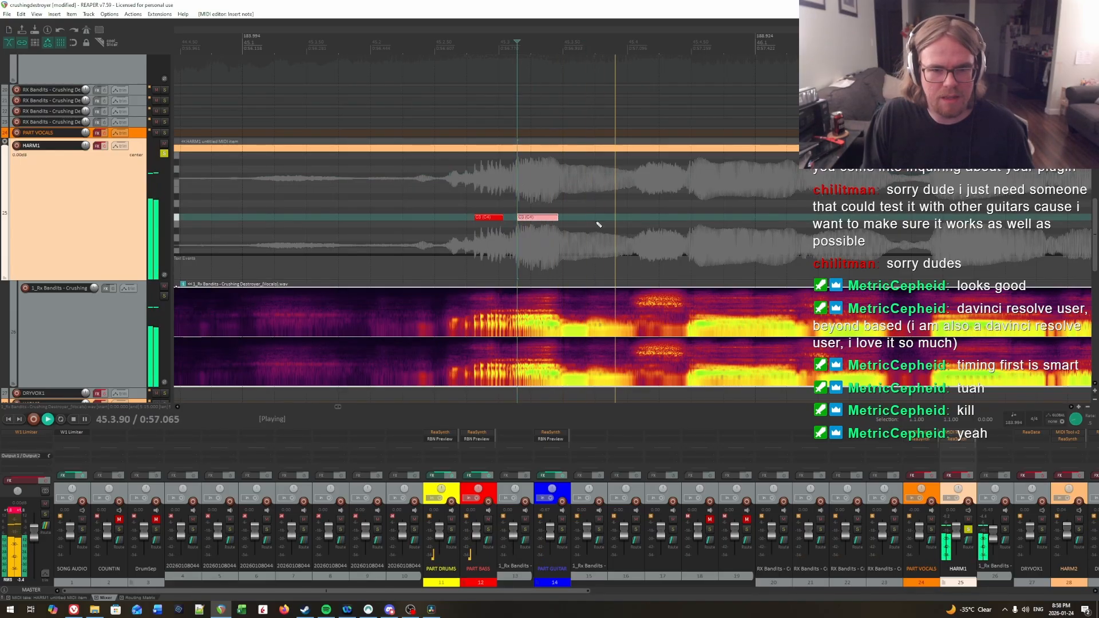
left_click(515, 183)
key("space")
key("space")
key("space")
key("space")
left_click(593, 197)
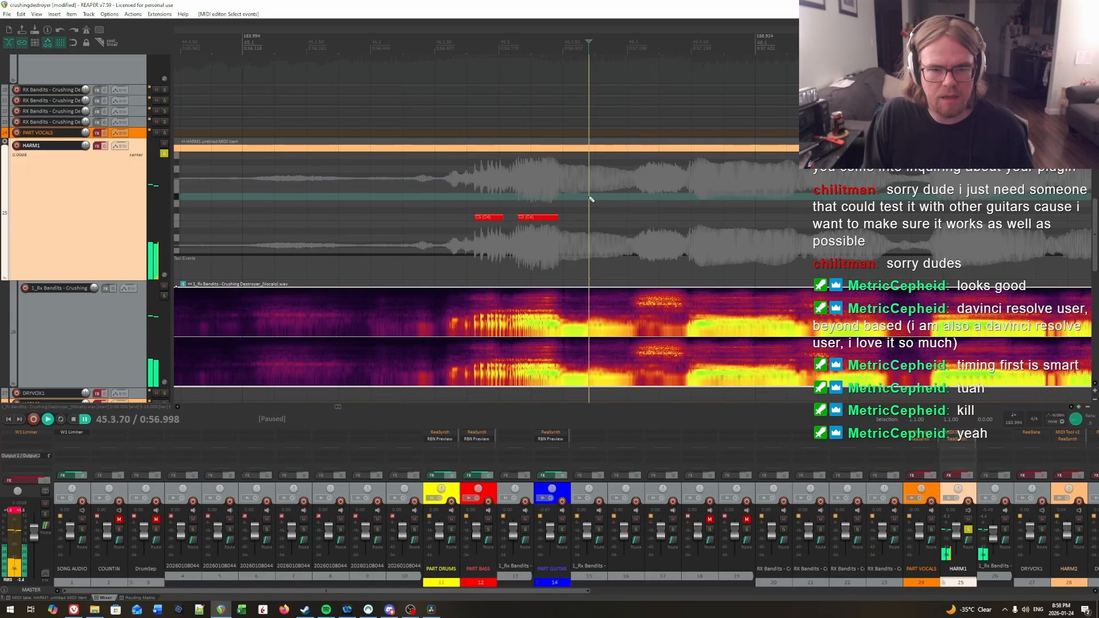
left_click_drag(590, 217, 627, 220)
Step: Audition the vocals into measure 46 and add a fourth C3 note from about 45.4.53 to 45.4.91
key("space")
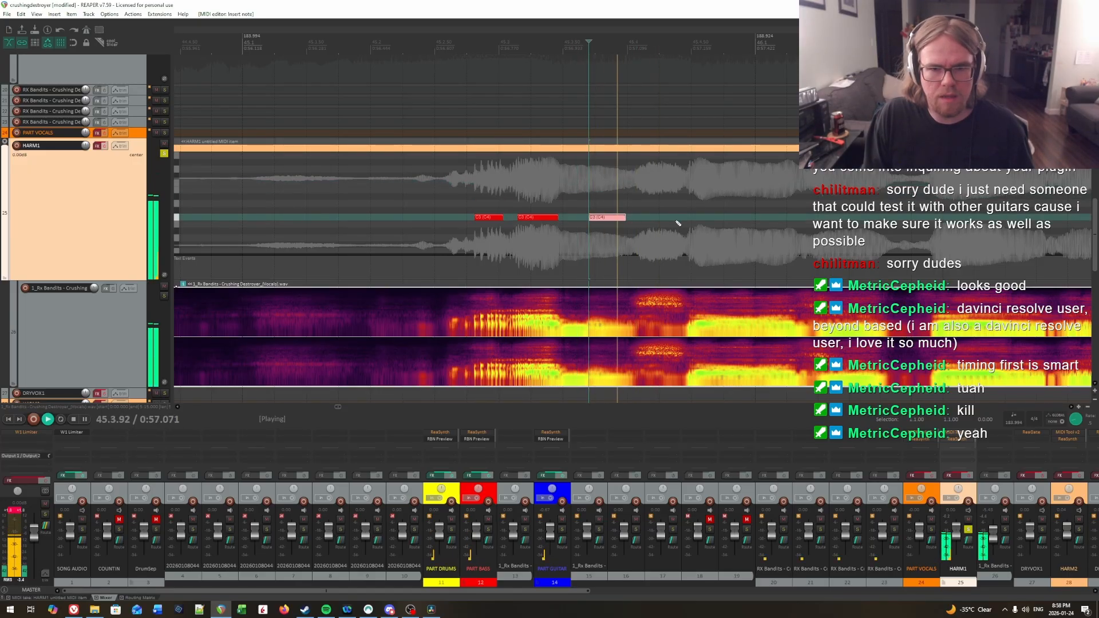
key("space")
scroll(727, 210, "right", 3)
left_click(562, 195)
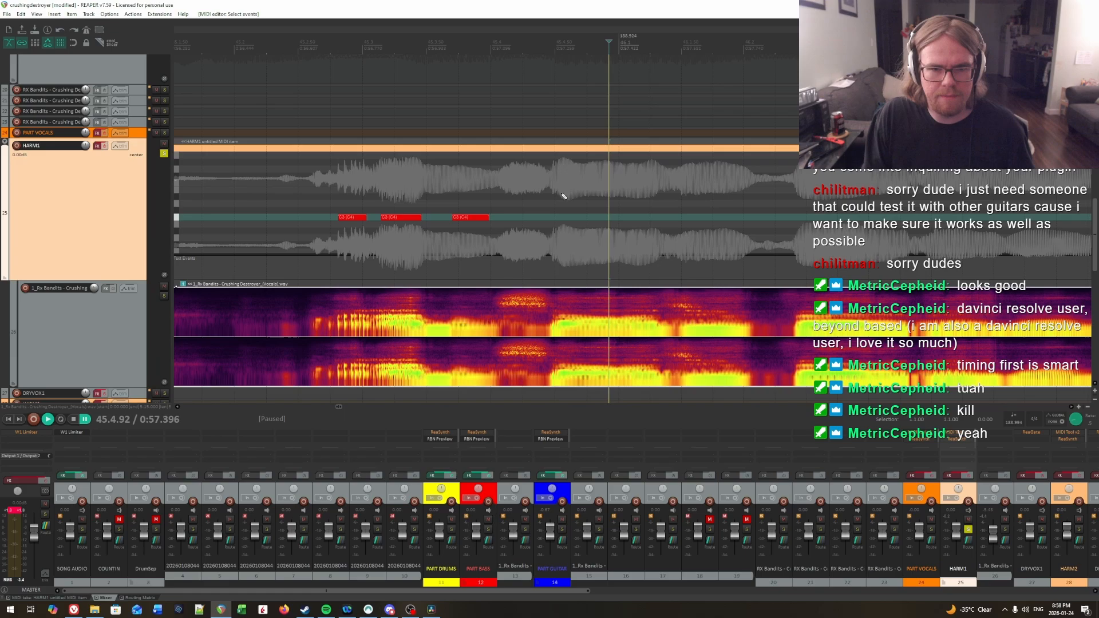
left_click(525, 197)
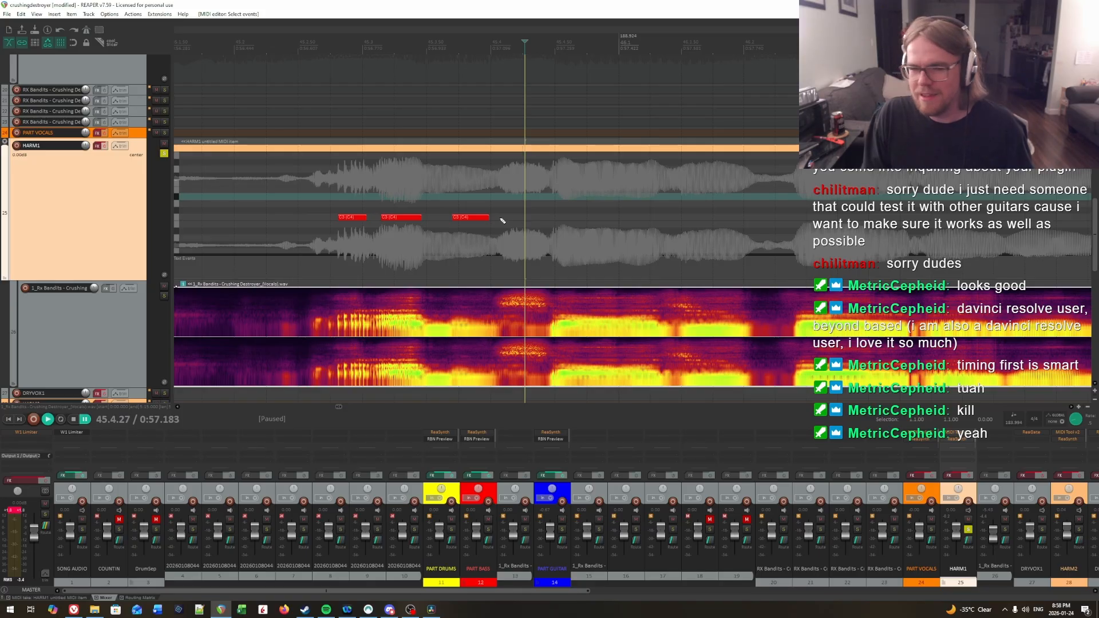
key("space")
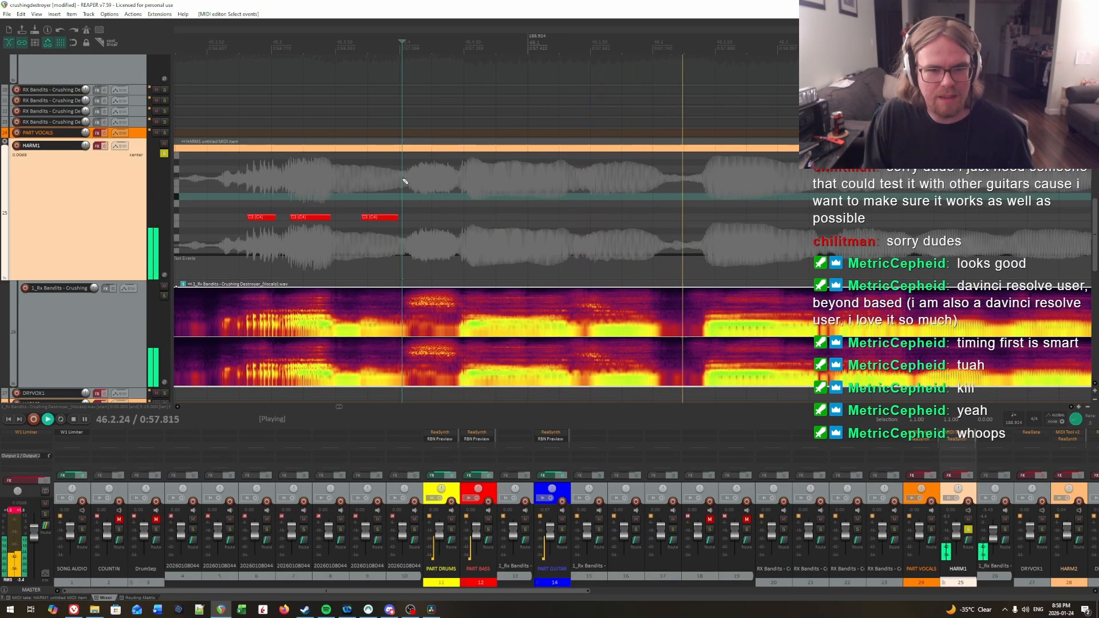
key("space")
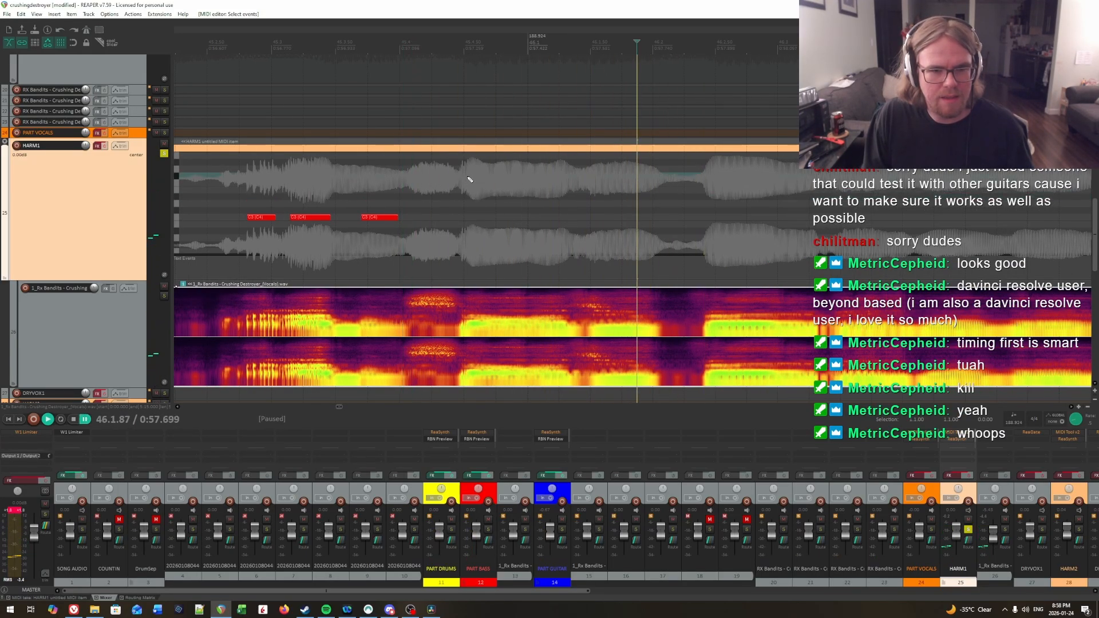
left_click(469, 180)
key("space")
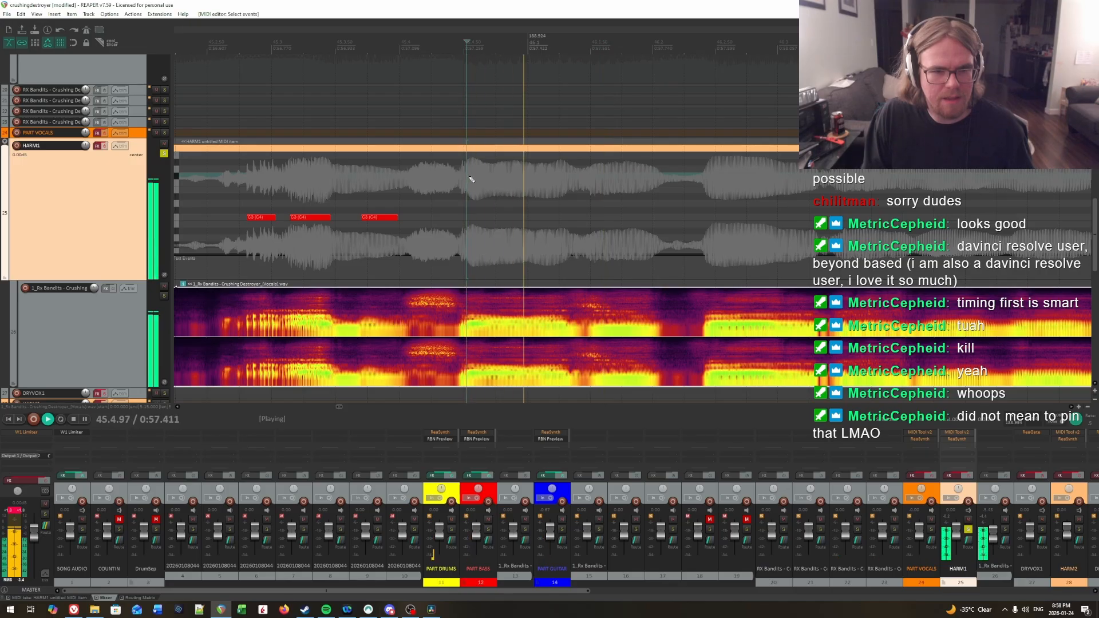
key("space")
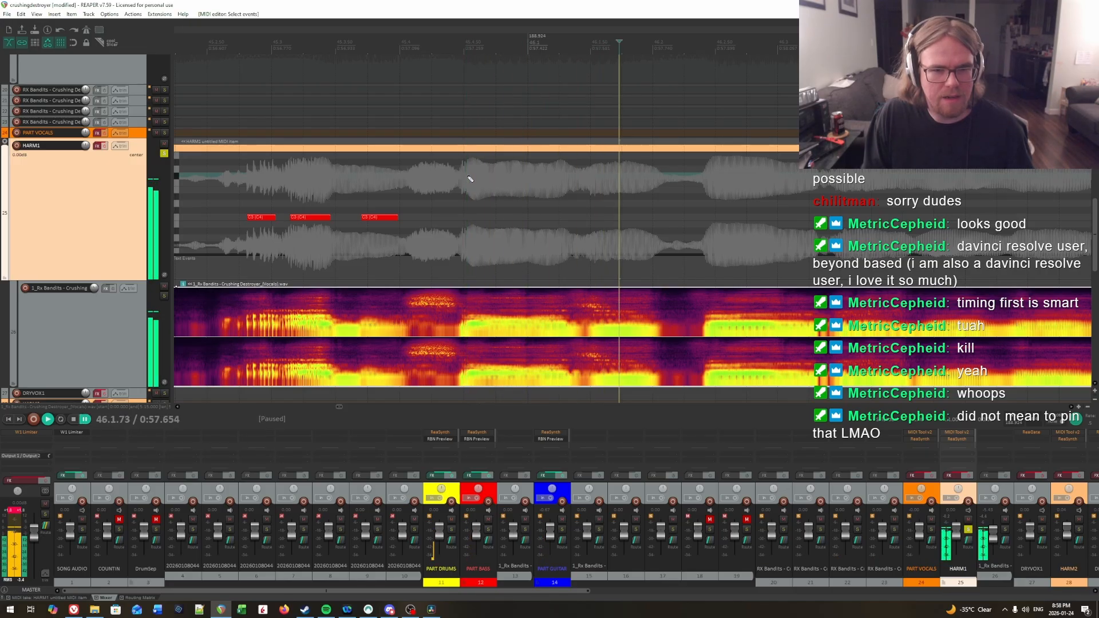
left_click(471, 217)
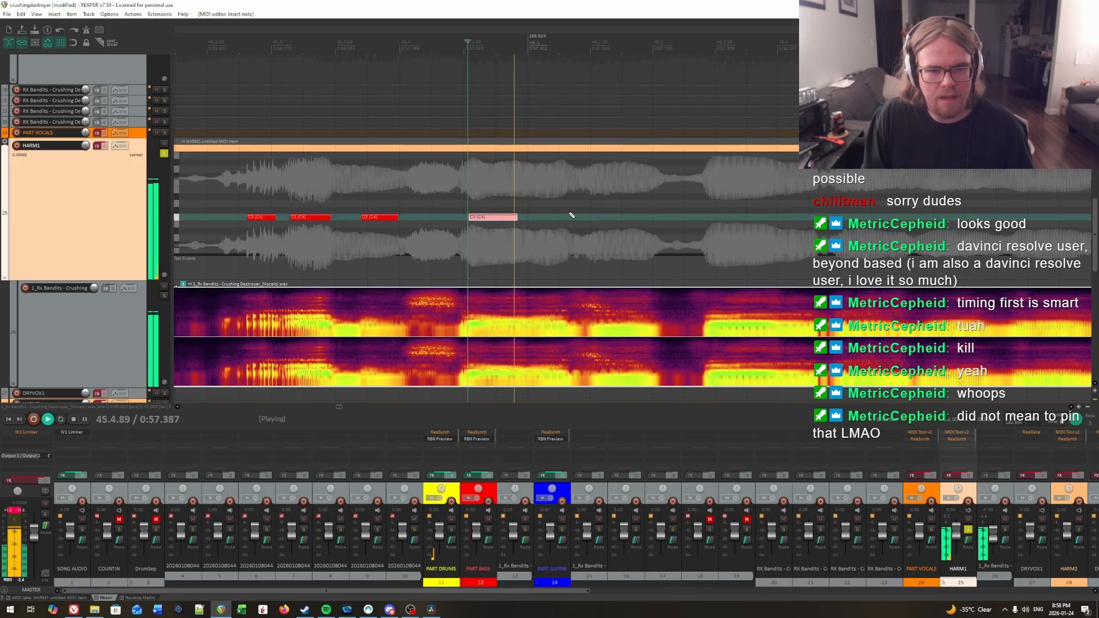
Step: Audition the start of measure 46 and add a short C3 note from 46.1.11 to about 46.1.30
left_click(537, 204)
key("space")
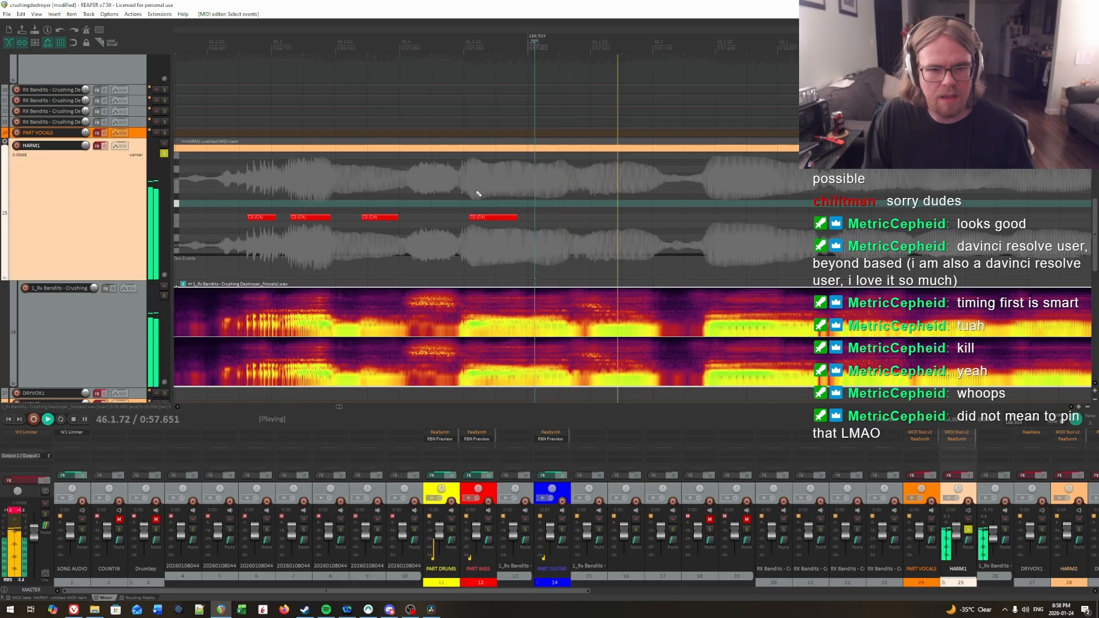
key("space")
left_click(476, 194)
key("space")
key("space")
left_click(540, 193)
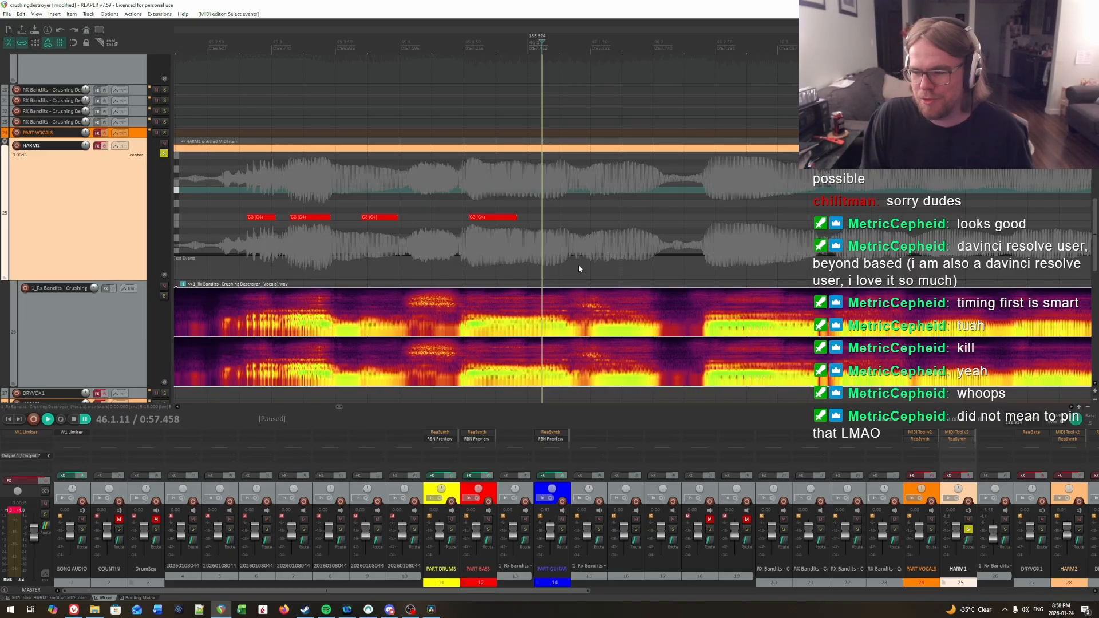
left_click_drag(546, 220, 565, 219)
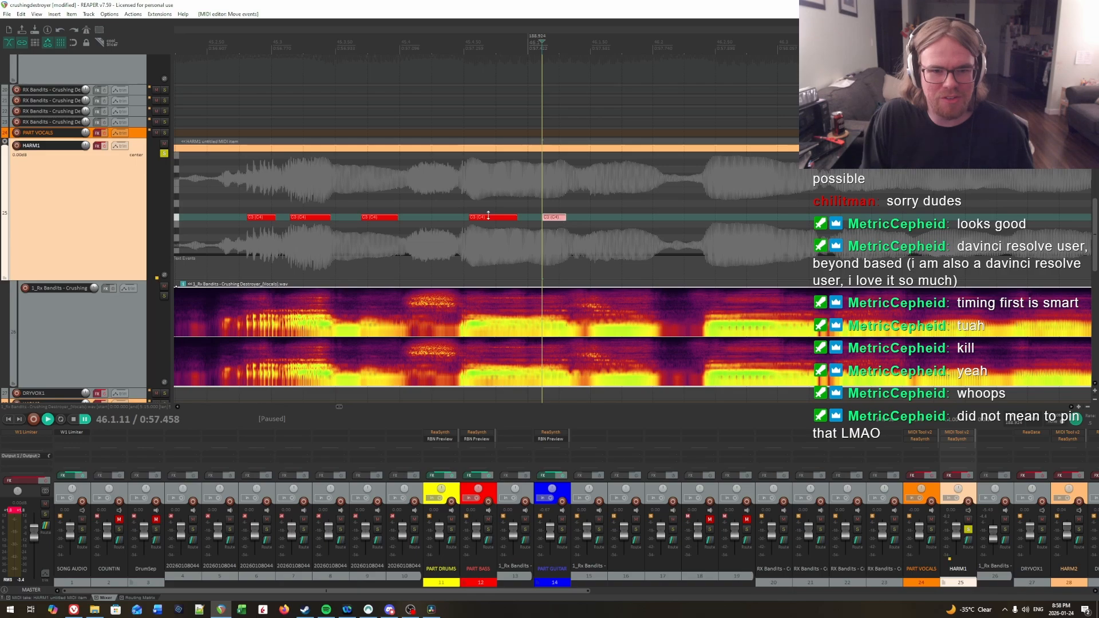
Step: Replay the last two notes and shorten the fourth C3 note of the phrase to end at about 45.4.71
left_click(437, 198)
key("space")
key("space")
left_click(491, 195)
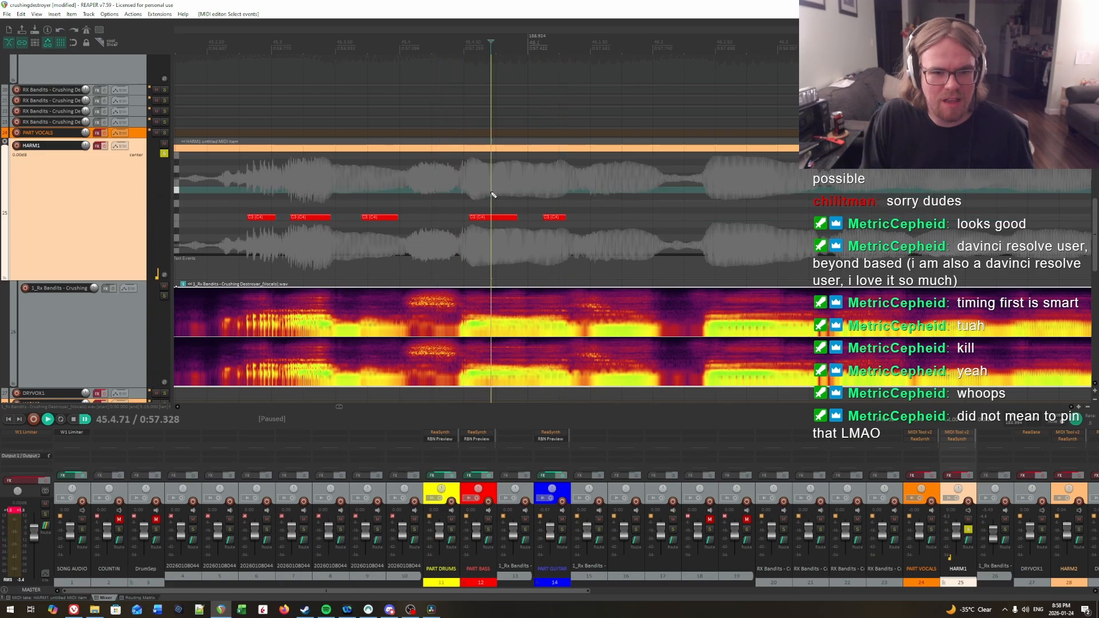
key("space")
Step: Audition the vocals around the start of measure 46 and add a sixth C3 note from 46.1.55 to about 46.2.01
key("space")
left_click_drag(513, 216, 494, 222)
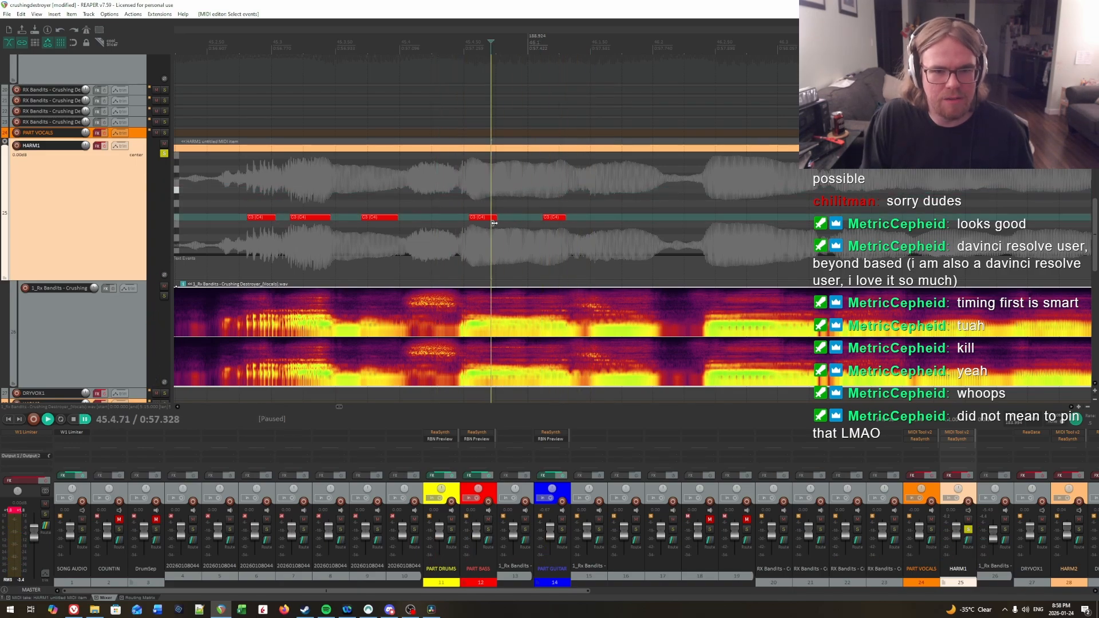
left_click(468, 206)
key("space")
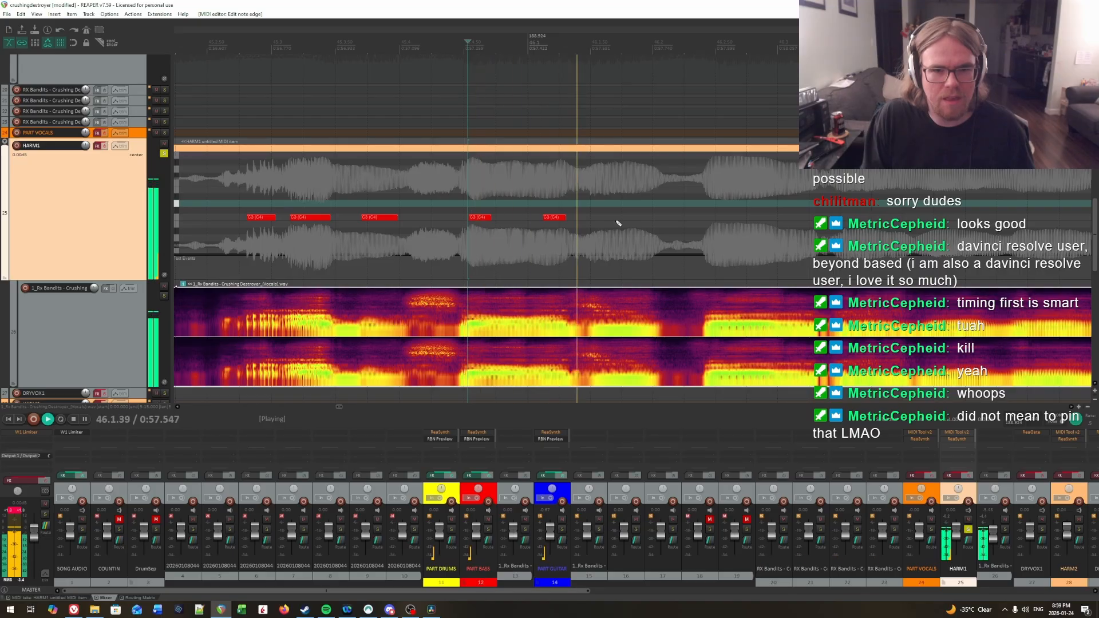
key("space")
left_click(586, 175)
key("space")
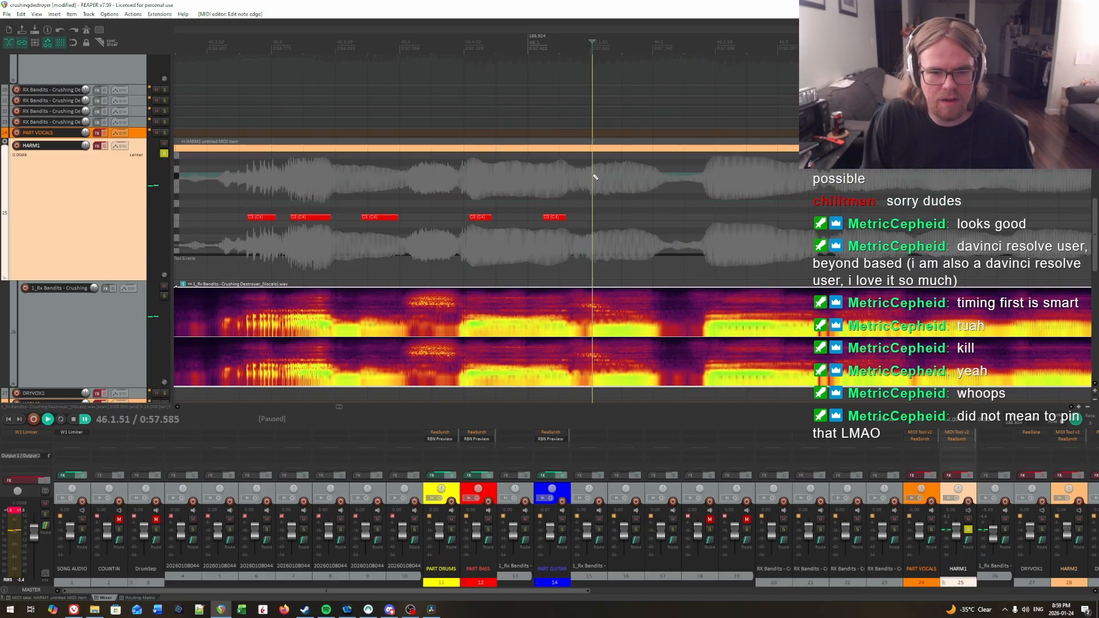
left_click(538, 170)
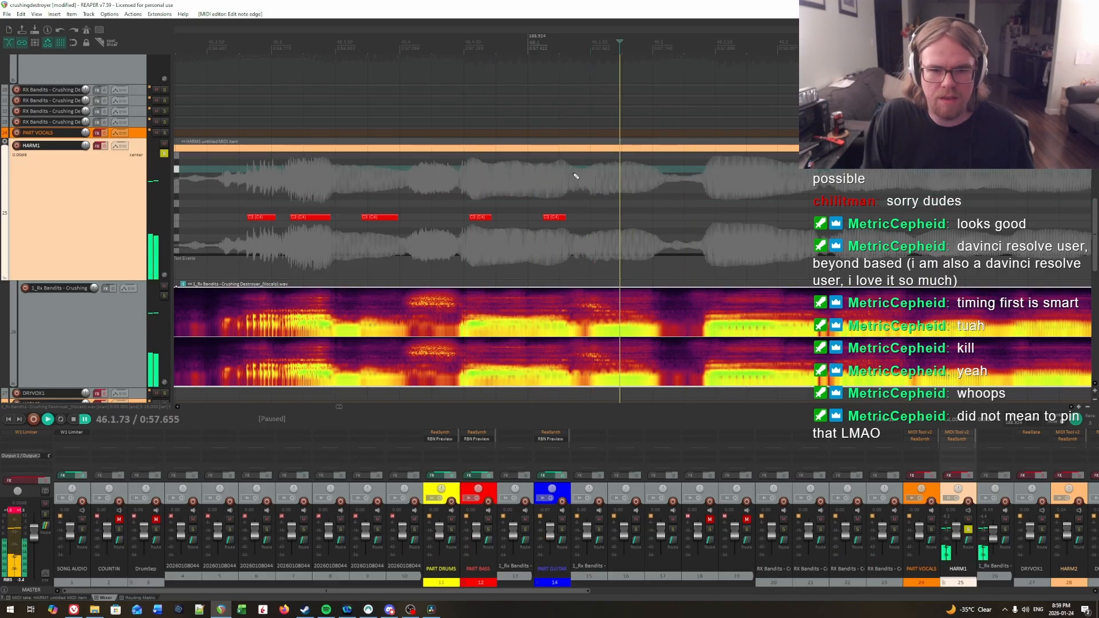
key("space")
left_click_drag(575, 43, 597, 43)
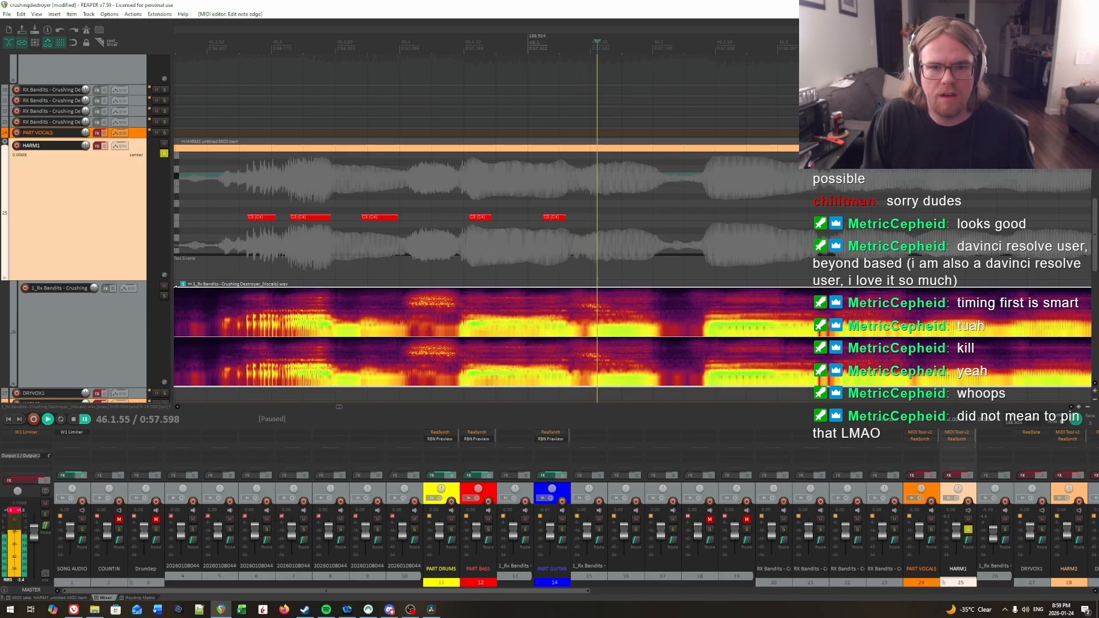
left_click(597, 221)
key("space")
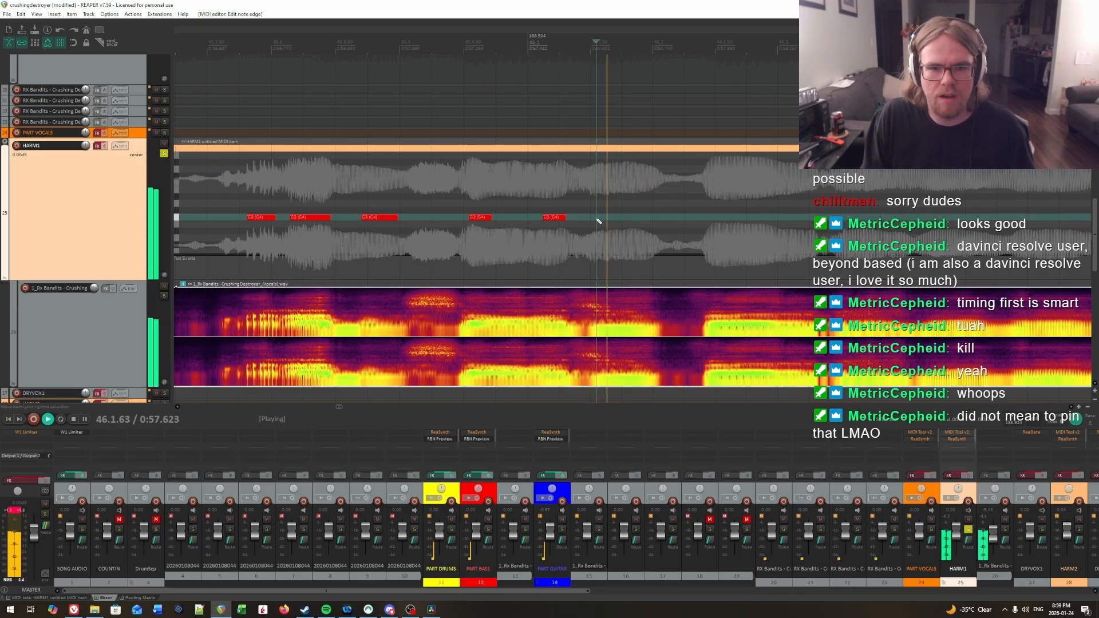
key("space")
left_click(598, 222)
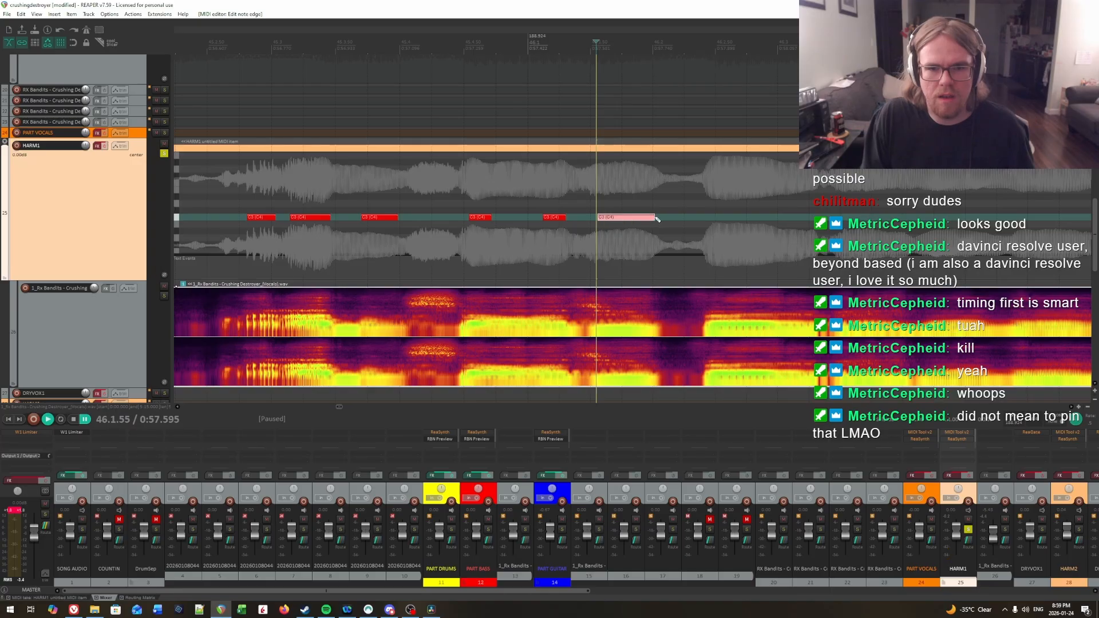
Step: Audition the vocals after the sixth note and add a seventh C3 note from 46.2.46 to about 46.3.31
key("space")
left_click_drag(685, 209, 808, 199)
key("space")
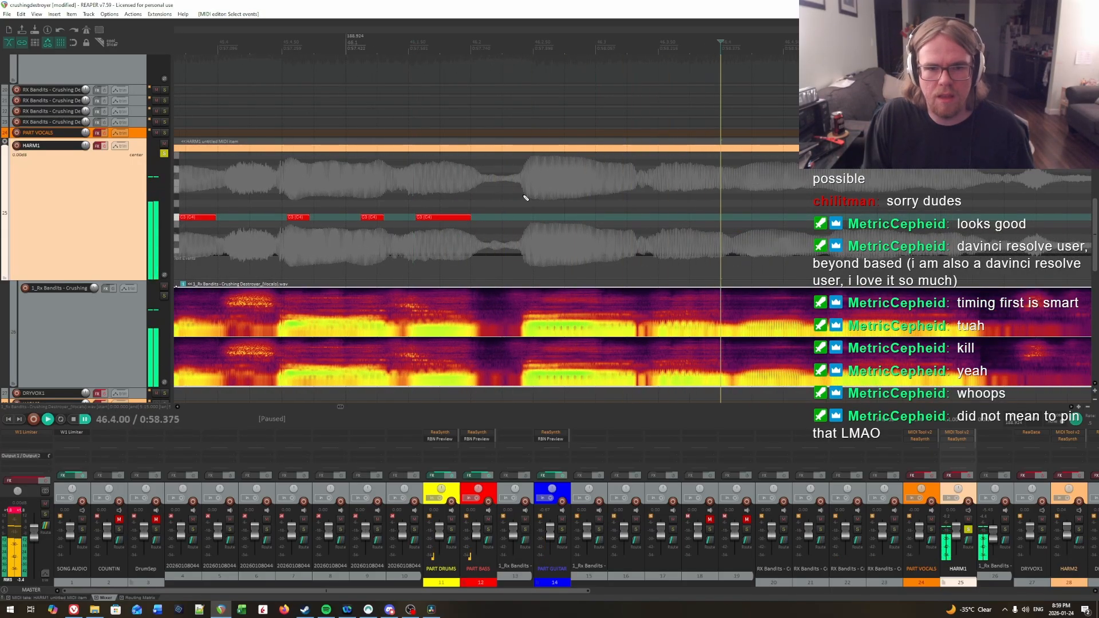
left_click(526, 198)
key("space")
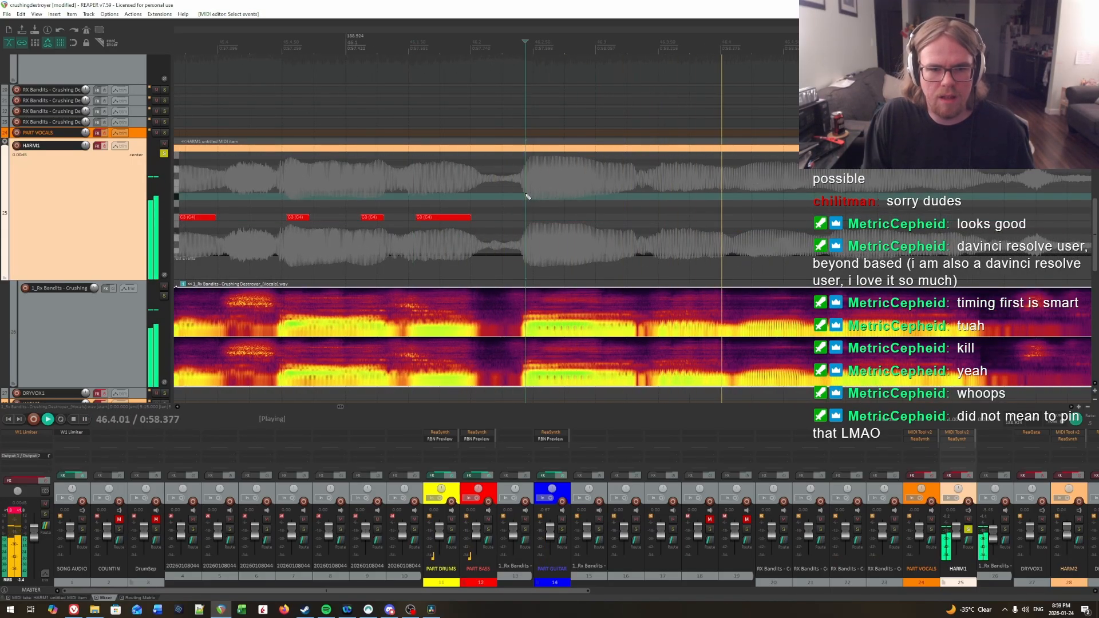
left_click(529, 197)
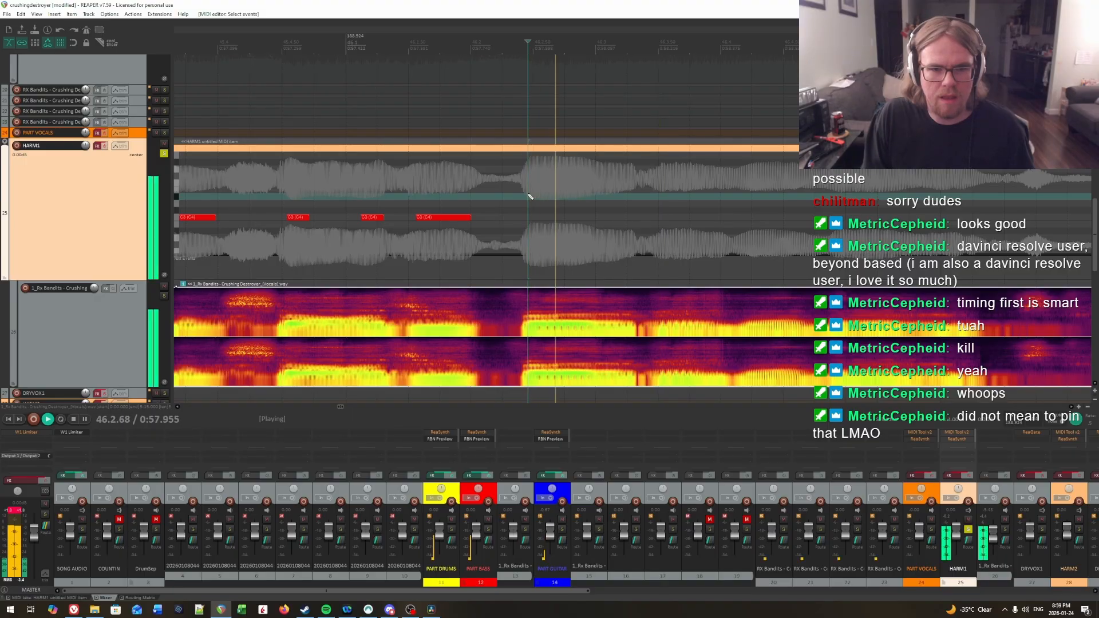
key("space")
left_click_drag(529, 217, 583, 218)
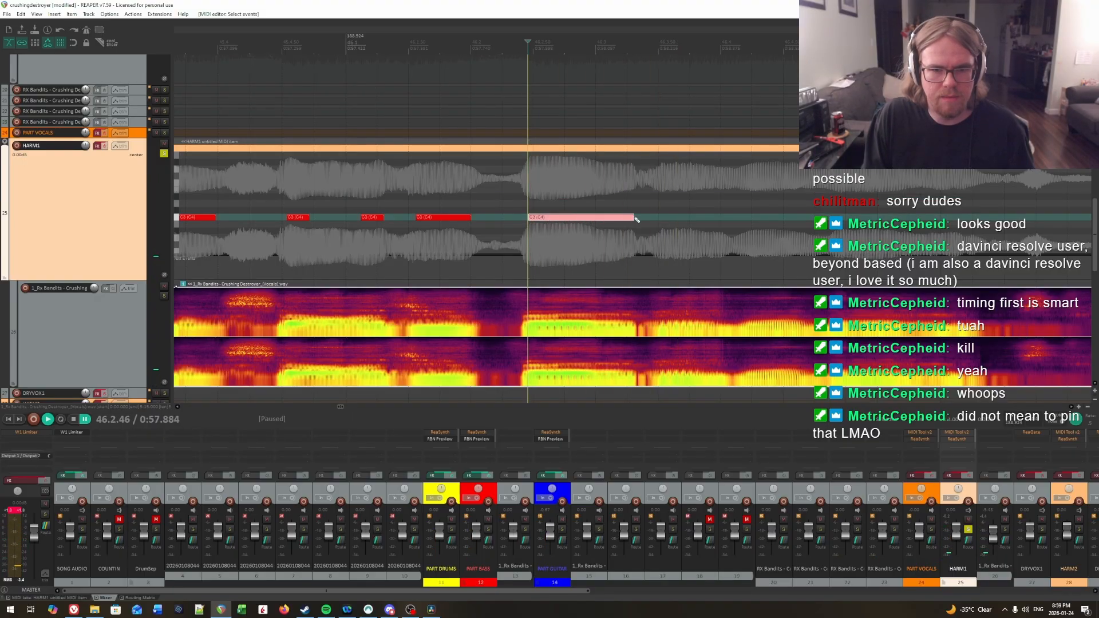
Step: Replay the seventh C3 note's onset and trim its start to about 46.2.49
key("space")
key("space")
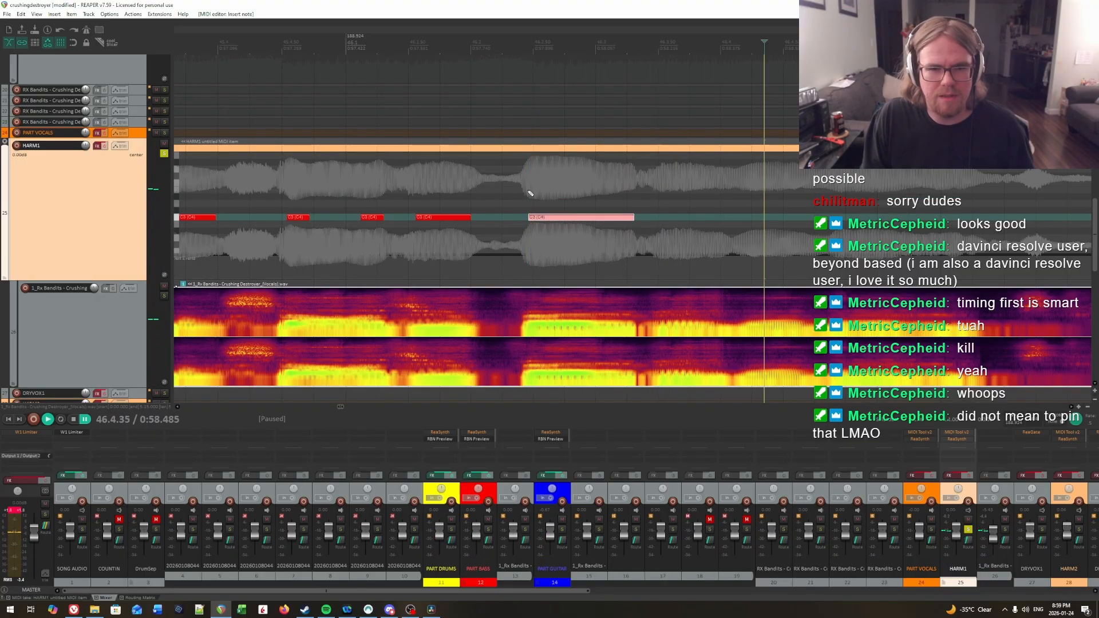
left_click(534, 194)
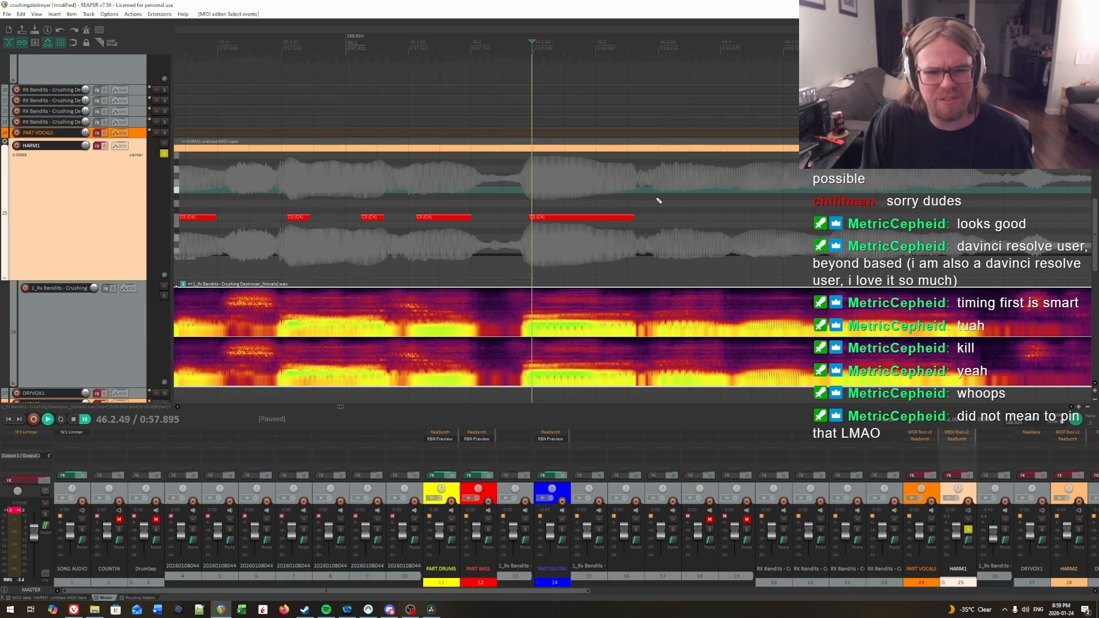
left_click_drag(529, 217, 531, 216)
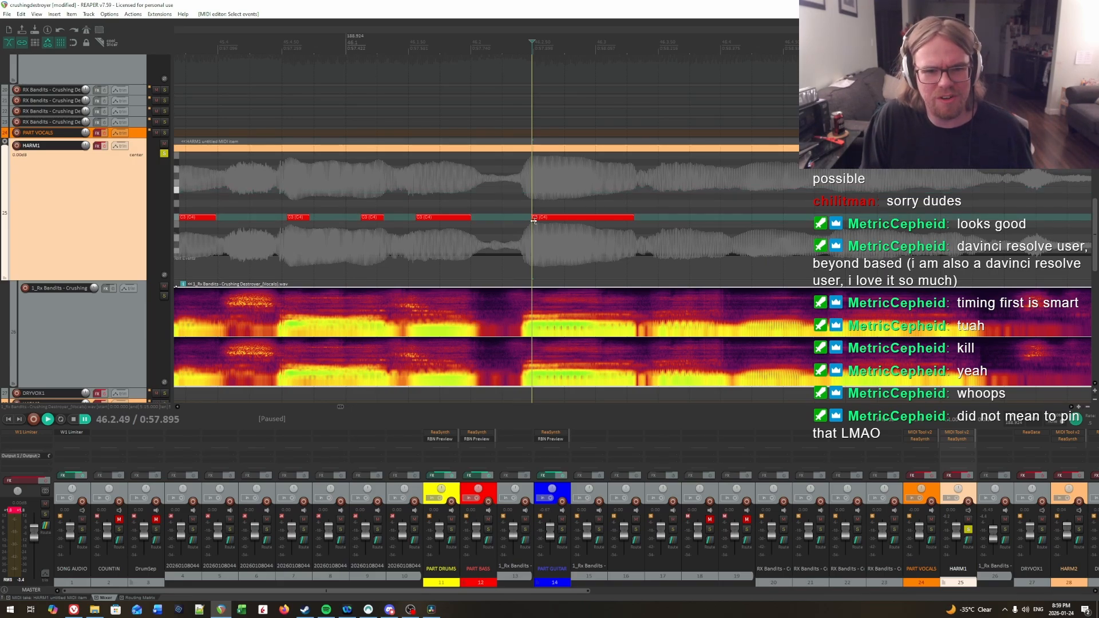
left_click(514, 207)
key("space")
Step: Audition the vocals after the seventh note repeatedly, listening for the next syllable's onset near 46.3.50
key("space")
left_click(537, 197)
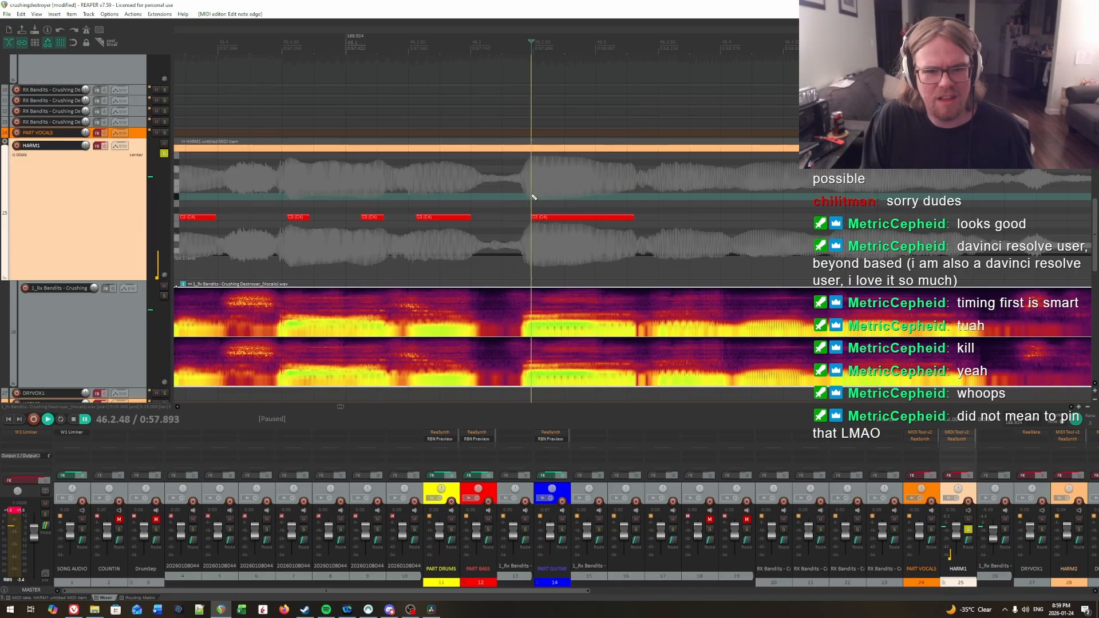
key("space")
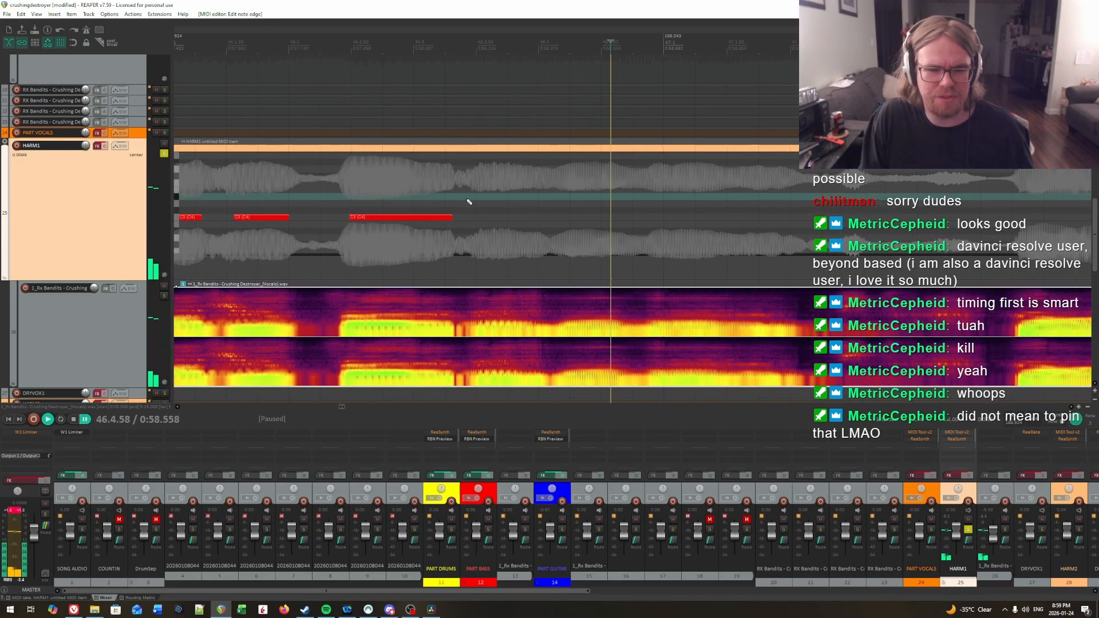
left_click(413, 189)
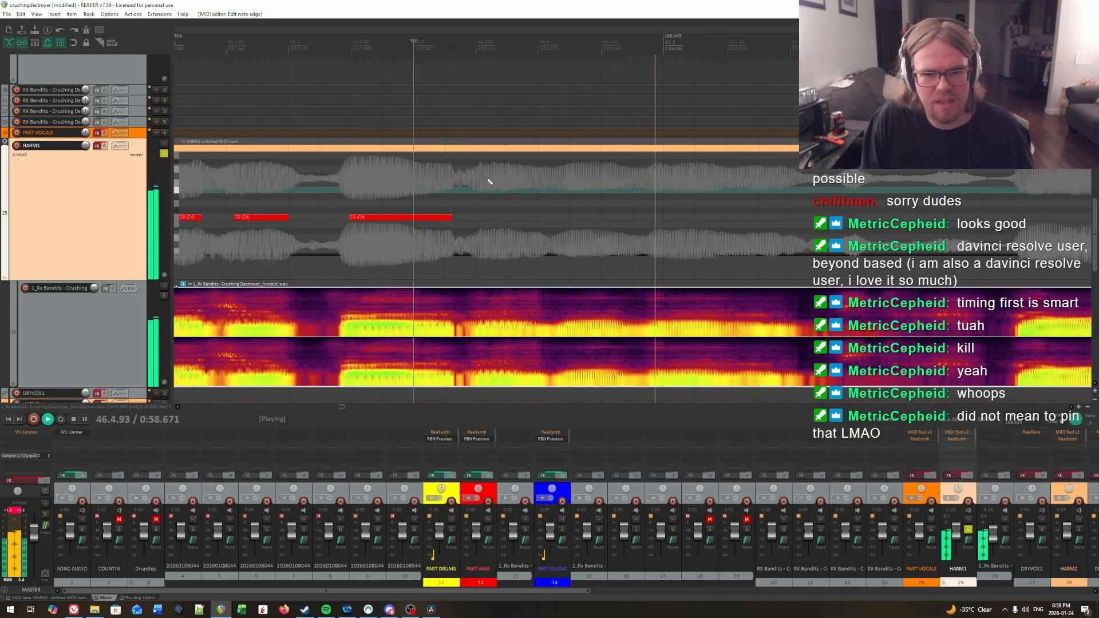
left_click(425, 175)
key("space")
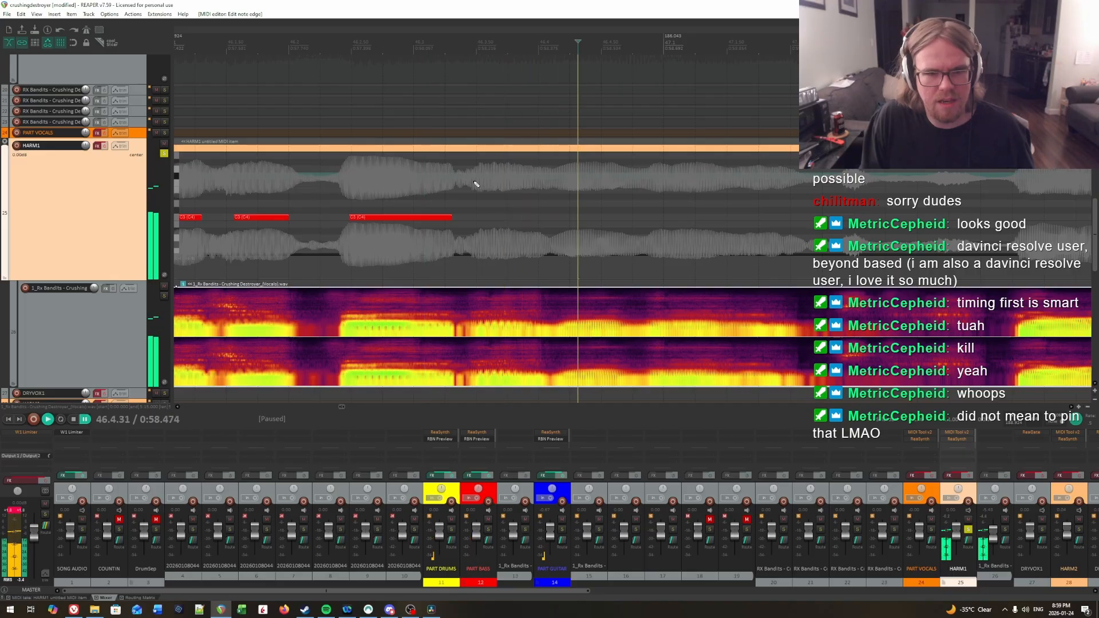
left_click(475, 183)
key("space")
key("space")
left_click(479, 183)
key("space")
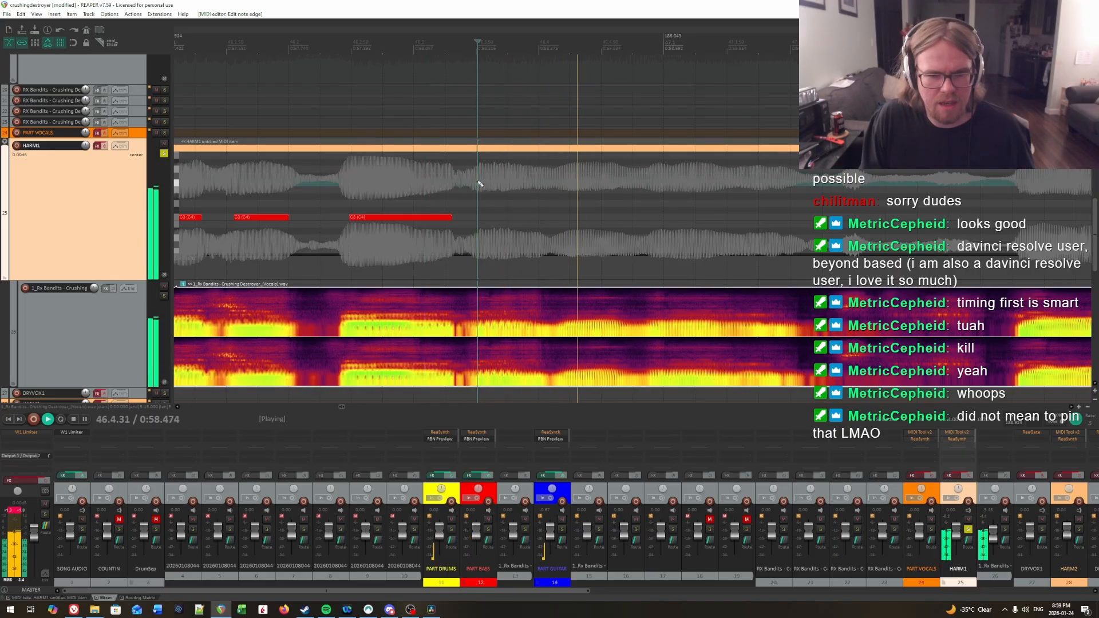
key("space")
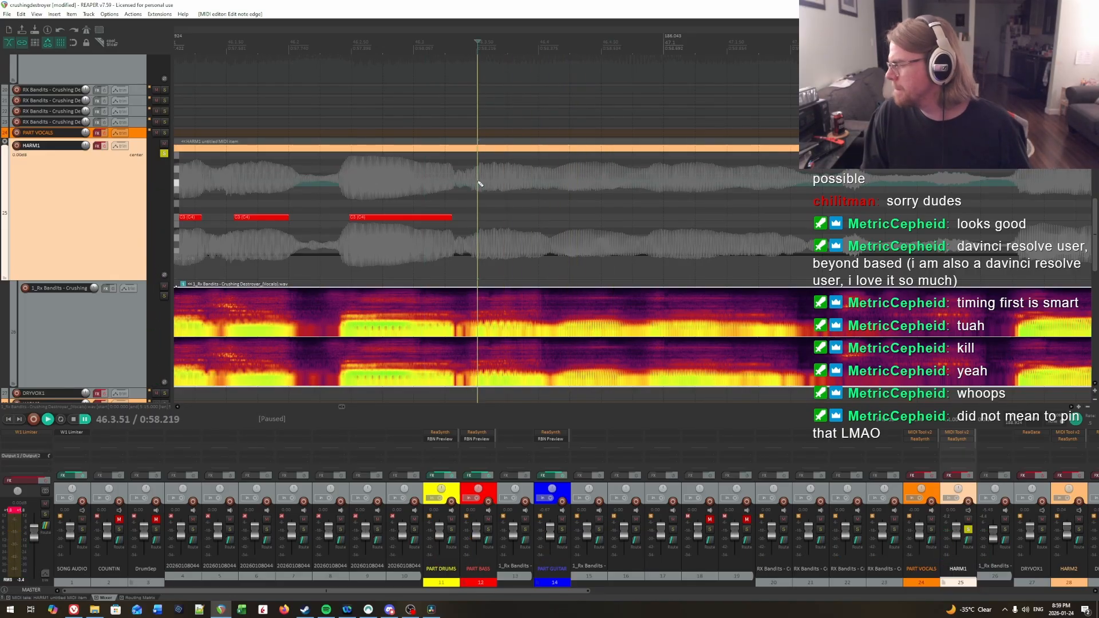
key("space")
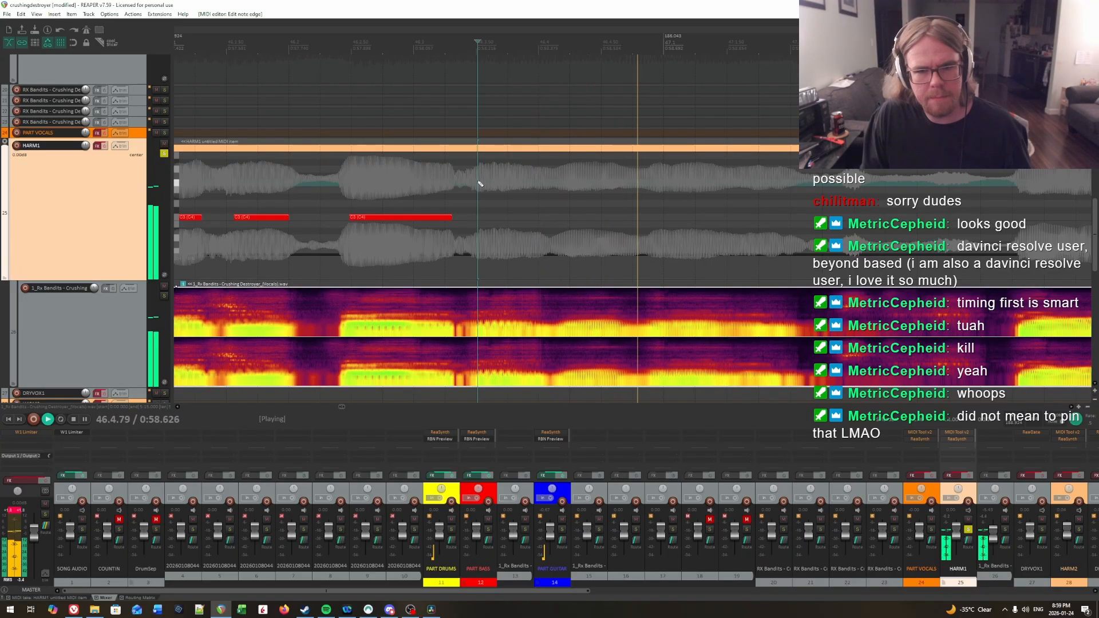
key("space")
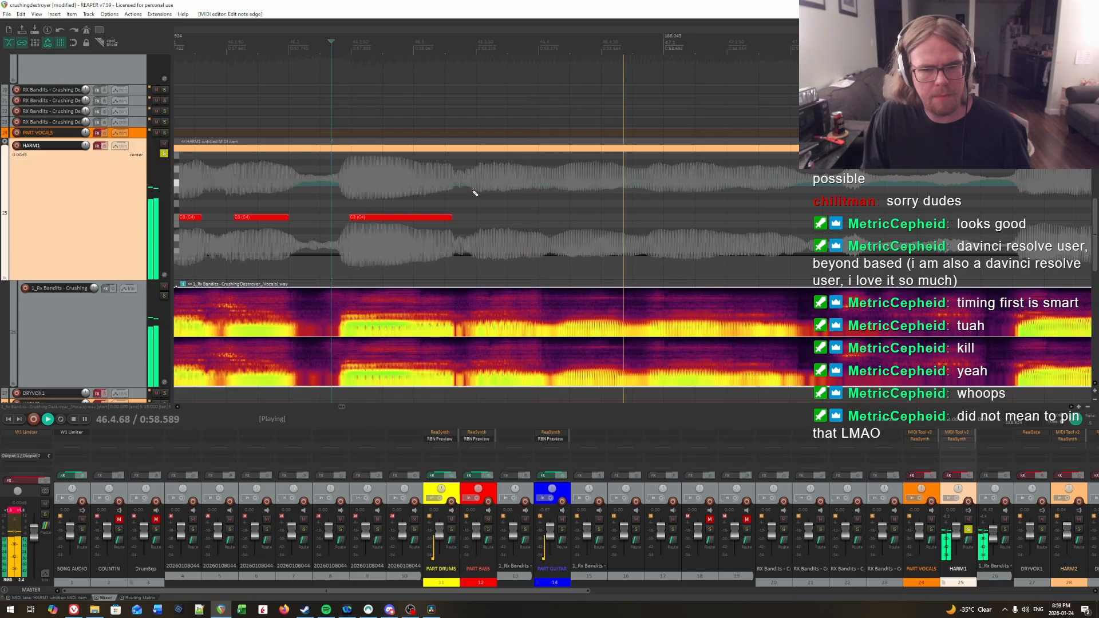
key("space")
key("space")
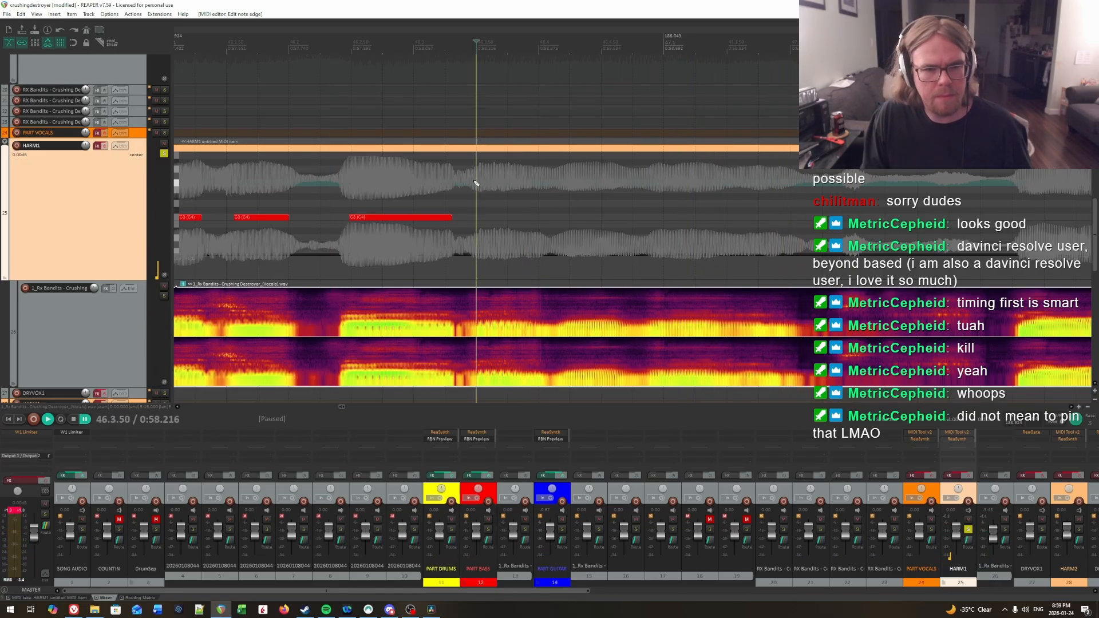
key("space")
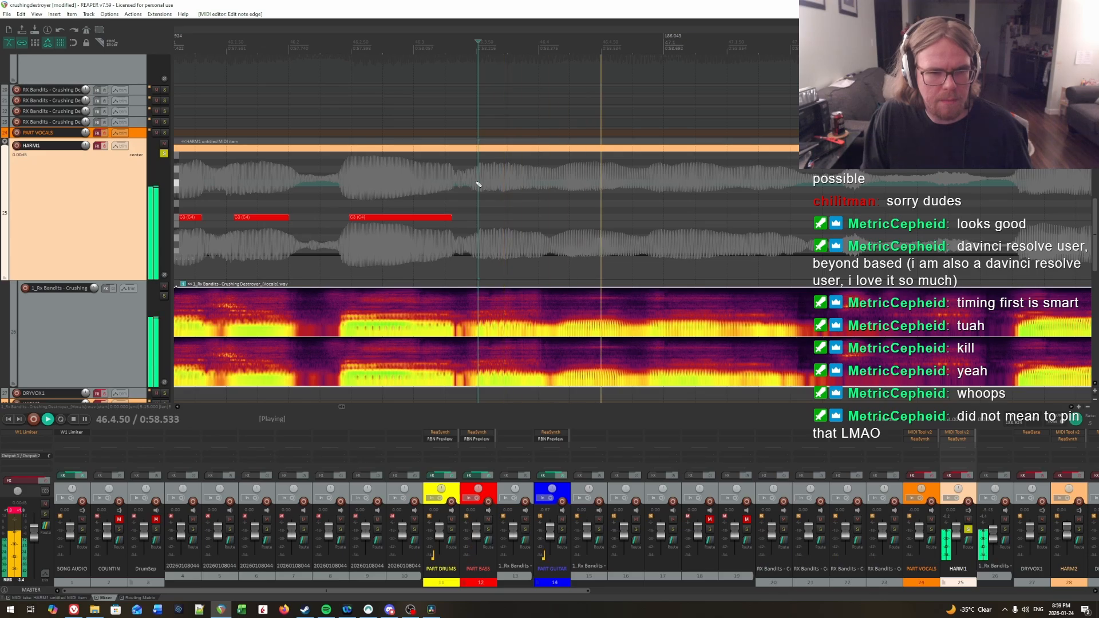
key("space")
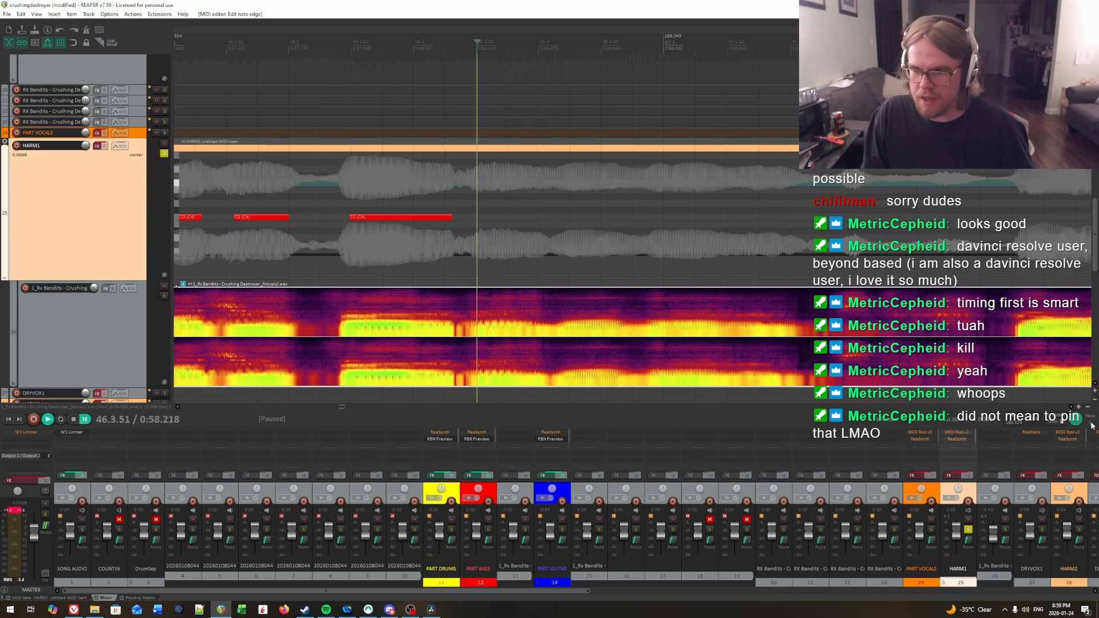
Step: Replay the whole phrase from the start of measure 45 through the end of the seventh note
scroll(701, 294, "down", 6)
left_click(361, 195)
key("space")
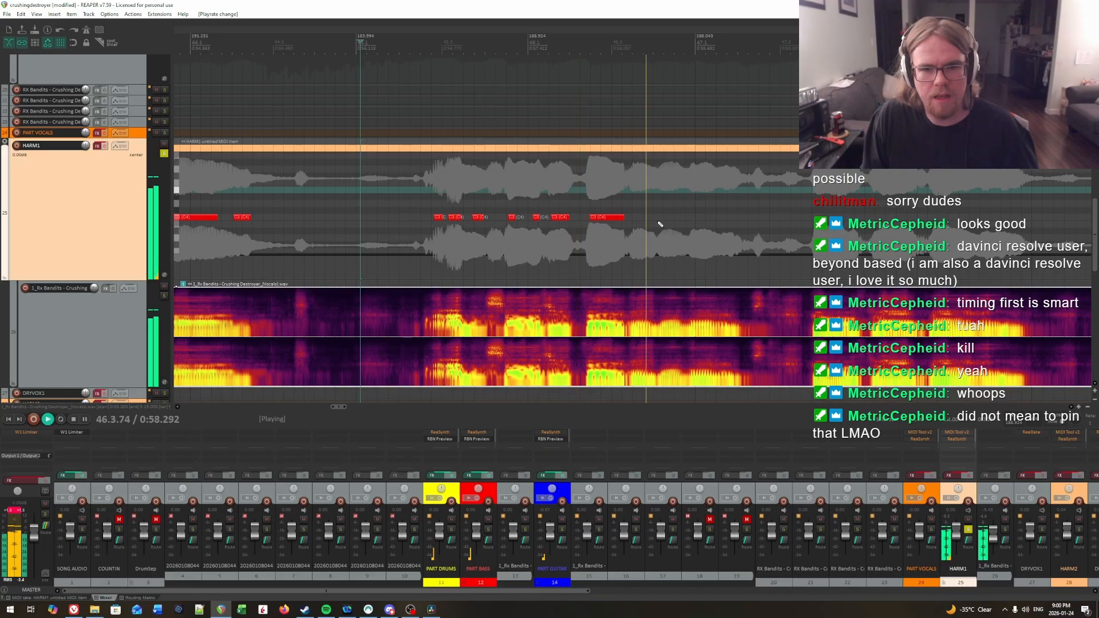
key("space")
left_click(649, 197)
scroll(590, 202, "up", 5)
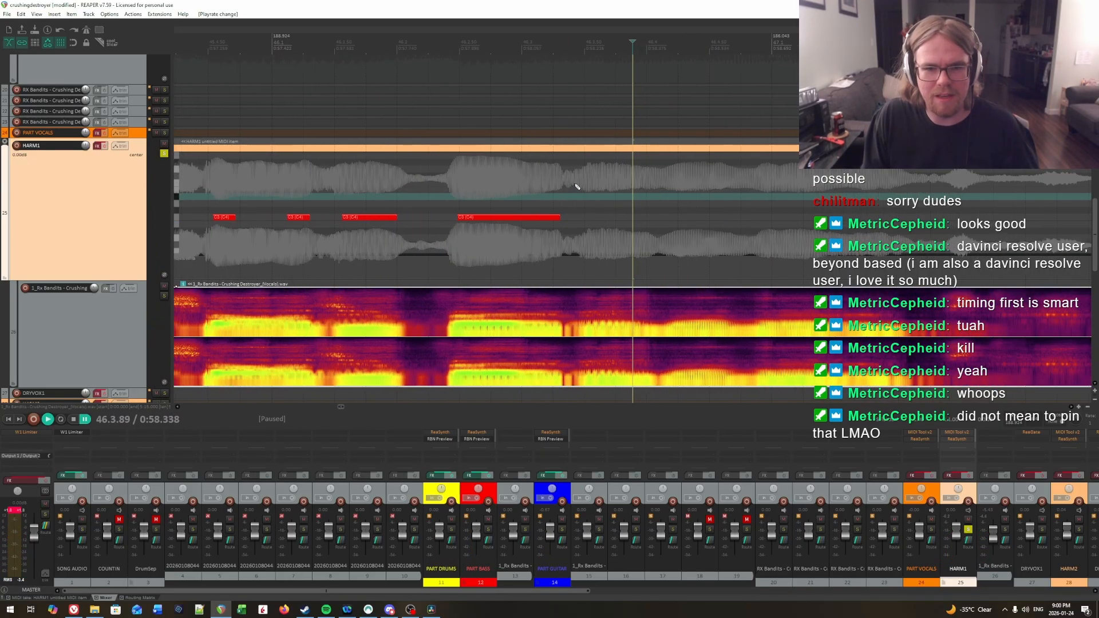
Step: Examine the vocal transition at the end of the seventh note closely, replaying it from about 46.3.28
key("space")
left_click(461, 174)
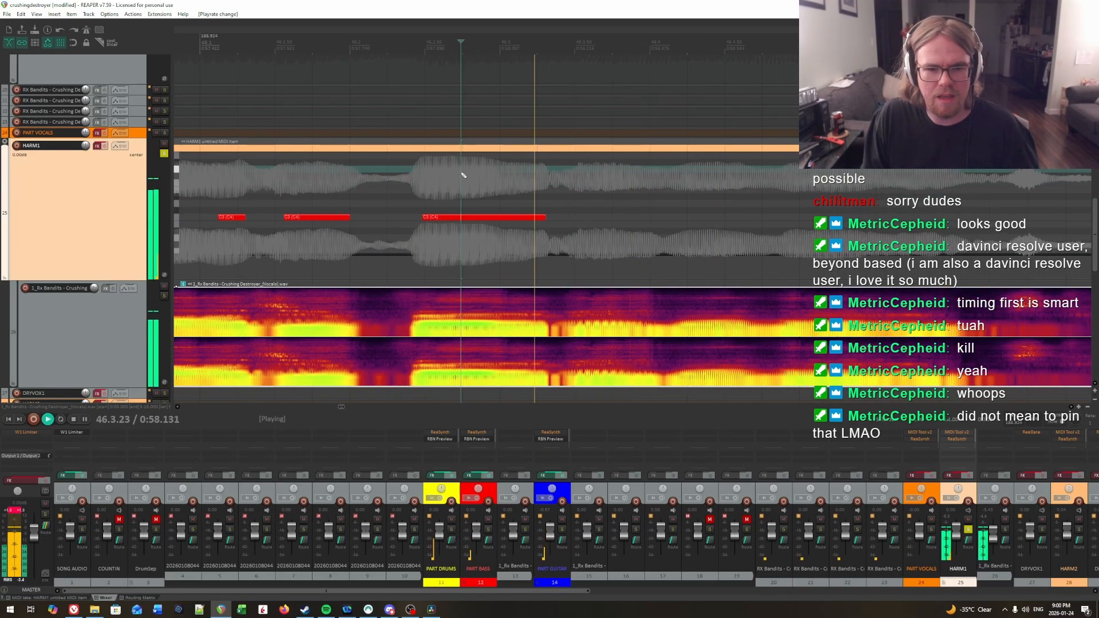
key("space")
left_click(565, 182)
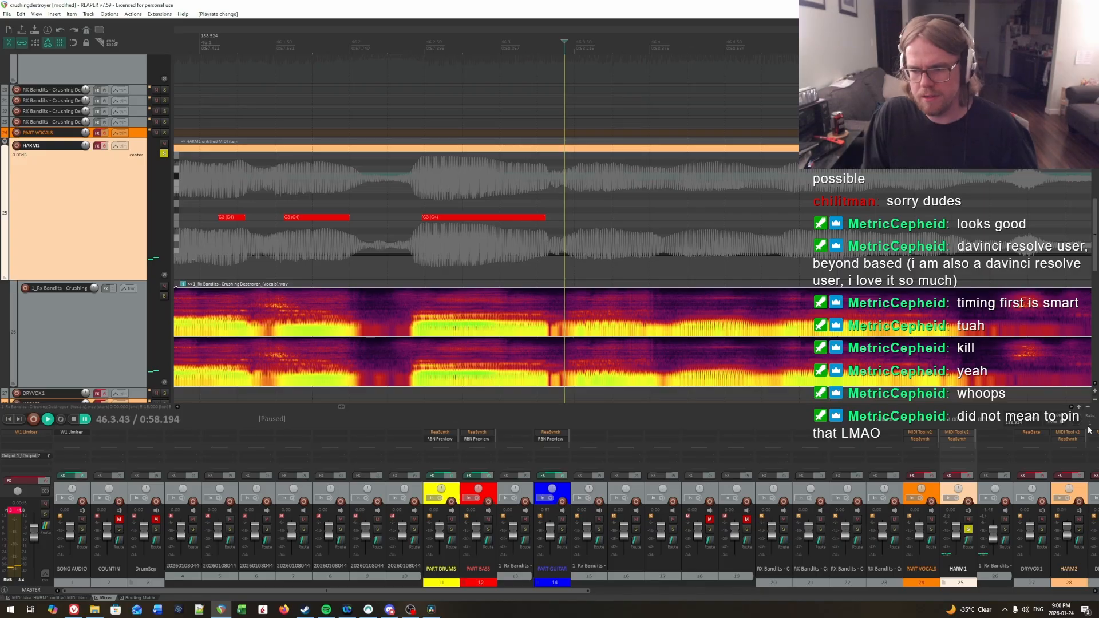
left_click(542, 198)
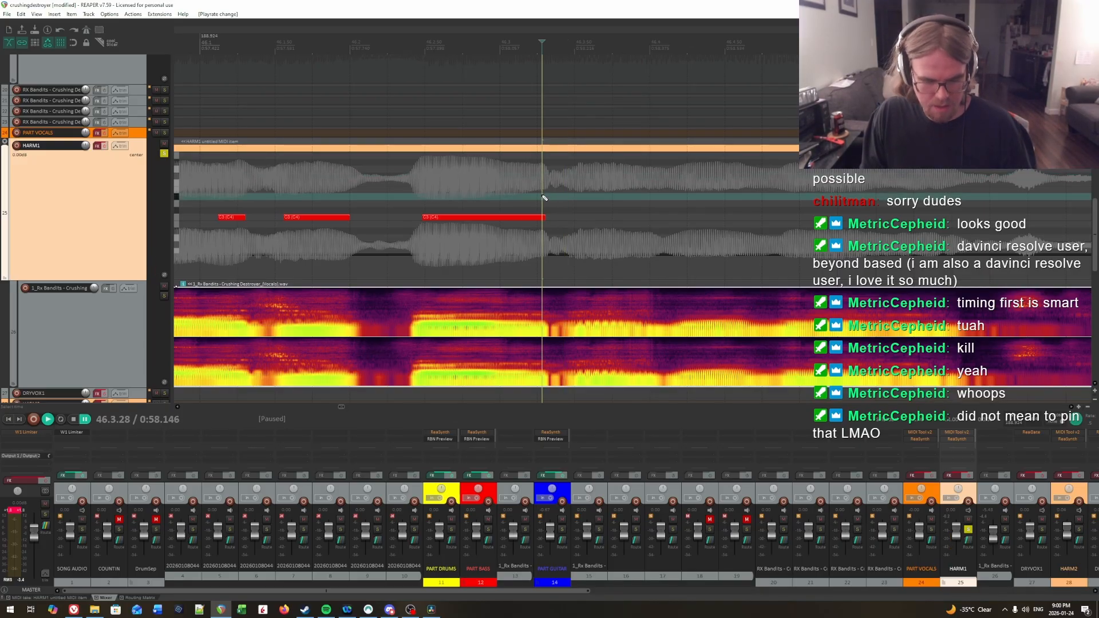
scroll(543, 199, "up", 2)
left_click(542, 200)
key("space")
scroll(543, 201, "right", 2)
key("space")
scroll(590, 205, "down", 2)
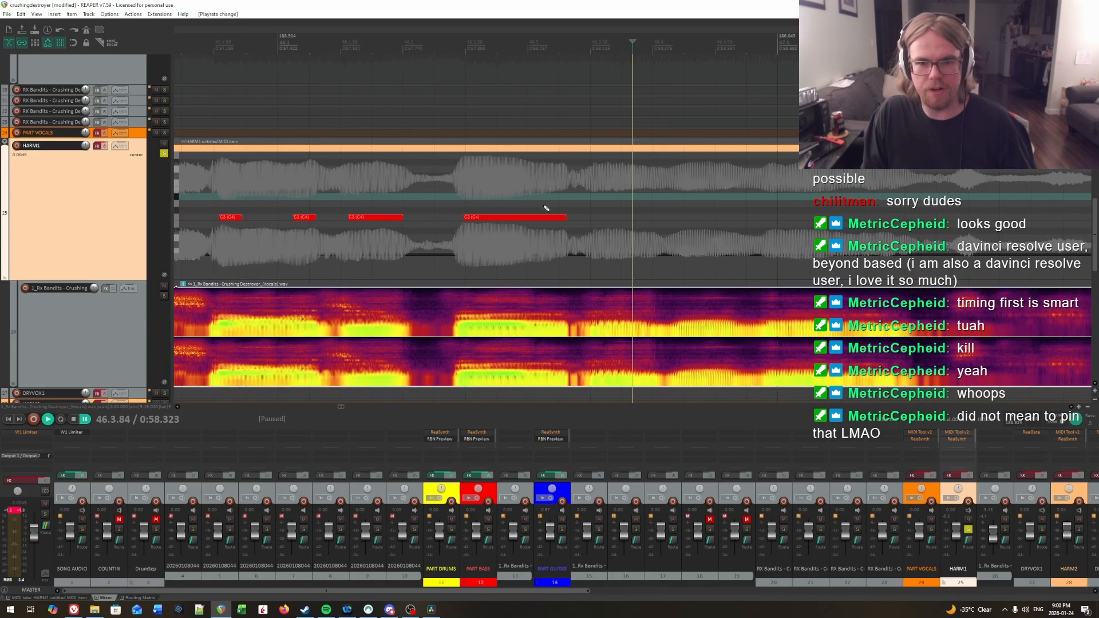
Step: Replay the syllable onset after the seventh note and add an eighth C3 note from 46.3.51 to about 46.4.06
left_click(480, 204)
key("space")
key("space")
left_click(596, 193)
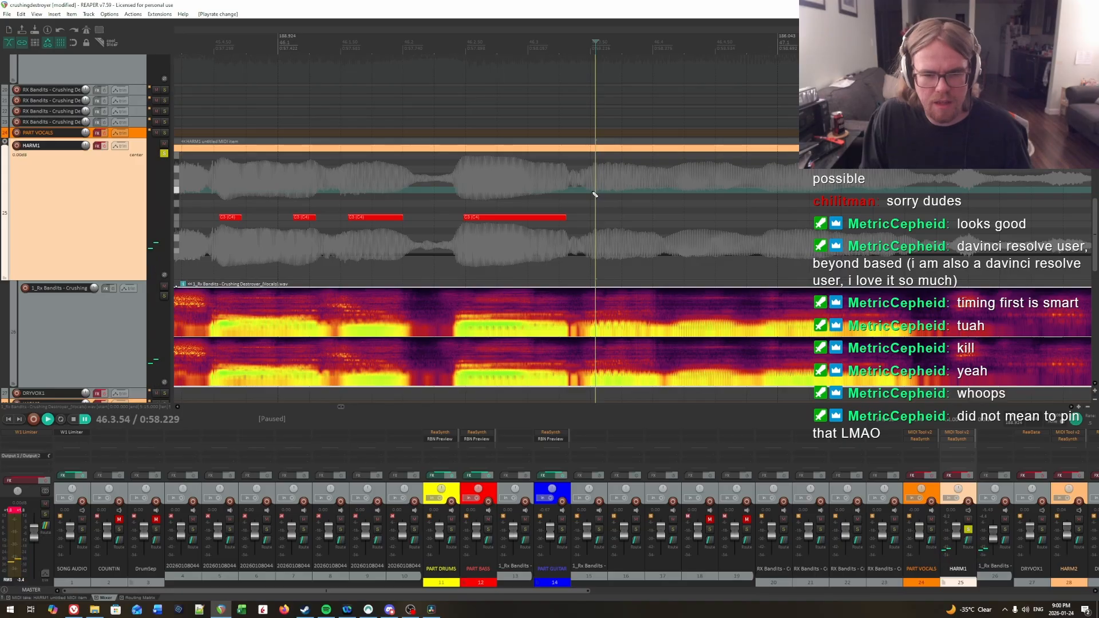
left_click(595, 194)
key("space")
Step: Replay the vocals after the eighth note and add a ninth C3 note from about 46.4.21 to 46.4.78
key("space")
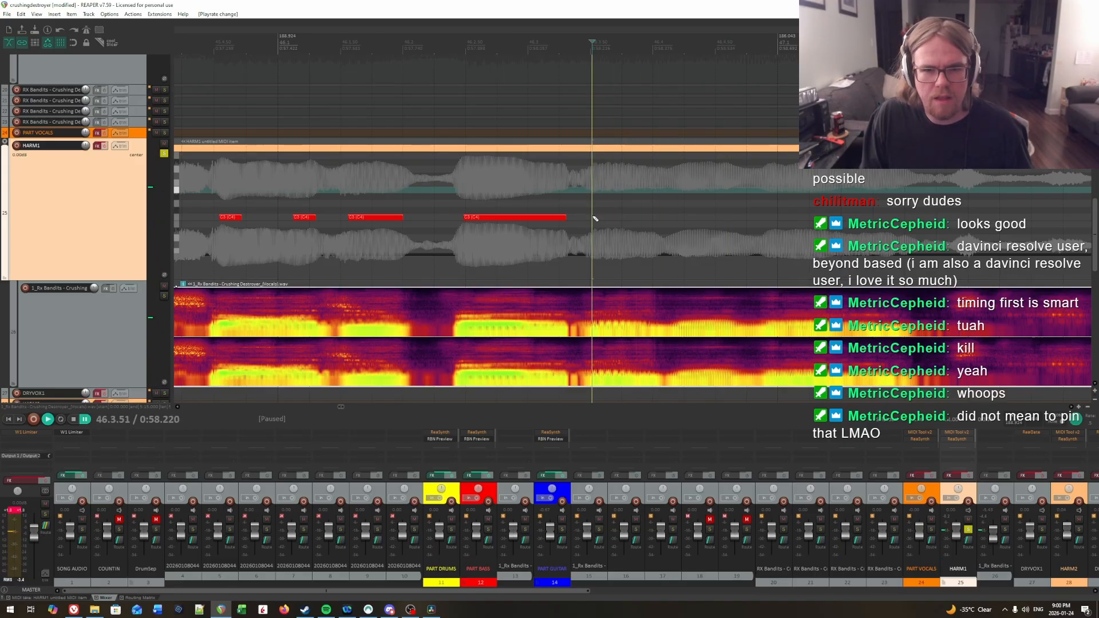
left_click_drag(595, 219, 663, 221)
key("space")
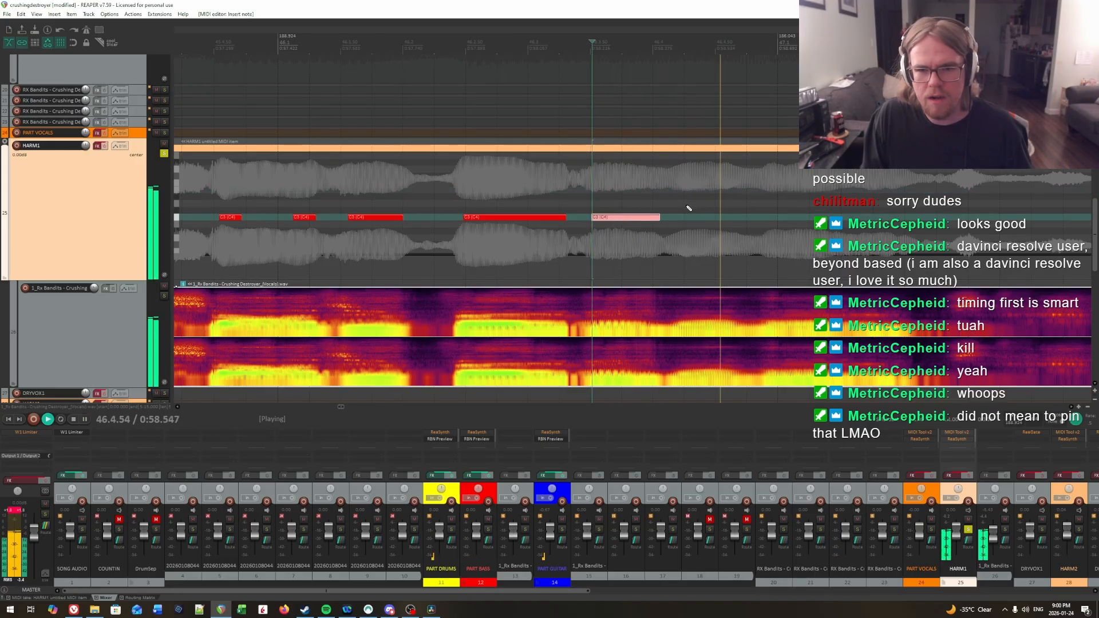
key("space")
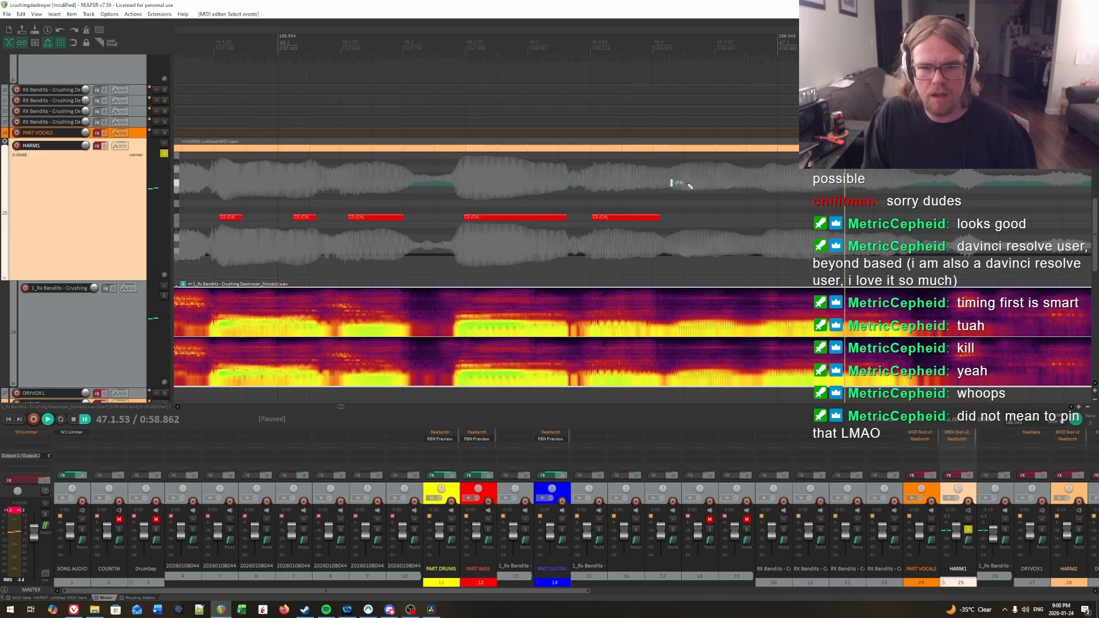
key("space")
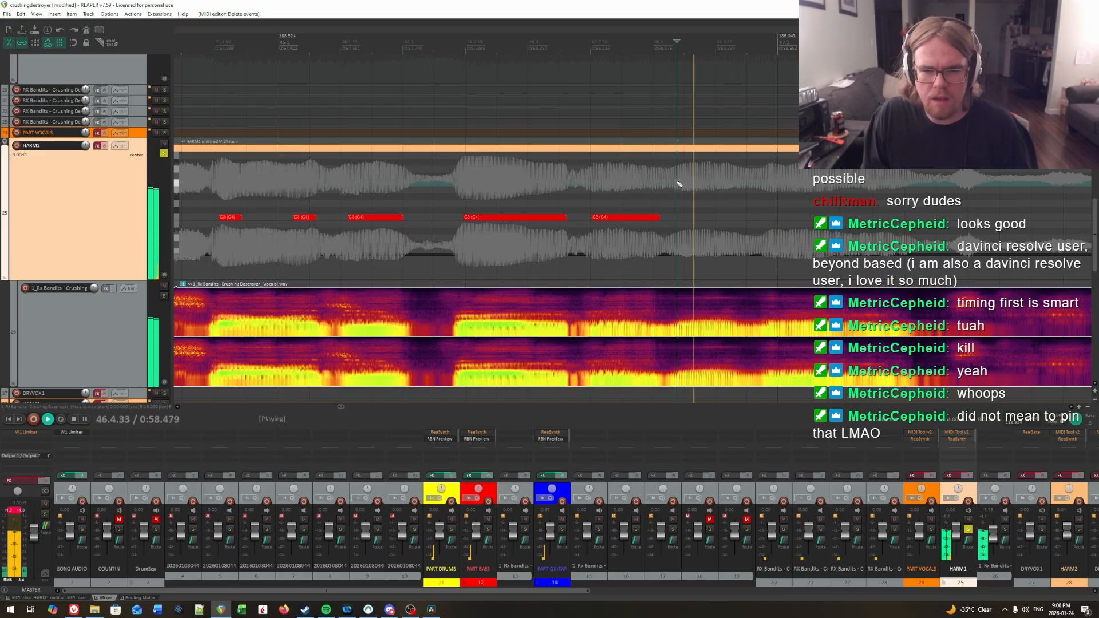
left_click(679, 183)
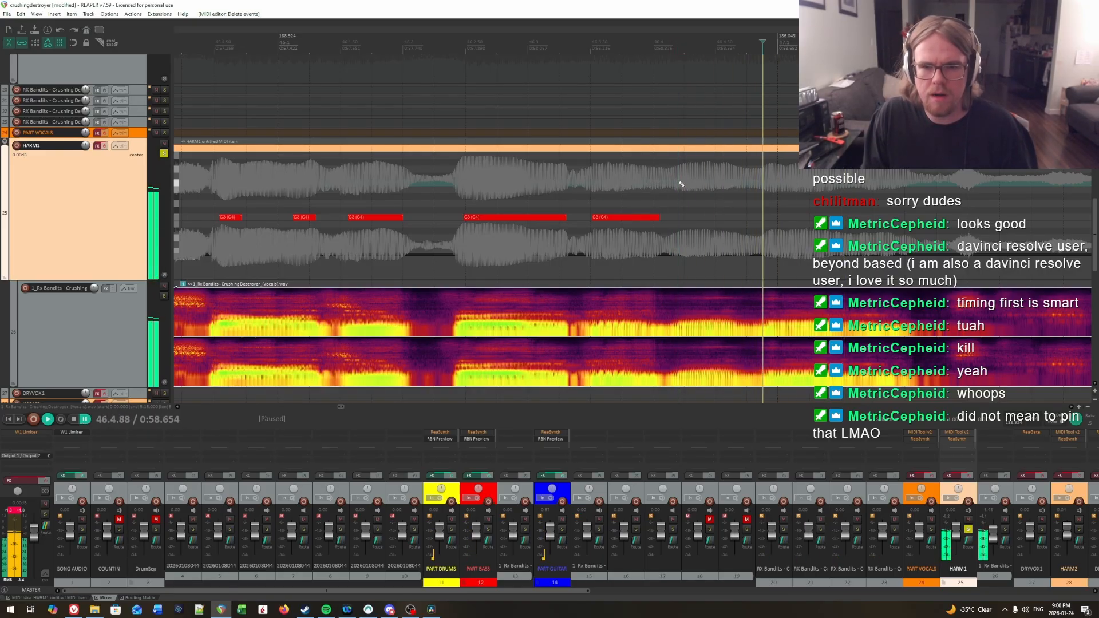
key("space")
left_click_drag(679, 217, 726, 222)
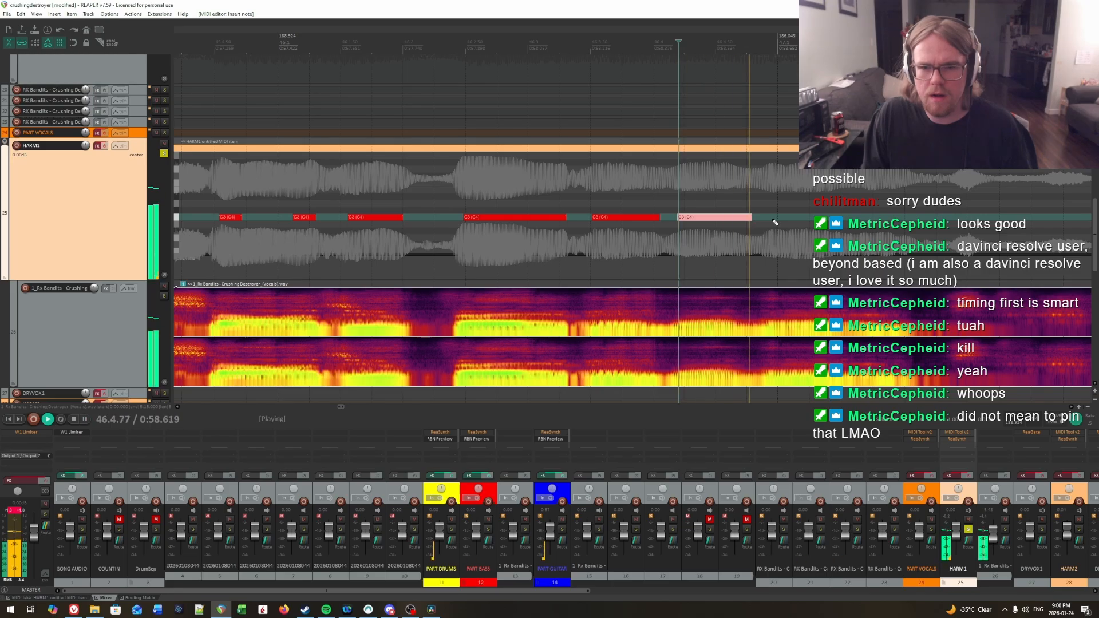
Step: Audition the syllable ending closely from about 46.4.66 and trim the ninth note's end to about 46.4.75
key("space")
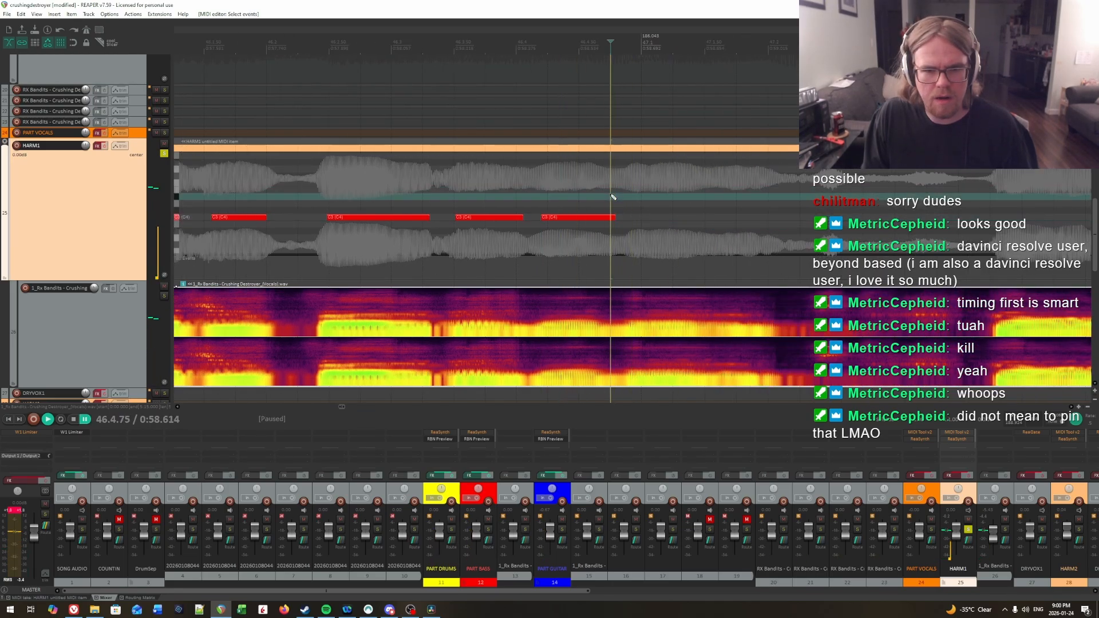
left_click(612, 203)
key("space")
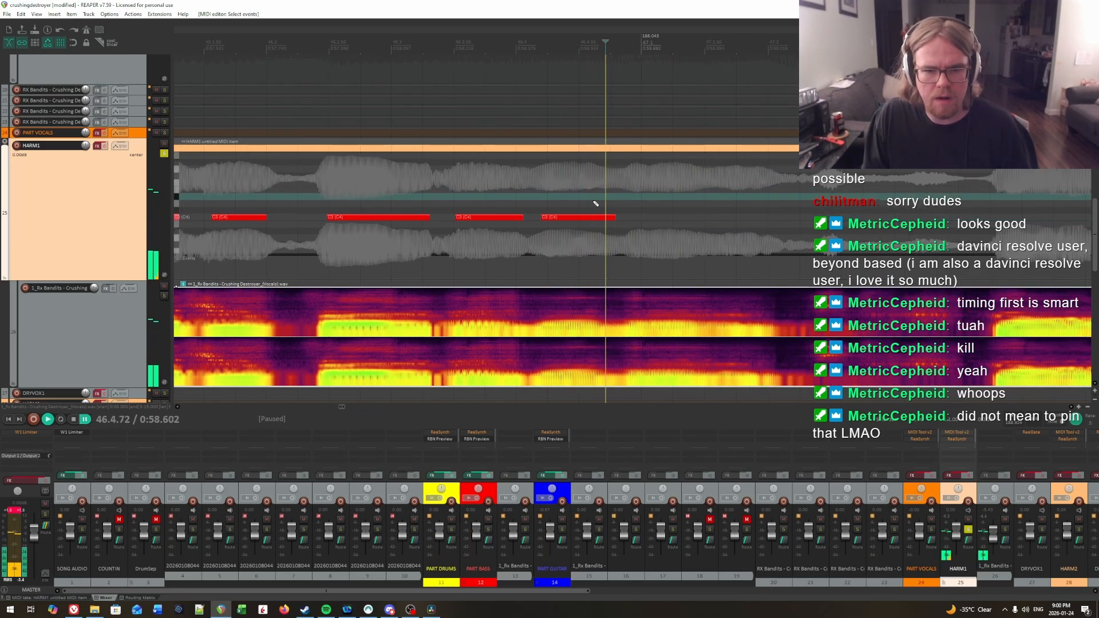
left_click(595, 204)
left_click(600, 203)
key("space")
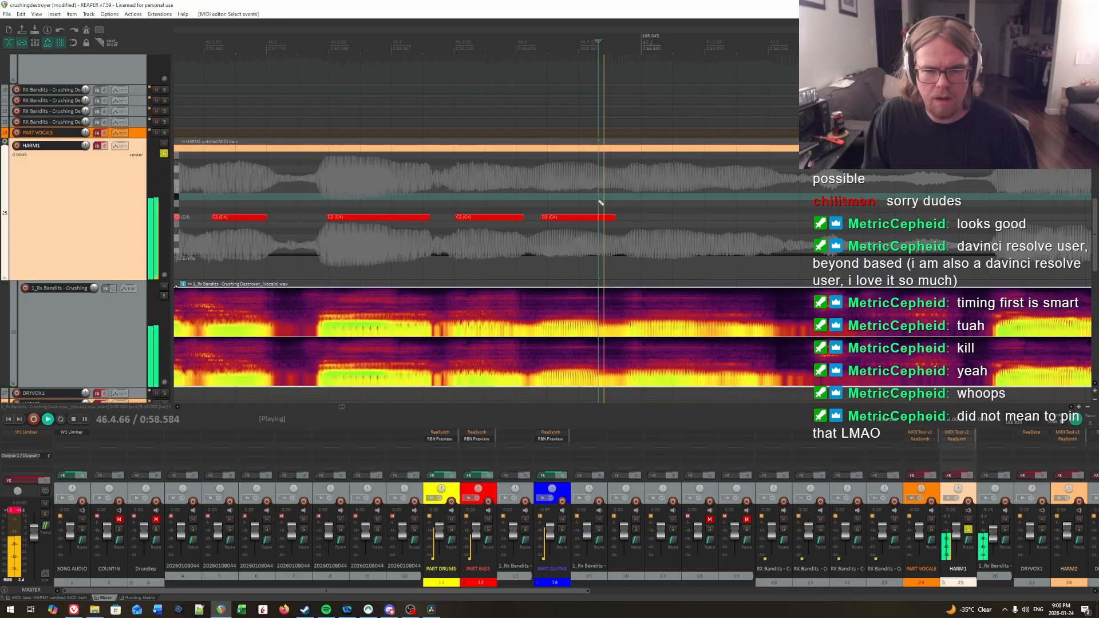
key("space")
left_click_drag(613, 218, 609, 218)
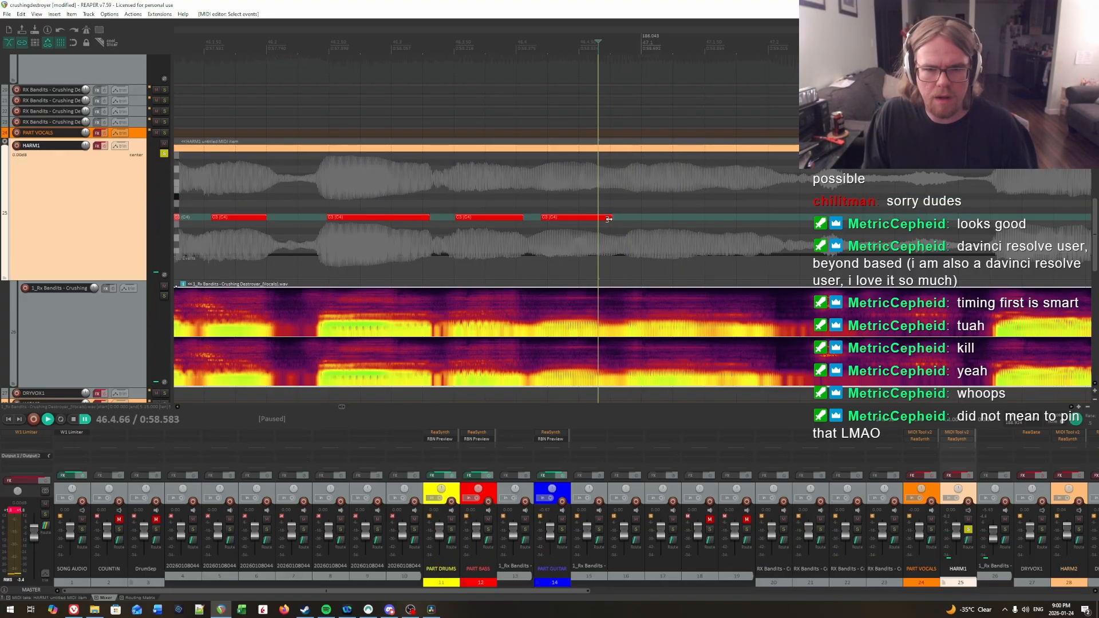
Step: Audition the next syllable onset and add a tenth C3 note from about 46.4.93 to 47.2.00
key("space")
left_click(627, 197)
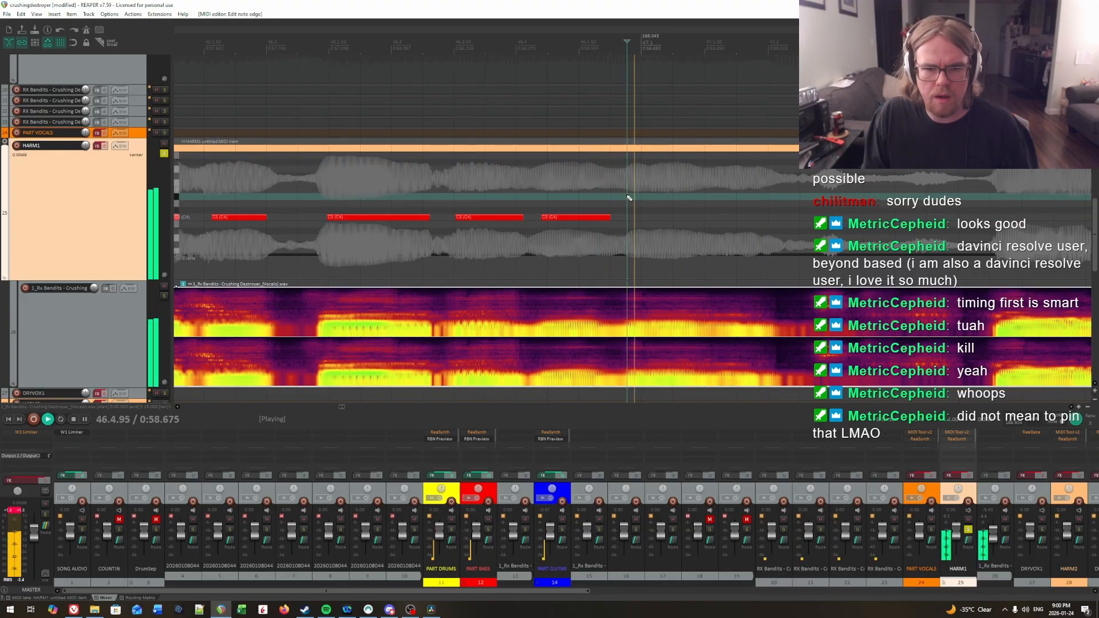
left_click(633, 197)
key("ctrl+space")
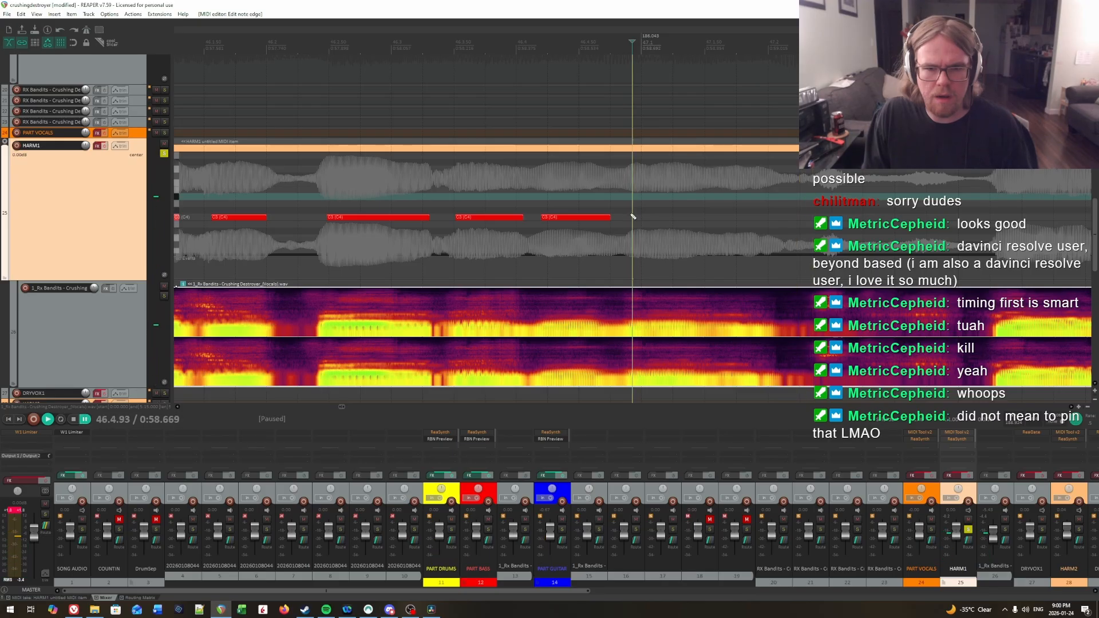
left_click_drag(634, 224, 781, 219)
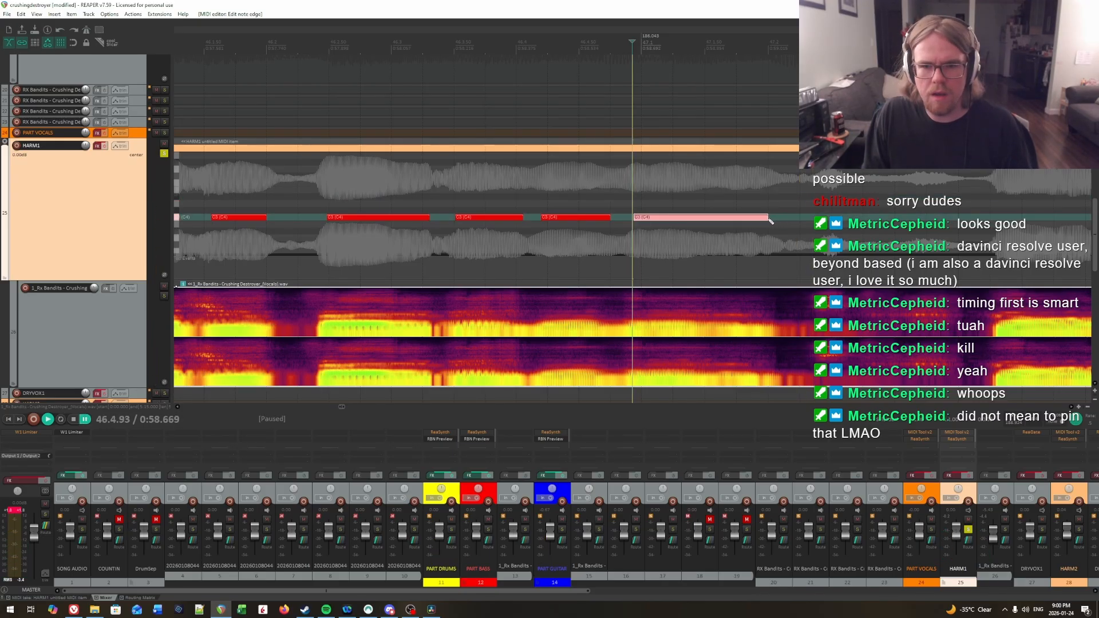
Step: Replay the vocals through the seventh to tenth notes to check their timing
left_click(301, 183)
key("space")
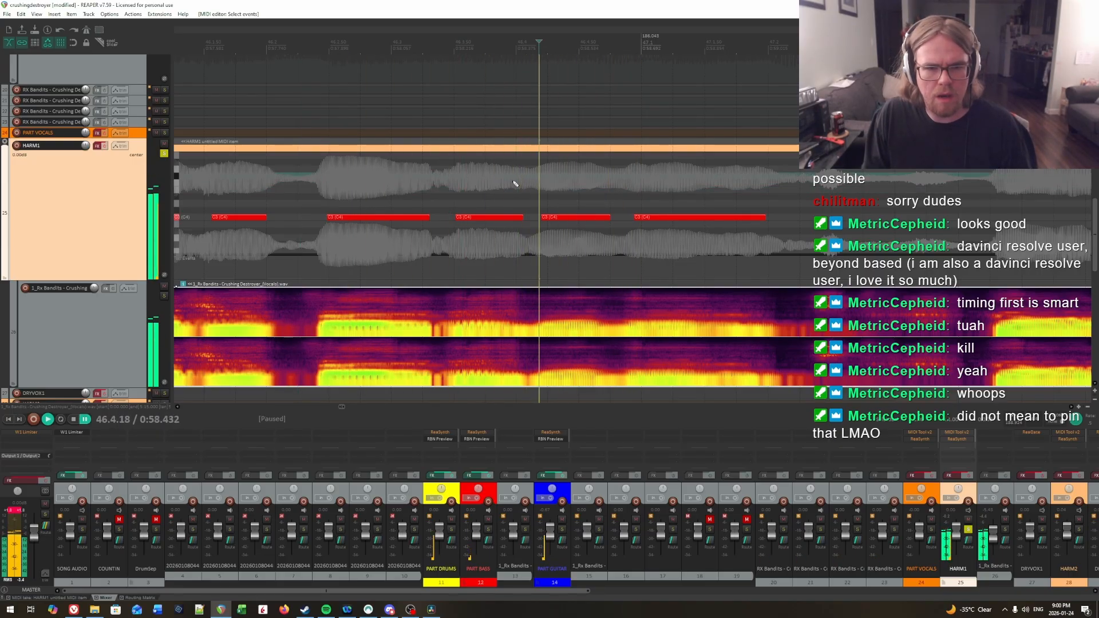
left_click(429, 171)
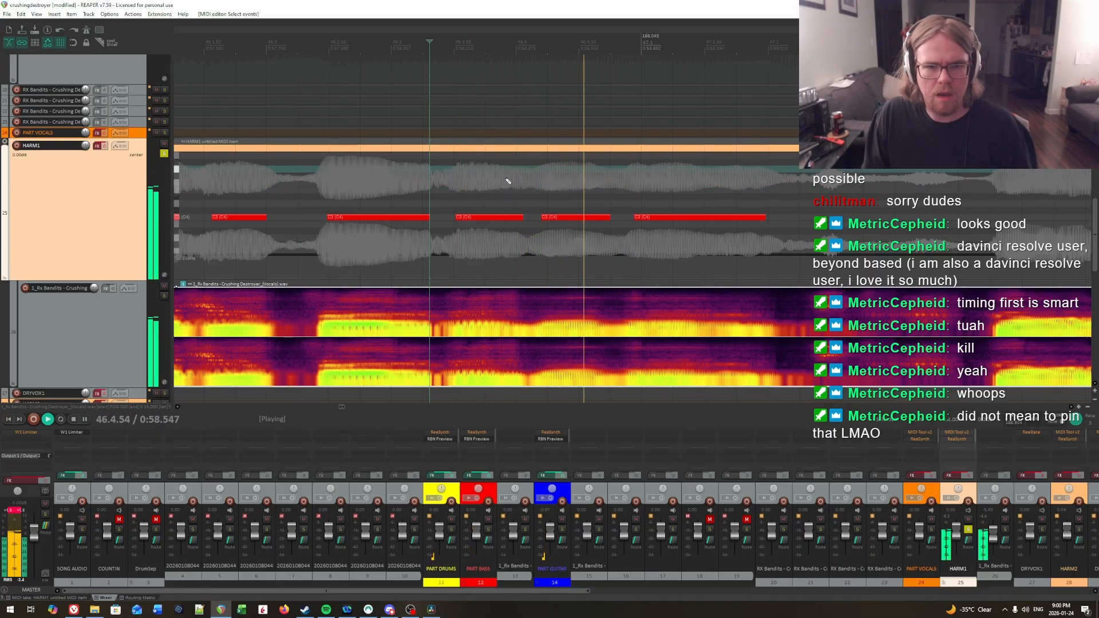
key("space")
Step: Play the whole phrase from early in measure 45 with HARM1's effects enabled, and disable the effects again
scroll(400, 200, "down", 5)
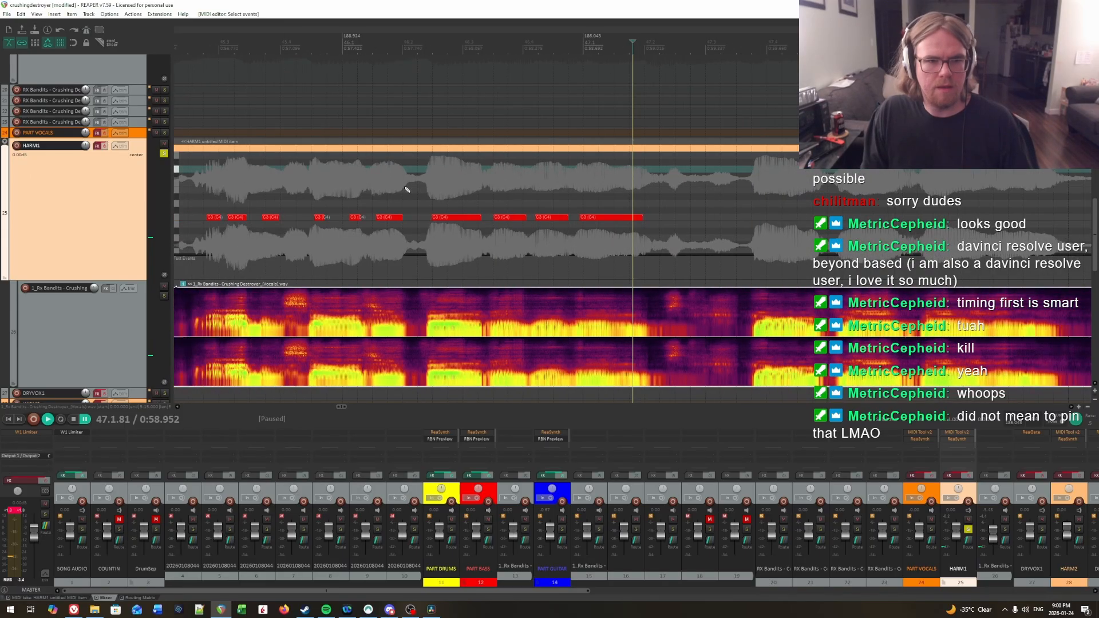
left_click(342, 183)
left_click(105, 145)
key("space")
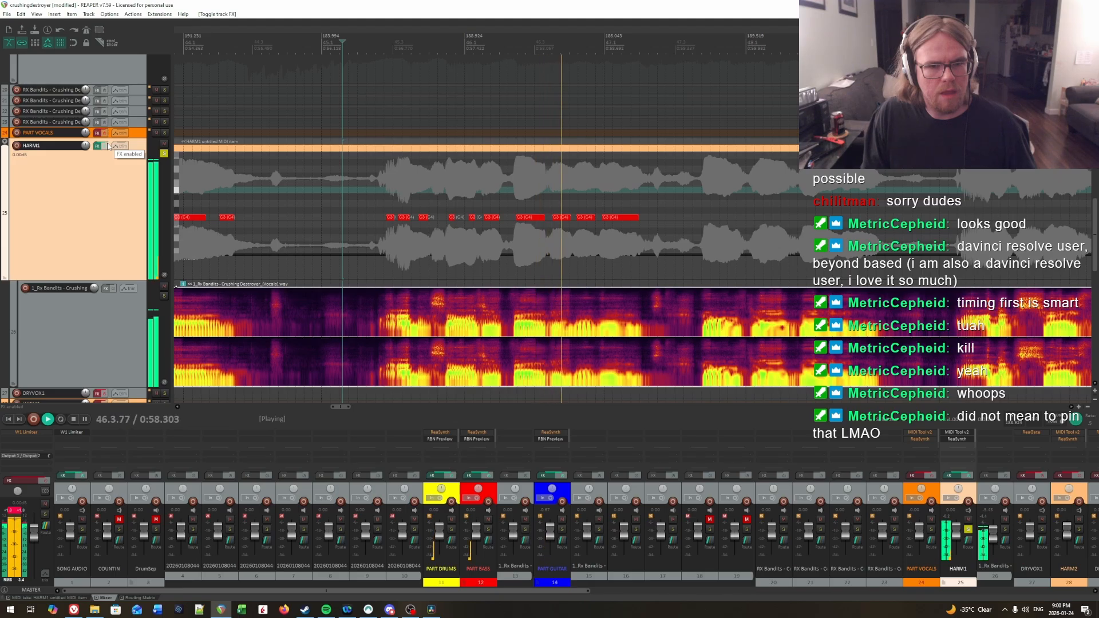
left_click(107, 146)
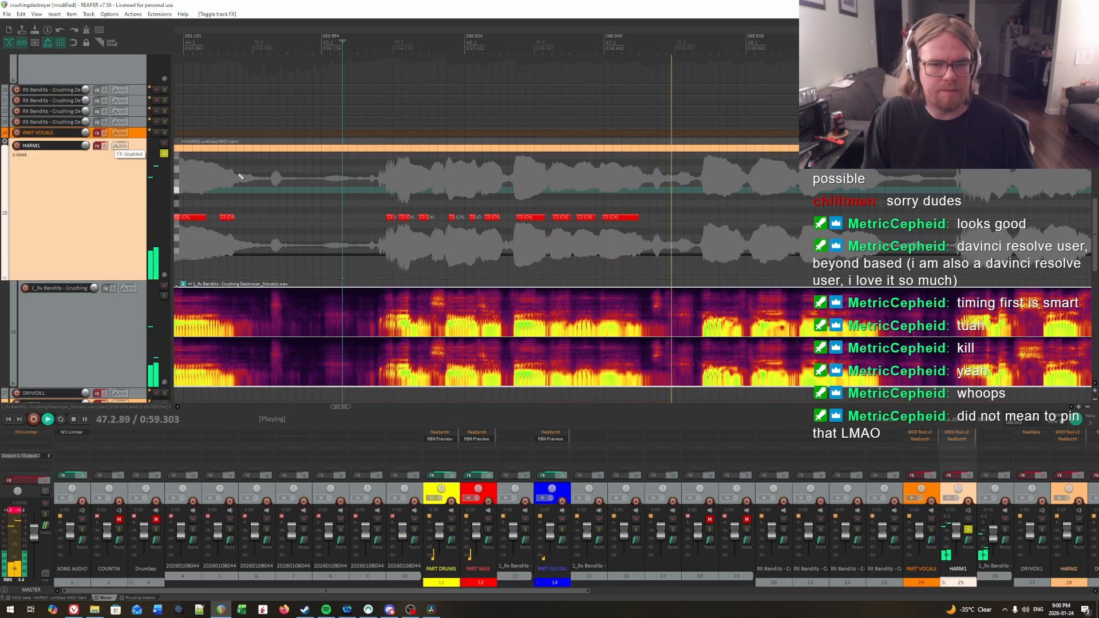
key("space")
Step: Audition the vocals after the tenth note, listening for the next syllable's onset between about 47.3 and 47.4
left_click(745, 204)
scroll(596, 199, "up", 3)
scroll(572, 194, "up", 3)
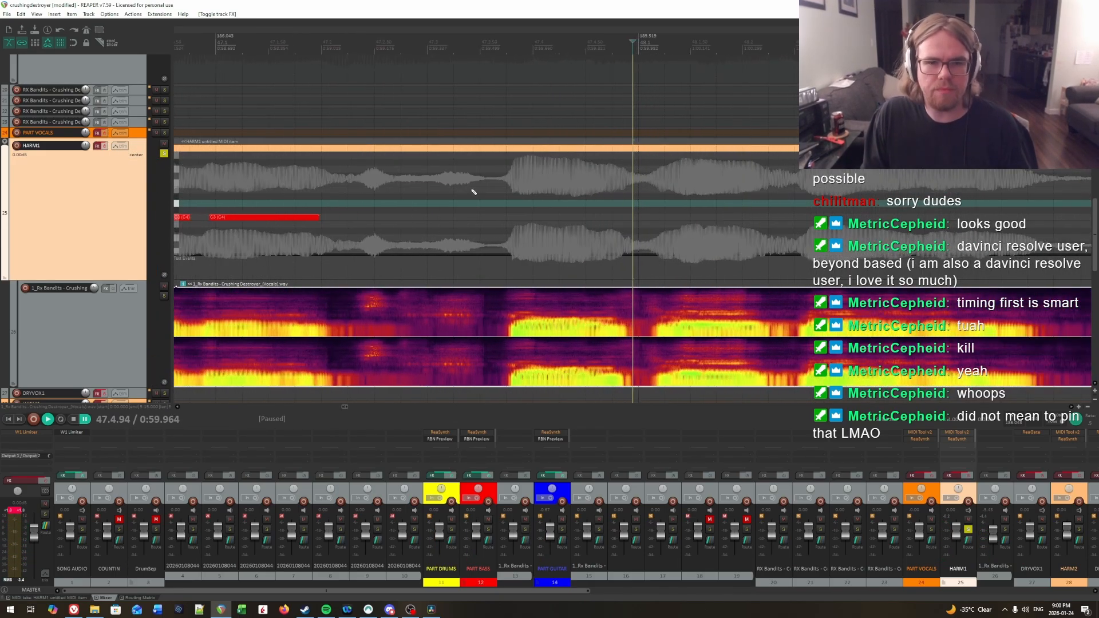
key("space")
left_click(504, 192)
key("space")
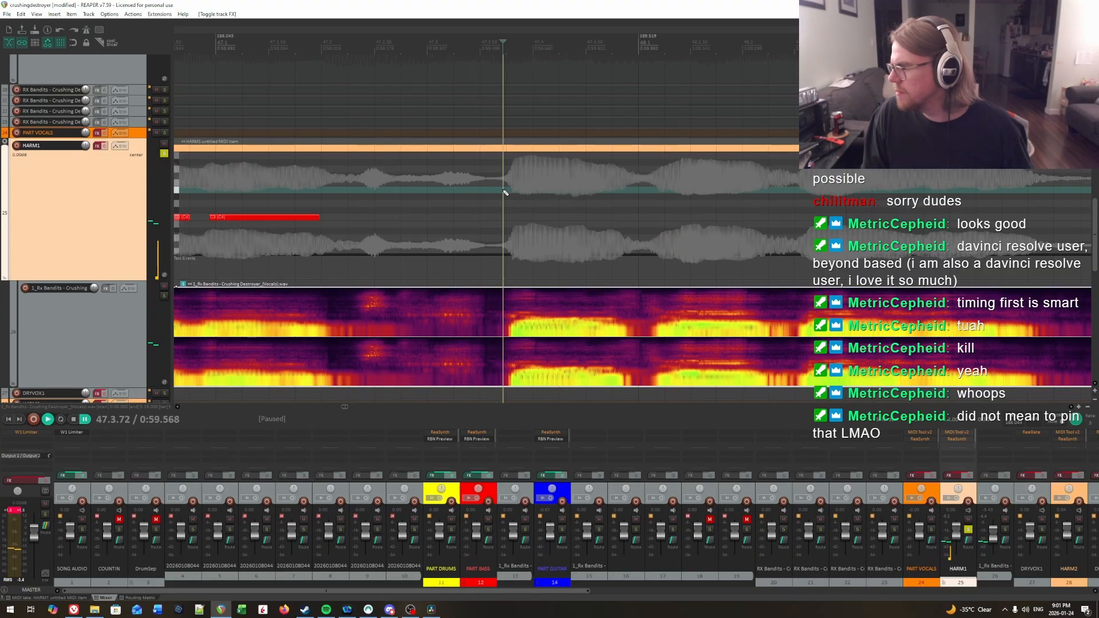
key("space")
left_click(412, 174)
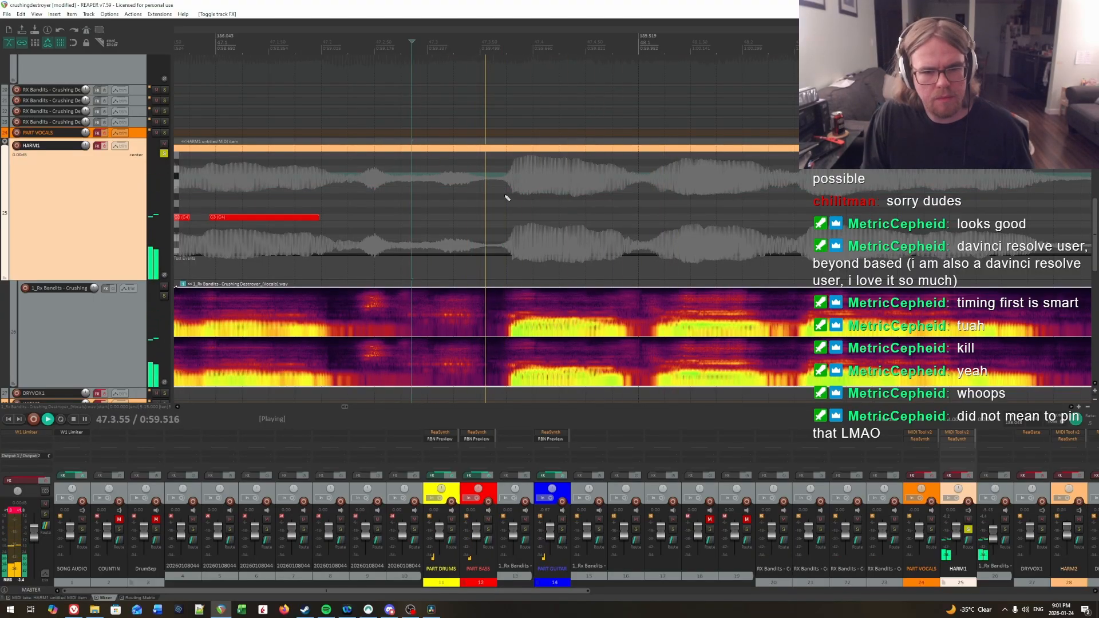
key("space")
Step: Replay the syllable onset late in 47.3 and add an eleventh C3 note from about 47.3.84 to 47.4.28
left_click(518, 192)
scroll(519, 193, "up", 1)
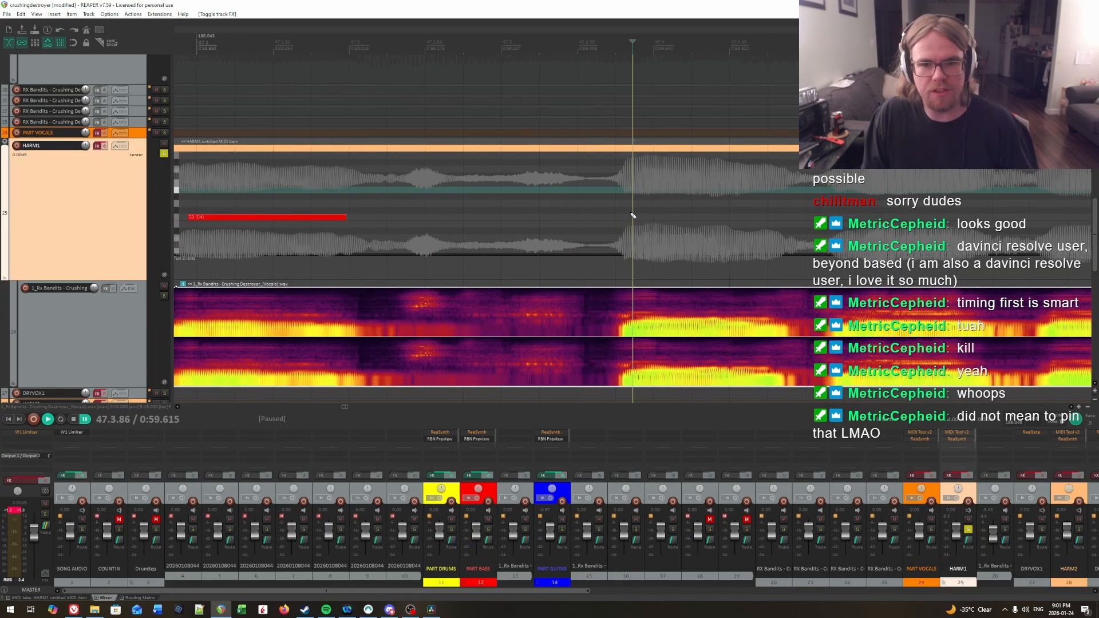
scroll(626, 204, "down", 1)
key("space")
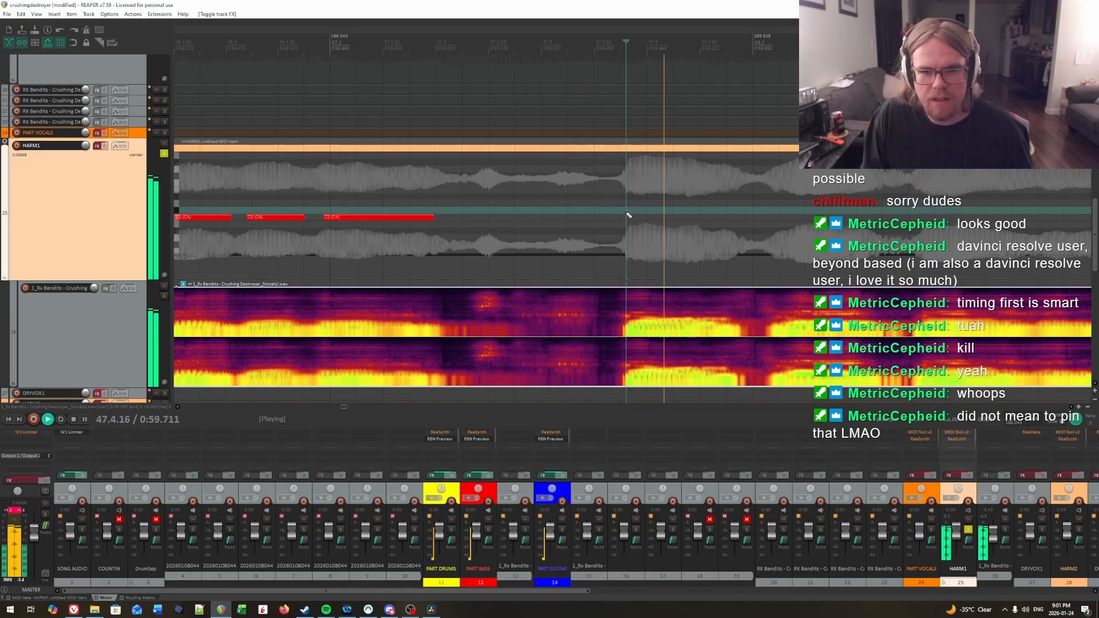
key("space")
left_click_drag(628, 217, 681, 222)
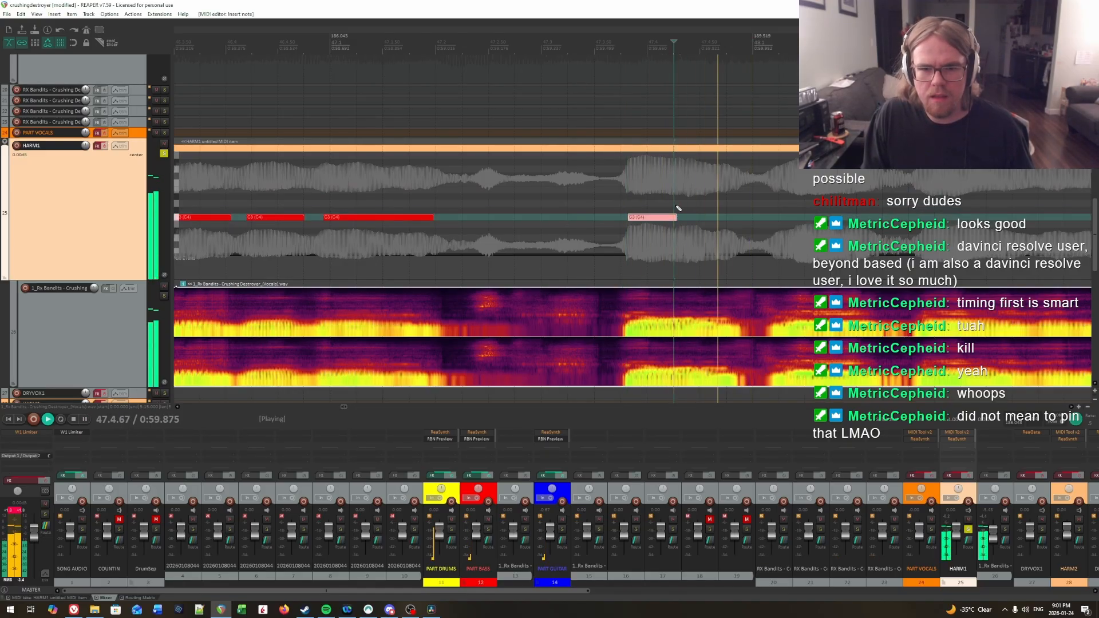
Step: Audition the vocals from the end of the eleventh note at about 47.4.28, listening for the next syllable
left_click(679, 200)
key("space")
key("space")
left_click(677, 199)
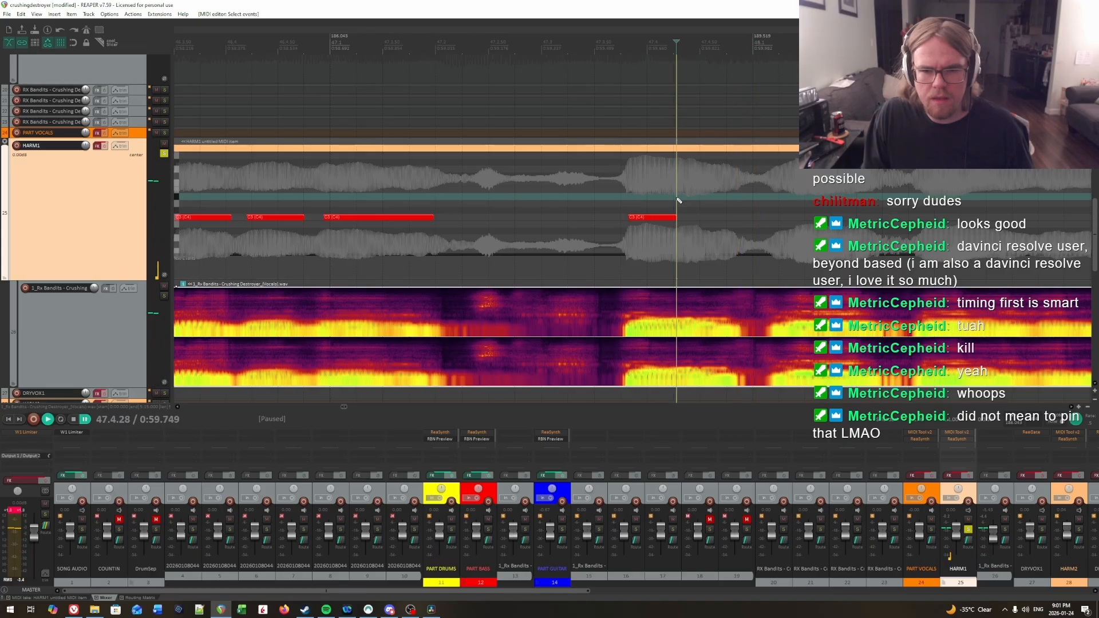
key("space")
key("space")
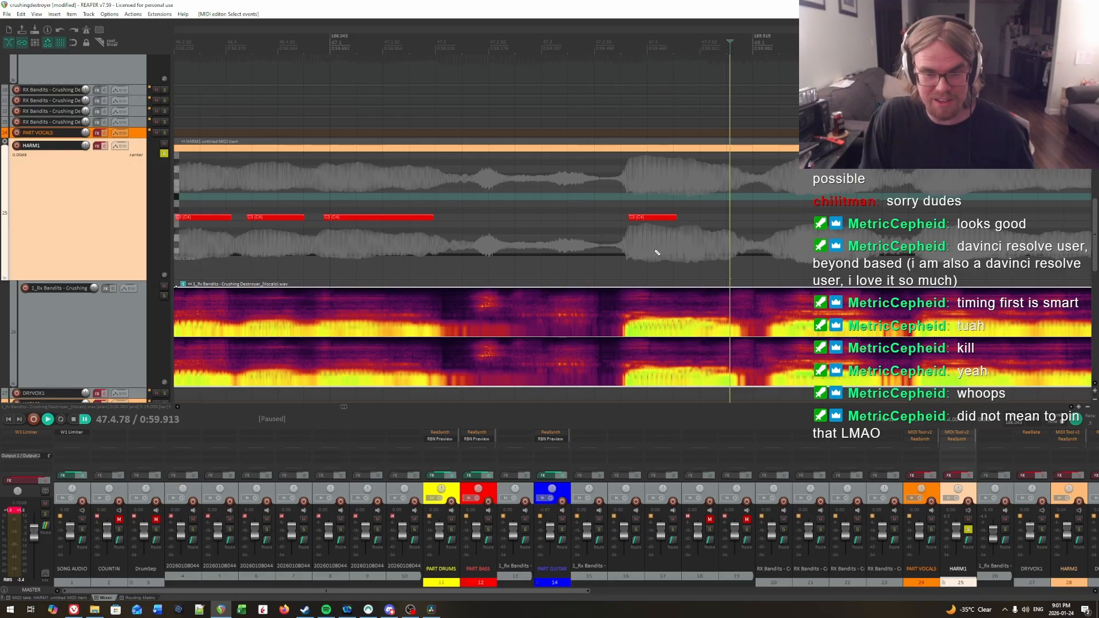
left_click_drag(699, 222, 812, 222)
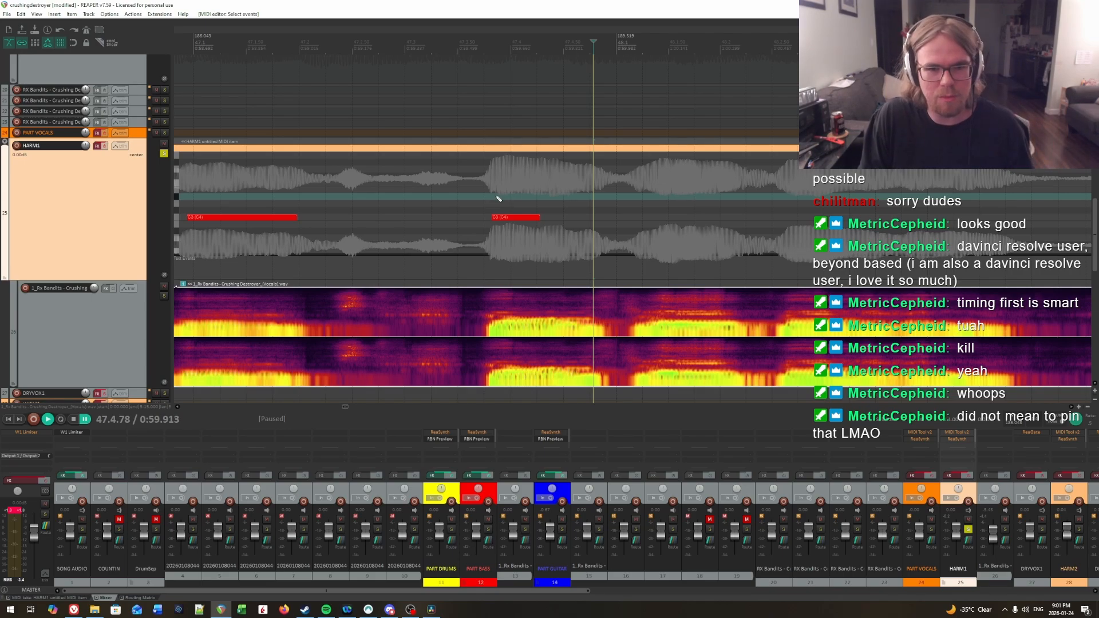
Step: Replay around the eleventh note to pinpoint the next onset and add a twelfth C3 note from 47.4.54 to about 47.4.83
left_click(472, 191)
key("space")
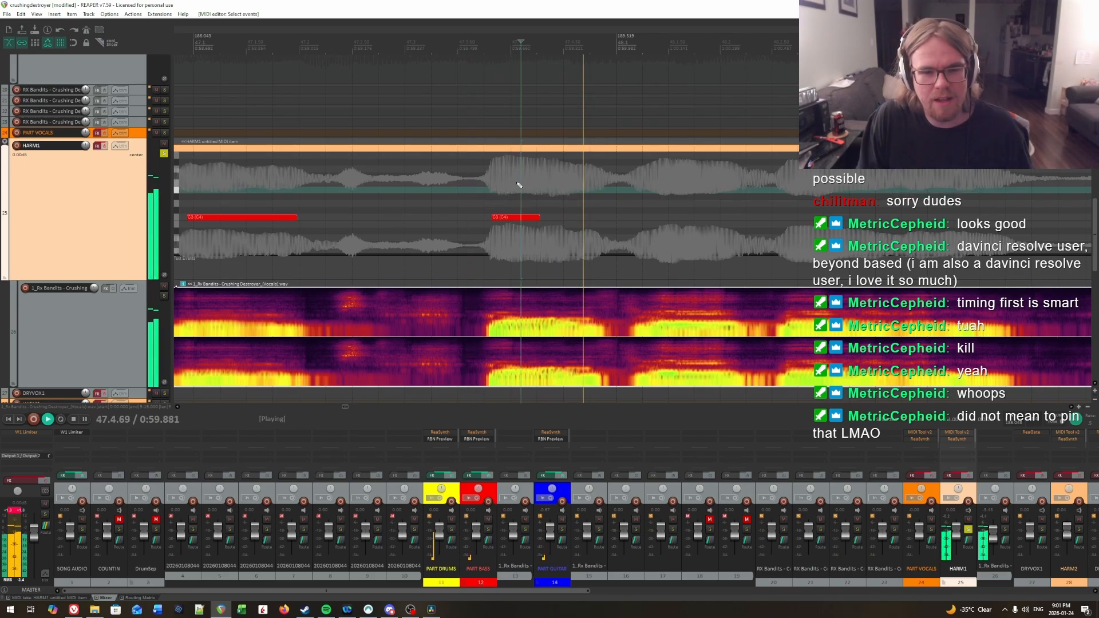
left_click(434, 176)
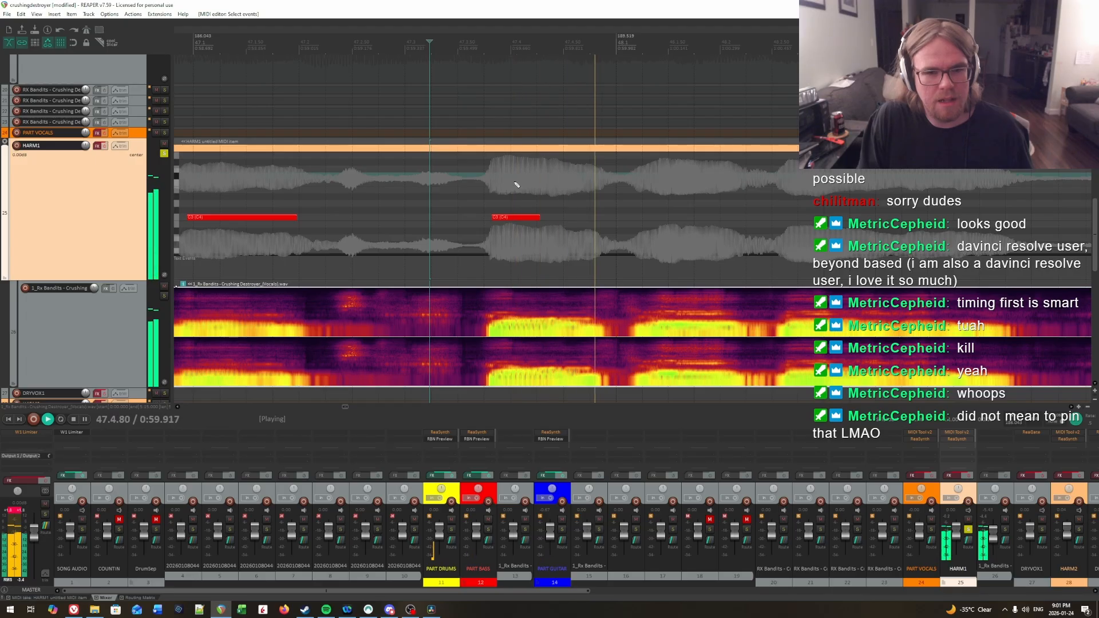
left_click(540, 180)
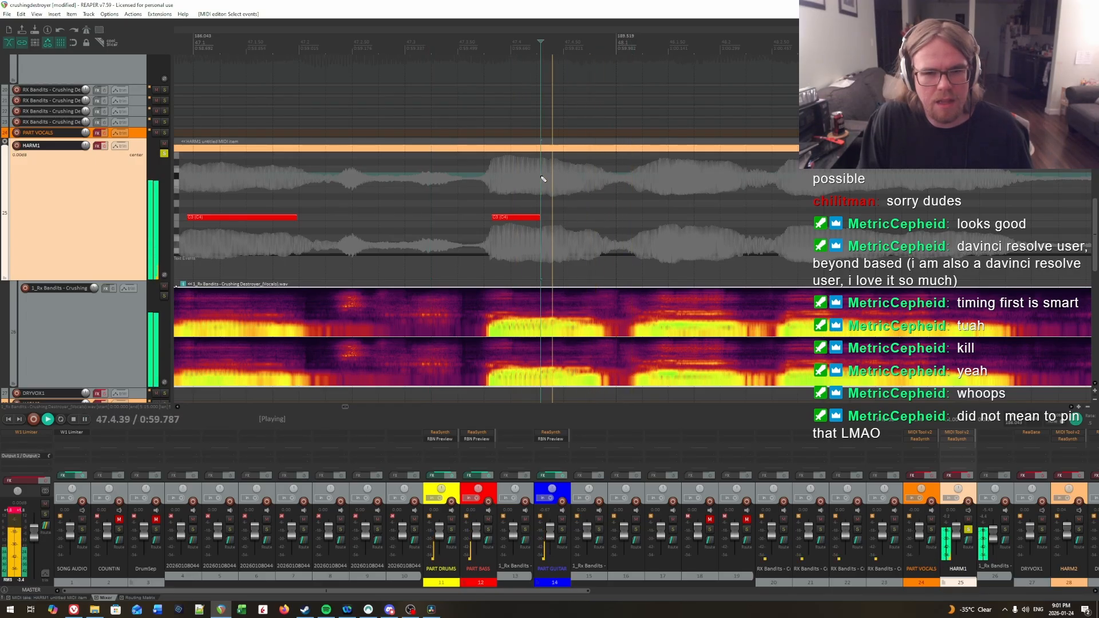
left_click(570, 182)
left_click(568, 182)
left_click_drag(572, 221, 603, 219)
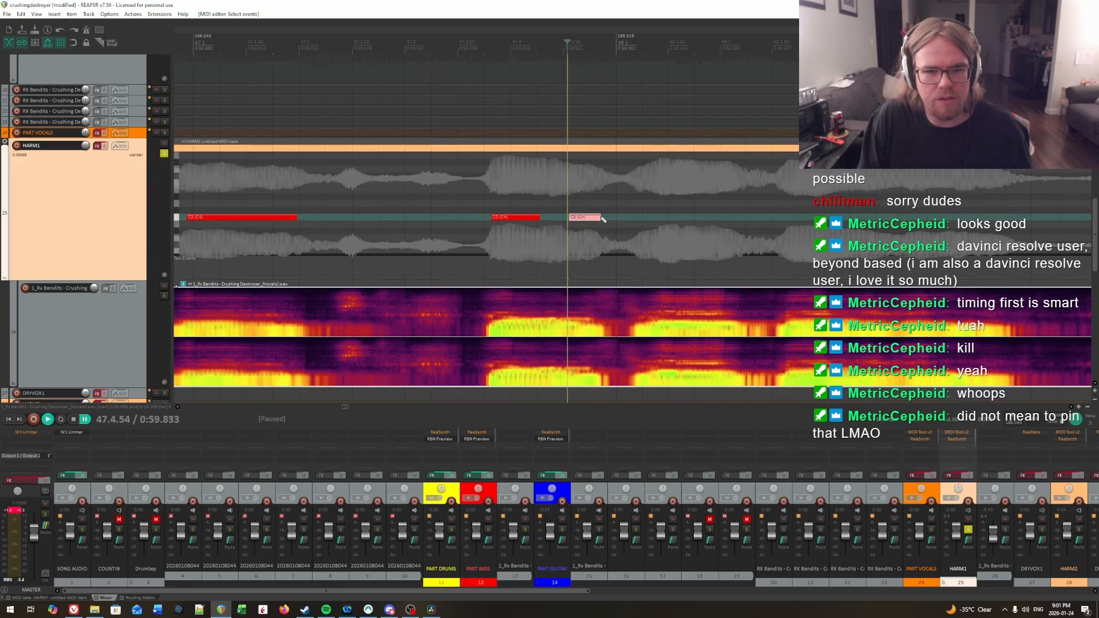
Step: Replay the eleventh and twelfth notes and the vocals continuing into measure 48
key("space")
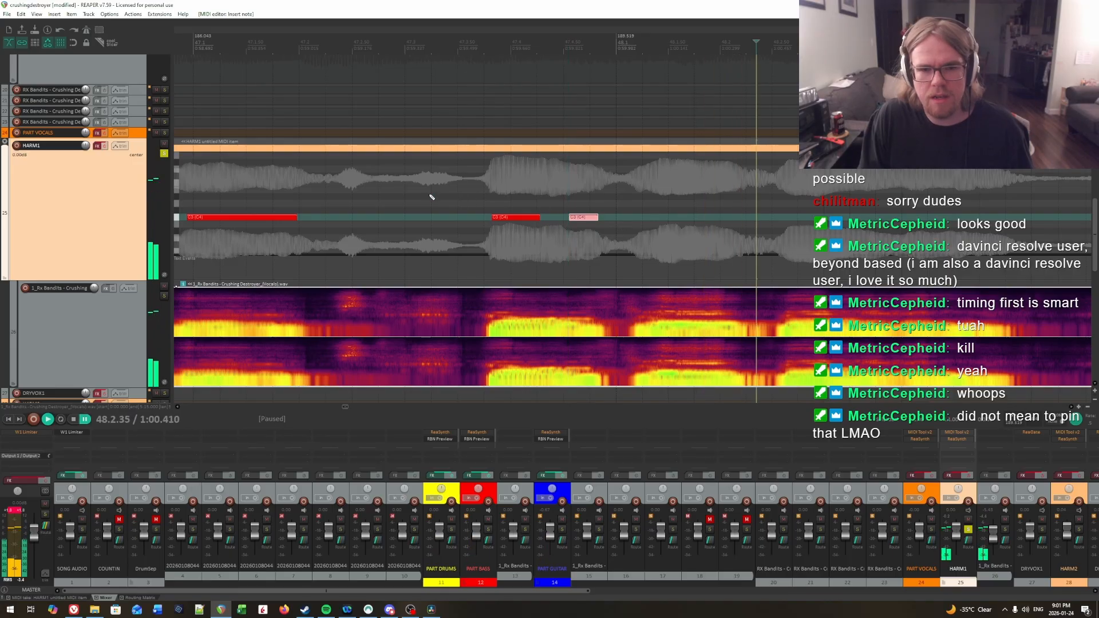
left_click(429, 197)
scroll(744, 192, "right", 3)
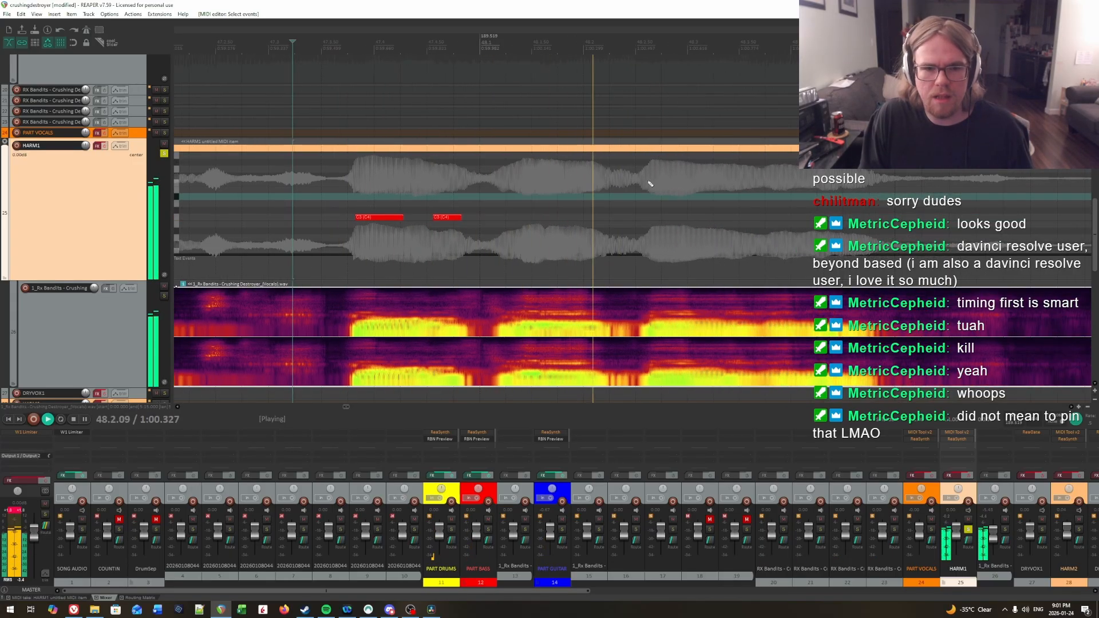
key("space")
Step: Audition the syllable onset early in measure 48, add a thirteenth C3 note from 48.1.40 to about 48.2.17, and replay it
left_click_drag(499, 203, 501, 204)
key("space")
key("space")
left_click(530, 200)
left_click(522, 200)
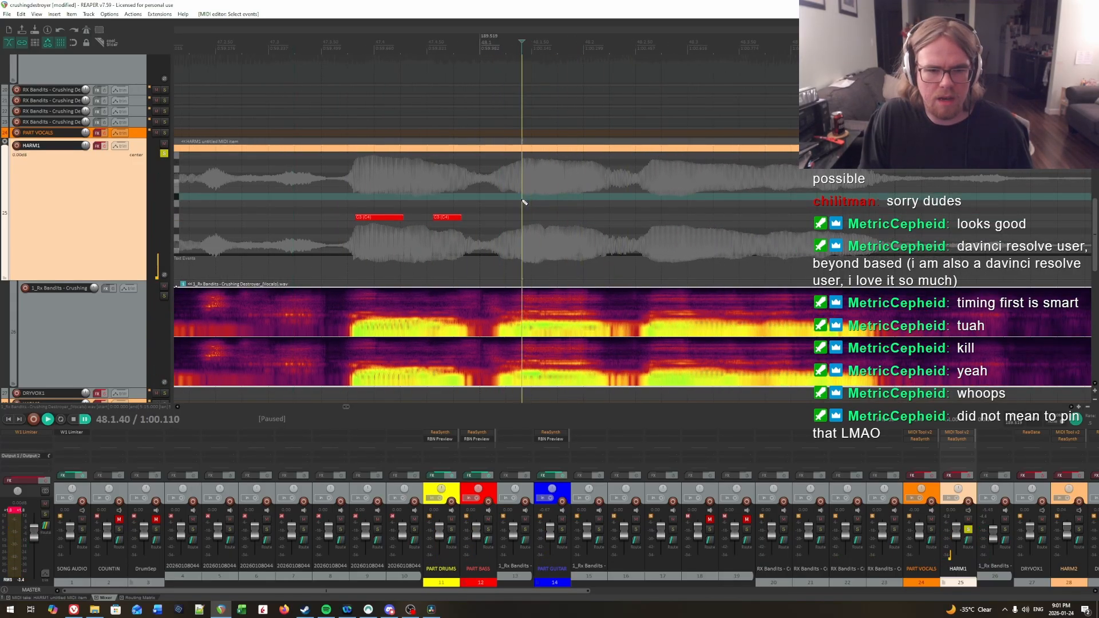
key("space")
key("space")
left_click_drag(523, 217, 603, 219)
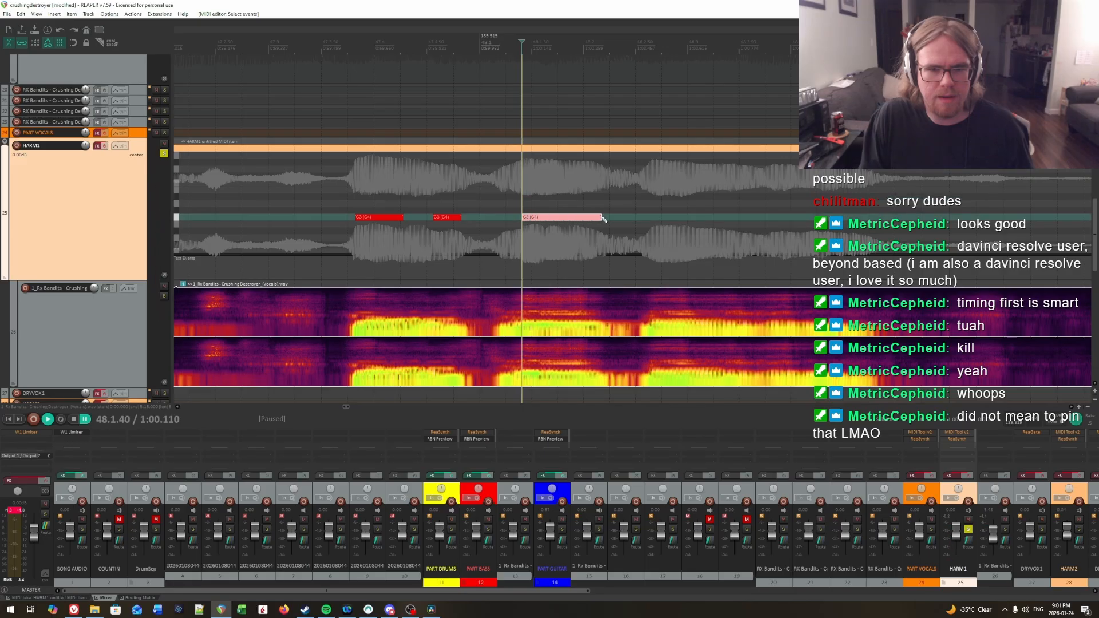
key("space")
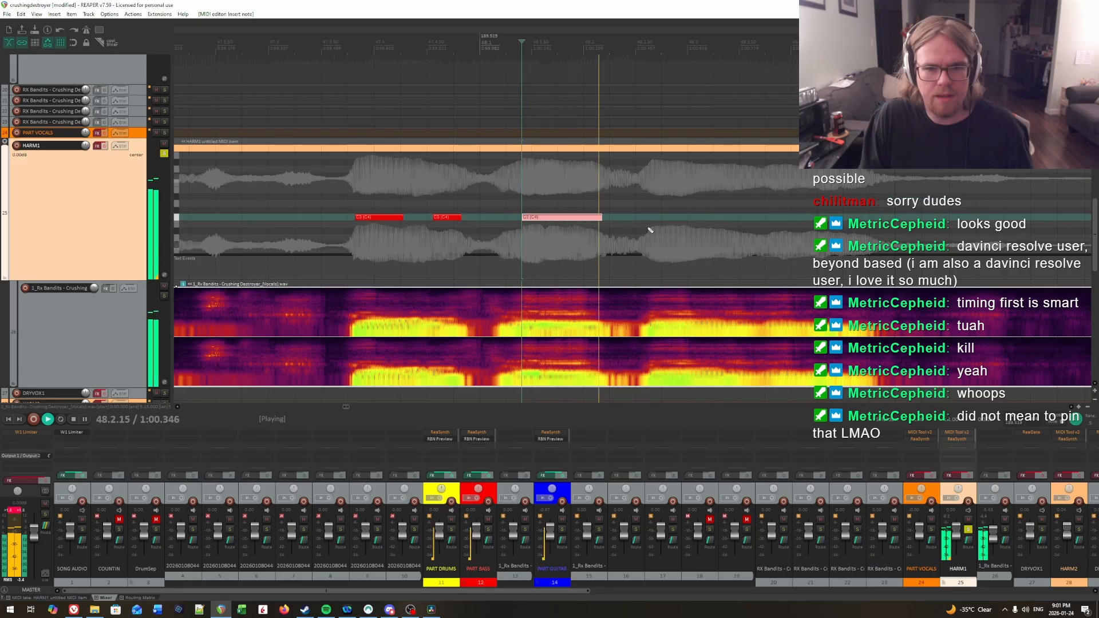
Step: Audition the vocals after the thirteenth note, around 48.2.59 to 48.2.63, listening for the next syllable's onset
left_click(650, 200)
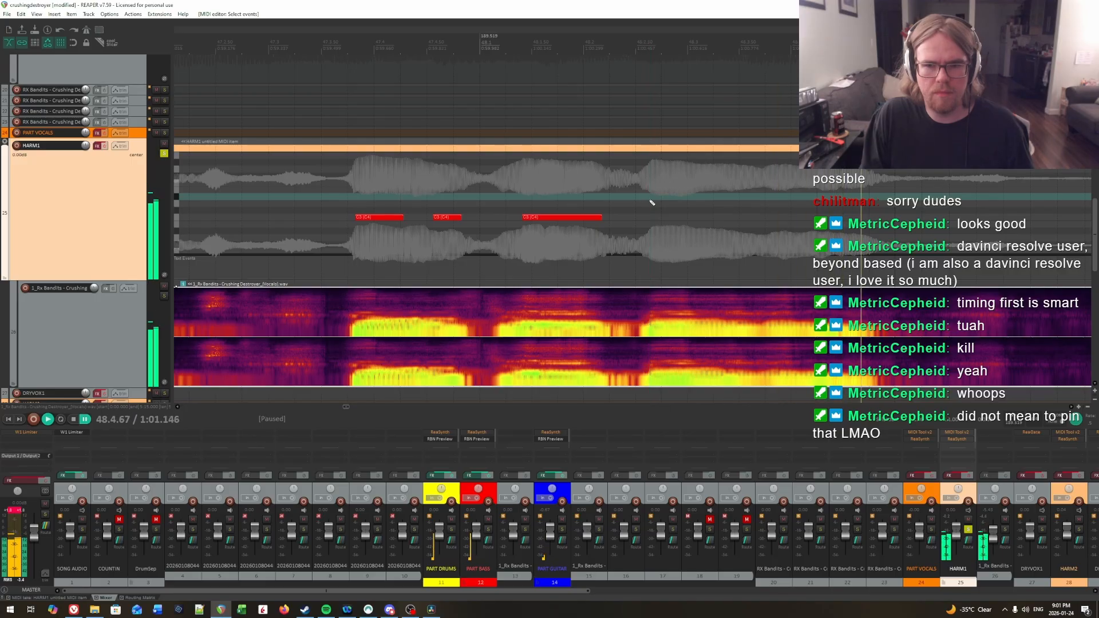
key("space")
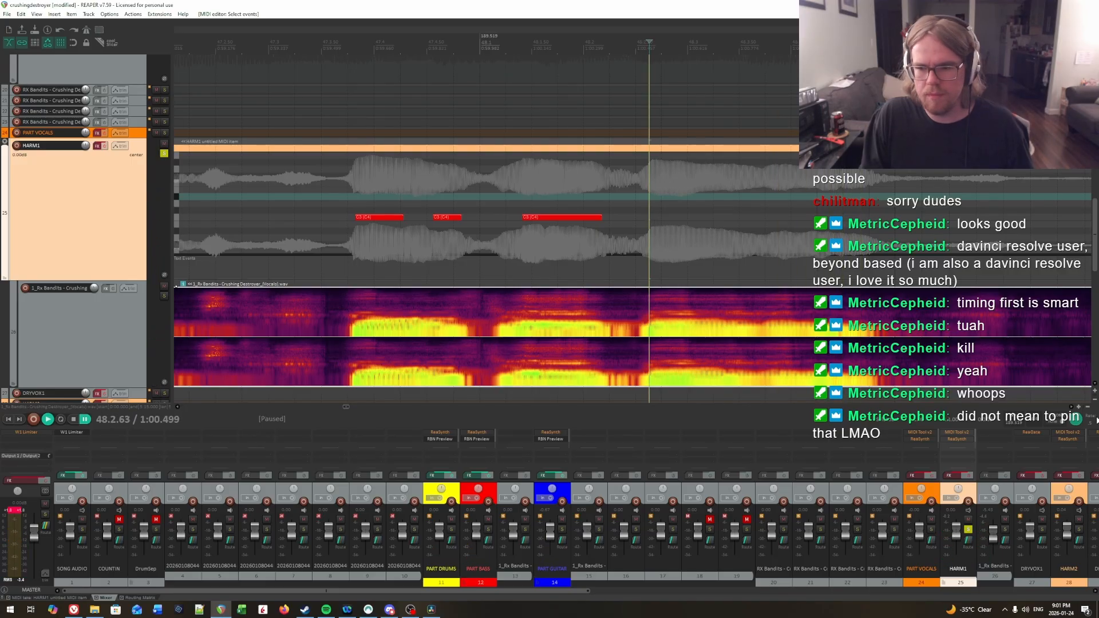
left_click(410, 210)
key("space")
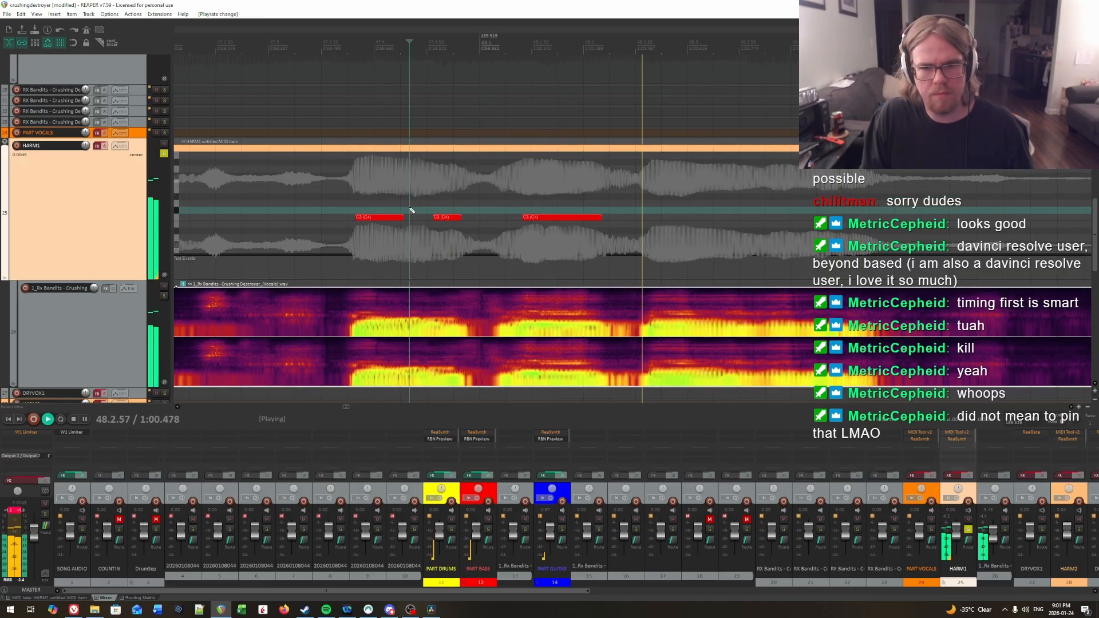
key("space")
left_click(645, 176)
key("space")
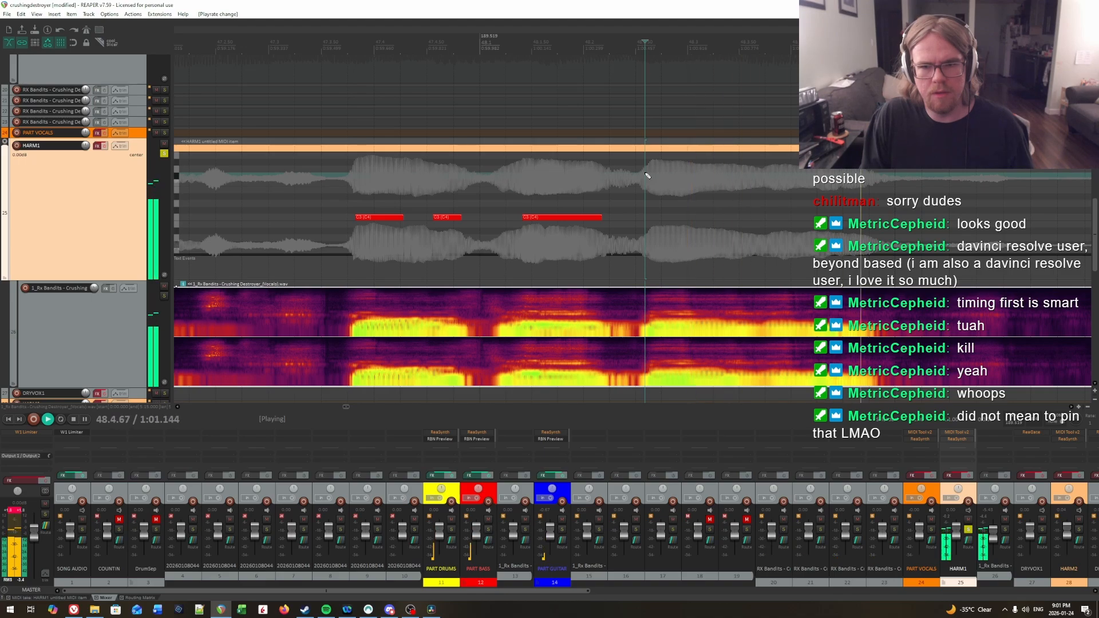
key("space")
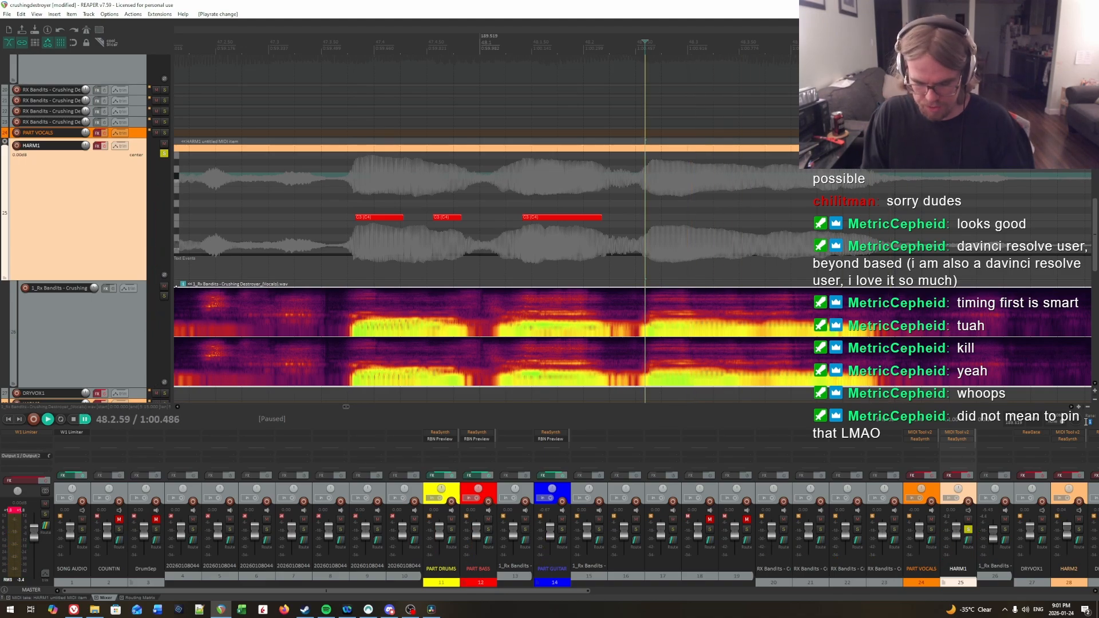
Step: Replay the syllable onset after the thirteenth note and add a fourteenth C3 note from about 48.2.64 to 48.3.26
scroll(581, 194, "right", 2)
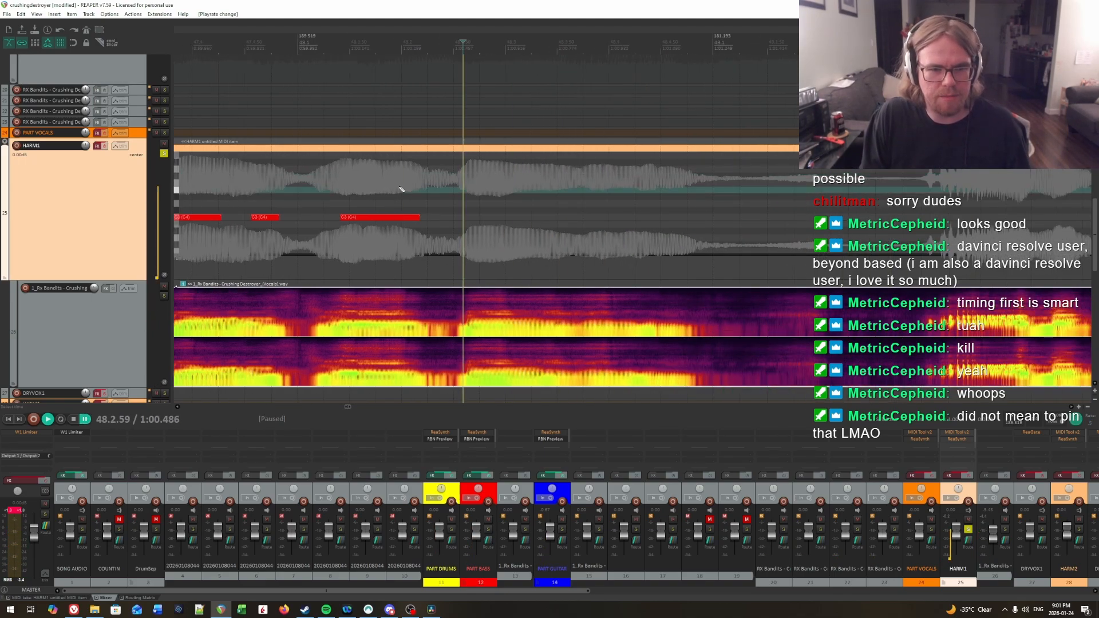
left_click(468, 175)
key("space")
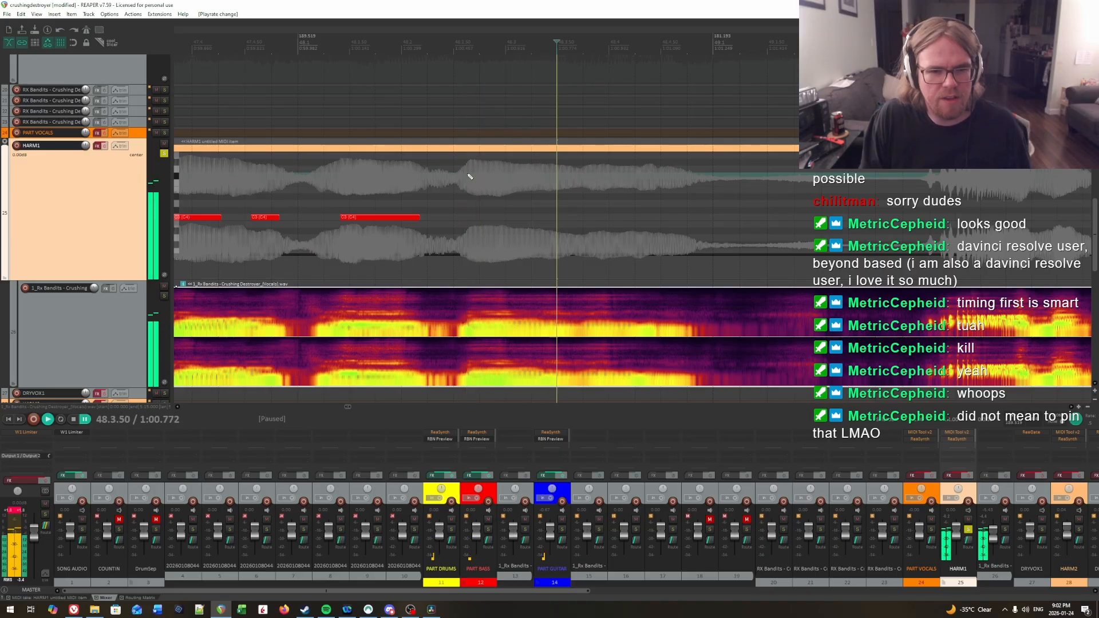
key("space")
key("space")
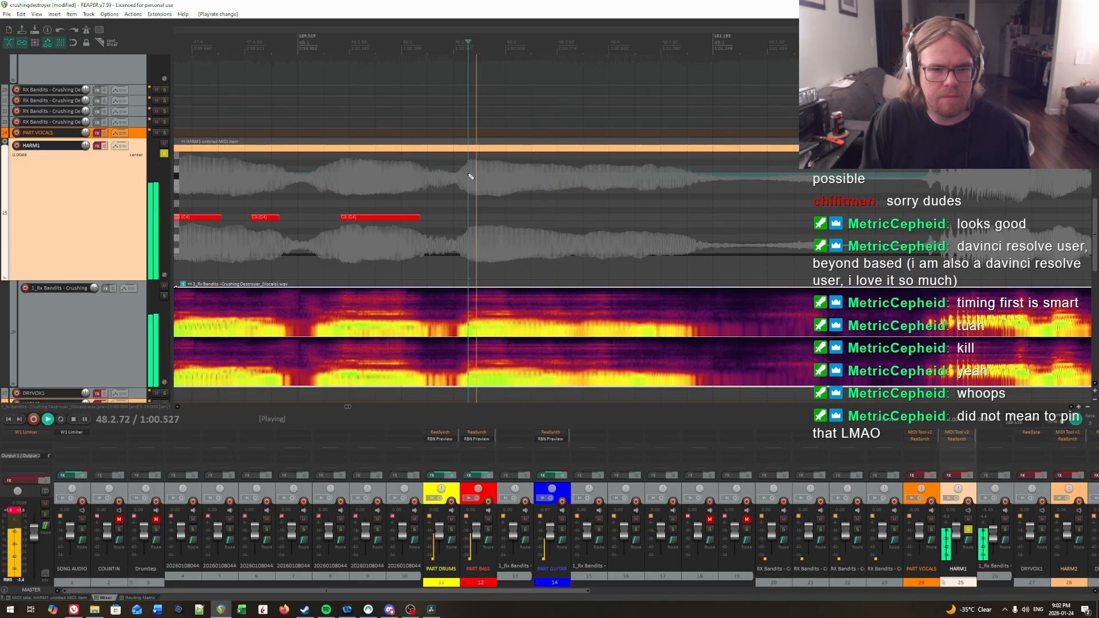
key("space")
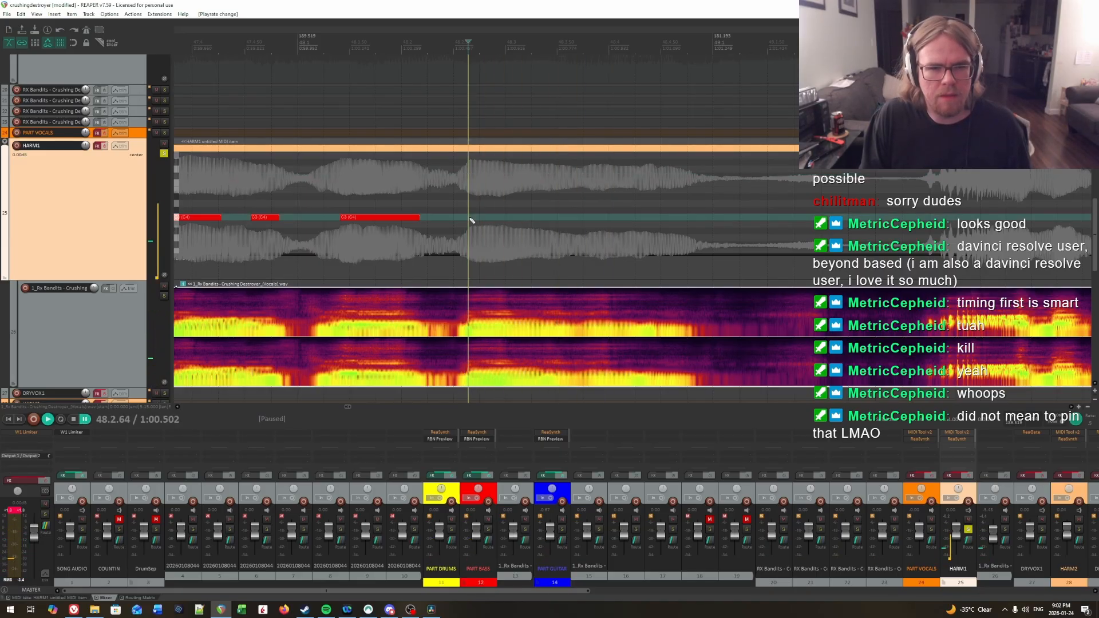
left_click(529, 204)
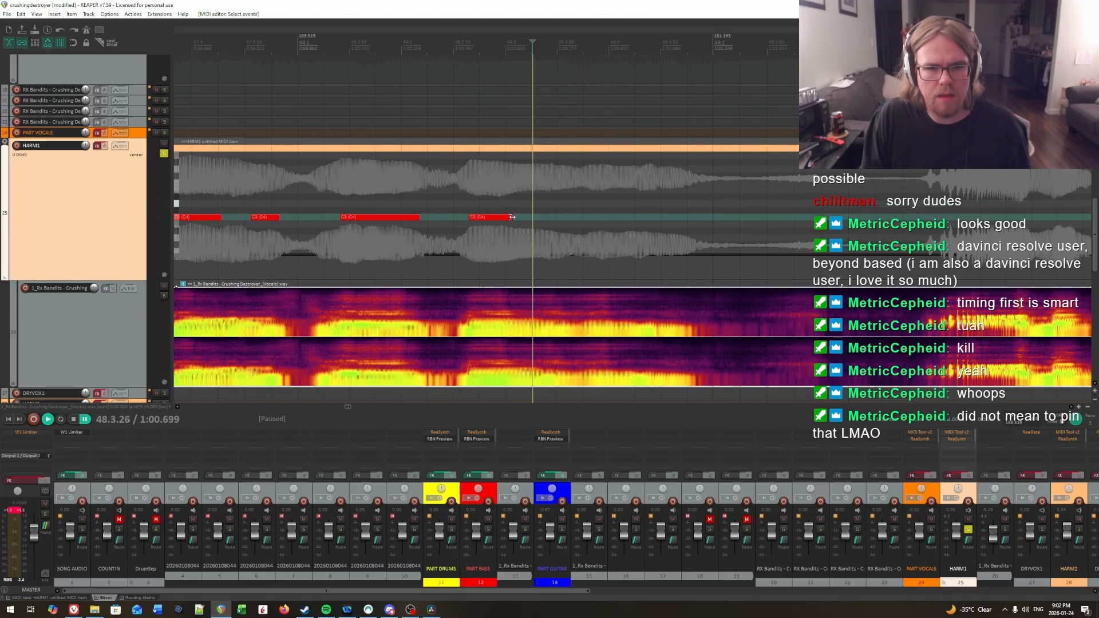
Step: Audition the vocals past the fourteenth note and add a fifteenth C3 note from 48.3.44 to about 48.3.82
key("space")
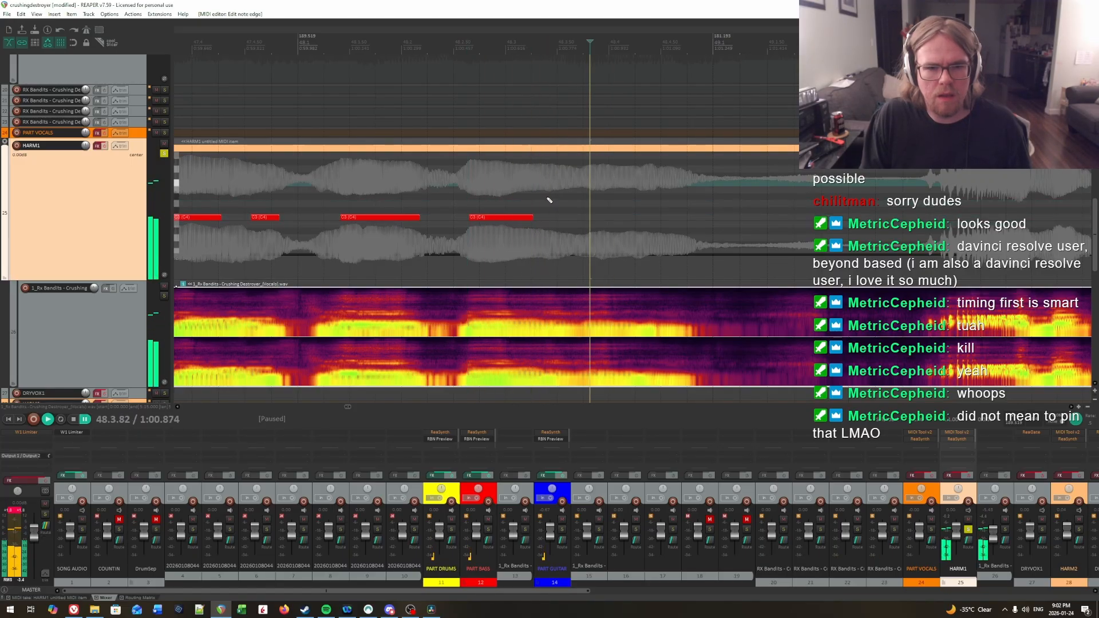
left_click(552, 198)
key("space")
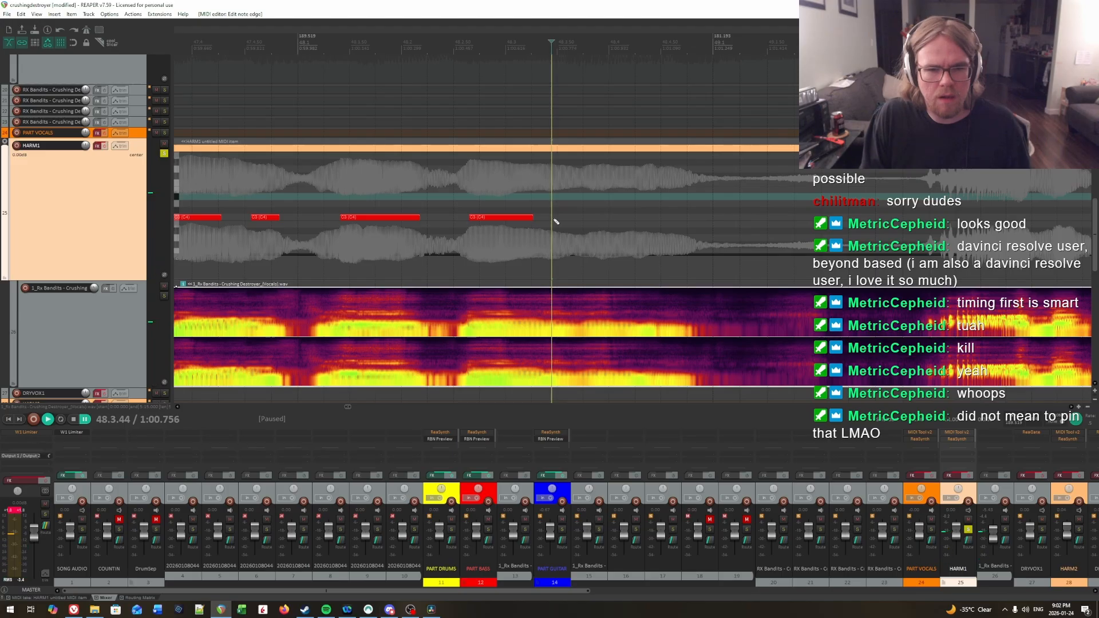
left_click_drag(553, 217, 589, 218)
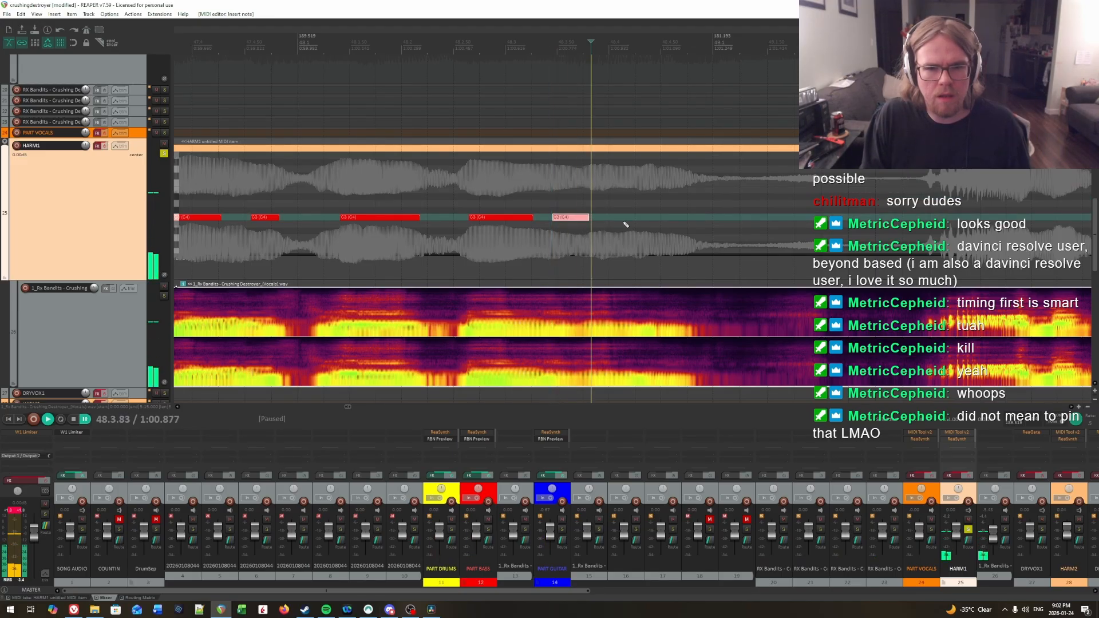
Step: Audition the rest of measure 48 and add a sixteenth C3 note from about 48.4.41 to where the vocal starts fading before measure 49
key("space")
left_click(511, 193)
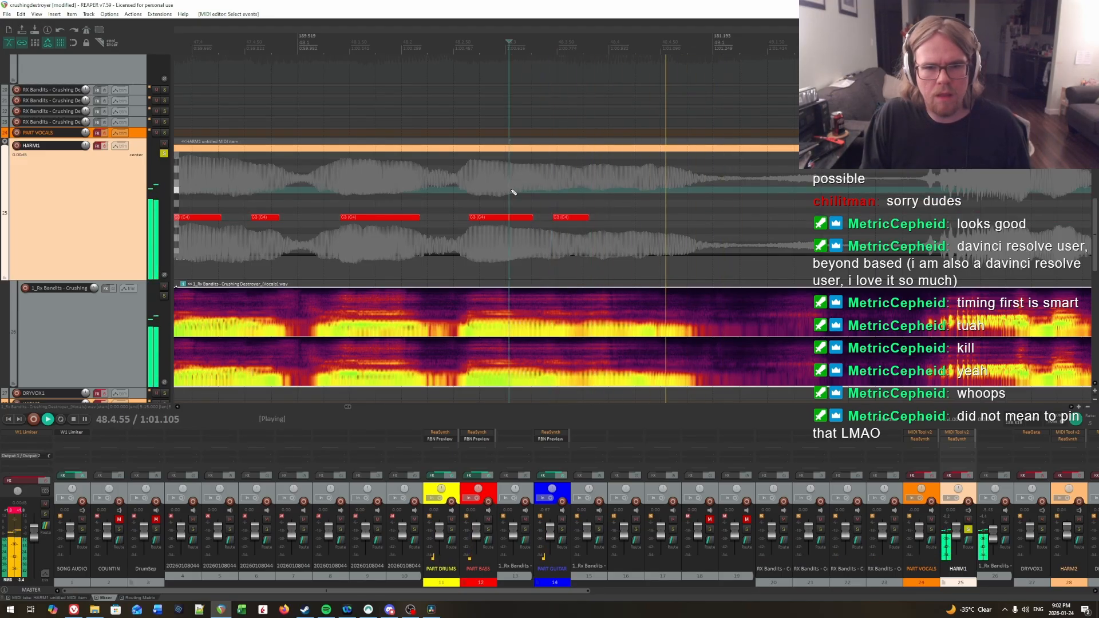
left_click(544, 187)
left_click(656, 203)
left_click(652, 203)
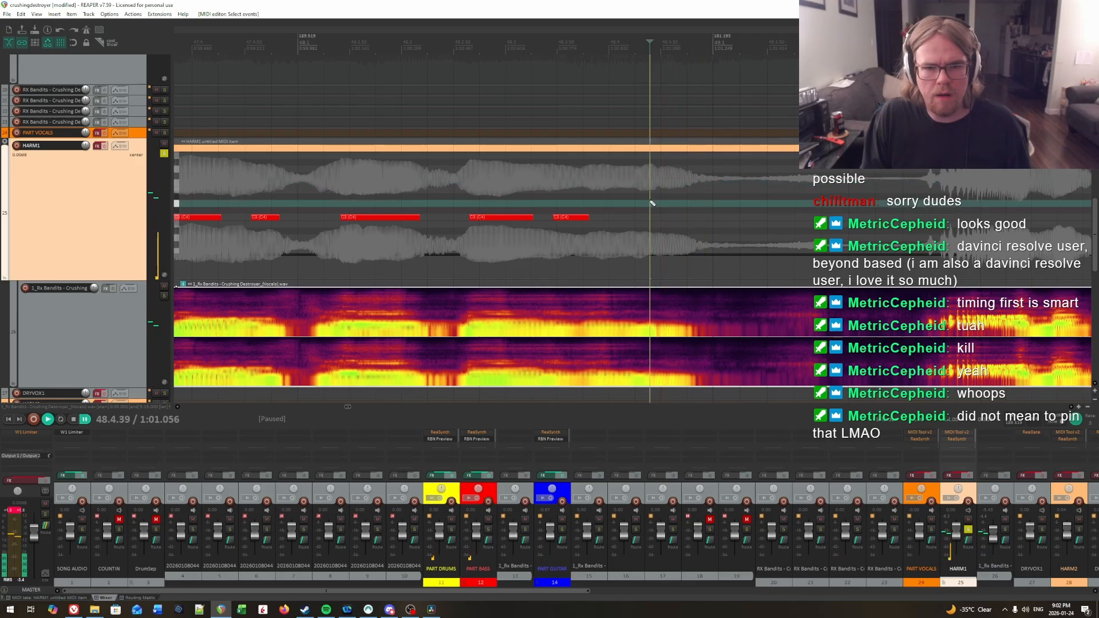
left_click(654, 203)
key("space")
left_click_drag(654, 218, 698, 219)
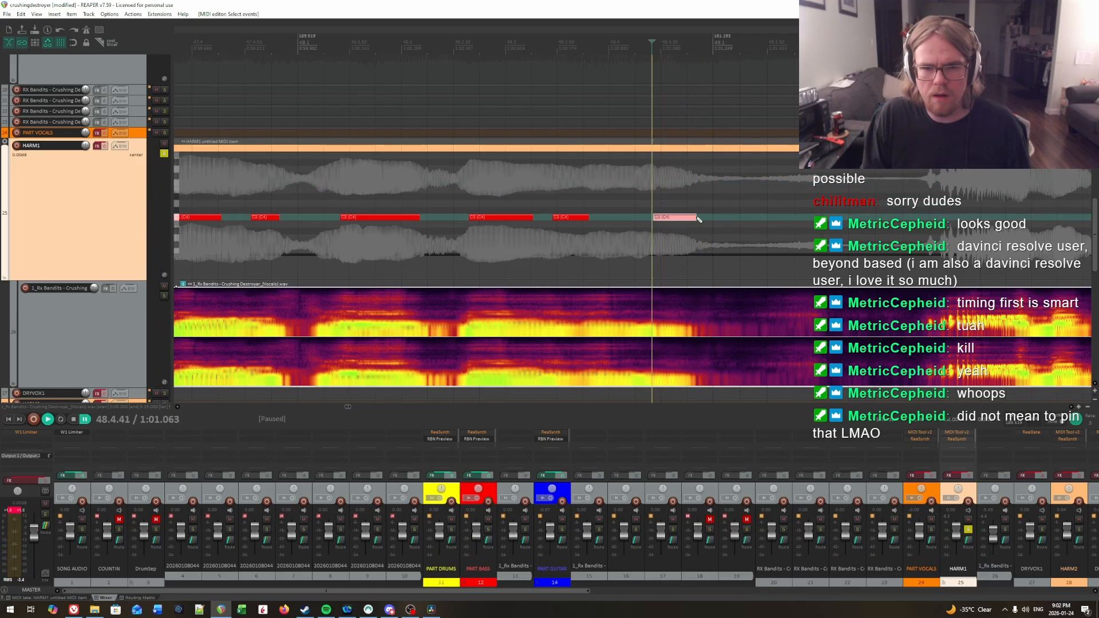
Step: Replay the fifteenth and sixteenth notes' stretch of vocals, listening for where the fifteenth syllable ends
left_click(550, 196)
key("space")
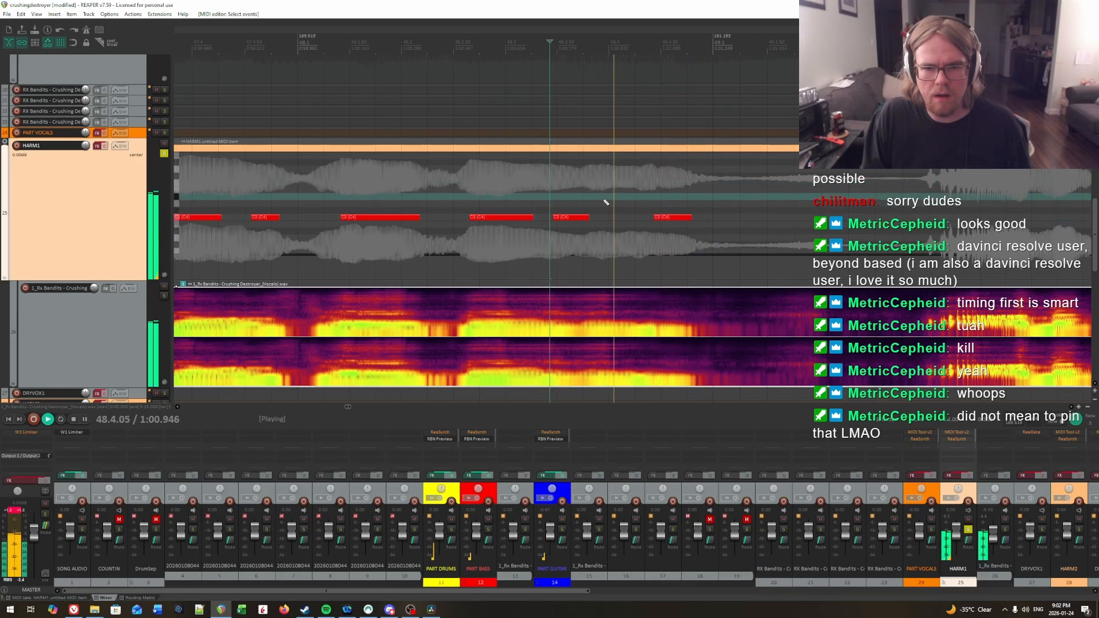
key("space")
left_click(633, 201)
key("space")
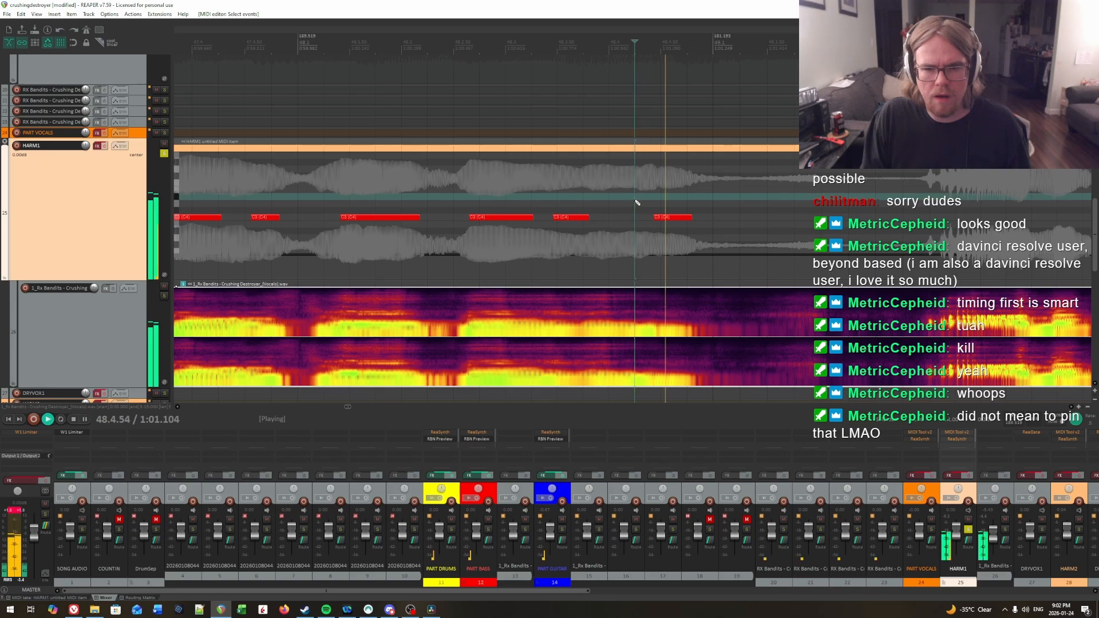
left_click(583, 195)
left_click(536, 186)
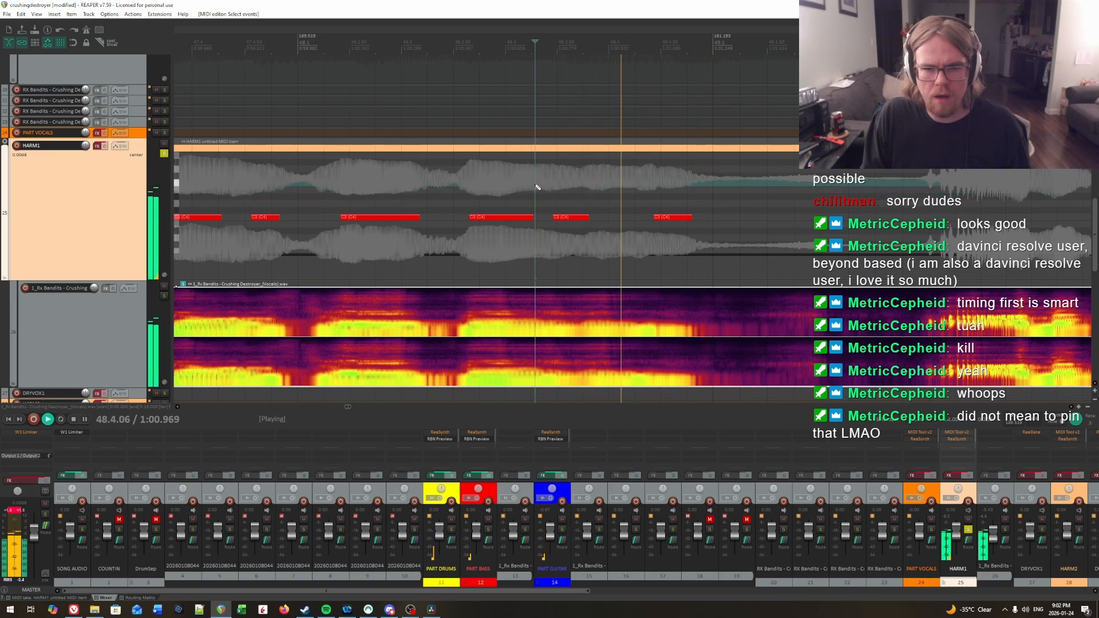
Step: Pinpoint the end of the held syllable before the sixteenth note and extend the fifteenth note to 48.4.32
left_click(633, 189)
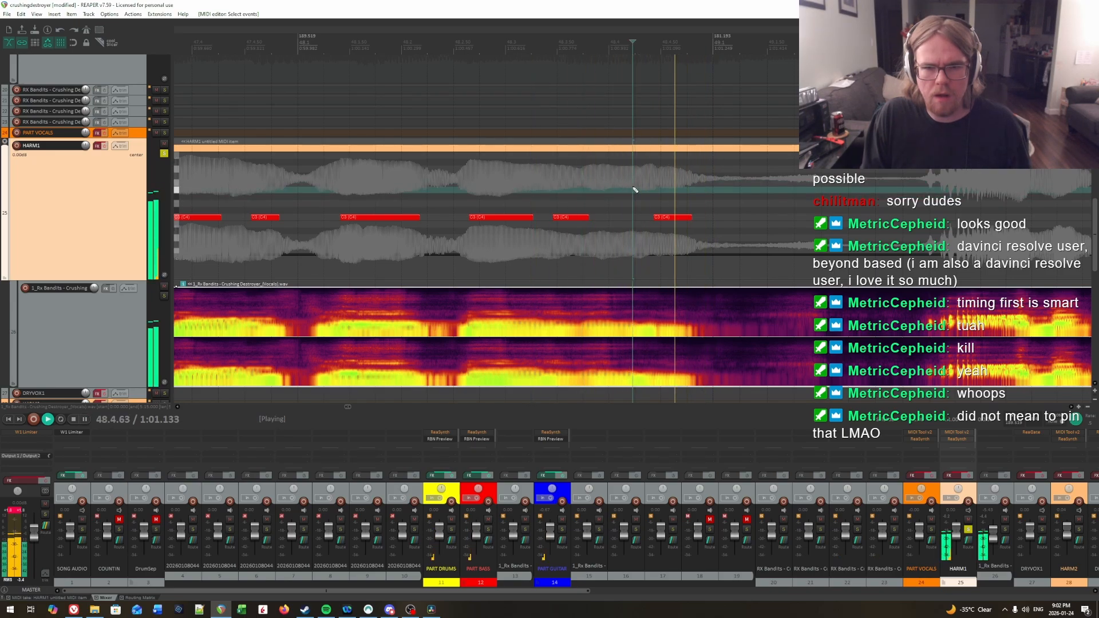
left_click(636, 189)
key("space")
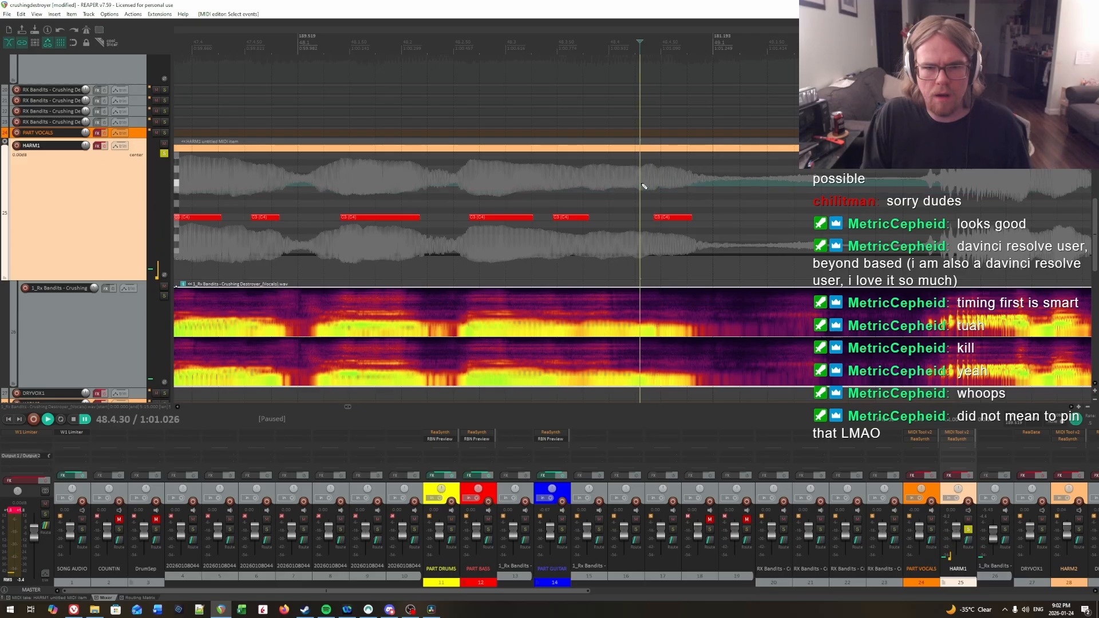
left_click(642, 186)
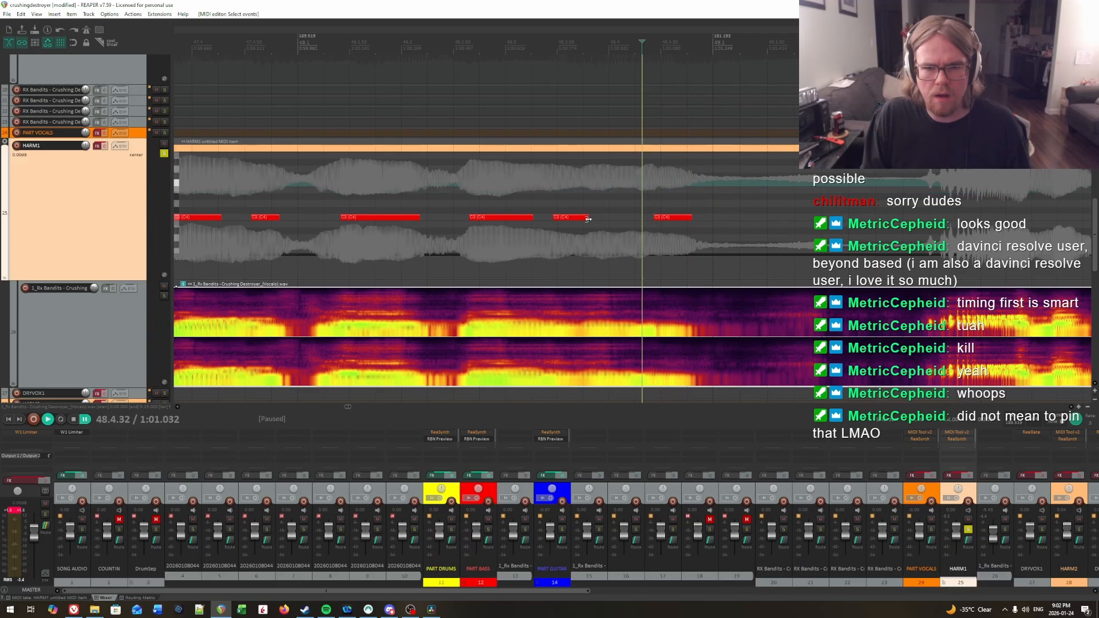
left_click_drag(587, 218, 643, 225)
scroll(642, 226, "down", 4)
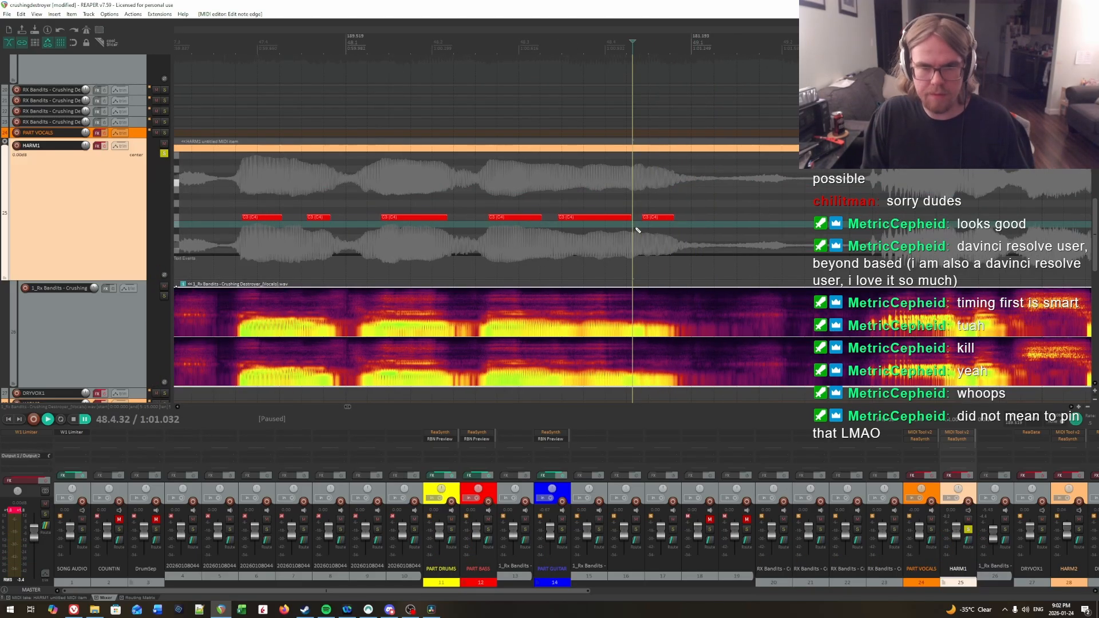
Step: Temporarily enable the HARM1 track effects and play back from 47.2.20 to check the charted notes against the vocals
left_click(375, 191)
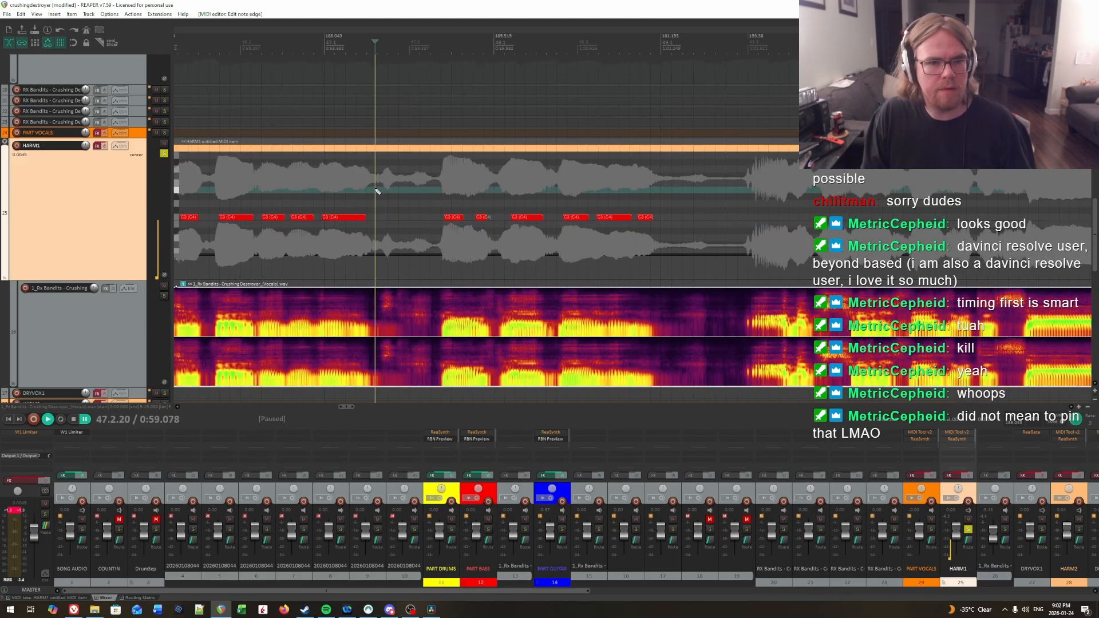
left_click(105, 147)
key("space")
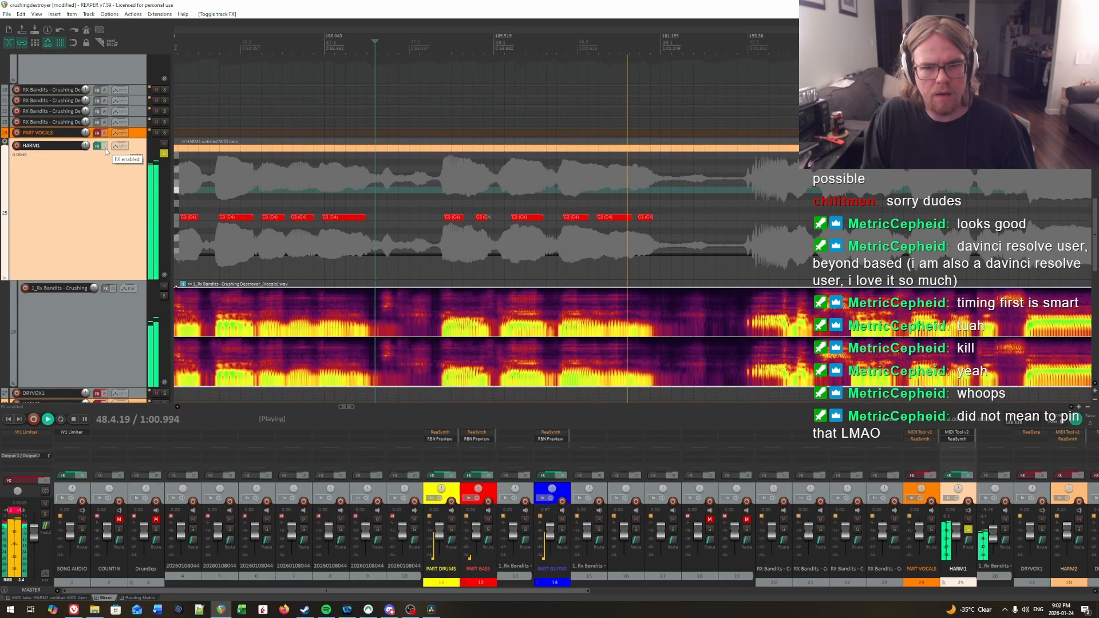
left_click(105, 149)
key("space")
Step: Audition the vocal phrase that begins around the middle of measure 49
scroll(748, 196, "up", 1)
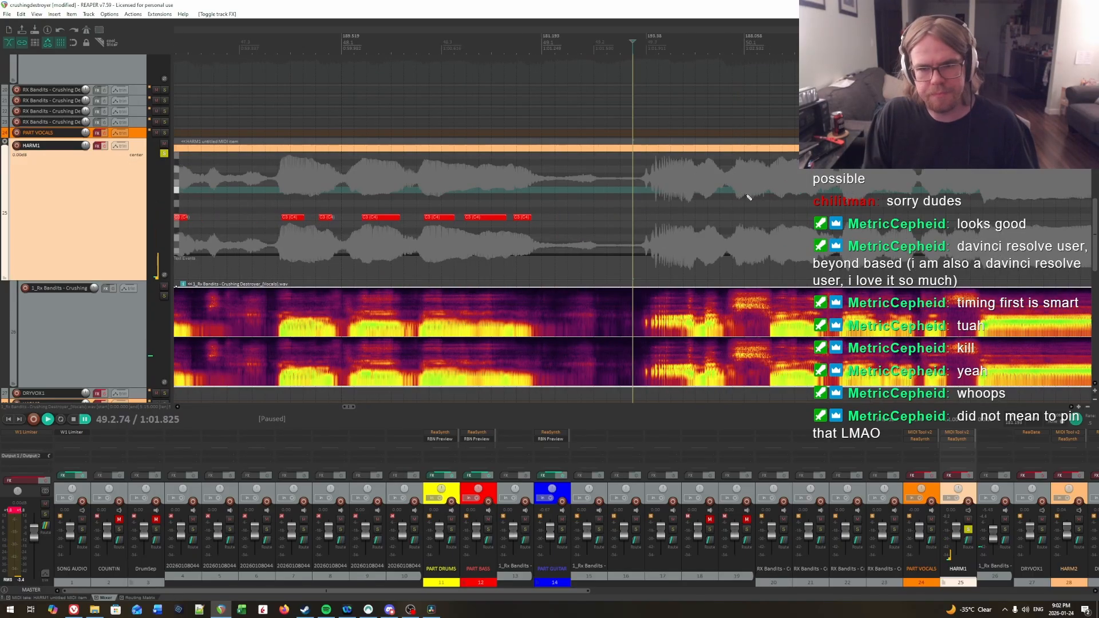
scroll(747, 197, "up", 3)
left_click_drag(686, 198, 722, 203)
scroll(710, 201, "right", 3)
scroll(678, 202, "down", 1)
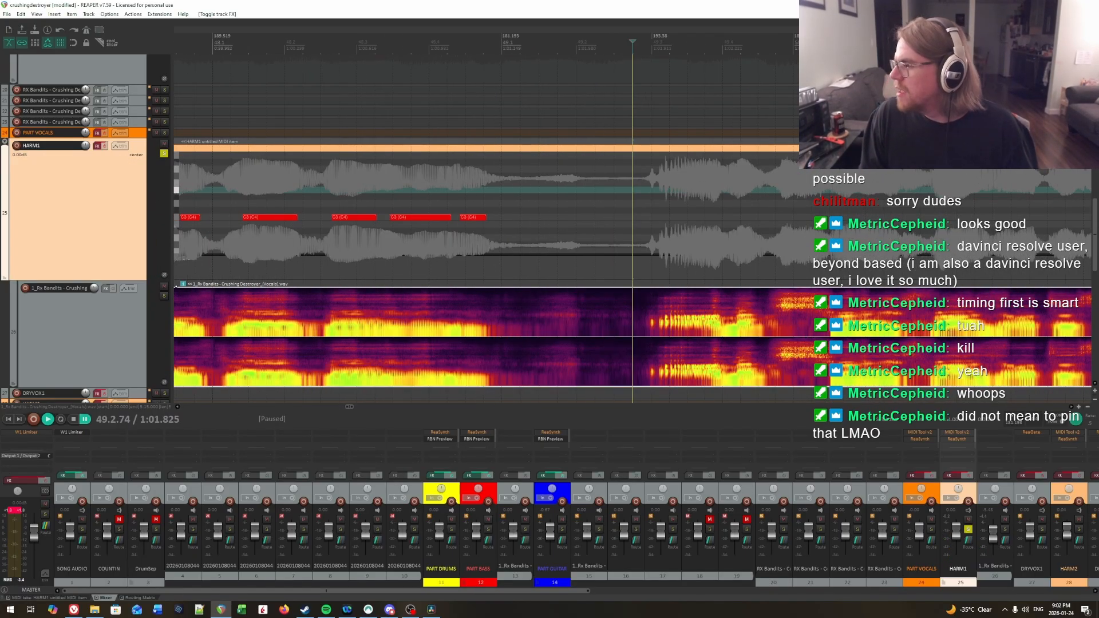
scroll(733, 229, "down", 2)
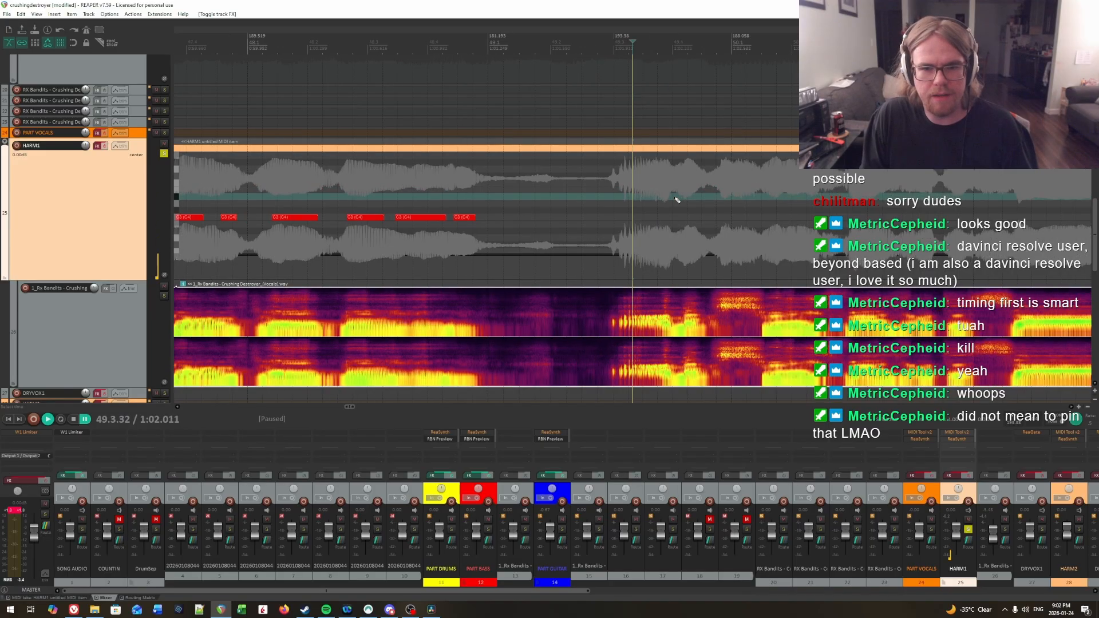
key("space")
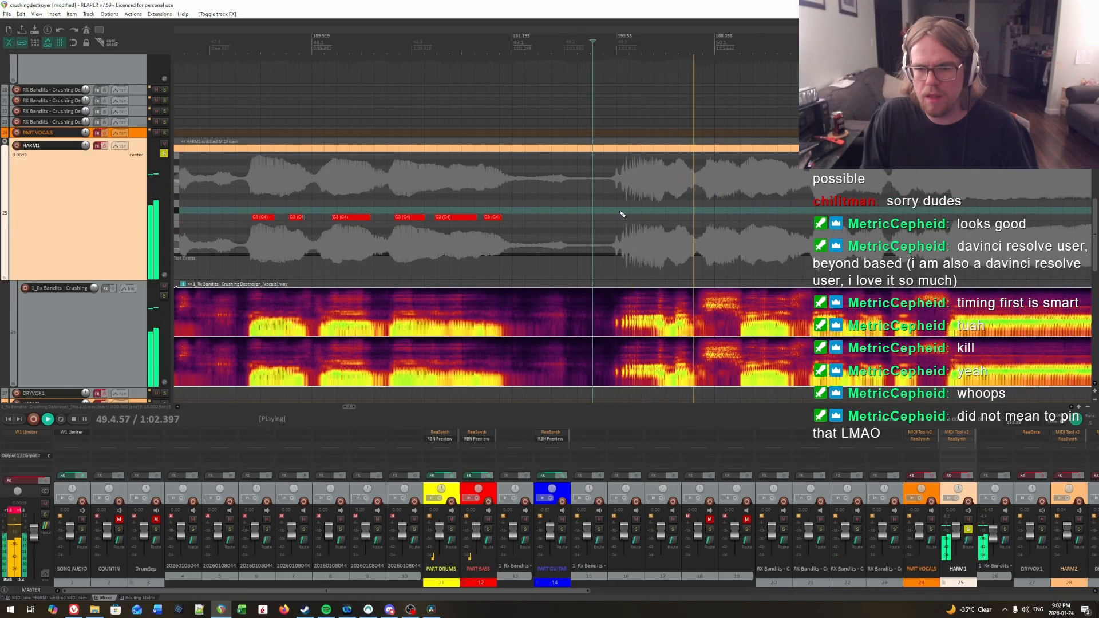
key("space")
Step: Replay the vocal entry near 49.3 from just before its onset, listening for the first syllable of the phrase
left_click(613, 210)
scroll(624, 205, "up", 2)
key("space")
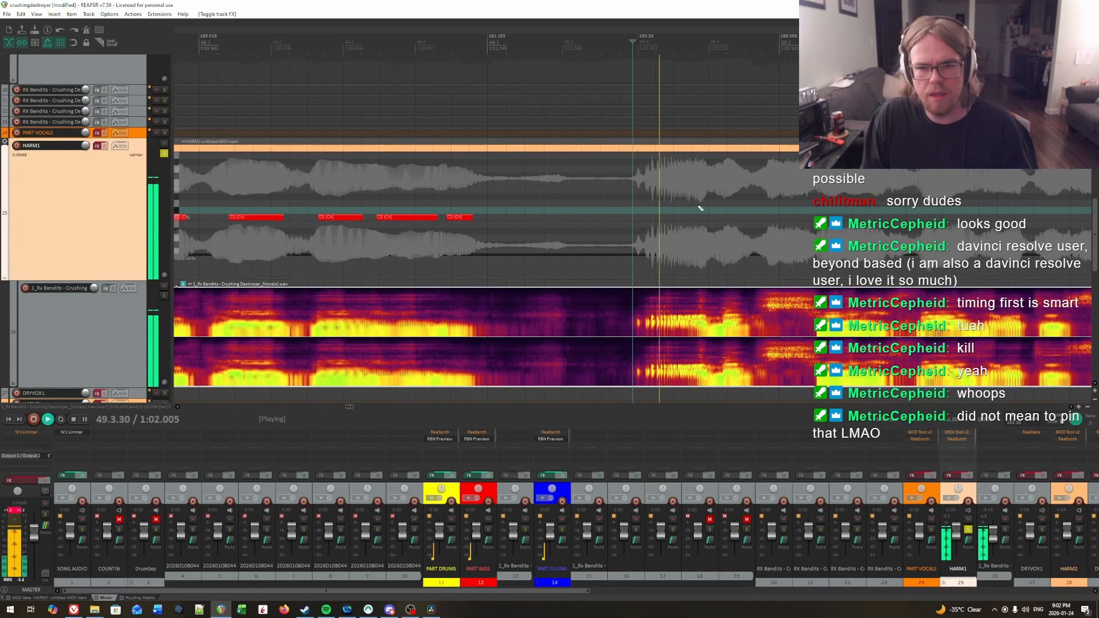
key("space")
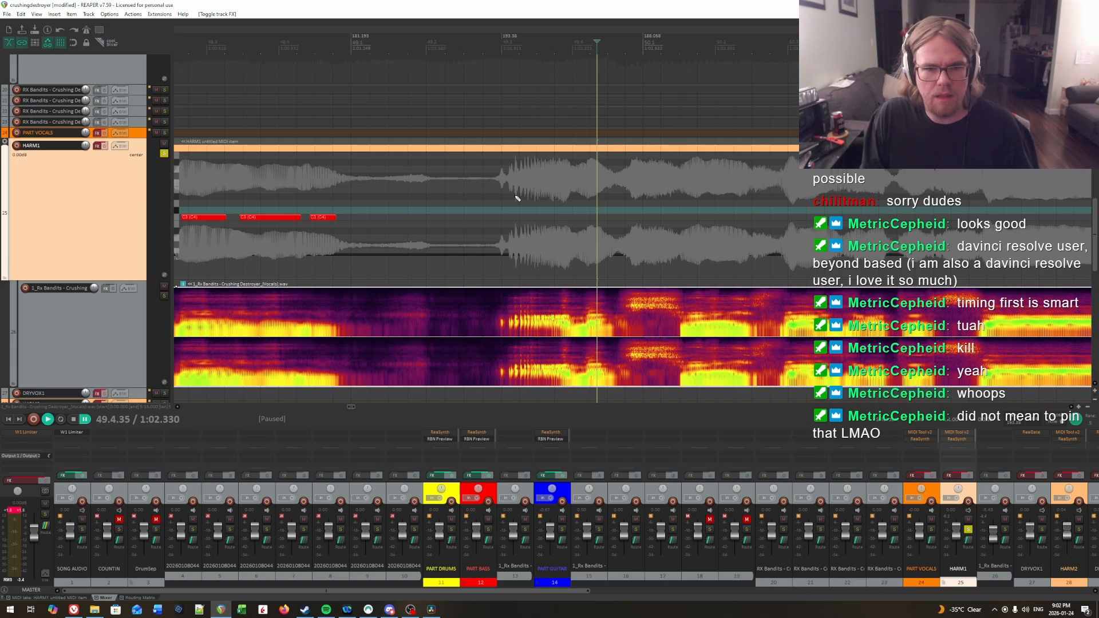
left_click(480, 198)
key("space")
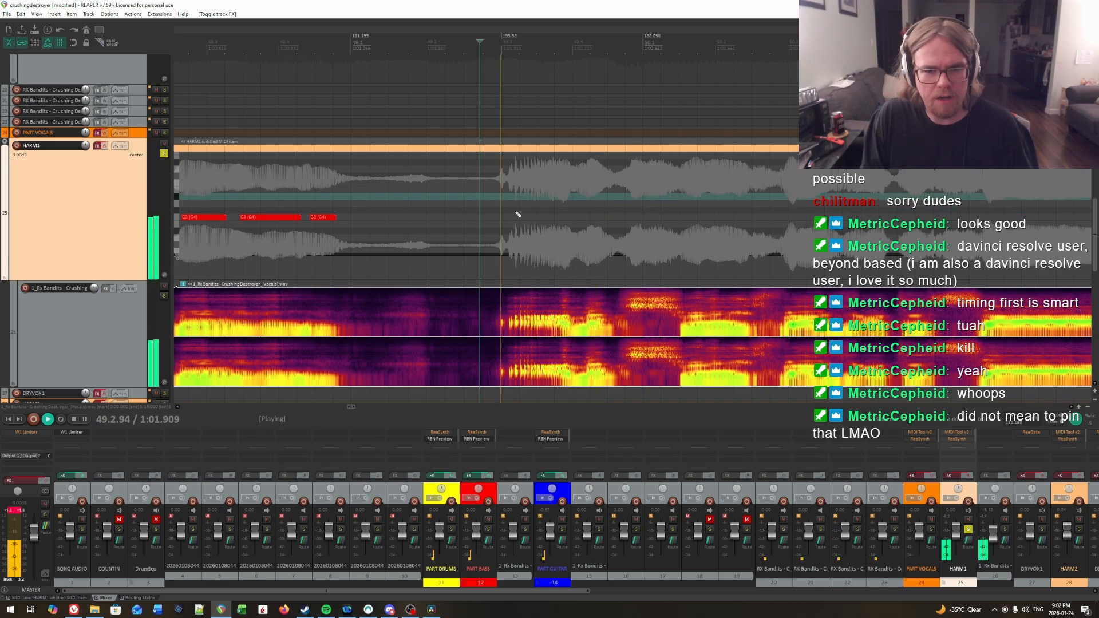
key("space")
Step: Pinpoint the syllable onset near 49.3 by ear and add a C3 note on HARM1 from about 49.3.12 to just before 49.4
left_click(510, 196)
key("space")
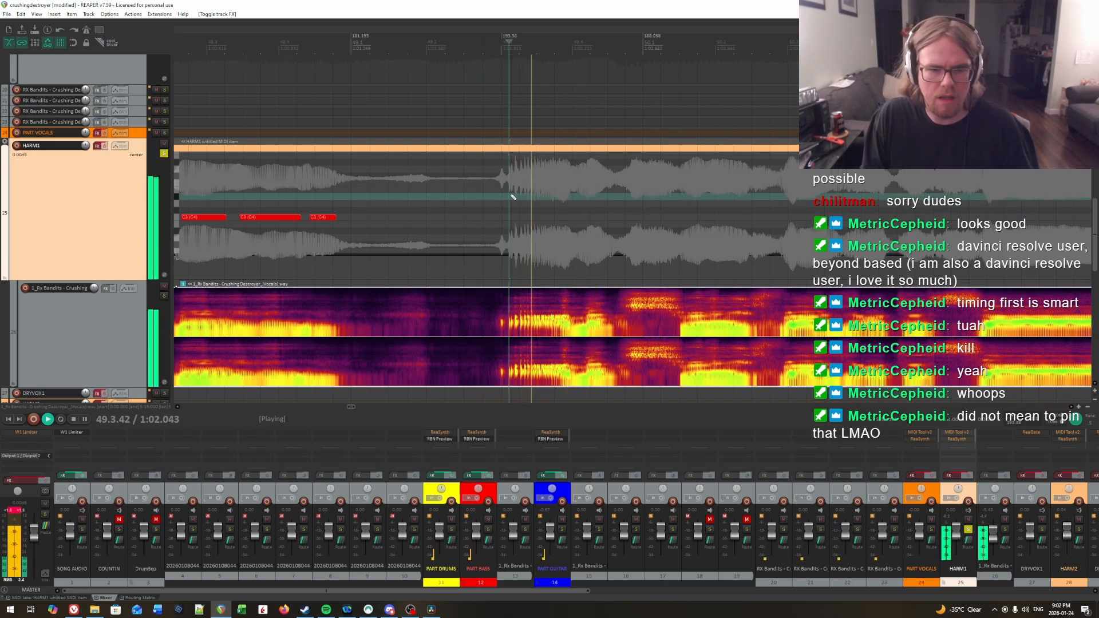
key("space")
left_click(506, 179)
key("space")
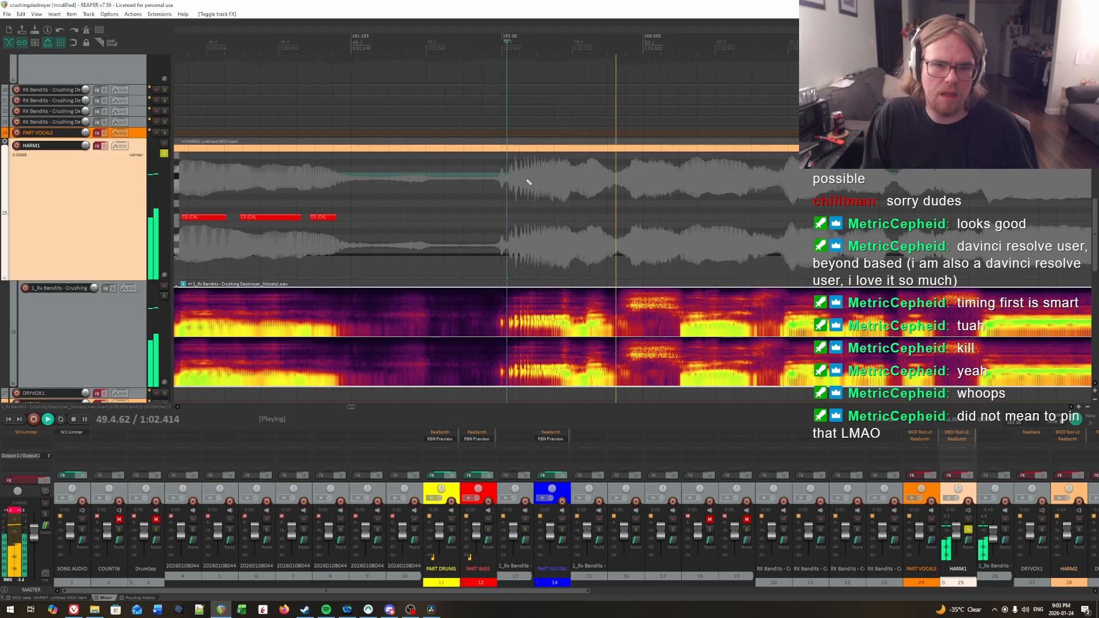
key("space")
scroll(559, 182, "up", 1)
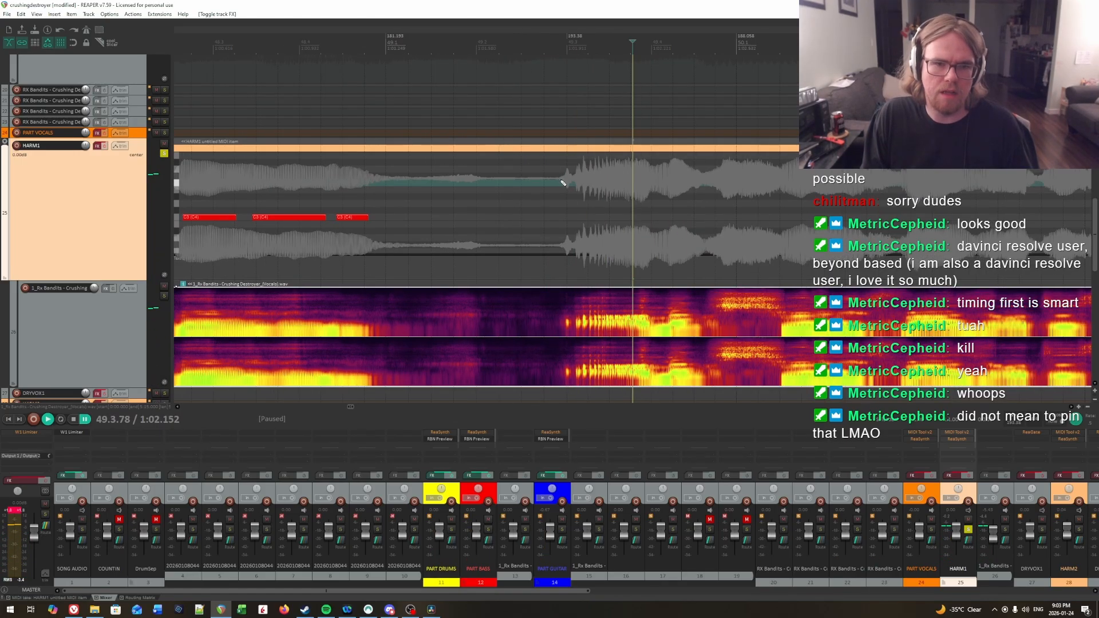
left_click(580, 217)
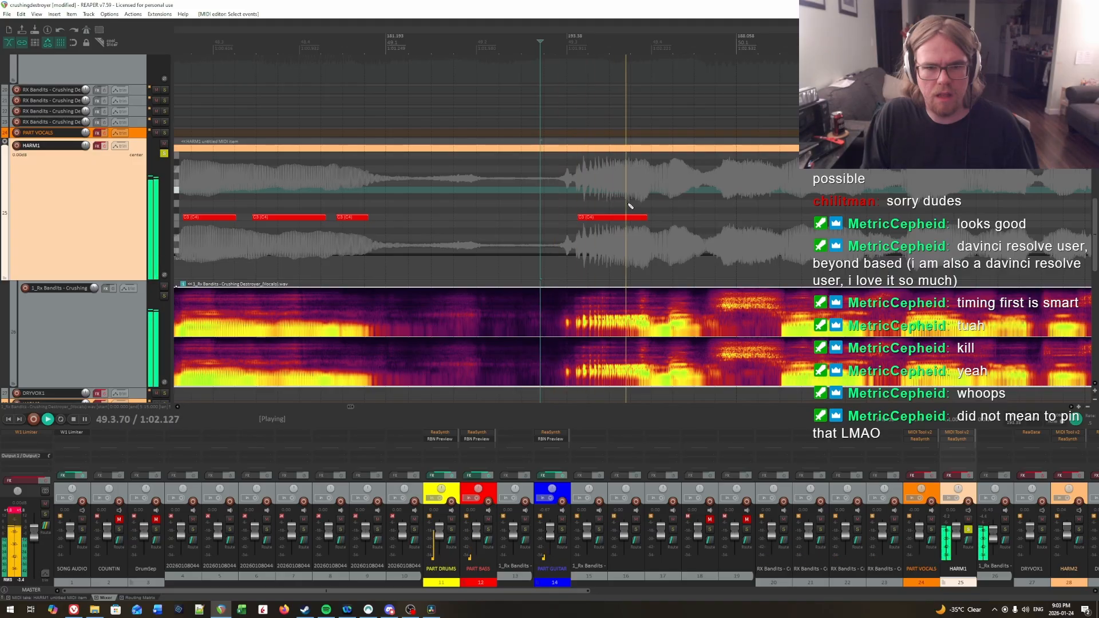
Step: Locate the second syllable's onset by ear and add a short C3 note from 49.4.20 to 49.4.38 on HARM1
left_click(649, 201)
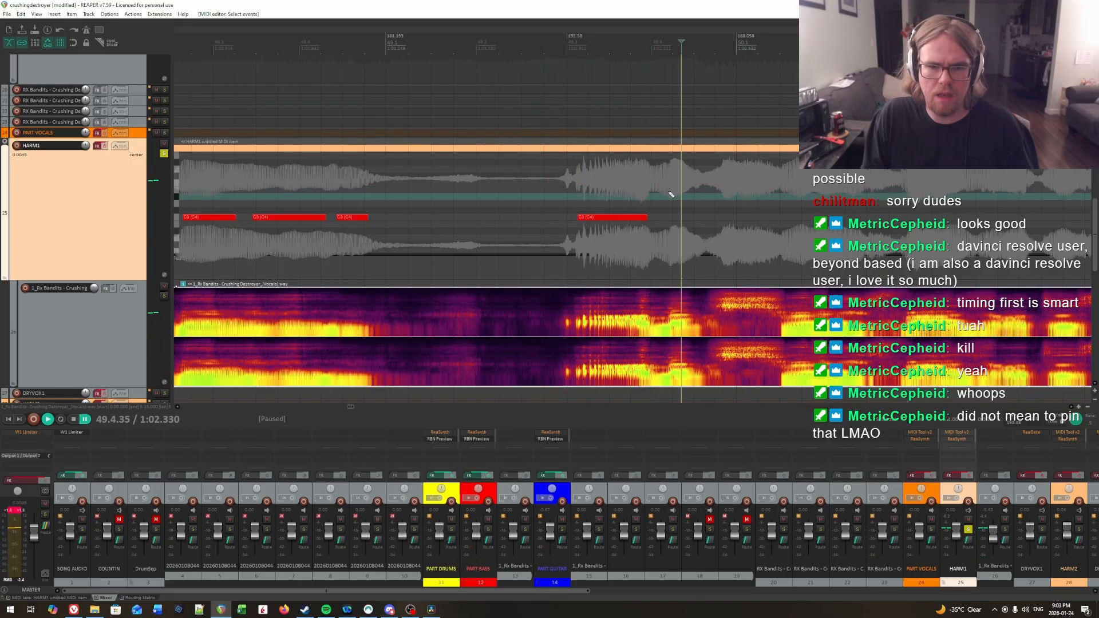
key("ctrl+space")
left_click(617, 186)
key("space")
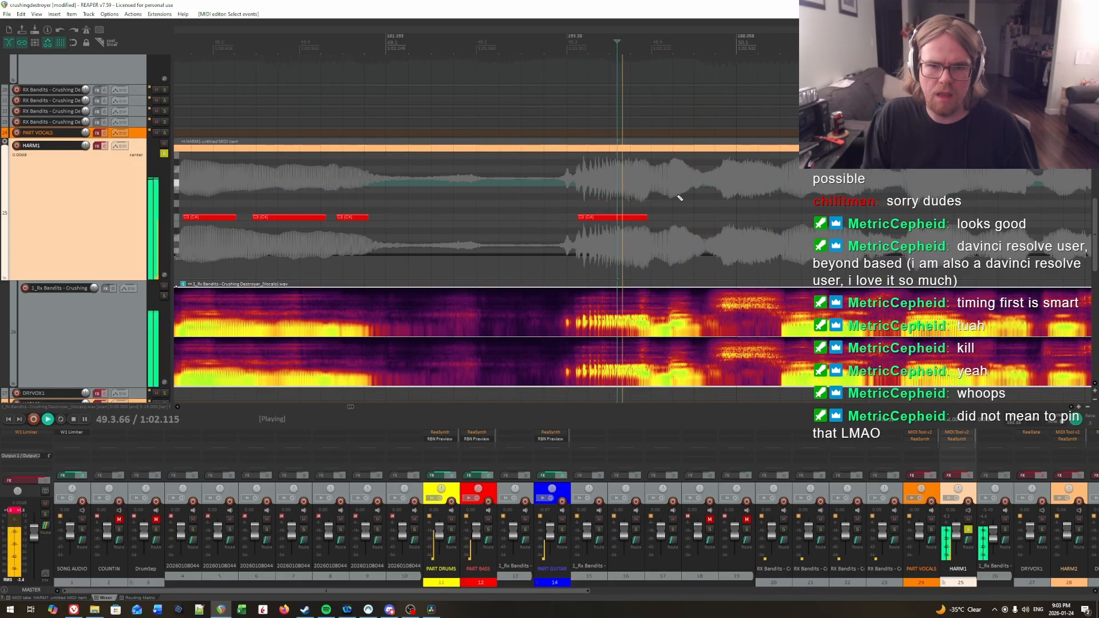
key("space")
left_click(668, 184)
key("space")
key("space")
left_click(668, 198)
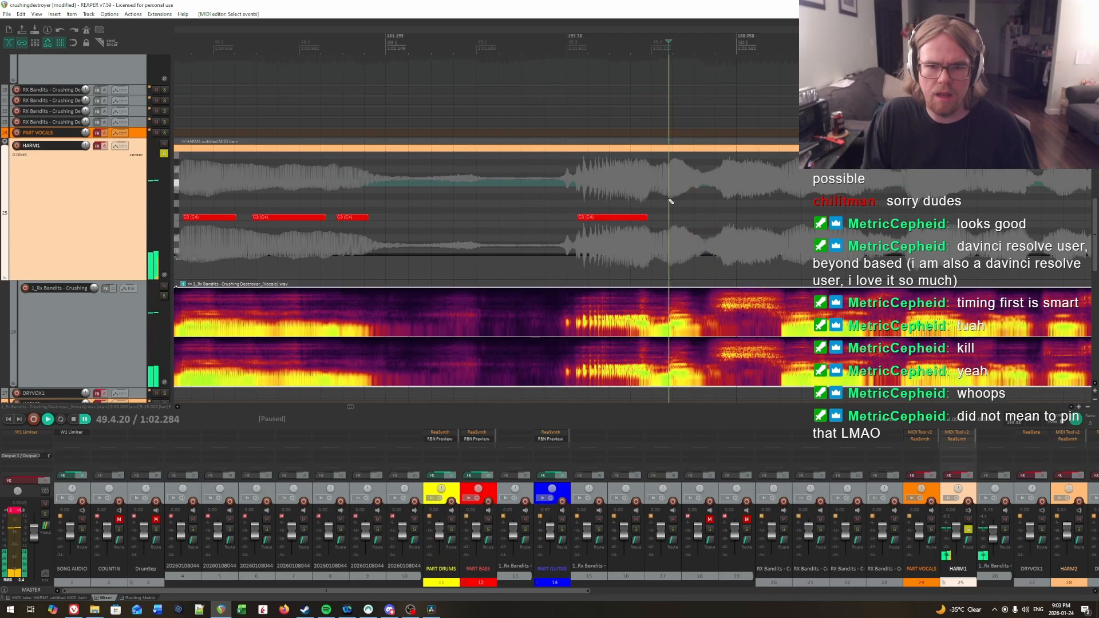
left_click_drag(671, 219, 702, 220)
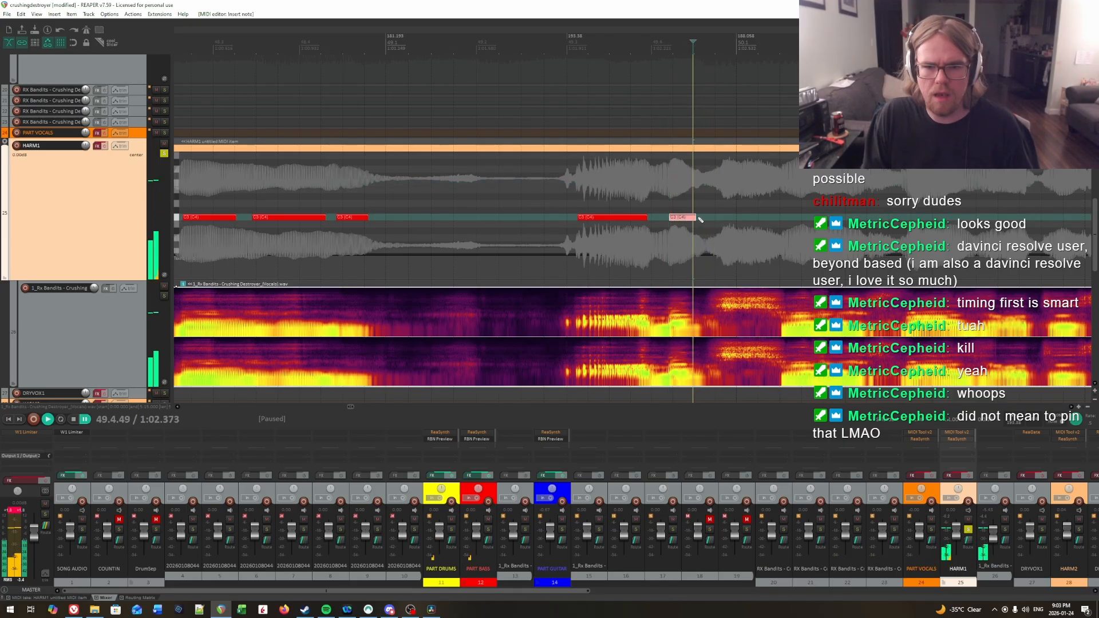
left_click(685, 206)
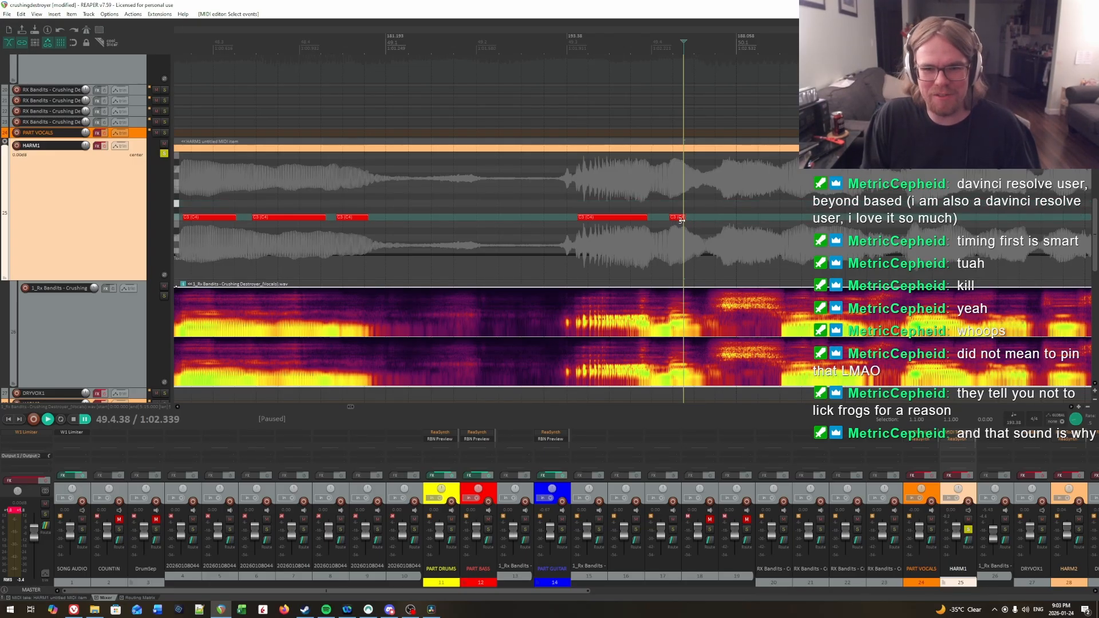
Step: Audition the vocals from the middle of the 49.3 note into measure 50, listening for the next syllable
scroll(722, 216, "right", 4)
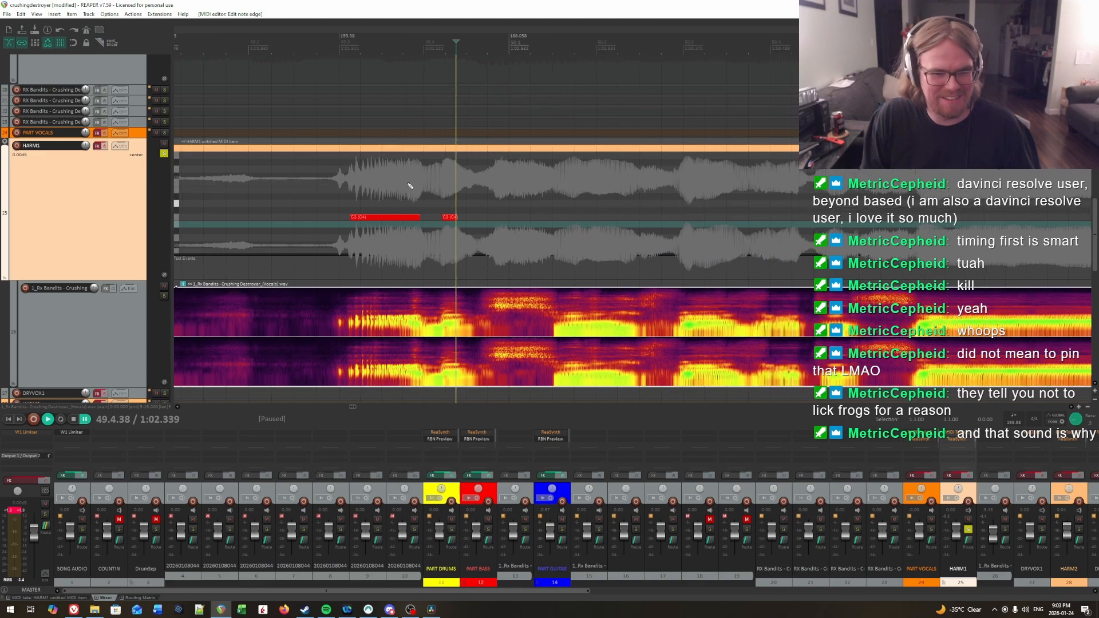
left_click(383, 182)
key("space")
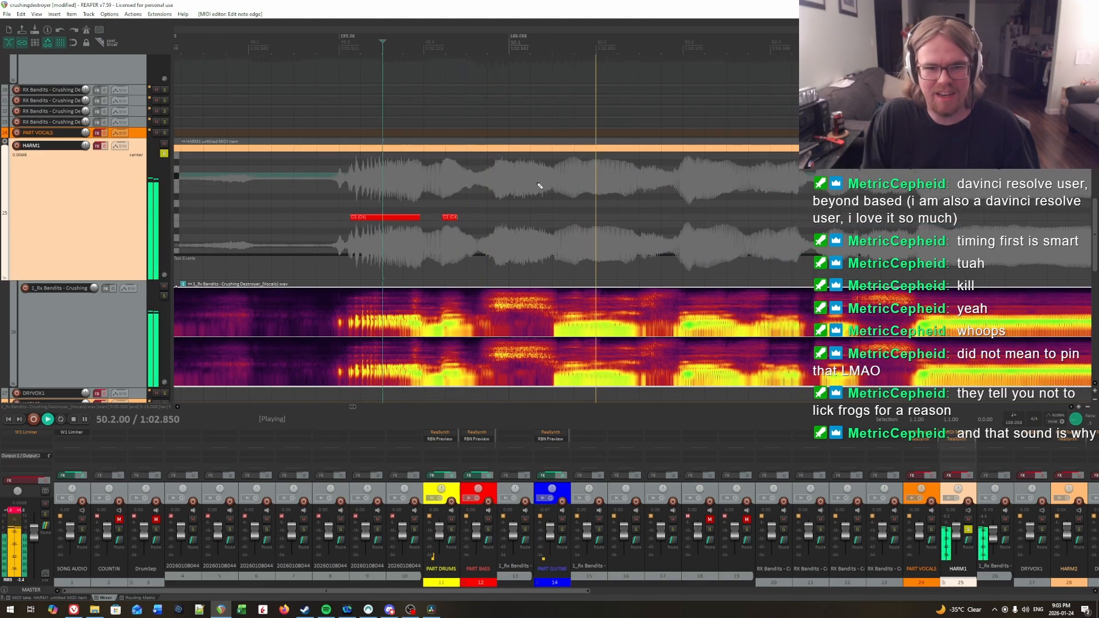
key("ctrl+space")
left_click(496, 180)
key("ctrl+space")
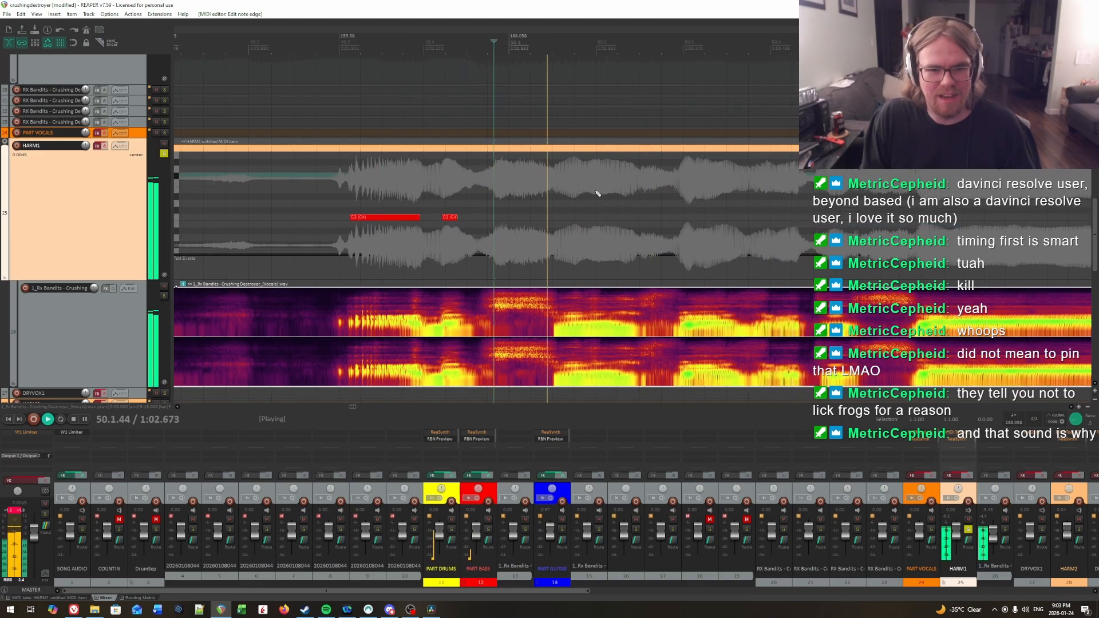
key("ctrl+space")
Step: Pinpoint the first syllable onset in measure 50 and add a C3 note from 50.1.53 to about 50.2.45
left_click(555, 172)
key("ctrl+space")
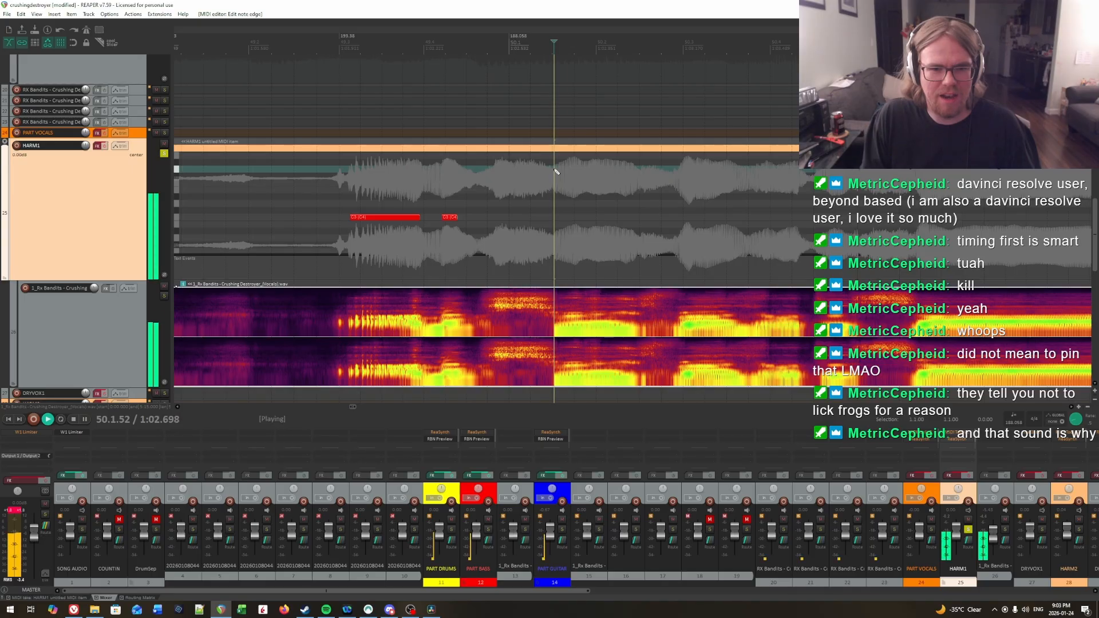
key("ctrl+space")
left_click(556, 171)
key("ctrl+space")
key("ctrl+space")
left_click(558, 171)
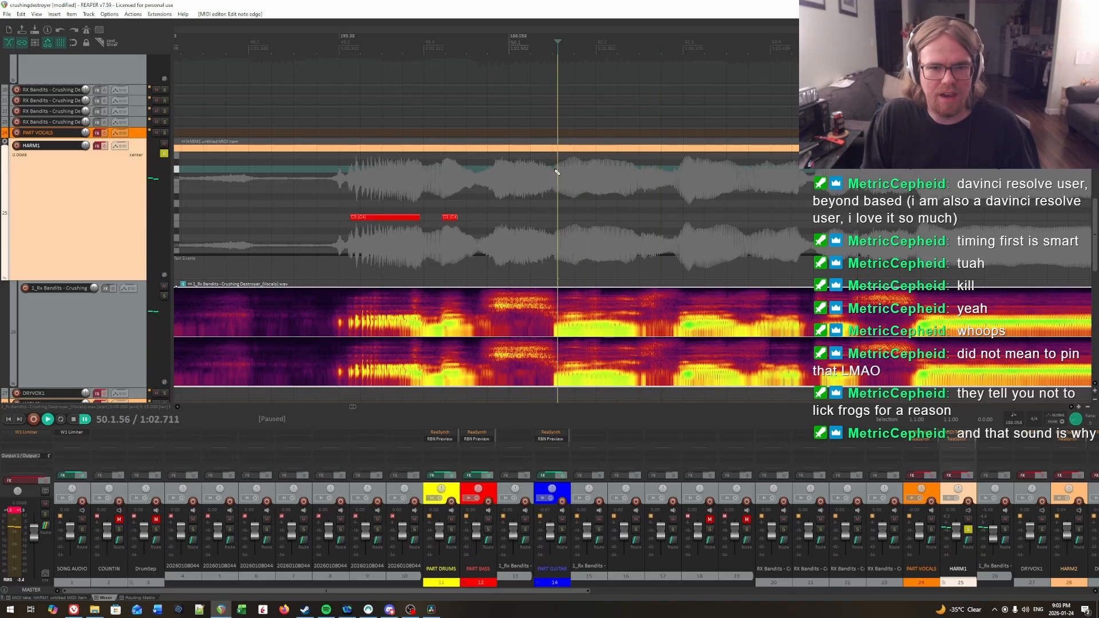
left_click(555, 172)
key("space")
left_click(558, 171)
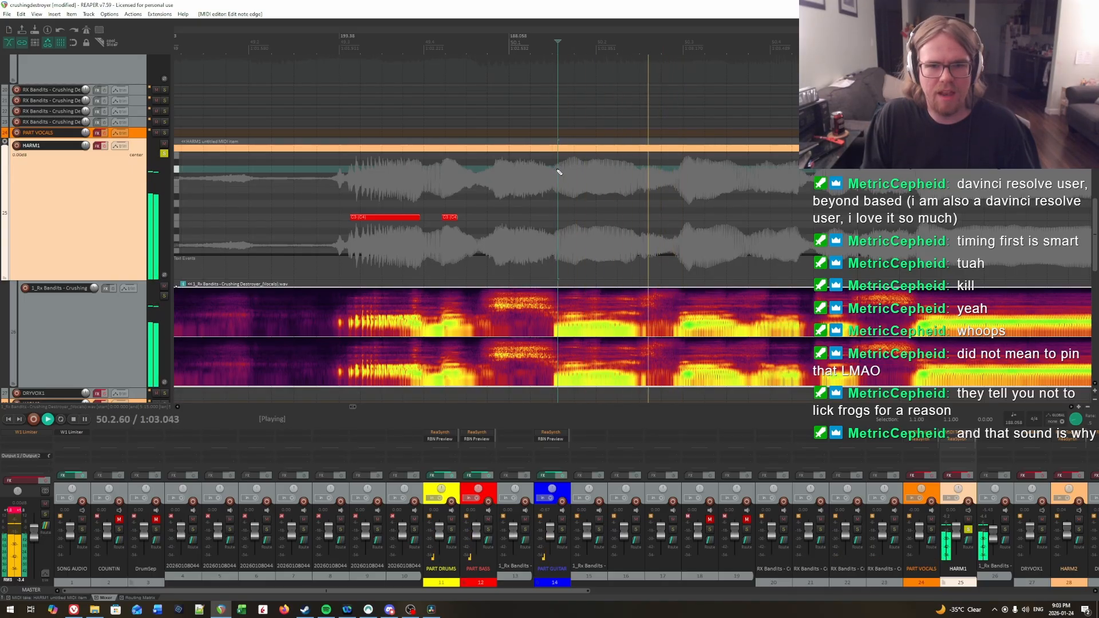
key("ctrl+space")
left_click(558, 172)
left_click(556, 170)
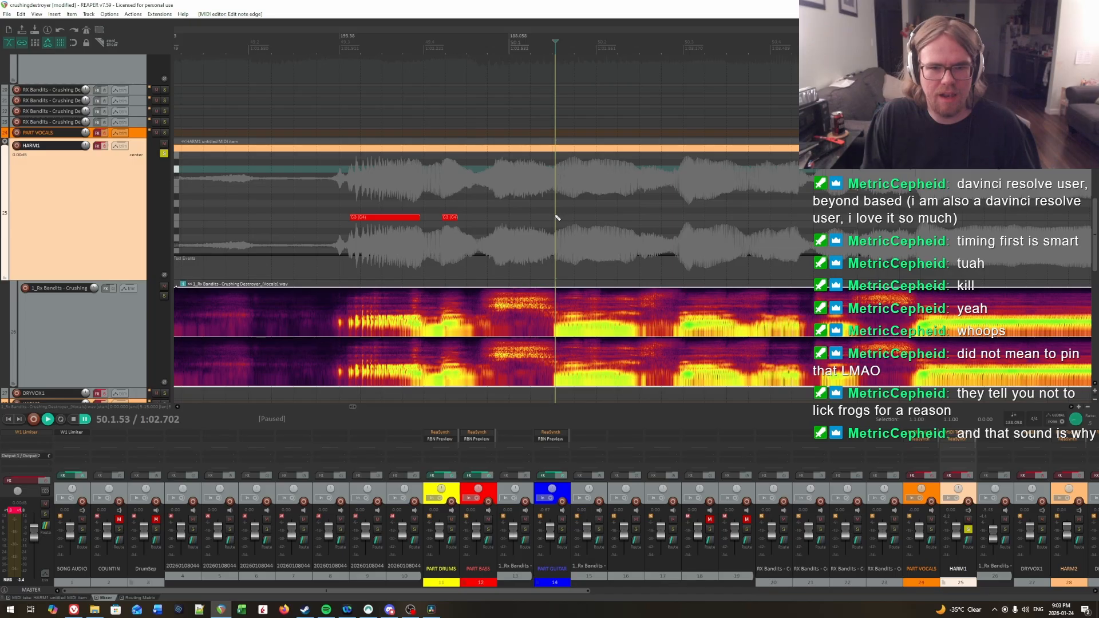
left_click_drag(557, 218, 638, 218)
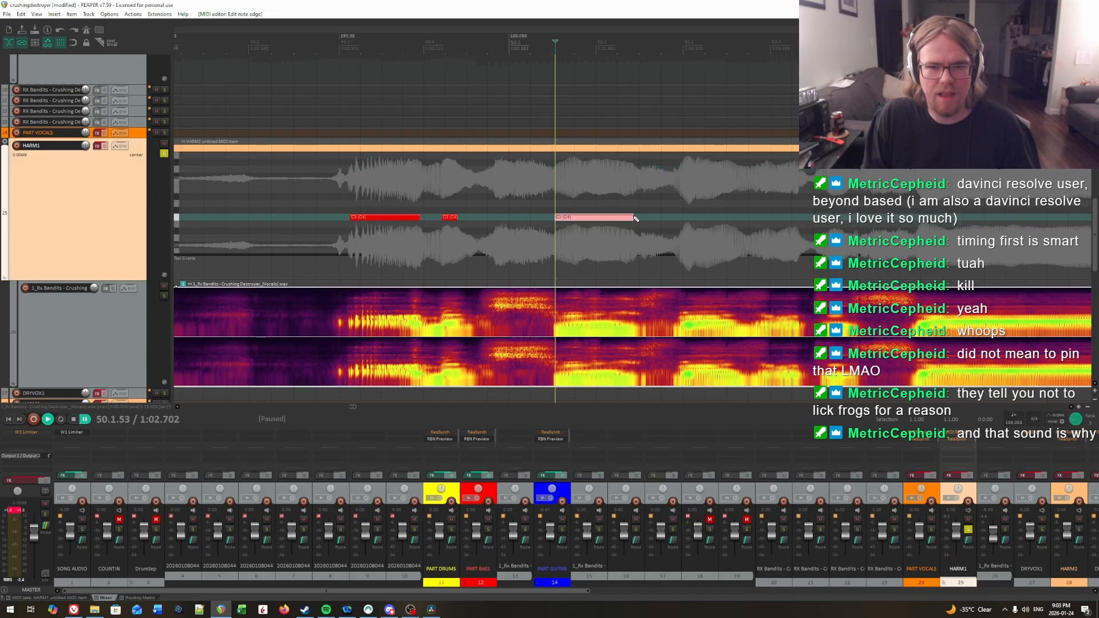
Step: Locate the following syllable around 50.3.00 by ear and add a C3 note there ending at about 50.3.65
key("space")
left_click(501, 204)
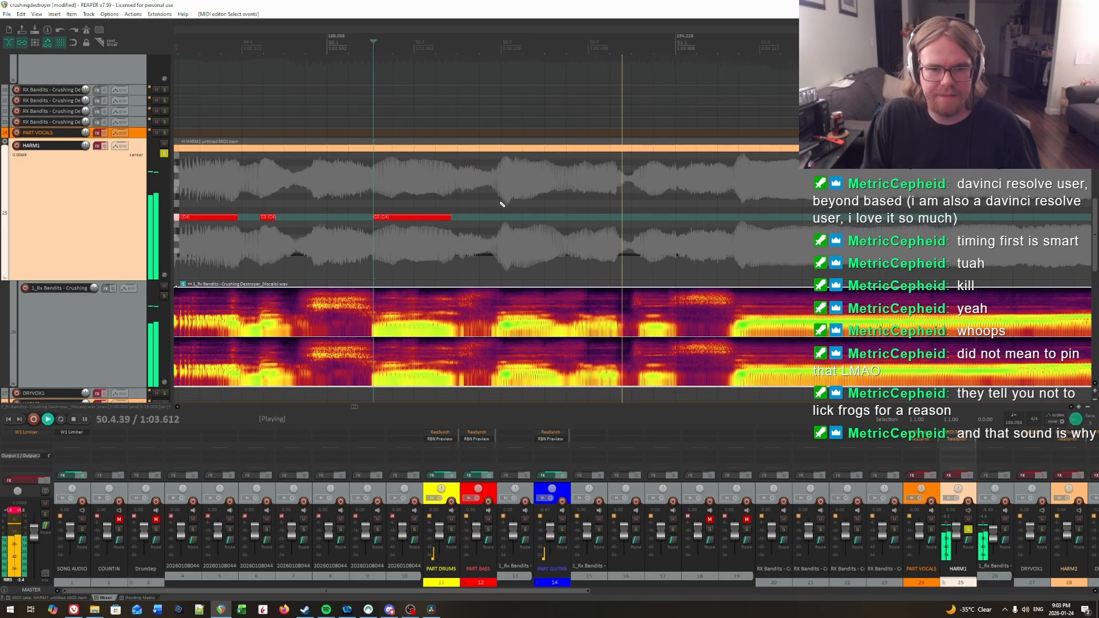
key("space")
left_click(502, 195)
key("space")
key("space")
left_click(502, 190)
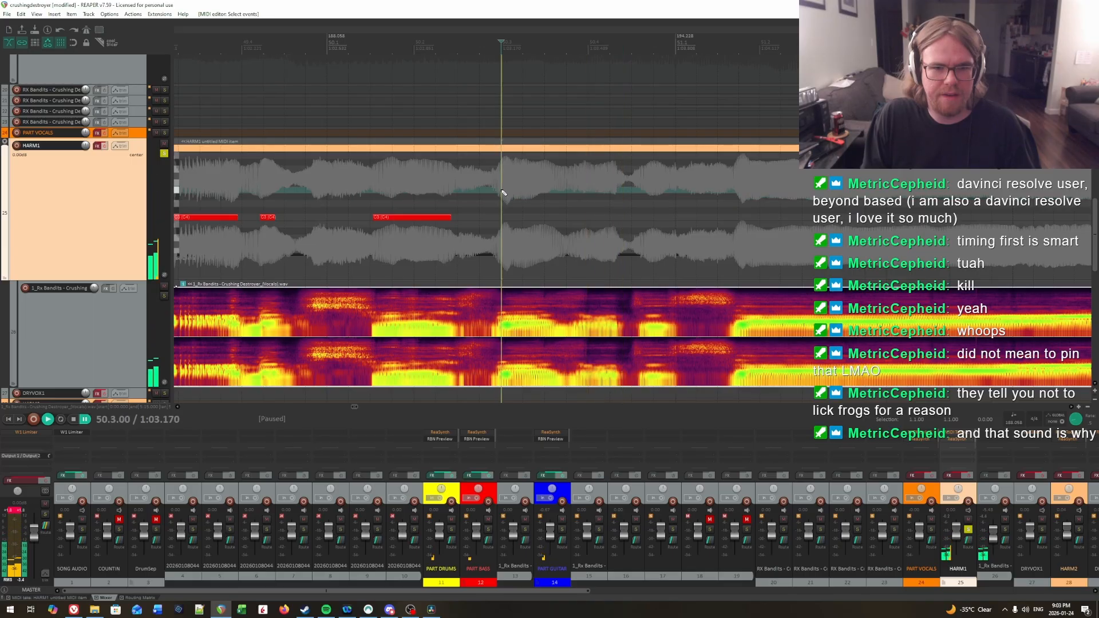
key("space")
Step: Replay short passages before and through the note at 50.3 to compare its start with the sung syllable
key("space")
left_click(501, 194)
left_click_drag(504, 217, 559, 218)
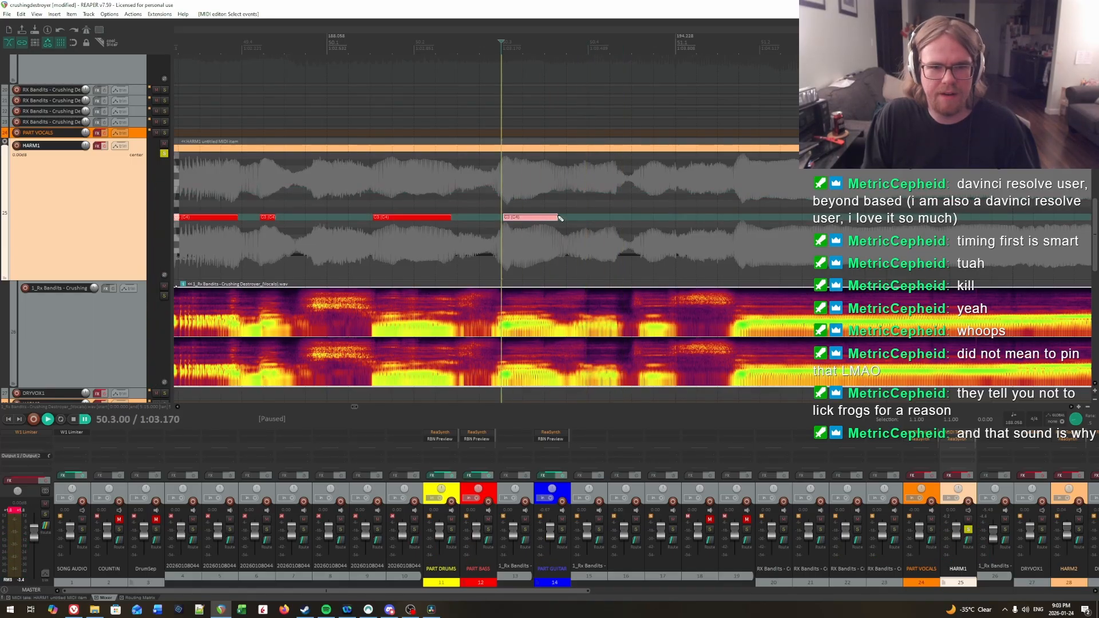
key("space")
key("space")
key("space")
key("space")
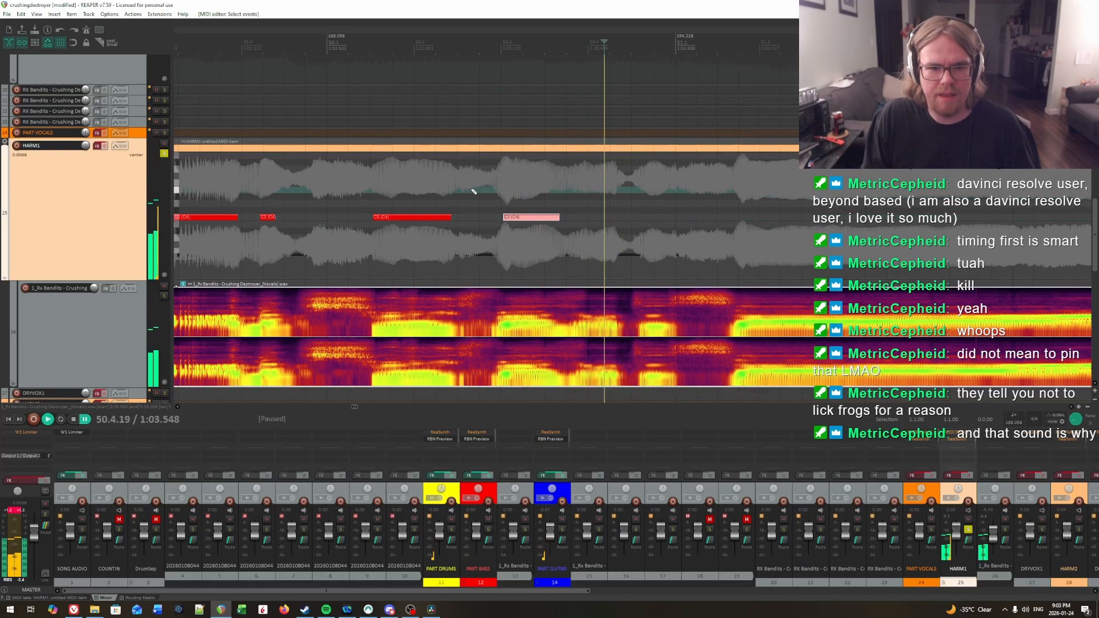
left_click(471, 190)
key("space")
key("space")
left_click(451, 184)
Step: Recheck the syllable's attack and shift the note at 50.3 later so it starts at about 50.3.12
key("space")
key("space")
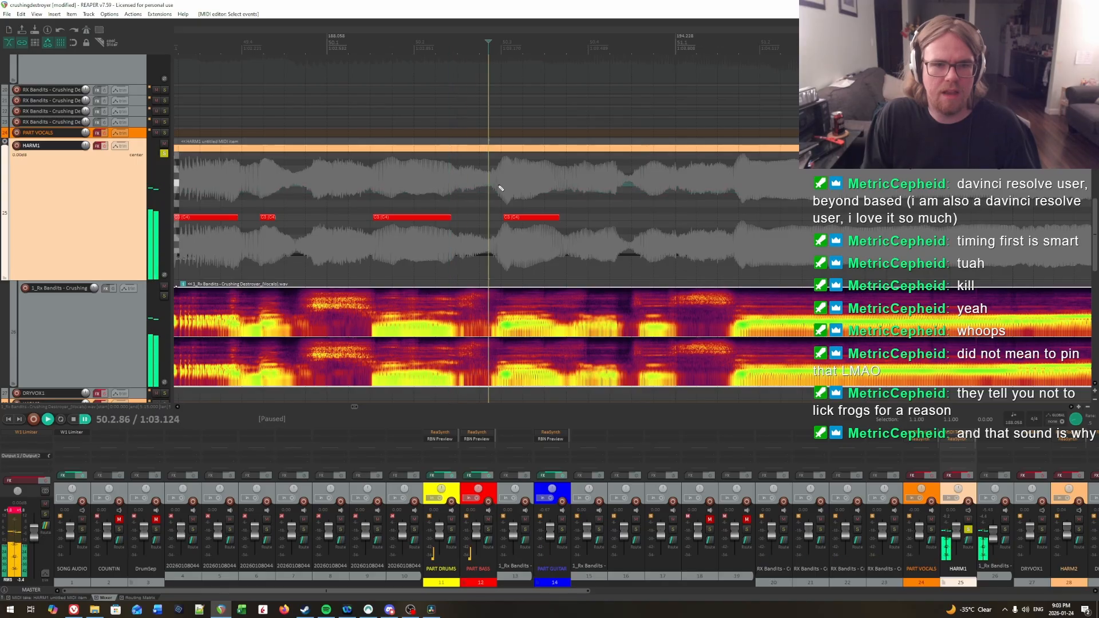
key("space")
key("space")
left_click(510, 183)
key("space")
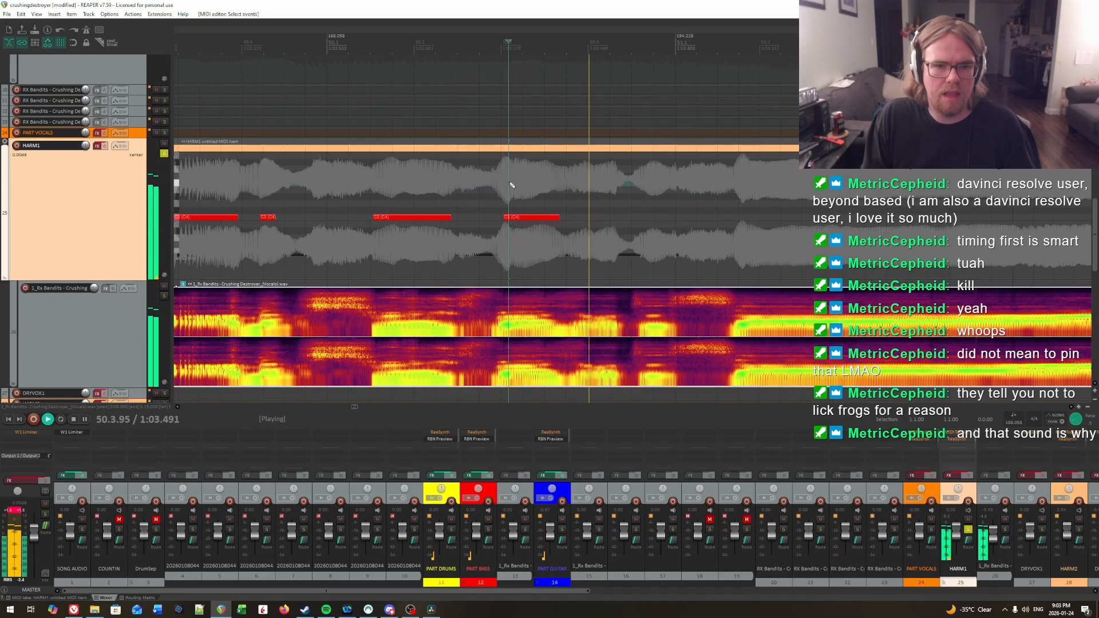
left_click(510, 182)
key("space")
left_click(510, 183)
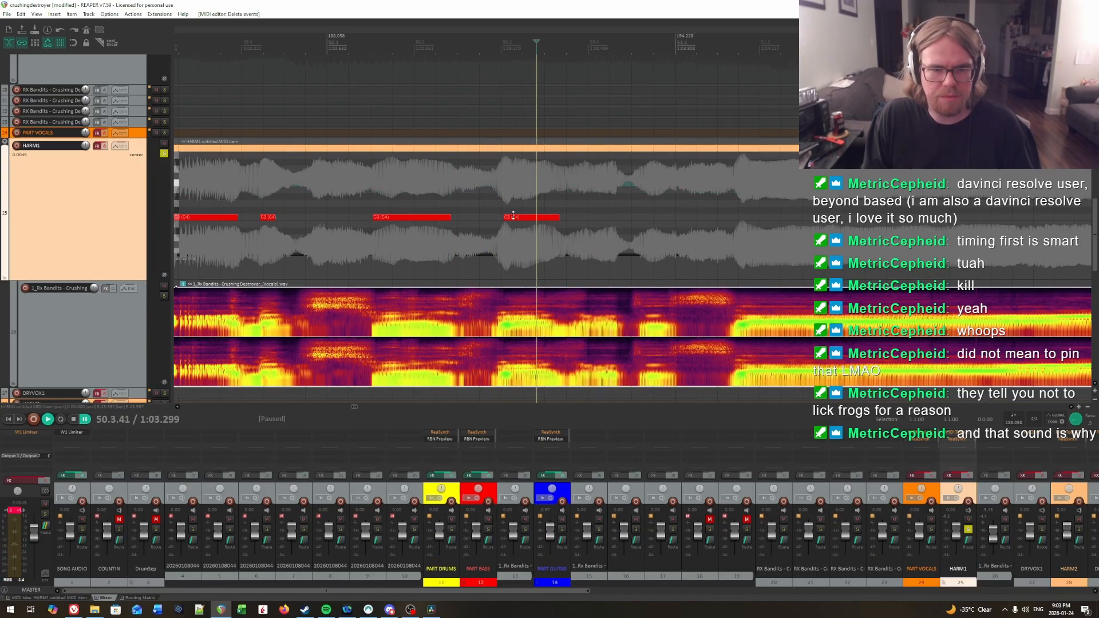
left_click_drag(513, 215, 521, 222)
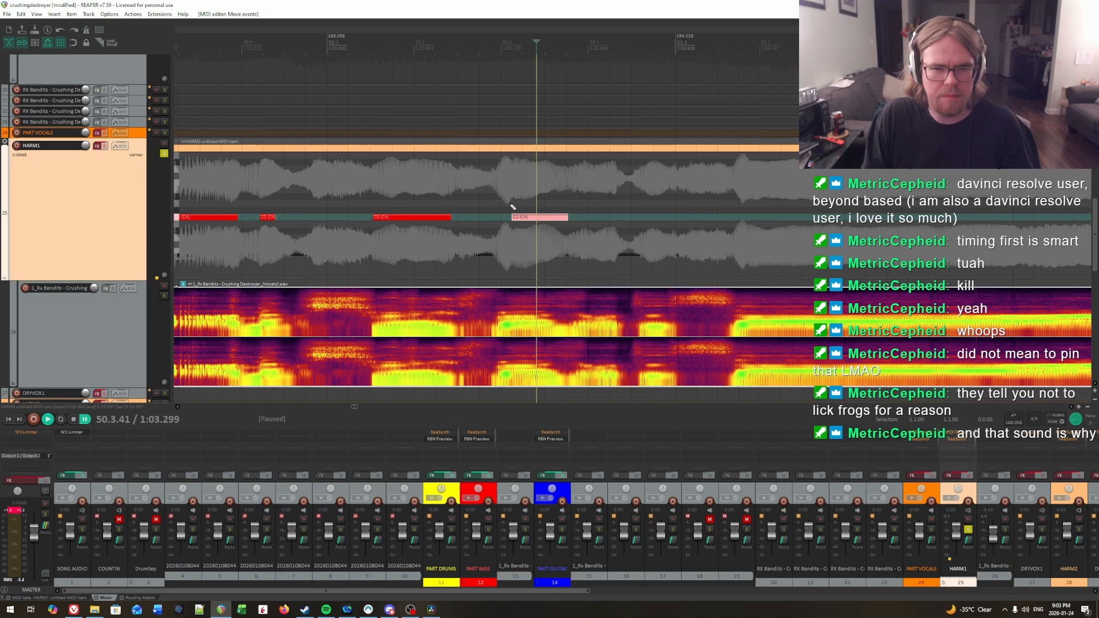
Step: Find where the syllable ends by ear and shorten the shifted note to end at 50.3.57
left_click(507, 204)
key("space")
left_click(478, 196)
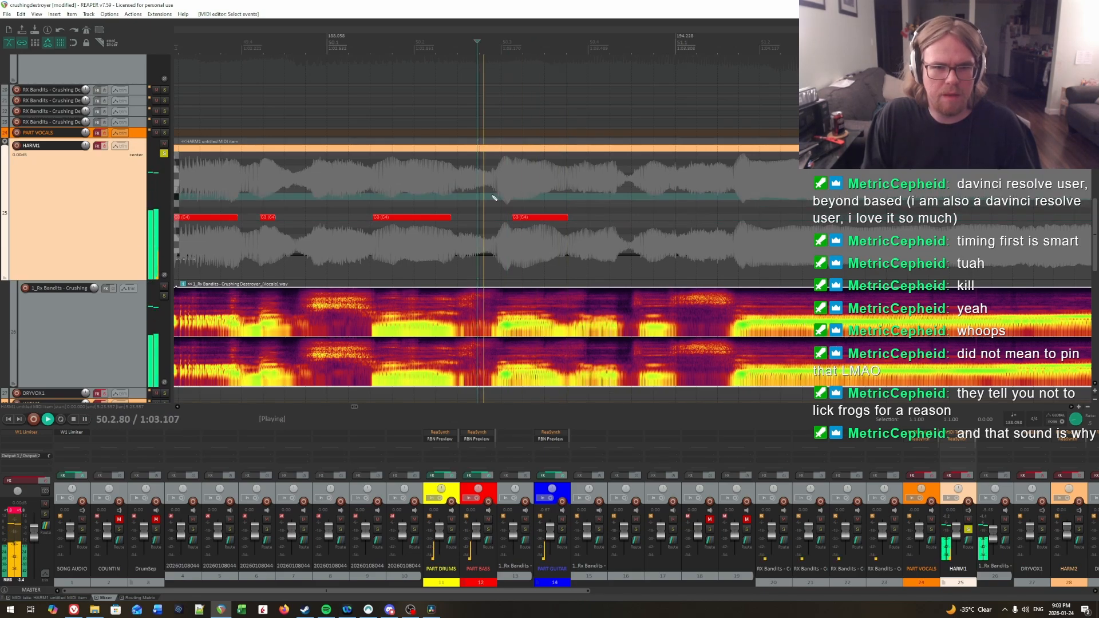
left_click(557, 194)
key("space")
left_click(550, 193)
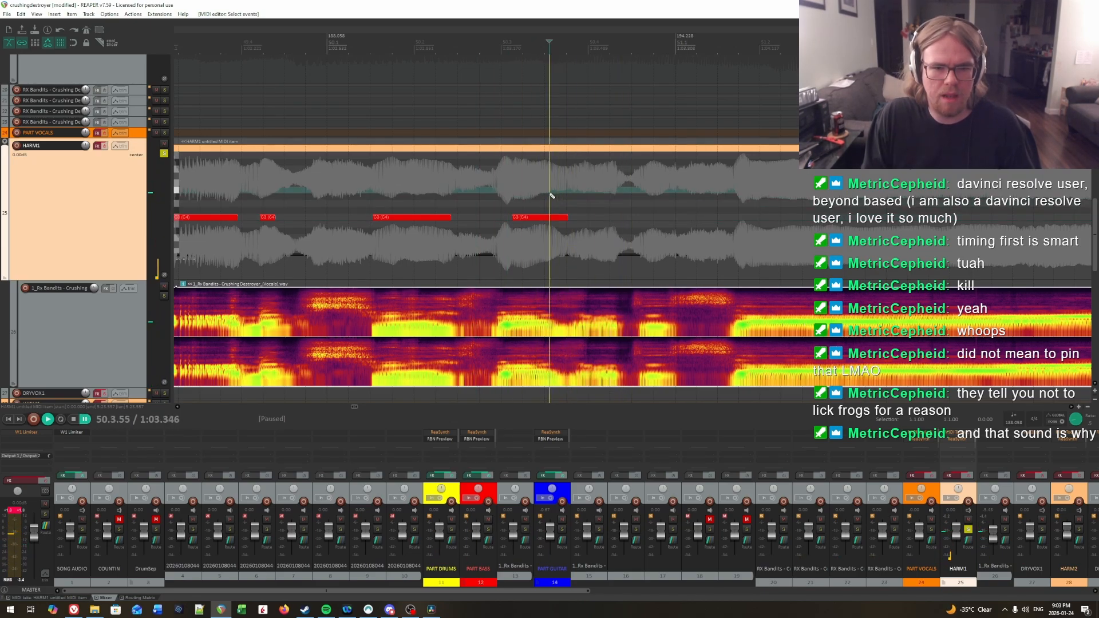
left_click(552, 194)
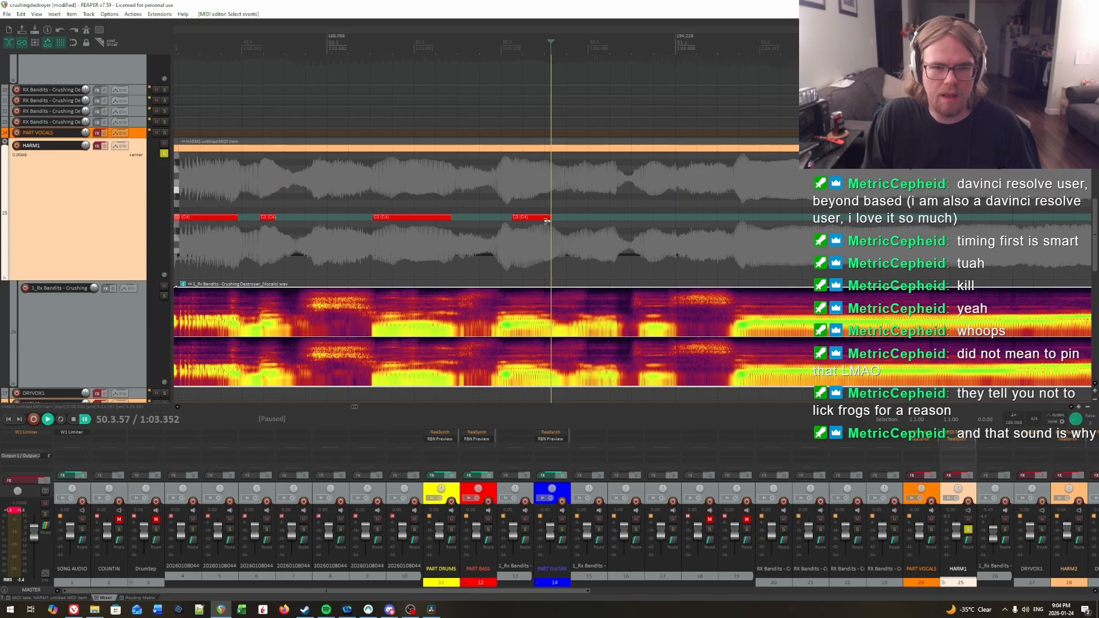
Step: Play back from 50.3.00 to check the shortened note and hear the phrase through into measure 51
key("space")
left_click(502, 195)
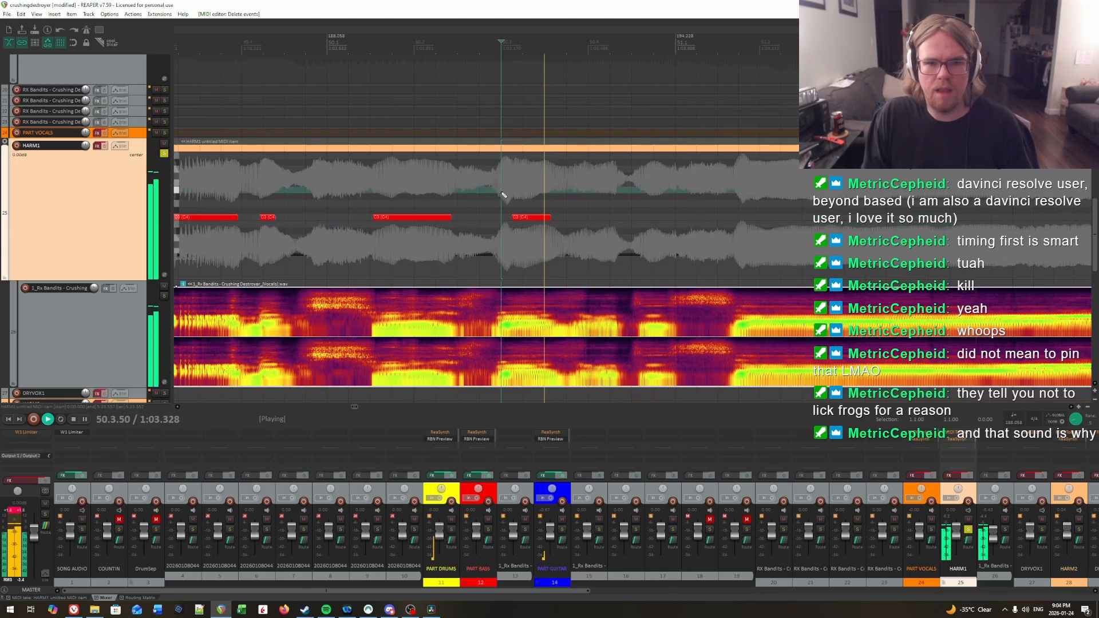
key("space")
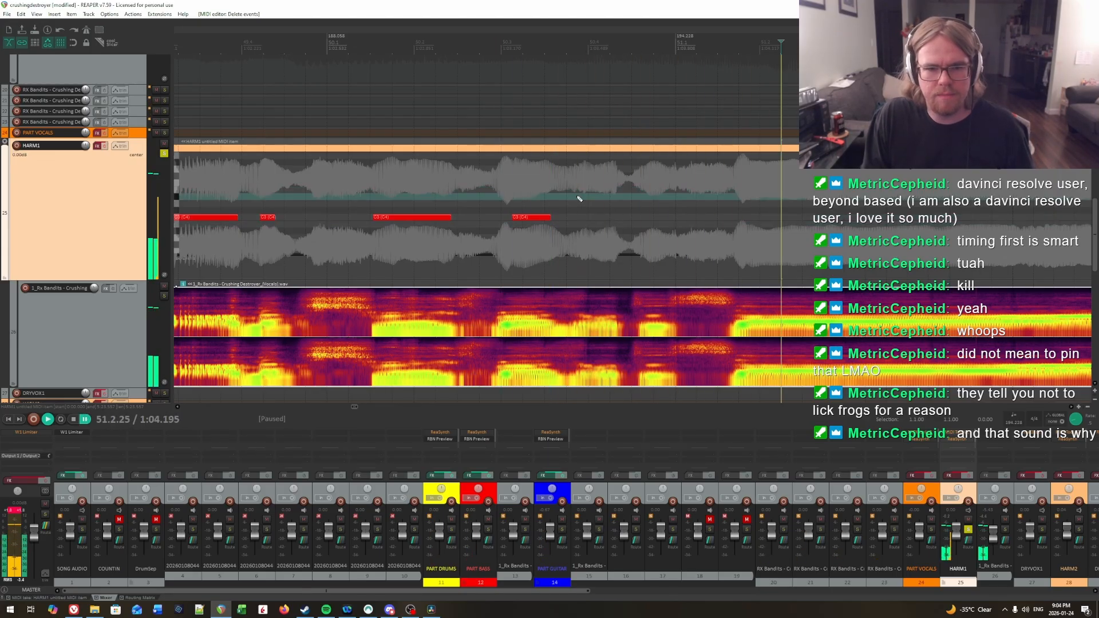
Step: Pinpoint the next syllable's onset and add a C3 note from 50.3.94 to about 50.4.35
left_click(577, 198)
key("space")
left_click(524, 194)
key("space")
key("space")
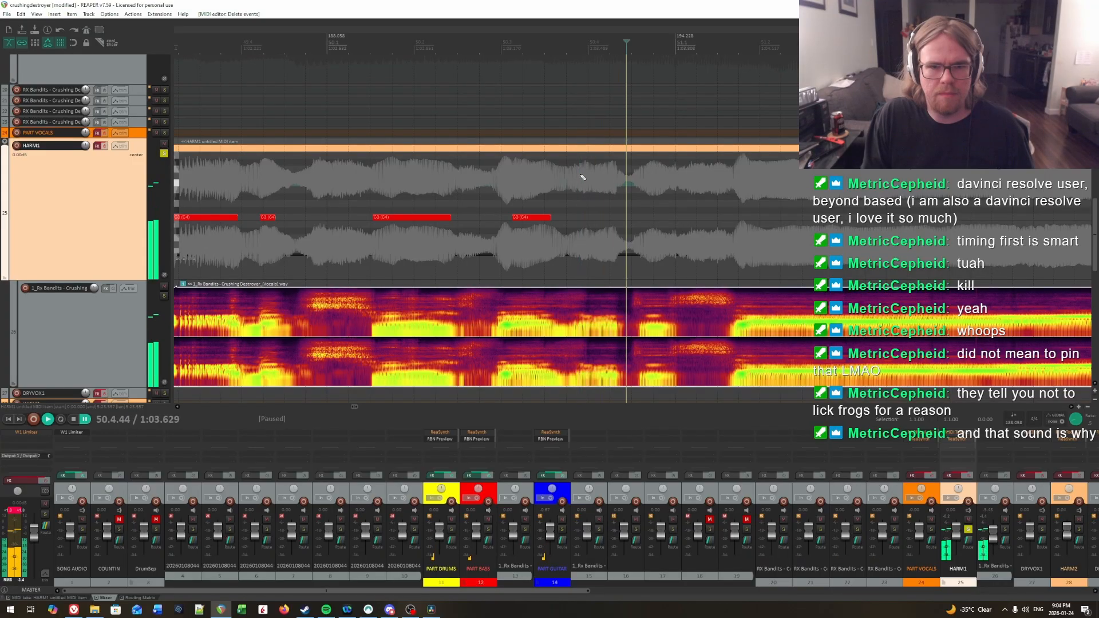
key("space")
key("space")
left_click(582, 213)
key("space")
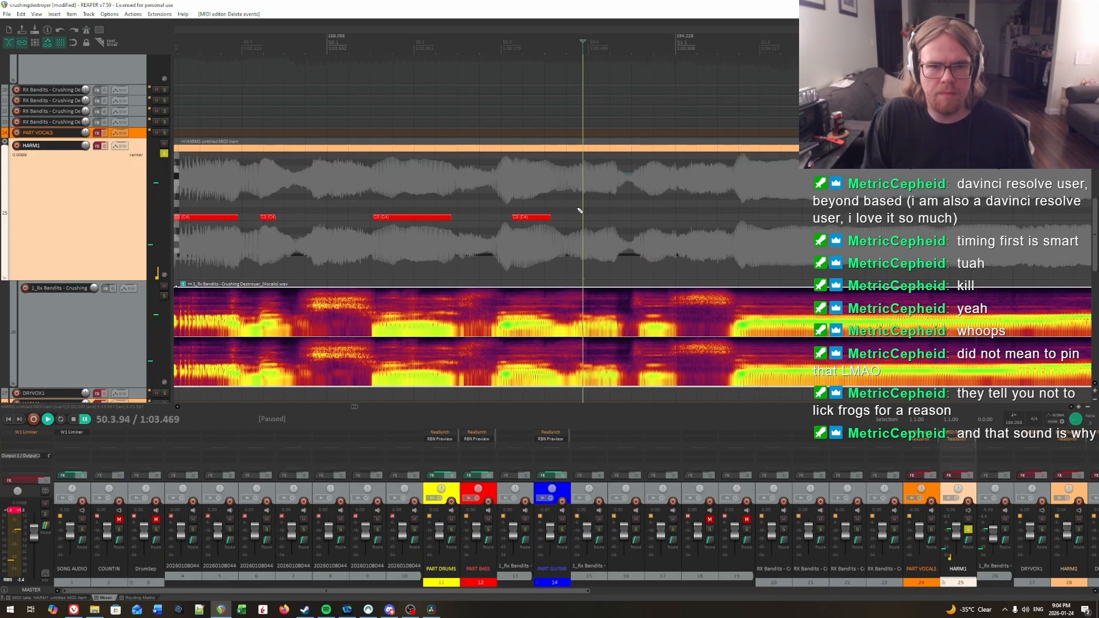
left_click_drag(586, 220, 621, 219)
Step: Play back the note at 50.3.94 and the vocal following it to hear where the next syllable begins
scroll(738, 215, "right", 1)
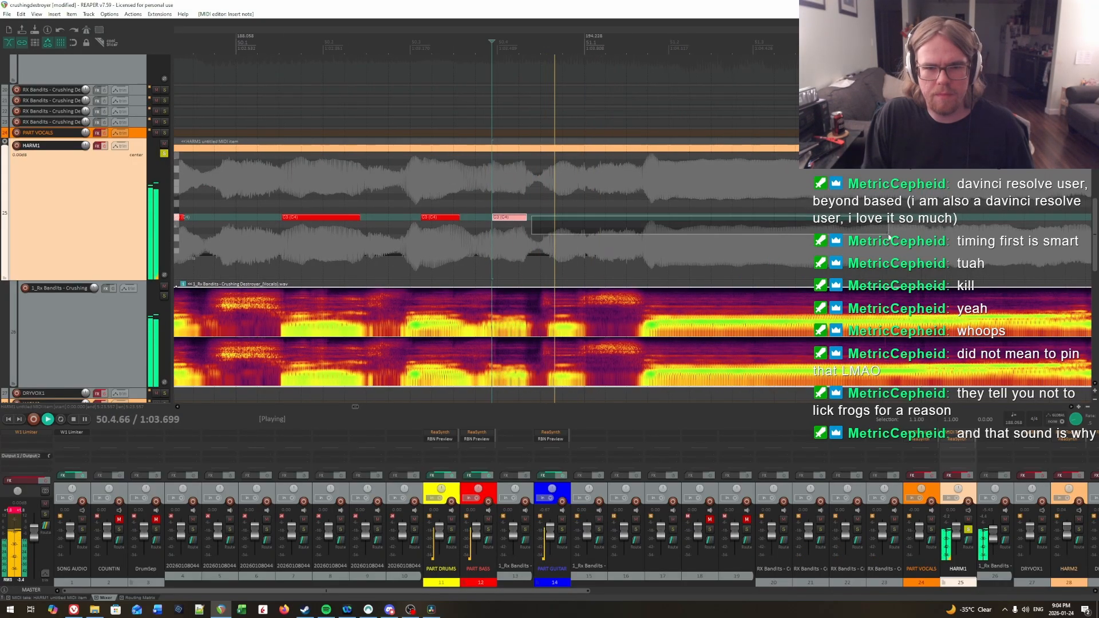
left_click(538, 216)
key("space")
left_click(512, 205)
key("space")
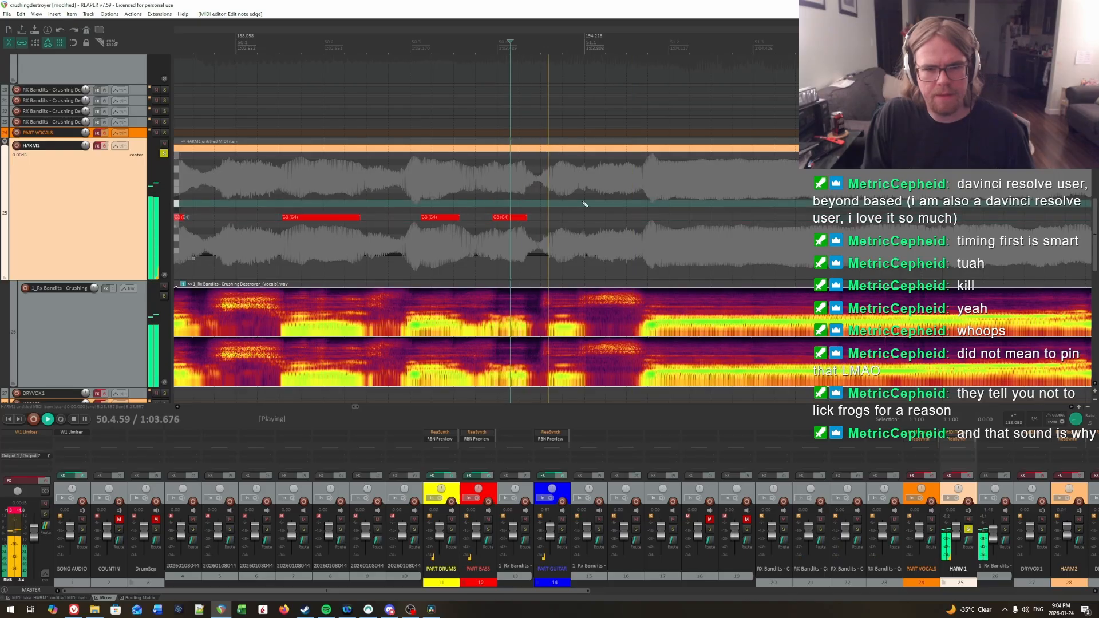
key("space")
left_click(561, 189)
key("space")
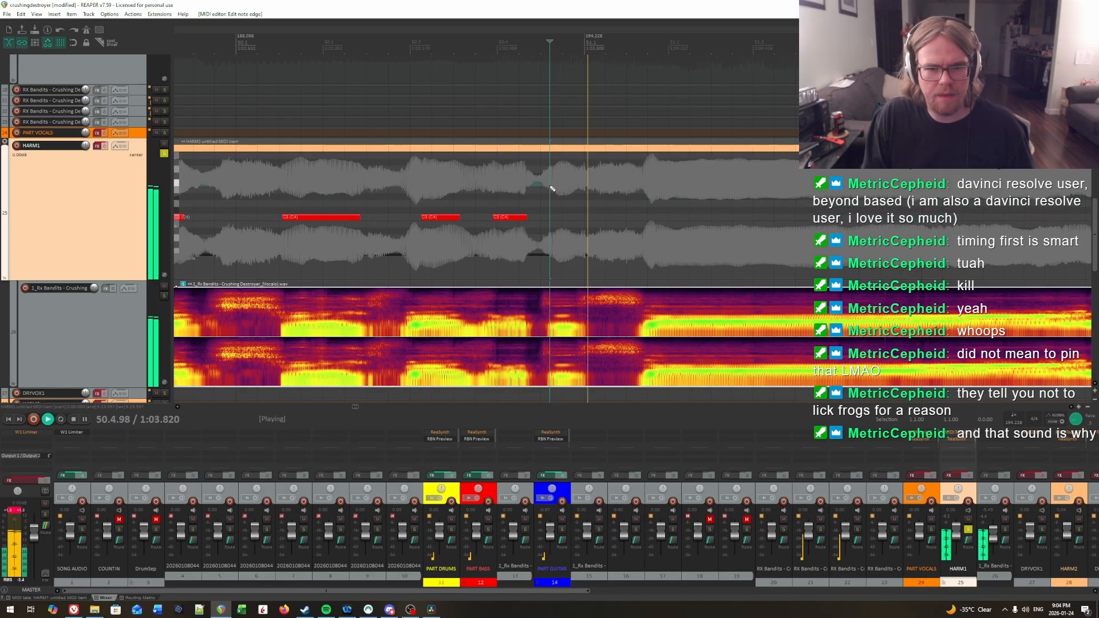
Step: Pinpoint the next syllable's onset by ear and add a C3 note from 50.4.62 to about 50.4.95
key("space")
left_click(555, 188)
key("space")
key("space")
key("space")
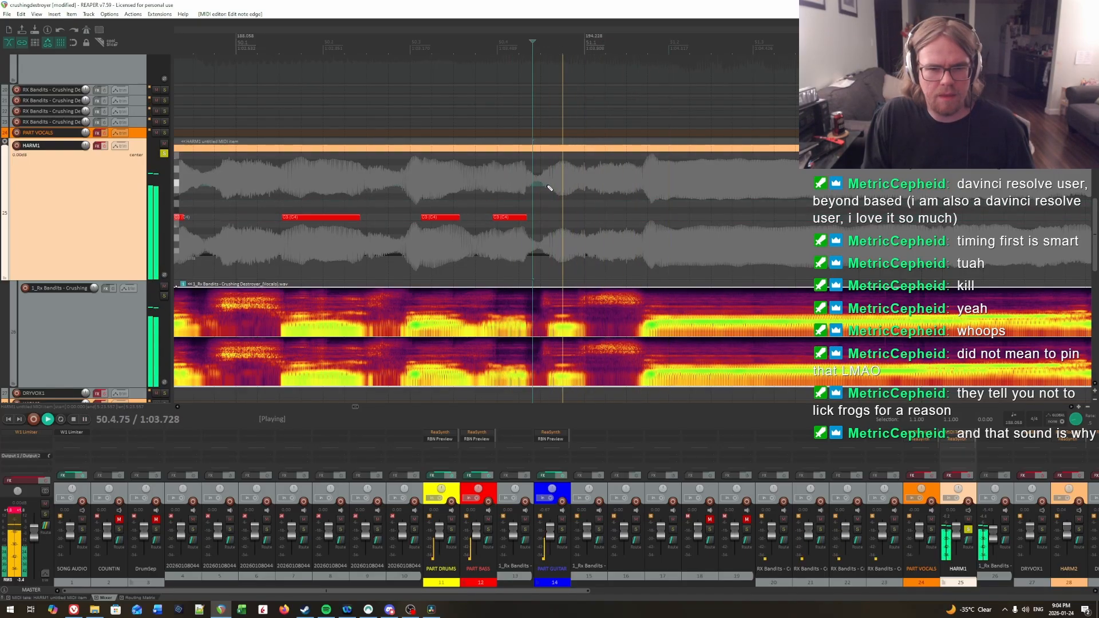
key("space")
left_click(554, 188)
key("space")
key("space")
left_click(550, 192)
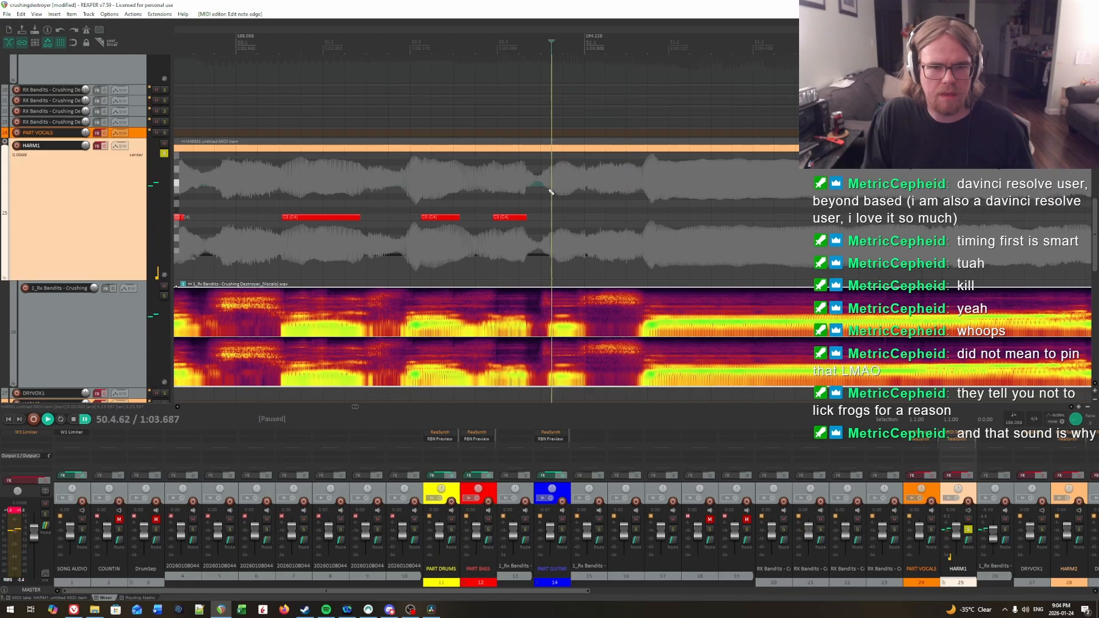
left_click_drag(551, 220, 574, 220)
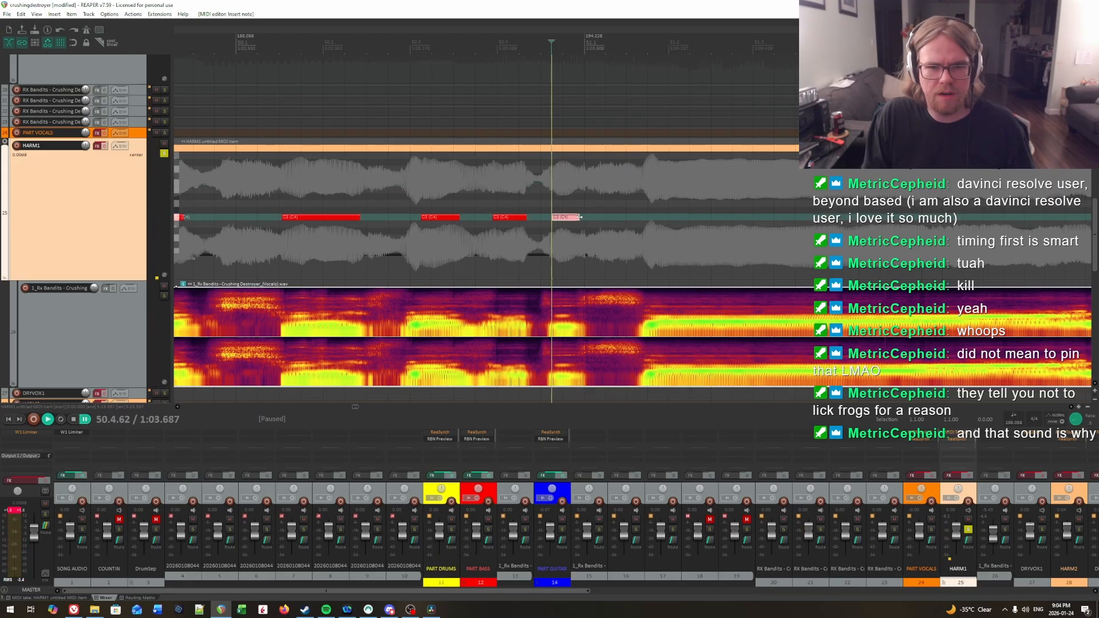
Step: Find where this syllable ends by ear and trim the note at 50.4.62 to finish just before measure 51
key("space")
key("space")
left_click(575, 198)
key("space")
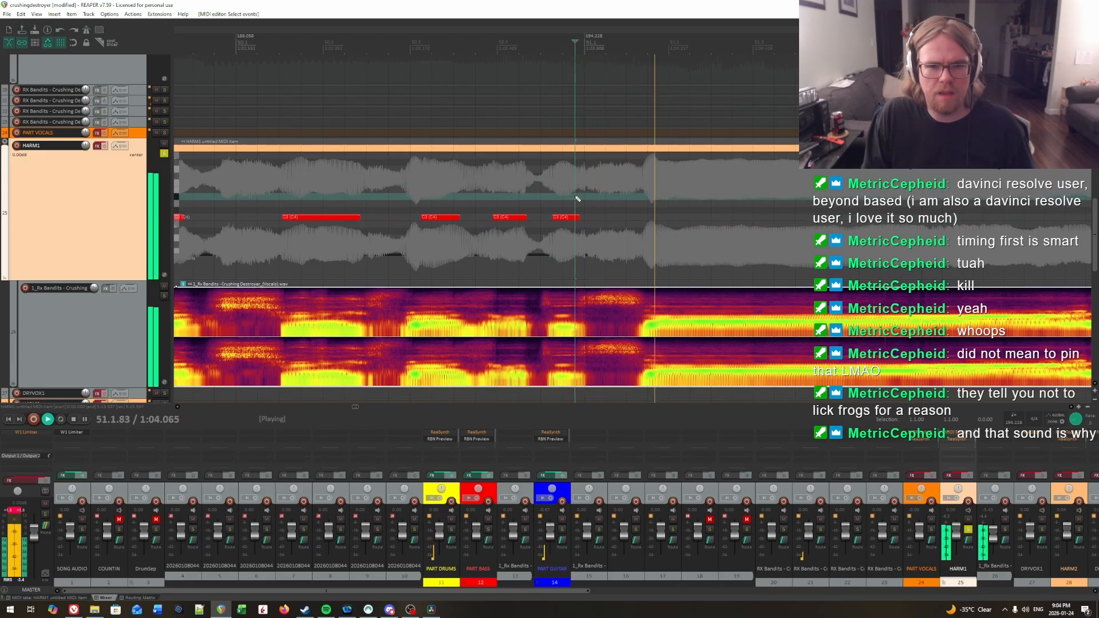
key("space")
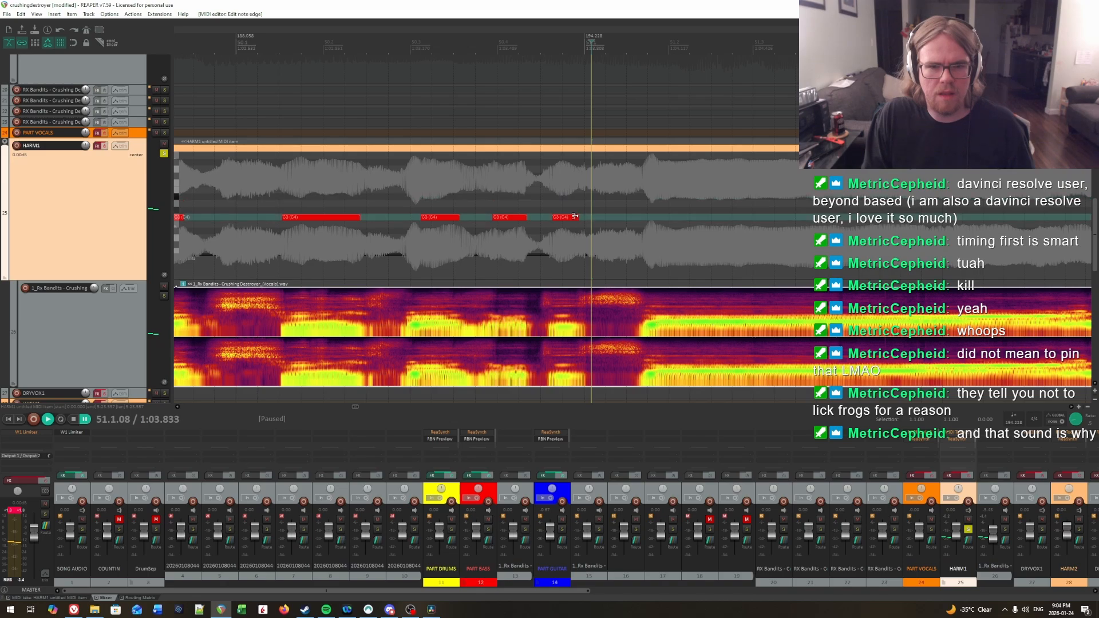
key("space")
Step: Locate the first syllable onset in measure 51 and add a C3 note from 51.1.87 to about 51.3.07
key("space")
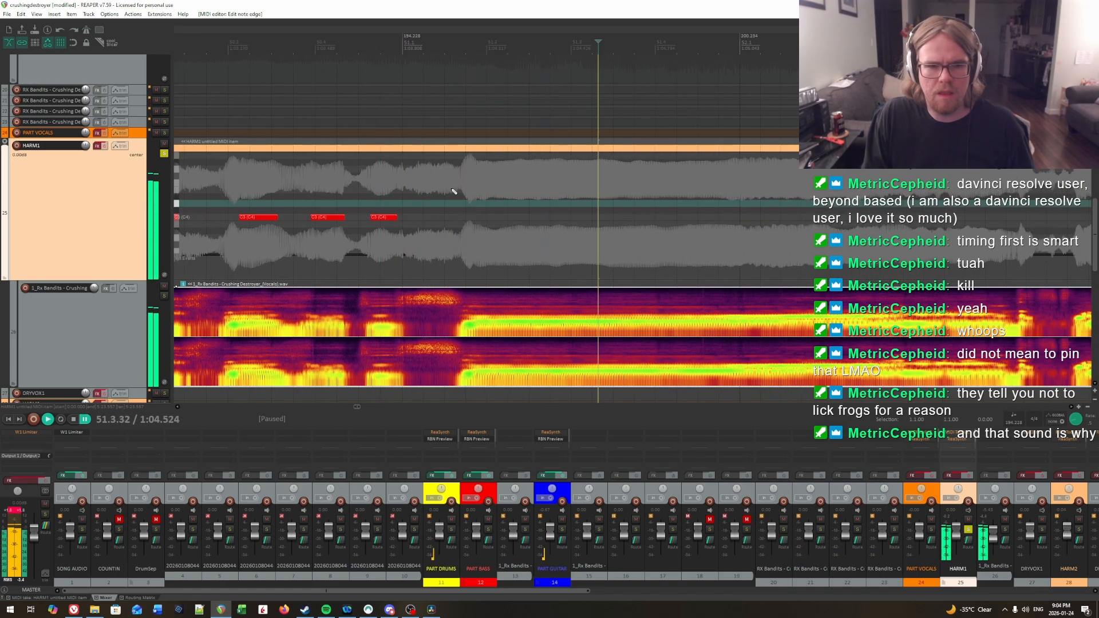
left_click(458, 191)
key("space")
key("space")
left_click(476, 192)
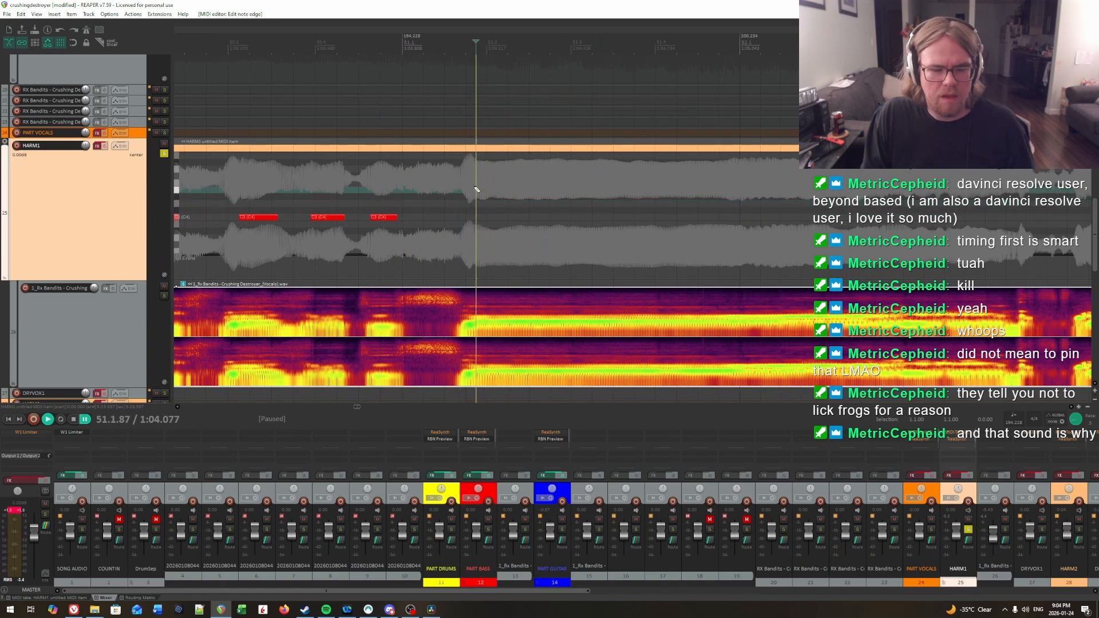
key("space")
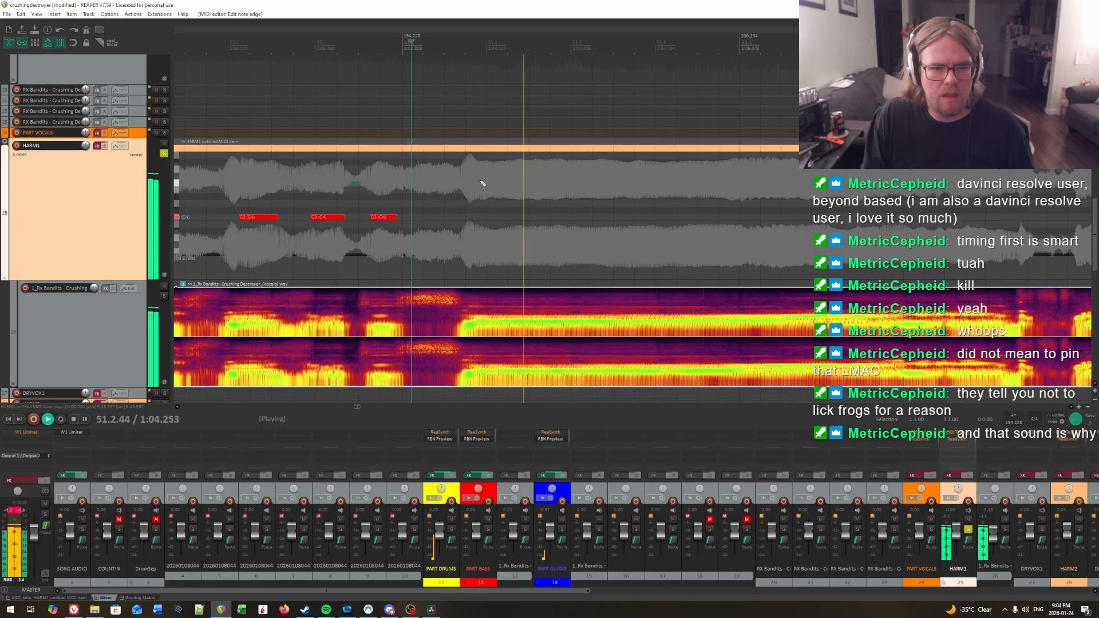
key("space")
left_click(478, 175)
left_click(476, 186)
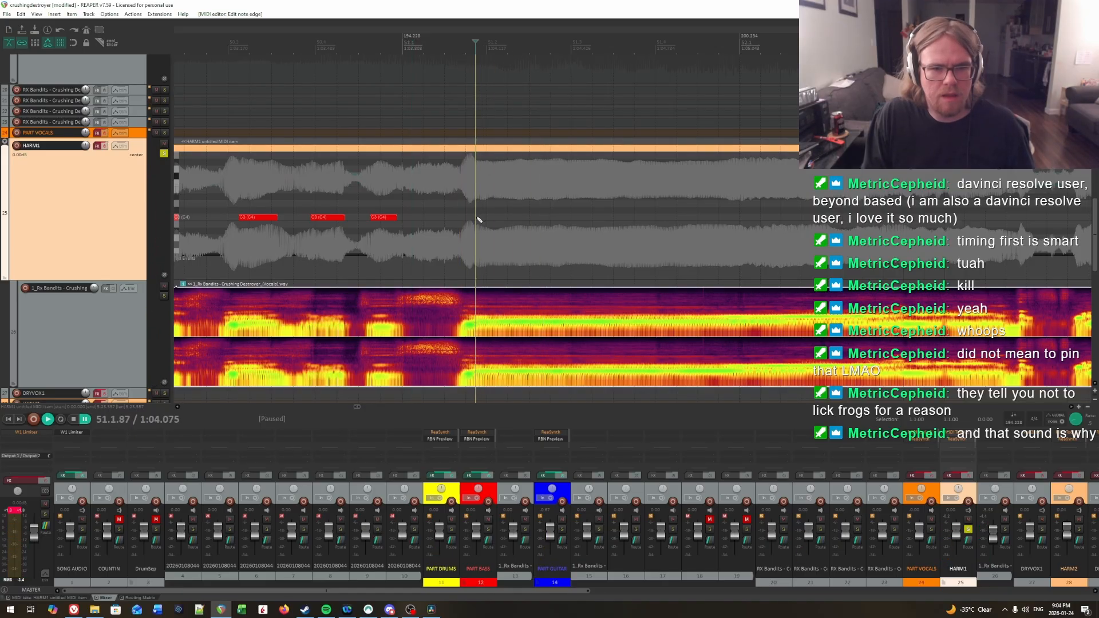
left_click_drag(476, 217, 476, 217)
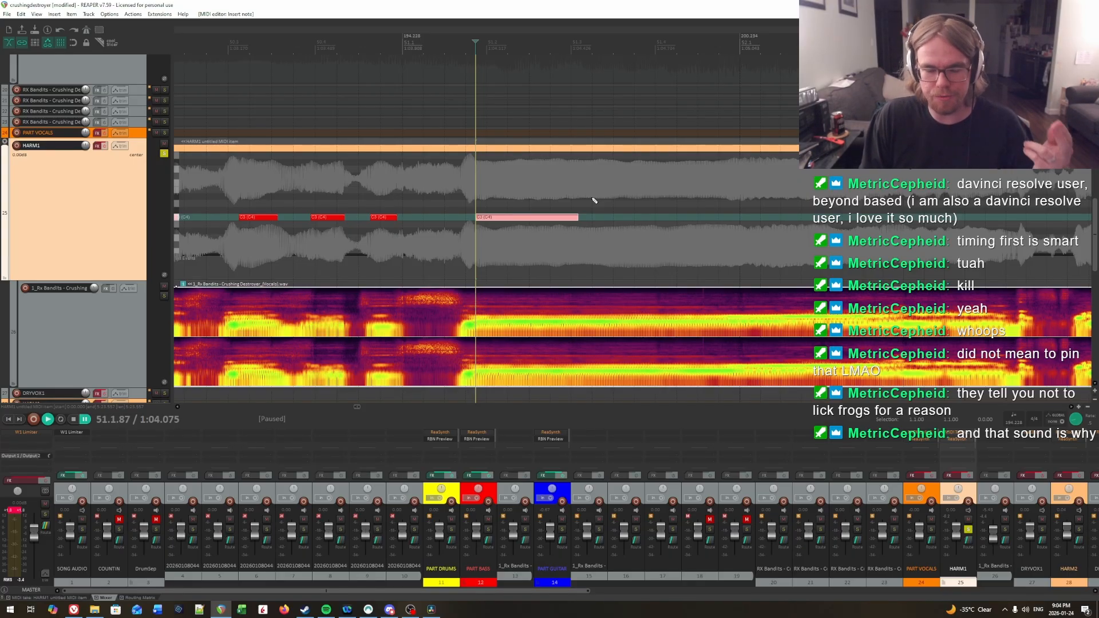
Step: Play the held vocal through into measure 52 and add a C3 note from 52.2.76 to about 52.4.36
left_click_drag(624, 222, 744, 218)
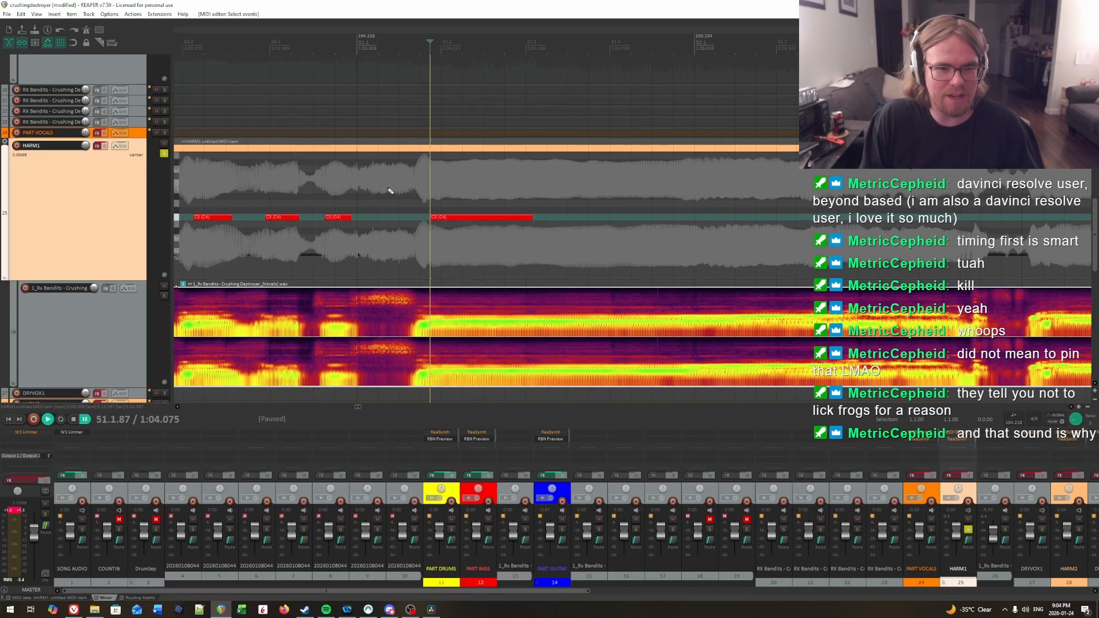
left_click(634, 194)
left_click(405, 169)
key("space")
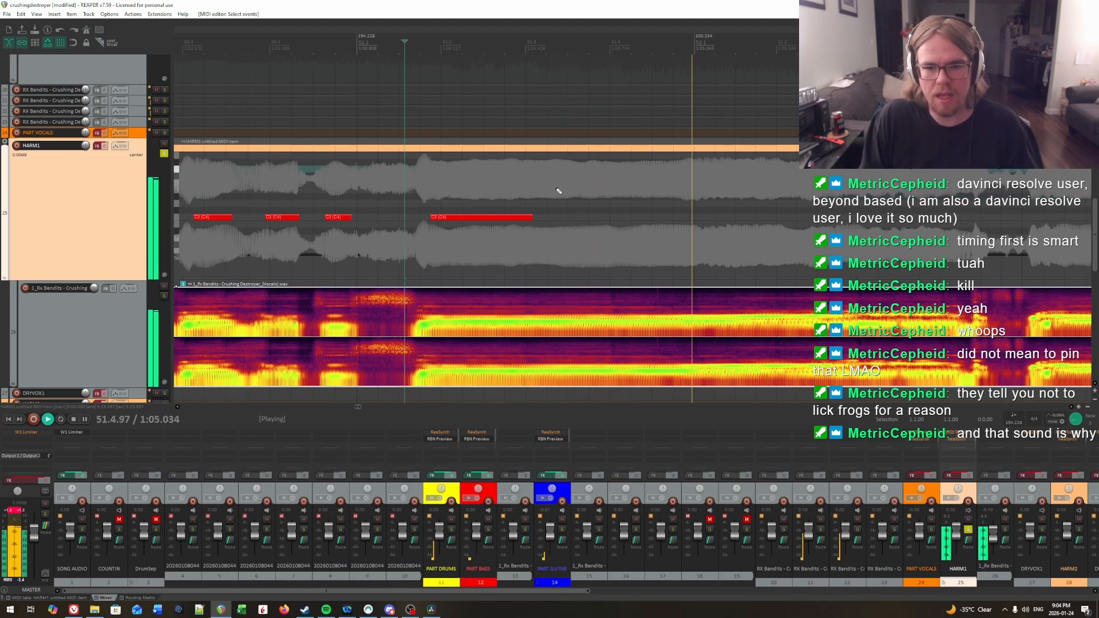
left_click(769, 189)
left_click(714, 181)
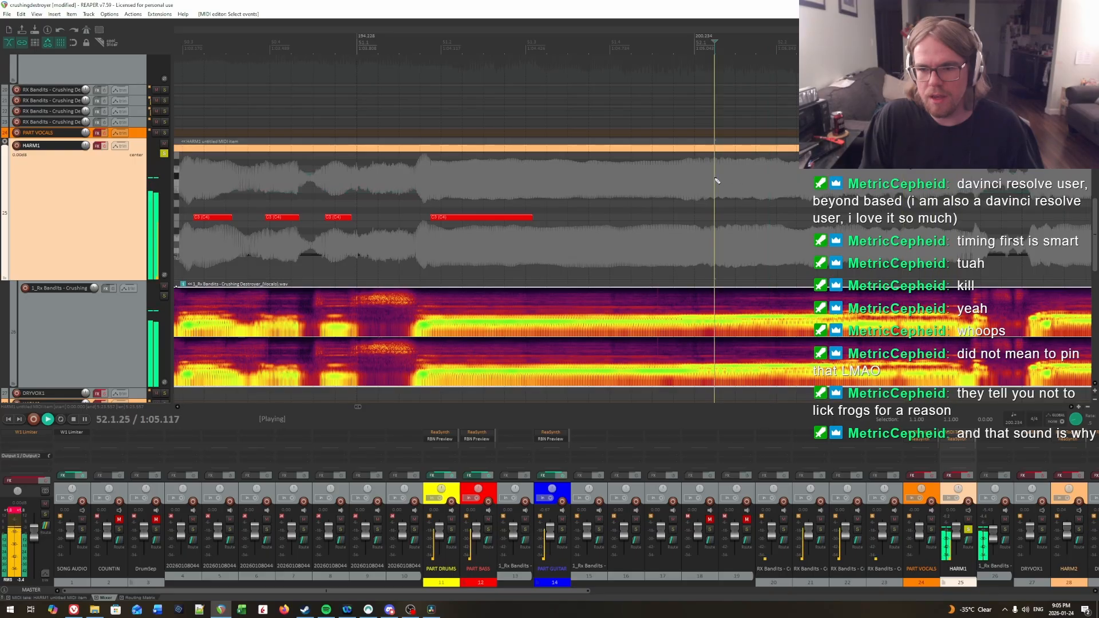
left_click(862, 191)
left_click(768, 185)
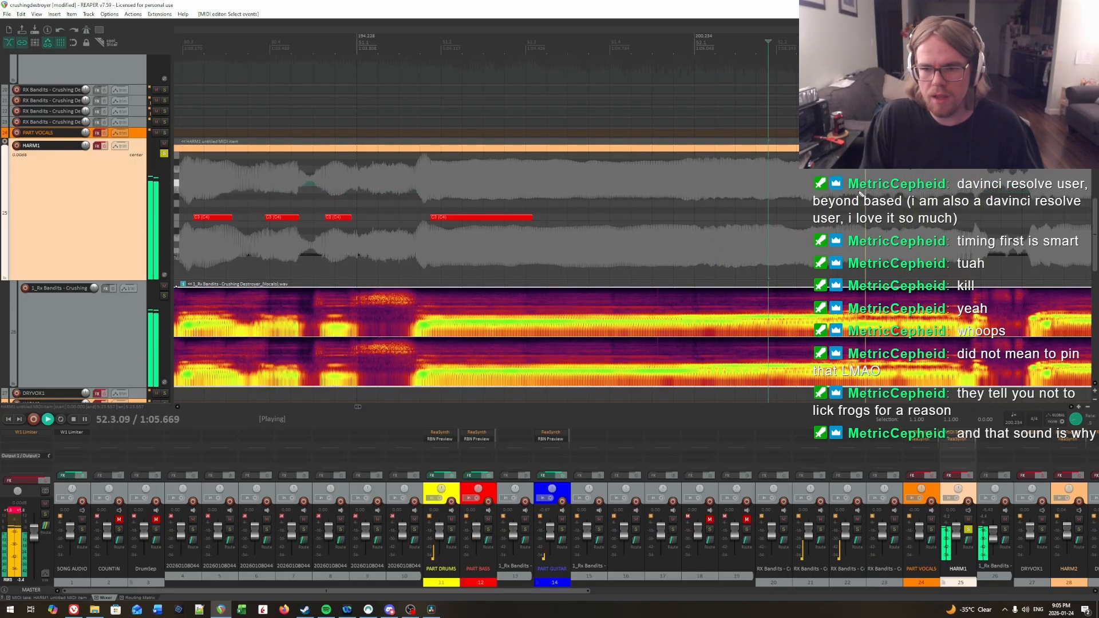
left_click(860, 194)
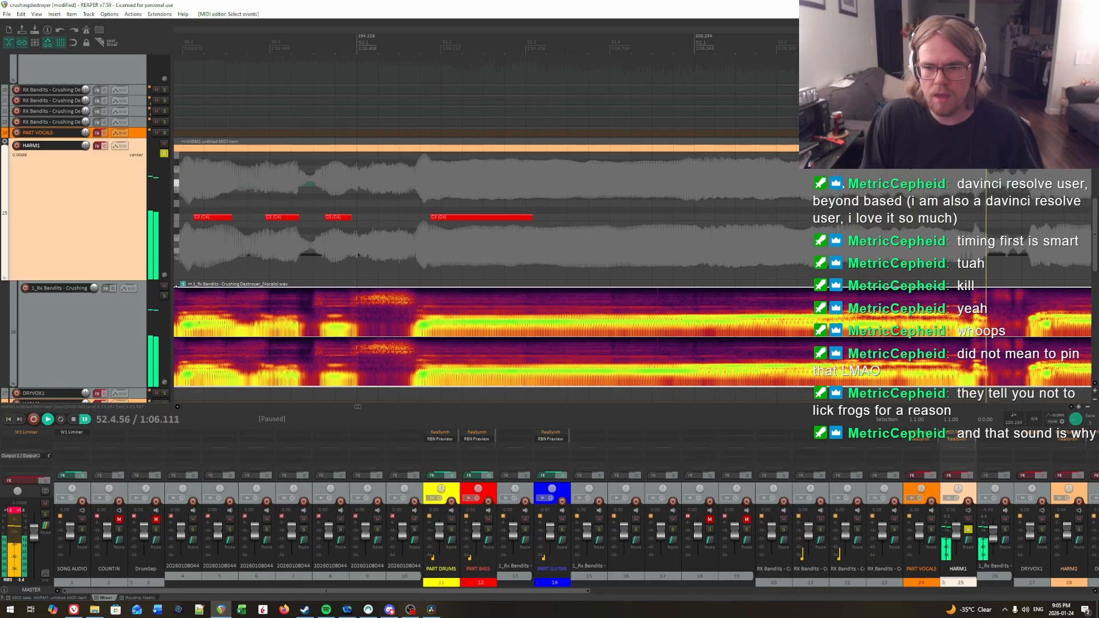
left_click(843, 218)
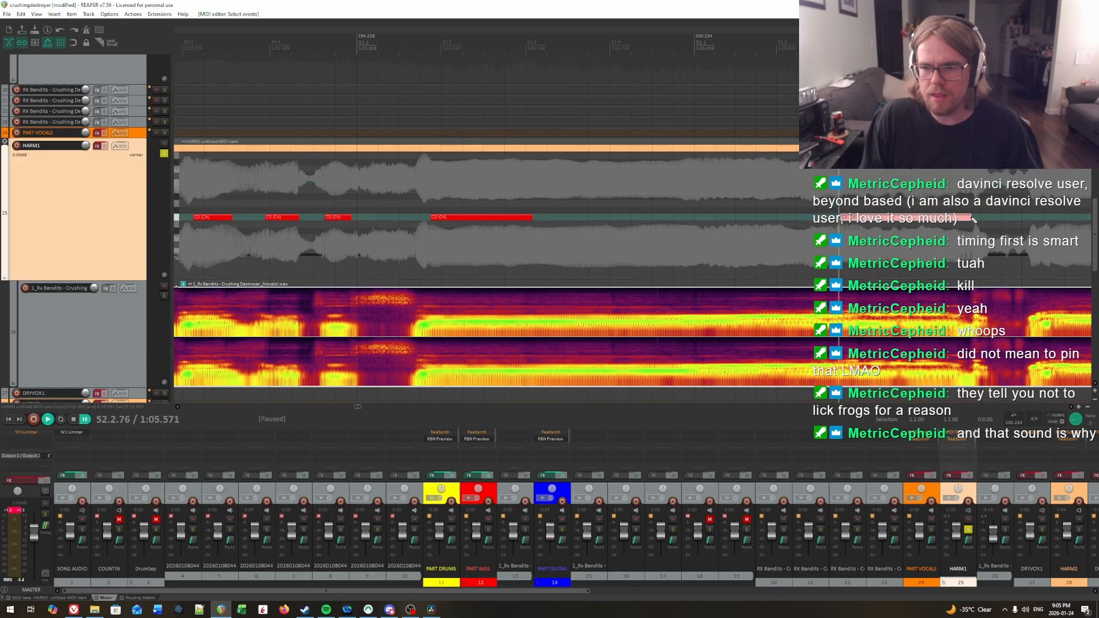
Step: Replay the measure 52 note from several points to recheck its attack against the vocal
key("space")
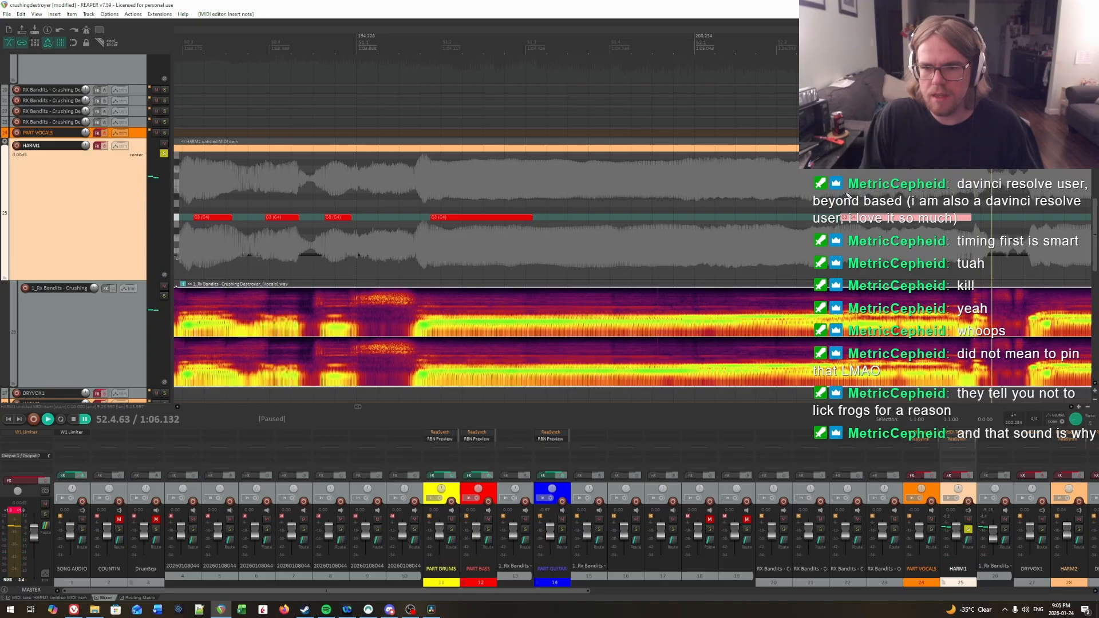
left_click(845, 195)
key("space")
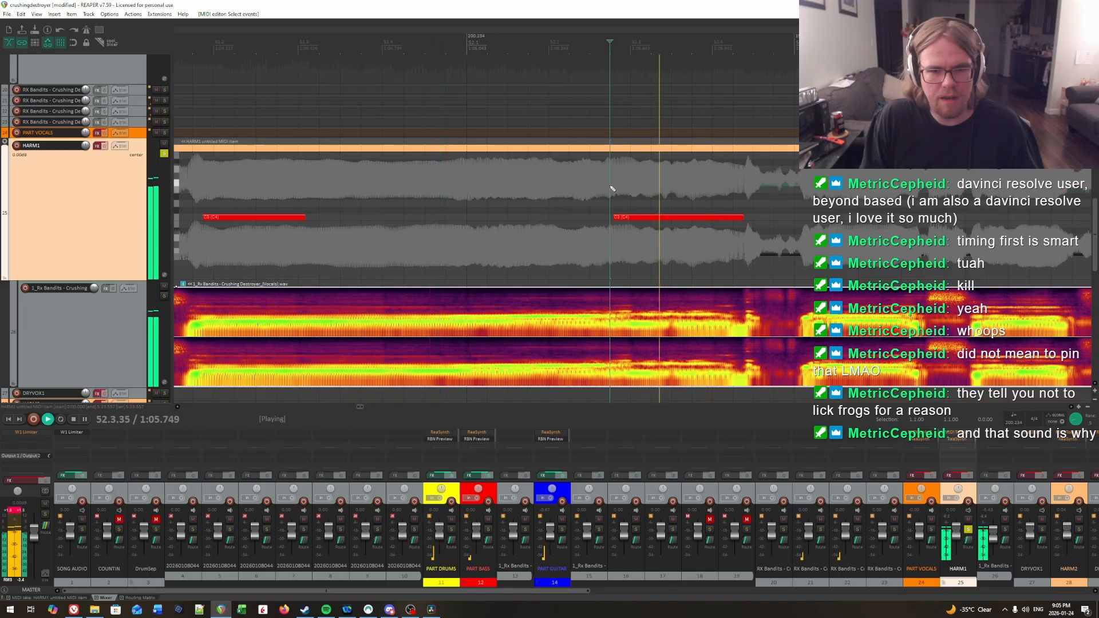
left_click(559, 182)
key("space")
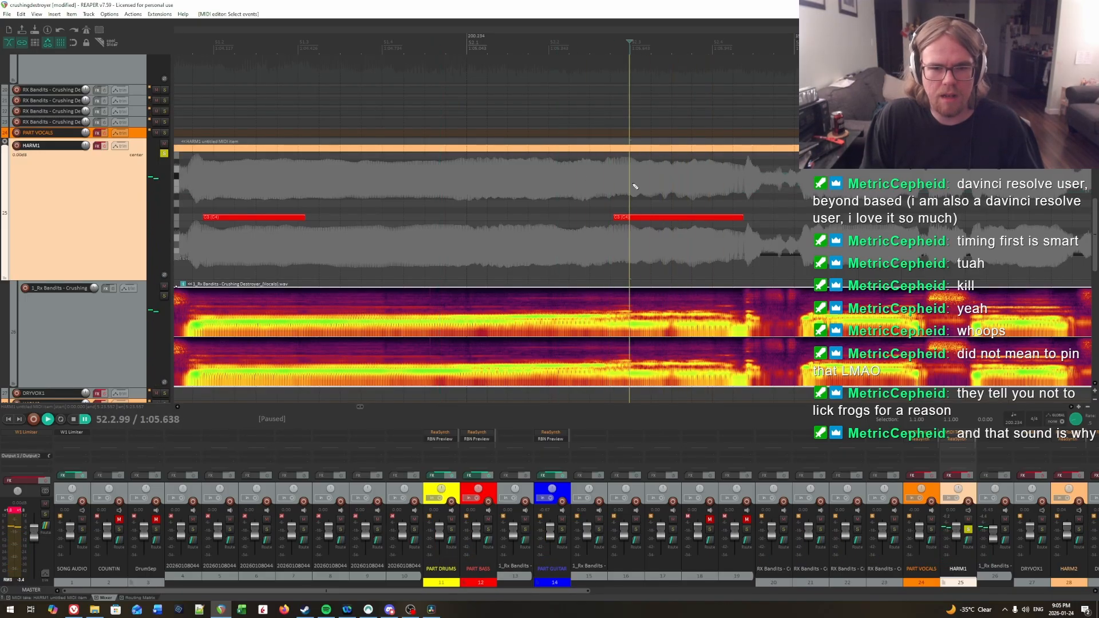
left_click(627, 184)
key("space")
Step: Remove the stray note in measure 52 and trim the charted C3 note's start to 52.3.02
key("space")
left_click_drag(538, 171, 570, 174)
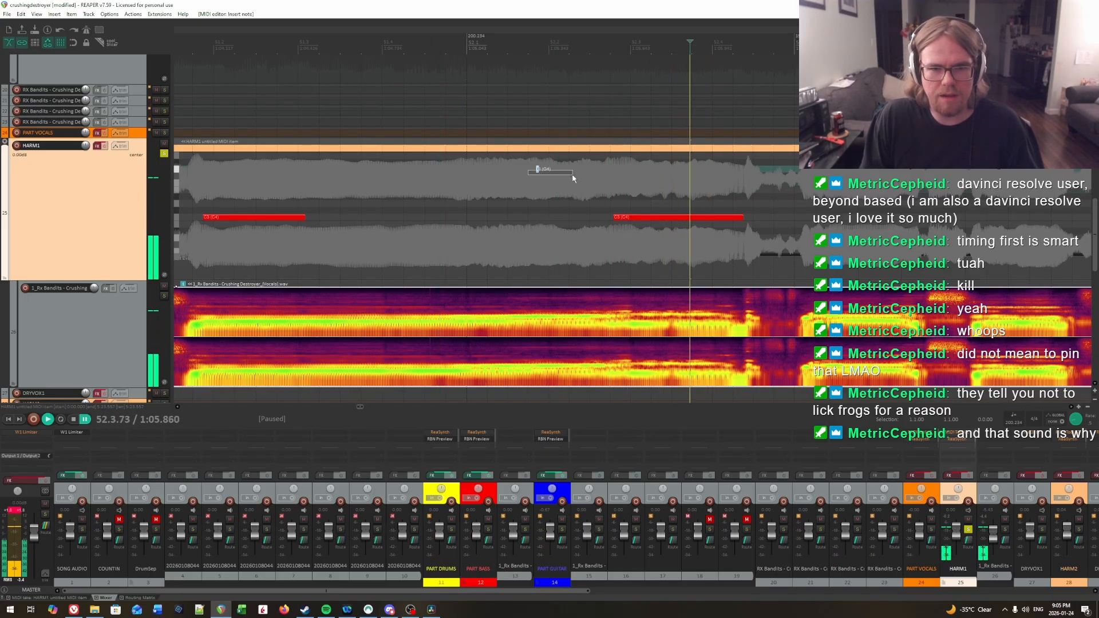
key("Delete")
left_click(564, 184)
key("space")
key("space")
left_click(632, 183)
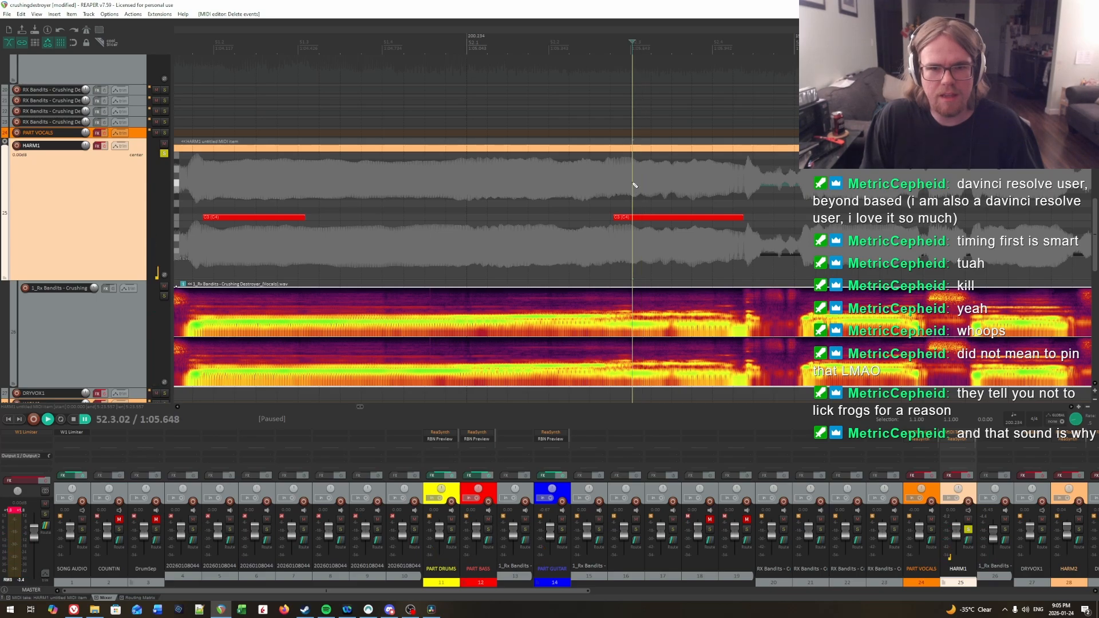
left_click_drag(613, 218, 638, 223)
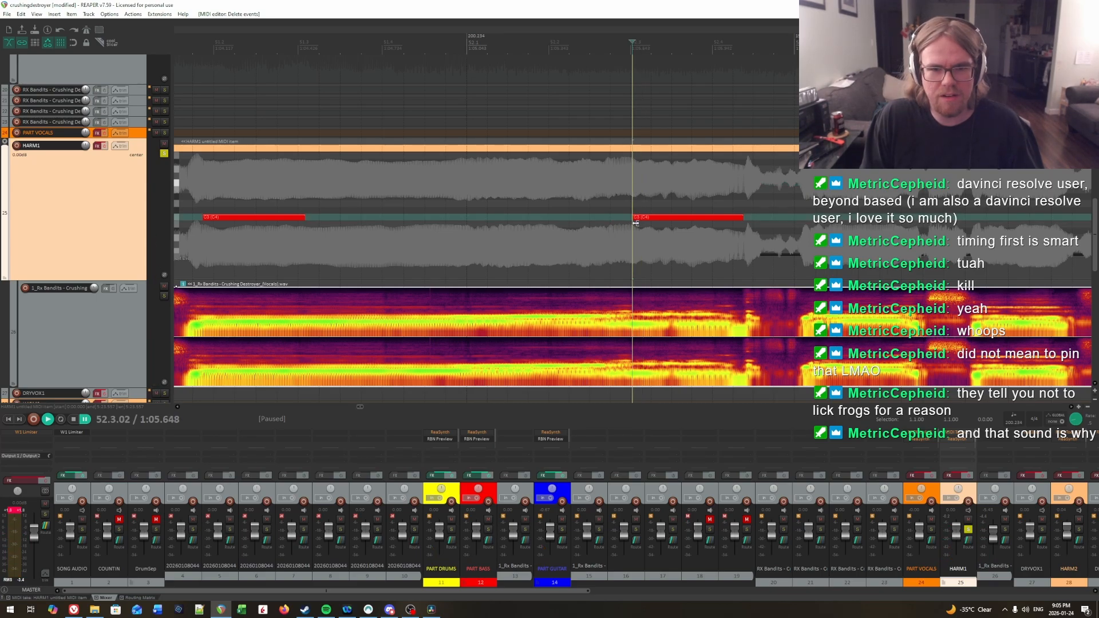
Step: Listen through the sustained vocal from measure 51 into measure 52 to find where another syllable or pitch change falls
left_click(226, 221)
key("space")
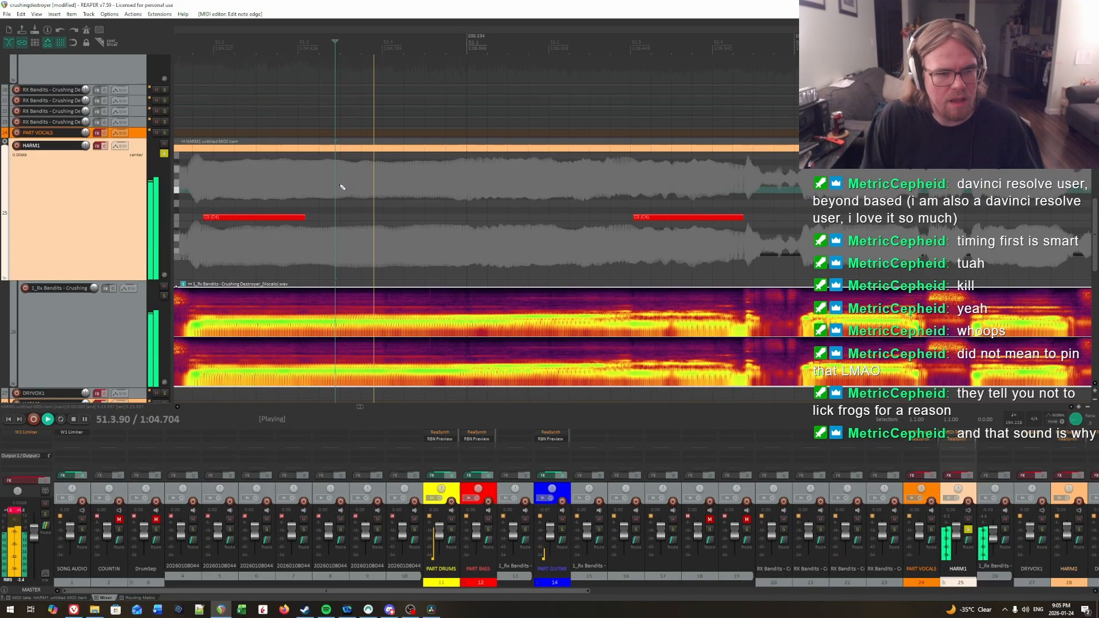
key("space")
key("space")
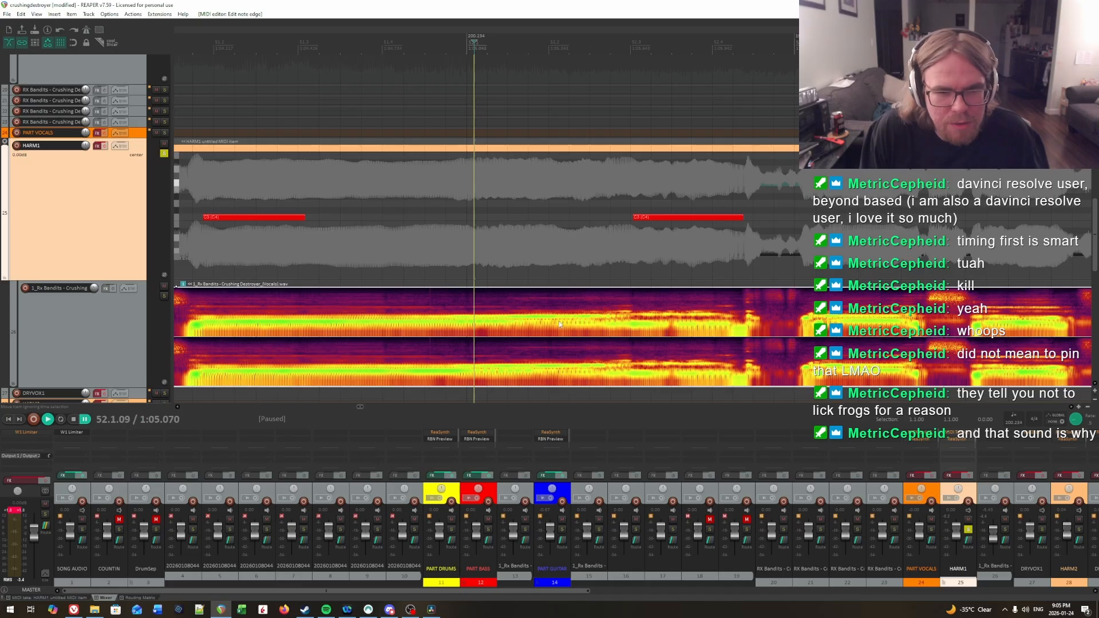
left_click(267, 198)
key("space")
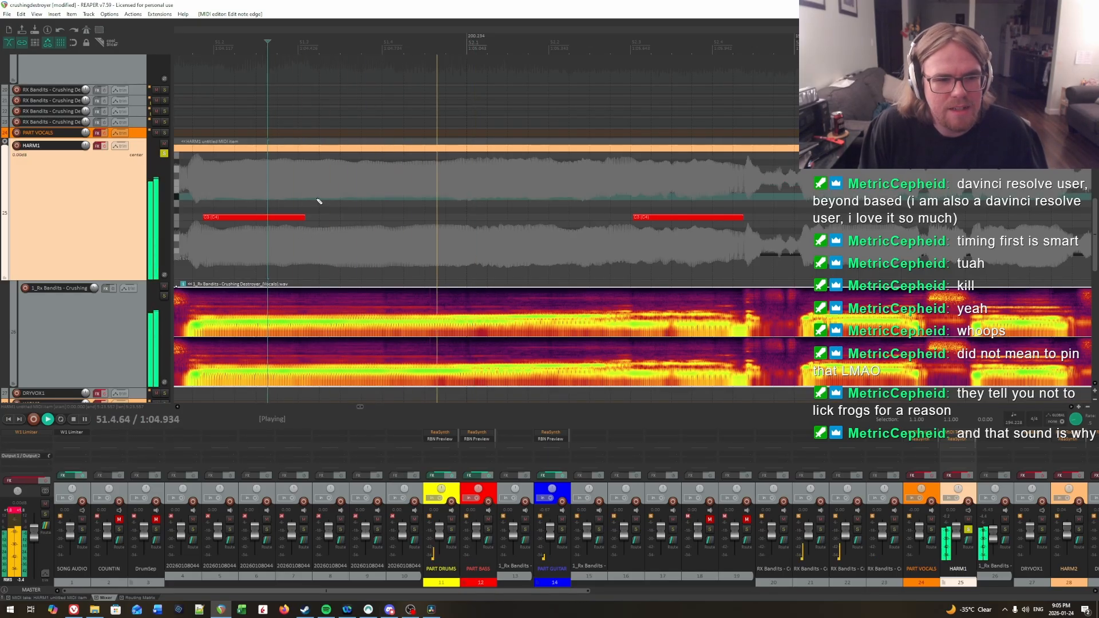
left_click(281, 184)
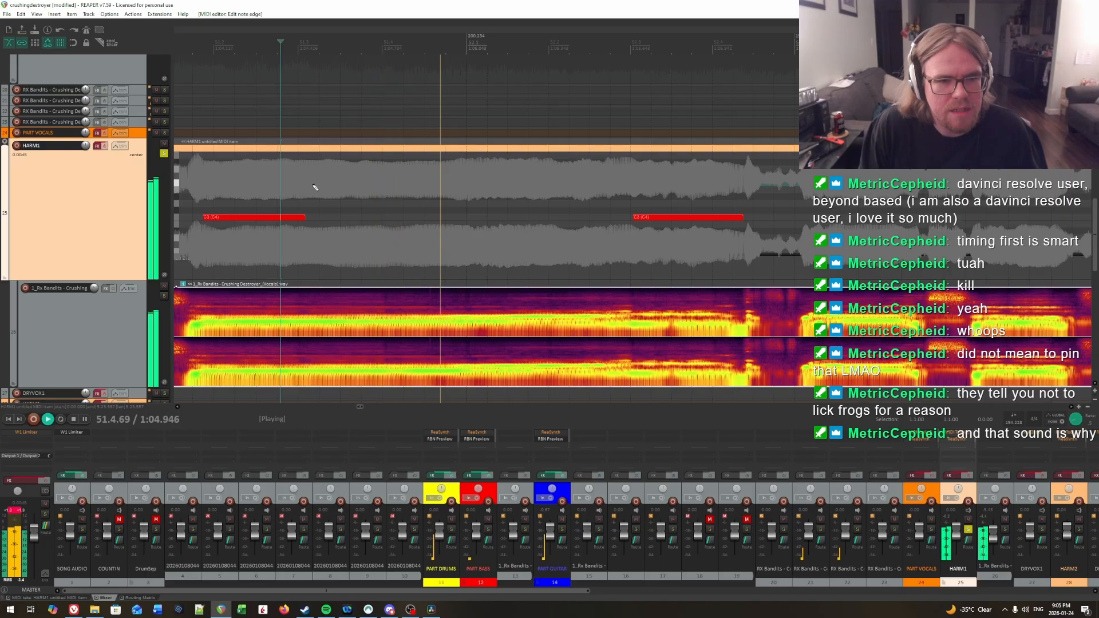
left_click(289, 182)
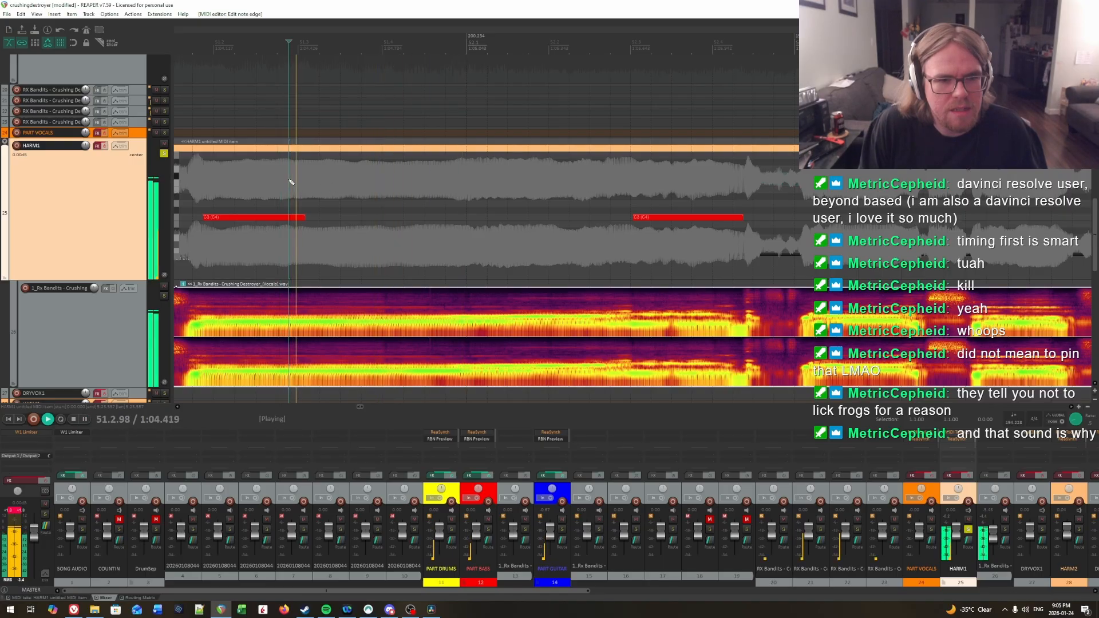
left_click(405, 183)
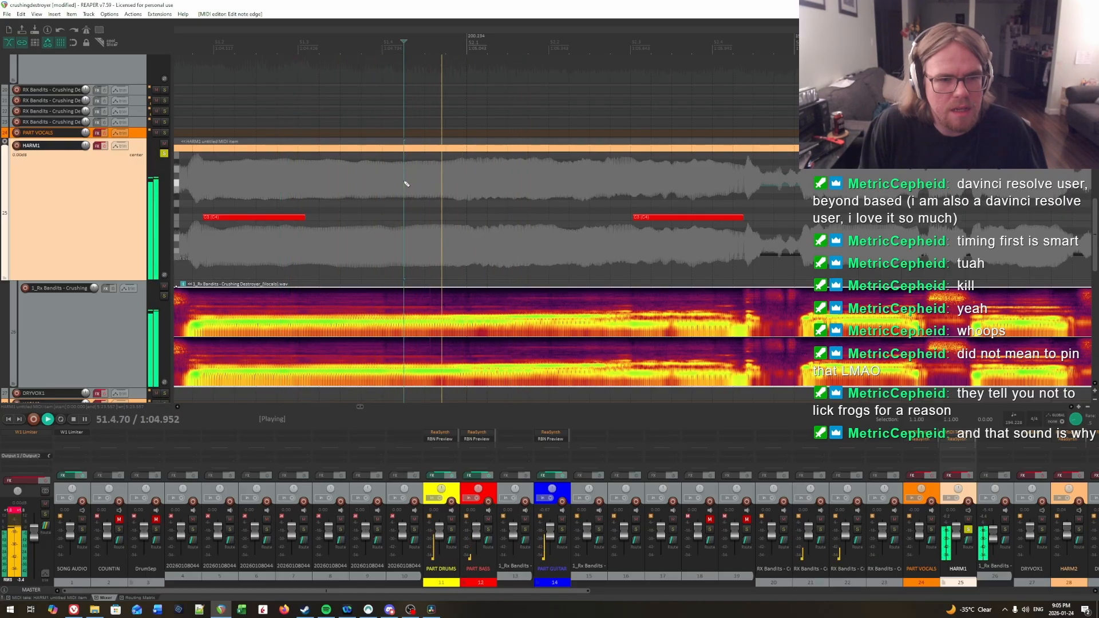
Step: Replay the held vocal around 51.4 from several points and extend the measure 51 C3 note's end to 51.4.54
key("space")
left_click(403, 183)
key("space")
key("space")
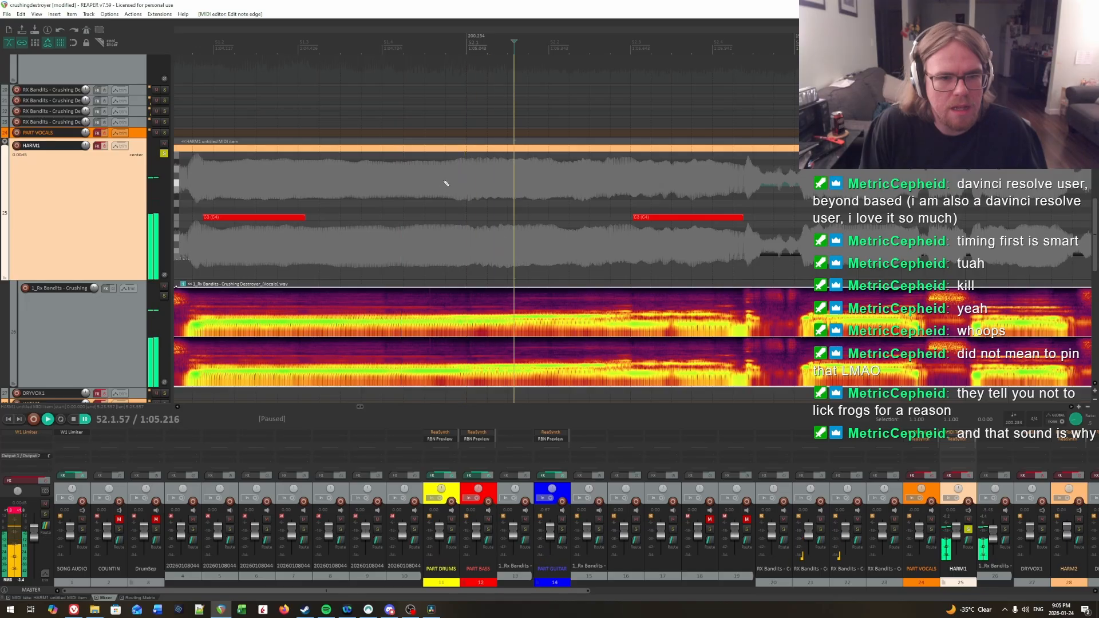
left_click(444, 181)
left_click(416, 183)
key("space")
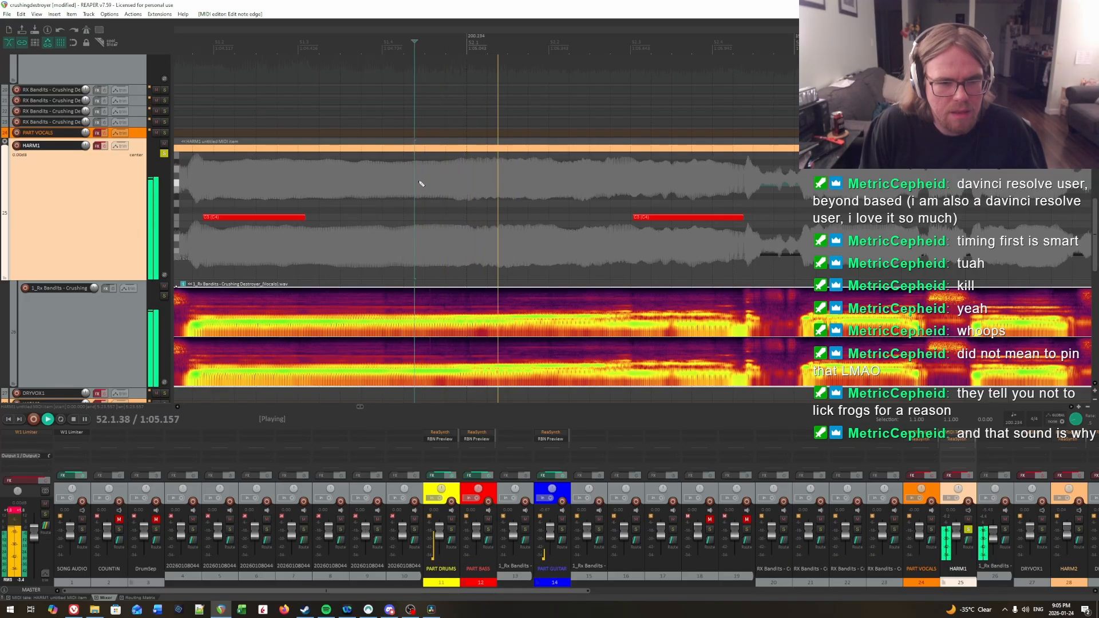
left_click(421, 183)
key("space")
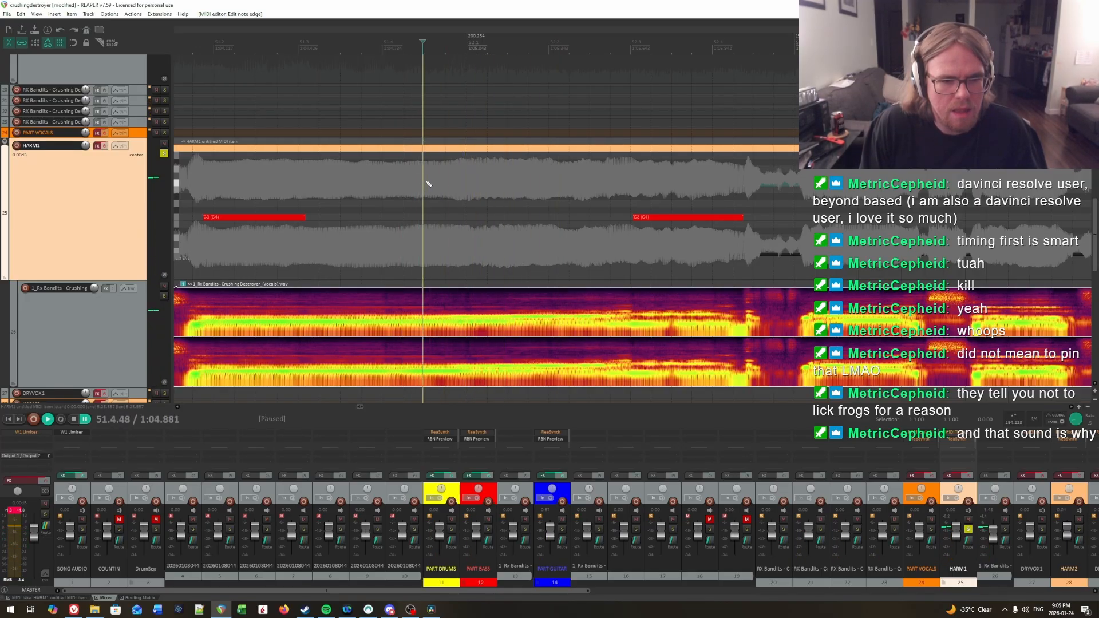
key("space")
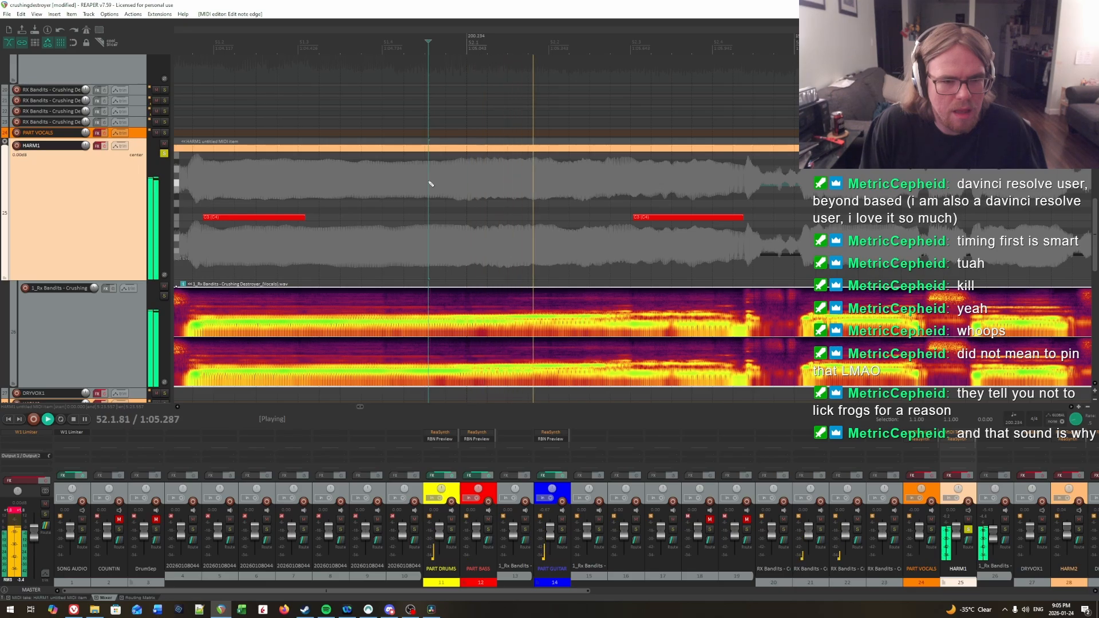
key("space")
left_click_drag(300, 219, 411, 226)
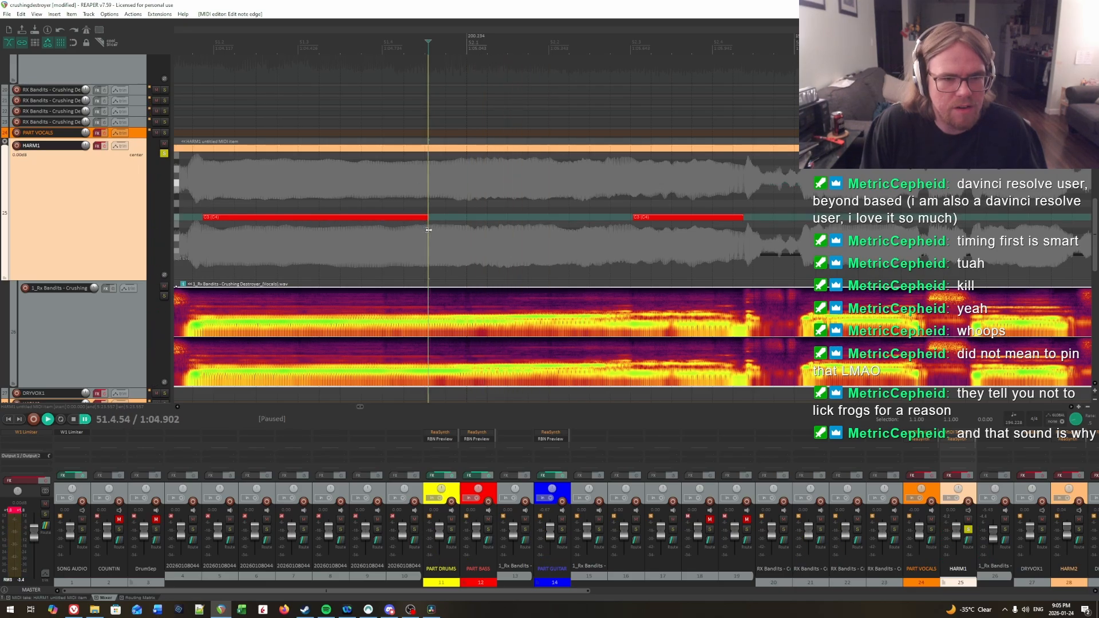
Step: Play measures 51 and 52 through to check the extended C3 note and the one following it against the vocal
left_click(250, 196)
key("space")
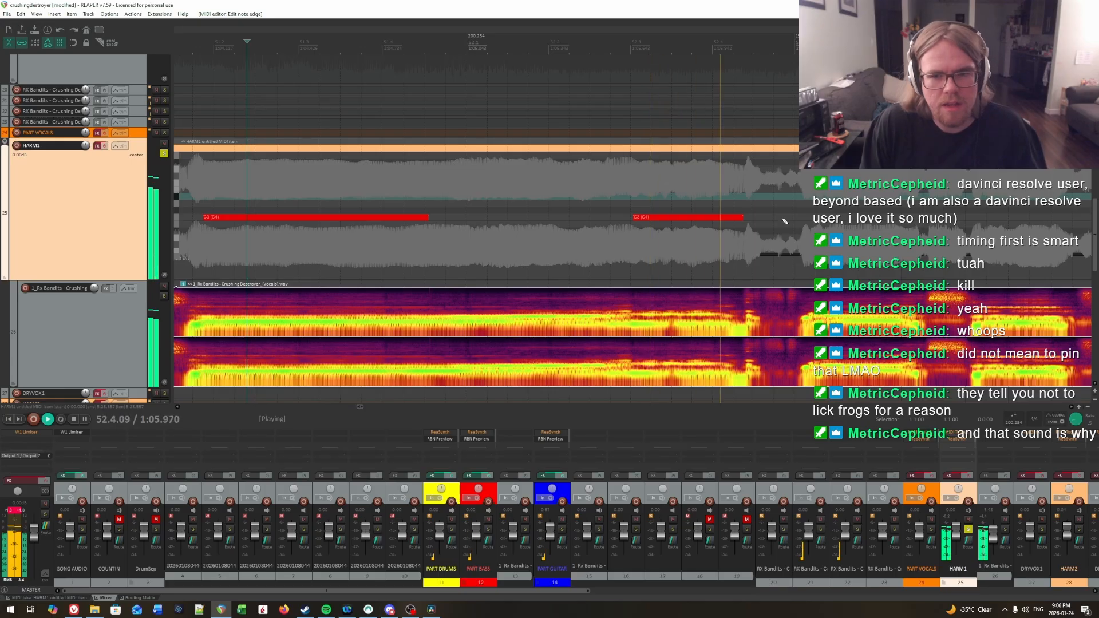
key("space")
scroll(442, 264, "down", 2)
scroll(443, 266, "down", 3)
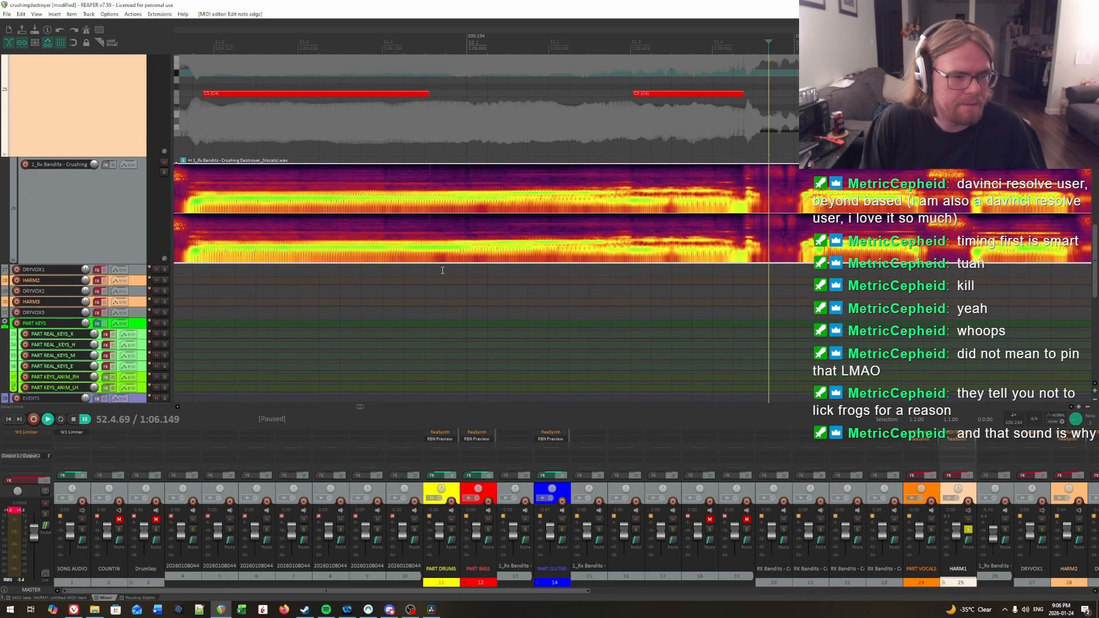
scroll(444, 269, "up", 8)
scroll(444, 271, "down", 3)
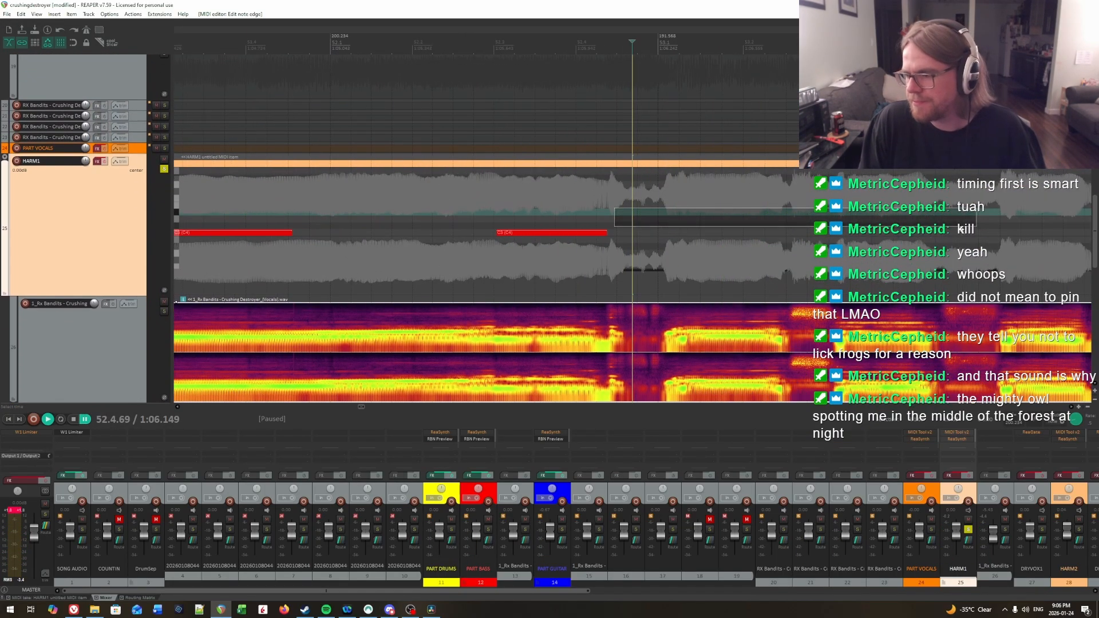
scroll(658, 226, "right", 3)
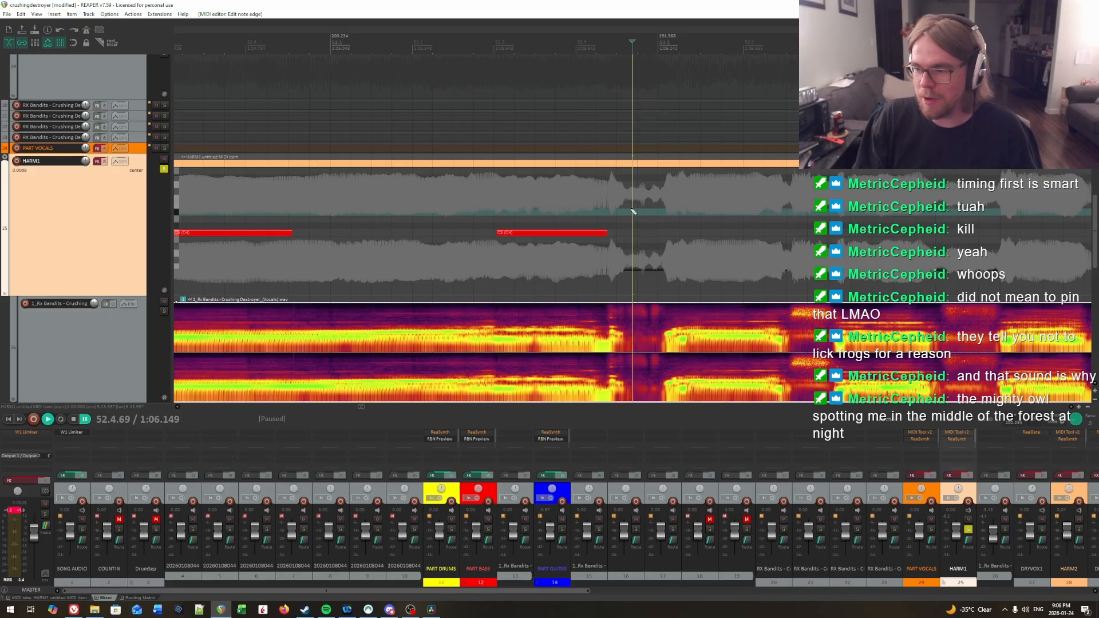
scroll(440, 224, "left", 3)
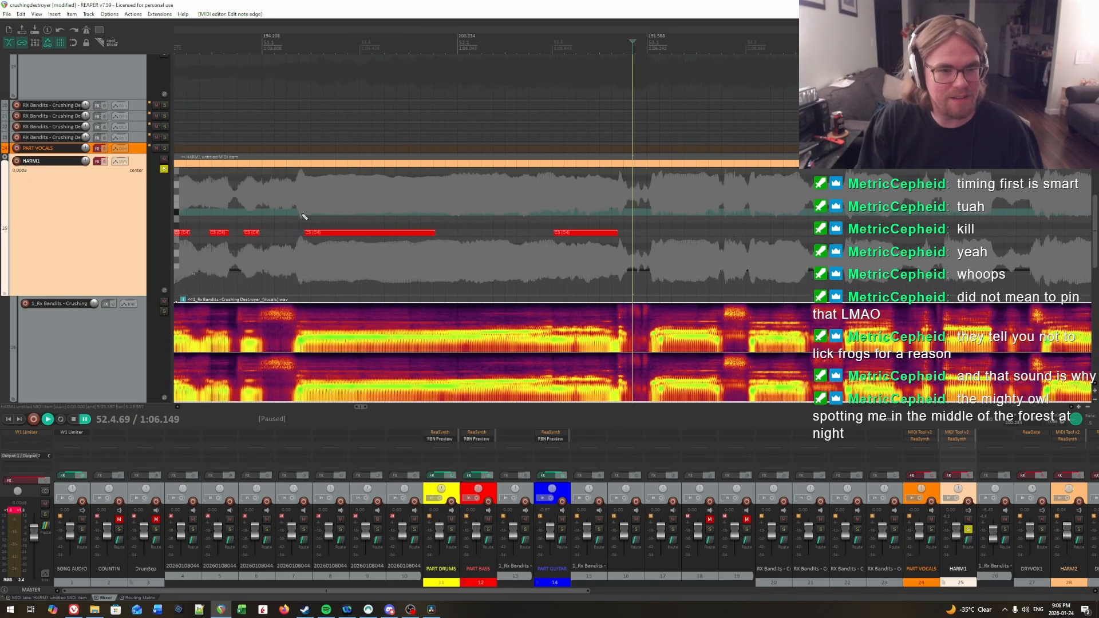
left_click(265, 213)
key("space")
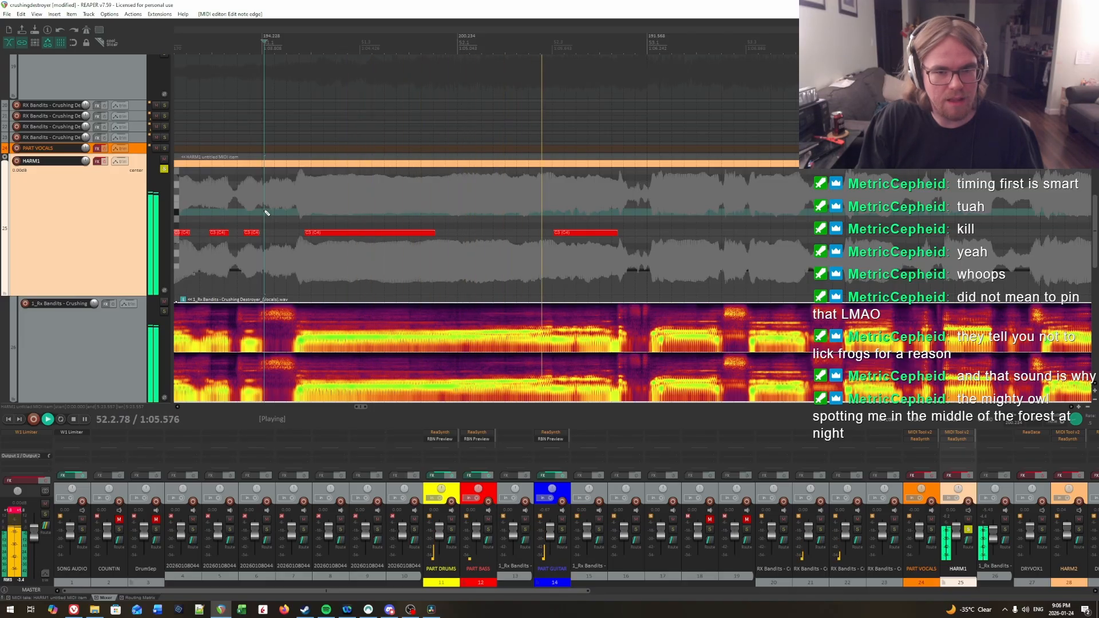
key("space")
Step: Play the charted syllables from measure 50 into the held note of measure 51 to review their timing
left_click_drag(656, 222, 727, 218)
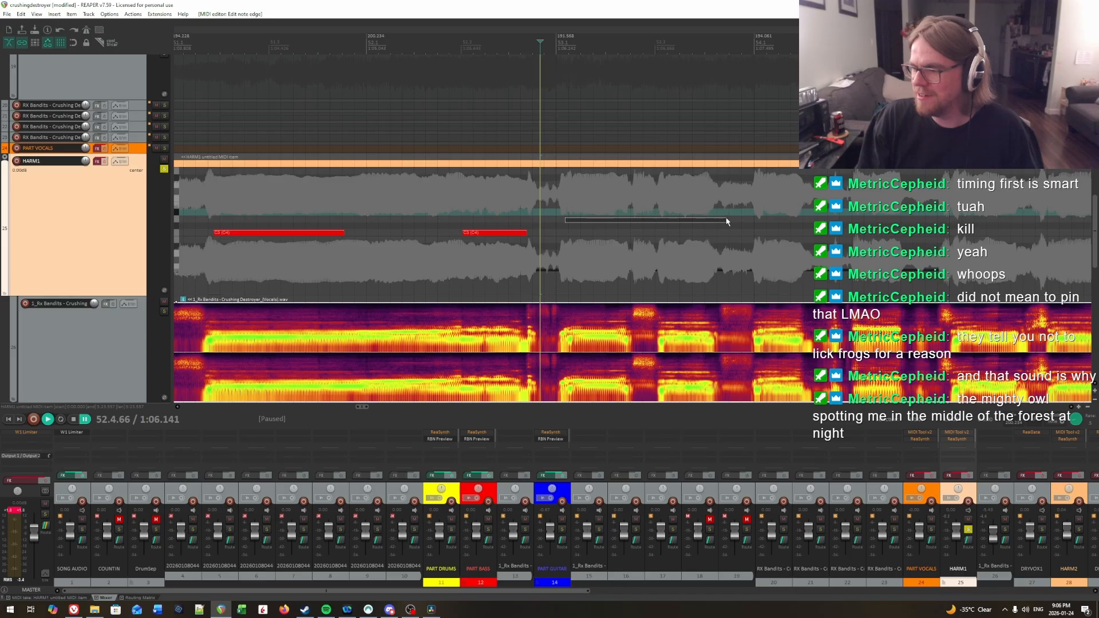
left_click_drag(718, 221, 414, 202)
left_click(260, 198)
key("space")
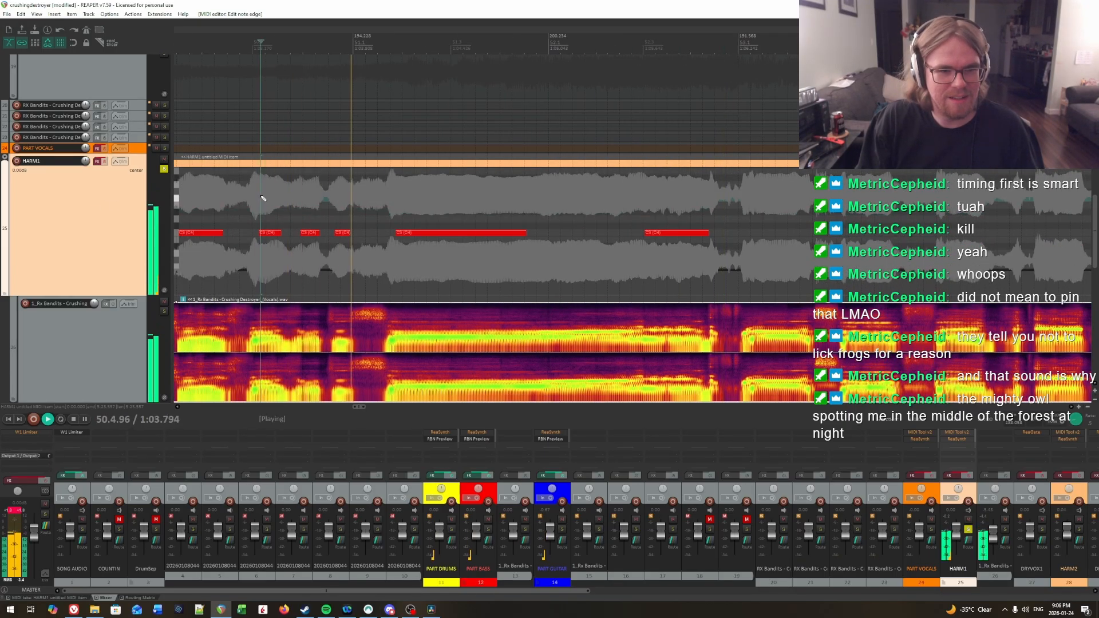
left_click_drag(304, 197, 549, 244)
key("space")
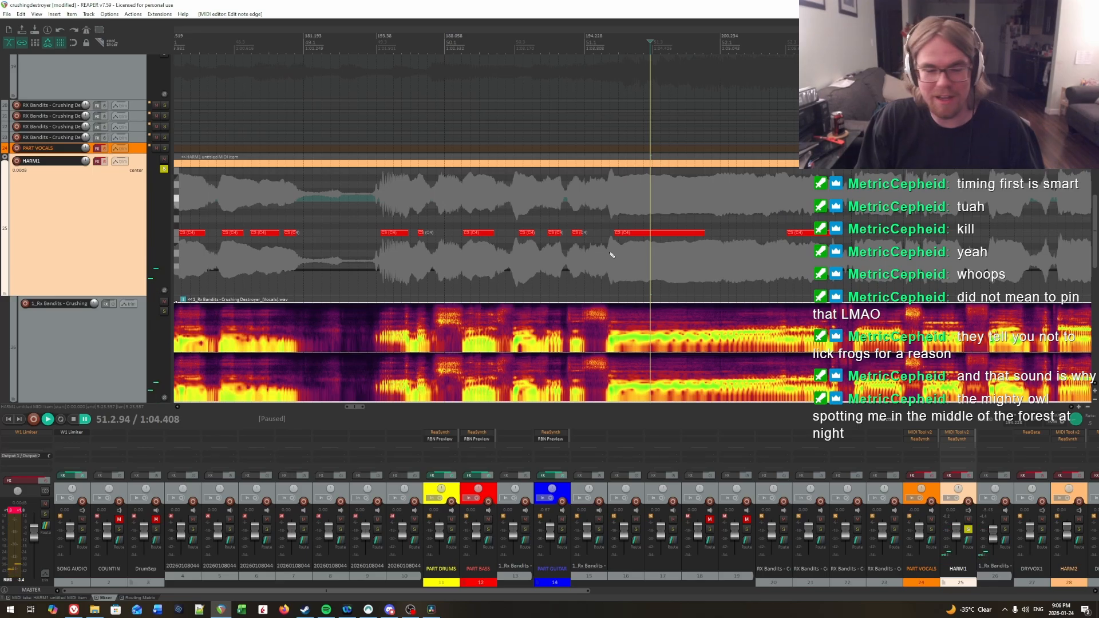
scroll(610, 249, "down", 3)
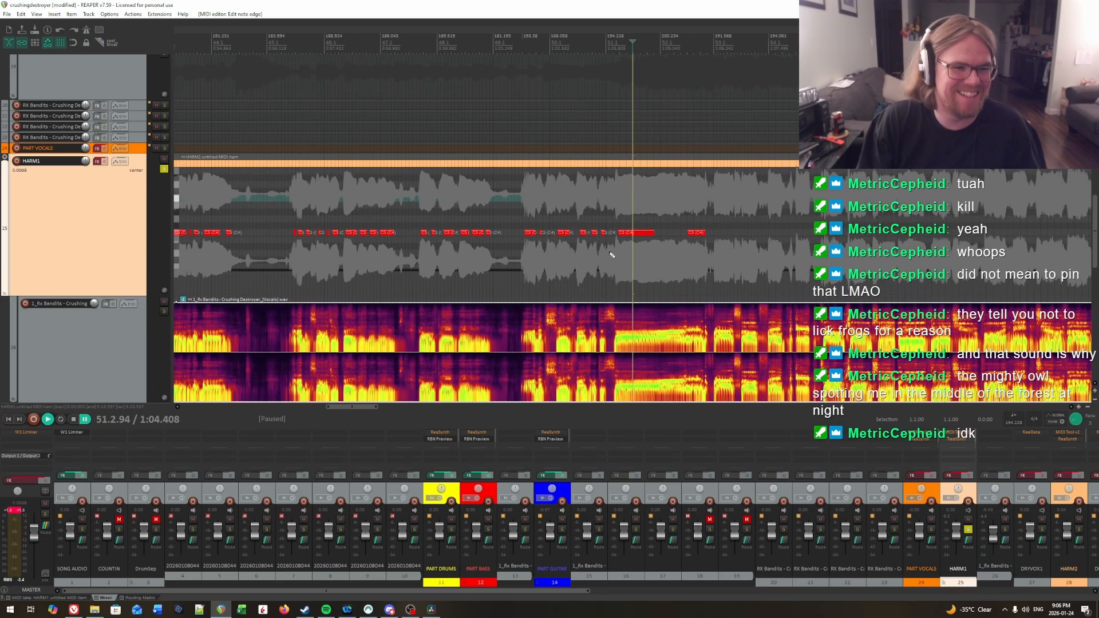
Step: Play the charted notes from 45.1.15 at playback rate 1 with HARM1's effects enabled, and repeat the passage from measure 51
left_click(269, 204)
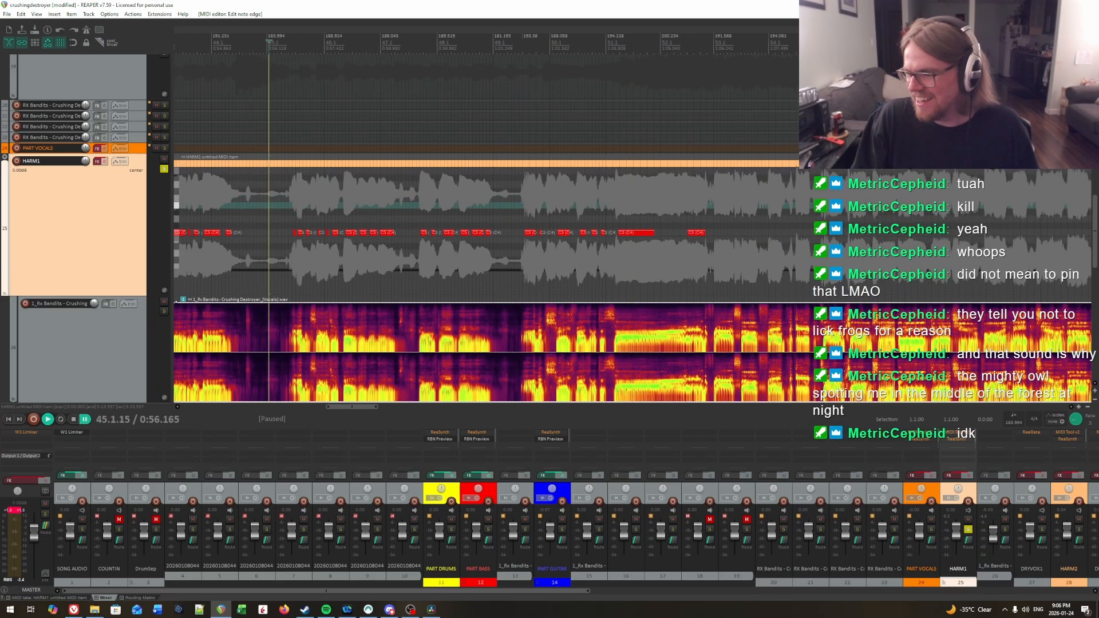
left_click(1090, 423)
type("1")
key("Return")
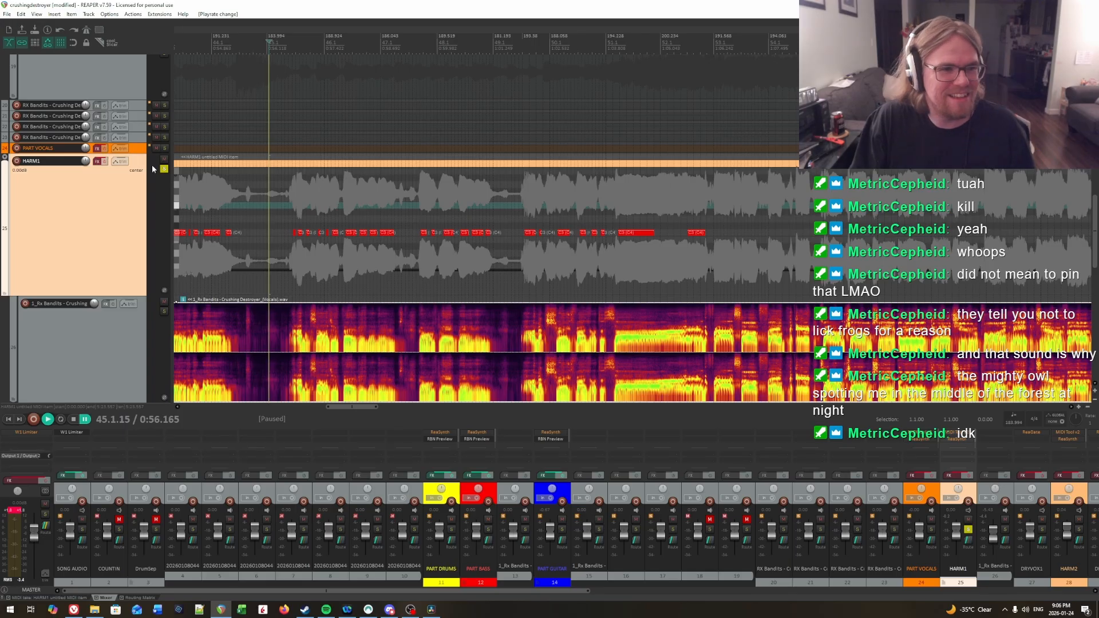
left_click(104, 161)
key("space")
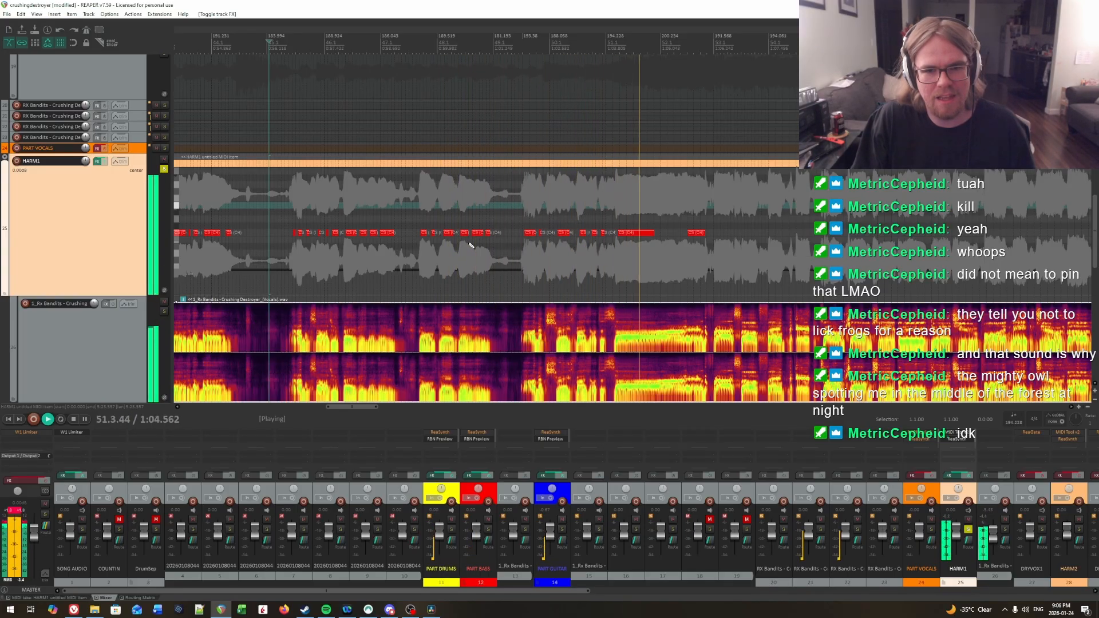
left_click(641, 192)
left_click(607, 179)
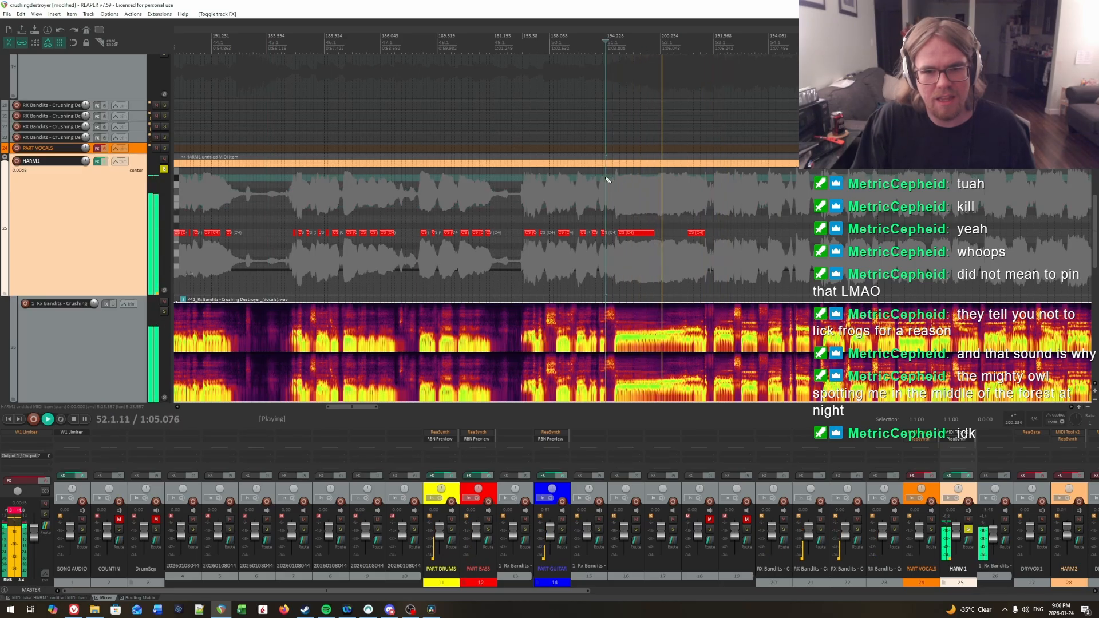
key("ctrl+space")
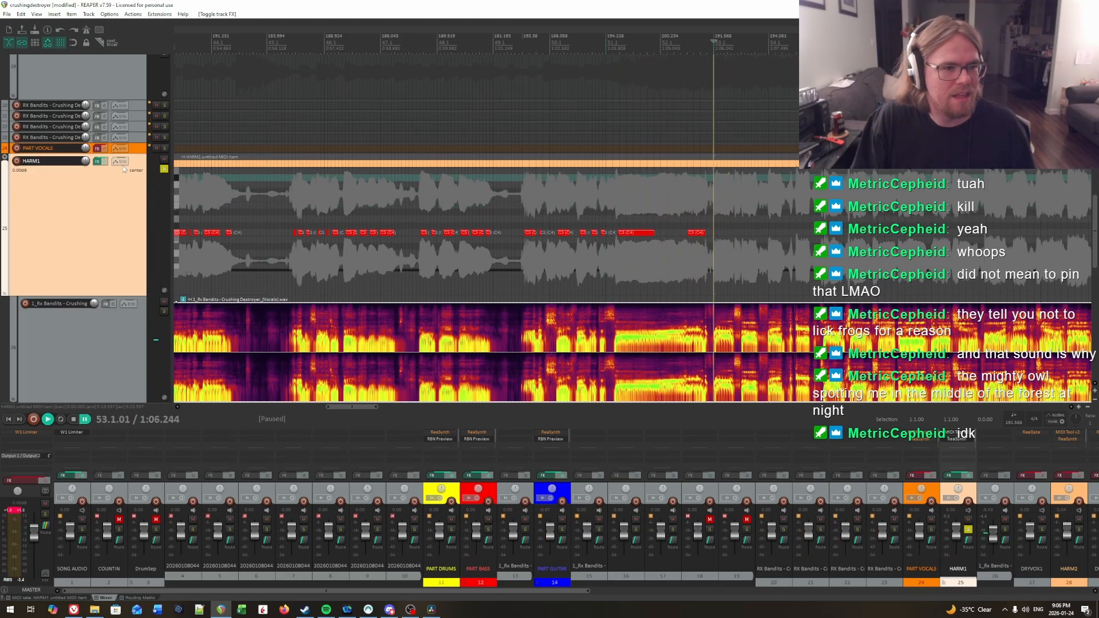
Step: Play from measure 51 into measure 53 with HARM1's effects bypassed to hear where the next syllables fall
key("space")
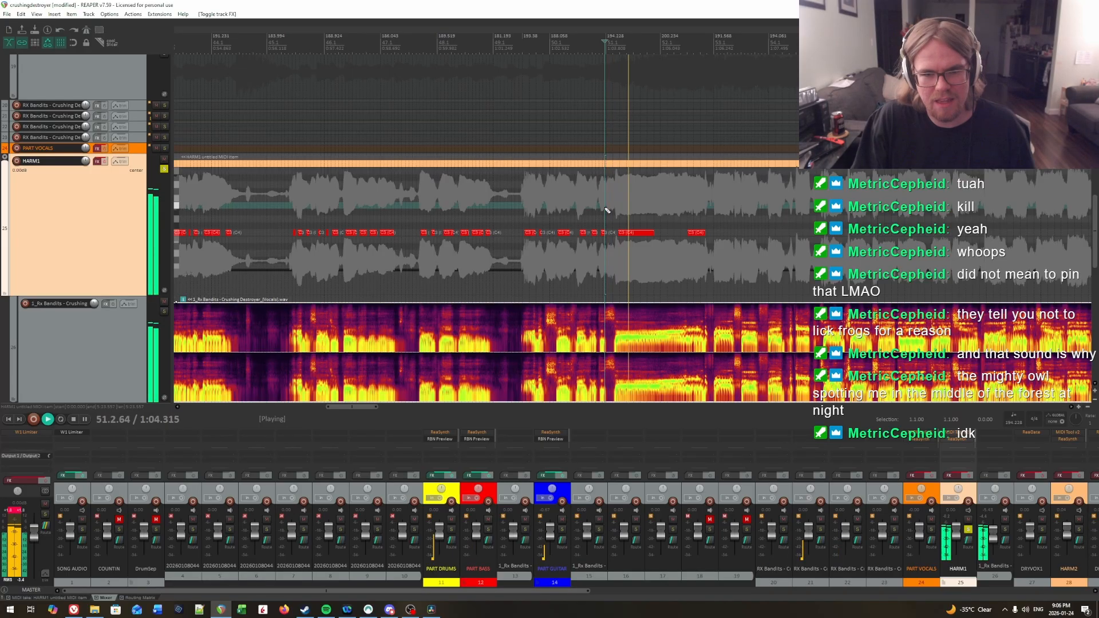
scroll(982, 209, "right", 3)
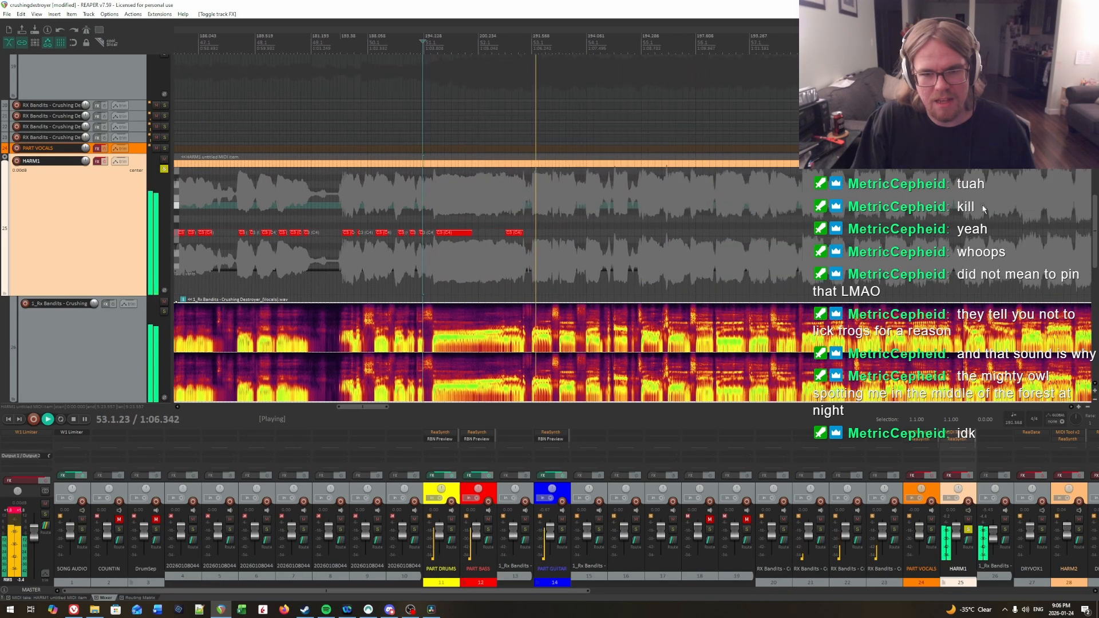
key("ctrl+space")
left_click(529, 198)
scroll(533, 198, "up", 6)
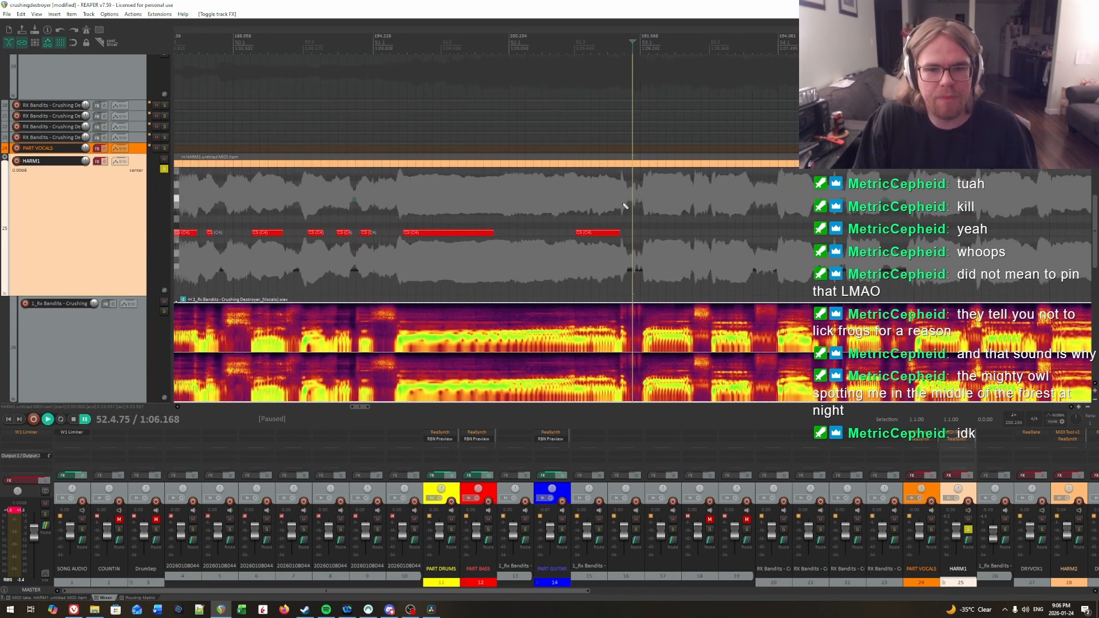
scroll(716, 209, "right", 2)
left_click_drag(636, 208, 750, 213)
key("space")
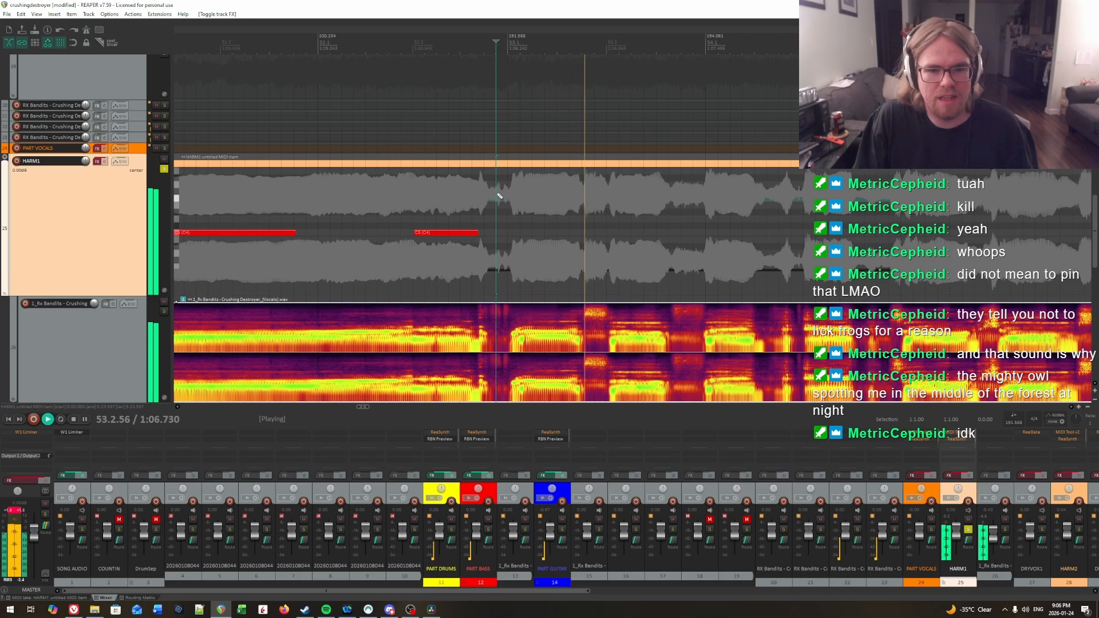
left_click(414, 200)
key("ctrl+space")
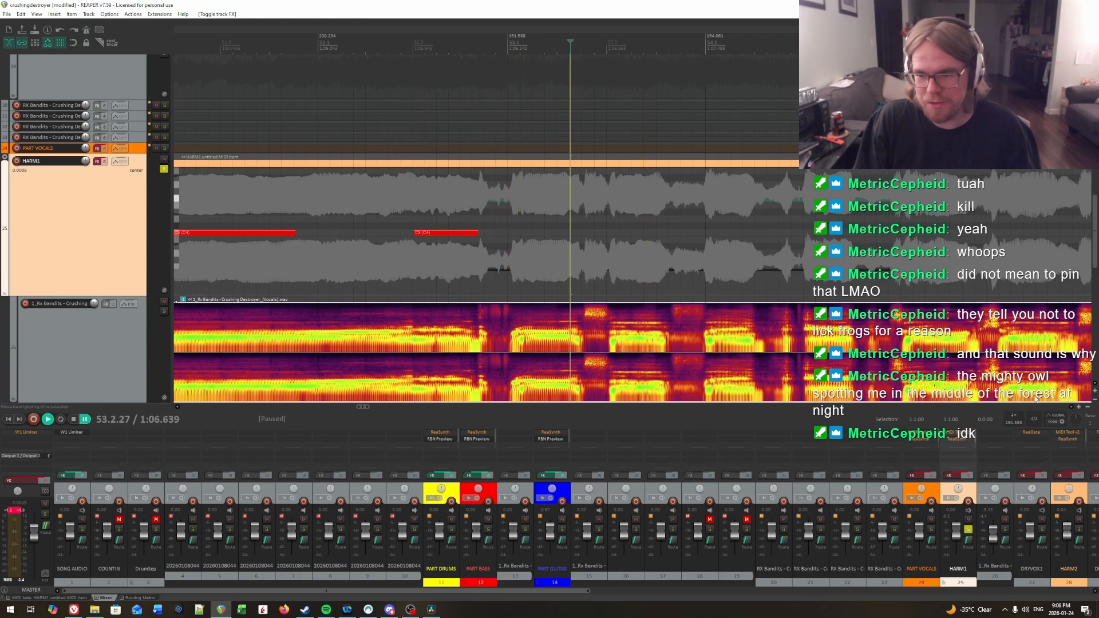
Step: Set the playback rate to 0.5 and move the edit cursor to 53.1.22
type(".5")
key("Return")
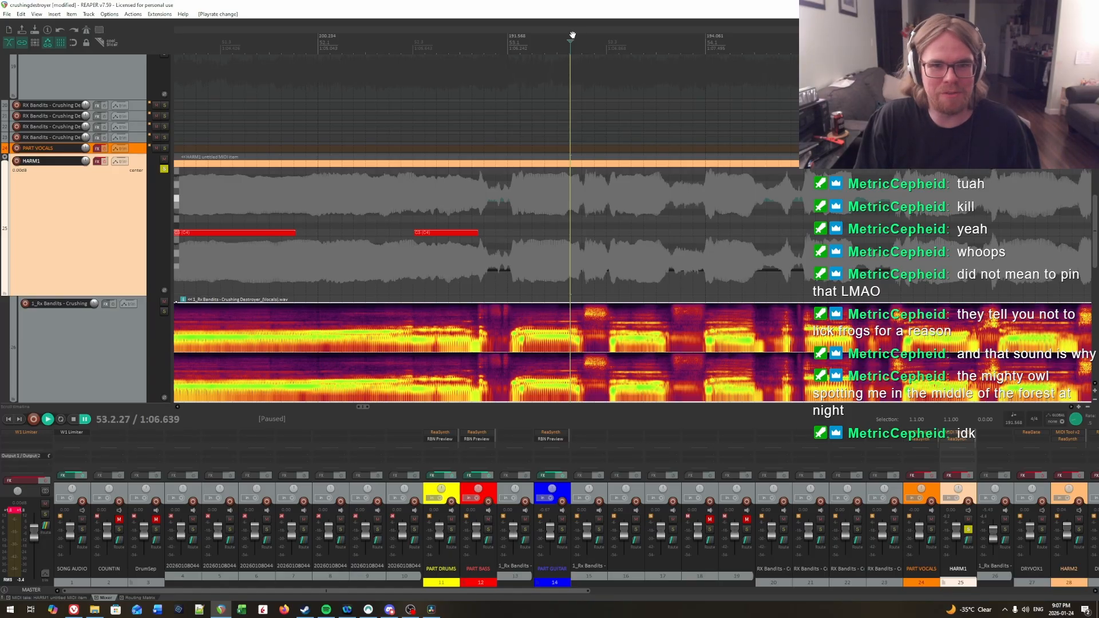
left_click_drag(569, 42, 519, 42)
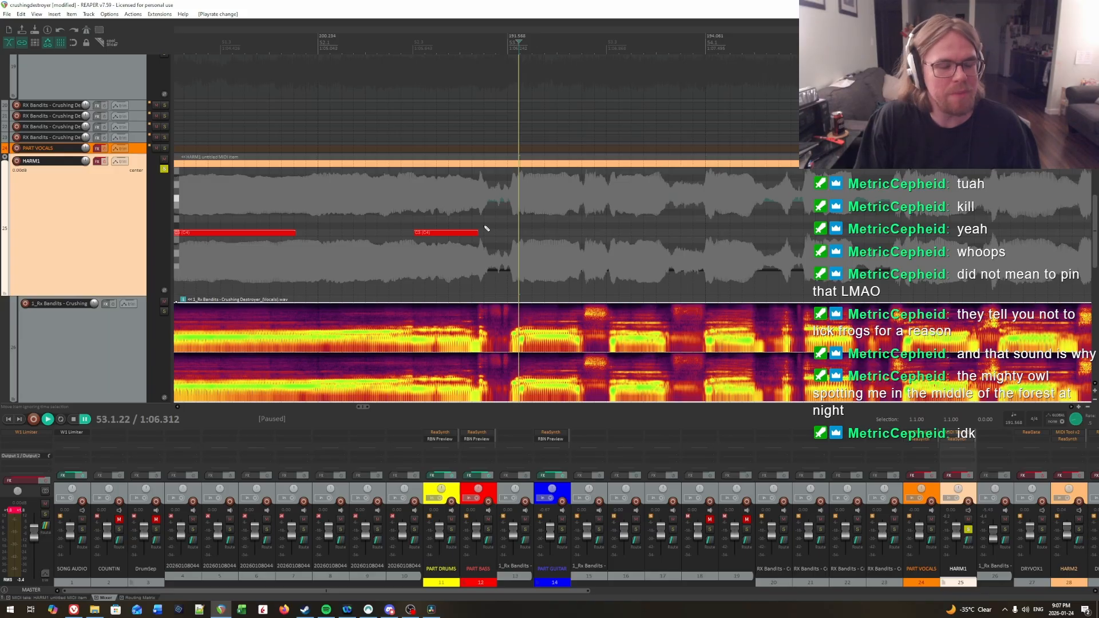
Step: Replay the vocal around the end of the measure 52 C3 note and shorten that note to end slightly before 52.4.39
left_click(467, 212)
scroll(467, 213, "up", 2)
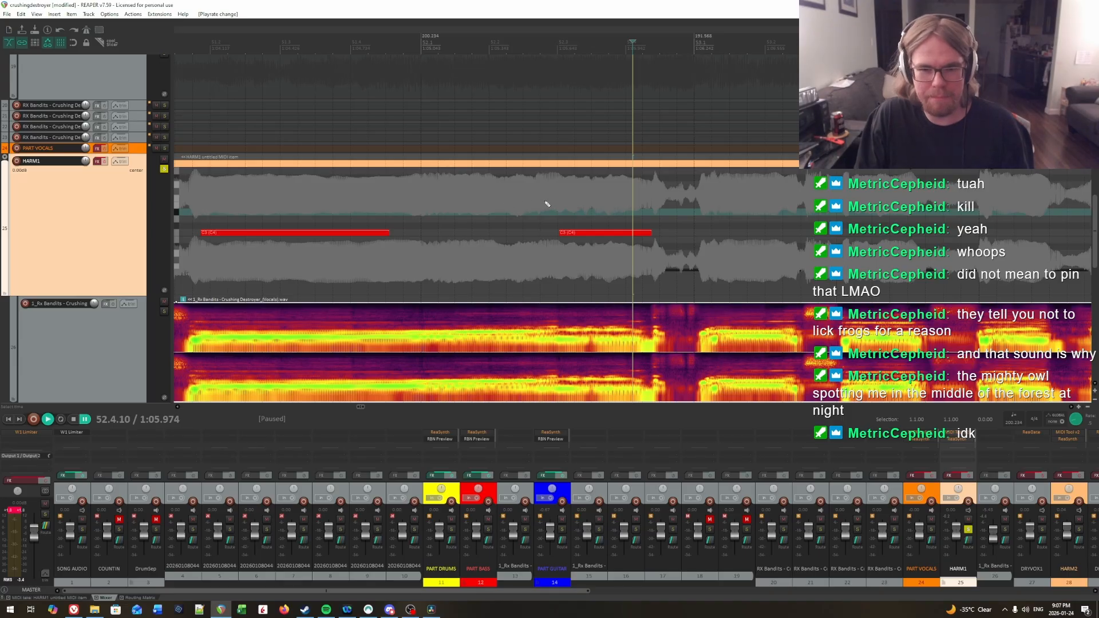
left_click(511, 201)
scroll(532, 211, "right", 3)
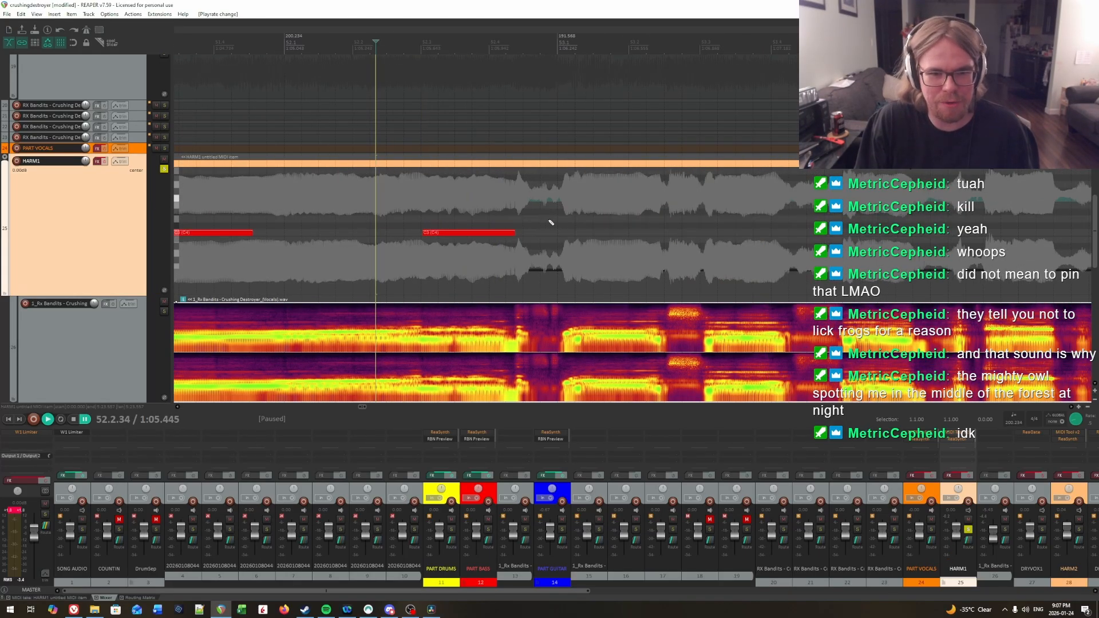
left_click(516, 209)
key("space")
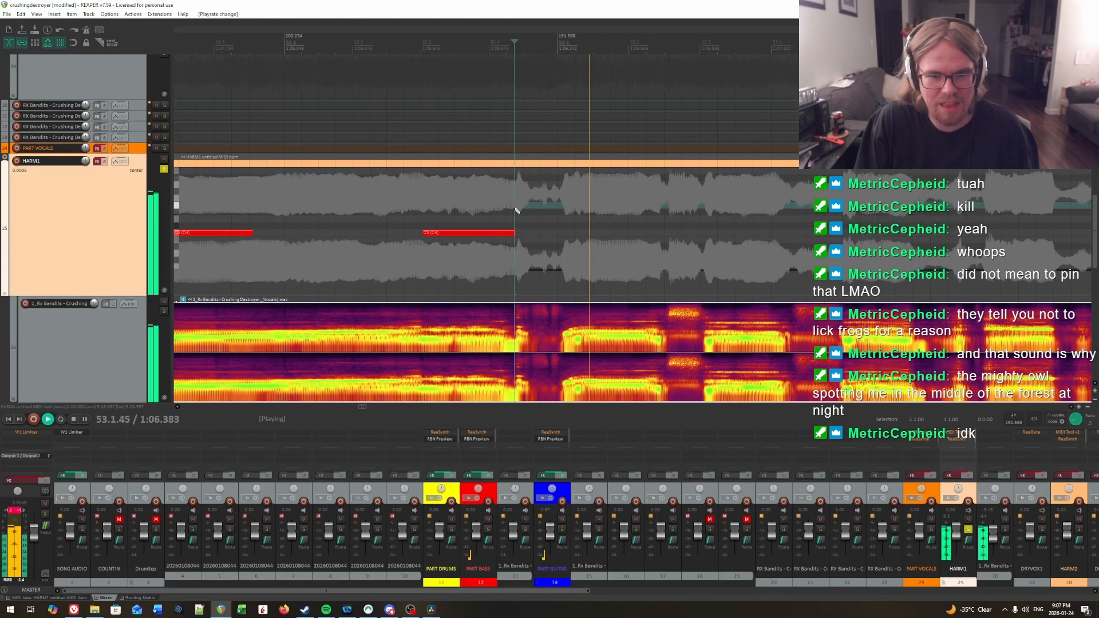
left_click(420, 196)
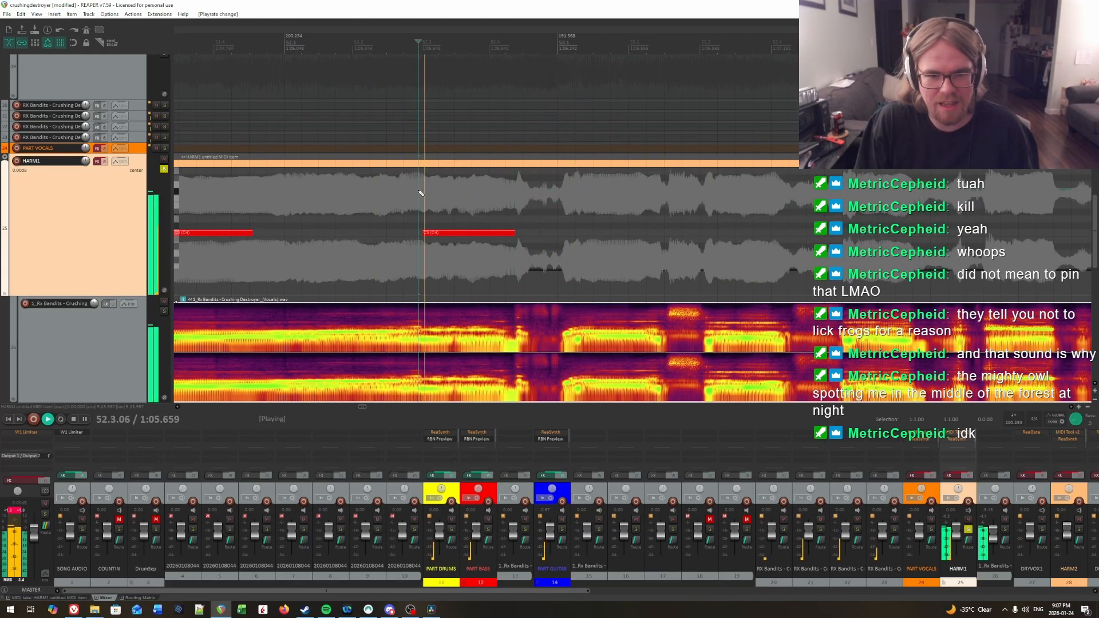
left_click(518, 196)
key("space")
left_click(516, 196)
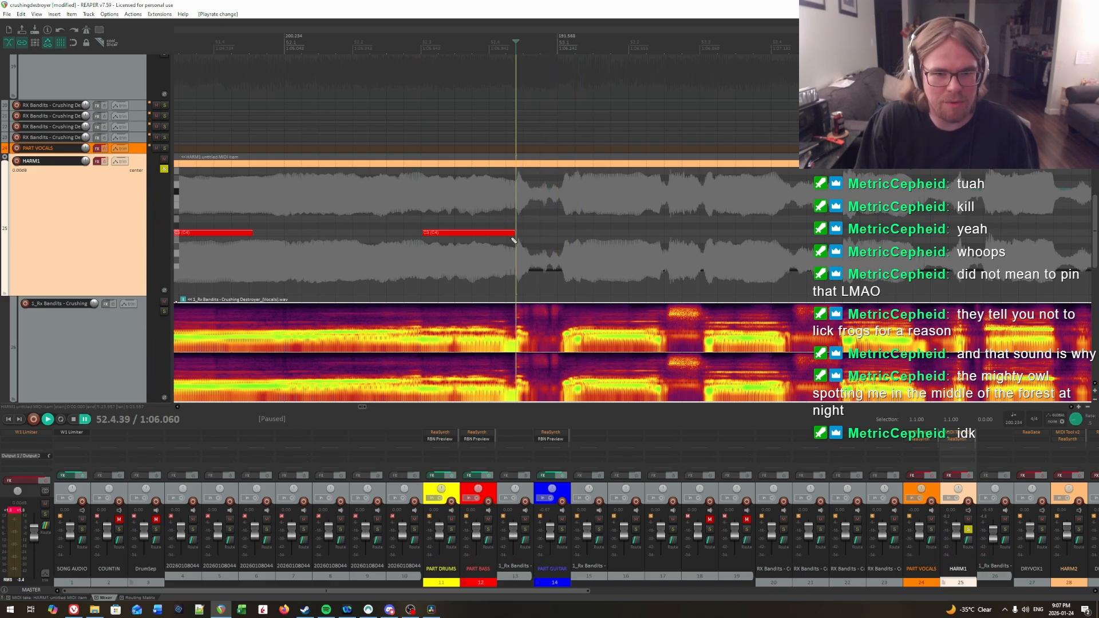
left_click_drag(511, 233, 501, 234)
Step: Audition the vocal around 52.4.40 to find the next syllable's start and insert a very short C3 note at 52.4.41 on HARM1
key("space")
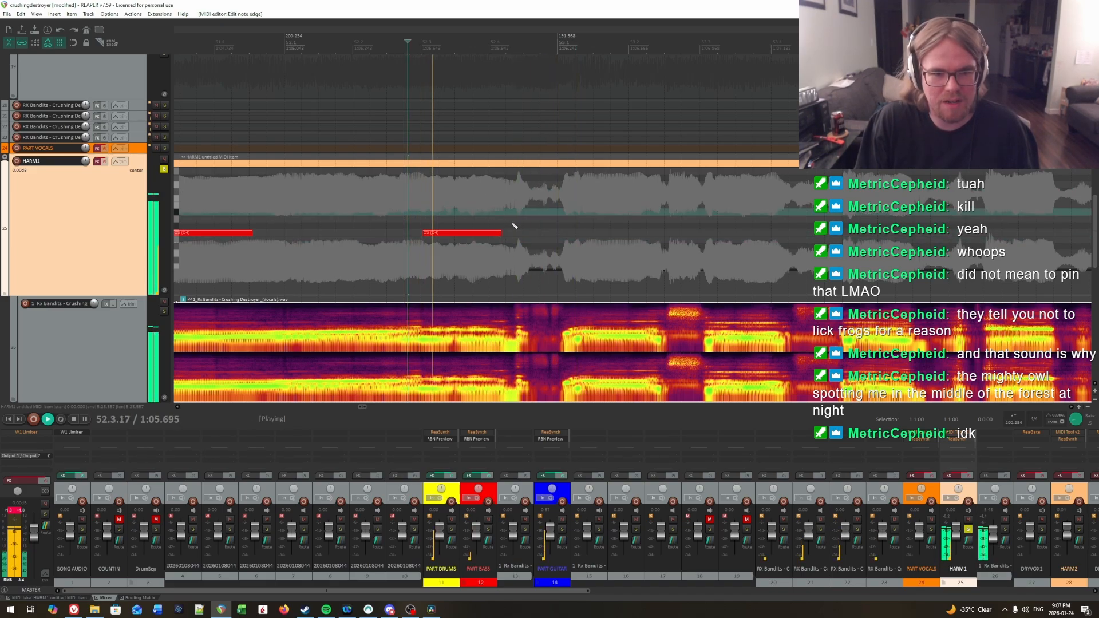
left_click(518, 184)
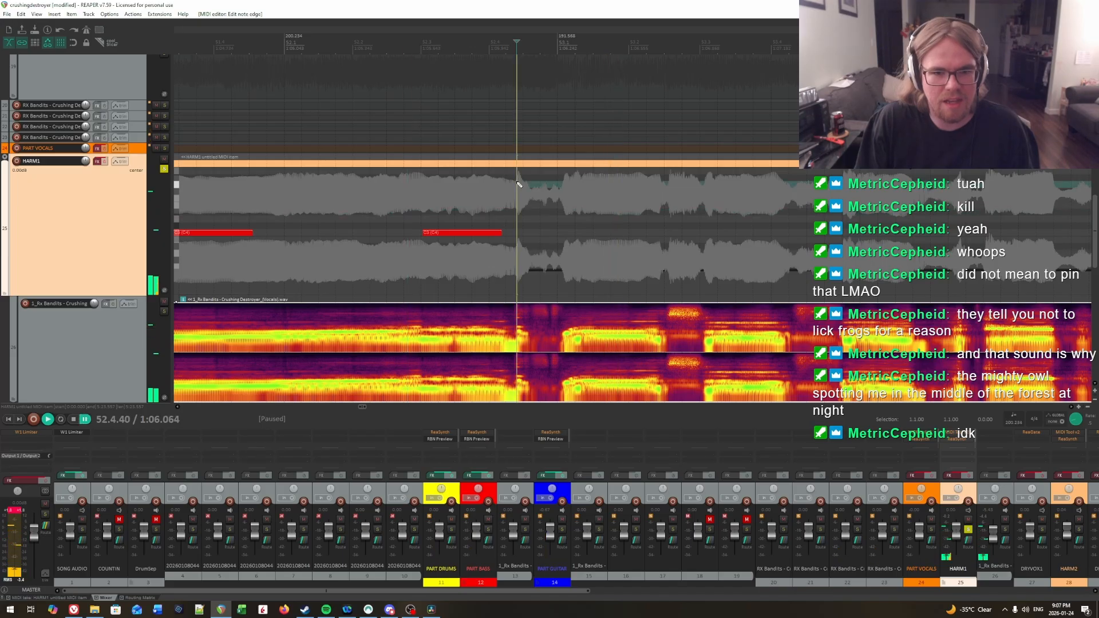
key("space")
left_click(519, 184)
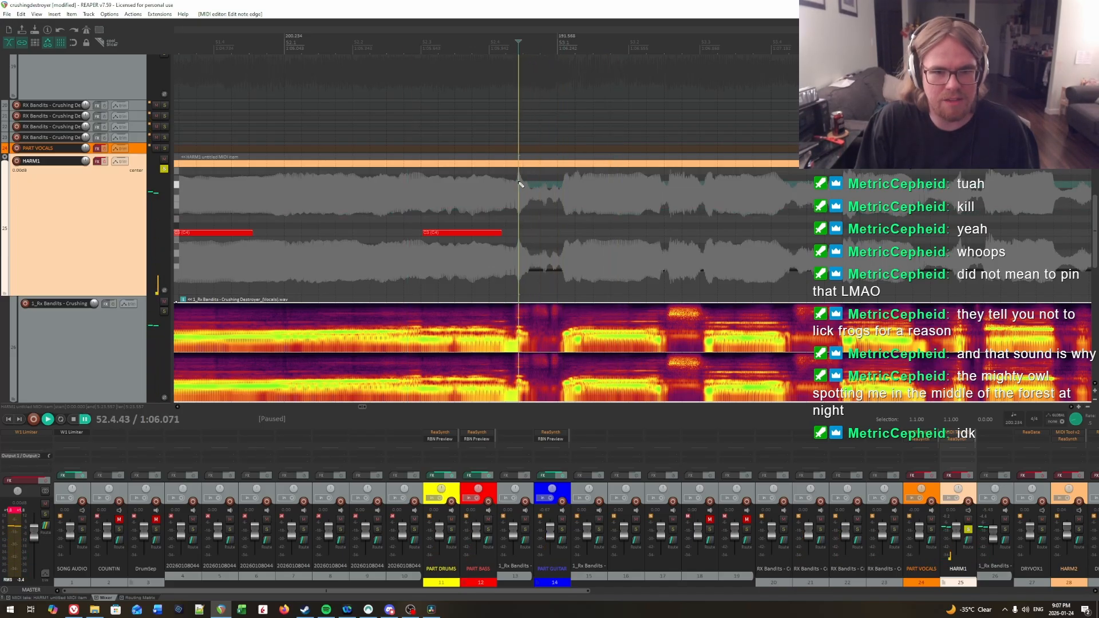
left_click(516, 183)
left_click(519, 185)
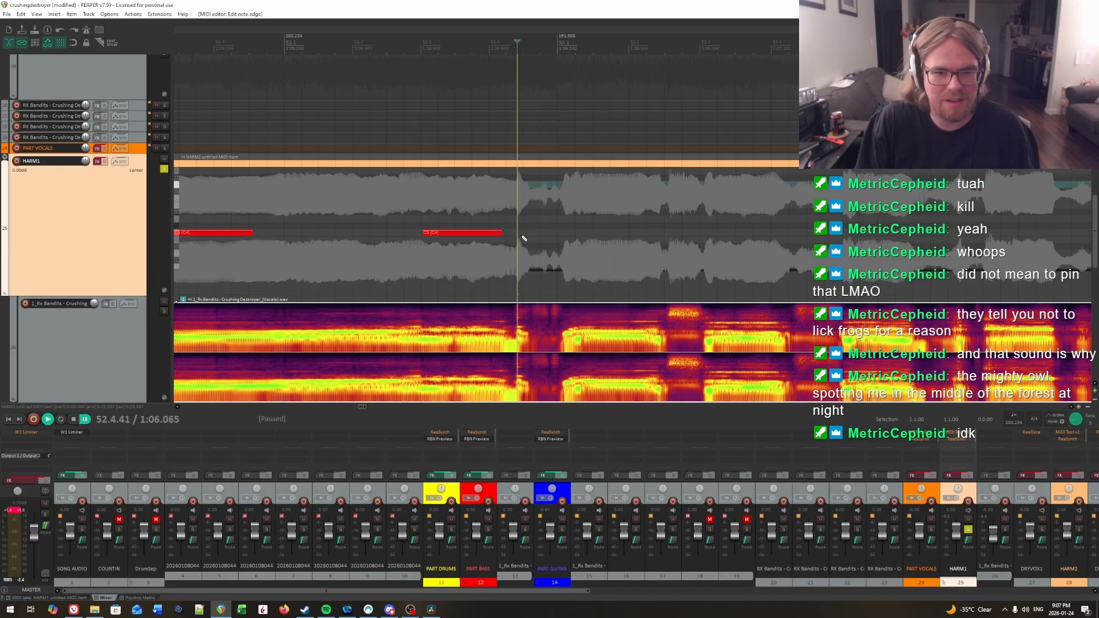
left_click_drag(519, 234, 528, 234)
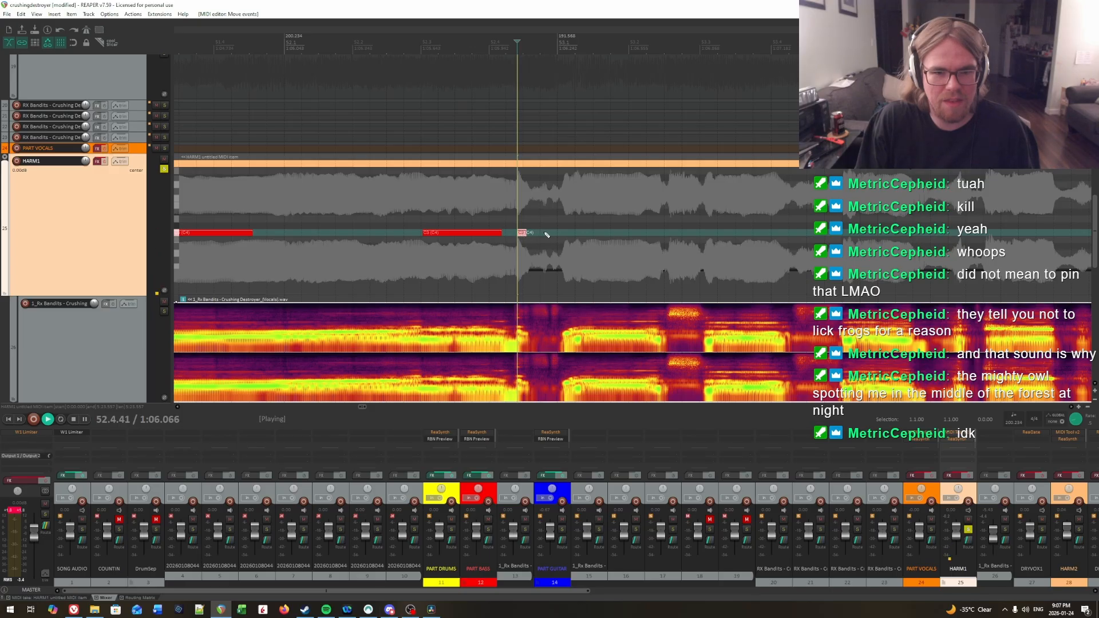
Step: Audition the start of measure 53 and insert a C3 note from 53.1.33 to the end of that sung syllable
key("space")
left_click(574, 204)
key("space")
key("space")
left_click(581, 200)
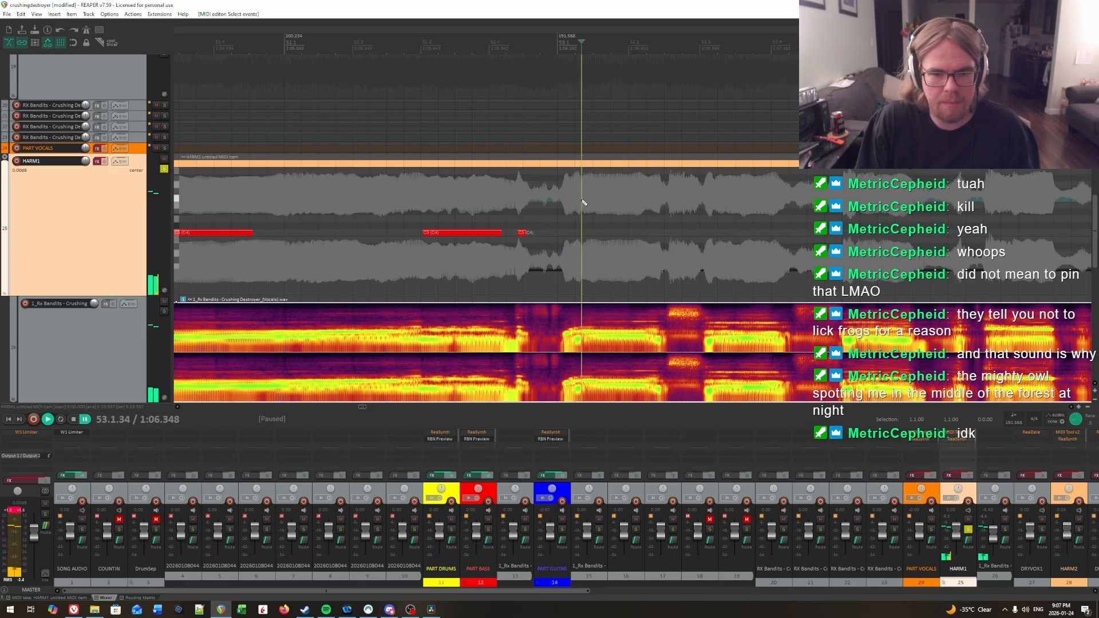
left_click(579, 200)
left_click(581, 201)
key("space")
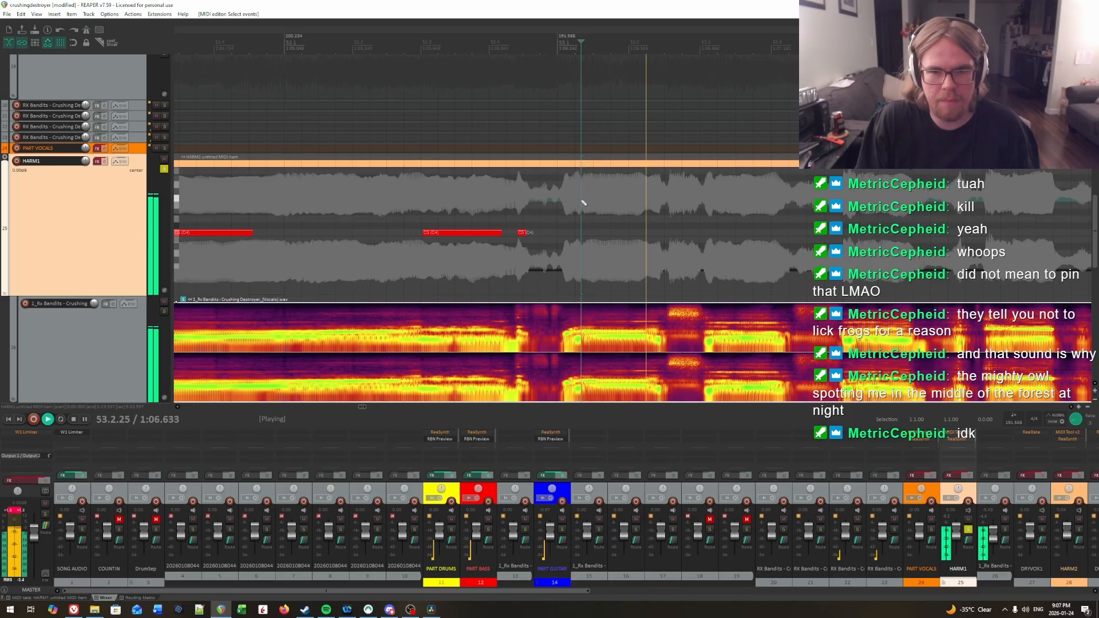
key("space")
left_click(581, 201)
left_click_drag(584, 233, 648, 233)
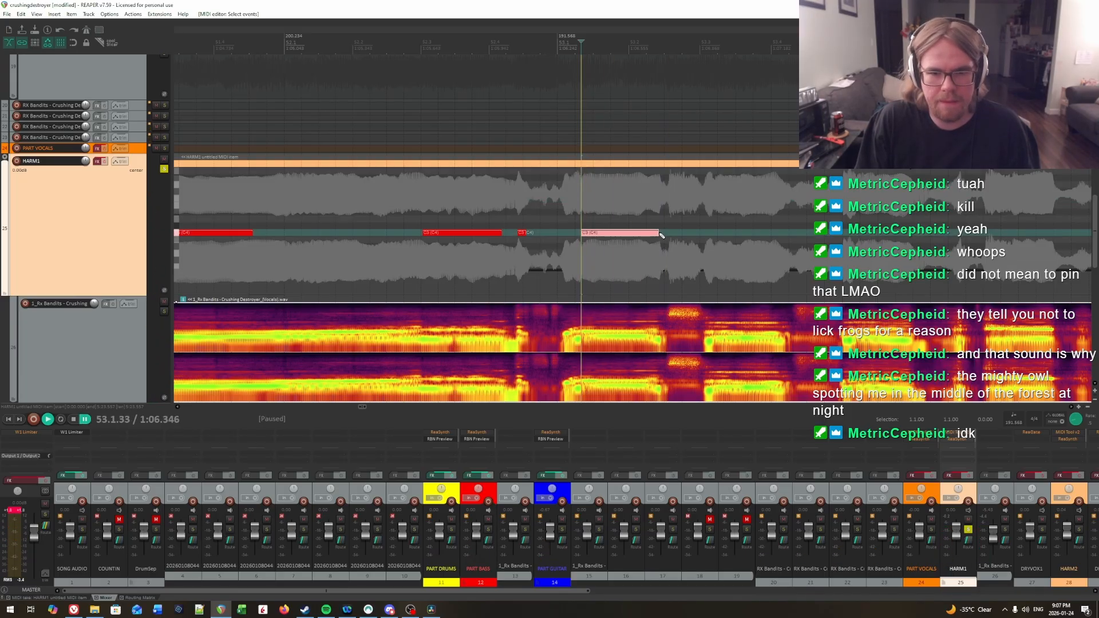
Step: Play from 53.1.33 toward the end of measure 53 to check the new C3 note and hear the following syllable
key("space")
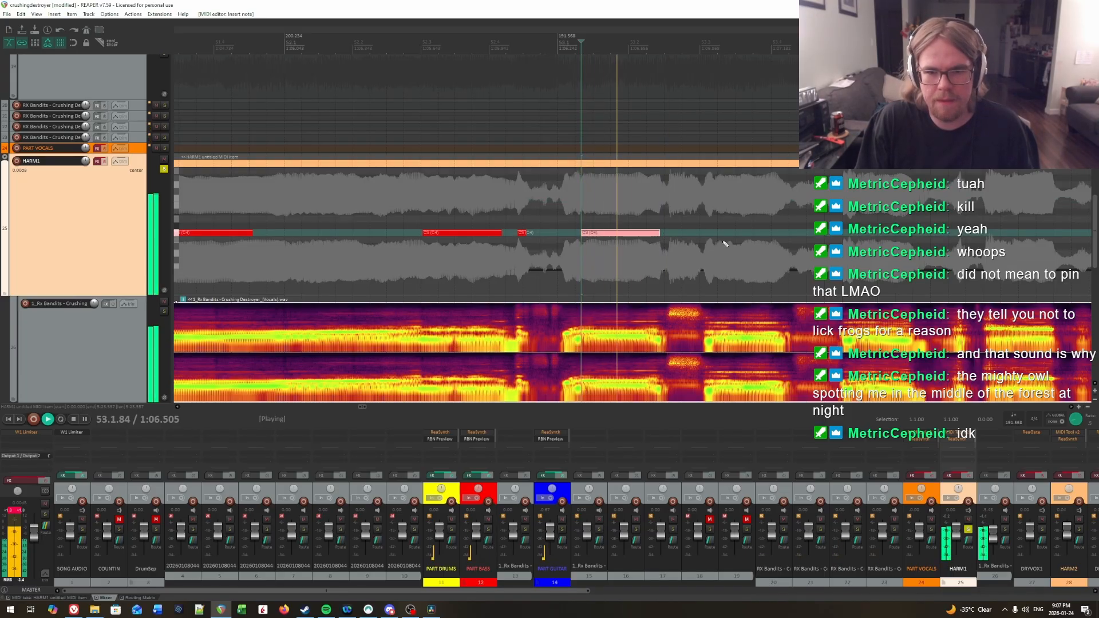
left_click(608, 206)
scroll(675, 206, "right", 2)
key("space")
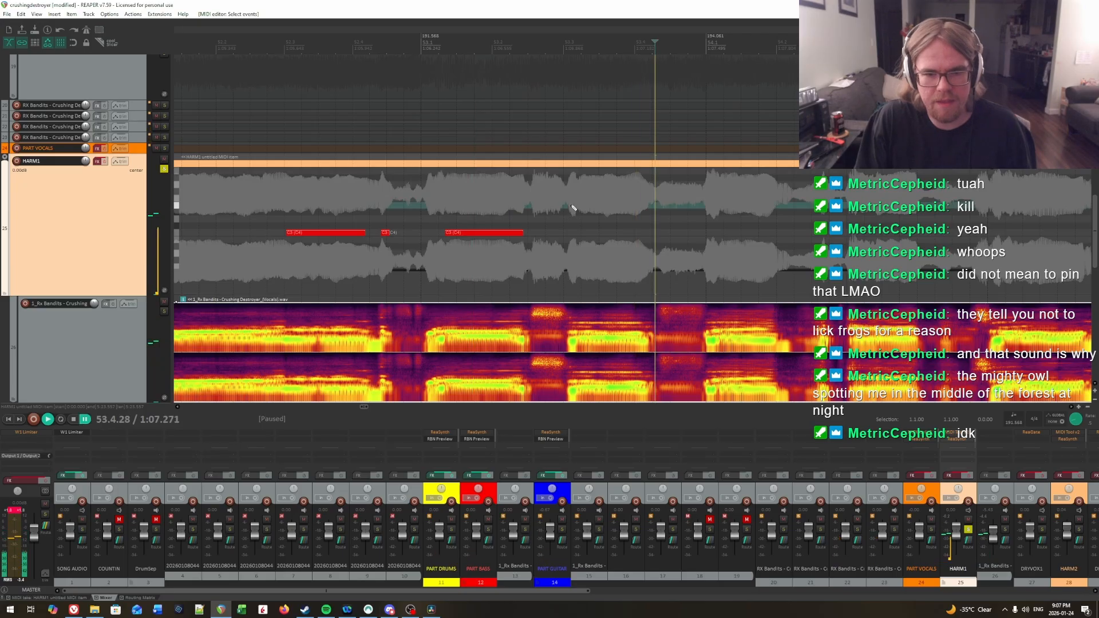
Step: Audition the vocal around beat 3 of measure 53 for the next syllable's start and place the edit cursor at 53.2.97
left_click(571, 206)
left_click(568, 207)
key("space")
key("space")
left_click(579, 207)
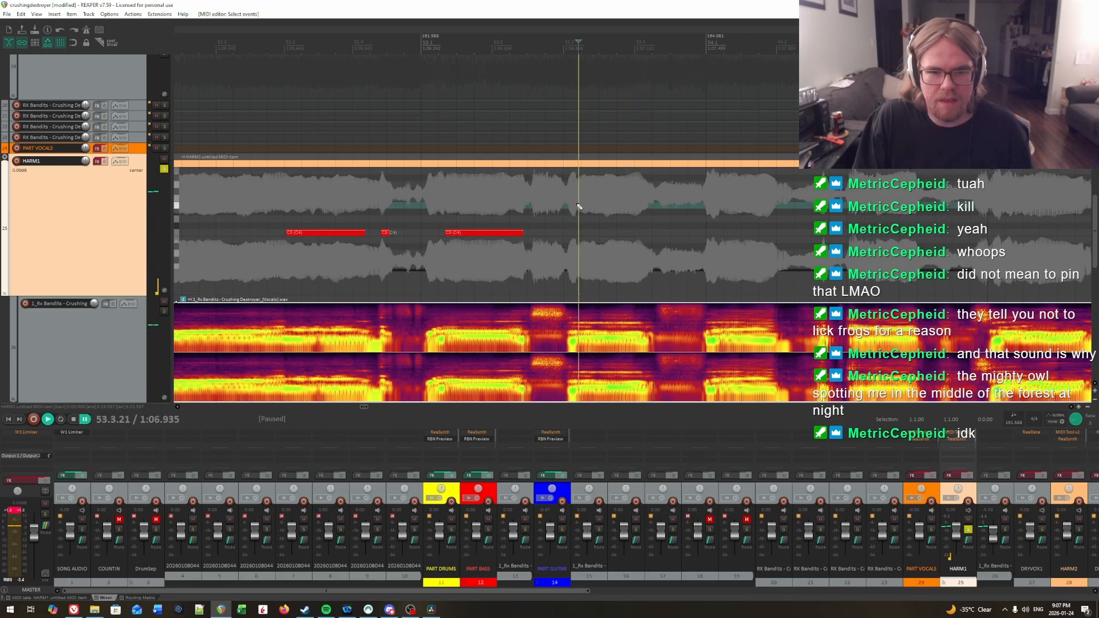
left_click(576, 206)
left_click(577, 205)
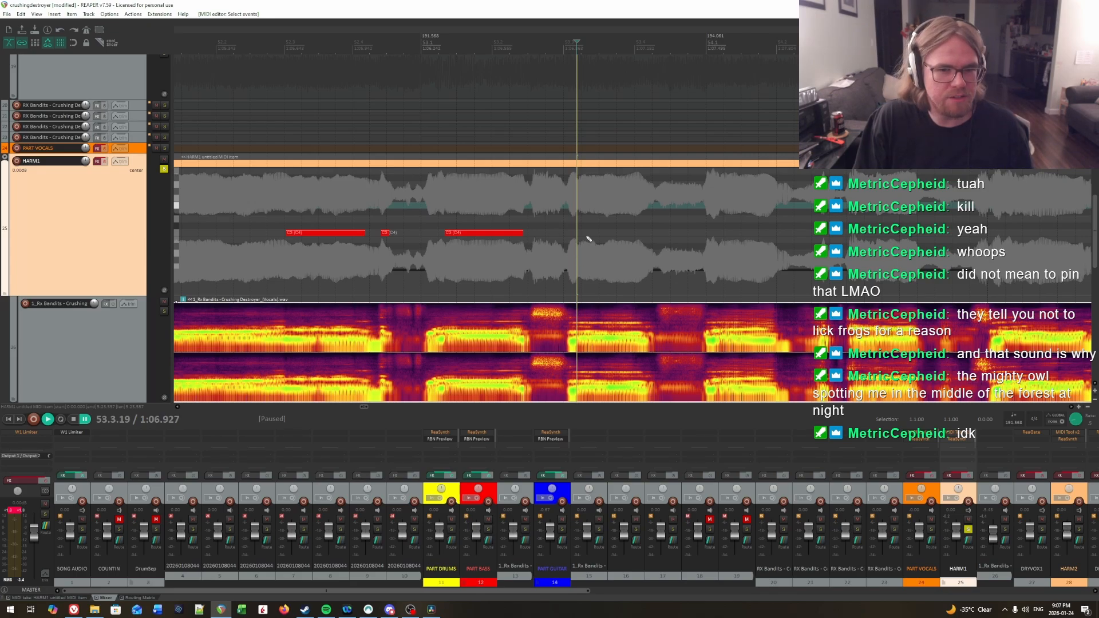
left_click(567, 42)
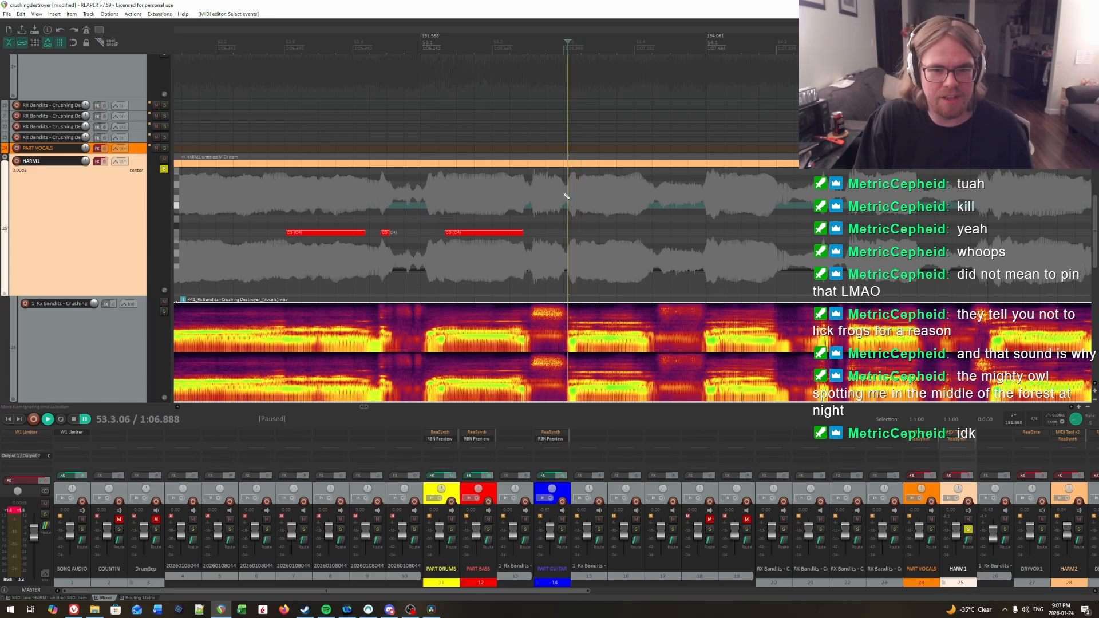
left_click(558, 48)
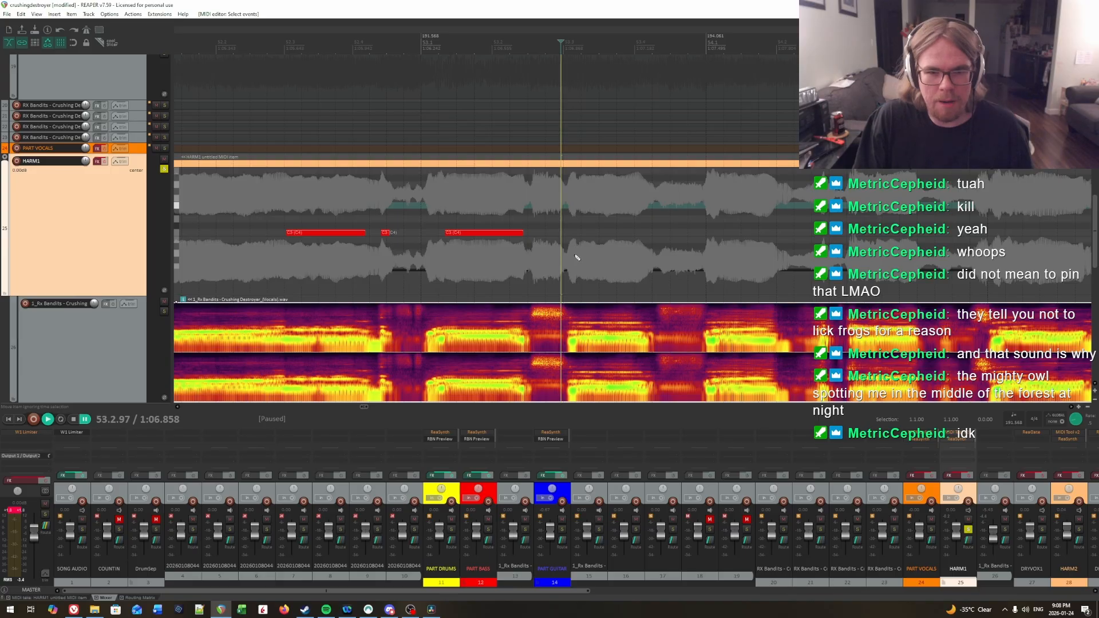
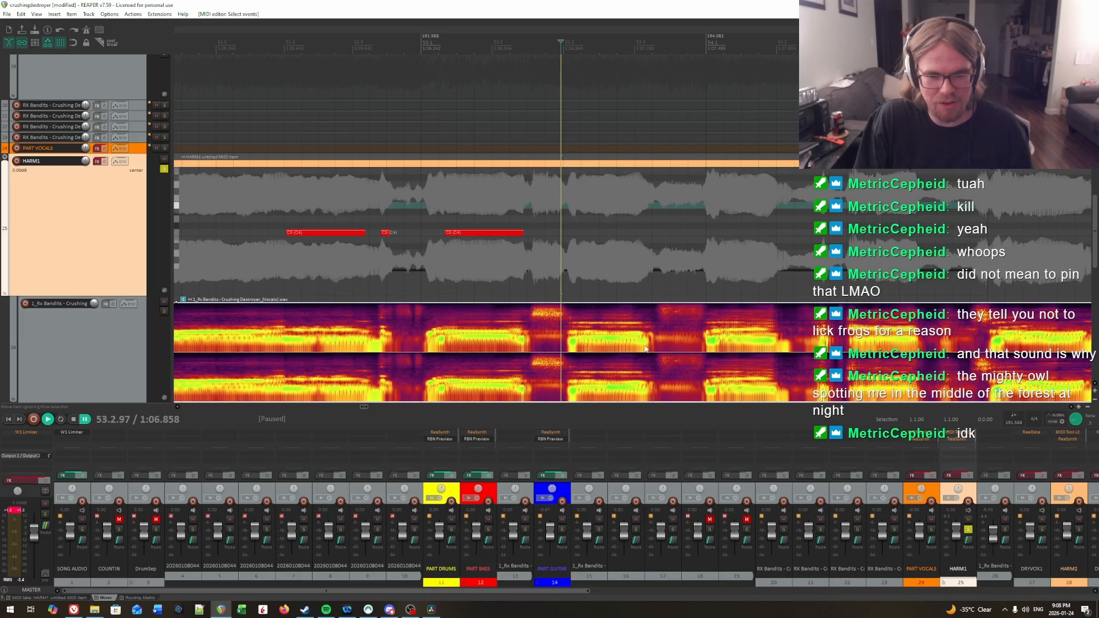
Step: Place the edit cursor at 53.3.18 and insert a C3 note on HARM1 from there to the end of the sung syllable
left_click(570, 346)
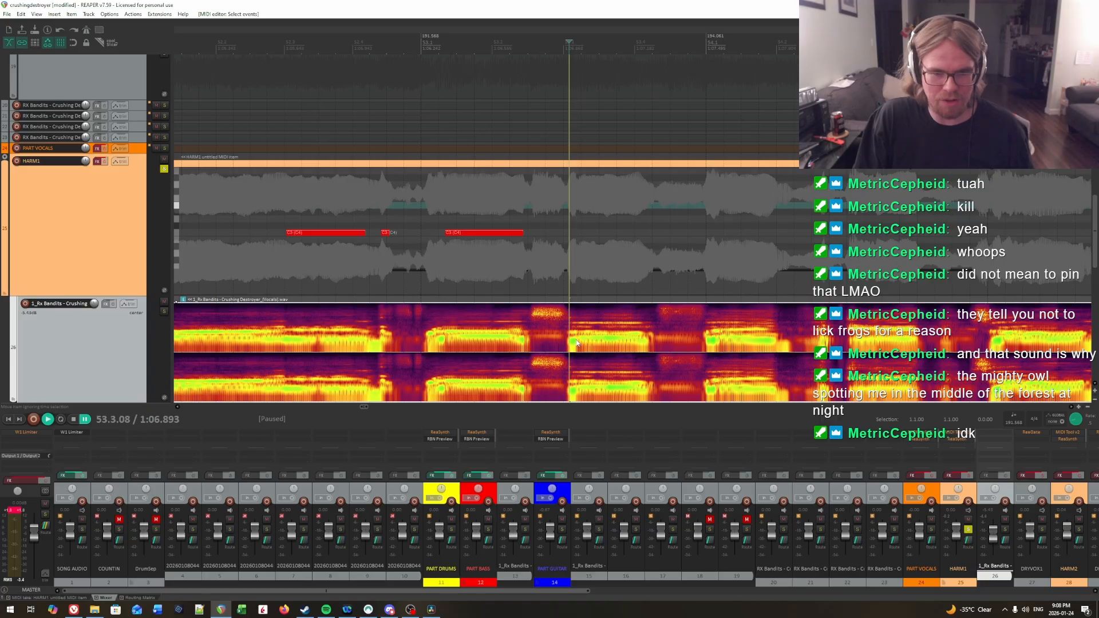
left_click(576, 342)
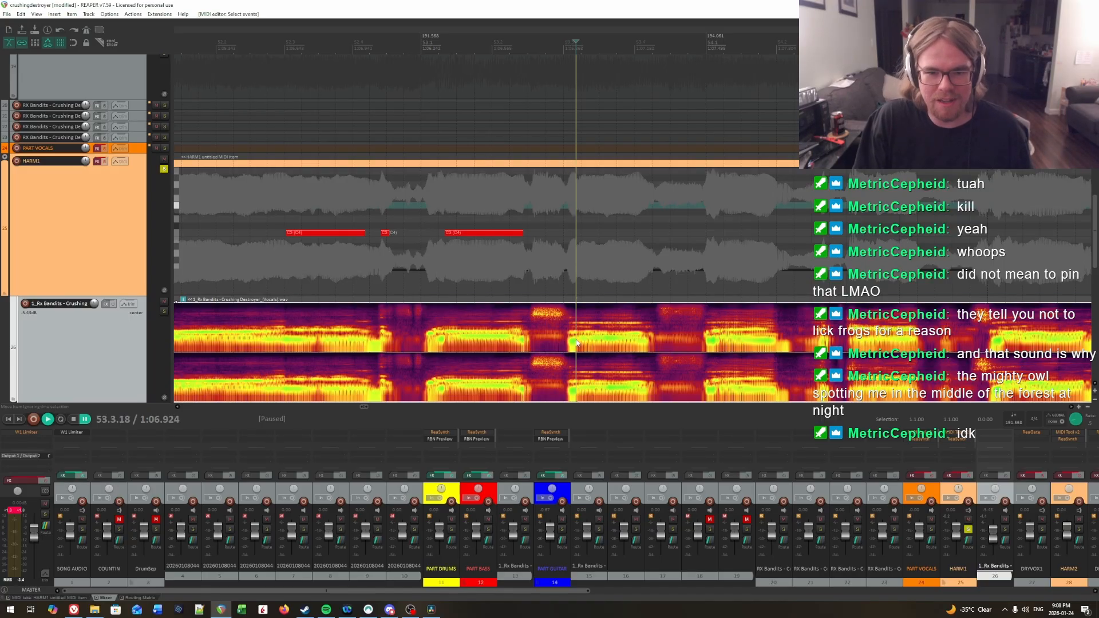
left_click(579, 236)
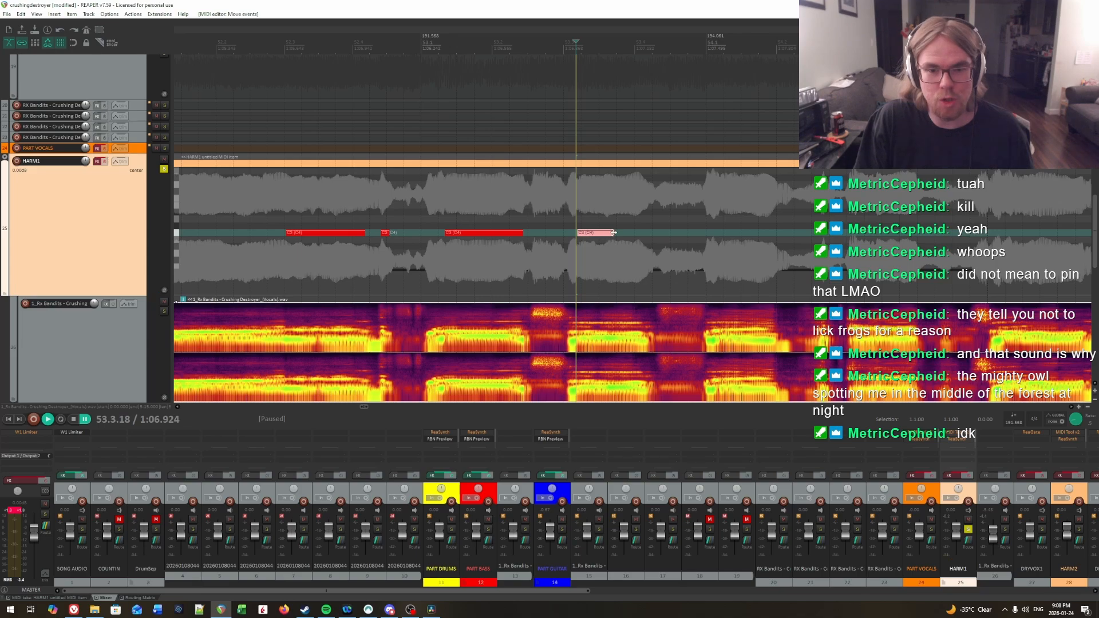
Step: Play the vocal around beat 3 of measure 53 to check the timing of the new C3 note
key("space")
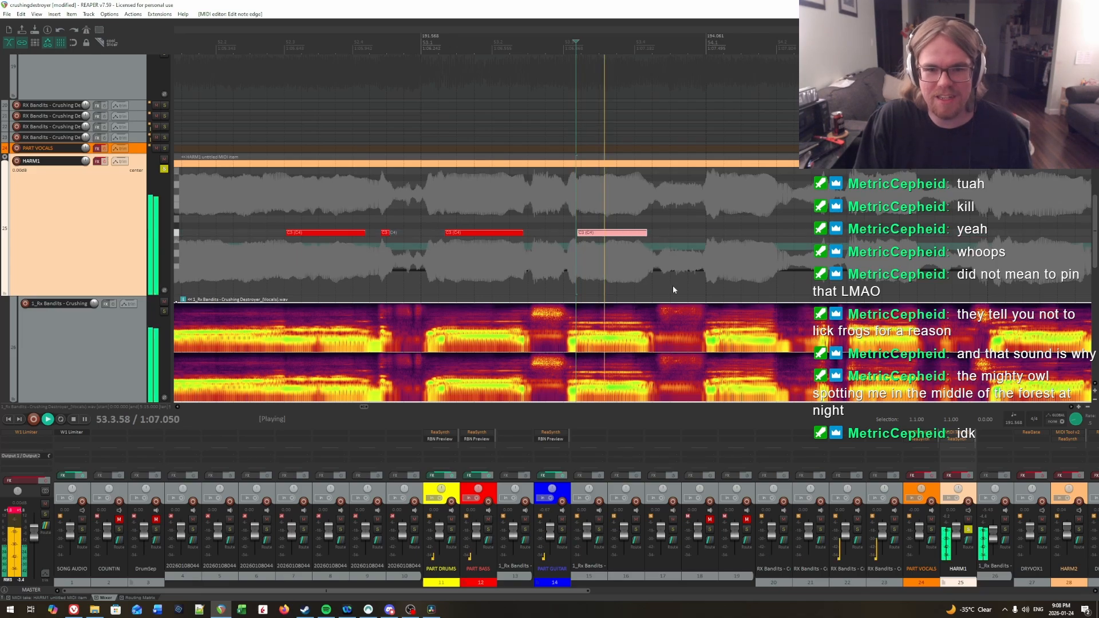
left_click(568, 200)
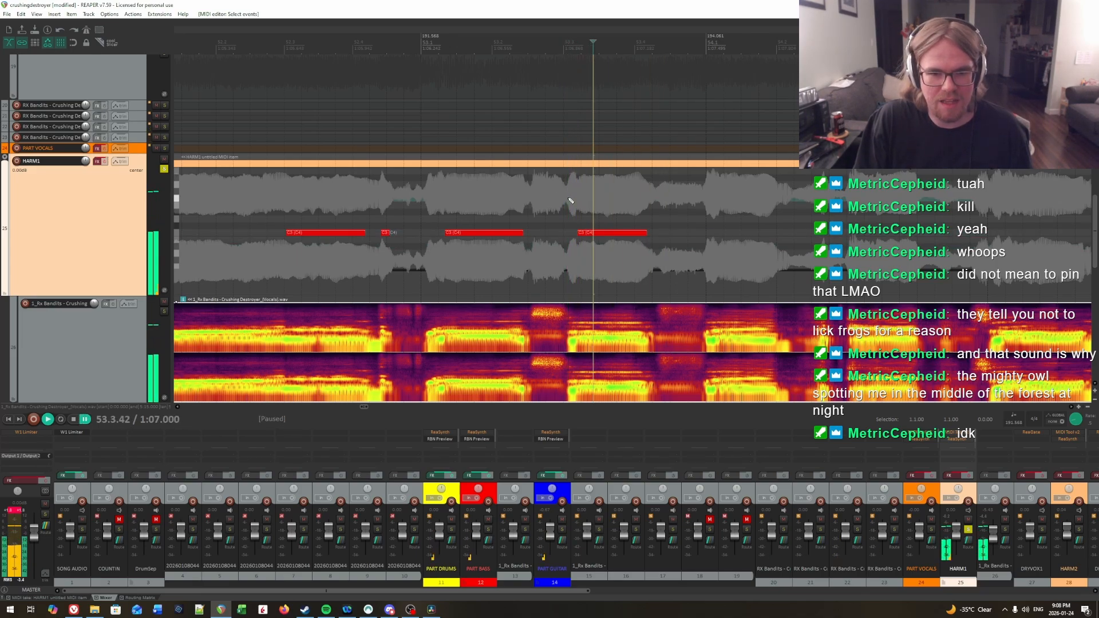
key("space")
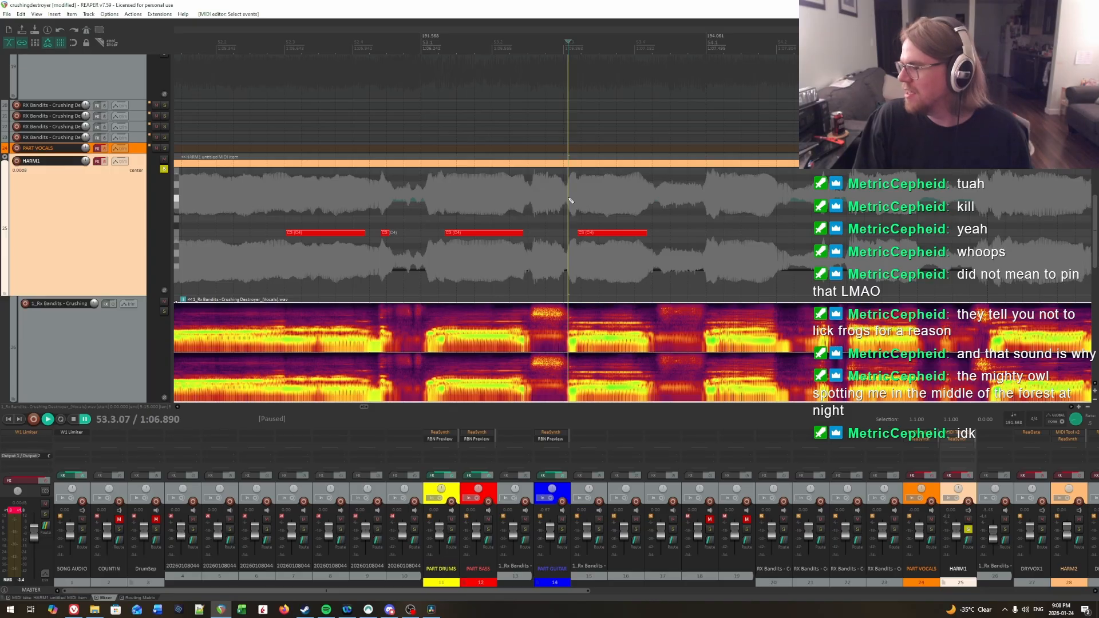
key("space")
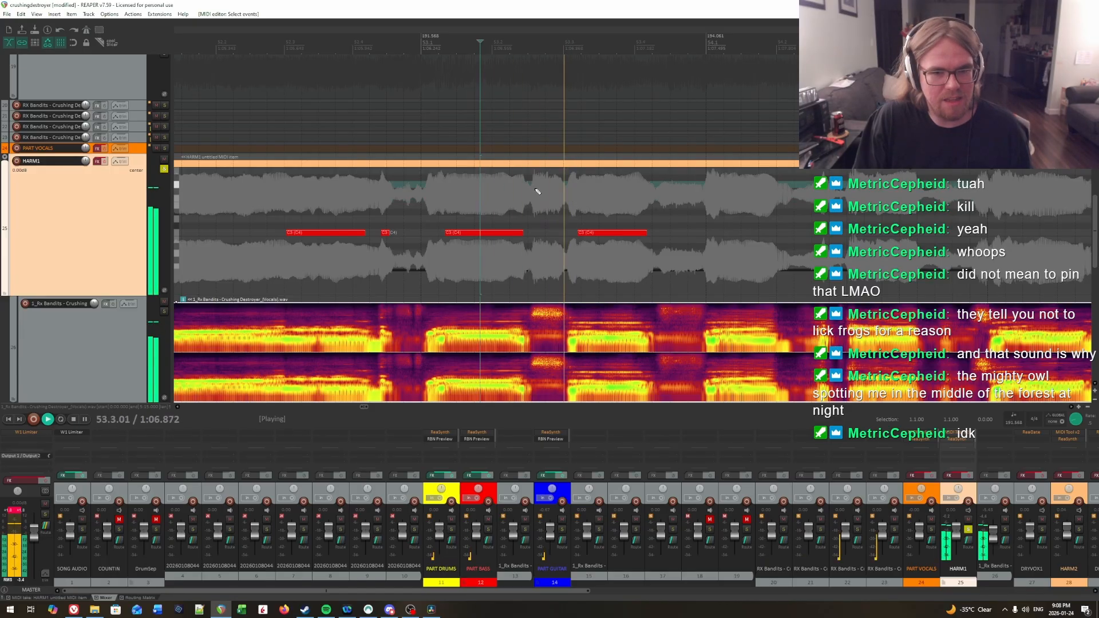
key("space")
left_click(570, 196)
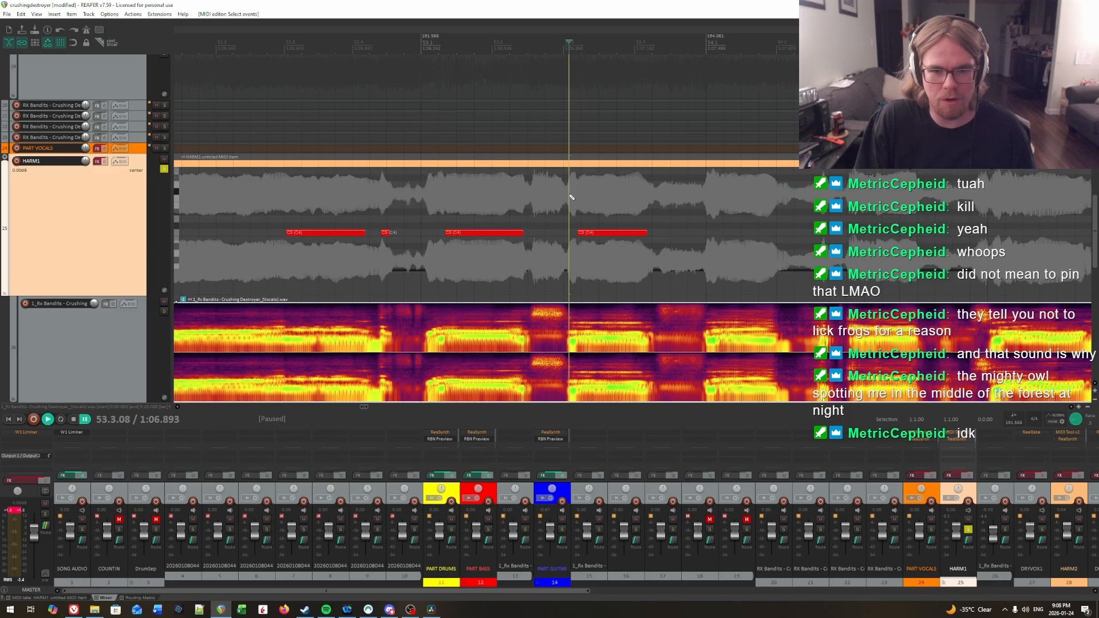
key("space")
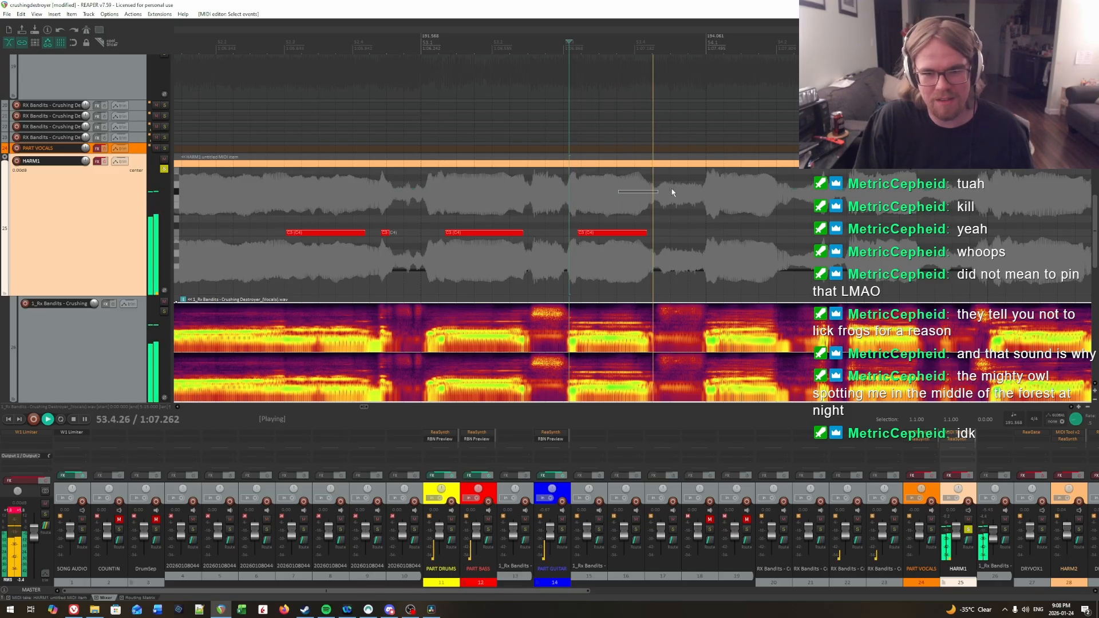
key("space")
Step: Audition the start of measure 54 and insert a C3 note from just after the downbeat to the end of that syllable
left_click(521, 199)
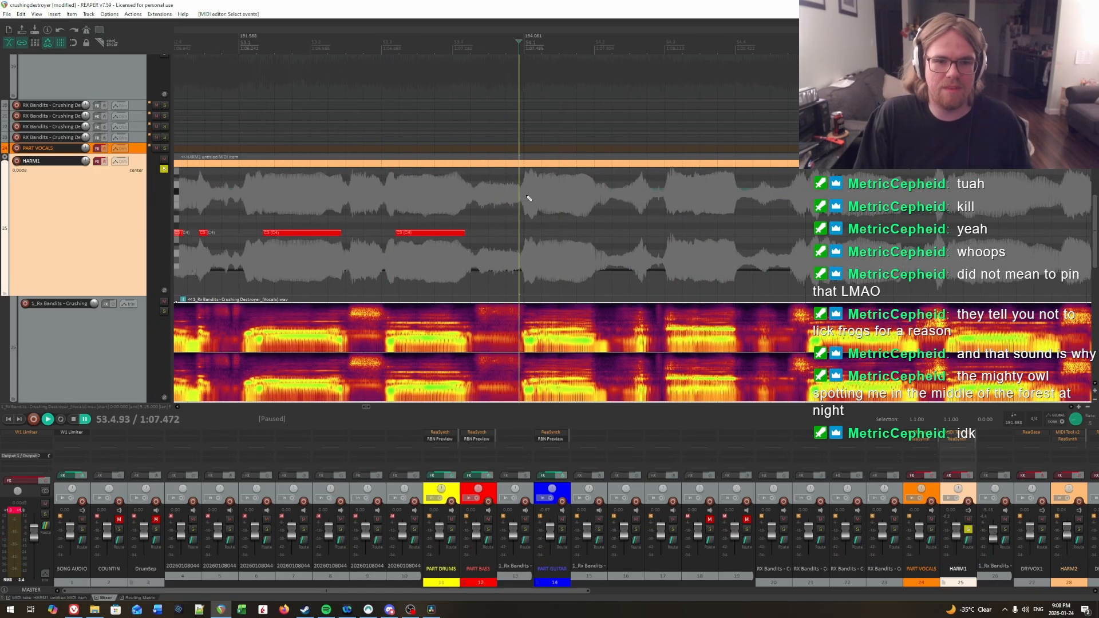
key("space")
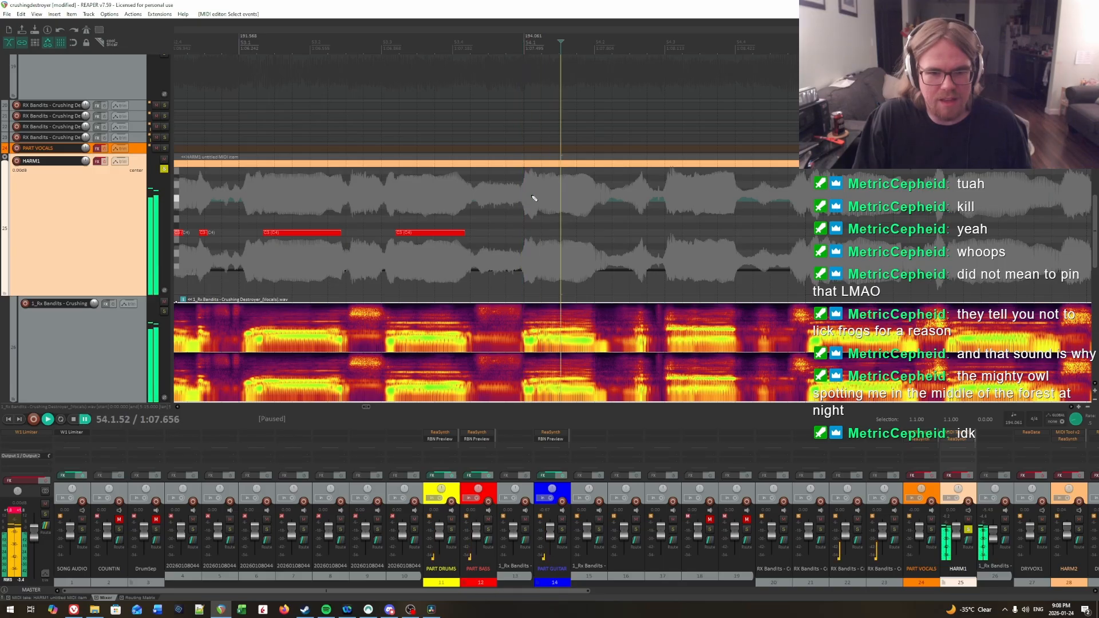
left_click(538, 197)
key("space")
key("space")
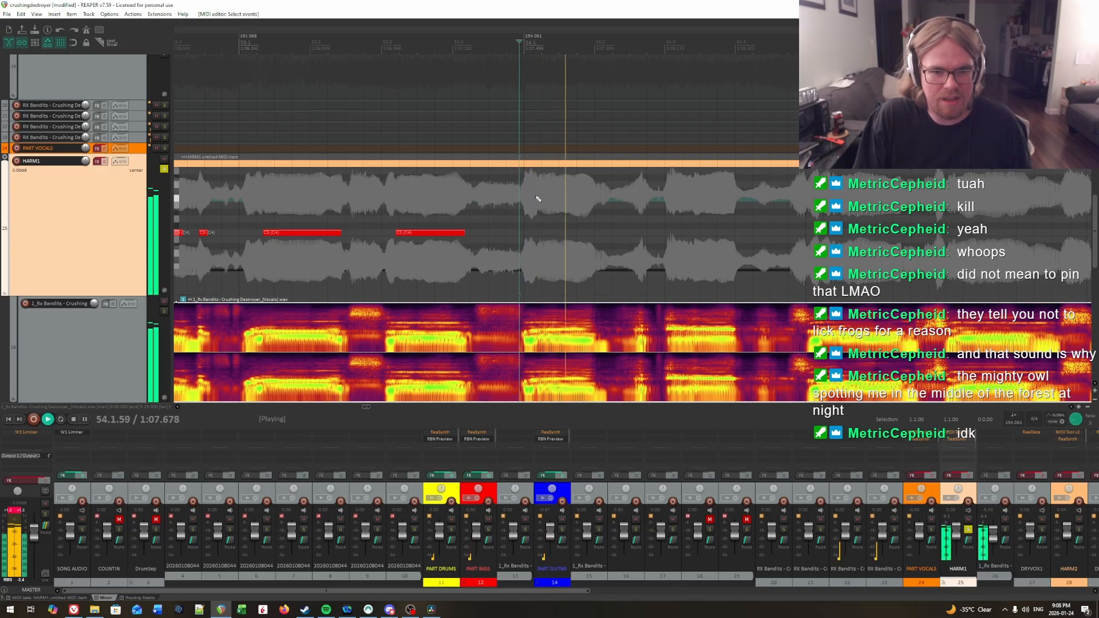
left_click(538, 198)
key("space")
key("space")
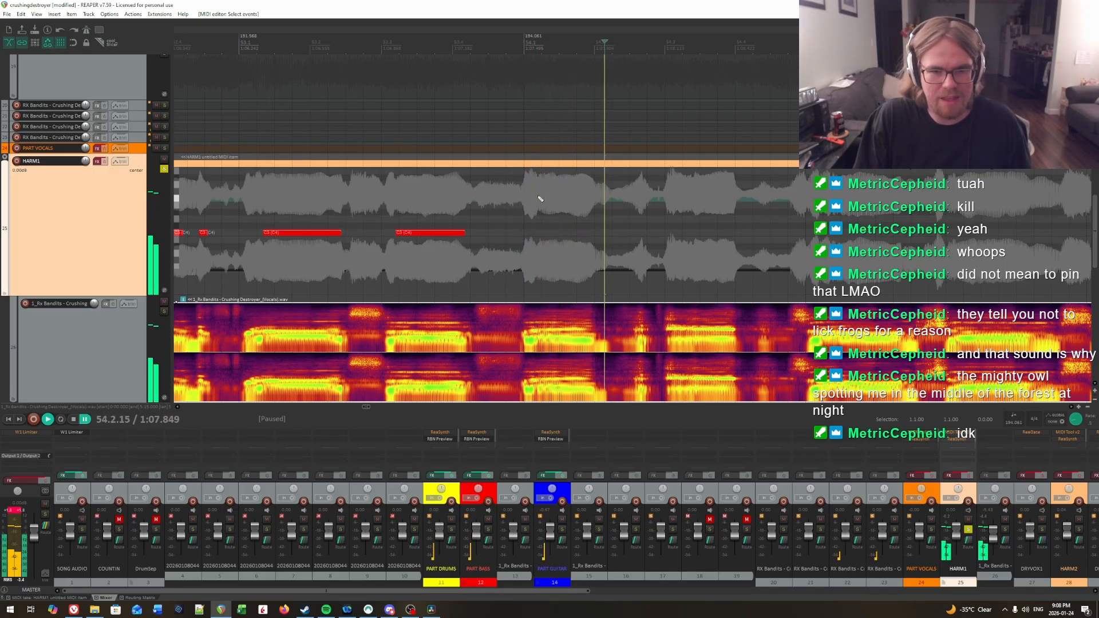
left_click(538, 199)
key("space")
left_click(542, 232)
Step: Audition the vocal around beats 2 and 3 of measure 54 to find where the next syllable starts
key("space")
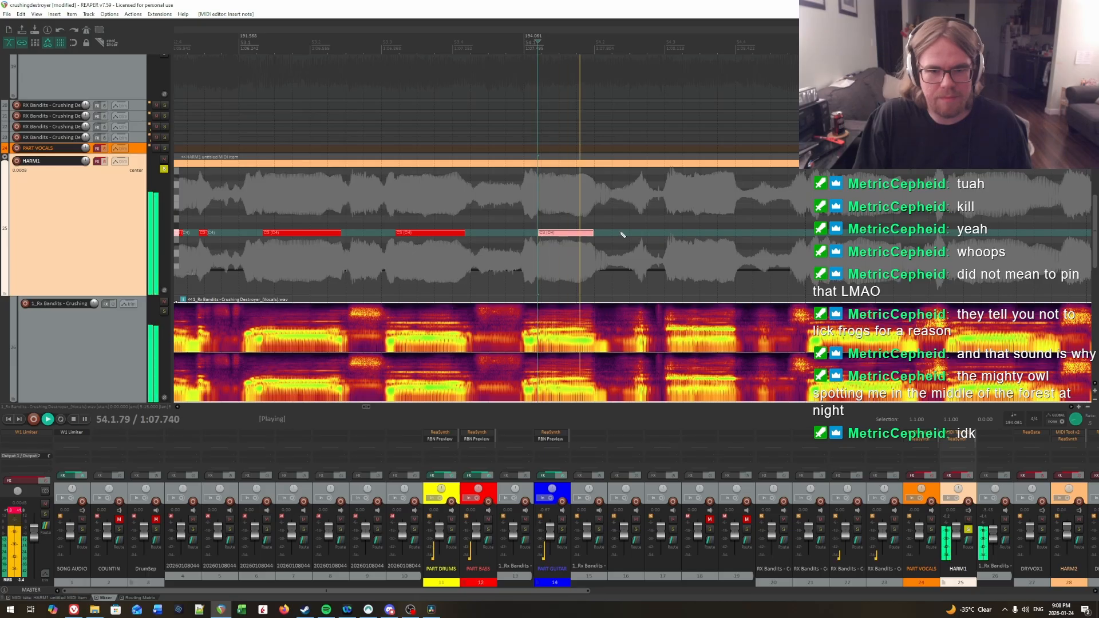
key("space")
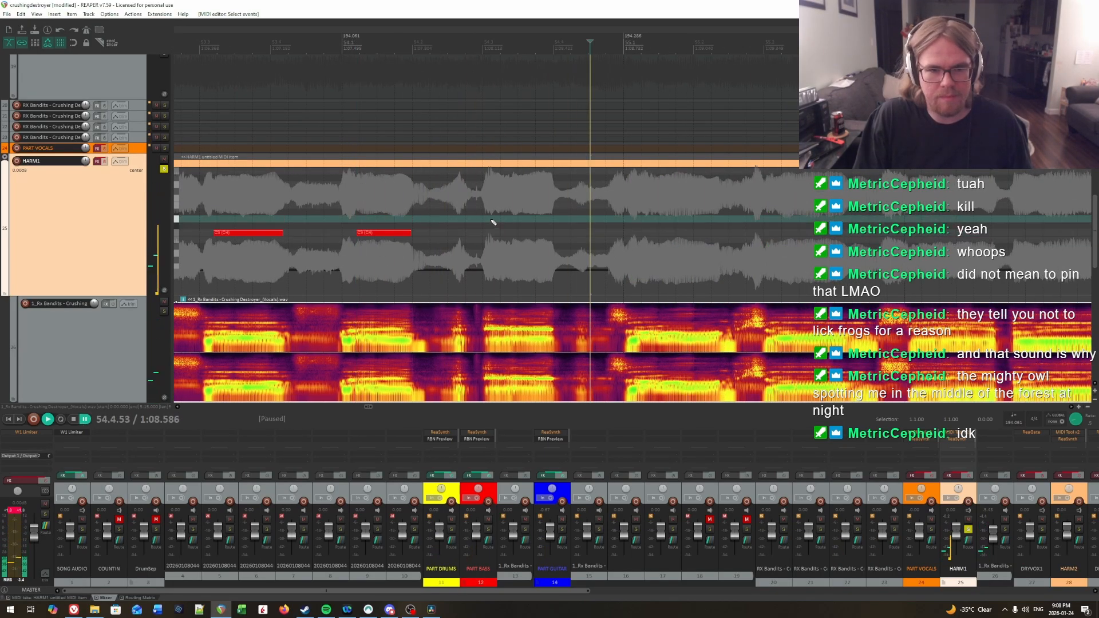
left_click(491, 221)
key("space")
key("space")
left_click(486, 220)
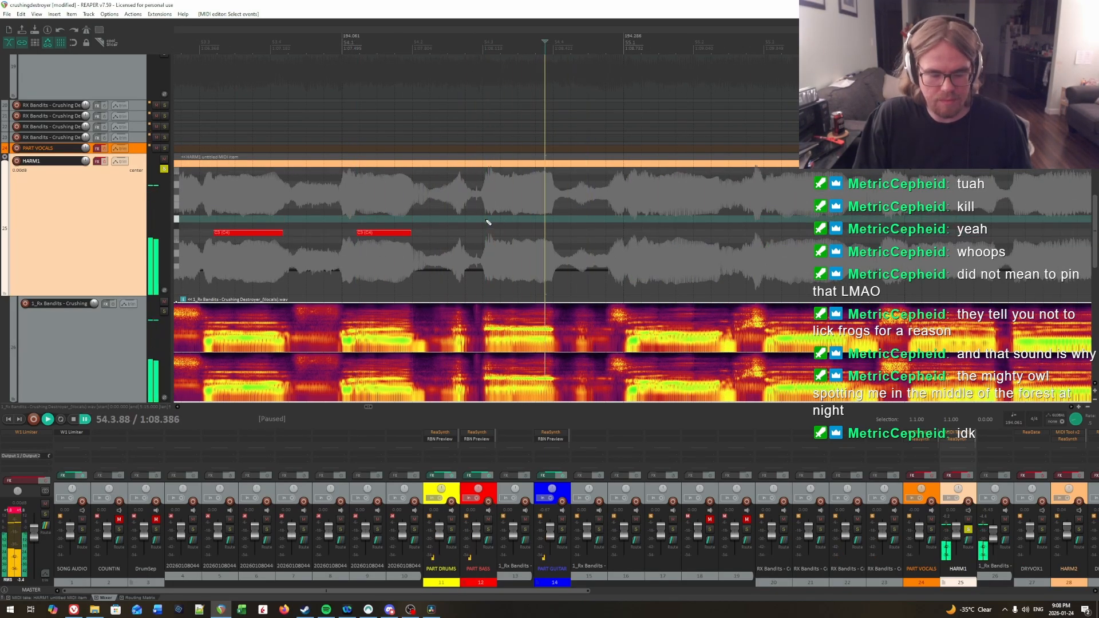
scroll(488, 222, "up", 2)
left_click(596, 218)
key("space")
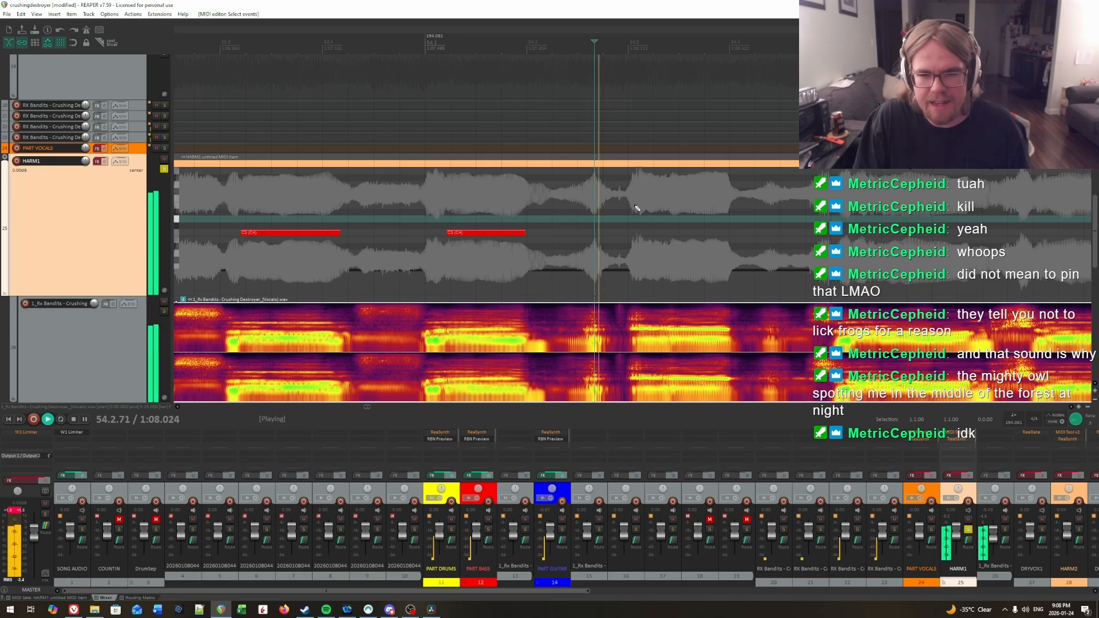
left_click(635, 211)
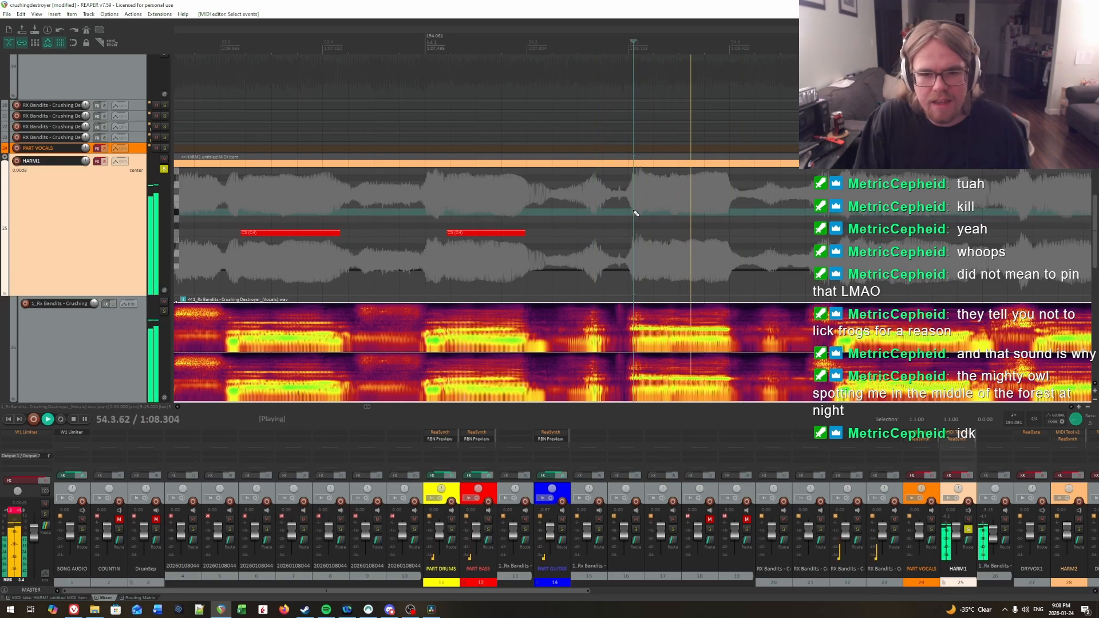
key("space")
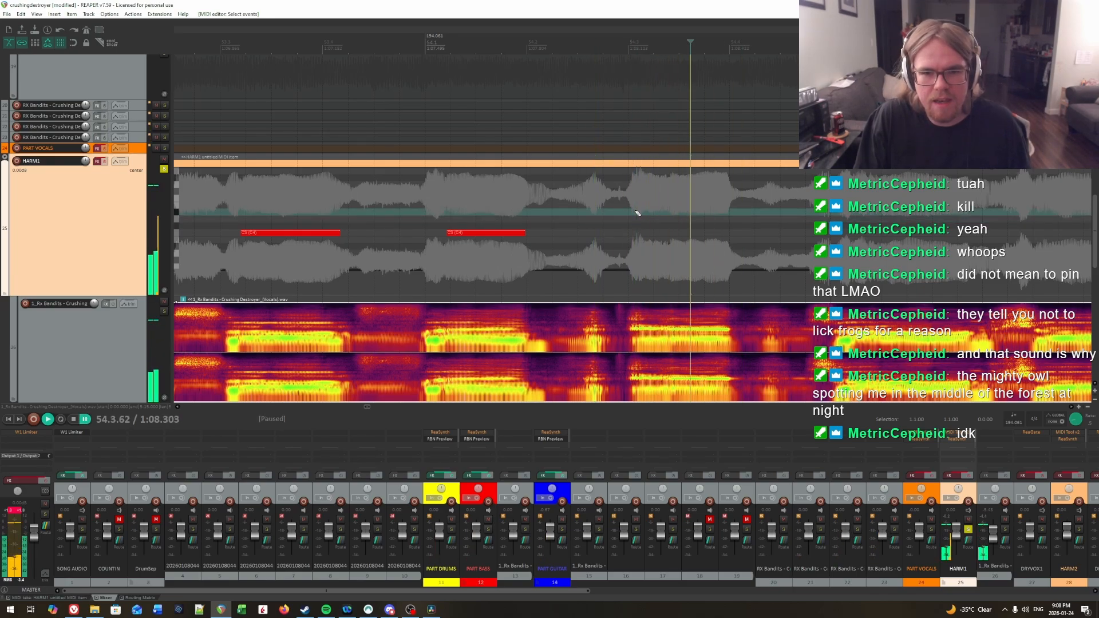
key("space")
Step: Insert a short C3 note just after beat 3 of measure 54 and extend its end to 54.3.32
left_click(638, 232)
left_click(659, 233)
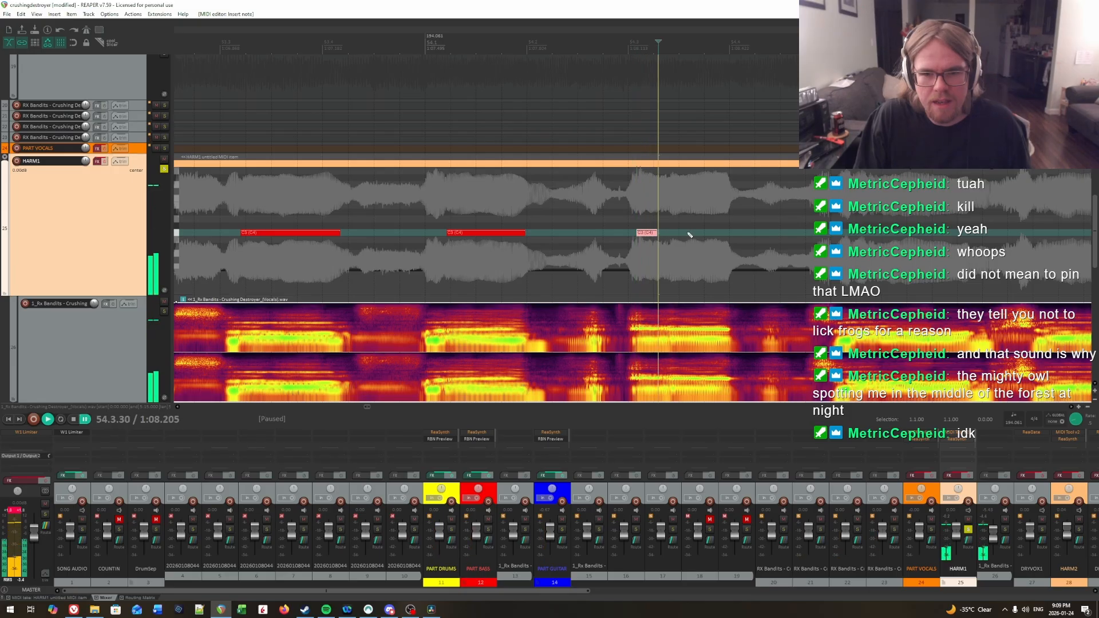
left_click(663, 224)
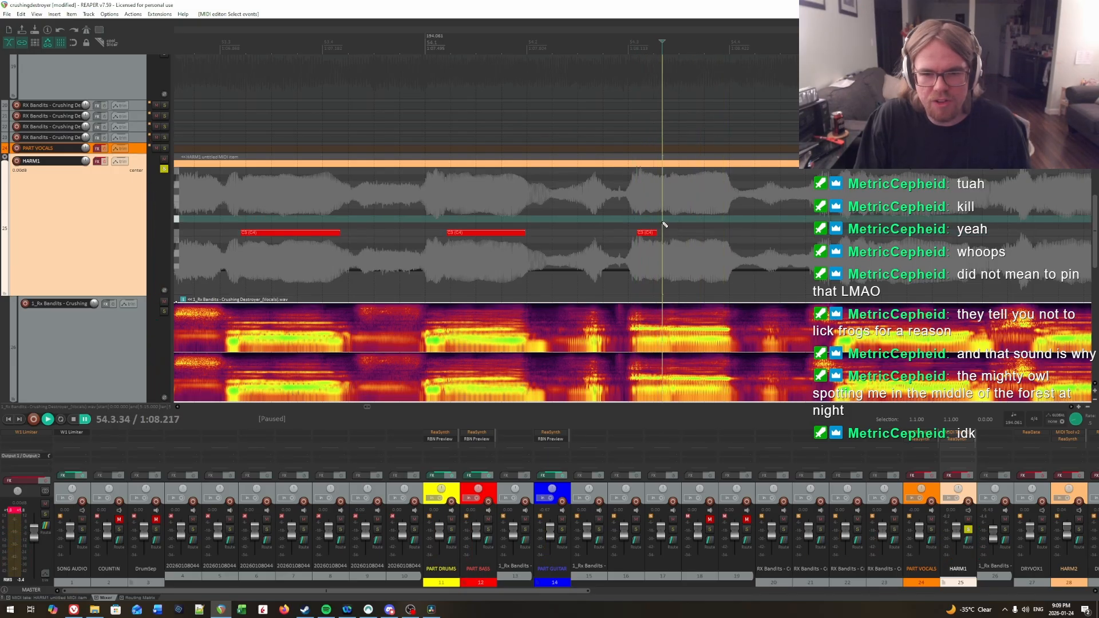
left_click(662, 224)
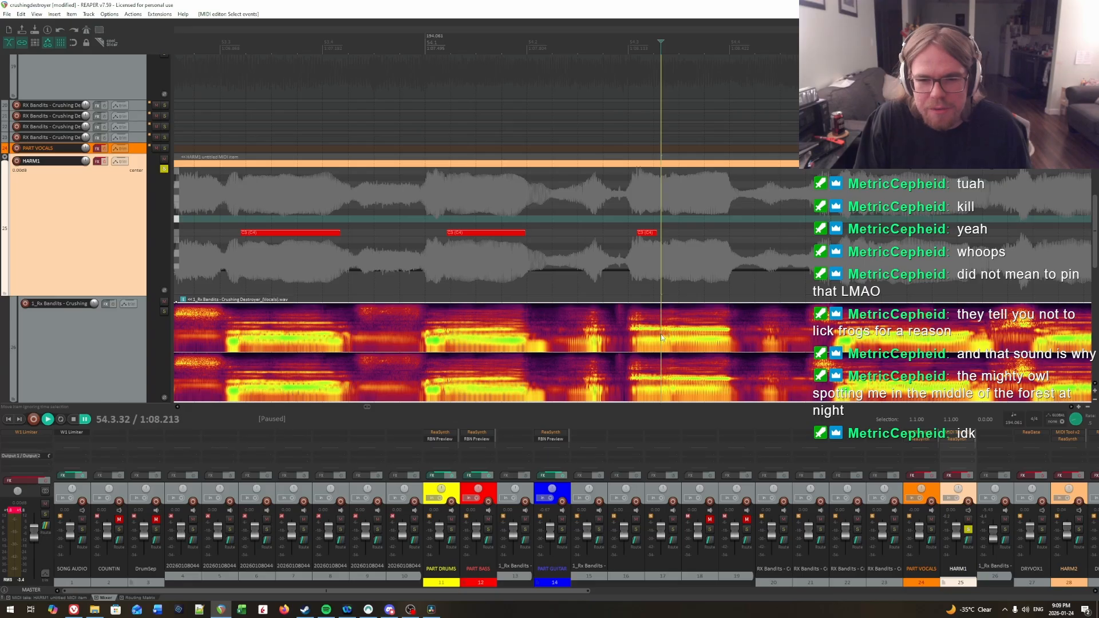
left_click_drag(656, 232, 659, 238)
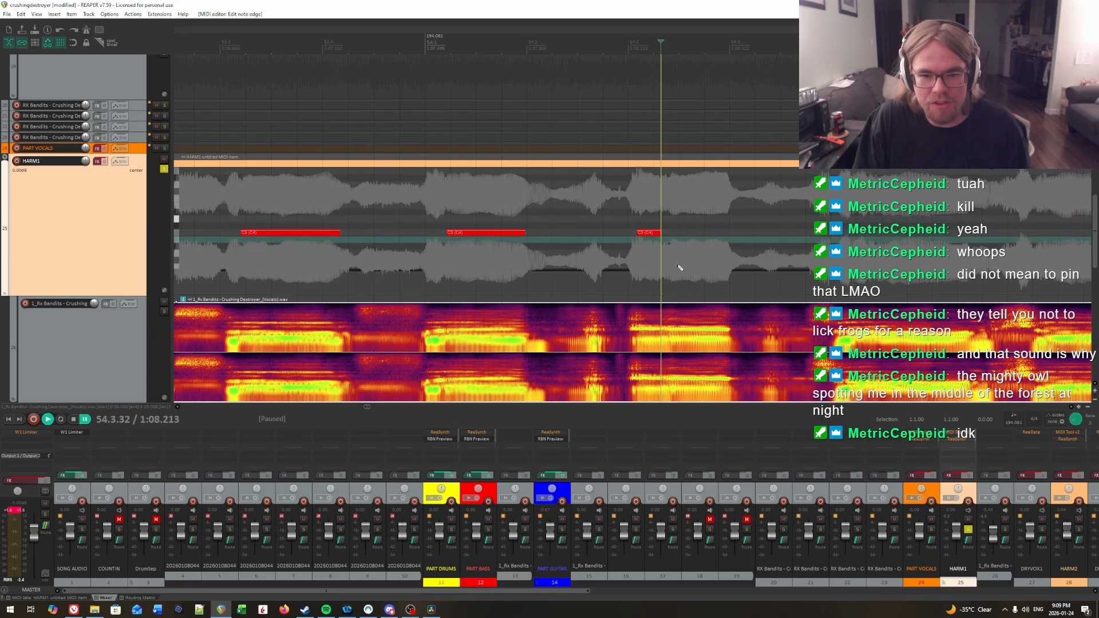
Step: Insert a C3 note from 54.3.41 to the end of the sung syllable and play back beat 3 of measure 54
left_click(672, 230)
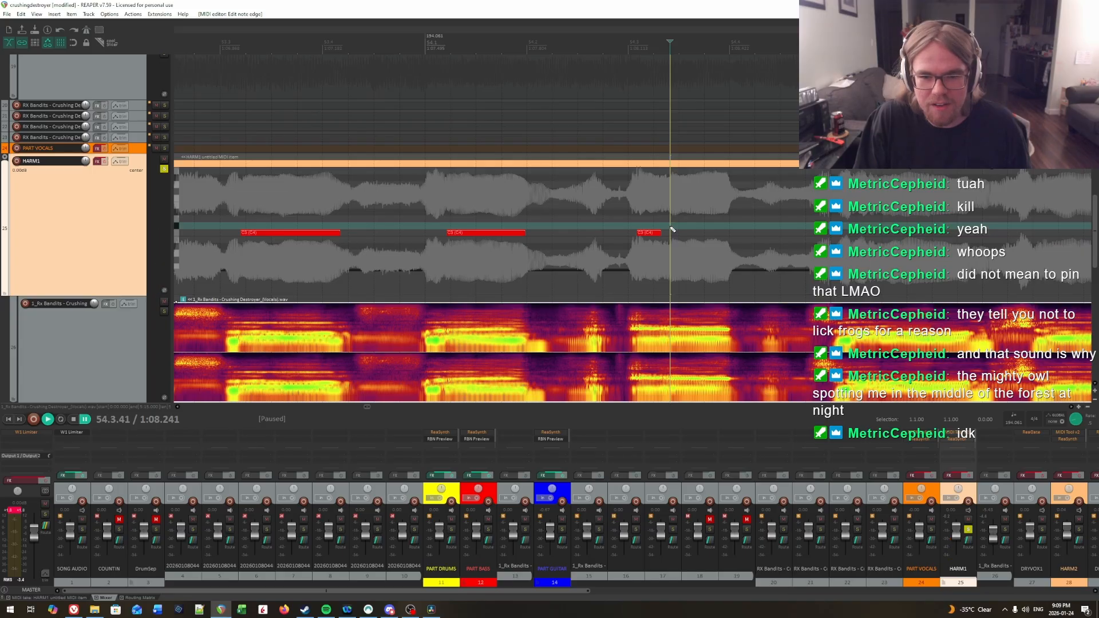
mouse_move(674, 233)
left_mouse_down()
mouse_move(979, 215)
mouse_move(732, 224)
left_mouse_up()
left_click(405, 216)
key("space")
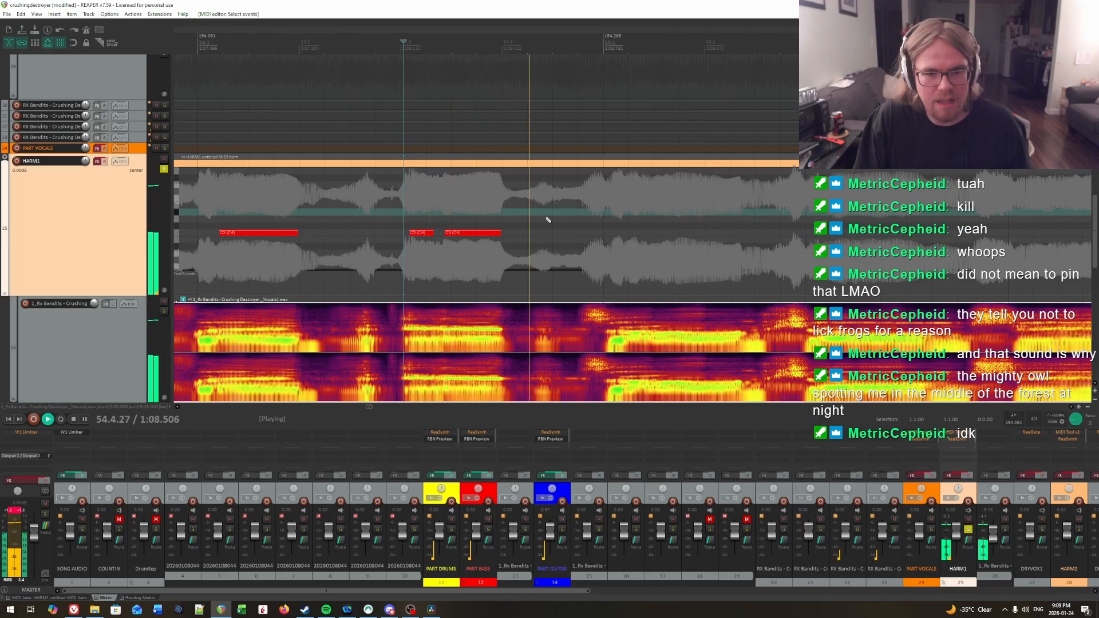
key("space")
Step: Audition the vocal at the start of measure 55 to find where the next syllable starts
left_click(471, 222)
key("space")
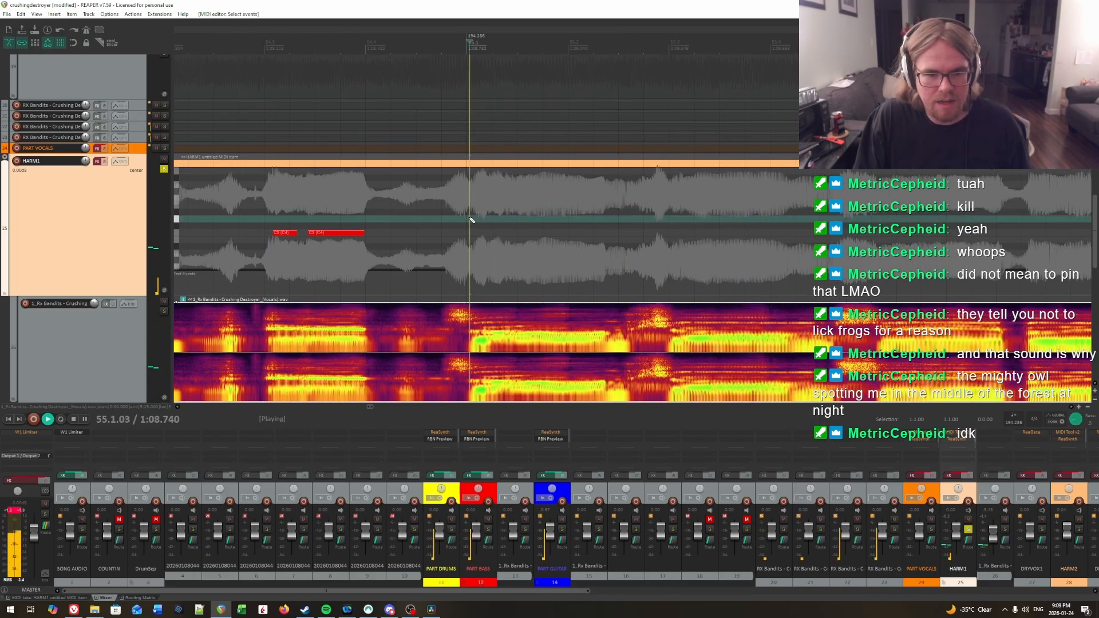
key("space")
left_click(478, 221)
key("space")
key("space")
Step: Audition the vocal from 55.1.22 and insert a very short C3 note there on HARM1
key("space")
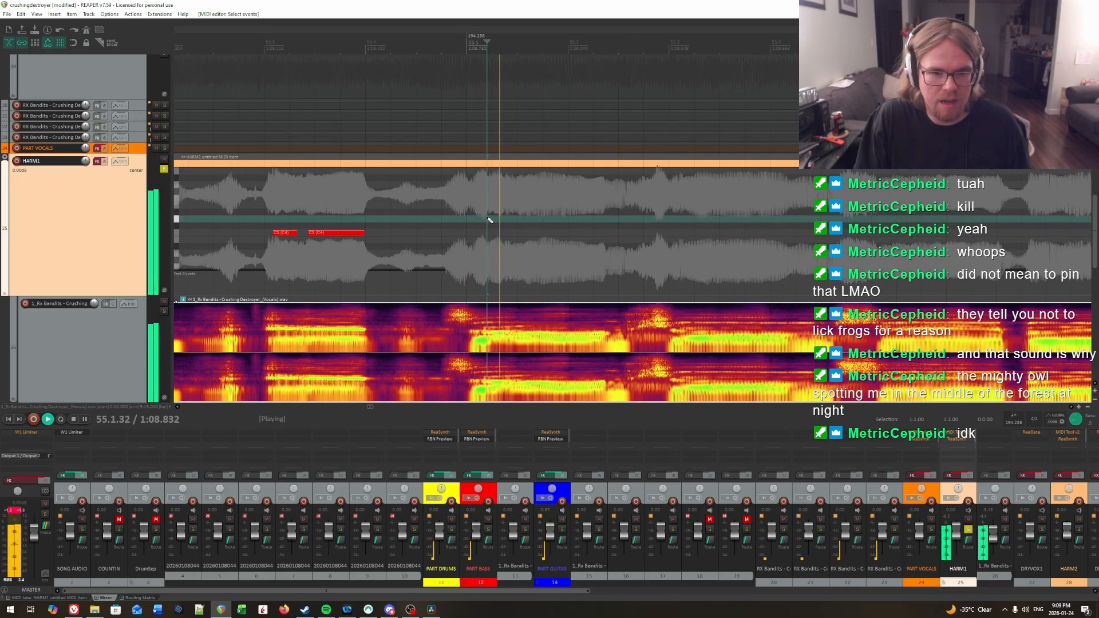
key("space")
left_click(490, 218)
key("space")
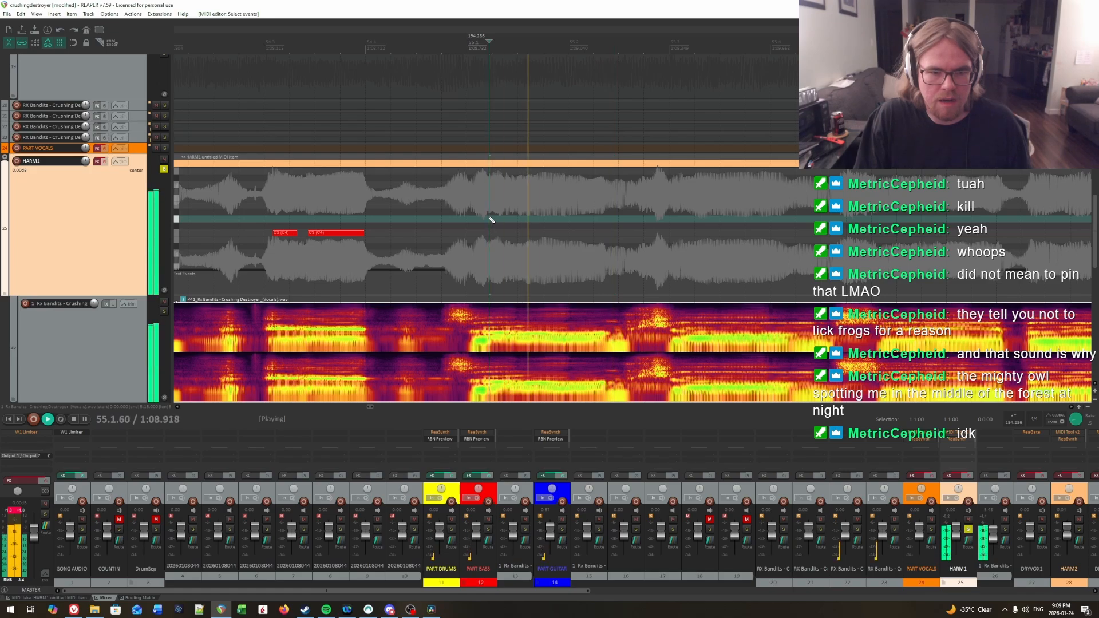
key("space")
left_click(490, 218)
Step: Audition the vocal after the short note in measure 55 and insert a C3 note from 55.1.59 to the end of the syllable
key("space")
key("space")
left_click(490, 218)
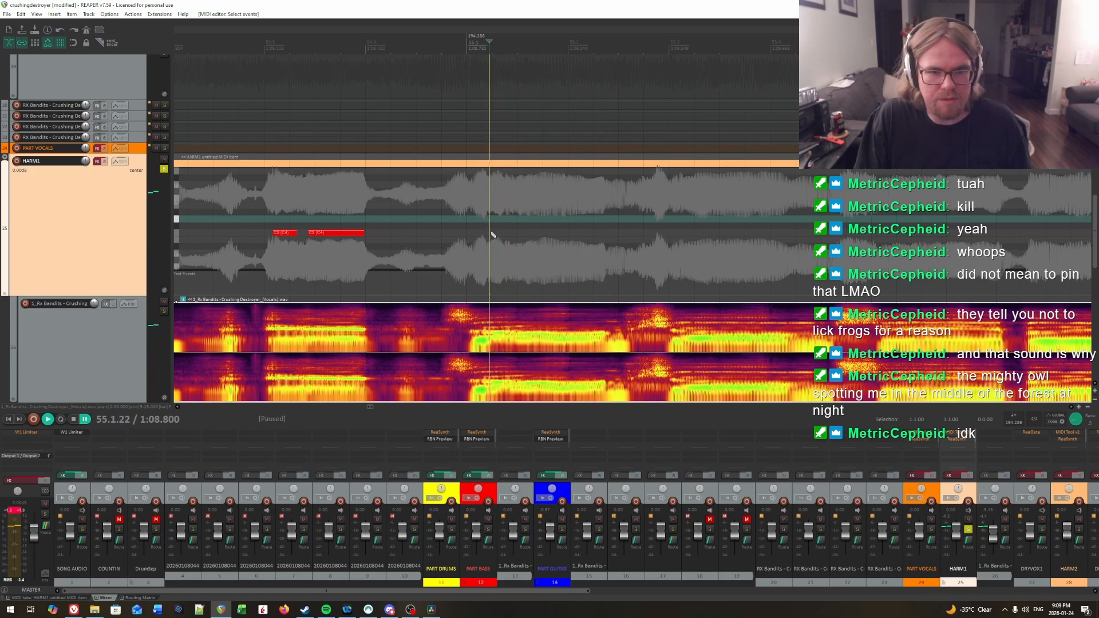
left_click(492, 233)
key("space")
key("space")
key("space")
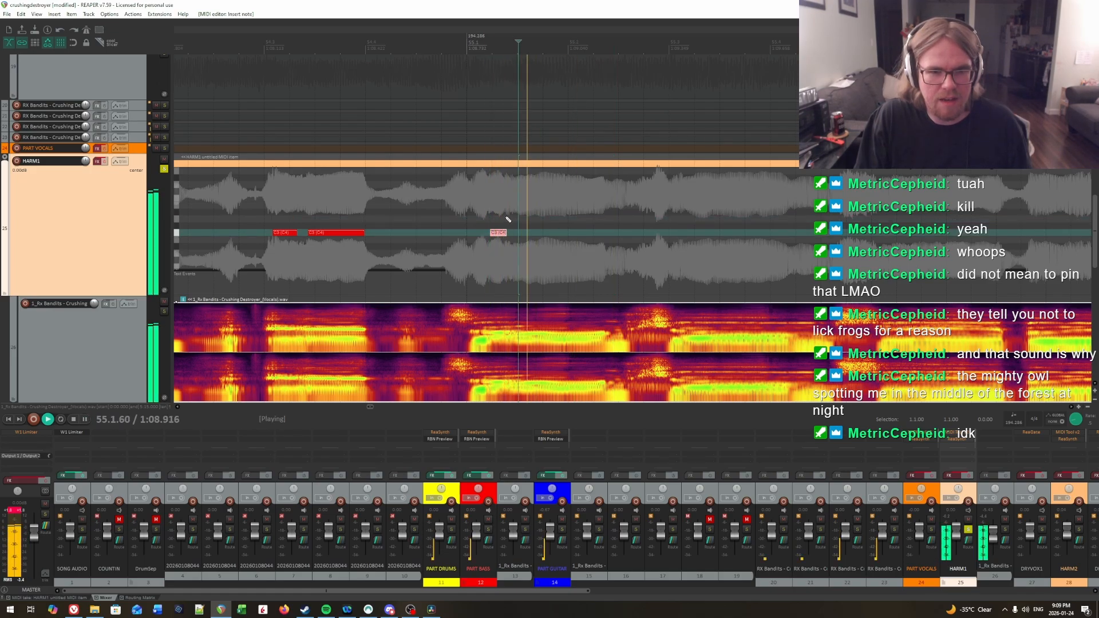
key("space")
left_click(505, 219)
key("space")
key("space")
left_click(506, 219)
key("space")
key("space")
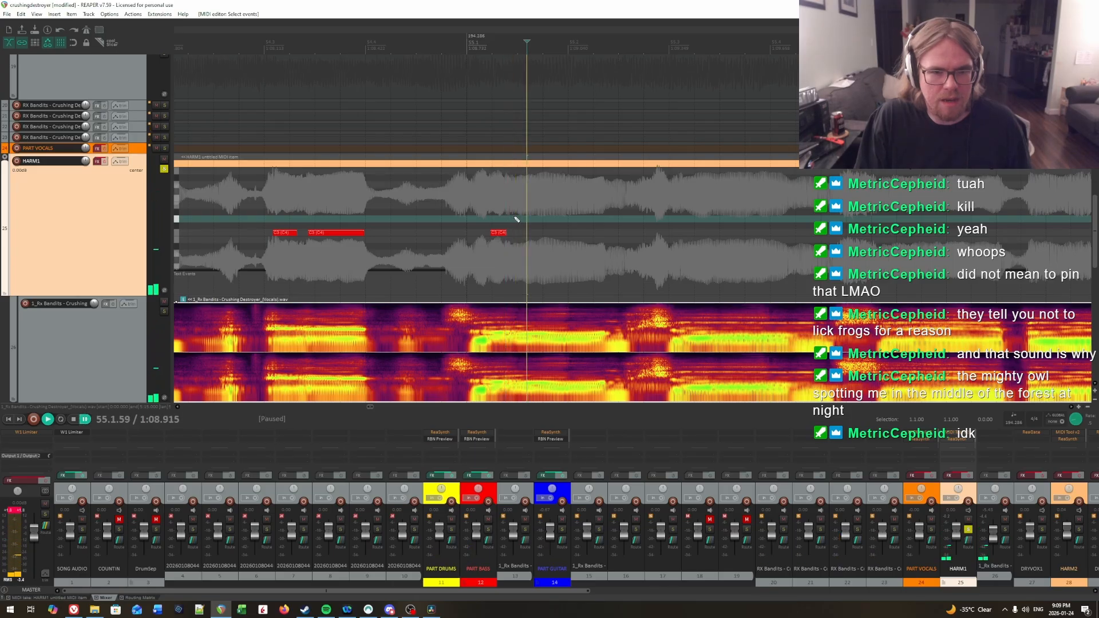
key("space")
key("space")
left_click(528, 219)
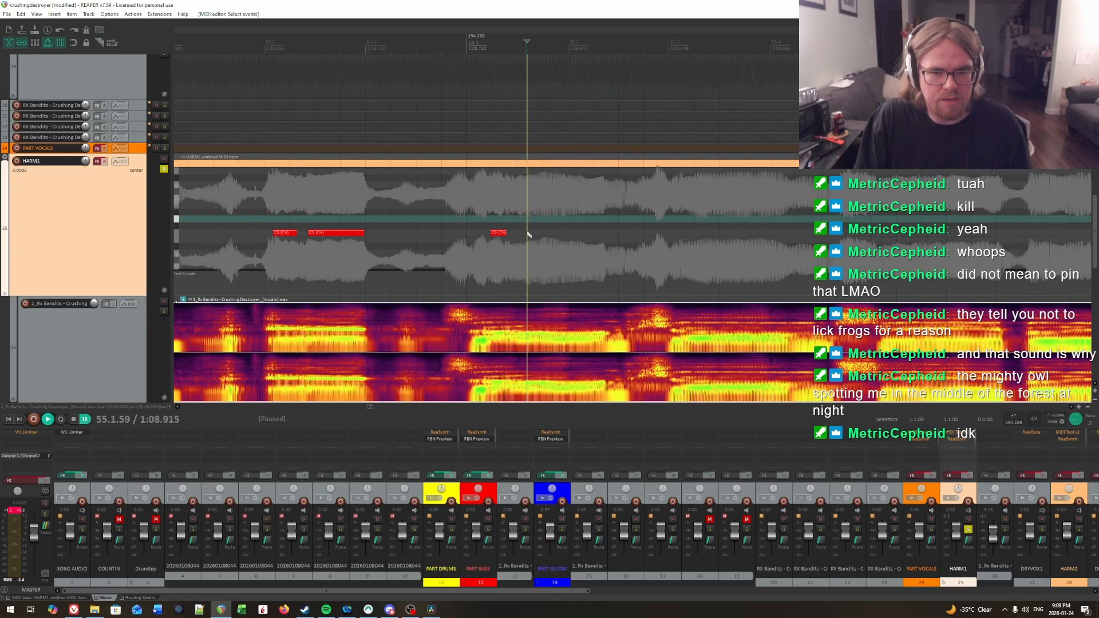
left_click_drag(528, 232, 610, 234)
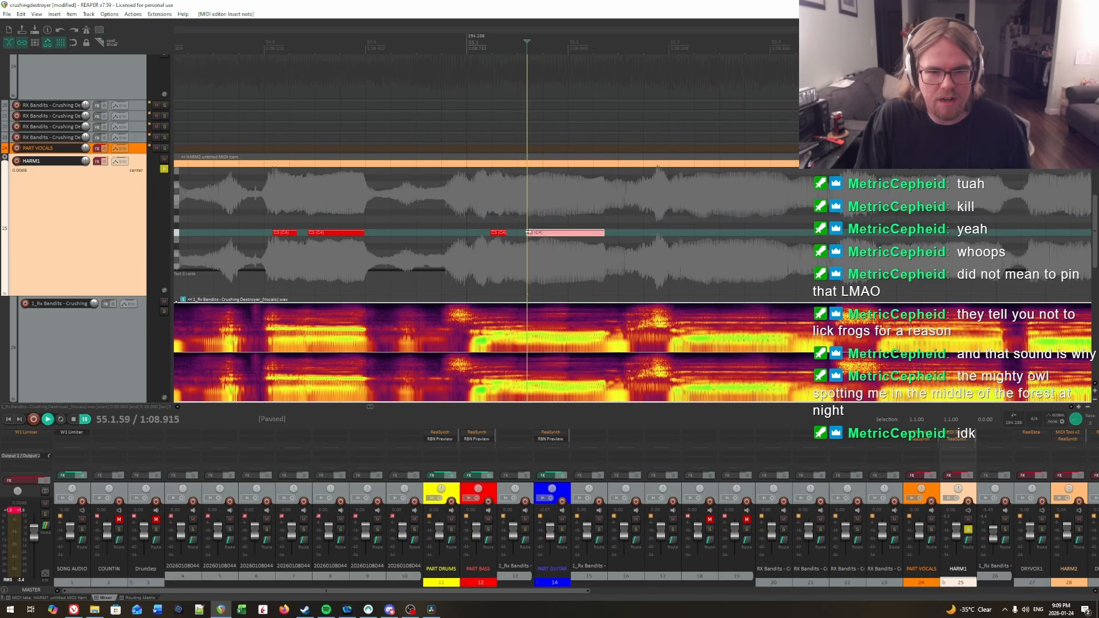
Step: Audition the vocal after the first short C3 note in measure 55 to find where its syllable ends
left_click(491, 221)
left_click(506, 221)
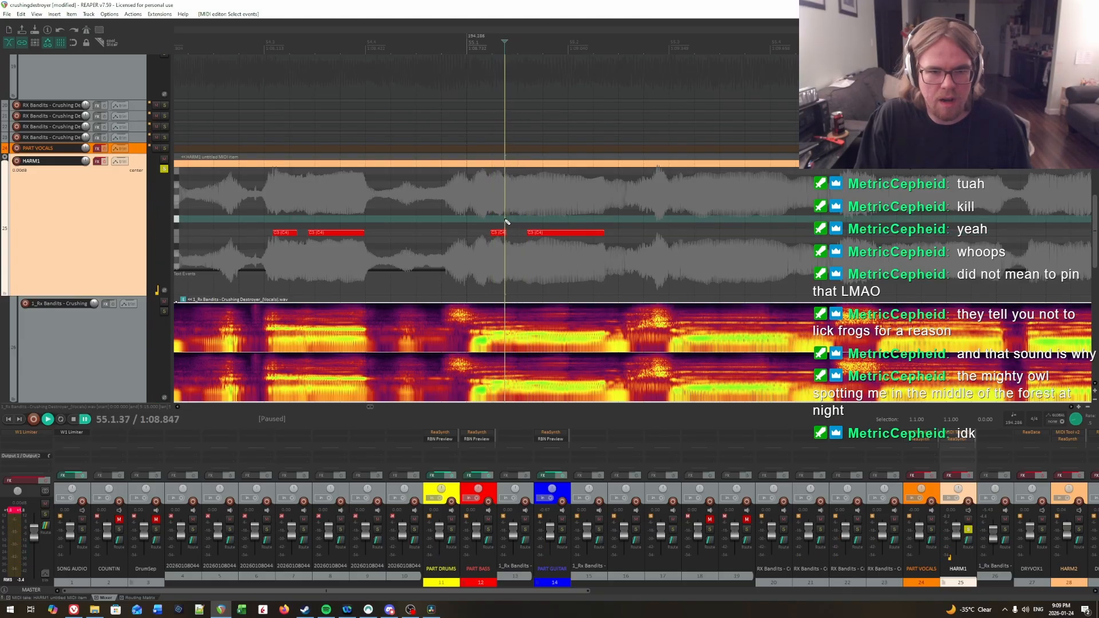
key("space")
key("space")
left_click(524, 220)
left_click(510, 220)
left_click(513, 220)
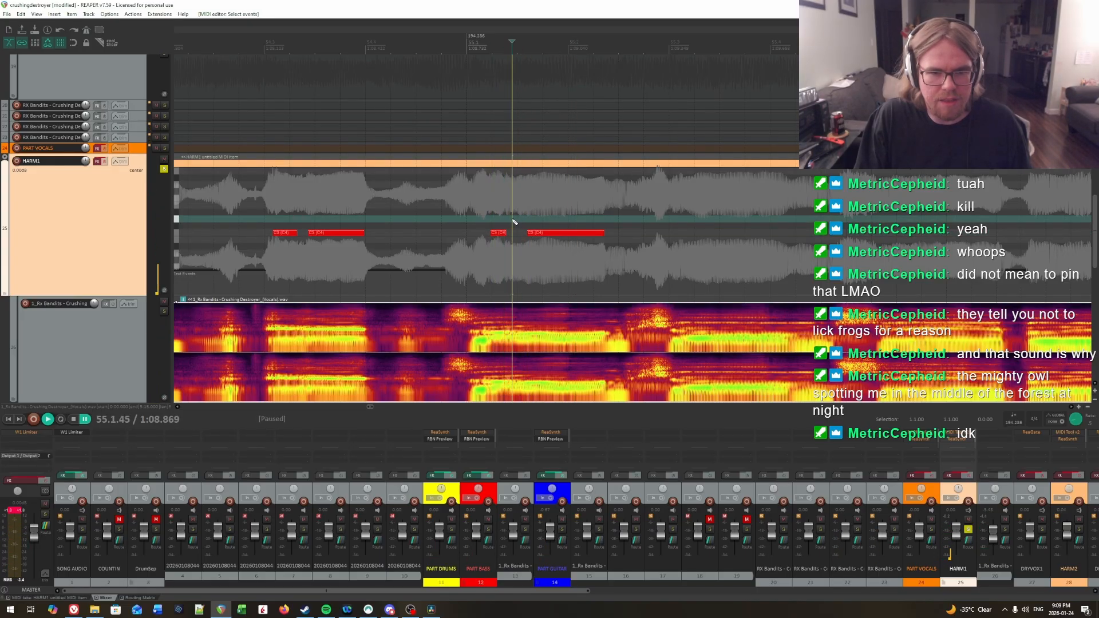
Step: Extend the short C3 note at the start of measure 55 to end at about 55.1.44
left_click(510, 221)
key("Delete")
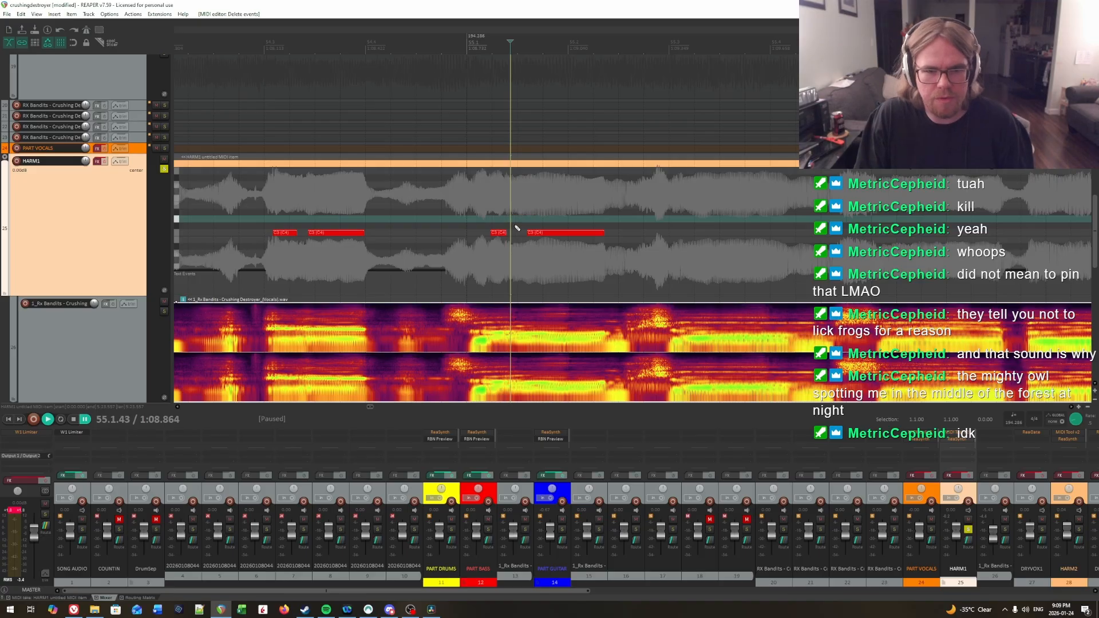
key("space")
key("space")
left_click(512, 224)
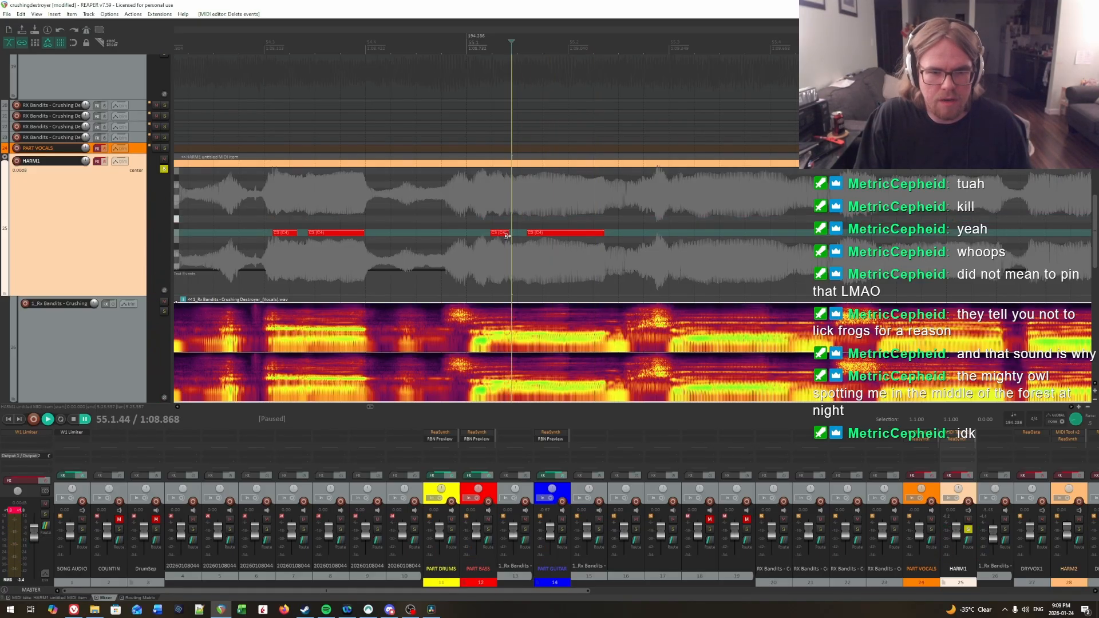
left_click_drag(511, 237, 504, 232)
Step: Play back the vocal through the two C3 notes on beat 1 of measure 55
scroll(491, 218, "right", 3)
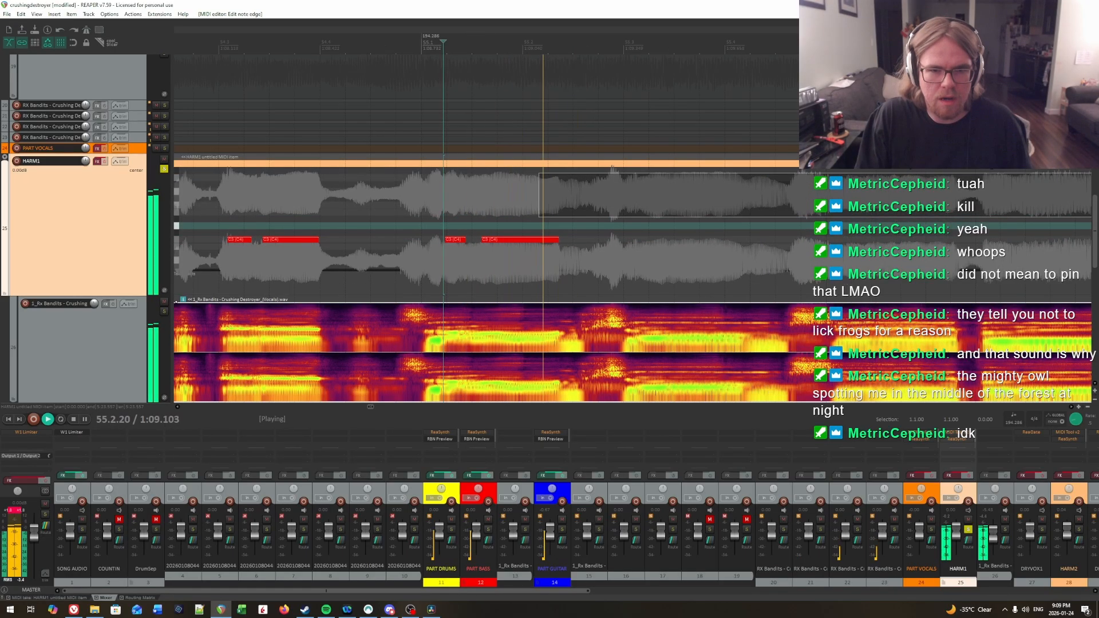
key("space")
left_click(382, 207)
key("space")
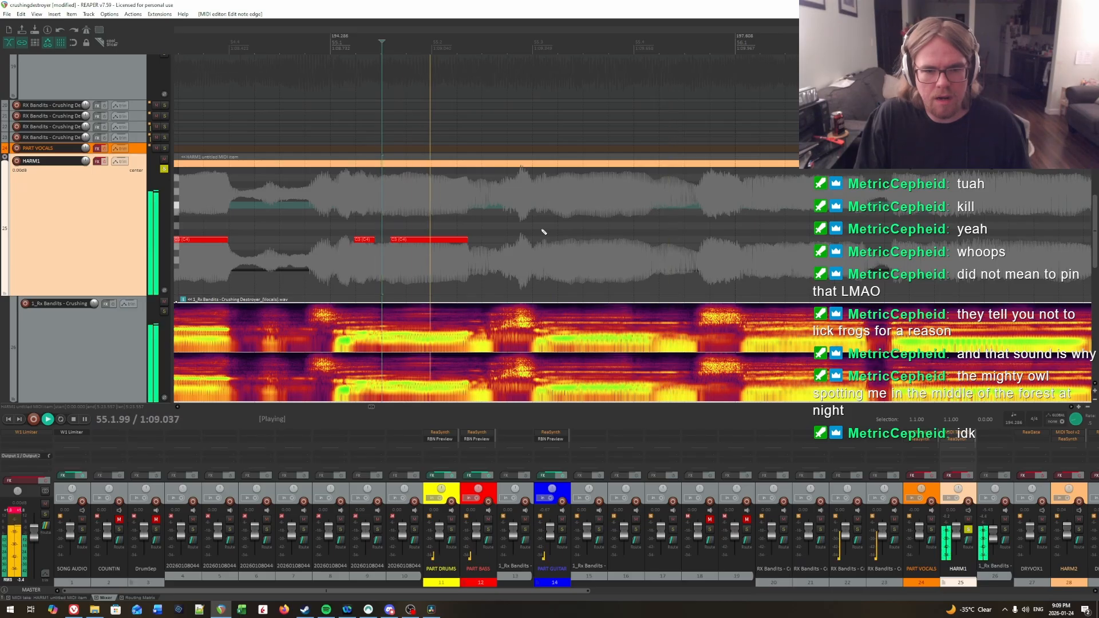
Step: Audition the vocal around beat 3 of measure 55 and insert a C3 note from about 55.3.16 on HARM1
key("space")
left_click(526, 206)
key("space")
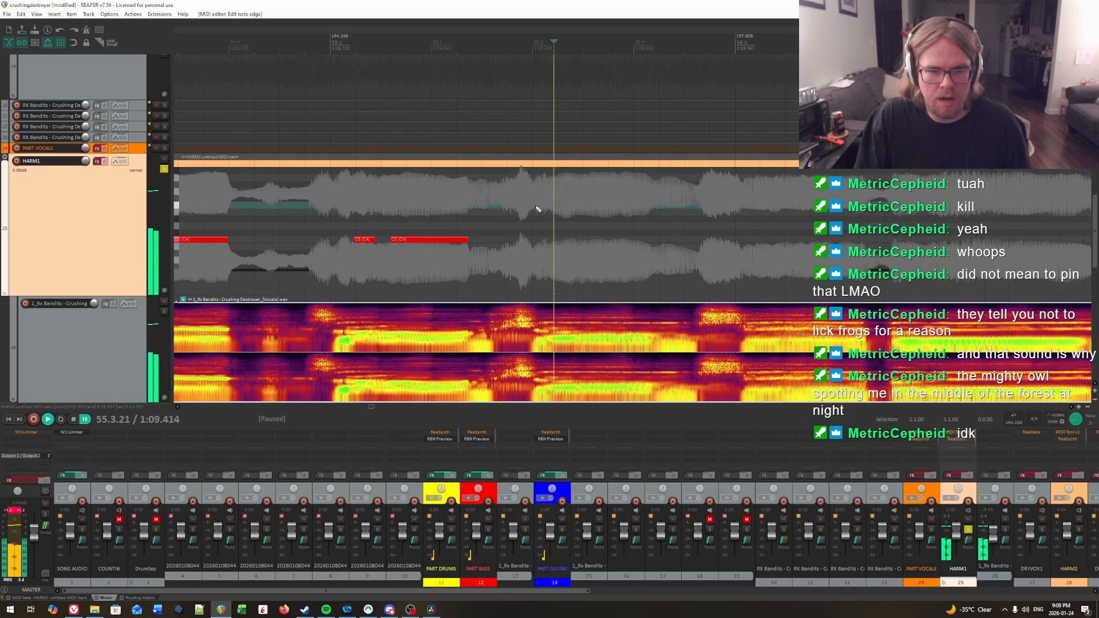
key("space")
left_click(537, 207)
key("space")
Step: Play back the new beat 3 note and extend its end to where the syllable stops, at about 55.4.58
key("space")
left_click(546, 207)
left_click(545, 210)
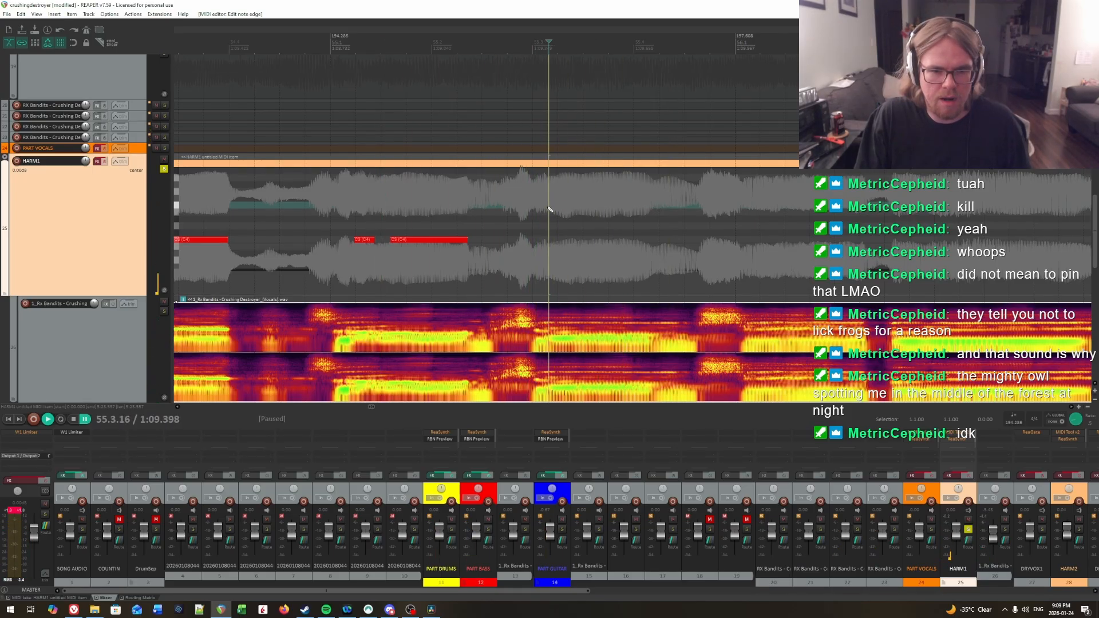
left_click_drag(548, 239, 654, 242)
key("space")
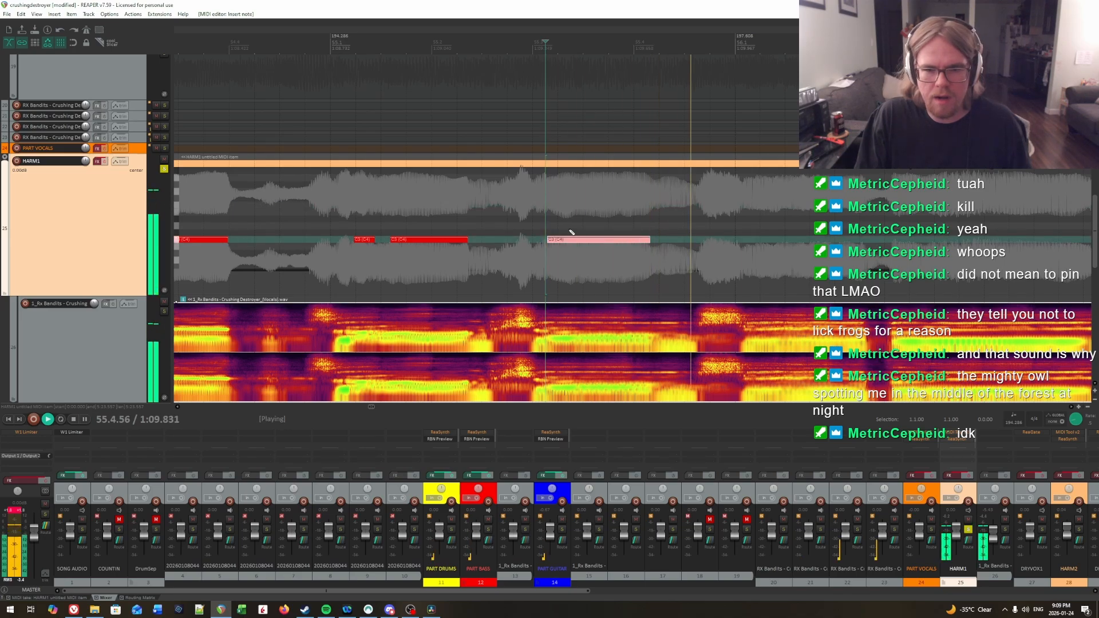
left_click(487, 219)
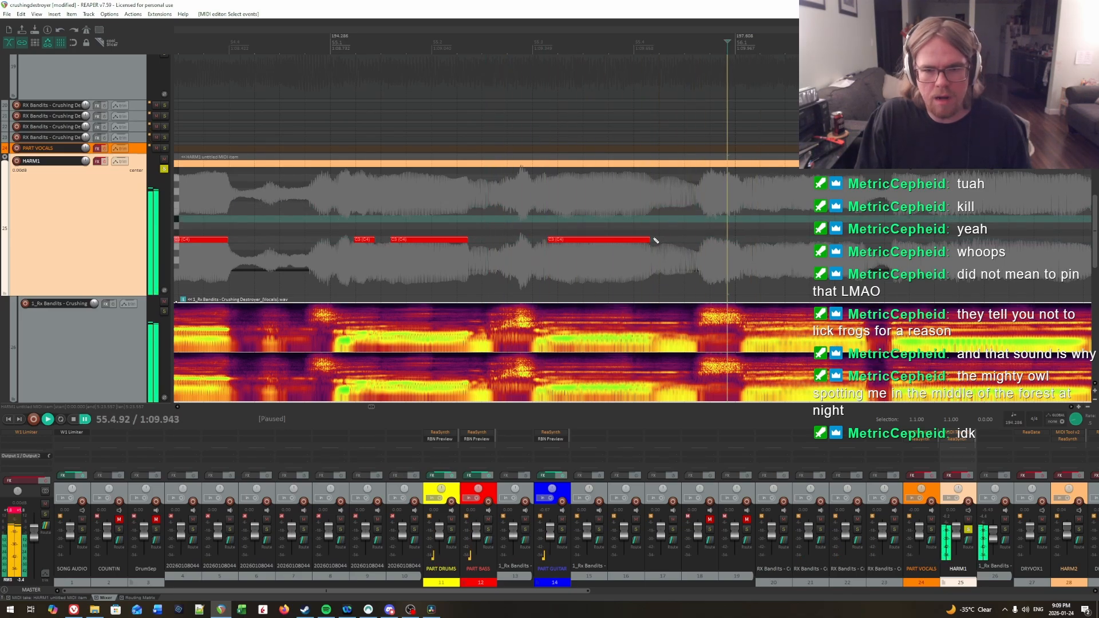
key("ctrl+space")
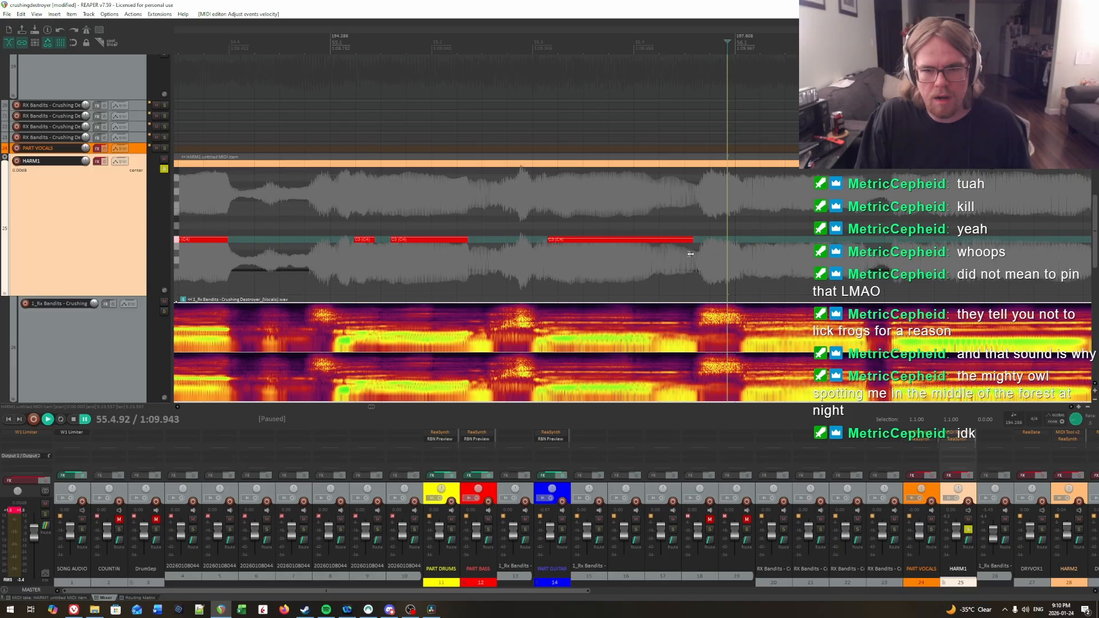
left_click_drag(690, 254, 689, 254)
Step: Play back the vocal from the second half of measure 55 into measure 56
left_click(625, 219)
key("space")
key("space")
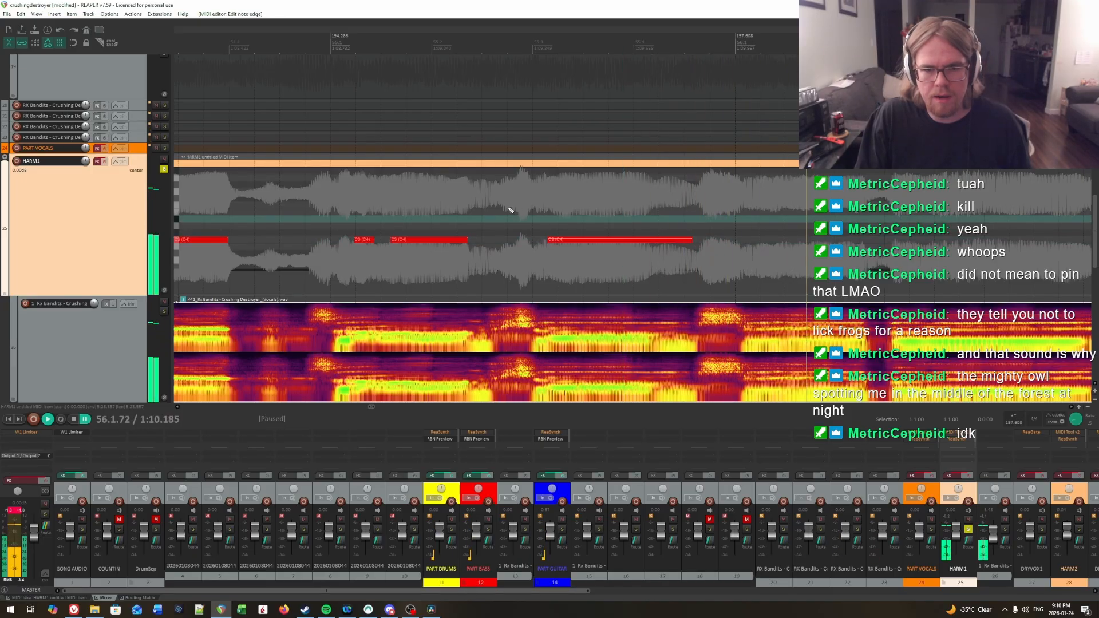
left_click(509, 209)
key("space")
scroll(598, 216, "right", 3)
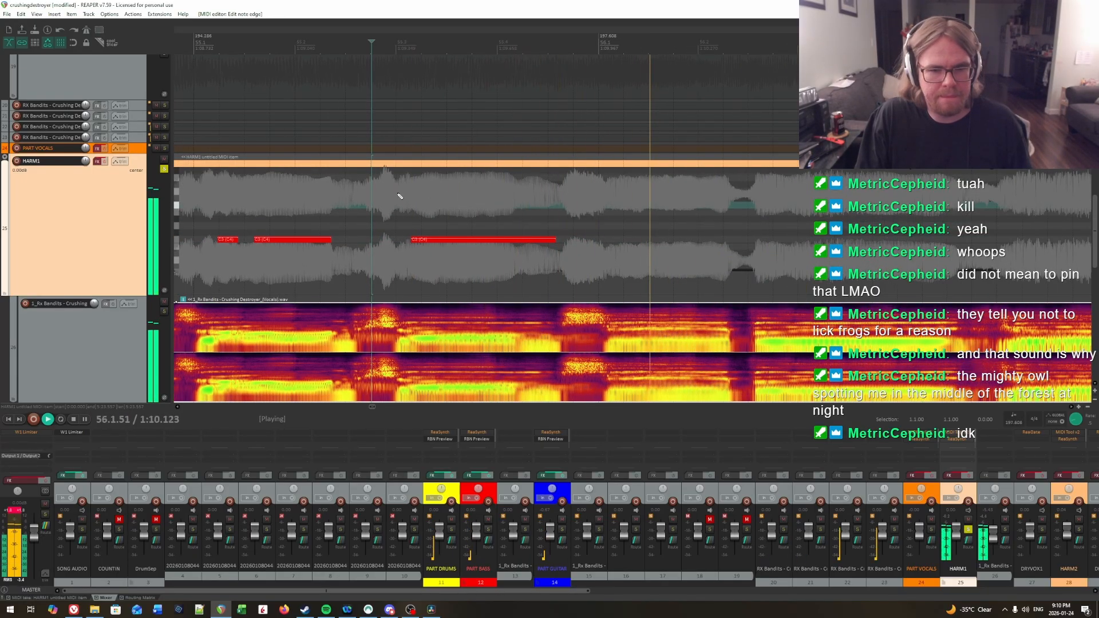
key("ctrl+space")
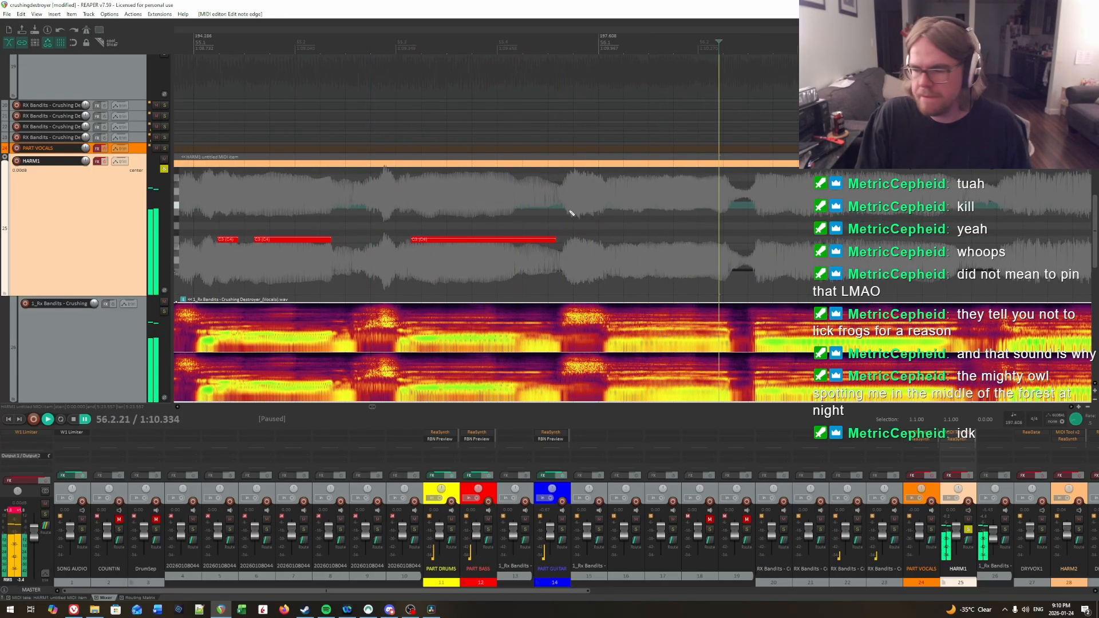
Step: Audition the vocal around the start of measure 56 and insert a short C3 note from 56.1.11 on HARM1
left_click(468, 213)
key("space")
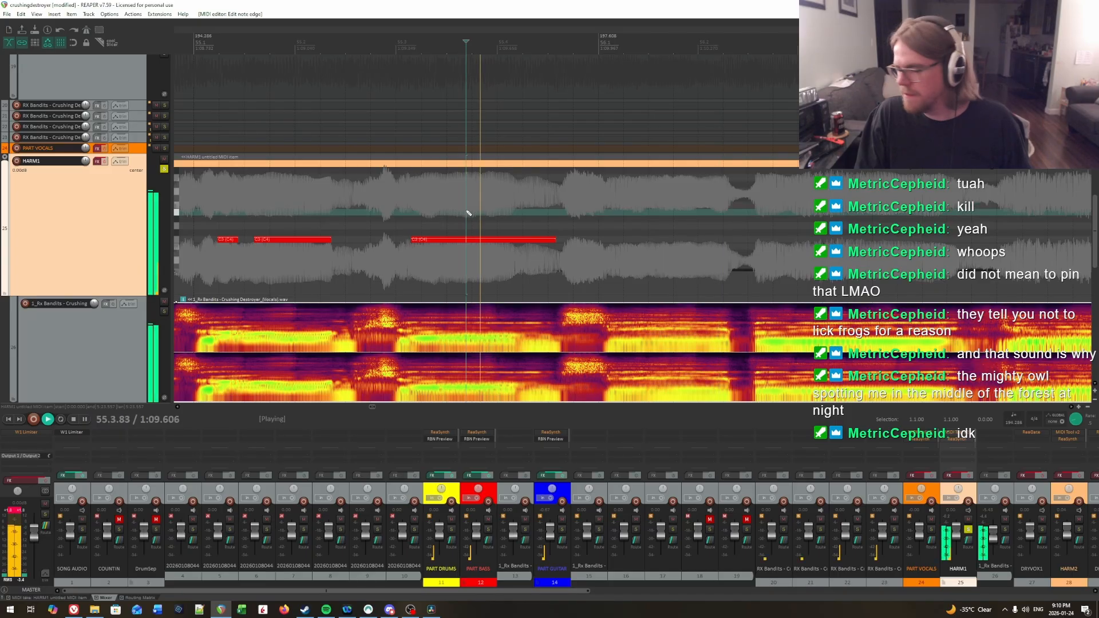
left_click(610, 199)
key("ctrl+space")
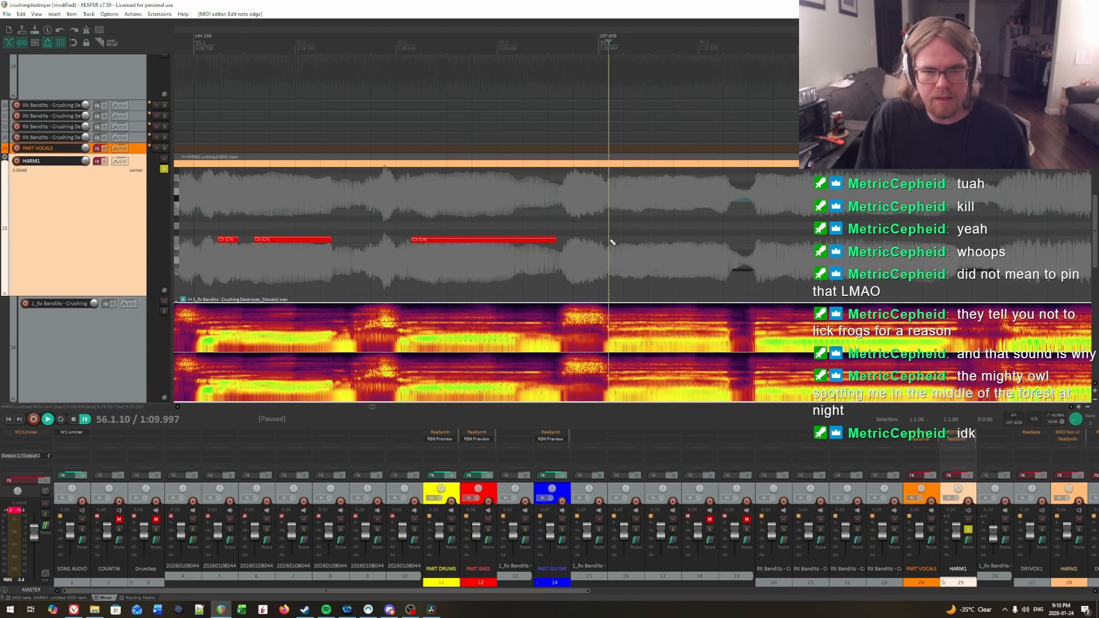
left_click(611, 242)
left_click(607, 240)
key("space")
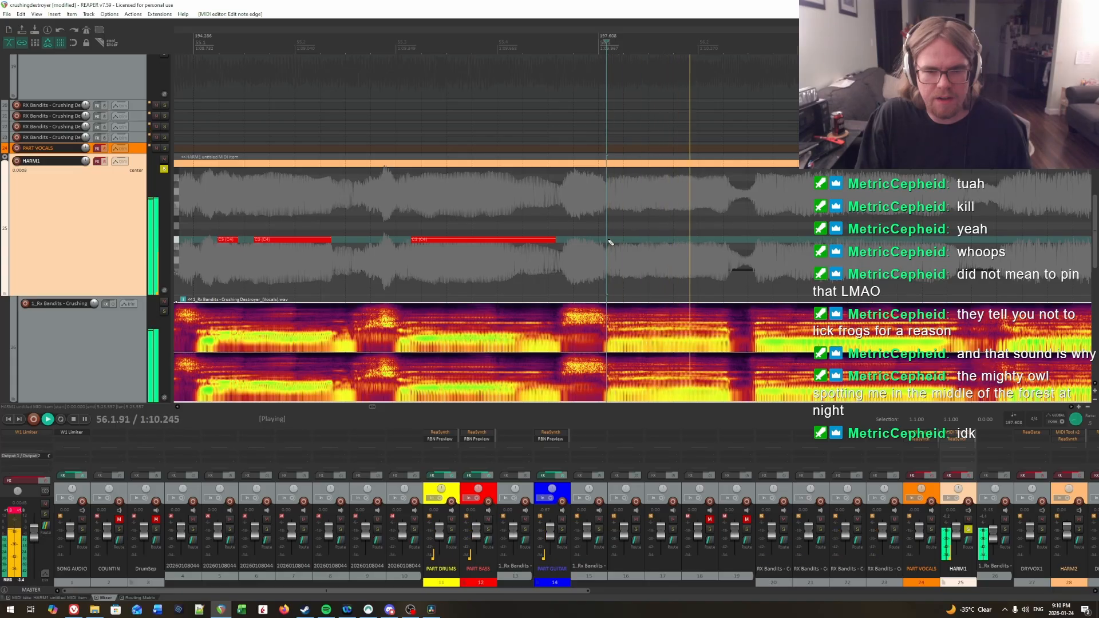
left_click(609, 241)
key("space")
left_click(610, 241)
key("space")
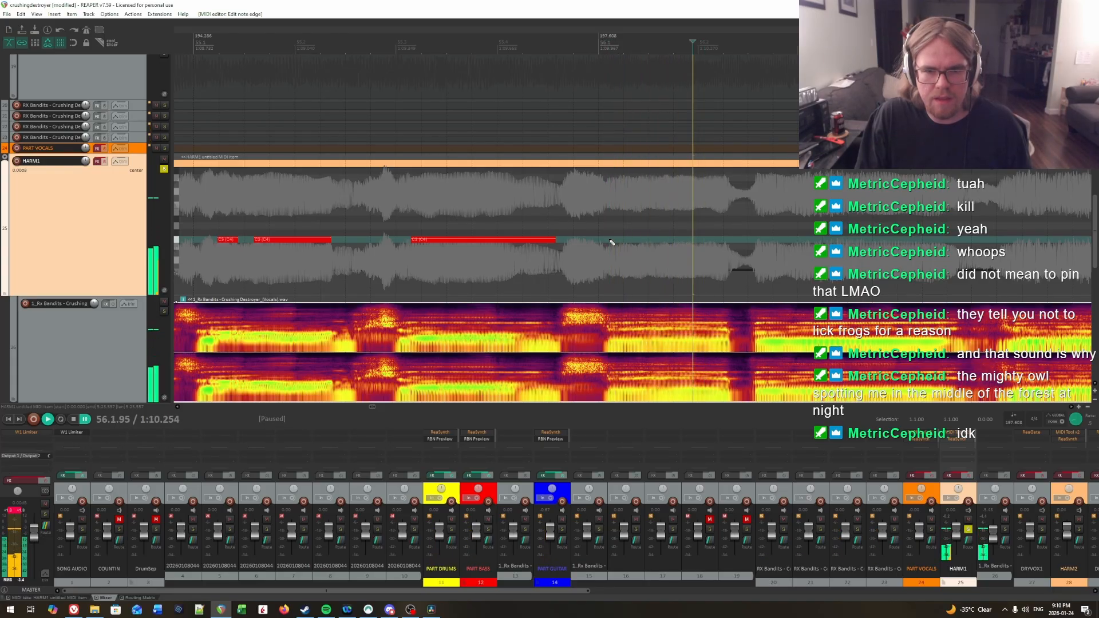
key("space")
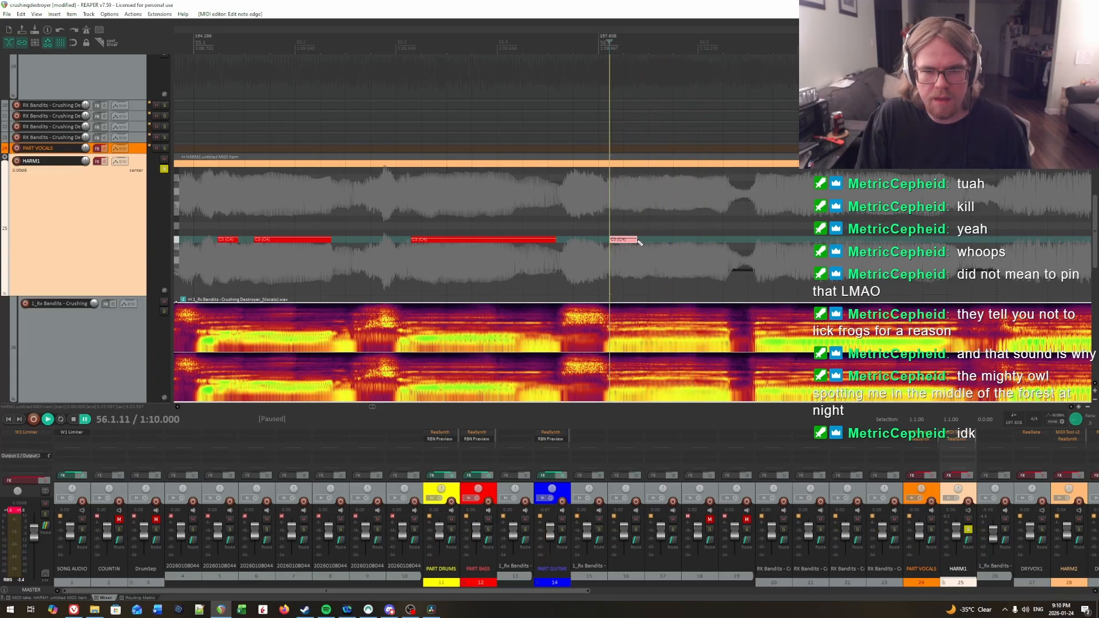
Step: Audition the end of the first syllable in measure 56 and extend its C3 note to 56.1.42
key("space")
key("space")
key("space")
key("space")
left_click(651, 232)
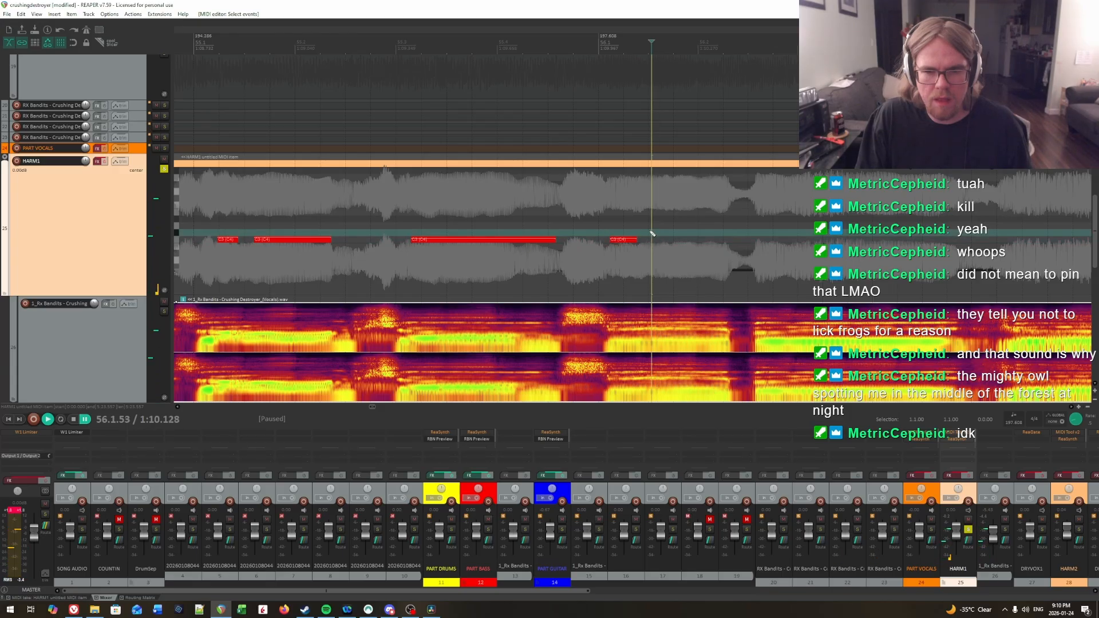
left_click(632, 235)
left_click(640, 232)
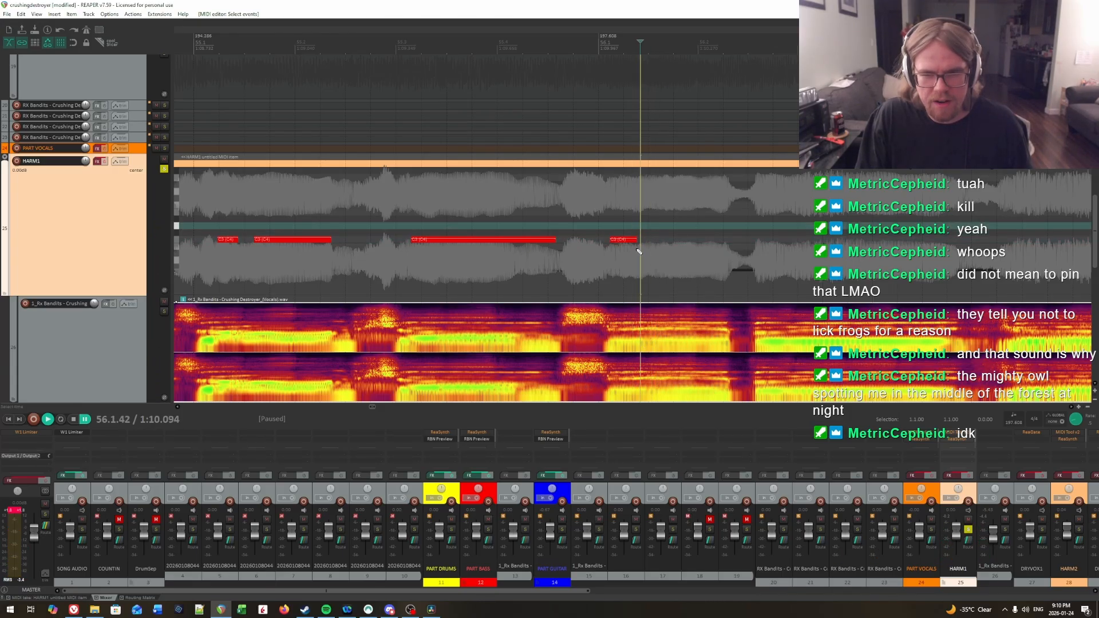
left_click_drag(634, 241, 640, 251)
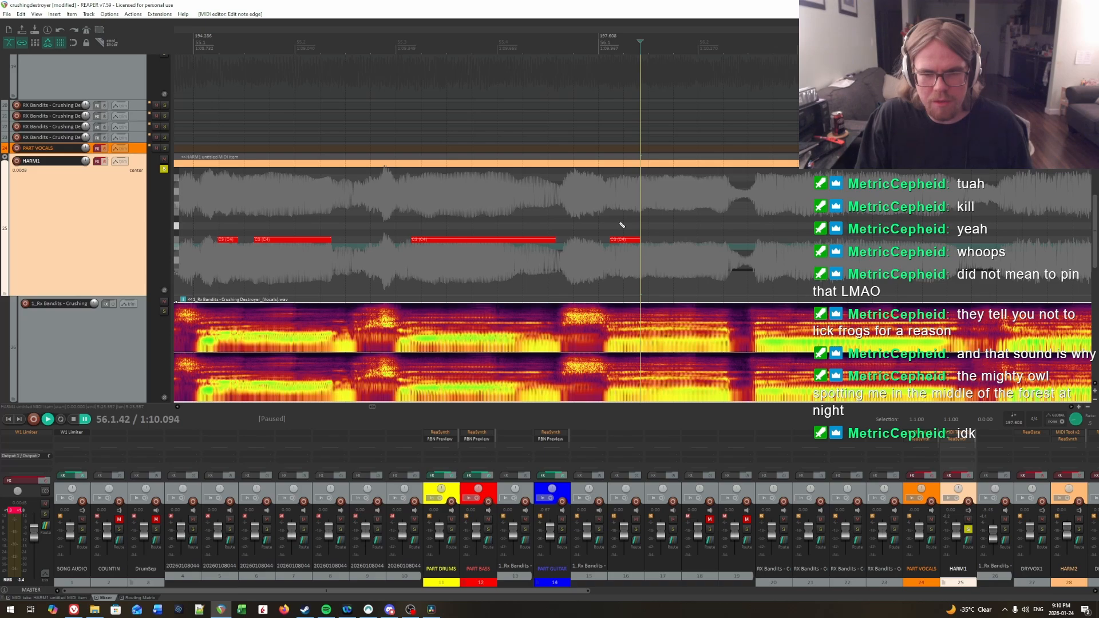
Step: Audition the vocal after the first note of measure 56 and insert a C3 note from 56.1.53 to the end of the syllable
left_click(611, 223)
key("space")
left_click(641, 223)
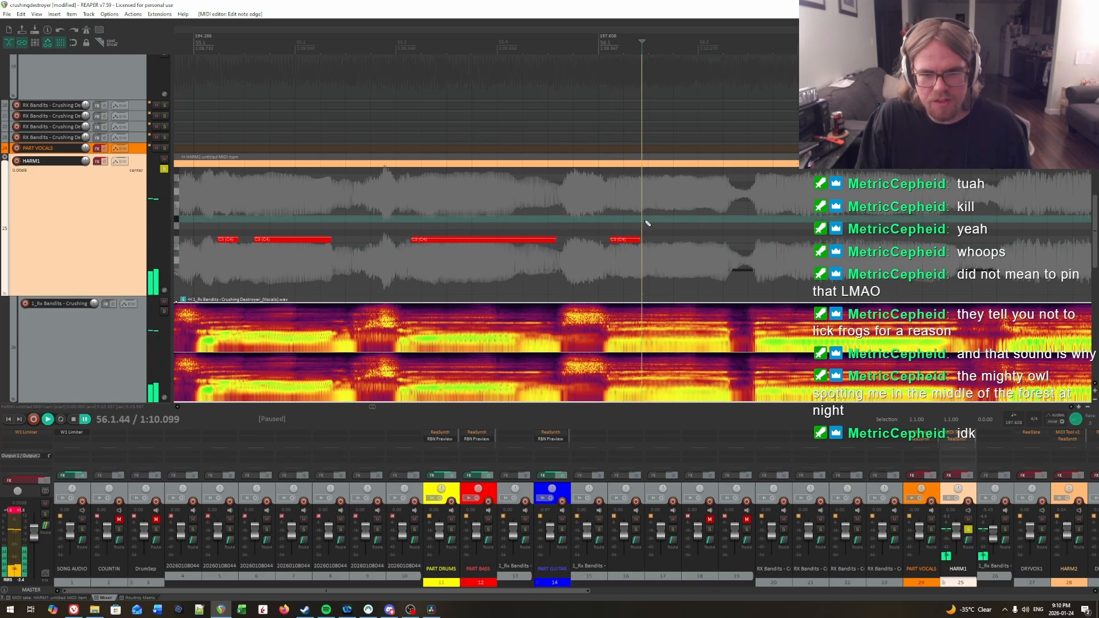
key("space")
left_click(636, 219)
left_click(643, 220)
key("space")
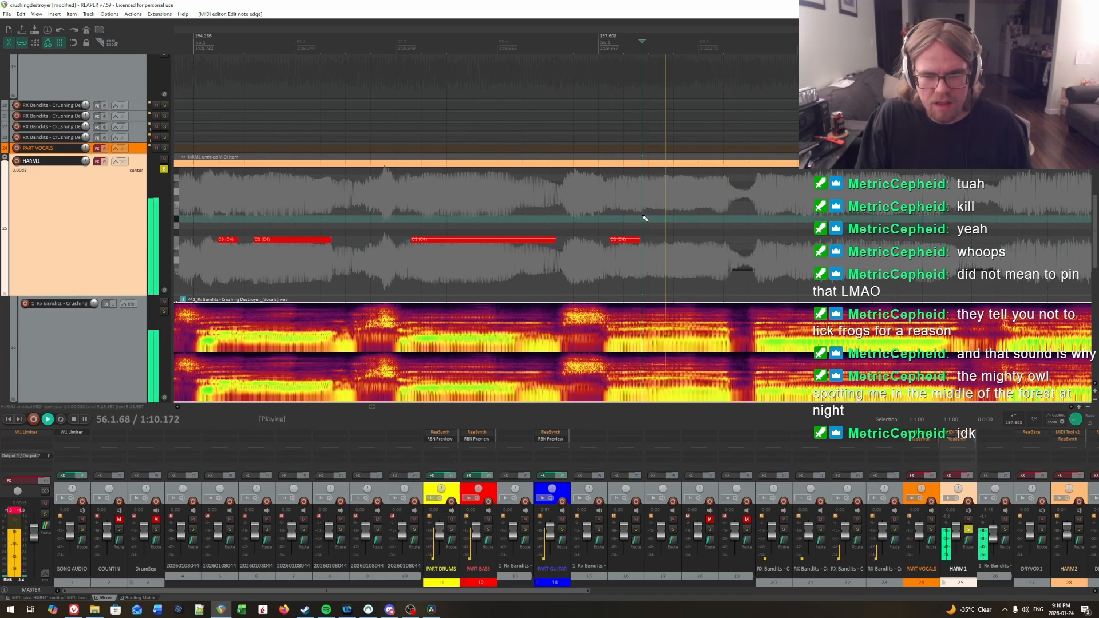
key("space")
left_click(651, 217)
left_click(652, 217)
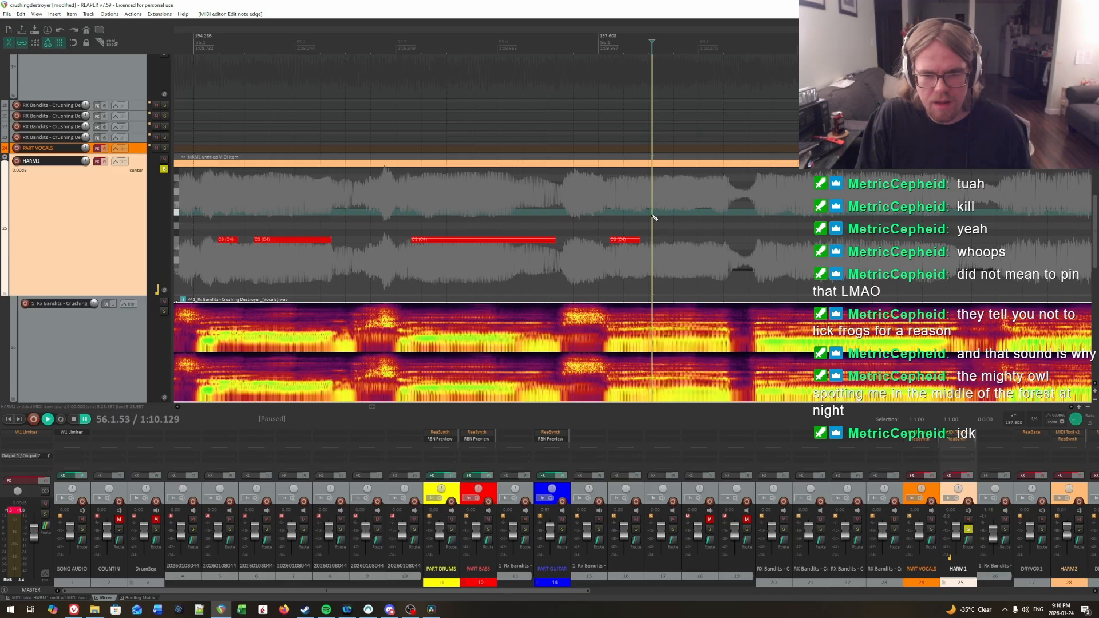
left_click_drag(656, 240, 684, 241)
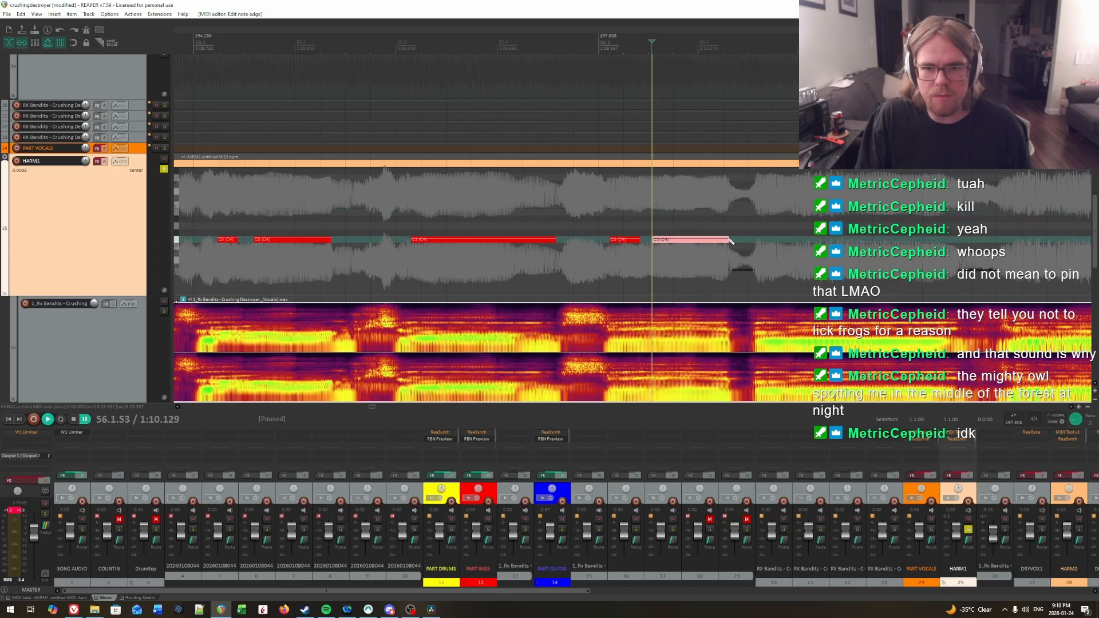
Step: Play back the two C3 notes in measure 56 to check their timing against the vocal
left_click(610, 219)
key("space")
key("space")
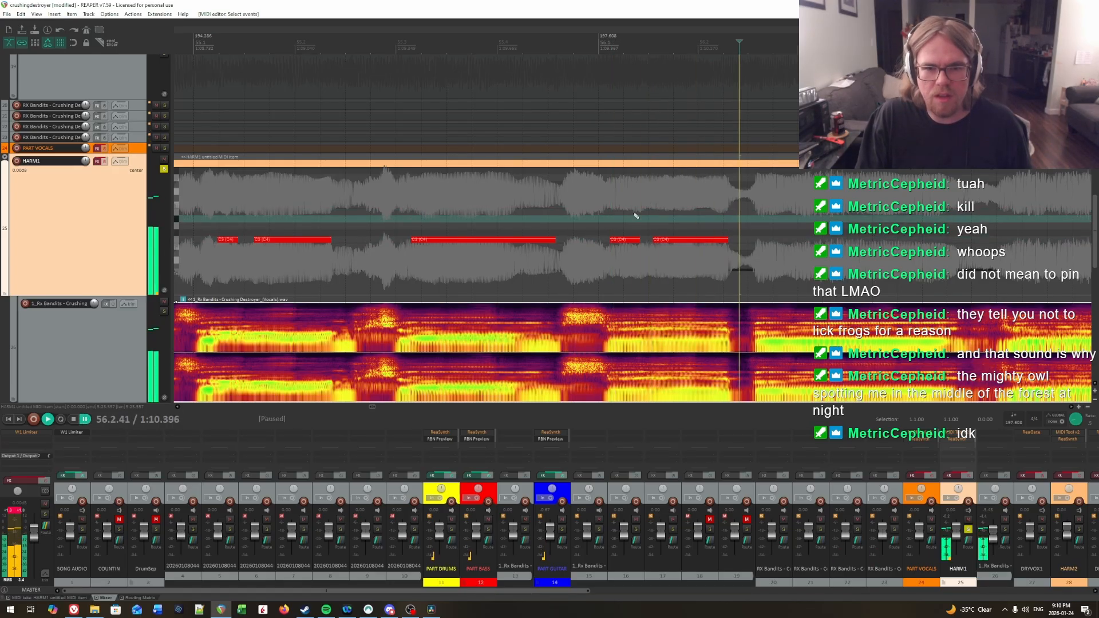
left_click(626, 214)
key("space")
Step: Audition the end of the first syllable in measure 56 again and shorten its C3 note to 56.1.39
key("space")
left_click(631, 214)
key("space")
key("space")
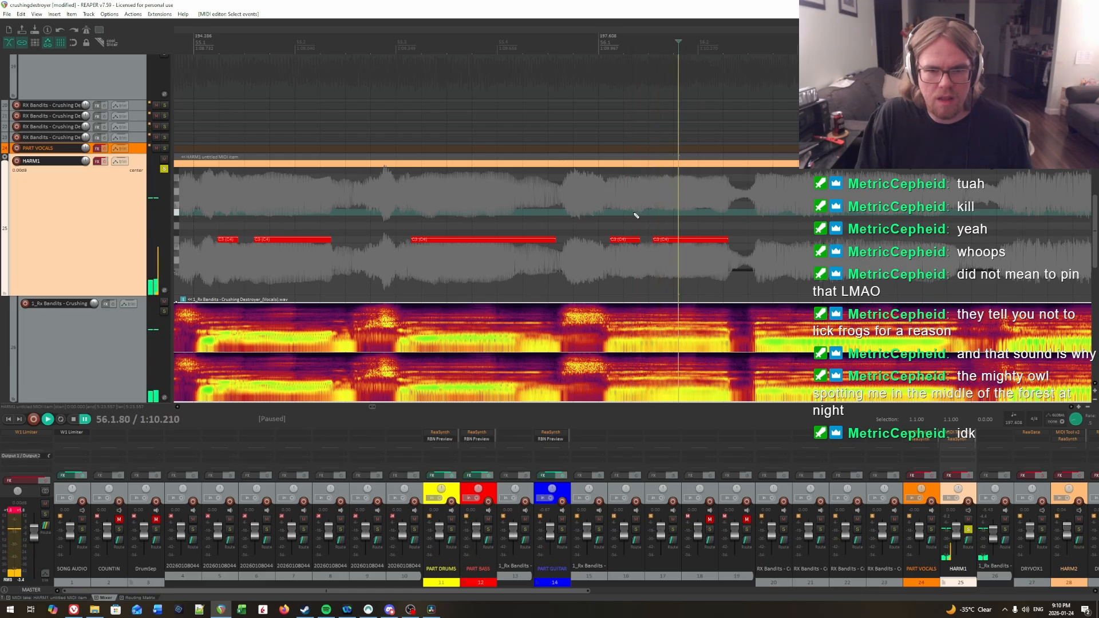
left_click(633, 214)
left_click(637, 215)
key("space")
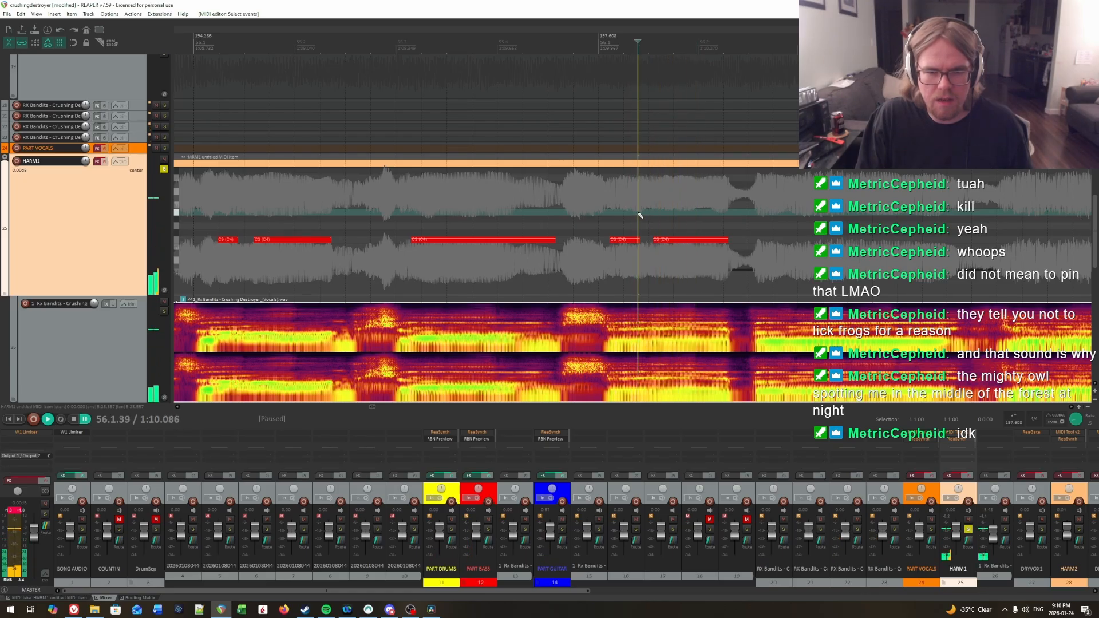
Step: Audition the vocal in the second half of measure 56 to locate the start of its third syllable
key("space")
left_click(640, 220)
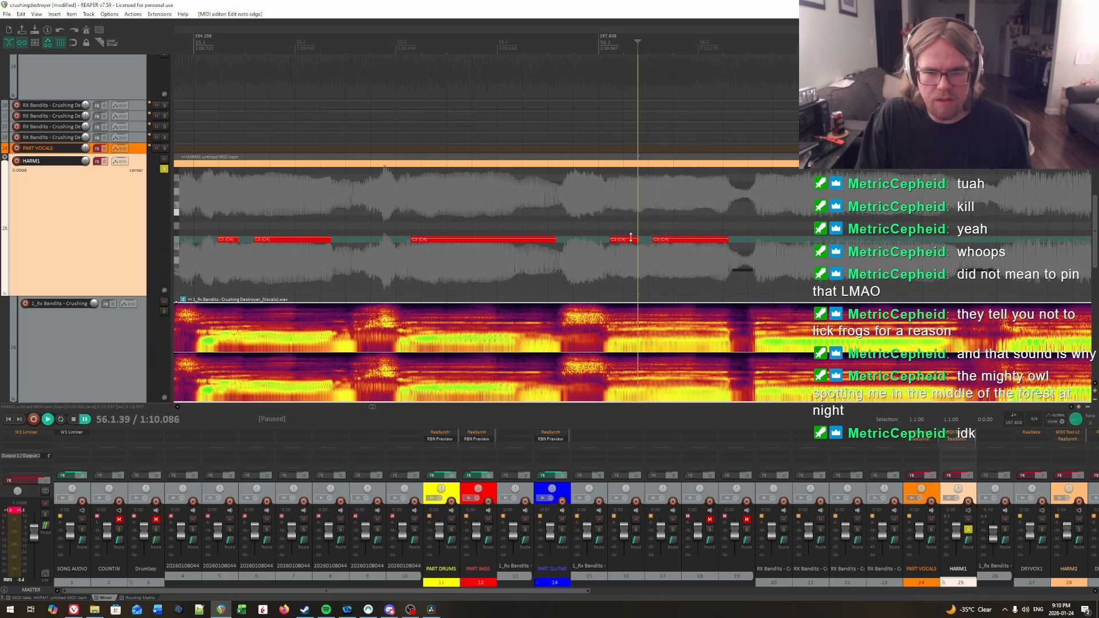
key("space")
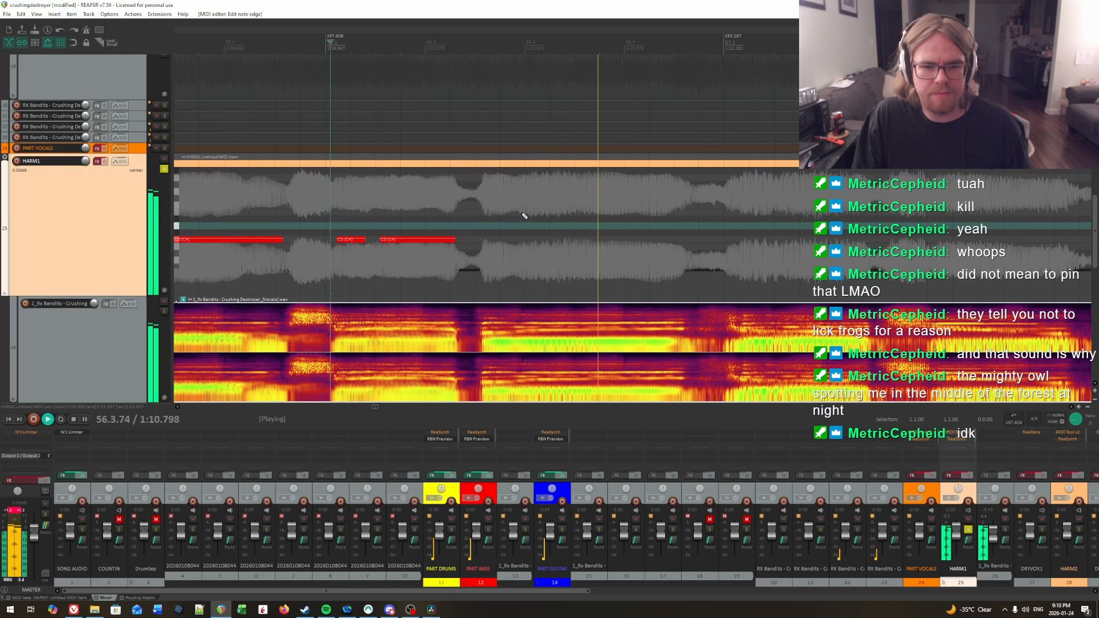
left_click(483, 206)
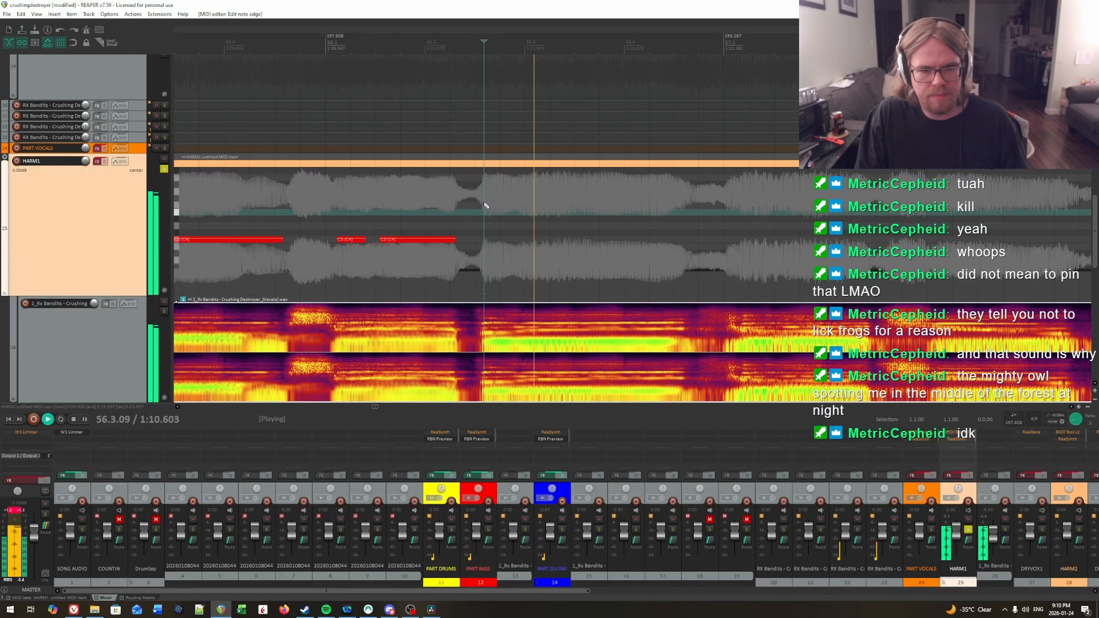
key("space")
left_click(485, 199)
key("space")
left_click(486, 198)
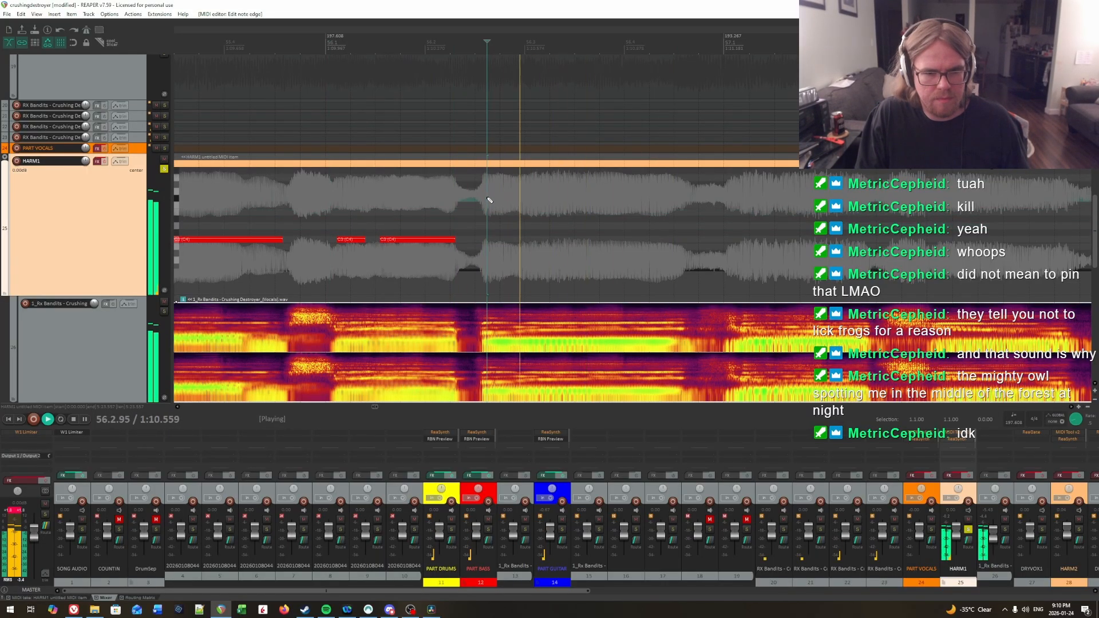
key("space")
left_click(432, 194)
key("space")
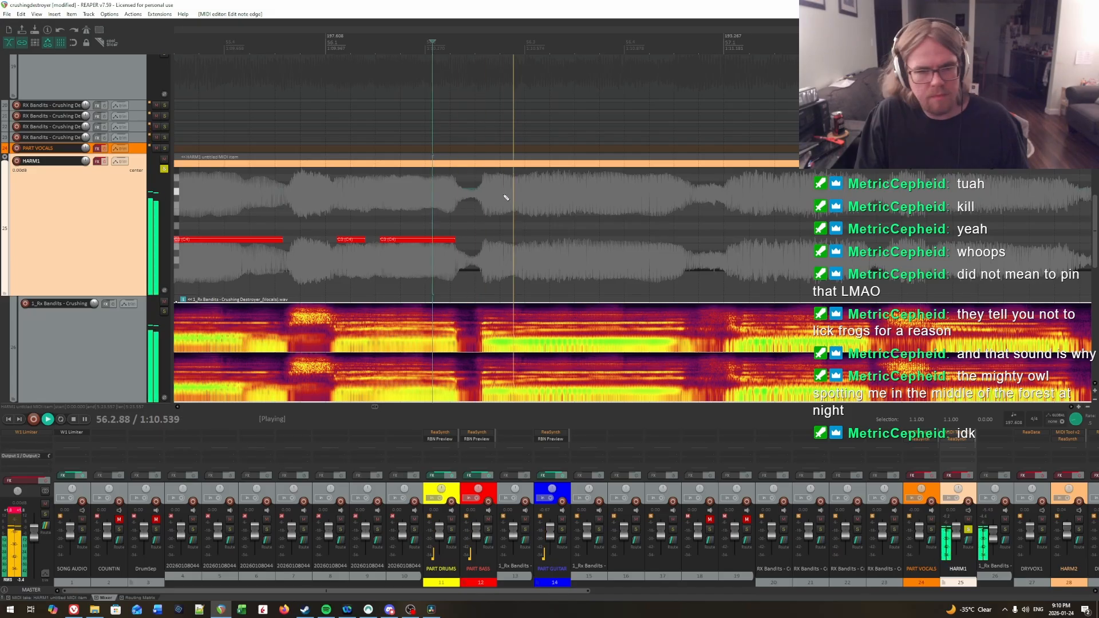
key("space")
Step: Audition the third syllable's onset in measure 56 and insert a C3 note from 56.2.63 to the end of the syllable
left_click(486, 200)
key("space")
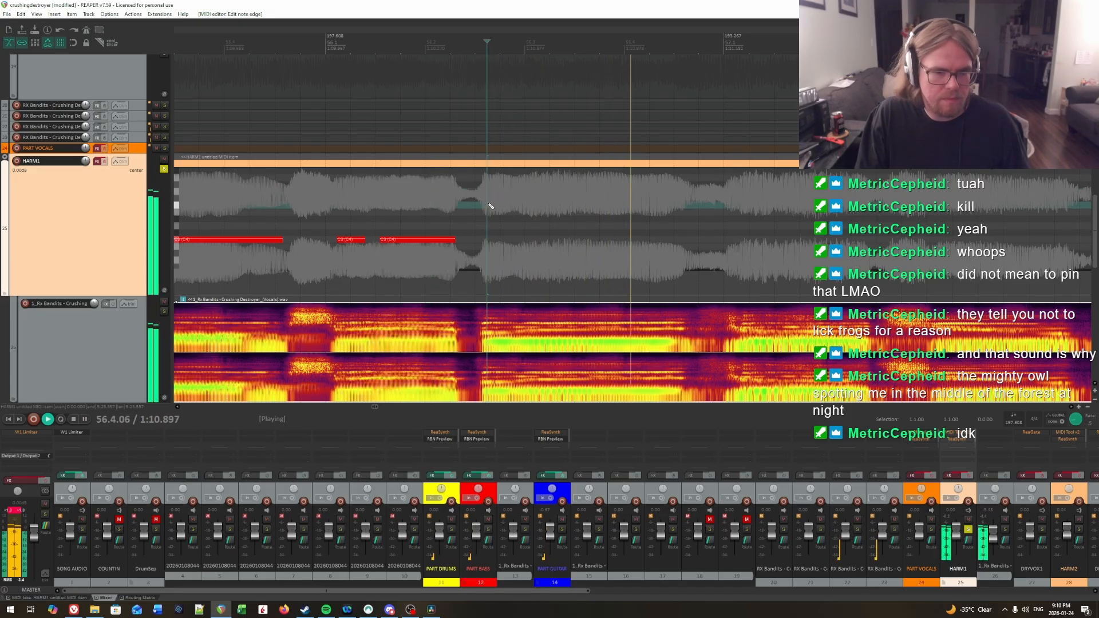
key("space")
left_click(489, 205)
key("space")
key("space")
left_click(488, 205)
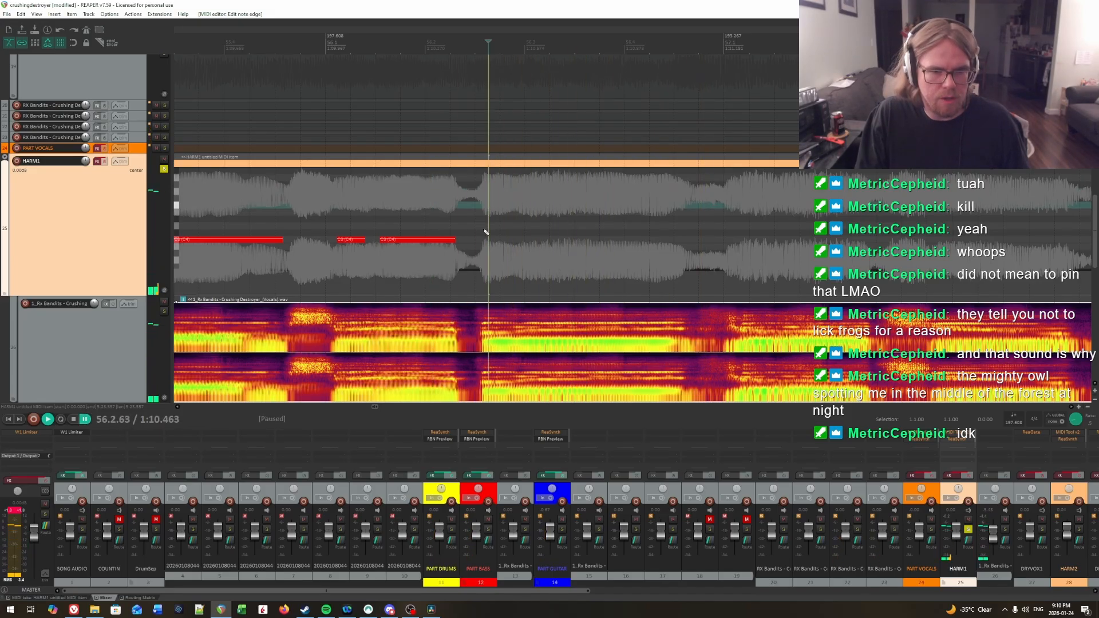
left_click_drag(488, 239, 617, 240)
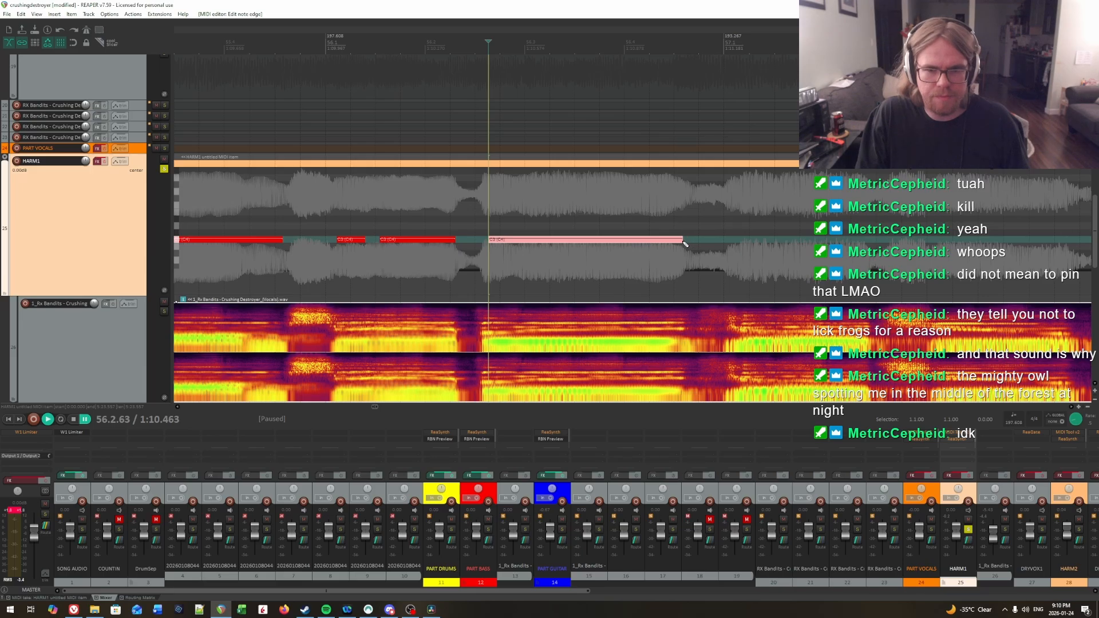
Step: Play back the last C3 note in measure 56 to check its start against the vocal
key("space")
scroll(684, 223, "right", 2)
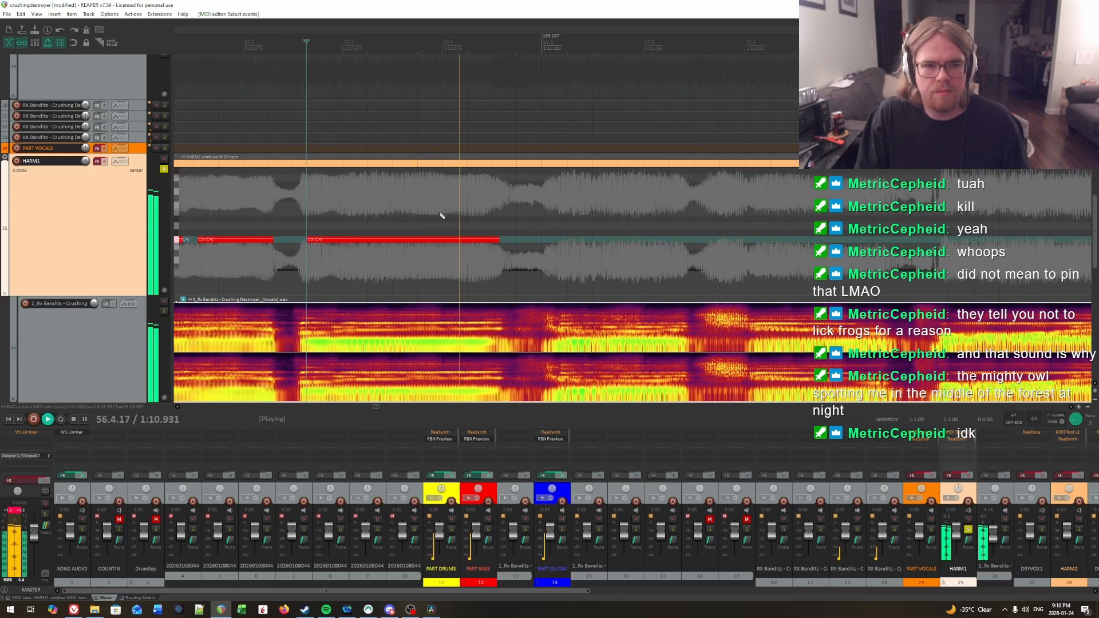
key("space")
left_click(306, 199)
key("space")
left_click(308, 201)
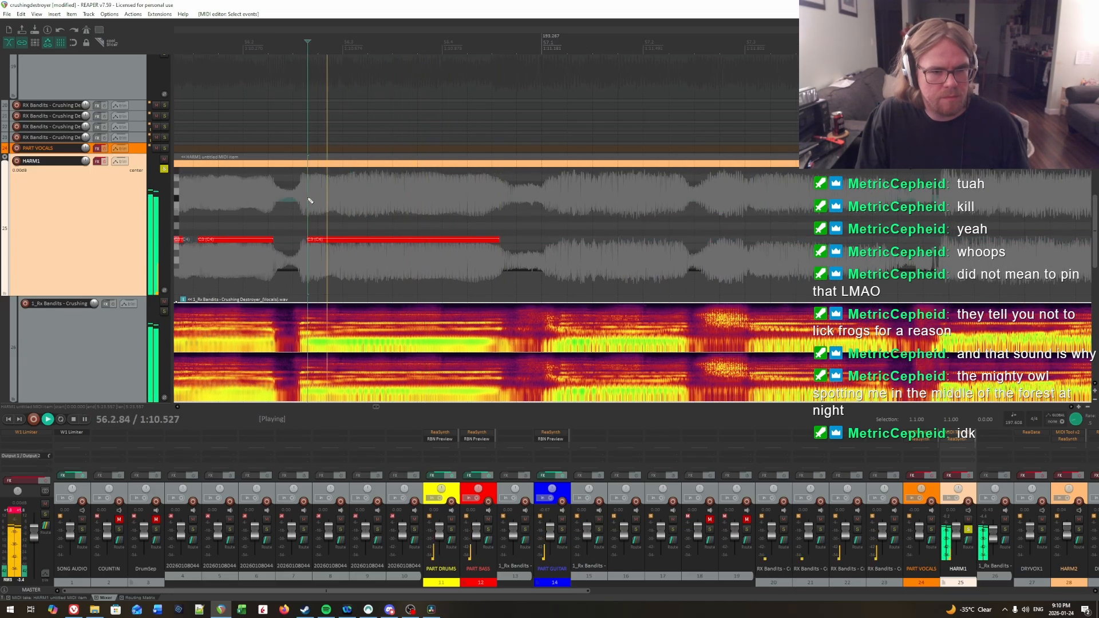
Step: Audition the vocal from the end of measure 56 through measure 57 to locate the first syllable of measure 57
scroll(755, 214, "right", 2)
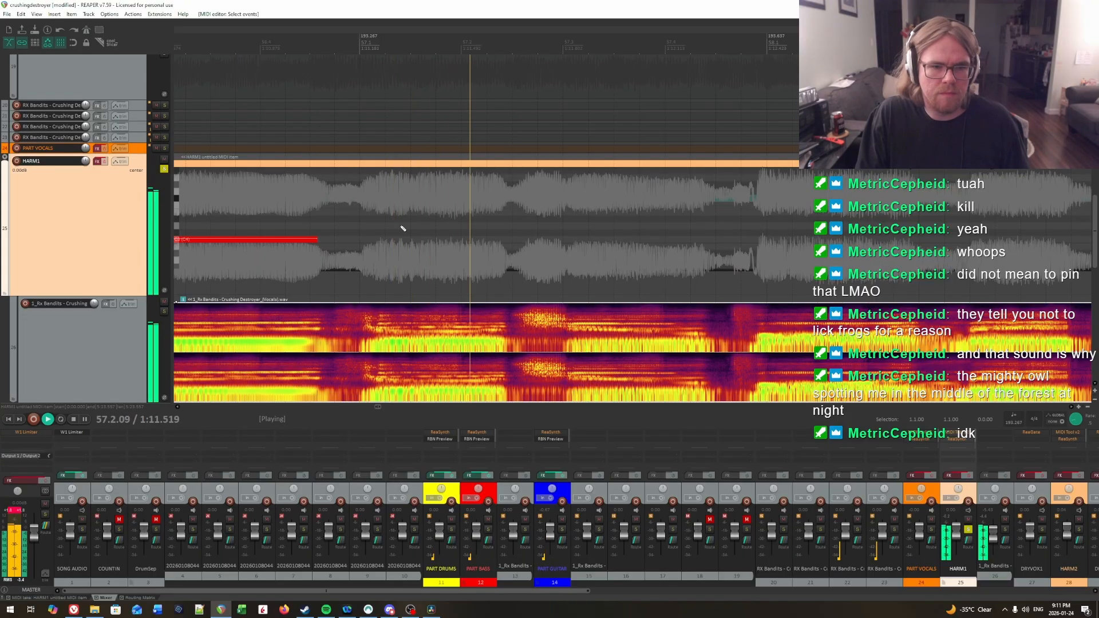
key("space")
key("space")
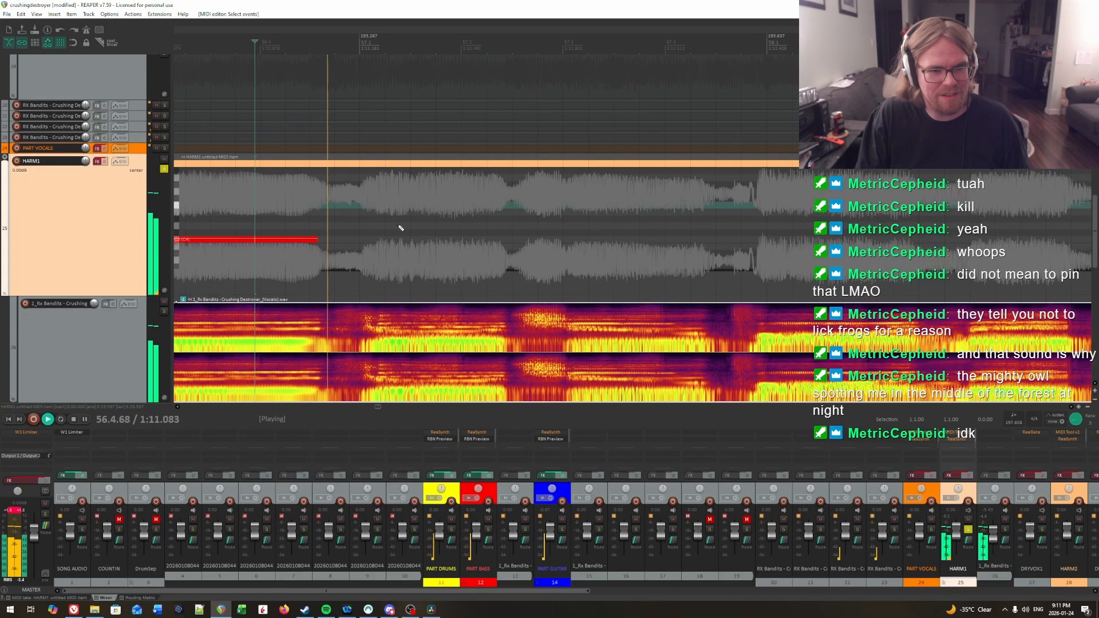
key("space")
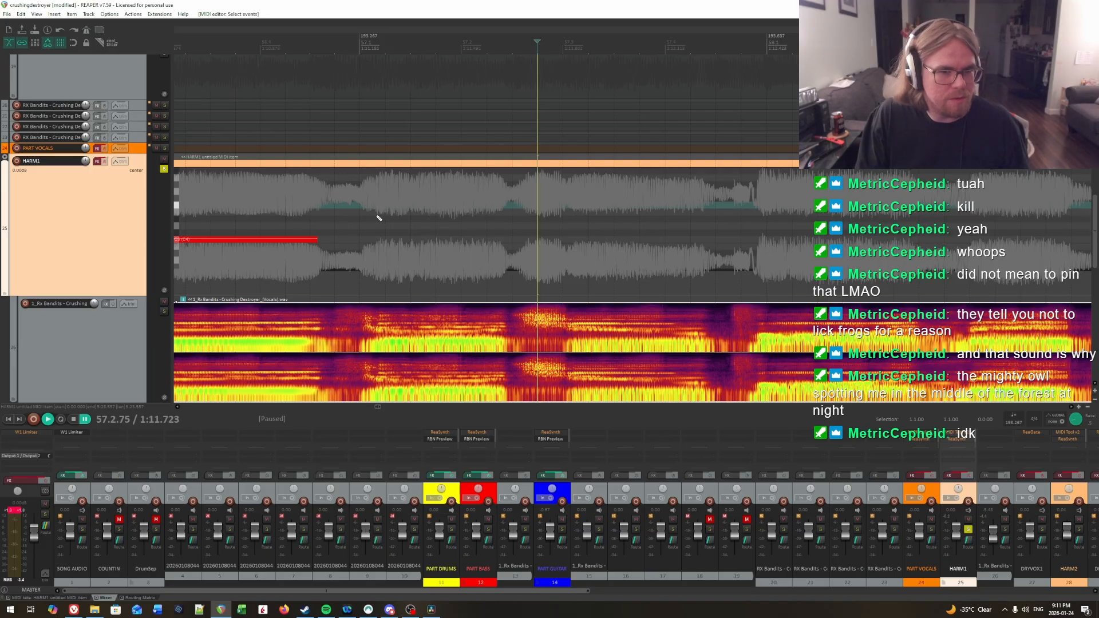
key("space")
Step: Audition the first syllable's onset in measure 57 and insert a C3 note from 57.1.20 to the end of the syllable
key("space")
key("space")
key("space")
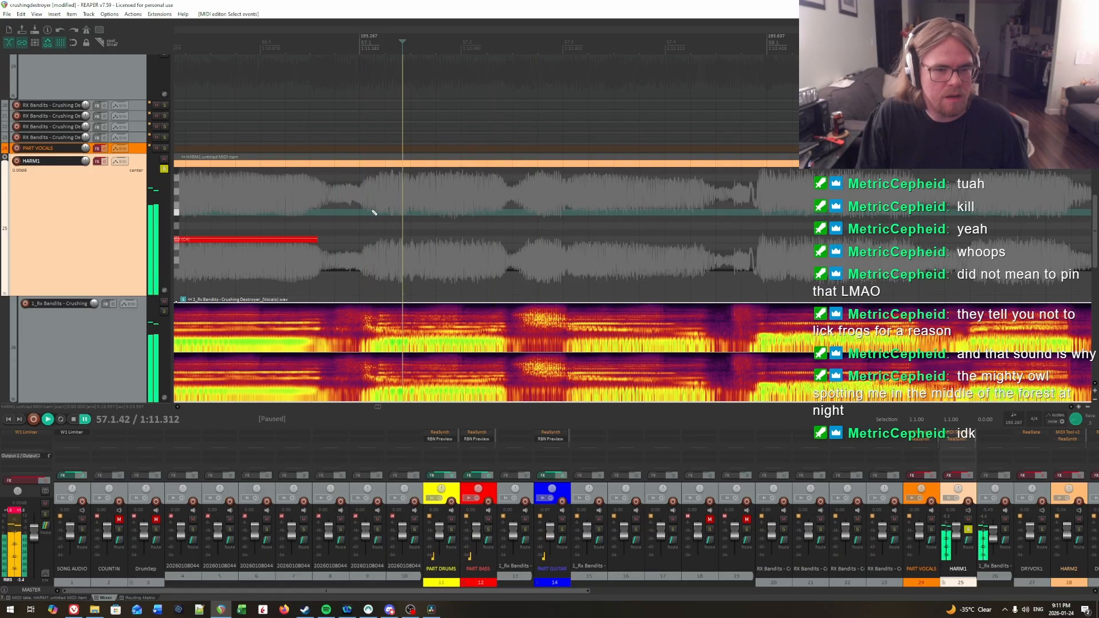
left_click(375, 211)
left_click(378, 211)
key("space")
key("space")
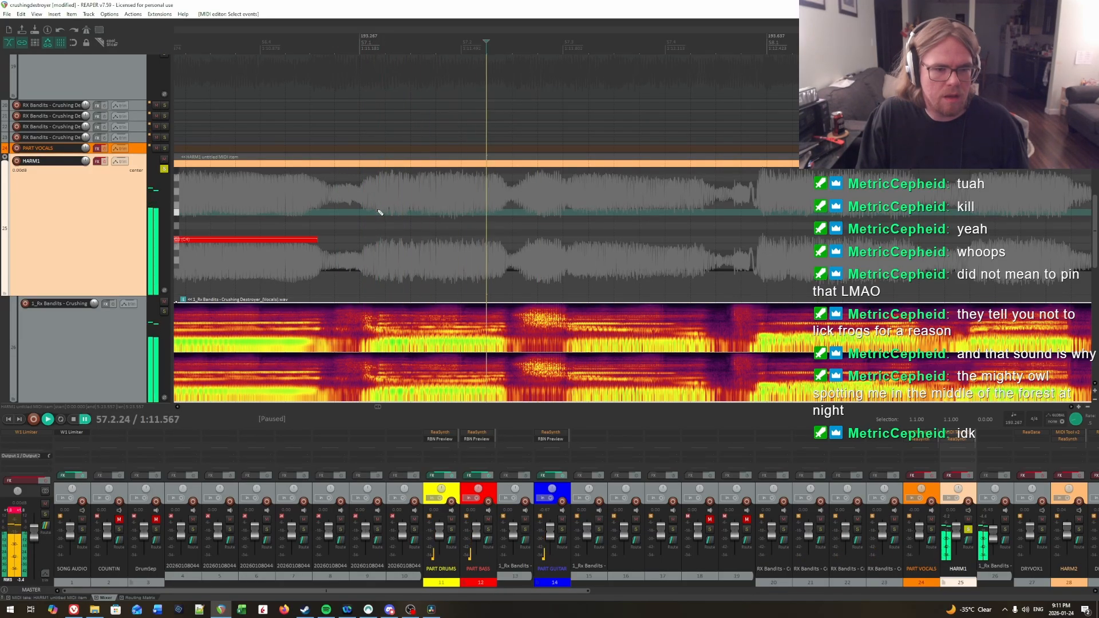
left_click(379, 212)
left_click(381, 213)
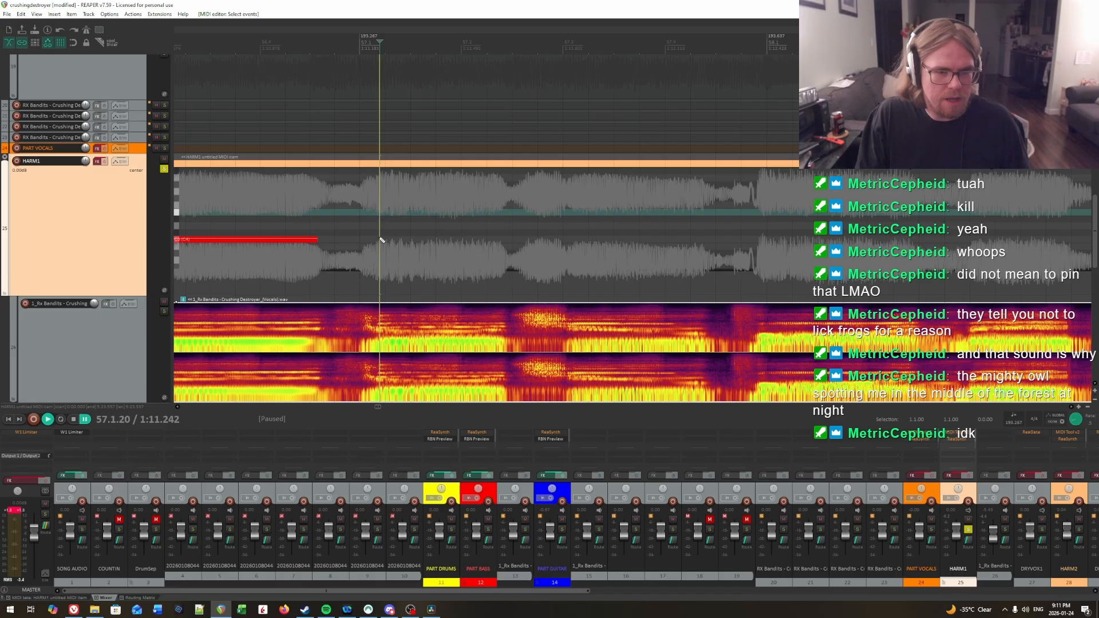
left_click_drag(381, 240, 486, 242)
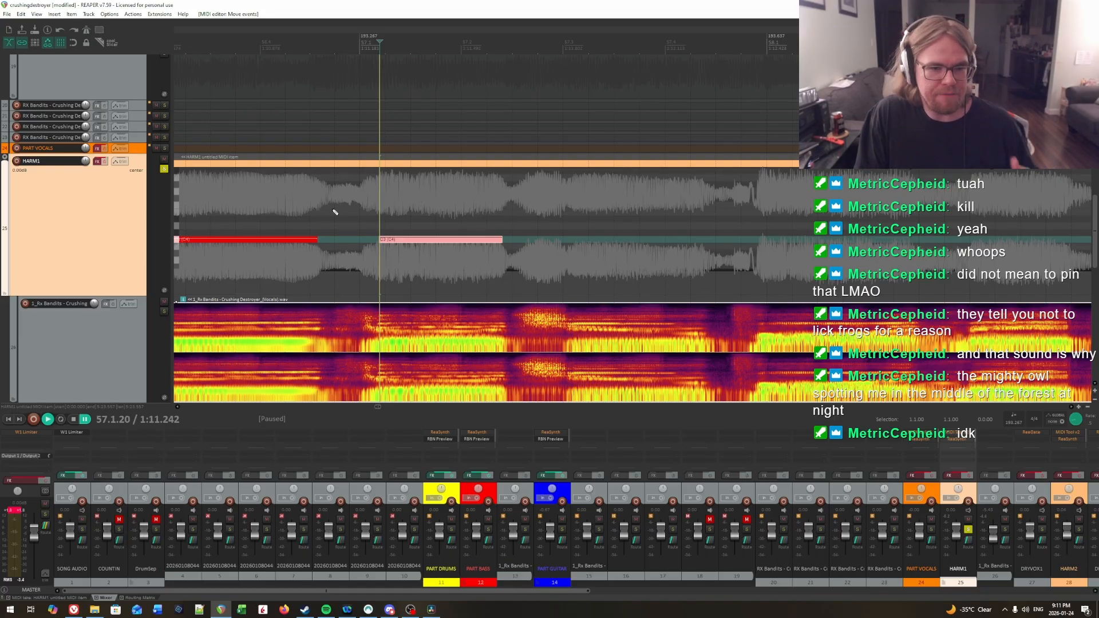
Step: Play back from just before measure 57 to check its first C3 note against the vocal
mouse_move(546, 198)
left_mouse_down()
mouse_move(971, 246)
mouse_move(93, 192)
mouse_move(548, 216)
left_mouse_up()
left_click(292, 198)
key("space")
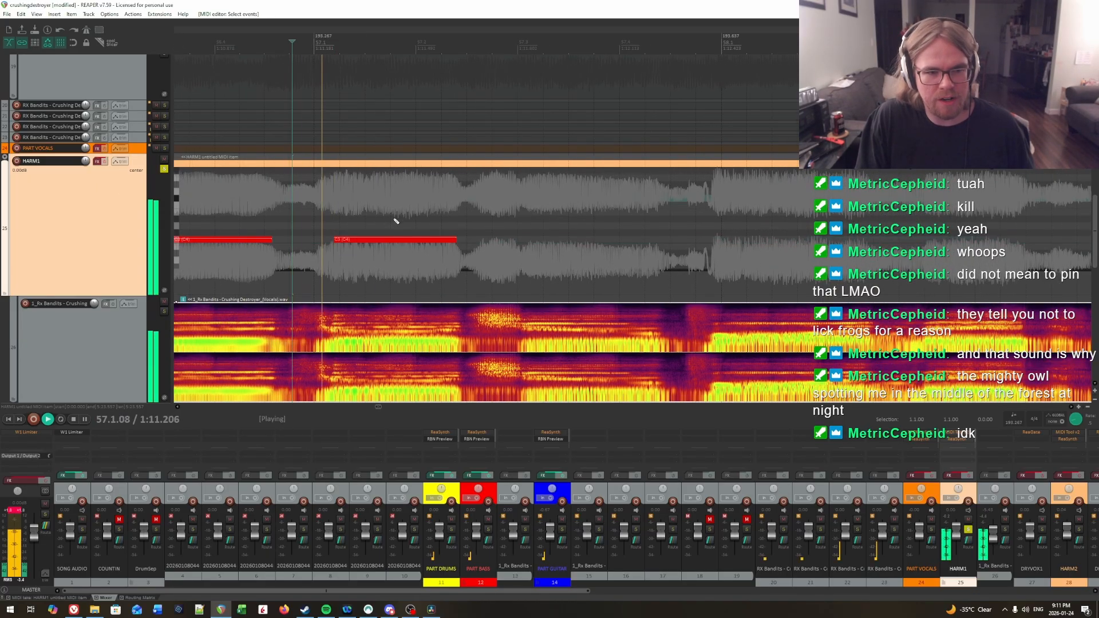
Step: Audition the second syllable of measure 57 and insert a C3 note from 57.3.04 to the end of the syllable
left_click(525, 191)
key("space")
key("space")
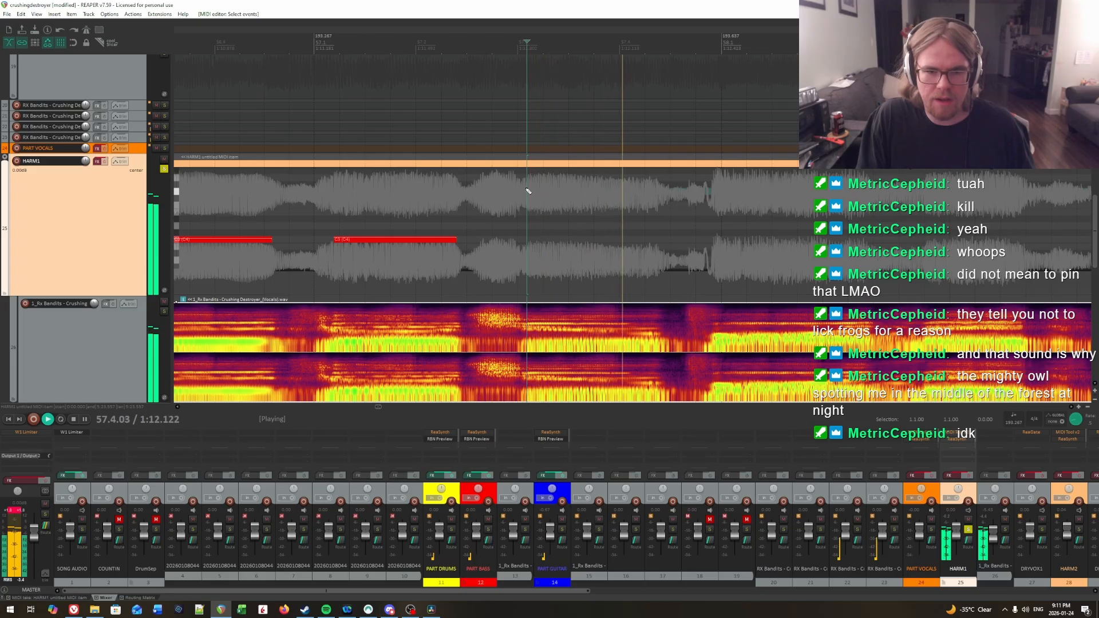
key("space")
left_click(501, 189)
key("space")
key("space")
left_click(527, 192)
left_click(522, 192)
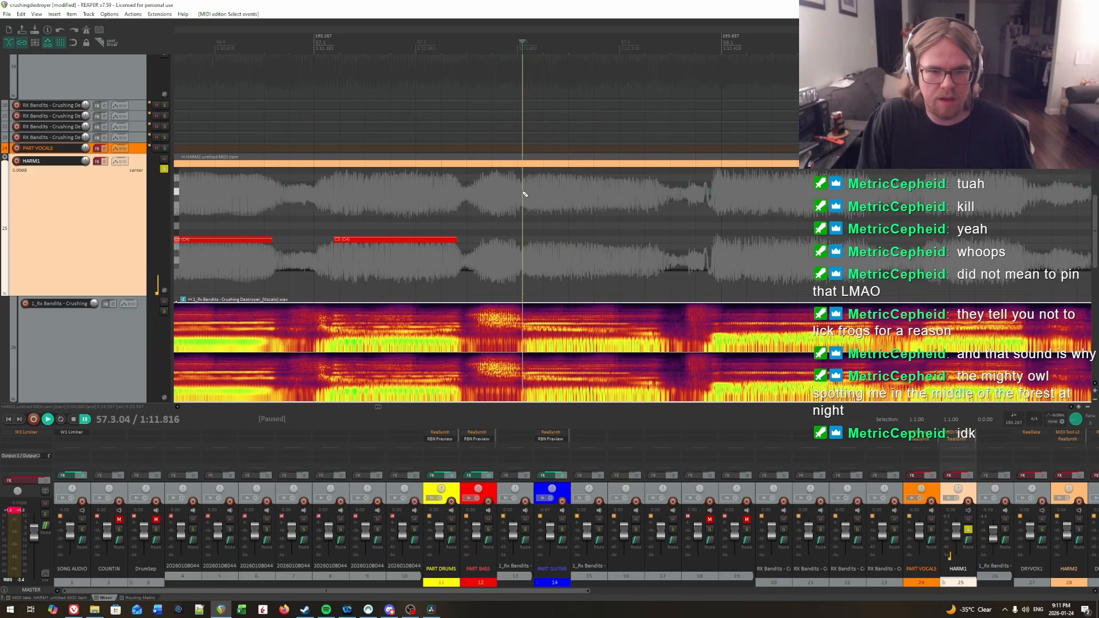
key("space")
left_click(523, 192)
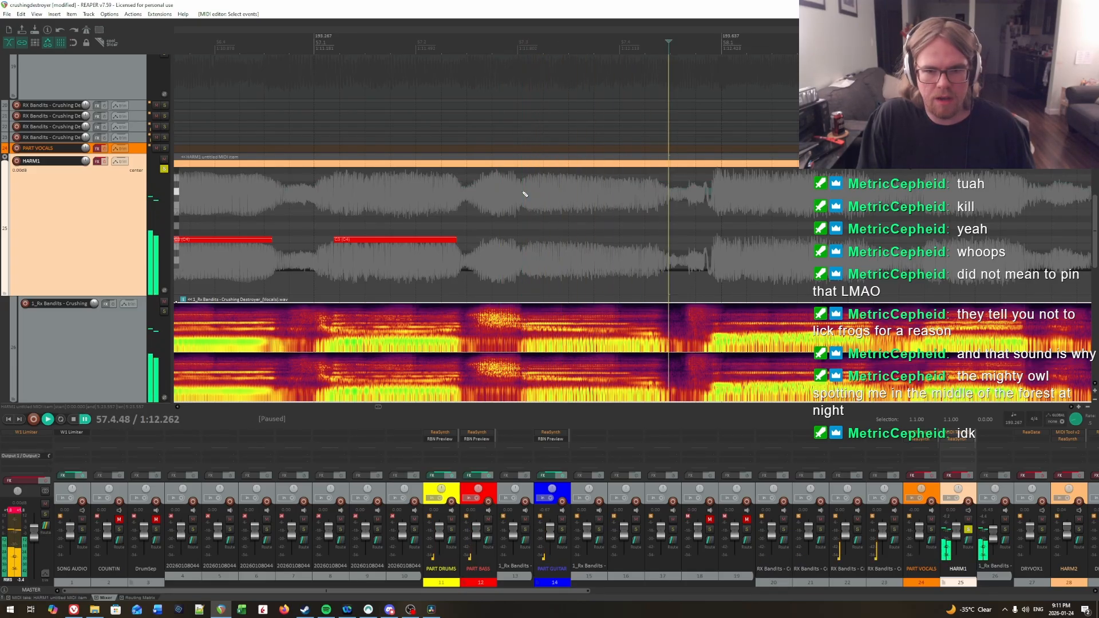
key("space")
left_click(523, 192)
left_click_drag(524, 240, 660, 244)
Step: Audition the onset of the second note in measure 57 again and trim its start to 57.3.09
key("space")
key("space")
left_click(523, 212)
key("space")
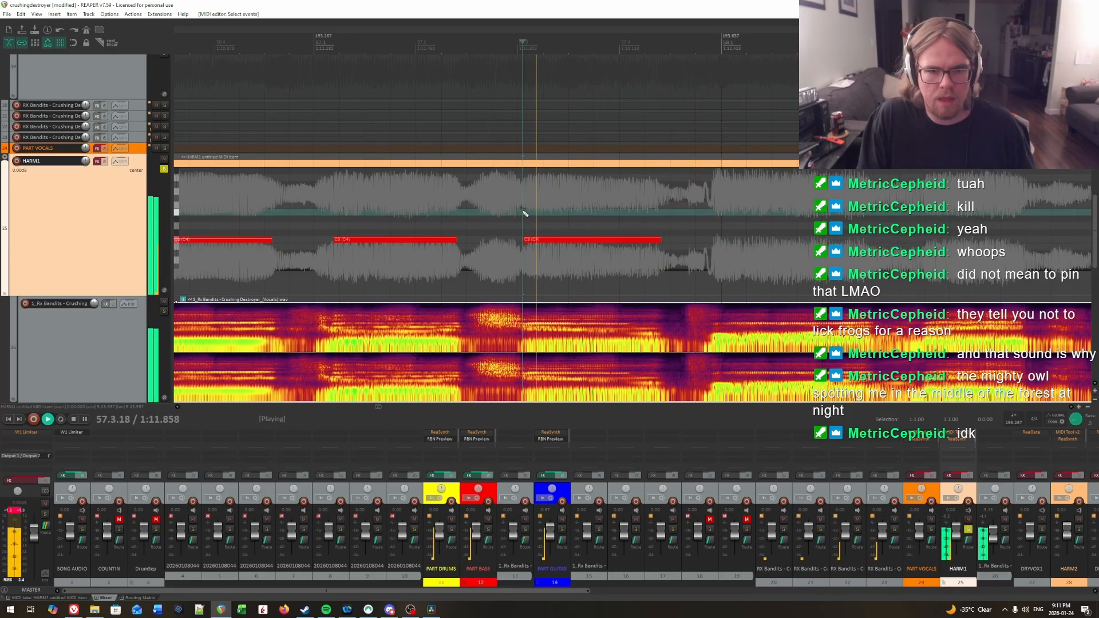
left_click(527, 212)
Step: Play back the adjusted second note of measure 57 and audition the vocal just after its end
key("space")
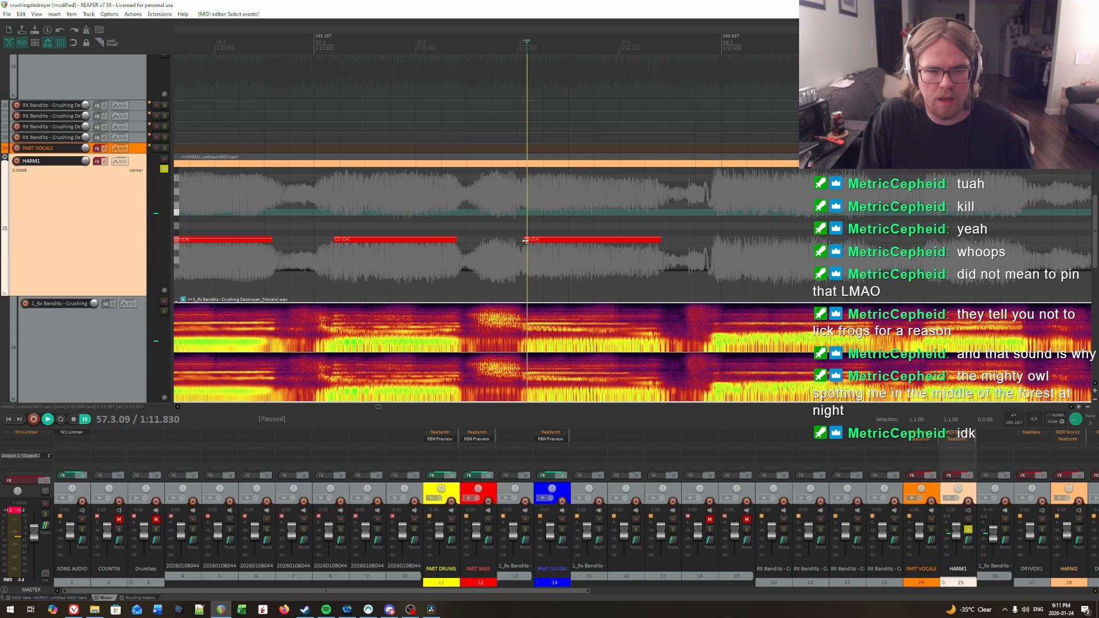
left_click_drag(525, 241, 528, 243)
key("space")
scroll(939, 249, "right", 3)
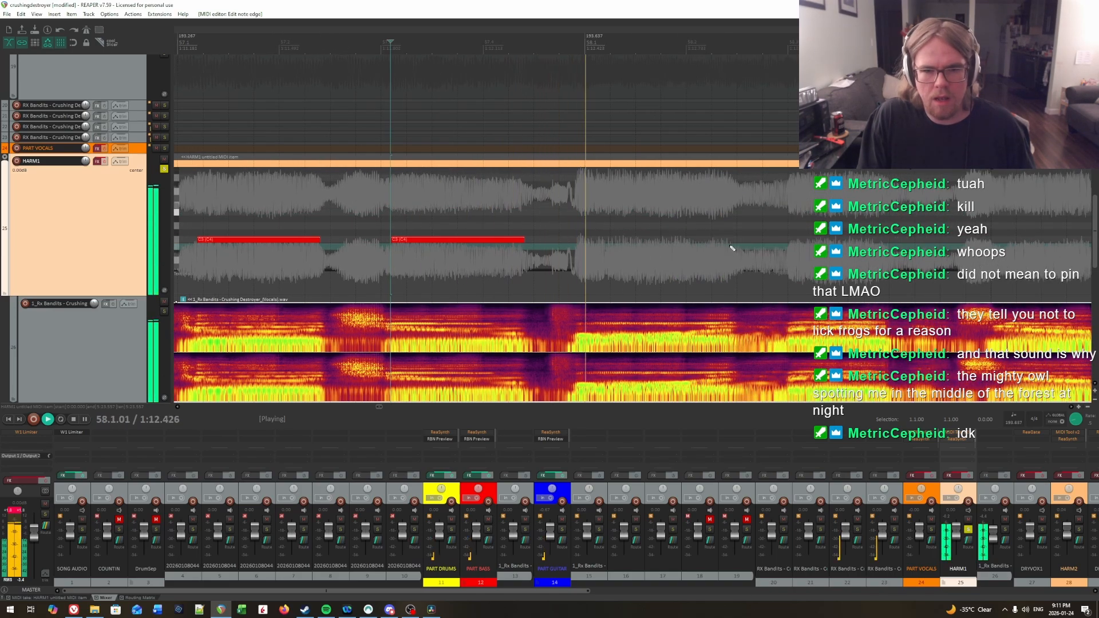
key("Return")
left_click(529, 233)
key("space")
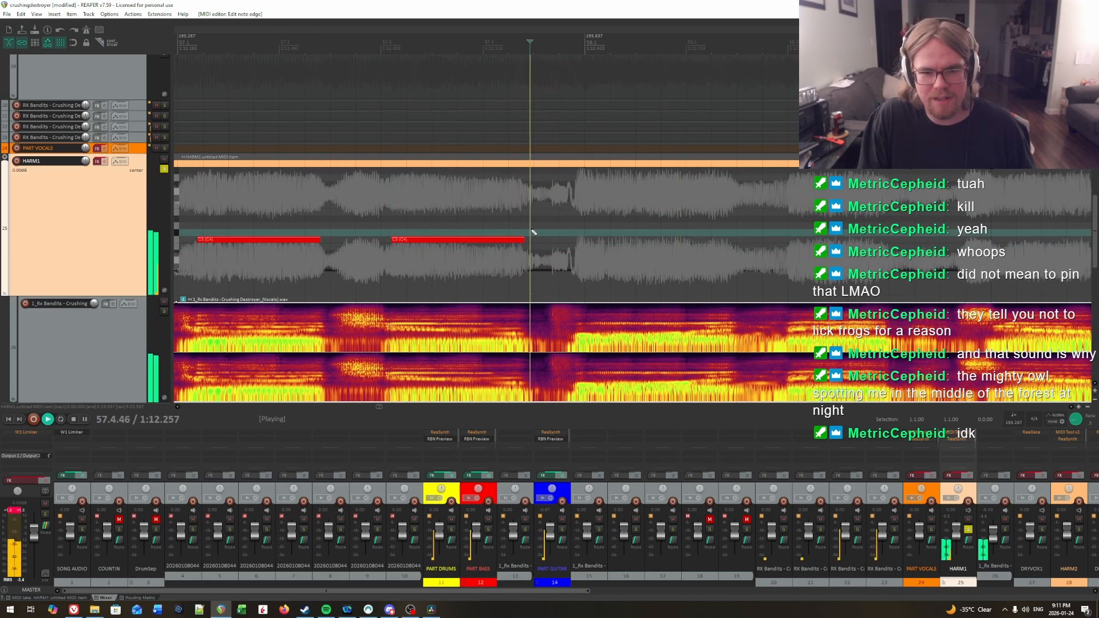
Step: Audition the first syllable of measure 58 and insert a C3 note from 58.1.01 to the end of the syllable
key("space")
left_click(580, 213)
key("space")
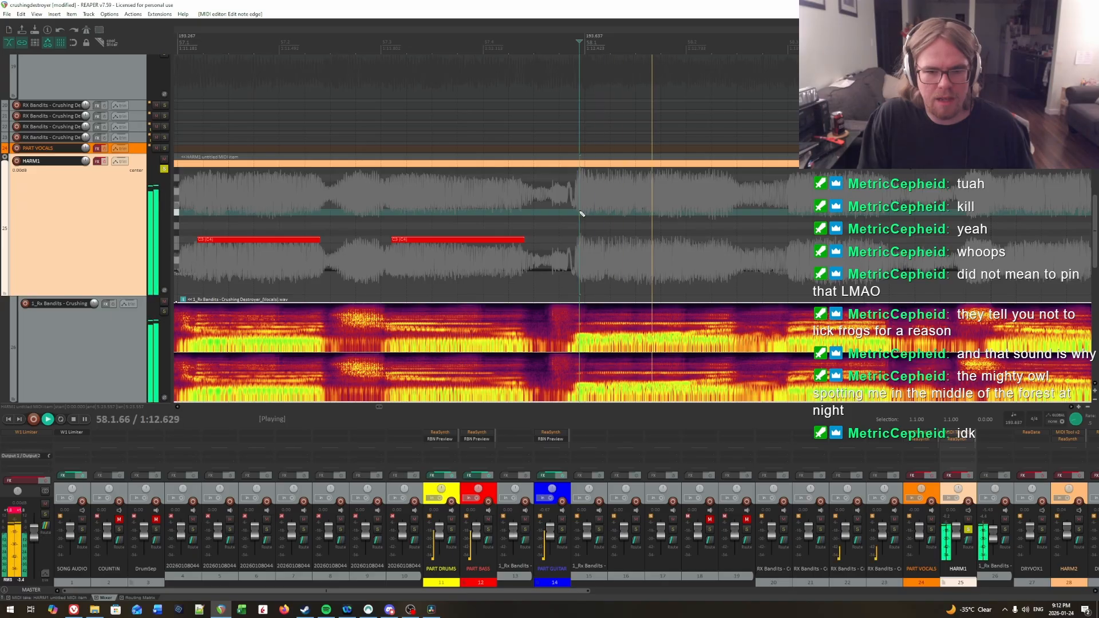
key("space")
left_click(584, 212)
key("space")
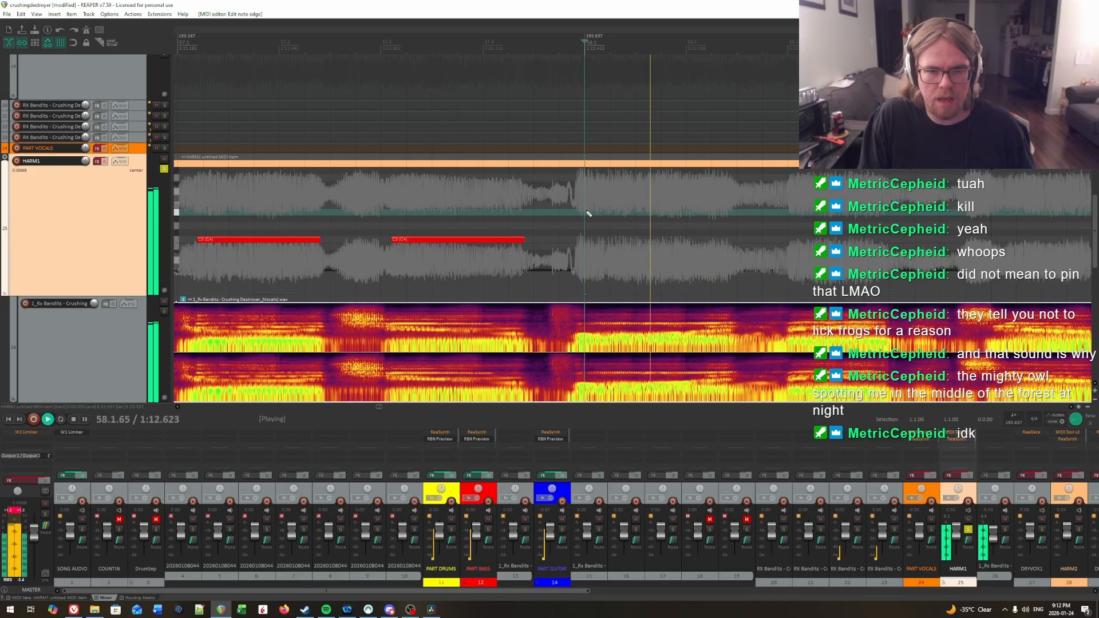
key("space")
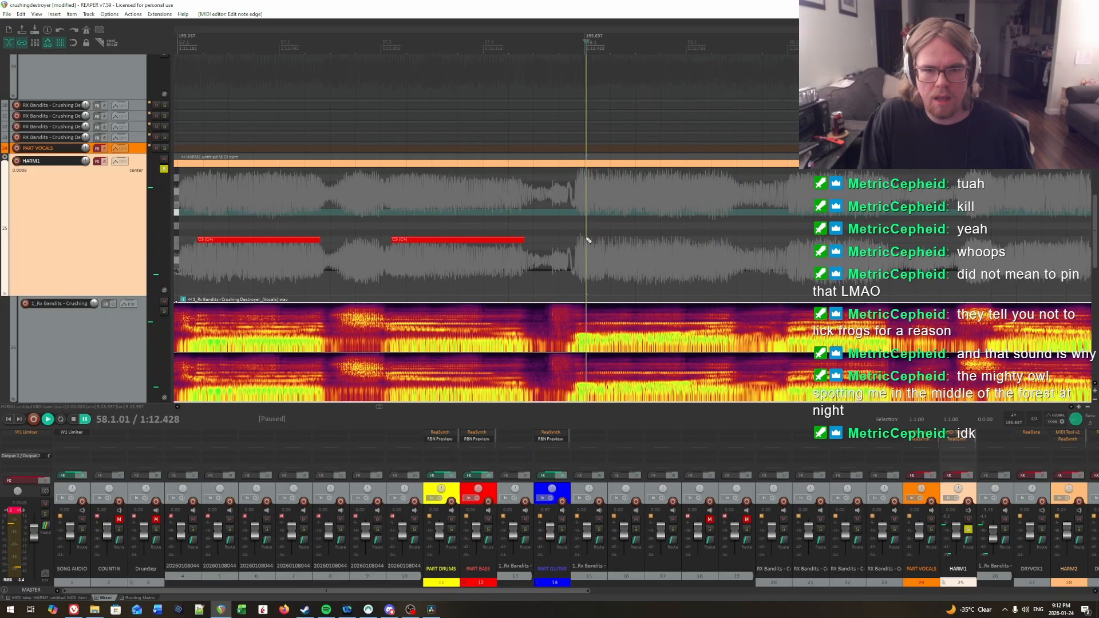
mouse_move(587, 232)
left_mouse_down()
mouse_move(724, 233)
mouse_move(732, 244)
left_mouse_up()
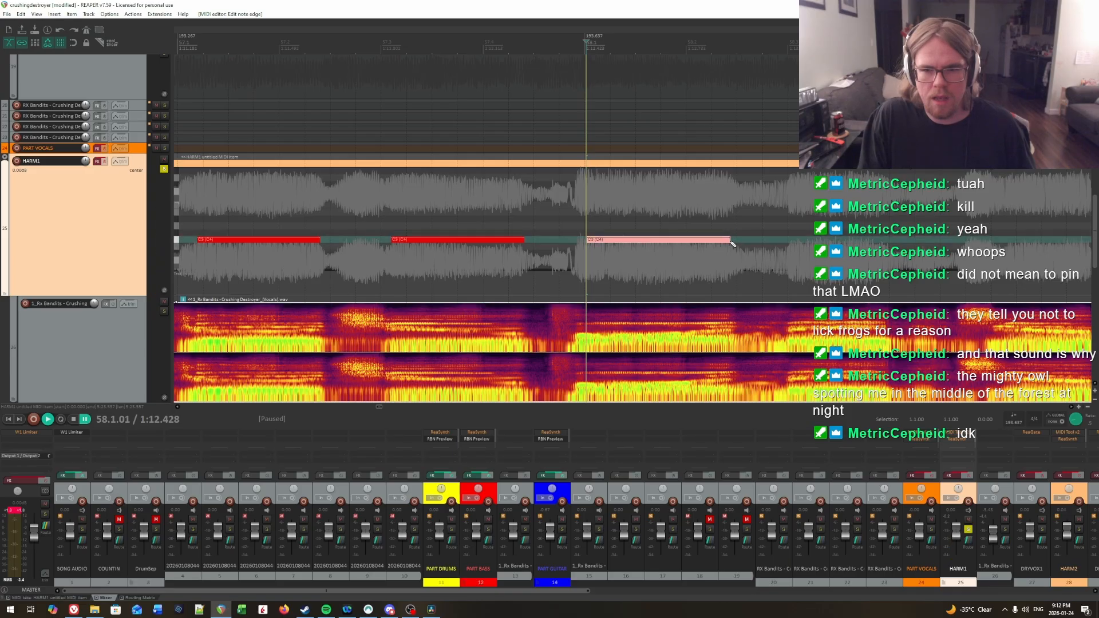
Step: Audition the vocal after the first note of measure 58 and insert a C3 note from 58.3.00 to the syllable's end
scroll(741, 222, "right", 3)
key("space")
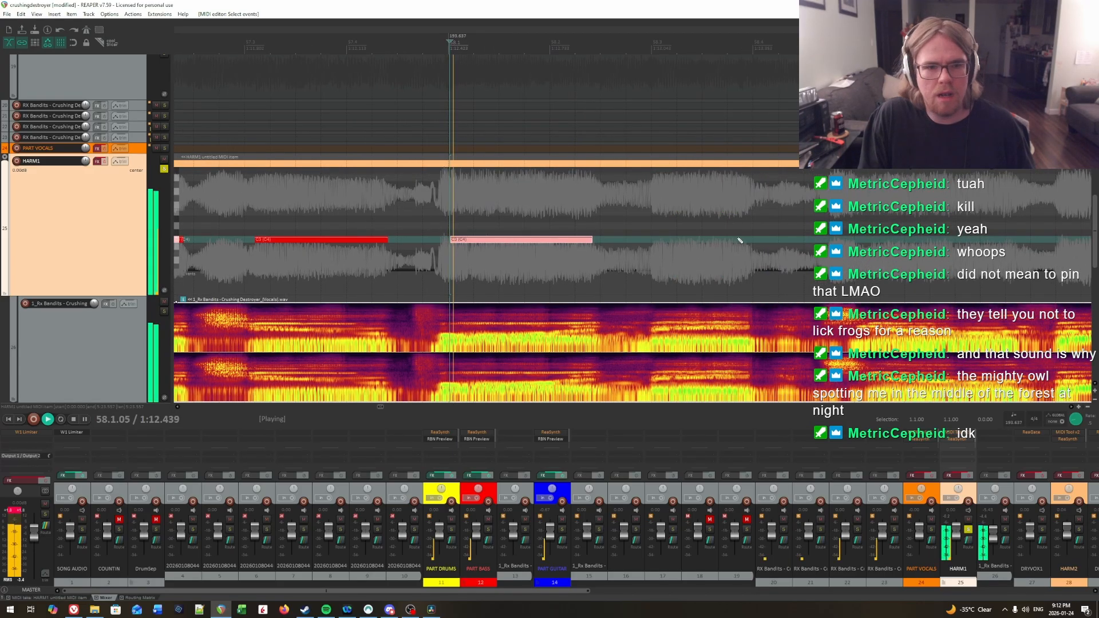
left_click(653, 227)
key("ctrl+space")
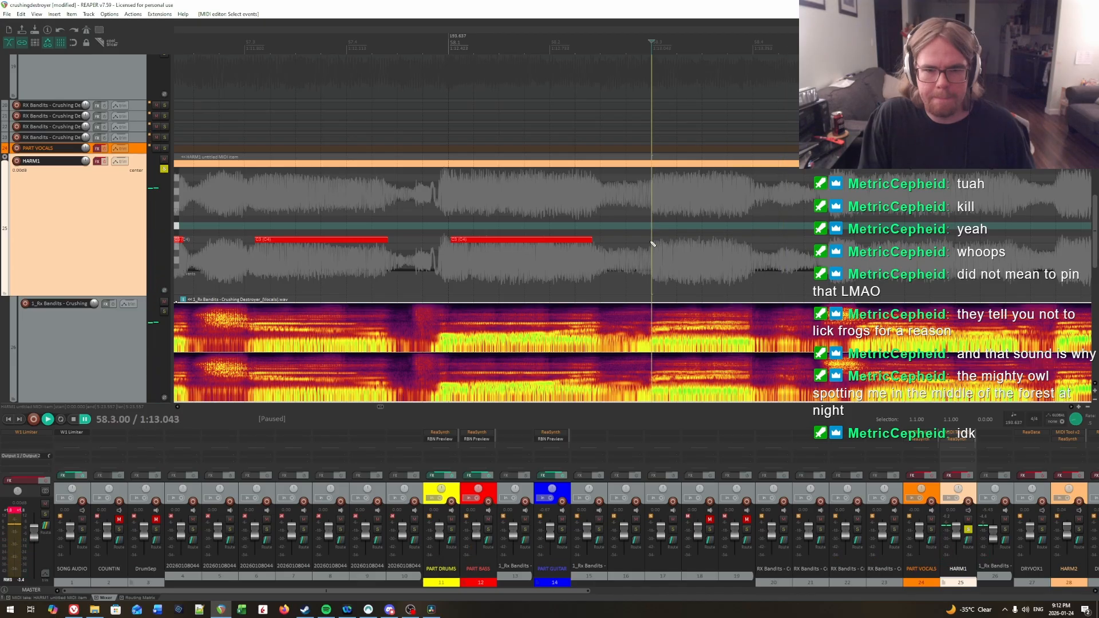
left_click_drag(652, 239, 746, 240)
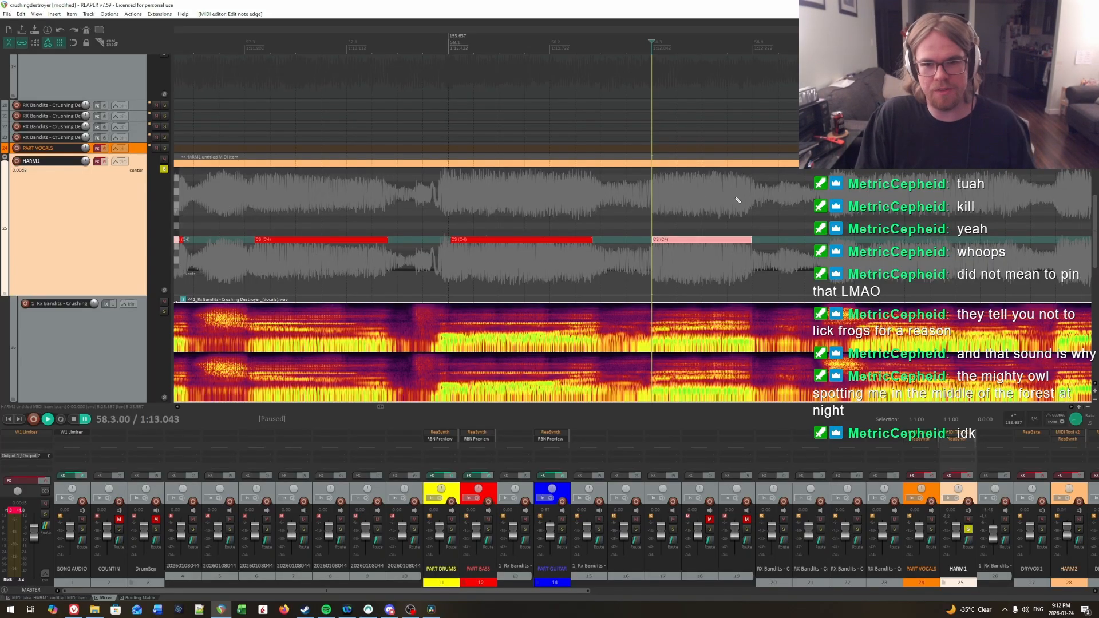
Step: Play back the two C3 notes in measure 58 and continue into measure 59 to hear the following syllable
scroll(737, 200, "right", 3)
left_click(695, 206)
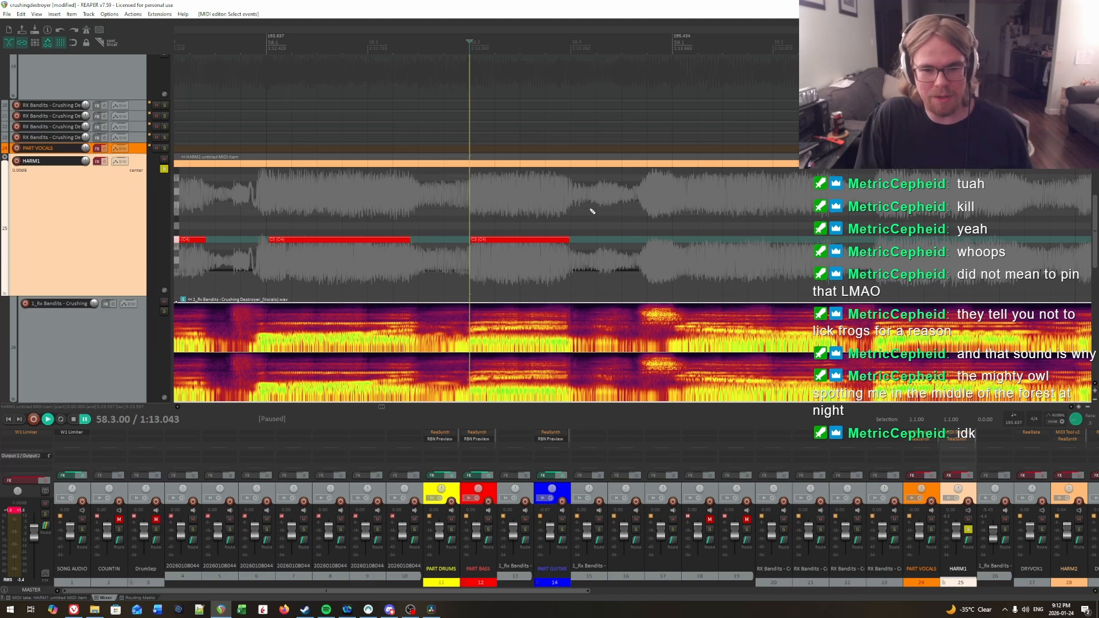
left_click_drag(907, 212, 645, 204)
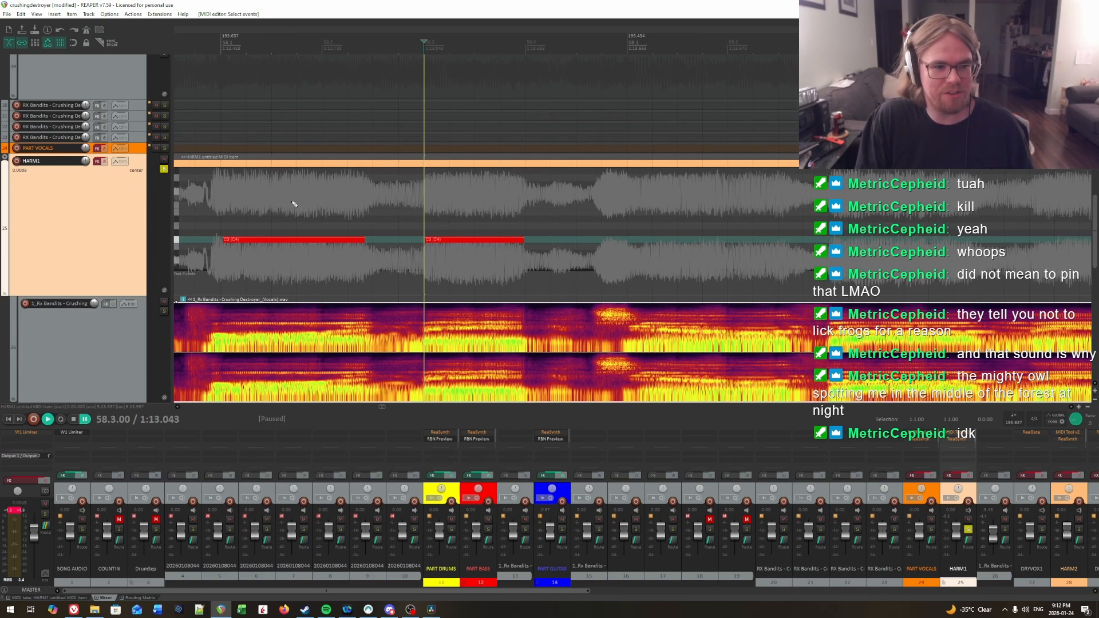
left_click(217, 196)
key("space")
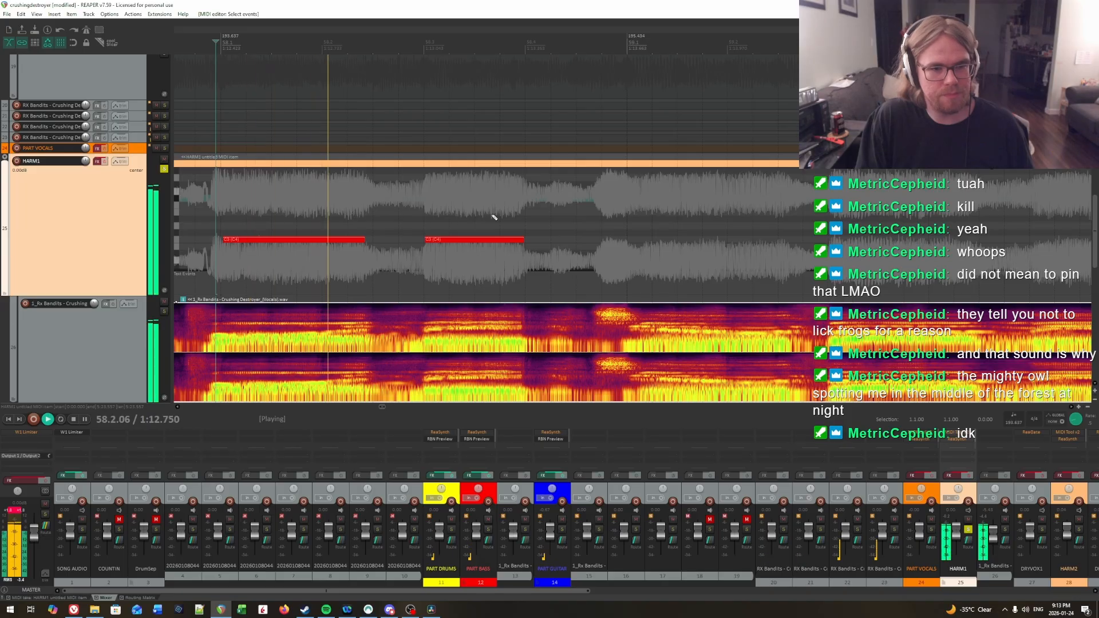
left_click_drag(555, 209, 658, 225)
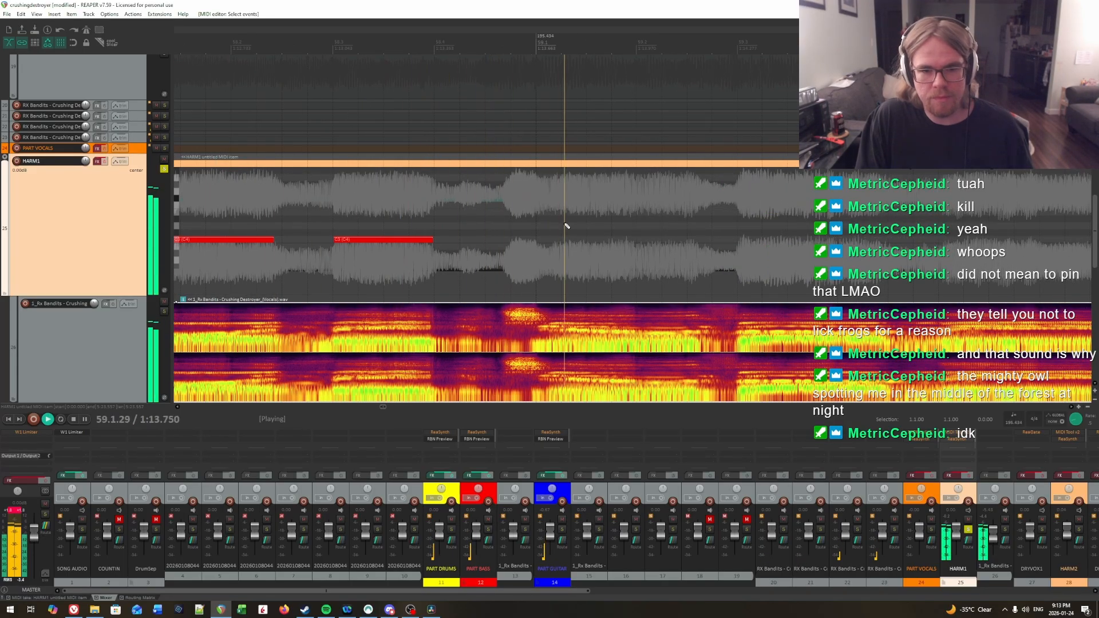
Step: Audition the vocal around the start of measure 59 to locate where the next syllable begins
left_click(509, 206)
left_click(553, 207)
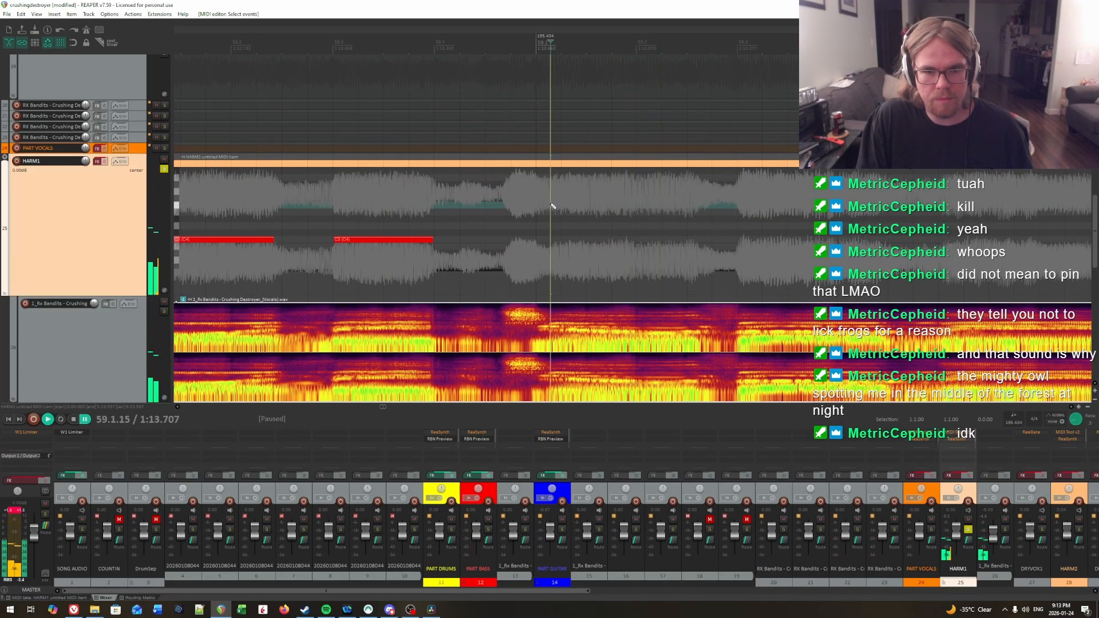
left_click(554, 206)
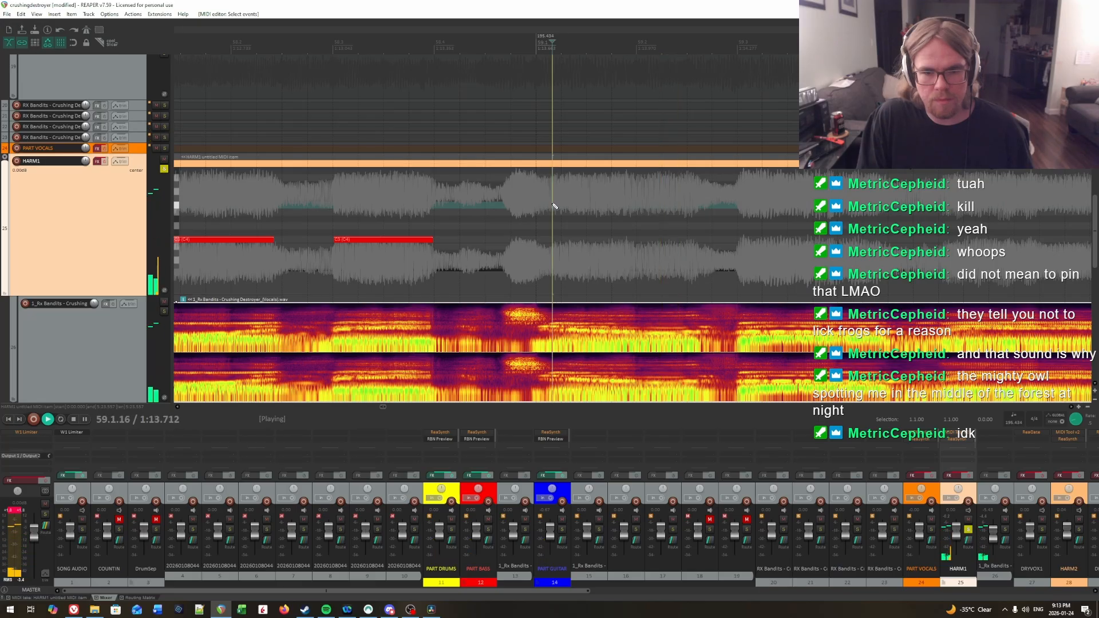
key("space")
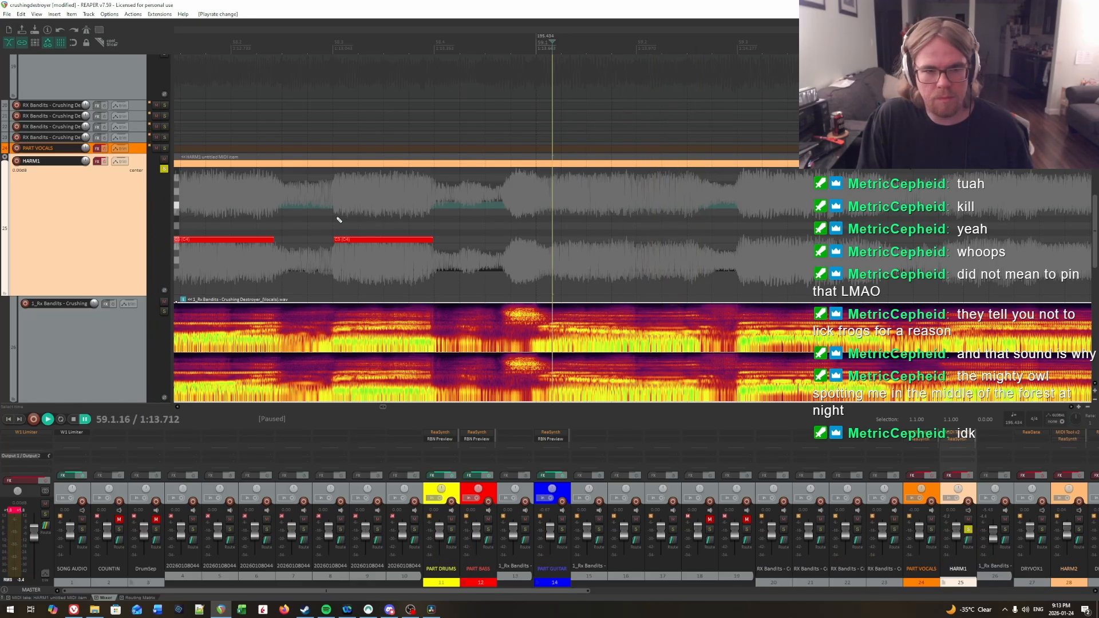
left_click(338, 219)
key("space")
left_click(551, 202)
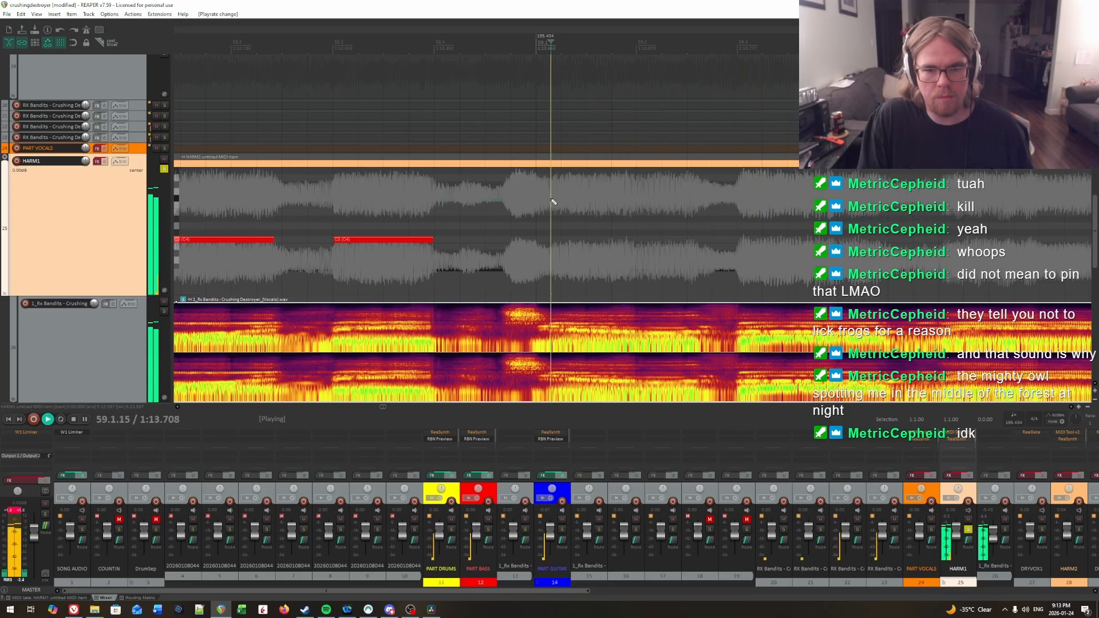
key("space")
left_click(551, 201)
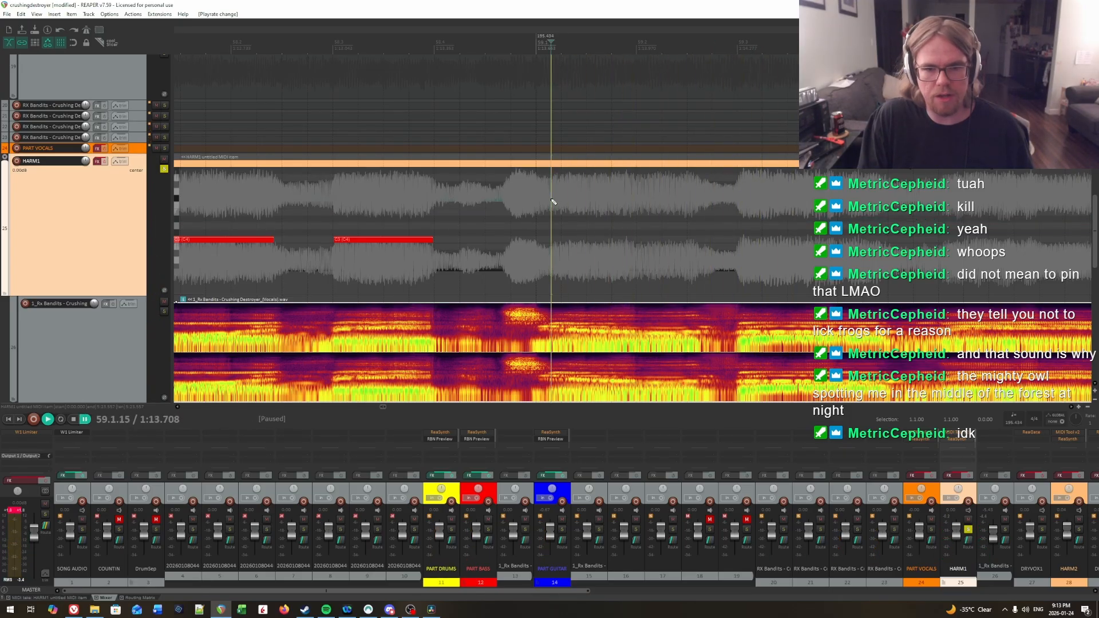
key("space")
key("space")
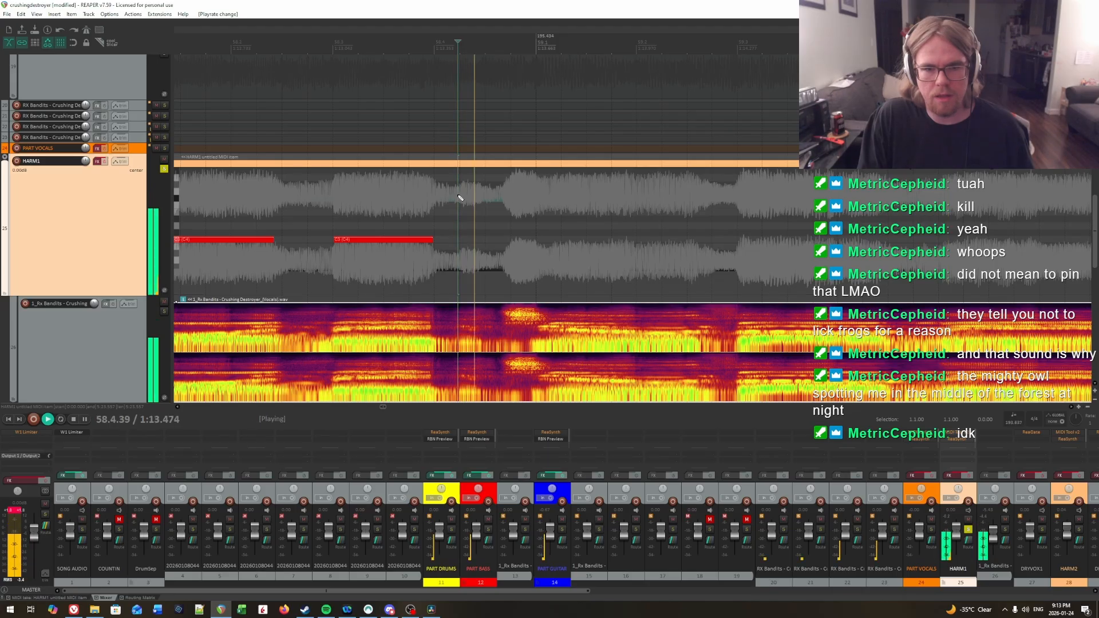
key("space")
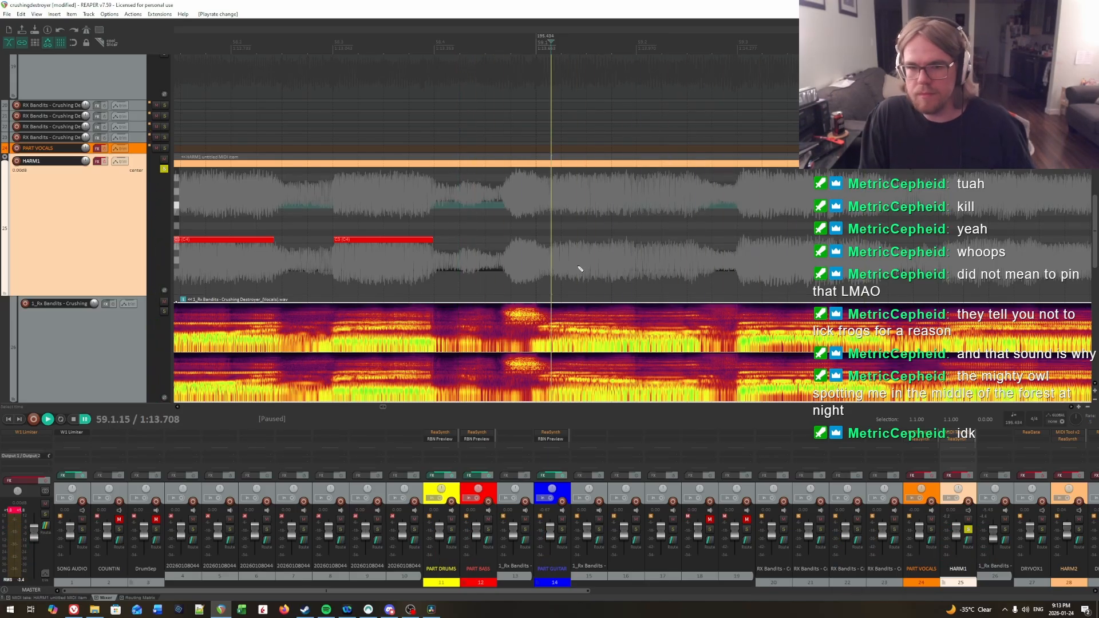
Step: Replay the vocal repeatedly from about 59.1.15 to hear the syllables that follow in the first beat of measure 59
key("space")
key("space")
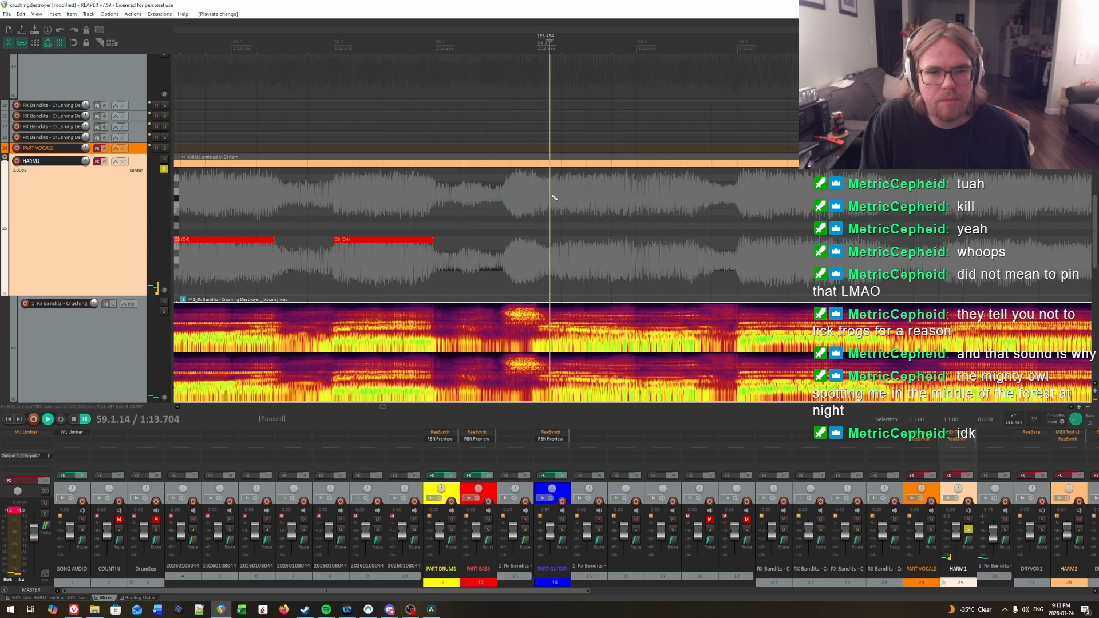
key("space")
key("space")
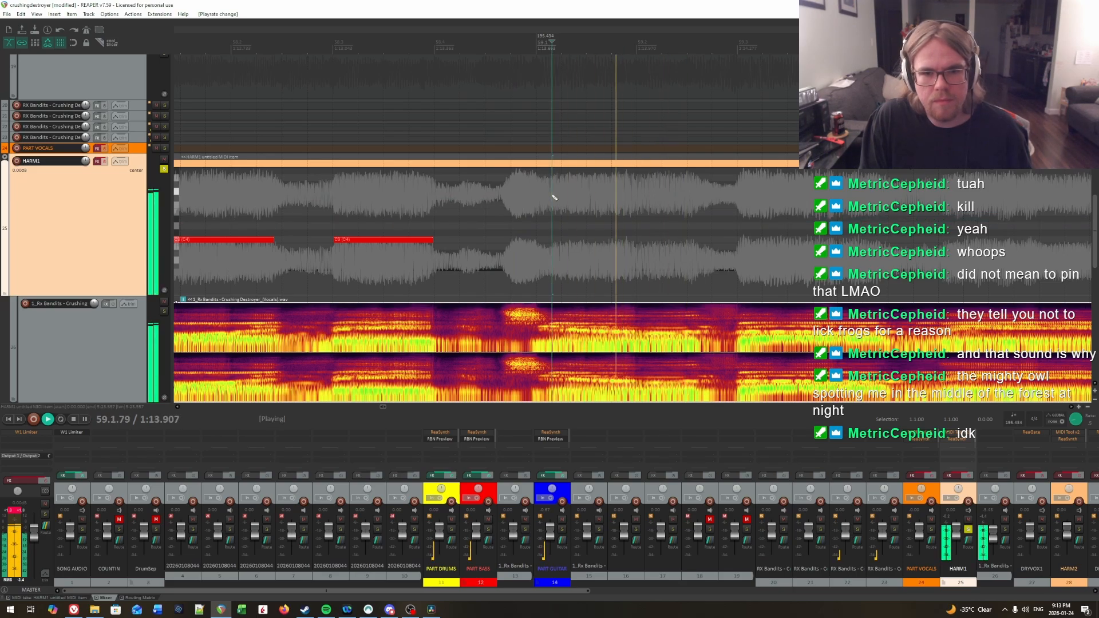
key("space")
key("space")
key("space")
key("space")
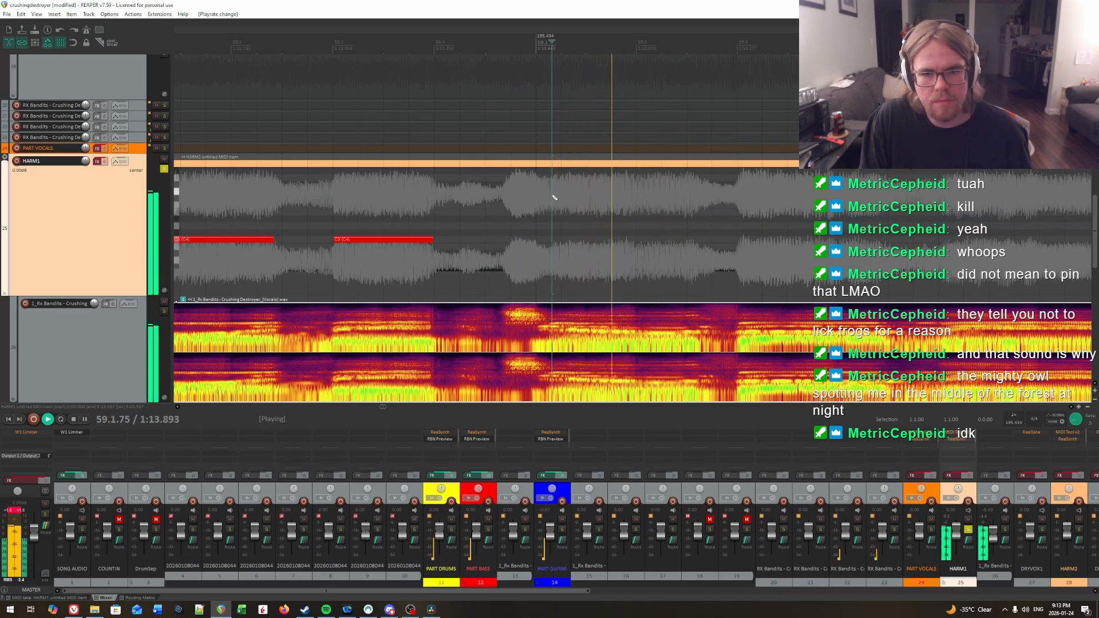
key("space")
left_click(554, 197)
Step: Insert a C3 note at 59.1.16 and trim its end to about 59.1.32 while auditioning the vocal
key("space")
key("space")
key("space")
key("space")
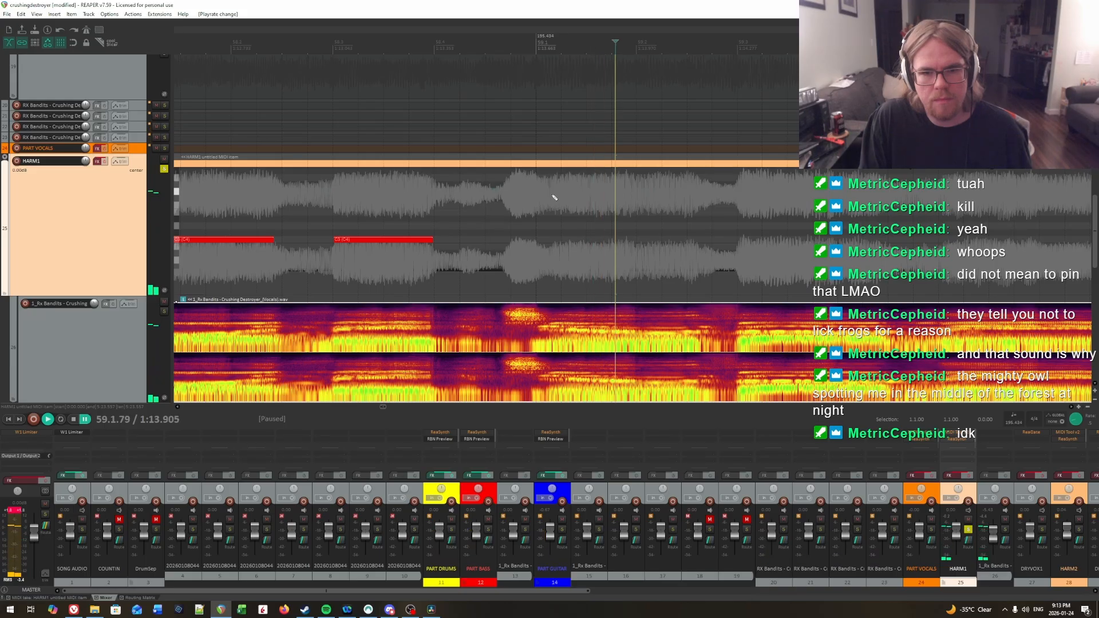
key("space")
left_click(553, 214)
key("space")
left_click_drag(553, 239, 573, 241)
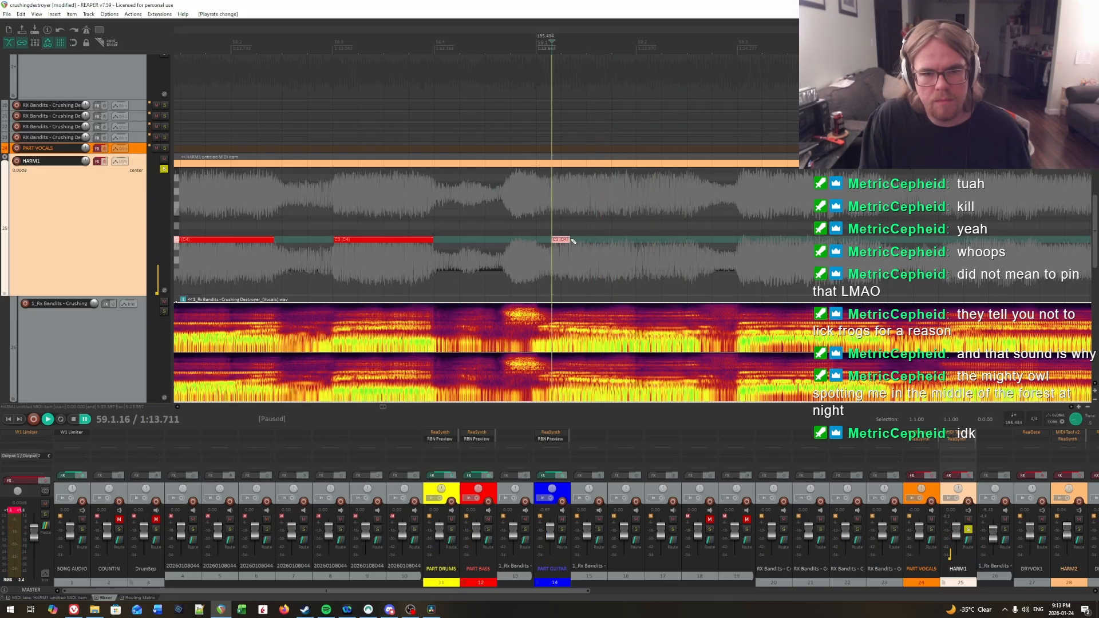
key("space")
left_click(562, 207)
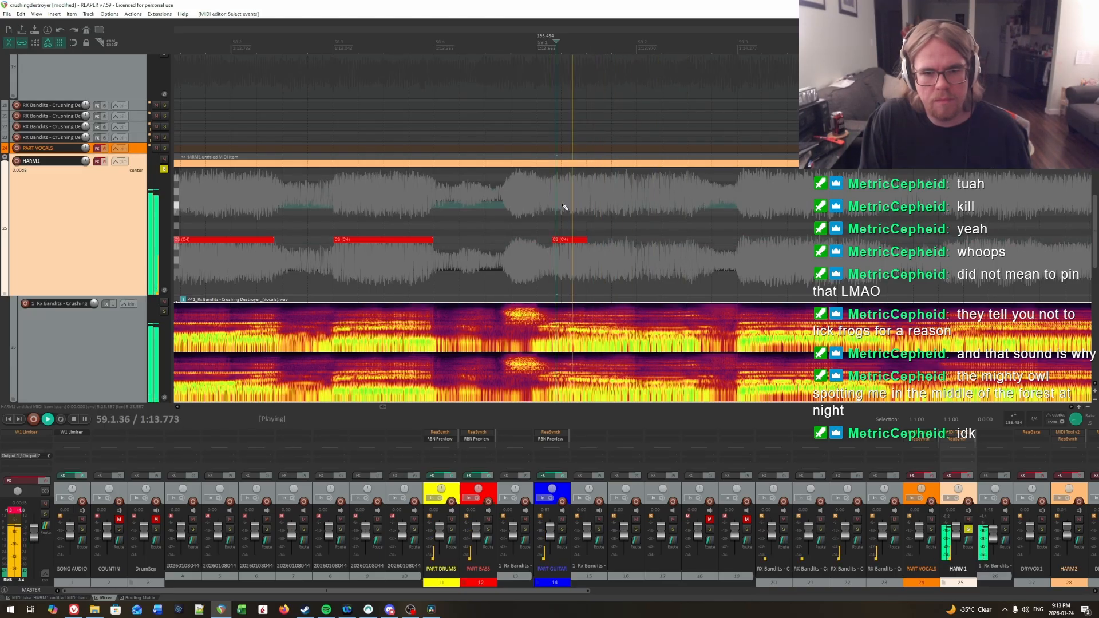
left_click(569, 207)
key("space")
left_click_drag(587, 240, 562, 246)
key("space")
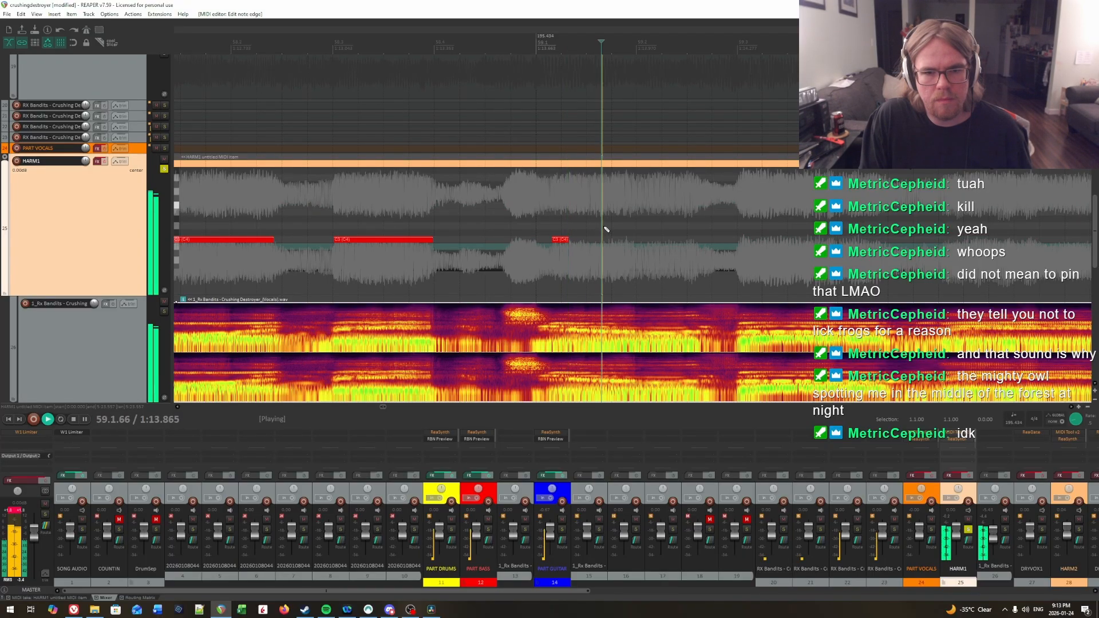
Step: Audition the vocal to the end of the phrase and extend the measure 59 C3 note to about 59.2.60
left_click(547, 218)
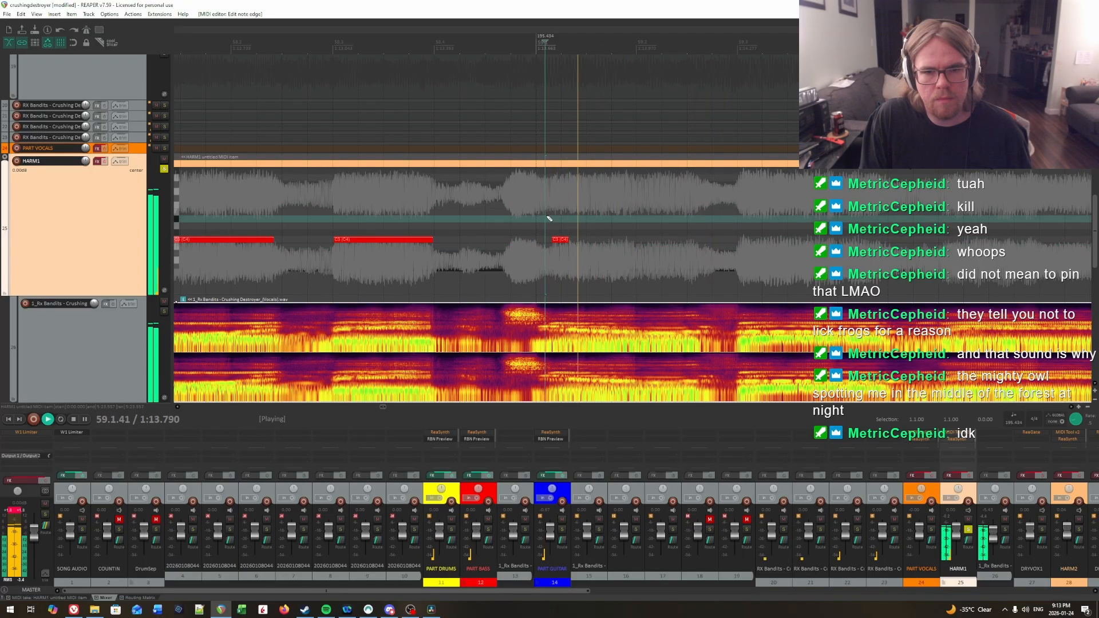
left_click(509, 213)
key("Return")
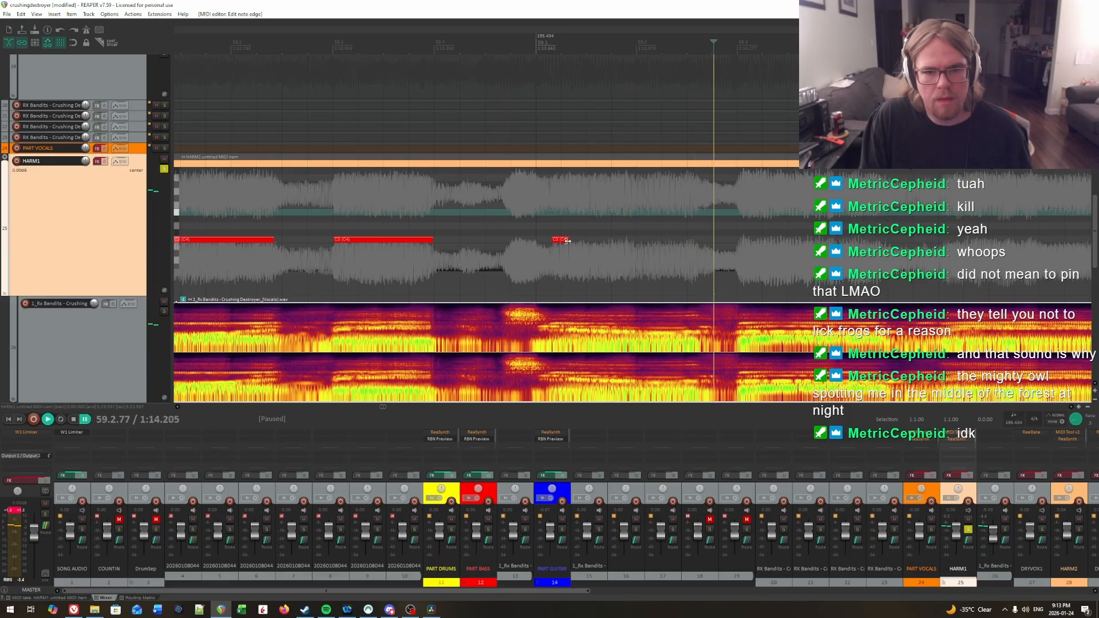
left_click_drag(568, 239, 714, 262)
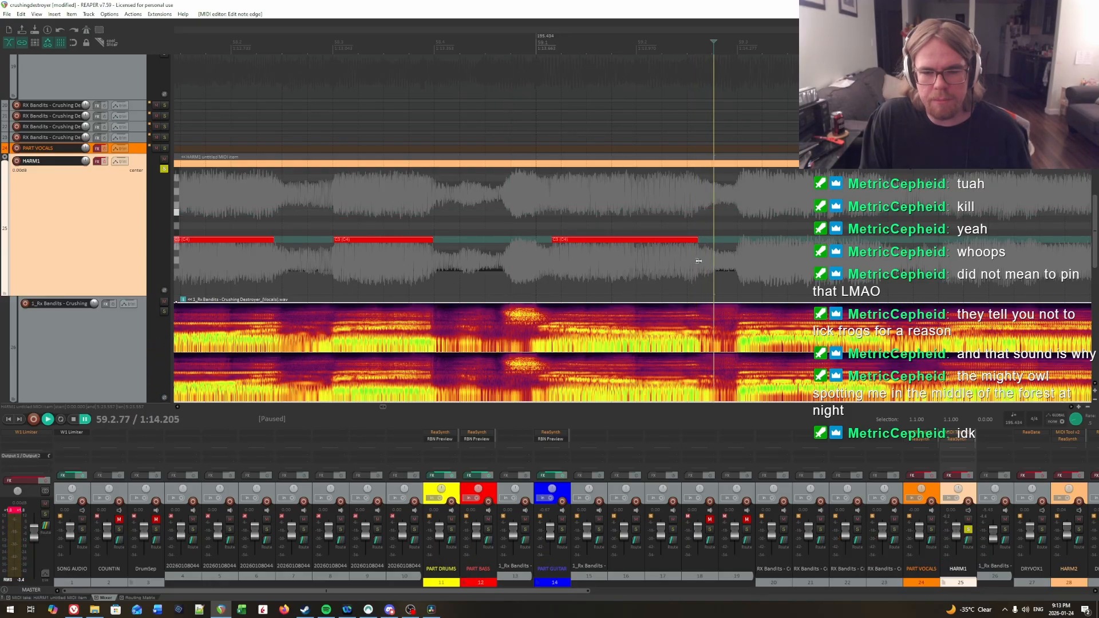
key("space")
key("Return")
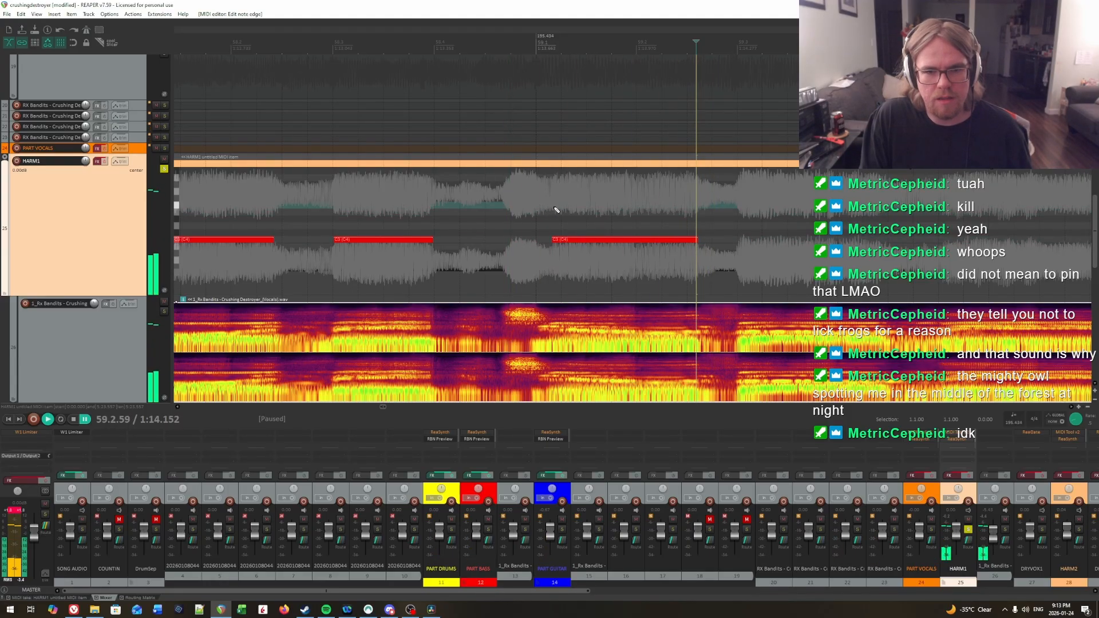
Step: Audition the opening of the measure 59 note and split it at about 59.1.32
left_click(555, 210)
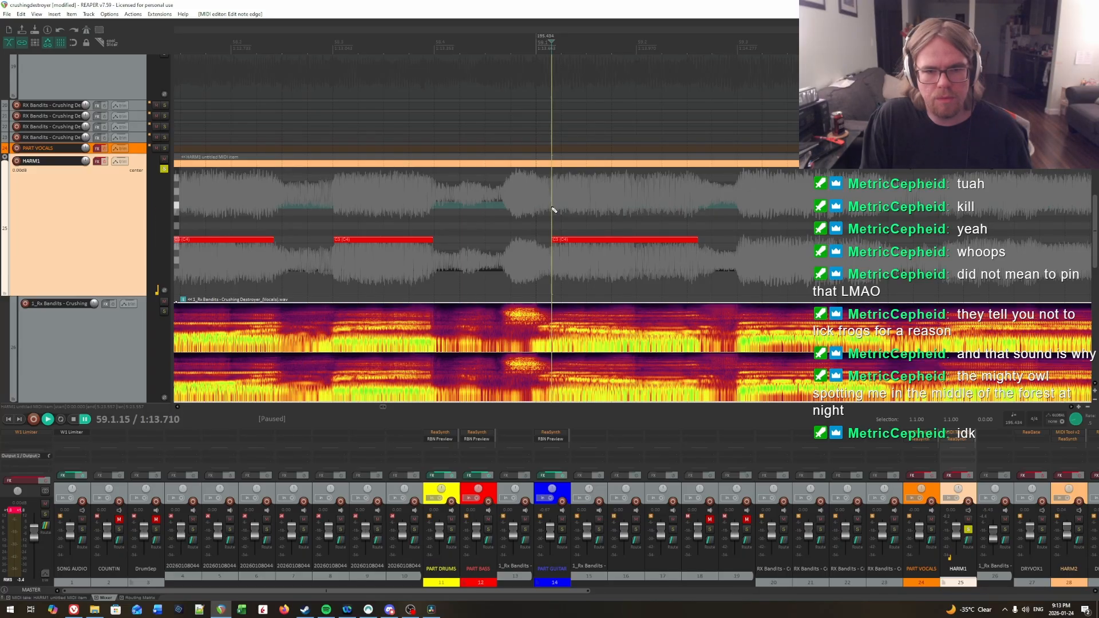
key("space")
key("Return")
key("space")
key("Return")
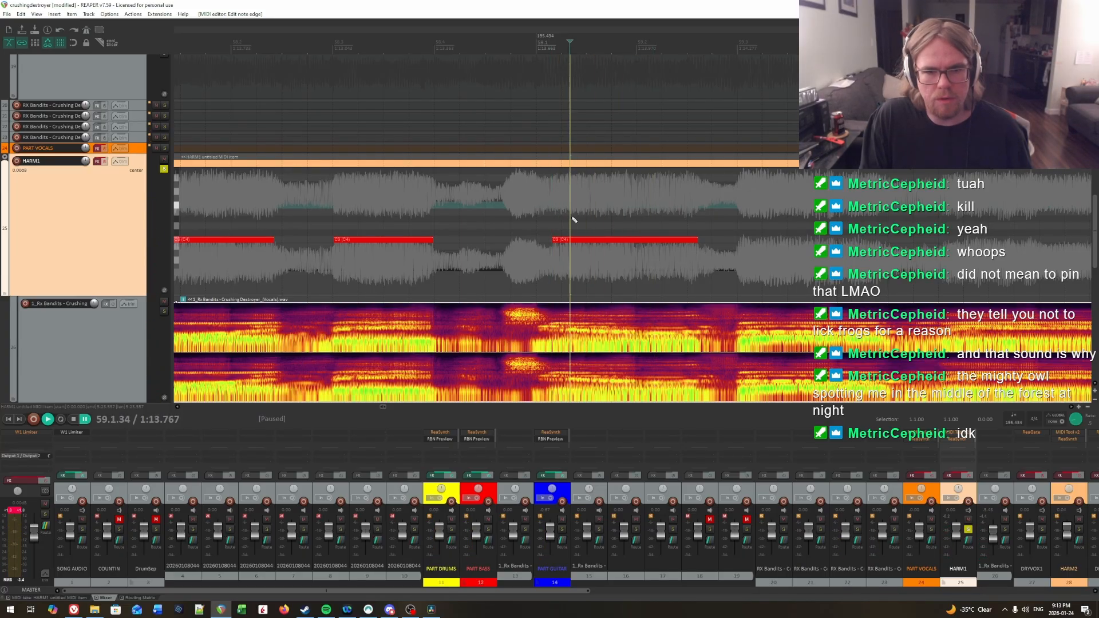
left_click_drag(574, 219, 589, 264)
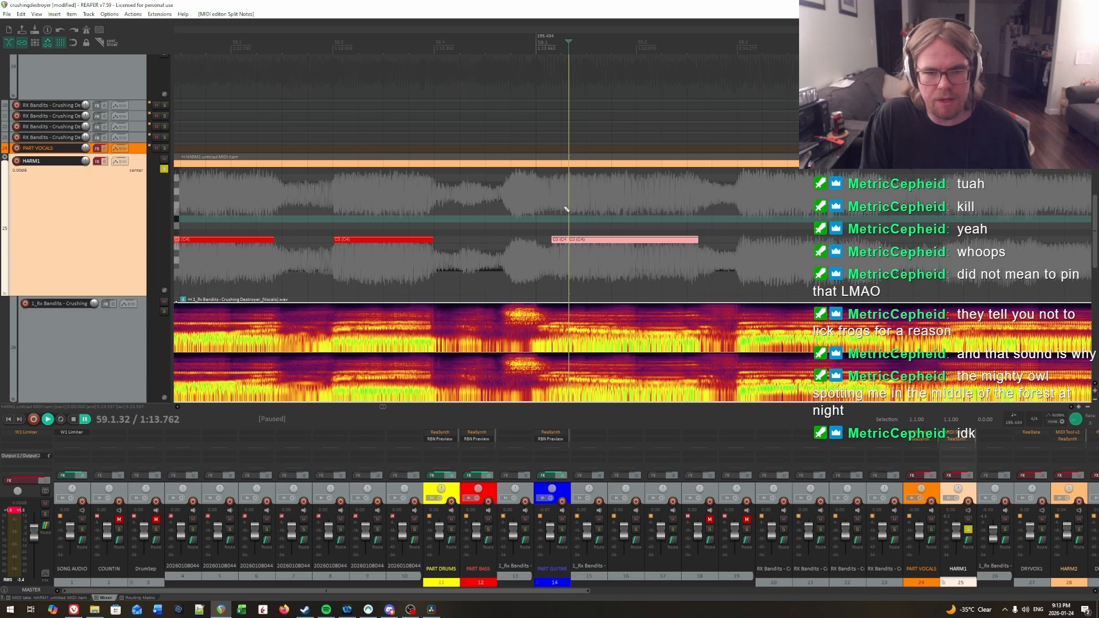
Step: Audition the vocal after the first split and split the remaining long note at about 59.1.55
key("space")
key("space")
Step: Play back the three C3 notes in measure 59 from several points to check their timing against the vocal
key("space")
key("space")
left_click(592, 211)
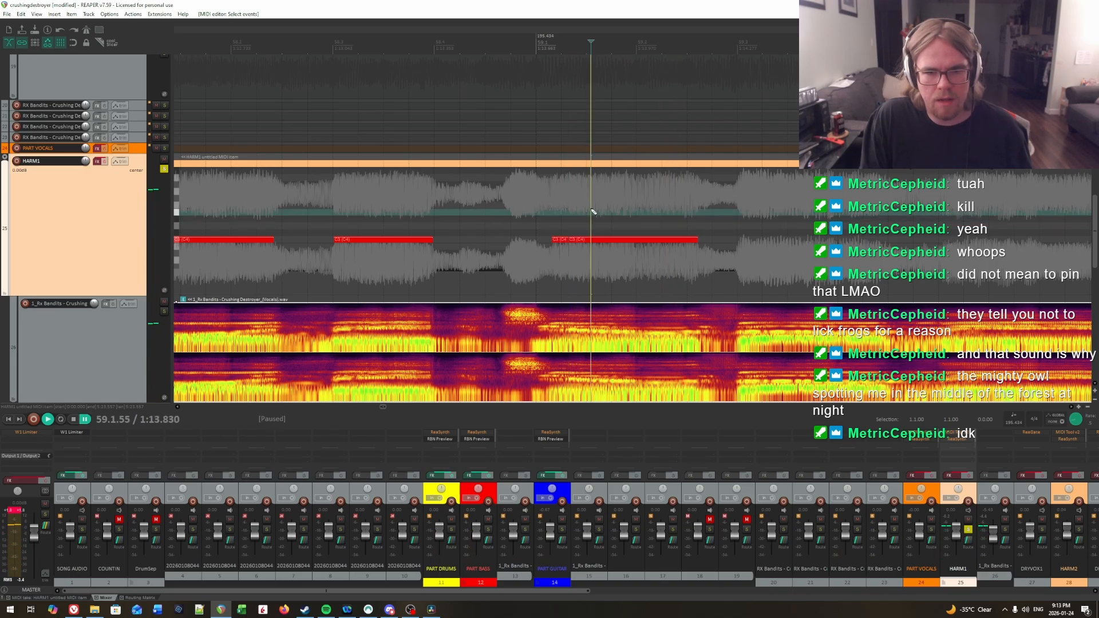
left_click(527, 212)
key("space")
key("space")
left_click(565, 217)
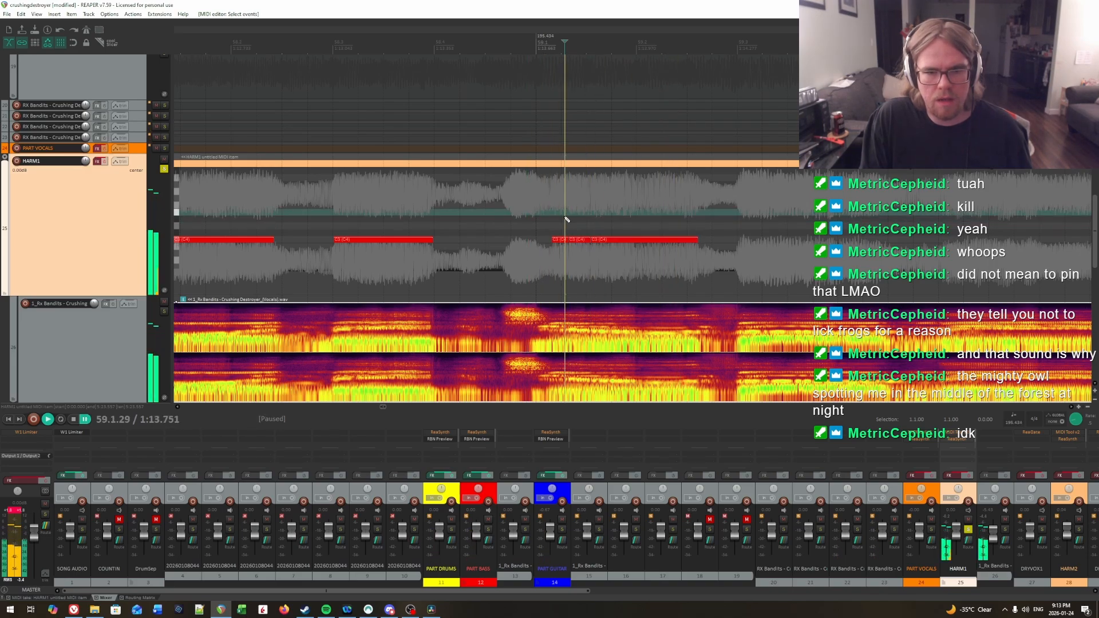
left_click(555, 213)
key("space")
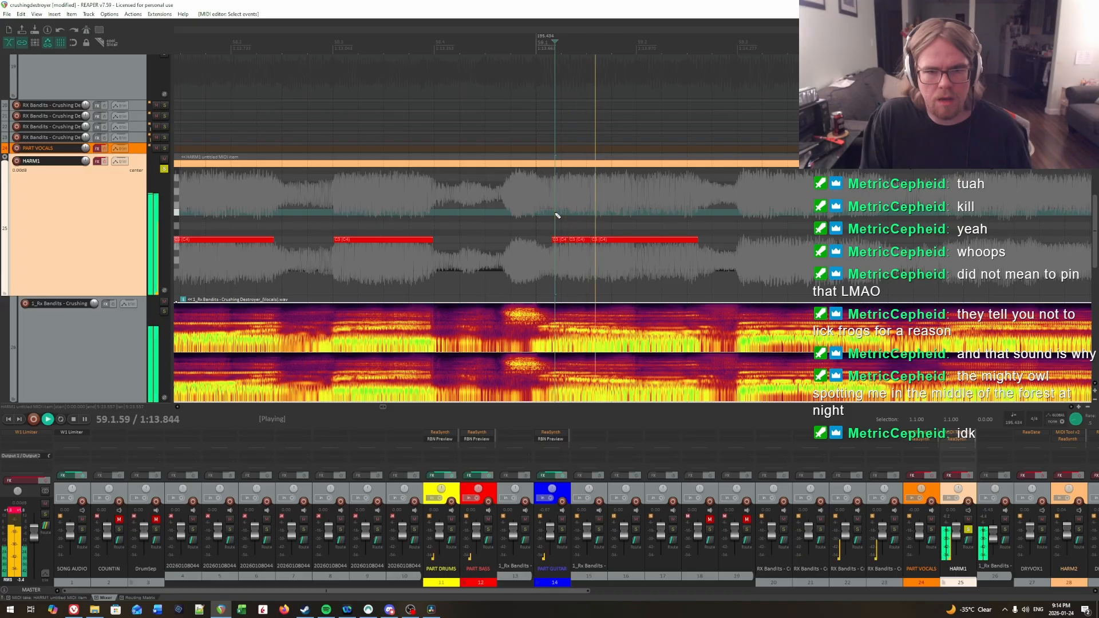
key("space")
left_click(570, 214)
key("space")
key("space")
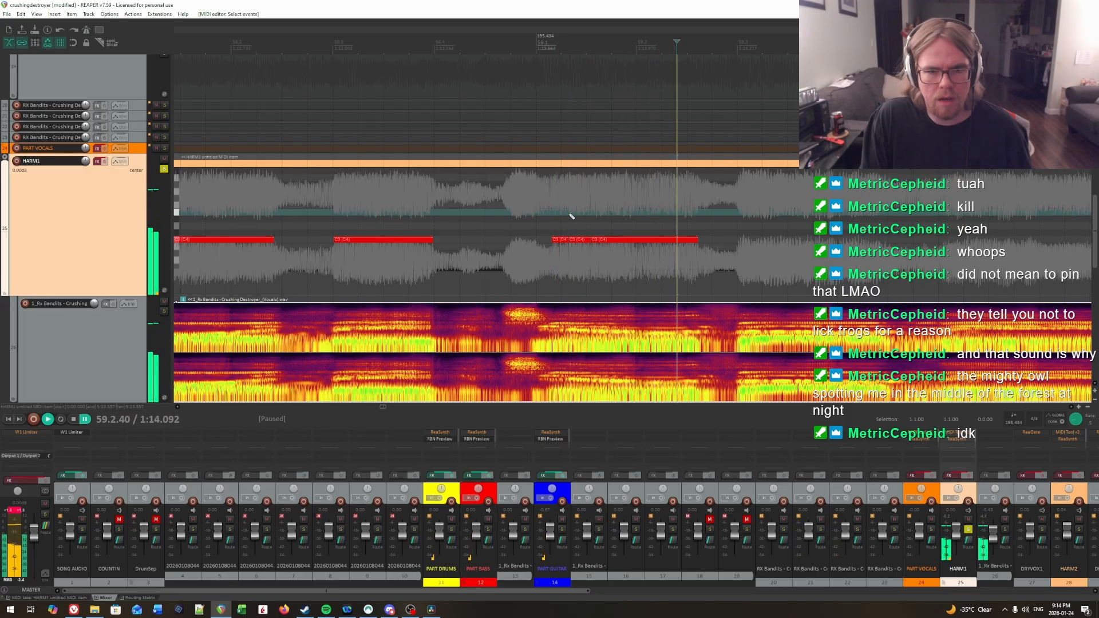
left_click(569, 214)
key("space")
key("space")
key("space")
key("space")
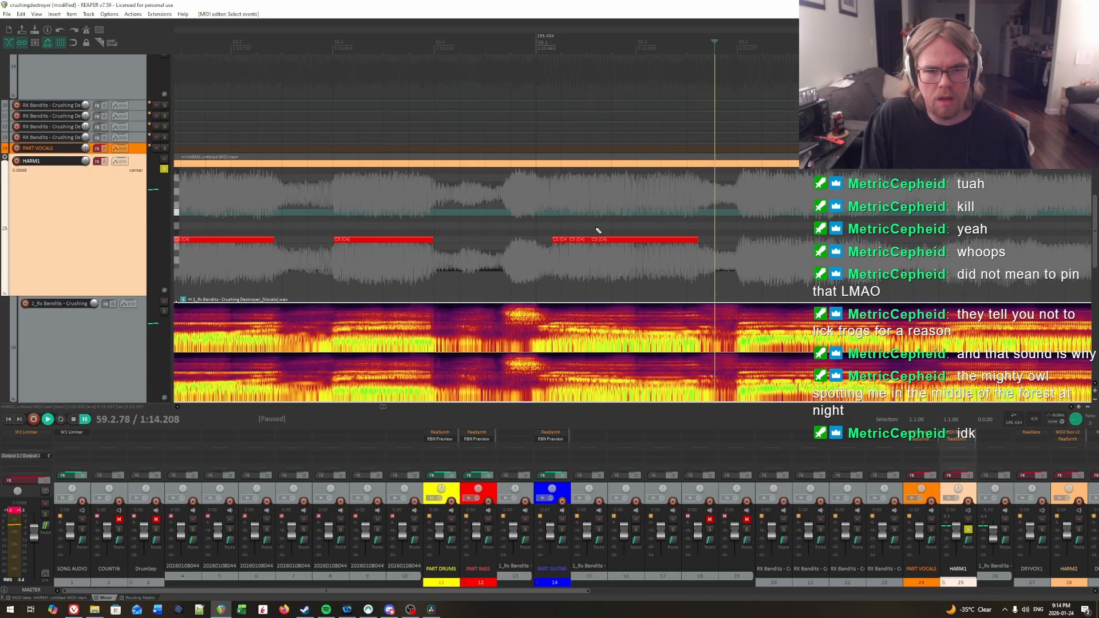
Step: Move the start of the third C3 note in measure 59 to just before 59.2.00 and audition the gap before it
left_click_drag(593, 239, 620, 241)
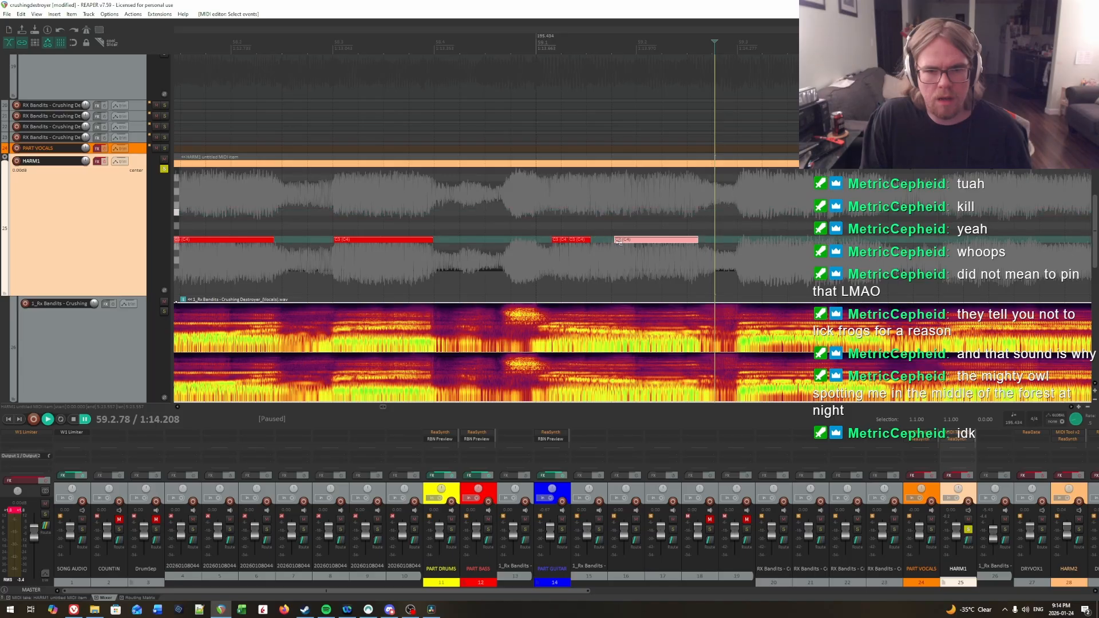
left_click(571, 224)
key("space")
key("space")
key("space")
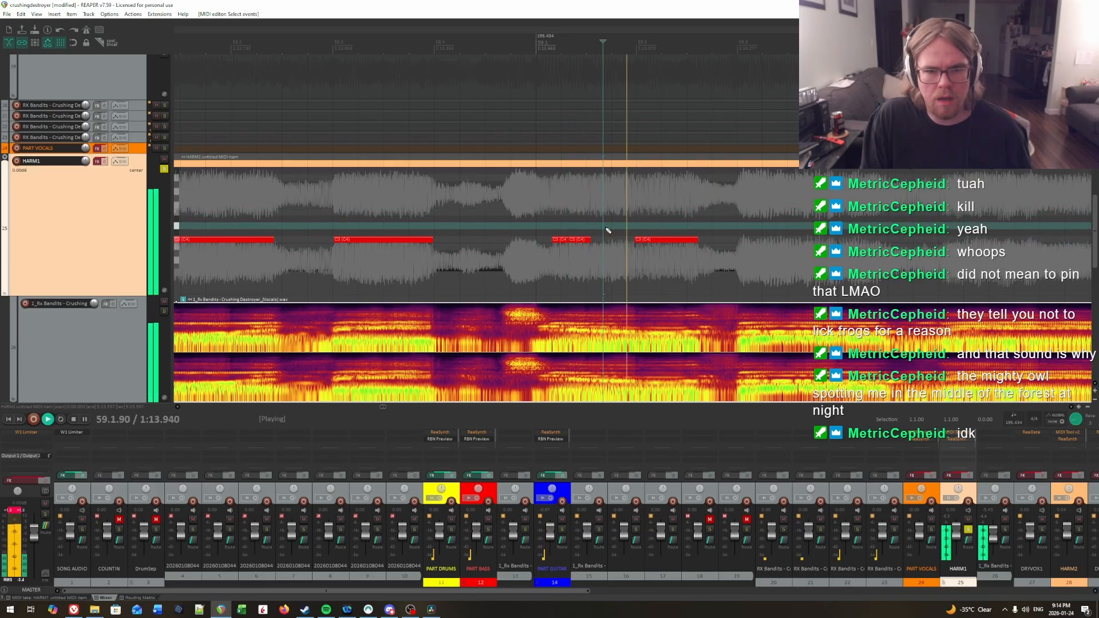
key("space")
Step: Extend the second C3 note of measure 59 to about 59.1.73 and move its start to about 59.1.41
left_click_drag(589, 240, 589, 239)
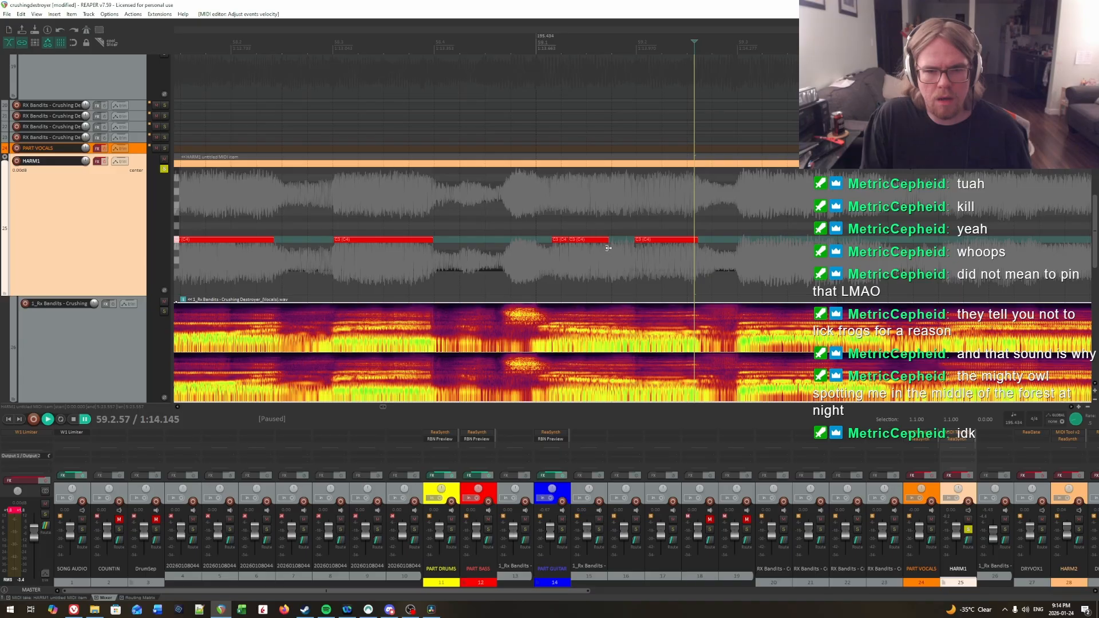
left_click(608, 248)
left_click_drag(571, 239, 579, 241)
Step: Play back the adjusted notes in measure 59 from their beginning and from just before the measure
key("space")
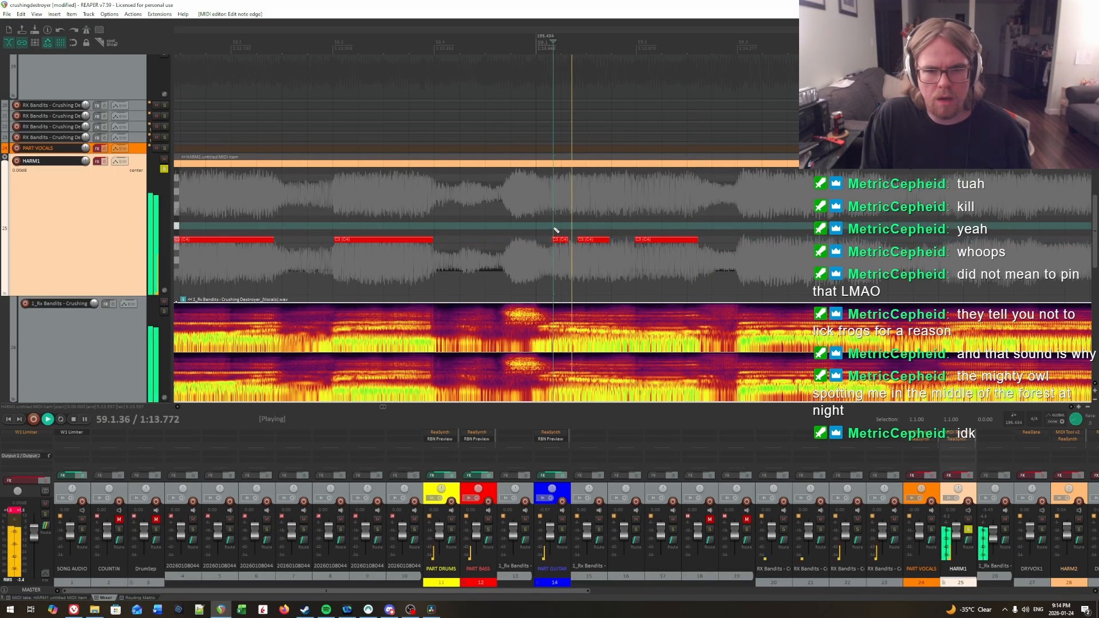
key("space")
key("space")
key("space")
key("space")
key("space")
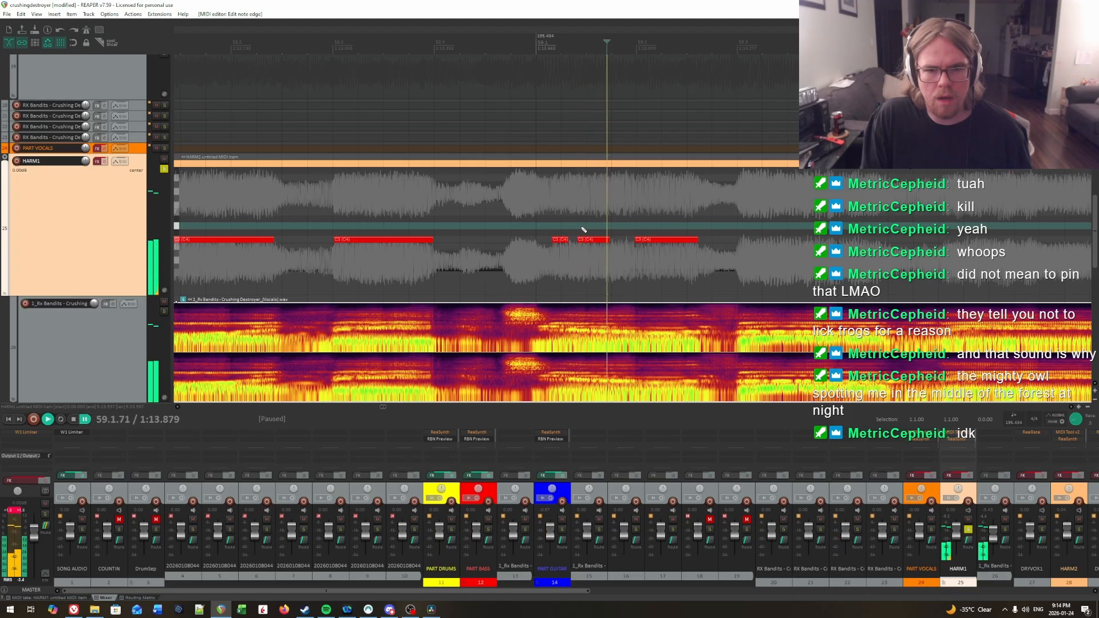
key("space")
left_click(535, 219)
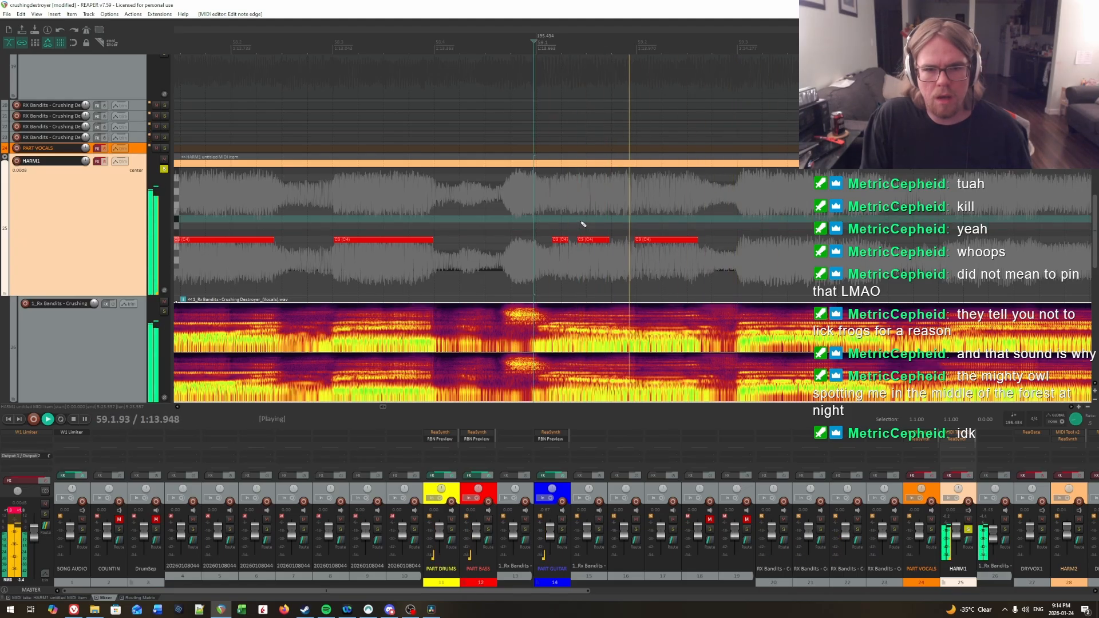
key("space")
Step: Join the second and third C3 notes of measure 59 into one note and audition the start of the joined note
left_click_drag(579, 223, 671, 255)
key("g")
left_click(554, 200)
key("space")
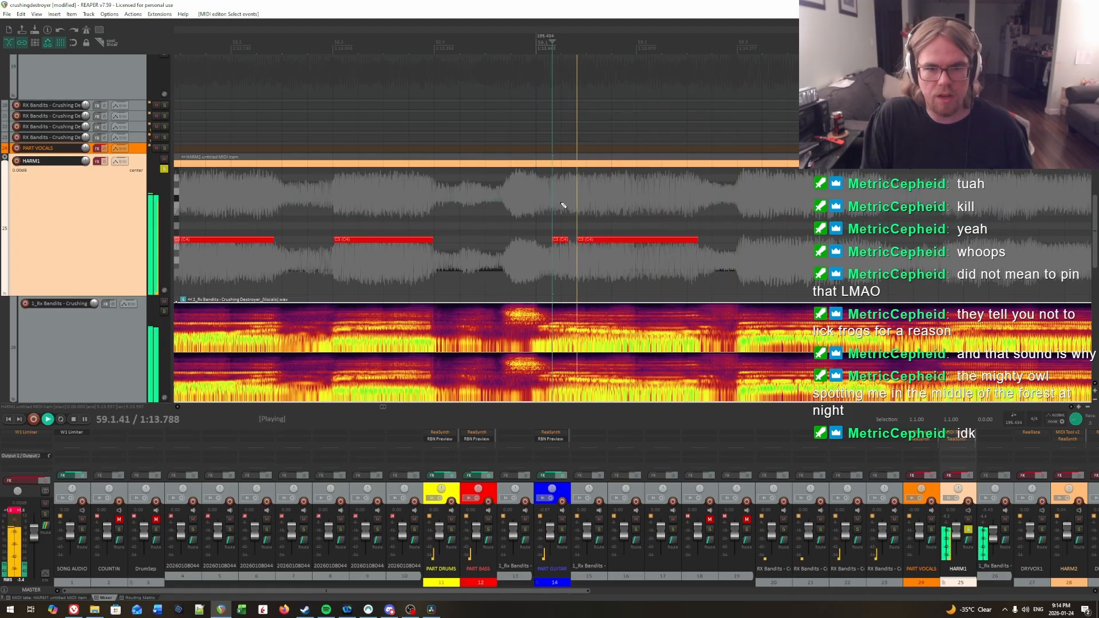
key("space")
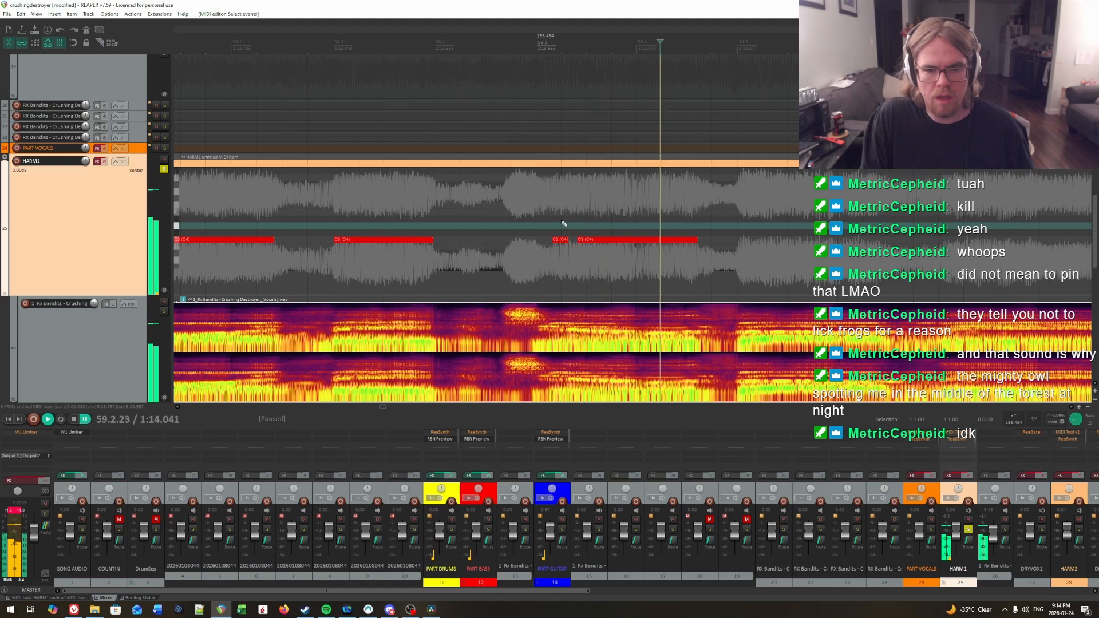
left_click(585, 224)
left_click(571, 225)
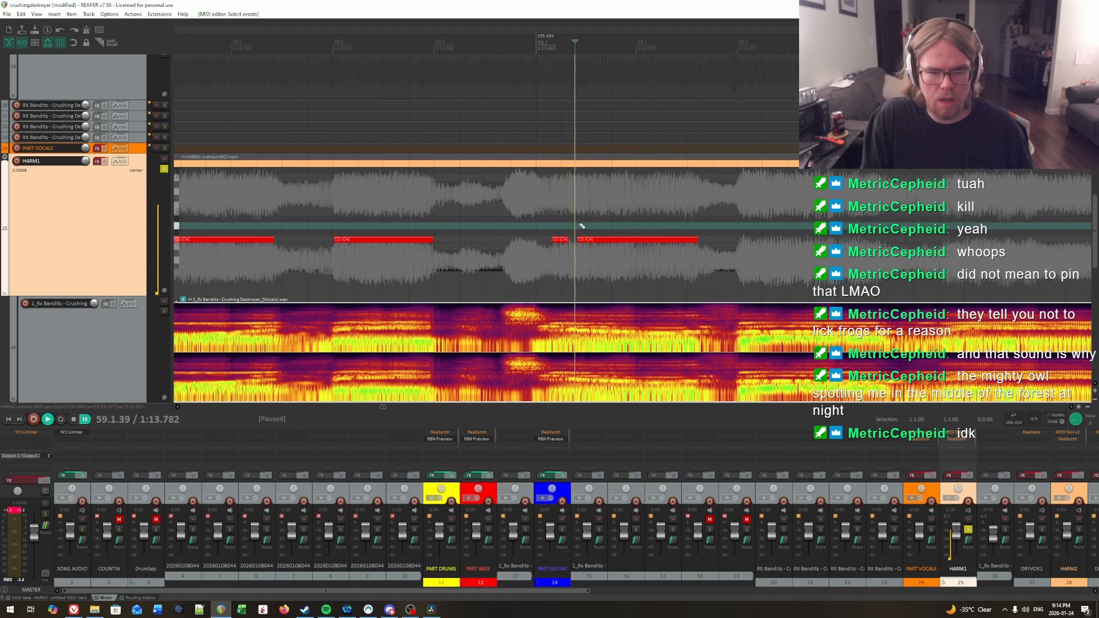
Step: Play back the notes in measure 59 from the start of the joined note and from just after 59.1
left_click(580, 225)
key("space")
key("space")
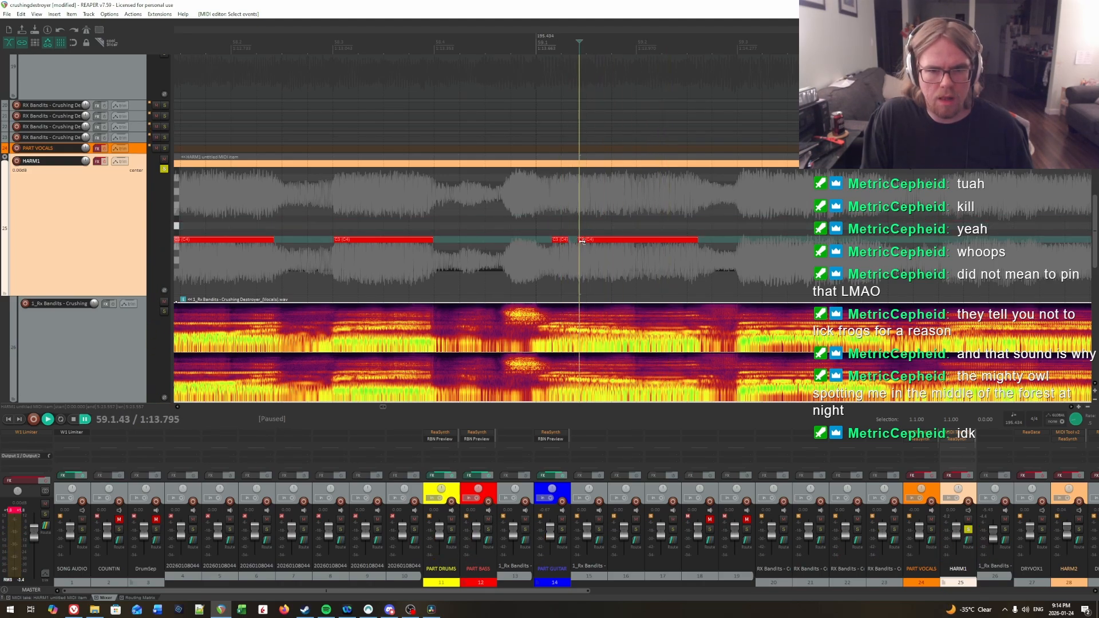
left_click(549, 226)
key("space")
scroll(572, 226, "right", 5)
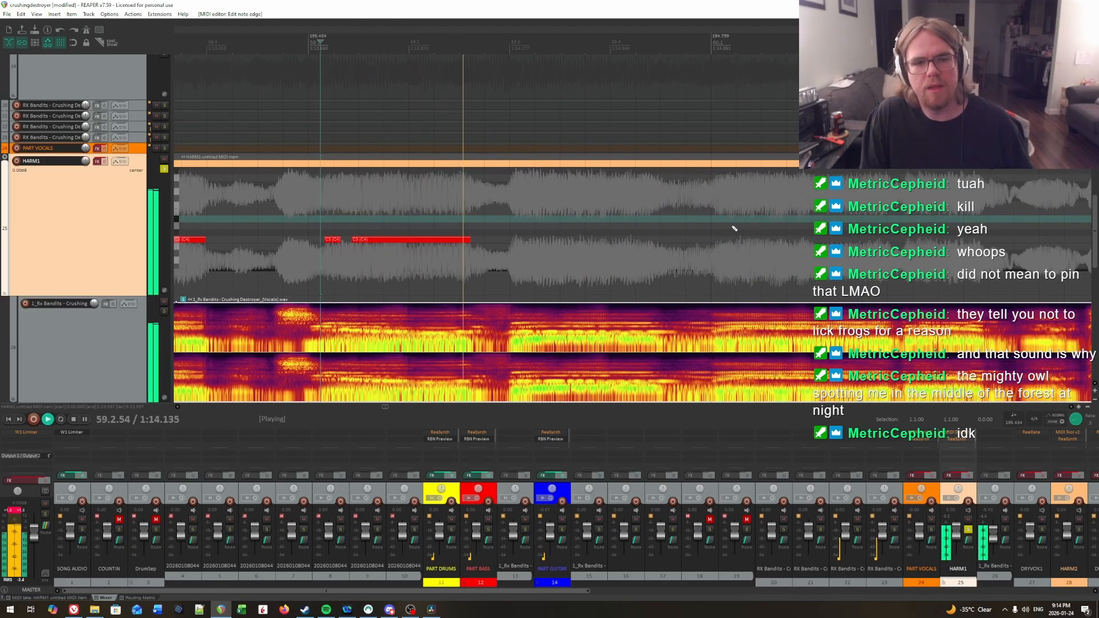
key("ctrl+space")
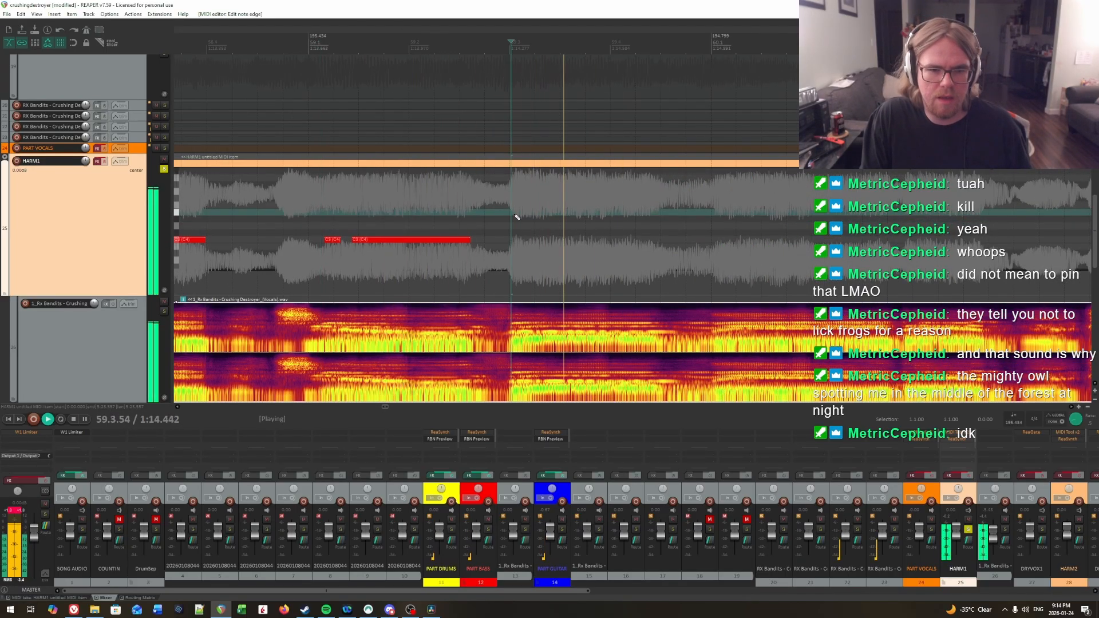
Step: Audition the vocal from several points just after 59.3 to locate the start of the next syllable
left_click(514, 215)
key("space")
key("space")
left_click(519, 214)
key("space")
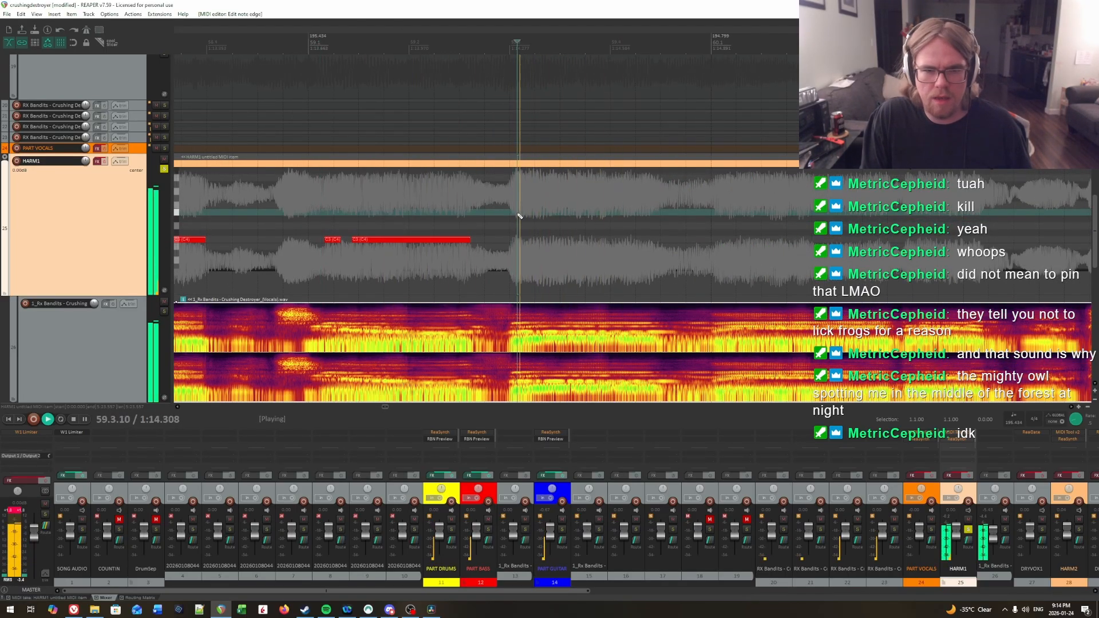
Step: Draw a C3 note on HARM1 from 59.3.12 to about 59.4.41 and play it back against the vocal
key("space")
left_click(519, 213)
key("space")
key("space")
left_click(456, 206)
key("space")
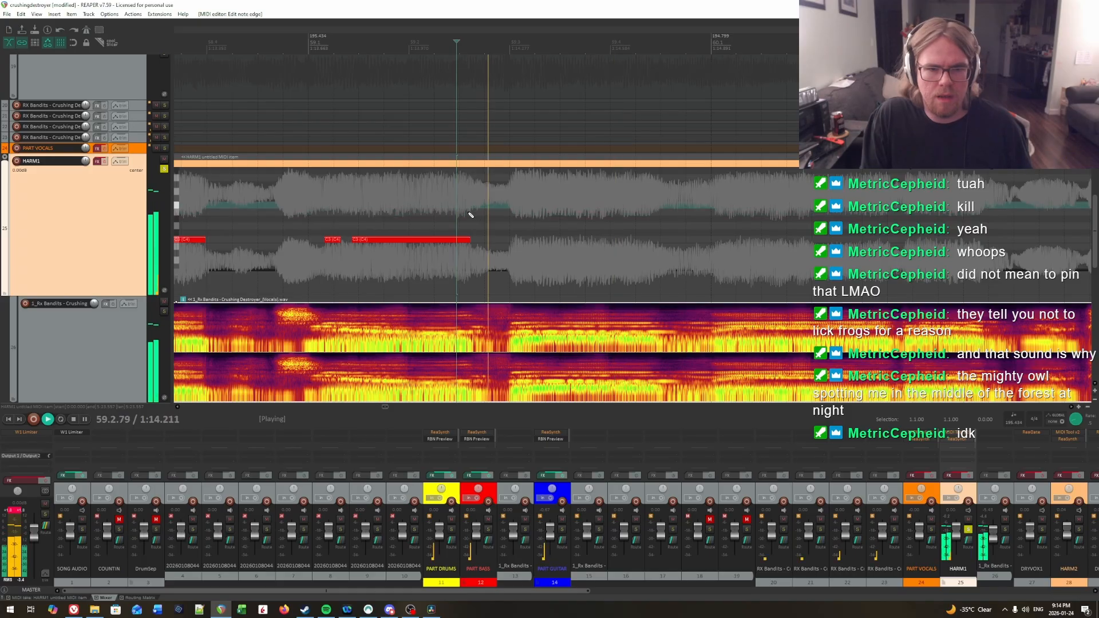
key("space")
left_click(521, 223)
key("space")
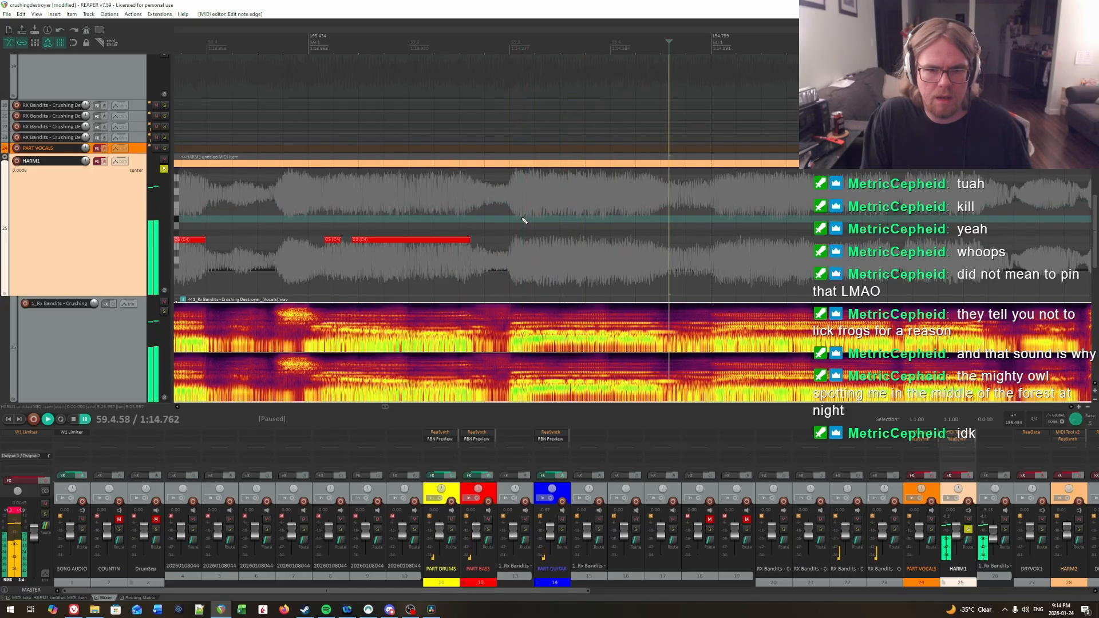
key("space")
left_click_drag(522, 239, 659, 240)
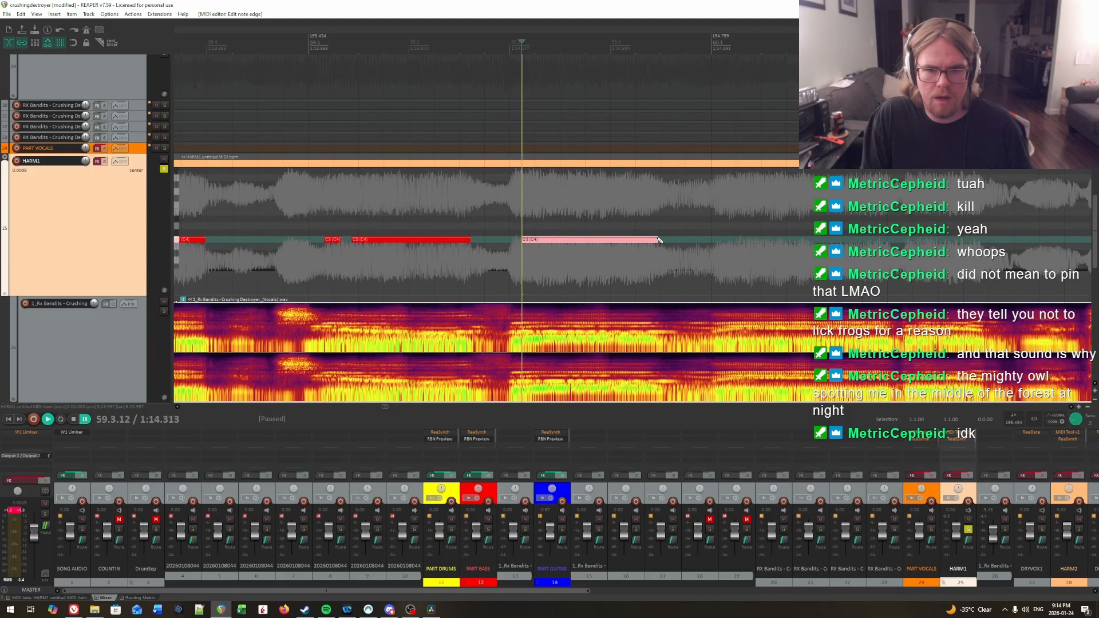
left_click(426, 213)
key("space")
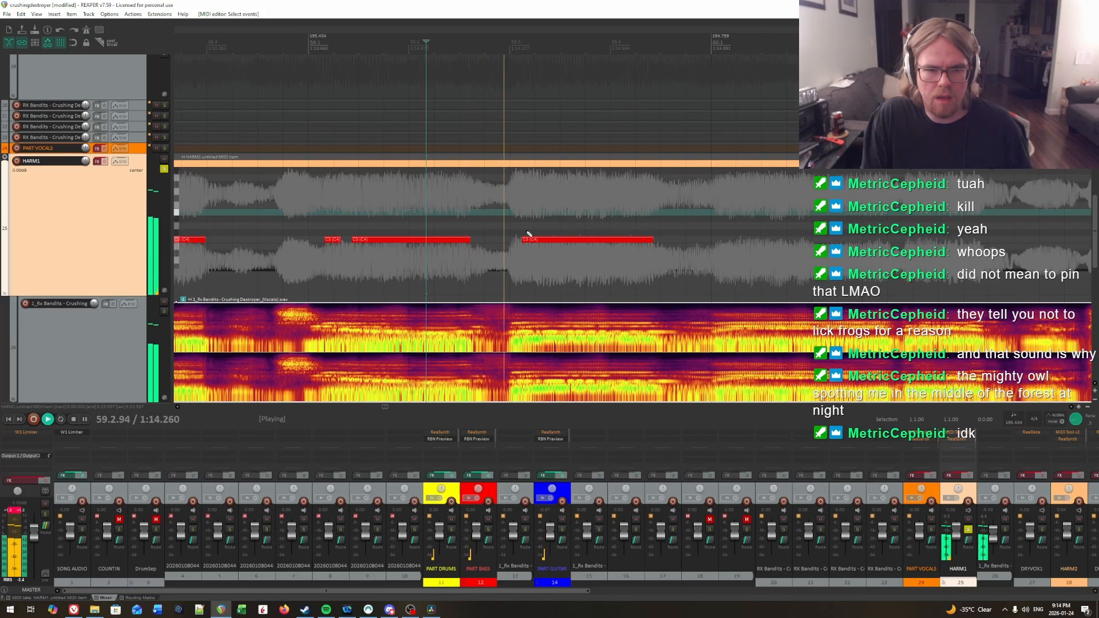
left_click(519, 214)
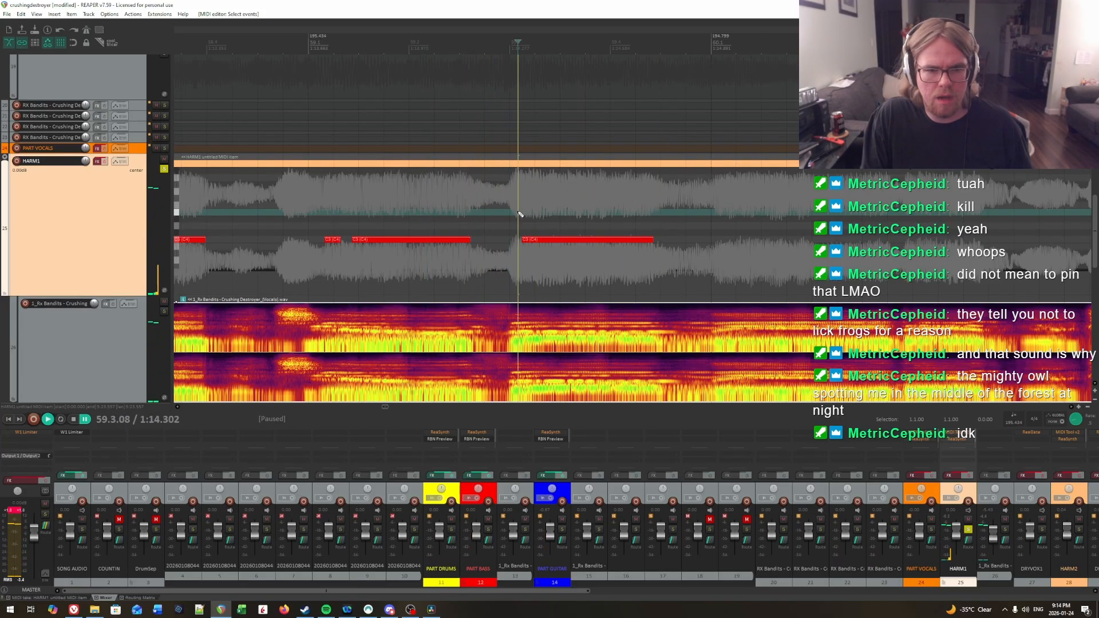
left_click(523, 214)
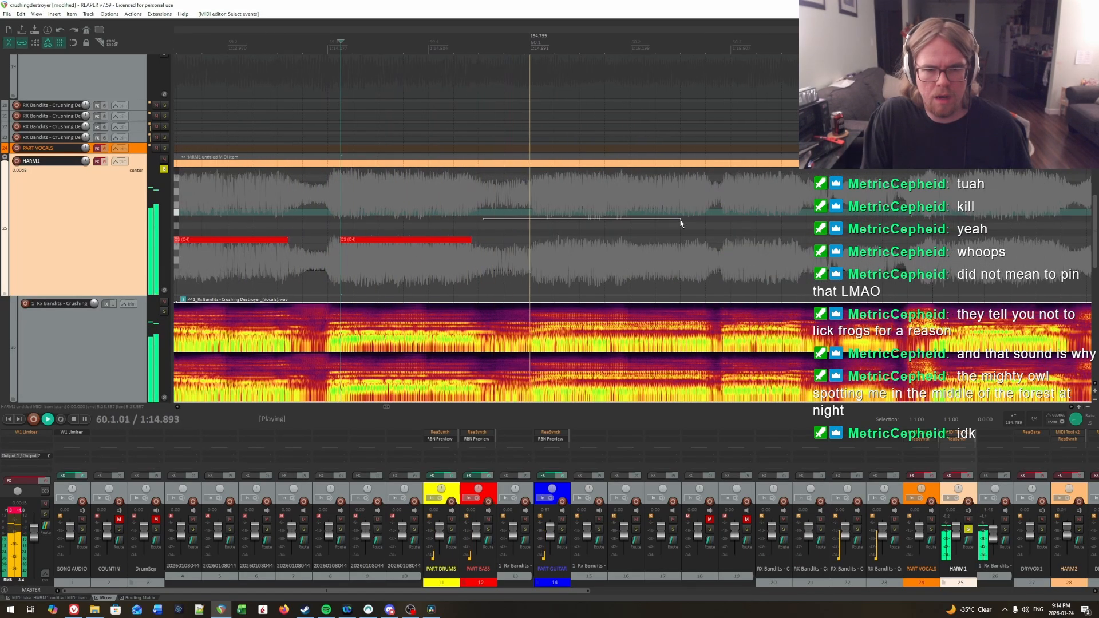
Step: Audition the vocal at the start of measure 60 and draw a C3 note from 60.1.04 to about 60.2.74
left_click(533, 206)
key("space")
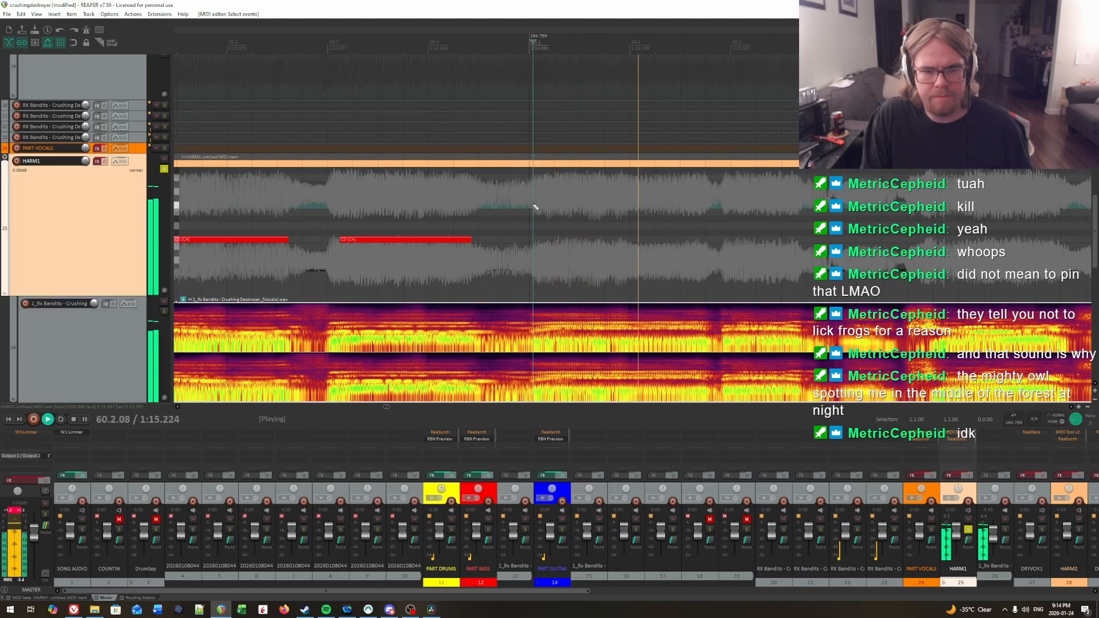
left_click(535, 207)
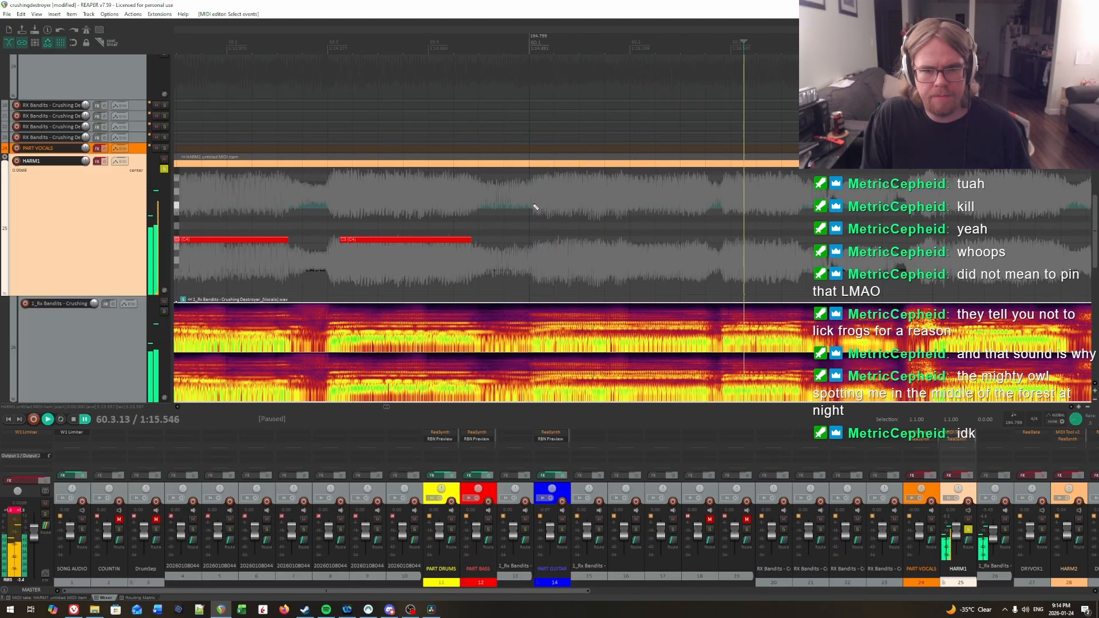
key("space")
left_click_drag(533, 240, 708, 241)
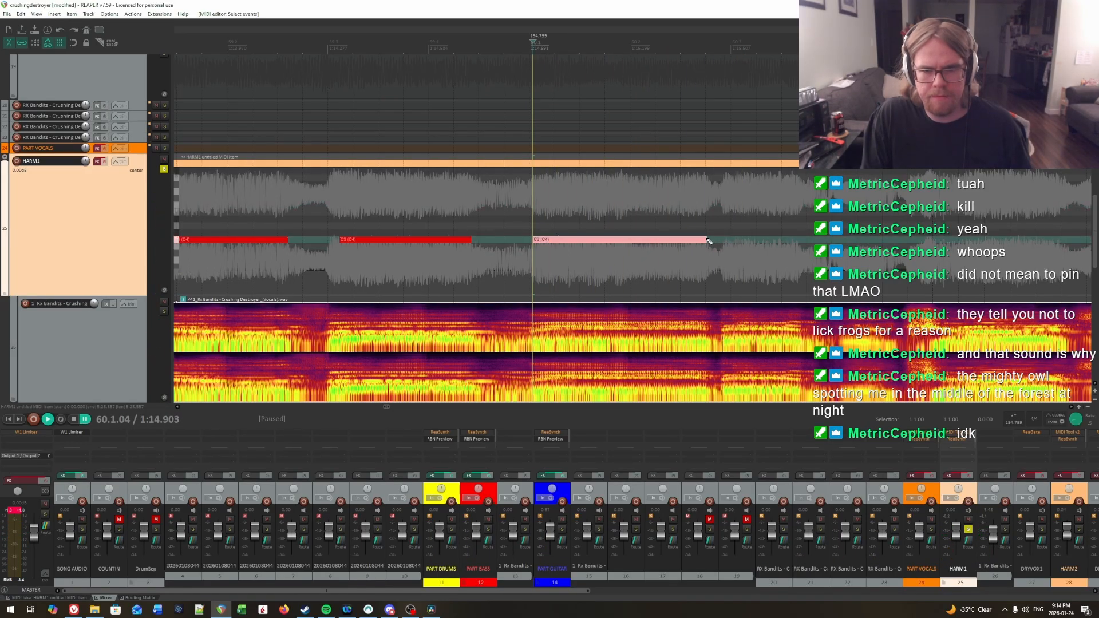
Step: Play on to the next syllable in measure 60 and draw a C3 note from 60.2.93 to about 60.3.67
key("space")
scroll(736, 235, "right", 2)
left_click_drag(582, 233, 685, 216)
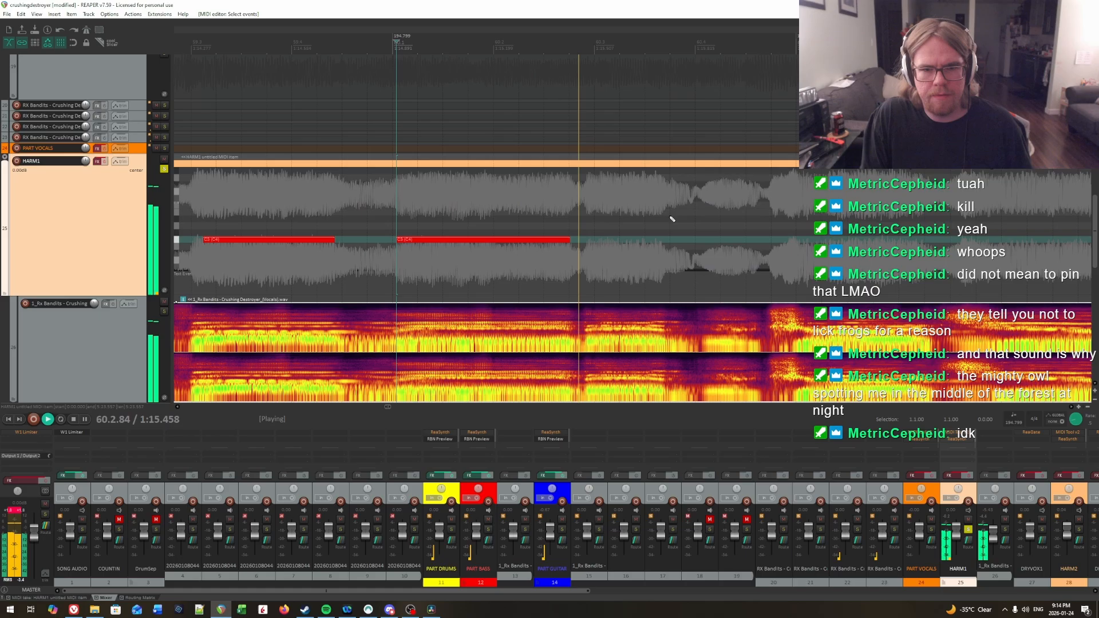
left_click(588, 197)
key("space")
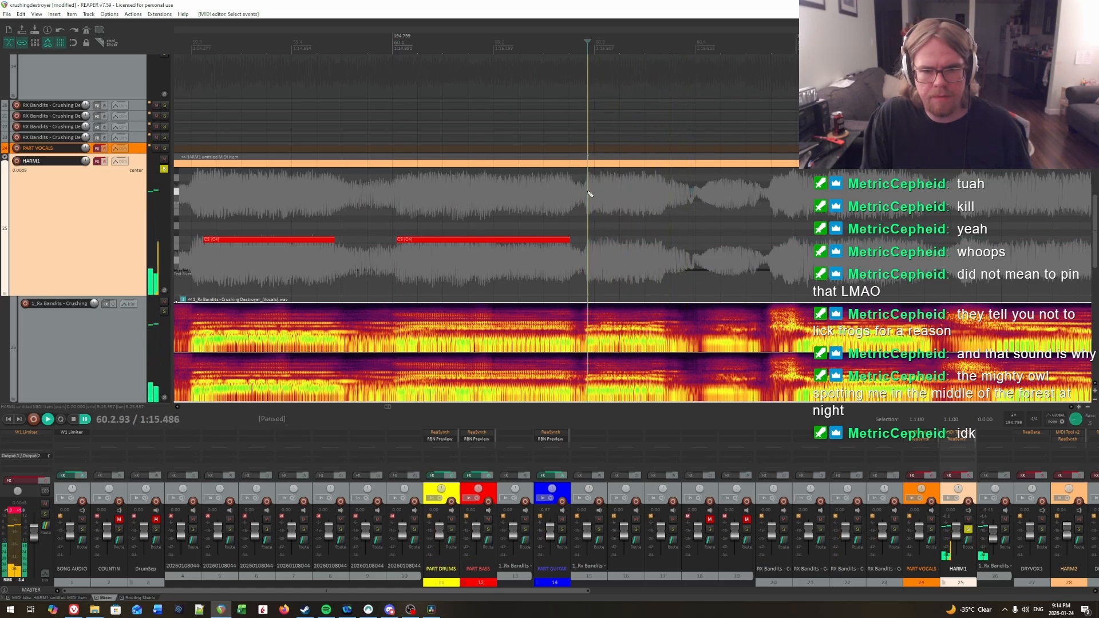
left_click_drag(588, 239, 589, 239)
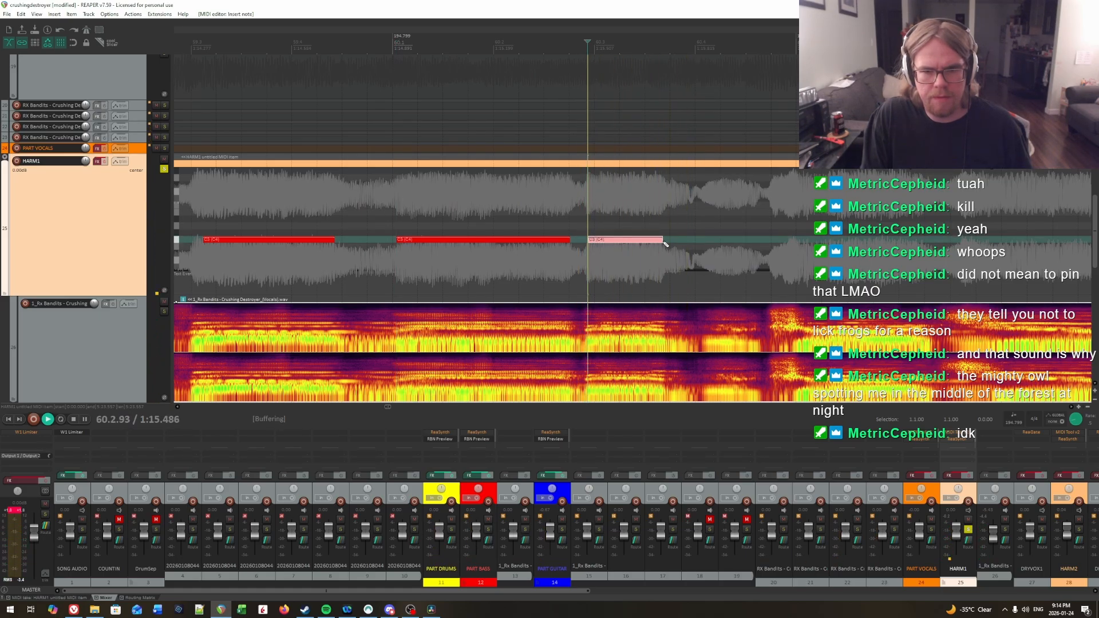
Step: Play the vocal on into measure 61, place the playhead at 61.1.37 and save the project
left_click_drag(690, 236, 972, 253)
scroll(706, 231, "right", 4)
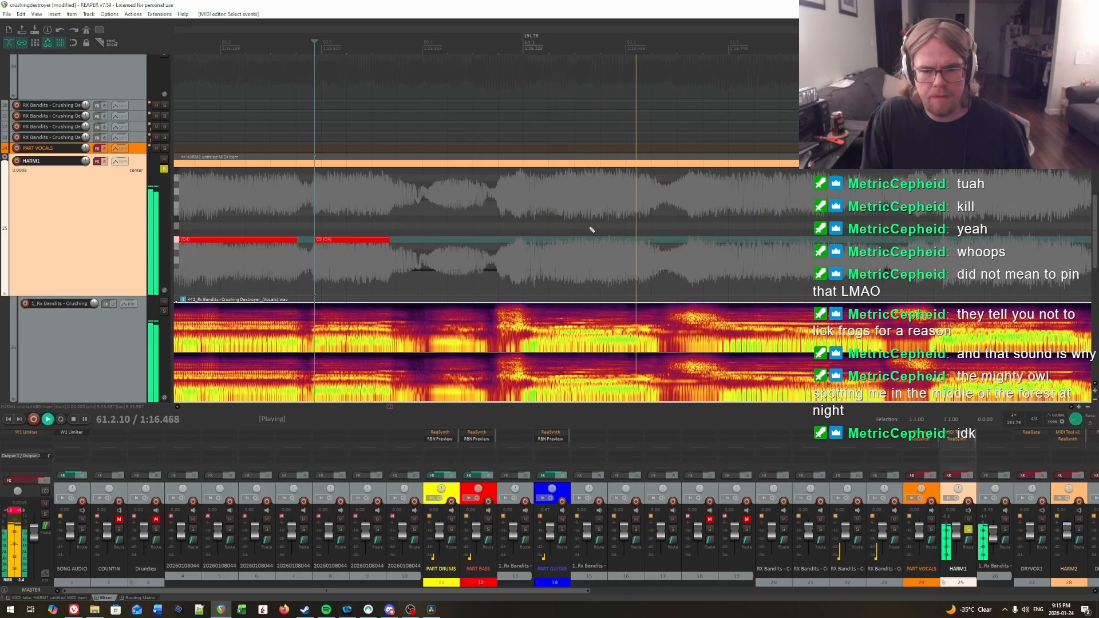
key("space")
left_click(563, 228)
key("ctrl+s")
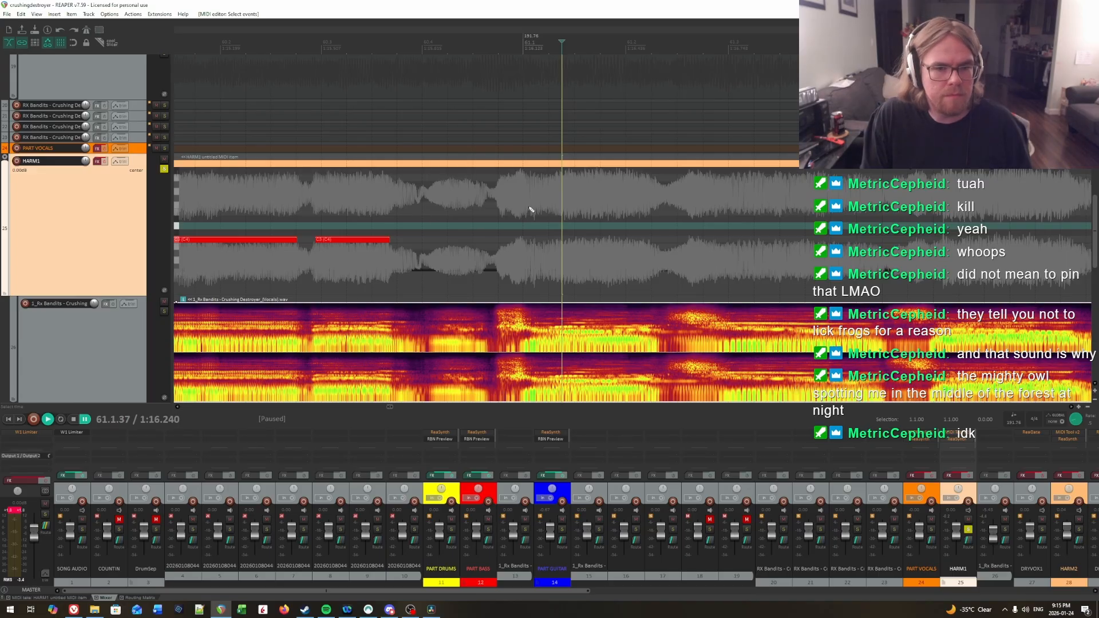
Step: Locate the syllable onset early in measure 61 by ear and draw a C3 note from 61.1.14 to about 61.2.29
key("space")
key("space")
key("space")
key("space")
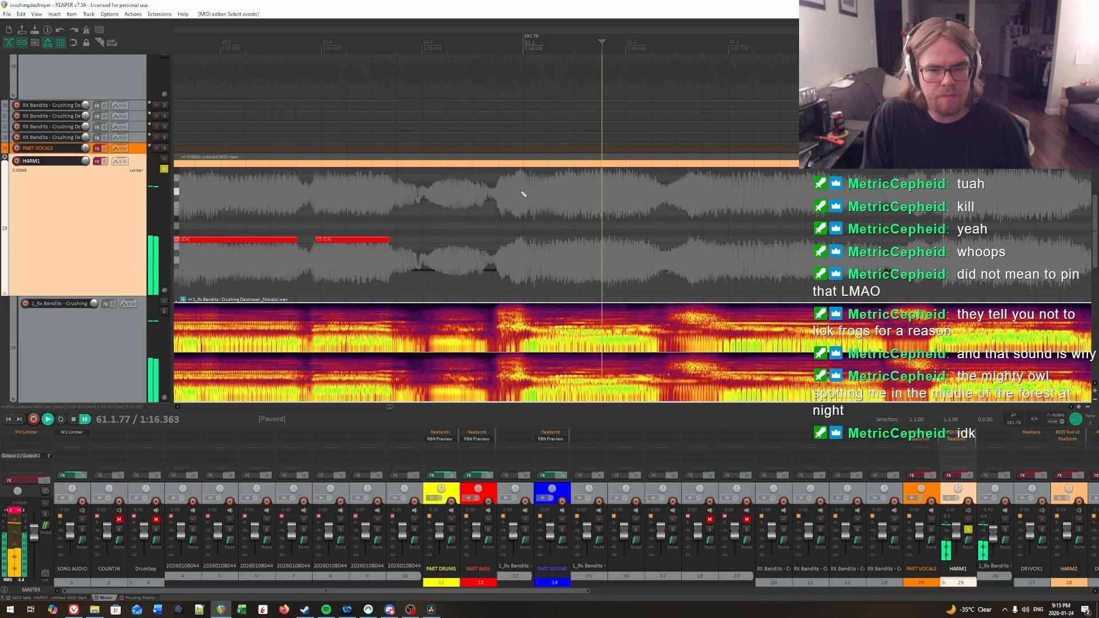
left_click(523, 194)
key("space")
key("space")
left_click(542, 201)
key("space")
key("space")
left_click(537, 200)
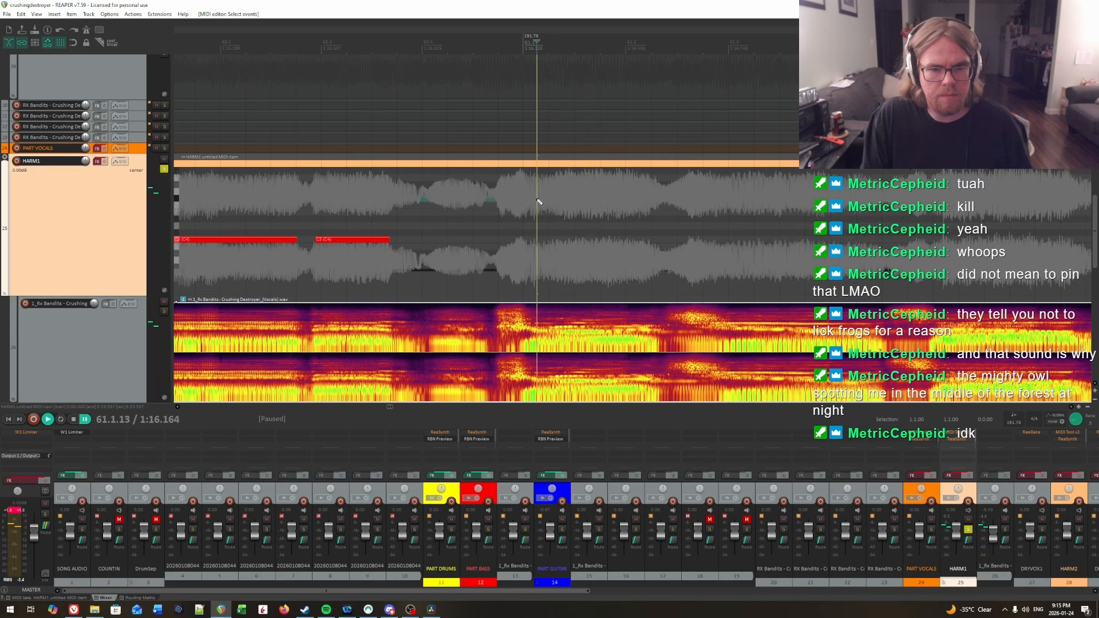
key("space")
key("space")
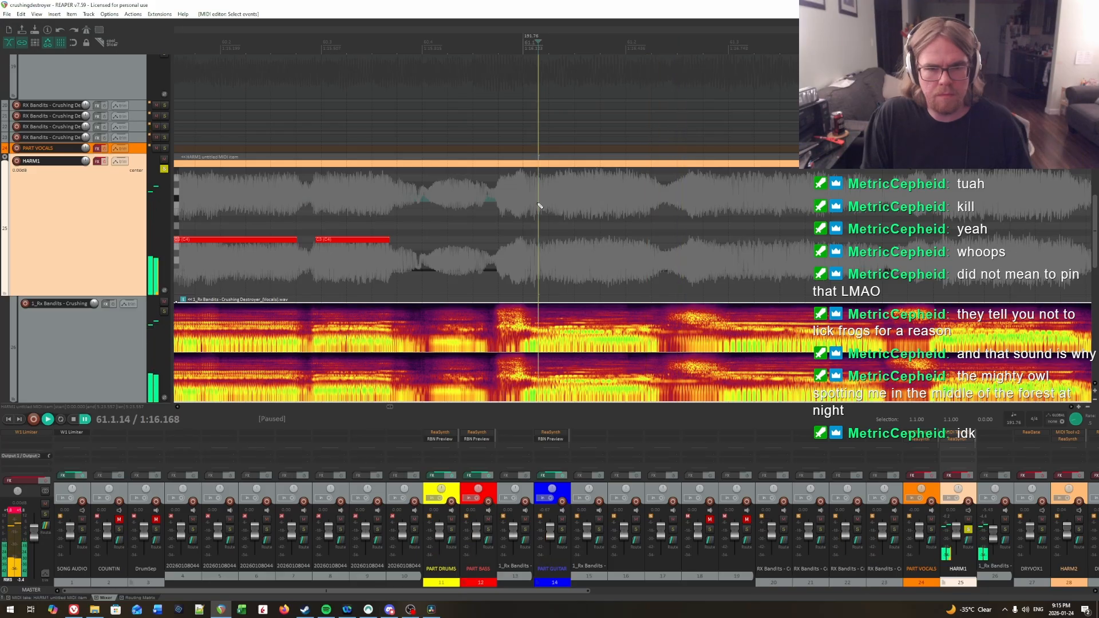
left_click_drag(539, 239, 645, 244)
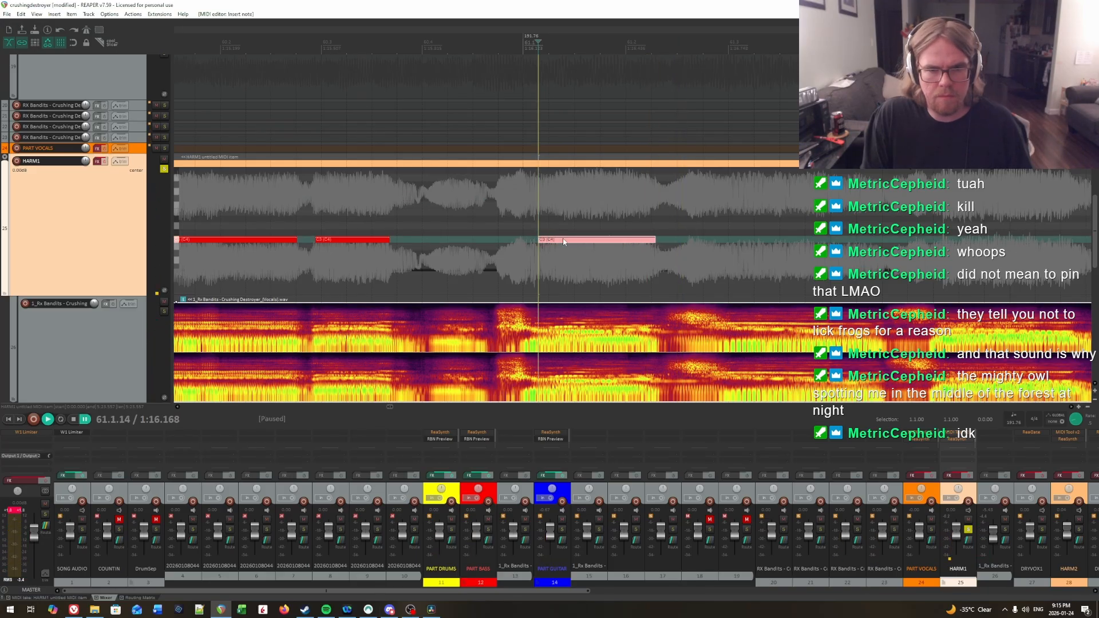
Step: Play back the first C3 note of measure 61 from before its start and from 61.1.13 to check its timing
left_click(499, 227)
key("space")
key("space")
left_click(528, 226)
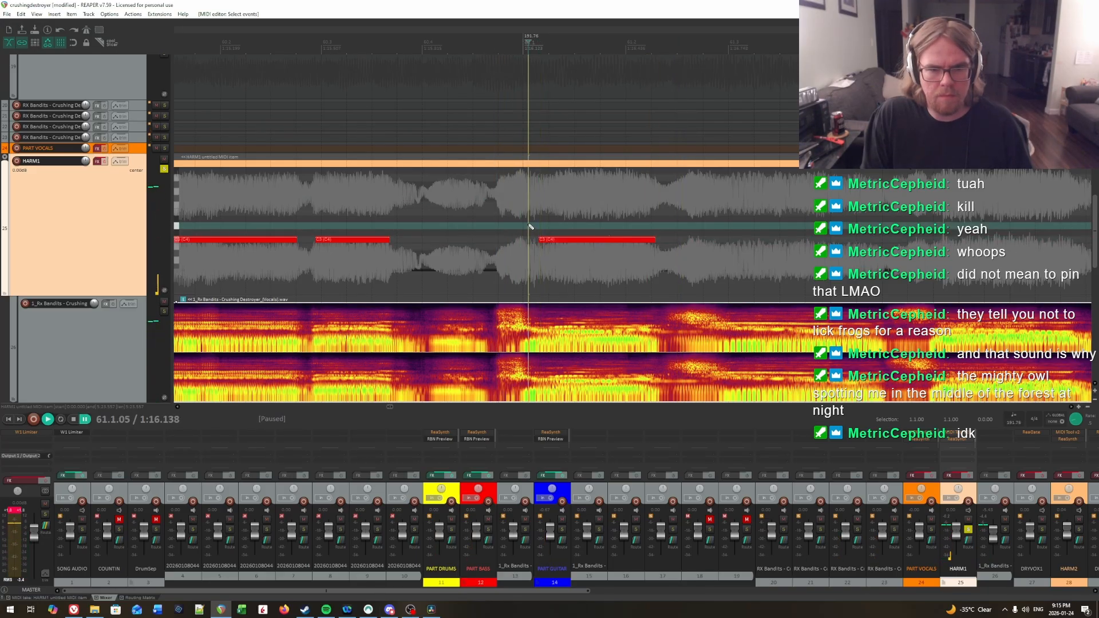
key("space")
key("space")
left_click(538, 226)
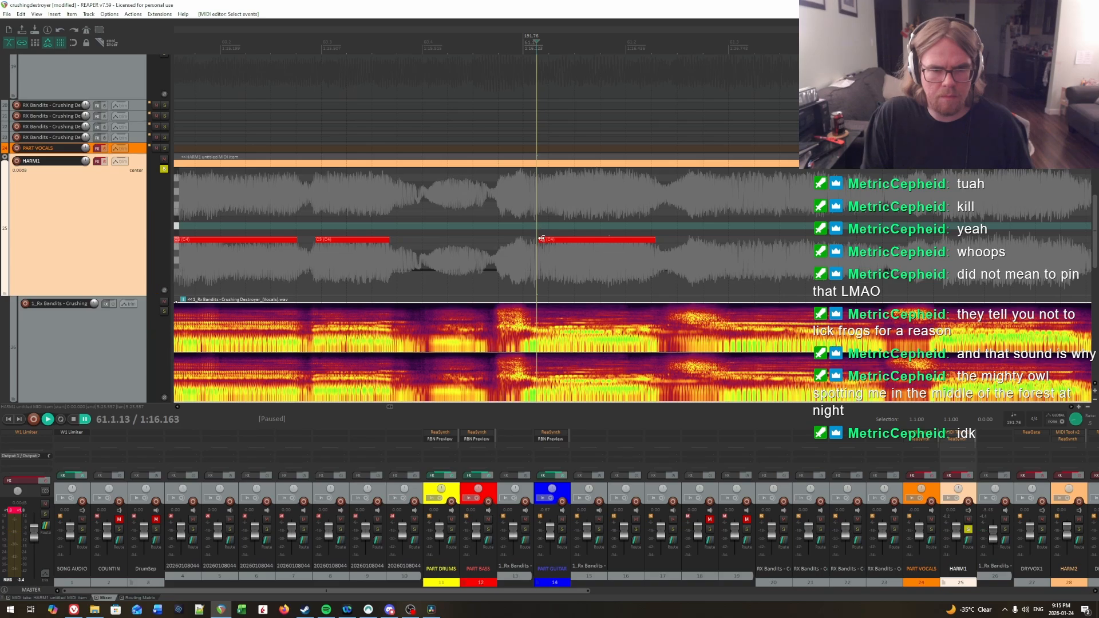
key("space")
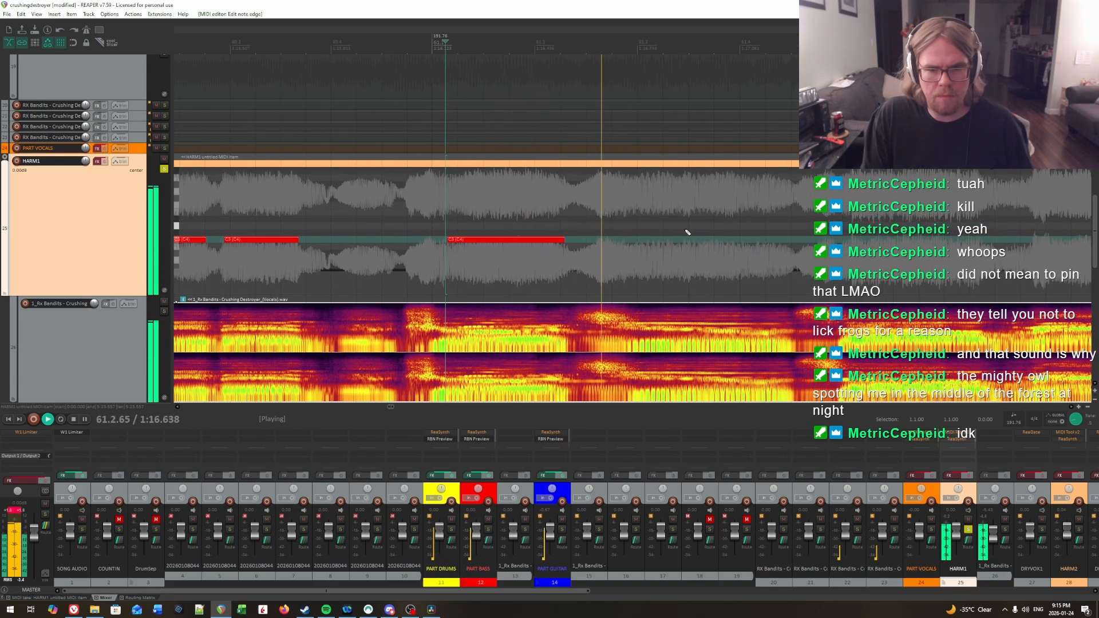
Step: Locate the syllable onset around 61.3 by ear and draw a C3 note from 61.2.98 to about 61.4.48
key("space")
left_click(630, 202)
key("space")
key("space")
left_click(638, 203)
key("space")
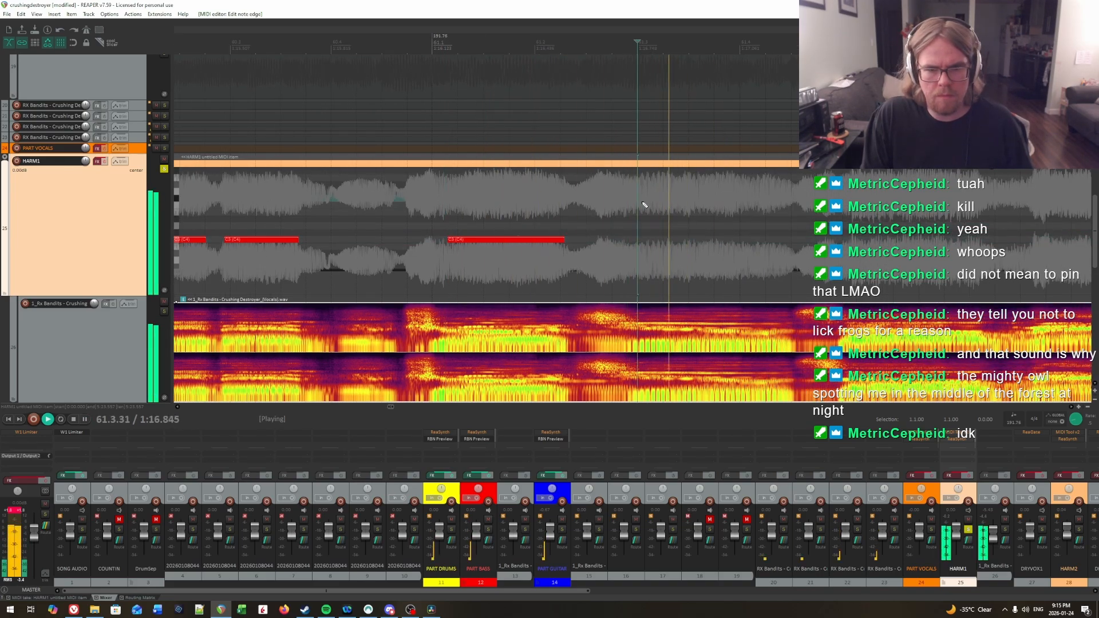
left_click(634, 204)
key("space")
left_click(640, 206)
left_click(635, 210)
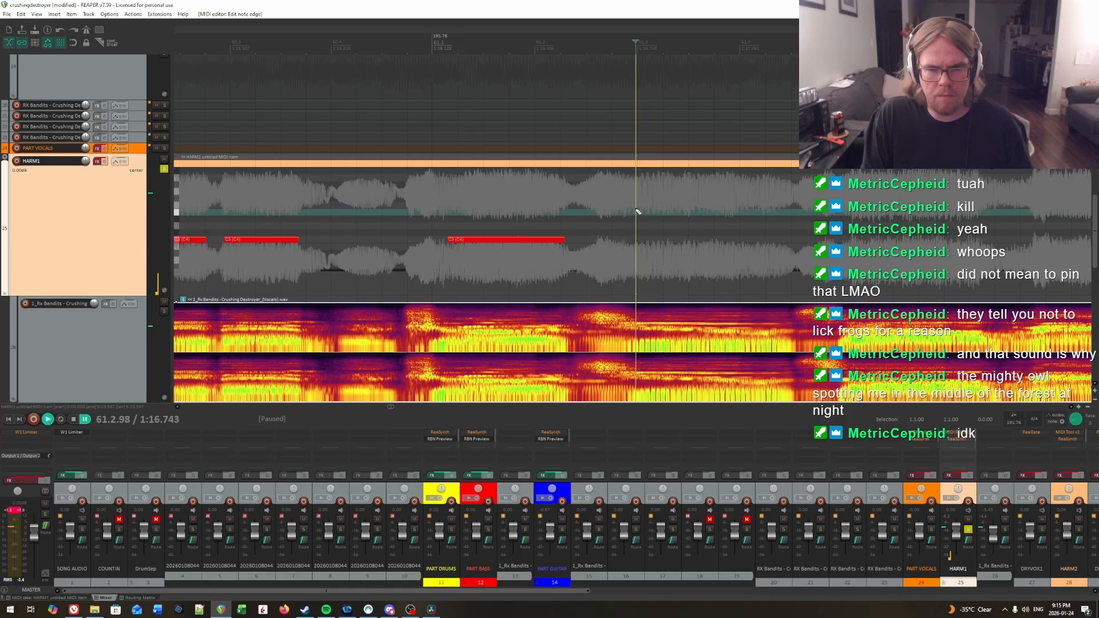
key("space")
Step: Locate the syllable onset at the start of measure 62 by ear and draw a C3 note from 62.1.08 to about 62.2.37
key("space")
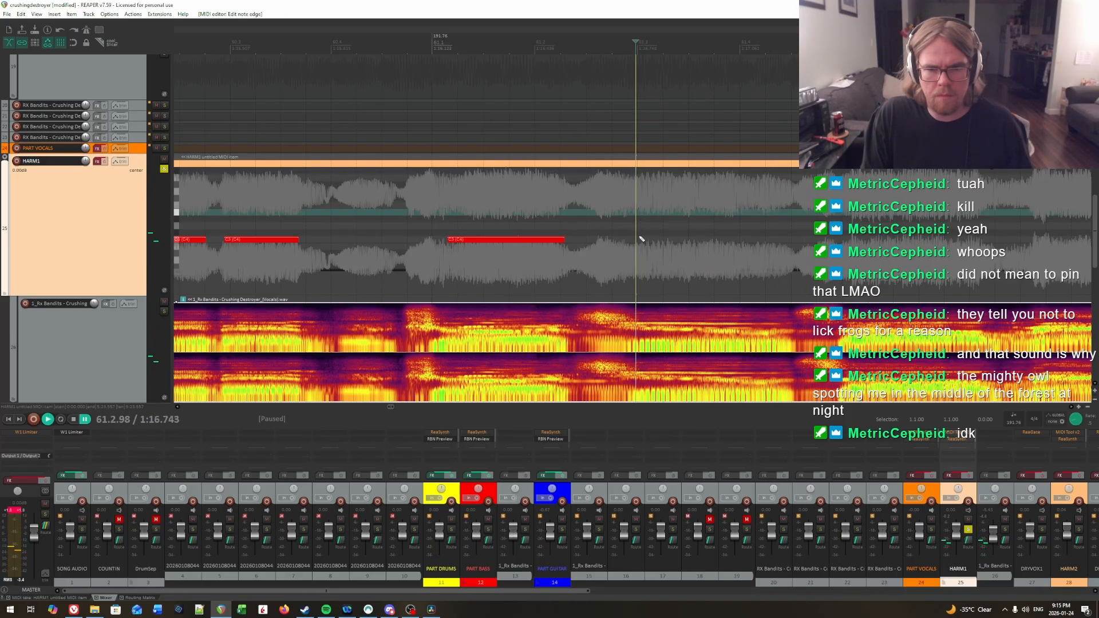
mouse_move(637, 239)
left_mouse_down()
mouse_move(793, 243)
mouse_move(1062, 211)
mouse_move(769, 202)
left_mouse_up()
key("space")
key("space")
left_click(620, 192)
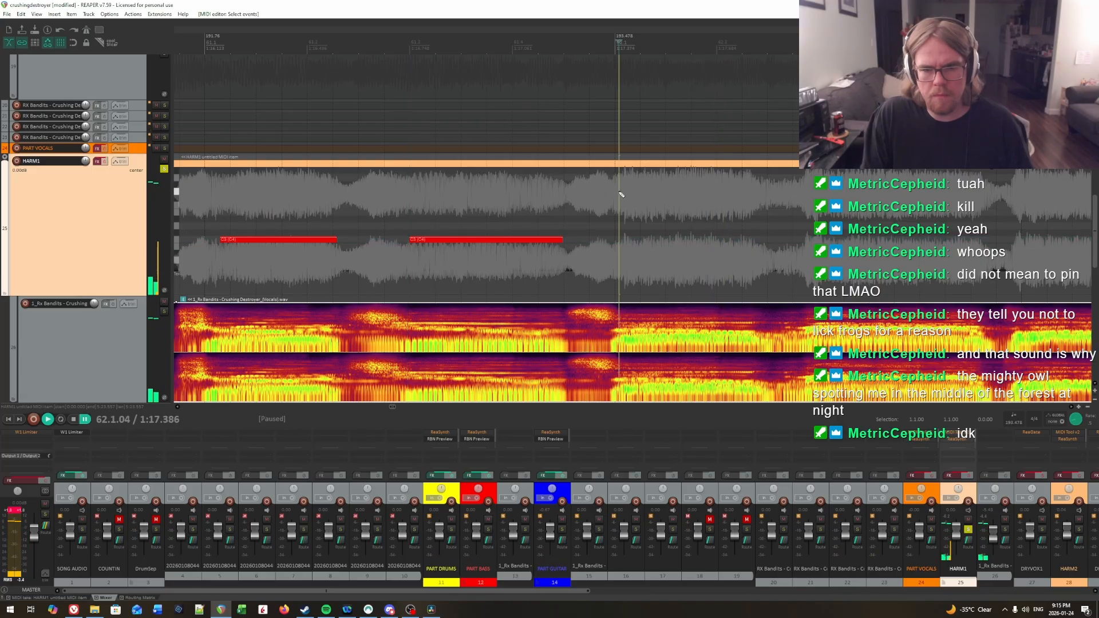
left_click(627, 195)
key("space")
key("space")
left_click(622, 194)
key("space")
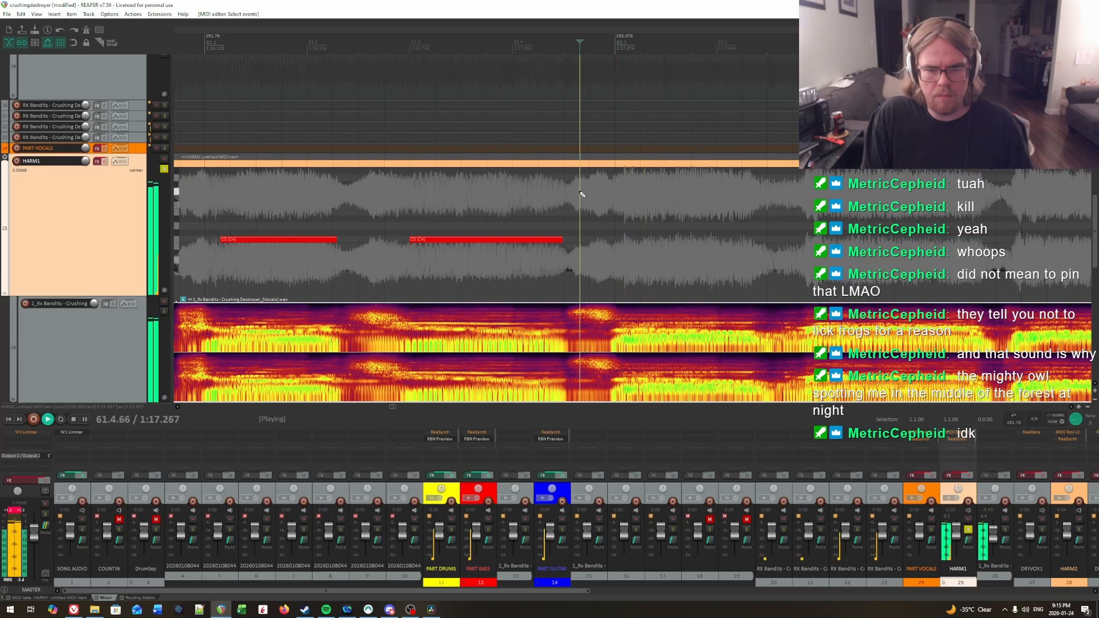
key("ctrl+space")
key("ctrl+space")
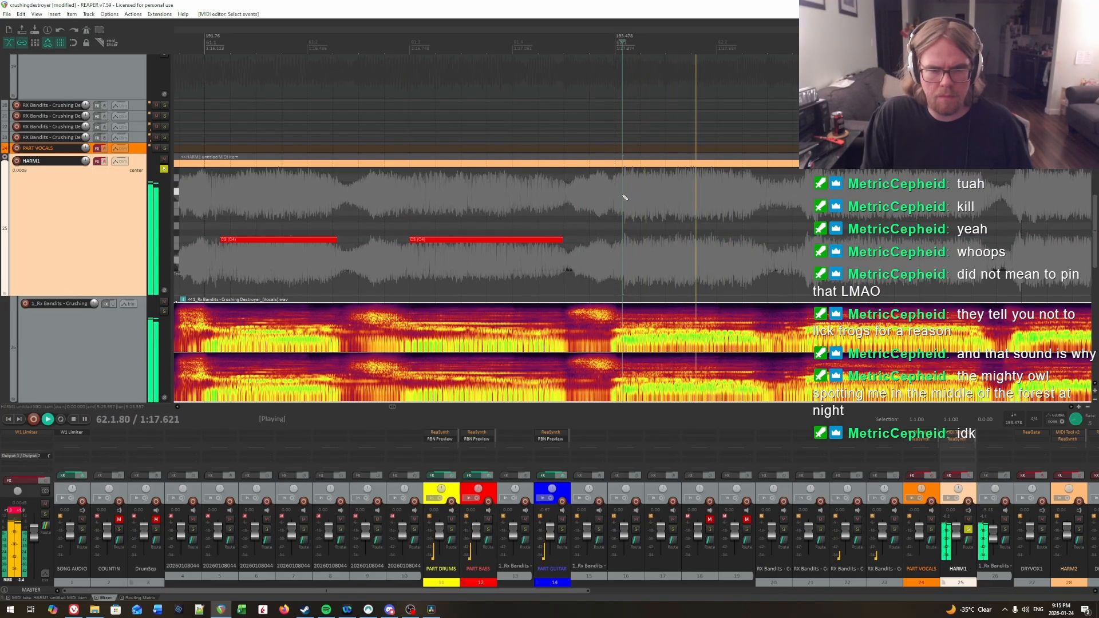
left_click(623, 197)
Step: Locate the syllable onset around 62.3 by ear and draw a C3 note from 62.3.03 to about 62.4.60
key("ctrl+space")
left_click(623, 206)
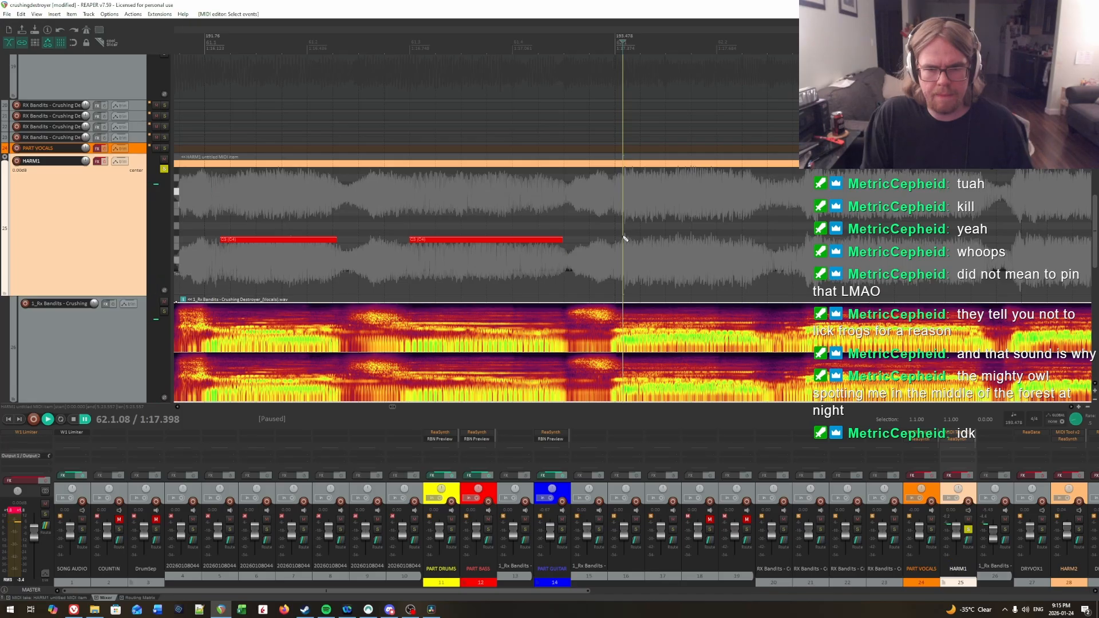
left_click_drag(625, 238, 758, 244)
key("ctrl+space")
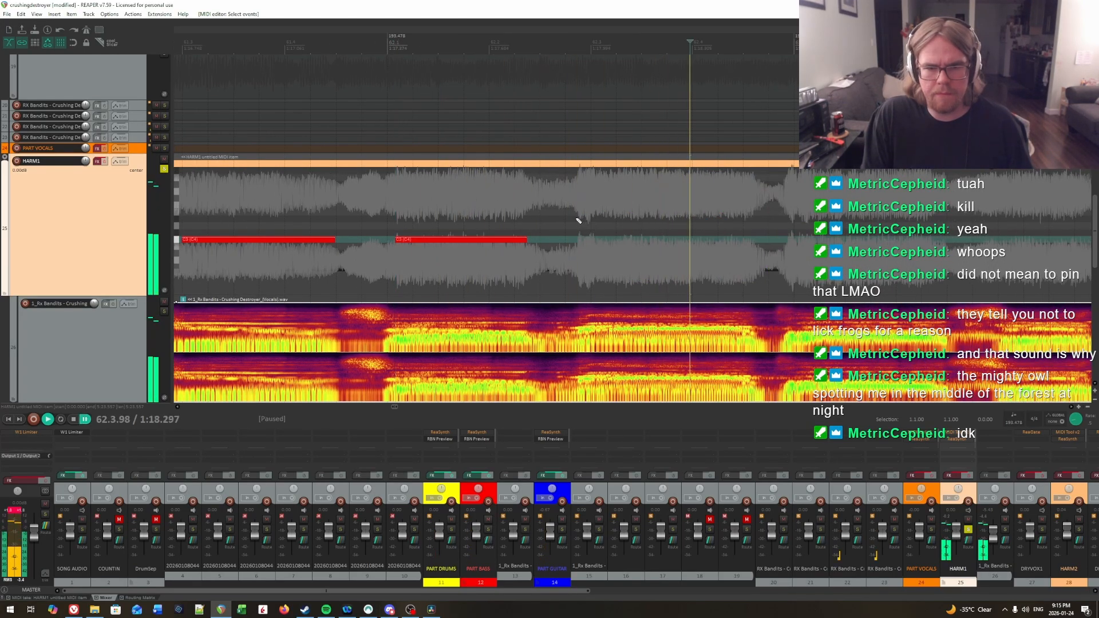
left_click(583, 221)
left_click(582, 219)
key("ctrl+space")
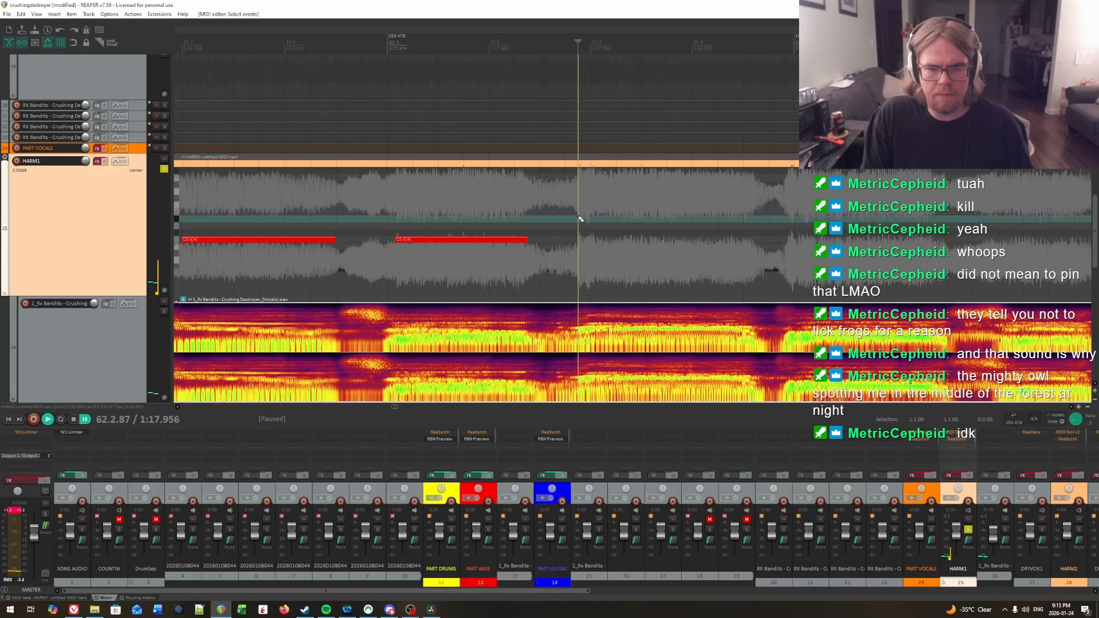
key("ctrl+space")
key("ctrl+space")
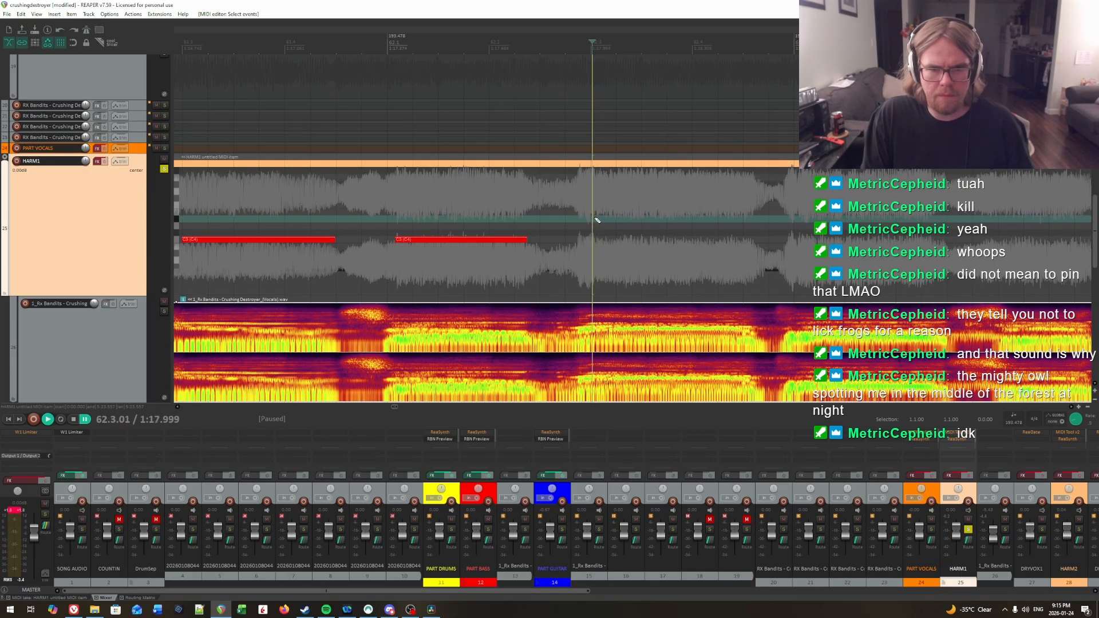
key("ctrl+space")
key("ctrl+space")
key("ctrl+space")
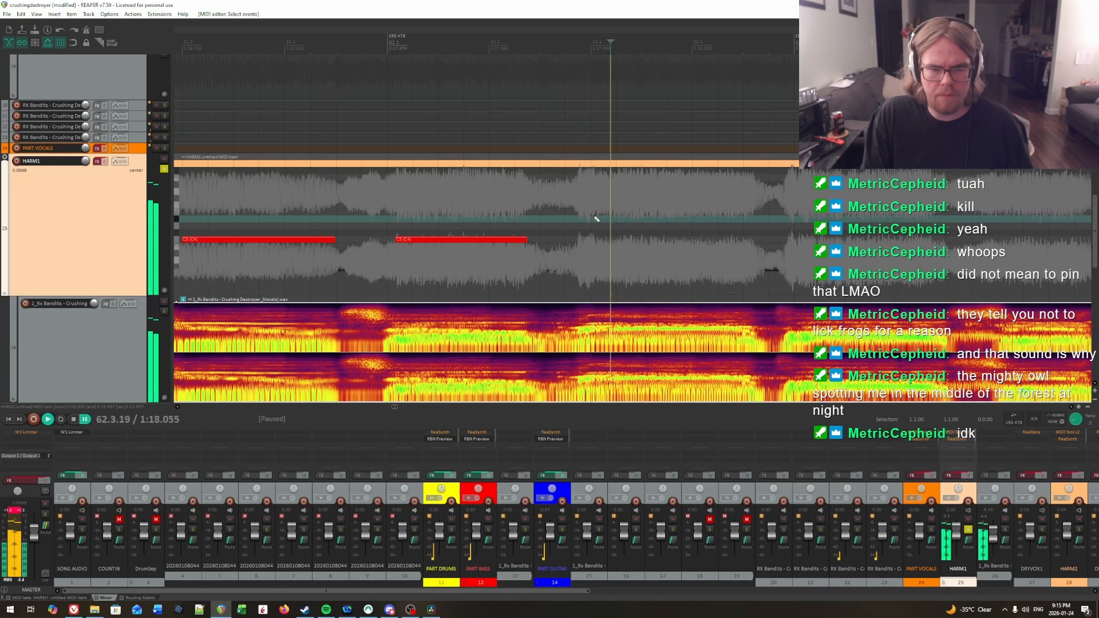
key("ctrl+space")
key("ctrl+space")
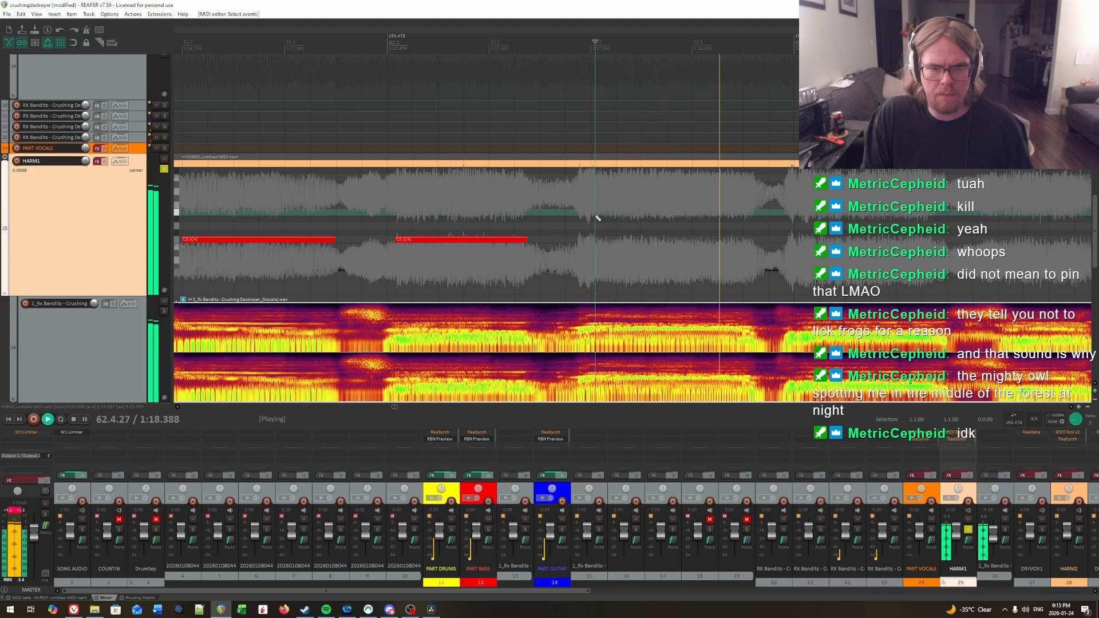
key("ctrl+space")
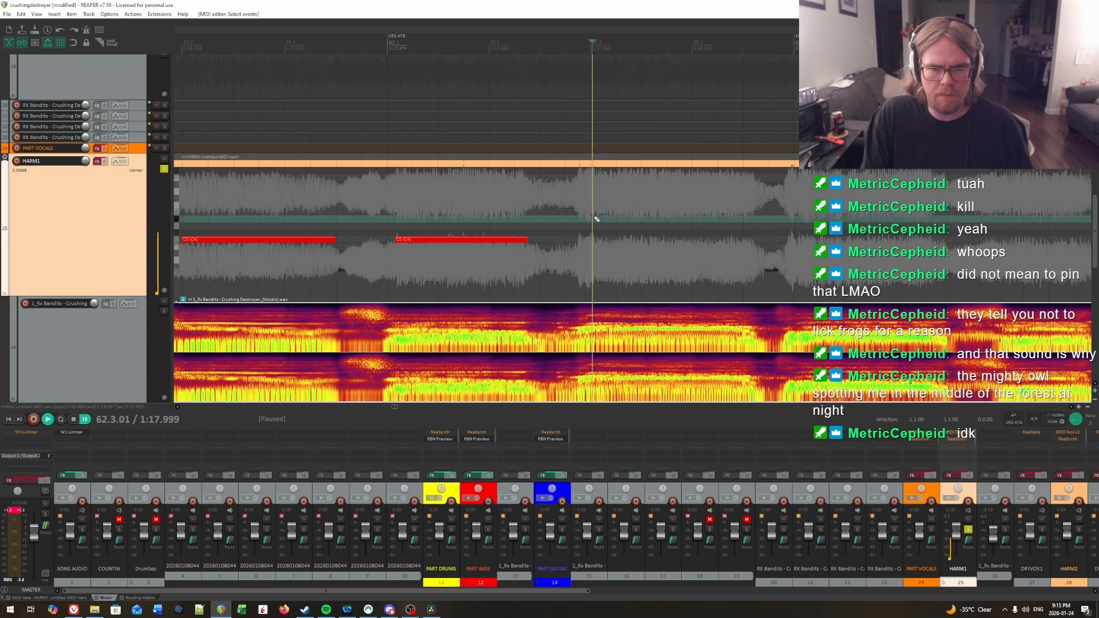
left_click_drag(596, 239, 704, 240)
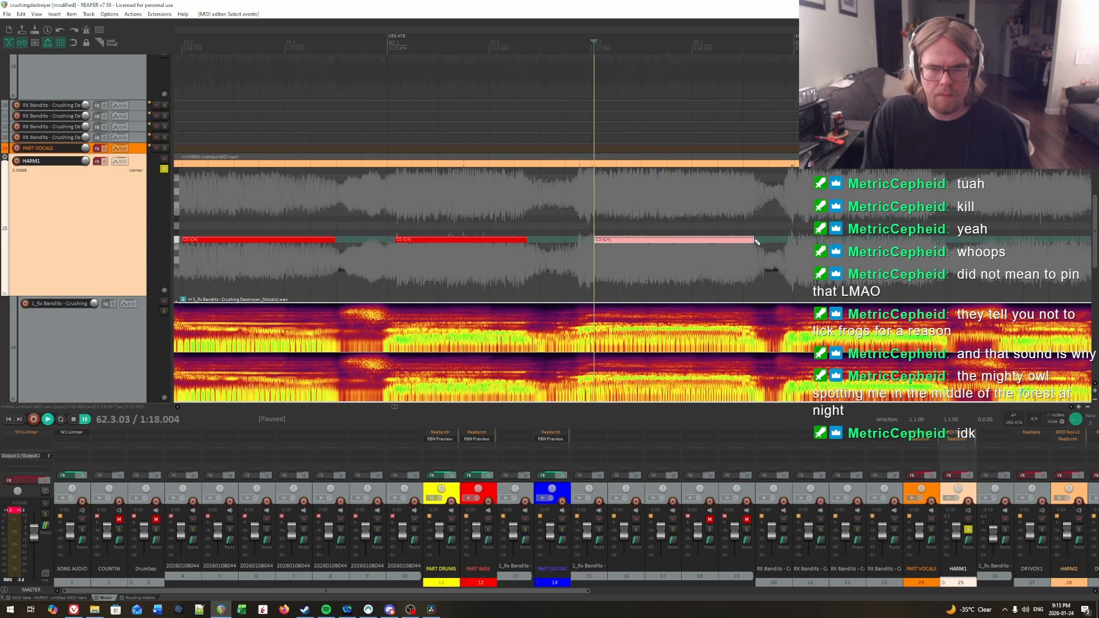
Step: Locate the syllable onset at the start of measure 63 by ear and draw a C3 note from 63.1.03 to about 63.2.44
key("ctrl+space")
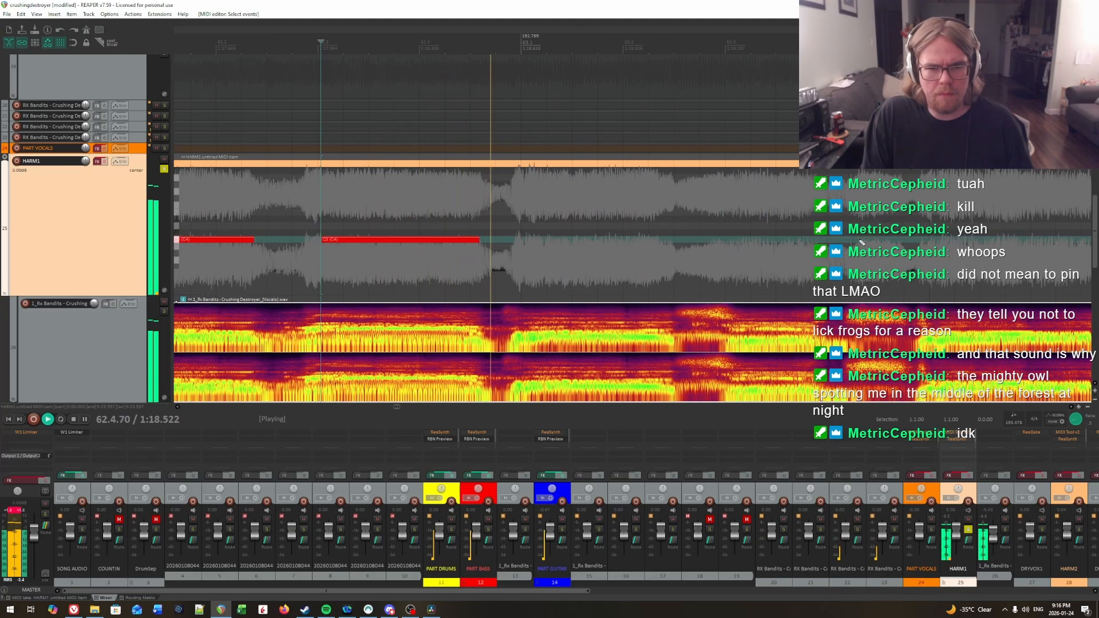
key("ctrl+space")
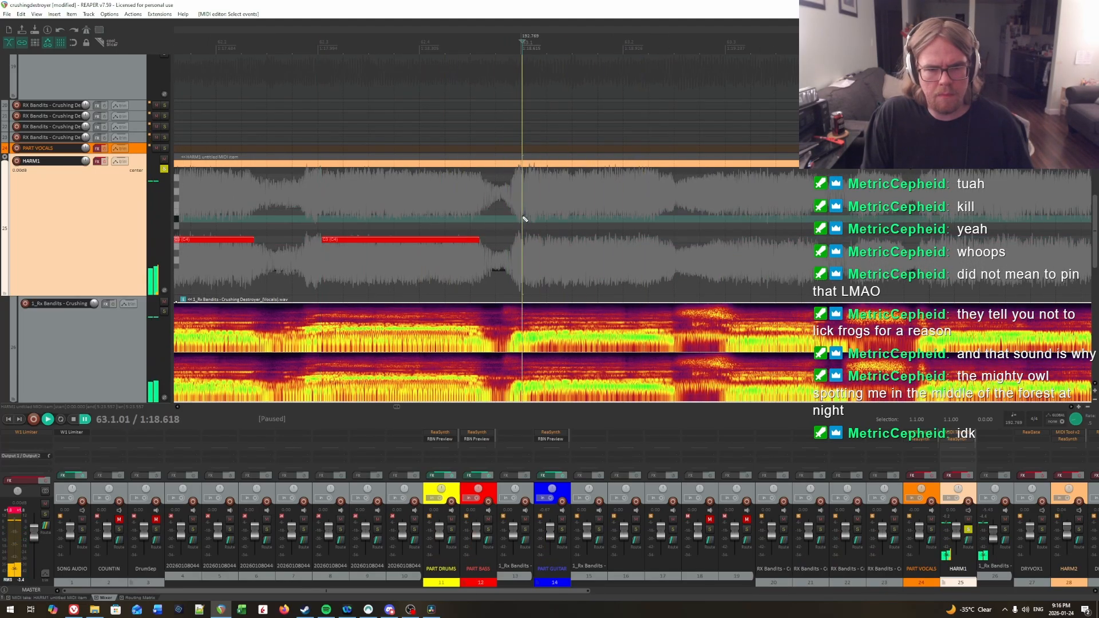
key("ctrl+space")
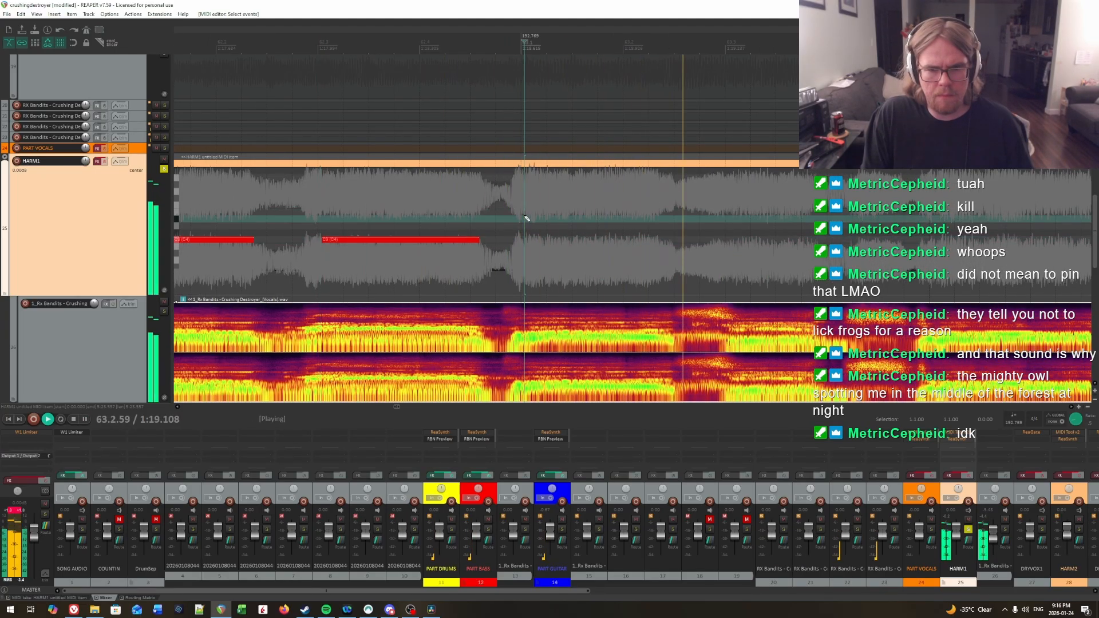
key("ctrl+space")
left_click_drag(525, 239, 676, 244)
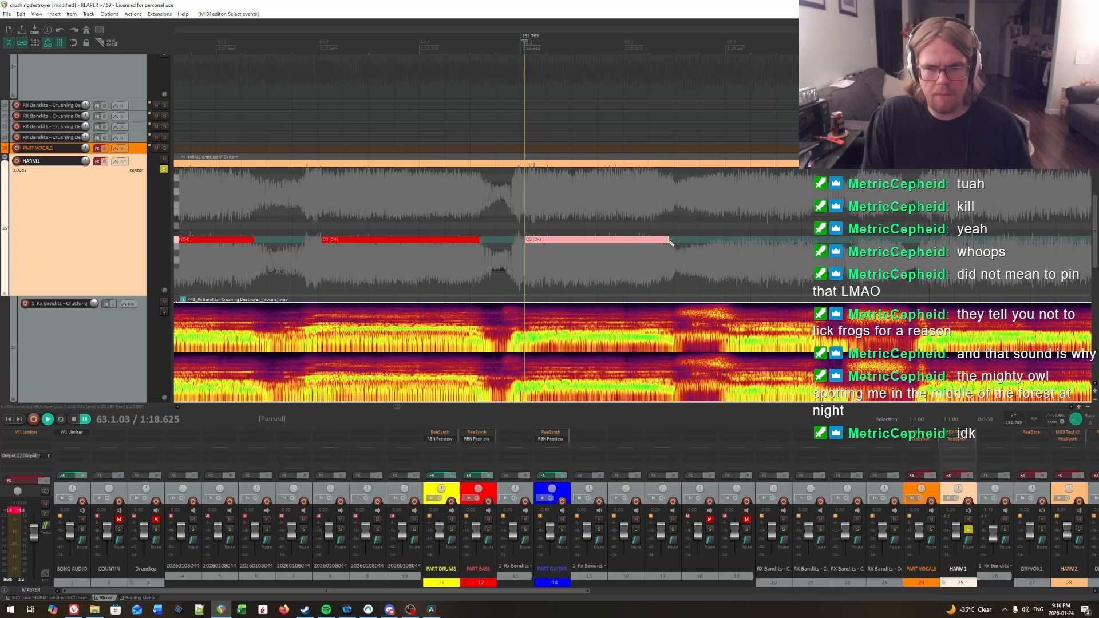
Step: Play back the first C3 note of measure 63 from just before its start and from its start to check its timing
key("space")
scroll(780, 238, "right", 4)
left_click(338, 211)
key("space")
key("space")
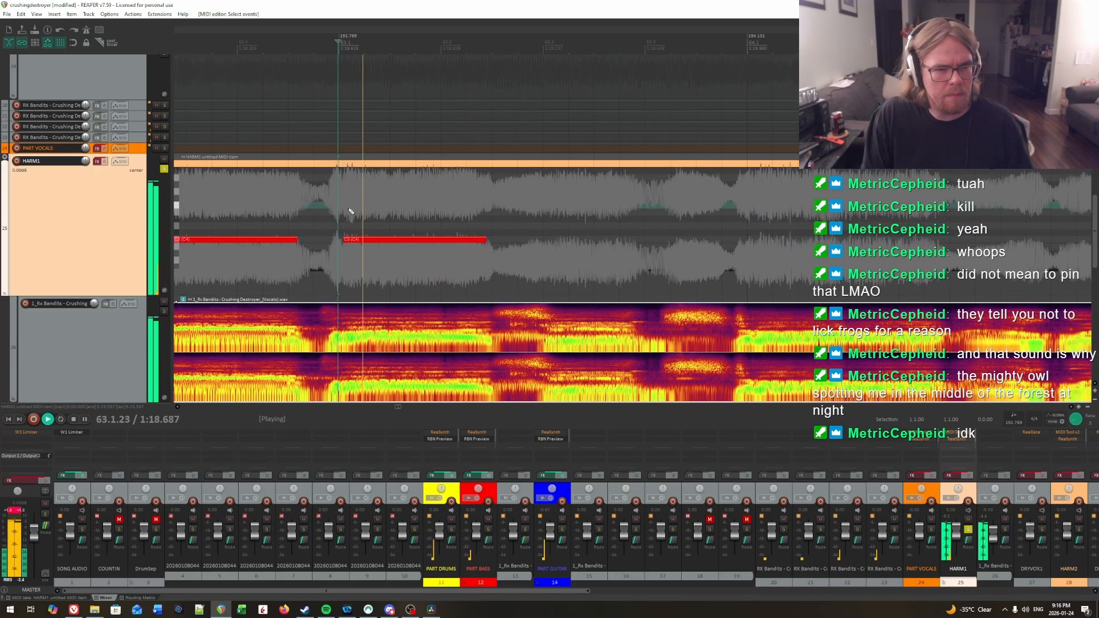
key("ctrl+space")
left_click(347, 213)
key("space")
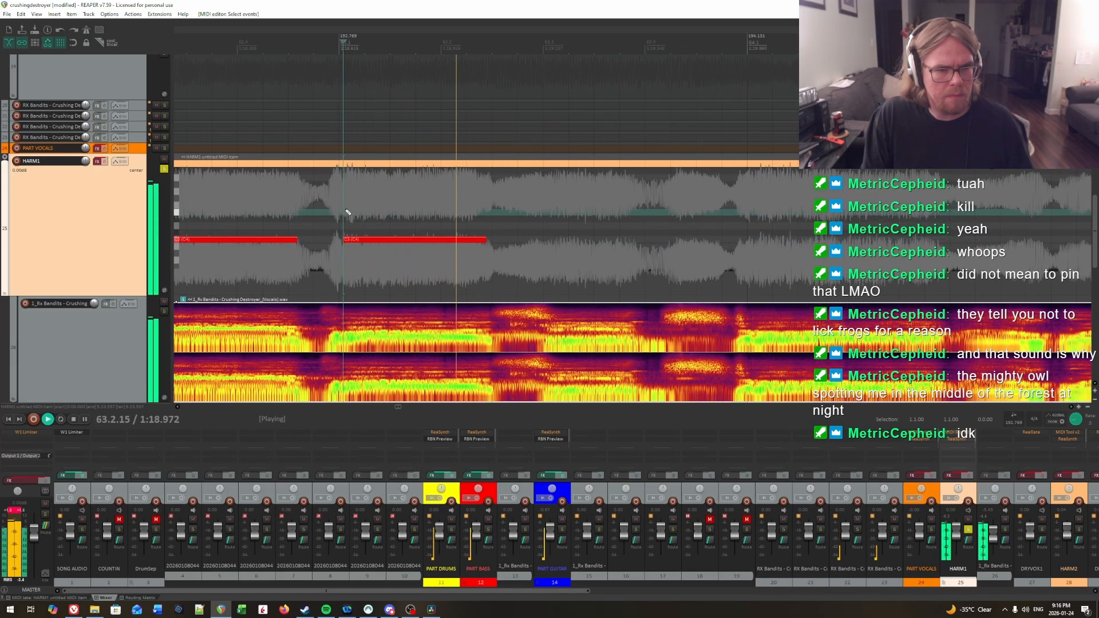
key("ctrl+space")
Step: Locate the syllable onset shortly after 63.3 by ear and draw a C3 note from 63.3.12 to about 63.3.88
left_click(550, 211)
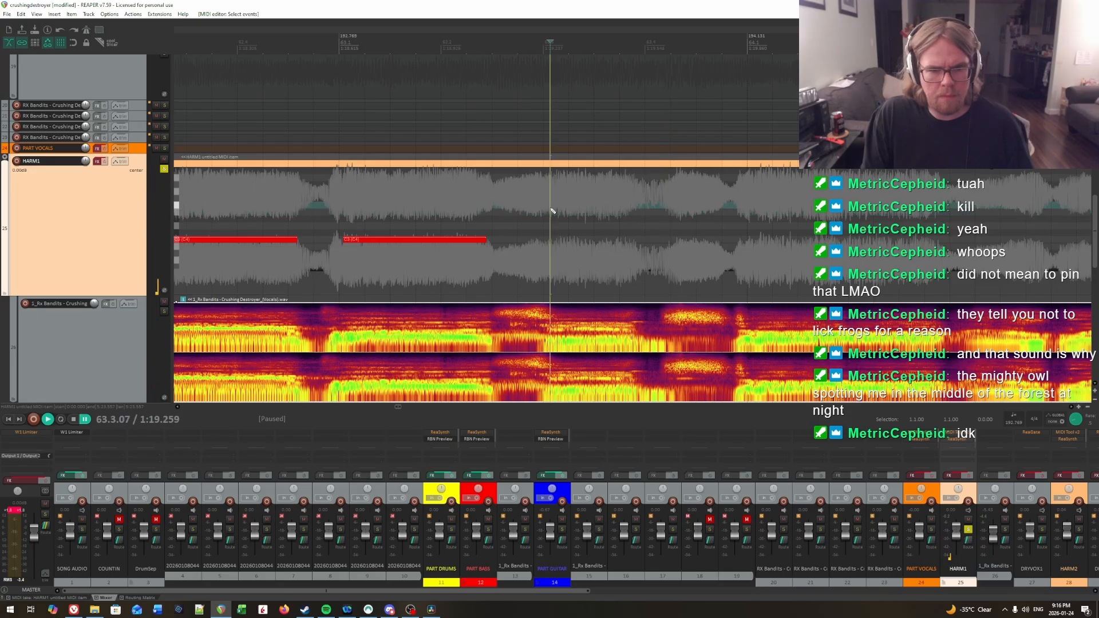
key("space")
key("space")
left_click(557, 221)
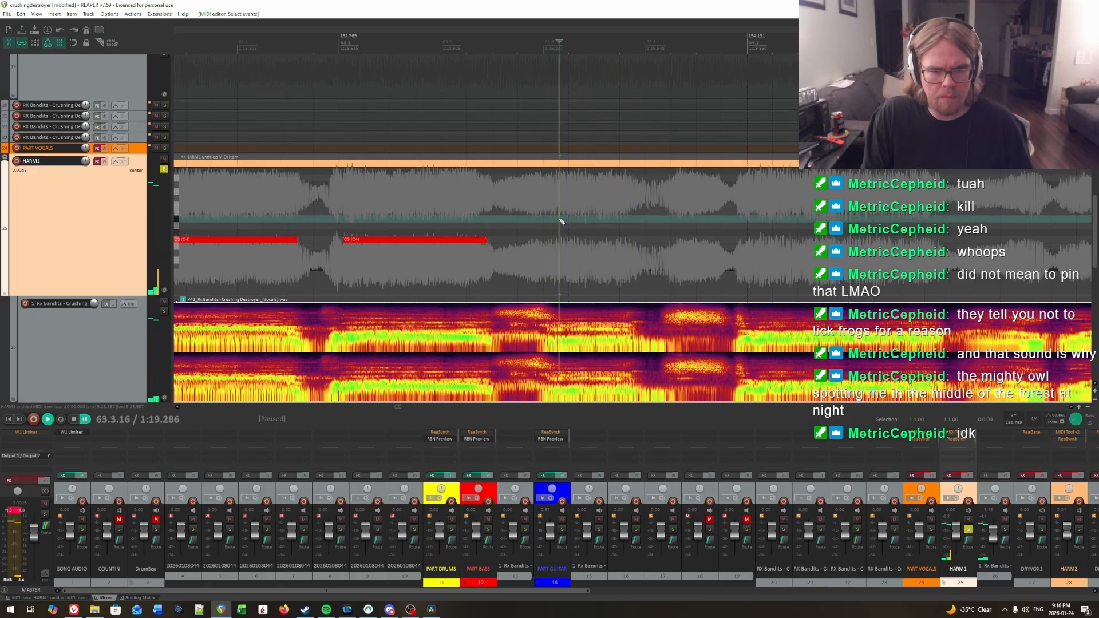
key("space")
Step: Locate the syllable onset at the start of measure 64 by ear and draw a C3 note from 64.1.07 to about 64.1.95
key("space")
key("space")
key("space")
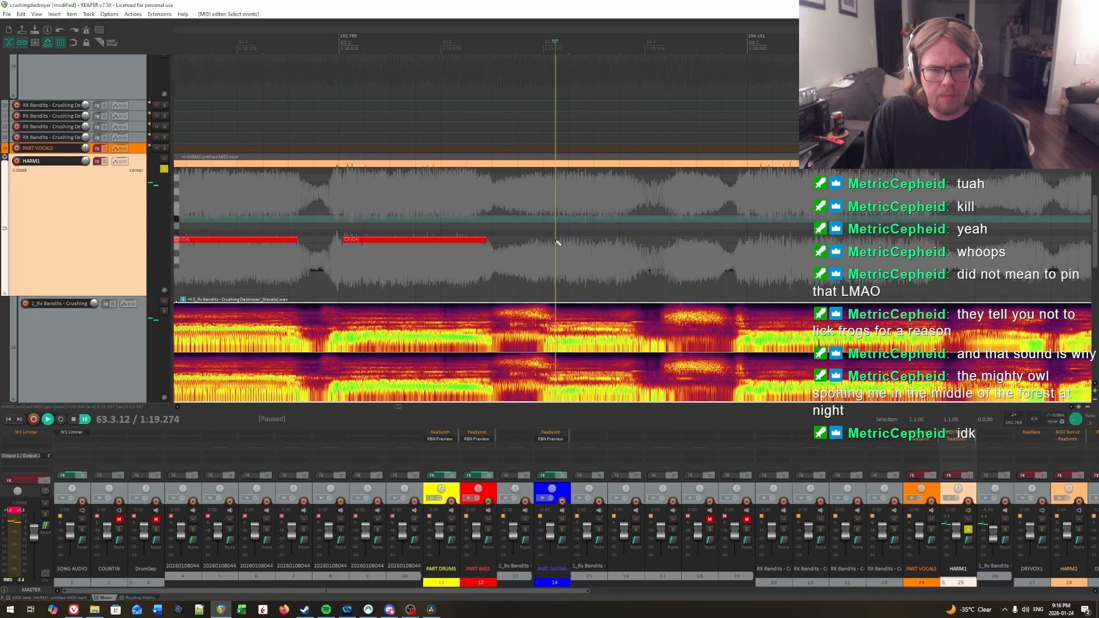
left_click_drag(556, 239, 646, 241)
key("space")
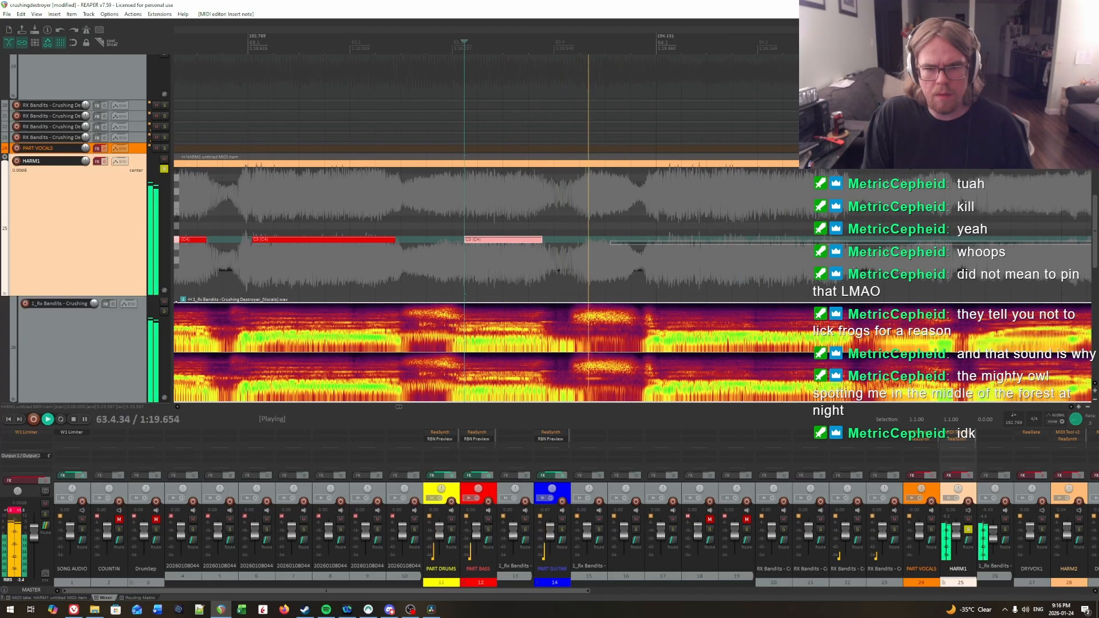
key("space")
left_click(557, 207)
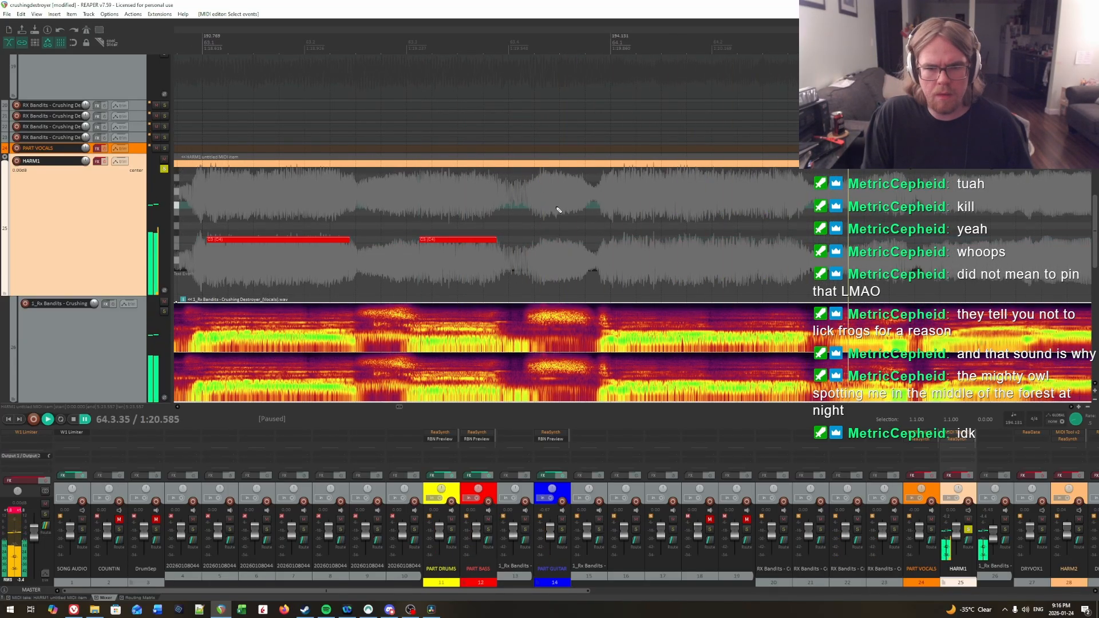
key("space")
key("space")
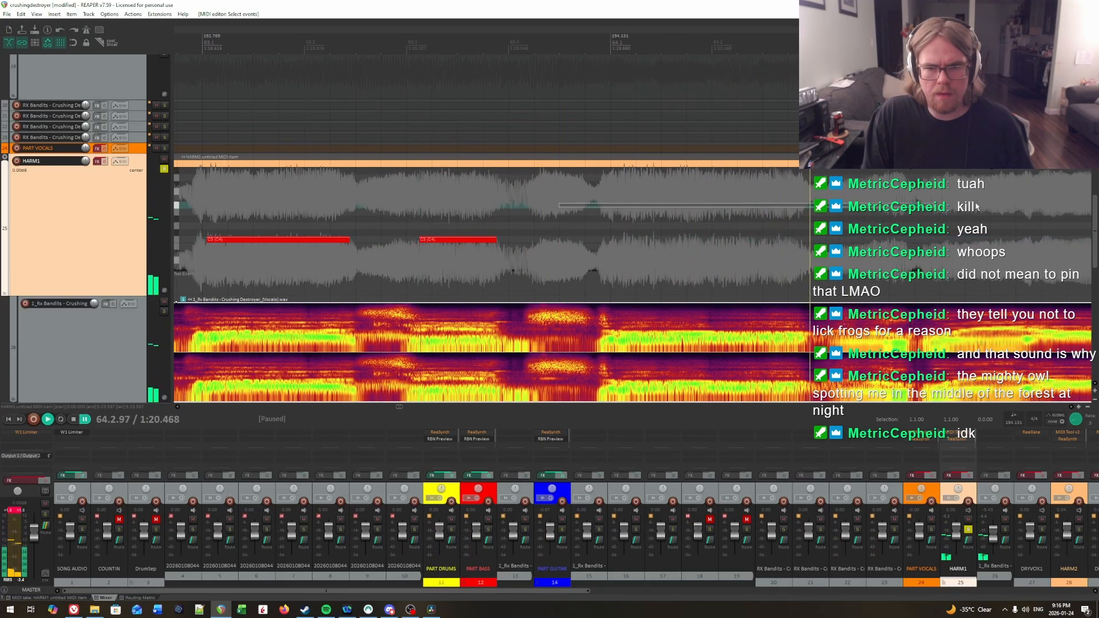
left_click(480, 211)
key("space")
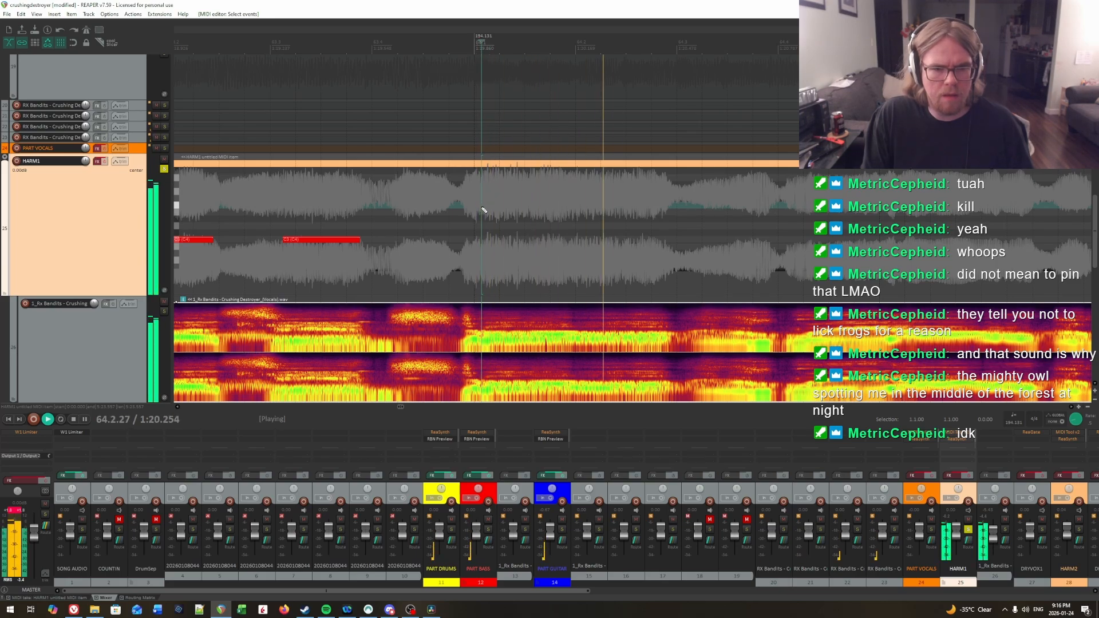
key("space")
key("space")
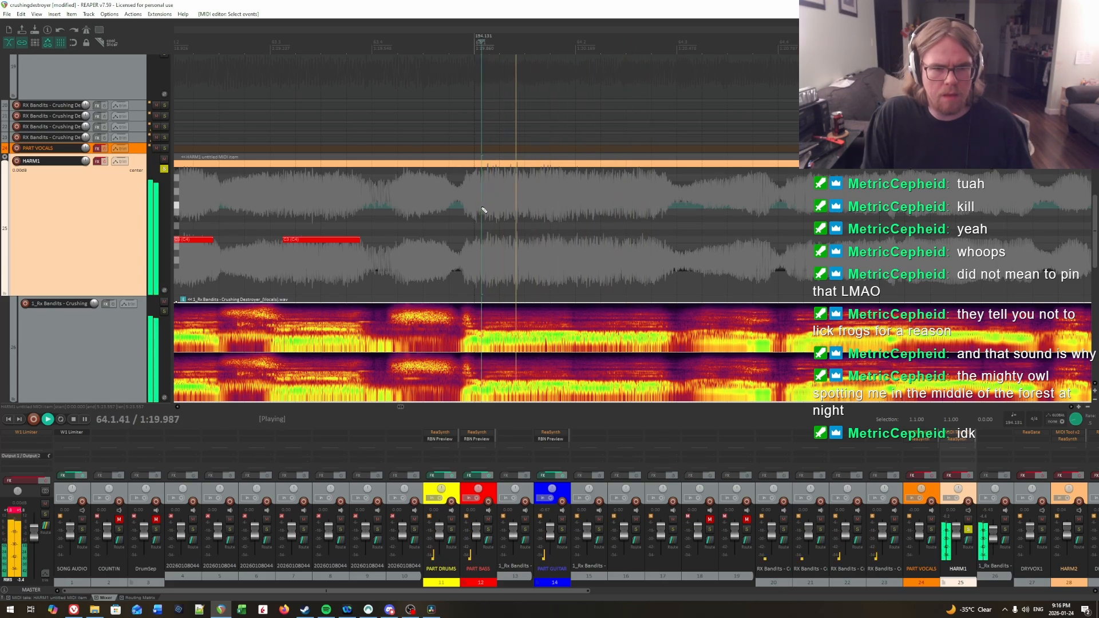
key("ctrl+space")
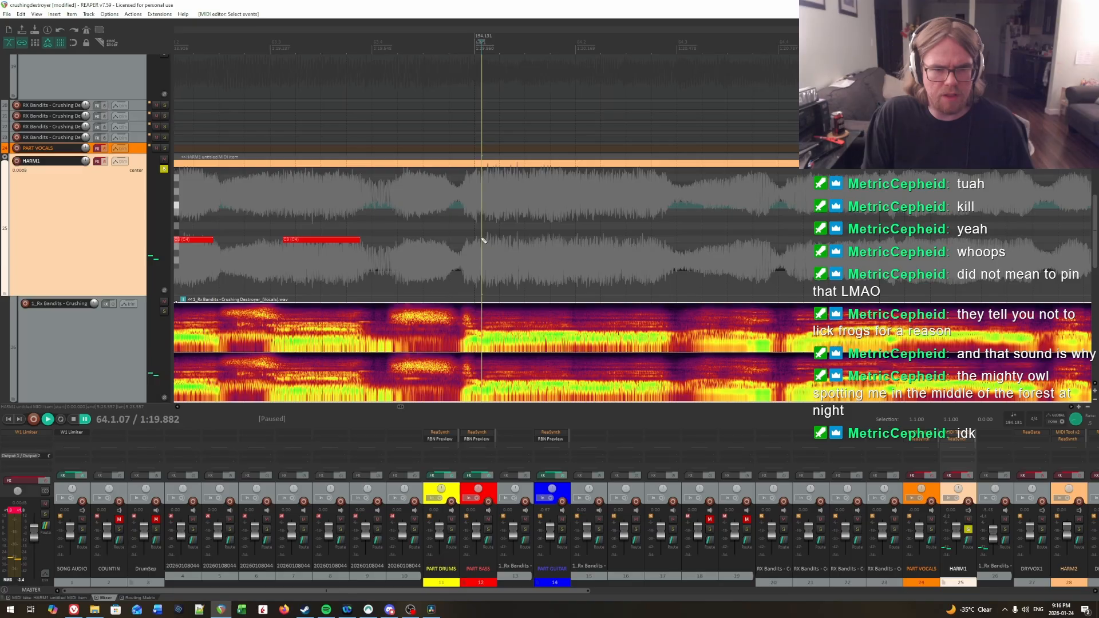
left_click_drag(483, 240, 572, 243)
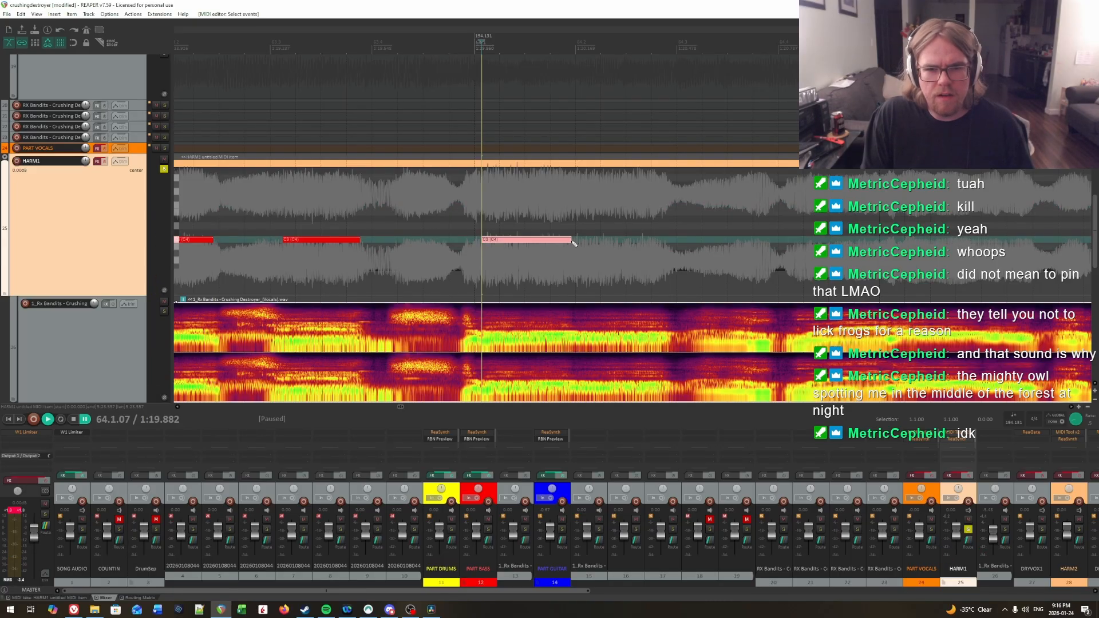
Step: Listen around the end of the first C3 note in measure 64 and shorten the note to end at about 64.1.90
key("space")
key("ctrl+space")
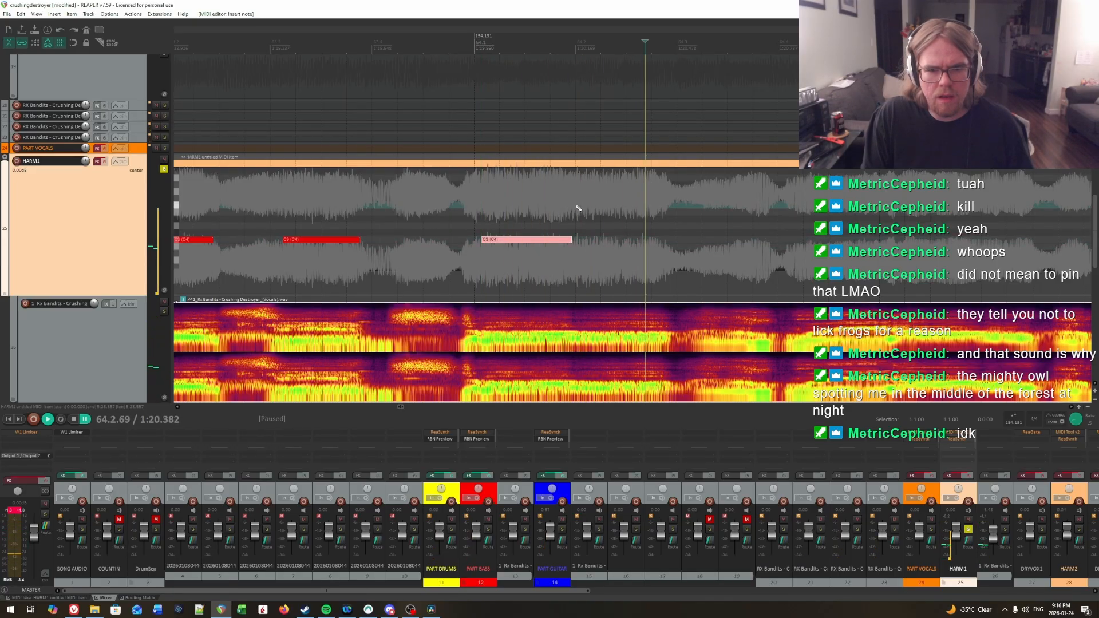
left_click(575, 209)
key("space")
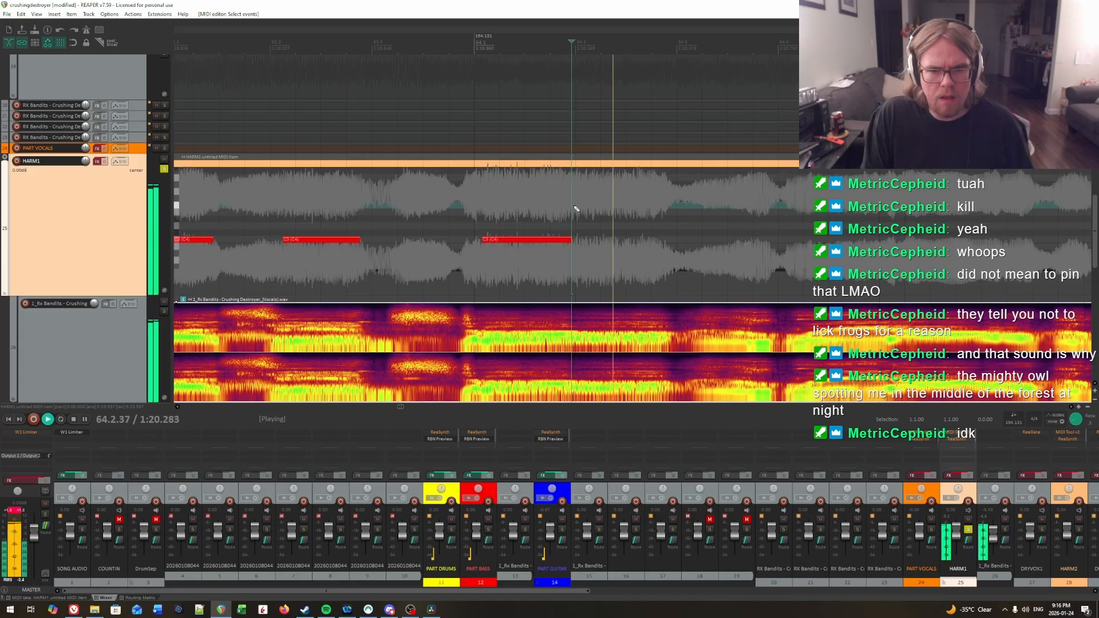
left_click(545, 206)
left_click(515, 203)
key("ctrl+space")
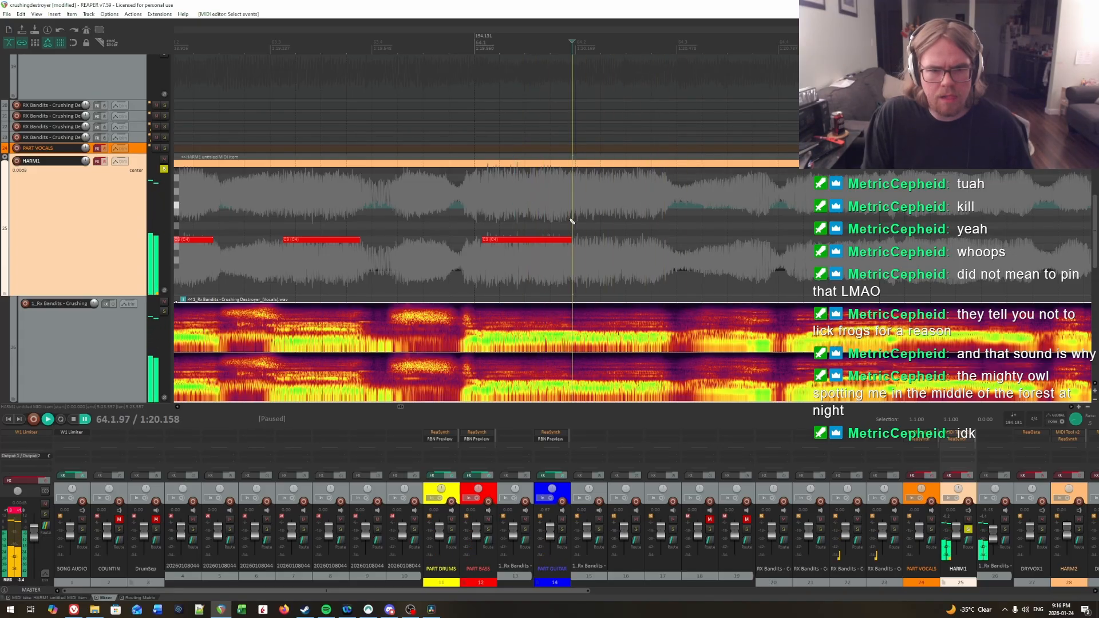
left_click(568, 243)
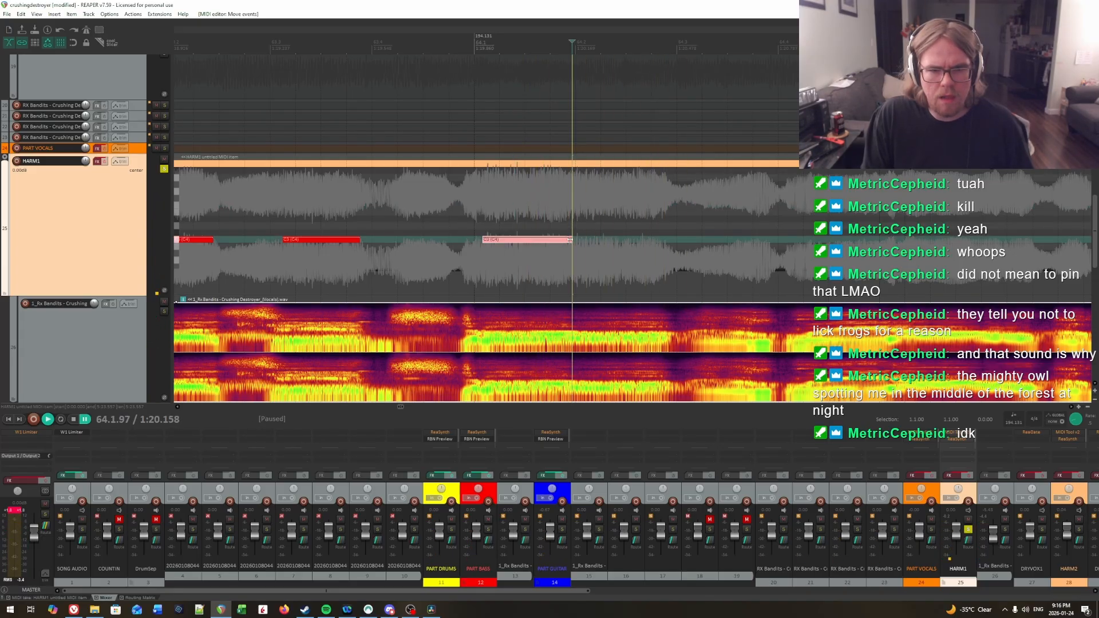
Step: Locate the syllable onset around 64.2 by ear and draw a C3 note from 64.2.03 to about 64.2.85
left_click(565, 226)
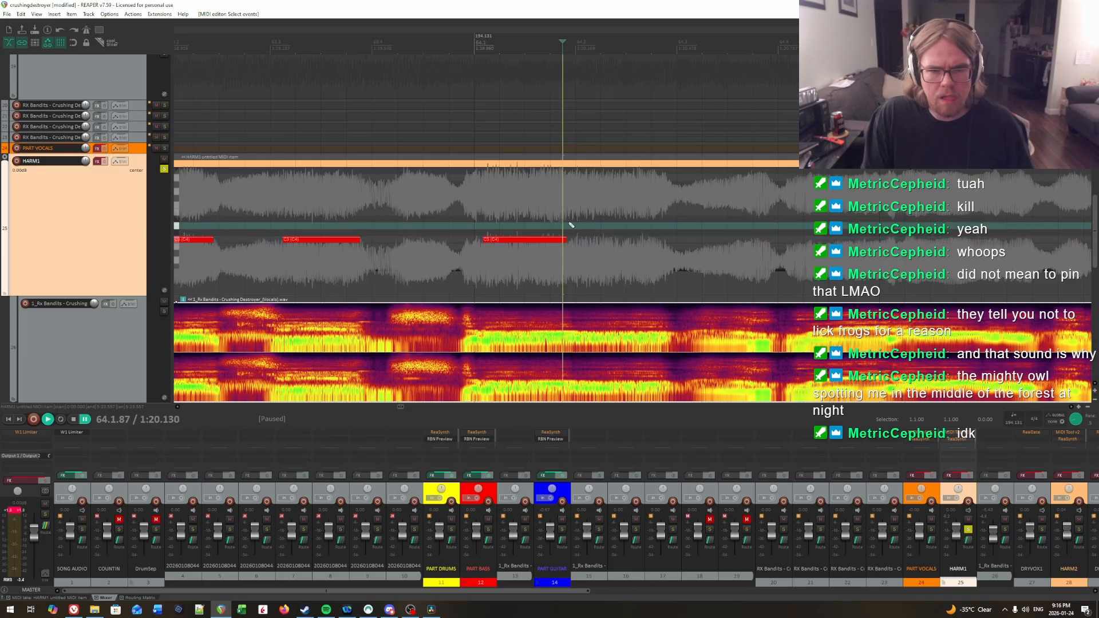
key("space")
left_click(582, 223)
key("space")
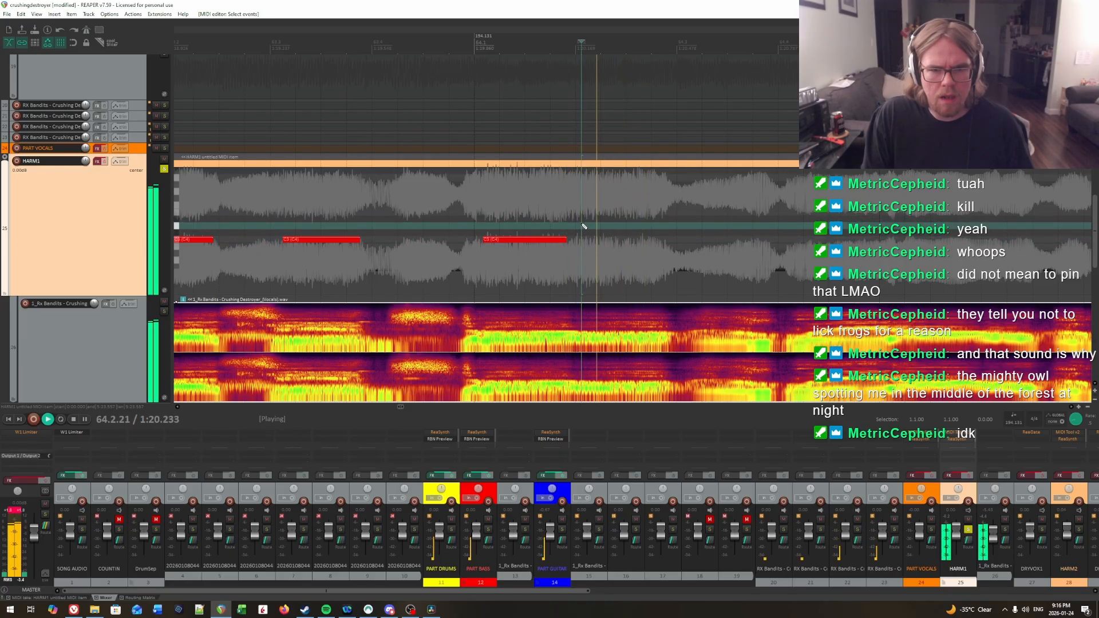
left_click(579, 223)
left_click(579, 223)
key("ctrl+space")
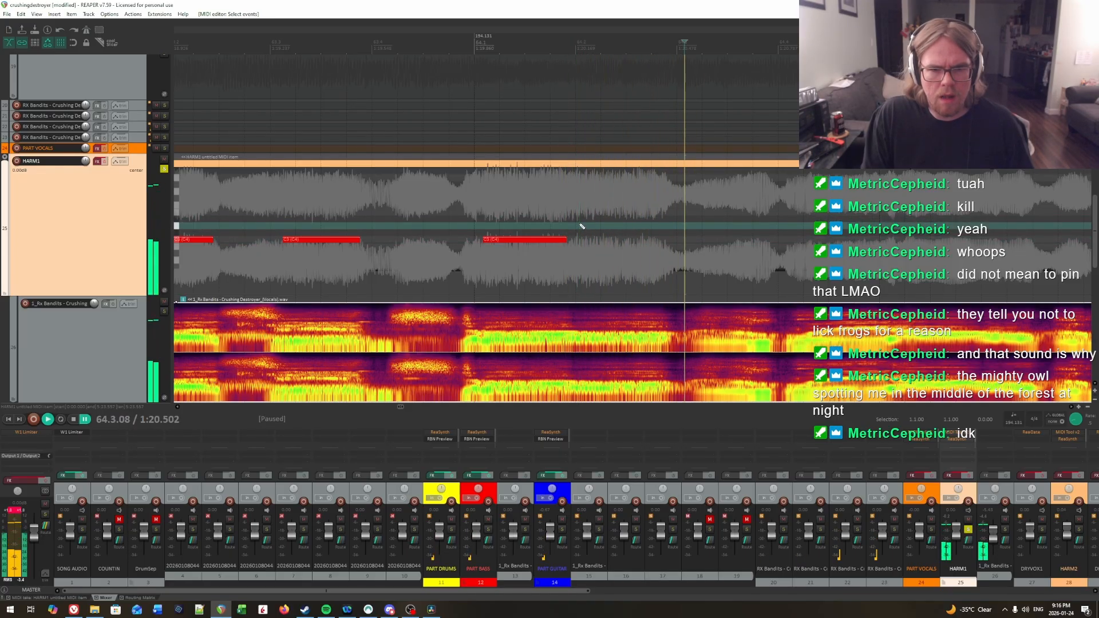
left_click_drag(580, 240, 654, 244)
Step: Listen on from the note at 64.2 into measure 65 and search for the next syllable onset near 64.4
key("space")
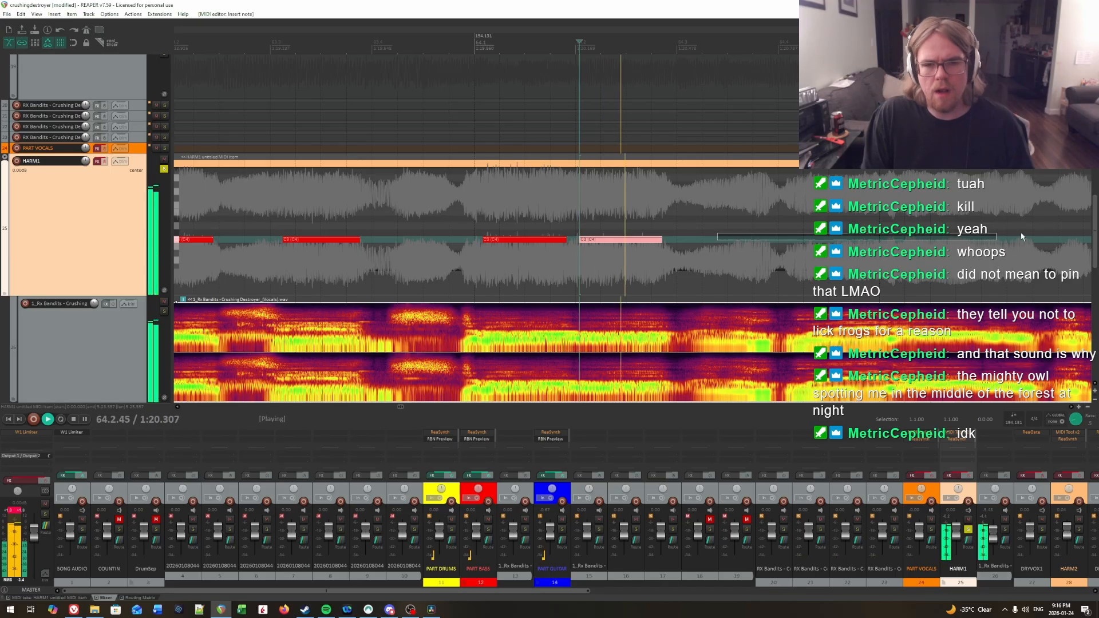
key("ctrl+space")
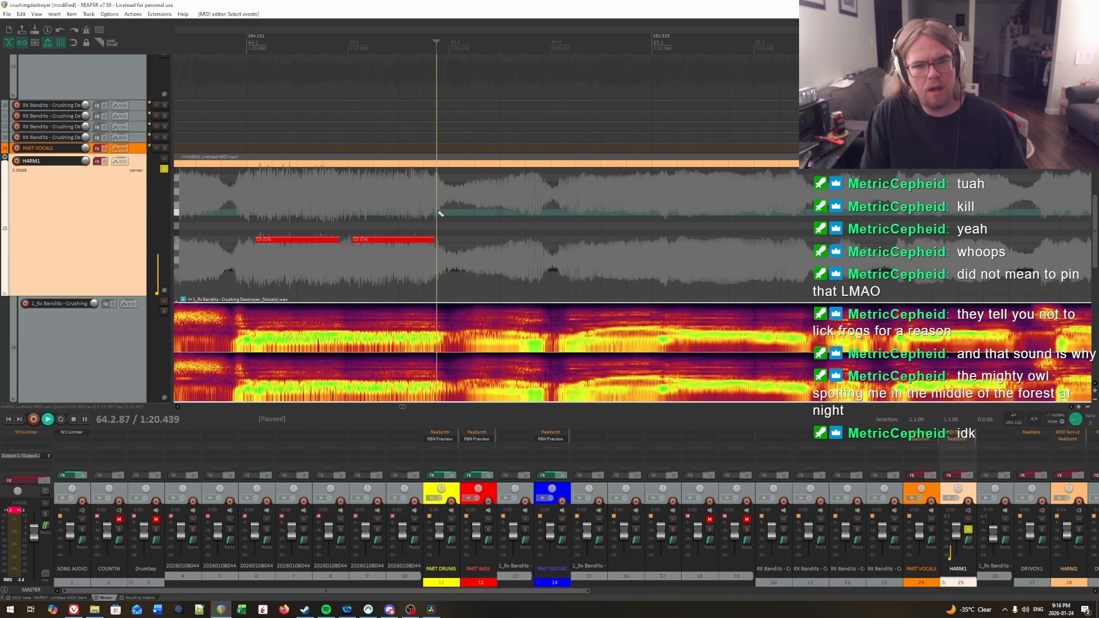
key("space")
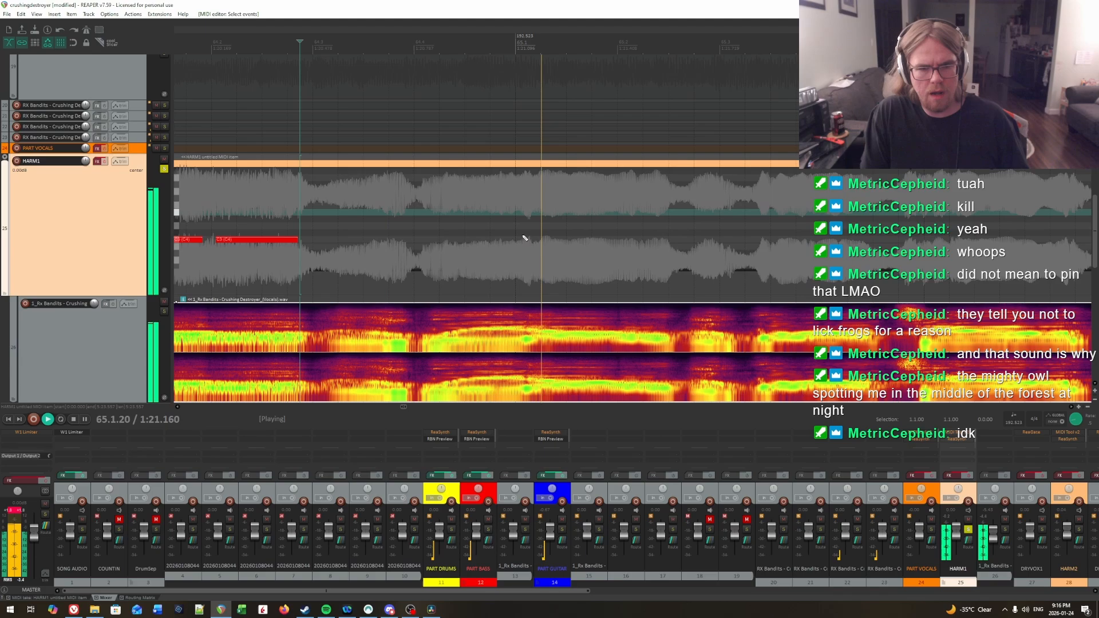
left_click(420, 220)
left_click(411, 218)
key("space")
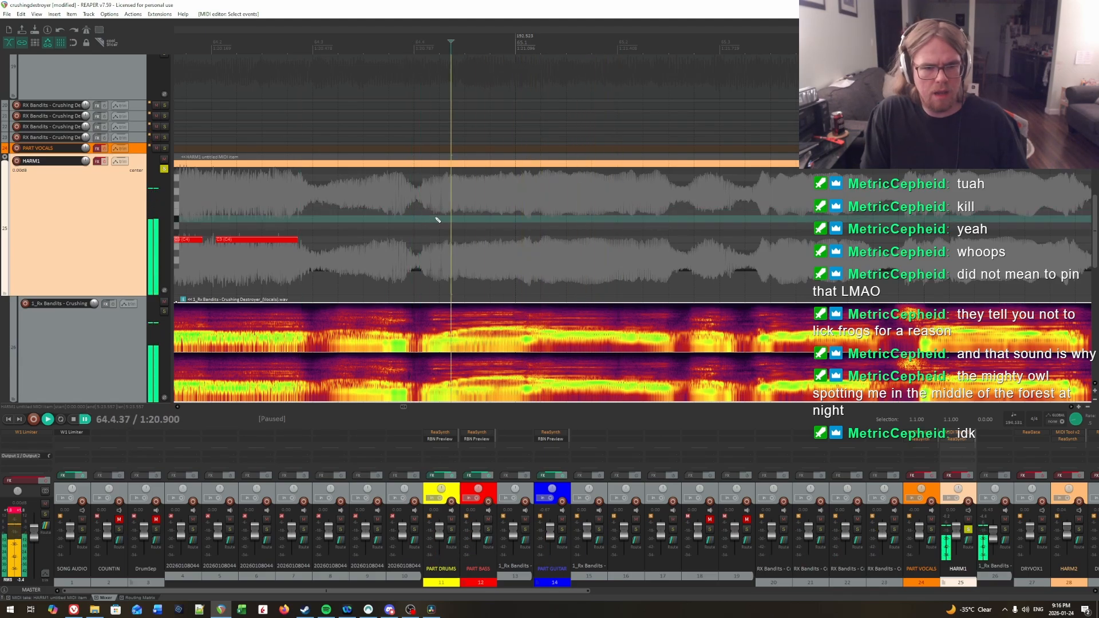
key("space")
key("space")
left_click(426, 221)
key("space")
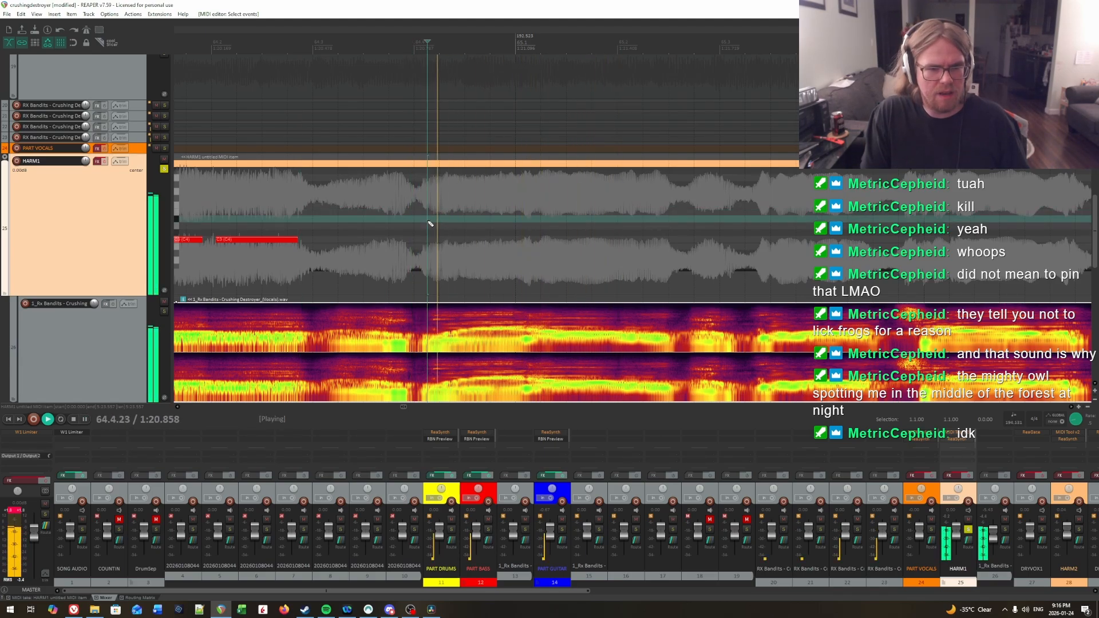
key("space")
left_click(434, 221)
key("space")
key("space")
left_click(432, 222)
key("space")
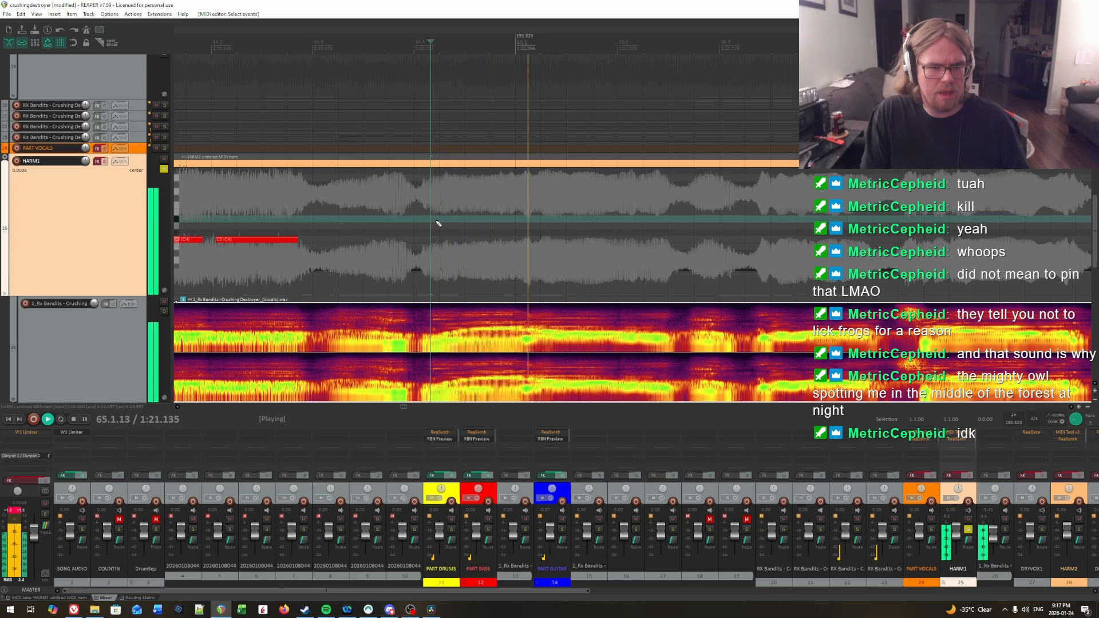
left_click(445, 225)
key("space")
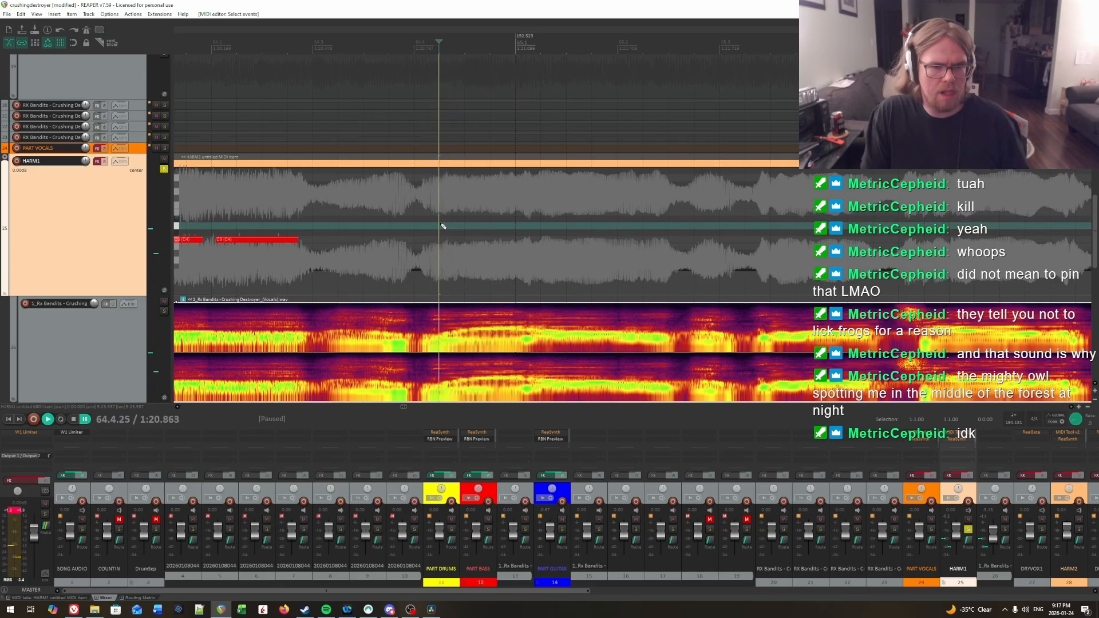
Step: Replay the passage from around 64.4 into measure 65 to pick out its separate syllable onsets by ear
key("space")
key("space")
left_click(441, 224)
key("space")
key("space")
left_click(442, 223)
key("space")
key("space")
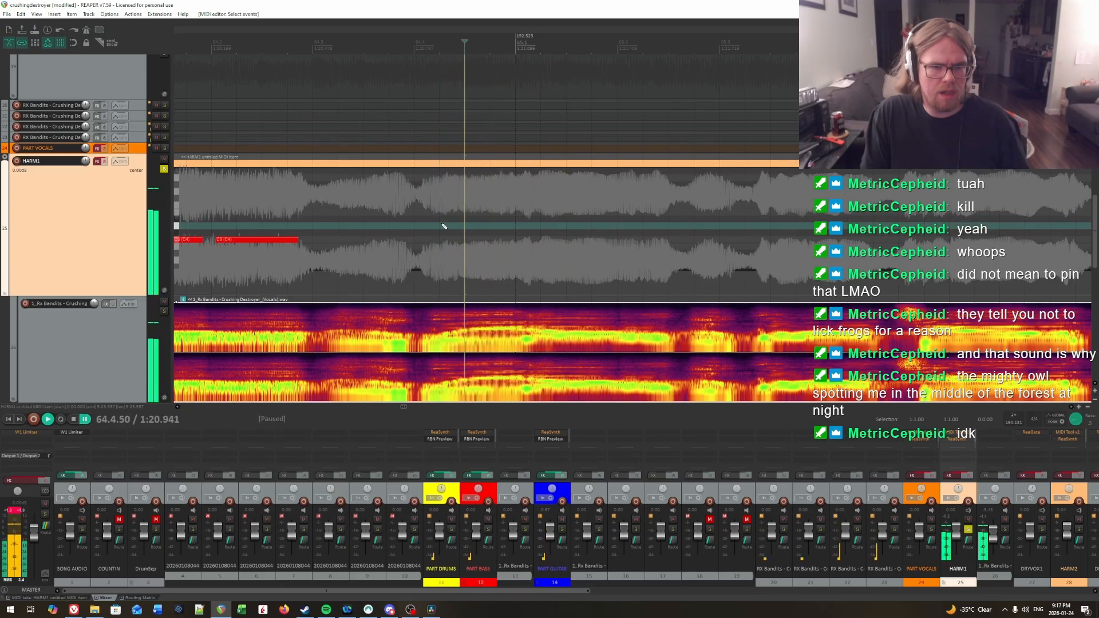
left_click(417, 223)
key("space")
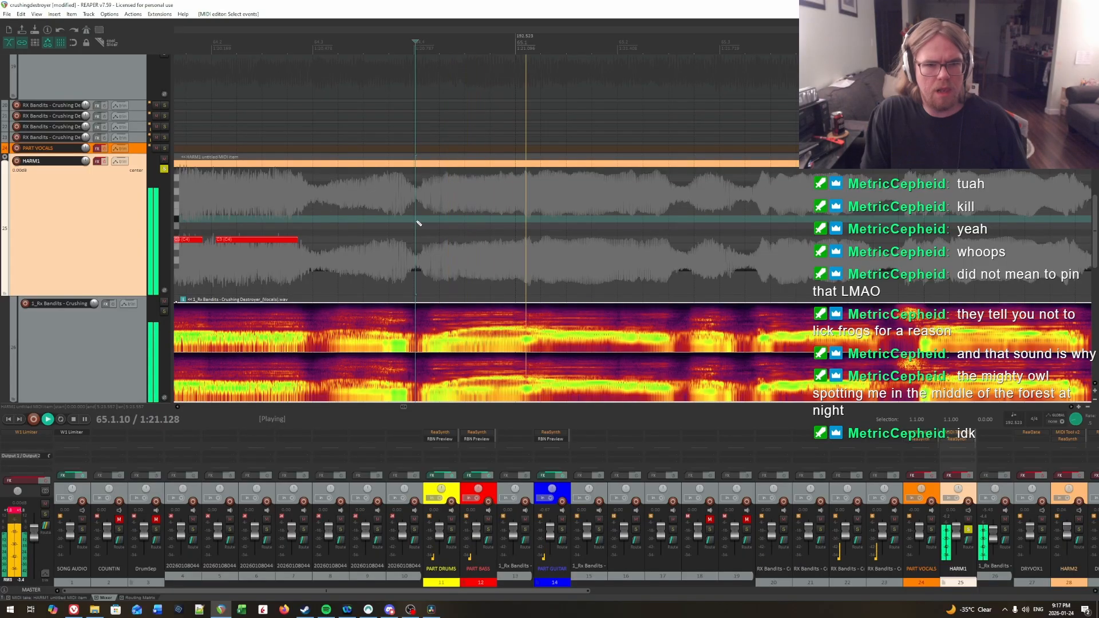
left_click(356, 212)
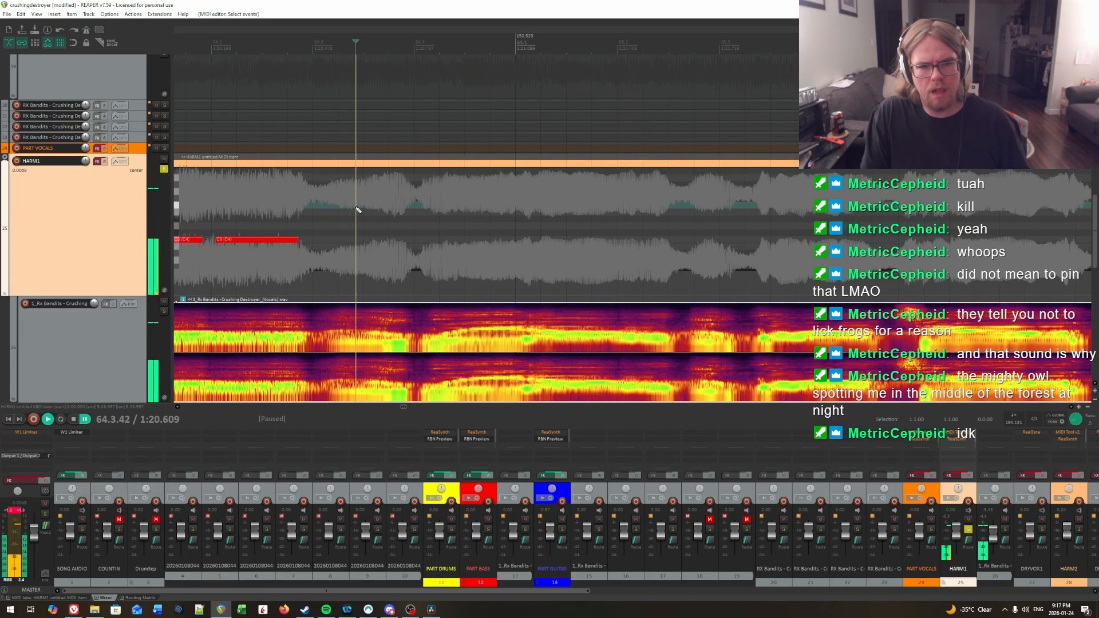
left_click(437, 223)
key("space")
key("space")
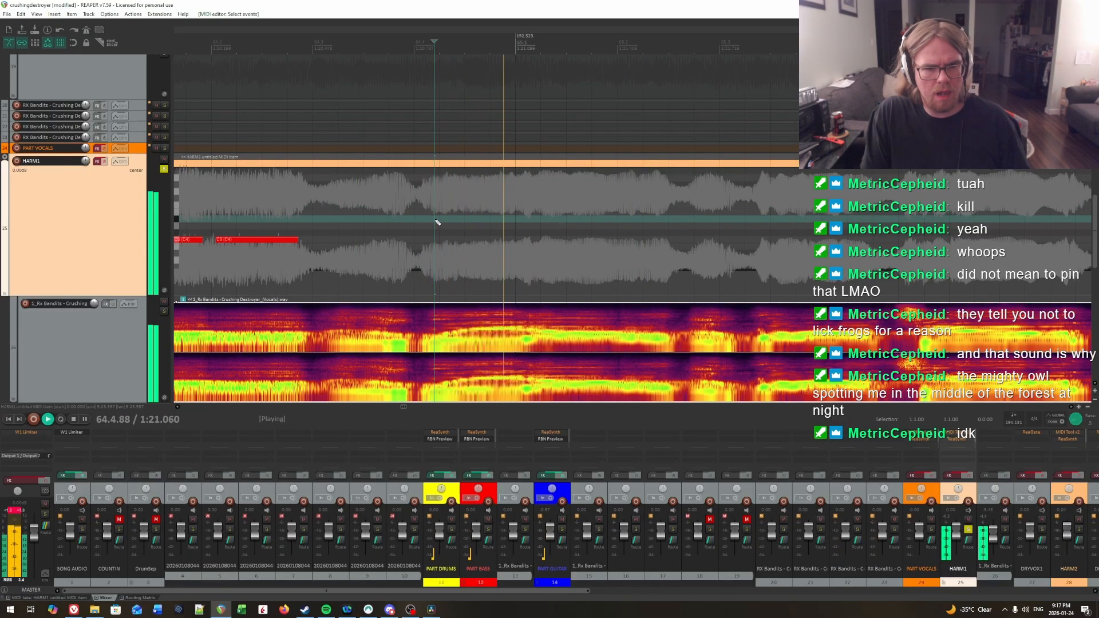
Step: Locate the syllable onset just before measure 65 by ear and draw a C3 note from 64.4.86 to about 65.1.02
key("space")
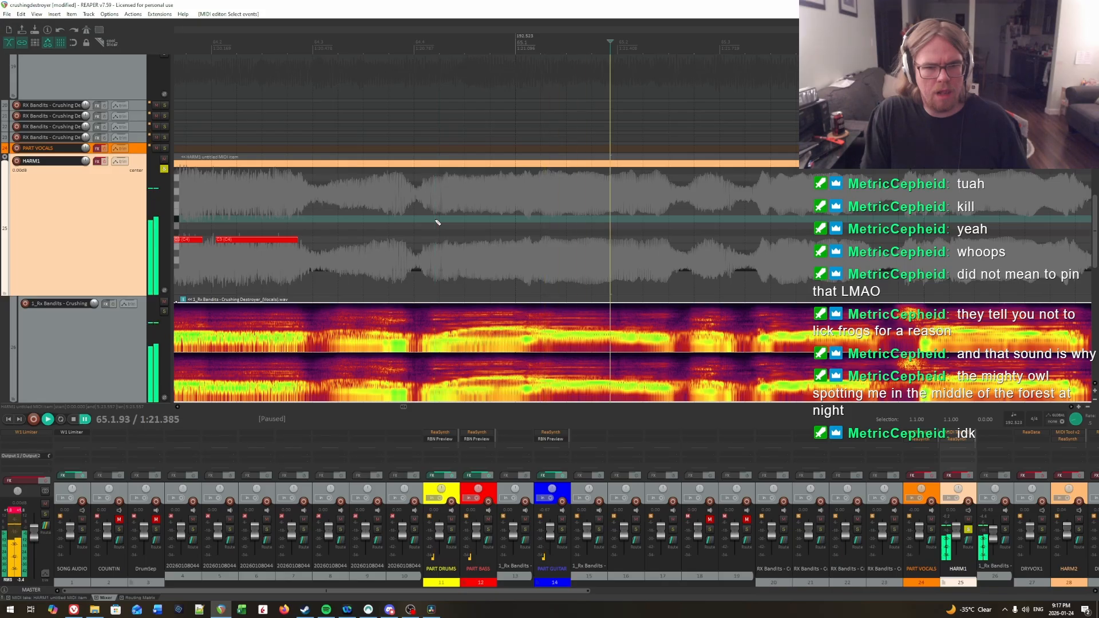
left_click(437, 222)
left_click(501, 227)
key("space")
key("space")
left_click(501, 225)
key("space")
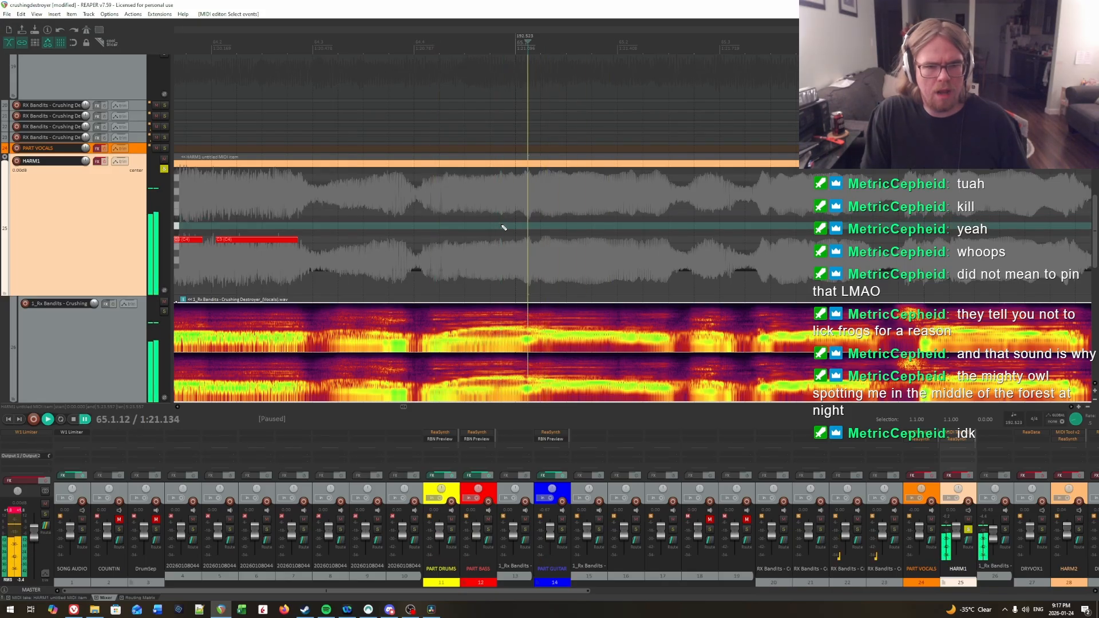
key("space")
left_click(501, 226)
left_click_drag(503, 238, 515, 239)
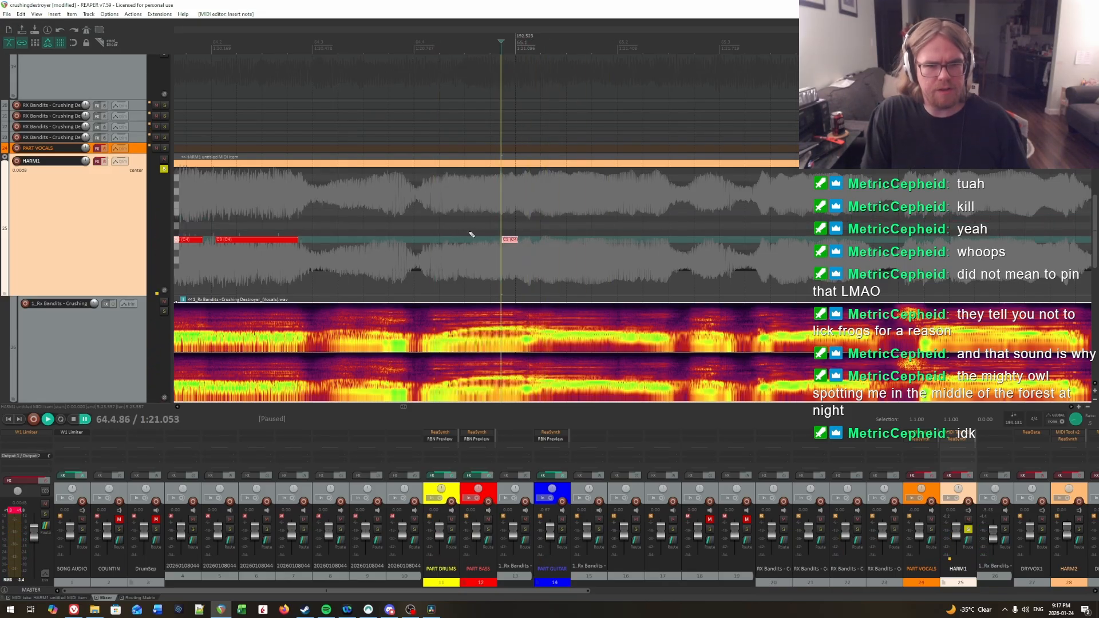
Step: Locate the earlier syllable onset shortly after 64.4 by ear and draw a short C3 note from about 64.4.30 to 64.4.40
left_click(428, 225)
key("space")
key("space")
left_click(443, 228)
key("space")
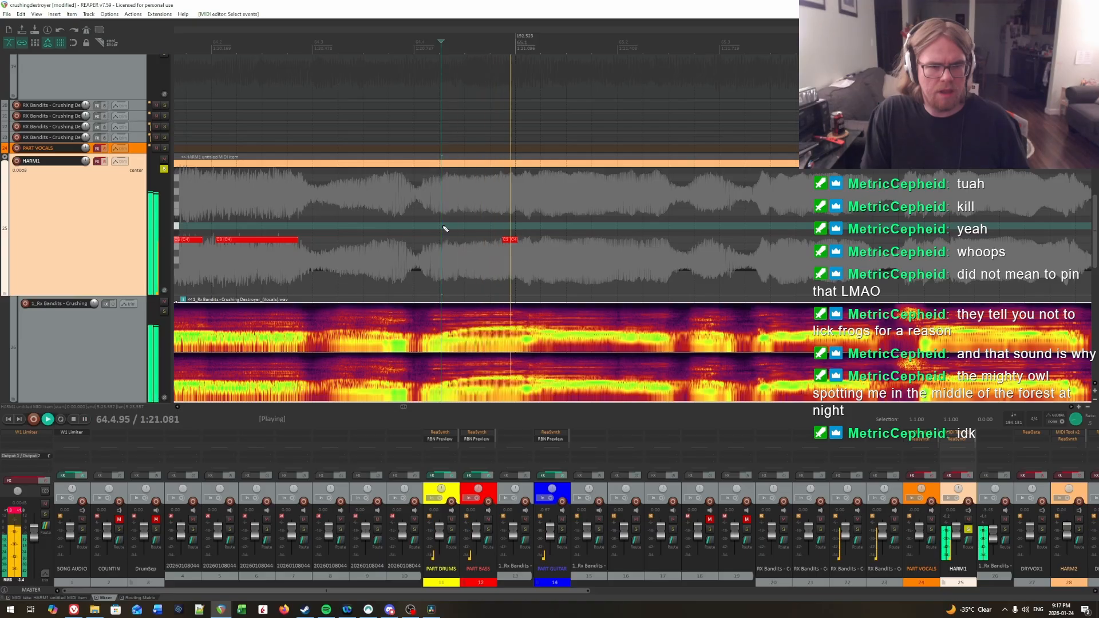
left_click(445, 228)
key("space")
left_click_drag(446, 243, 455, 243)
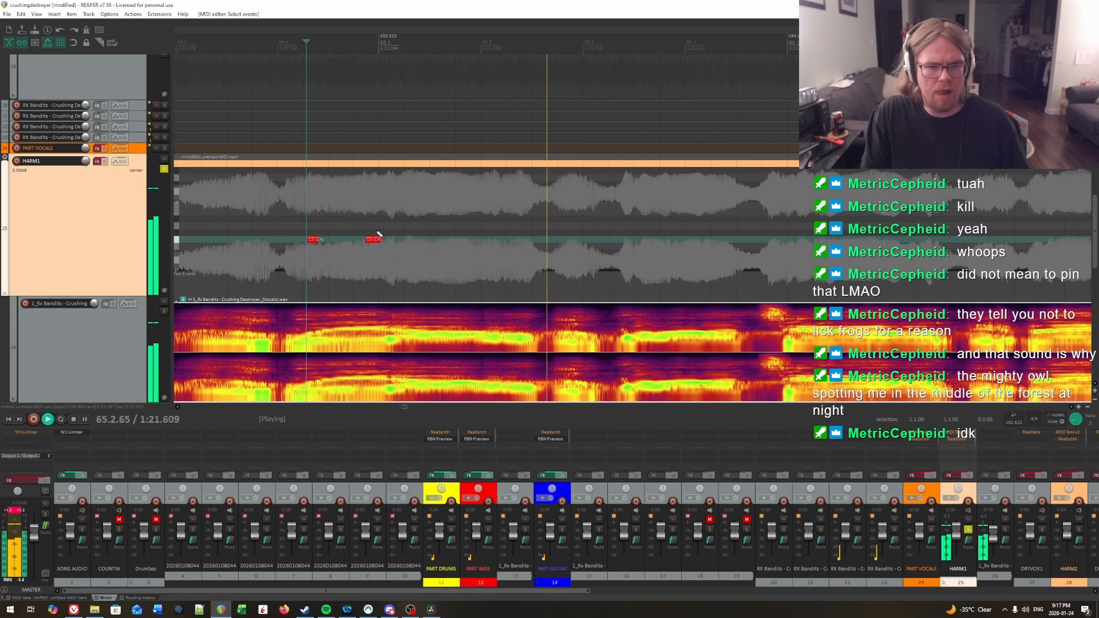
Step: Locate the syllable onset shortly after the start of measure 65 by ear and draw a C3 note from 65.1.21 to about 65.2.50
left_click(400, 211)
key("space")
left_click(398, 211)
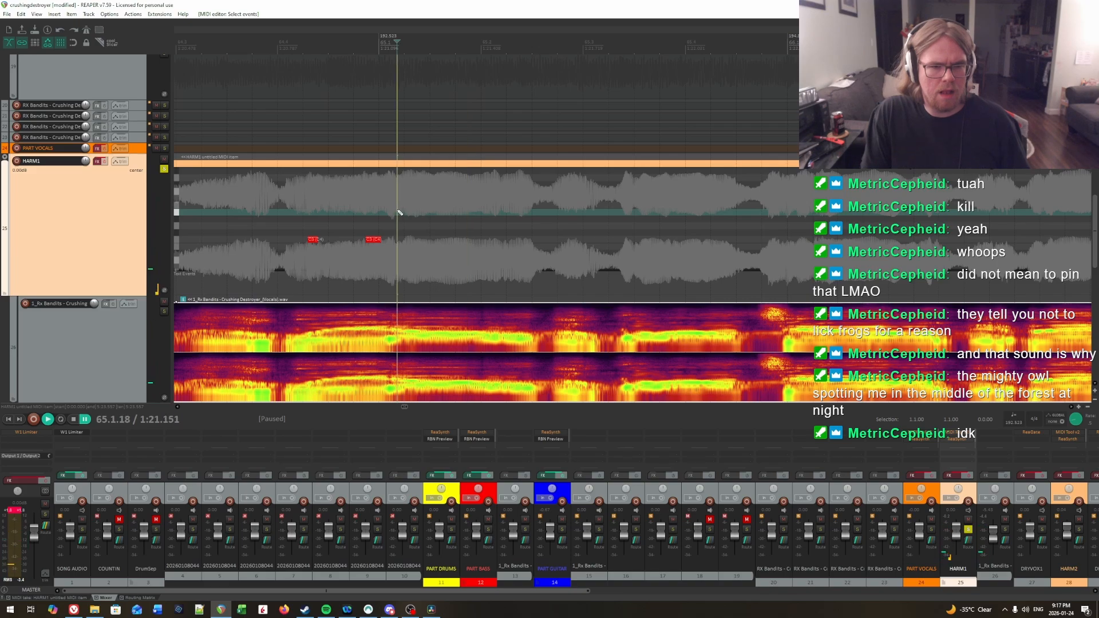
key("space")
Step: Locate the syllable onset midway between 65.3 and 65.4 by ear and draw a C3 note from 65.3.55 to about 65.3.85
key("space")
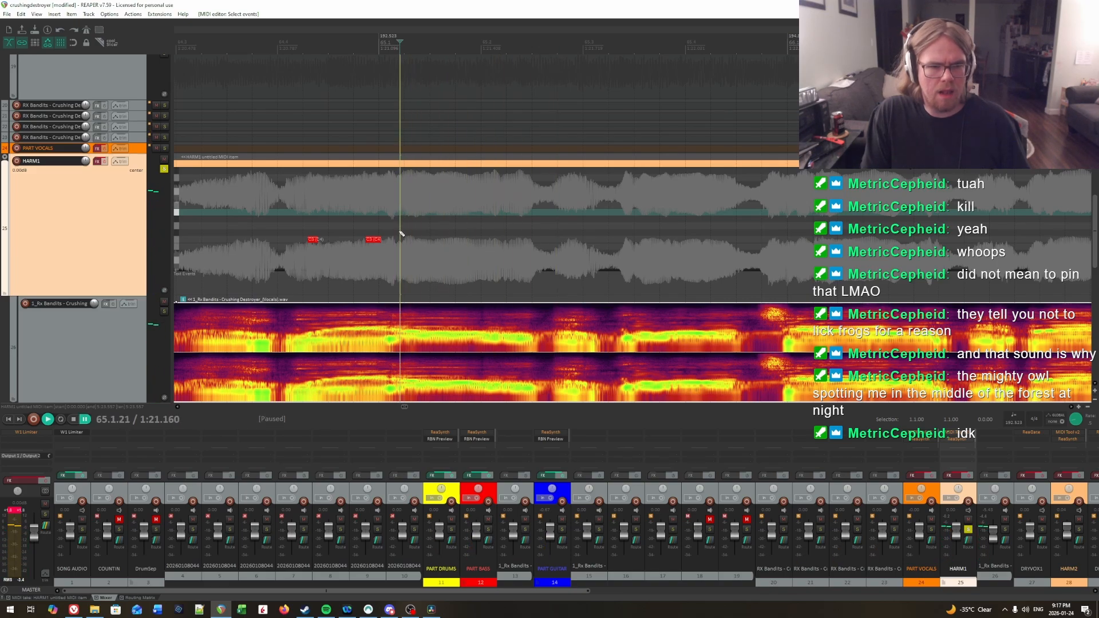
left_click_drag(400, 239, 487, 243)
key("space")
left_click_drag(589, 236, 612, 233)
scroll(641, 235, "right", 2)
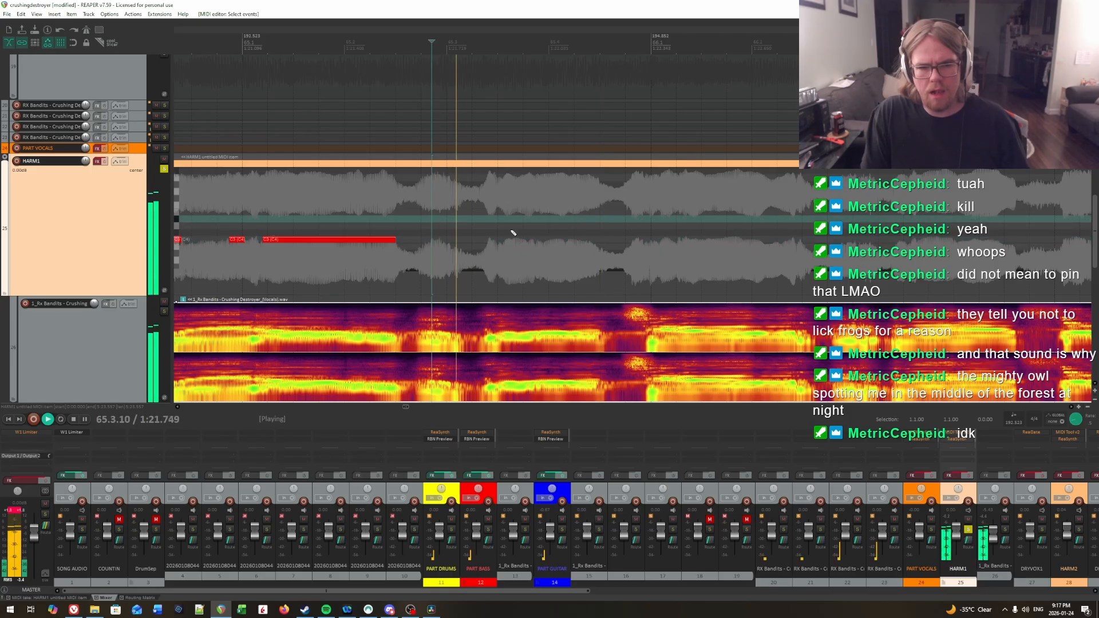
left_click(504, 226)
left_click(499, 226)
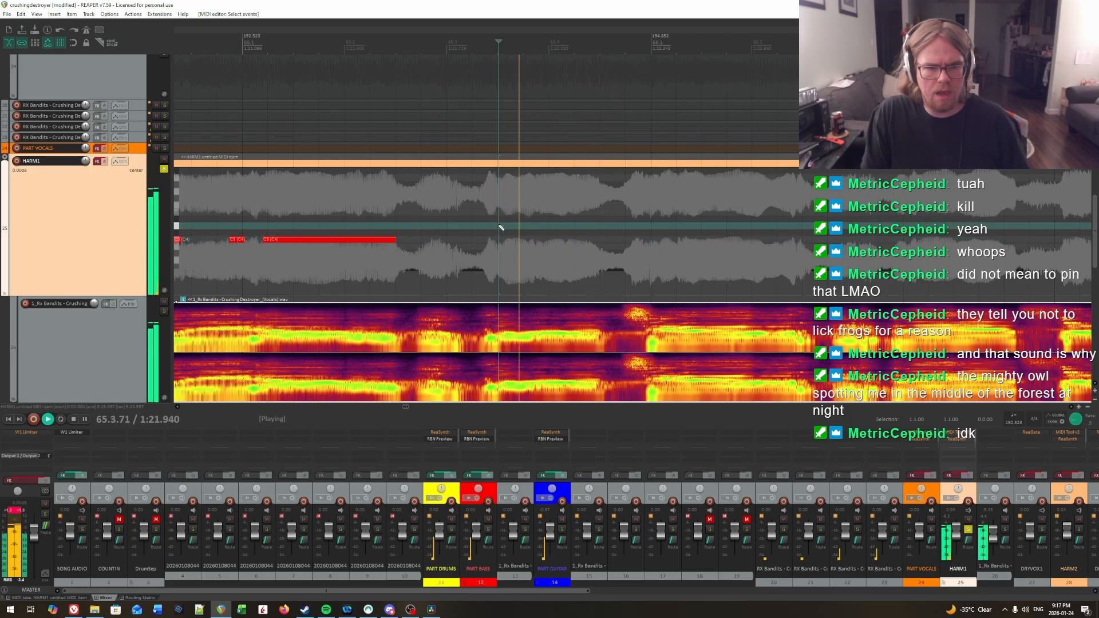
left_click(503, 228)
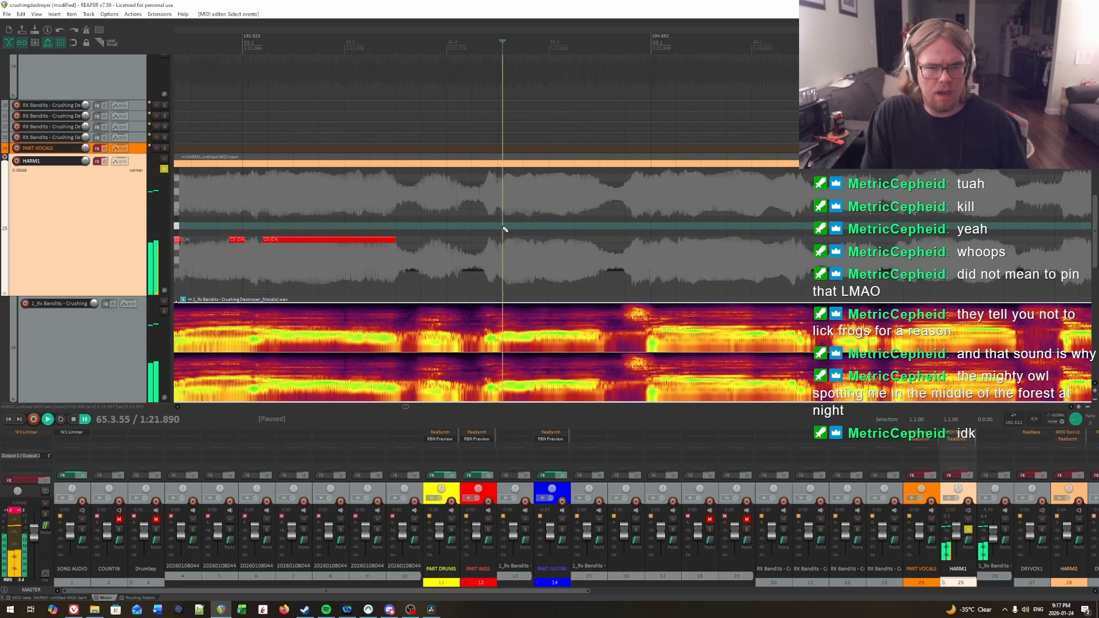
left_click(505, 229)
key("space")
left_click(503, 228)
key("space")
Step: Locate the next onset by ear, draw a C3 note from 65.3.89 to about 65.4.45, and shorten the preceding note to about 65.3.78
key("space")
left_click(503, 228)
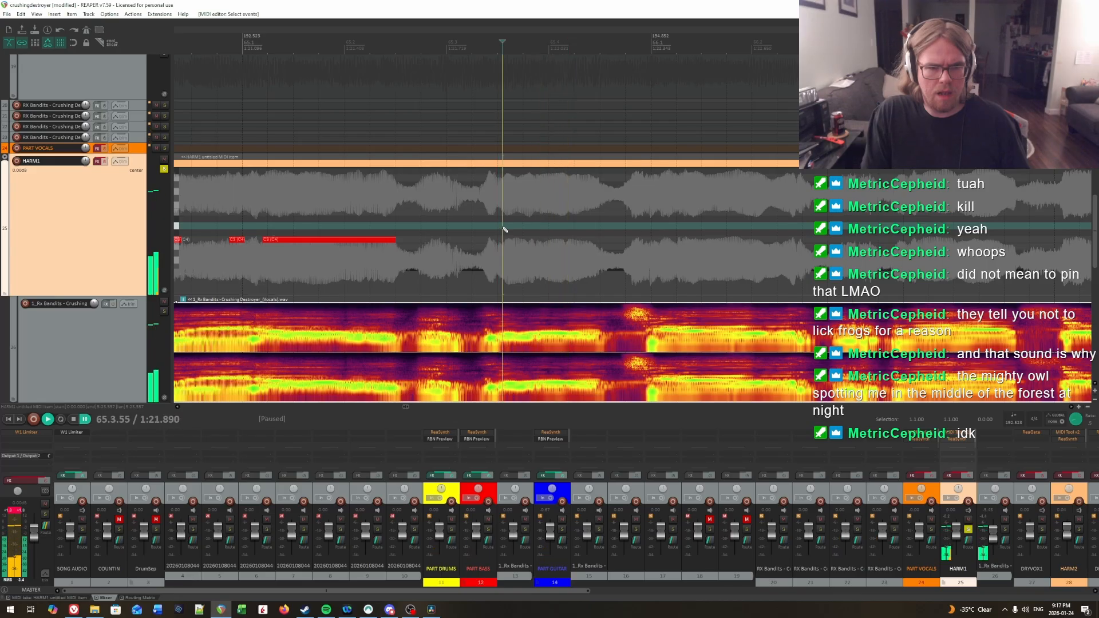
left_click_drag(505, 241, 531, 241)
key("space")
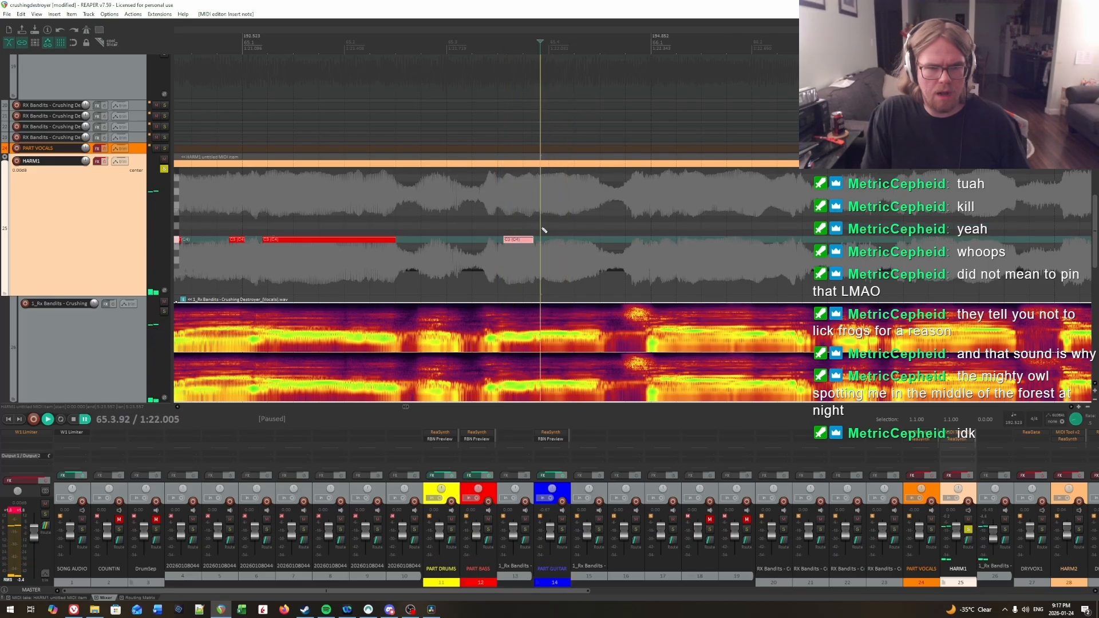
key("space")
left_click(507, 226)
key("space")
key("space")
key("space")
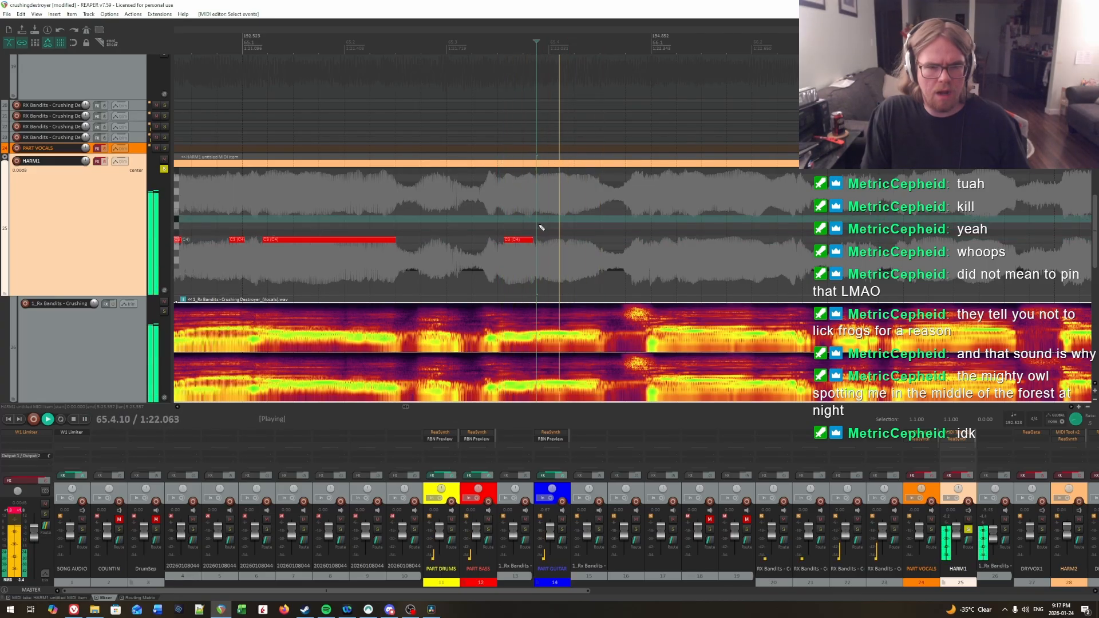
key("space")
left_click(540, 228)
key("space")
key("space")
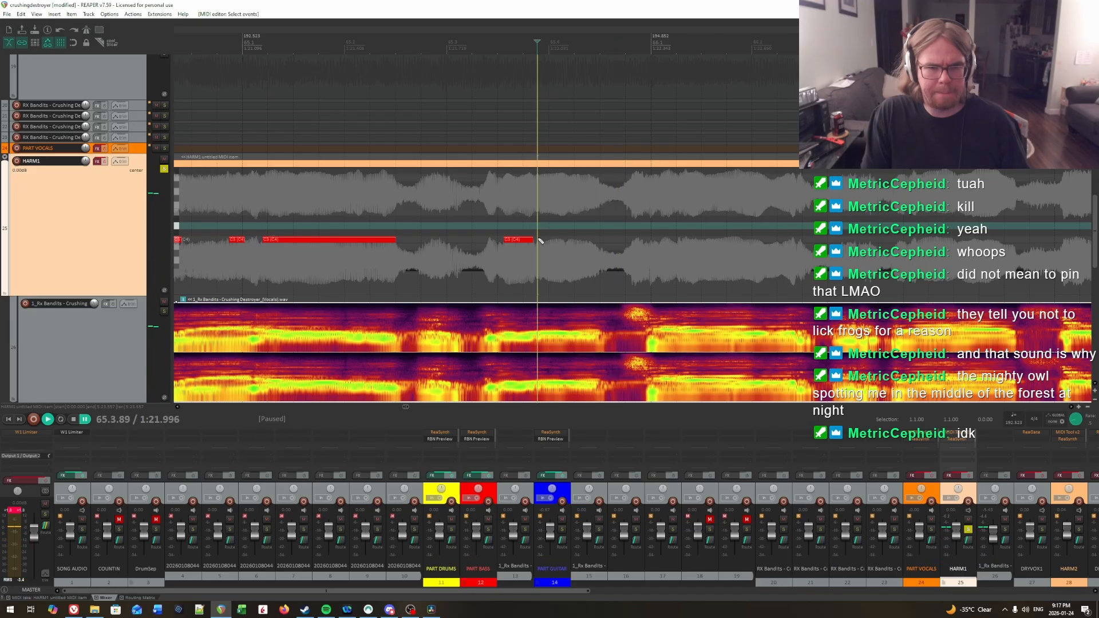
left_click_drag(539, 241, 599, 242)
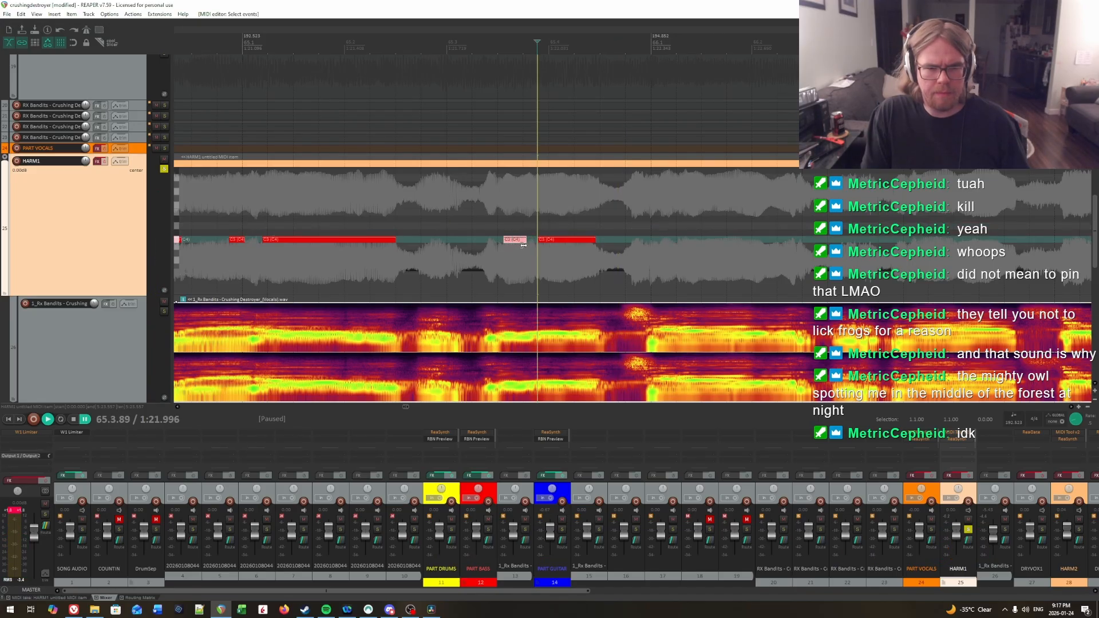
left_click(503, 226)
key("space")
Step: Locate the syllable onset at the start of measure 66 by ear and draw a short C3 note from 66.1.06 to about 66.1.22
left_click_drag(576, 218, 807, 209)
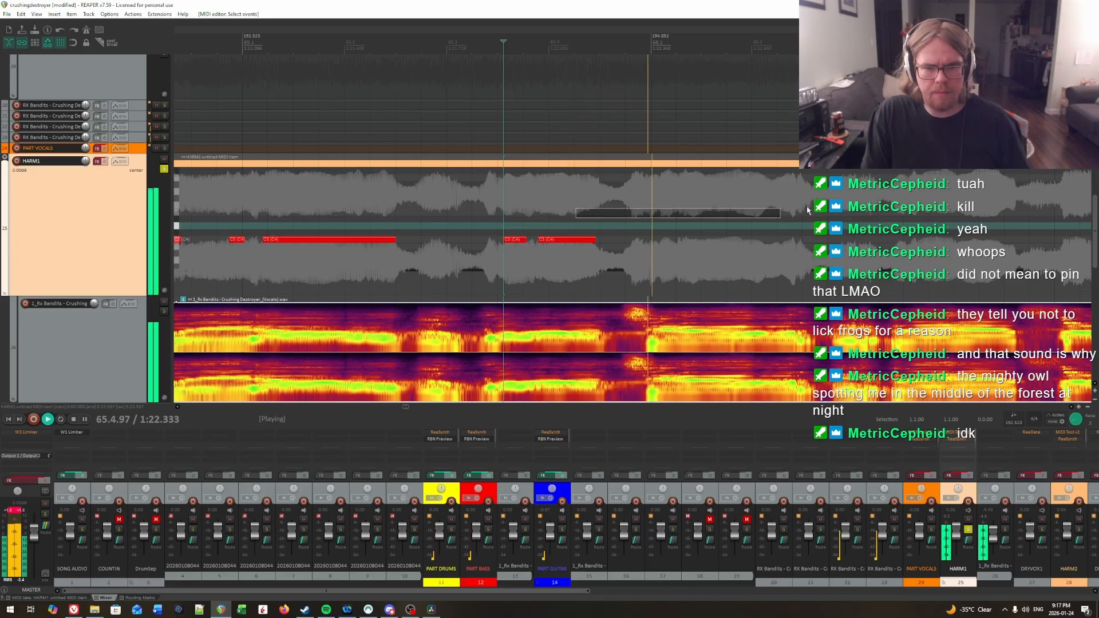
scroll(807, 209, "right", 2)
left_click(526, 214)
key("space")
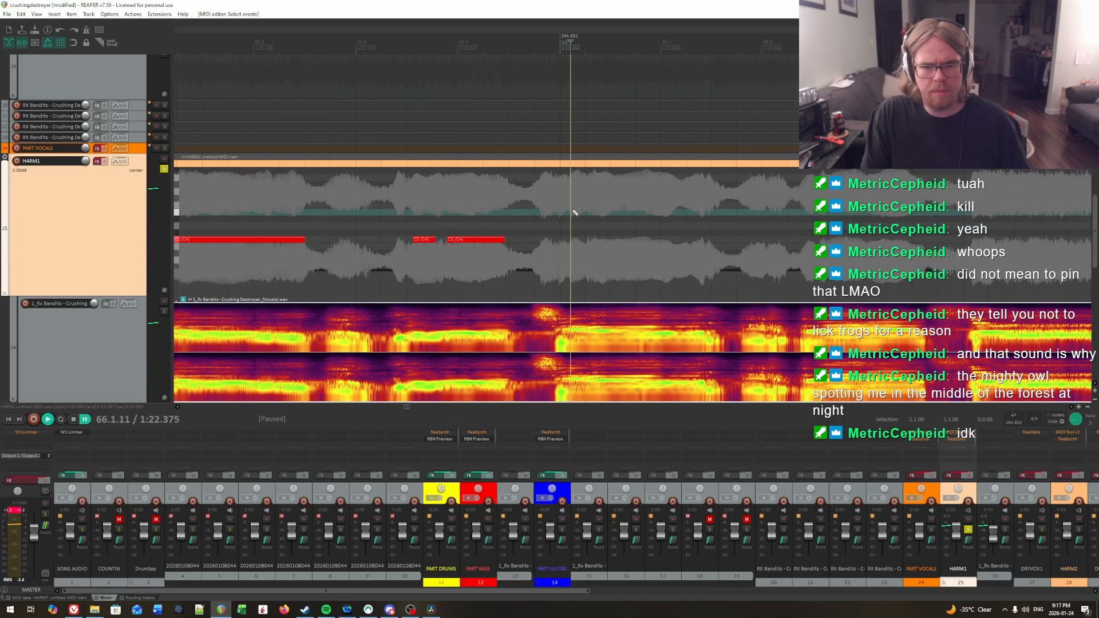
left_click(566, 213)
key("space")
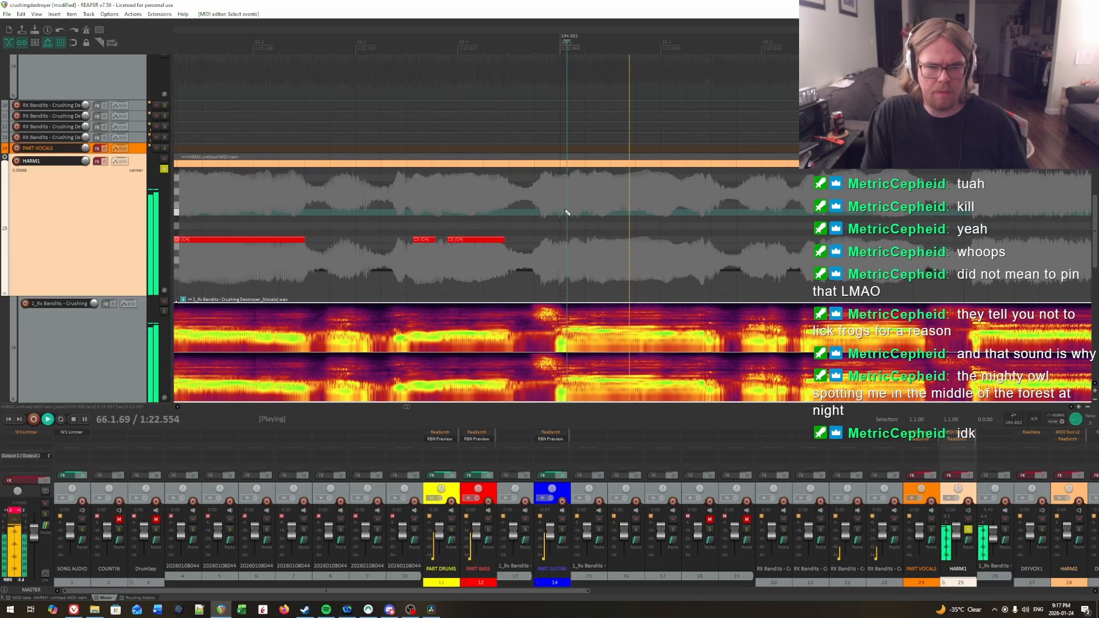
key("space")
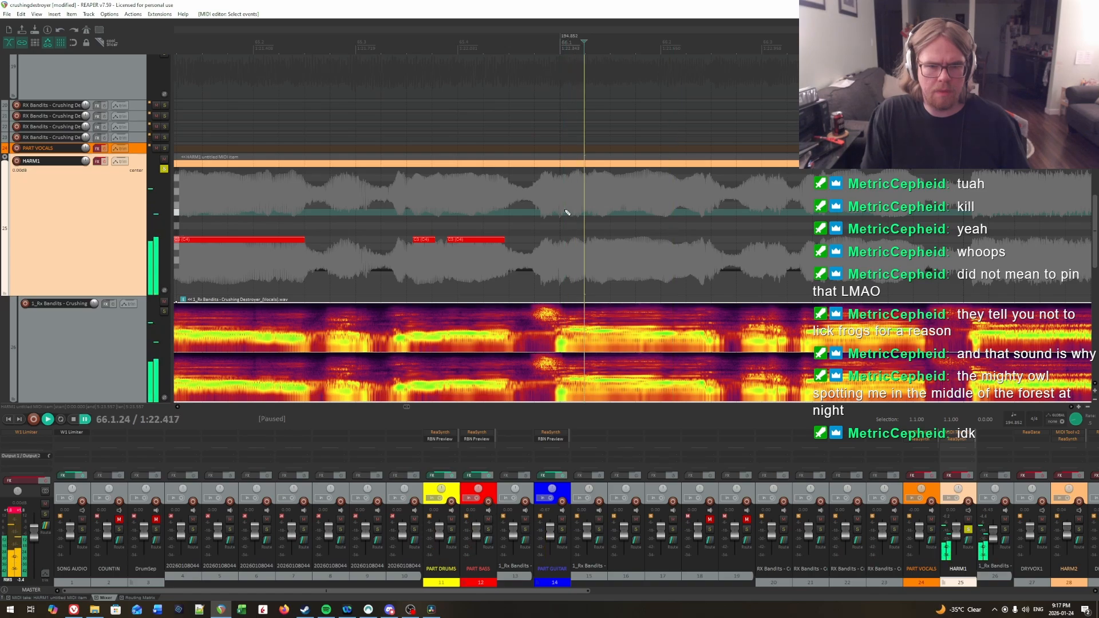
left_click(567, 212)
key("space")
key("space")
left_click(568, 211)
key("space")
key("space")
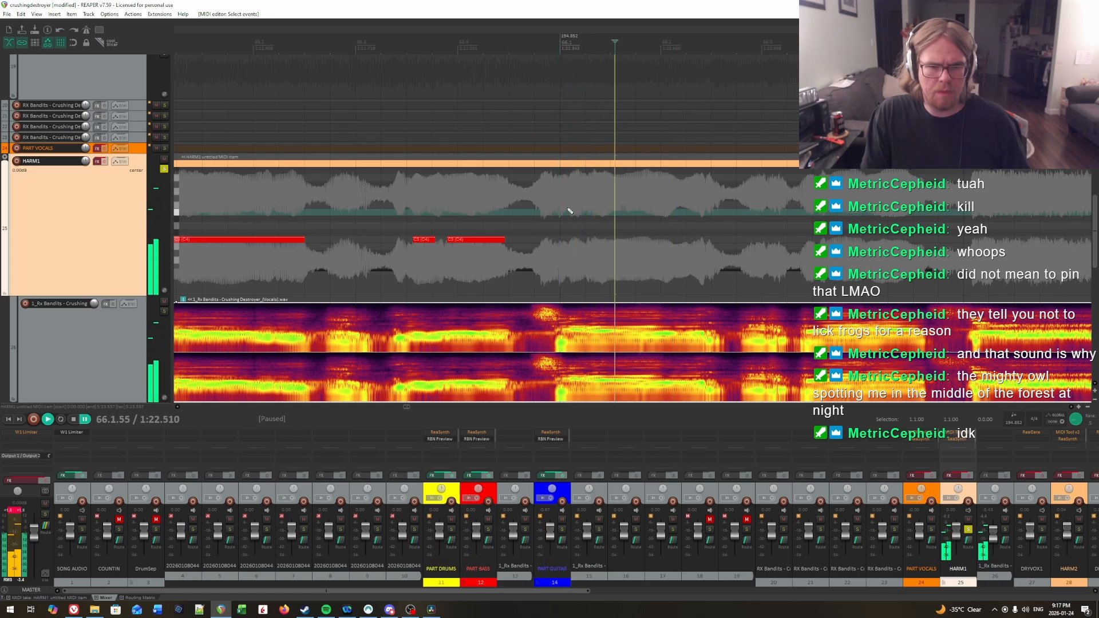
left_click(567, 211)
left_click(566, 212)
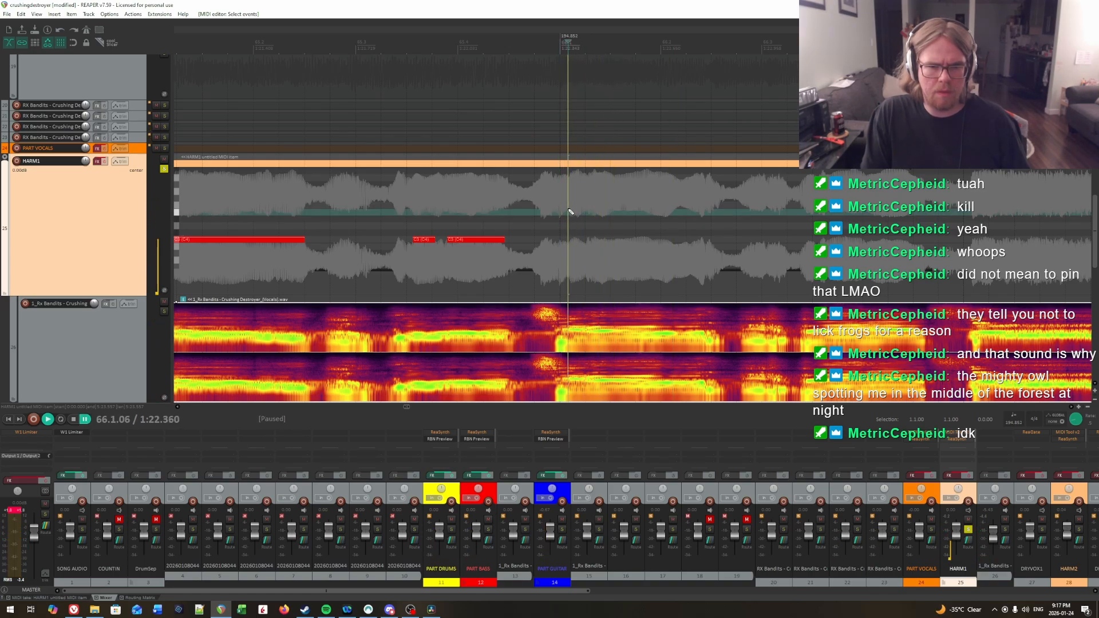
left_click_drag(570, 240, 583, 241)
Step: Locate the next syllable onset after the start of measure 66 by ear and draw a C3 note from 66.1.34 to about 66.2.15
key("space")
key("space")
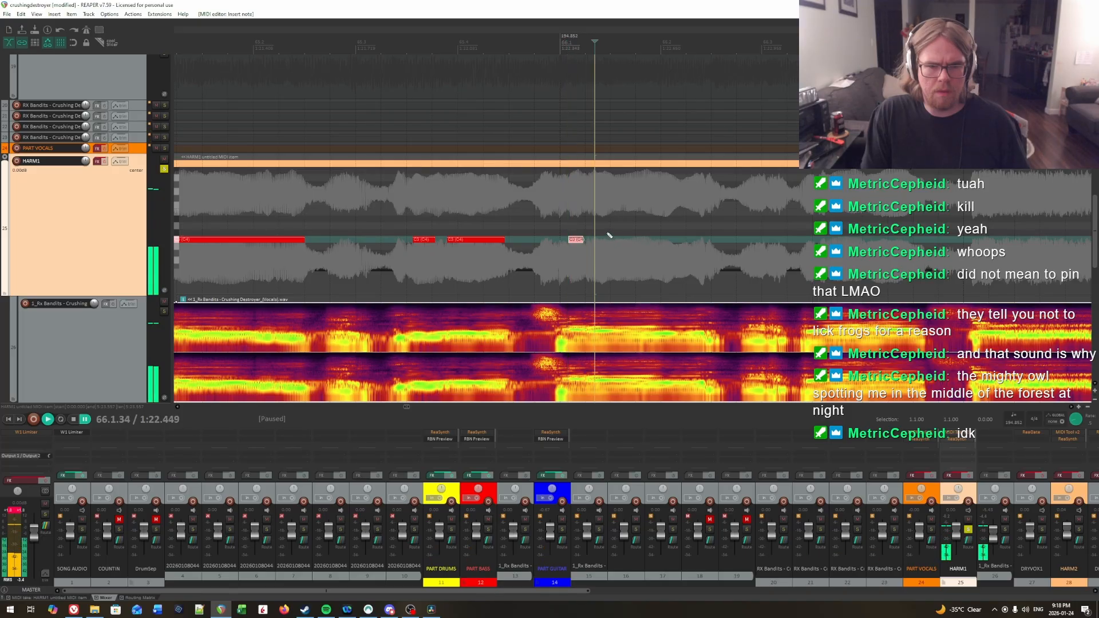
left_click(569, 218)
key("space")
key("space")
key("space")
key("space")
key("space")
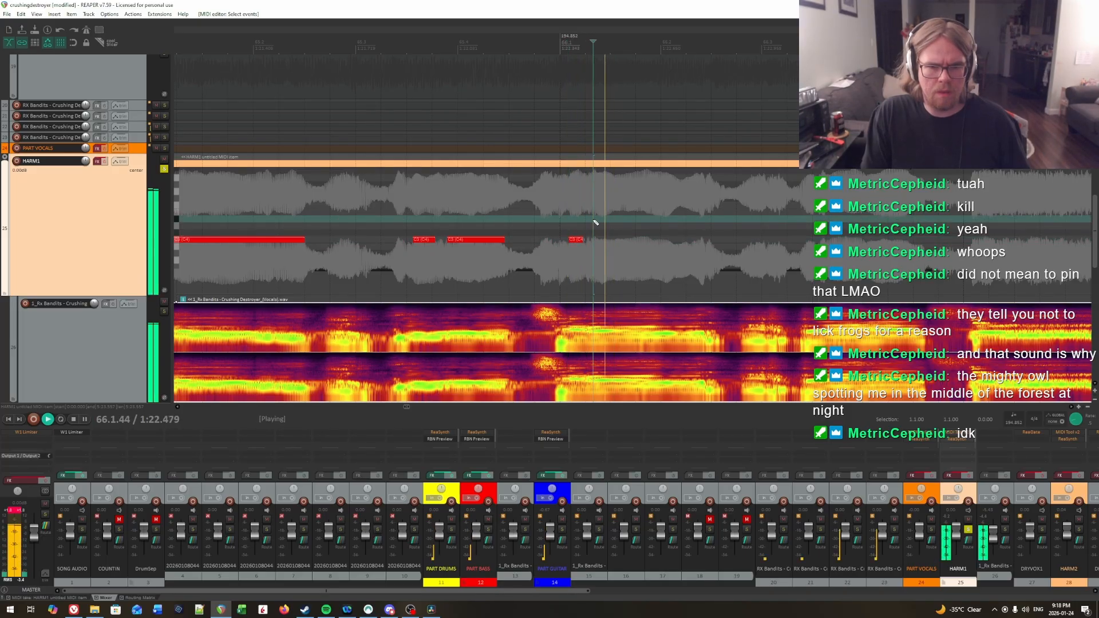
left_click(595, 222)
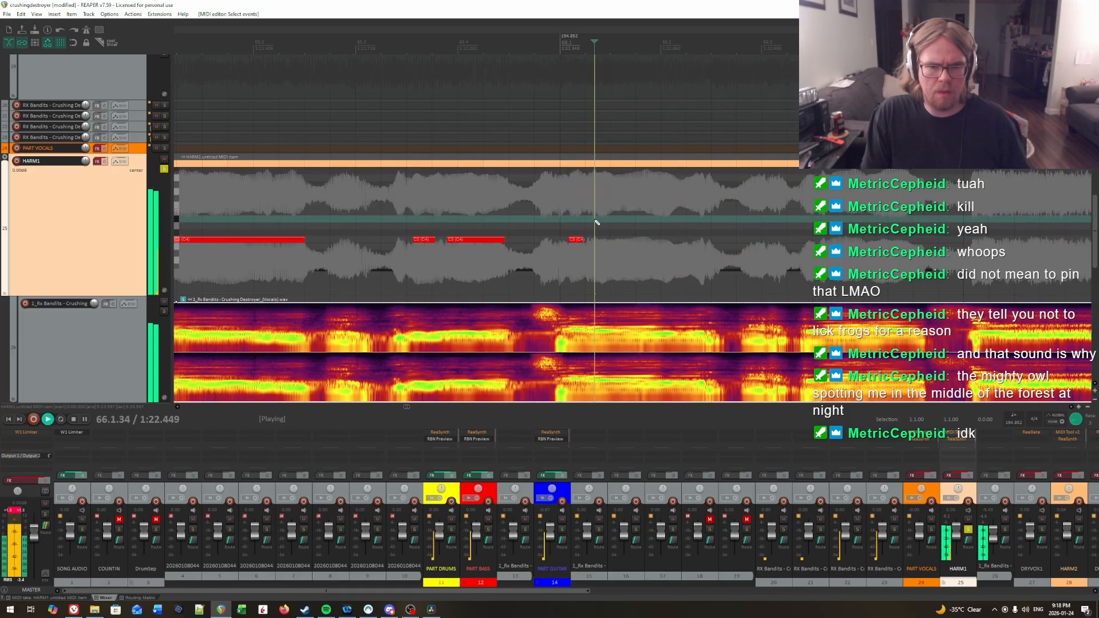
key("space")
left_click(598, 239)
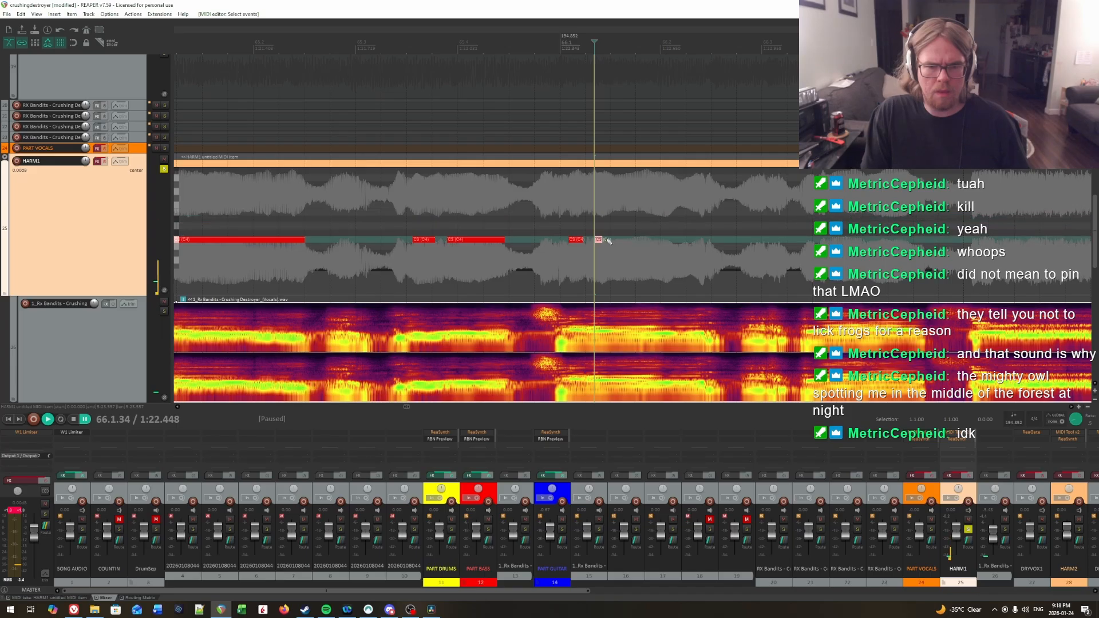
Step: Play back the vocals from several points between 66.1 and 66.3 to check the timing of the two C3 notes in measure 66
key("space")
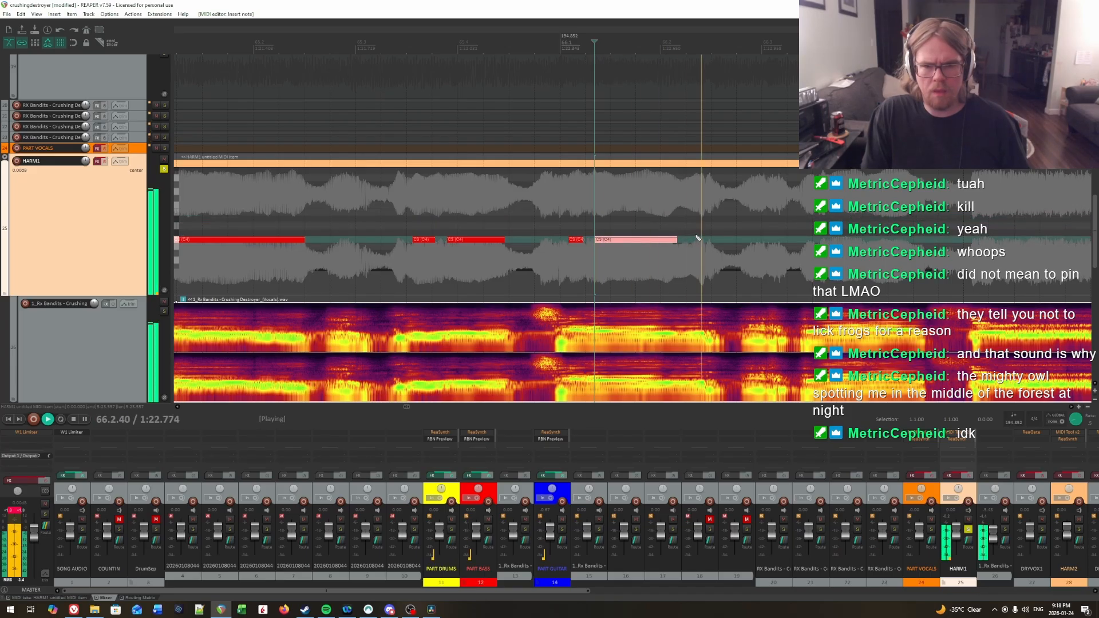
left_click(681, 224)
key("space")
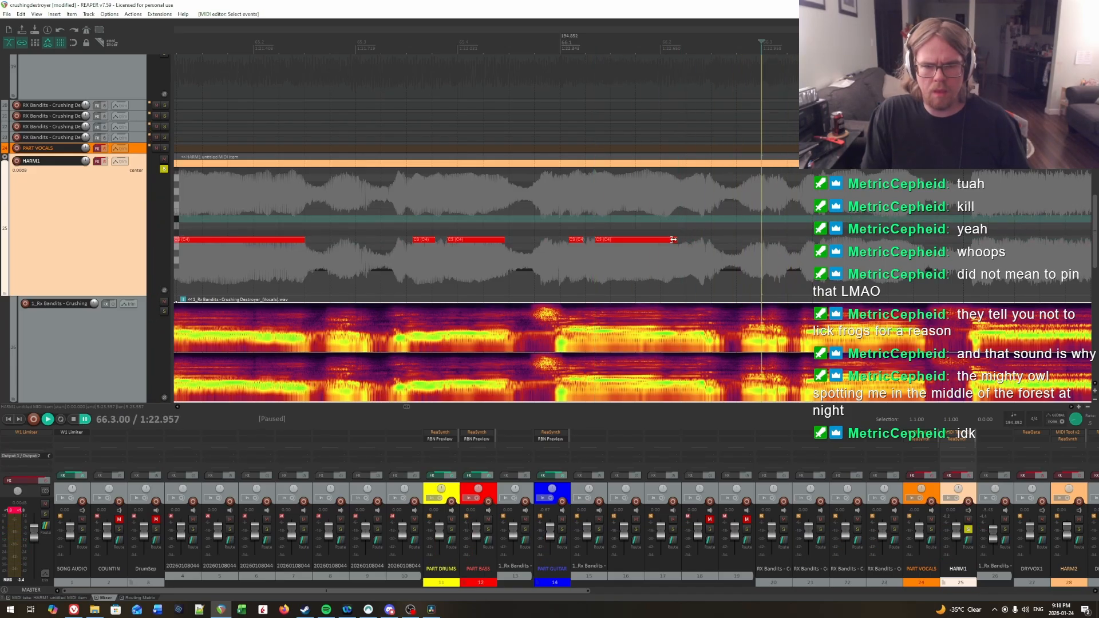
left_click(576, 215)
key("space")
key("space")
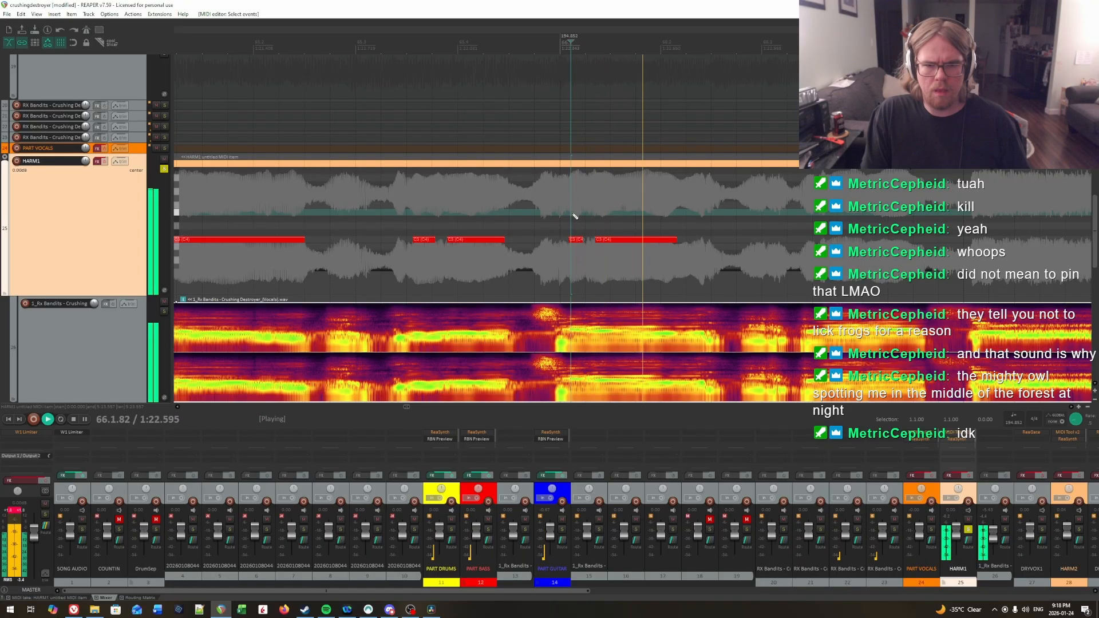
left_click(596, 209)
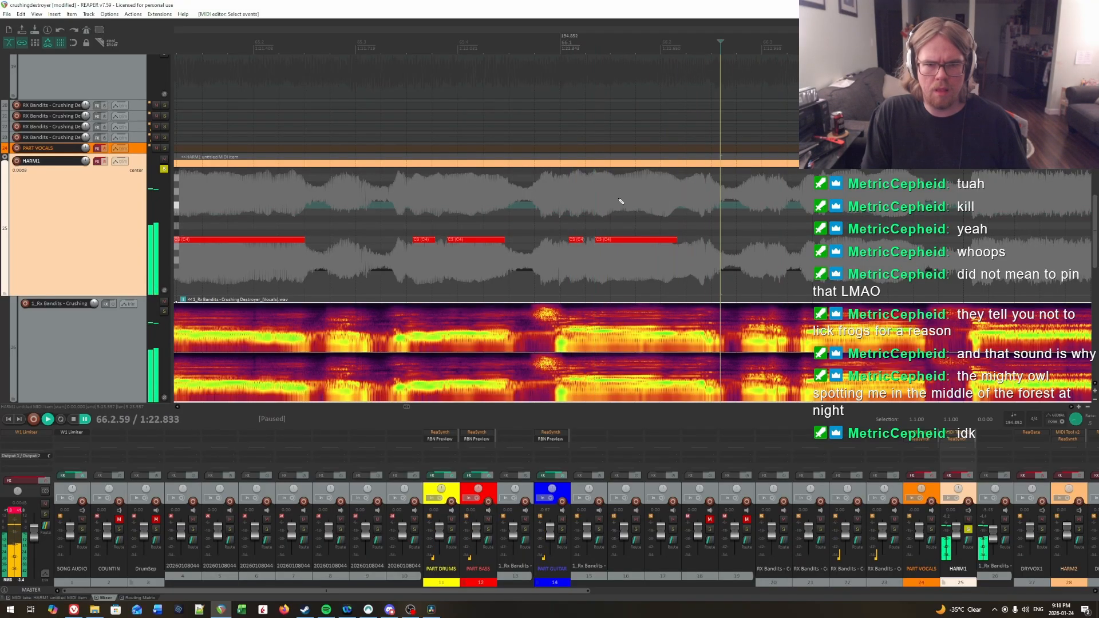
left_click(616, 199)
left_click(613, 211)
key("space")
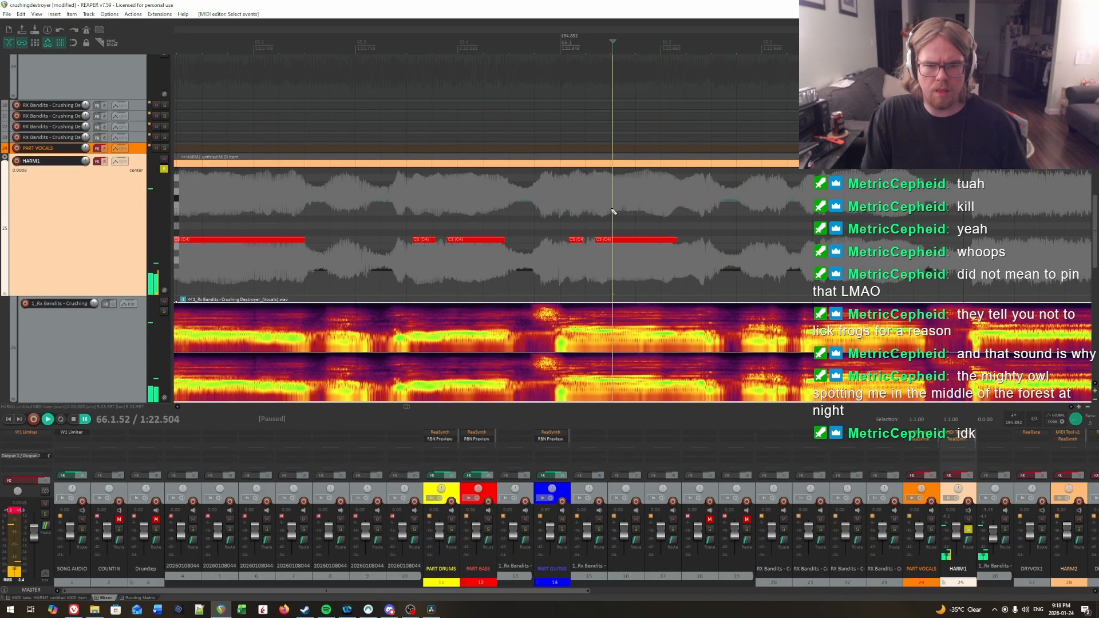
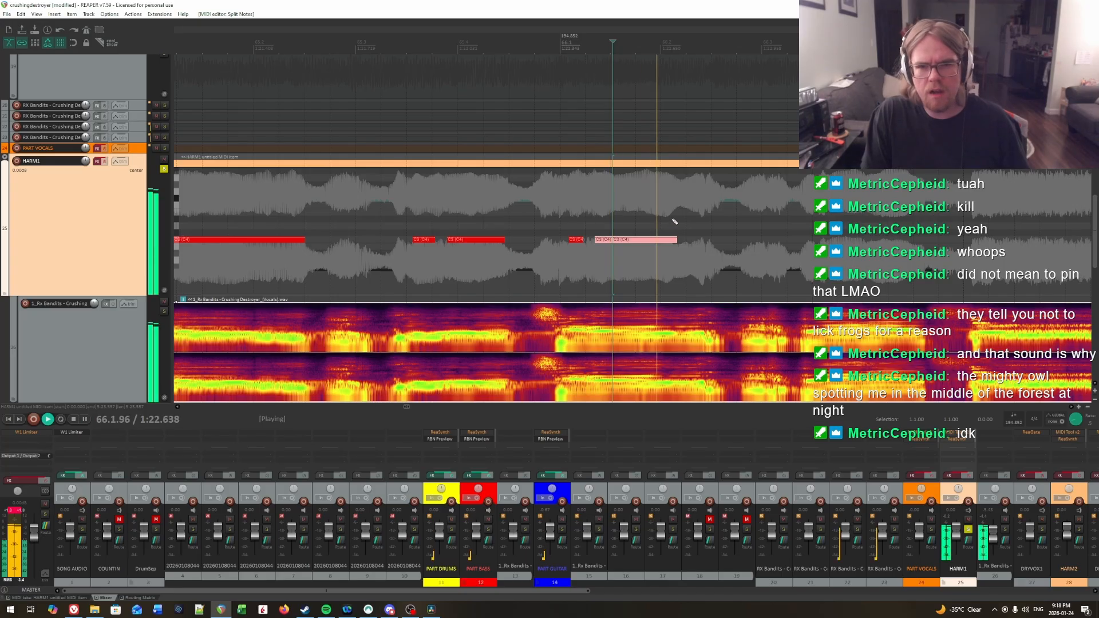
Step: Draw a C3 note from 66.2.20 to about 66.2.40 and delete the preceding note's split-off part after about 66.1.52
left_click(681, 198)
left_click(682, 194)
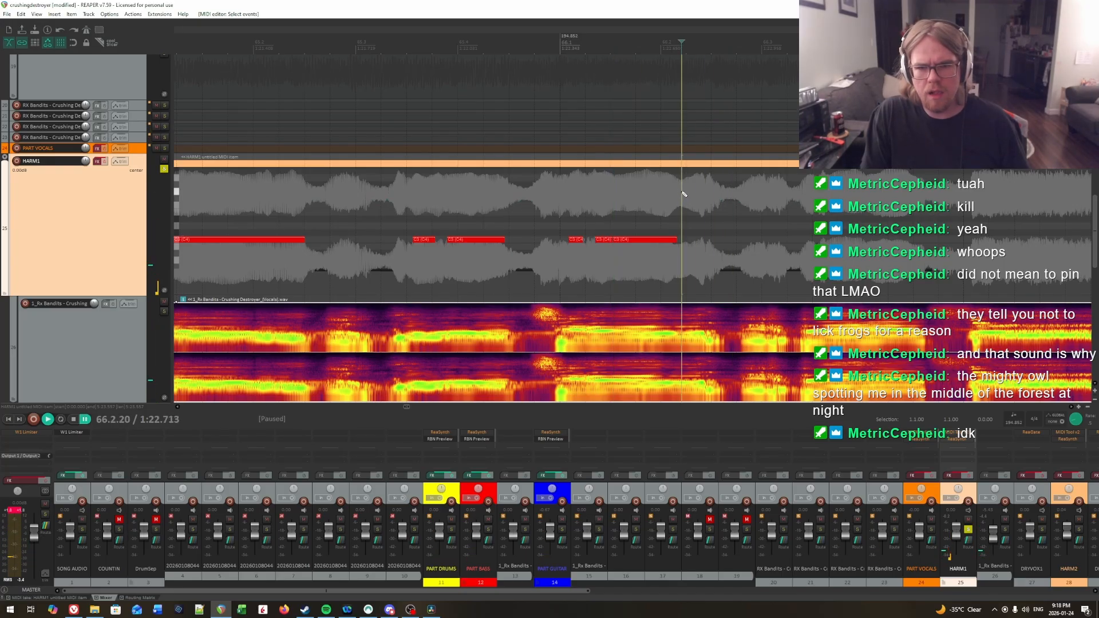
left_click_drag(682, 239, 694, 239)
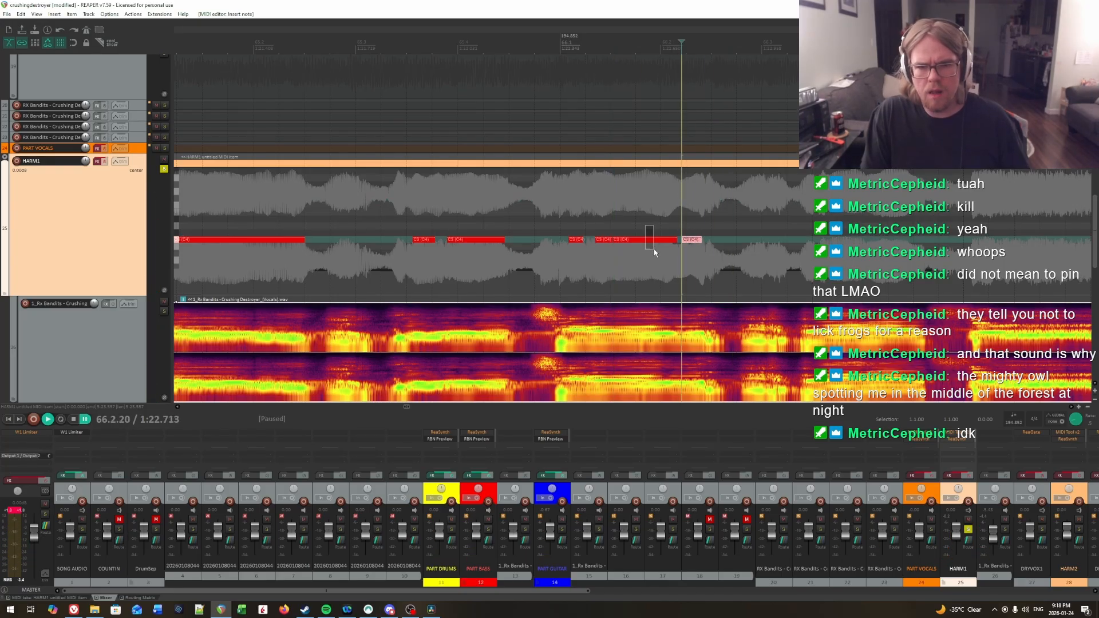
Step: Play back the vocals from just before and just after the start of measure 66 to check the notes up to 66.3
left_click(564, 218)
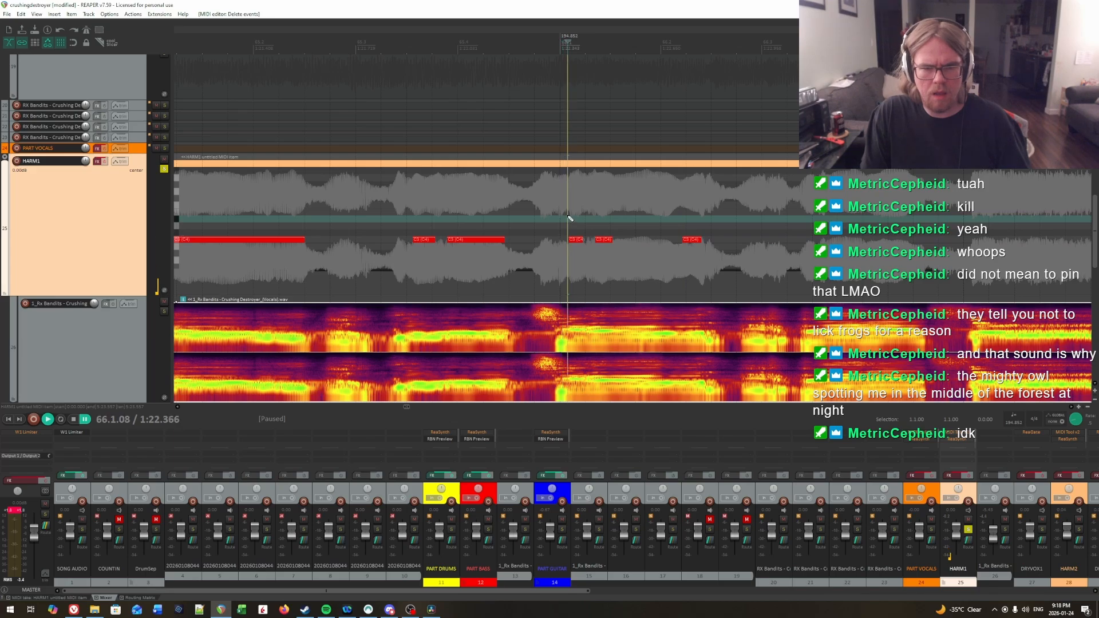
key("space")
left_click(567, 204)
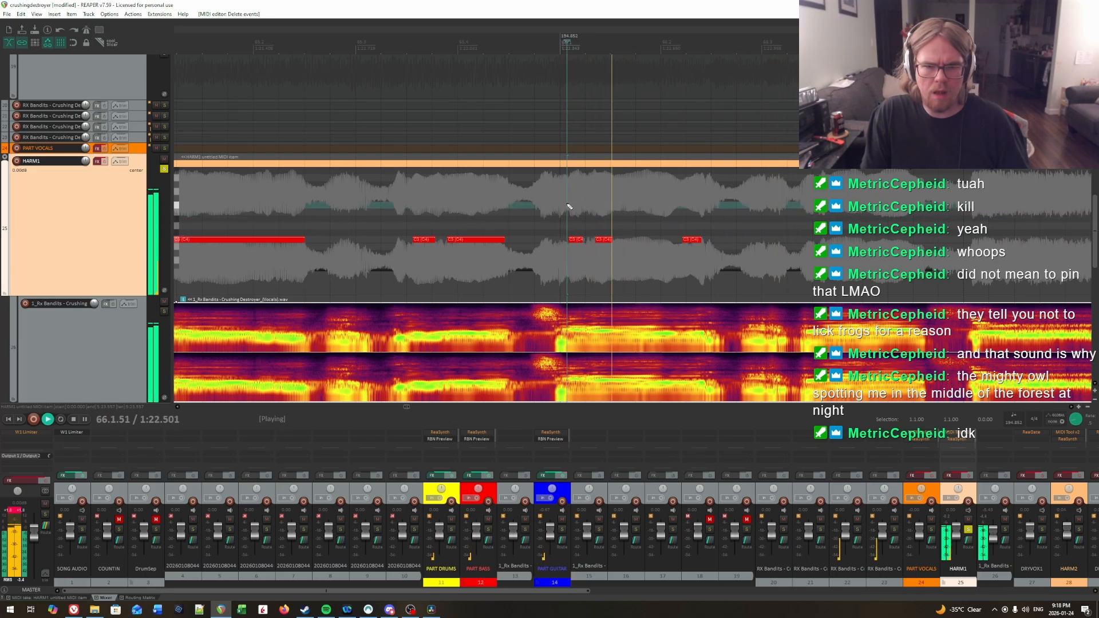
left_click(523, 204)
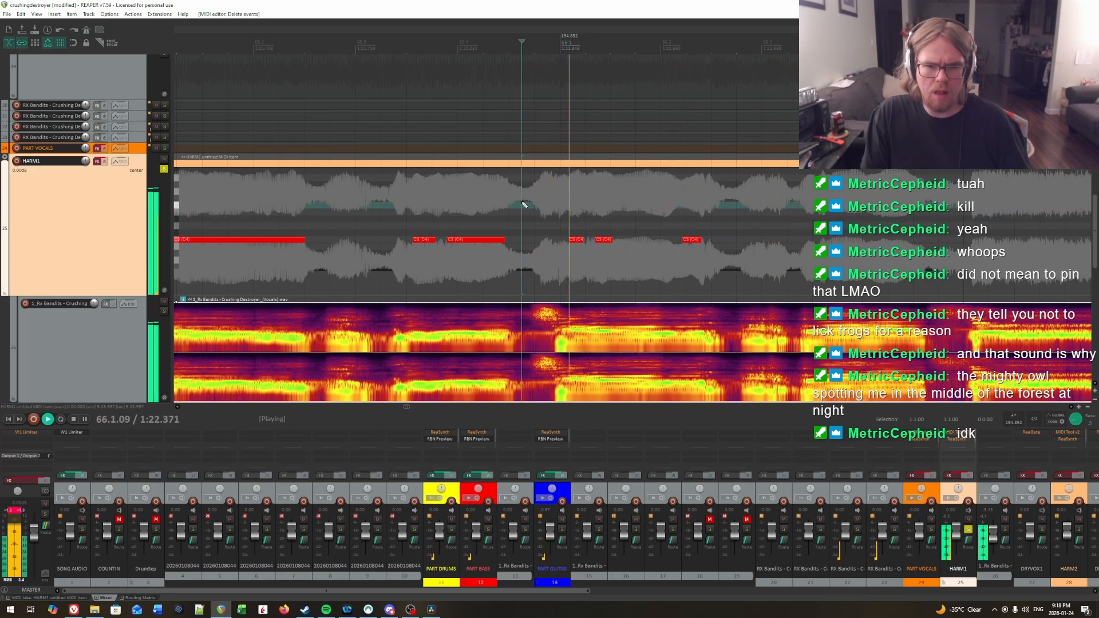
key("space")
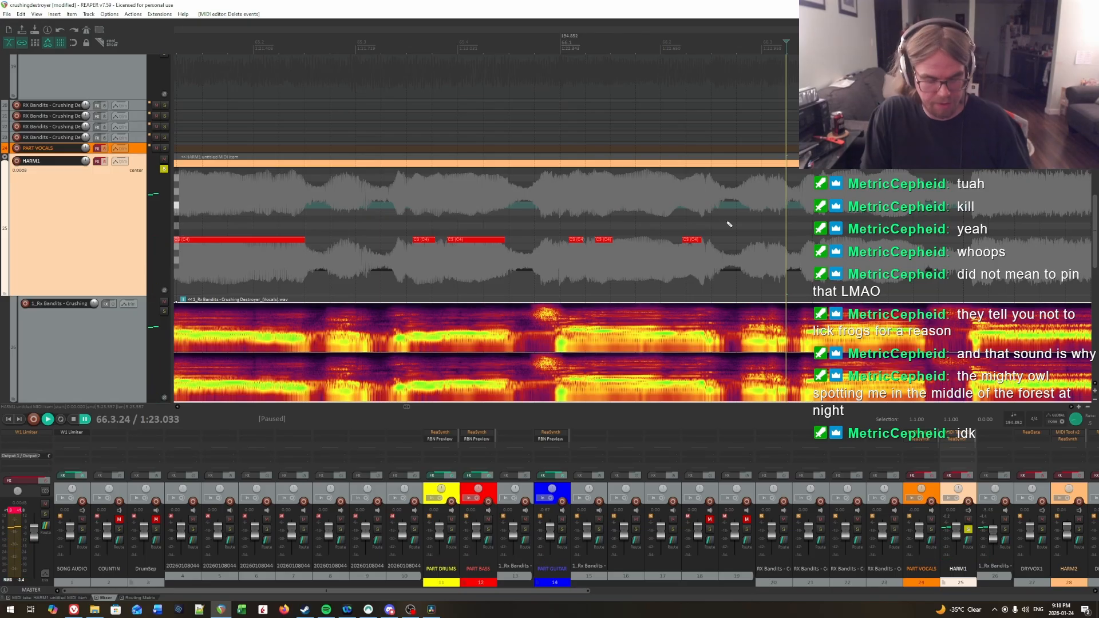
Step: Locate the next syllable onset in 66.3 by ear and draw a C3 note from 66.3.56 to about 66.3.96
key("space")
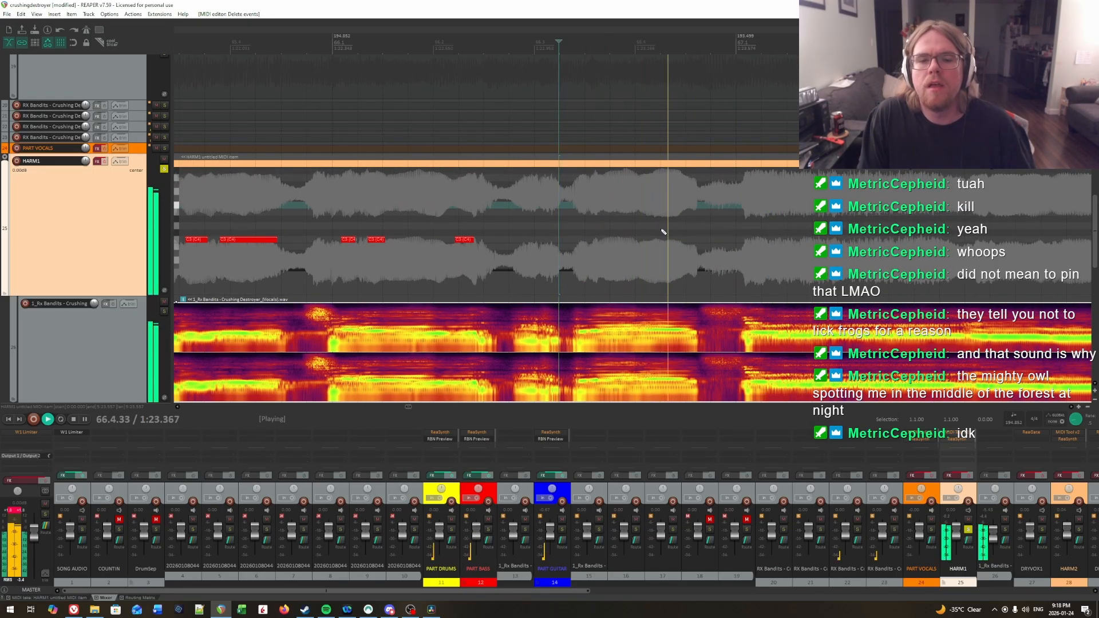
key("space")
left_click(576, 213)
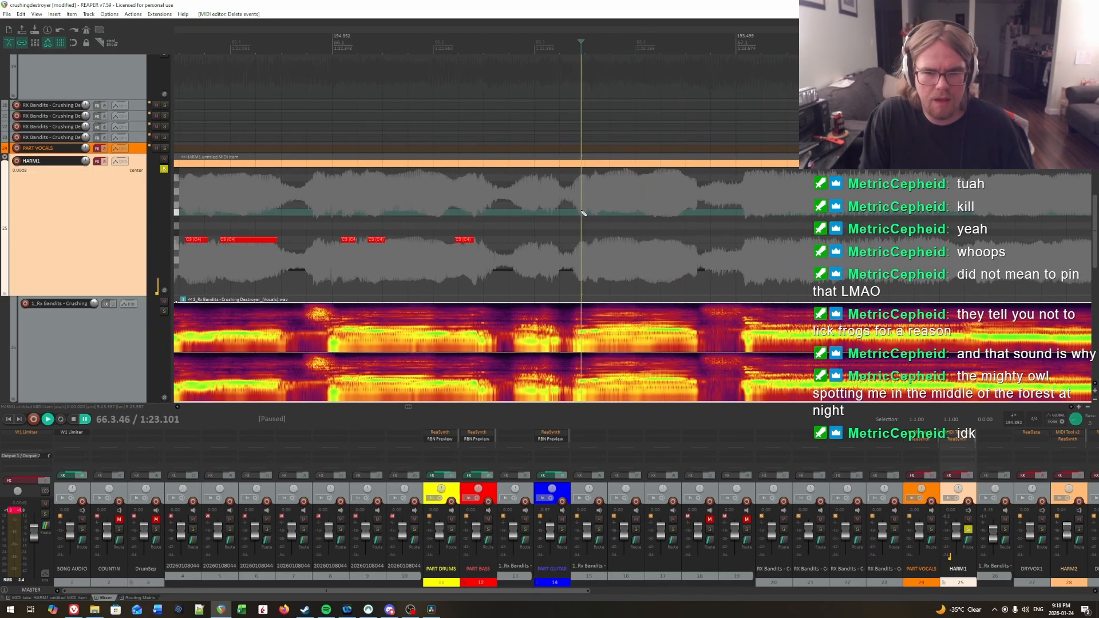
key("space")
left_click(577, 213)
key("space")
left_click(588, 213)
left_click(591, 213)
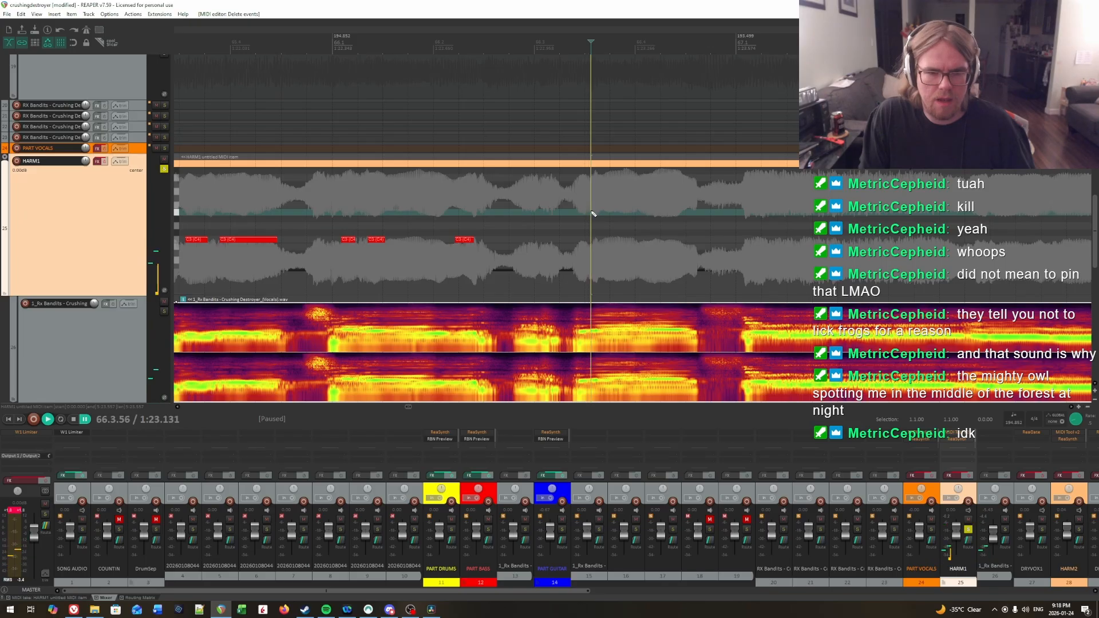
key("space")
key("space")
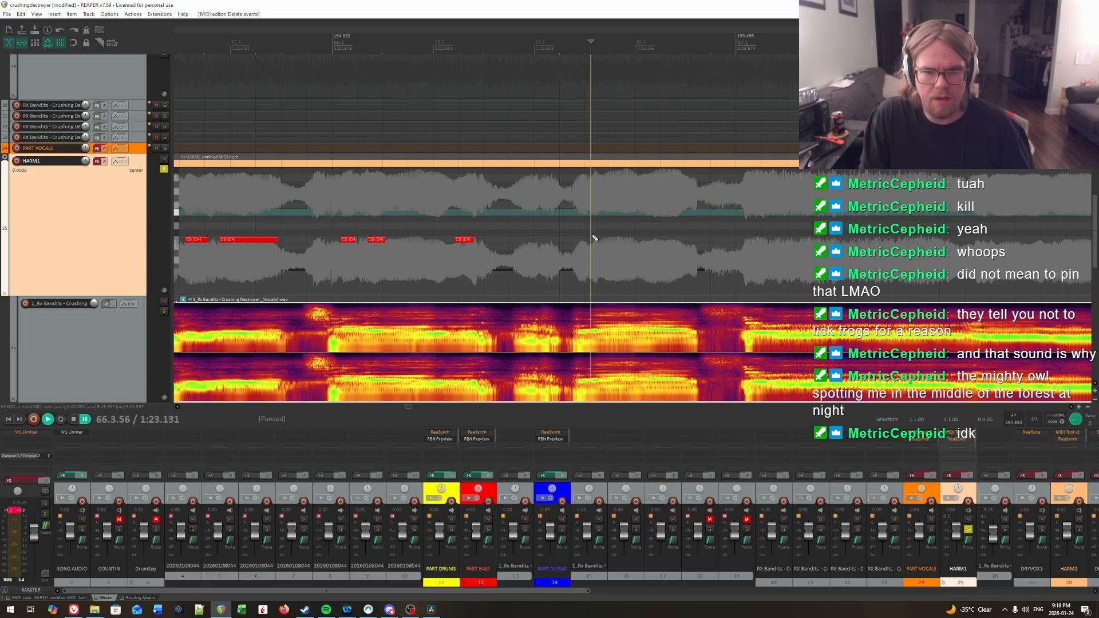
left_click_drag(595, 240, 634, 242)
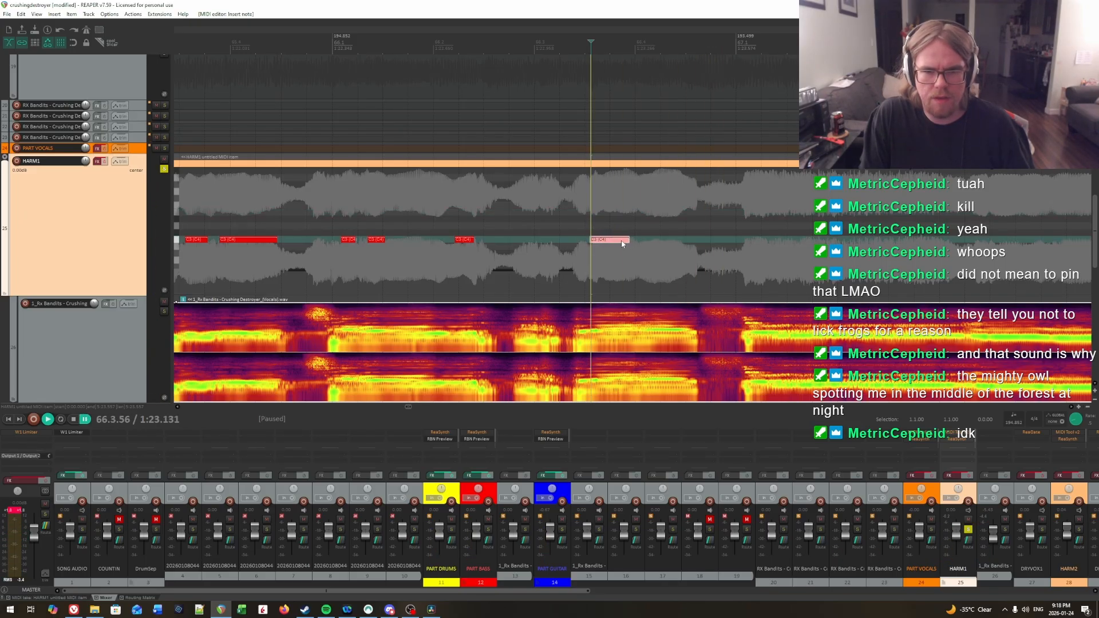
Step: Play back the vocals repeatedly from around 66.3.56 to check the timing of the C3 note there
key("space")
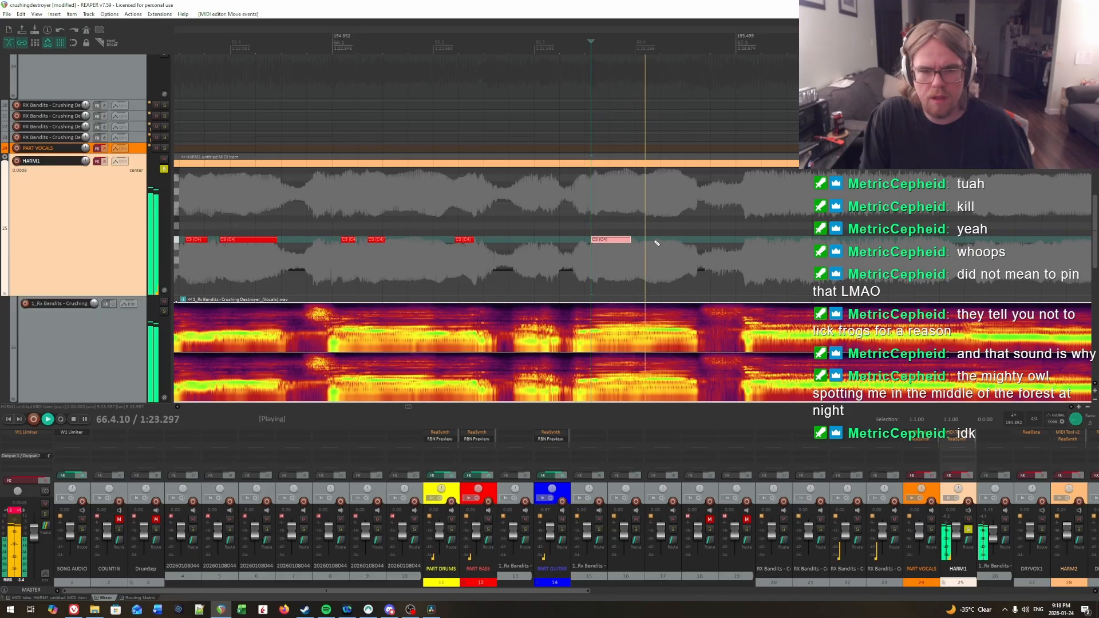
key("space")
left_click(592, 220)
key("space")
key("space")
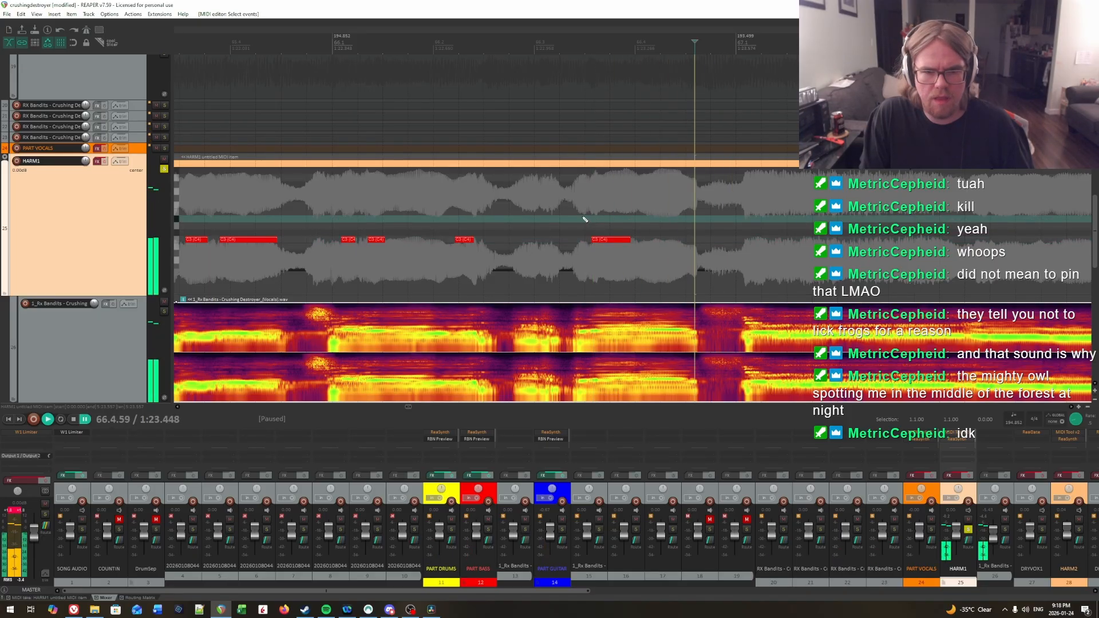
left_click(585, 218)
key("space")
key("space")
left_click(592, 219)
key("space")
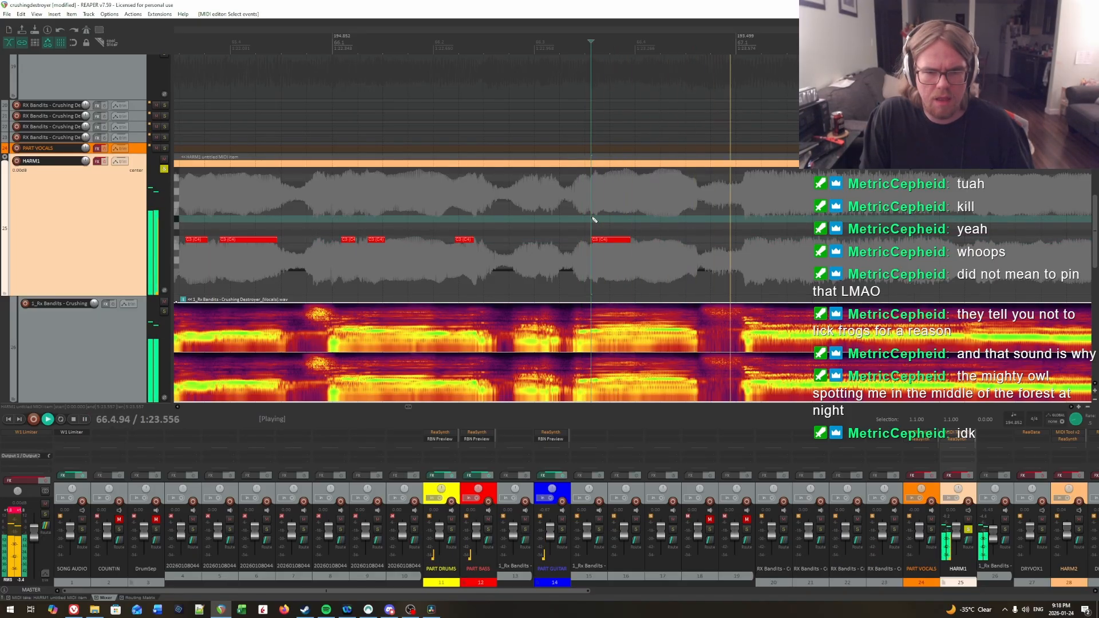
key("space")
Step: Locate the next syllable onset in 66.4 by ear and draw a C3 note from 66.4.11 to about 66.4.60
left_click(633, 222)
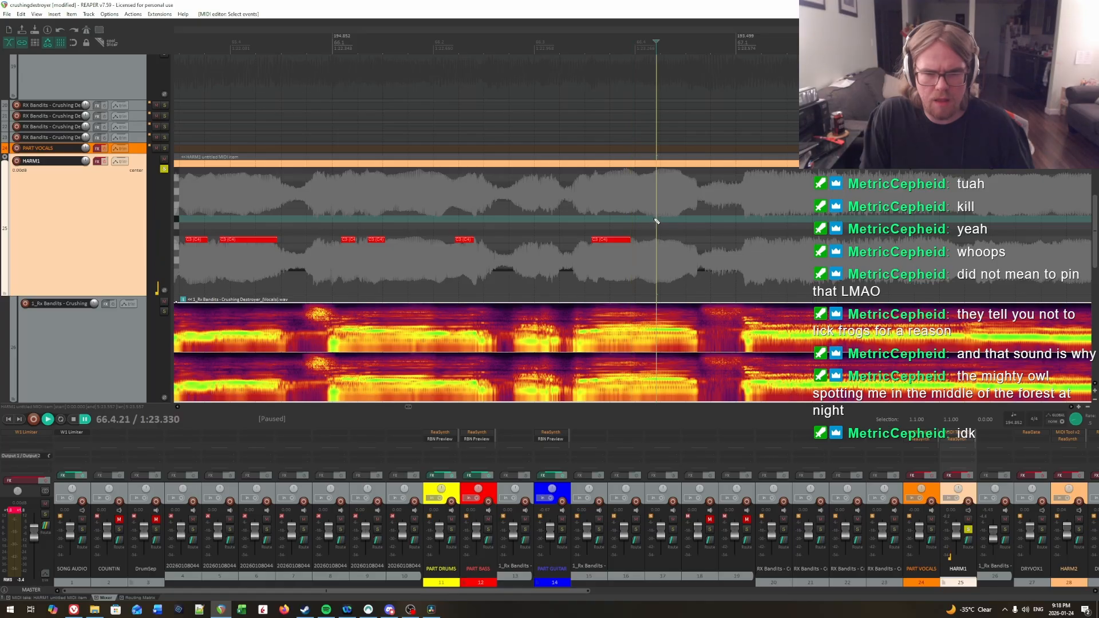
key("space")
key("space")
left_click(646, 221)
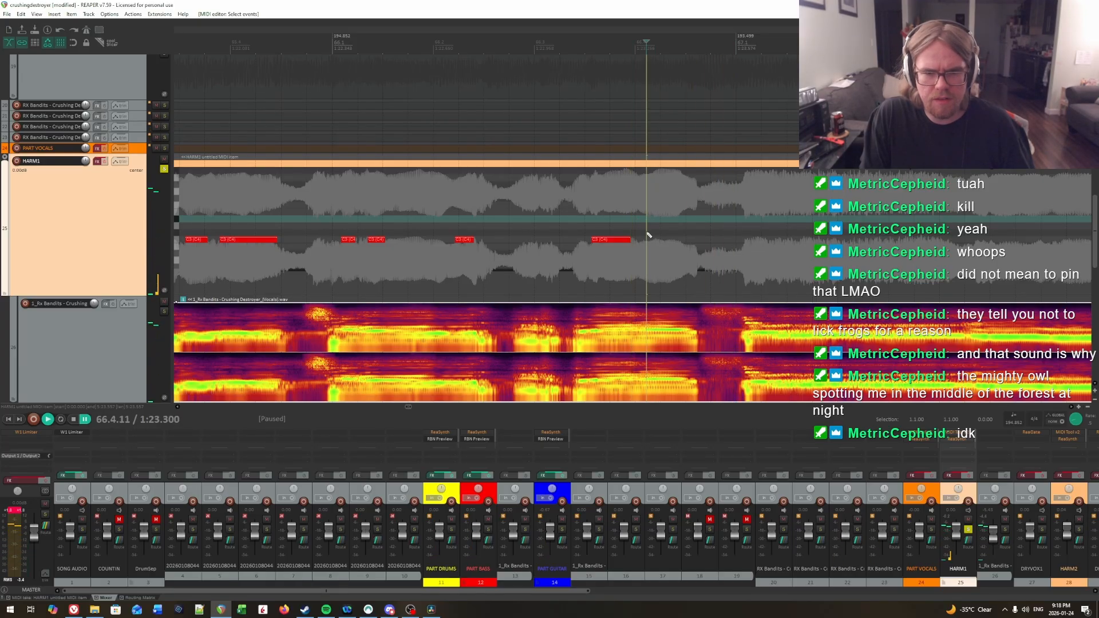
left_click_drag(649, 238, 648, 238)
Step: Play back the vocals from several points in 66.3 to check the timing of the last two C3 notes in measure 66
left_click(629, 223)
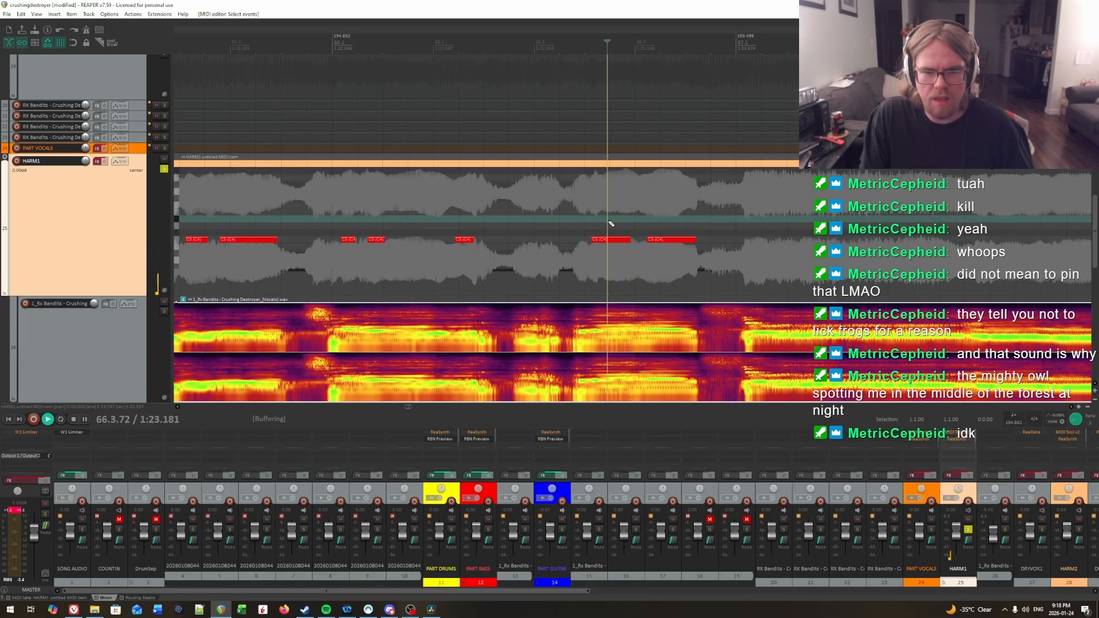
key("space")
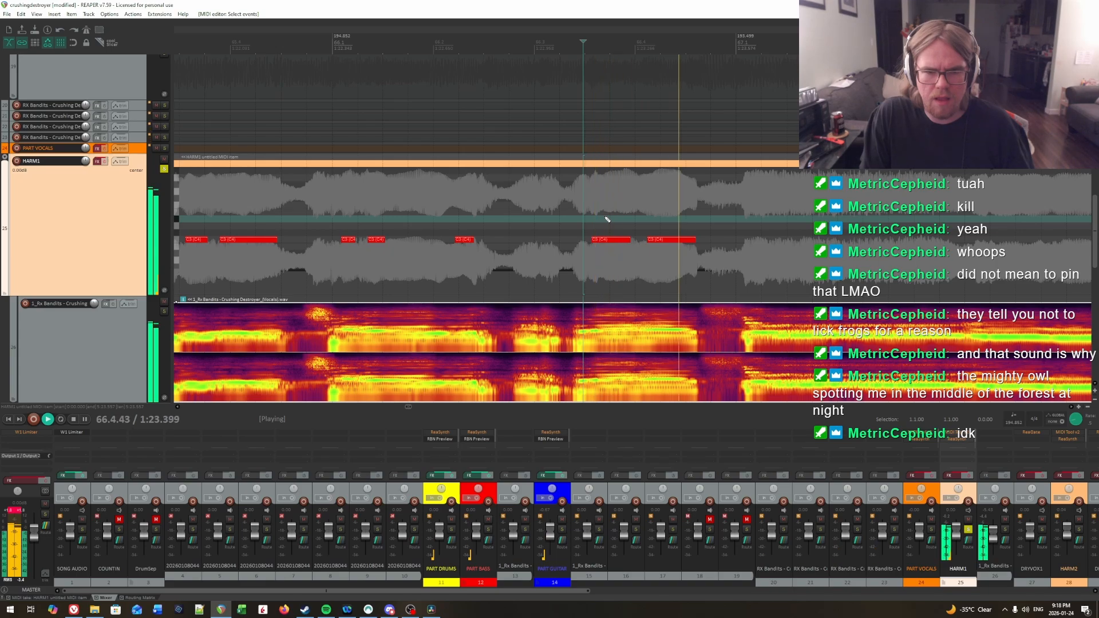
left_click(624, 217)
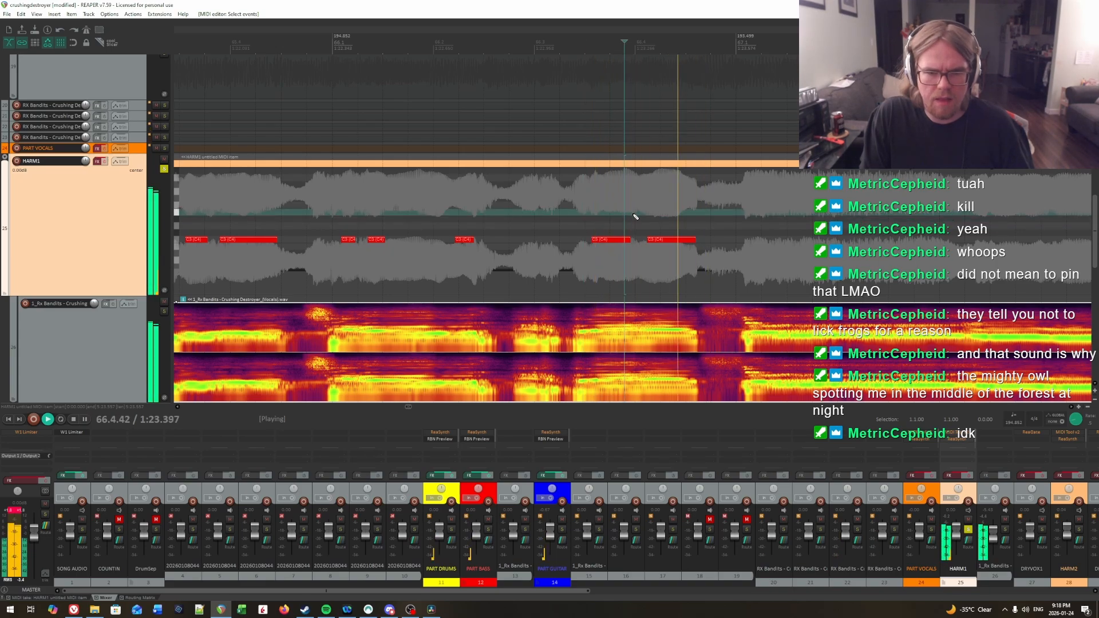
left_click(631, 216)
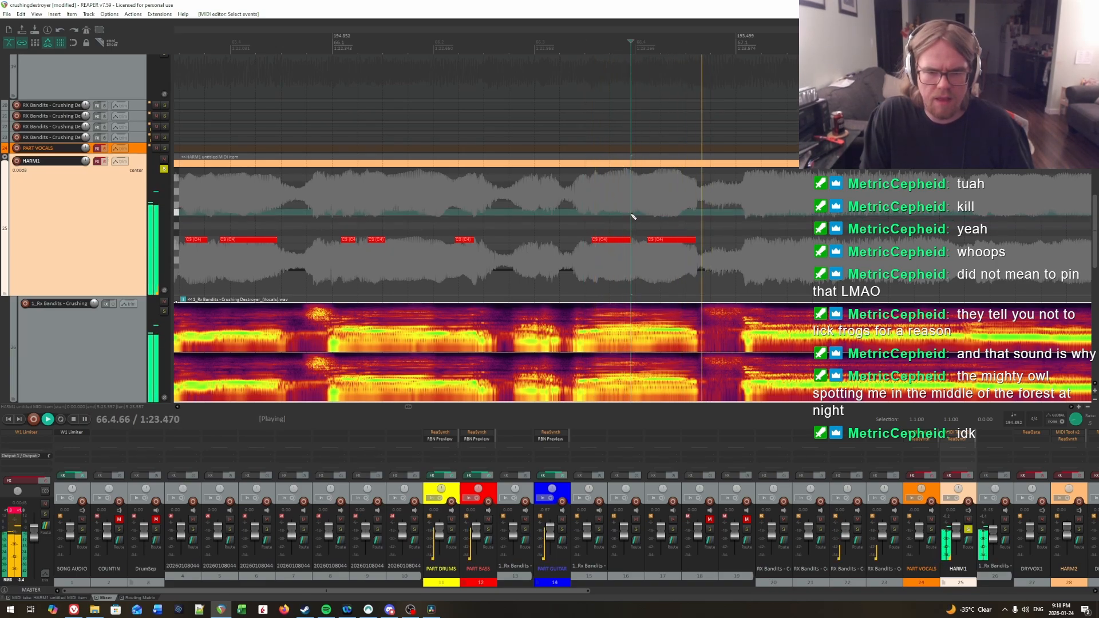
left_click(632, 217)
key("space")
left_click(632, 217)
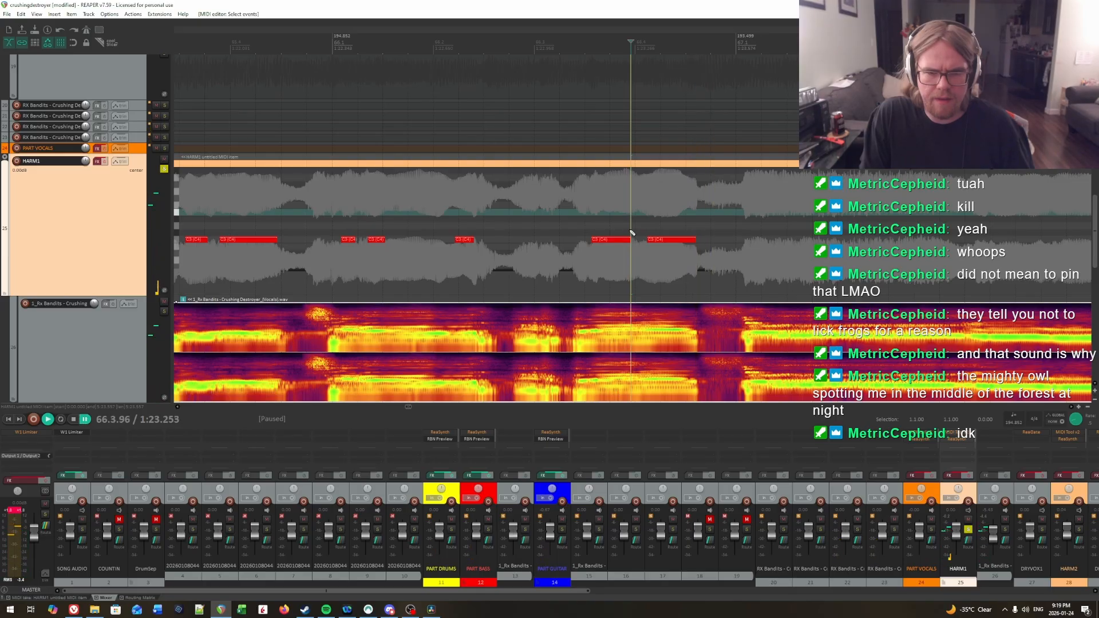
key("space")
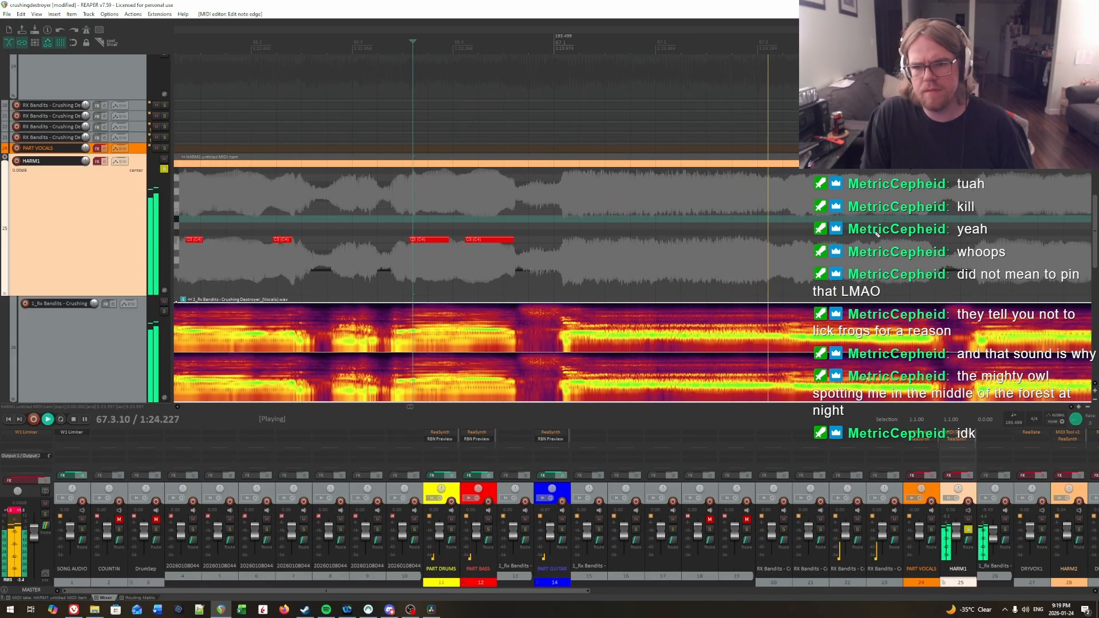
key("space")
Step: Play back the vocals from points around the start of measure 67 to listen for the next syllable onsets
left_click_drag(515, 237, 380, 216)
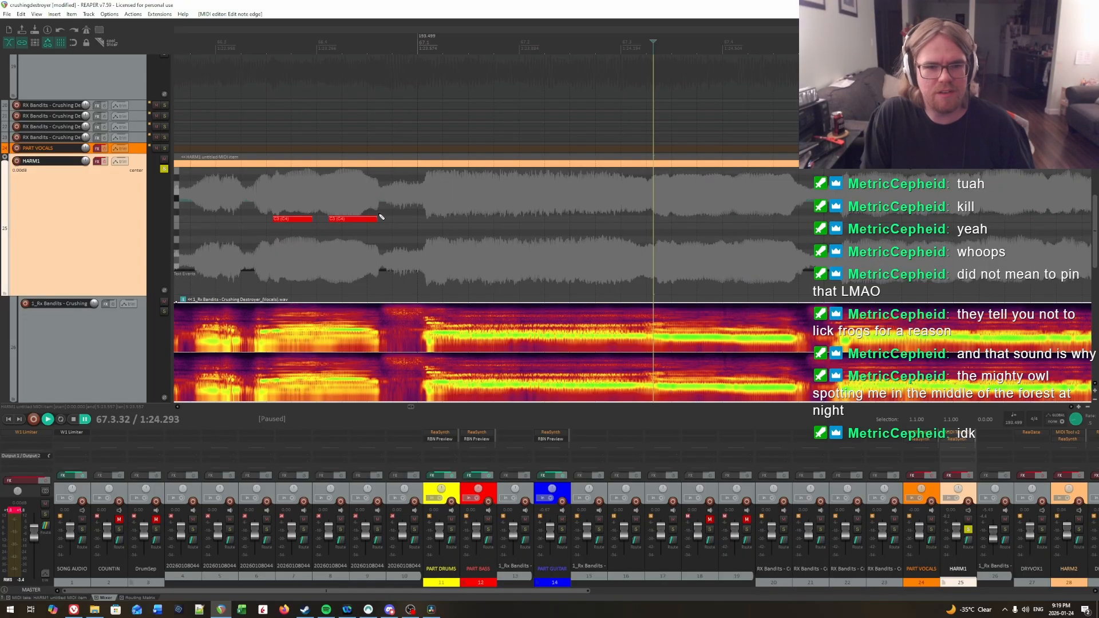
scroll(407, 215, "up", 1)
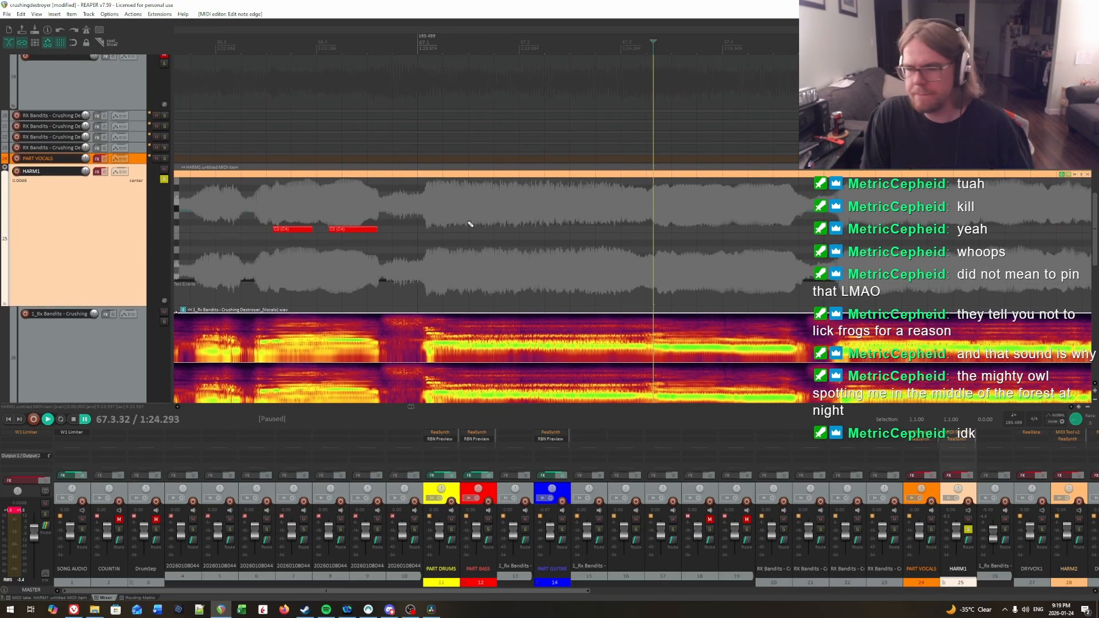
left_click(432, 219)
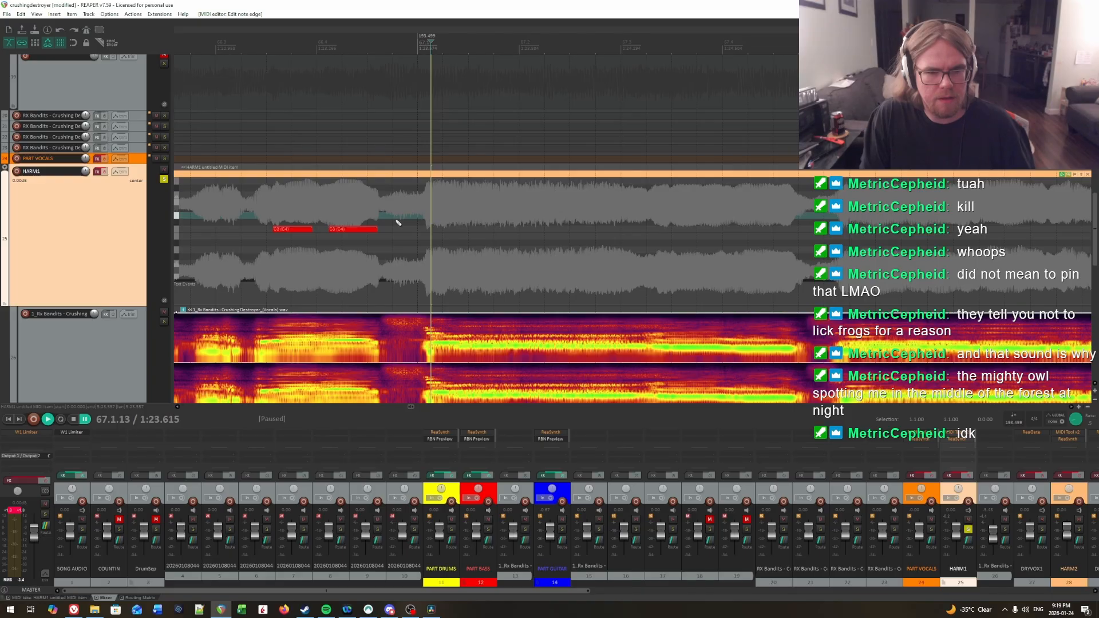
left_click(435, 215)
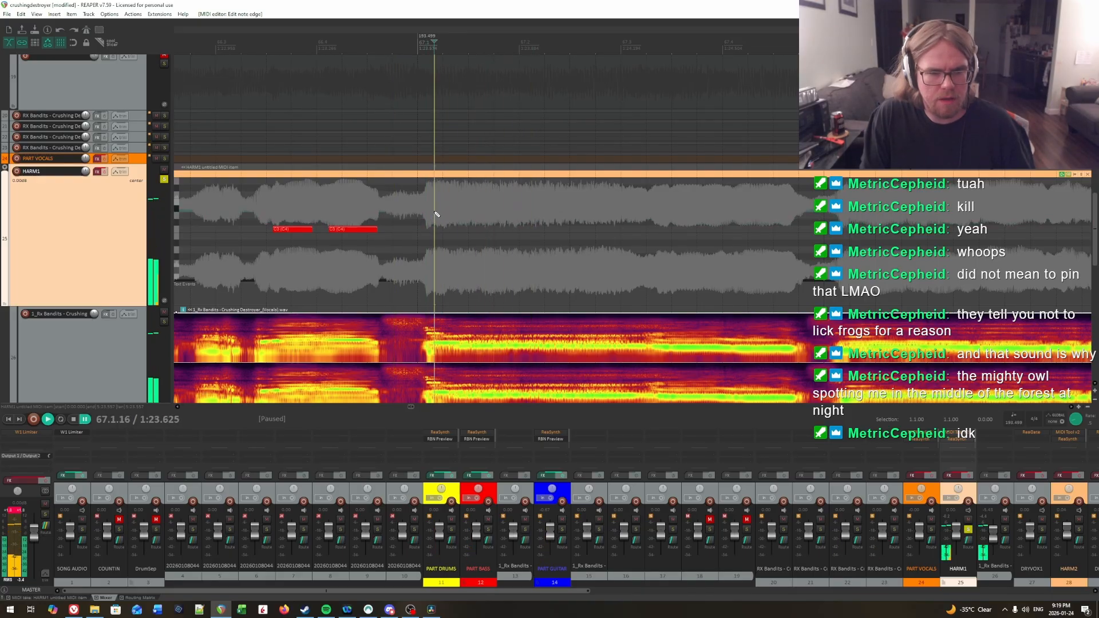
key("space")
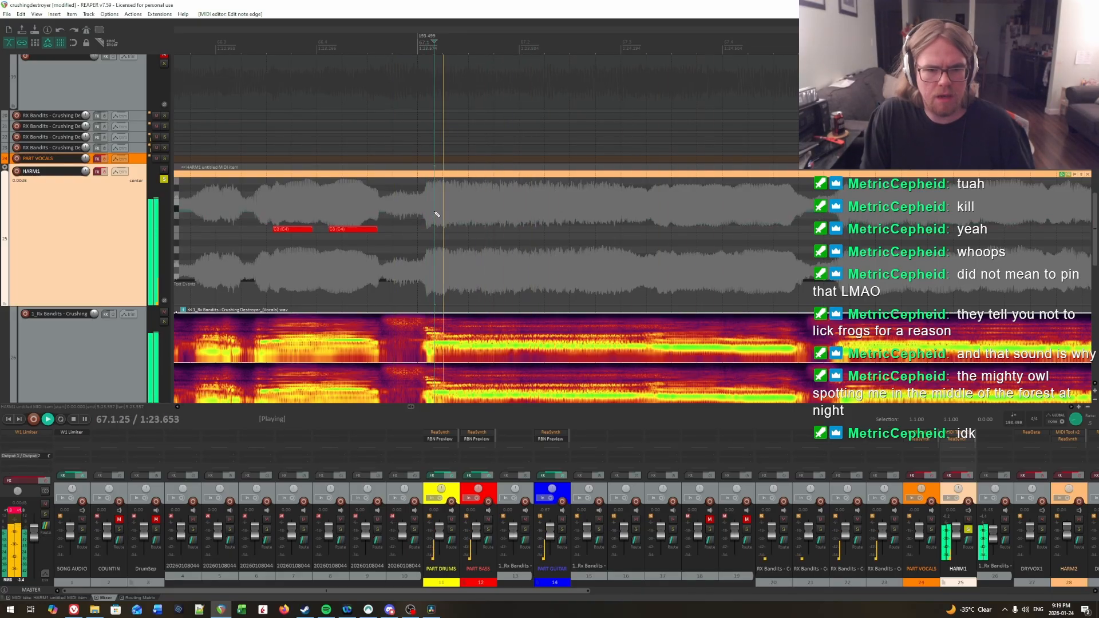
key("space")
left_click(391, 214)
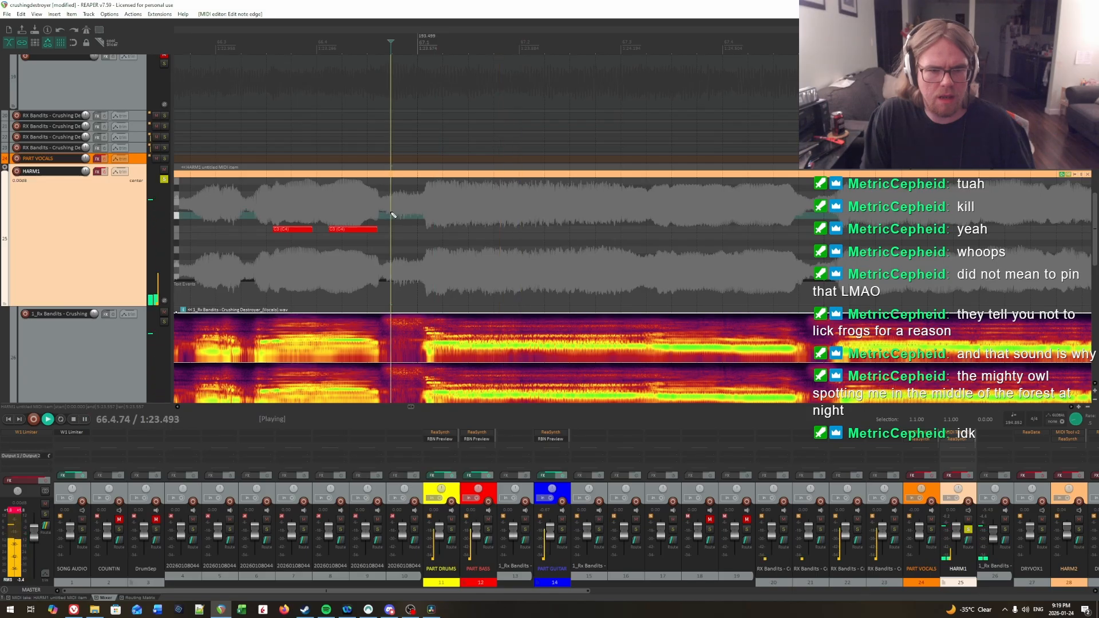
key("space")
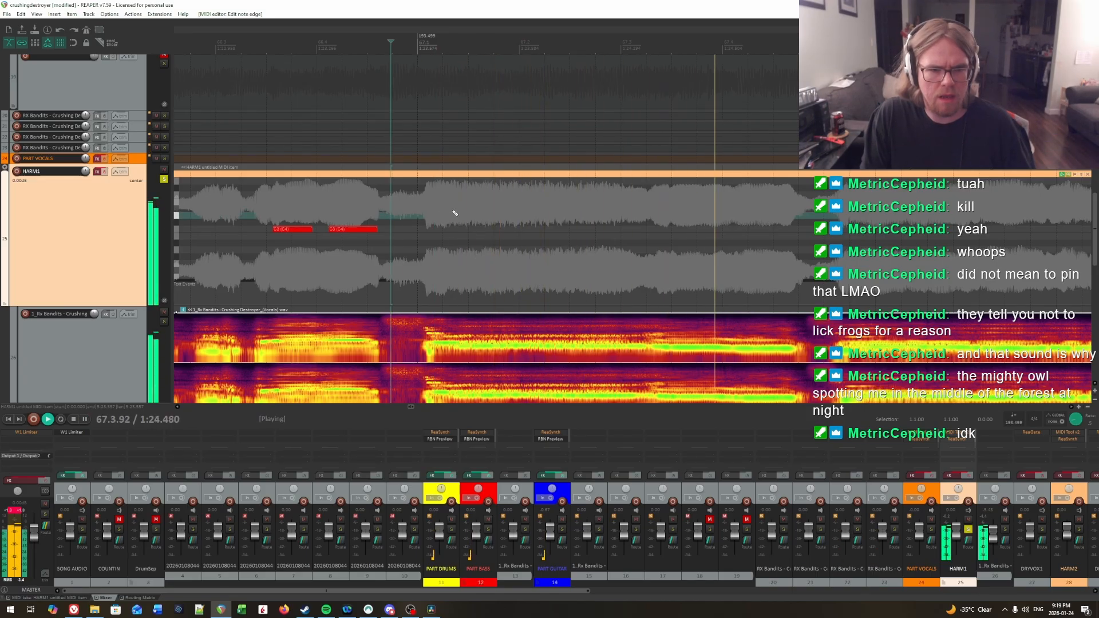
Step: Locate the syllable onset at 67.1.40 by ear and place a short C3 note there, ending at about 67.1.49
left_click(452, 210)
key("space")
left_click(461, 210)
key("space")
left_click(458, 210)
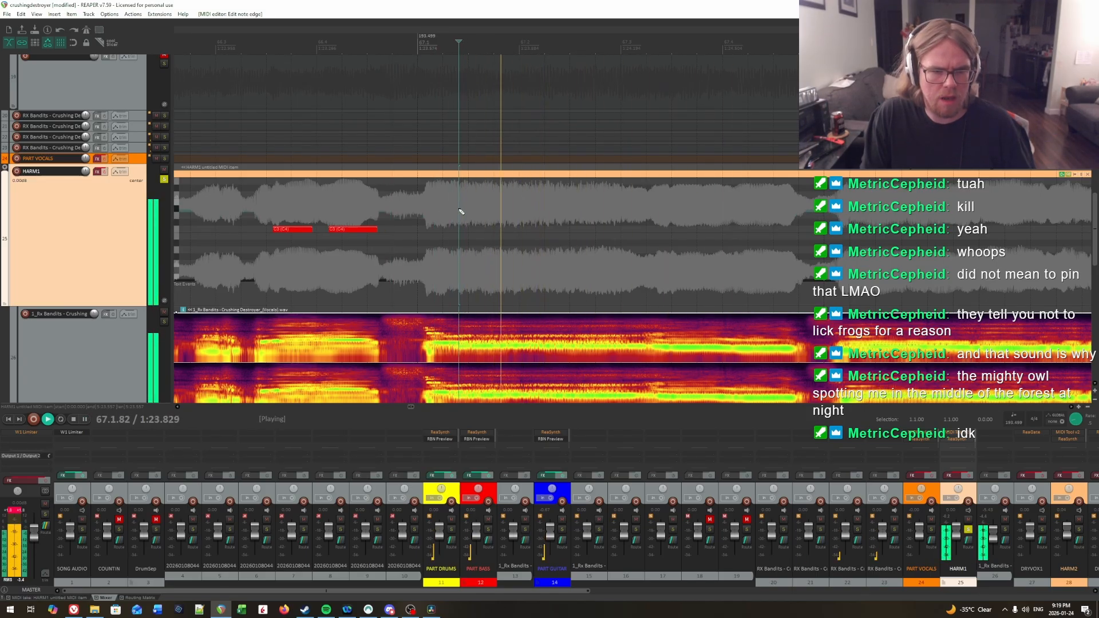
key("ctrl+space")
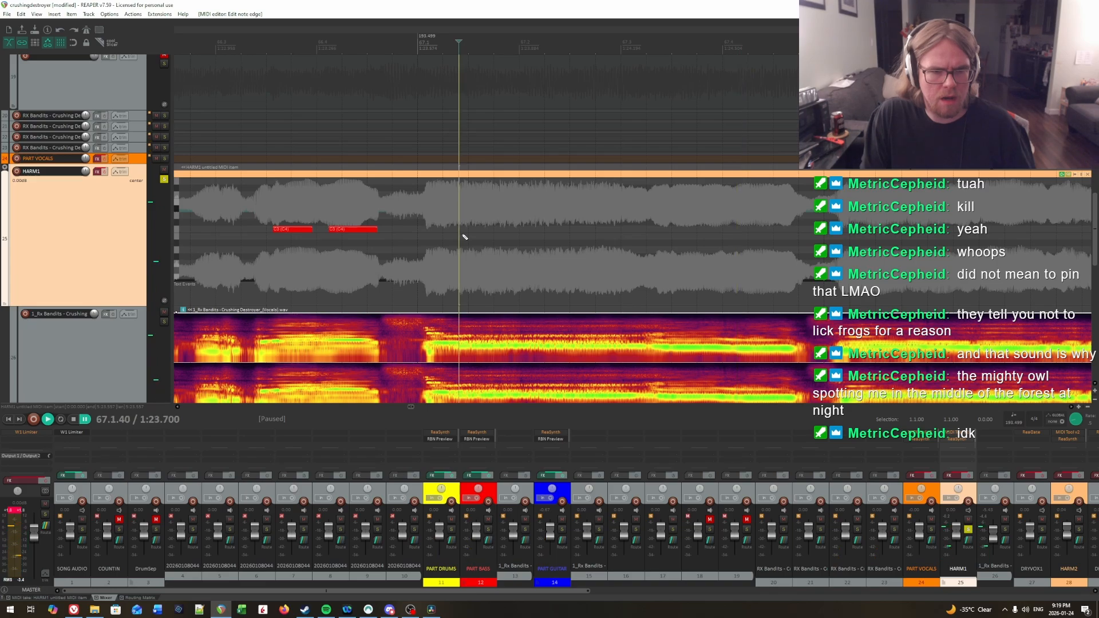
left_click(460, 230)
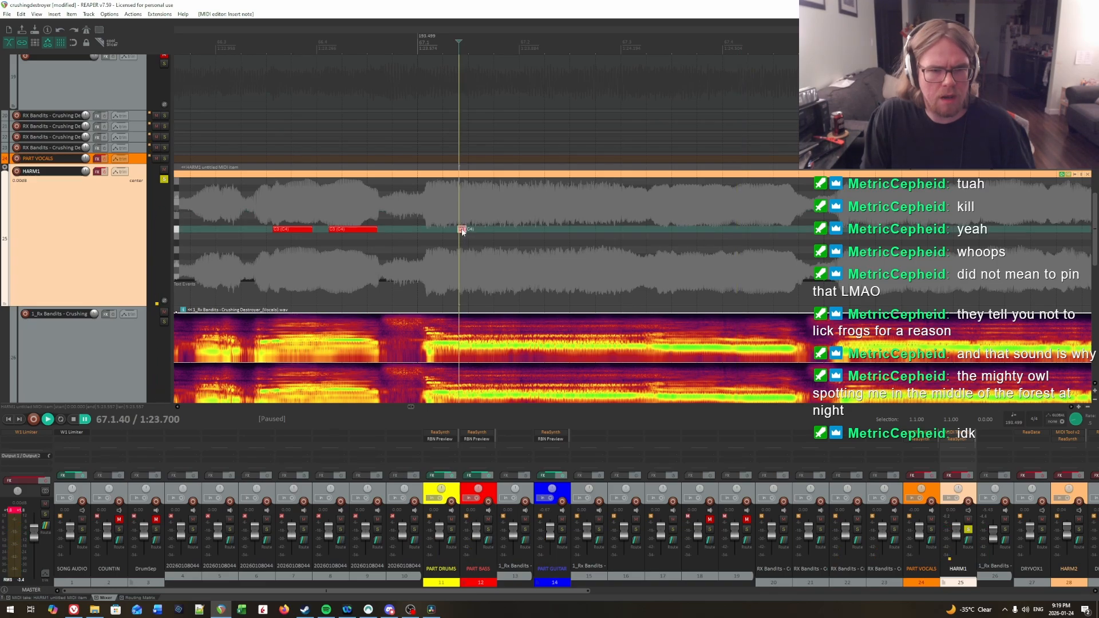
Step: Play back the vocals from 67.1.40 and from just before it to check the short C3 note's timing
key("space")
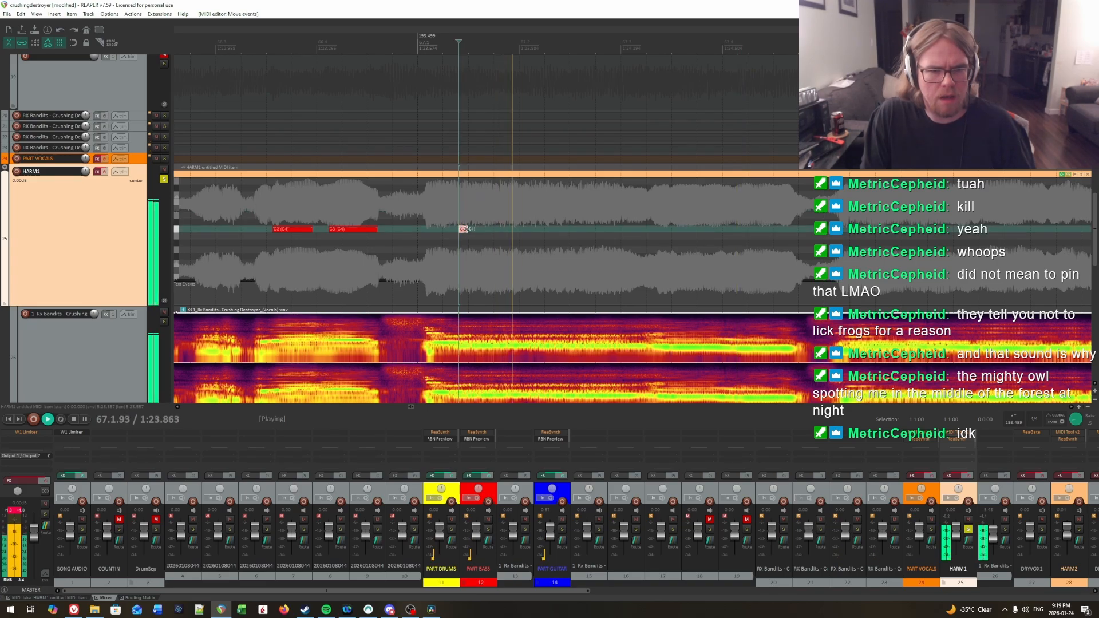
left_click(461, 222)
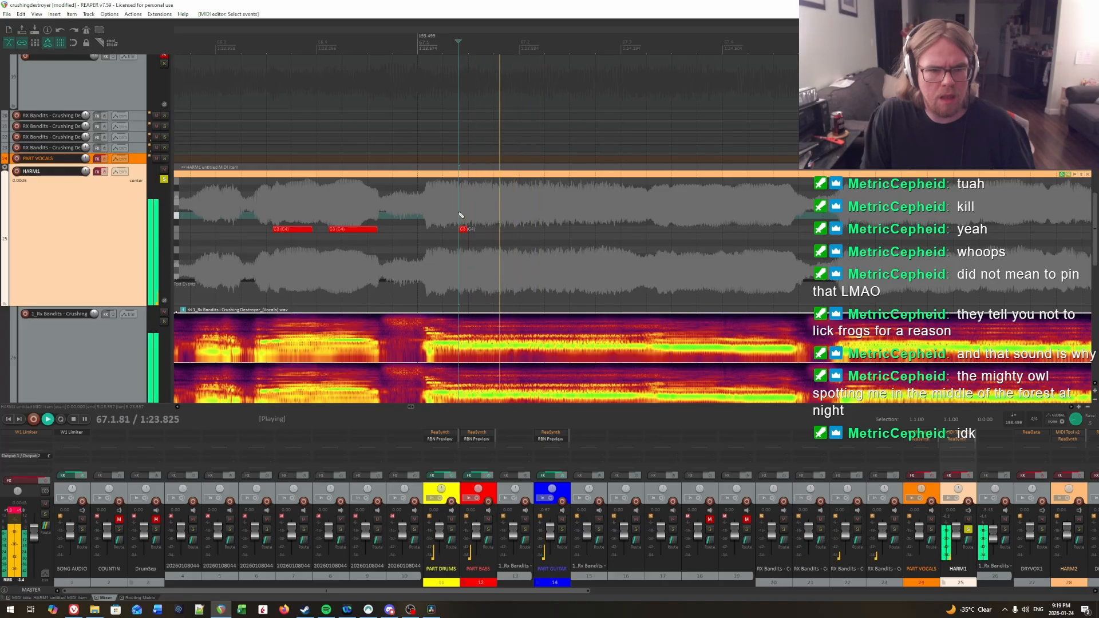
key("ctrl+space")
left_click(430, 214)
key("space")
key("space")
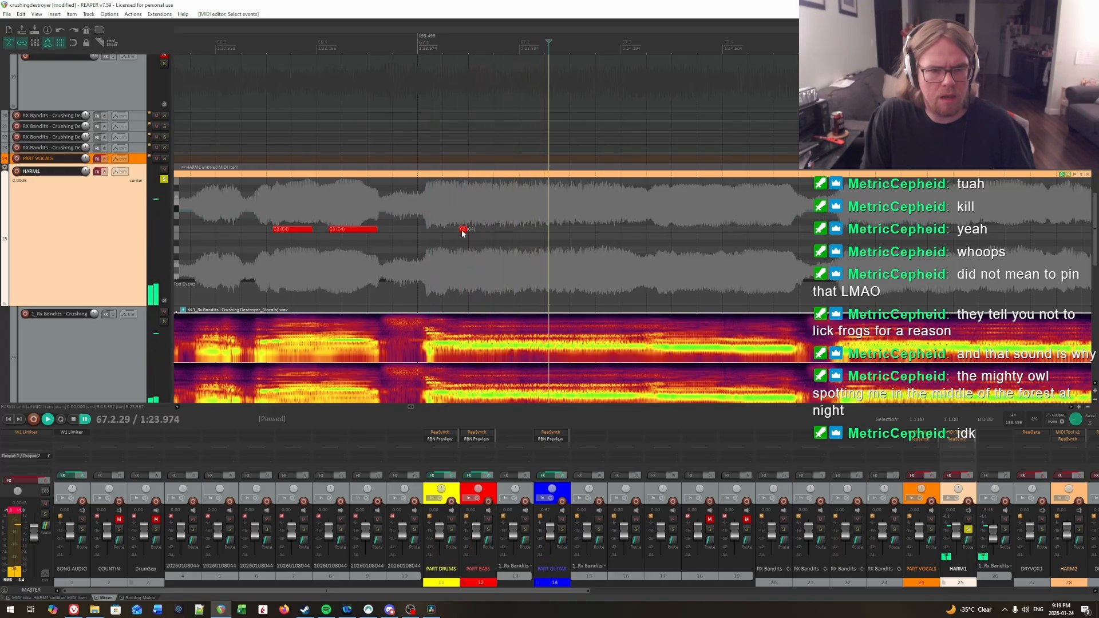
Step: Delete the short C3 note near 67.1.42 on HARM1 and draw a C3 note from about 67.1.61 to 67.1.84
left_click(463, 216)
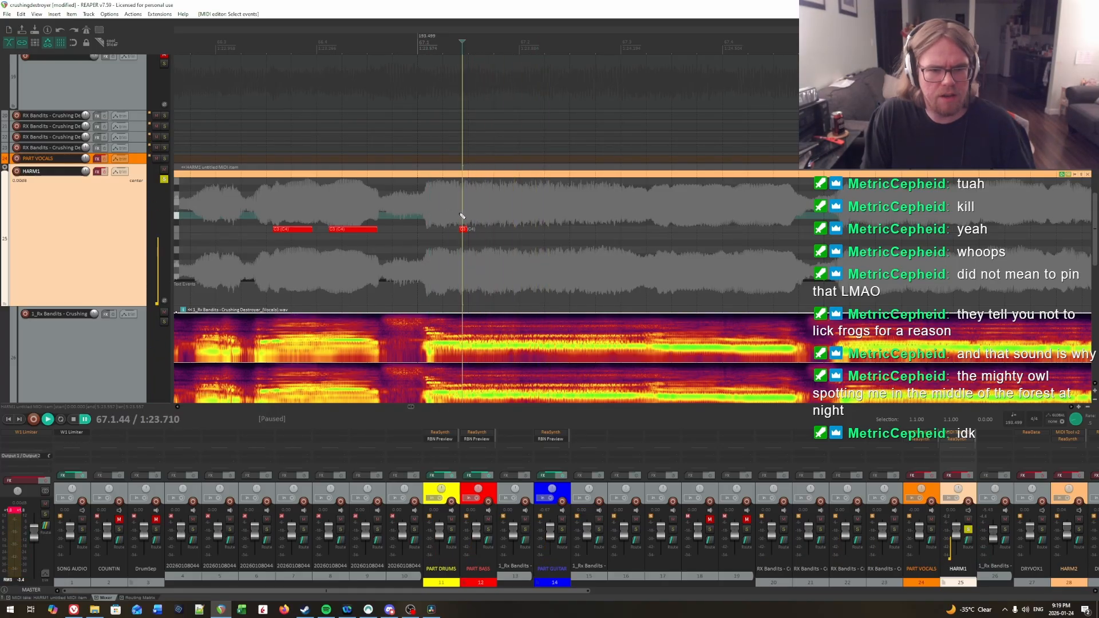
left_click(462, 228)
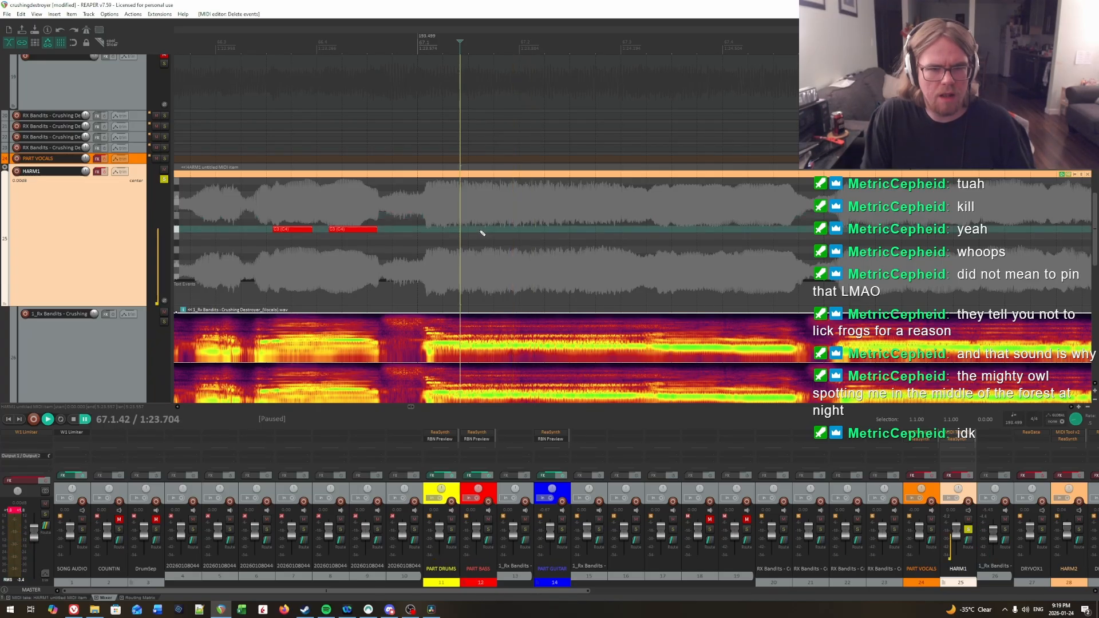
left_click_drag(479, 235, 498, 232)
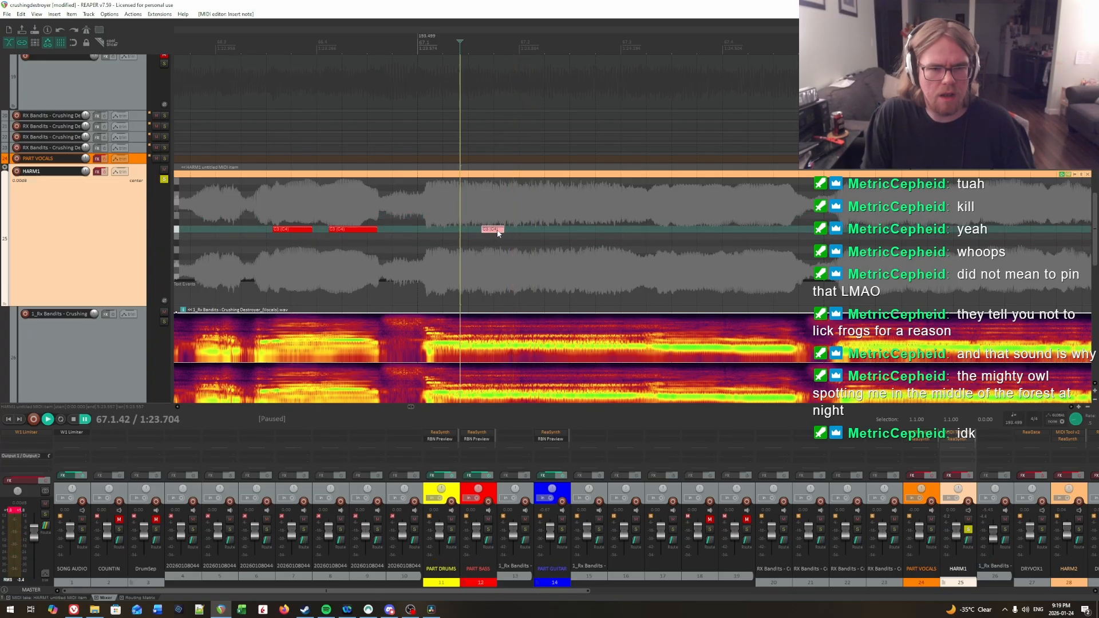
Step: Place a short C3 note ending at about 67.1.42 by ear and pull its start back to about 67.1.27
left_click(422, 217)
key("space")
key("space")
left_click(434, 213)
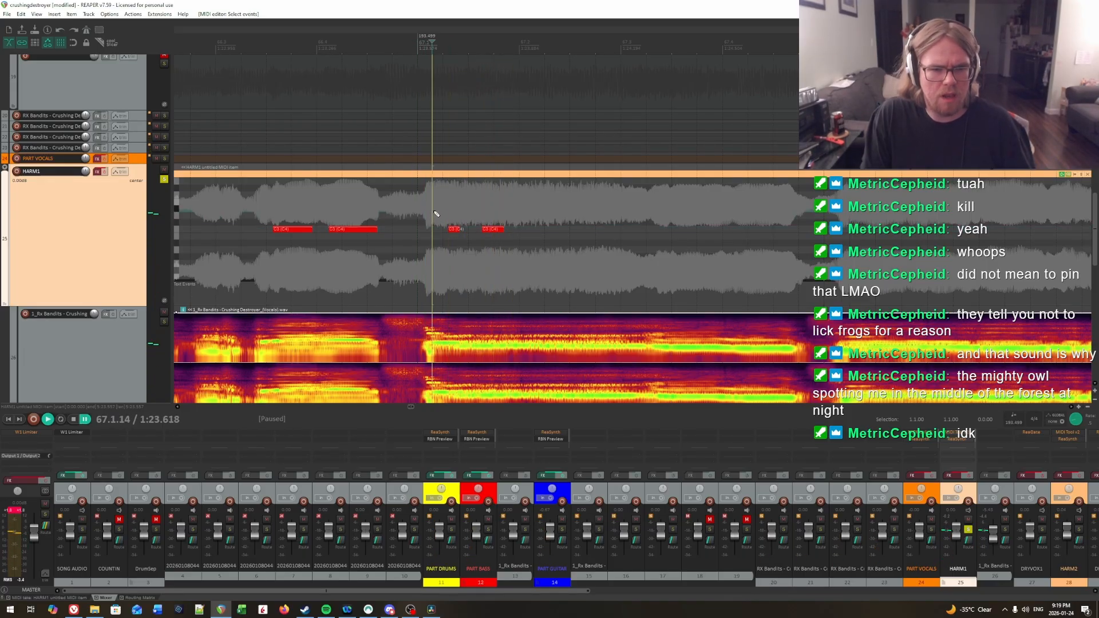
left_click(440, 214)
key("space")
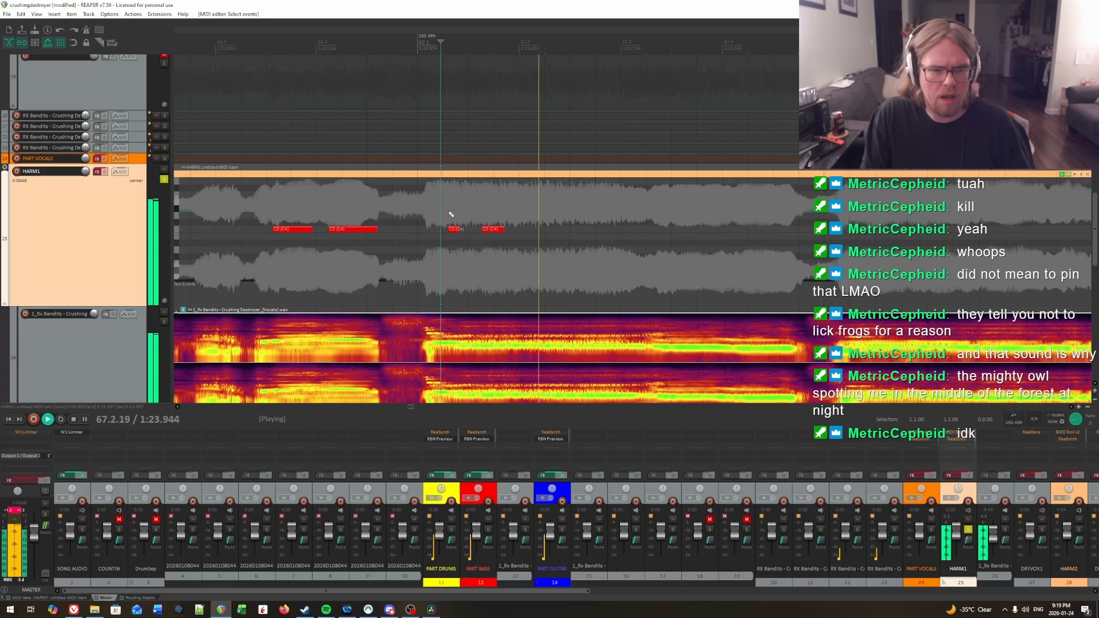
left_click(447, 214)
left_click(447, 214)
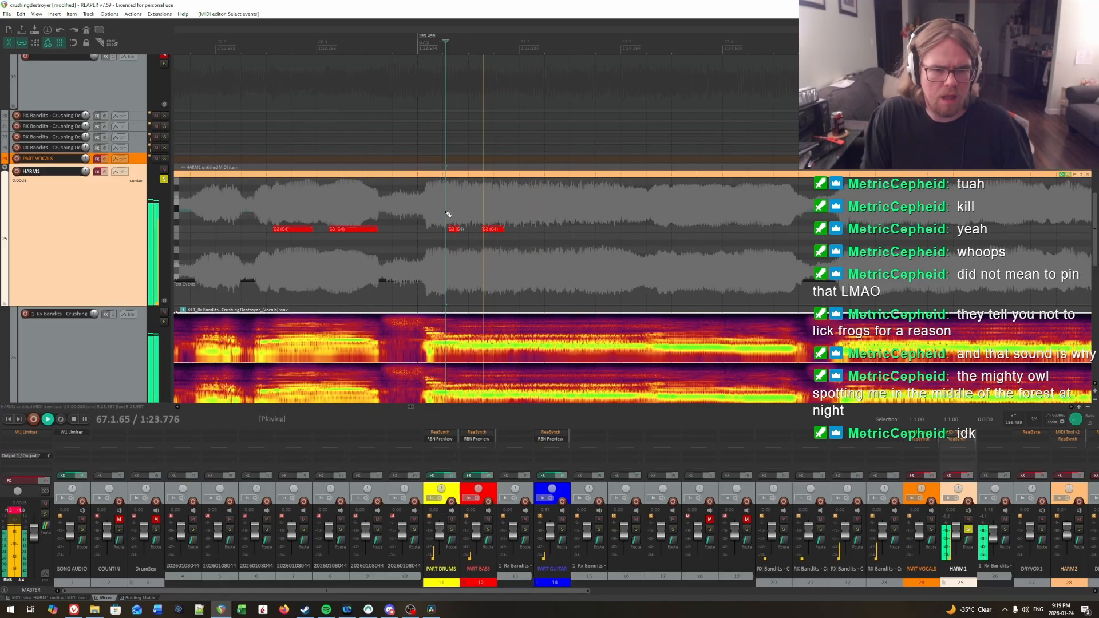
key("space")
left_click_drag(448, 230, 446, 230)
key("space")
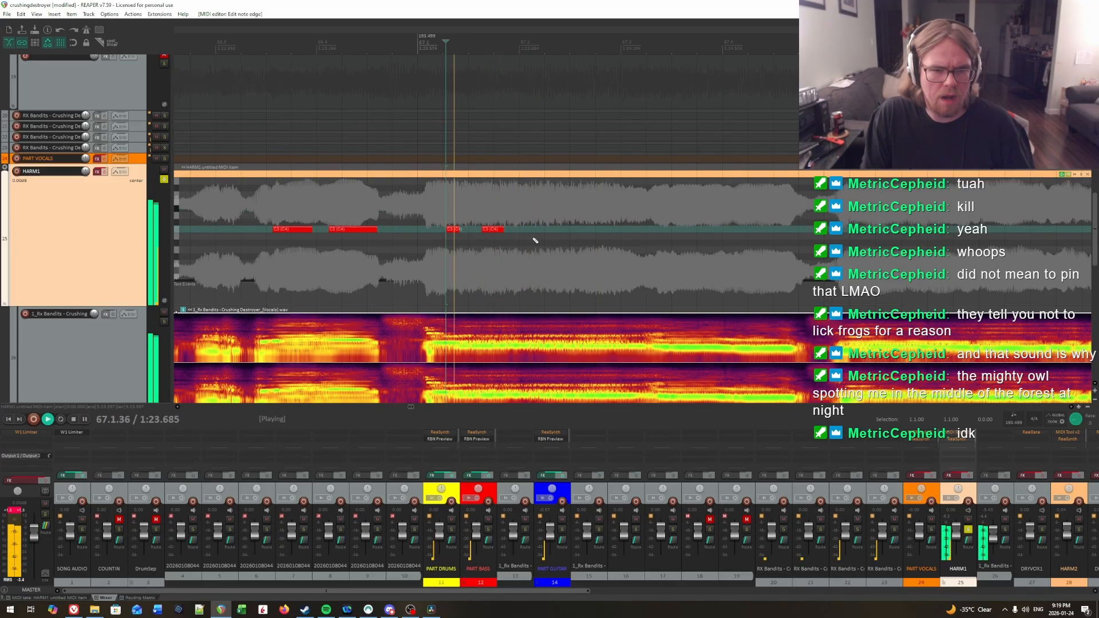
Step: Play back the vocals from several points in the second half of 67.1 to listen for the next syllable onset
left_click(487, 209)
key("space")
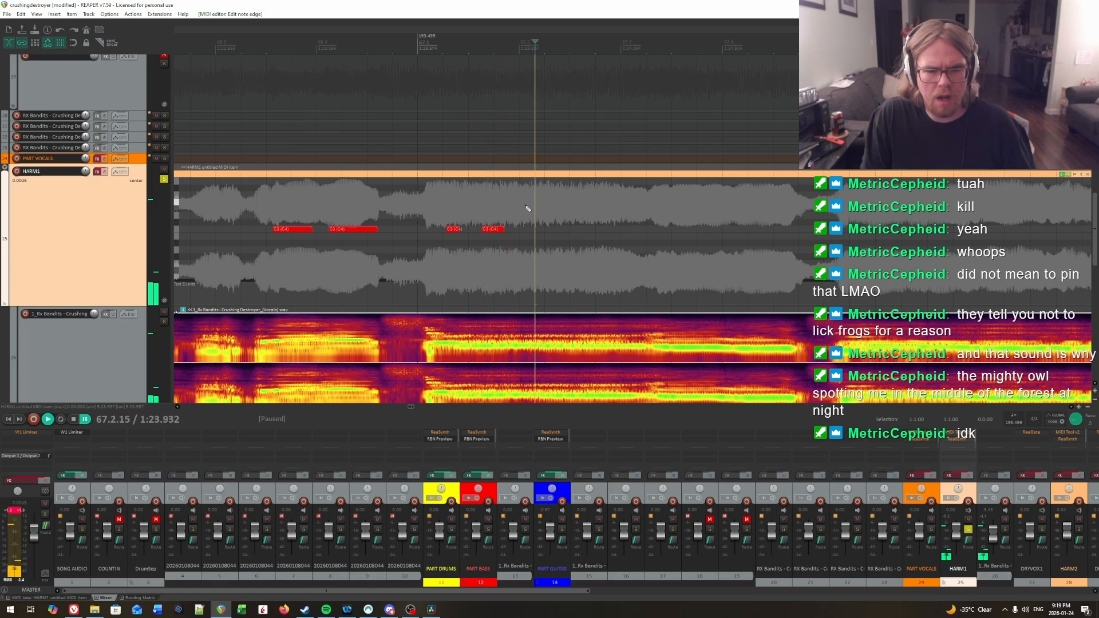
key("space")
left_click(484, 195)
key("space")
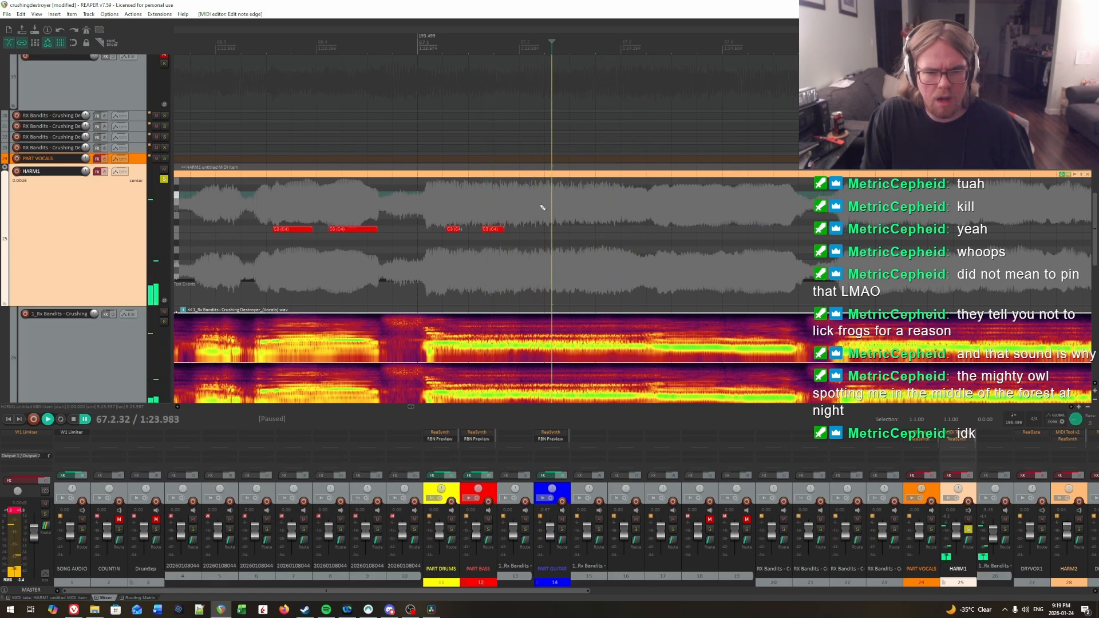
left_click(493, 209)
key("space")
Step: Locate the syllable onset at 67.2.36 by ear and draw a C3 note from there to about 67.3.11
key("space")
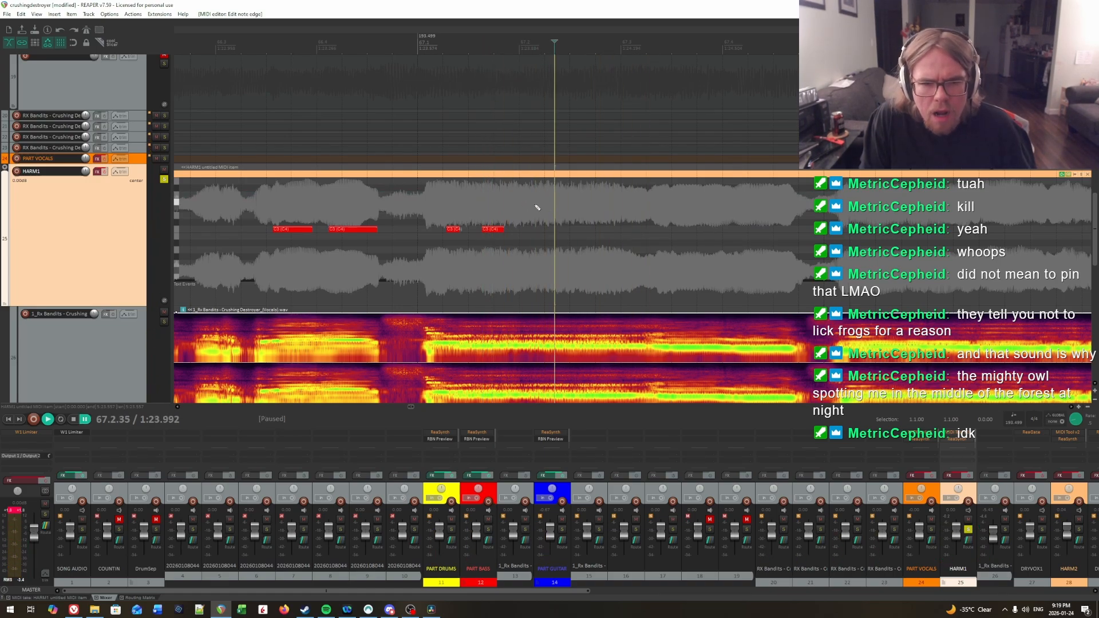
left_click(536, 208)
key("space")
key("space")
left_click(557, 212)
key("space")
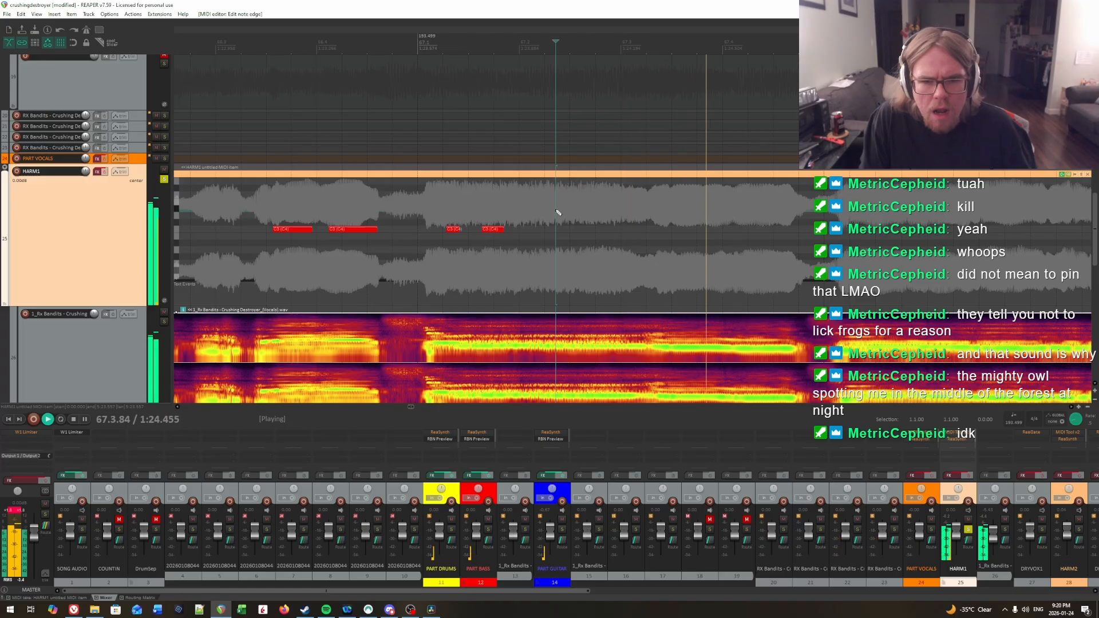
left_click(557, 212)
left_click(558, 223)
key("space")
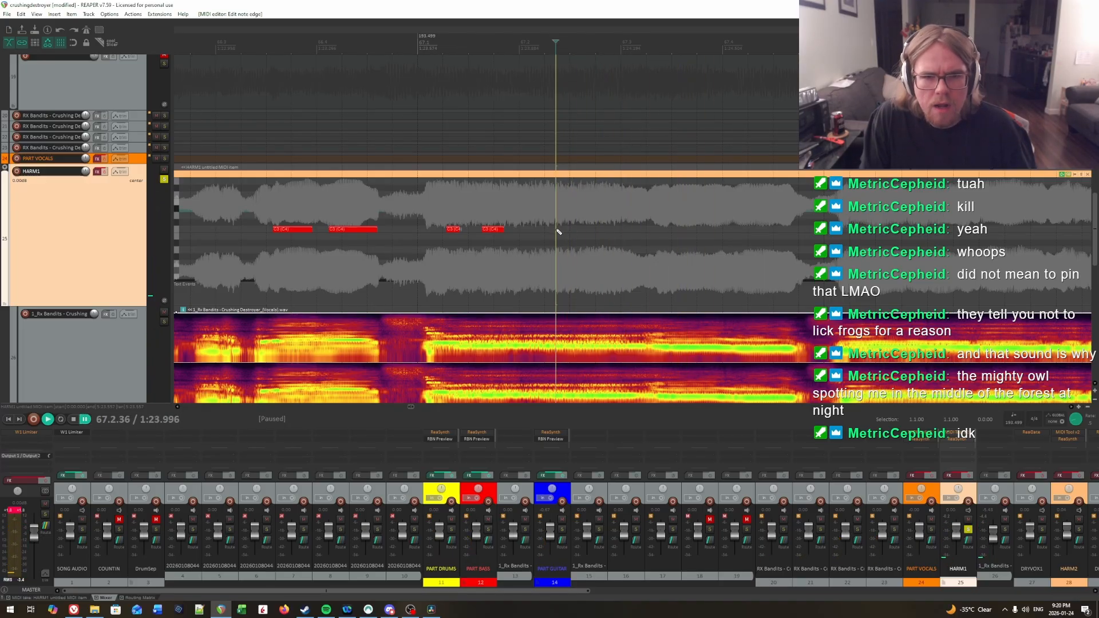
left_click_drag(558, 229, 637, 231)
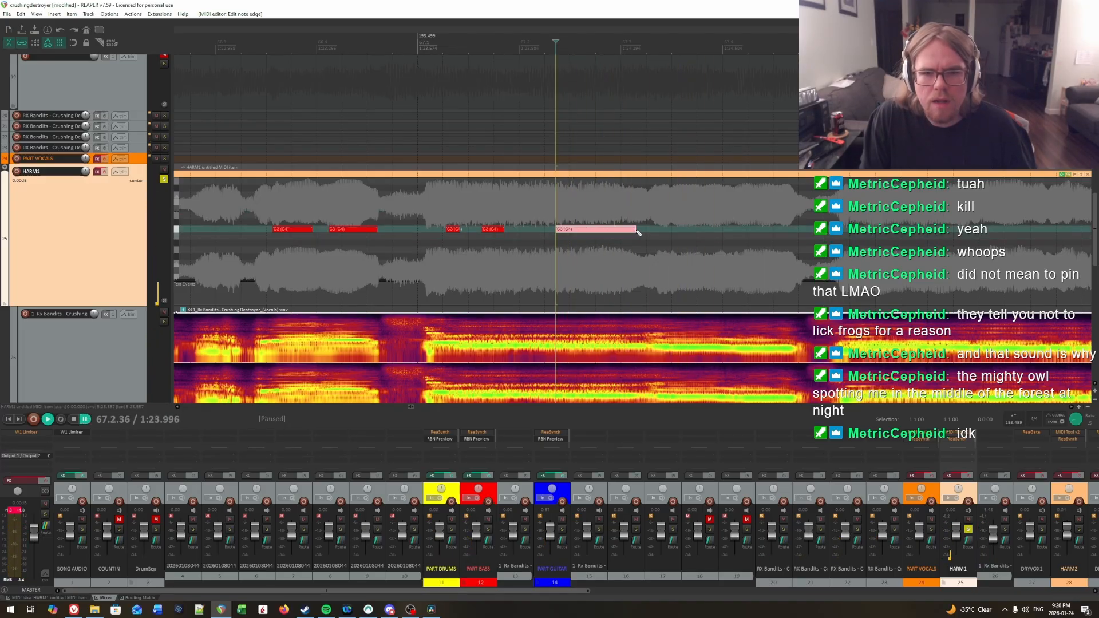
Step: Play back the C3 note starting at about 67.1.61 and extend its end to about 67.2.04
left_click(488, 215)
key("space")
Step: Locate the end of the second syllable in measure 67 by ear and extend its C3 note to about 67.2.12
key("space")
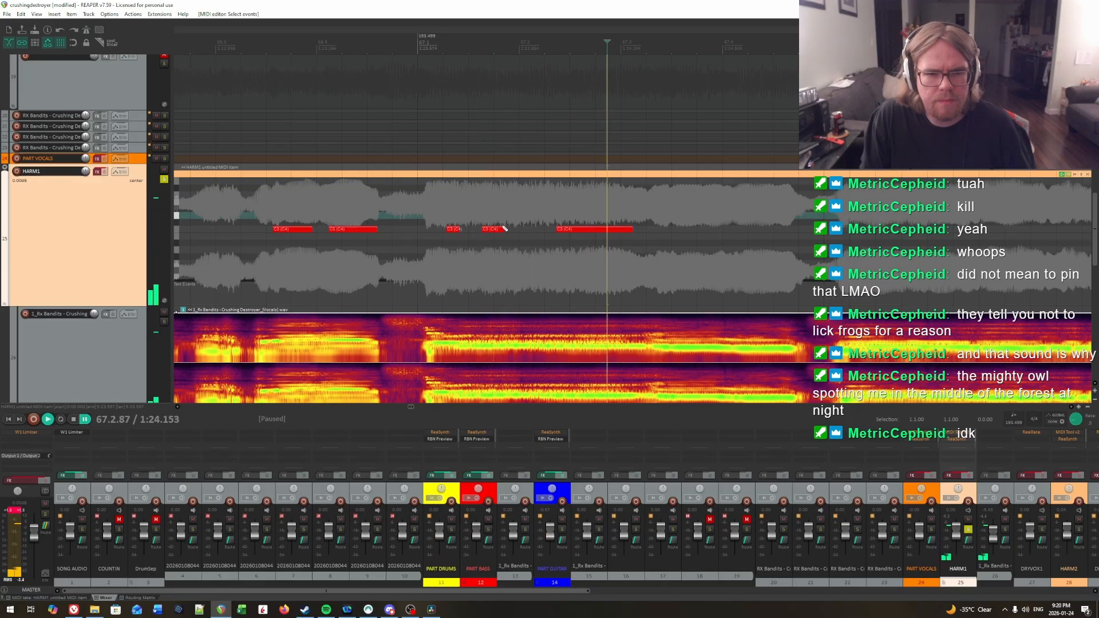
left_click_drag(500, 228, 522, 230)
left_click(476, 210)
key("space")
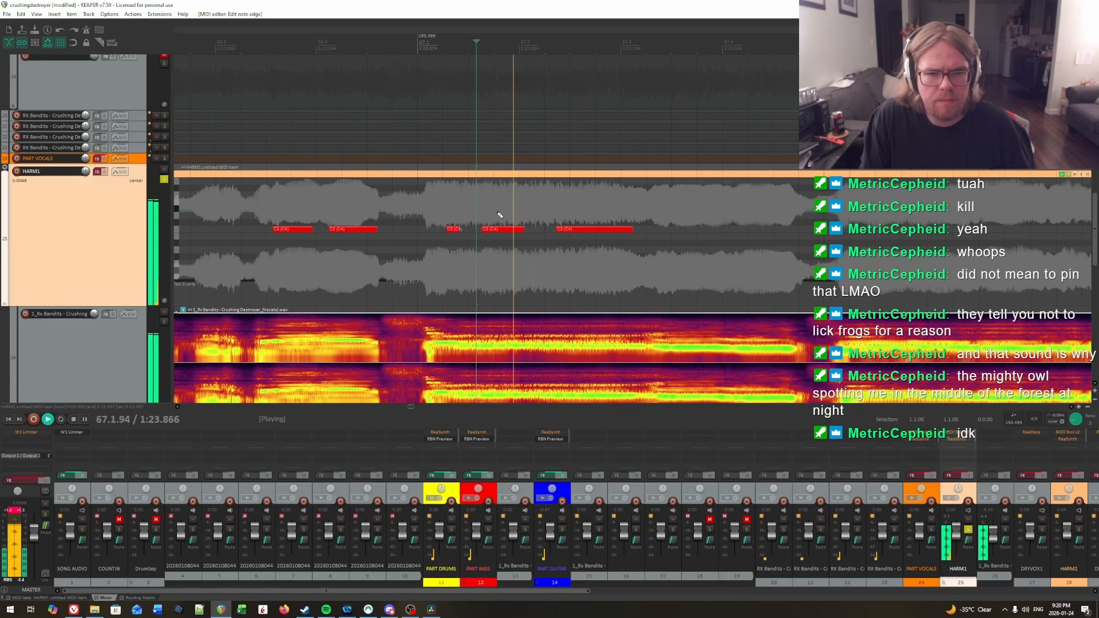
key("space")
left_click(523, 202)
left_click(535, 204)
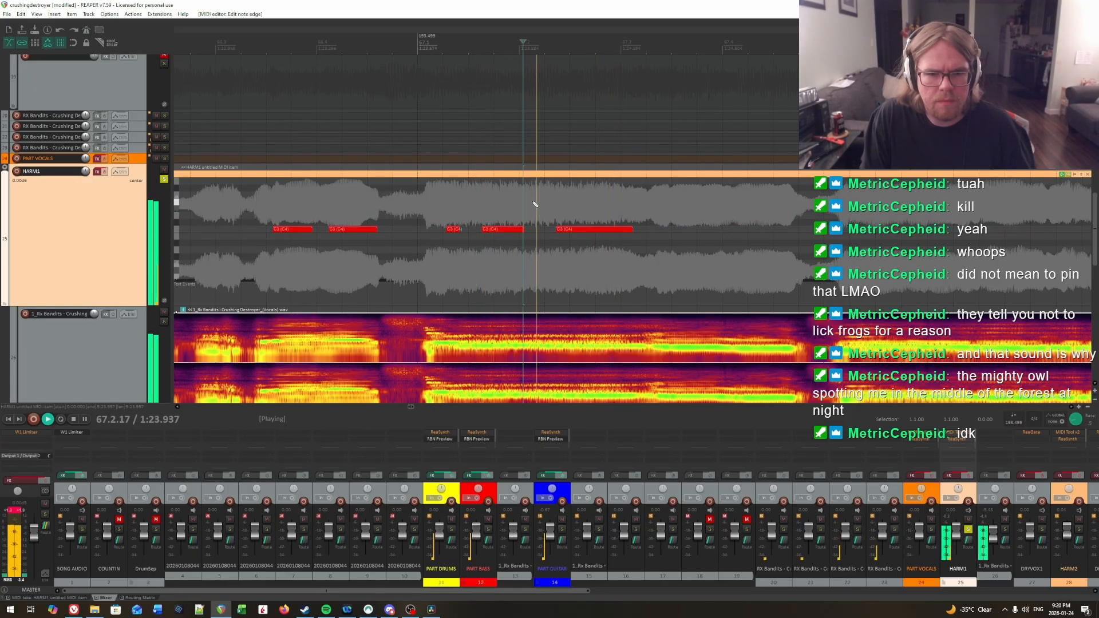
key("space")
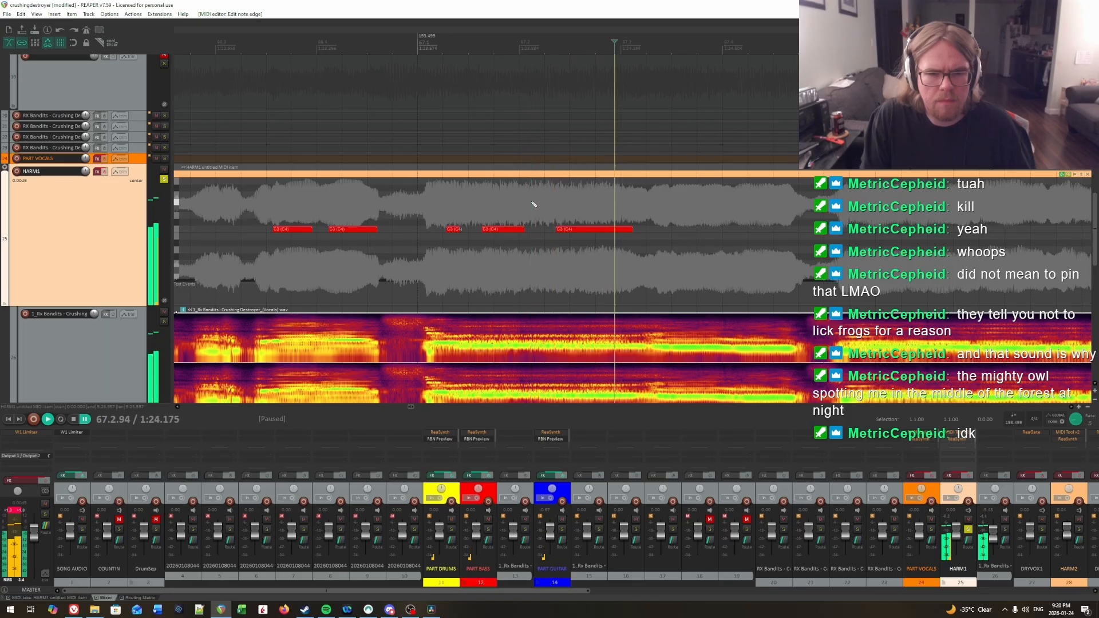
key("space")
left_click_drag(524, 230, 531, 233)
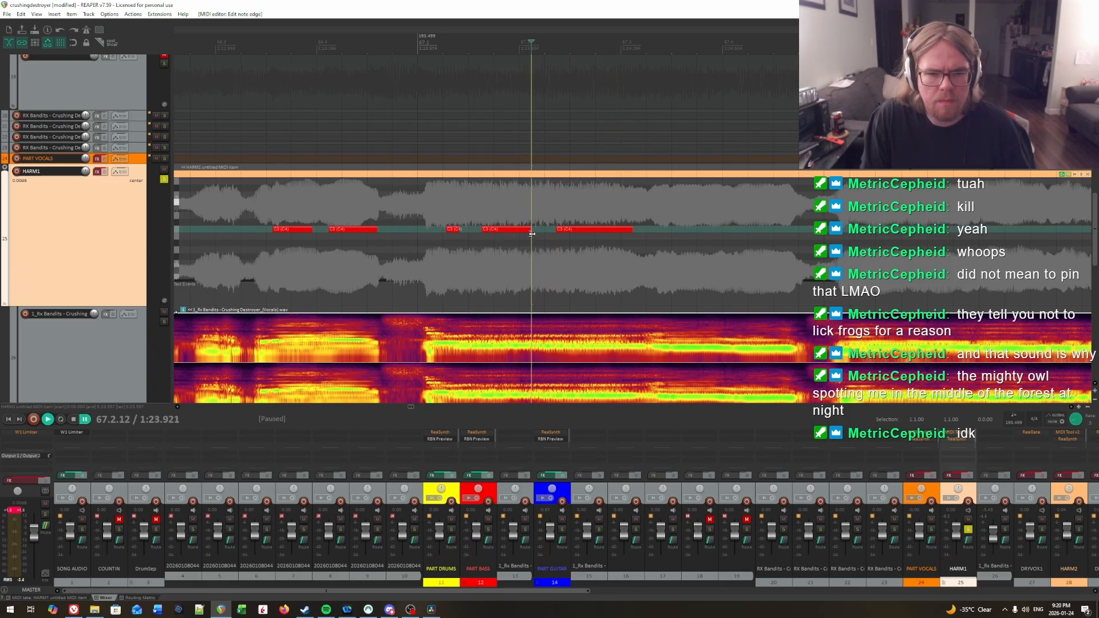
Step: Play back from the first note in measure 67 and draw a C3 note from about 67.3.35 to 67.3.92
left_click(449, 217)
key("space")
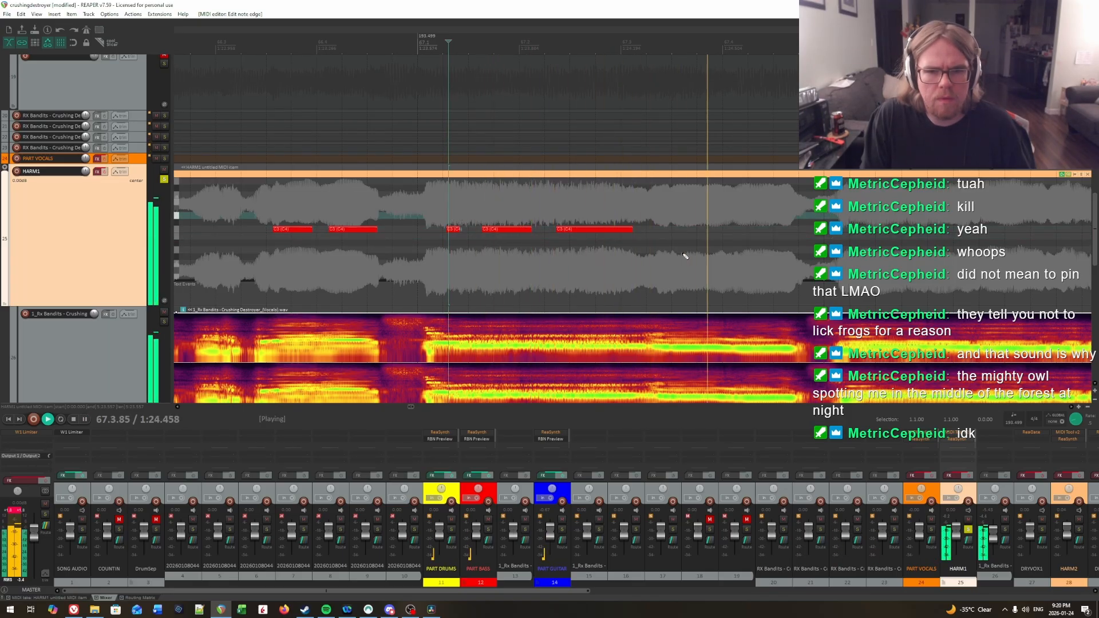
key("space")
left_click(650, 210)
left_click(656, 210)
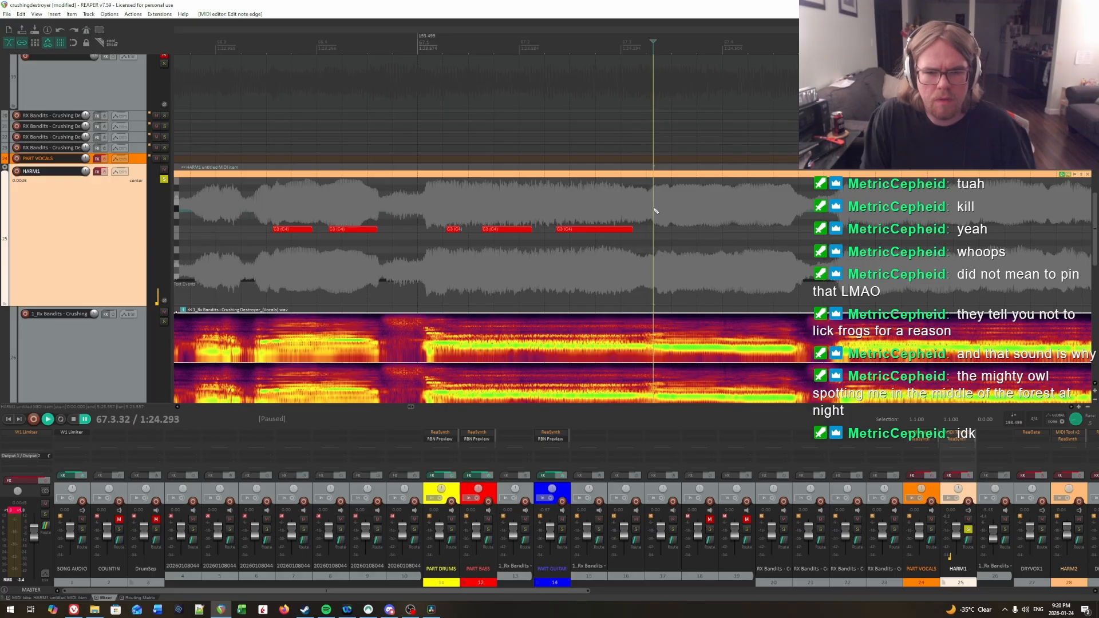
key("space")
Step: Locate the syllable onset at 67.4.12 by ear and draw a C3 note from there to about 67.4.67
key("space")
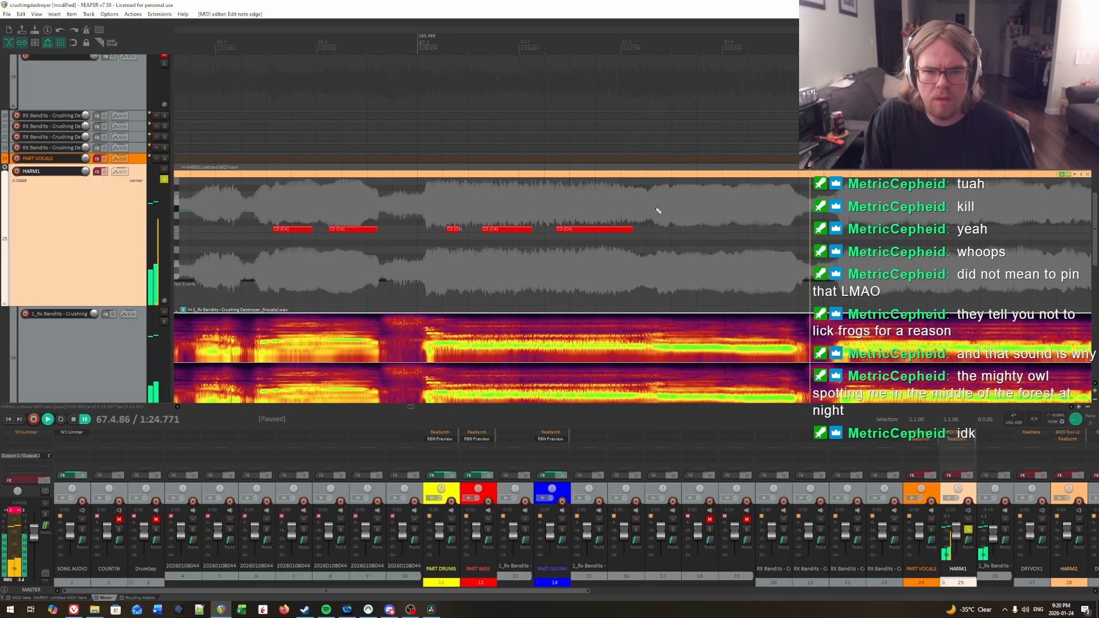
left_click_drag(655, 229, 718, 233)
key("space")
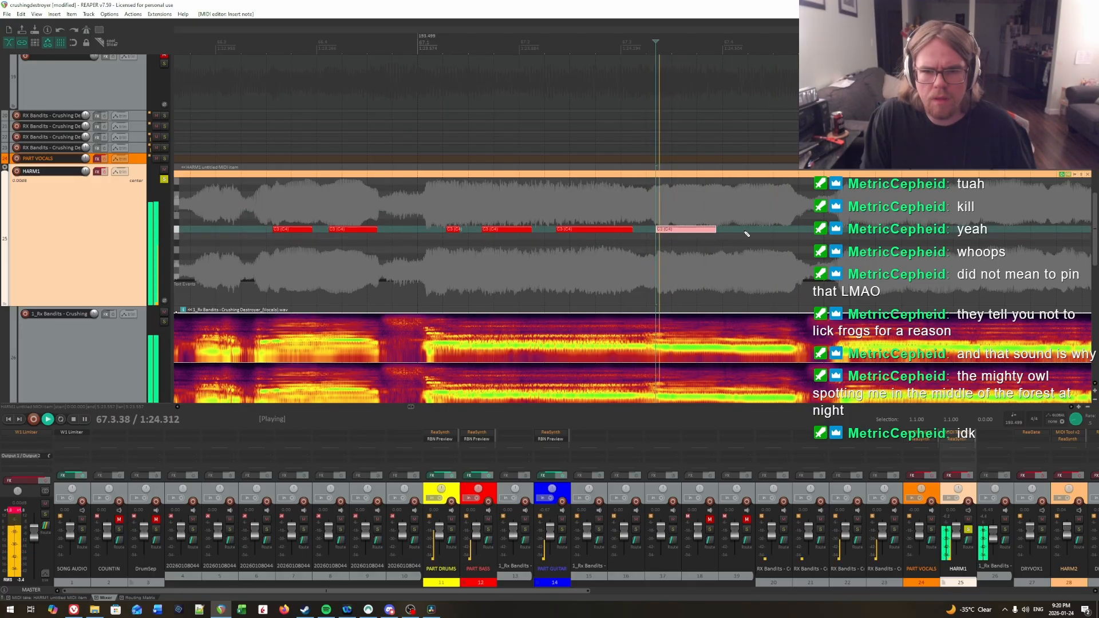
left_click(661, 204)
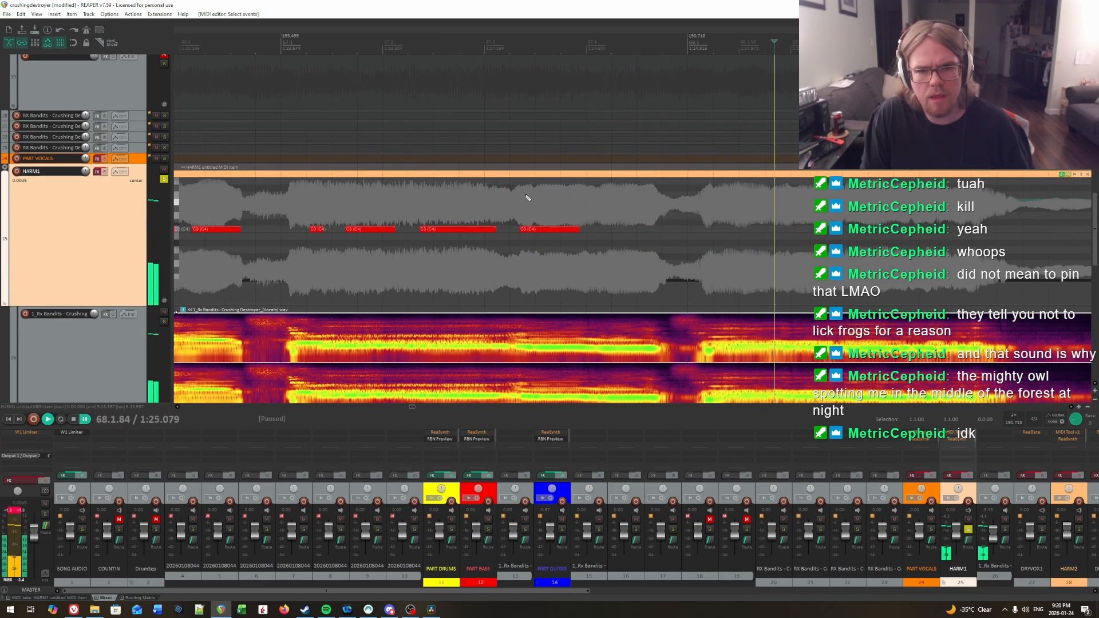
left_click(518, 194)
key("space")
left_click(581, 194)
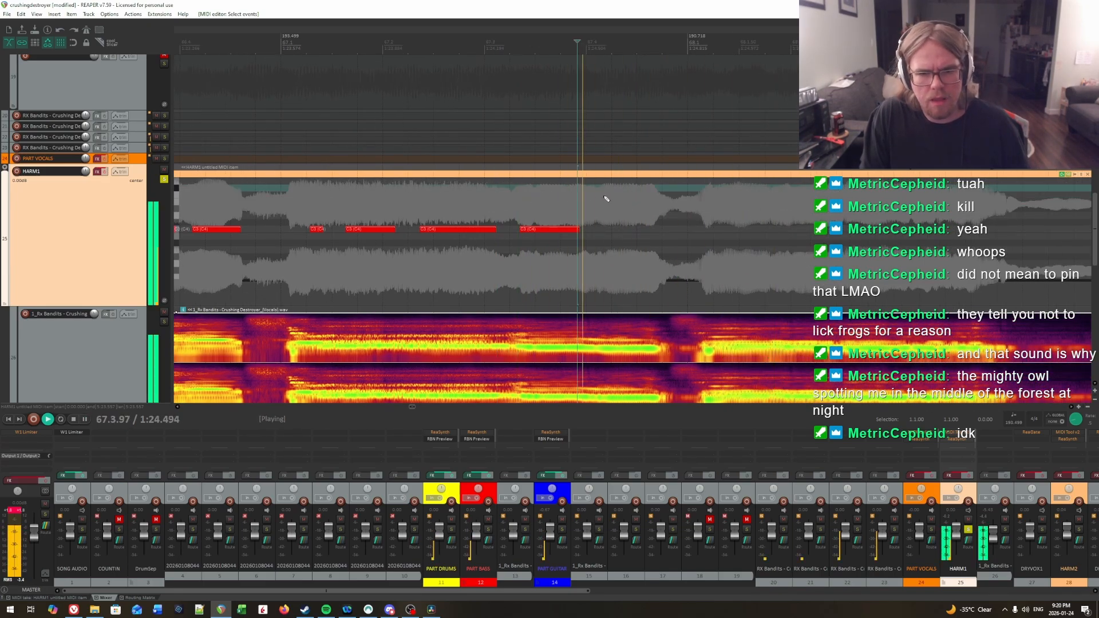
left_click(604, 197)
left_click(596, 190)
left_click(598, 189)
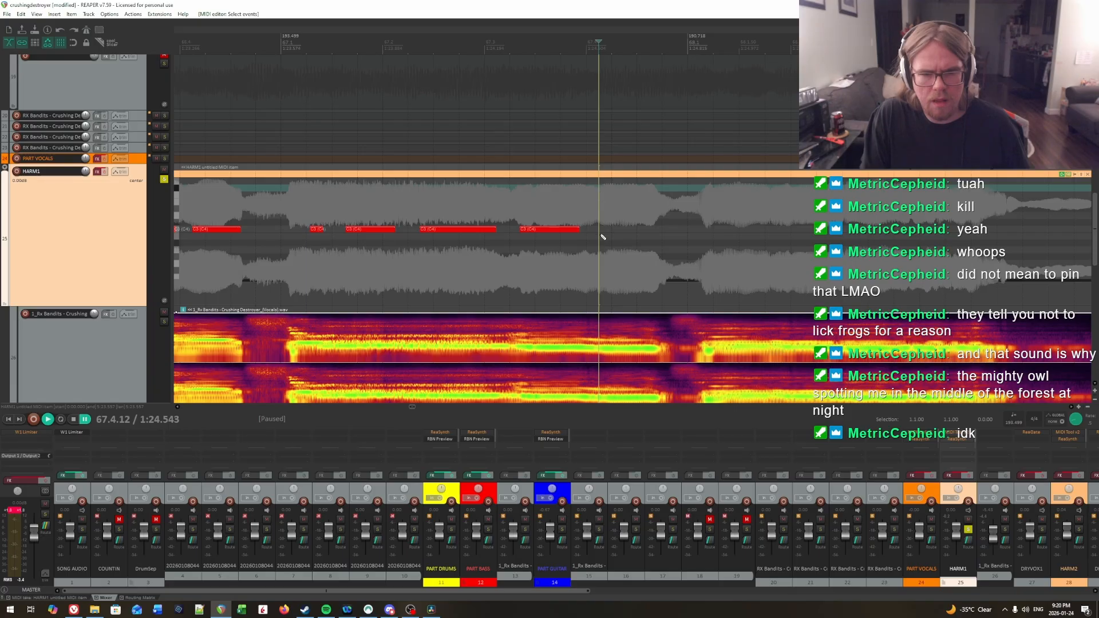
left_click_drag(602, 230, 660, 230)
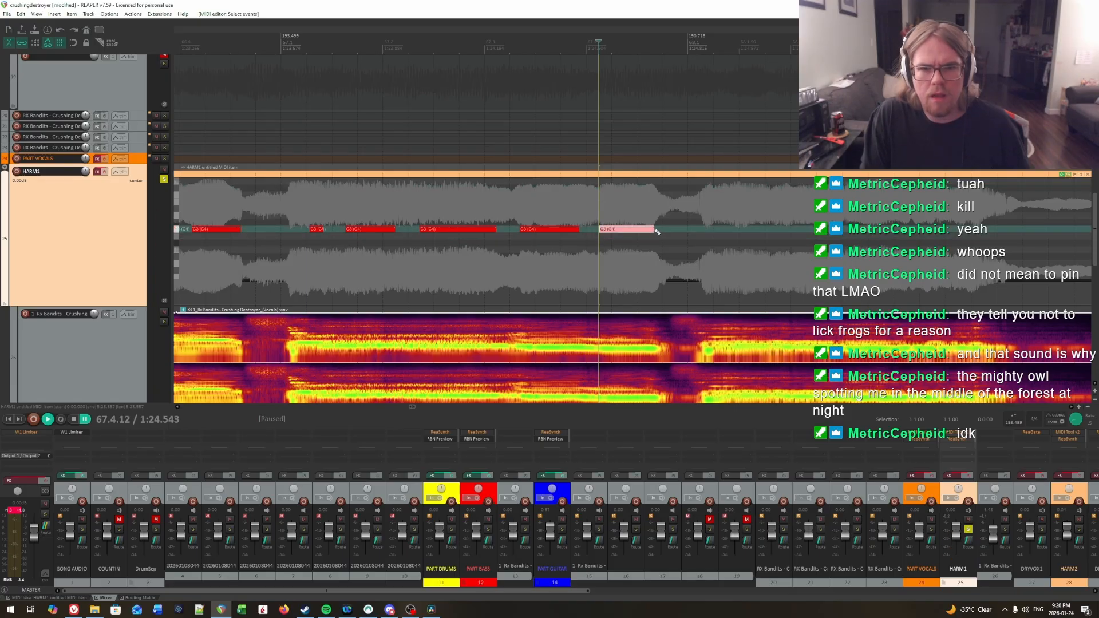
Step: Play back the vocals from 67.4.12, 67.3.36 and slightly earlier to check the last two C3 notes in measure 67
key("space")
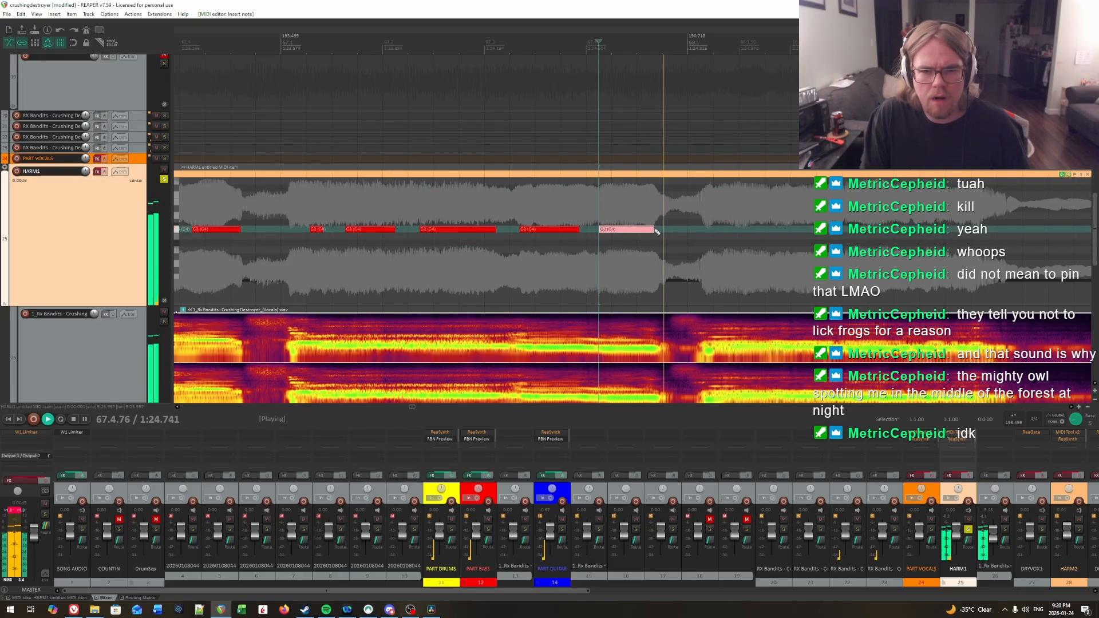
left_click(525, 198)
key("space")
left_click(520, 194)
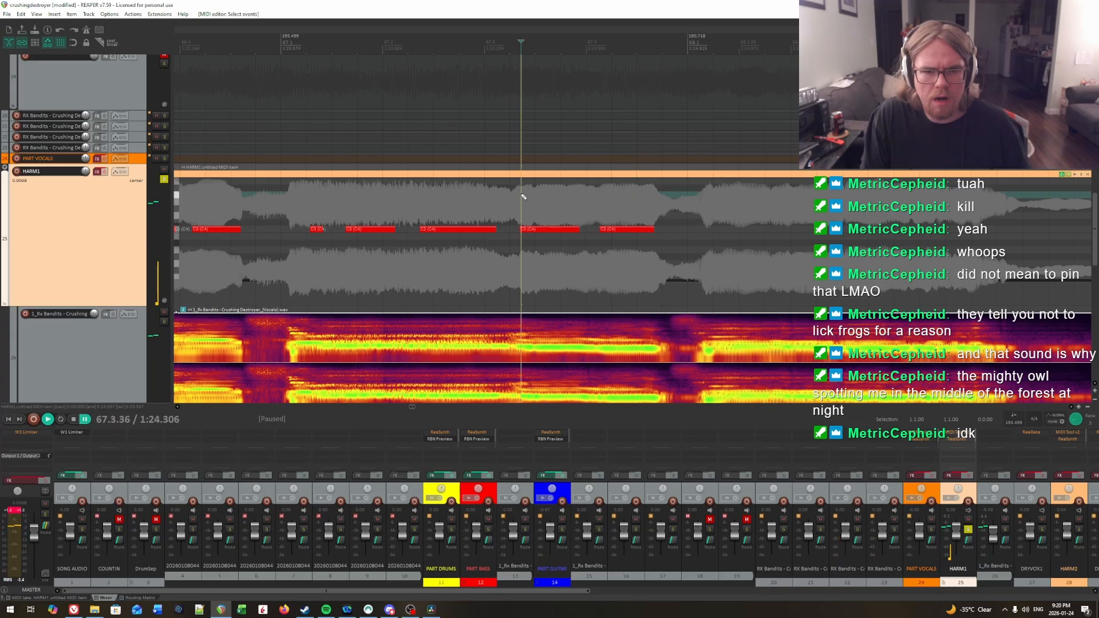
key("space")
key("space")
left_click(489, 192)
Step: Find the exact onset of the second-to-last syllable by ear and move its C3 note's start to 67.3.48
key("space")
key("space")
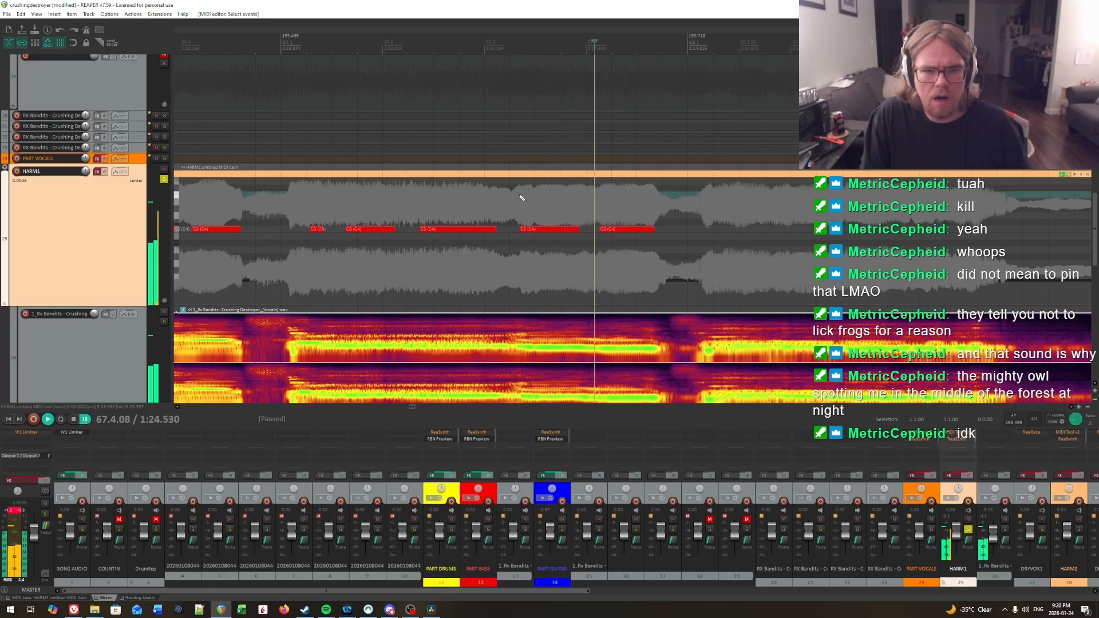
left_click(519, 198)
key("space")
key("space")
left_click(536, 200)
key("space")
key("space")
left_click(534, 200)
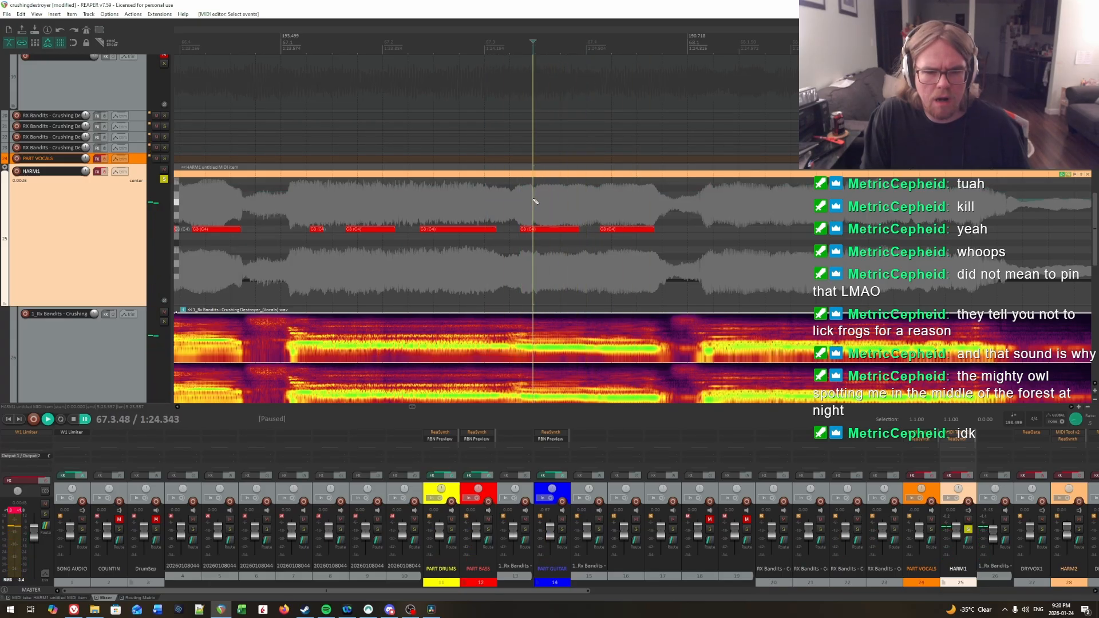
key("space")
key("space")
left_click(533, 205)
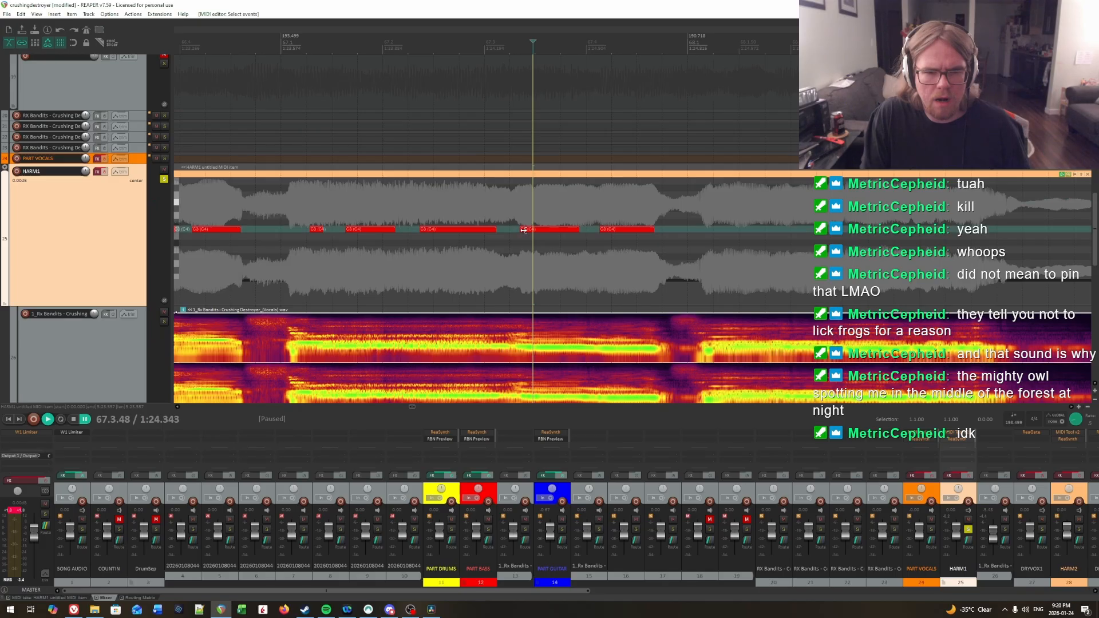
Step: Find the end of the second-to-last syllable in measure 67 by ear and extend its C3 note to 67.3.99
key("space")
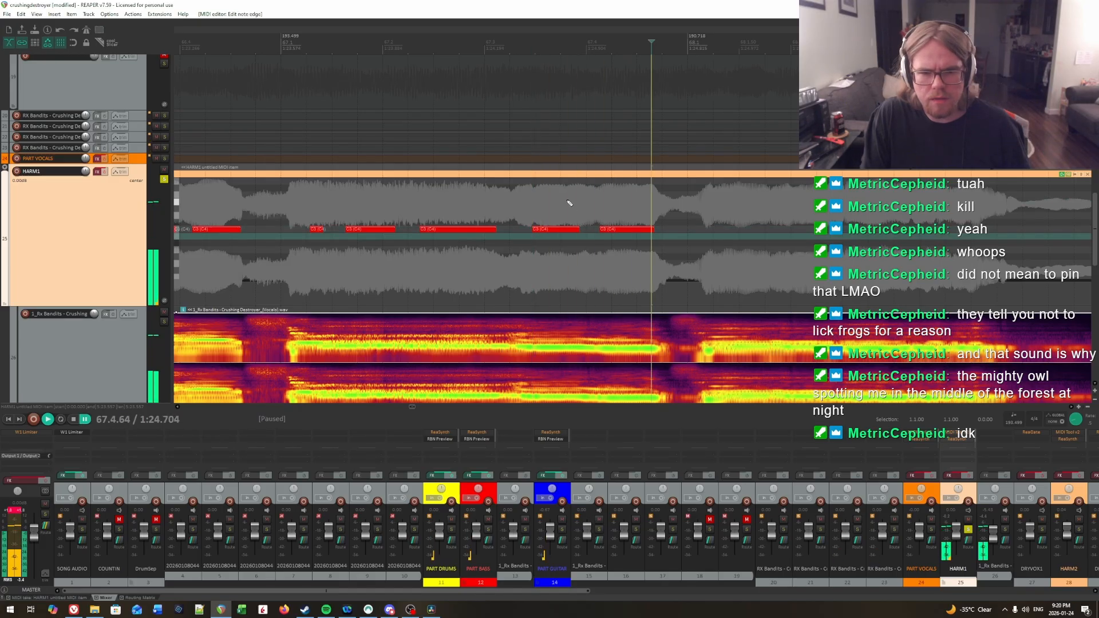
key("space")
left_click(567, 202)
key("space")
key("space")
left_click(577, 202)
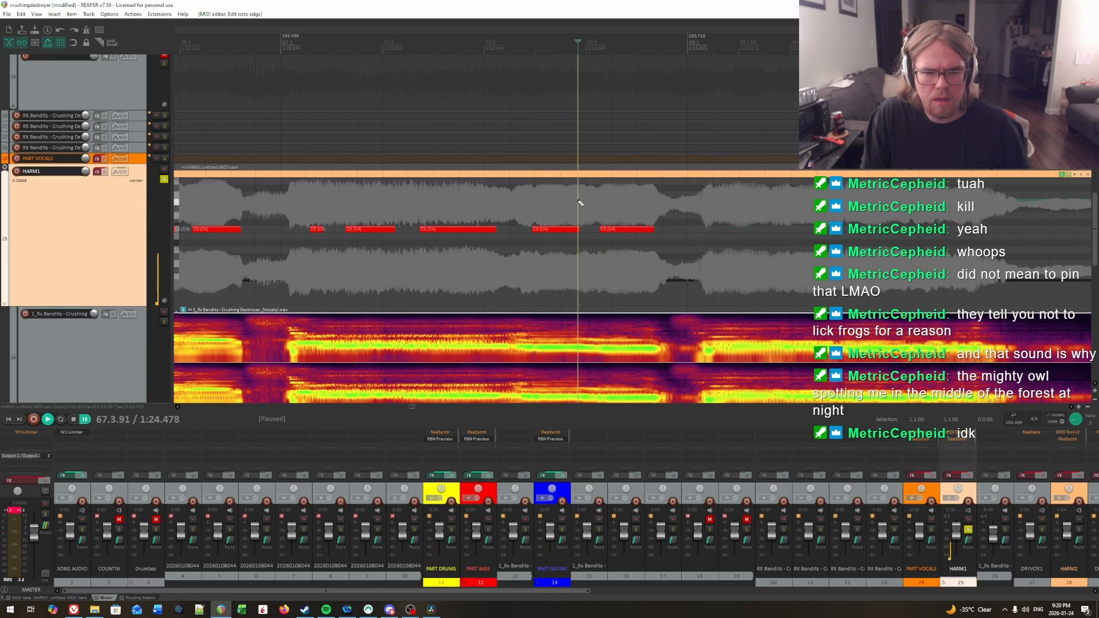
key("space")
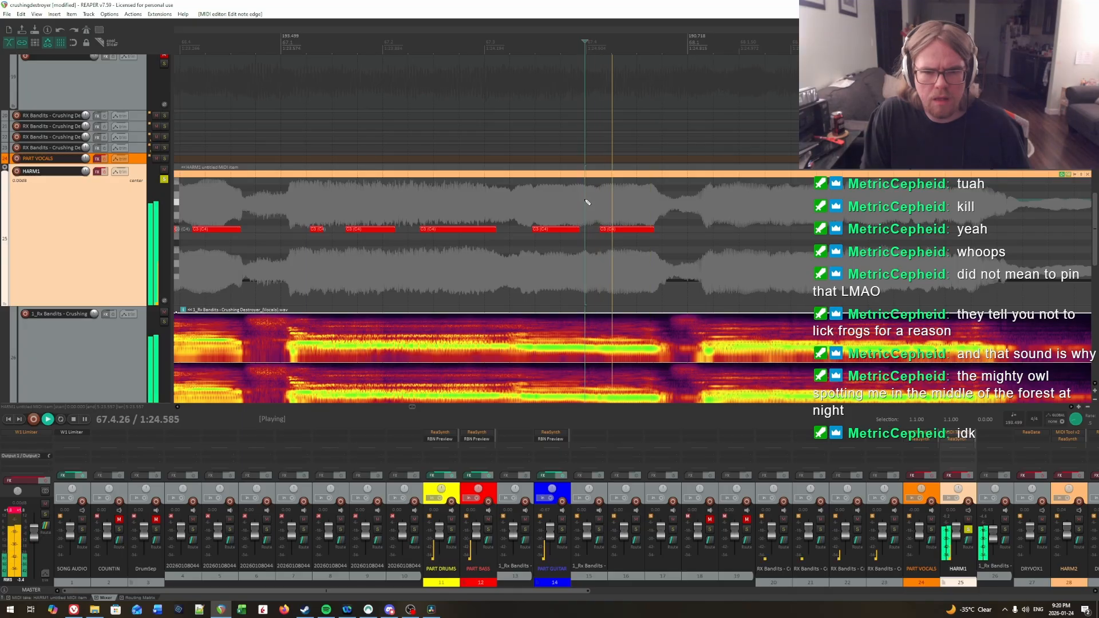
key("space")
Step: Locate the first syllable onset in measure 68 and draw a C3 note from 68.1.25 to about 68.1.72
key("space")
key("space")
left_click(584, 205)
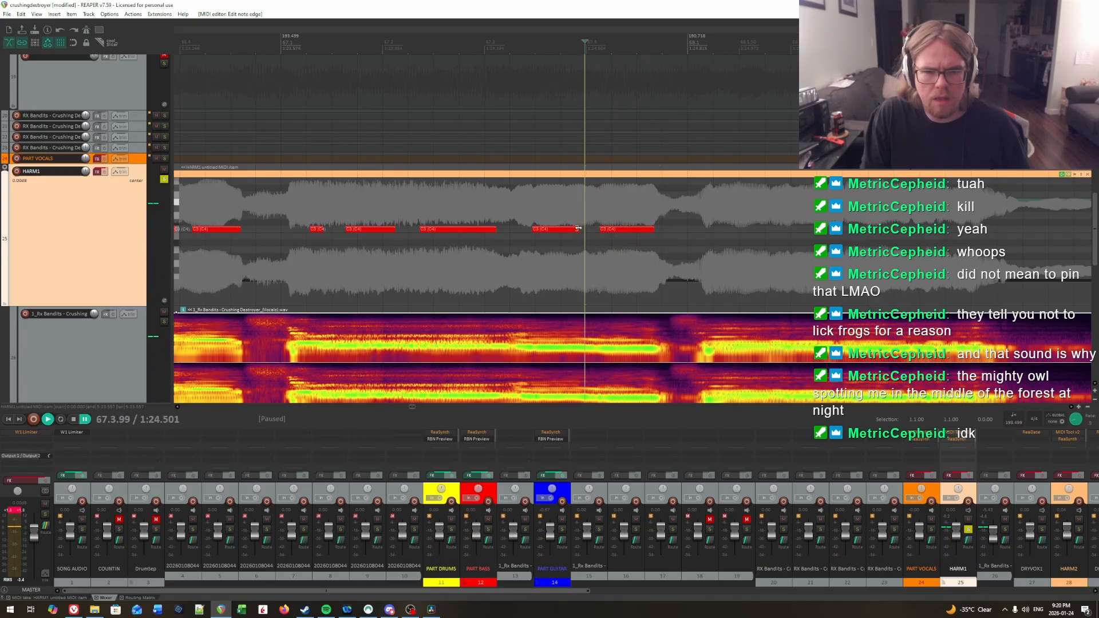
left_click_drag(577, 228, 585, 234)
key("space")
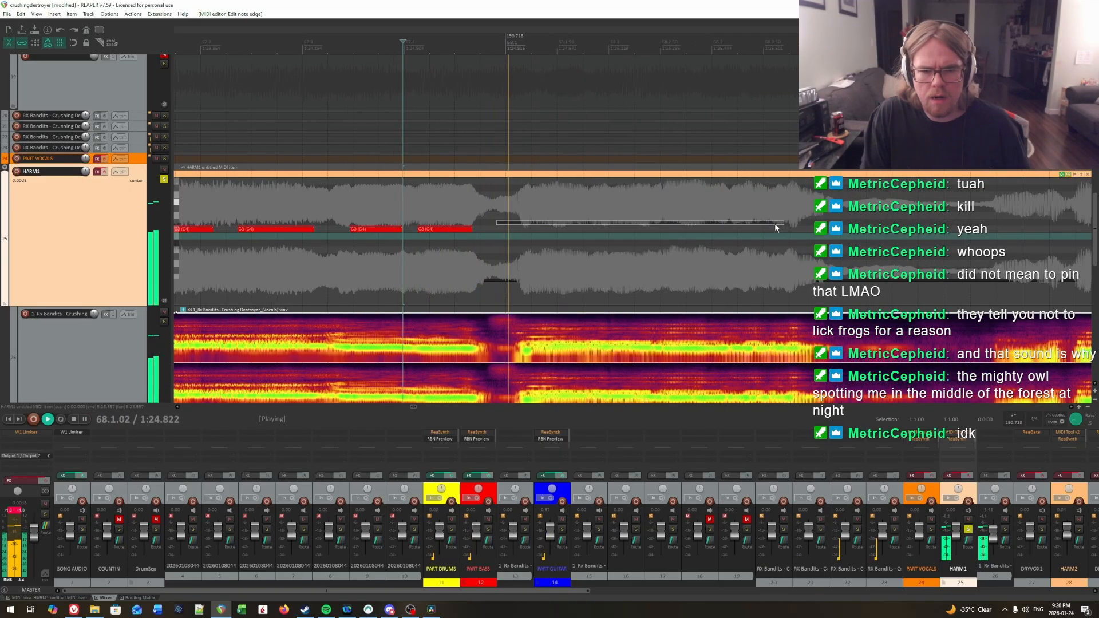
left_click(534, 211)
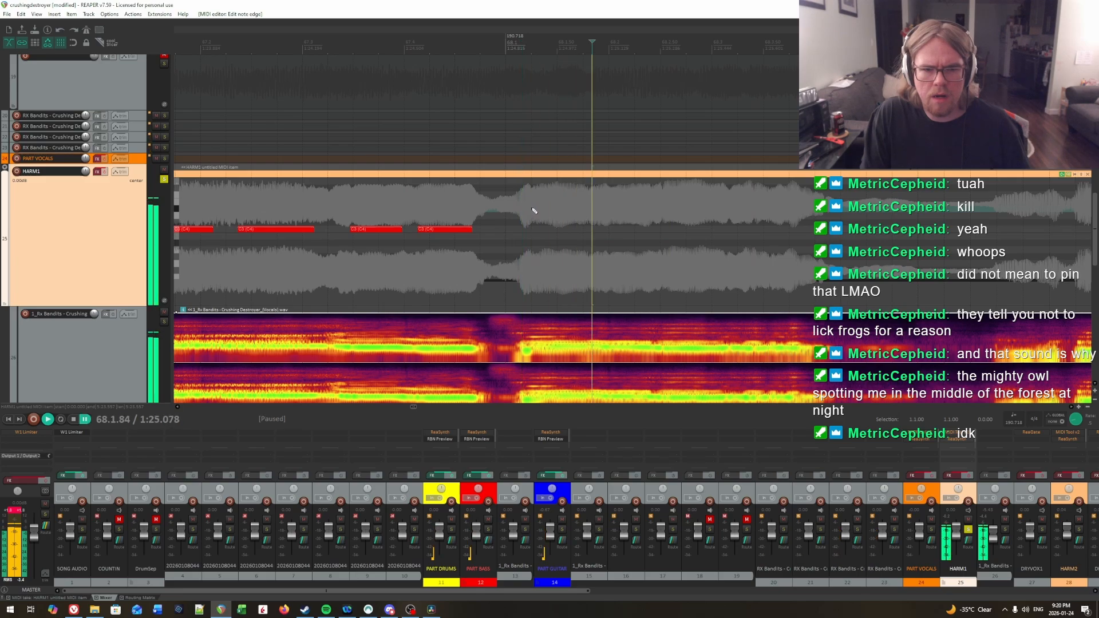
key("space")
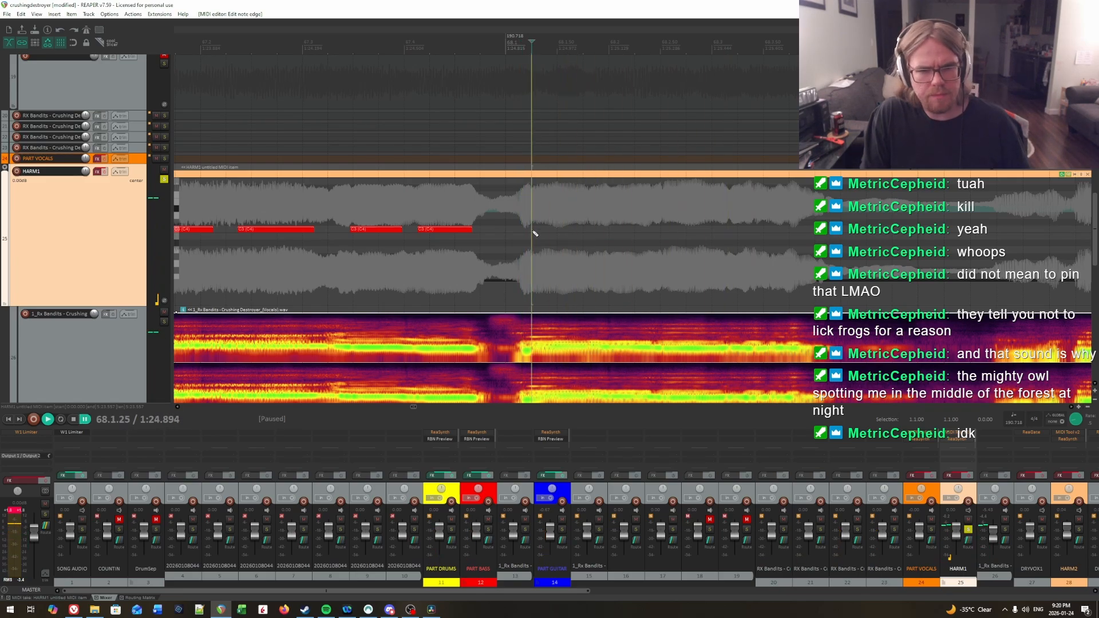
left_click_drag(532, 231, 579, 231)
Step: Find the second syllable's onset in measure 68 by ear and draw a C3 note from 68.2.02 to about 68.2.50
key("space")
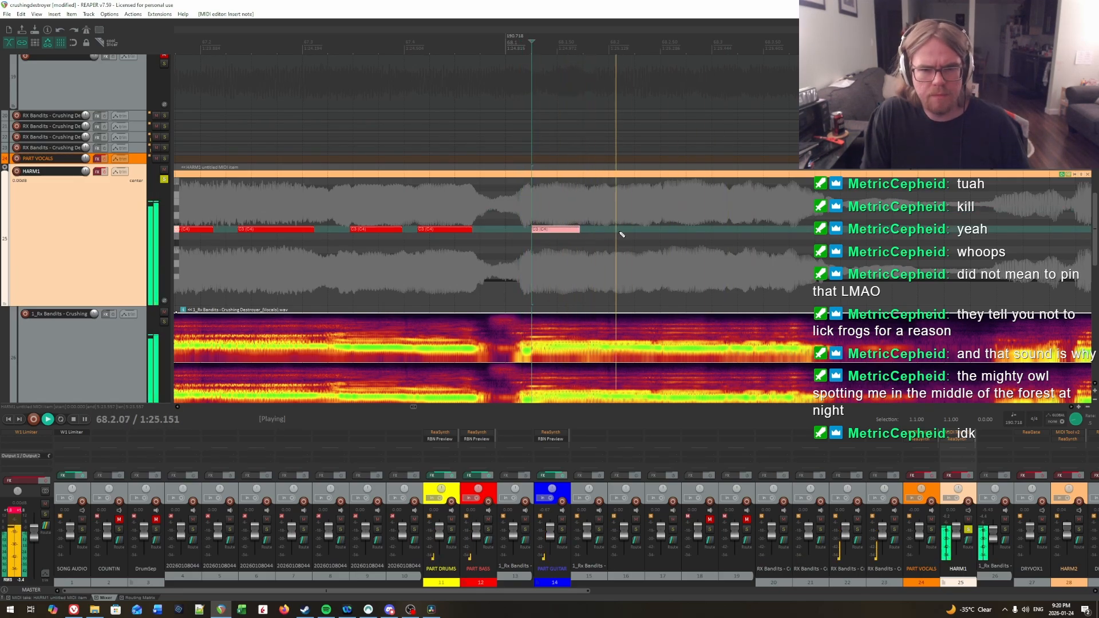
key("space")
left_click(572, 210)
key("space")
left_click(548, 215)
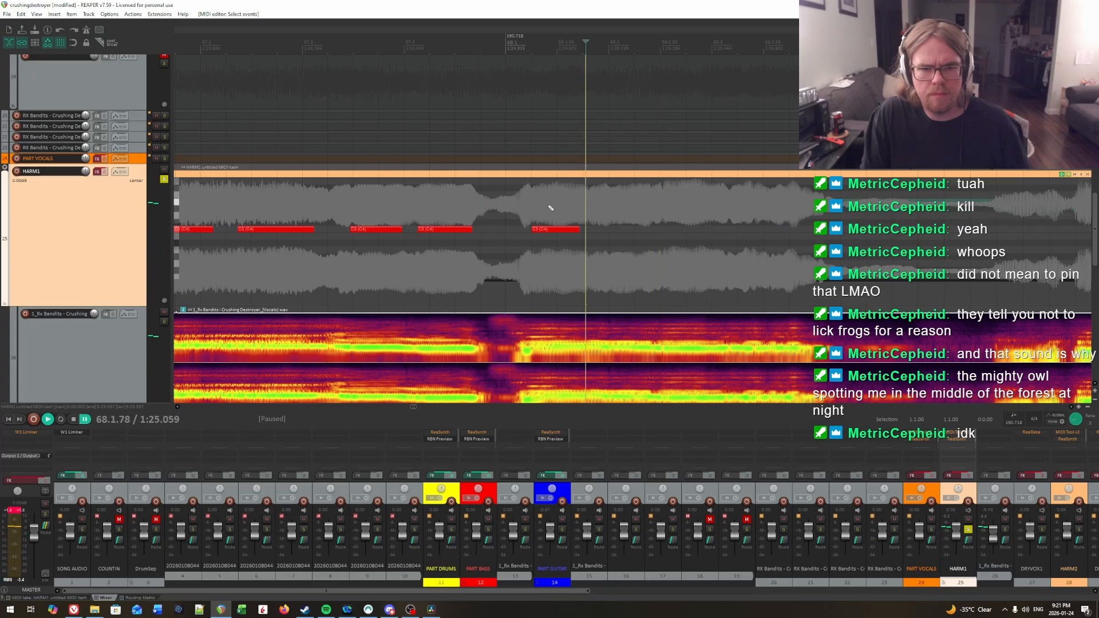
left_click(606, 206)
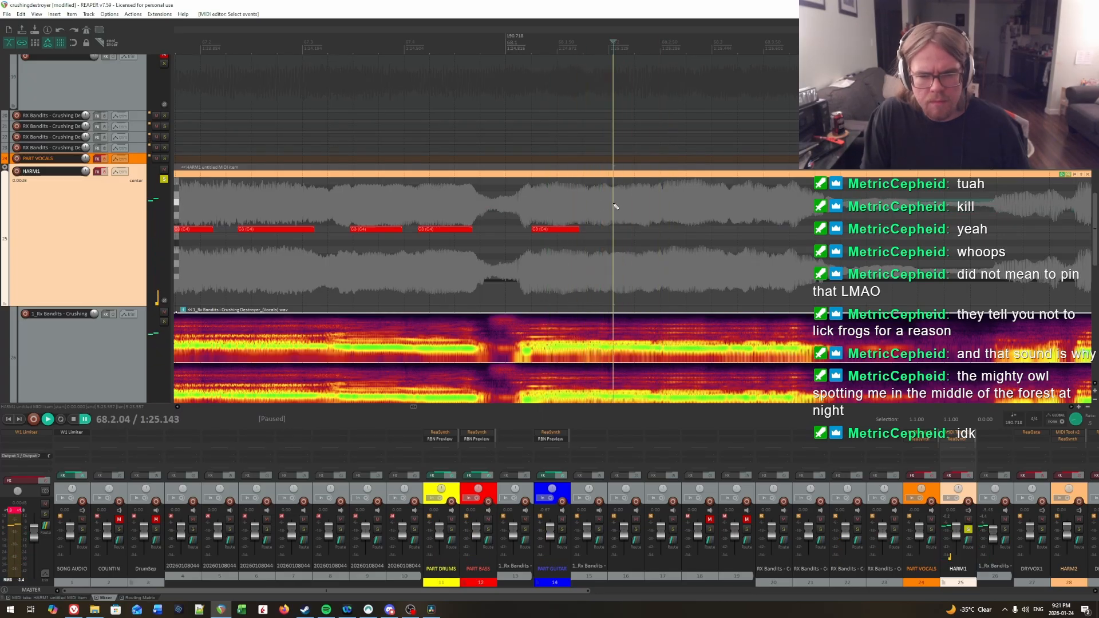
key("space")
key("space")
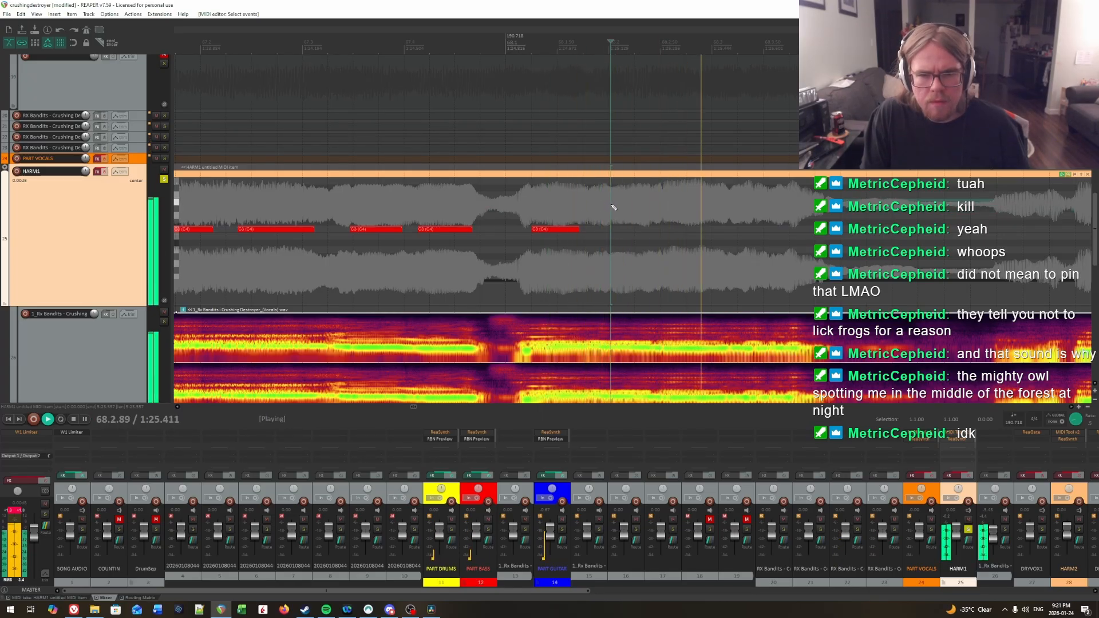
key("space")
left_click_drag(613, 231, 658, 230)
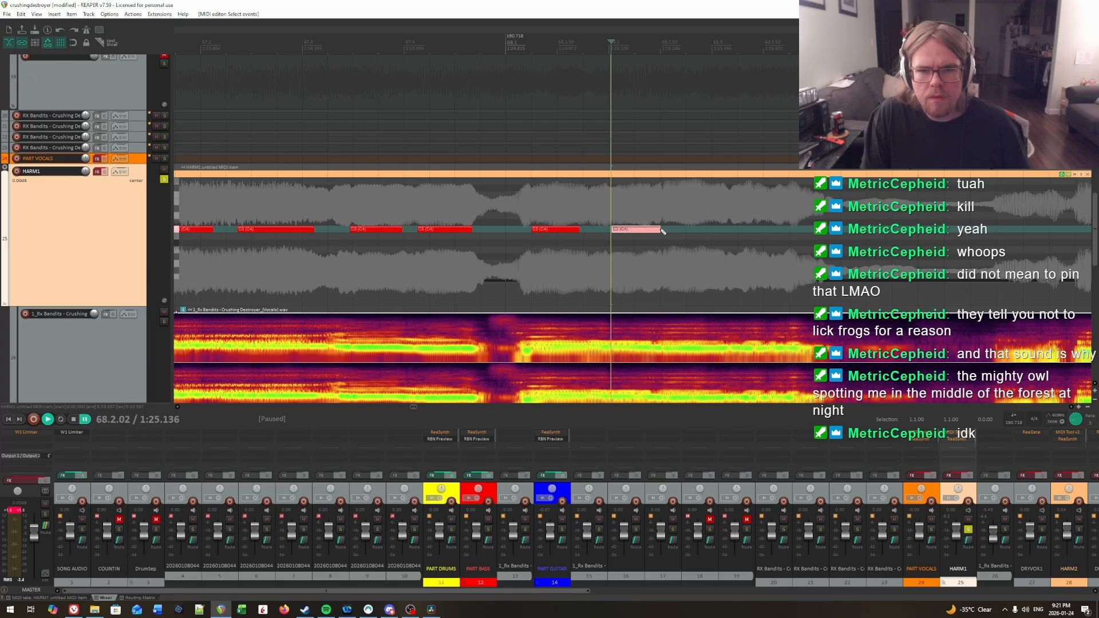
Step: Play back the second C3 note in measure 68 and shorten its end to 68.2.41
key("space")
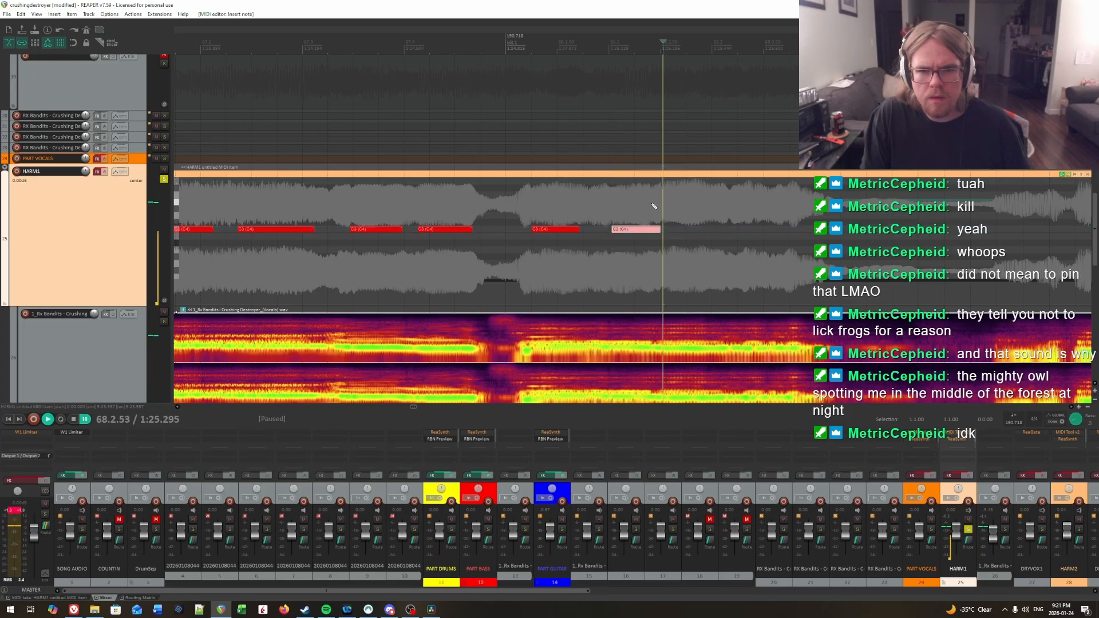
left_click(654, 206)
key("space")
left_click_drag(658, 231, 648, 232)
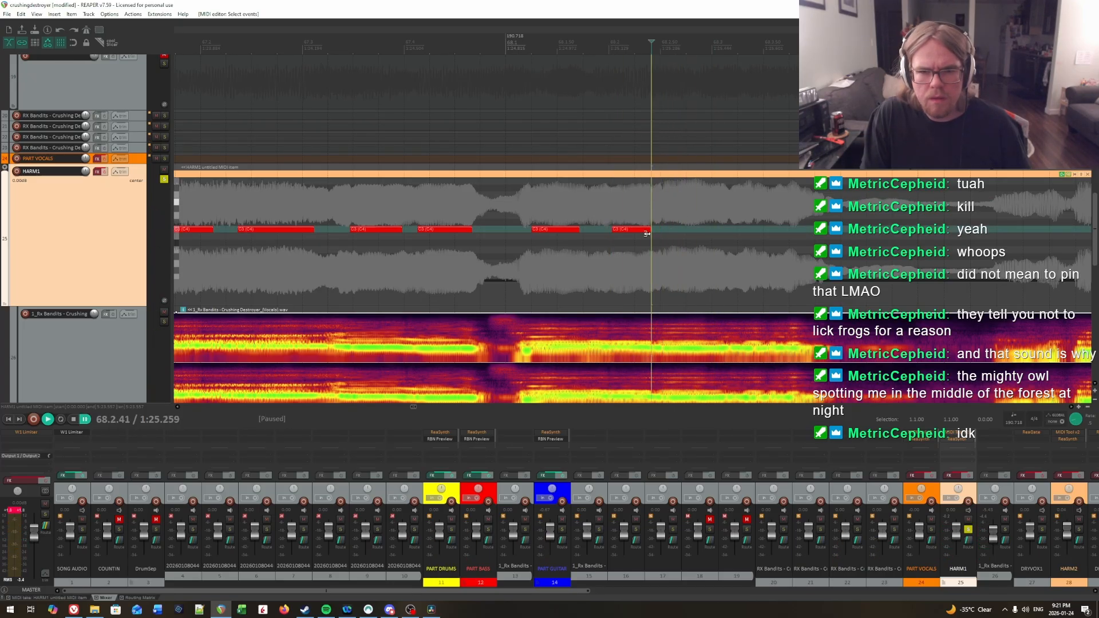
Step: Locate the third syllable's onset in measure 68 and draw a long C3 note from 68.2.53 to about 68.3.86
left_click(664, 212)
key("space")
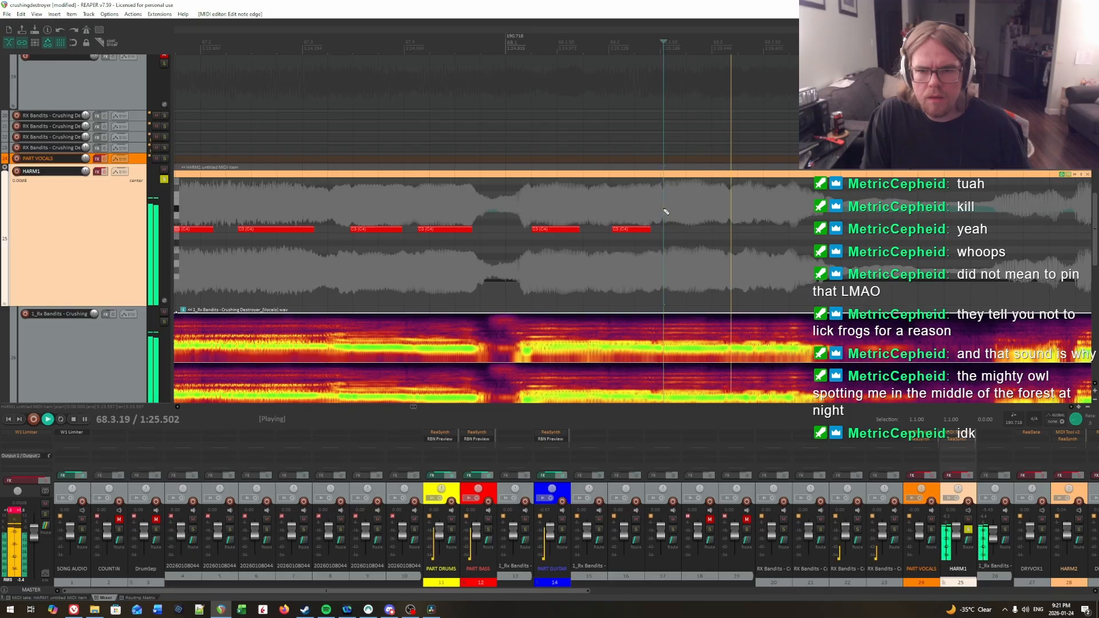
key("space")
left_click_drag(666, 232, 814, 231)
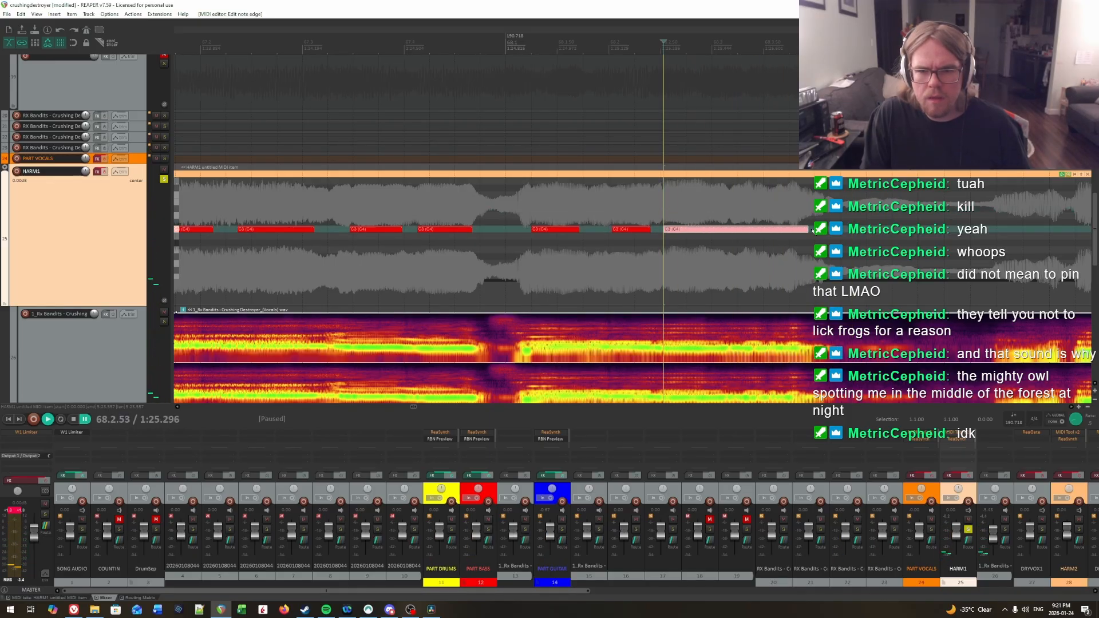
Step: Play back the held syllable in measure 68 and extend its long C3 note to just before beat 4
key("space")
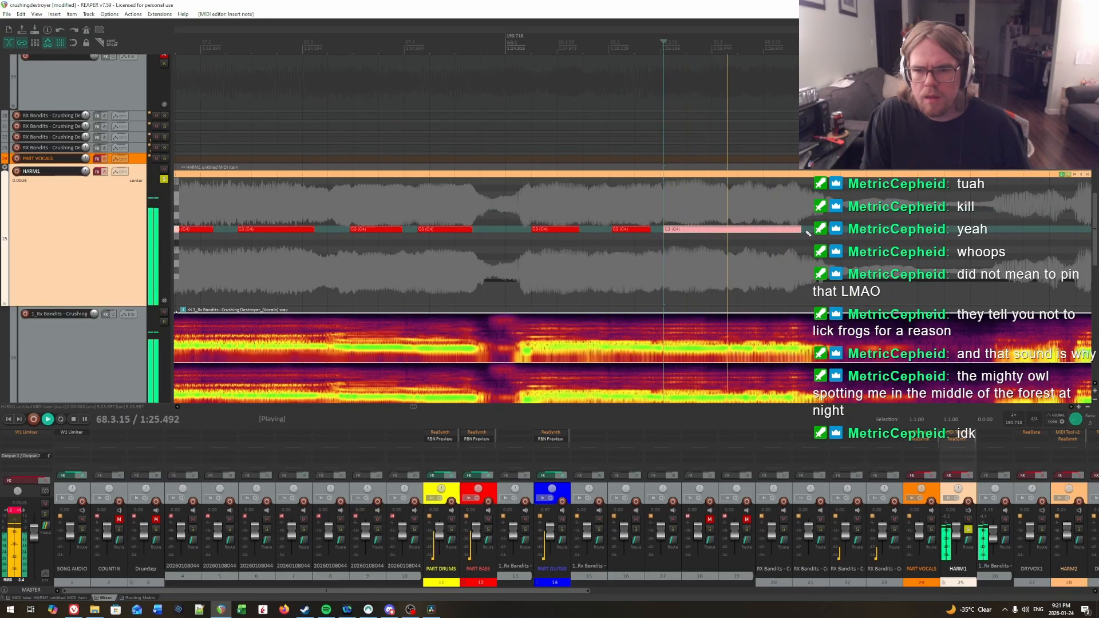
left_click(805, 207)
key("ctrl+space")
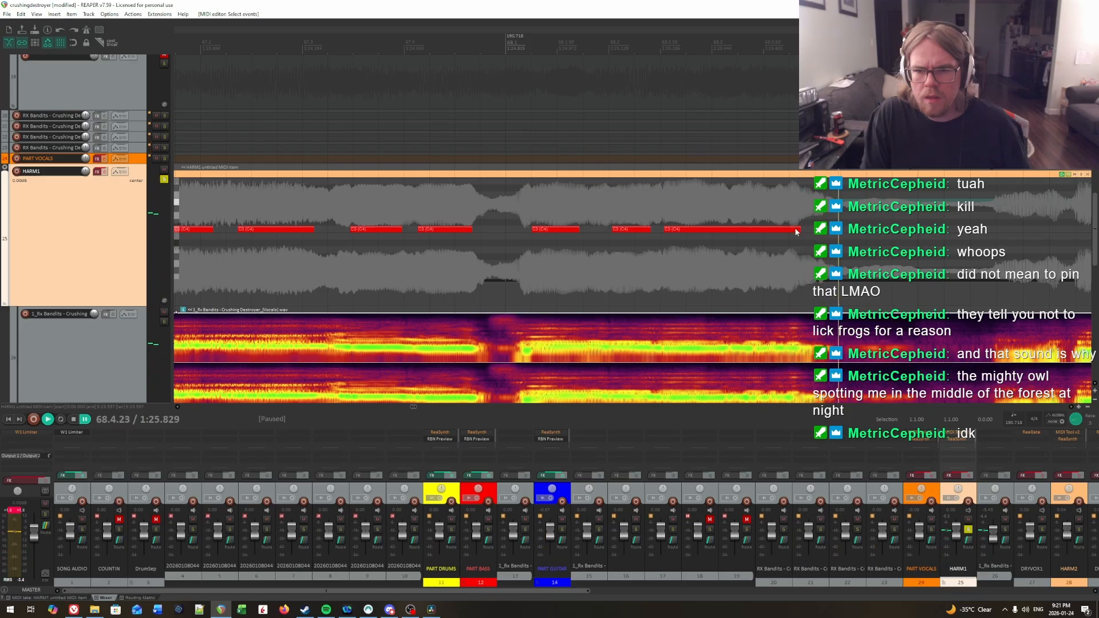
left_click_drag(814, 234, 812, 234)
Step: Extend the first C3 note in measure 68 to 68.1.83 and play back the measure to check it
left_click_drag(547, 207, 591, 208)
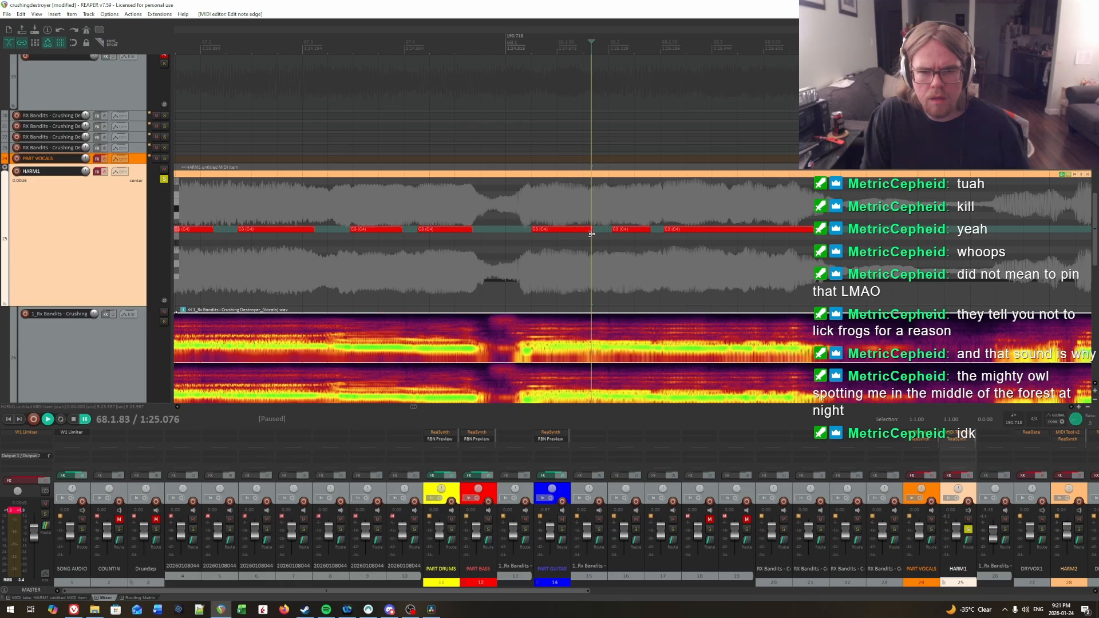
key("ctrl+space")
left_click(503, 195)
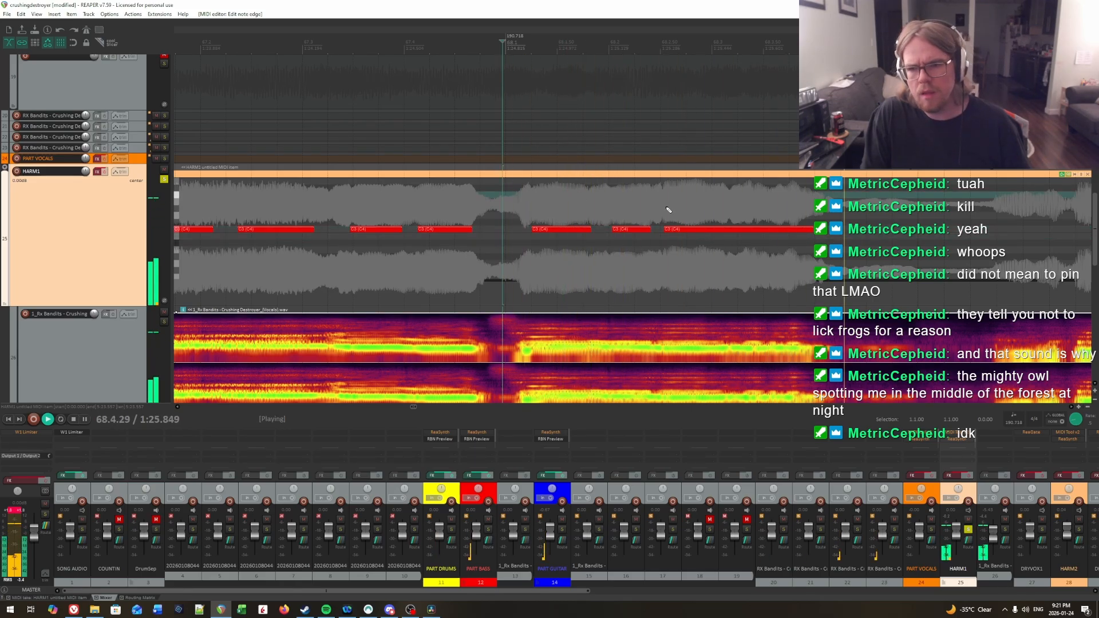
scroll(668, 209, "down", 4)
key("ctrl+space")
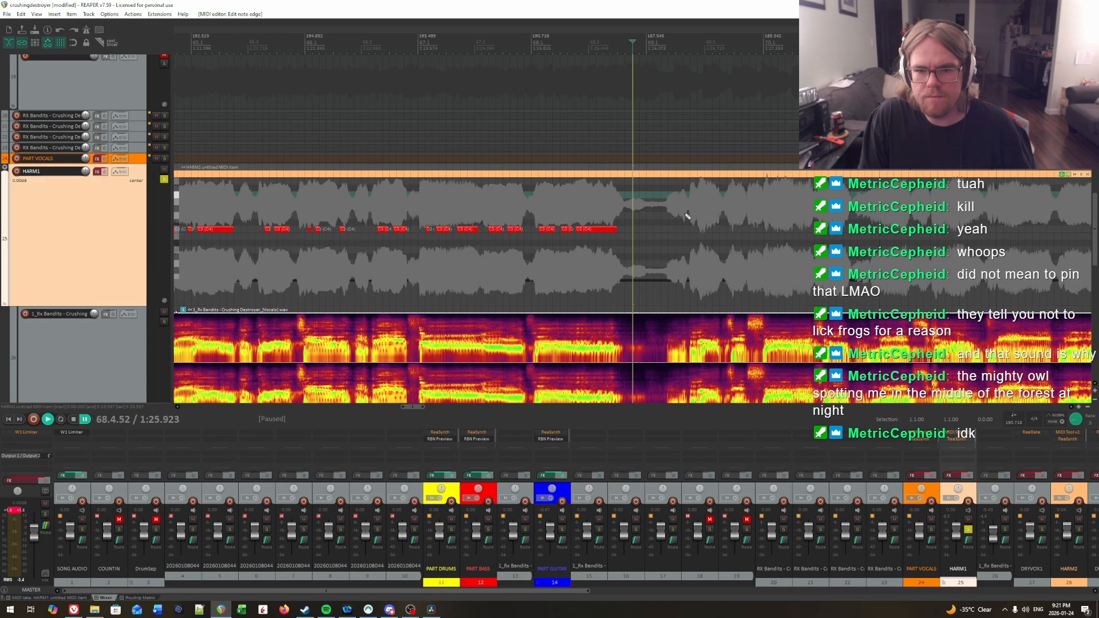
Step: Enable the effects on the HARM1 track and play back the charted notes from about measure 52
scroll(554, 212, "down", 3)
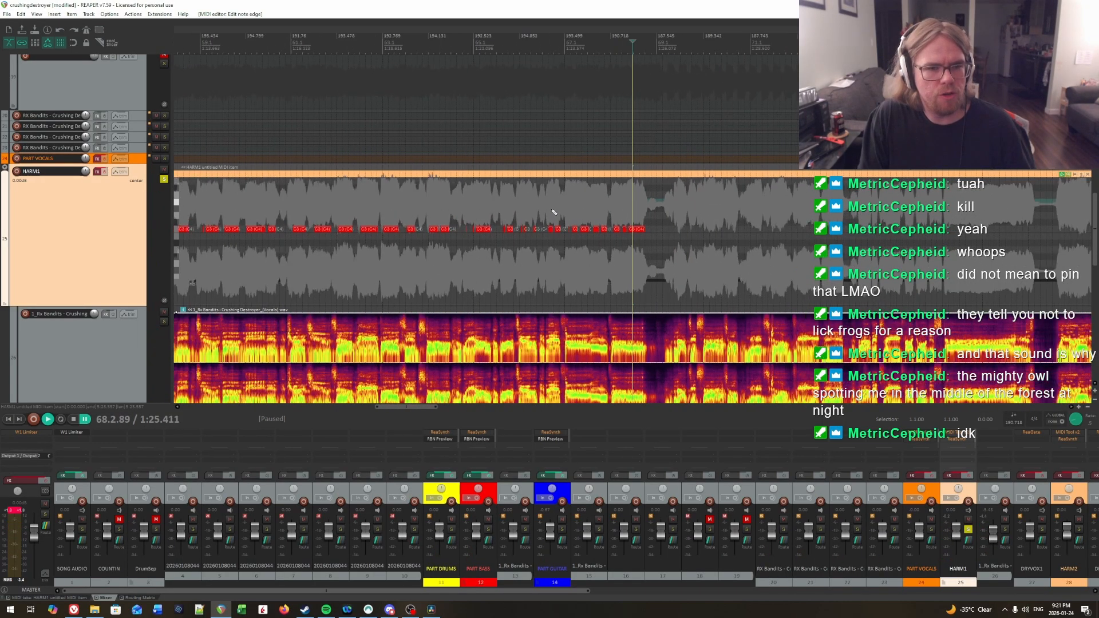
scroll(554, 212, "down", 4)
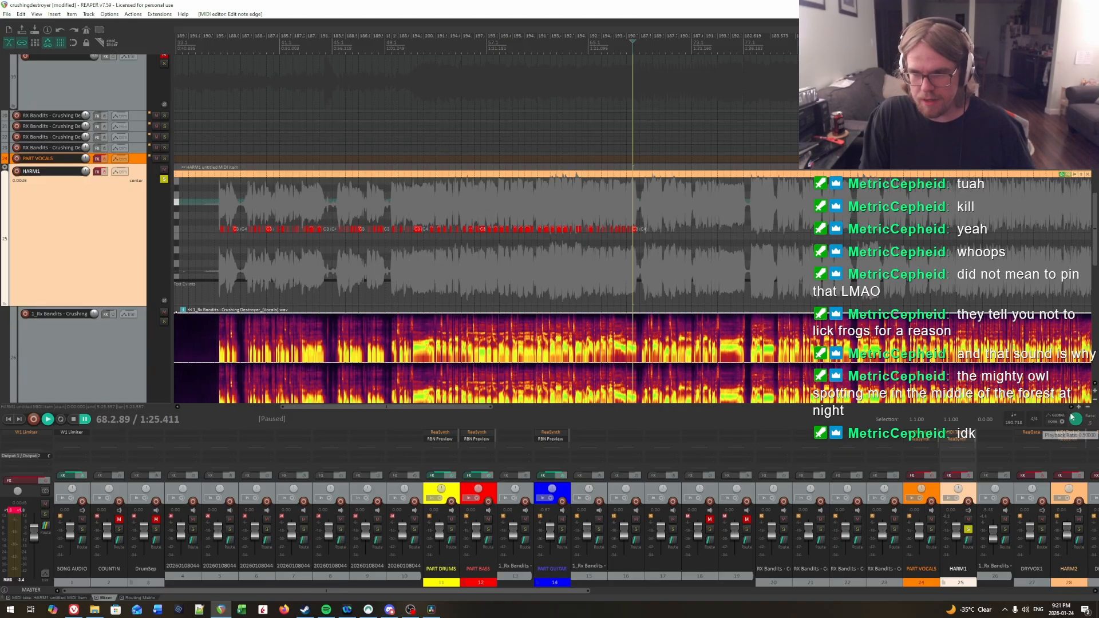
scroll(457, 203, "up", 5)
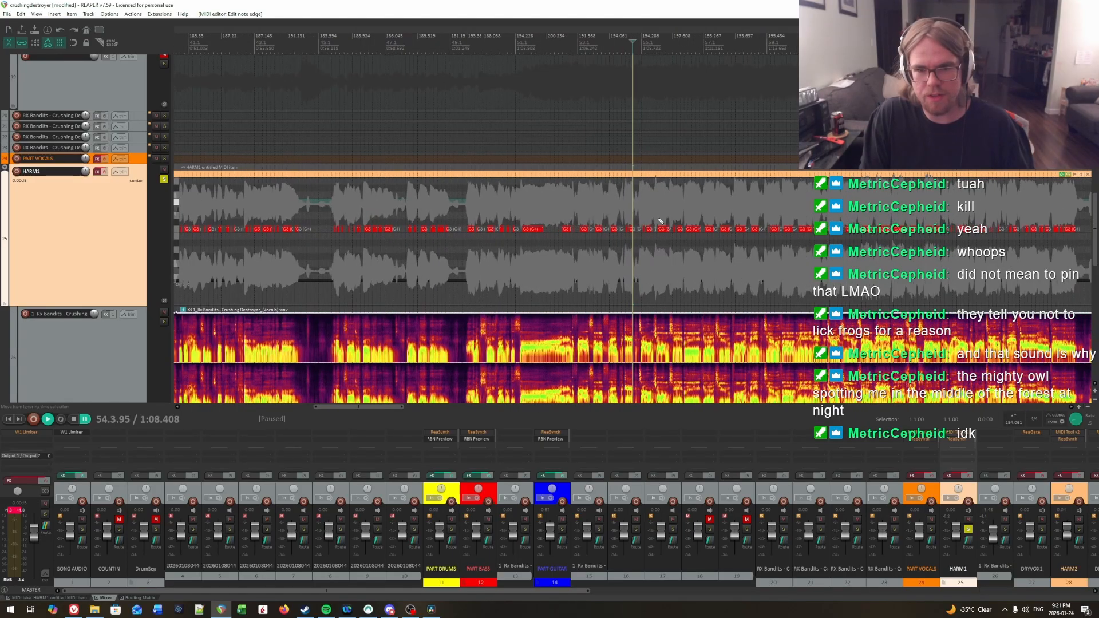
scroll(652, 219, "up", 2)
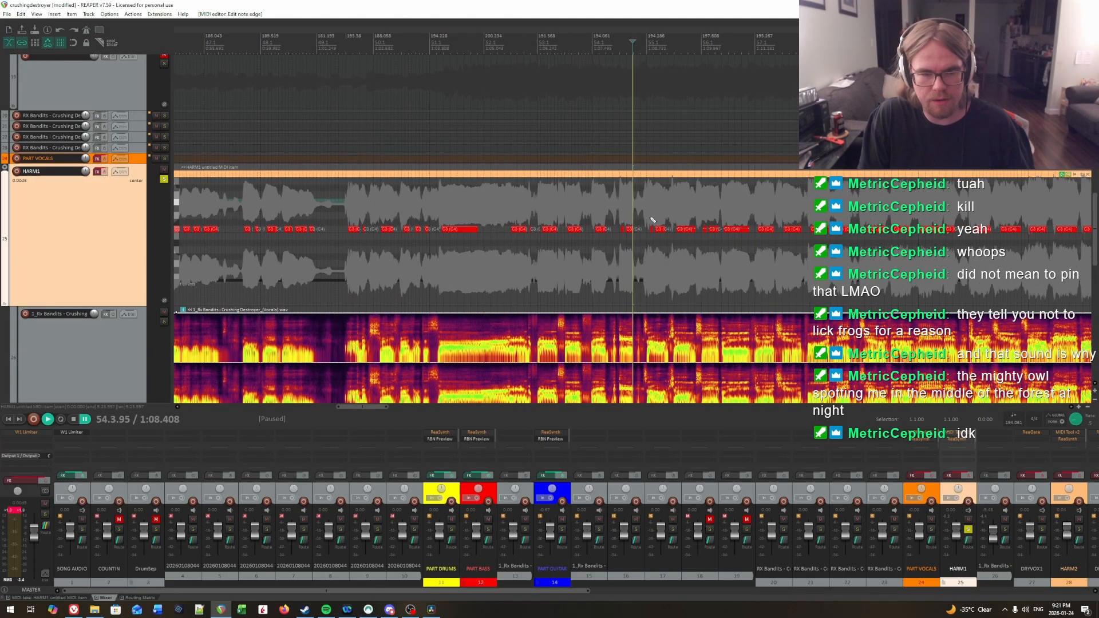
scroll(652, 219, "up", 2)
scroll(499, 210, "up", 2)
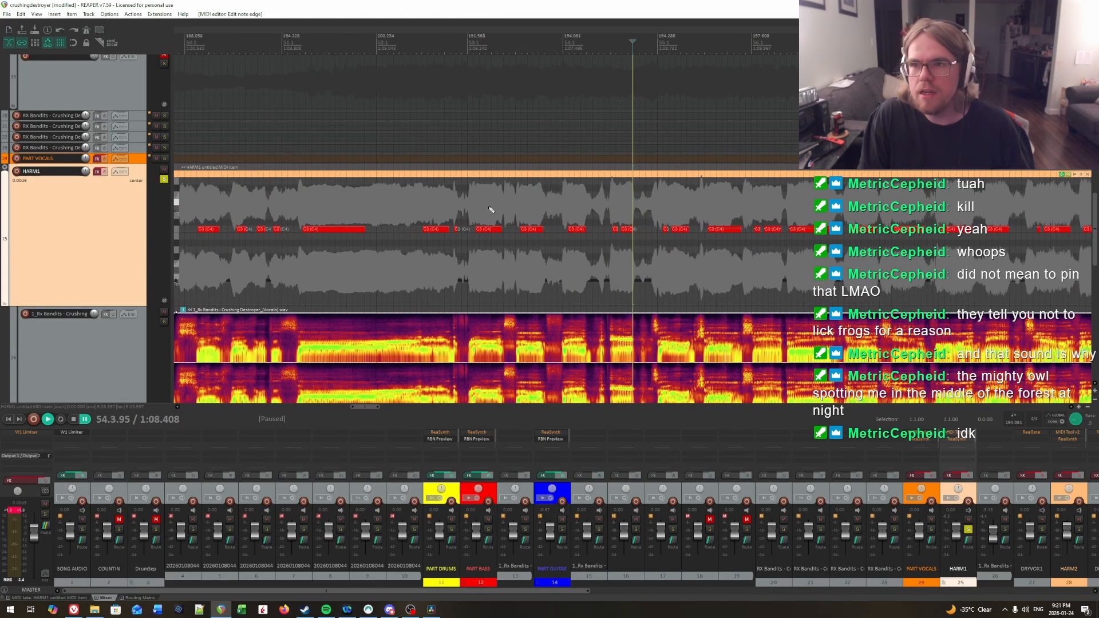
left_click(105, 172)
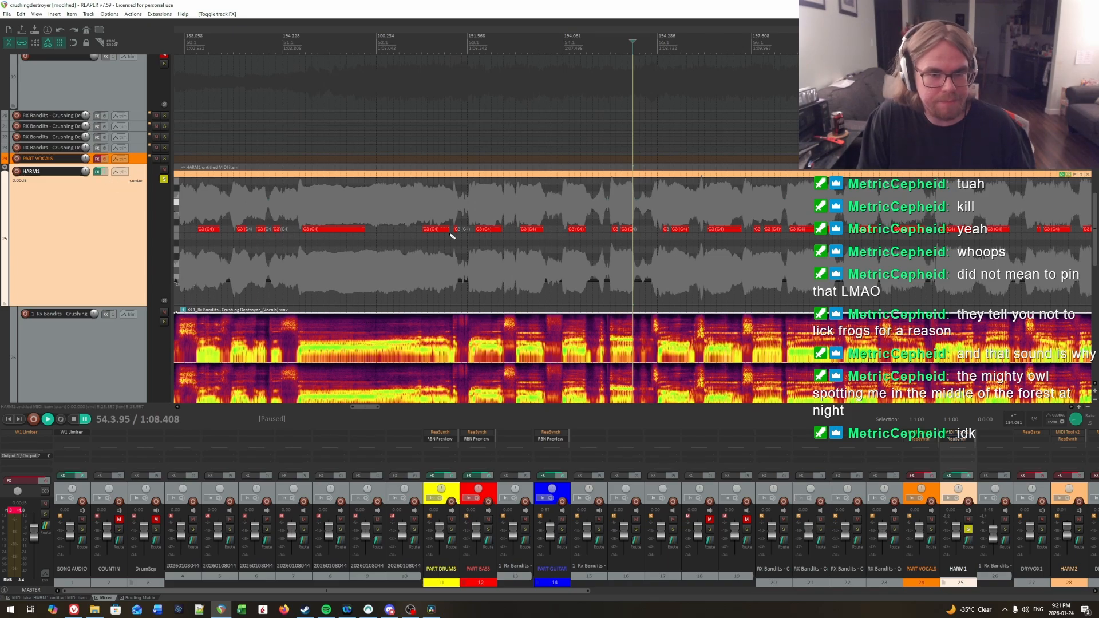
left_click(405, 206)
key("space")
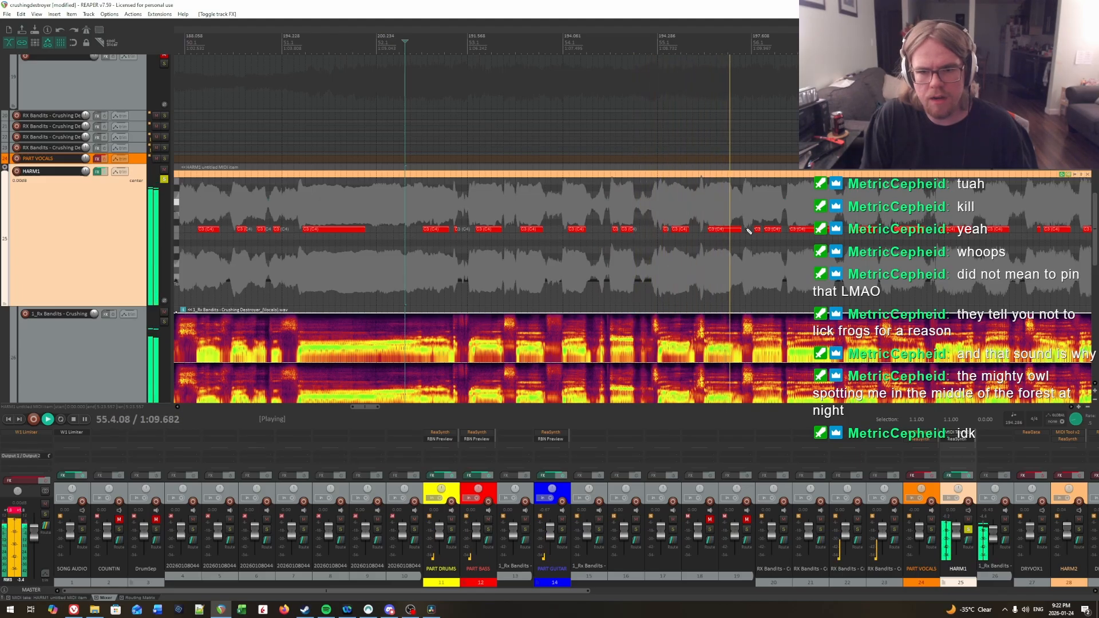
Step: Play back the vocals from about 55.3 onward to check the charted C3 notes up close
left_click(707, 211)
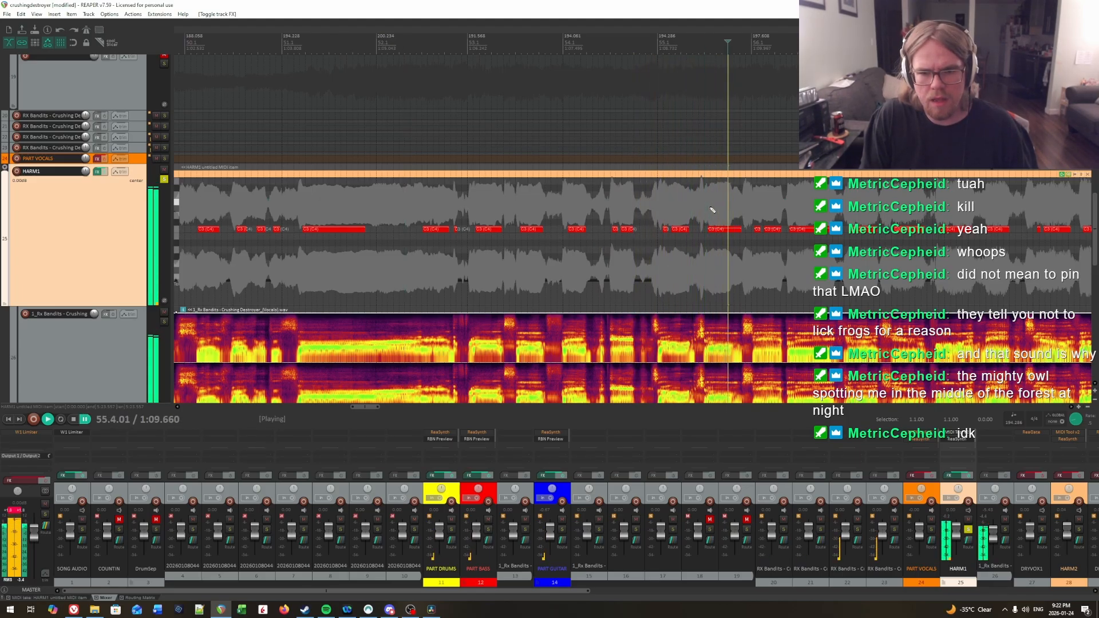
left_click(711, 210)
scroll(712, 210, "up", 2)
left_click_drag(719, 257, 696, 216)
left_click(694, 257)
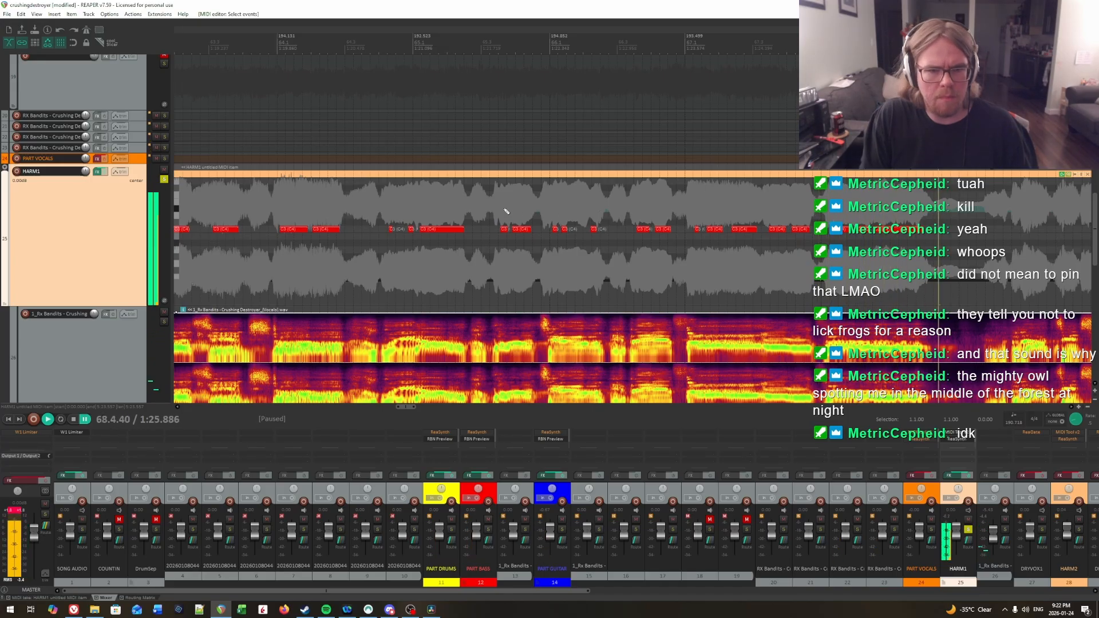
Step: Play back the vocals from about 65.3.55 to 66.3.75 and select the opening notes of measure 66
left_click(506, 212)
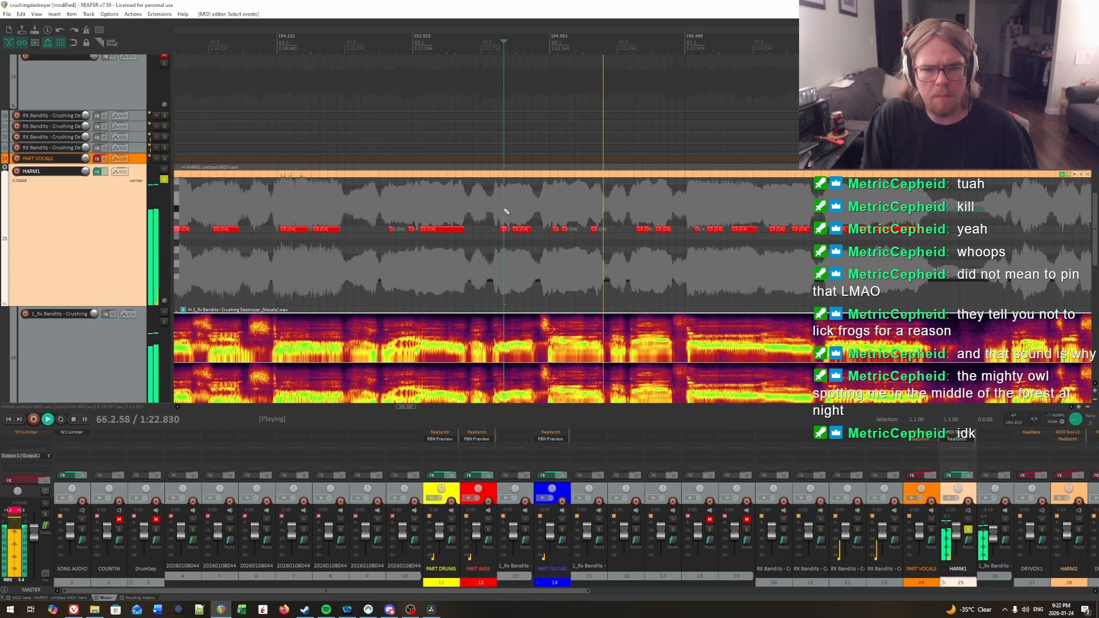
key("ctrl+space")
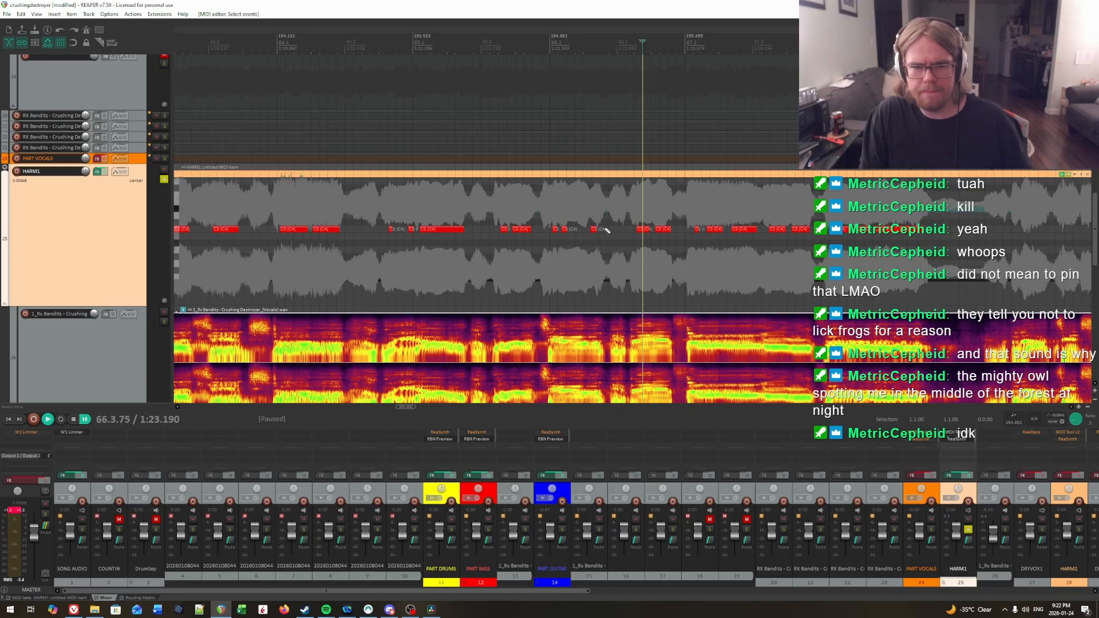
left_click_drag(542, 215, 602, 243)
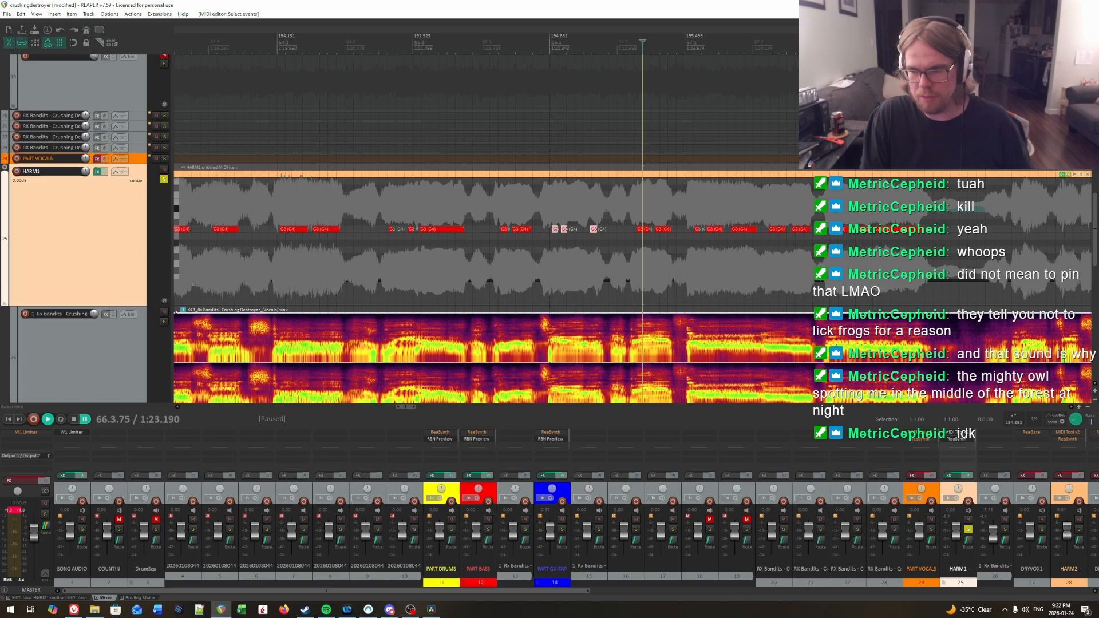
Step: Play back the charted HARM1 notes from about measure 49 to review their timing against the vocals
left_click(537, 253)
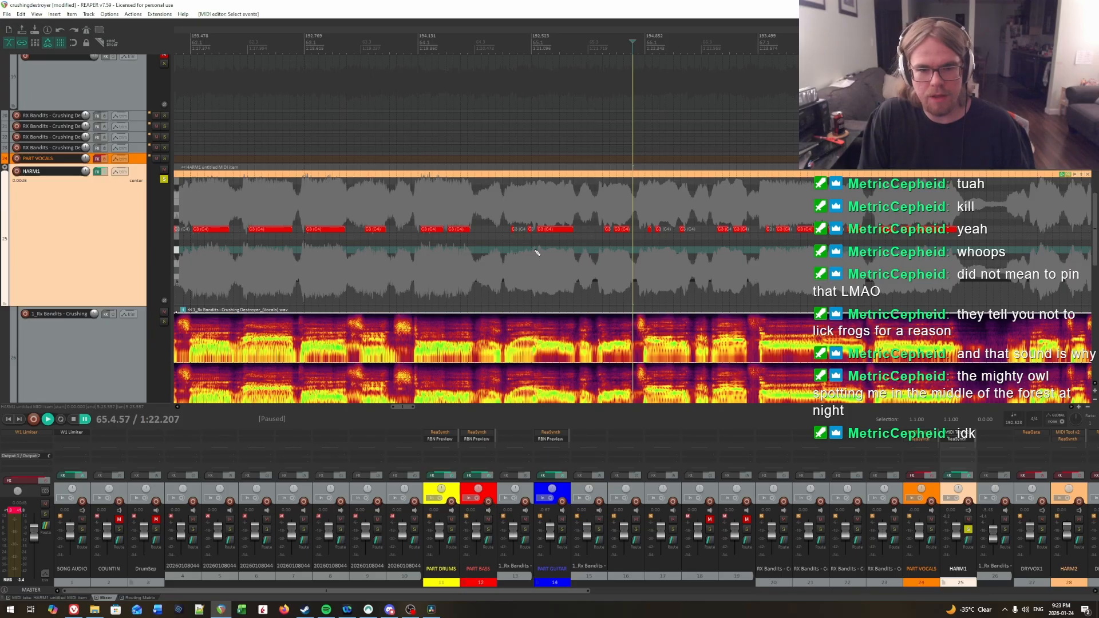
scroll(515, 253, "down", 6)
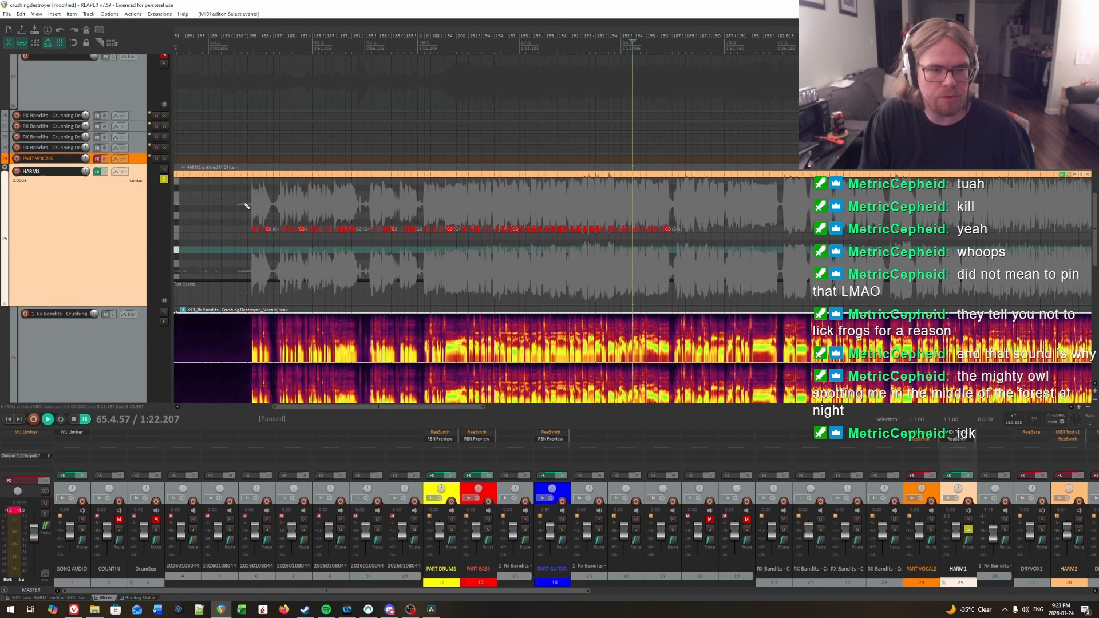
scroll(246, 206, "up", 2)
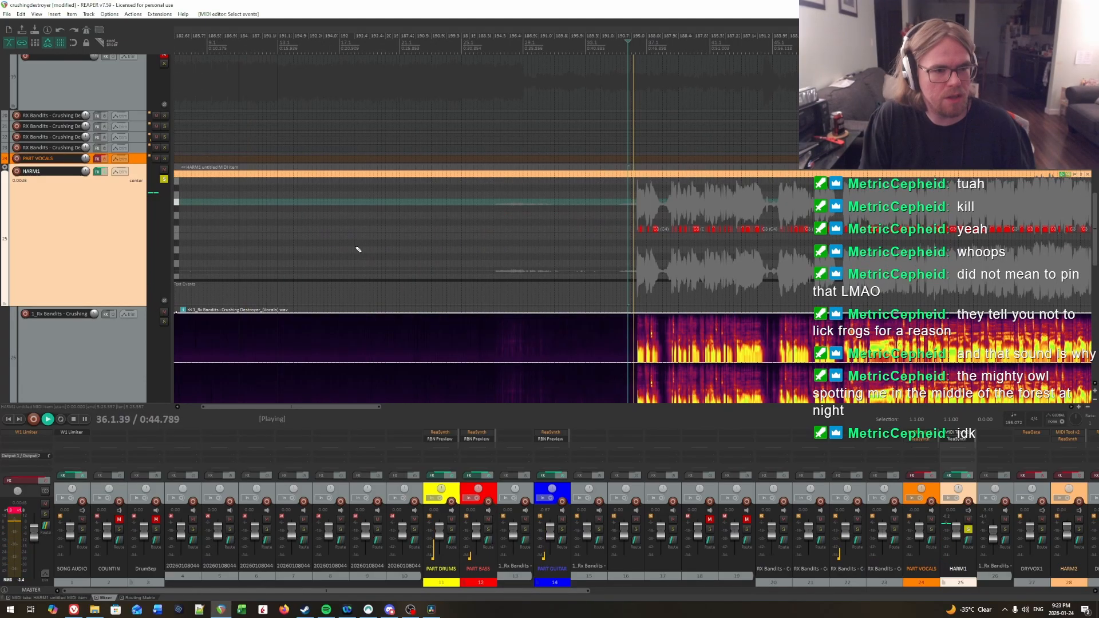
key("space")
left_click(948, 210)
scroll(948, 210, "up", 1)
scroll(630, 211, "up", 2)
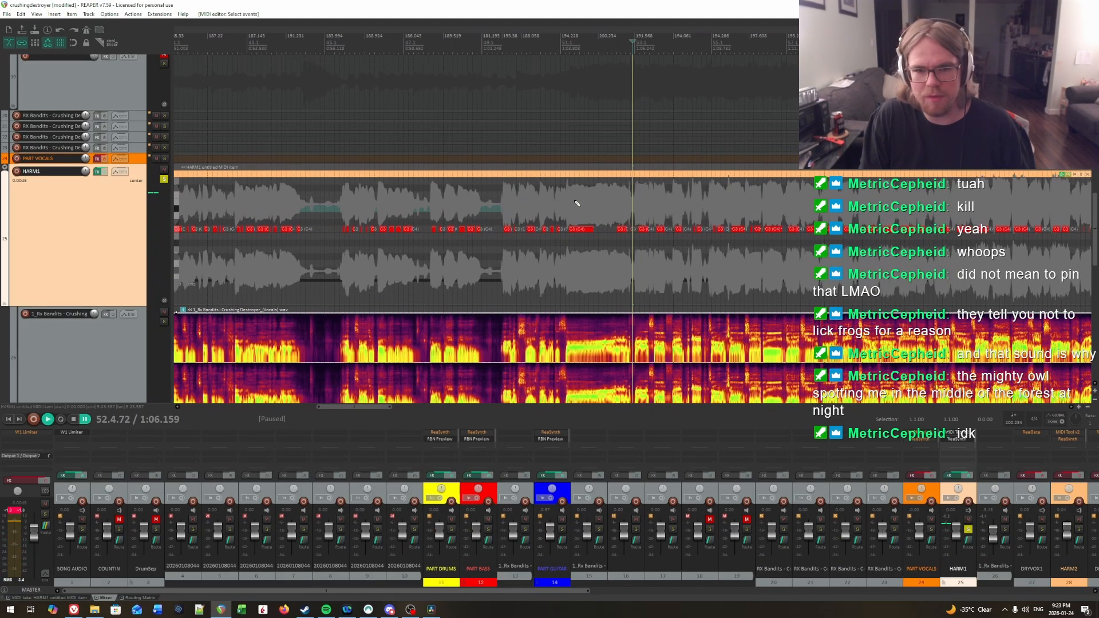
key("space")
left_click(470, 206)
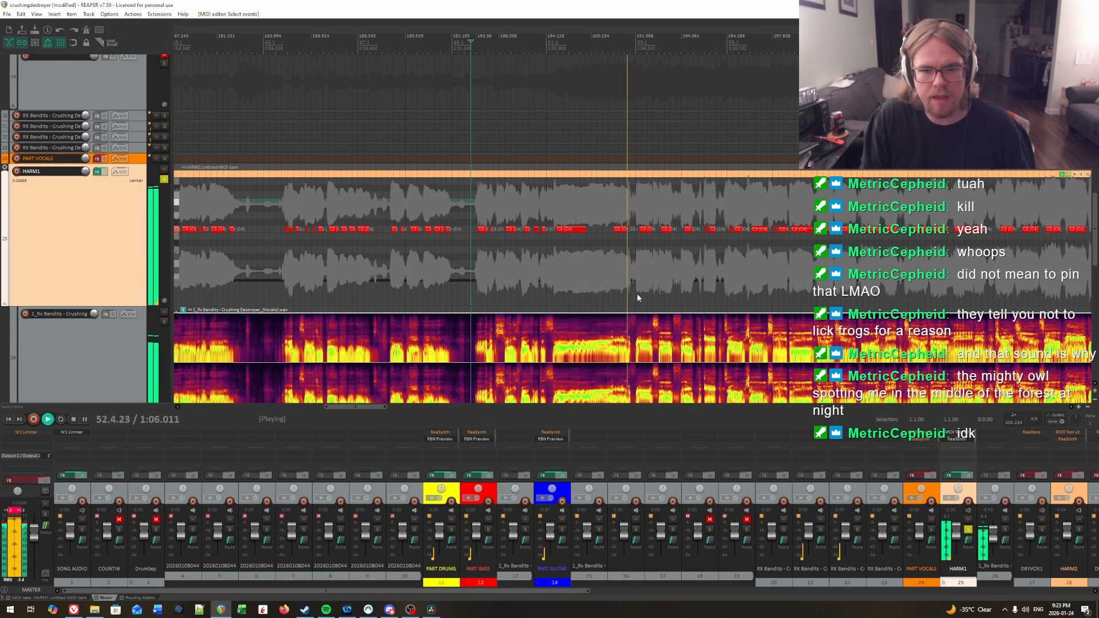
left_click_drag(650, 293, 773, 276)
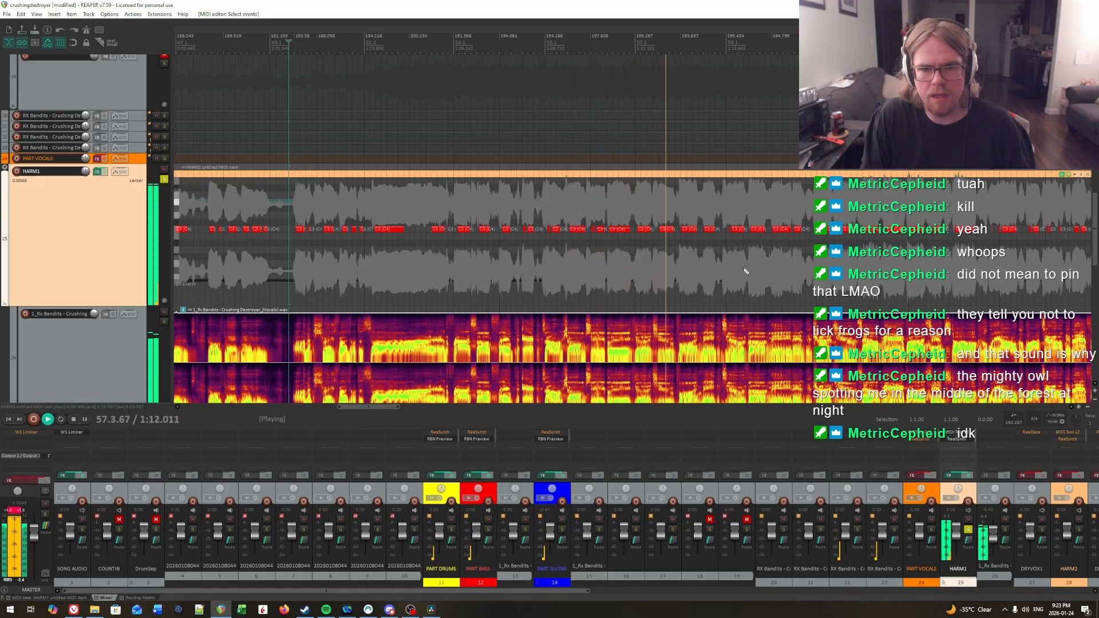
key("space")
Step: Play back the charted notes in measure 56 up close, starting in beat 2
left_click(612, 214)
scroll(612, 218, "up", 3)
scroll(612, 219, "up", 3)
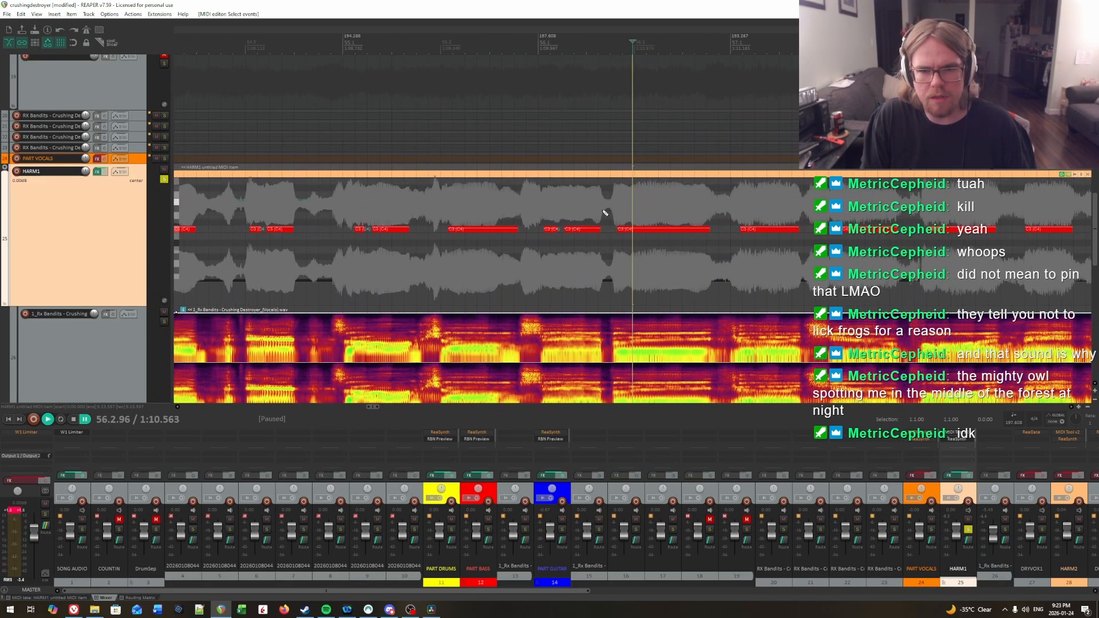
key("space")
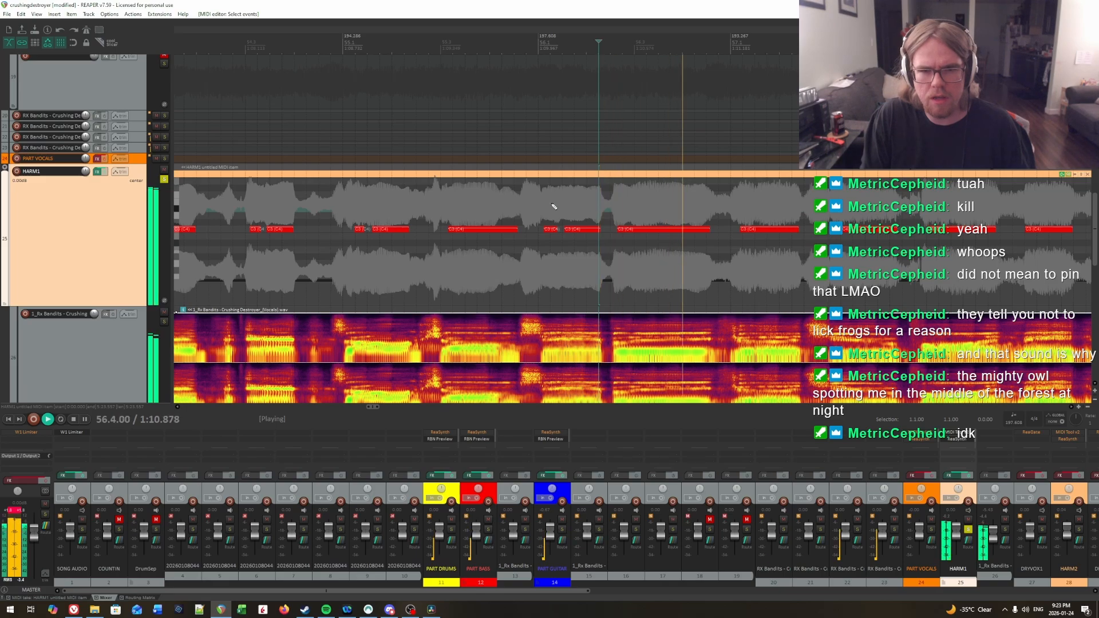
key("space")
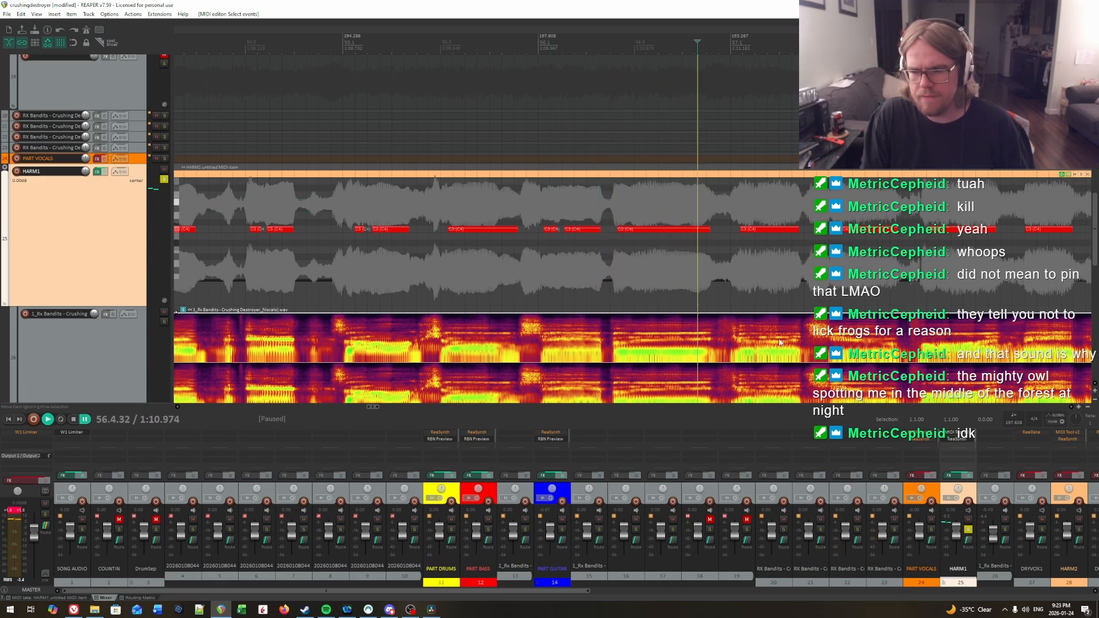
Step: Disable the effects on the HARM1 track and set the playback rate to 0.5
left_click(108, 172)
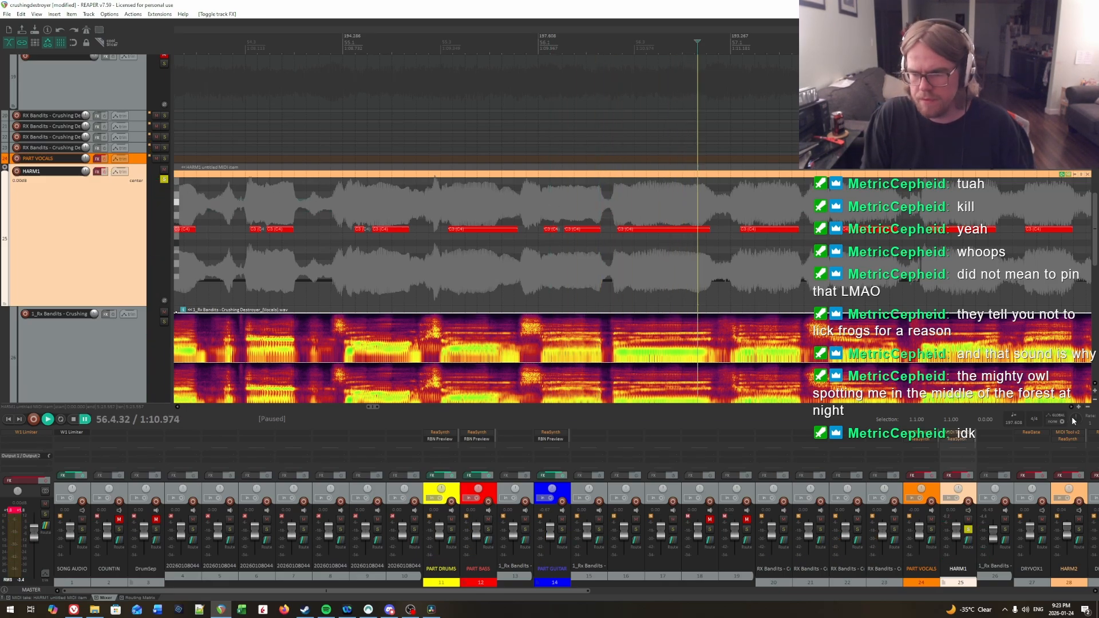
type(".5")
key("Return")
Step: Replay the vocals around 56.2.63 at half speed to find the onset of the long C3 note
left_click(565, 217)
key("space")
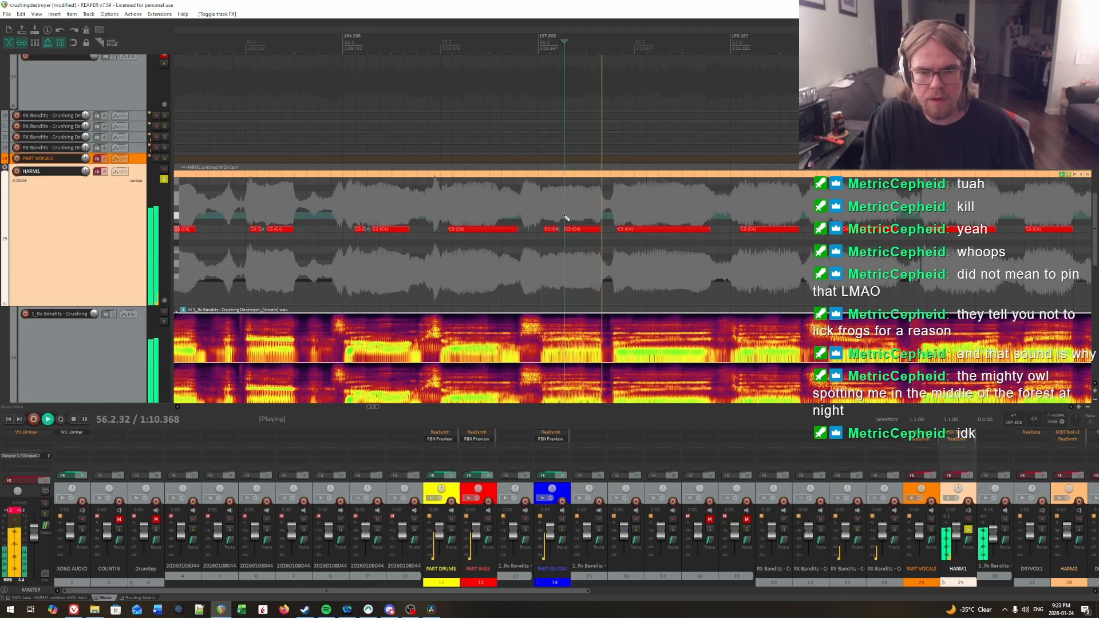
key("space")
left_click(603, 207)
key("space")
key("space")
left_click(623, 205)
left_click(616, 205)
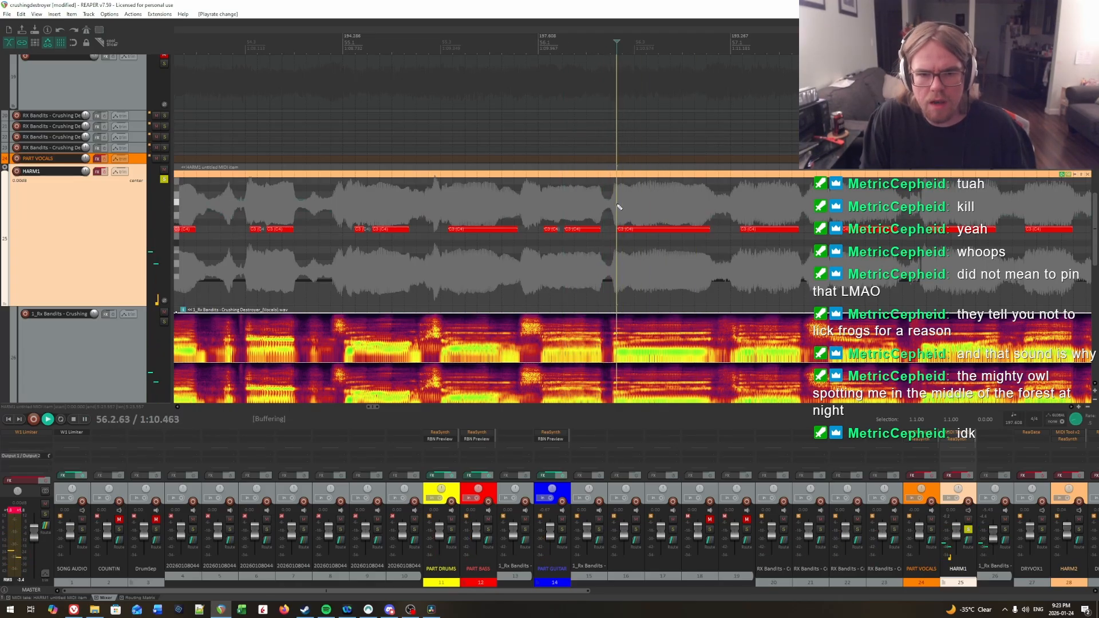
key("space")
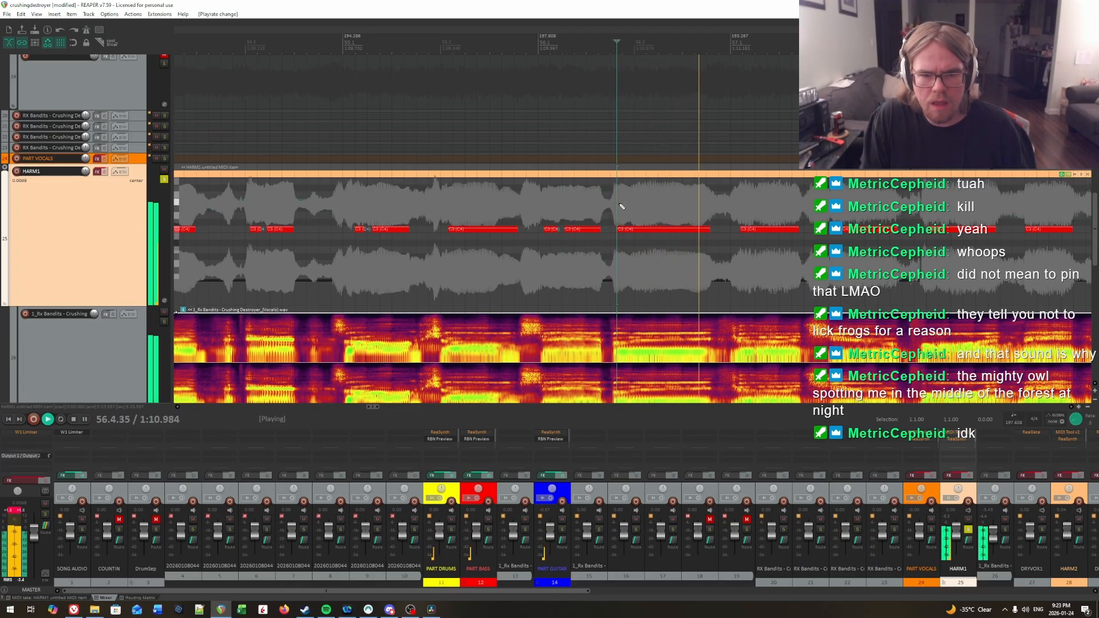
key("ctrl+space")
key("space")
left_click(621, 205)
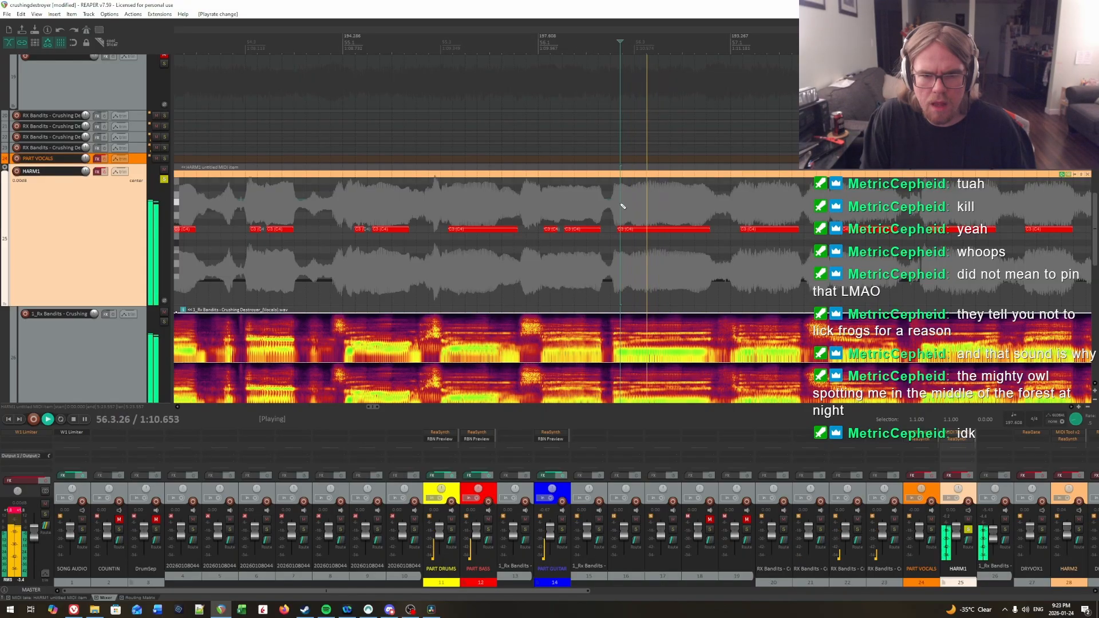
key("space")
Step: Trim the start of the long C3 note in measure 56 to about 56.2.73 and play back the passage to check it
left_click_drag(617, 230, 622, 230)
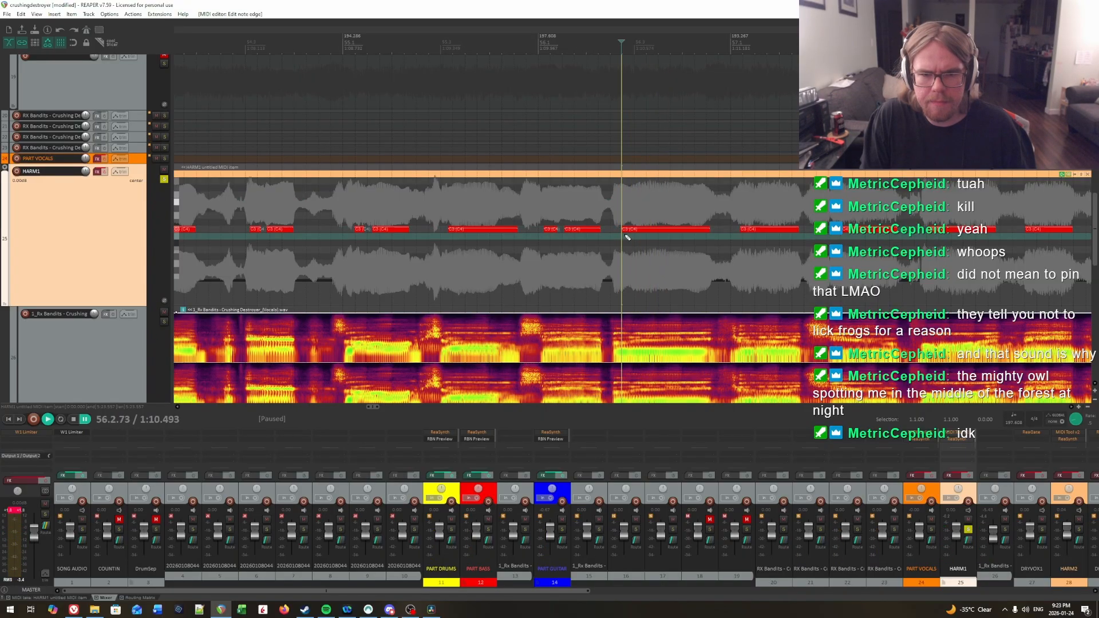
key("space")
left_click(599, 206)
left_click(610, 206)
left_click(552, 199)
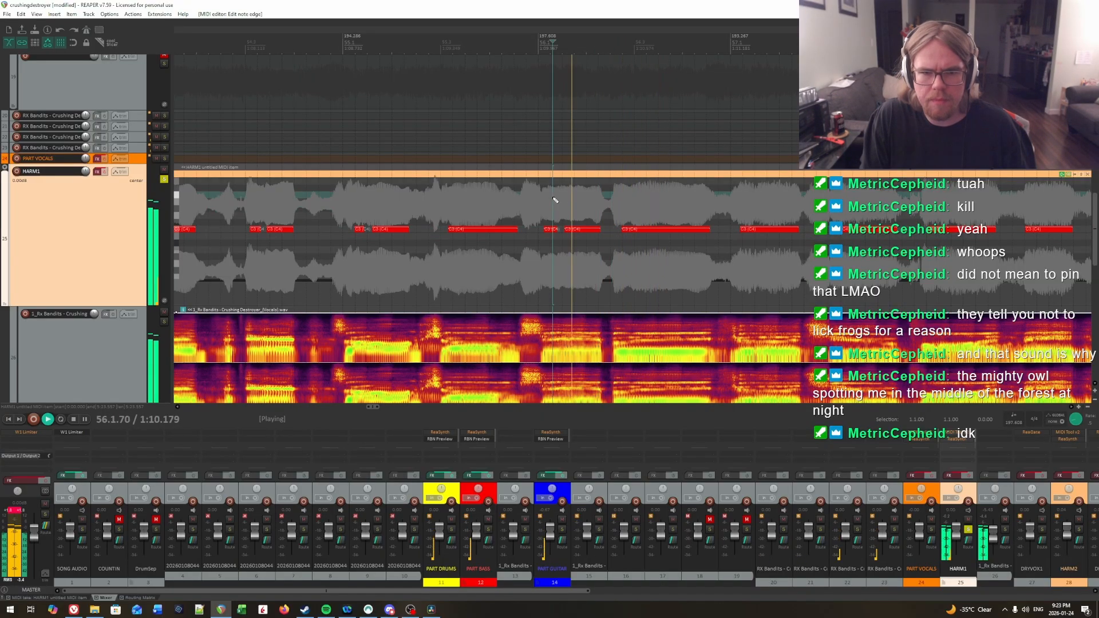
key("space")
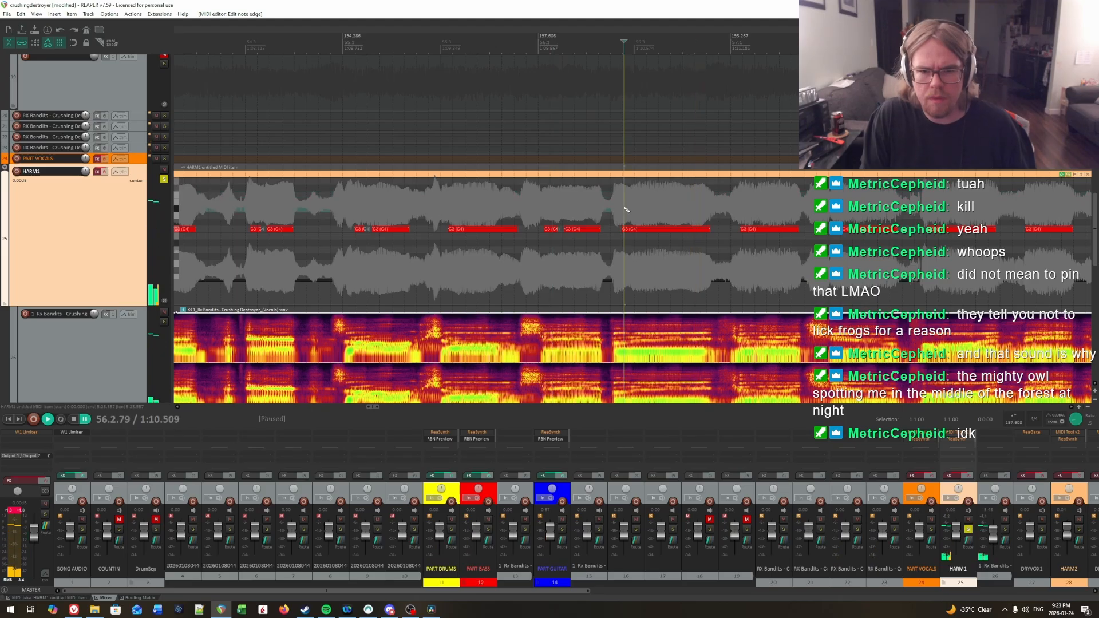
Step: Enable the effects on HARM1 and play back the charted notes from 55.1.10 at normal speed
scroll(723, 261, "up", 1)
scroll(473, 200, "down", 3)
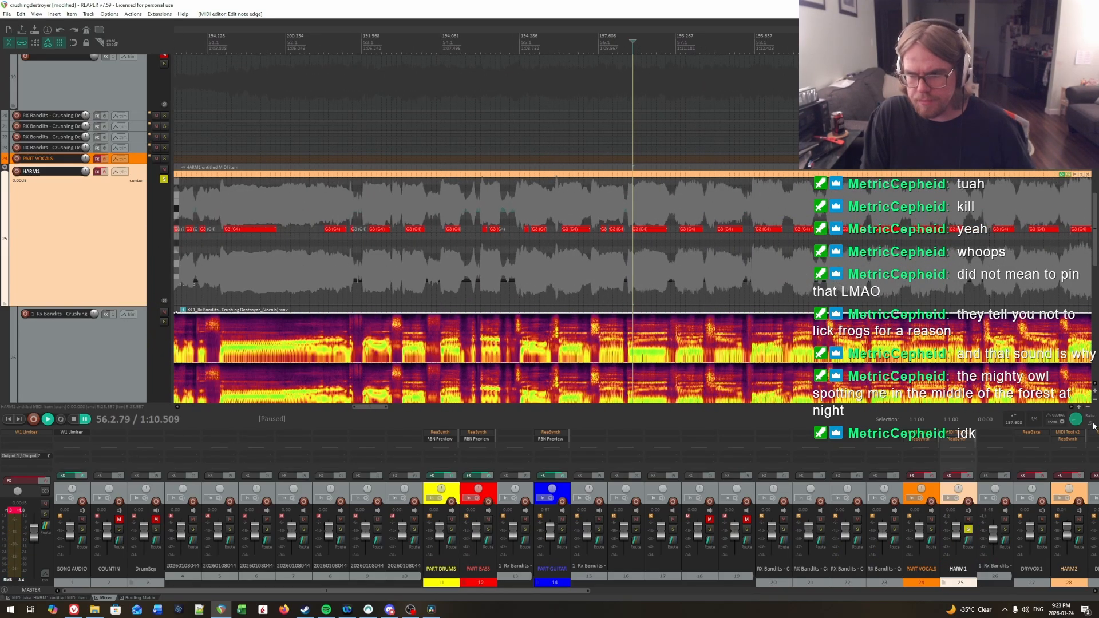
left_click(522, 216)
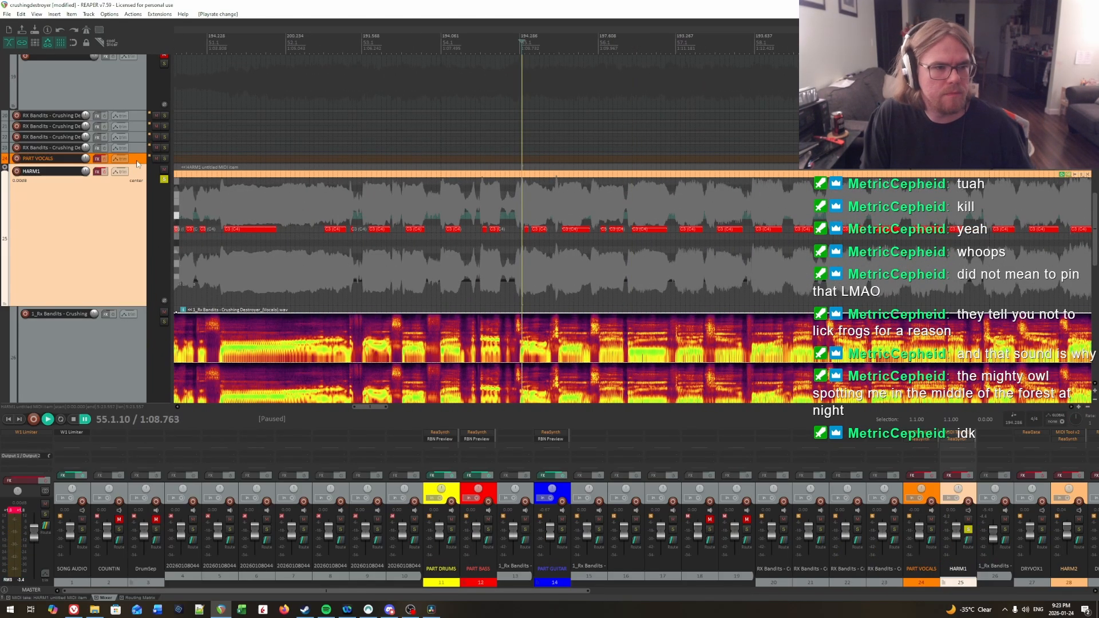
left_click(105, 172)
key("space")
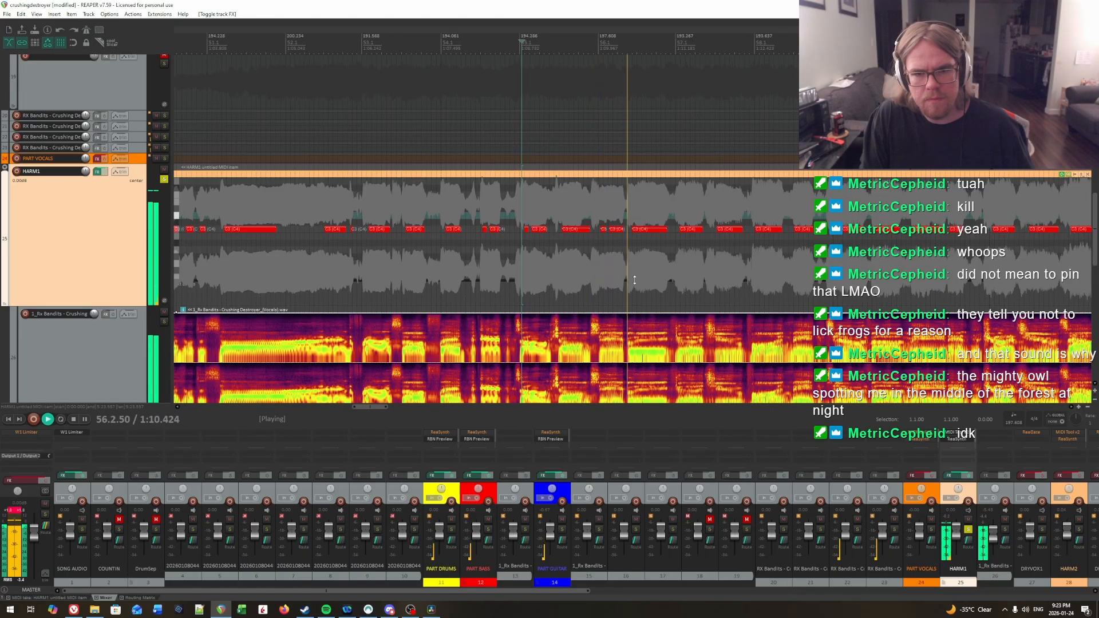
left_click_drag(696, 276, 861, 255)
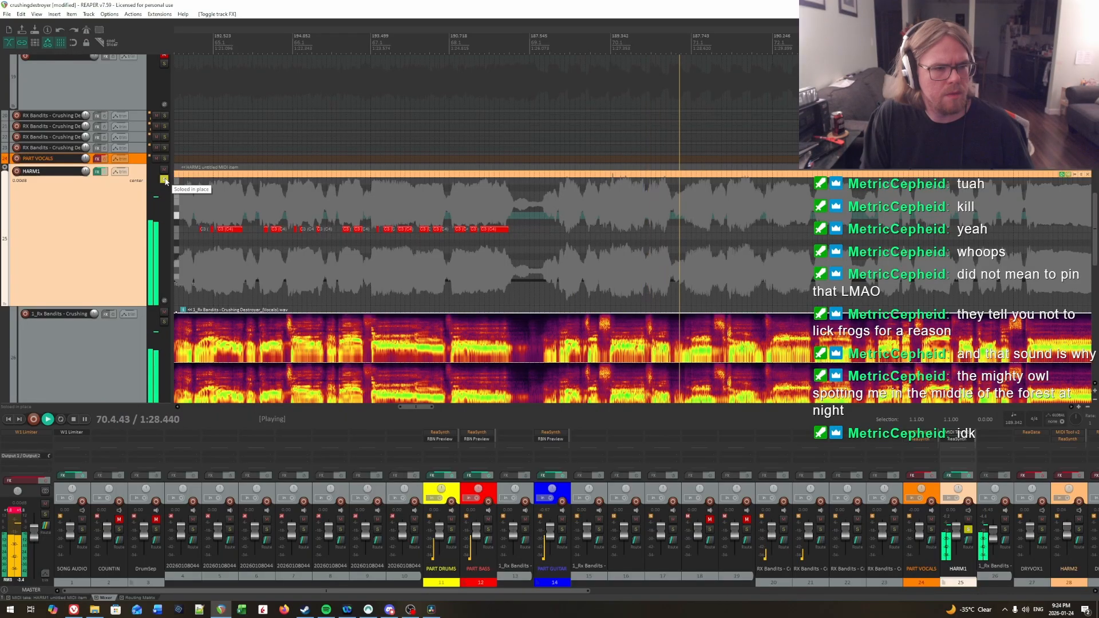
Step: Disable the effects on HARM1 and save the project with the edit cursor at 70.1.06
key("space")
left_click(105, 171)
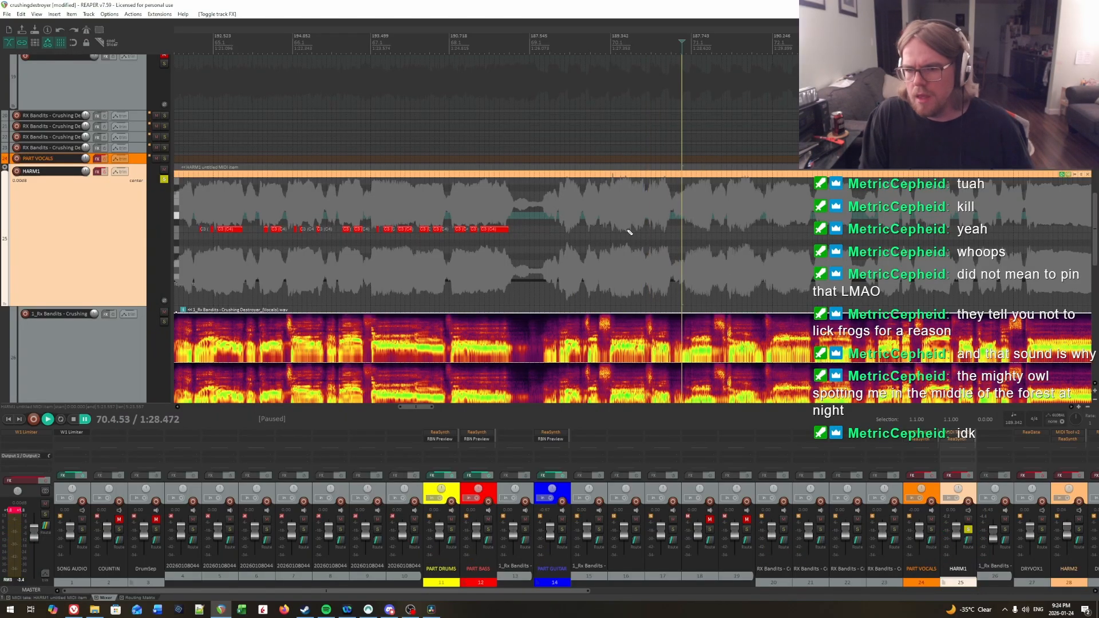
left_click(613, 245)
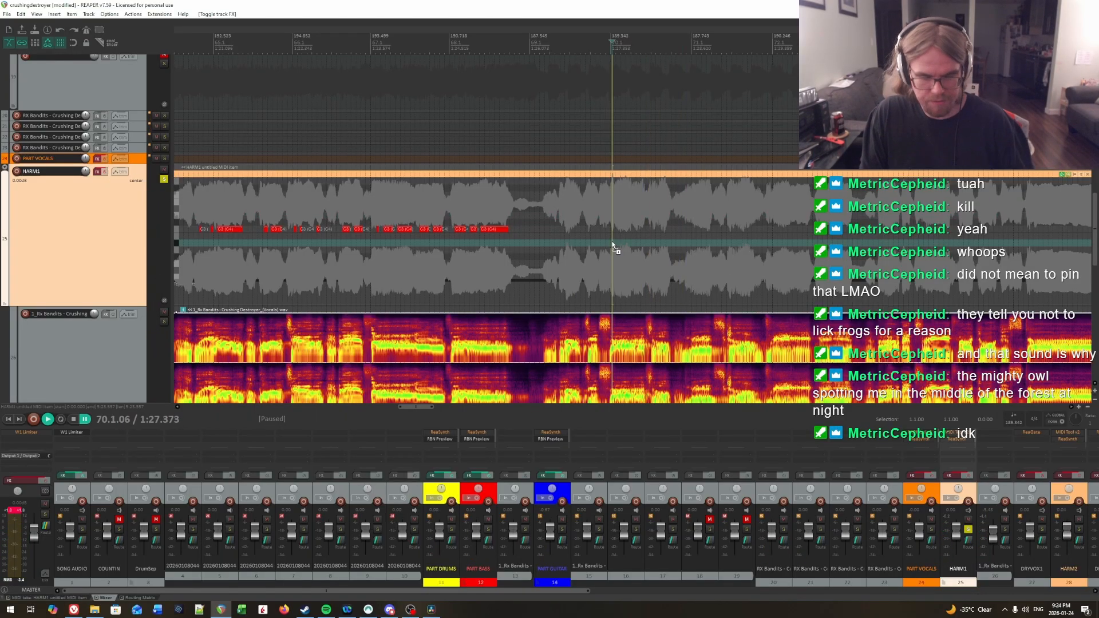
scroll(635, 242, "down", 1)
scroll(635, 242, "down", 8)
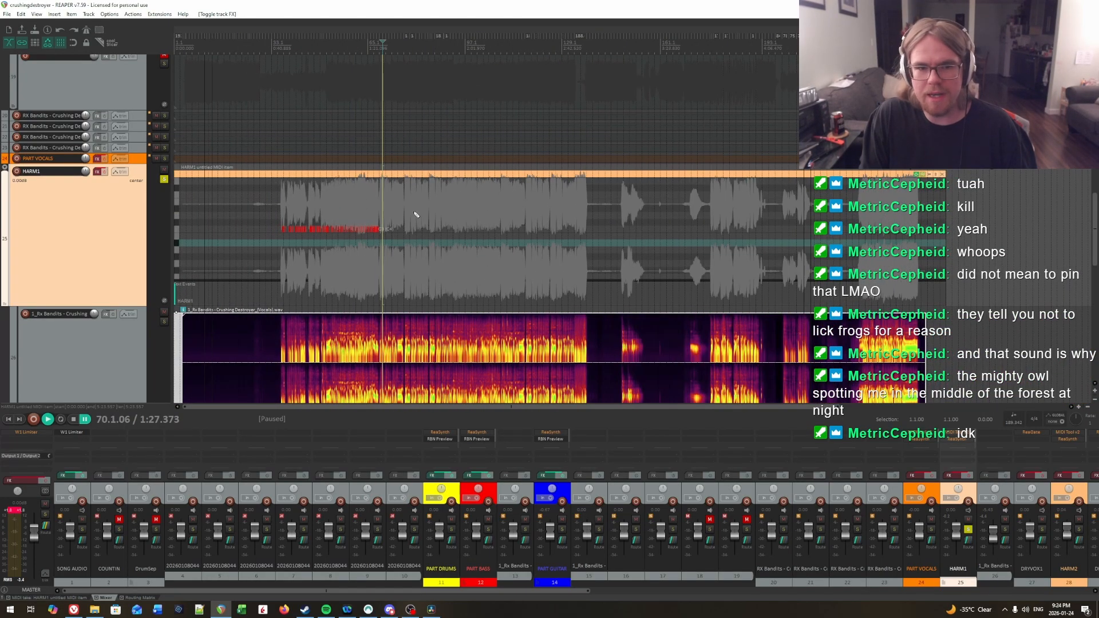
scroll(496, 257, "up", 8)
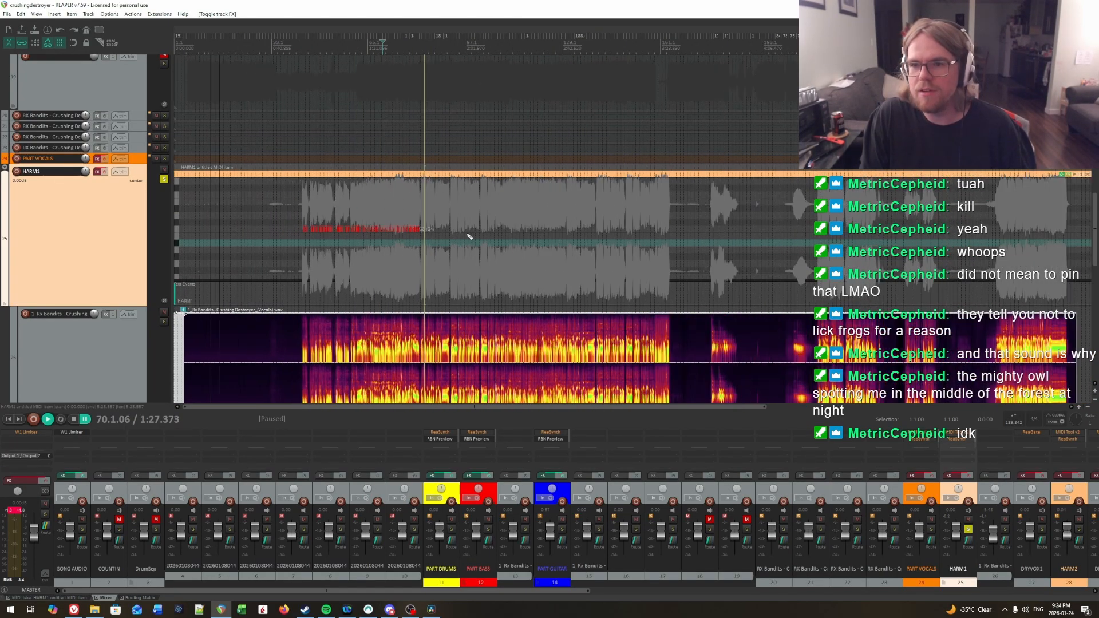
scroll(610, 223, "up", 3)
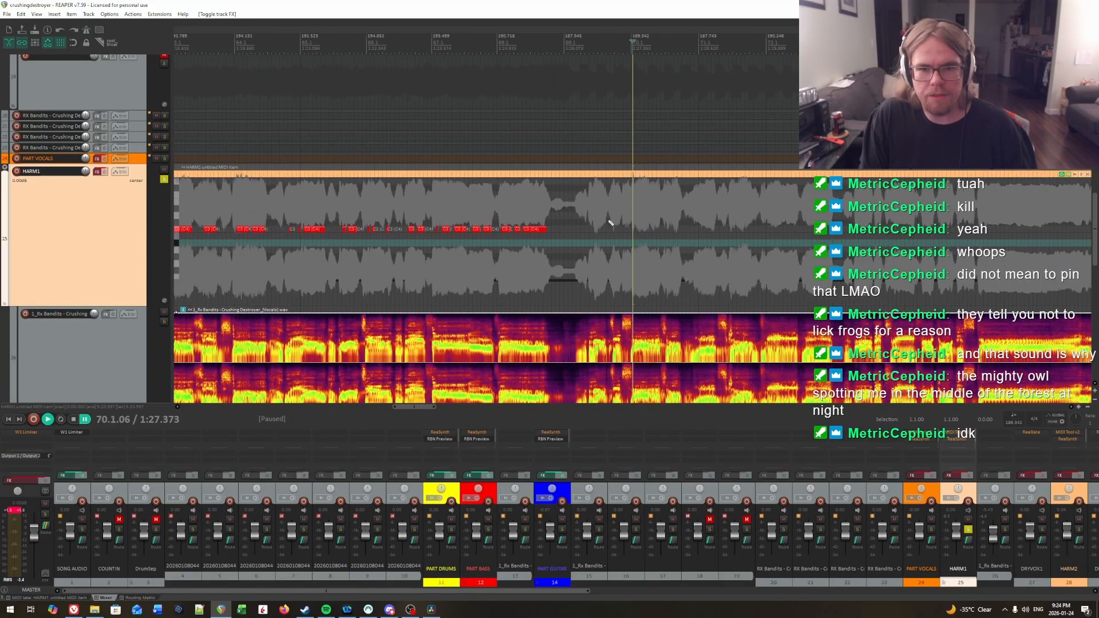
Step: Open the EVENTS track's item in the MIDI editor and examine its section text events across the song
scroll(589, 260, "down", 5)
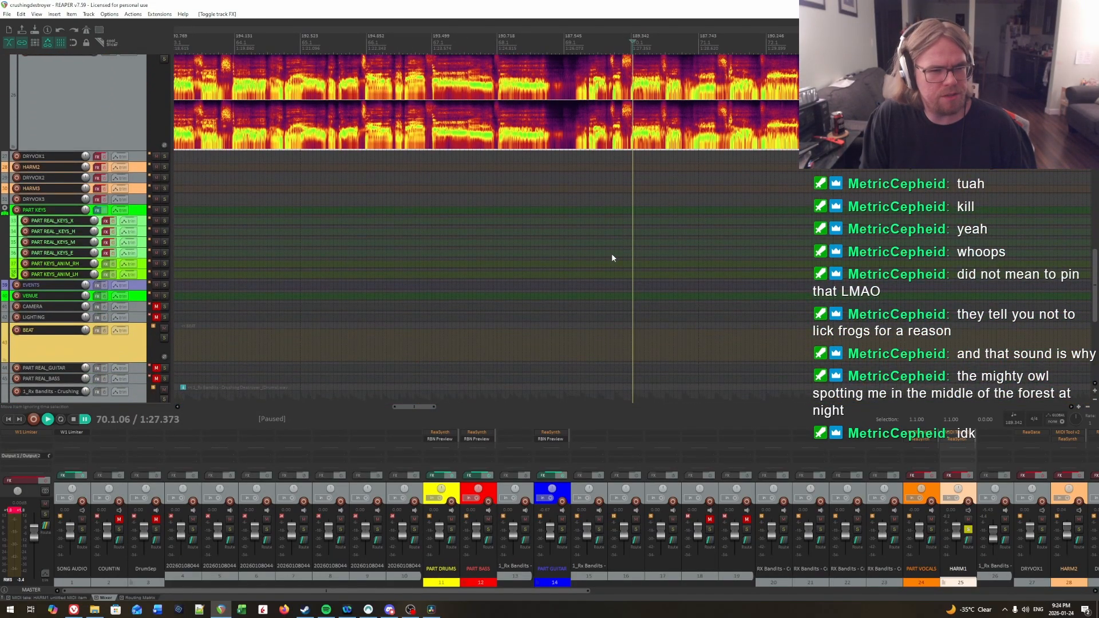
left_click(632, 286)
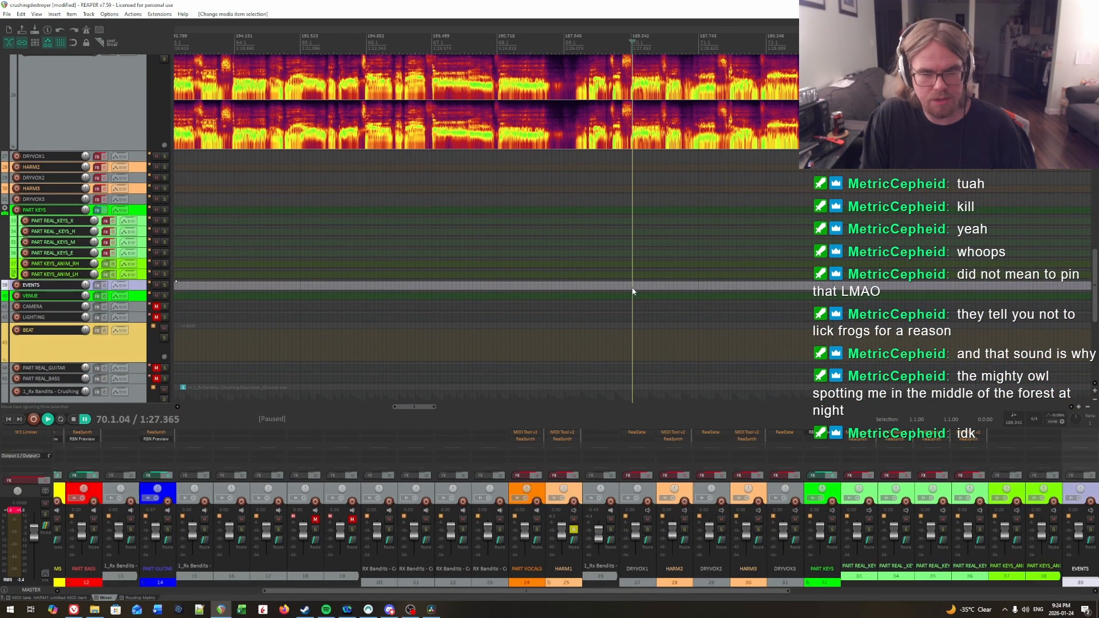
double_click(632, 286)
scroll(572, 565, "down", 5)
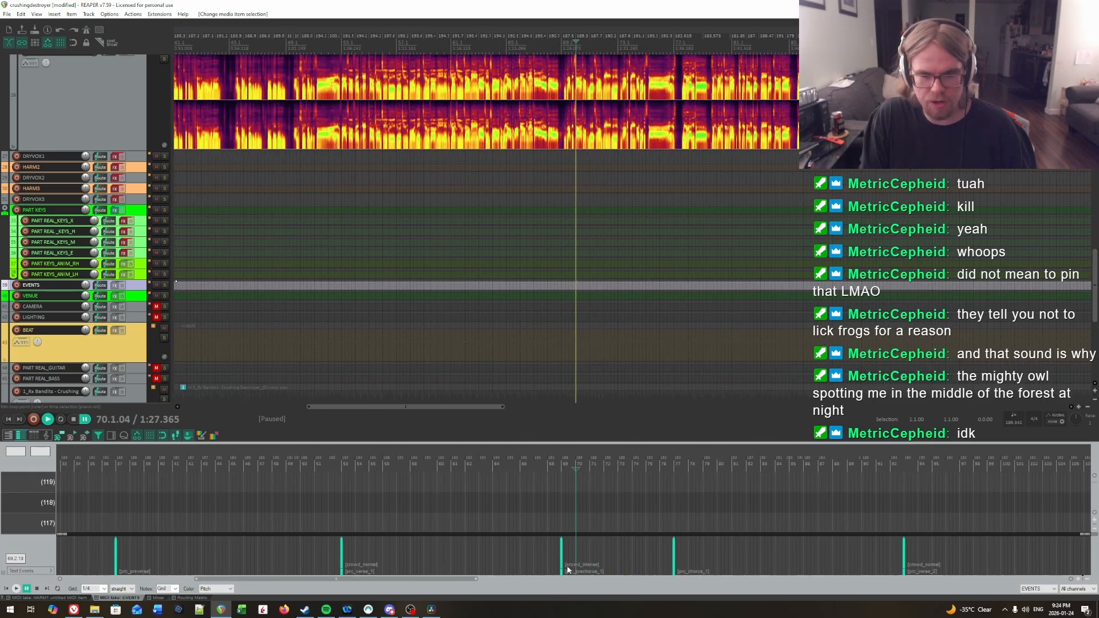
scroll(601, 573, "down", 5)
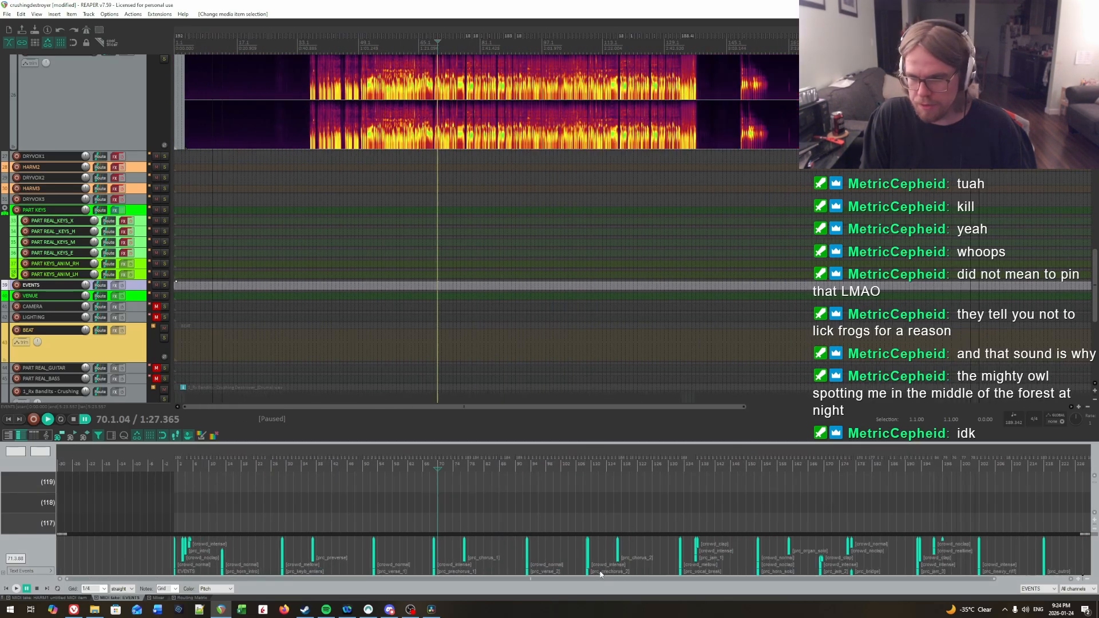
scroll(569, 561, "up", 4)
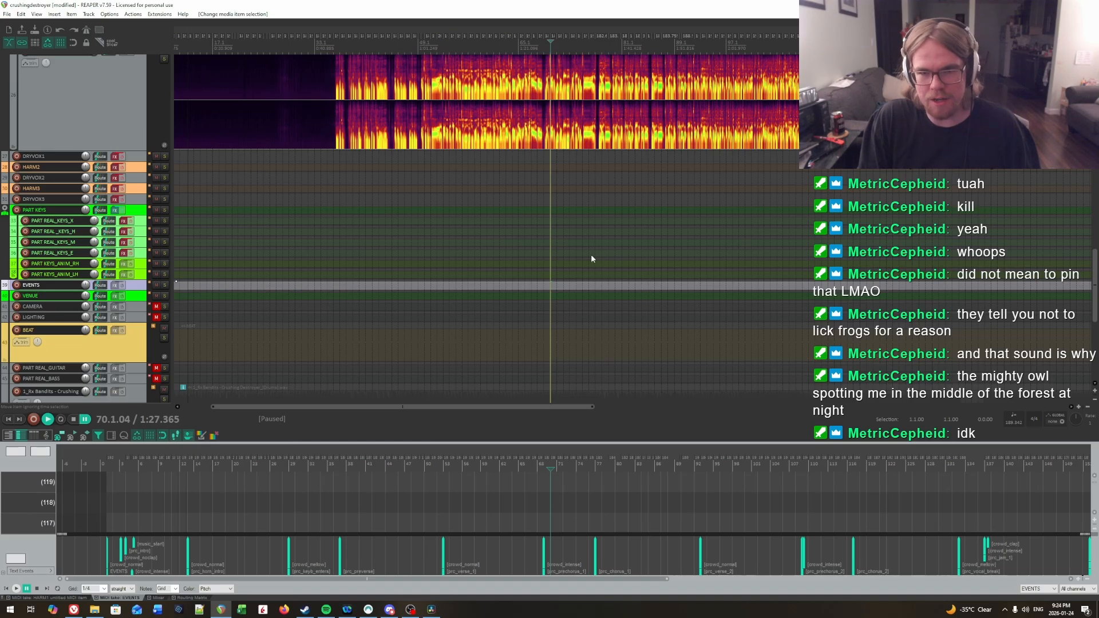
Step: Return to the end of the charted notes on HARM1 and place the edit cursor at 69.2.60
scroll(549, 272, "up", 4)
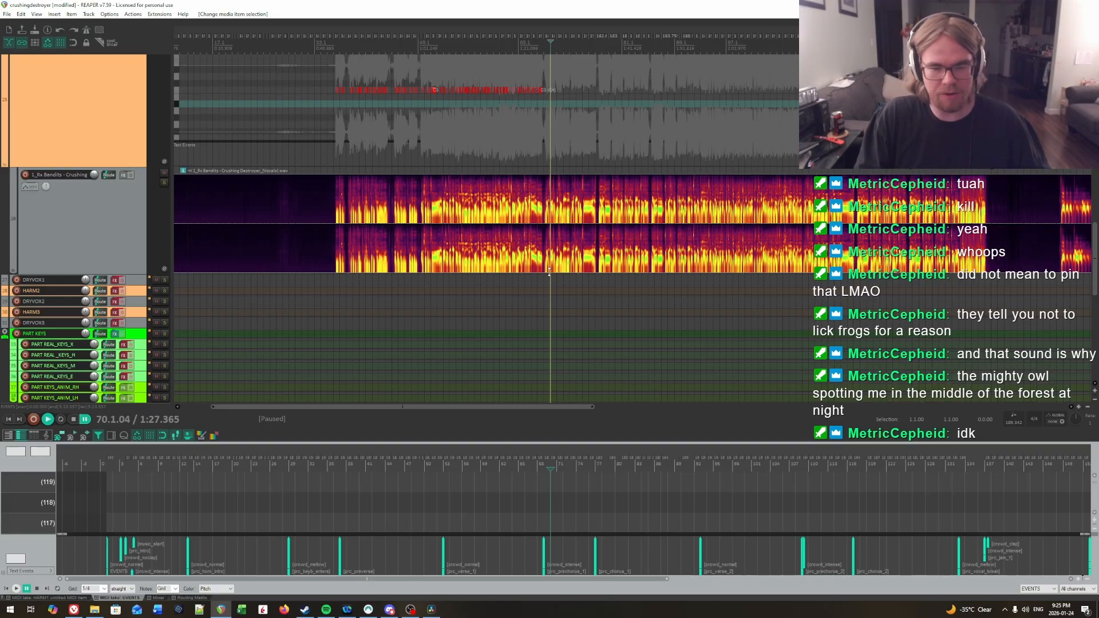
scroll(568, 155, "up", 5)
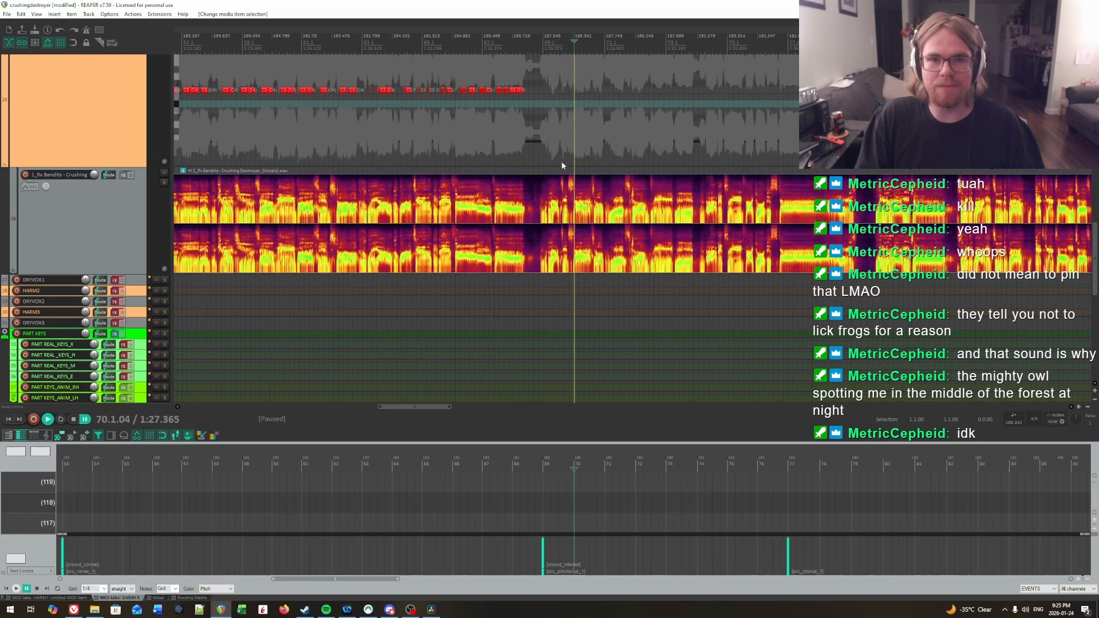
scroll(561, 166, "up", 5)
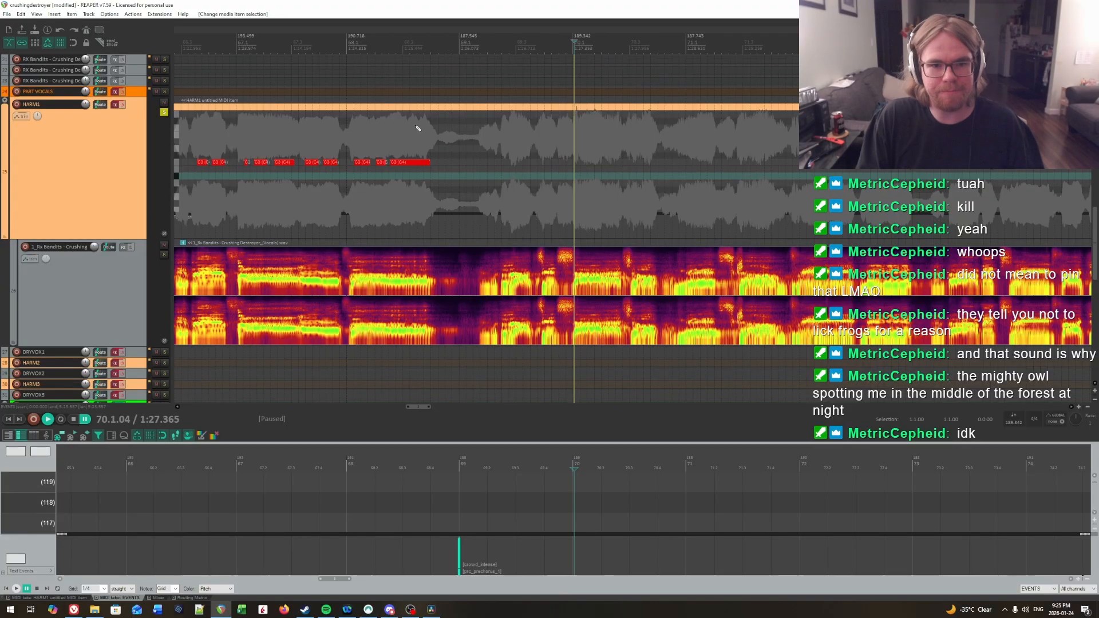
scroll(532, 171, "down", 6)
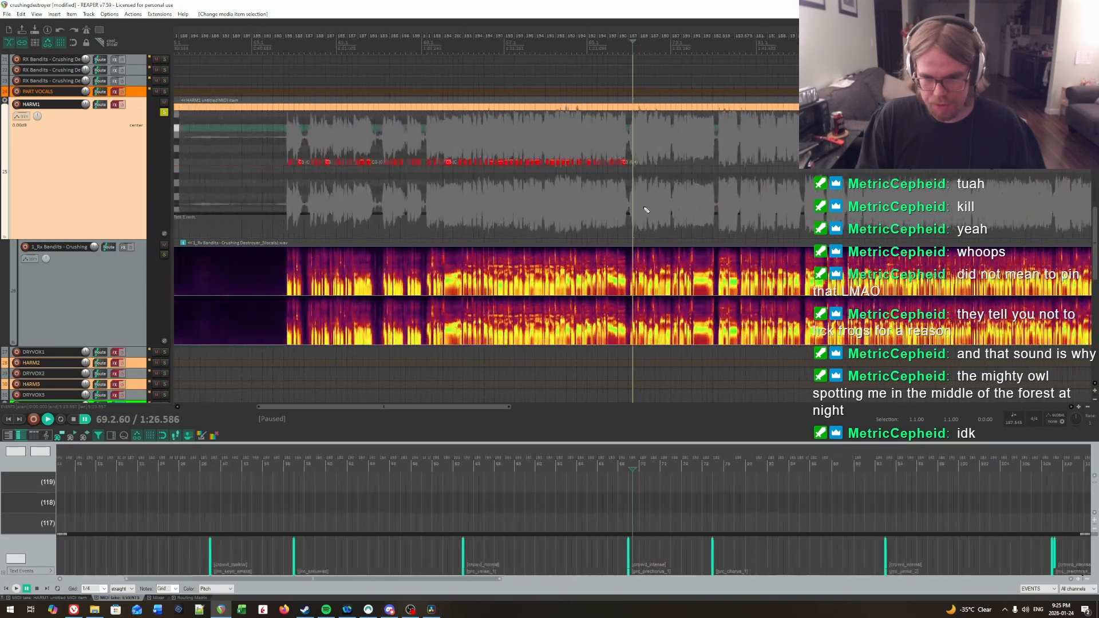
Step: Play back the vocal from its re-entry after 69.1 on HARM1 and place the edit cursor at 69.2.38
scroll(646, 210, "down", 2)
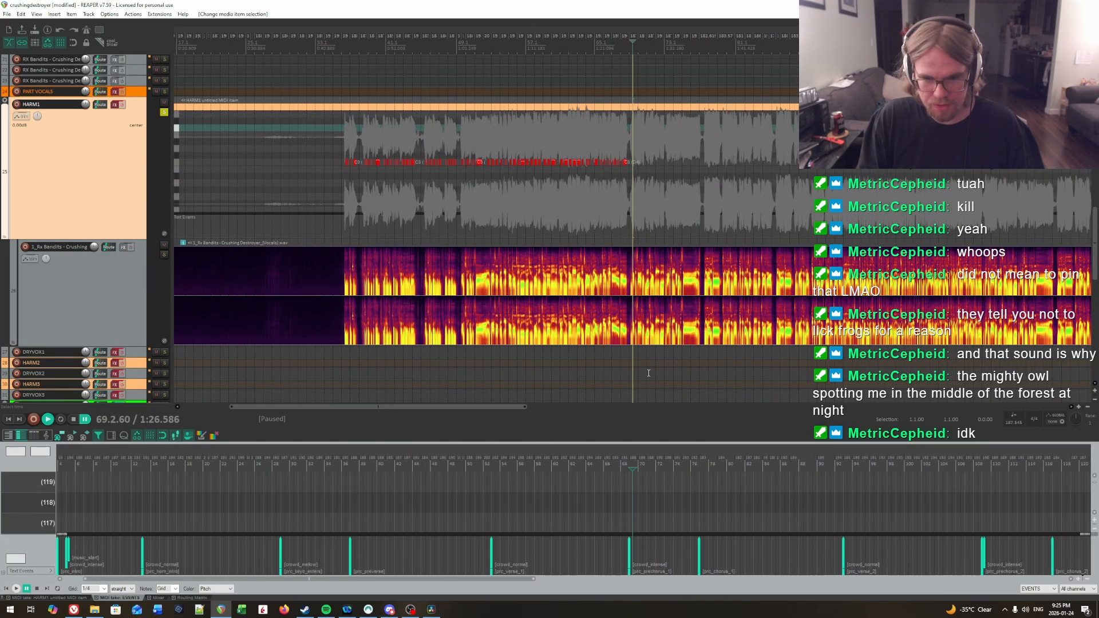
scroll(649, 373, "up", 4)
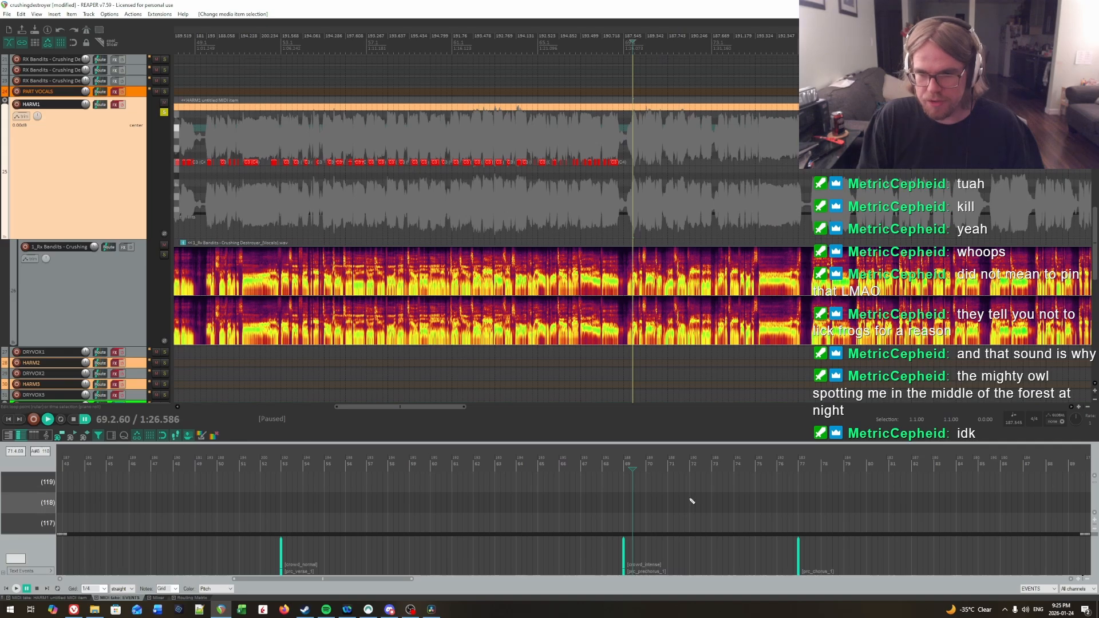
scroll(671, 217, "up", 6)
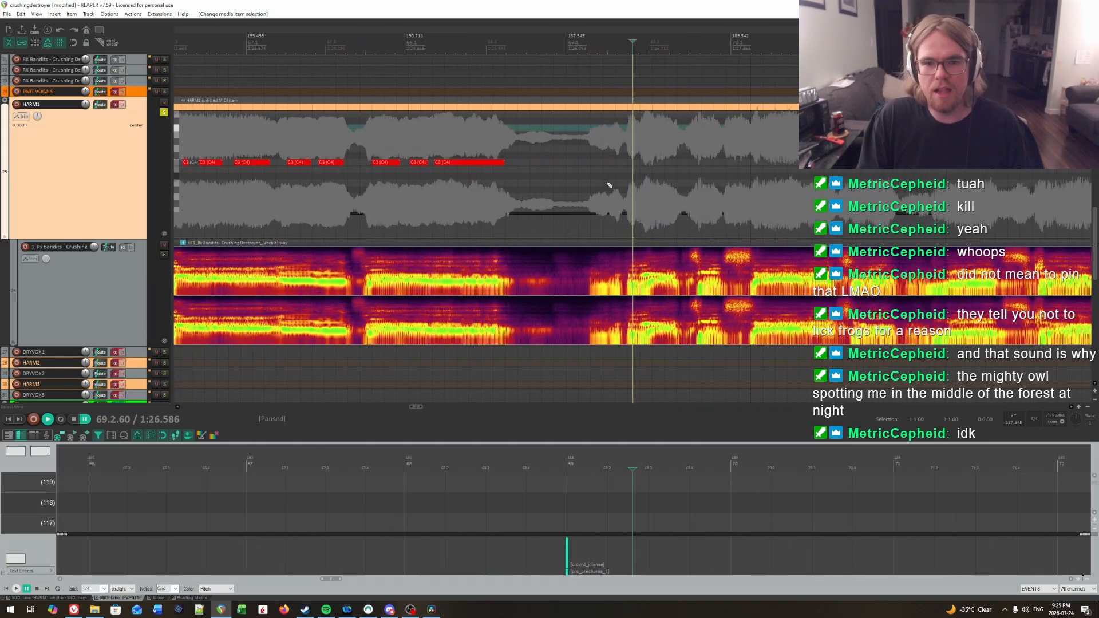
scroll(610, 185, "up", 1)
scroll(572, 177, "right", 3)
left_click(461, 159)
key("space")
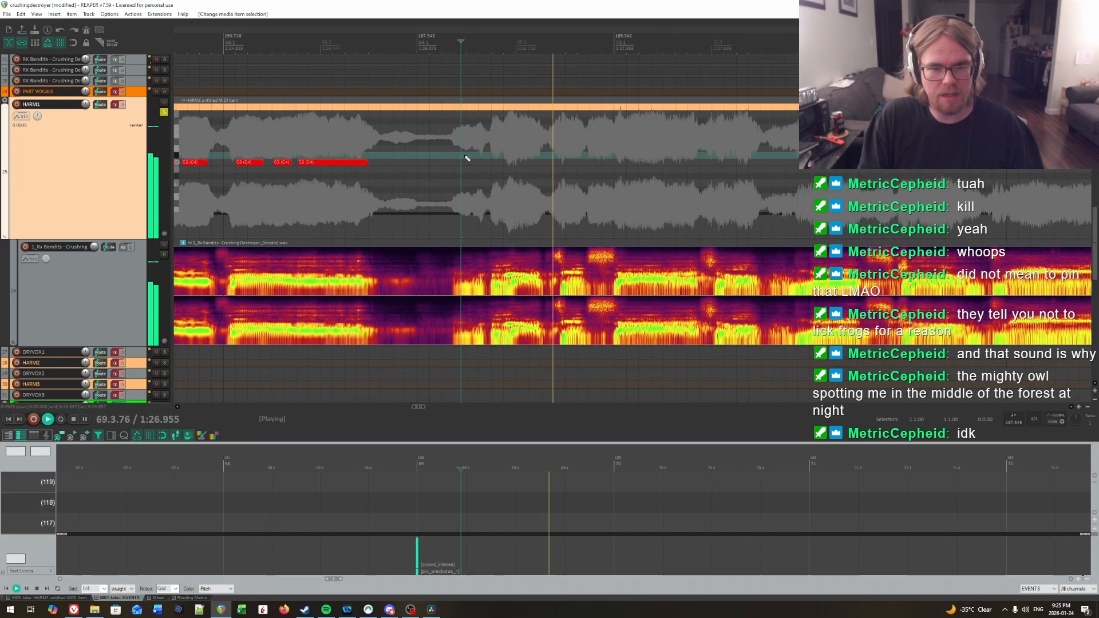
key("space")
left_click(485, 149)
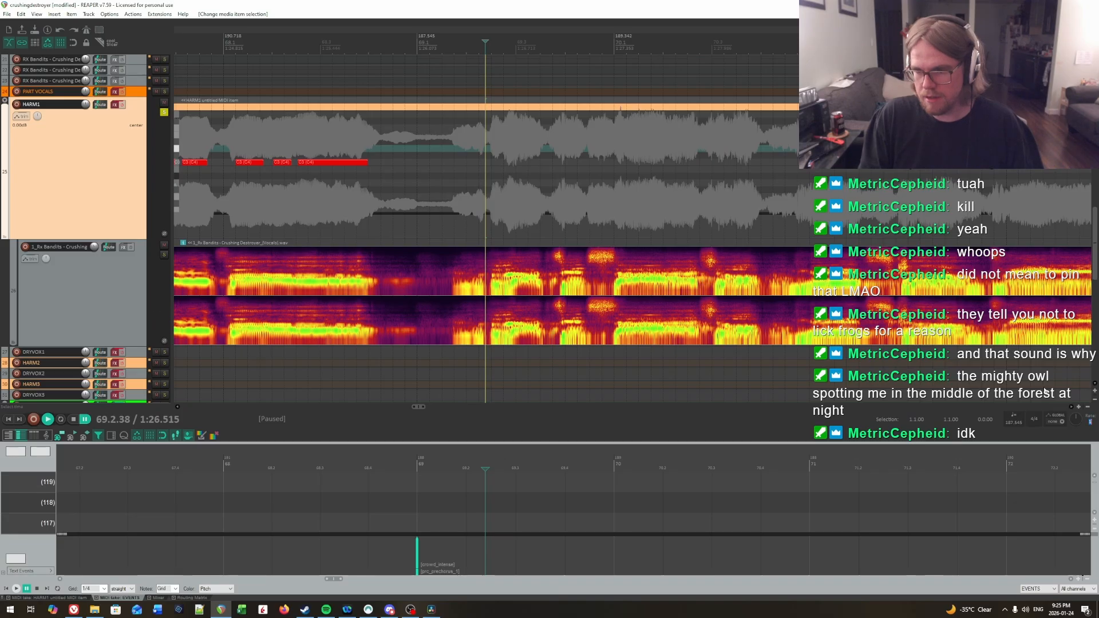
Step: Set the playback rate to 0.5 and place the edit cursor at the vocal onset between 69.1 and 69.2
type(".5")
key("Return")
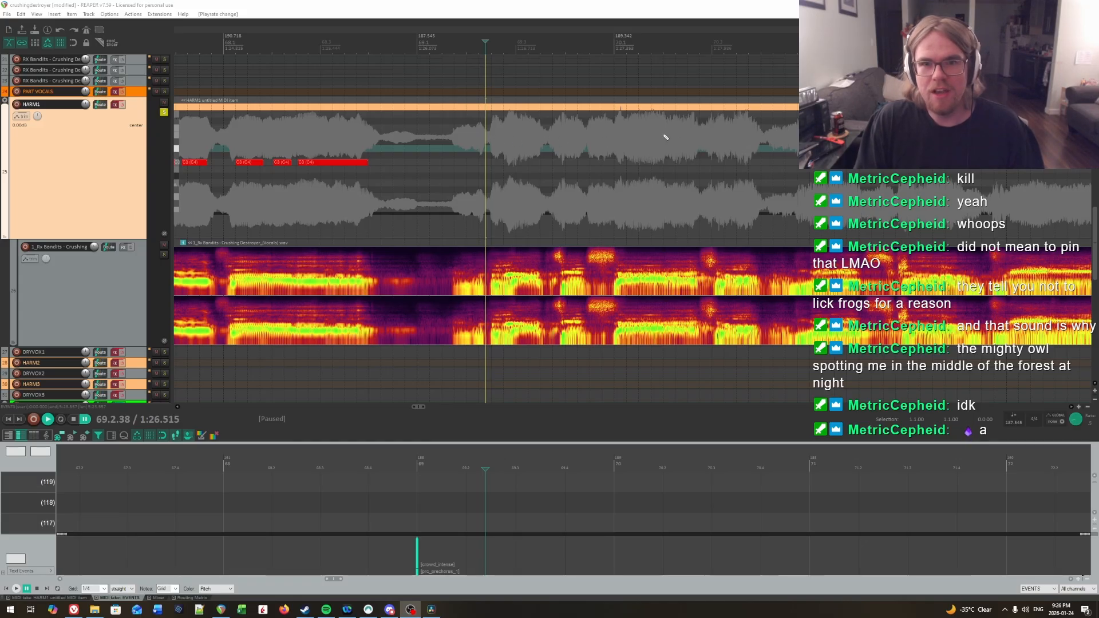
left_click(696, 133)
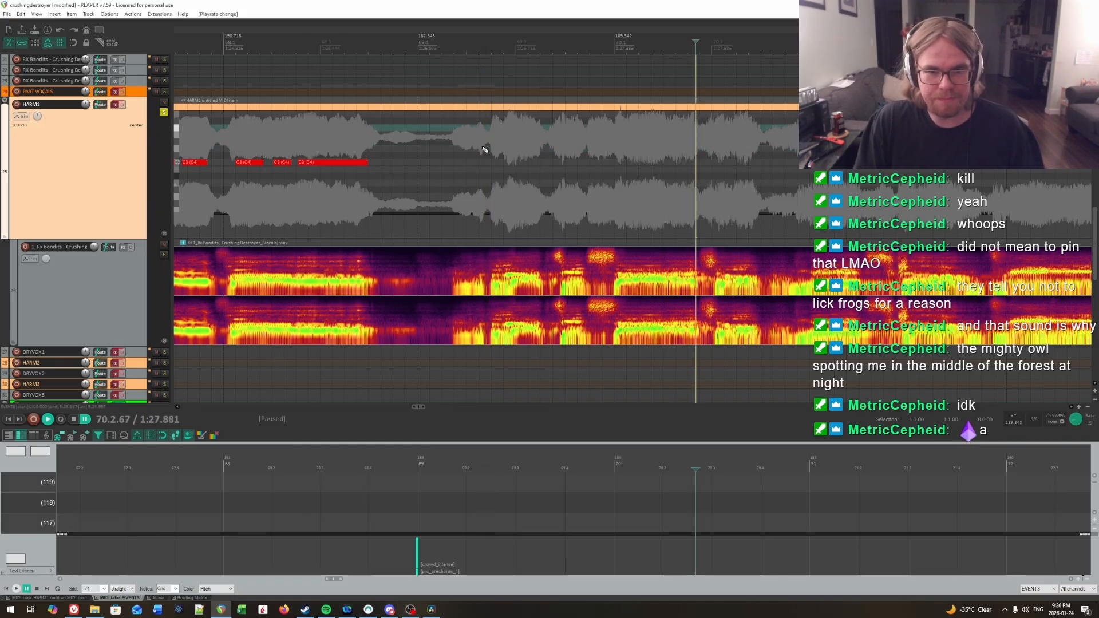
left_click(510, 160)
scroll(658, 181, "up", 4)
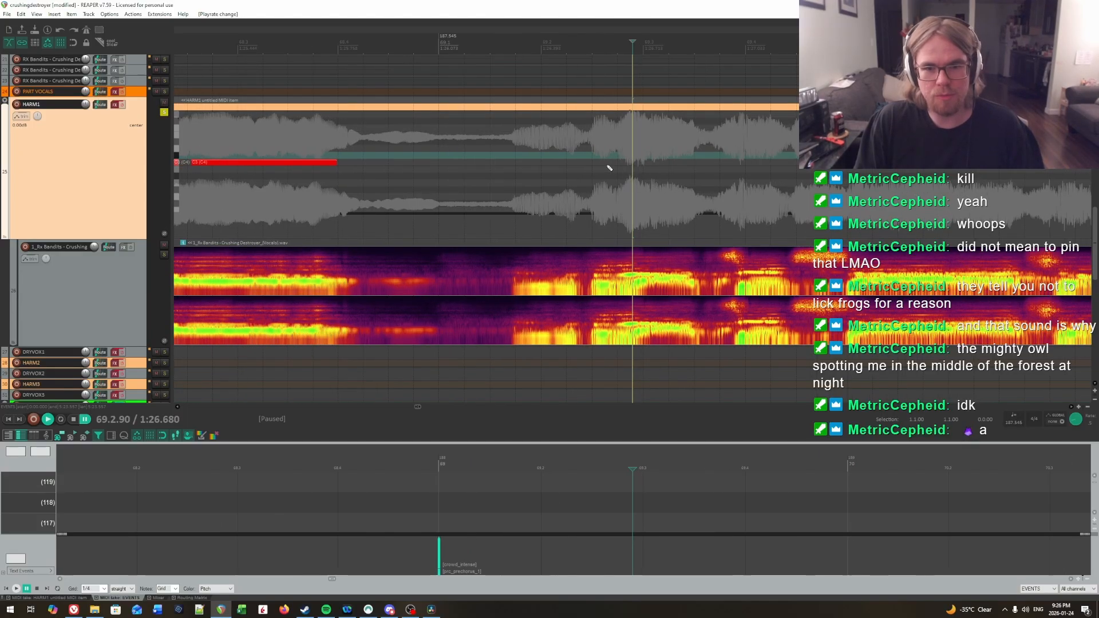
scroll(607, 166, "down", 1)
left_click(600, 166)
left_click_drag(588, 171, 456, 160)
left_click(397, 158)
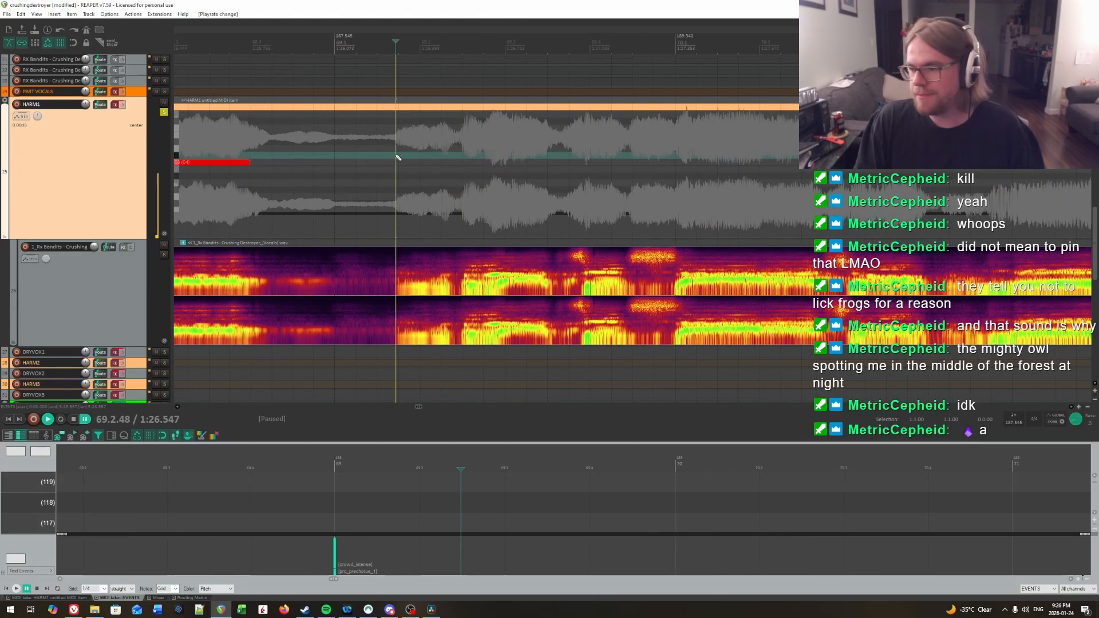
Step: Replay the vocal between 69.1 and 69.3 in short bursts at half speed to locate the next syllable's onset
key("space")
left_click(454, 150)
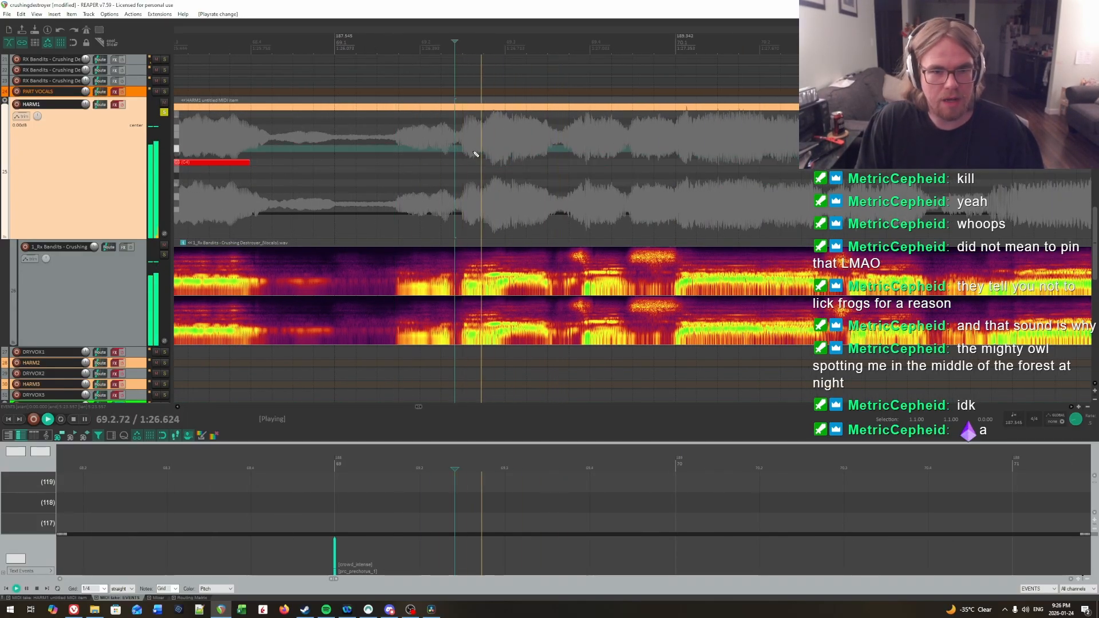
left_click(493, 153)
left_click(493, 153)
left_click(493, 153)
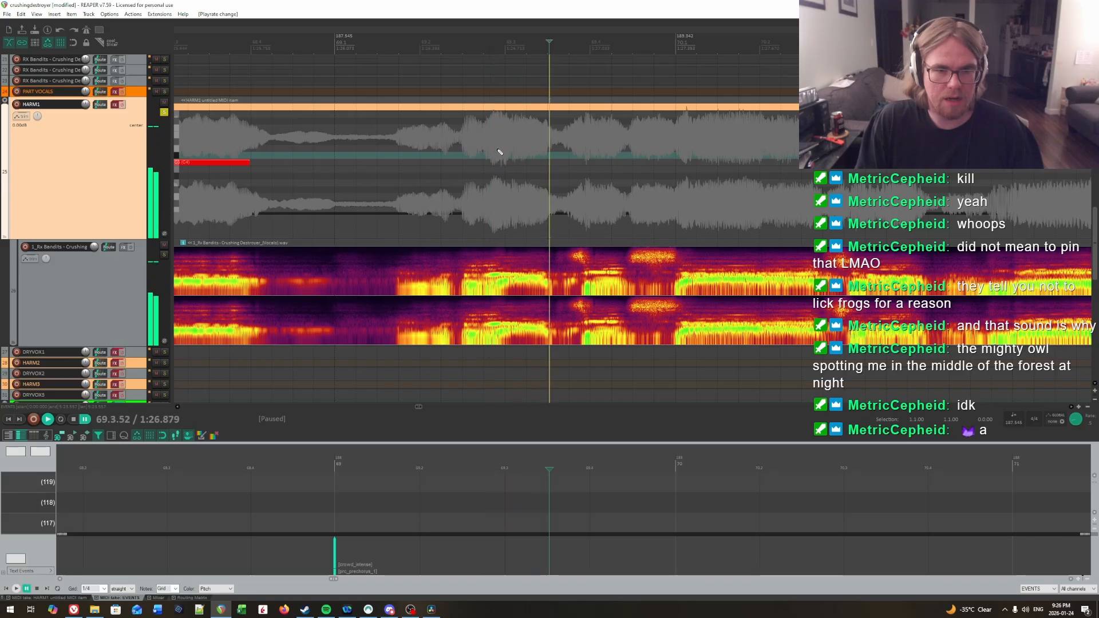
left_click(498, 150)
left_click(503, 148)
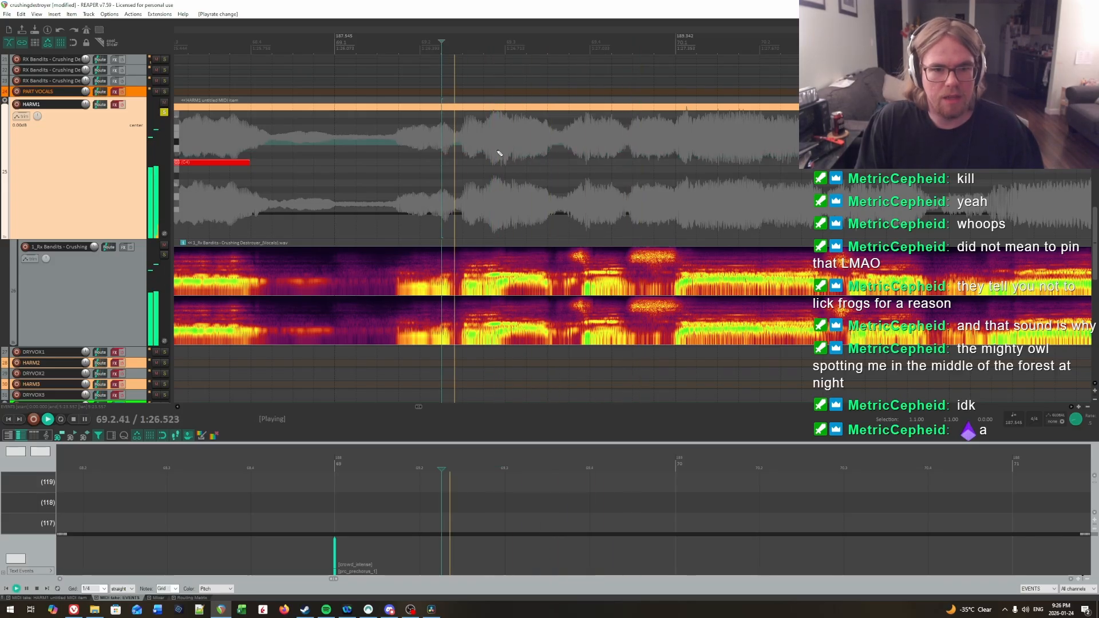
key("ctrl+space")
key("ctrl+space")
key("ctrl+space")
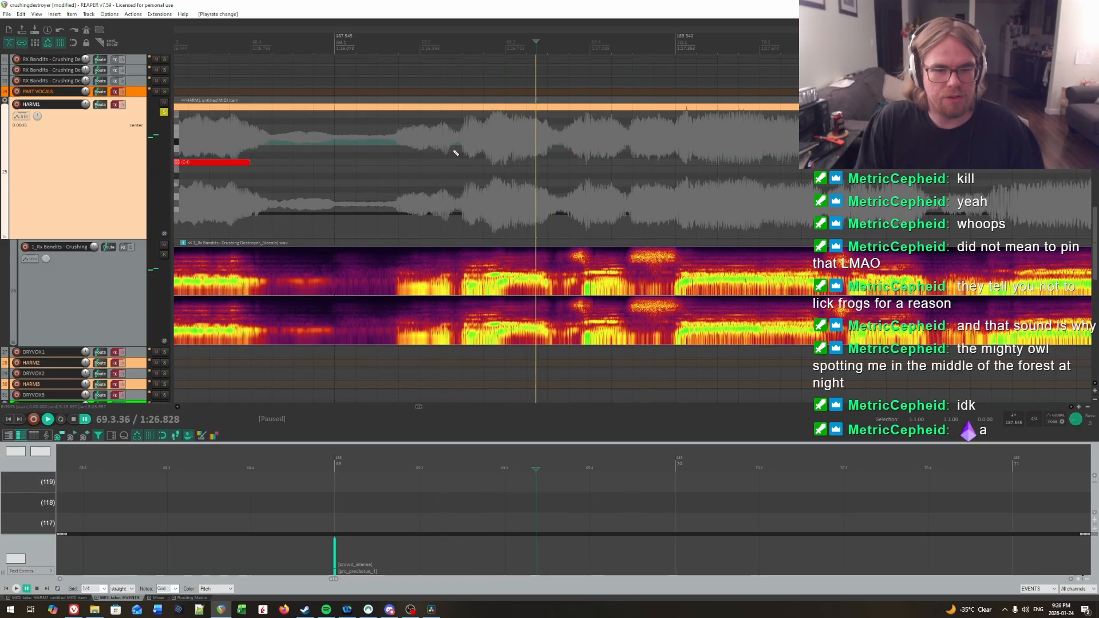
left_click(466, 167)
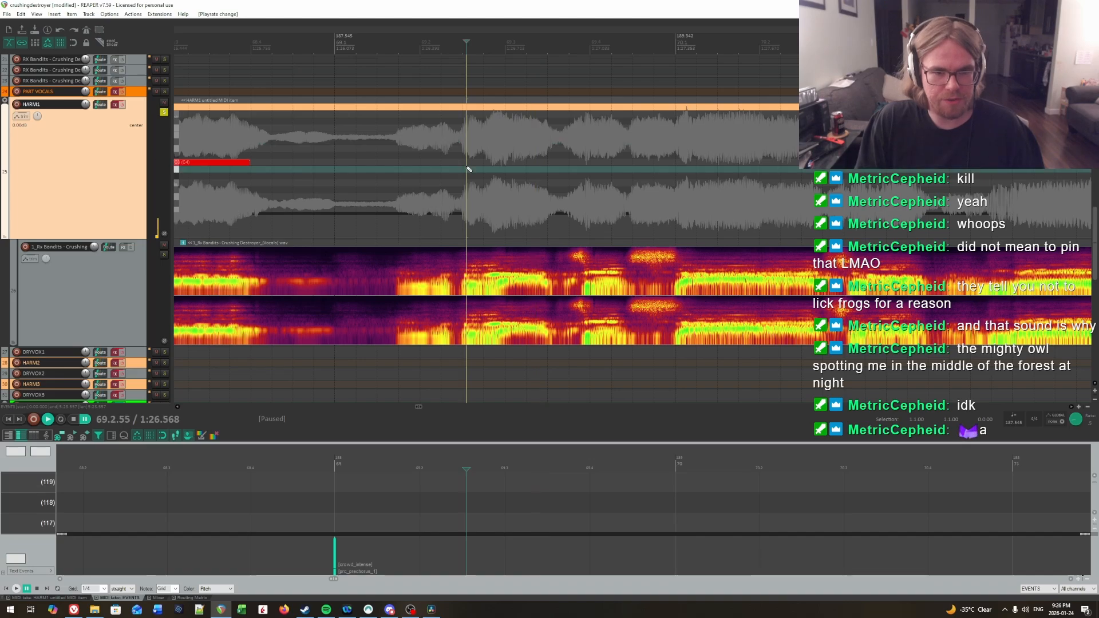
key("ctrl+space")
key("ctrl+space")
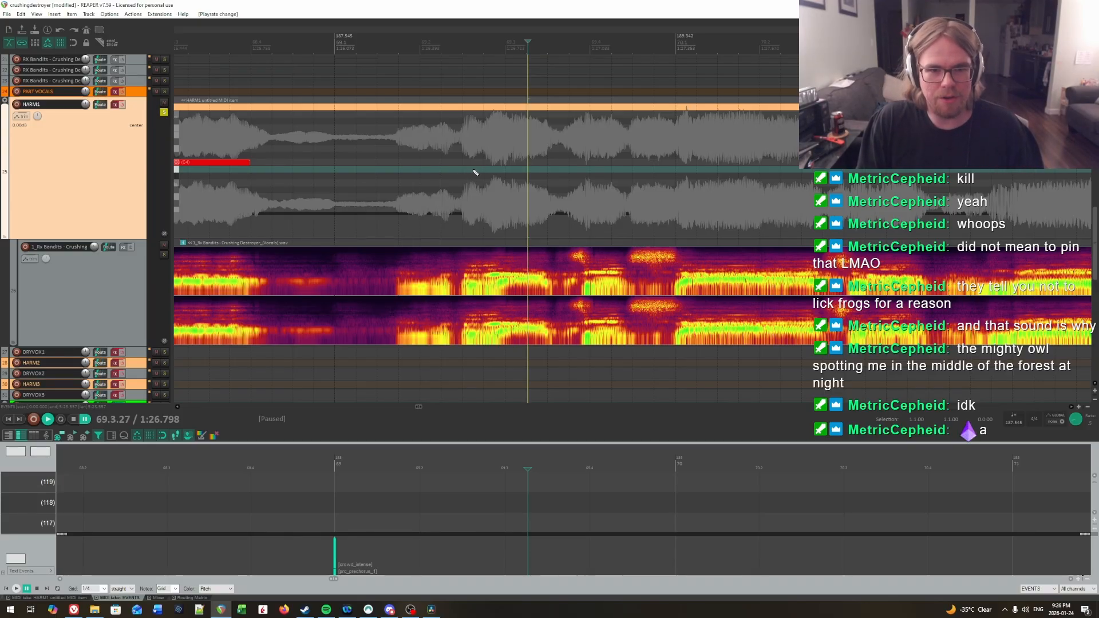
Step: Add a C3 note on HARM1 from 69.3.08 to about 69.3.49, check it by playback and extend its start to 69.3.00
left_click(514, 162)
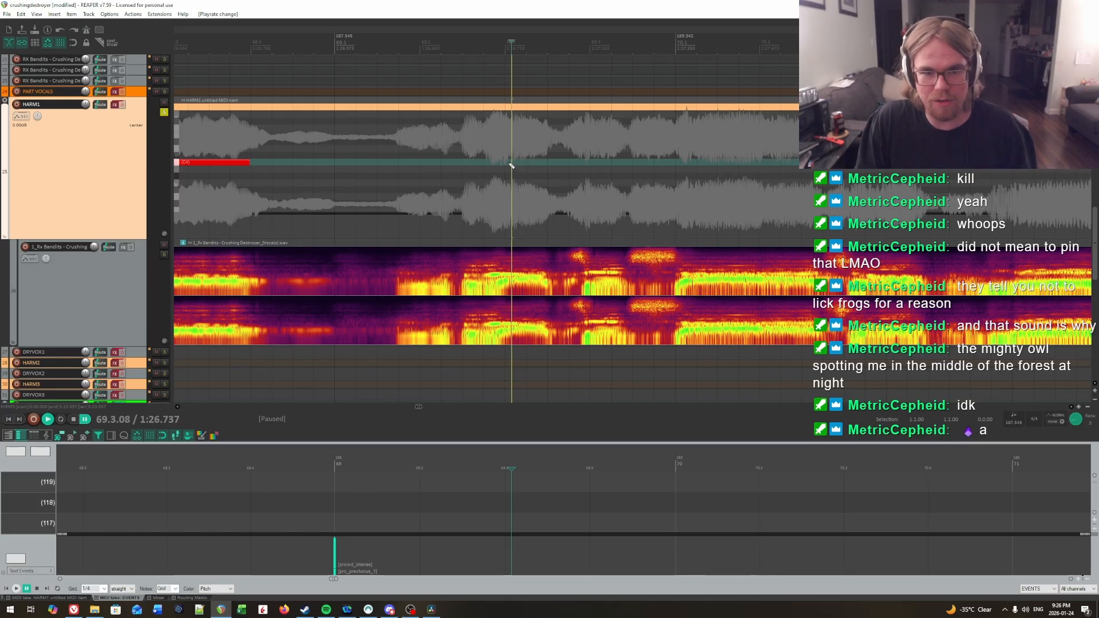
left_click_drag(514, 164, 550, 164)
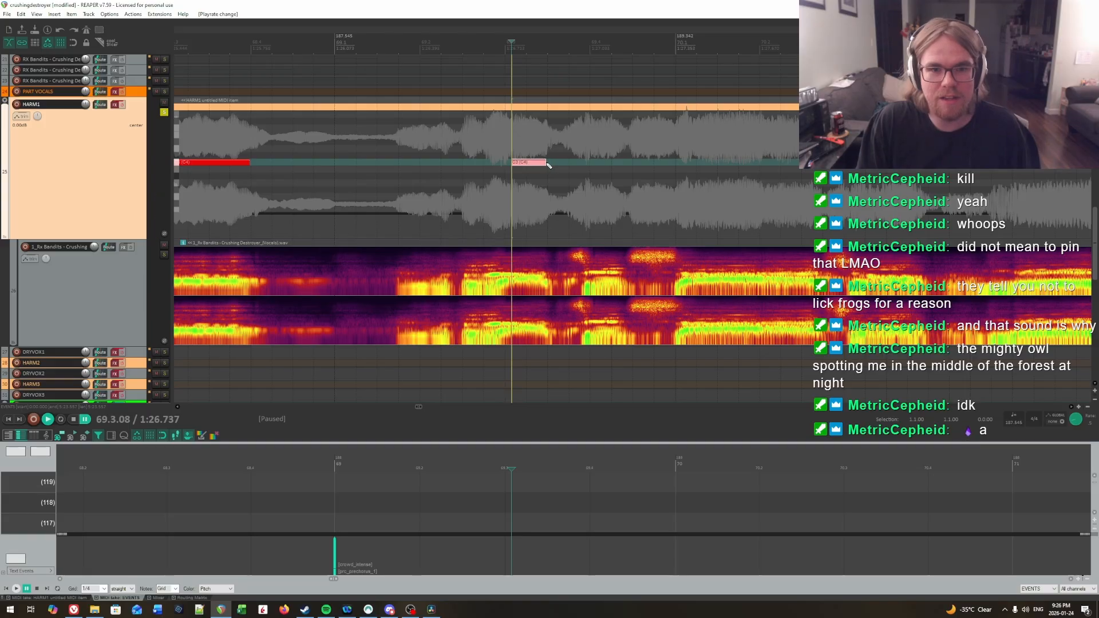
left_click(502, 148)
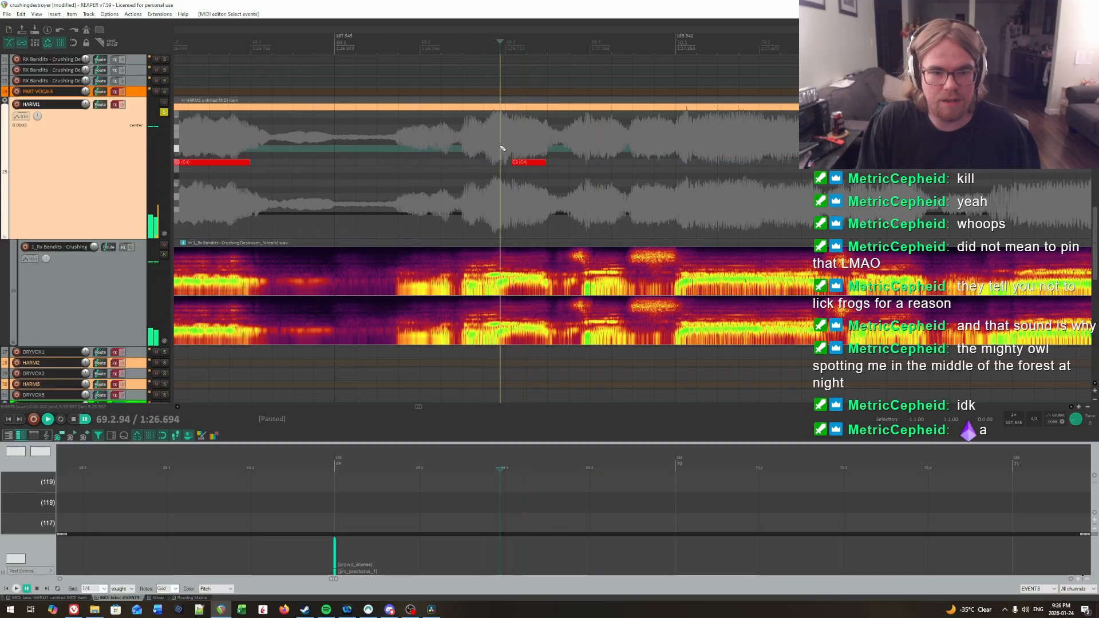
left_click(505, 147)
key("space")
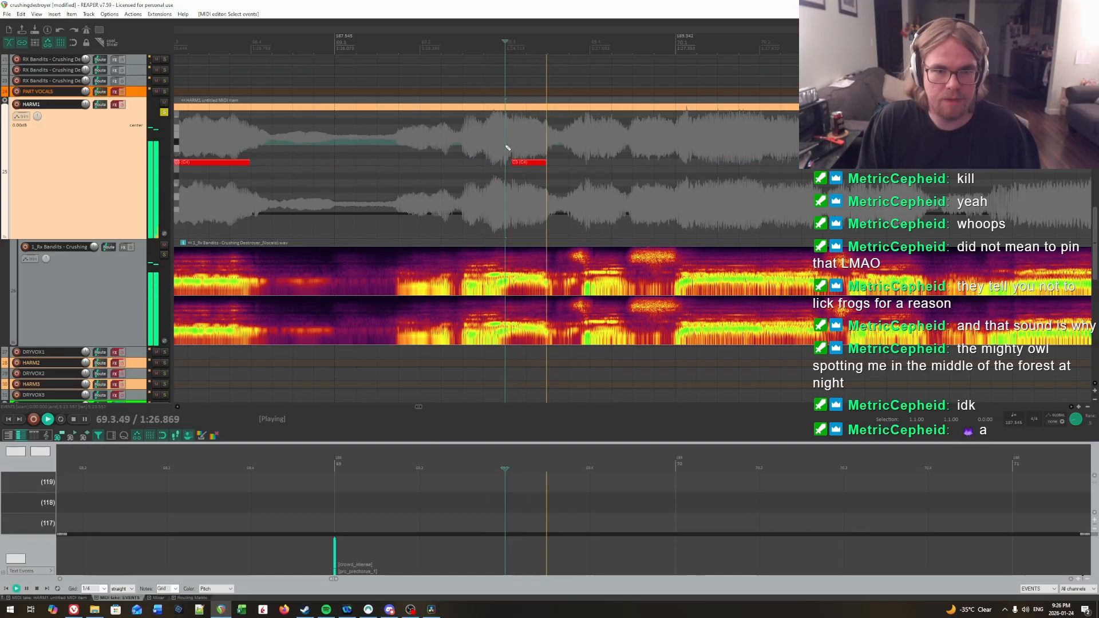
key("space")
left_click_drag(512, 162, 505, 163)
Step: Audition the vocal after the 69.3.00 note repeatedly to locate the syllable onset near 69.4
left_click_drag(969, 167, 787, 163)
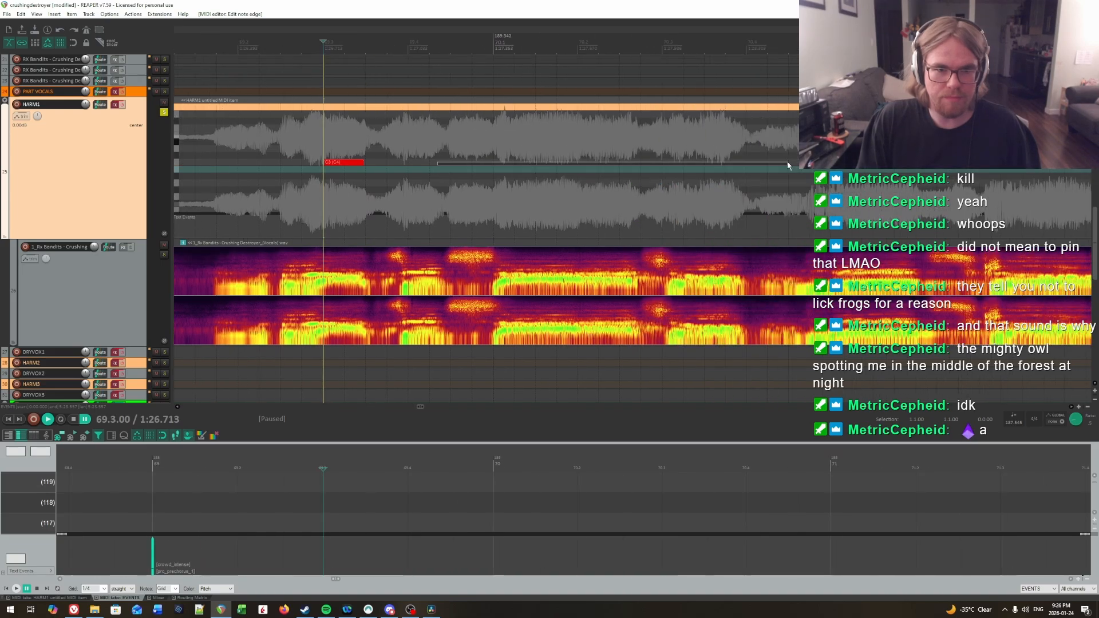
key("space")
key("space")
left_click(405, 153)
key("space")
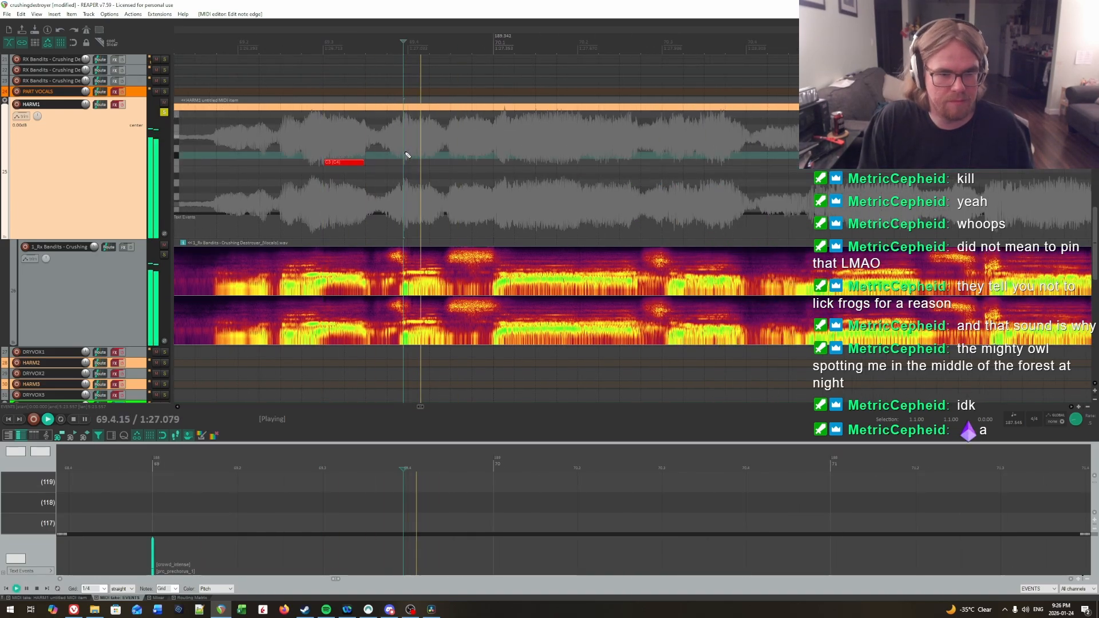
left_click(410, 152)
key("space")
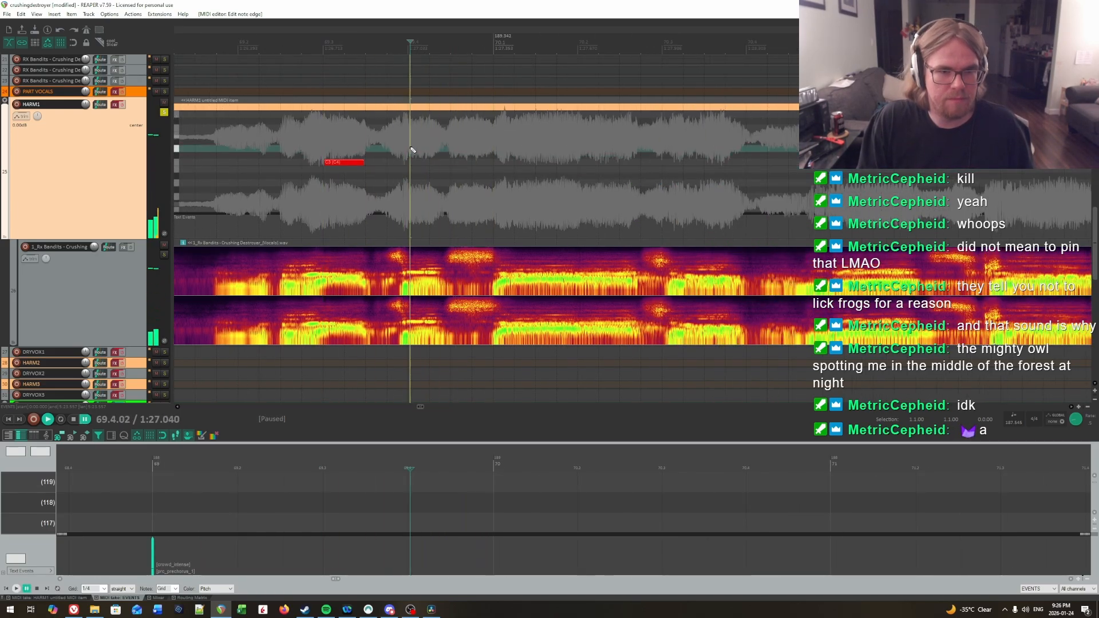
key("space")
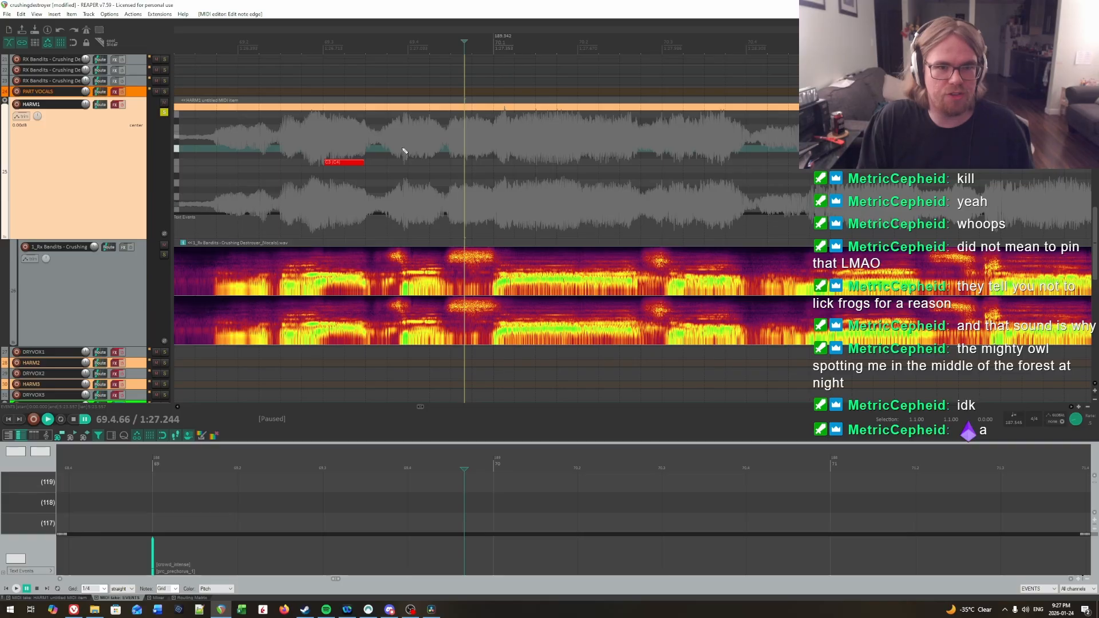
left_click(405, 152)
key("space")
key("space")
left_click(405, 151)
key("space")
key("space")
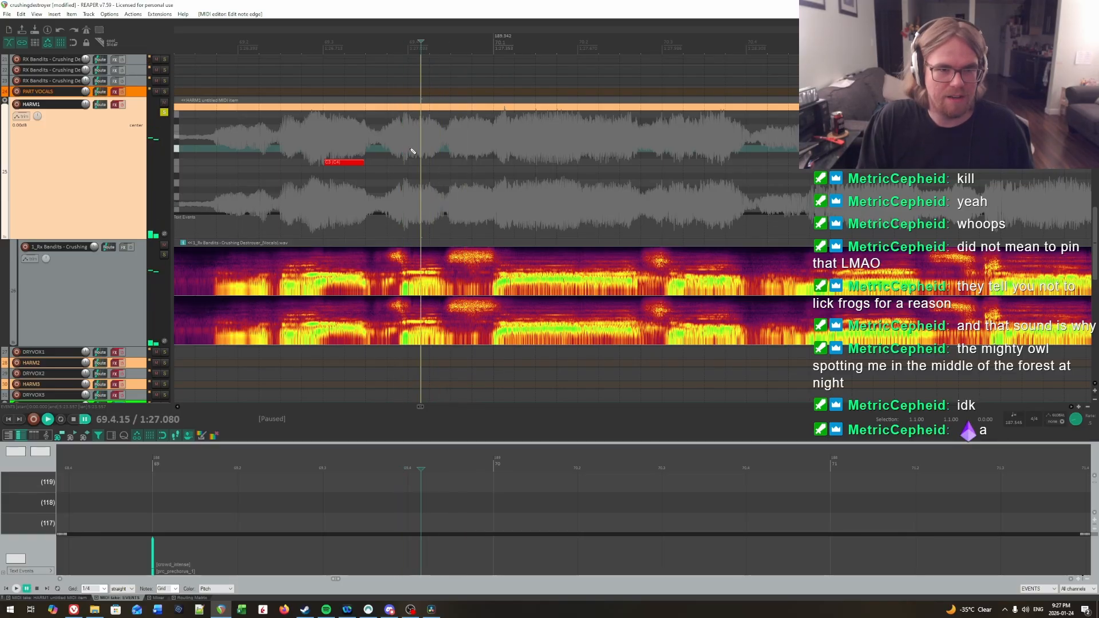
Step: Confirm the onset by playback and add a short C3 note on HARM1 starting at 69.4.02
left_click(408, 152)
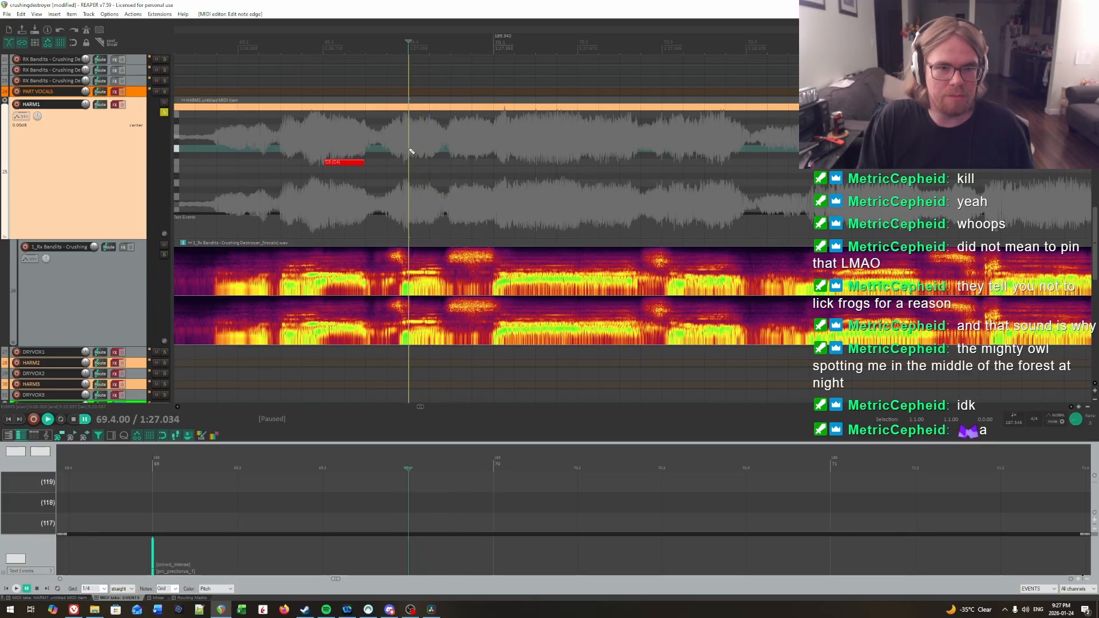
key("space")
key("space")
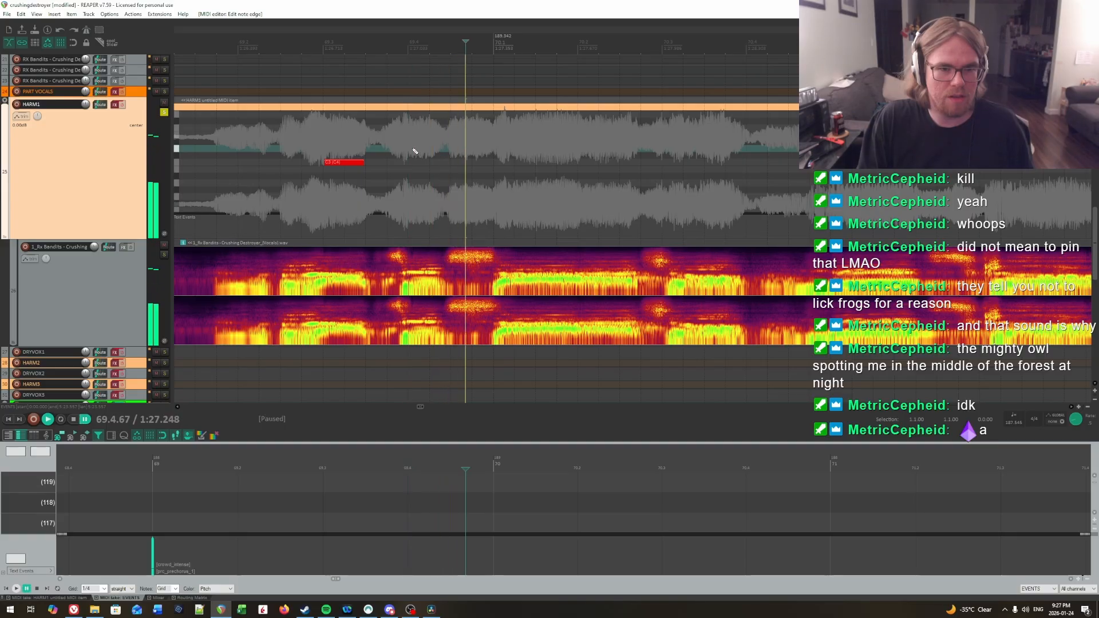
left_click(411, 152)
key("space")
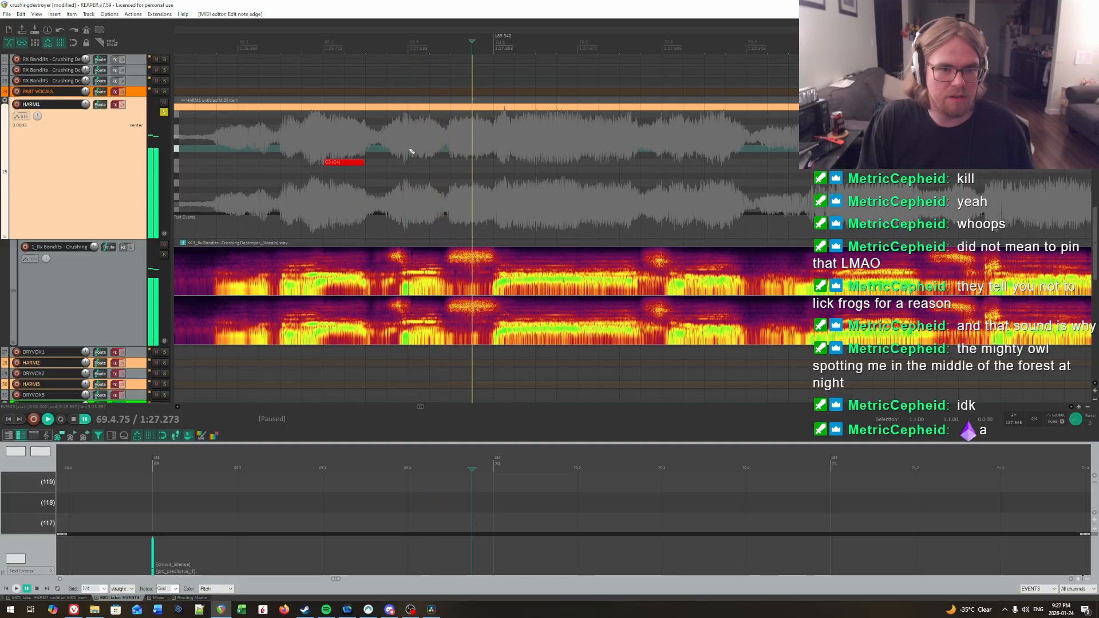
key("space")
left_click_drag(412, 162, 423, 162)
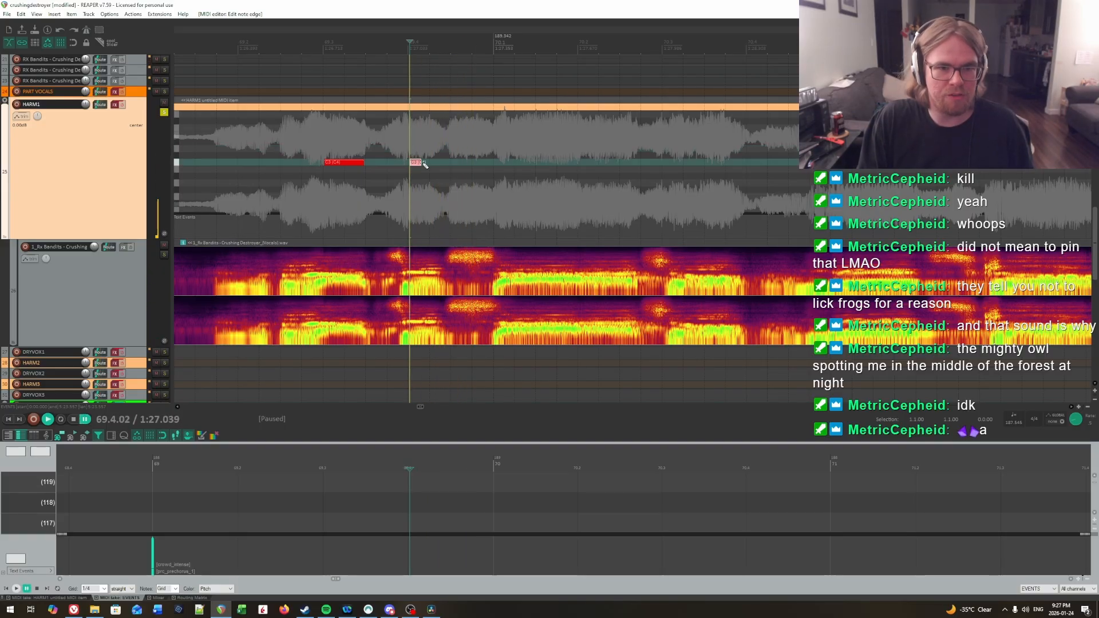
Step: Play back the vocal from the 69.4.02 note into measure 70 to hear where the next syllable falls
key("space")
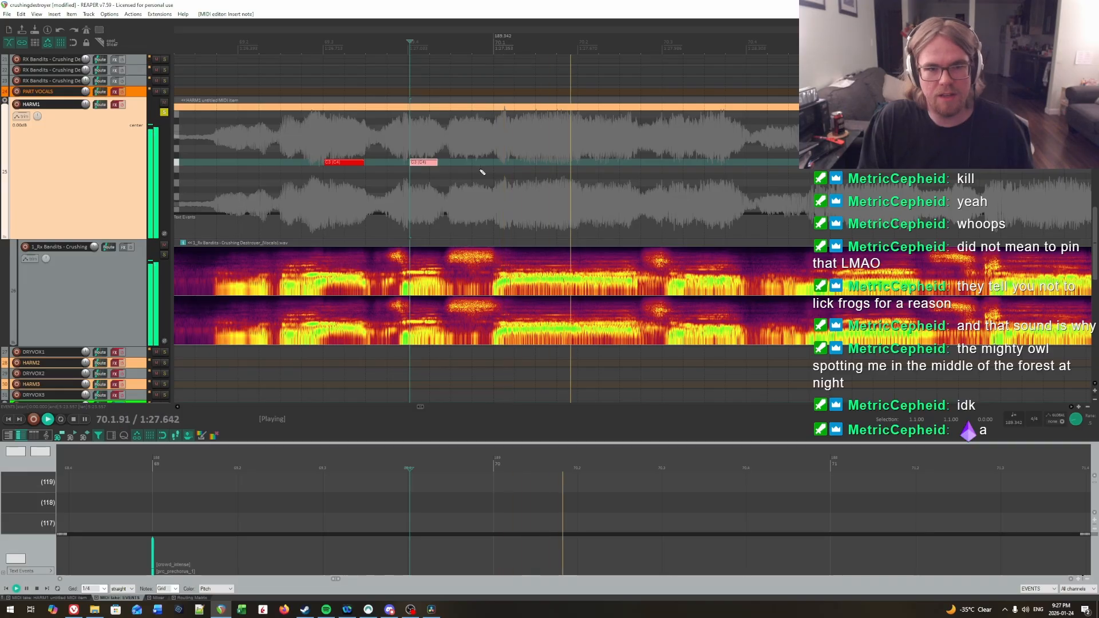
key("space")
left_click(407, 128)
key("space")
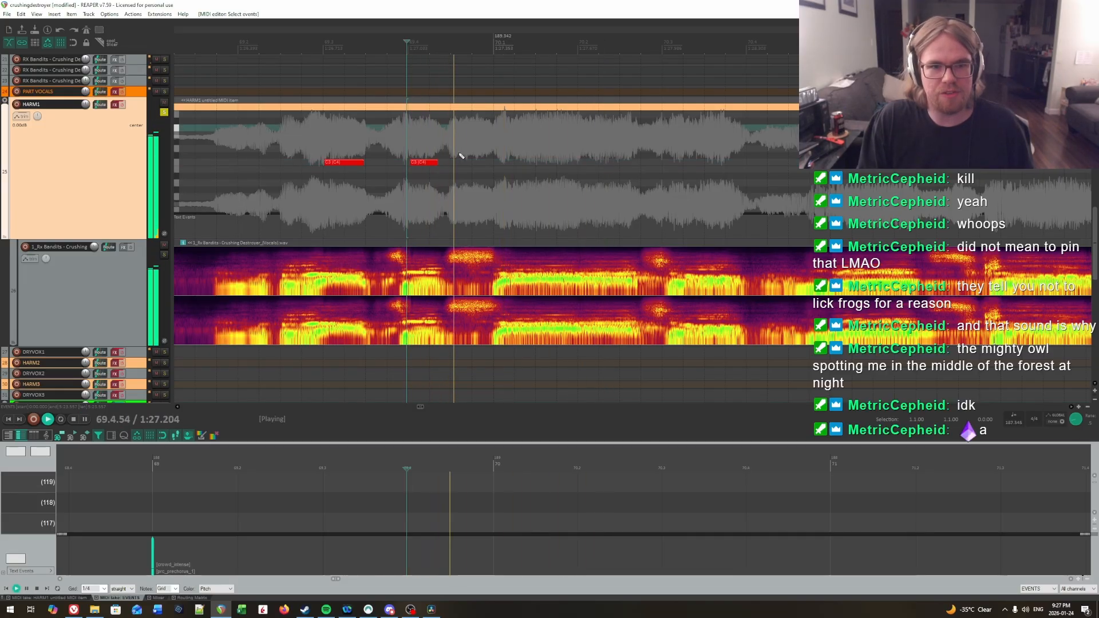
left_click_drag(457, 144, 520, 151)
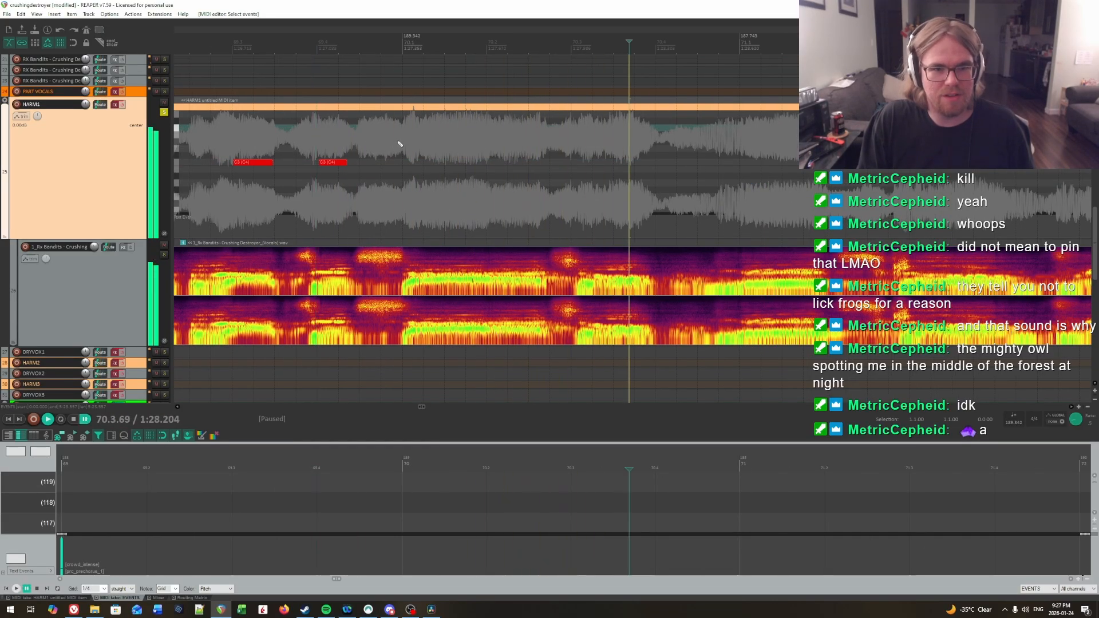
key("space")
Step: Pinpoint the next syllable by playback and add a C3 note on HARM1 from 70.1.22 to about 70.2
left_click(412, 141)
key("space")
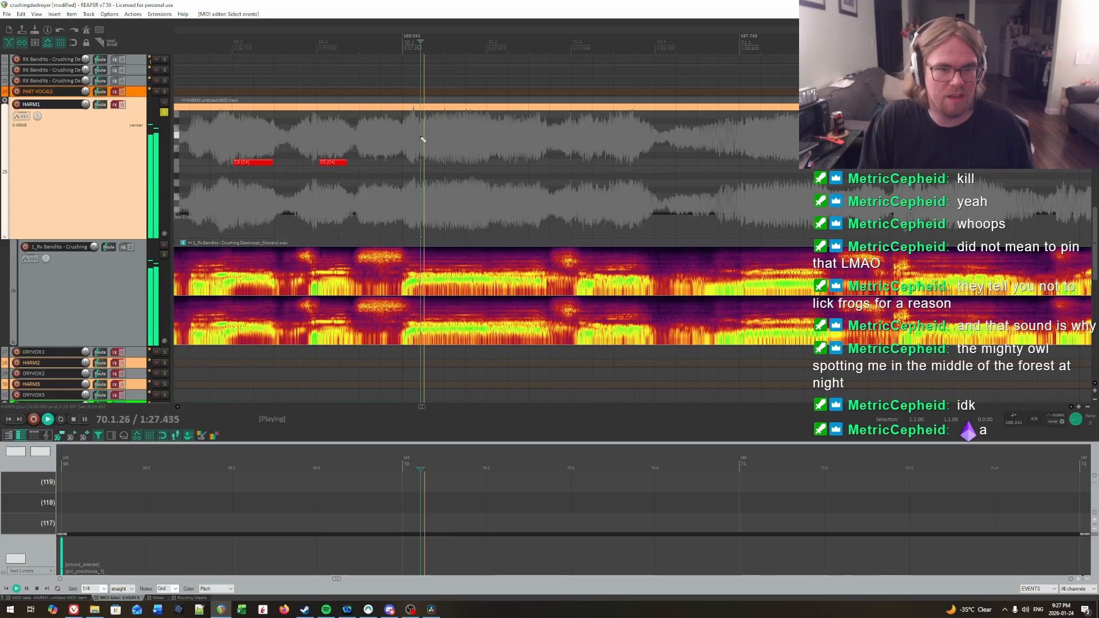
left_click(421, 137)
key("space")
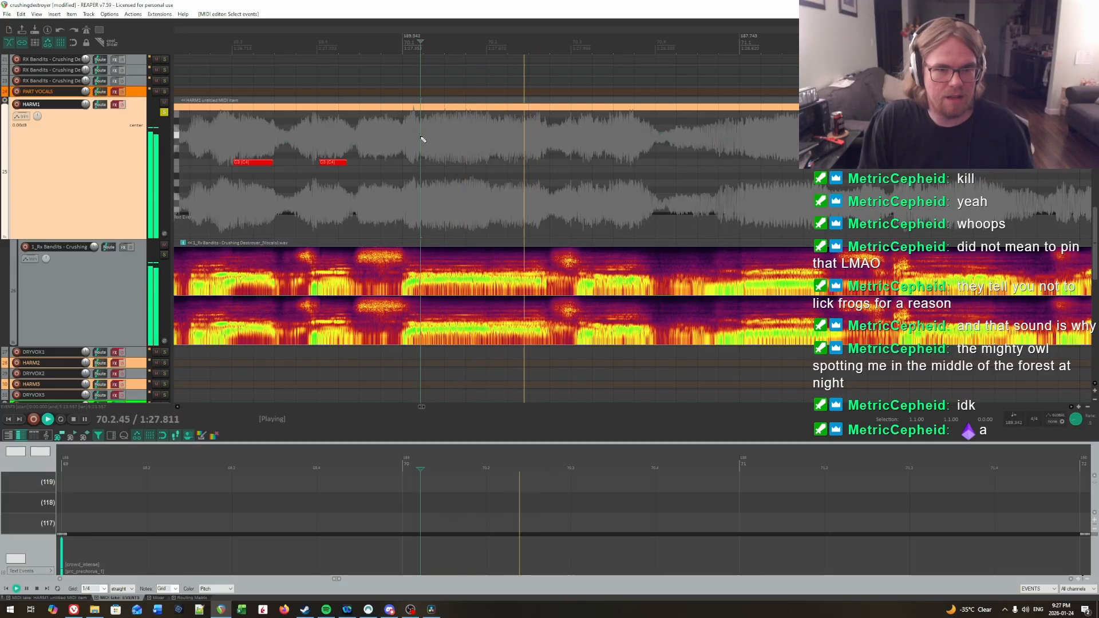
key("space")
left_click(419, 159)
left_click_drag(421, 163, 498, 164)
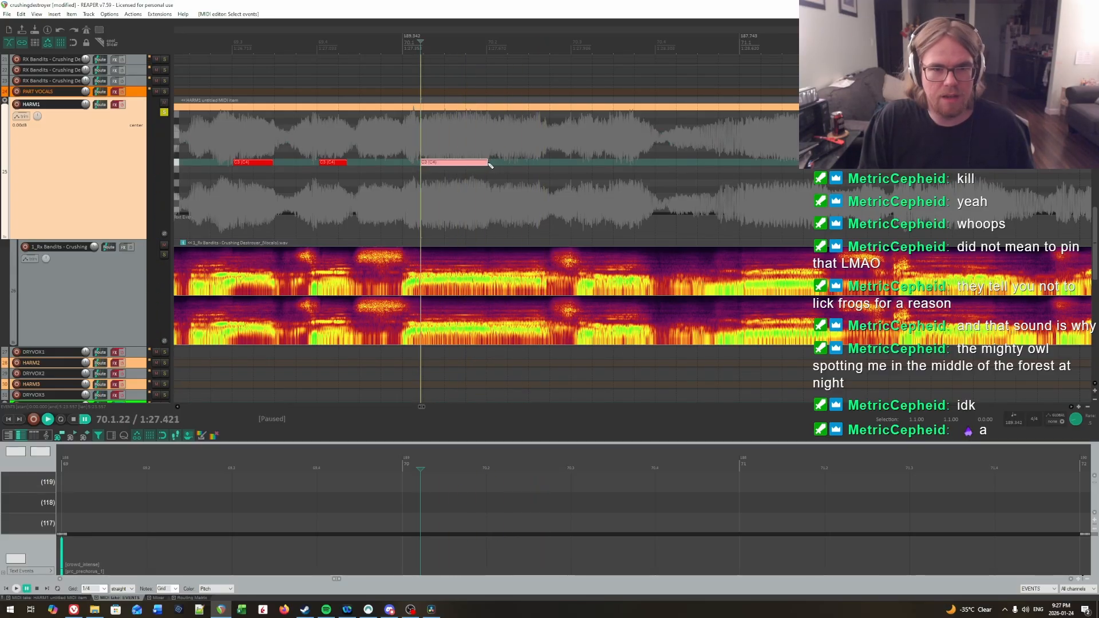
Step: Locate the next syllable by playback around 70.2 and add a short C3 note on HARM1 starting at 70.2.20
key("space")
key("space")
left_click(484, 137)
key("space")
key("space")
left_click(491, 135)
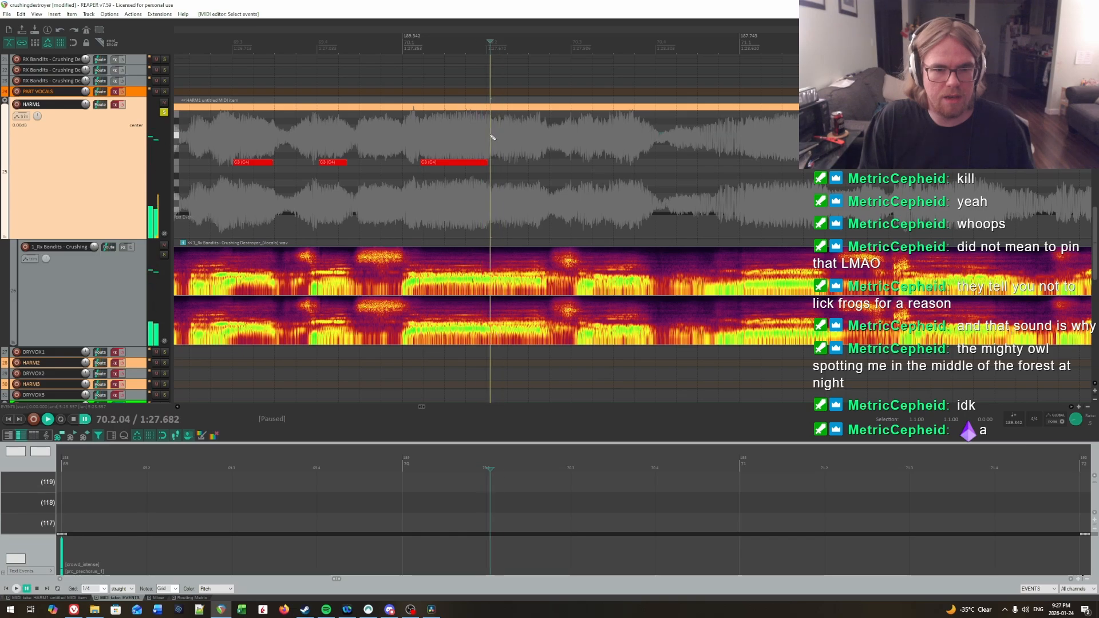
key("space")
key("space")
left_click(504, 135)
key("space")
key("space")
left_click(504, 135)
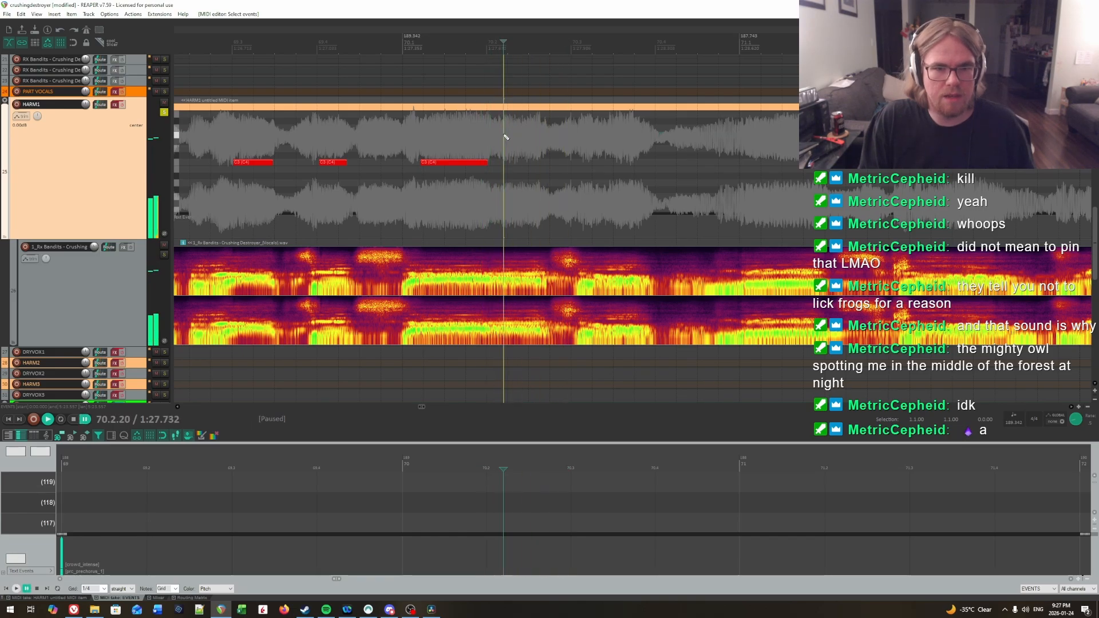
Step: Play back from the 70.1.22 note, pinpoint the following syllable, and add a C3 note on HARM1 from 70.3.29 to just before 70.4
left_click(420, 142)
key("space")
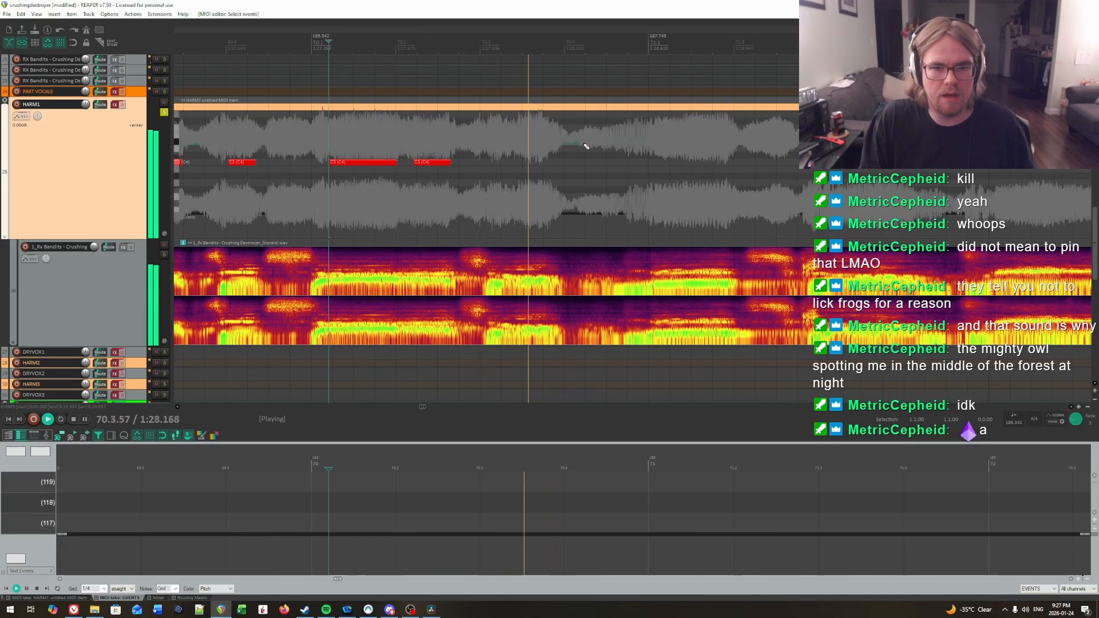
left_click(486, 139)
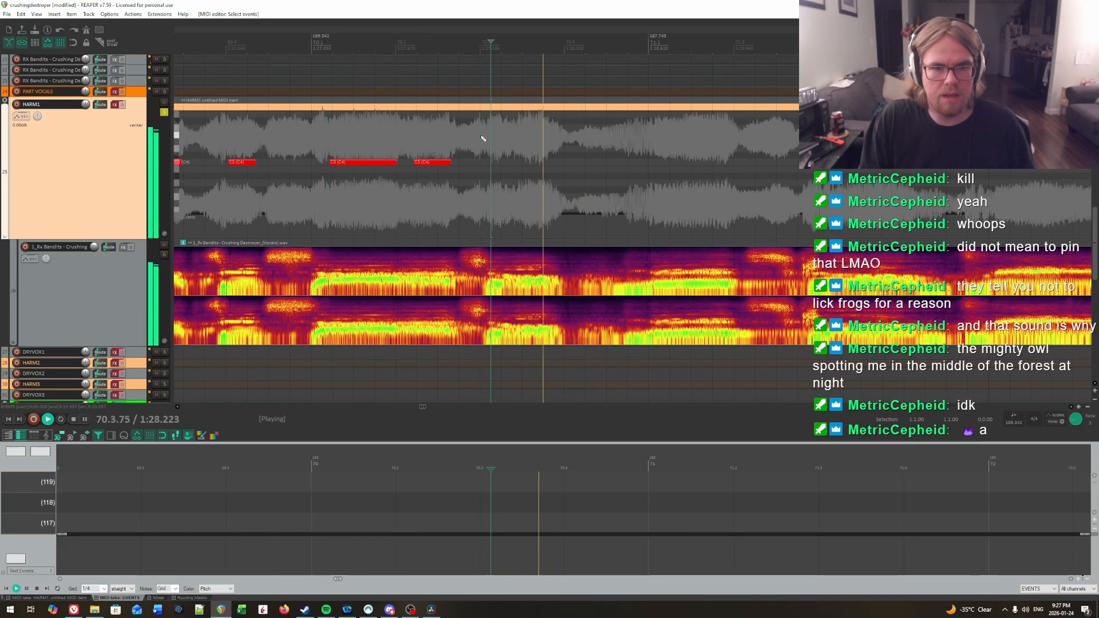
key("space")
left_click(490, 136)
left_click(509, 134)
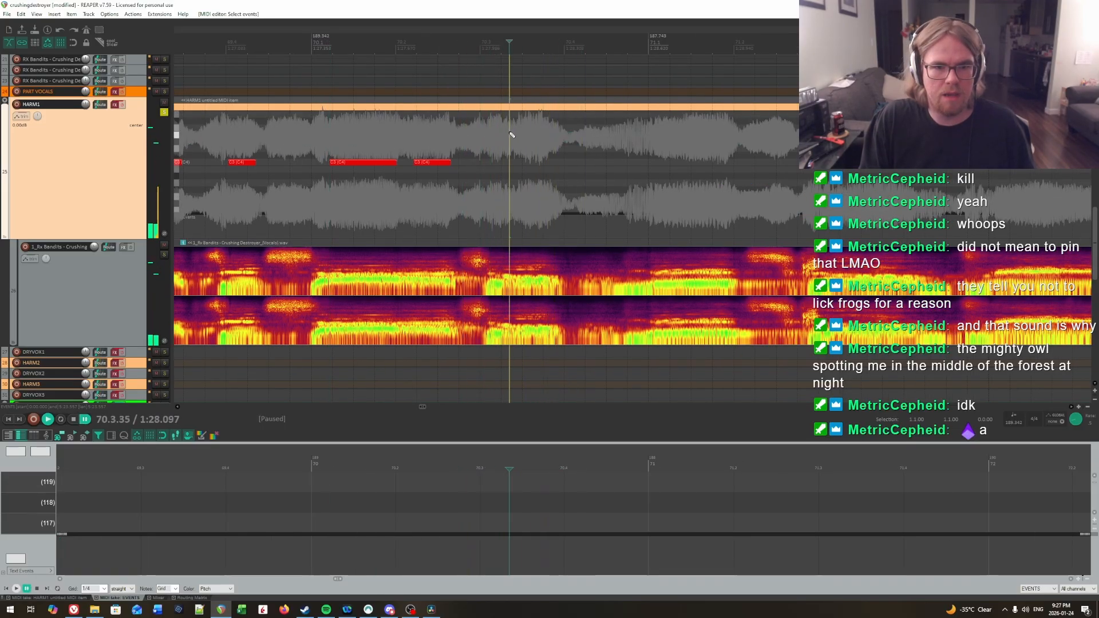
left_click(507, 134)
key("space")
key("space")
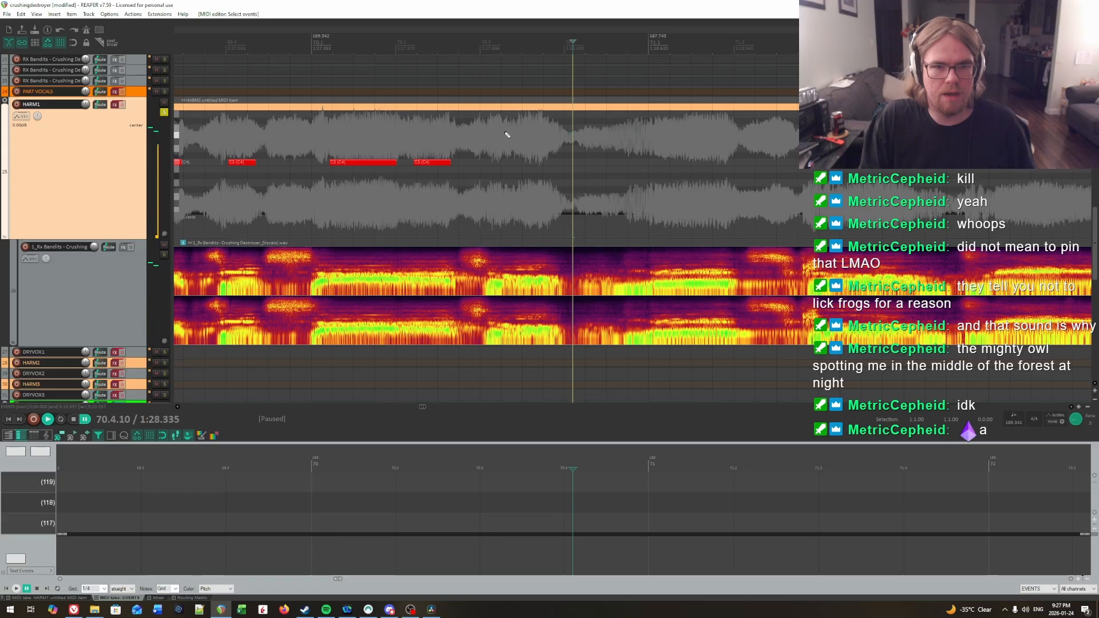
left_click(506, 134)
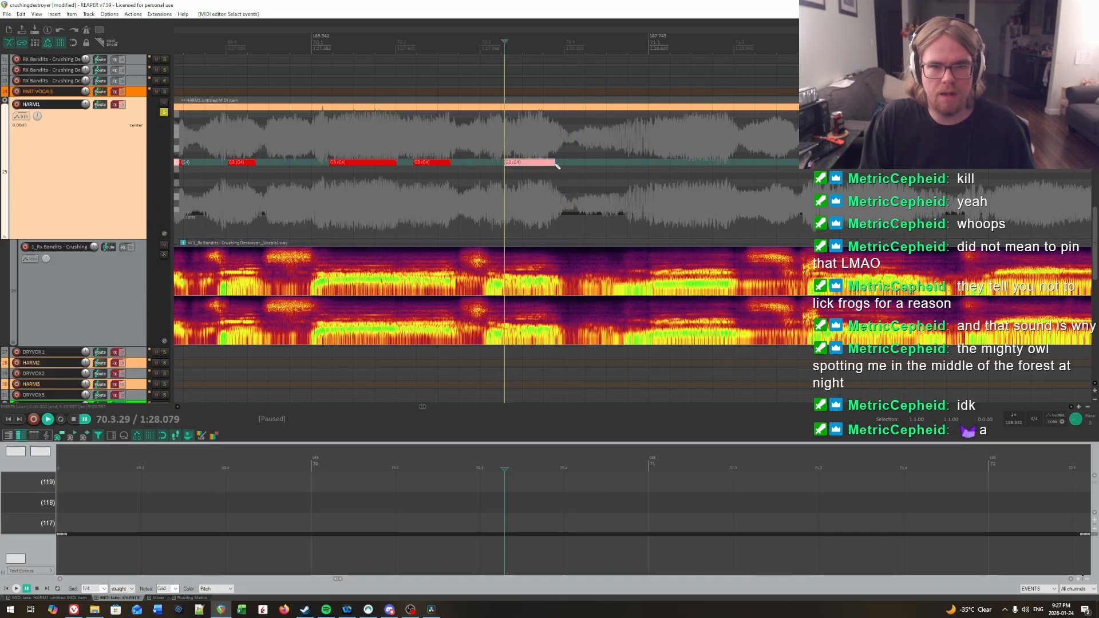
Step: Audition the vocal into measure 71 and add a C3 note on HARM1 from 71.1.06 to about 71.2
key("space")
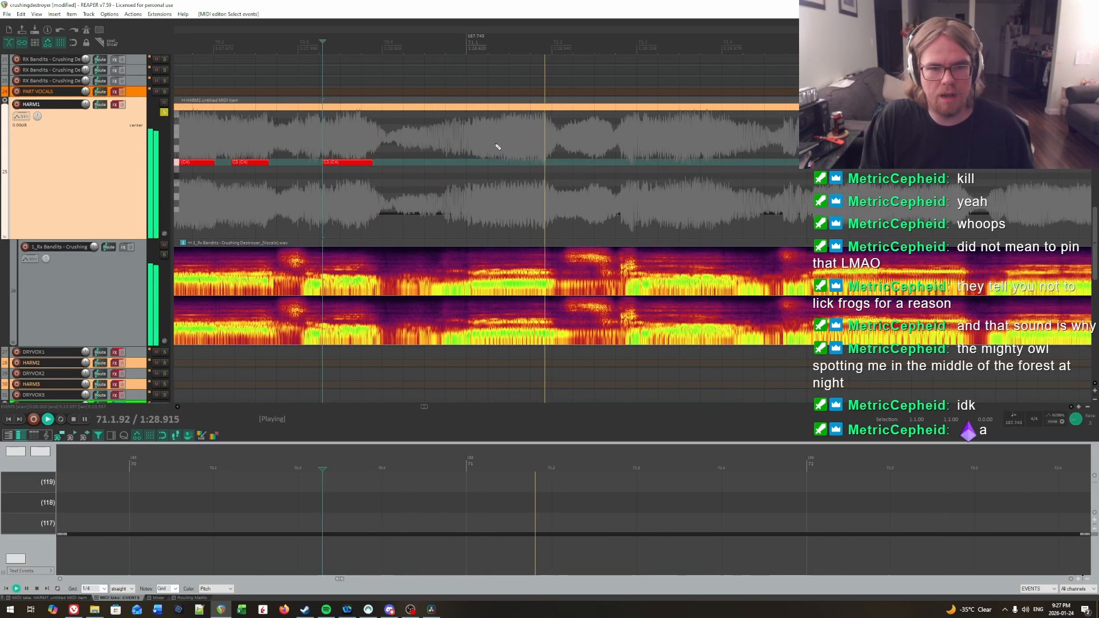
key("space")
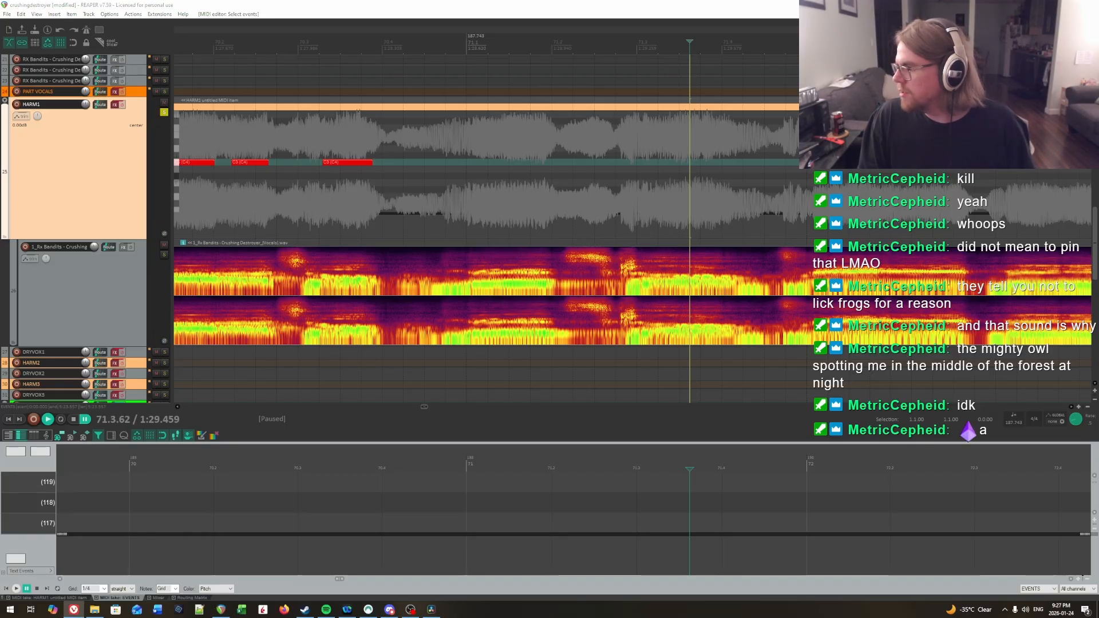
key("space")
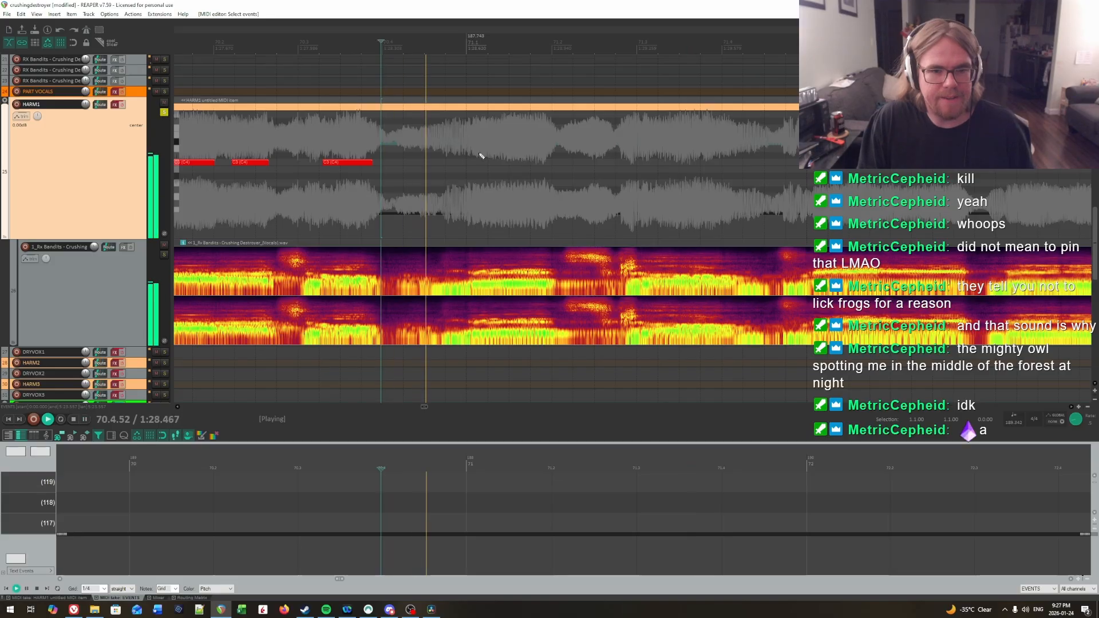
key("space")
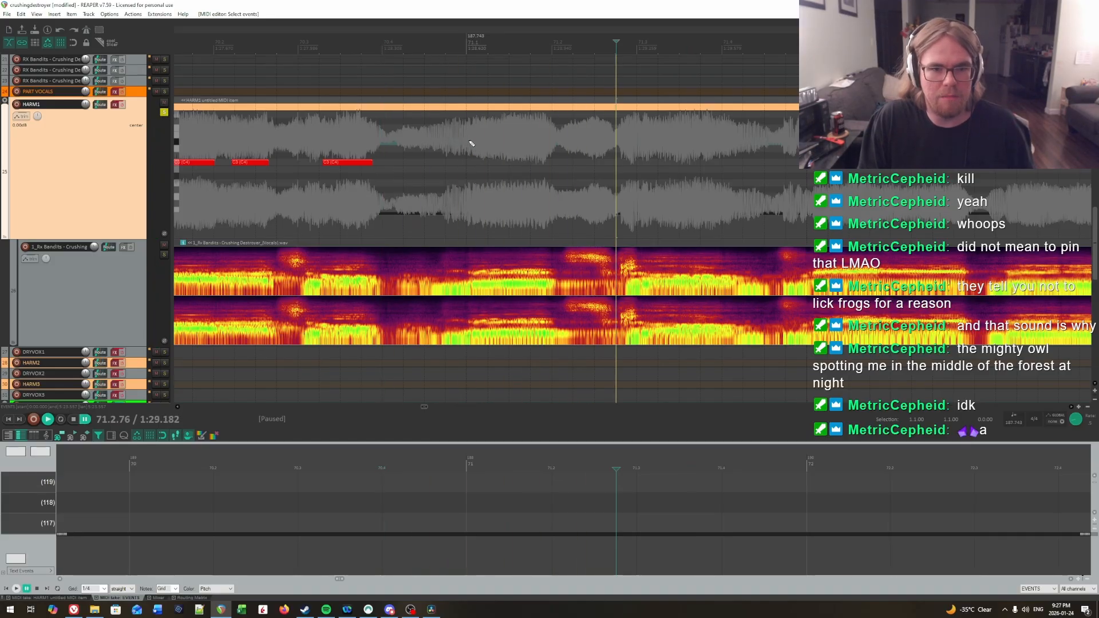
key("space")
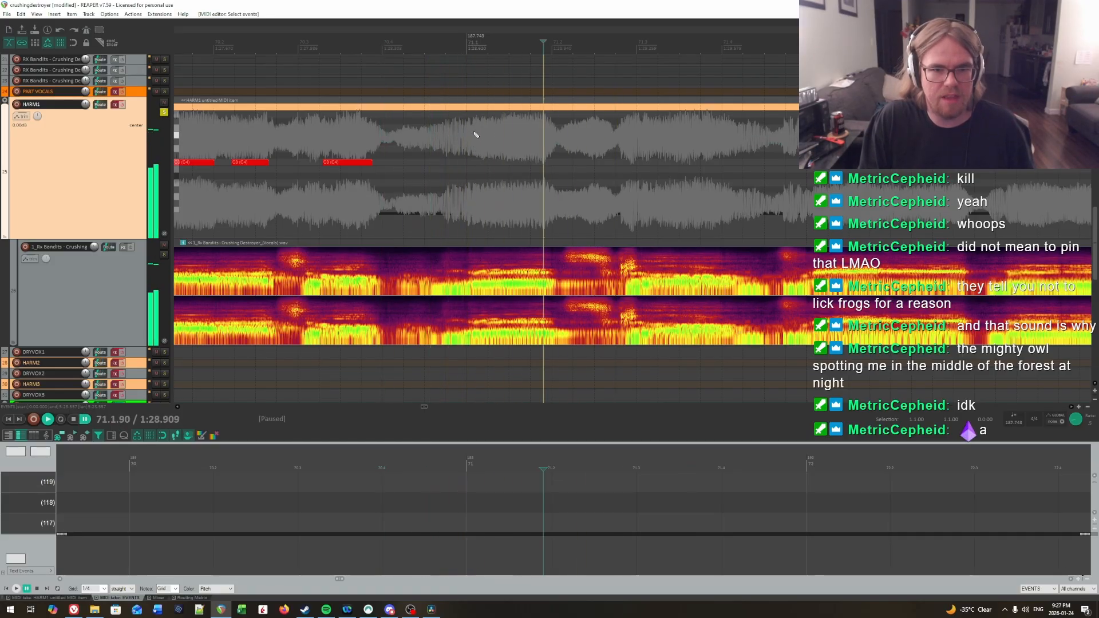
left_click(475, 135)
left_click(474, 133)
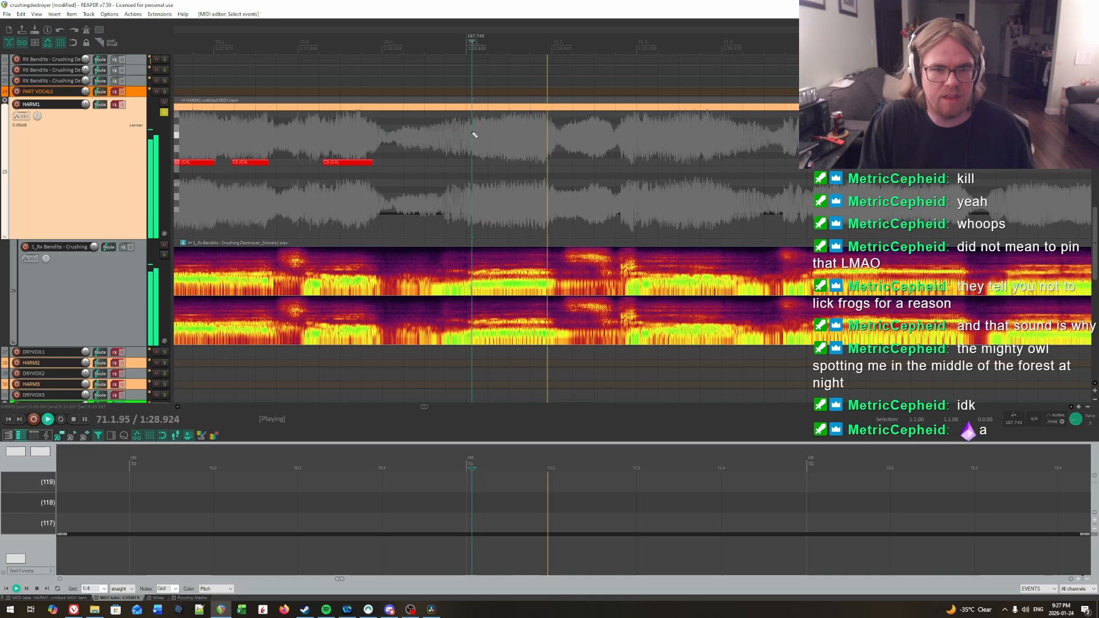
key("space")
left_click(473, 153)
left_click_drag(473, 163, 554, 165)
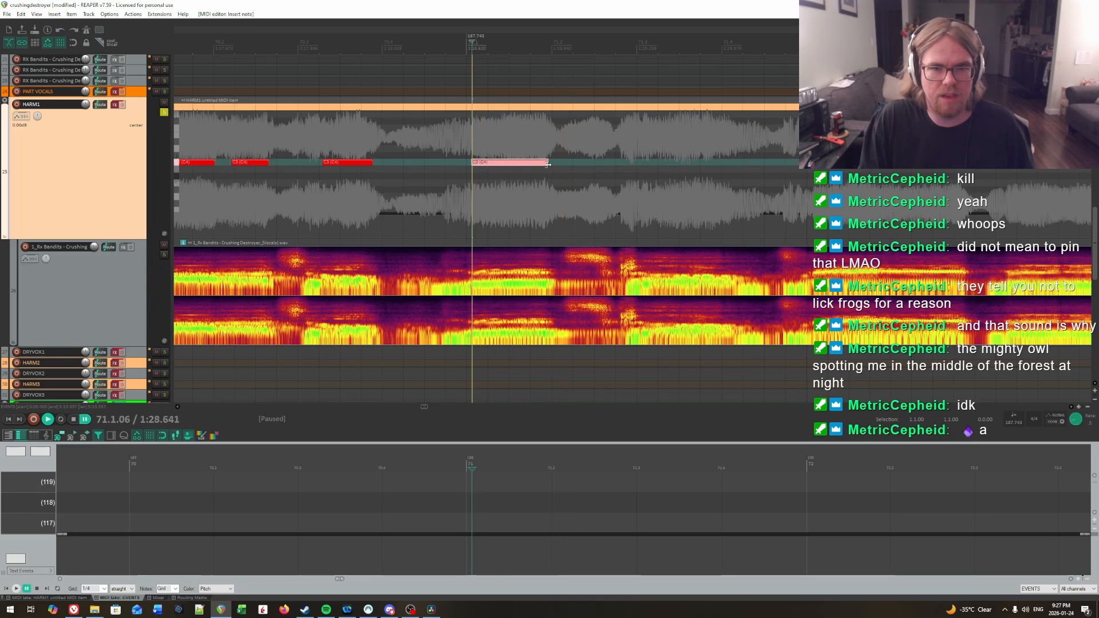
Step: Confirm the next syllable onset by playback and add a C3 note on HARM1 from 71.3.07 to just past 71.4
key("space")
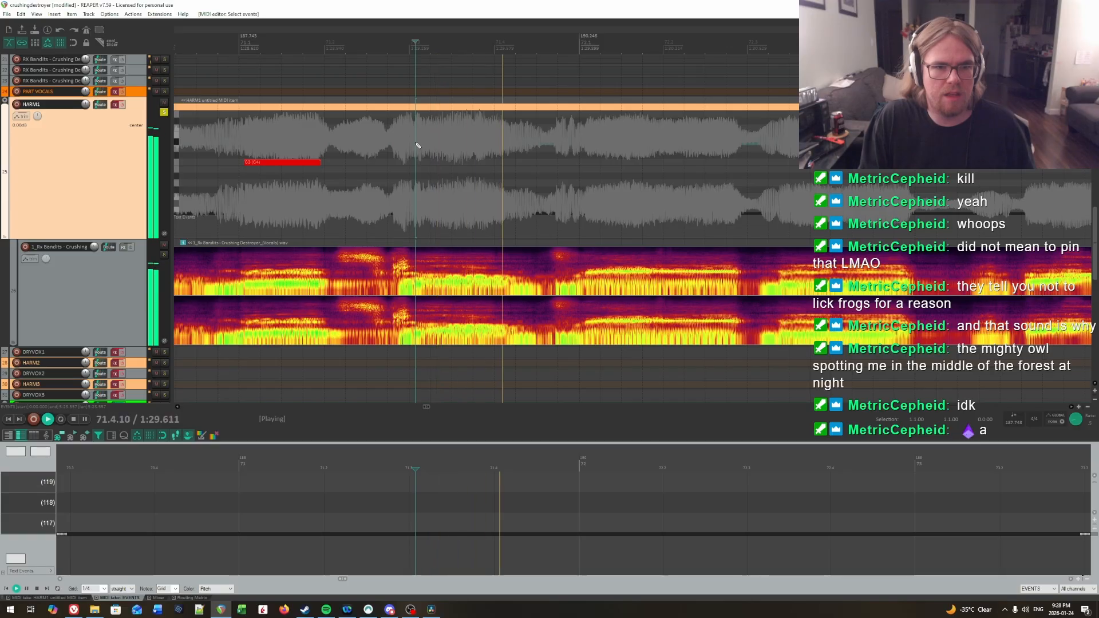
key("ctrl+space")
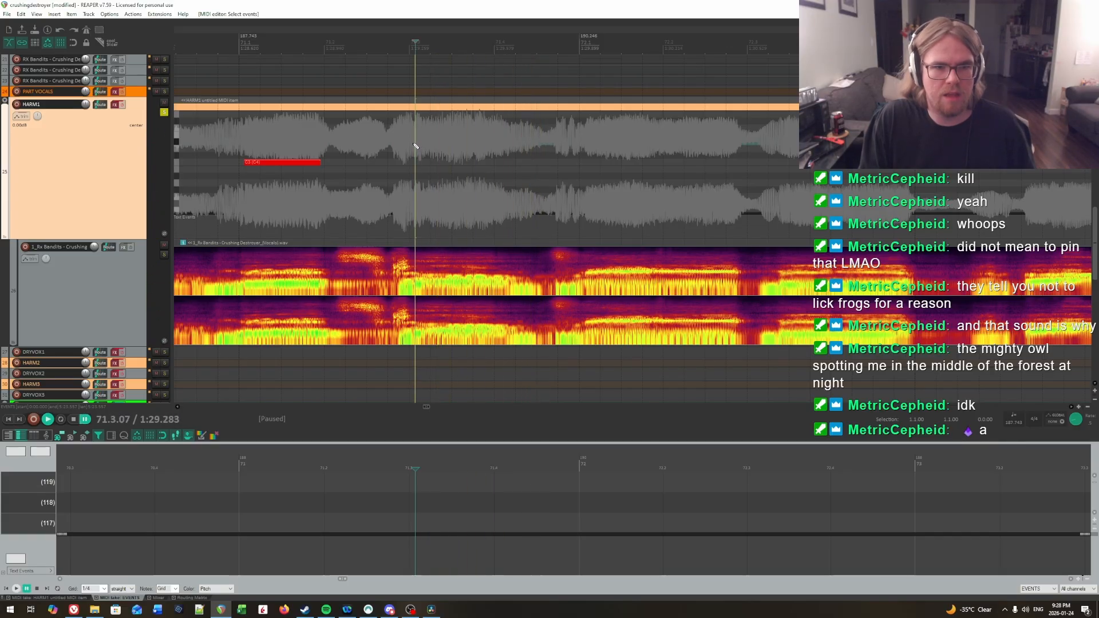
key("space")
Step: Audition where the syllable starting at 71.3.07 ends and extend its HARM1 note to 71.4.20
key("space")
key("space")
key("space")
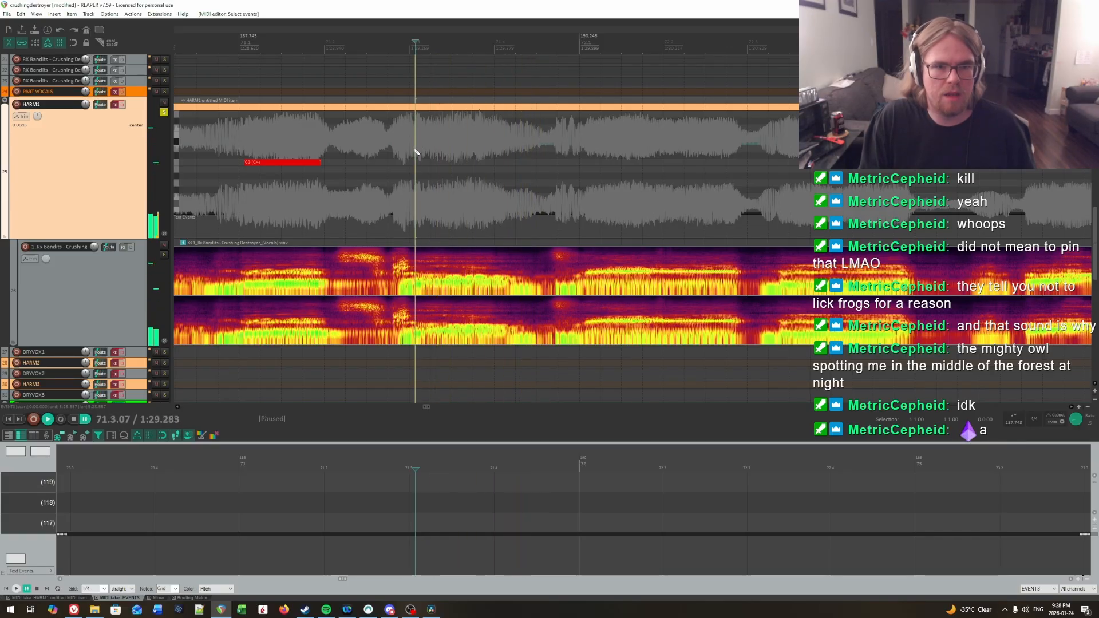
left_click_drag(416, 165, 509, 166)
key("space")
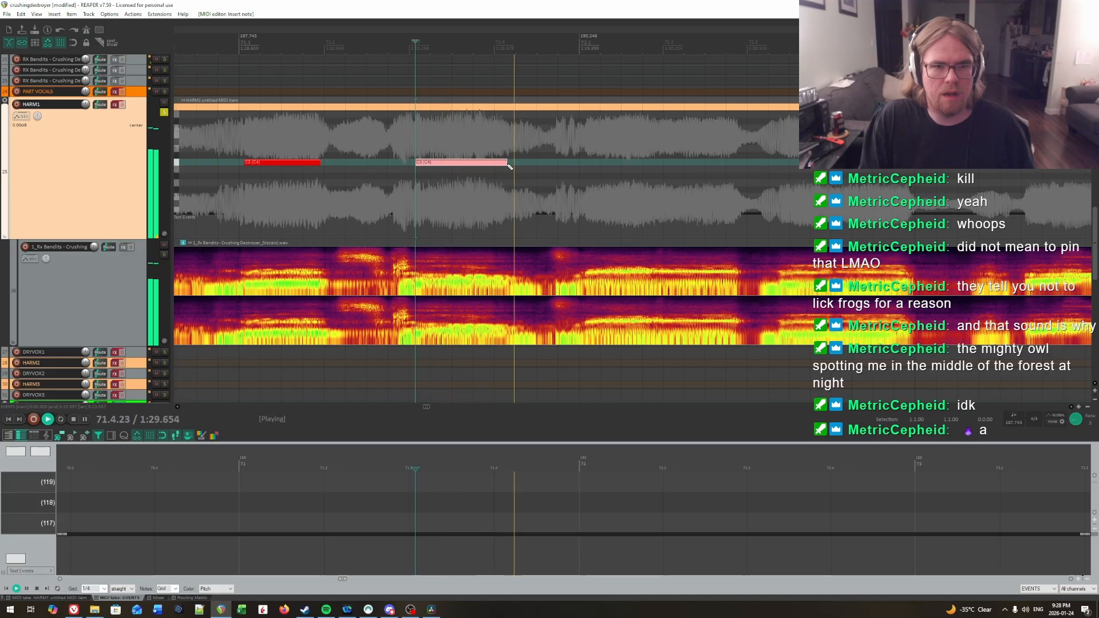
left_click(478, 135)
left_click(503, 136)
left_click(506, 136)
left_click(506, 136)
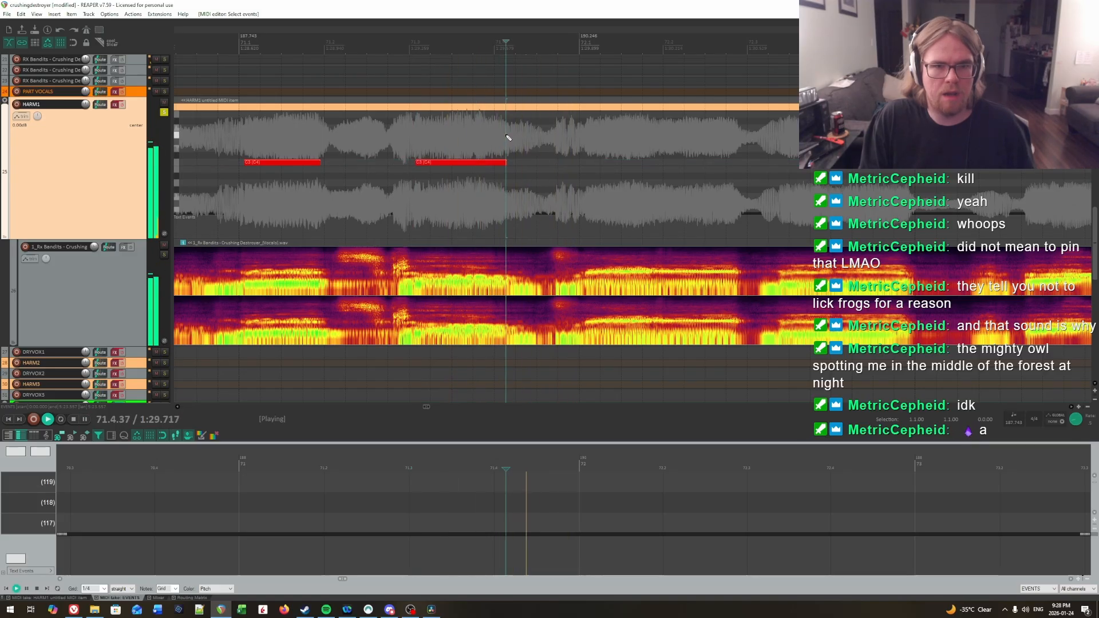
left_click(510, 136)
left_click(511, 136)
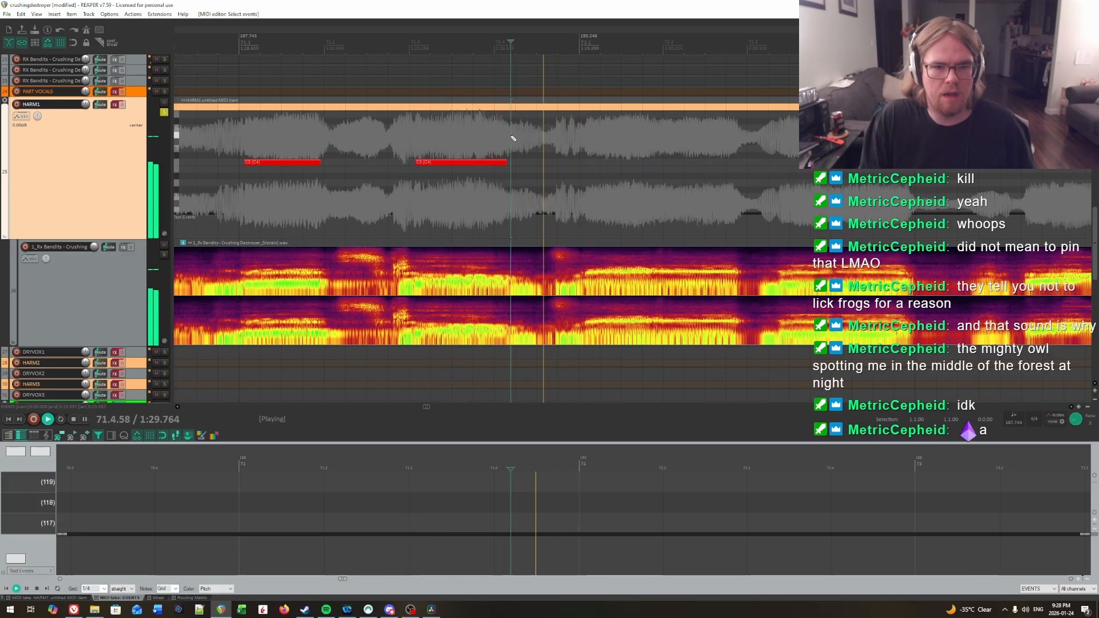
left_click(431, 136)
key("space")
left_click(509, 137)
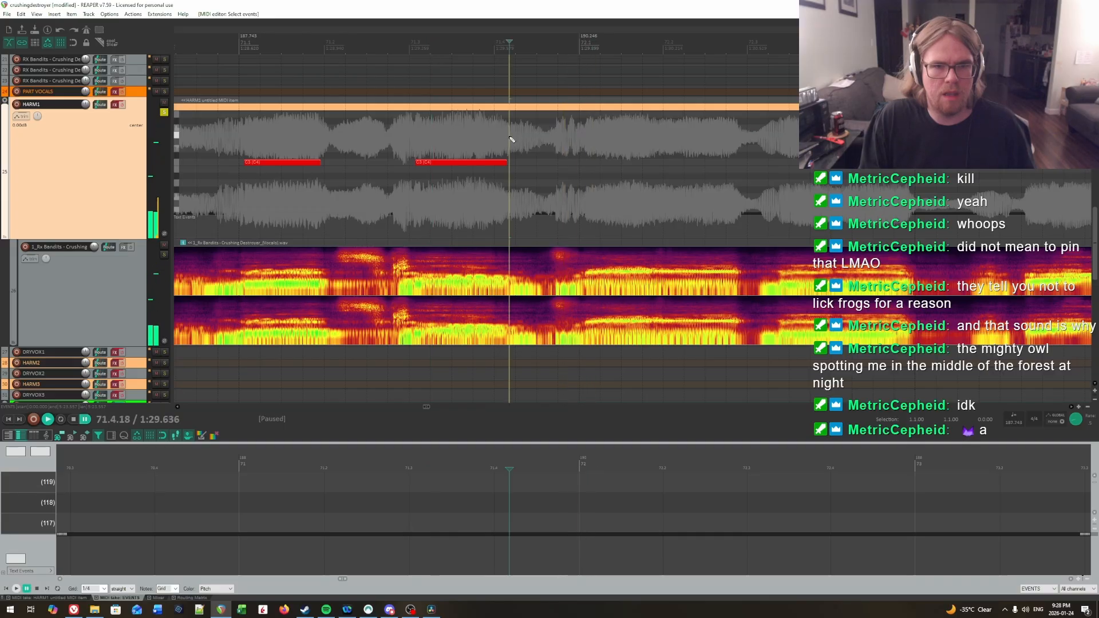
left_click(511, 138)
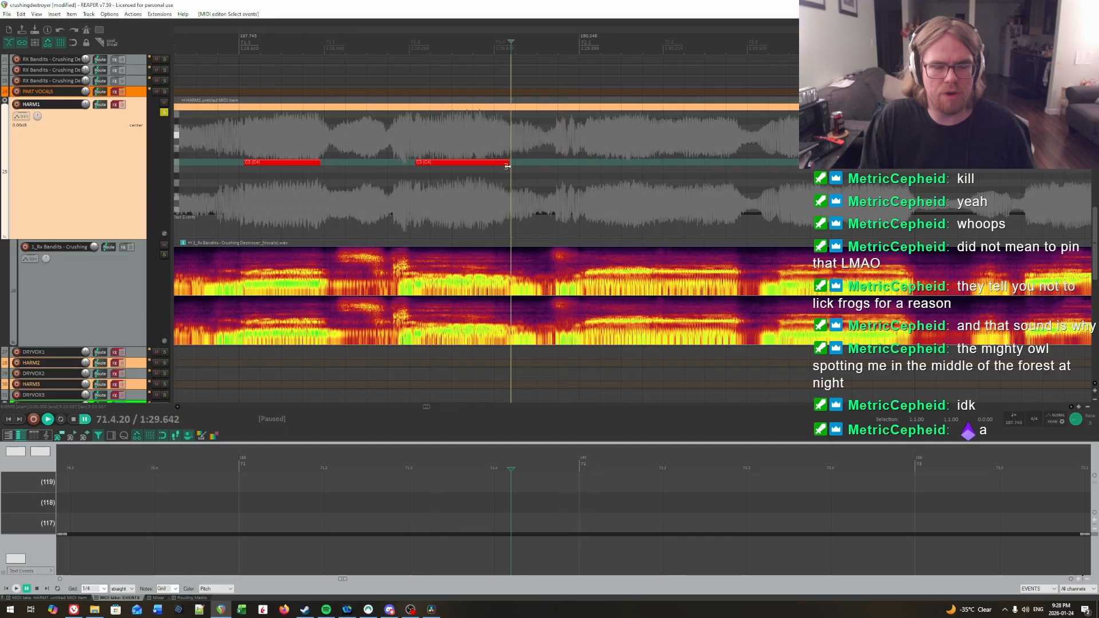
Step: Play the vocal into measure 72, pinpoint the syllable onset, and add a C3 note on HARM1 starting at 72.1.09
key("space")
left_click(414, 149)
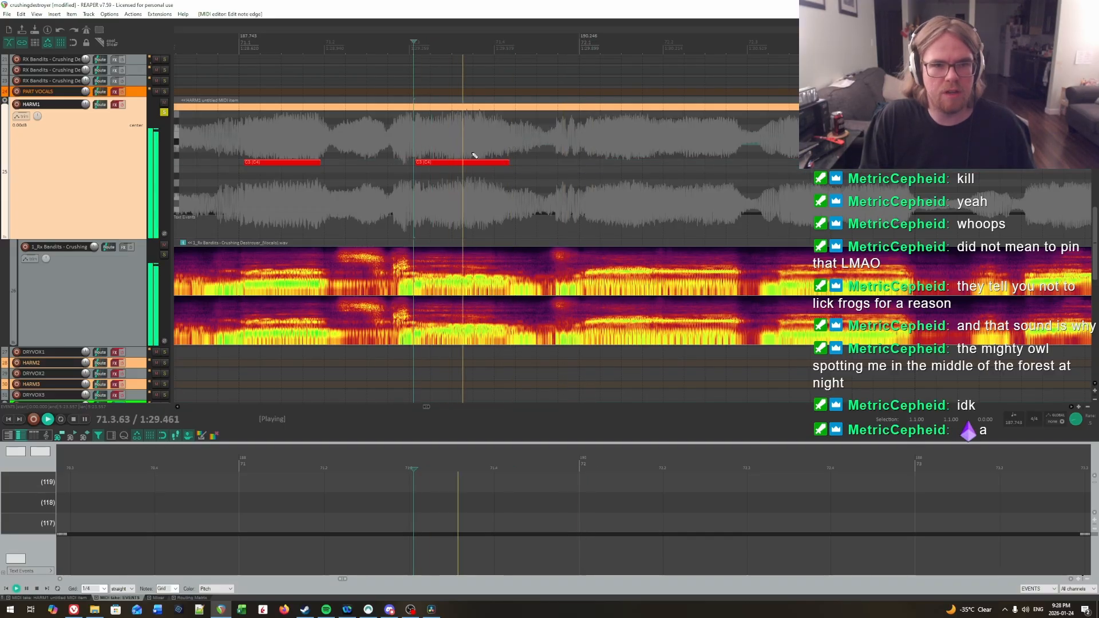
left_click_drag(517, 152, 658, 160)
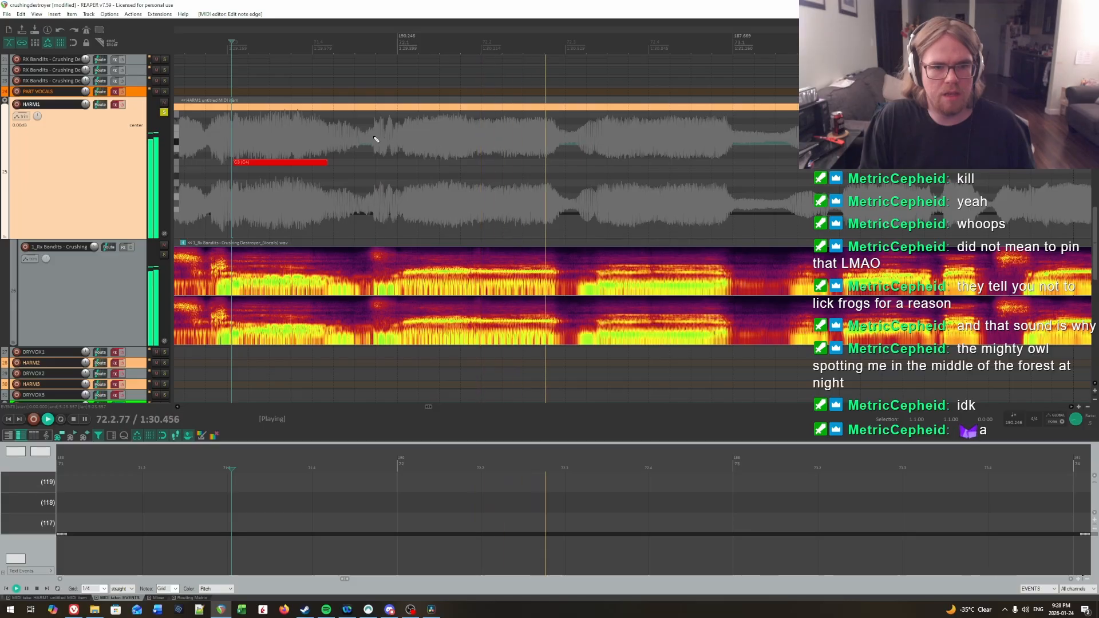
left_click_drag(374, 140, 404, 137)
key("space")
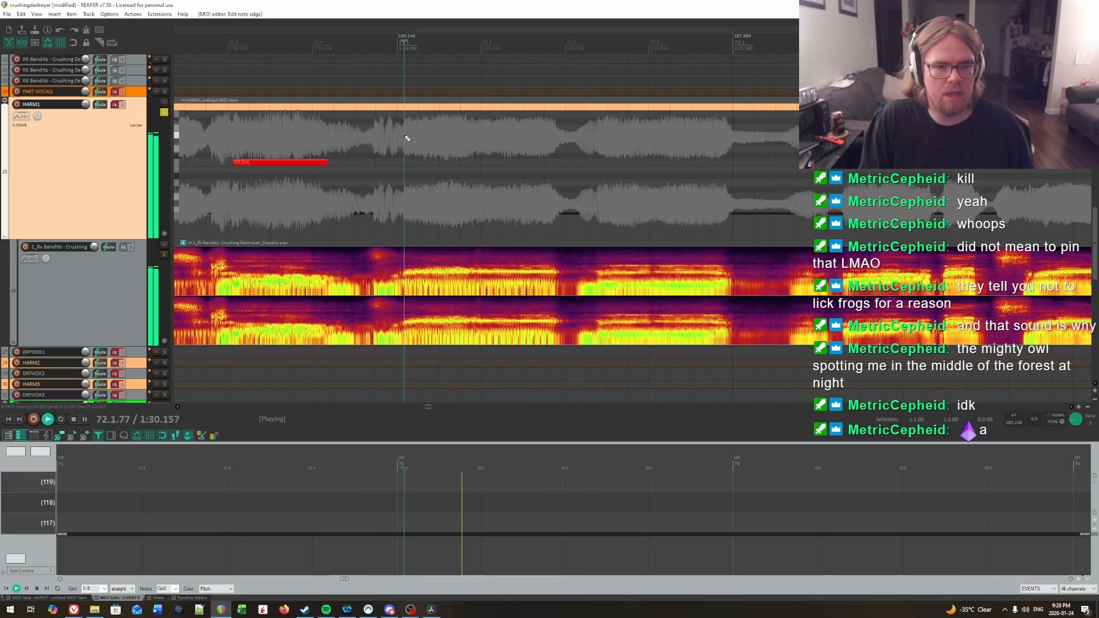
left_click(405, 137)
left_click(406, 138)
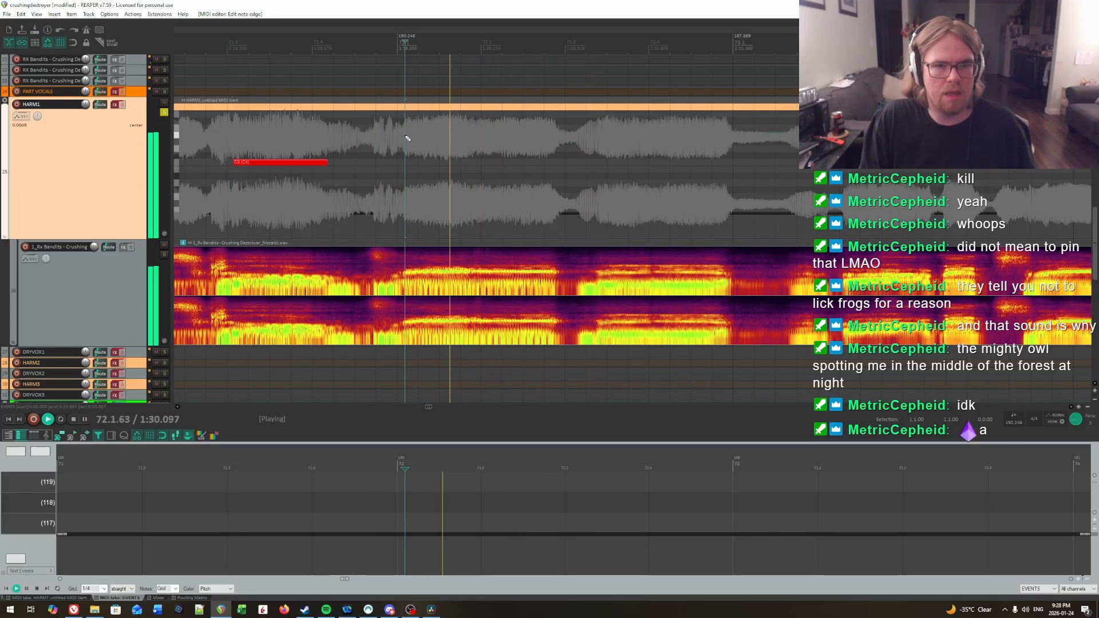
key("space")
left_click(405, 138)
left_click_drag(407, 164, 457, 163)
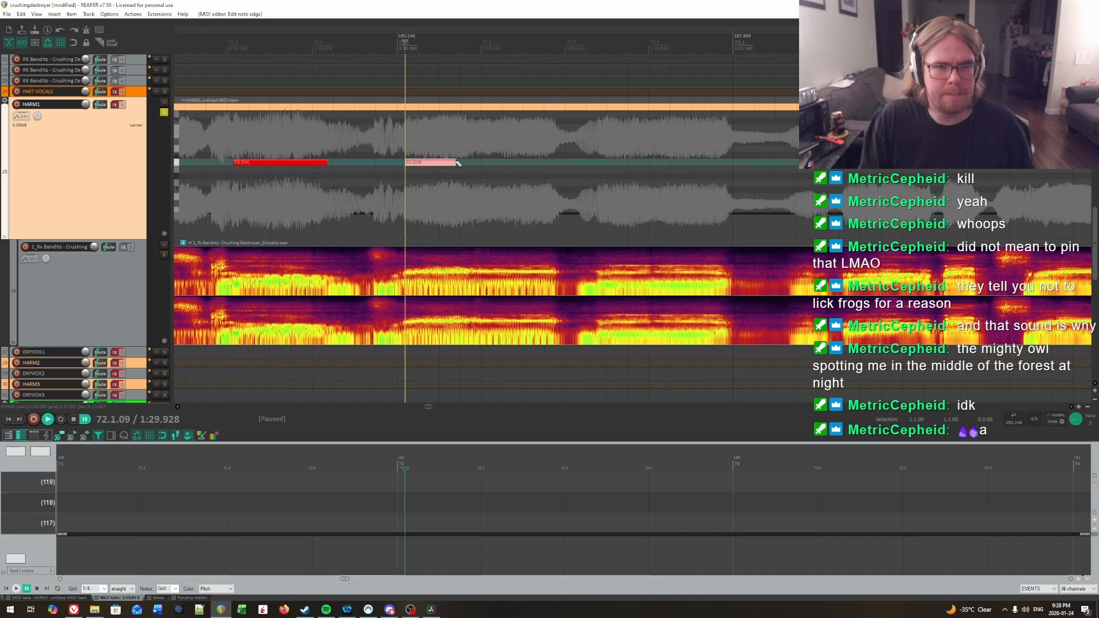
Step: Audition the vocal at several points after the 72.1.09 note to find the syllable onset near 72.2
key("space")
key("space")
left_click(433, 130)
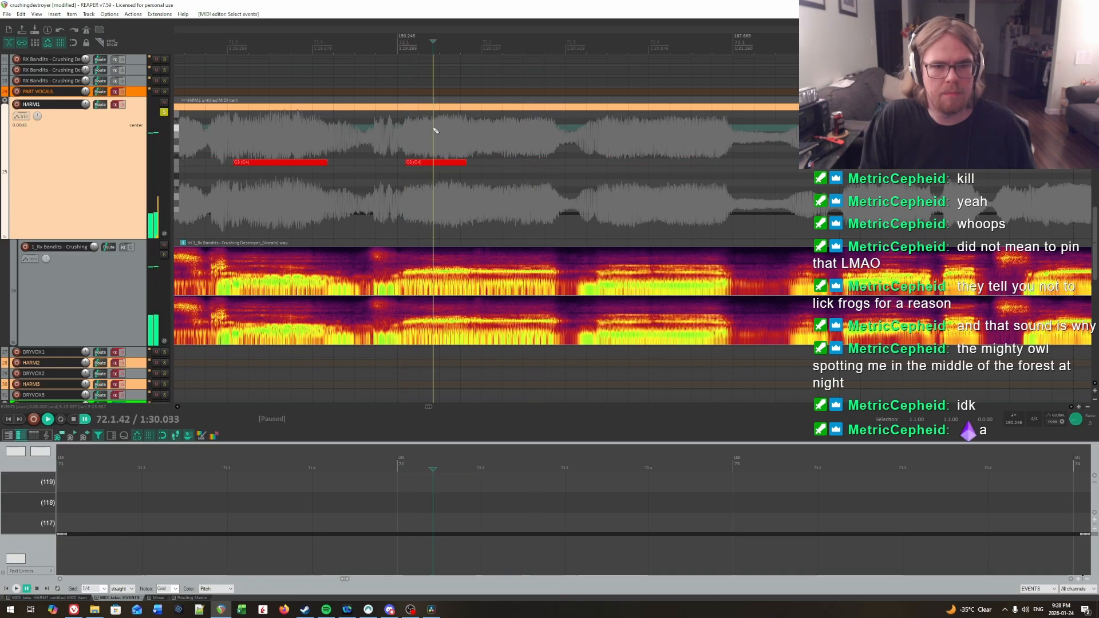
key("space")
key("space")
left_click(466, 131)
left_click(473, 132)
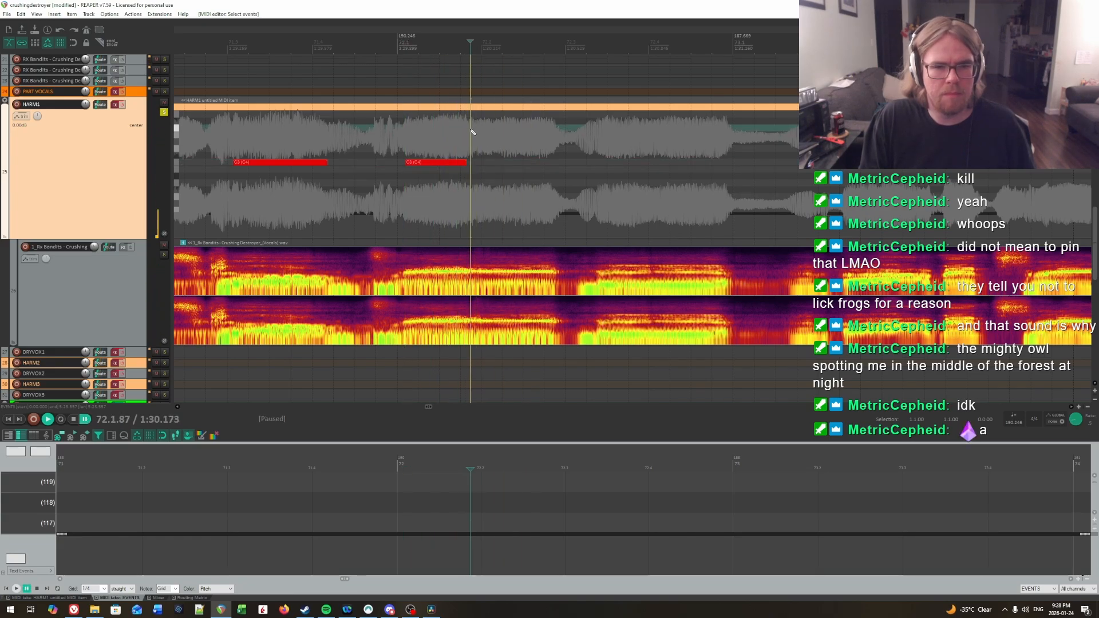
key("space")
left_click(479, 132)
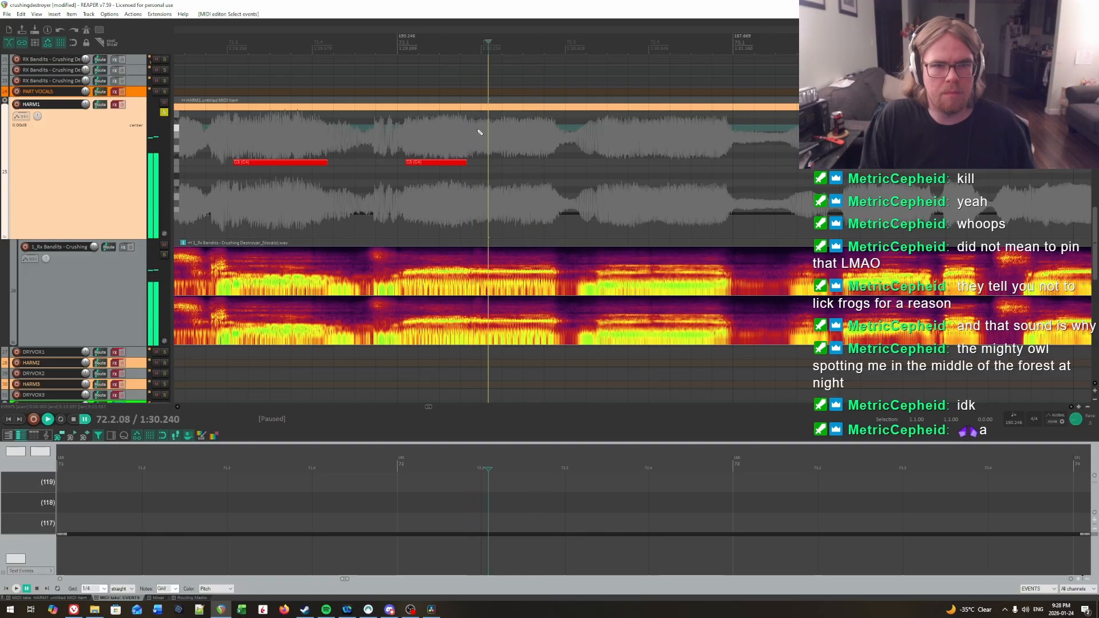
key("space")
left_click(495, 134)
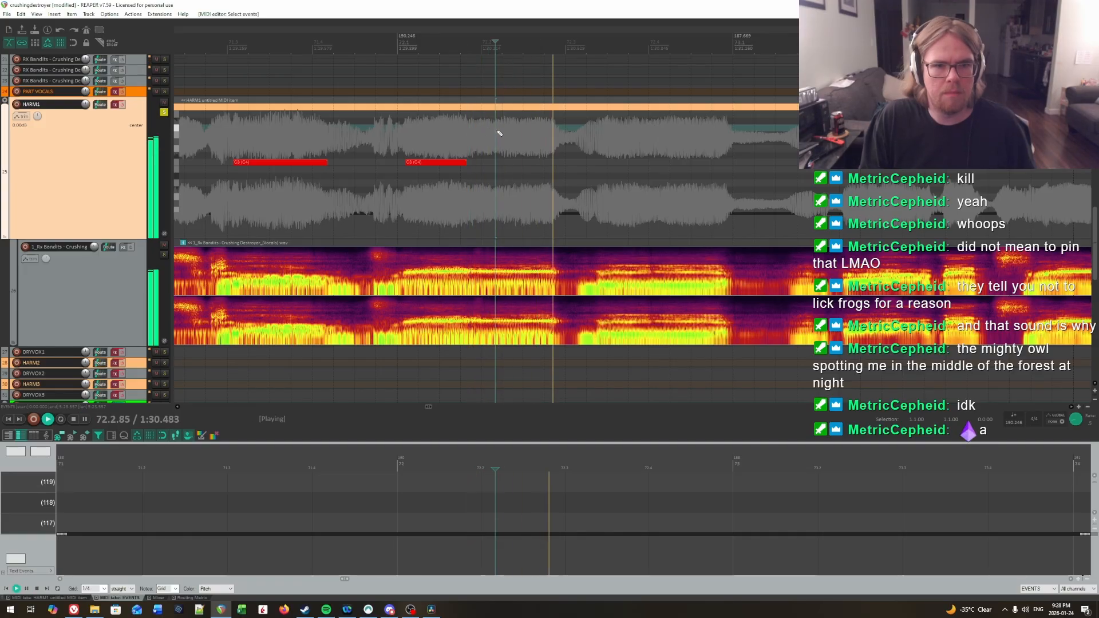
key("Delete")
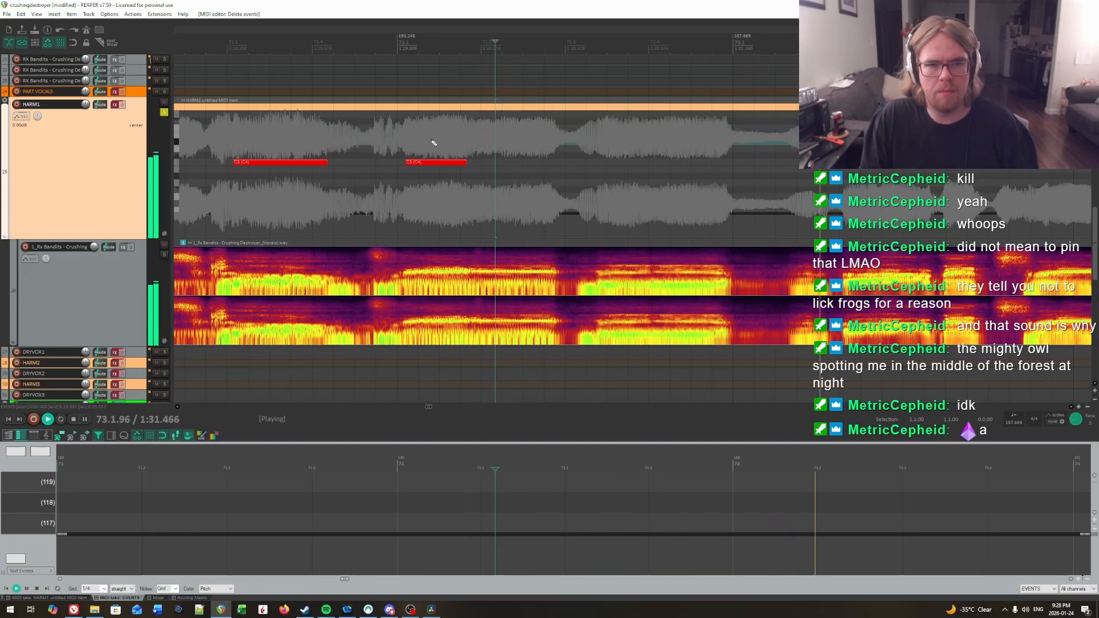
Step: Confirm the onset by playback and add a C3 note on HARM1 from 72.1.97 to shortly before 72.3
left_click(431, 141)
key("space")
left_click(478, 134)
key("space")
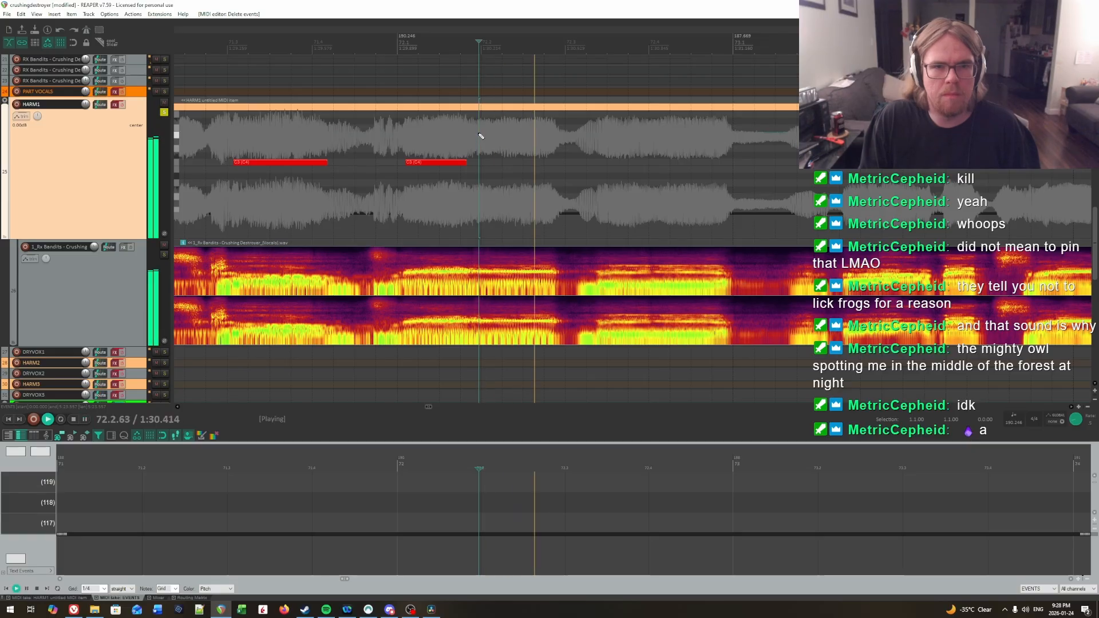
key("space")
left_click(478, 134)
left_click(481, 165)
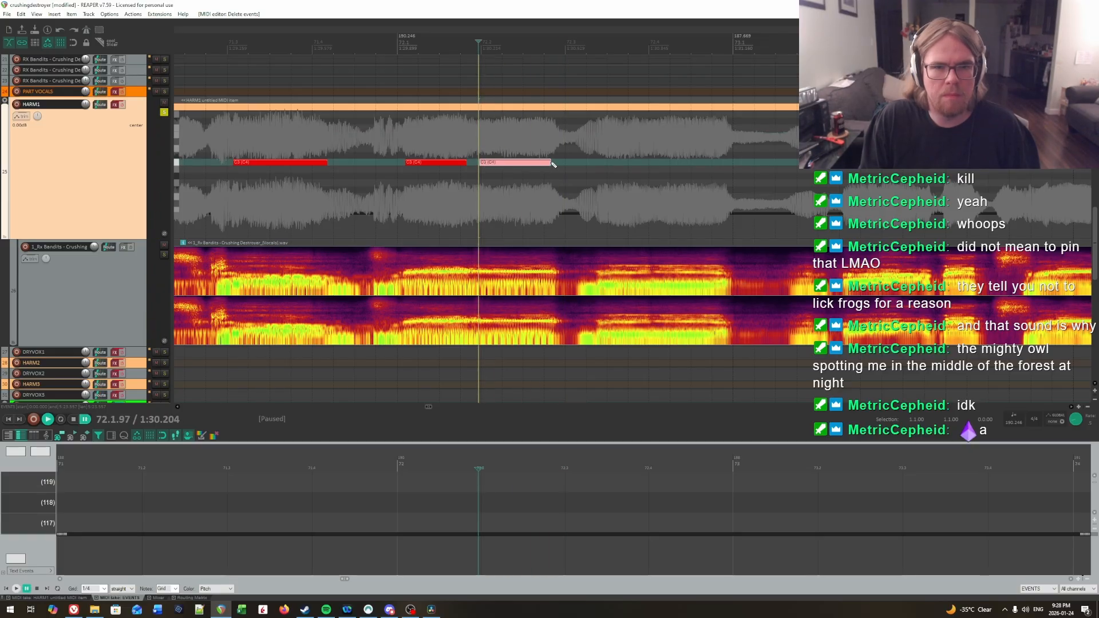
Step: Audition the vocal through 72.3 to find the syllable onset and add a C3 note on HARM1 from 72.3.43 to shortly before 73.1
left_click(467, 136)
key("space")
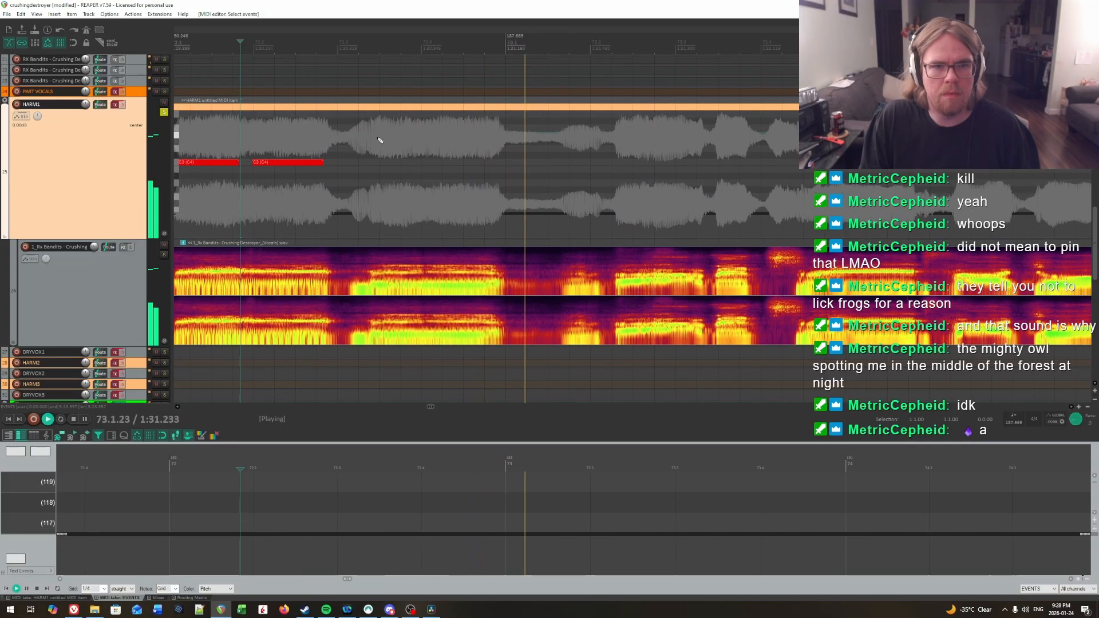
key("space")
left_click(371, 135)
key("space")
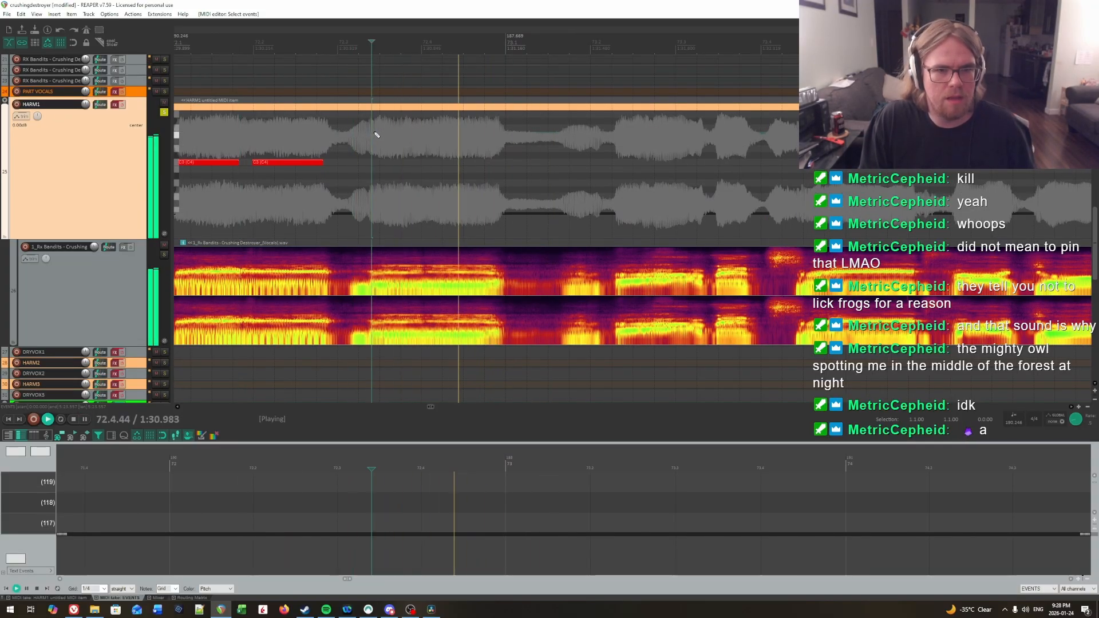
left_click(374, 135)
key("space")
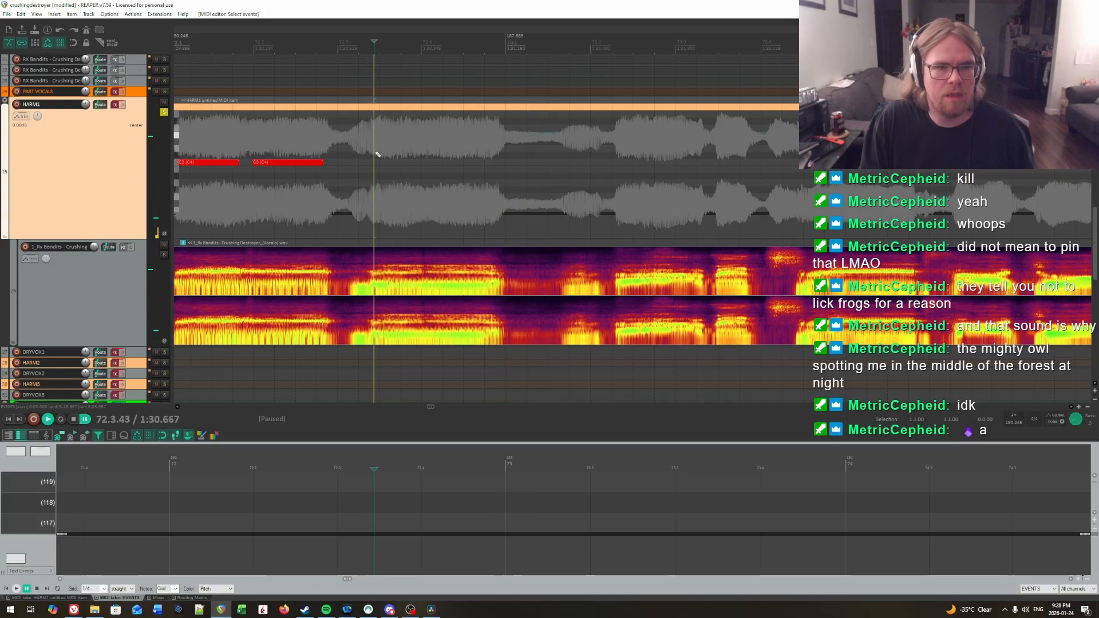
left_click_drag(374, 162, 495, 162)
key("space")
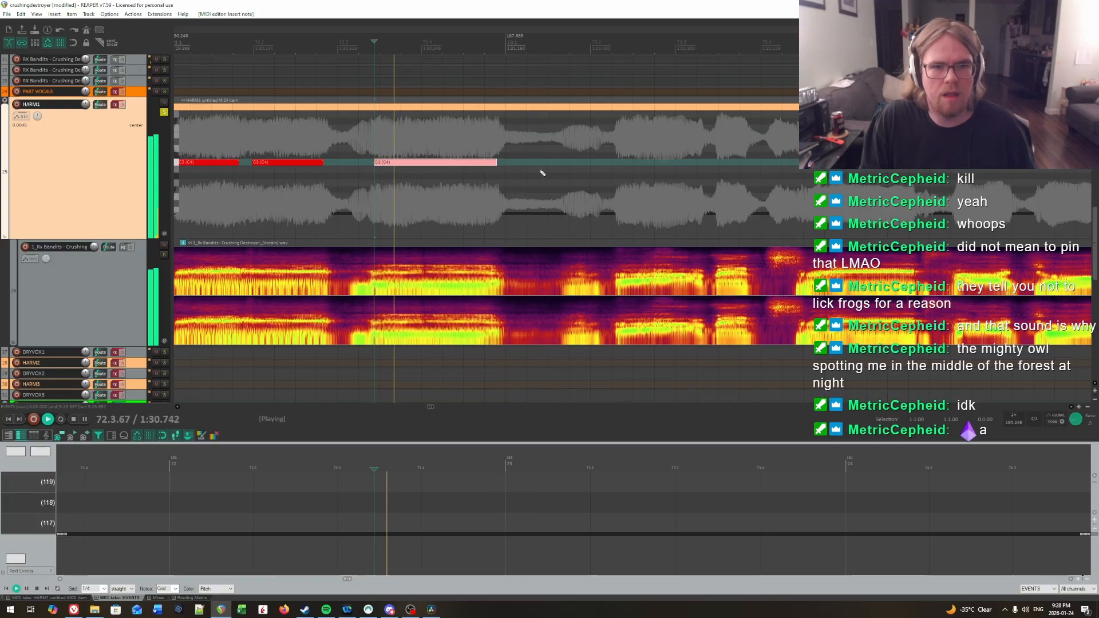
Step: Replay the vocal in measure 73 to locate the syllable onset and add a short C3 note on HARM1 starting at 73.2.32
left_click(403, 161)
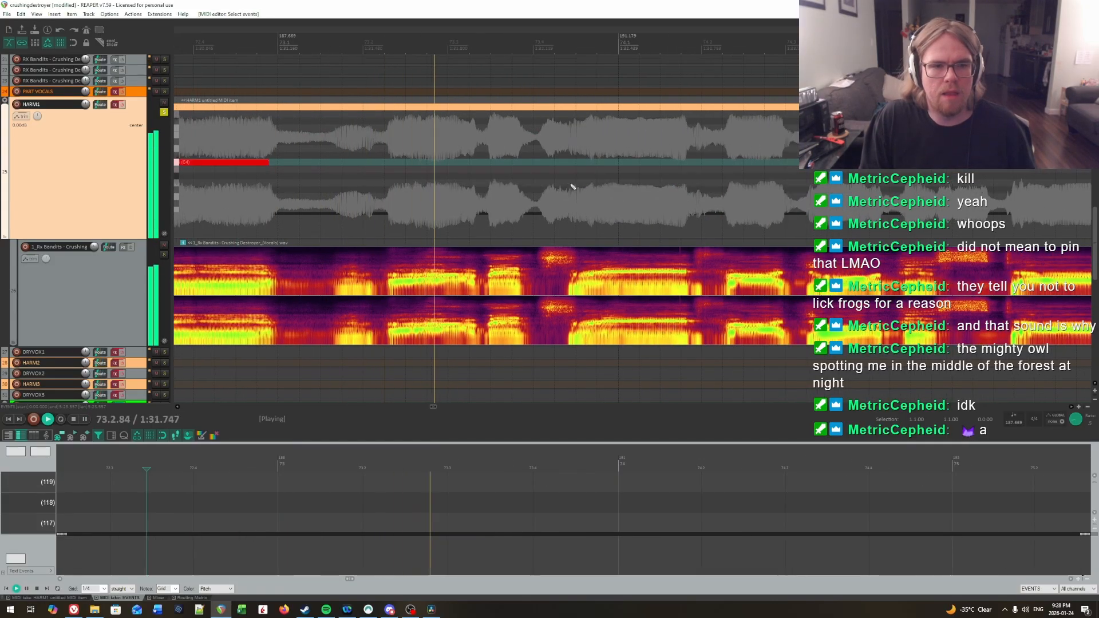
left_click(390, 146)
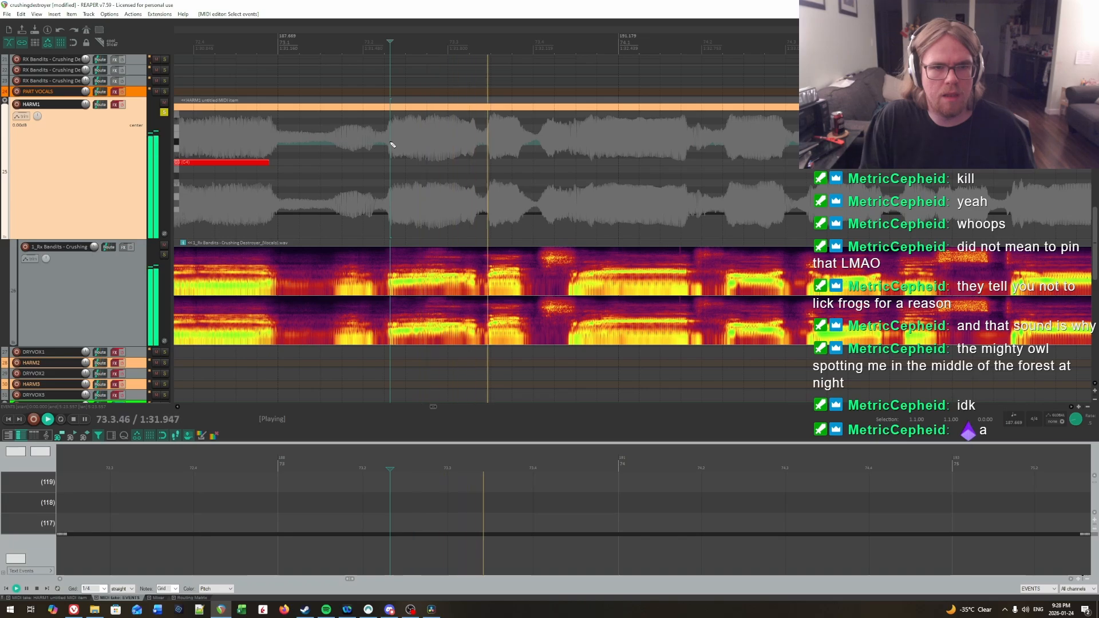
left_click(392, 145)
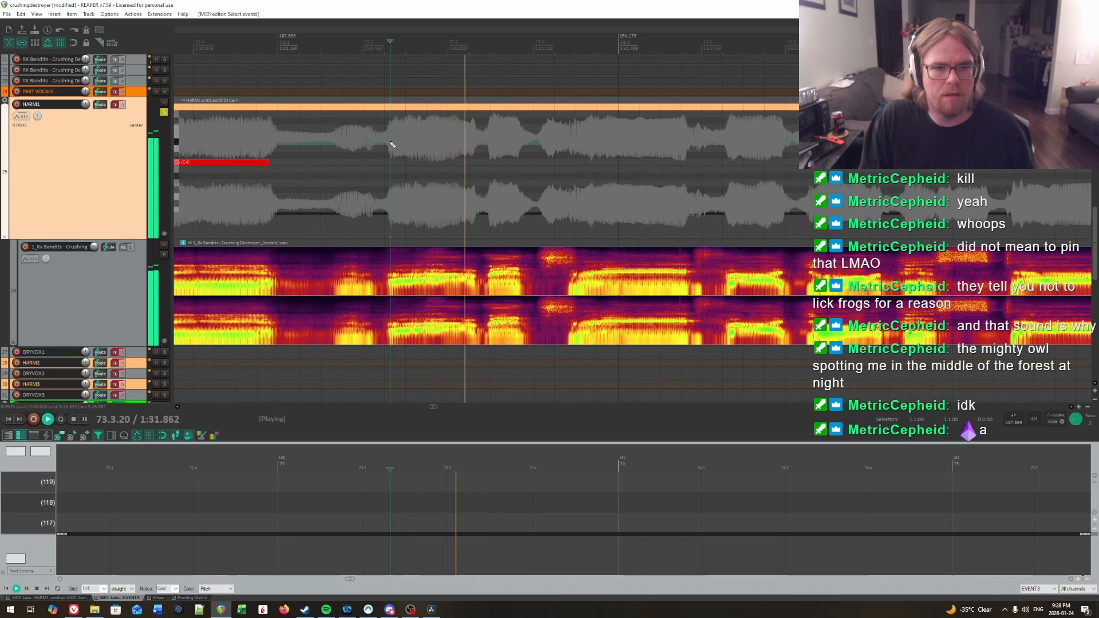
key("space")
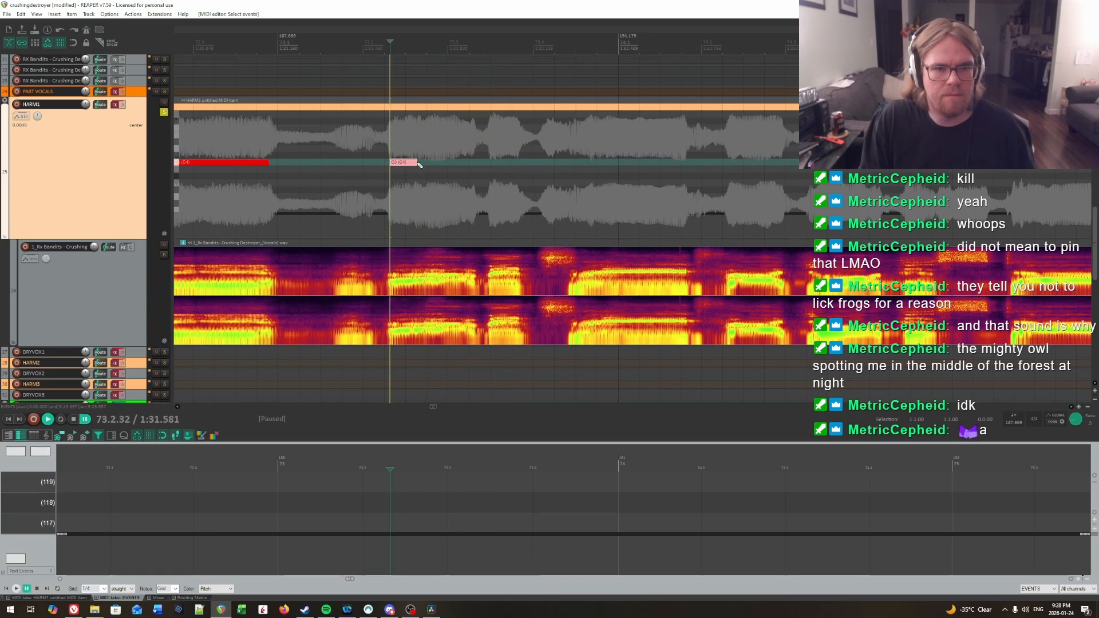
Step: Audition the following syllable, add a C3 note on HARM1 at 73.2.76, and extend its end to about 73.3.3
key("space")
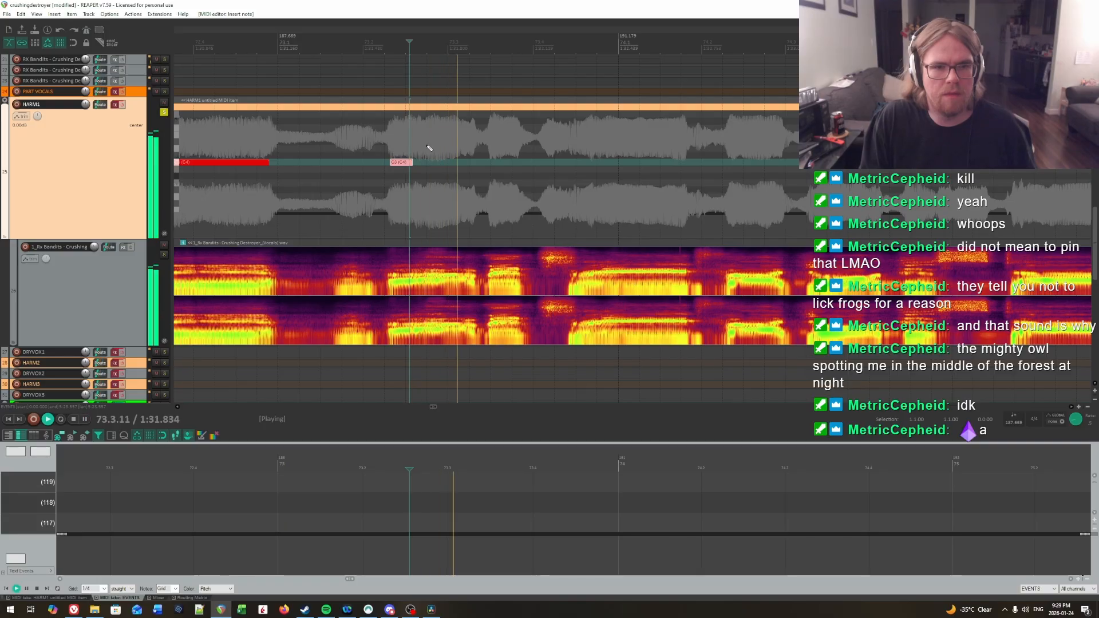
left_click(414, 137)
key("ctrl+space")
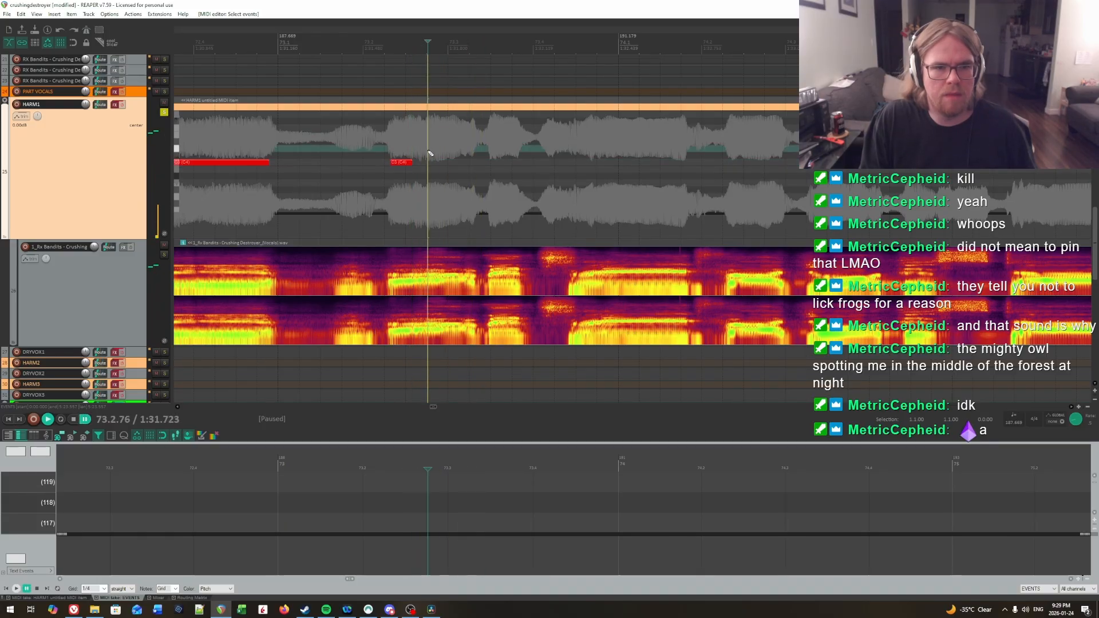
key("space")
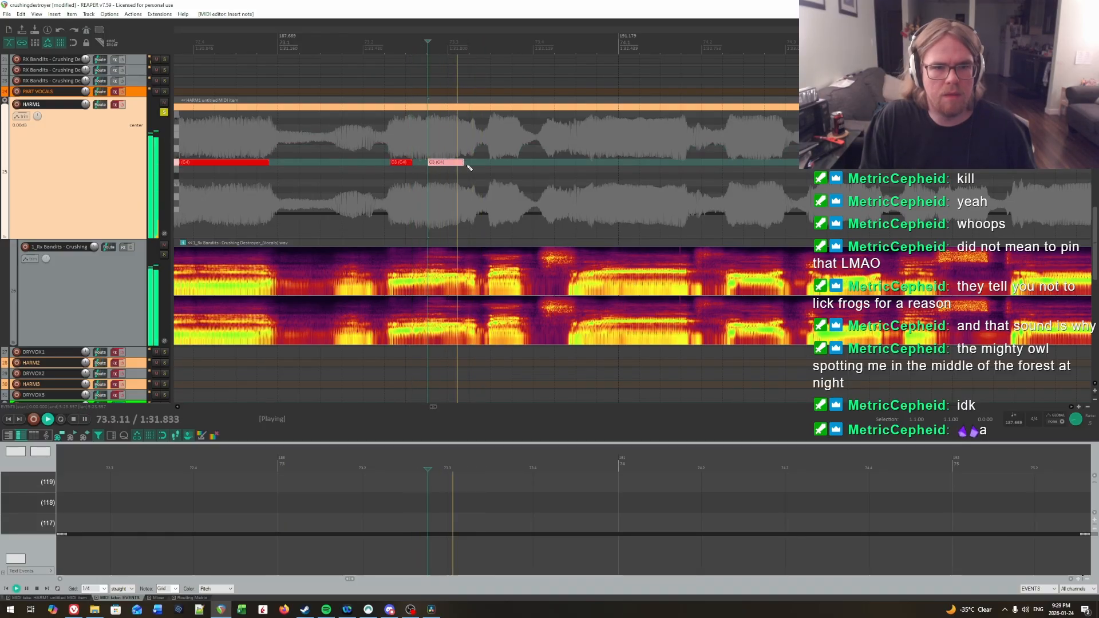
left_click(369, 143)
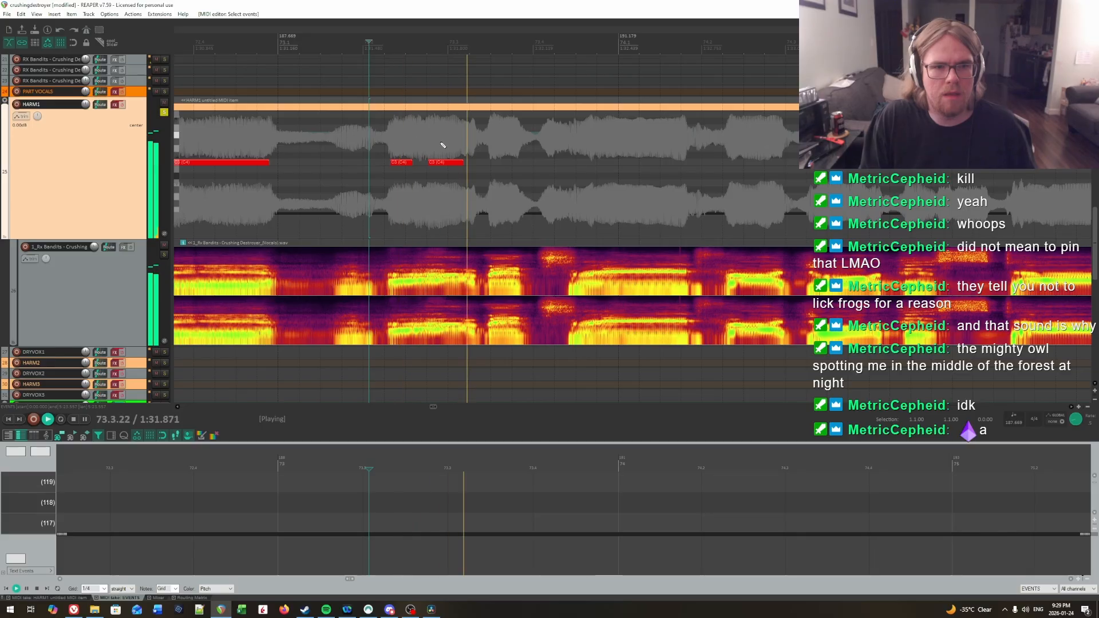
key("ctrl+space")
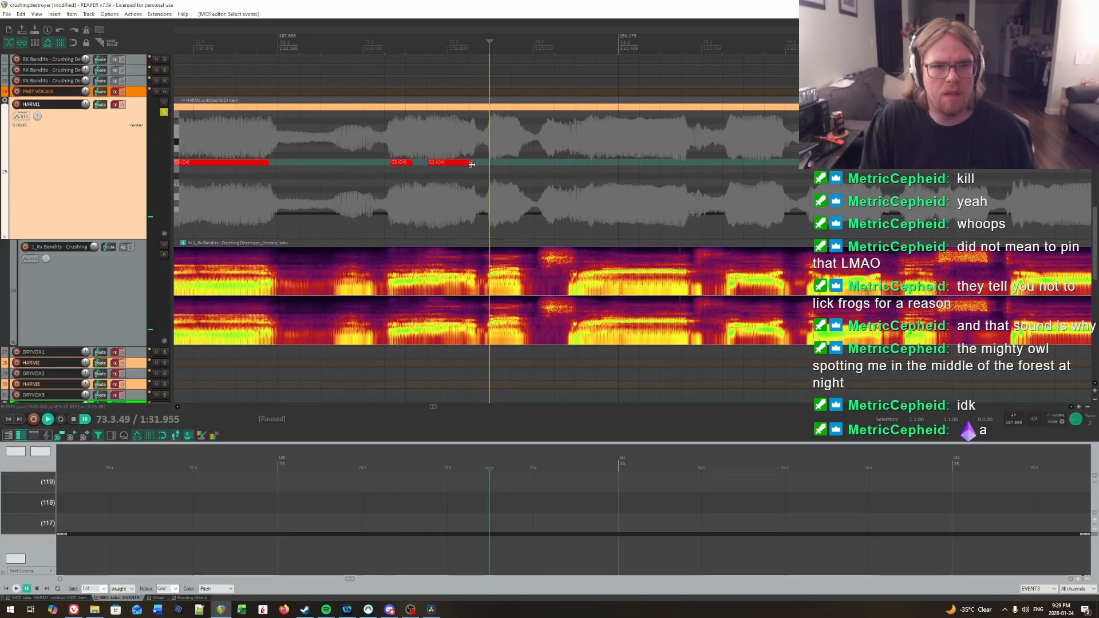
left_click_drag(461, 163, 472, 162)
Step: Pinpoint the syllable onset near 73.3.5, insert a short HARM1 note at 73.3.49, and move it down to C3
key("space")
left_click(491, 141)
key("ctrl+space")
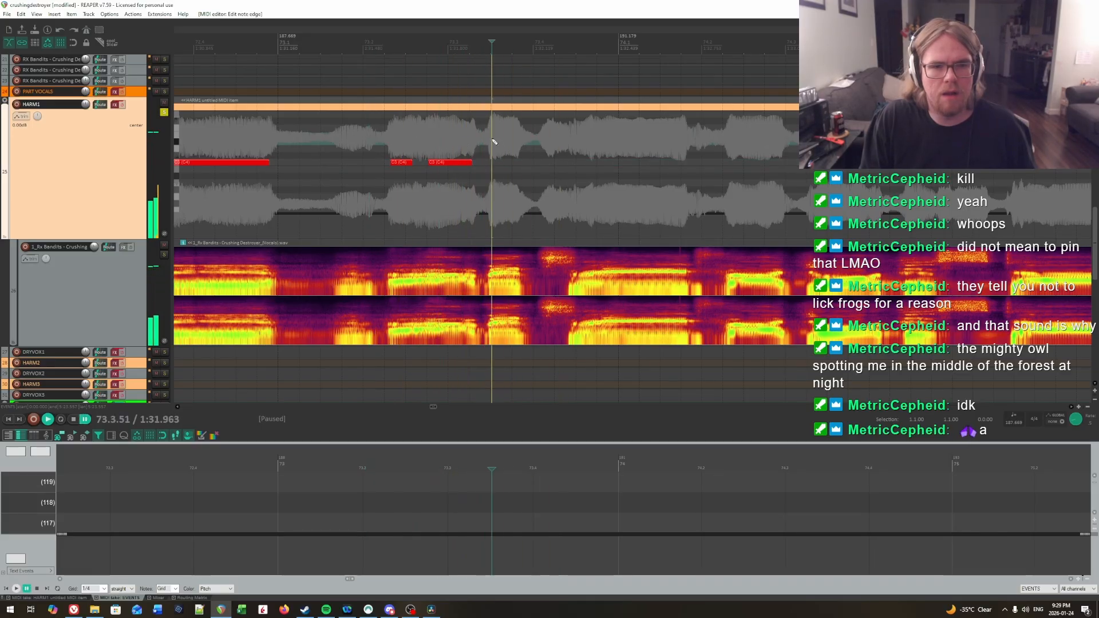
left_click(490, 141)
left_click(492, 142)
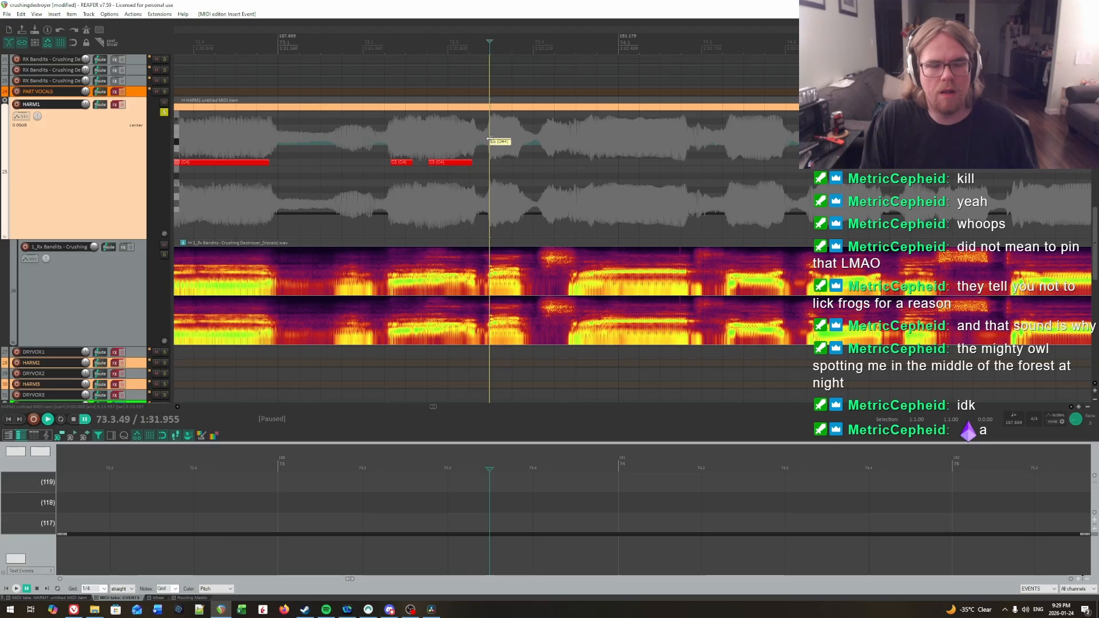
scroll(497, 149, "left", 3)
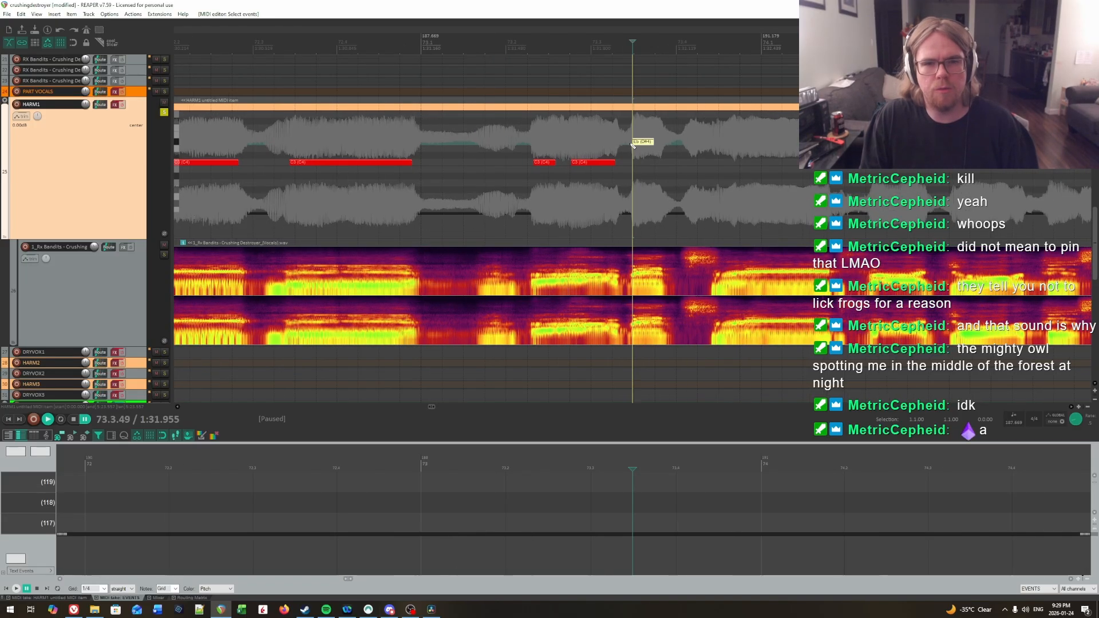
left_click_drag(640, 144, 641, 165)
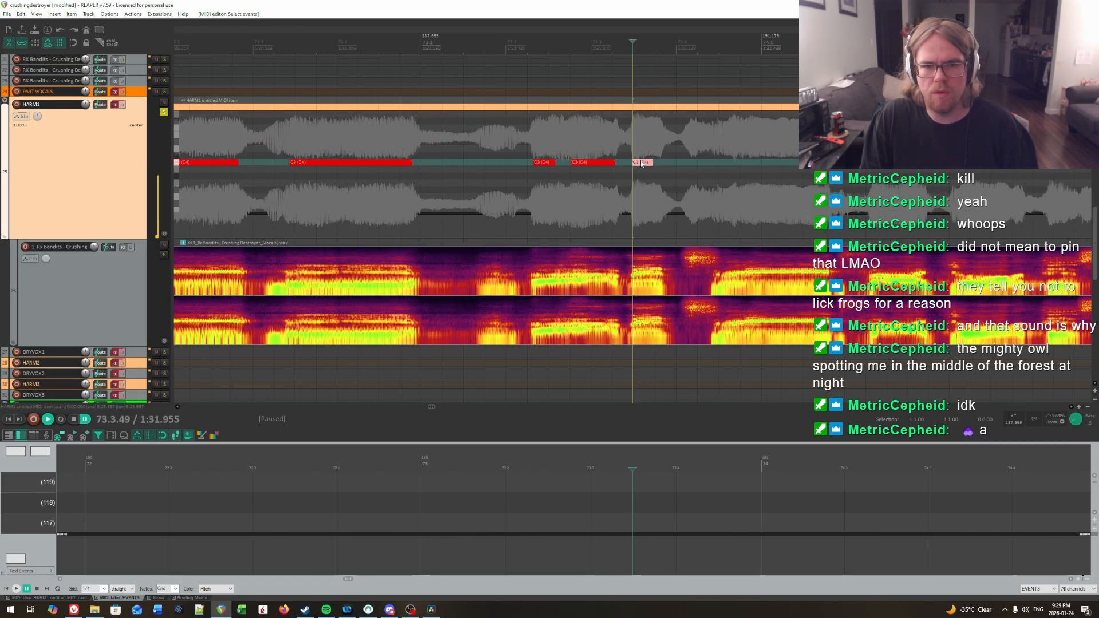
Step: Check the new note against the vocal, realign its start to 73.3.51, and lengthen its end slightly to match the syllable
left_click_drag(772, 151, 487, 163)
key("space")
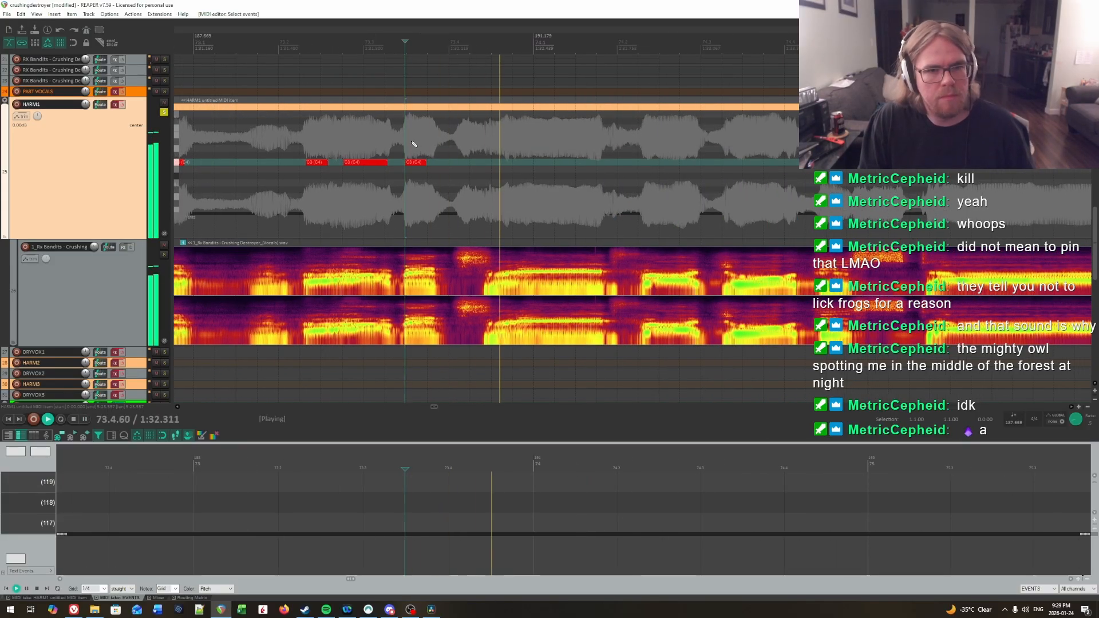
left_click(410, 140)
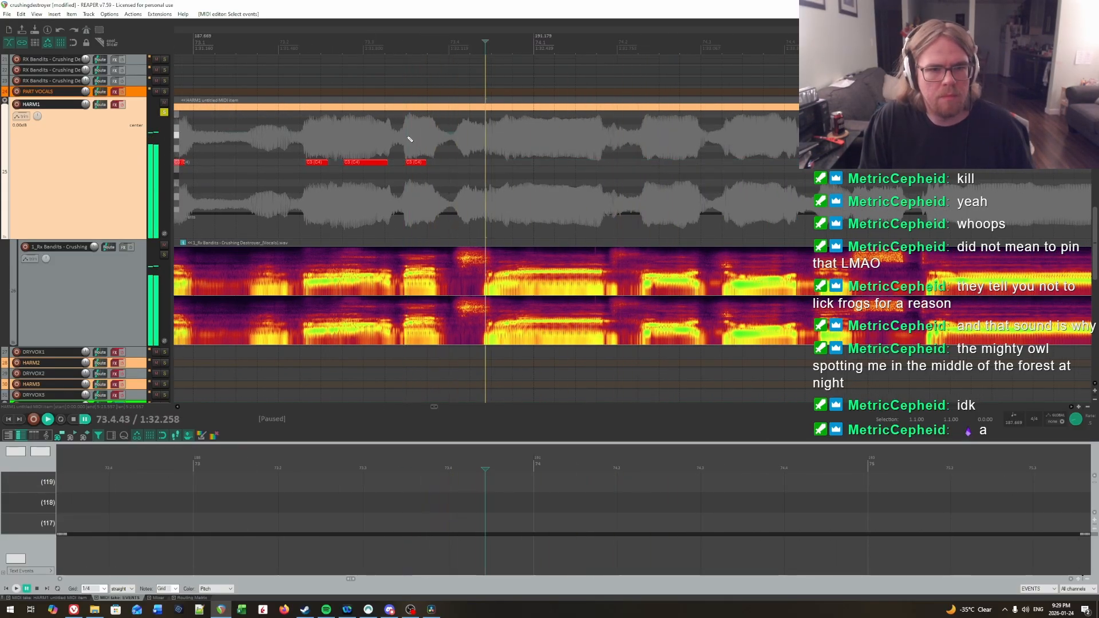
key("space")
left_click(413, 163)
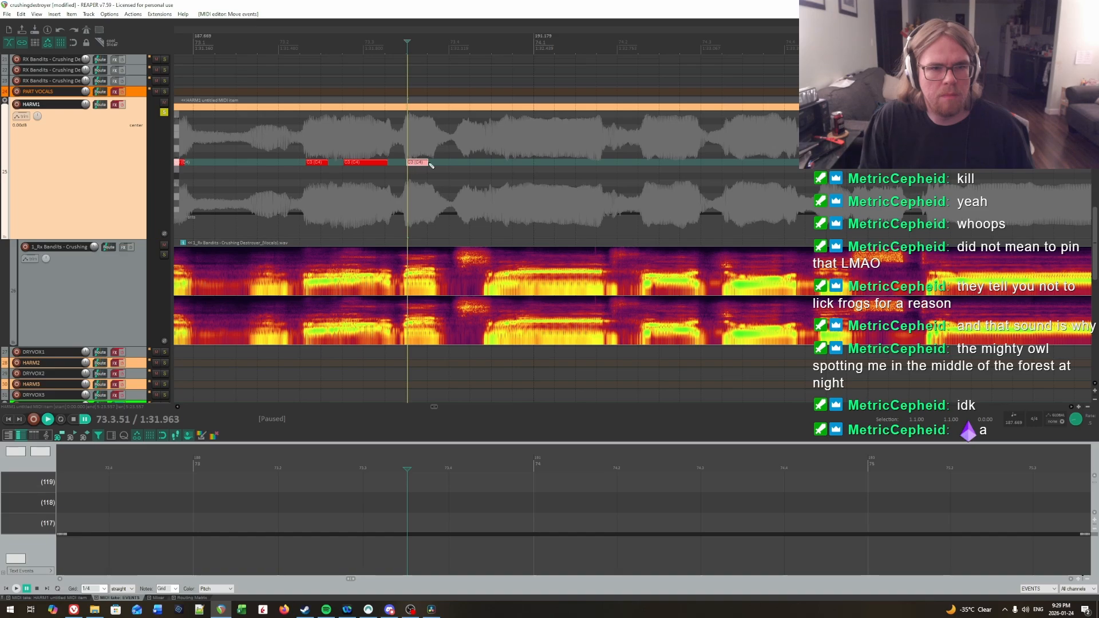
left_click(344, 142)
key("space")
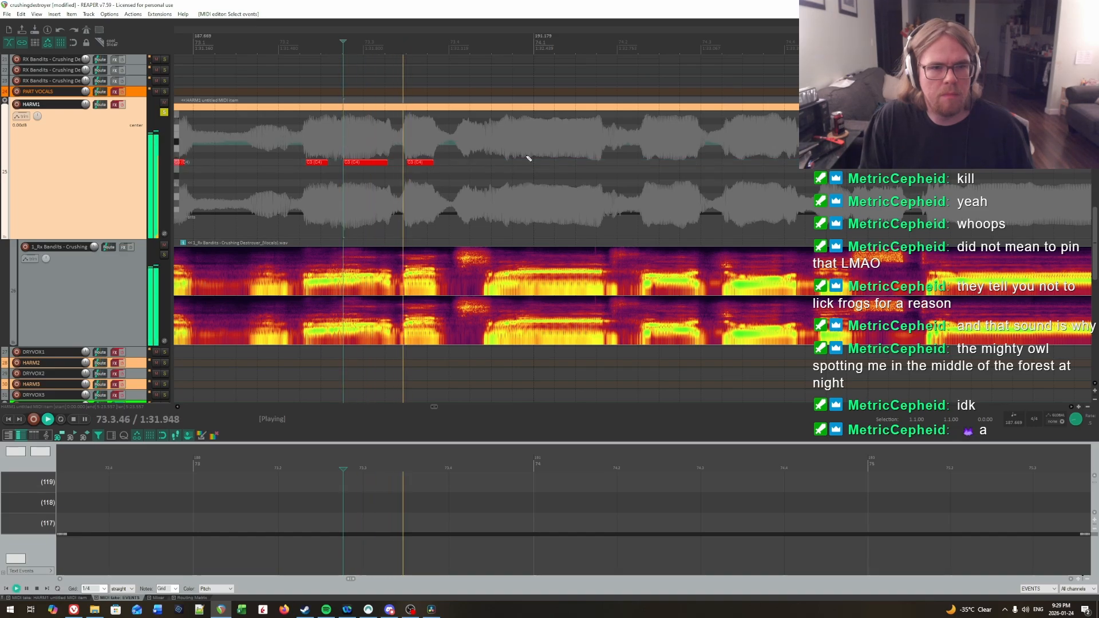
Step: Audition the vocal from several points between 73.4 and 74.1 to find where the sustained syllable begins
left_click(460, 128)
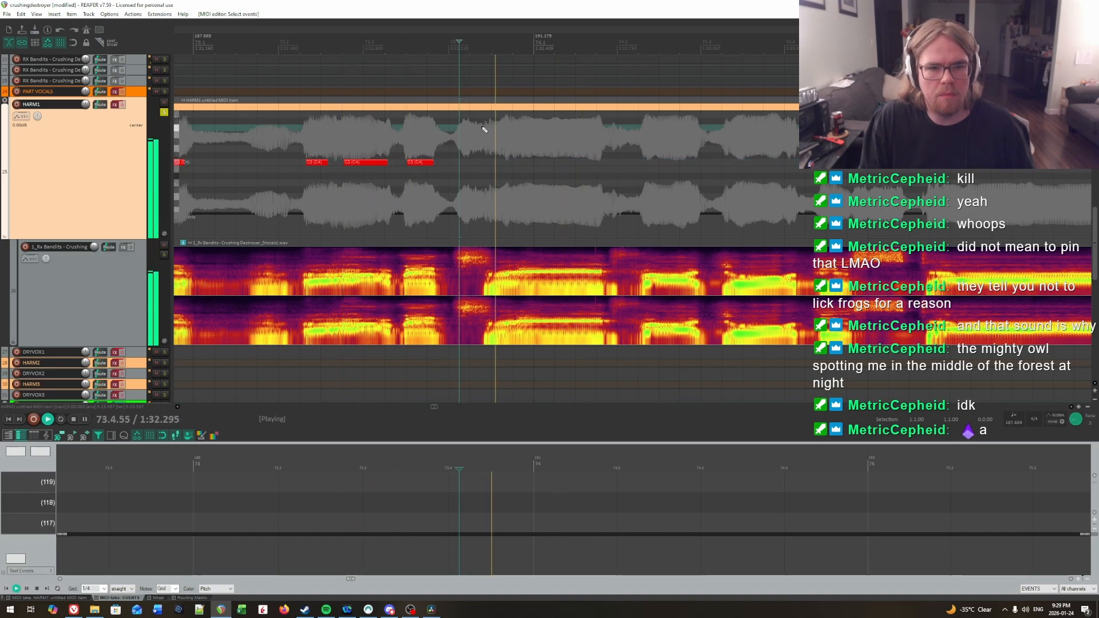
left_click(503, 129)
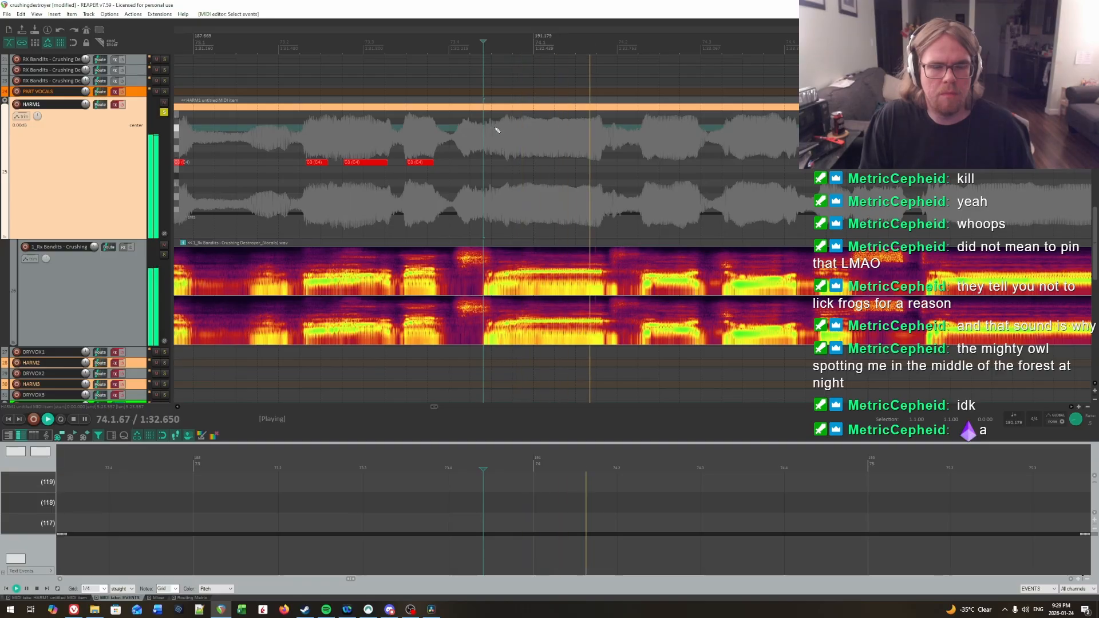
left_click(503, 131)
key("space")
left_click(459, 128)
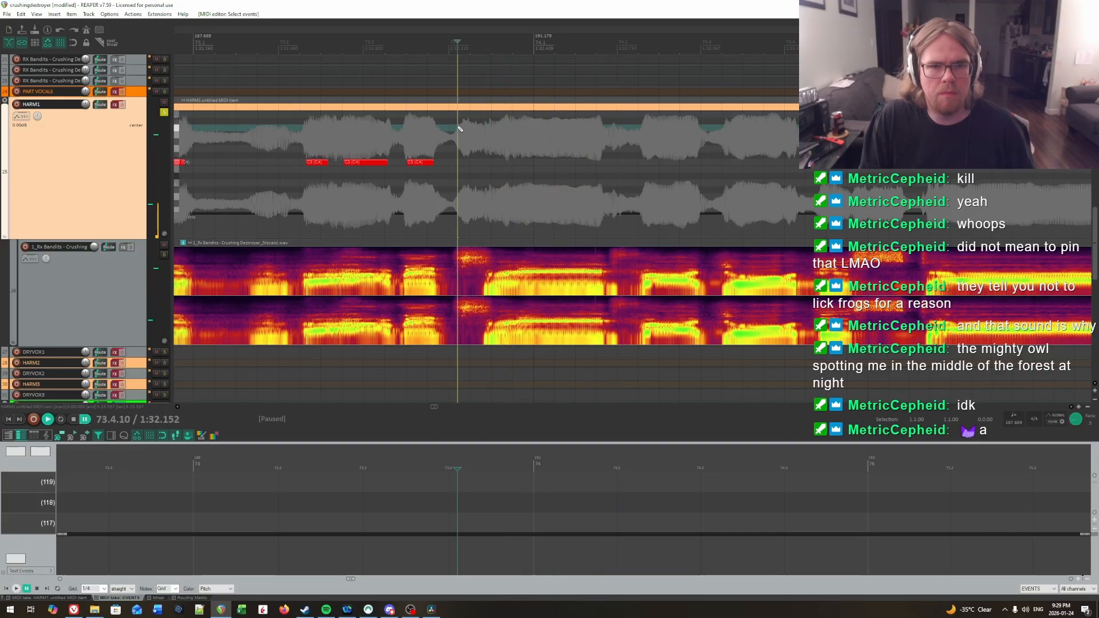
key("space")
key("space")
key("space")
key("space")
key("space")
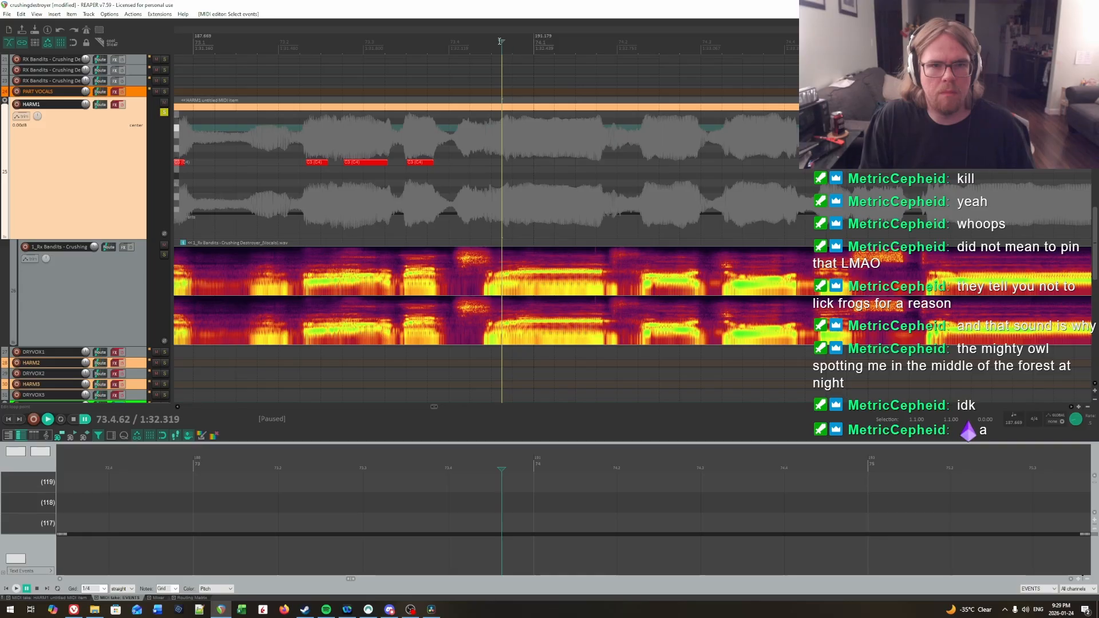
mouse_move(501, 42)
left_mouse_down()
mouse_move(491, 41)
mouse_move(512, 41)
left_mouse_up()
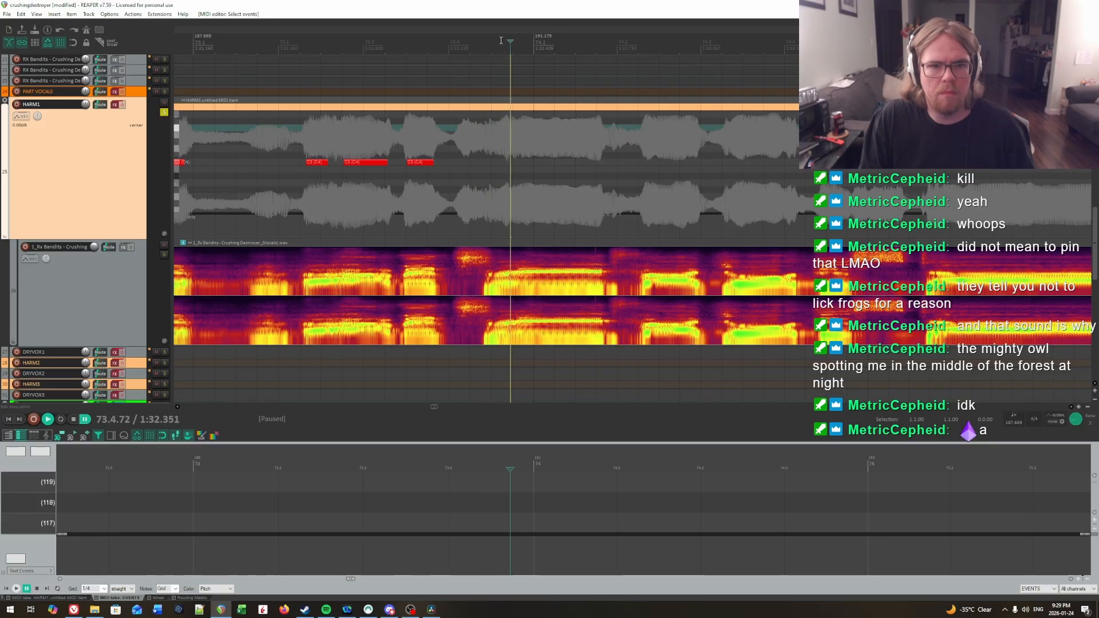
key("space")
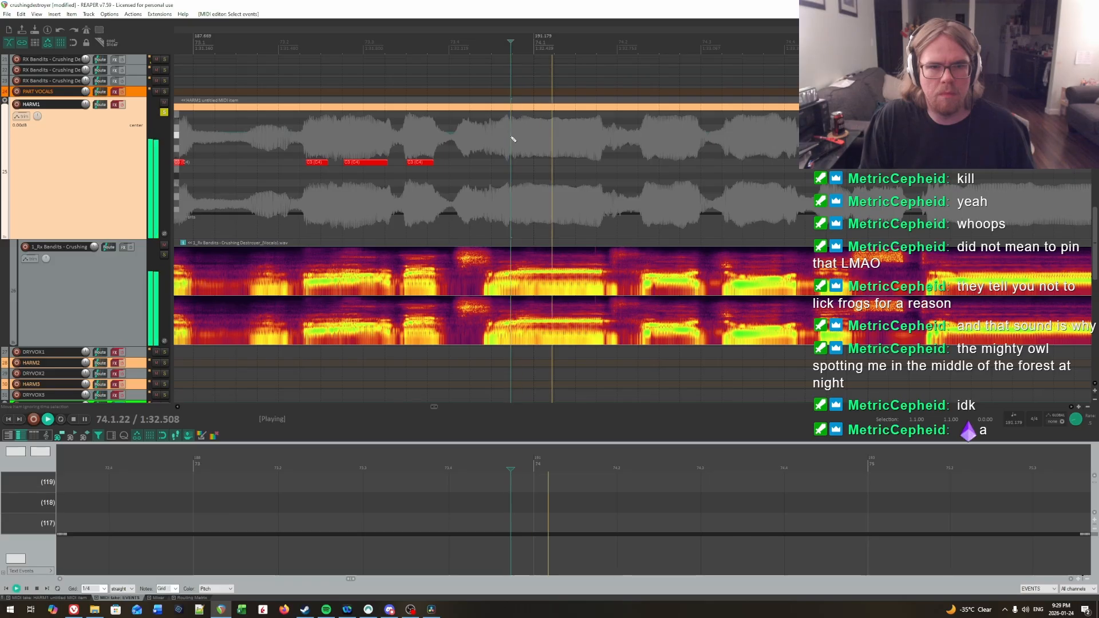
key("space")
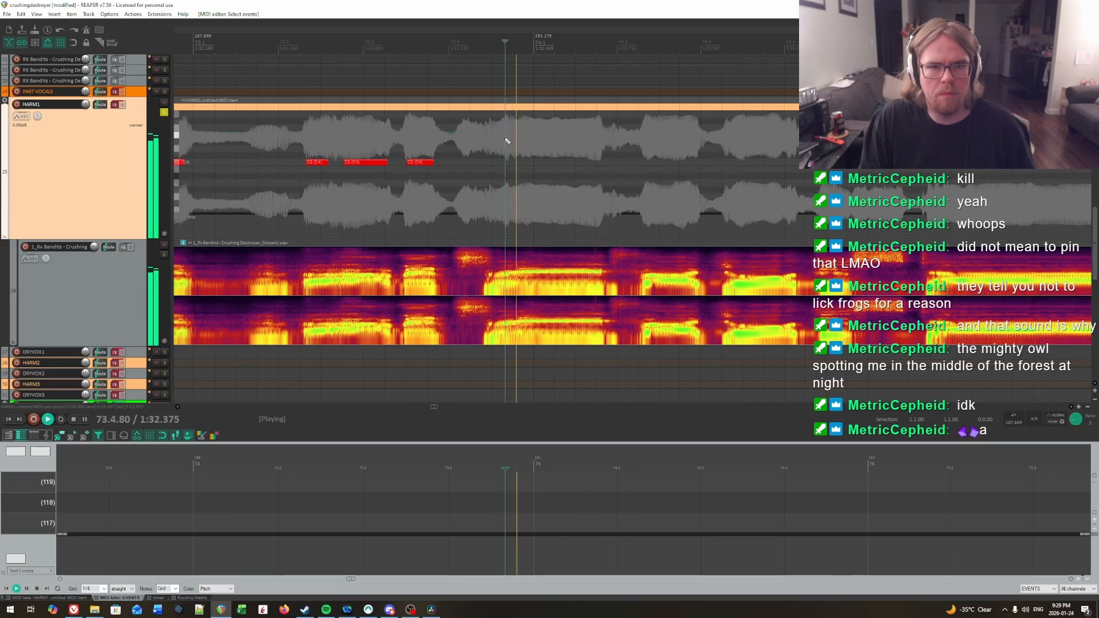
Step: Narrow down the syllable onset by short playbacks and add a C3 note on HARM1 from 73.4.70 to about 74.1.8
left_click(479, 135)
key("space")
left_click(491, 134)
key("space")
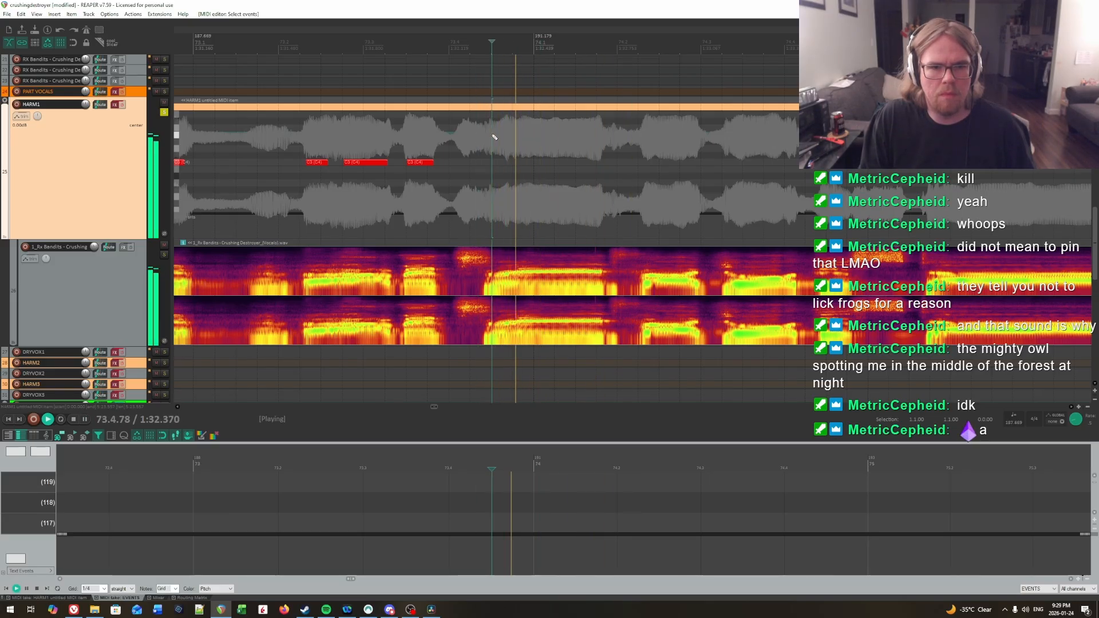
key("space")
left_click(497, 134)
key("space")
key("space")
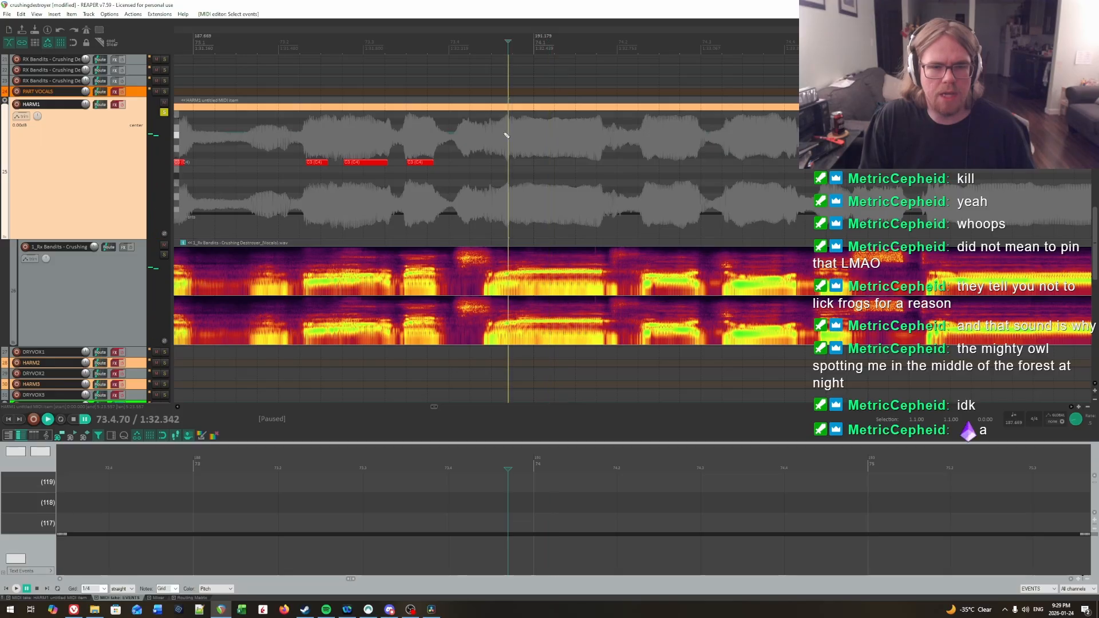
left_click(493, 136)
left_click(498, 136)
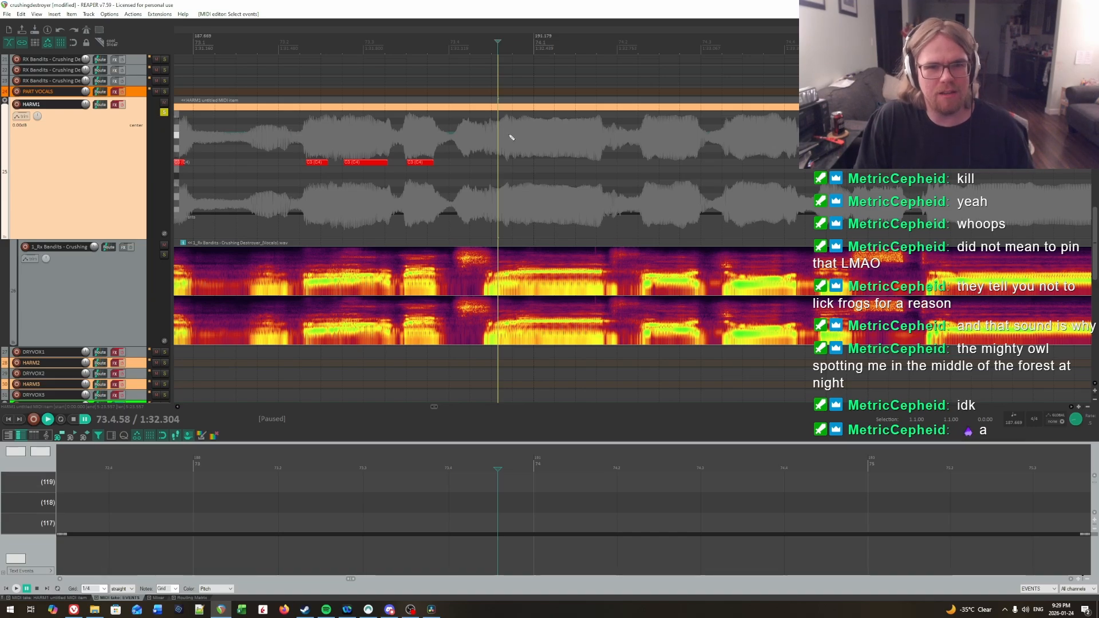
left_click(510, 136)
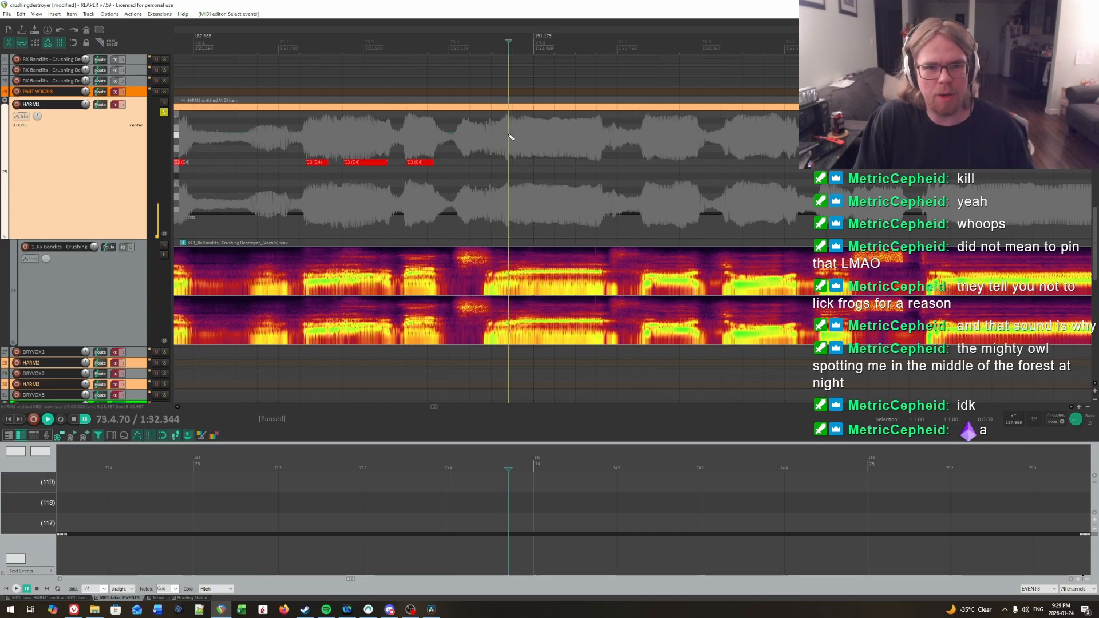
left_click_drag(510, 169, 606, 166)
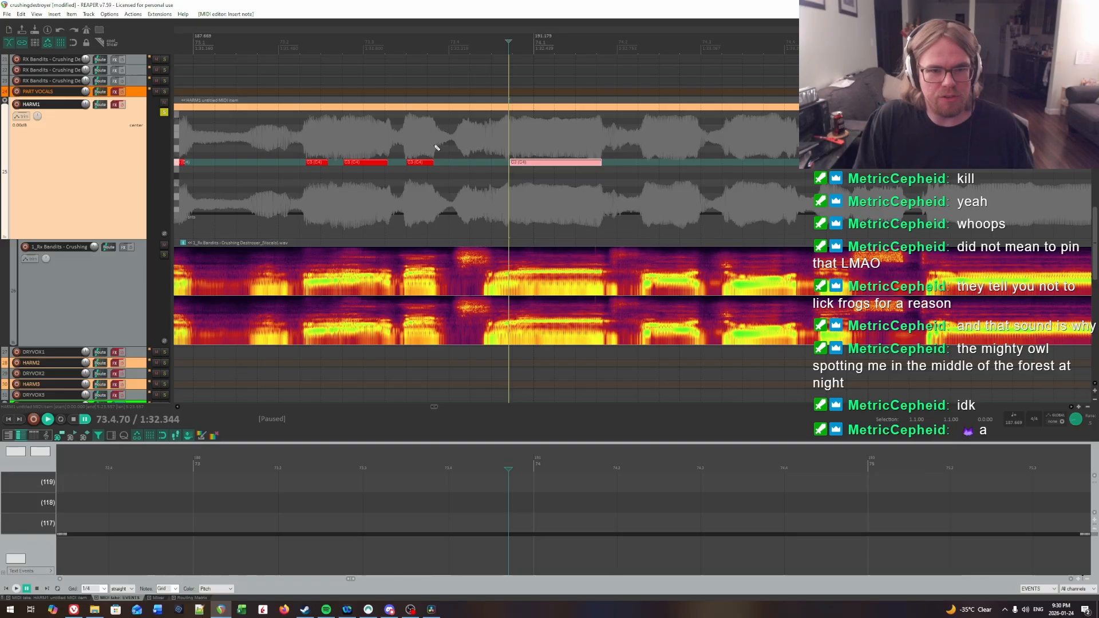
Step: Play the vocal from just before and at 73.4.70 to check the new note's start
left_click(455, 146)
key("space")
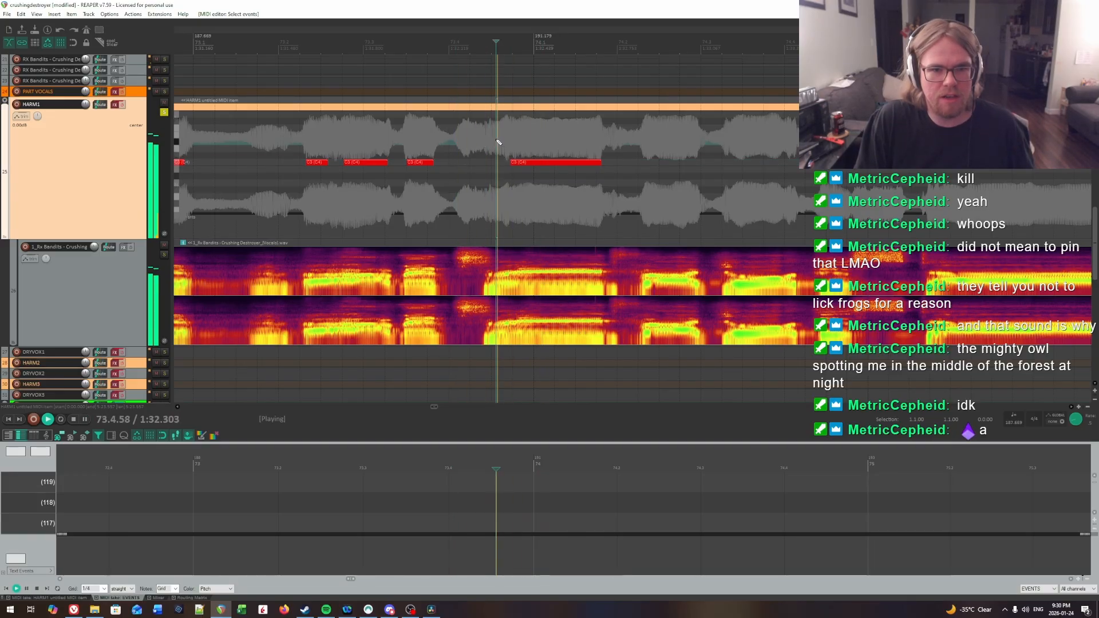
left_click(508, 141)
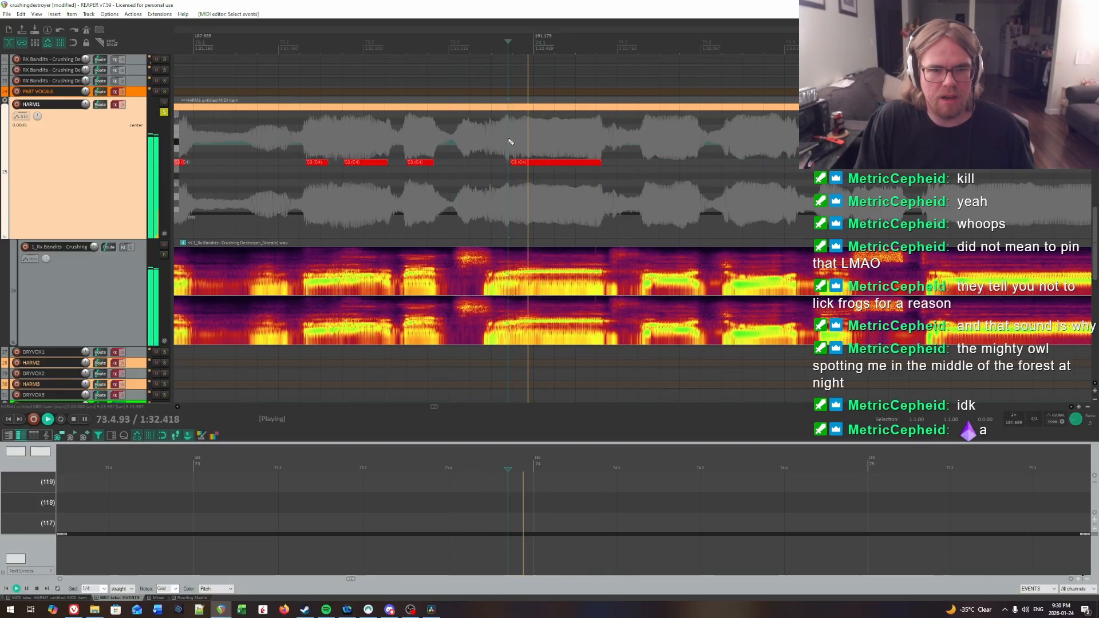
Step: Replay the sustained syllable's onset and move the start of its C3 note to 73.4.71 on HARM1
left_click(468, 134)
left_click(512, 155)
left_click(510, 144)
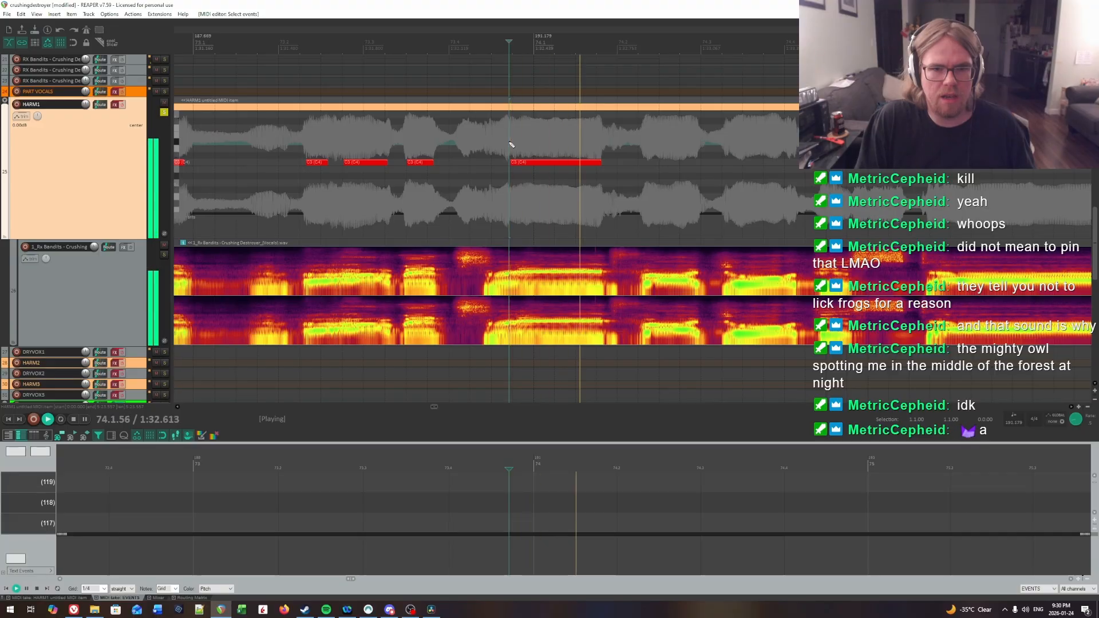
key("space")
left_click_drag(511, 163, 509, 162)
Step: Locate the next syllable by short playbacks and add a C3 note on HARM1 from 74.2.40 to just before 74.3
left_click_drag(600, 142, 1088, 147)
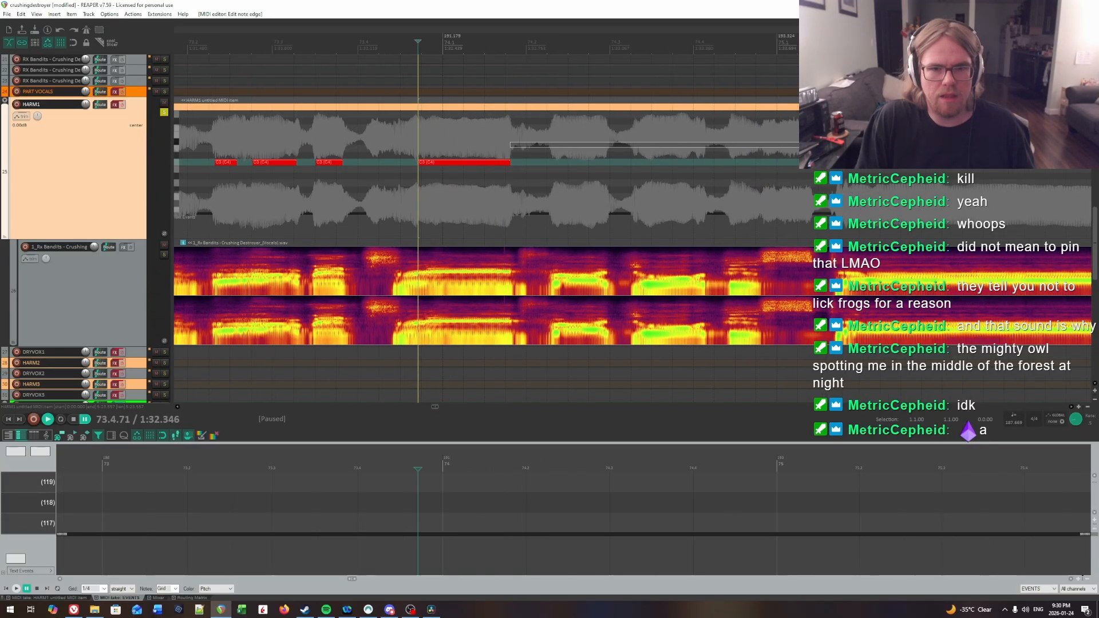
key("space")
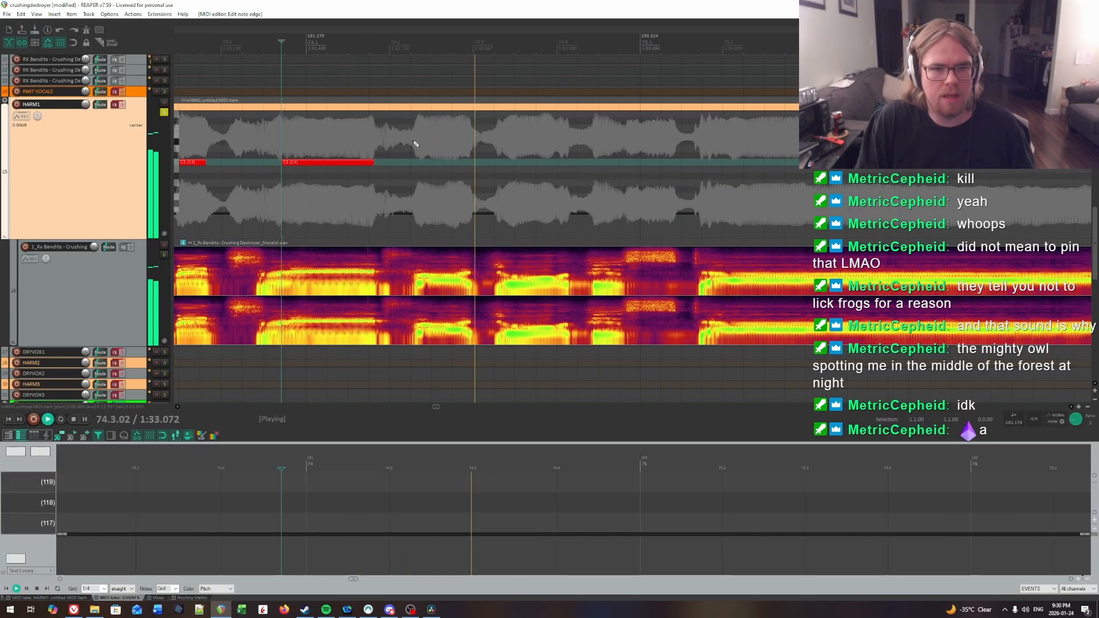
left_click(417, 137)
left_click(423, 135)
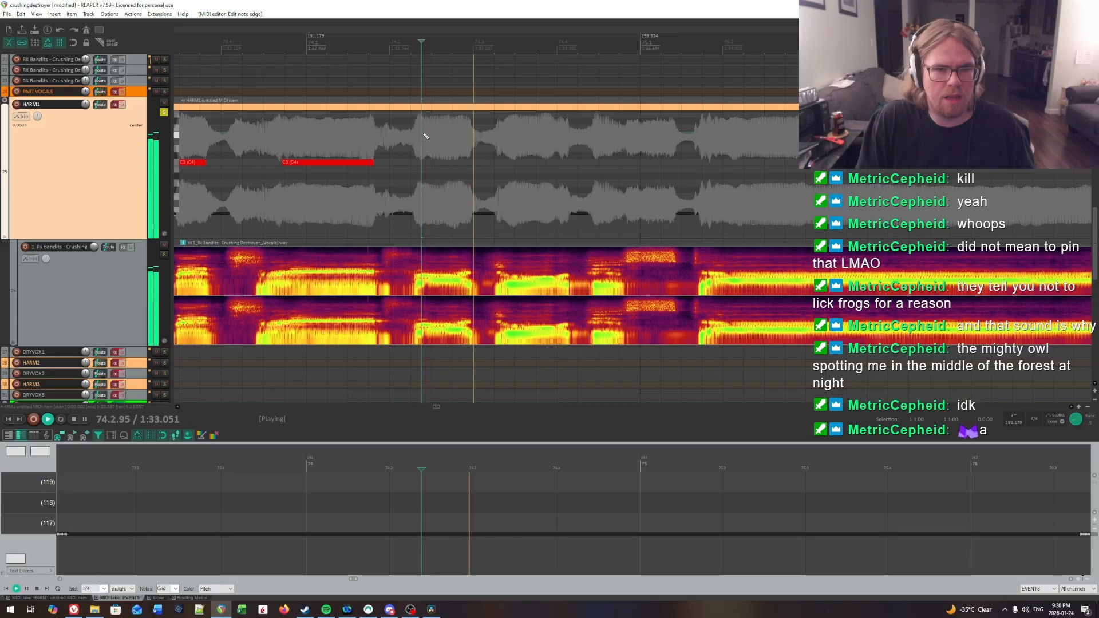
left_click(425, 135)
left_click(424, 135)
key("space")
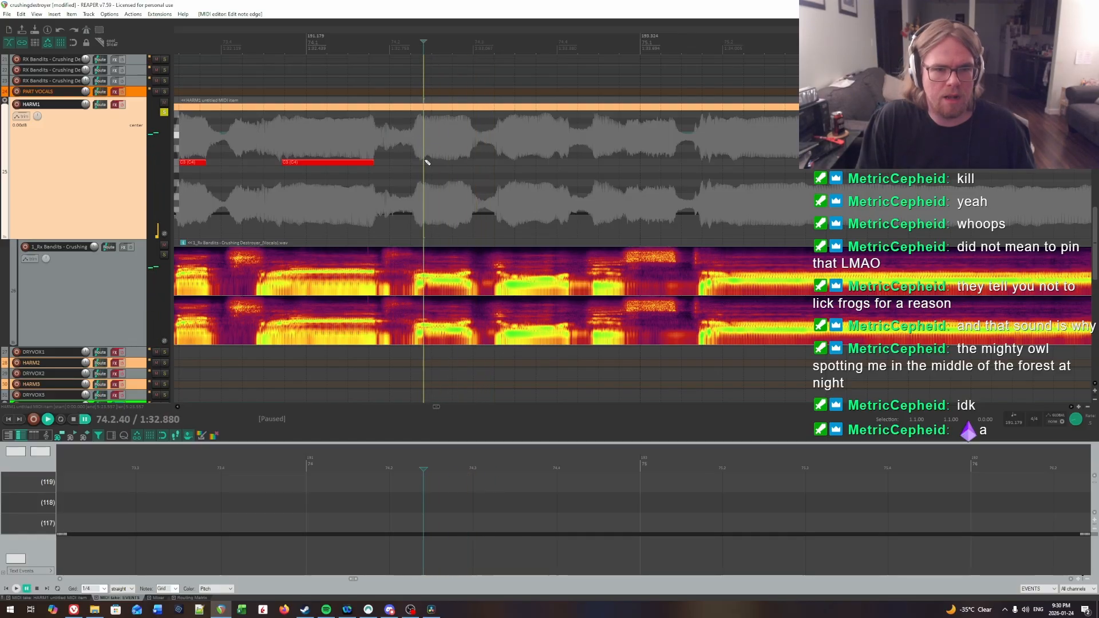
left_click_drag(426, 162, 469, 164)
Step: Play on to the following syllable, add a C3 note from about 74.3.4 to just past 74.4, and replay it to check
key("space")
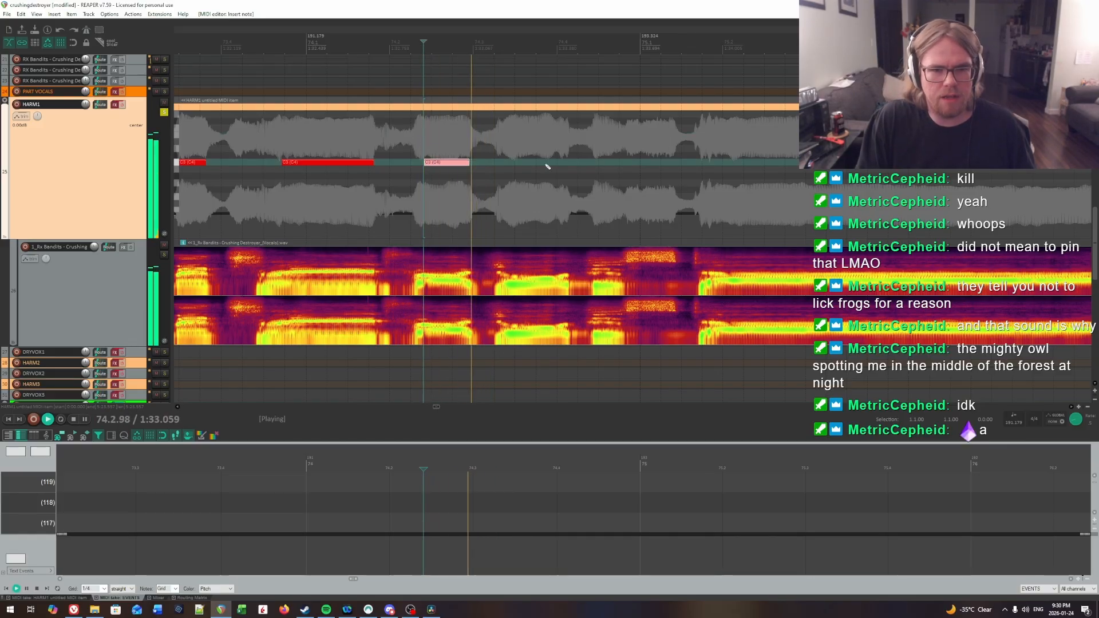
left_click(505, 125)
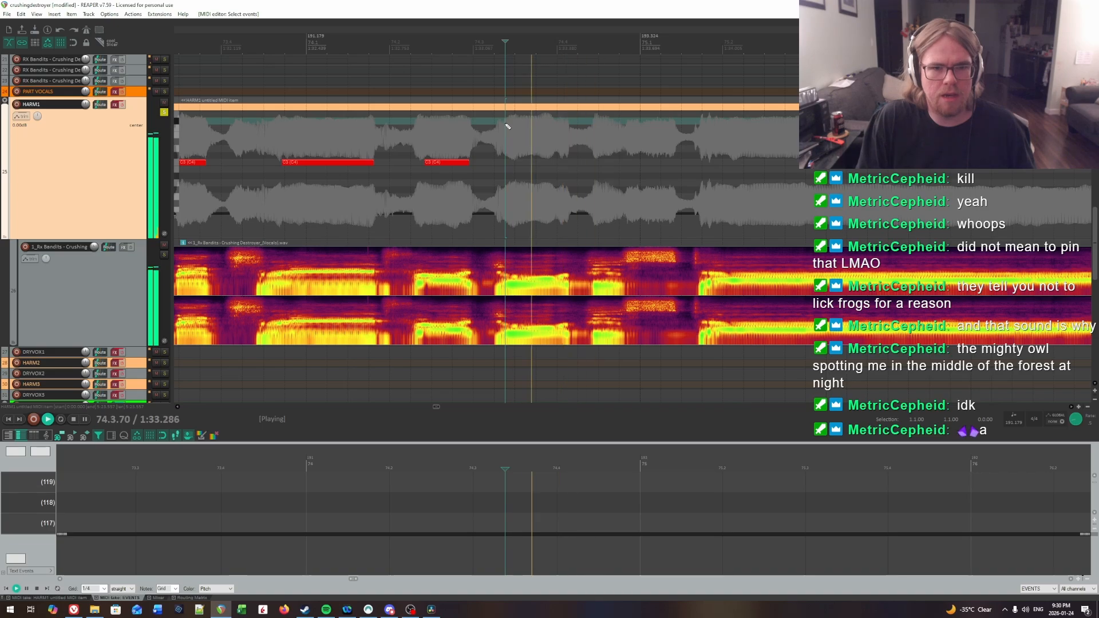
key("space")
left_click_drag(505, 163, 567, 165)
key("space")
left_click(520, 134)
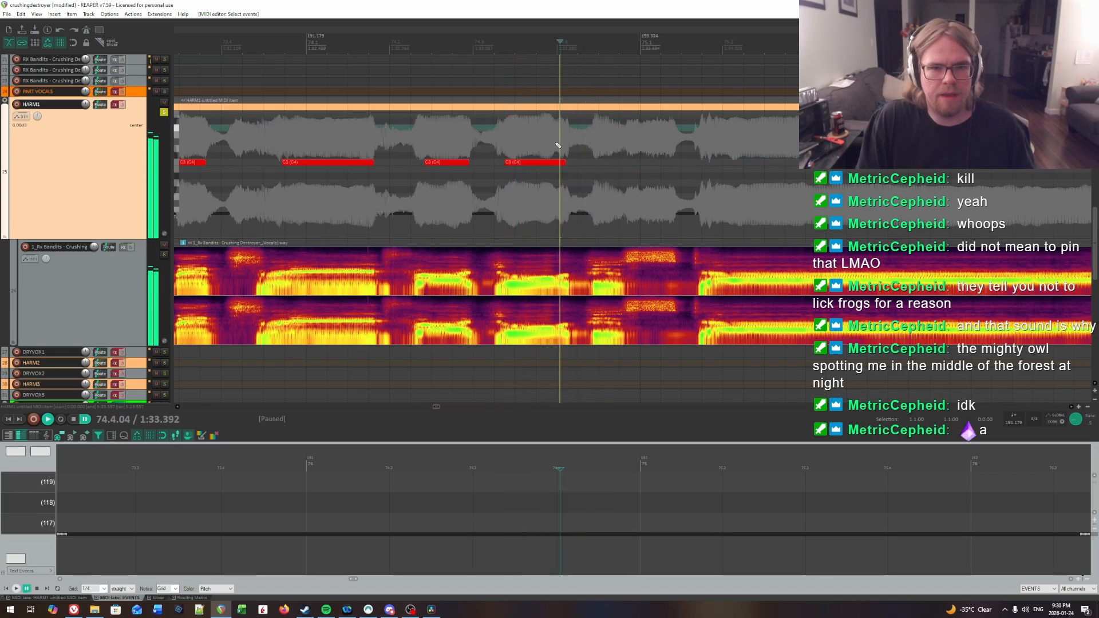
key("space")
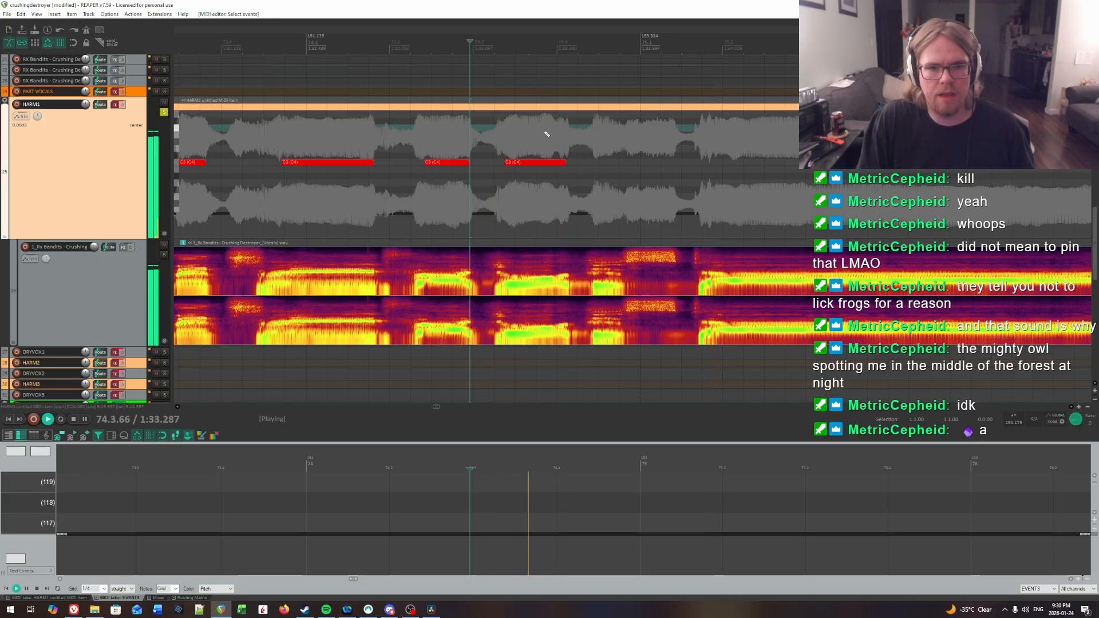
Step: Find the short syllable before measure 75 and add a C3 note at 74.4.44, fitting its end to the vocal
left_click(595, 133)
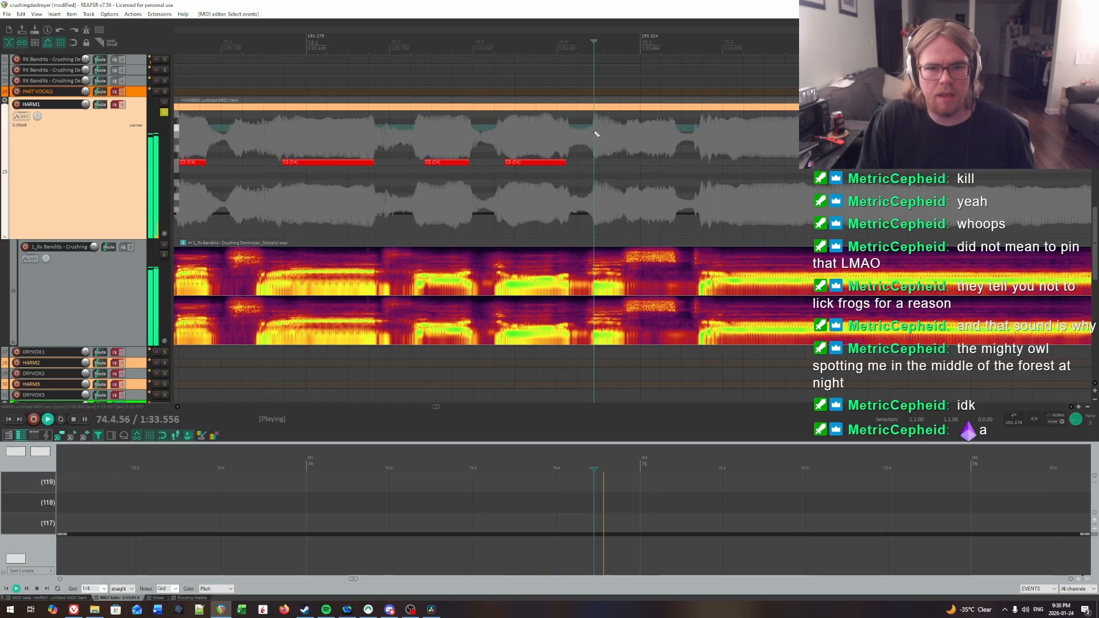
key("ctrl+space")
left_click_drag(595, 165, 618, 166)
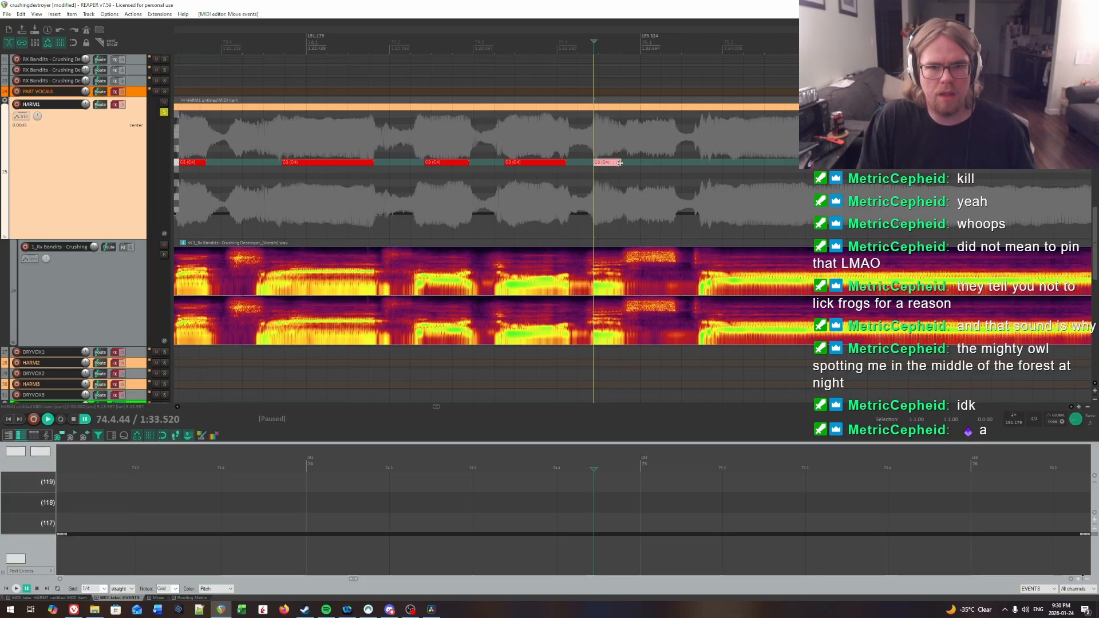
left_click(619, 163)
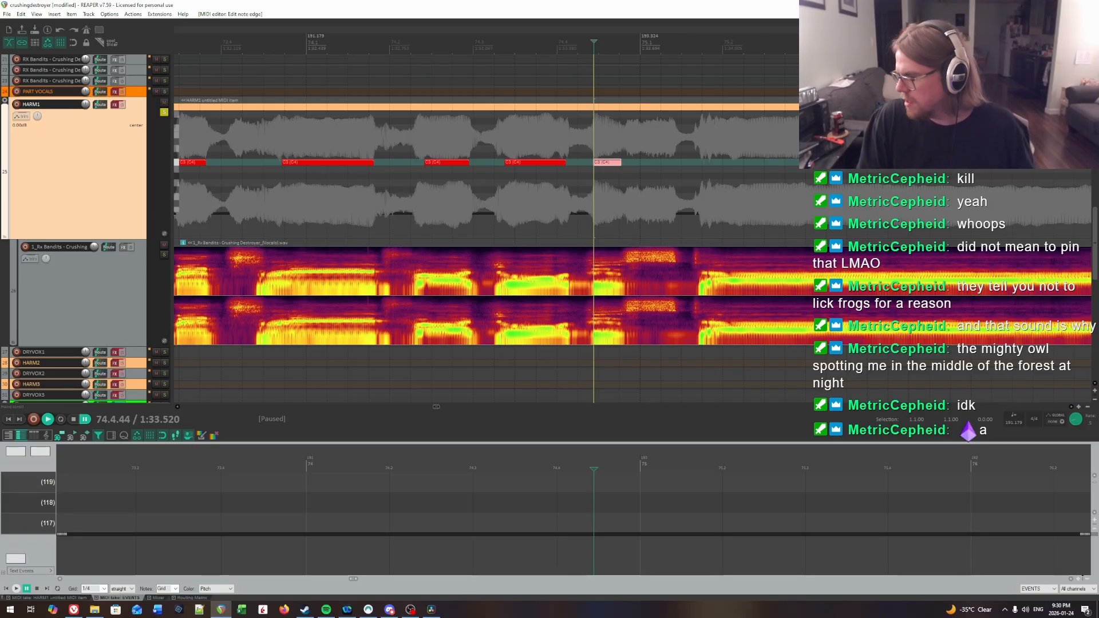
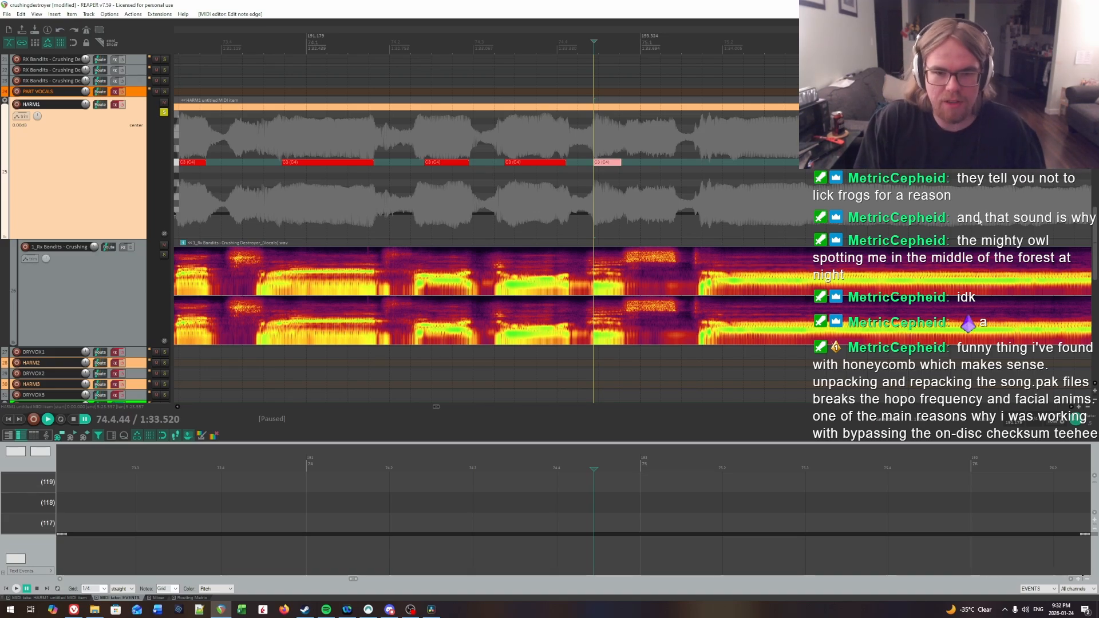
Step: Audition the HARM1 vocal from bar 74 and draw a short C3 note at the sustained vocal's onset, just before beat 75.2
left_click(532, 151)
key("space")
left_click_drag(654, 152, 621, 174)
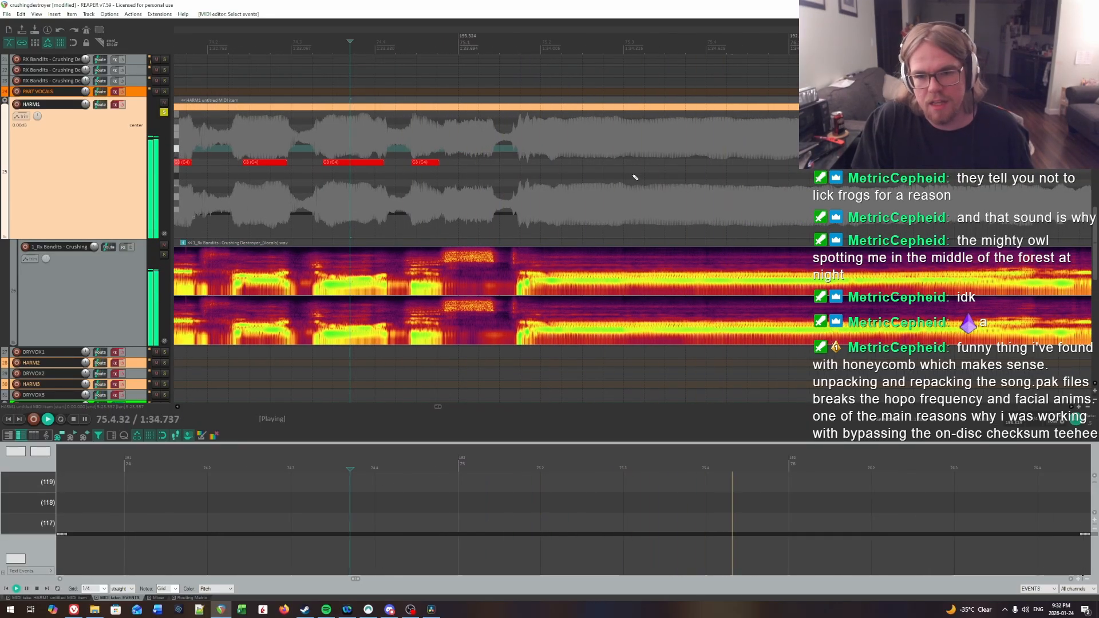
key("ctrl+space")
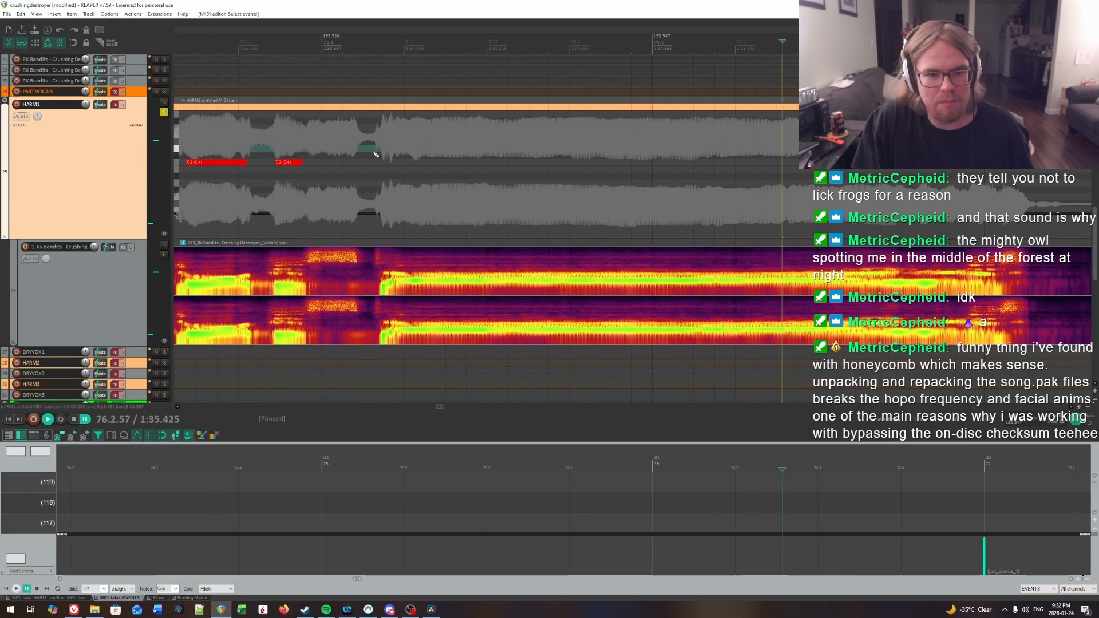
left_click(373, 154)
key("space")
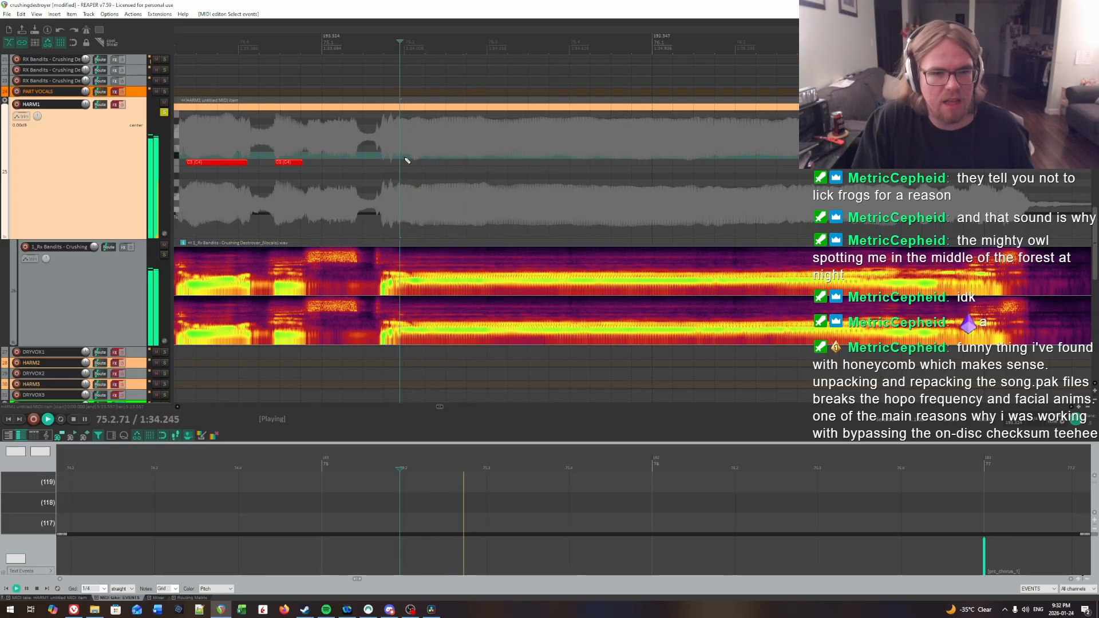
left_click(405, 158)
left_click(398, 157)
key("space")
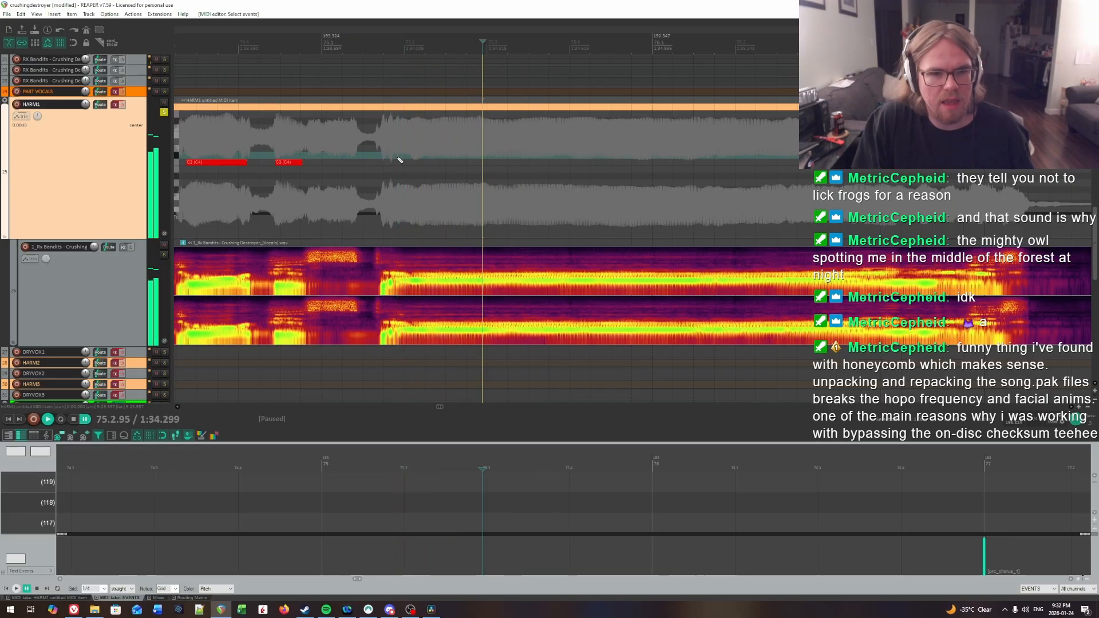
left_click_drag(400, 160, 437, 160)
Step: Replay the sustained vocal and extend its note to end at about 76.1.58
key("space")
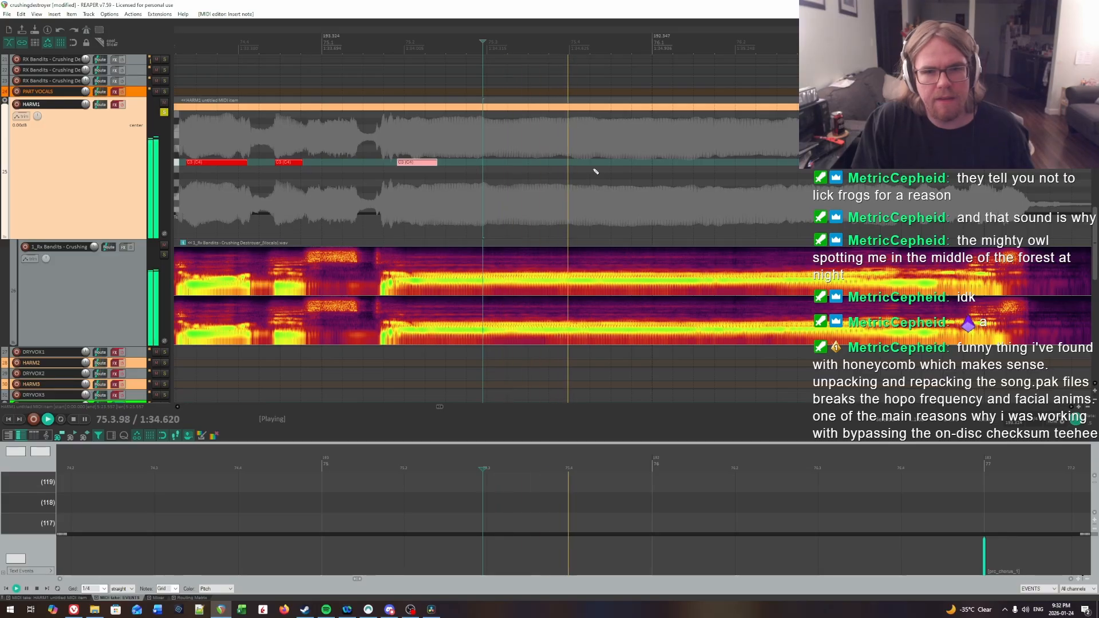
left_click(569, 164)
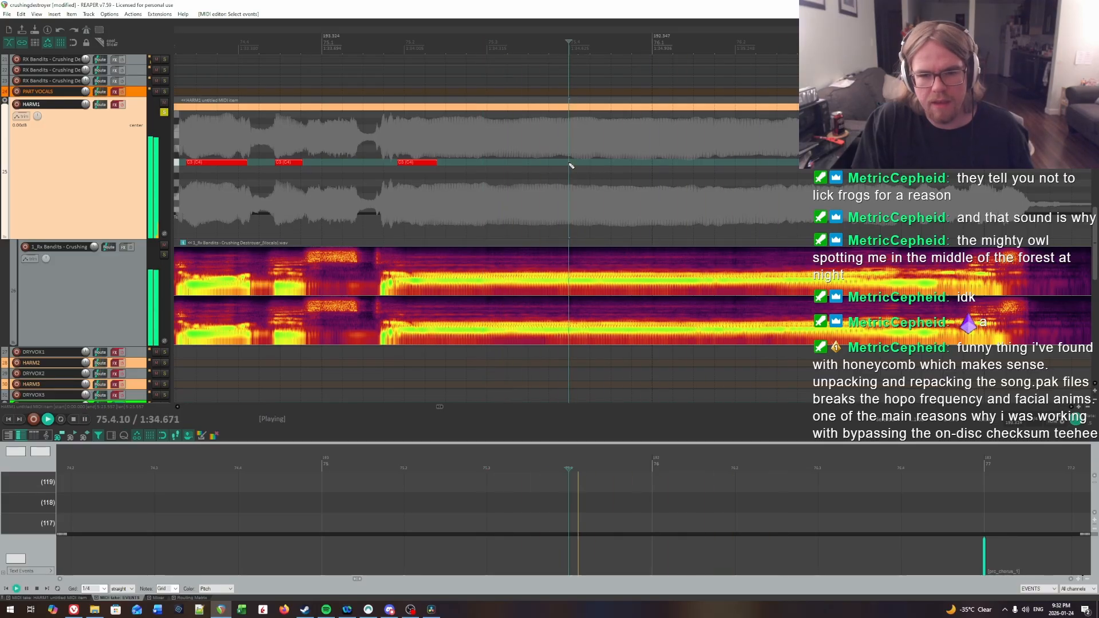
left_click(577, 165)
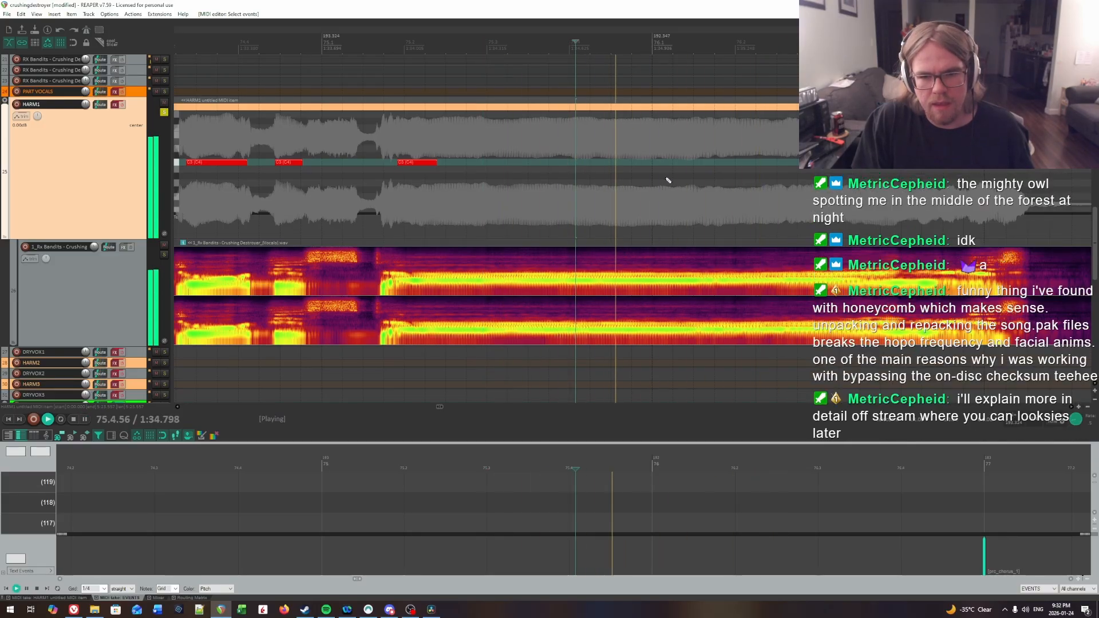
key("ctrl+space")
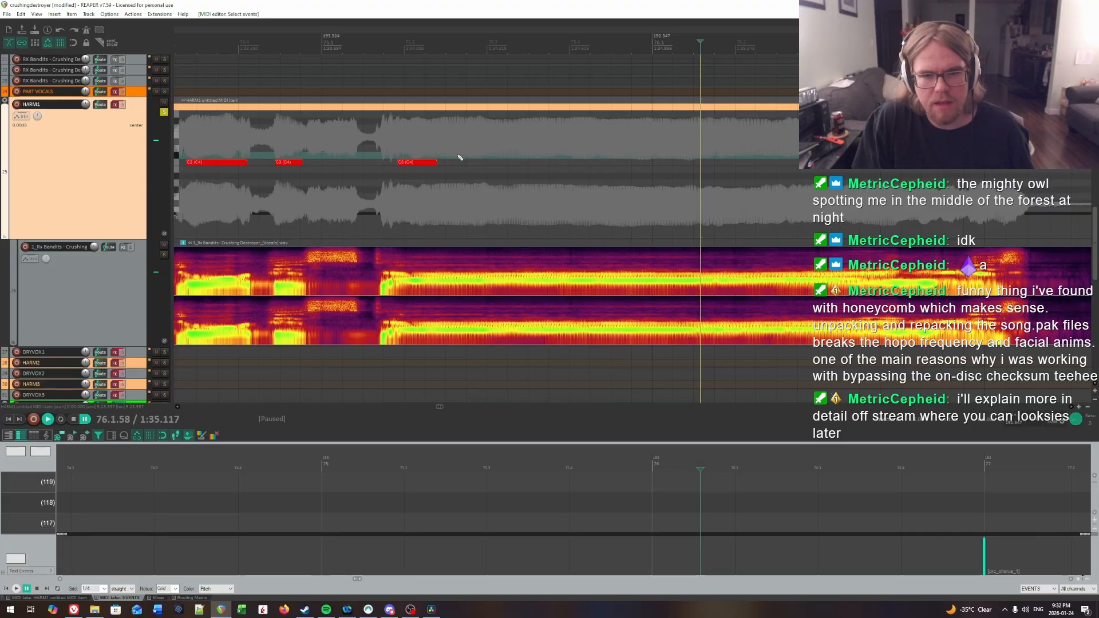
left_click_drag(436, 162, 702, 181)
Step: Locate the next syllable's onset by ear and draw a C3 note on HARM1 from just before beat 76.4 to about 76.4.76
scroll(687, 192, "right", 3)
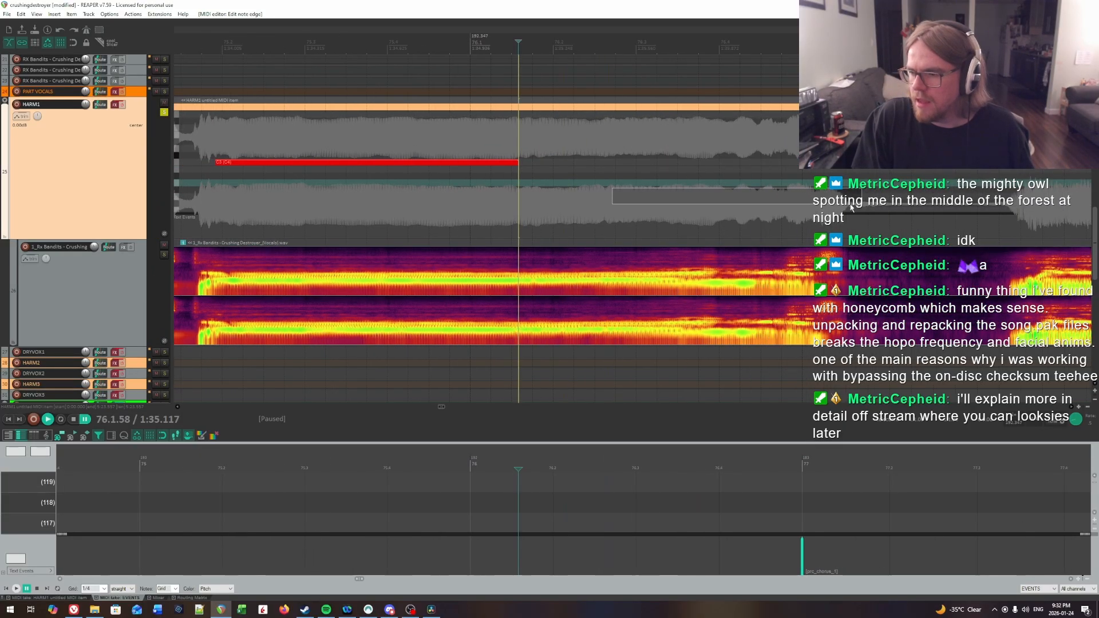
scroll(572, 187, "up", 1)
key("space")
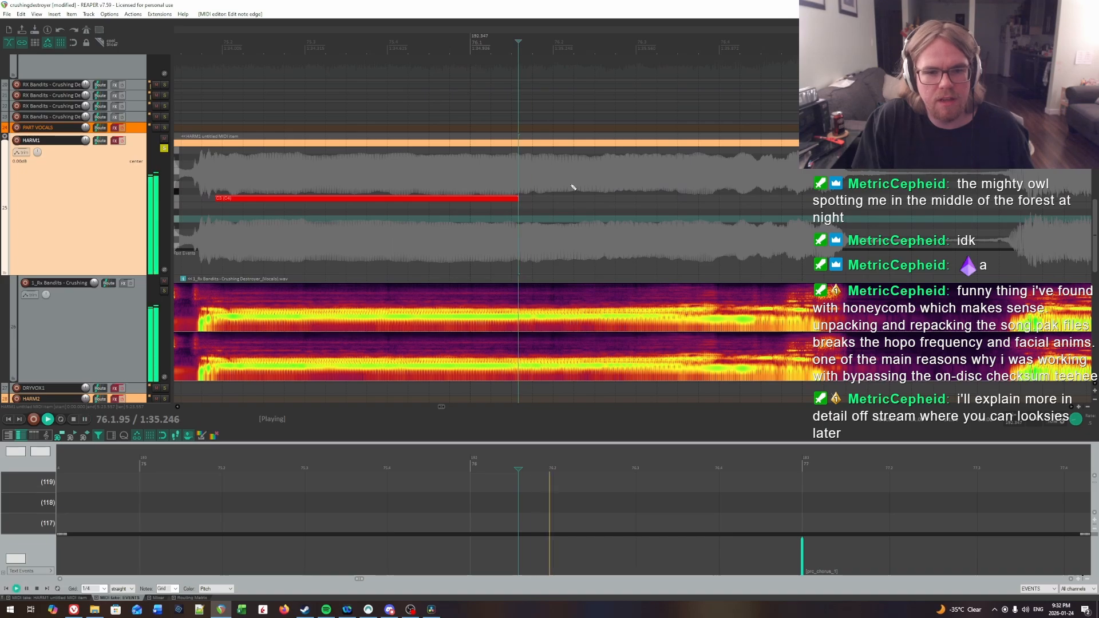
key("ctrl+space")
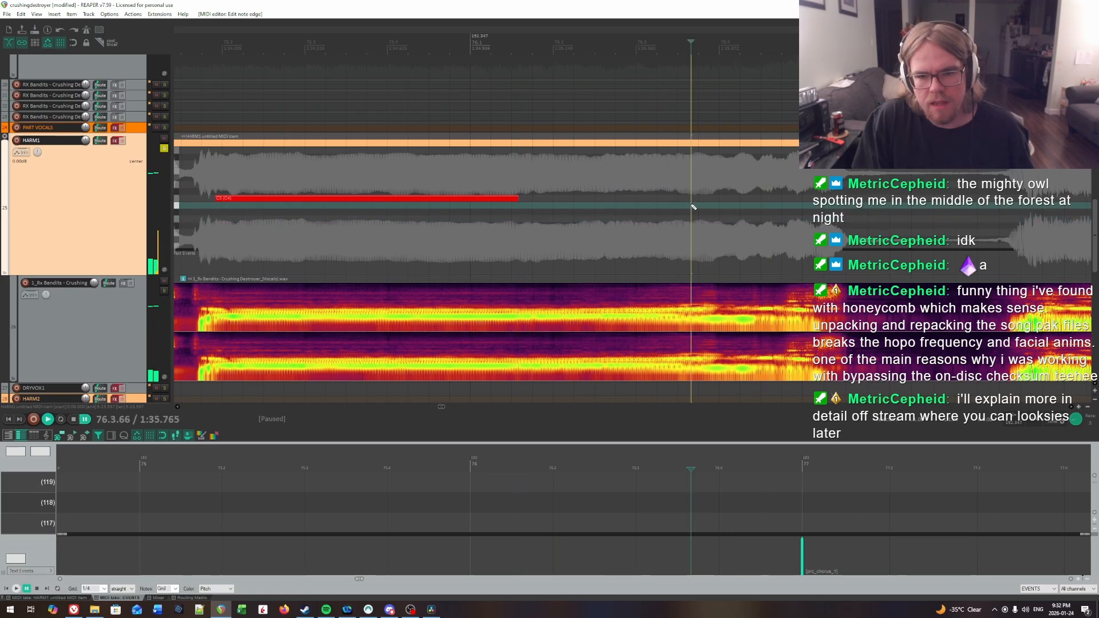
left_click(710, 204)
key("space")
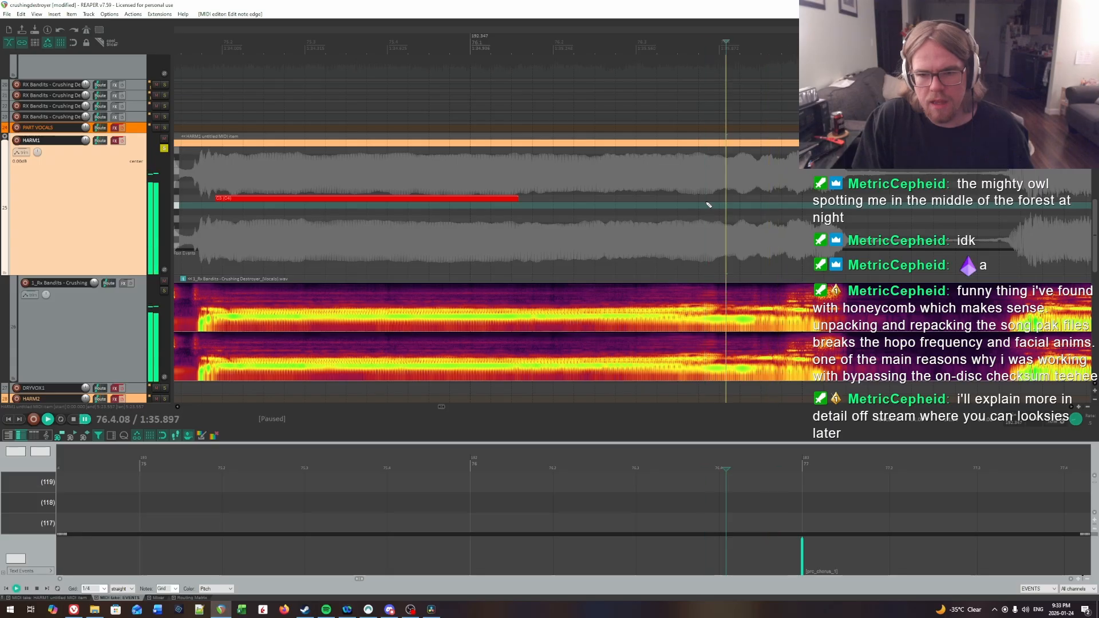
left_click(705, 205)
key("ctrl+space")
left_click_drag(705, 201, 782, 202)
Step: Check the newest HARM1 note against the vocal, extend its end to the start of bar 77, and replay it
key("space")
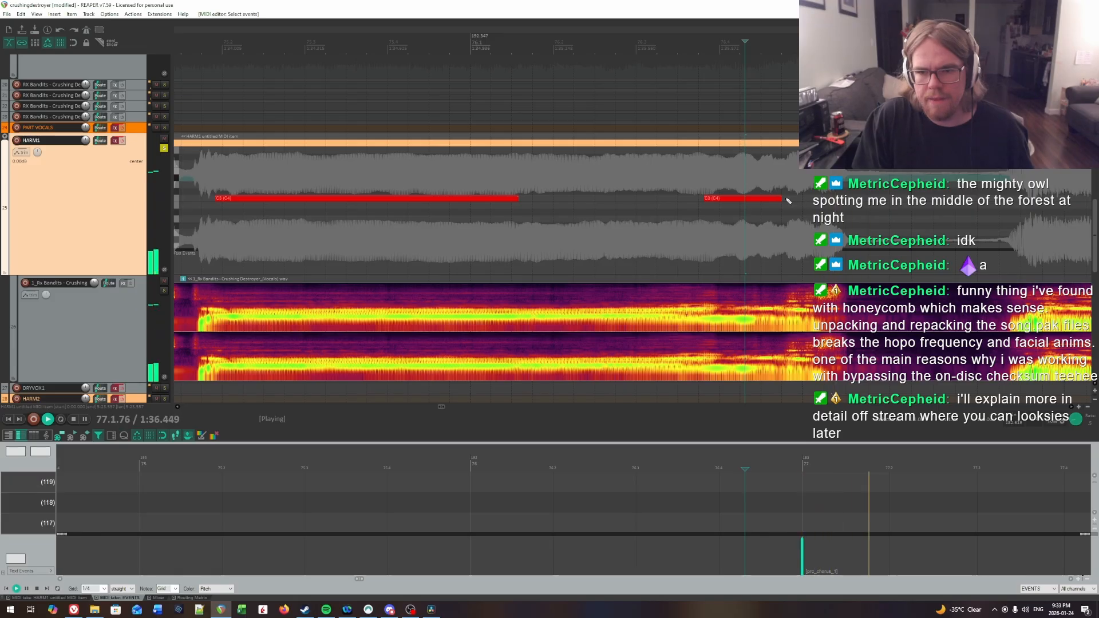
key("space")
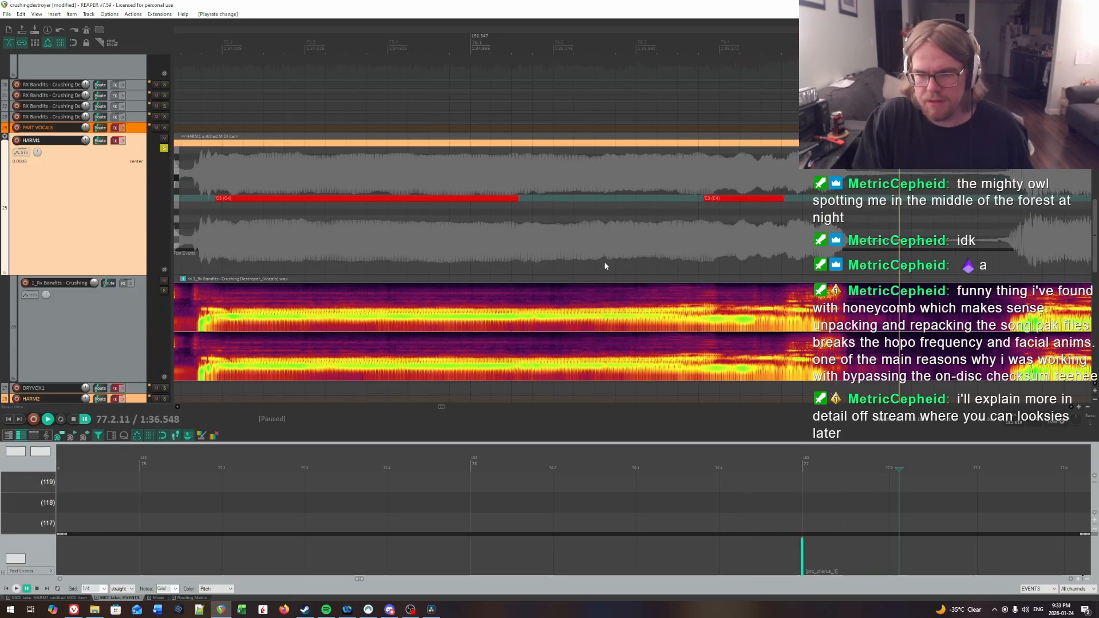
left_click(304, 188)
key("space")
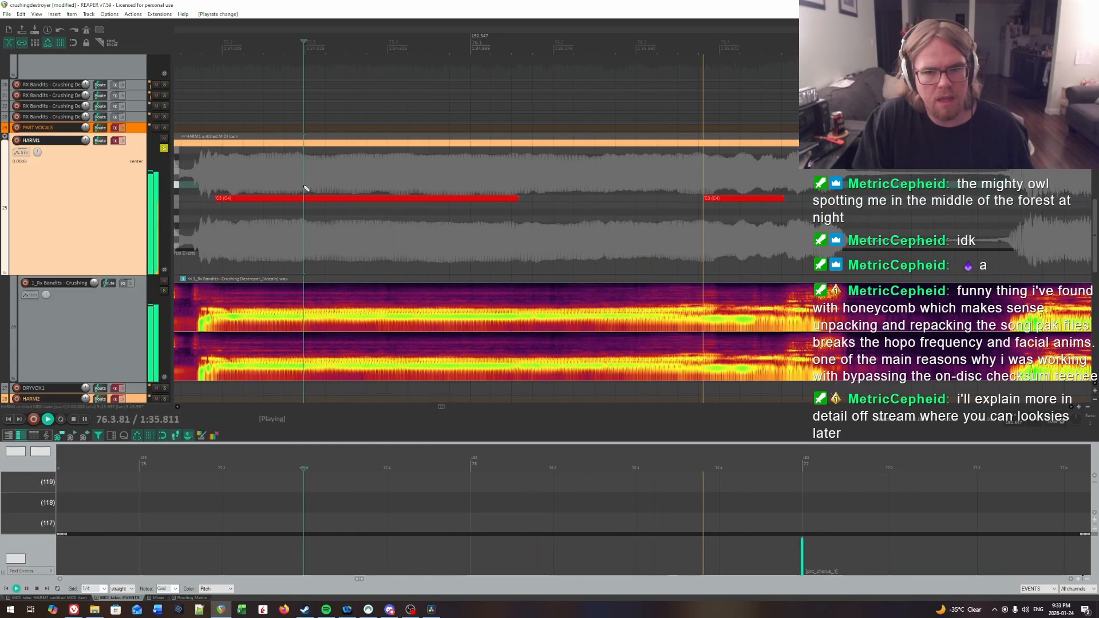
key("space")
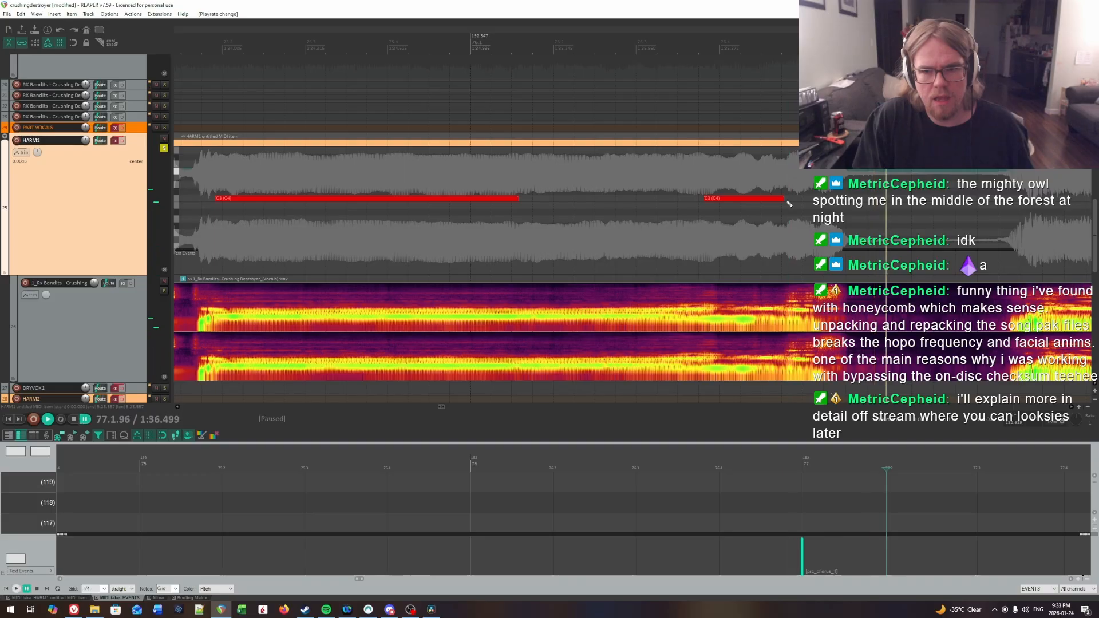
left_click(783, 204)
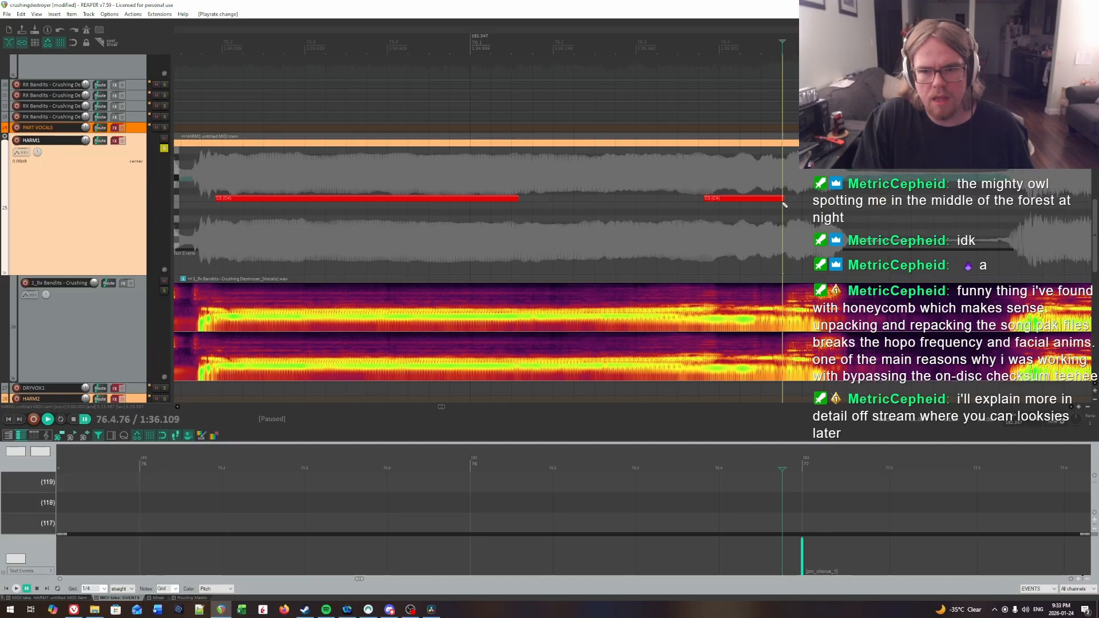
left_click_drag(780, 199, 802, 200)
left_click(704, 169)
key("space")
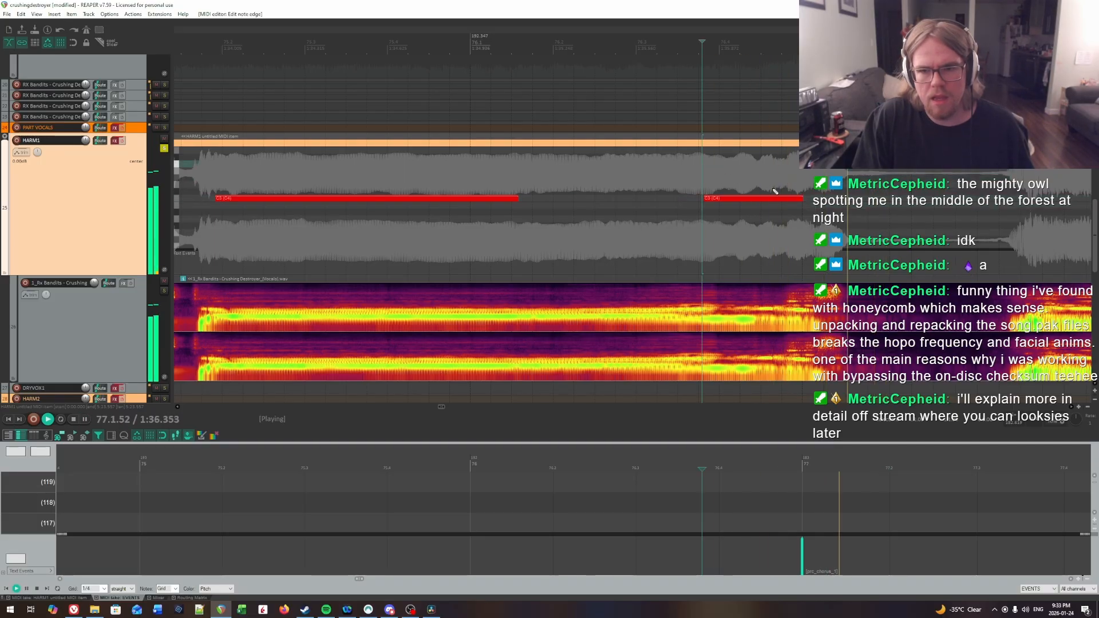
key("space")
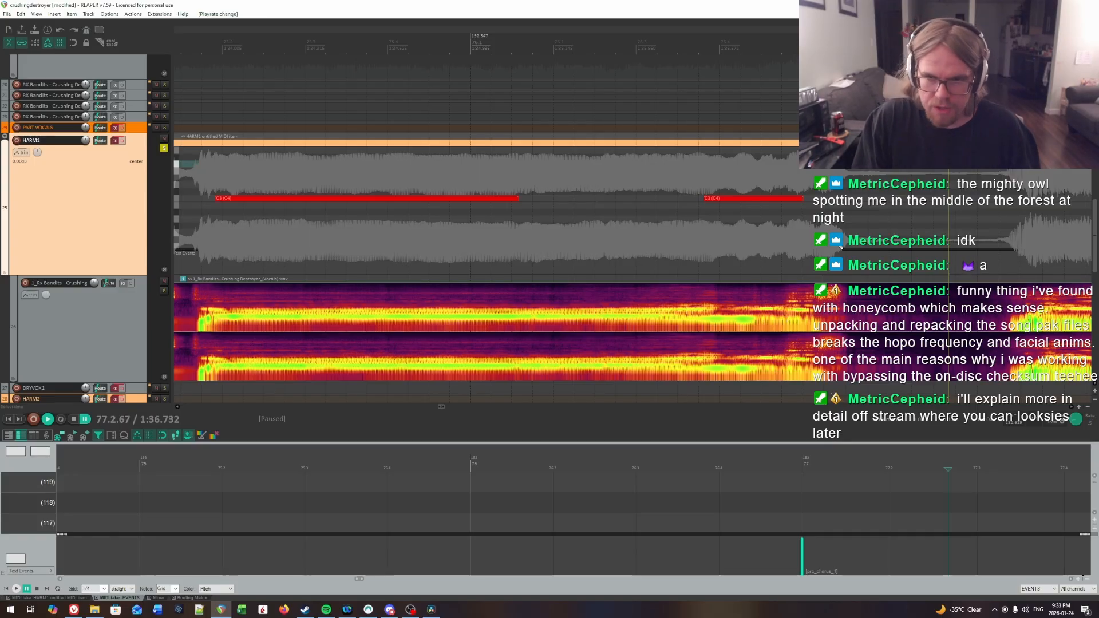
scroll(731, 237, "down", 8)
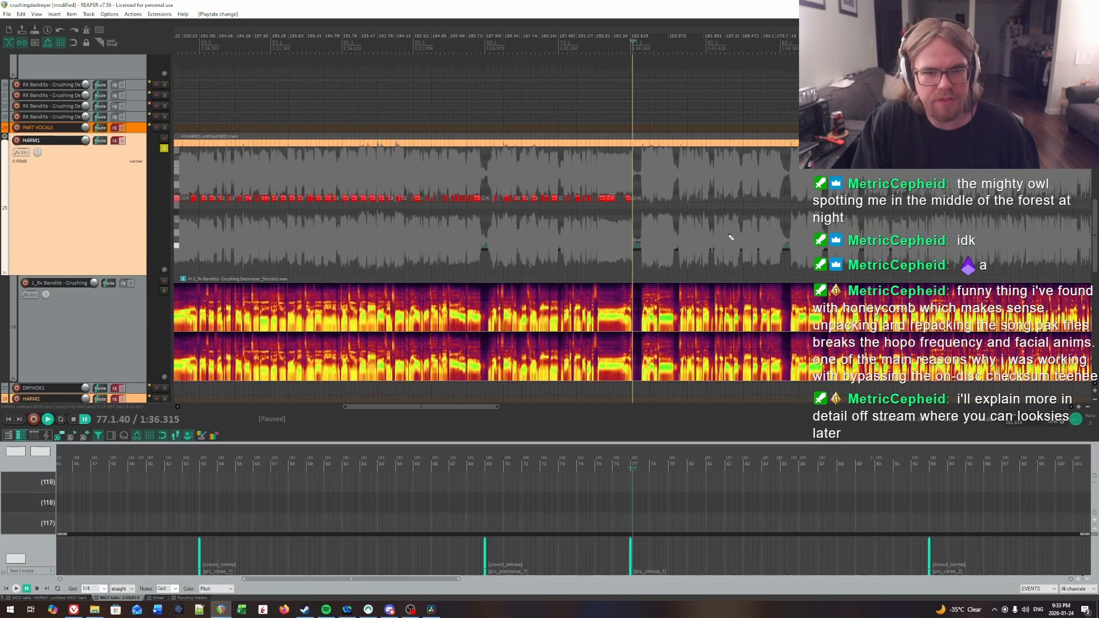
scroll(730, 237, "down", 6)
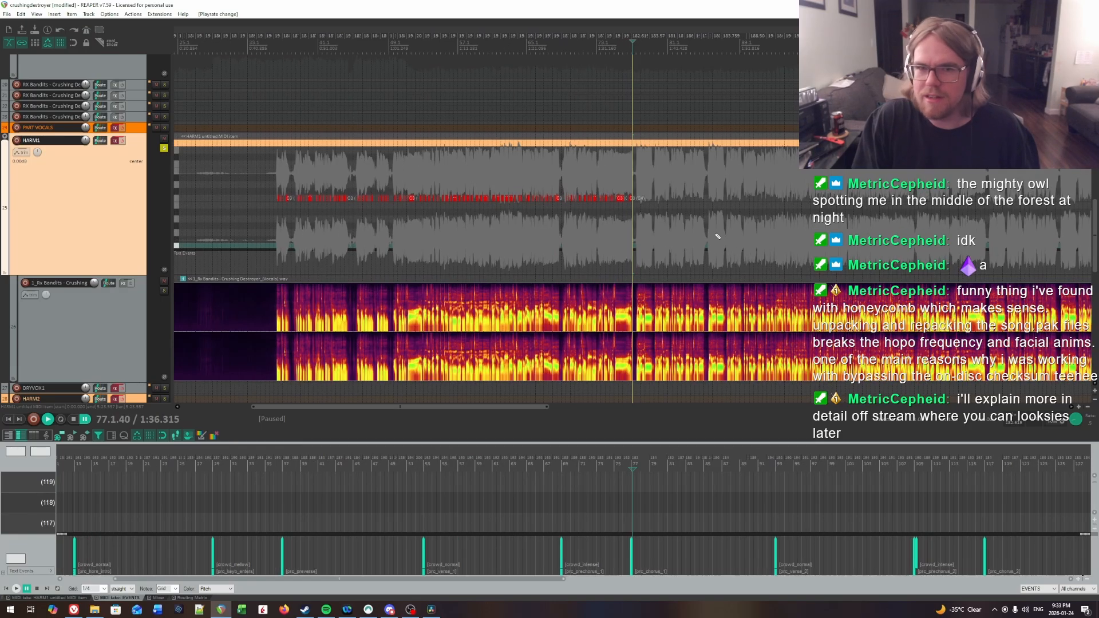
scroll(717, 236, "up", 2)
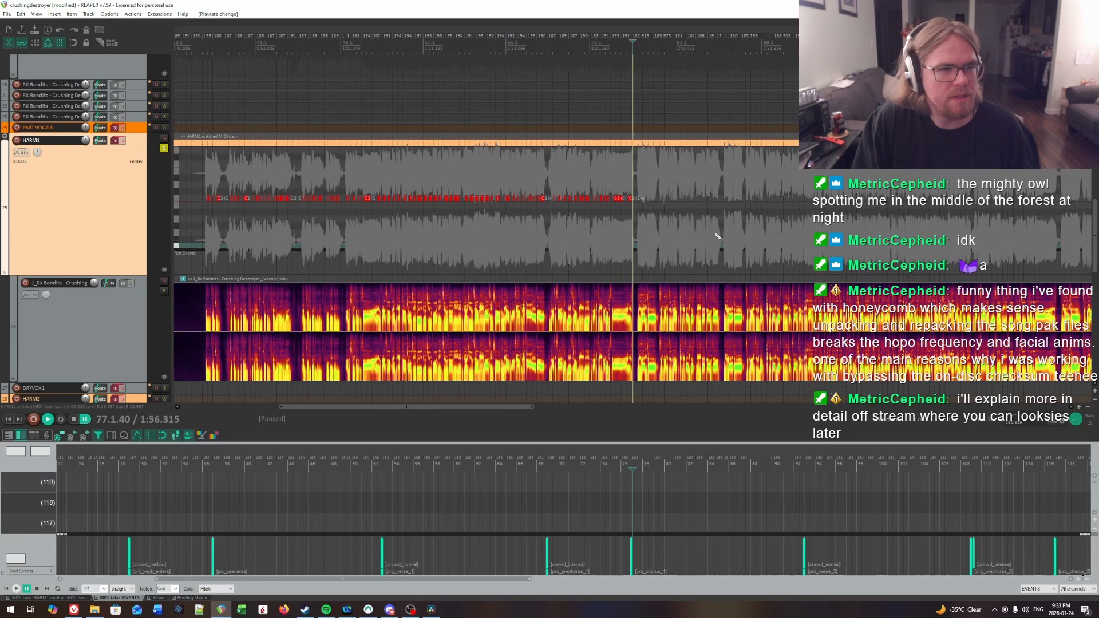
scroll(717, 237, "up", 5)
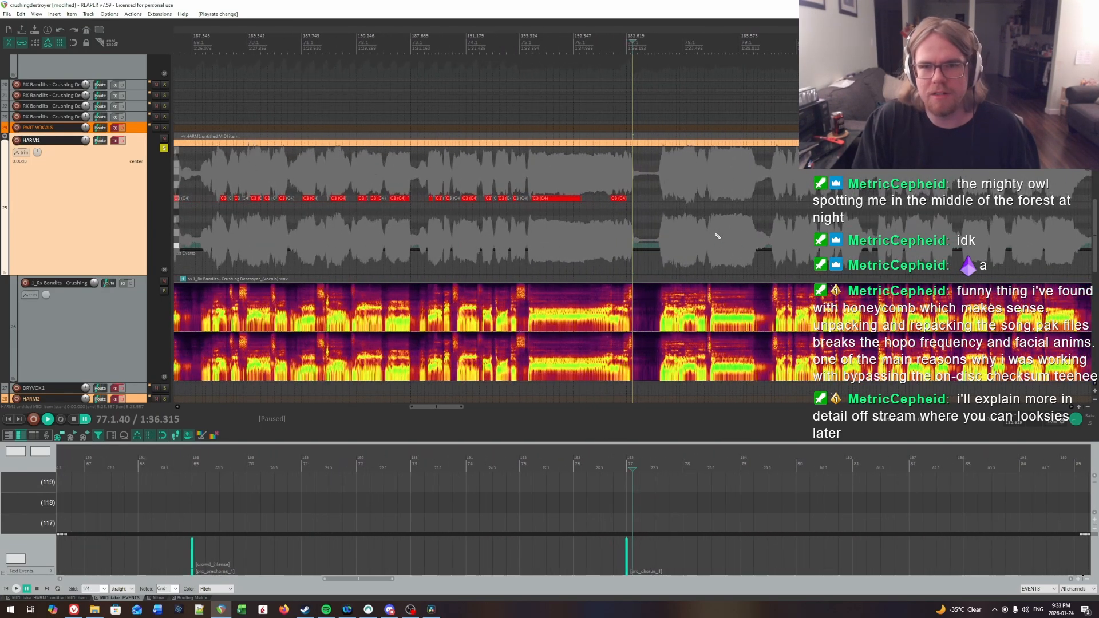
scroll(717, 236, "up", 3)
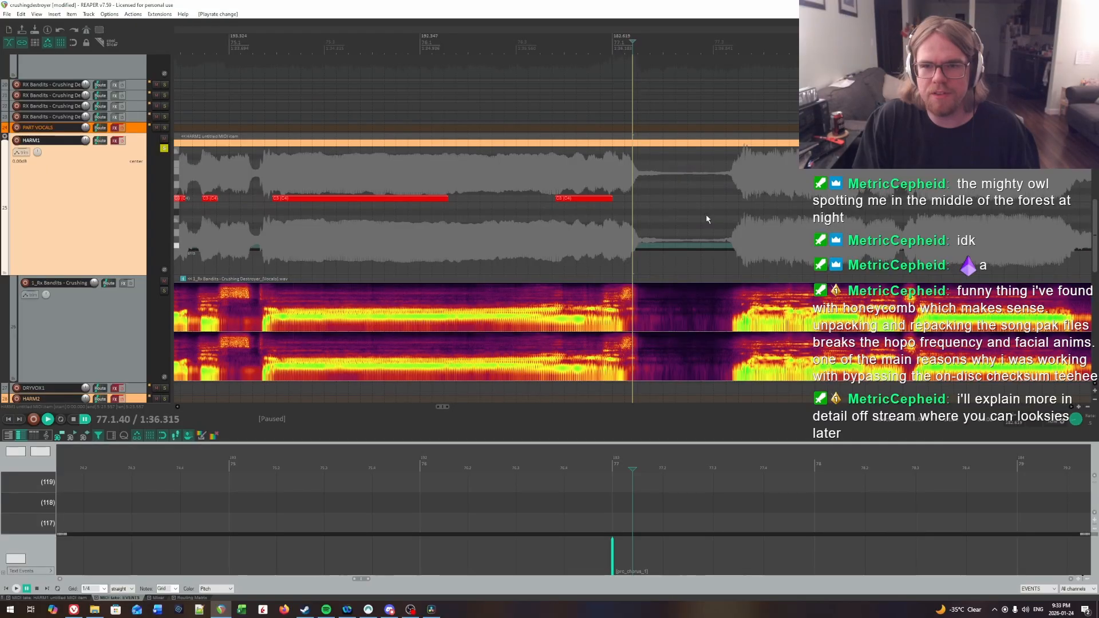
scroll(707, 219, "right", 3)
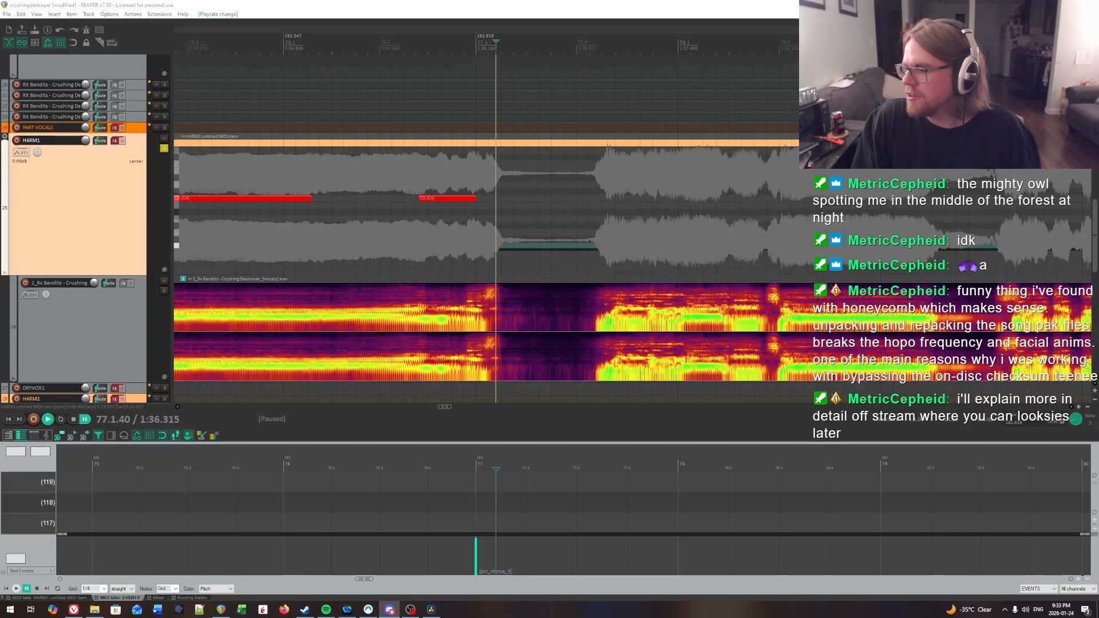
key("alt+Tab")
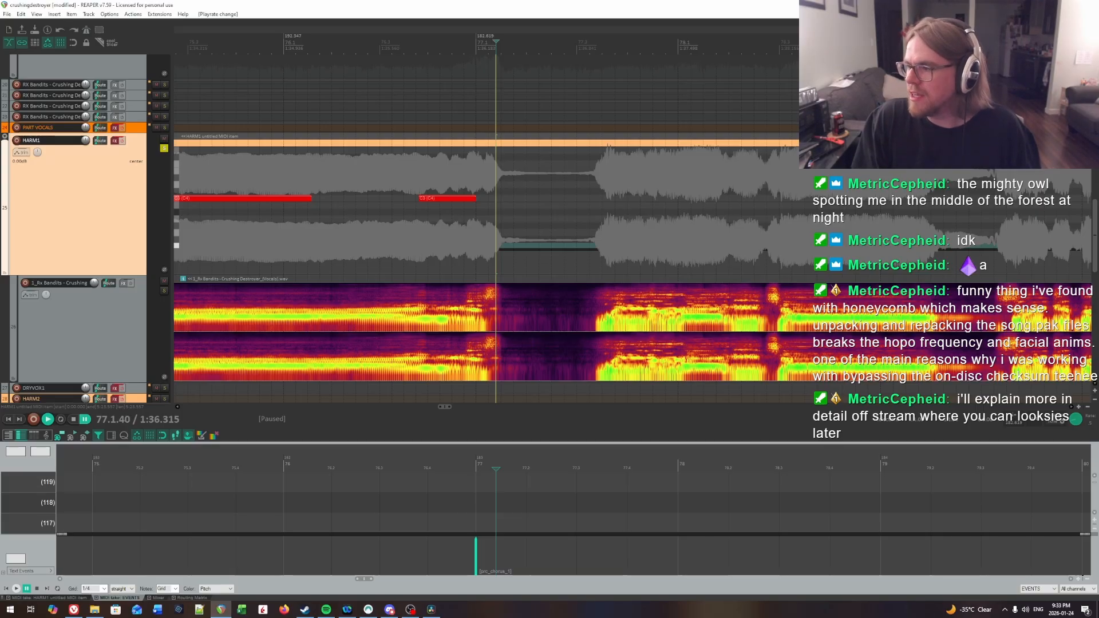
Step: Replay the HARM1 vocal from the gap after bar 77 to hear where the next phrase's syllables begin
key("space")
key("space")
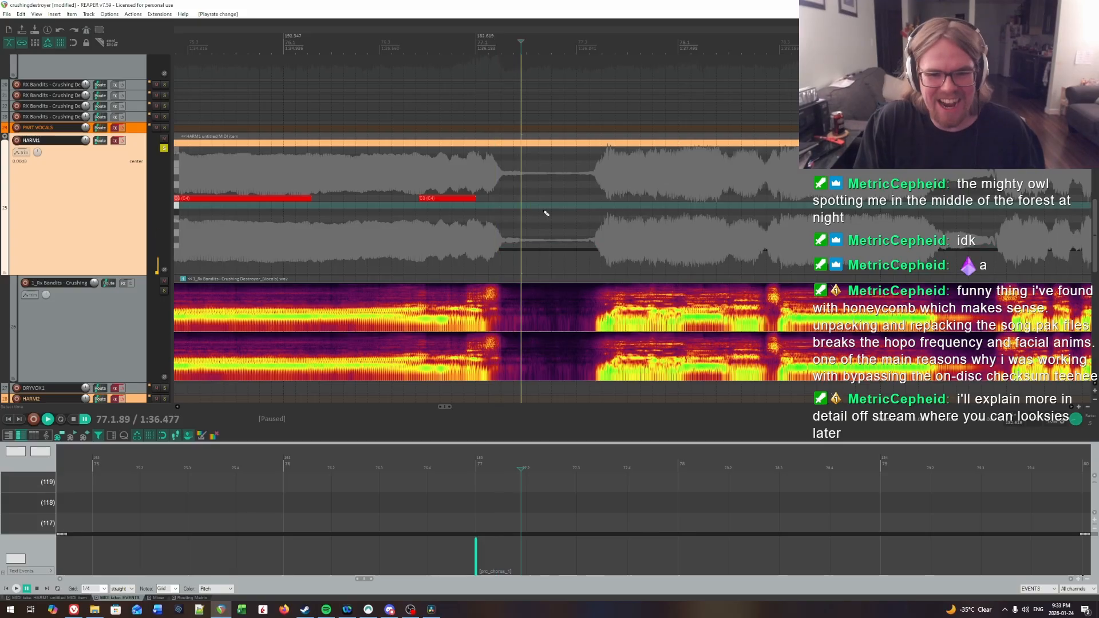
scroll(561, 212, "right", 3)
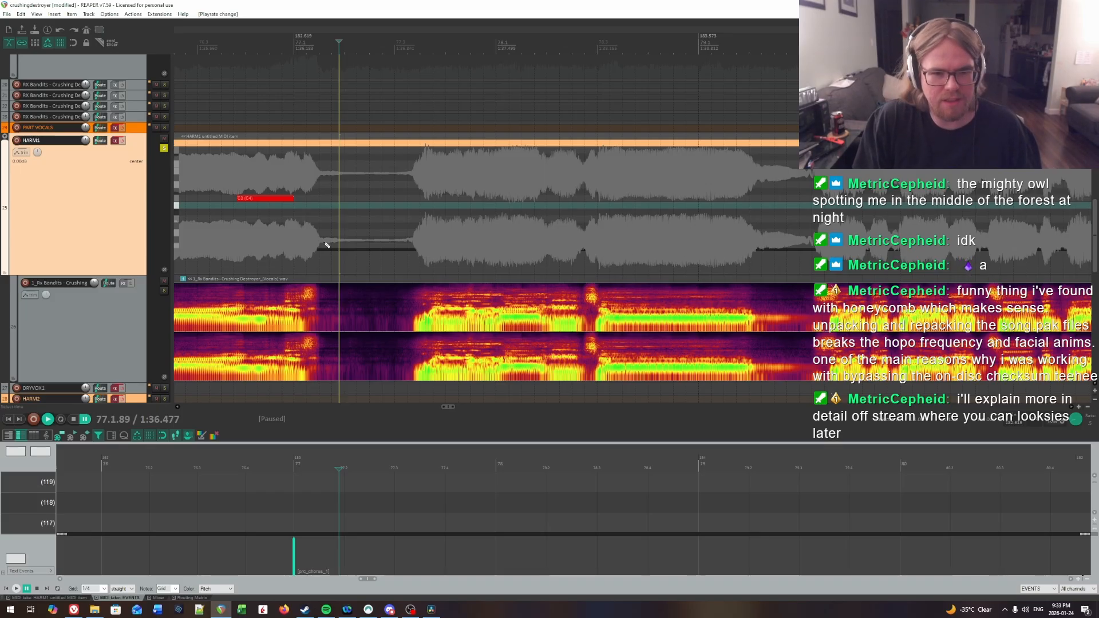
left_click(366, 192)
key("space")
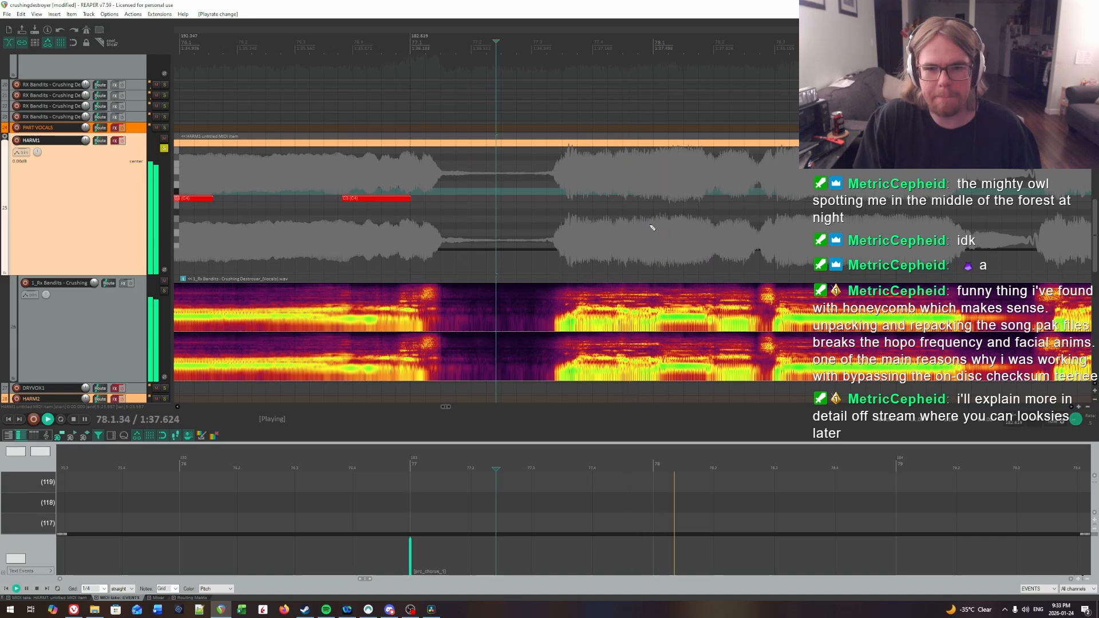
key("space")
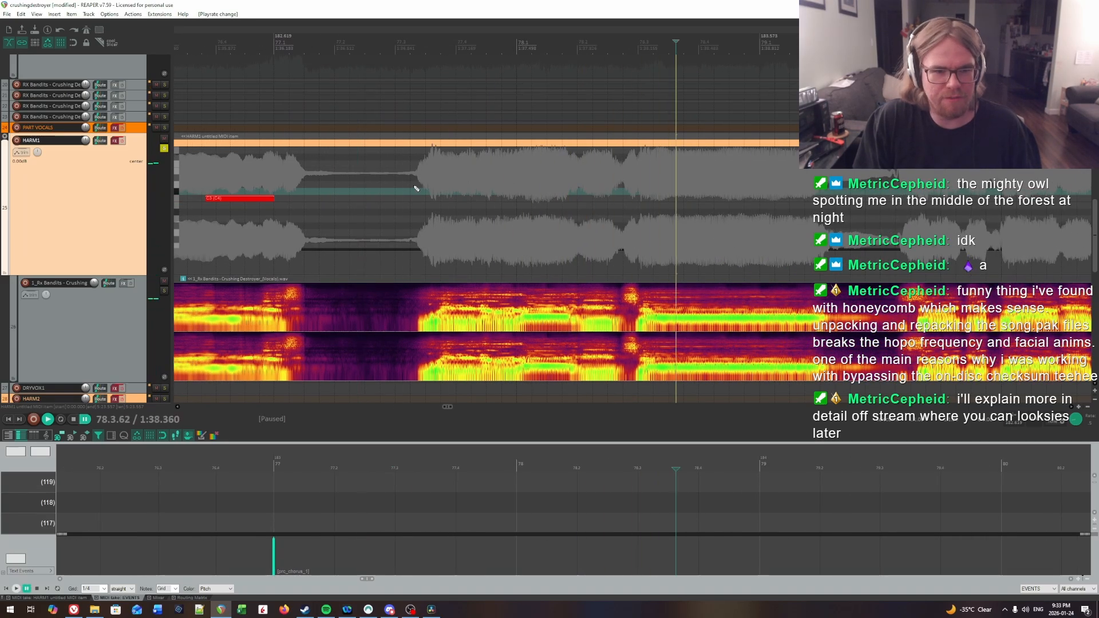
left_click(409, 185)
key("space")
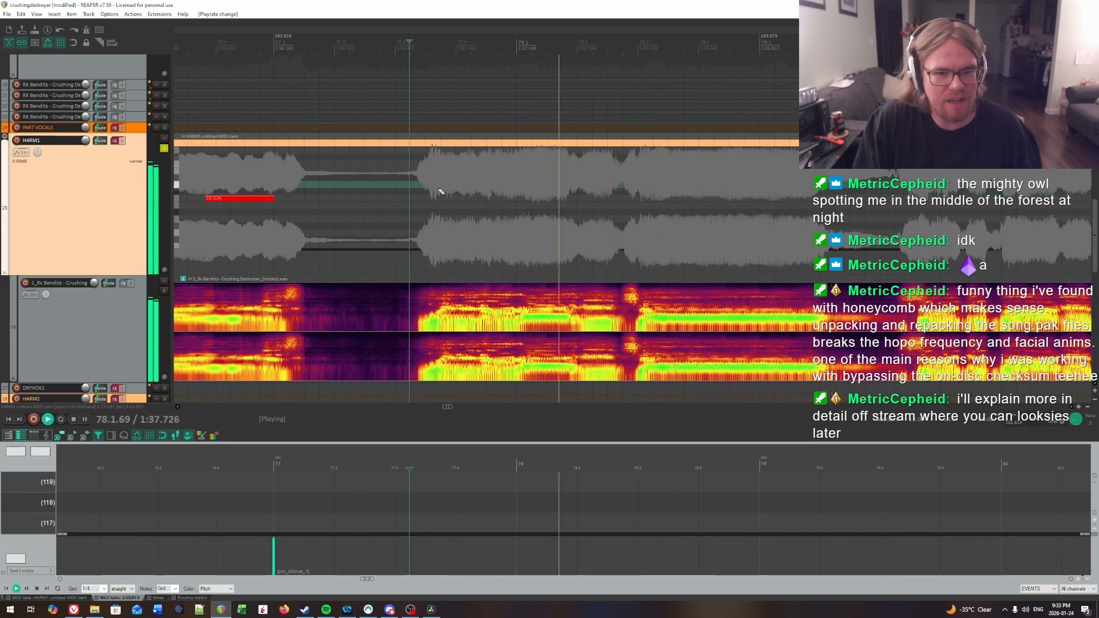
left_click(440, 191)
key("space")
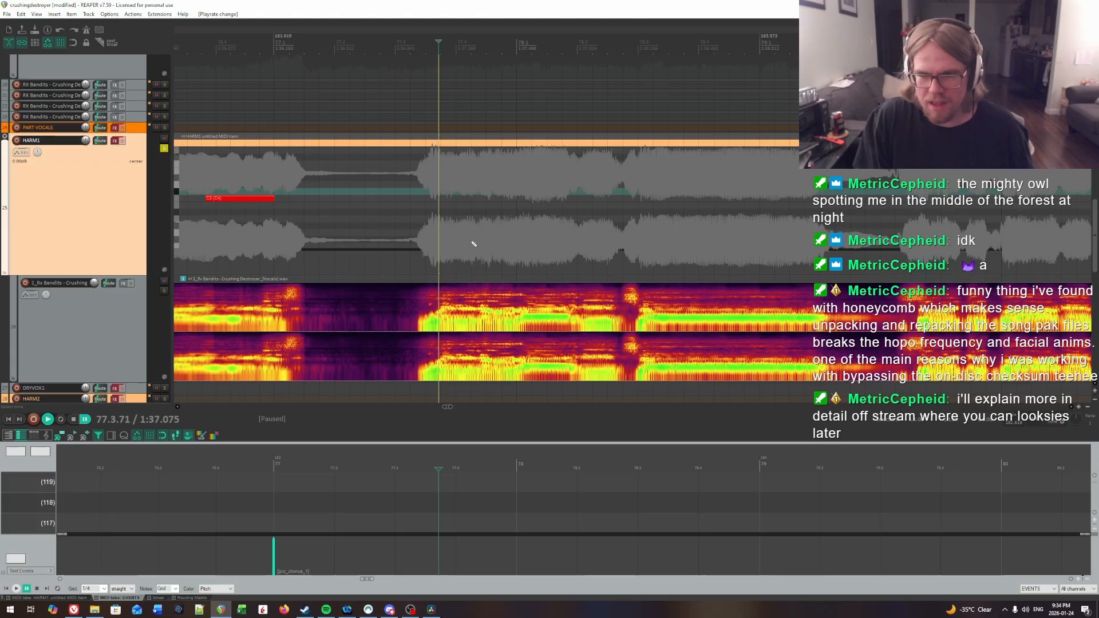
left_click(392, 211)
key("space")
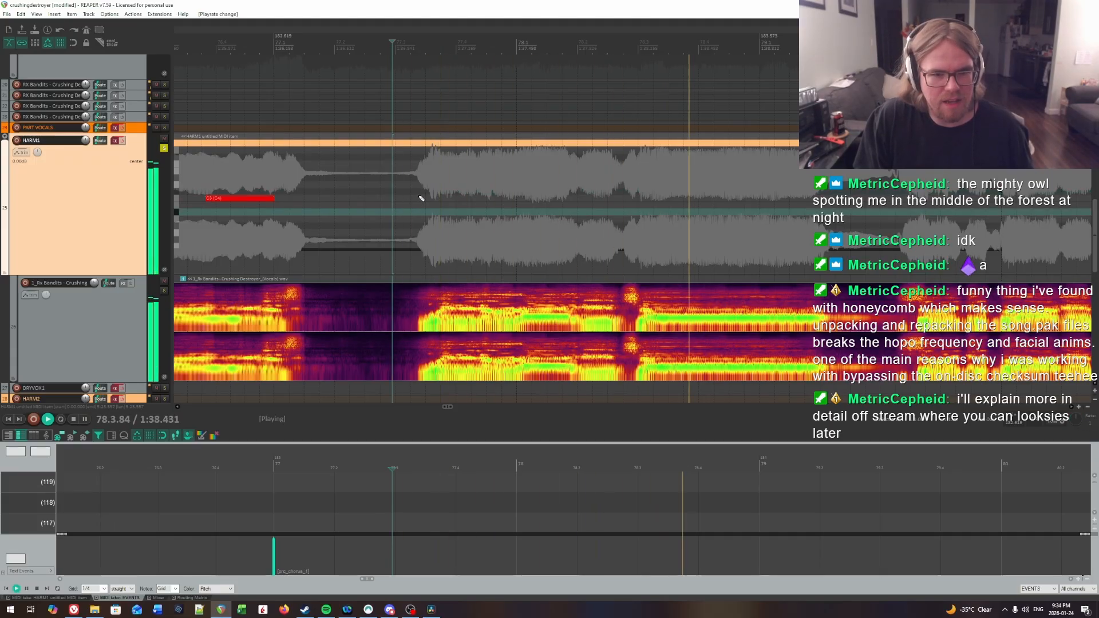
left_click(420, 198)
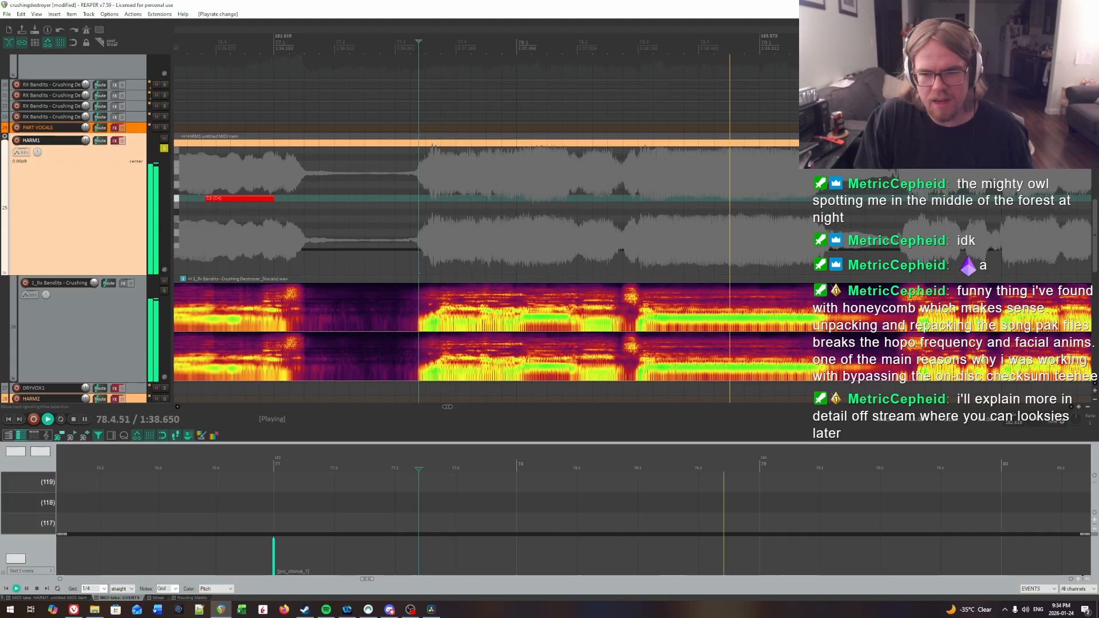
key("space")
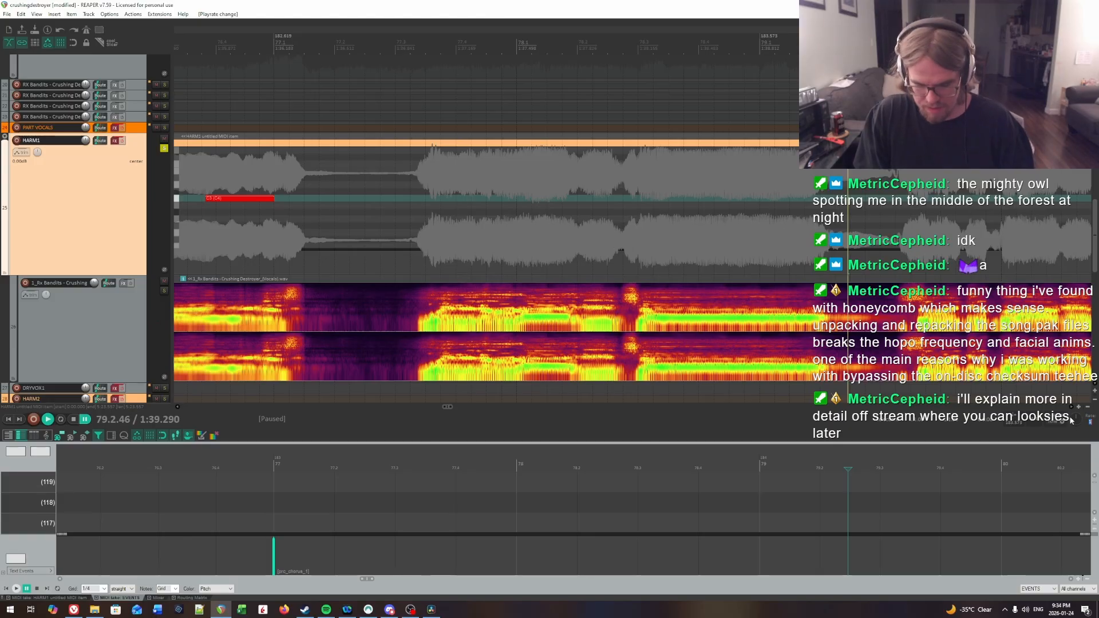
Step: Pinpoint the phrase's first syllable by ear and draw a short C3 note on HARM1 starting at 77.3.78
key("space")
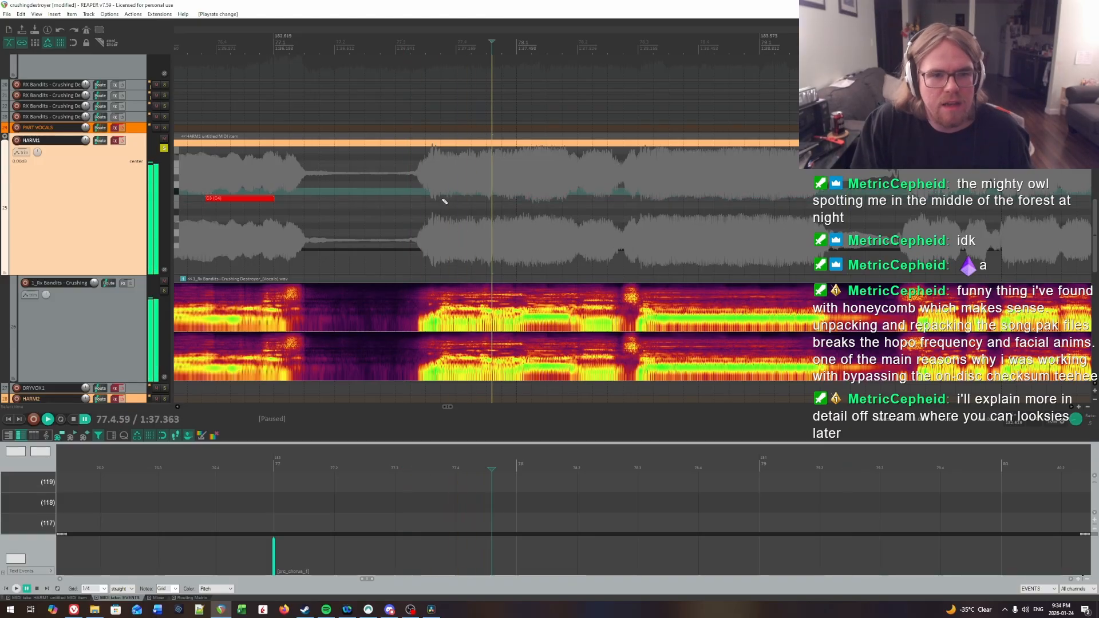
left_click(443, 198)
left_click(443, 197)
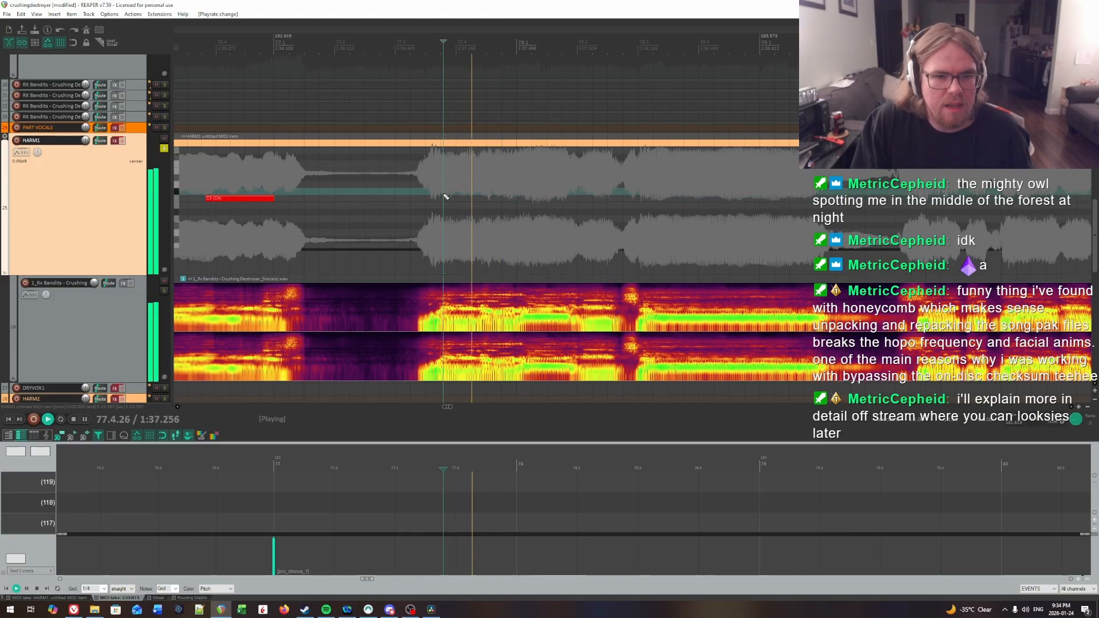
left_click(444, 197)
left_click(445, 196)
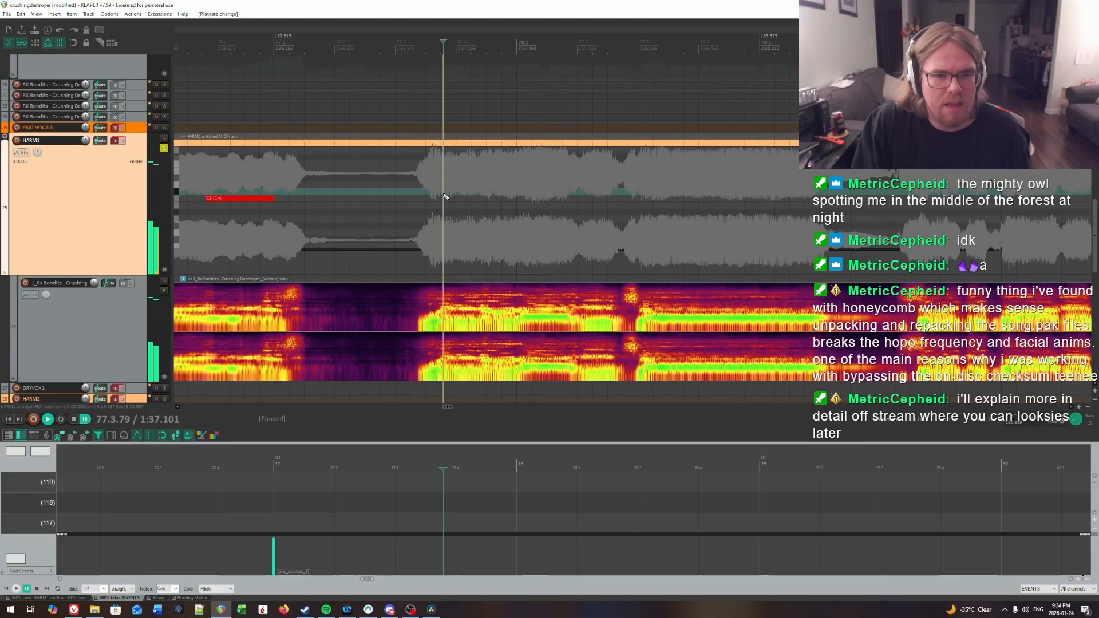
left_click(445, 196)
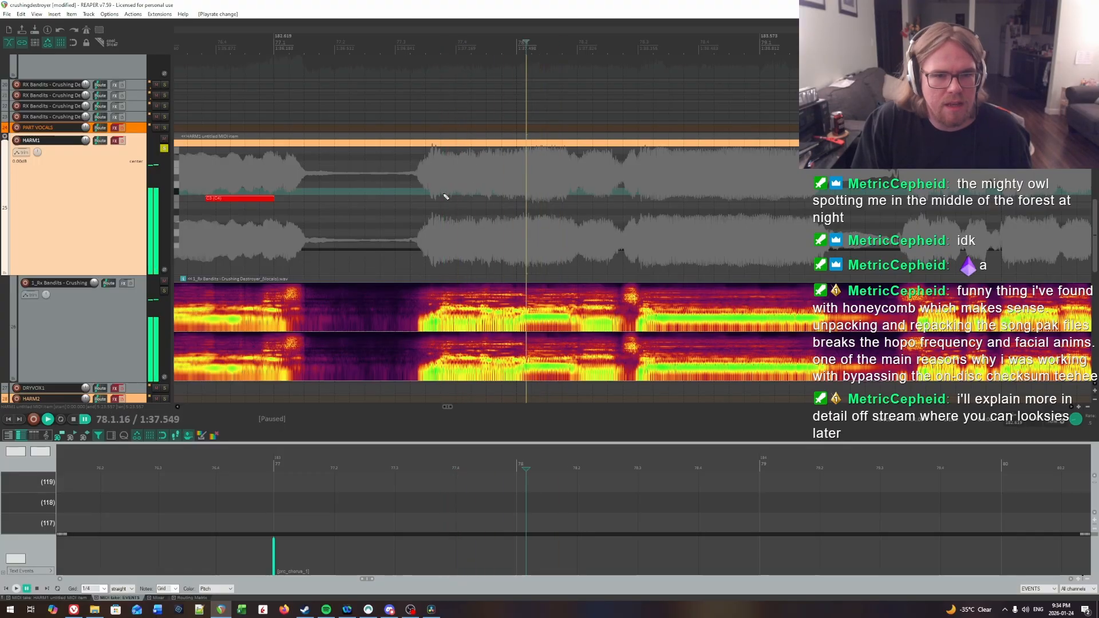
key("space")
left_click(445, 196)
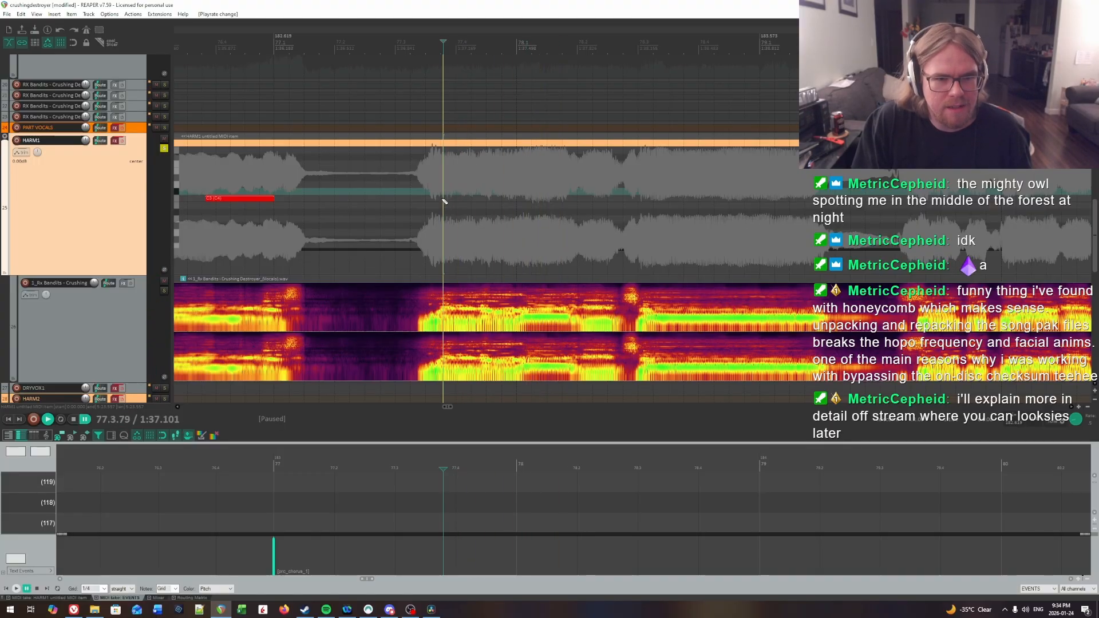
left_click_drag(443, 198, 444, 201)
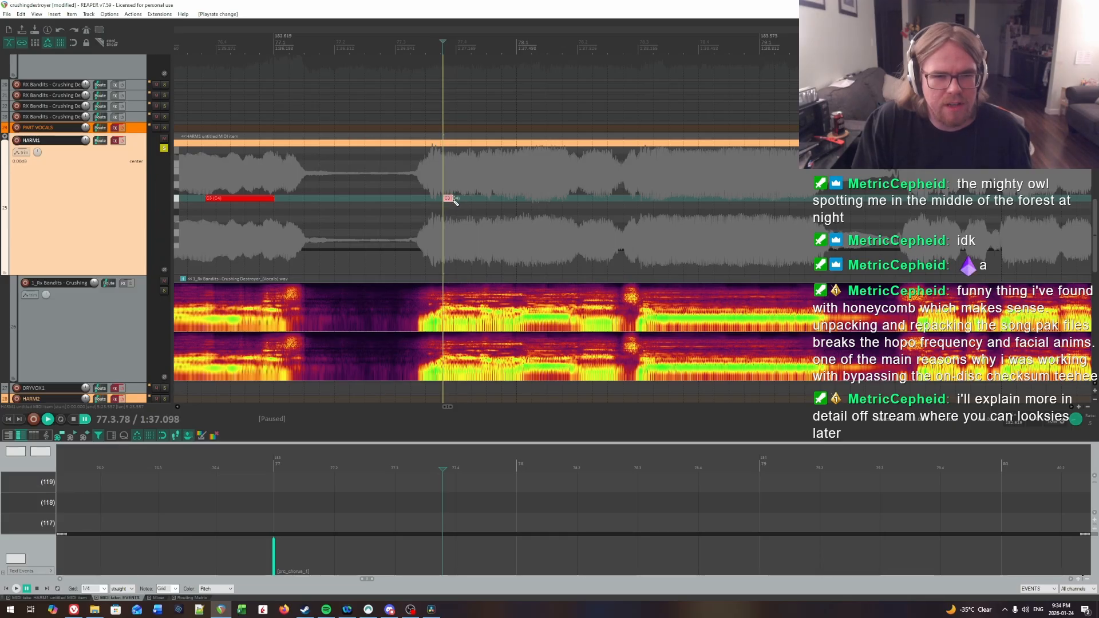
Step: Draw two more short C3 notes on HARM1 for the following syllables, starting at 77.4.05 and 77.4.39
left_click(459, 176)
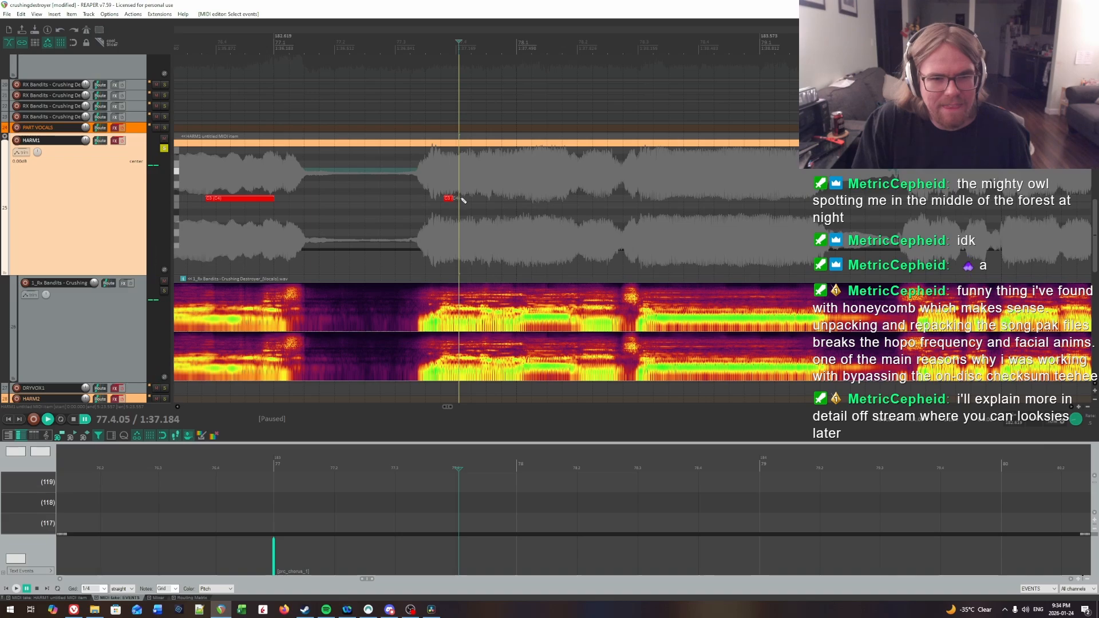
left_click(463, 199)
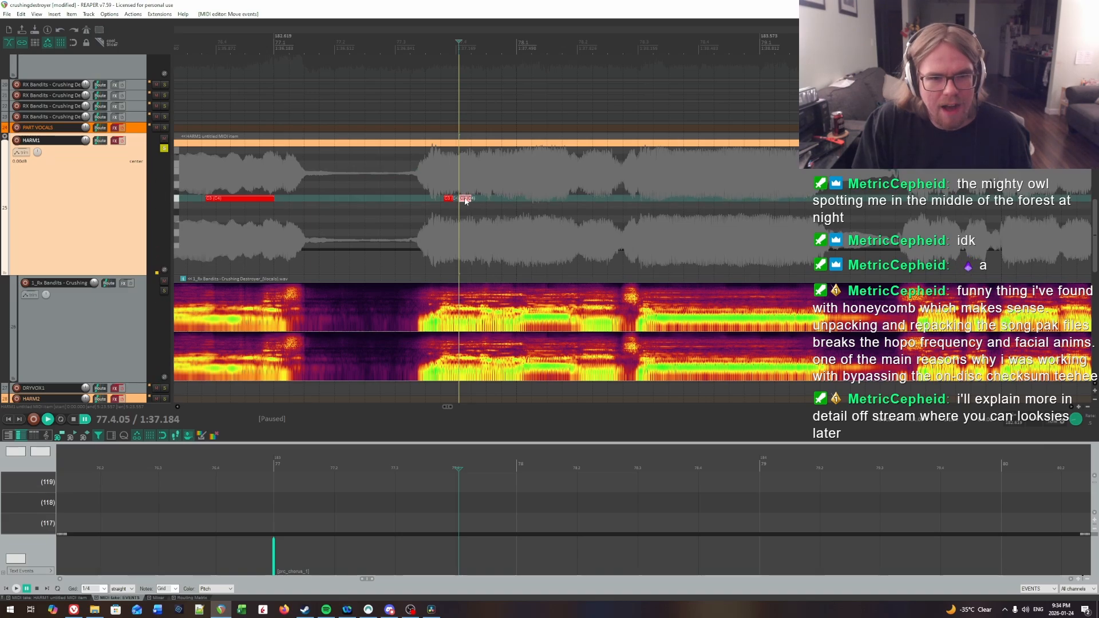
left_click(483, 171)
left_click(480, 172)
key("space")
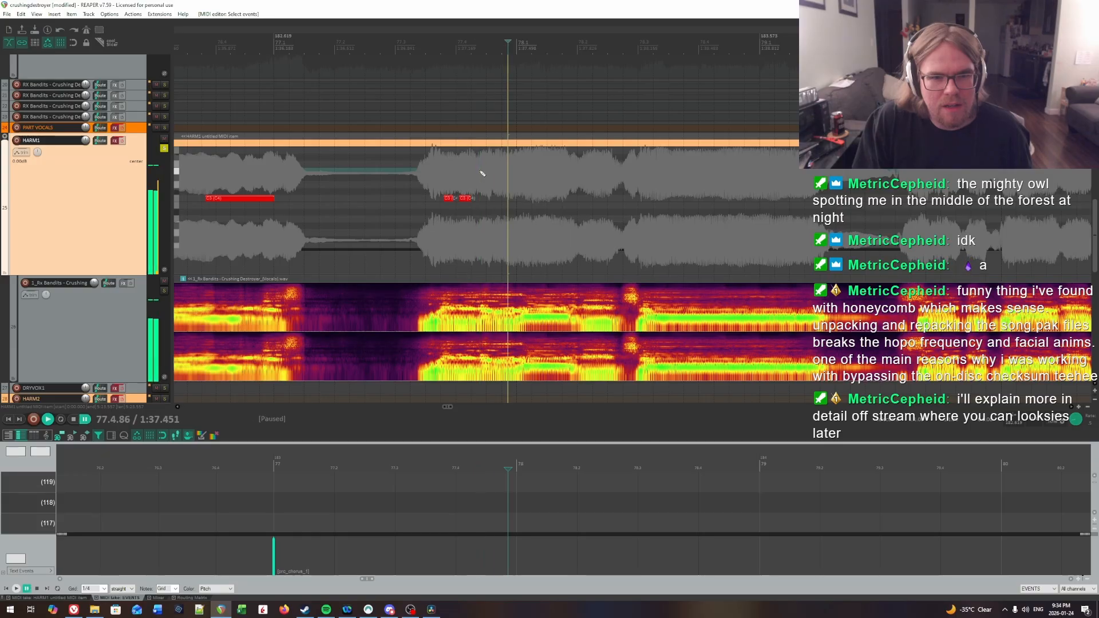
left_click(481, 200)
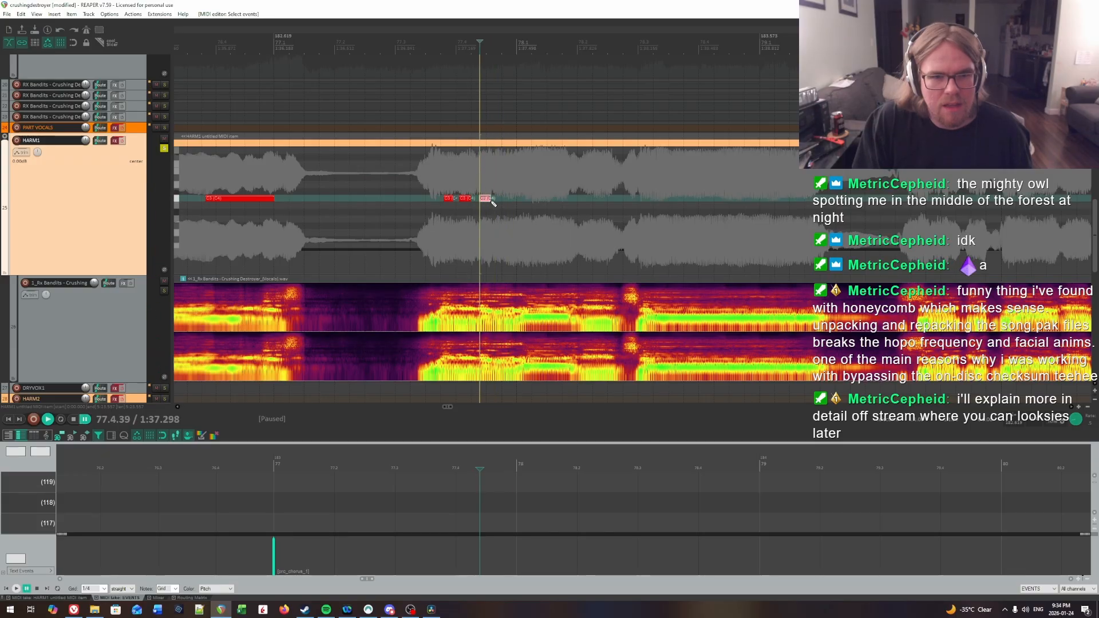
Step: Audition the three short notes against the vocal and extend the third one's end to 77.4.77
key("space")
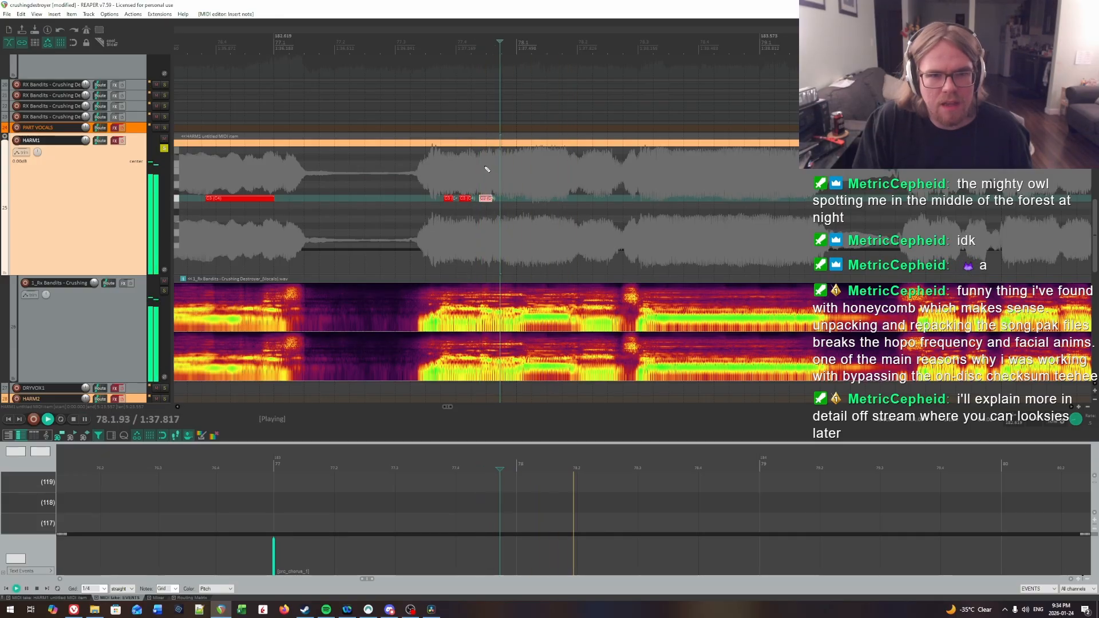
left_click(491, 165)
key("space")
left_click(491, 165)
key("space")
key("space")
left_click(490, 165)
left_click(461, 166)
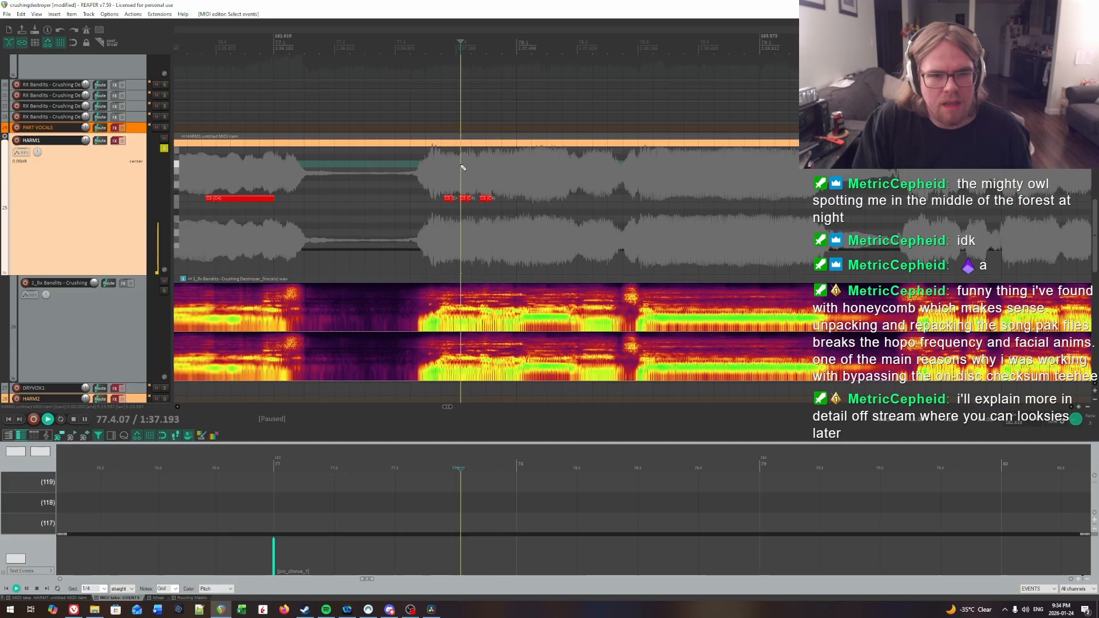
key("space")
left_click(416, 172)
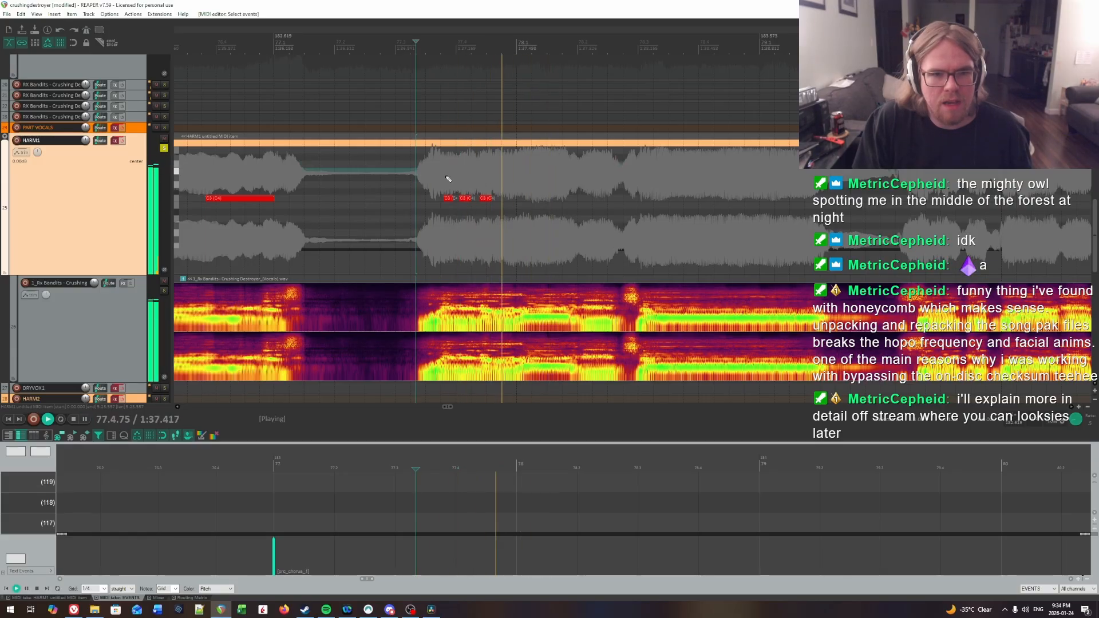
left_click(502, 167)
key("space")
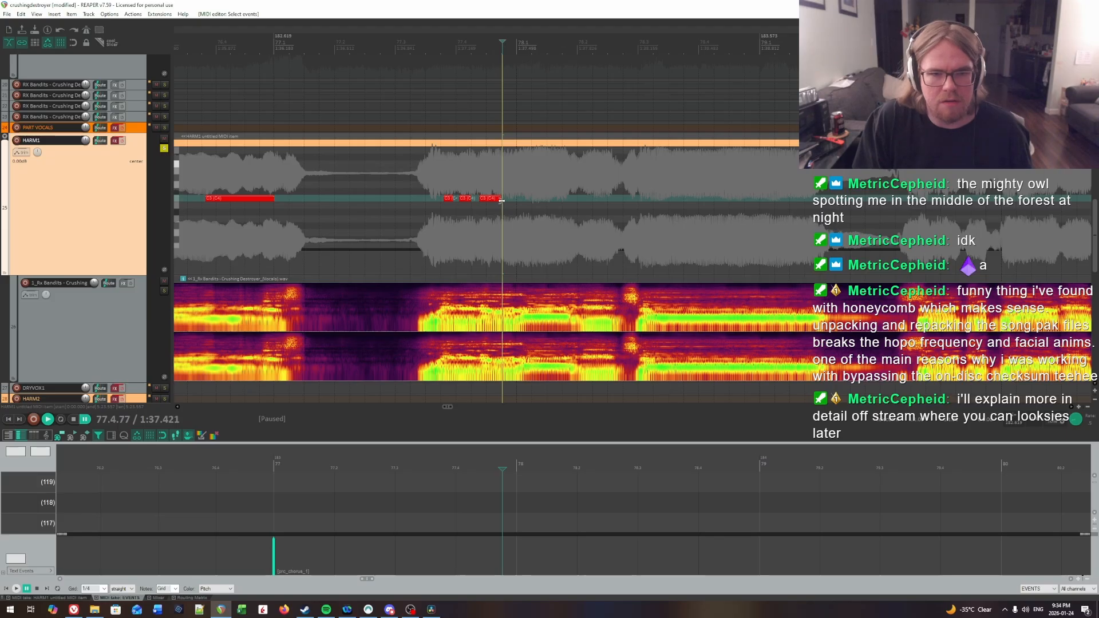
left_click_drag(501, 200, 501, 201)
Step: Locate the next syllable's onset by ear and draw a C3 note from 78.1.09 to about 78.1.80
left_click(435, 176)
key("space")
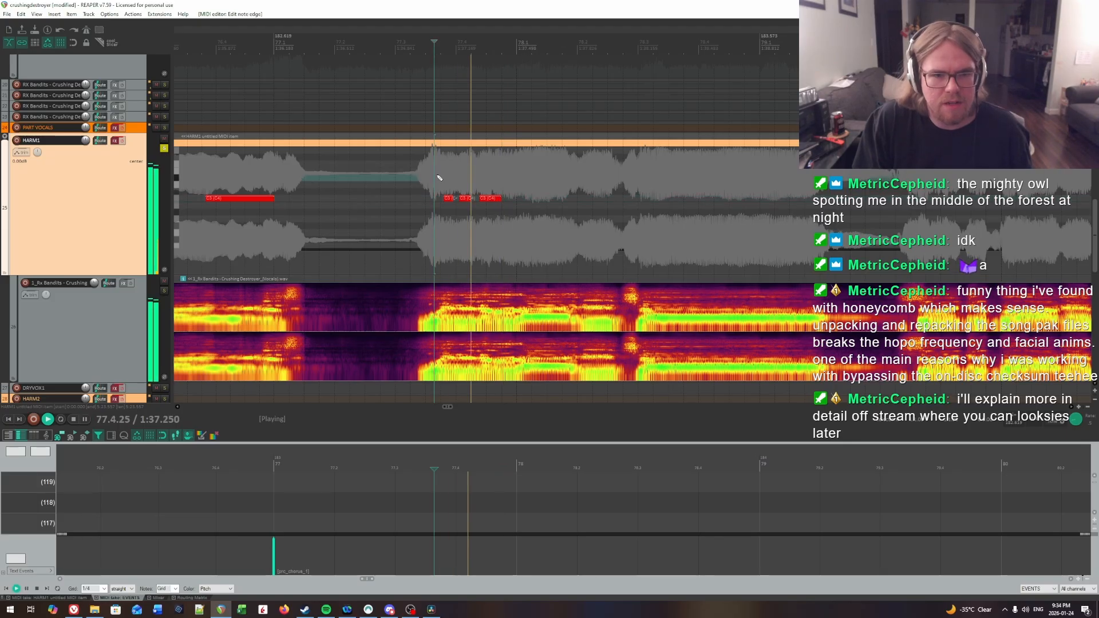
left_click(522, 171)
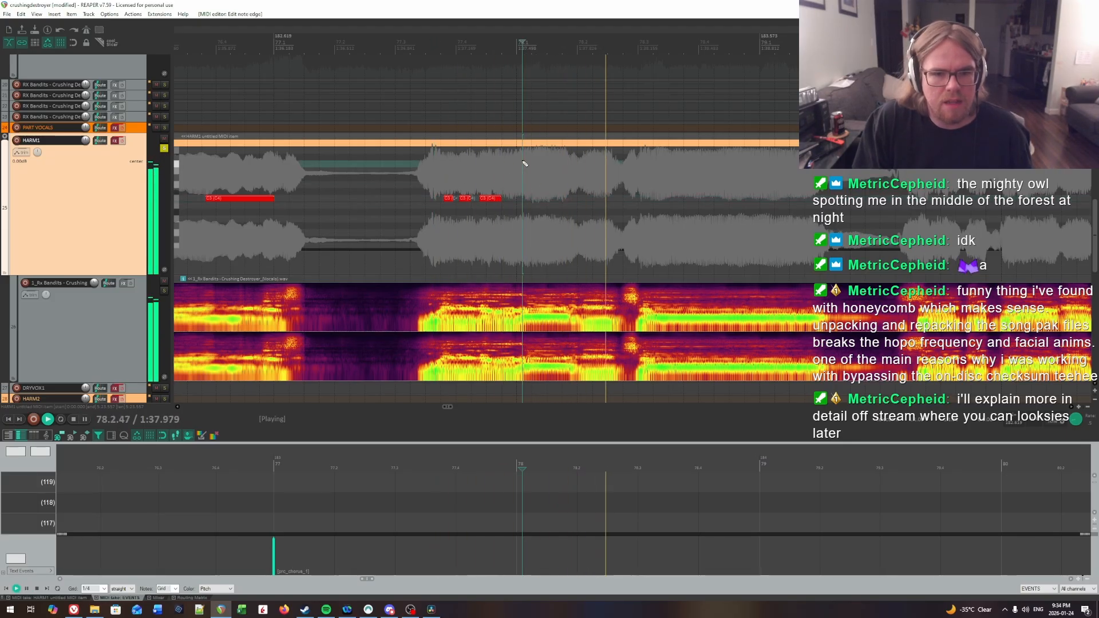
left_click(523, 162)
key("ctrl+space")
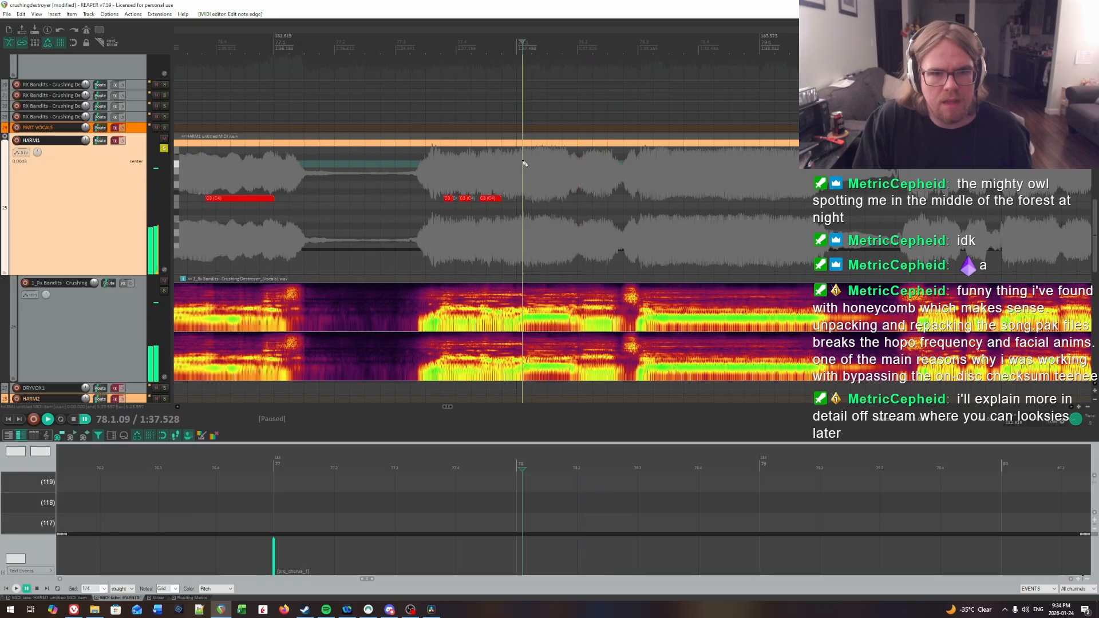
left_click(527, 200)
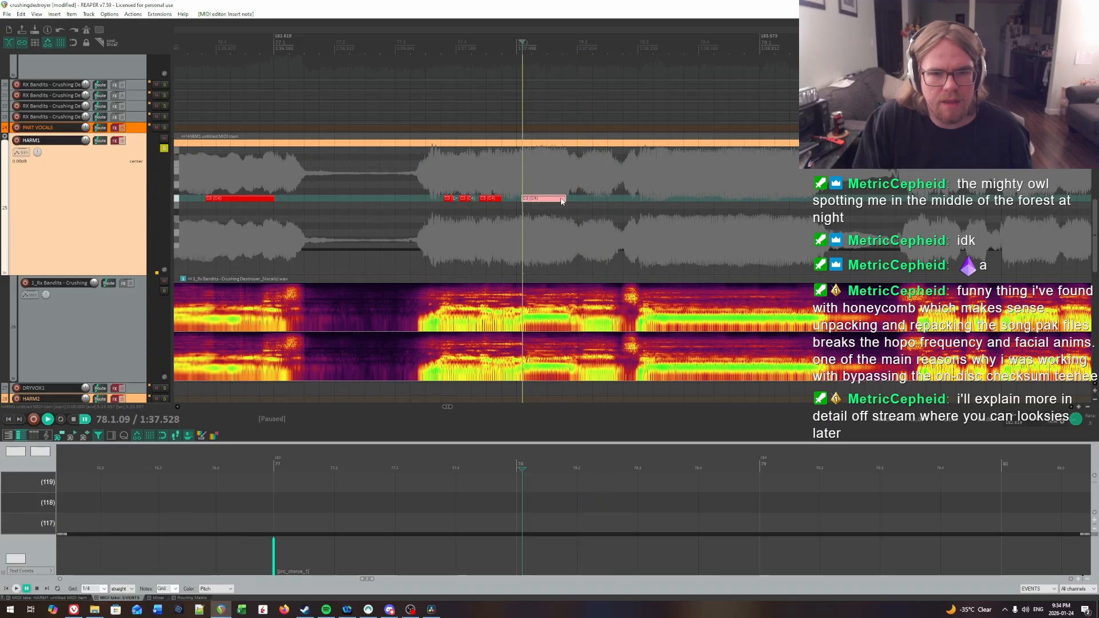
Step: Replay the syllable just after bar 78 and extend its C3 note to end at 78.1.86
key("space")
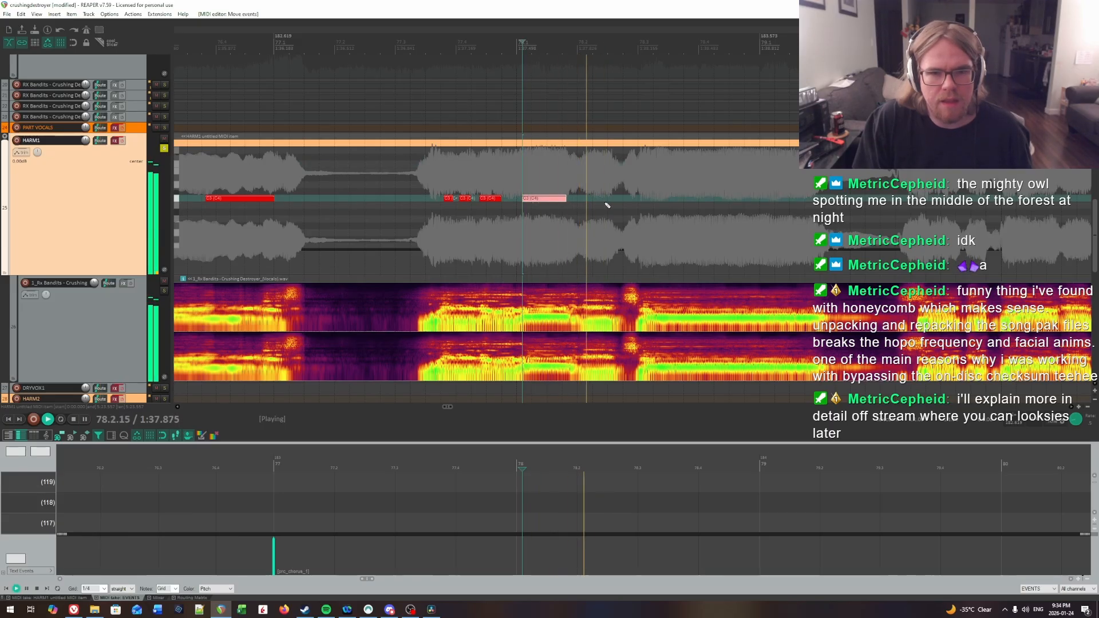
key("space")
left_click(571, 163)
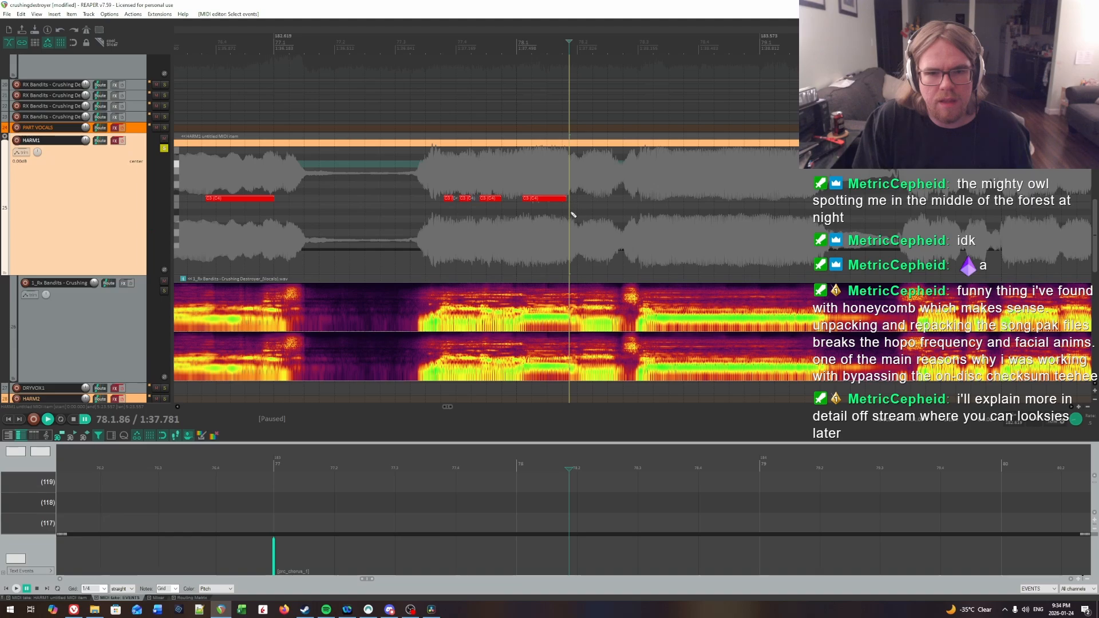
left_click_drag(563, 201, 567, 200)
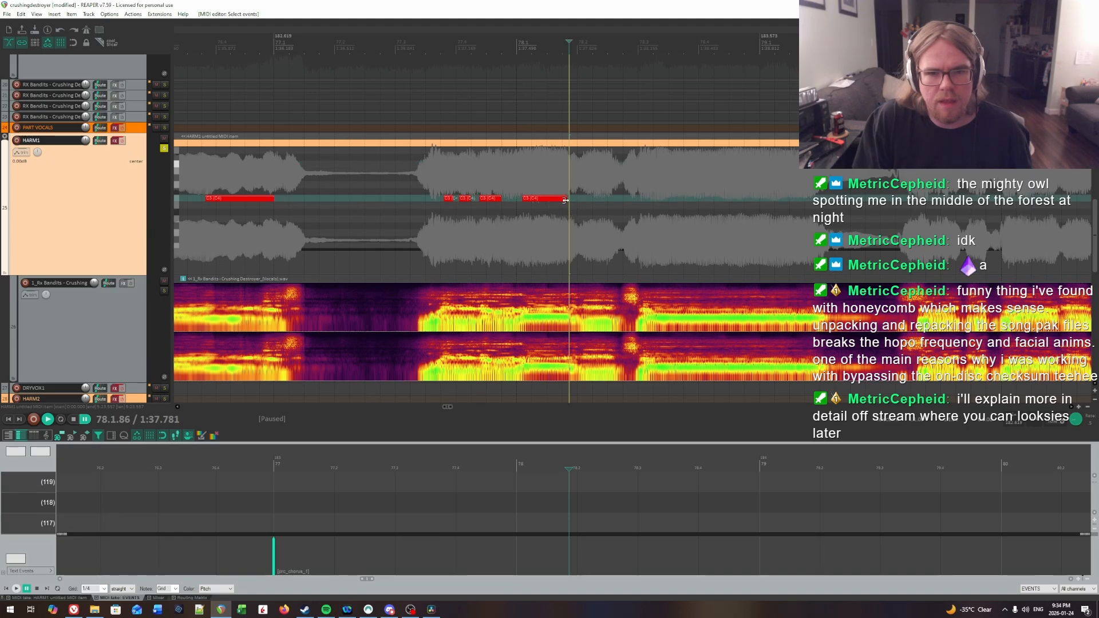
Step: Find the following syllable's onset by ear and draw a C3 note from 78.2.07 to about 78.2.63
key("space")
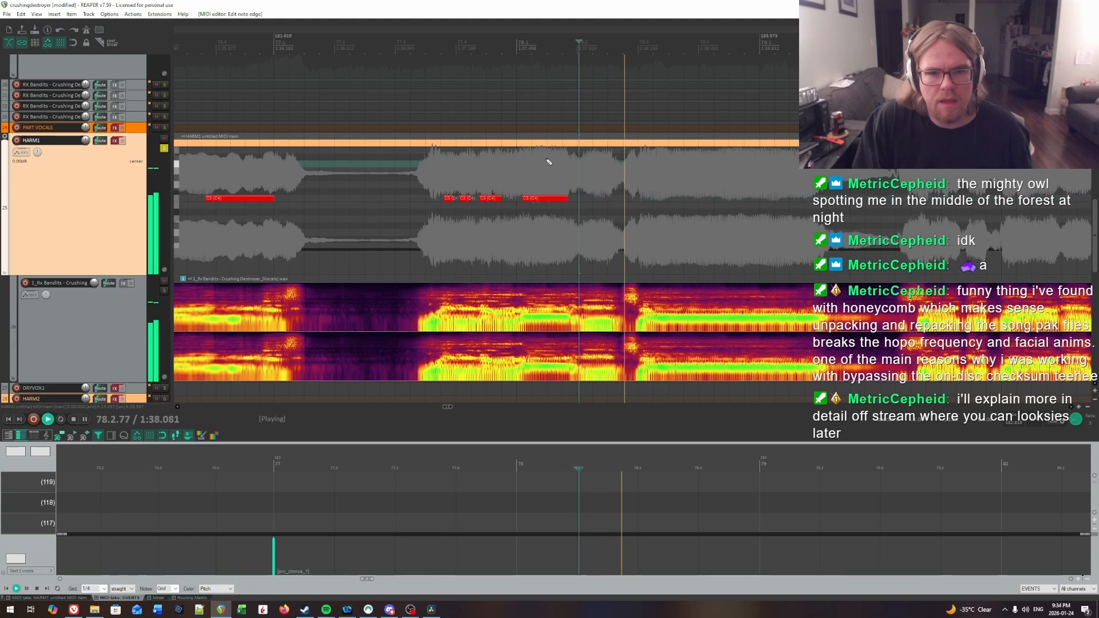
left_click(562, 160)
left_click(584, 164)
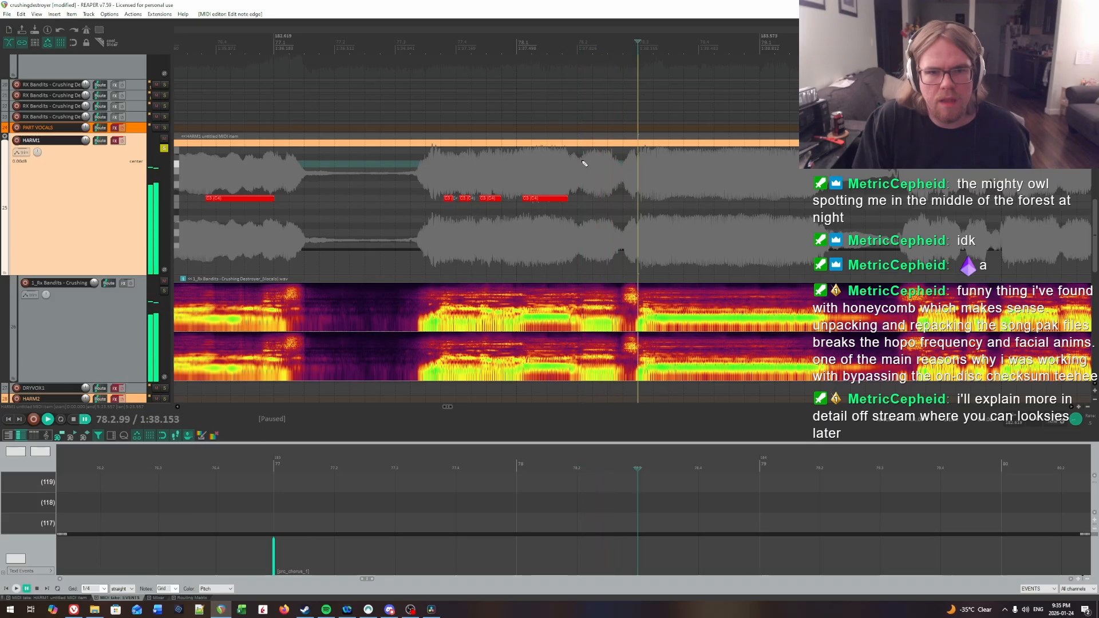
key("space")
left_click_drag(584, 199, 617, 200)
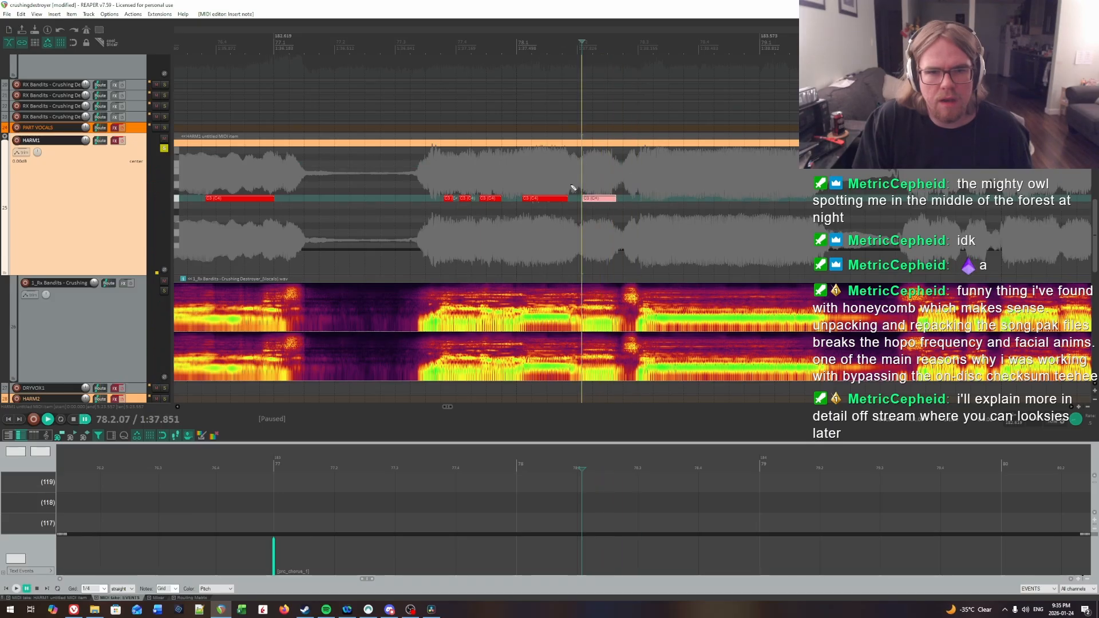
Step: Find the next sustained syllable's onset by ear and draw a C3 note from 78.3.16 to about 79.1.90
left_click(525, 169)
key("space")
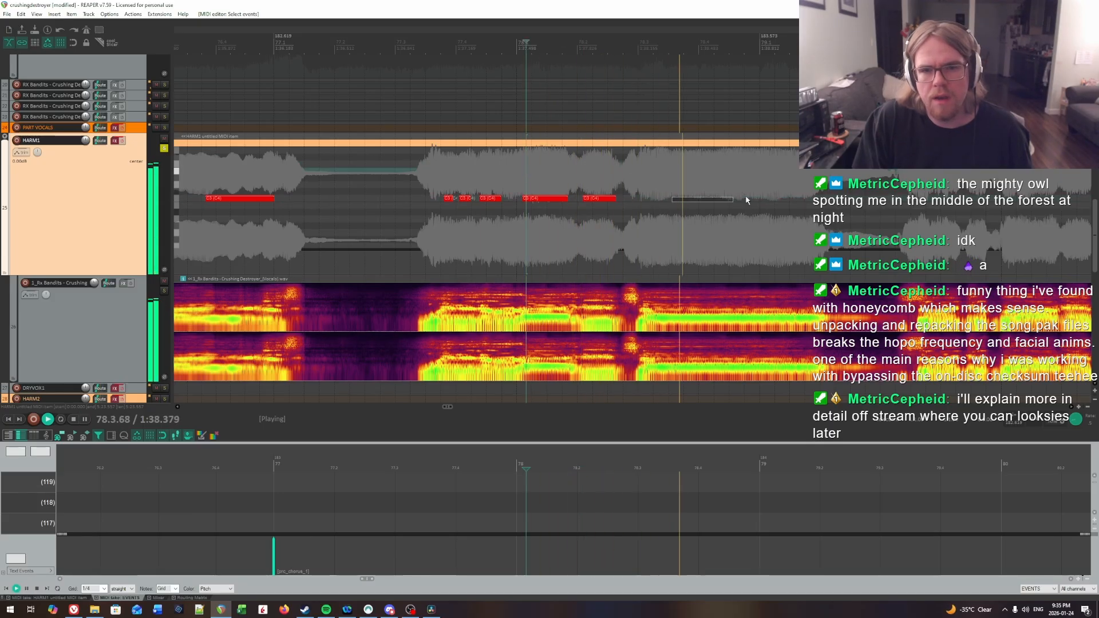
left_click(502, 177)
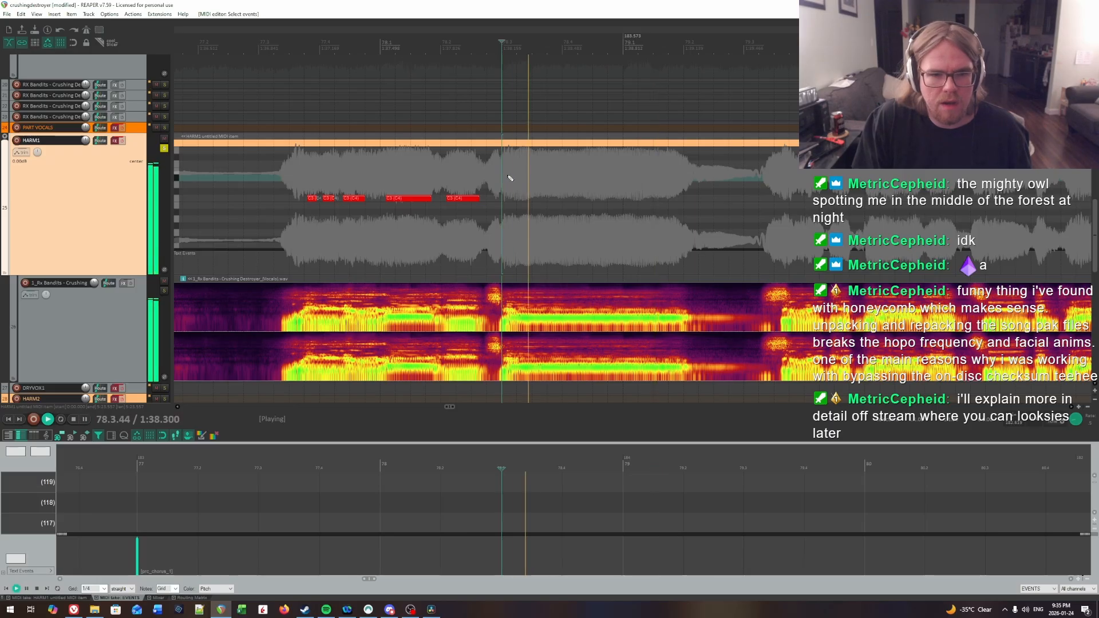
left_click(513, 177)
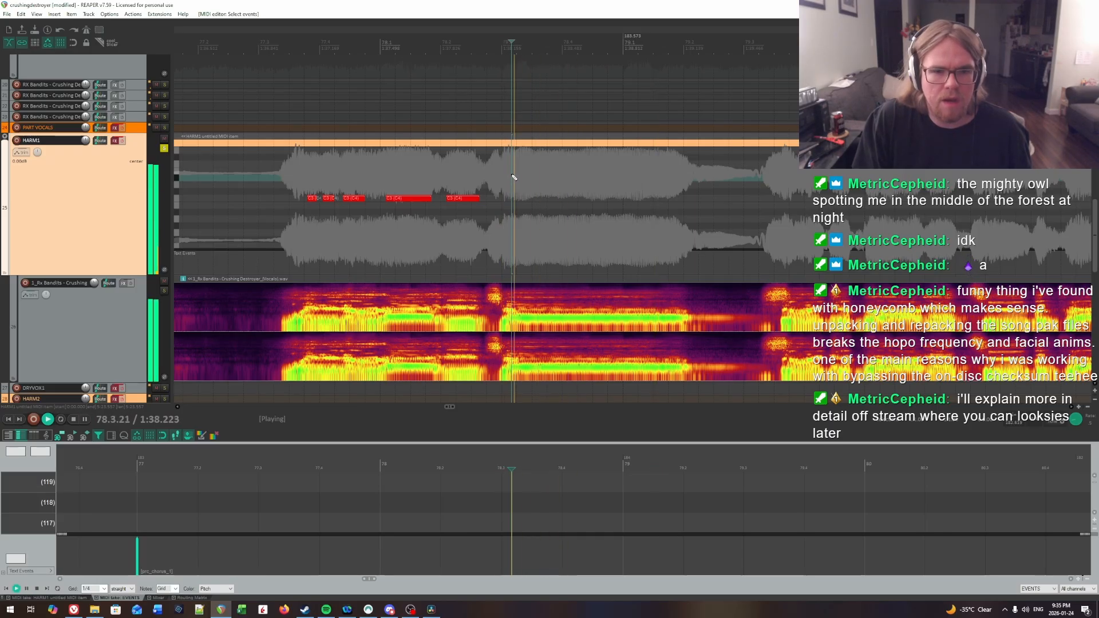
key("ctrl+space")
left_click(515, 197)
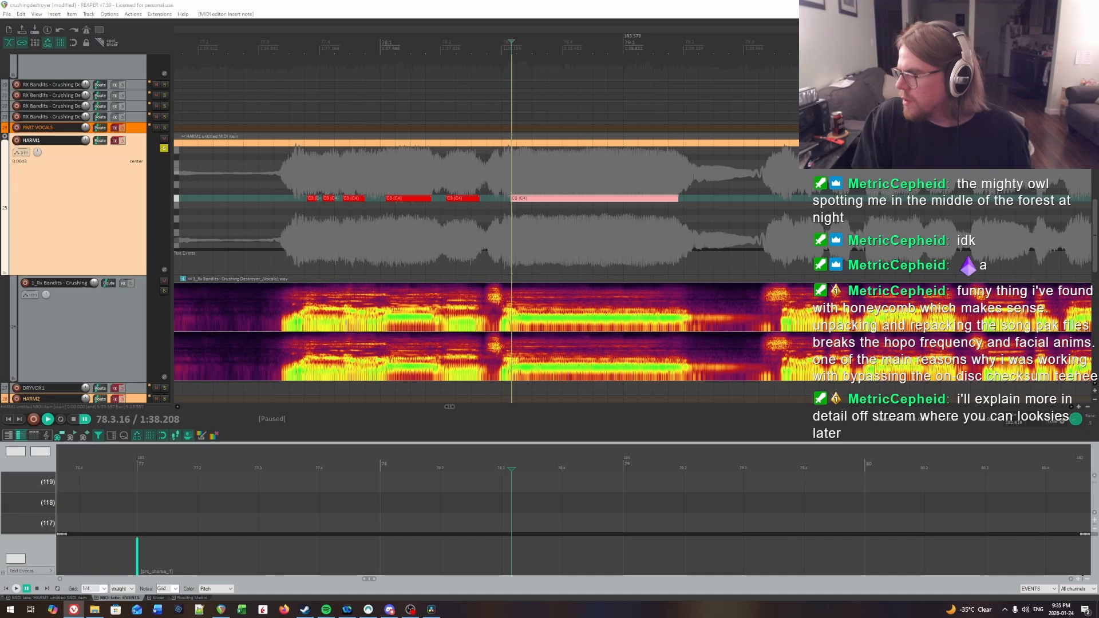
Step: Audition the next phrase and insert a short note from about 79.4.02 to 79.4.27 at the syllable's onset
left_click_drag(661, 221, 388, 208)
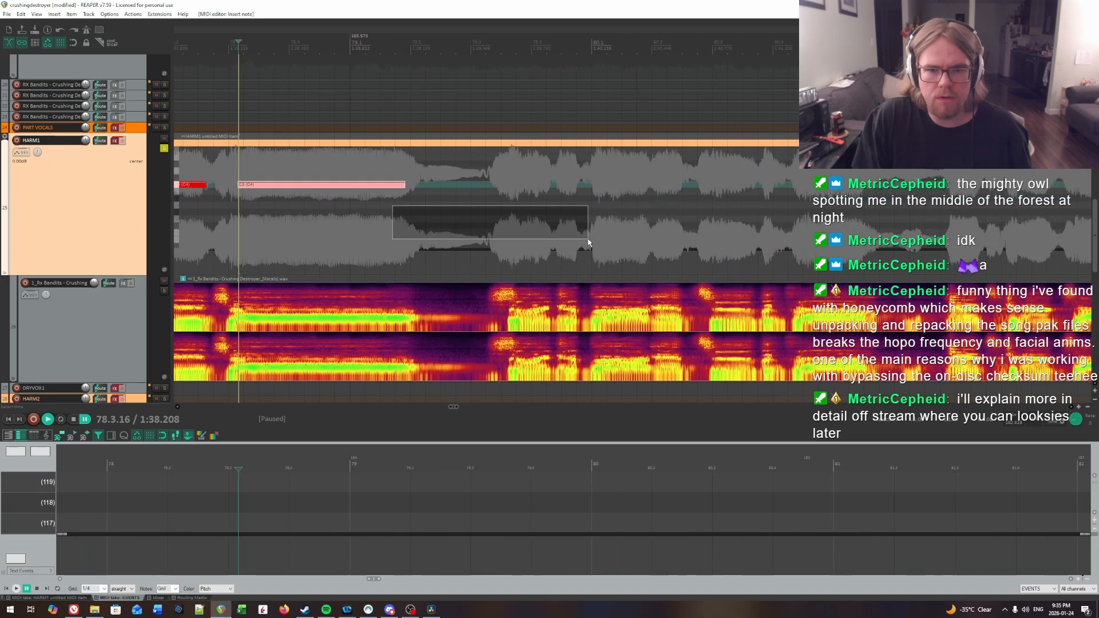
left_click(422, 218)
key("space")
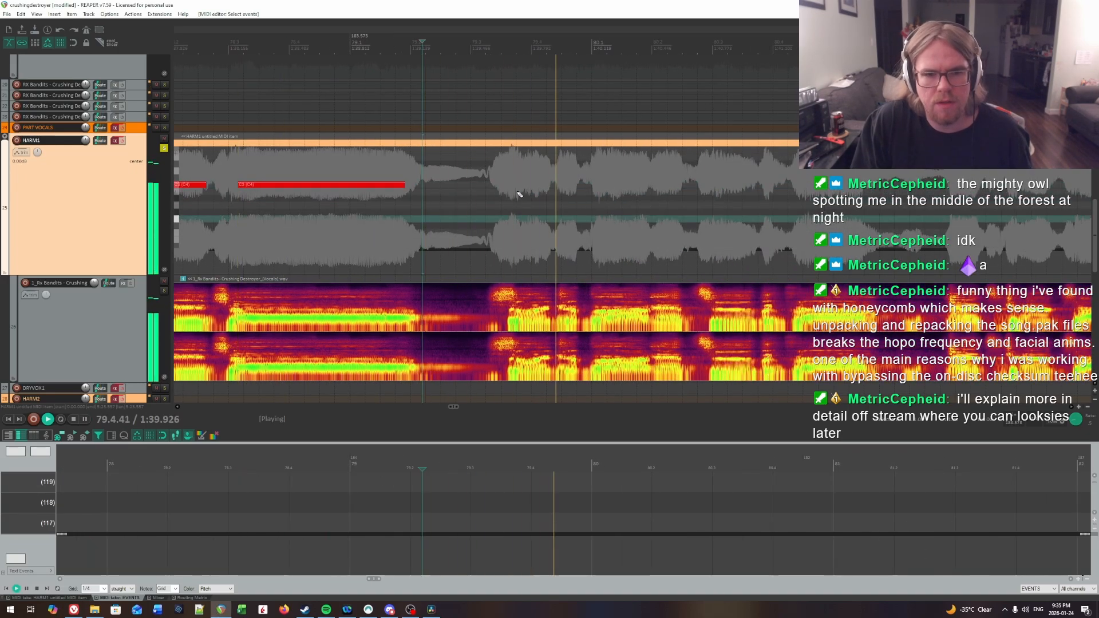
key("ctrl+space")
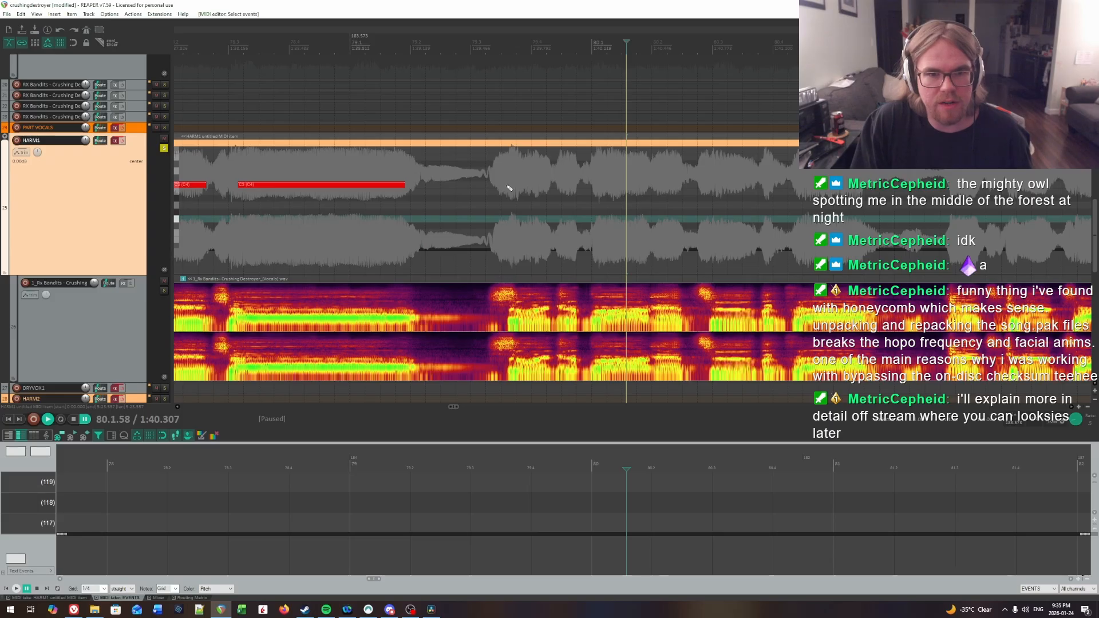
left_click(508, 186)
key("space")
key("space")
left_click(526, 182)
key("space")
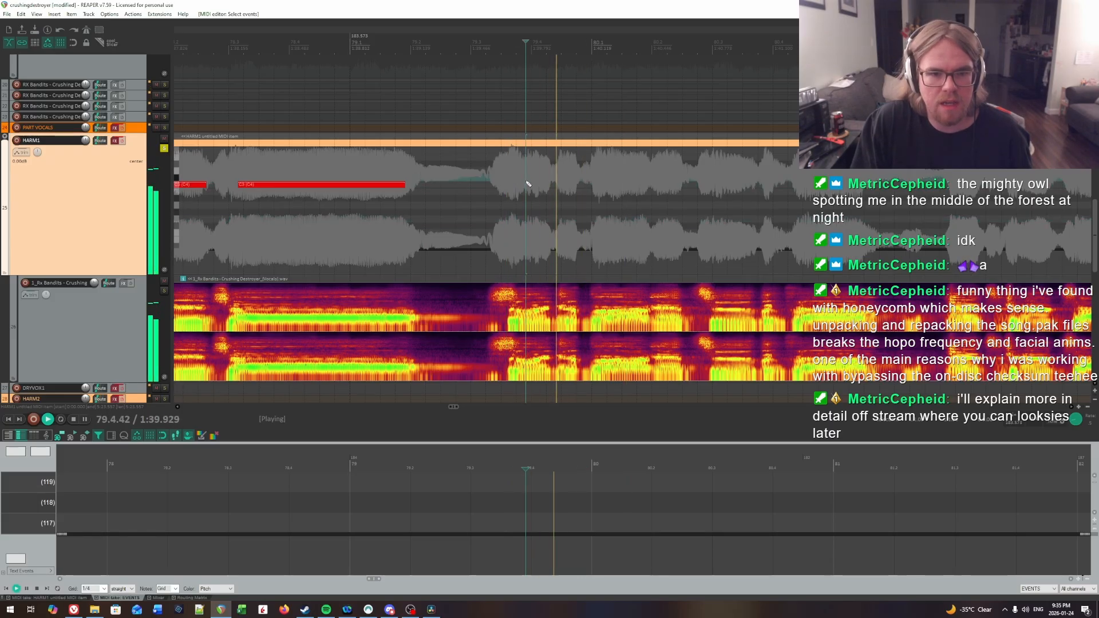
left_click(531, 182)
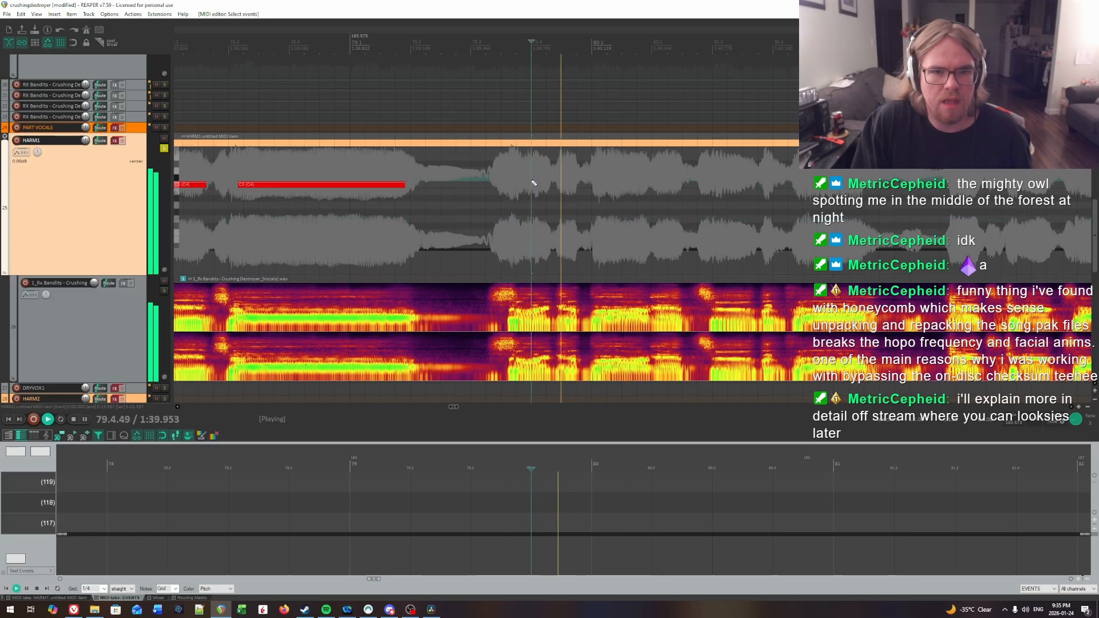
left_click(533, 181)
double_click(533, 179)
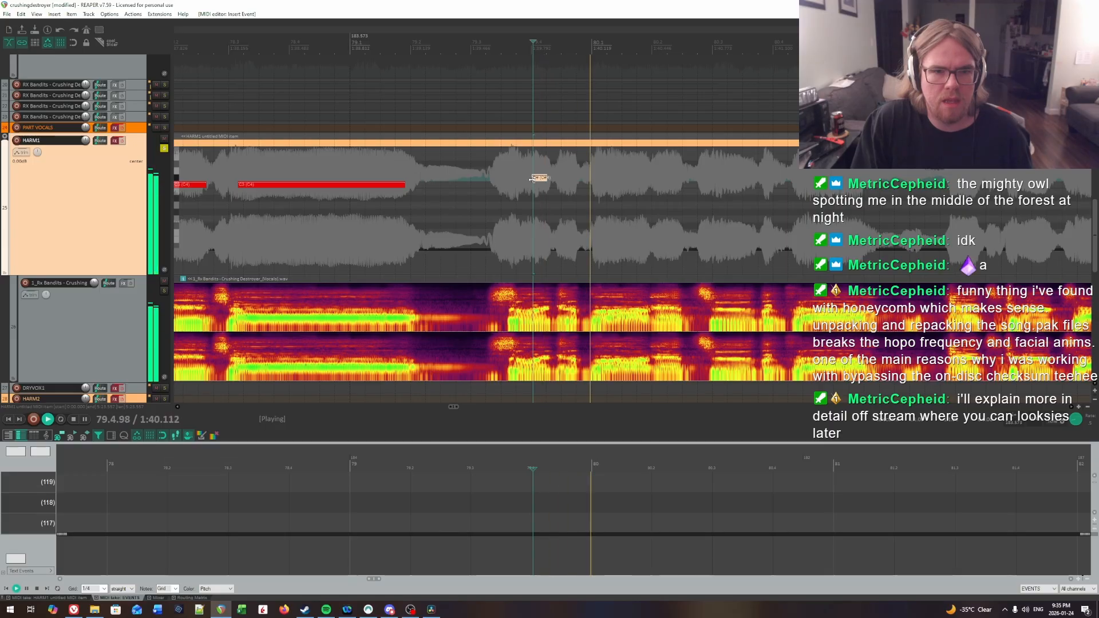
Step: Move the new short note onto the C3 row and draw another C3 note from 79.4.43 to about 79.4.73
key("space")
left_click_drag(533, 178, 539, 187)
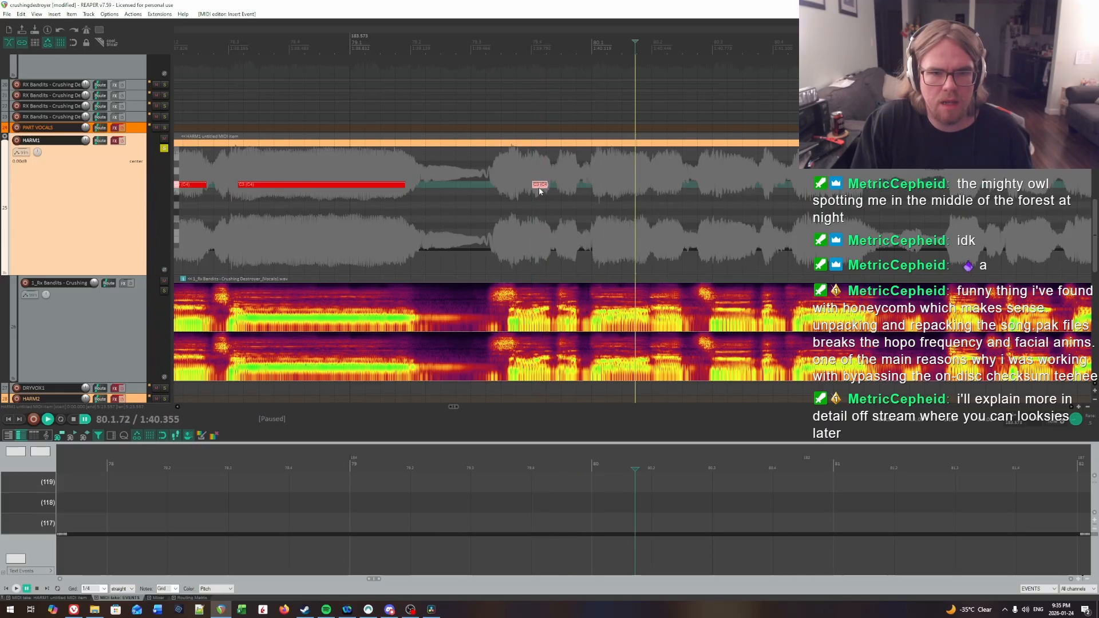
left_click(558, 165)
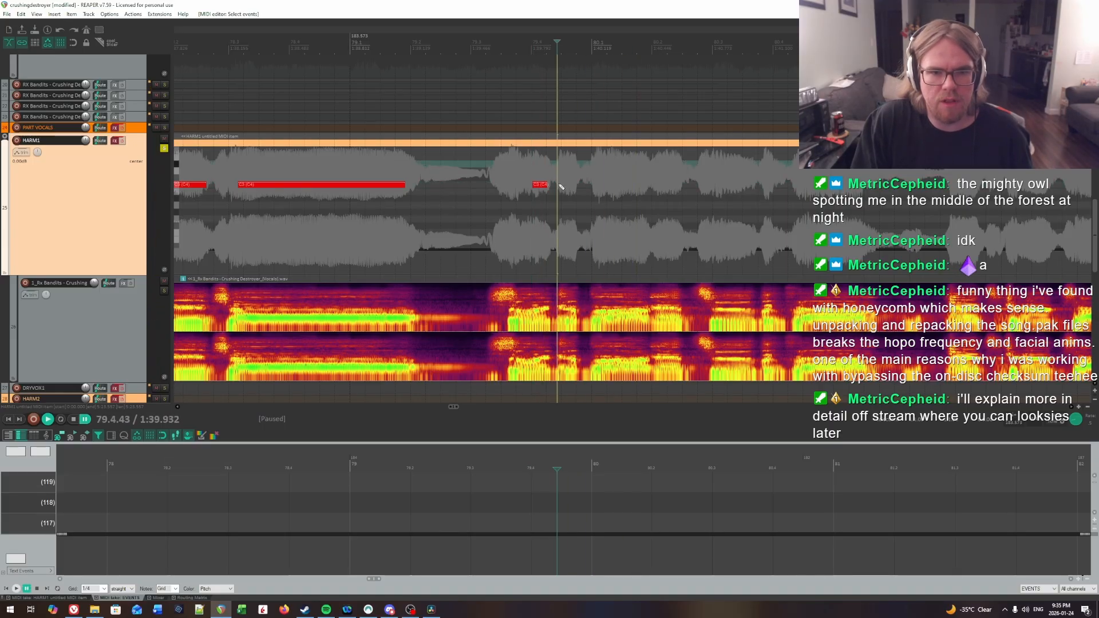
left_click_drag(561, 185, 573, 186)
Step: Find the phrase's first syllable onset by ear and draw a short C3 note from 79.3.75, ending before the neighbouring note
left_click_drag(487, 172, 510, 165)
key("space")
key("space")
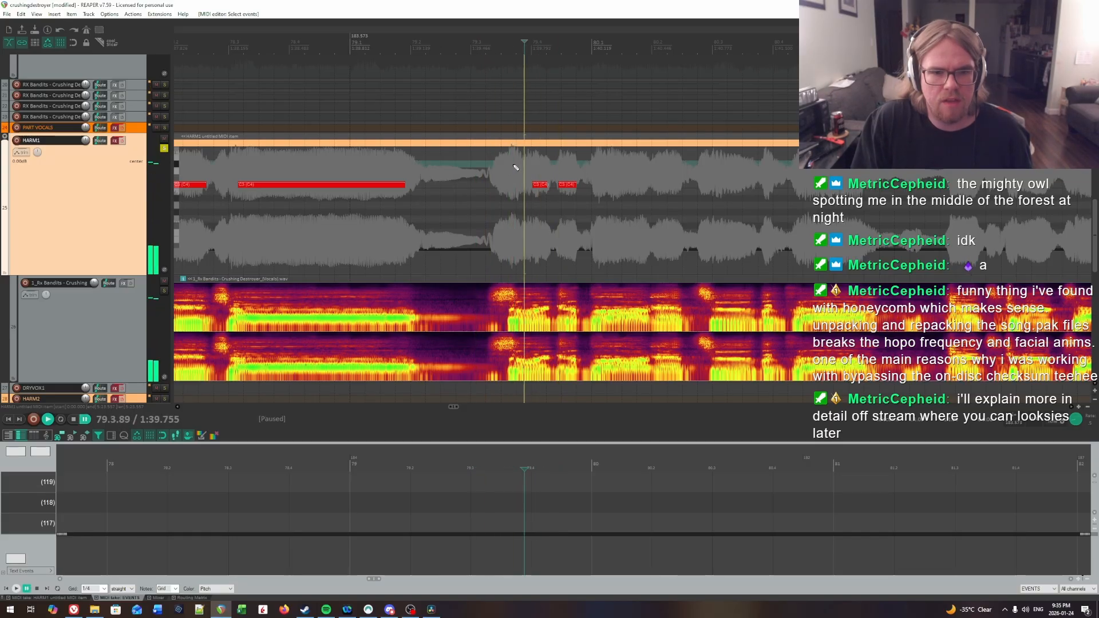
left_click(513, 166)
key("space")
left_click(520, 167)
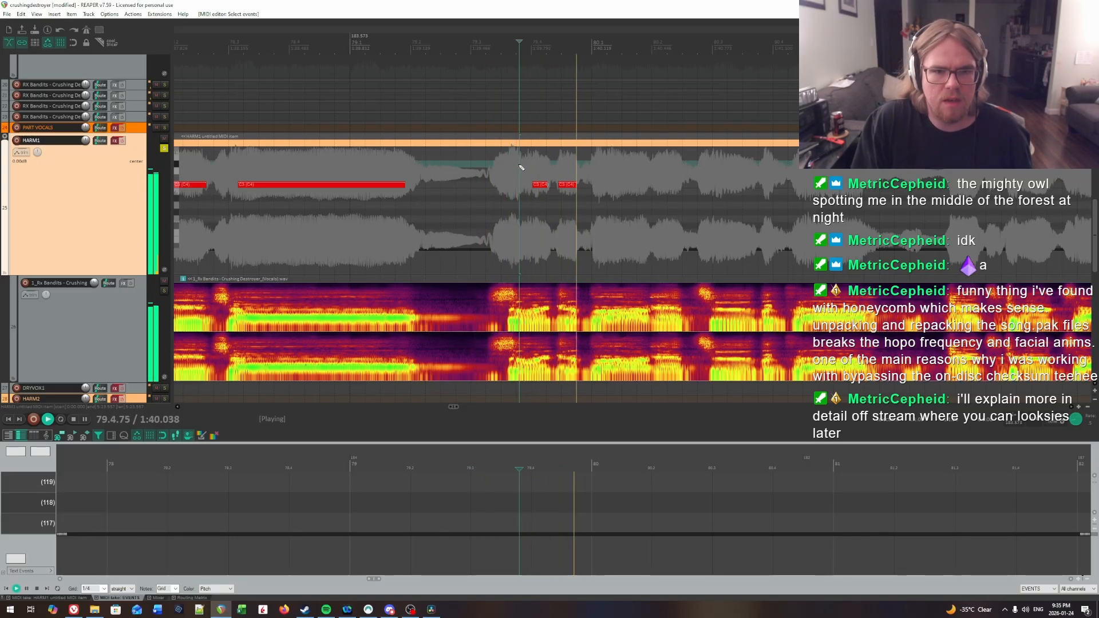
left_click(518, 167)
key("space")
left_click(518, 166)
key("space")
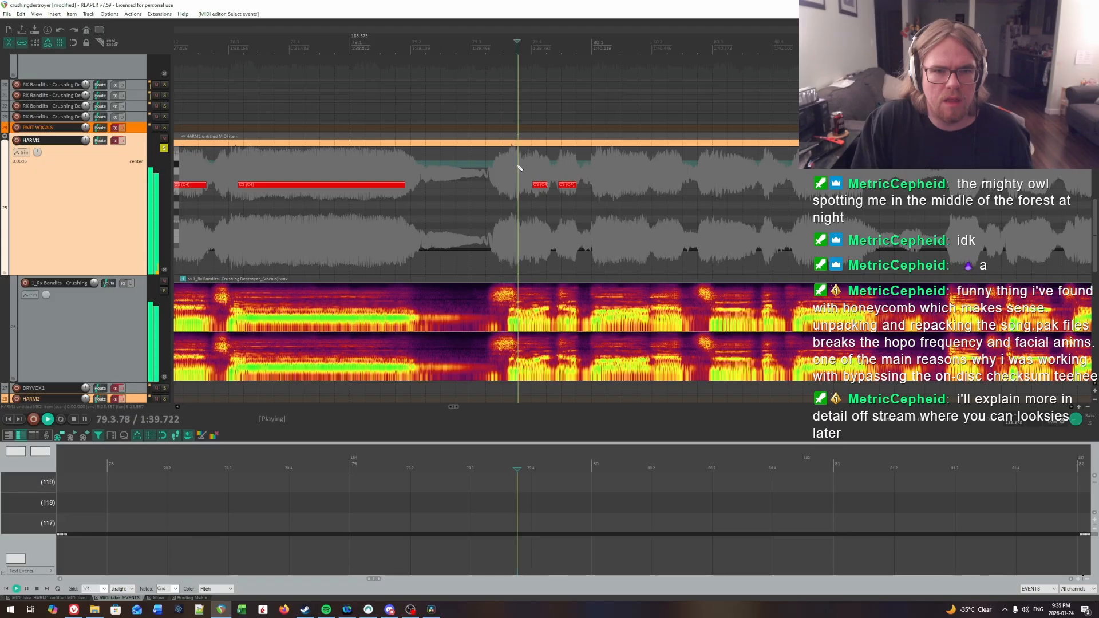
key("space")
left_click(518, 166)
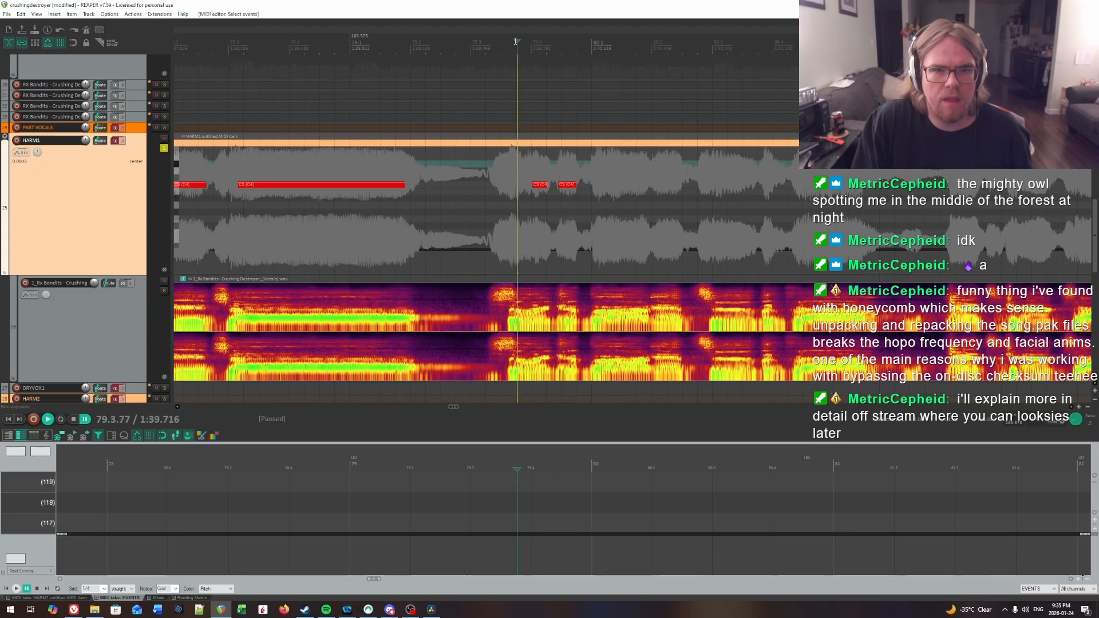
mouse_move(517, 43)
left_mouse_down()
mouse_move(505, 43)
mouse_move(516, 43)
left_mouse_up()
left_click(519, 185)
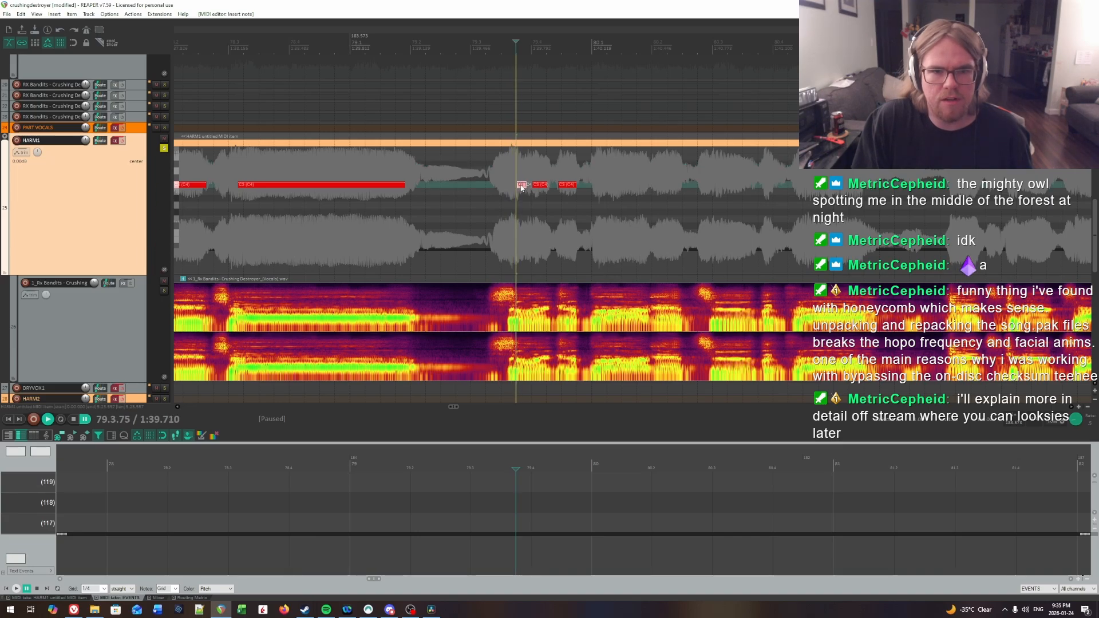
Step: Locate the syllable onset after the start of bar 80 by ear and draw a C3 note from 80.1.25 to about 80.1.90
key("space")
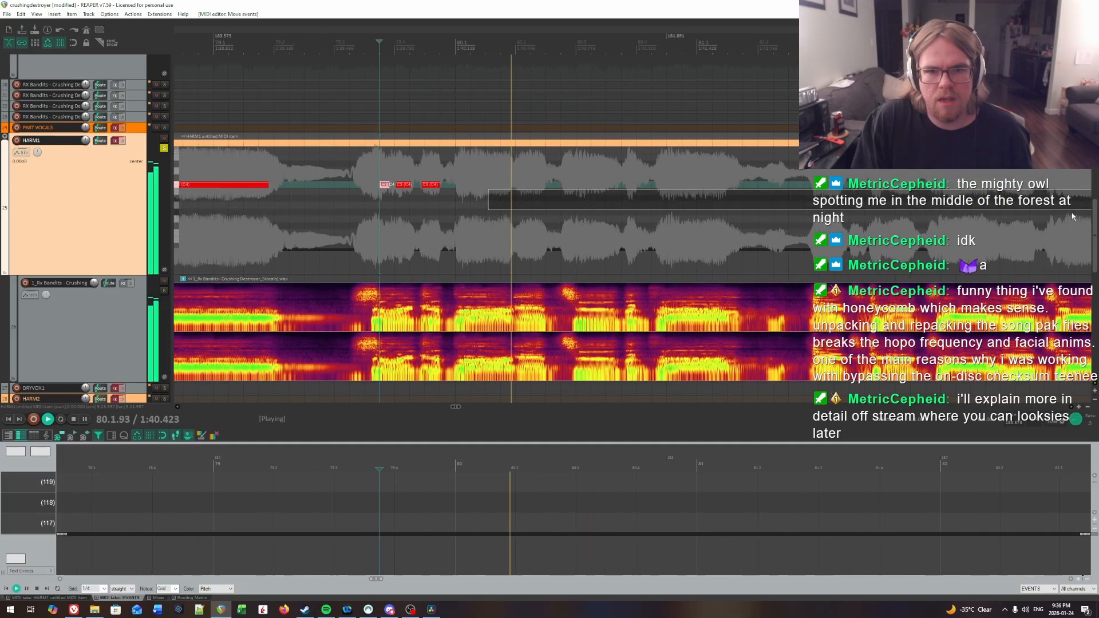
left_click(457, 170)
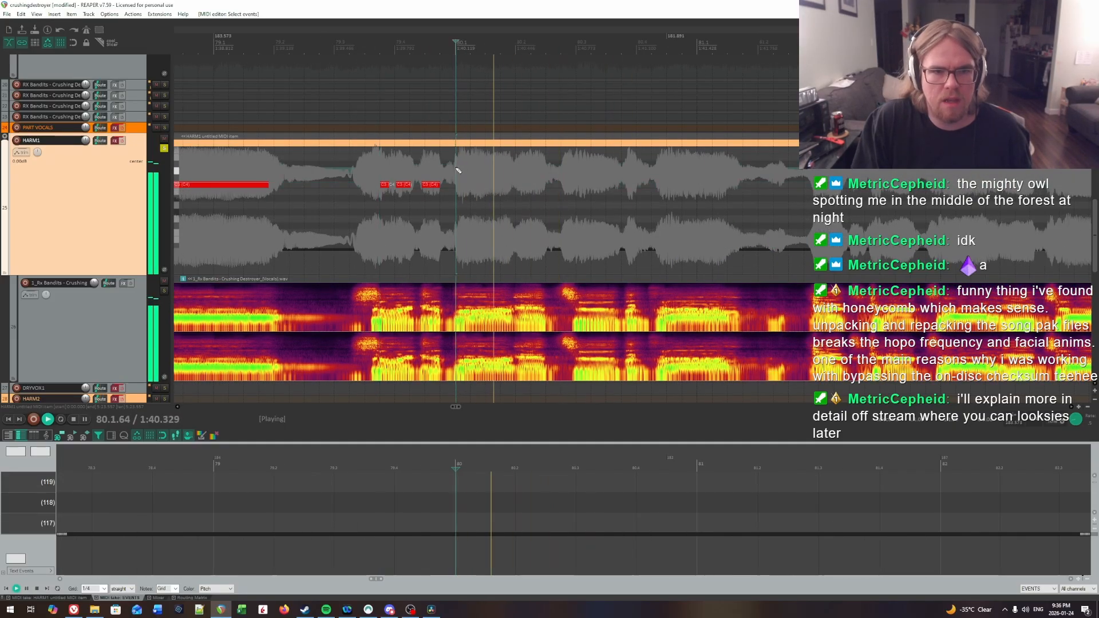
left_click(457, 170)
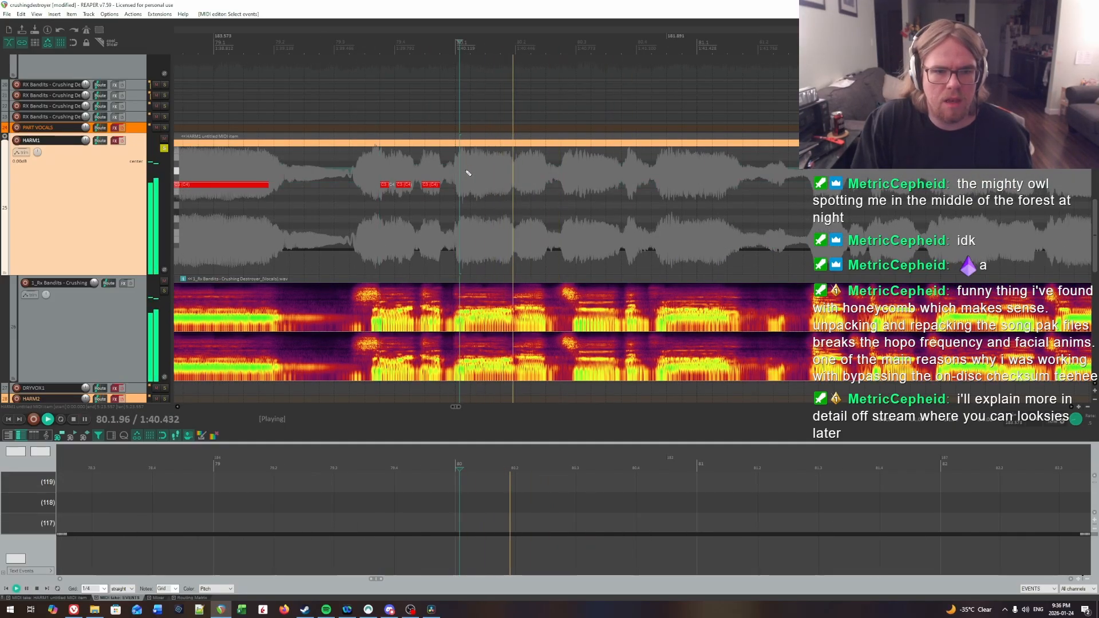
key("space")
left_click(446, 169)
key("space")
key("space")
left_click(464, 169)
left_click(470, 170)
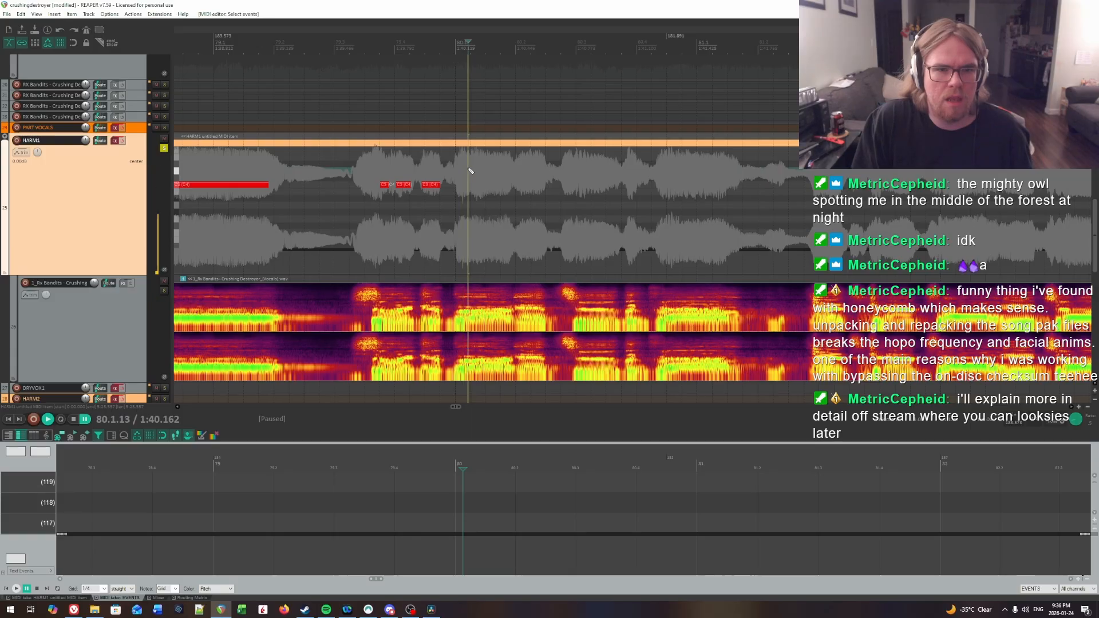
key("space")
left_click(472, 170)
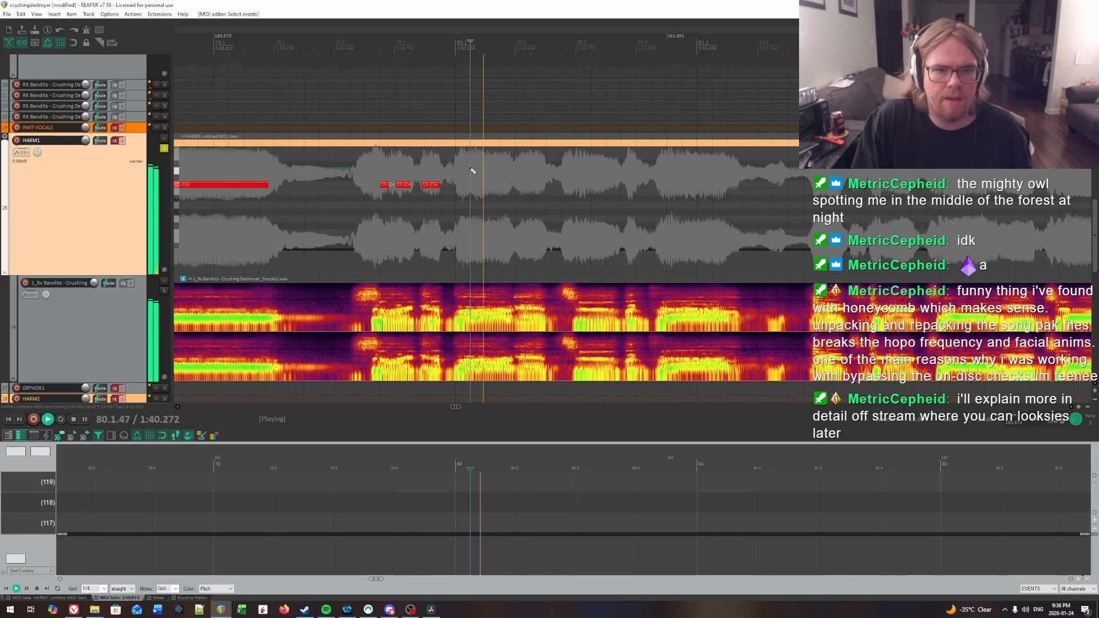
key("space")
left_click(474, 185)
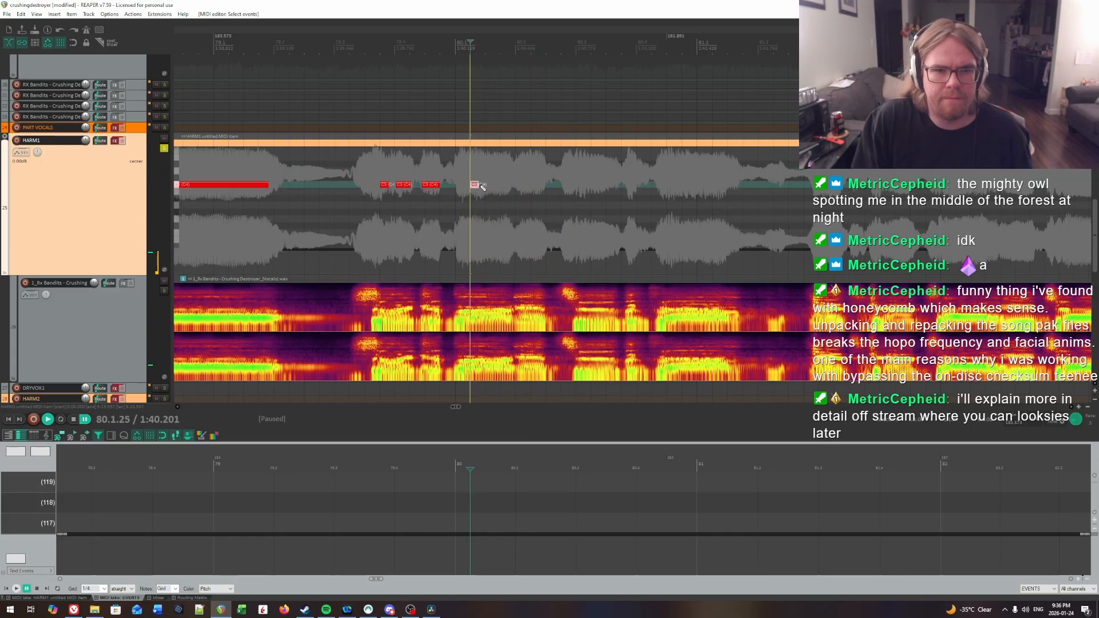
Step: Replay the start of bar 80 and the phrase from 79.3.82 to check the placed notes against the vocal
left_click(457, 172)
key("space")
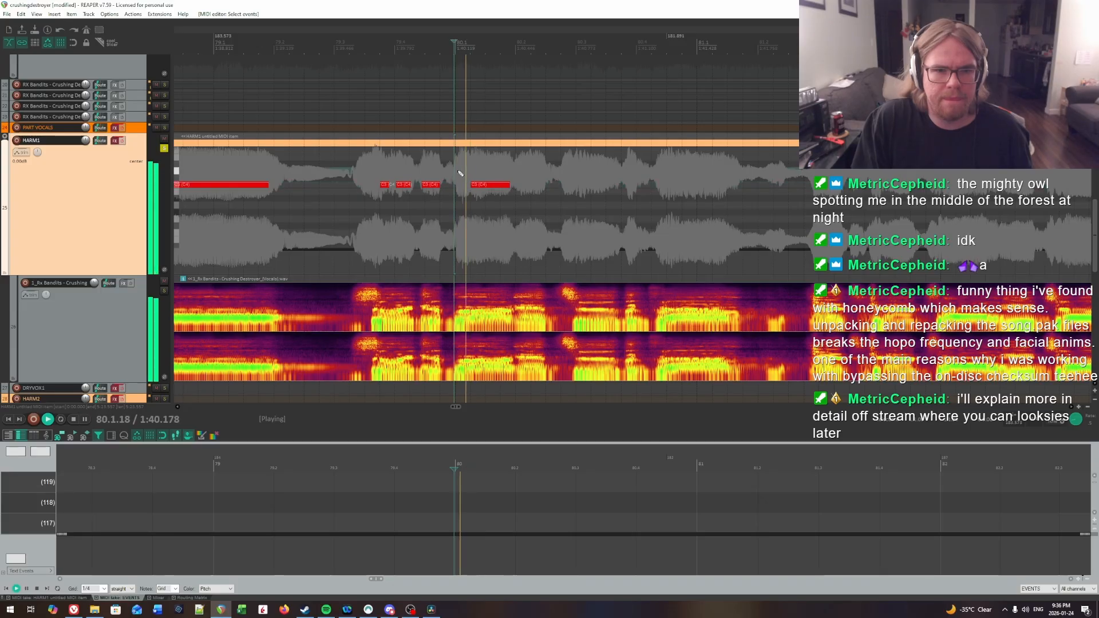
left_click(459, 171)
key("space")
left_click(384, 169)
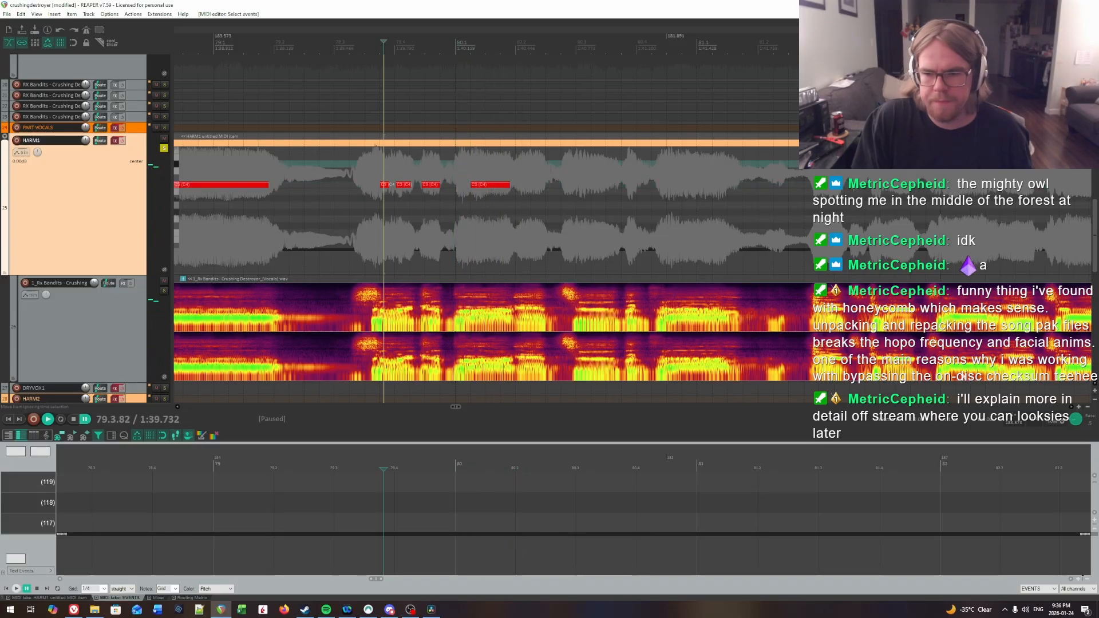
key("space")
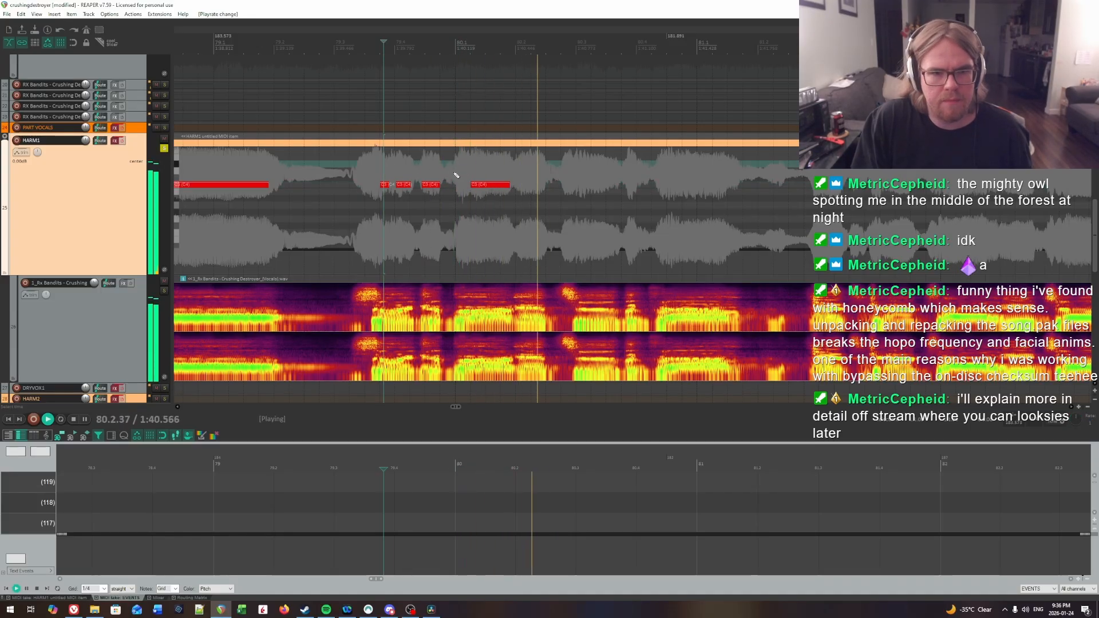
key("space")
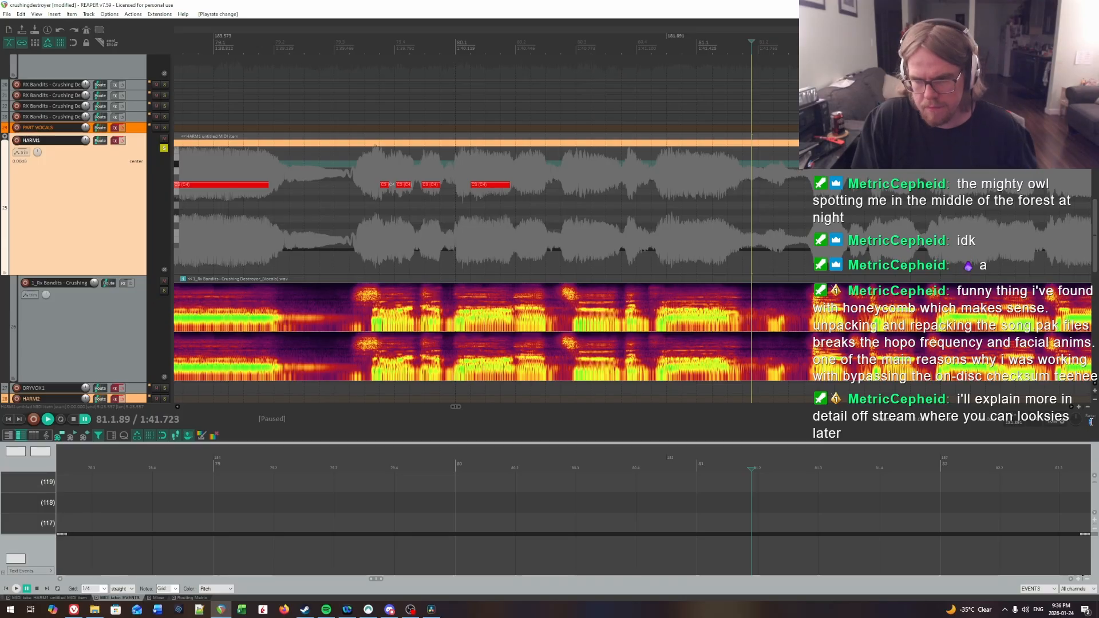
Step: Replay the vocal around the start of bar 80 and draw a C3 note from 80.2.07 to about 80.2.49
left_click(426, 167)
key("space")
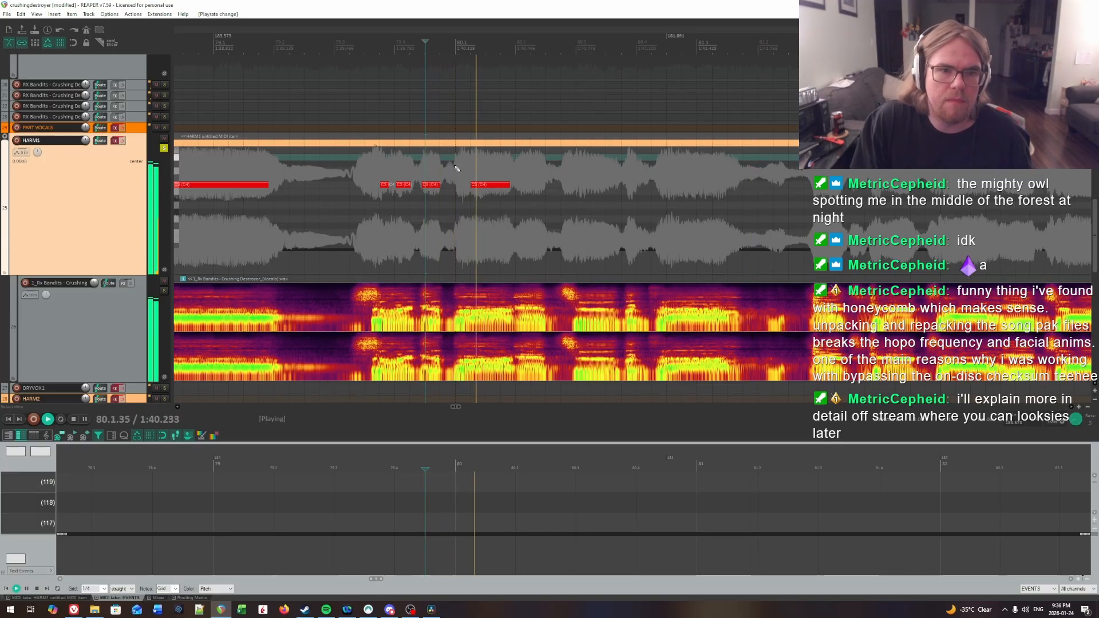
key("space")
left_click(459, 167)
key("space")
left_click(463, 167)
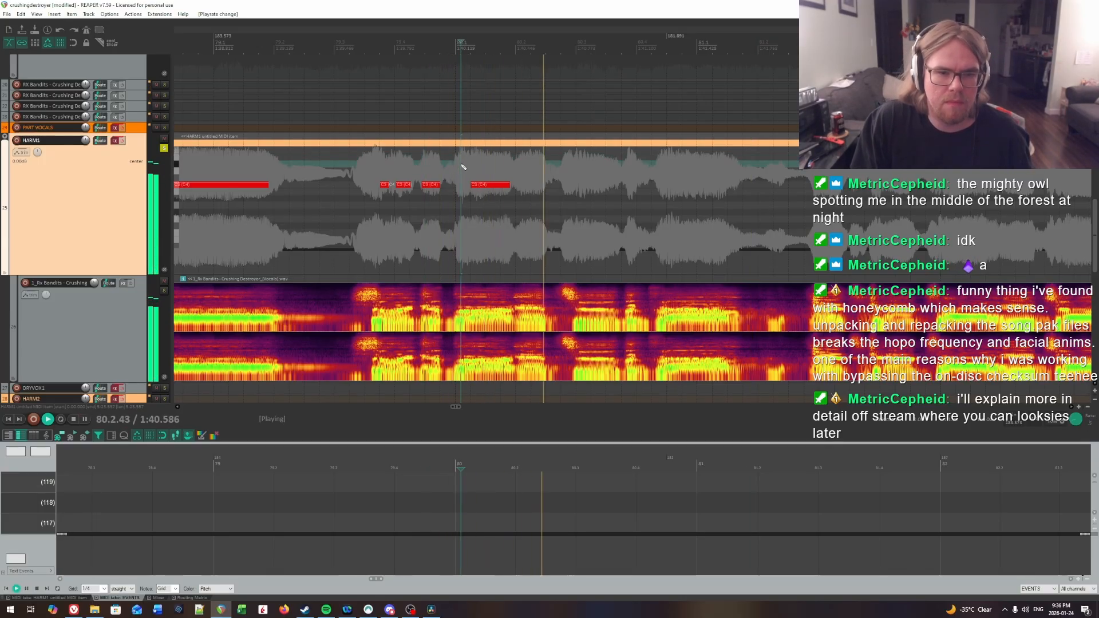
left_click(463, 167)
left_click(463, 167)
key("space")
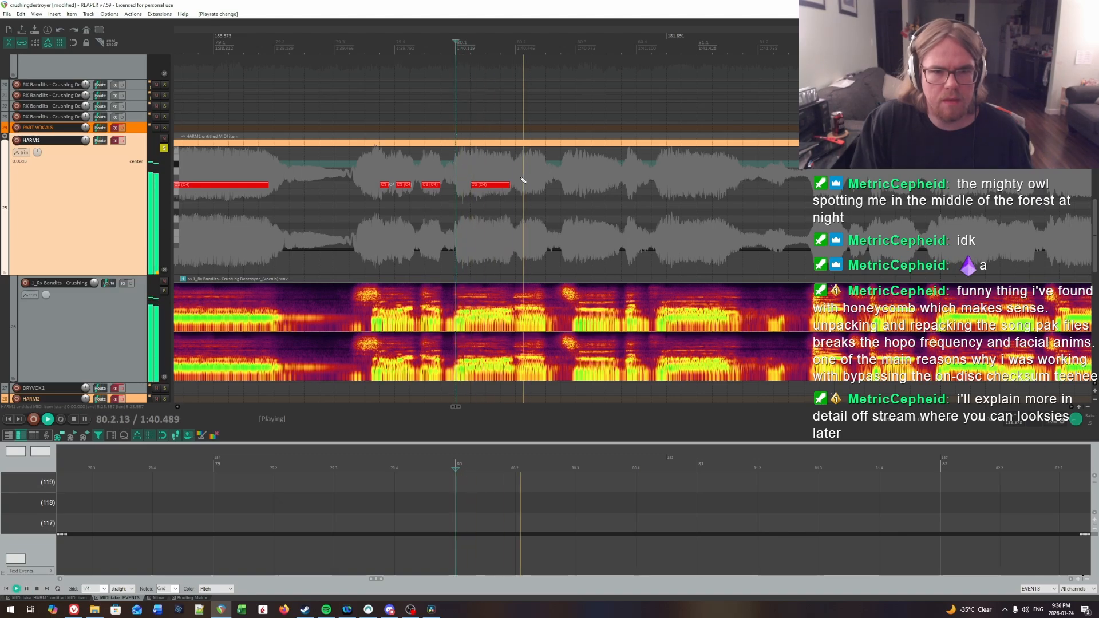
key("ctrl+space")
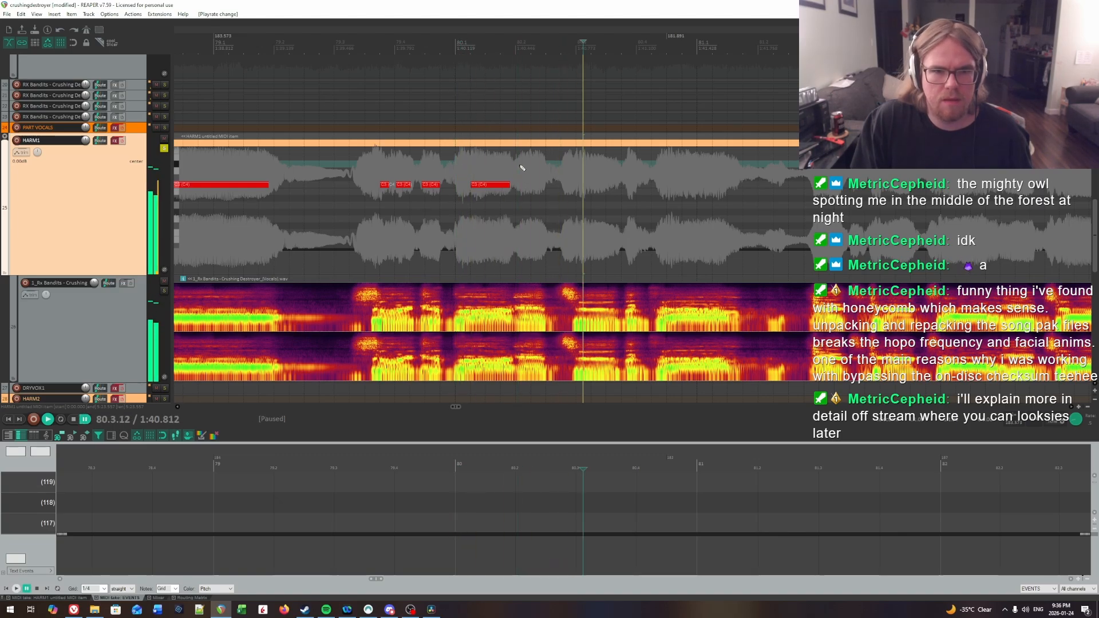
left_click(521, 189)
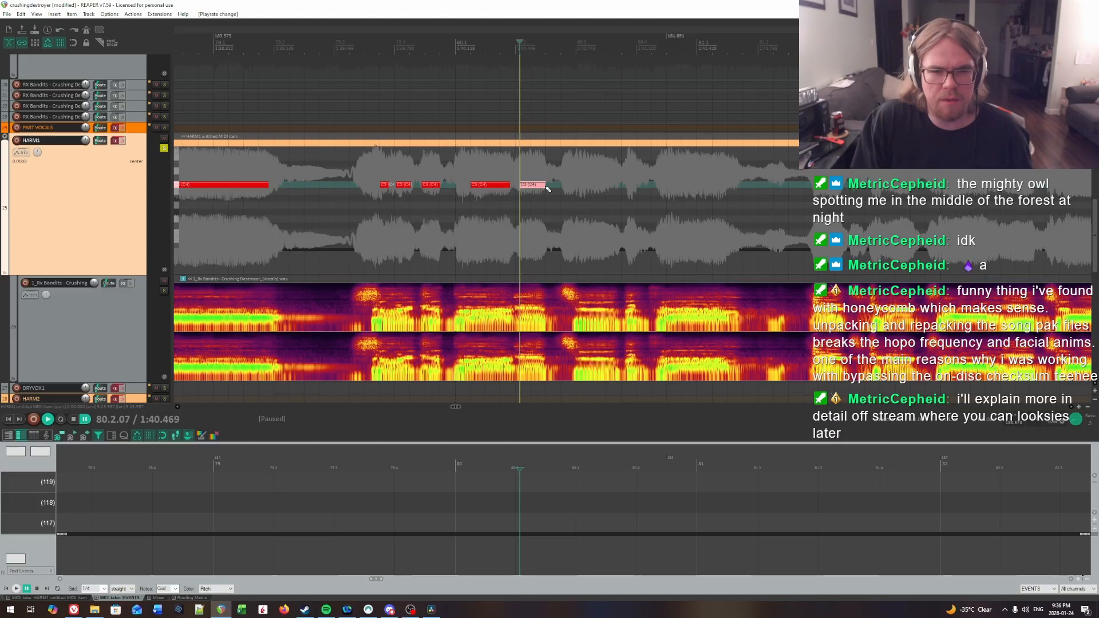
Step: Locate the next syllable onset around 80.3 by ear and draw a C3 note from 80.3.05 to about 80.3.69
scroll(617, 198, "right", 2)
left_click(478, 210)
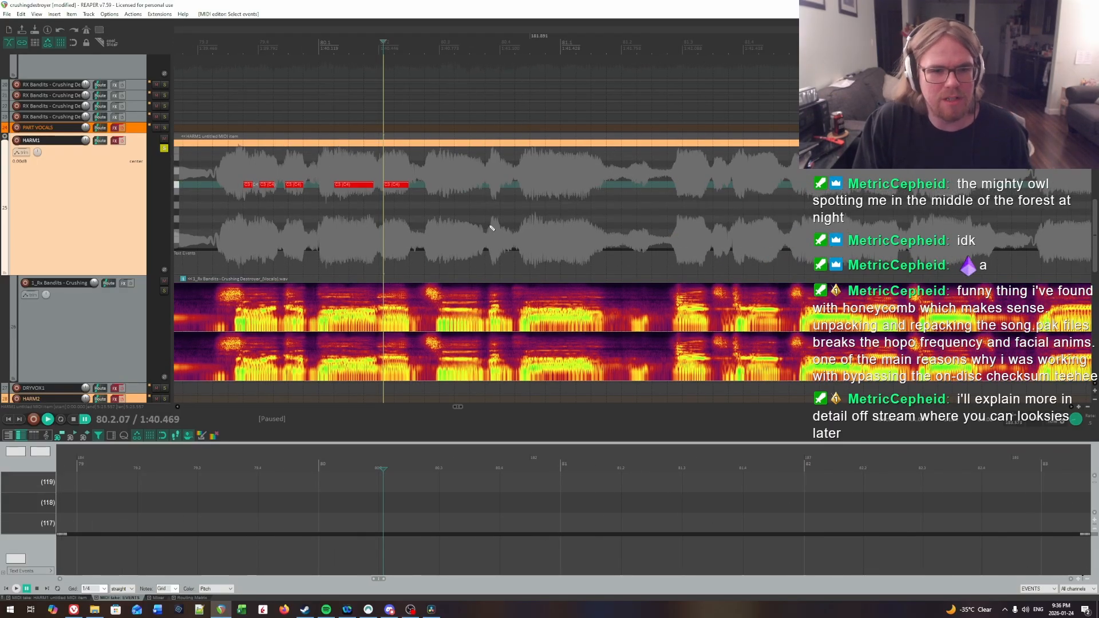
key("space")
key("space")
left_click(440, 164)
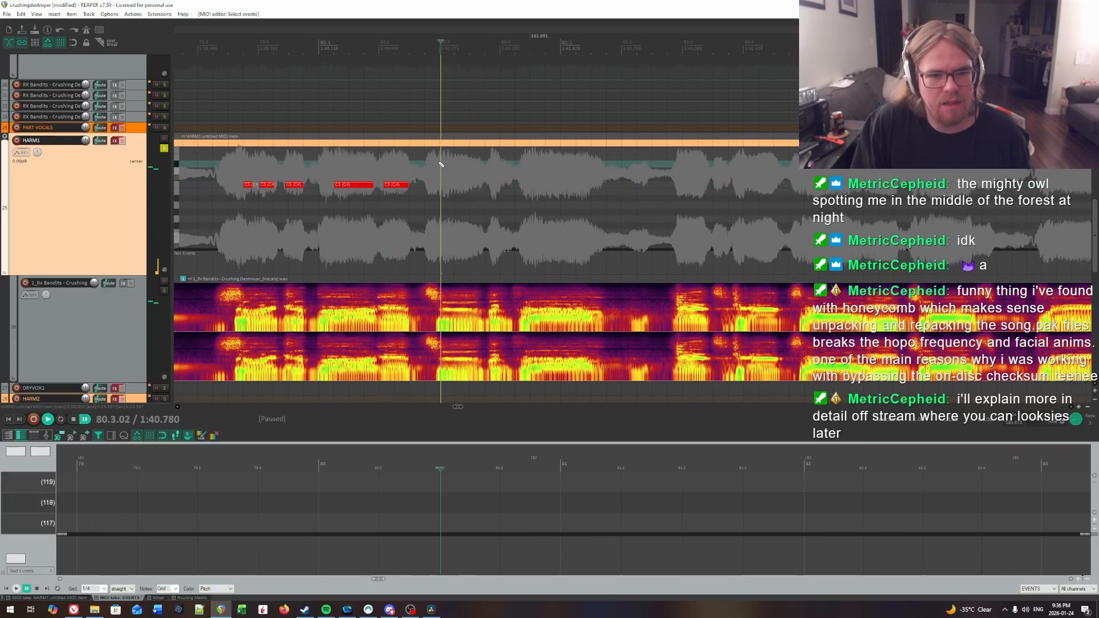
key("space")
key("space")
left_click(443, 164)
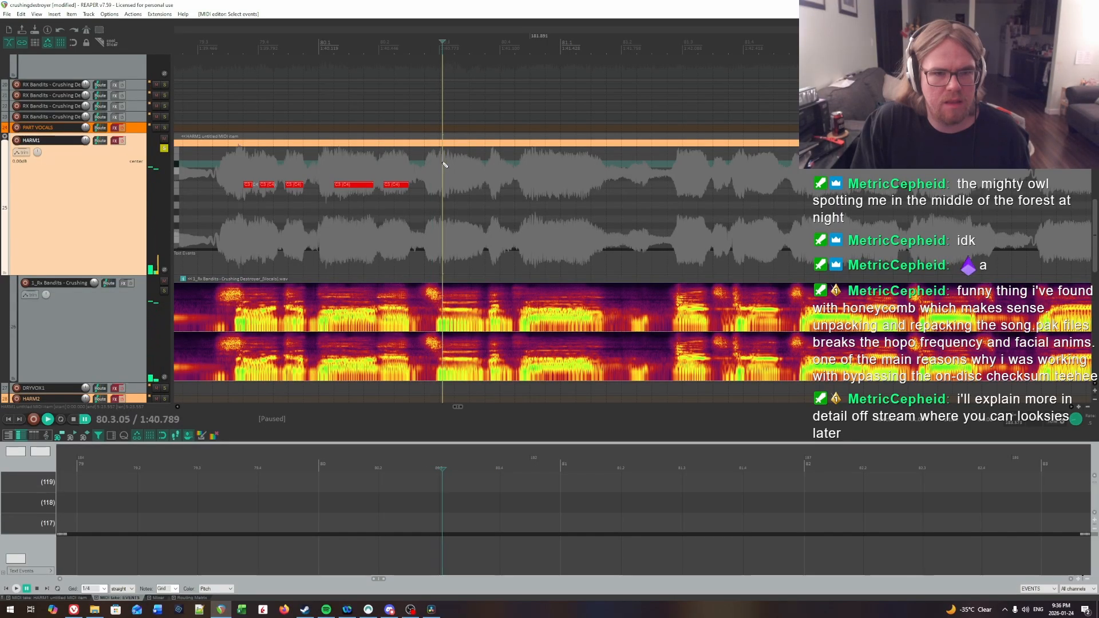
key("space")
key("space")
left_click(442, 164)
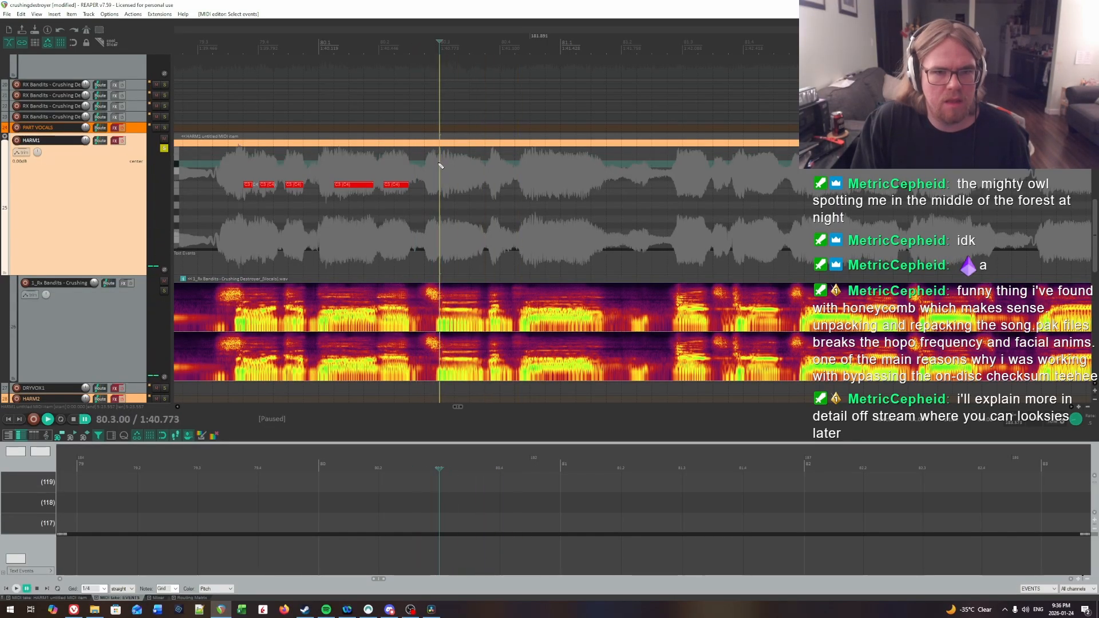
key("space")
key("ctrl+space")
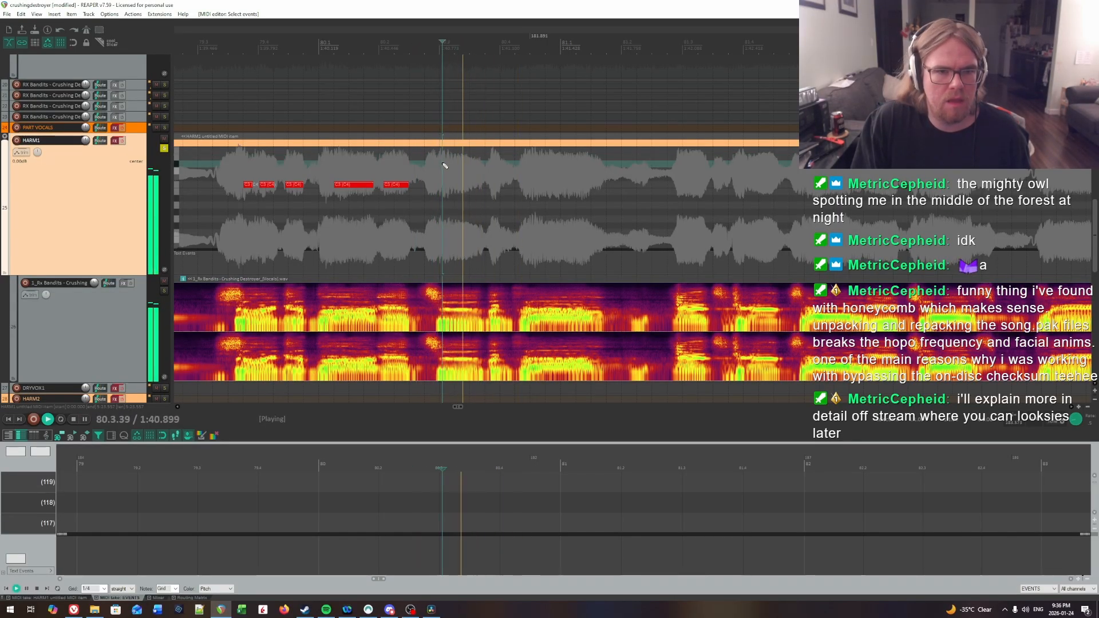
key("ctrl+space")
left_click_drag(444, 188, 483, 190)
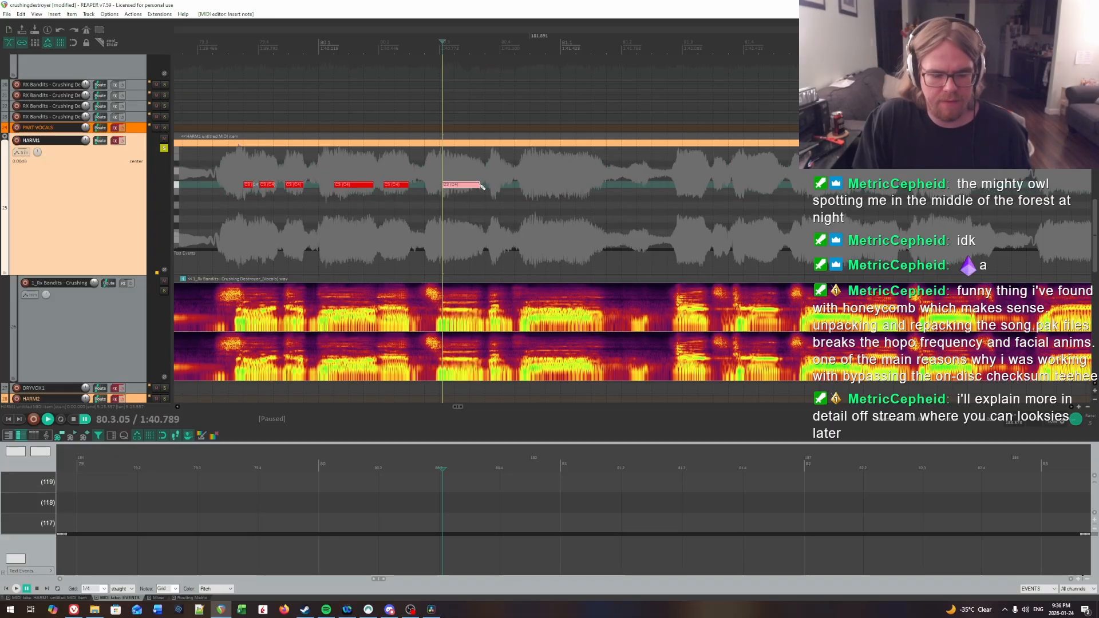
Step: Draw a short C3 note from 80.3.84 to about 80.4.04 and play the vocal on past it into bar 81
left_click(490, 162)
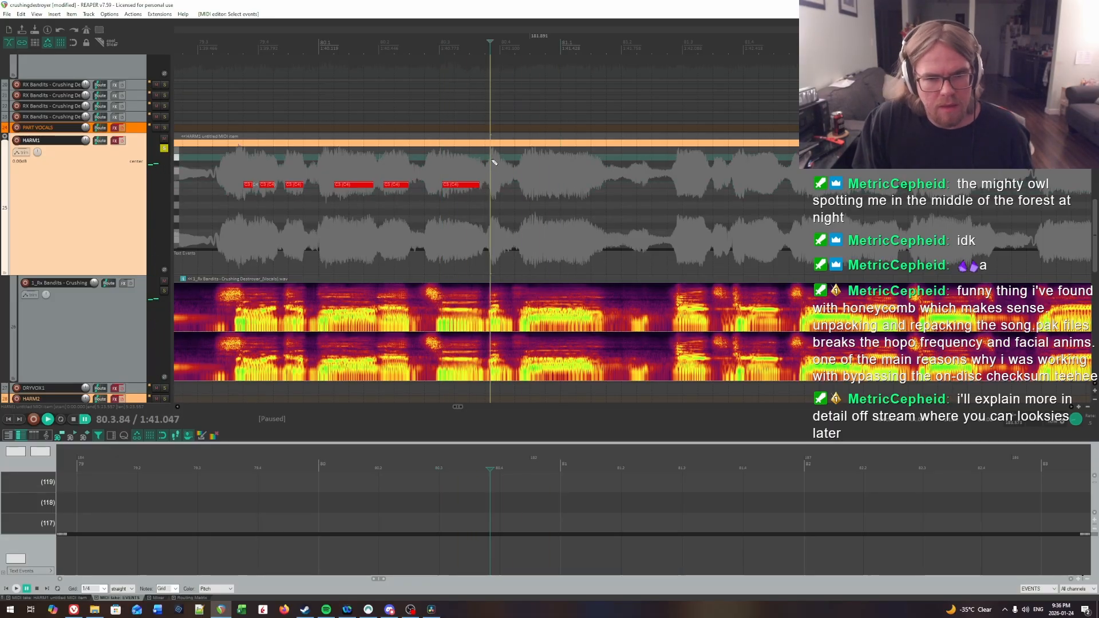
left_click_drag(495, 186, 499, 186)
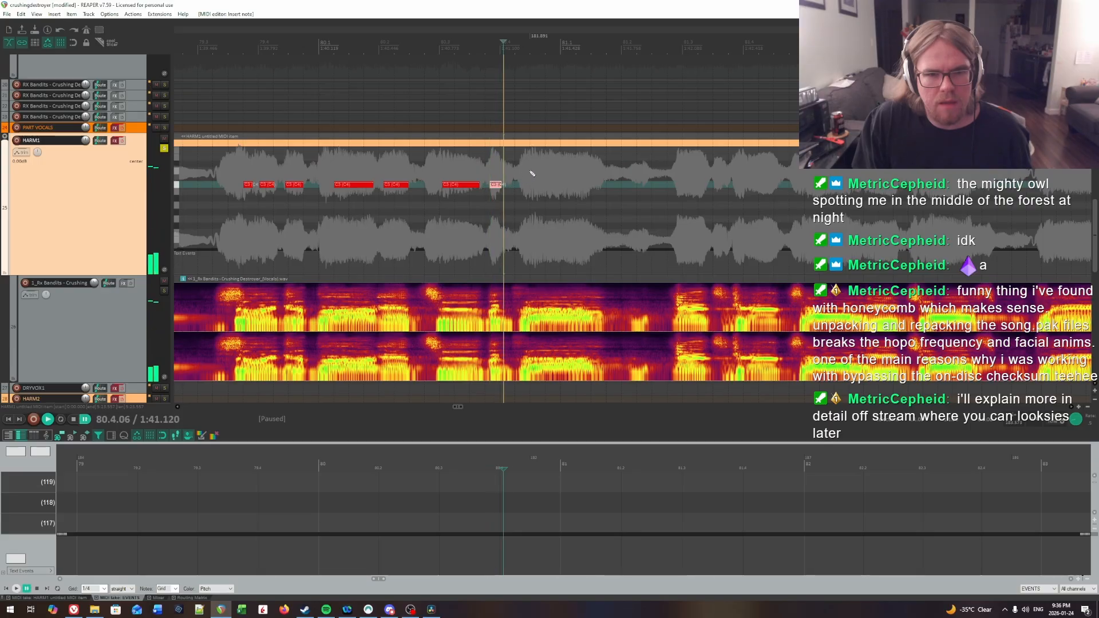
key("space")
Step: Find the onset of the long syllable before bar 81 by ear and draw a C3 note from 80.4.50 to about 81.1.49
key("space")
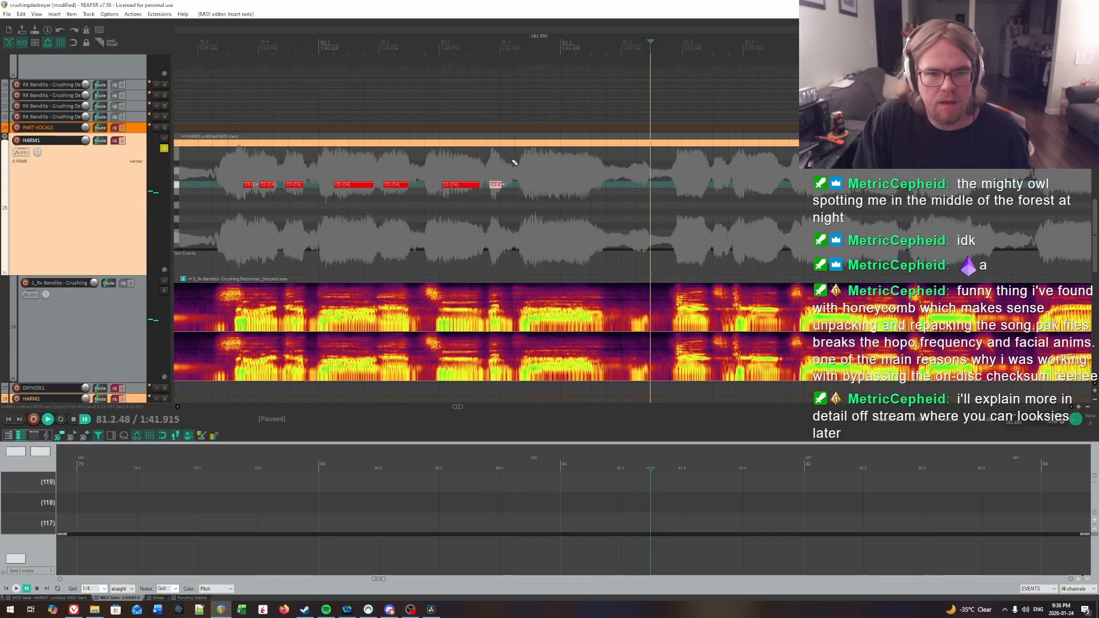
left_click(520, 159)
key("space")
key("space")
left_click(530, 159)
key("space")
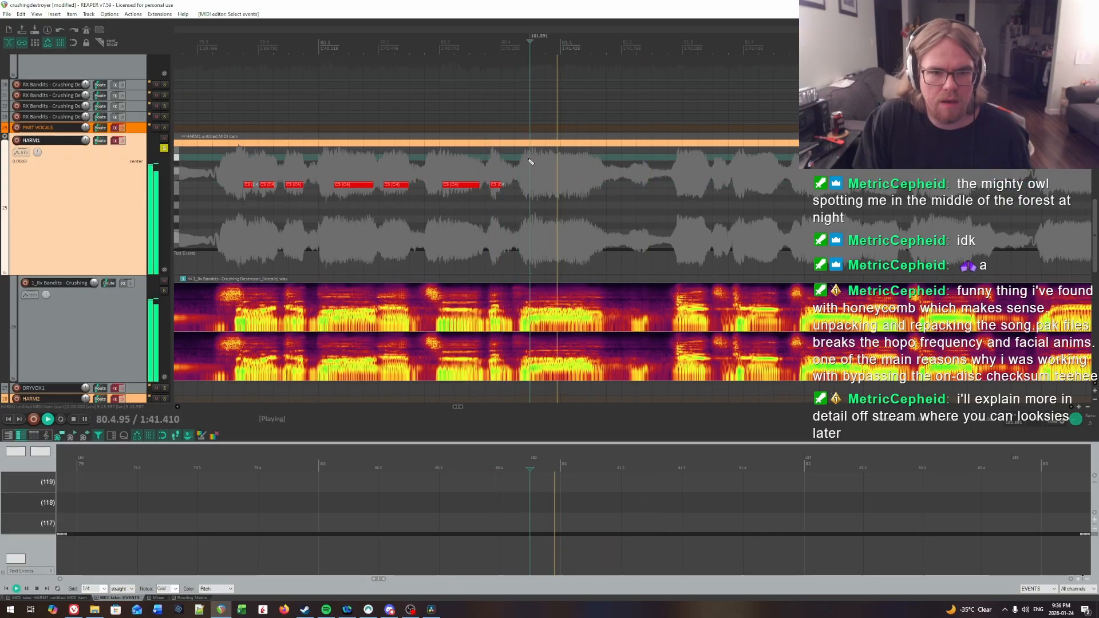
key("space")
left_click(529, 160)
key("space")
key("space")
left_click(503, 165)
key("space")
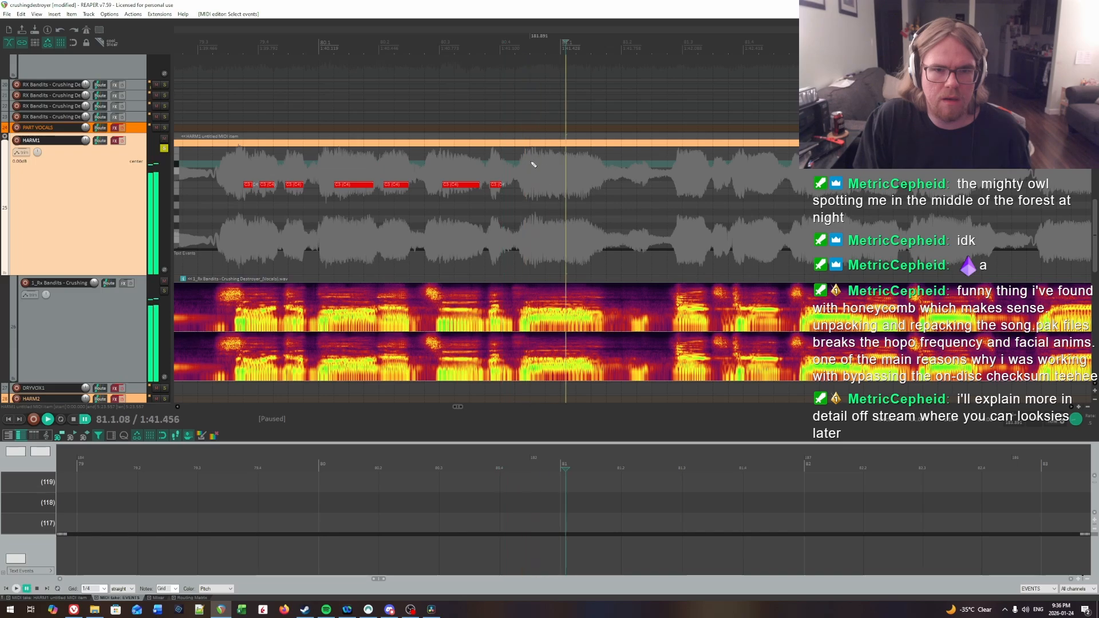
key("space")
left_click(529, 164)
key("space")
key("space")
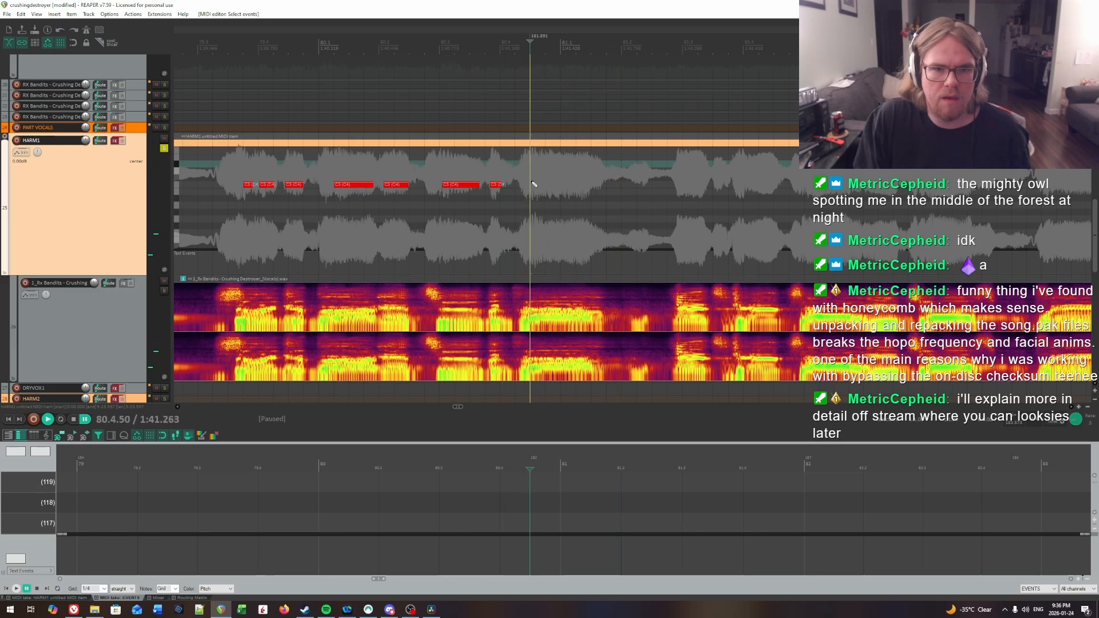
left_click(532, 185)
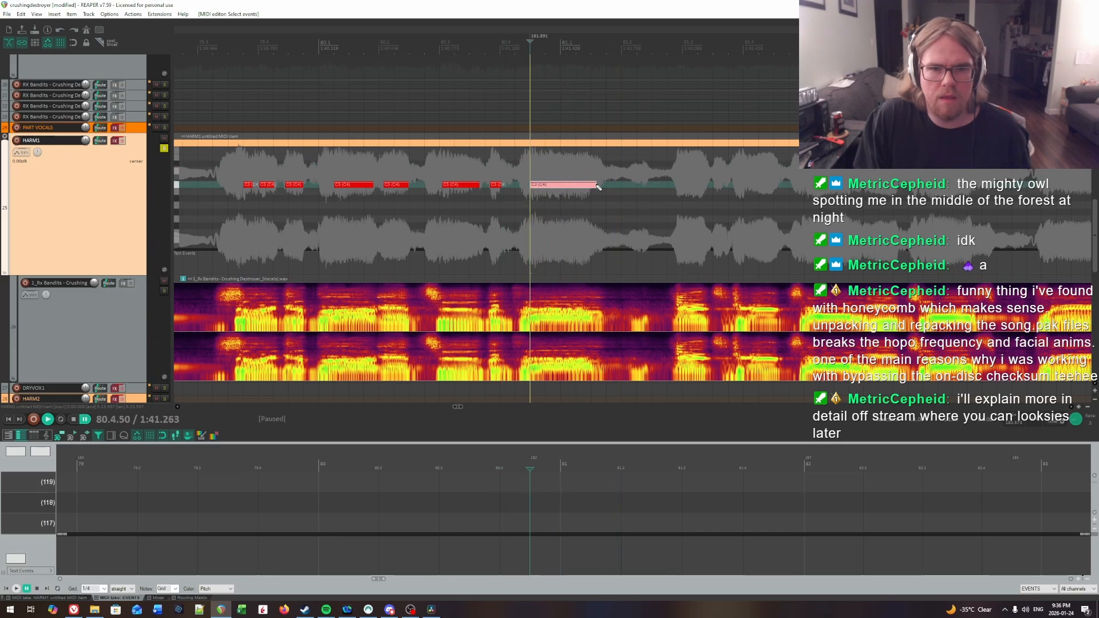
Step: Replay the vocal across the long note leading into bar 81 to check its placement
key("space")
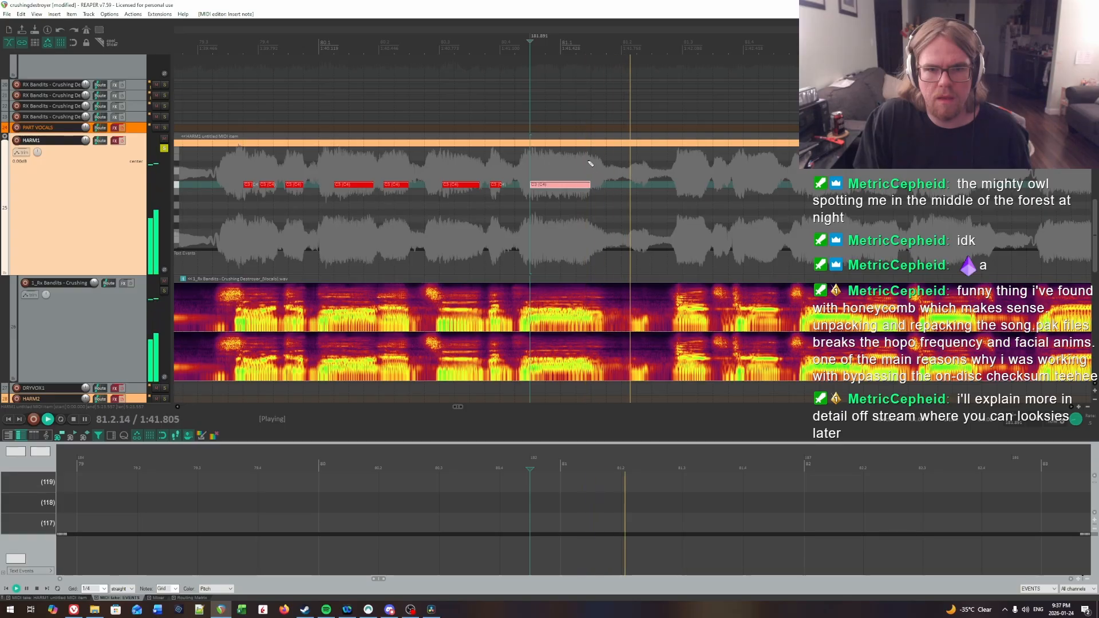
left_click(588, 178)
left_click(513, 174)
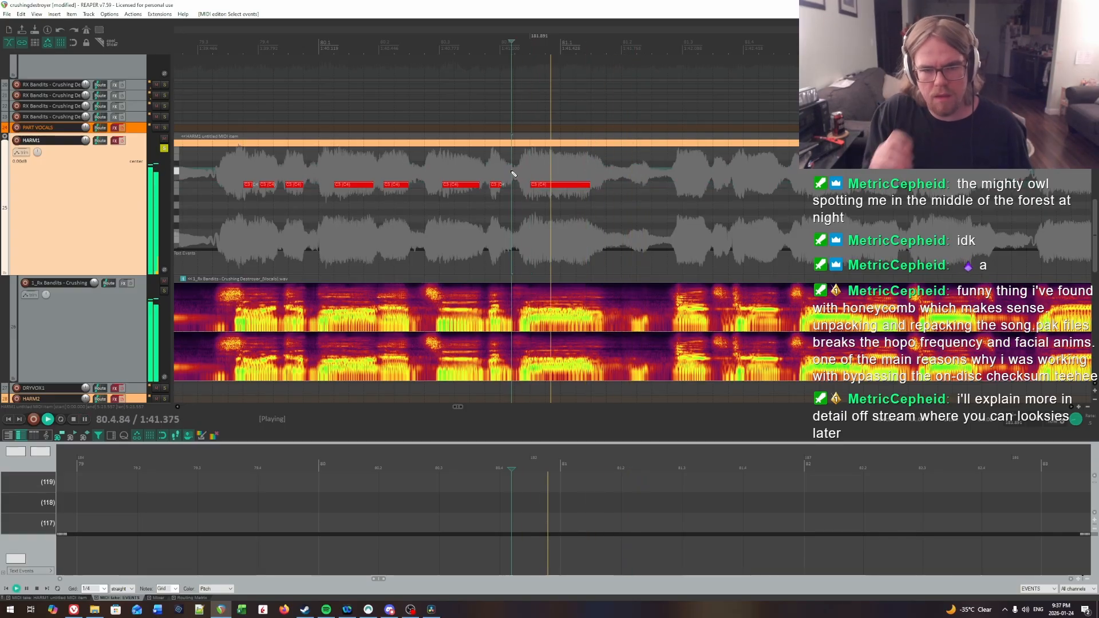
key("space")
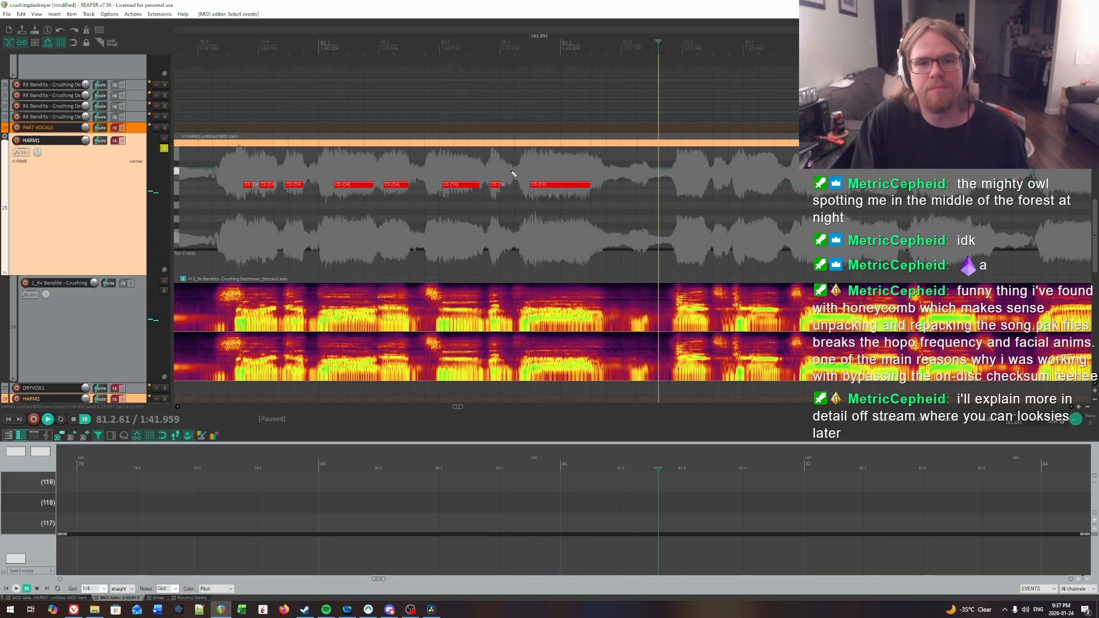
Step: Locate by ear where the long syllable ends in bar 81 and set its note's end to 81.1.50
left_click(592, 165)
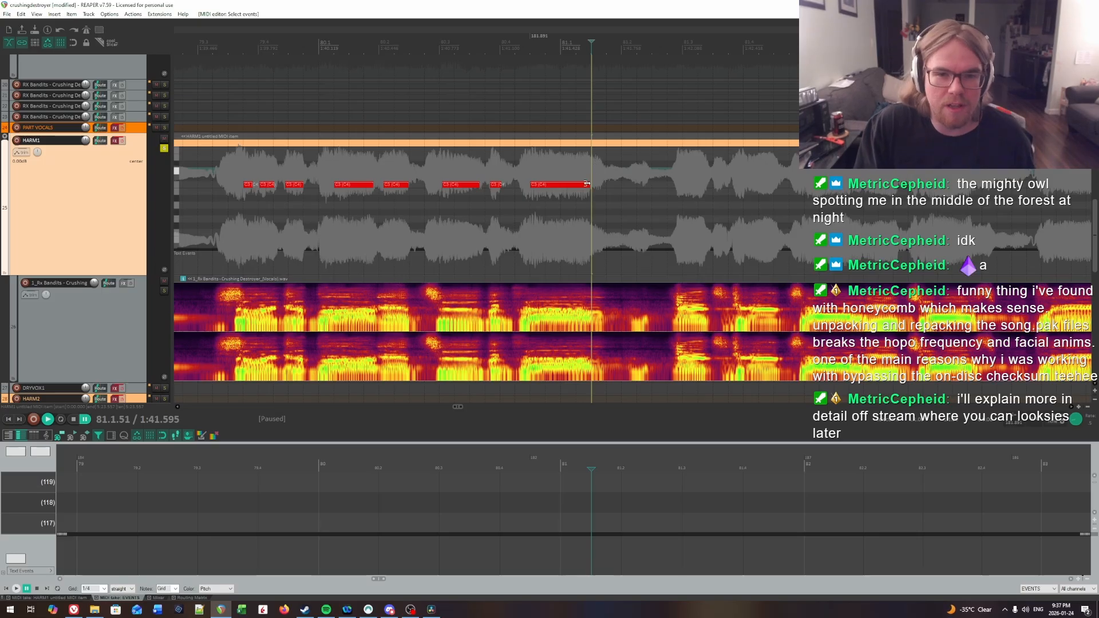
left_click(532, 173)
key("space")
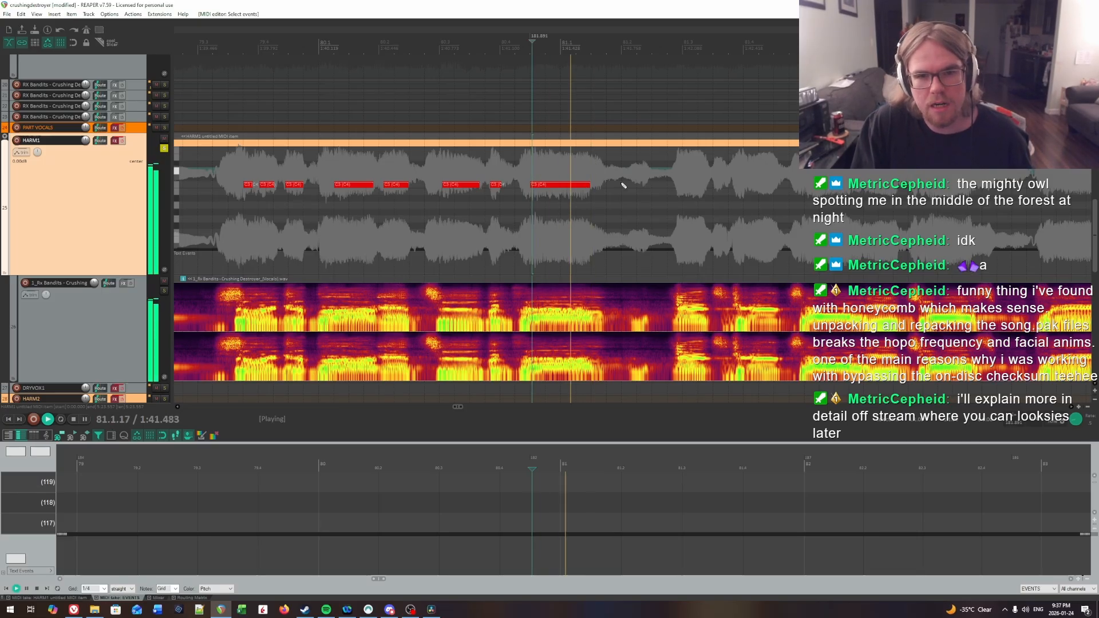
key("space")
left_click(593, 163)
key("space")
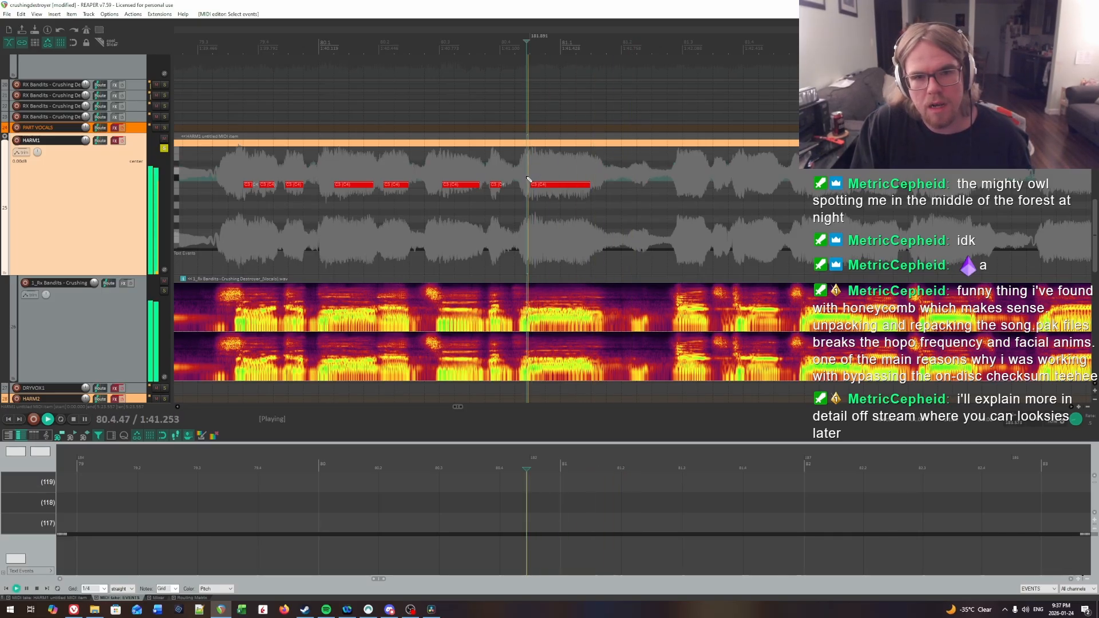
left_click(592, 174)
left_click(587, 172)
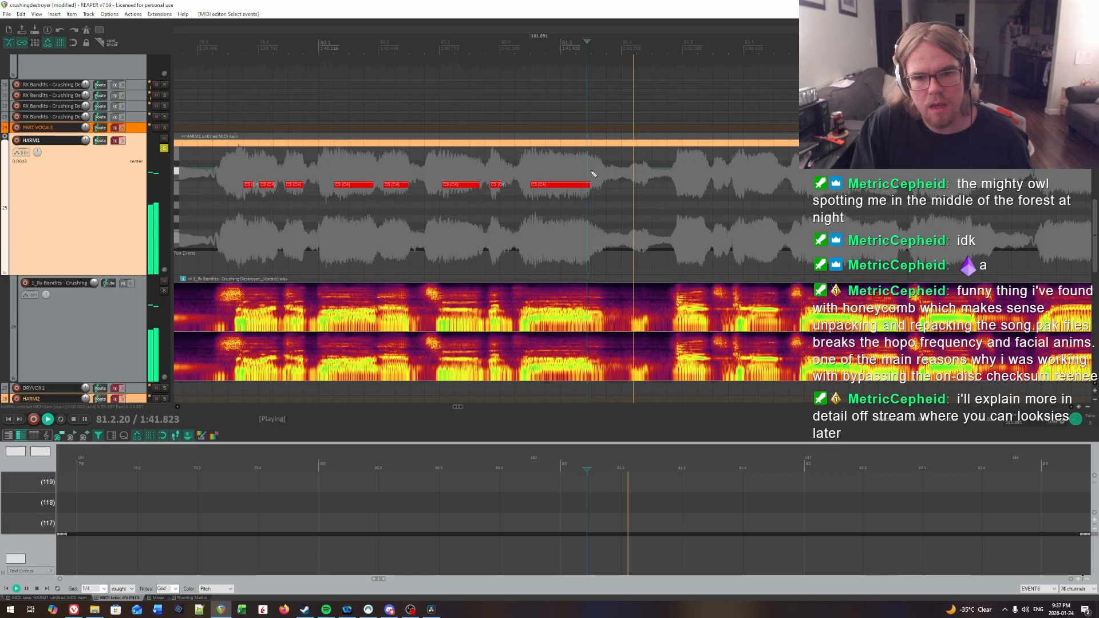
left_click(592, 172)
key("space")
left_click(591, 181)
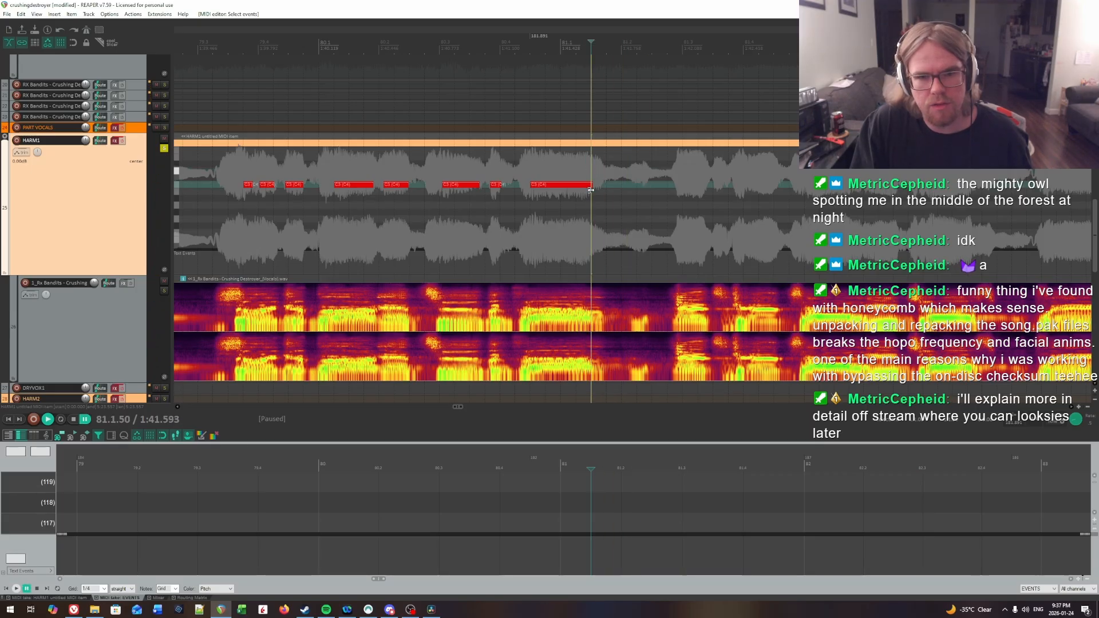
left_click(588, 191)
Step: Find the onset of the next phrase in bar 81 by ear and draw a C3 note from 81.2.98 to about 81.3.39
key("space")
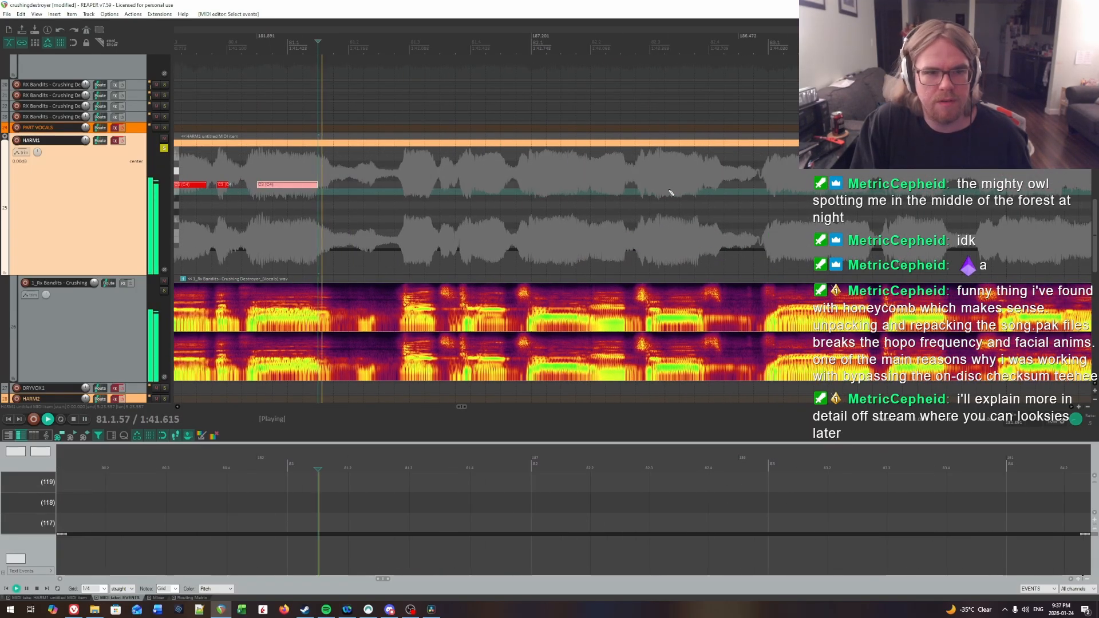
key("space")
left_click(403, 166)
key("space")
key("space")
left_click(407, 166)
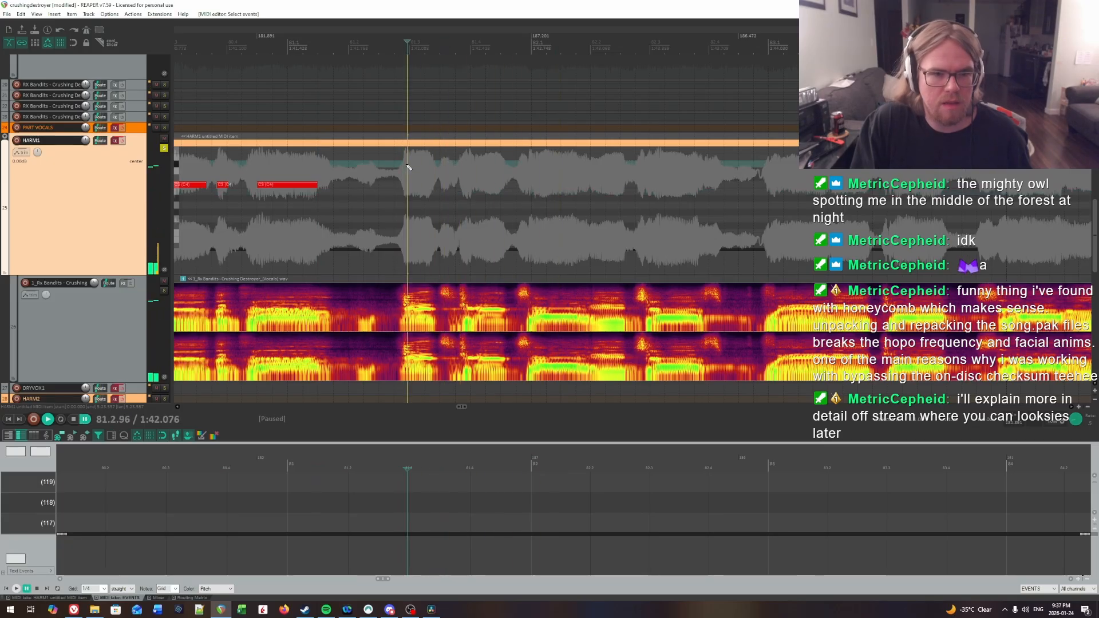
key("space")
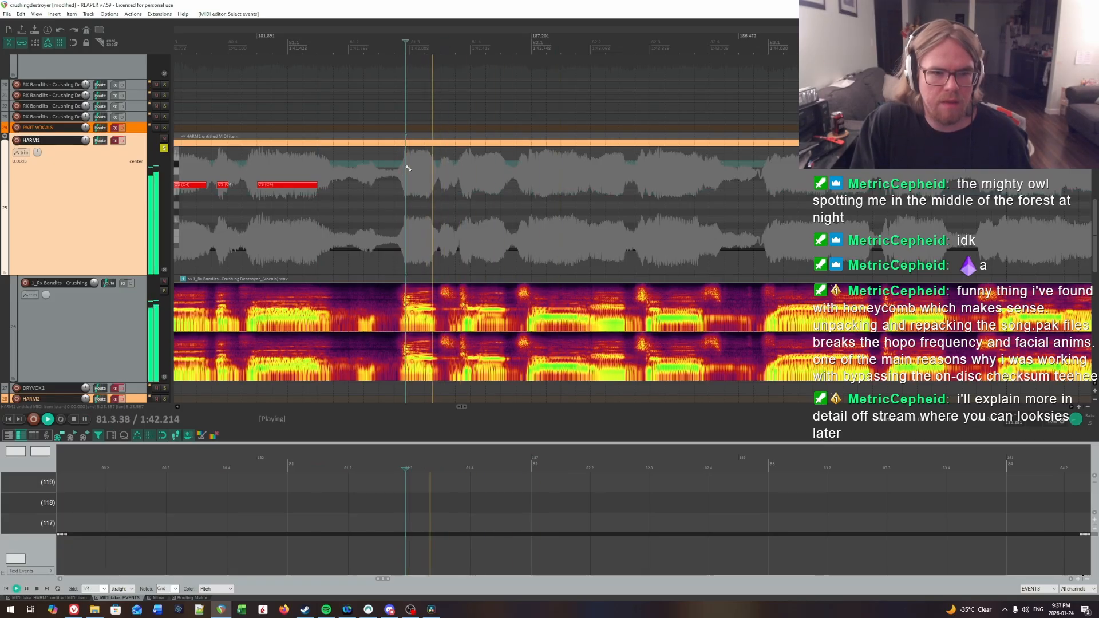
key("space")
left_click(409, 167)
left_click(410, 167)
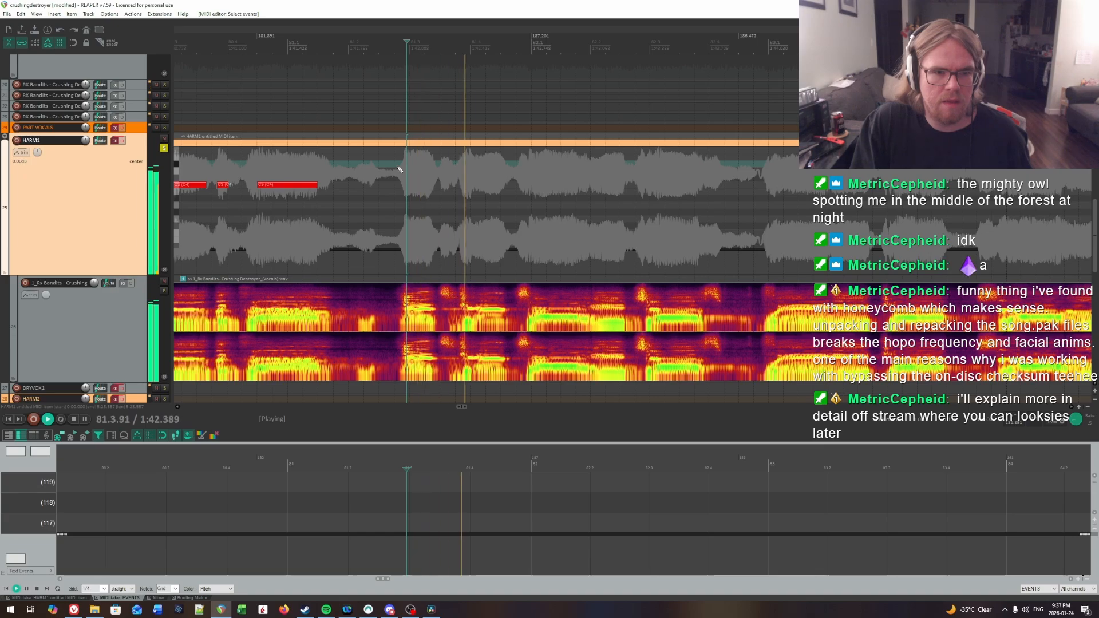
left_click(398, 169)
key("space")
left_click(409, 170)
key("space")
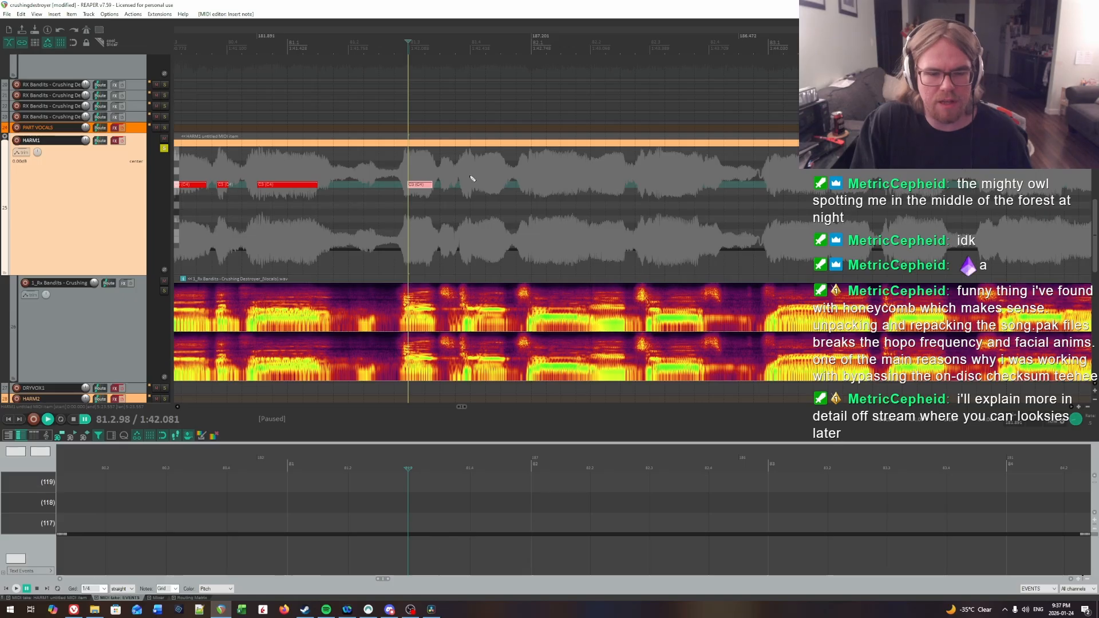
Step: Replay the phrase's first syllable onset and move its note's start to 81.3.01
key("space")
key("space")
left_click(411, 162)
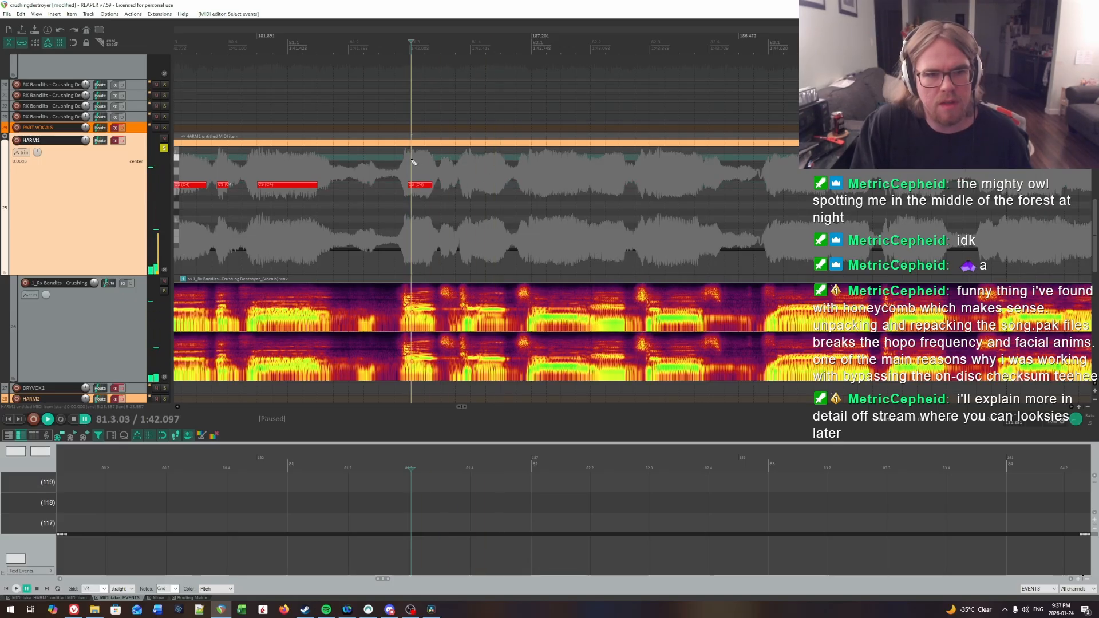
key("space")
key("space")
left_click(411, 162)
key("space")
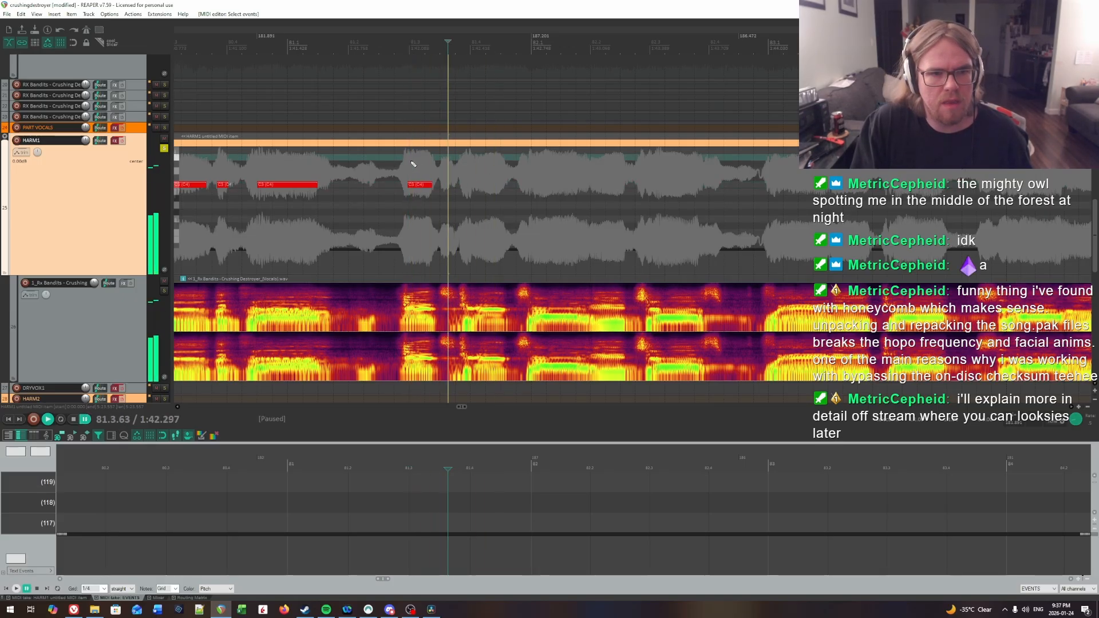
key("space")
left_click(412, 164)
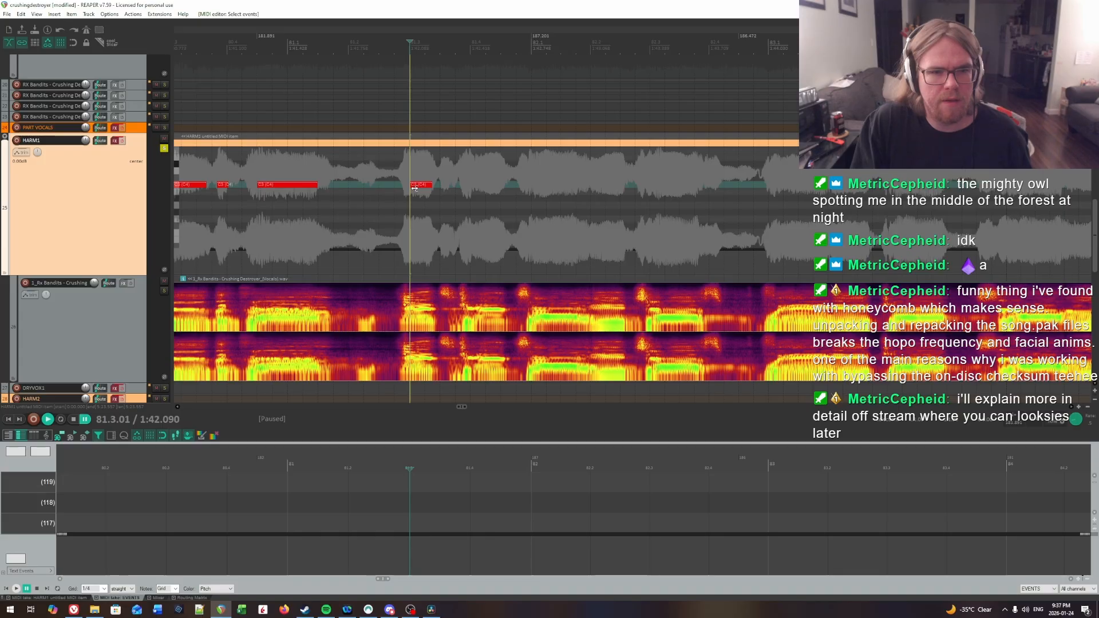
Step: Locate the following syllable onset by ear and draw a C3 note from 81.4.06 to about 81.4.54
key("space")
left_click(458, 170)
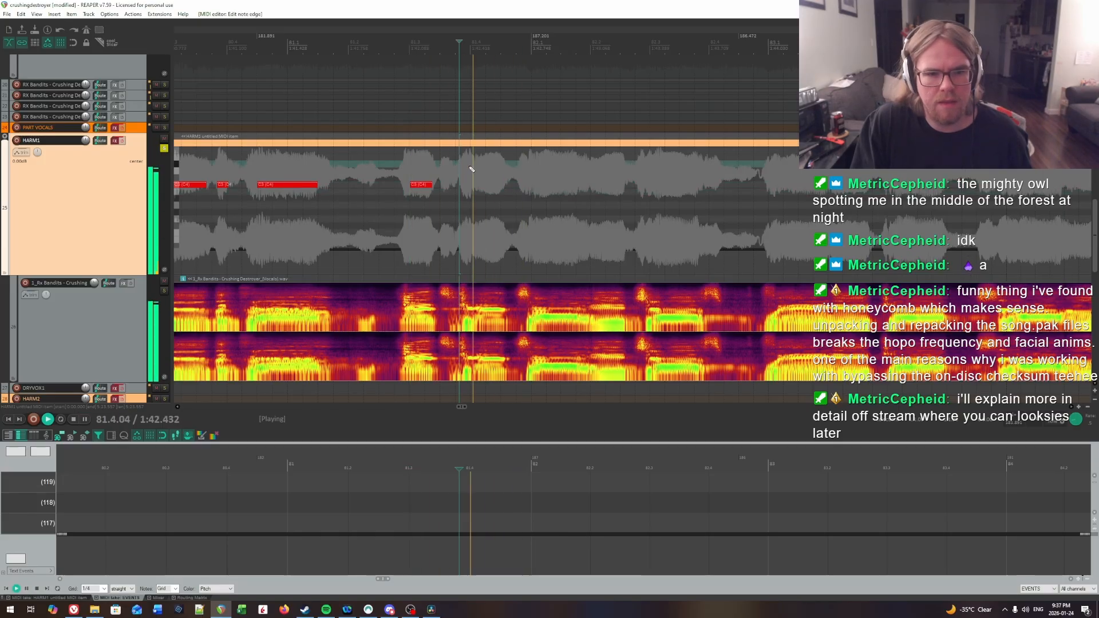
left_click(473, 170)
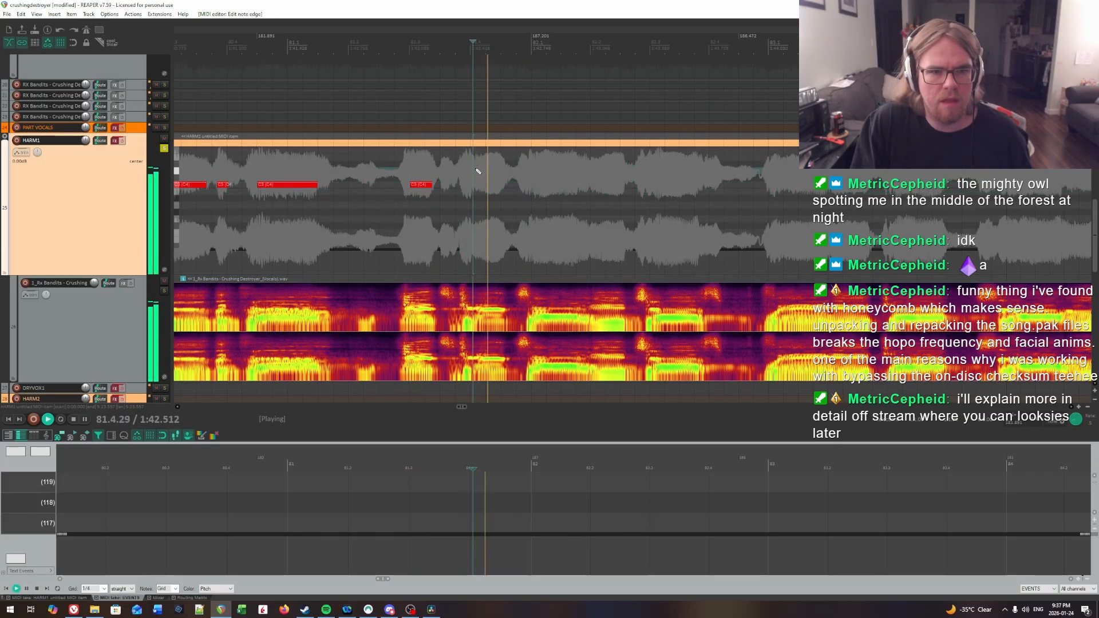
left_click(474, 169)
key("space")
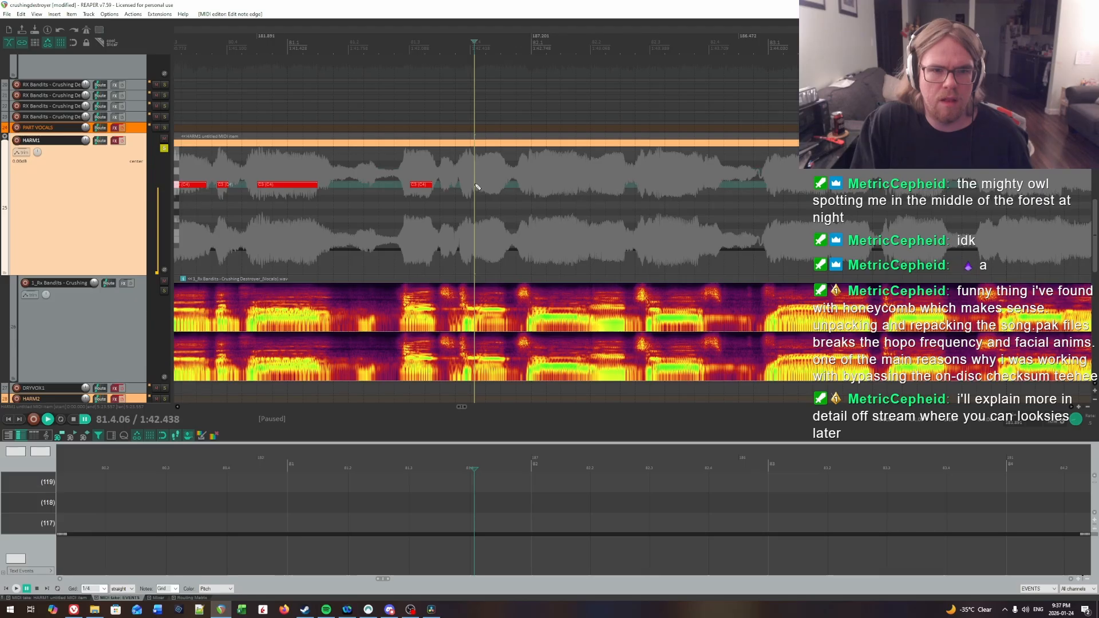
key("space")
left_click_drag(546, 184, 769, 172)
Step: Locate the first syllable onset in bar 82 by ear and draw a C3 note from 82.1.06 to about 82.1.75
scroll(629, 174, "right", 1)
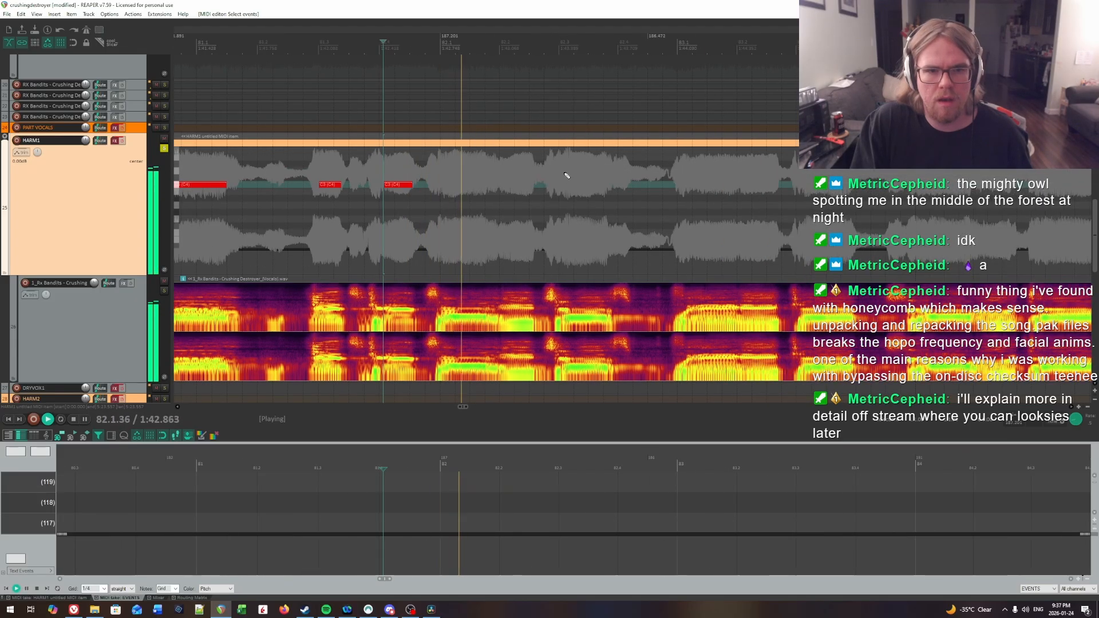
left_click(443, 170)
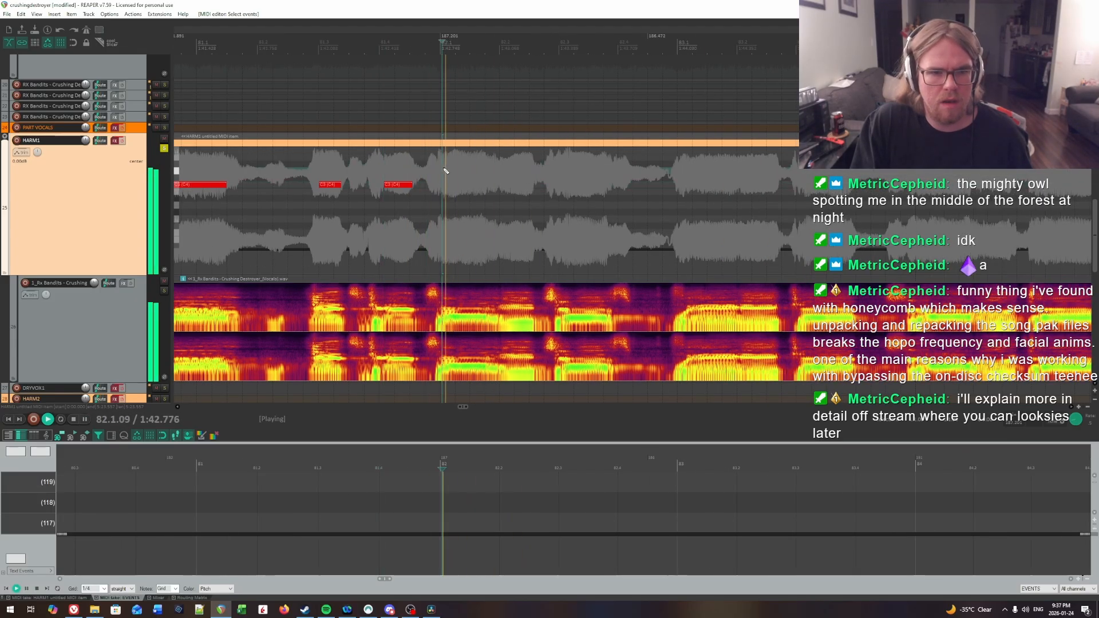
left_click(444, 169)
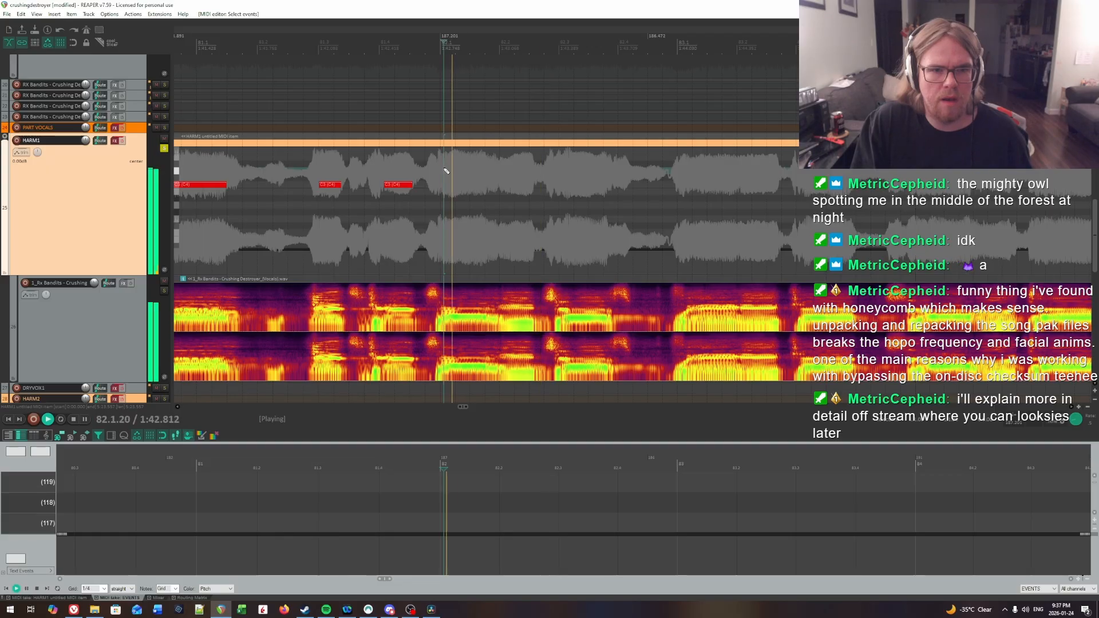
key("space")
left_click_drag(444, 187, 487, 187)
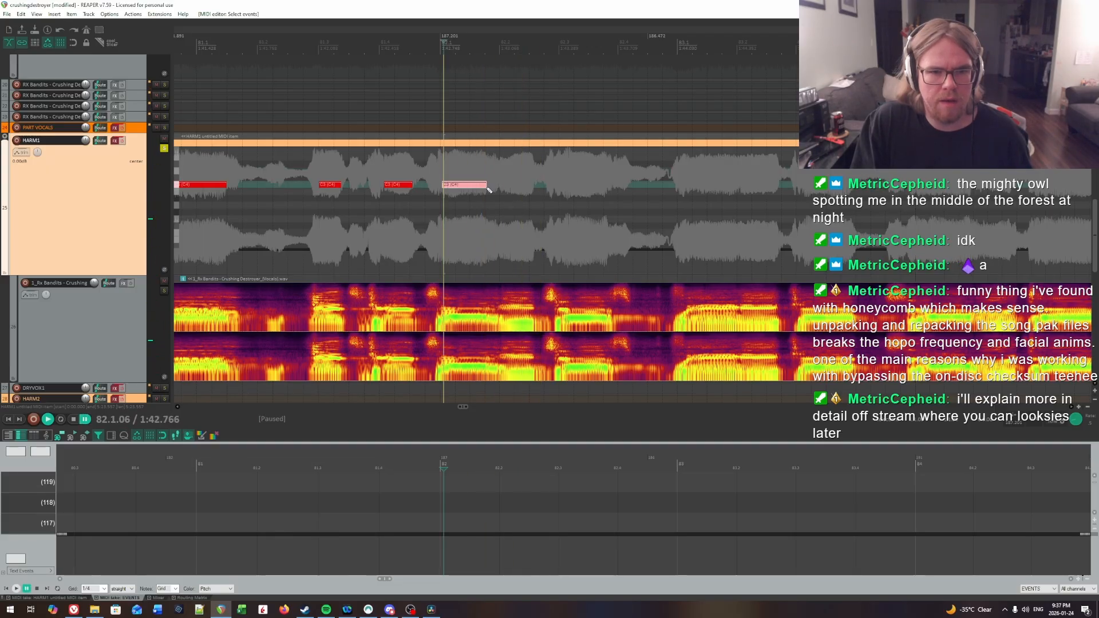
Step: Find the second syllable onset in bar 82 by ear and draw a C3 note from 82.2.01 to about 82.2.58
key("space")
left_click(481, 172)
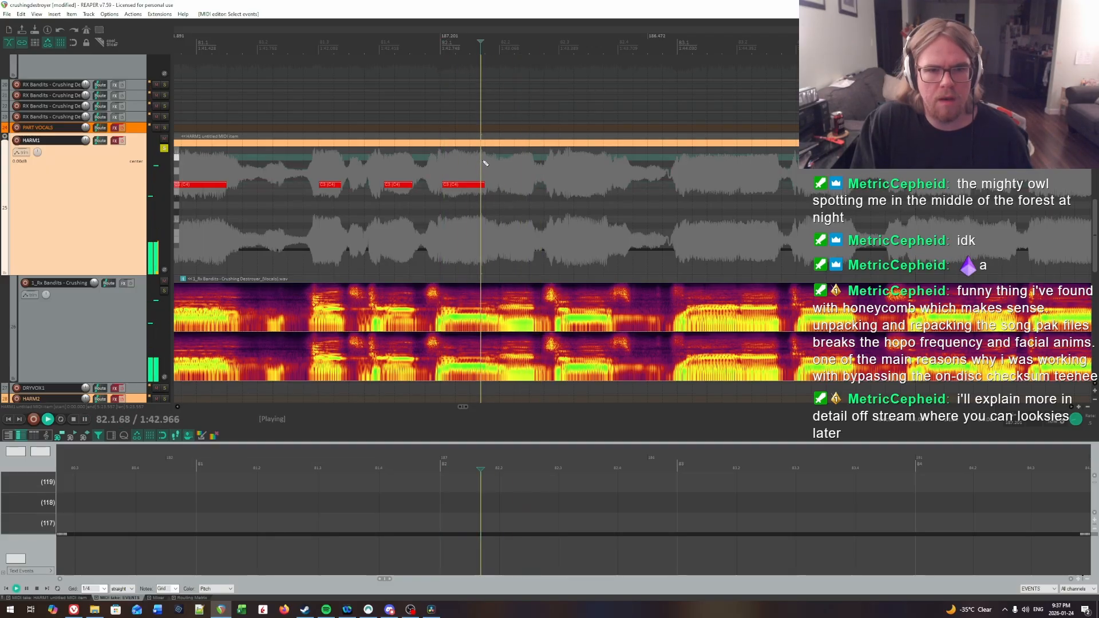
left_click(502, 170)
key("space")
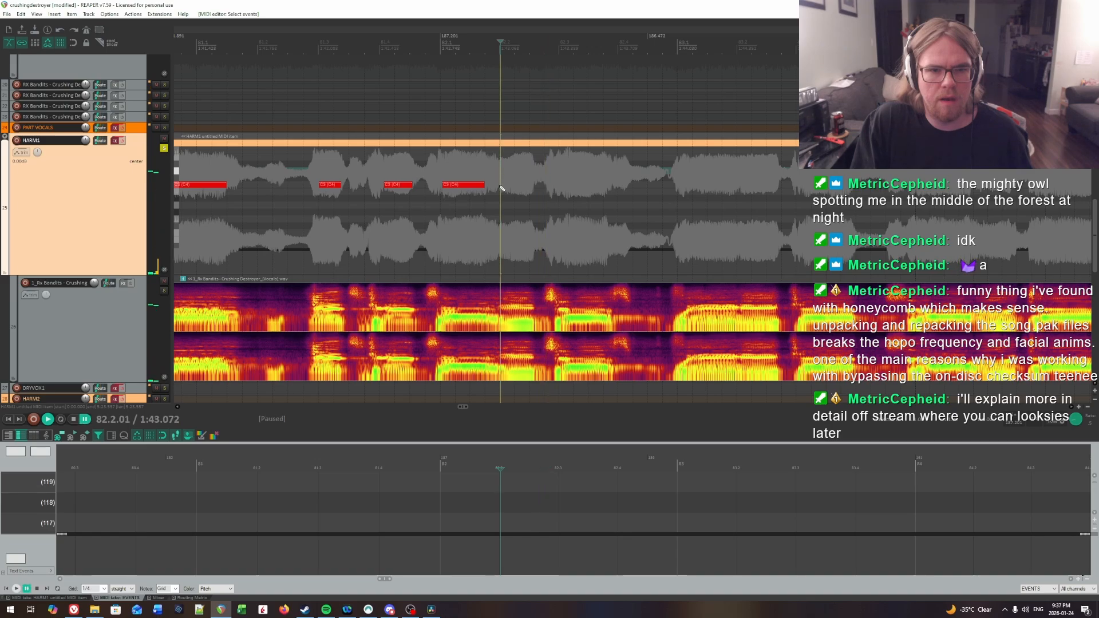
Step: Replay the first syllable in bar 82 and set its note's end to 82.1.78
left_click(454, 166)
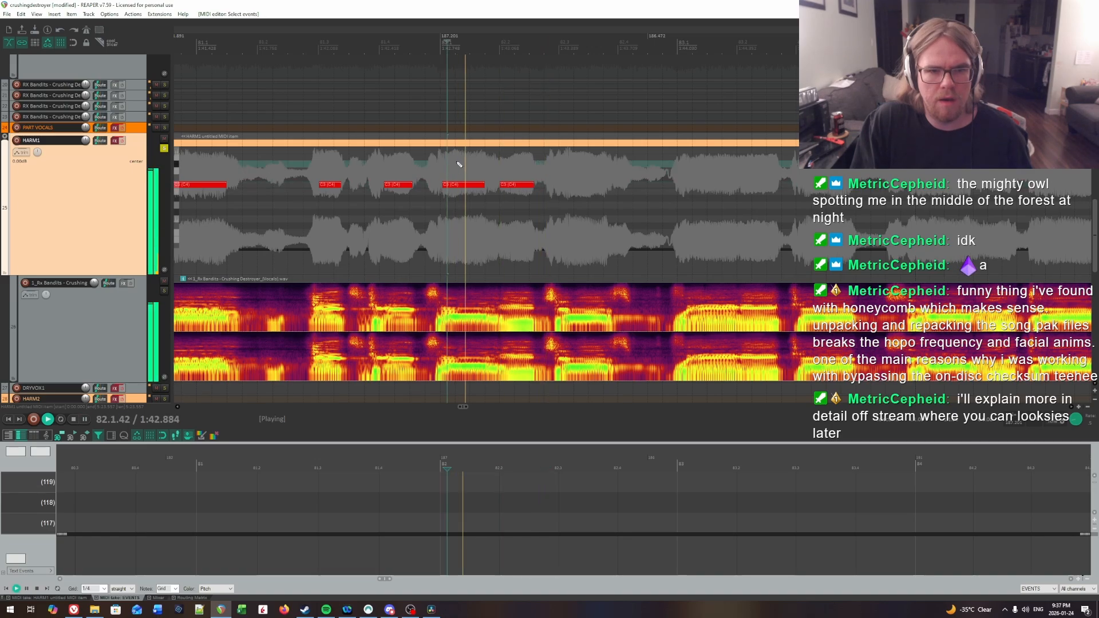
left_click(487, 190)
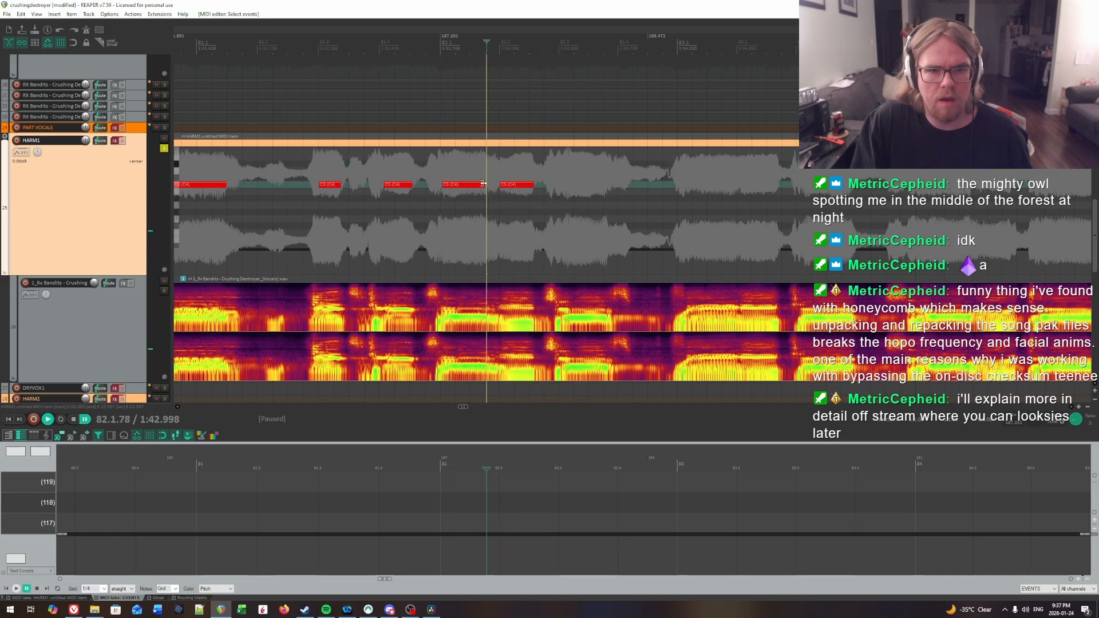
left_click(445, 167)
key("space")
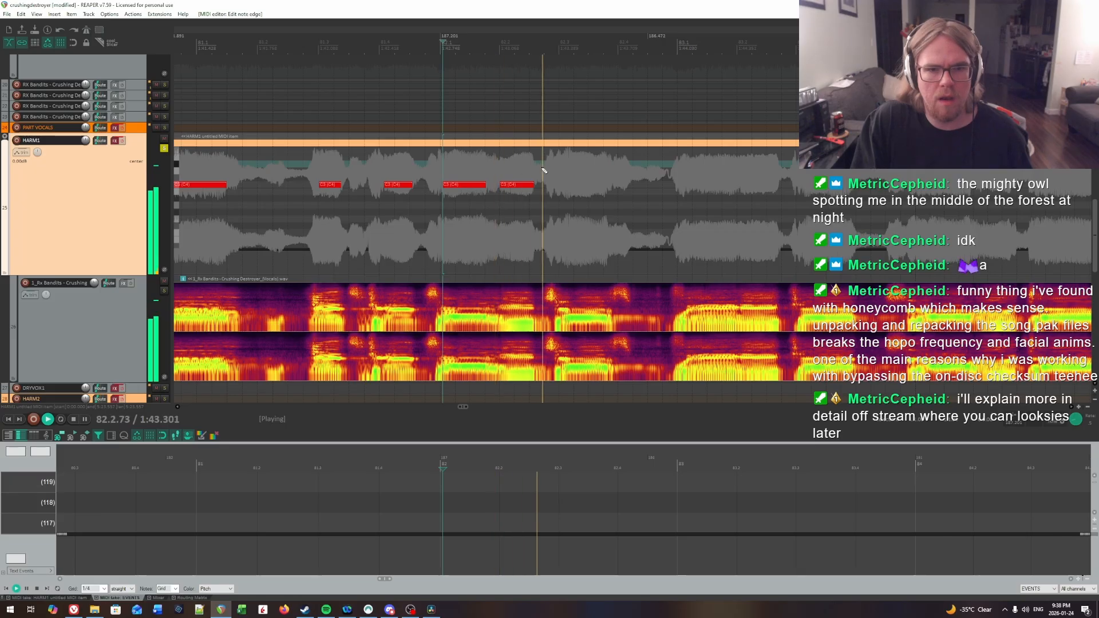
Step: Locate the third syllable onset in bar 82 by ear and draw a C3 note from 82.3.08 to about 82.3.86
left_click(561, 169)
key("space")
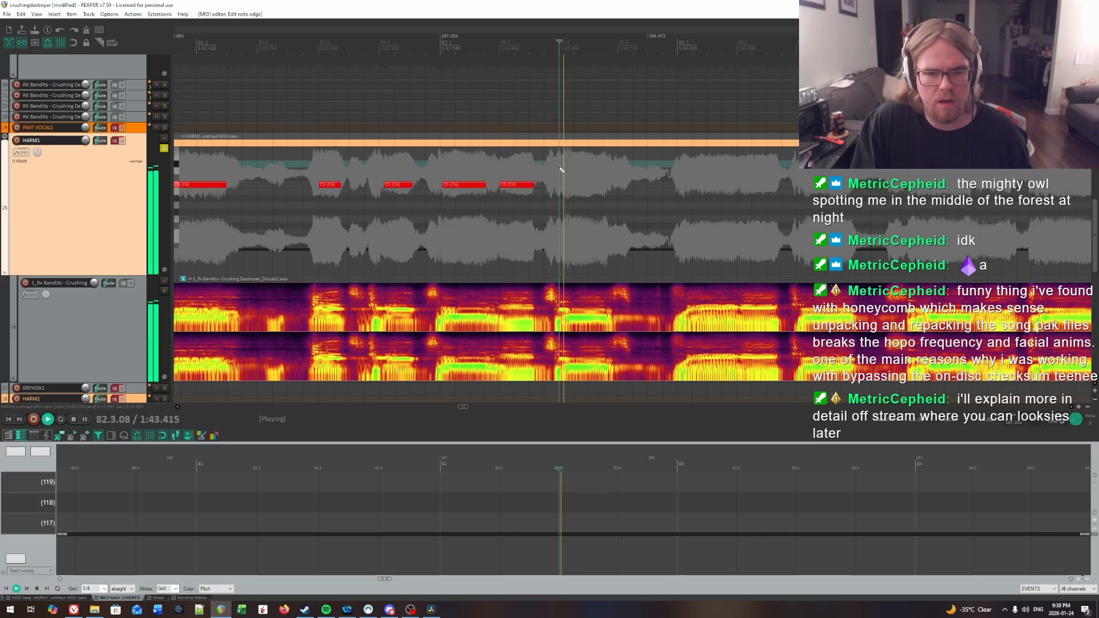
key("space")
left_click(565, 170)
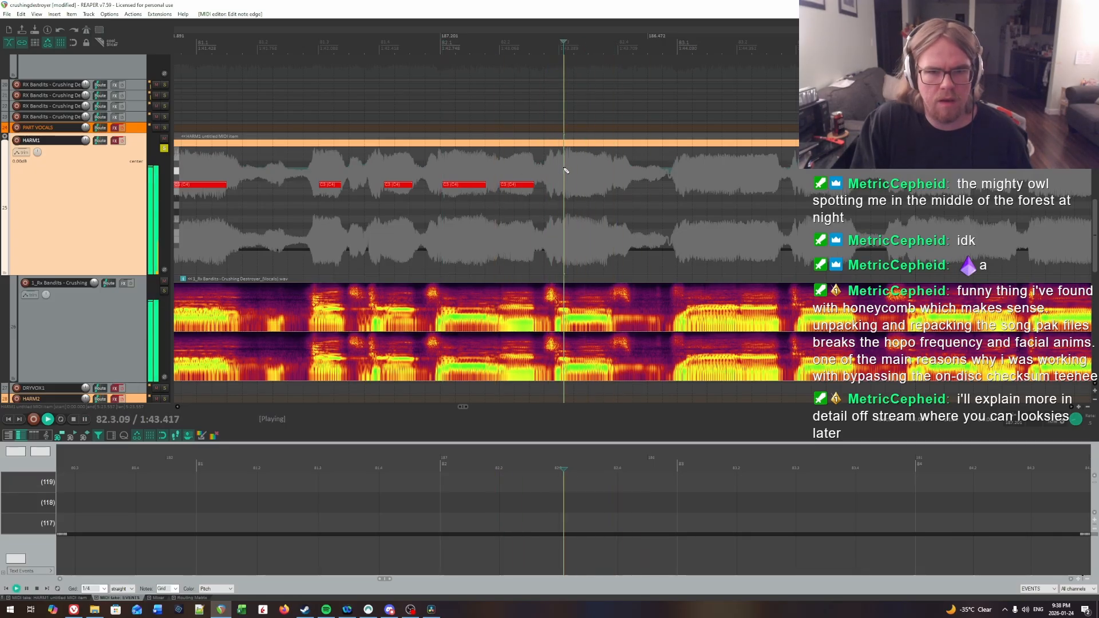
key("space")
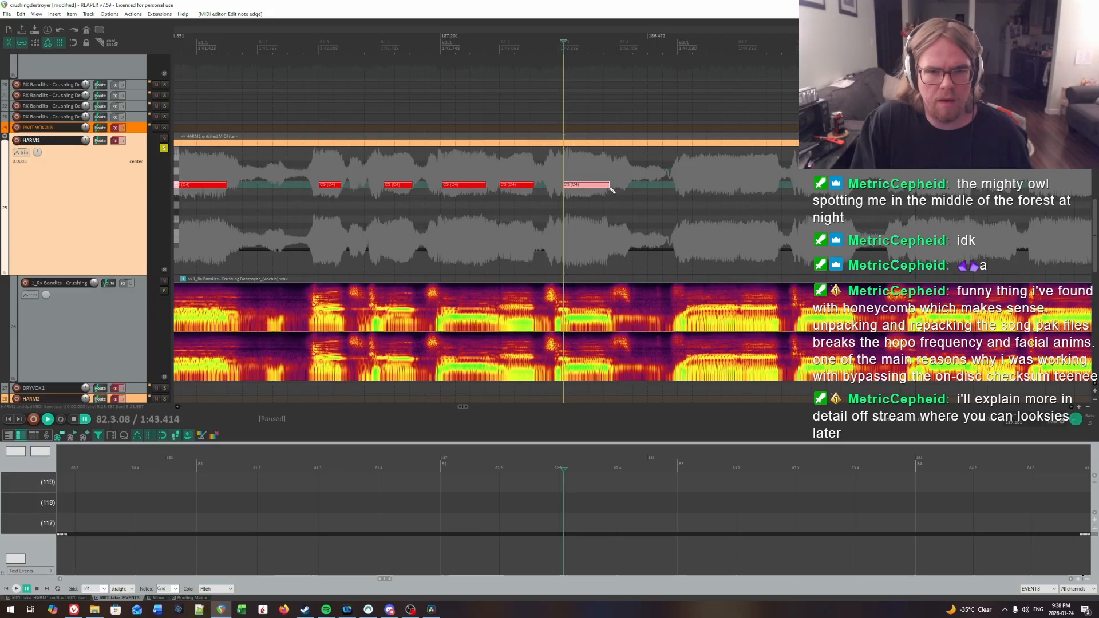
Step: Replay the vocal from several points around 82.3 to check the third note's start against the syllable onset
key("space")
left_click(568, 171)
key("space")
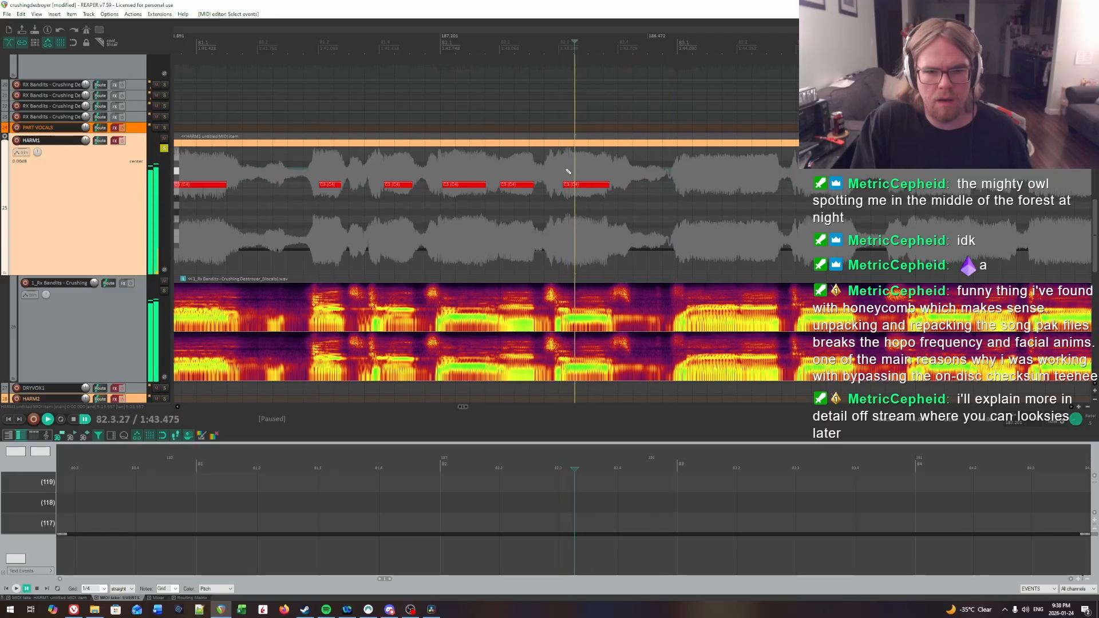
left_click(568, 171)
key("space")
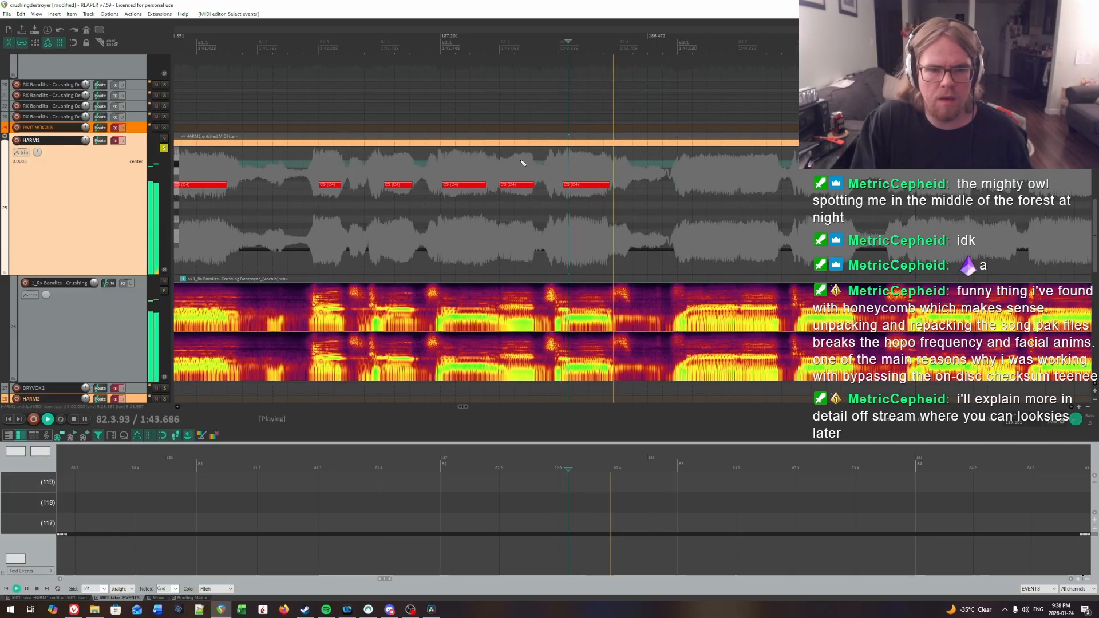
left_click(522, 162)
key("space")
left_click(551, 166)
key("space")
left_click(561, 166)
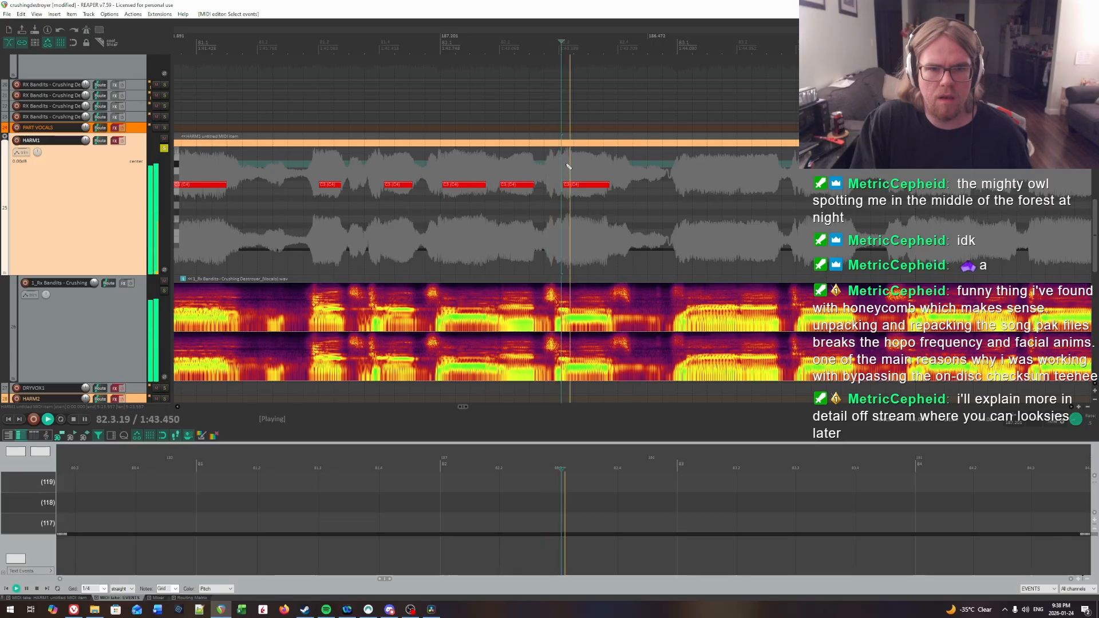
key("space")
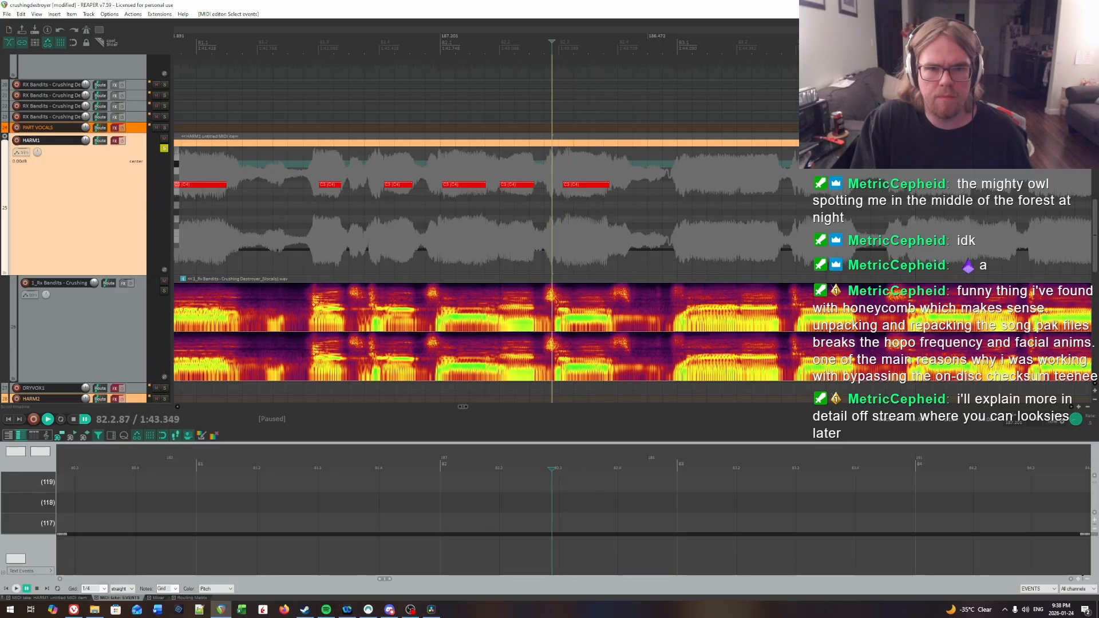
left_click(559, 168)
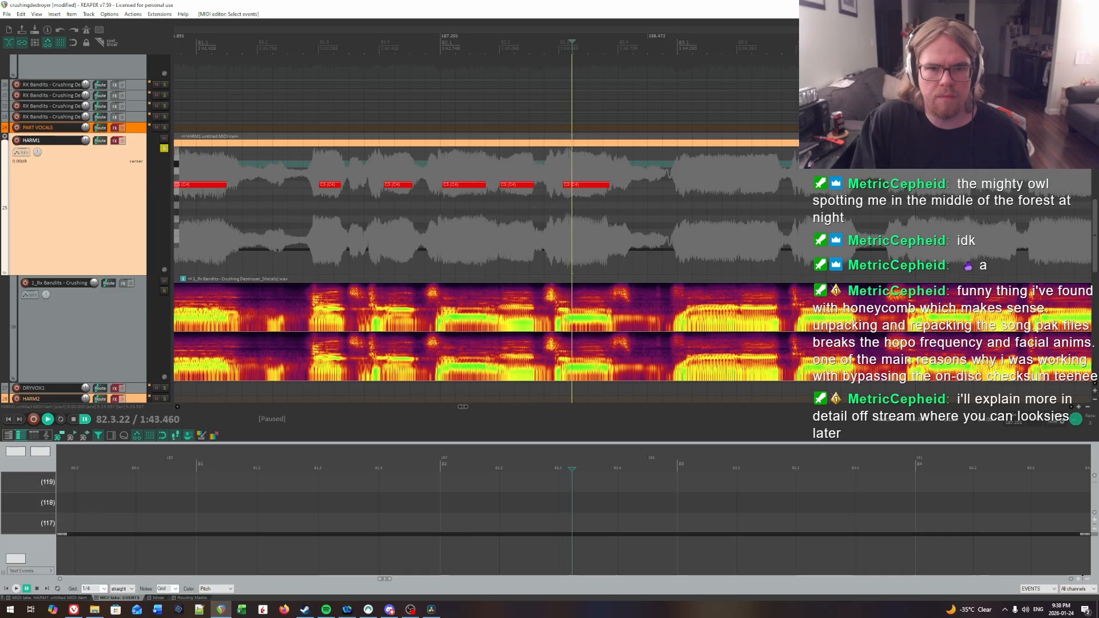
left_click(572, 167)
left_click(547, 168)
key("space")
key("space")
left_click(566, 168)
left_click(567, 165)
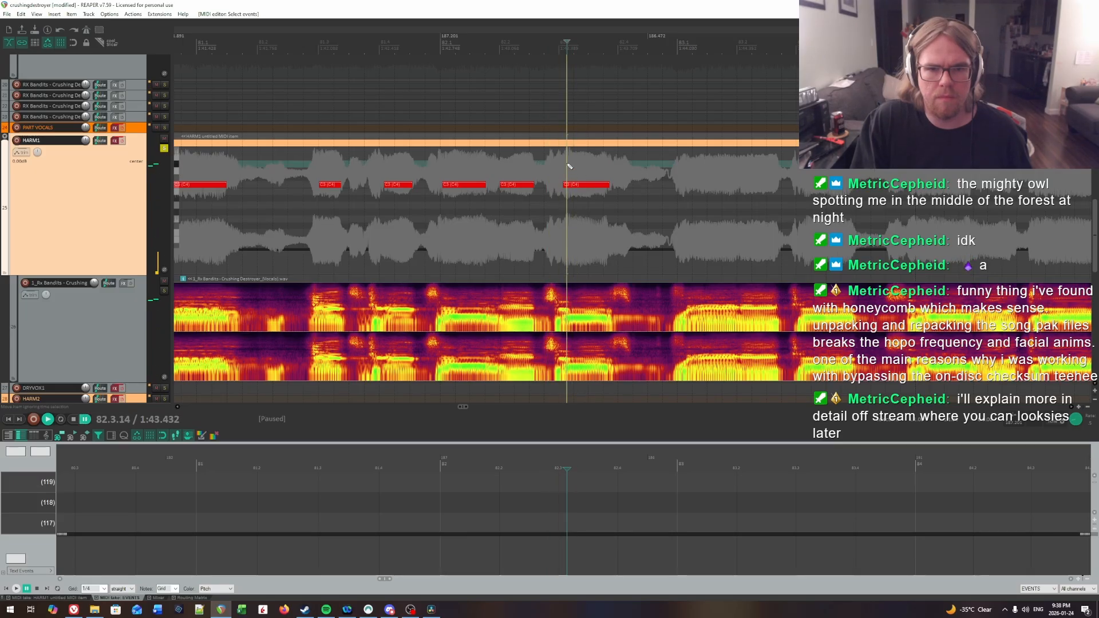
left_click(564, 163)
key("space")
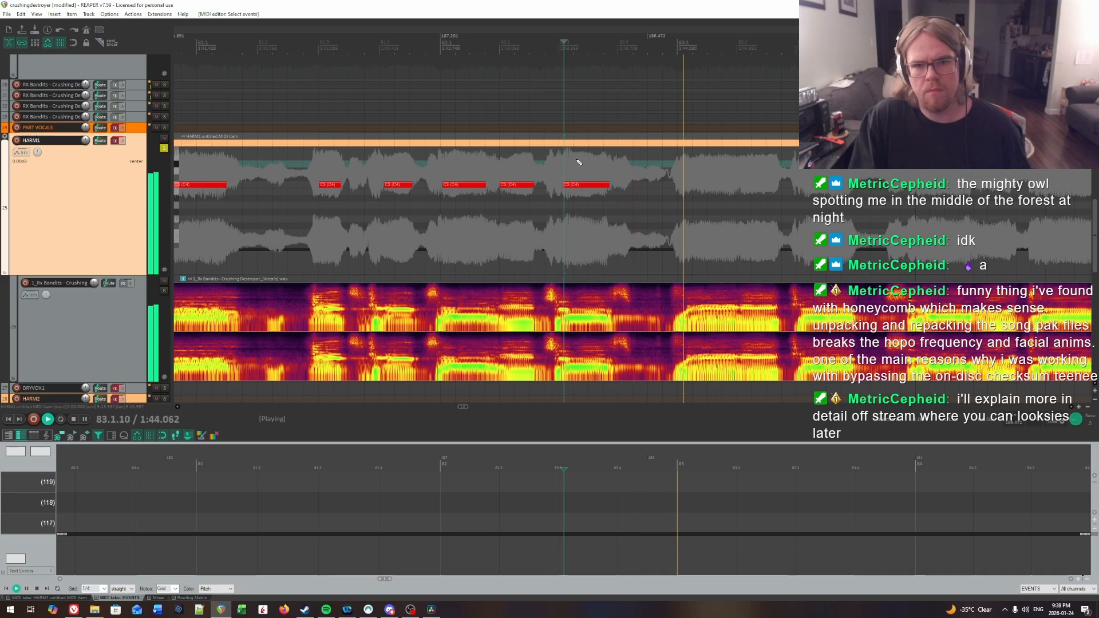
Step: Play the vocal from the middle and end of the third bar 82 note to check the note's length
left_click(582, 164)
key("space")
left_click(608, 166)
key("space")
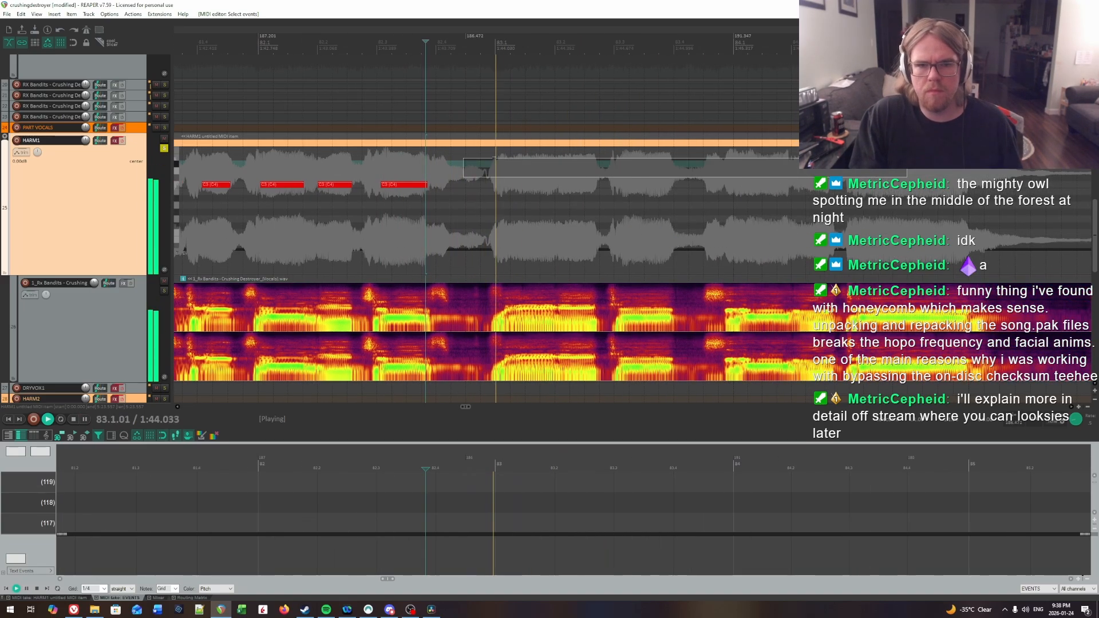
Step: Locate the first syllable onset in bar 83 by ear and place a C3 note from 83.1.24 to about 83.1.83
key("space")
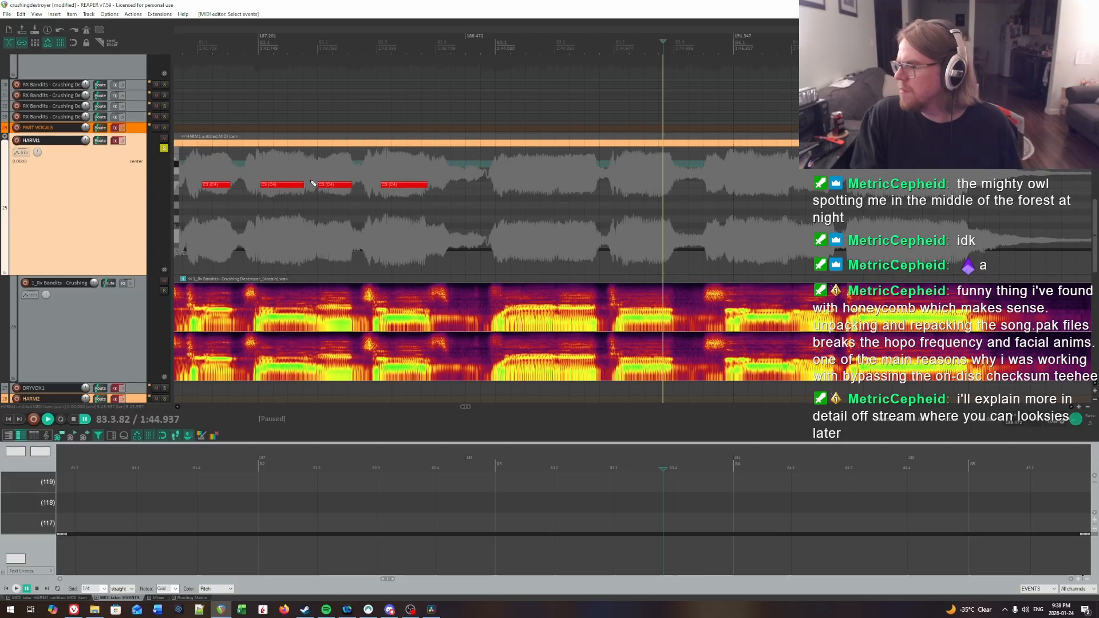
left_click(460, 177)
key("space")
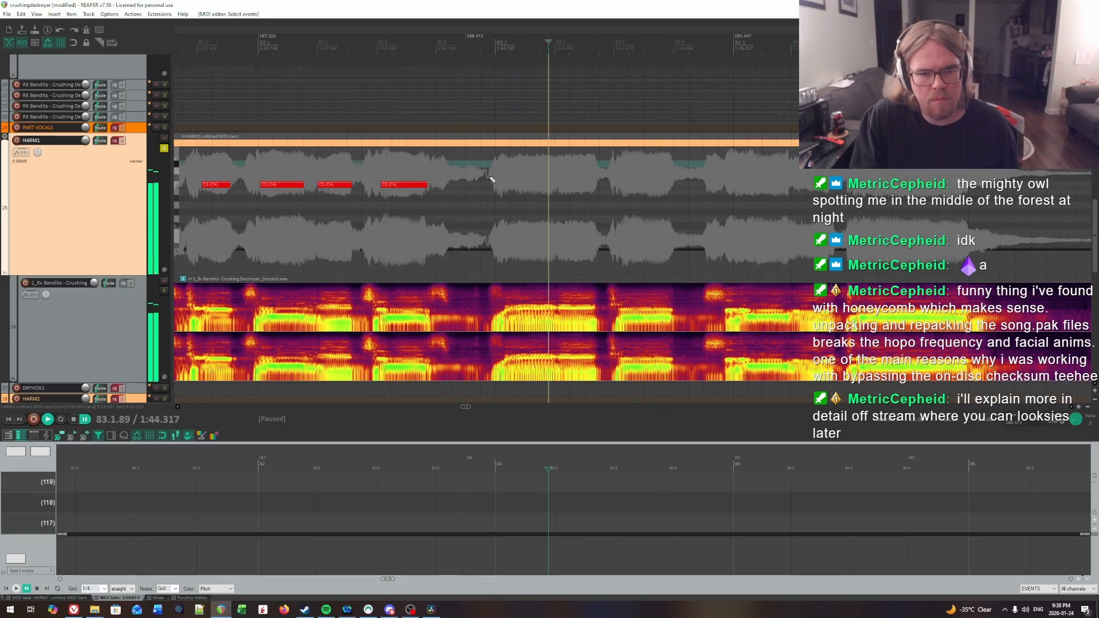
left_click(488, 178)
left_click(506, 171)
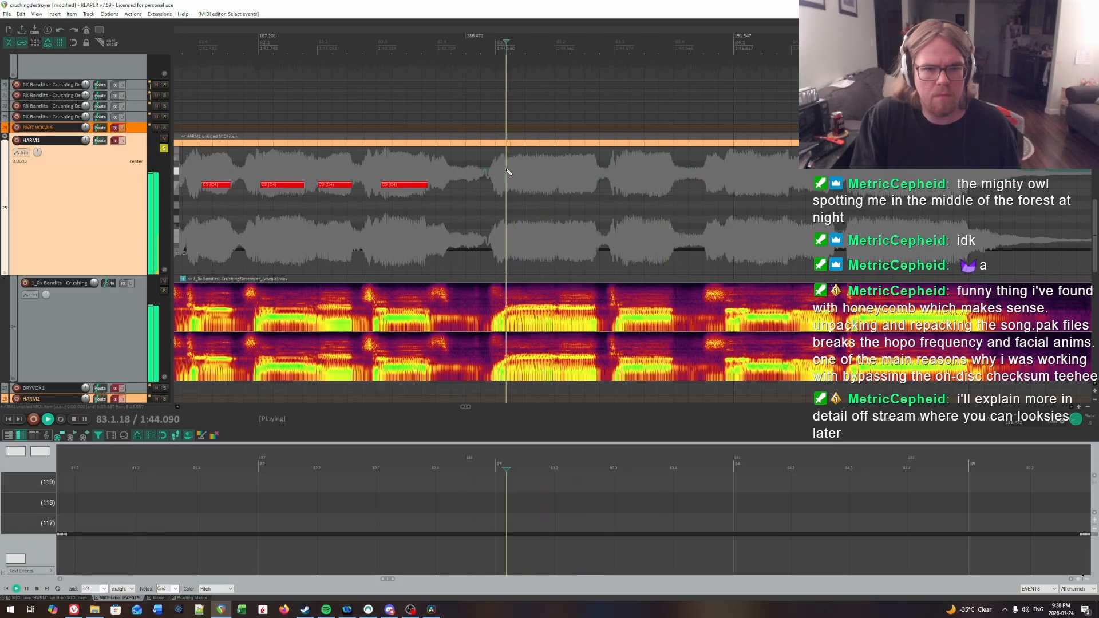
left_click(509, 171)
left_click(514, 171)
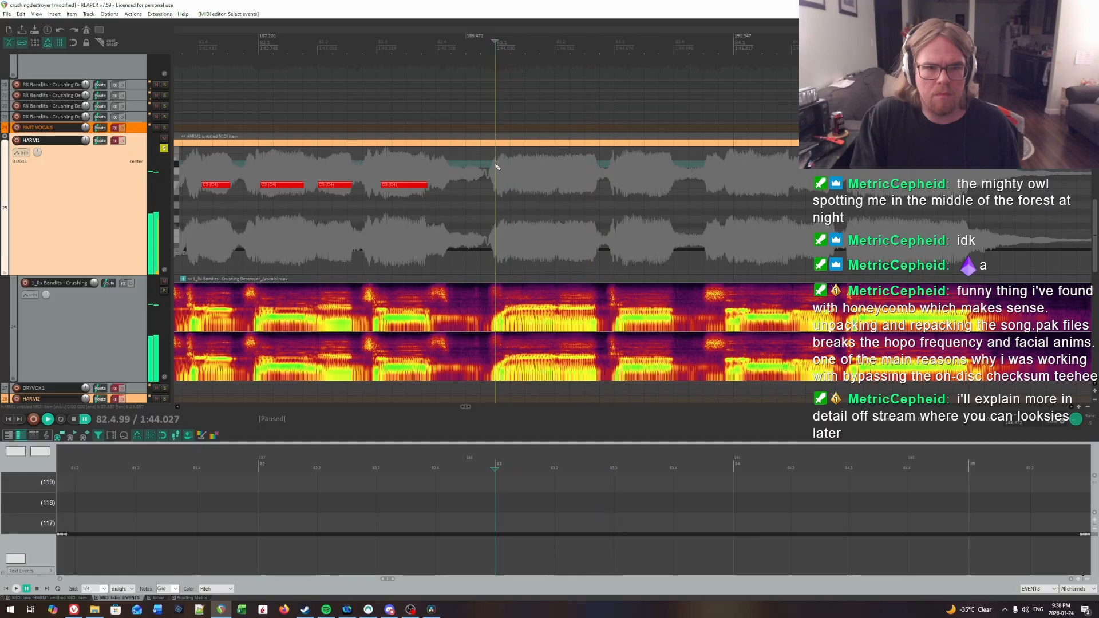
left_click(513, 169)
left_click(513, 170)
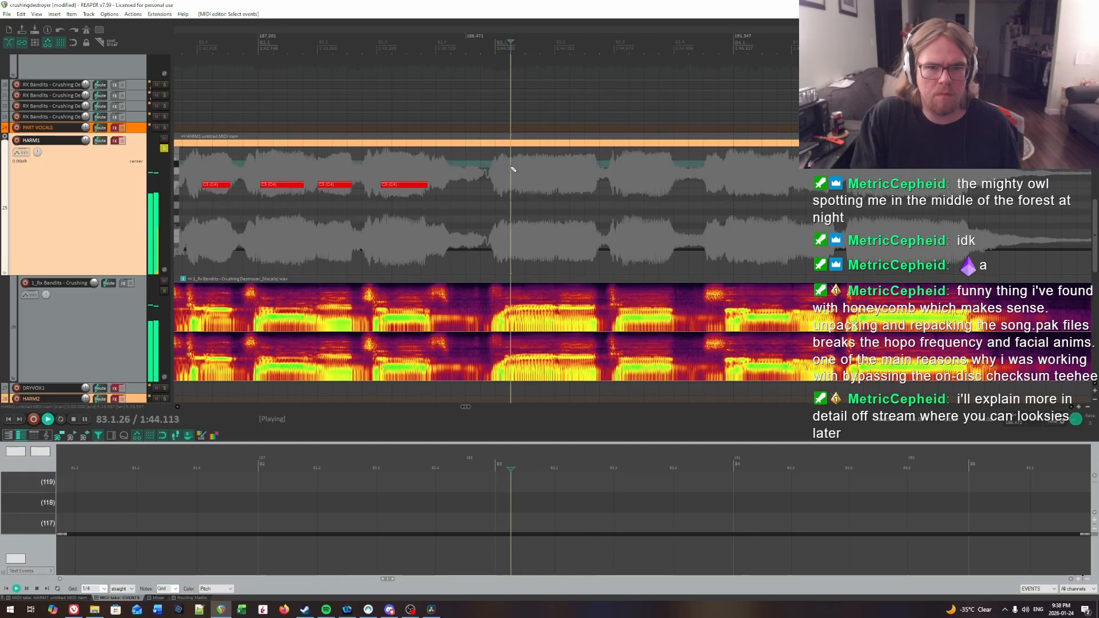
key("space")
left_click(509, 168)
left_click_drag(507, 185, 541, 187)
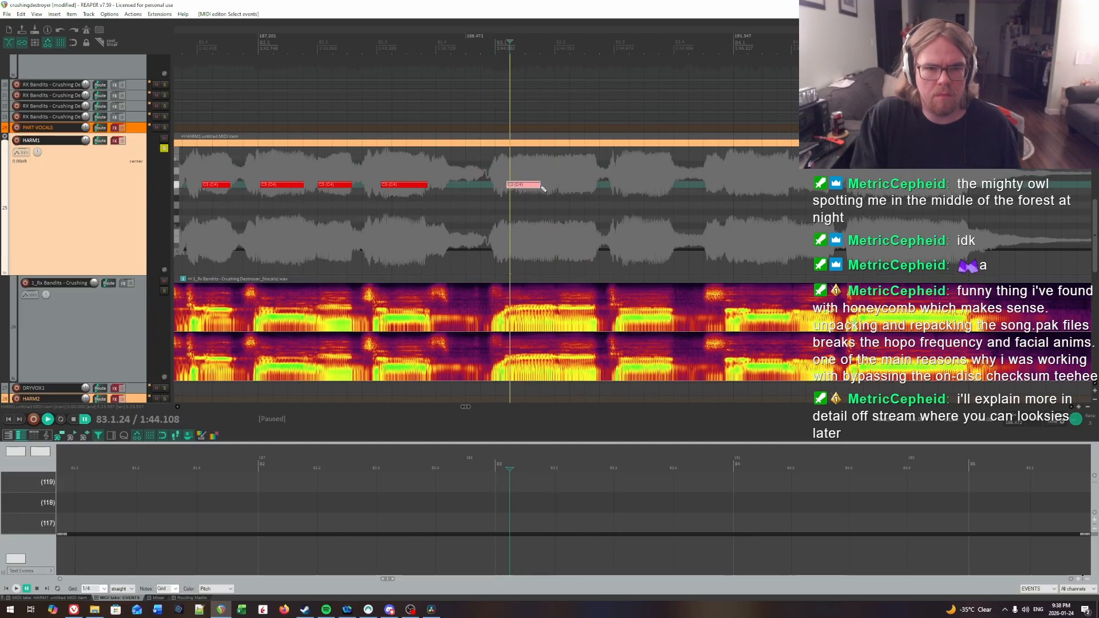
Step: Find the second syllable onset in bar 83 by ear and draw a C3 note from 83.2.07 to about 83.2.73
key("space")
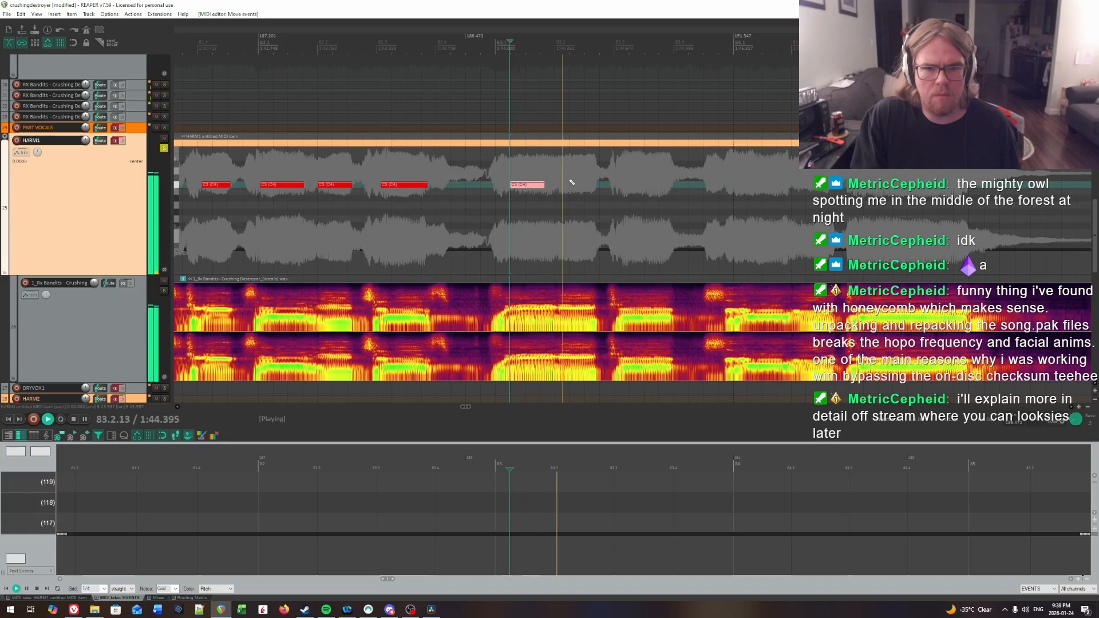
left_click(559, 164)
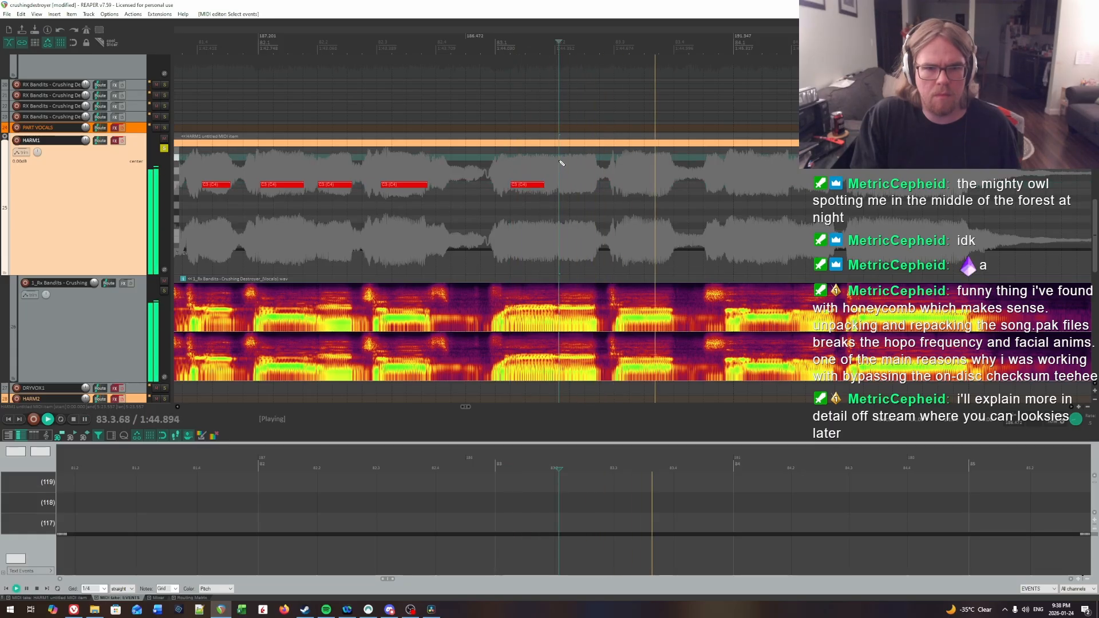
key("space")
left_click_drag(561, 186, 592, 186)
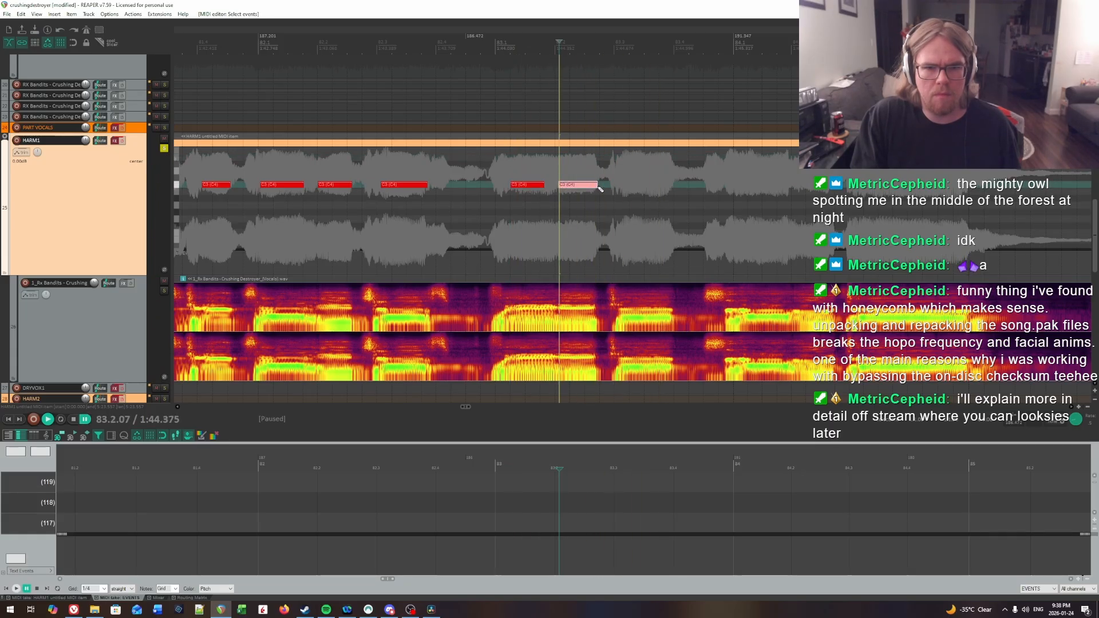
Step: Replay the transition between the two bar 83 notes to check the second note's start by ear
left_click(521, 164)
key("space")
key("space")
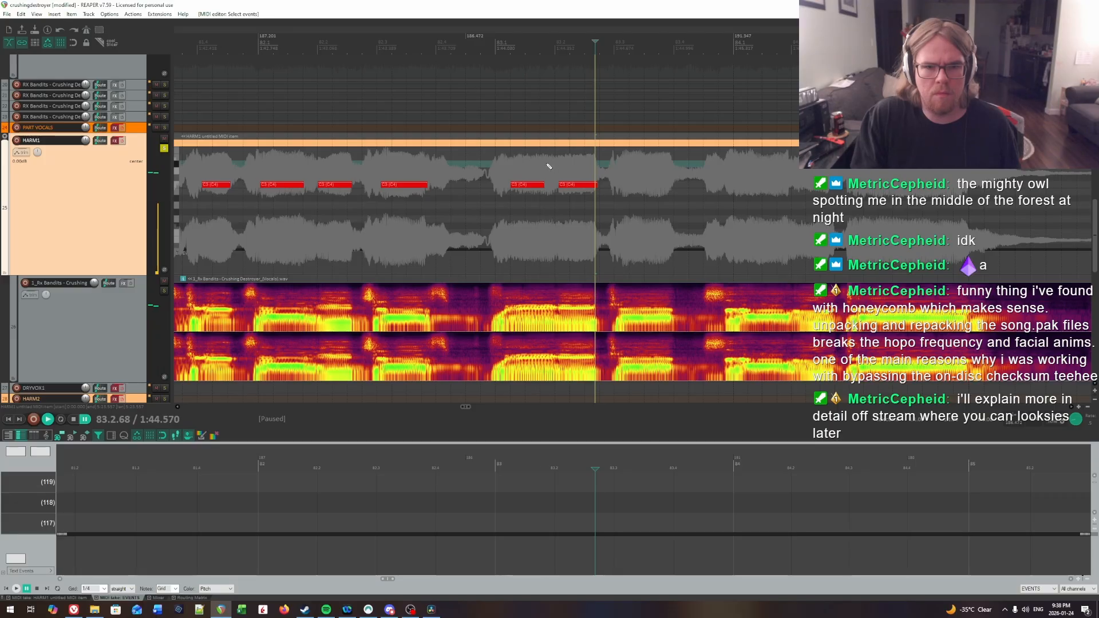
left_click(547, 164)
key("space")
key("space")
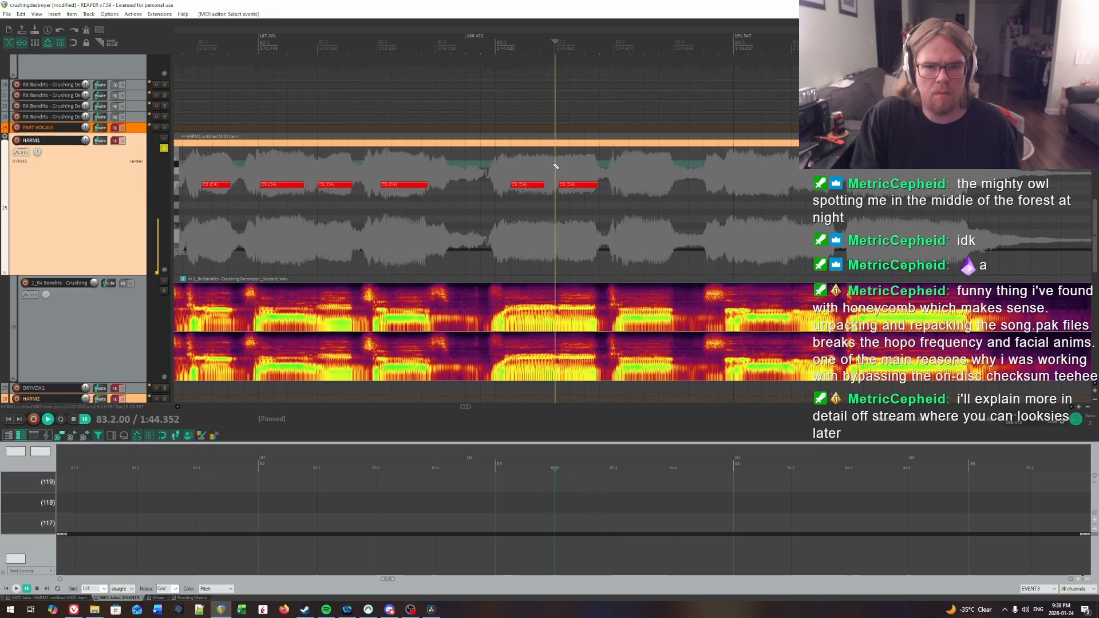
left_click(561, 166)
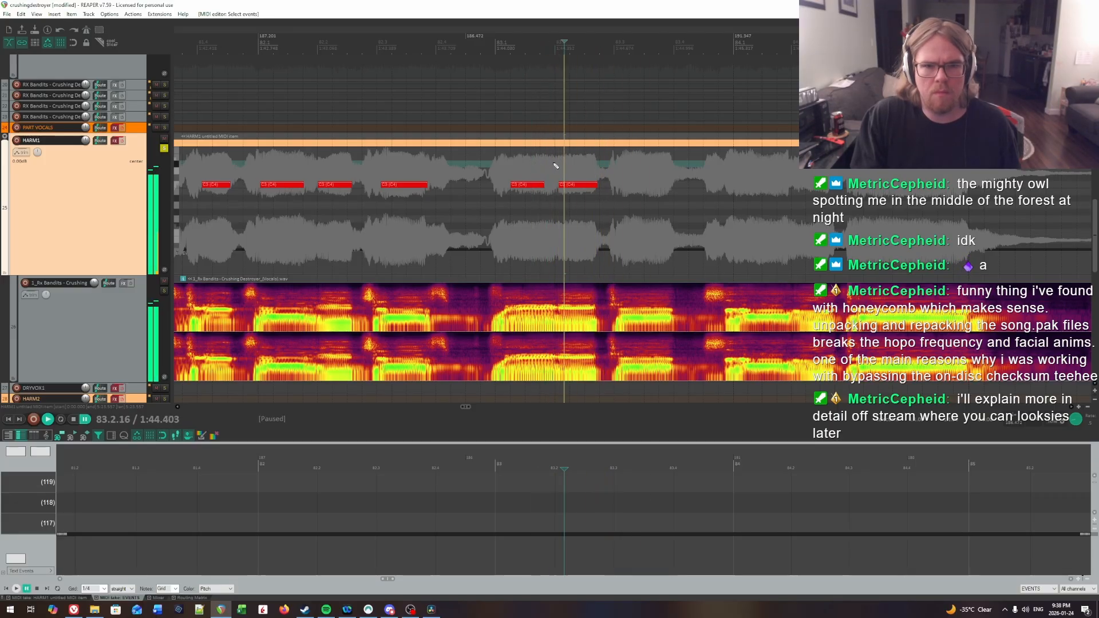
key("space")
Step: Locate by ear where the first bar 83 syllable ends and extend its note's end to about 83.1.91
key("space")
left_click(540, 165)
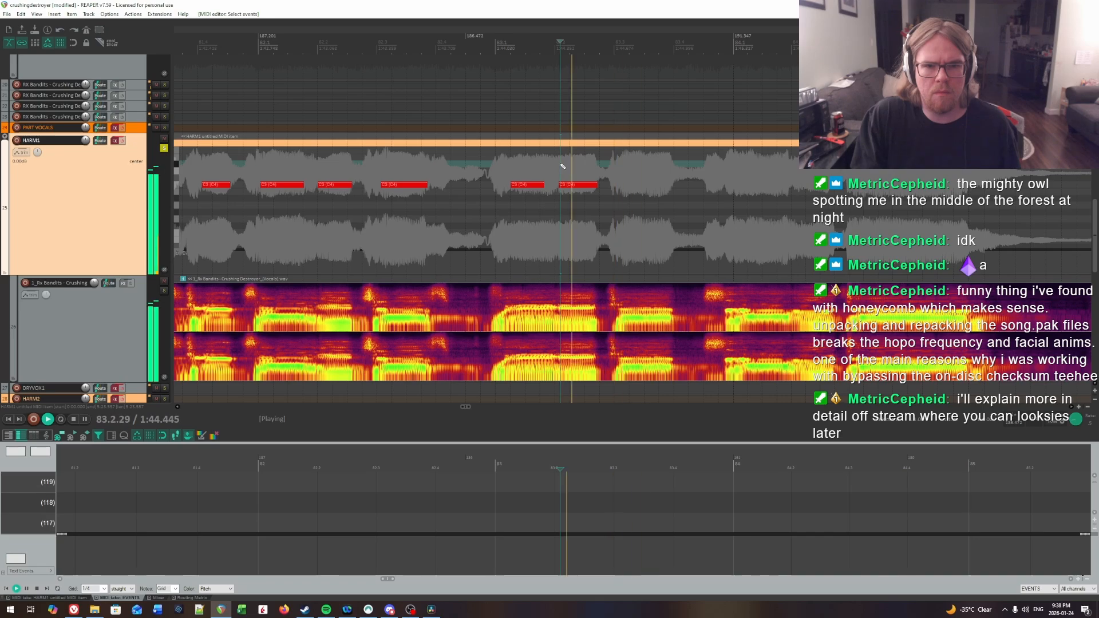
key("space")
left_click(530, 166)
key("space")
left_click(552, 167)
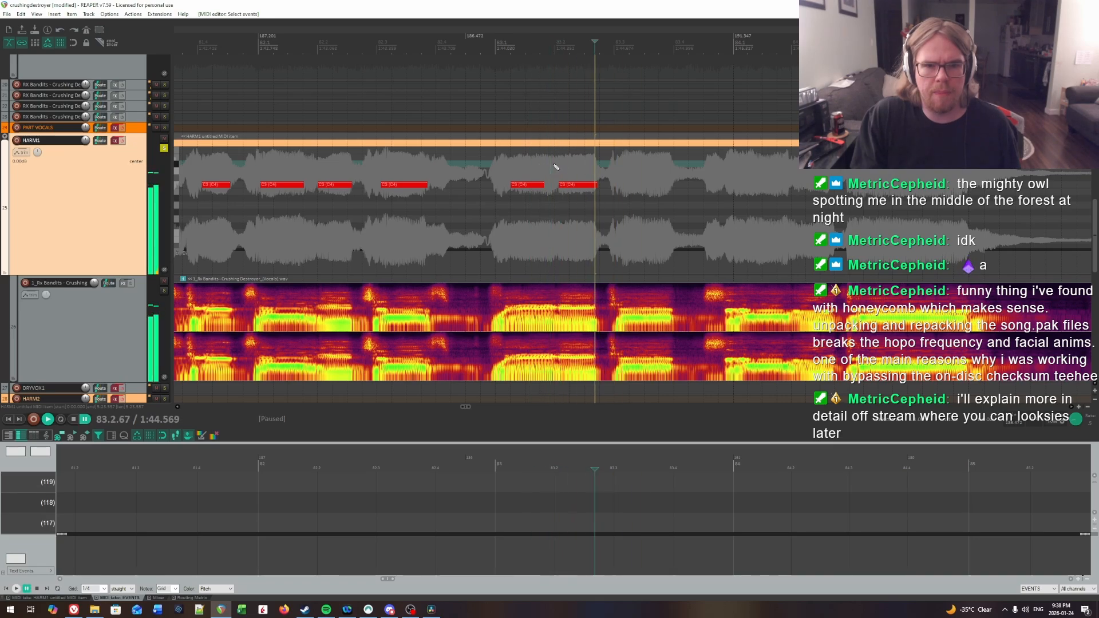
key("space")
left_click(554, 167)
left_click_drag(540, 186, 545, 186)
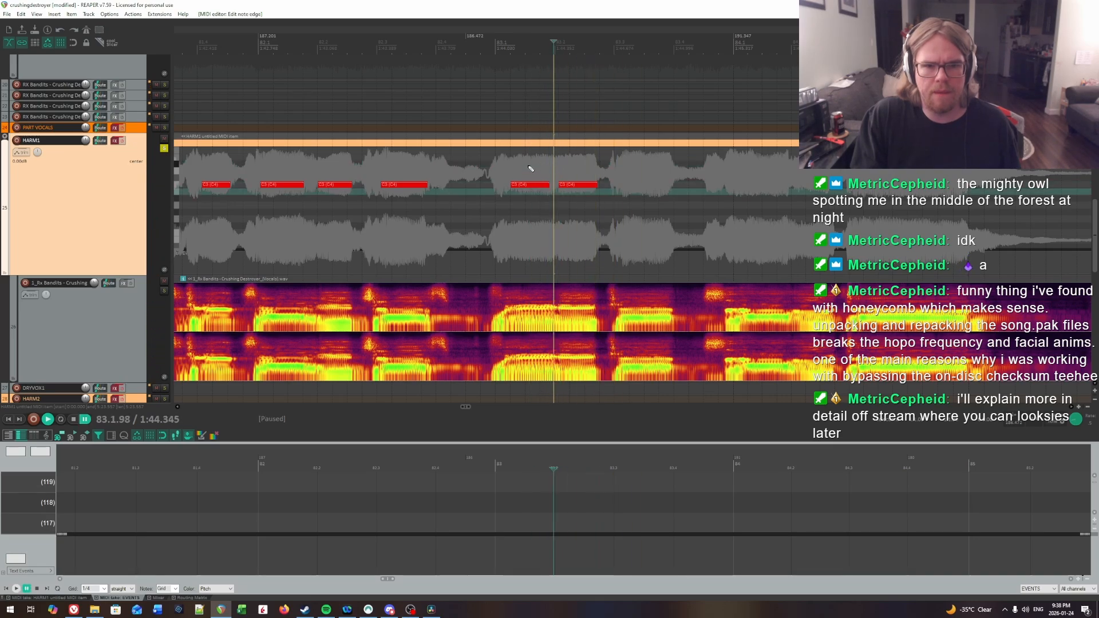
Step: Replay bar 83 to find the third syllable's onset by ear and draw a C3 note from 83.3.13 to just before 83.4
left_click(527, 172)
key("space")
left_click(507, 164)
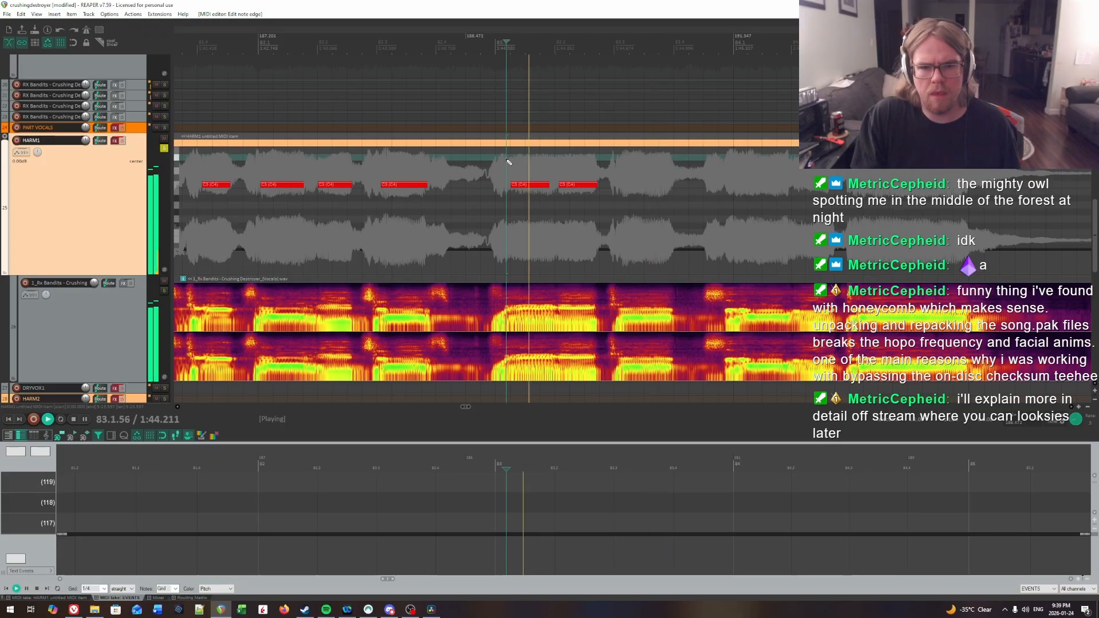
key("space")
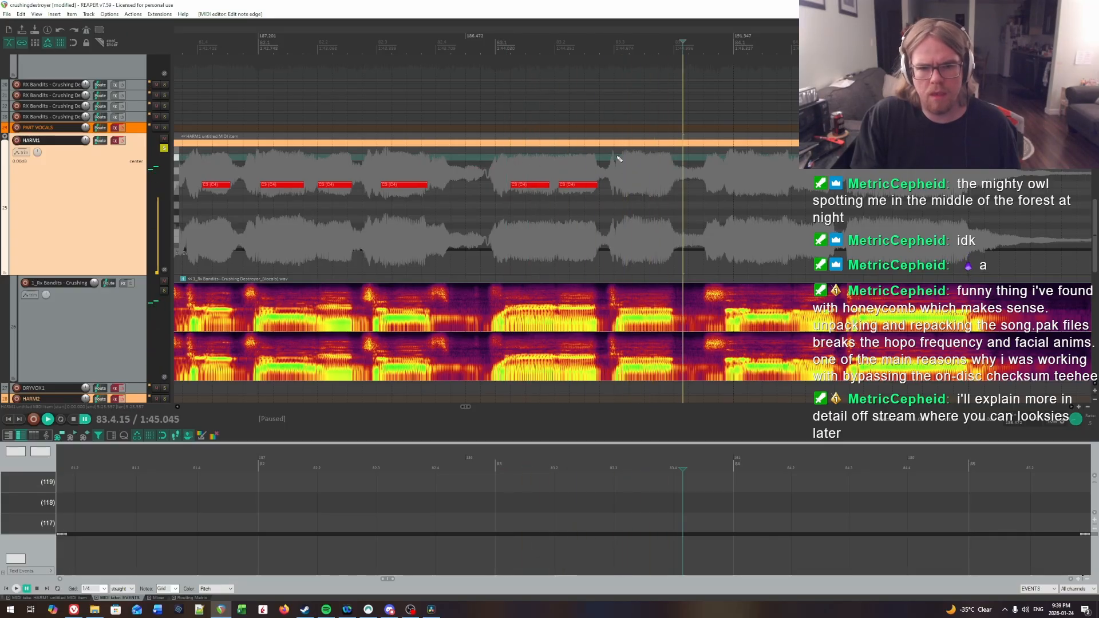
left_click(622, 161)
key("space")
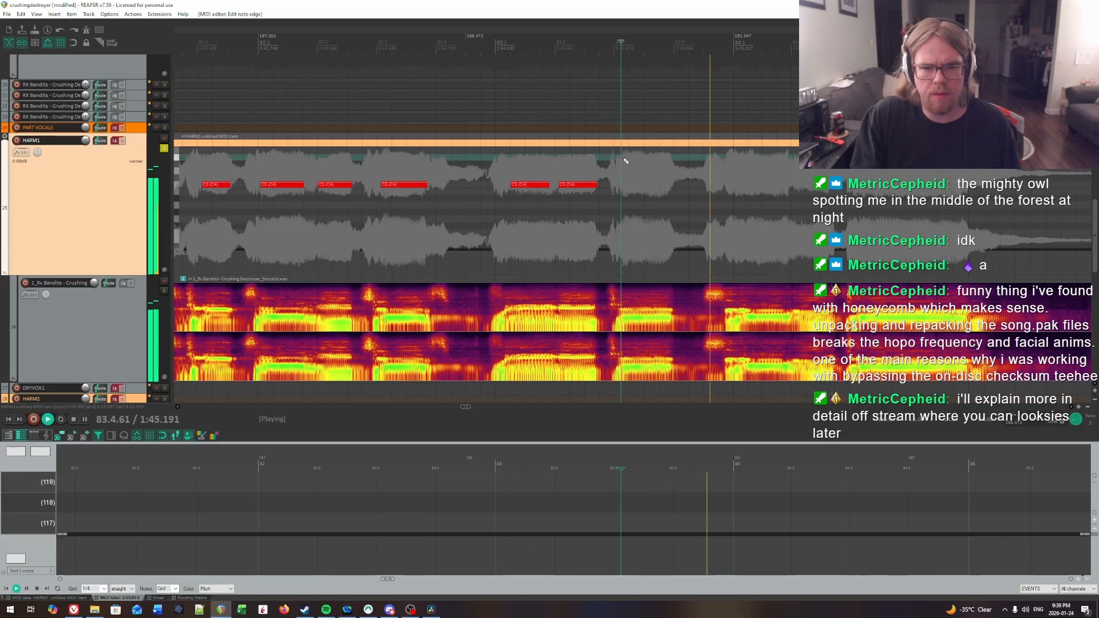
key("space")
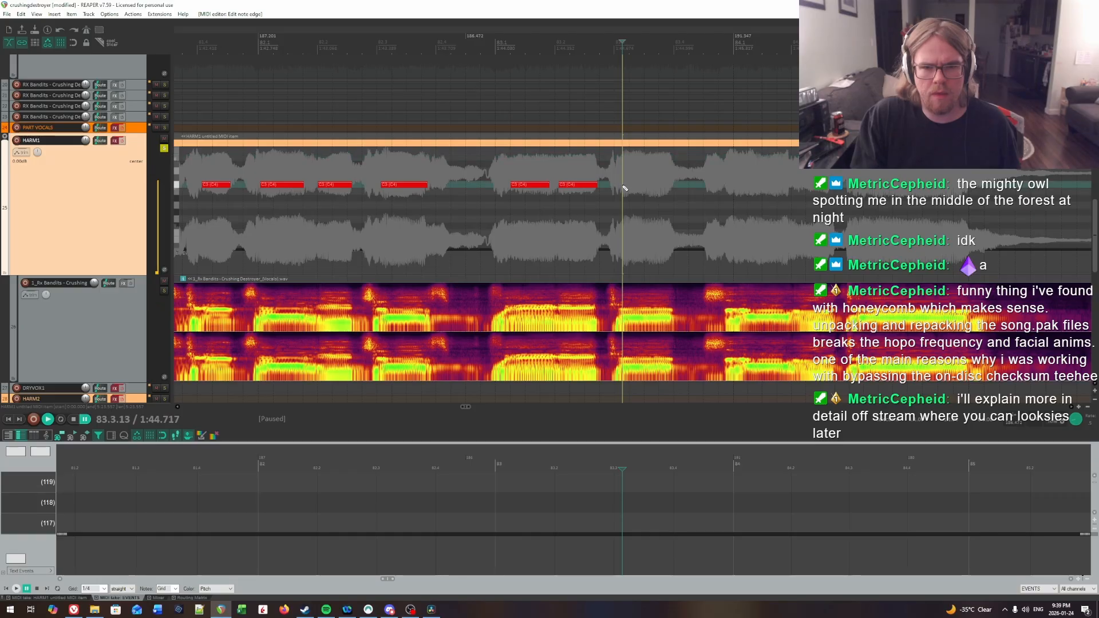
left_click_drag(623, 184, 670, 185)
Step: Play on from the third bar 83 note into bar 84 to find the first syllable's onset by ear
key("space")
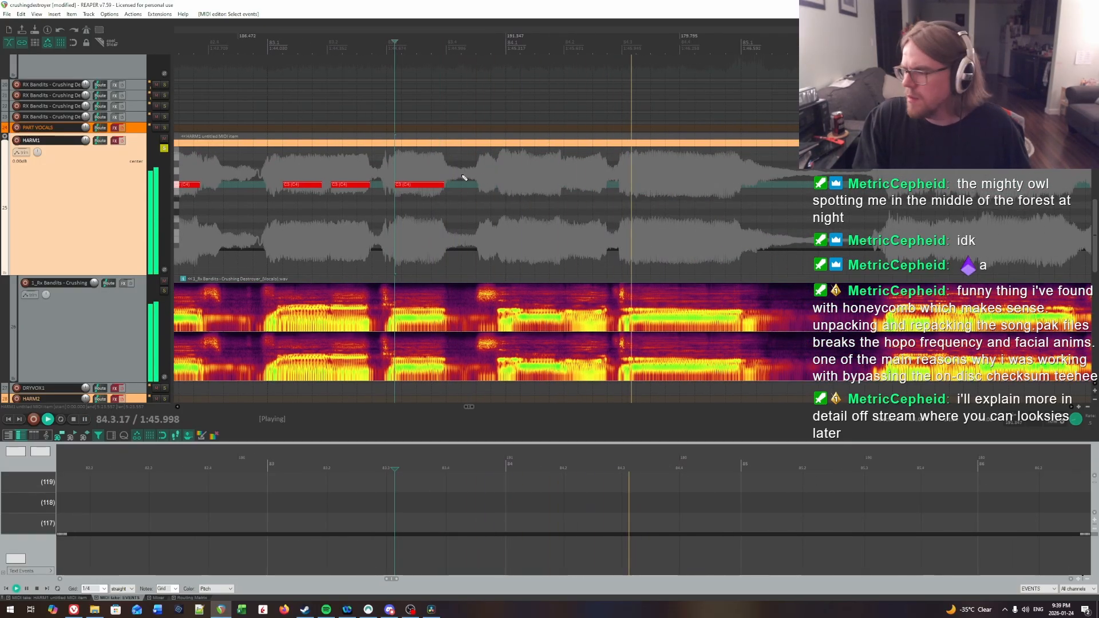
key("space")
left_click(464, 181)
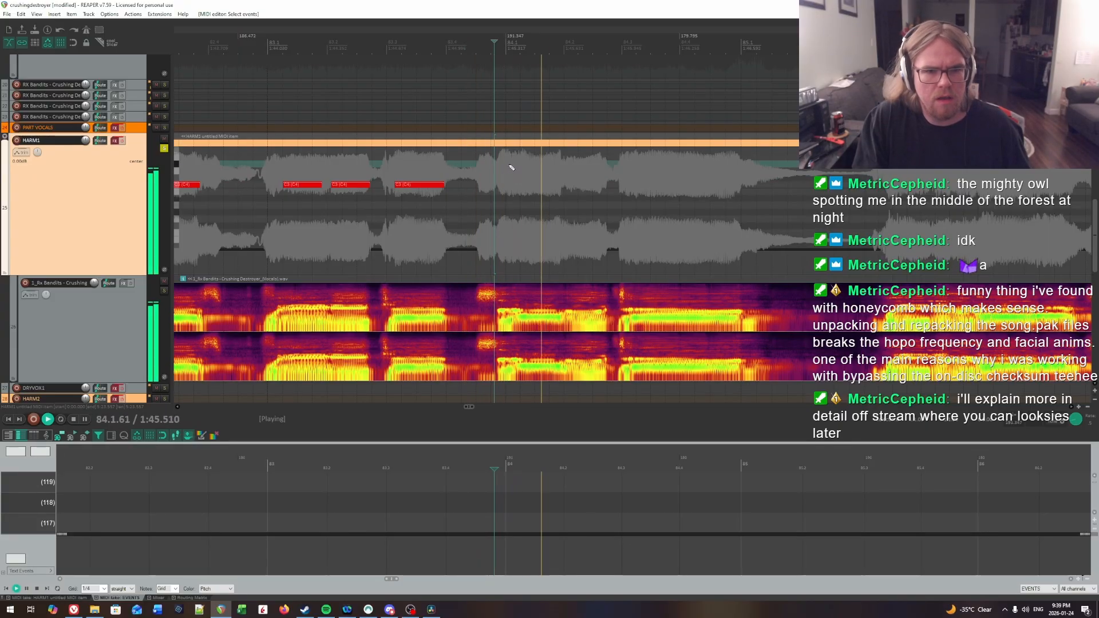
left_click(509, 165)
left_click(518, 165)
left_click(488, 163)
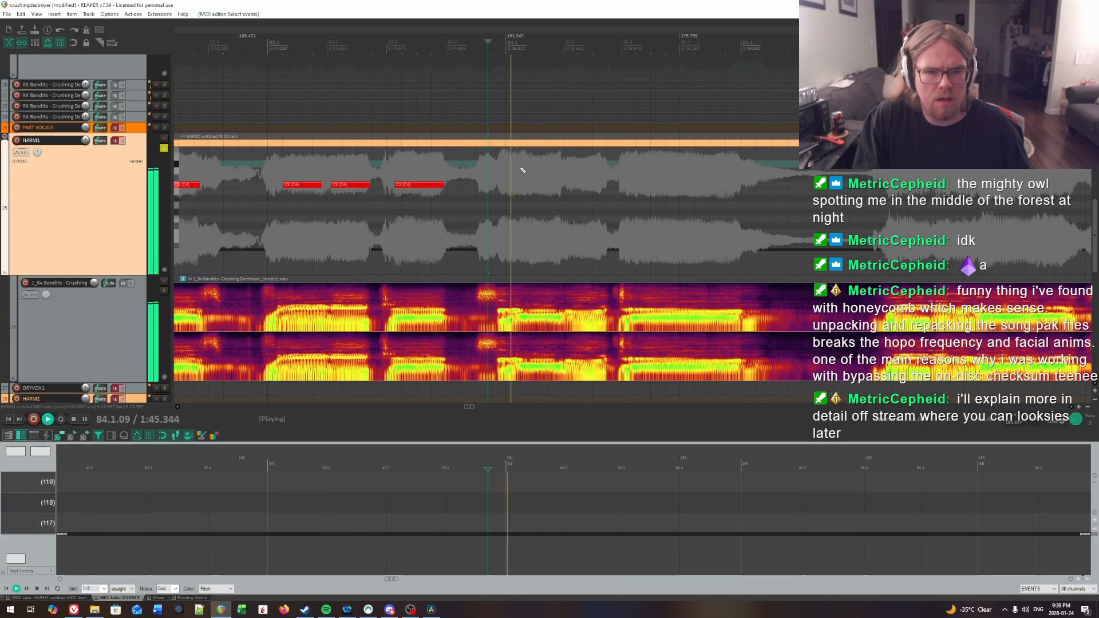
left_click(520, 160)
key("space")
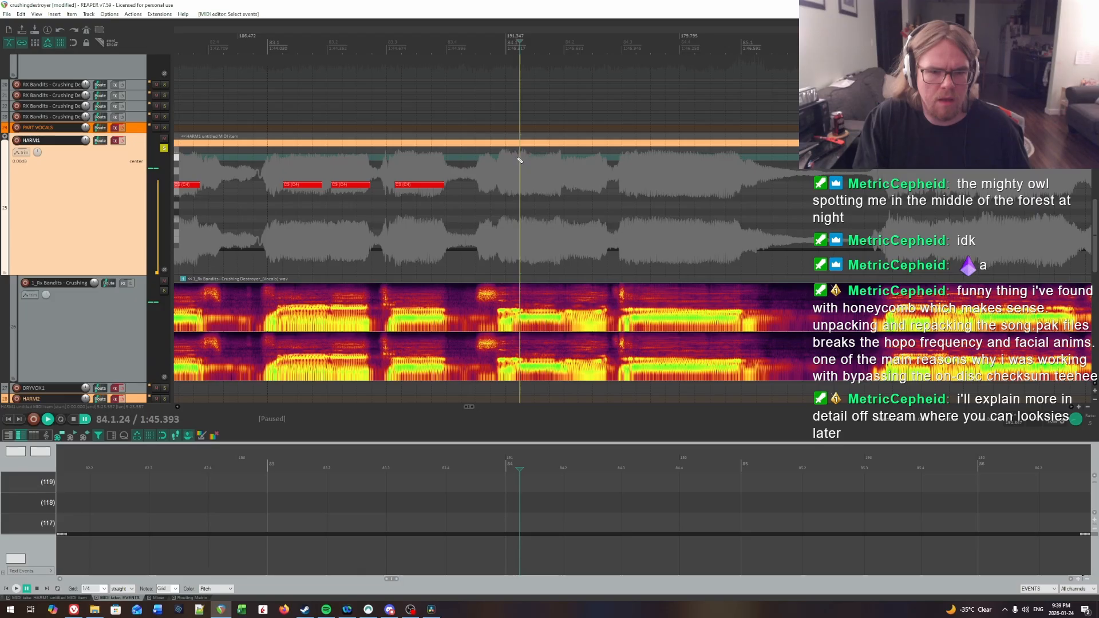
Step: Pin down the first syllable onset in bar 84 by ear and place a C3 note starting at 84.1.23
key("space")
left_click(501, 162)
key("space")
key("space")
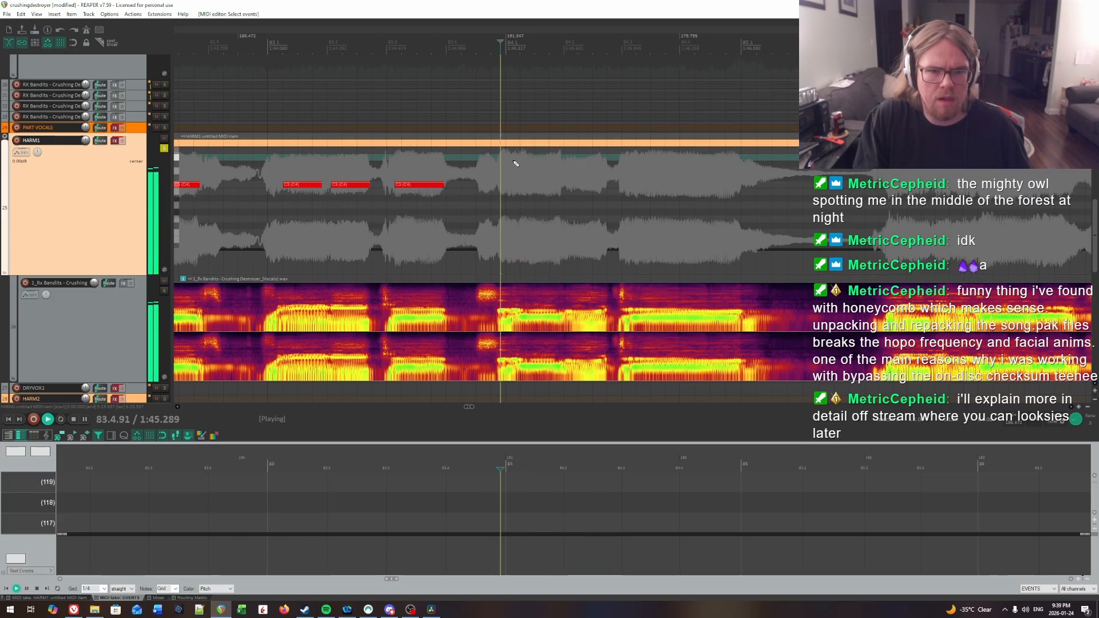
left_click(513, 163)
left_click(515, 163)
left_click(519, 163)
key("space")
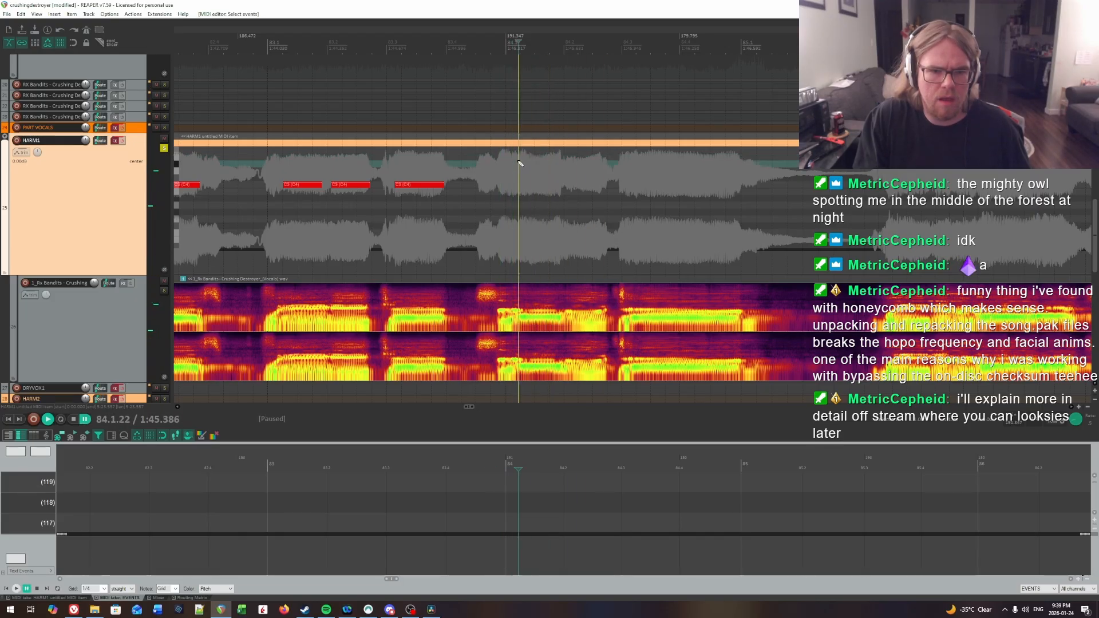
left_click(520, 185)
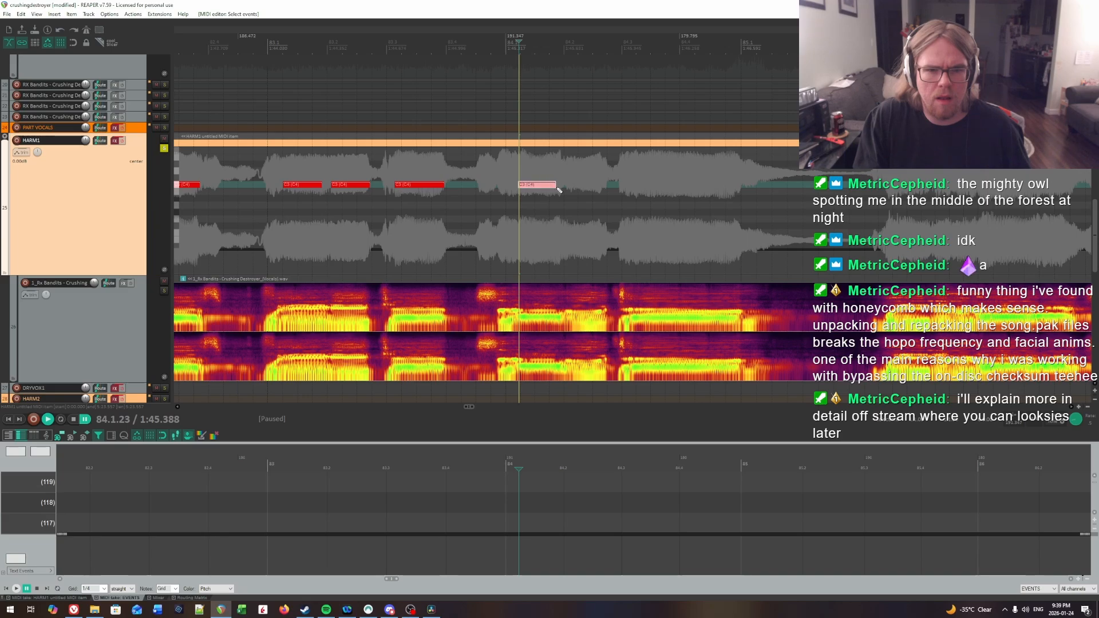
Step: Locate by ear where the first bar 84 syllable ends and extend its note's end to about 84.1.97
key("space")
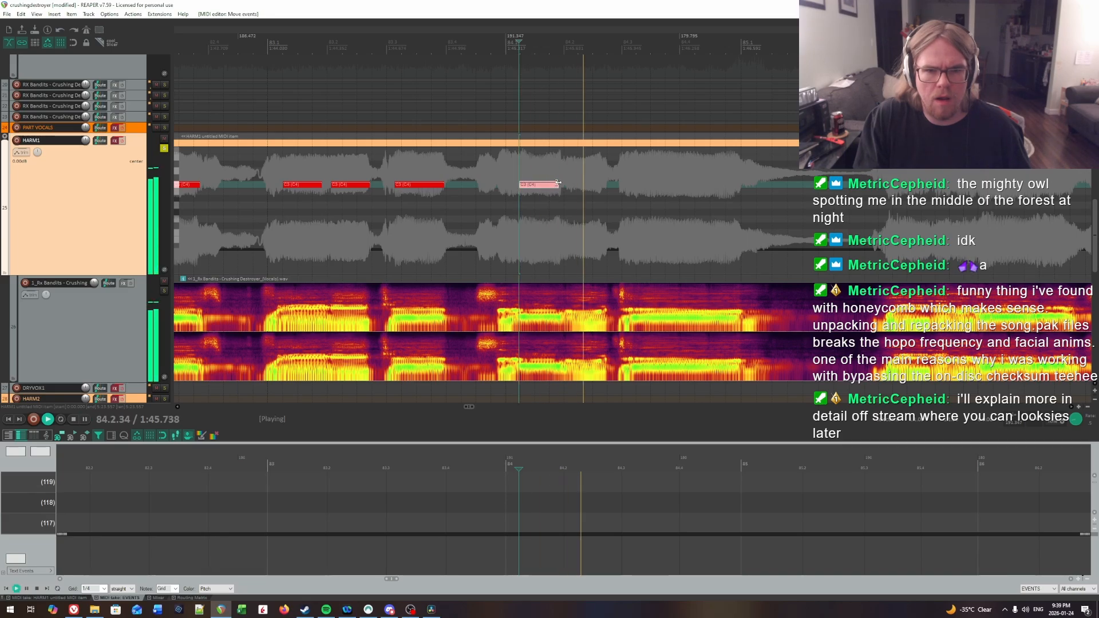
key("space")
left_click(555, 166)
left_click(567, 167)
key("space")
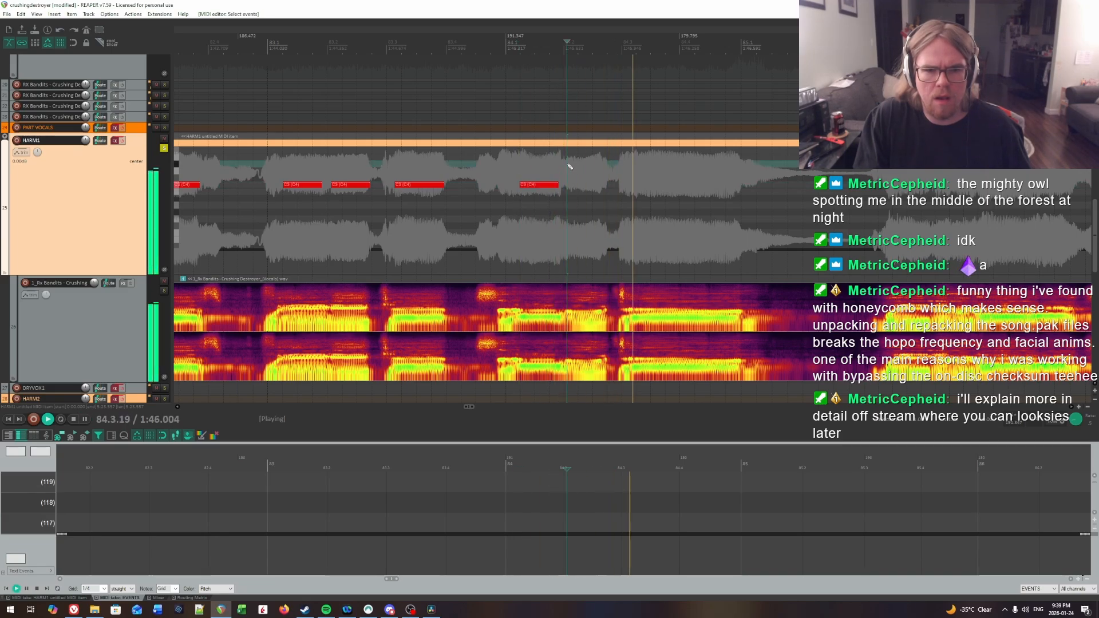
left_click(541, 163)
key("space")
left_click(561, 167)
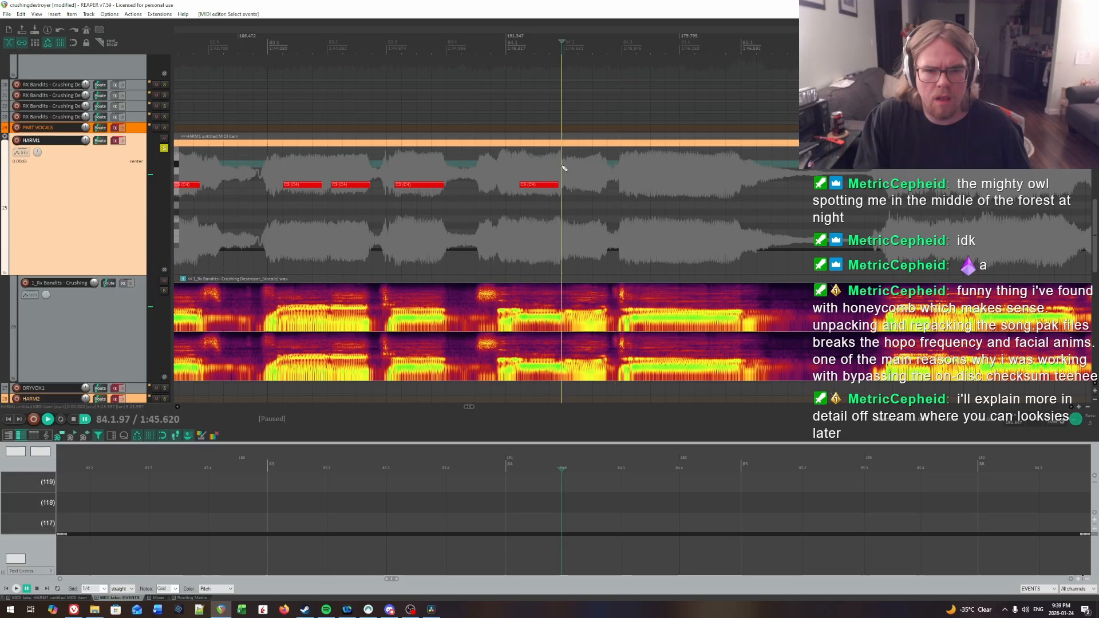
left_click_drag(561, 191, 563, 190)
Step: Find the second syllable onset in bar 84 by ear and draw a C3 note about half a beat long from 84.2.14
left_click(566, 191)
key("space")
key("space")
left_click(574, 167)
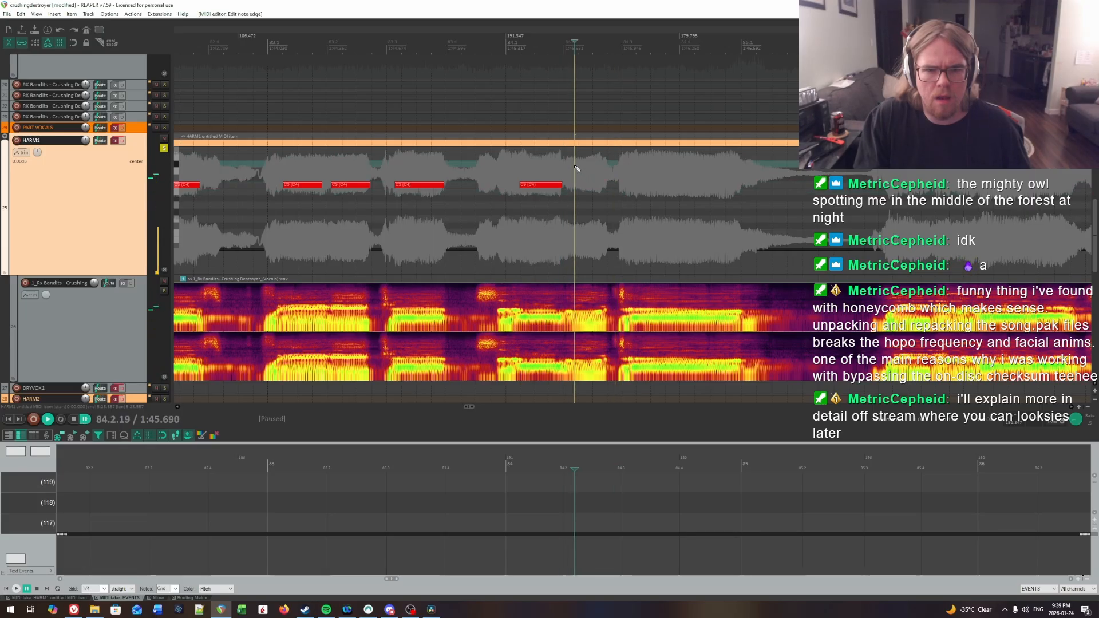
key("space")
left_click(551, 165)
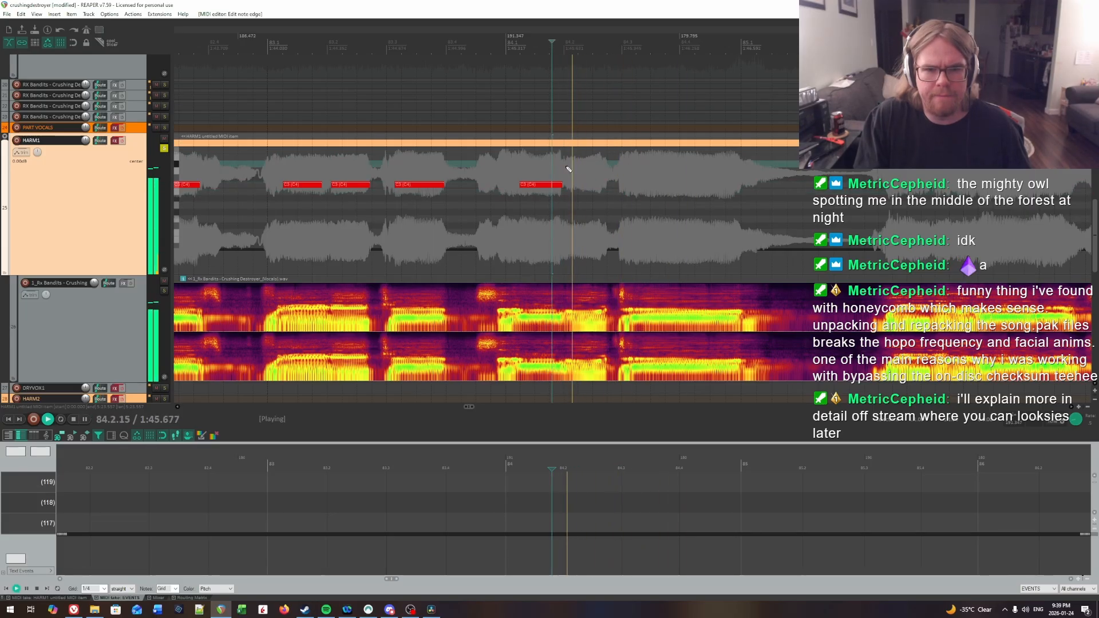
key("space")
left_click(569, 168)
key("space")
Step: Replay the two bar 84 notes from just before the bar to check their timing by ear
key("space")
left_click(574, 167)
left_click(571, 168)
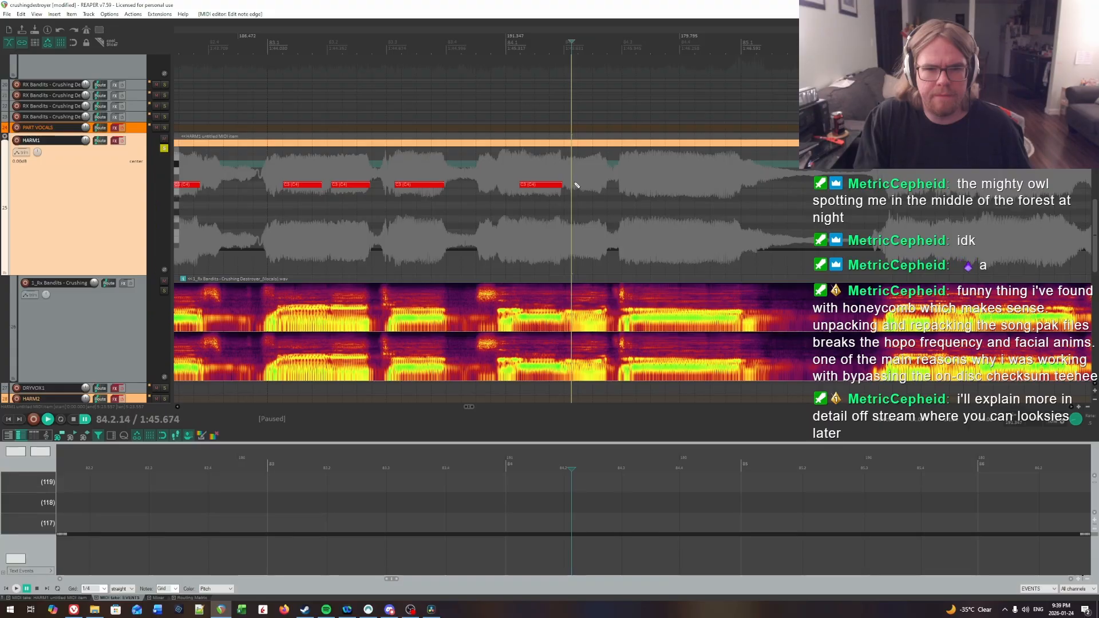
left_click_drag(571, 185, 578, 184)
left_click(501, 163)
key("space")
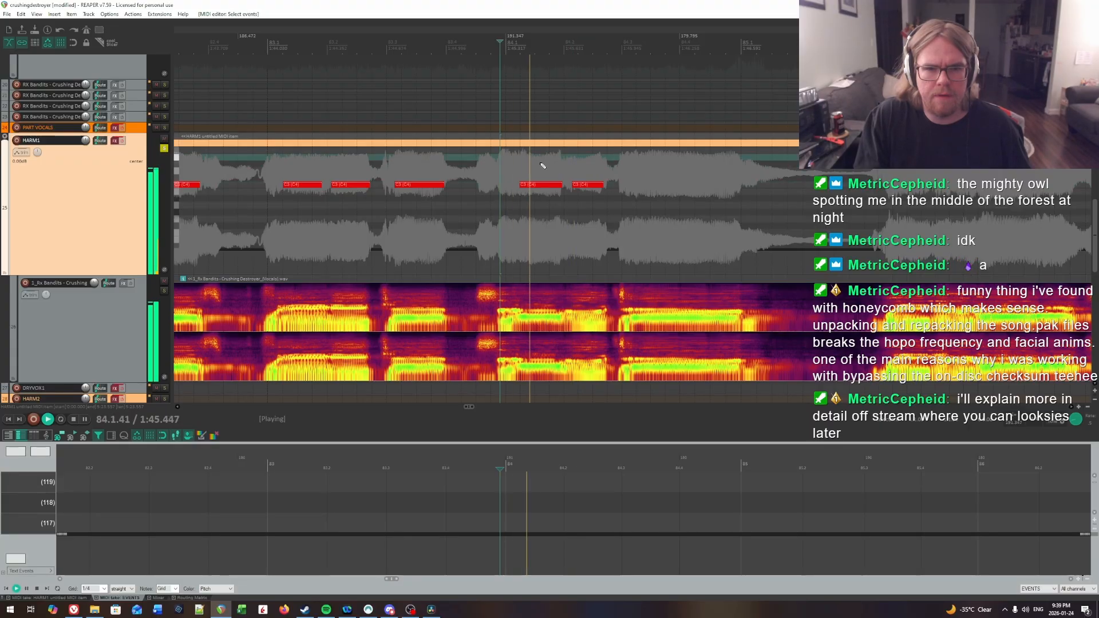
left_click(640, 186)
Step: Find the third syllable onset in bar 84 by ear and draw a C3 note from 84.3.17 to just before bar 85
key("space")
left_click(639, 177)
left_click(634, 178)
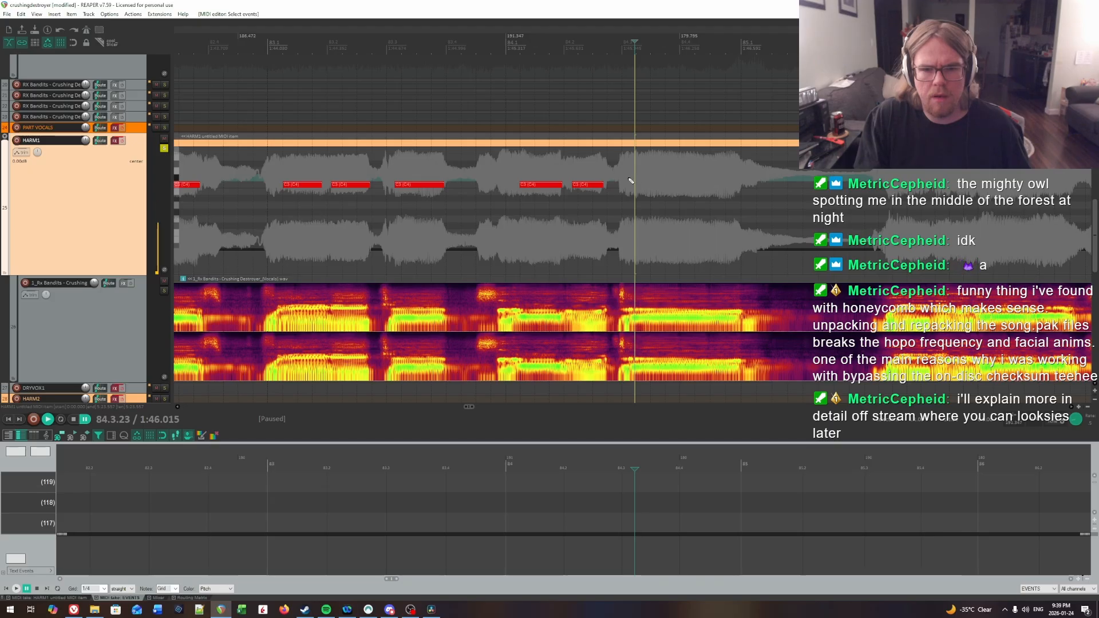
left_click(630, 181)
key("space")
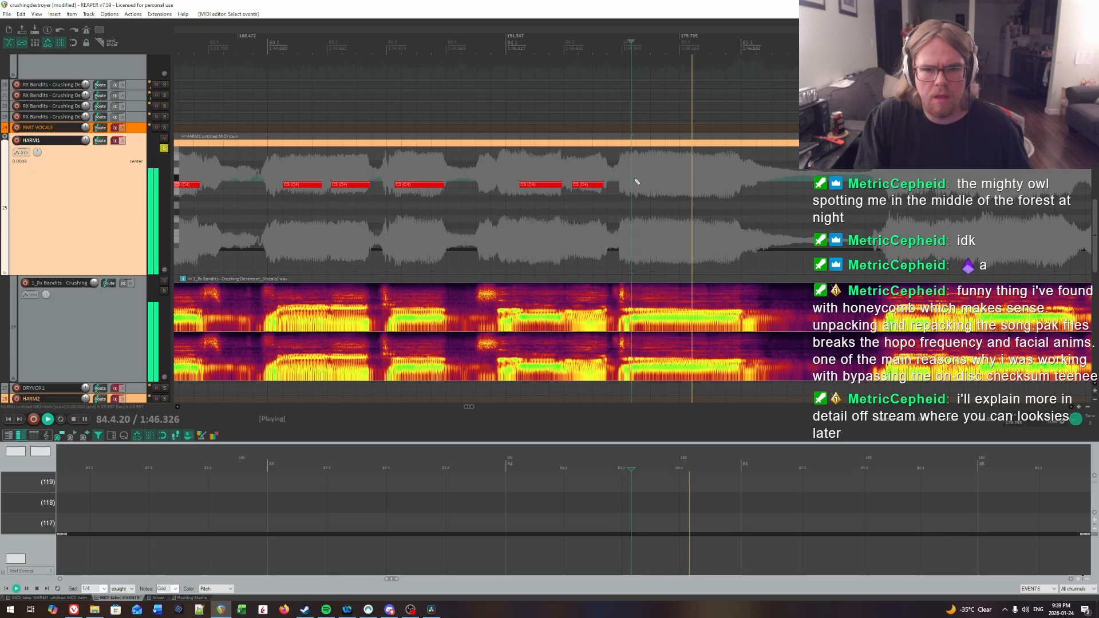
left_click(635, 181)
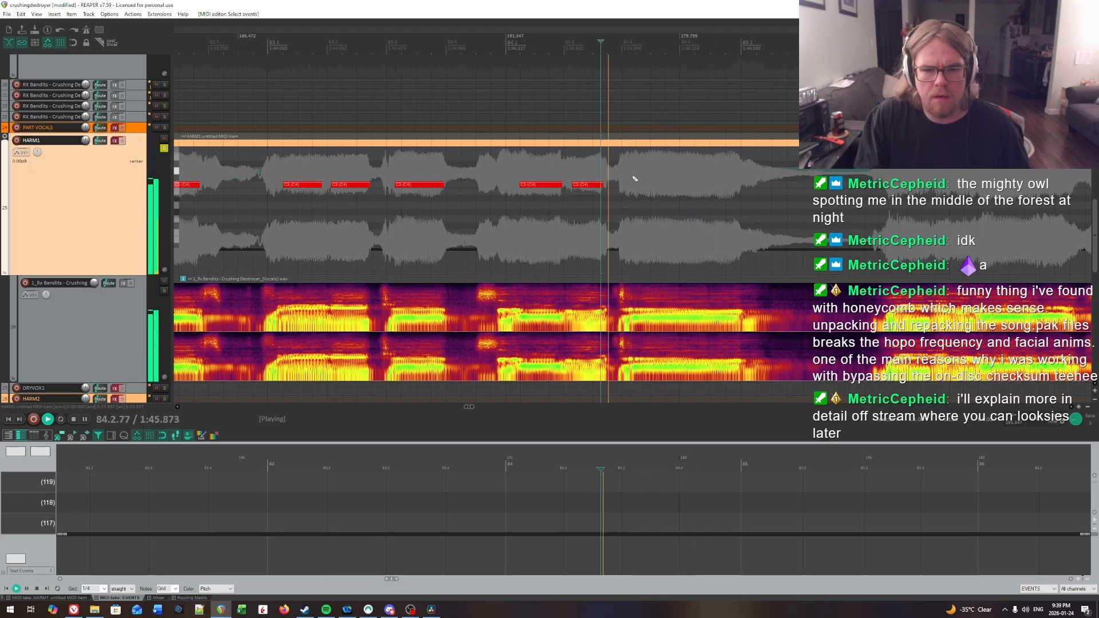
key("ctrl+space")
left_click(635, 178)
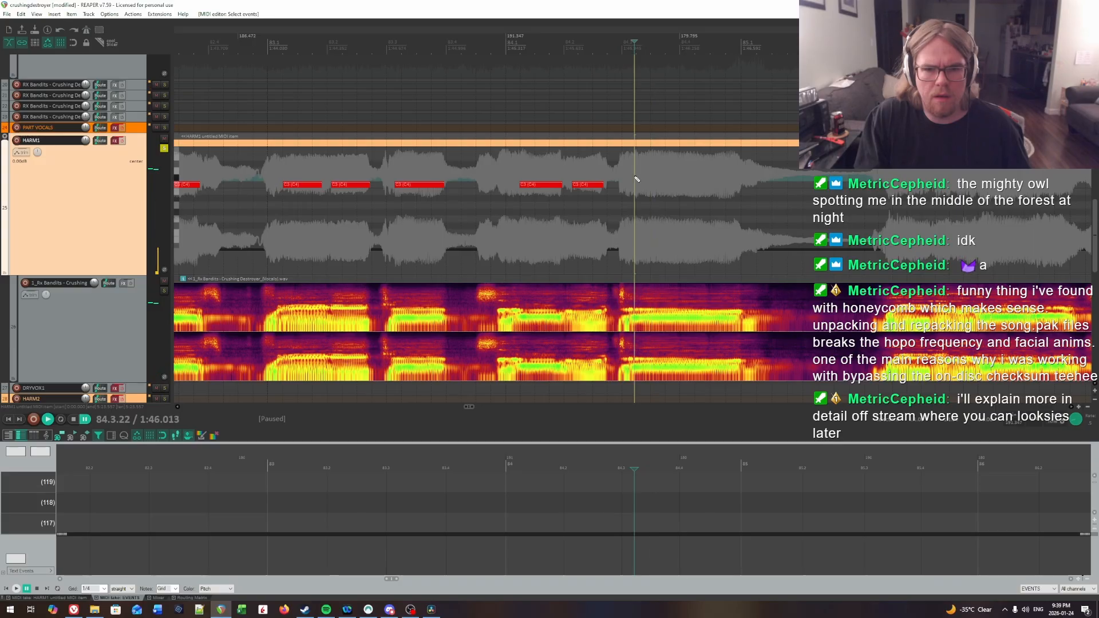
key("ctrl+space")
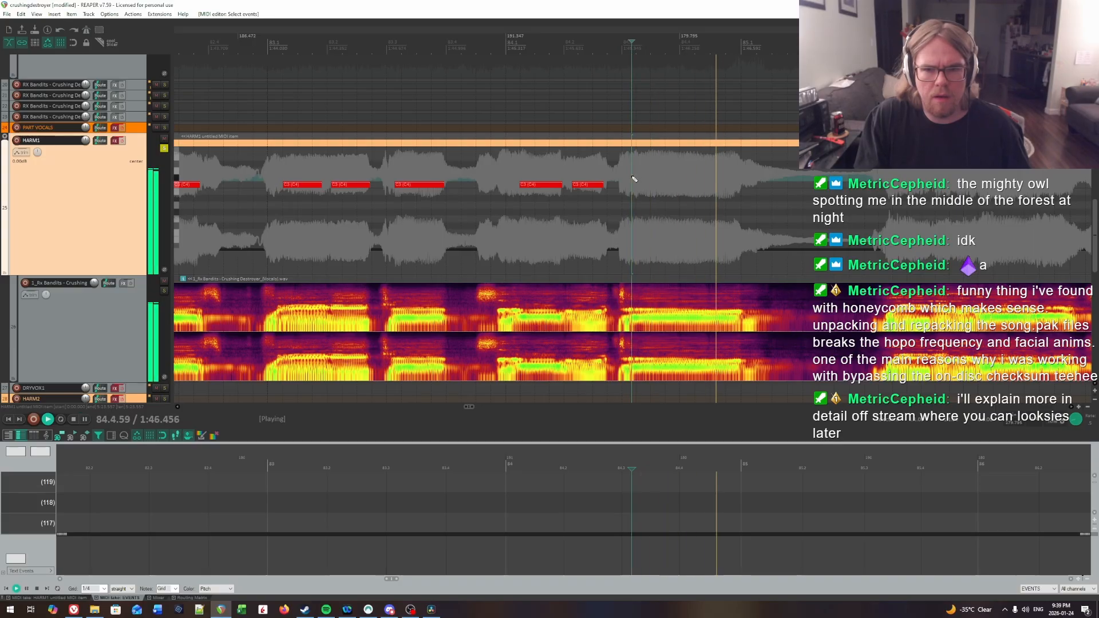
key("space")
left_click_drag(633, 183, 736, 190)
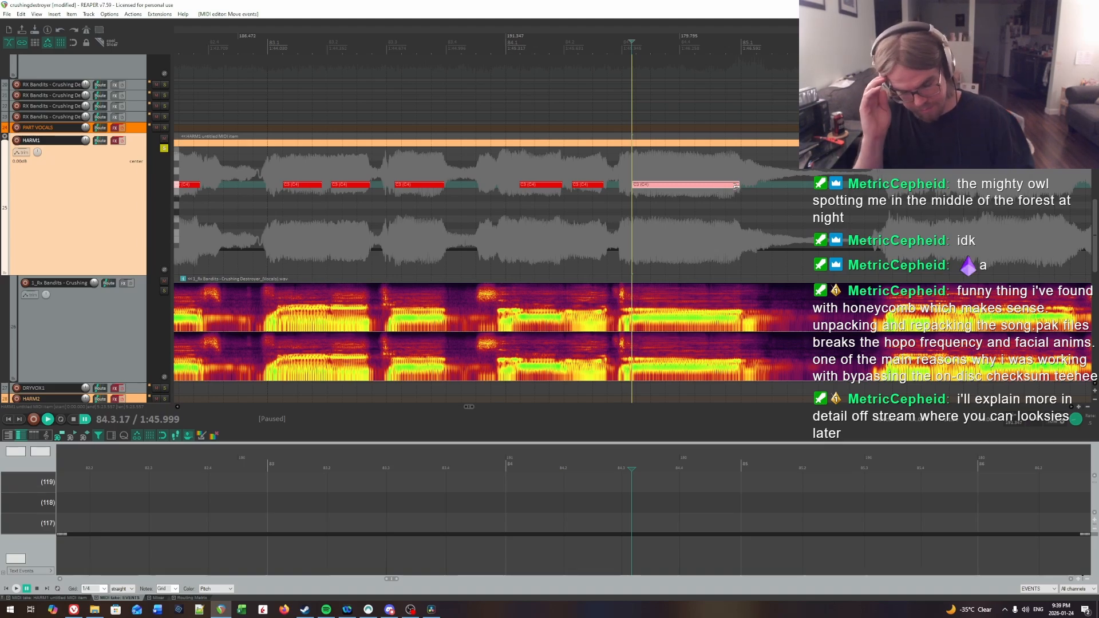
Step: Replay the long bar 84 note and listen on through bar 85 for the next sung syllable
scroll(740, 215, "right", 4)
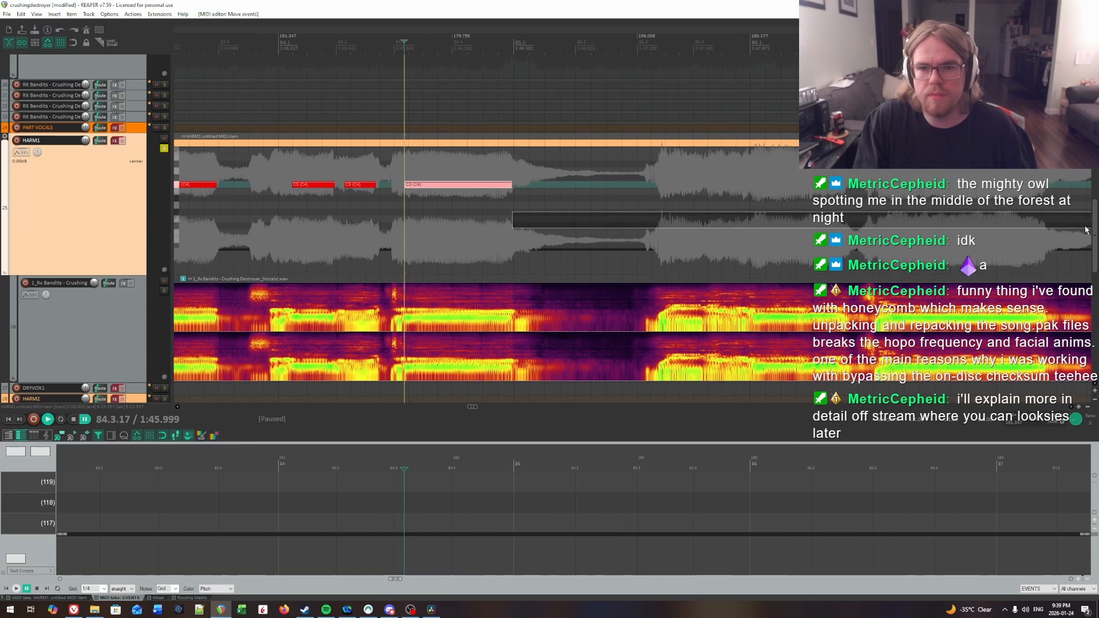
left_click(718, 197)
key("space")
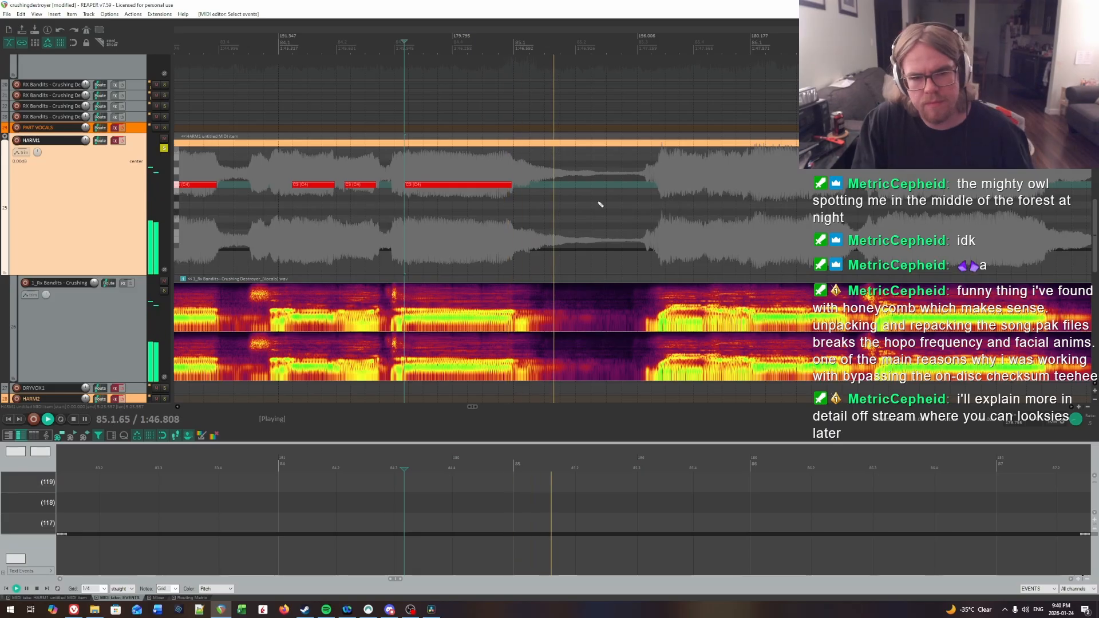
left_click(407, 167)
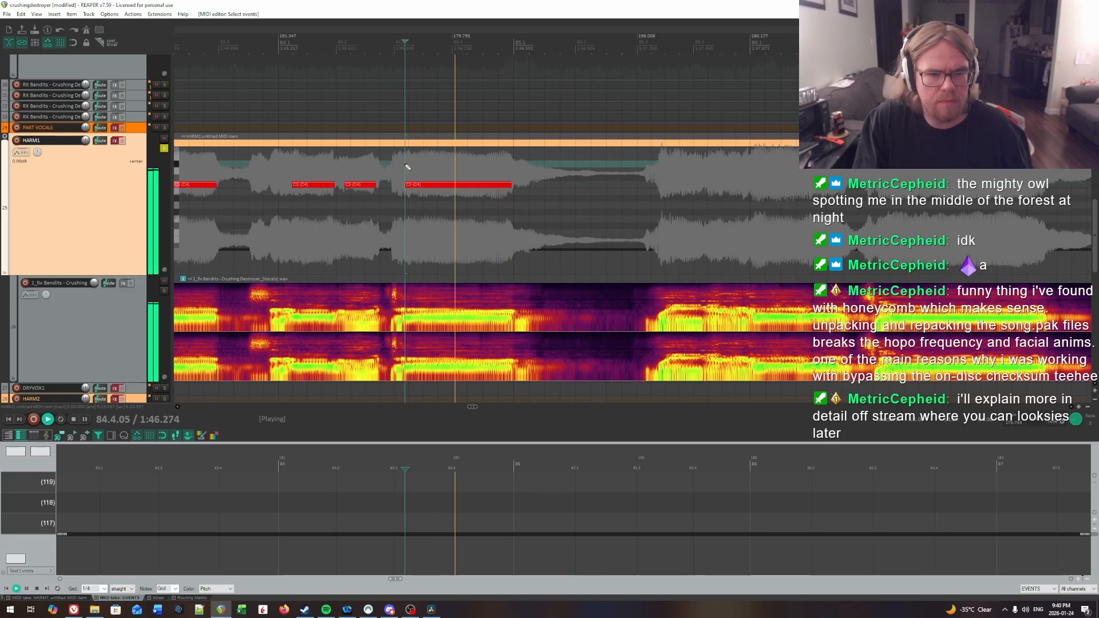
scroll(726, 199, "right", 4)
key("space")
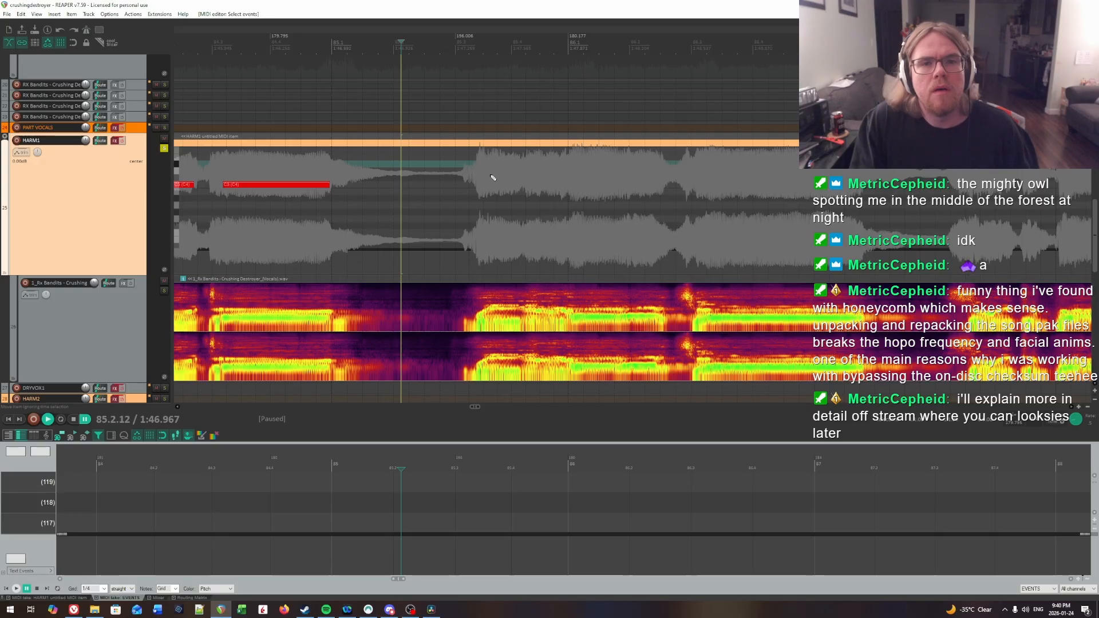
scroll(452, 201, "right", 2)
key("space")
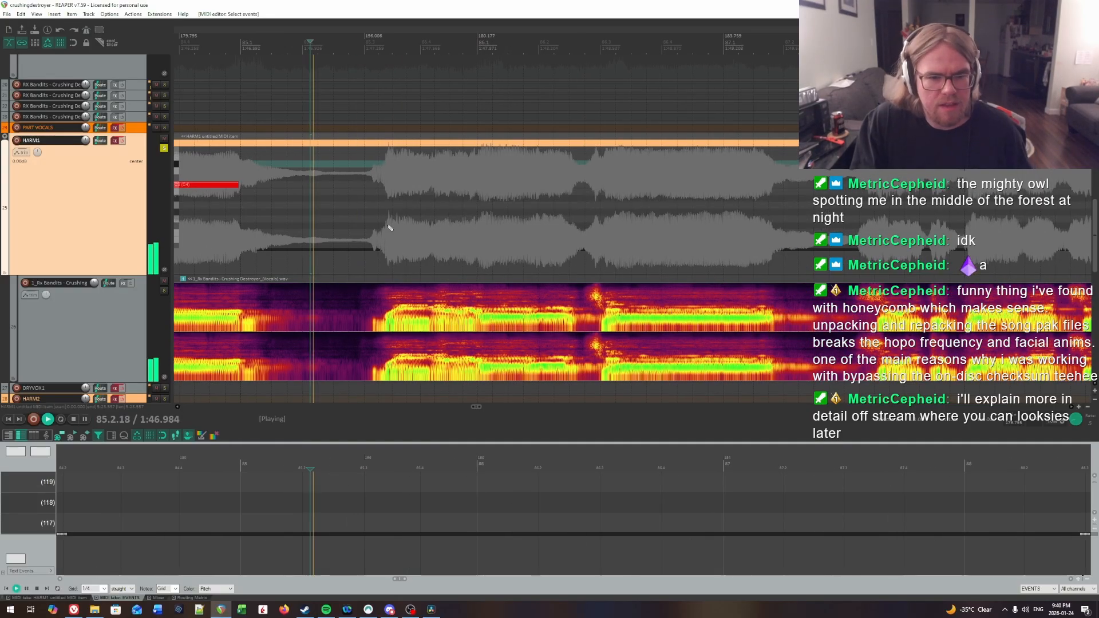
Step: Locate the syllable onset in the second half of bar 85 by ear and draw a C3 note from 85.3.54 to just past 85.4
key("space")
left_click(393, 186)
left_click(396, 184)
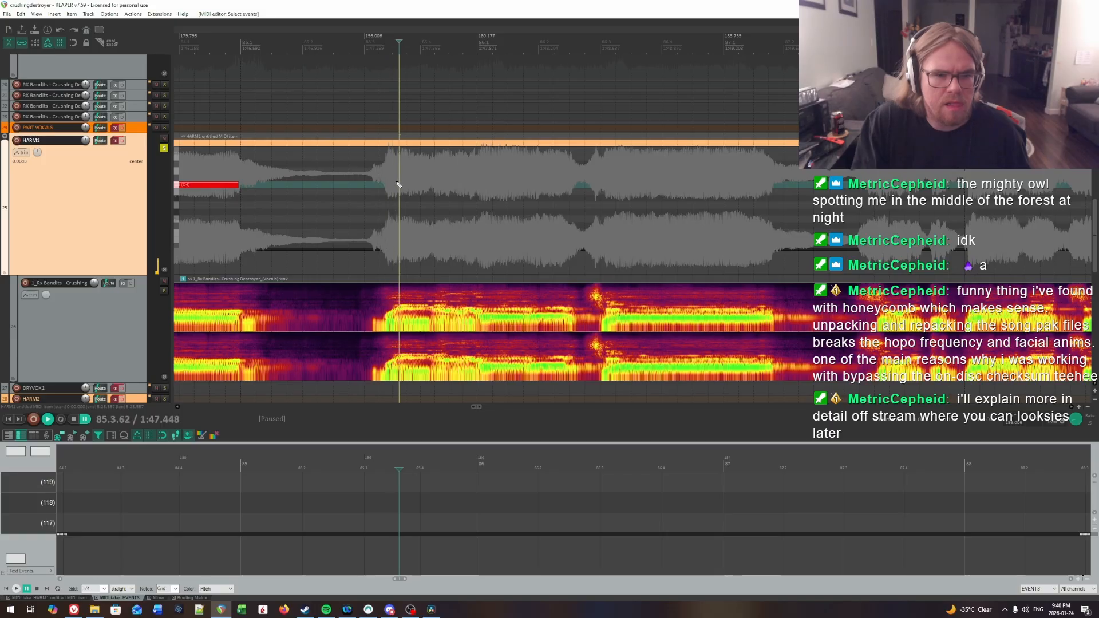
key("space")
key("space")
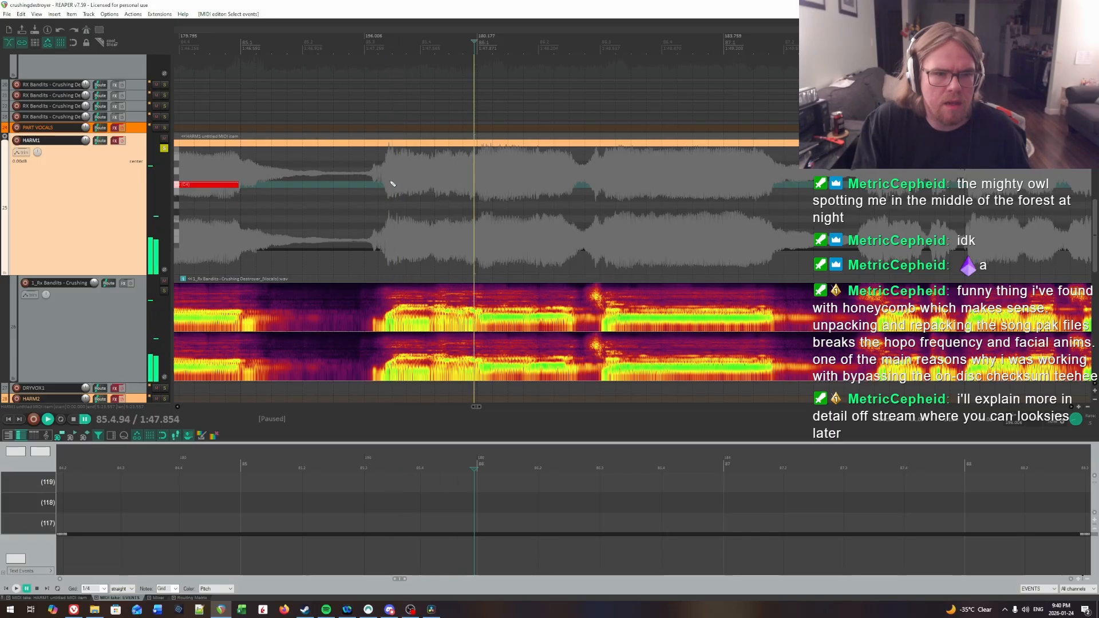
left_click(385, 181)
key("space")
key("space")
left_click(391, 180)
key("space")
key("space")
left_click(395, 179)
key("space")
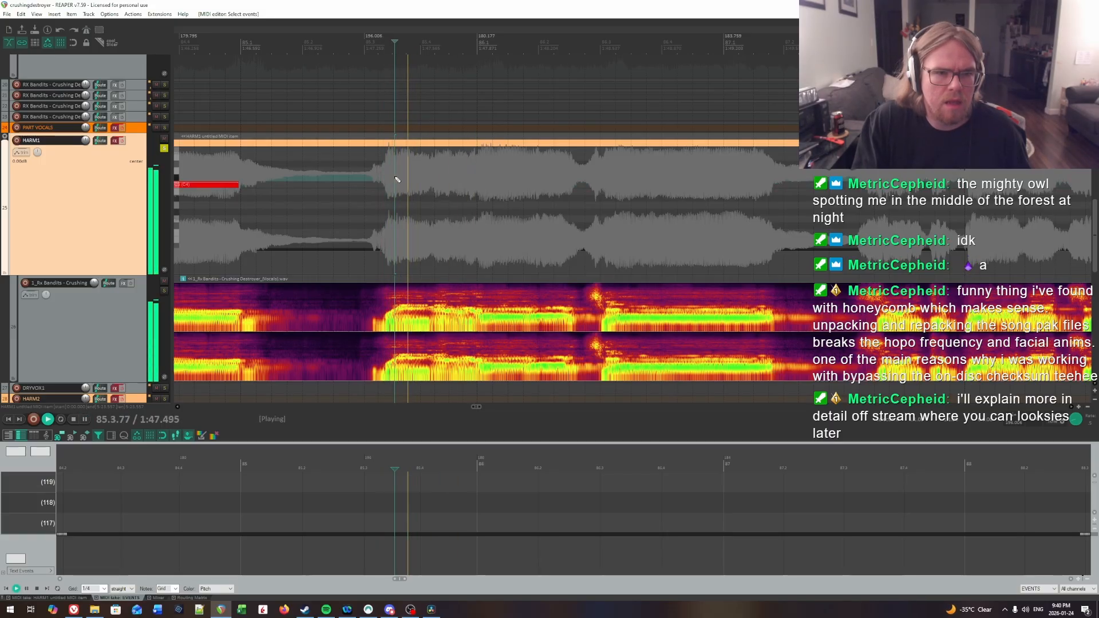
key("space")
left_click(395, 178)
left_click_drag(397, 183, 408, 184)
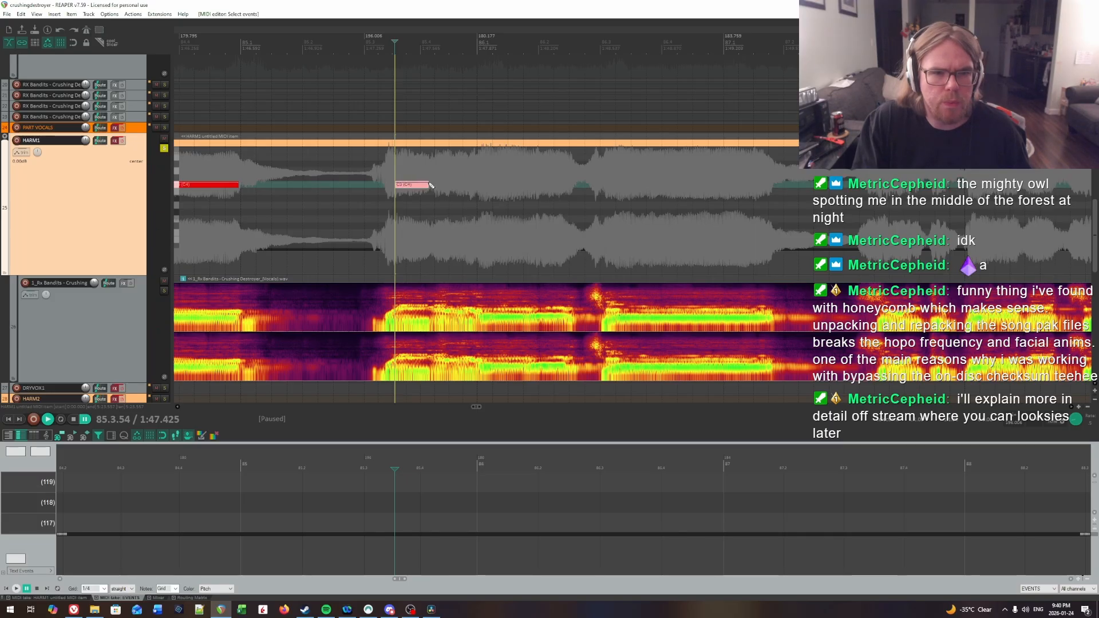
Step: Replay the second half of bar 85 from several points, varying the playback rate, to hear where the following syllable begins
key("space")
left_click(406, 152)
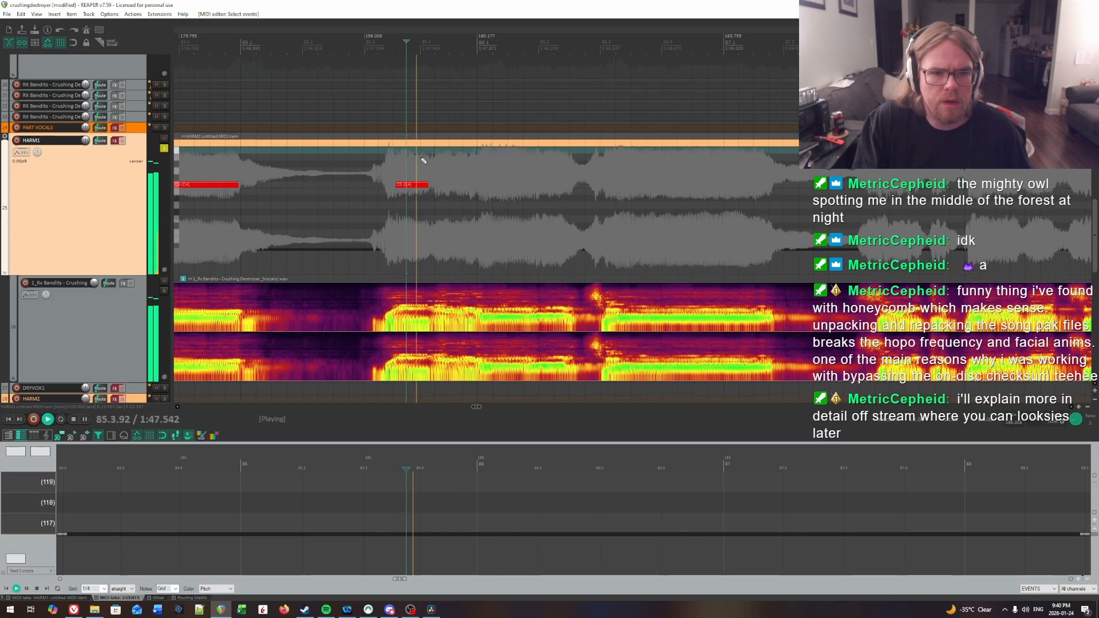
left_click(374, 156)
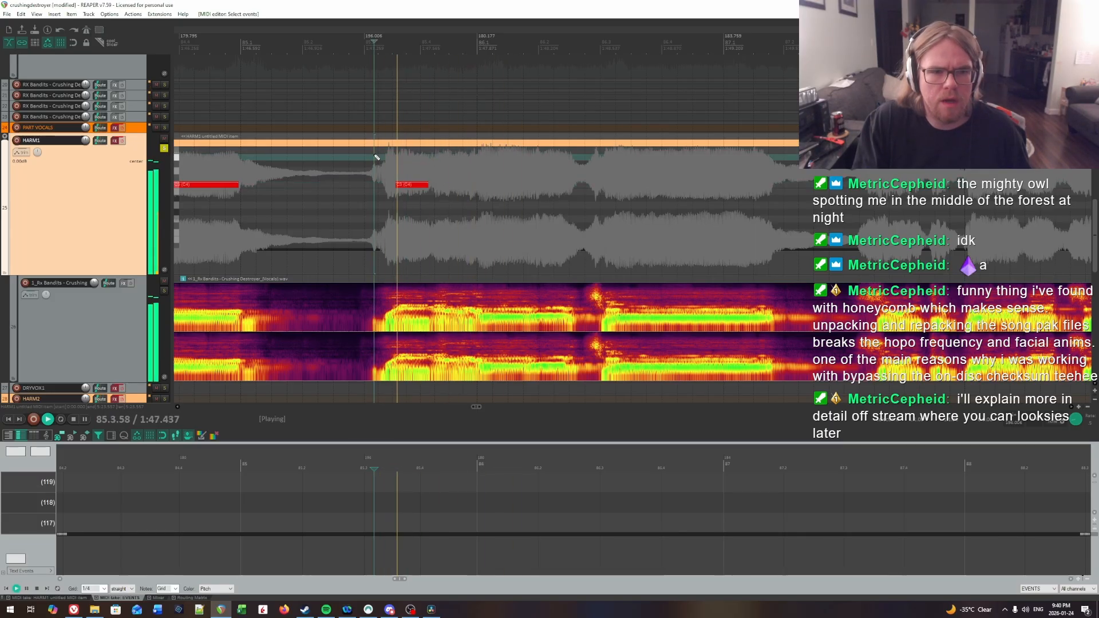
key("space")
left_click(340, 159)
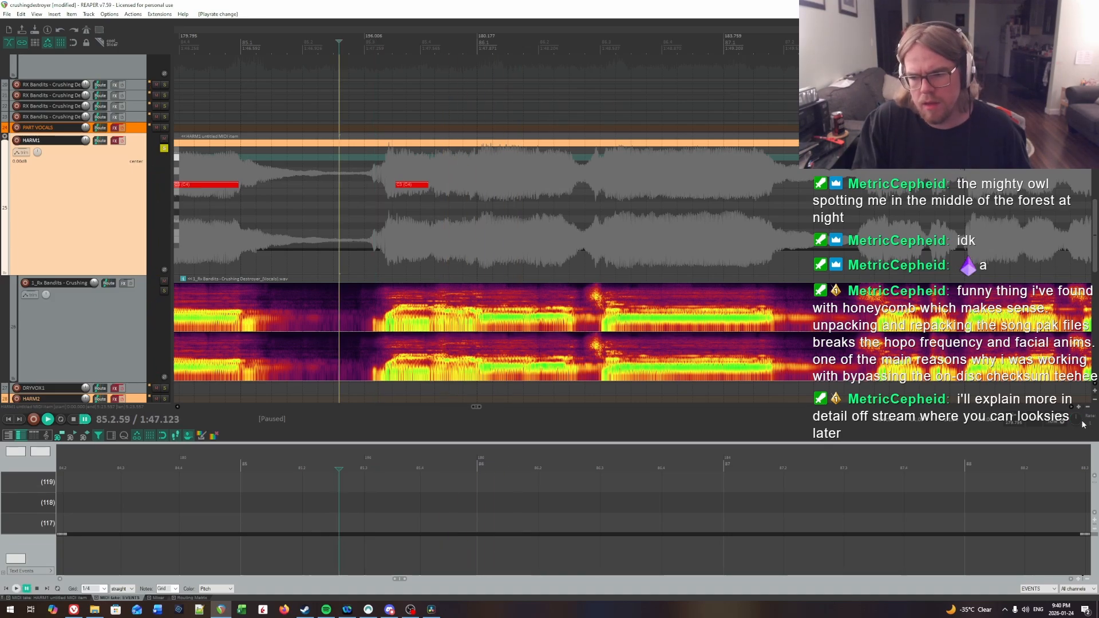
key("space")
left_click(410, 171)
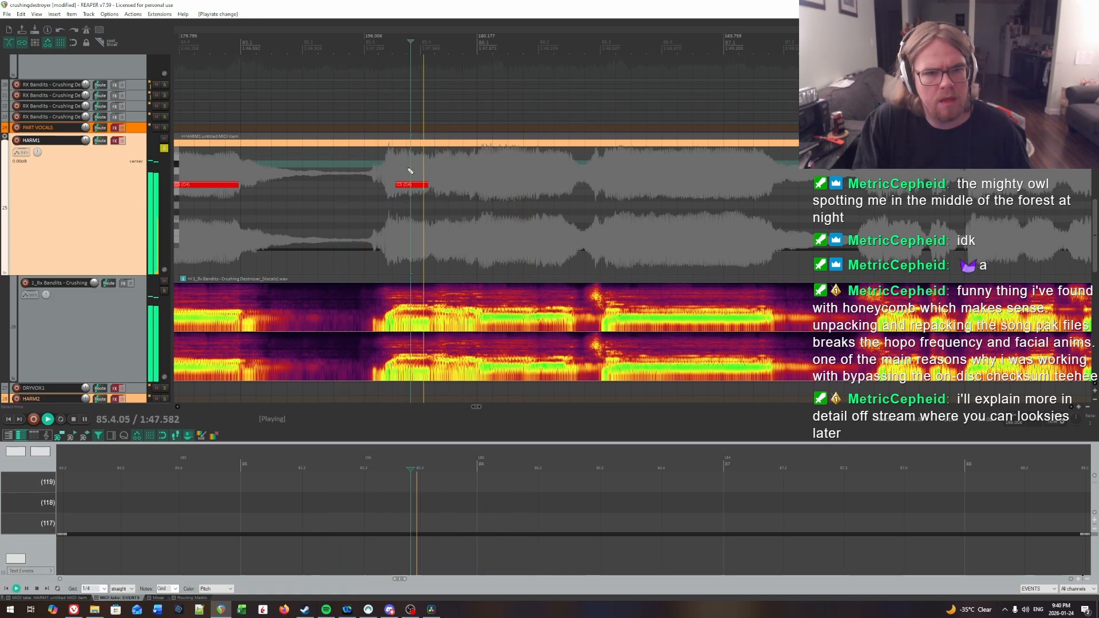
left_click(424, 170)
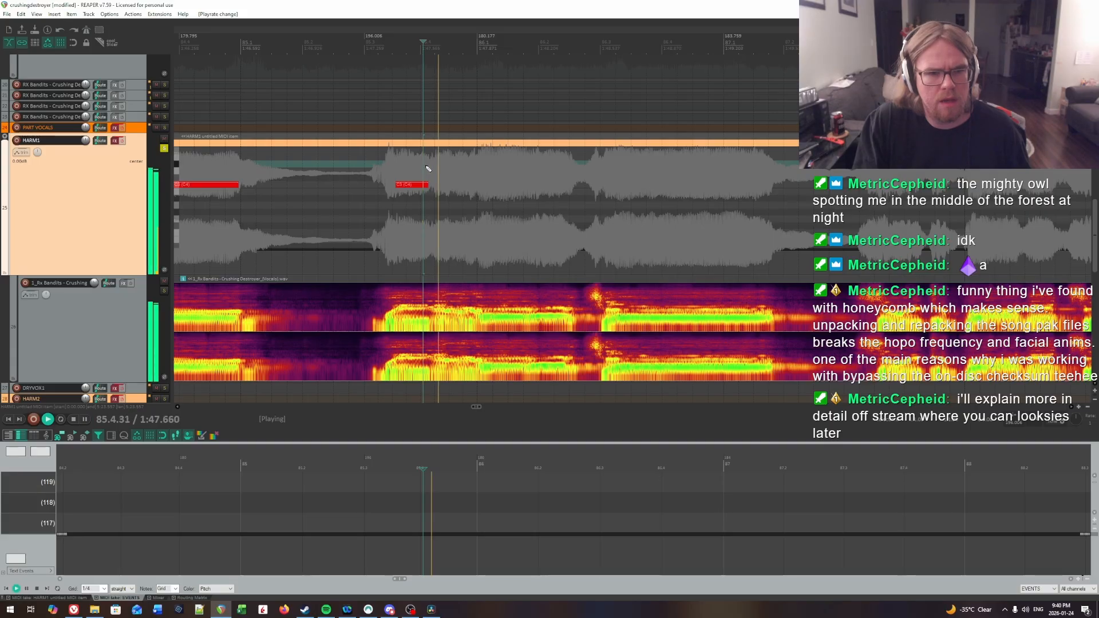
left_click(436, 170)
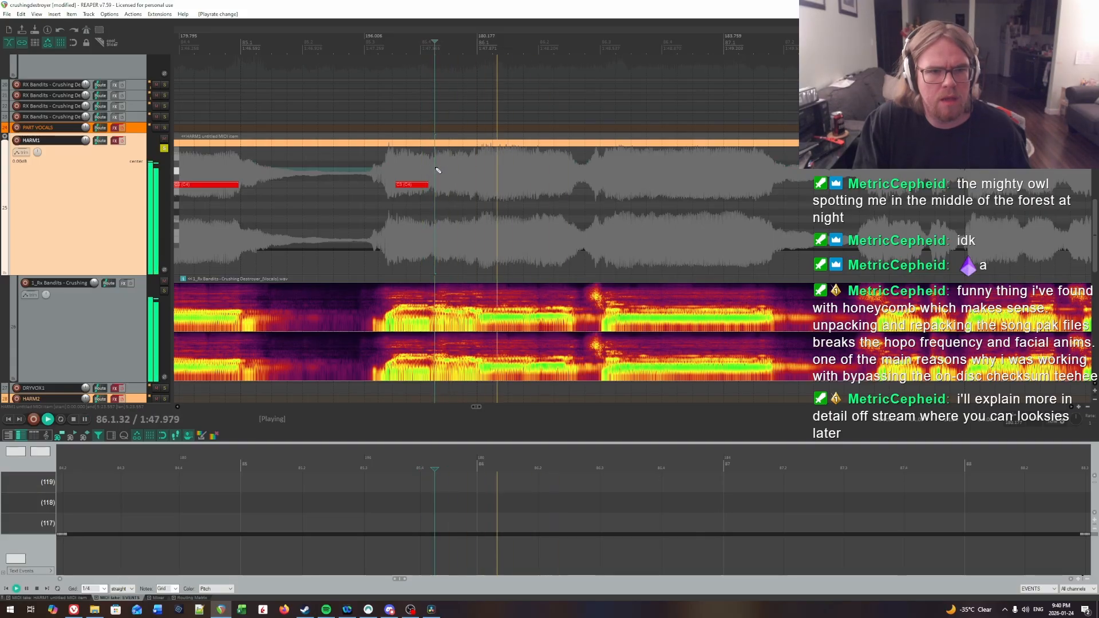
left_click(439, 170)
key("ctrl+space")
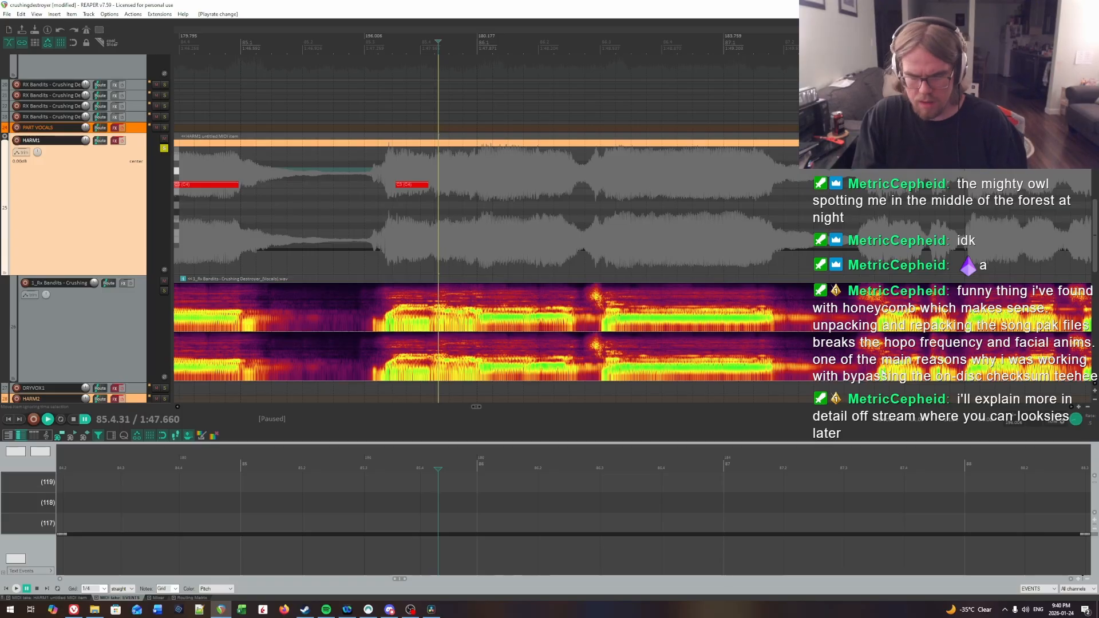
Step: Locate the next syllable onset by ear and draw a C3 note from 85.4.26 to just before bar 86
left_click(372, 178)
key("space")
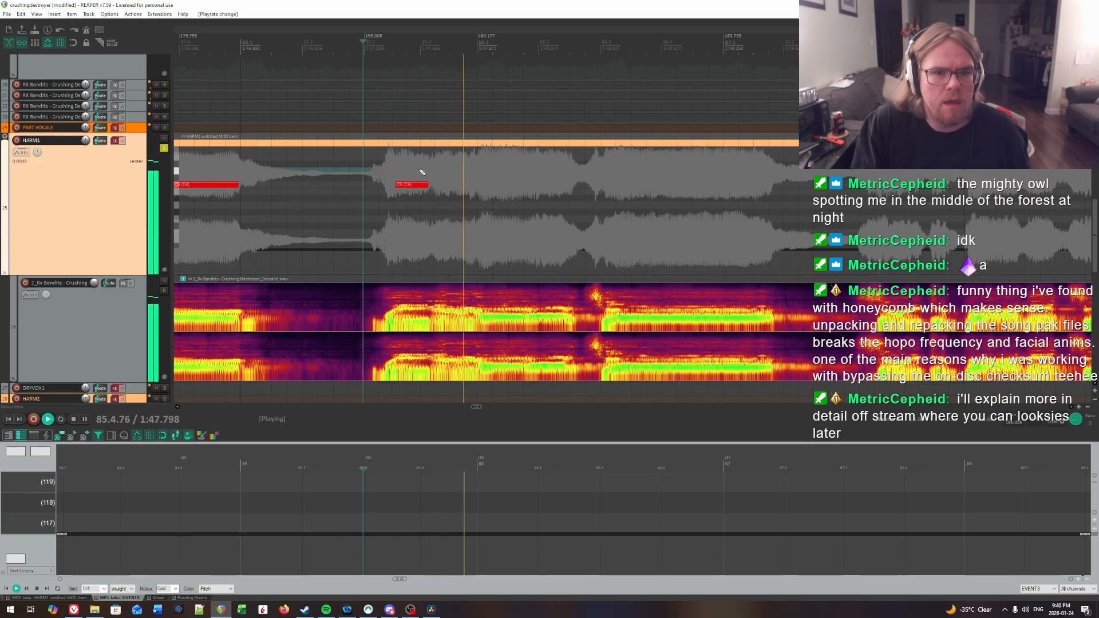
left_click(390, 158)
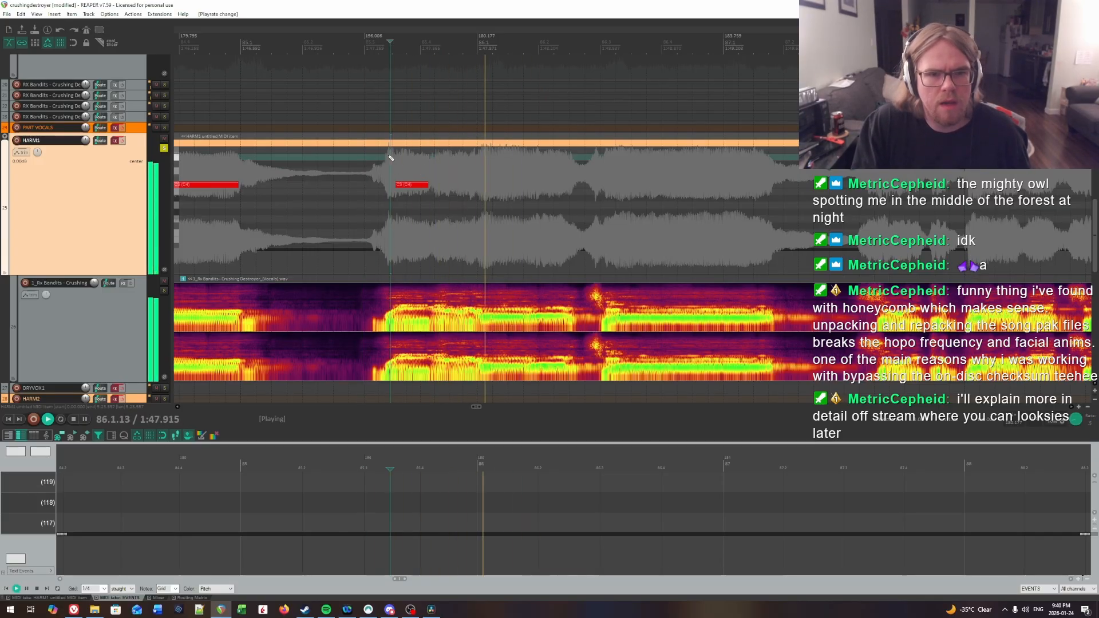
key("ctrl+space")
left_click(382, 168)
key("space")
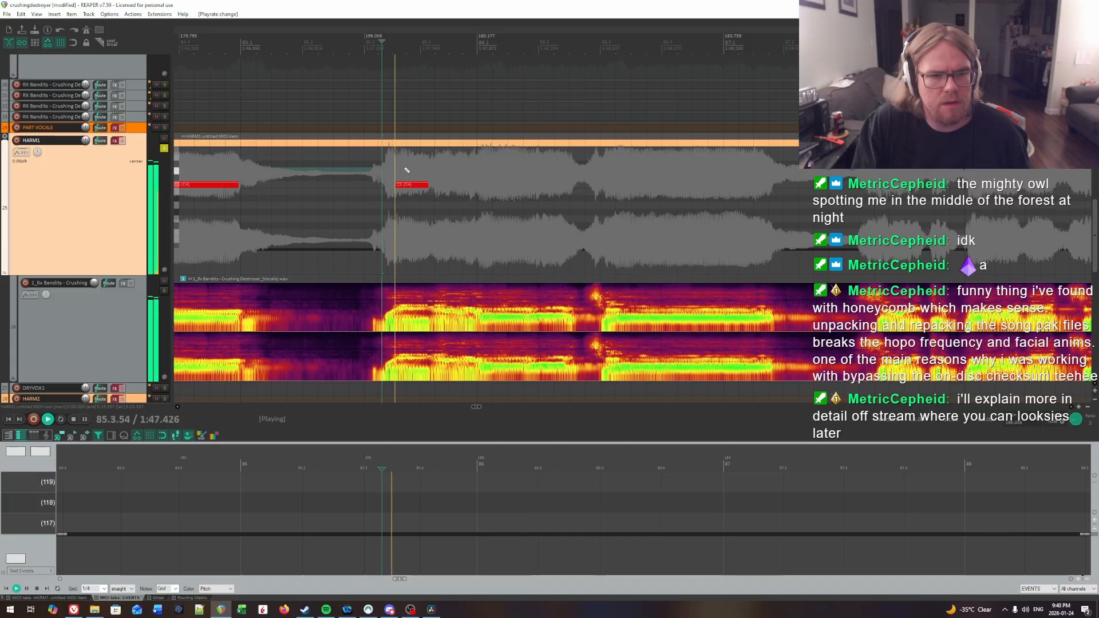
left_click(435, 167)
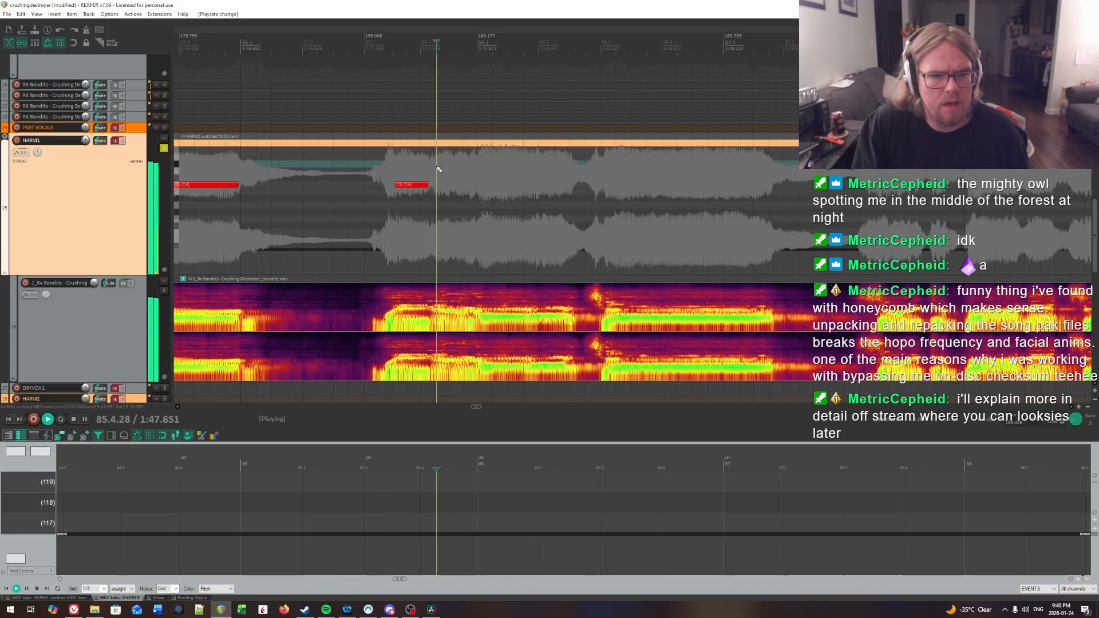
left_click(387, 160)
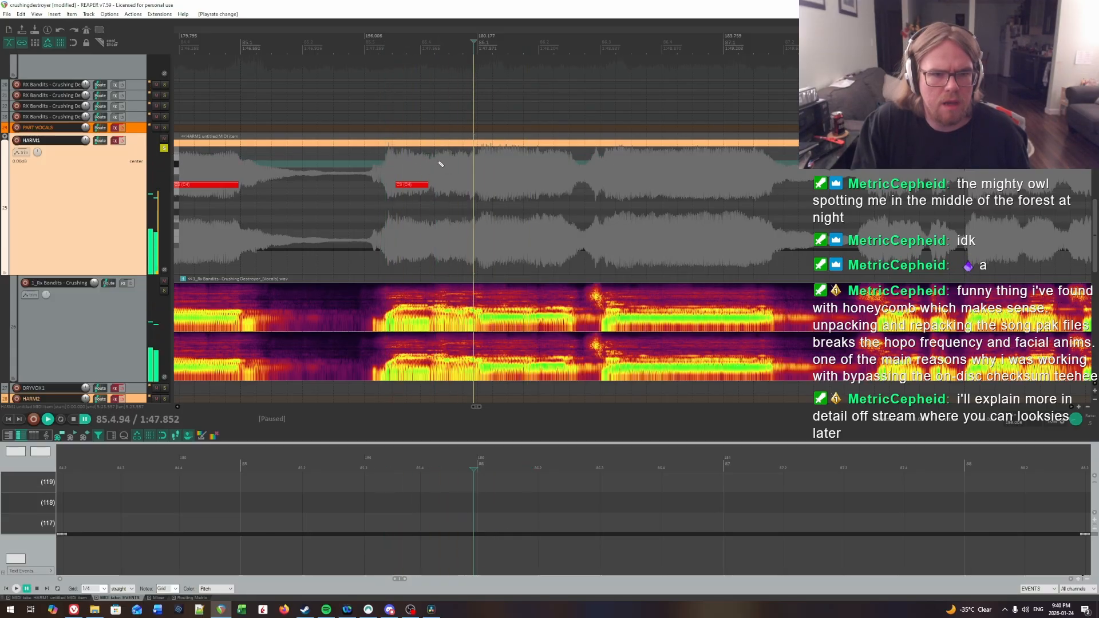
left_click(436, 164)
key("space")
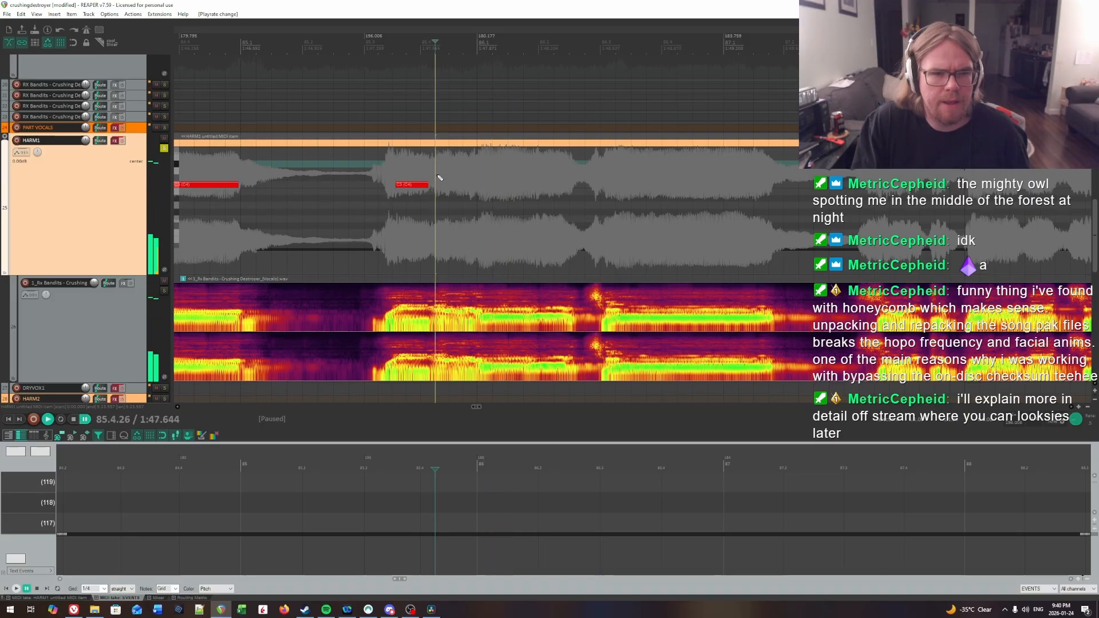
left_click_drag(435, 185, 466, 184)
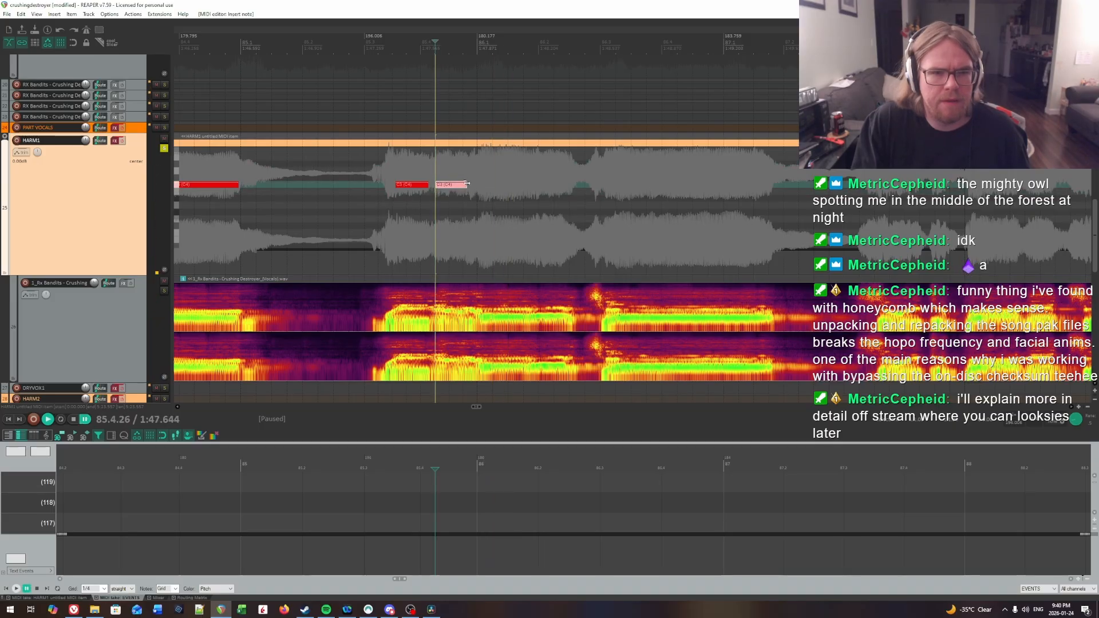
Step: Find the syllable onset at the start of bar 86 and draw a C3 note from 86.1.02 to about 86.2.57
key("space")
left_click(443, 156)
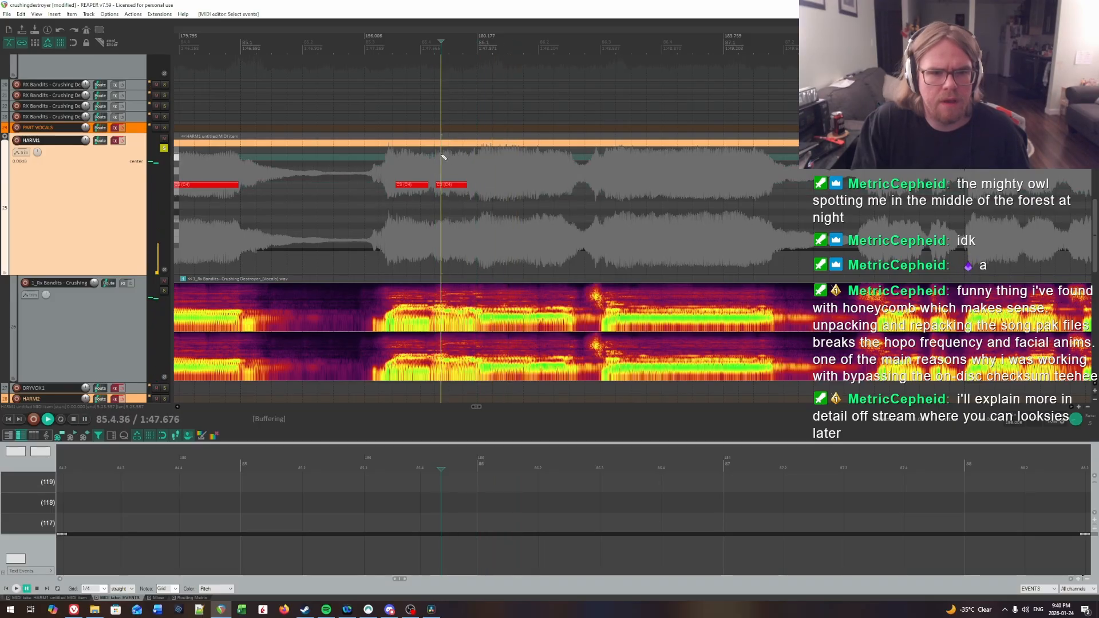
key("space")
left_click(481, 164)
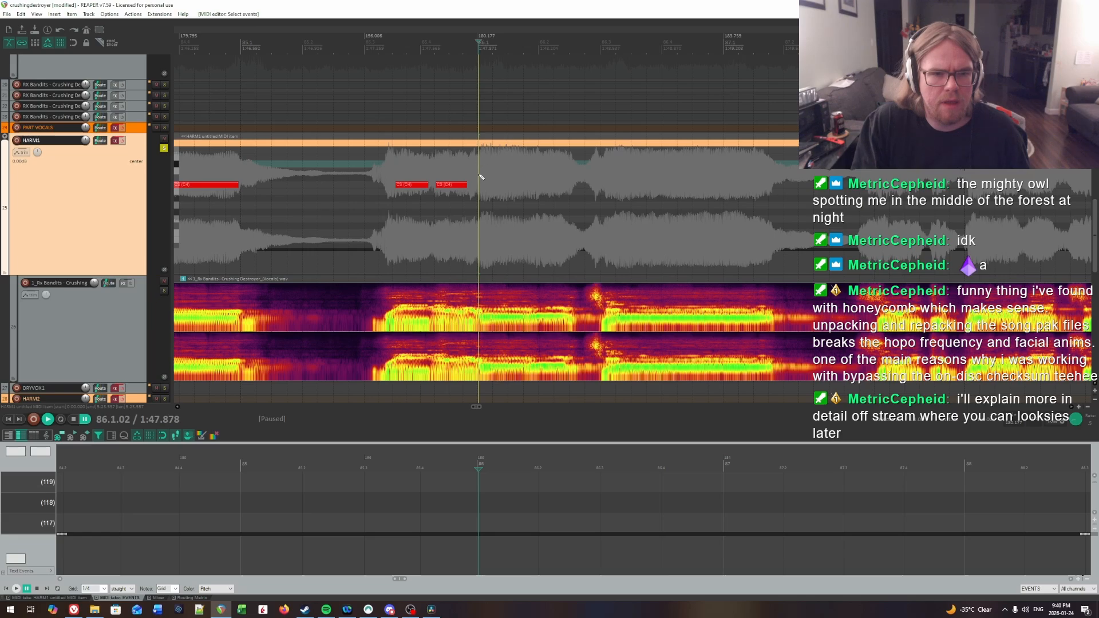
left_click_drag(481, 185, 574, 185)
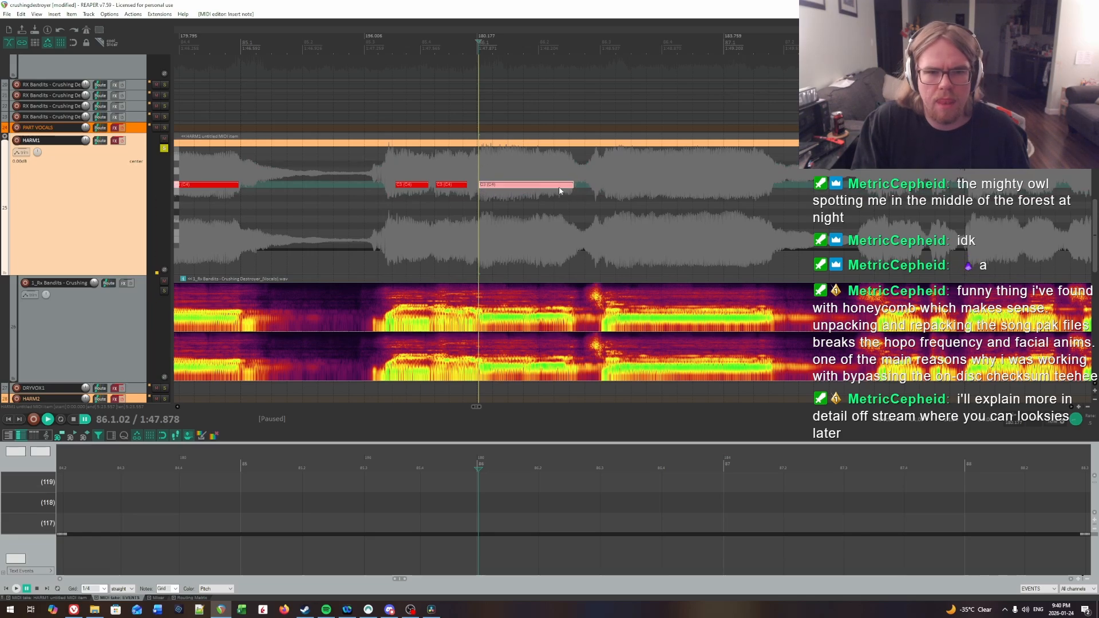
Step: Replay the three new notes and shift the start of the first one slightly later to 85.3.59
left_click(367, 166)
key("space")
key("space")
left_click(399, 162)
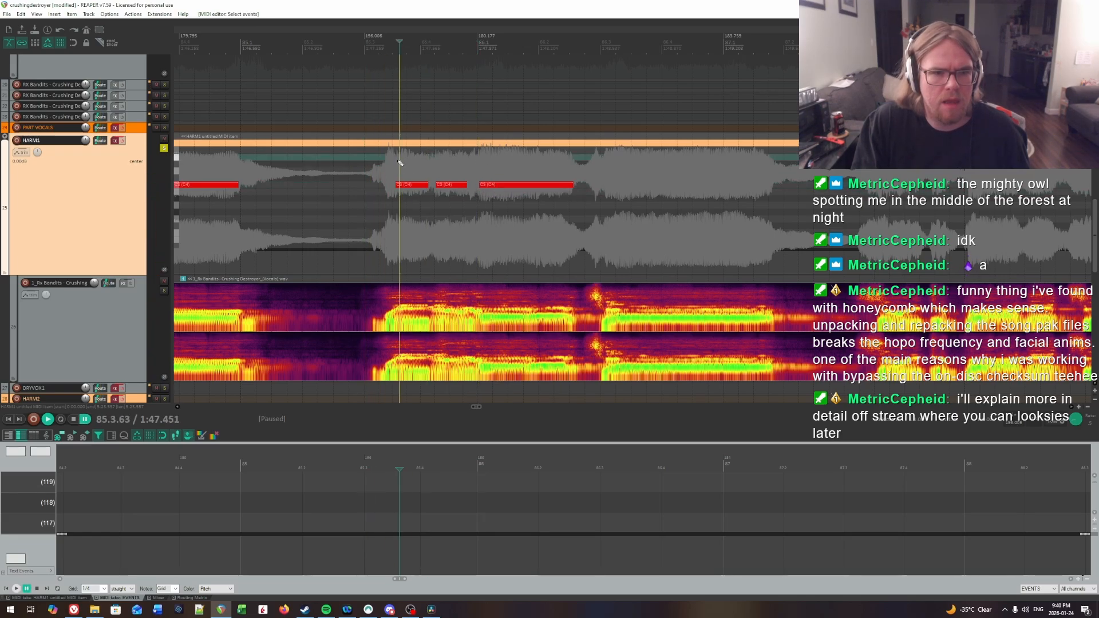
key("space")
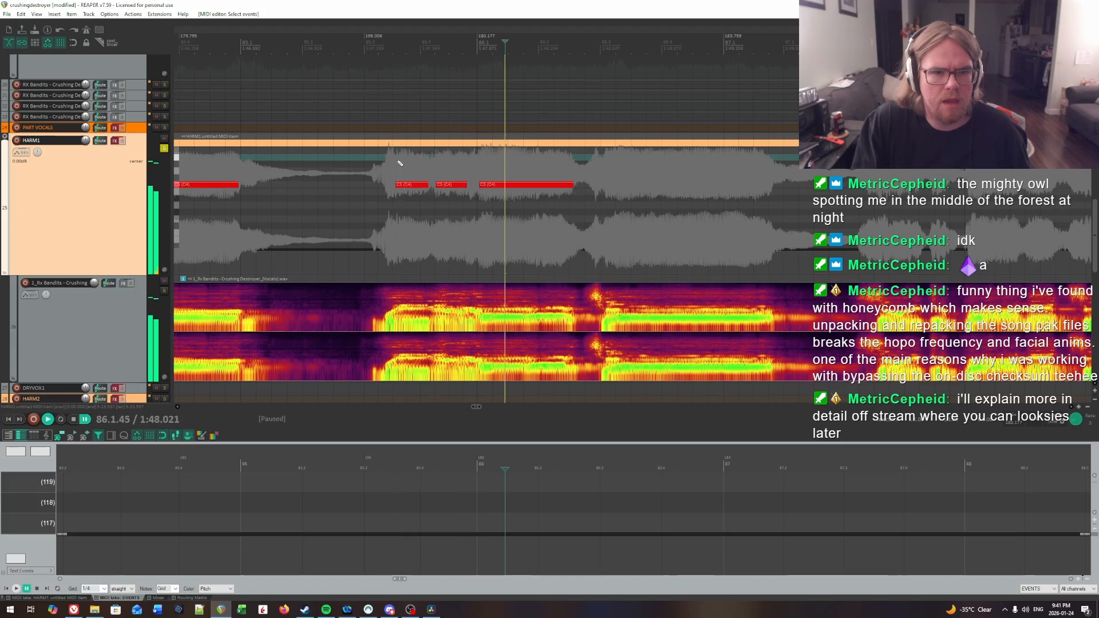
key("space")
left_click_drag(407, 187, 410, 188)
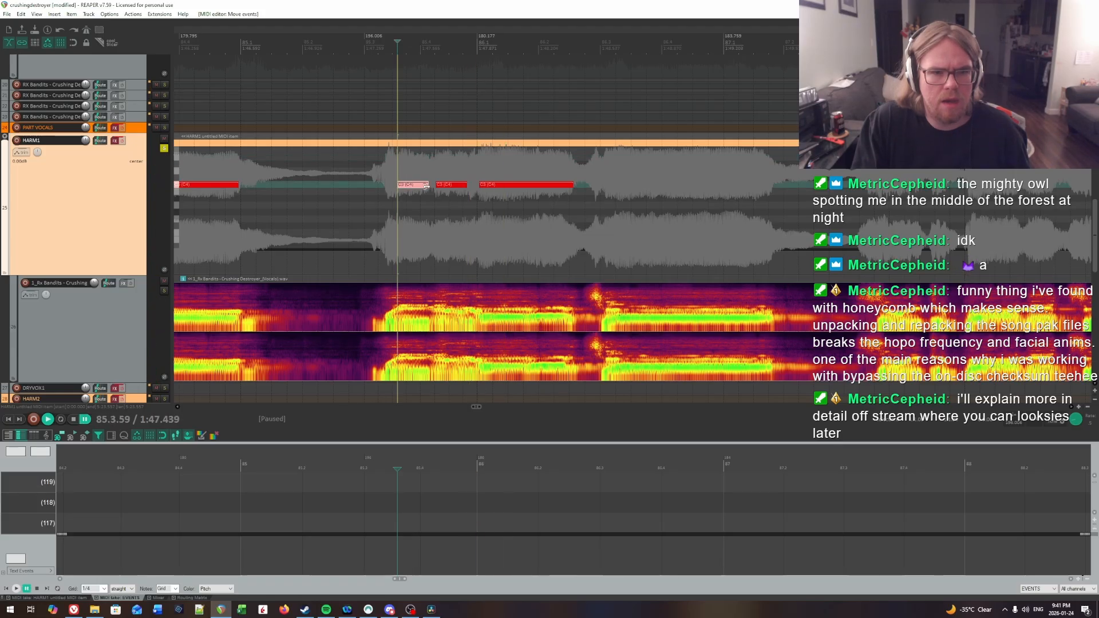
Step: Replay the three notes across bars 85 and 86 from several points to check for missed syllables
left_click(327, 160)
key("space")
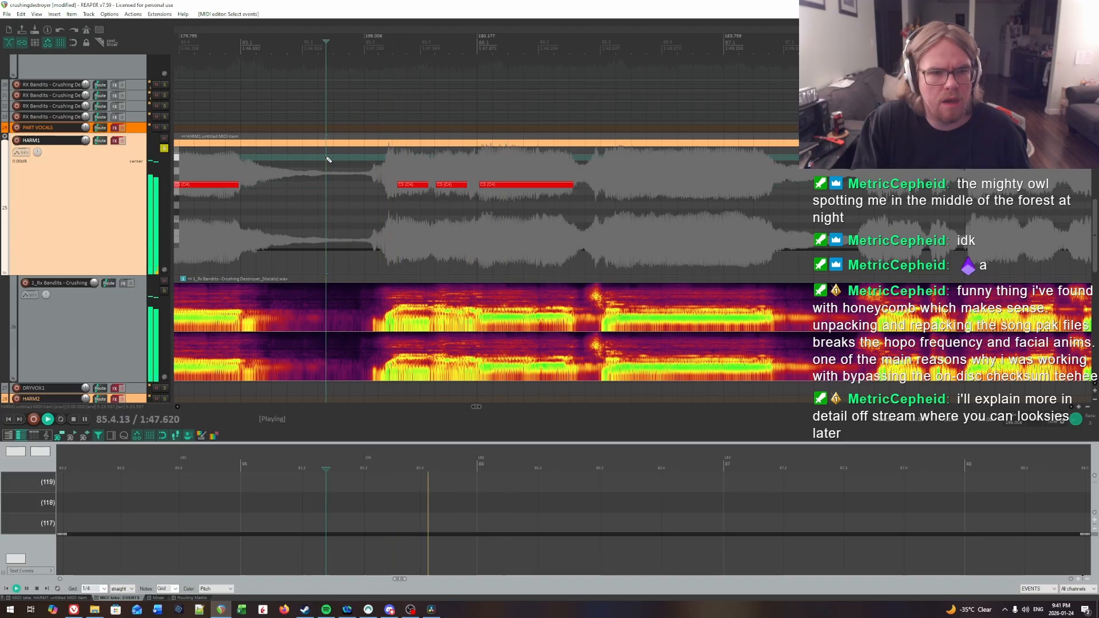
left_click(396, 169)
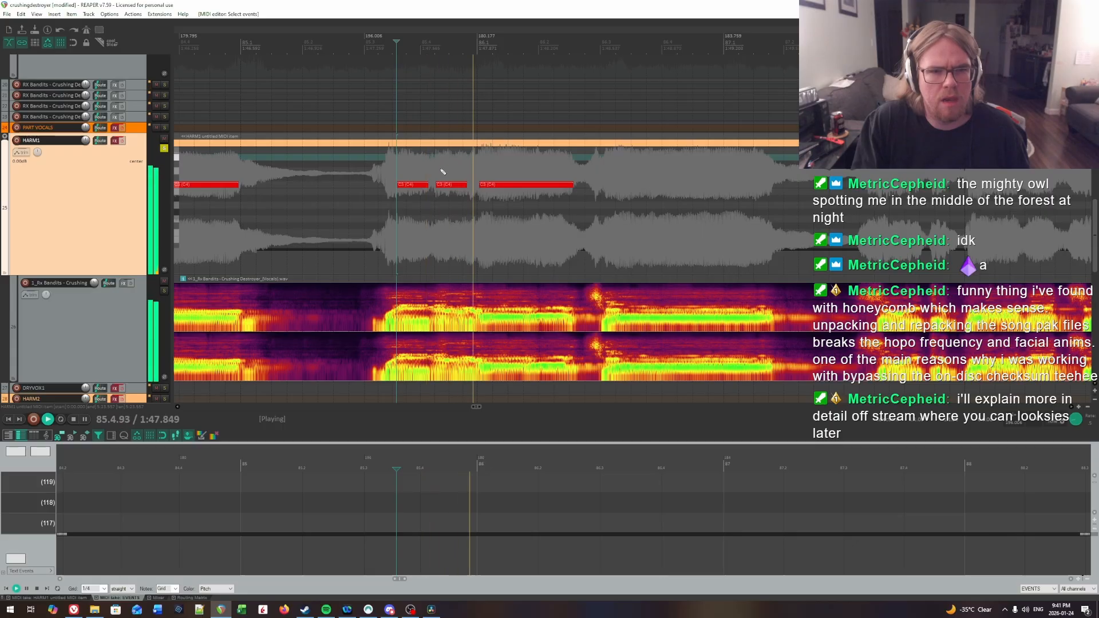
left_click(369, 160)
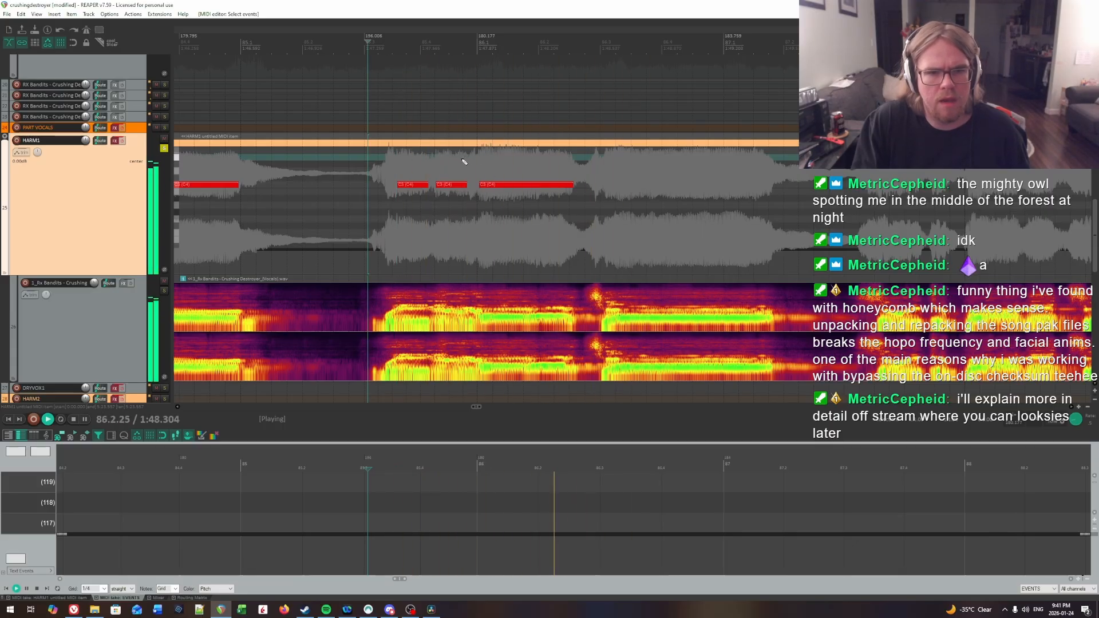
key("ctrl+space")
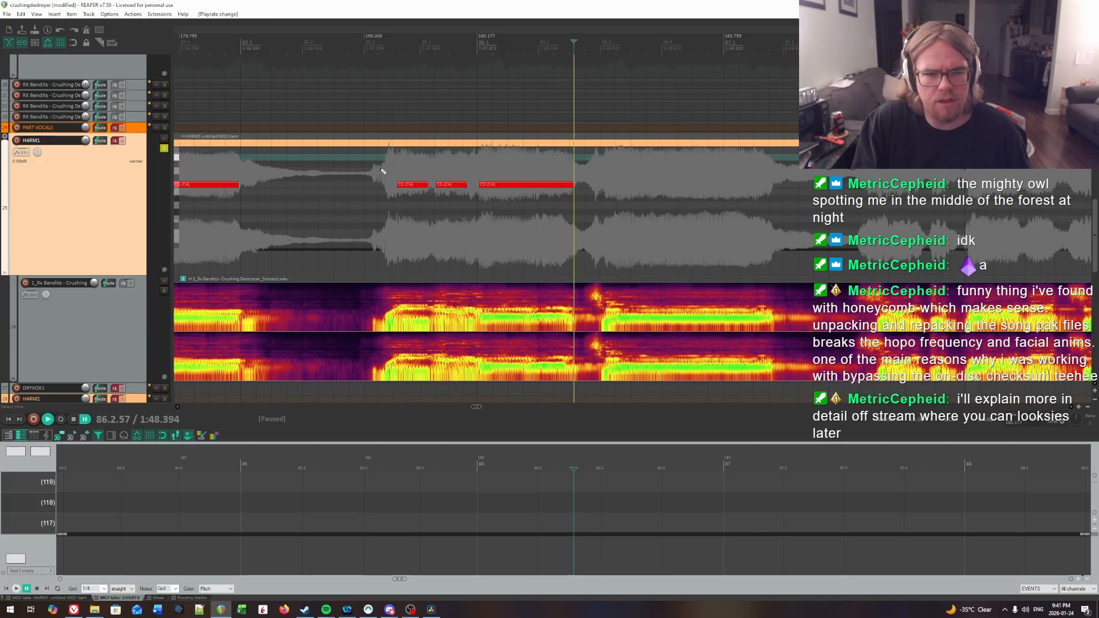
left_click(376, 168)
key("space")
key("ctrl+space")
left_click(423, 164)
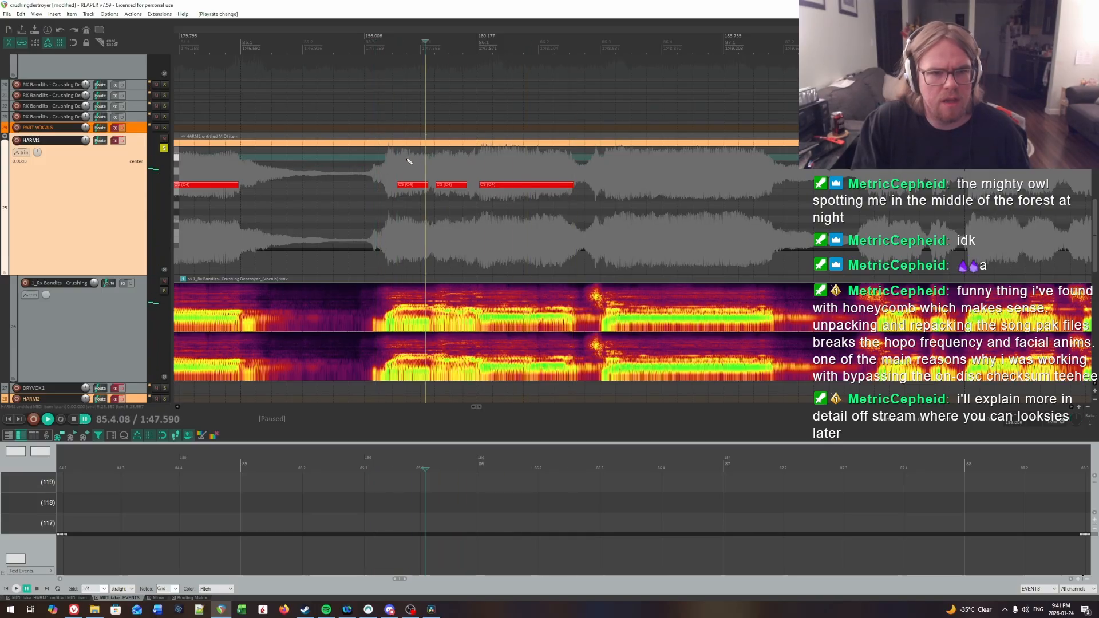
key("space")
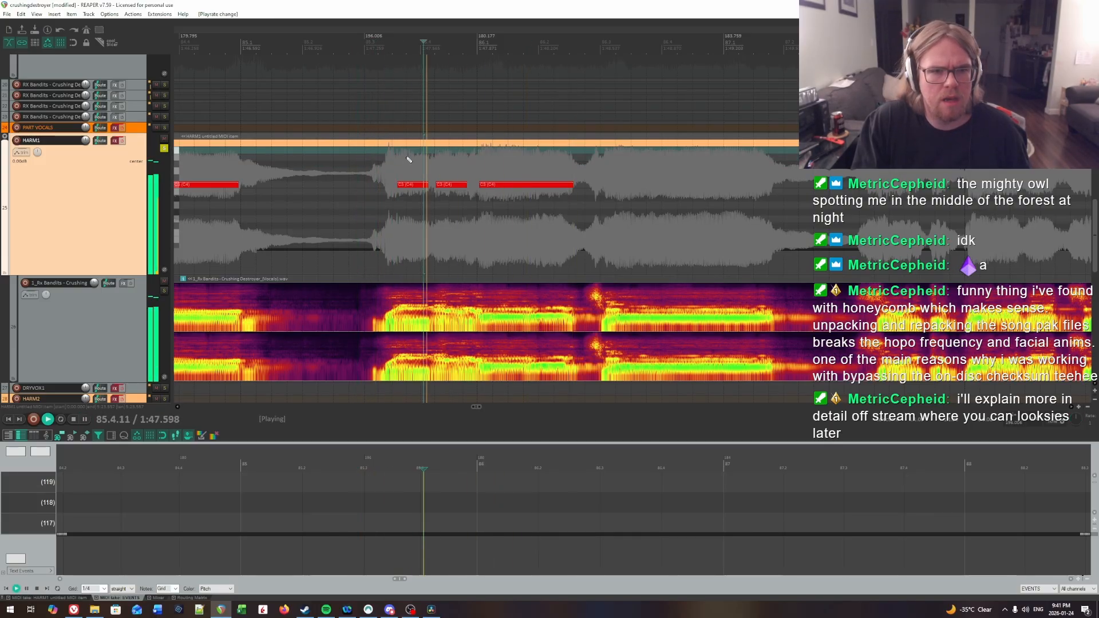
Step: Find where the syllable starting at 85.4.26 stops by ear and shorten its note to end at 85.4.57
left_click(370, 156)
key("space")
left_click(435, 163)
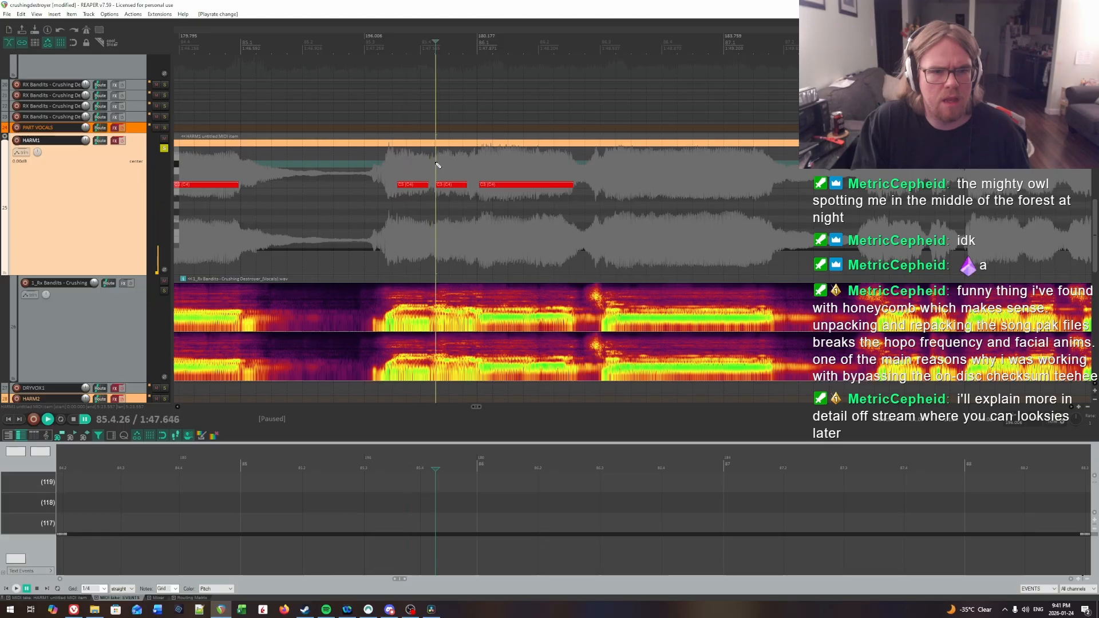
key("space")
left_click(435, 164)
left_click(436, 163)
key("space")
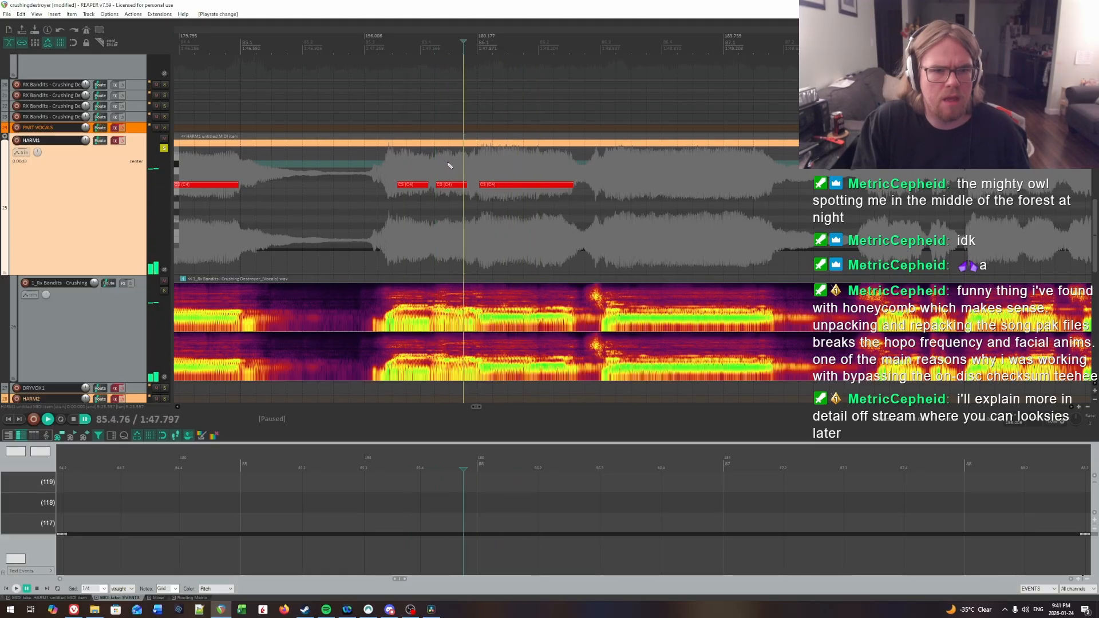
left_click(448, 164)
left_click(453, 164)
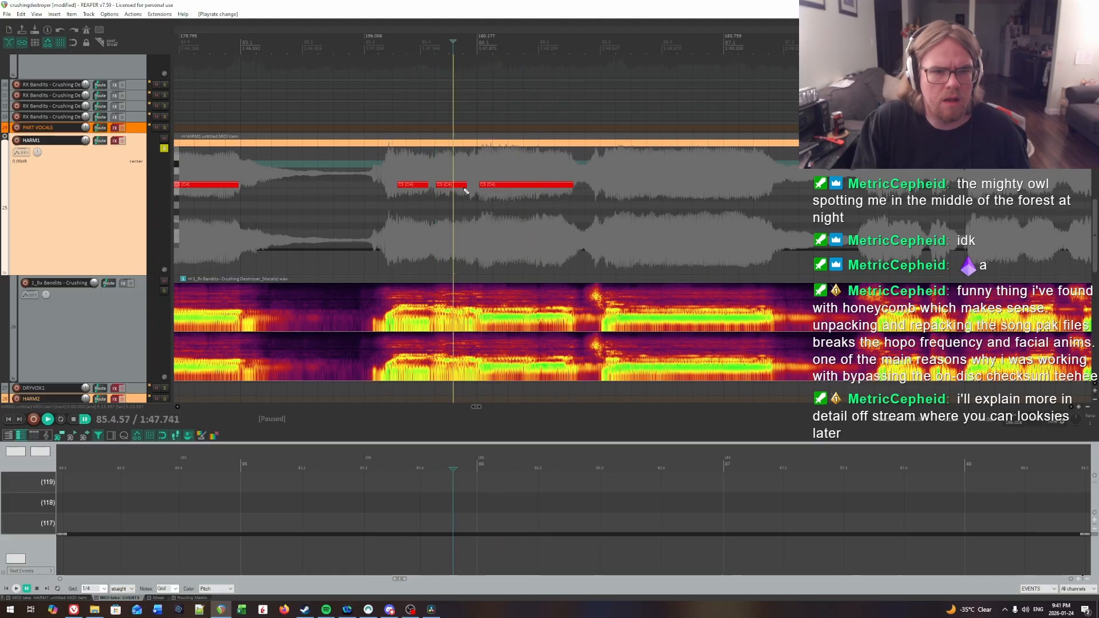
left_click(463, 187)
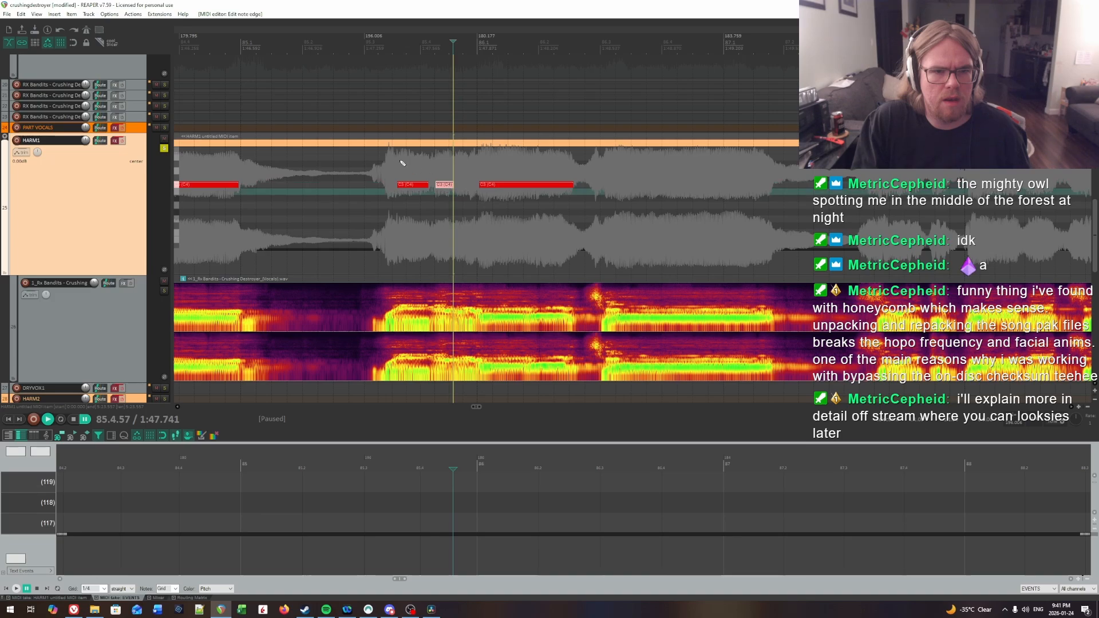
Step: Locate the extra syllable onset at 85.3.98, split the note starting at 85.3.59 there, and shorten its first part to leave a gap
left_click(420, 166)
key("space")
left_click(417, 164)
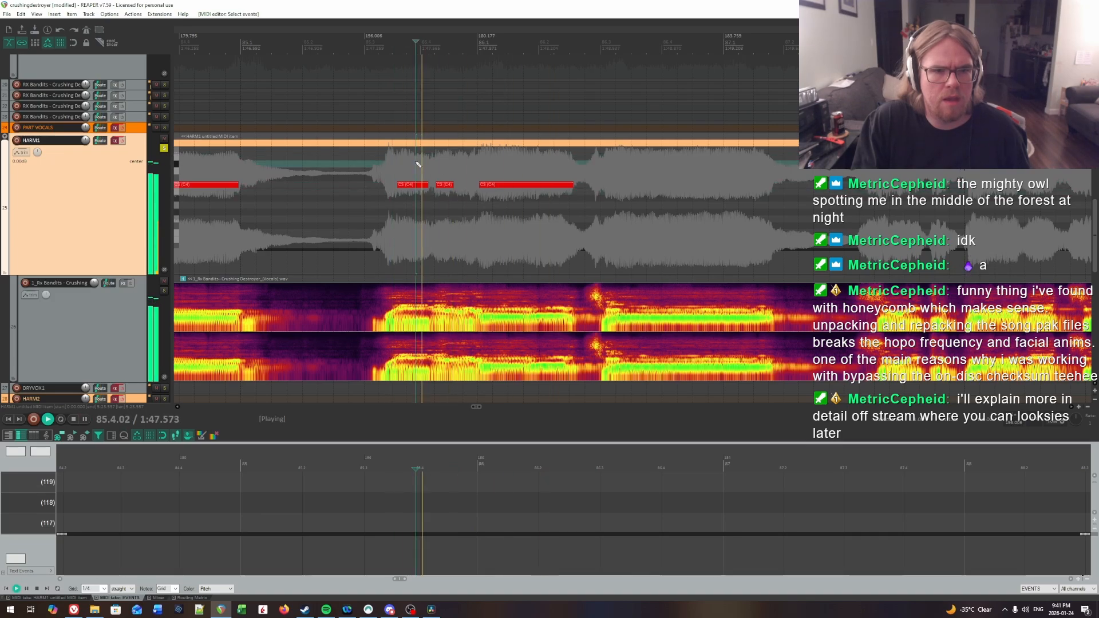
left_click(420, 165)
key("space")
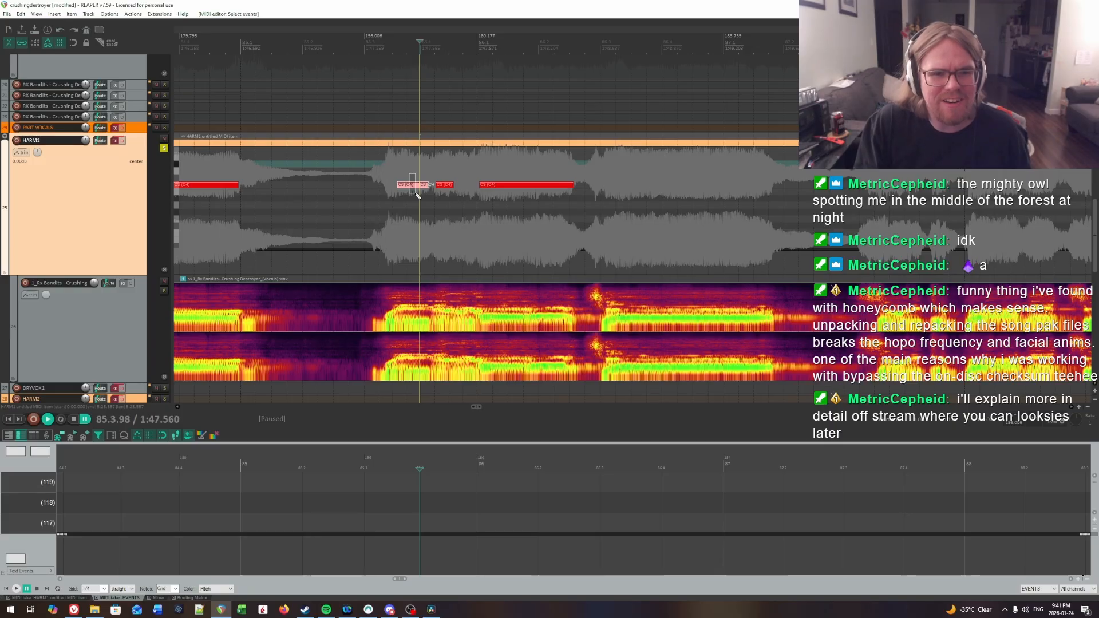
left_click_drag(416, 185, 411, 190)
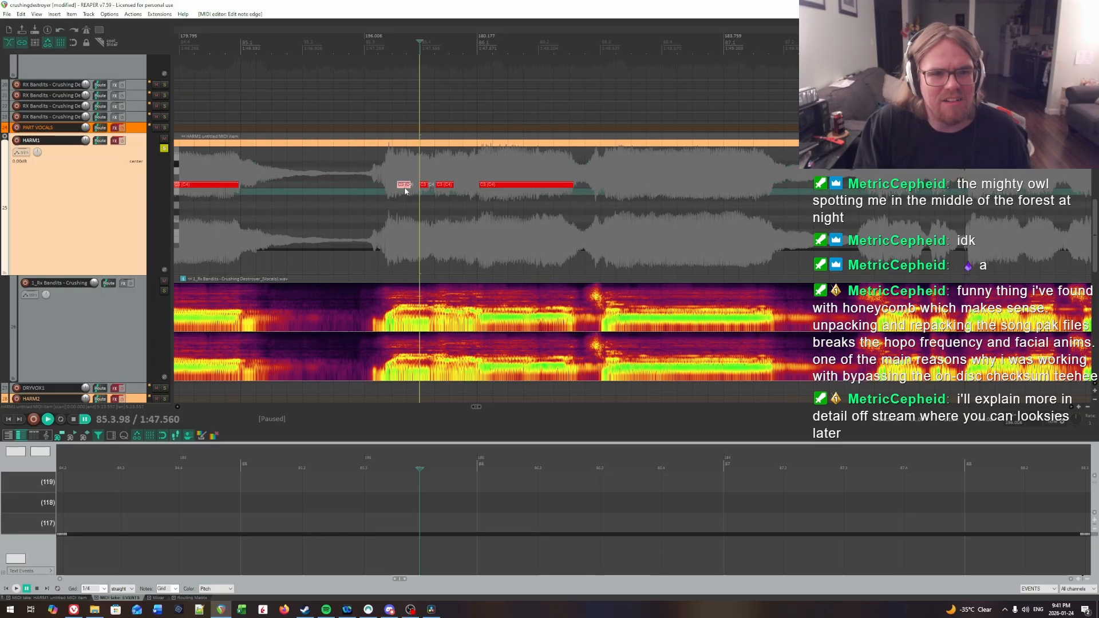
Step: Replay the notes from the middle of bar 85 through bar 86 to check the split syllables by ear
left_click(373, 166)
key("space")
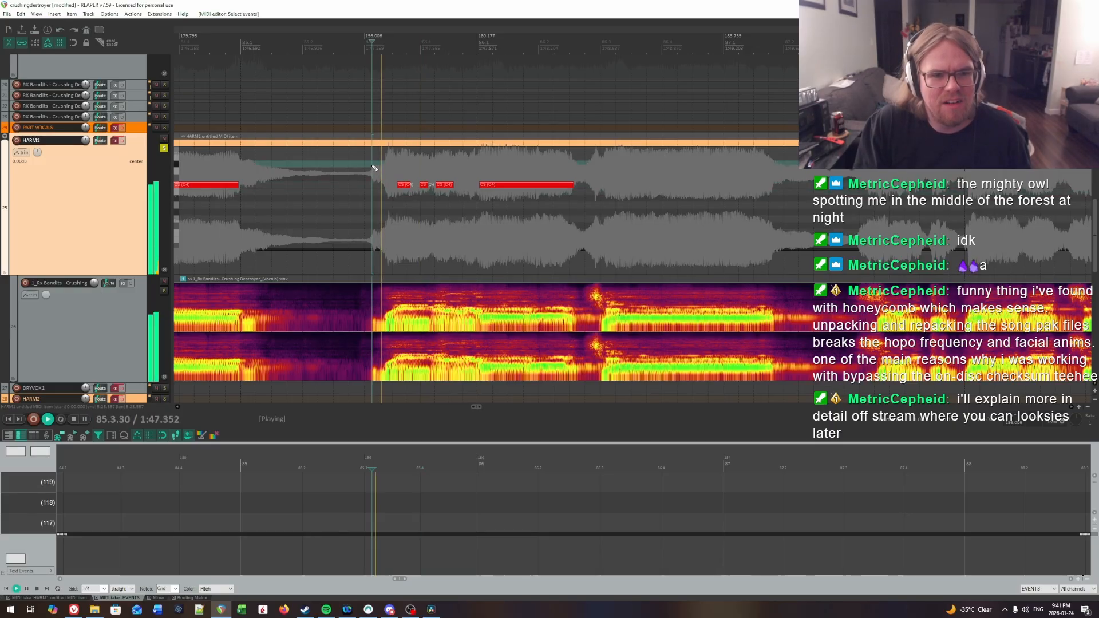
key("space")
left_click(479, 167)
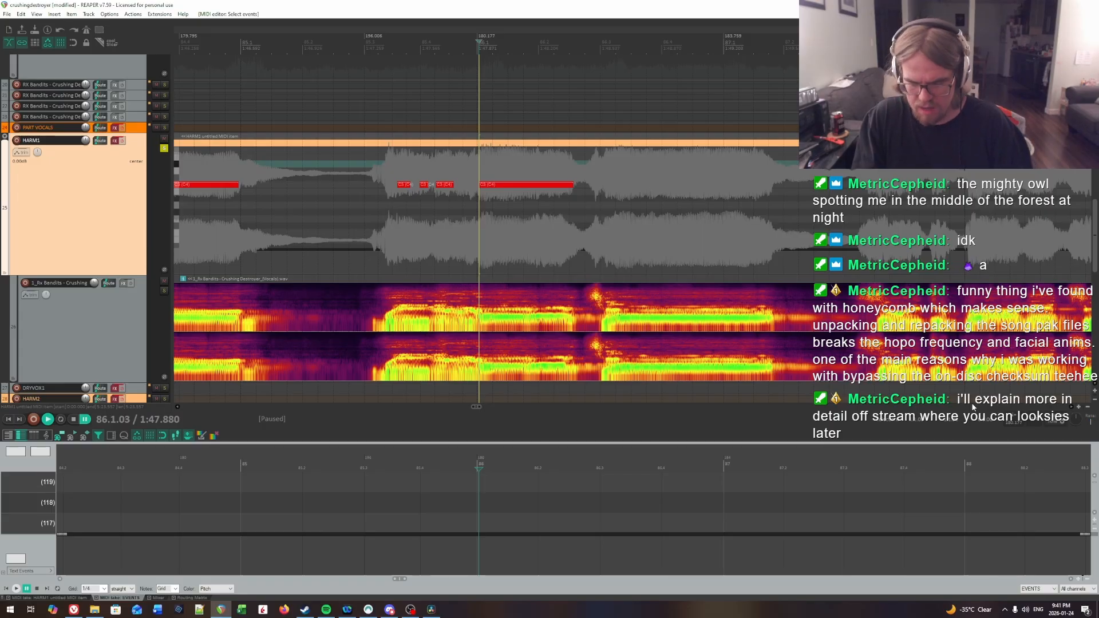
Step: Locate the extra syllable onset at 86.2.05 by ear and split the note starting at the beginning of bar 86 there
left_click(434, 164)
key("space")
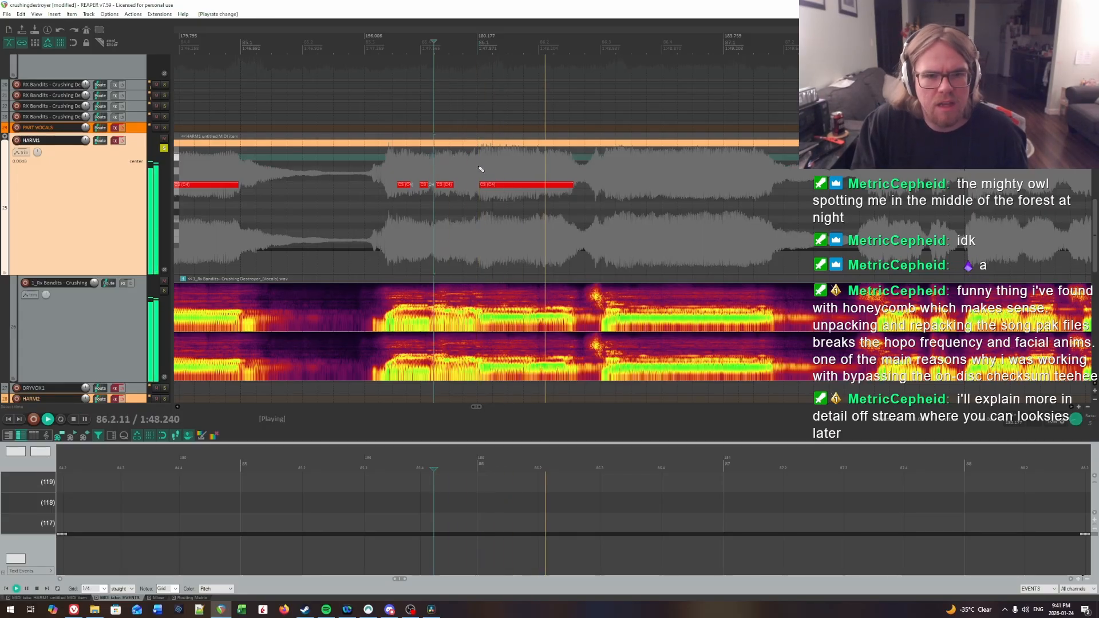
left_click(525, 164)
left_click(530, 165)
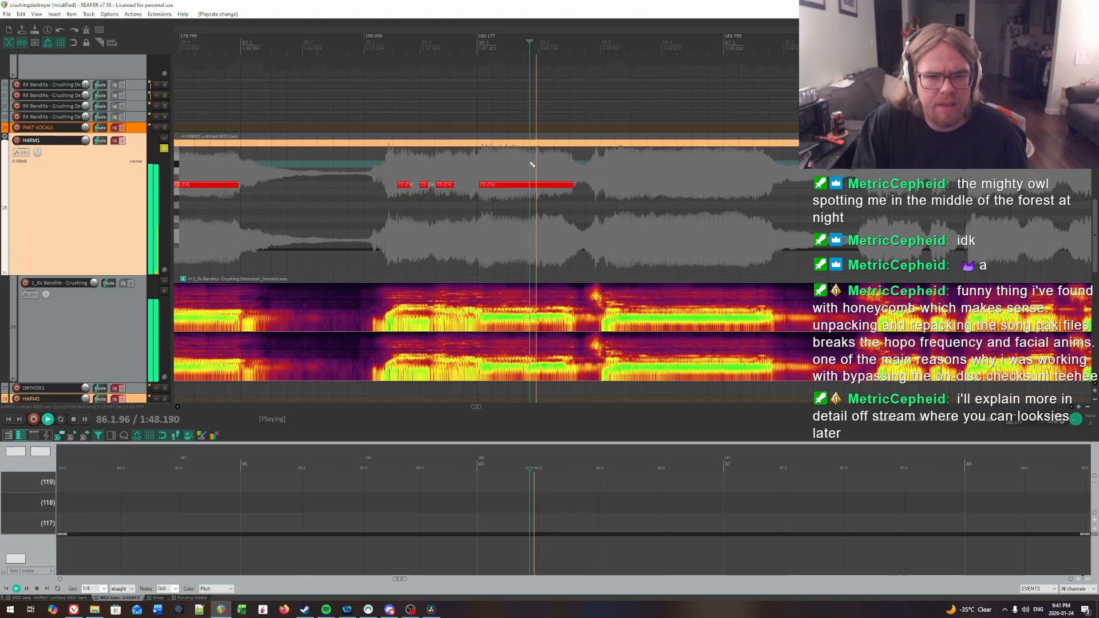
left_click(529, 165)
left_click(523, 164)
key("space")
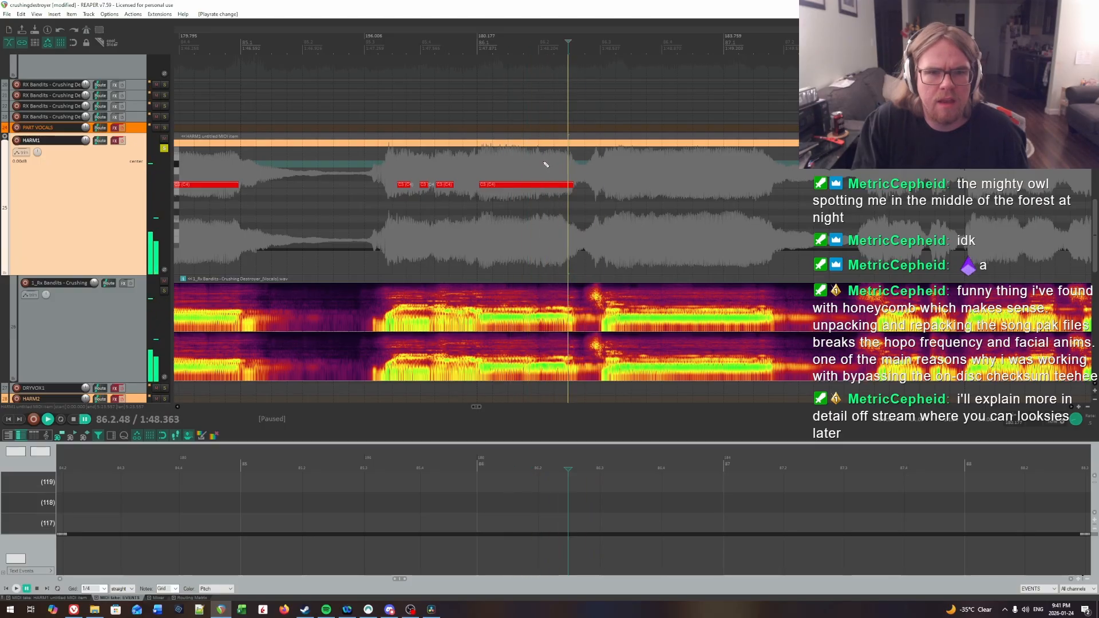
left_click(544, 165)
key("space")
Step: Find where the syllable opening bar 86 stops by ear and shorten its note to end at 86.1.81
key("space")
left_click(543, 164)
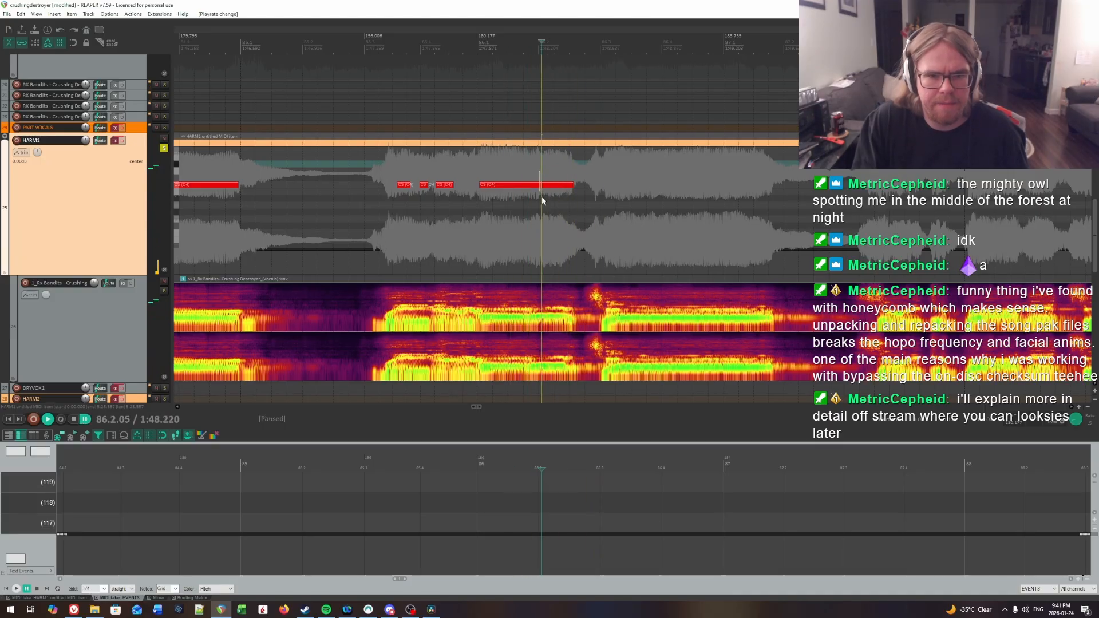
left_click(506, 159)
key("space")
key("space")
left_click(530, 164)
key("space")
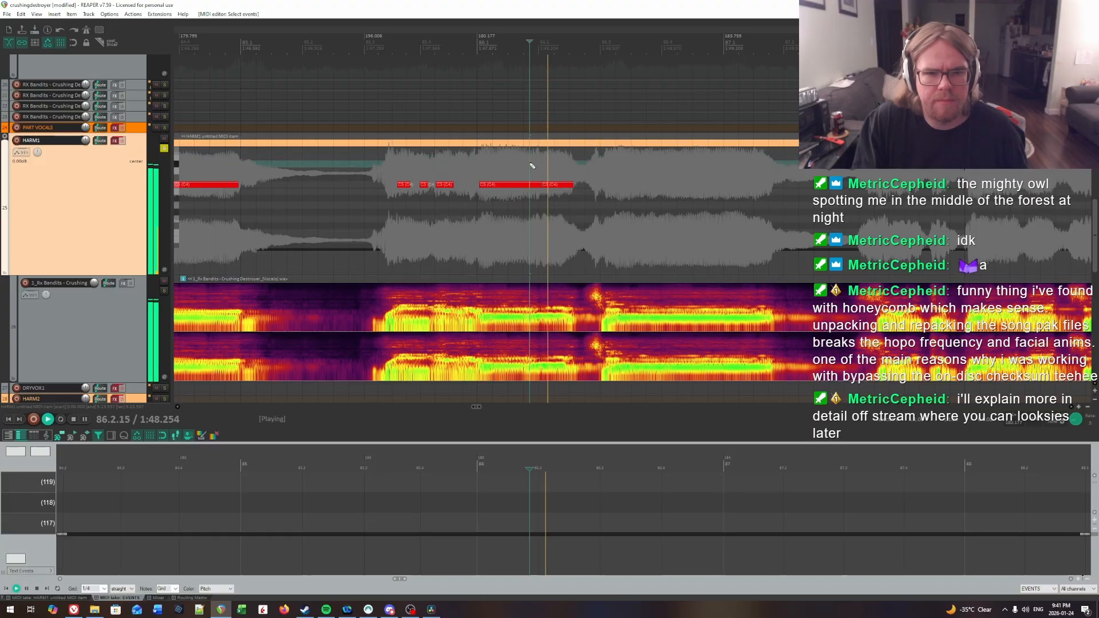
key("space")
left_click(527, 164)
Step: Replay from the end of bar 85 through bar 86 to check the two split notes by ear
key("space")
key("space")
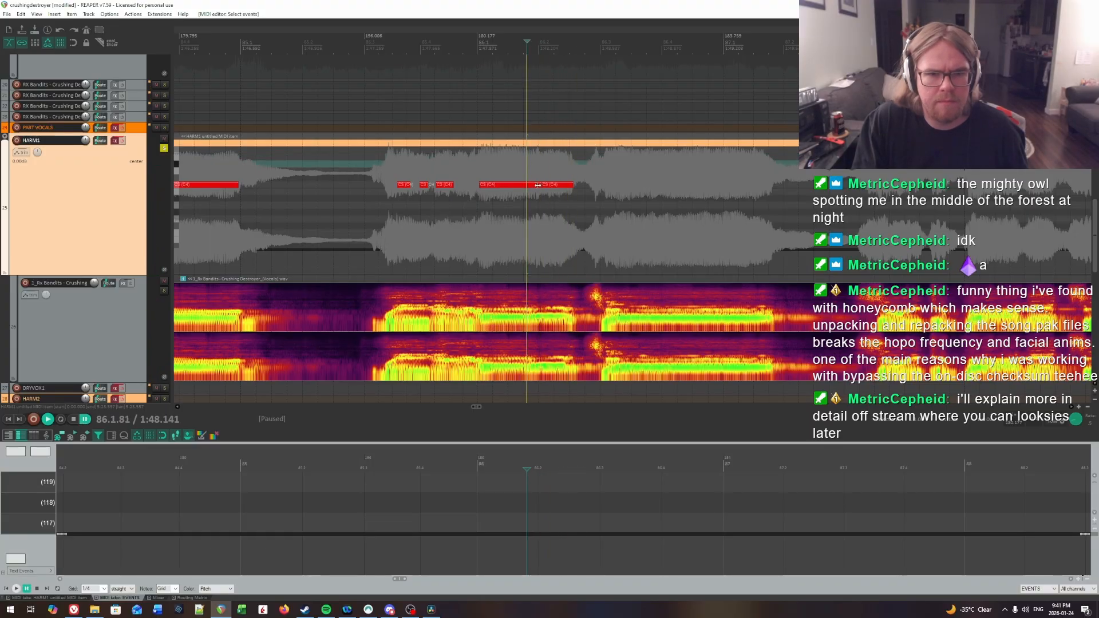
left_click_drag(536, 185, 531, 185)
left_click(460, 172)
key("space")
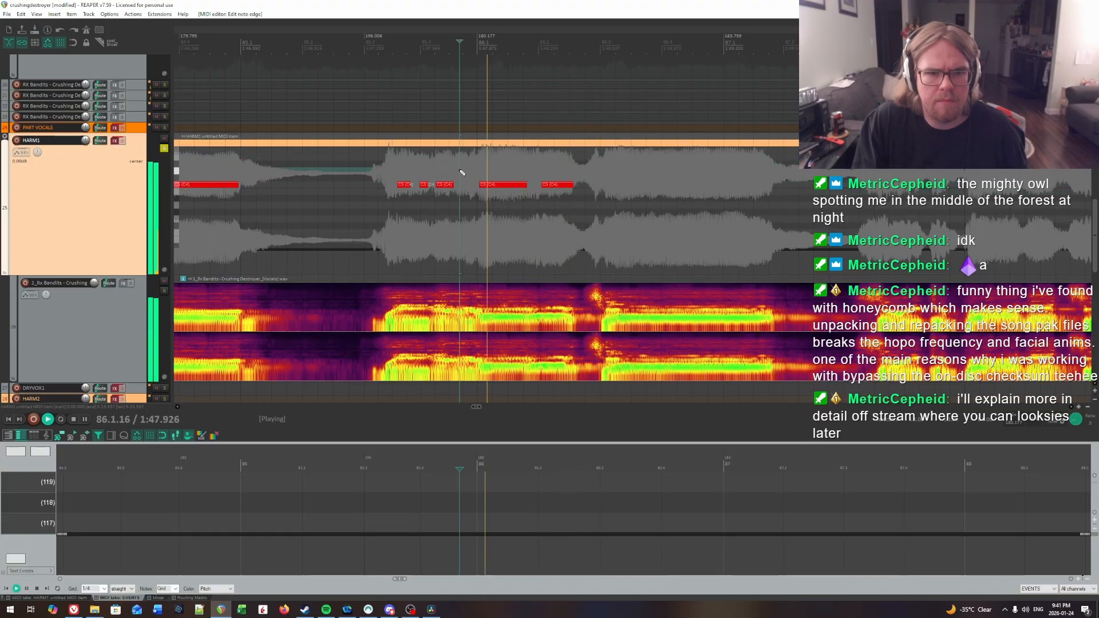
scroll(797, 216, "right", 3)
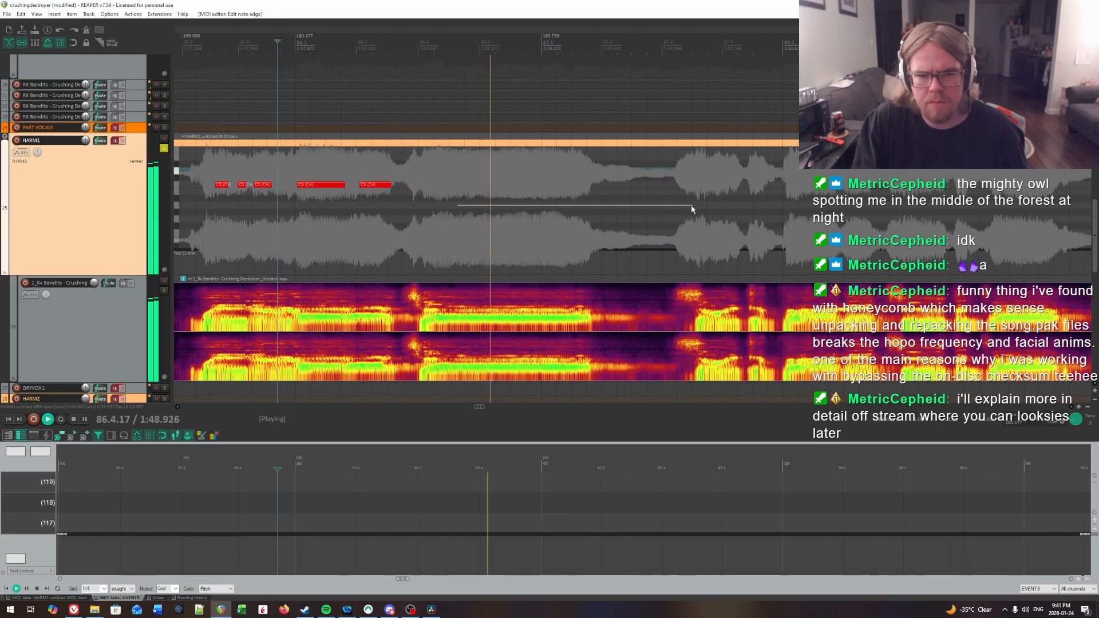
Step: Locate the syllable onset early in beat 3 of bar 86 and place a note from there into the first beat of bar 87
left_click(408, 163)
key("space")
key("space")
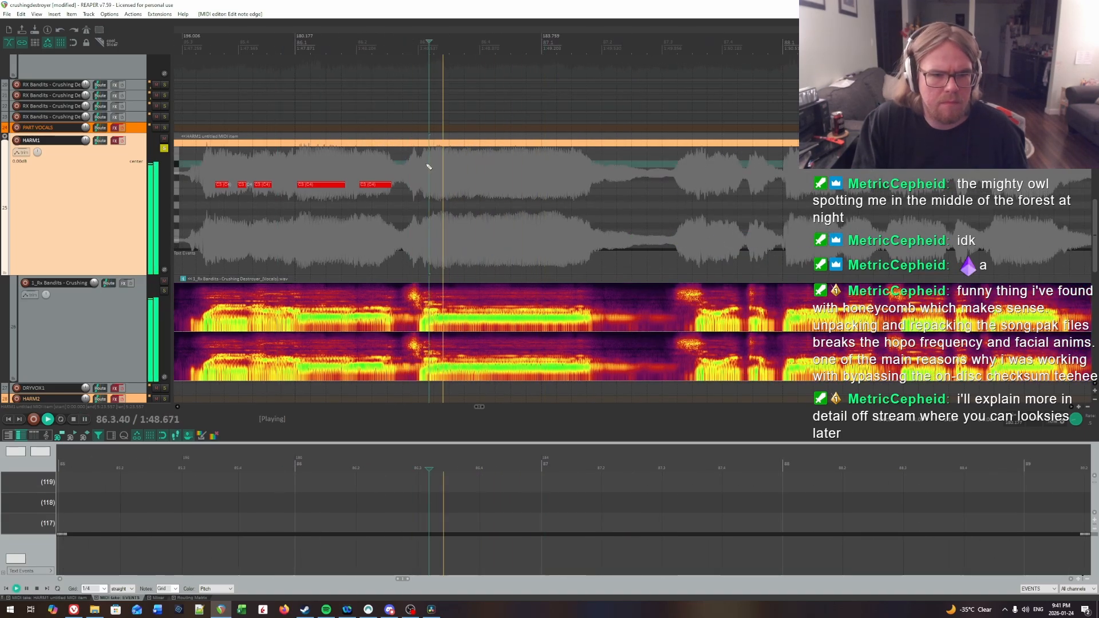
left_click(393, 161)
key("space")
left_click(420, 167)
key("space")
key("space")
left_click(424, 165)
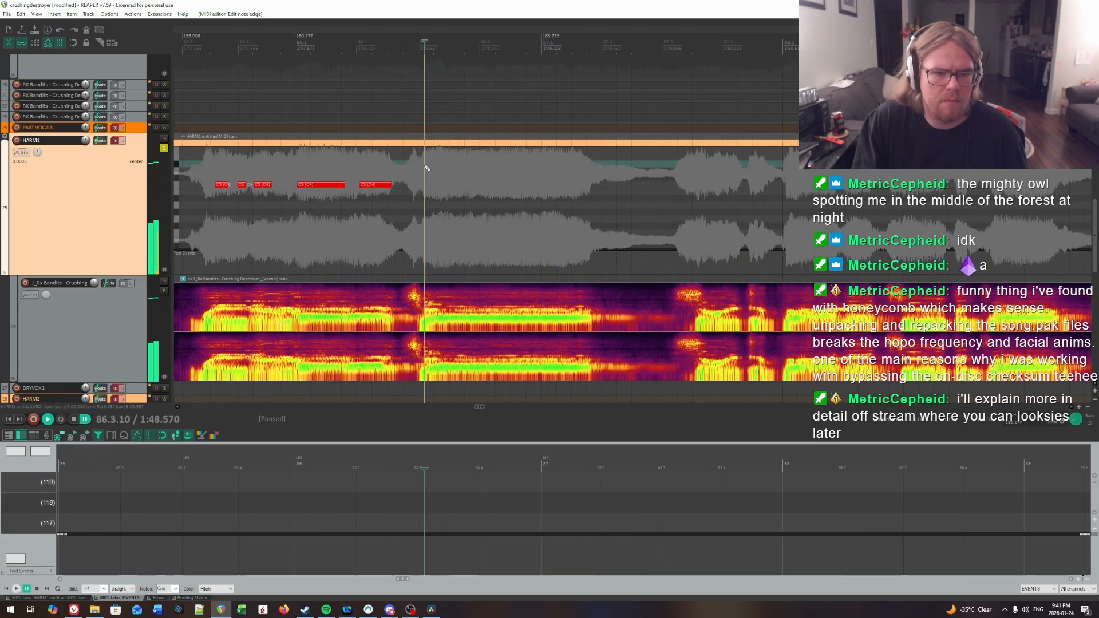
key("space")
key("space")
left_click(428, 165)
key("space")
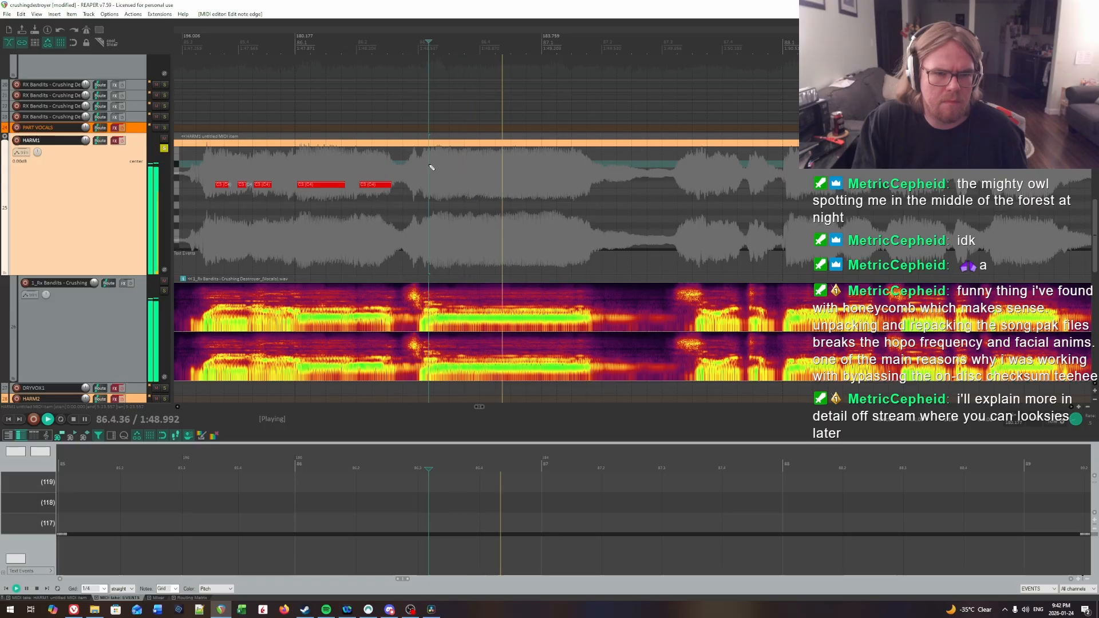
left_click(429, 165)
left_click(430, 165)
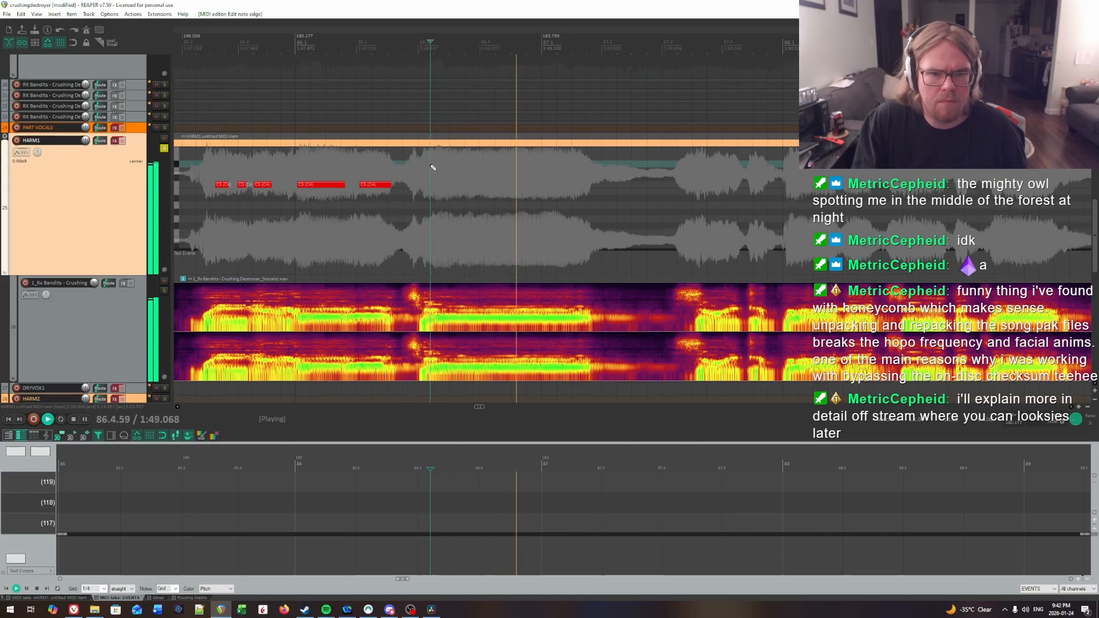
key("space")
left_click_drag(432, 185, 593, 186)
Step: Play on from the new long note through the end of bar 87 to hear the next sung syllables
key("space")
left_click_drag(768, 223, 711, 217)
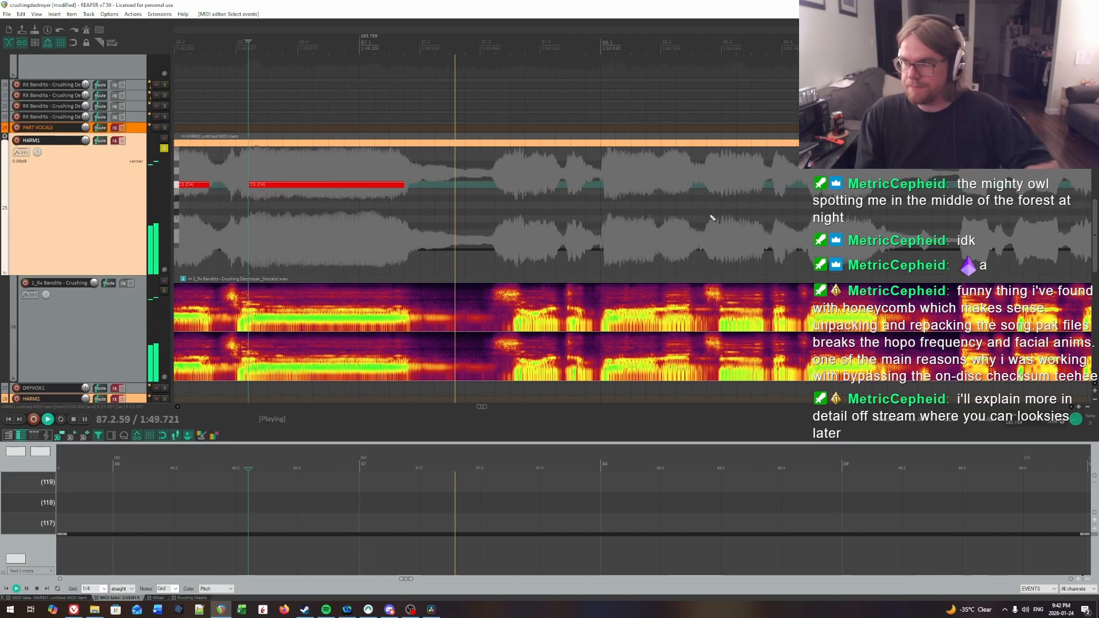
key("space")
left_click(488, 195)
key("space")
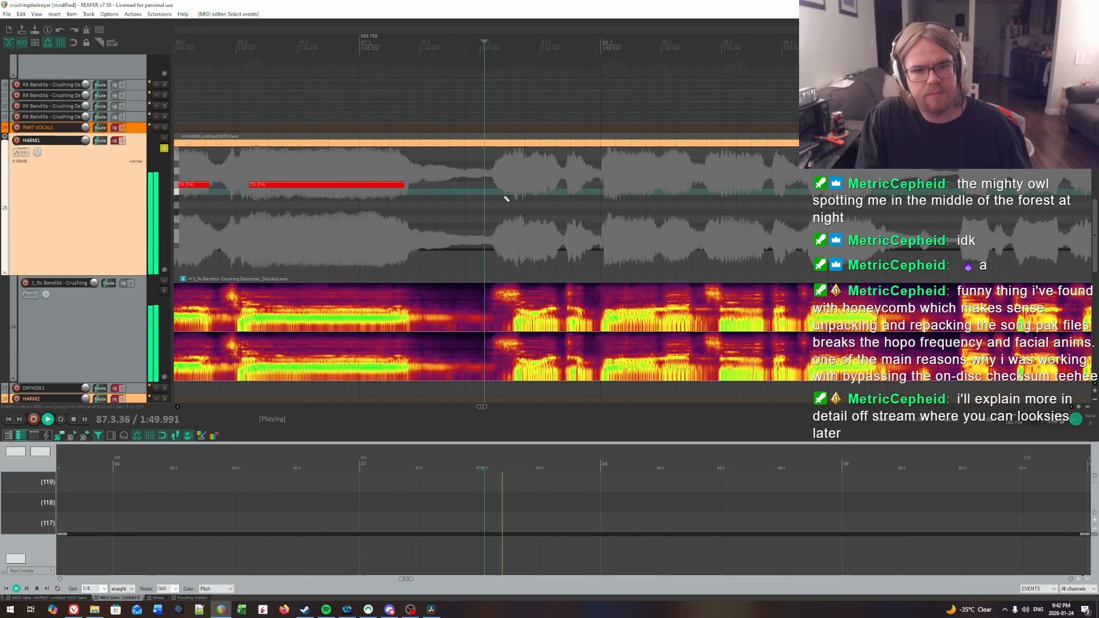
key("space")
key("space")
Step: Locate the syllable onset at 87.4.06 by ear and place a short note there
key("space")
key("space")
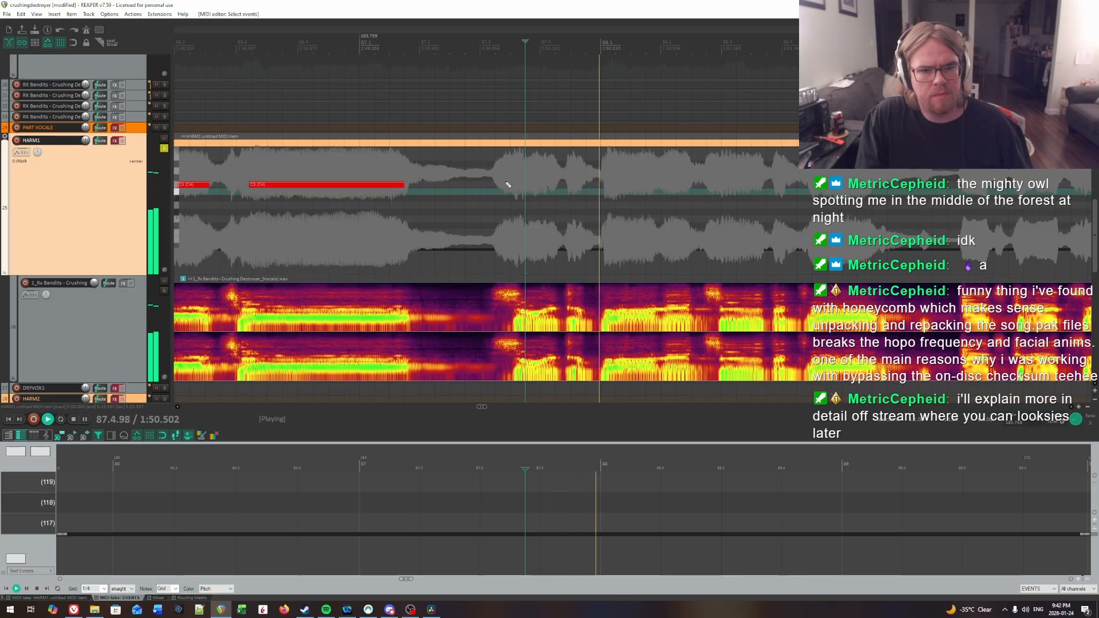
left_click(508, 184)
key("space")
key("space")
key("space")
left_click(545, 174)
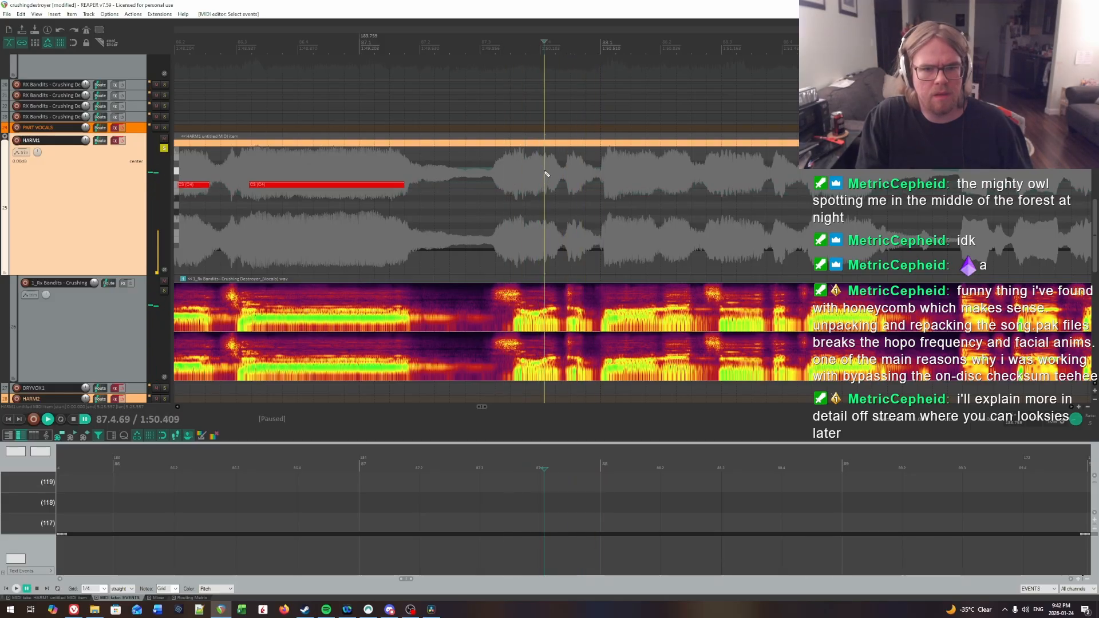
key("space")
left_click(544, 174)
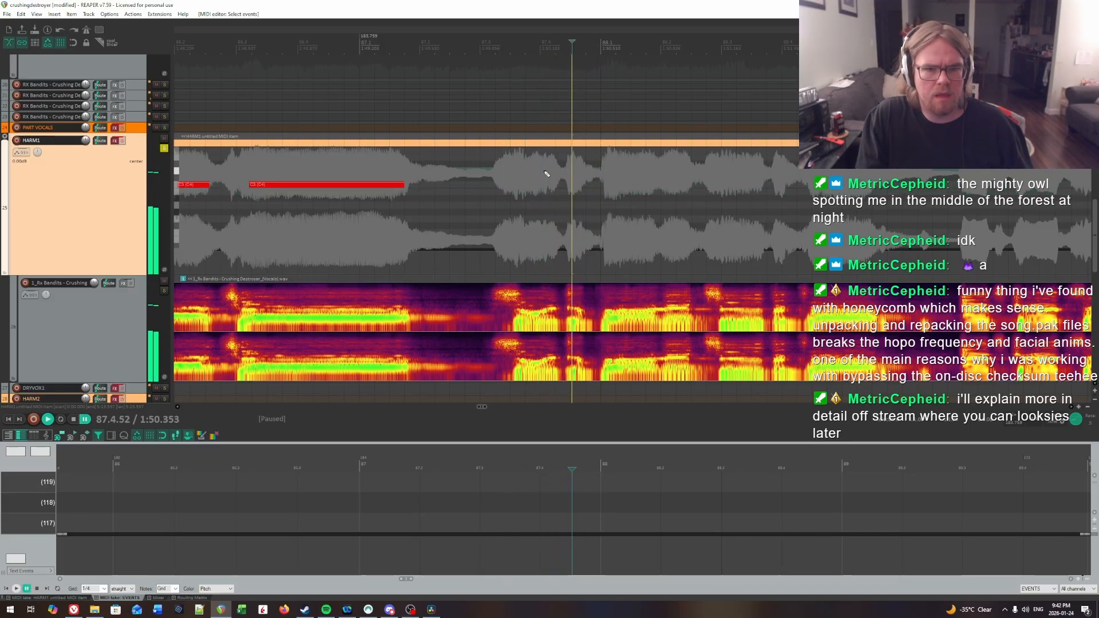
key("space")
left_click(547, 184)
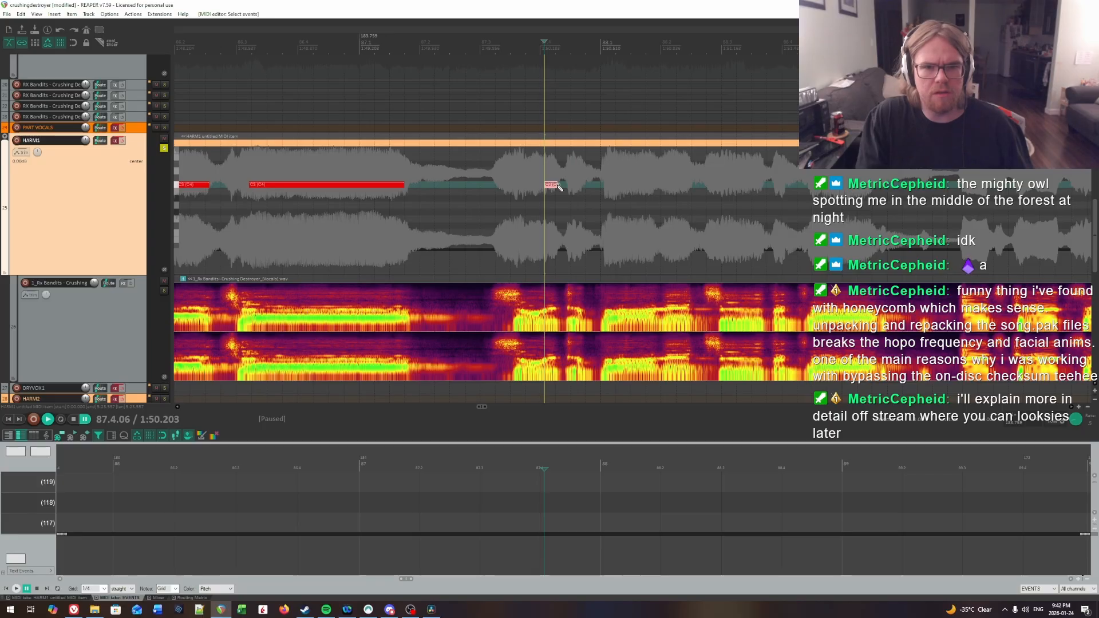
Step: Locate the preceding syllable onset at 87.3.66 by ear and place a short note there, leaving a gap before the next note
left_click(499, 176)
key("space")
key("space")
key("space")
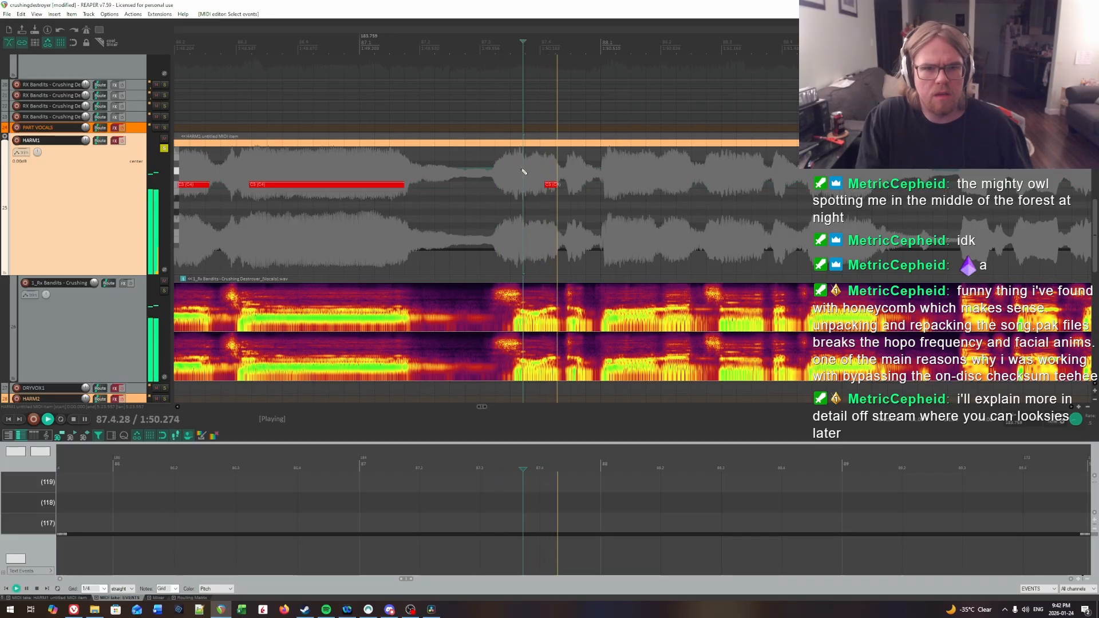
key("space")
left_click(519, 170)
key("space")
key("space")
left_click(520, 170)
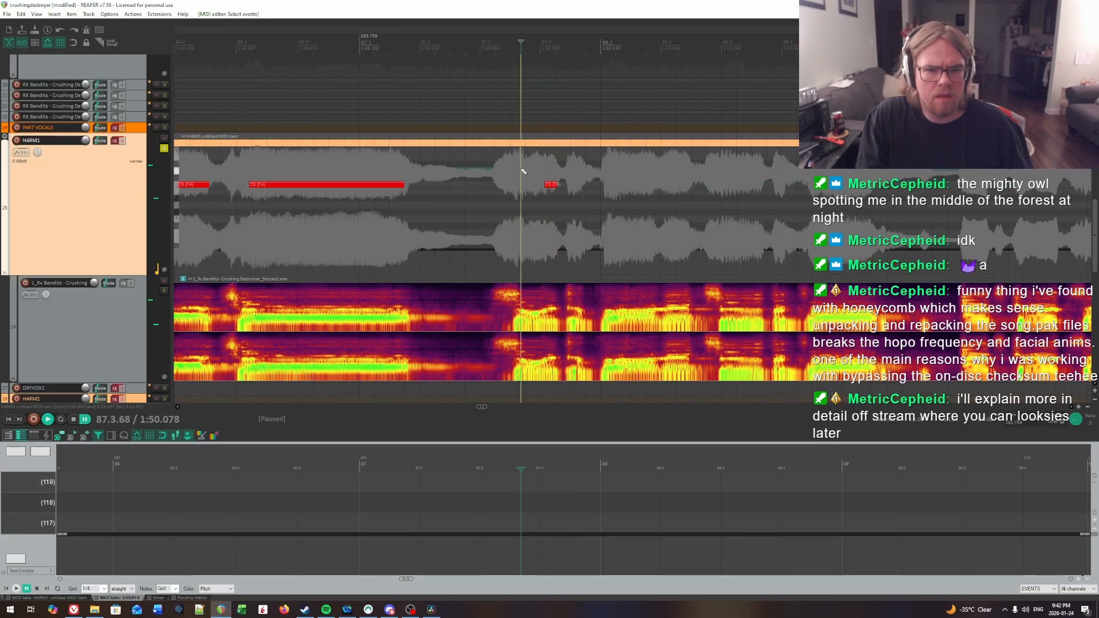
key("space")
Step: Replay the two short notes late in bar 87 and search for the next syllable onset around 87.4.50
key("space")
left_click(520, 170)
left_click_drag(523, 185, 533, 186)
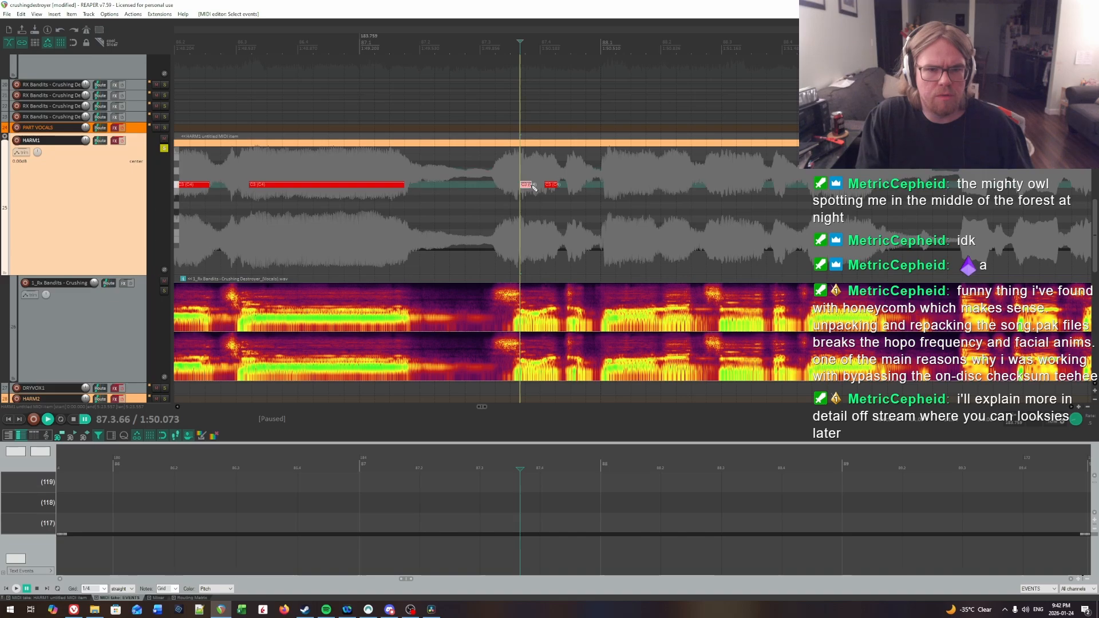
key("space")
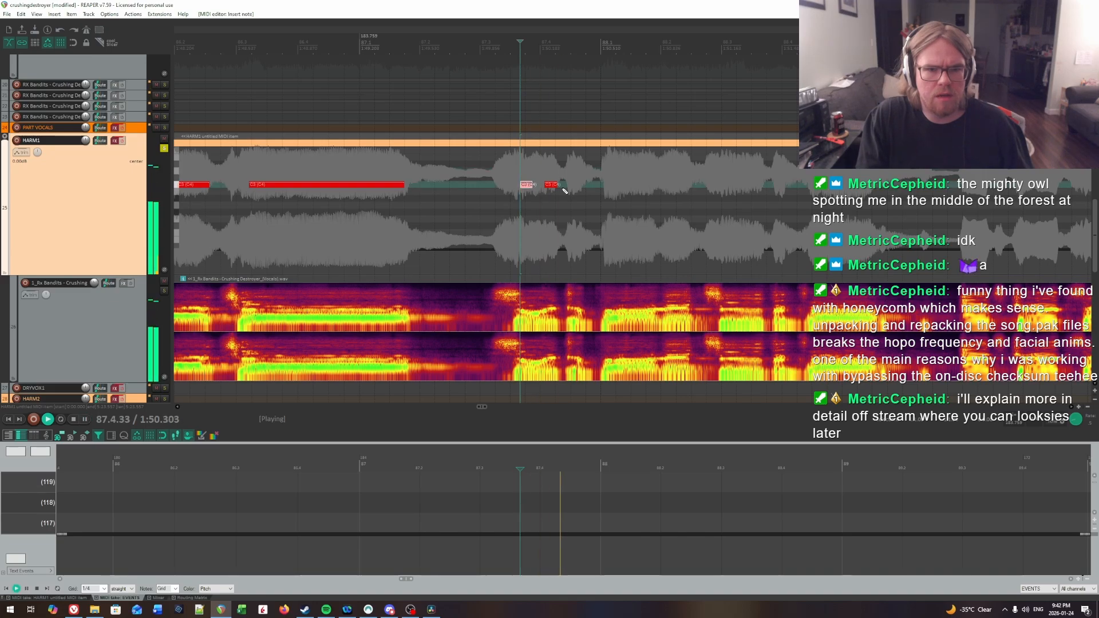
key("space")
left_click(522, 172)
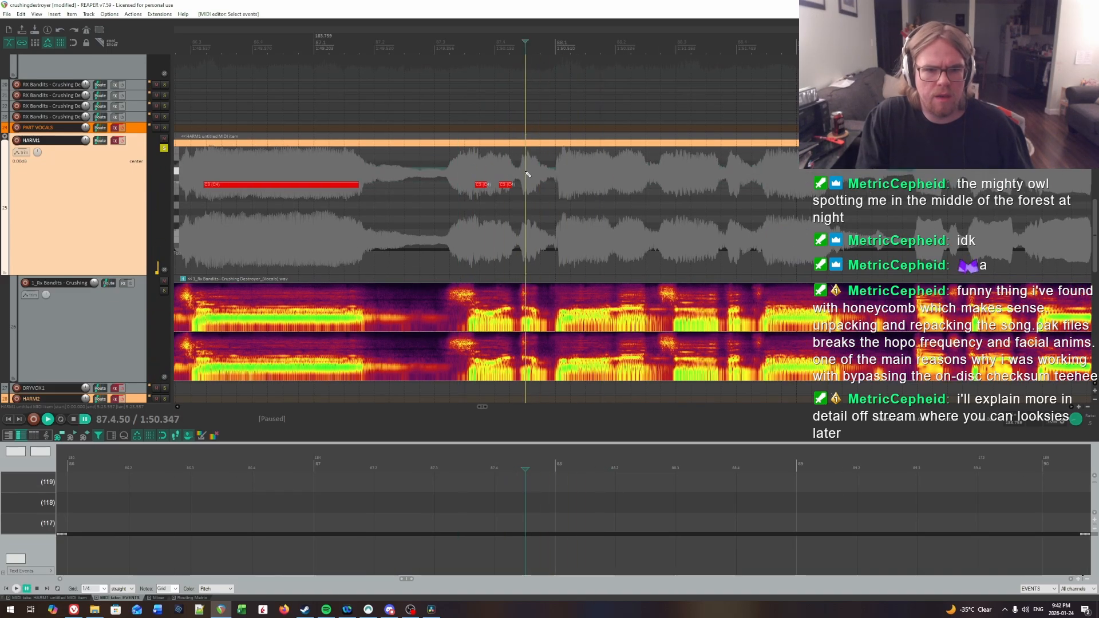
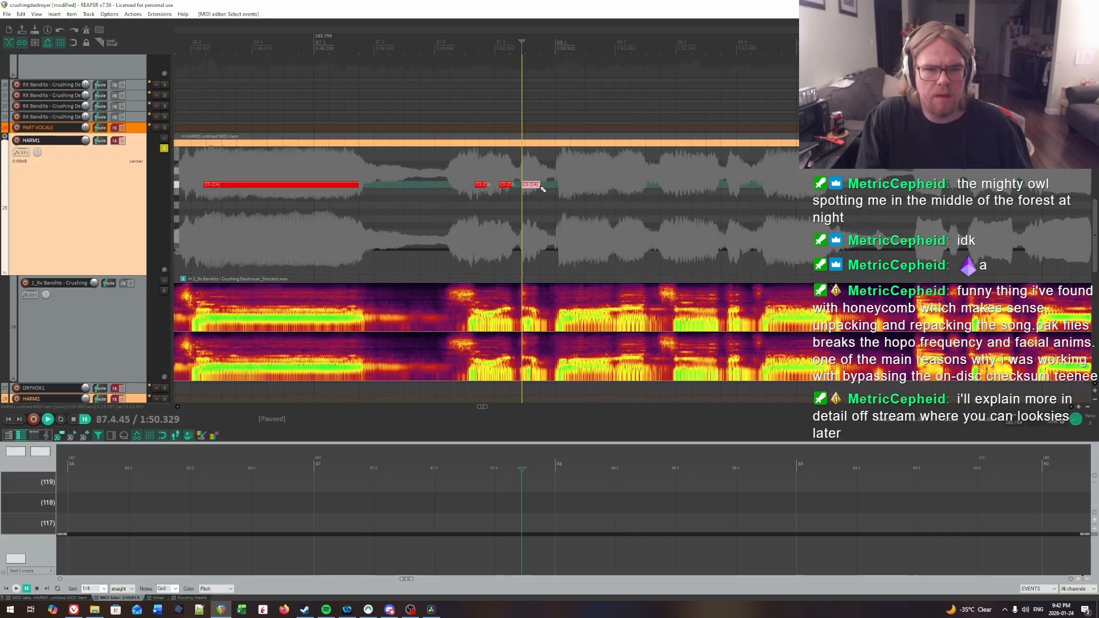
Step: Locate the last syllable onset of bar 87 by ear and move the last short note there, to 87.4.54
key("space")
key("space")
left_click(523, 165)
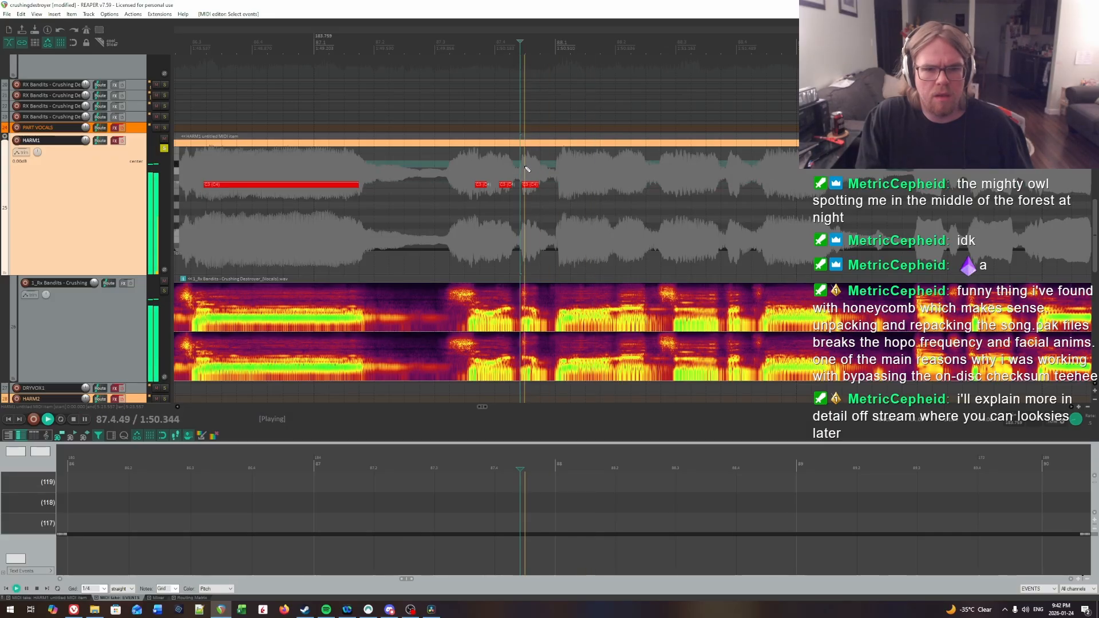
left_click(529, 165)
left_click(528, 165)
key("space")
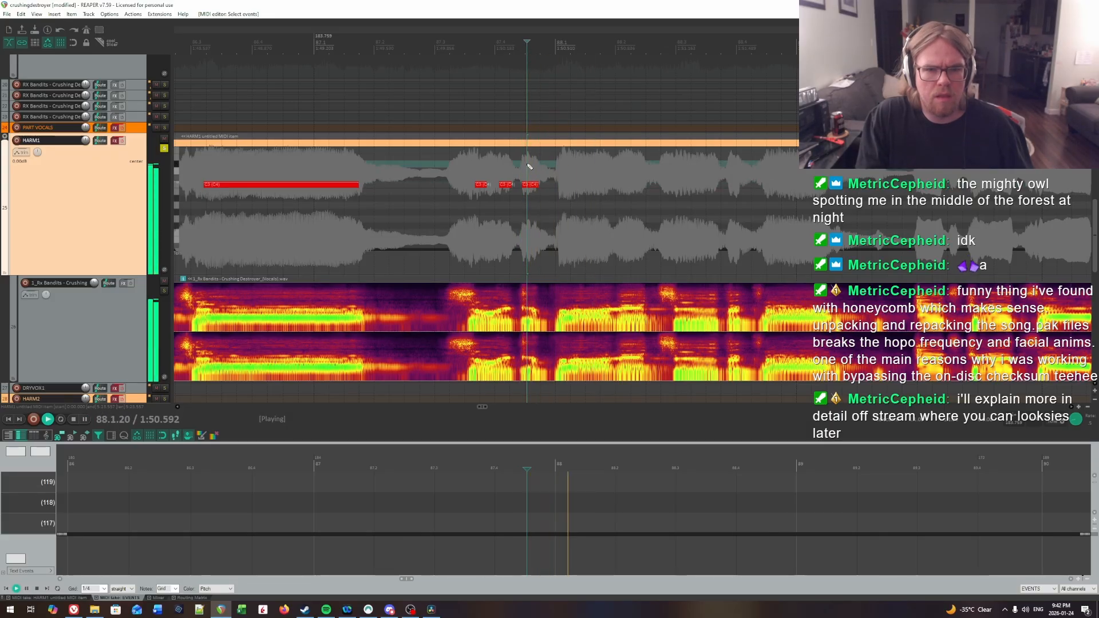
left_click(493, 163)
key("space")
left_click(528, 164)
key("space")
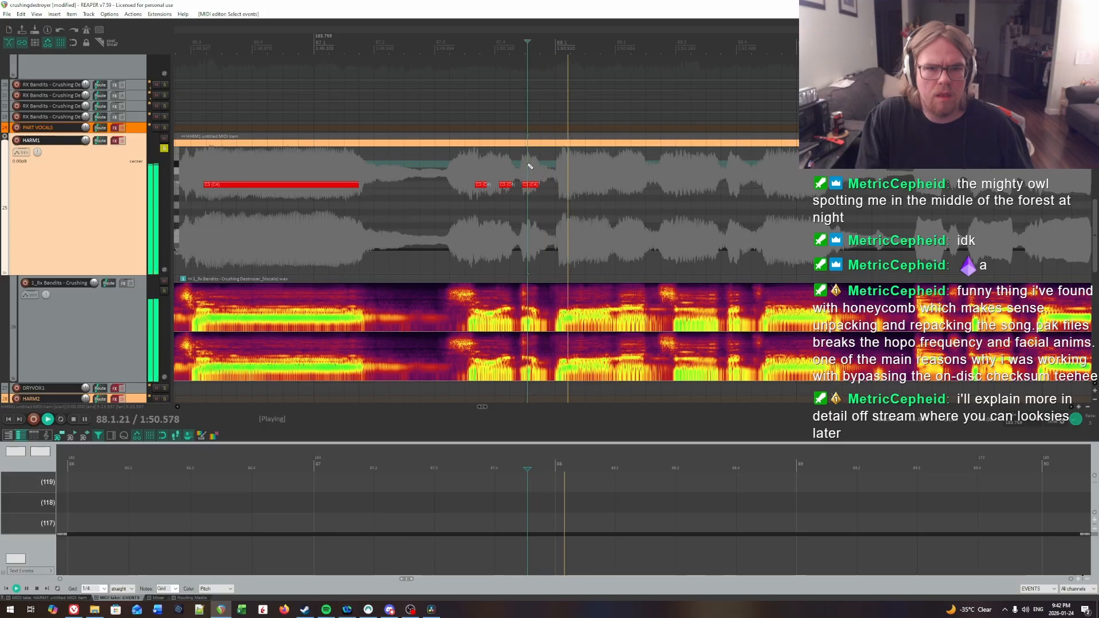
key("space")
left_click_drag(528, 185, 534, 185)
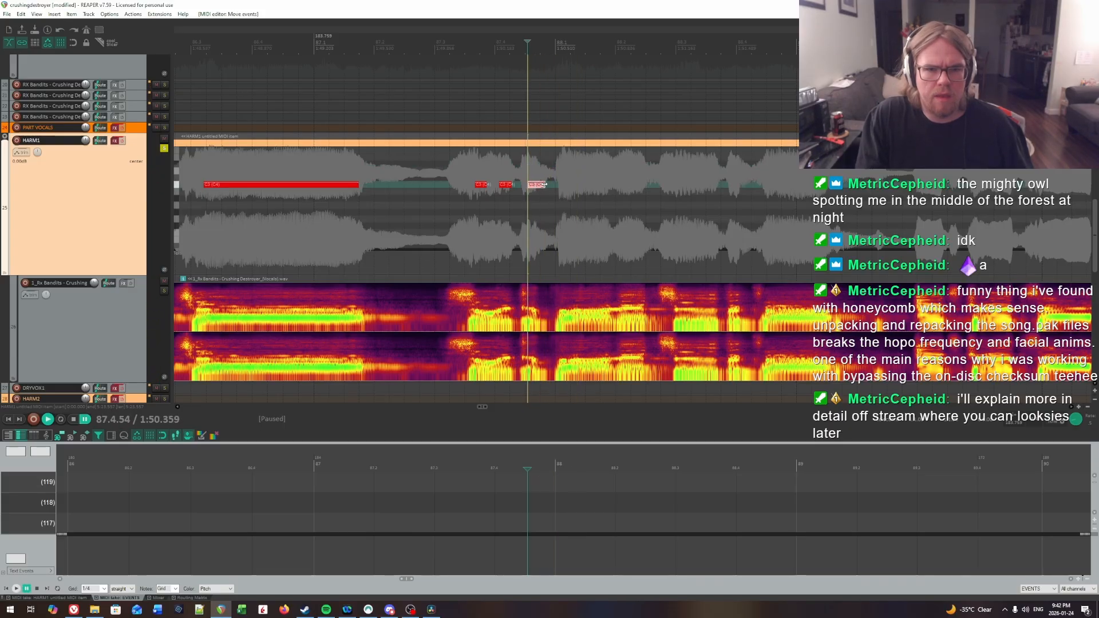
Step: Replay the moved note's surroundings and nudge the note slightly right so it starts at 87.4.56
key("space")
left_click(522, 172)
key("space")
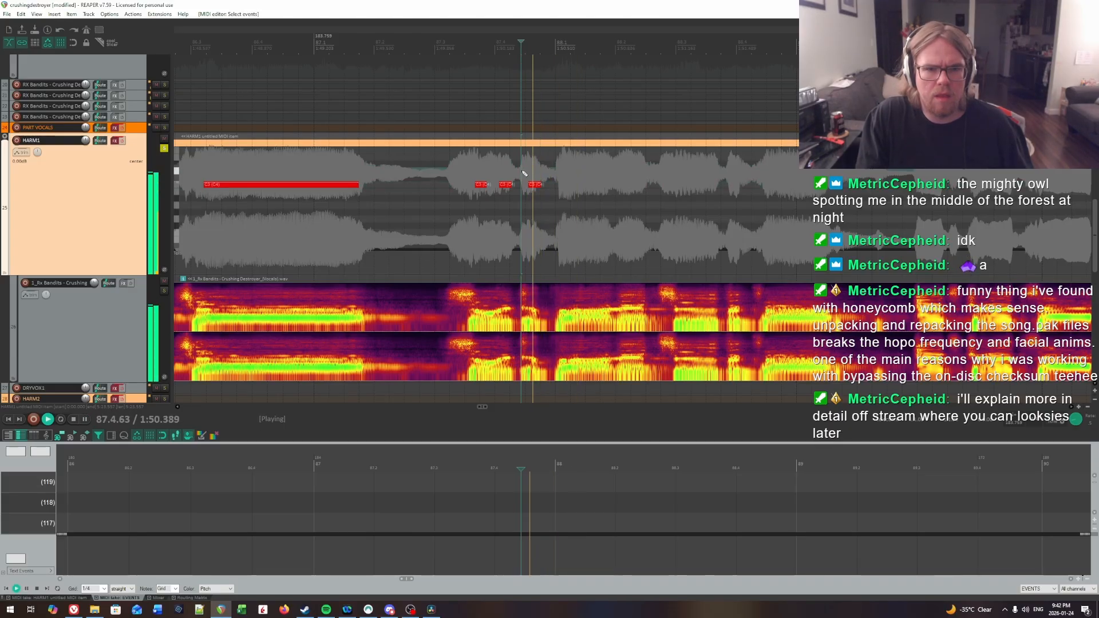
left_click(529, 166)
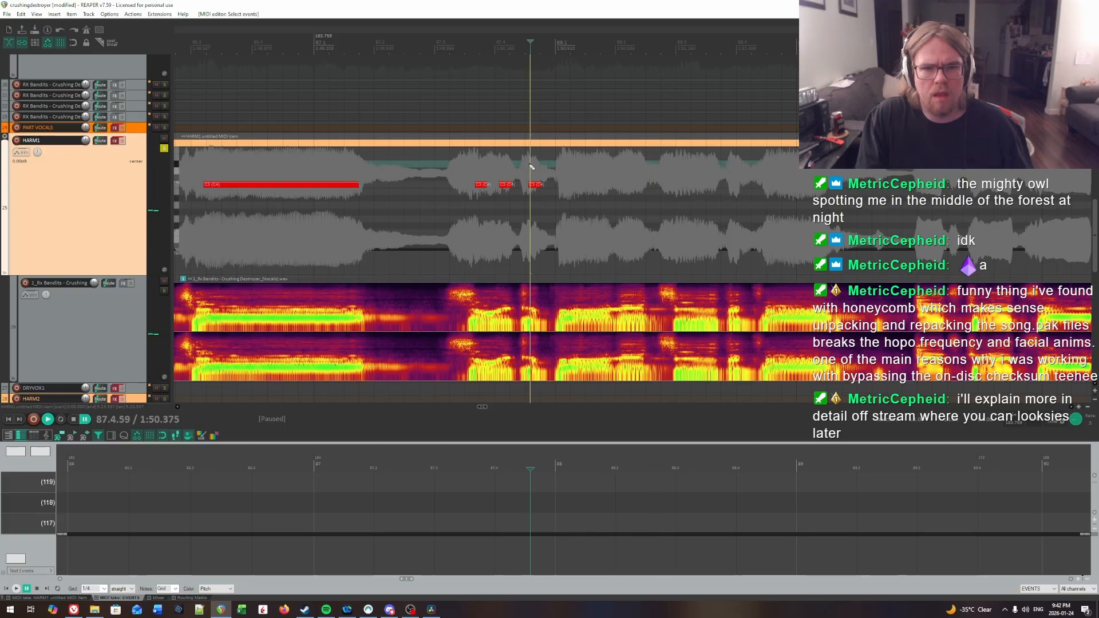
left_click(529, 166)
key("space")
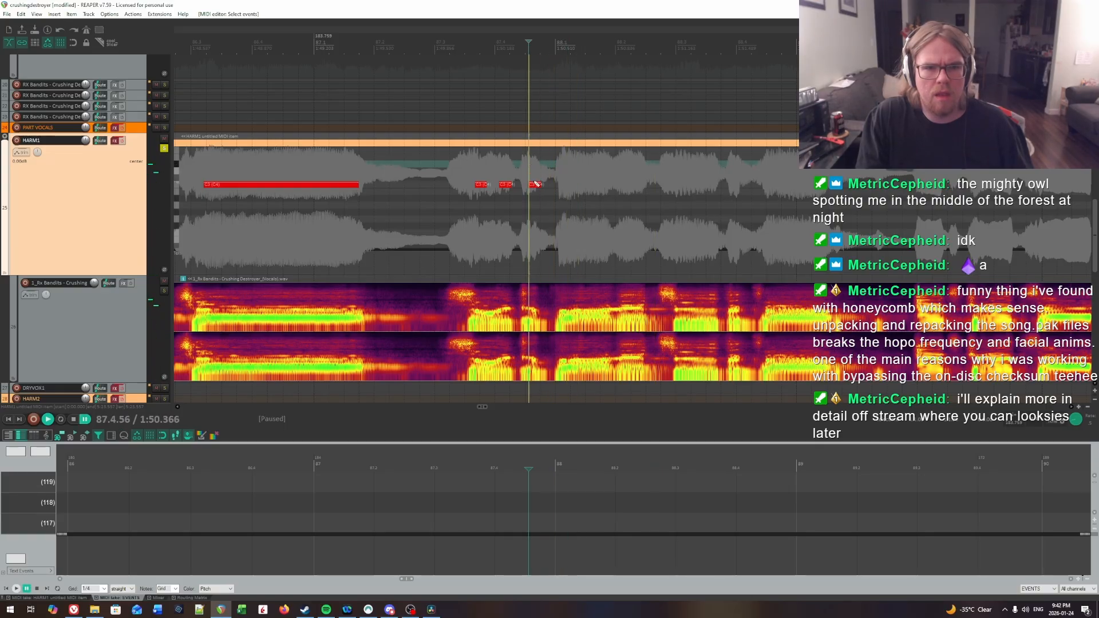
left_click(535, 186)
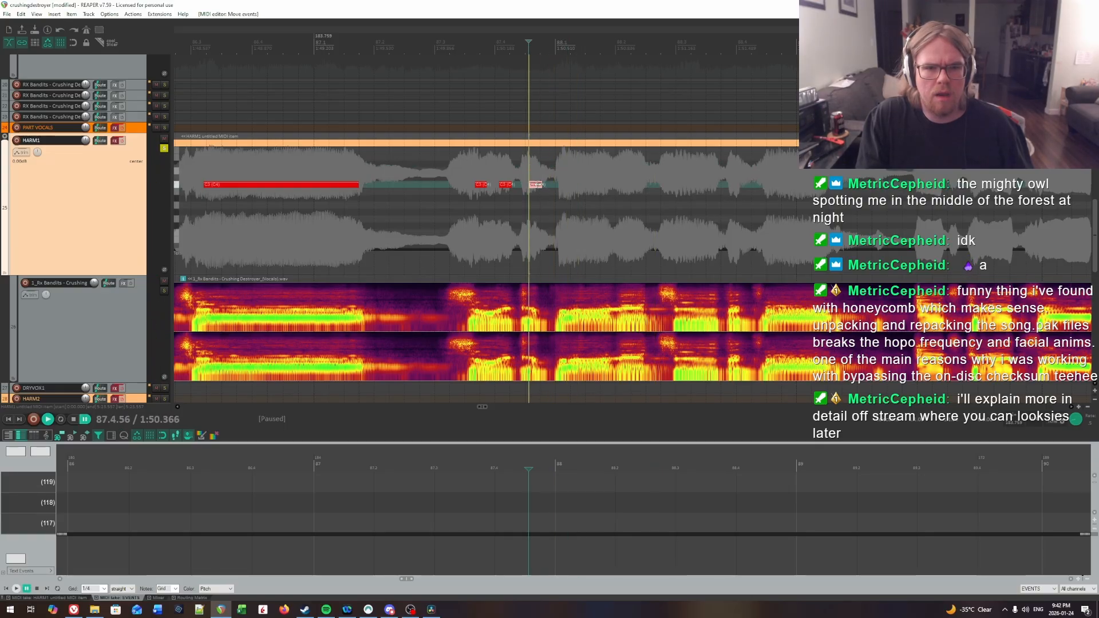
Step: Locate the first syllable onset of bar 88 at 88.1.19 by ear and place a note about two thirds of a beat long there
key("space")
left_click_drag(567, 172, 689, 193)
key("space")
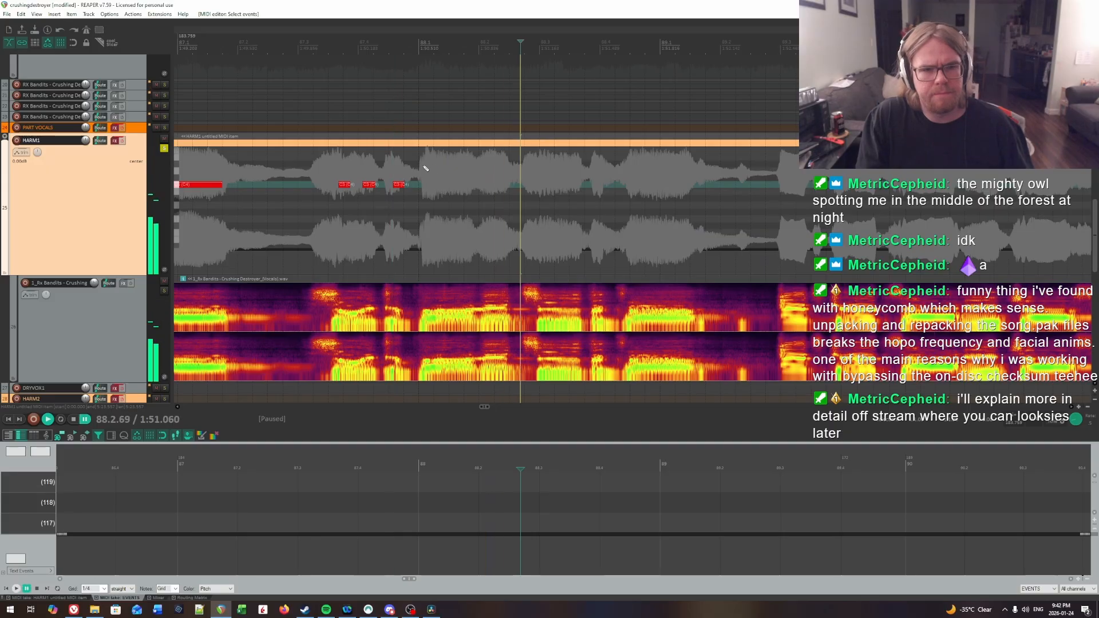
left_click(424, 167)
key("space")
key("space")
left_click(425, 165)
key("space")
key("space")
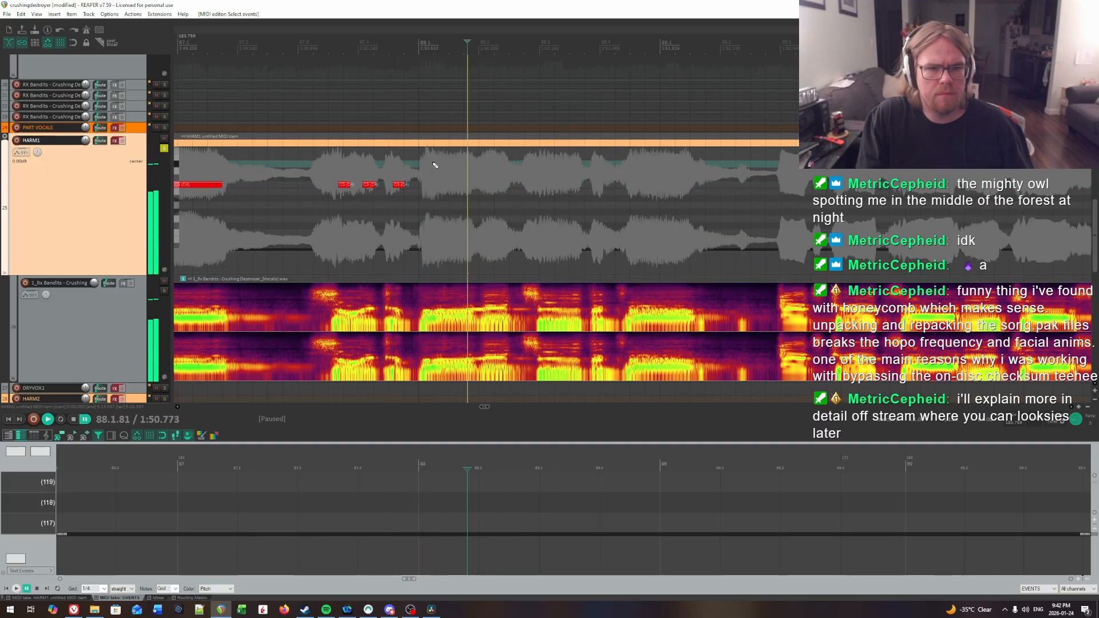
left_click(433, 163)
key("space")
left_click(430, 164)
key("space")
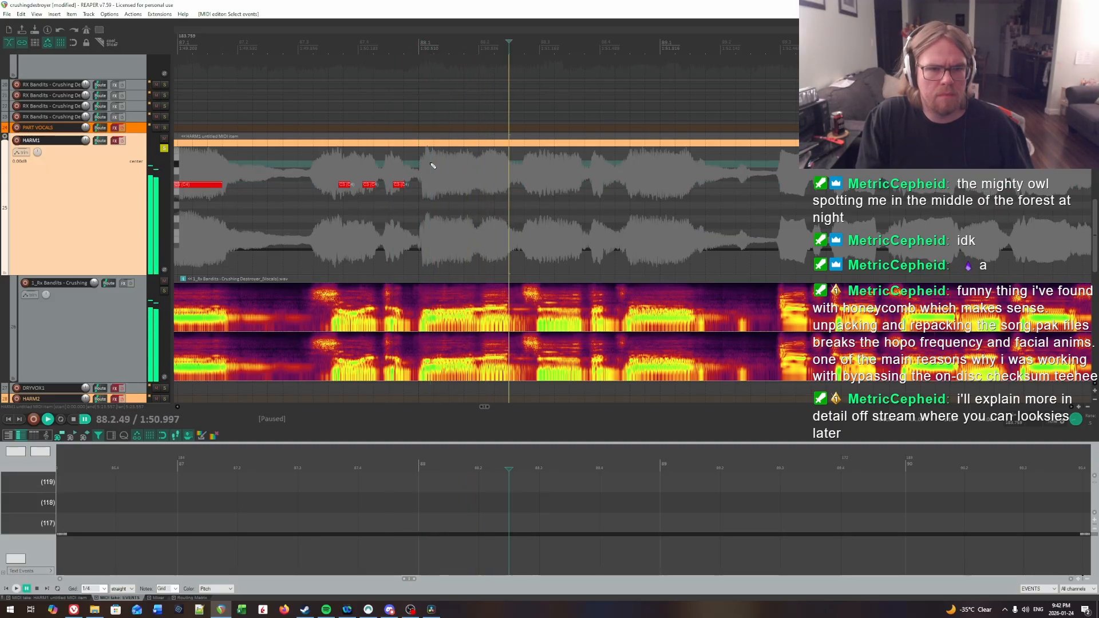
left_click_drag(431, 184, 474, 186)
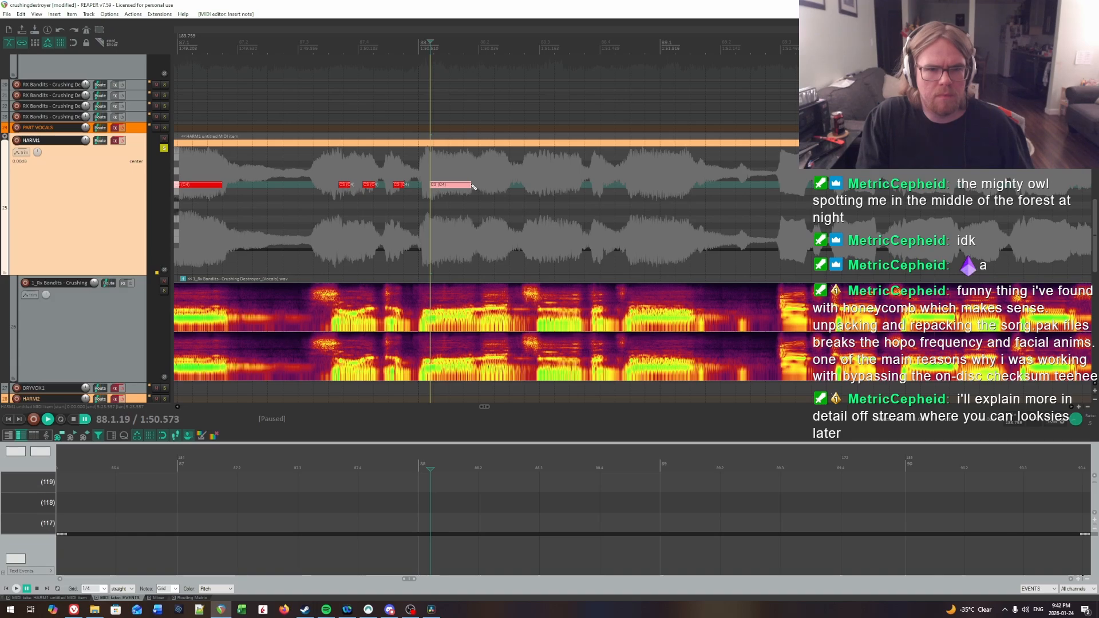
Step: Locate the next syllable onset at 88.2.03 by ear and place a note about half a beat long there
key("space")
left_click(483, 162)
key("space")
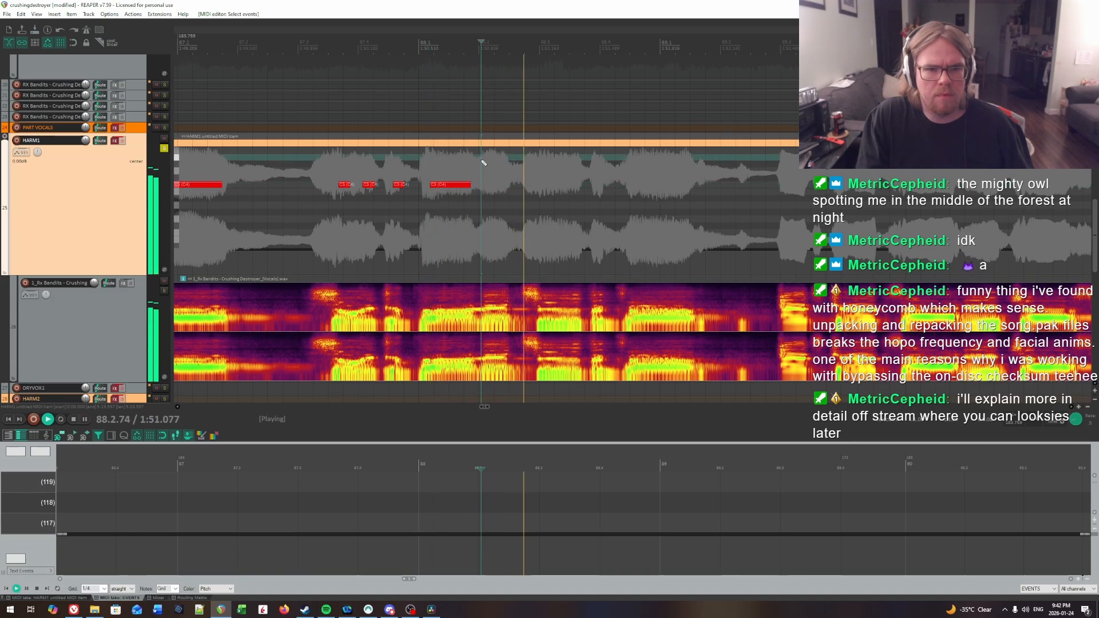
left_click_drag(483, 188, 508, 189)
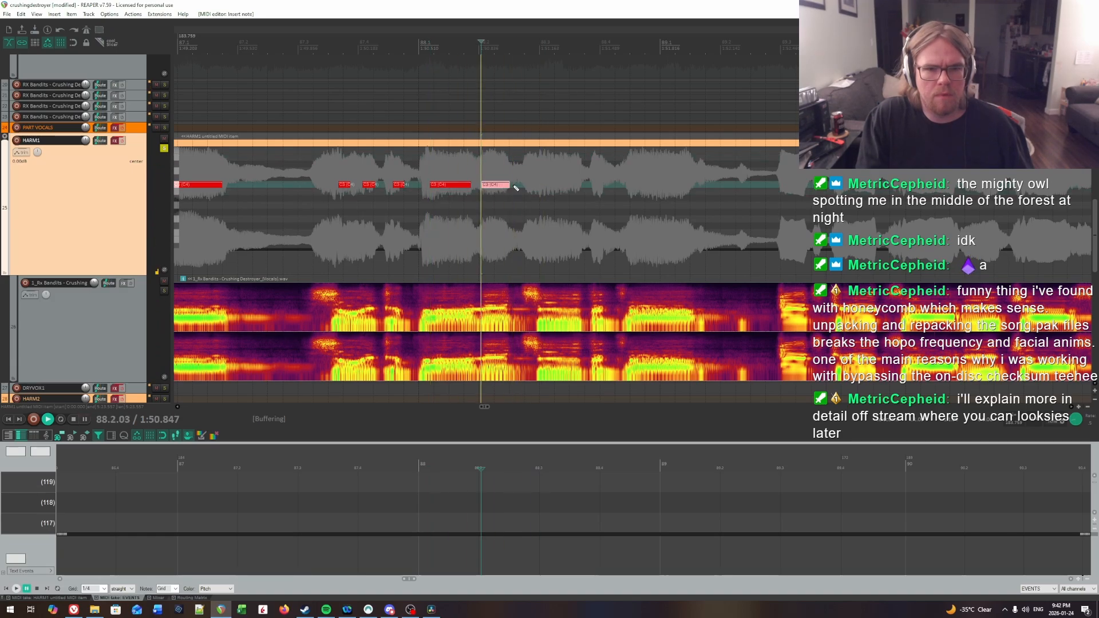
Step: Play on from the note on beat 2 of bar 88 and search for the next syllable onset around beat 3
left_click(525, 169)
key("space")
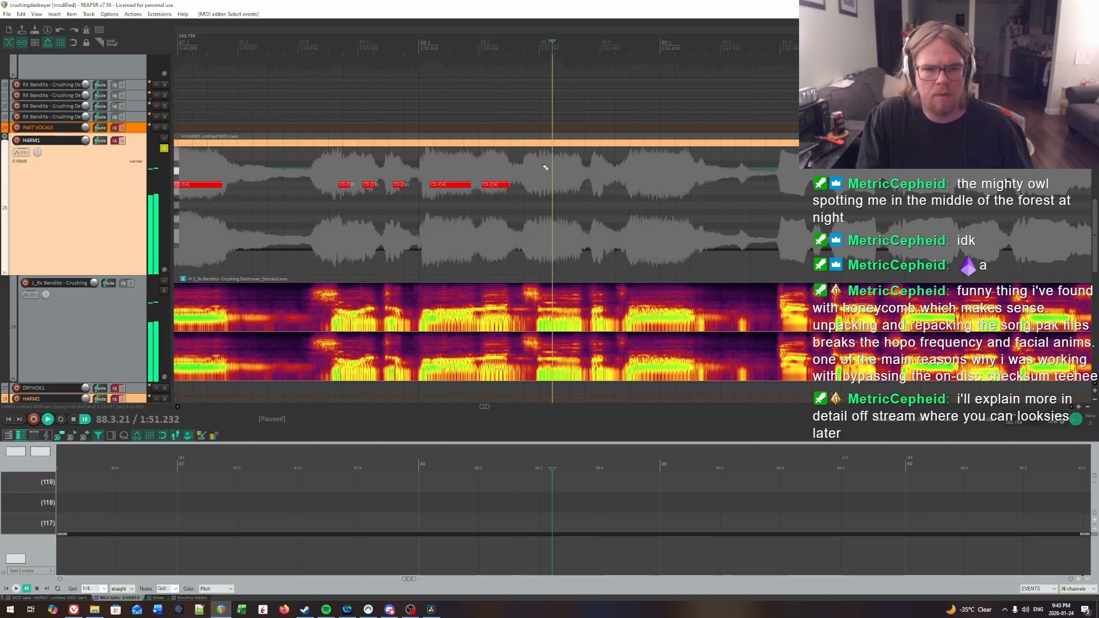
left_click(547, 165)
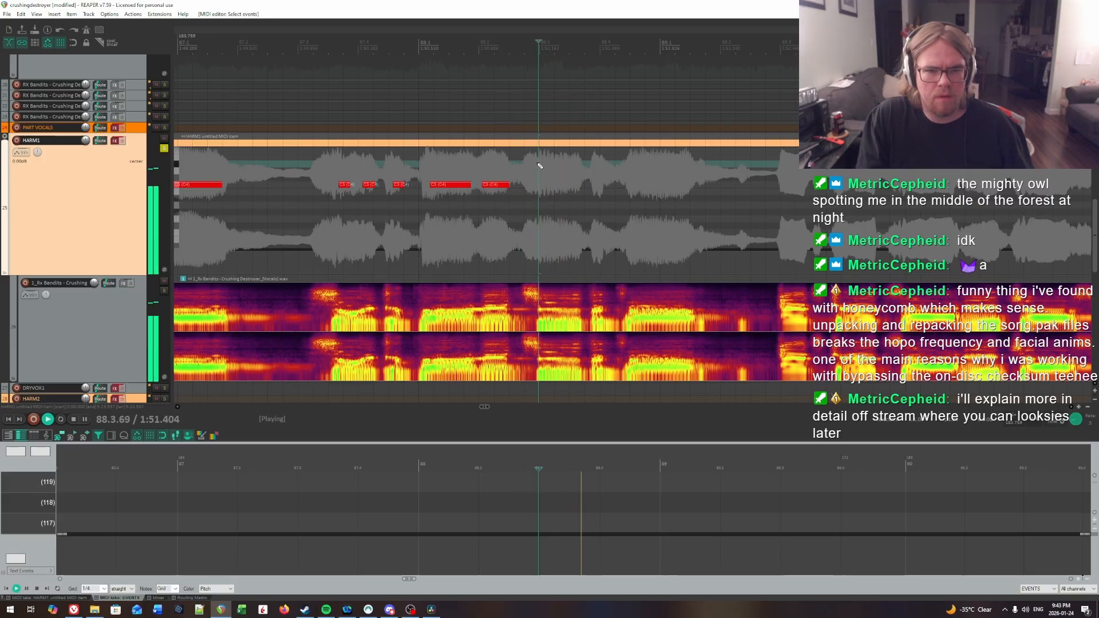
key("space")
left_click(541, 164)
key("space")
key("space")
left_click(535, 163)
Step: Pin the syllable onset down to 88.3.04 by ear and place a note about two thirds of a beat long there
key("space")
key("space")
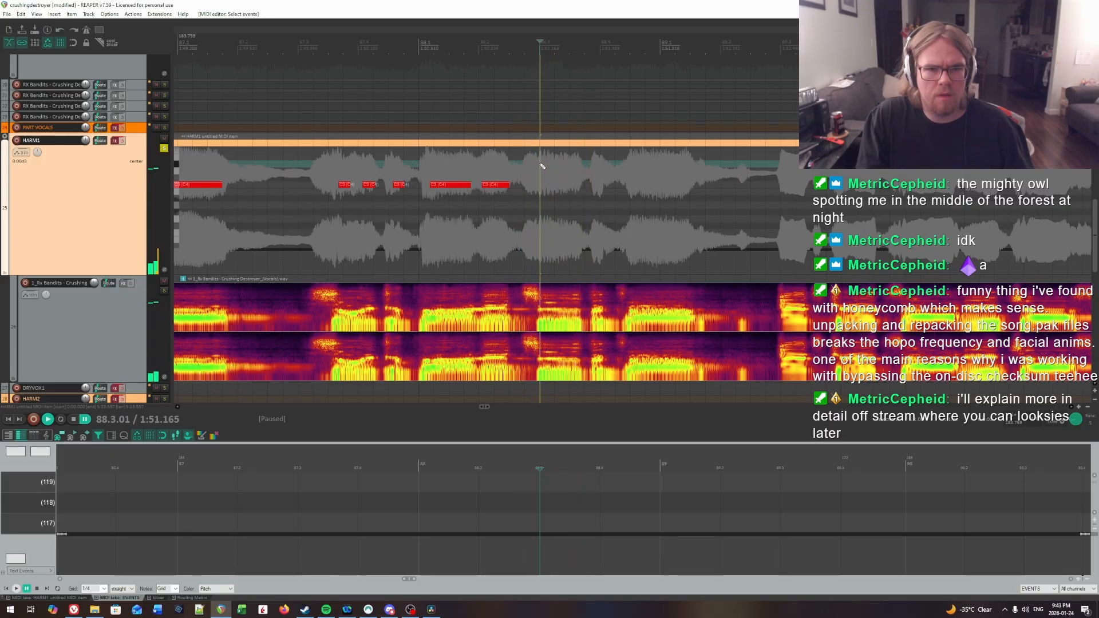
left_click(542, 166)
key("space")
key("ctrl+space")
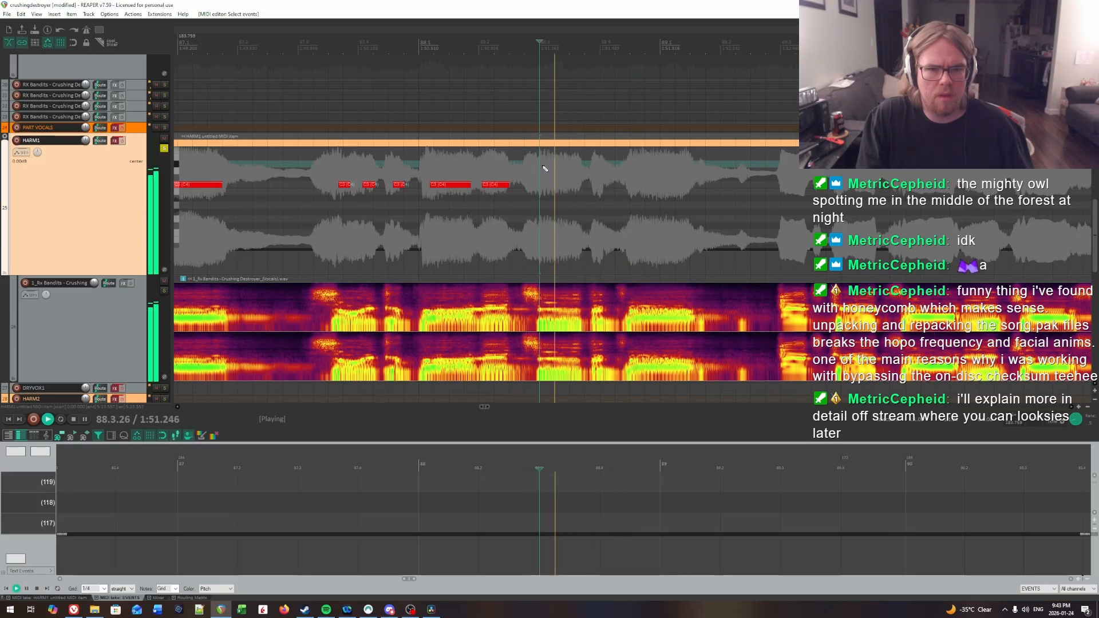
key("ctrl+space")
key("space")
Step: Locate the following syllable onset at 88.3.86 by ear and place a short note of about a quarter beat there
key("space")
left_click(543, 167)
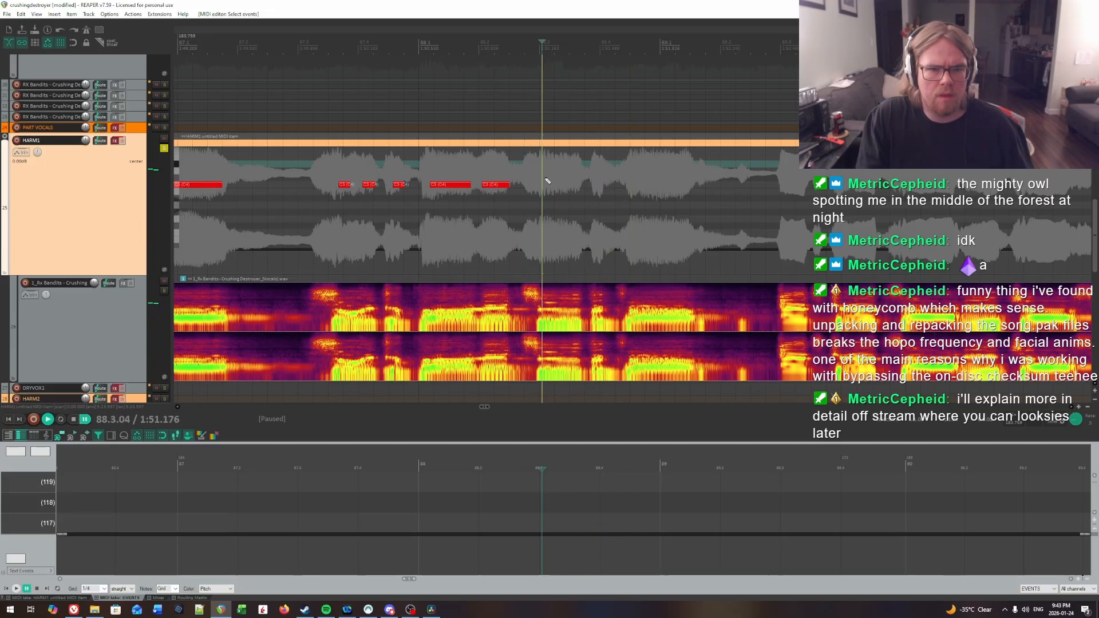
left_click_drag(547, 190, 572, 189)
key("space")
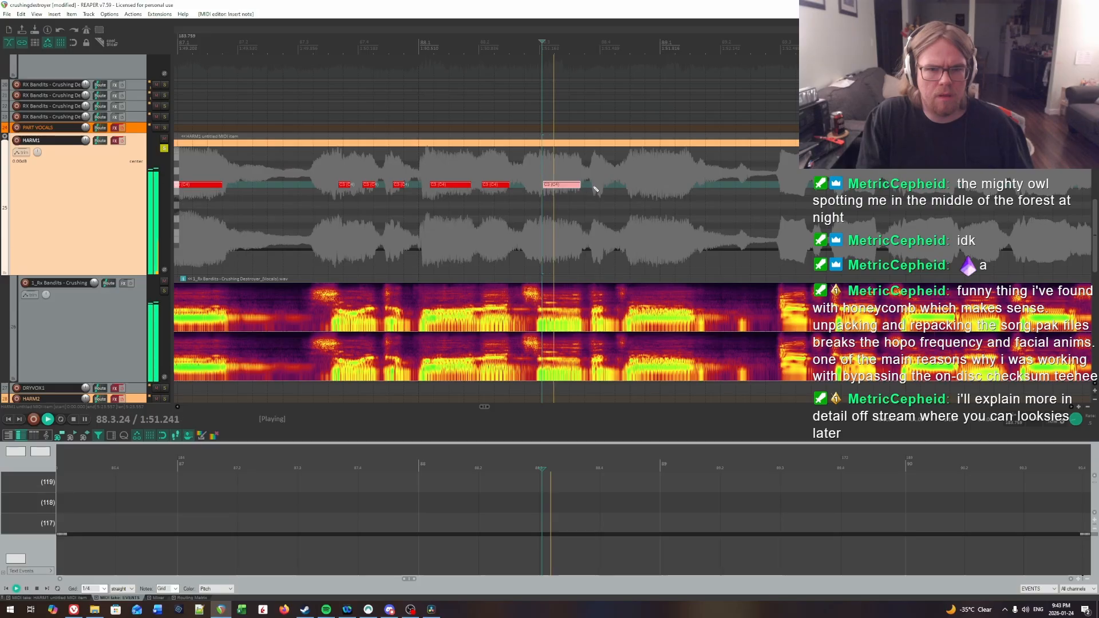
key("space")
left_click(593, 162)
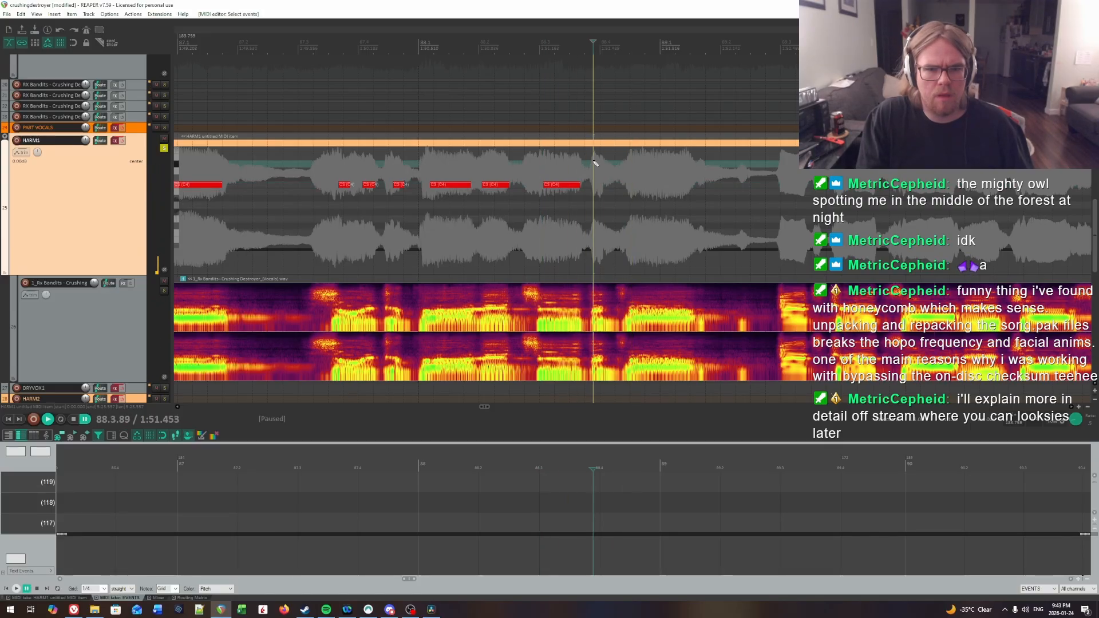
key("space")
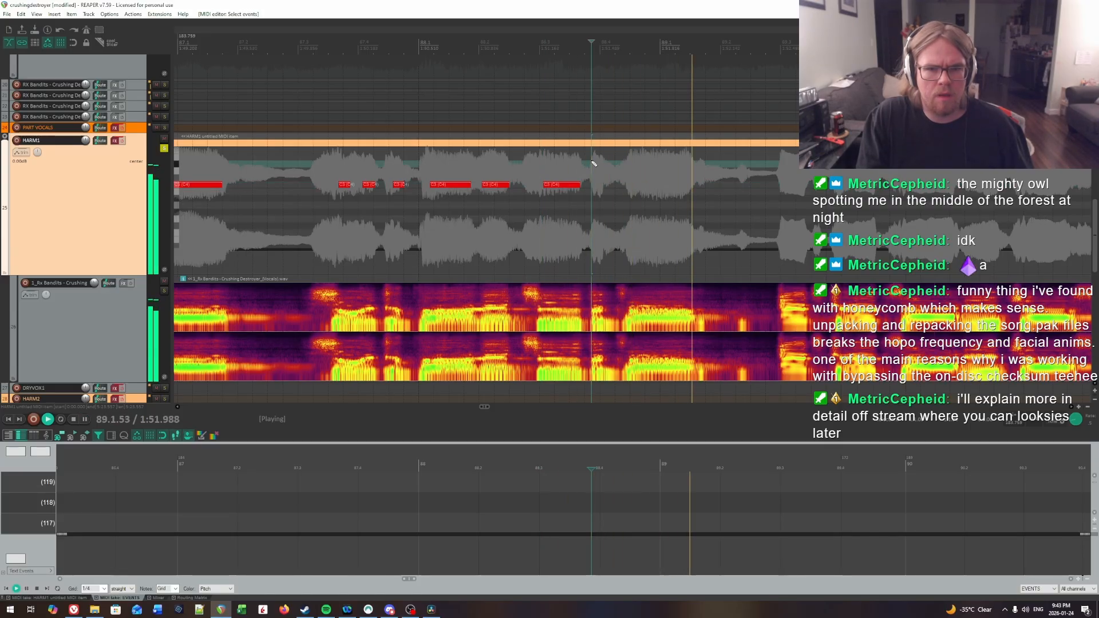
key("space")
left_click(592, 167)
left_click_drag(592, 188, 604, 189)
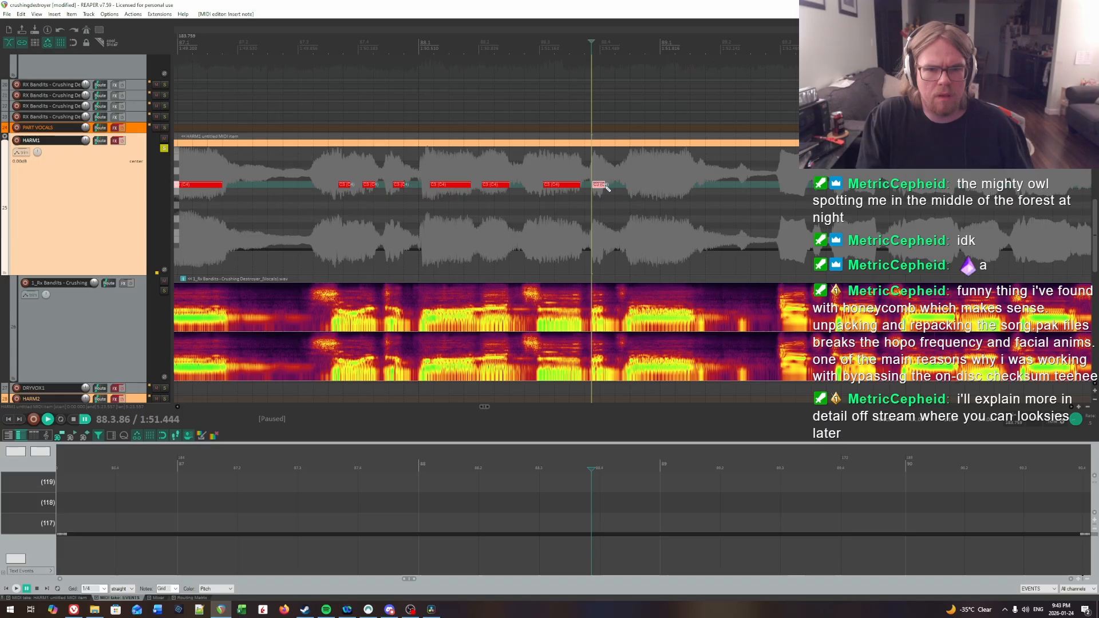
Step: Locate the held syllable's onset at 88.4.54 by ear and place a note about one beat long there
key("space")
key("space")
left_click(632, 162)
key("space")
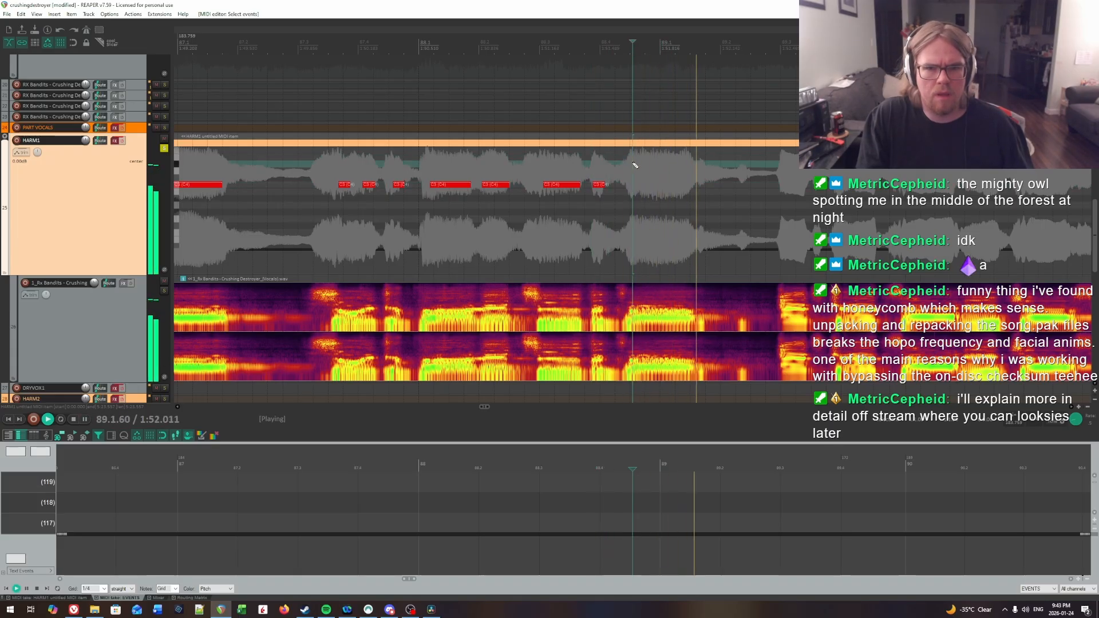
key("space")
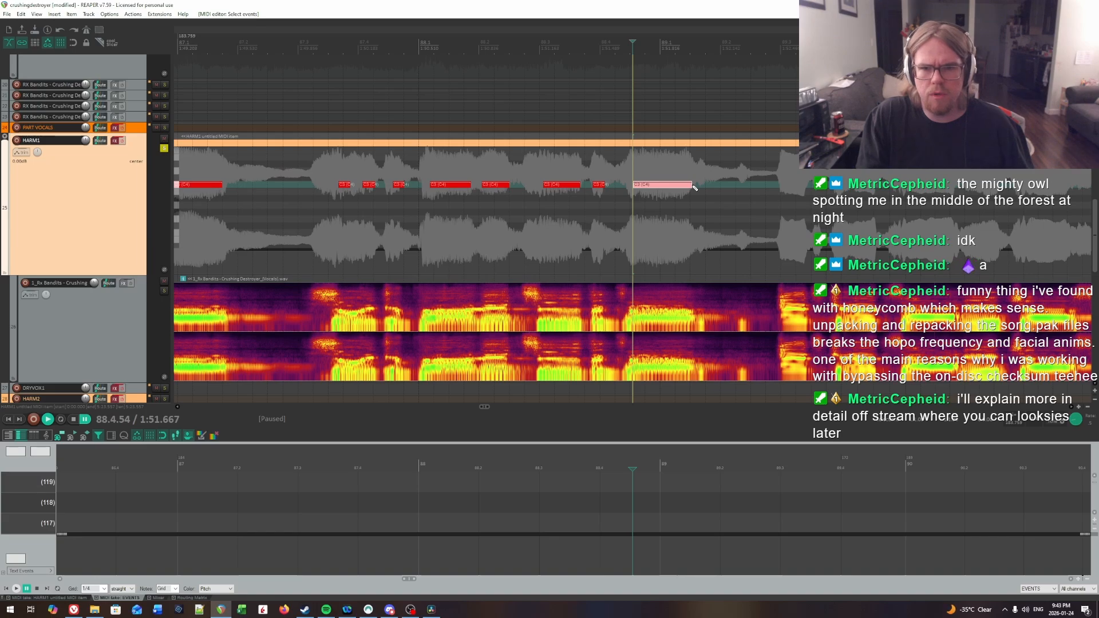
Step: Play on through bar 89 and search for the next syllable onset around beat 3
key("space")
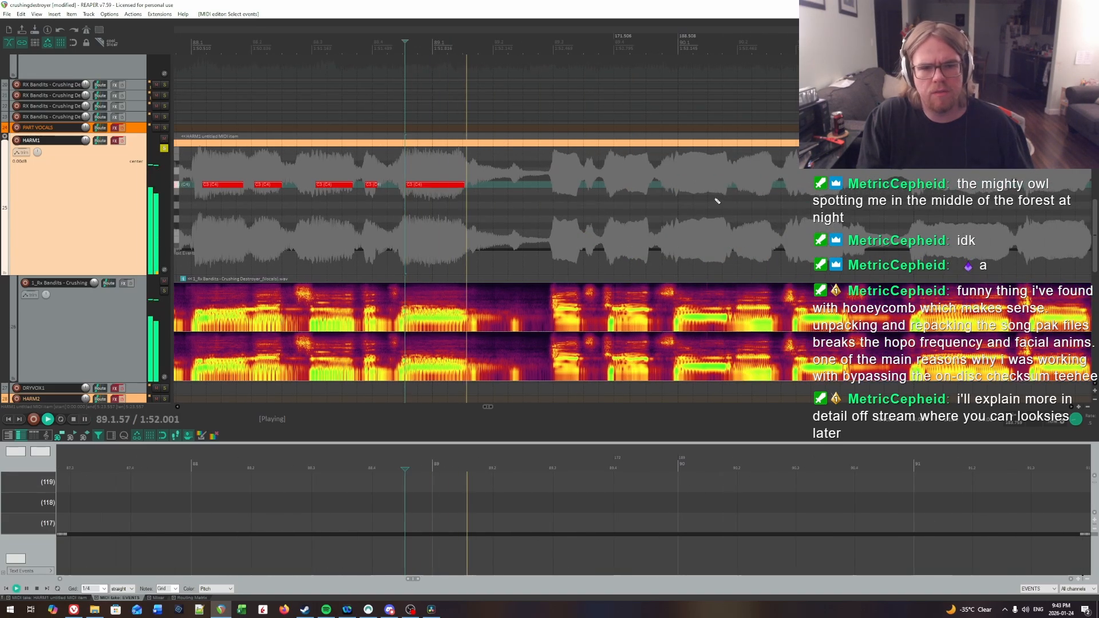
key("space")
left_click(551, 168)
left_click(555, 167)
key("space")
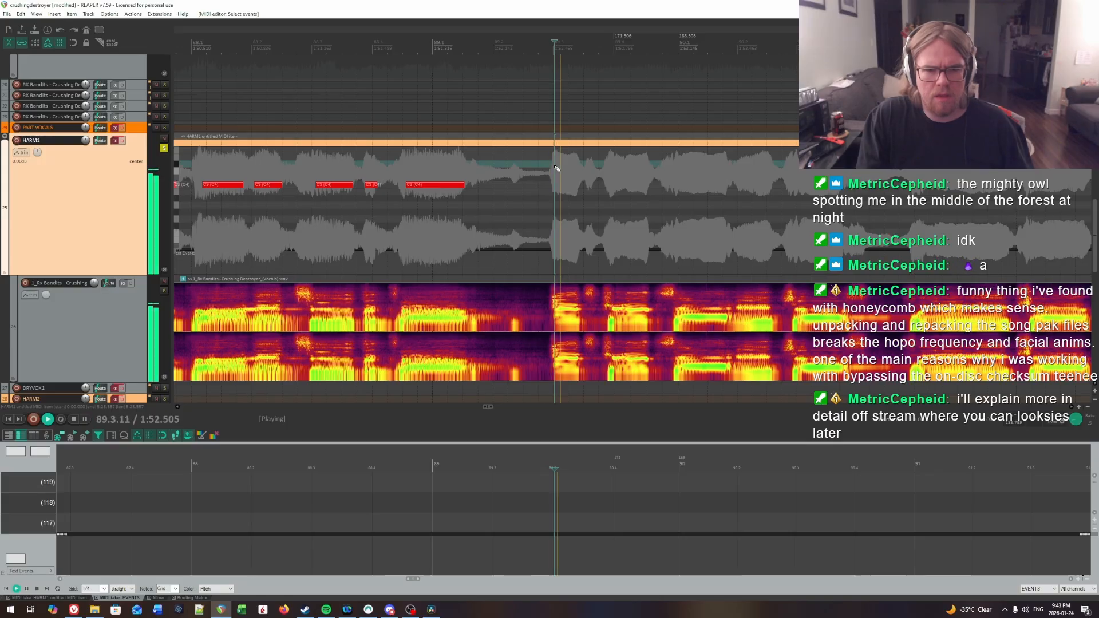
key("space")
left_click(546, 168)
key("space")
Step: Check the syllable onset at 89.3.00 by ear and place a note a little under half a beat long there
key("space")
left_click(555, 170)
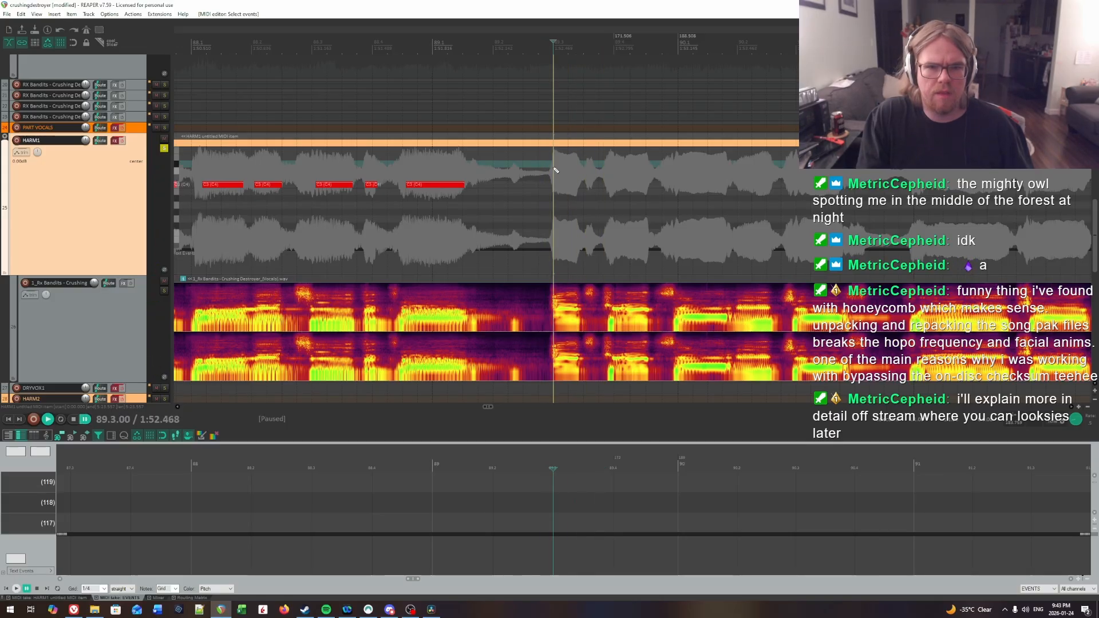
key("space")
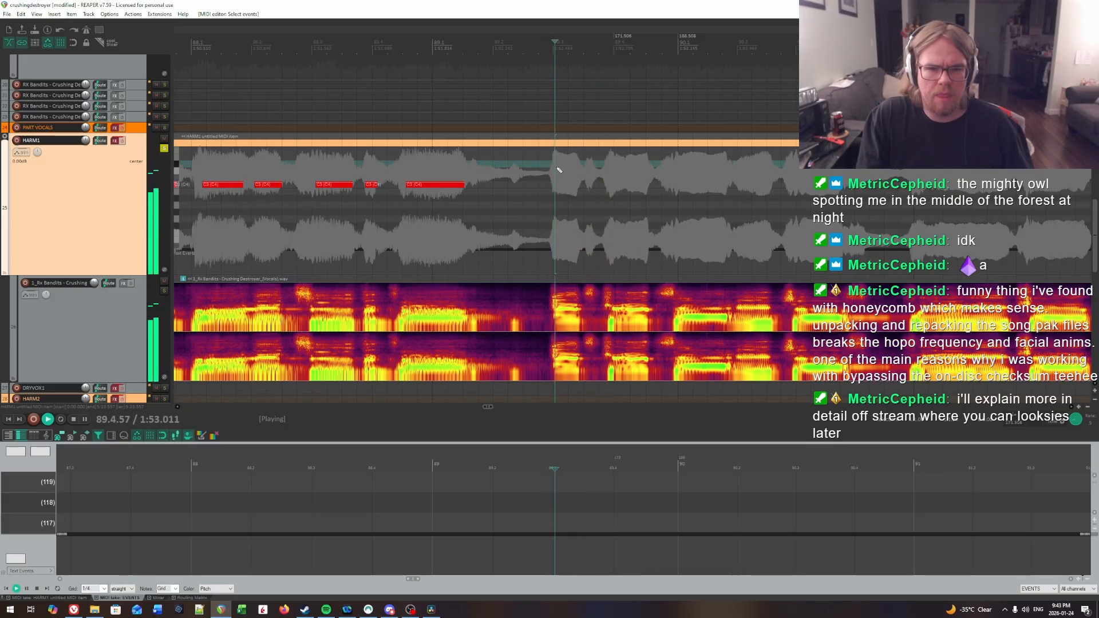
key("space")
left_click(554, 170)
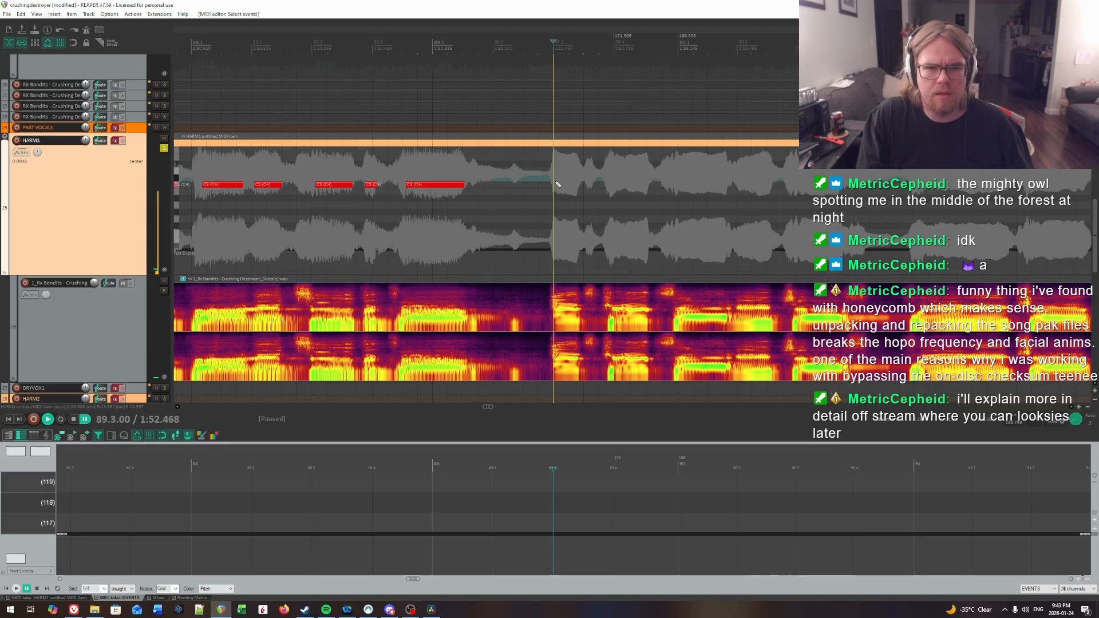
left_click_drag(557, 184, 579, 185)
Step: Locate the next syllable onset at 89.4.00 by ear and place a note about half a beat long there
key("space")
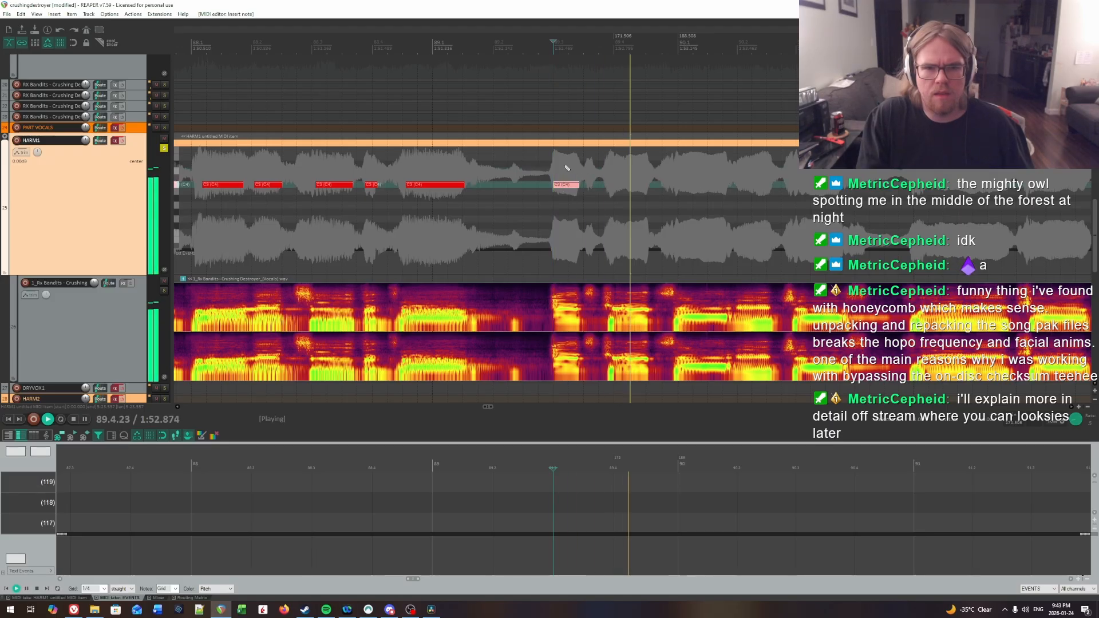
key("space")
left_click(577, 167)
key("space")
left_click(612, 170)
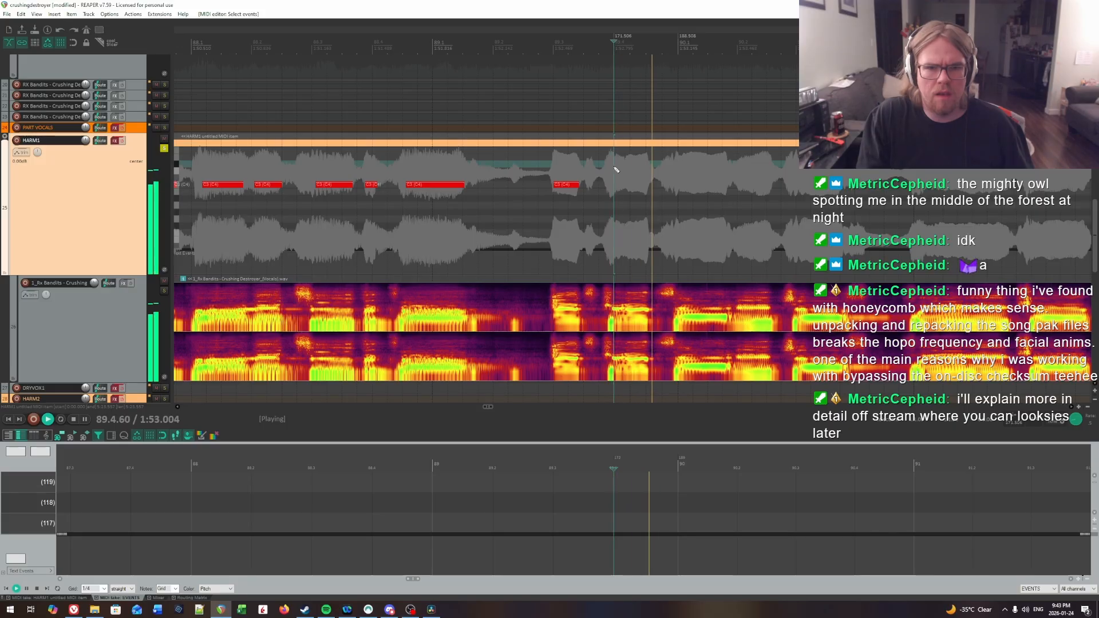
key("space")
left_click_drag(615, 184, 634, 189)
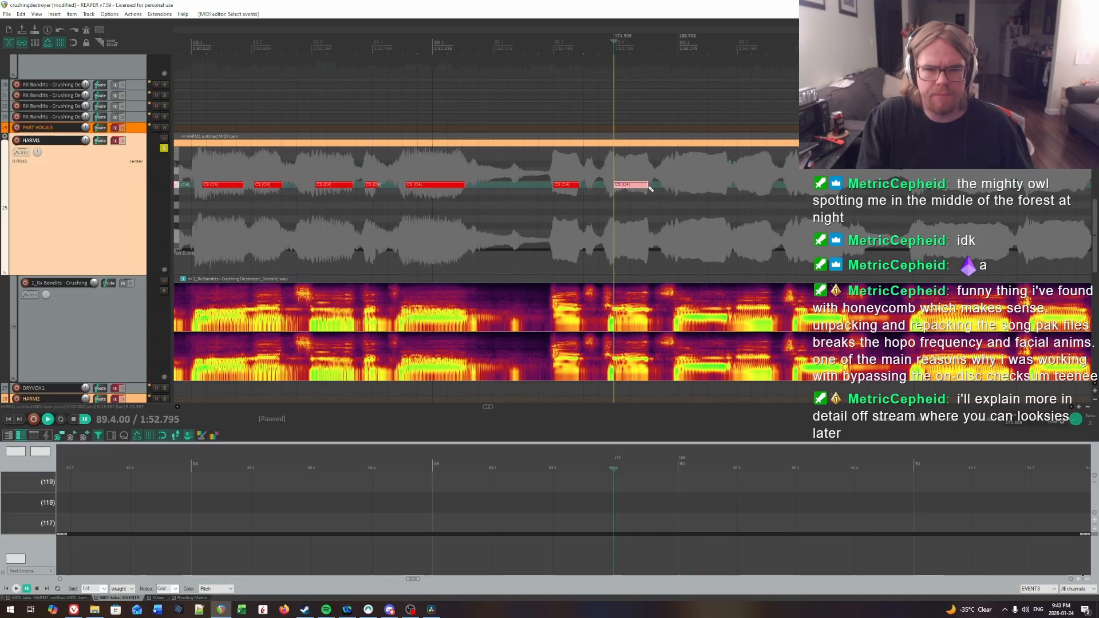
Step: Locate the next syllable onset at 90.1.05 by ear and place a note about three quarters of a beat long there
key("space")
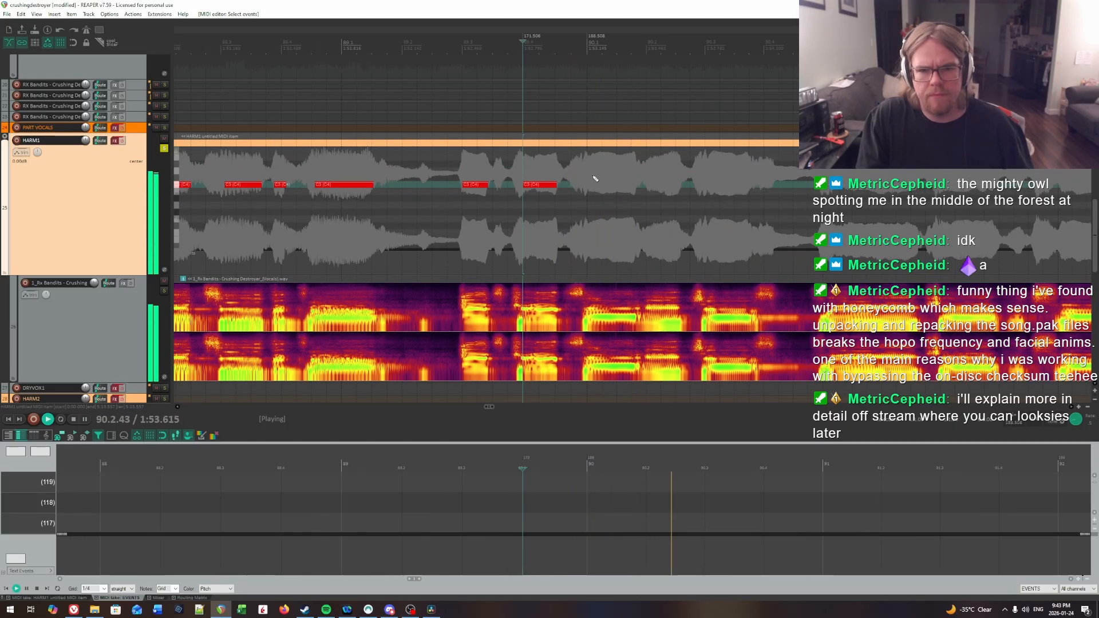
left_click(592, 175)
key("space")
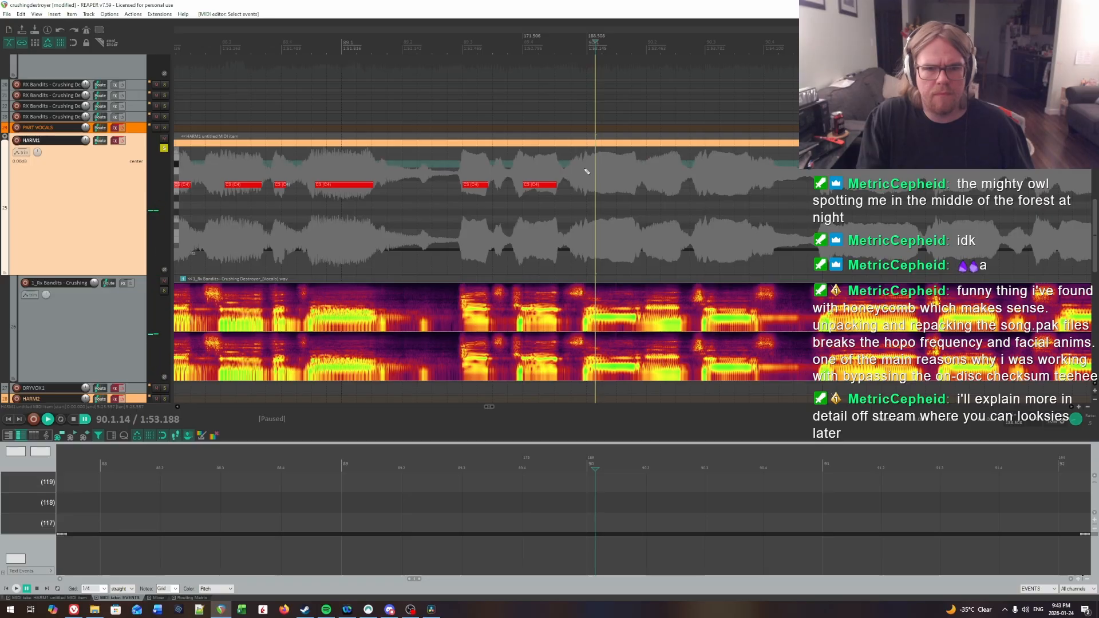
left_click(583, 169)
key("space")
key("space")
left_click(589, 170)
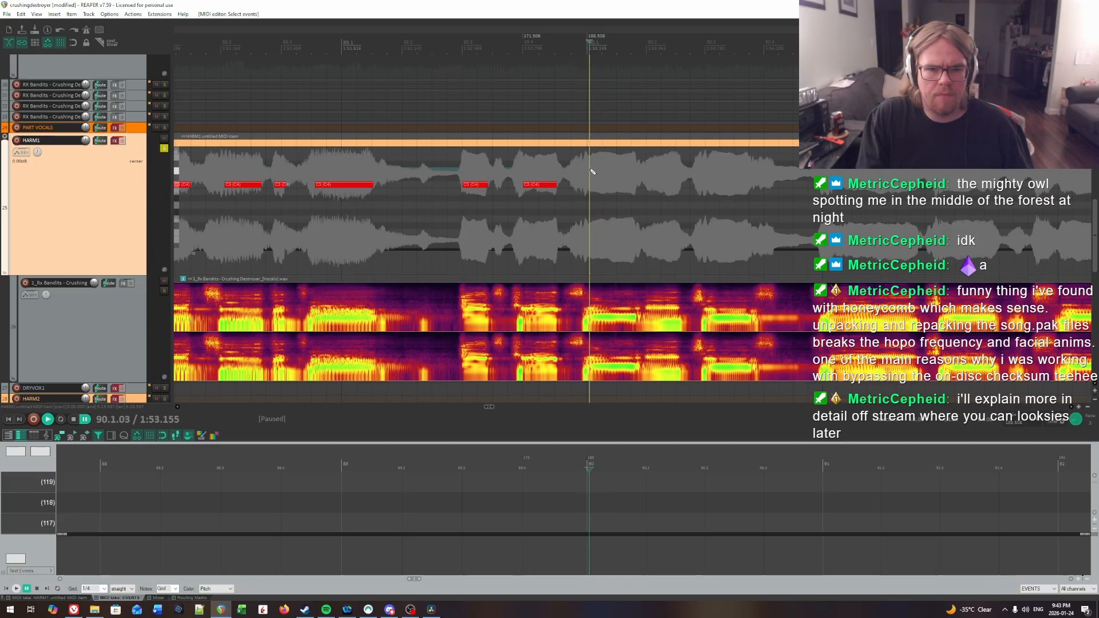
Step: Find the following syllable onset at 90.2.00 by ear and place a note a little over half a beat long there
key("space")
key("space")
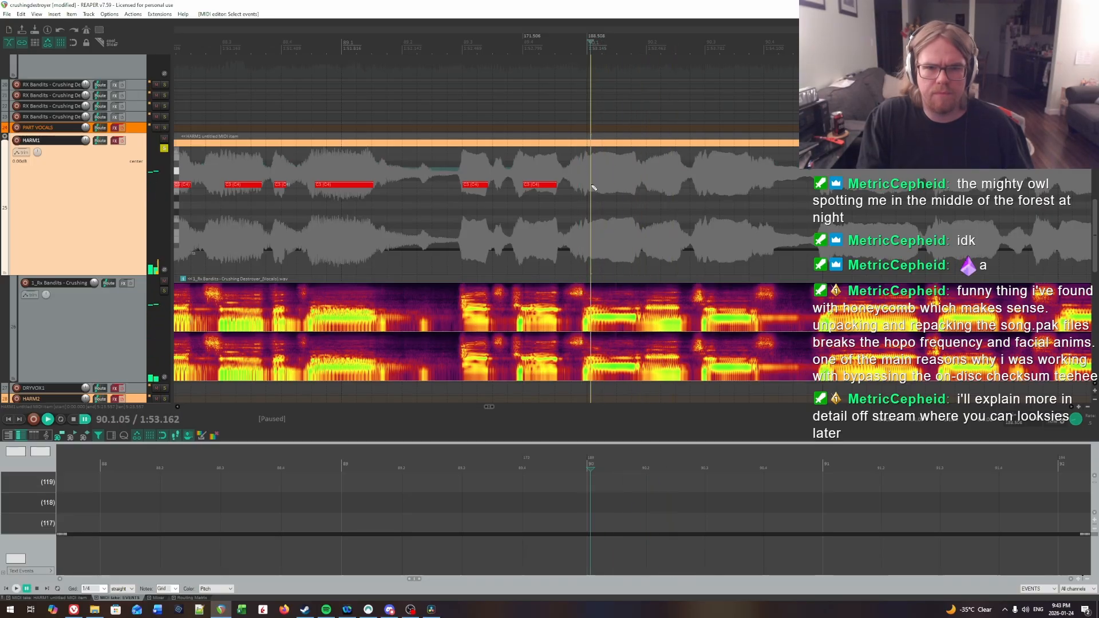
left_click_drag(592, 185, 633, 189)
key("space")
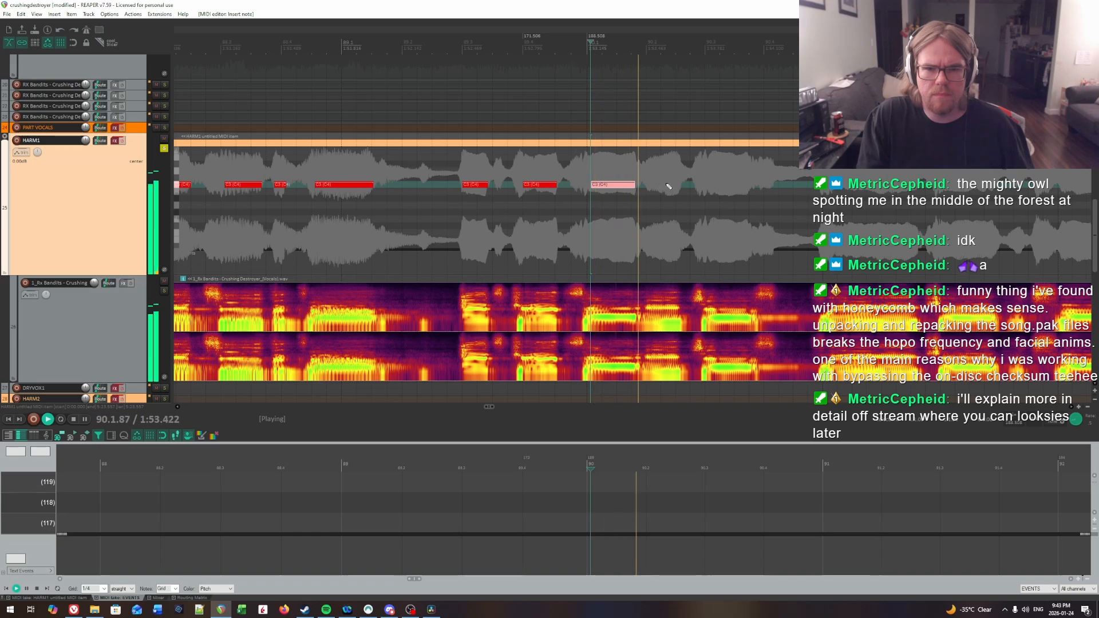
left_click(637, 169)
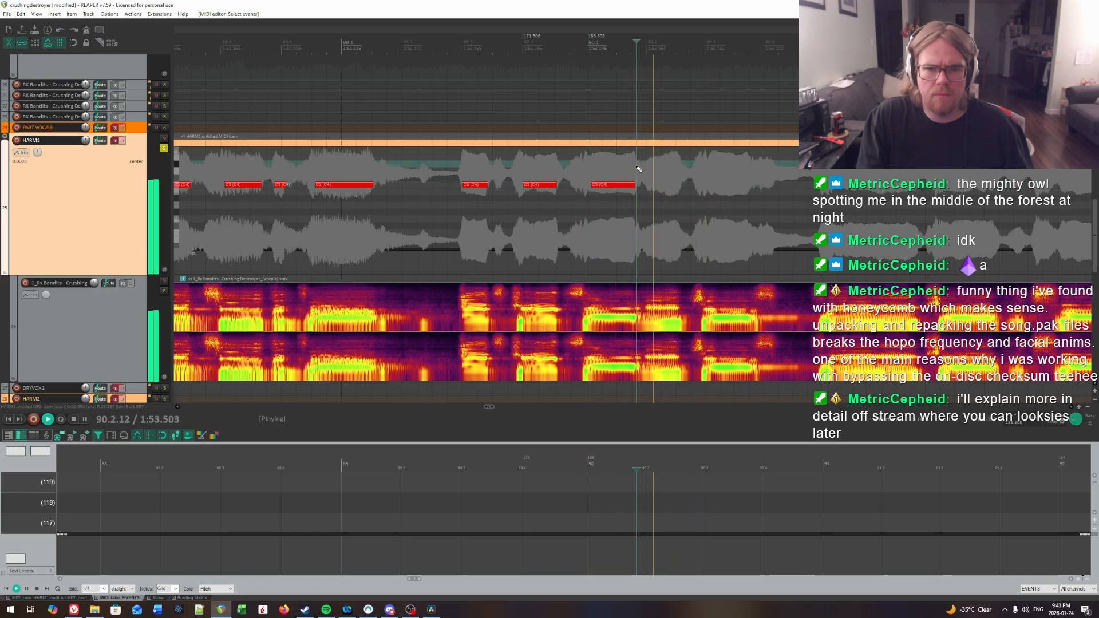
key("space")
left_click(645, 168)
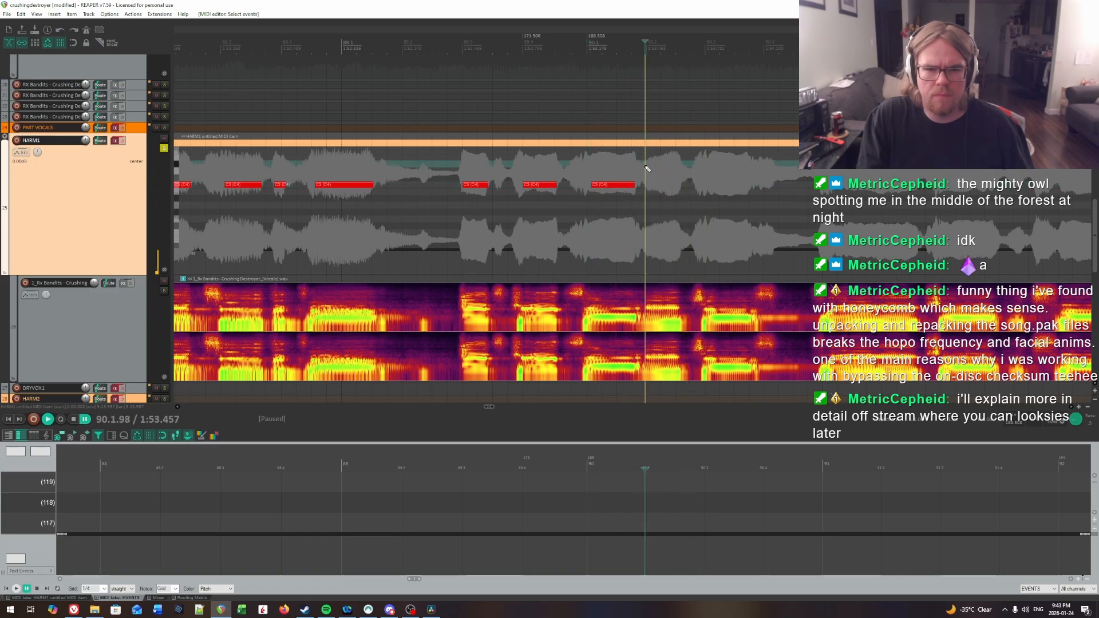
left_click_drag(647, 185, 671, 186)
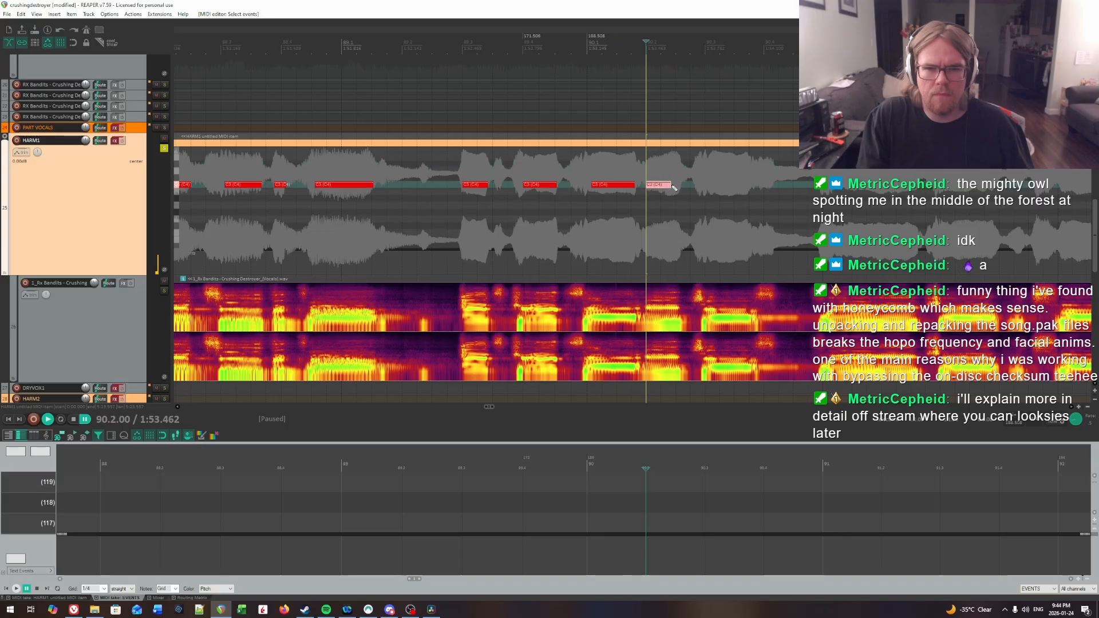
Step: Play on through bar 90 and search for the next syllable onset around beat 3
key("space")
scroll(682, 189, "right", 3)
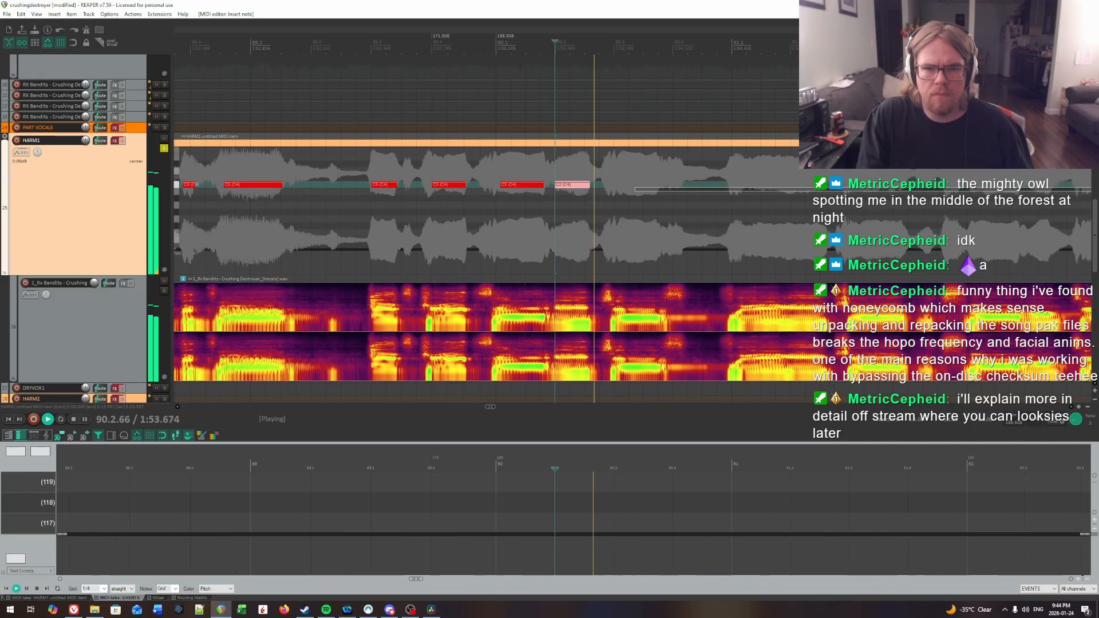
left_click(642, 190)
left_click(558, 170)
key("space")
left_click(580, 170)
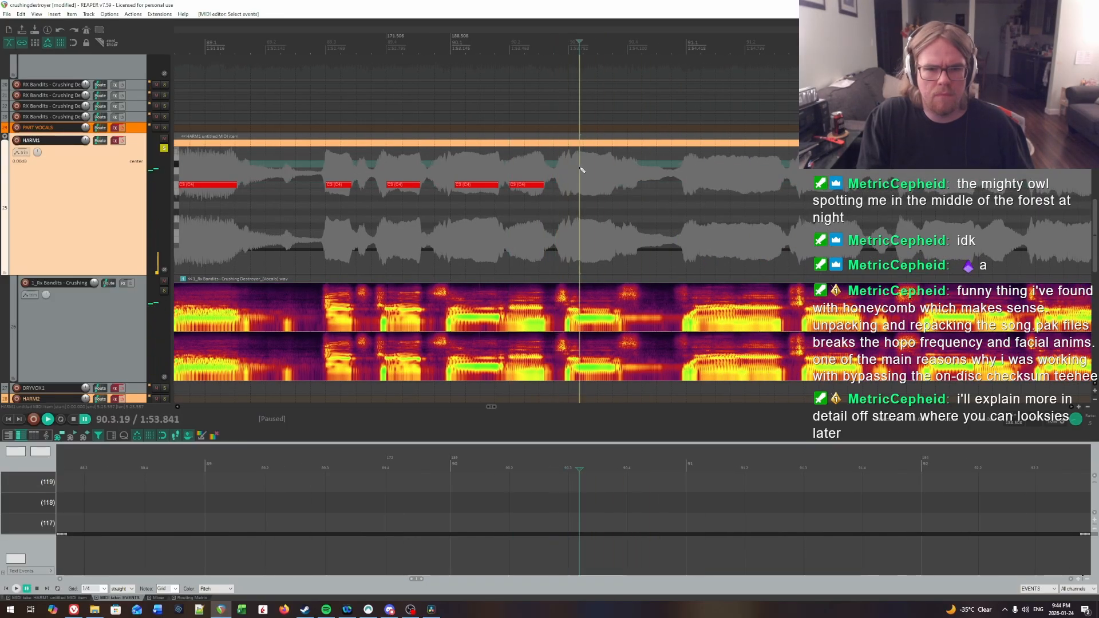
left_click(572, 170)
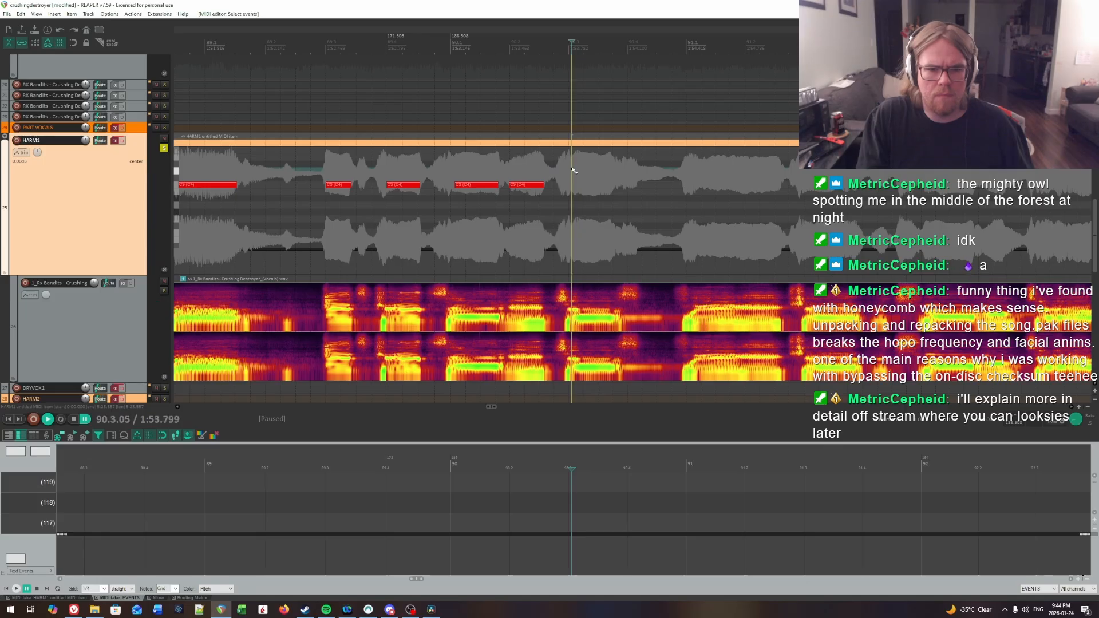
Step: Check the syllable onset at 90.3.04 by ear and place a note about three quarters of a beat long there
key("space")
left_click(542, 170)
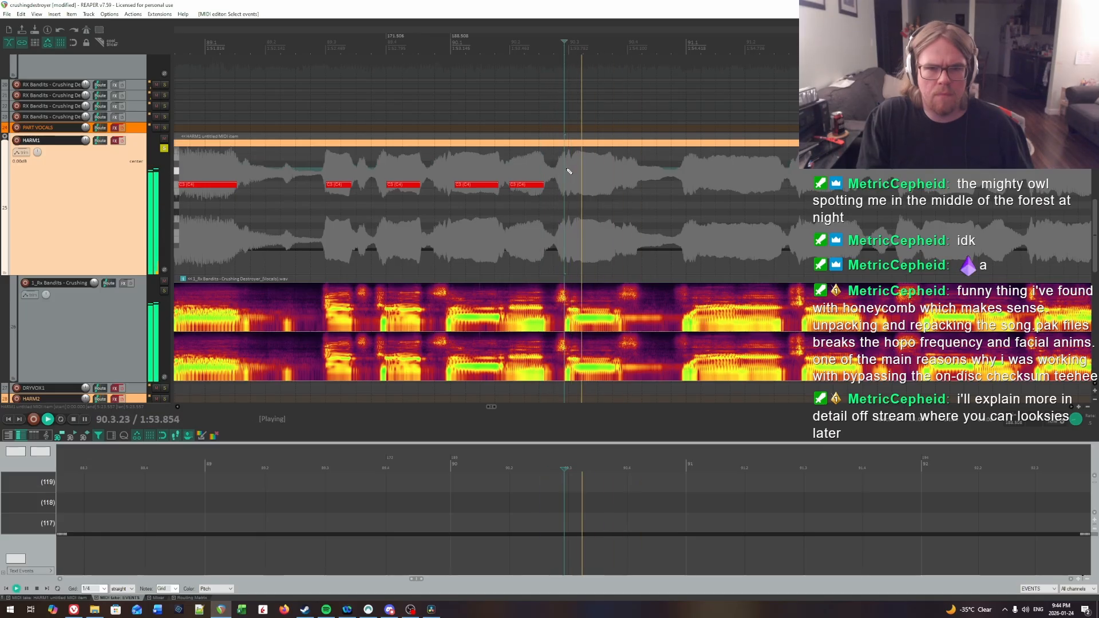
left_click(571, 170)
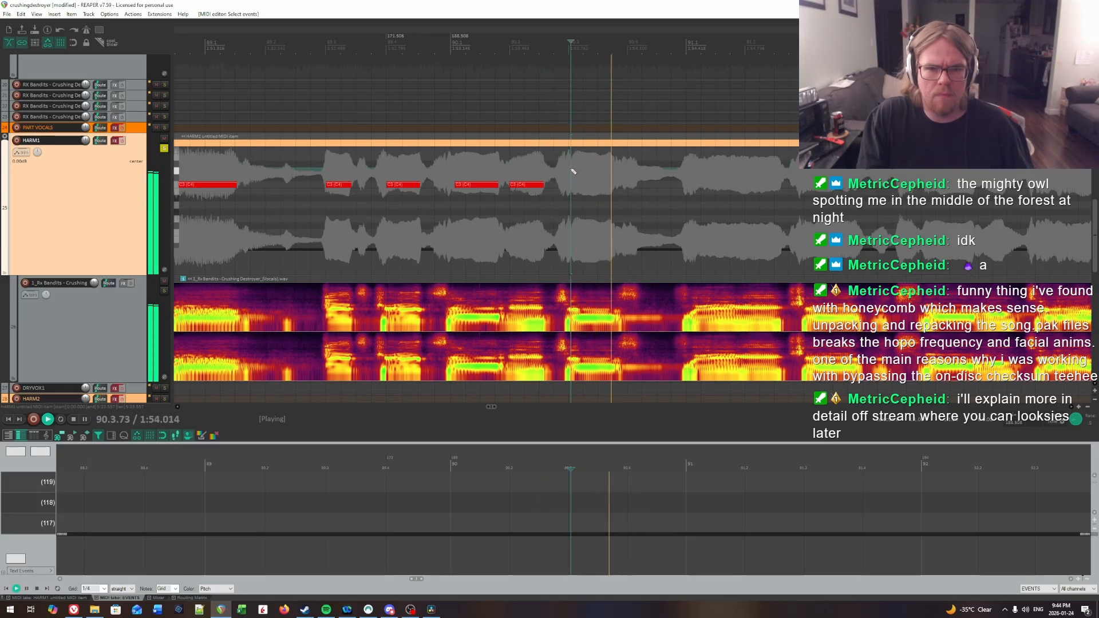
left_click(572, 170)
key("space")
left_click(571, 170)
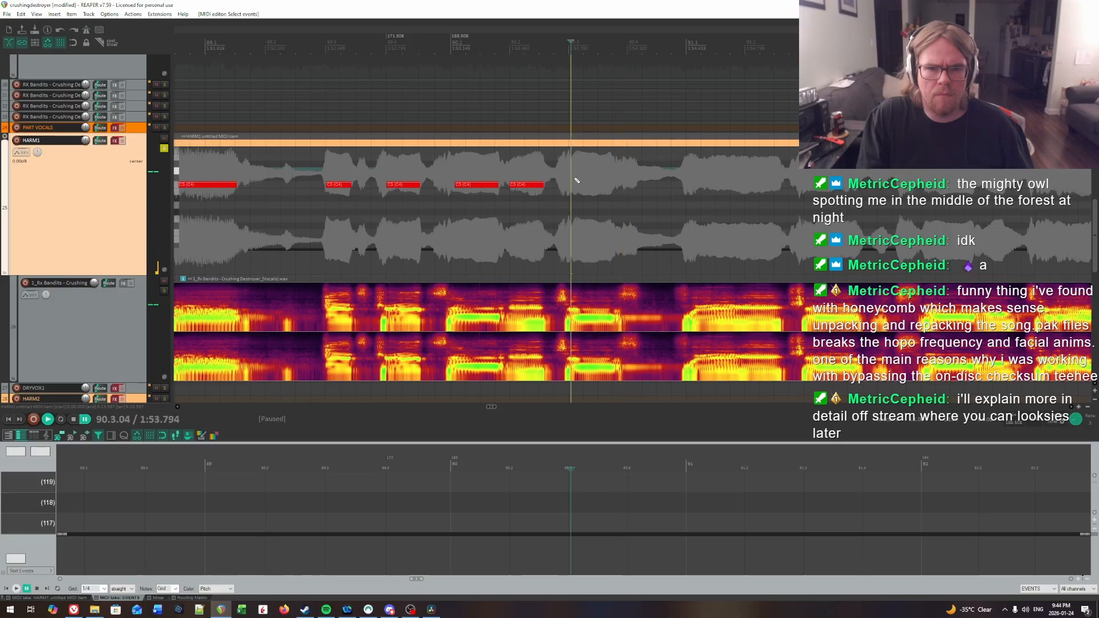
key("space")
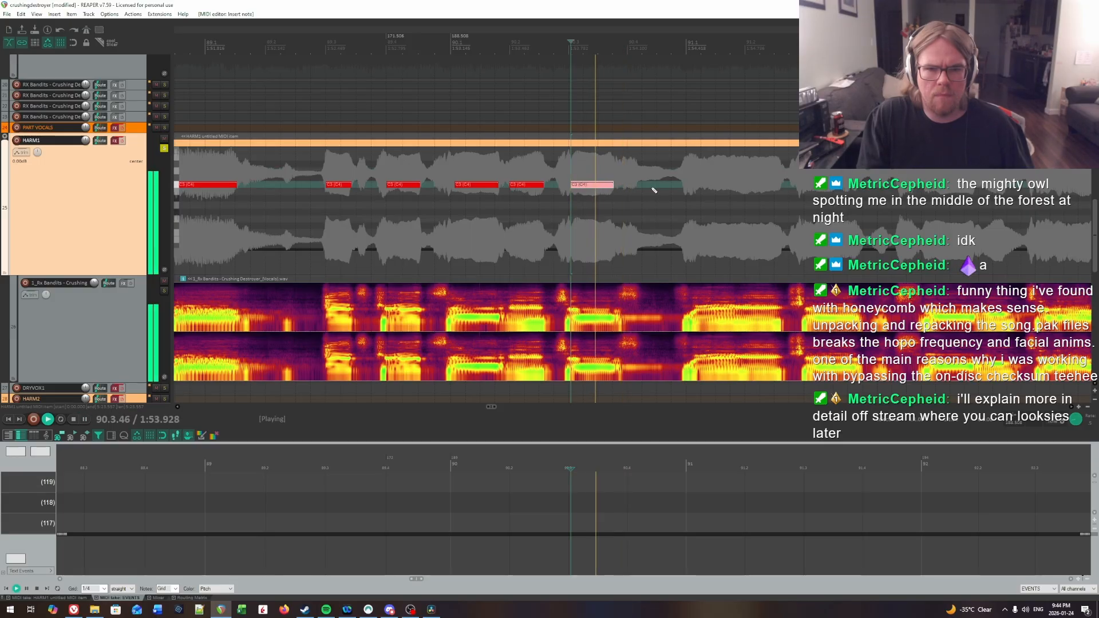
Step: Play on into bar 91, locate the syllable onset at 91.1.16 and place a note about half a beat long there
left_click(615, 172)
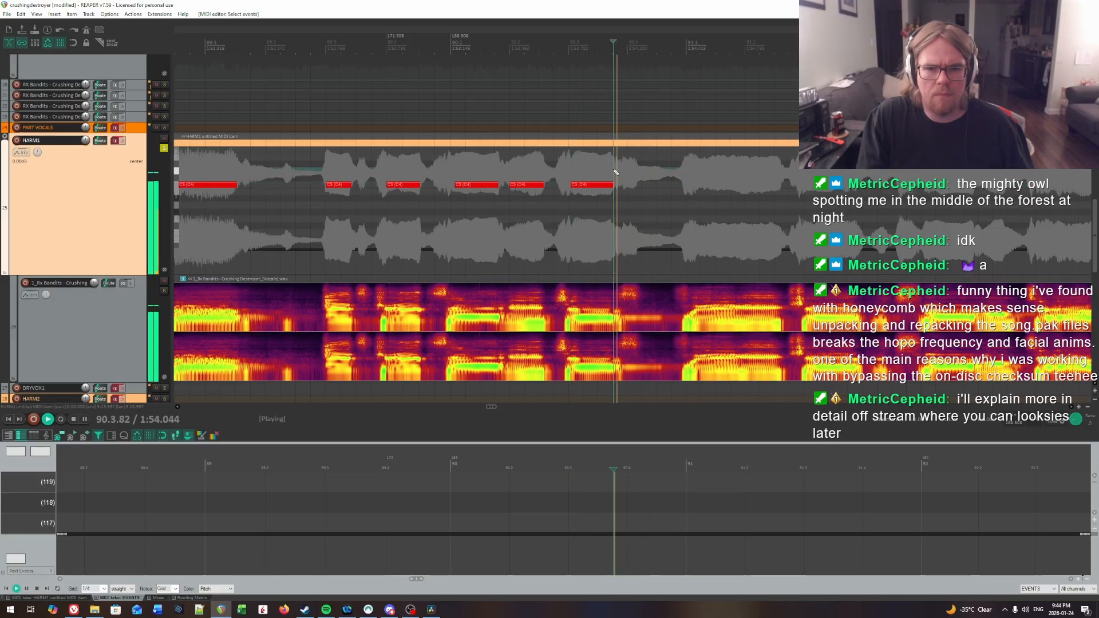
key("space")
left_click_drag(1091, 200, 748, 194)
key("space")
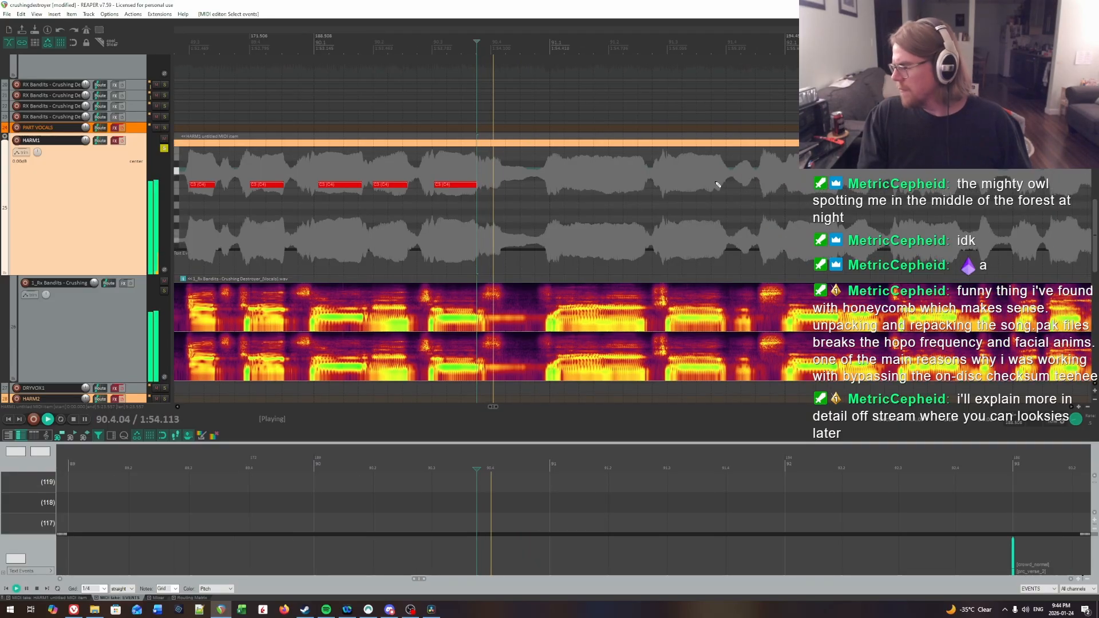
left_click(560, 173)
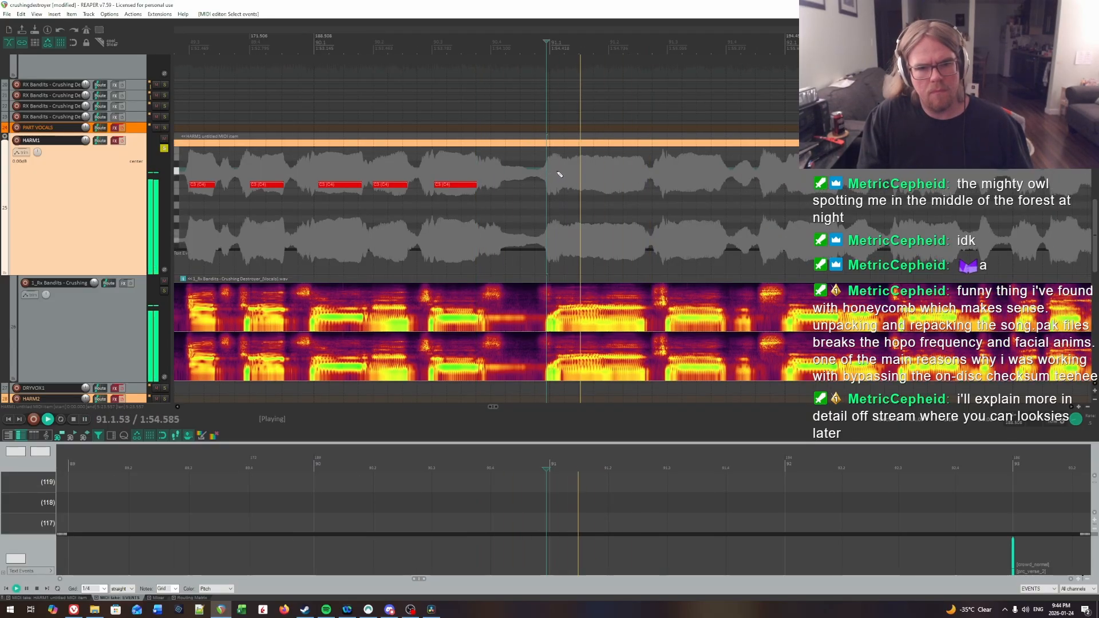
key("space")
key("space")
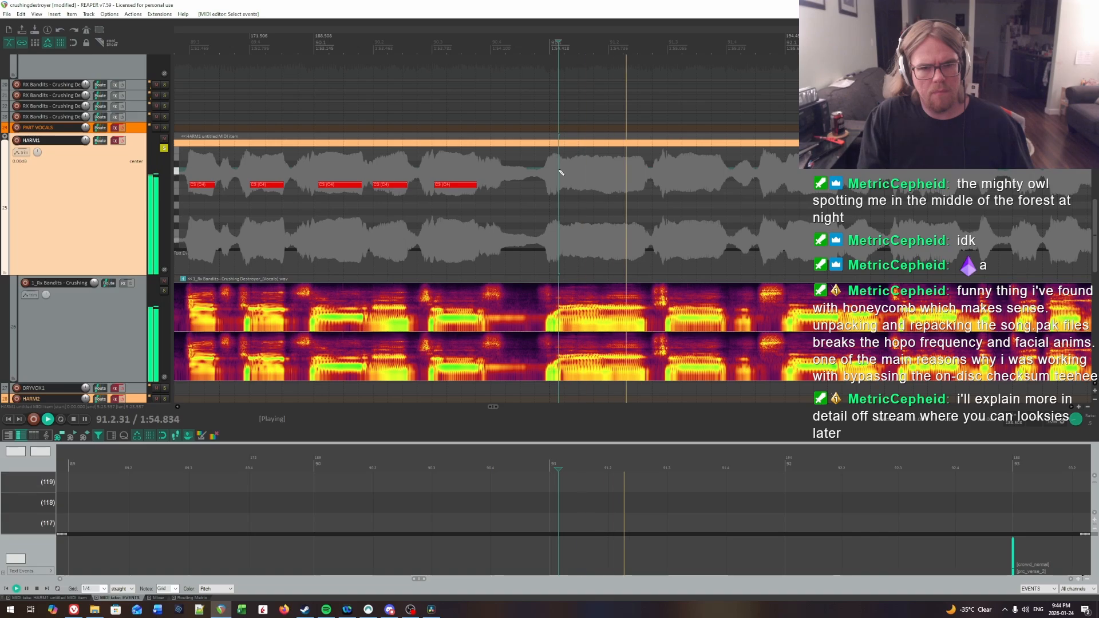
key("space")
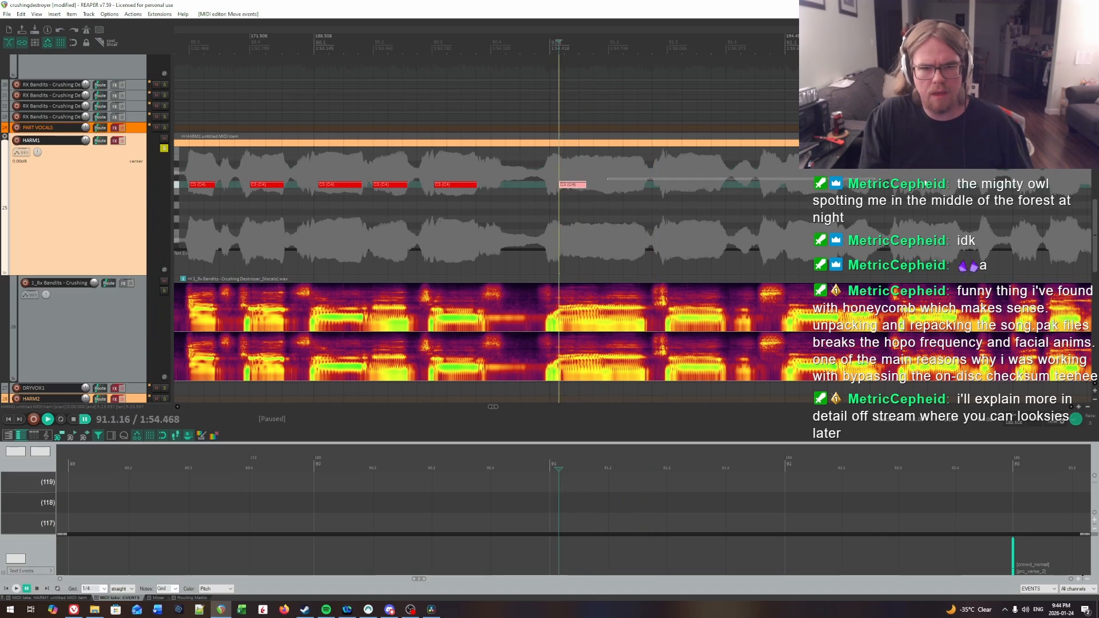
Step: Locate the next syllable onset at 91.2.07 by ear and place a note a little over half a beat long there
left_click_drag(925, 183, 816, 183)
key("space")
key("space")
left_click(521, 164)
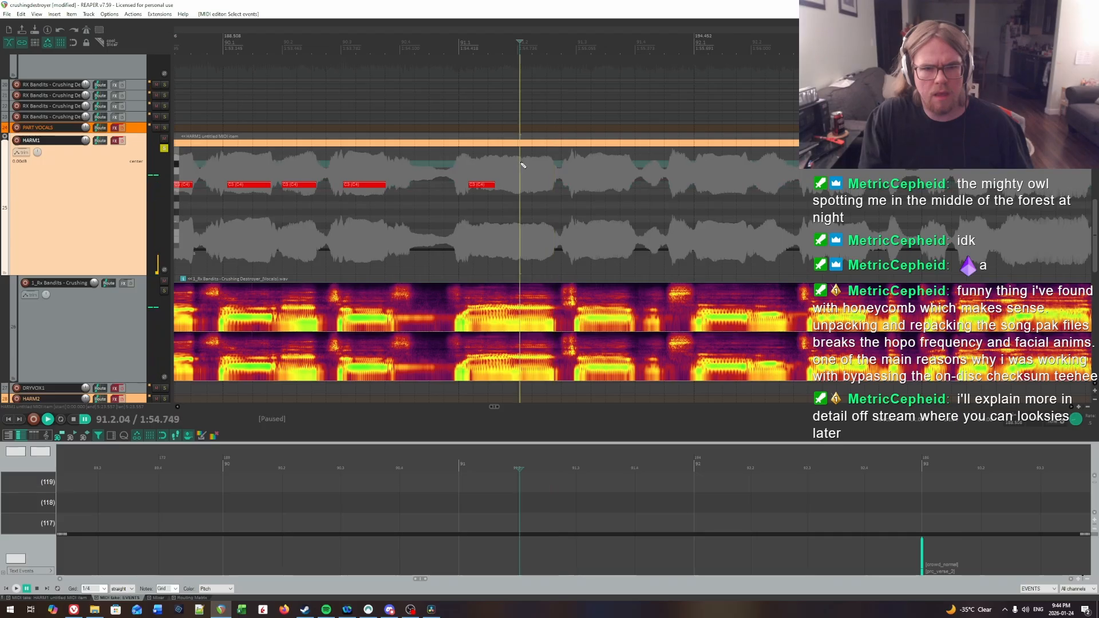
key("space")
left_click(506, 163)
left_click(505, 162)
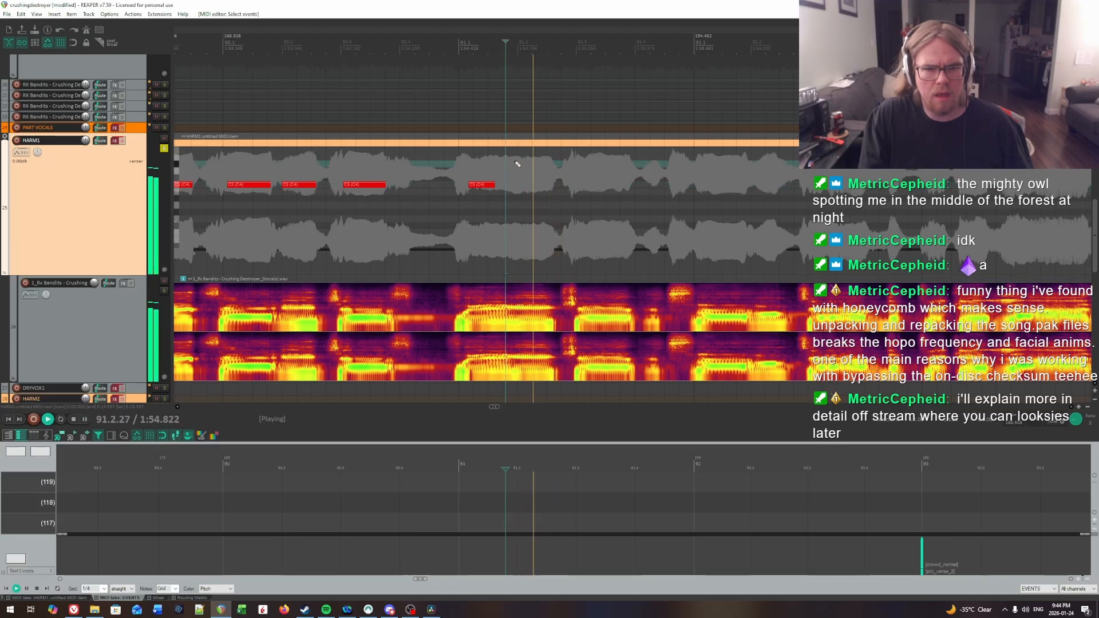
key("space")
left_click(521, 163)
left_click_drag(525, 187, 555, 188)
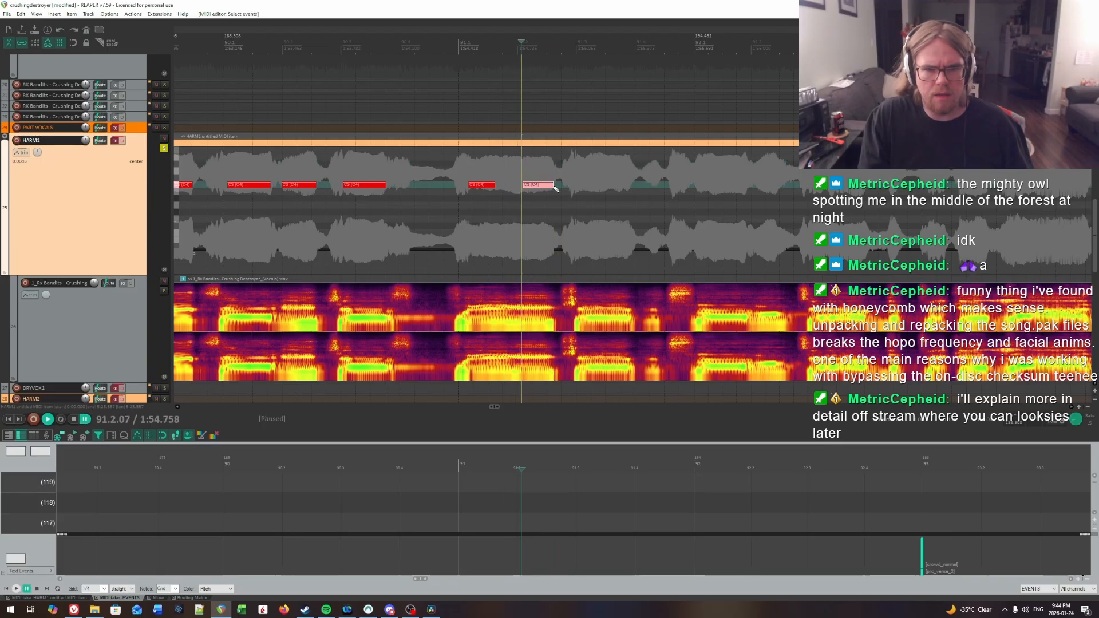
Step: Replay the start of bar 91 to examine where its first syllable ends before the second note
left_click(467, 168)
key("space")
left_click(508, 166)
left_click(509, 165)
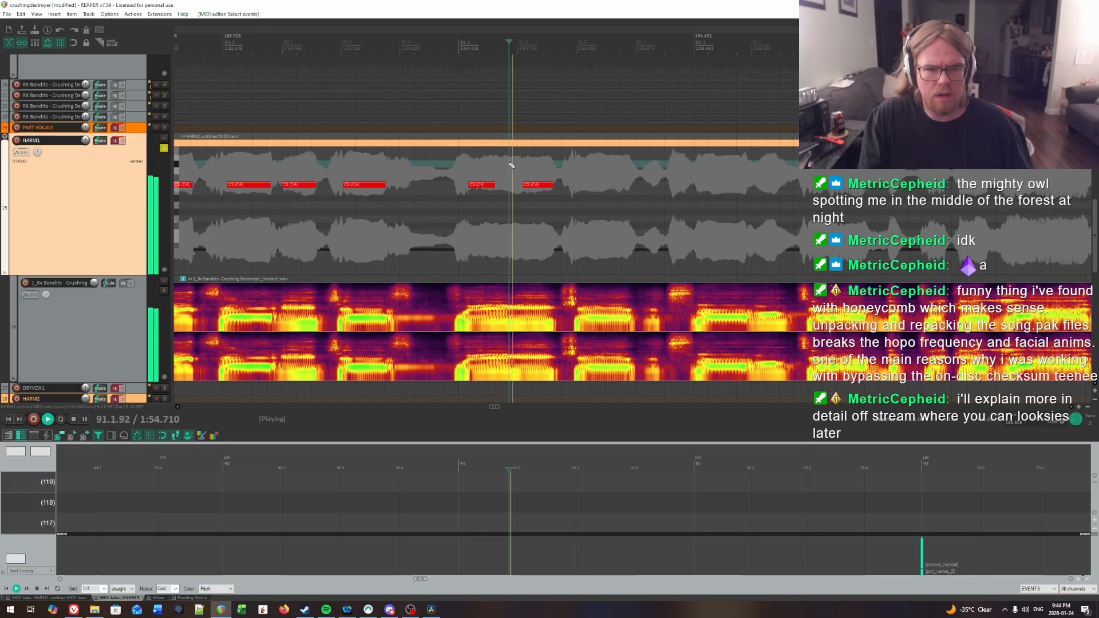
key("space")
left_click(509, 164)
key("space")
left_click(510, 164)
key("space")
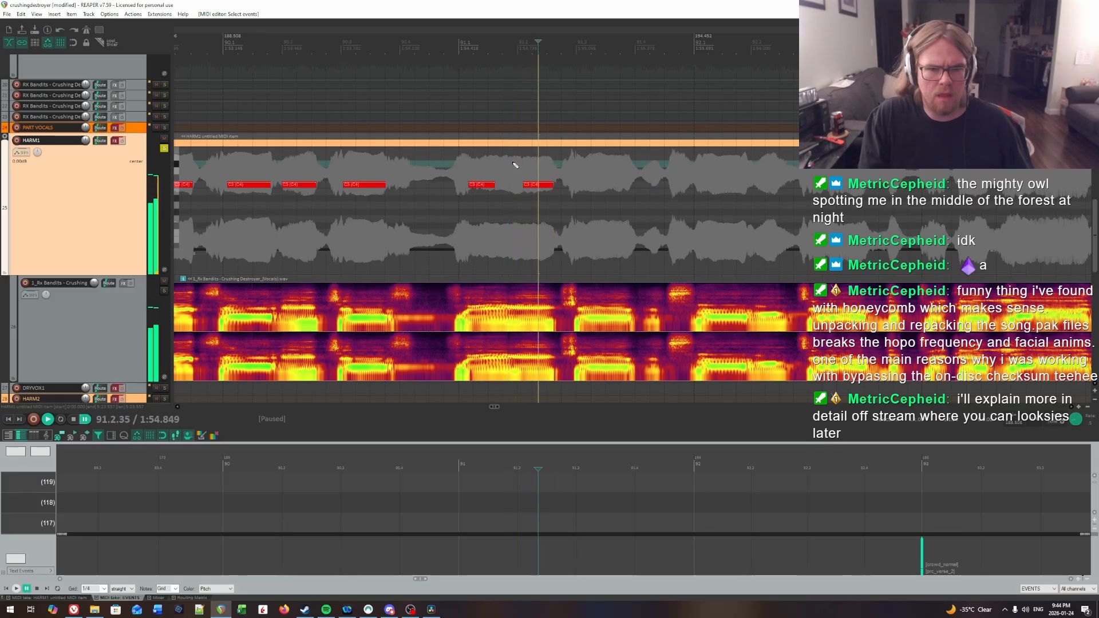
Step: Extend the first note of bar 91 to about three quarters of a beat and play it back
left_click(513, 163)
key("space")
left_click(511, 164)
key("space")
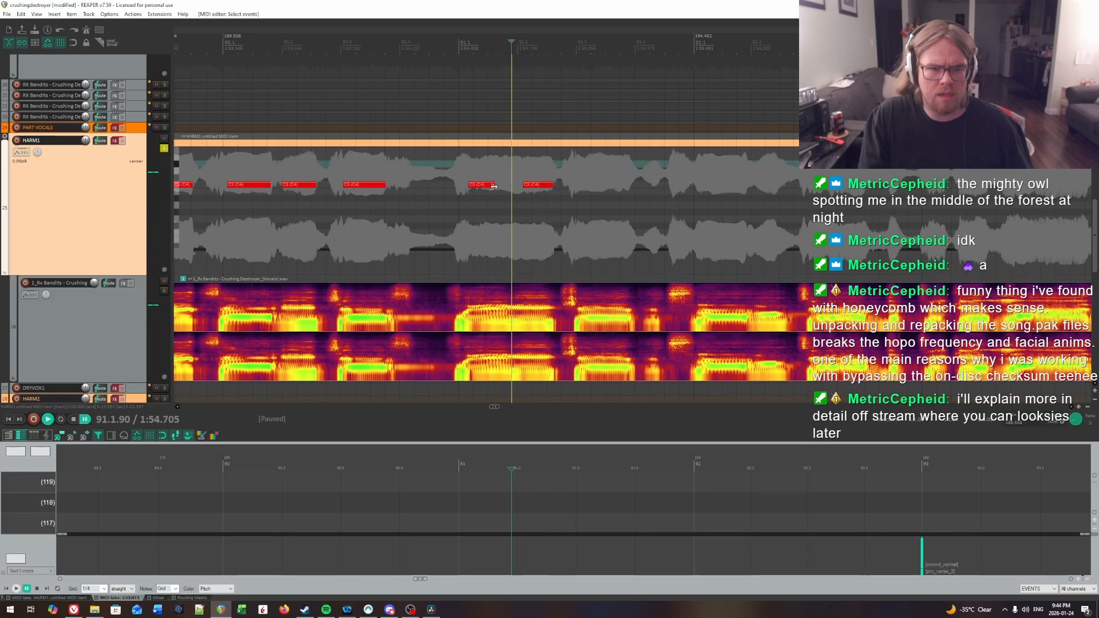
left_click_drag(495, 185, 505, 186)
left_click(469, 171)
key("space")
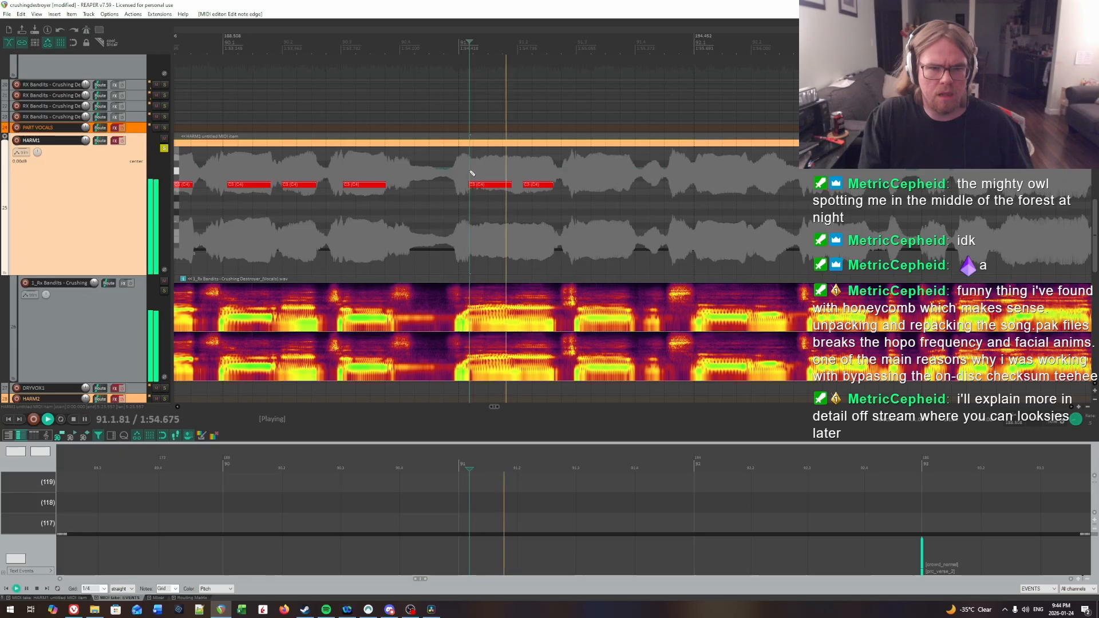
key("space")
Step: Listen around beat 3 of bar 91 to search for the next syllable onset
left_click(565, 170)
key("space")
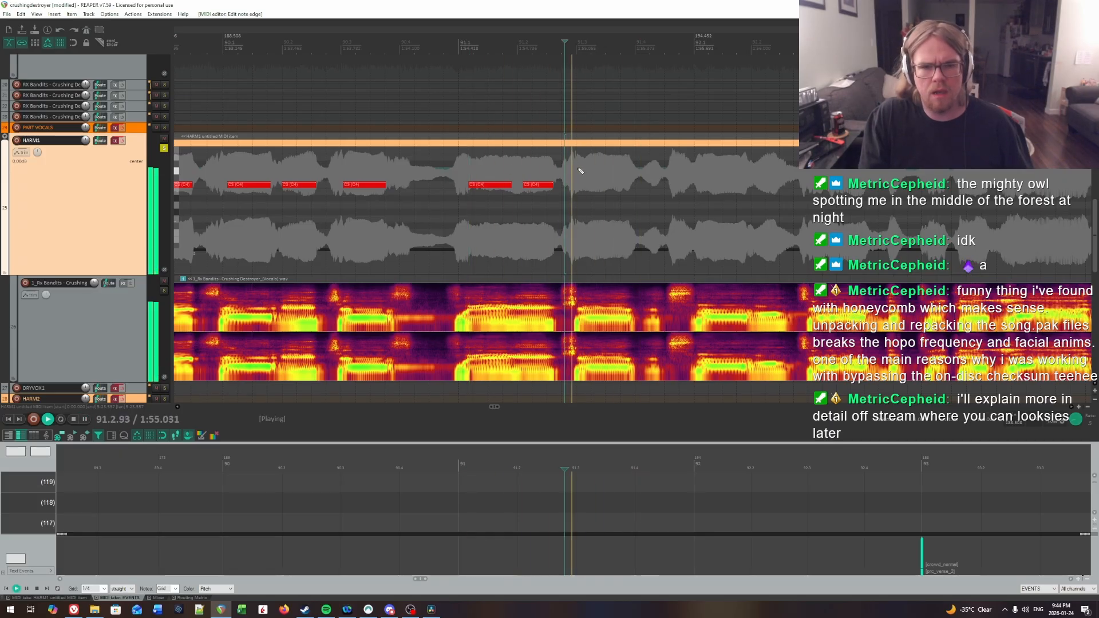
key("space")
left_click(574, 166)
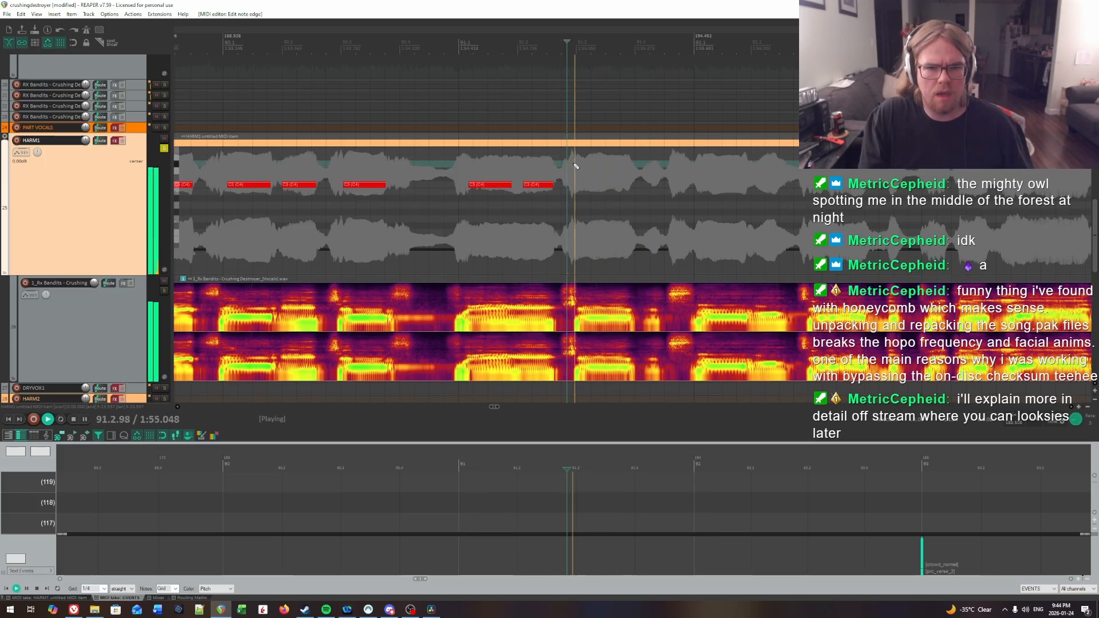
key("space")
left_click(579, 166)
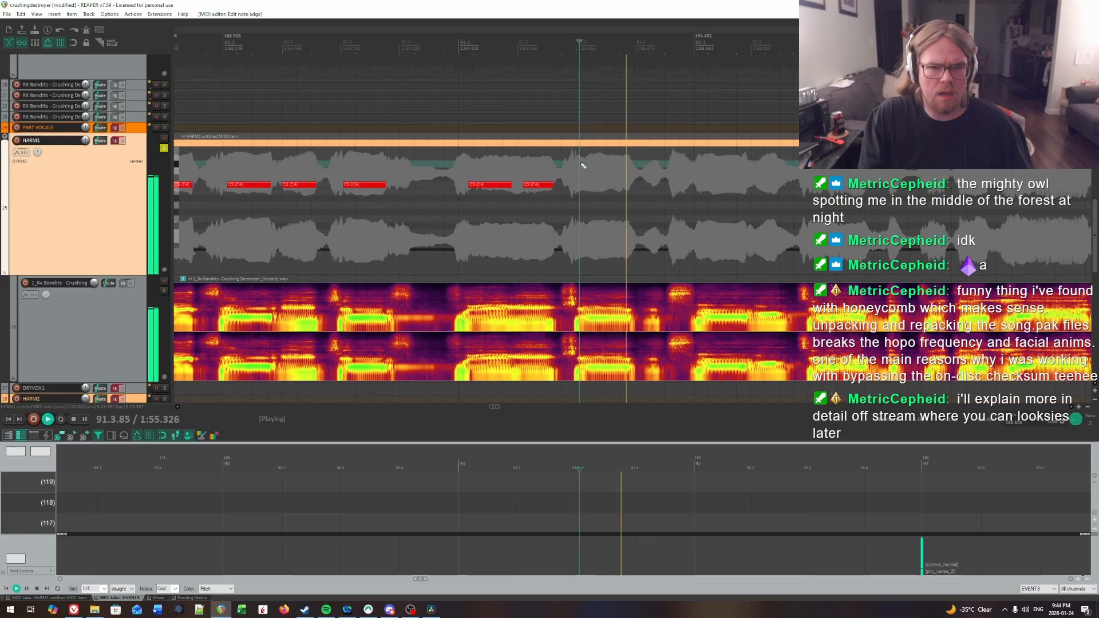
Step: Recheck the syllable onset near 91.3 by ear and place a note a little under one beat long there
key("space")
left_click(579, 164)
key("space")
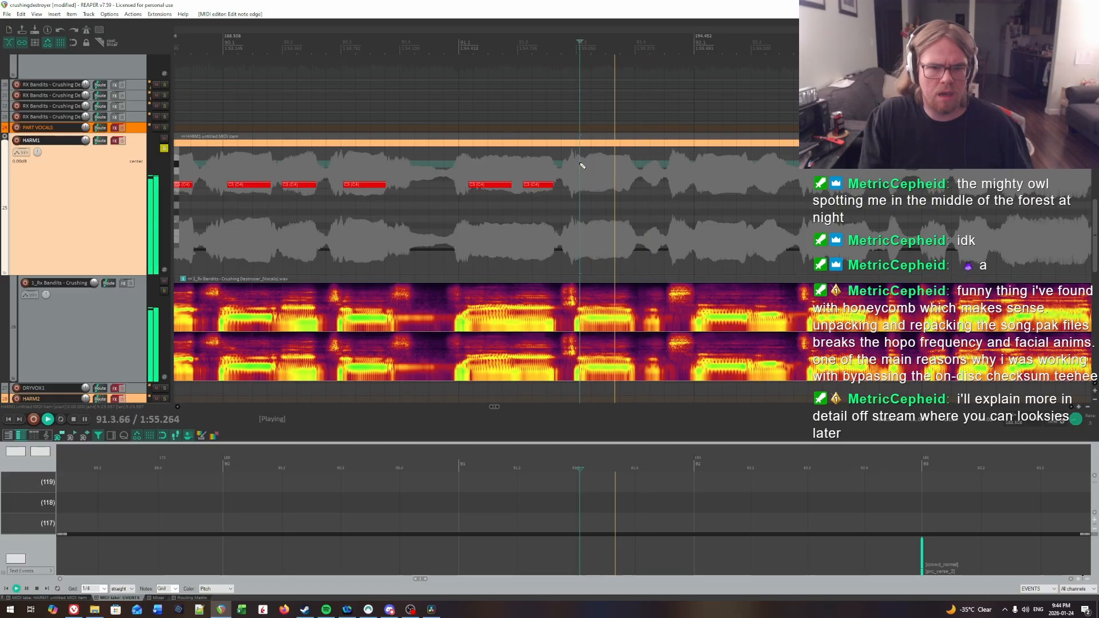
key("space")
left_click(579, 165)
left_click_drag(579, 186, 605, 190)
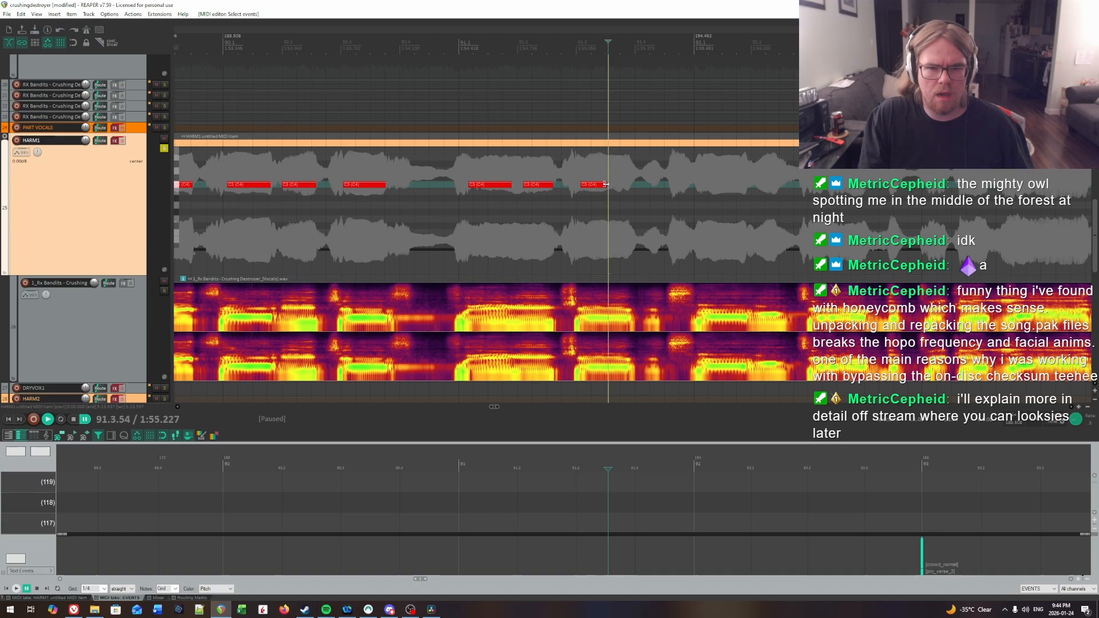
Step: Locate the first syllable of bar 92 by ear and place a note about three quarters of a beat long there
key("space")
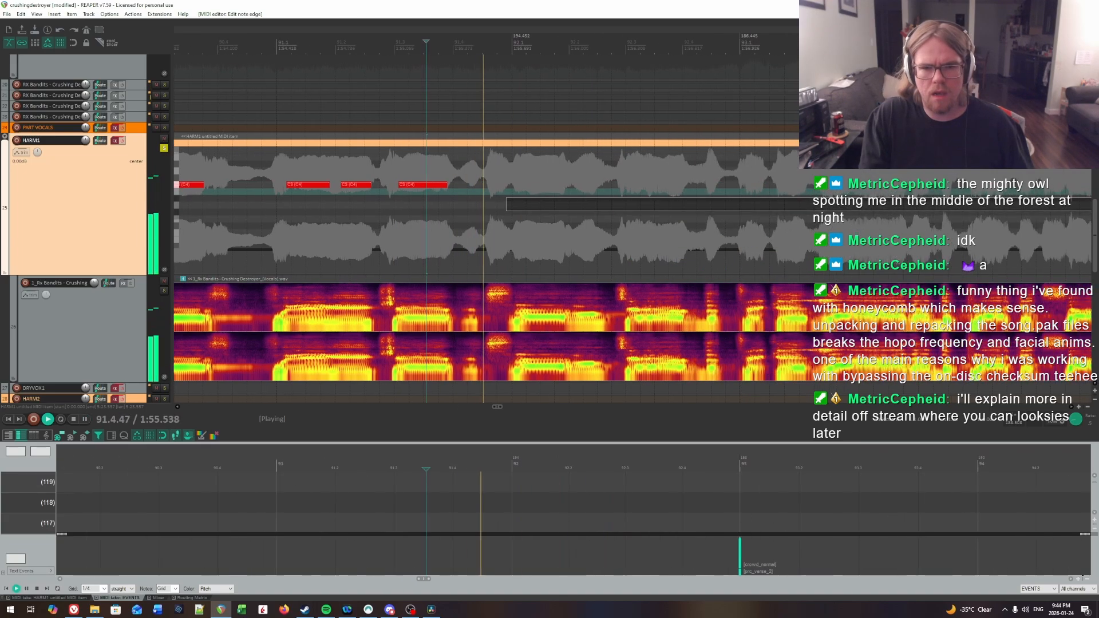
left_click(518, 174)
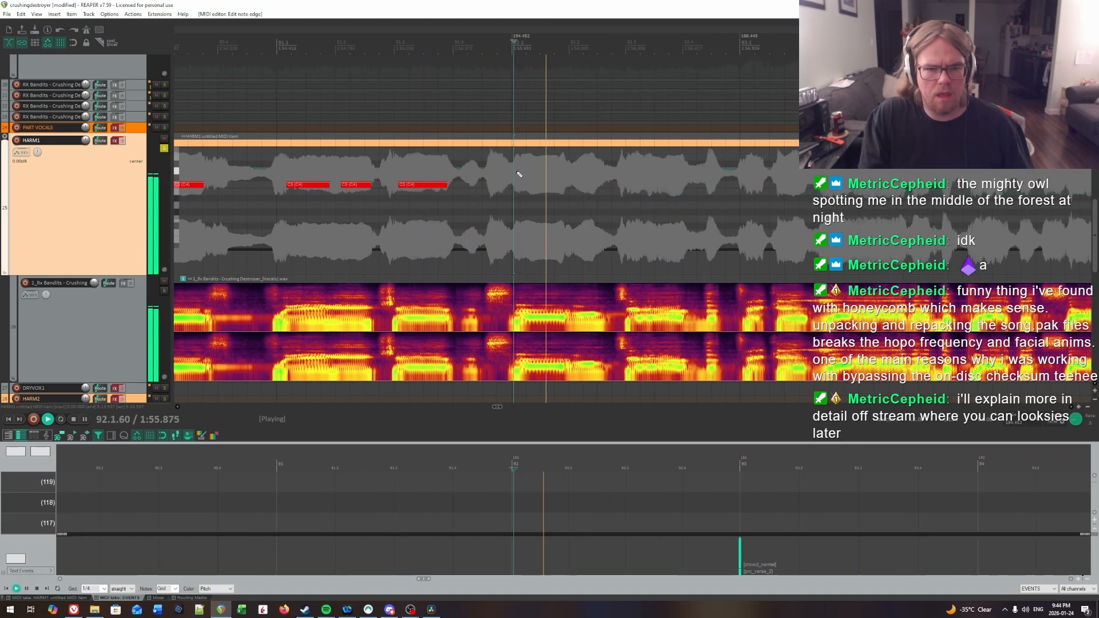
left_click(522, 174)
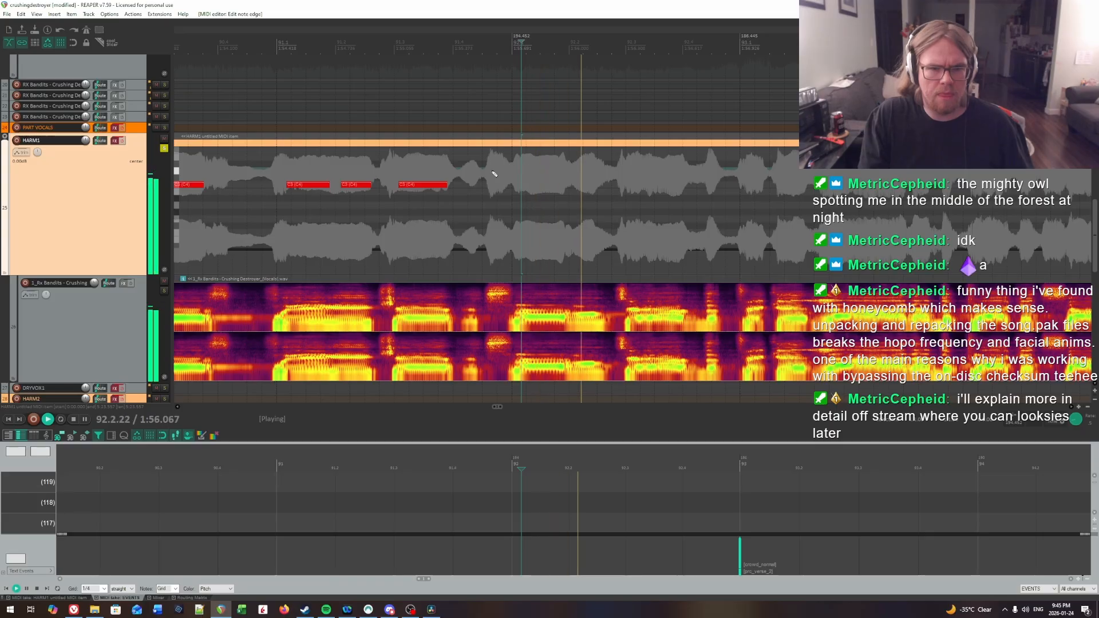
left_click(522, 174)
left_click(523, 173)
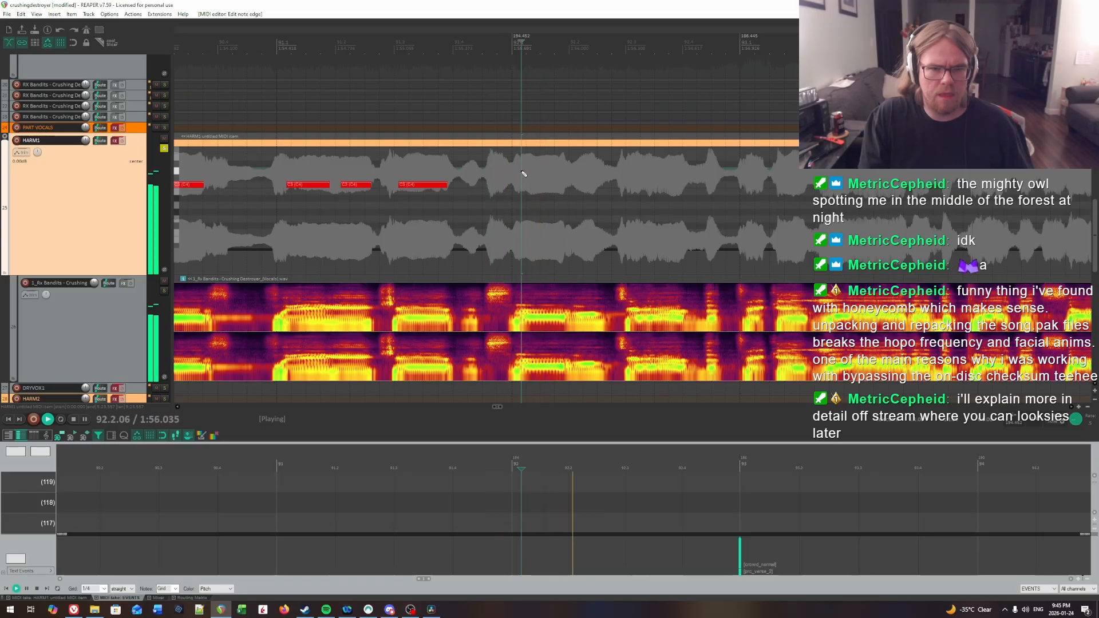
key("space")
left_click(521, 174)
left_click_drag(522, 184, 551, 186)
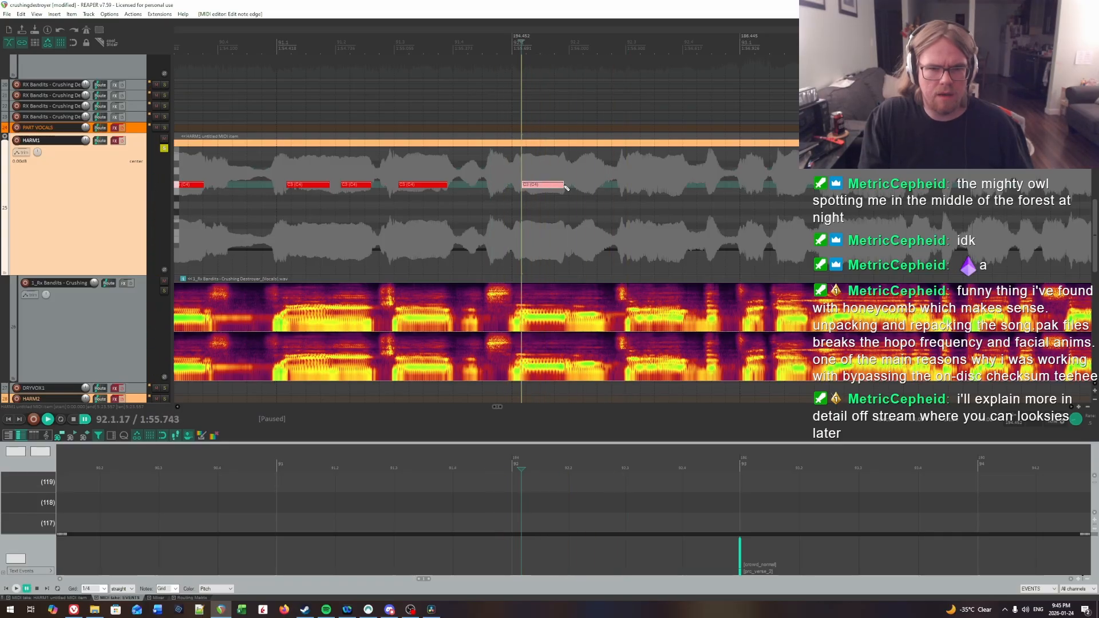
Step: Locate the syllable onset near 92.2 by ear and place a note a little under half a beat long there
key("space")
left_click(566, 166)
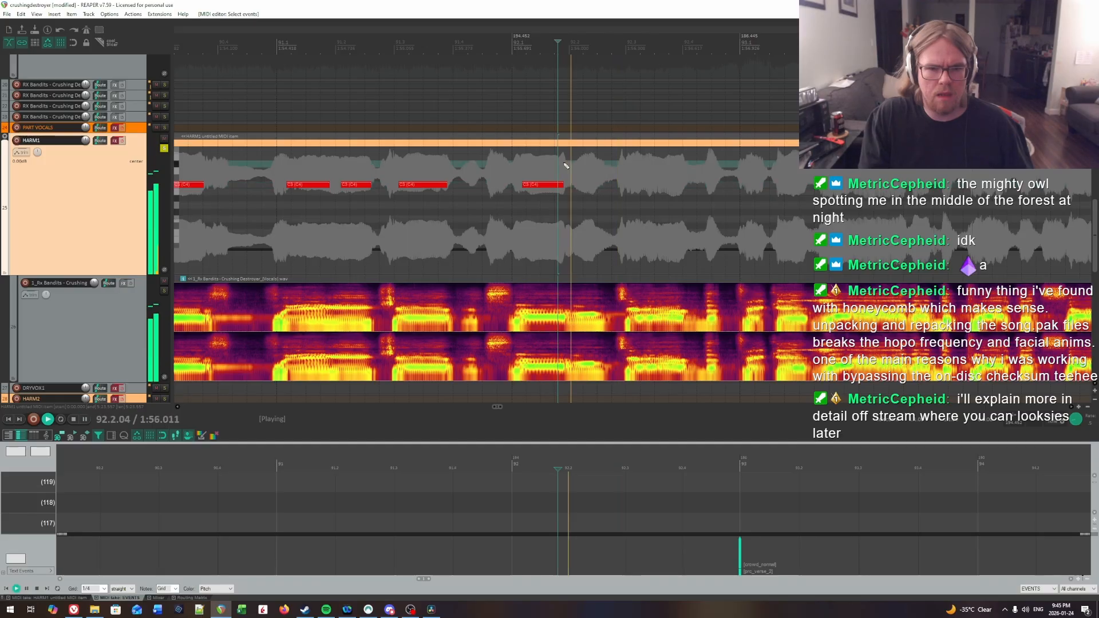
key("space")
left_click(579, 163)
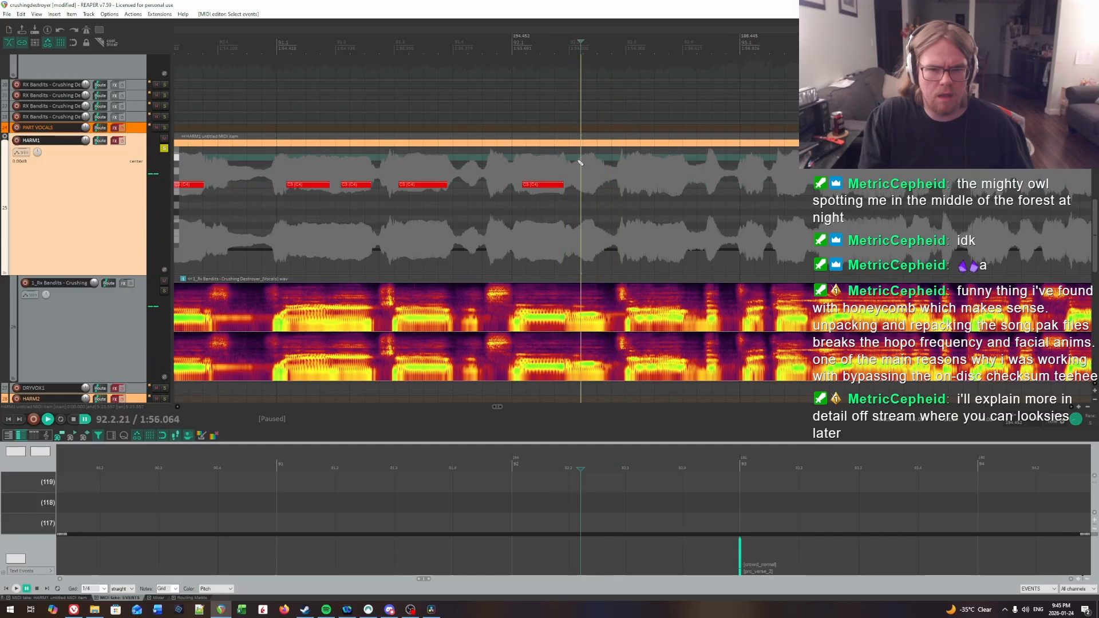
key("space")
Step: Listen around beat 3 of bar 92 to search for the next syllable onset
key("space")
left_click_drag(578, 184, 598, 187)
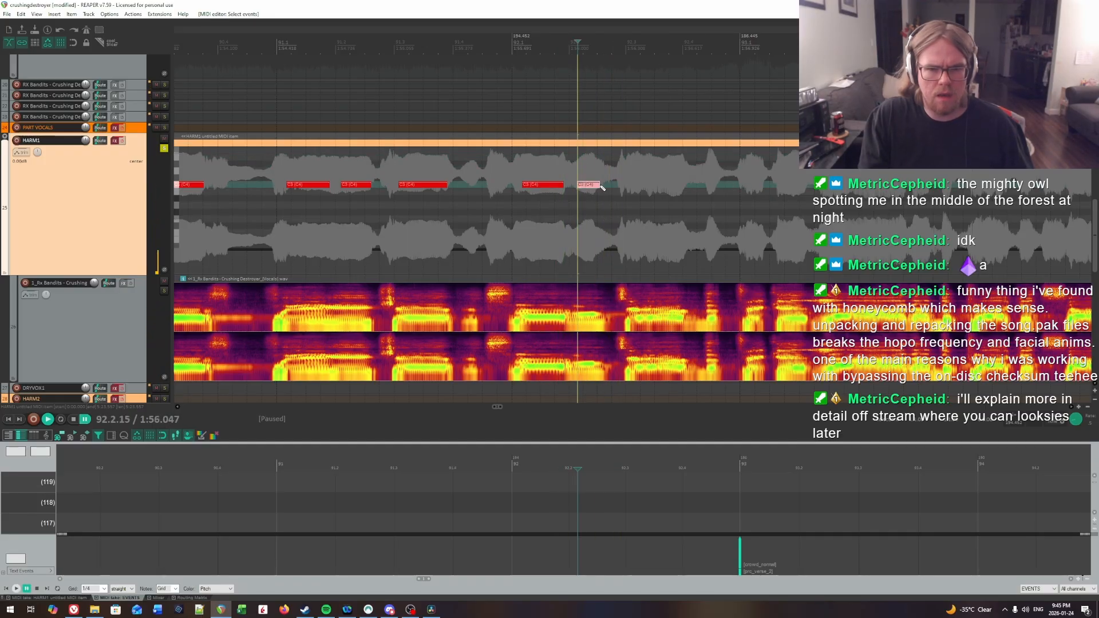
key("space")
scroll(679, 193, "right", 4)
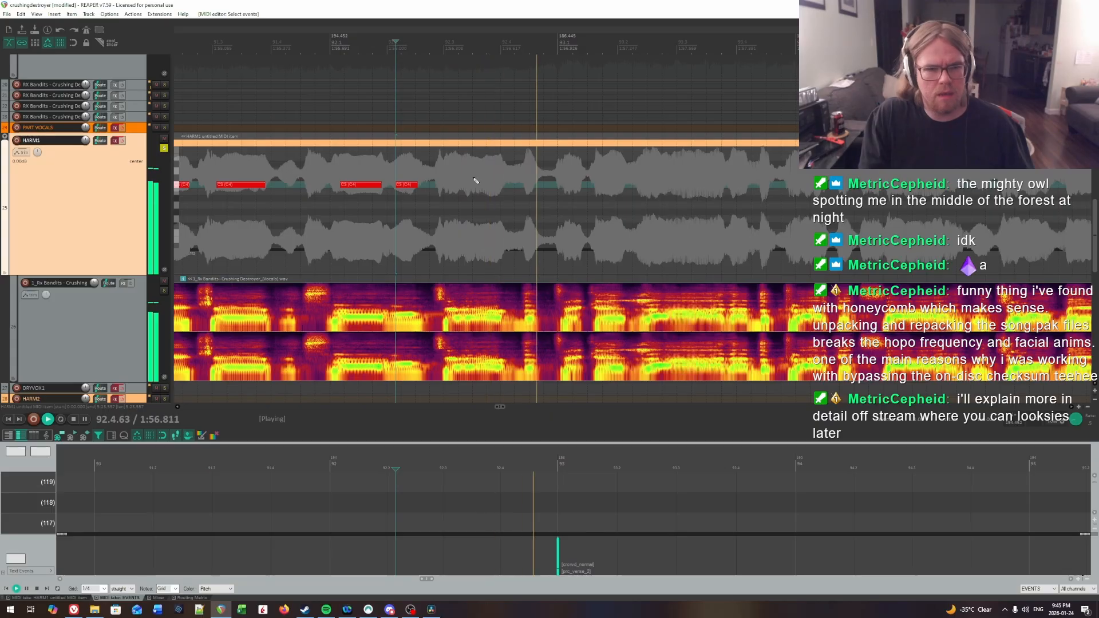
left_click(437, 172)
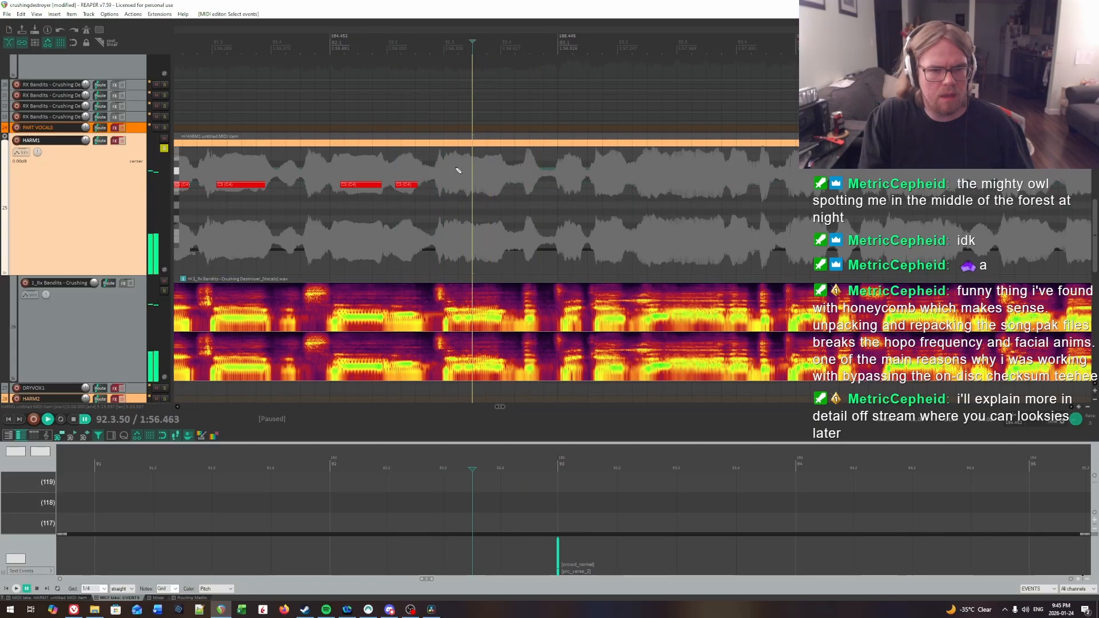
key("space")
left_click(455, 170)
key("space")
left_click(451, 168)
left_click(452, 167)
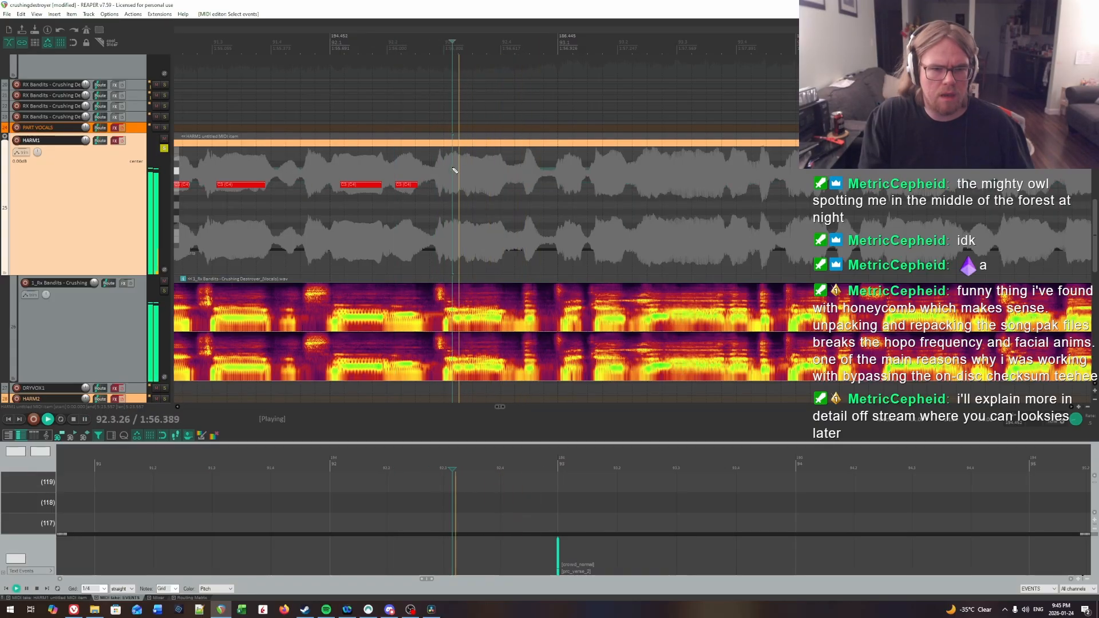
key("space")
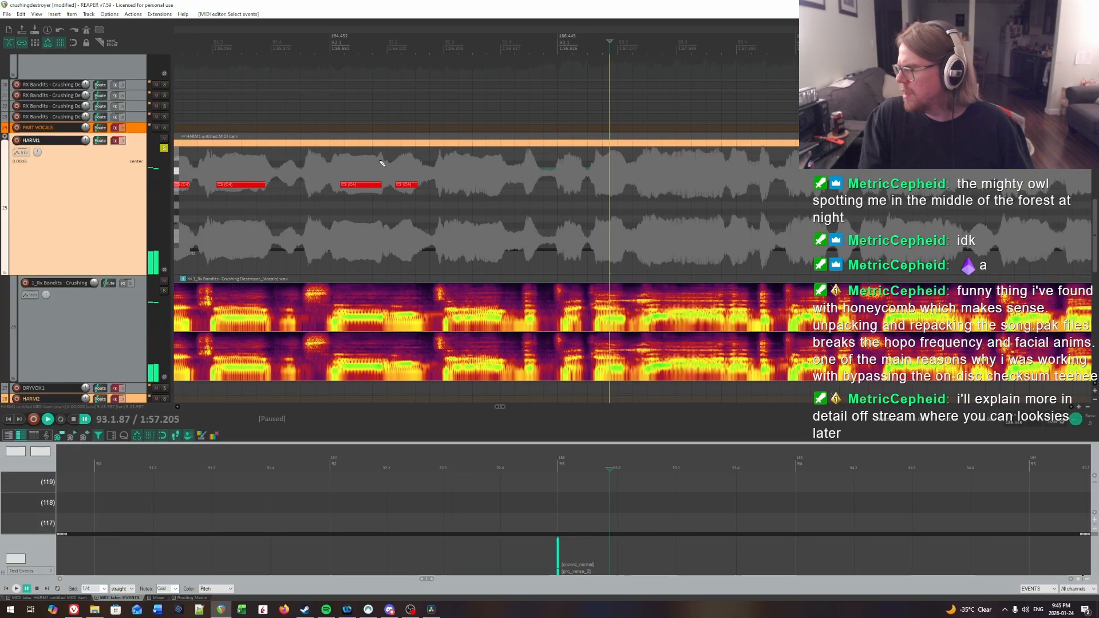
Step: Recheck the syllable onset near 92.3 by ear and place a note a little over three quarters of a beat long there
left_click(380, 163)
key("space")
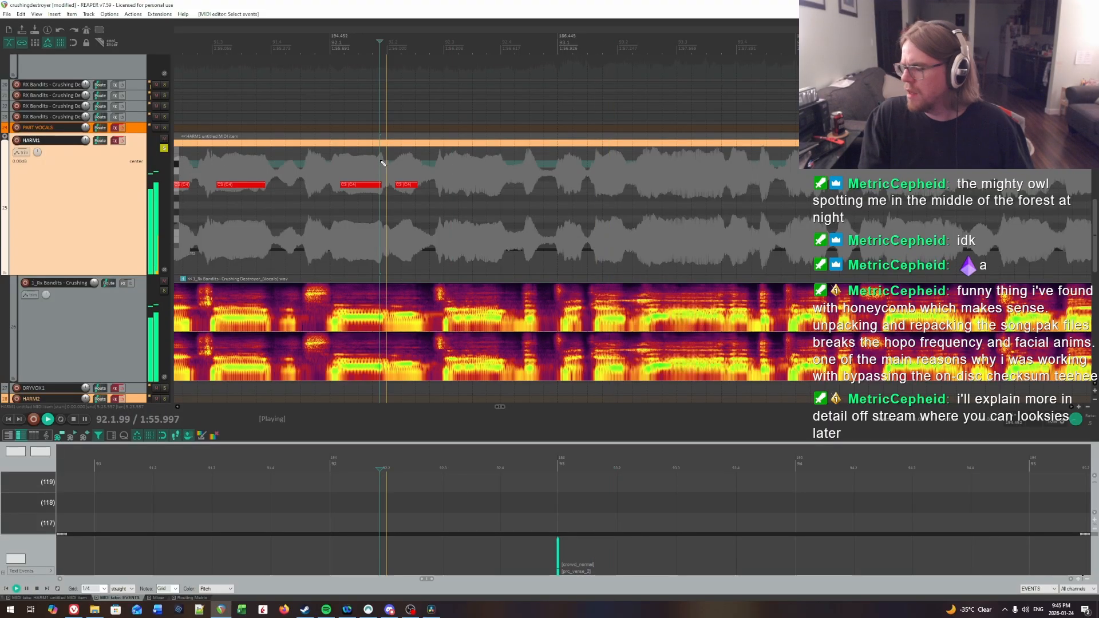
left_click(450, 166)
left_click(454, 166)
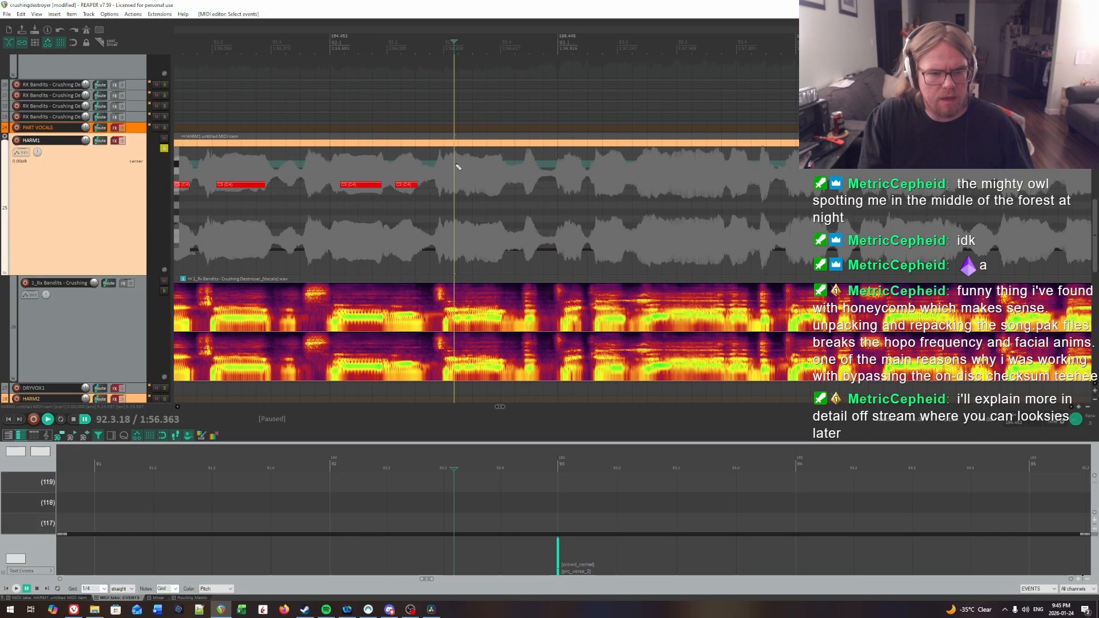
key("space")
left_click(426, 172)
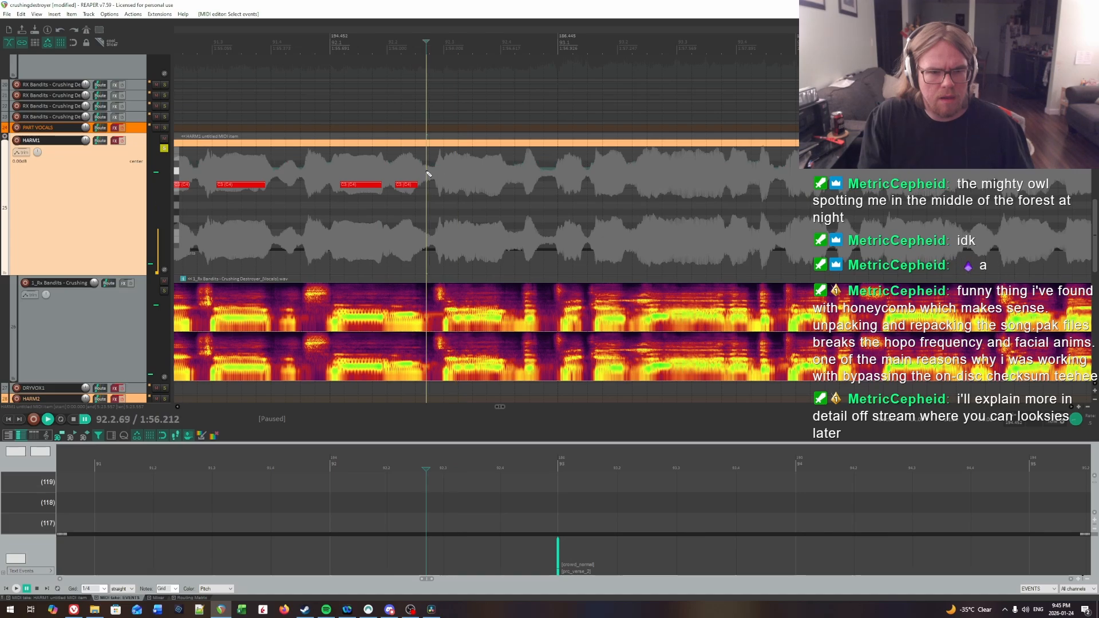
key("space")
key("space")
left_click(449, 171)
left_click(457, 168)
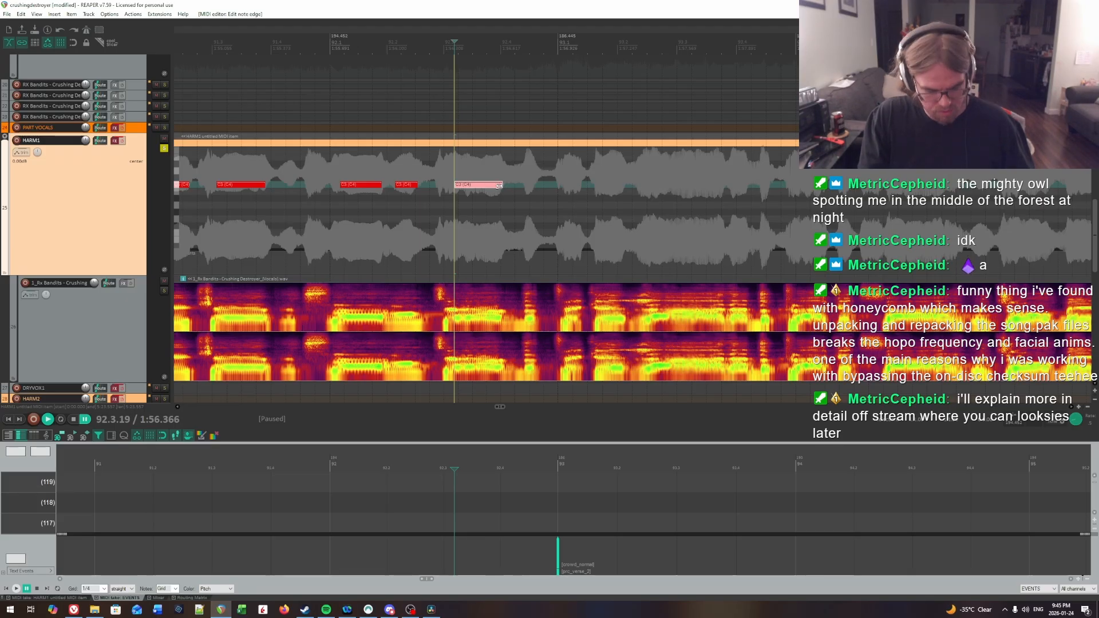
Step: Examine how much of the whole song's vocal waveform the HARM1 notes already cover
scroll(498, 185, "down", 8)
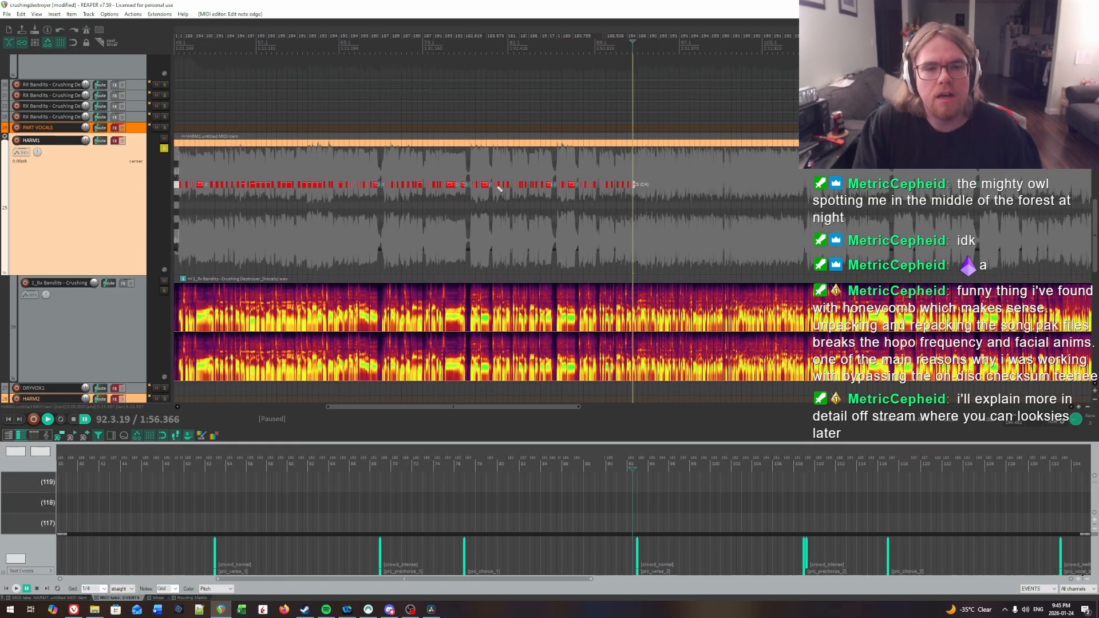
scroll(499, 185, "down", 4)
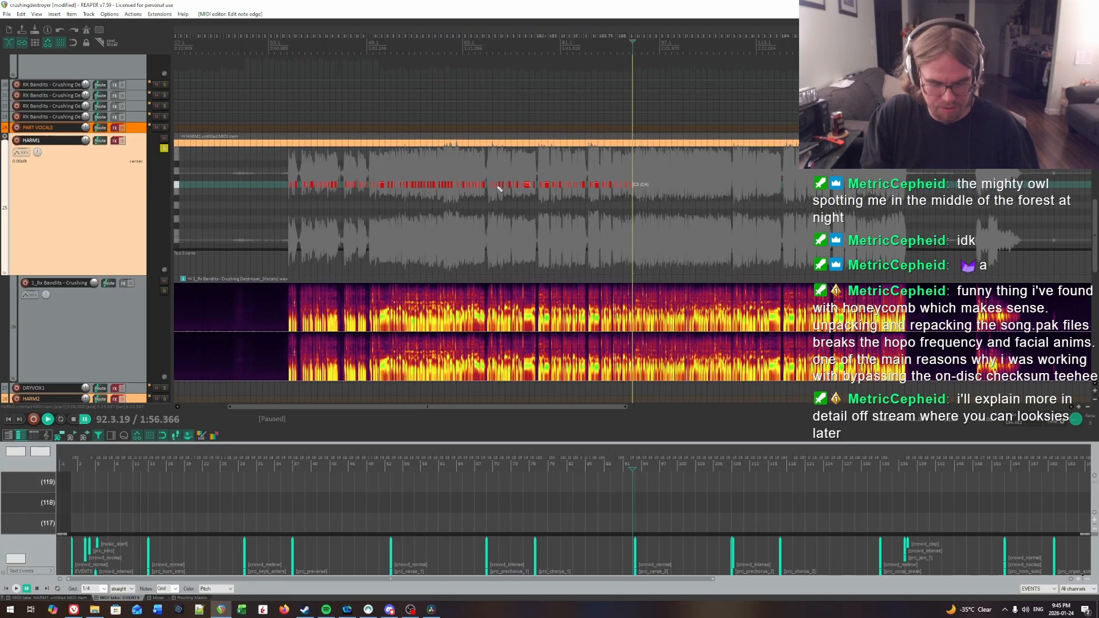
scroll(498, 186, "down", 3)
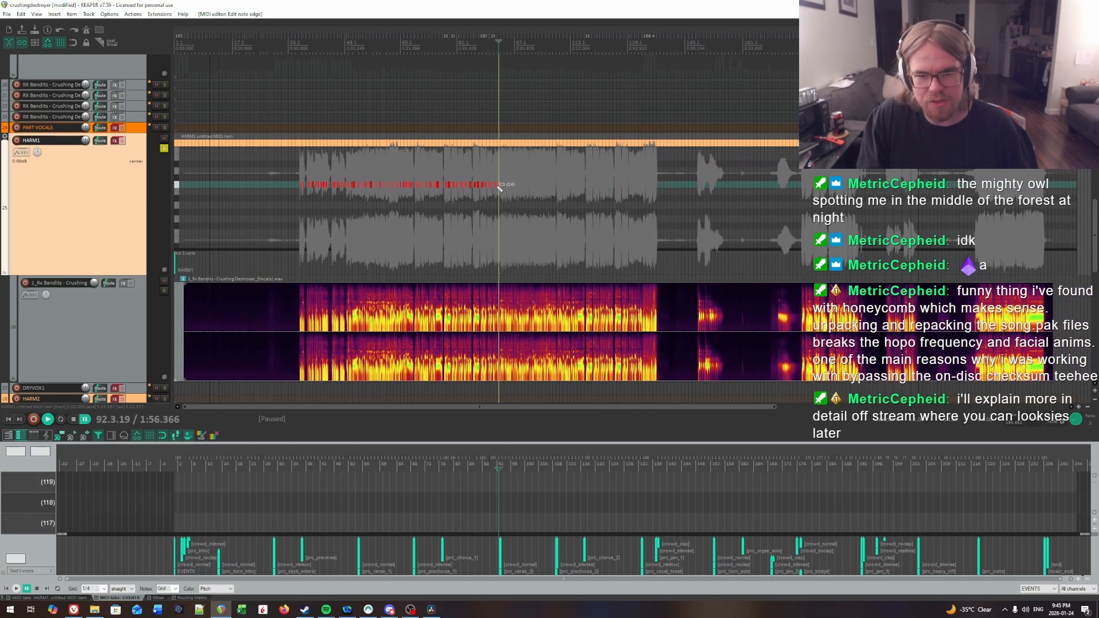
scroll(498, 187, "up", 5)
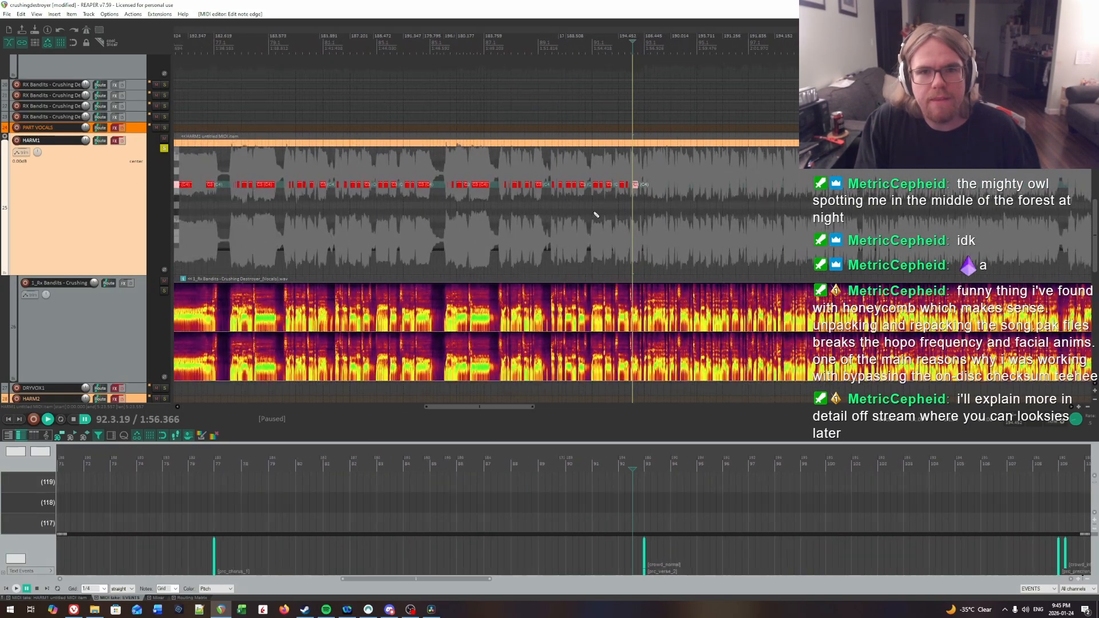
scroll(595, 215, "down", 4)
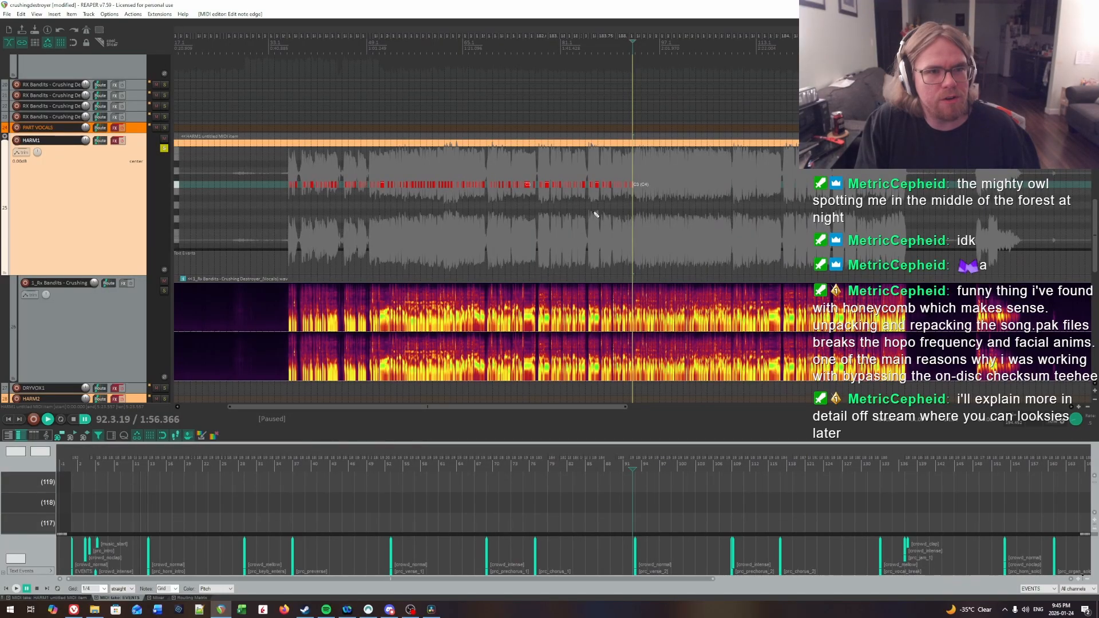
scroll(595, 214, "up", 1)
scroll(595, 215, "up", 2)
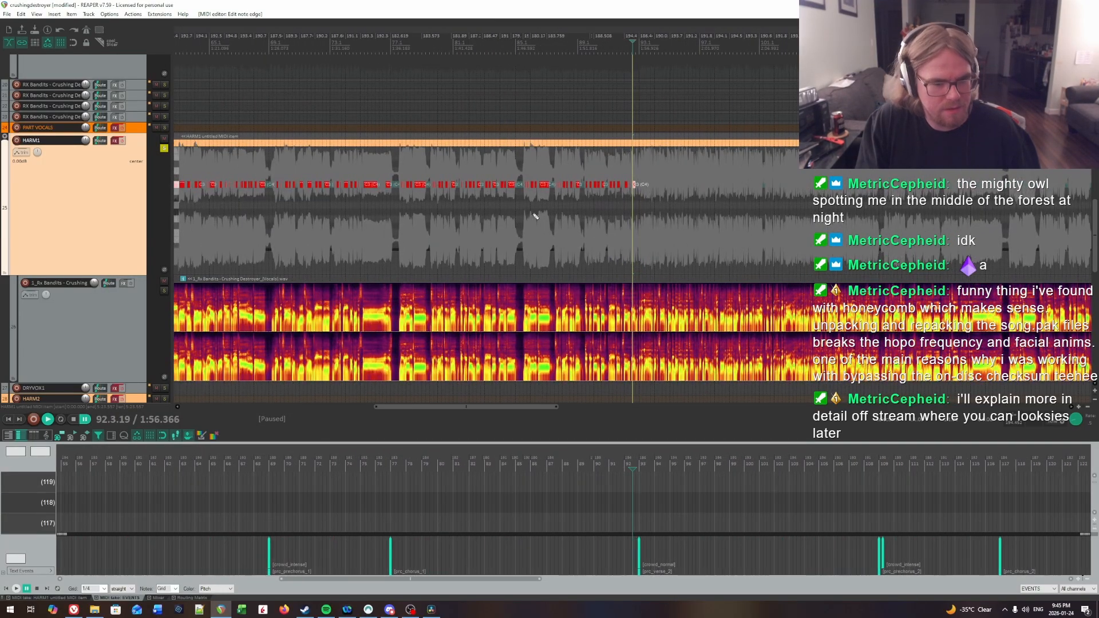
Step: Enable the HARM1 track's effects, set the play rate to 1 and play the charted notes from bar 67 to bar 83
left_click(269, 169)
scroll(632, 229, "up", 3)
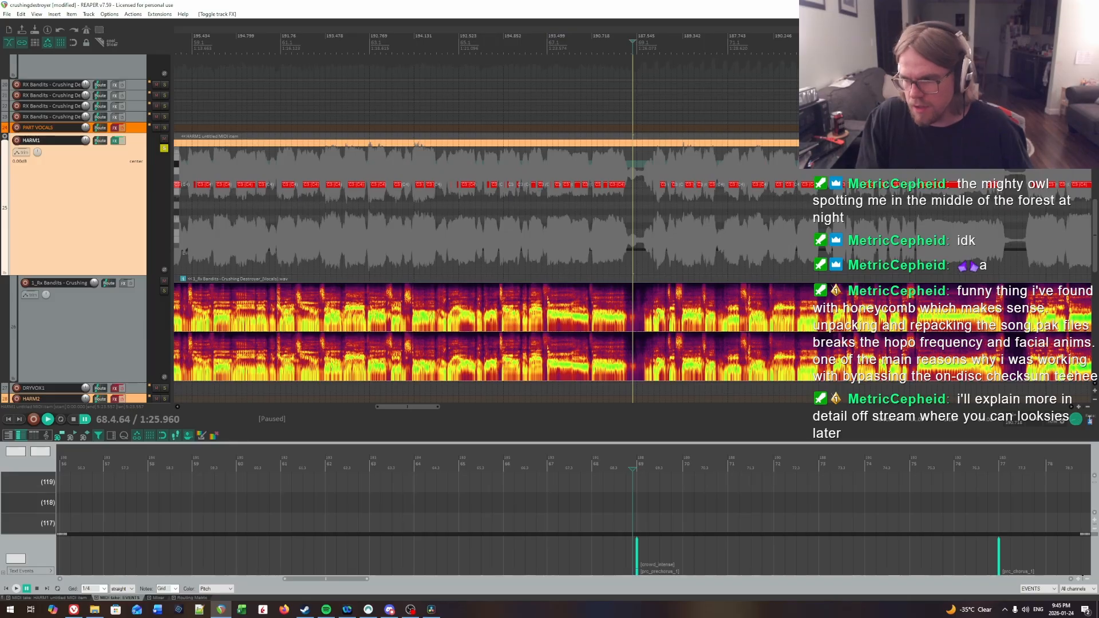
type("1")
key("Return")
left_click(545, 157)
key("space")
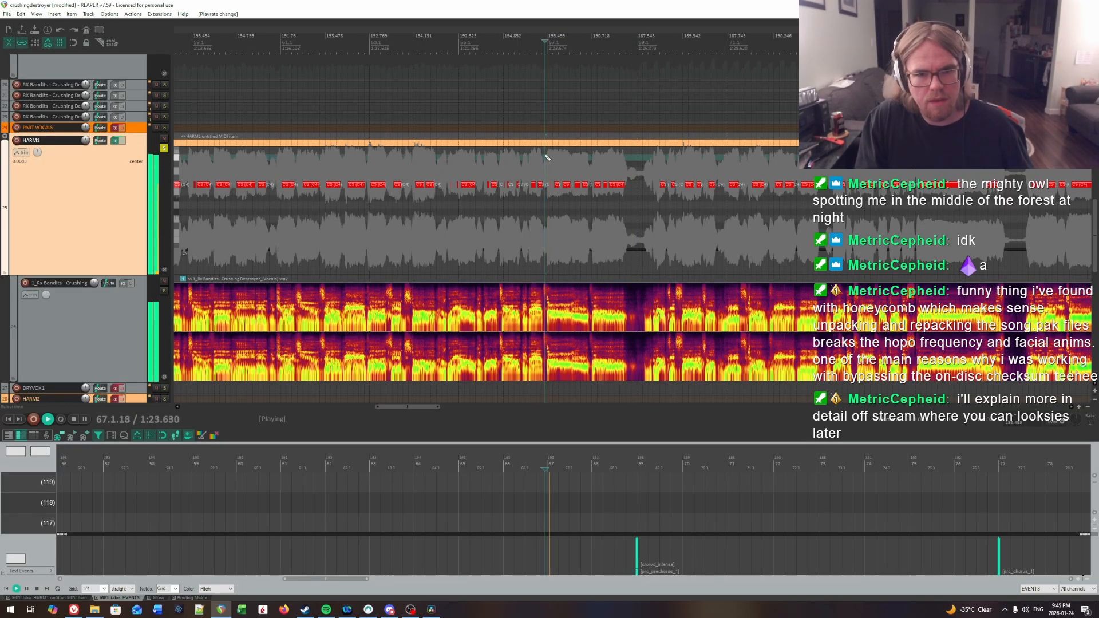
scroll(699, 192, "up", 3)
scroll(852, 210, "up", 2)
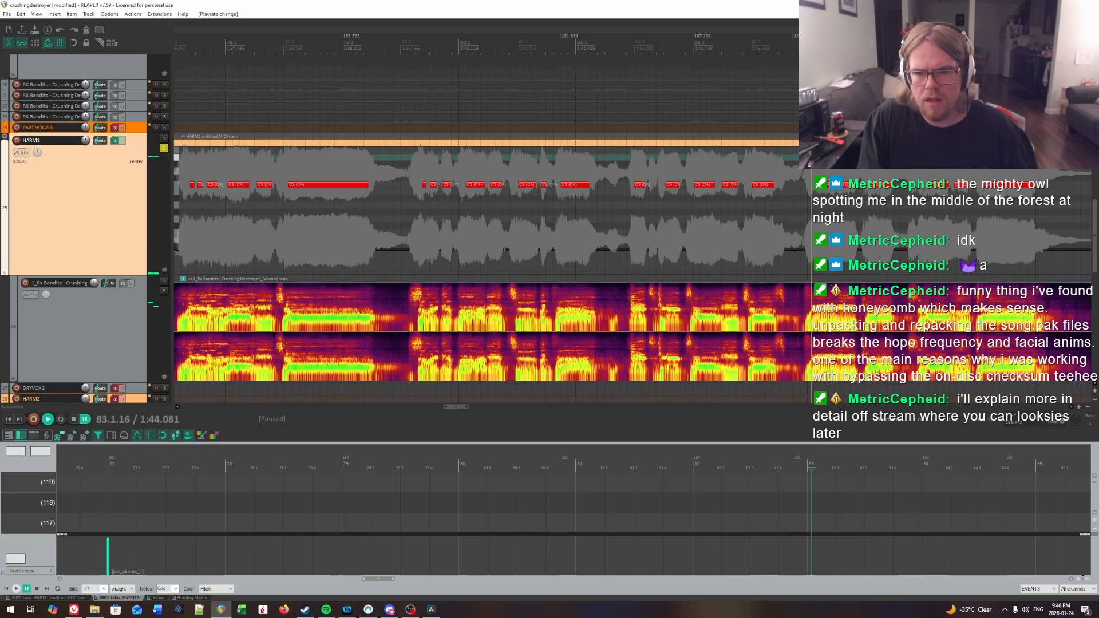
left_click(812, 186)
key("space")
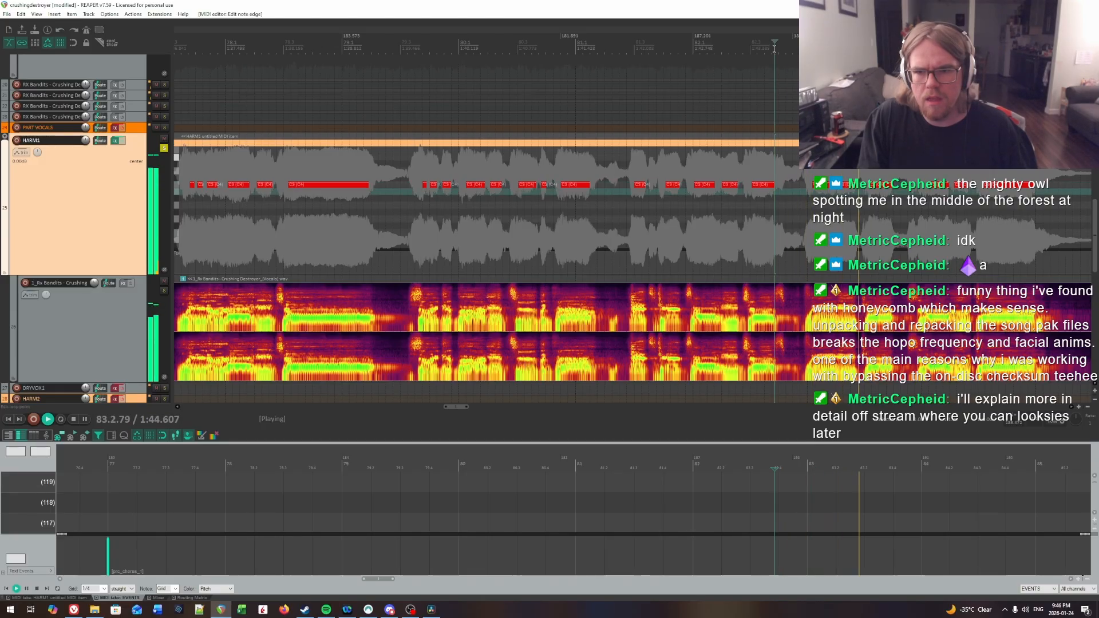
Step: Find the syllable onset at the start of bar 80 by ear, align the note's start to 80.1.16 and play it back
key("space")
left_click(431, 59)
key("space")
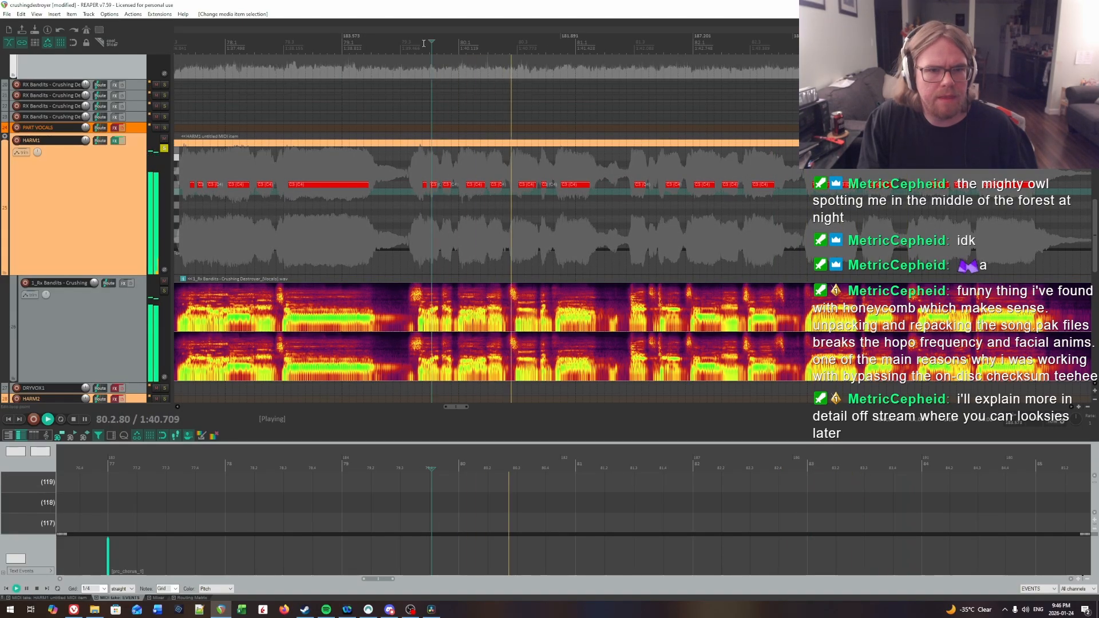
left_click(424, 42)
key("space")
key("space")
key("space")
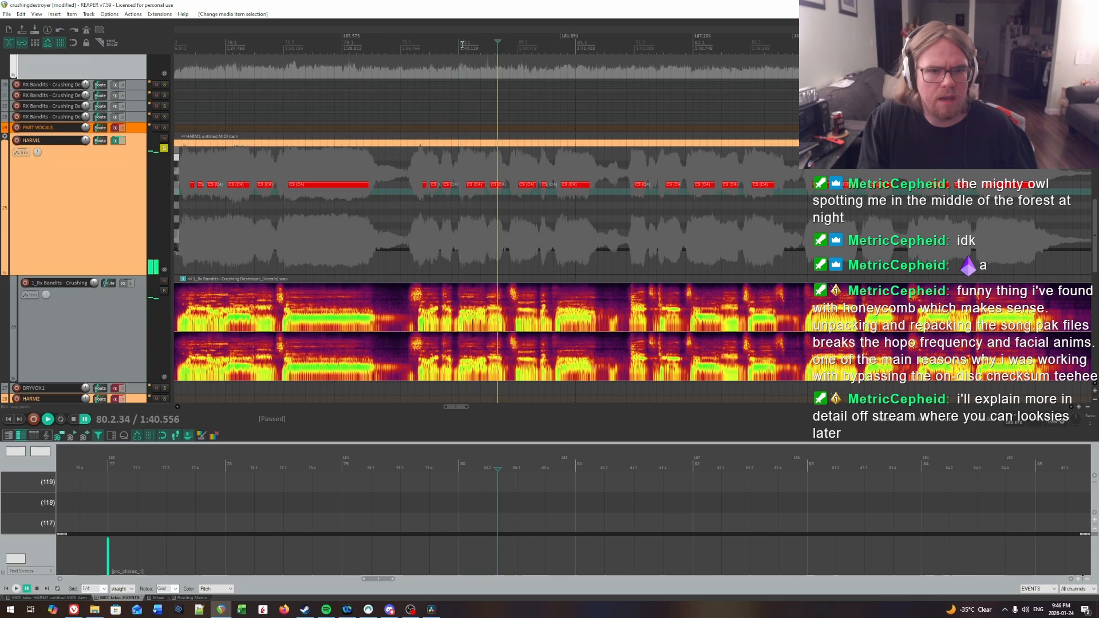
key("space")
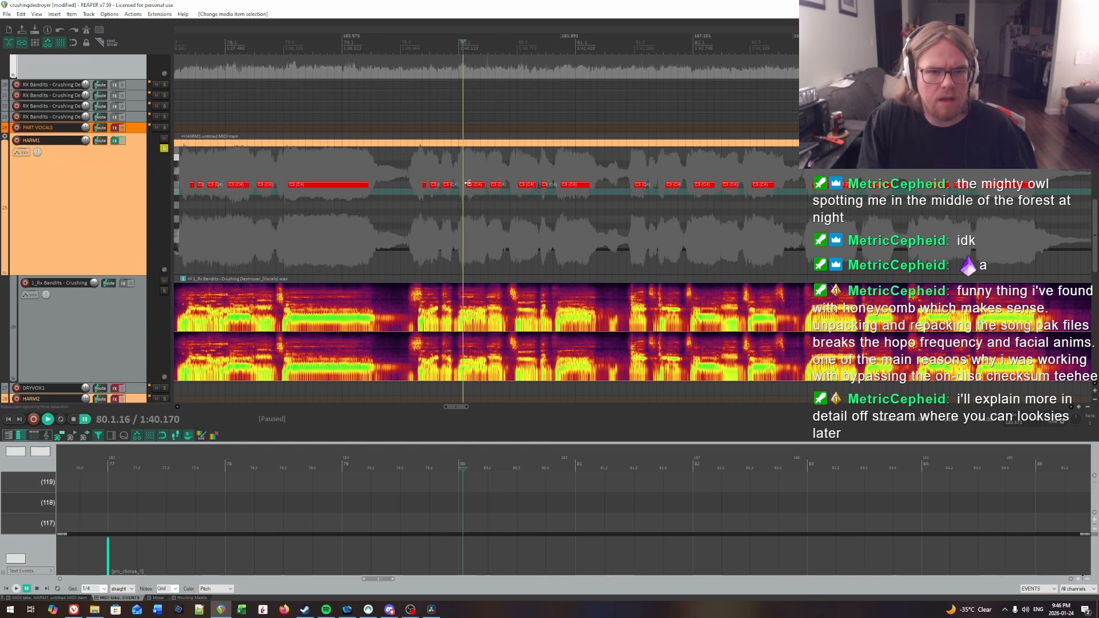
left_click(467, 186)
left_click(402, 169)
key("space")
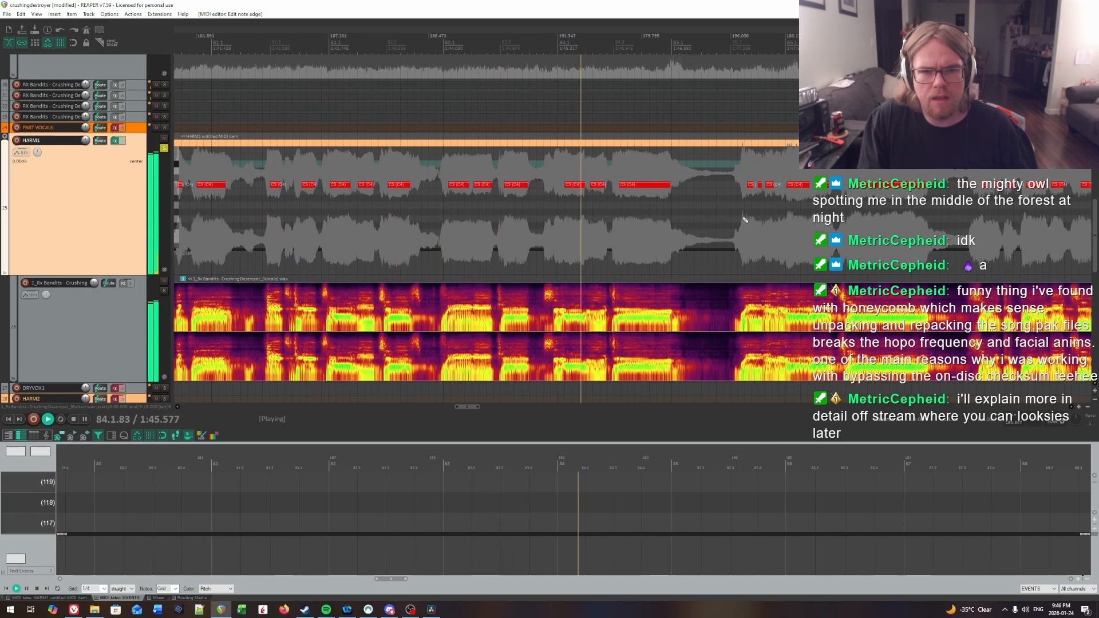
Step: Find the syllable onset at bar 84 by ear and move the first note's start edge earlier to about 84.1.05
left_click(541, 39)
left_click(561, 39)
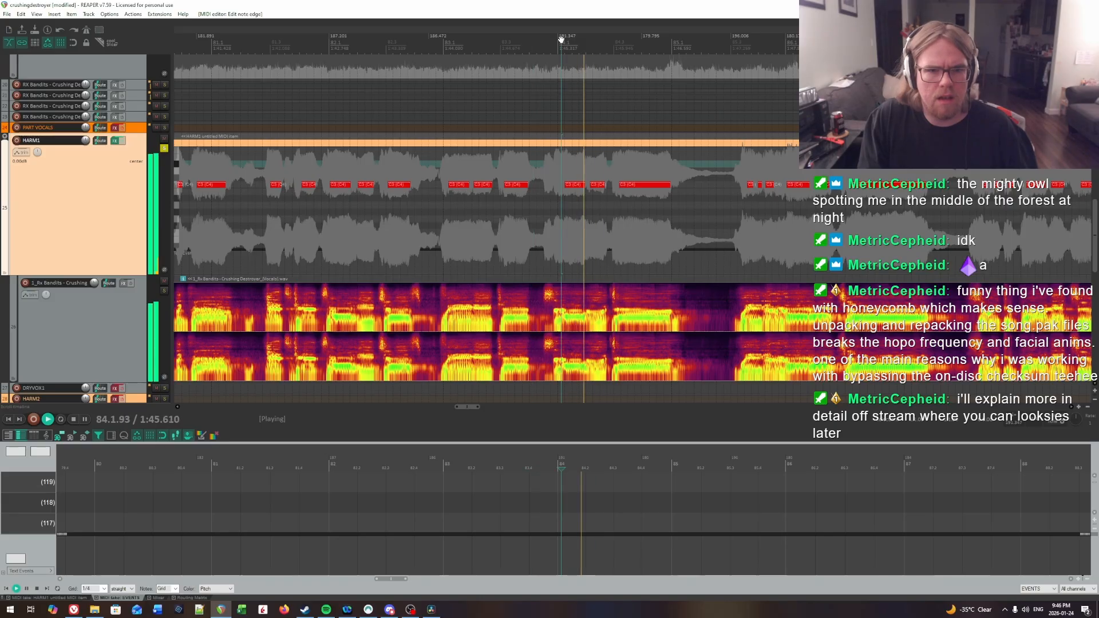
left_click(554, 40)
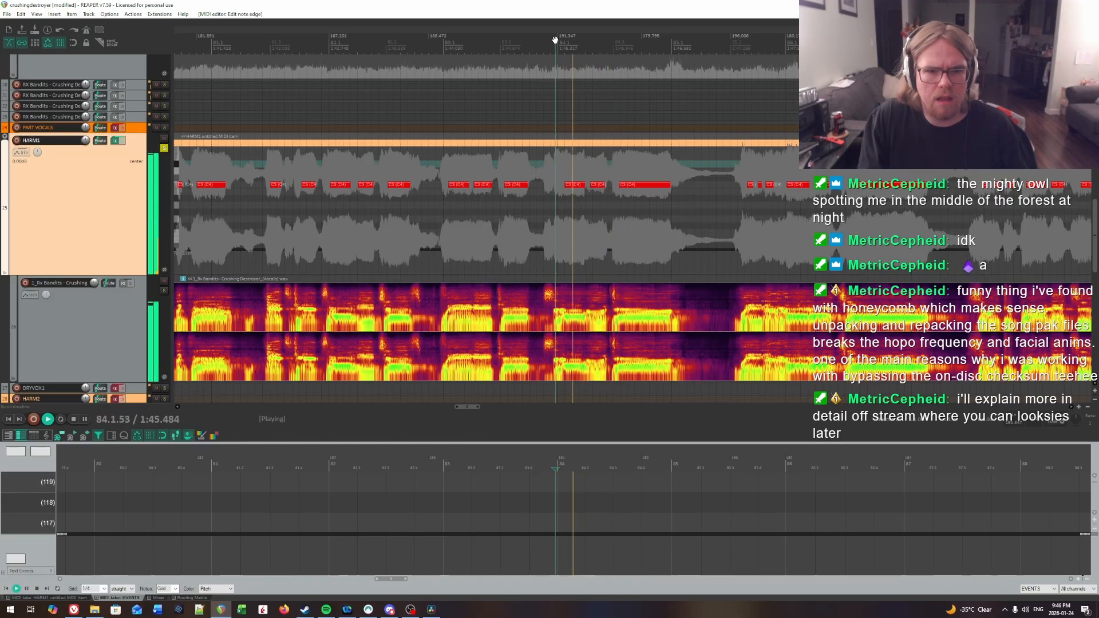
left_click(558, 41)
left_click(559, 40)
key("space")
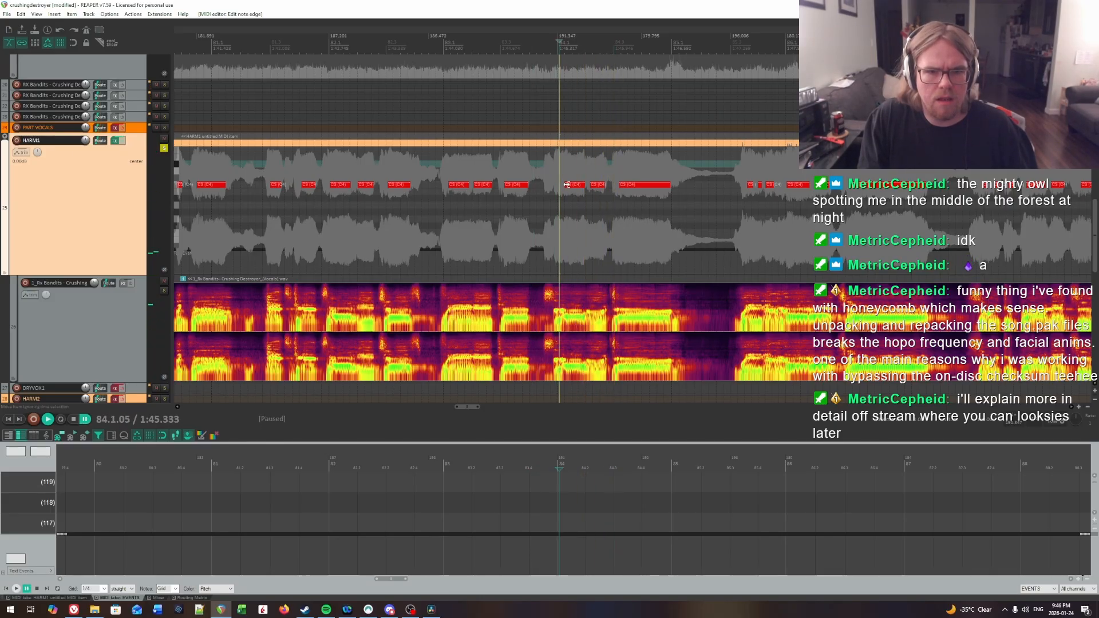
left_click_drag(566, 184, 561, 188)
Step: Play the charted notes from late in bar 83 into bar 92 to check their timing
left_click(506, 40)
key("space")
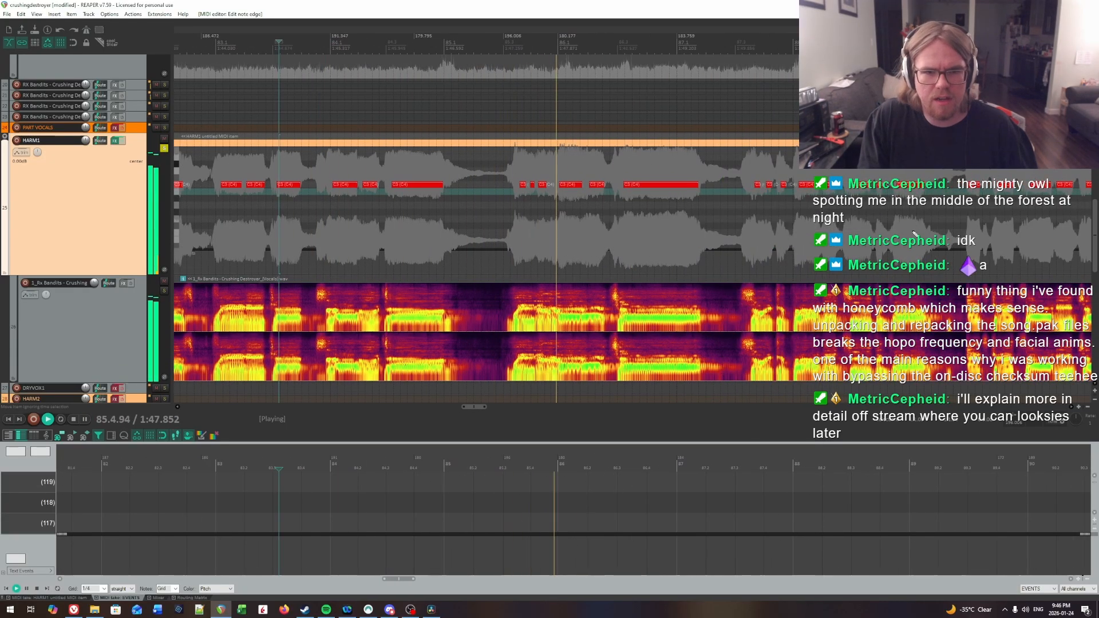
left_click(513, 38)
left_click(487, 37)
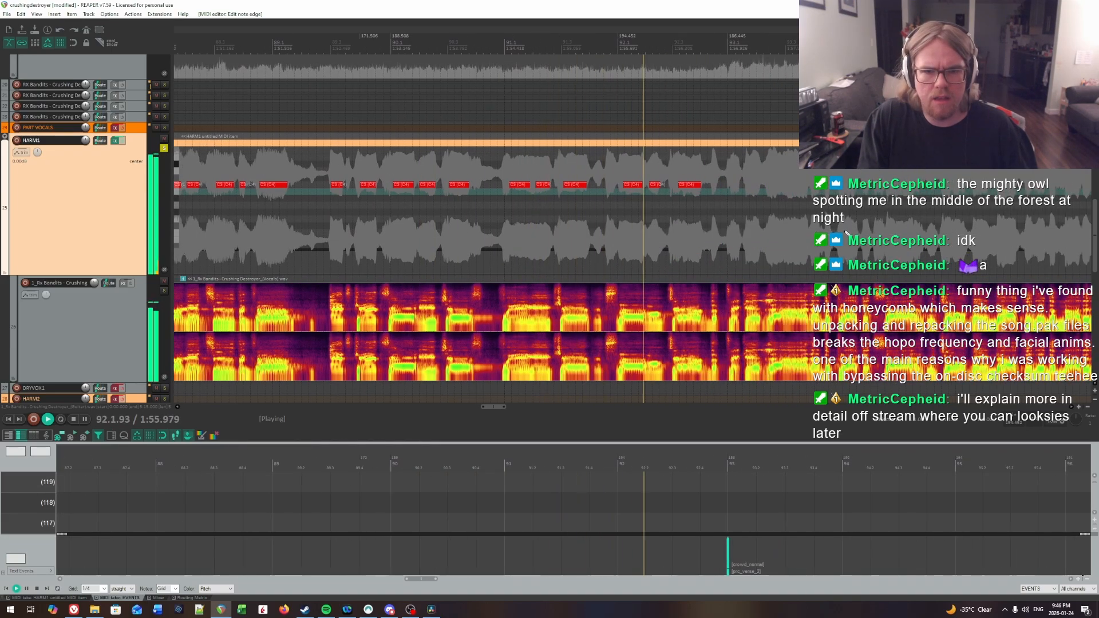
Step: Listen repeatedly around the start of bar 92 to locate the syllable onset by ear
left_click(610, 37)
left_click(613, 37)
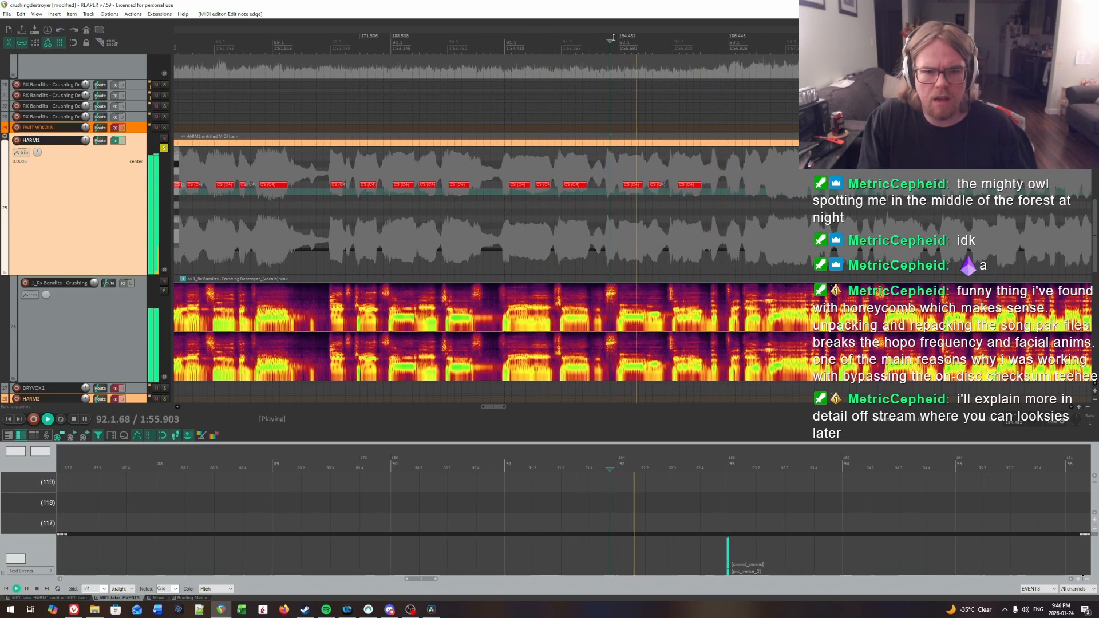
left_click(619, 40)
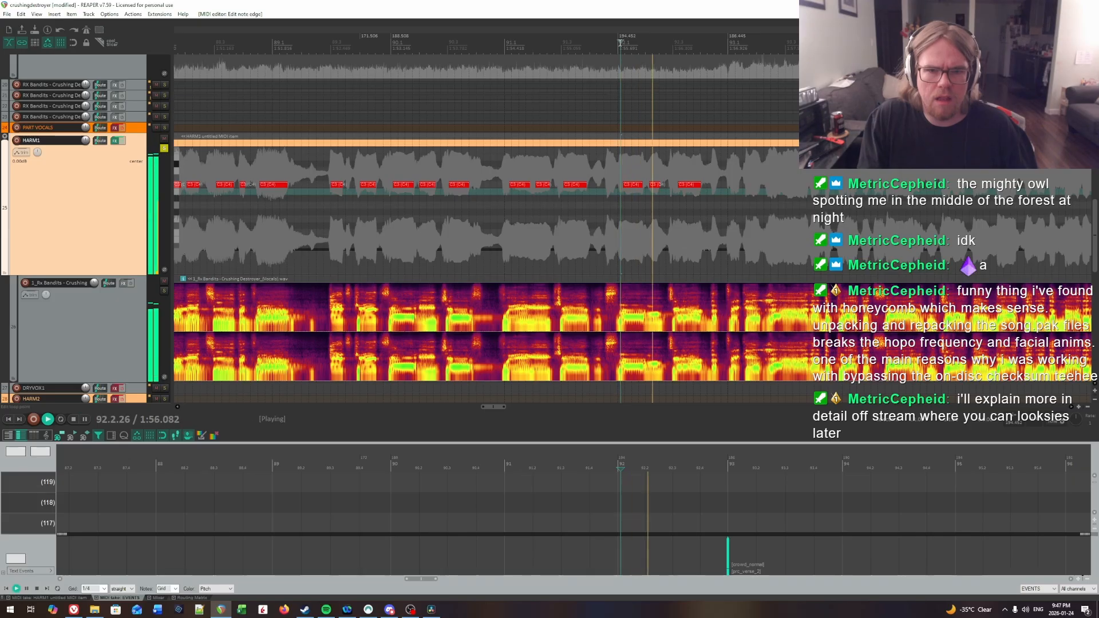
left_click(620, 42)
left_click(619, 41)
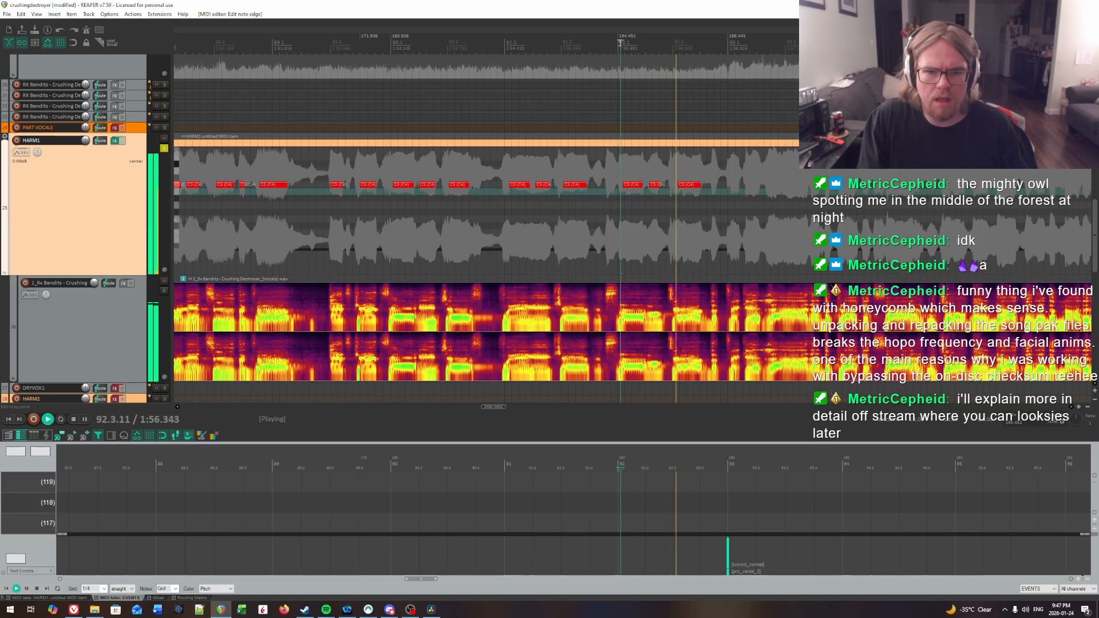
key("space")
left_click(620, 43)
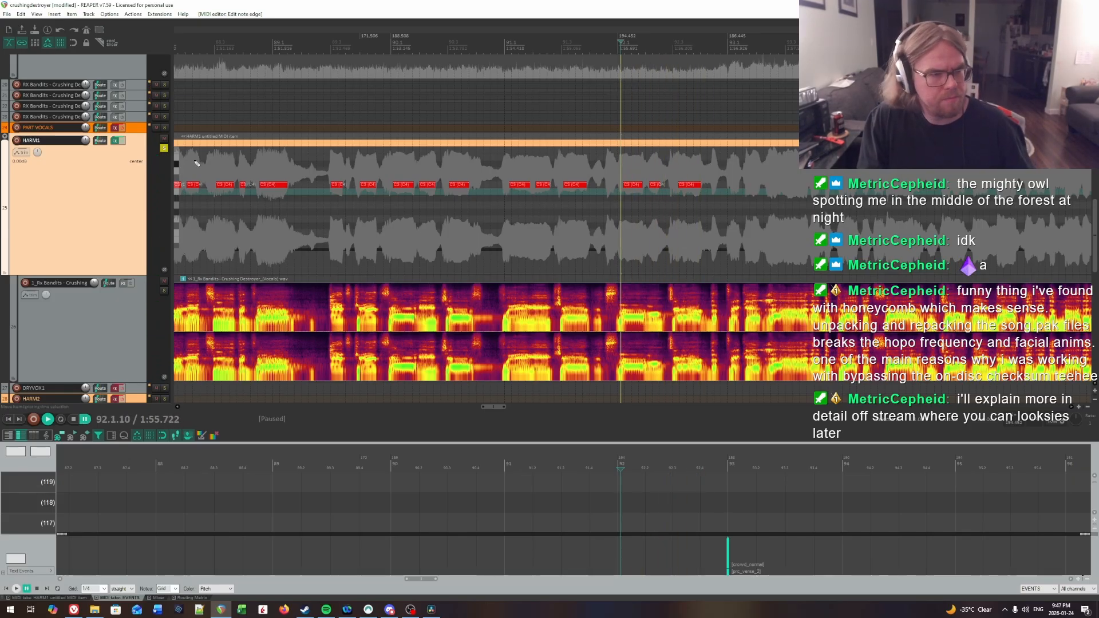
Step: Disable the HARM1 track's effects, pinpoint the bar 92 syllable onset by ear and move the note's start edge earlier to about 92.1.10
left_click(124, 141)
key("space")
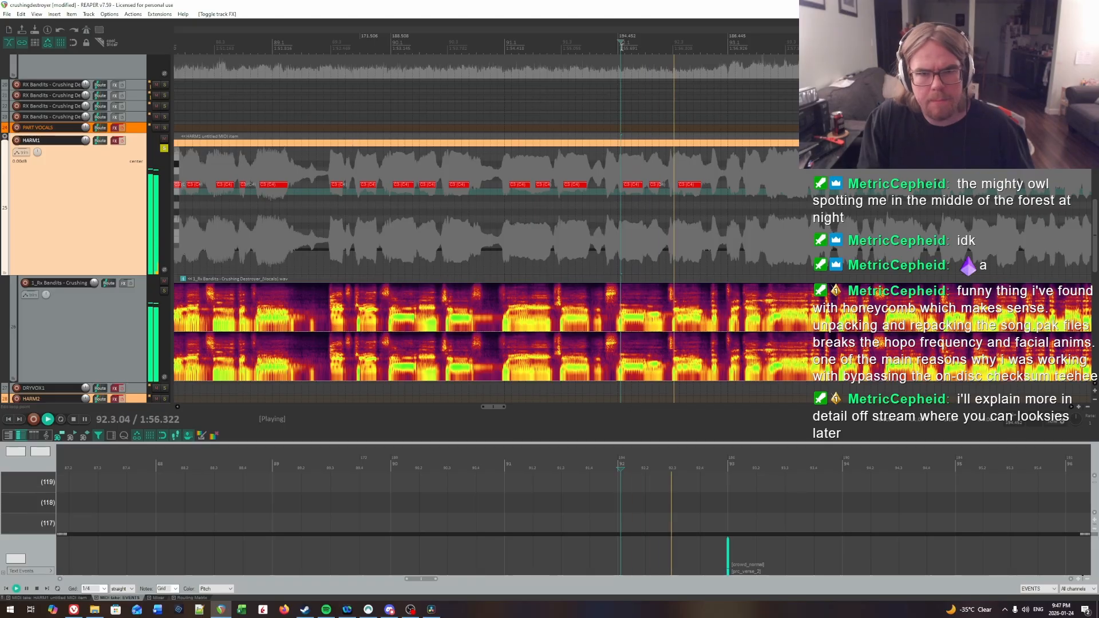
left_click(598, 41)
key("space")
left_click(617, 41)
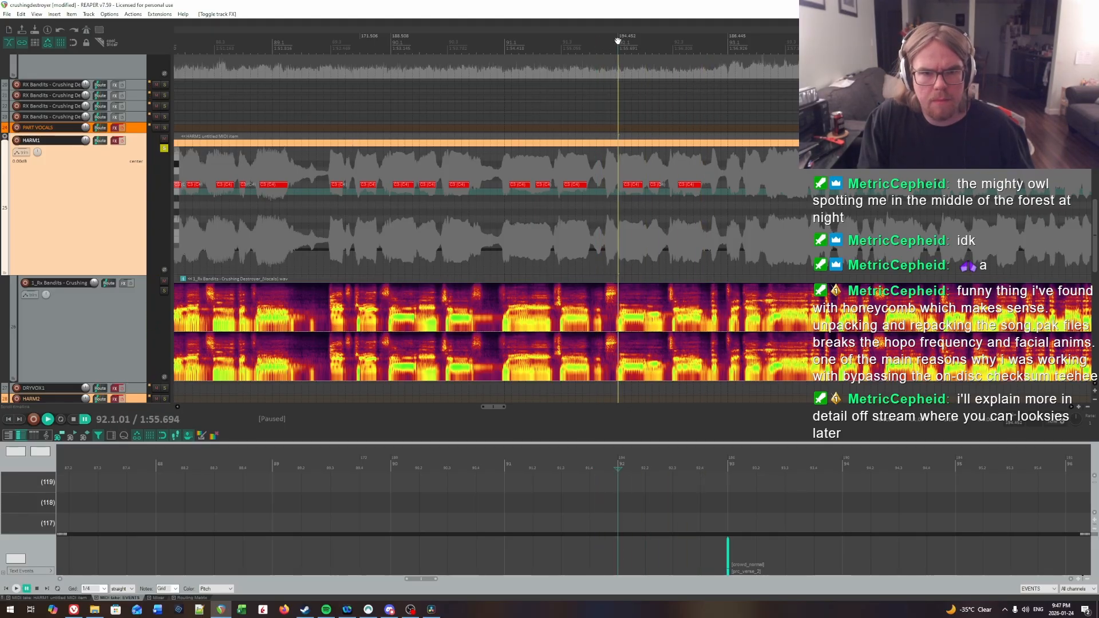
left_click(621, 44)
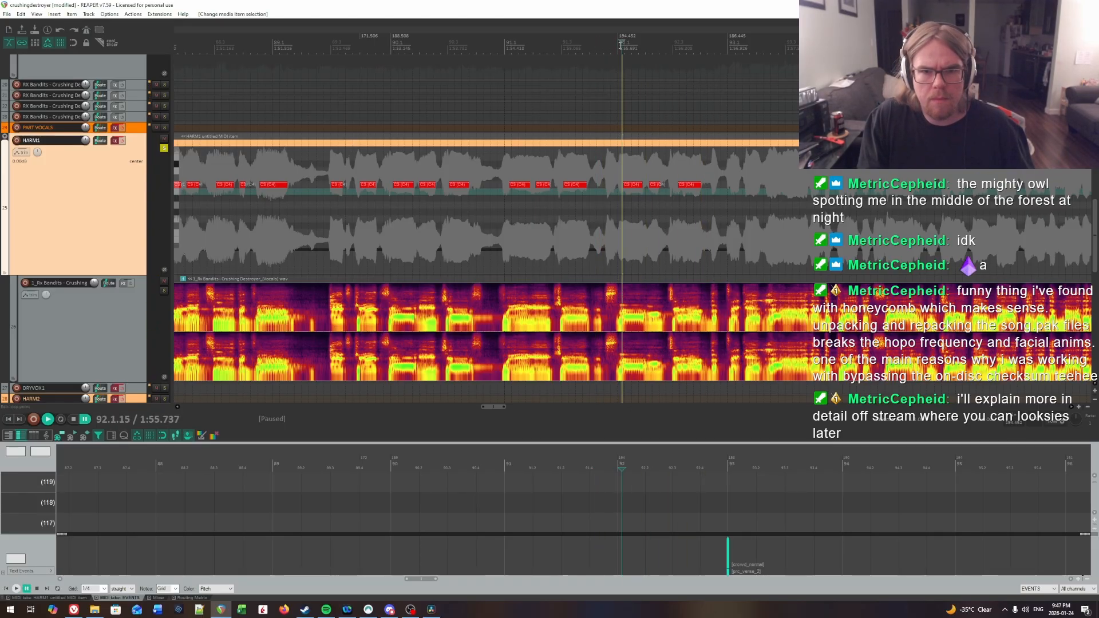
key("space")
key("space")
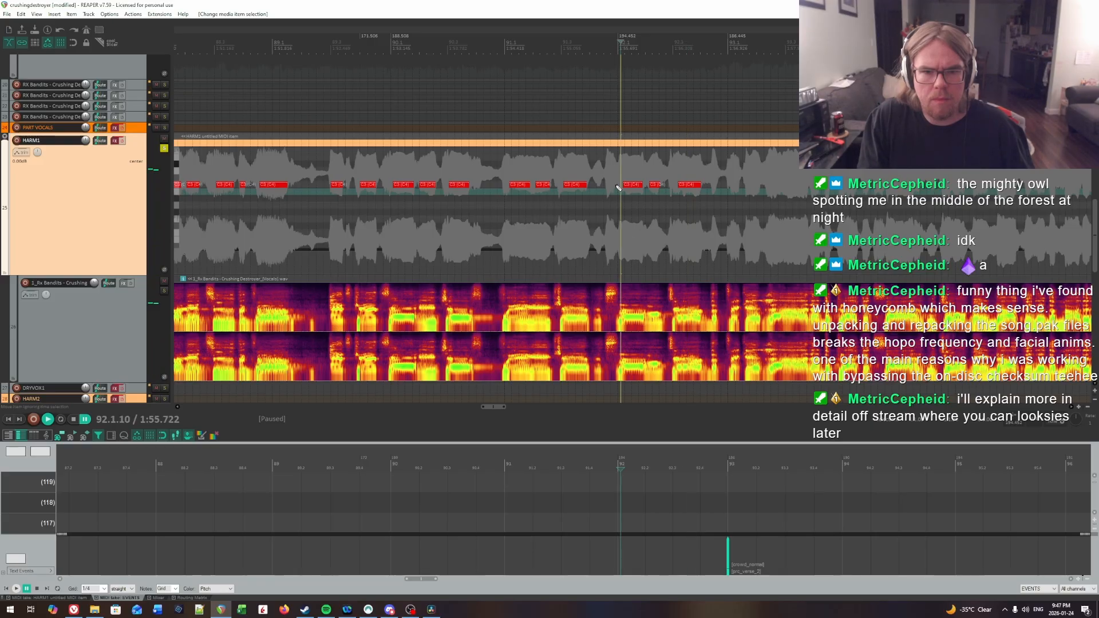
Step: Play the notes from 91.2.02 into bar 93 with the HARM1 track's effects enabled, and disable the effects again
left_click(534, 180)
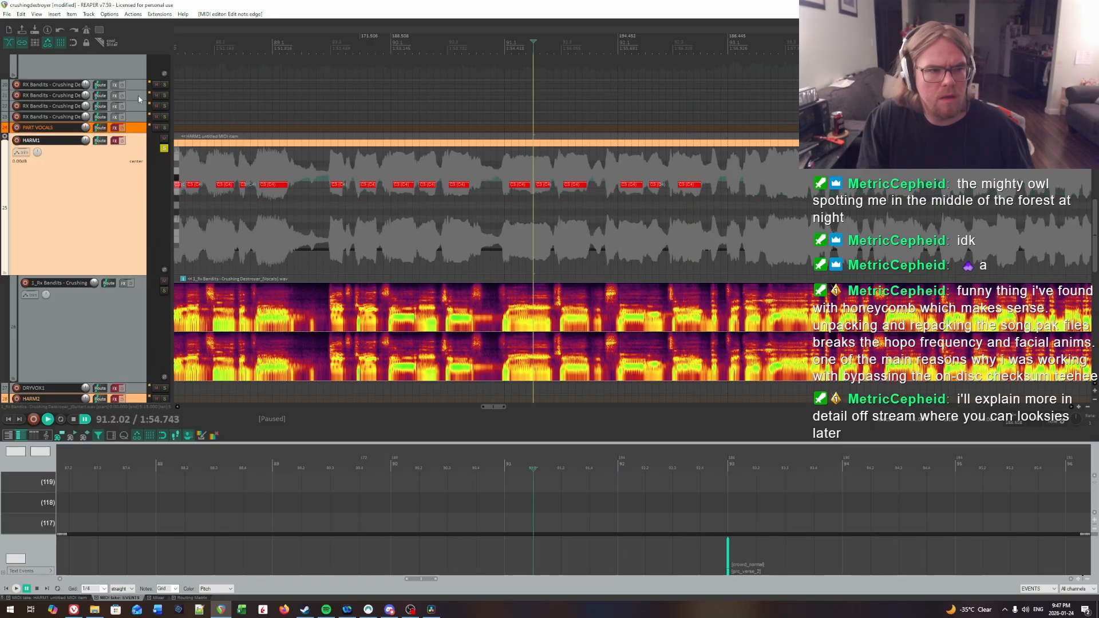
key("space")
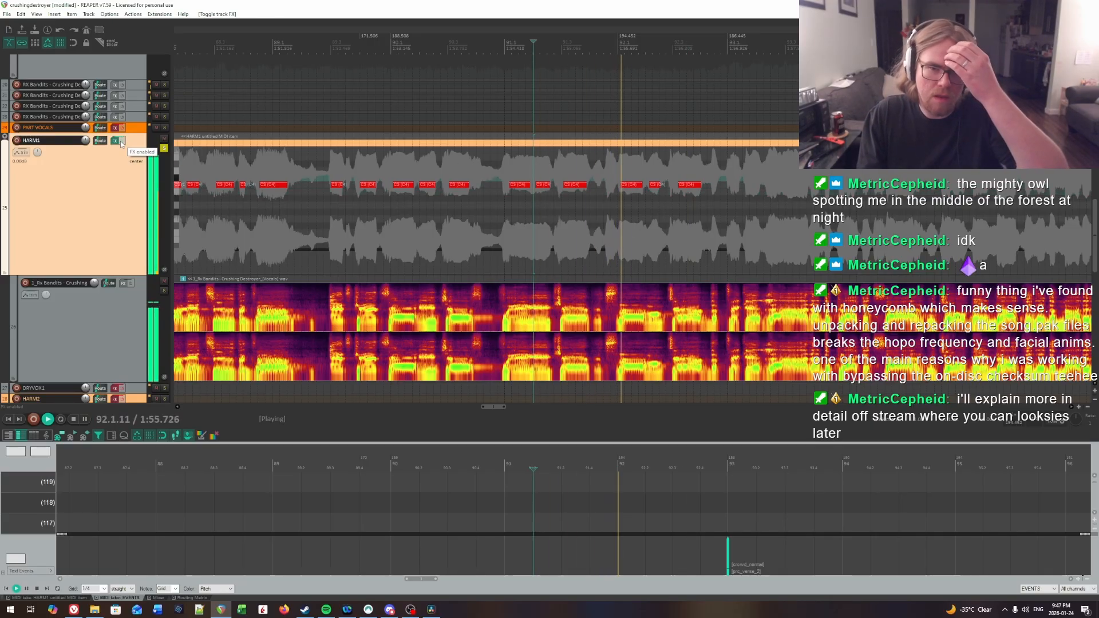
left_click(122, 142)
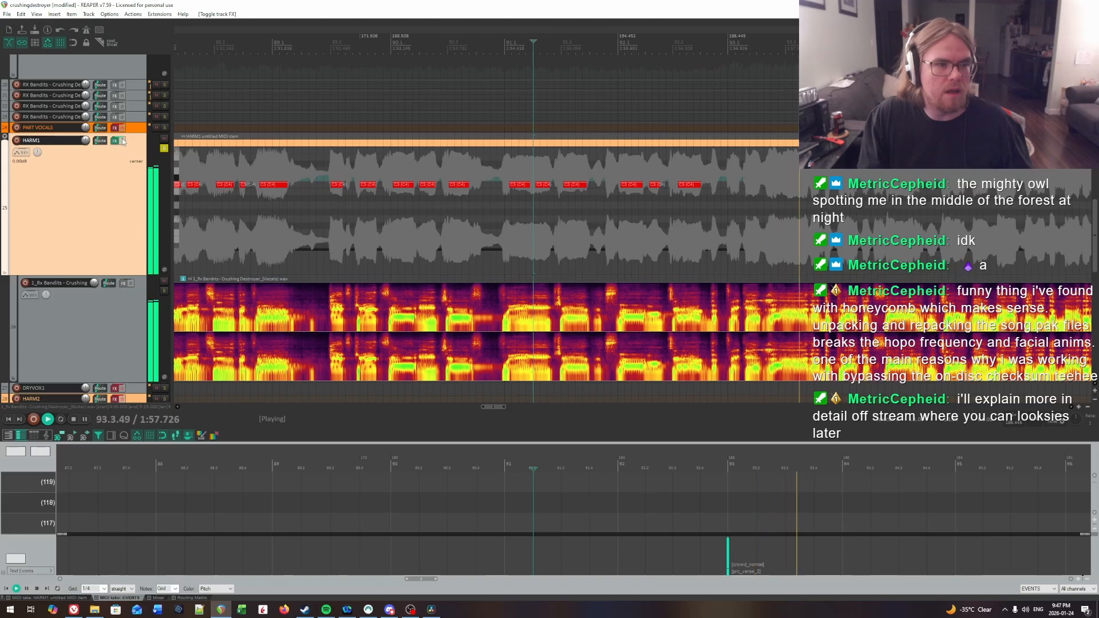
key("space")
Step: Save the project and compare the charted HARM1 section from bar 36 to late in bar 92 with the full vocal
left_click(722, 207)
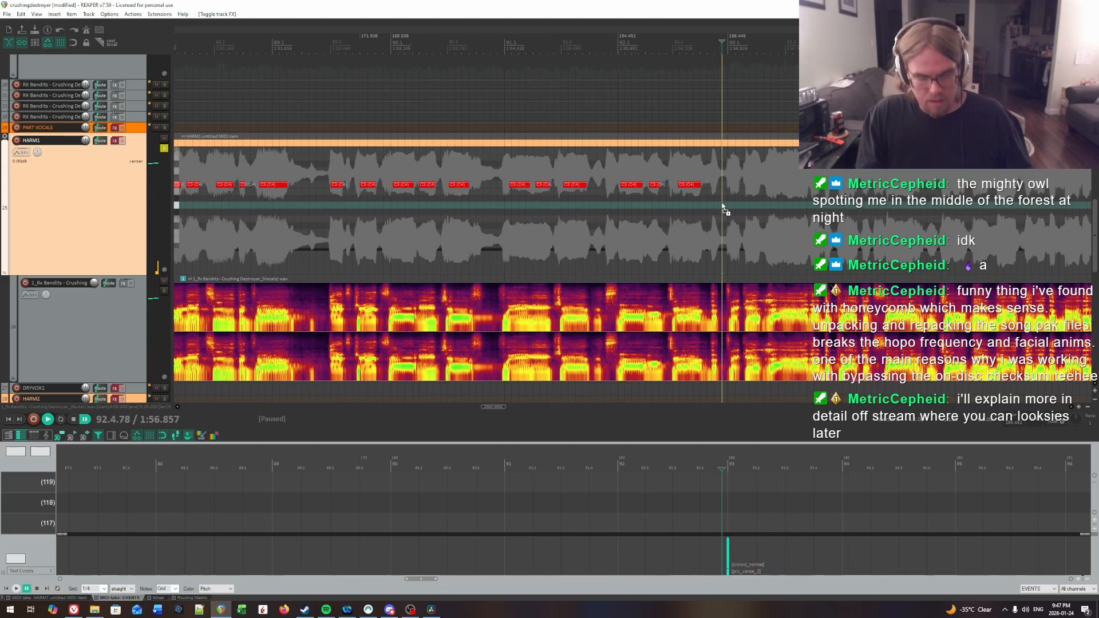
scroll(722, 207, "down", 10)
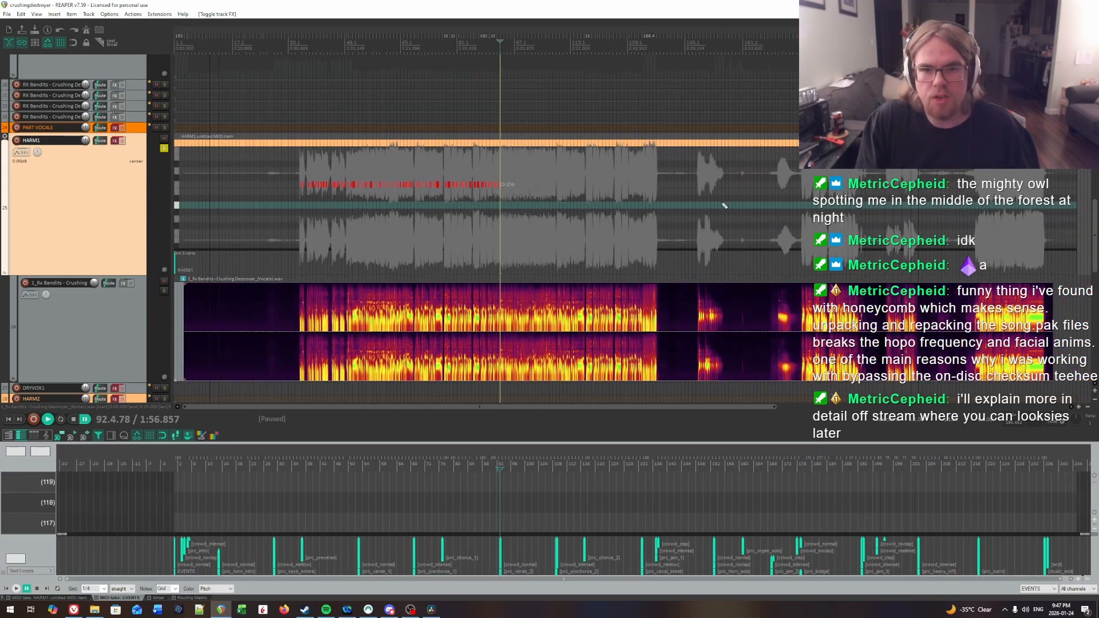
scroll(724, 205, "down", 1)
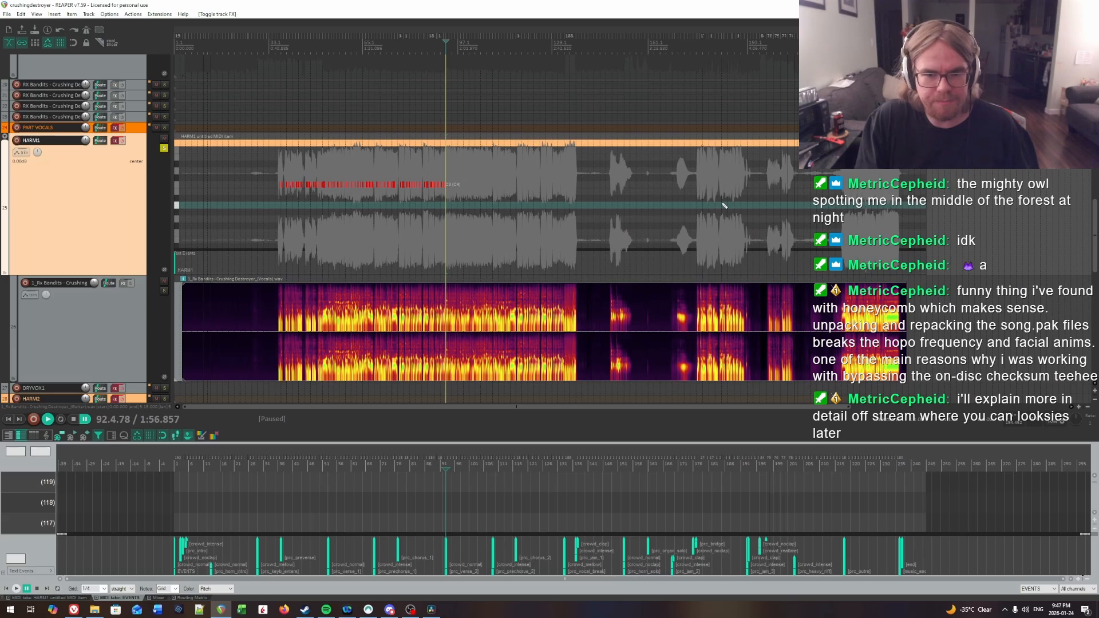
scroll(724, 205, "up", 1)
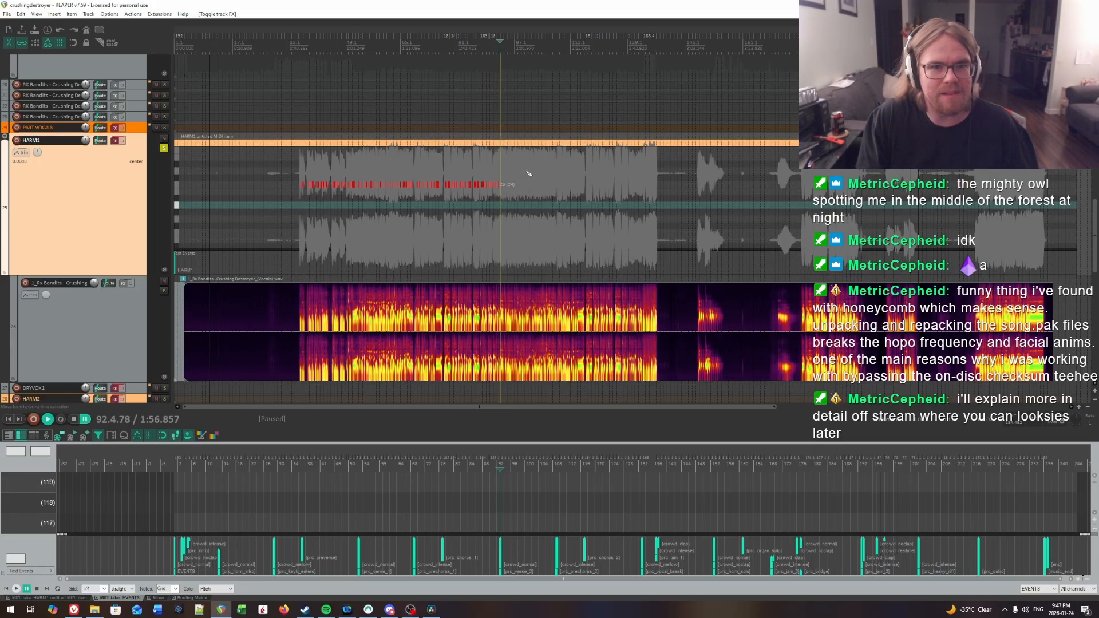
scroll(528, 173, "up", 2)
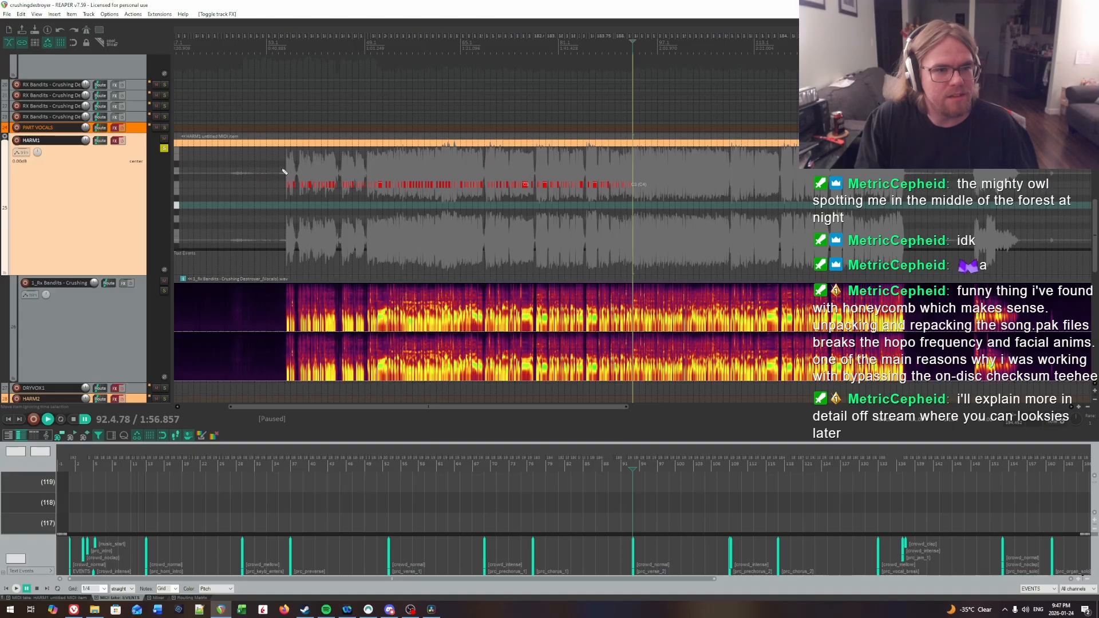
left_click(285, 171)
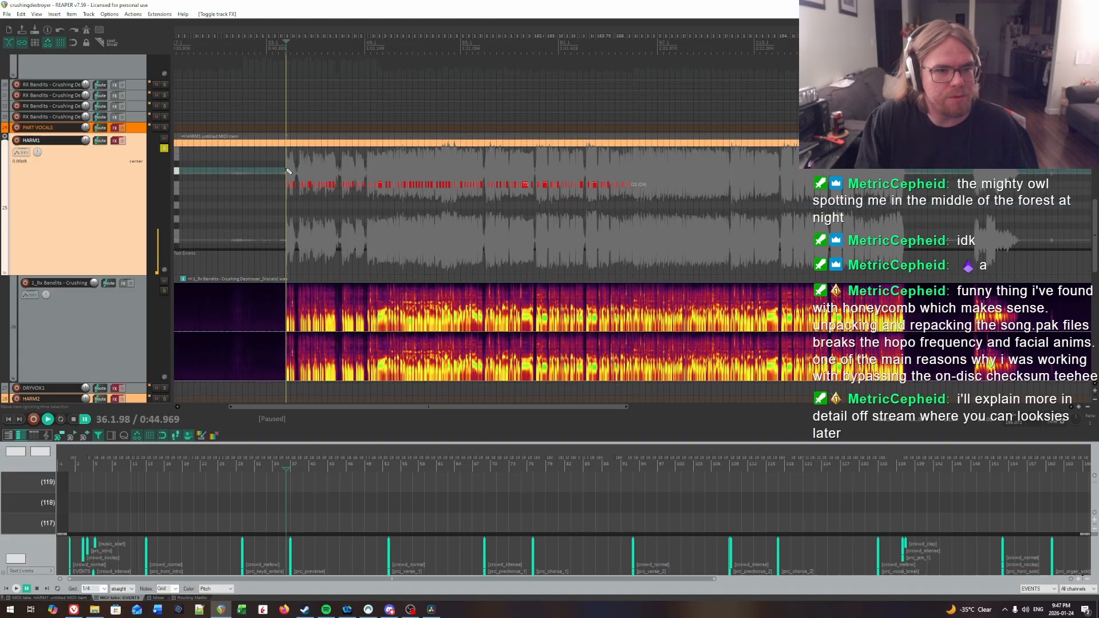
left_click(634, 177)
left_click(634, 177)
scroll(640, 189, "up", 5)
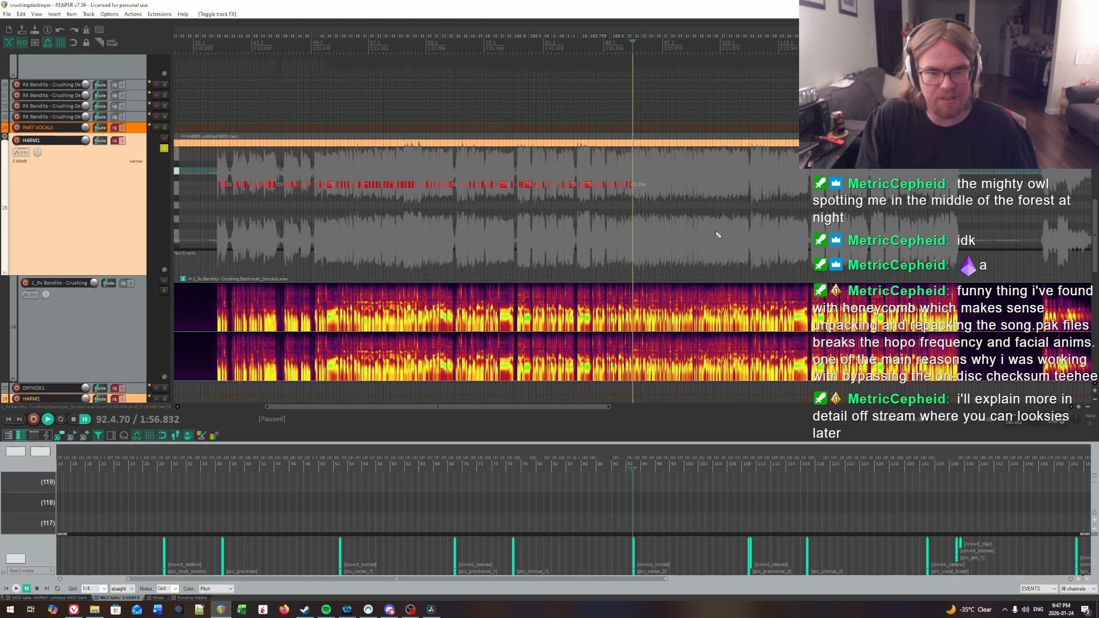
scroll(647, 202, "up", 4)
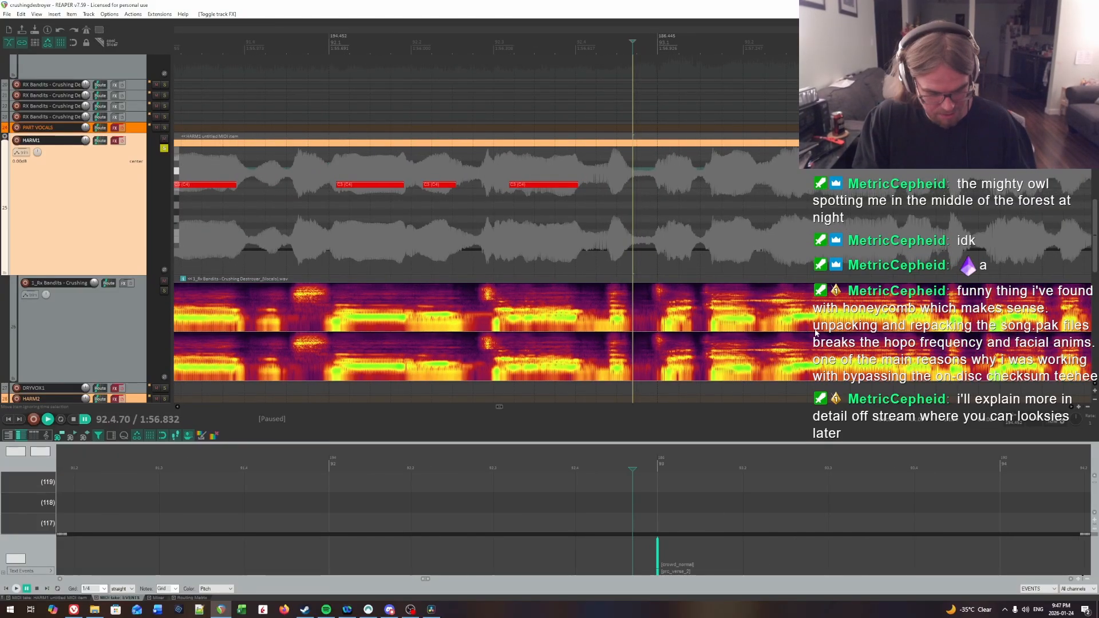
Step: Play the vocal from 92.3.61 into bar 93 to hear the next syllables, and change the play rate
left_click(544, 178)
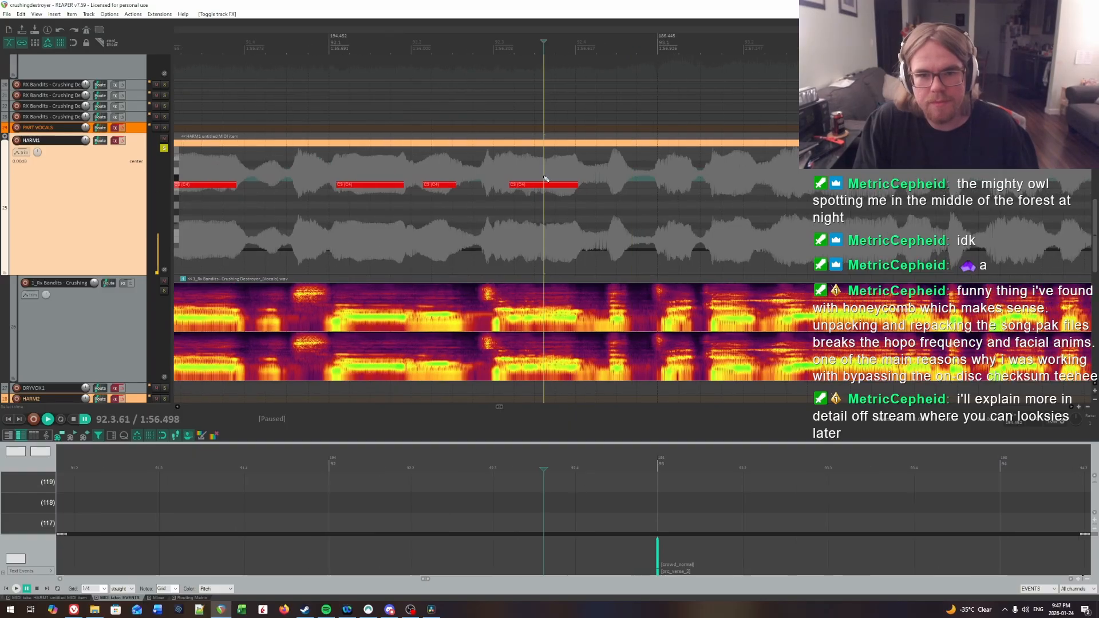
key("space")
key("space")
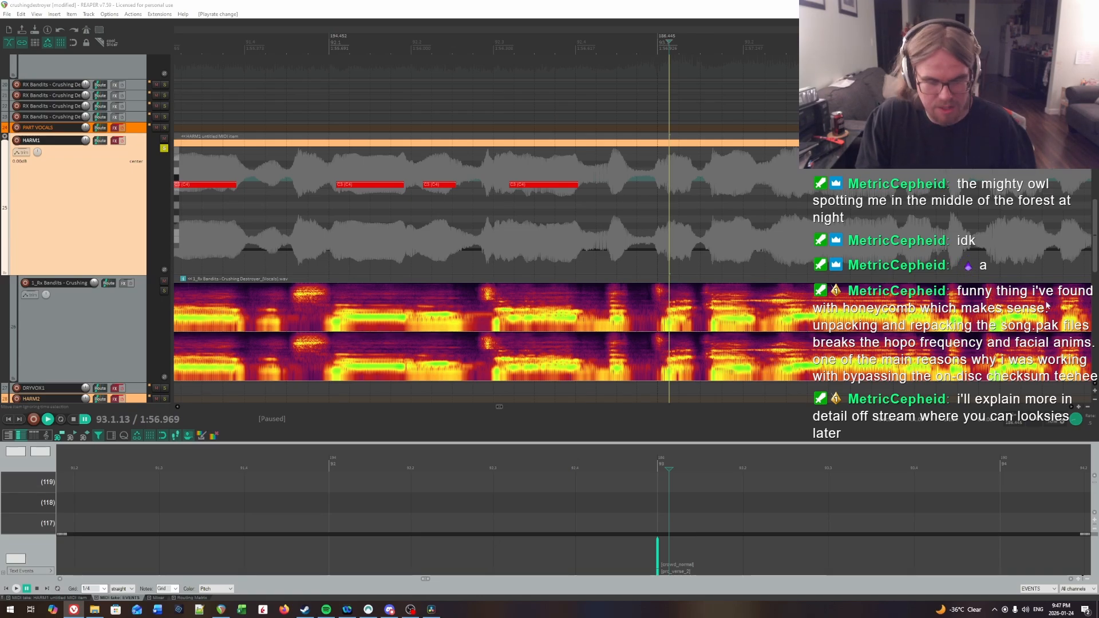
Step: Find the next syllable onset by ear and insert a short note at 92.4.41 in the HARM1 part
scroll(722, 200, "right", 3)
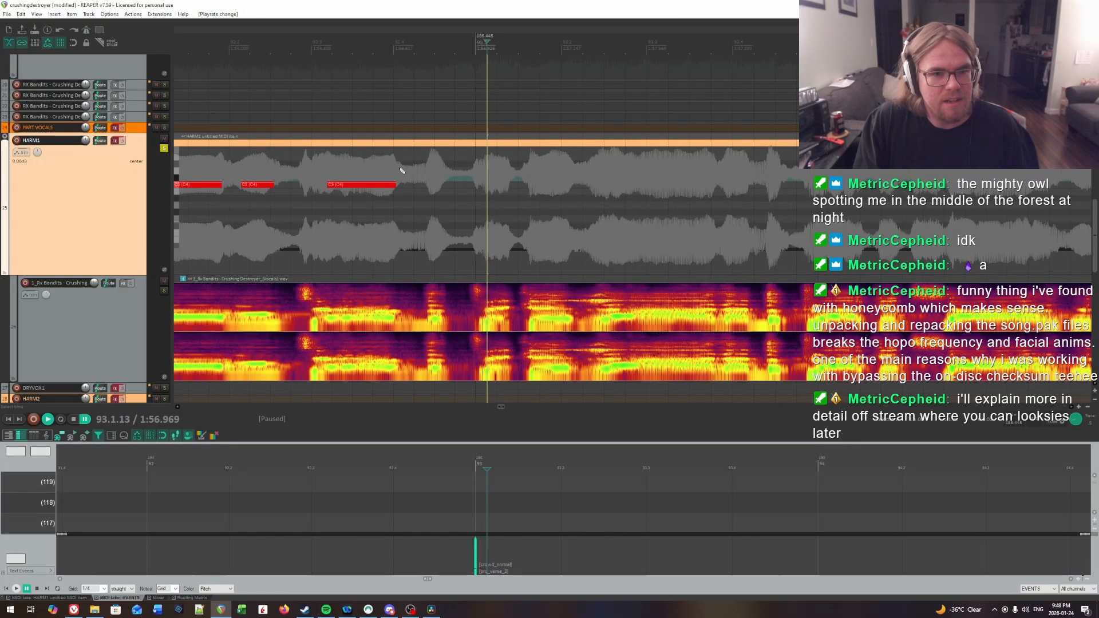
left_click(431, 169)
left_click(428, 168)
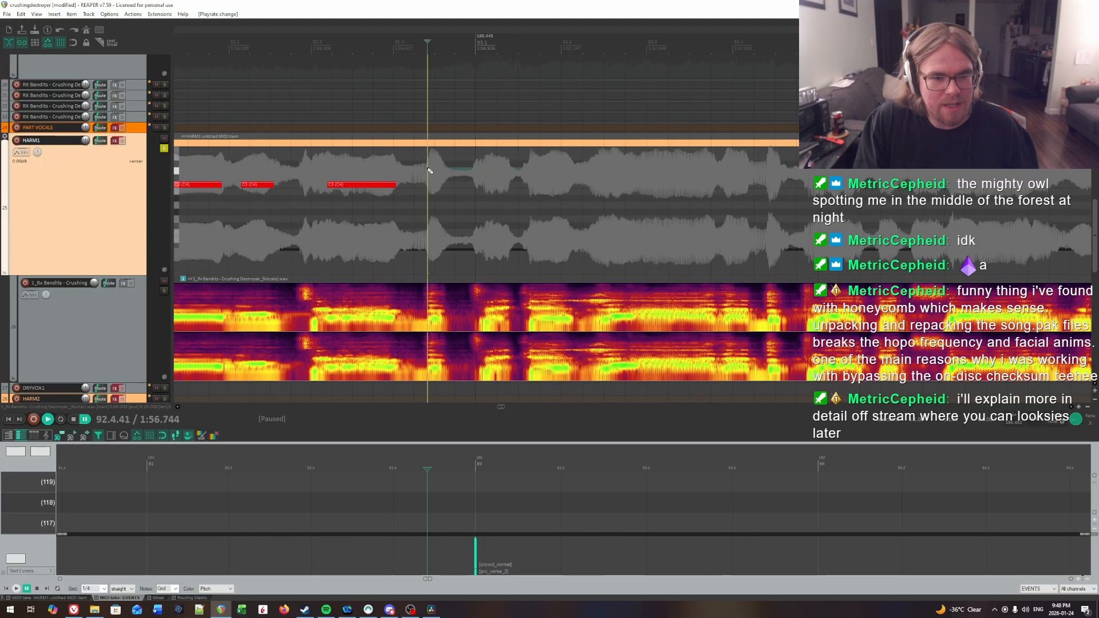
left_click(429, 170)
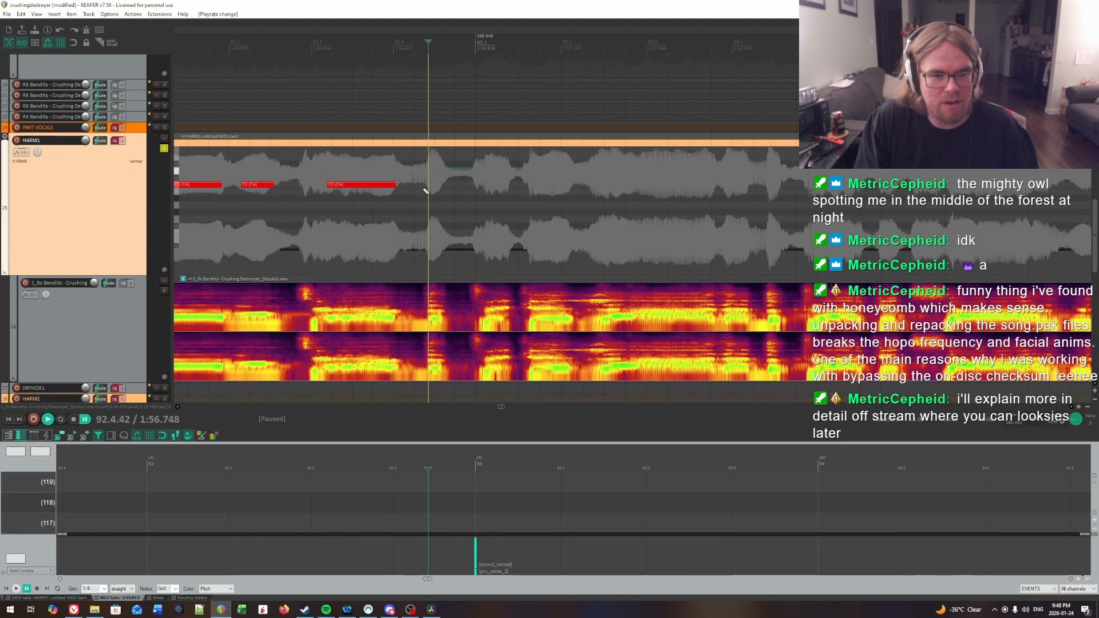
key("space")
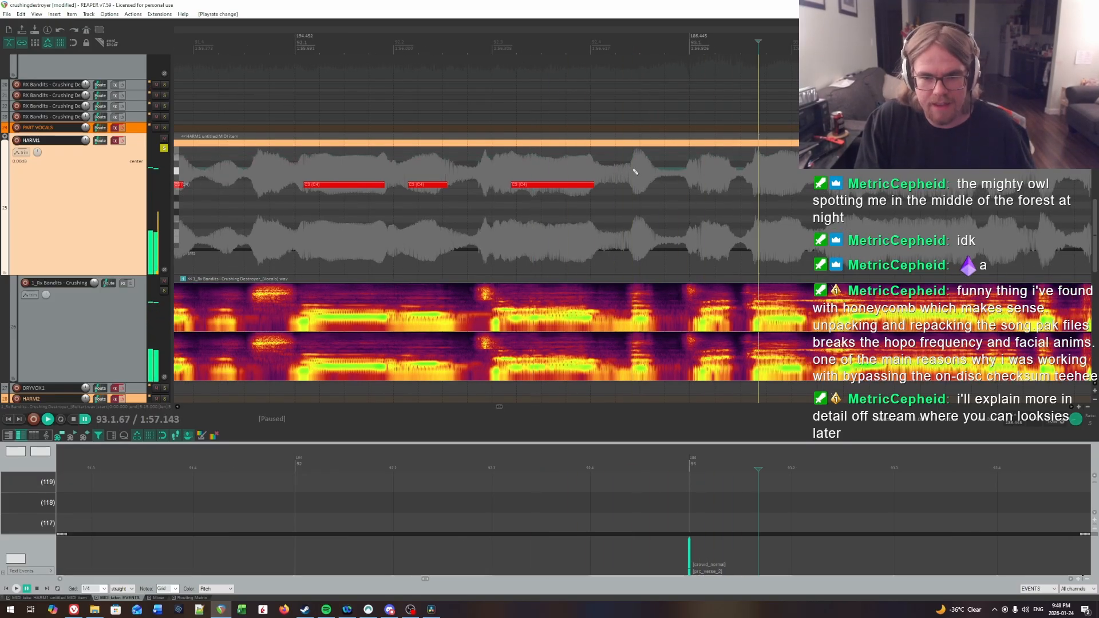
key("space")
key("space")
key("space")
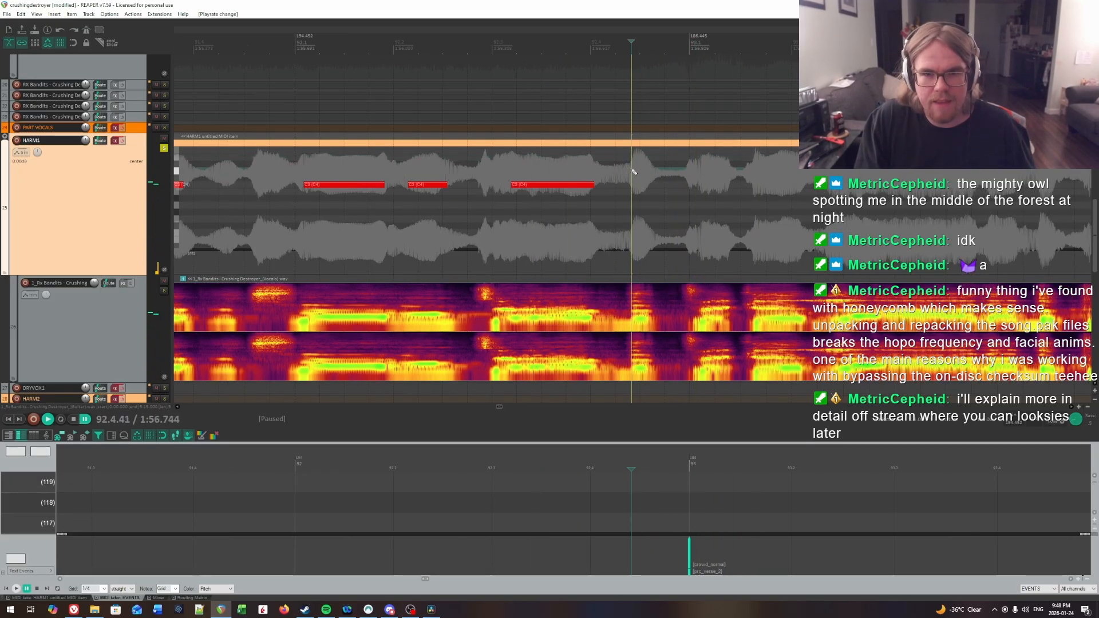
key("space")
left_click_drag(633, 185, 649, 186)
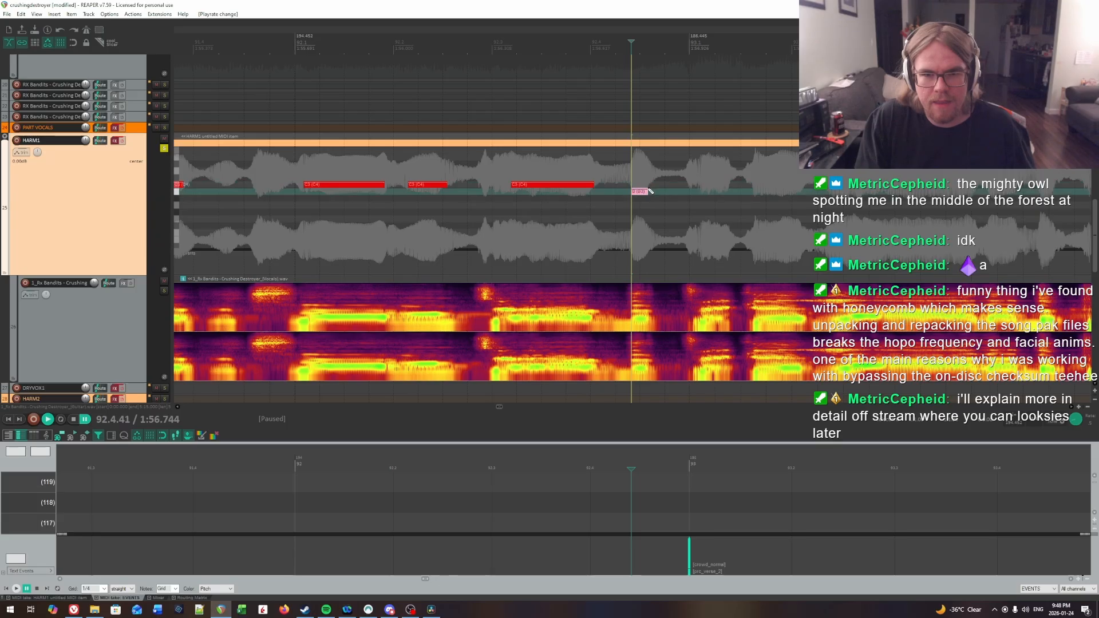
scroll(649, 186, "right", 3)
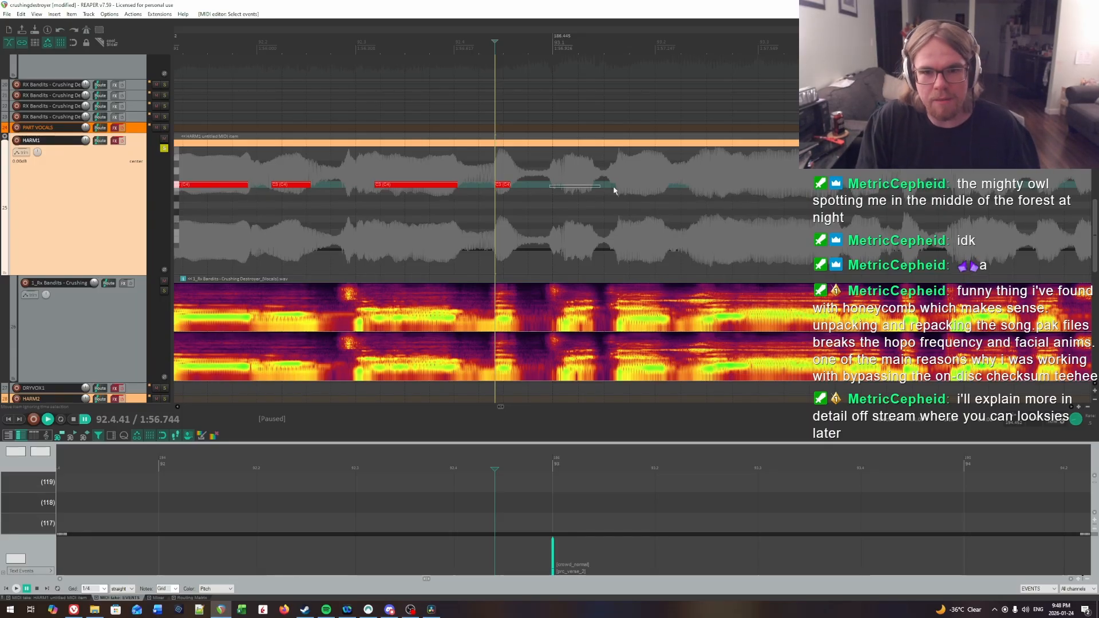
left_click_drag(614, 191, 849, 216)
scroll(850, 216, "right", 2)
scroll(849, 215, "left", 5)
scroll(850, 216, "down", 6)
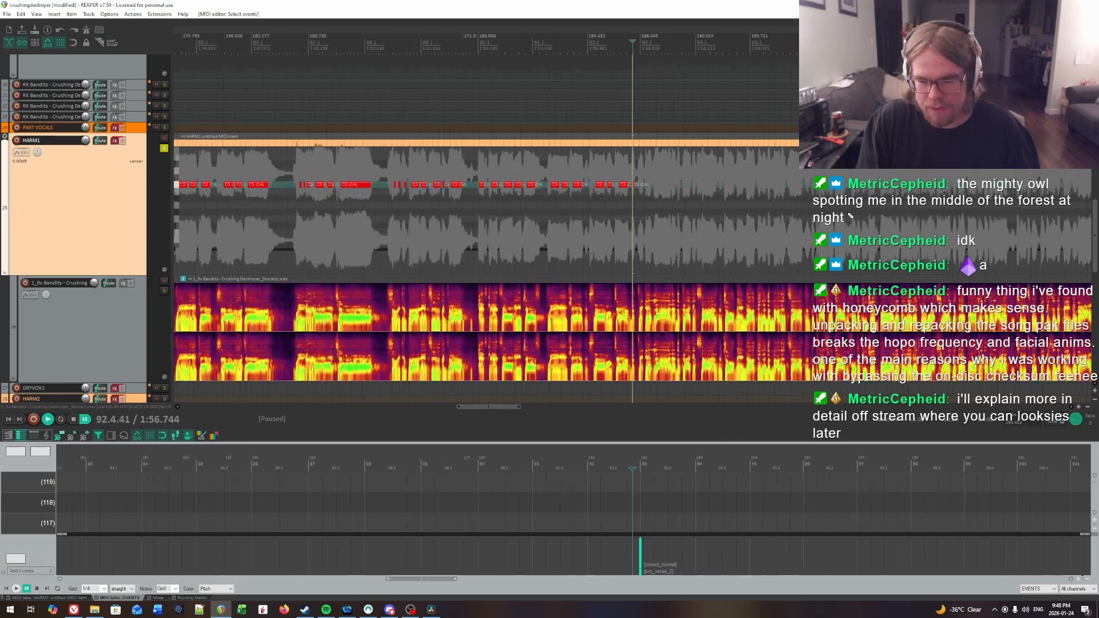
scroll(850, 216, "down", 4)
scroll(850, 216, "up", 10)
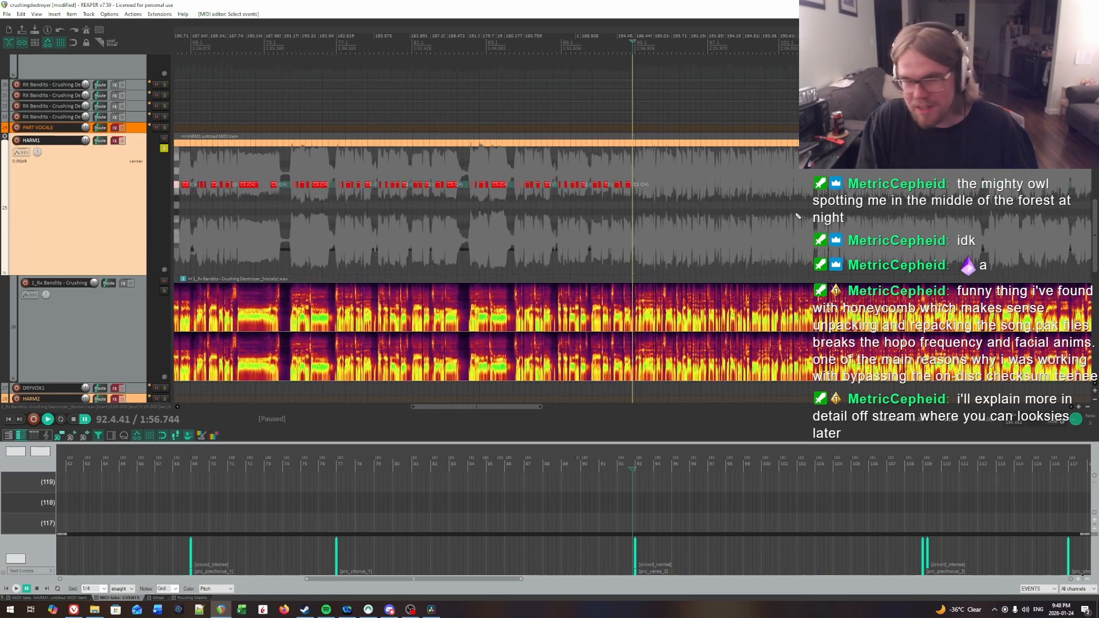
Step: Find the syllable onset just after the start of bar 93 by ear and insert a short note at about 93.1.12
key("space")
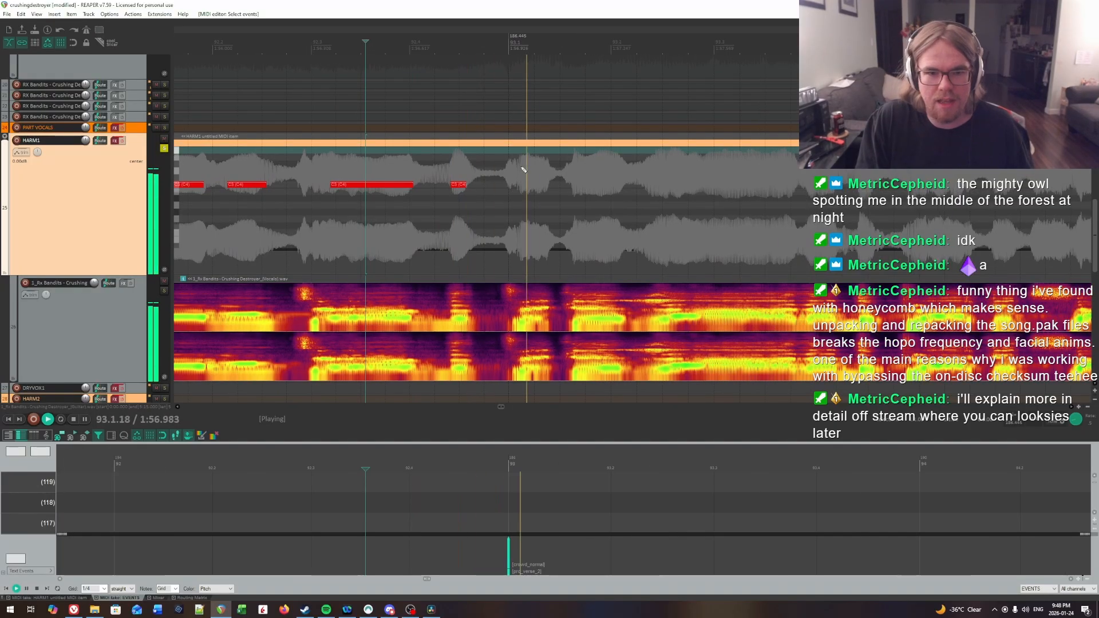
key("ctrl+space")
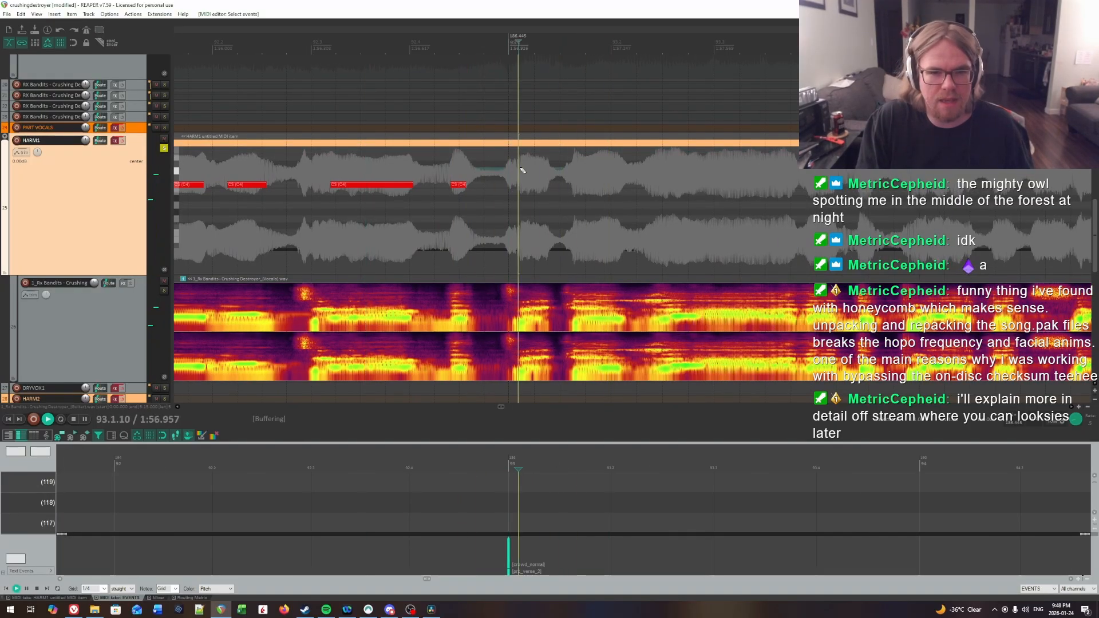
key("ctrl+space")
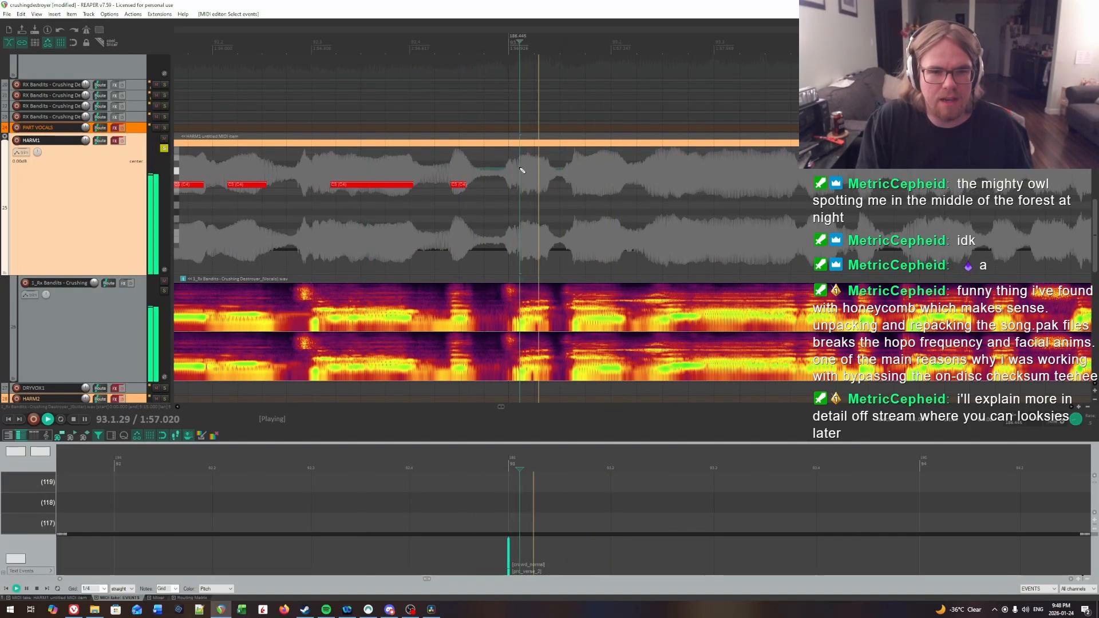
key("ctrl+space")
left_click_drag(522, 184, 539, 188)
Step: Find the next syllable onset in bar 93 by ear and insert a note about half a beat long at 93.1.68 in the HARM1 part
key("ctrl+space")
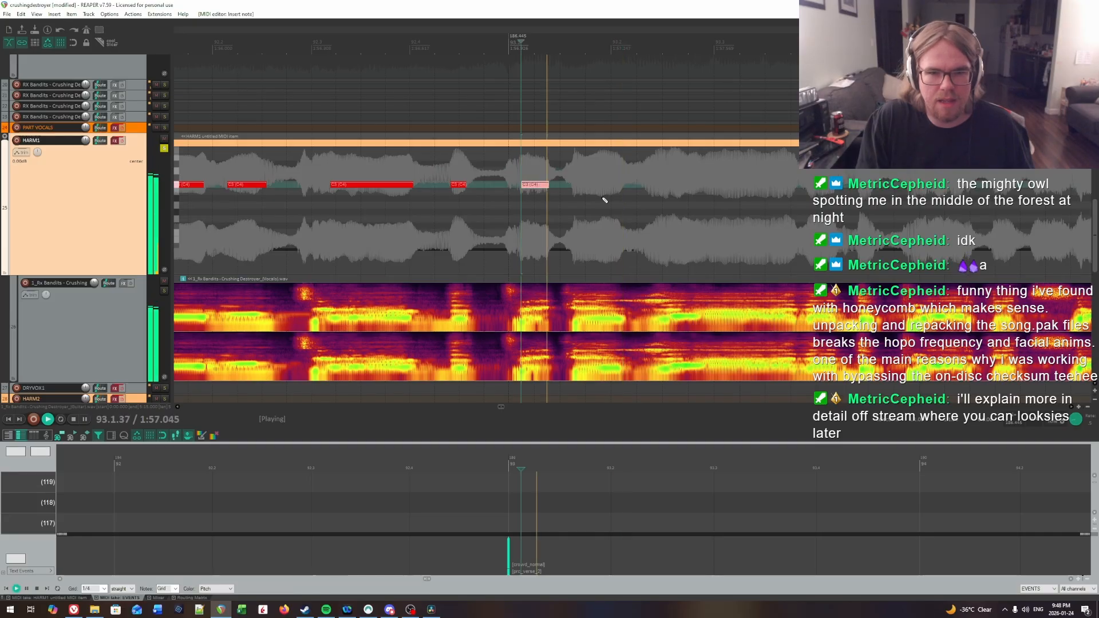
key("ctrl+space")
left_click(570, 168)
key("ctrl+space")
key("ctrl+space")
key("ctrl+space")
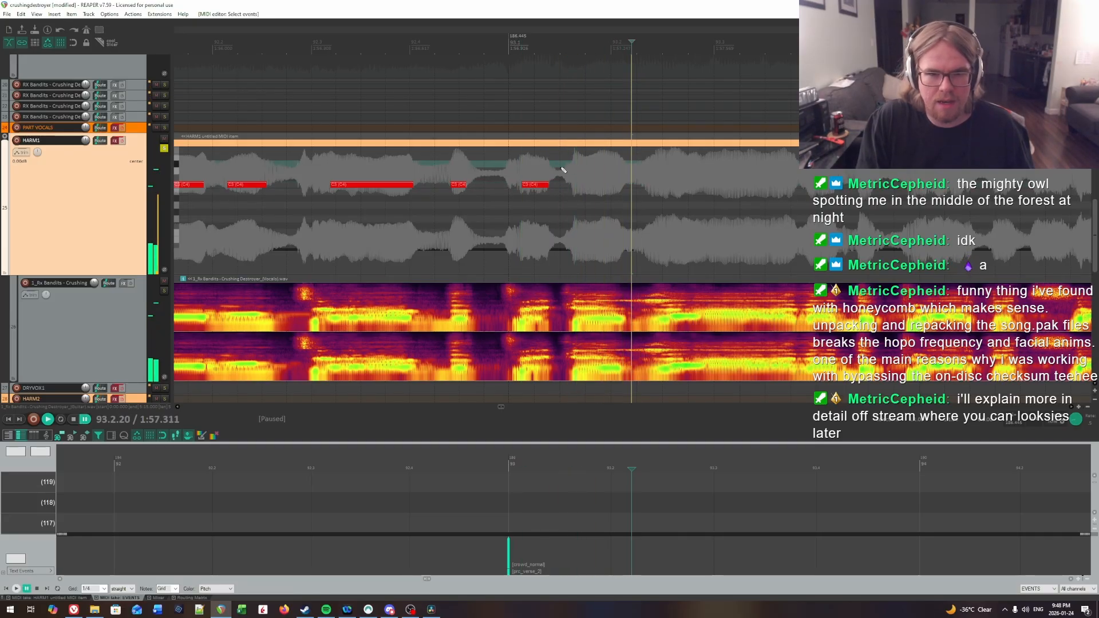
key("ctrl+space")
left_click(578, 171)
key("ctrl+space")
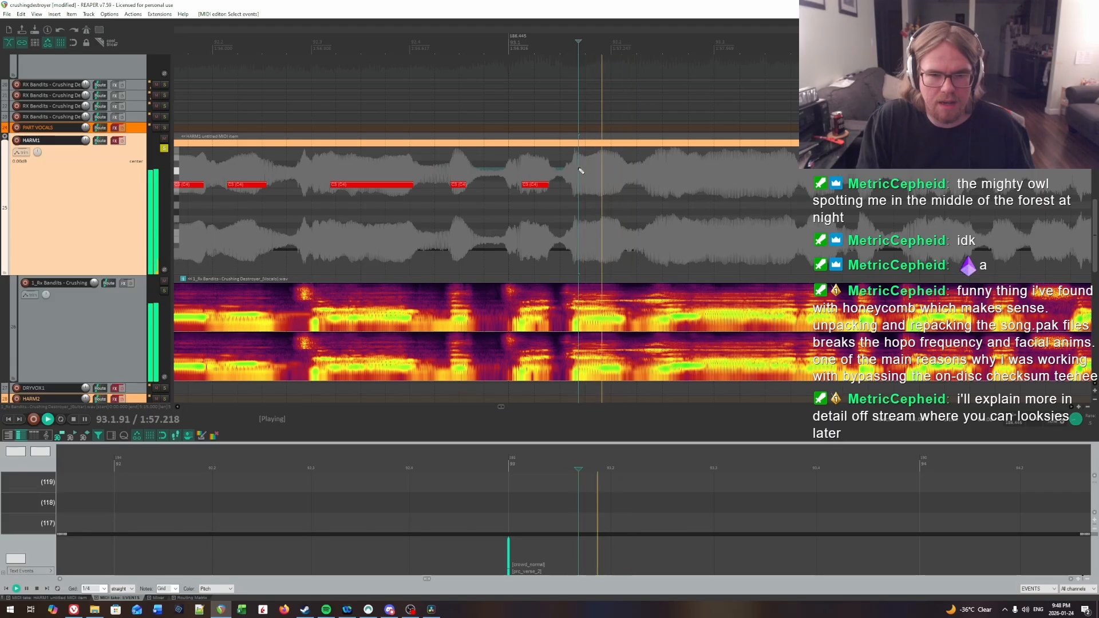
key("ctrl+space")
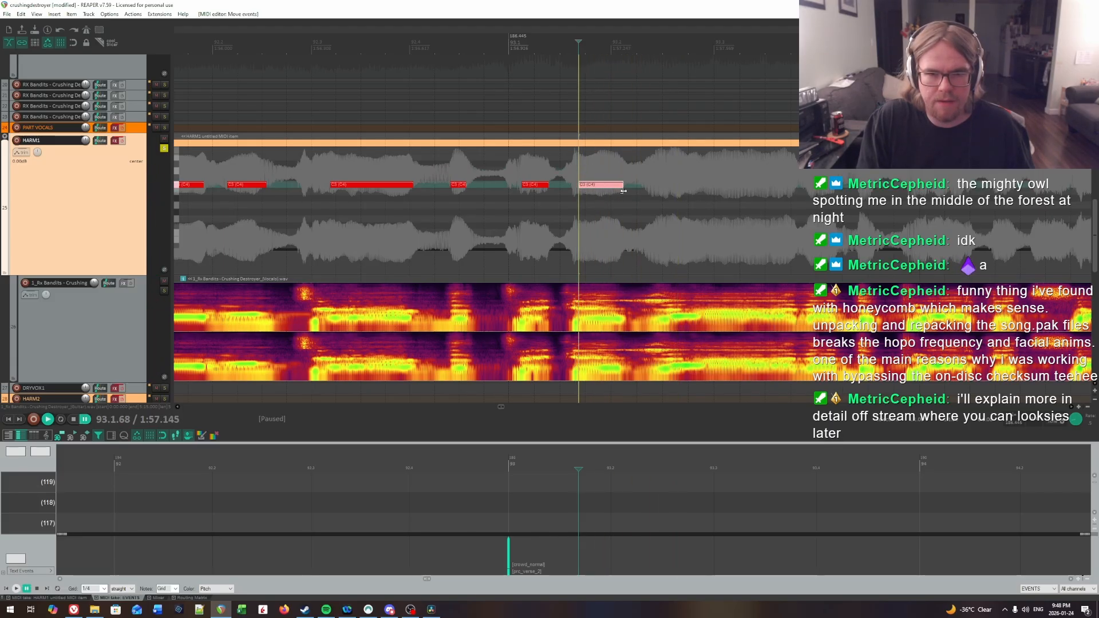
Step: Replay the bar 93 vocal to find the following syllable and insert a HARM1 note from 93.2.58 to about beat 3, level with the earlier notes
key("ctrl+space")
left_click(466, 173)
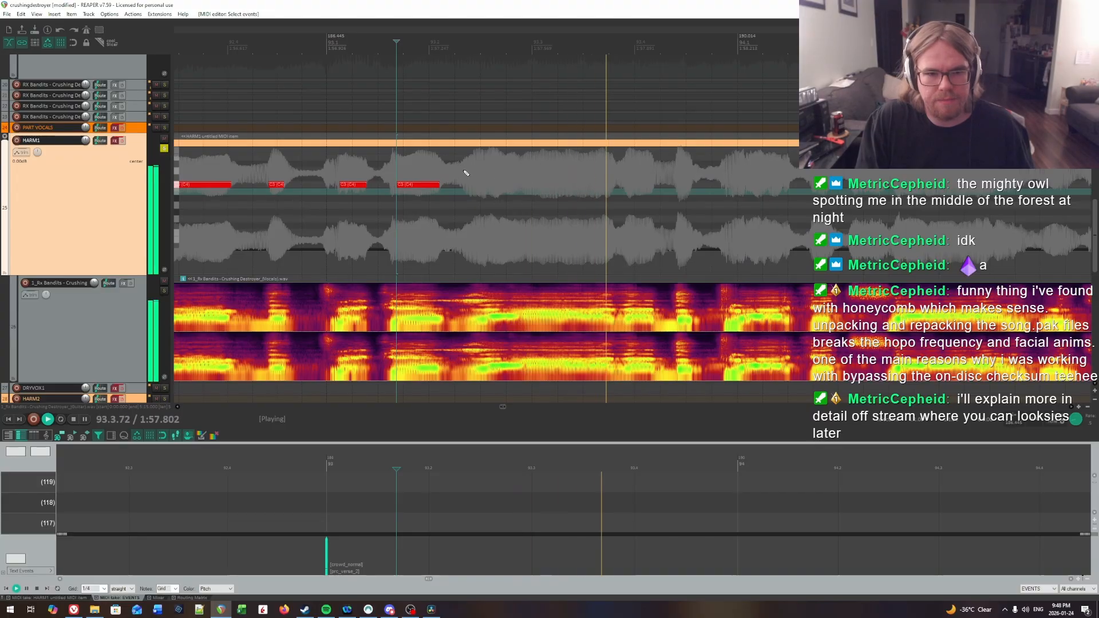
key("ctrl+space")
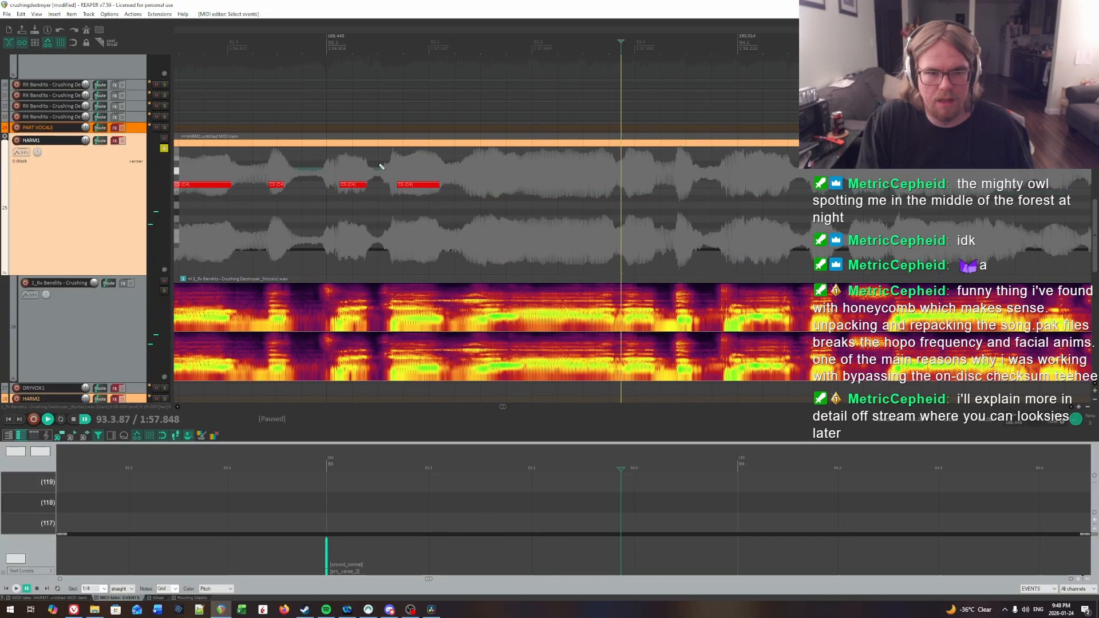
left_click(319, 166)
key("ctrl+space")
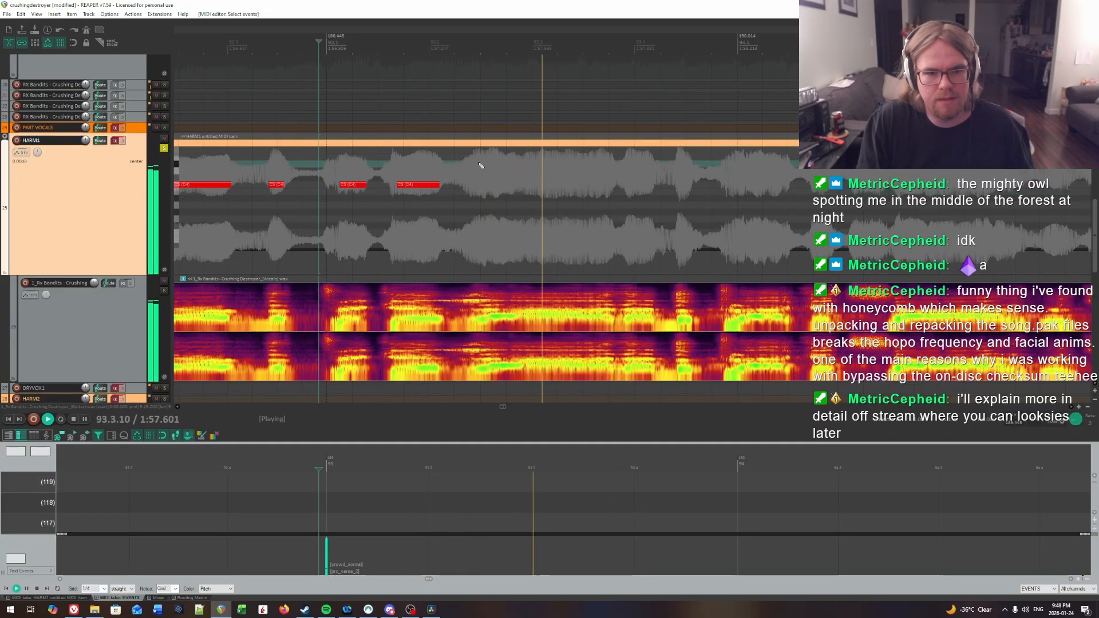
left_click(490, 166)
key("ctrl+space")
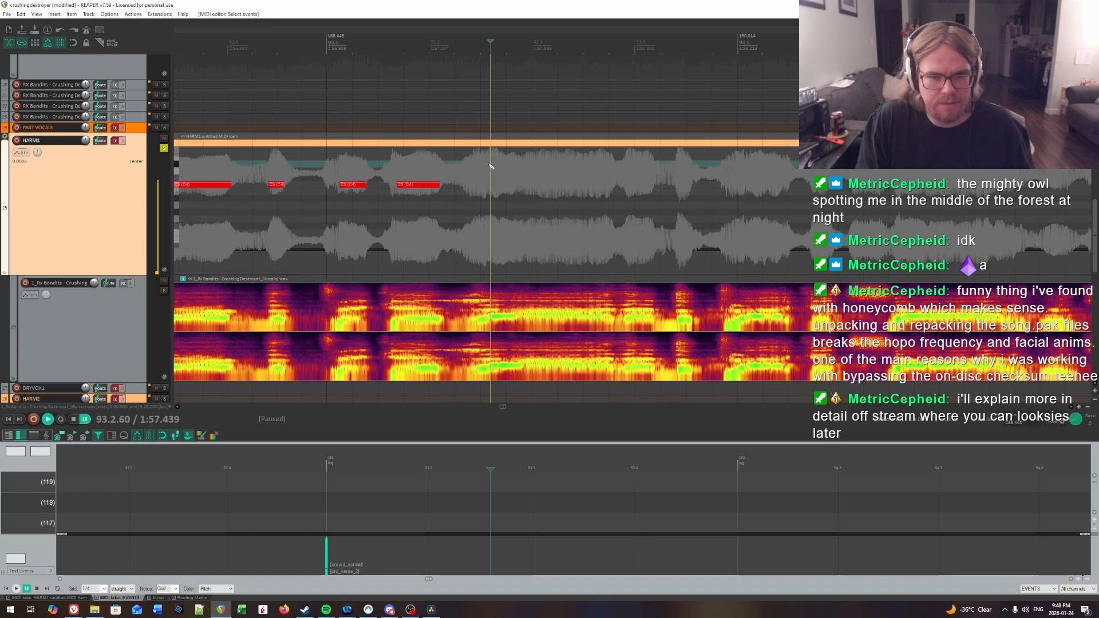
key("ctrl+space")
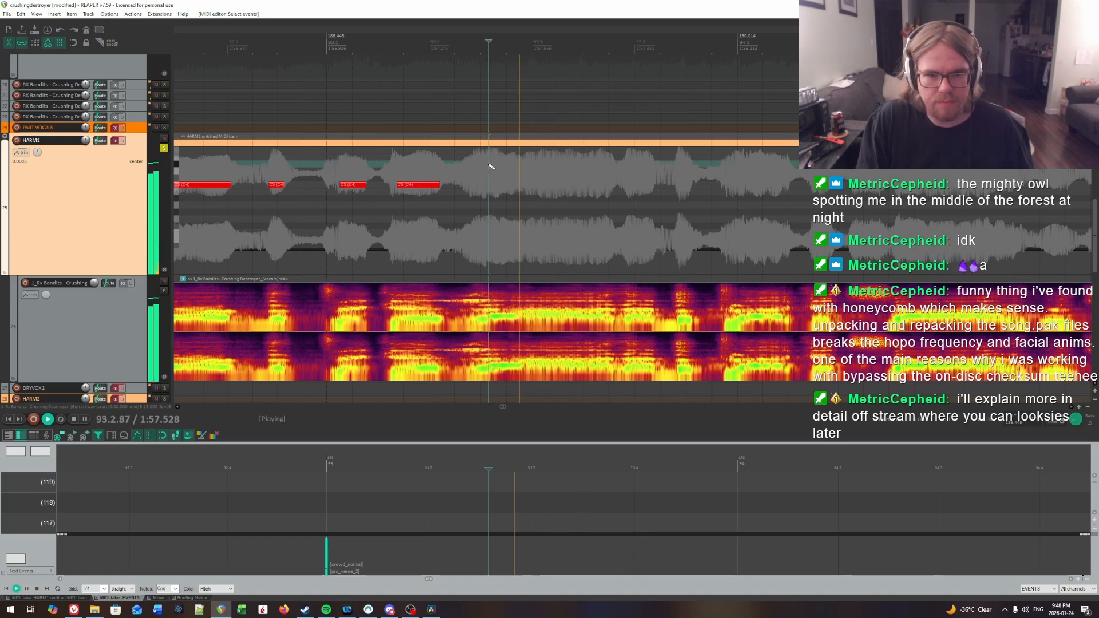
key("ctrl+space")
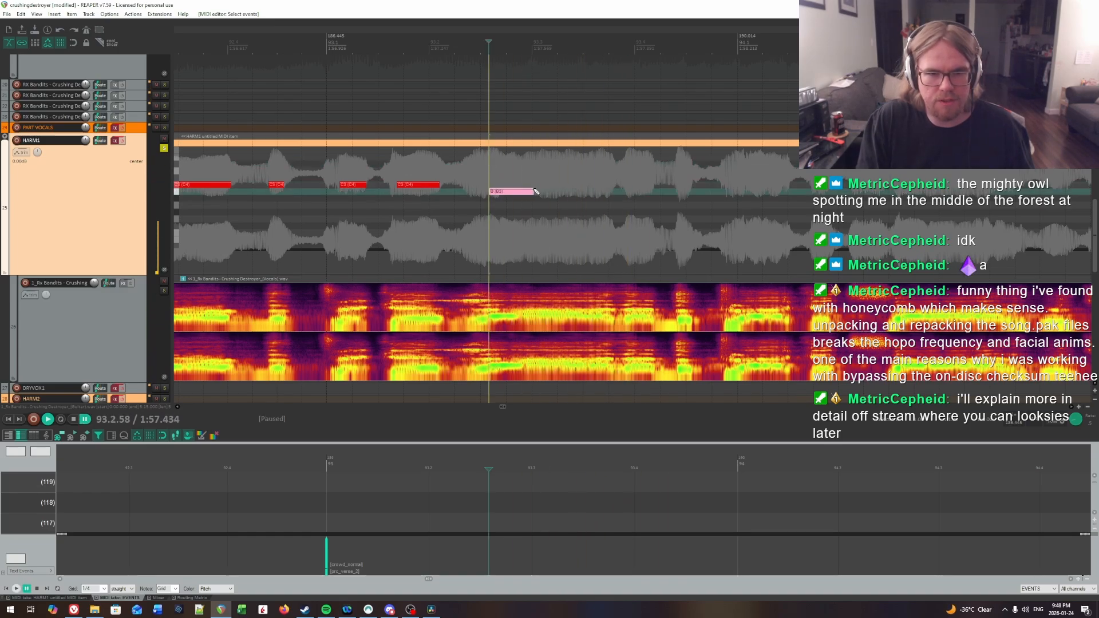
left_click_drag(491, 184, 536, 185)
Step: Locate the syllable onset in beat 3 of bar 93 by ear and insert a note about half a beat long at 93.3.33
key("space")
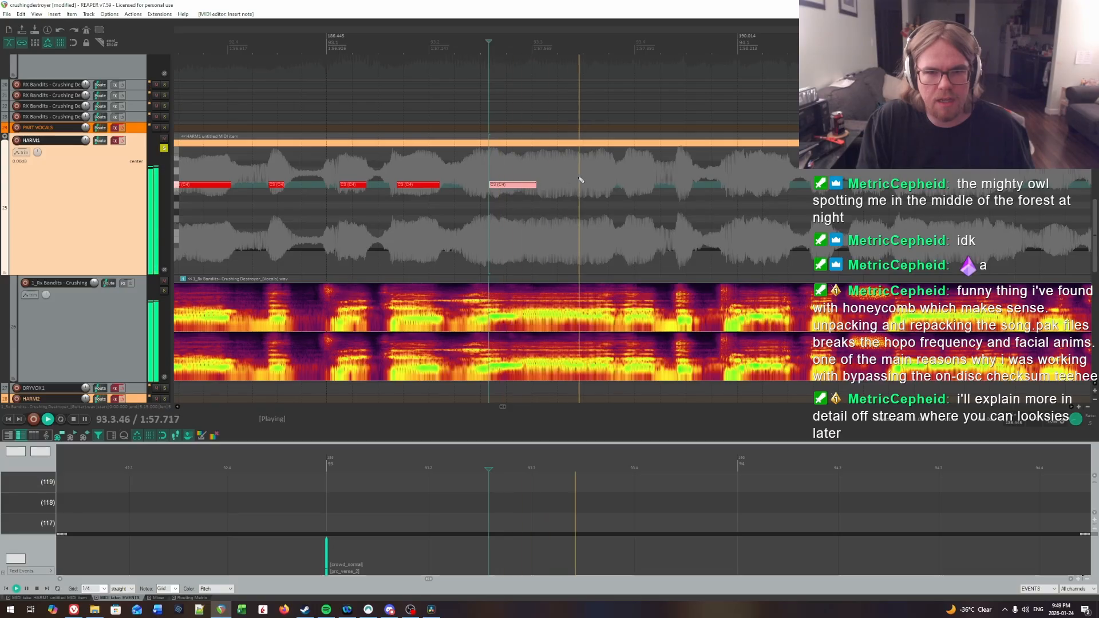
left_click(538, 164)
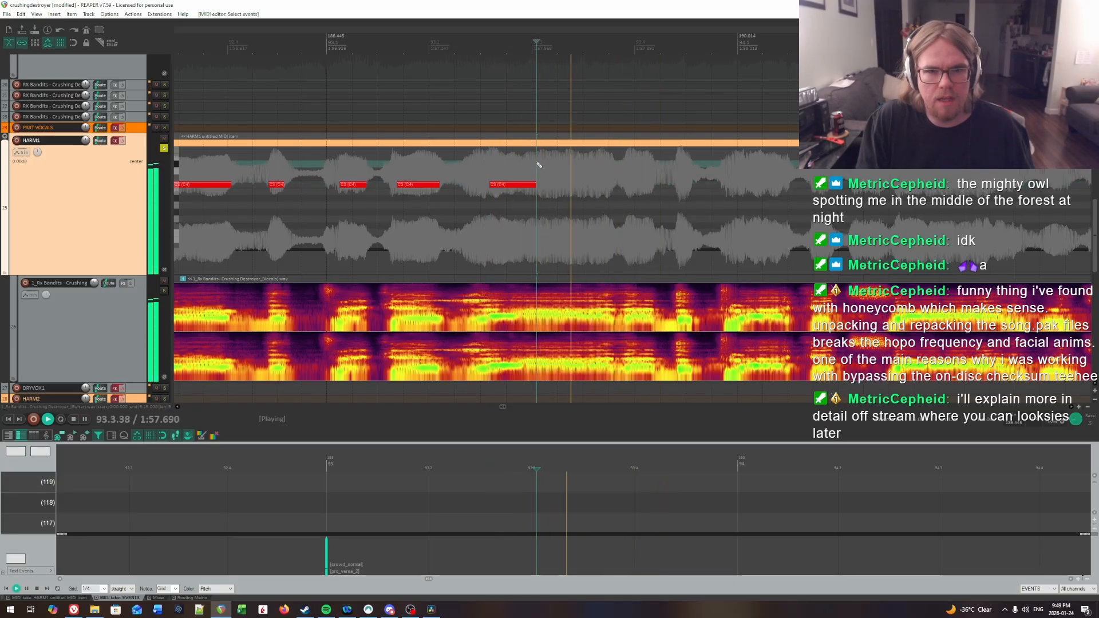
key("ctrl+space")
left_click(566, 166)
key("space")
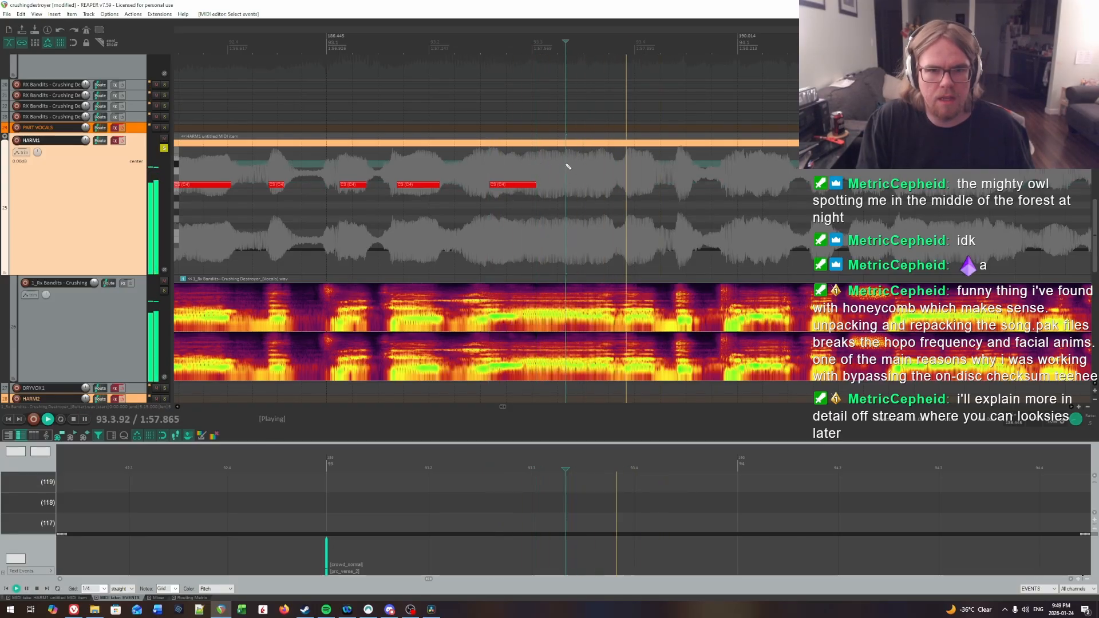
key("space")
left_click(566, 166)
key("space")
key("space")
left_click(568, 167)
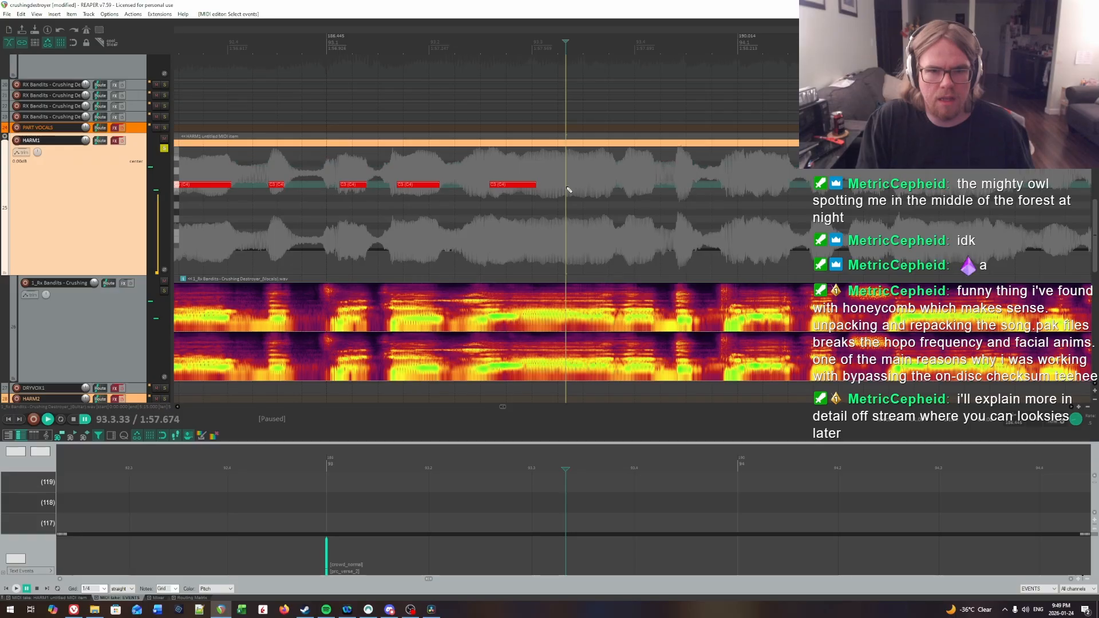
Step: Play on from mid-bar 93 to find the next syllable and insert a note about a quarter beat long at 93.3.91
left_click(490, 160)
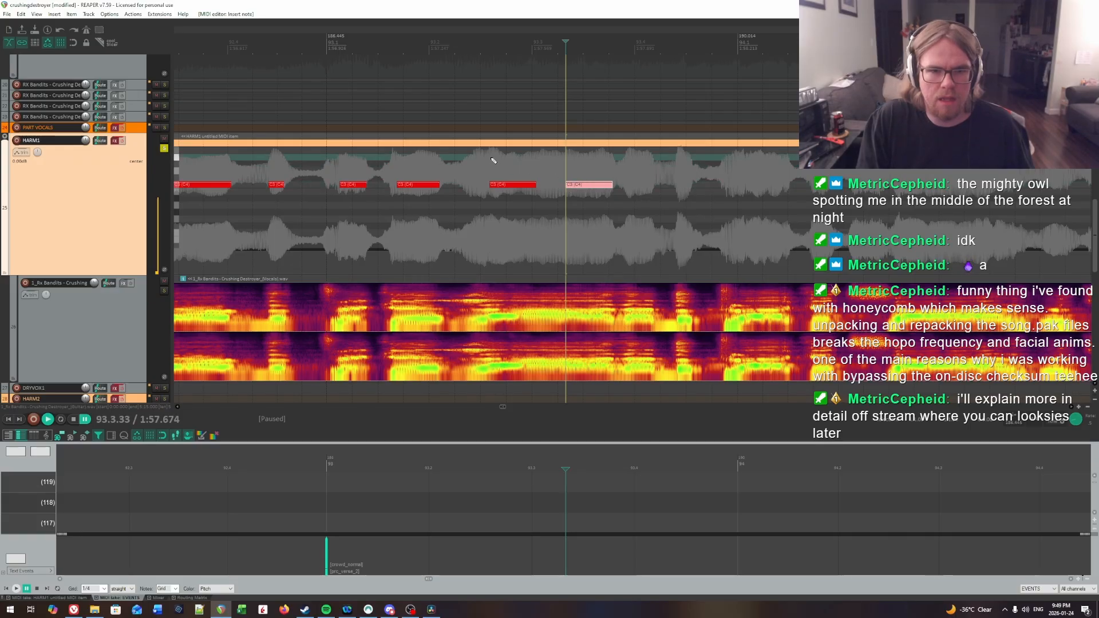
key("space")
left_click_drag(622, 175, 872, 184)
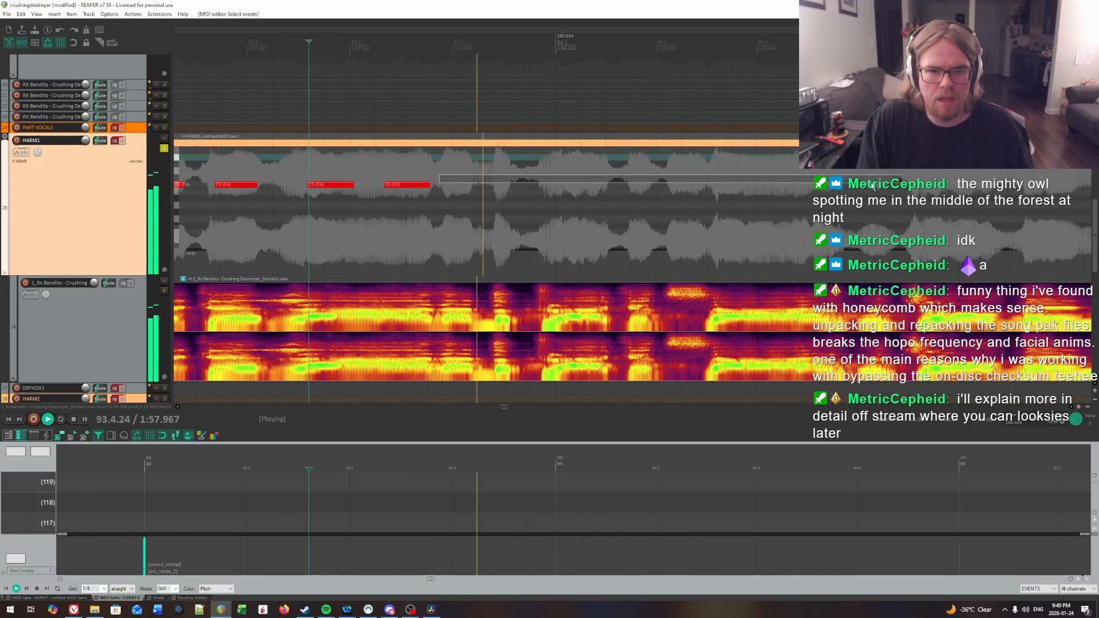
key("space")
left_click(445, 164)
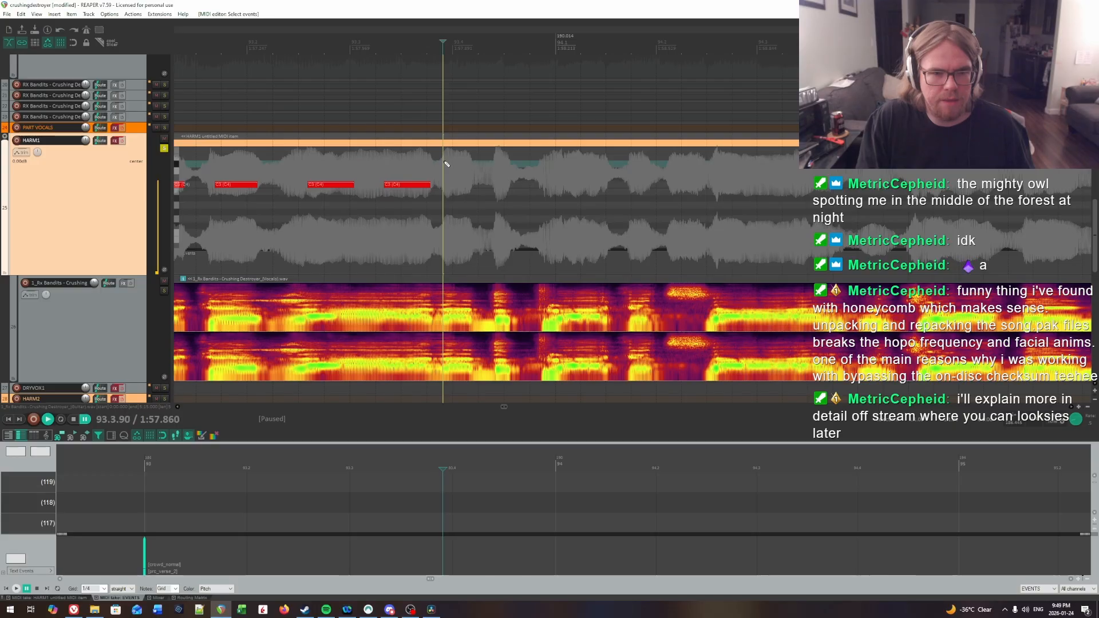
key("space")
key("space")
left_click(444, 174)
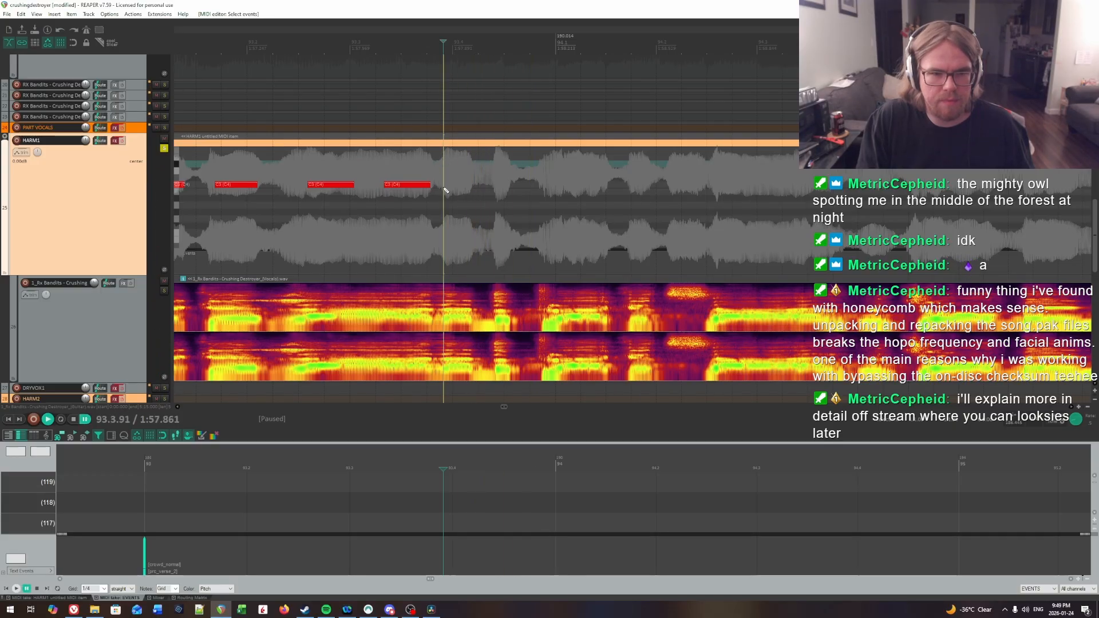
left_click_drag(444, 188, 472, 190)
Step: Check the syllable onset in beat 4 of bar 93 by ear and insert a very short note at 93.4.39
left_click(494, 165)
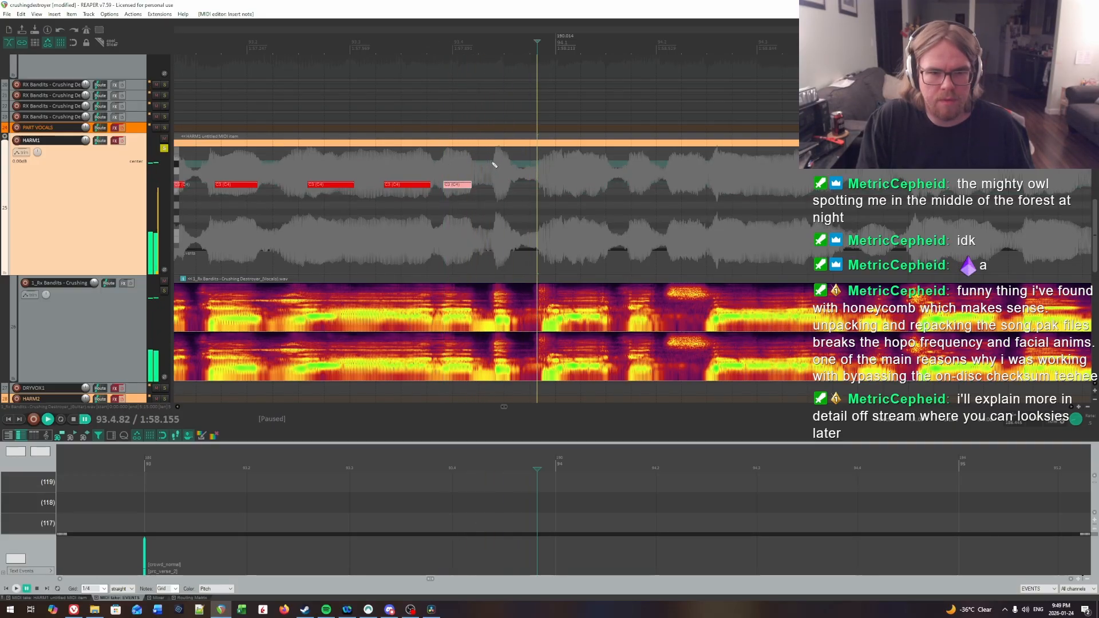
key("space")
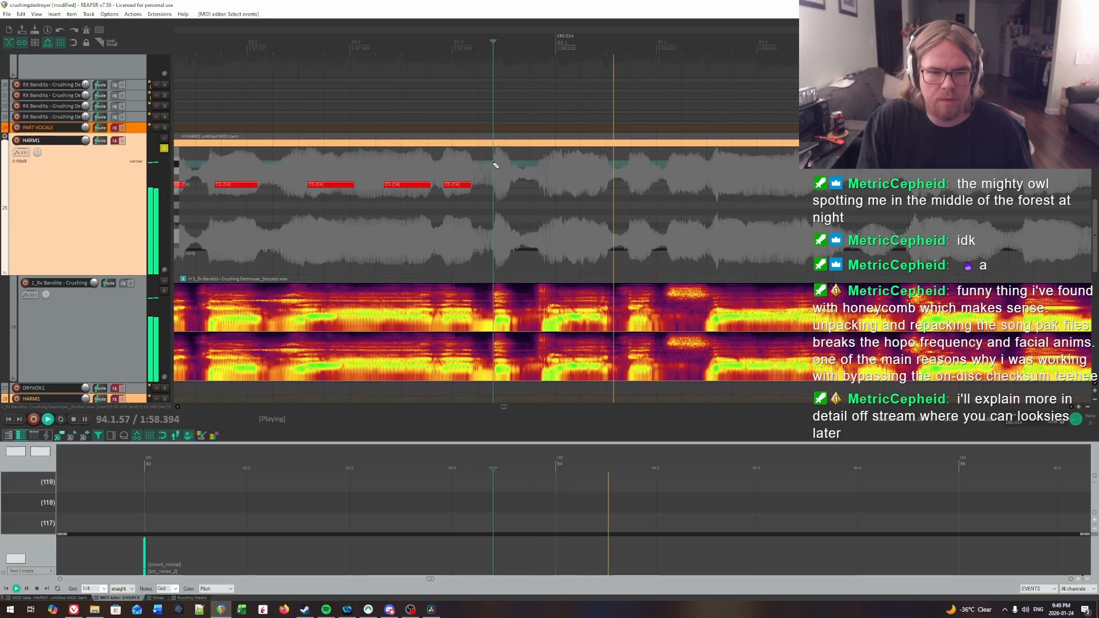
key("space")
left_click(496, 165)
left_click_drag(495, 188, 508, 189)
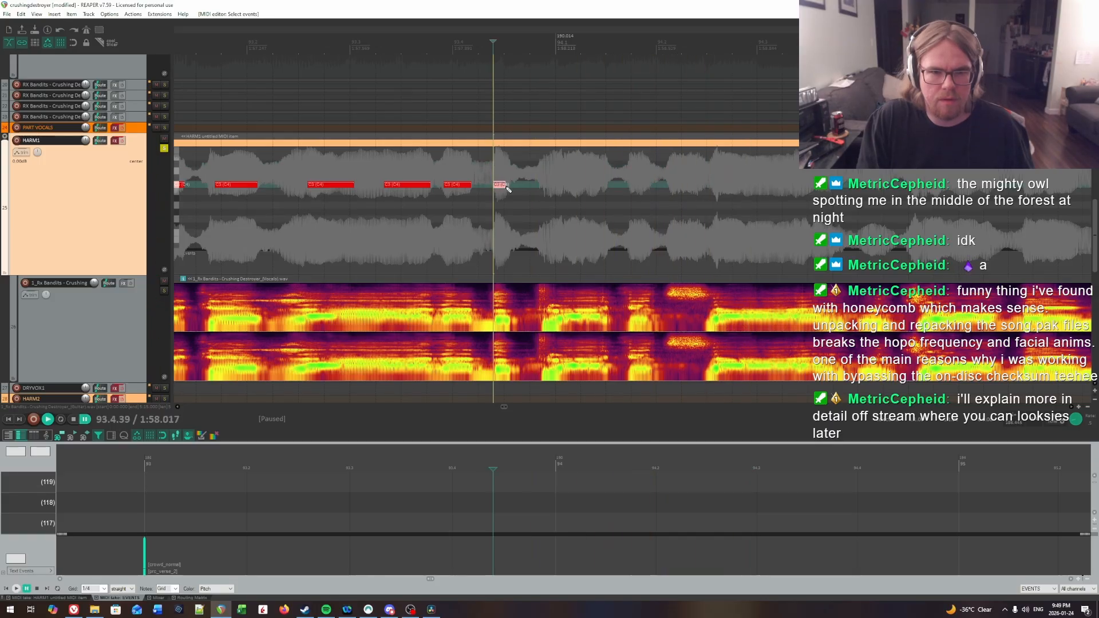
Step: Listen across the start of bar 94 to find the syllable onset and insert a note about half a beat long at 94.1.02
left_click(450, 164)
key("space")
scroll(675, 183, "right", 2)
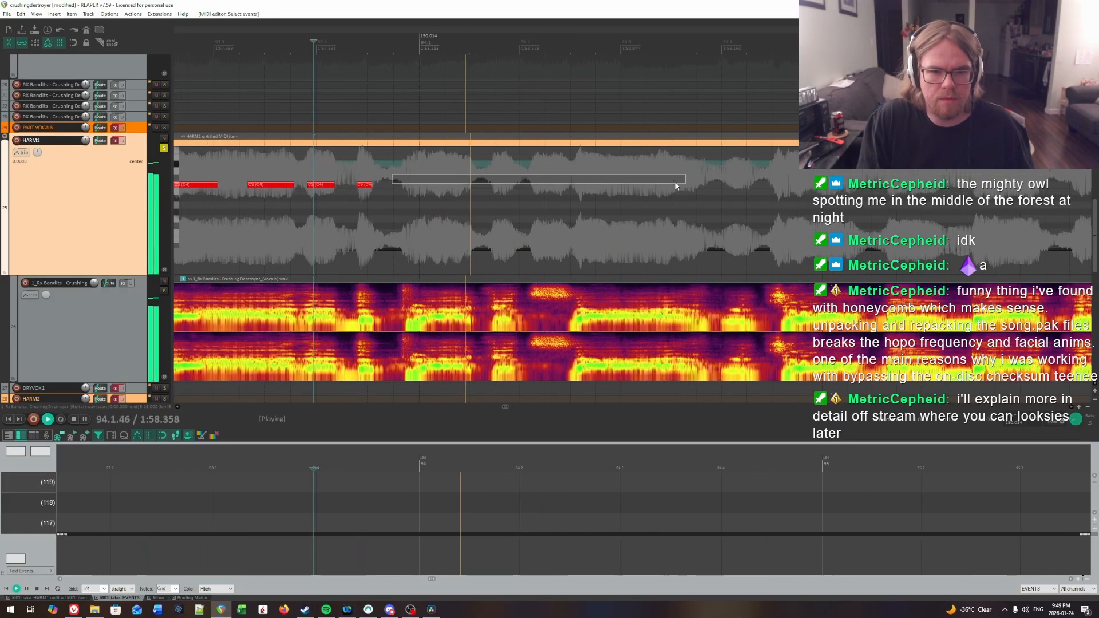
key("space")
left_click(399, 176)
key("space")
left_click(420, 170)
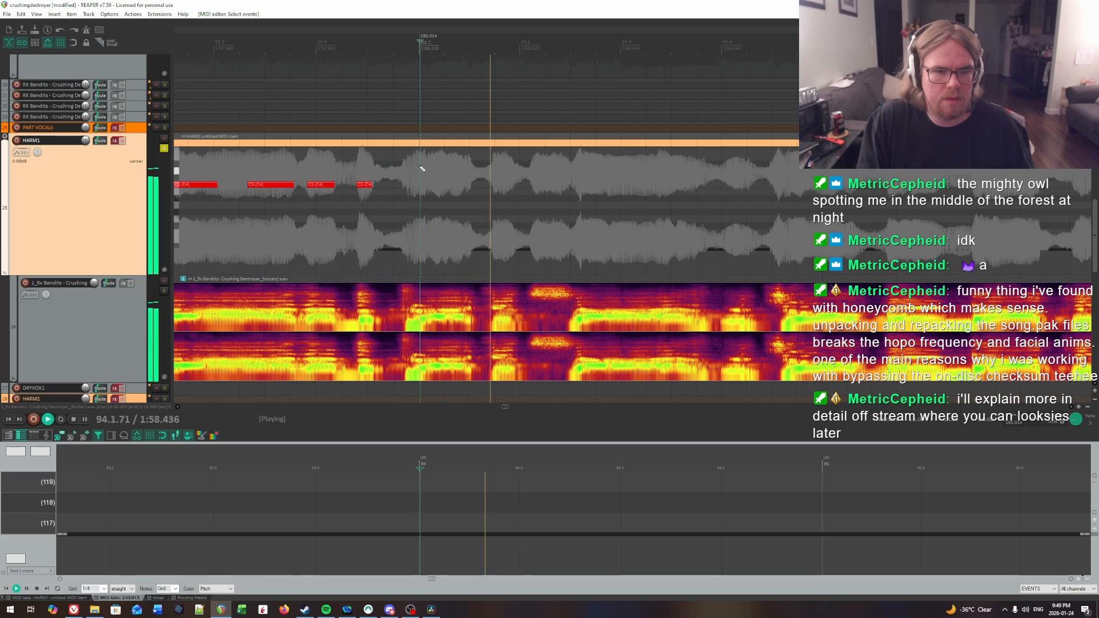
left_click(400, 164)
left_click(421, 165)
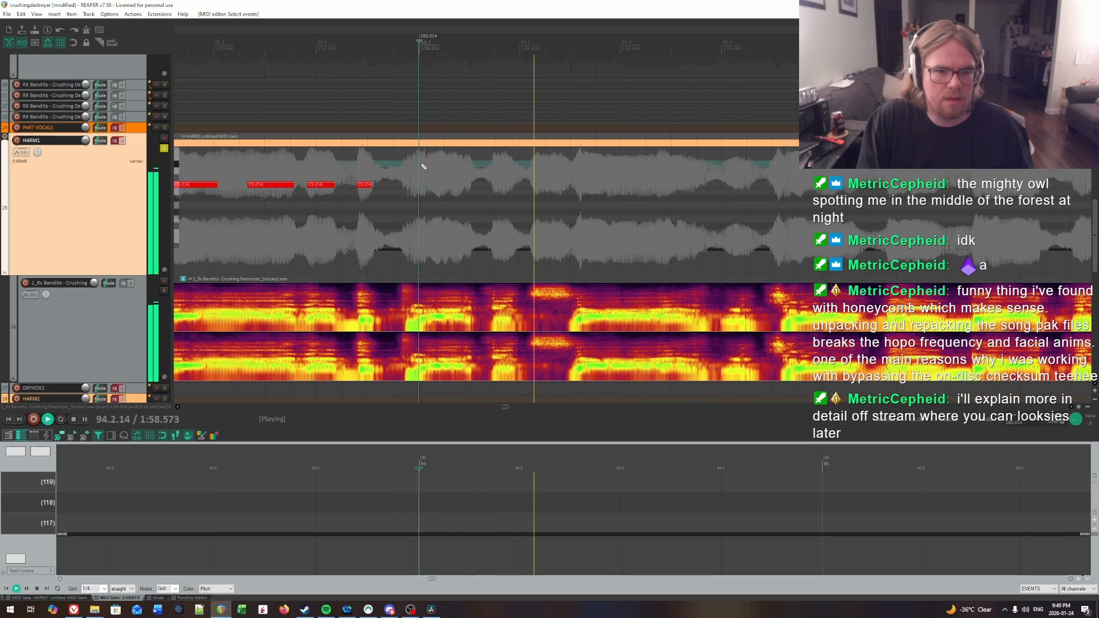
left_click(422, 166)
key("space")
left_click_drag(423, 184, 450, 189)
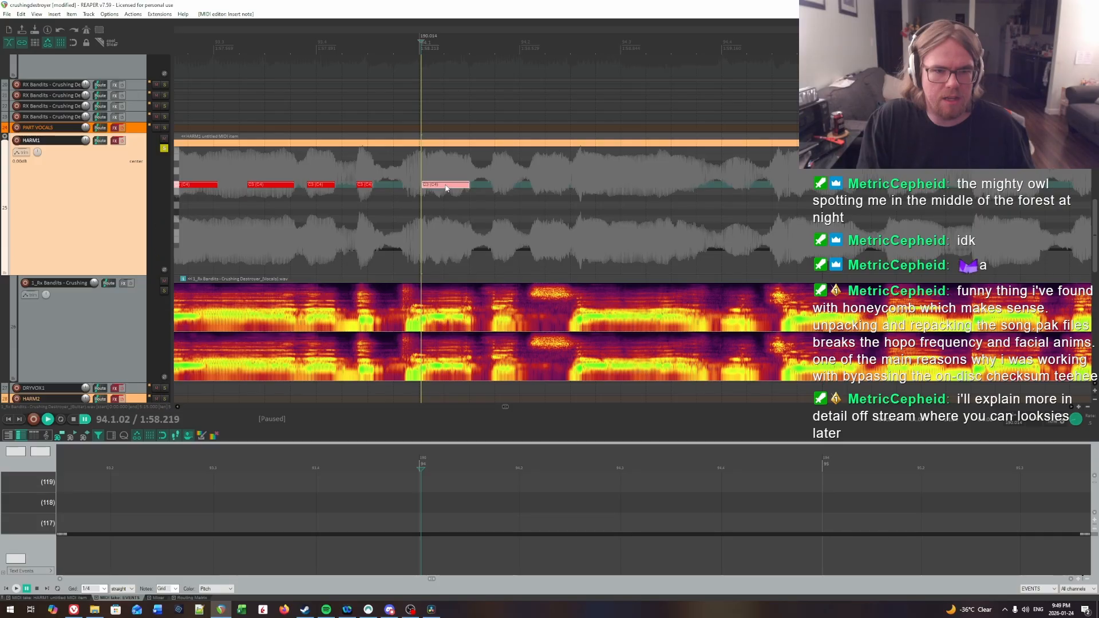
Step: Find the second syllable of bar 94 by ear and insert a short note at 94.1.73 in the HARM1 part
key("space")
key("space")
left_click(494, 164)
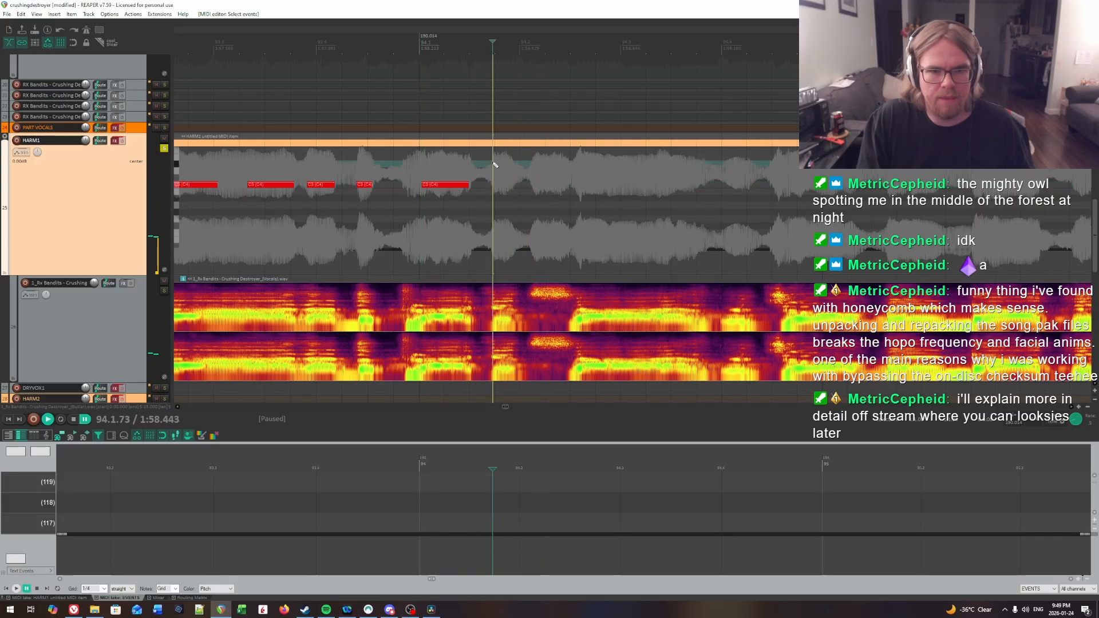
left_click_drag(495, 189, 517, 189)
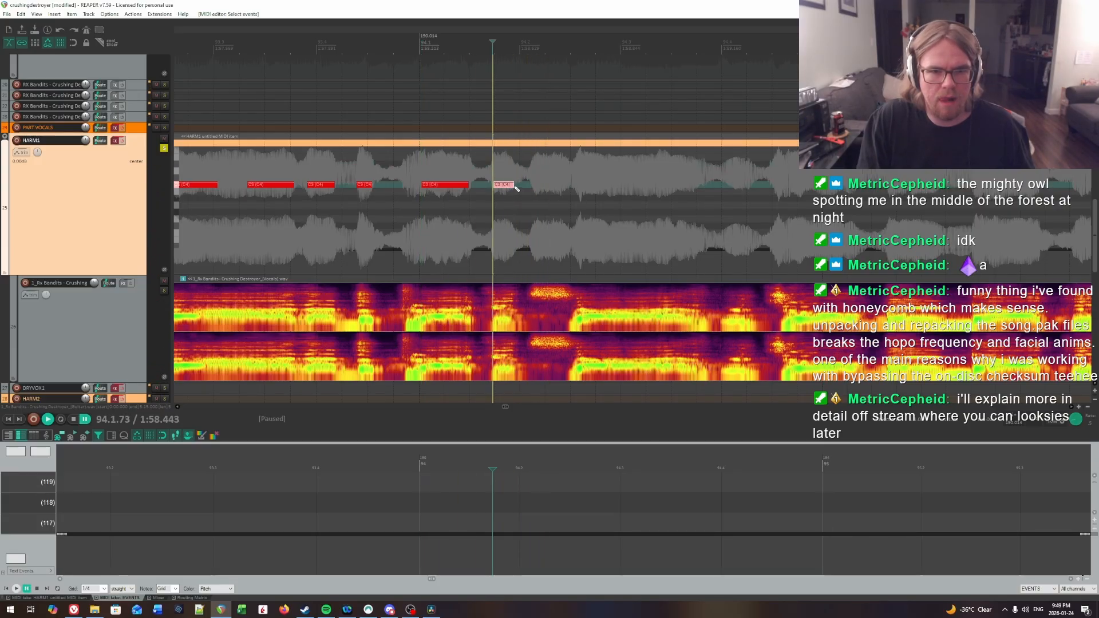
Step: Audition the vocal around beat 2 of bar 94 and insert a longer note, about two-thirds of a beat, at 94.2.64
key("space")
left_click(527, 168)
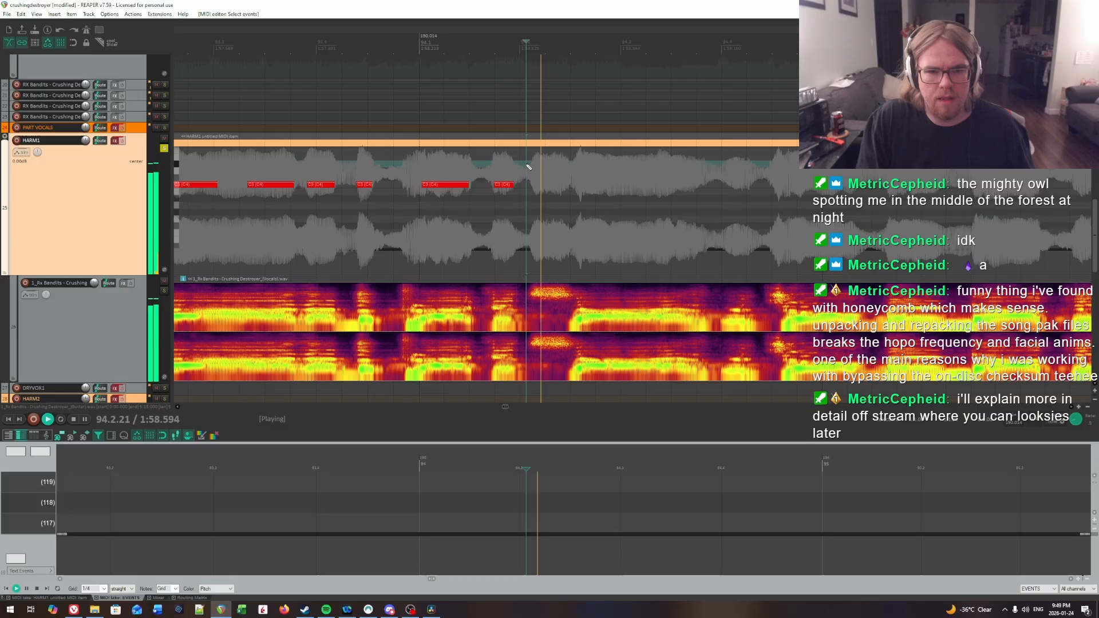
left_click(584, 167)
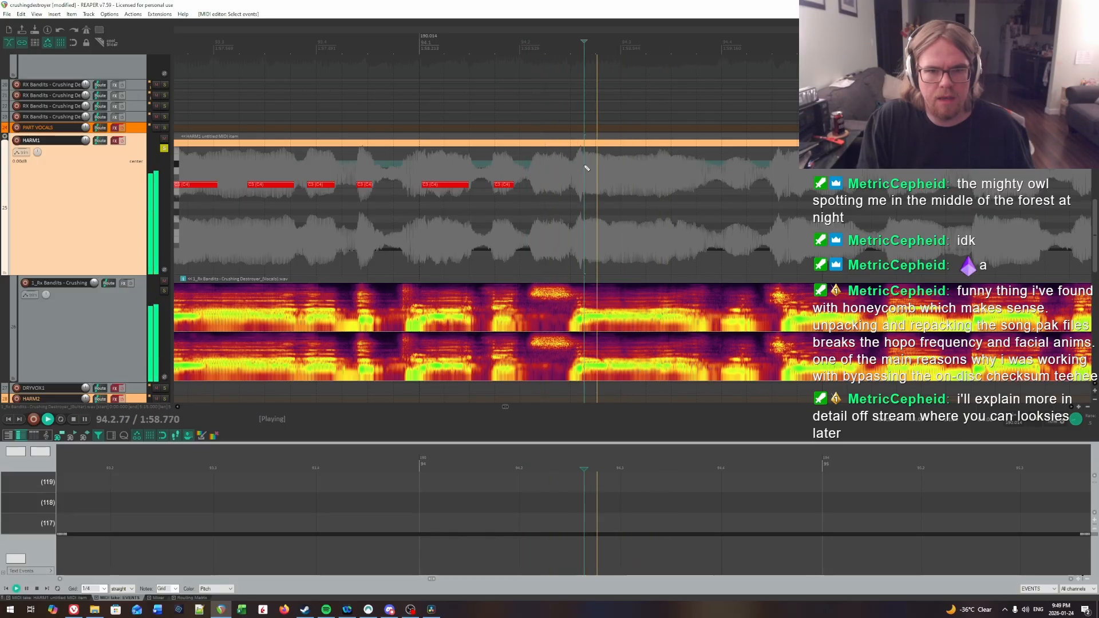
key("space")
left_click(585, 168)
key("space")
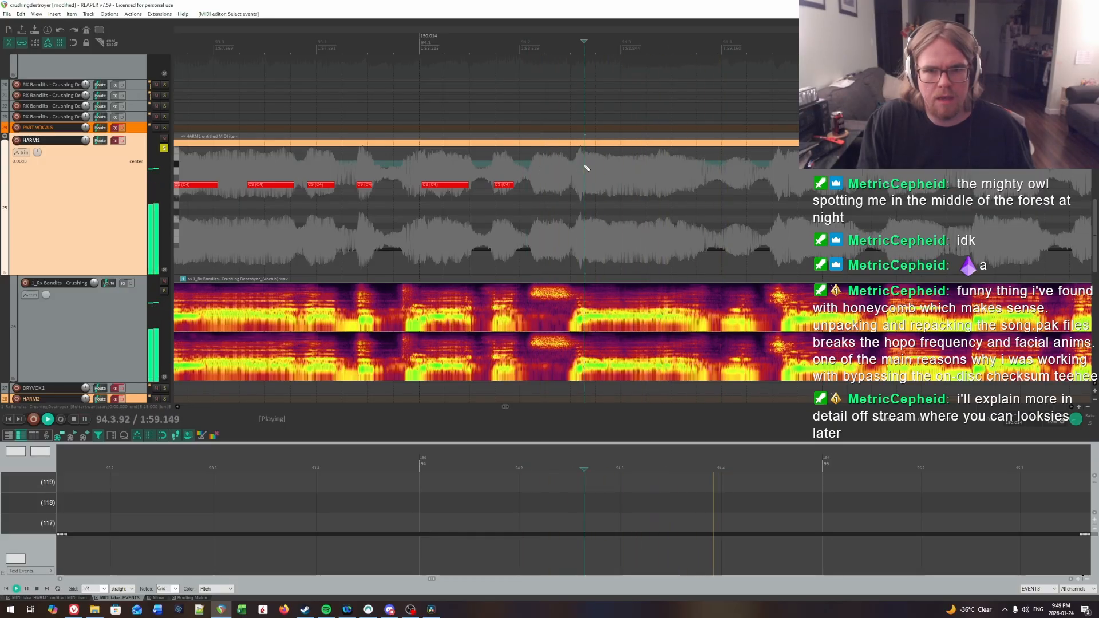
key("ctrl+space")
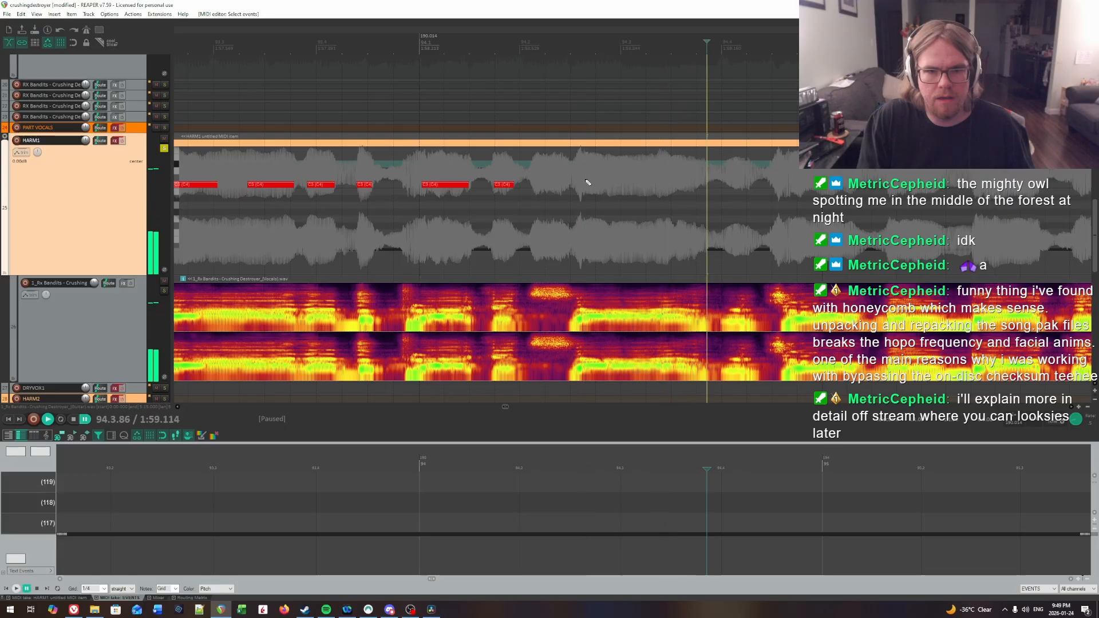
left_click(585, 181)
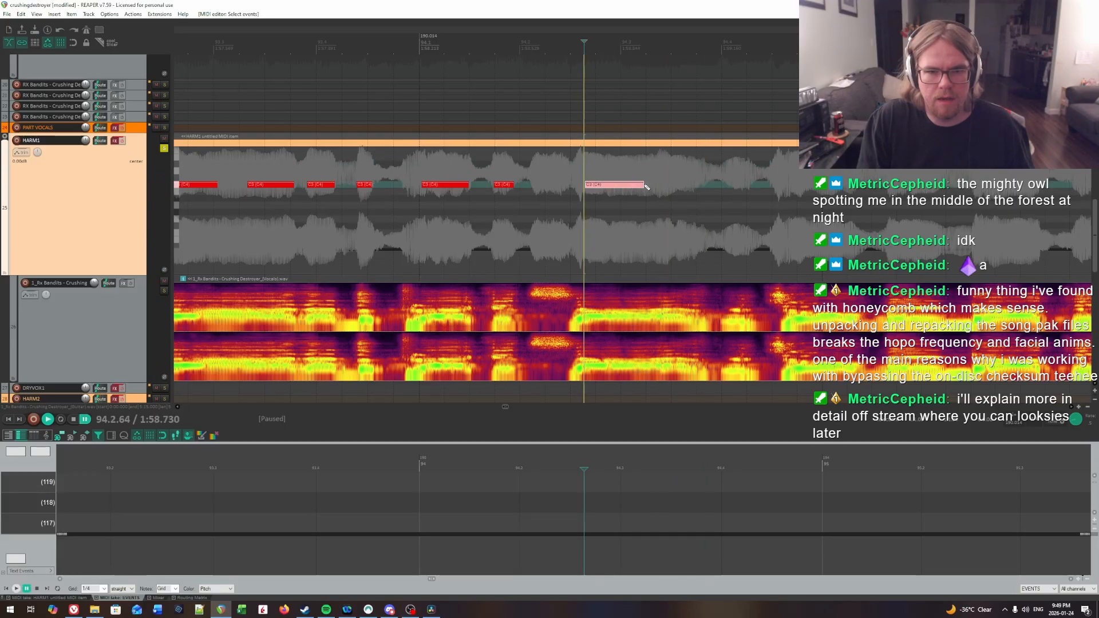
Step: Find the syllable onset in beat 3 of bar 94 by ear and insert a short note at 94.3.54
key("ctrl+space")
key("space")
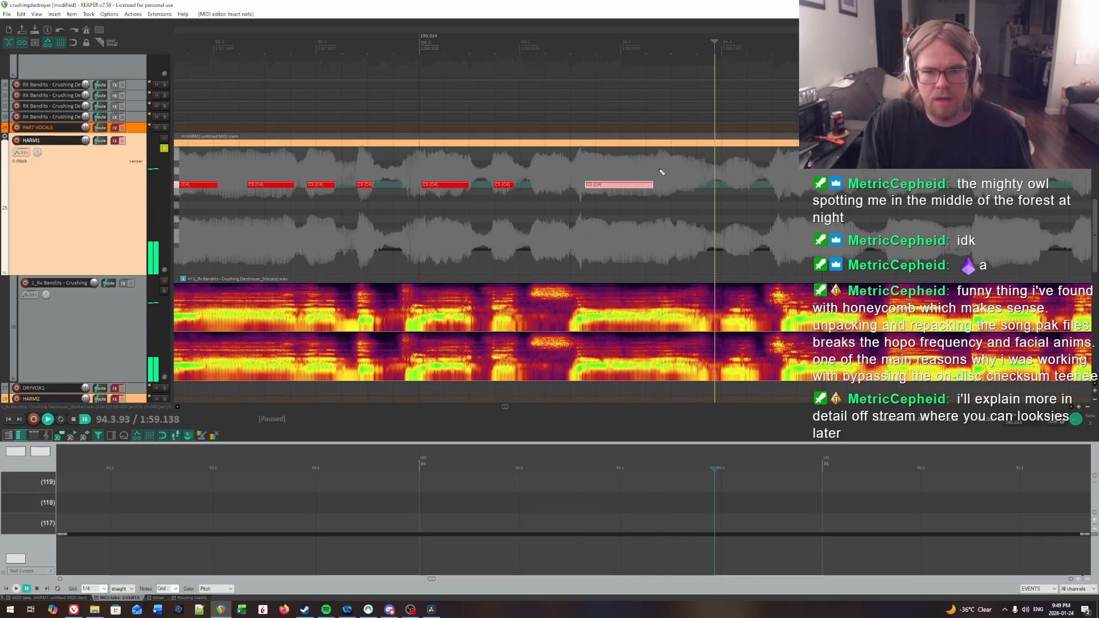
left_click(653, 170)
key("space")
key("space")
left_click(675, 168)
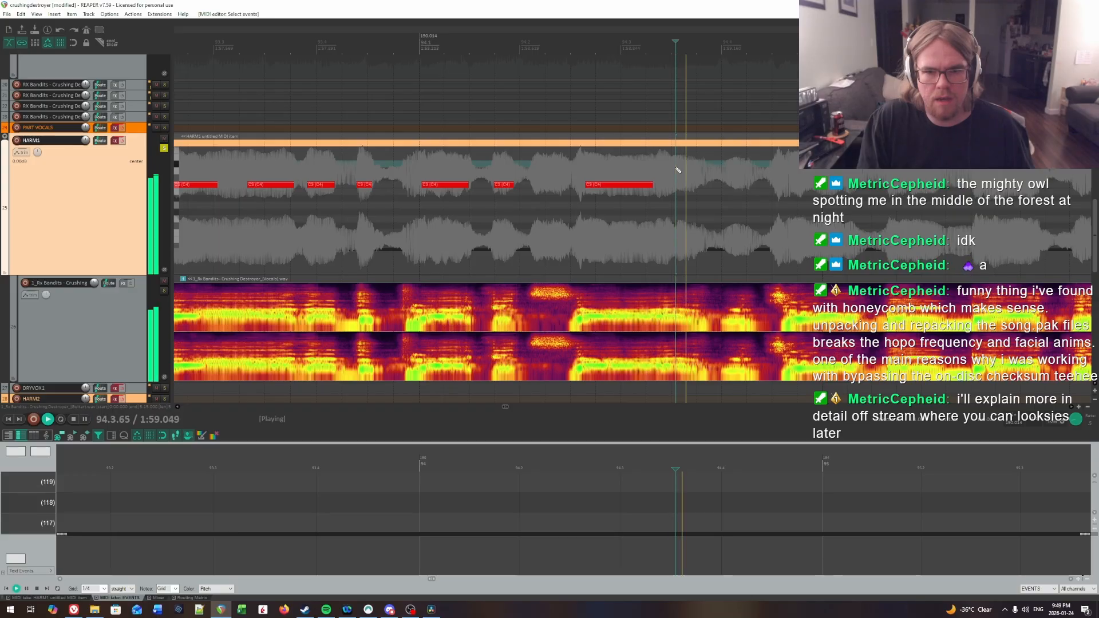
left_click_drag(675, 184, 694, 184)
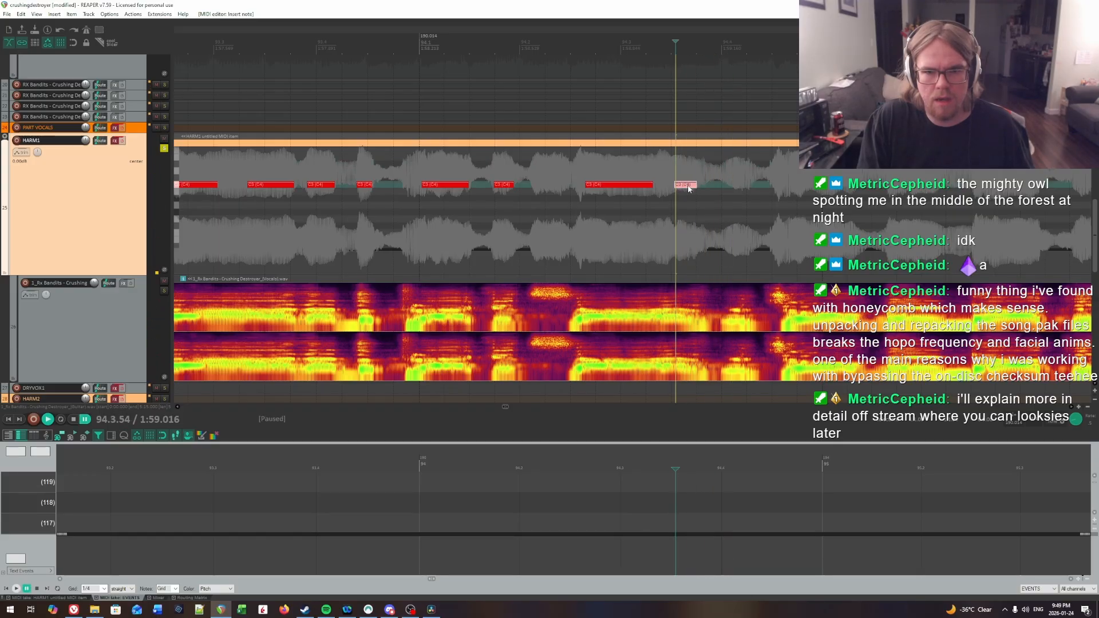
Step: Audition the vocal at the end of bar 94 and insert a note about two-thirds of a beat long at 94.4.72
left_click(608, 171)
key("space")
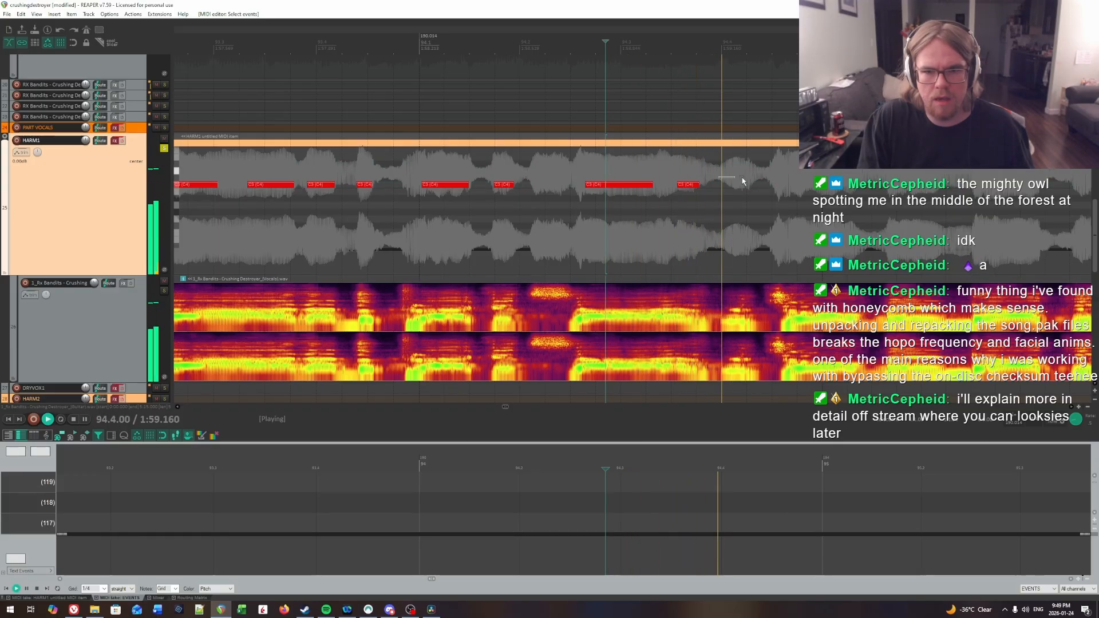
left_click(298, 162)
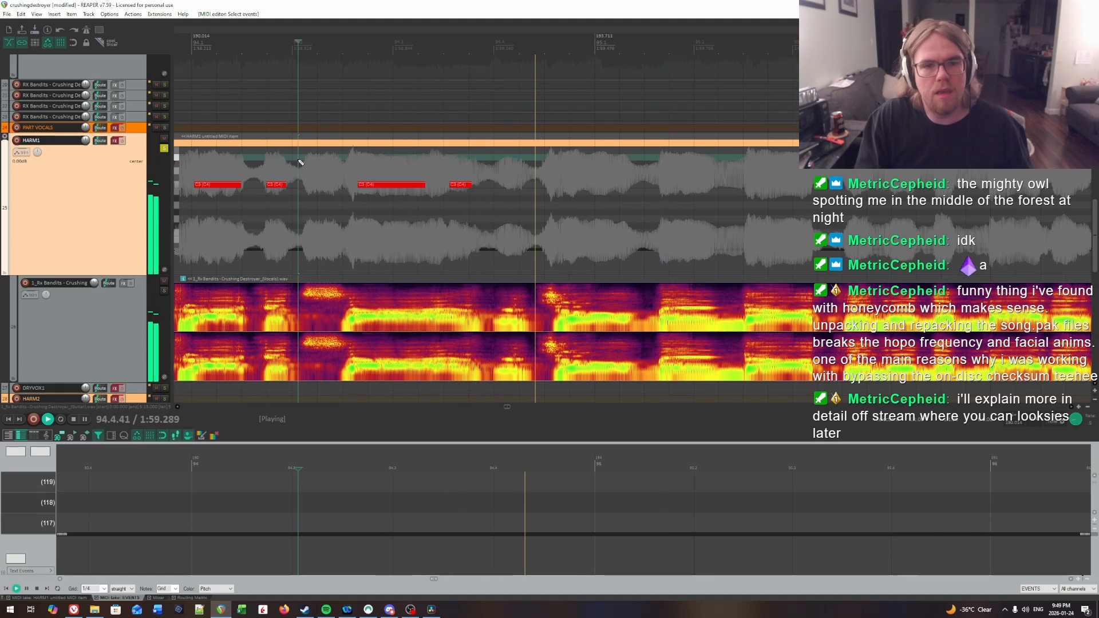
left_click(553, 171)
key("space")
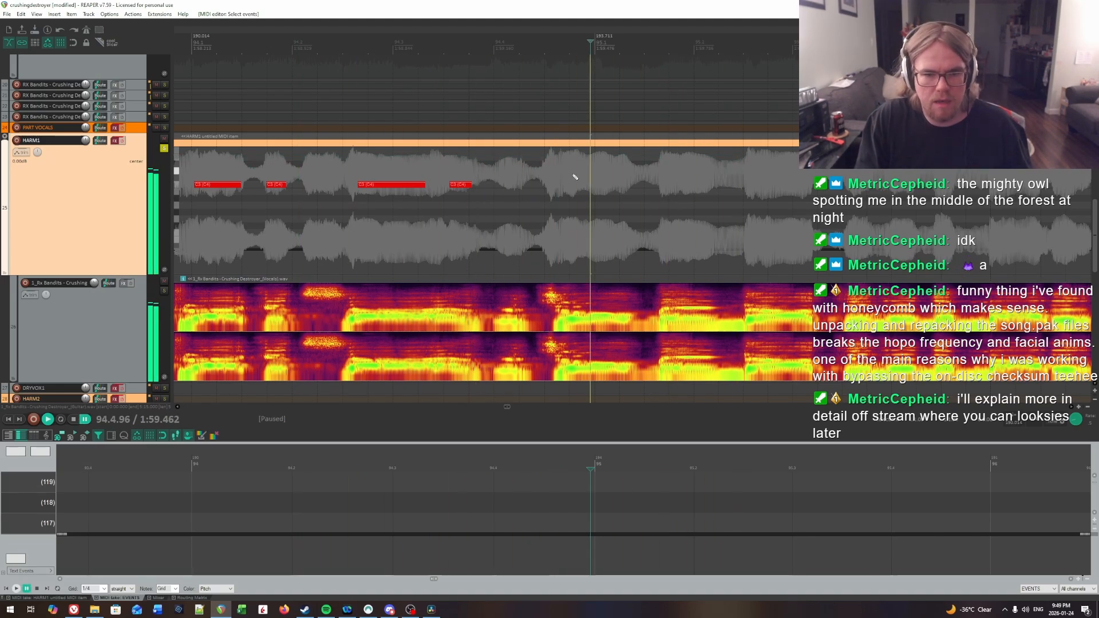
left_click(570, 173)
left_click(565, 173)
key("space")
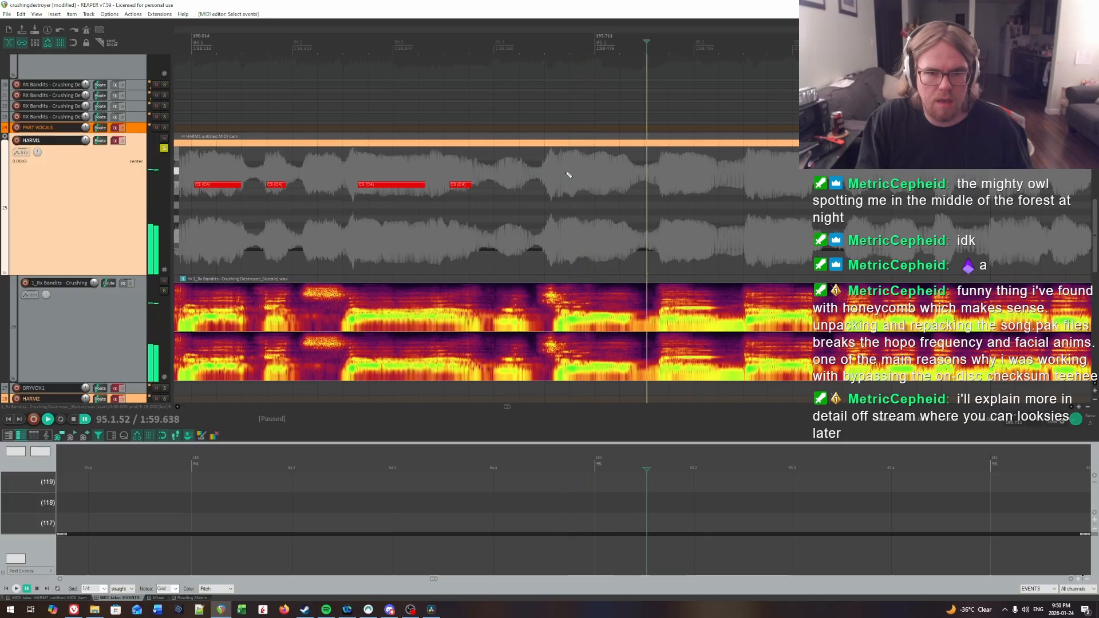
key("space")
left_click(566, 172)
key("space")
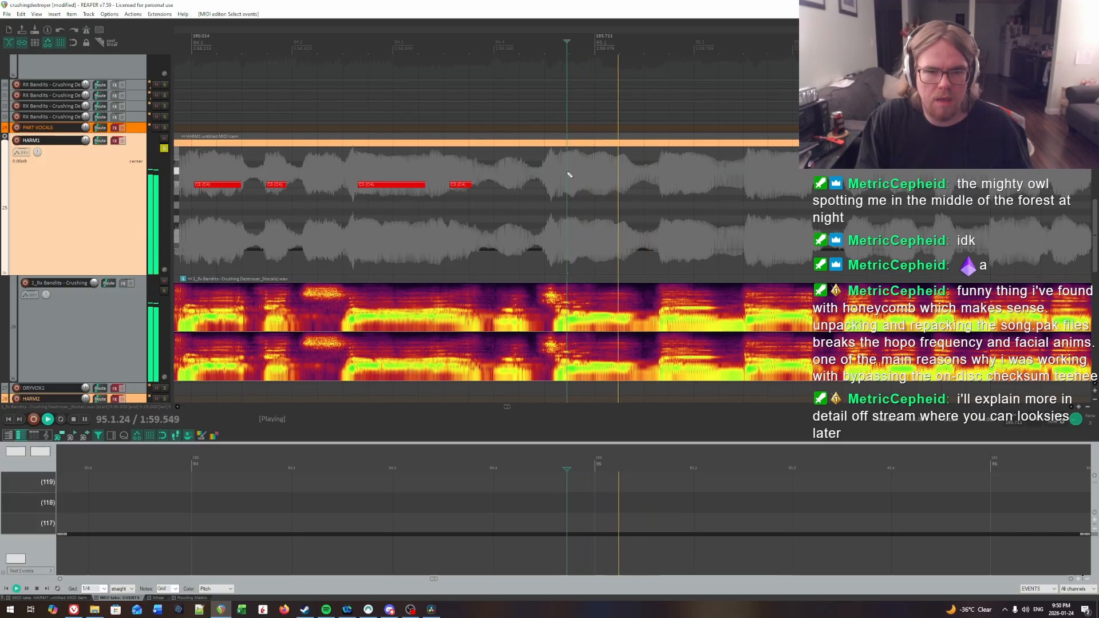
key("space")
left_click(571, 184)
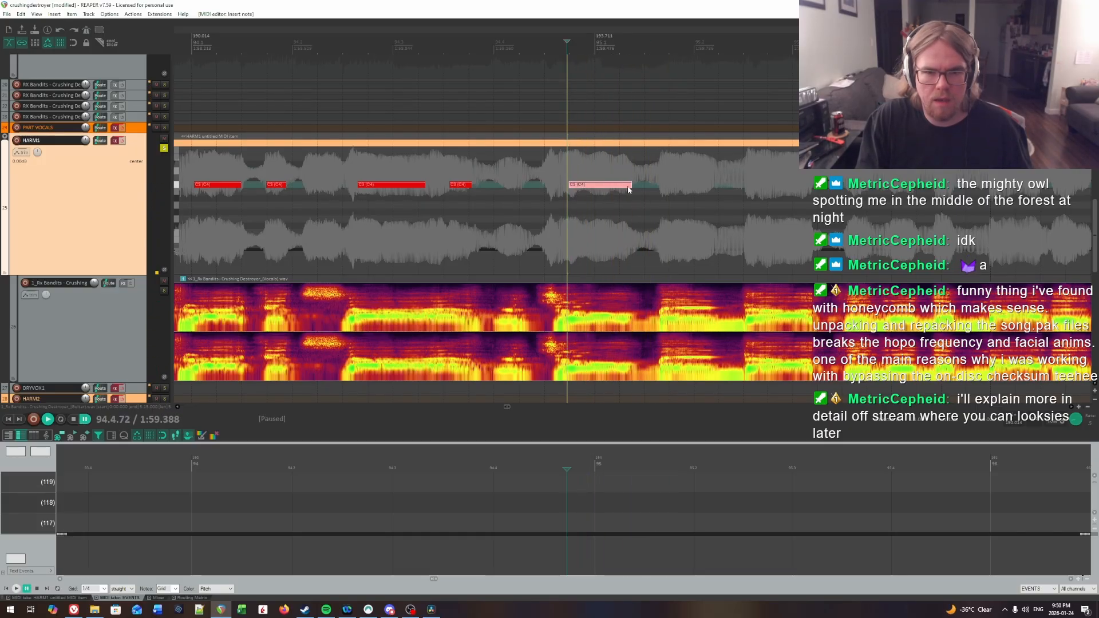
Step: Find the first syllable onset inside bar 95 by ear and insert a note about half a beat long at 95.1.69
key("space")
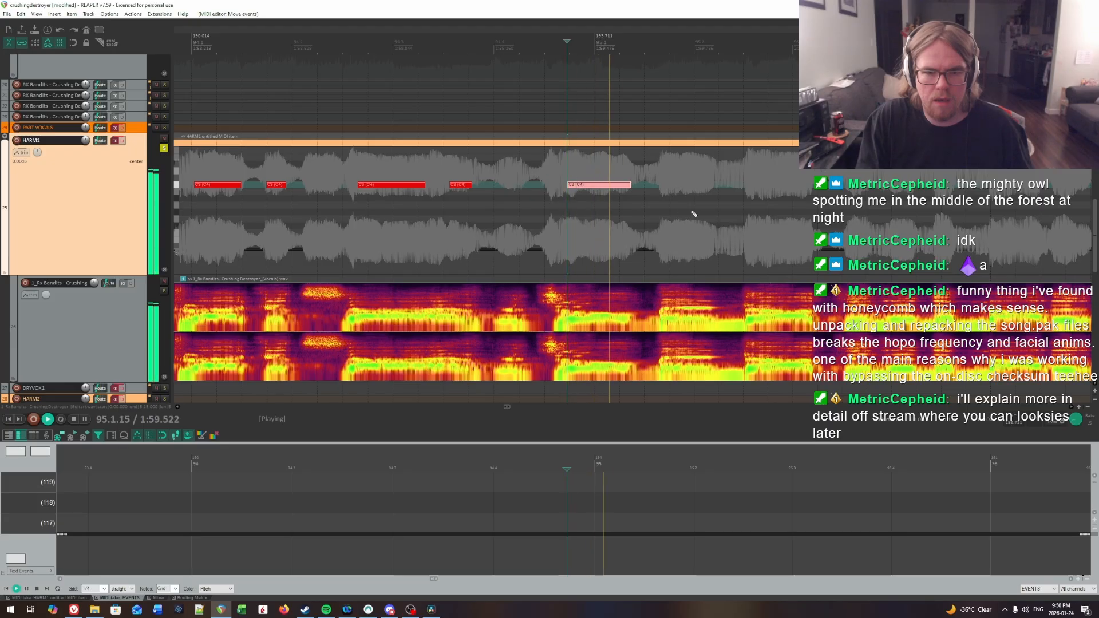
left_click(478, 165)
key("space")
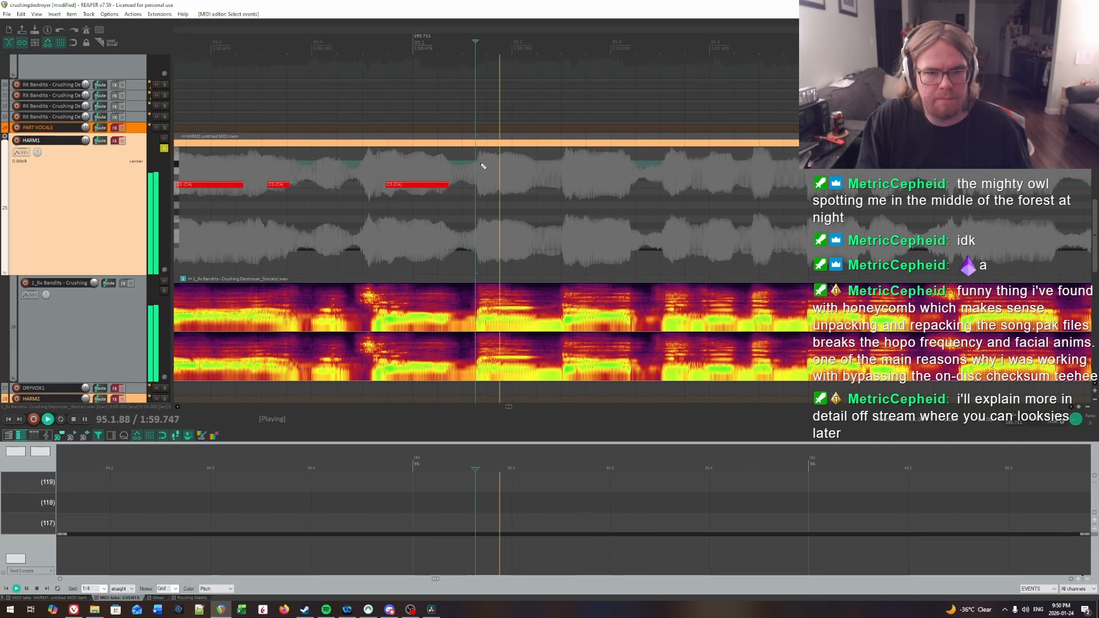
key("space")
left_click(481, 165)
key("space")
left_click(427, 157)
left_click(481, 170)
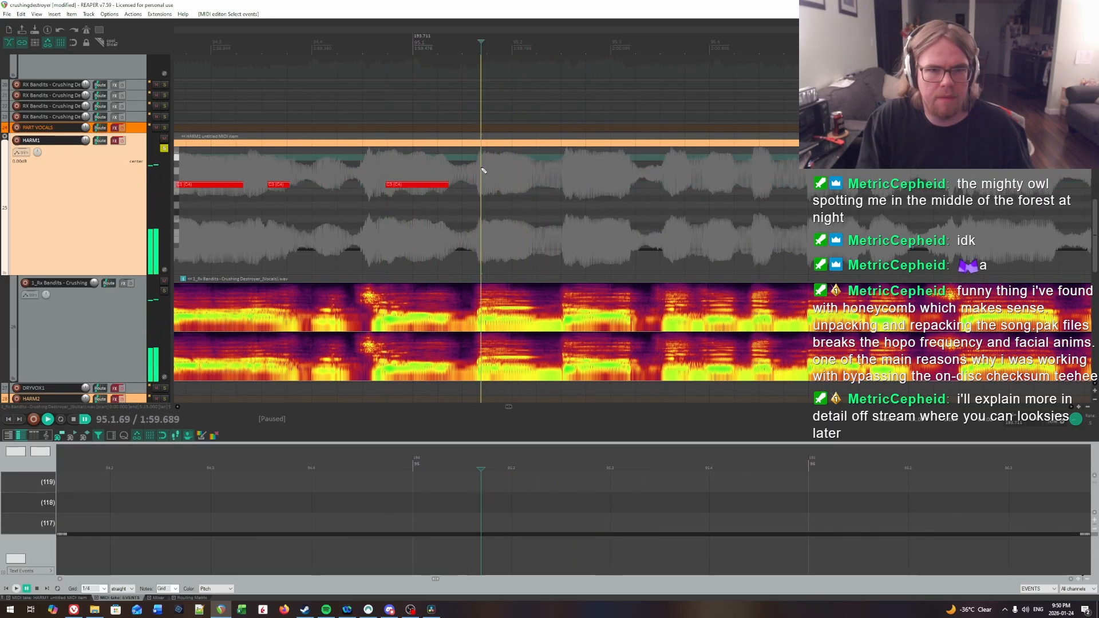
key("space")
left_click(481, 177)
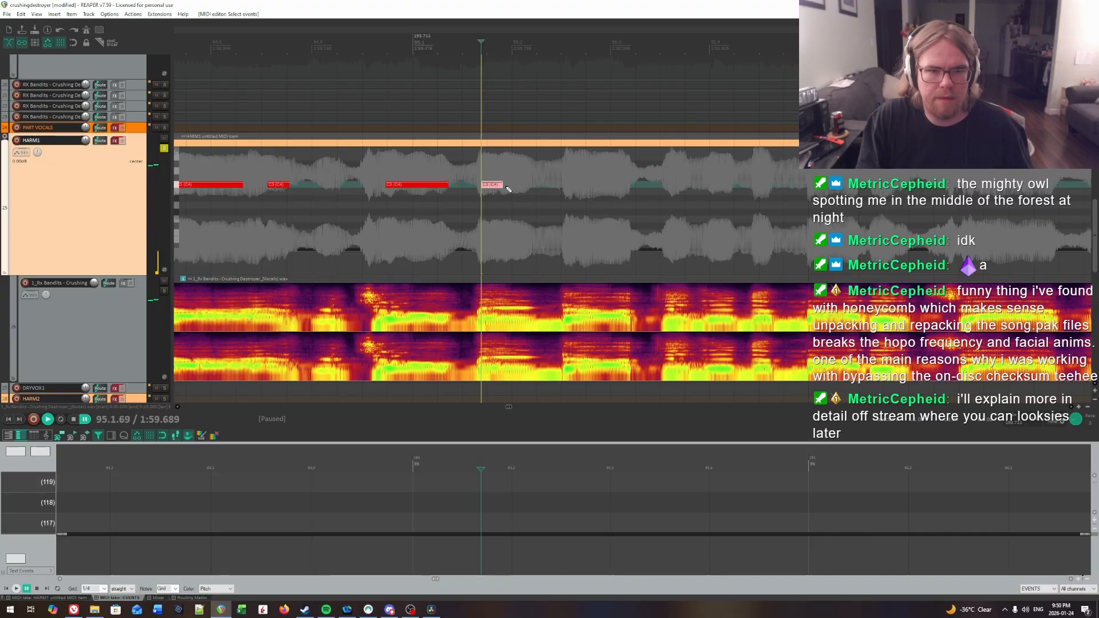
left_click_drag(507, 189, 529, 188)
Step: Locate the syllable onset in beat 2 of bar 95 through playback and insert a half-beat note at 95.2.60
key("space")
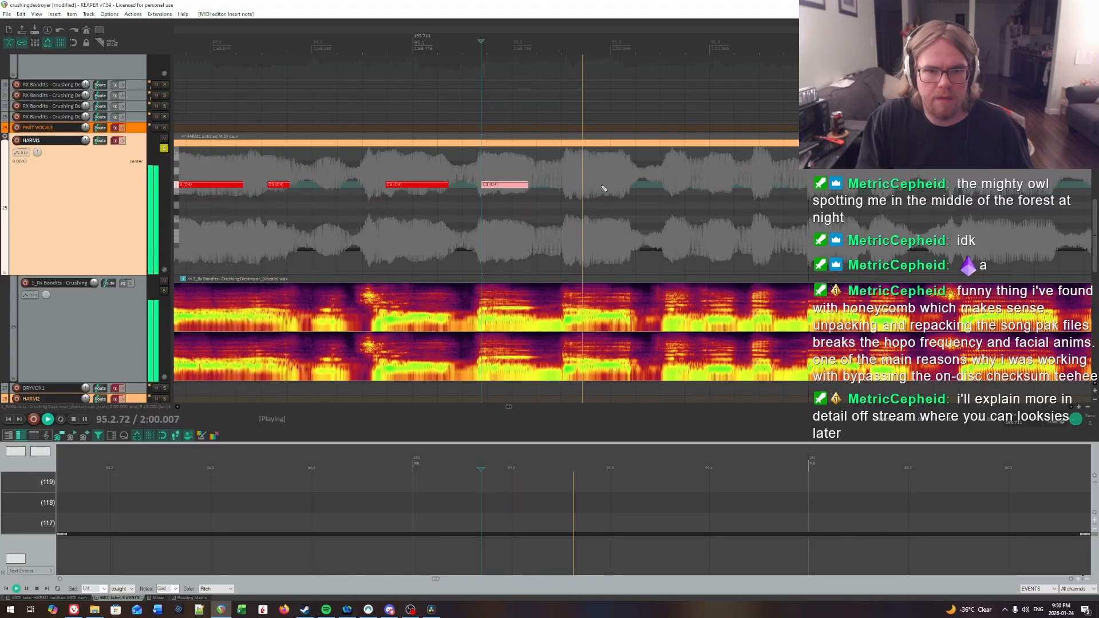
left_click(573, 167)
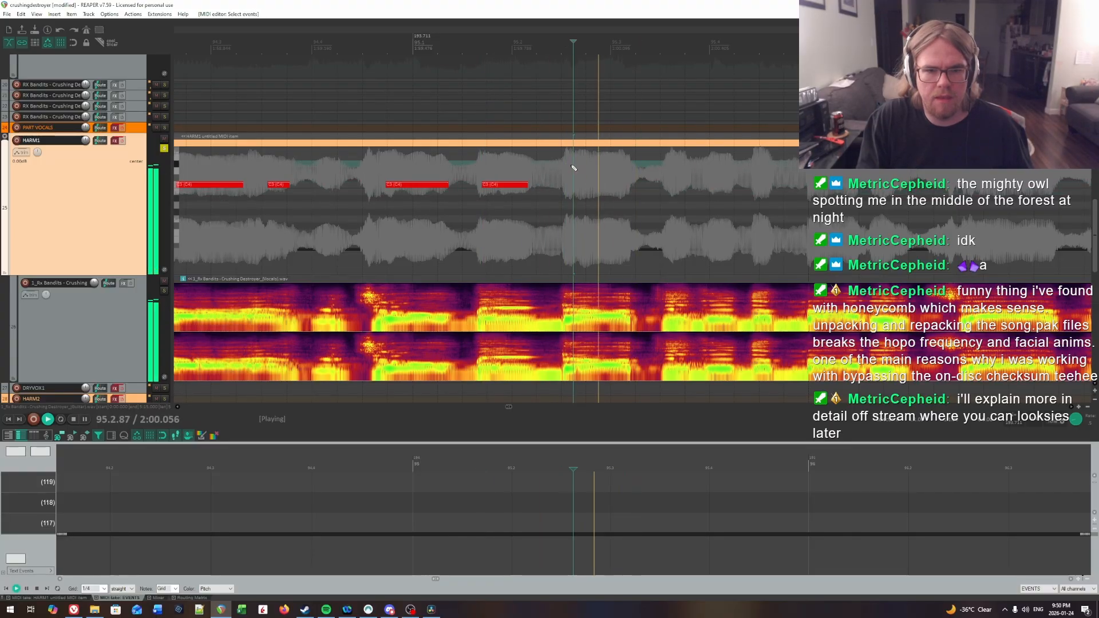
key("space")
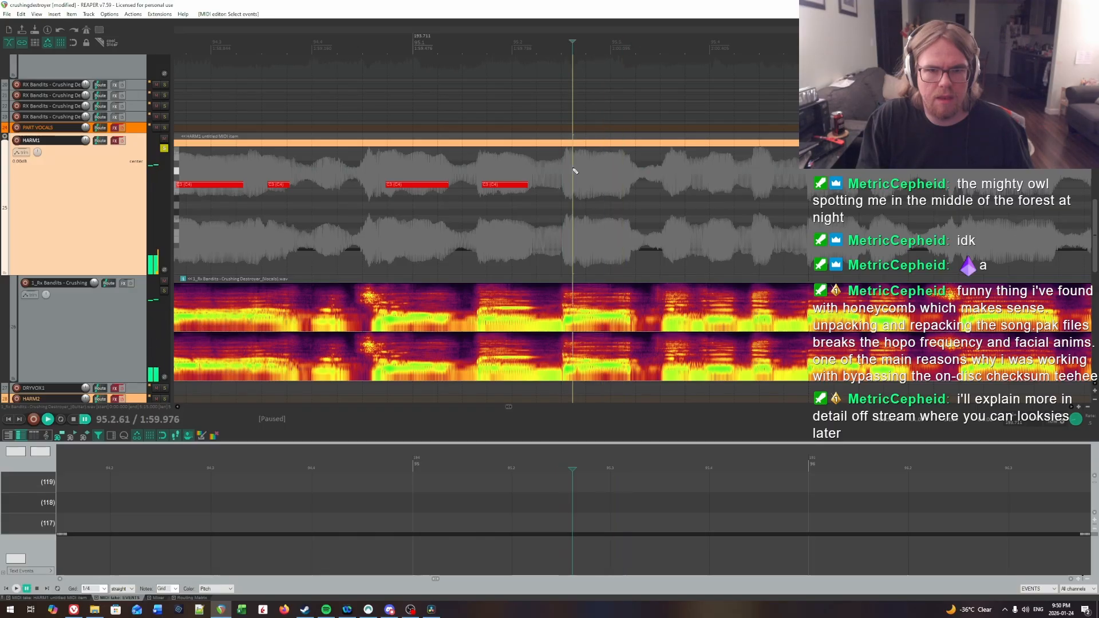
key("space")
left_click(571, 169)
key("space")
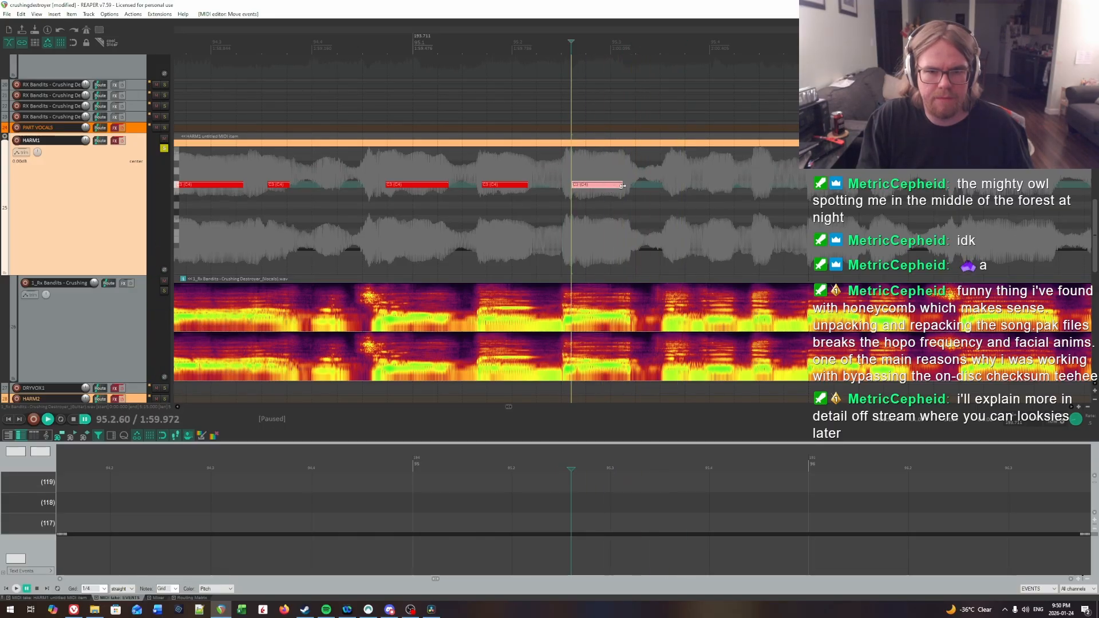
Step: Listen through beat 3 of bar 95 to find the syllable onset and insert a quarter-beat note at 95.3.54
left_click(542, 163)
key("space")
scroll(567, 173, "right", 3)
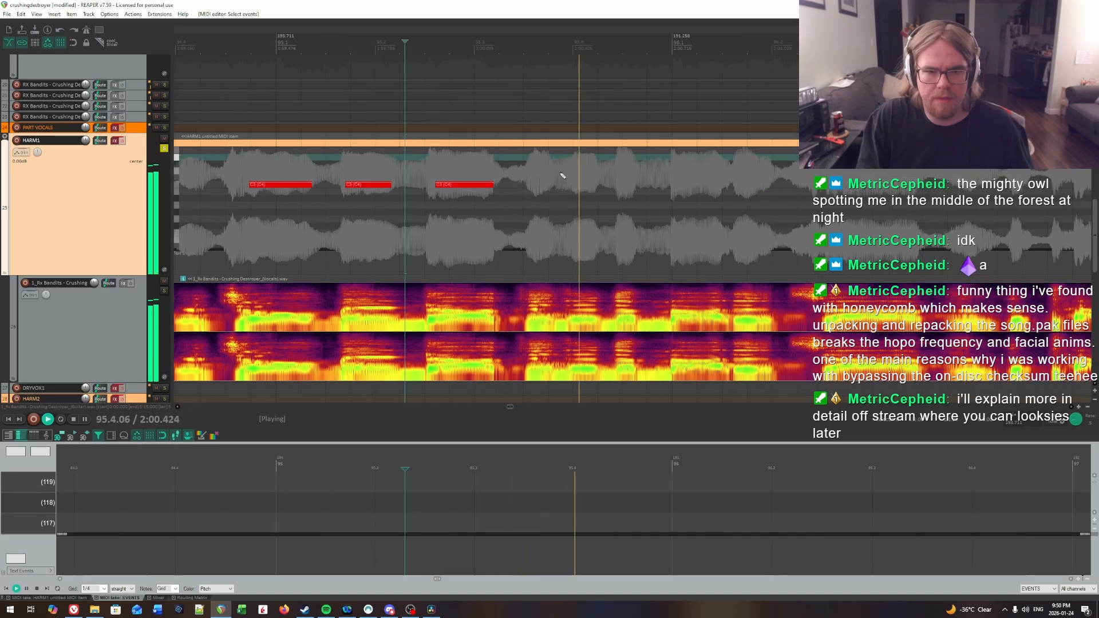
left_click(527, 166)
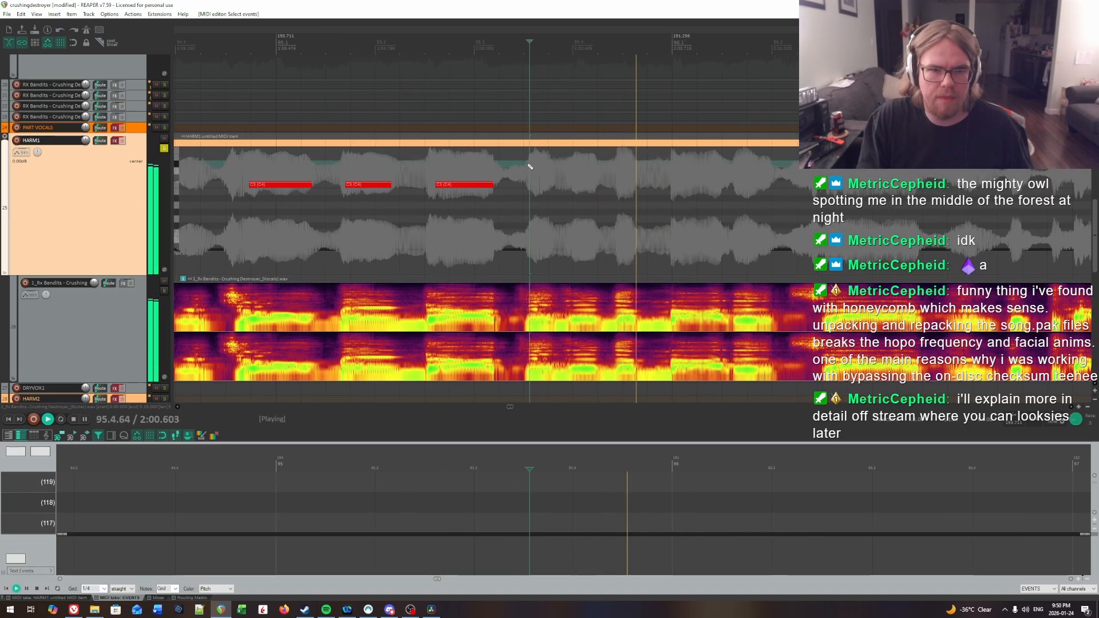
left_click(526, 166)
left_click(427, 167)
key("space")
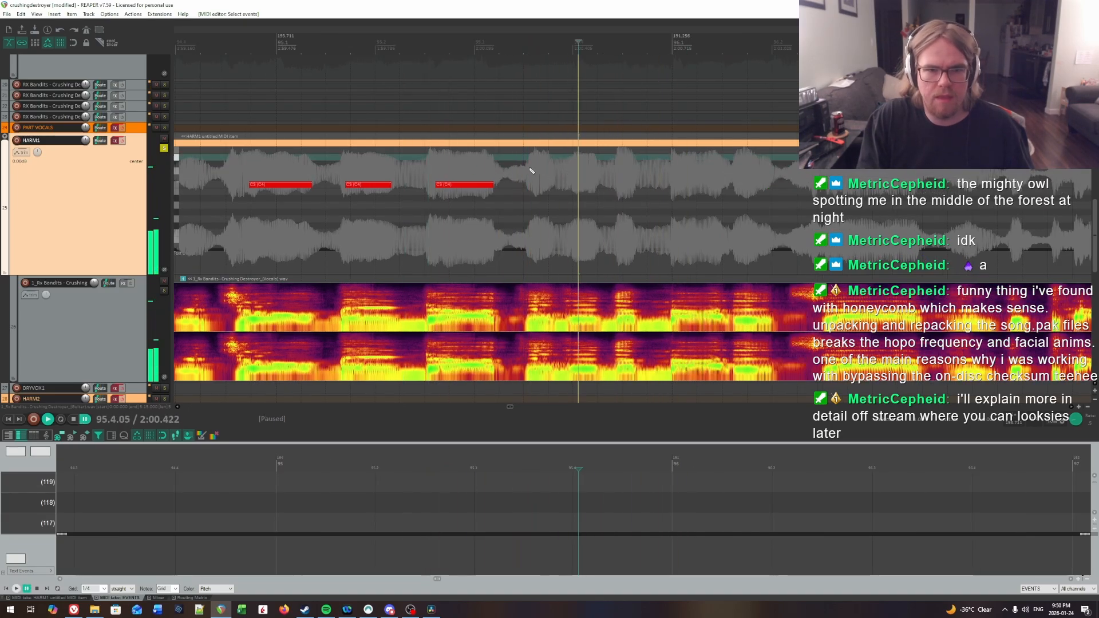
left_click(527, 169)
key("space")
Step: Replay the vocal leading into beat 4 of bar 95 and insert a quarter-beat note at 95.3.98
key("space")
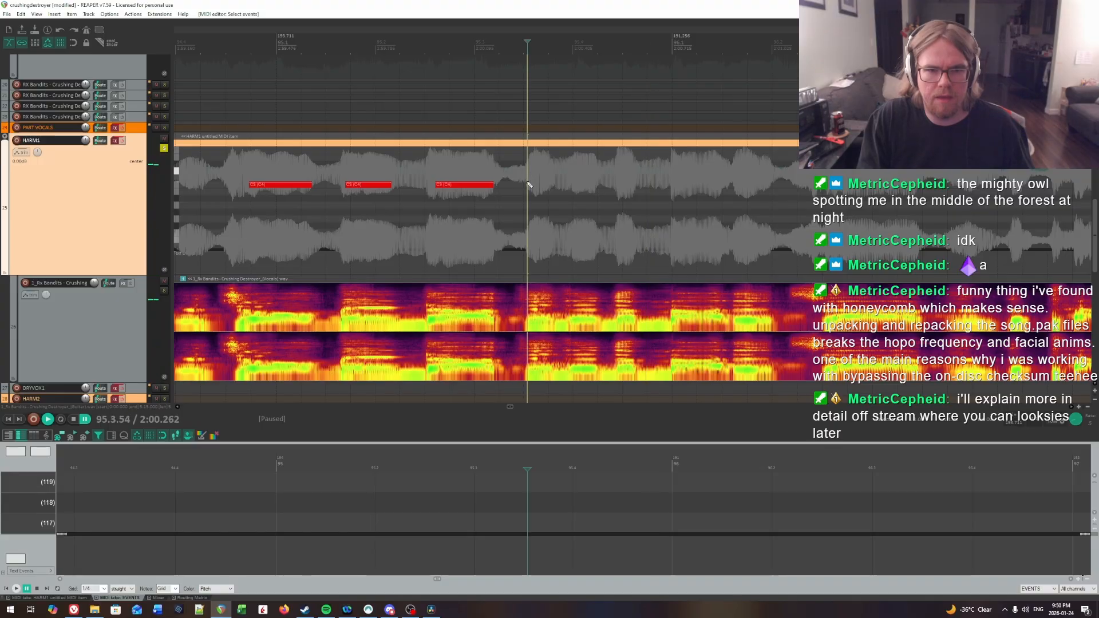
key("space")
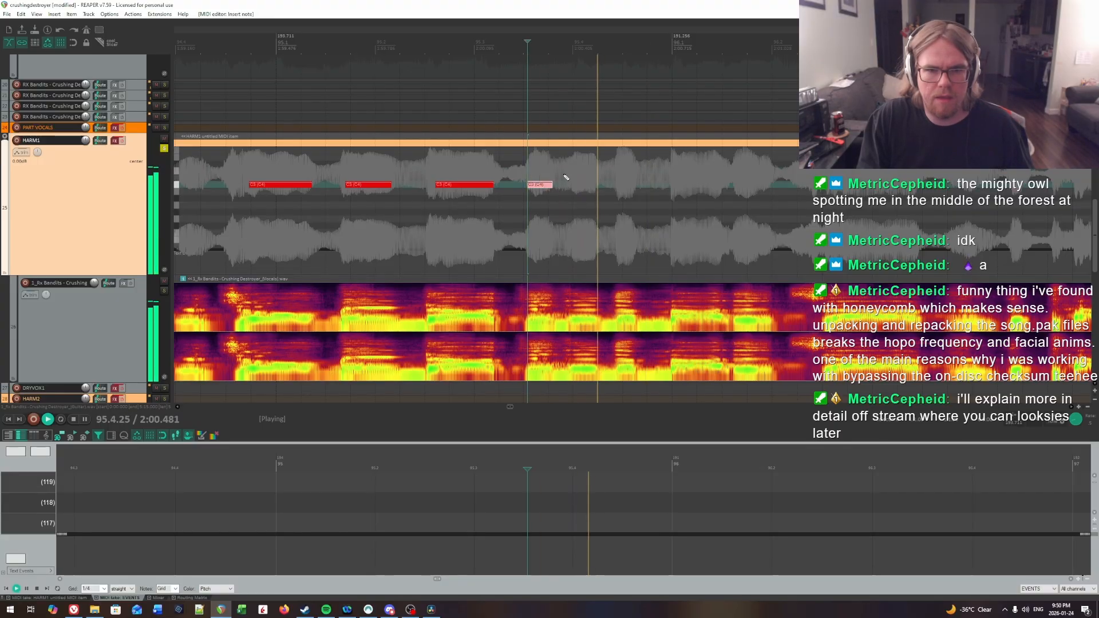
left_click(574, 170)
key("space")
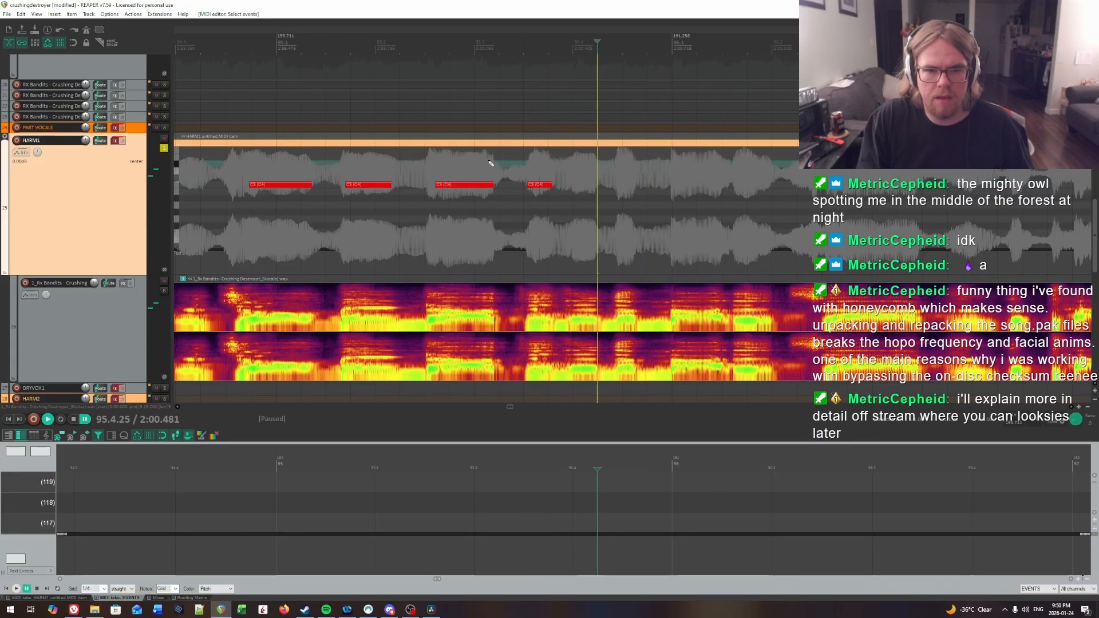
left_click(490, 164)
key("space")
key("space")
left_click_drag(542, 170, 575, 170)
Step: Find the last syllable of bar 95 by ear and insert a short note, about a fifth of a beat, at 95.4.43
key("space")
key("space")
left_click(572, 171)
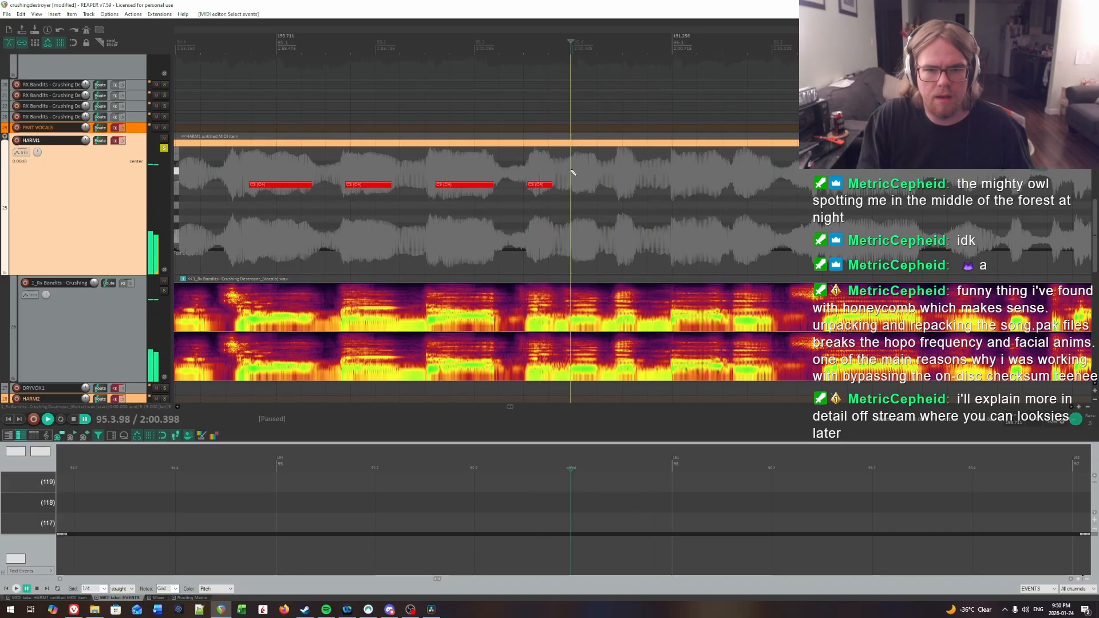
left_click(572, 186)
key("space")
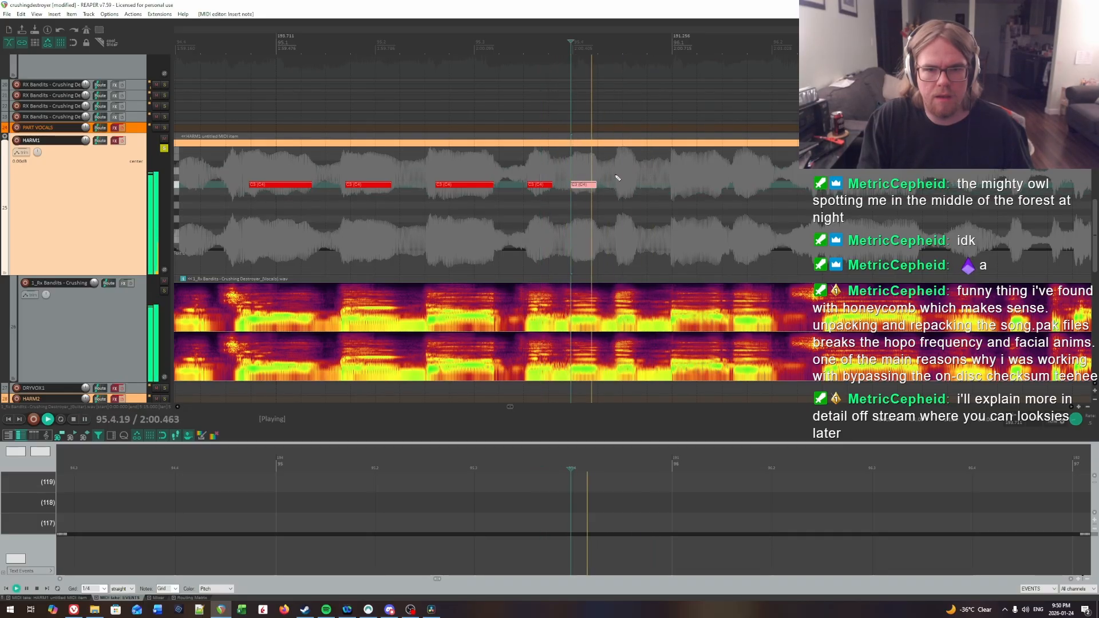
left_click(616, 165)
key("space")
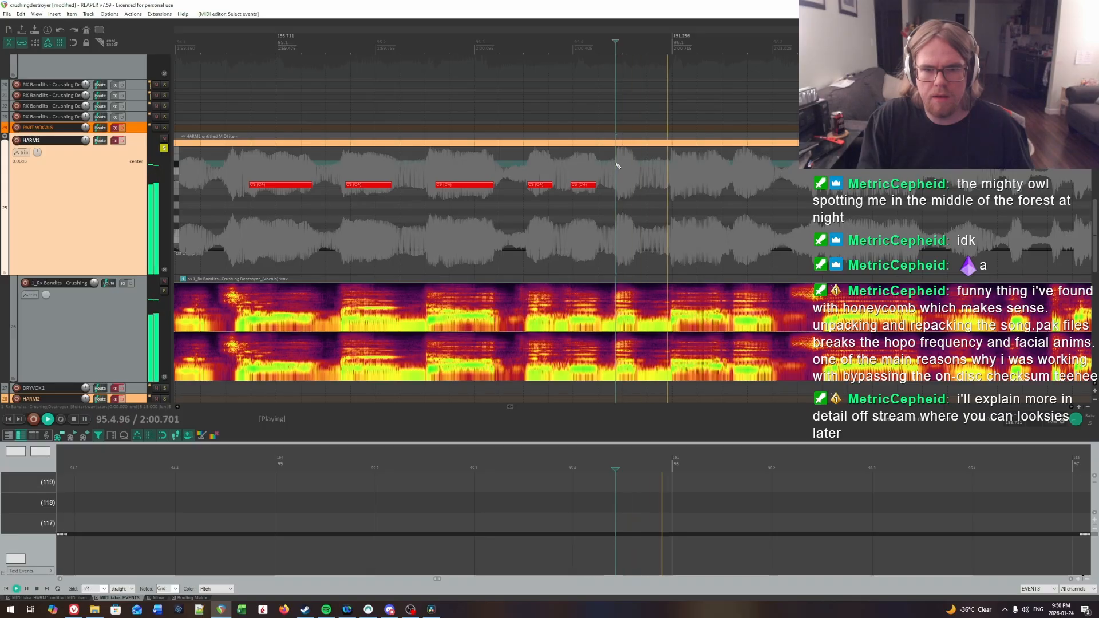
left_click_drag(617, 186, 638, 186)
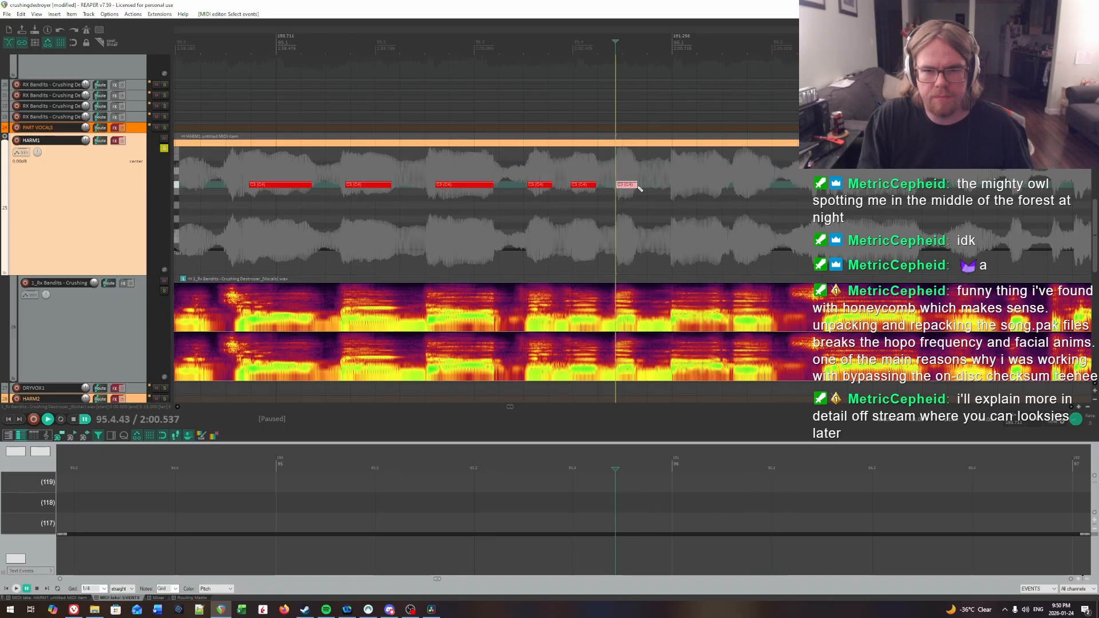
Step: Audition the start of bar 96 and insert a note about half a beat long at 96.1.00 in the HARM1 part
scroll(885, 202, "right", 2)
key("space")
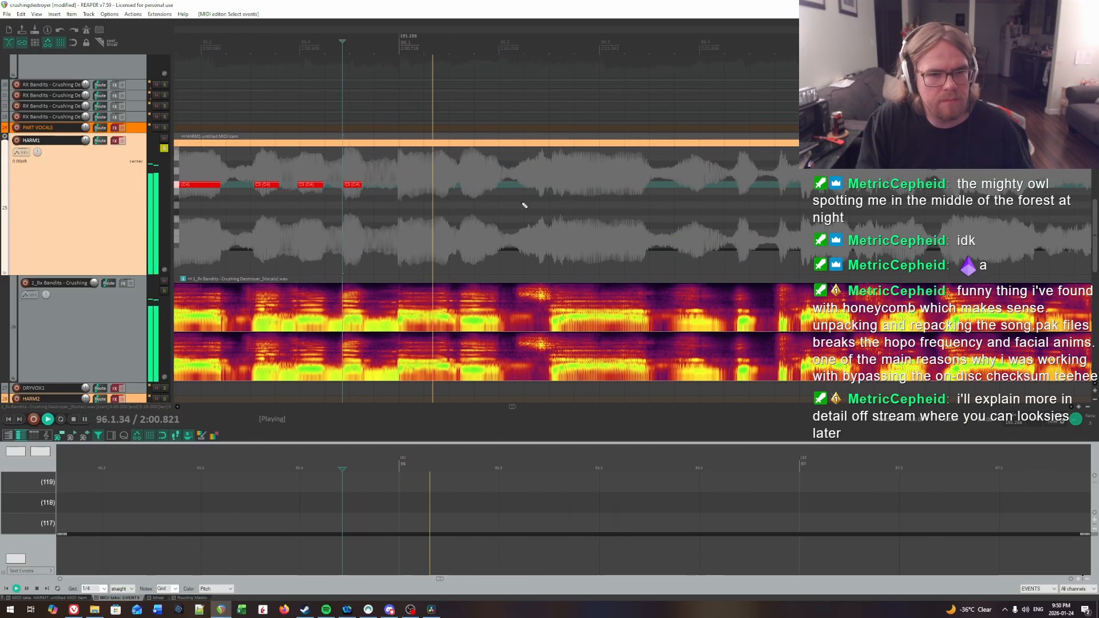
key("space")
key("space")
key("ctrl+space")
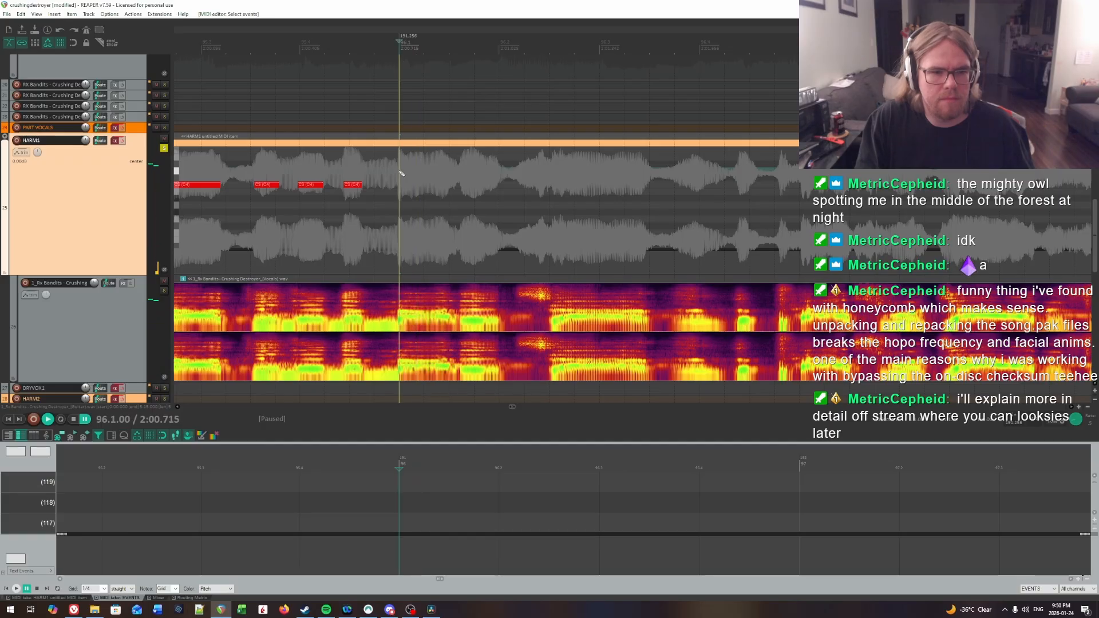
key("space")
Step: Find the second syllable of bar 96 by ear and insert a note about a third of a beat long at 96.1.61
key("space")
left_click_drag(400, 185, 439, 188)
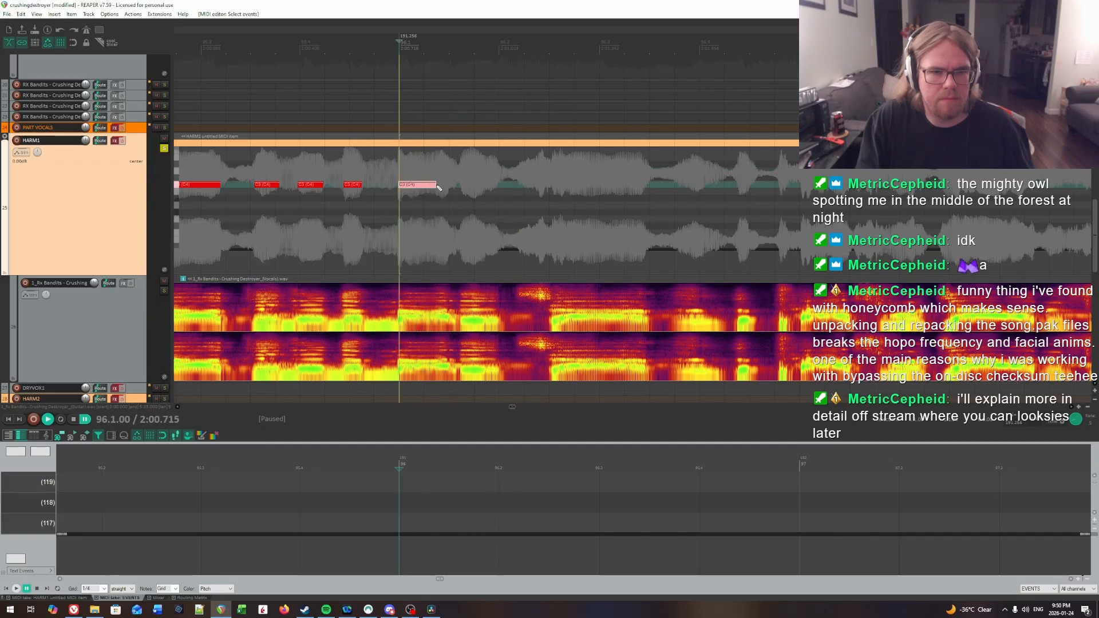
key("space")
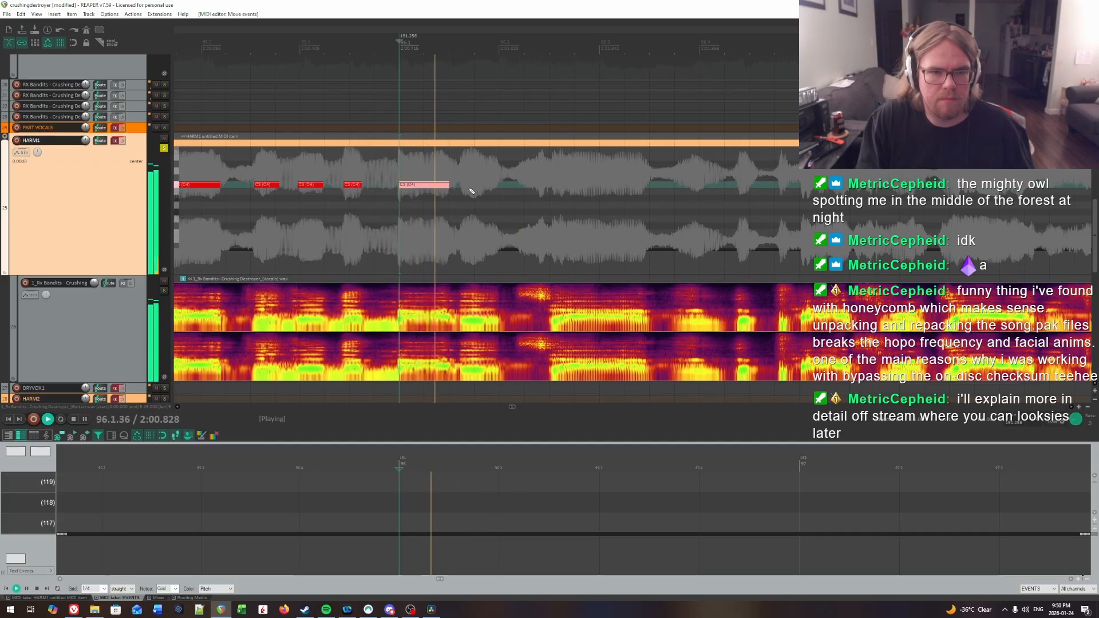
left_click(462, 162)
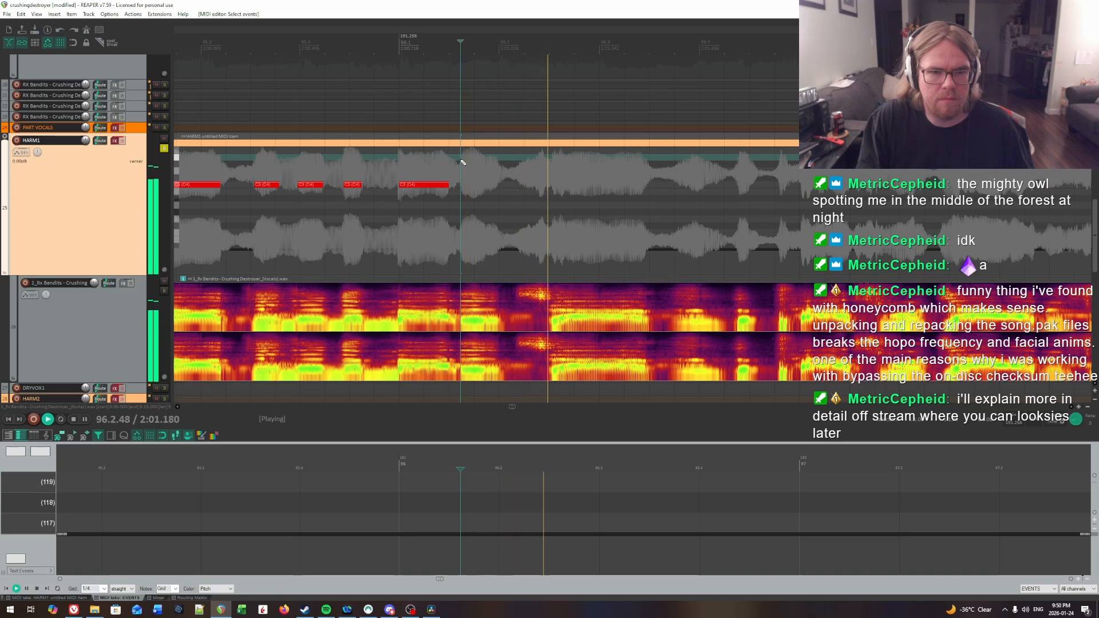
key("ctrl+space")
left_click(463, 184)
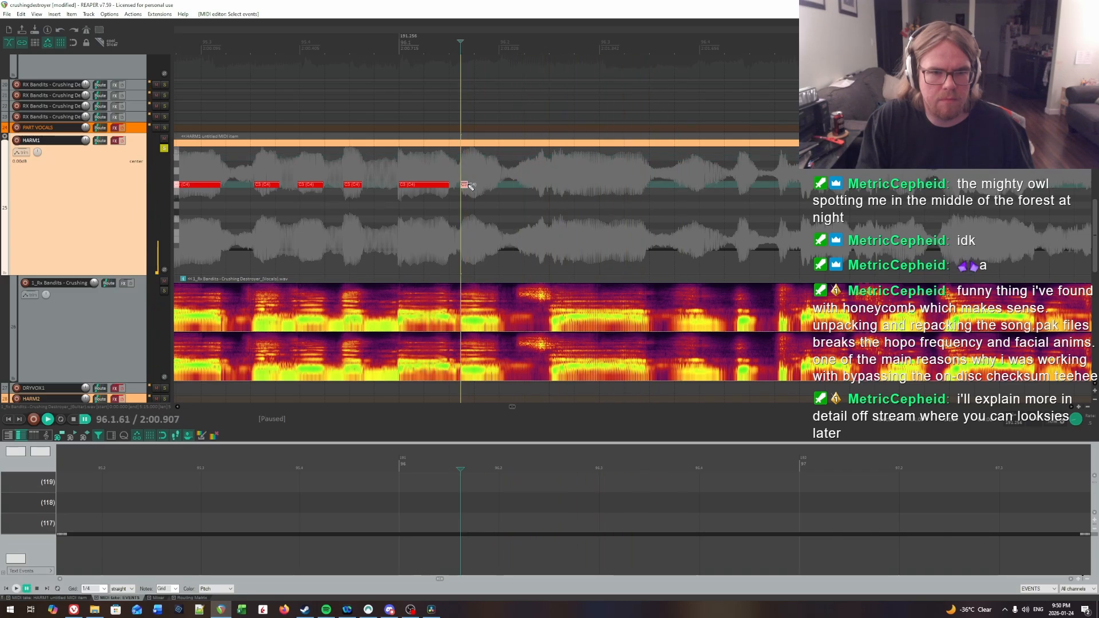
key("space")
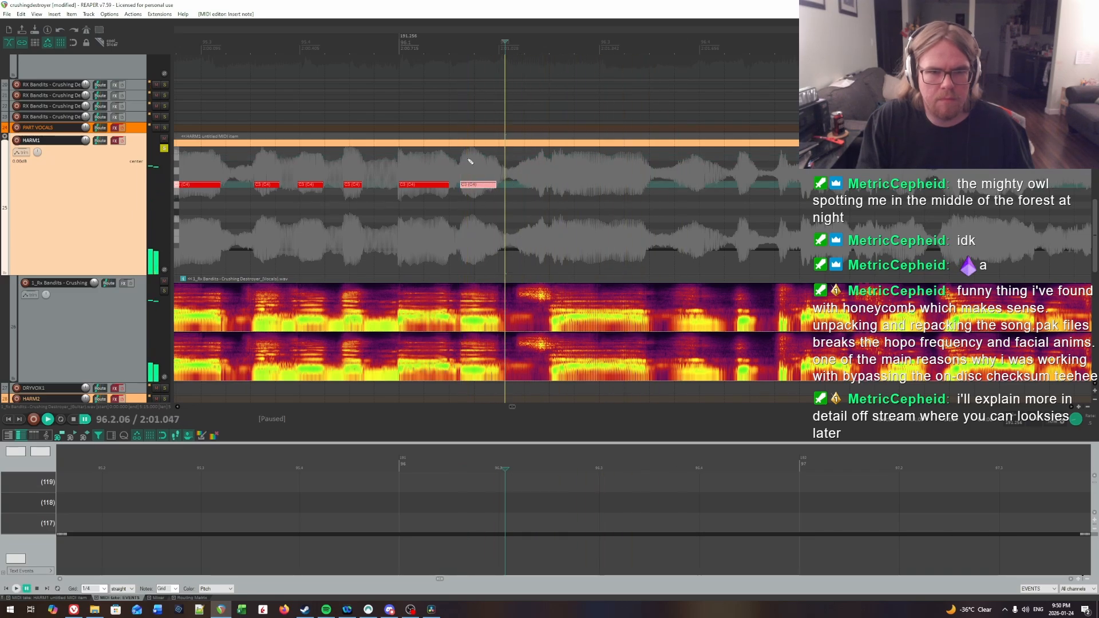
Step: Locate the next vocal syllable in beat 2 of bar 96 by ear and insert a note almost a beat long at 96.2.60
left_click(486, 166)
scroll(674, 176, "right", 1)
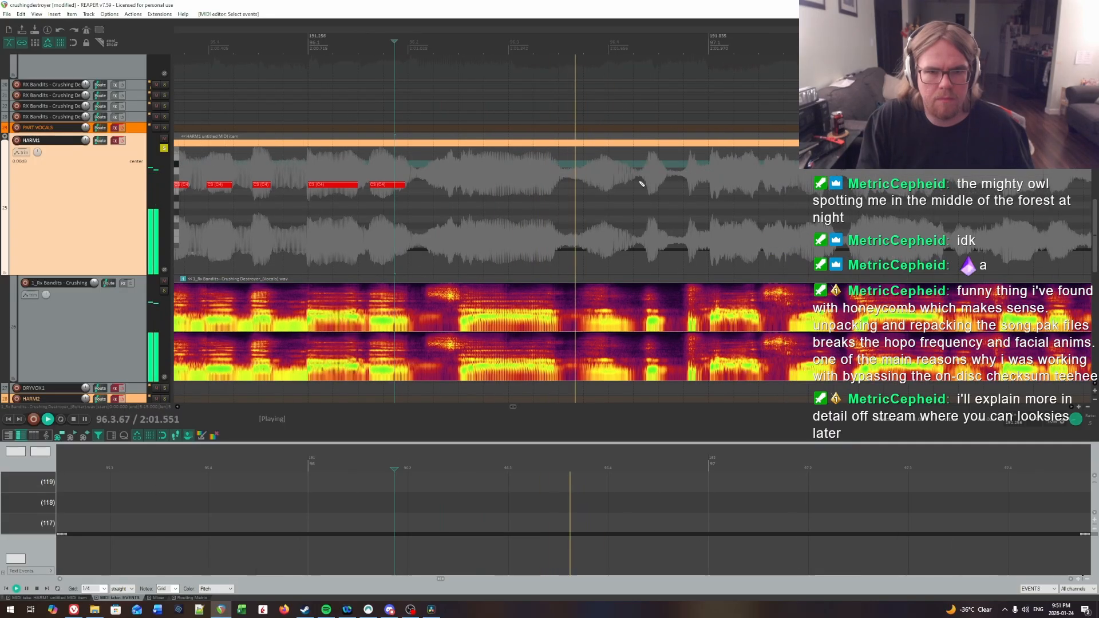
left_click(442, 167)
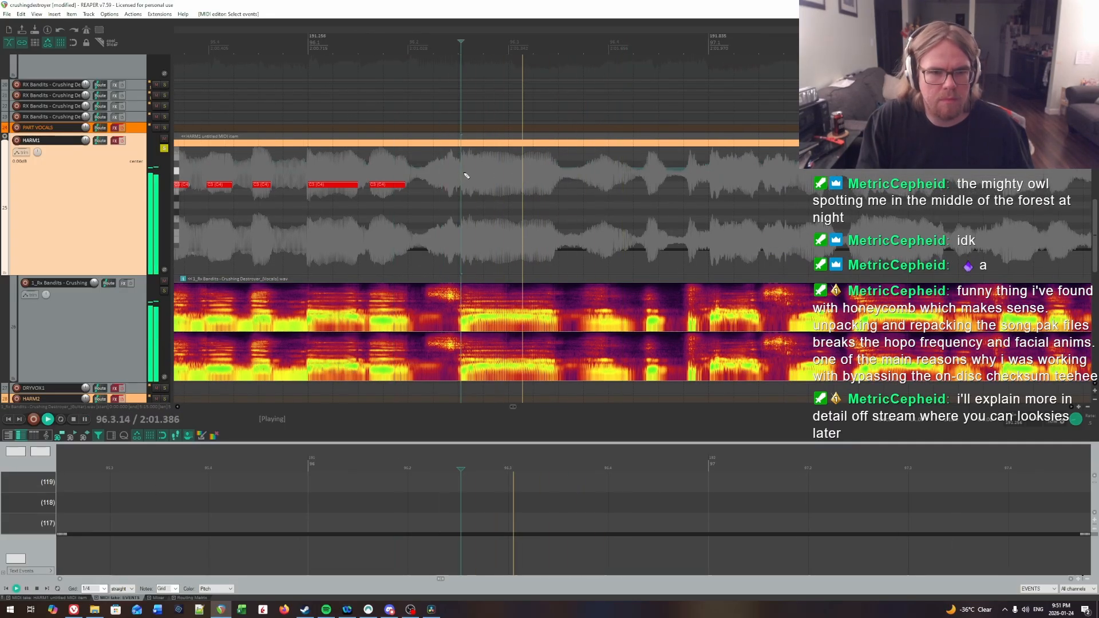
left_click(434, 172)
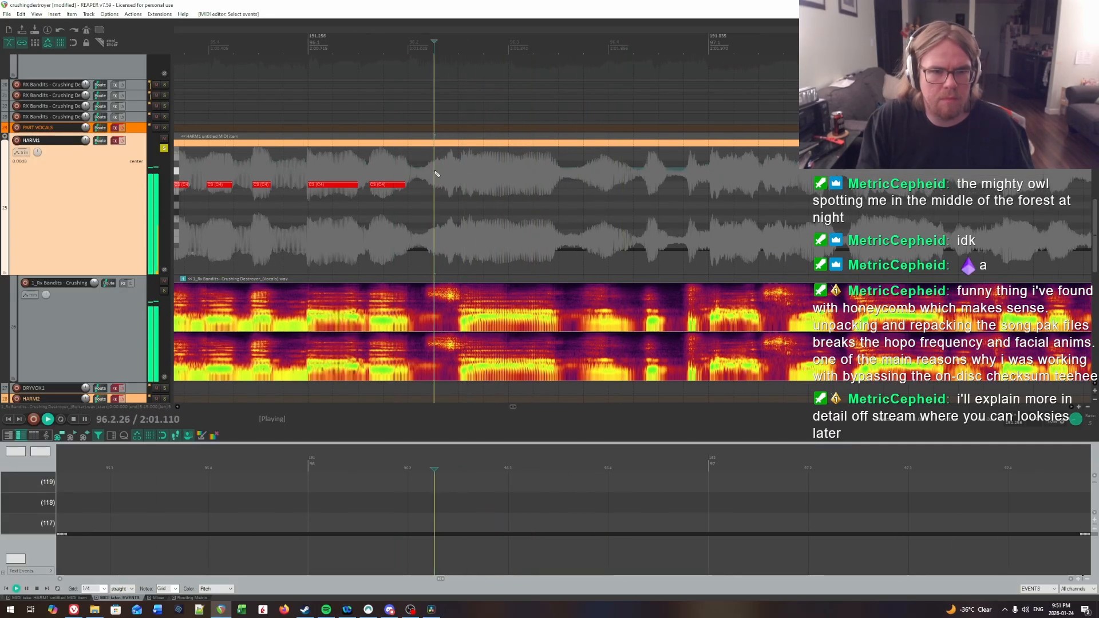
left_click(469, 172)
left_click(468, 169)
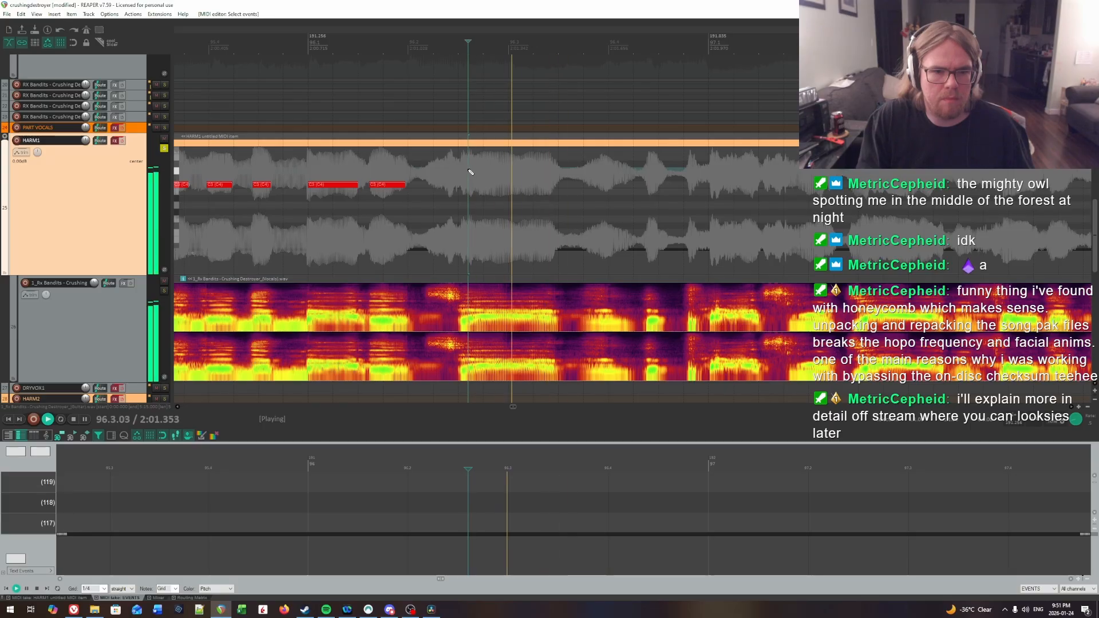
key("space")
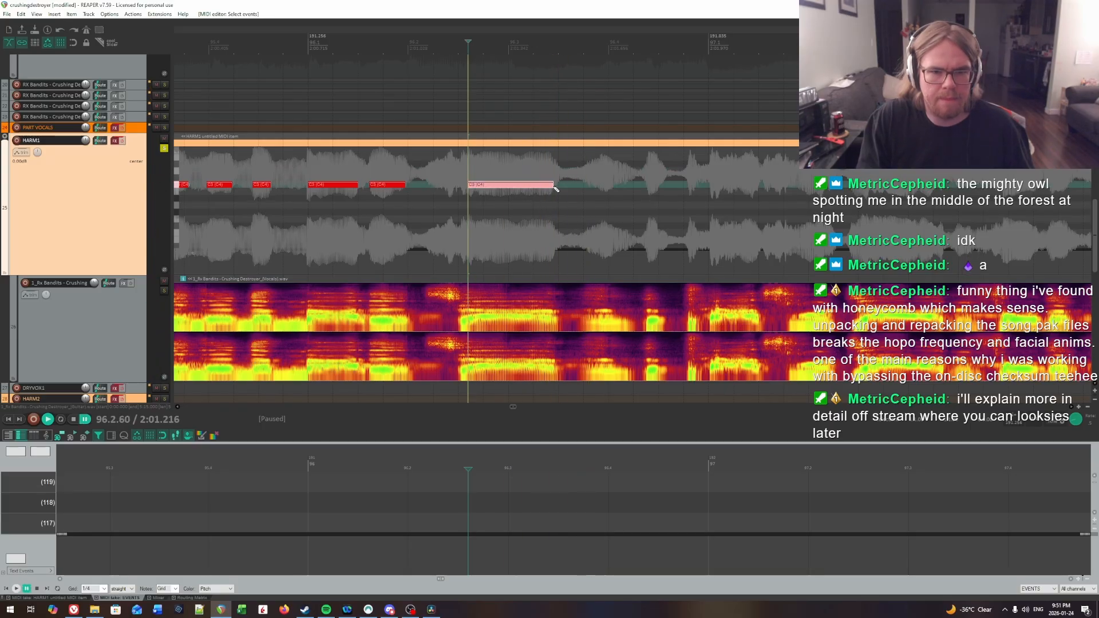
Step: Audition the end of bar 96 and insert a very short note, about a seventh of a beat, at 96.4.38
left_click_drag(760, 198, 578, 206)
left_click(498, 192)
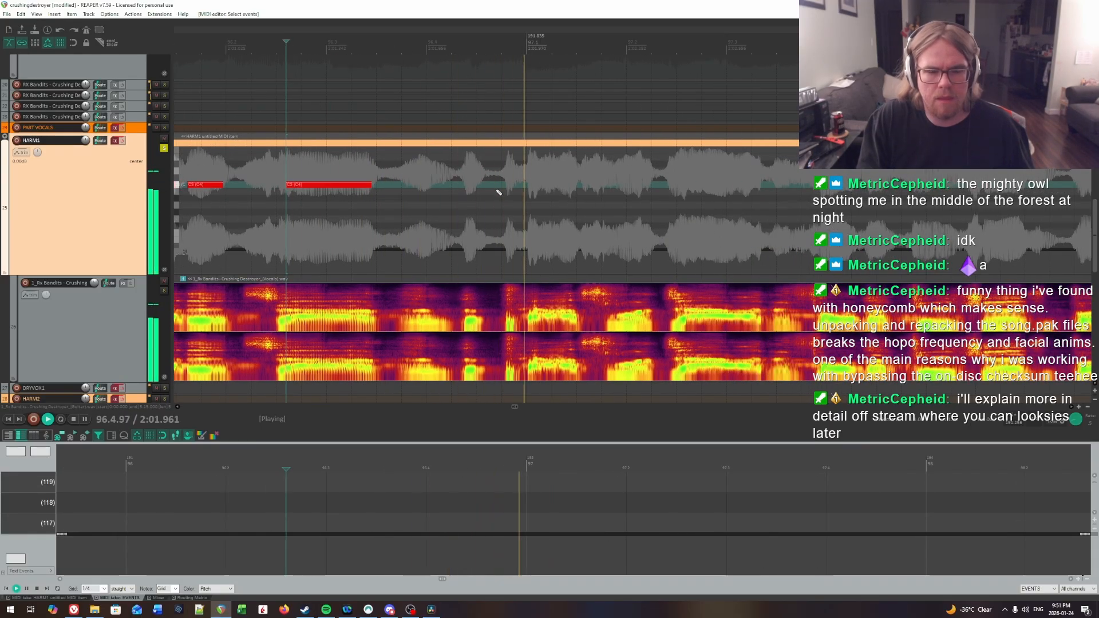
left_click(466, 173)
key("space")
left_click_drag(467, 187, 476, 187)
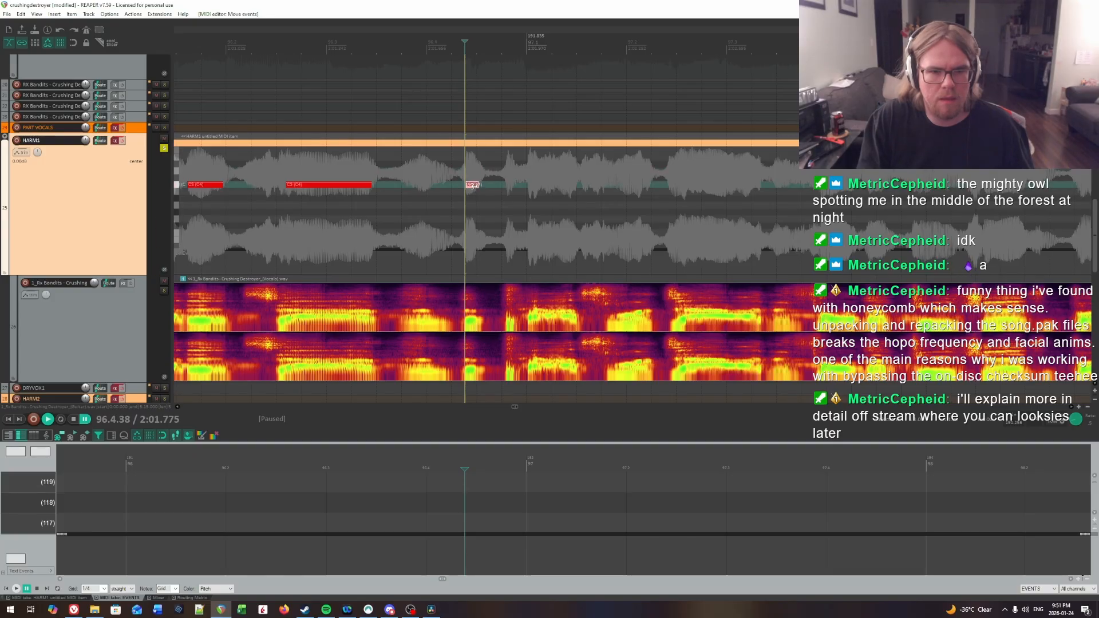
Step: Pinpoint the first syllable of bar 97 through repeated playback and insert a note about 0.4 beat long at 97.1.05
left_click_drag(592, 201, 709, 207)
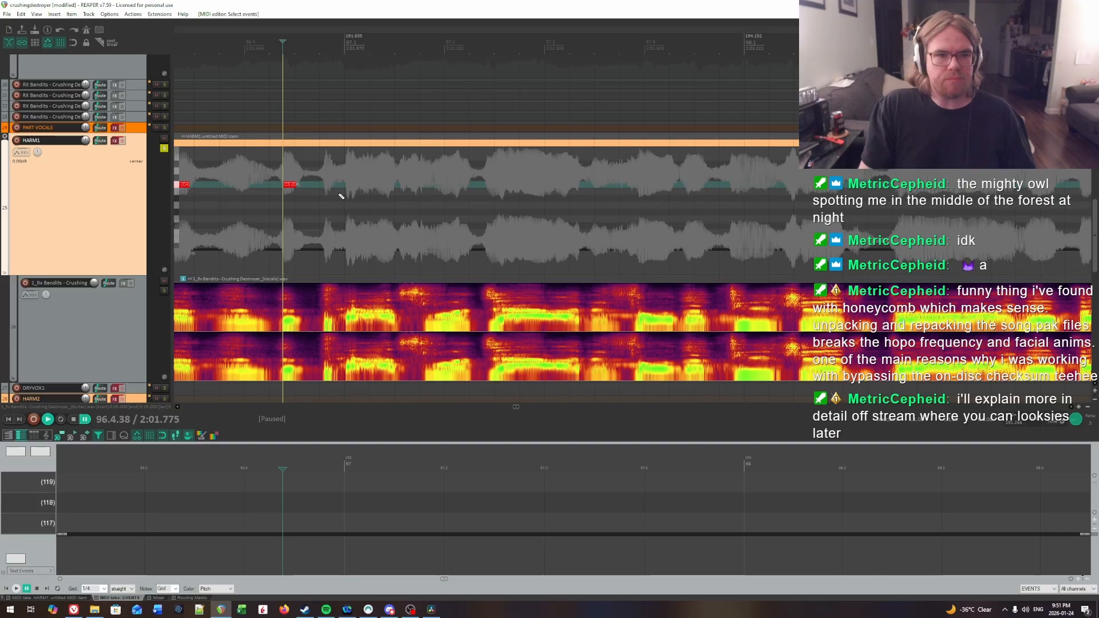
key("space")
left_click(315, 170)
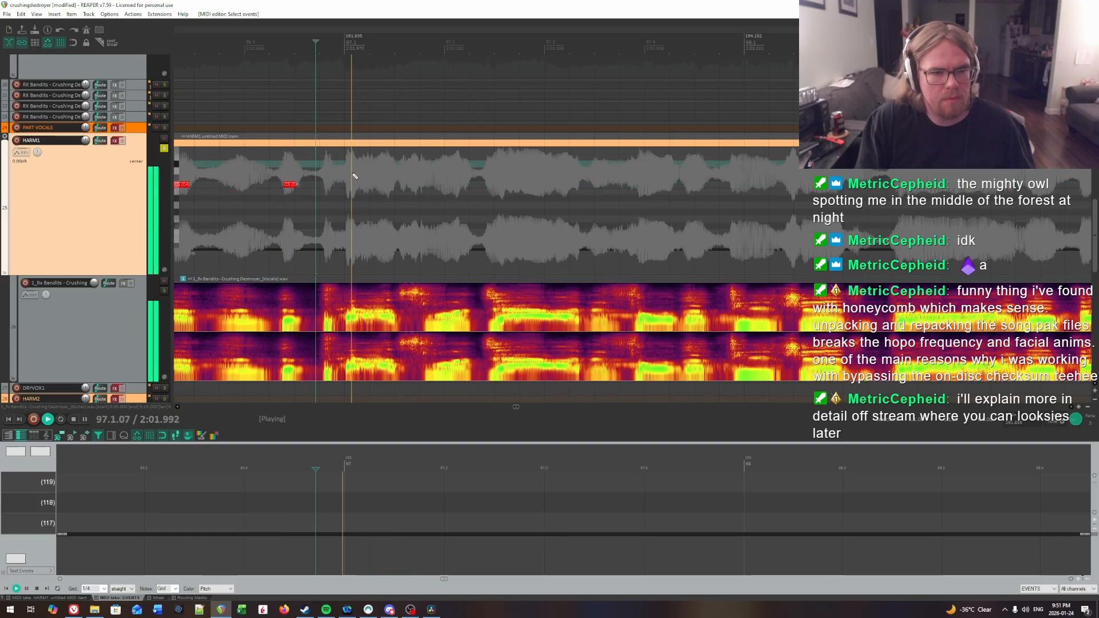
key("ctrl+space")
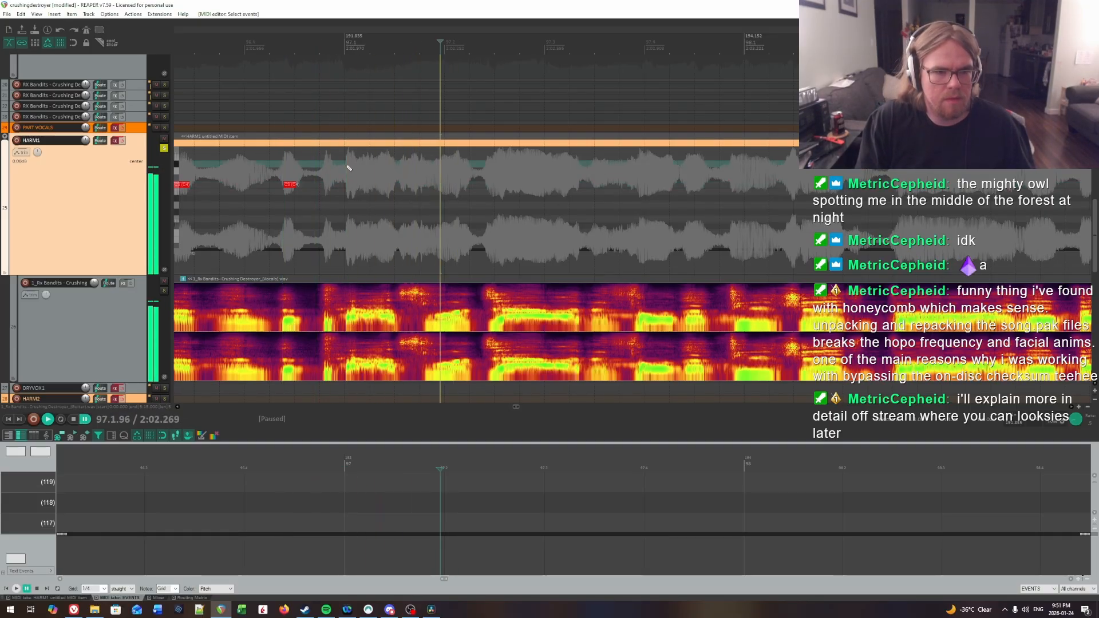
left_click(310, 167)
key("space")
key("space")
left_click(347, 167)
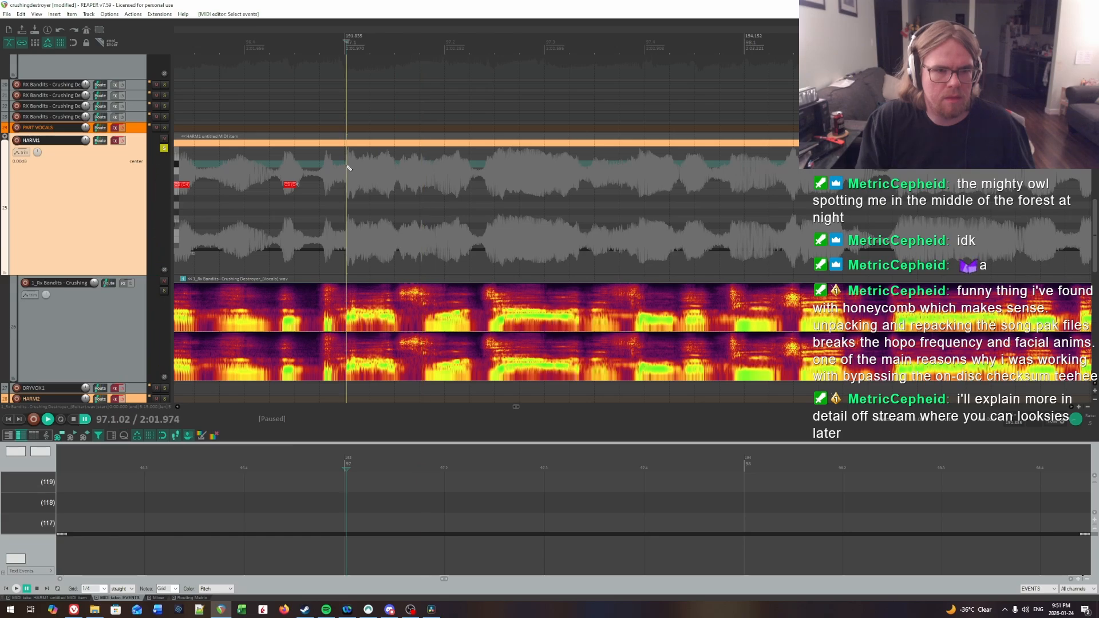
key("space")
left_click(349, 167)
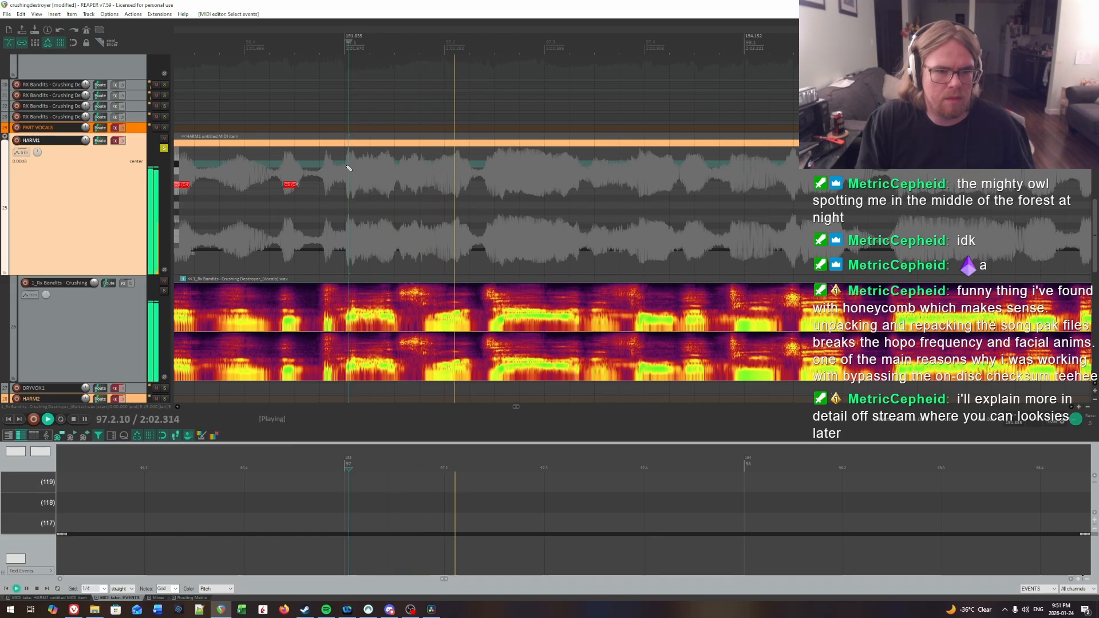
left_click(348, 167)
left_click(349, 167)
key("space")
left_click(350, 167)
left_click_drag(350, 184, 389, 184)
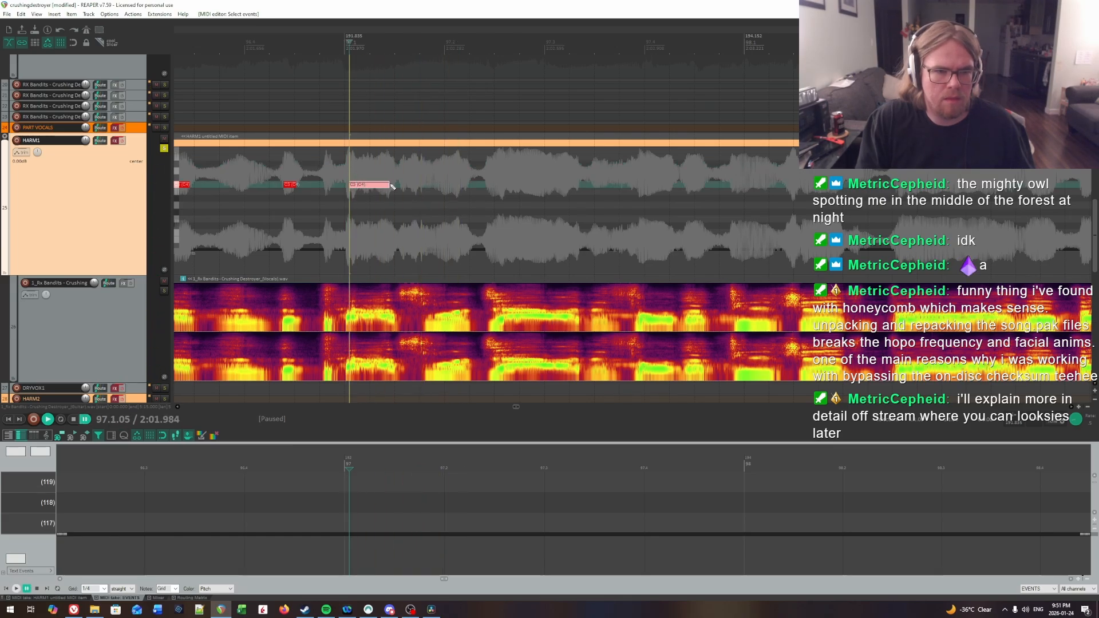
Step: Replay the vocal leading into beat 2 of bar 97 and insert a note about a third of a beat long at 97.1.93
key("space")
left_click(365, 175)
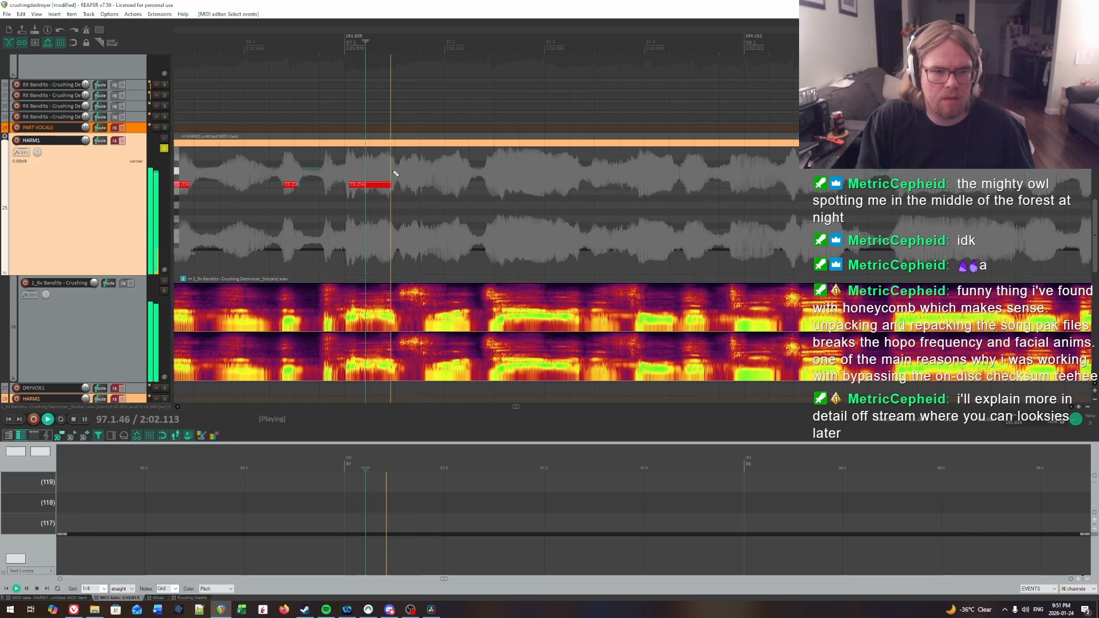
left_click(408, 174)
left_click(447, 174)
key("space")
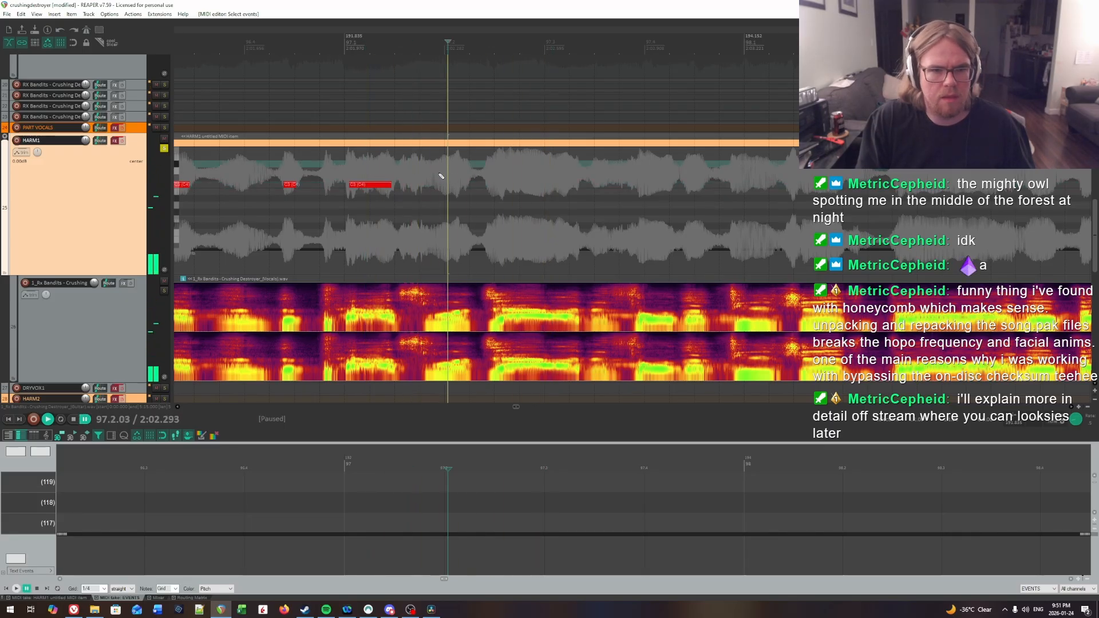
left_click(434, 174)
left_click(436, 175)
key("space")
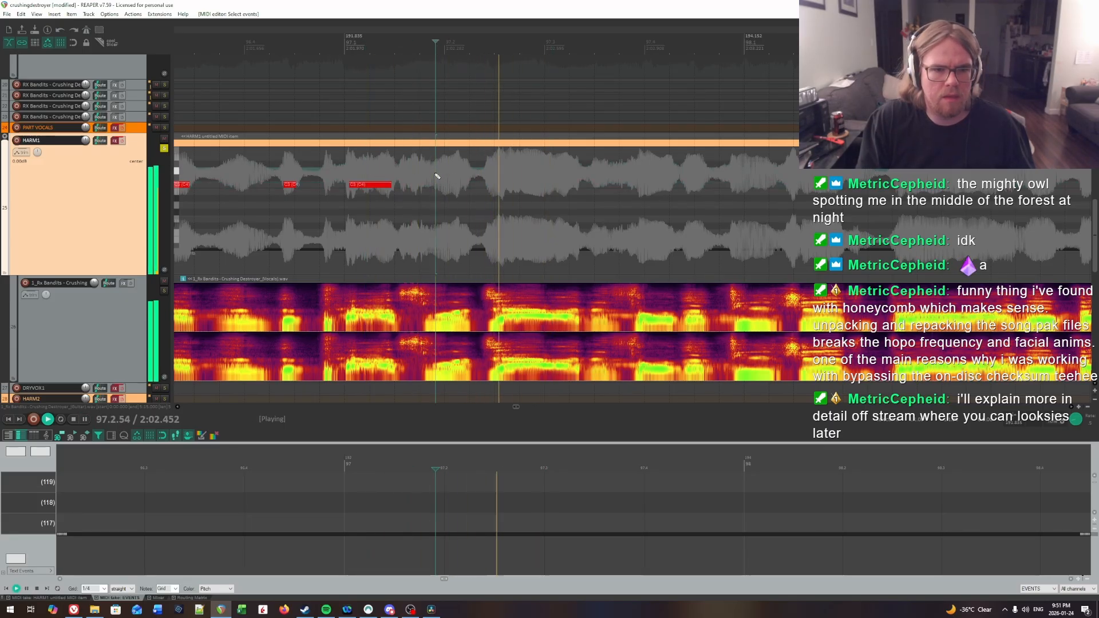
left_click(435, 174)
key("space")
left_click(438, 174)
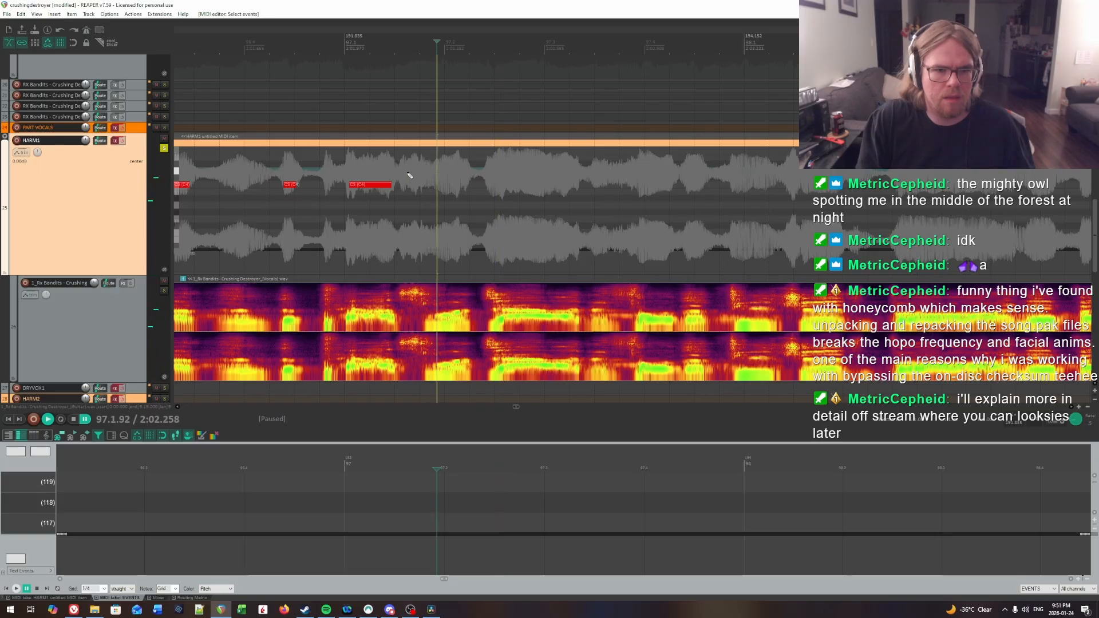
left_click(393, 175)
key("space")
key("space")
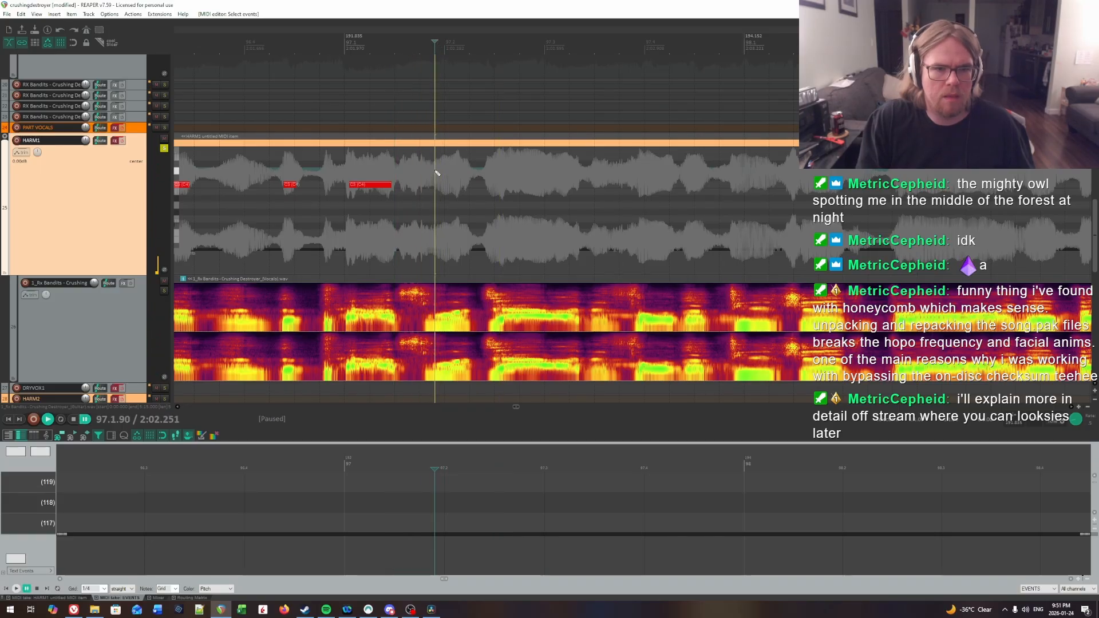
key("space")
key("space")
left_click(438, 171)
key("space")
key("space")
left_click(438, 172)
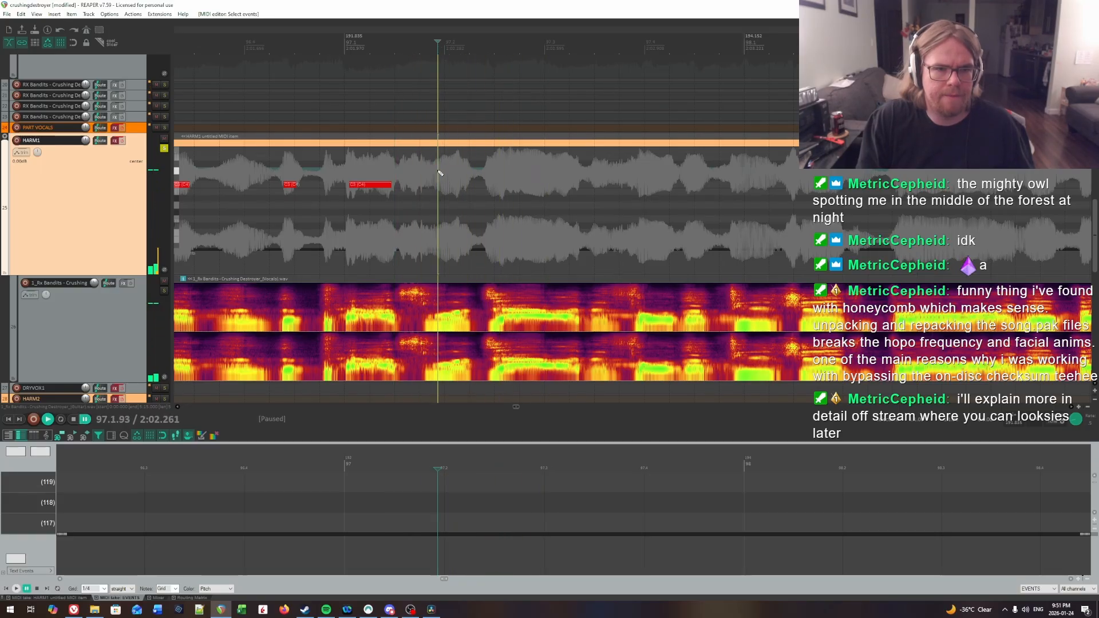
left_click_drag(439, 184, 474, 186)
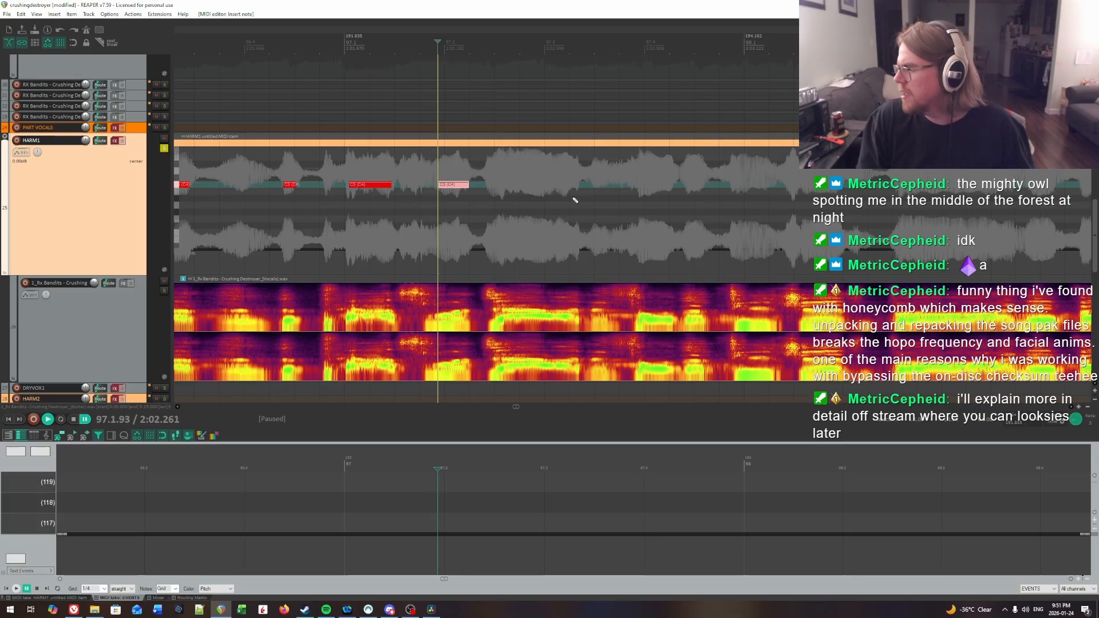
Step: Find the following syllable in beat 2 of bar 97 by ear and insert a note about a third of a beat long at 97.2.60
left_click_drag(575, 200, 375, 200)
key("space")
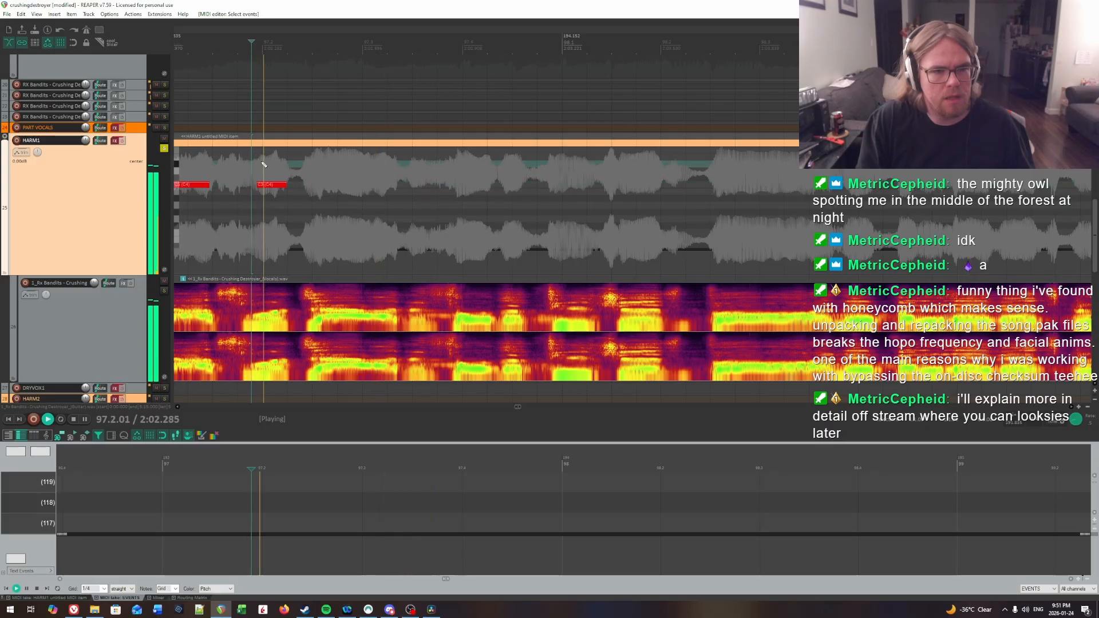
left_click(310, 172)
left_click(318, 170)
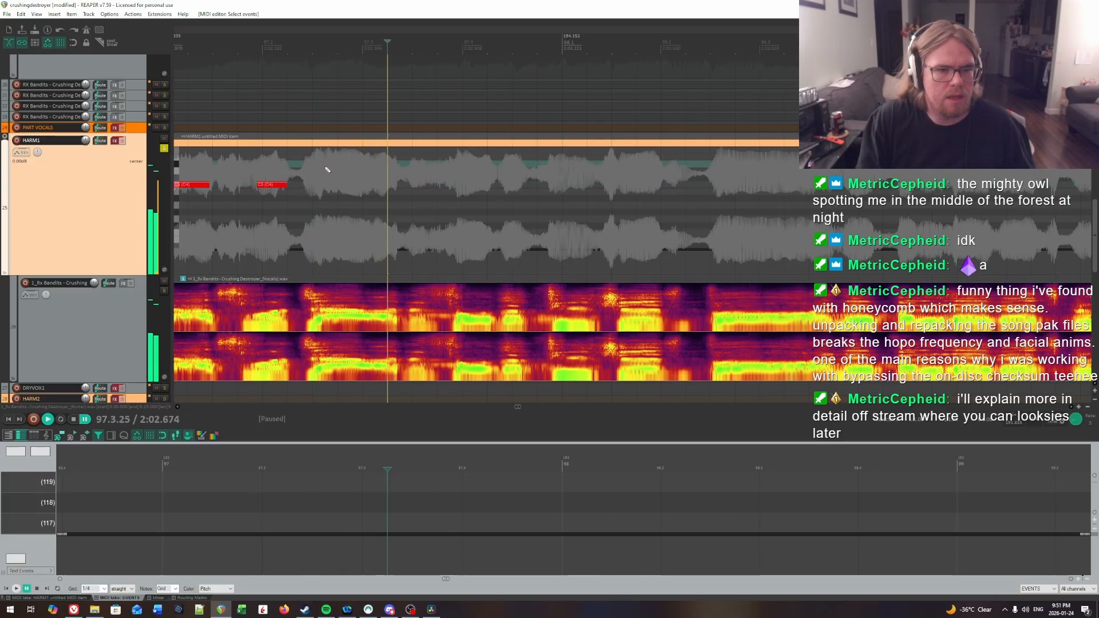
left_click(323, 169)
key("space")
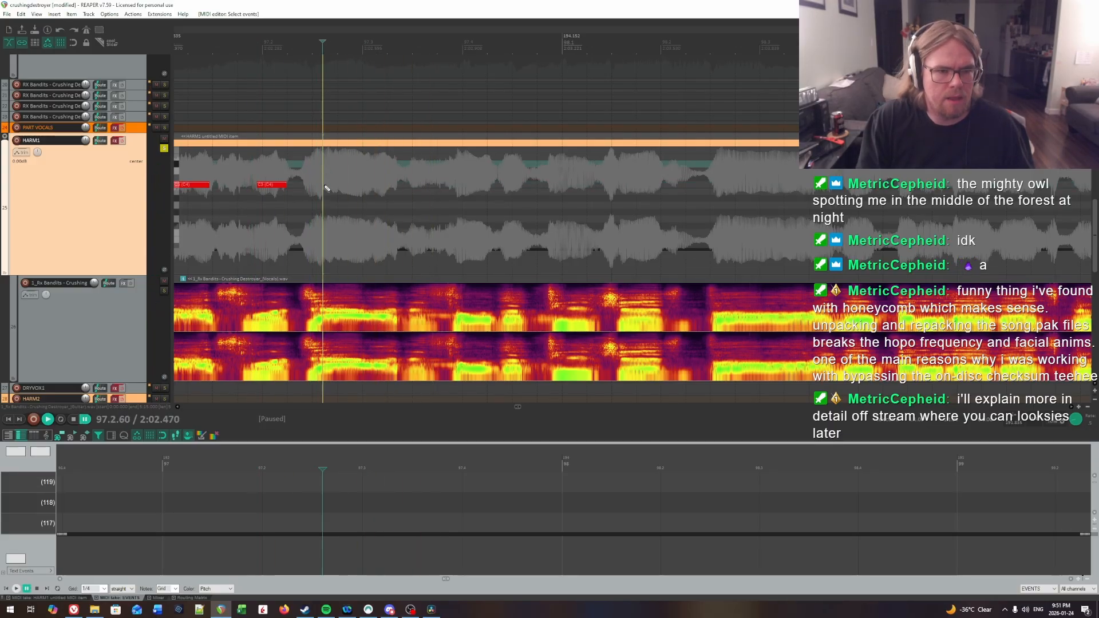
left_click_drag(324, 184, 353, 185)
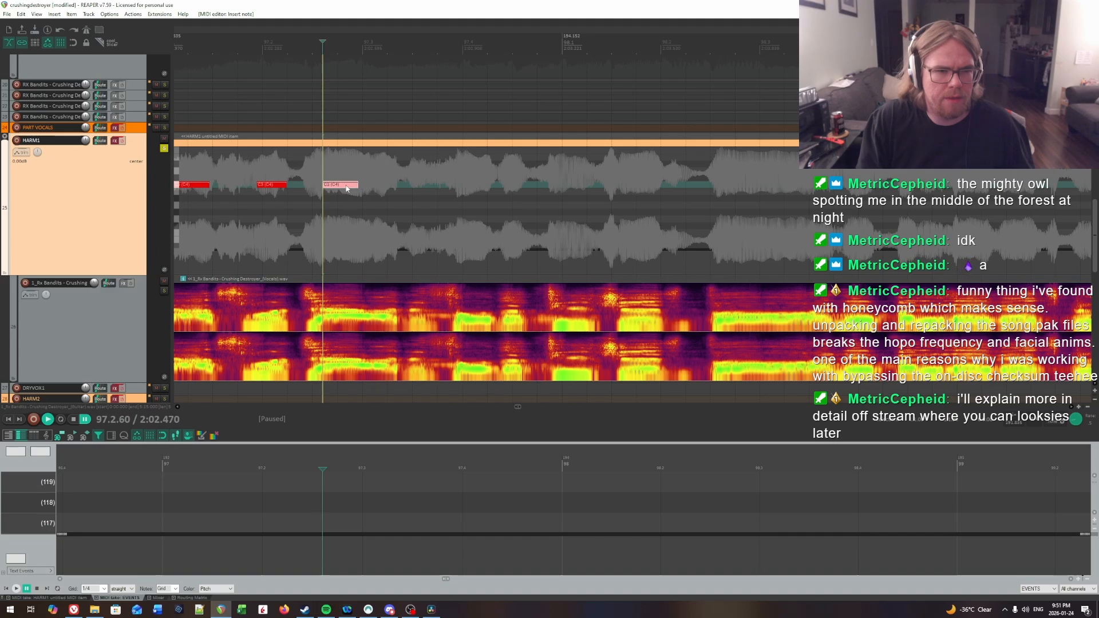
Step: Insert a quarter-beat note at 97.3.12 and lengthen the preceding note to about 0.4 beat, checking both by playback
left_click(343, 175)
left_click(375, 172)
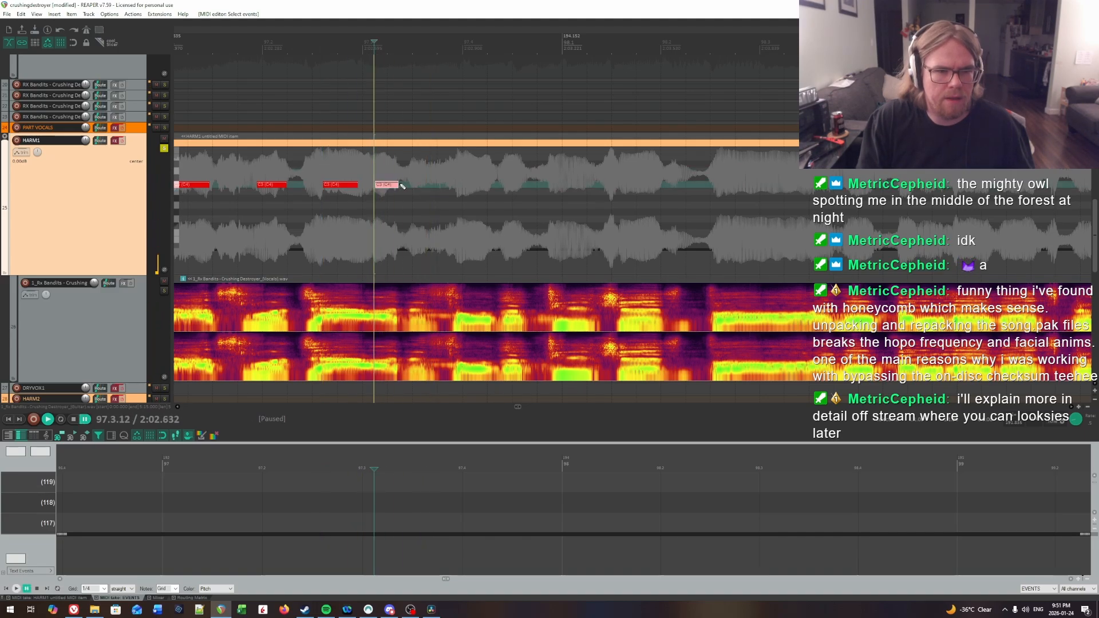
left_click(364, 168)
key("space")
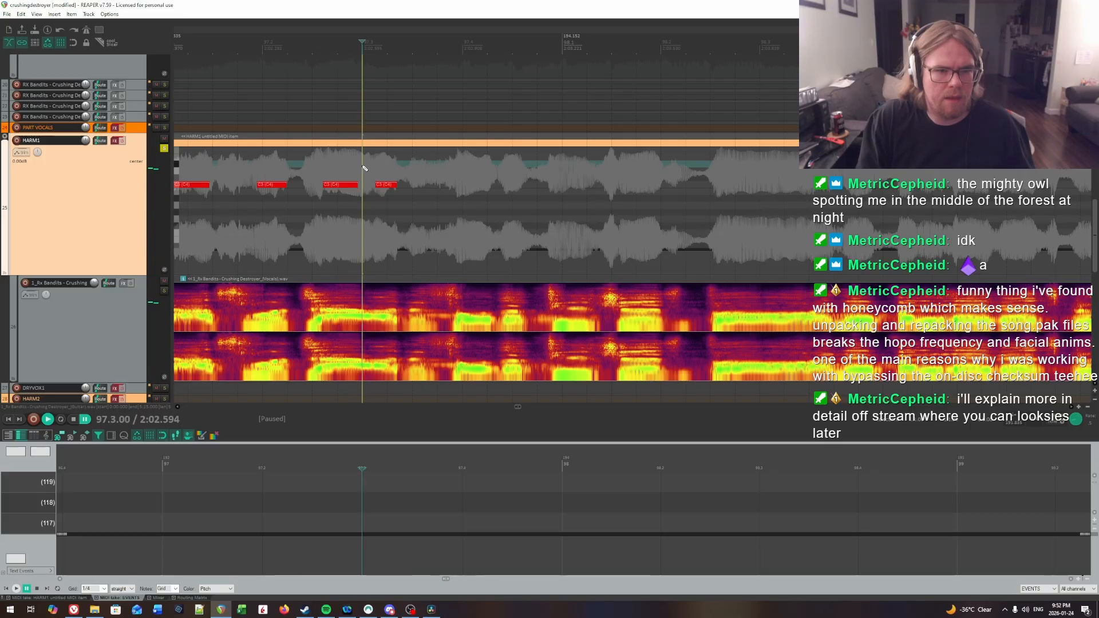
key("space")
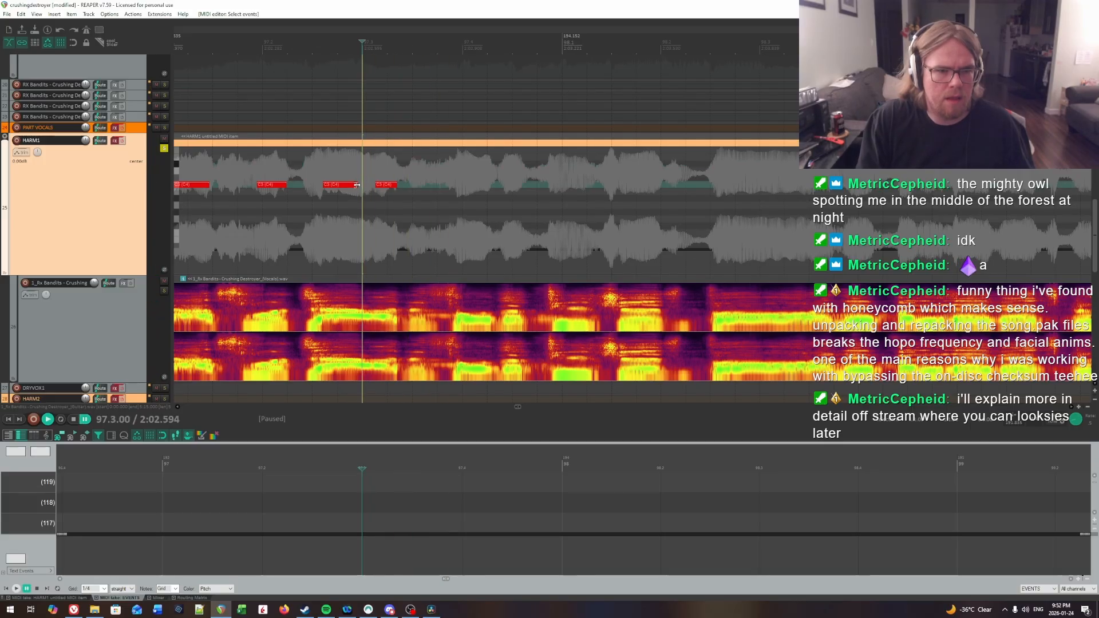
left_click(320, 174)
key("space")
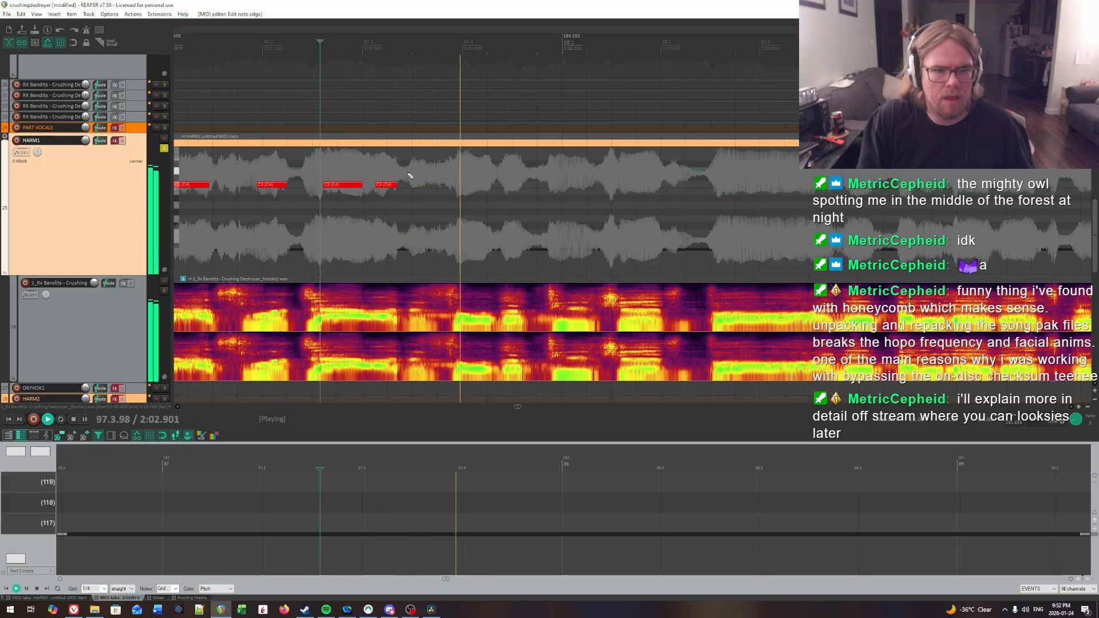
Step: Audition the middle of beat 3 in bar 97 and insert a short note there, about a sixth of a beat long
left_click(370, 167)
key("space")
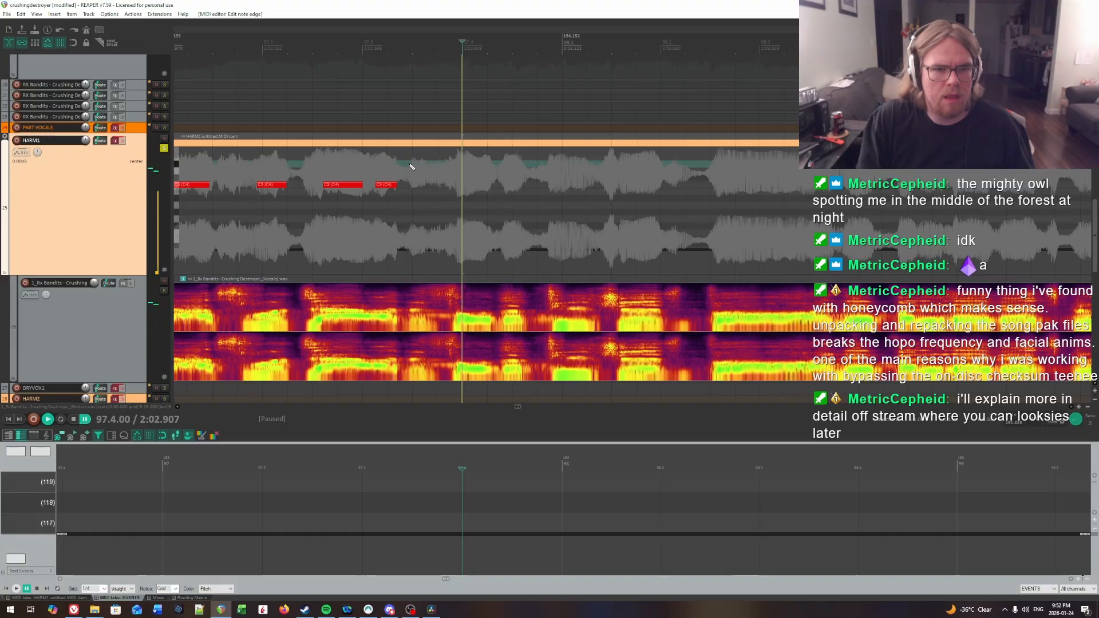
left_click(410, 165)
key("space")
key("space")
left_click(410, 165)
key("space")
key("space")
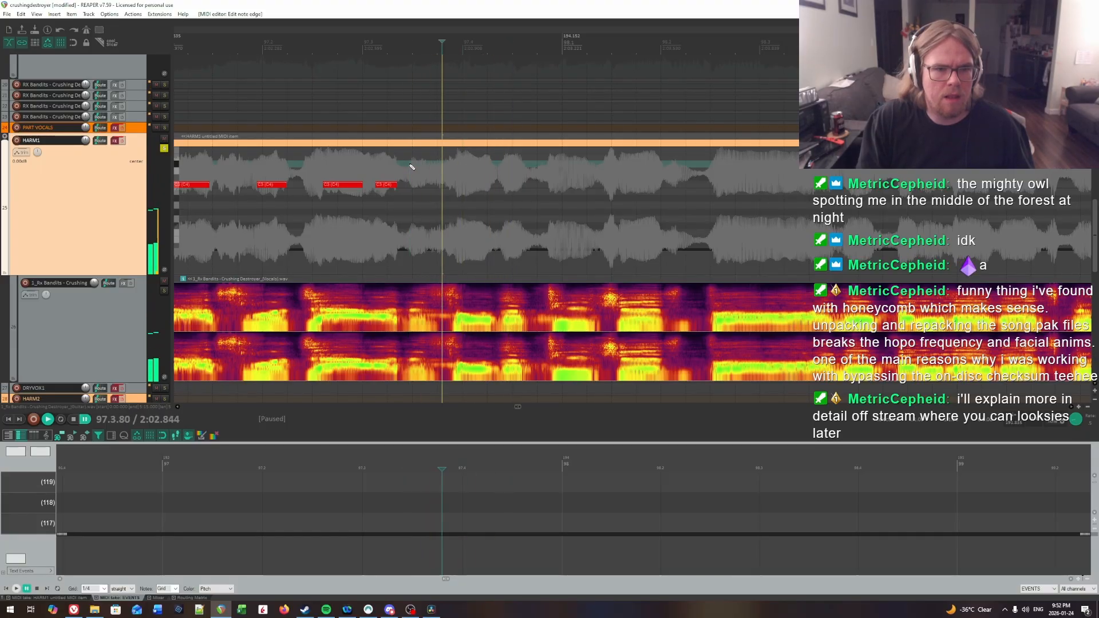
left_click_drag(412, 185, 424, 186)
Step: Find the syllable just before beat 4 of bar 97 by ear and insert a note about a third of a beat long at 97.3.95
key("space")
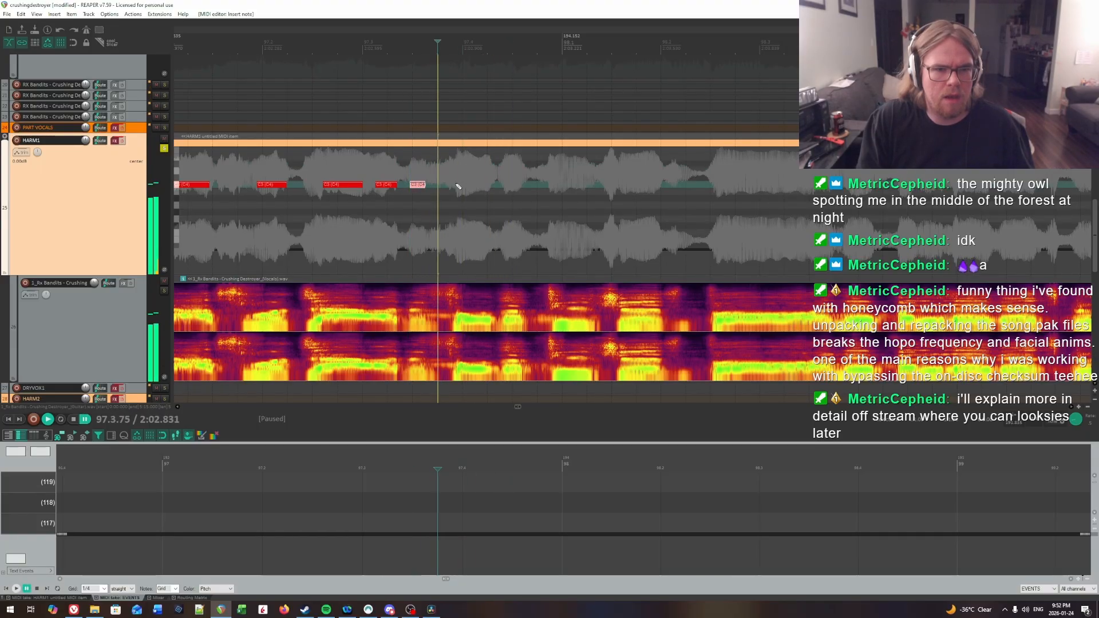
left_click(412, 170)
key("space")
left_click(427, 170)
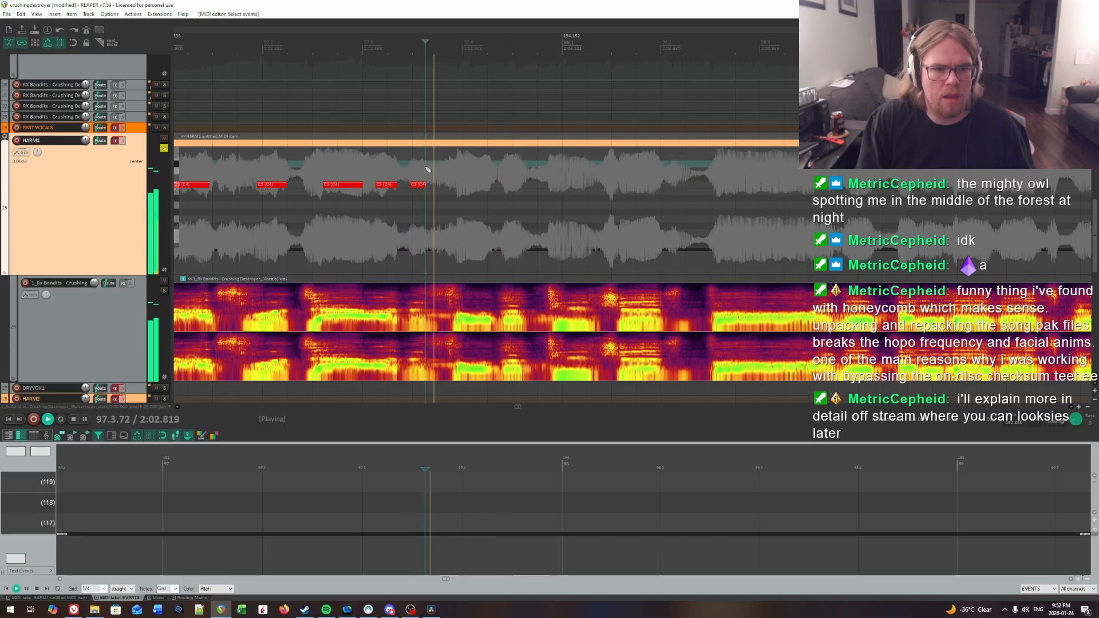
key("space")
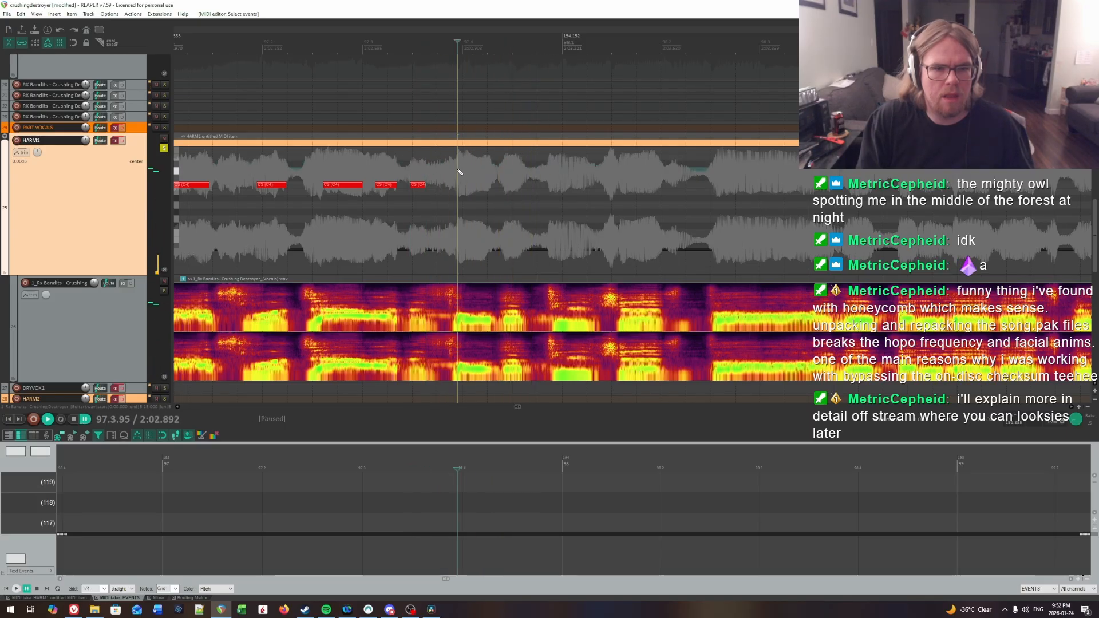
key("space")
key("space")
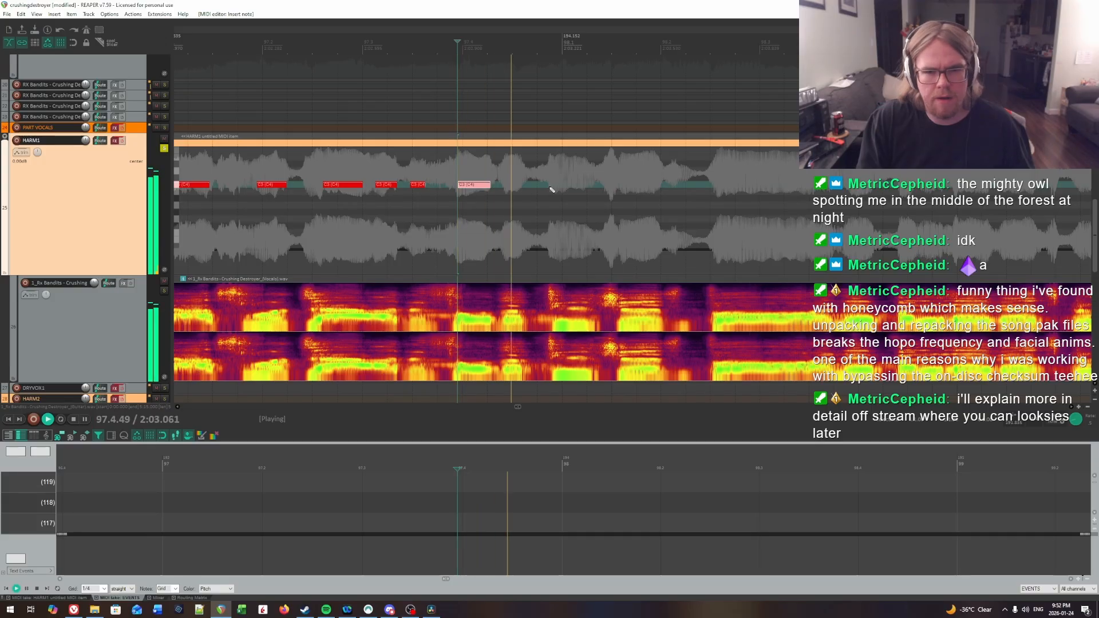
Step: Insert a short note, about a fifth of a beat, around 97.4.42 and replay the vocal to check its timing
left_click(504, 171)
key("space")
key("space")
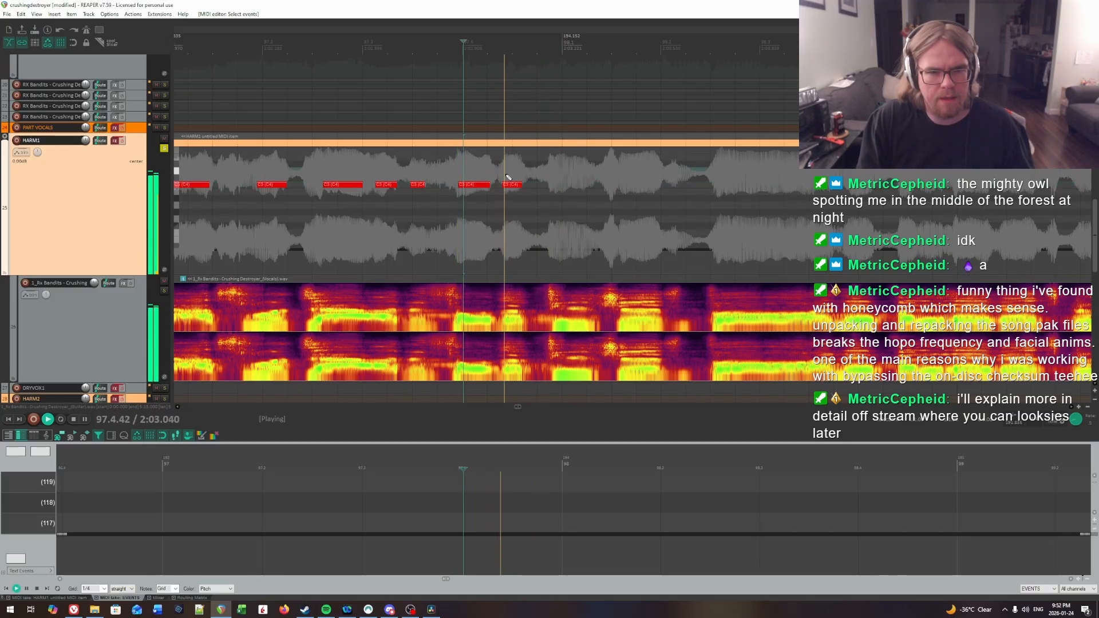
Step: Find the syllable at the end of bar 97 by ear and insert a note a little over a third of a beat long around 97.4.91
key("space")
key("space")
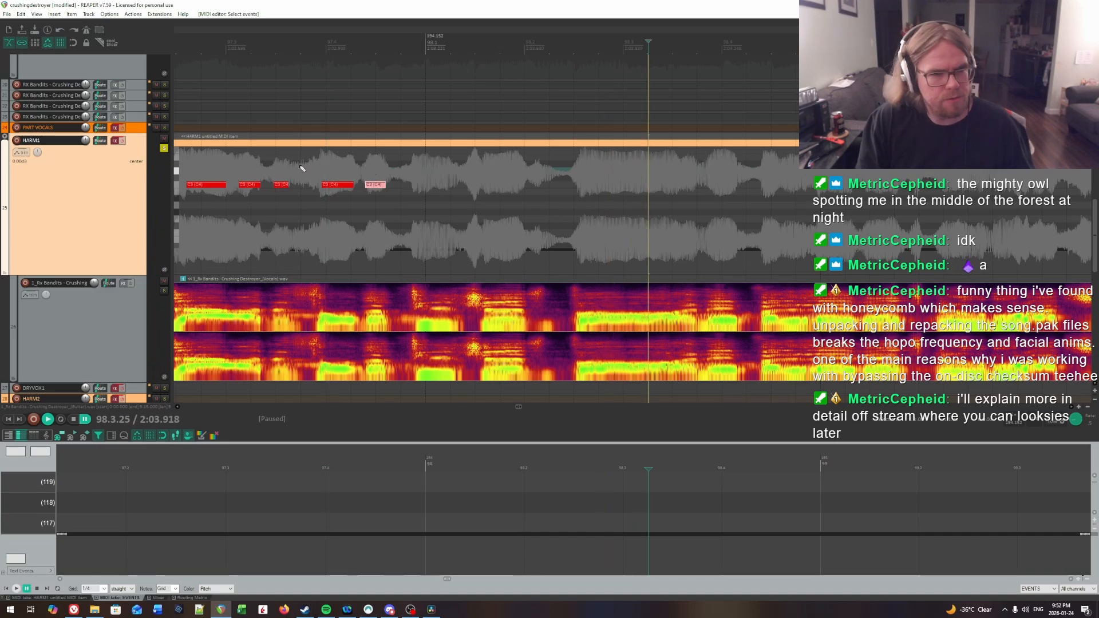
left_click(300, 168)
key("space")
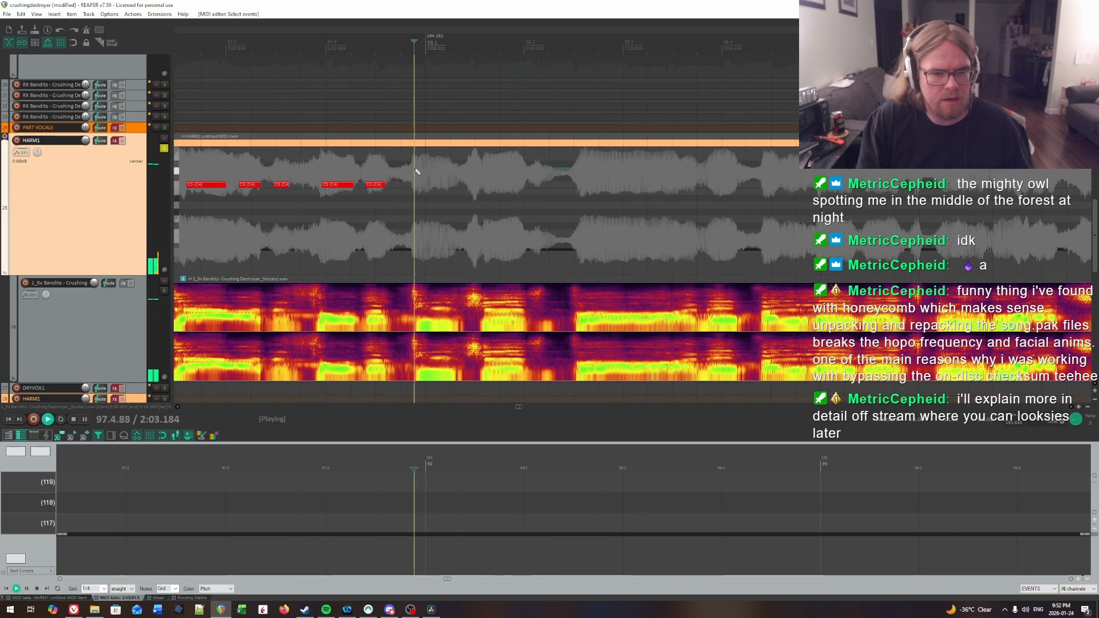
key("space")
left_click(418, 171)
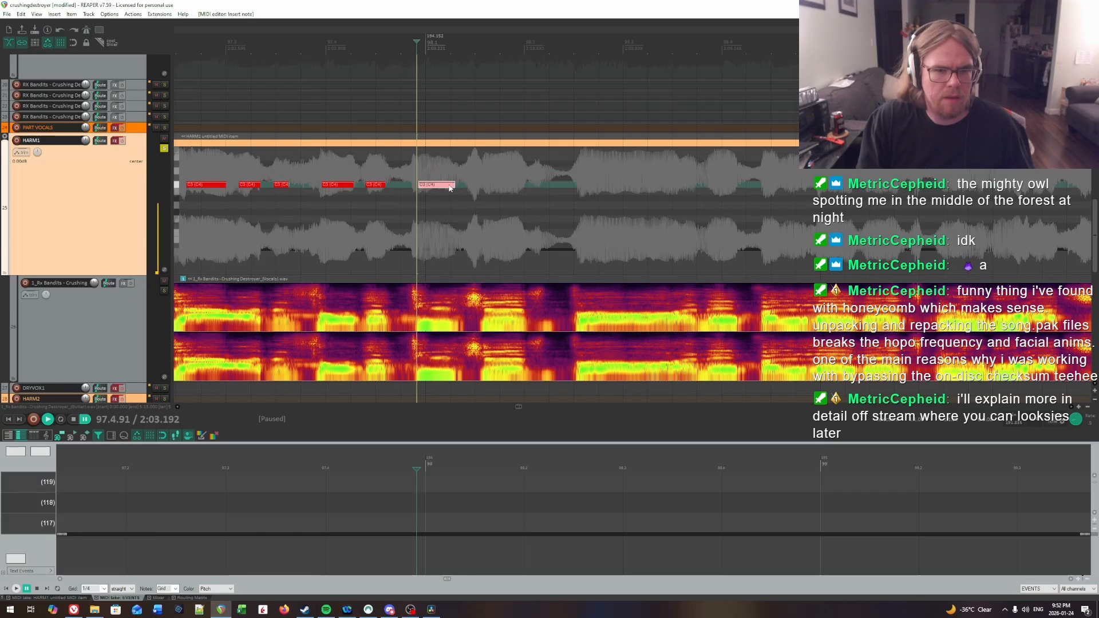
key("space")
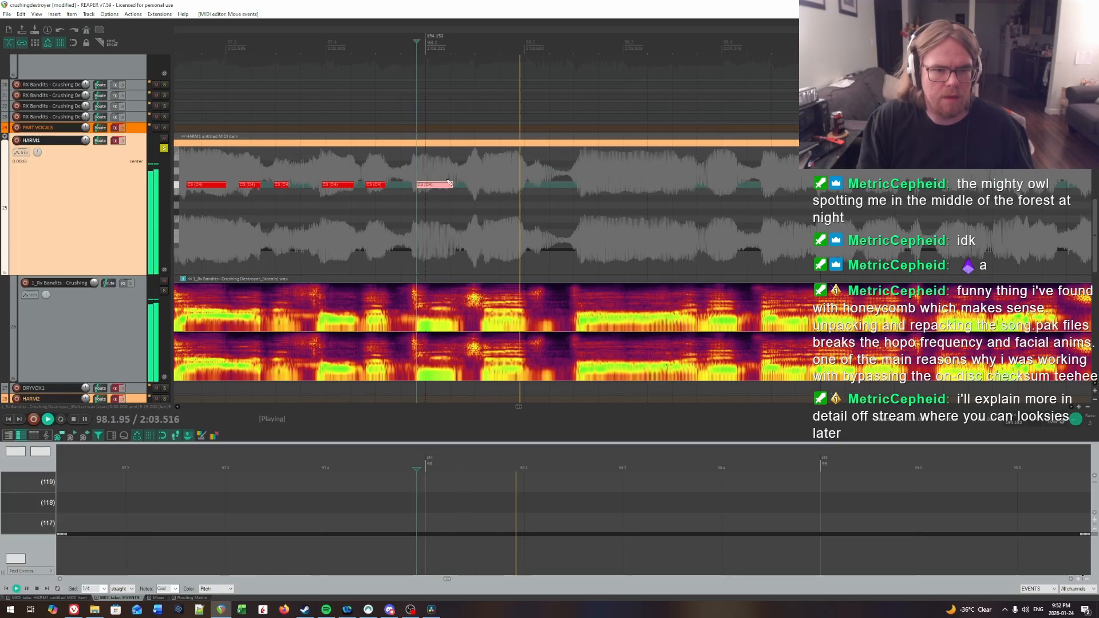
Step: Recheck that syllable's onset by playback and shift the new note's start to 97.4.97, making it about a third of a beat long
left_click(419, 171)
key("space")
key("space")
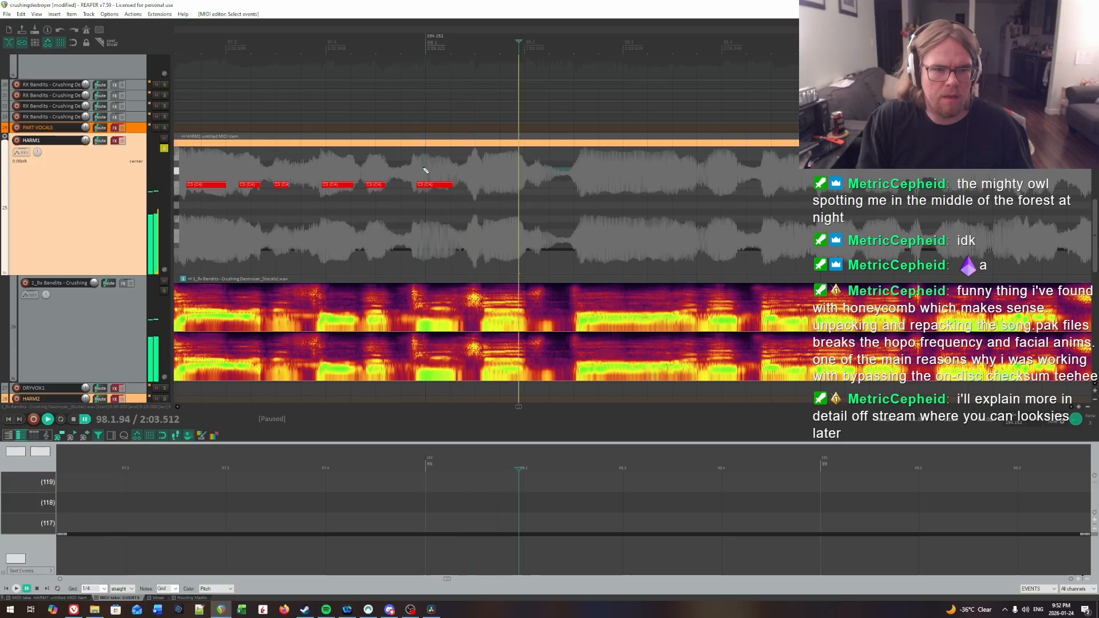
key("space")
left_click(428, 186)
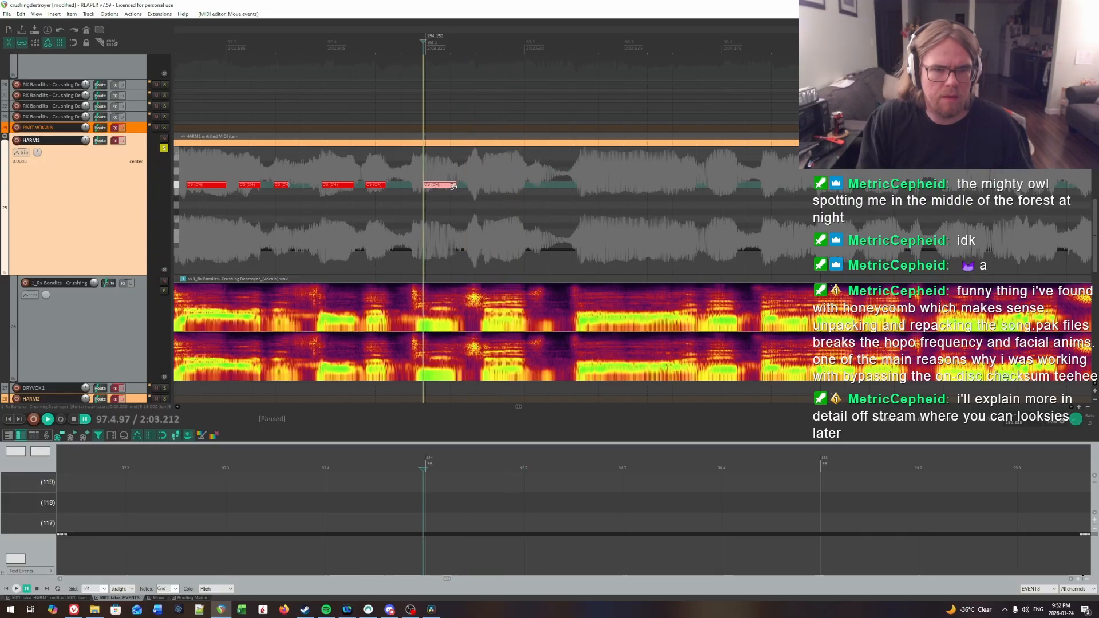
key("space")
Step: Insert a note about 0.4 beat long in the second half of beat 1 of bar 98, around 98.1.60, and play it back
left_click(485, 162)
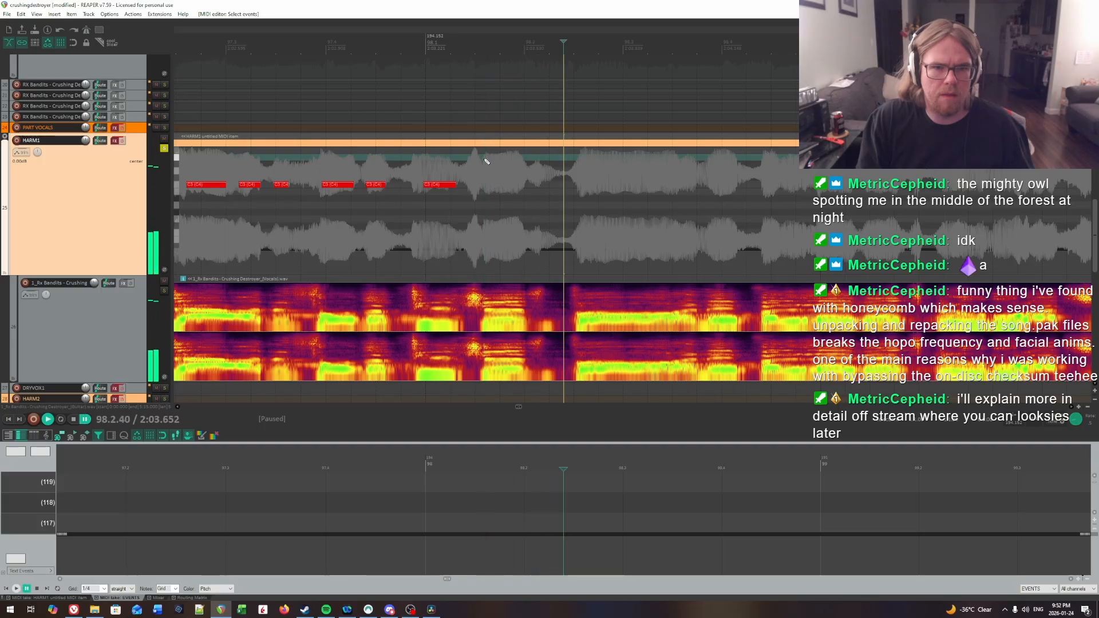
key("space")
left_click_drag(485, 184, 506, 187)
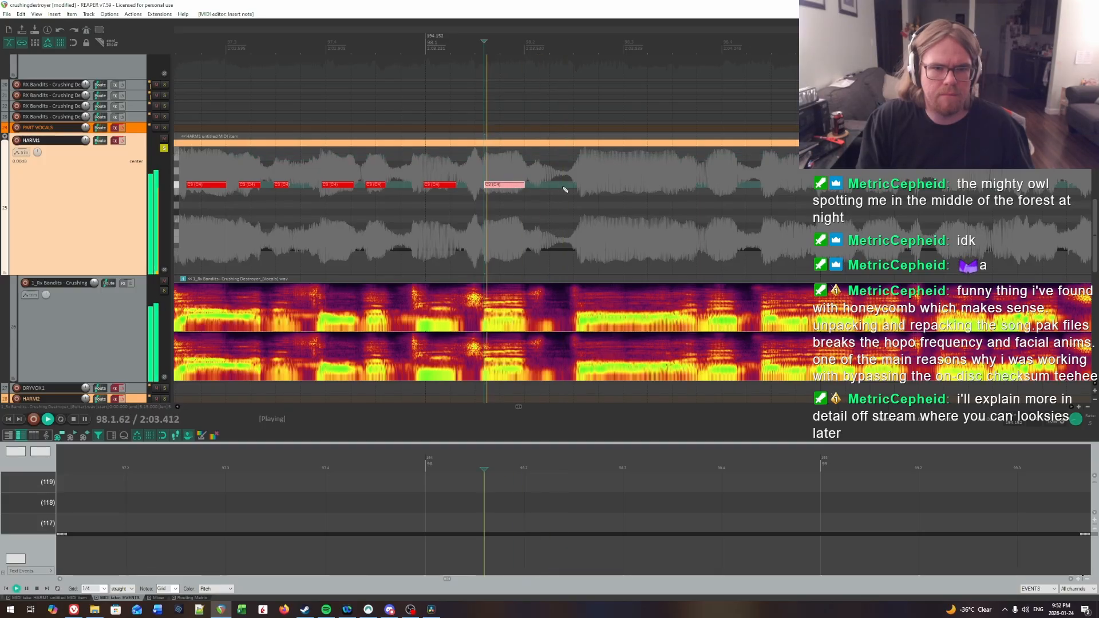
key("space")
Step: Audition the second half of beat 2 in bar 98 repeatedly to locate the next syllable's onset
left_click(397, 168)
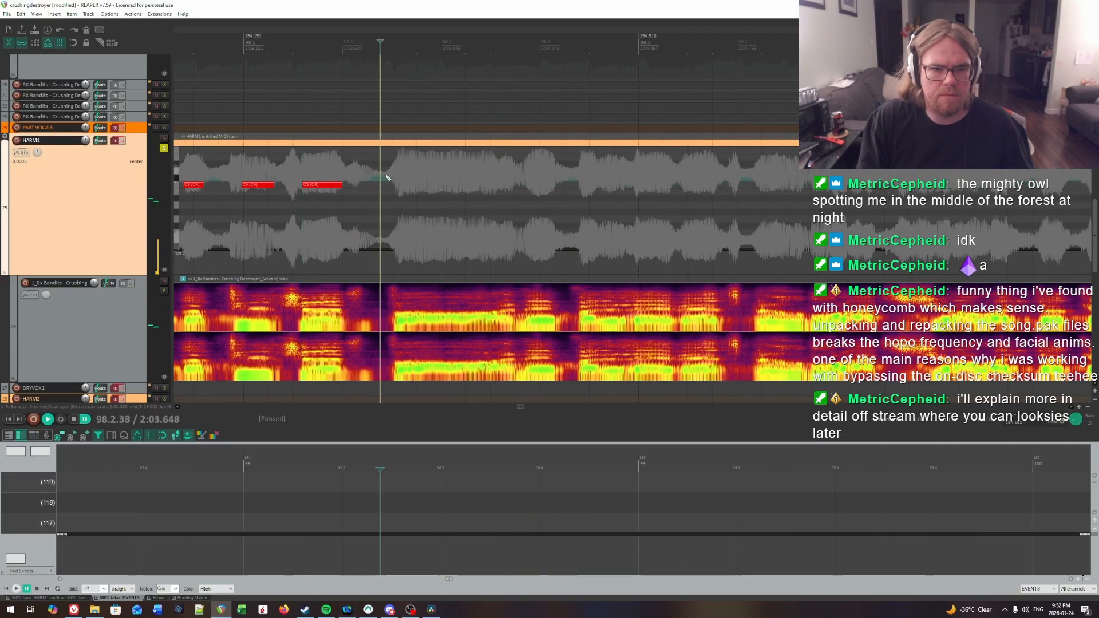
key("space")
key("space")
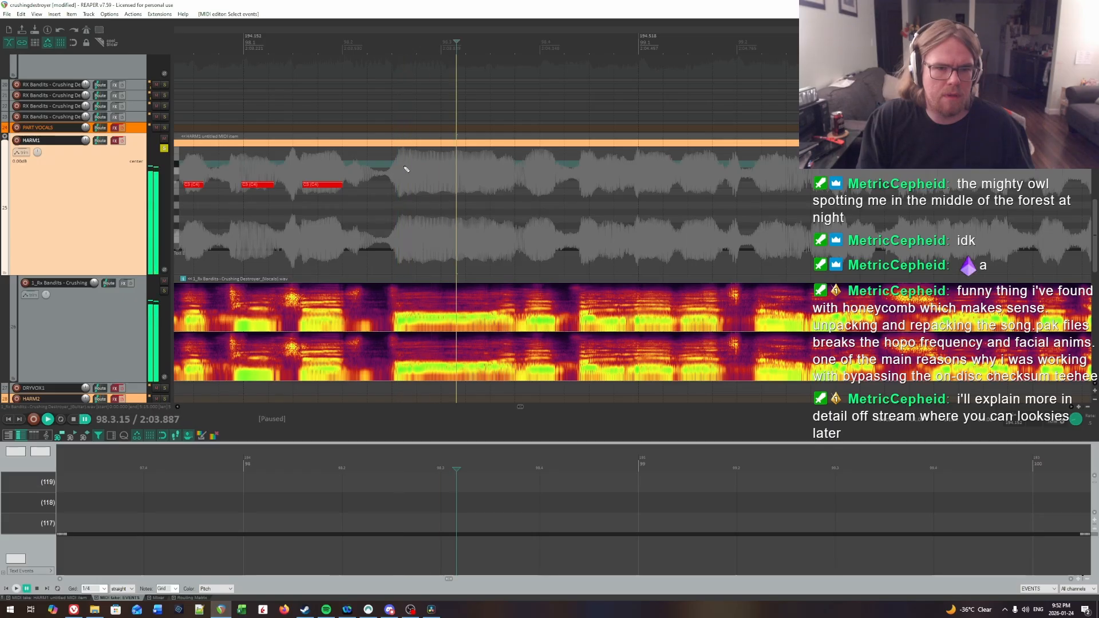
key("space")
left_click(403, 168)
key("space")
key("space")
left_click(407, 168)
left_click(405, 168)
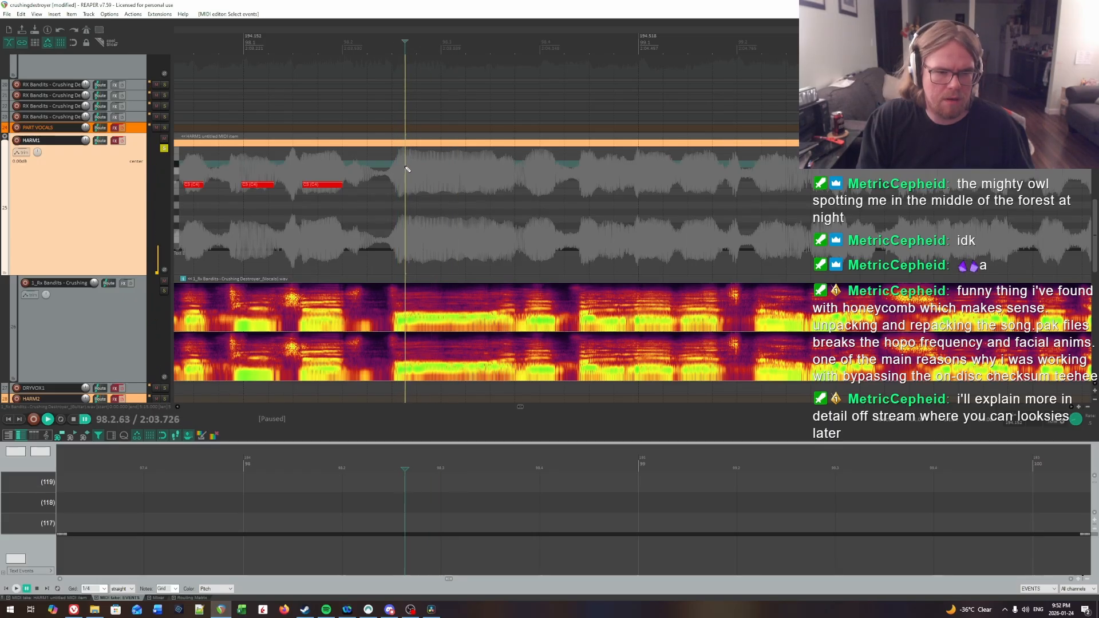
left_click(407, 167)
Step: Insert a note about 0.6 beat long at 98.2.65 after replaying the syllable's onset
key("space")
key("space")
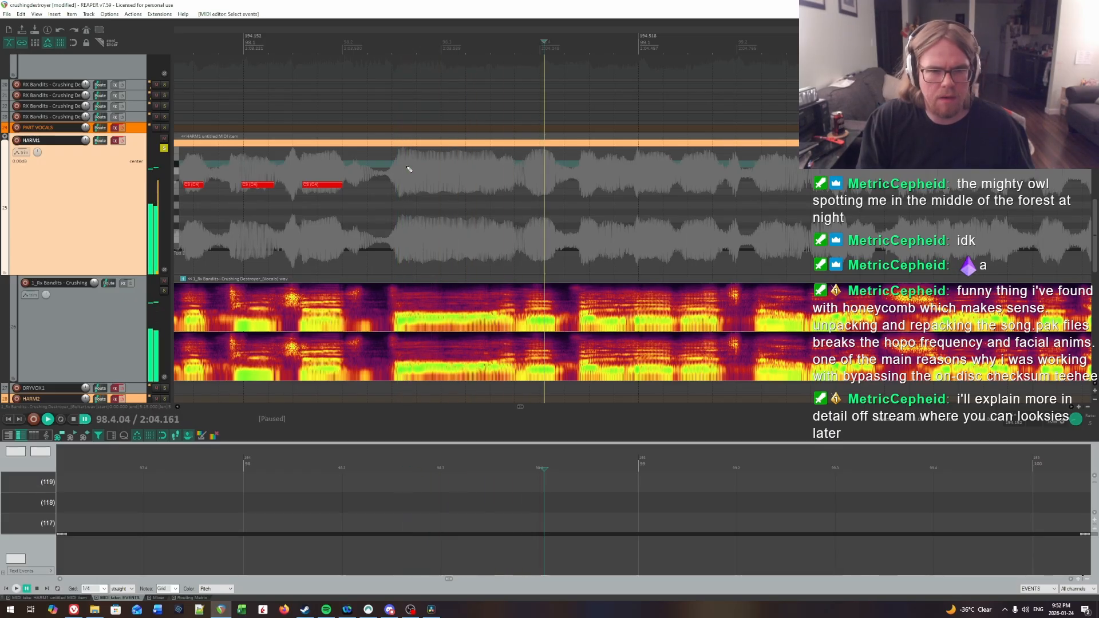
left_click(407, 167)
key("space")
key("space")
left_click(408, 168)
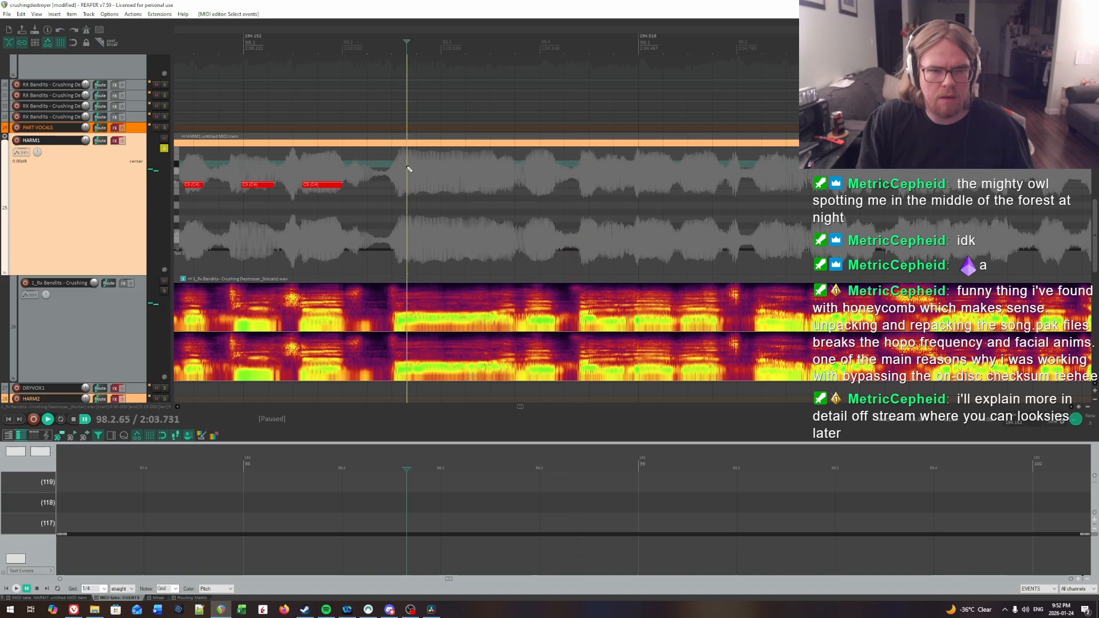
left_click_drag(411, 189, 466, 187)
key("space")
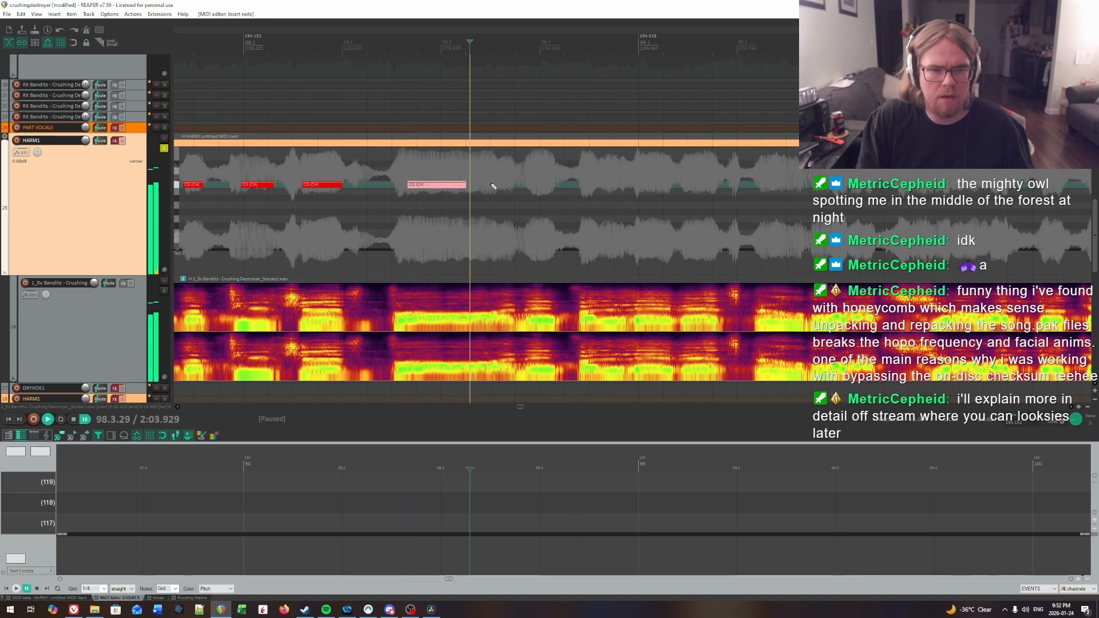
Step: Extend the preceding note to end at 98.3.30, insert a note about a sixth of a beat long at 98.3.56, and replay them
left_click(473, 169)
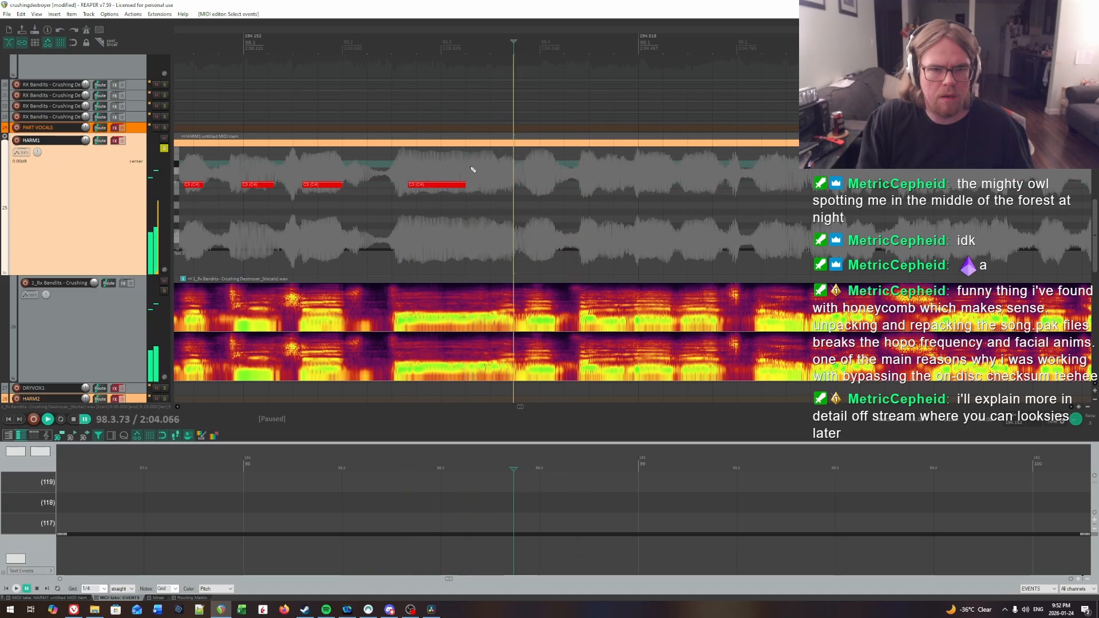
key("space")
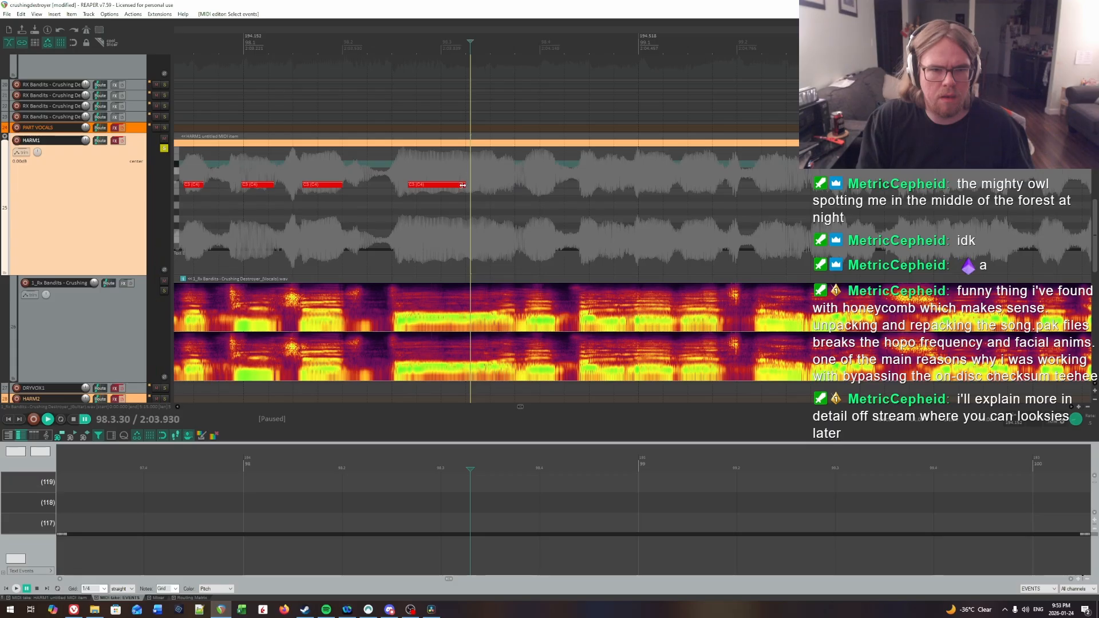
left_click_drag(462, 185, 469, 185)
left_click(496, 170)
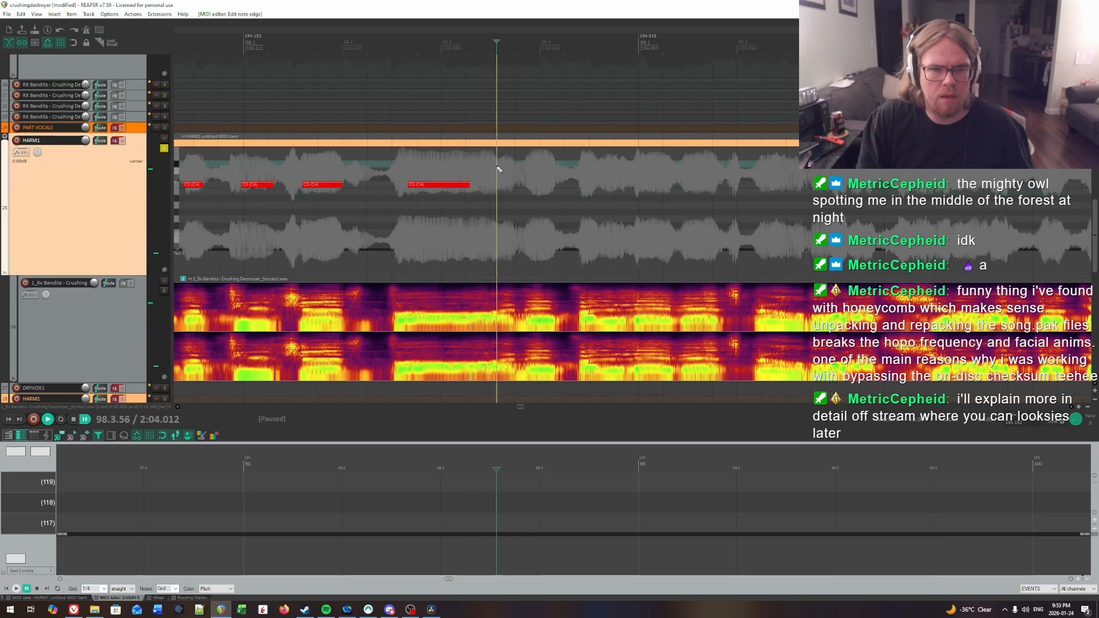
left_click_drag(512, 186, 513, 185)
left_click(429, 168)
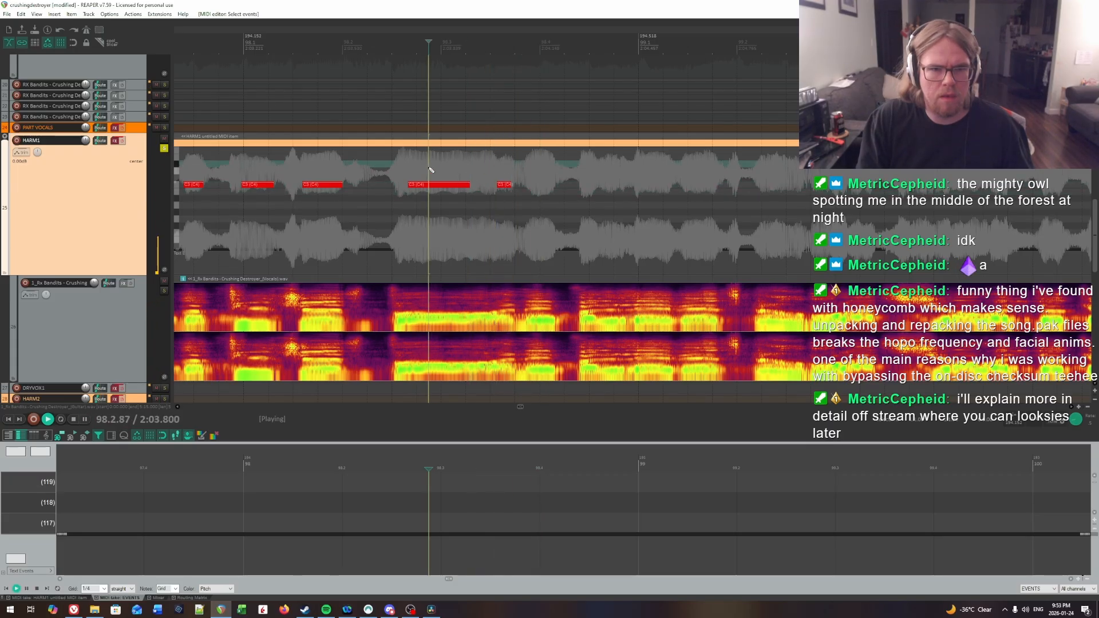
key("space")
Step: Audition the vocal around 98.3.87, adjusting the playback rate, to locate the syllable just before beat 4 of bar 98
left_click(528, 165)
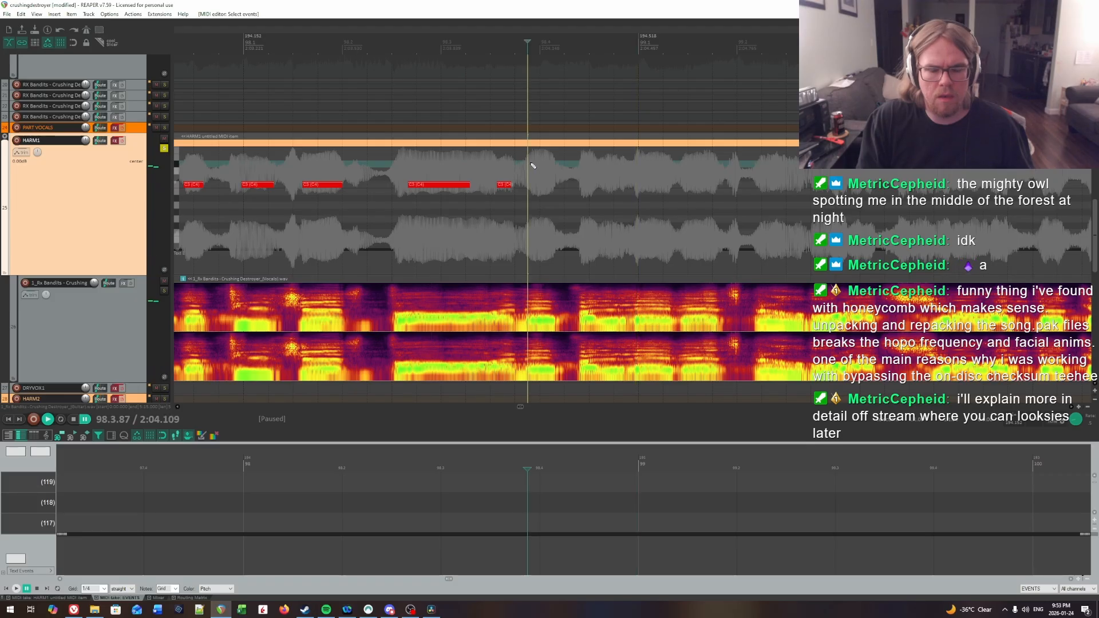
key("space")
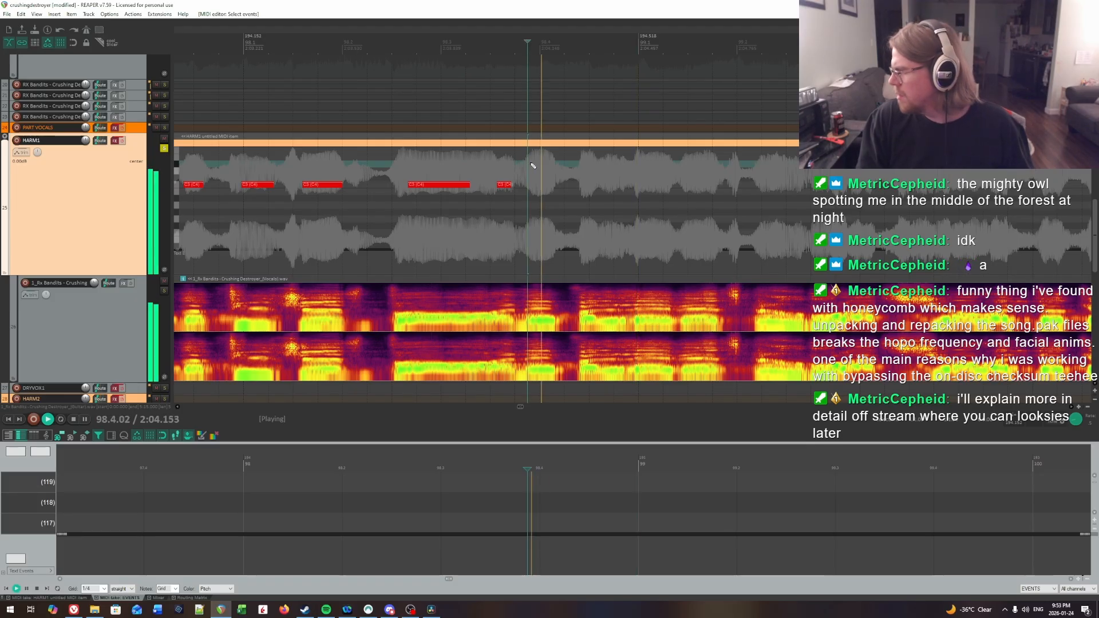
left_click(468, 165)
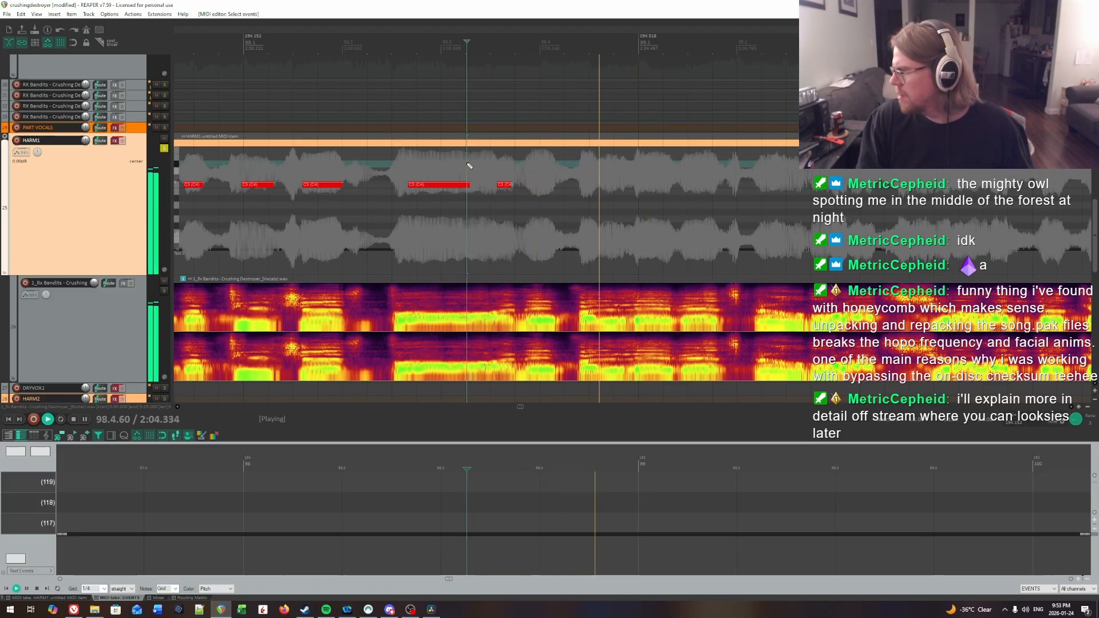
key("ctrl+space")
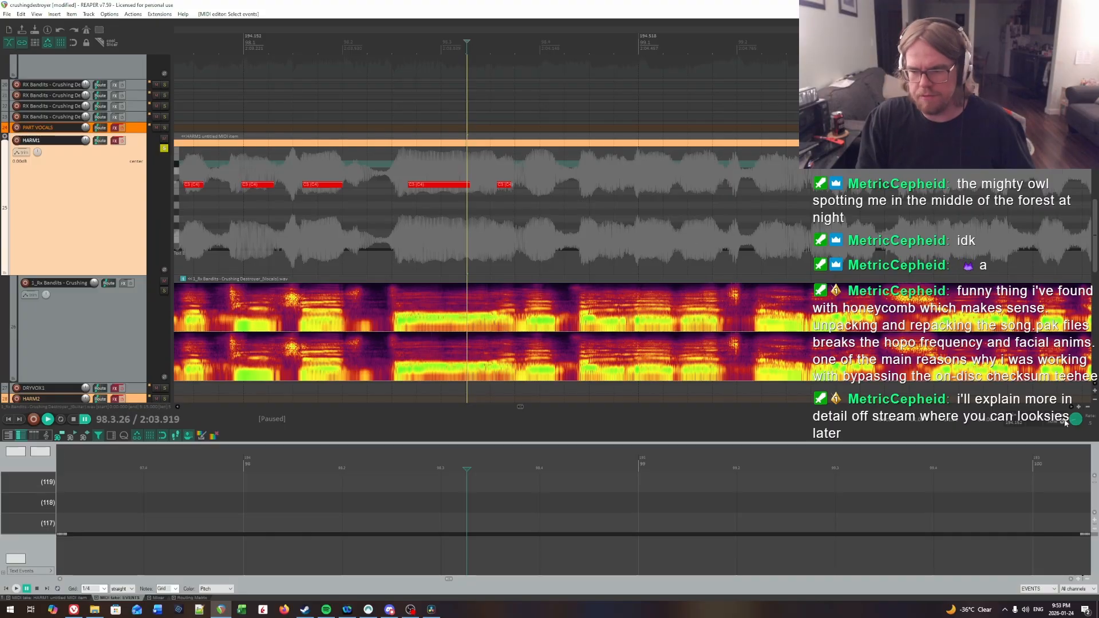
key("ctrl+space")
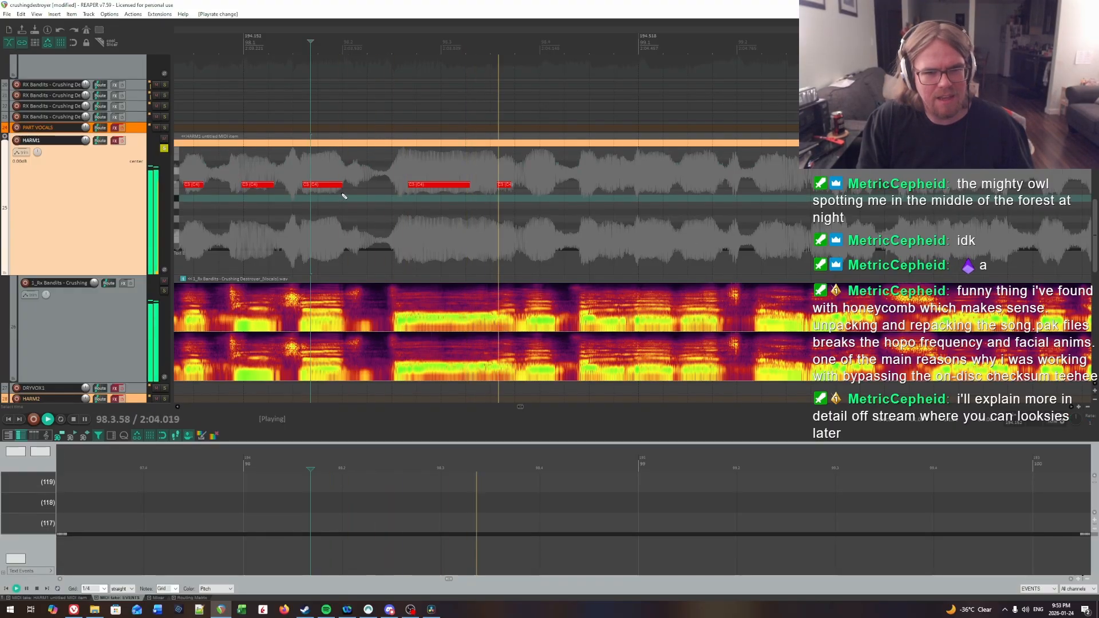
key("ctrl+space")
left_click(534, 173)
key("ctrl+space")
key("ctrl+space")
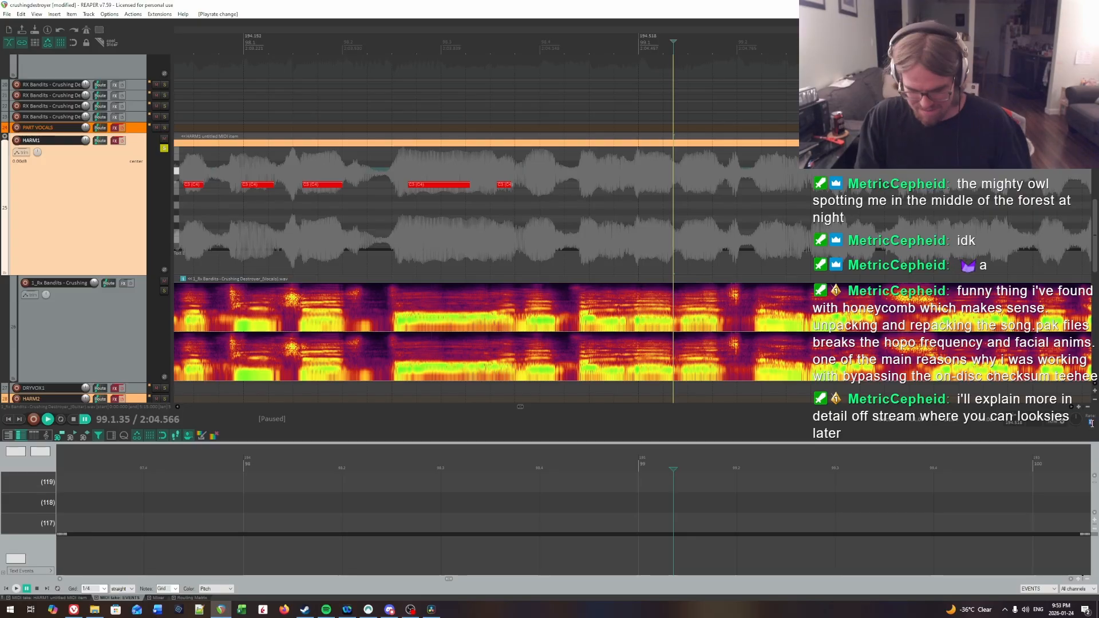
Step: Replay the syllable just before beat 4 of bar 98 and insert a note about a quarter of a beat long at 98.3.88
left_click(527, 170)
key("space")
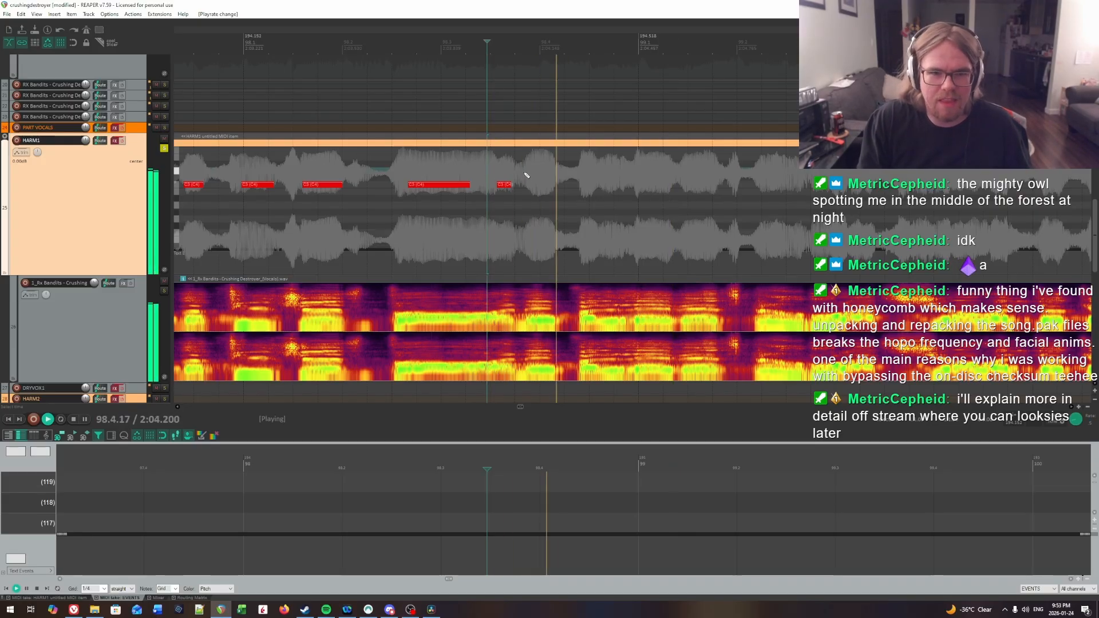
key("space")
key("space")
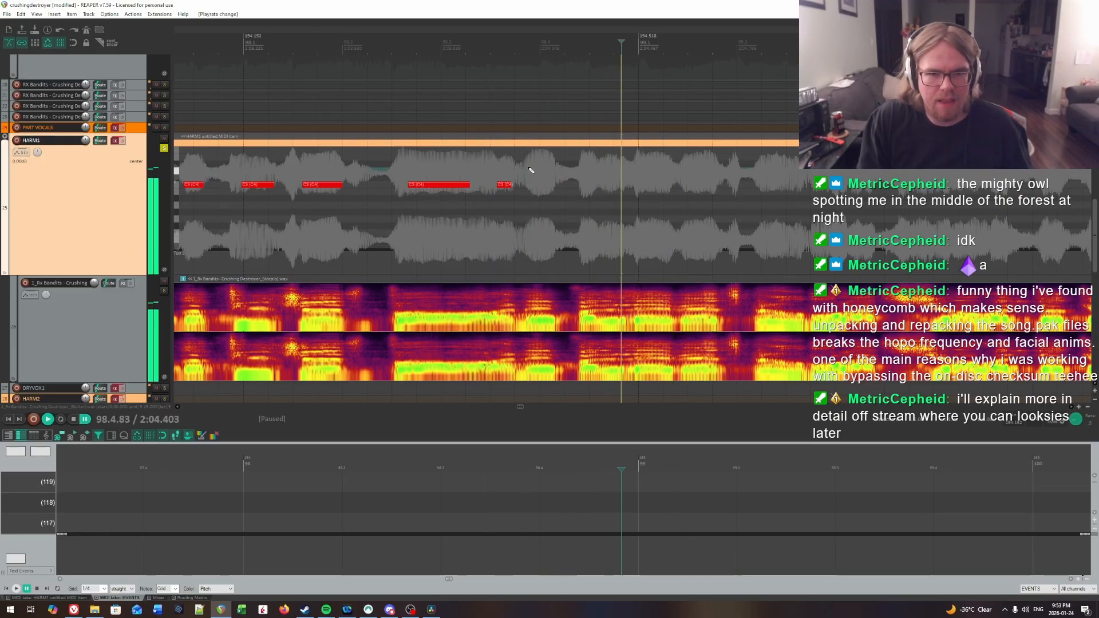
key("space")
left_click_drag(530, 184, 558, 188)
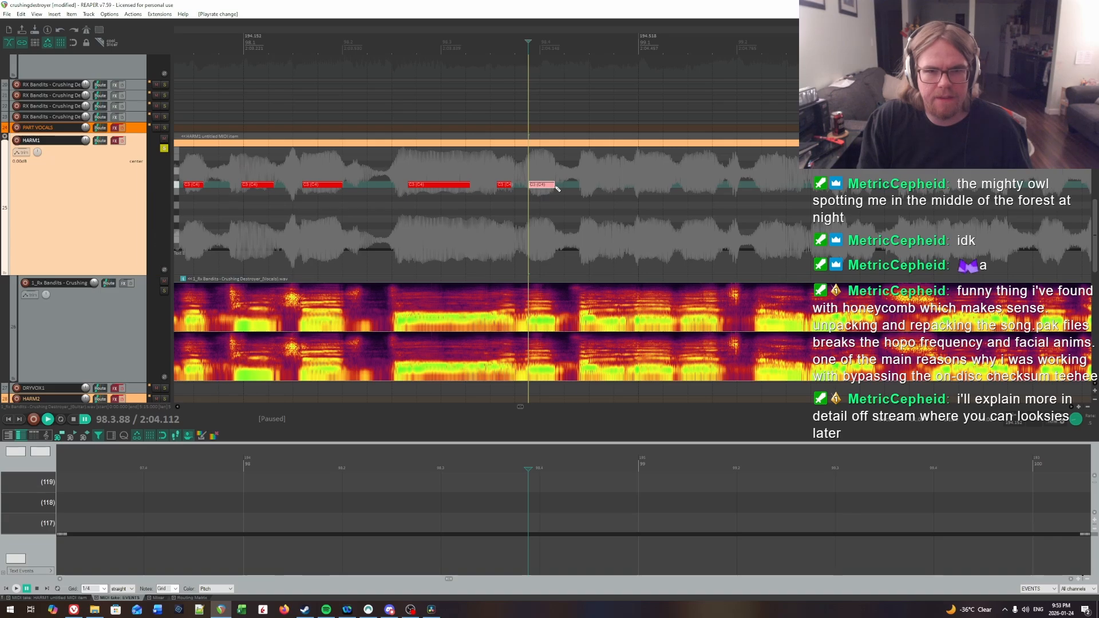
key("space")
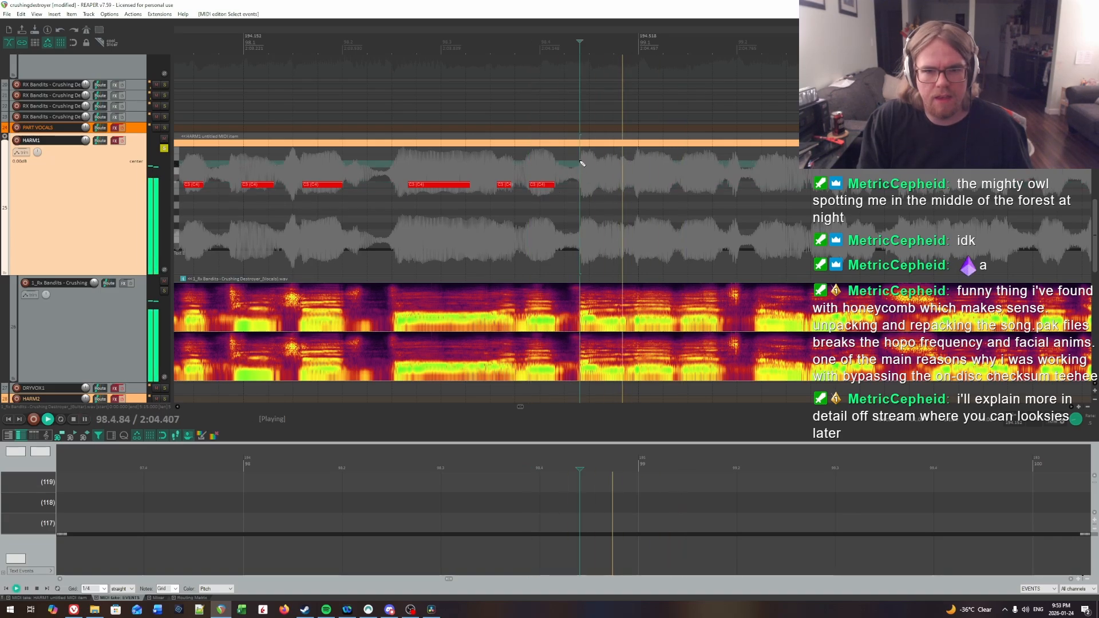
Step: Find the next syllable in beat 4 of bar 98 by ear and insert a note about a sixth of a beat long at 98.4.41
left_click(580, 166)
key("space")
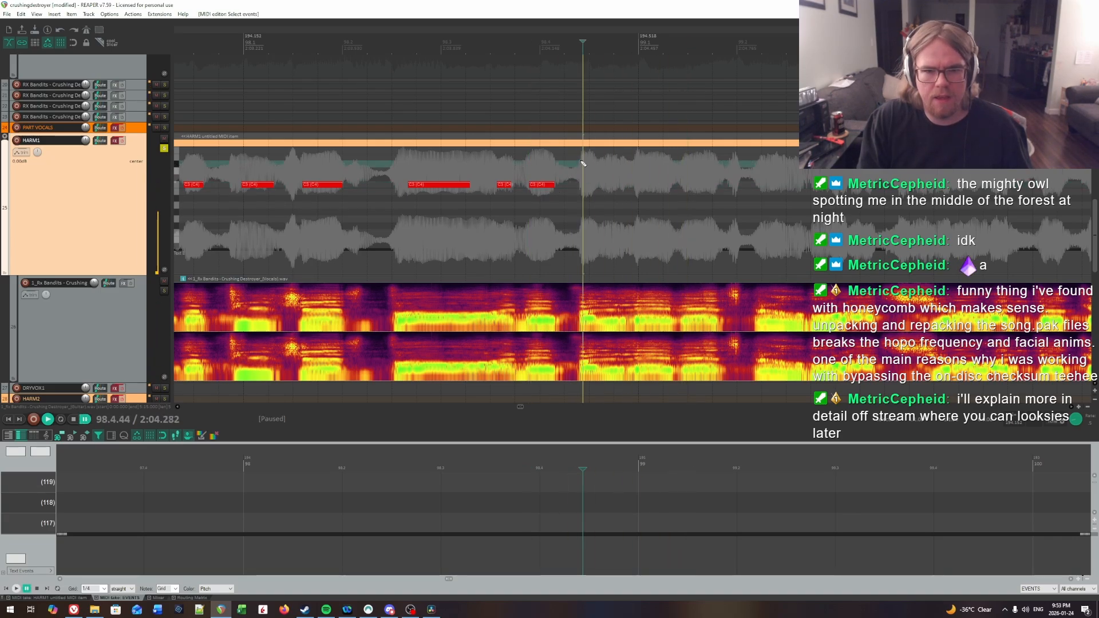
key("space")
key("space")
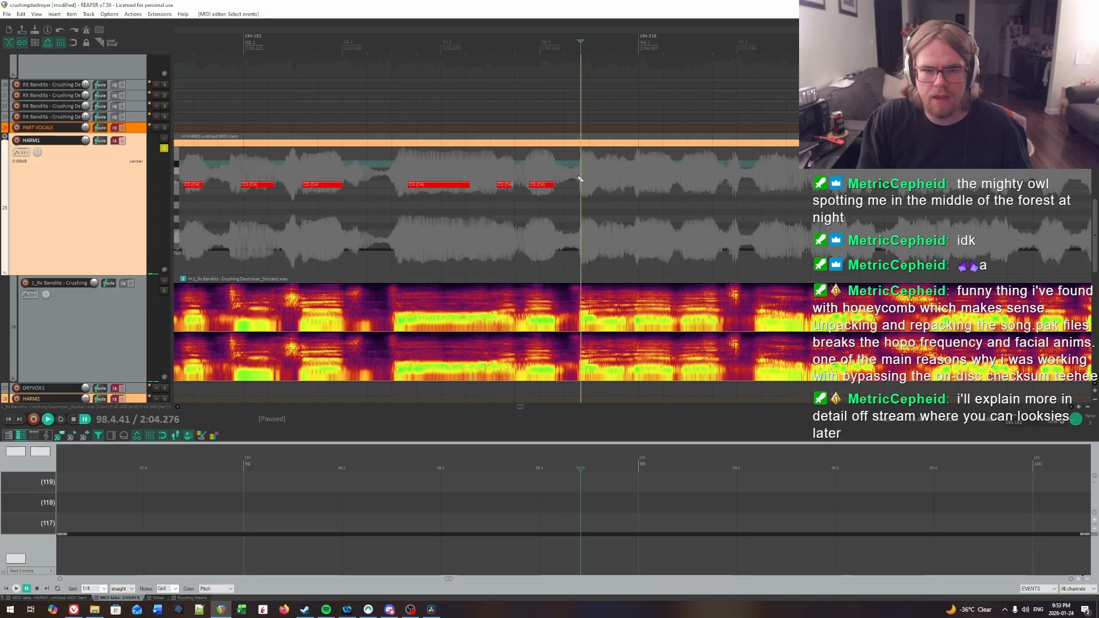
key("space")
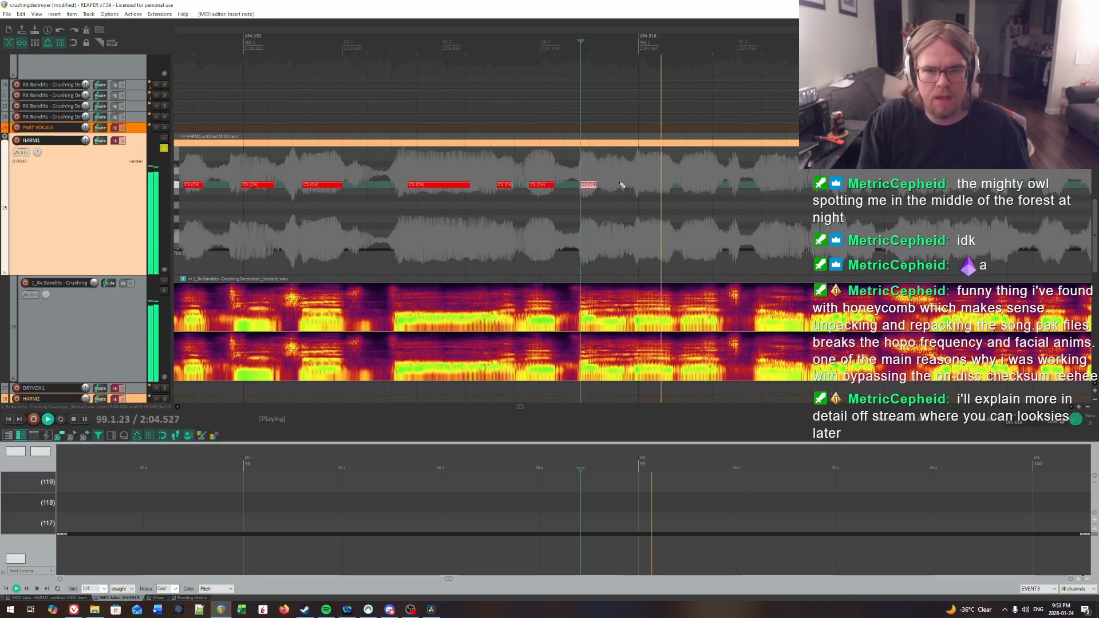
Step: Replay the syllables around beat 4 of bar 98 and extend the note starting at 98.4.41 to end at about 98.4.80
left_click(541, 160)
left_click(589, 165)
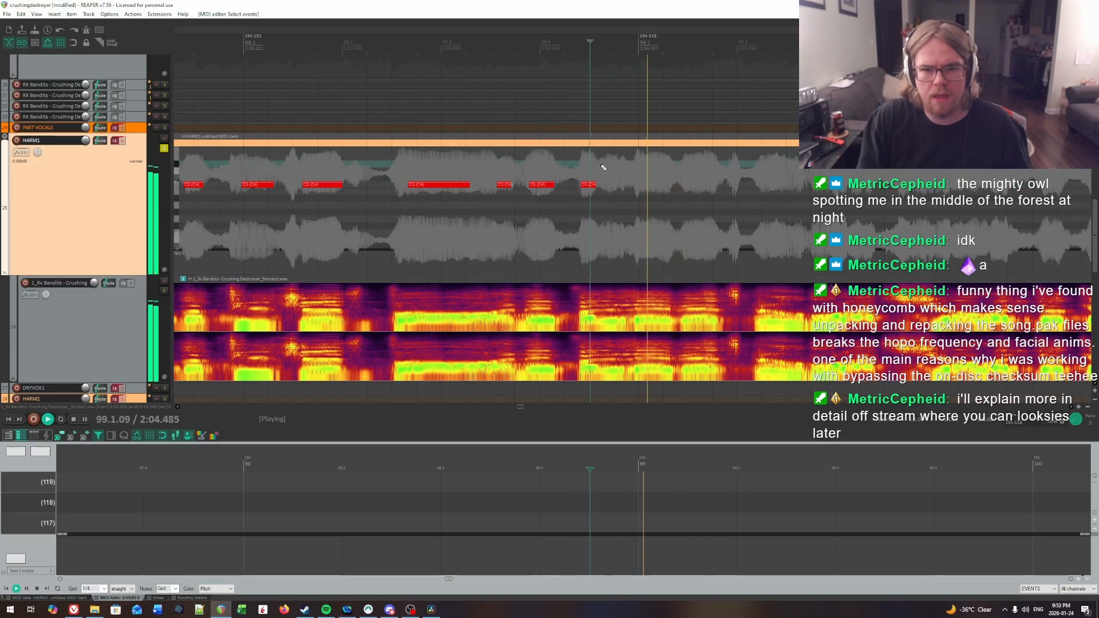
left_click(601, 165)
left_click(512, 158)
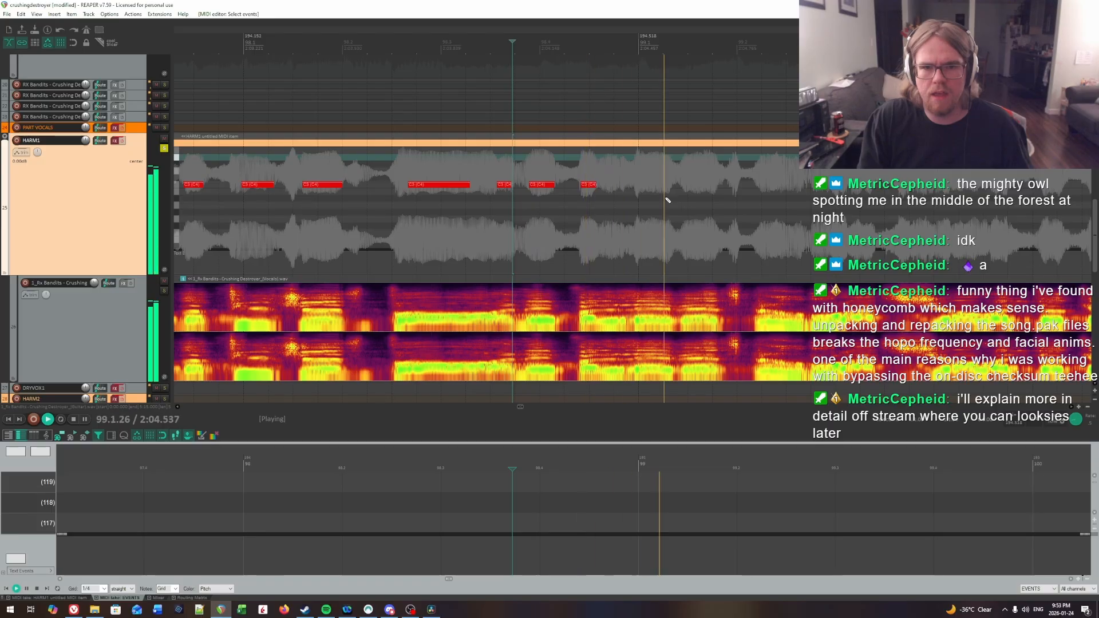
left_click(577, 168)
left_click(531, 165)
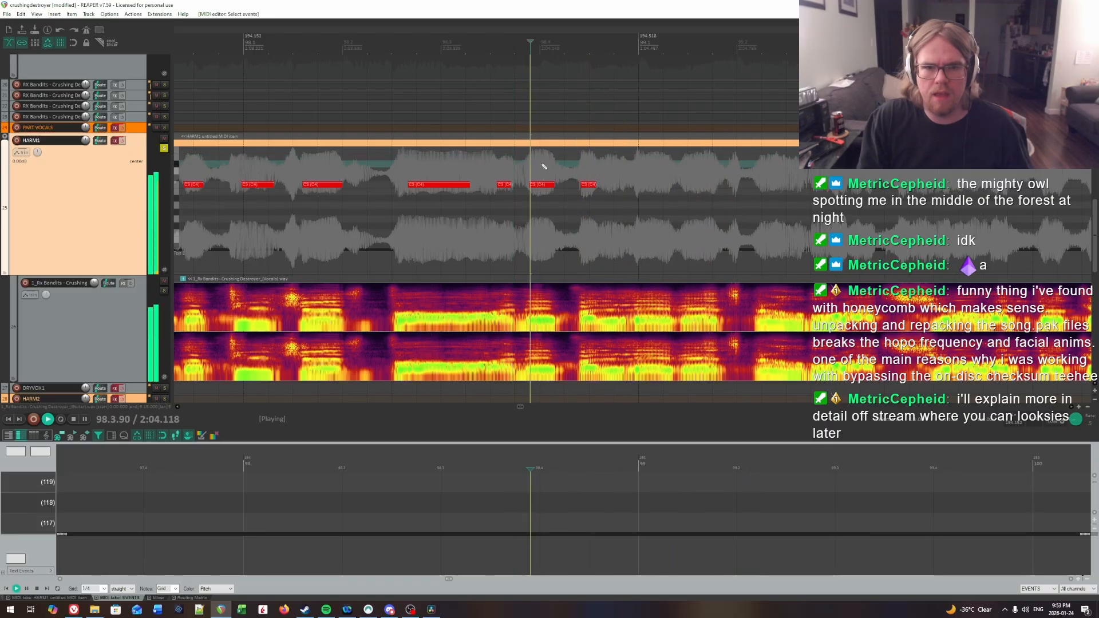
key("space")
left_click(603, 174)
key("space")
key("space")
left_click(599, 173)
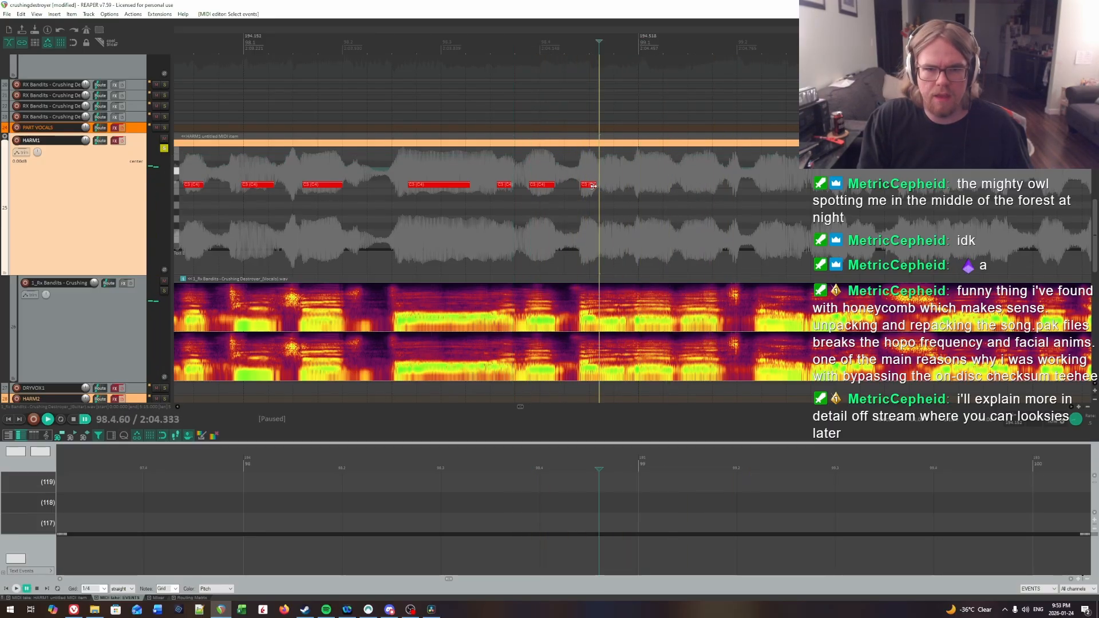
left_click_drag(617, 190, 619, 189)
Step: Find the first syllable of bar 99 by ear and insert a note about a third of a beat long at 99.1.01
key("space")
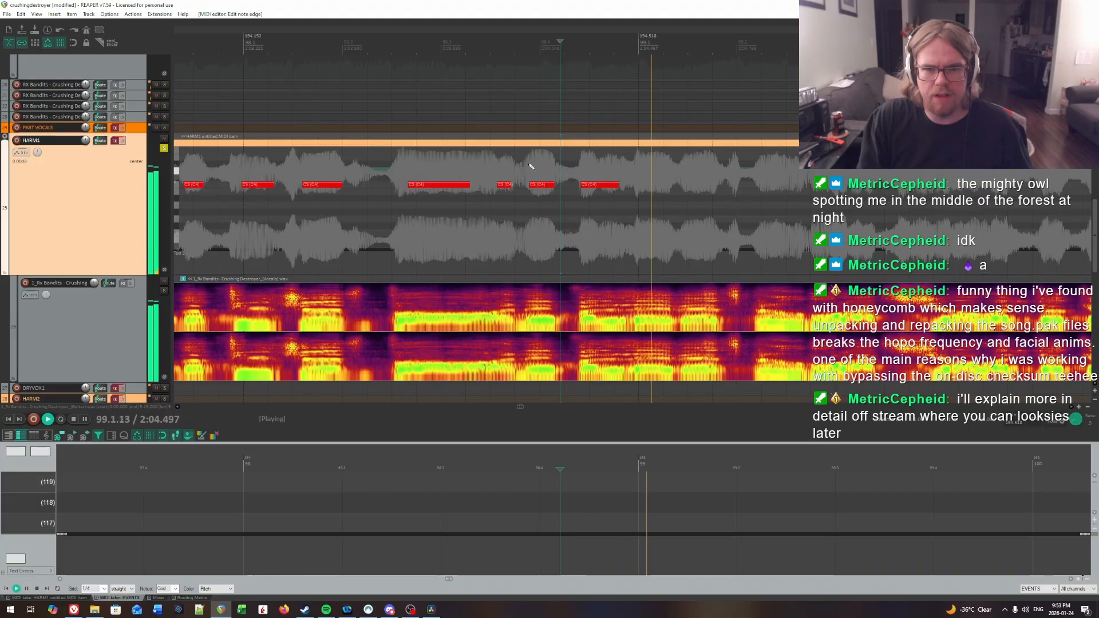
left_click(486, 159)
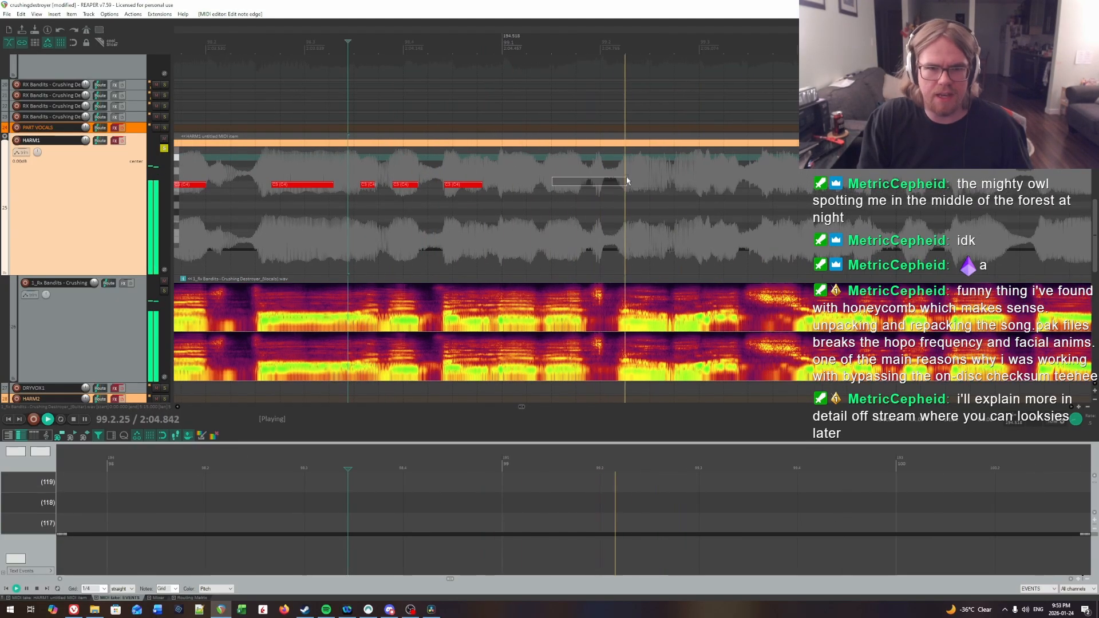
key("space")
key("space")
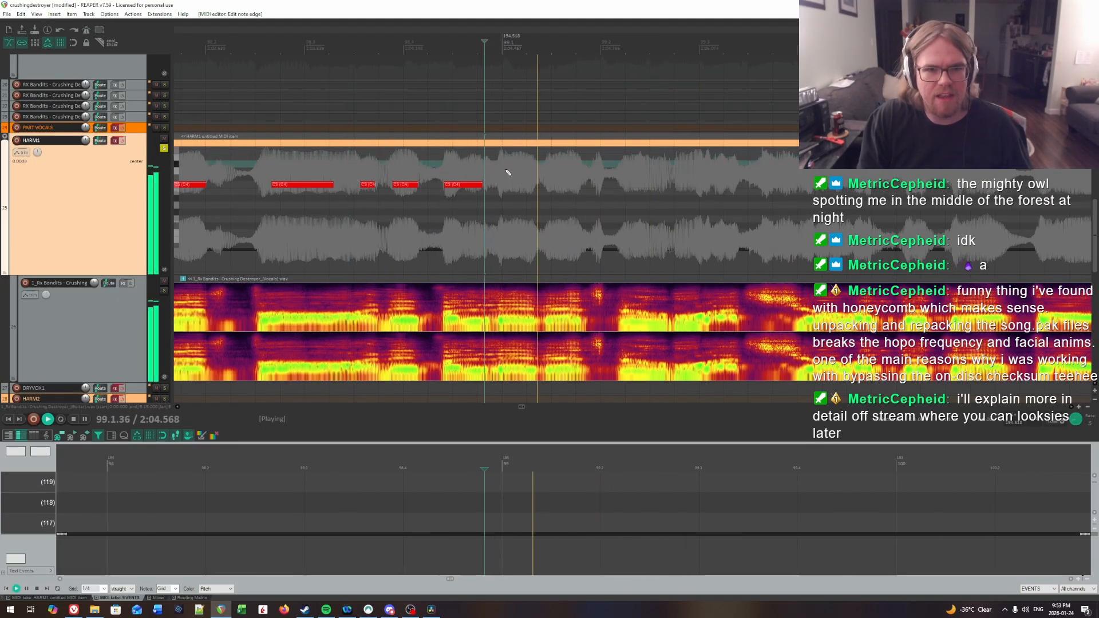
left_click(504, 172)
left_click(504, 170)
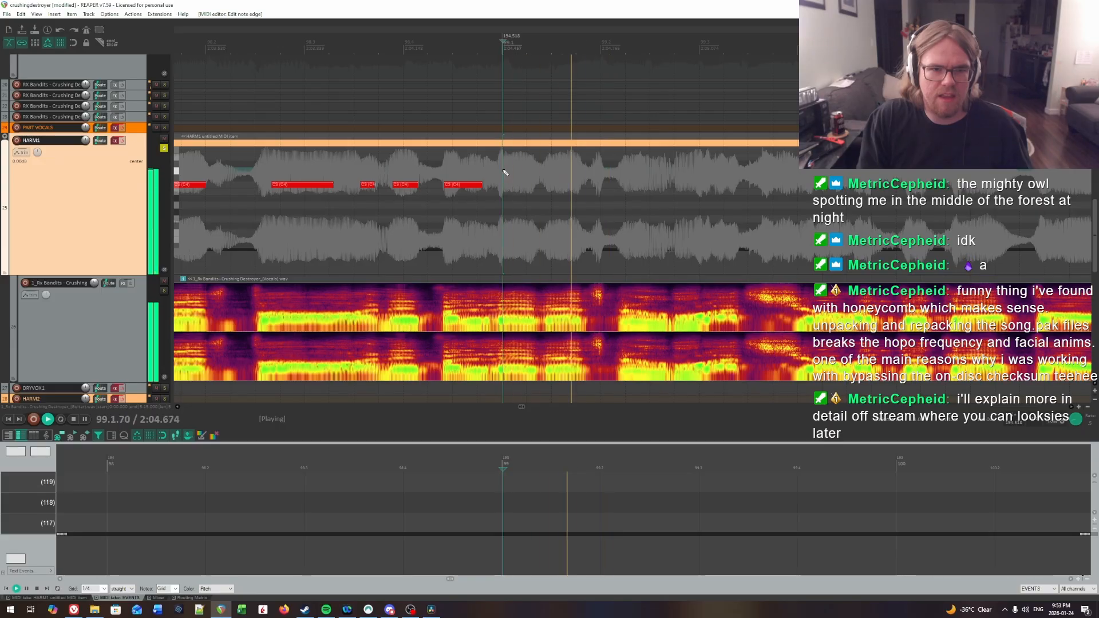
key("space")
left_click(504, 171)
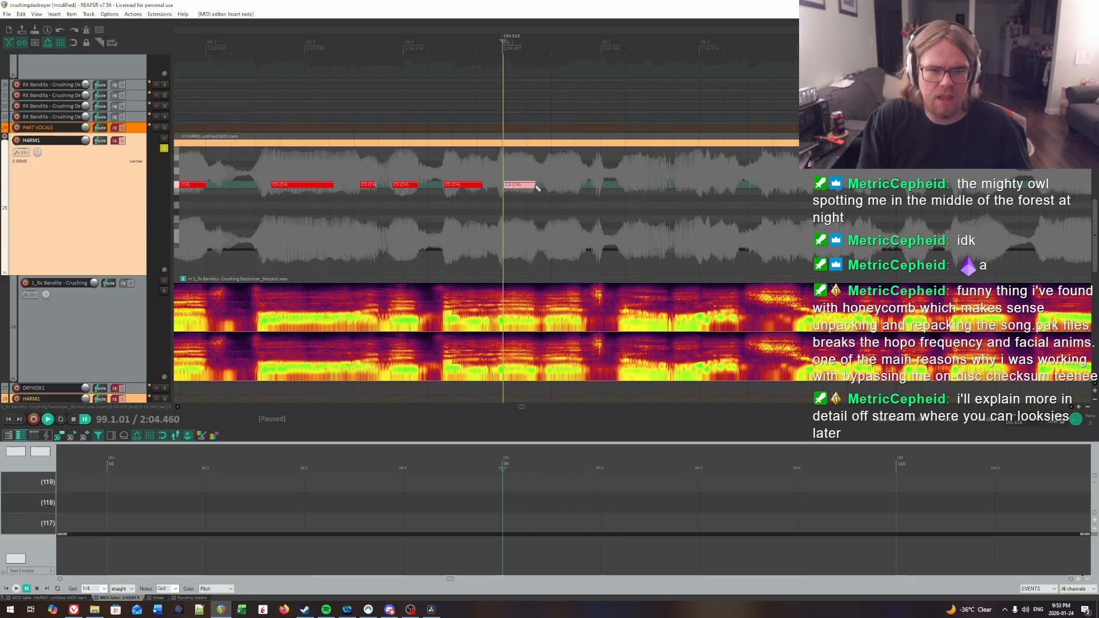
Step: Extend the last note of bar 98 slightly to end at about 98.4.84 and replay the passage into bar 99
left_click(486, 173)
key("space")
left_click(447, 169)
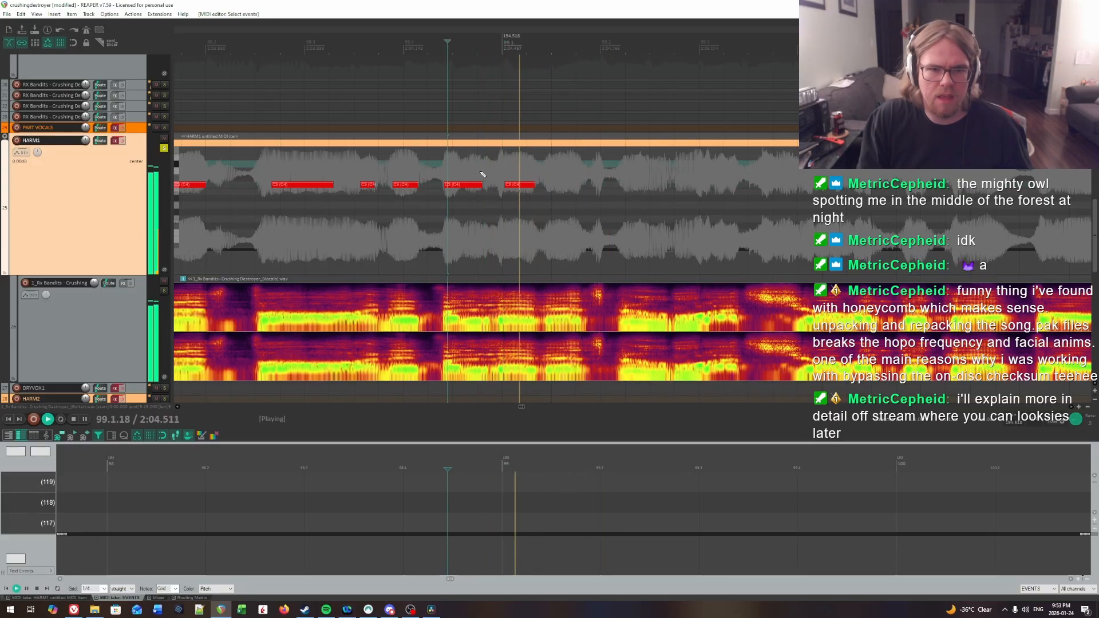
key("space")
left_click(486, 175)
left_click(490, 171)
key("space")
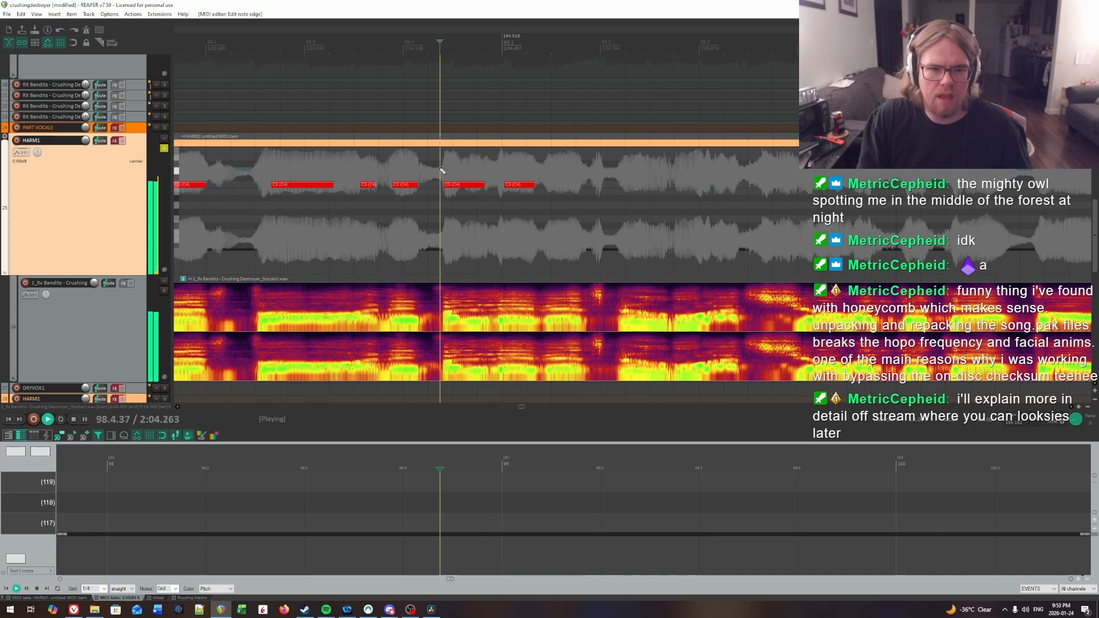
key("space")
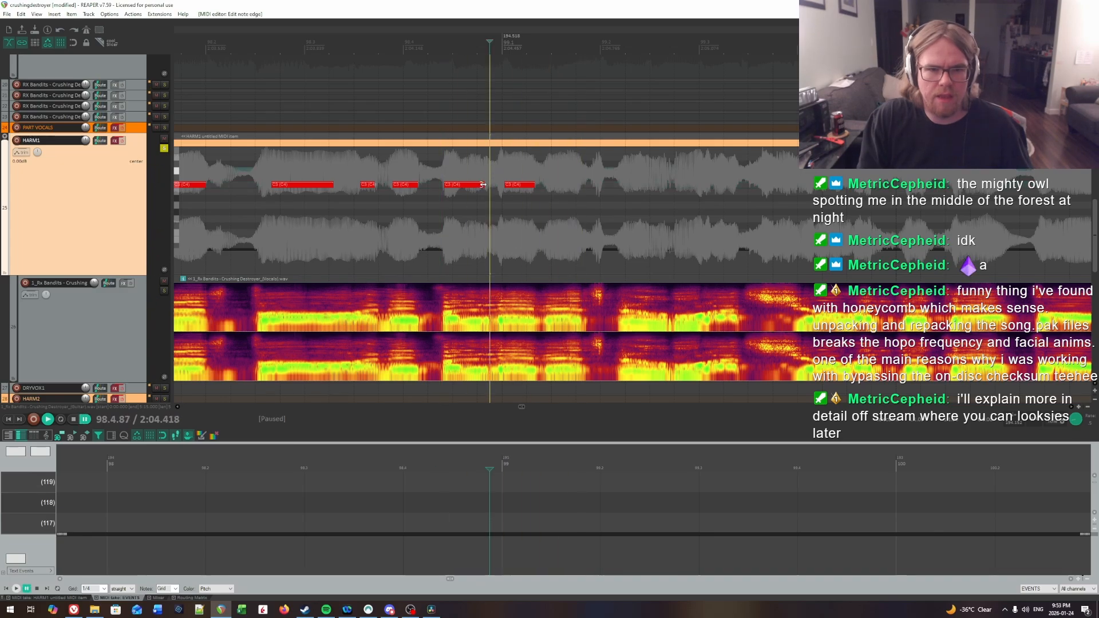
left_click(435, 172)
key("space")
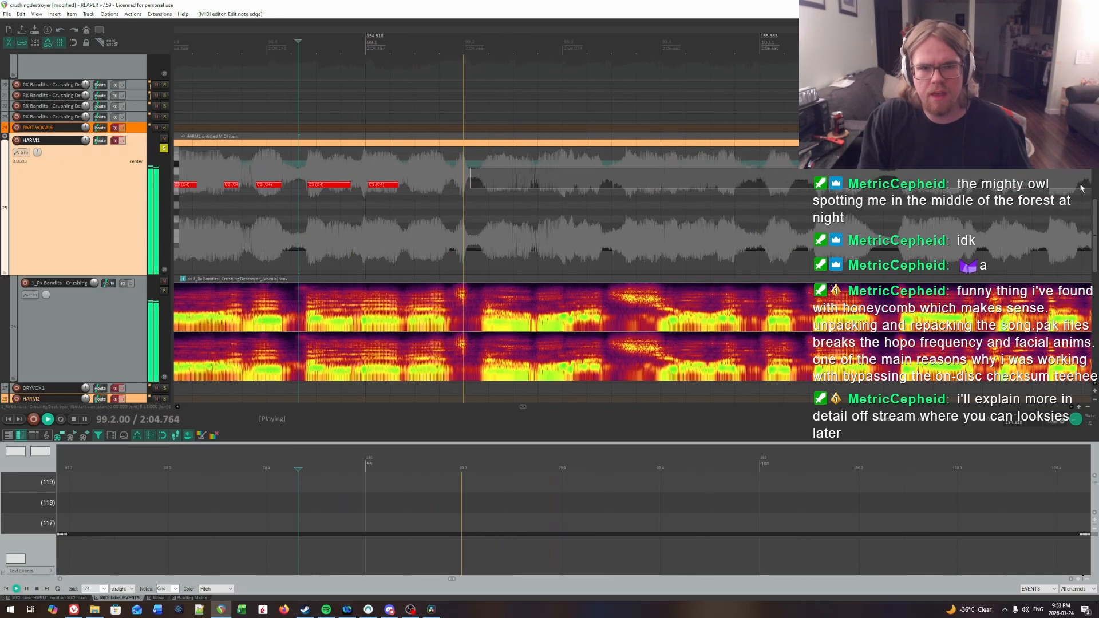
key("space")
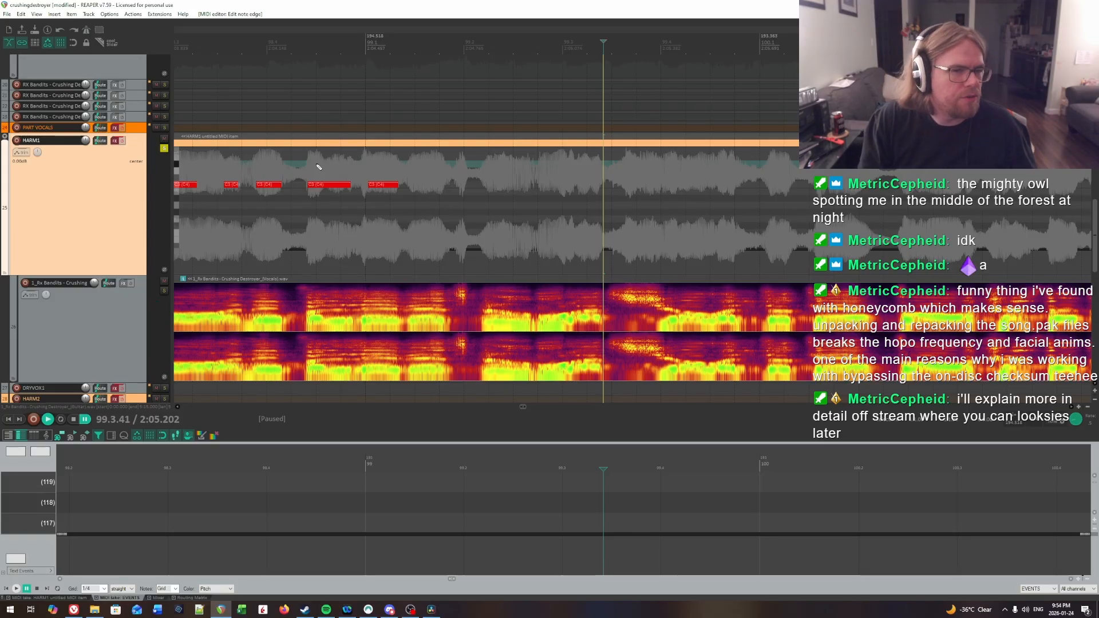
Step: Locate the second syllable in beat 1 of bar 99 by ear and insert a note about a third of a beat long at about 99.1.45
left_click(319, 167)
key("space")
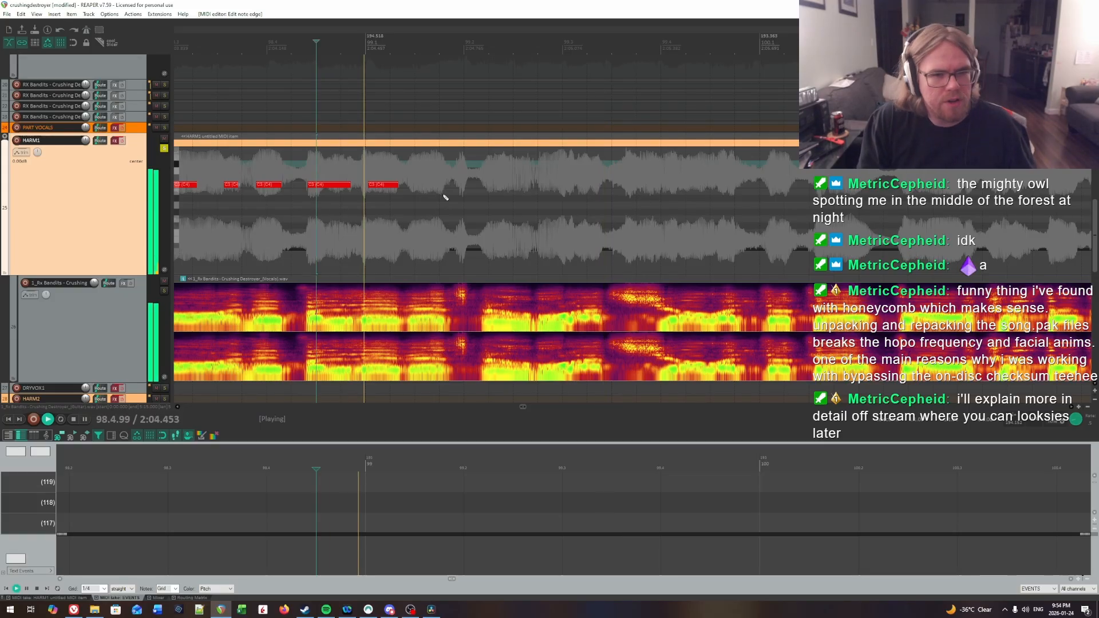
key("space")
left_click(411, 170)
key("space")
key("space")
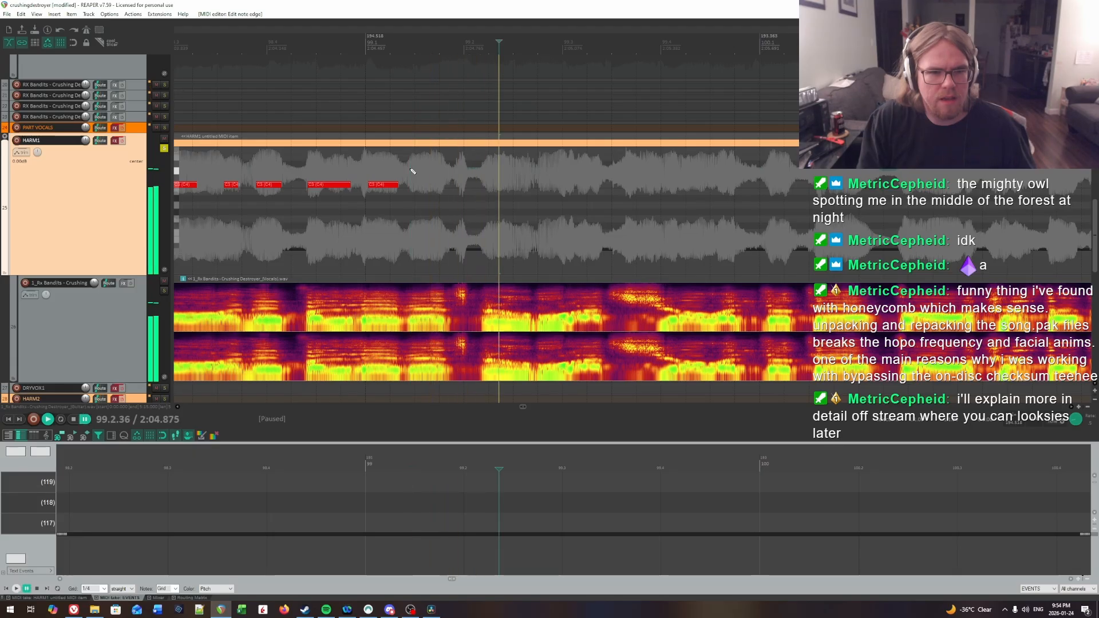
left_click(411, 170)
Step: Audition the vocal over the new bar 99 notes to locate the next syllable, placing the edit cursor at 99.2.07
key("space")
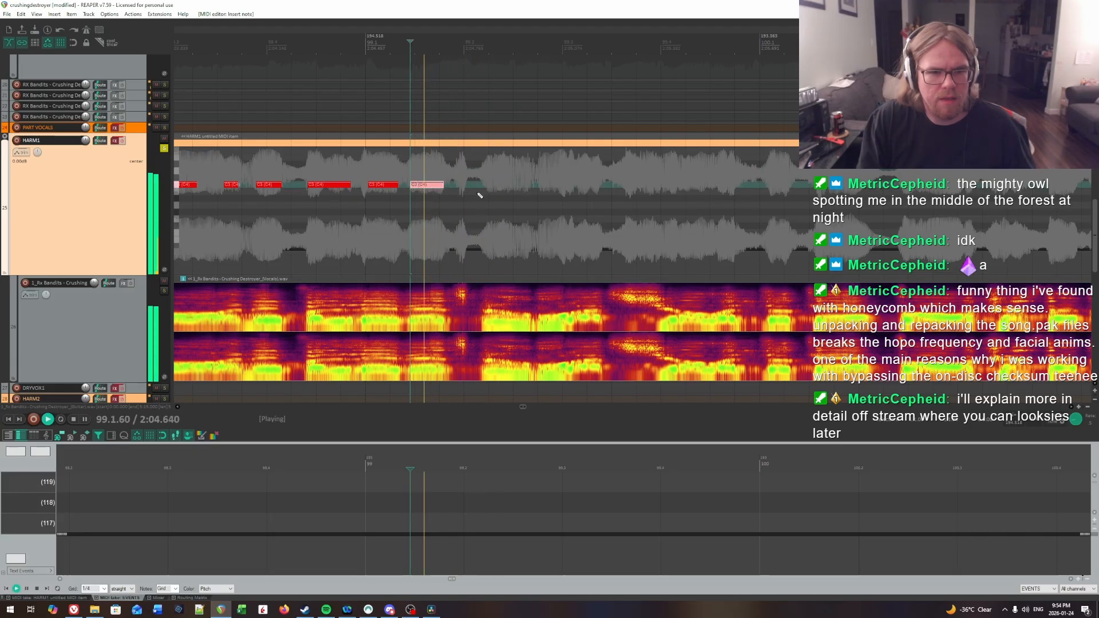
key("space")
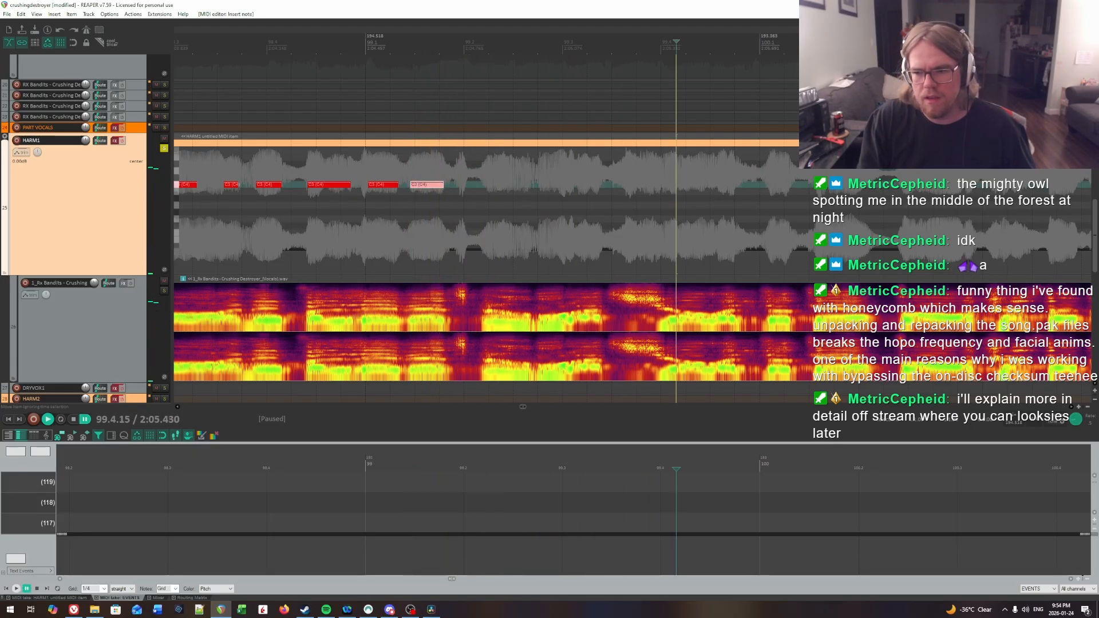
left_click(327, 195)
key("space")
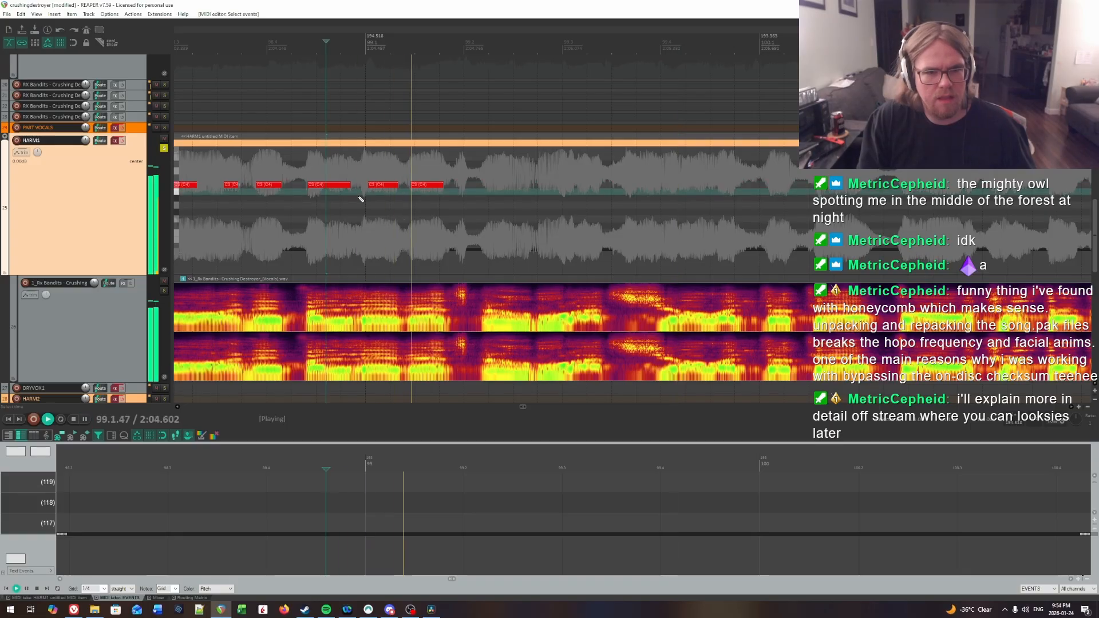
key("space")
left_click(428, 214)
key("space")
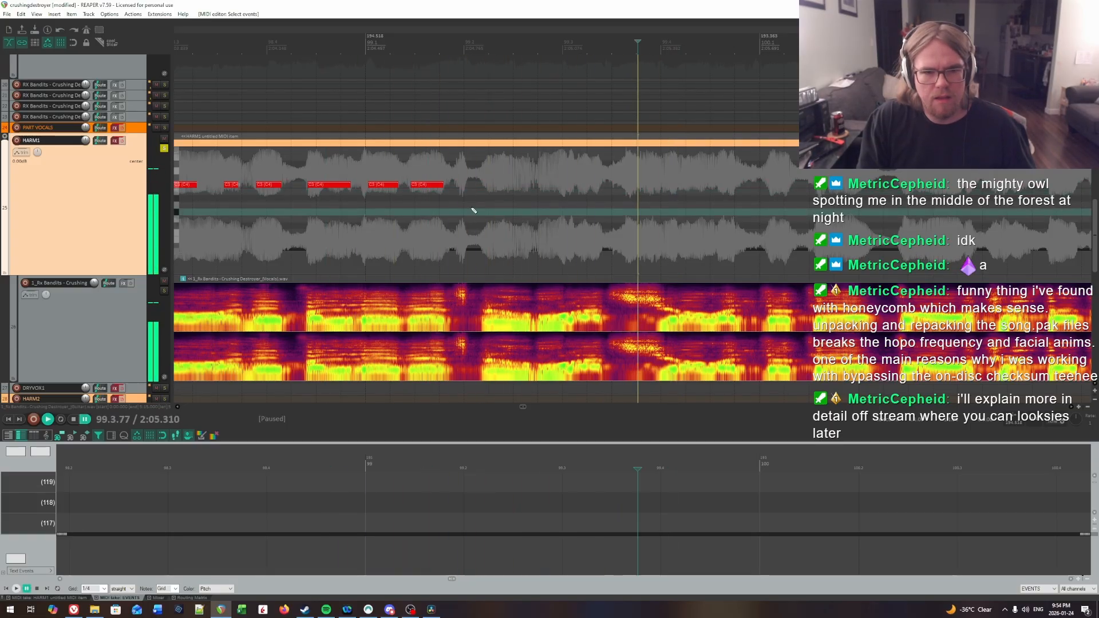
key("space")
left_click(472, 208)
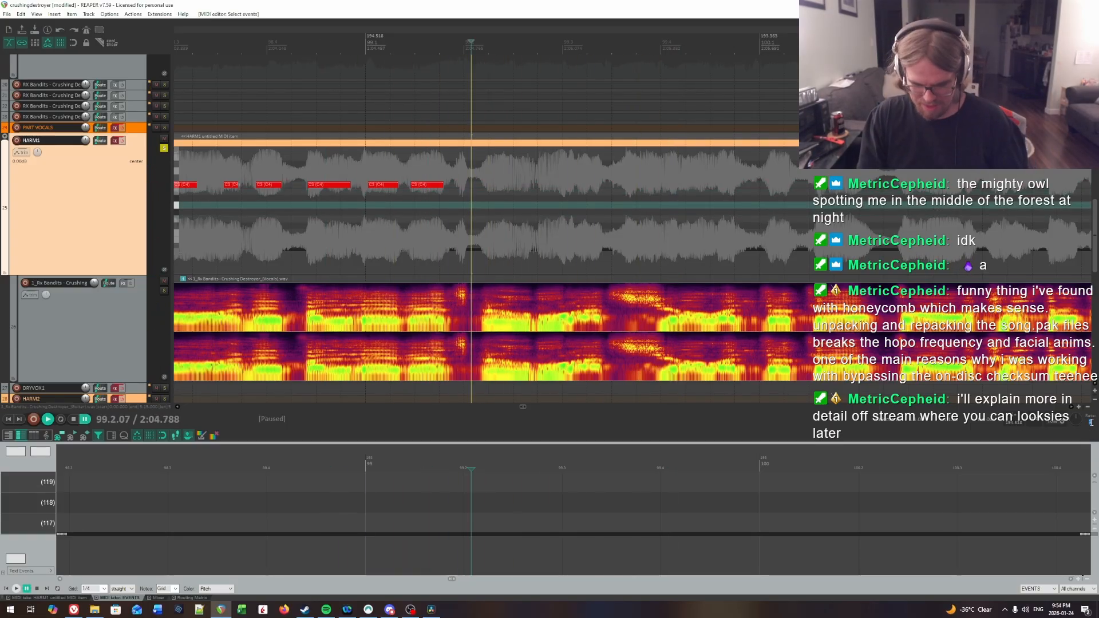
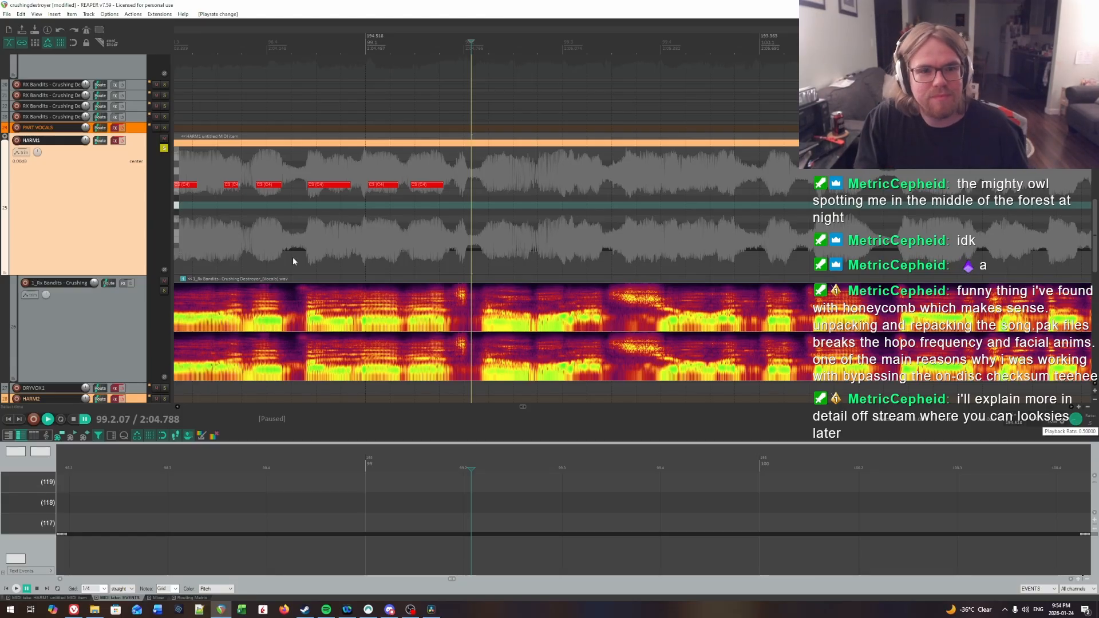
Step: Locate the syllable at beat 3 of bar 99 by ear and insert a note about a third of a beat long at 99.3.02
key("space")
key("space")
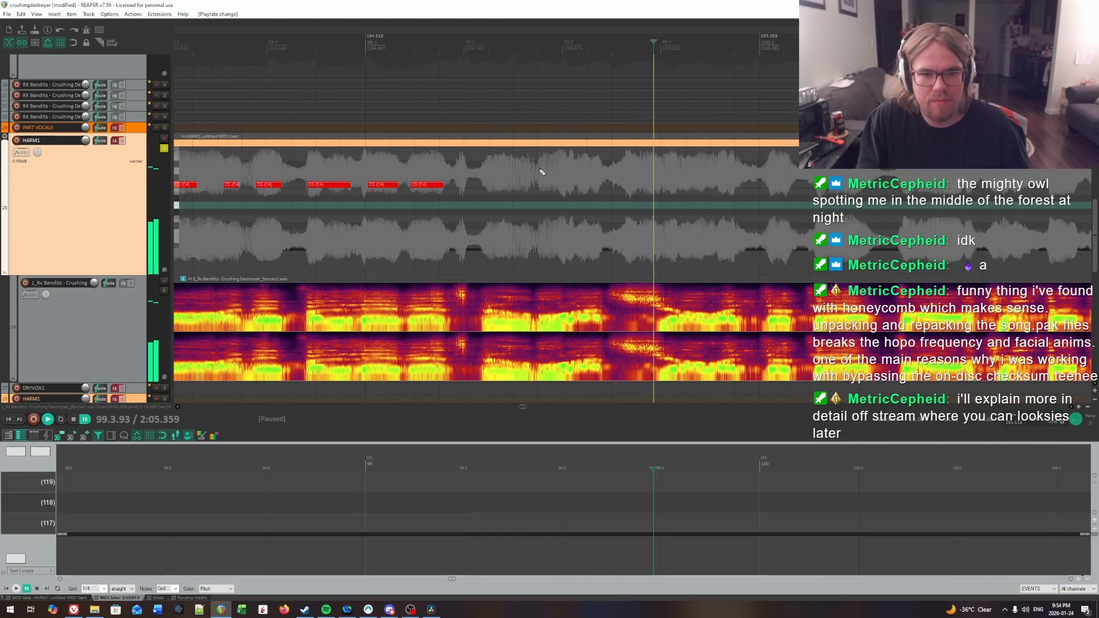
left_click(539, 171)
key("space")
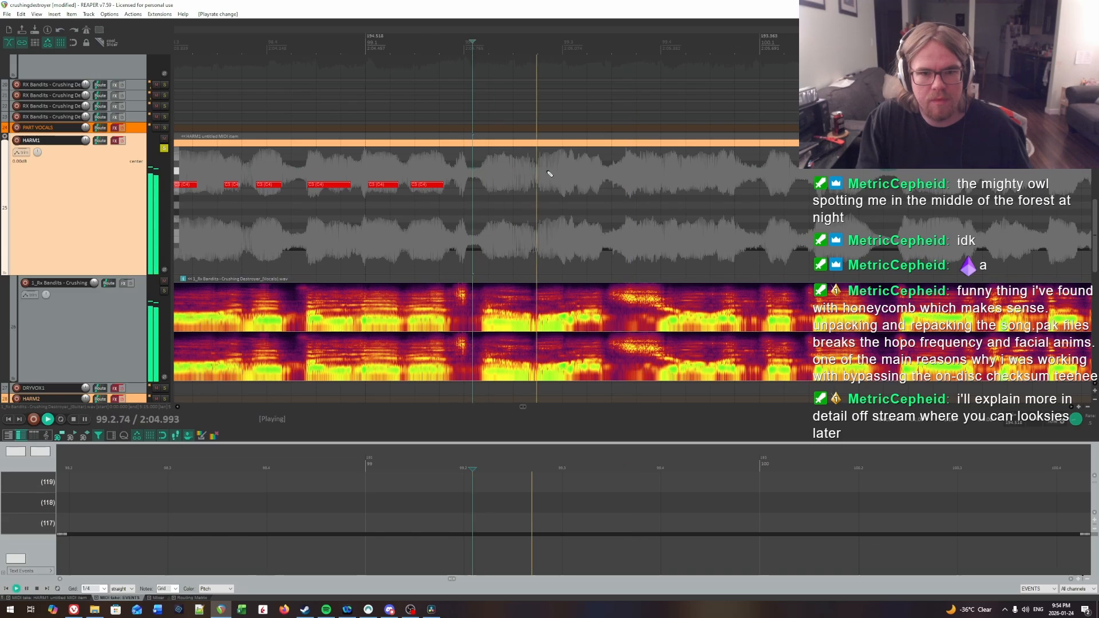
key("space")
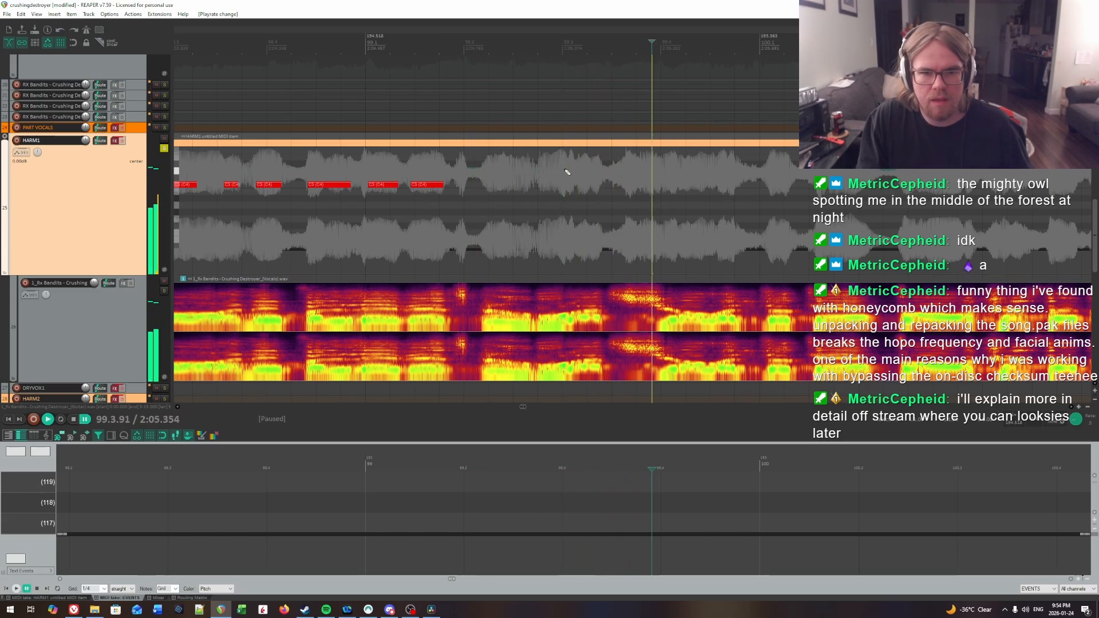
key("space")
left_click_drag(567, 188, 599, 187)
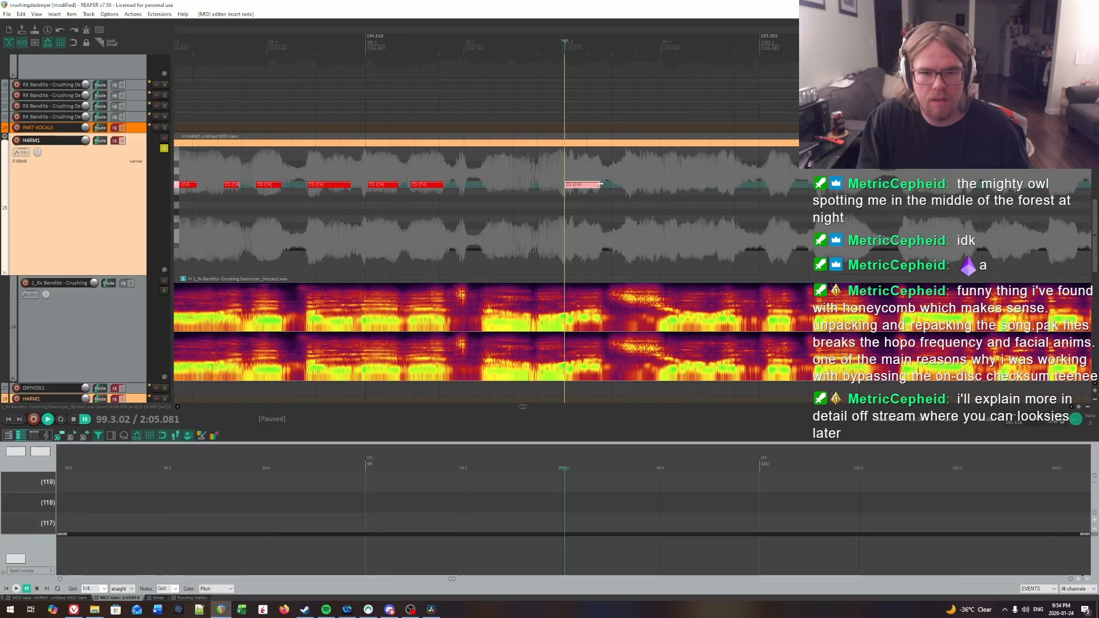
Step: Replay from the new note and audition the vocal around beat 4 of bar 99 to find the next syllable
key("space")
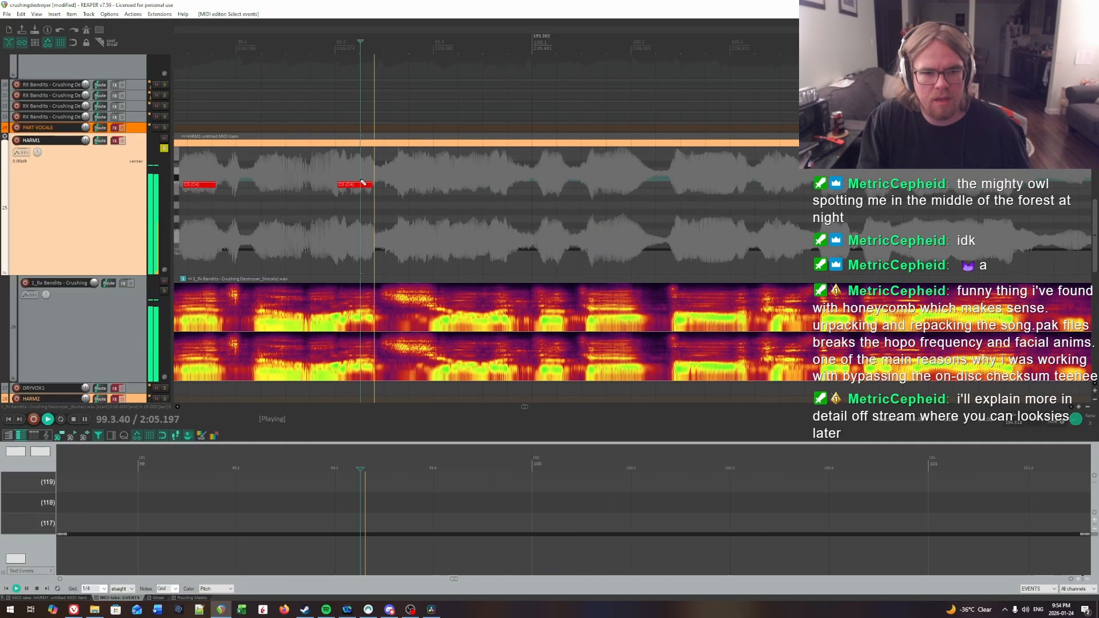
key("space")
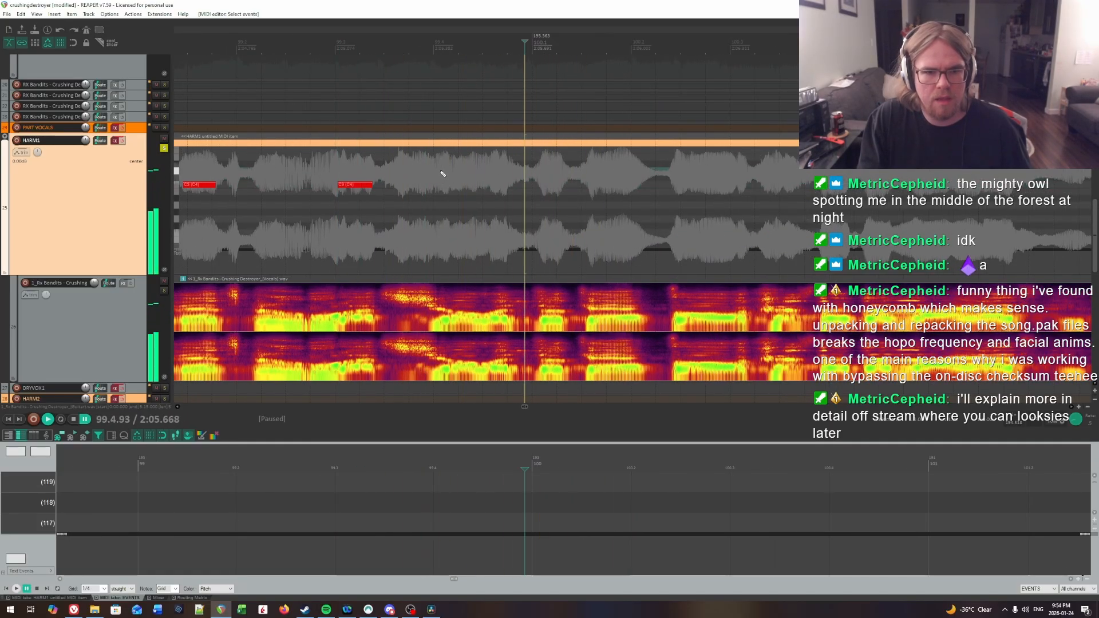
left_click(441, 173)
key("space")
key("space")
left_click(449, 173)
key("space")
left_click(391, 165)
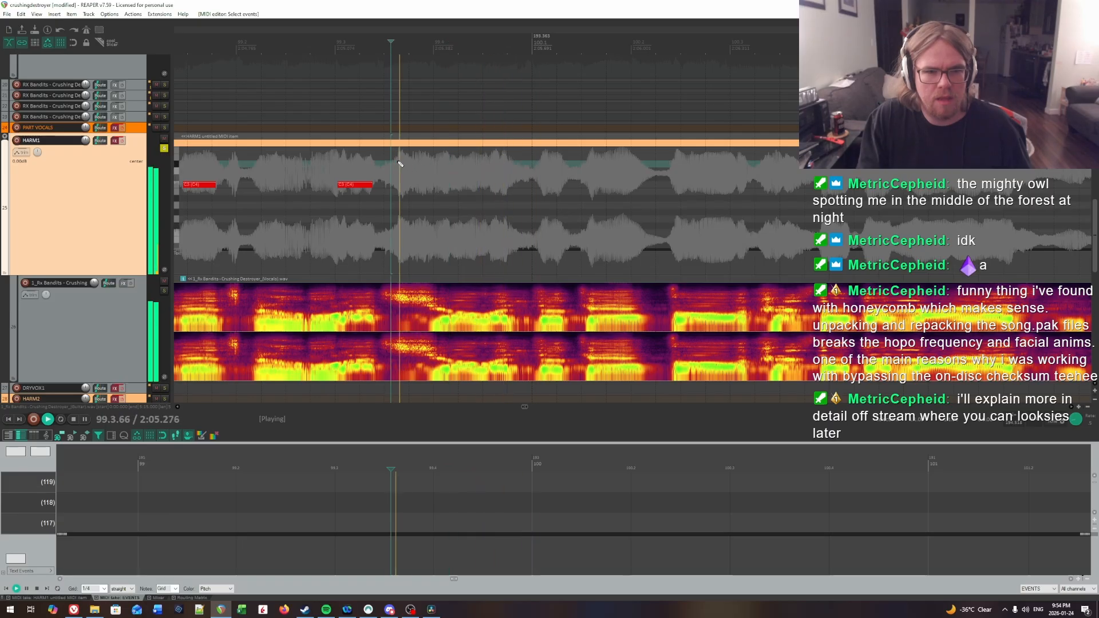
Step: Pin down the syllable start at 99.4.09 by ear and insert a note about a third of a beat long there
left_click(441, 168)
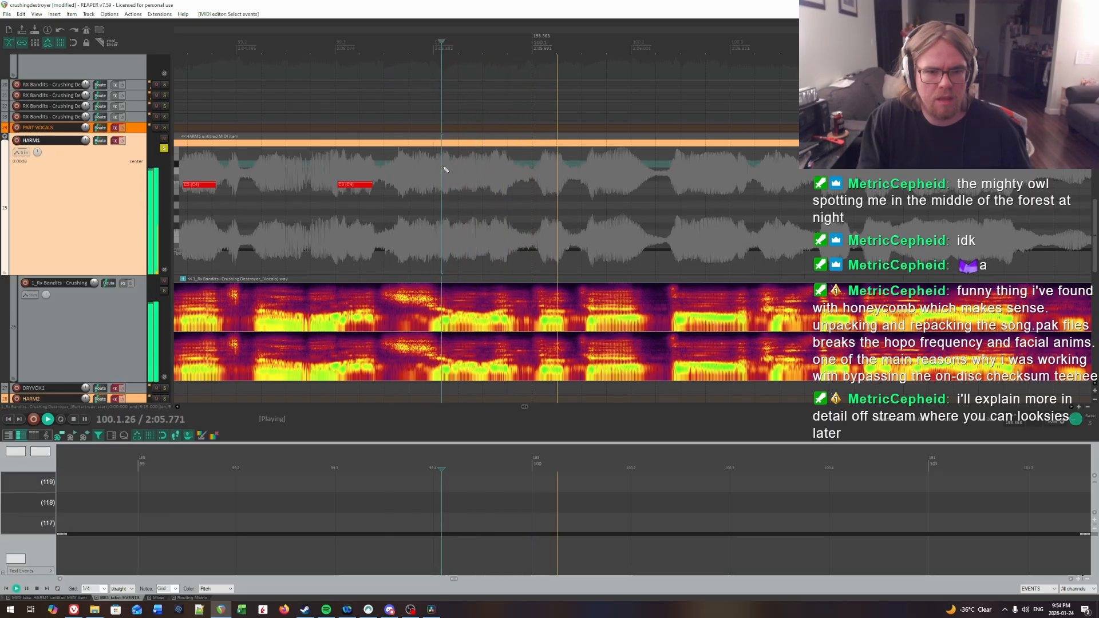
left_click(443, 167)
left_click(443, 167)
key("space")
left_click(442, 168)
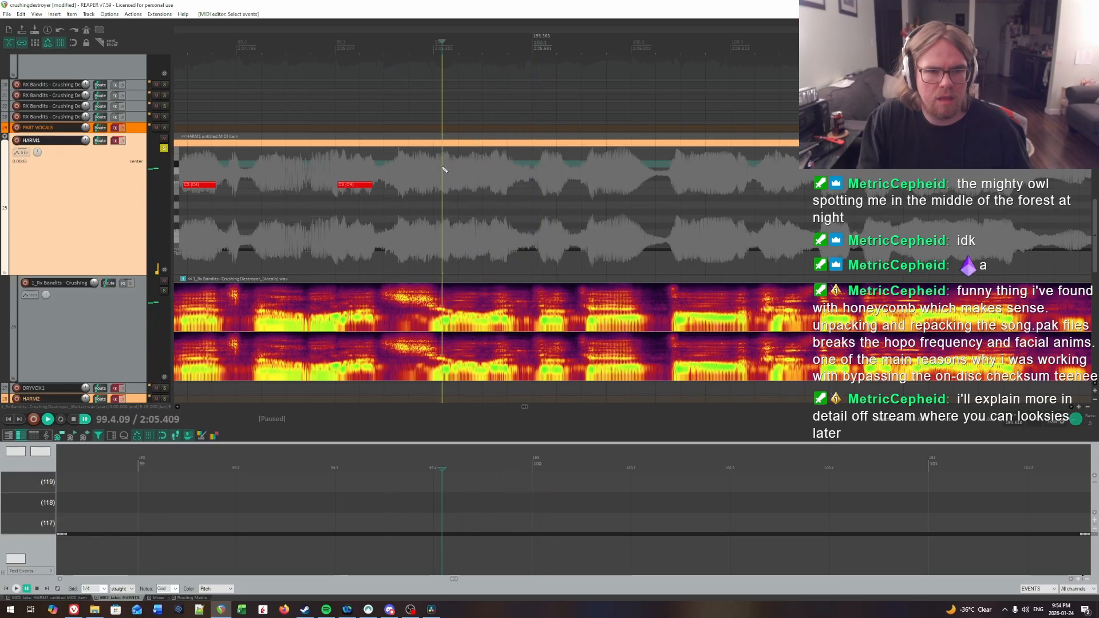
left_click_drag(442, 186, 474, 187)
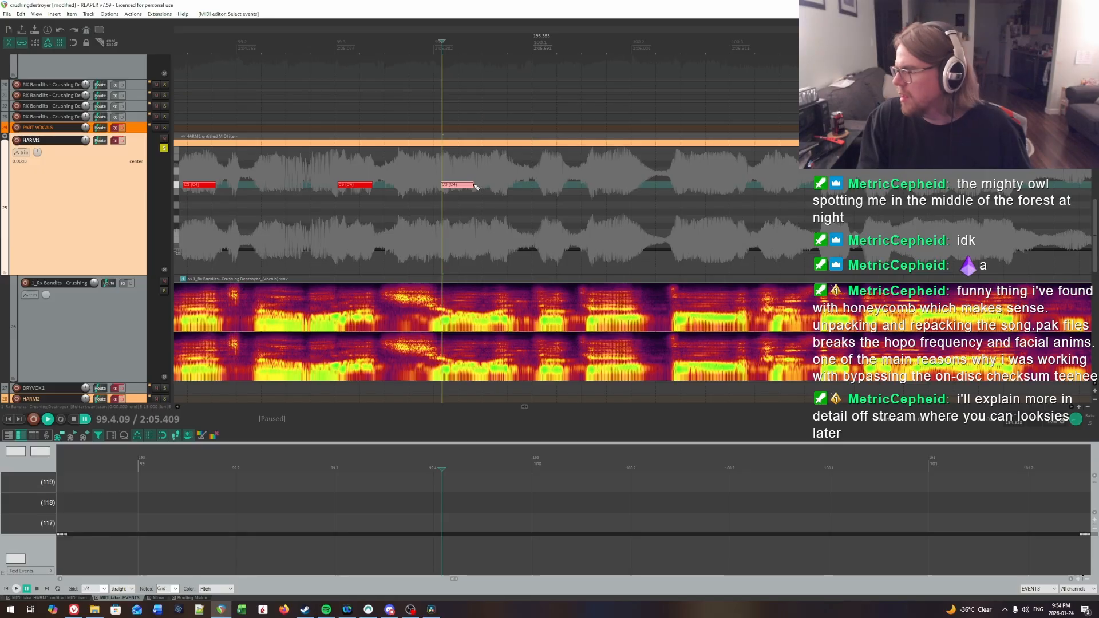
Step: Find the second syllable in beat 4 of bar 99 by ear and insert a note about a fifth of a beat long at 99.4.58, extending the preceding note slightly
left_click(328, 172)
key("space")
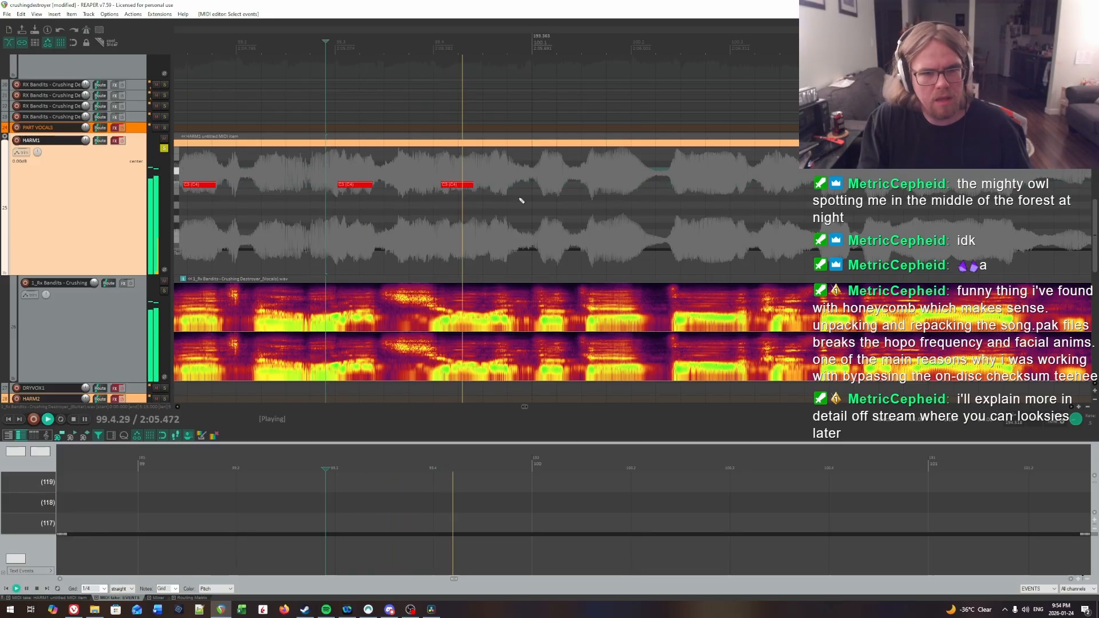
left_click(451, 172)
left_click(492, 172)
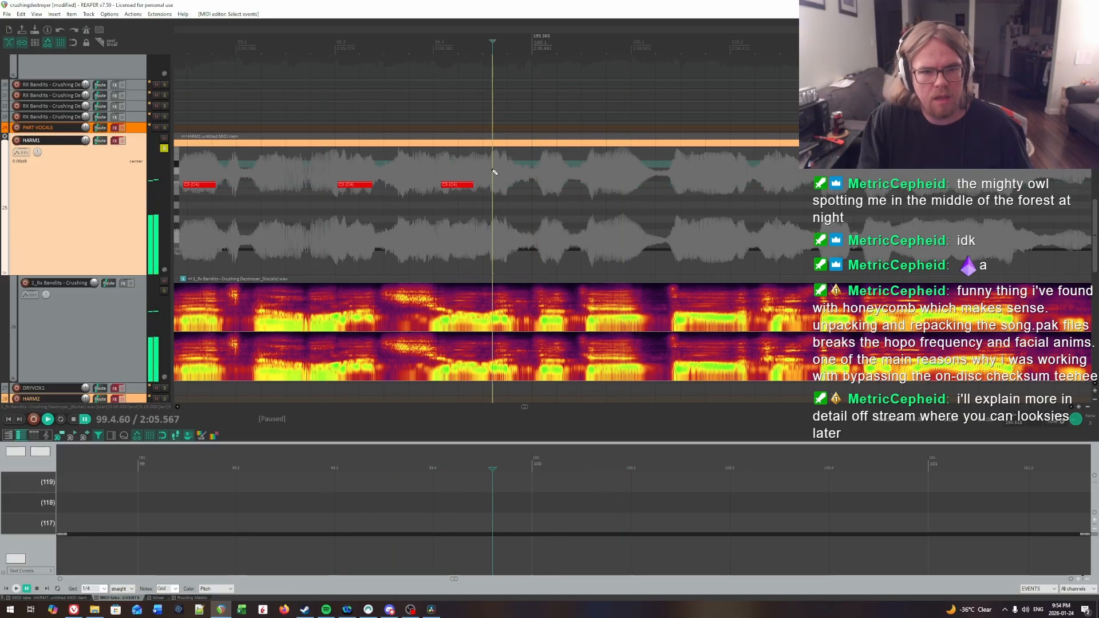
key("ctrl+space")
left_click_drag(493, 185, 512, 186)
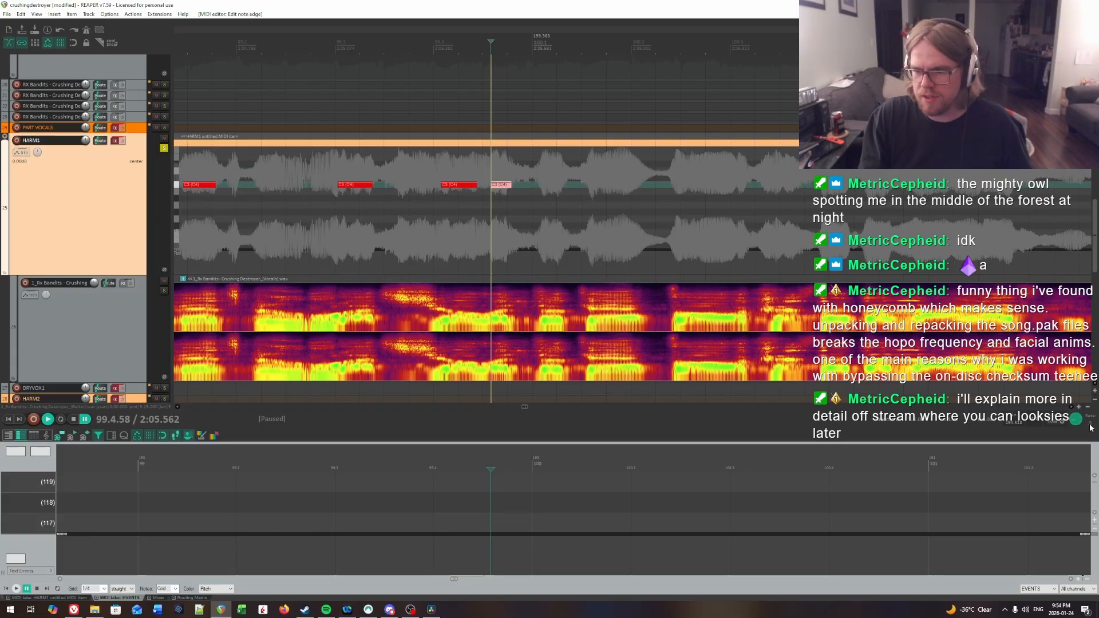
Step: Play back the new bar 99 notes into bar 100 to check their timing against the vocal
key("space")
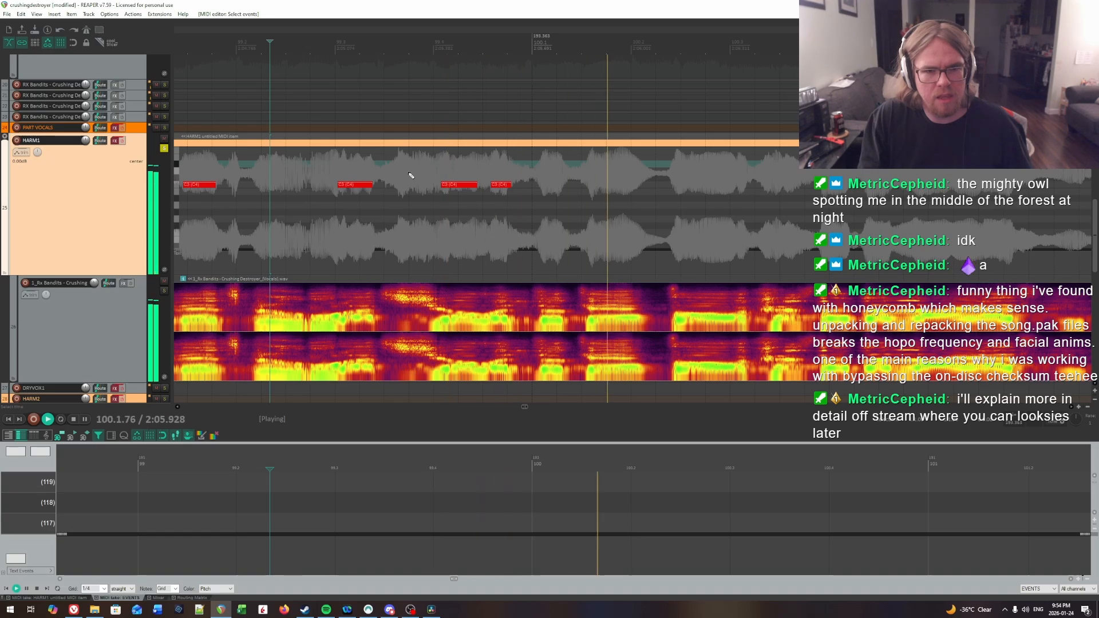
left_click(445, 164)
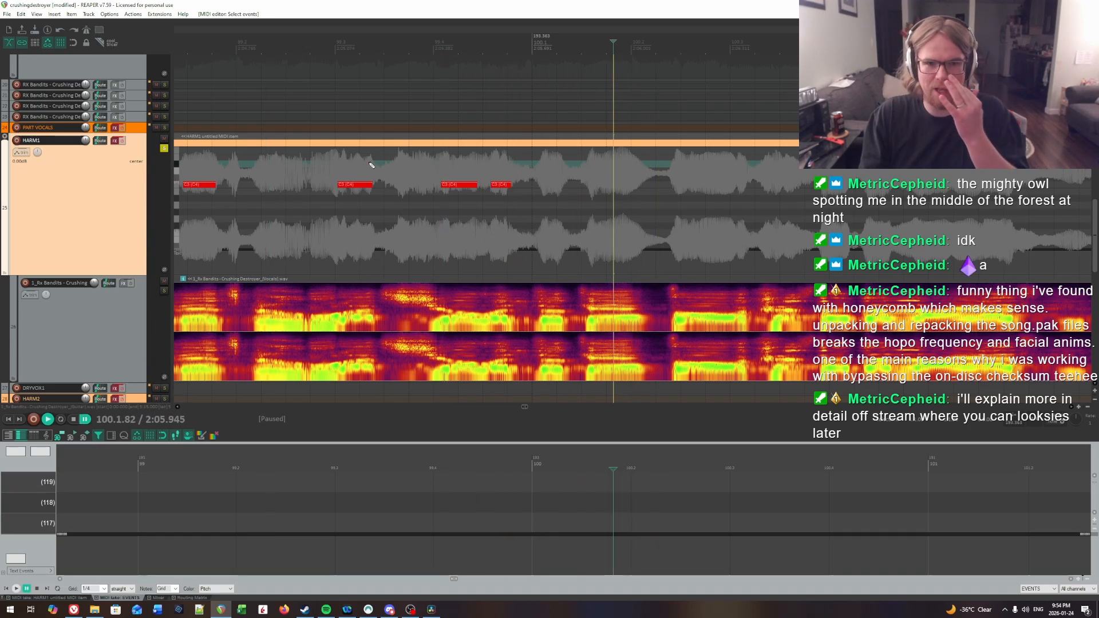
left_click(325, 166)
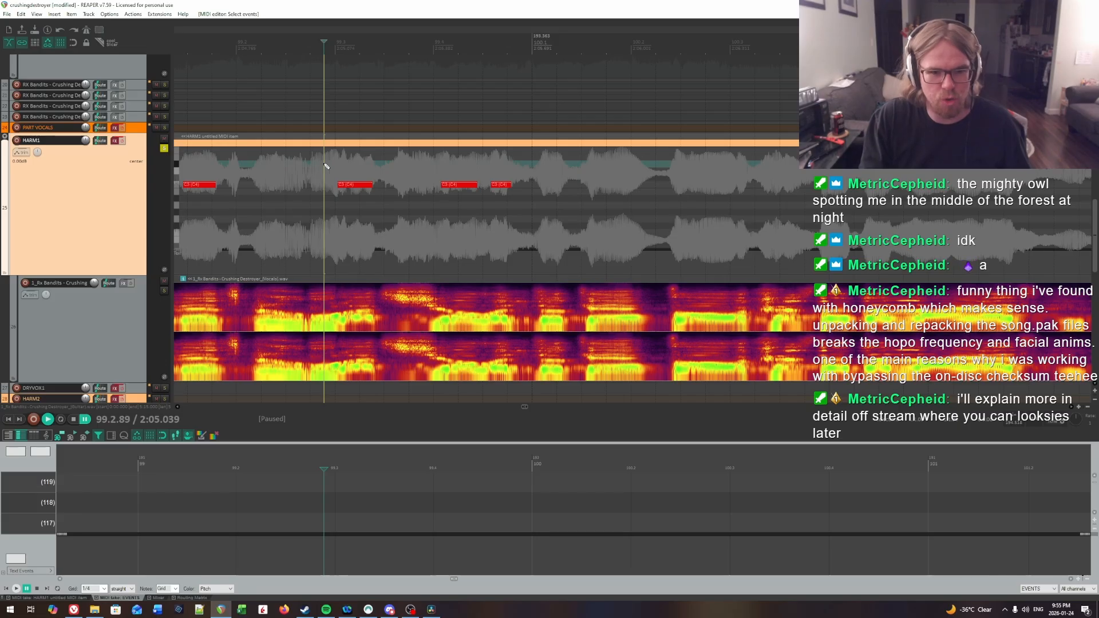
key("space")
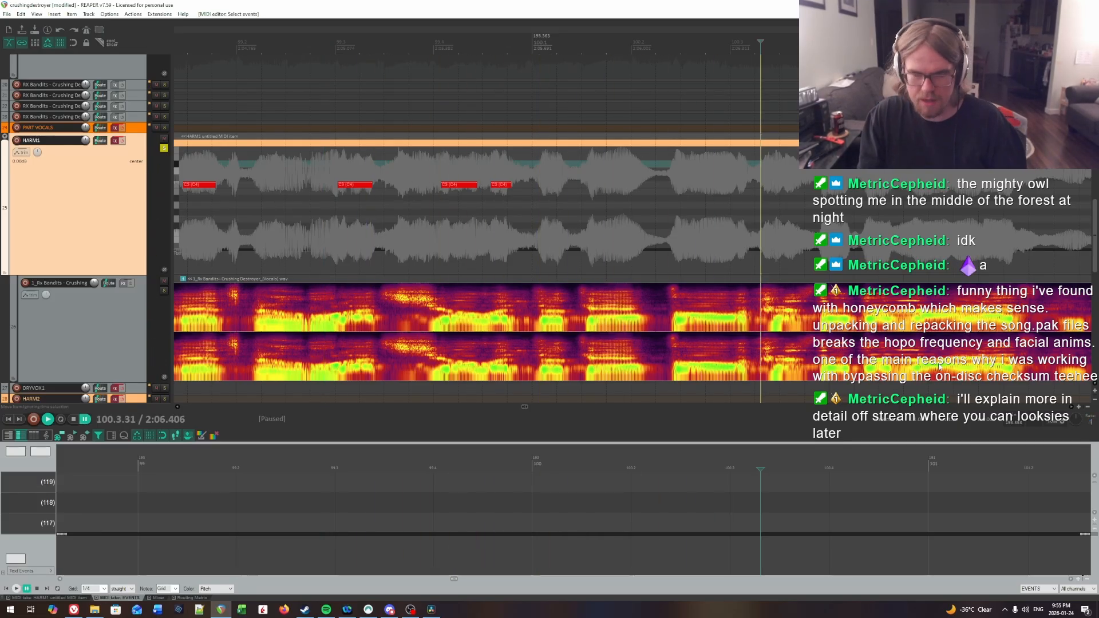
left_click(443, 179)
key("space")
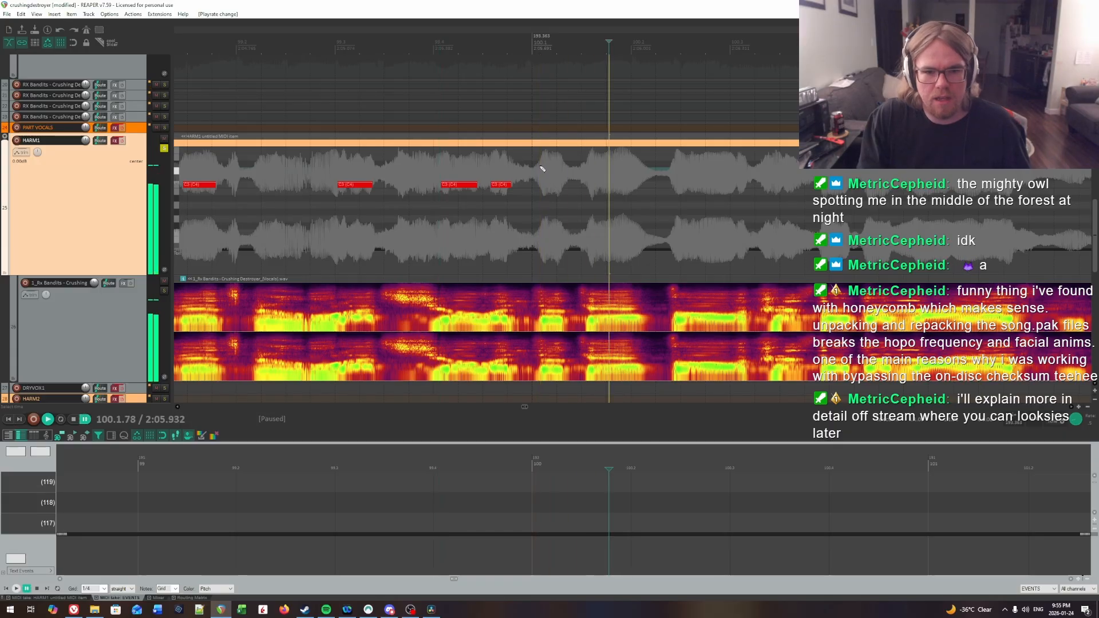
Step: Locate the first syllable of bar 100 by ear and insert a note about a fifth of a beat long at 100.1.10
key("space")
left_click(540, 167)
key("space")
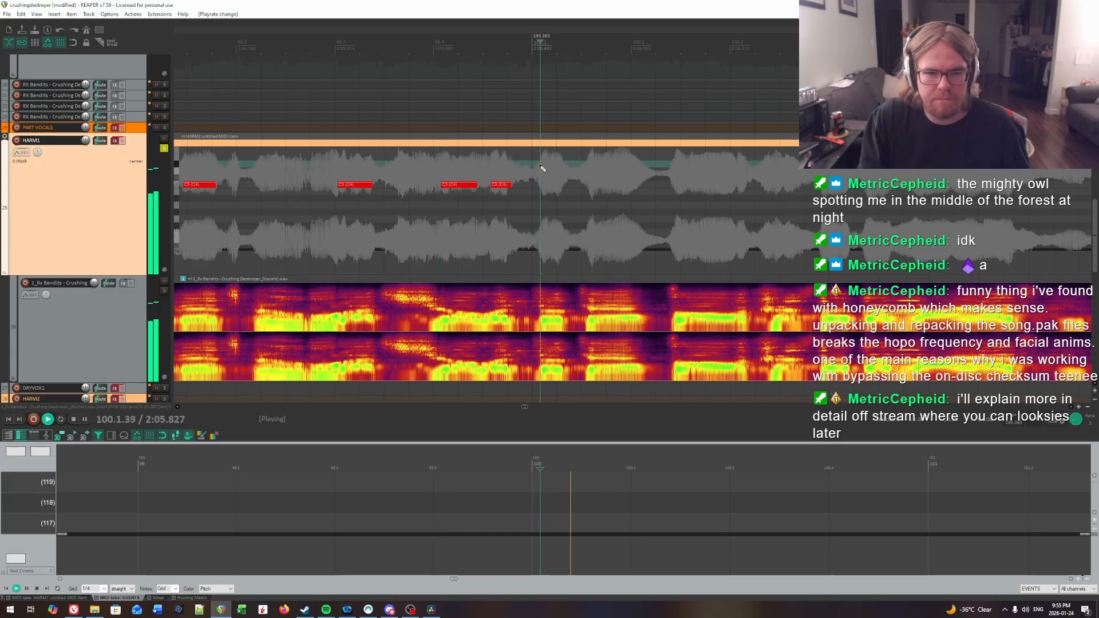
left_click(541, 167)
key("space")
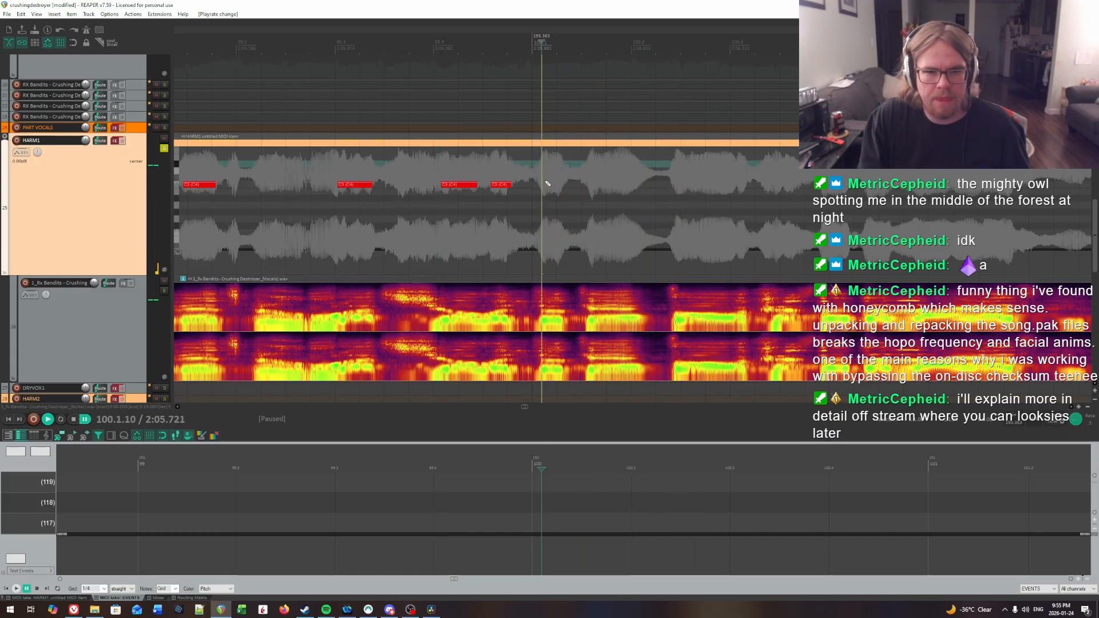
left_click_drag(542, 185, 547, 186)
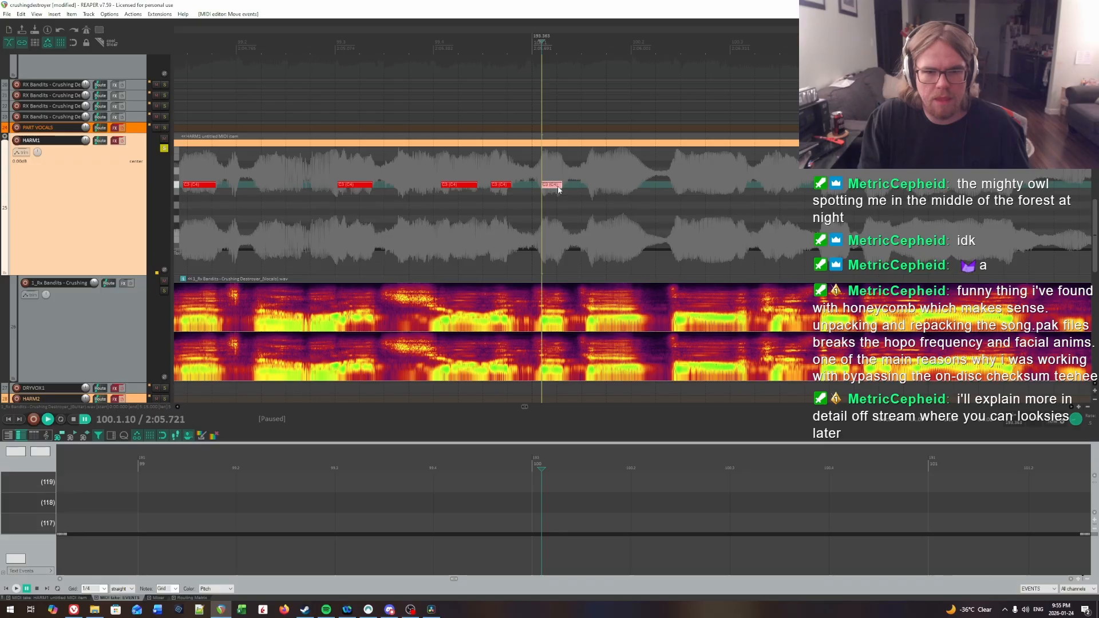
Step: Locate the second syllable in beat 1 of bar 100 by ear and insert a note about half a beat long at 100.1.59
key("space")
left_click(589, 168)
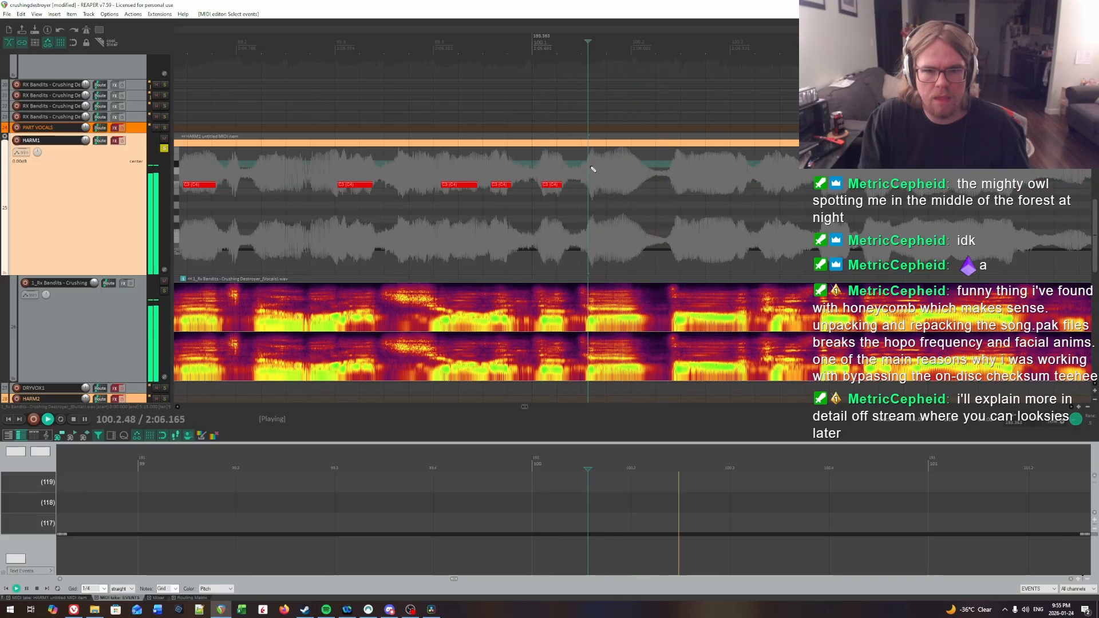
key("space")
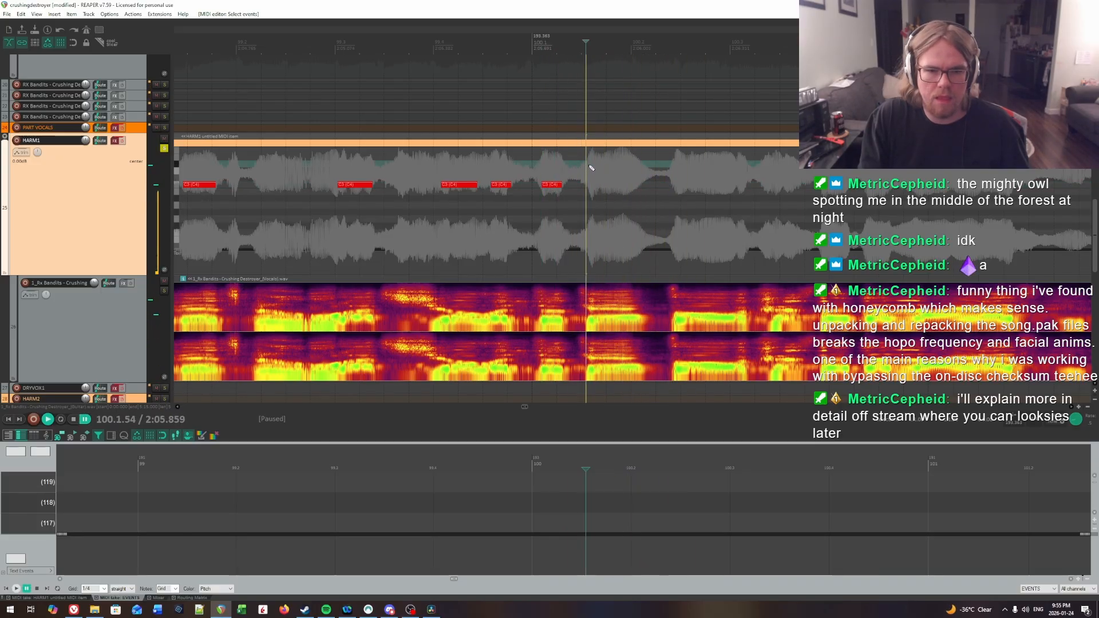
left_click(592, 167)
key("space")
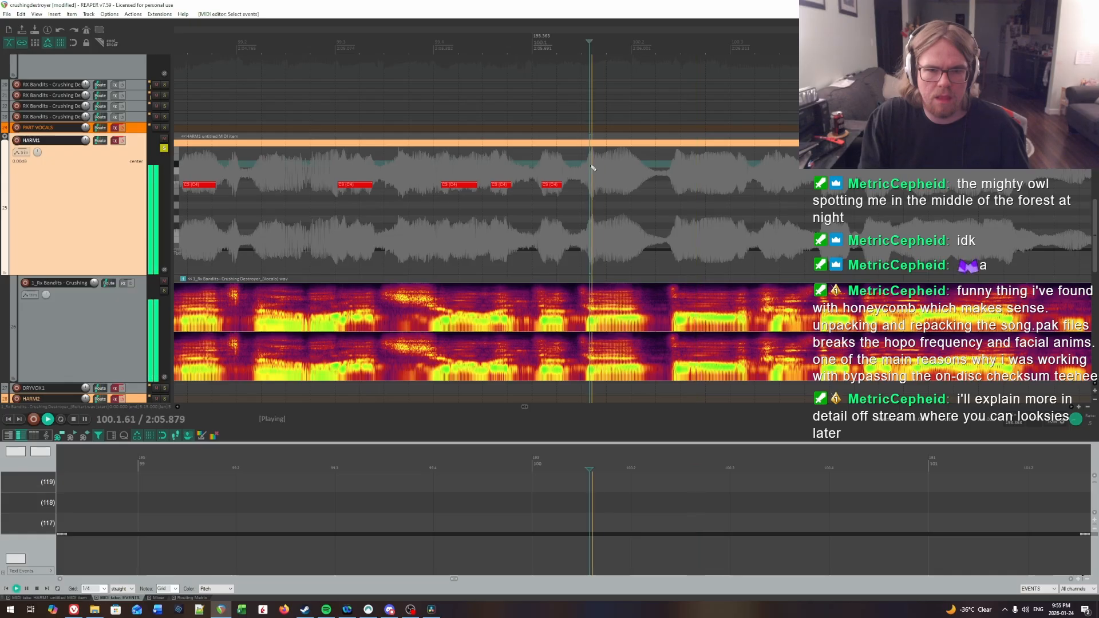
key("space")
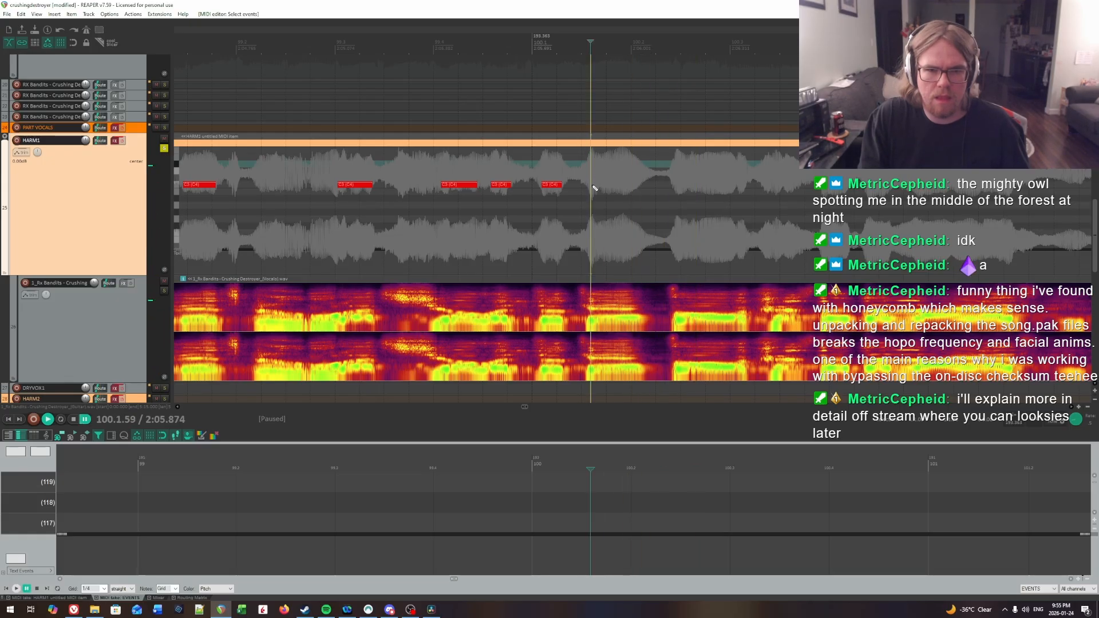
left_click_drag(594, 187, 625, 189)
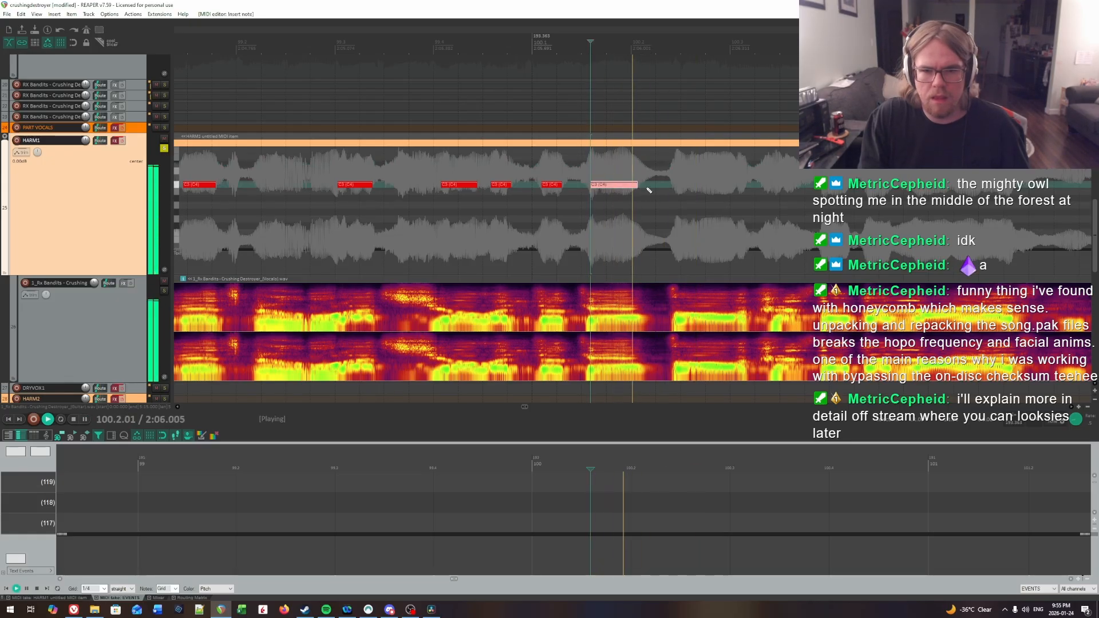
Step: Replay from the first note of bar 100 into beat 4 to check the new notes and hear the following syllables
left_click(640, 170)
left_click(552, 171)
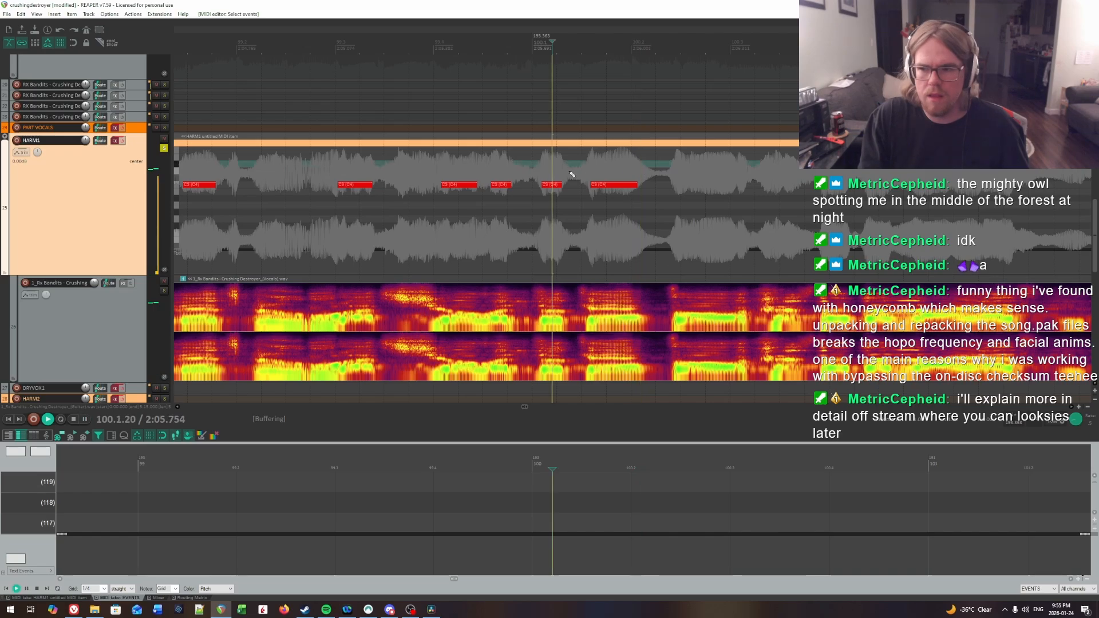
key("space")
left_click_drag(926, 202, 745, 211)
key("space")
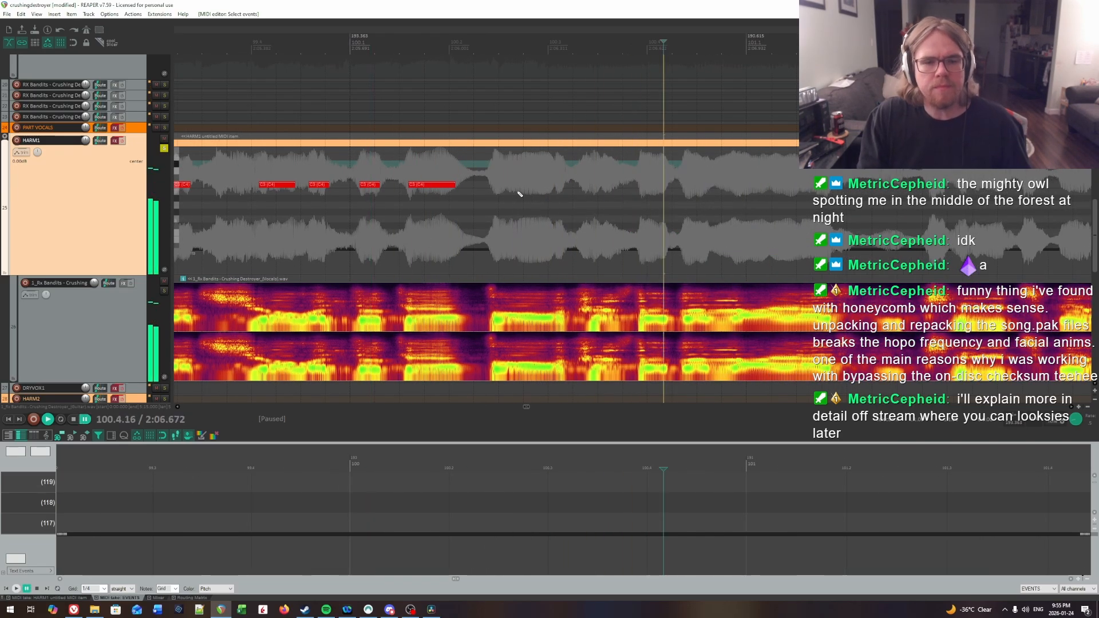
Step: Find the syllable in beat 2 of bar 100 by ear and insert a note about half a beat long at 100.2.57
left_click(482, 171)
key("space")
key("space")
left_click(506, 166)
key("space")
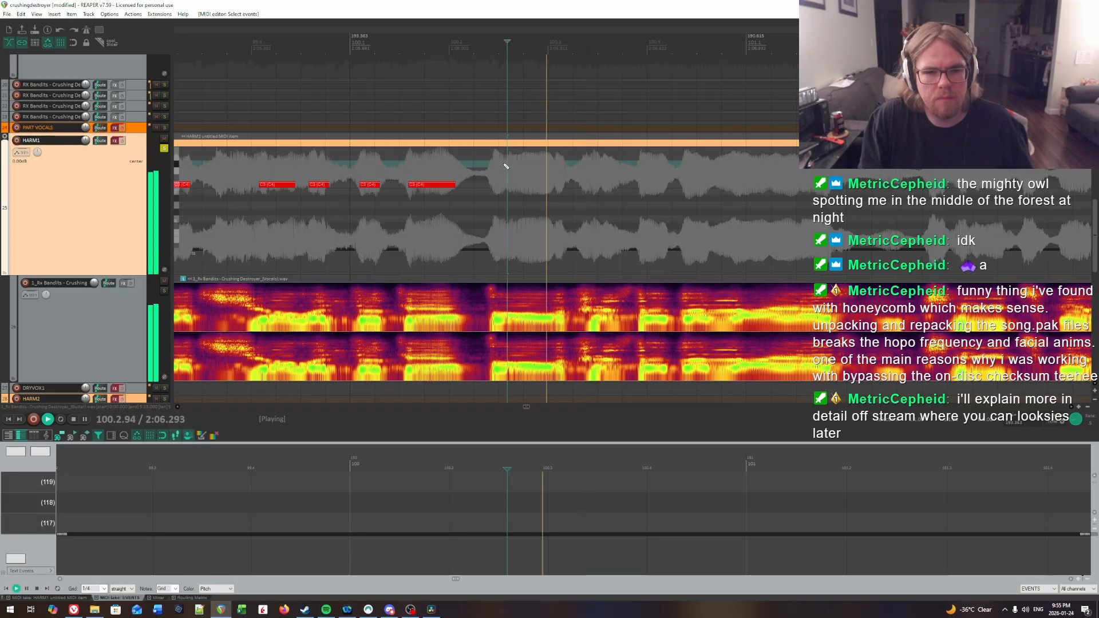
key("space")
key("space")
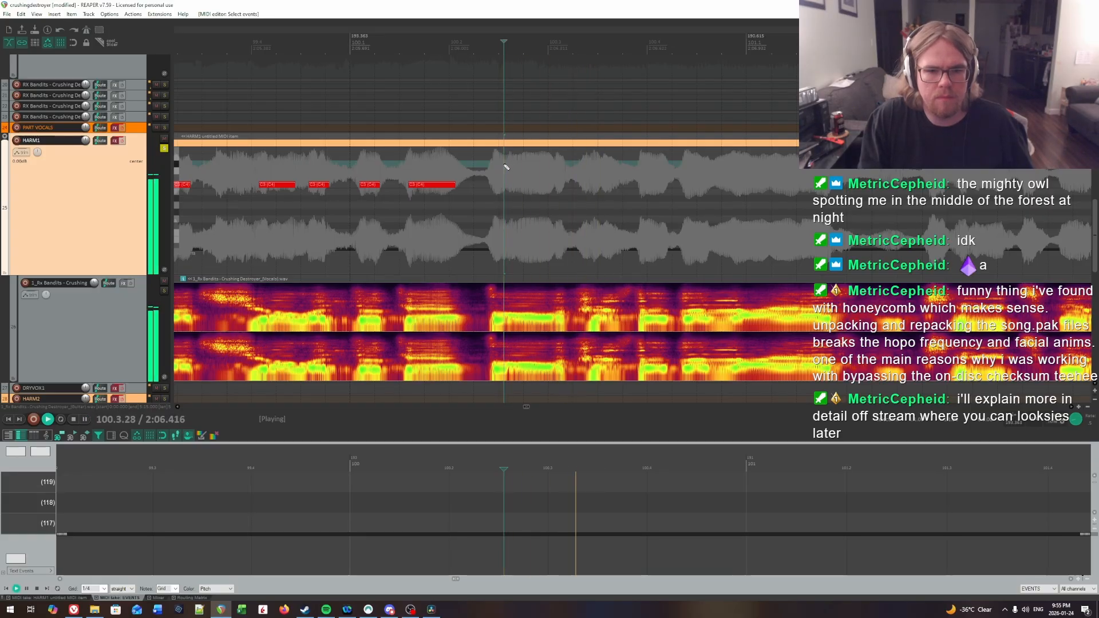
left_click(504, 165)
left_click(505, 165)
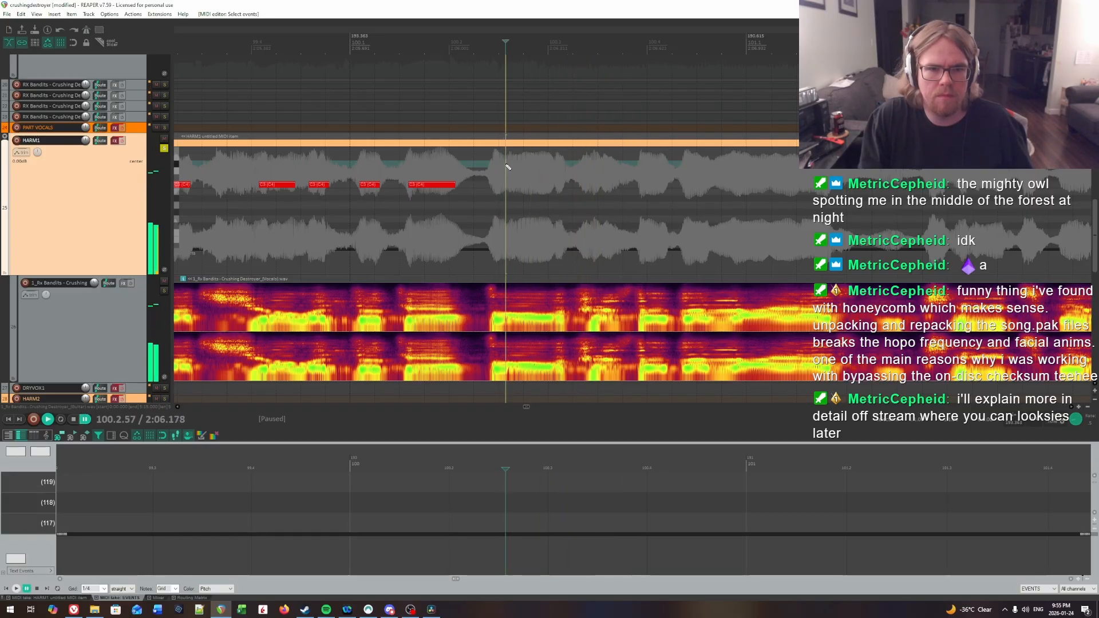
left_click_drag(555, 186, 554, 186)
Step: Adjust the start of the note in beat 2 of bar 100 to 100.2.59 and replay it
key("space")
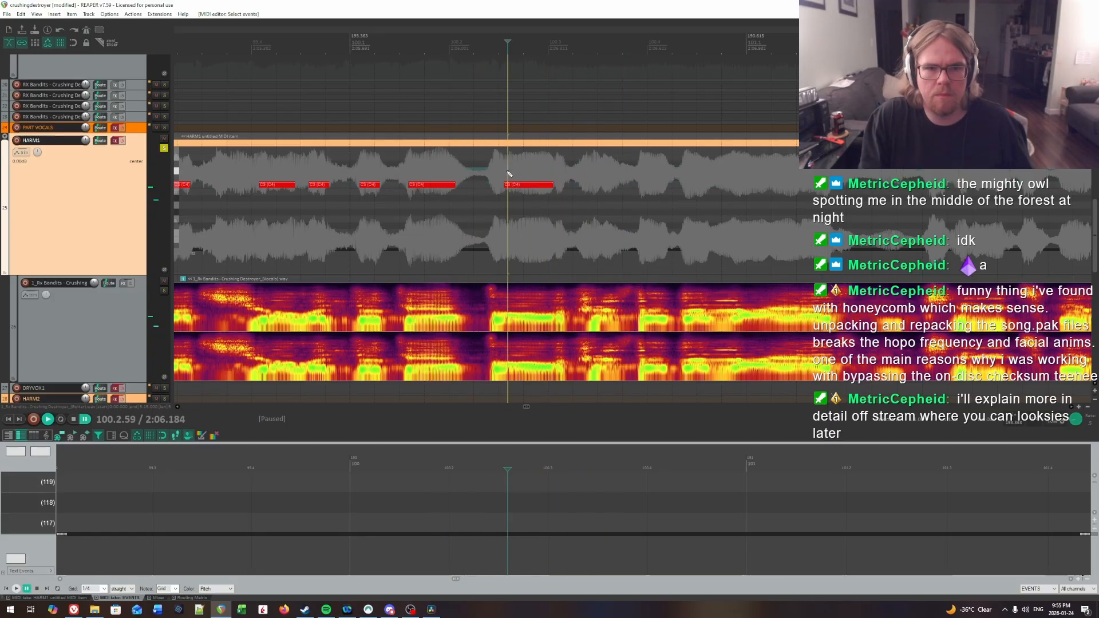
key("space")
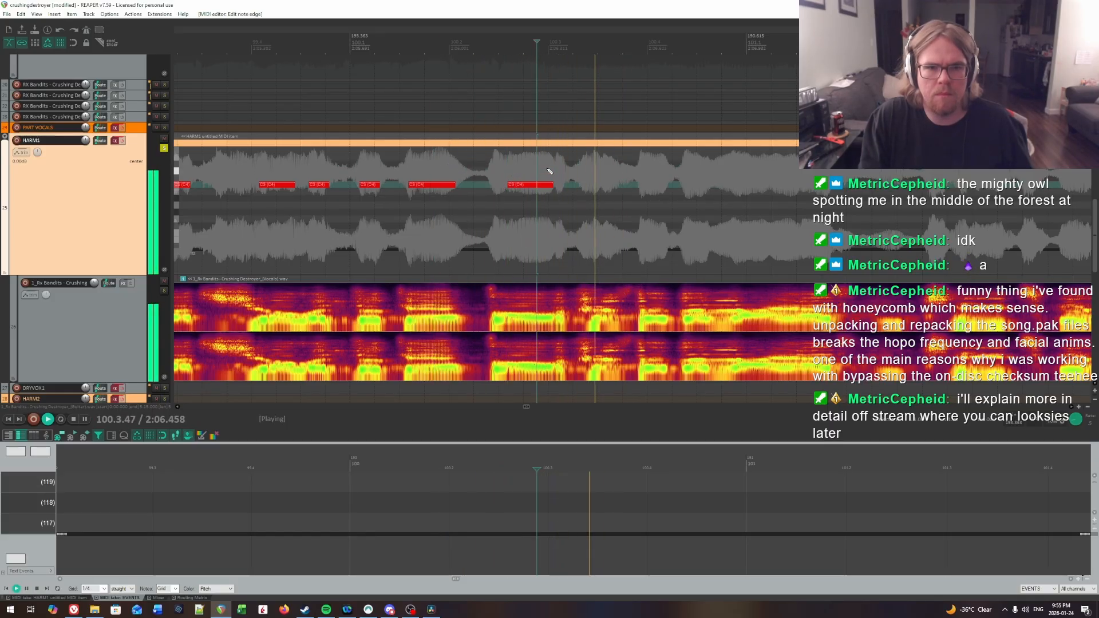
left_click(471, 162)
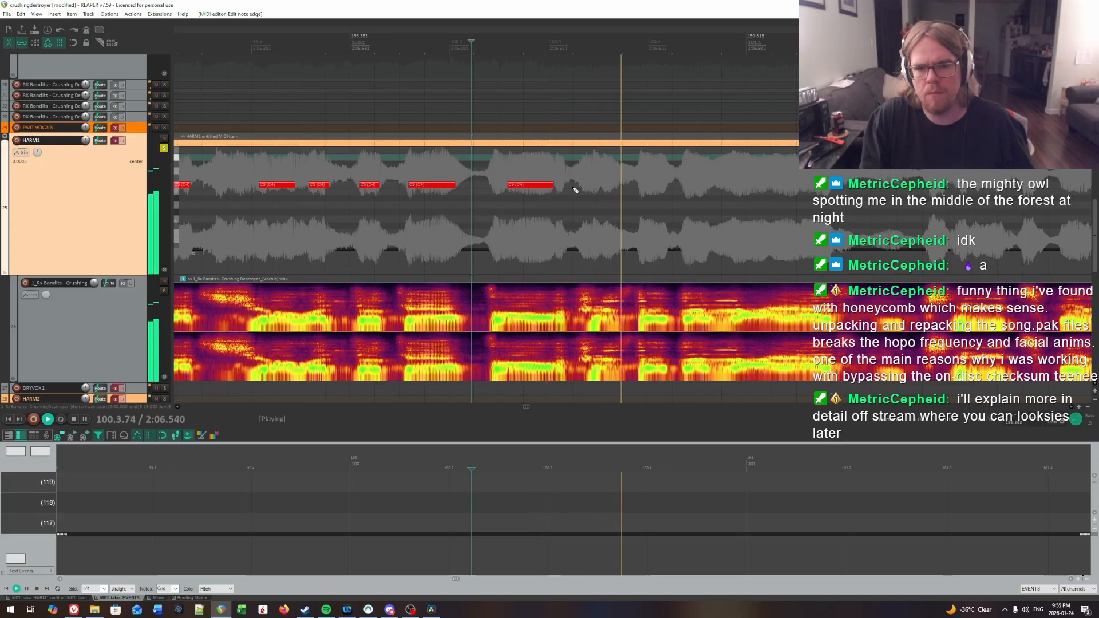
Step: Find the syllable in beat 3 of bar 100 by ear and insert a note about a fifth of a beat long at 100.3.50
left_click(540, 174)
left_click(592, 173)
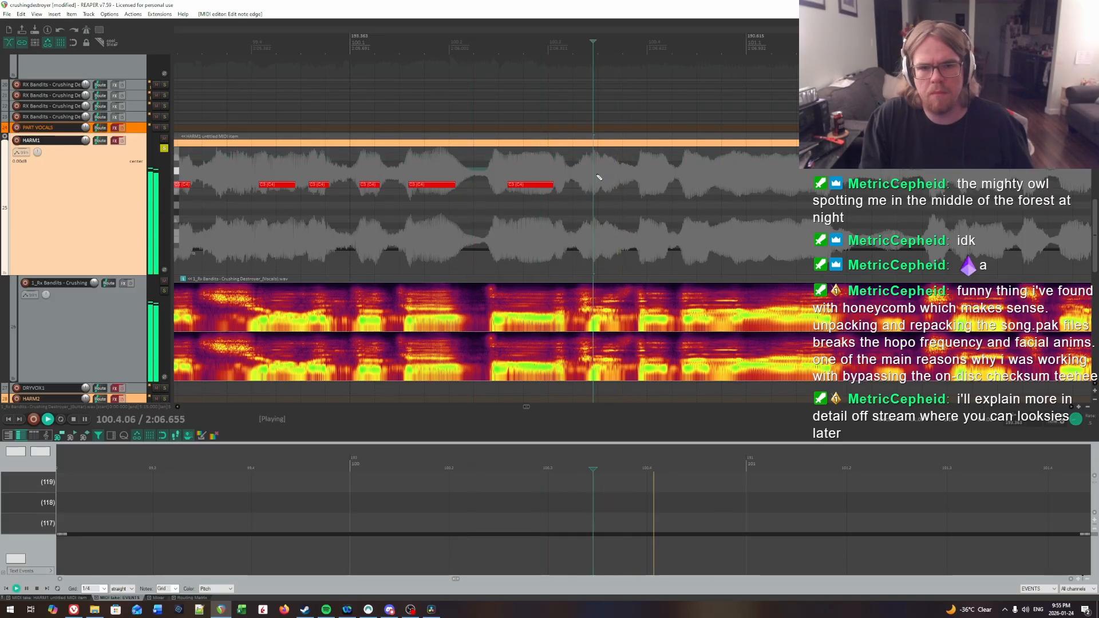
left_click(587, 174)
left_click(600, 173)
key("space")
key("space")
key("space")
left_click(593, 173)
key("space")
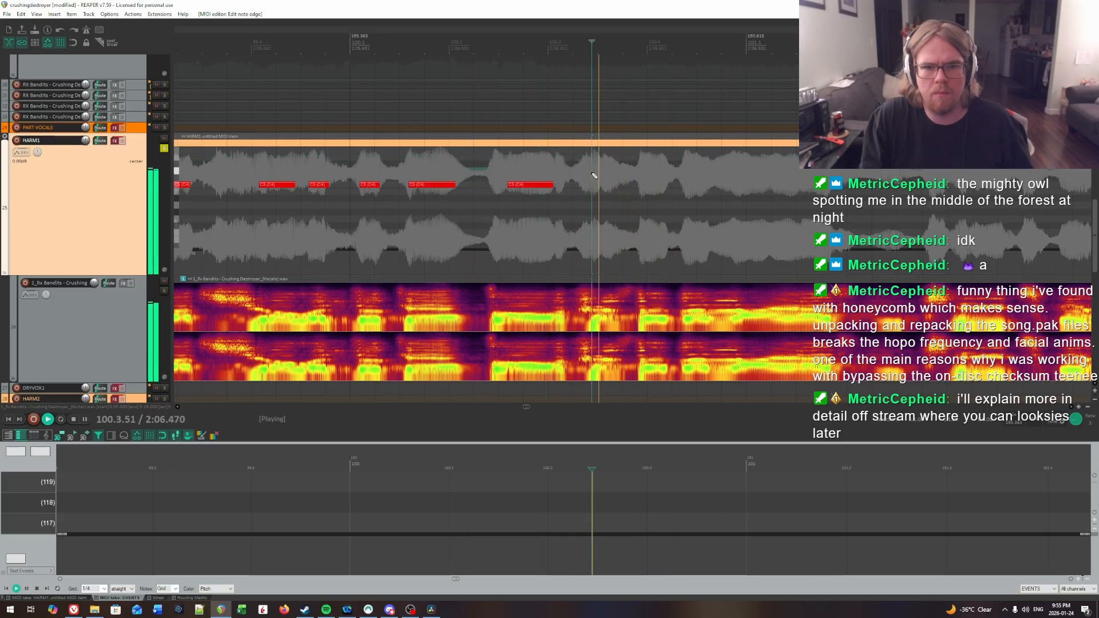
key("space")
left_click(597, 173)
key("space")
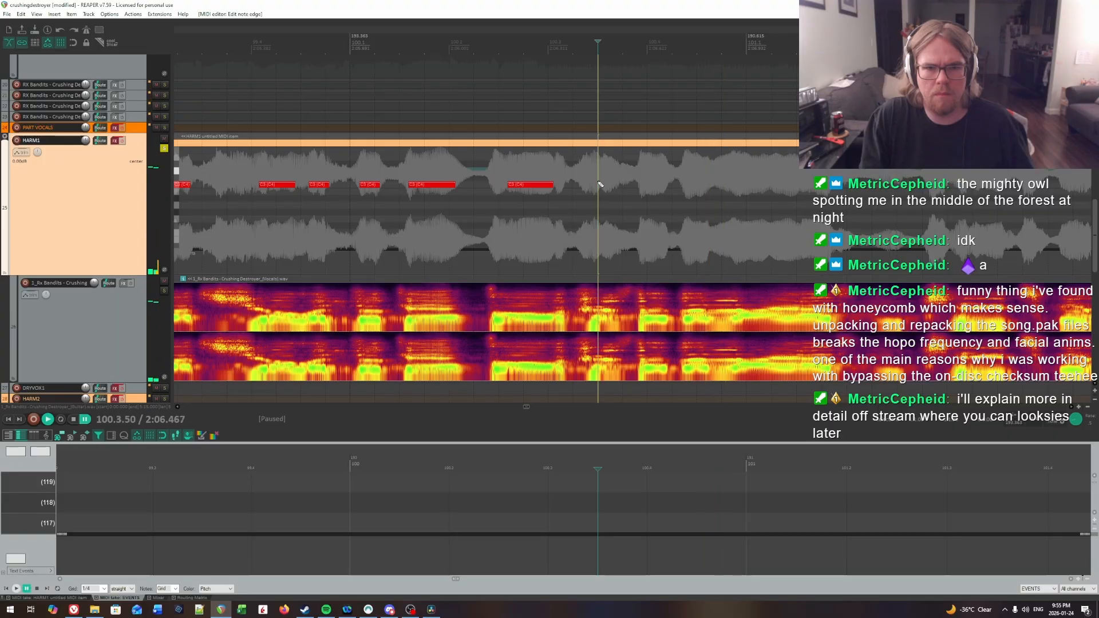
key("space")
Step: Find the syllable just before beat 4 of bar 100 by ear and insert a note about a fifth of a beat long at 100.3.98
key("space")
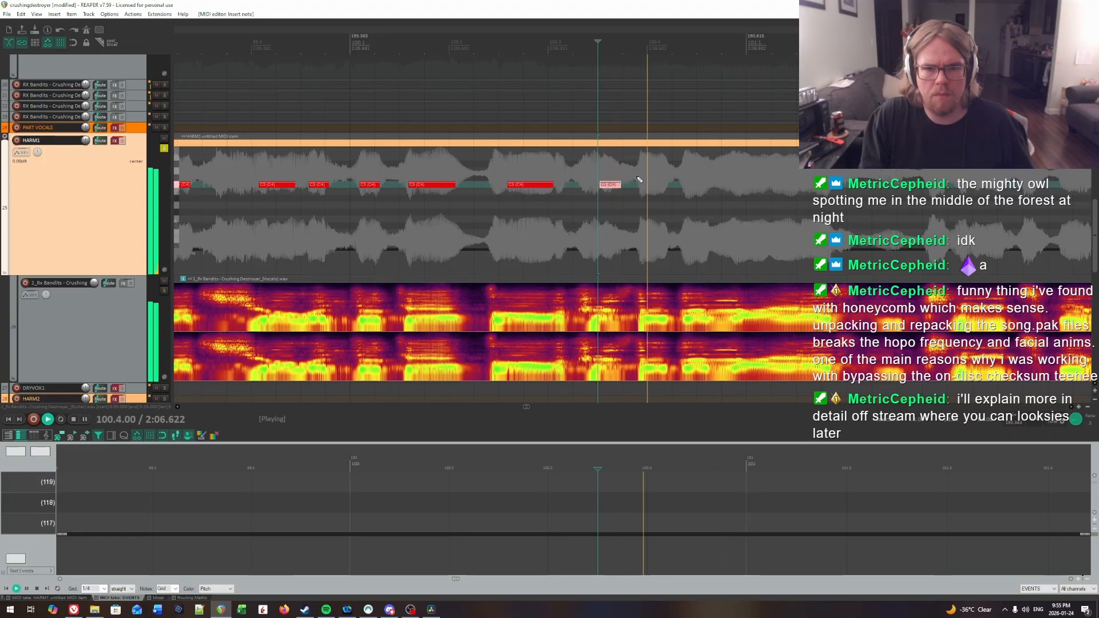
key("space")
left_click(638, 169)
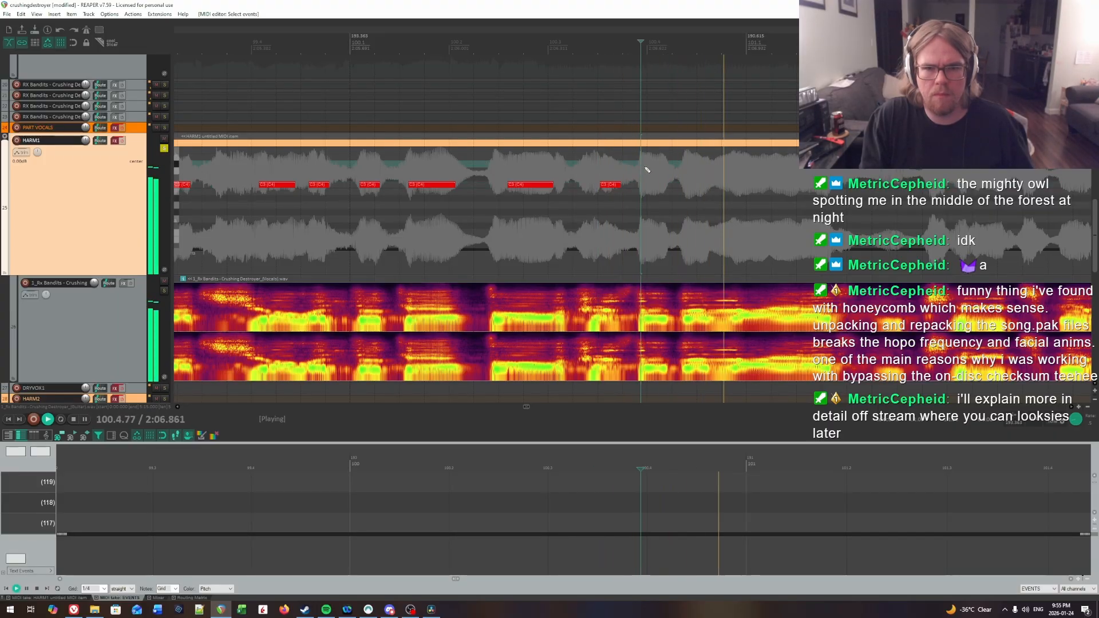
left_click(645, 171)
key("space")
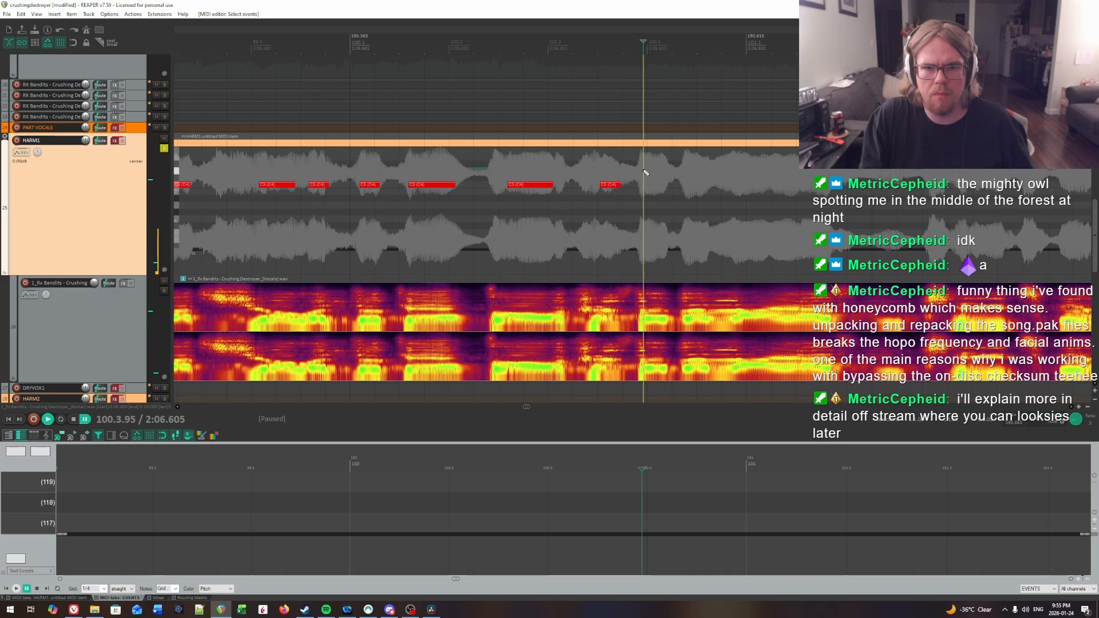
key("space")
left_click(559, 165)
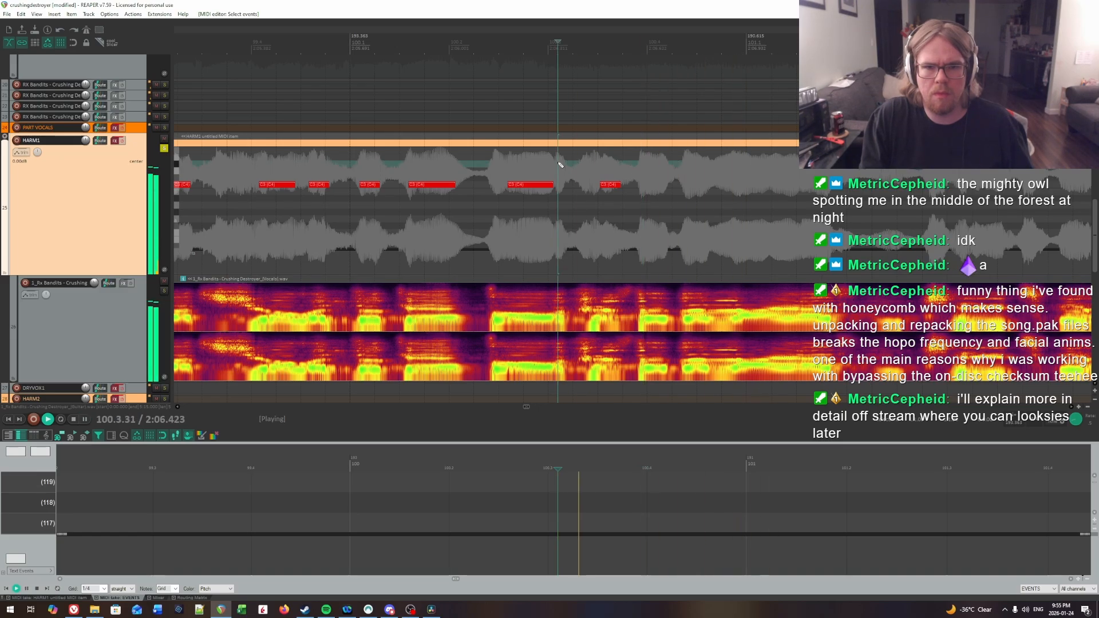
key("space")
left_click(642, 173)
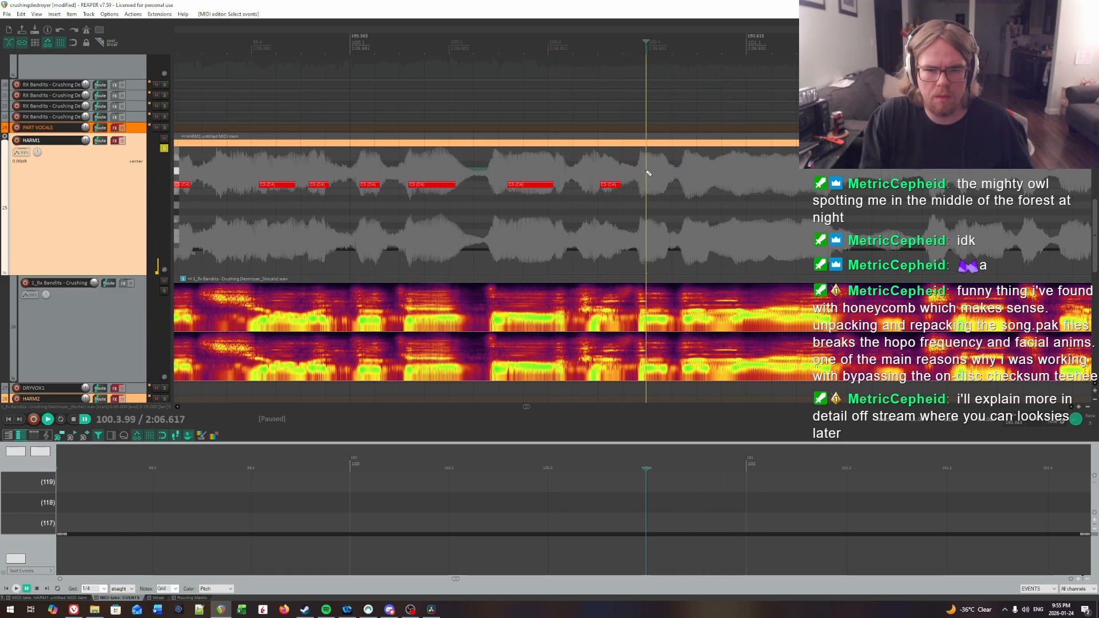
key("space")
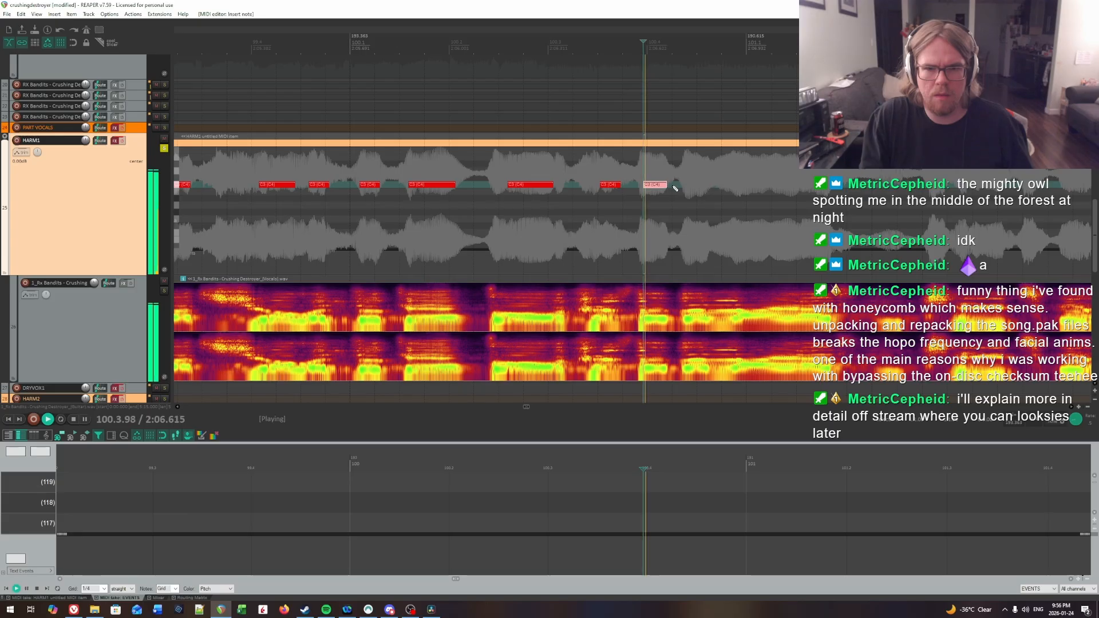
Step: Replay beats 2 to 4 of bar 100 from several points to check the timing of the last two notes against the vocal
left_click(500, 160)
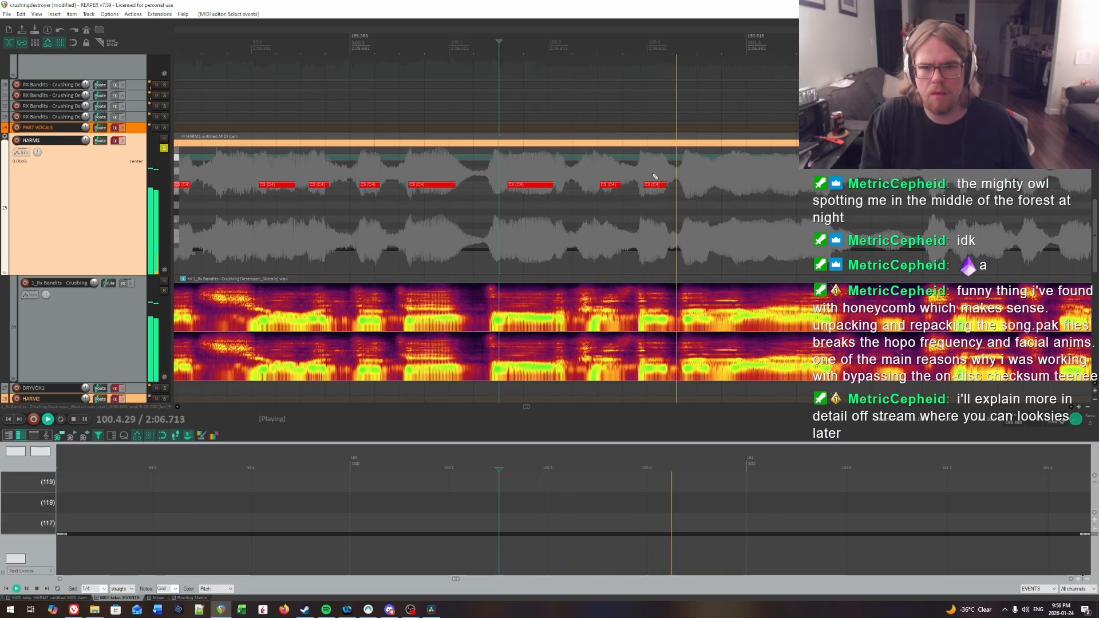
key("space")
left_click(539, 165)
key("space")
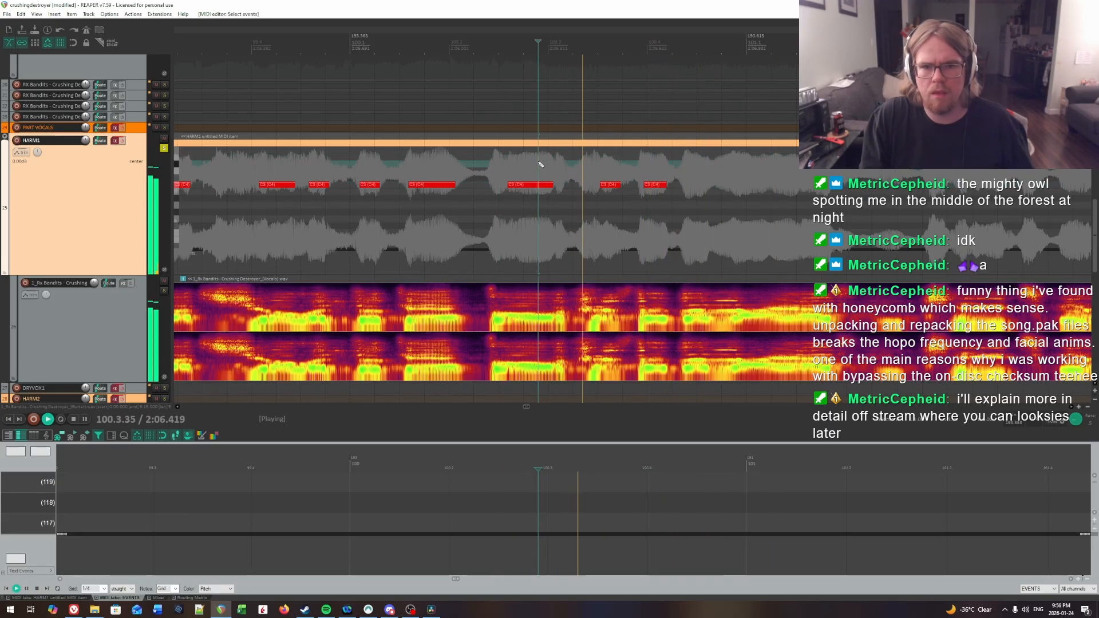
left_click(647, 168)
key("space")
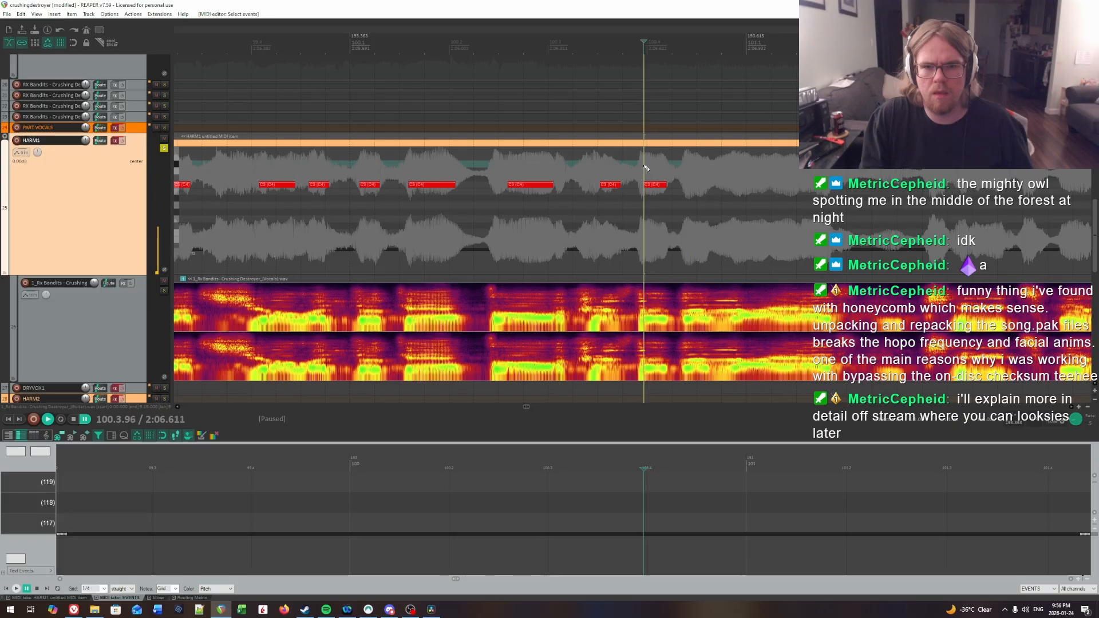
key("space")
left_click(550, 160)
left_click(640, 169)
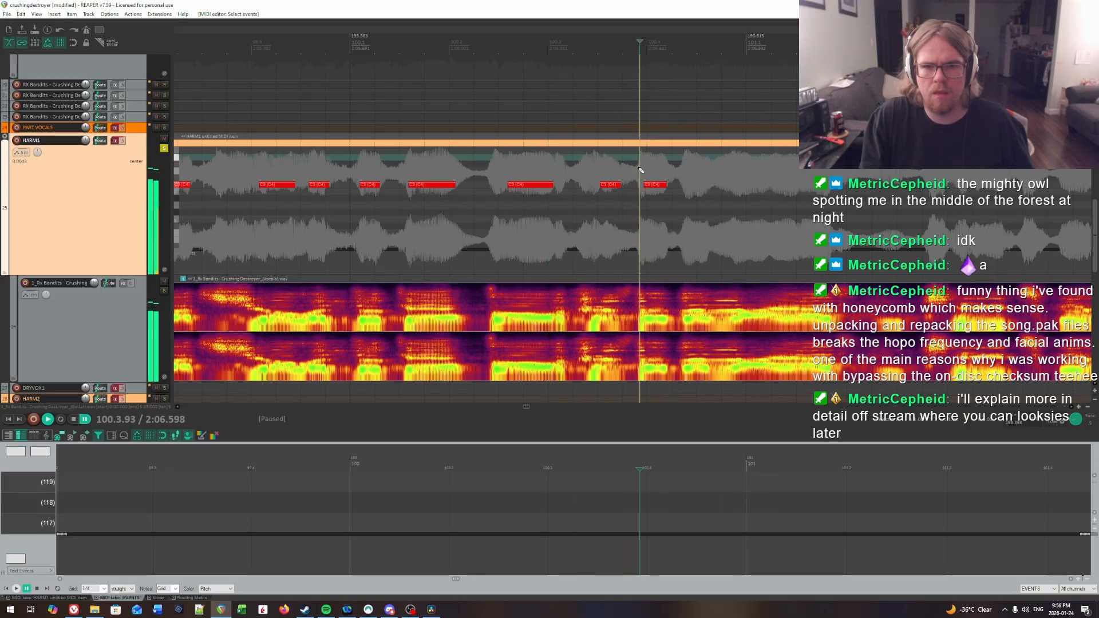
left_click(639, 168)
left_click(645, 169)
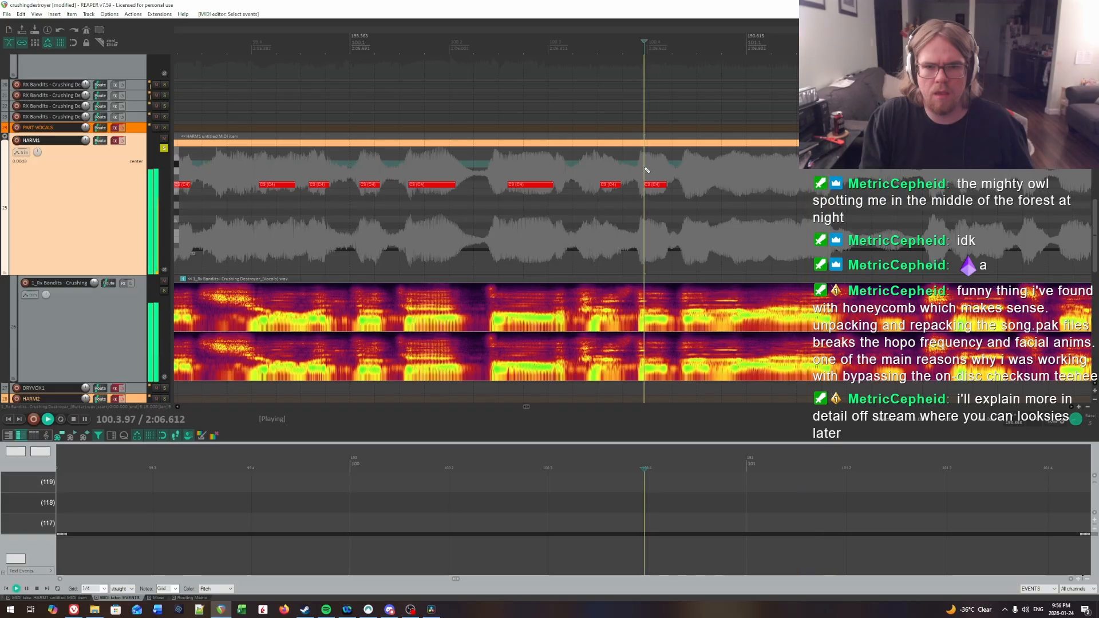
key("ctrl+space")
Step: Find the syllable in beat 4 of bar 100 by ear and insert a note about a quarter of a beat long near 100.4.38
left_click(452, 169)
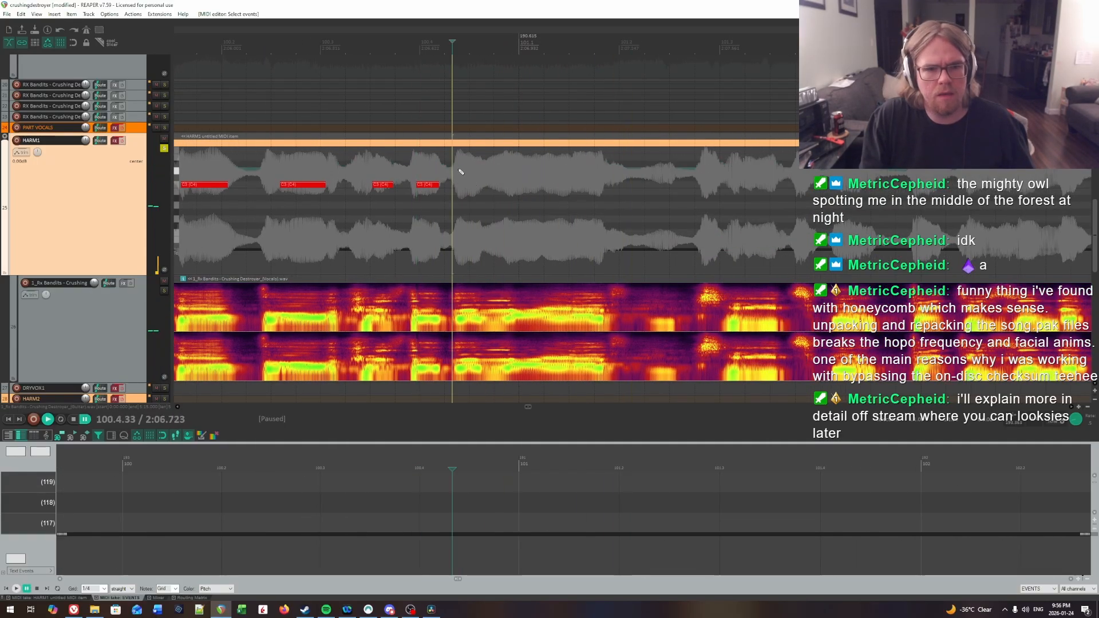
key("ctrl+space")
key("ctrl+space")
left_click(465, 169)
left_click(459, 168)
left_click(456, 169)
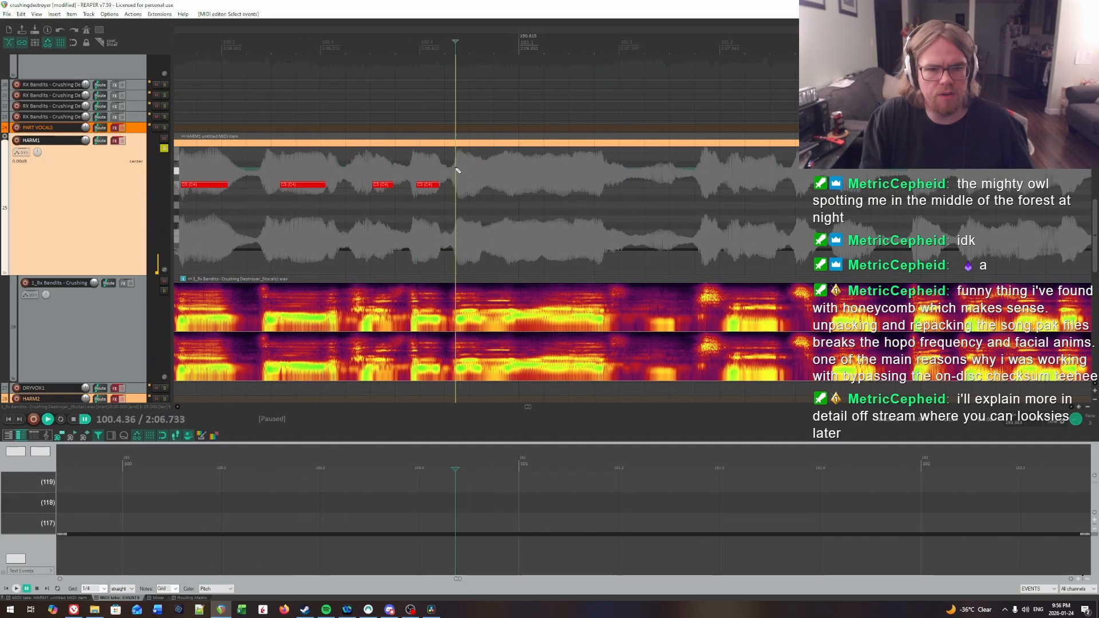
left_click(462, 184)
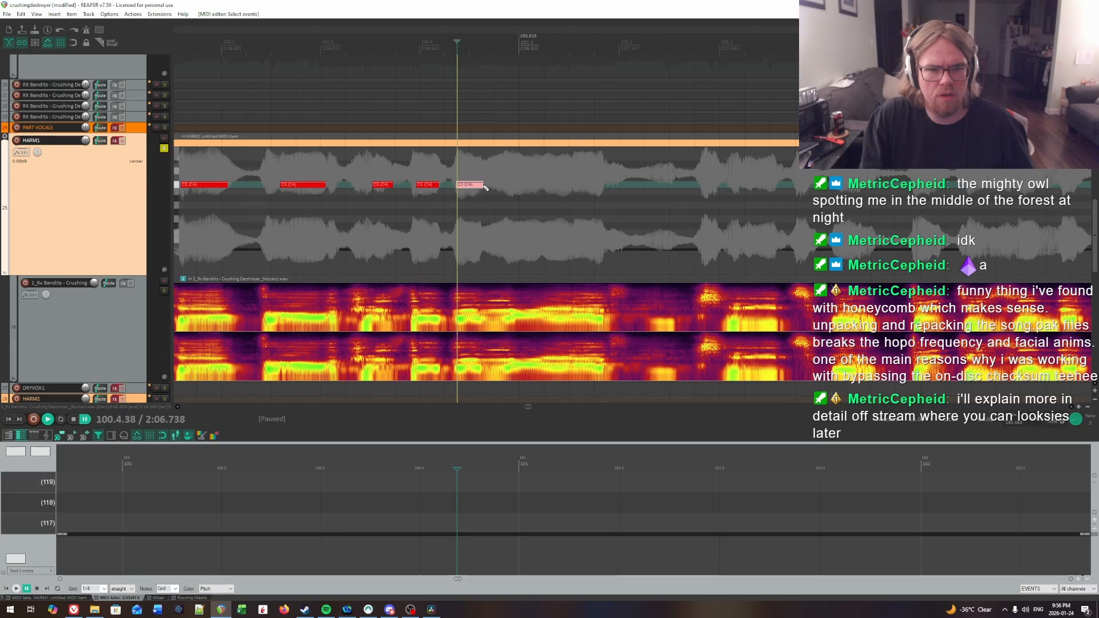
Step: Replay around the new note in beat 4 of bar 100 to check its timing and hear the syllables leading into bar 101
key("ctrl+space")
key("ctrl+space")
key("space")
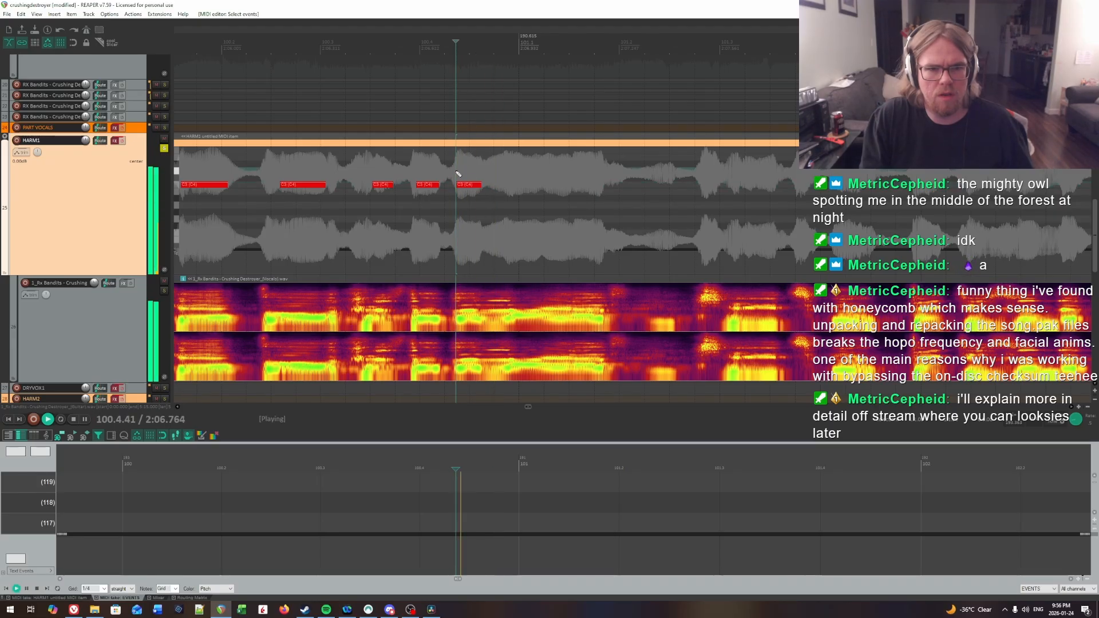
key("space")
key("space")
left_click(460, 163)
left_click(444, 166)
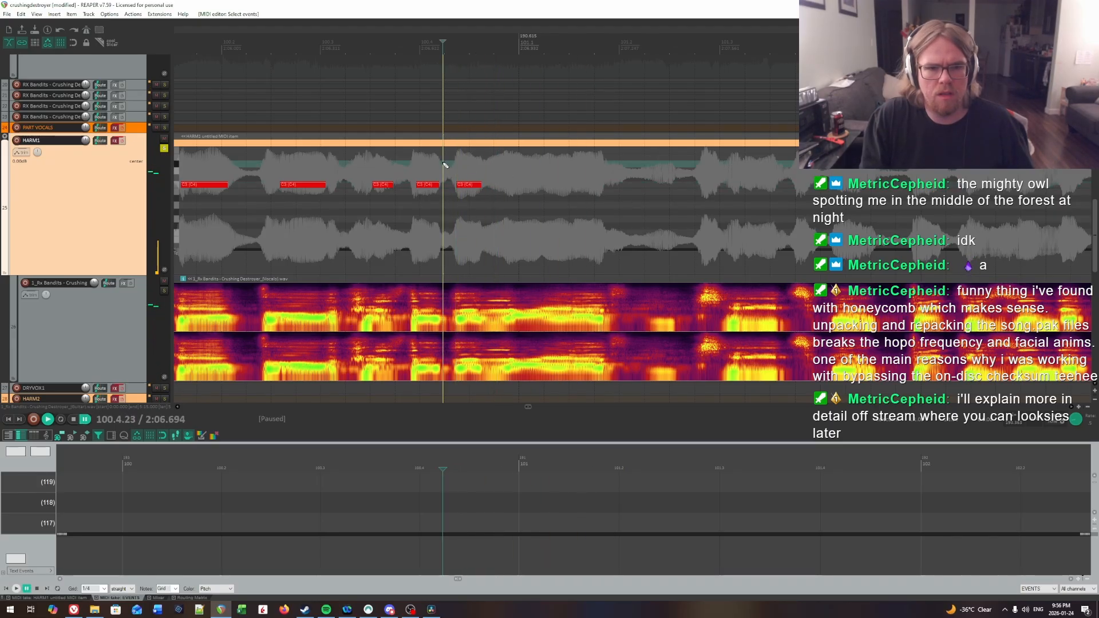
key("space")
left_click(404, 164)
key("space")
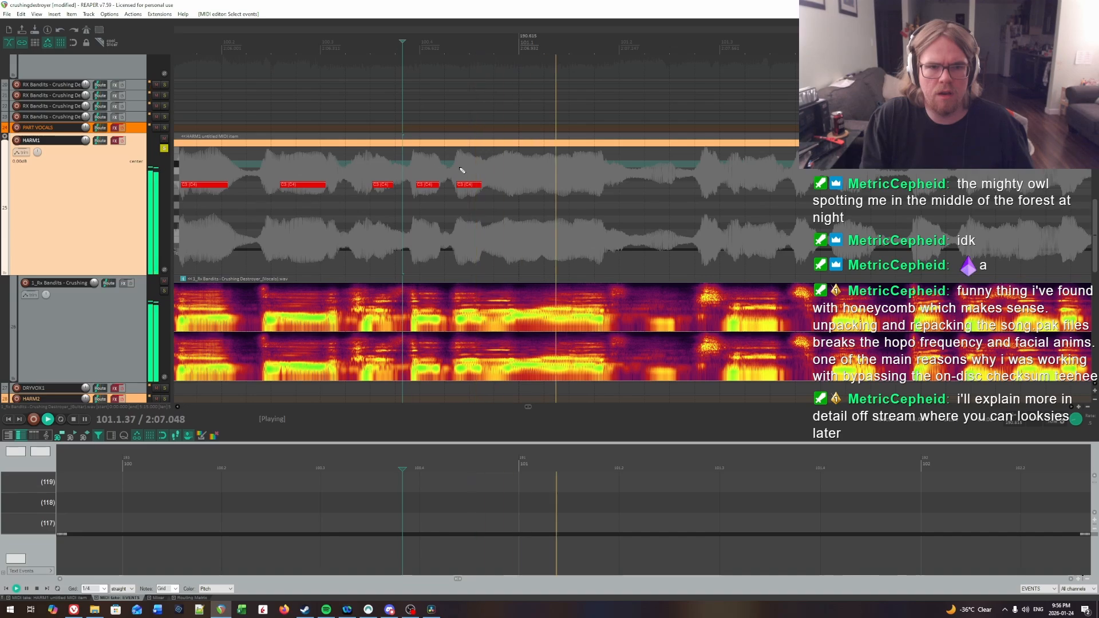
Step: Locate the syllable just before bar 101 by ear and insert a note about a third of a beat long at 100.4.94
left_click(506, 167)
key("space")
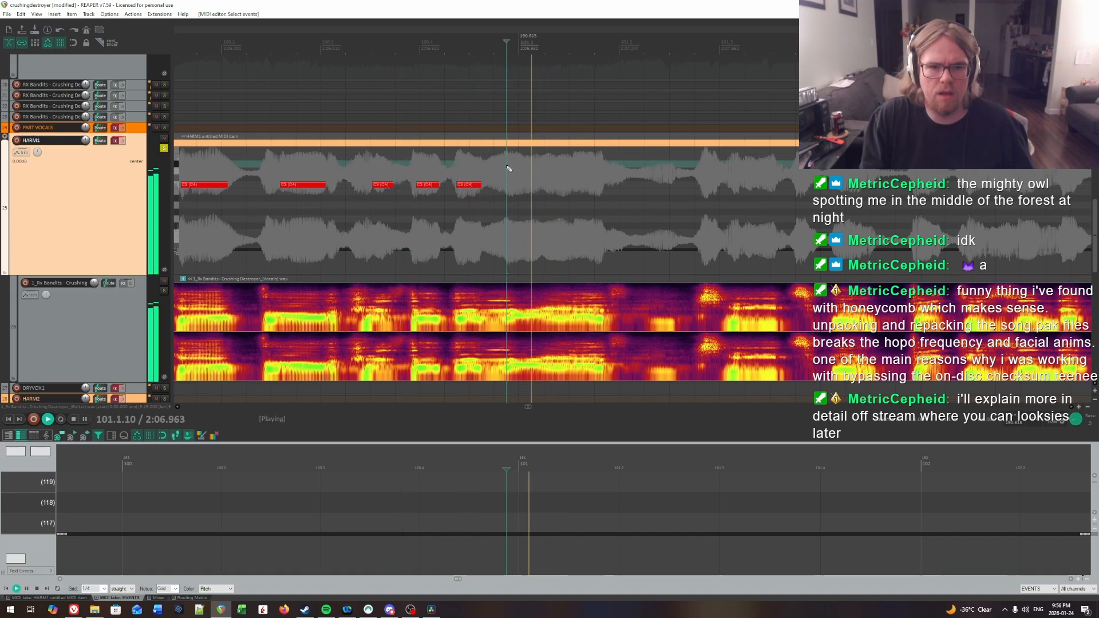
left_click(498, 166)
key("space")
left_click(510, 167)
key("space")
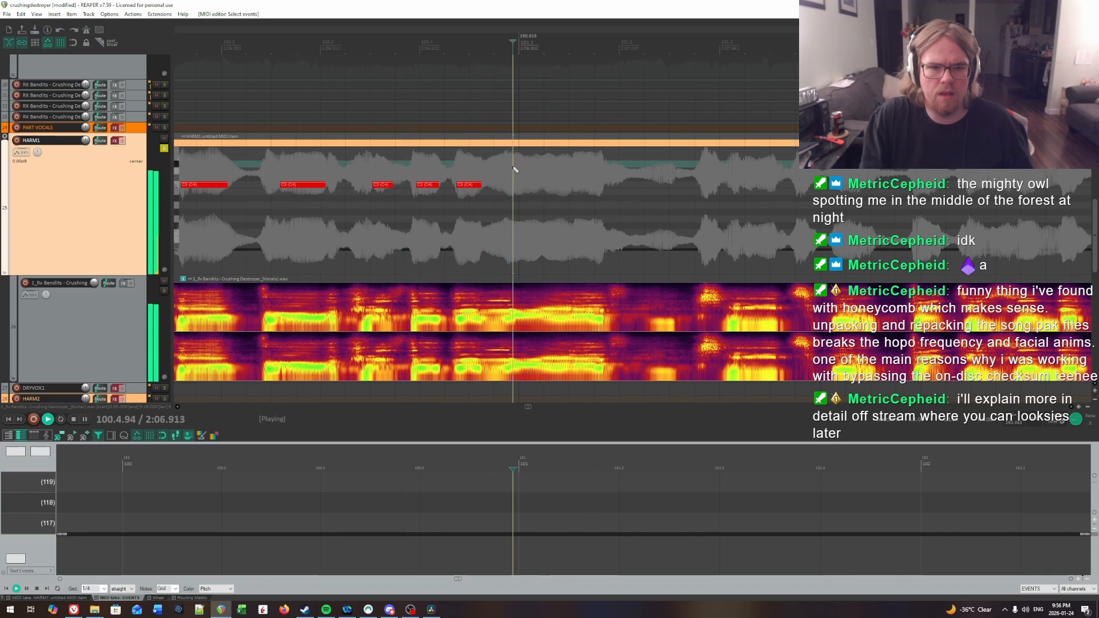
key("space")
key("space")
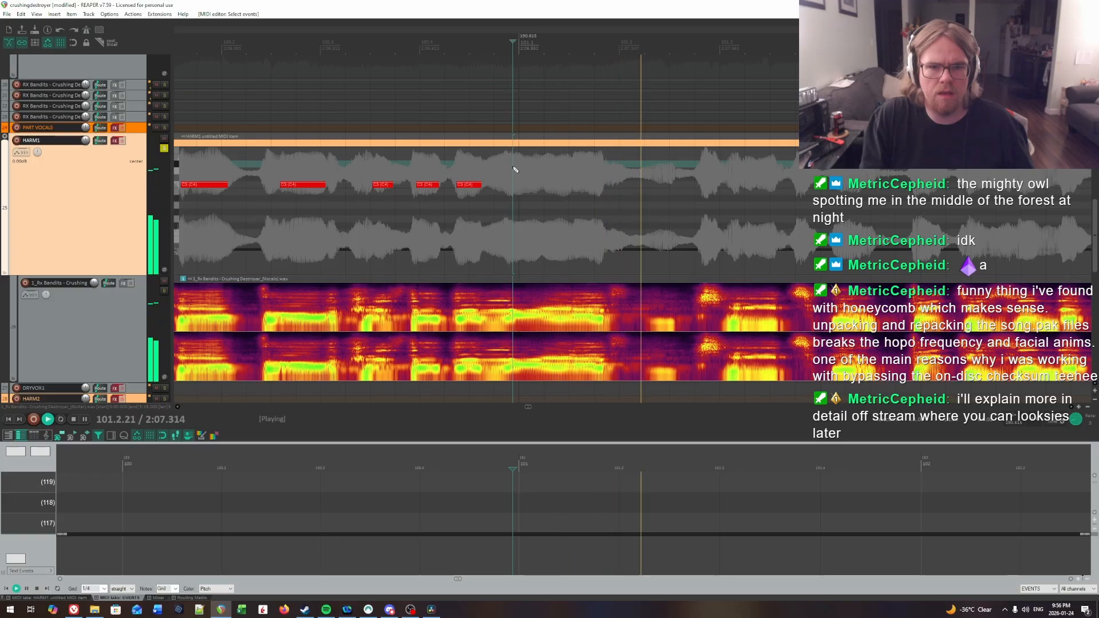
key("space")
key("space")
Step: Locate the syllable in beat 1 of bar 101 by ear and insert a note about a third of a beat long at 101.1.55
key("space")
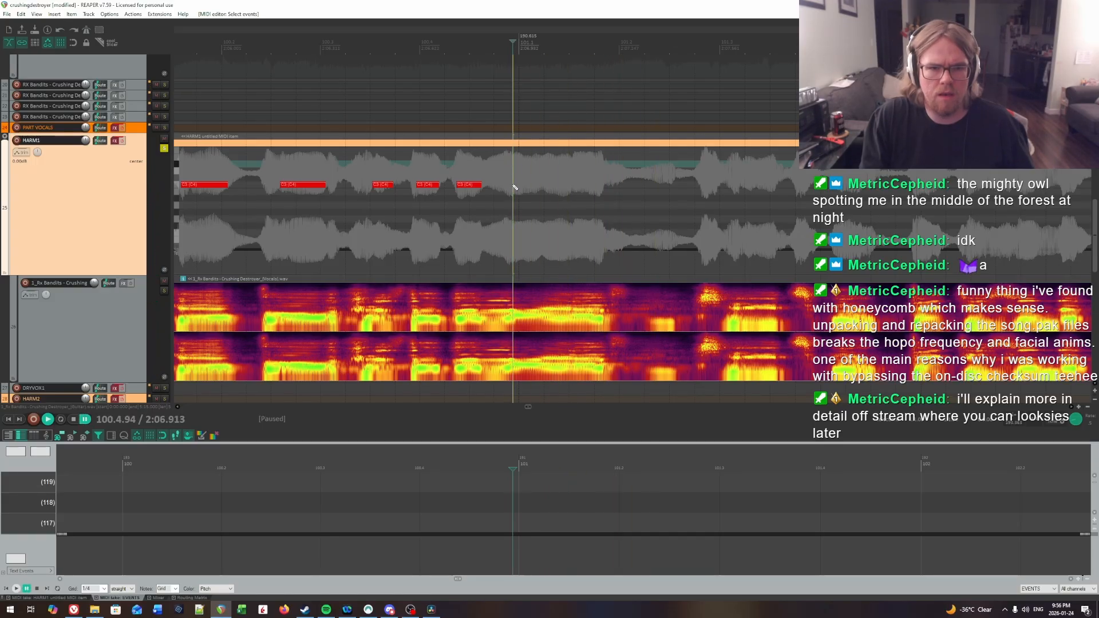
left_click_drag(514, 186, 543, 187)
key("space")
key("space")
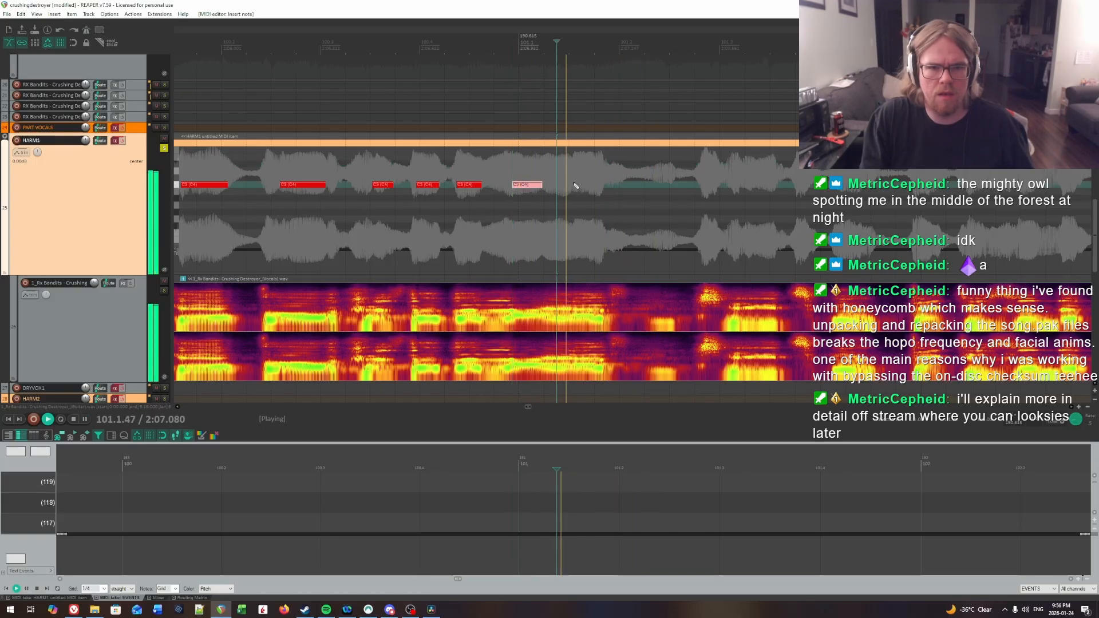
key("space")
left_click(553, 166)
key("space")
key("space")
key("space")
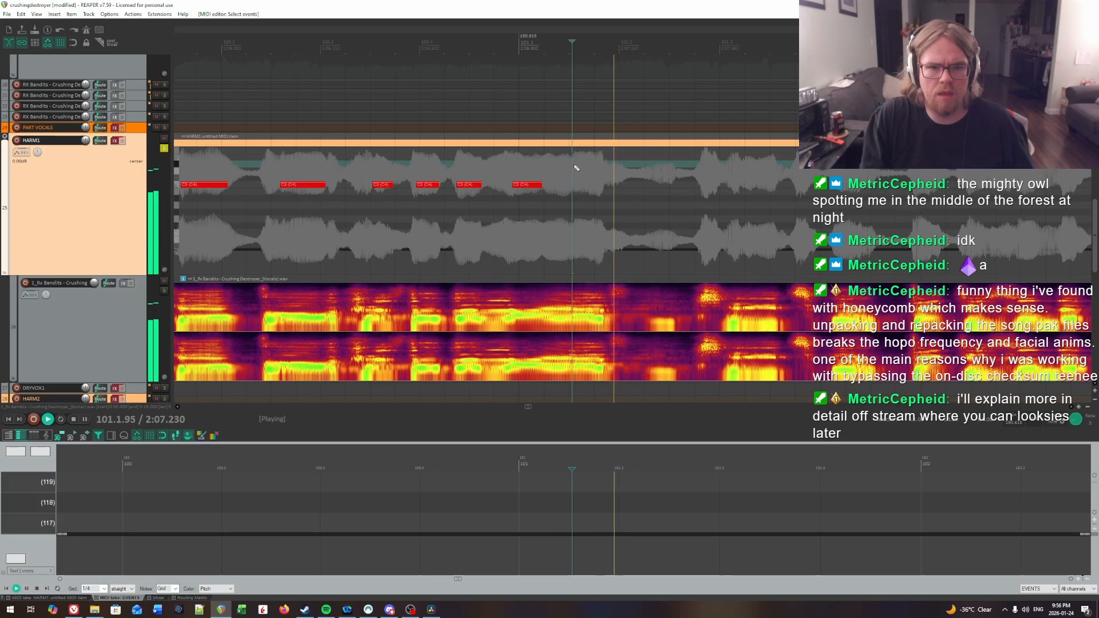
key("space")
left_click(574, 165)
left_click_drag(575, 182, 591, 187)
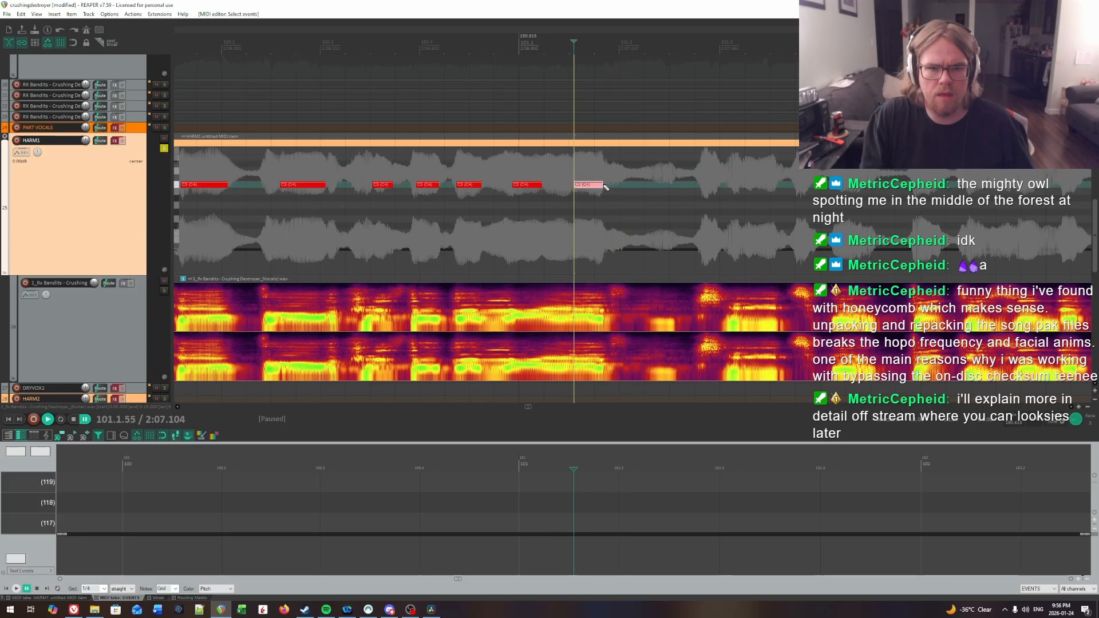
Step: Replay the notes across the bar 101 line and lengthen the one at 100.4.94 to about half a beat
left_click(532, 167)
key("space")
left_click(477, 166)
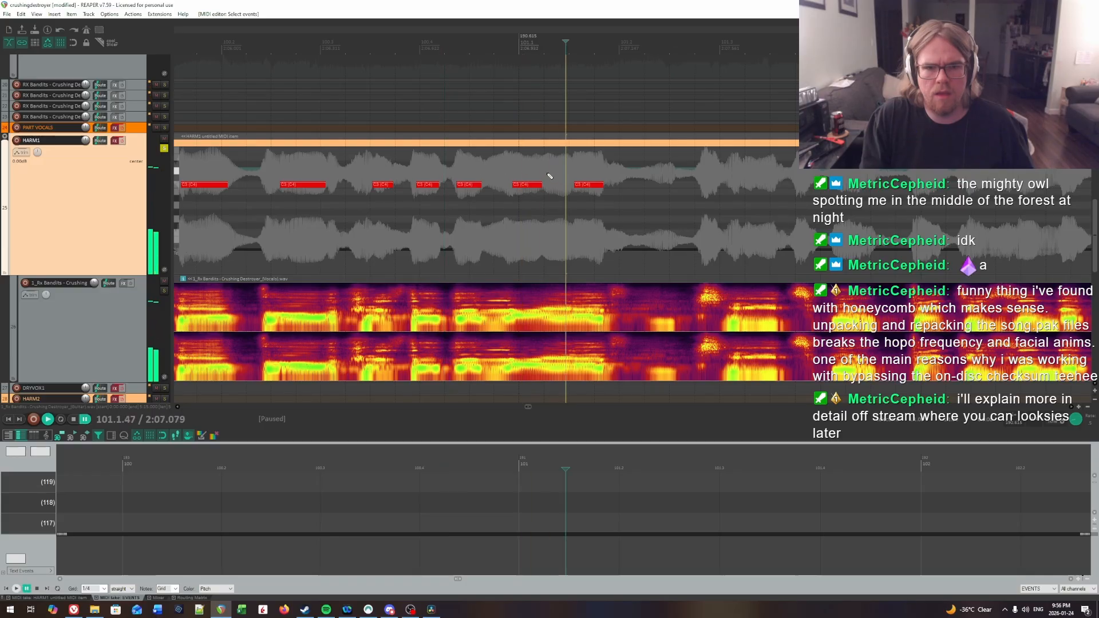
left_click(543, 175)
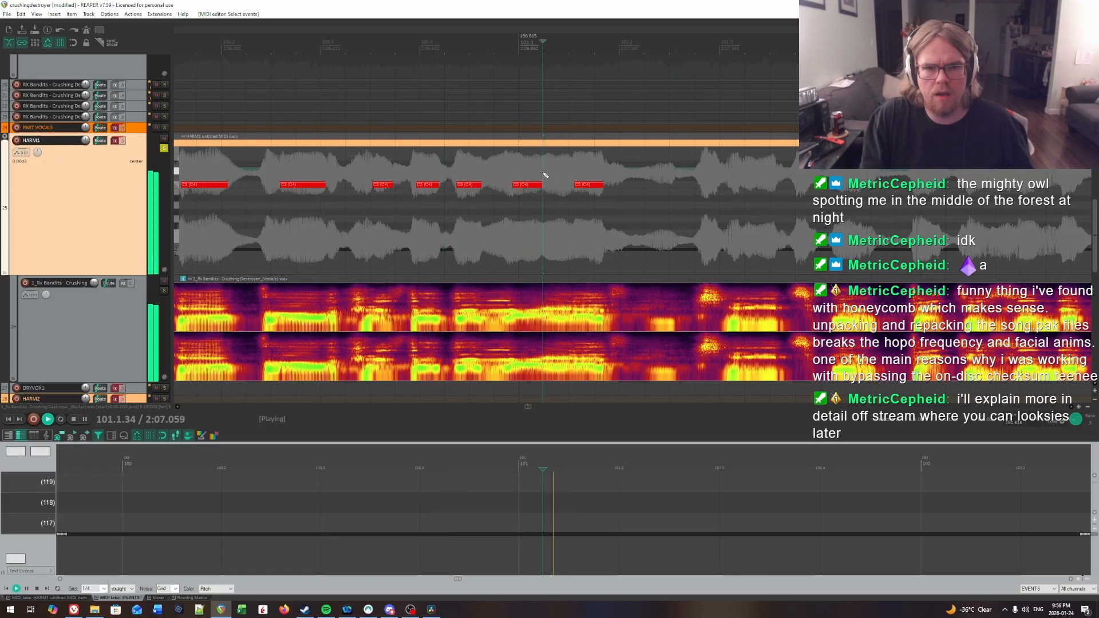
left_click(514, 169)
key("ctrl+space")
mouse_move(542, 184)
left_mouse_down()
mouse_move(677, 172)
mouse_move(1090, 178)
mouse_move(528, 180)
left_mouse_up()
left_click(491, 173)
key("space")
left_click(513, 165)
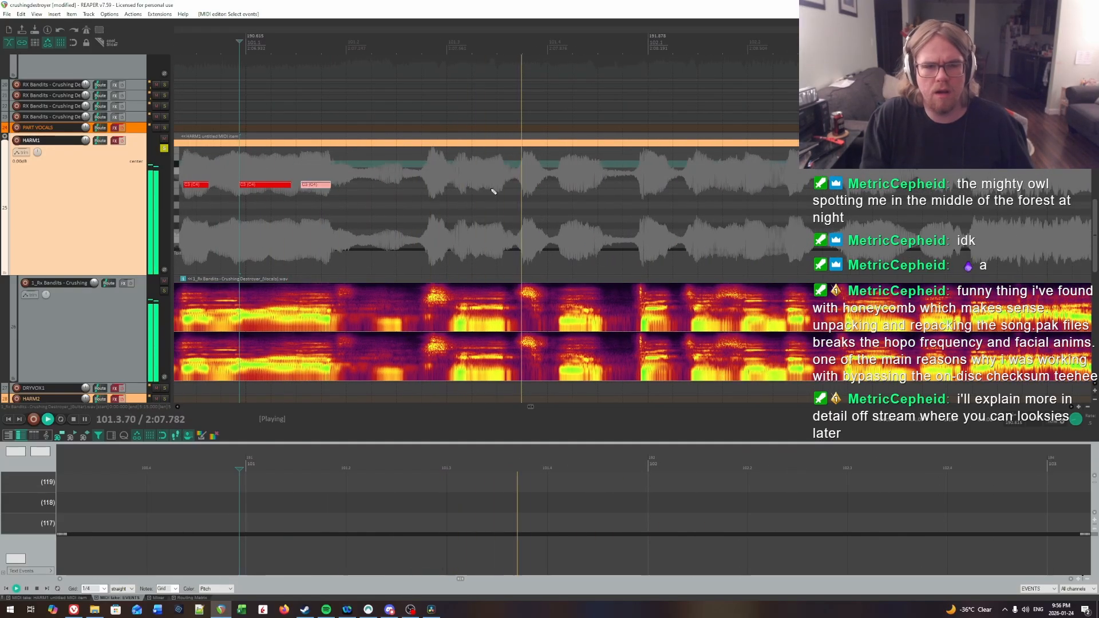
Step: Find the syllable in beat 3 of bar 101 by ear and insert a note about 0.4 beat long at 101.3.13
left_click(412, 171)
key("space")
left_click(459, 167)
left_click(461, 169)
key("space")
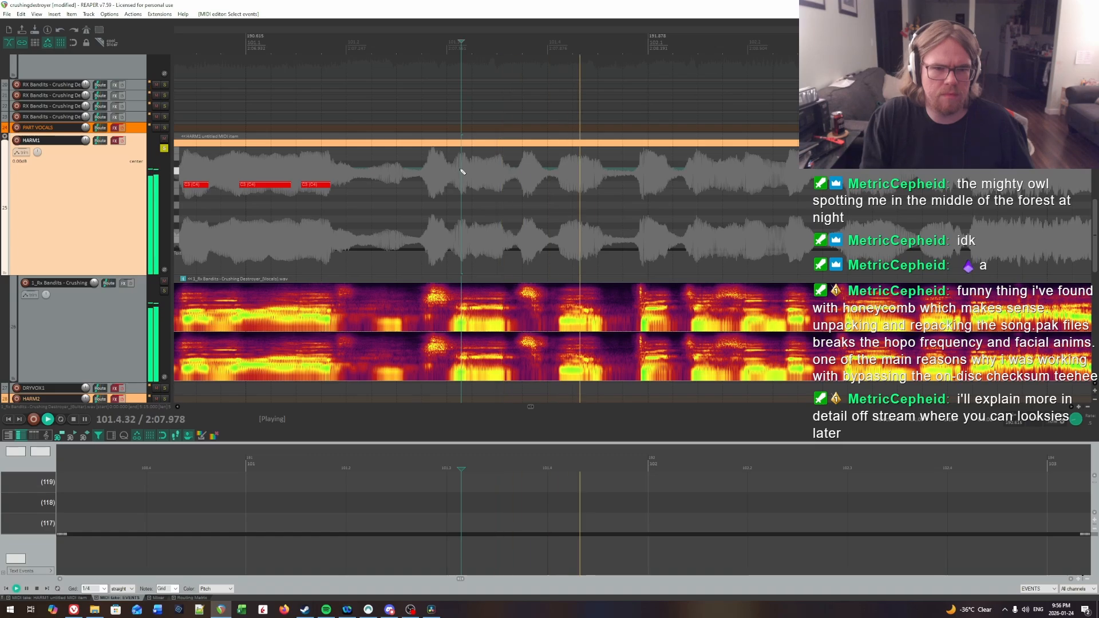
key("space")
left_click(462, 170)
left_click_drag(463, 186, 495, 187)
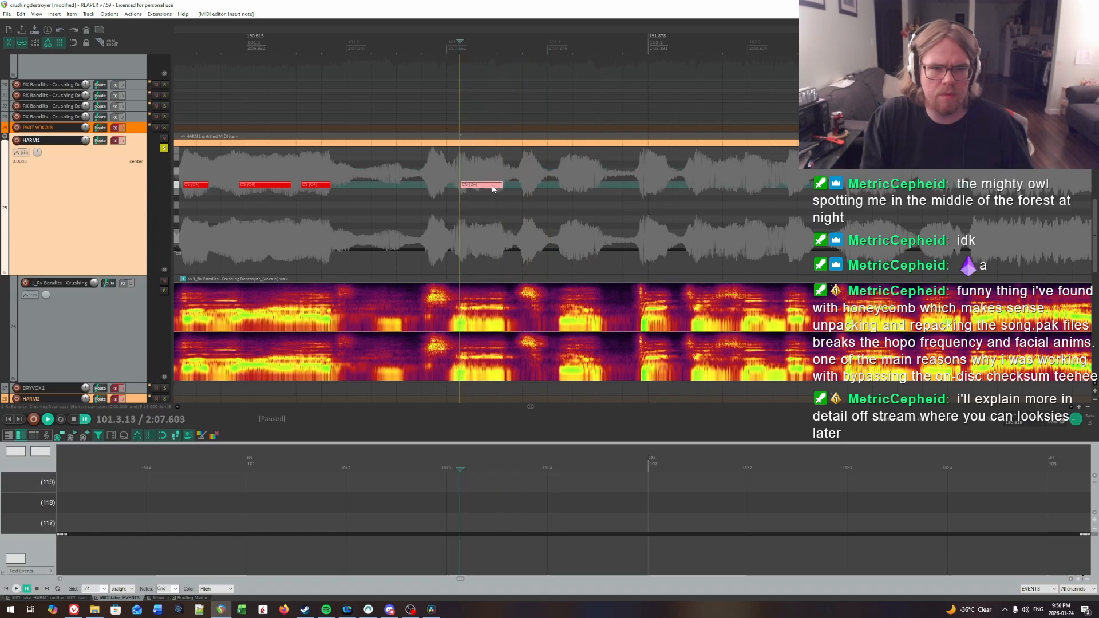
Step: Play the vocal from the note in beat 3 of bar 101 into bar 102 to check its timing and hear the next syllables
key("space")
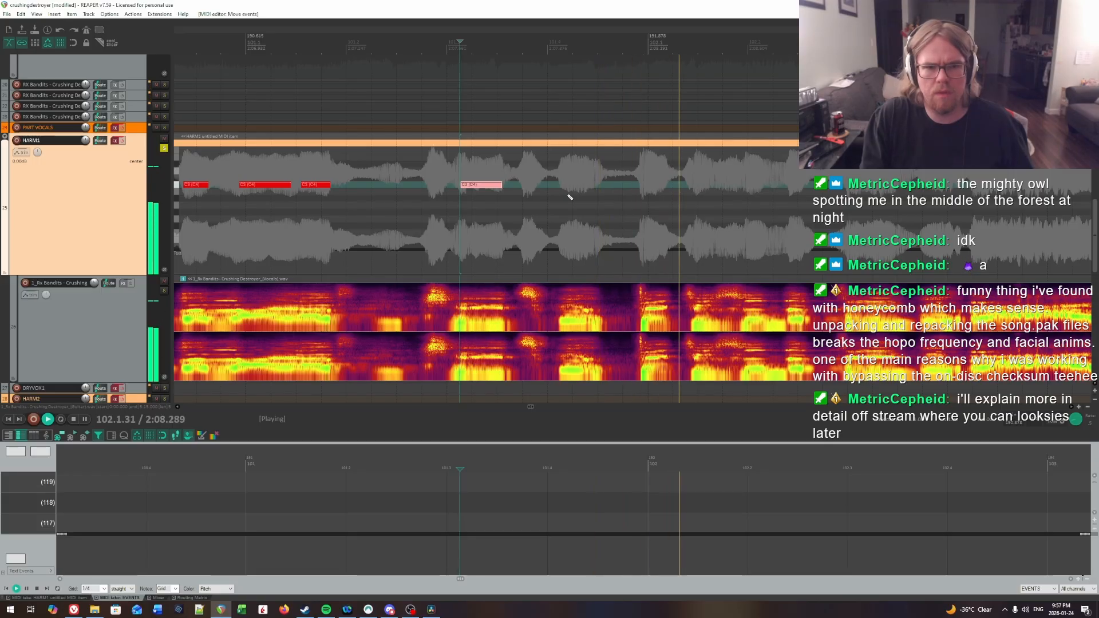
key("space")
left_click(405, 177)
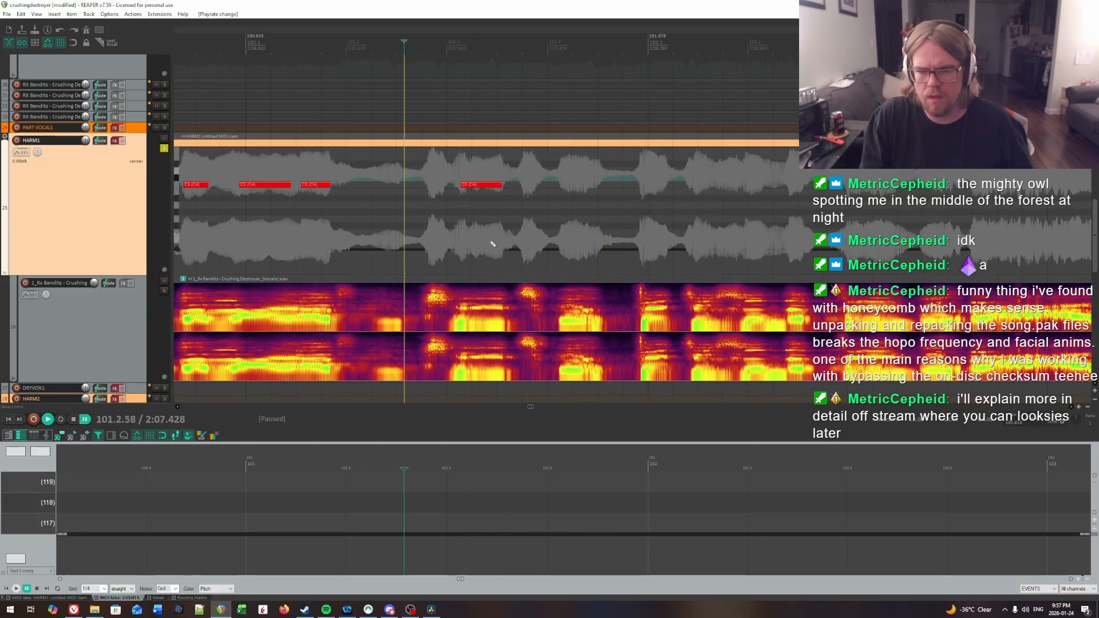
key("space")
key("space")
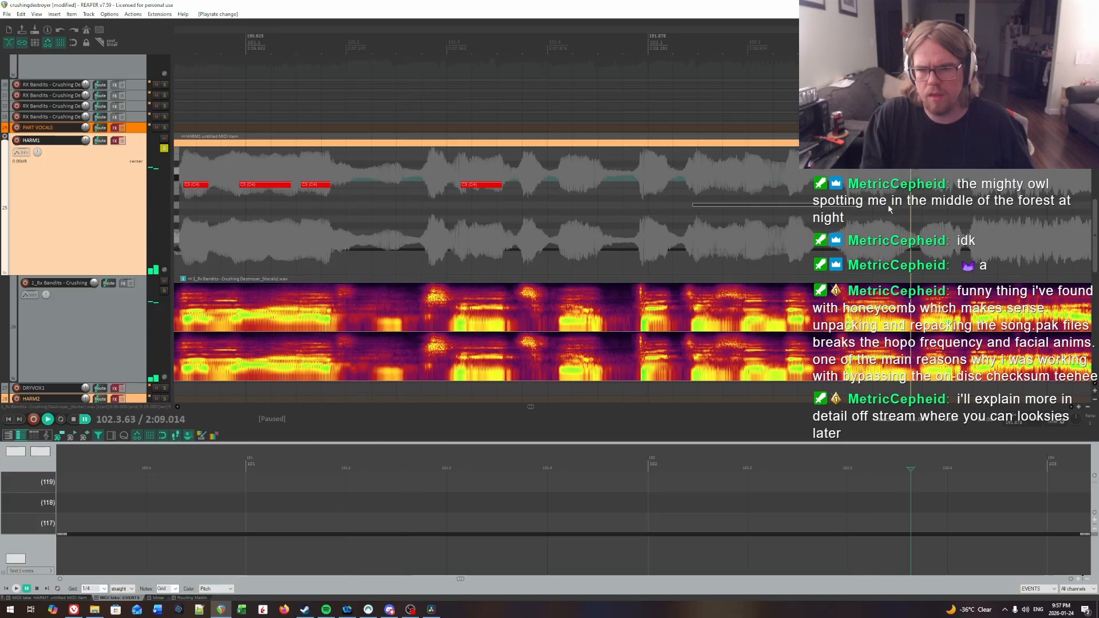
left_click_drag(888, 205, 749, 207)
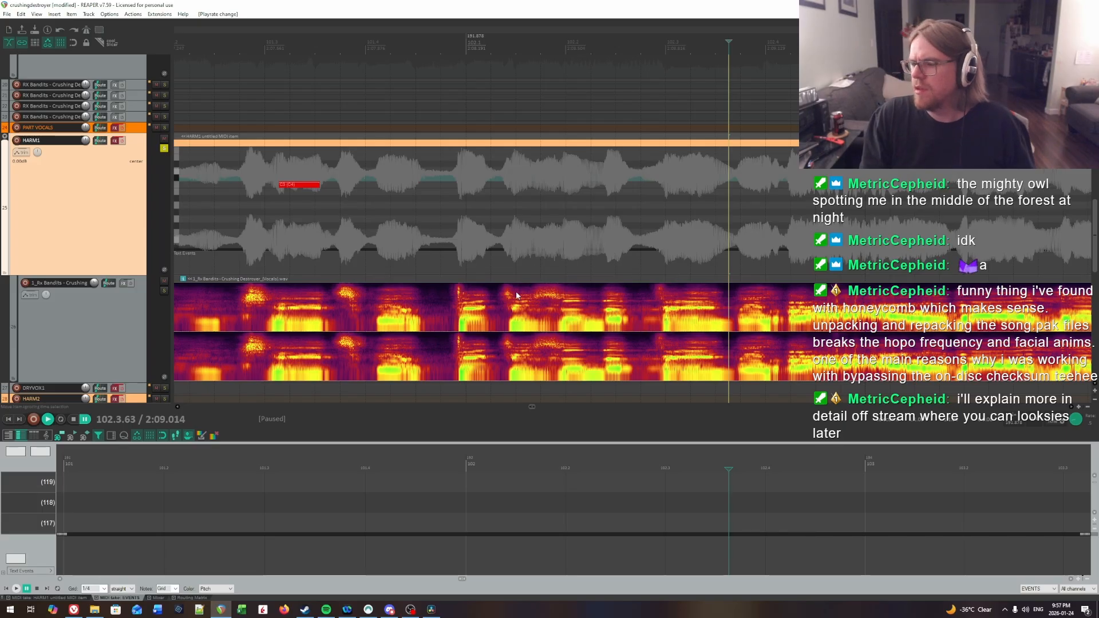
left_click(313, 189)
key("space")
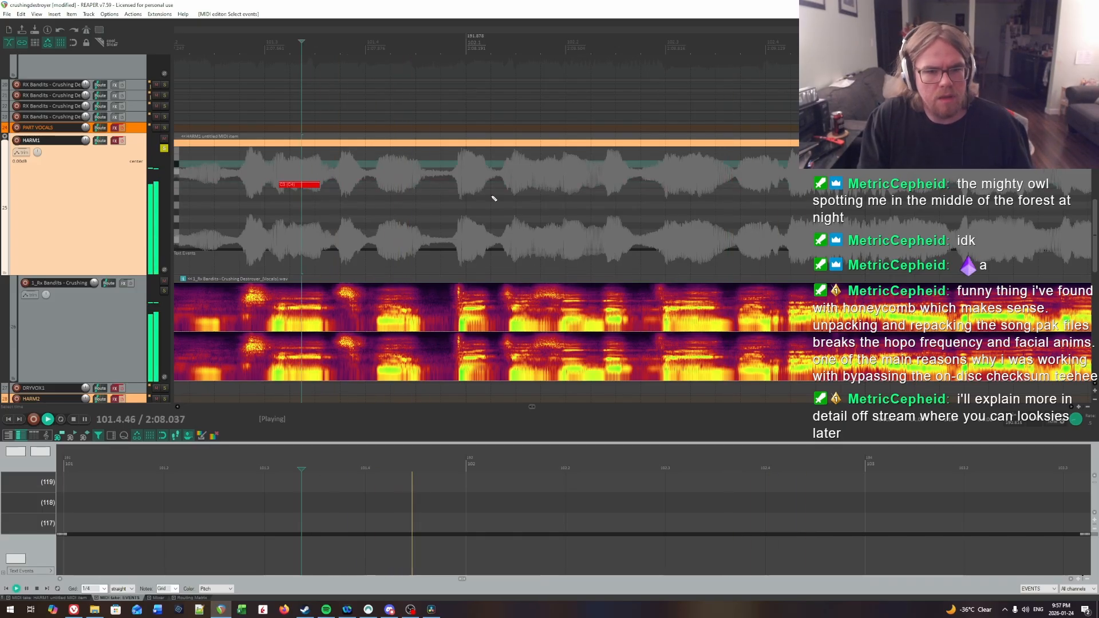
key("space")
Step: Locate the syllable at the bar 102 line by ear and insert a note about 0.2 beat long at 101.4.97
left_click(461, 171)
key("space")
key("space")
left_click(466, 171)
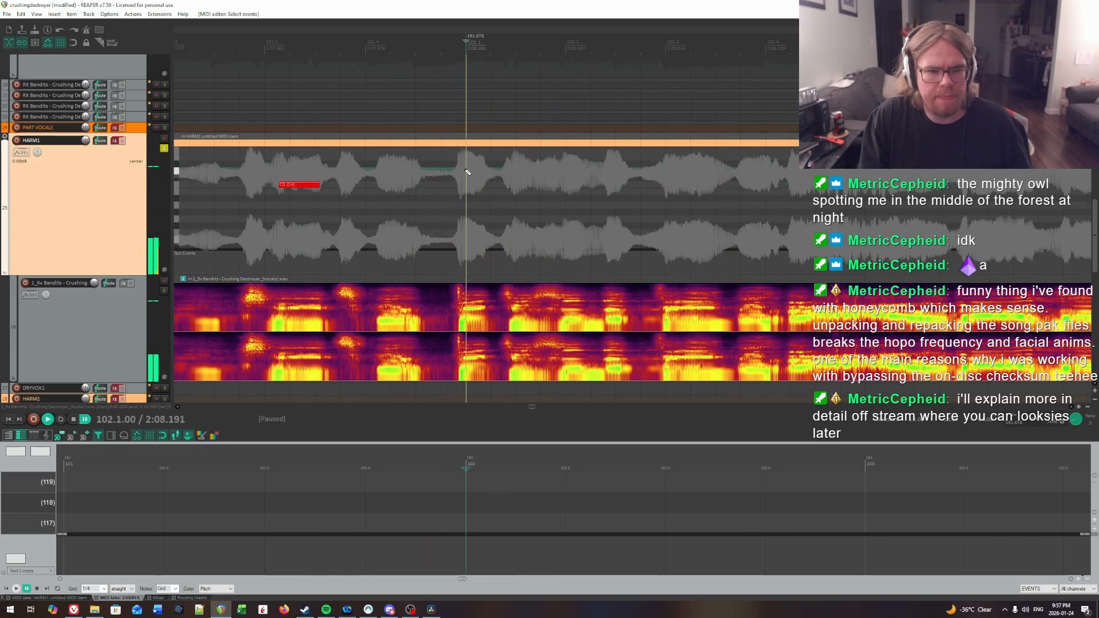
left_click(462, 169)
left_click(464, 170)
key("space")
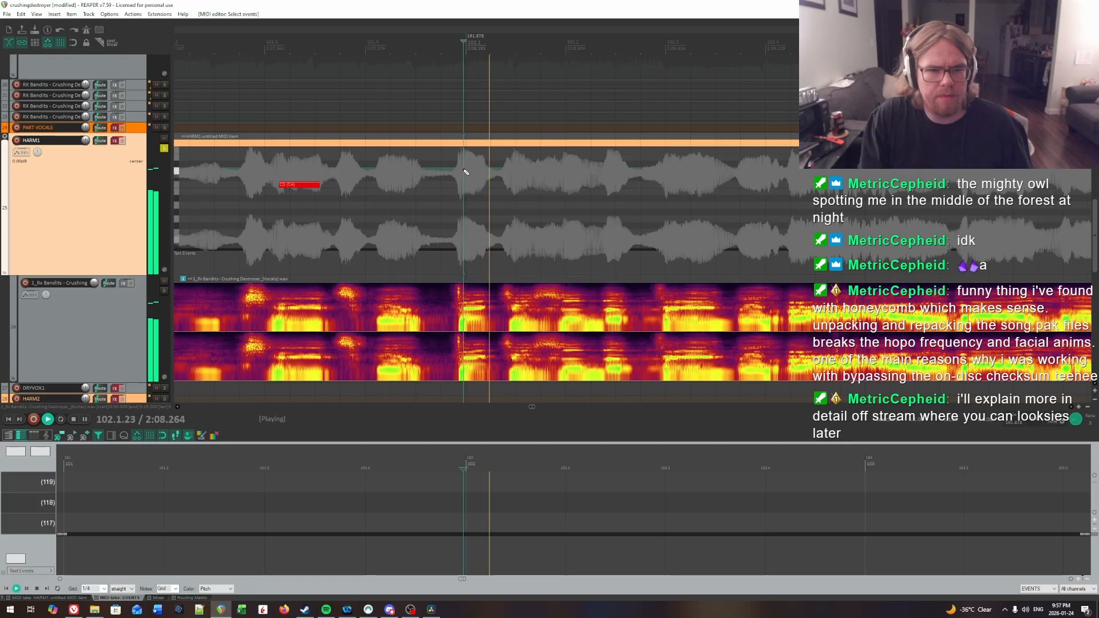
left_click(464, 171)
Step: Find the next syllable in beat 1 of bar 102 by ear and insert a note about 0.2 beat long at 102.1.47
key("space")
left_click(465, 171)
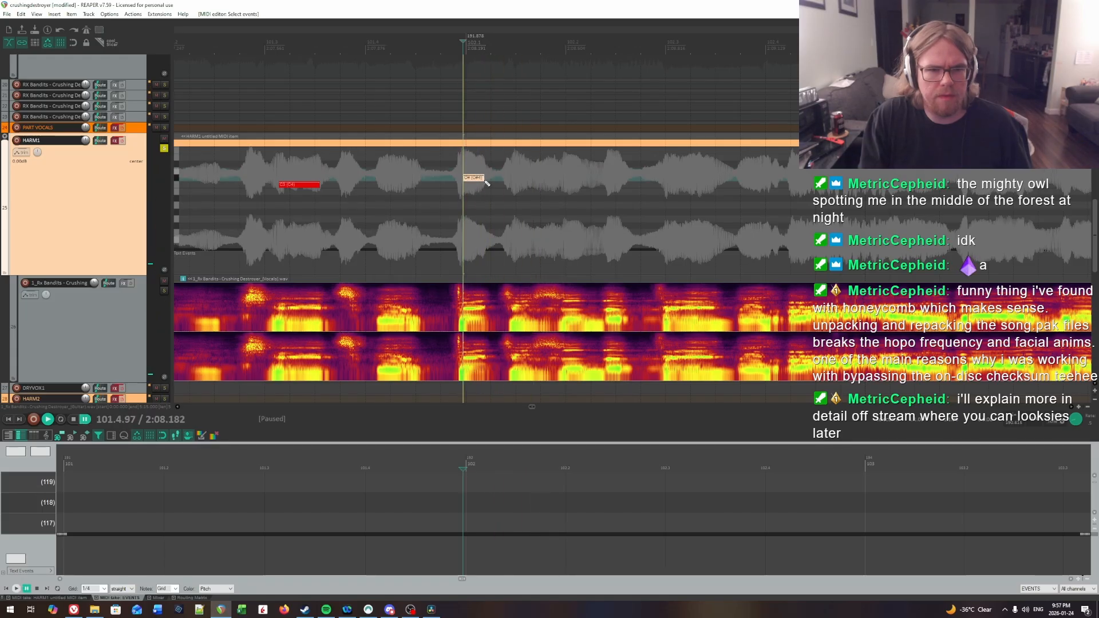
left_click_drag(485, 181, 488, 187)
key("space")
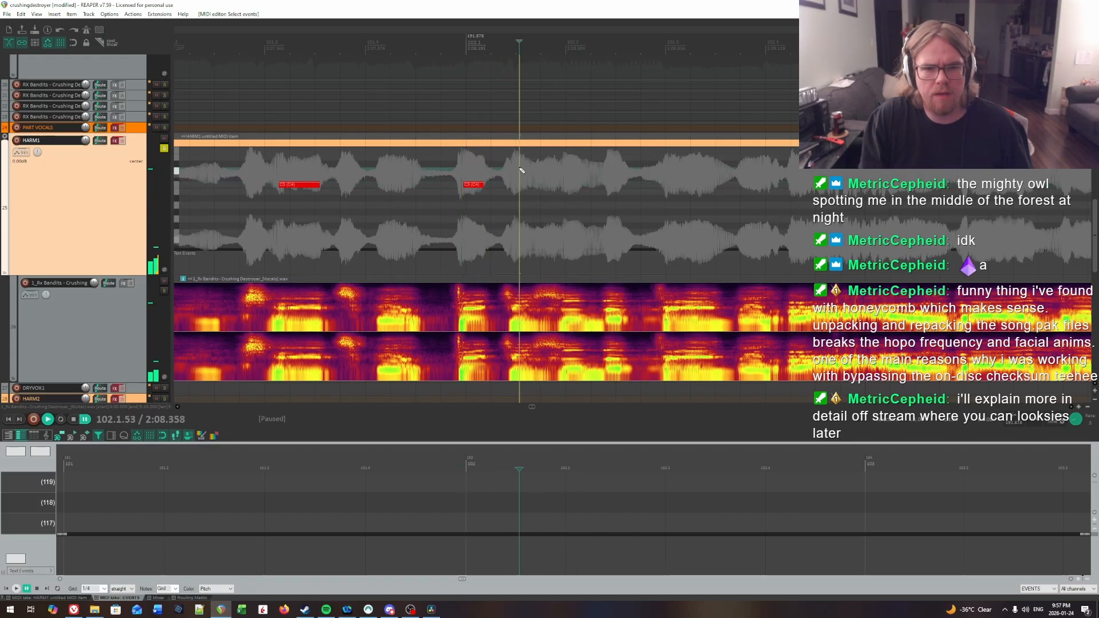
left_click(514, 170)
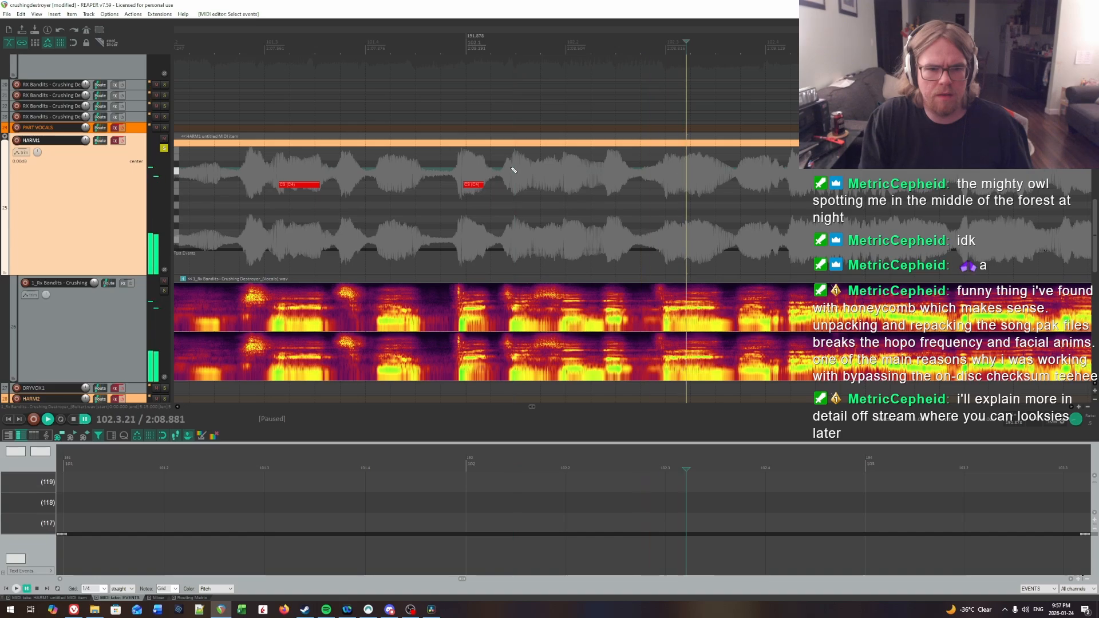
key("space")
key("space")
key("space")
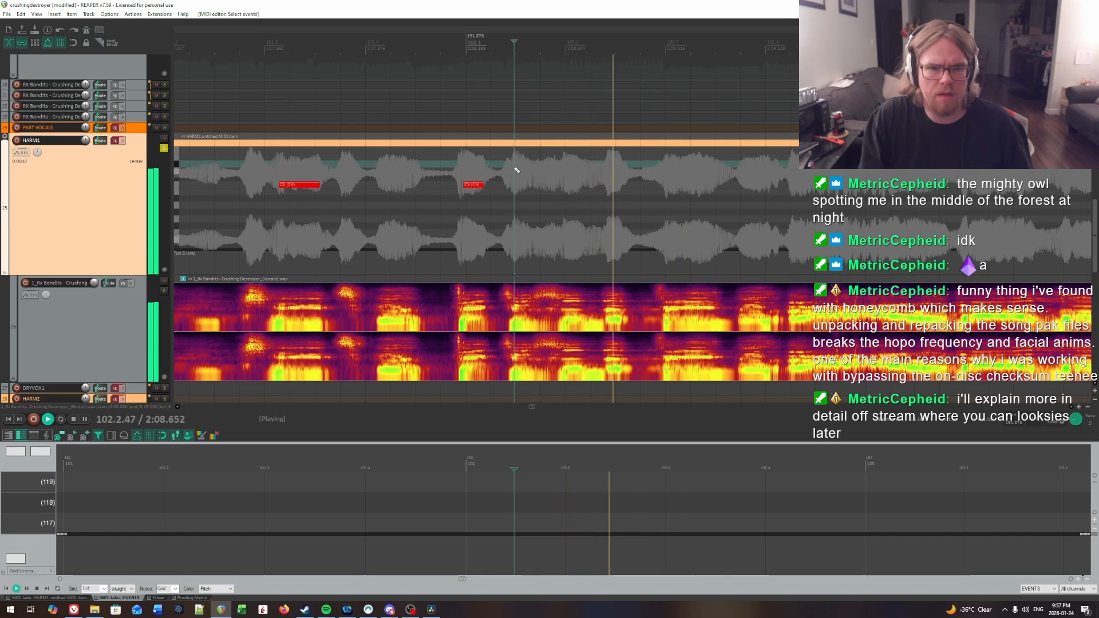
left_click(512, 170)
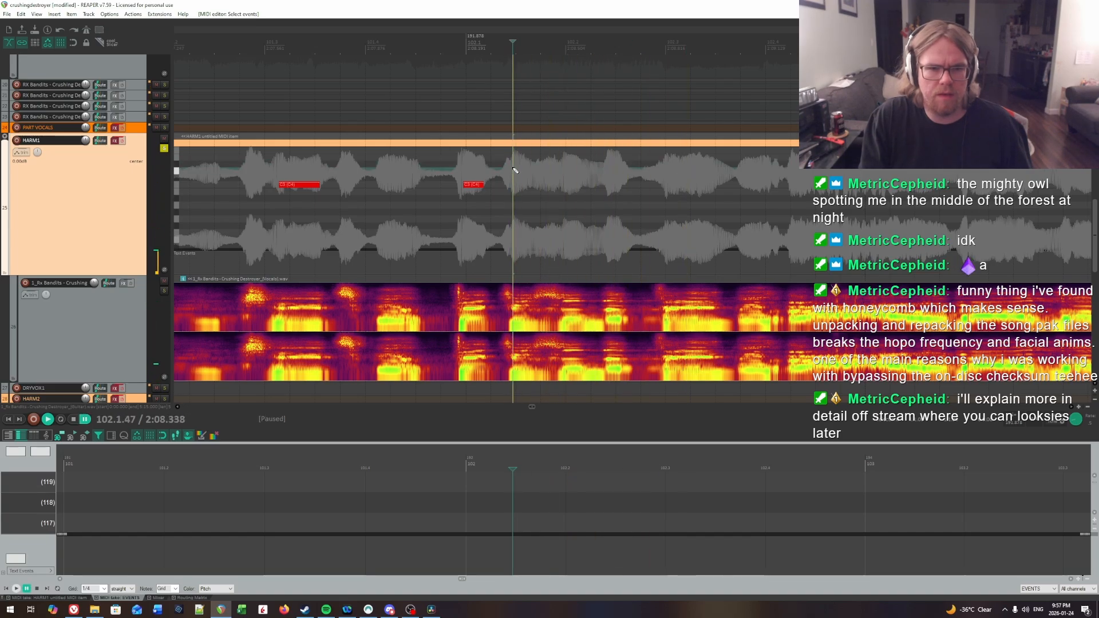
key("space")
Step: Replay the first two notes of bar 102 against the vocal to check their timing
key("space")
left_click(513, 172)
left_click_drag(513, 184, 516, 185)
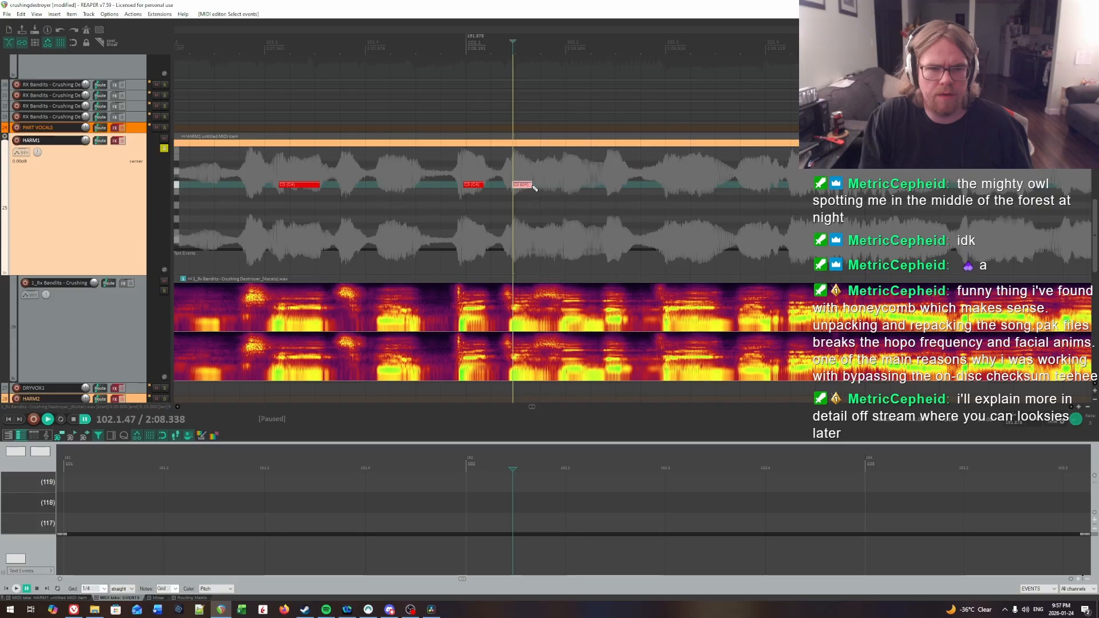
key("space")
key("space")
left_click(514, 165)
key("space")
key("space")
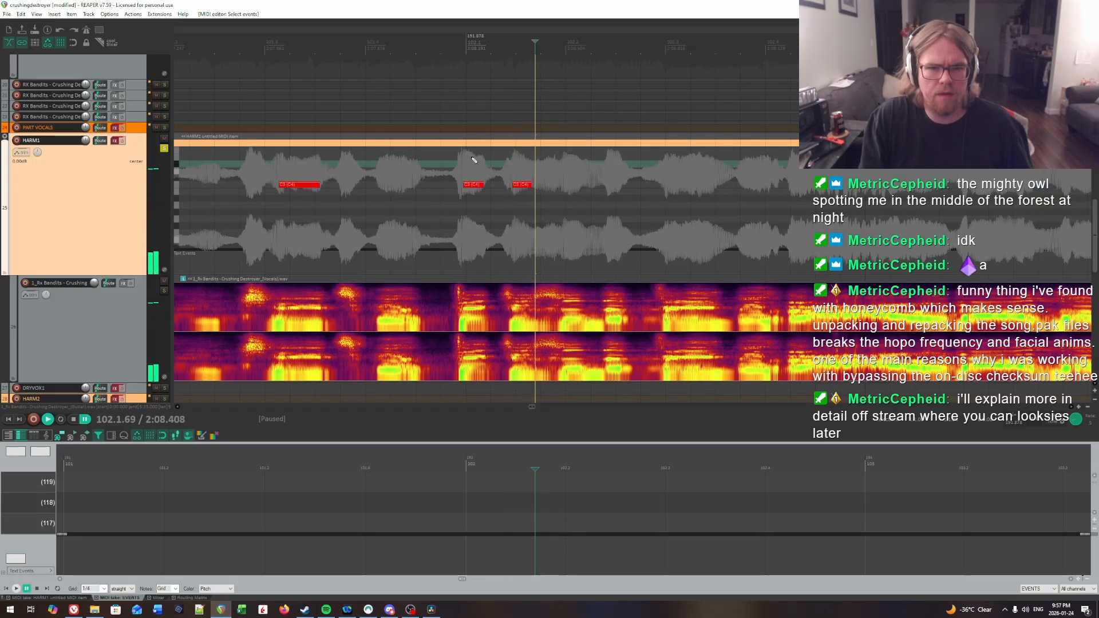
left_click(440, 158)
key("space")
Step: Locate the syllable just before beat 2 of bar 102 by ear and insert a note about 0.15 beat long at 102.1.97
left_click(520, 170)
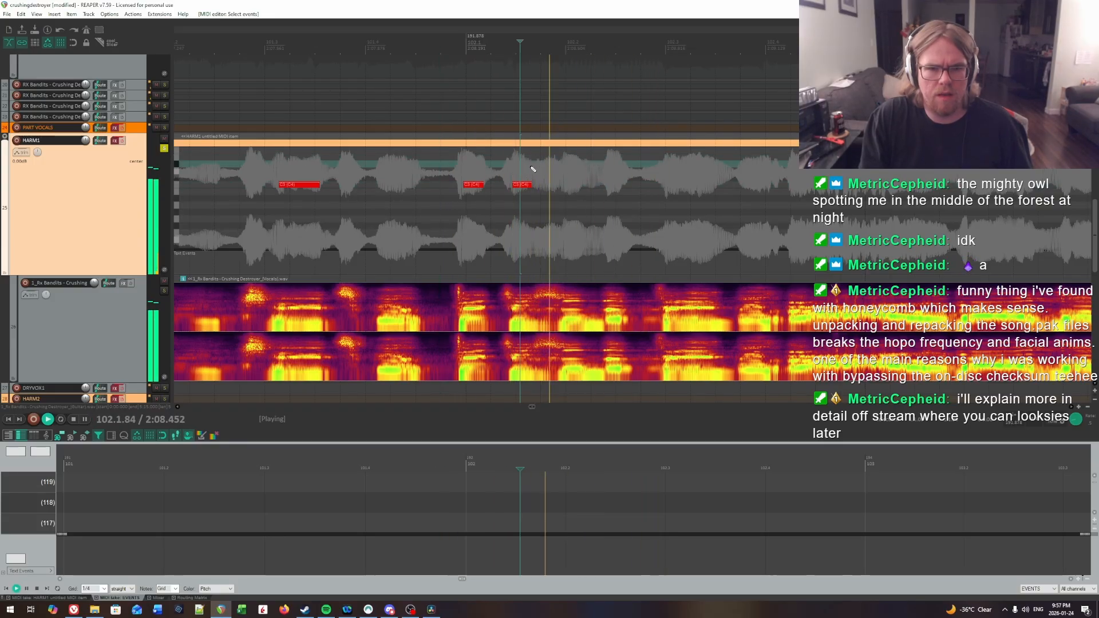
left_click(533, 169)
key("space")
left_click(563, 169)
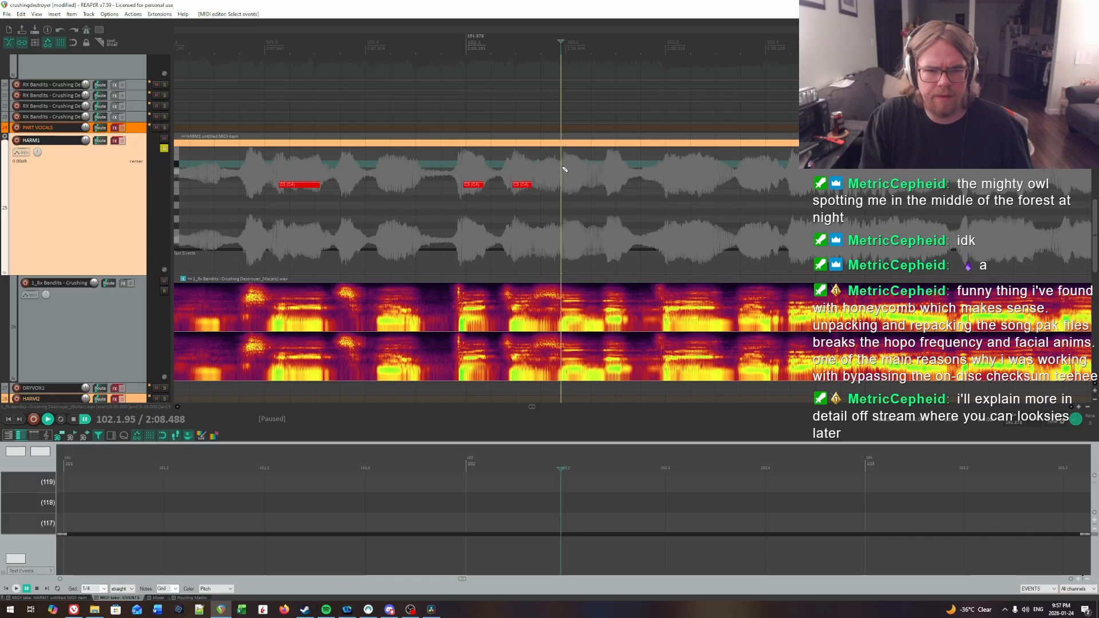
key("space")
key("space")
left_click(563, 168)
key("space")
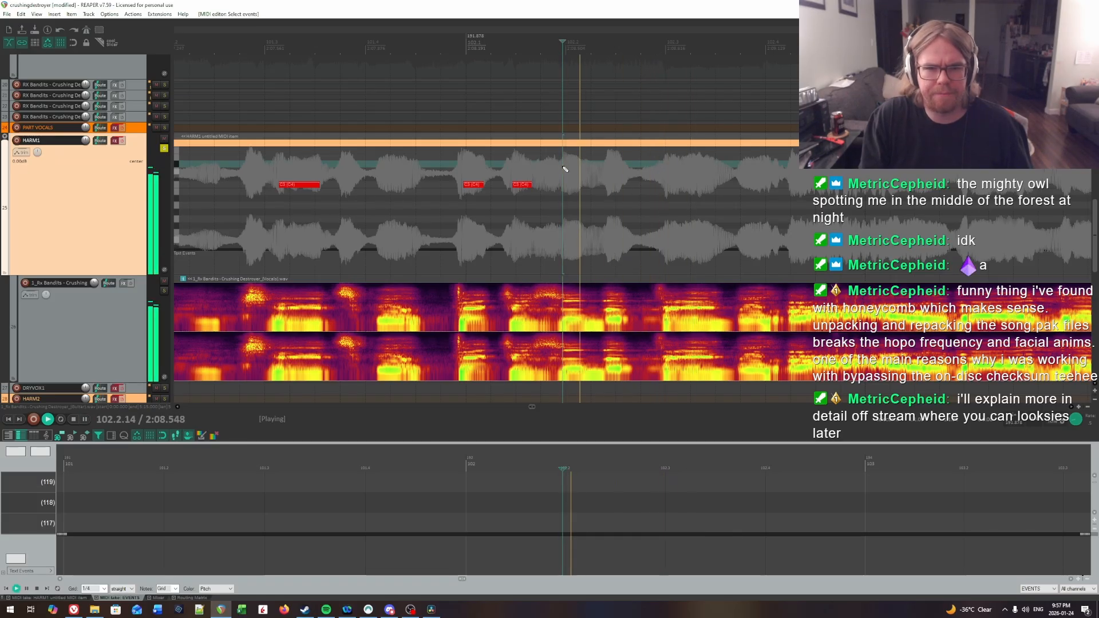
key("space")
left_click(563, 181)
left_click(565, 184)
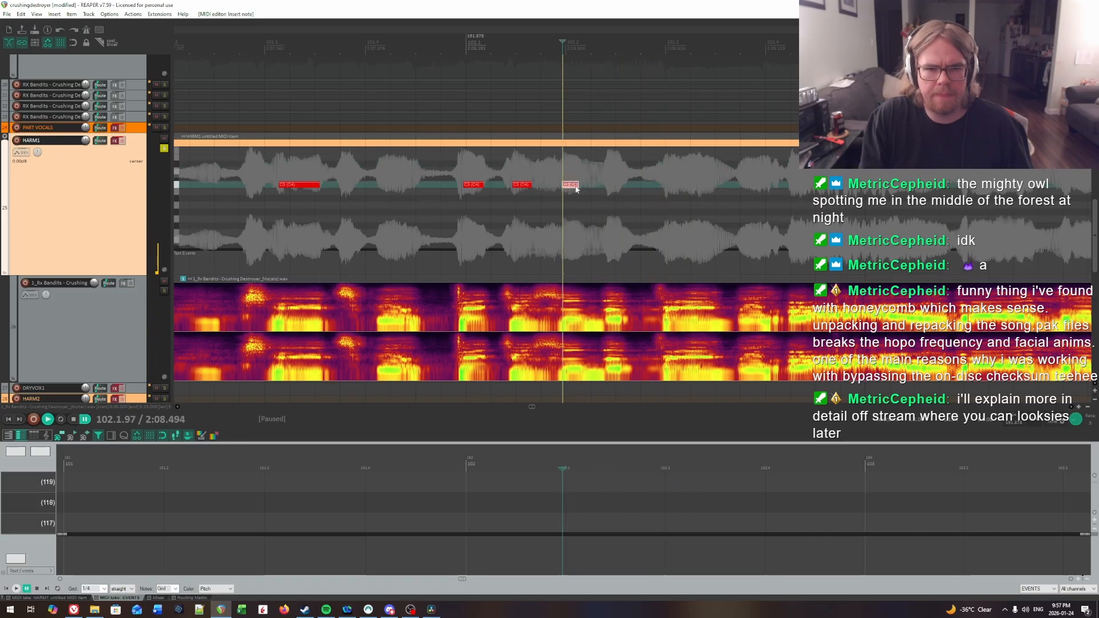
Step: Find the following syllable in beat 2 of bar 102 by ear and insert a note about a quarter beat long at 102.2.39
key("space")
key("space")
left_click(605, 168)
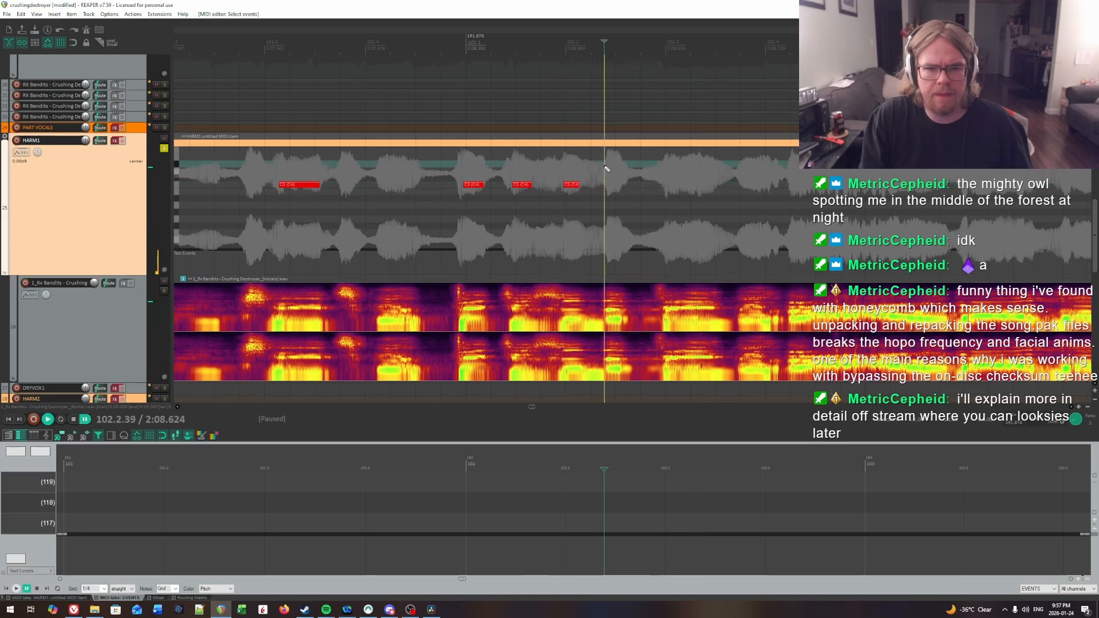
key("space")
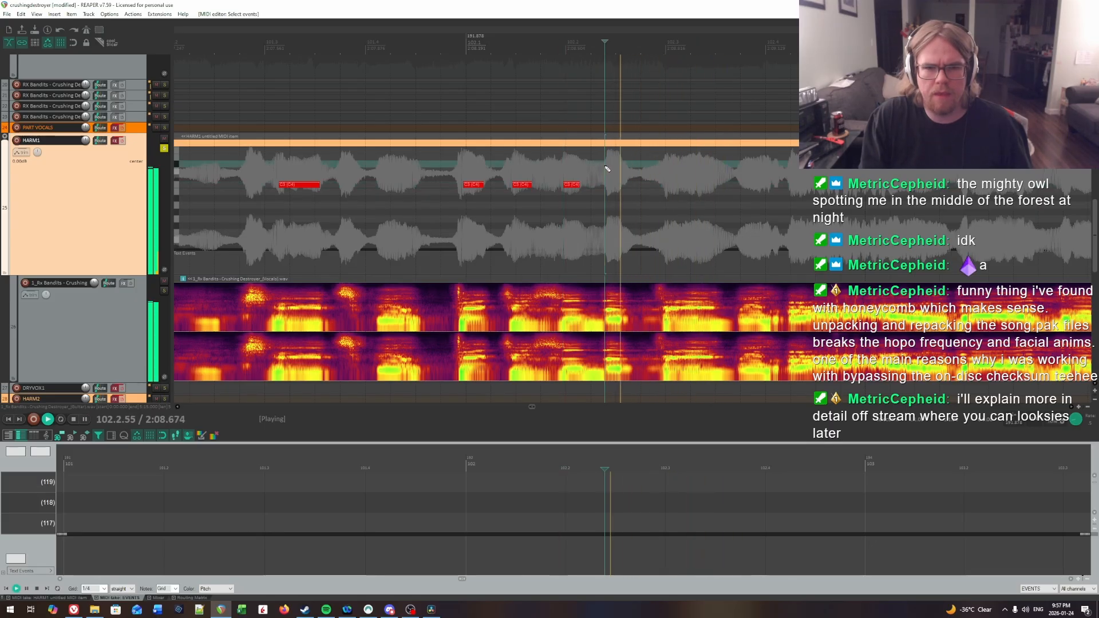
Step: Locate the syllable in beat 3 of bar 102 by ear and insert a note just under half a beat long at 102.3.04
key("space")
left_click_drag(608, 186, 629, 188)
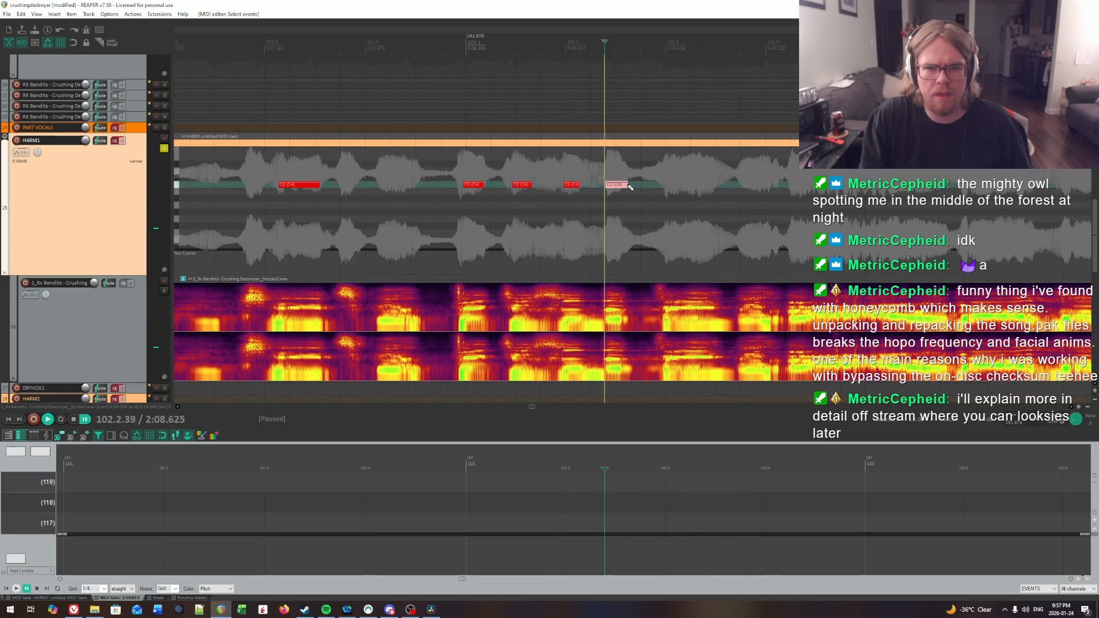
key("space")
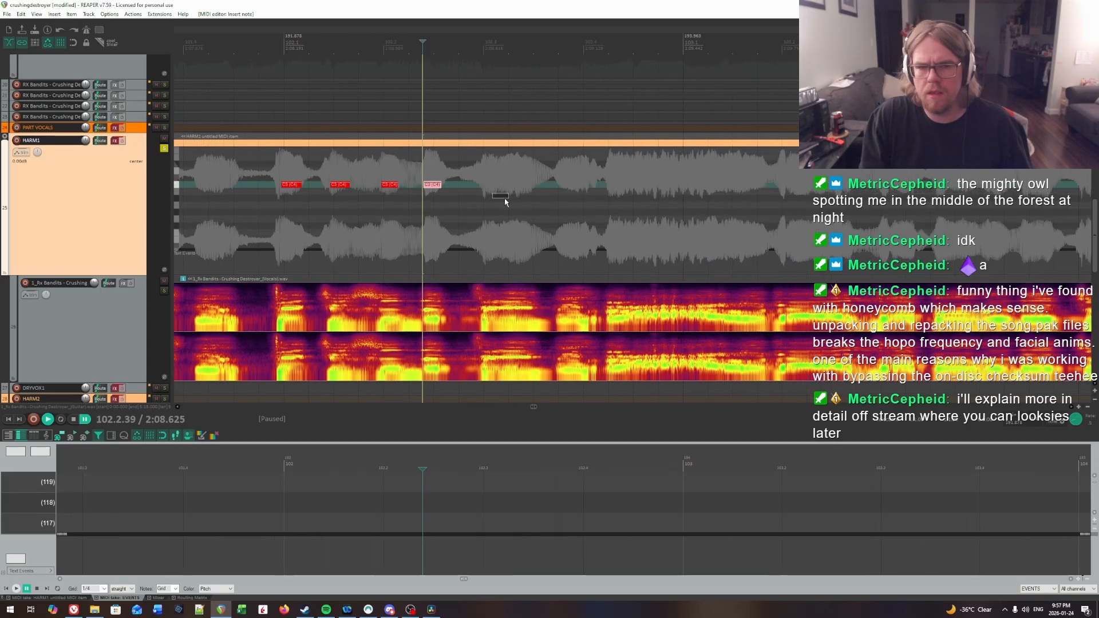
key("space")
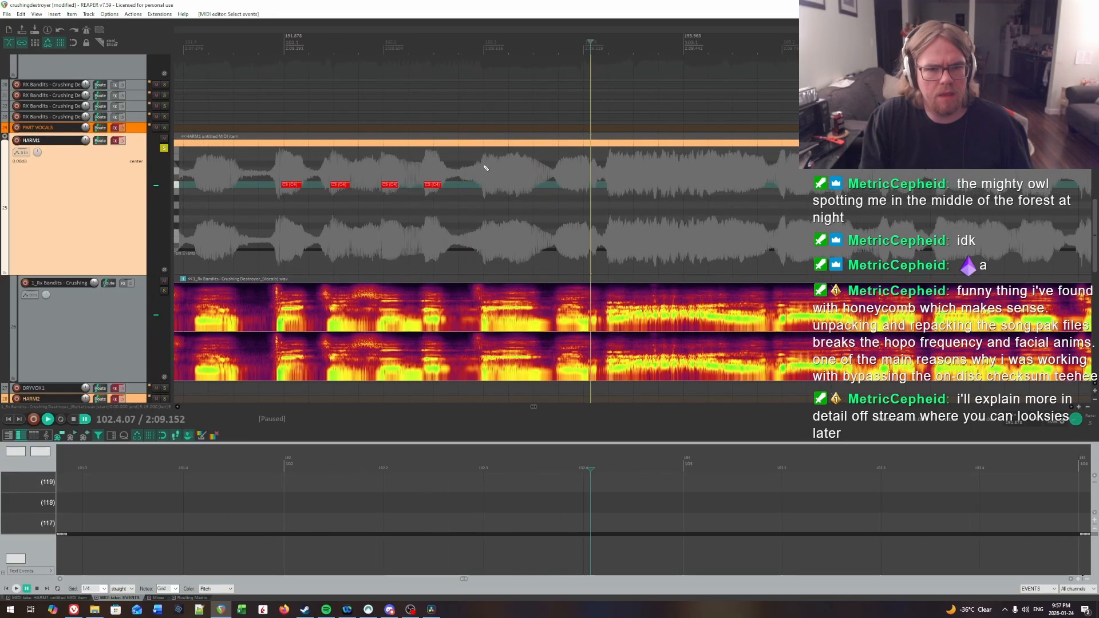
left_click(484, 166)
key("space")
key("space")
left_click(488, 171)
key("space")
key("space")
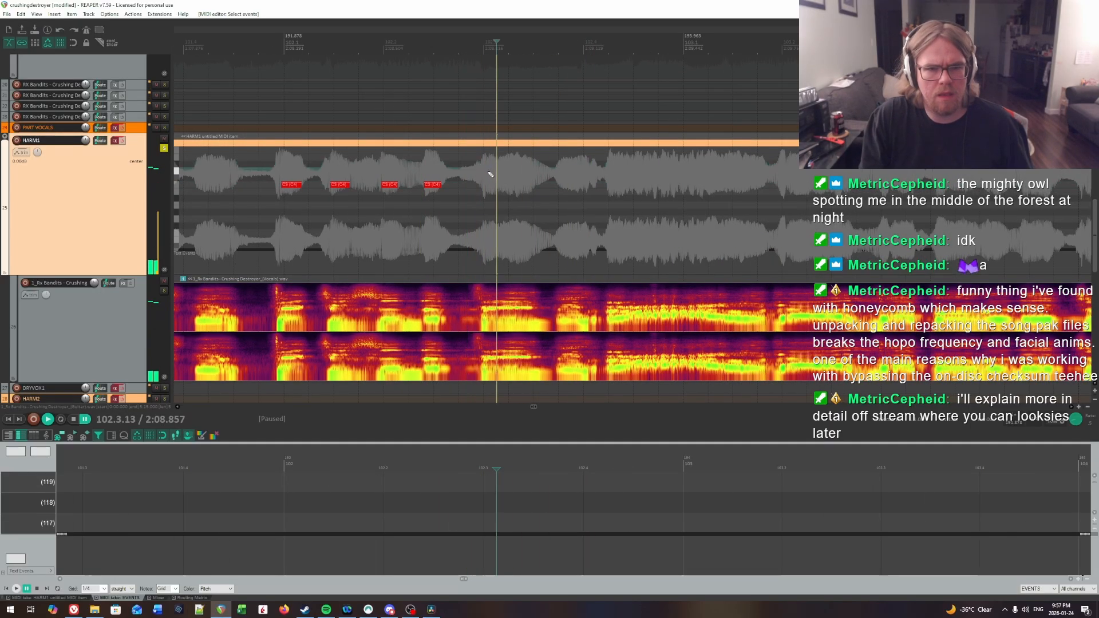
left_click(488, 171)
key("space")
key("space")
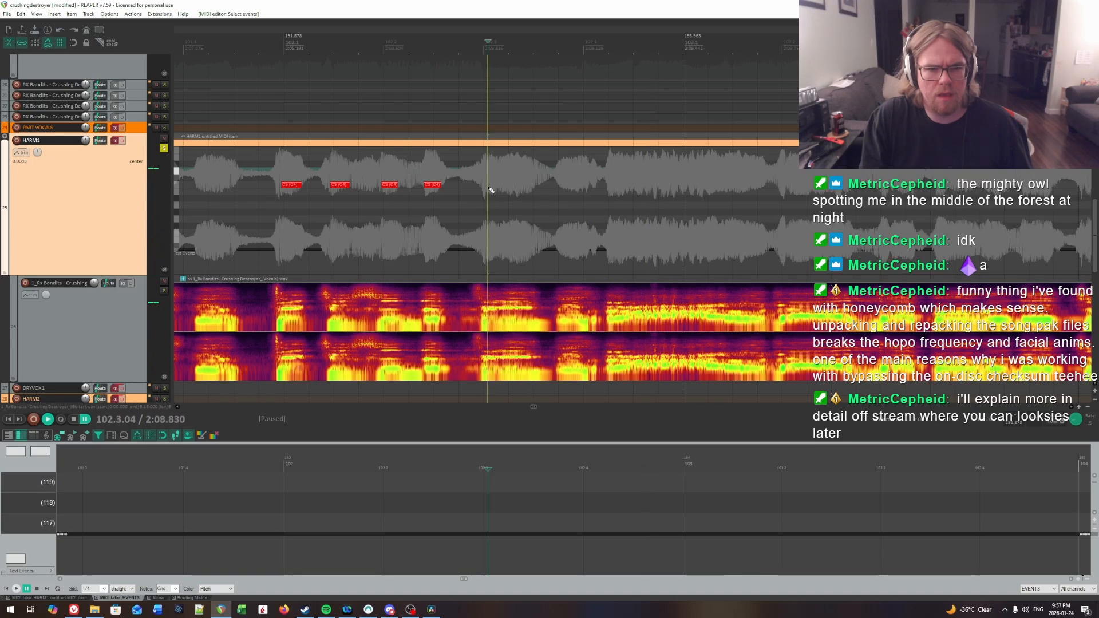
left_click_drag(490, 189, 522, 190)
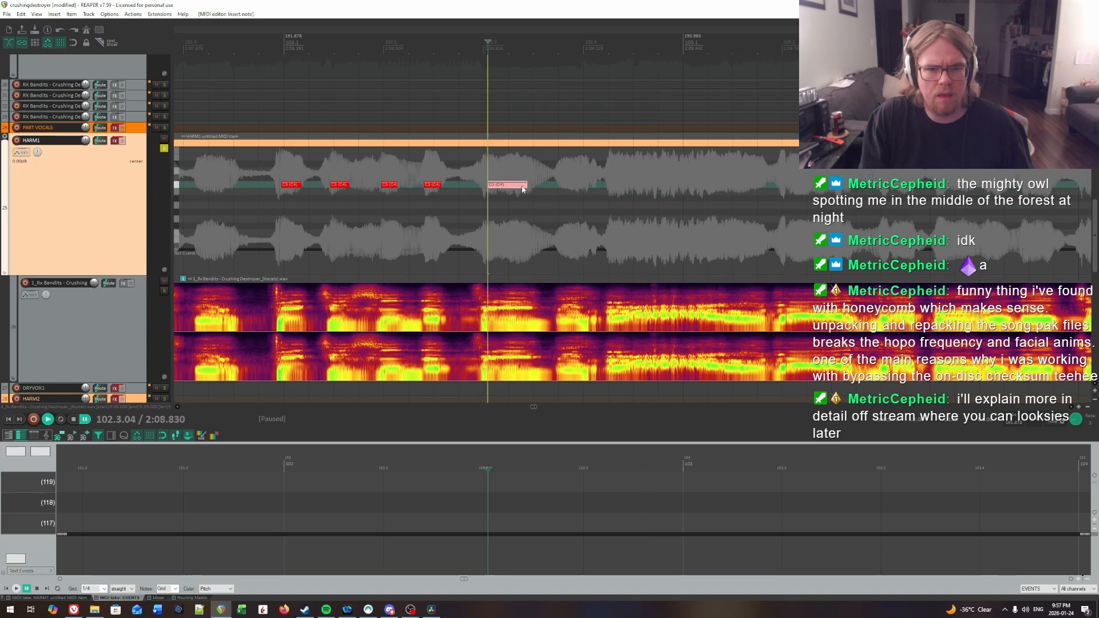
Step: Replay the bar 102 notes from beat 2 onward and listen on into bar 103
left_click(382, 167)
key("space")
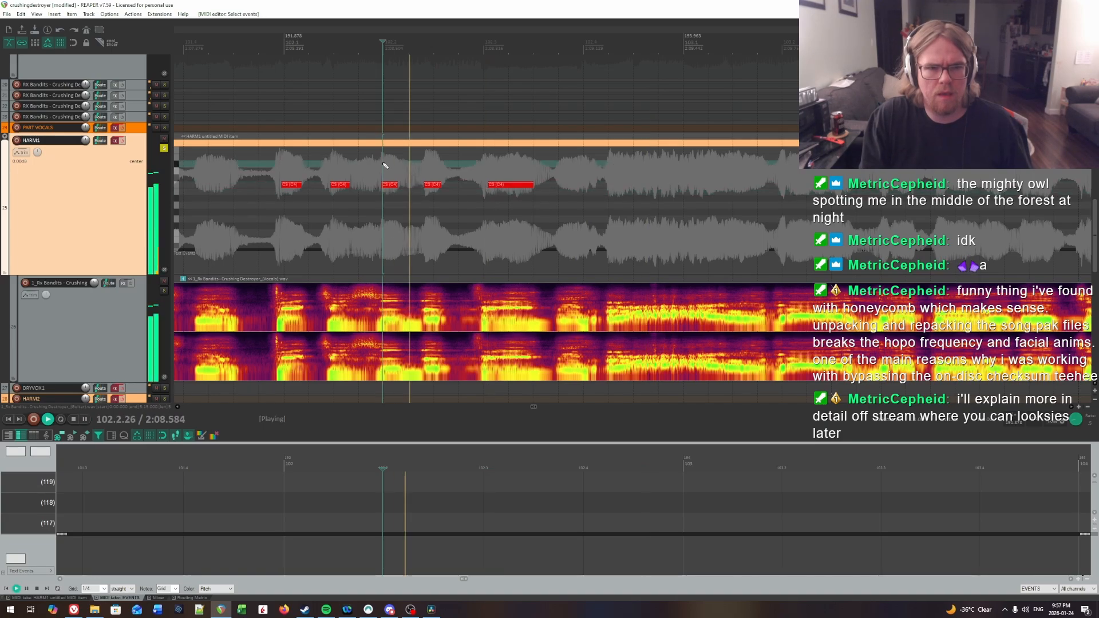
left_click(491, 166)
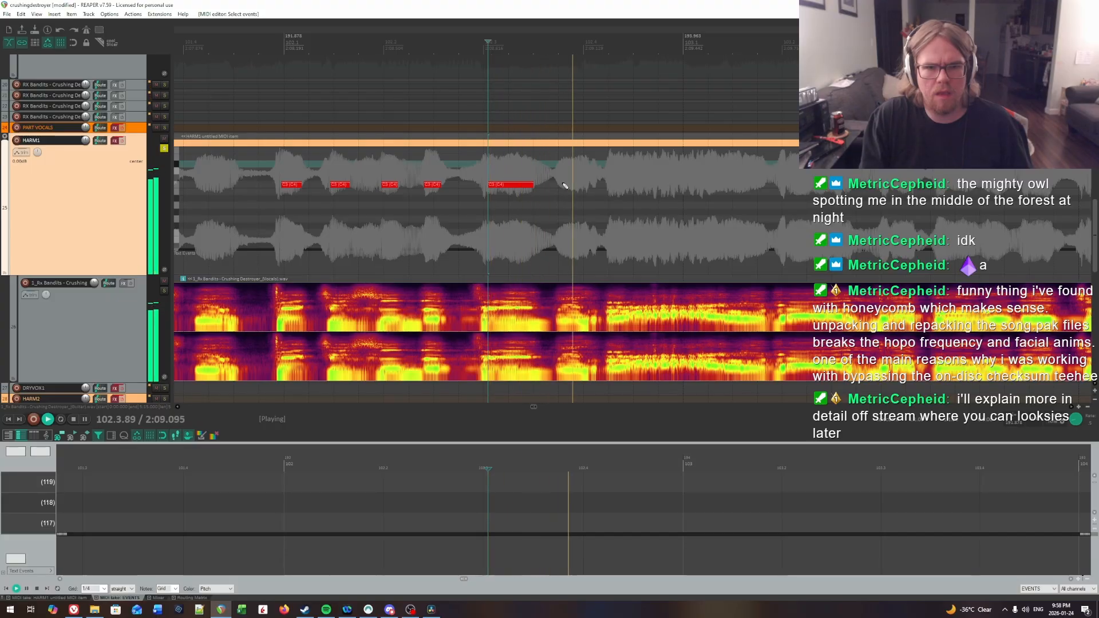
scroll(967, 196, "right", 2)
key("ctrl+space")
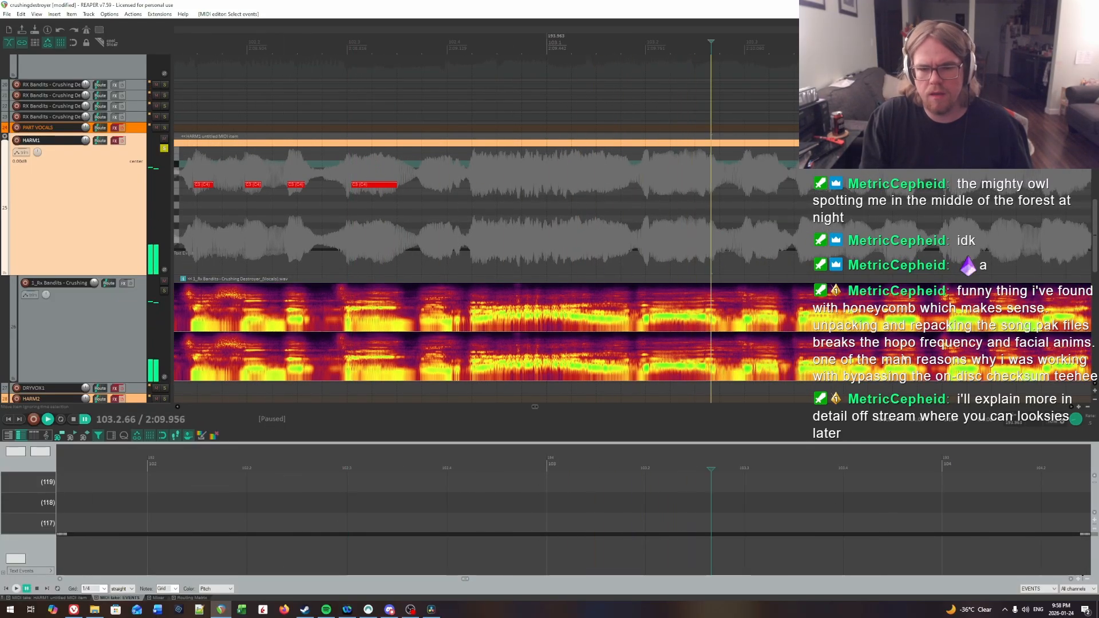
Step: Replay the vocal from late beat 2 and from beat 4 of bar 102 to hear the next uncharted syllables
left_click(324, 165)
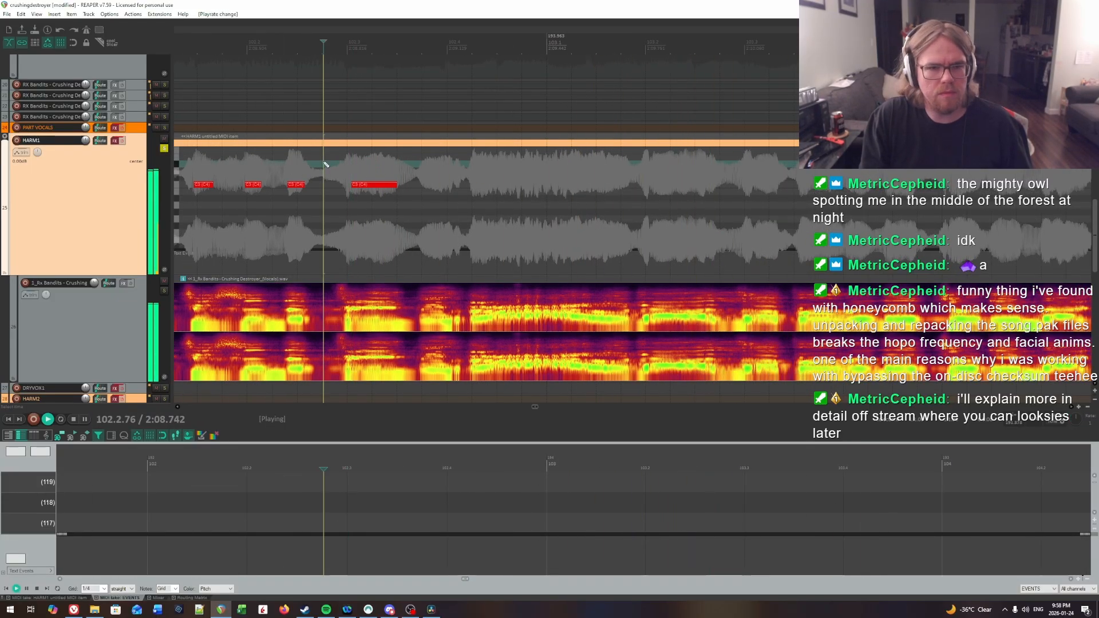
key("space")
left_click(468, 177)
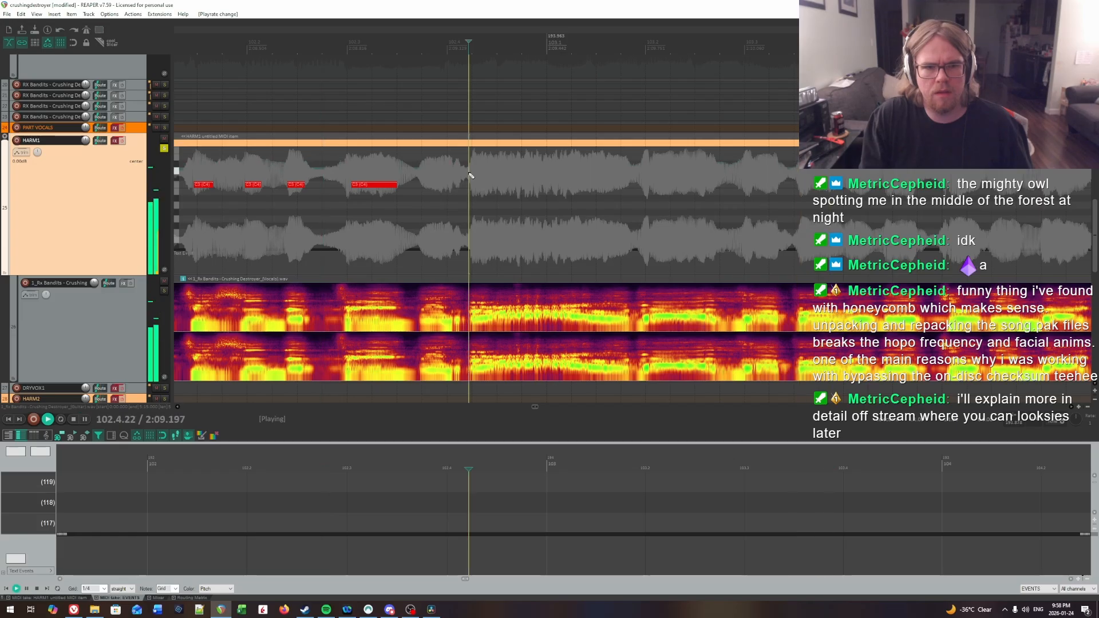
key("ctrl+space")
left_click(477, 178)
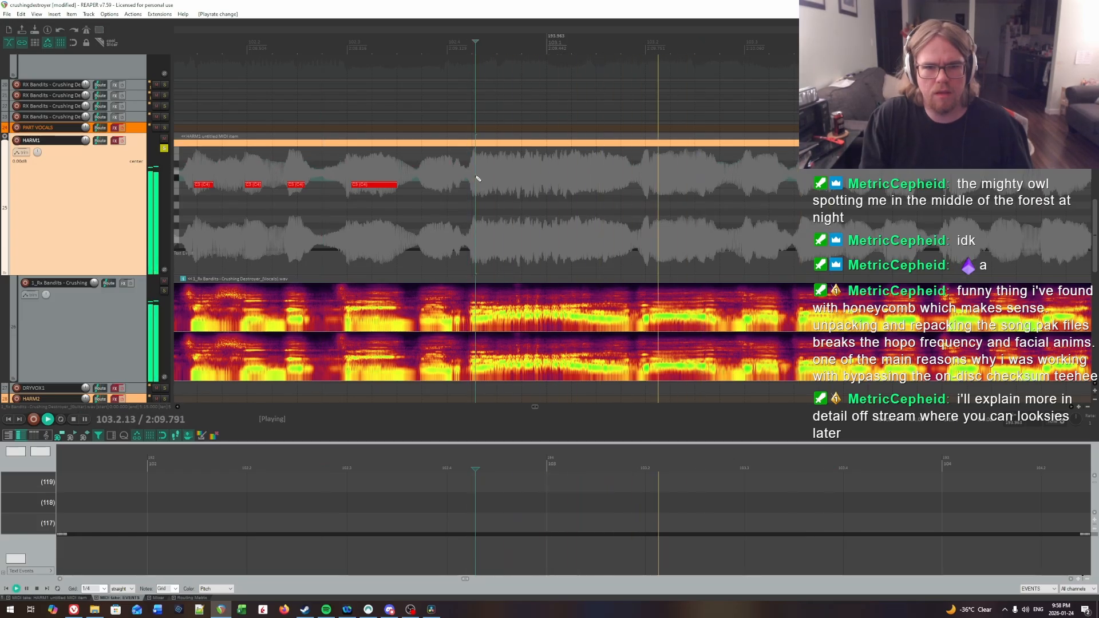
key("space")
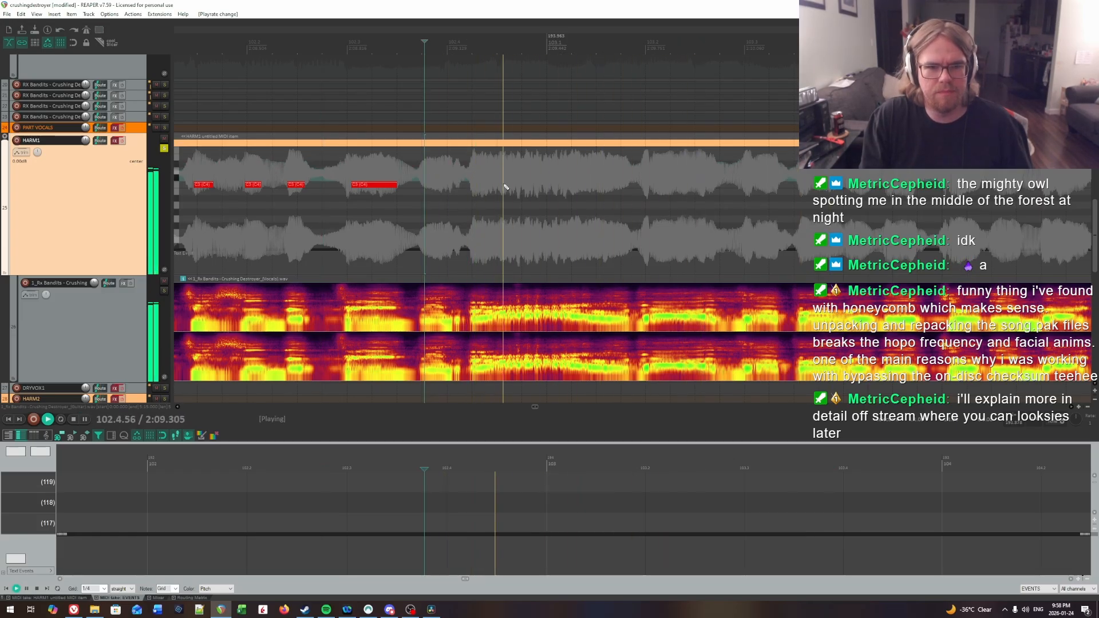
Step: Locate the syllable start in beat 4 of bar 102 by ear and insert a note about 1.5 beats long at 102.4.28
left_click(478, 175)
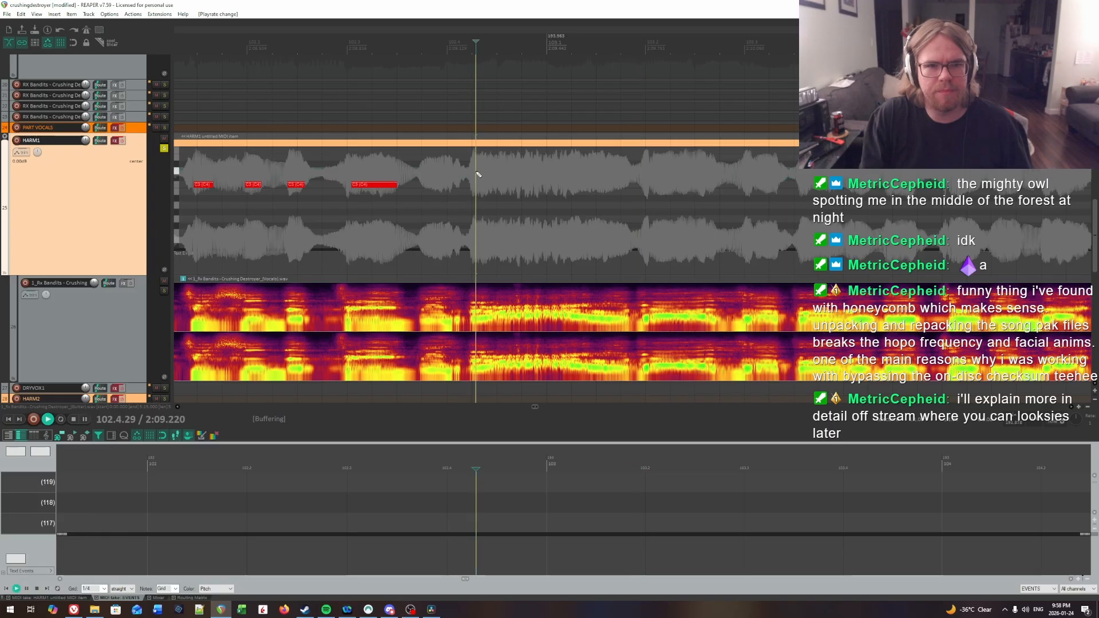
key("space")
key("space")
left_click(478, 175)
key("space")
key("space")
key("space")
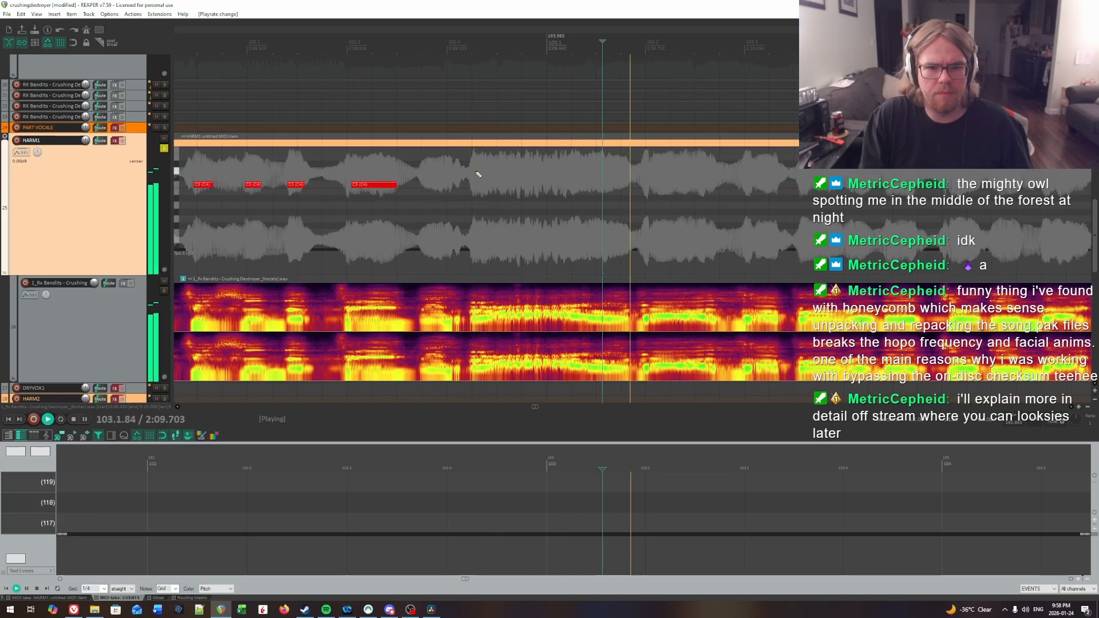
key("space")
left_click(477, 174)
left_click(441, 172)
key("space")
key("space")
left_click(476, 170)
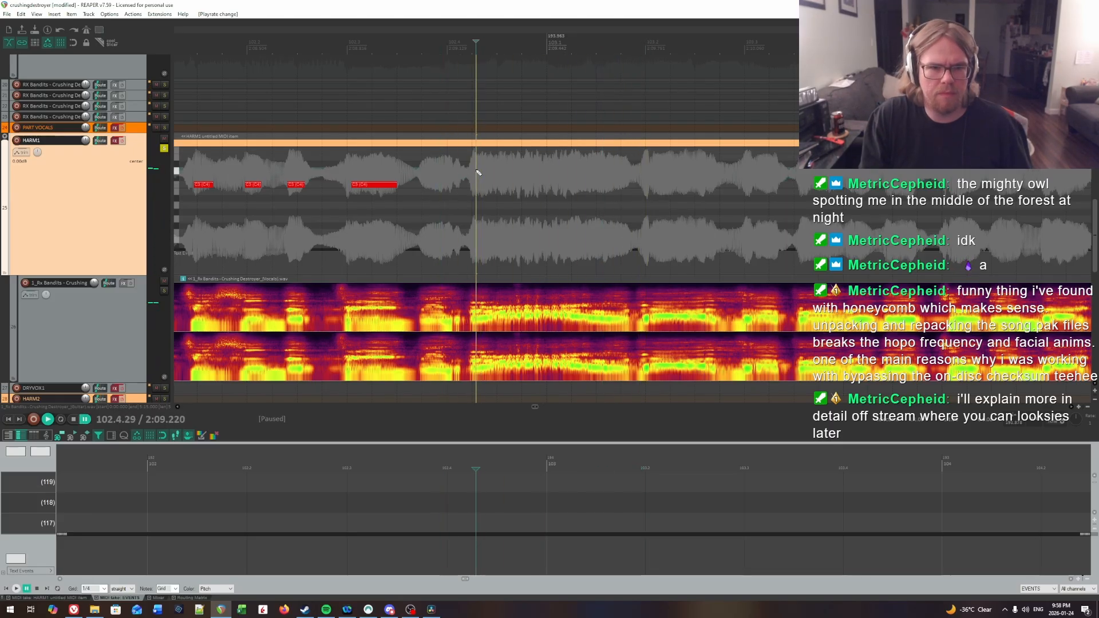
key("space")
key("space")
left_click(476, 170)
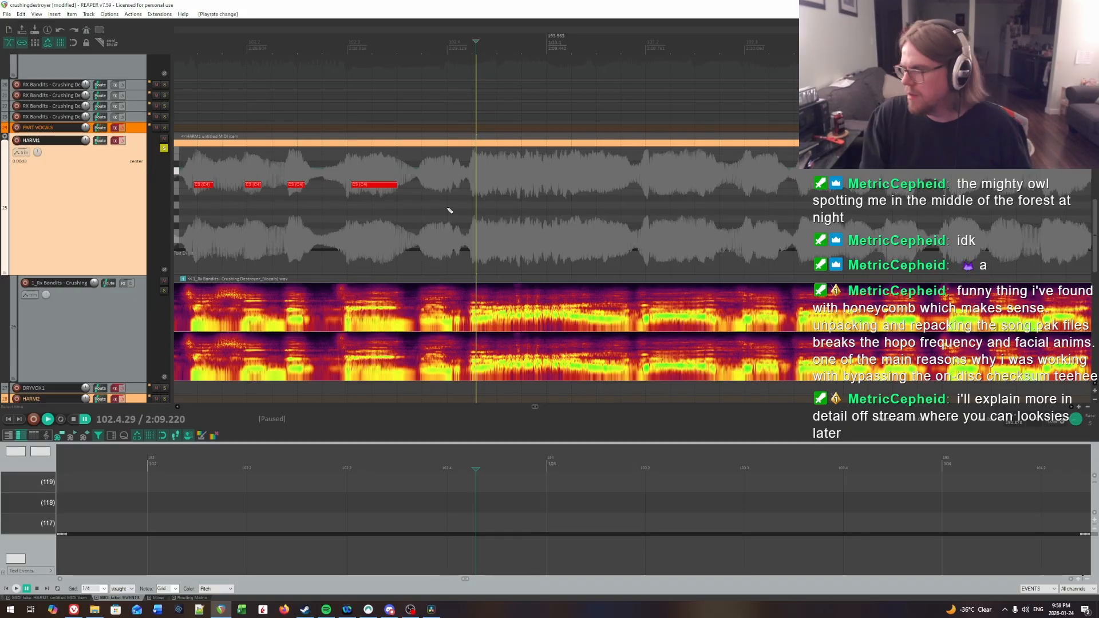
key("space")
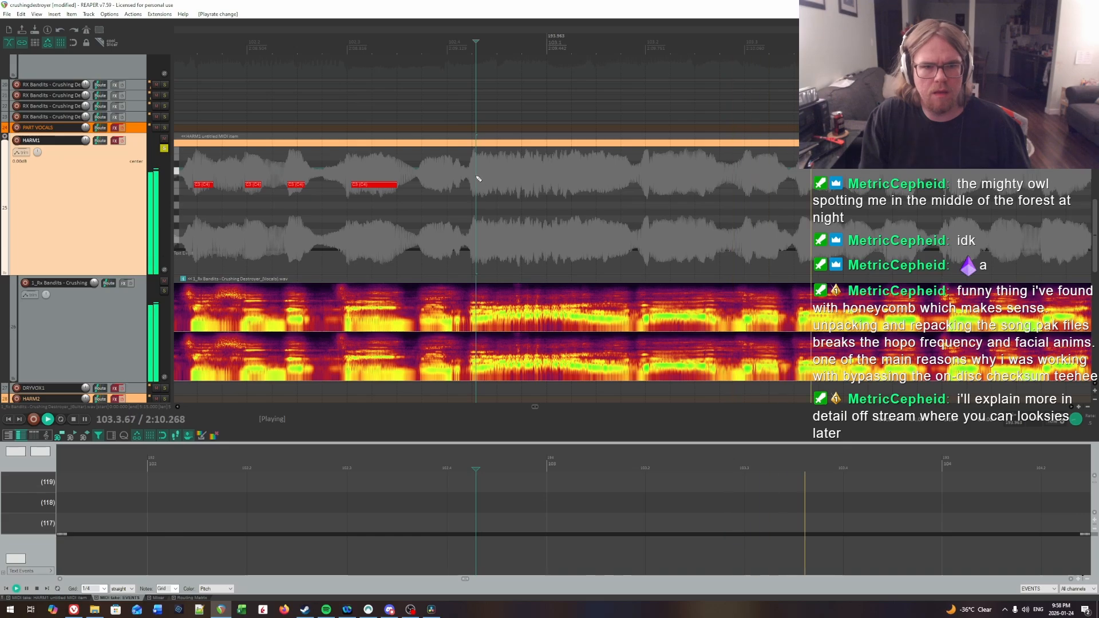
key("space")
left_click_drag(503, 187, 623, 190)
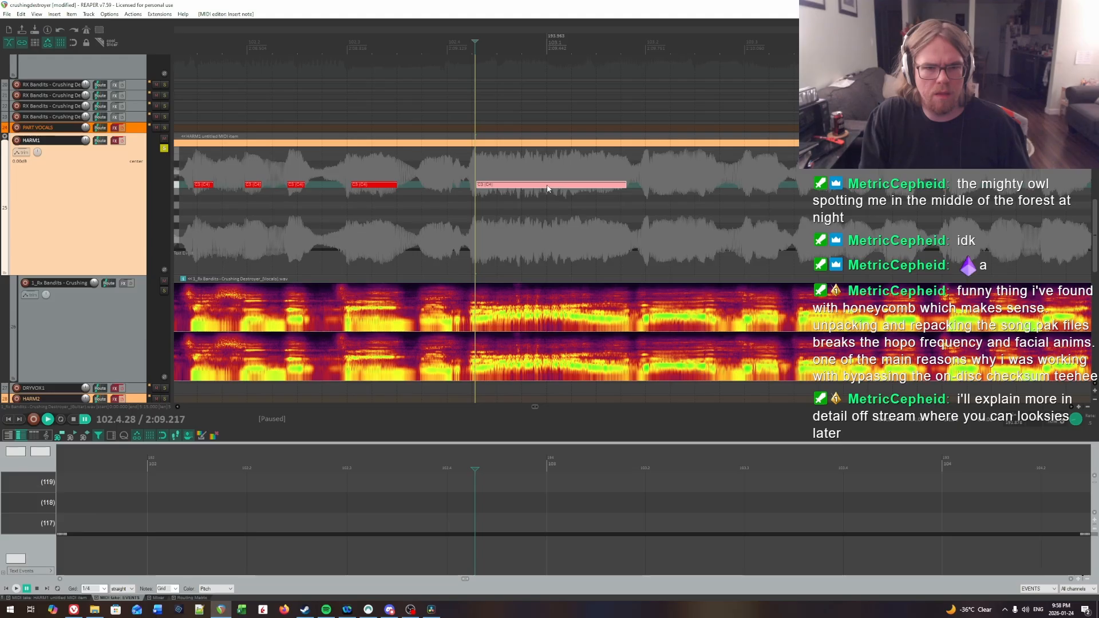
Step: Listen to the long note across the bar 102–103 boundary and the syllables that follow in bar 103
mouse_move(701, 218)
left_mouse_down()
mouse_move(1033, 215)
mouse_move(704, 210)
left_mouse_up()
key("space")
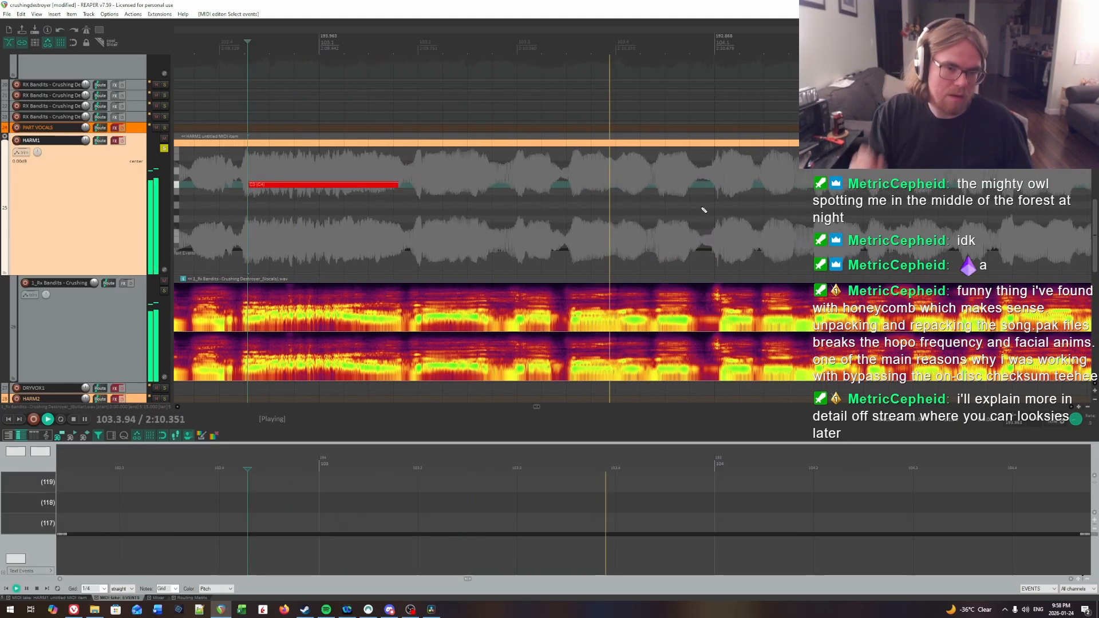
left_click(316, 168)
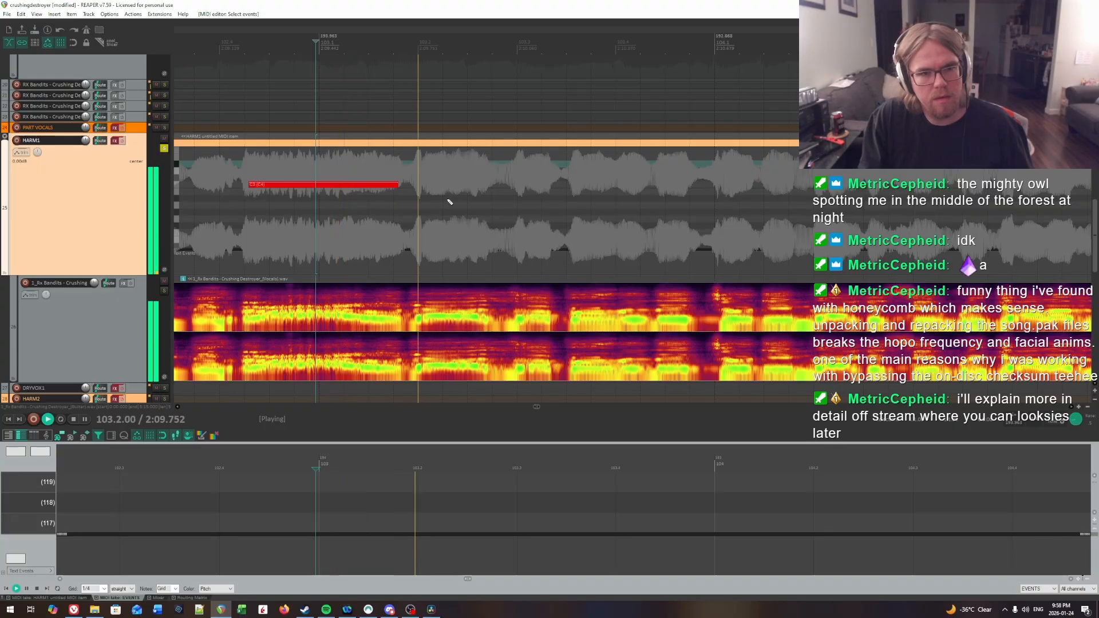
key("space")
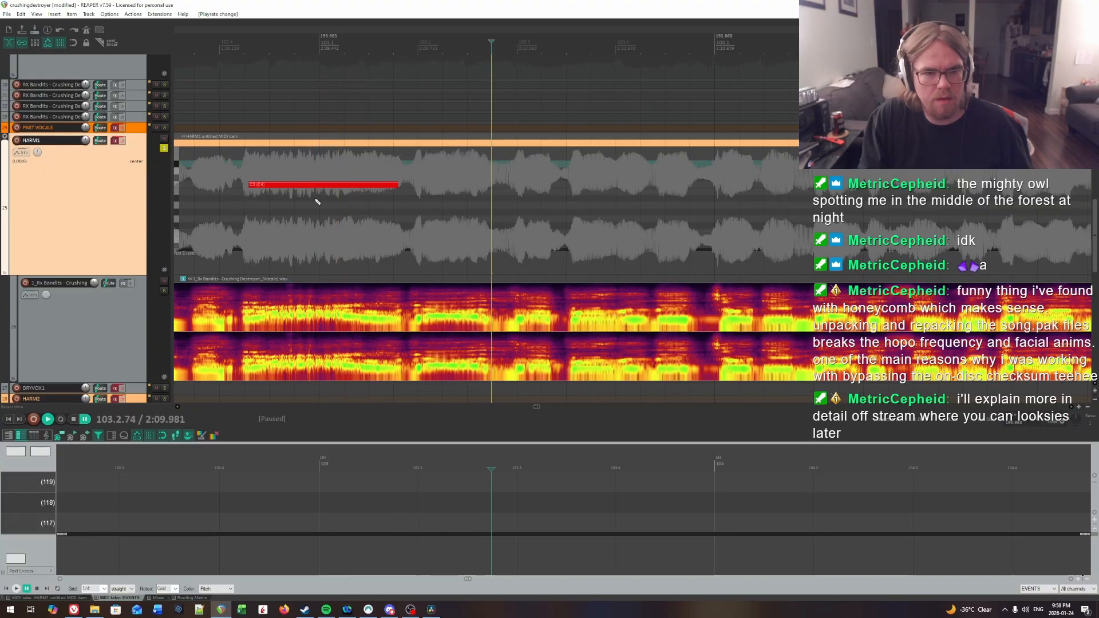
key("space")
left_click(235, 215)
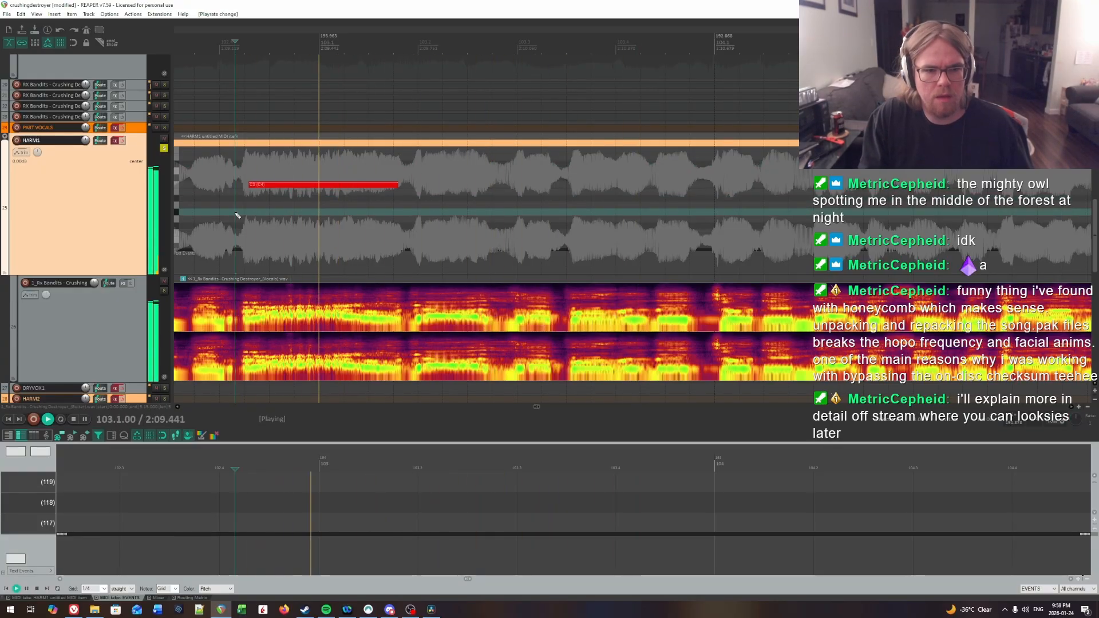
left_click(241, 230)
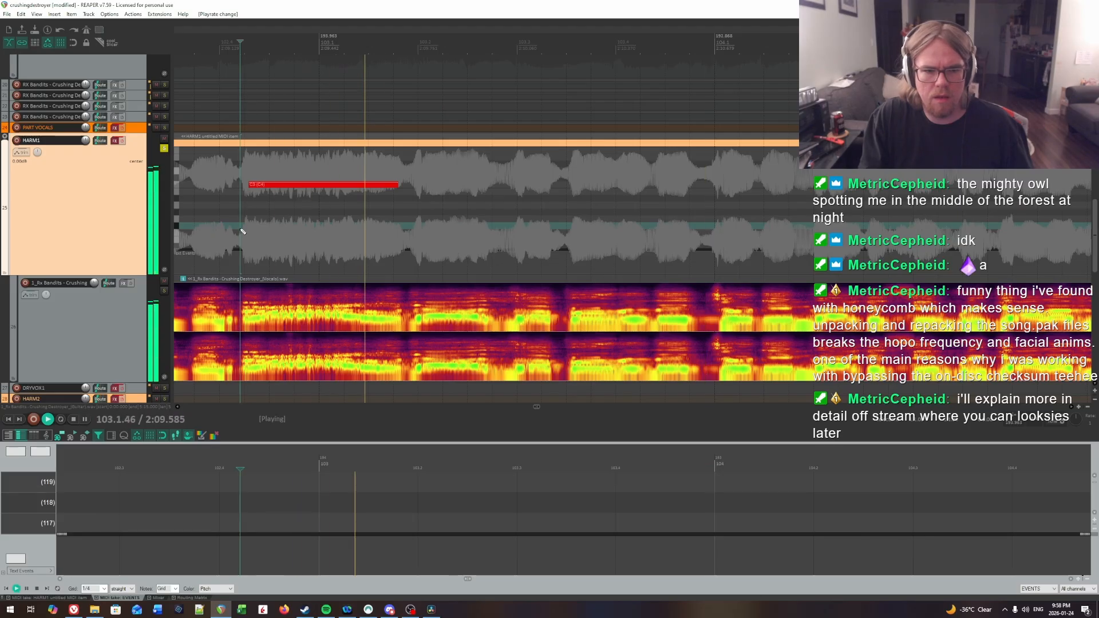
left_click(224, 232)
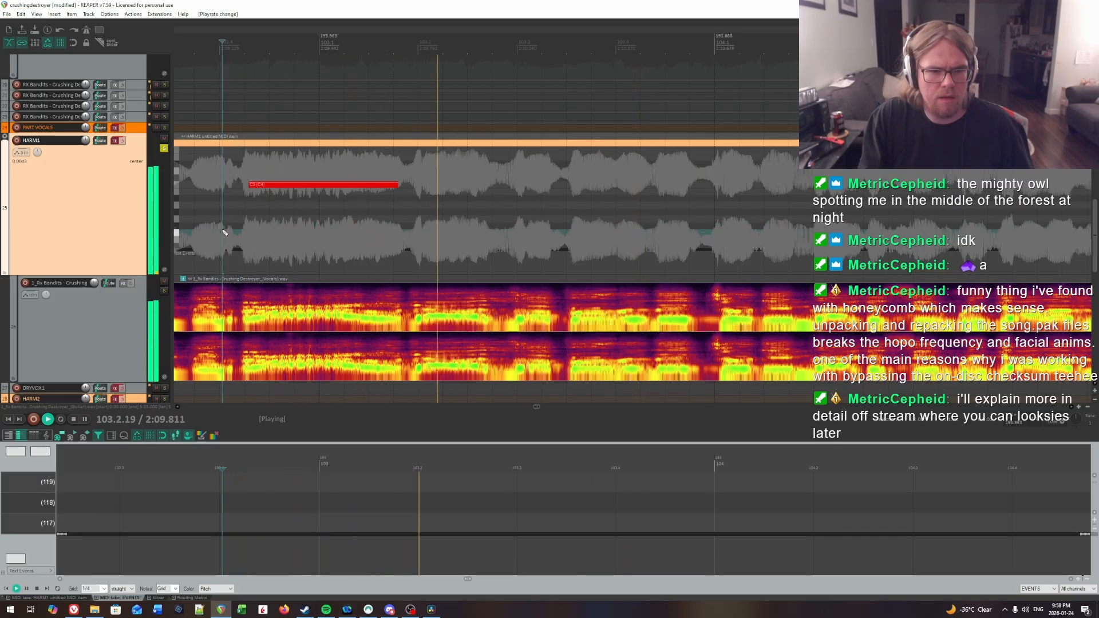
key("ctrl+space")
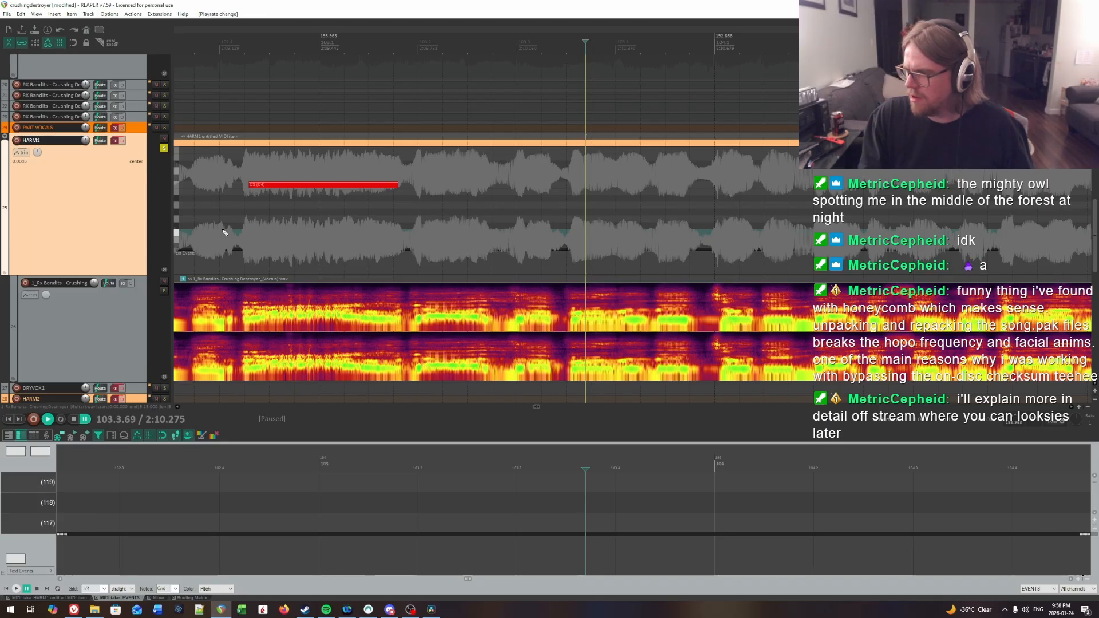
Step: Recheck the onset of the long note in beat 4 of bar 102 by replaying from just around its start
left_click(246, 199)
key("space")
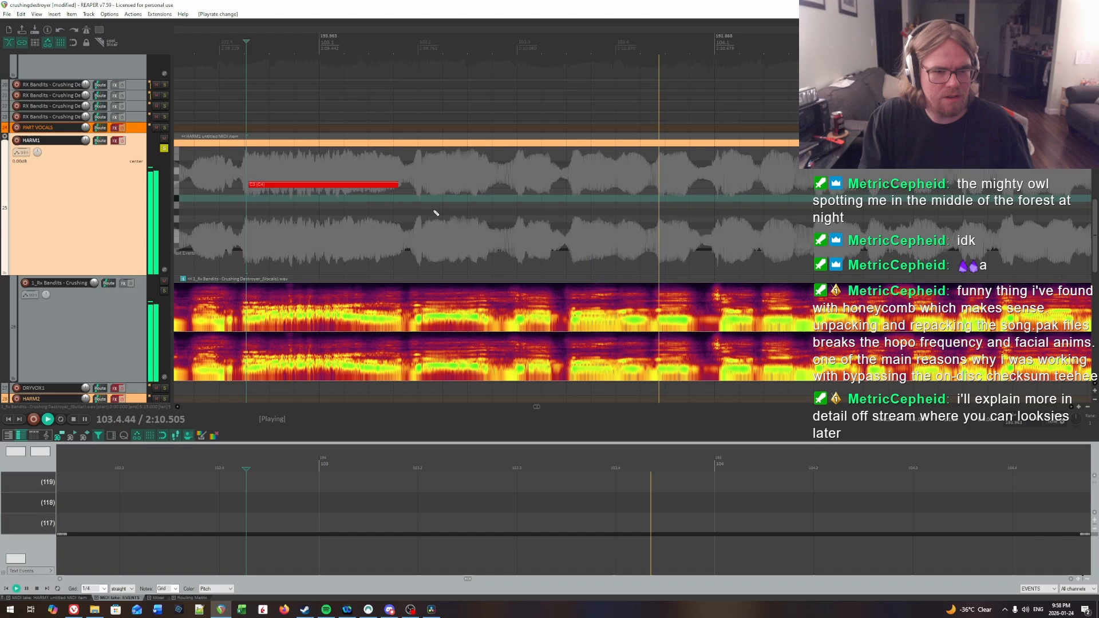
left_click(245, 213)
key("space")
key("space")
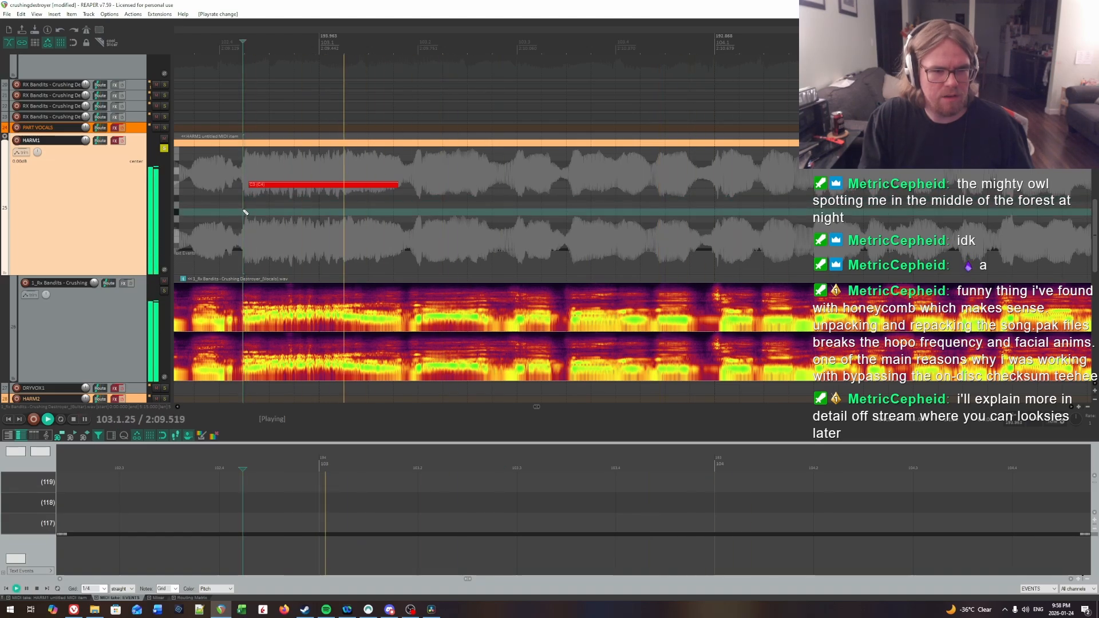
left_click(236, 217)
key("space")
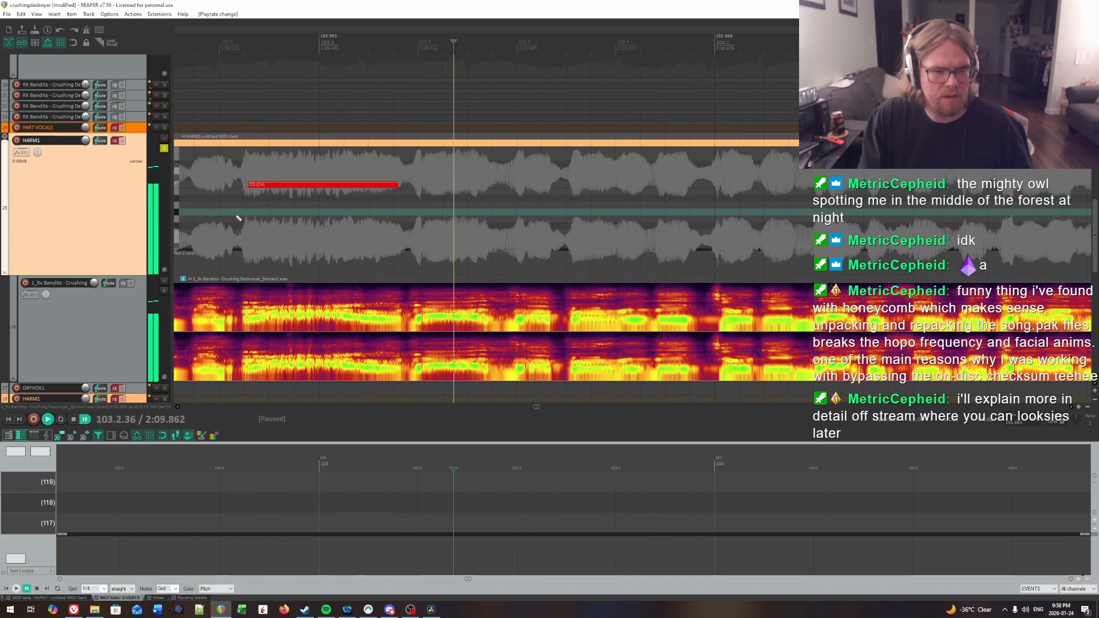
Step: Replay from beat 3 of bar 102 and from inside the long note to hear where its syllables change
scroll(424, 218, "left", 4)
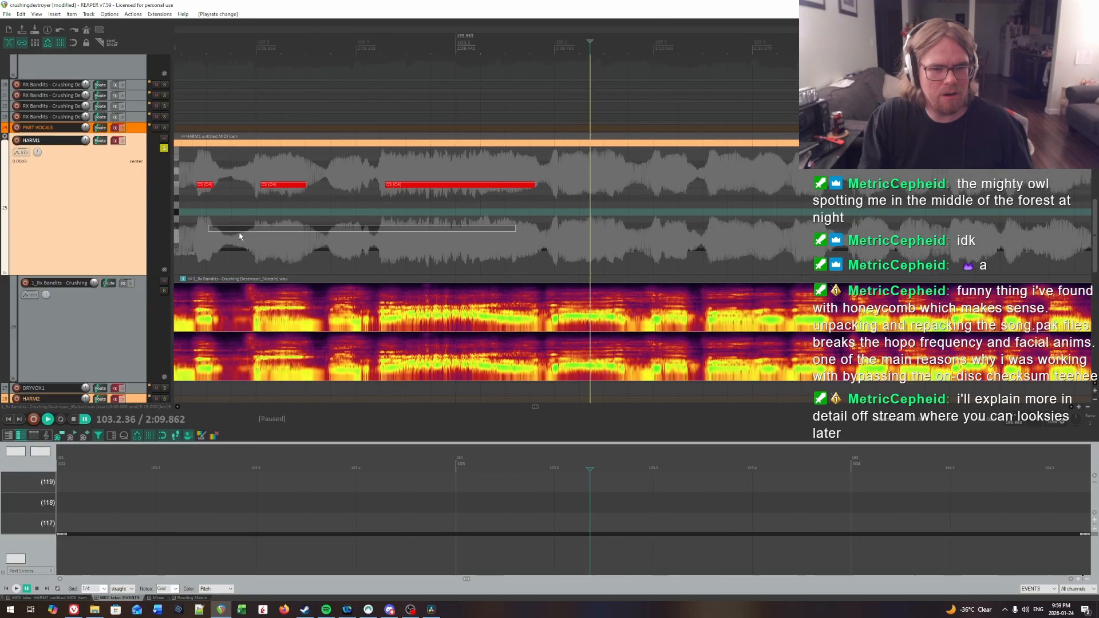
left_click(264, 168)
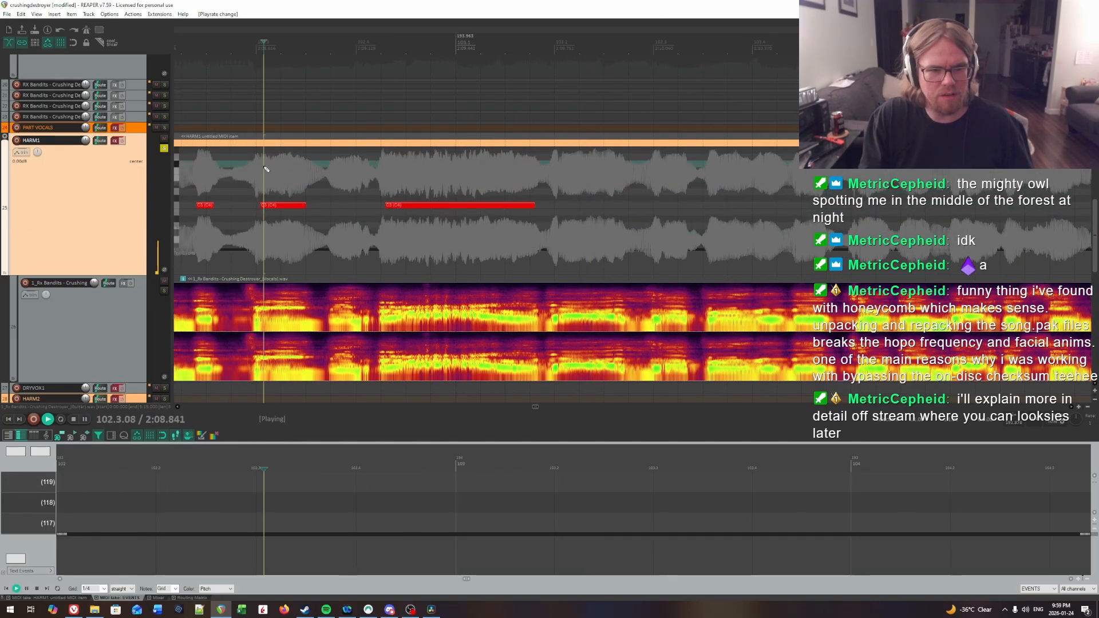
key("space")
left_click(371, 235)
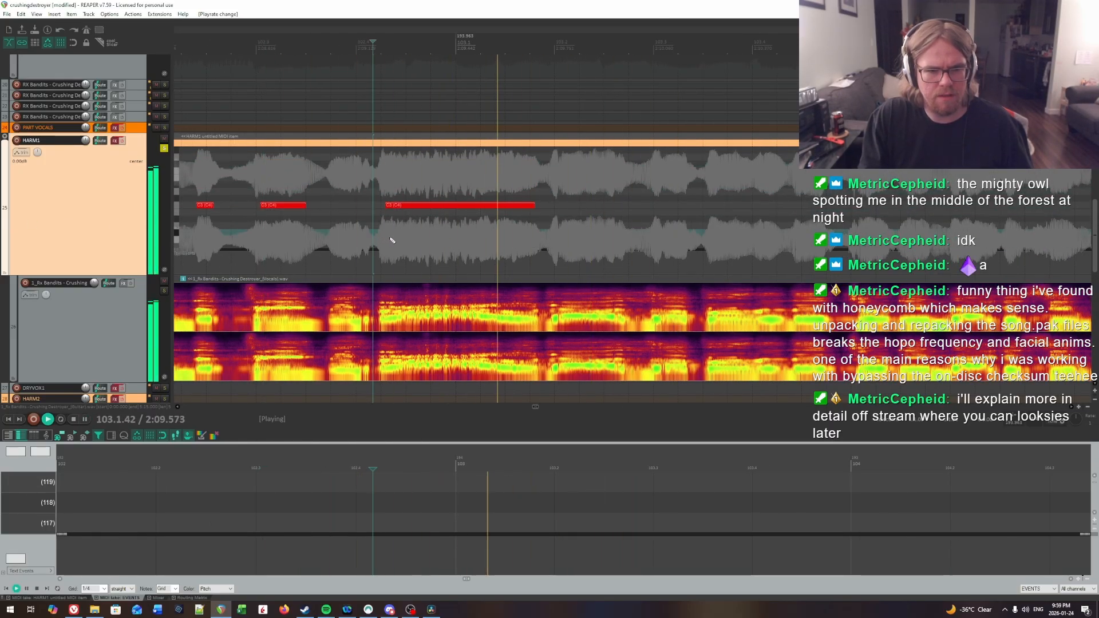
left_click(258, 229)
left_click(417, 232)
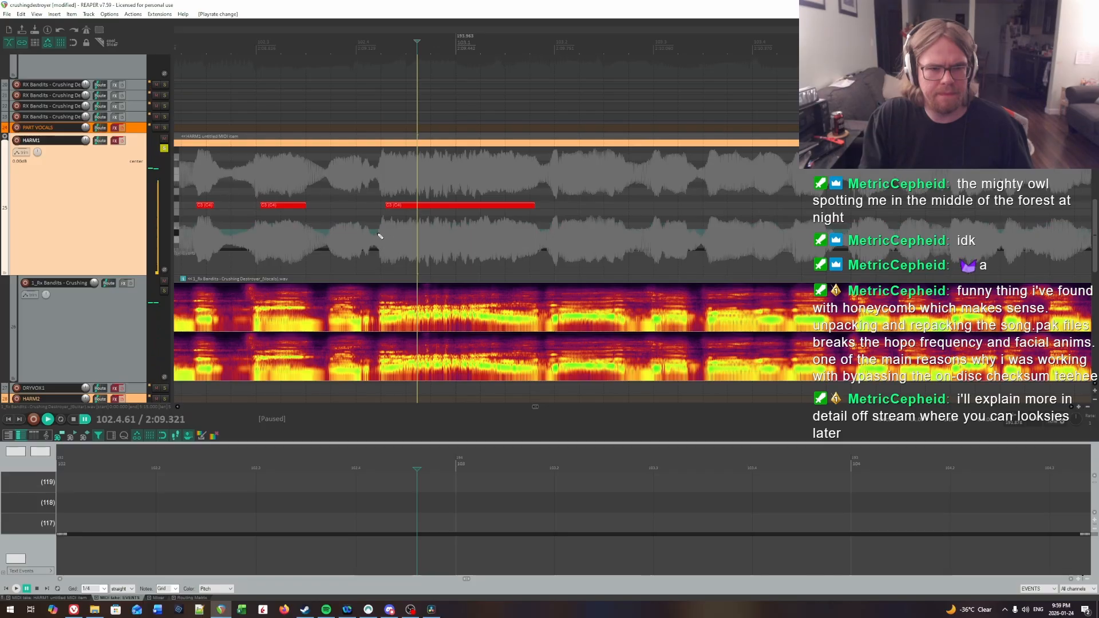
left_click(443, 233)
key("ctrl+space")
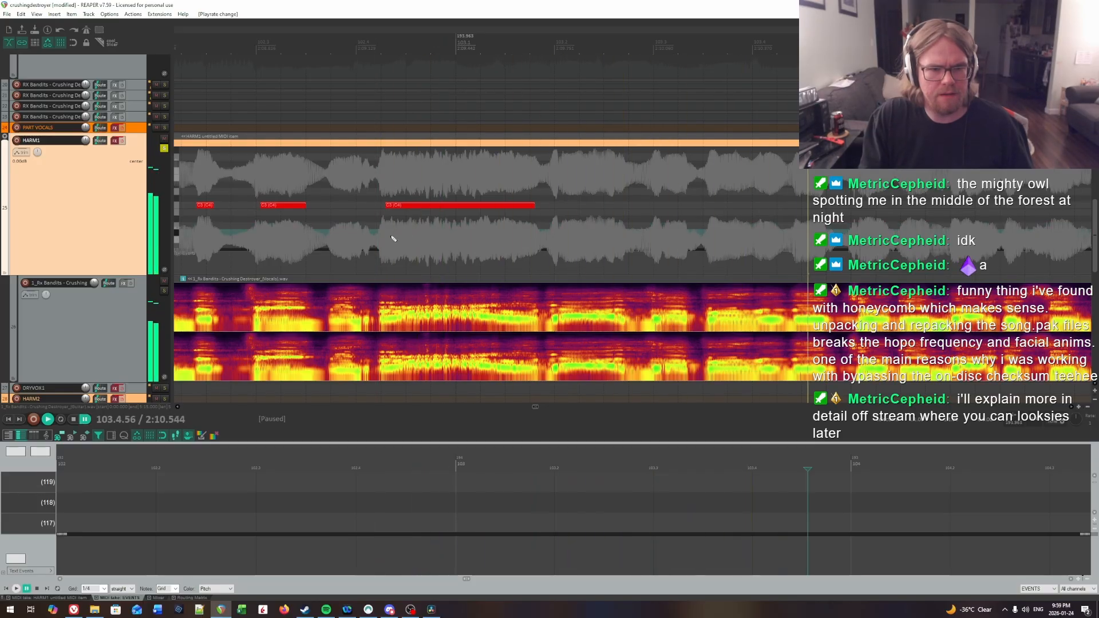
mouse_move(407, 186)
left_mouse_down()
mouse_move(432, 188)
mouse_move(418, 182)
left_mouse_up()
key("ctrl+space")
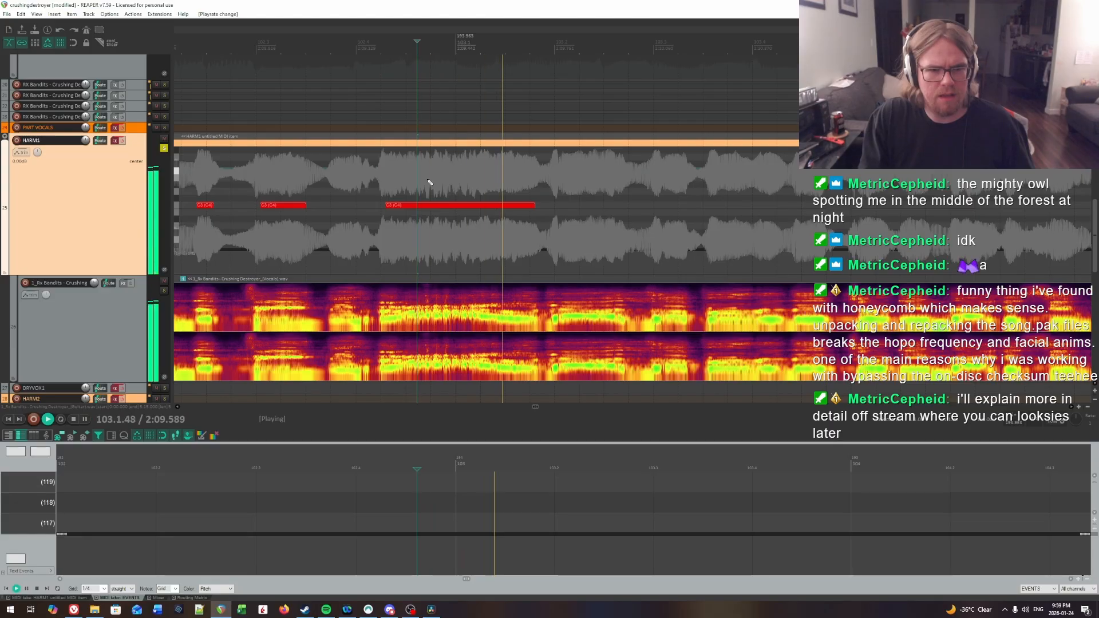
Step: Find the syllable change inside the long note by ear and split the note at 103.1.36
key("ctrl+space")
left_click(360, 204)
key("ctrl+space")
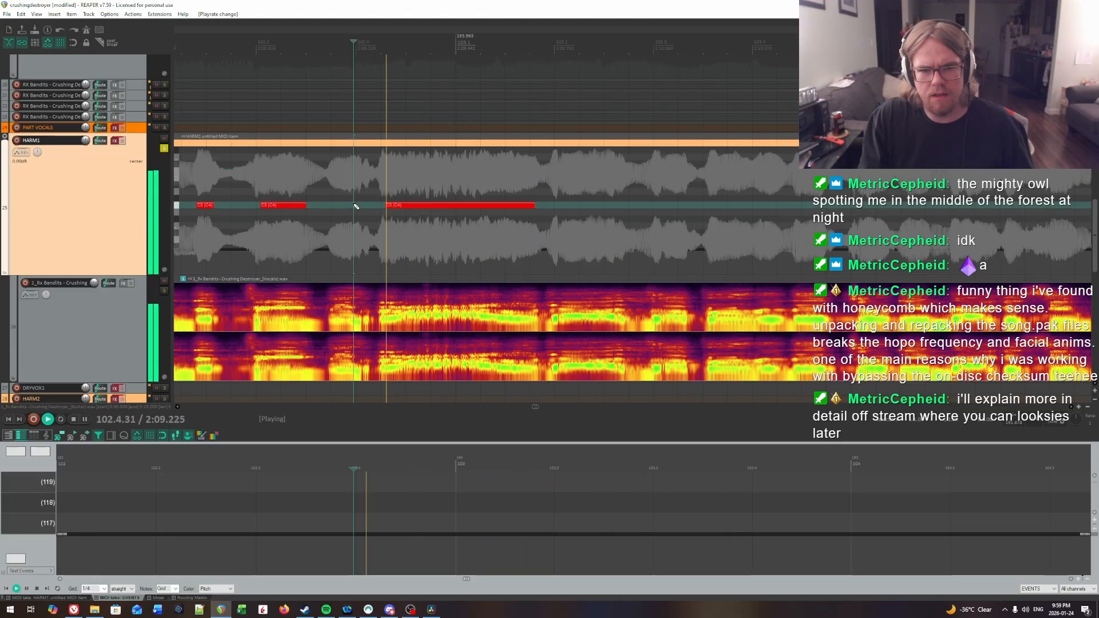
key("ctrl+space")
left_click(457, 245)
key("ctrl+space")
key("ctrl+space")
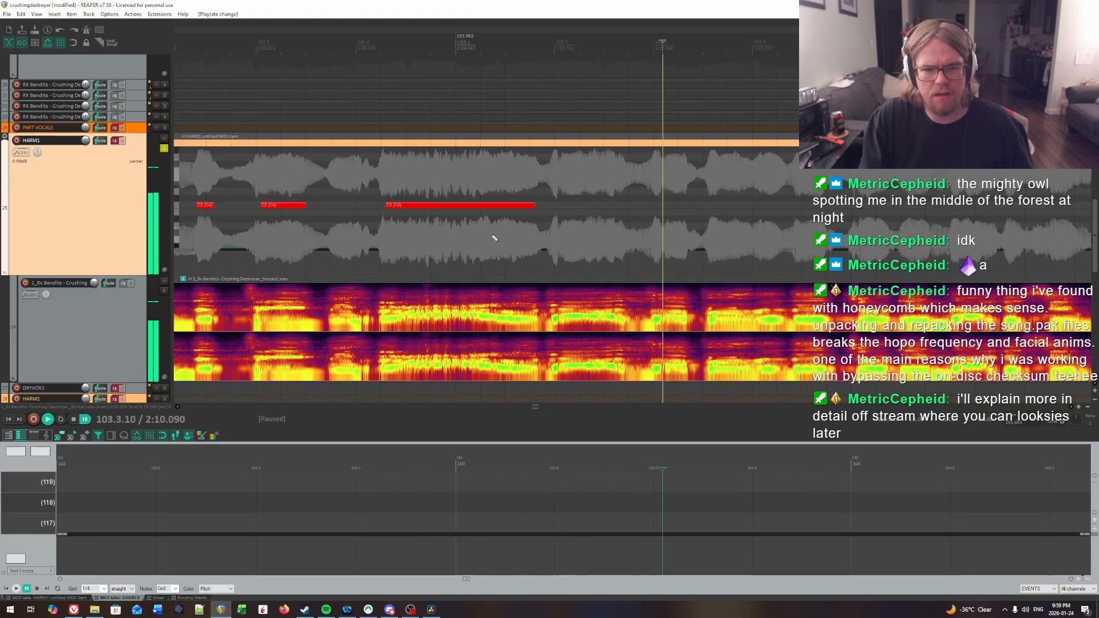
left_click(492, 235)
key("ctrl+space")
key("ctrl+space")
left_click(493, 236)
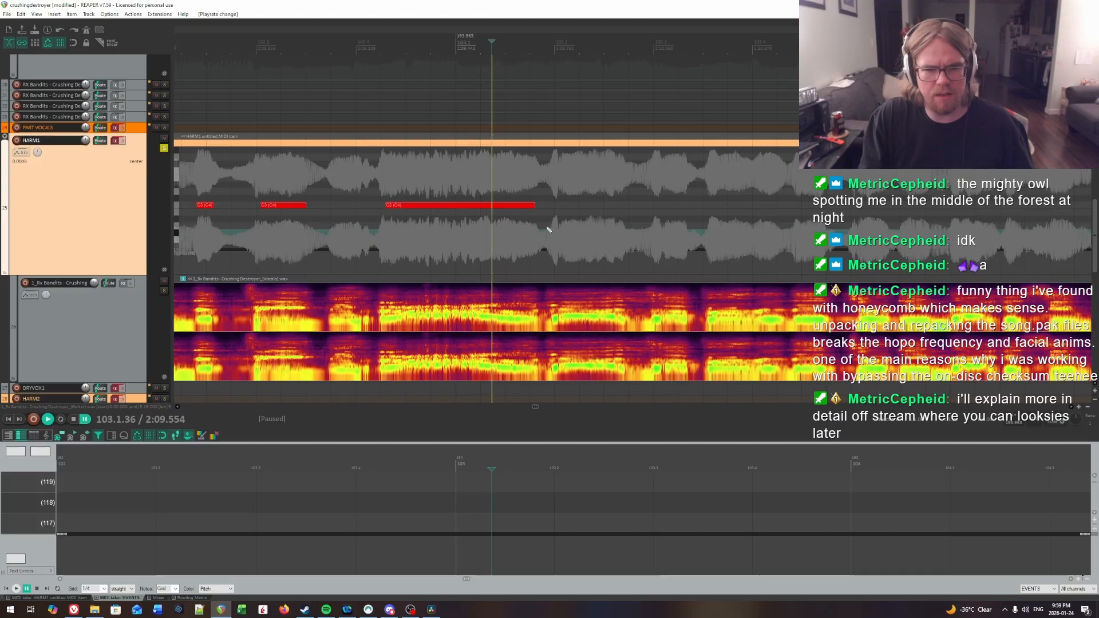
Step: Audition both parts of the split note to check the timing of the division
left_click(400, 172)
key("space")
key("space")
left_click(493, 184)
Step: Locate the syllable at beat 2 of bar 103 by ear and insert a note about 0.6 beat long at 103.2.05
key("space")
key("space")
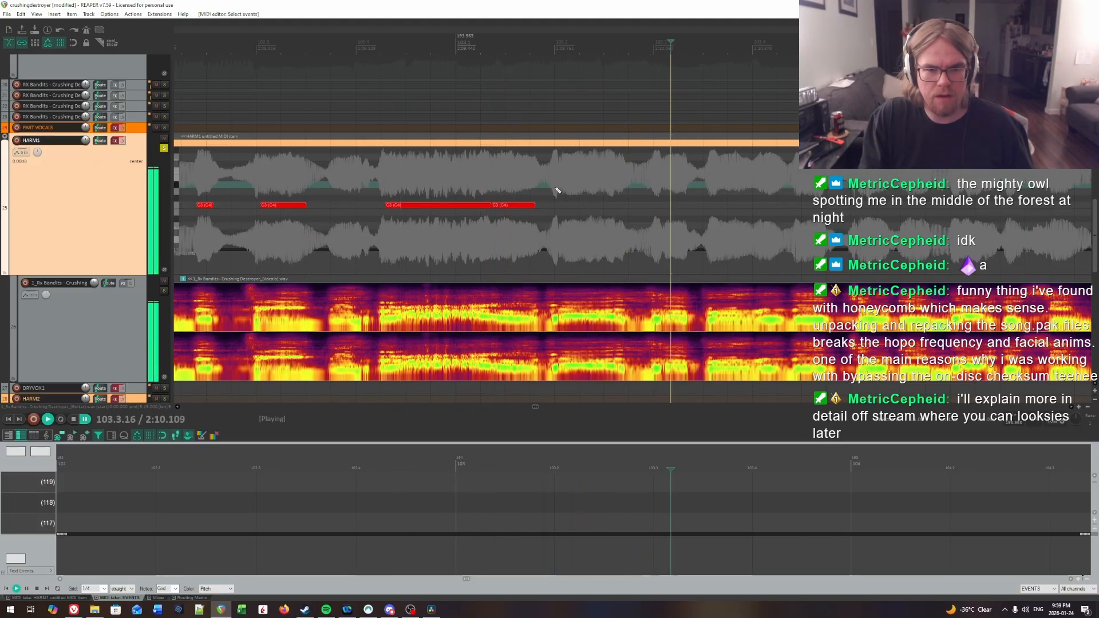
left_click(562, 183)
key("space")
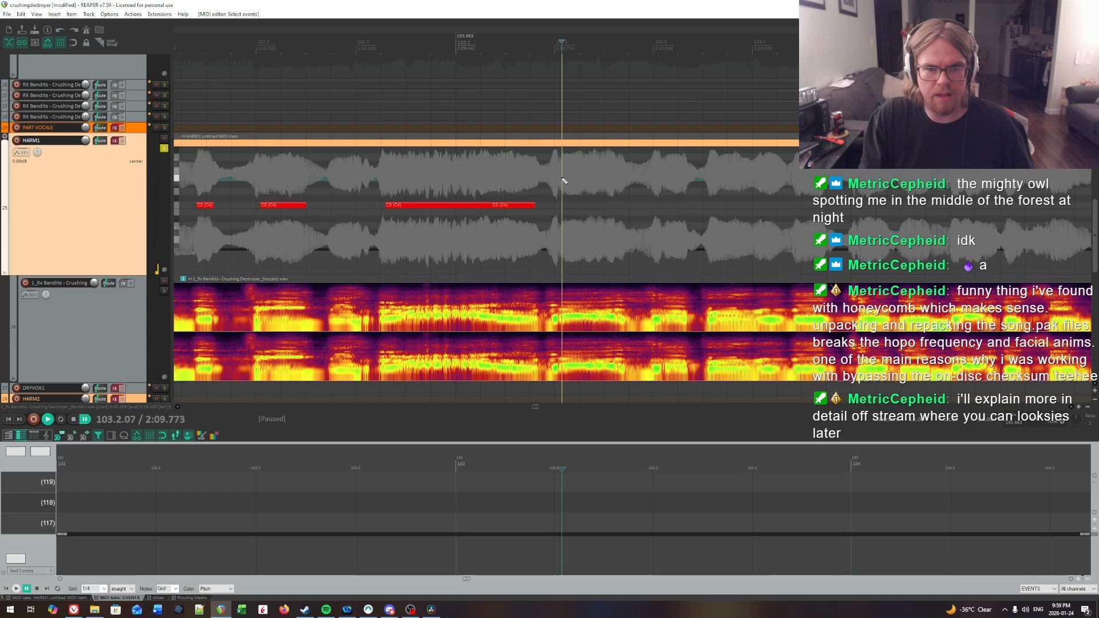
left_click(559, 183)
key("space")
key("space")
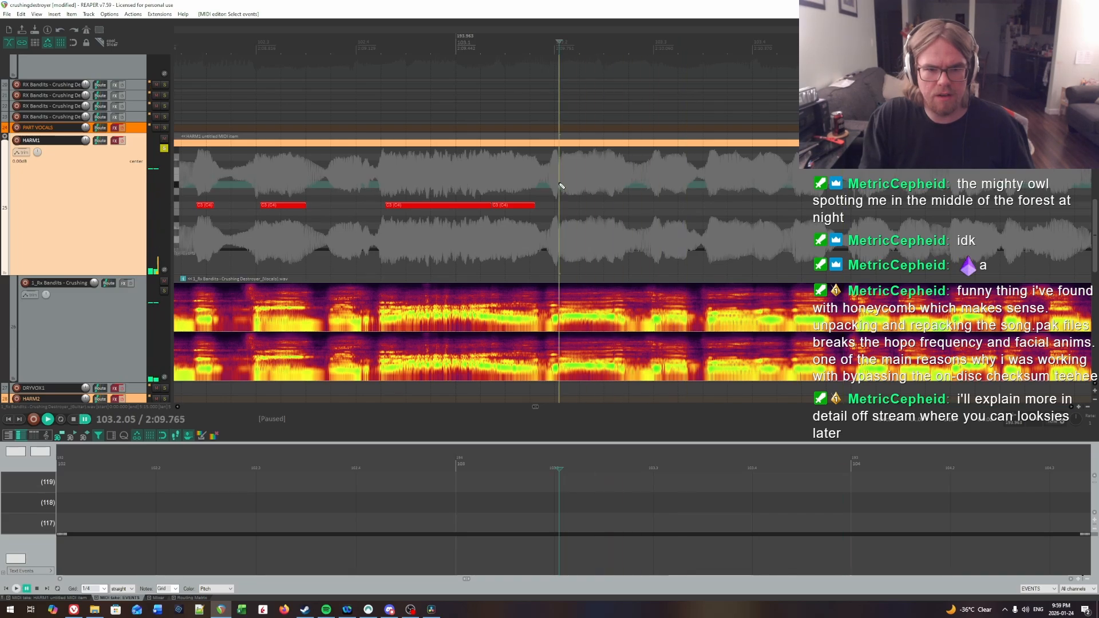
left_click_drag(565, 207, 623, 207)
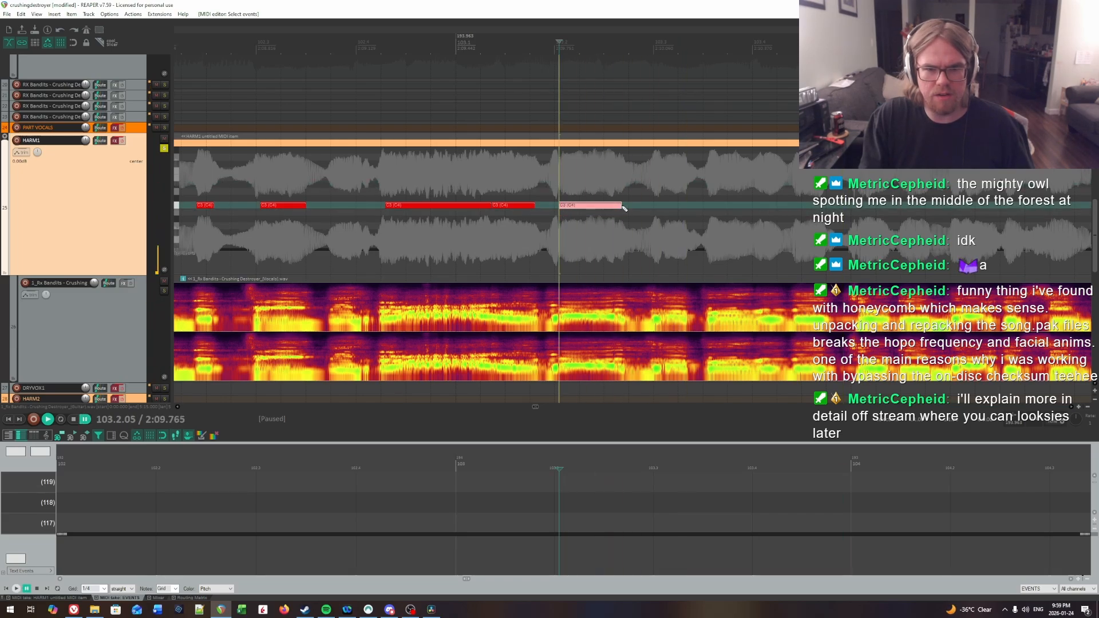
Step: Replay the charted notes from around beat 3 of bar 102 to check their timing against the vocals
left_click(502, 191)
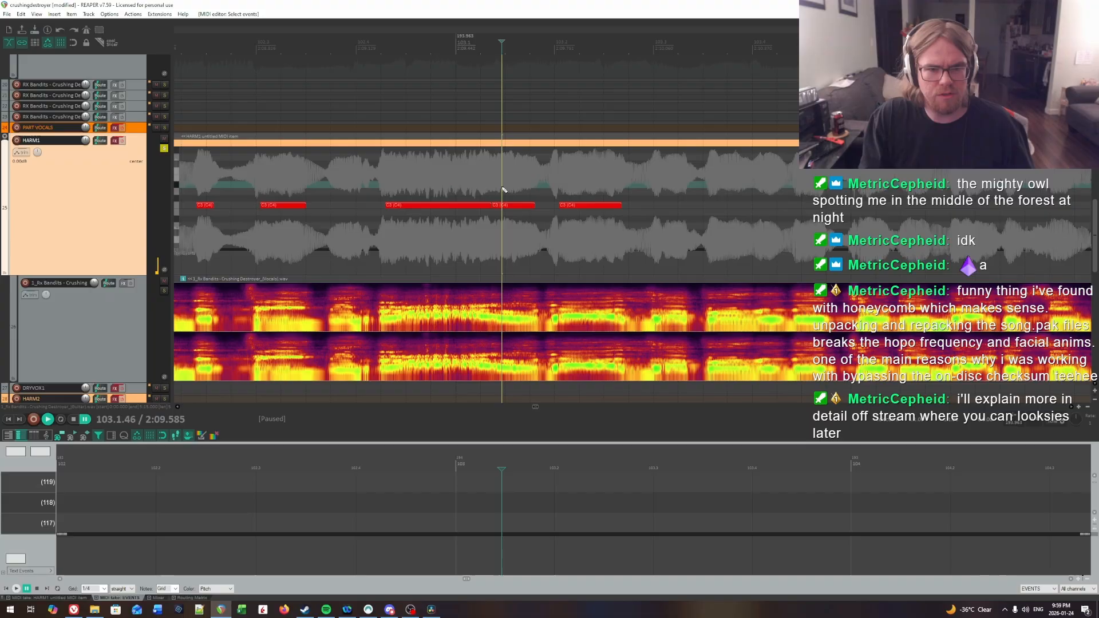
left_click(385, 173)
key("space")
left_click(292, 173)
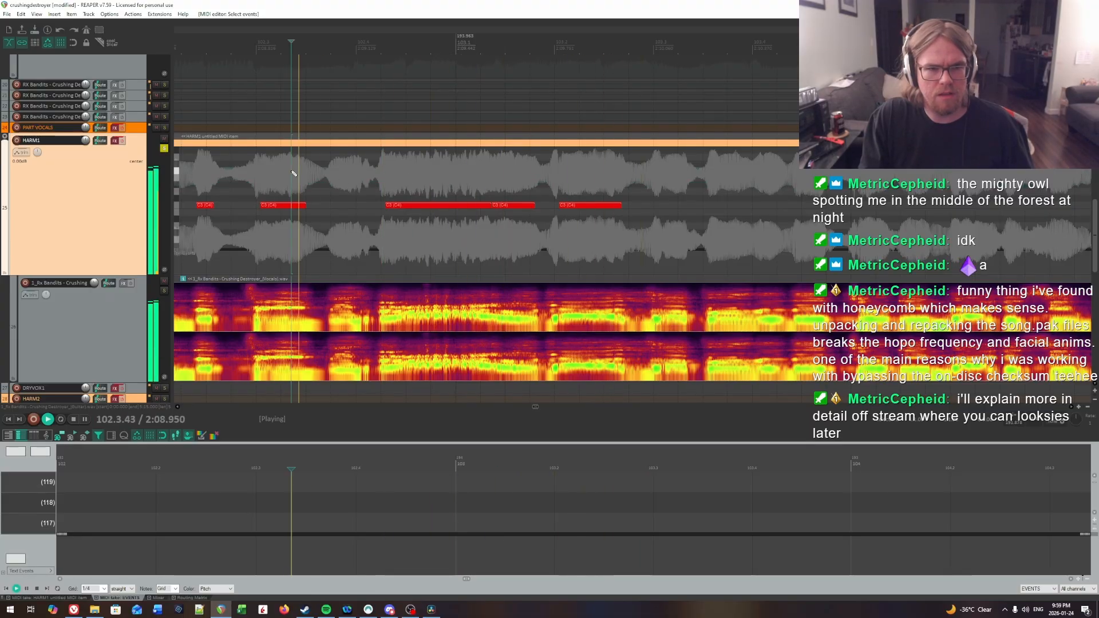
left_click(248, 177)
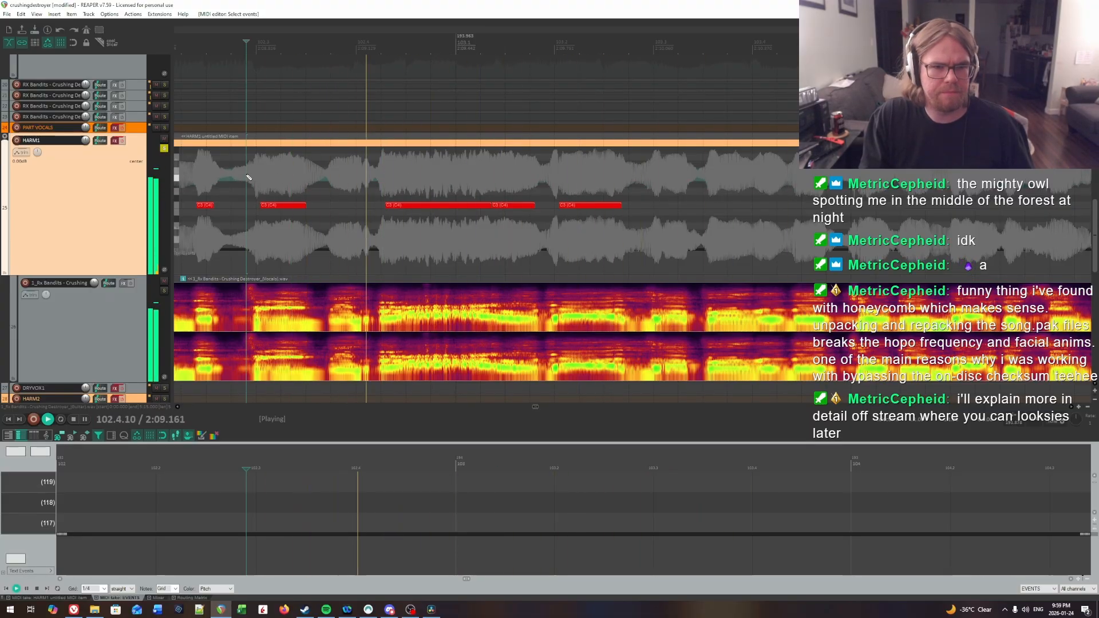
key("space")
Step: Locate the syllable change inside the long note by ear, split the note at 102.4.75 and trim the second part's end slightly
left_click(382, 173)
key("space")
key("space")
left_click(384, 174)
key("space")
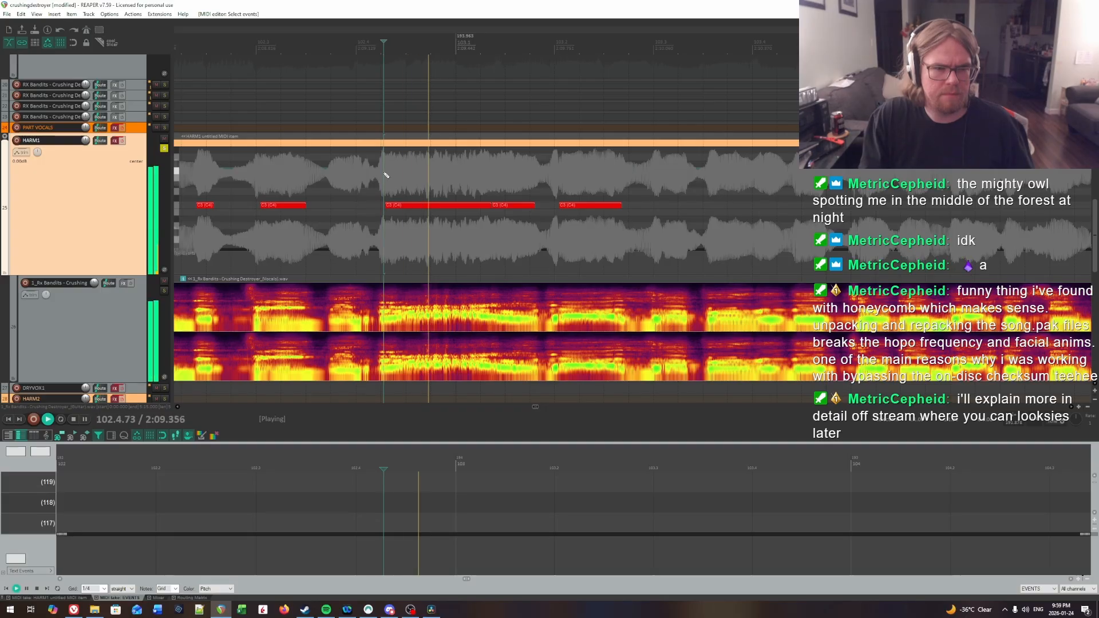
key("space")
left_click(431, 176)
key("space")
key("space")
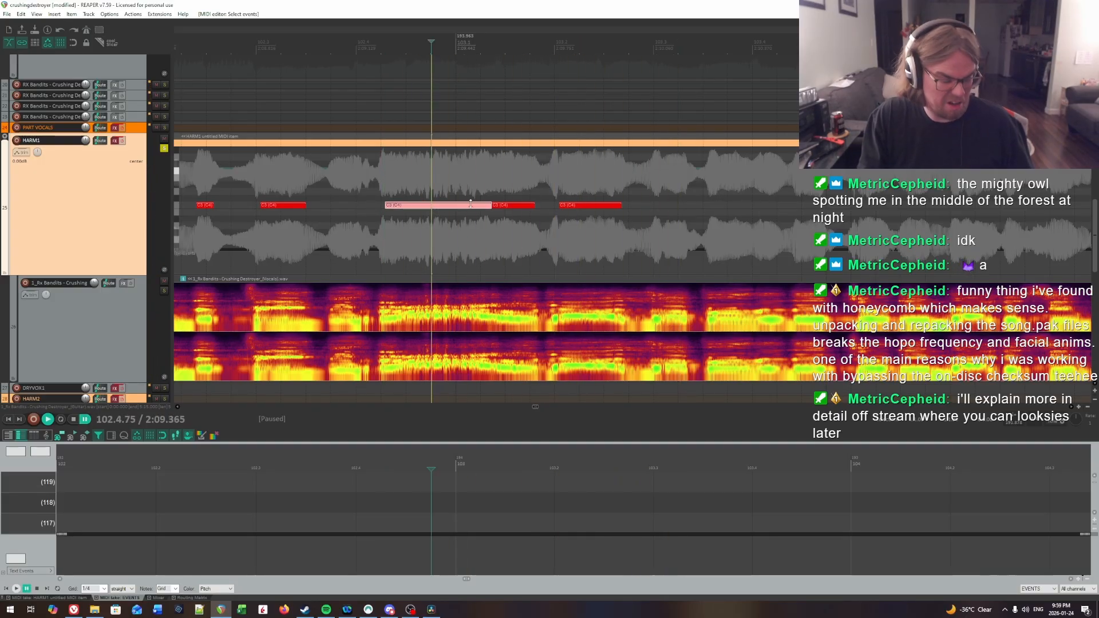
left_click_drag(487, 207, 483, 208)
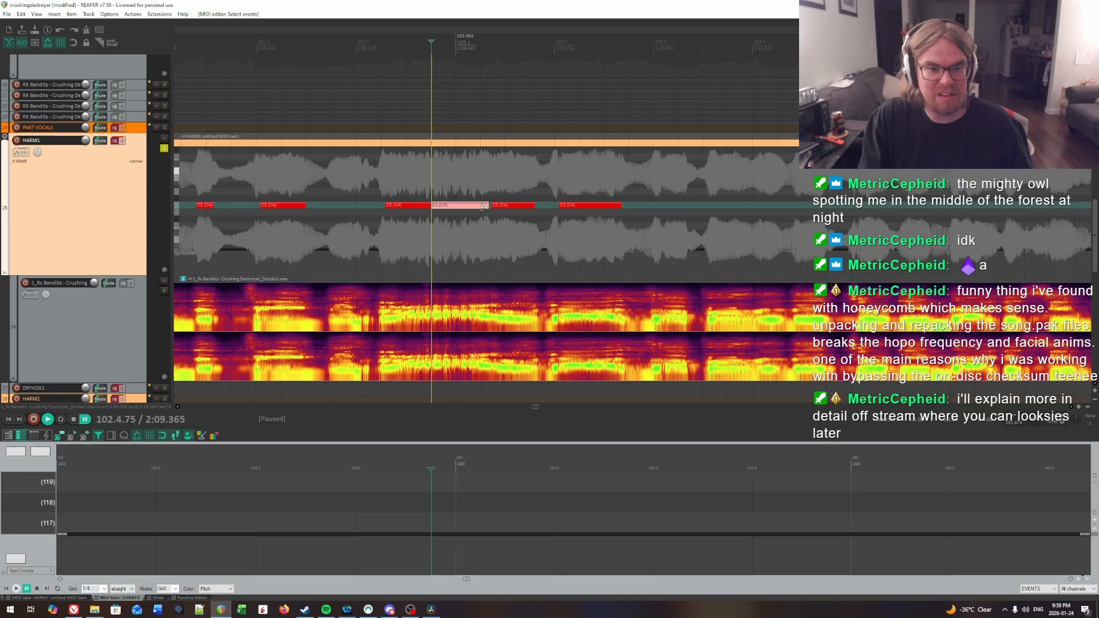
Step: Find the onset of the following syllable by ear and extend the next note's start back to 103.1.34
left_click(479, 176)
key("space")
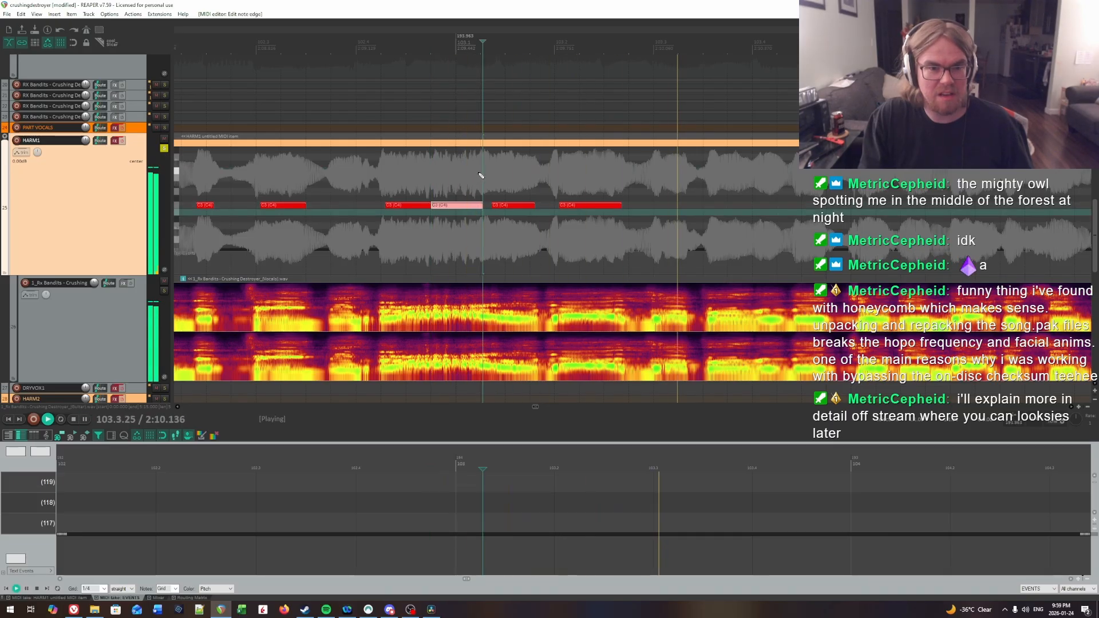
left_click(481, 174)
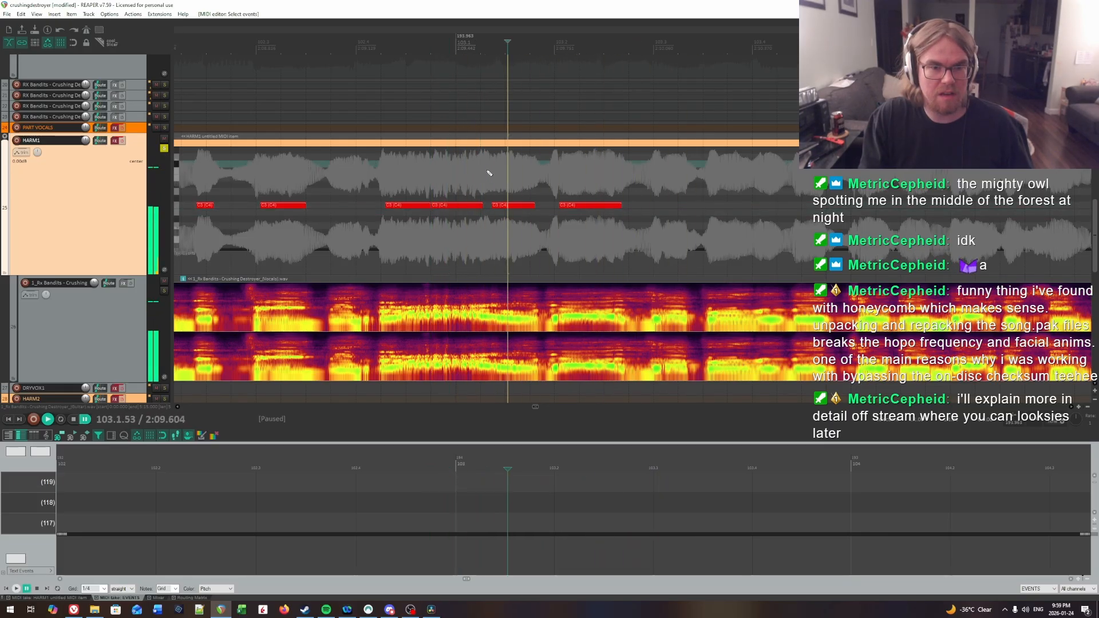
left_click(490, 171)
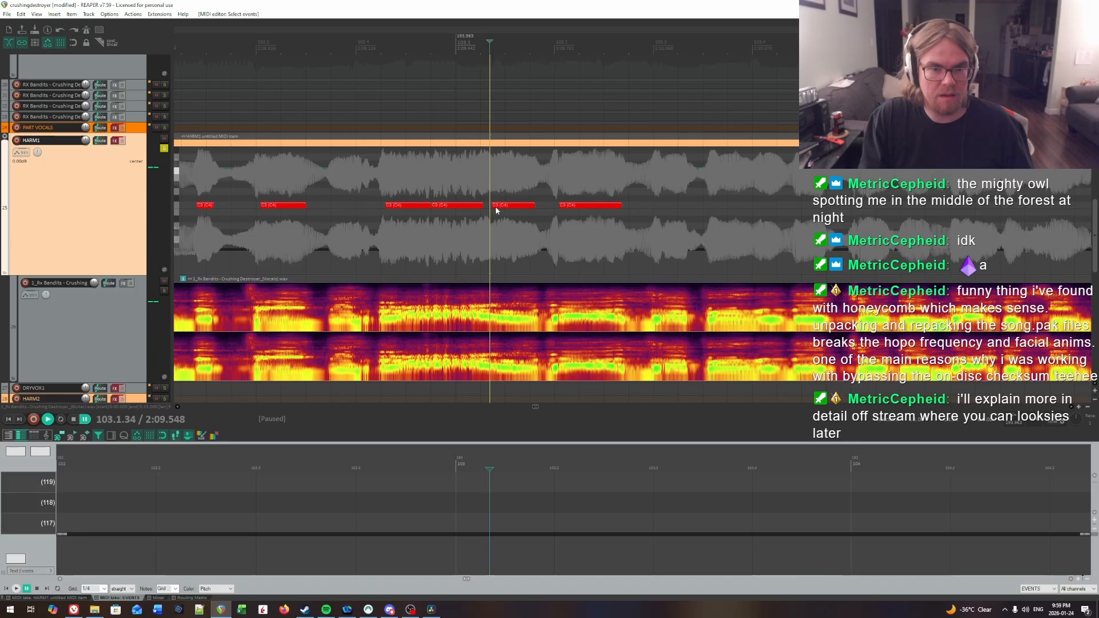
left_click_drag(494, 207, 490, 209)
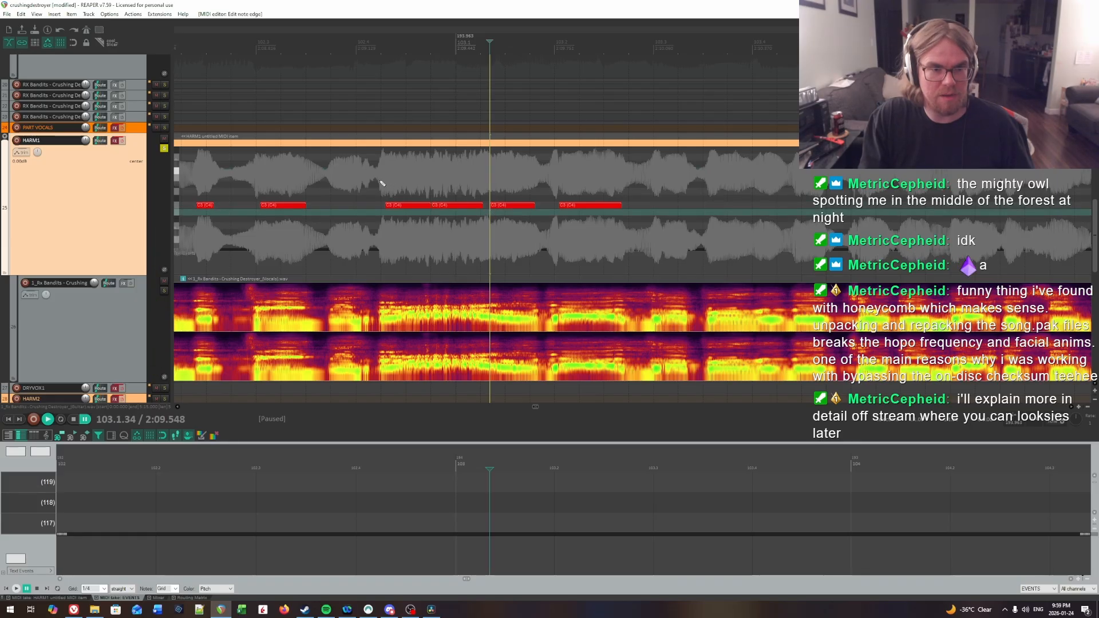
Step: Find the syllable onset in beat 4 of bar 102, move that note to 102.4.26 and shorten it to leave a gap before the next
key("space")
left_click(245, 166)
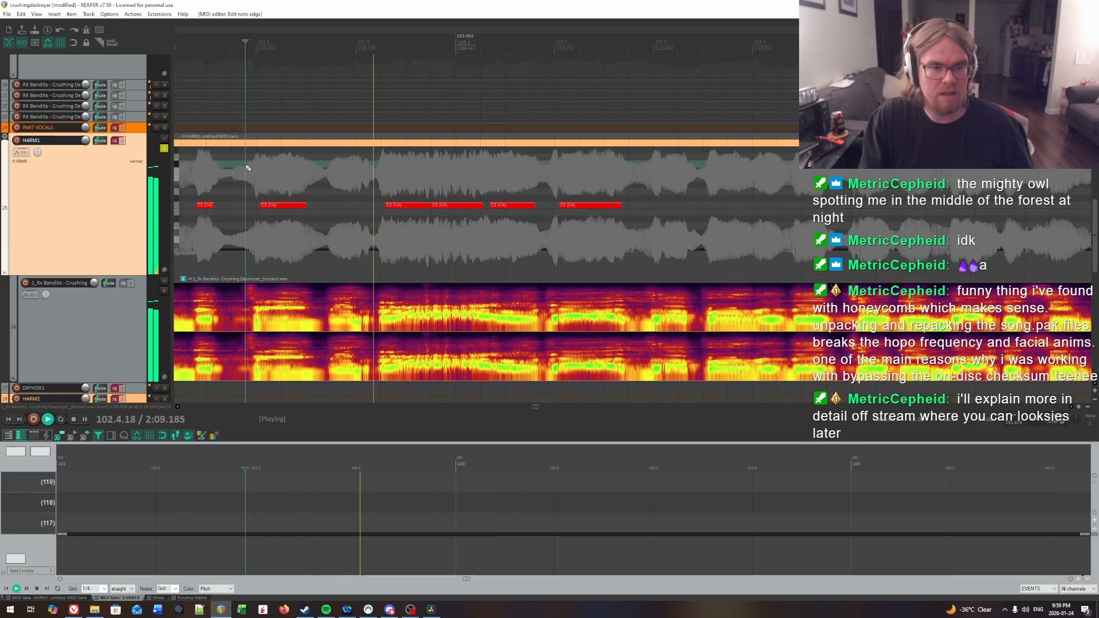
left_click(383, 174)
key("ctrl+space")
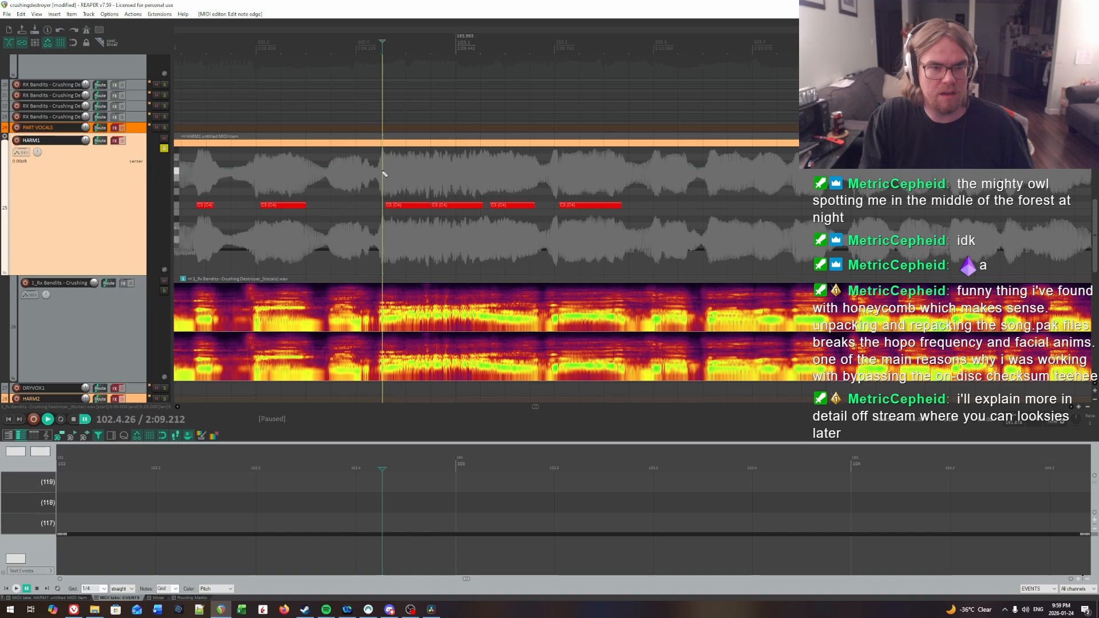
key("space")
key("space")
left_click(382, 173)
key("space")
key("space")
left_click(382, 173)
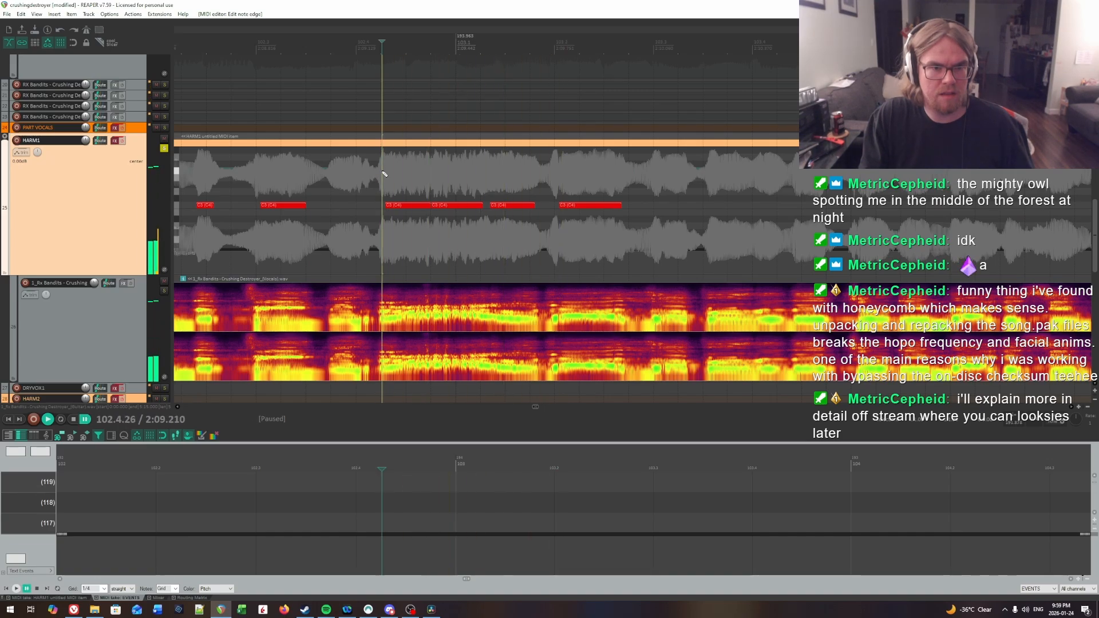
left_click(397, 206)
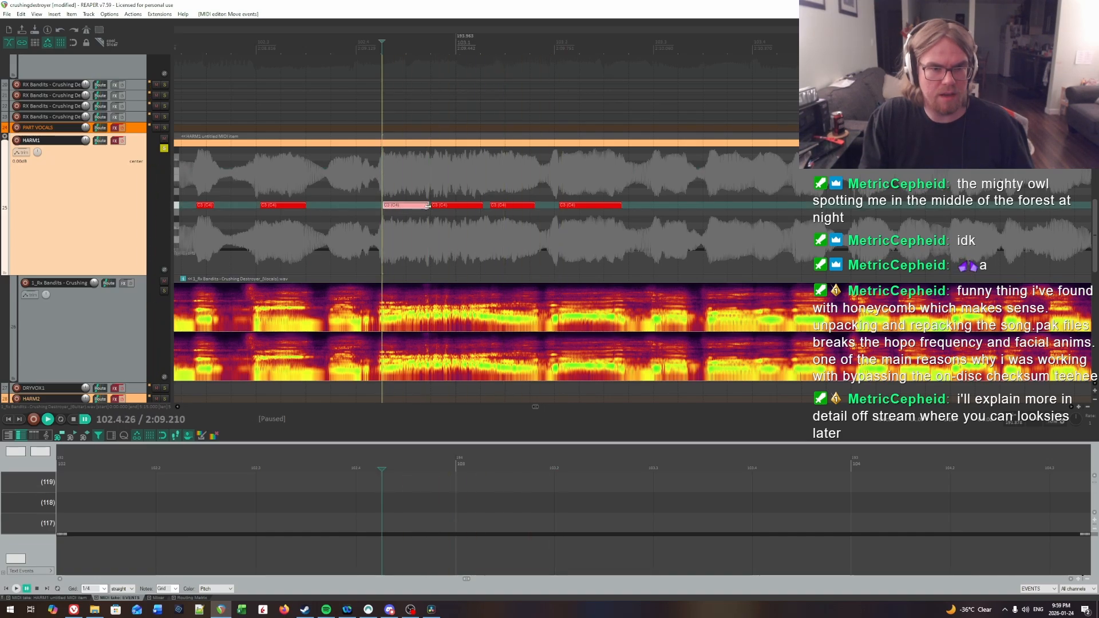
Step: Replay the retimed notes from beats 3 and 4 of bar 102 through into beat 3 of bar 103
key("space")
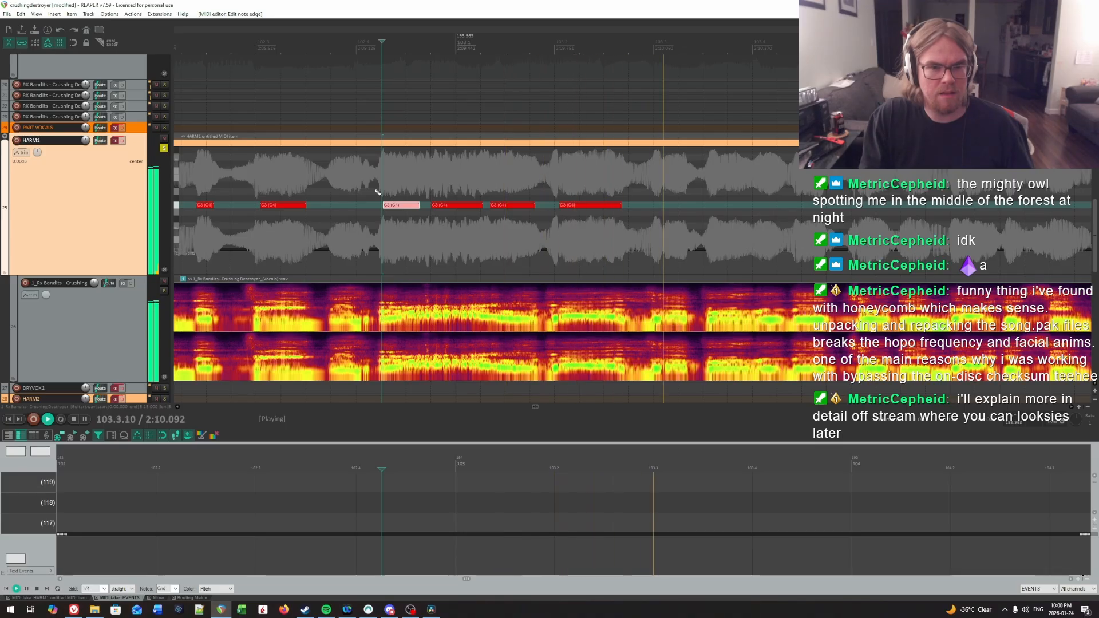
left_click(271, 191)
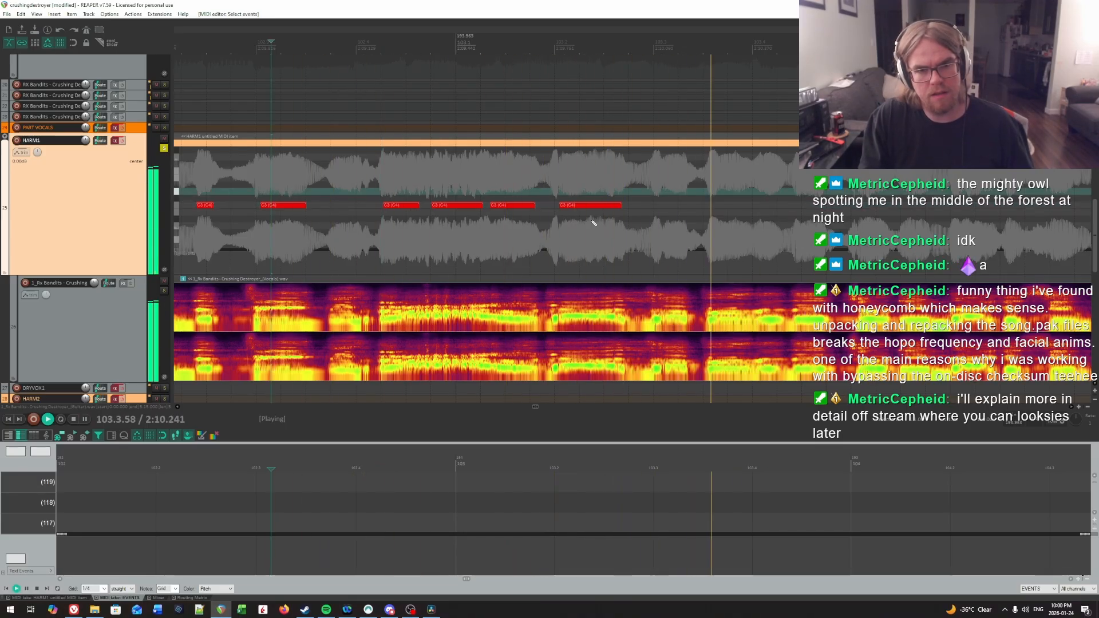
left_click(355, 178)
key("ctrl+space")
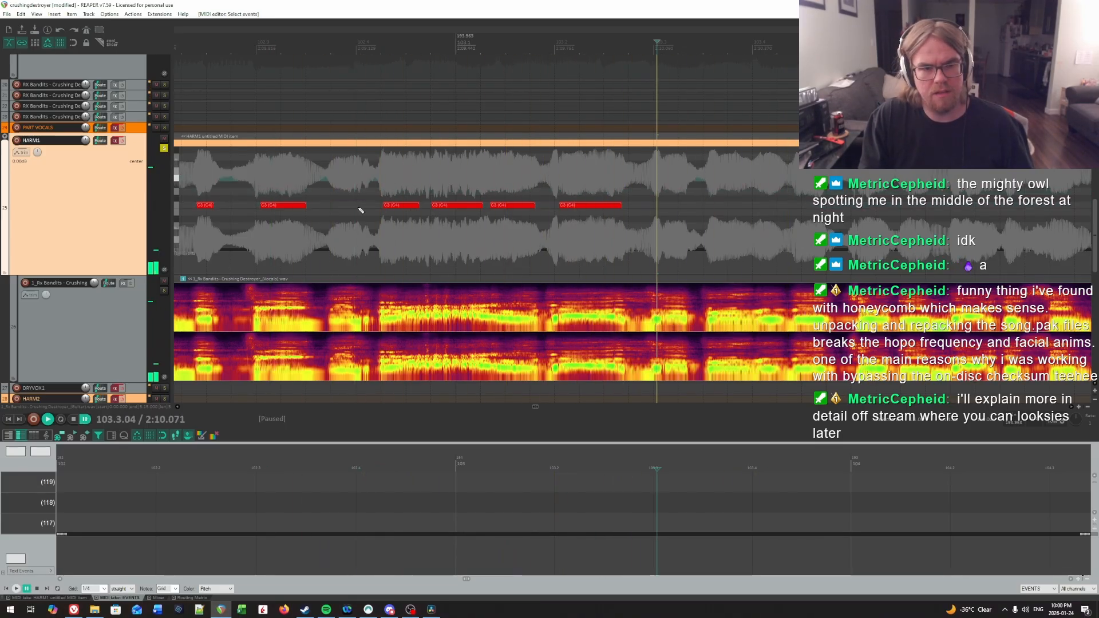
scroll(503, 221, "right", 3)
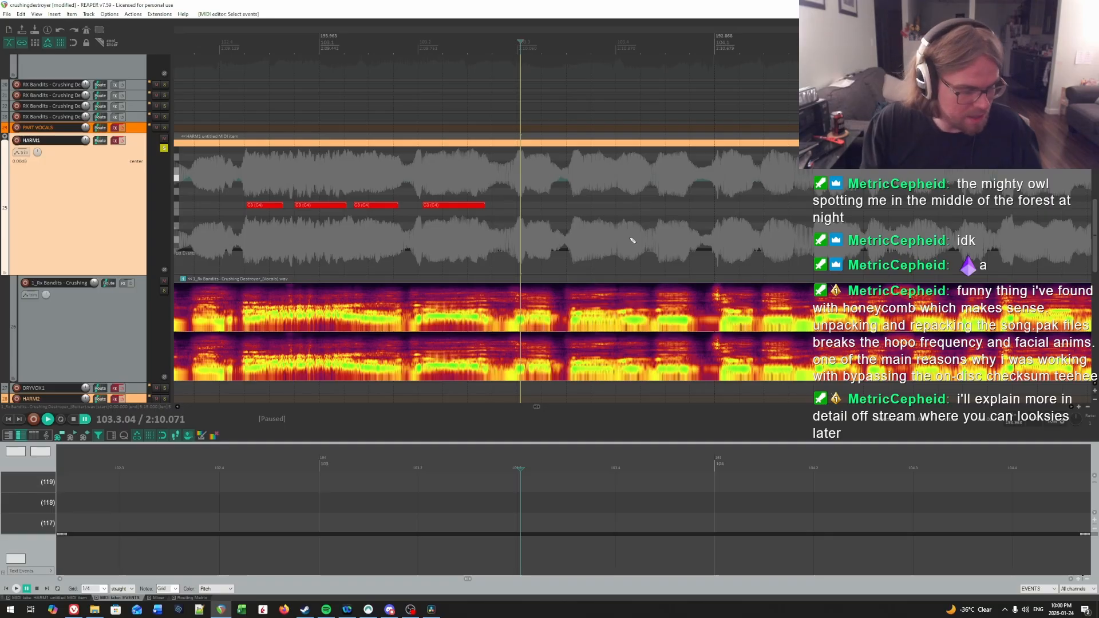
scroll(632, 240, "down", 2)
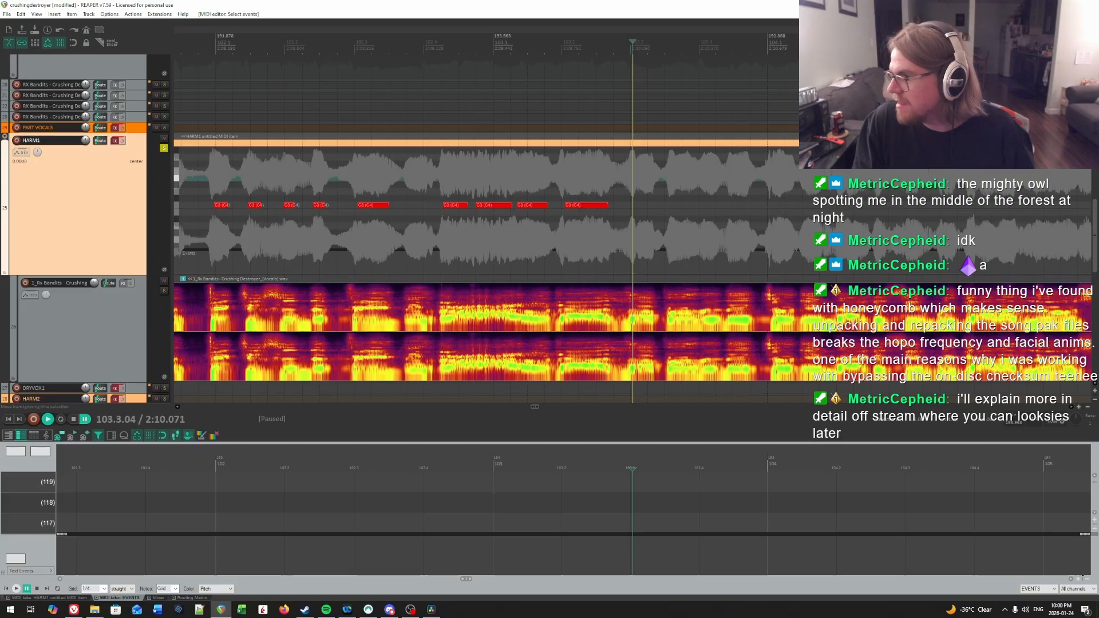
scroll(495, 276, "down", 10)
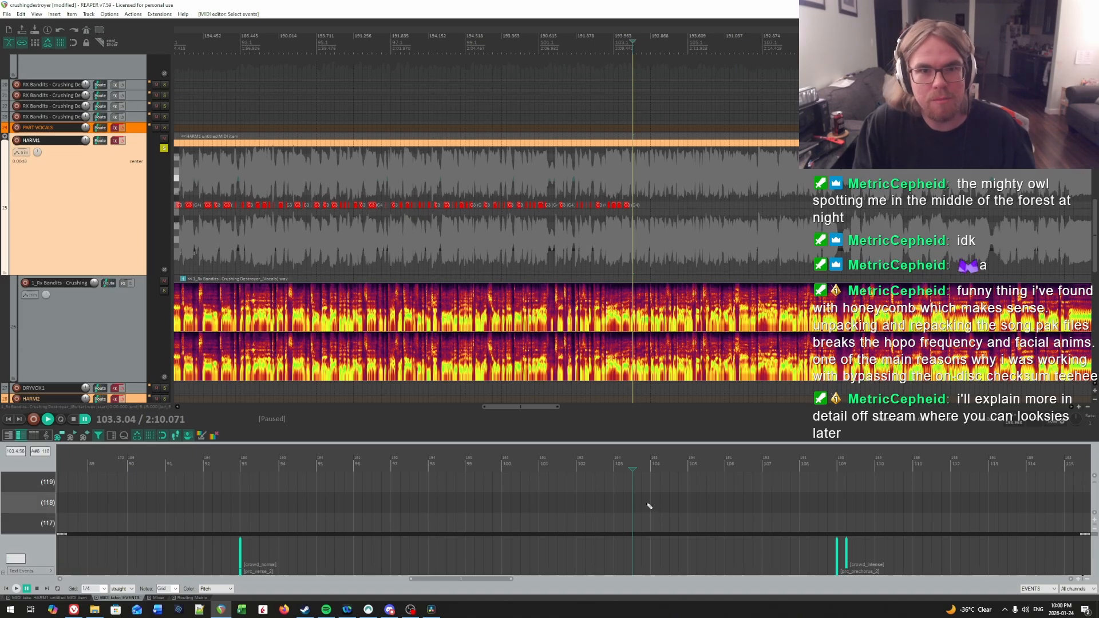
scroll(671, 287, "up", 5)
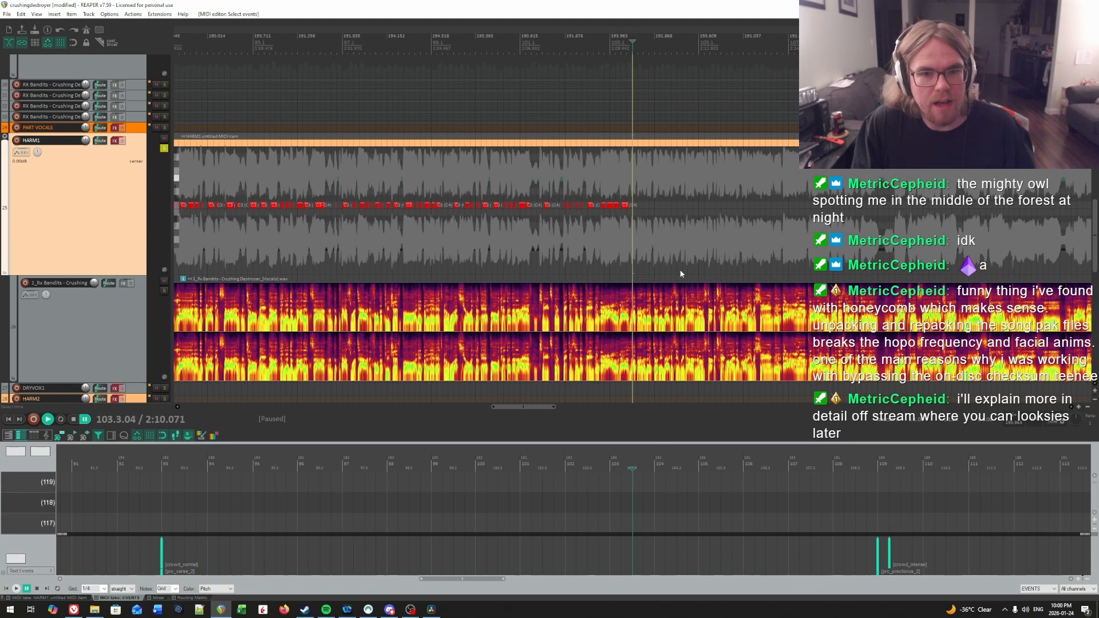
scroll(678, 267, "up", 1)
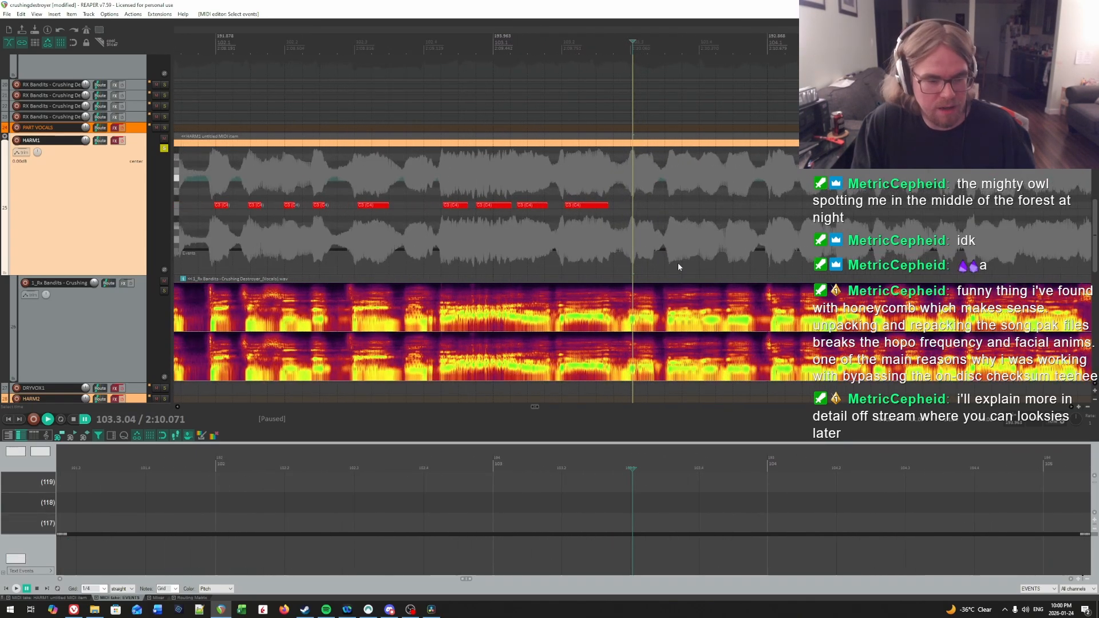
Step: Switch to Word, create a blank document and set the font size to 72
left_click(159, 610)
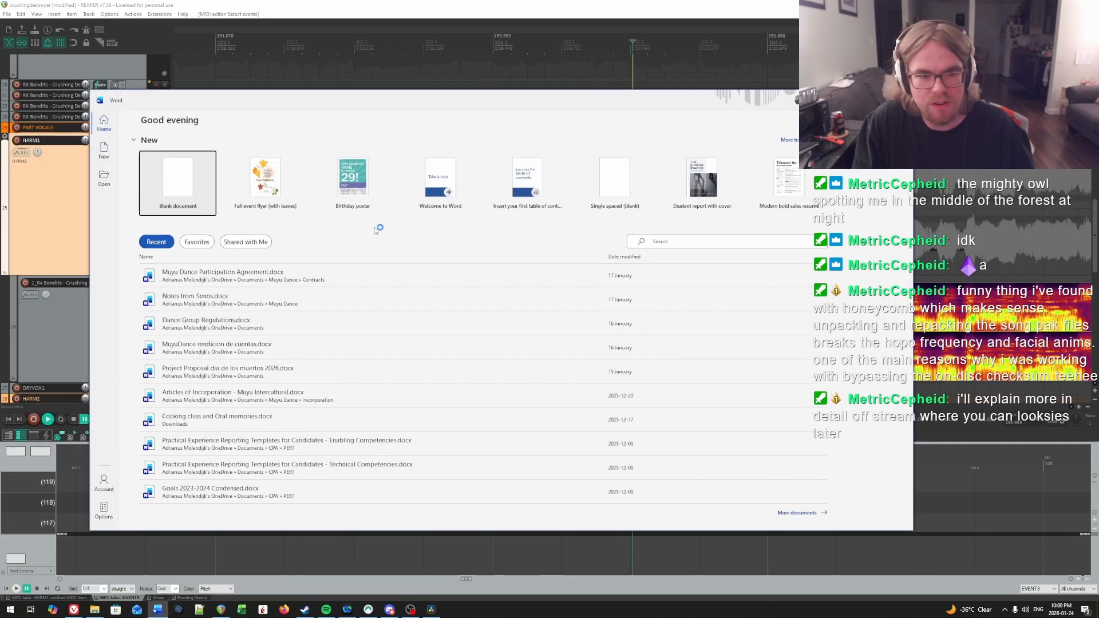
left_click(175, 185)
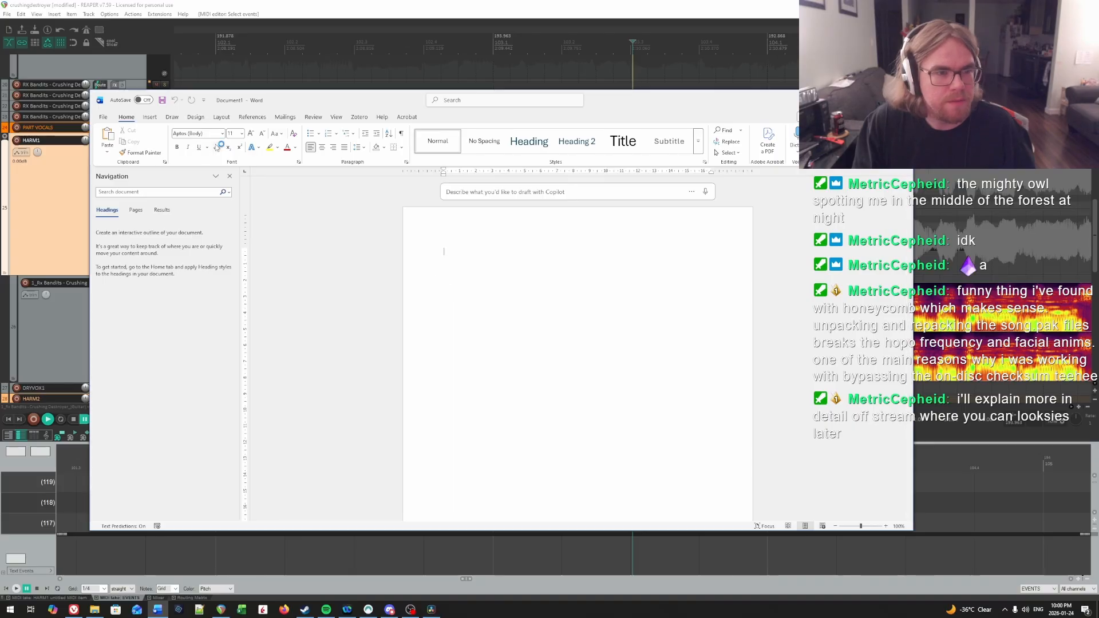
left_click(242, 133)
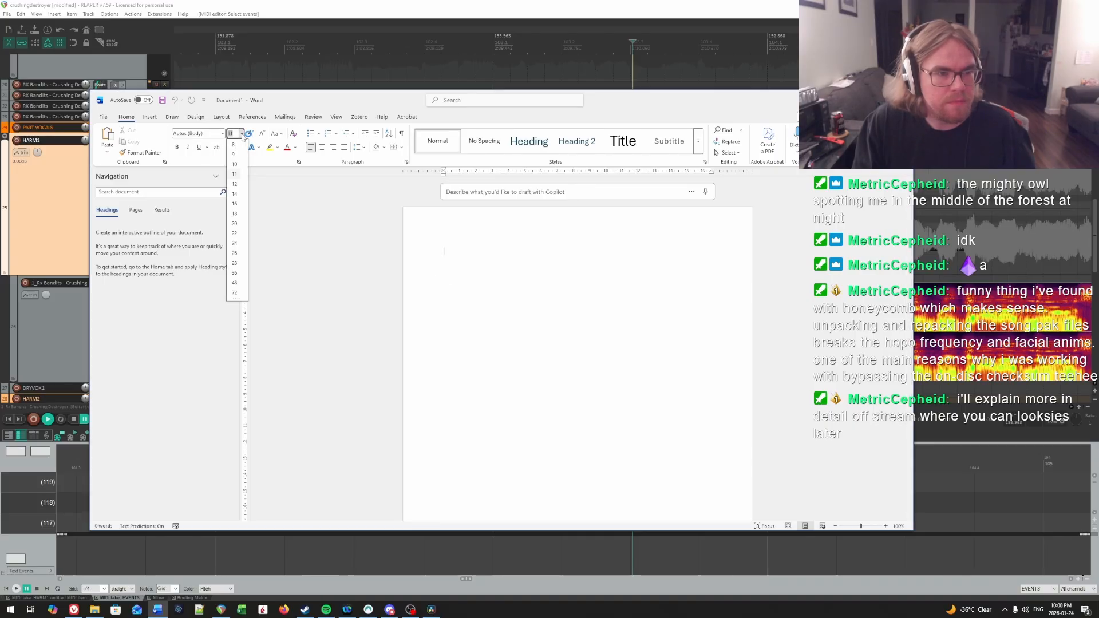
left_click(235, 292)
Step: Write the break notice "BRB" with "GETTING TEA" on a separate line below it
key("Caps_Lock")
type("BRB g")
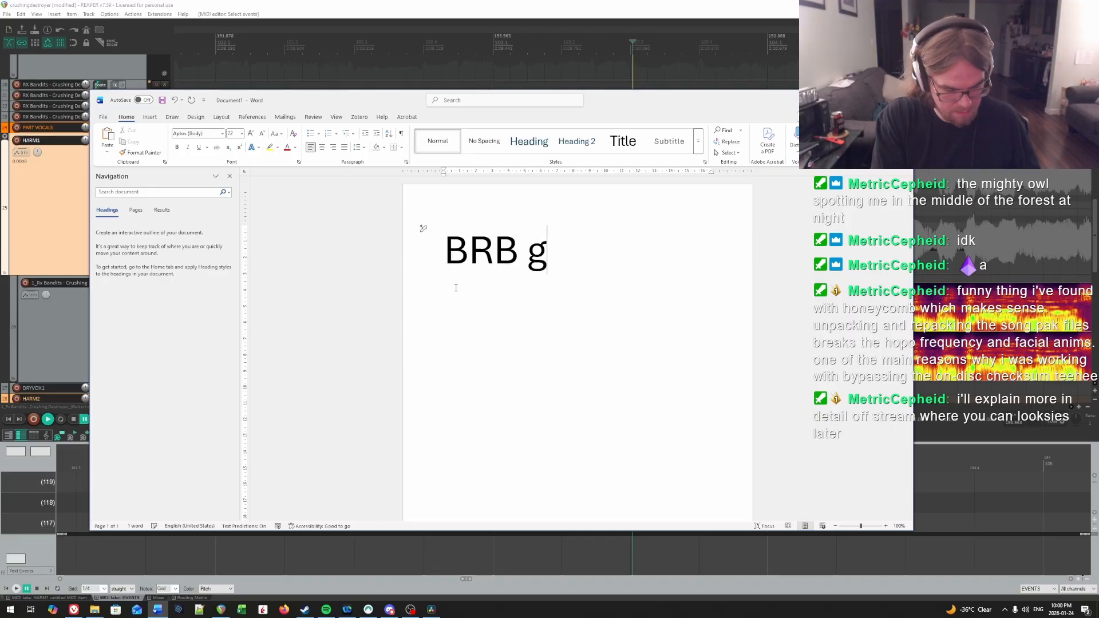
key("BackSpace")
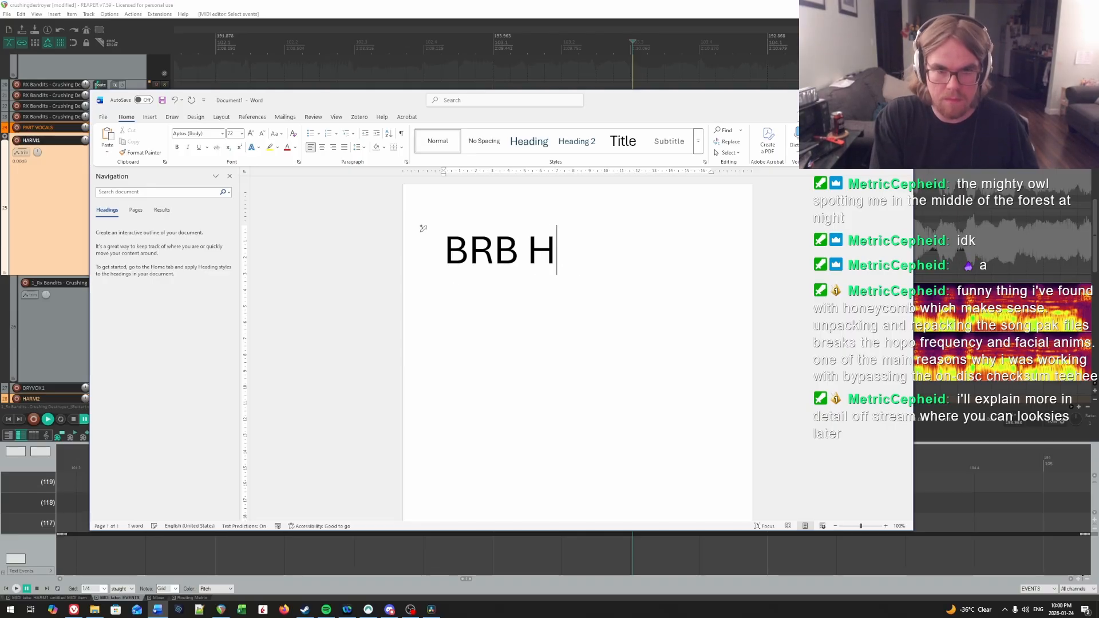
type("GETTING TEA")
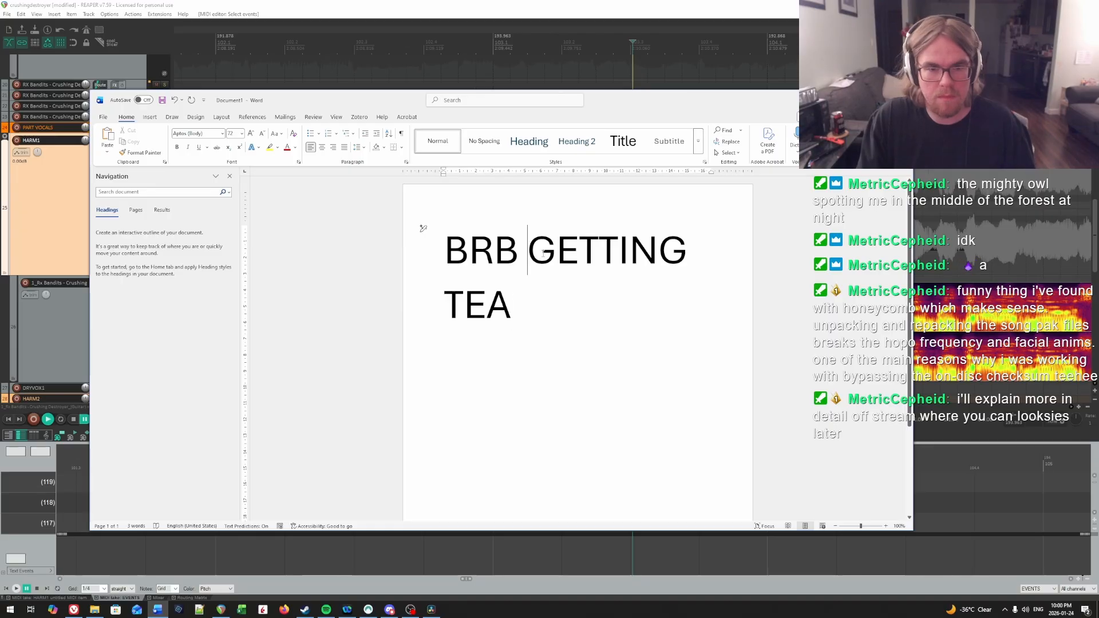
key("BackSpace")
key("Return")
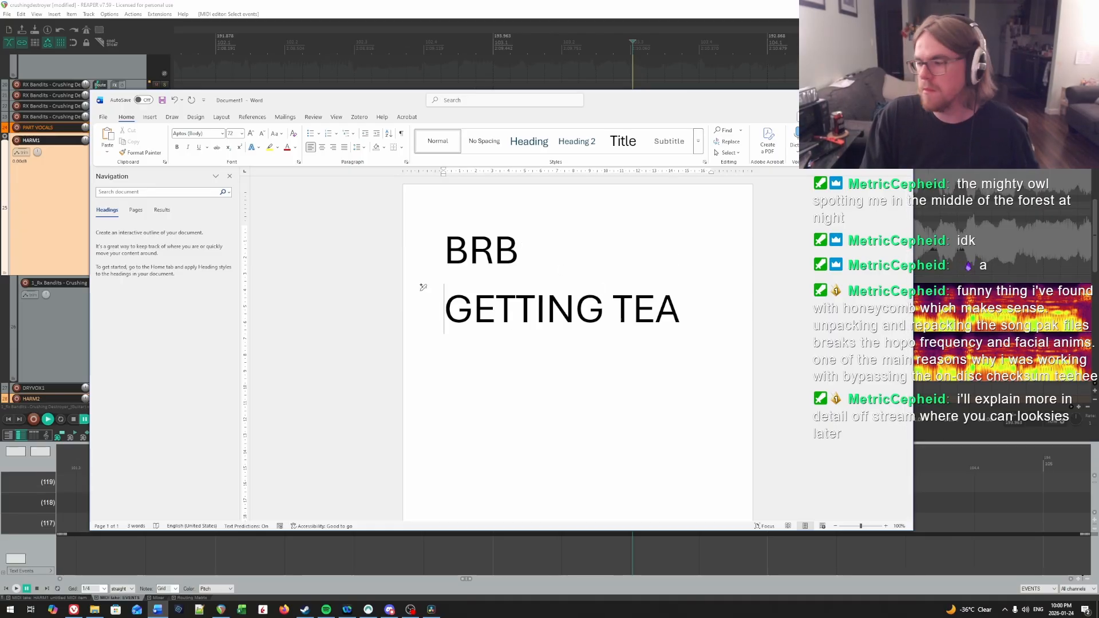
key("alt+Tab")
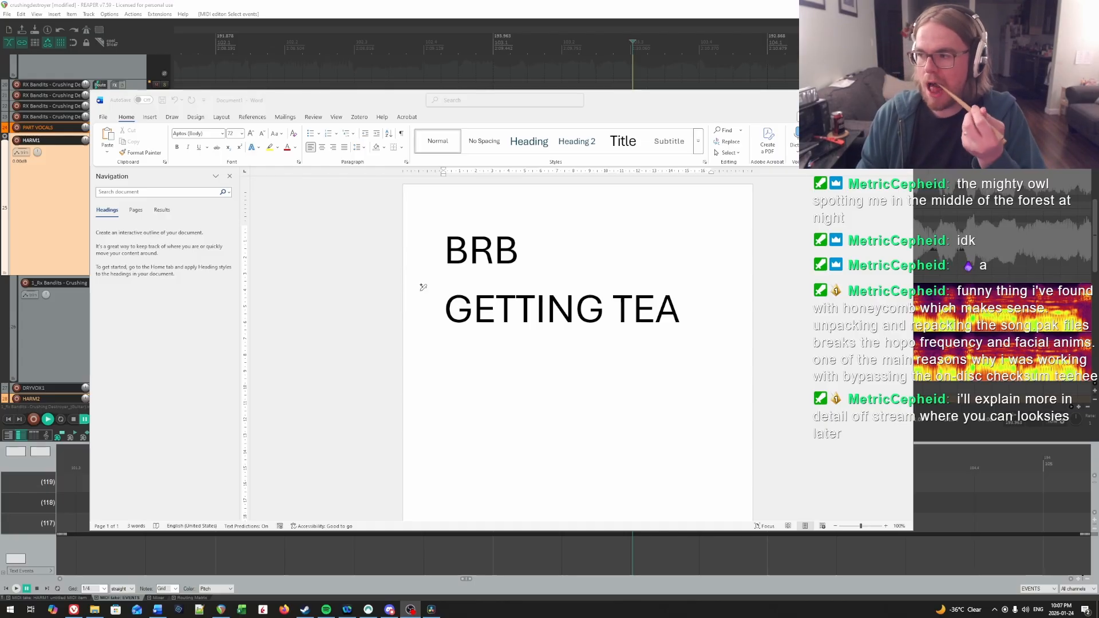
Step: Switch from the Word break notice back to REAPER and play the HARM1 vocal from beat 2 of bar 103
left_click(862, 100)
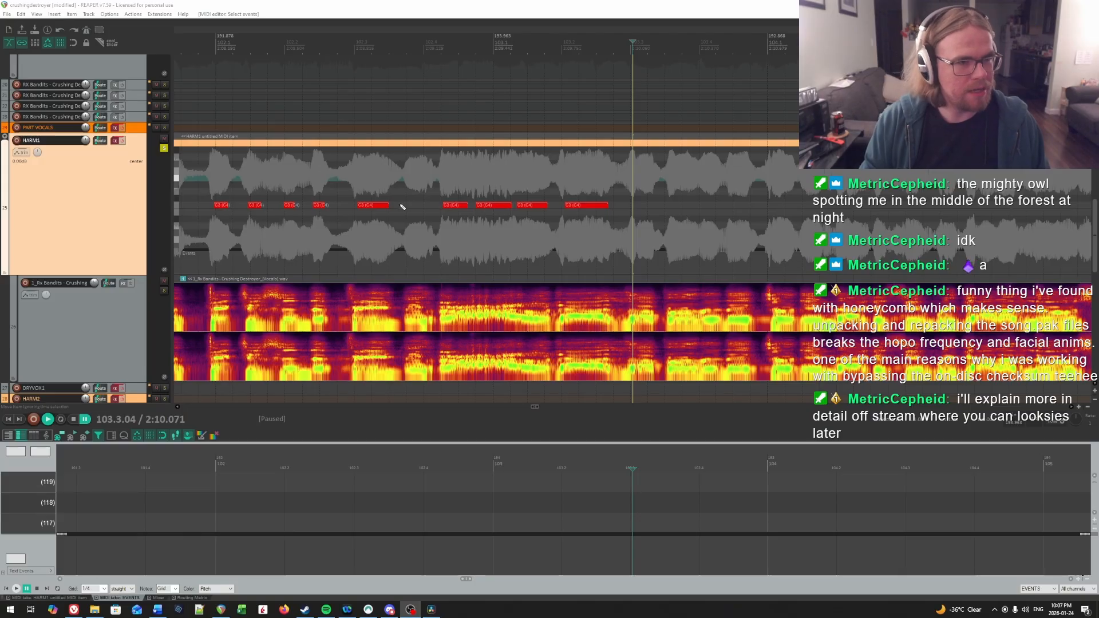
left_click_drag(579, 240, 526, 231)
scroll(527, 231, "down", 10)
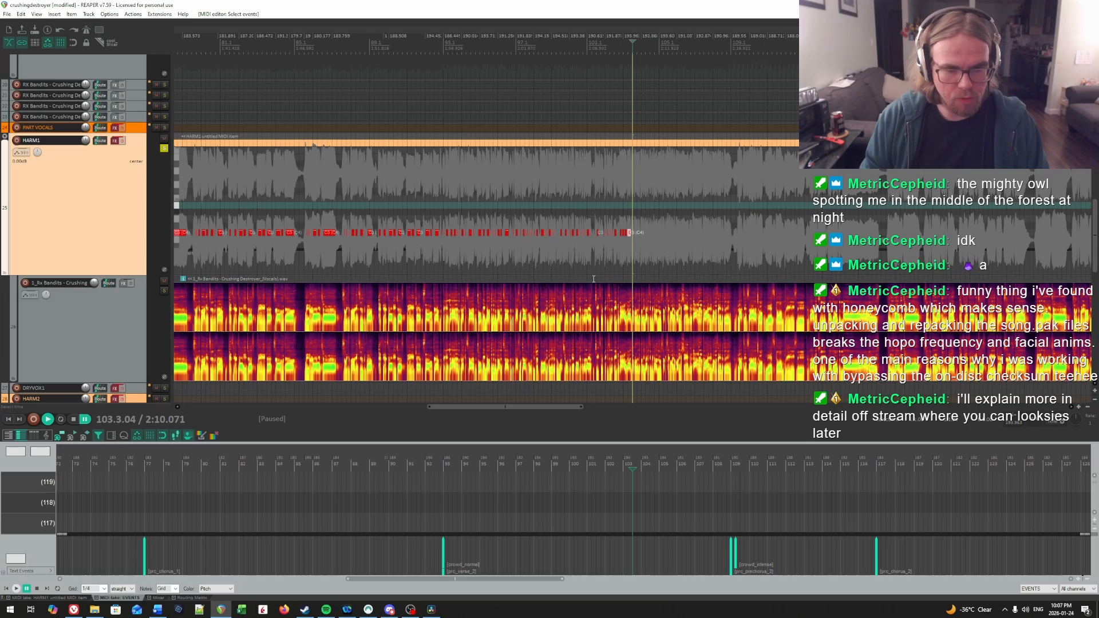
scroll(593, 279, "up", 10)
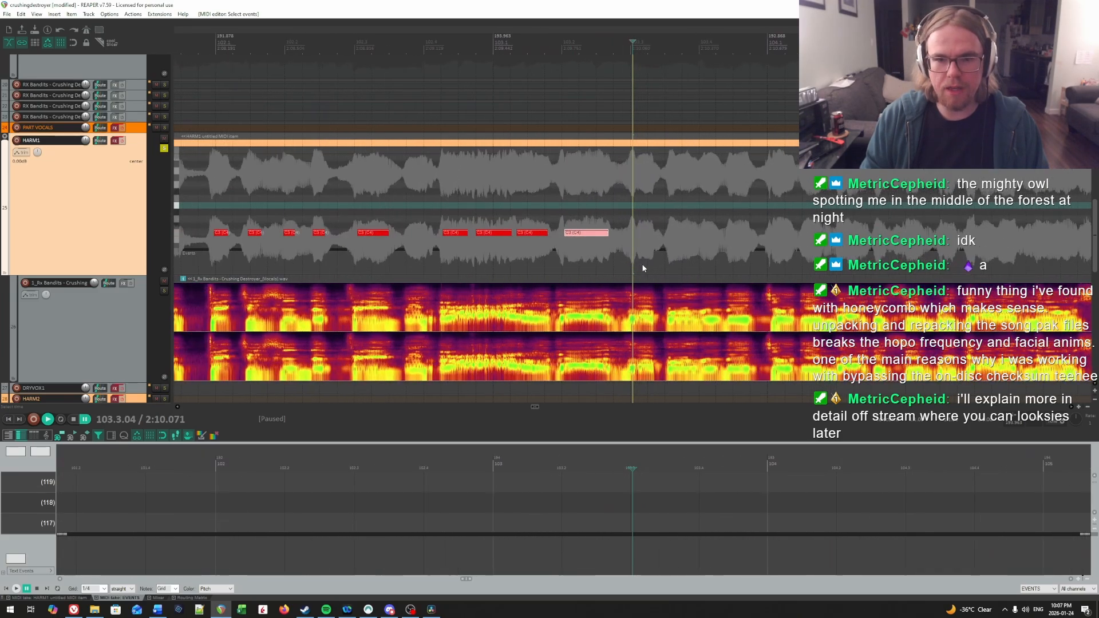
scroll(598, 234, "up", 1)
left_click_drag(591, 235, 660, 211)
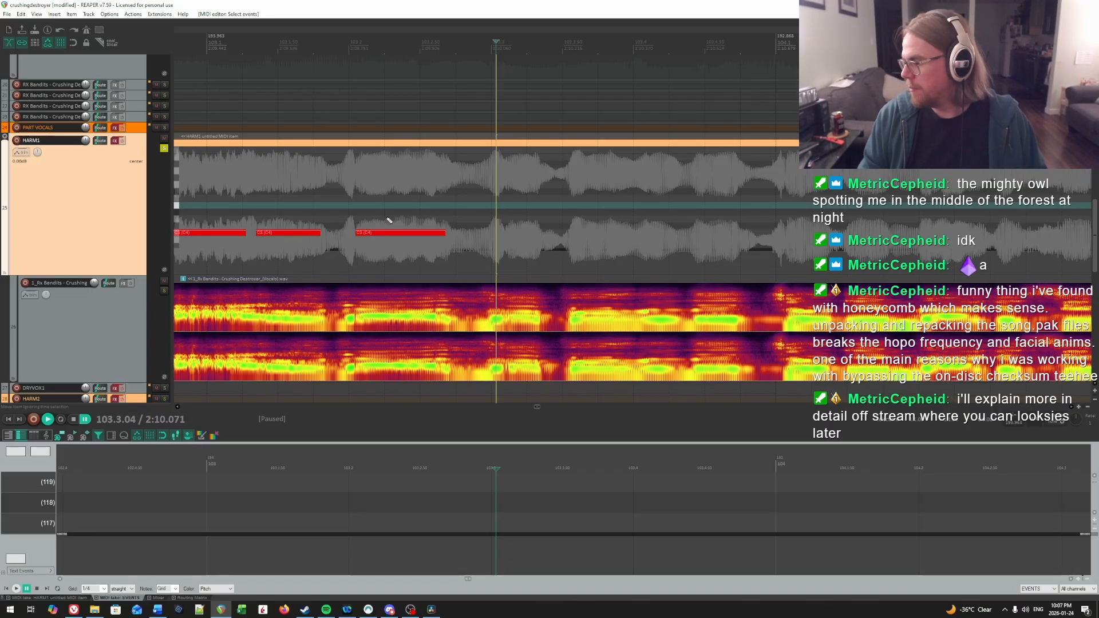
left_click(353, 201)
key("space")
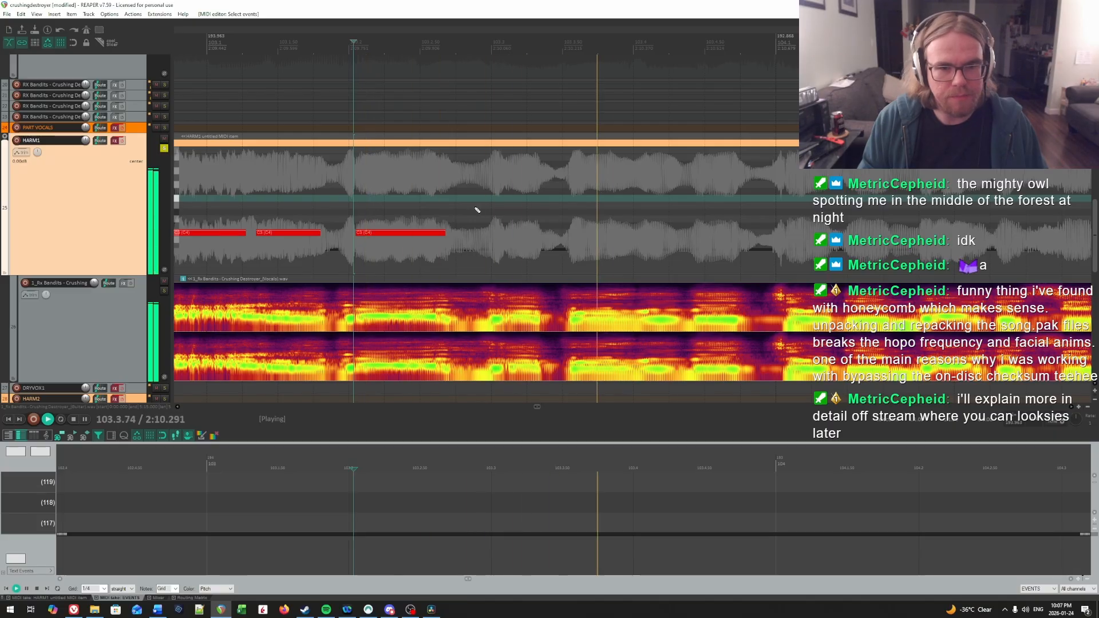
key("space")
left_click(570, 224)
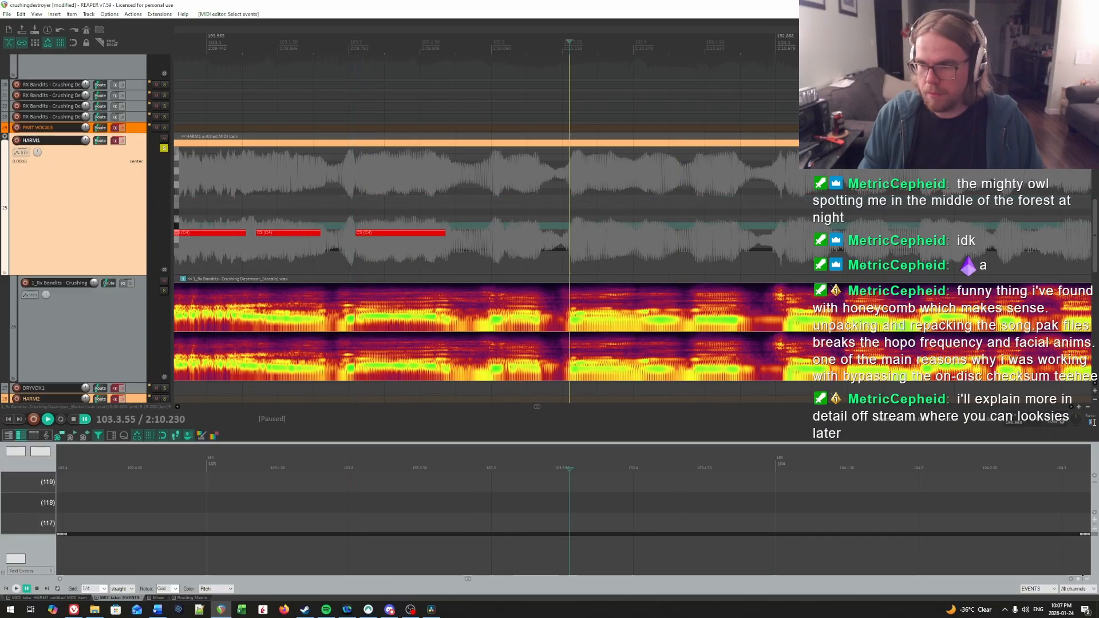
Step: Listen for the next syllable's onset after the last charted HARM1 note and draw a matching note at 103.3.09
left_click(364, 209)
key("space")
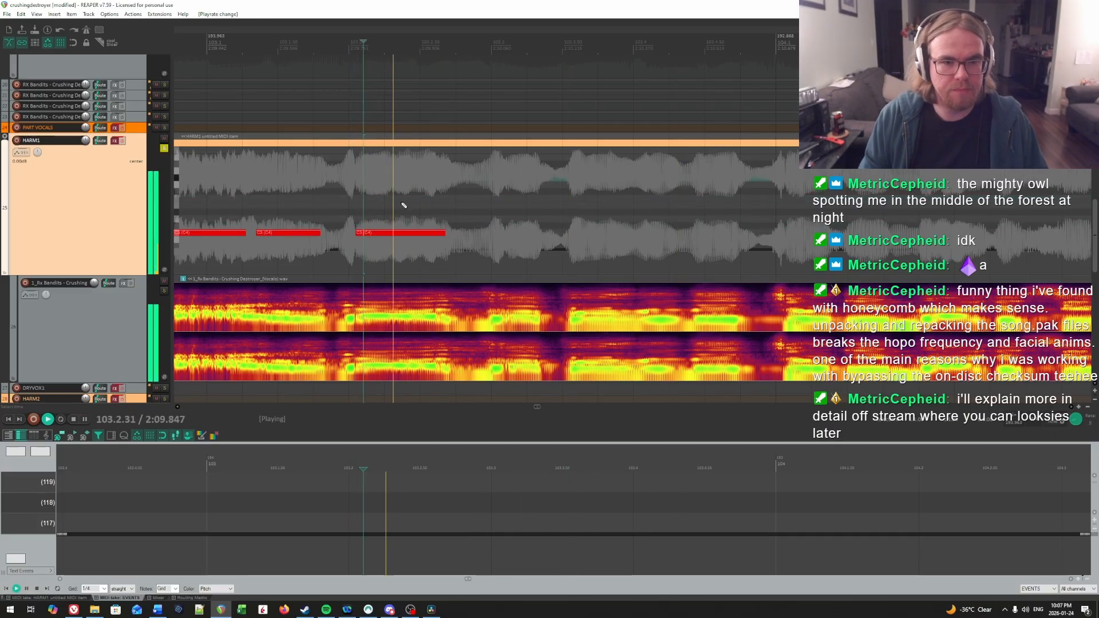
left_click(262, 204)
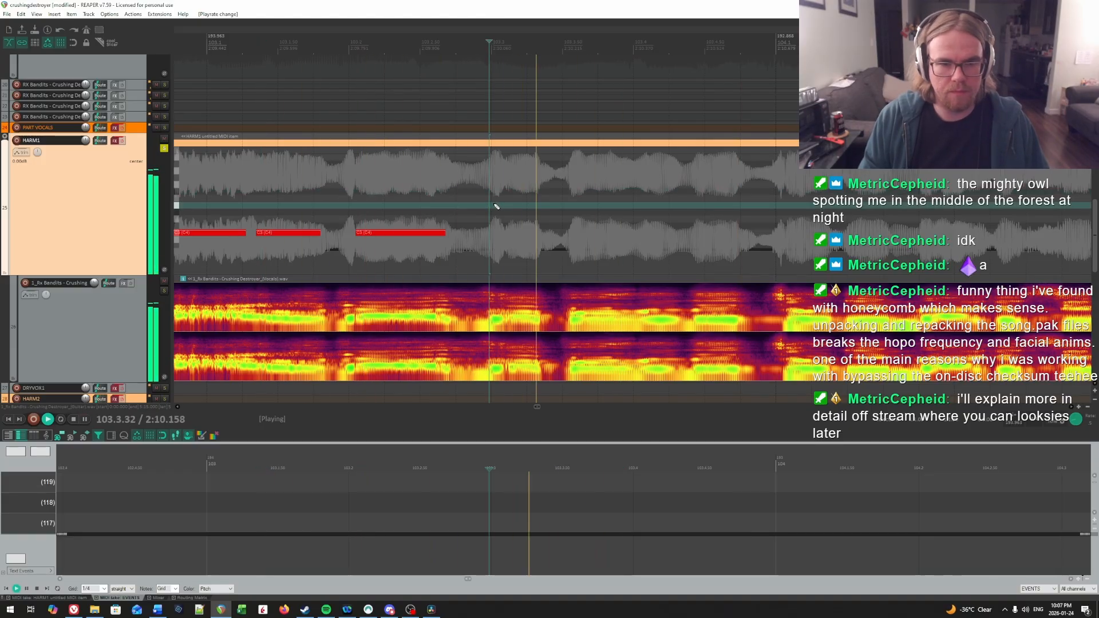
key("space")
left_click(503, 200)
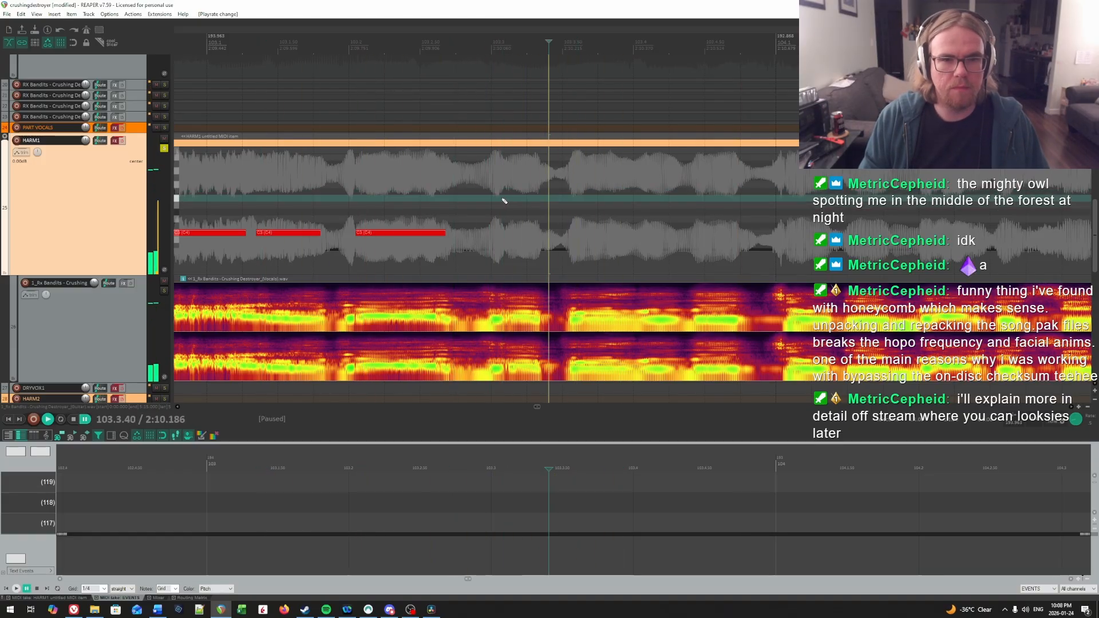
left_click_drag(503, 232, 1024, 178)
scroll(713, 215, "right", 4)
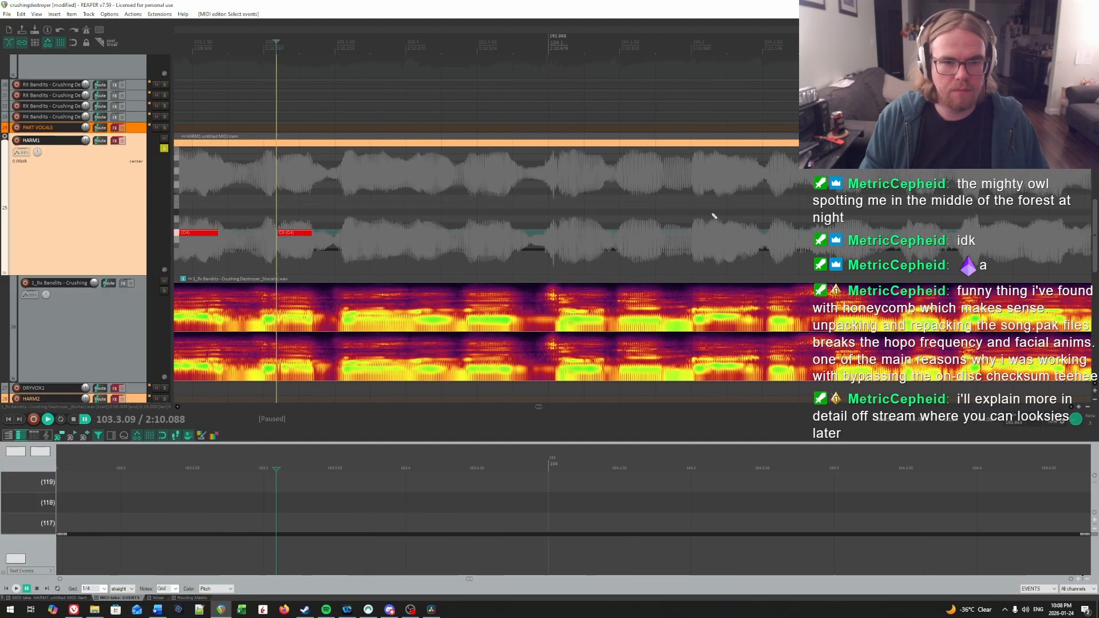
Step: Find the following syllable's onset by playback and draw a HARM1 note from 103.3.56 to just before beat 4
key("space")
key("space")
left_click(344, 199)
key("space")
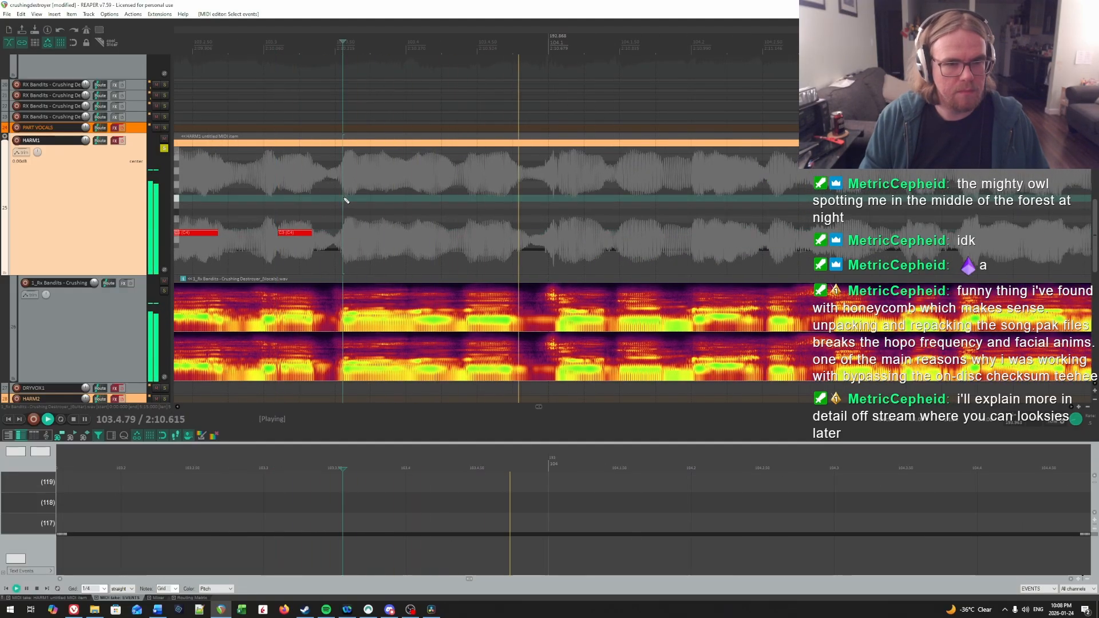
key("space")
left_click(344, 198)
key("space")
Step: Locate the syllable onset early in beat 4 of bar 103 and draw a short note at 103.4.10
key("space")
left_click(343, 221)
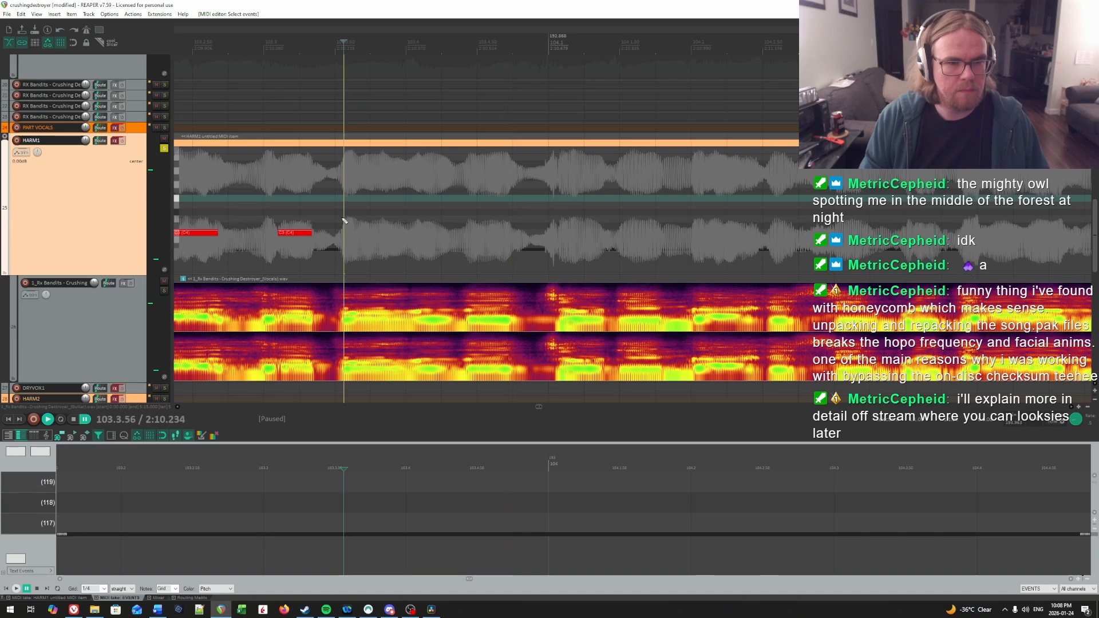
left_click_drag(347, 234, 401, 233)
key("space")
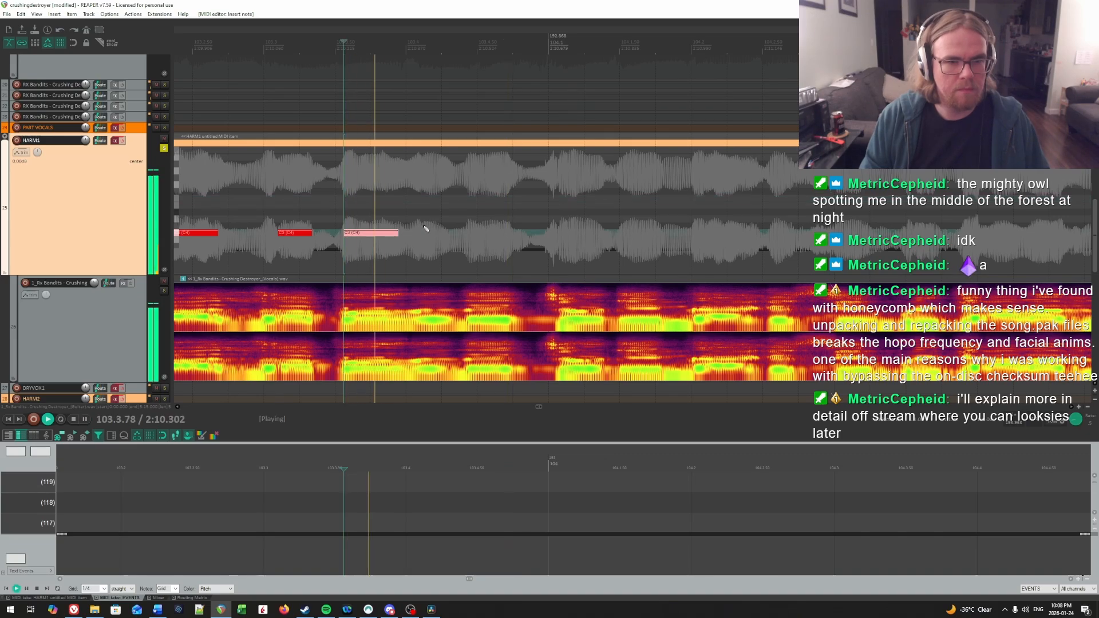
key("space")
left_click(410, 198)
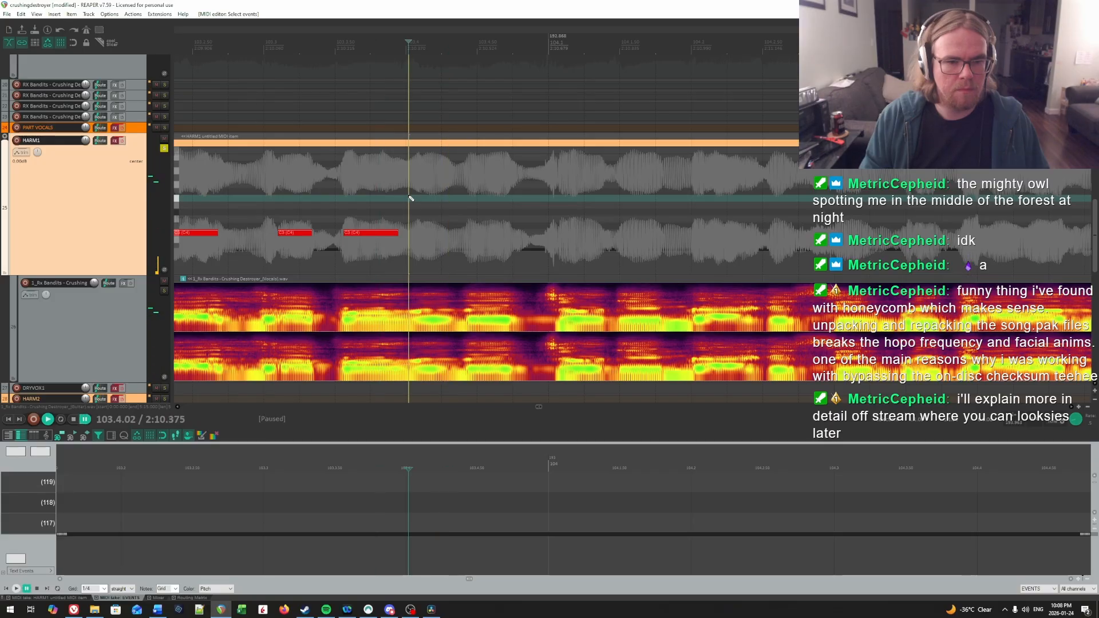
left_click(418, 198)
left_click(420, 198)
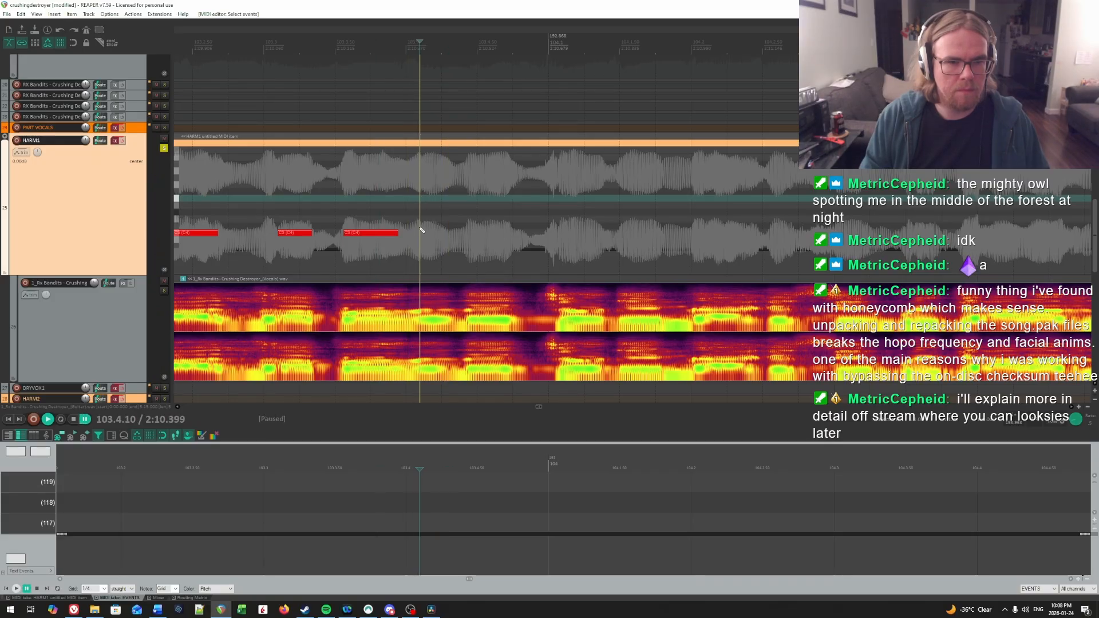
left_click_drag(421, 232, 442, 233)
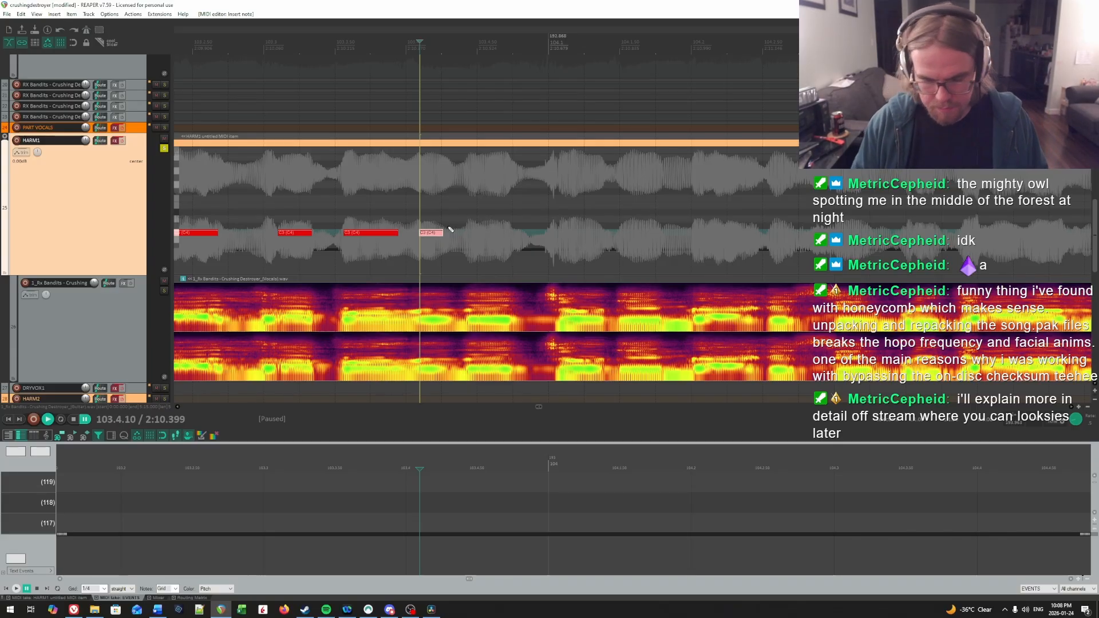
Step: Play on into bar 104, and draw a note at 103.4.44 covering the last syllable of bar 103
key("space")
key("space")
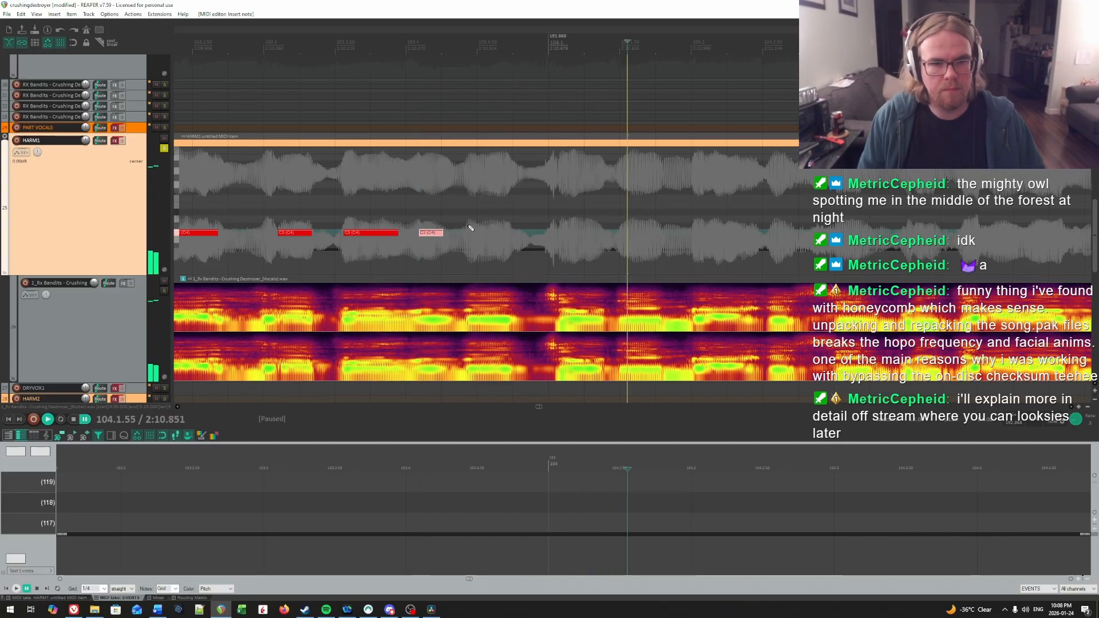
left_click(469, 227)
left_click_drag(472, 235, 507, 235)
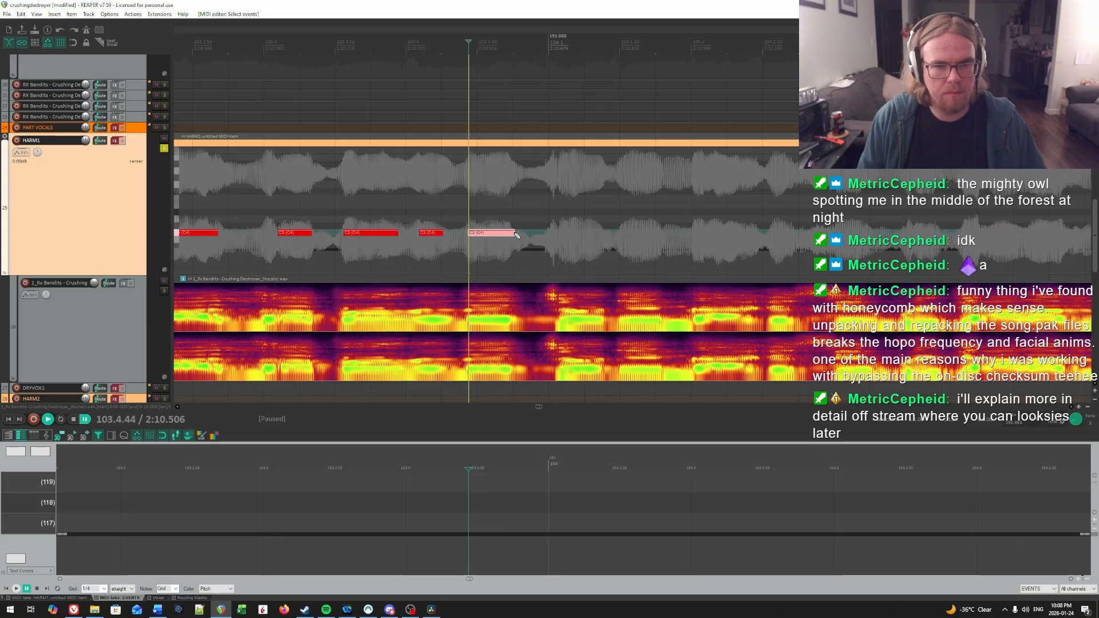
Step: Find the first syllable's onset in bar 104 by playback and place a matching note at 104.1.08
key("space")
scroll(513, 234, "right", 2)
left_click_drag(412, 234, 503, 212)
left_click(429, 204)
key("space")
left_click(425, 205)
key("space")
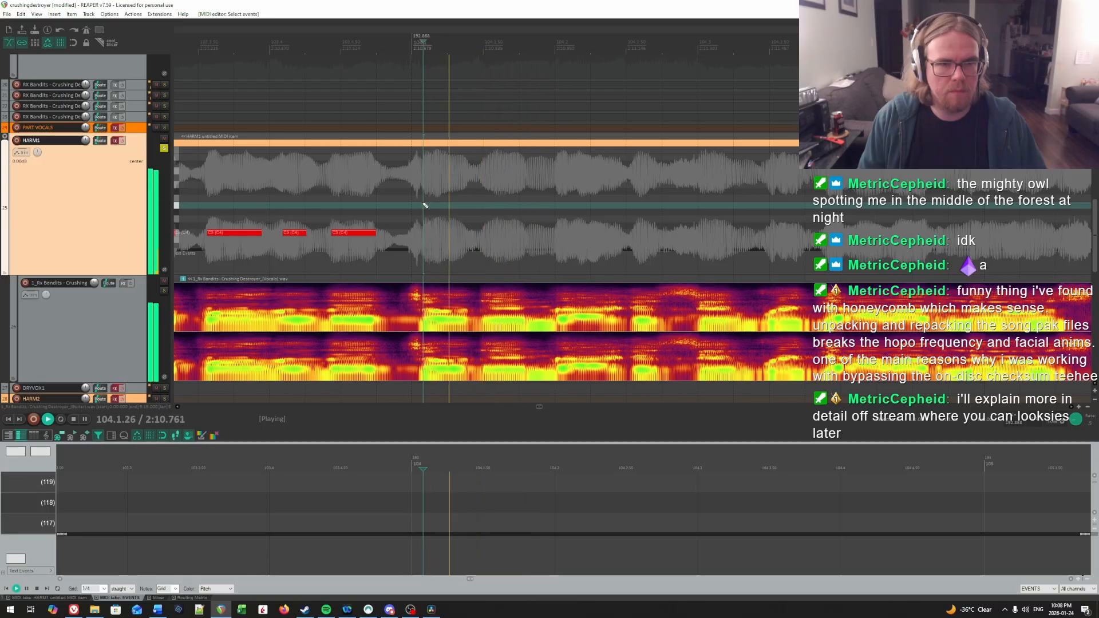
key("space")
left_click(425, 209)
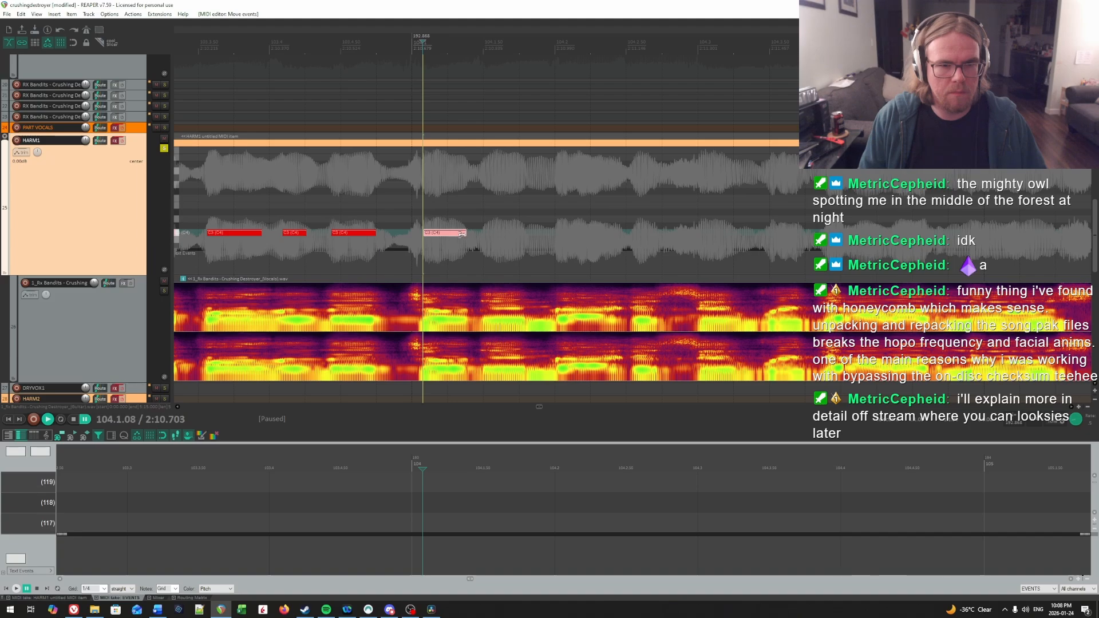
Step: Replay beat 1 of bar 104 to find its second syllable and draw a note at 104.1.51
key("space")
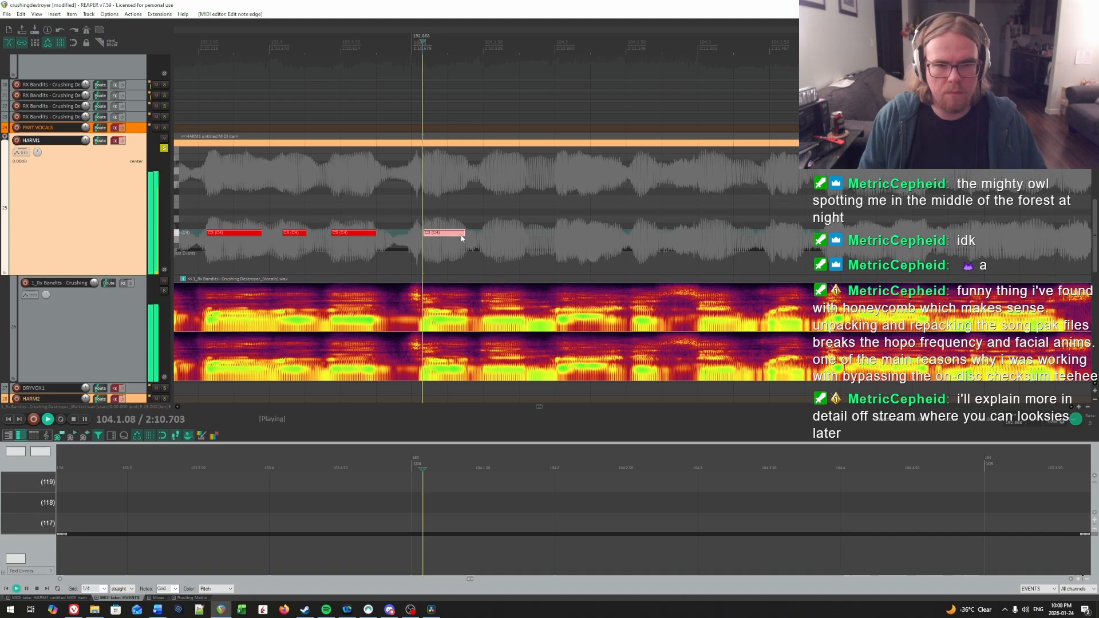
key("space")
left_click(488, 206)
key("space")
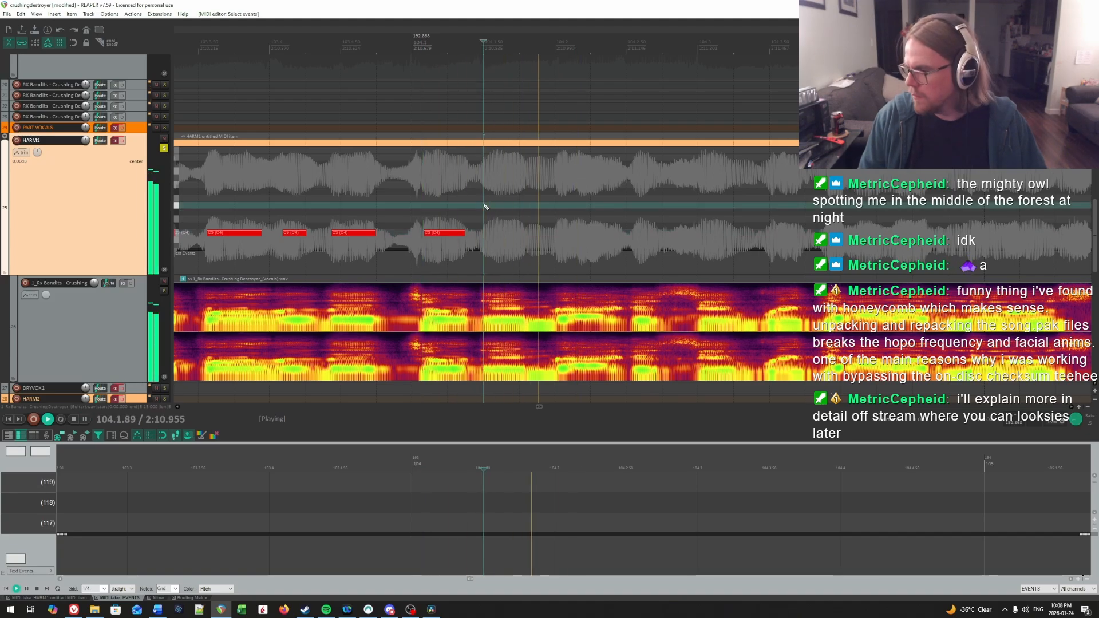
left_click(483, 205)
key("space")
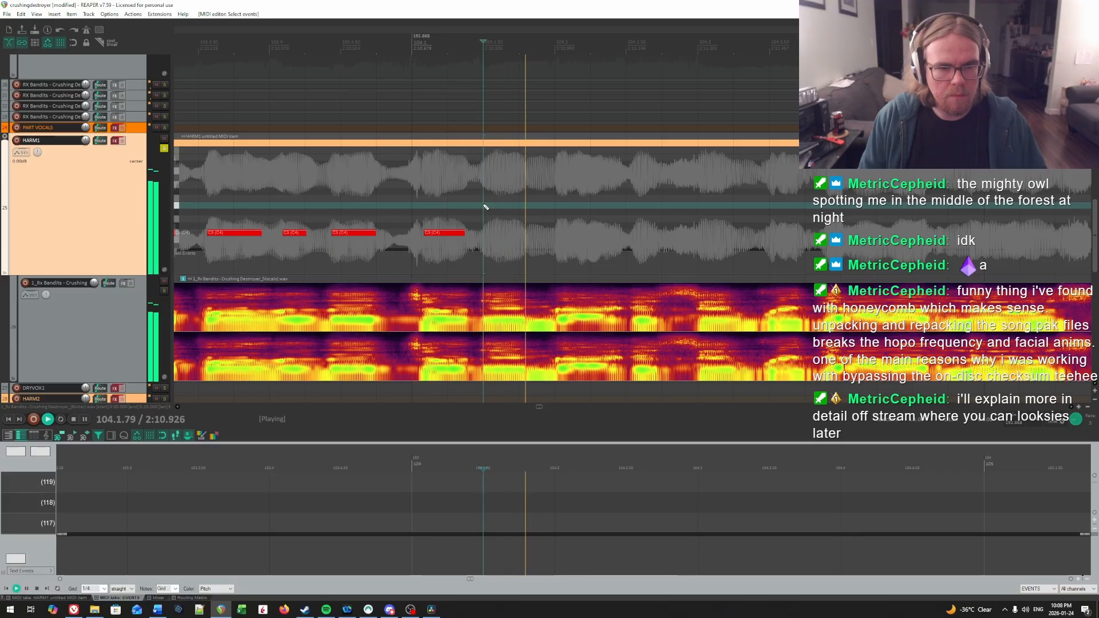
key("space")
left_click(424, 204)
key("space")
key("space")
left_click(489, 206)
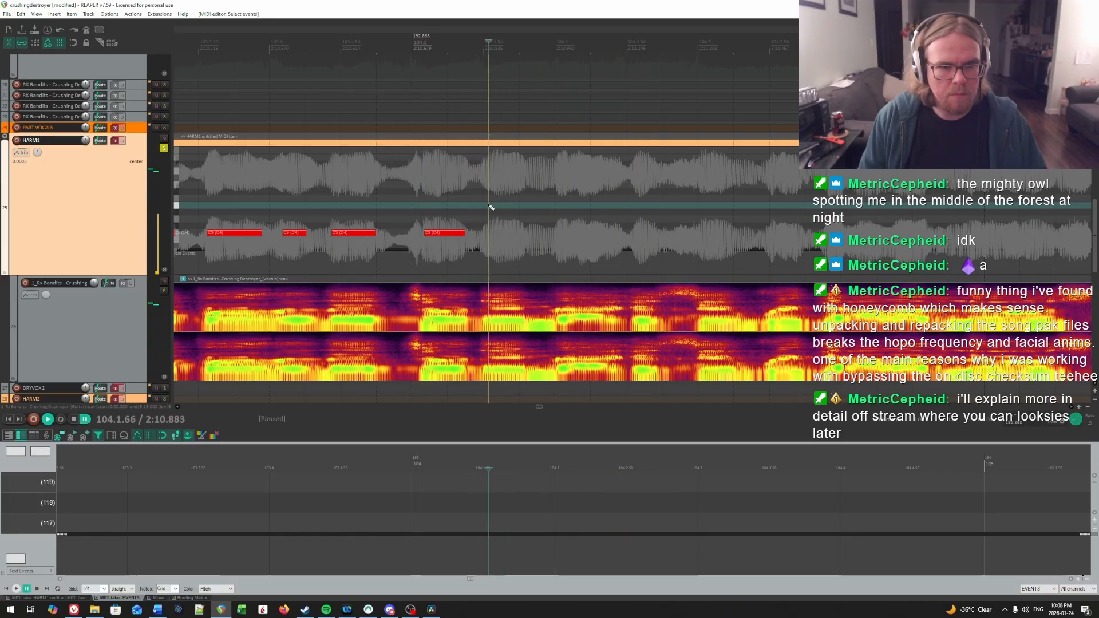
left_click(486, 207)
left_click_drag(487, 231, 511, 234)
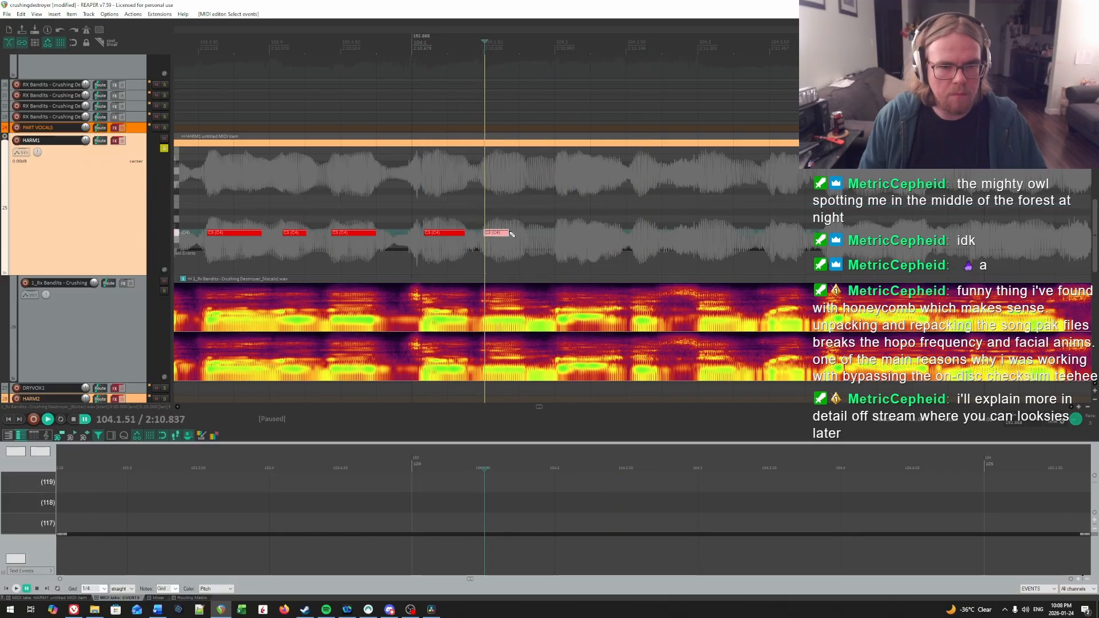
Step: Audition the syllable onset at beat 2 of bar 104 repeatedly and draw a note at 104.2.02
key("space")
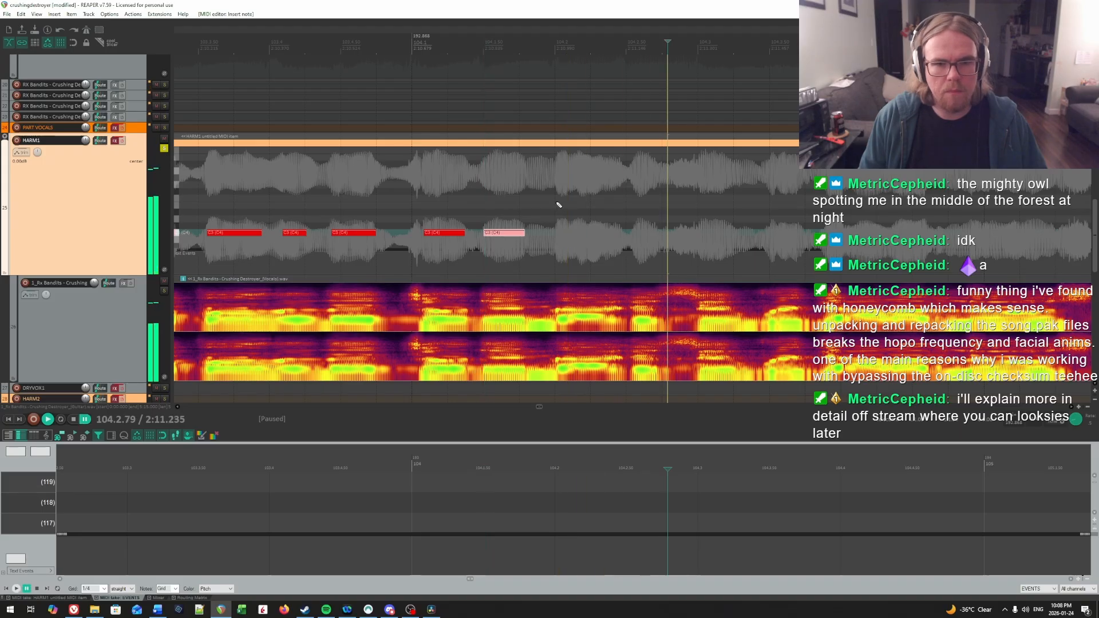
left_click(558, 202)
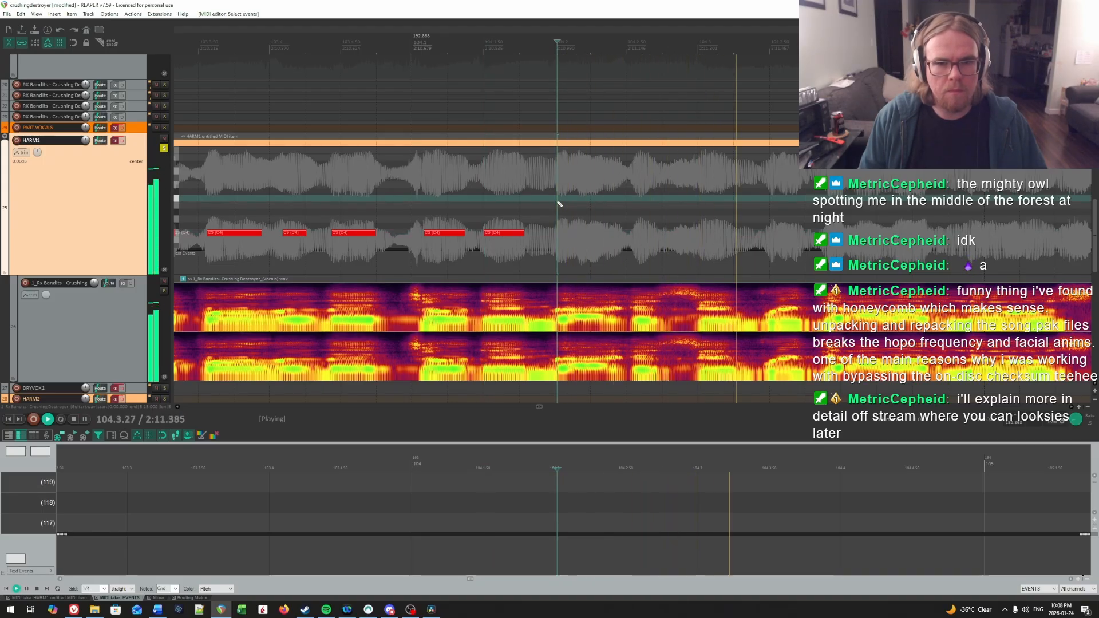
key("ctrl+space")
left_click(558, 202)
key("space")
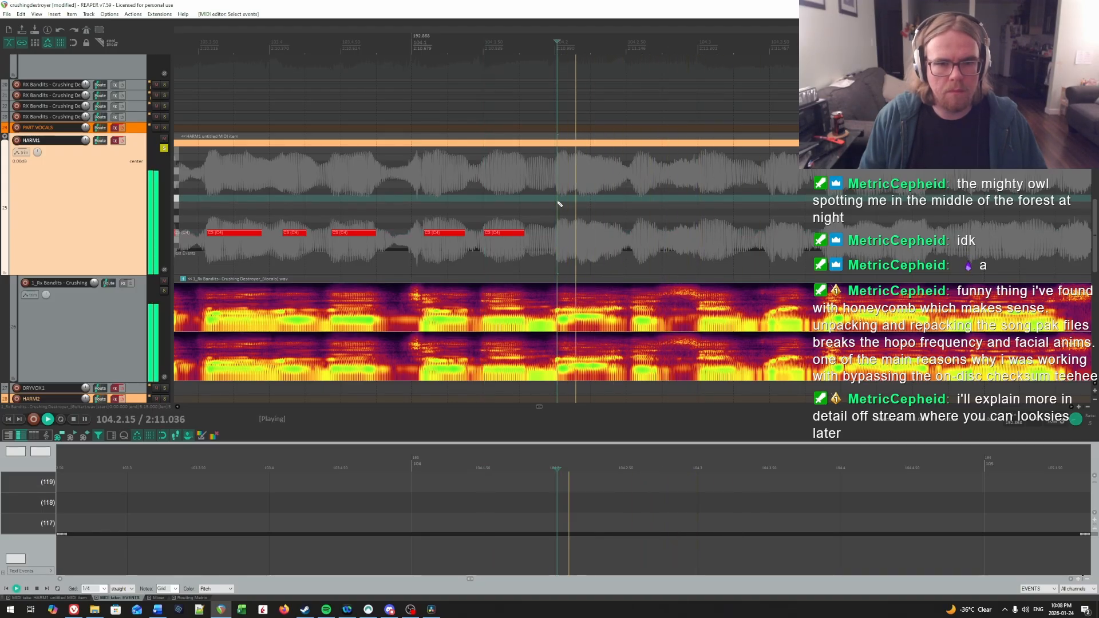
key("space")
left_click(557, 202)
key("space")
Step: Check where the syllable at 104.2.02 ends, shorten its note to 104.2.32, and add a short note at 104.2.55
key("space")
left_click(557, 202)
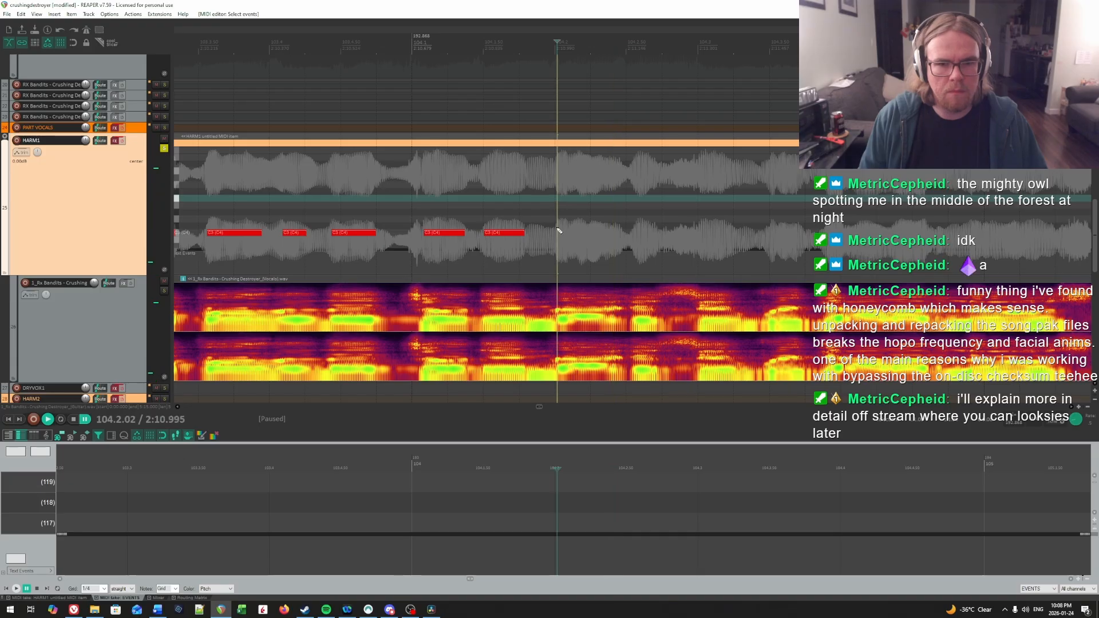
left_click_drag(610, 233, 606, 233)
key("space")
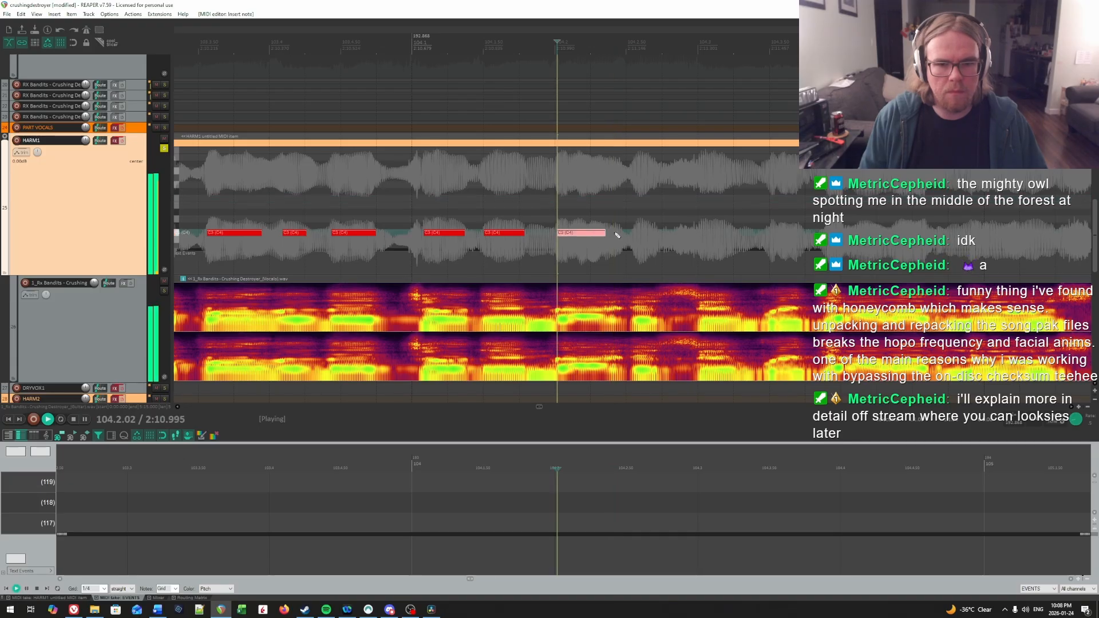
key("space")
key("space")
key("space")
left_click(607, 201)
key("space")
key("space")
left_click(602, 200)
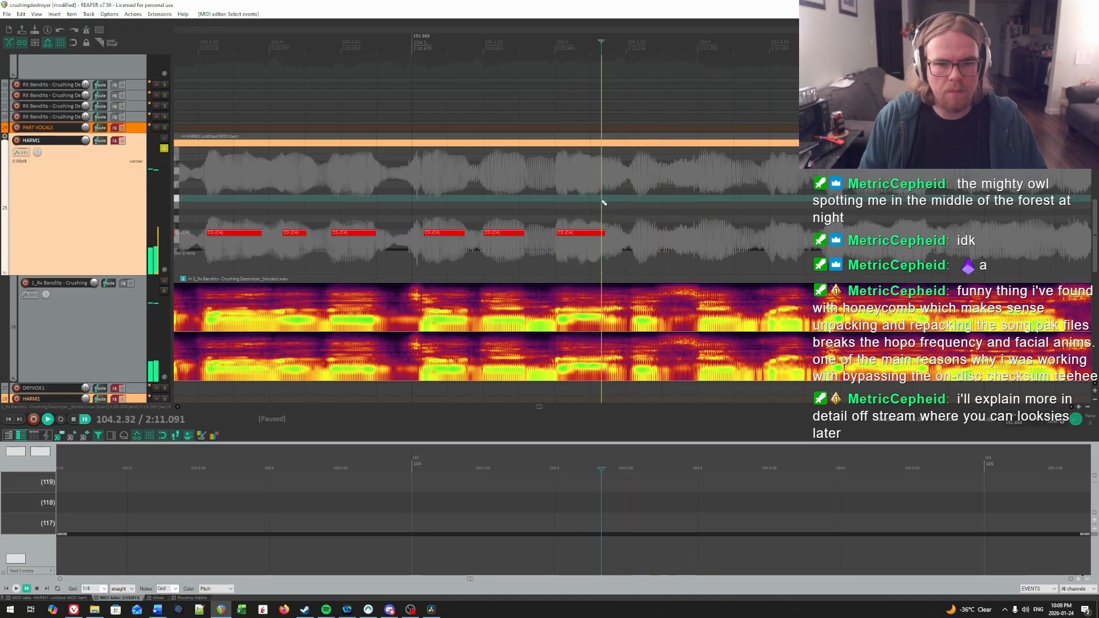
left_click(634, 228)
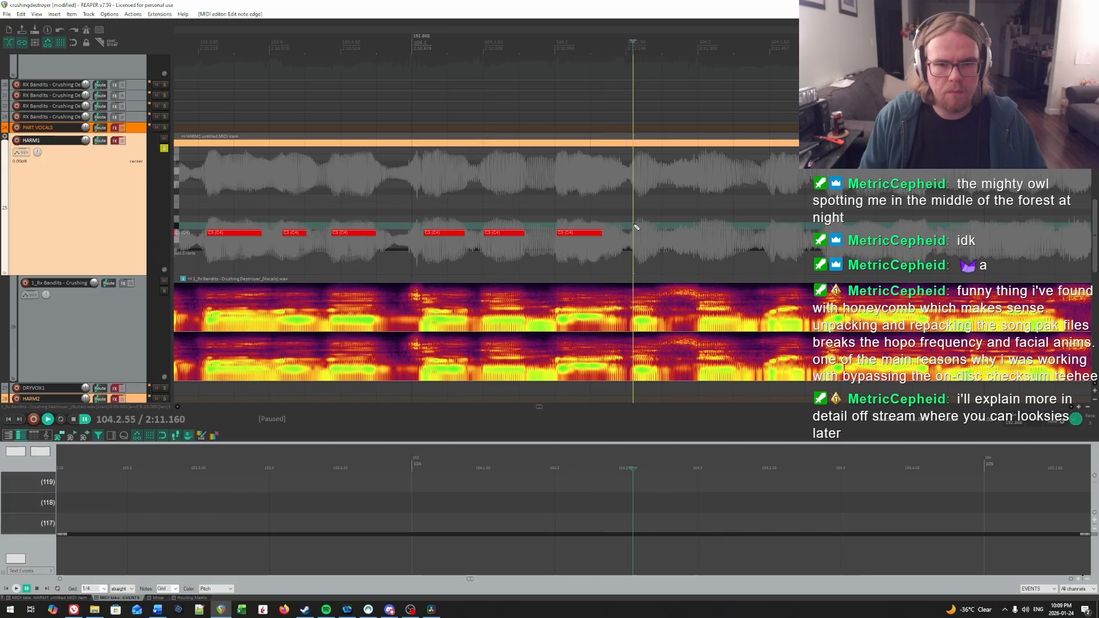
left_click_drag(635, 230, 864, 215)
Step: Find the syllable onset at beat 3 of bar 104 by playback and draw a matching note at 104.3.01
key("space")
scroll(829, 217, "right", 1)
left_click(439, 193)
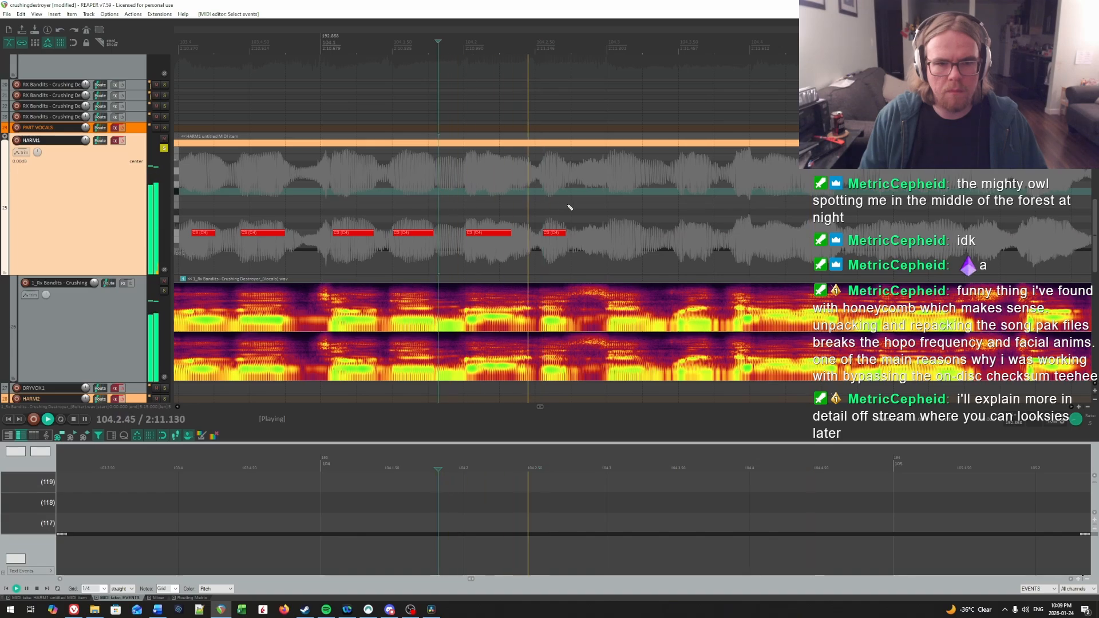
key("space")
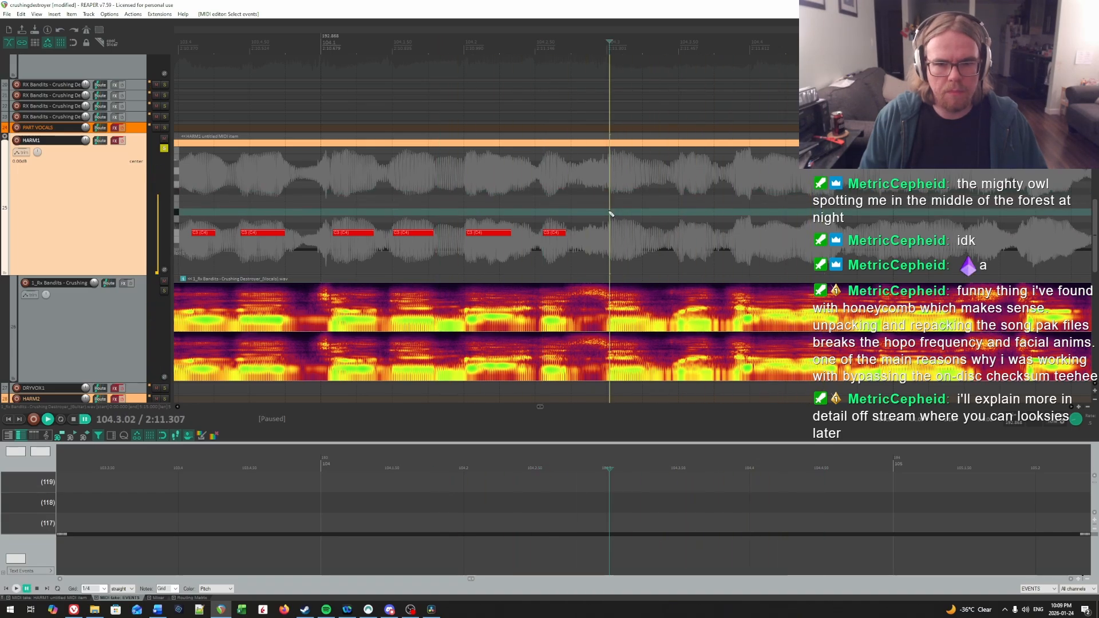
left_click(612, 232)
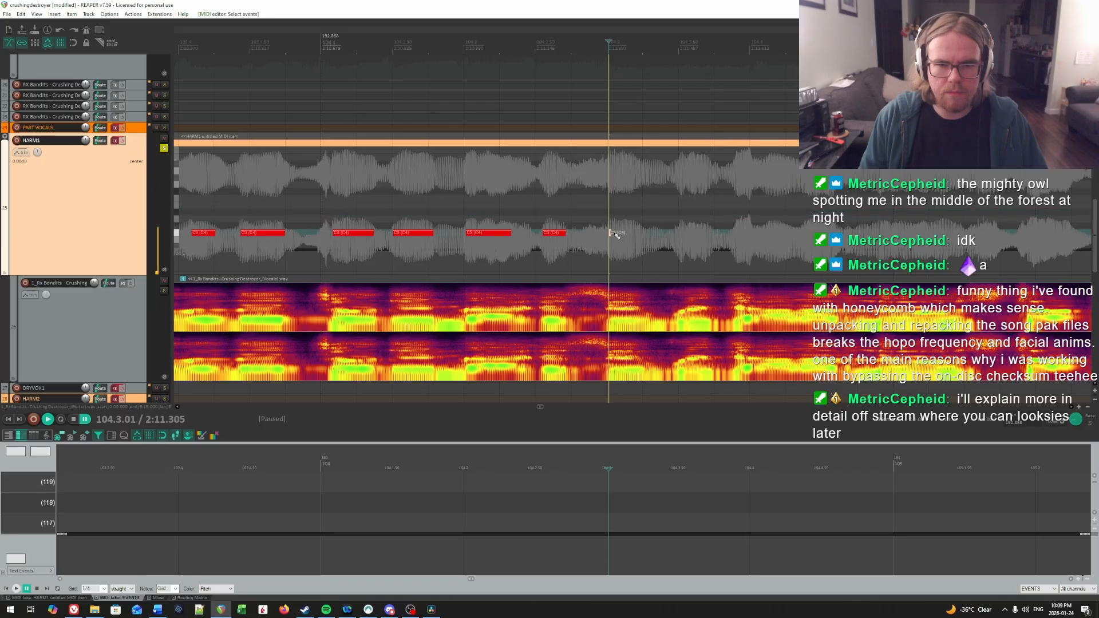
Step: Replay bar 104 from the end of the beat 3 note and from earlier points to check the charted notes' timing
key("space")
key("space")
left_click(635, 205)
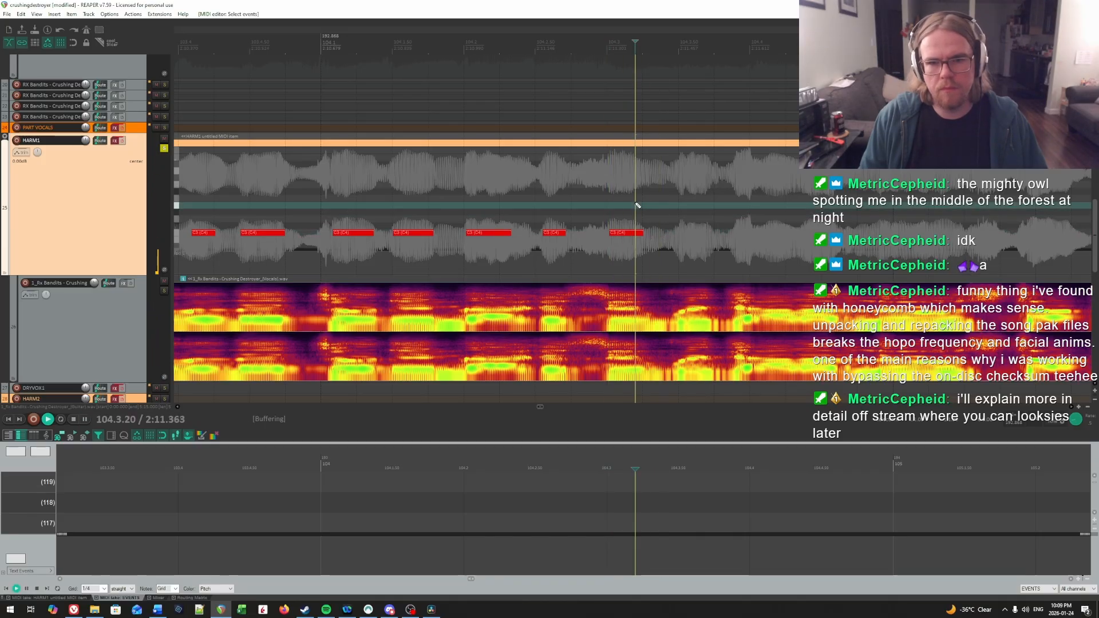
key("space")
key("space")
left_click(527, 199)
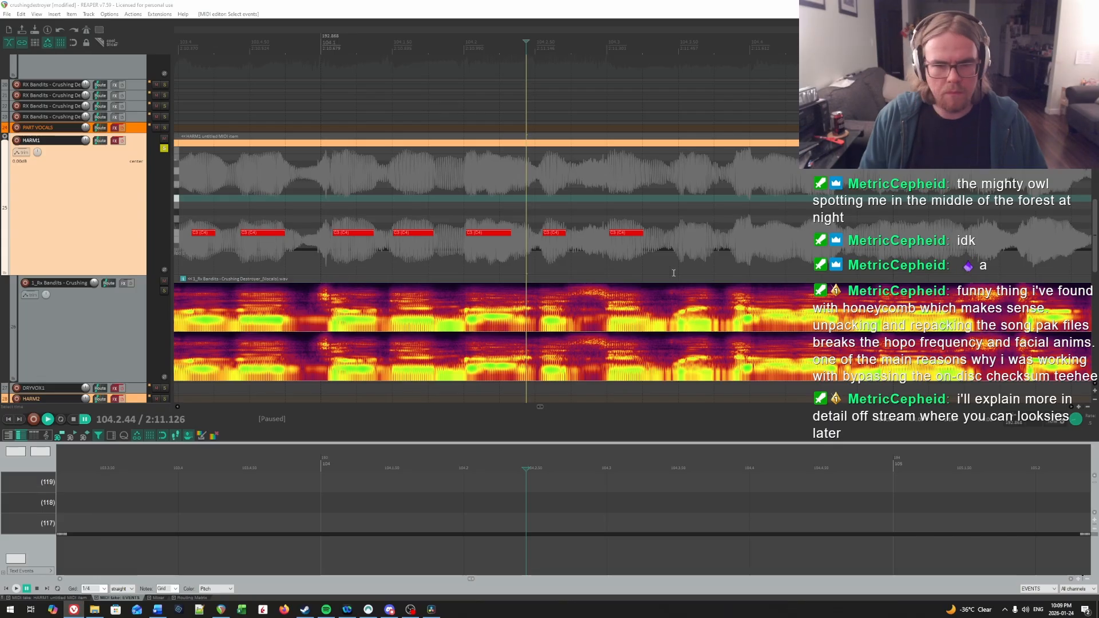
key("space")
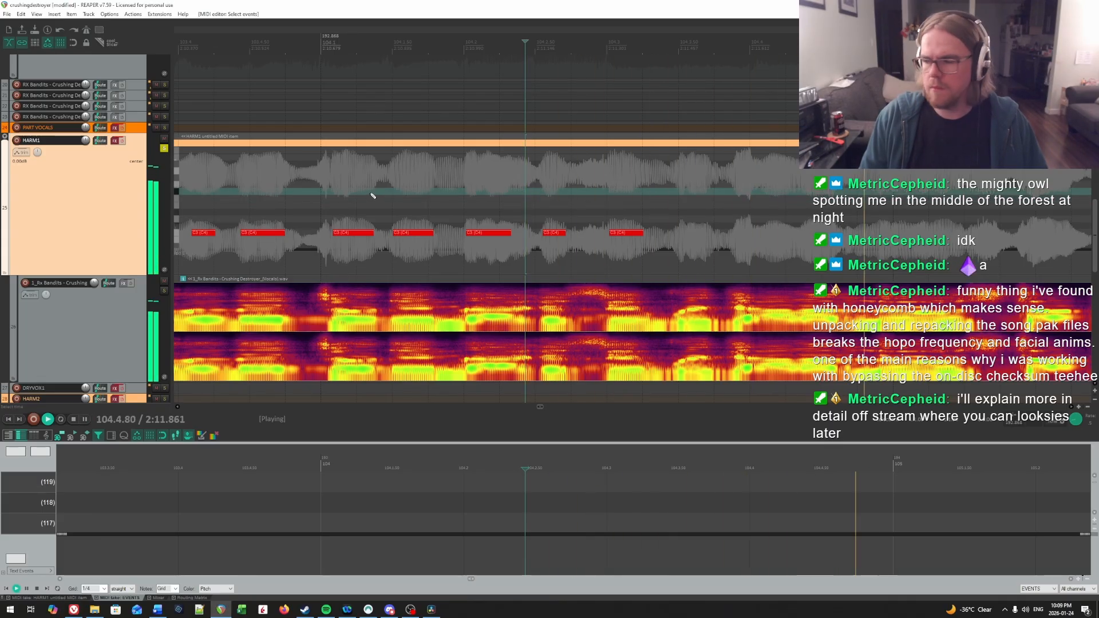
left_click(329, 197)
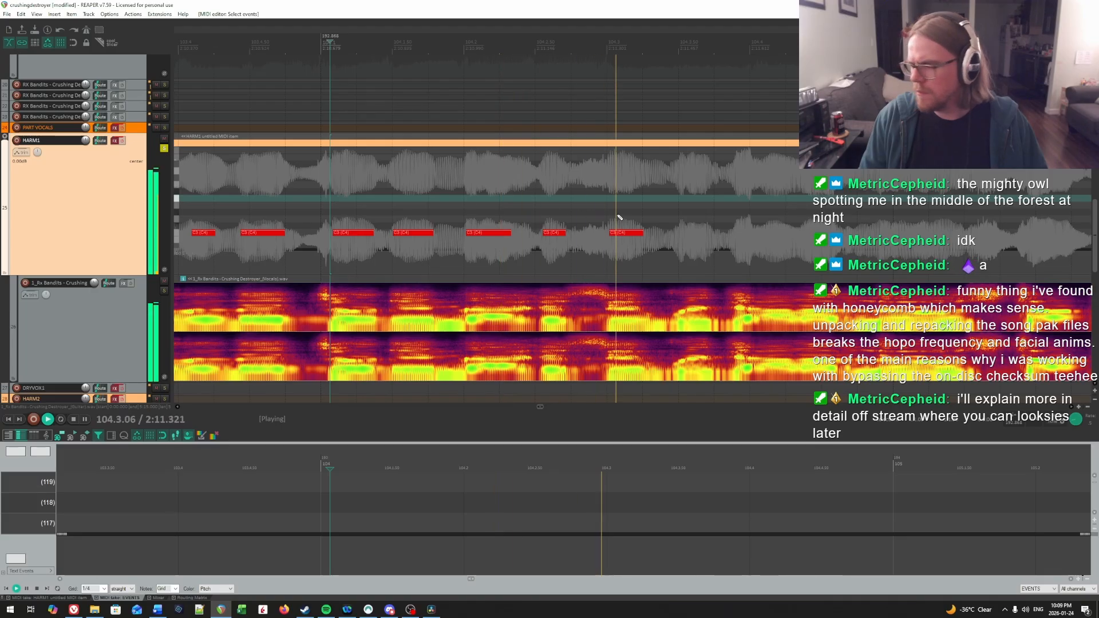
scroll(730, 214, "right", 4)
left_click_drag(725, 220, 735, 201)
key("space")
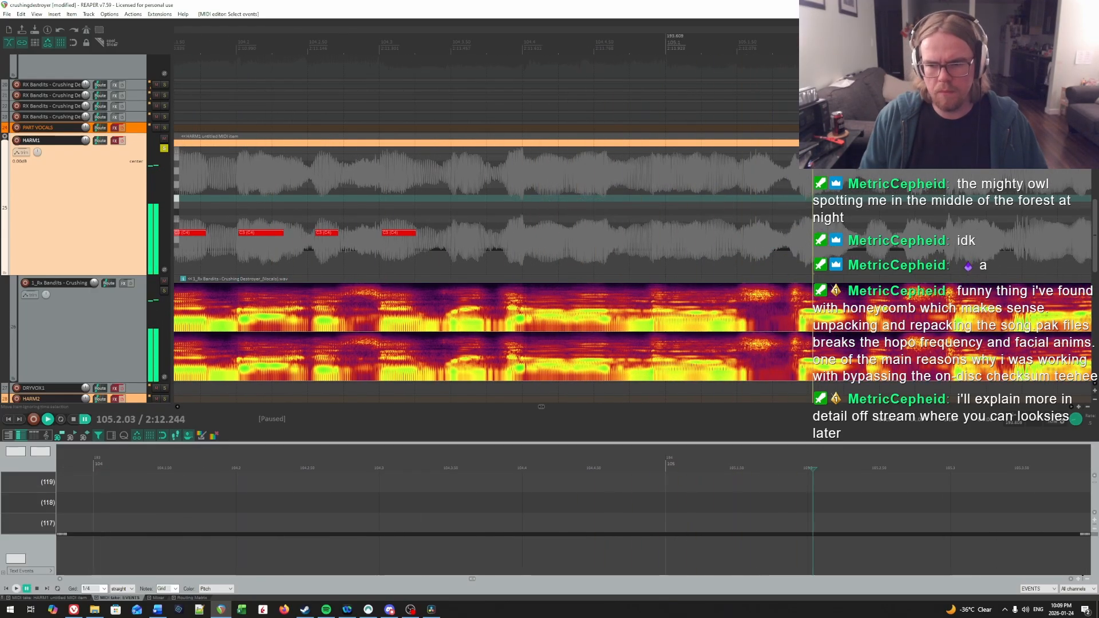
Step: Reset the playback rate to normal and listen repeatedly from beat 2 of bar 104 into bar 105 to make out the syllables
double_click(1075, 419)
left_click(272, 191)
key("space")
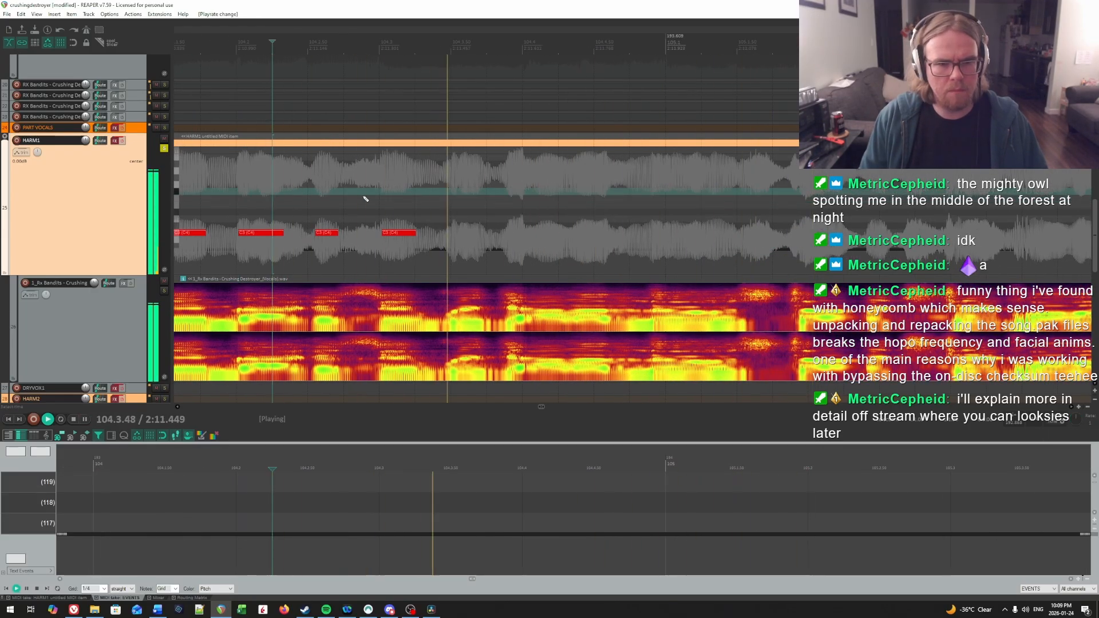
left_click(269, 192)
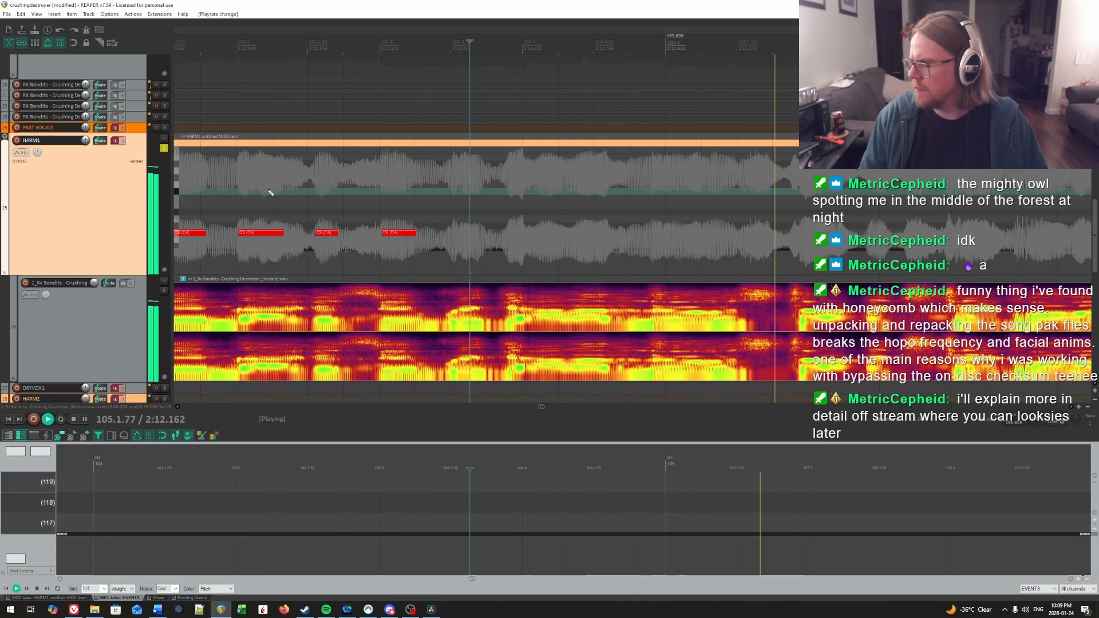
key("space")
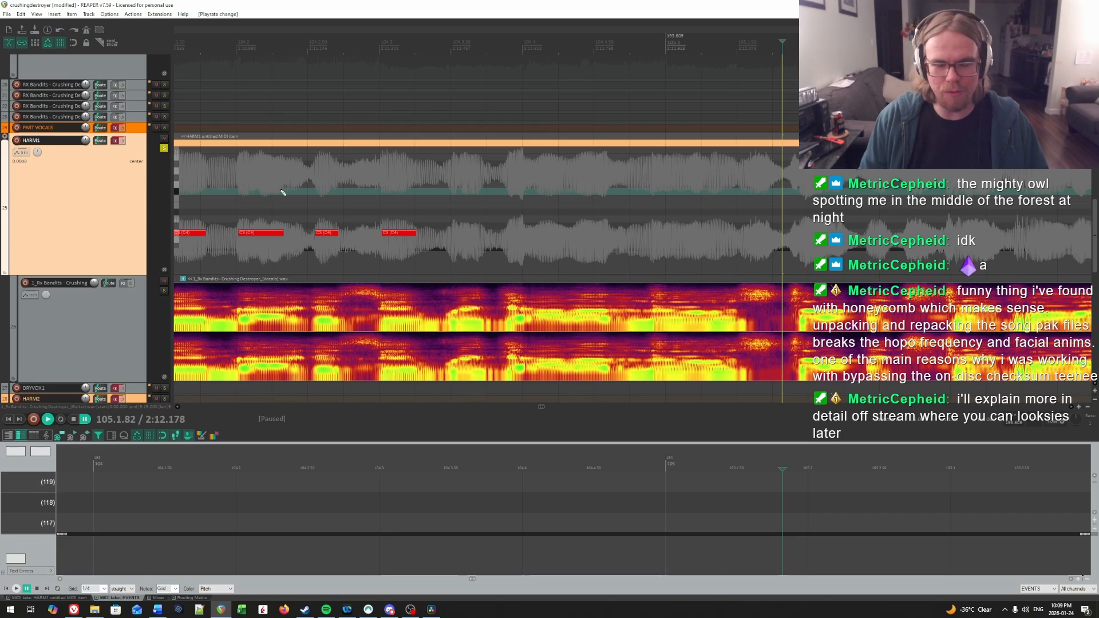
left_click(281, 191)
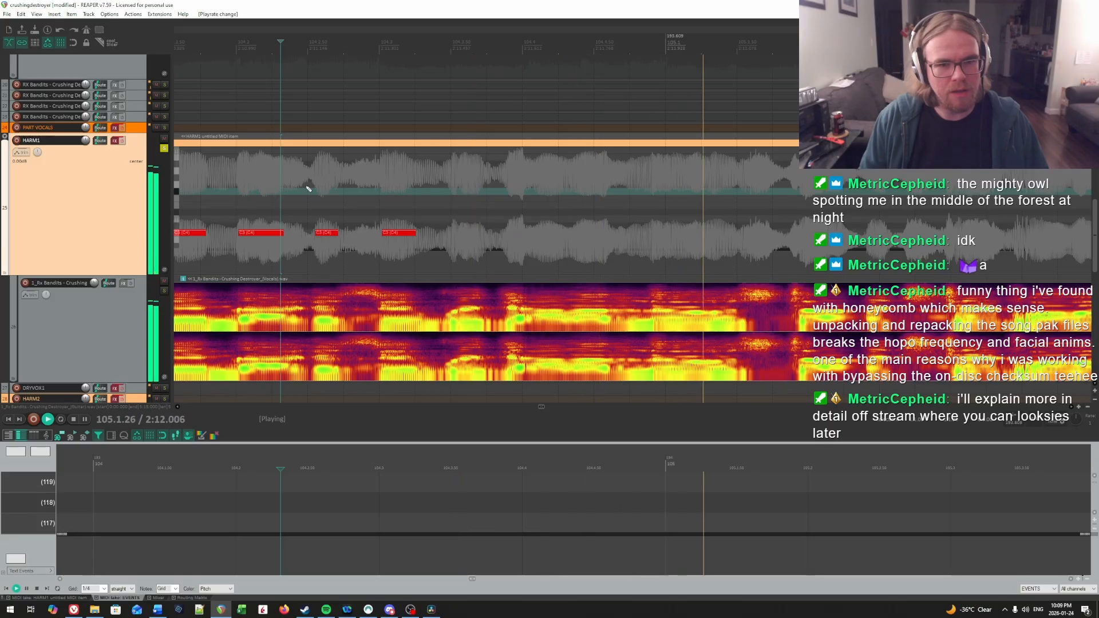
left_click(347, 188)
key("space")
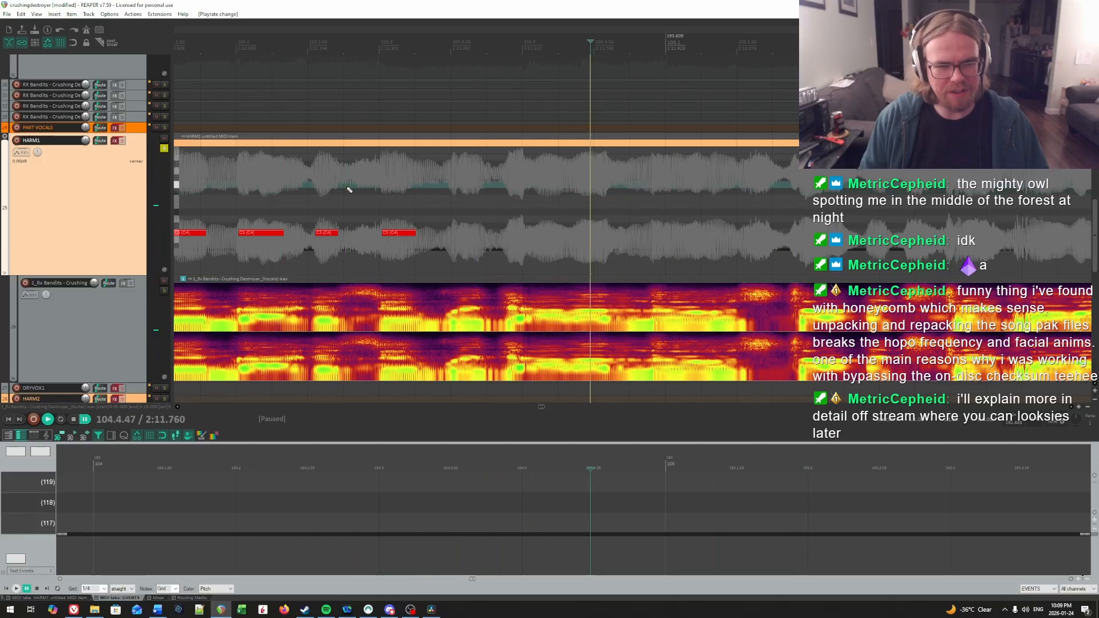
left_click(359, 191)
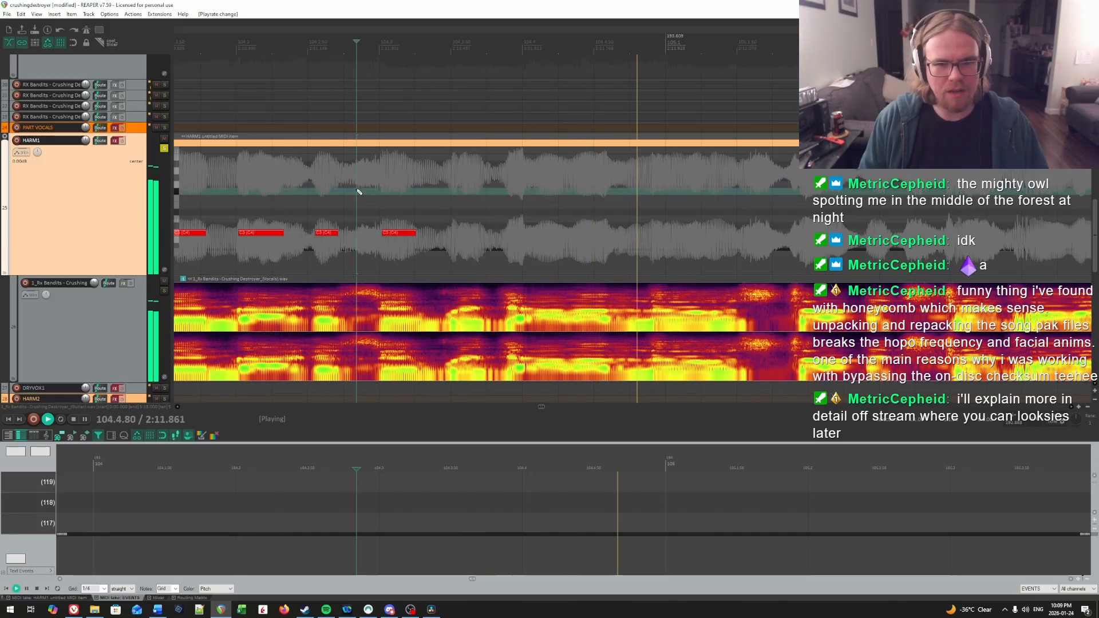
key("space")
left_click(402, 191)
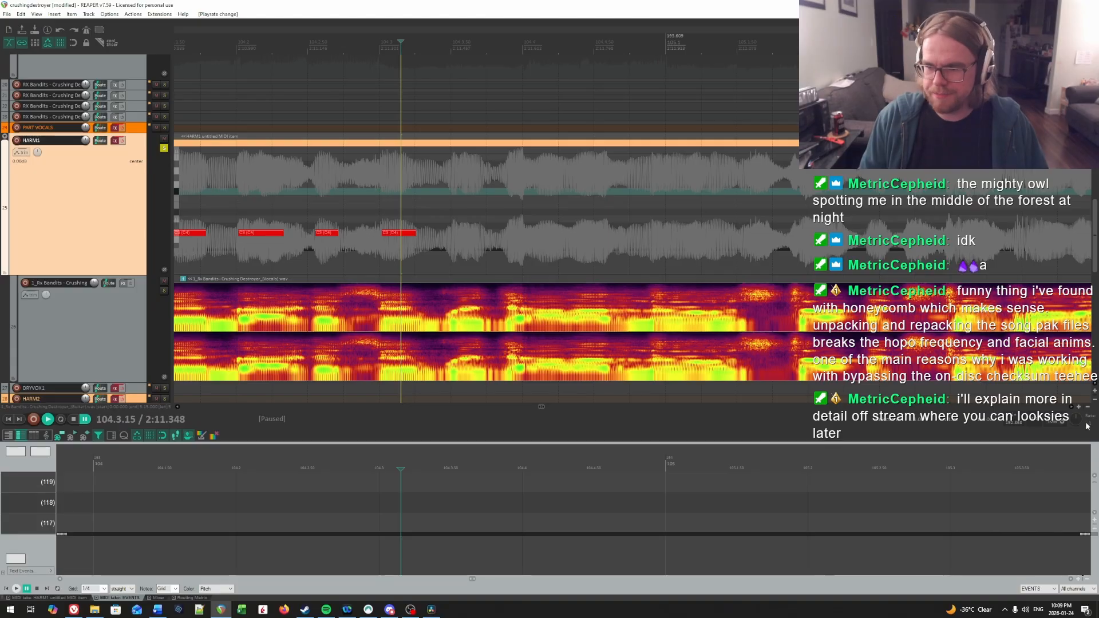
Step: Restore the slower playback rate, locate the second syllable in beat 3 of bar 104, and draw a note at 104.3.54
key("Return")
left_click(391, 197)
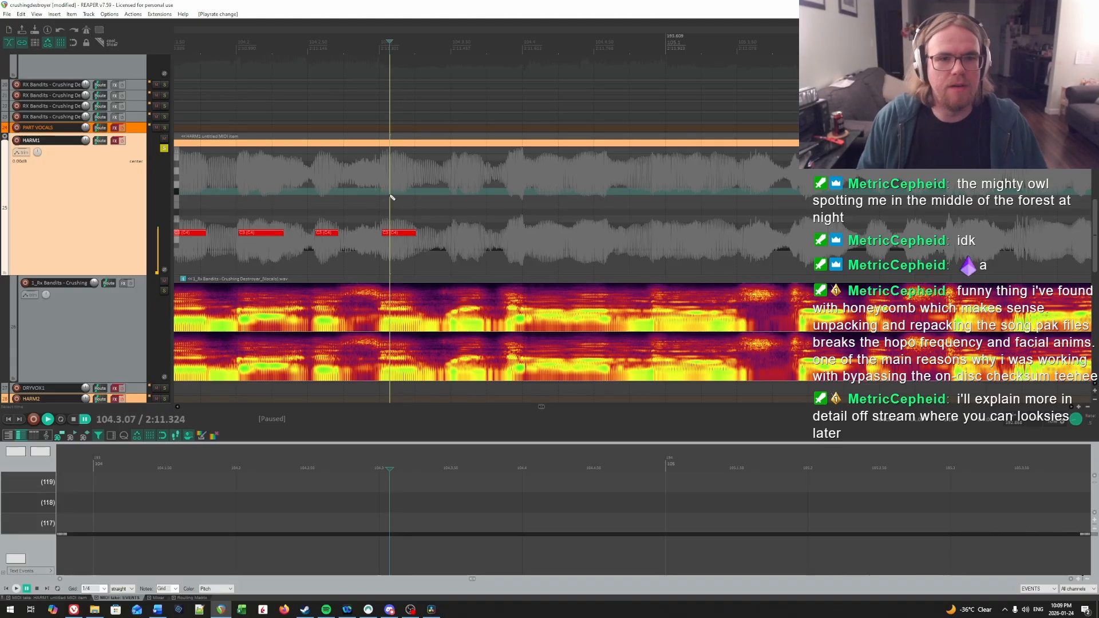
key("space")
key("space")
left_click(450, 183)
key("space")
key("space")
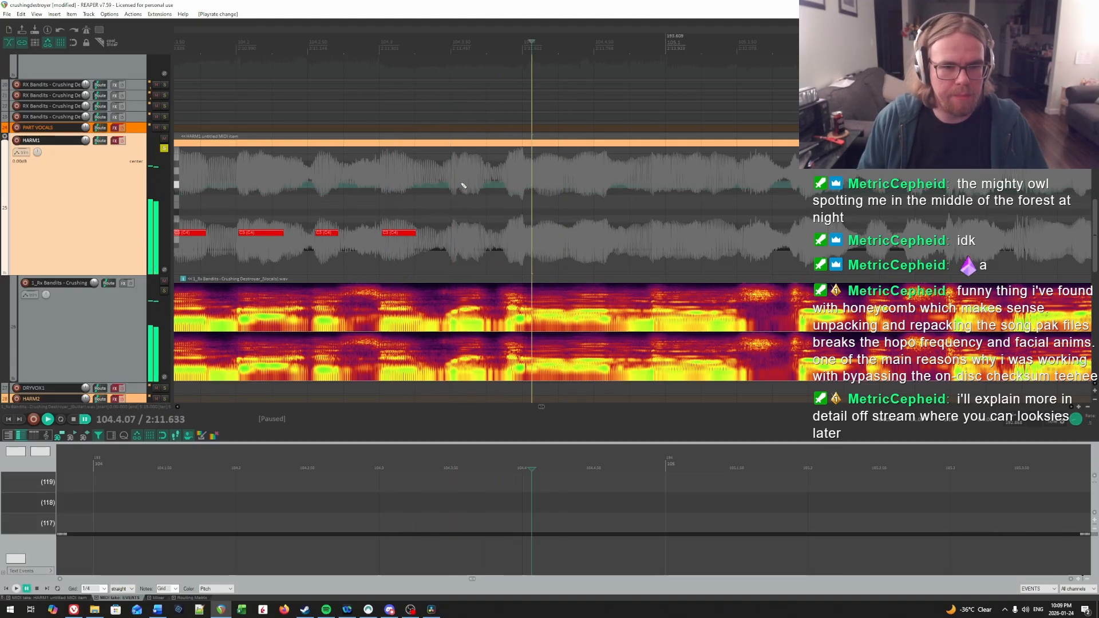
left_click(460, 185)
left_click(456, 183)
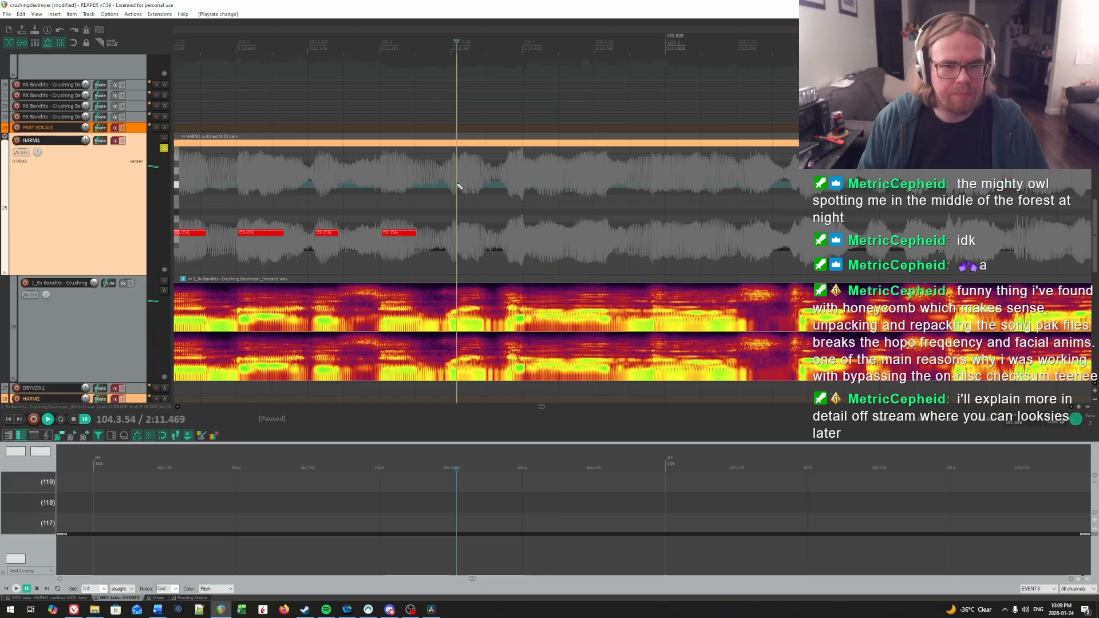
left_click_drag(458, 233, 484, 236)
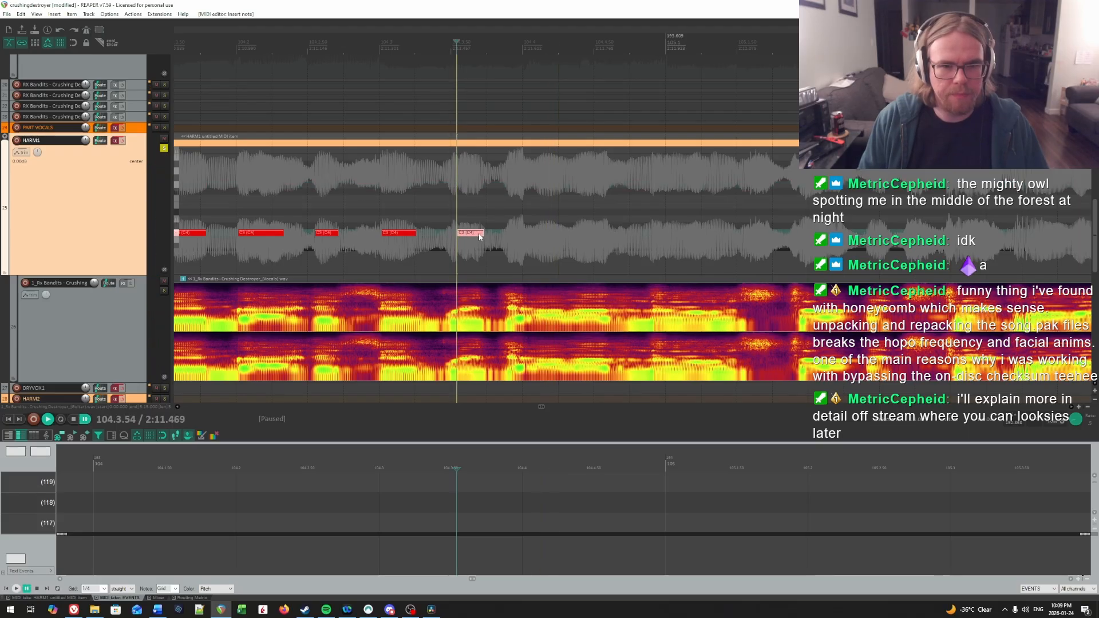
Step: Audition the syllable onset at beat 4 of bar 104 and draw a note at 104.4.02
key("space")
left_click(499, 207)
key("space")
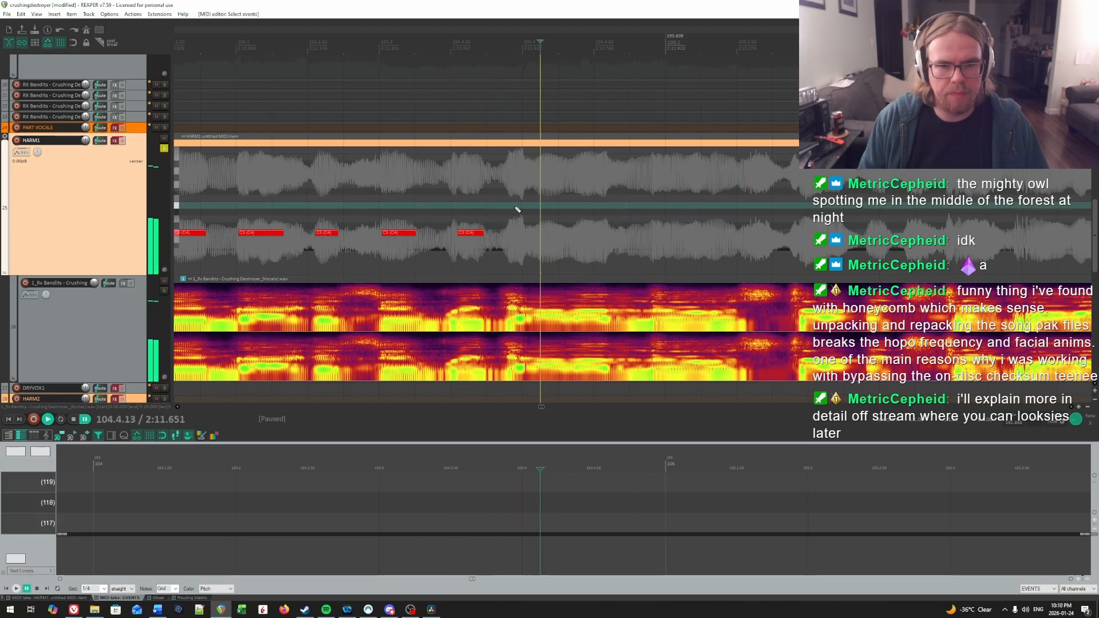
key("space")
left_click(525, 199)
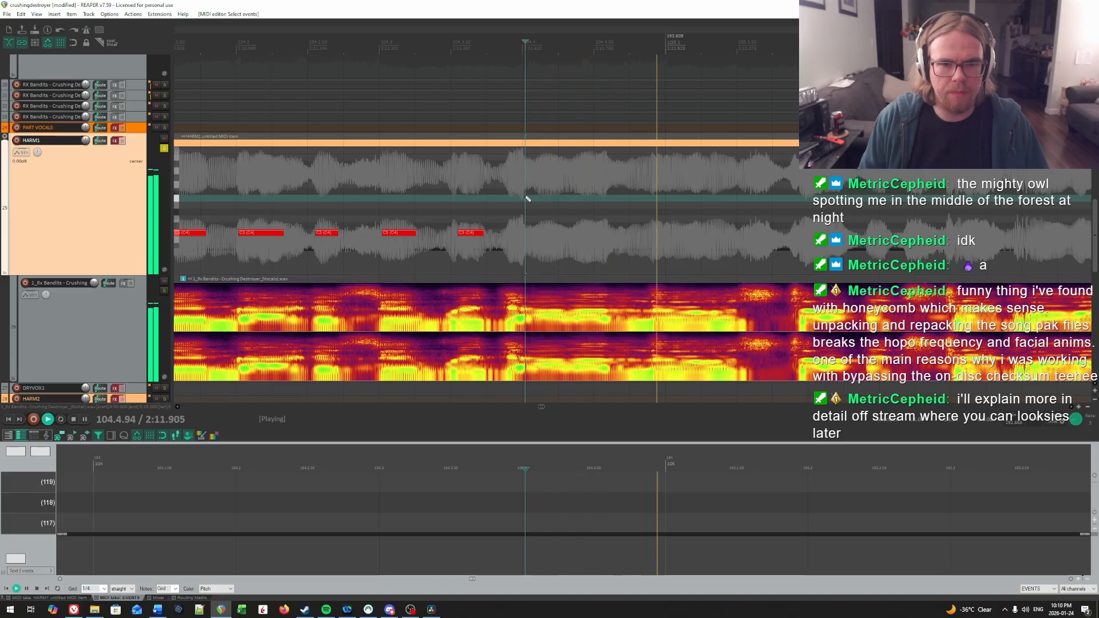
key("space")
left_click_drag(528, 233, 568, 233)
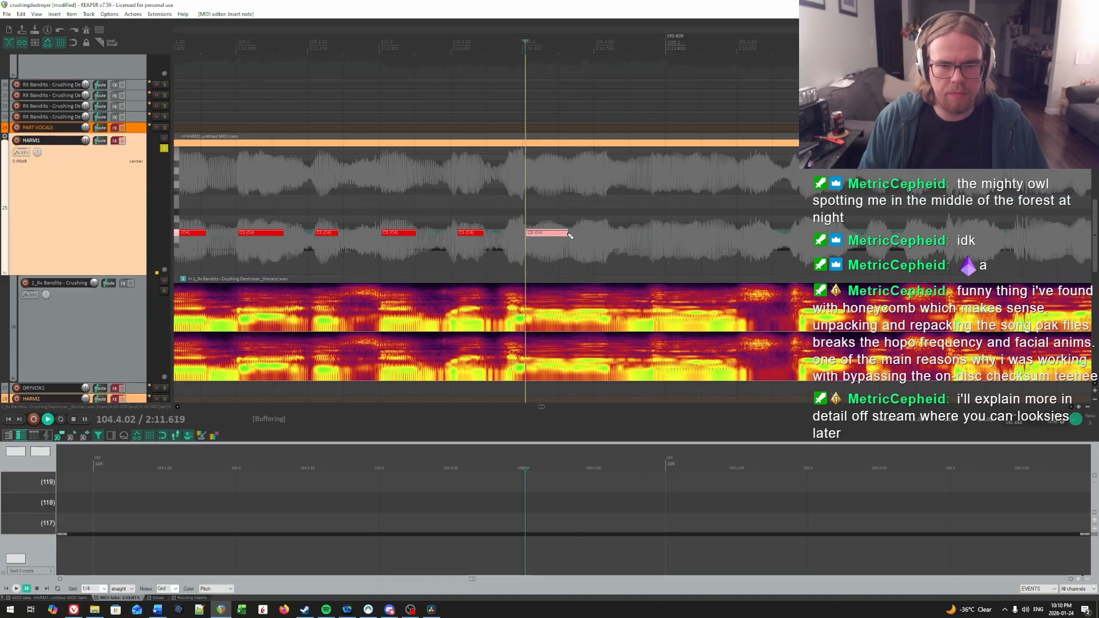
Step: Replay the syllable at 104.4.02 repeatedly to find where it ends and shorten its note slightly
left_click(474, 199)
key("space")
left_click(524, 204)
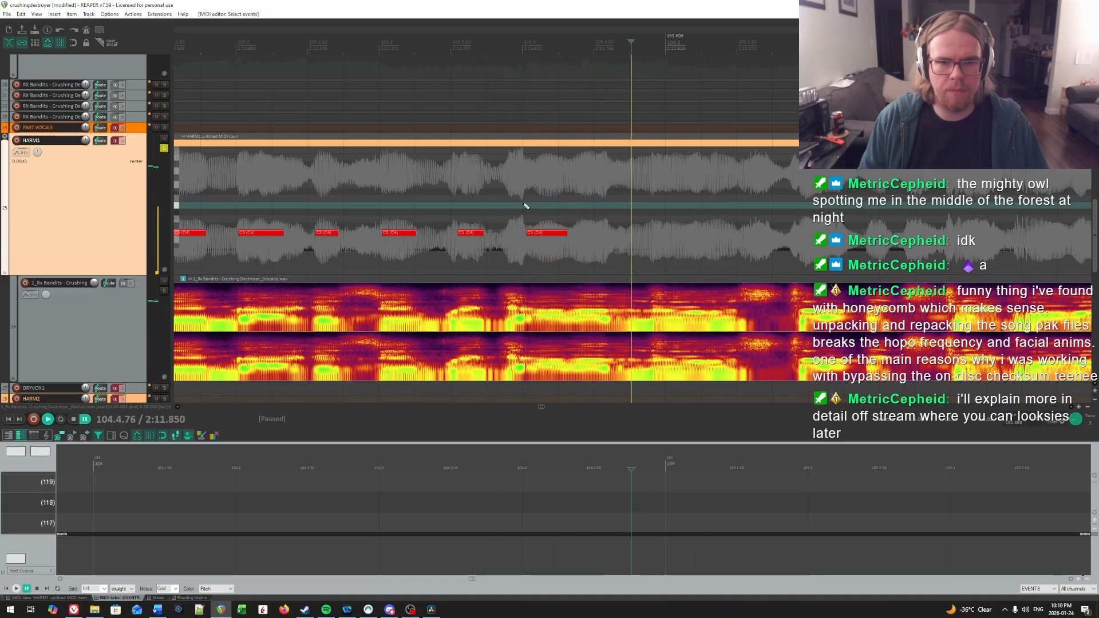
left_click(524, 204)
key("space")
key("space")
left_click(574, 207)
key("space")
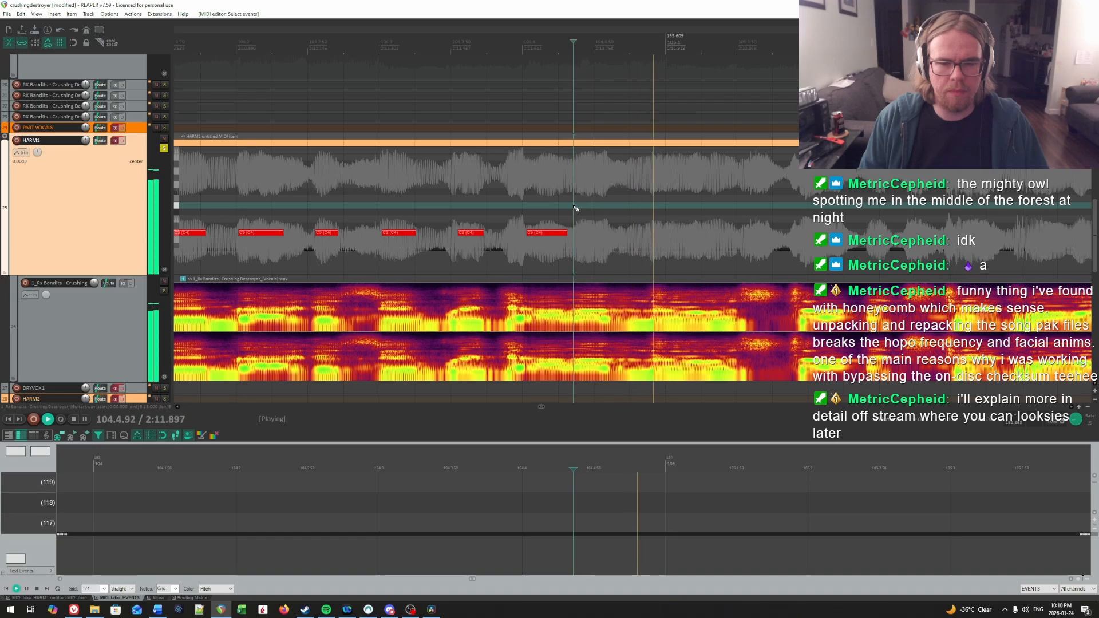
key("space")
key("space")
key("space")
left_click(525, 205)
key("space")
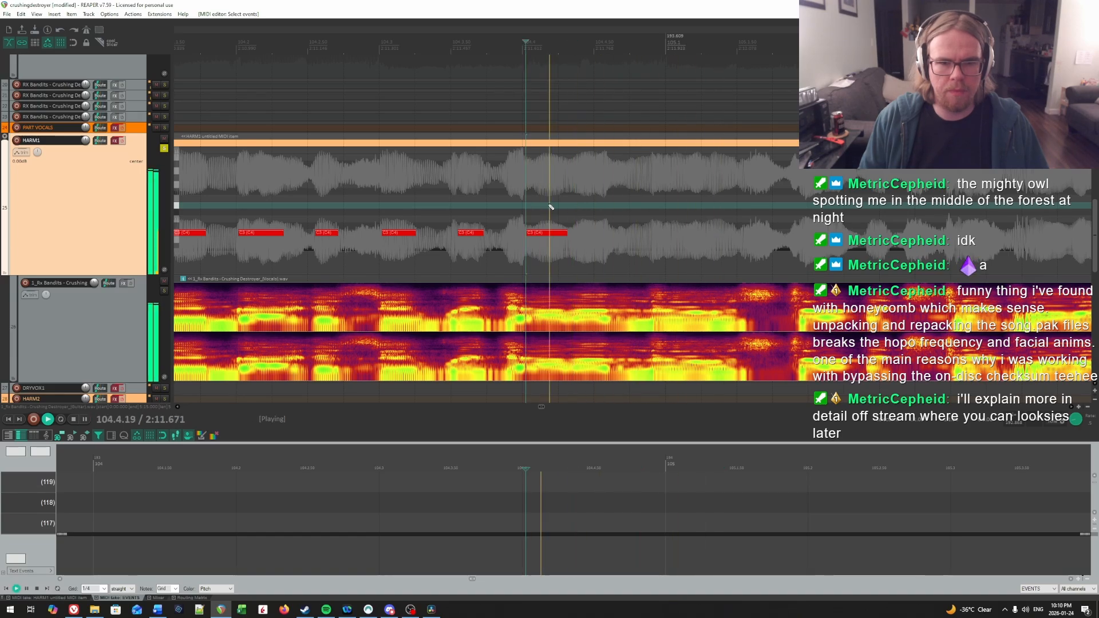
key("space")
left_click_drag(563, 232, 561, 233)
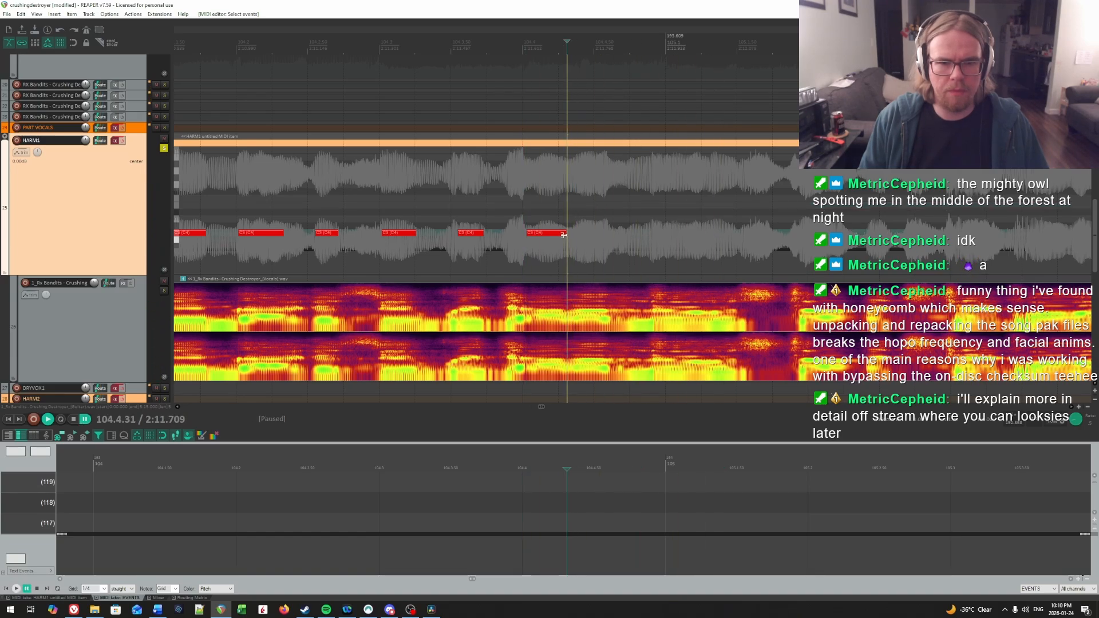
Step: Audition the next syllable in beat 4 of bar 104 and draw a note at 104.4.36
key("space")
Step: Replay the end of bar 104 from several start points to locate the syllable following the 104.4.36 note
key("space")
left_click(575, 212)
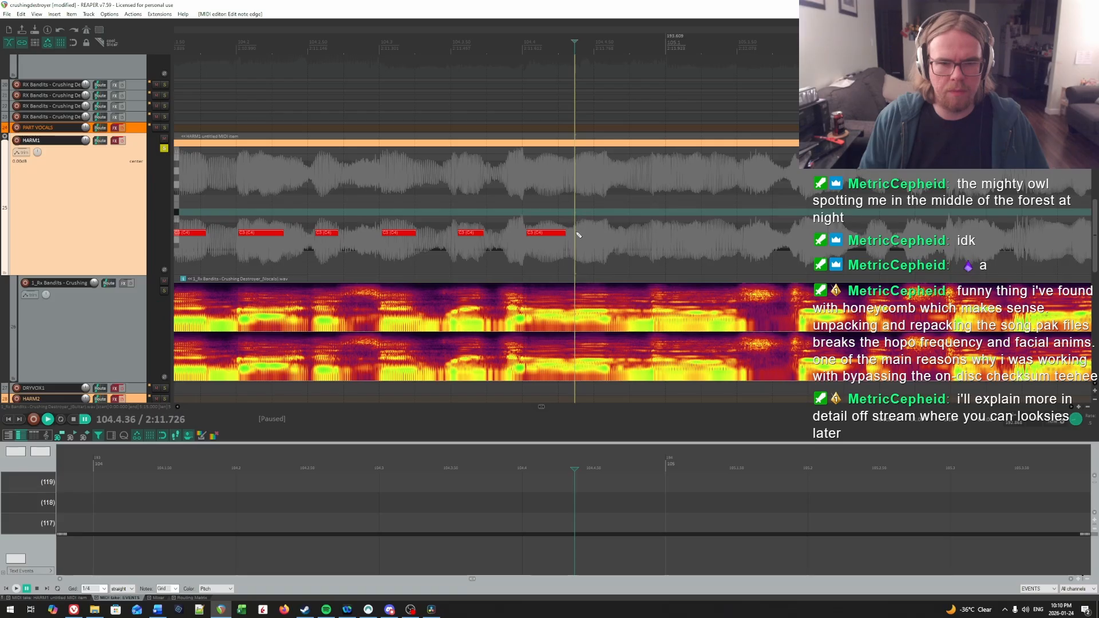
left_click_drag(578, 235, 608, 235)
key("space")
scroll(611, 233, "right", 5)
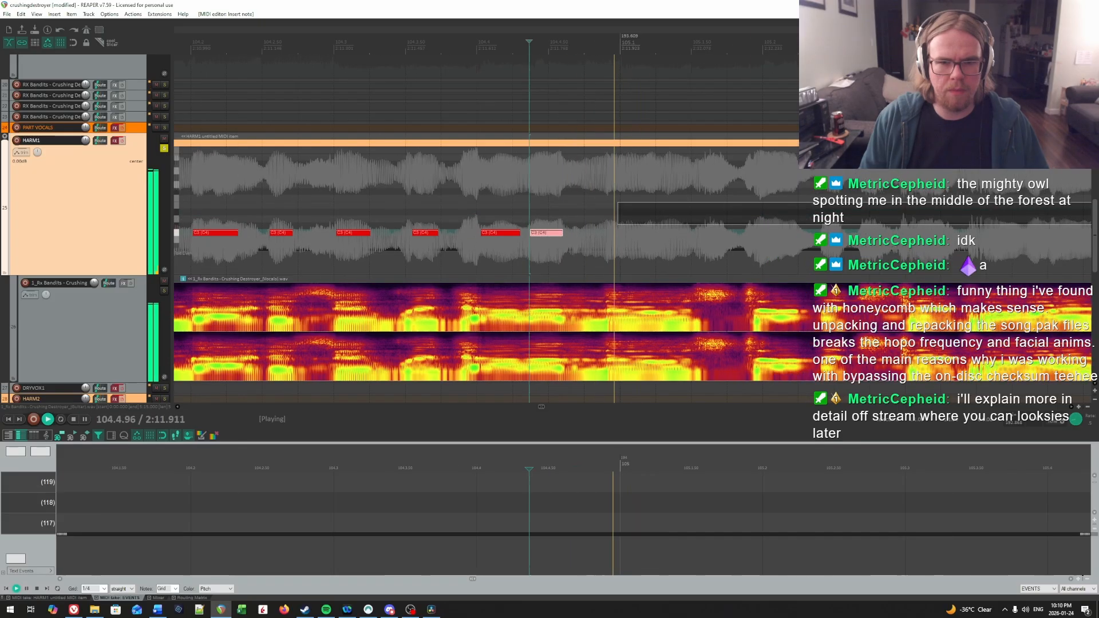
left_click(356, 191)
key("space")
left_click(424, 185)
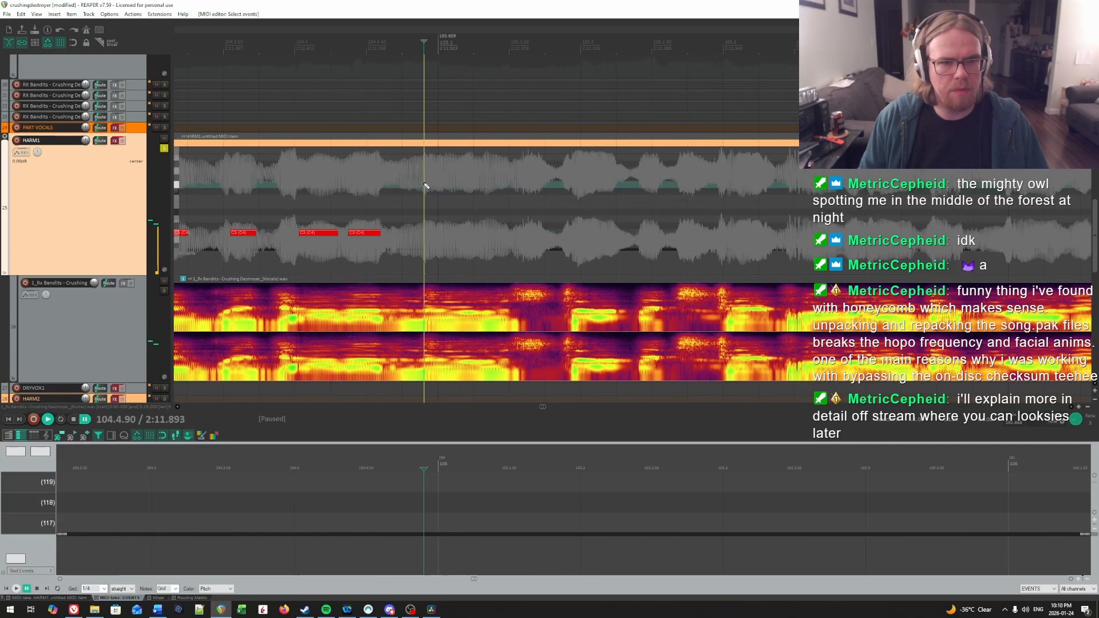
key("space")
key("space")
left_click(424, 184)
key("space")
Step: Narrow down the syllable onset around the start of bar 105 and draw a note from just before 105.1, about half a beat long
key("space")
left_click(435, 185)
left_click(378, 184)
key("space")
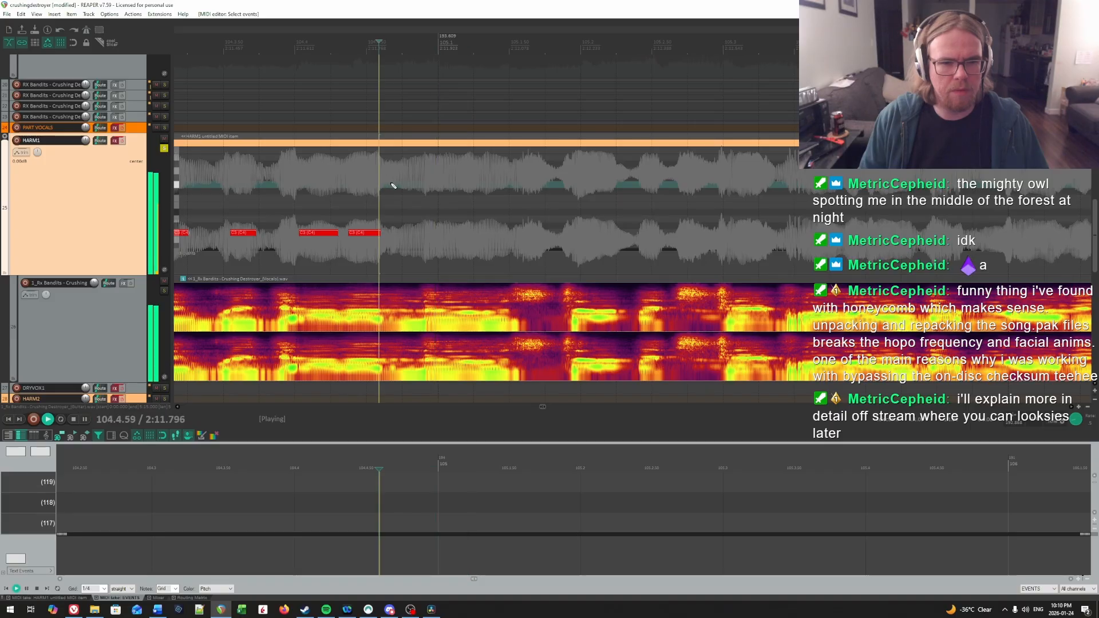
key("space")
left_click(432, 184)
key("space")
key("space")
left_click(417, 184)
key("space")
key("space")
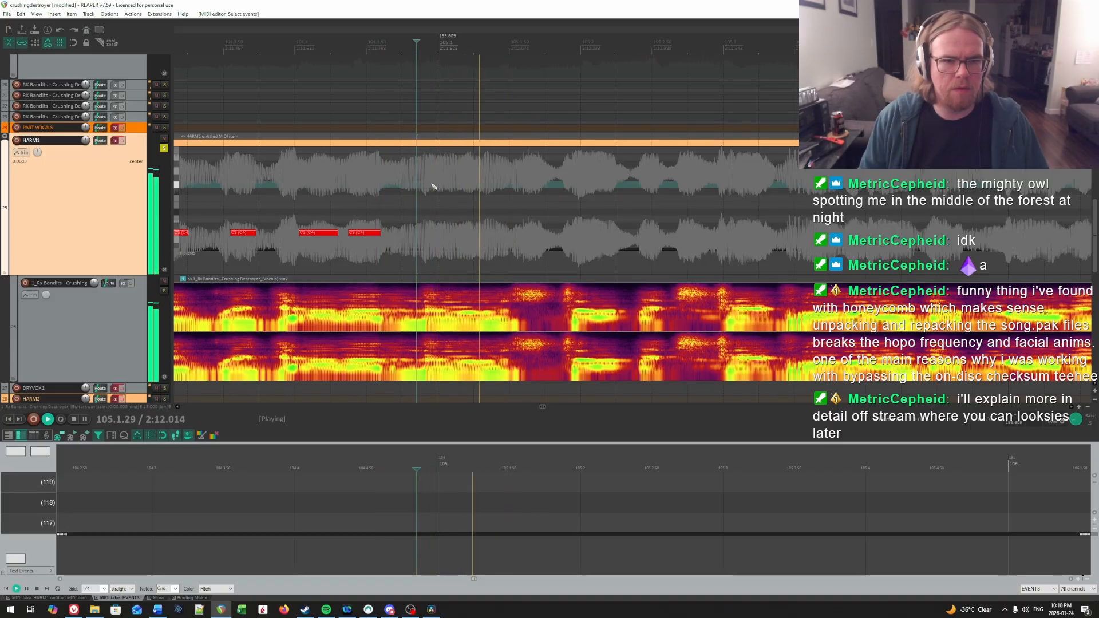
left_click(436, 184)
key("space")
key("space")
left_click(435, 185)
Step: Audition the vocal after the note at the start of bar 105 and draw a note at 105.1.97, about a quarter beat long
key("space")
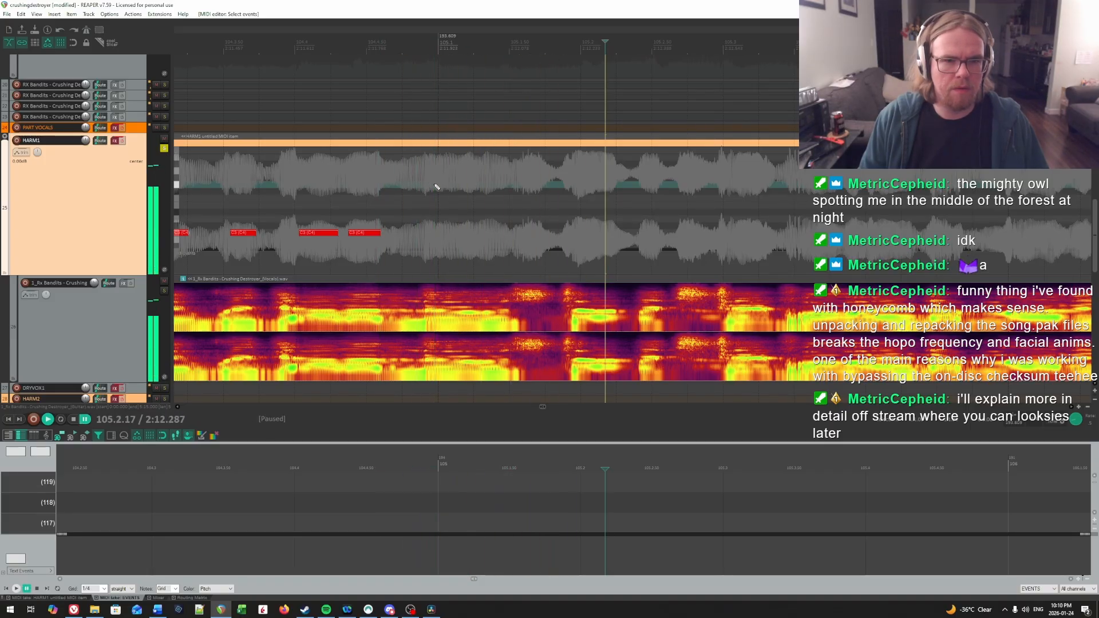
key("space")
left_click_drag(435, 233, 511, 235)
key("space")
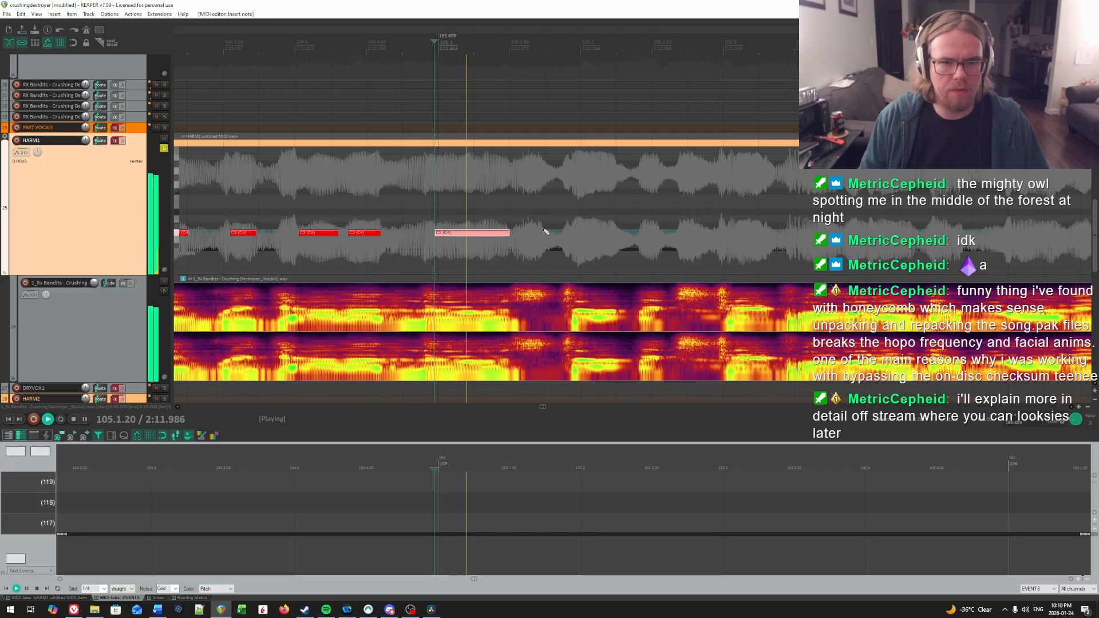
left_click(281, 199)
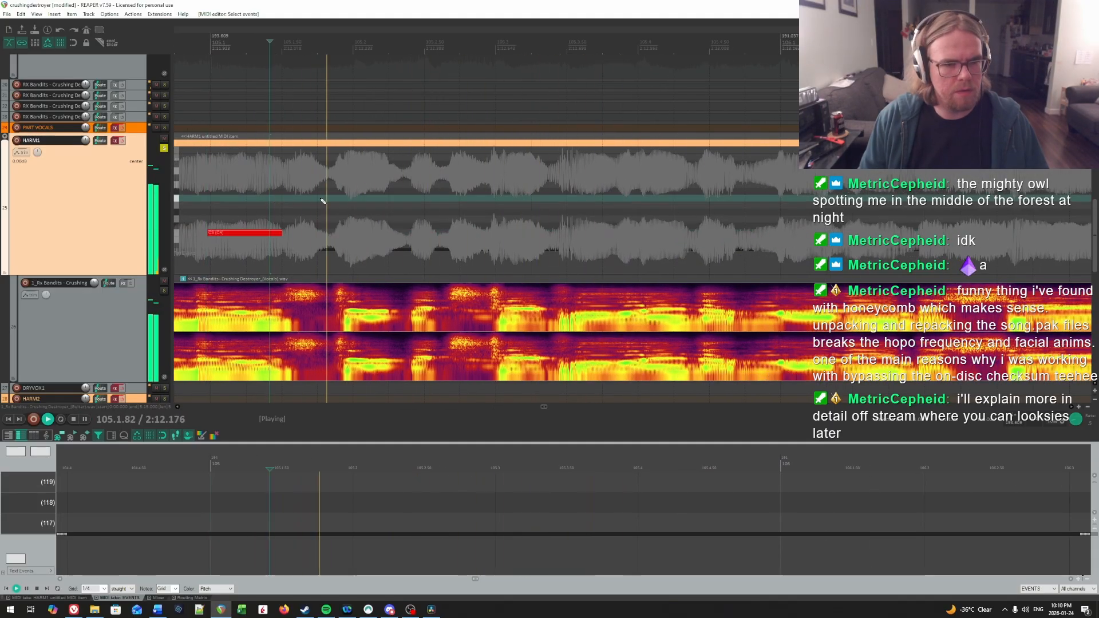
key("space")
left_click(345, 196)
key("space")
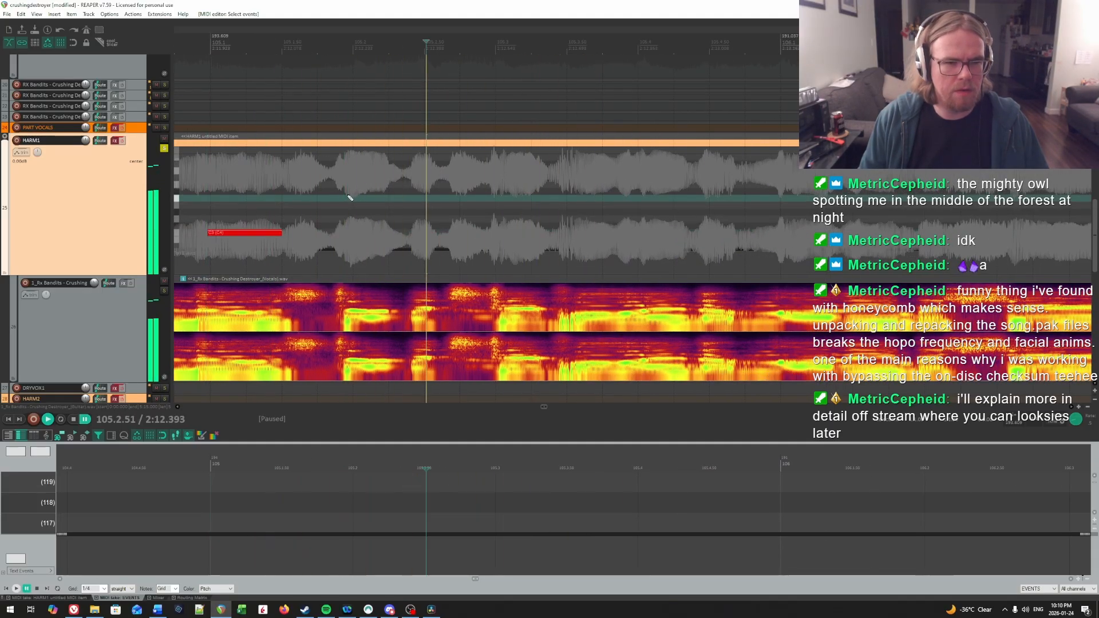
left_click(350, 197)
key("space")
left_click(350, 197)
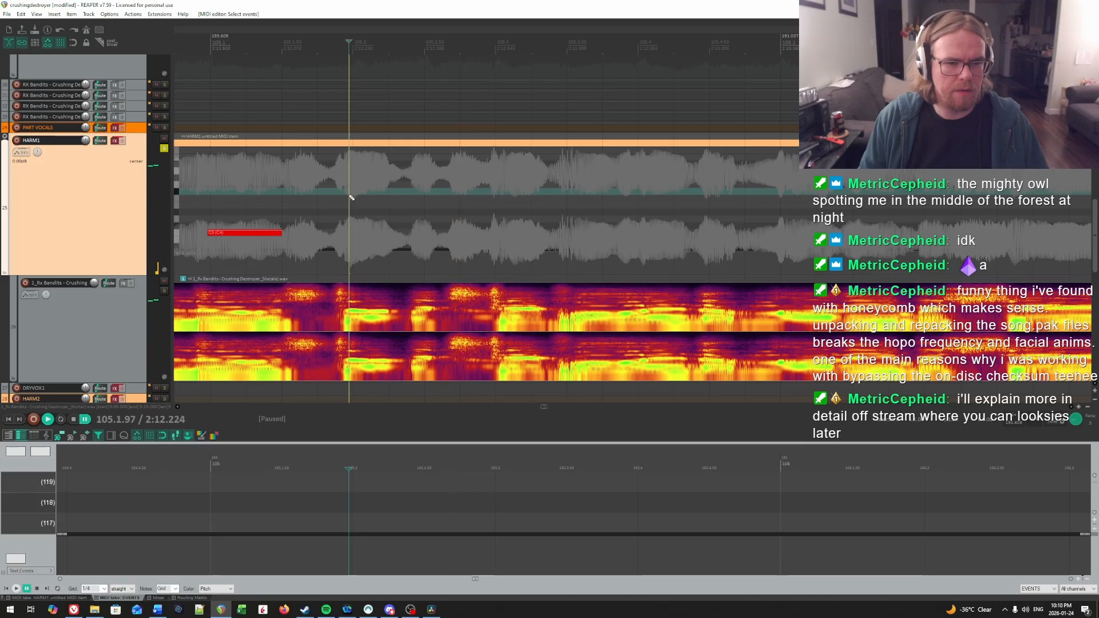
key("space")
Step: Find the next syllable's onset in beat 2 of bar 105 and draw a short note at 105.2.41
key("space")
left_click(349, 197)
left_click_drag(351, 232, 388, 233)
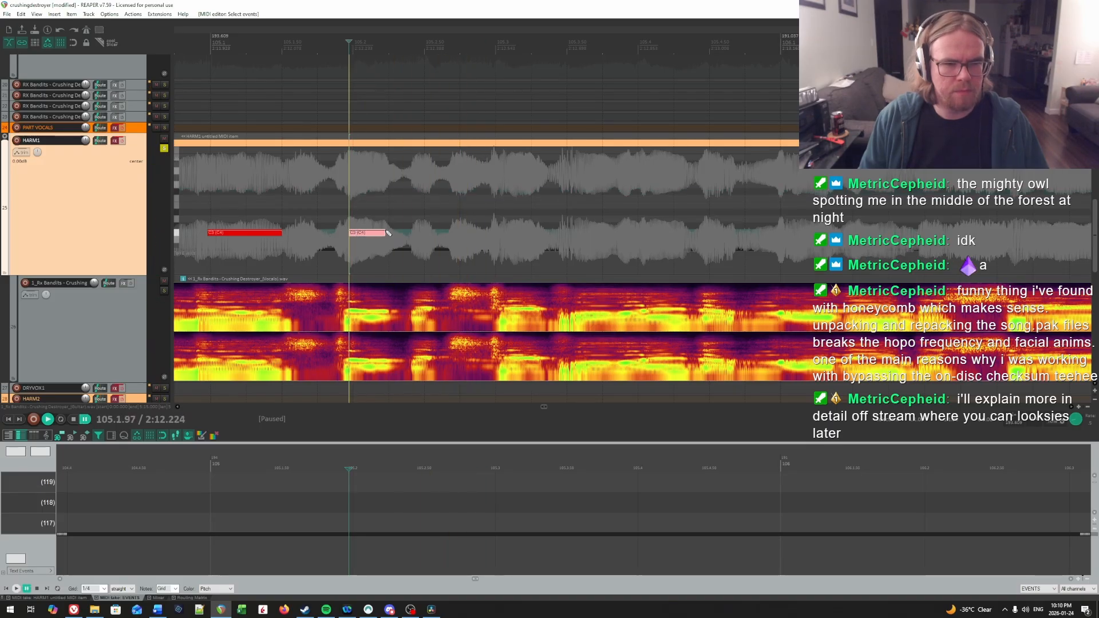
key("space")
key("space")
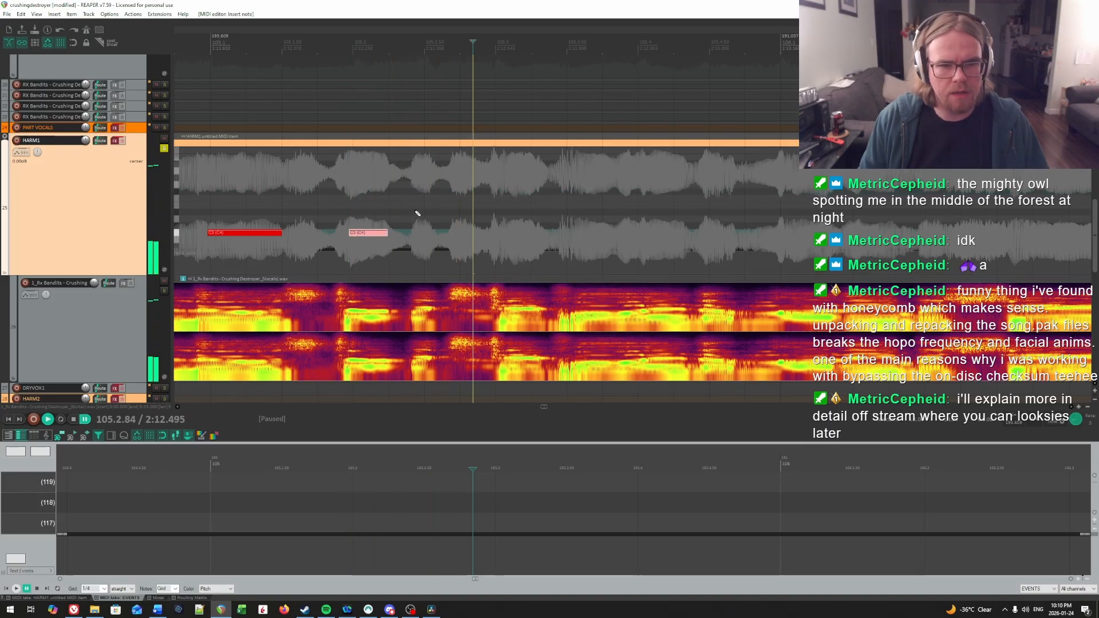
left_click(411, 212)
Step: Locate the syllable near beat 3 of bar 105 by replaying and draw a note at 105.3.07, about a quarter beat long
key("space")
key("space")
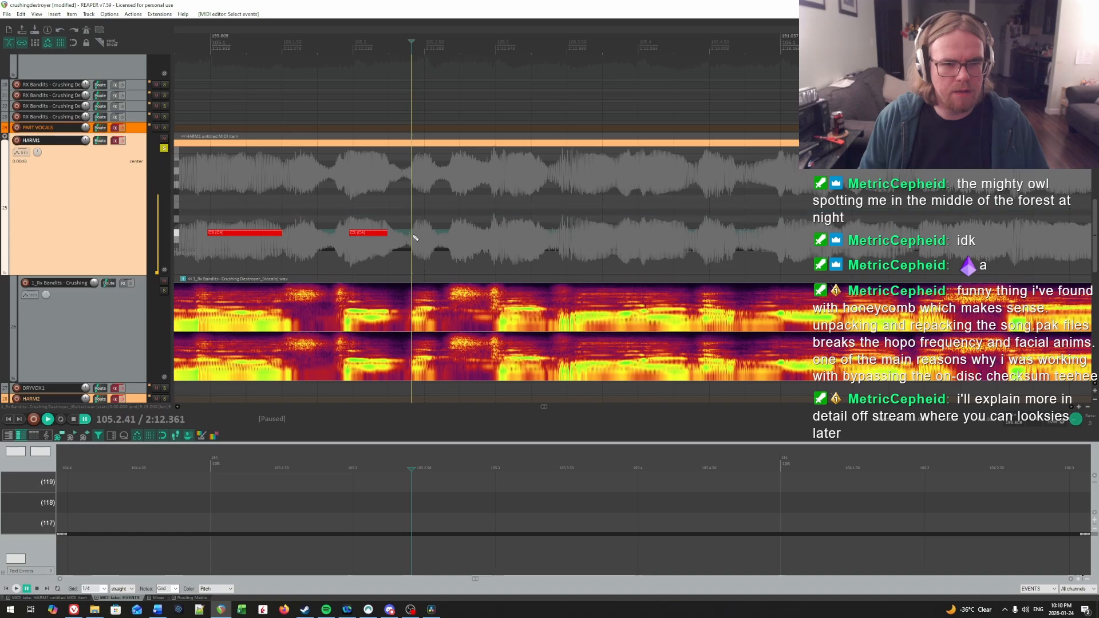
left_click_drag(413, 233, 434, 235)
key("space")
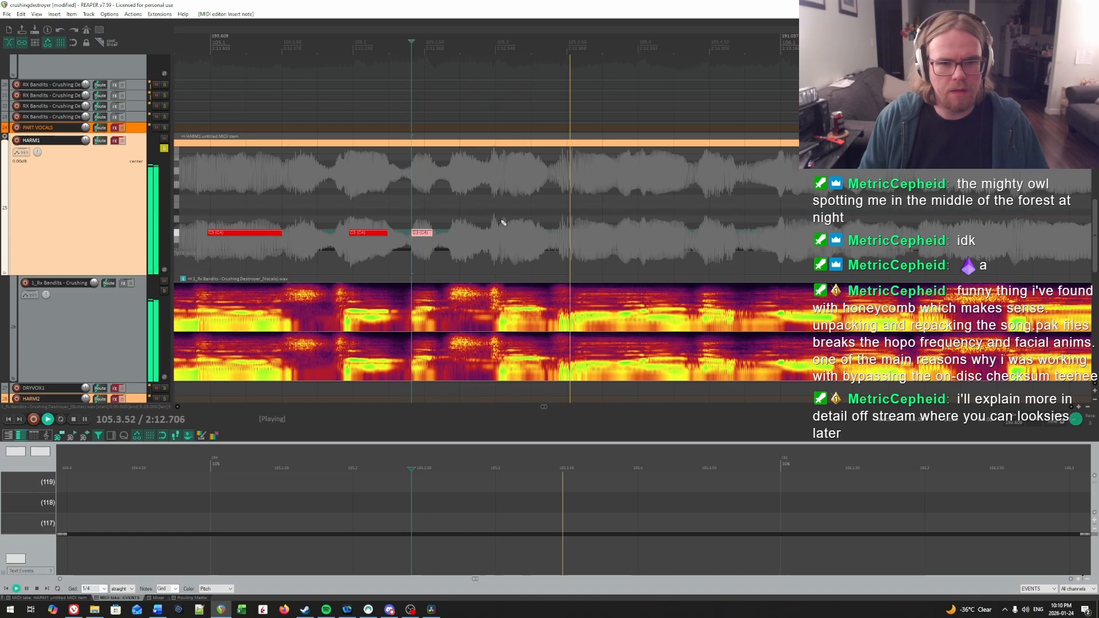
key("space")
left_click(483, 204)
key("space")
key("space")
left_click(505, 198)
key("space")
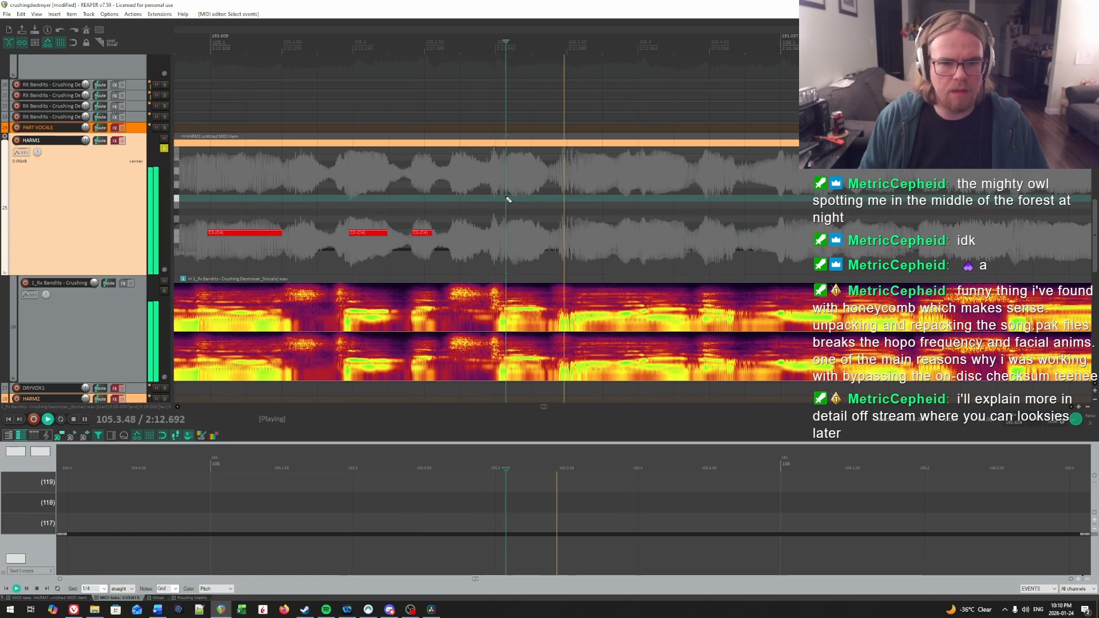
key("space")
left_click_drag(505, 233, 525, 234)
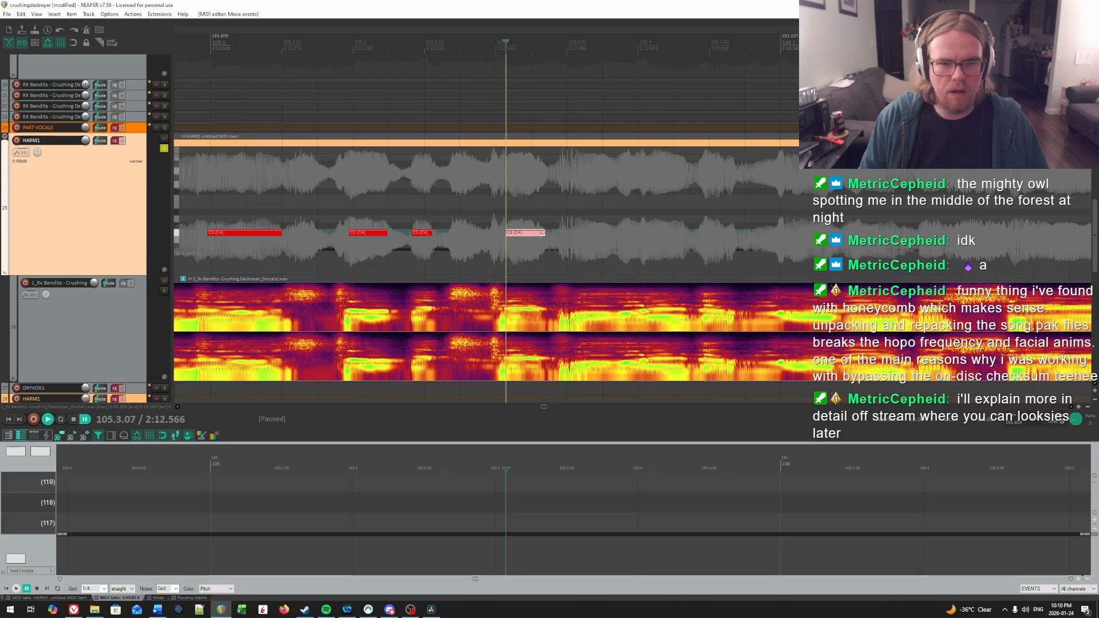
Step: Replay beat 3 of bar 105 from several points and draw a quarter-beat note for the syllable just past the middle of the beat
key("space")
scroll(566, 208, "right", 2)
left_click(572, 200)
key("space")
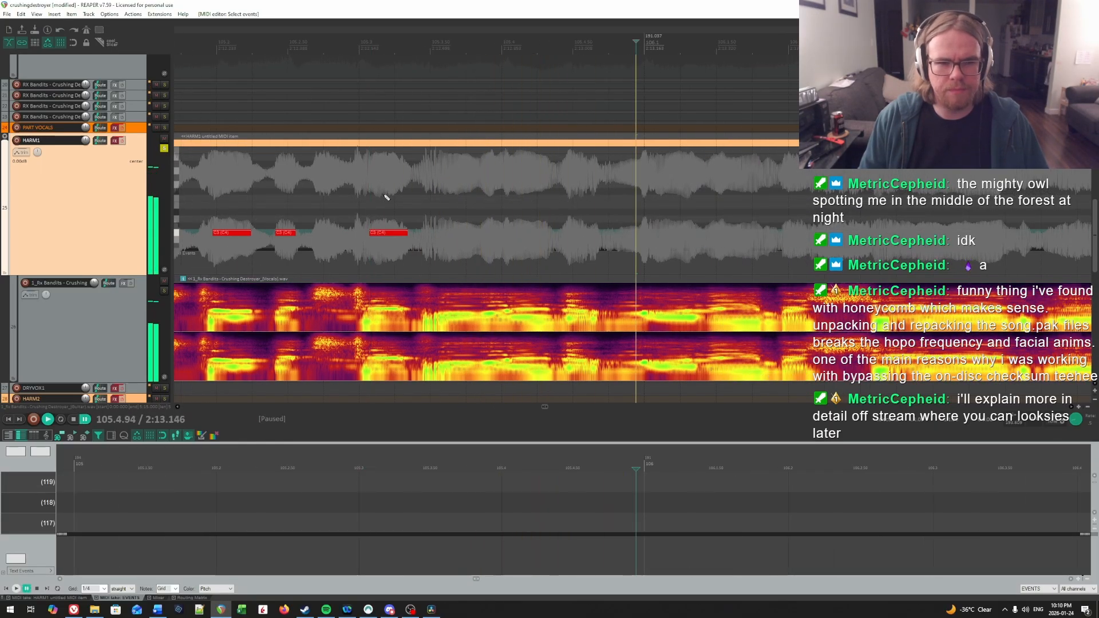
left_click(360, 196)
key("space")
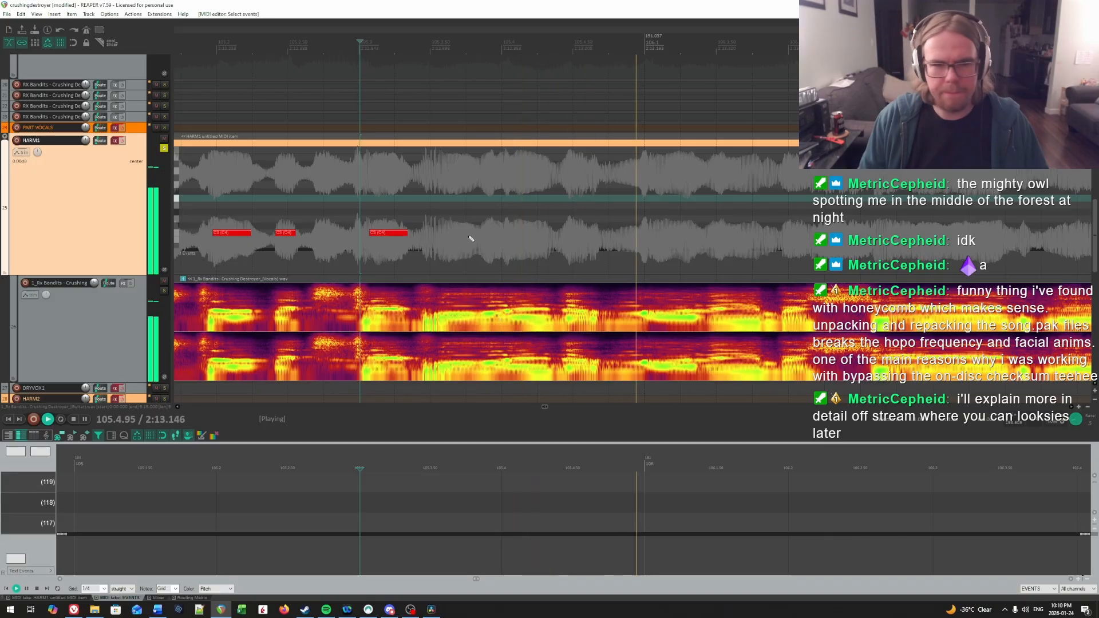
left_click(364, 210)
left_click(439, 208)
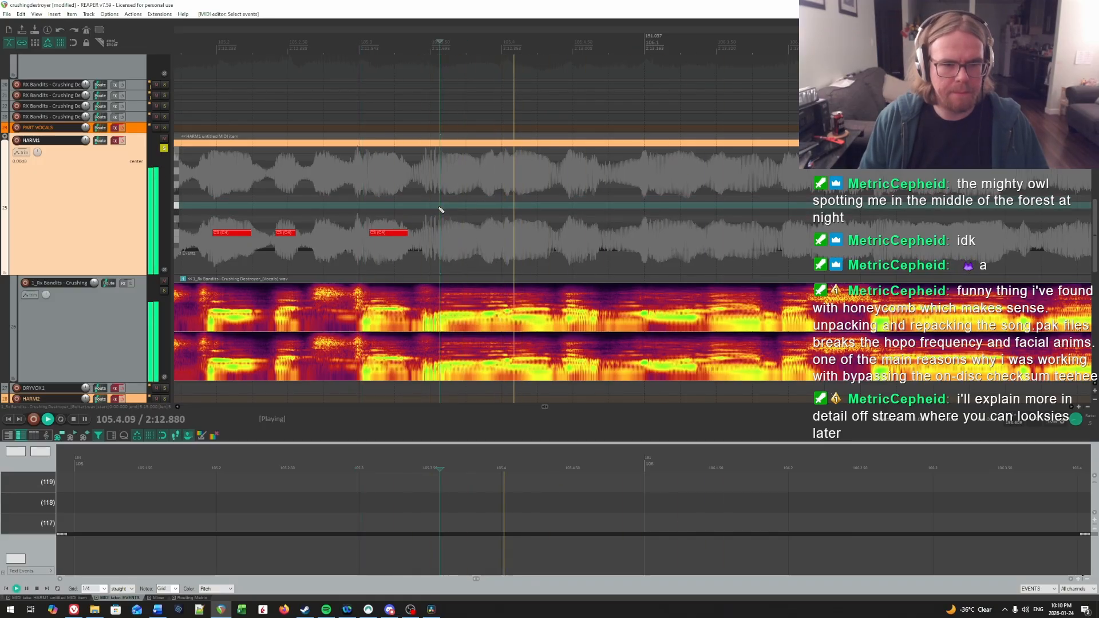
key("space")
left_click_drag(439, 233, 473, 236)
key("space")
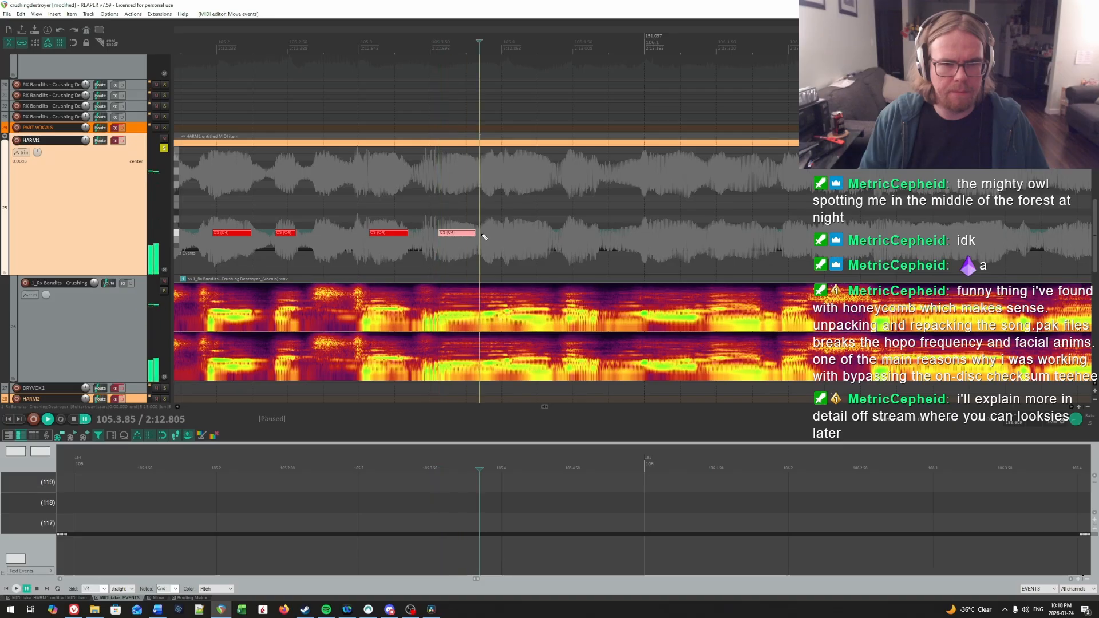
Step: Replay the syllable in the second half of beat 3 and extend the end of its note slightly
left_click(483, 210)
key("space")
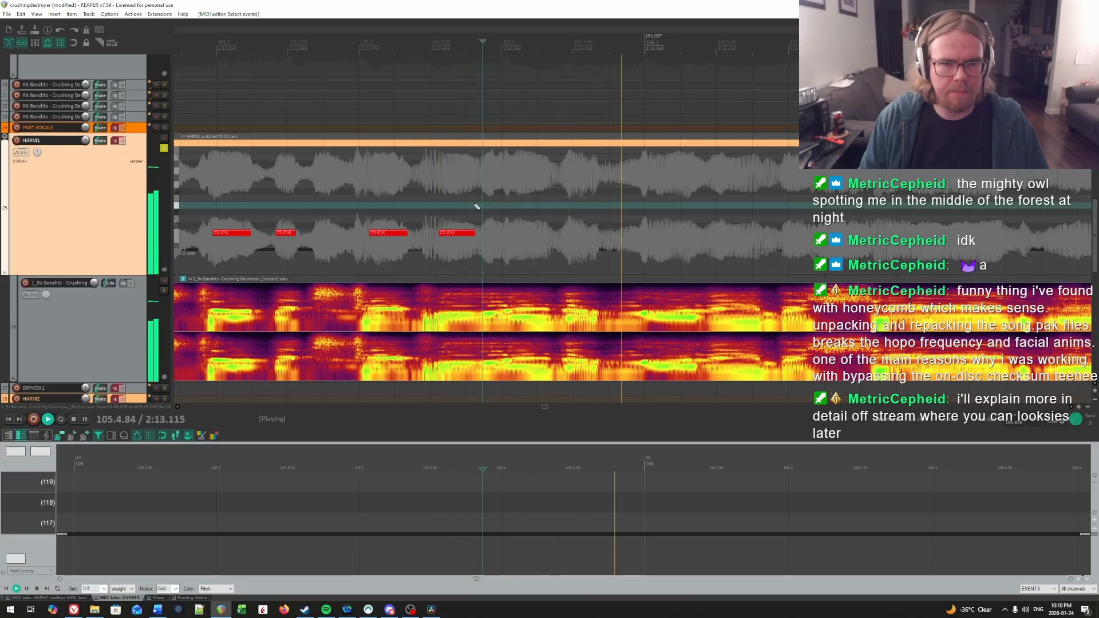
left_click(444, 208)
key("space")
left_click_drag(473, 234, 480, 234)
key("space")
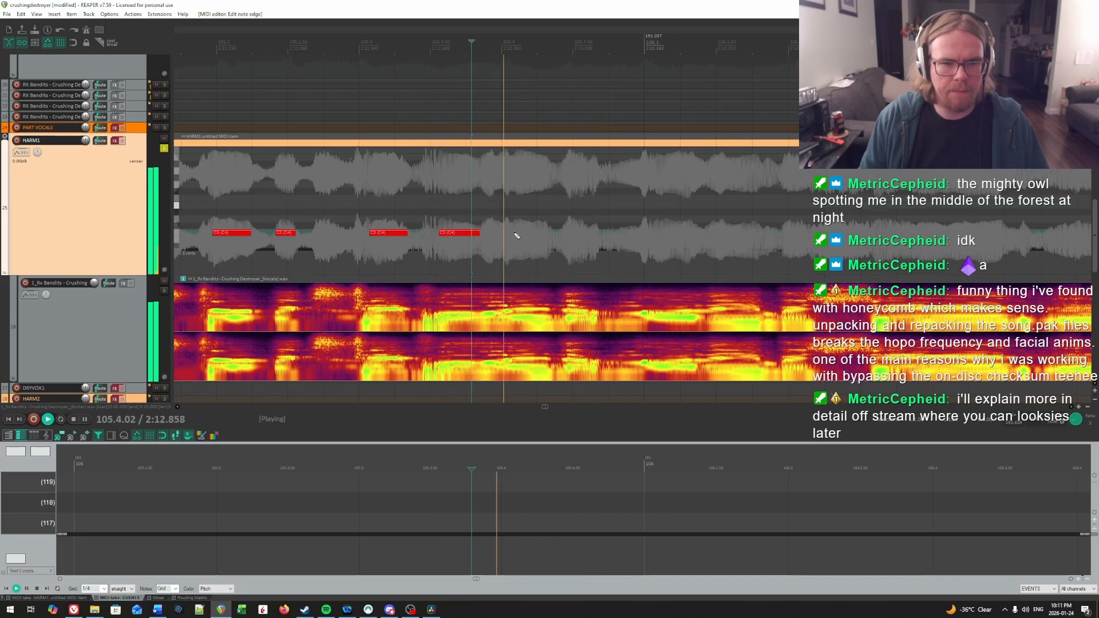
Step: Narrow down the syllable onset around beat 4 of bar 105 and draw a note at 105.4.01, slightly over a quarter beat long
left_click(500, 211)
key("space")
left_click(504, 209)
key("space")
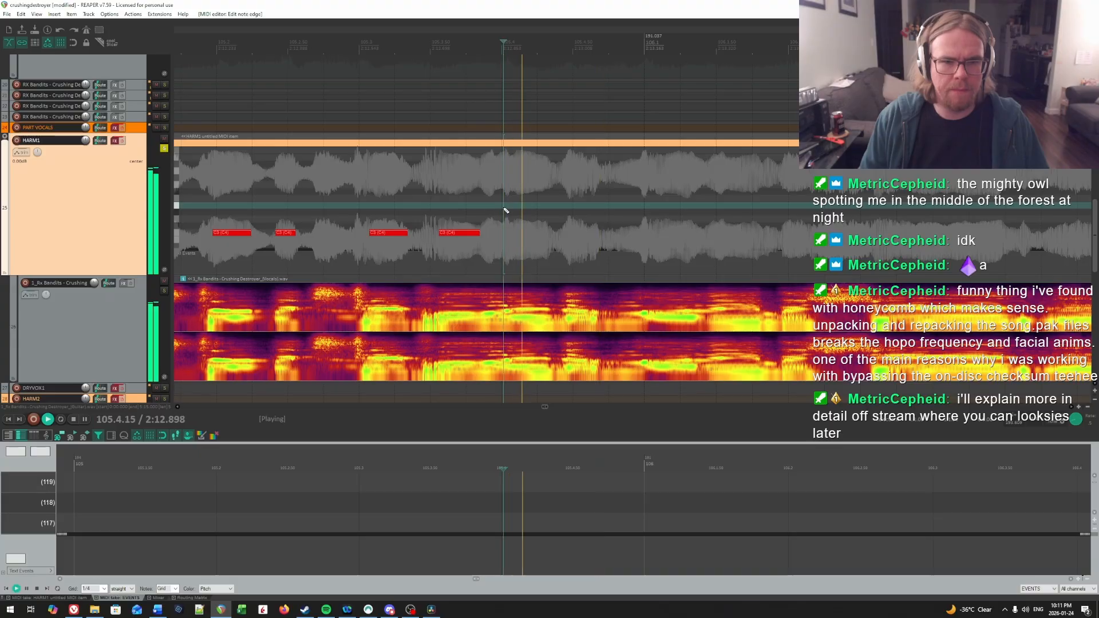
key("space")
left_click(504, 210)
left_click(507, 233)
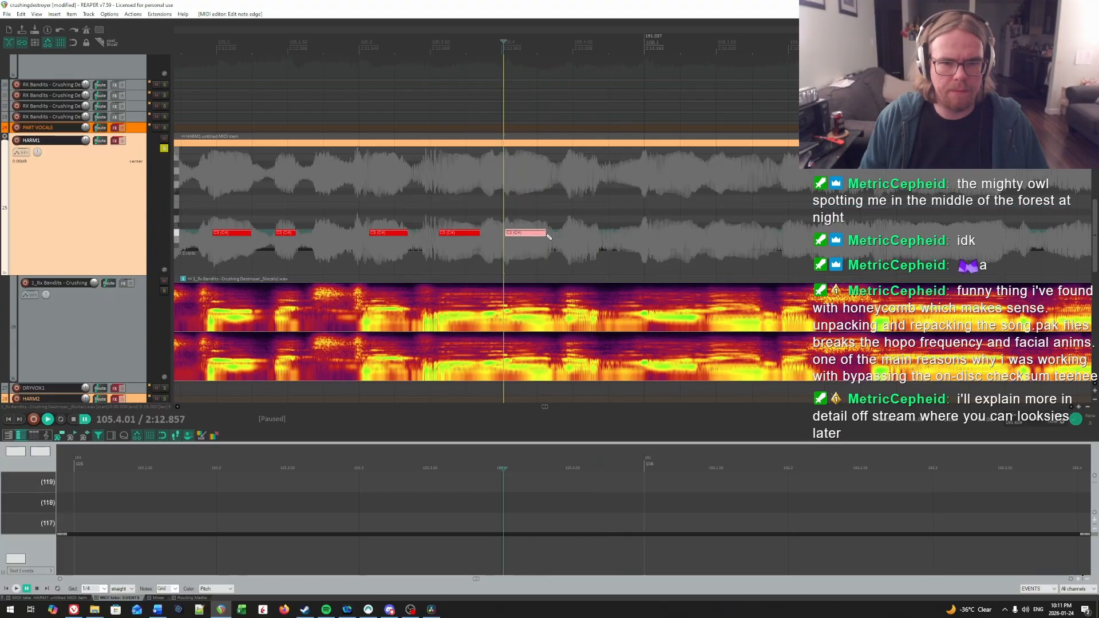
left_click_drag(548, 235, 547, 235)
Step: Recheck the onset of the beat 4 syllable through repeated playback and shift its note to start at 105.4.06
key("space")
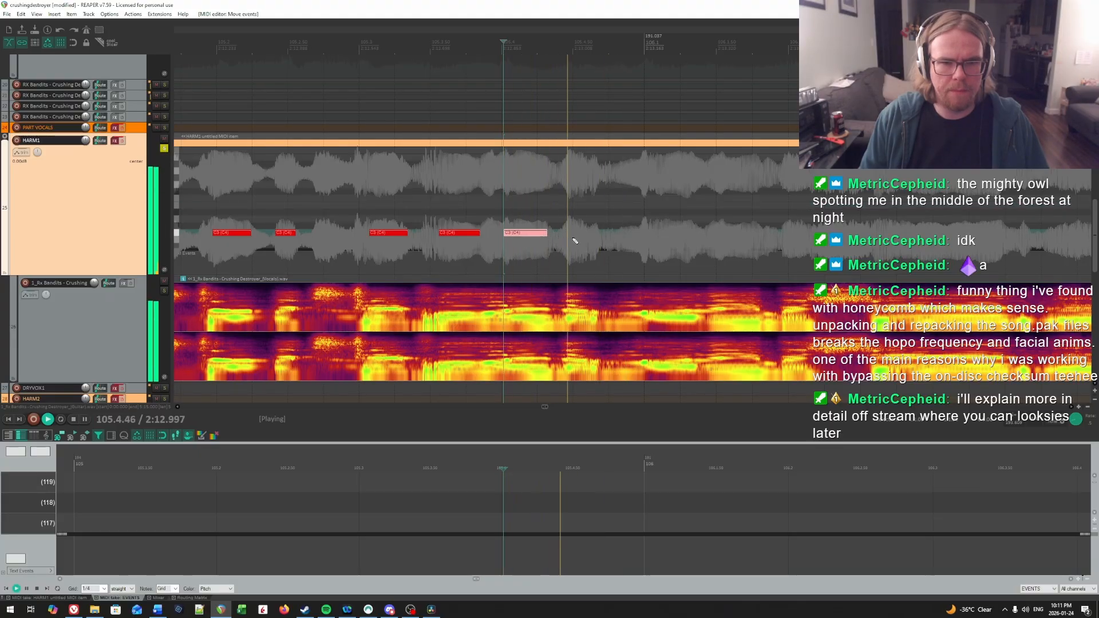
key("space")
left_click(494, 215)
key("space")
key("space")
left_click(508, 210)
key("space")
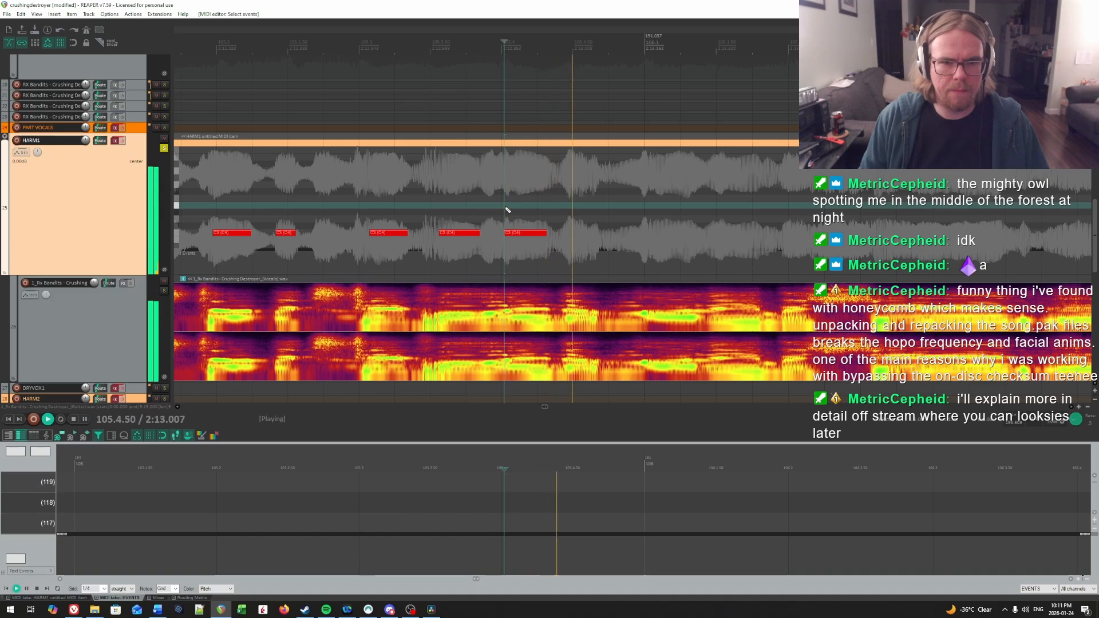
left_click(508, 210)
key("space")
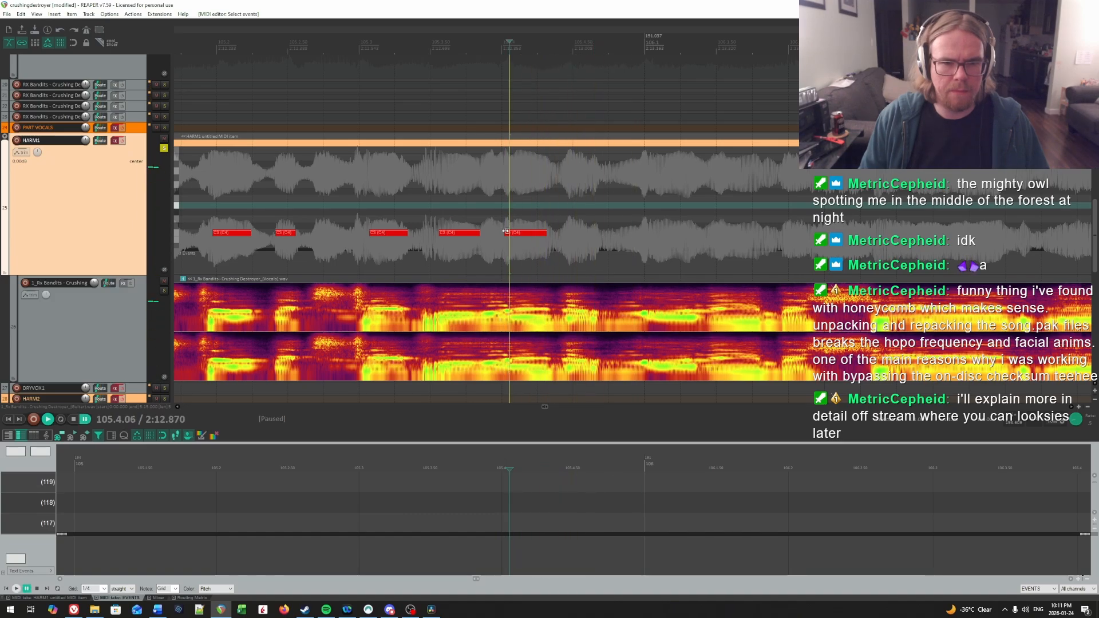
left_click_drag(522, 236, 527, 238)
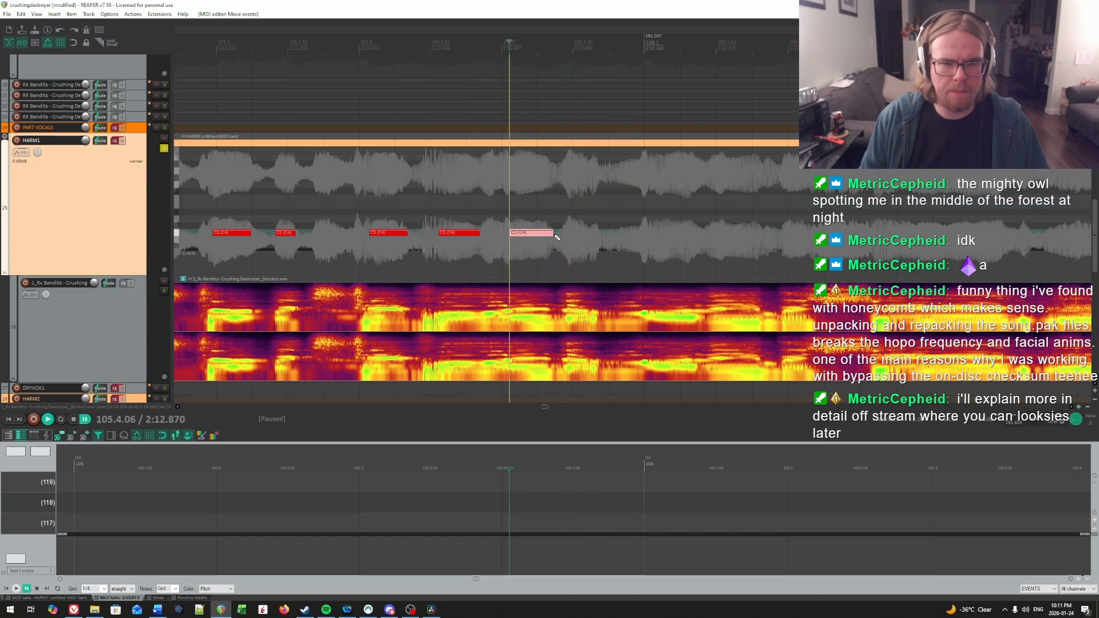
Step: Audition the following syllable in beat 4 of bar 105 and draw a short note at 105.4.46
left_click(566, 204)
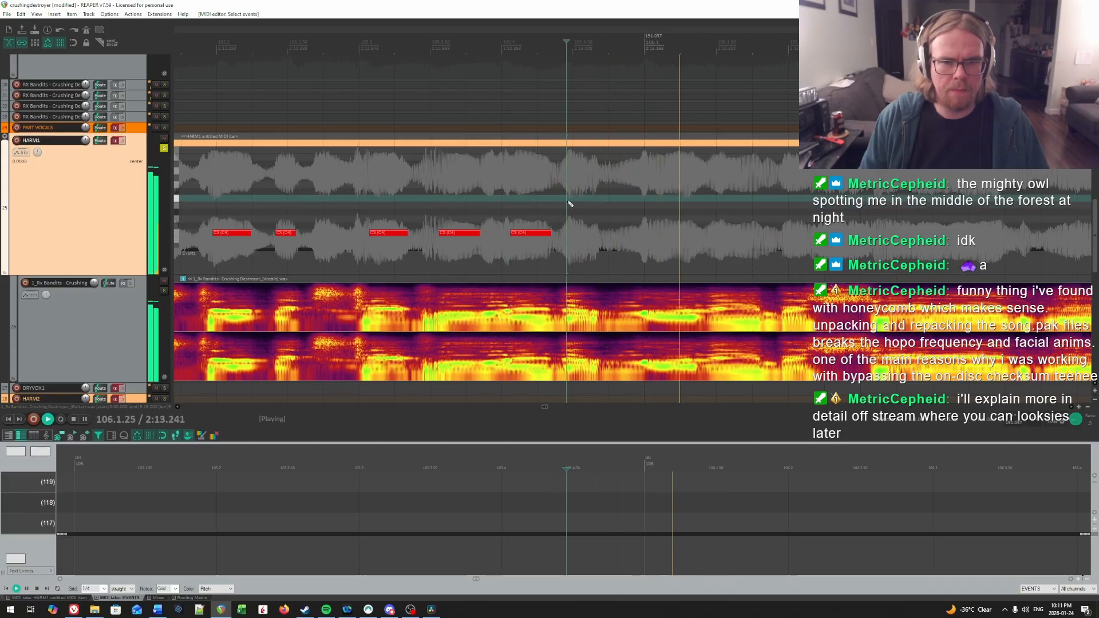
key("space")
Step: Pinpoint the syllable onset at the start of bar 106 and draw a note at 106.1.05, about a third of a beat long
key("space")
left_click_drag(568, 234, 595, 236)
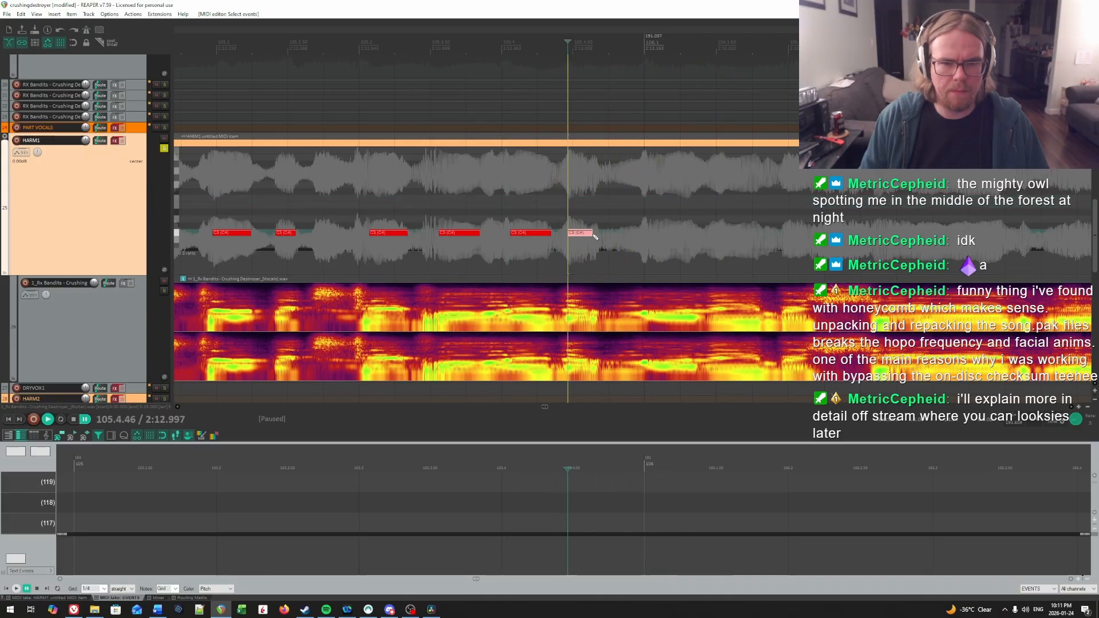
key("space")
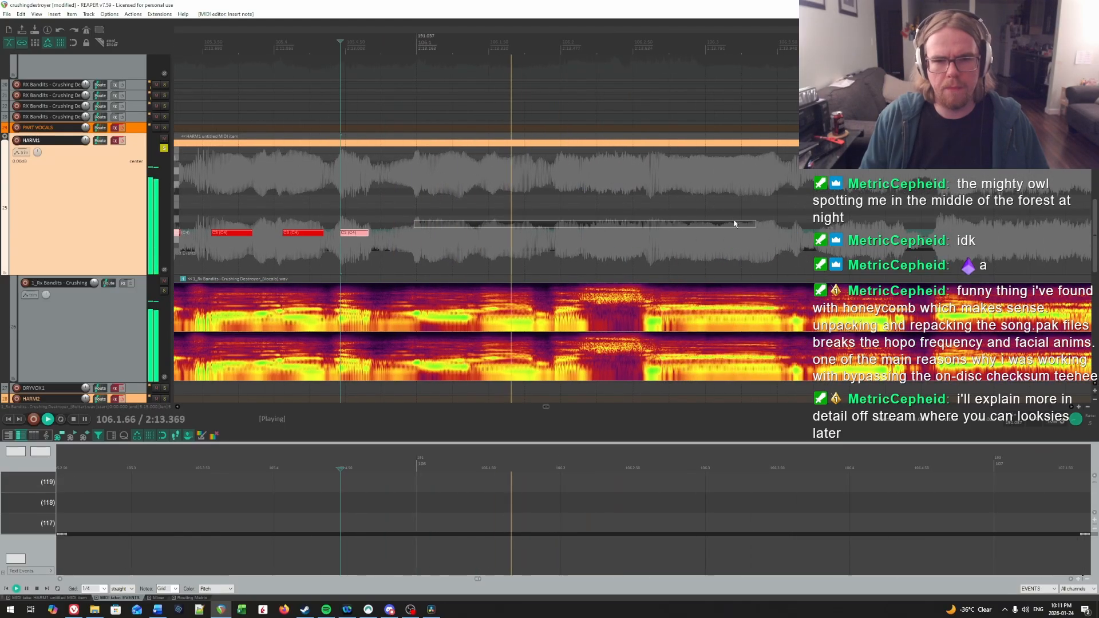
left_click(398, 209)
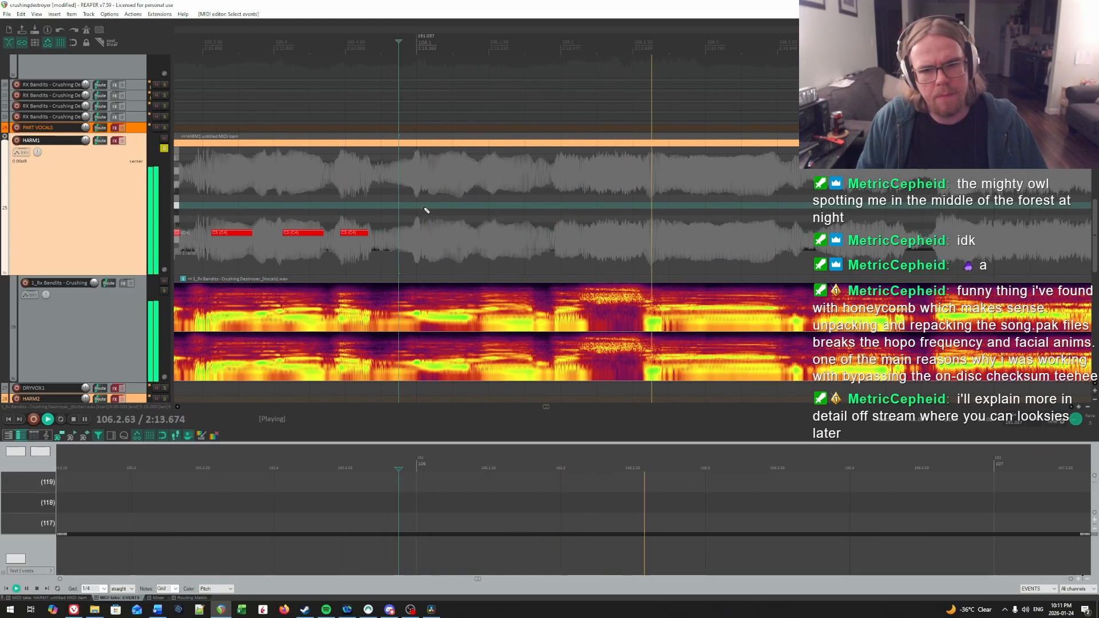
left_click(425, 201)
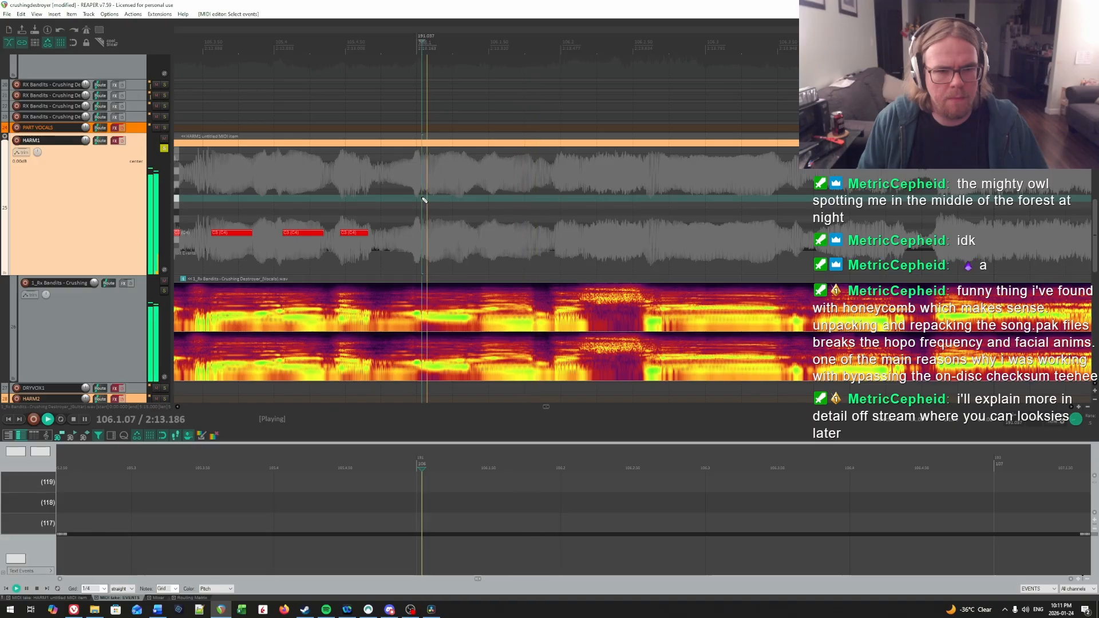
key("ctrl+space")
left_click(424, 199)
key("space")
key("space")
left_click(425, 198)
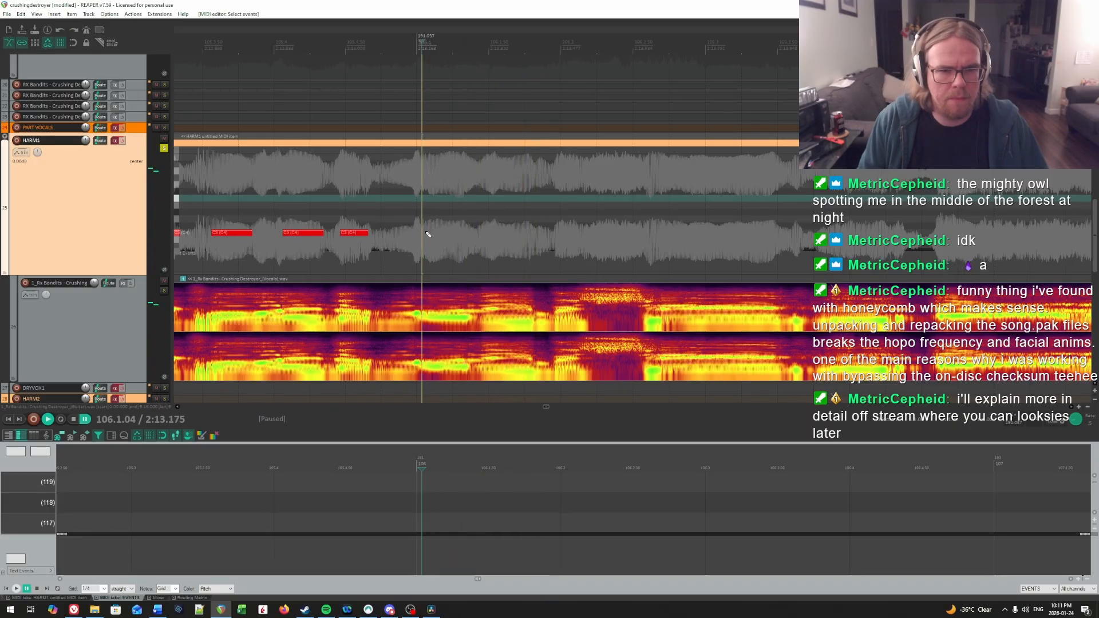
left_click(424, 233)
key("space")
key("space")
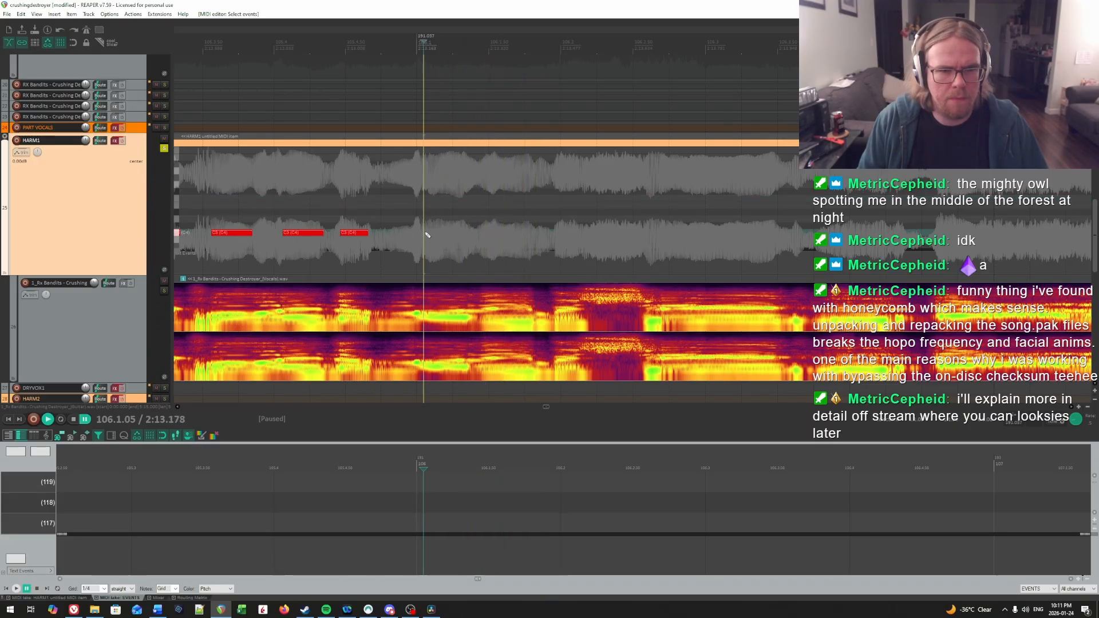
left_click_drag(425, 233, 480, 234)
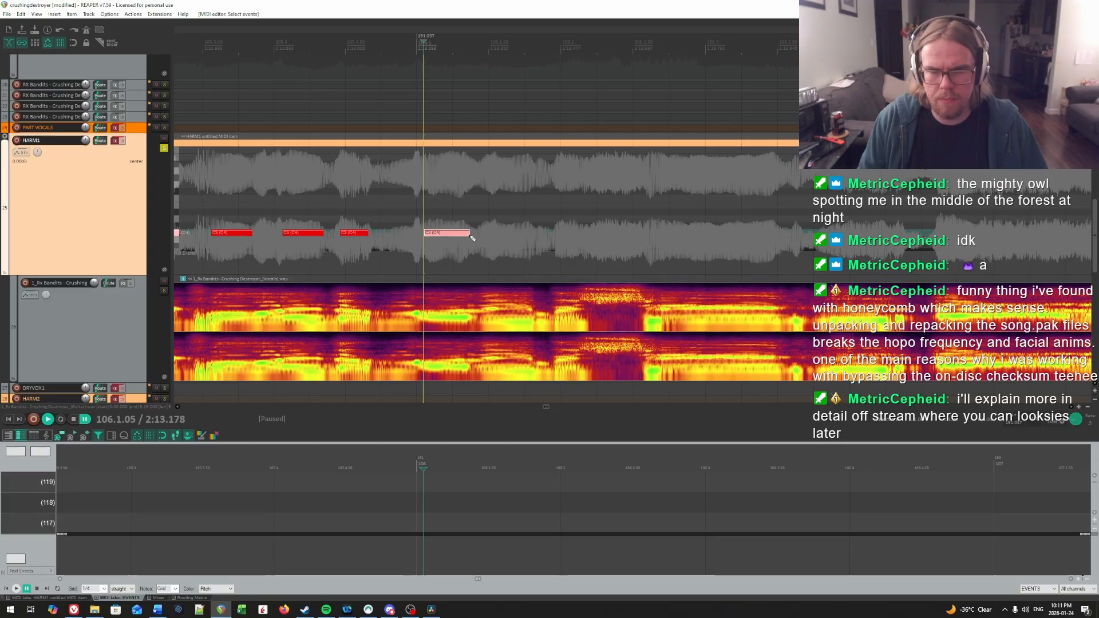
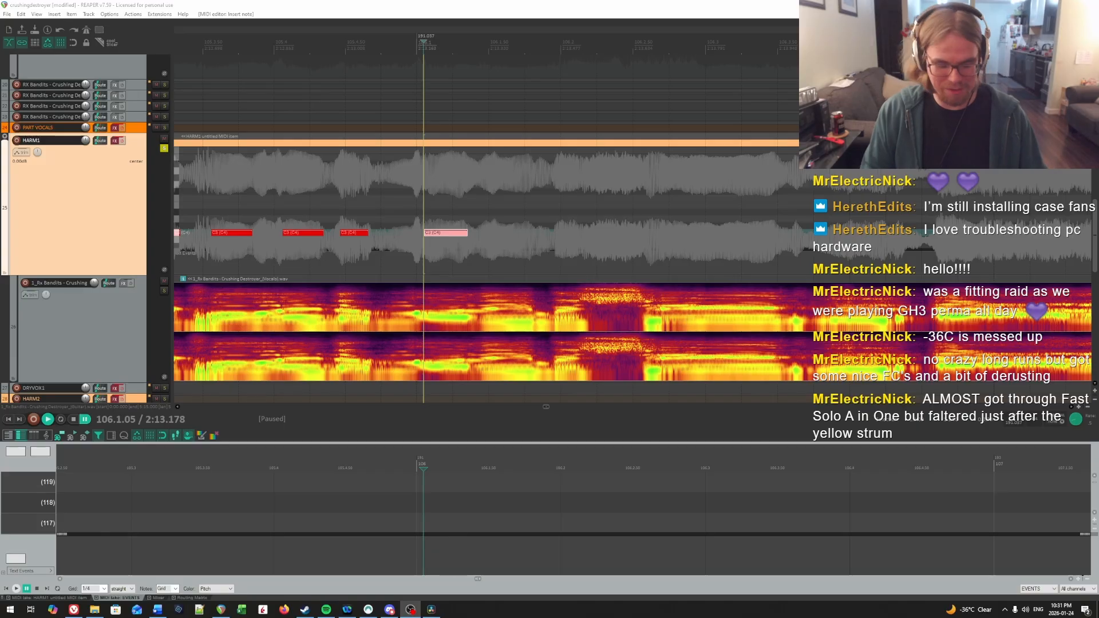
Step: Play back from late bar 105, pinpoint the next syllable onset in bar 106, and draw a note at 106.1.54, about a quarter beat long
left_click(470, 209)
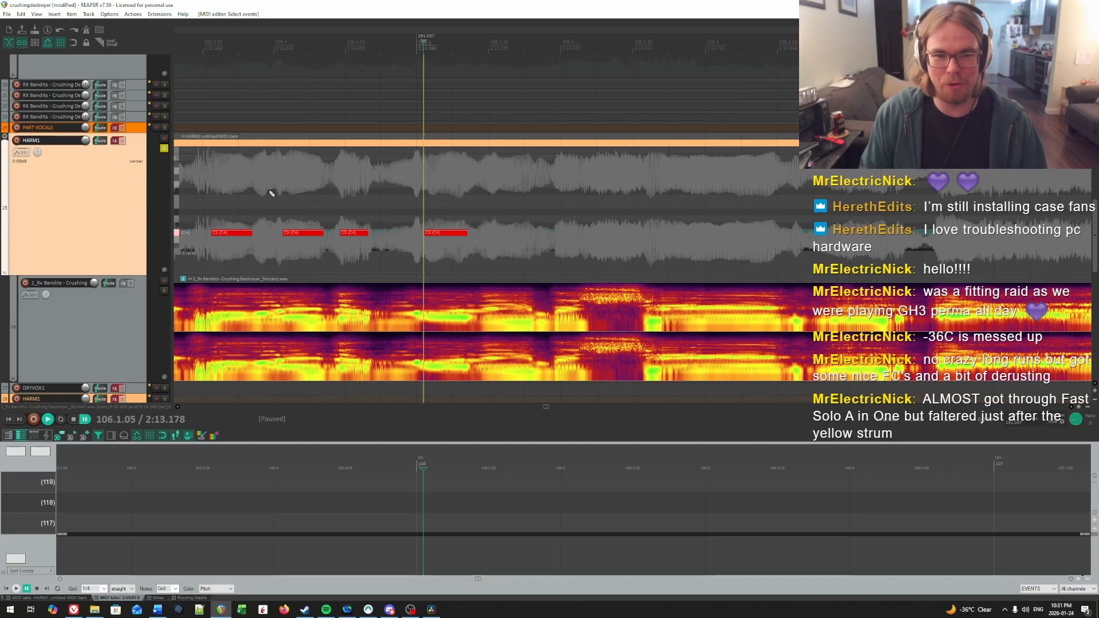
left_click(326, 191)
key("space")
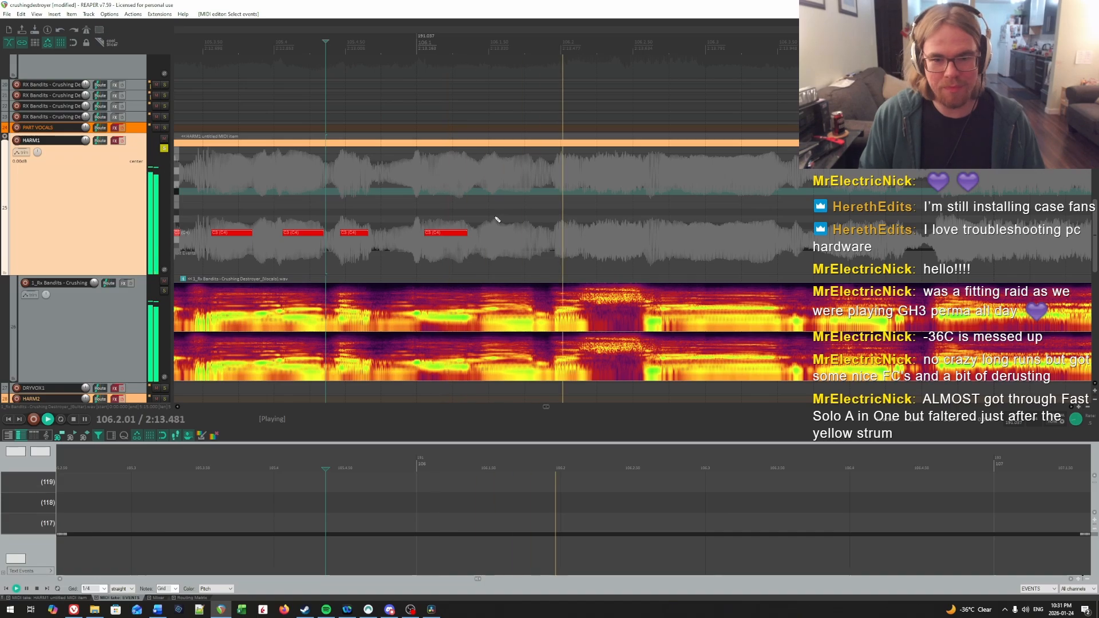
key("space")
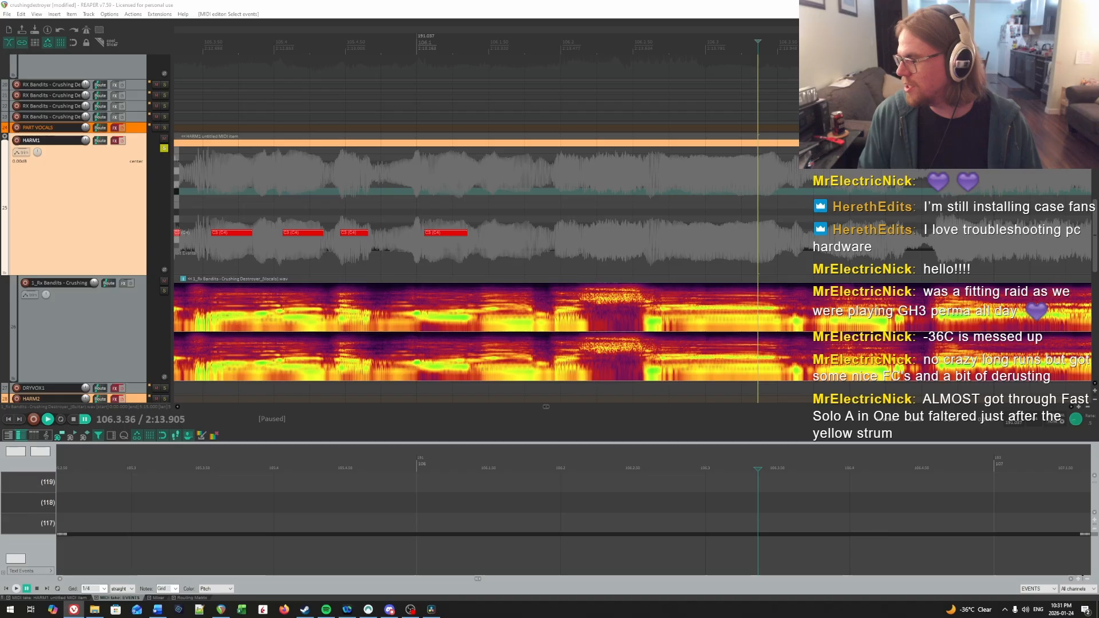
left_click(499, 235)
key("space")
key("space")
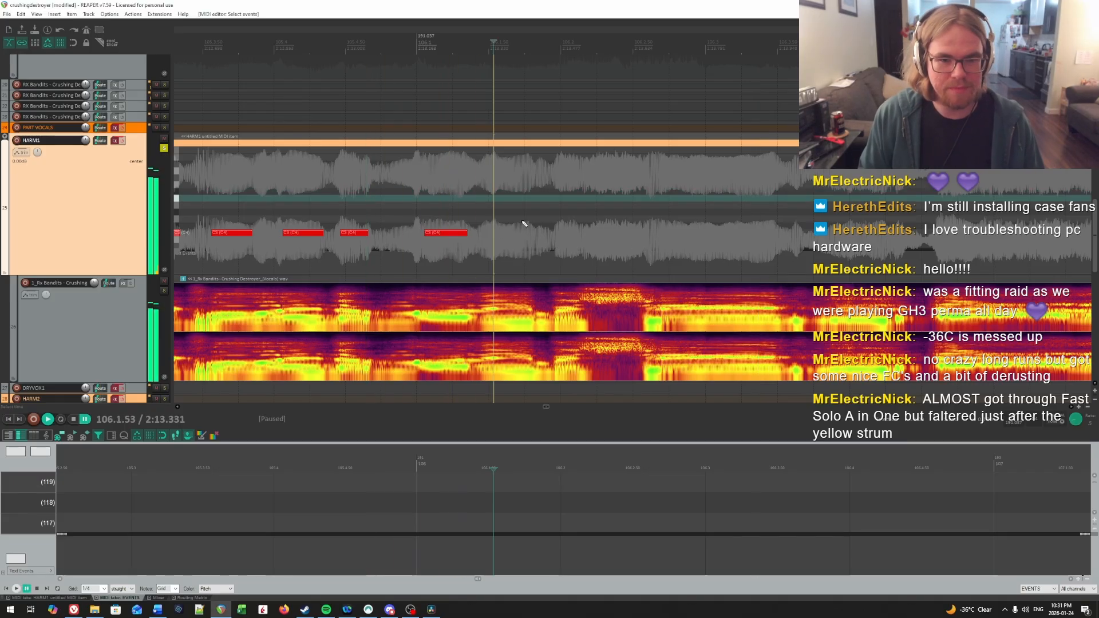
left_click(486, 197)
key("space")
key("space")
left_click(494, 195)
key("space")
key("space")
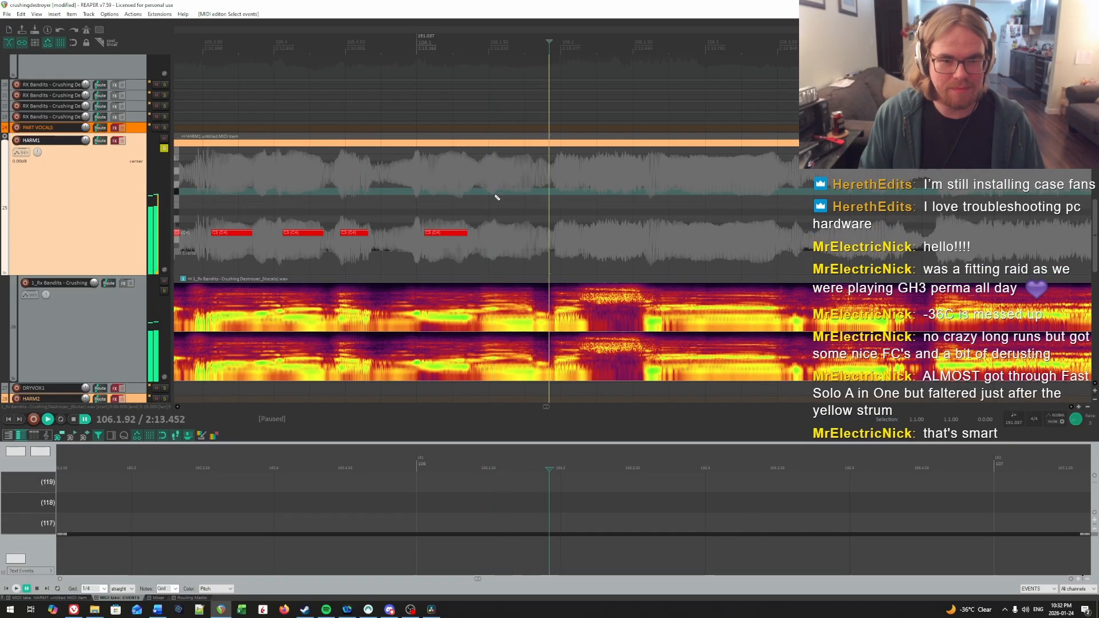
left_click(494, 195)
left_click(496, 233)
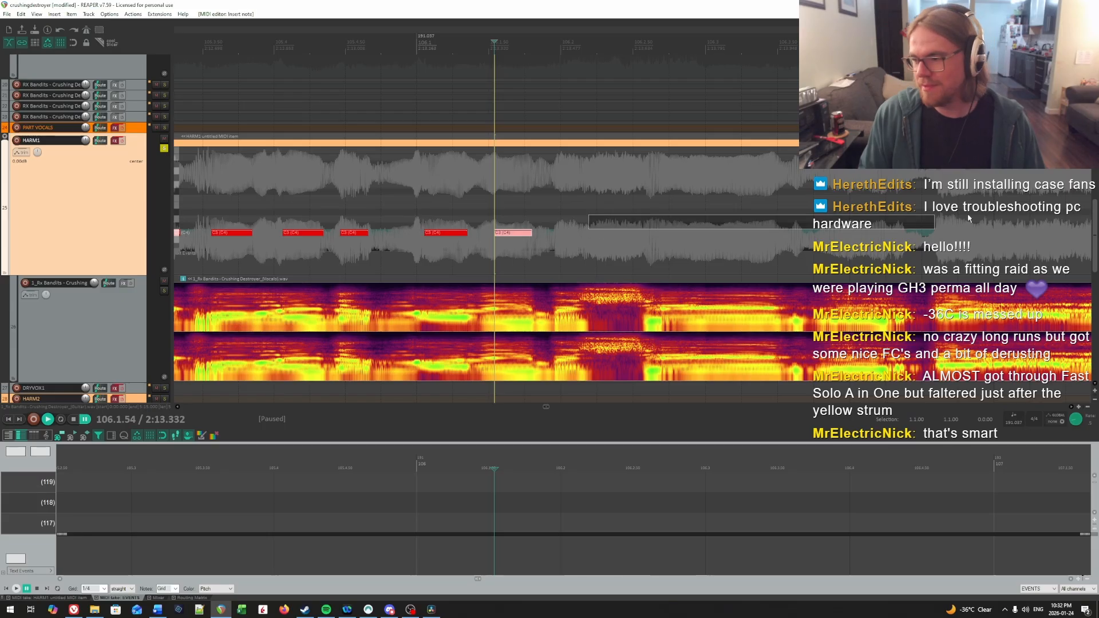
Step: Narrow down the syllable onset just before beat 2 of bar 106 and draw a short note at 106.1.97, about a sixth of a beat long
scroll(490, 228, "right", 3)
right_click(488, 226)
key("space")
key("space")
left_click(463, 190)
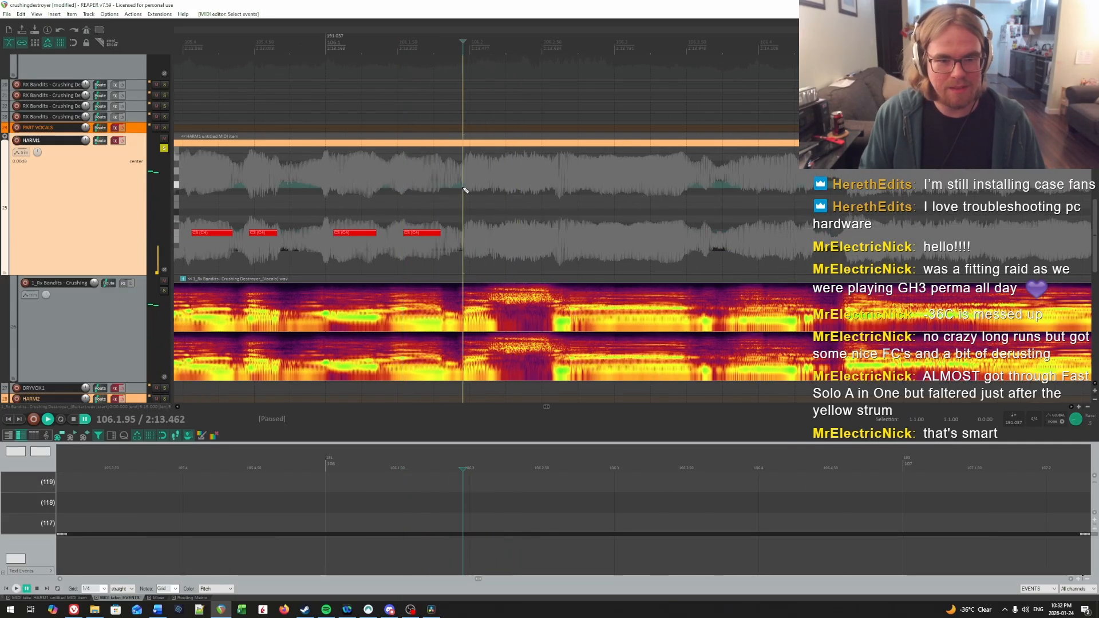
left_click(467, 189)
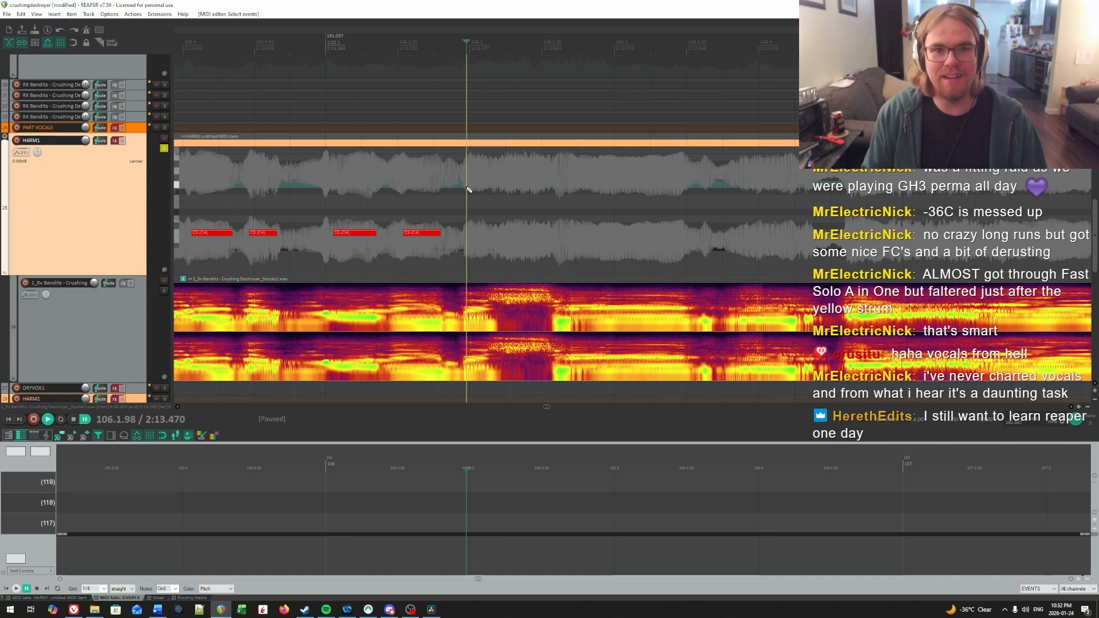
left_click_drag(496, 225, 584, 186)
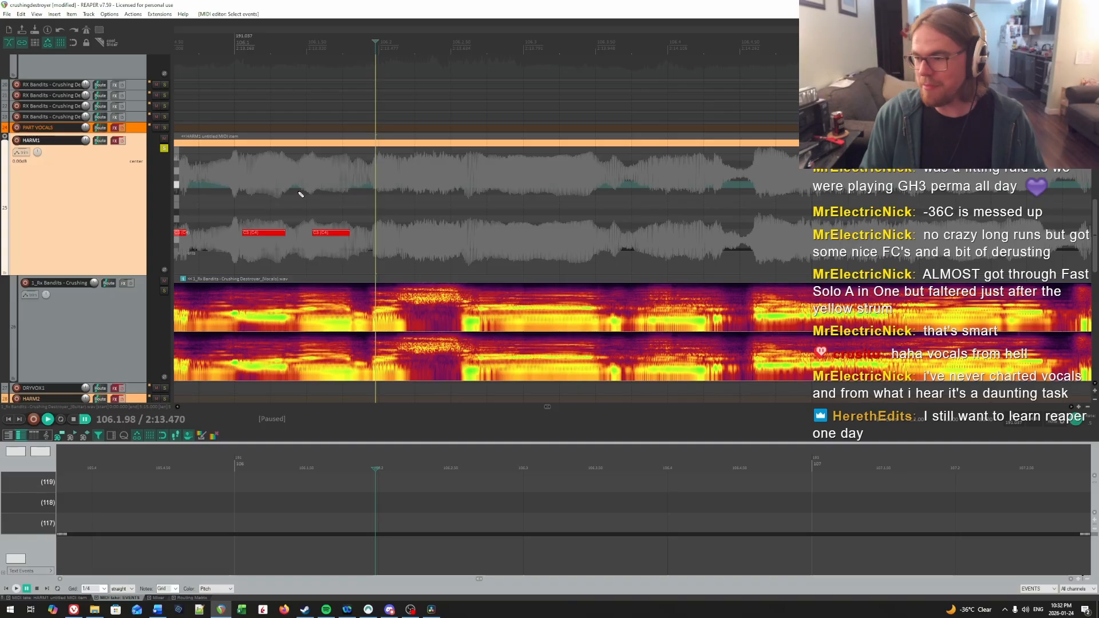
left_click(377, 189)
left_click(375, 188)
key("space")
key("space")
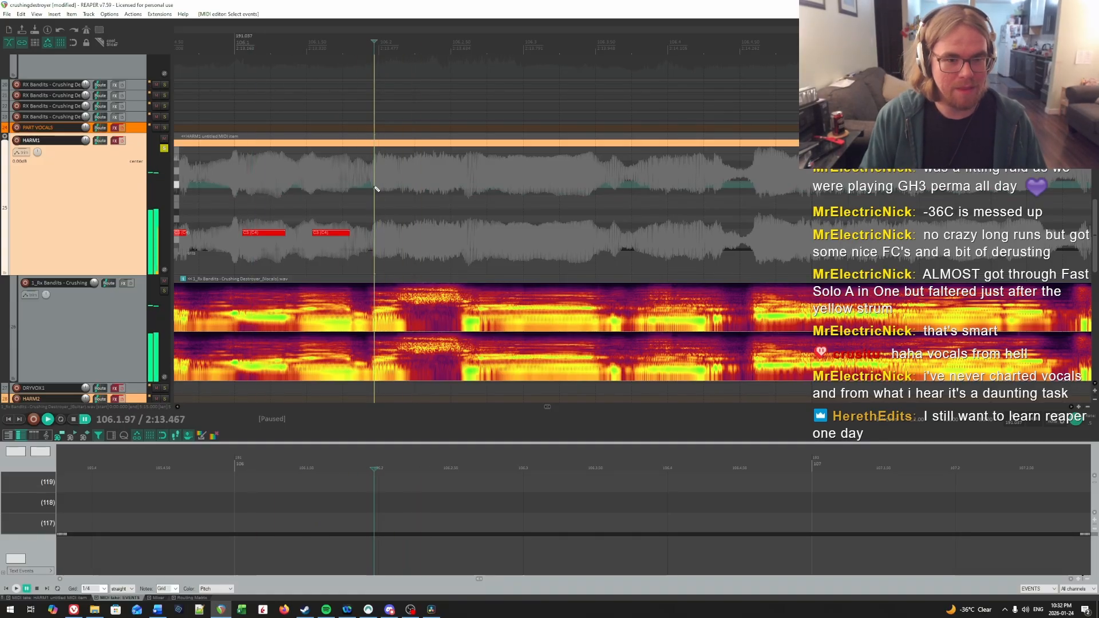
left_click_drag(375, 233, 399, 233)
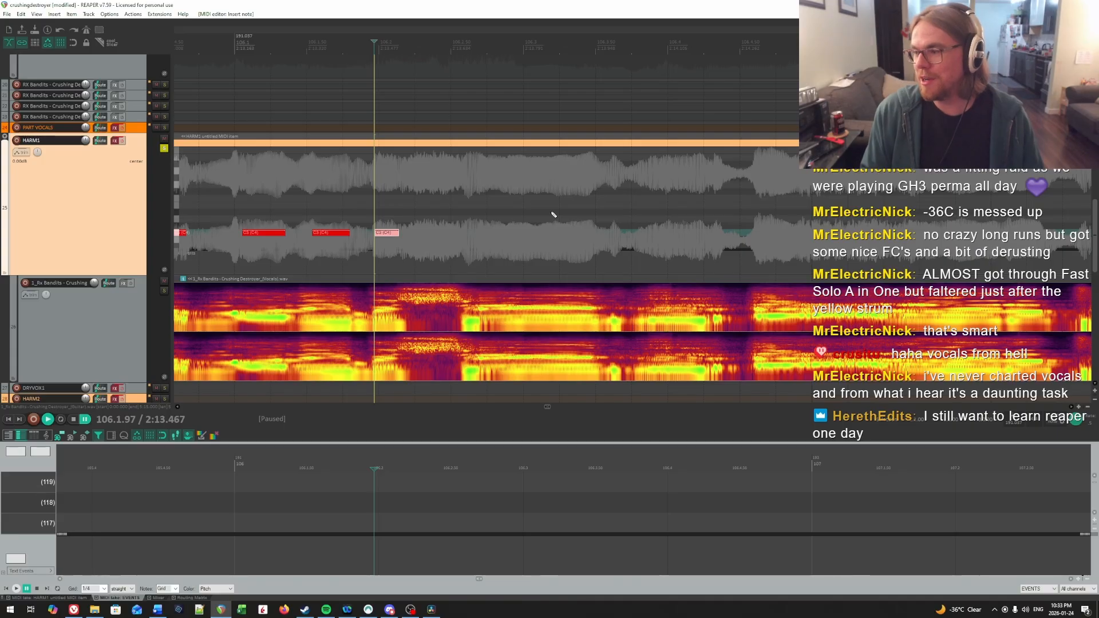
Step: Examine the vocal audio item's spectrogram around beat 2 of bar 106 and its spectral edit options
left_click(308, 207)
scroll(286, 209, "right", 2)
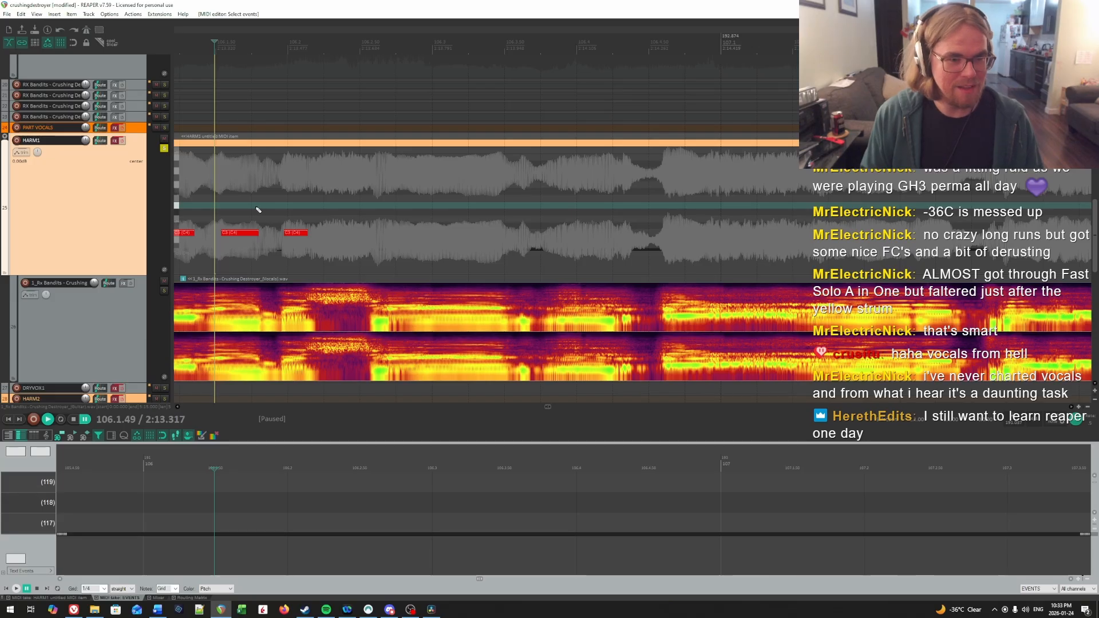
left_click(256, 190)
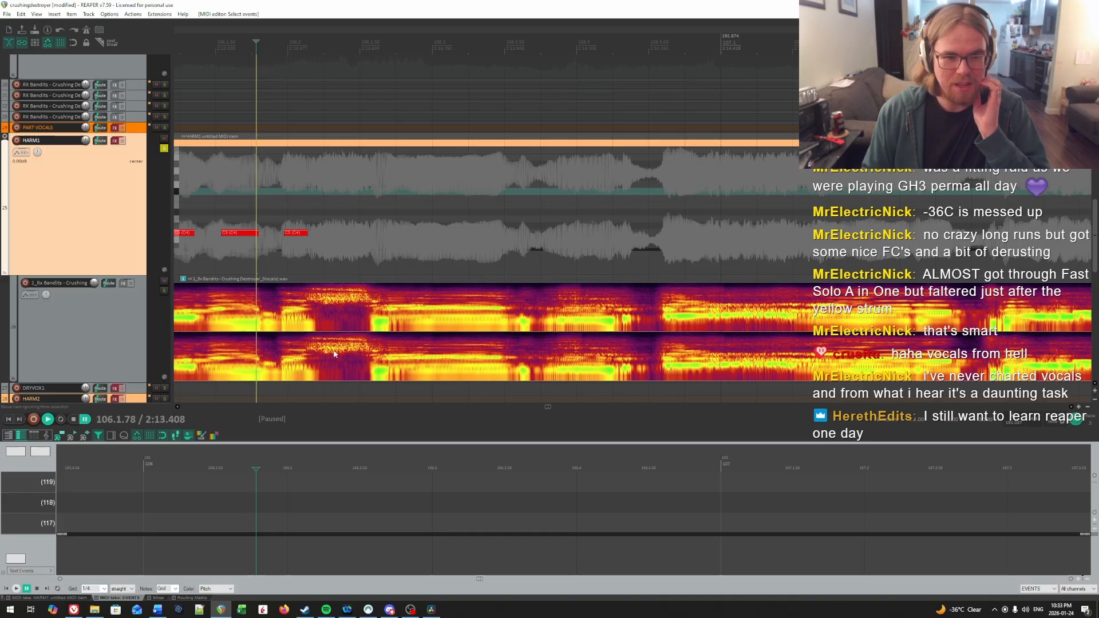
left_click_drag(314, 329, 466, 332)
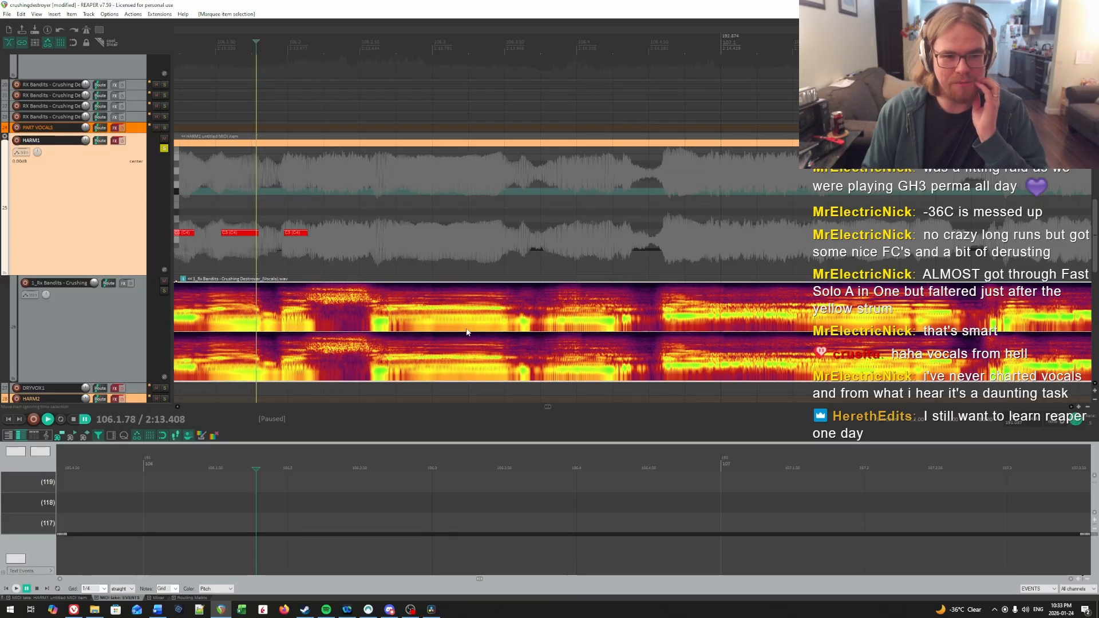
right_click(391, 319)
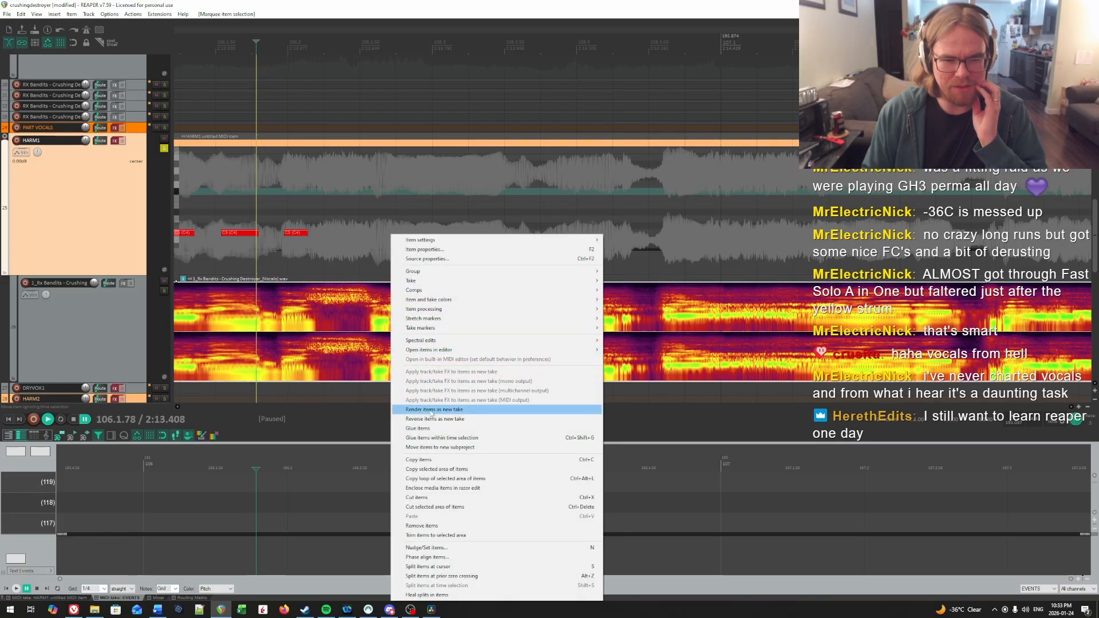
mouse_move(483, 343)
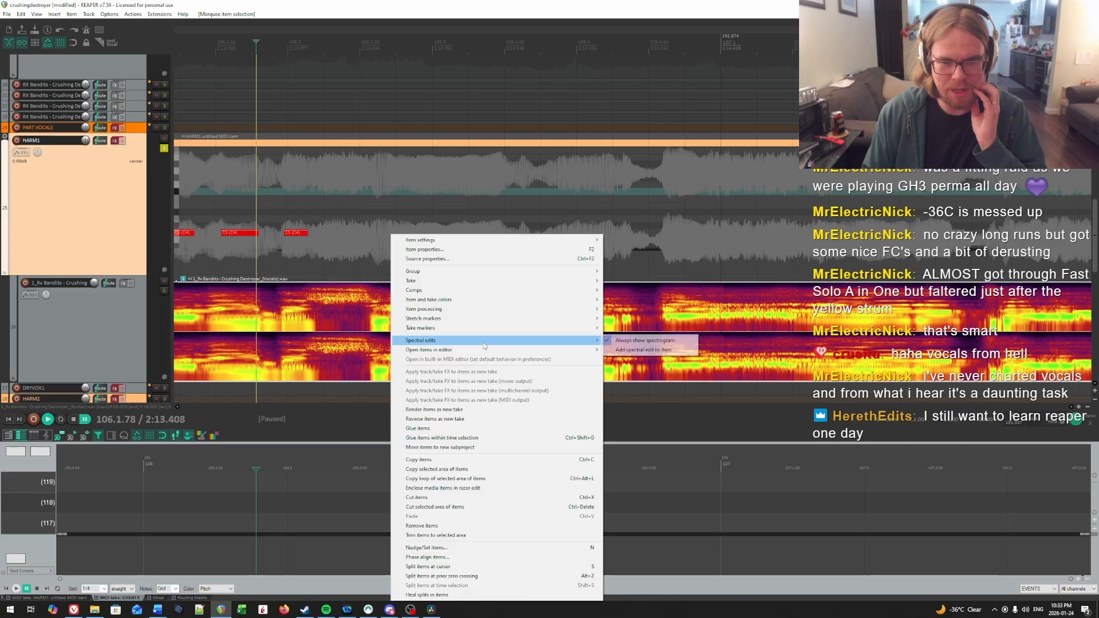
left_click(342, 330)
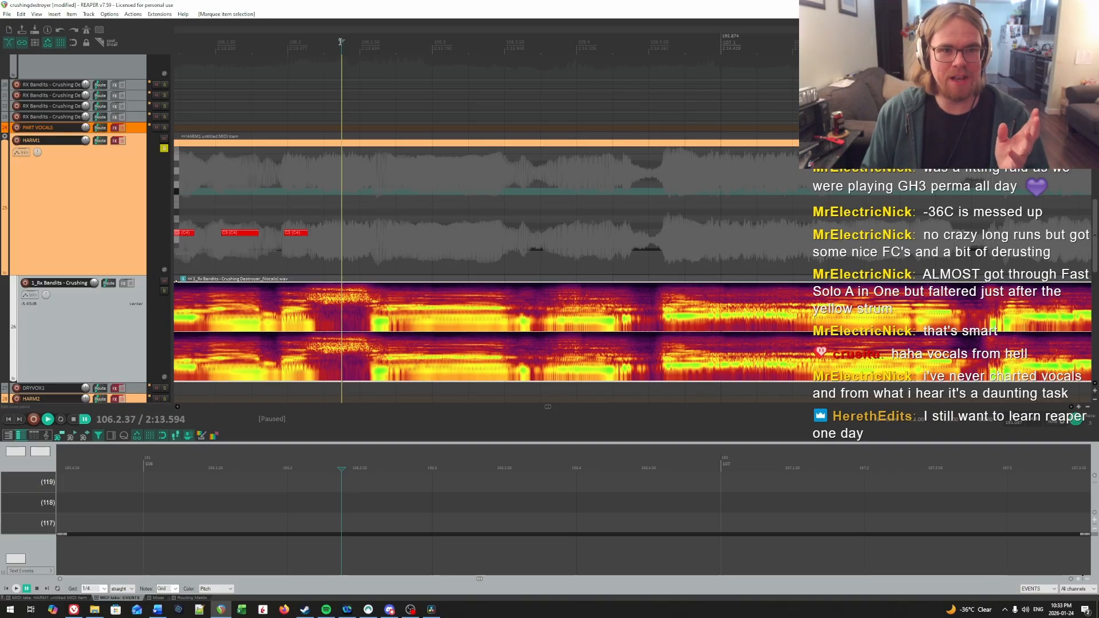
mouse_move(342, 42)
left_mouse_down()
mouse_move(327, 42)
mouse_move(351, 41)
mouse_move(342, 42)
left_mouse_up()
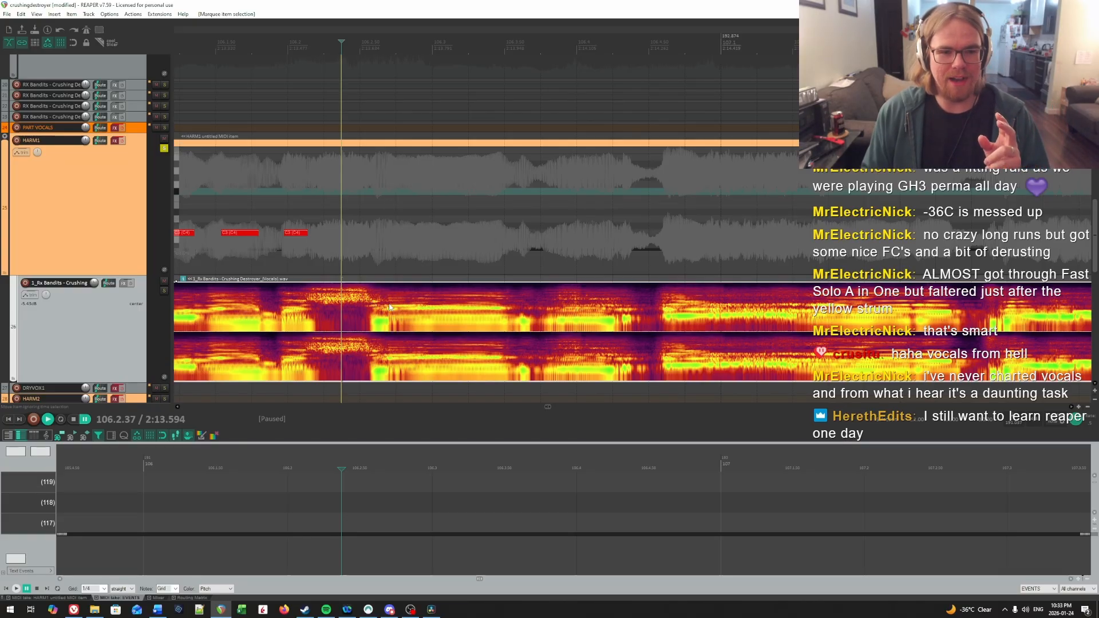
left_click(389, 308)
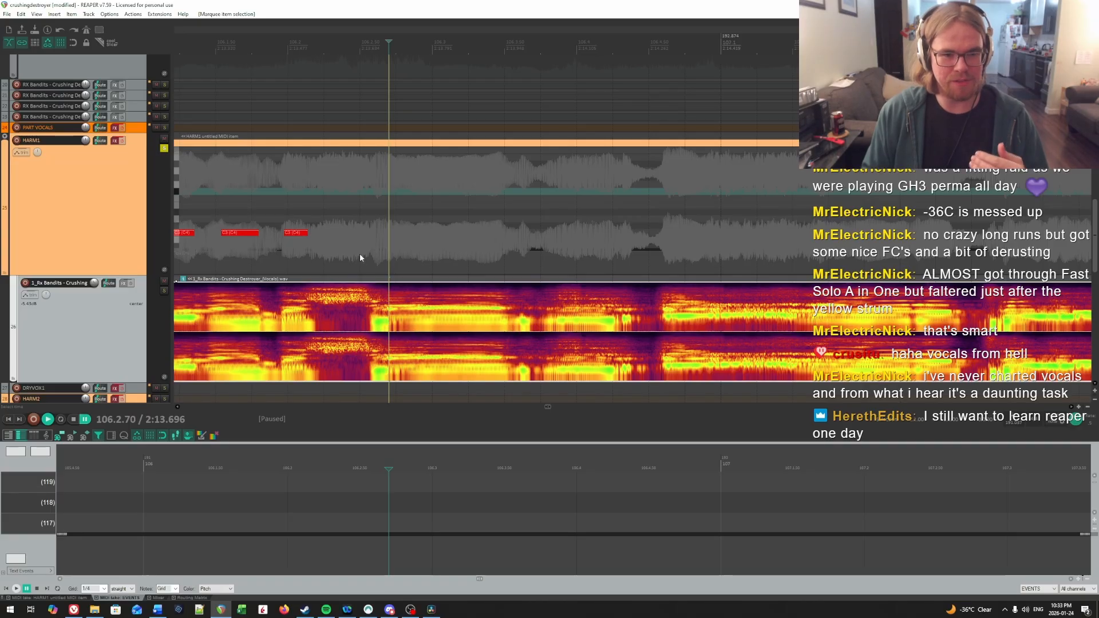
Step: Audition the syllable in beat 2 of bar 106 and draw a note at 106.2.69, about 0.8 beat long
left_click(369, 236)
left_click(320, 222)
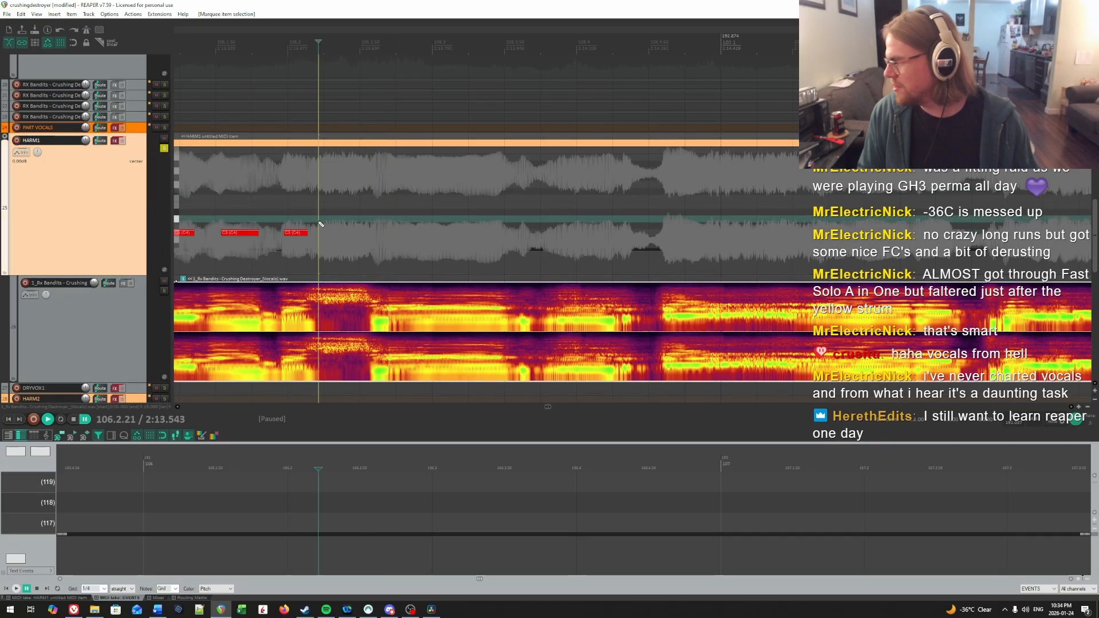
key("space")
key("space")
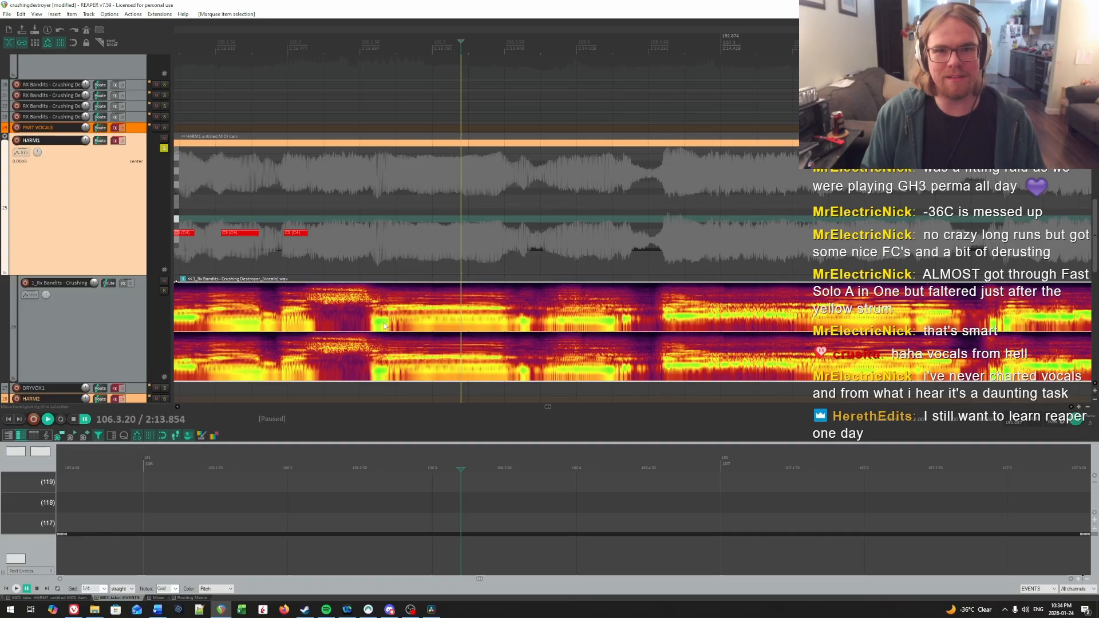
left_click(388, 235)
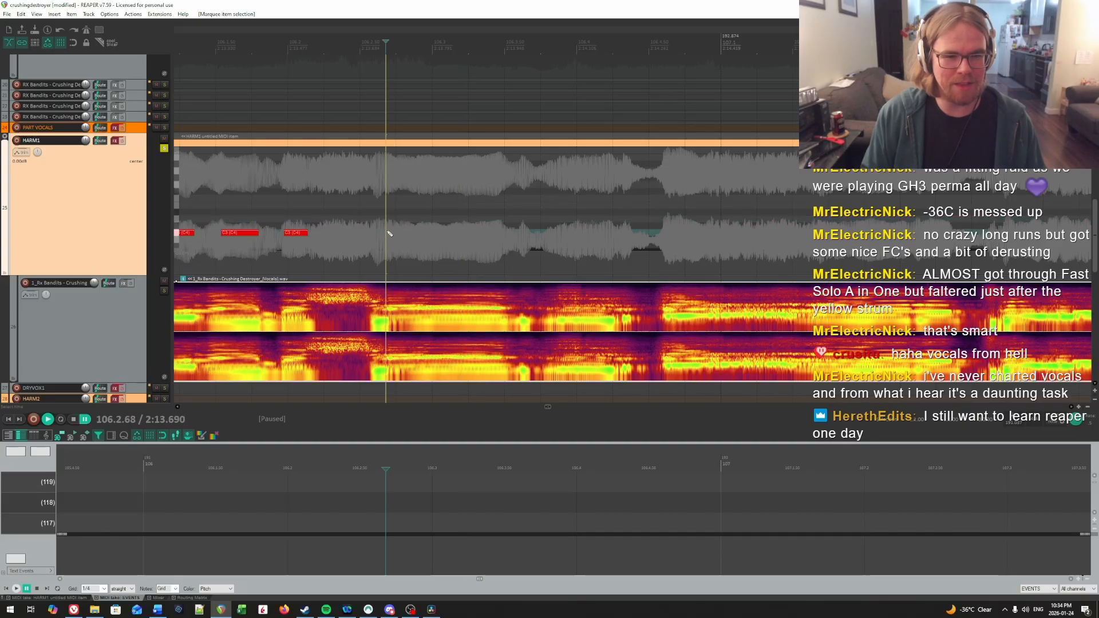
left_click(390, 232)
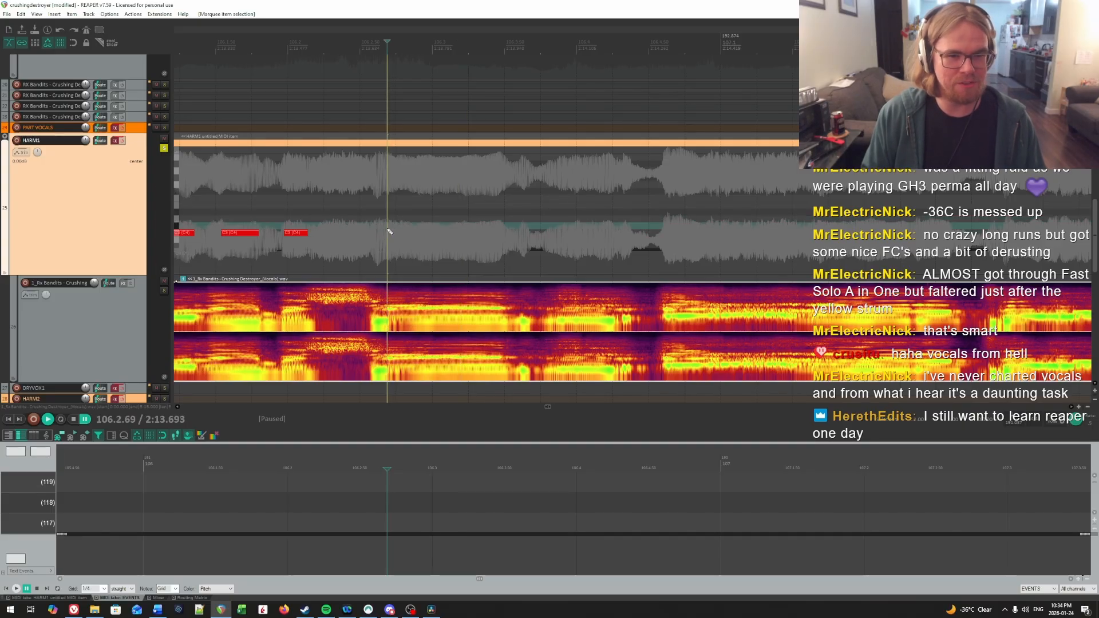
key("space")
key("space")
left_click_drag(389, 232, 505, 237)
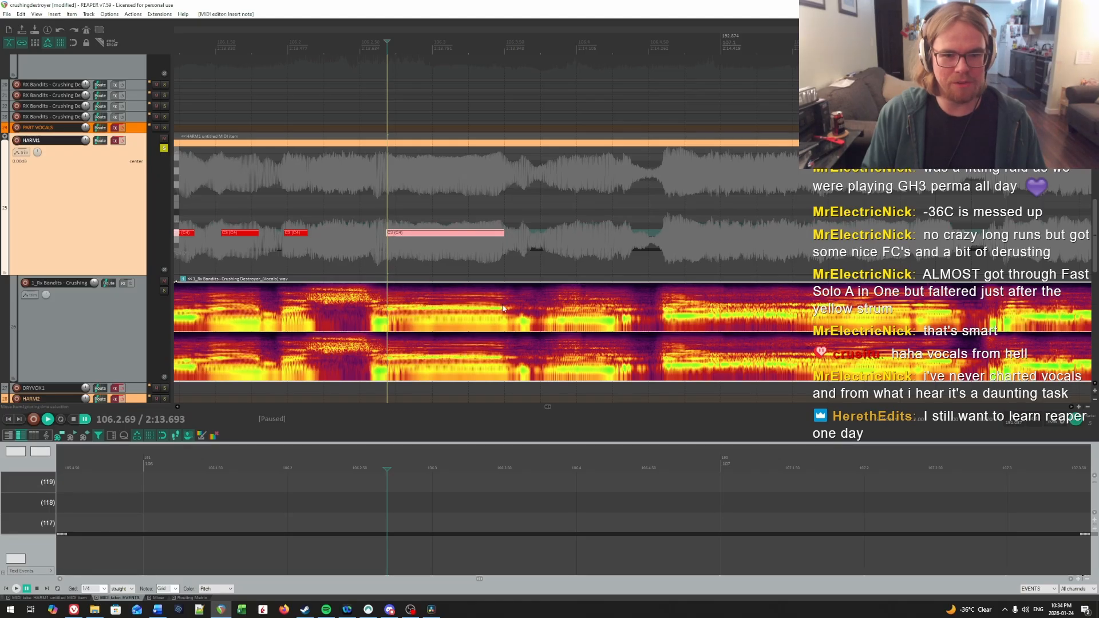
Step: Shorten the end of the long note in beat 2 of bar 106 slightly and play it back to check its timing
left_click(503, 213)
left_click_drag(503, 233, 495, 235)
left_click(387, 213)
key("space")
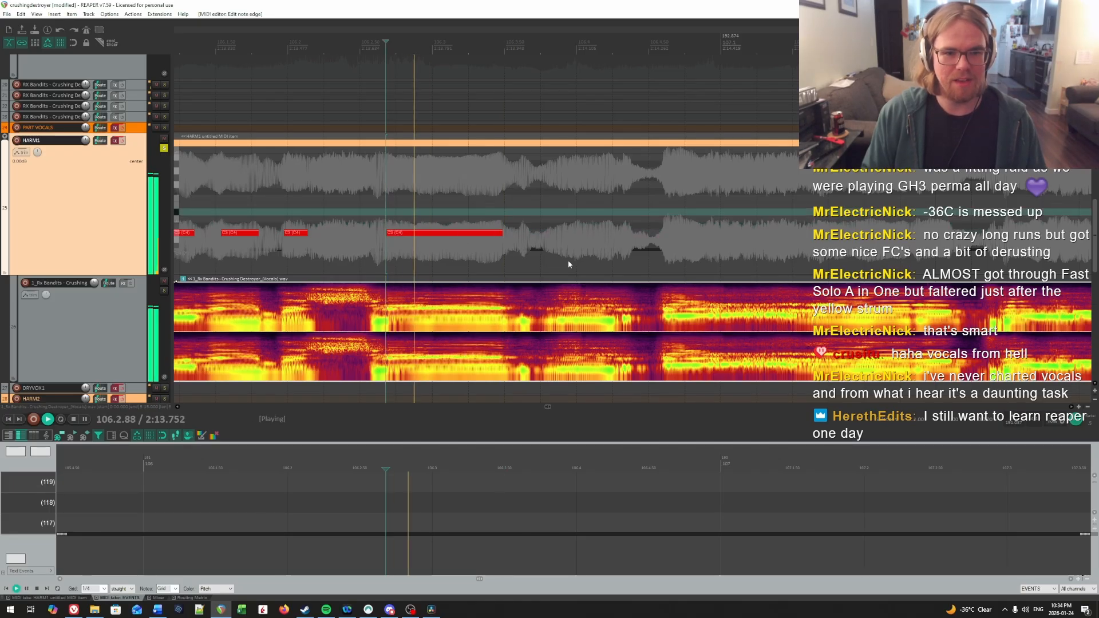
key("space")
Step: Scrub the edit cursor from 106.2.58 to the long note's start at 106.2.69 to check the syllable onset
scroll(573, 229, "right", 2)
left_click(280, 45)
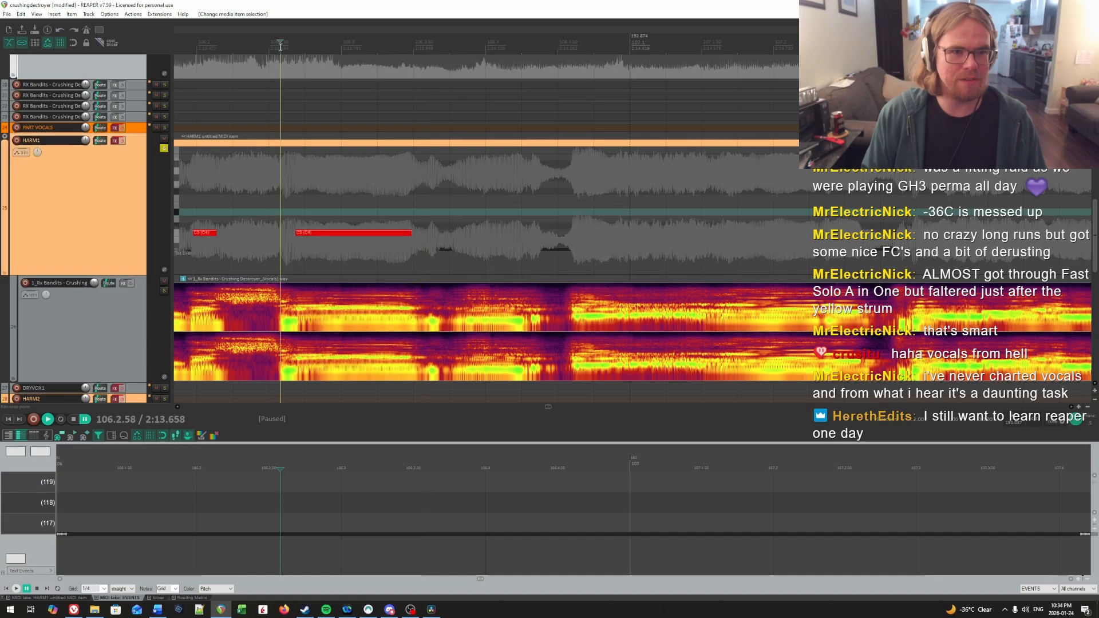
mouse_move(279, 41)
left_mouse_down()
mouse_move(266, 42)
mouse_move(294, 42)
left_mouse_up()
left_click(295, 62)
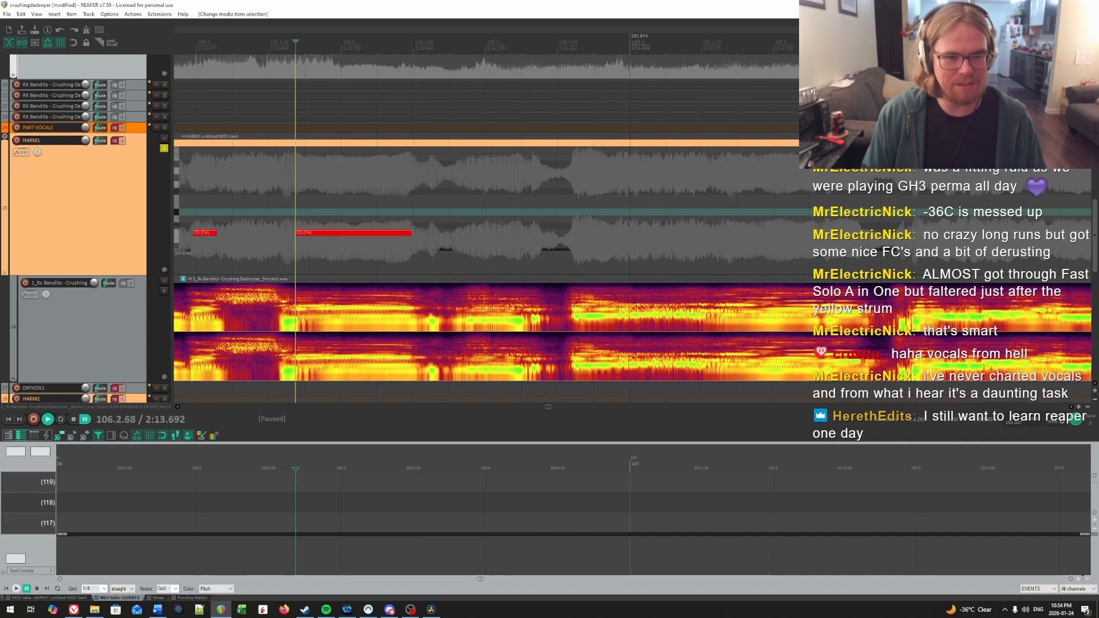
key("Right")
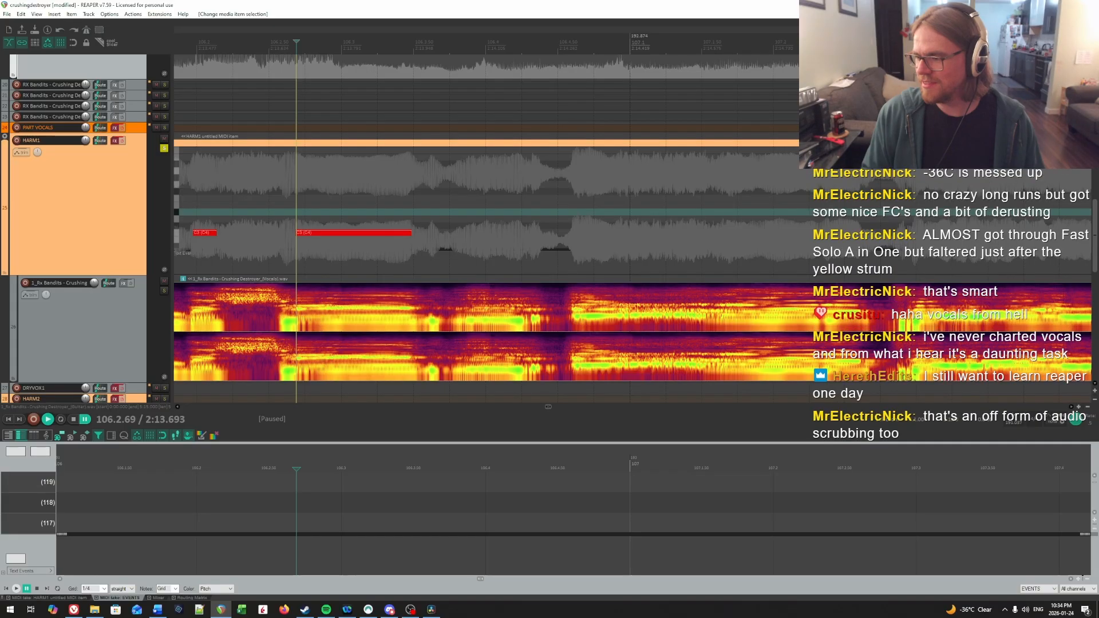
Step: Review the Scrub/Jog settings in the preferences, including the looped segment mode, and close them without changes
key("alt+Tab")
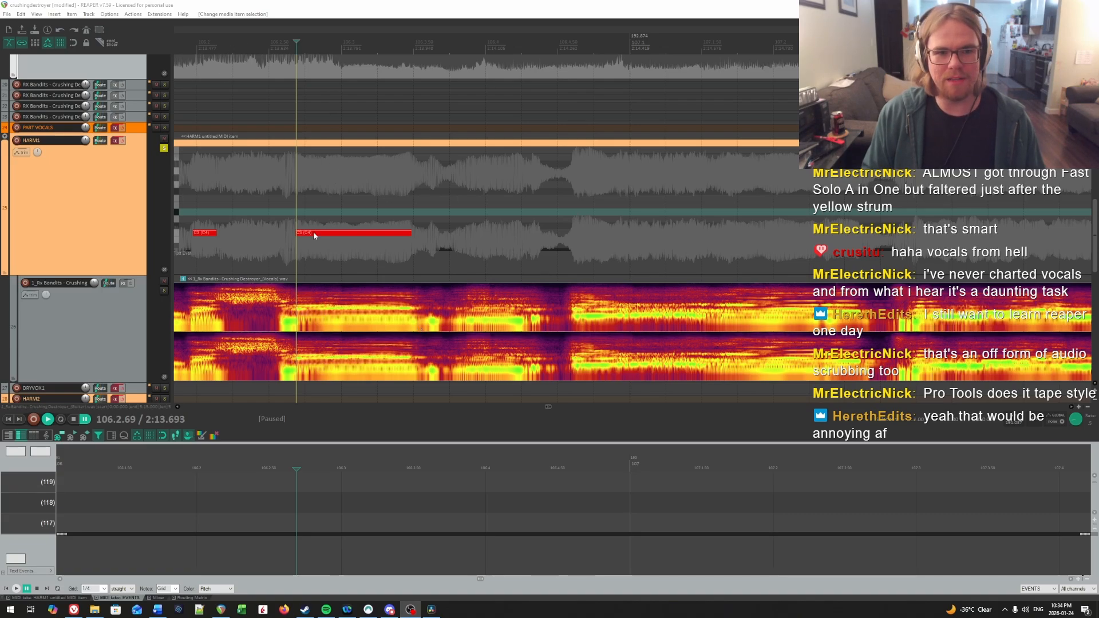
left_click(110, 14)
left_click(110, 14)
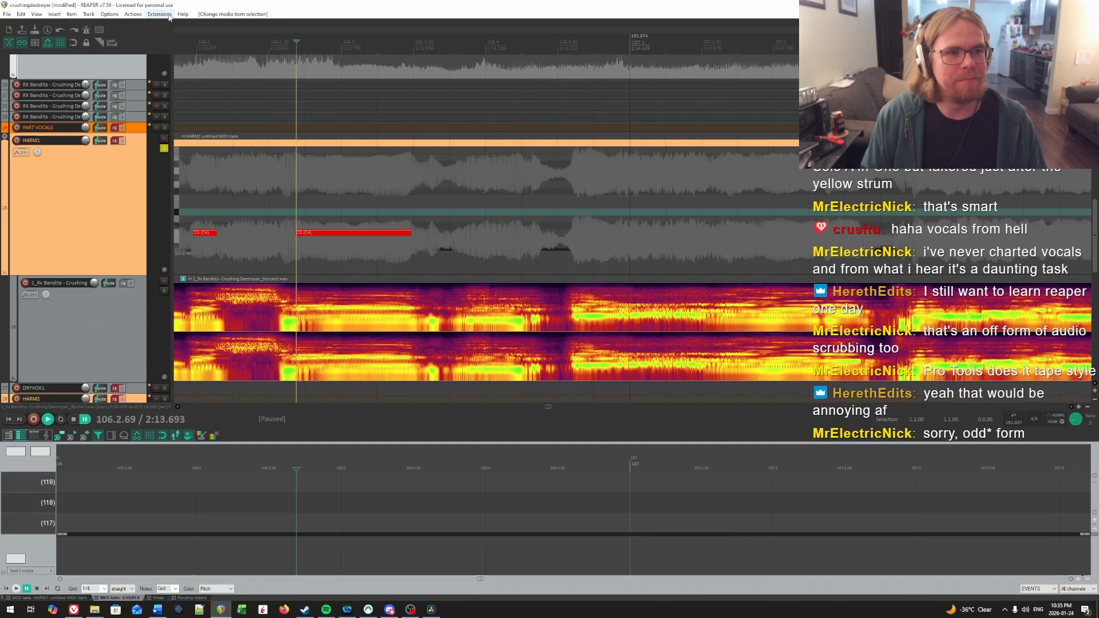
left_click(109, 15)
left_click(127, 379)
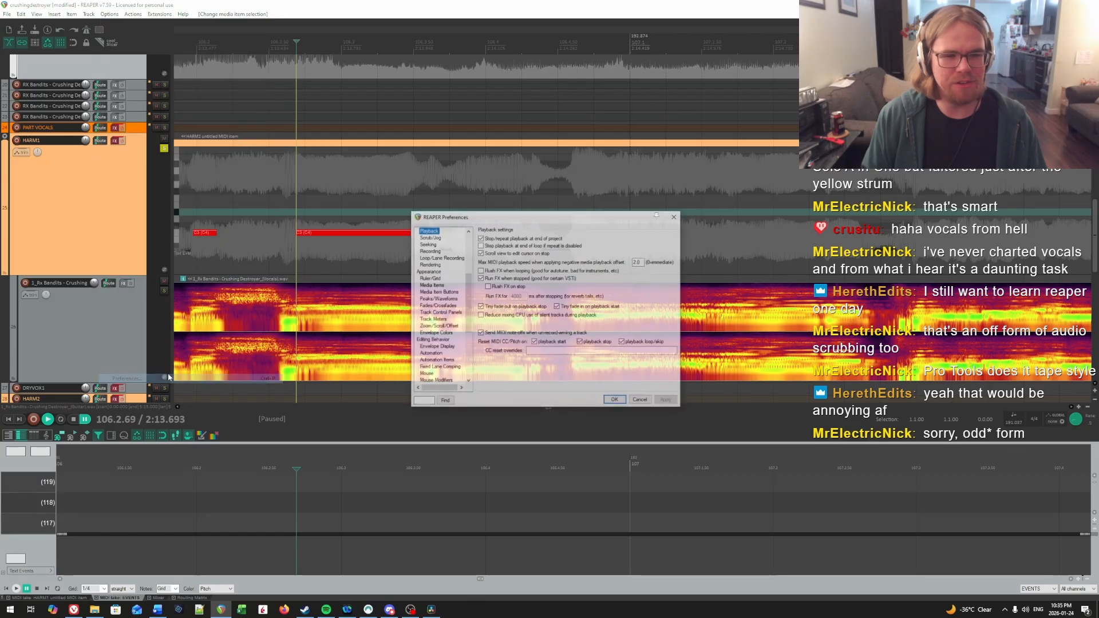
left_click(429, 237)
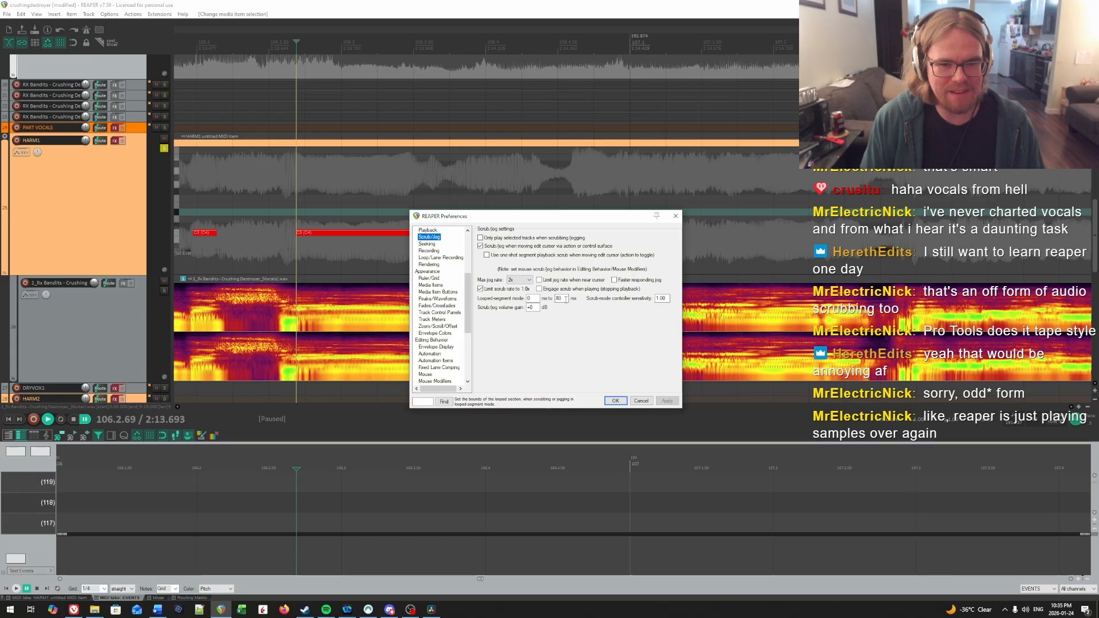
left_click(640, 401)
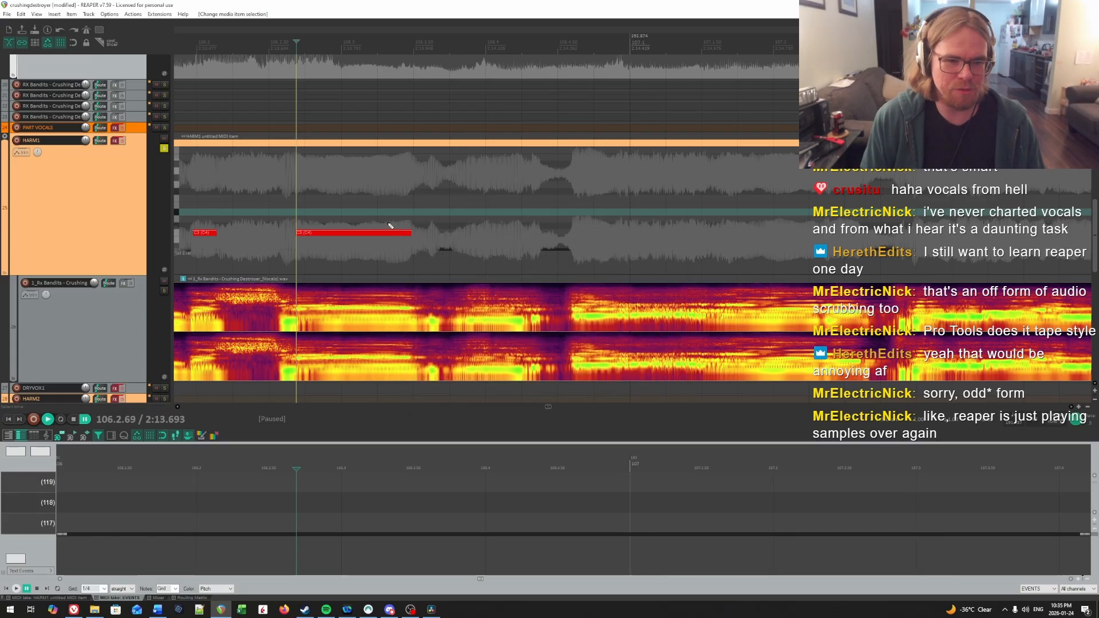
Step: Scrub the audio from 106.2.49 to 106.2.65 to listen to the lead-in before the long note
left_click(268, 194)
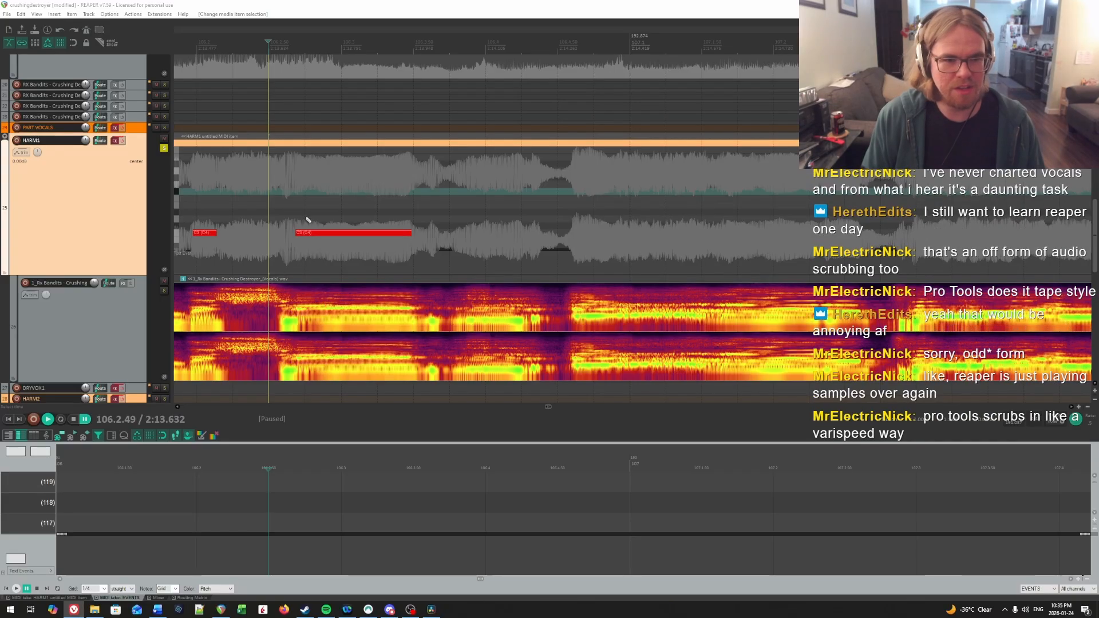
left_click_drag(266, 41, 292, 41)
left_click(390, 316)
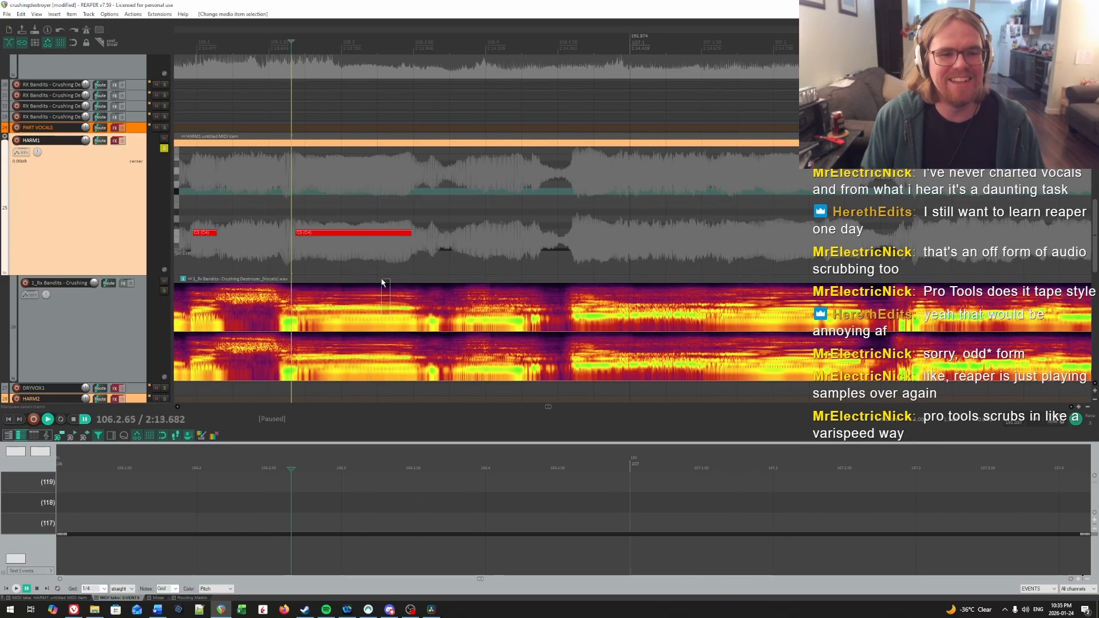
Step: Play the vocal from 106.2.65 into bar 107 and replay around 106.4 to listen for the next syllable onsets
key("space")
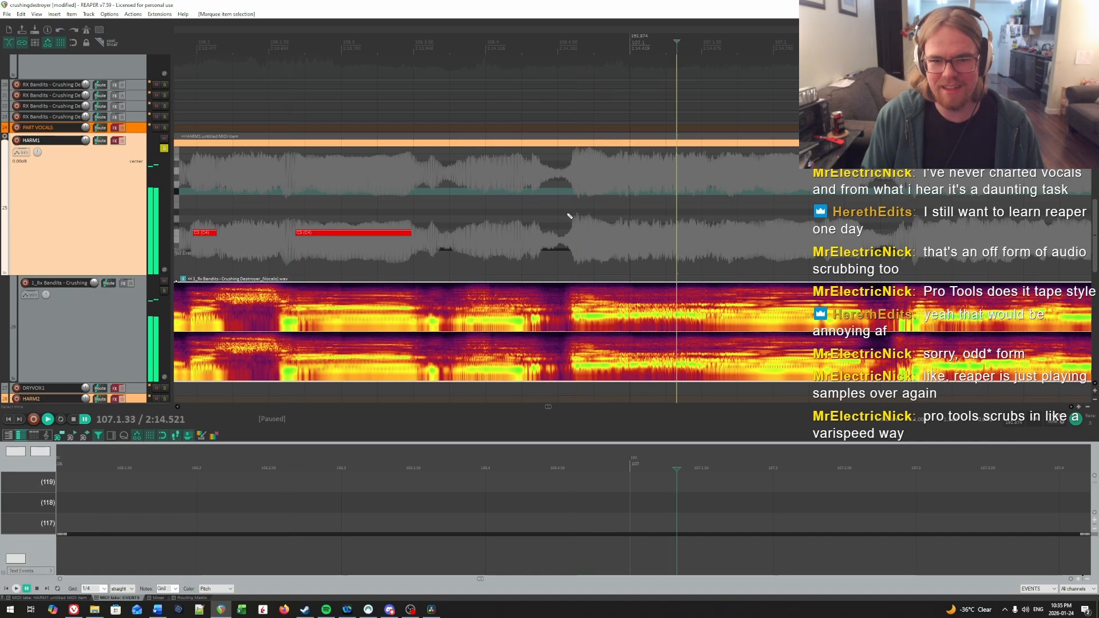
key("space")
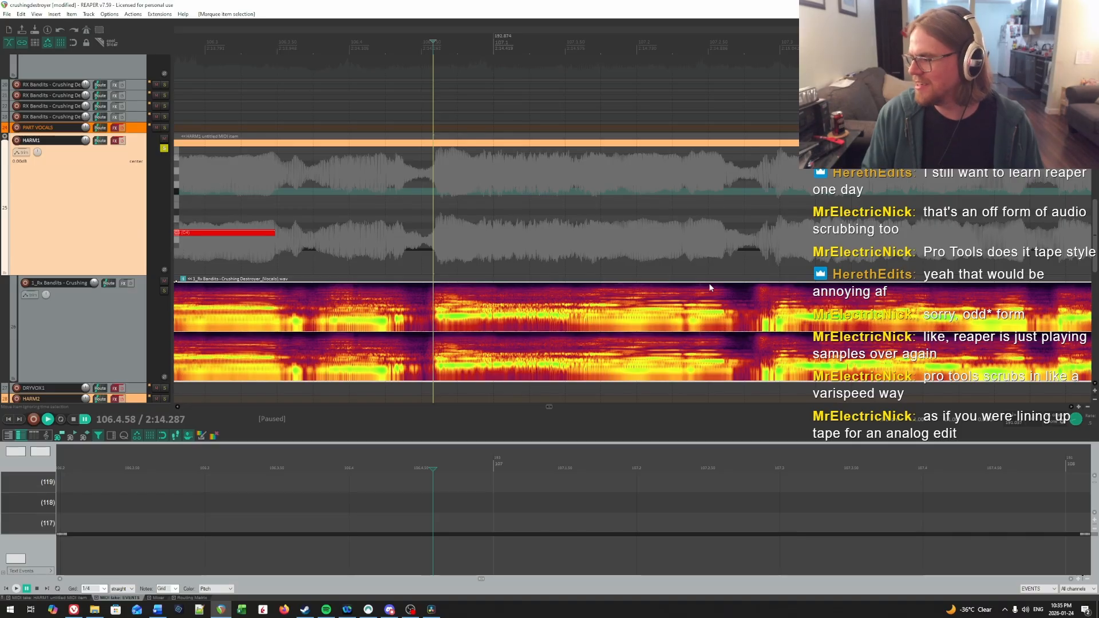
left_click(340, 205)
key("space")
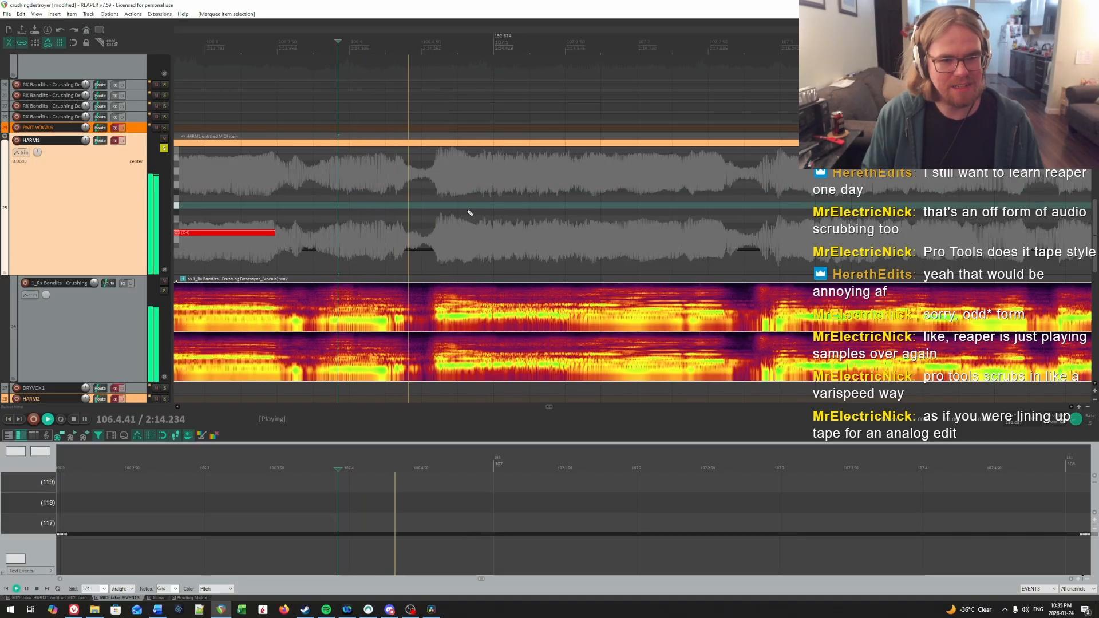
key("space")
left_click(419, 190)
key("space")
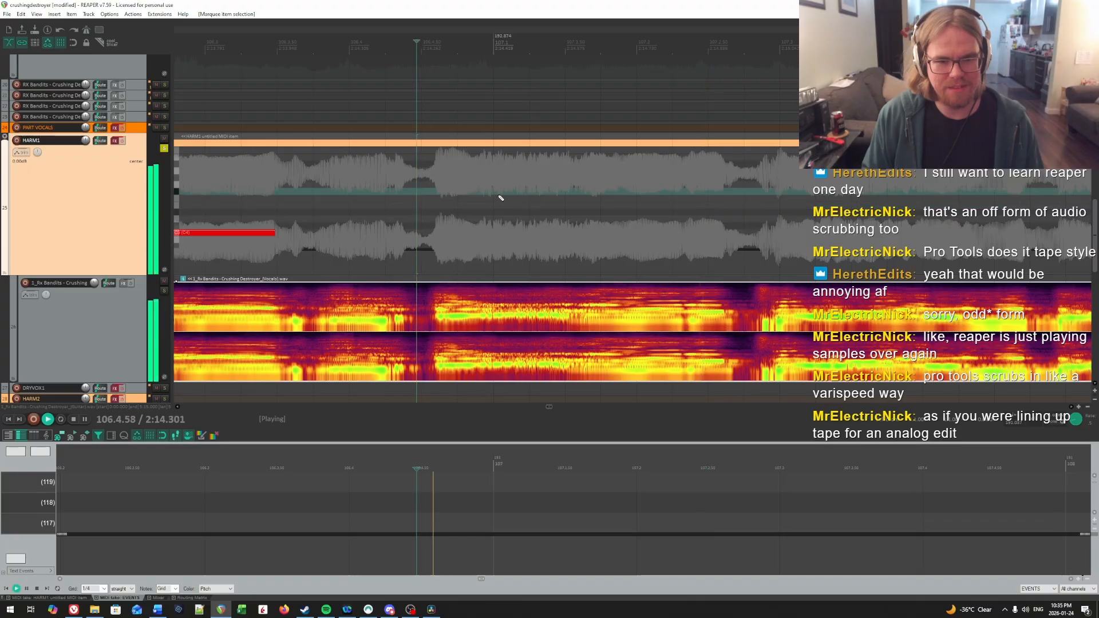
key("space")
key("space")
Step: Locate the syllable onset at 107.1.91 through playback and add a HARM1 note from there to about 107.2.29
key("space")
left_click(581, 204)
key("space")
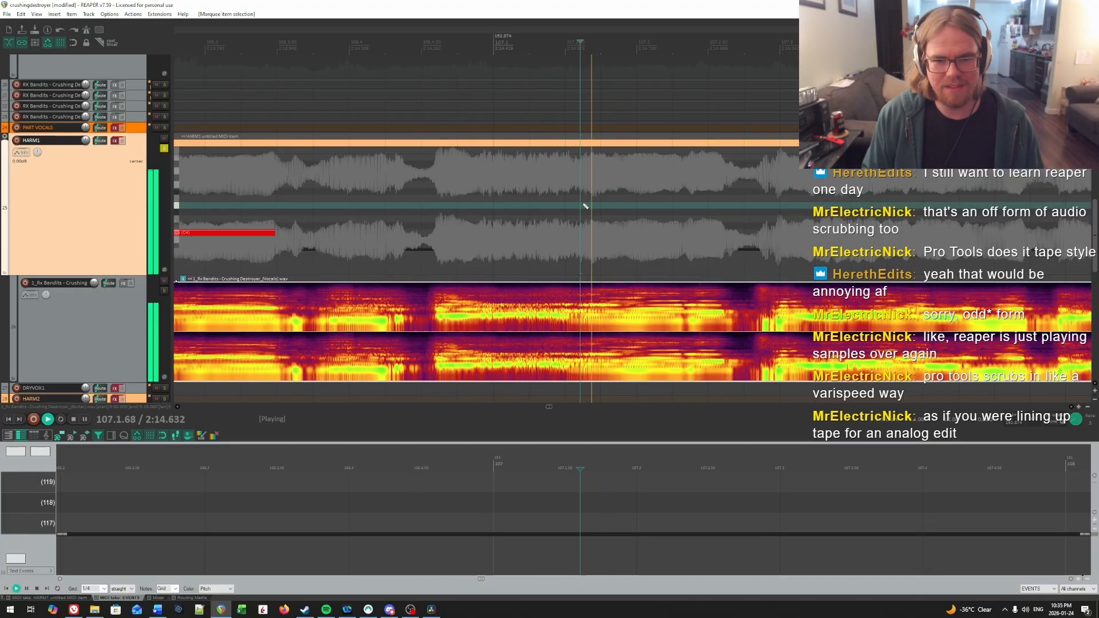
key("space")
key("space")
key("space")
left_click(624, 206)
key("space")
key("space")
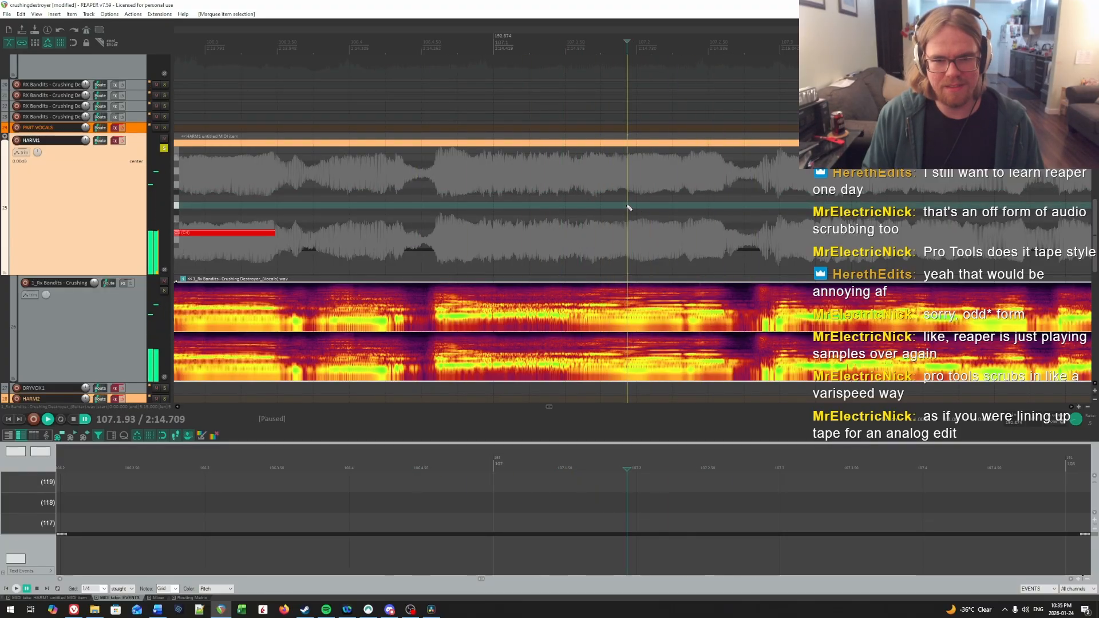
Step: Find the following syllable's onset and add a short note from about 107.2.38 to 107.2.61
key("space")
key("space")
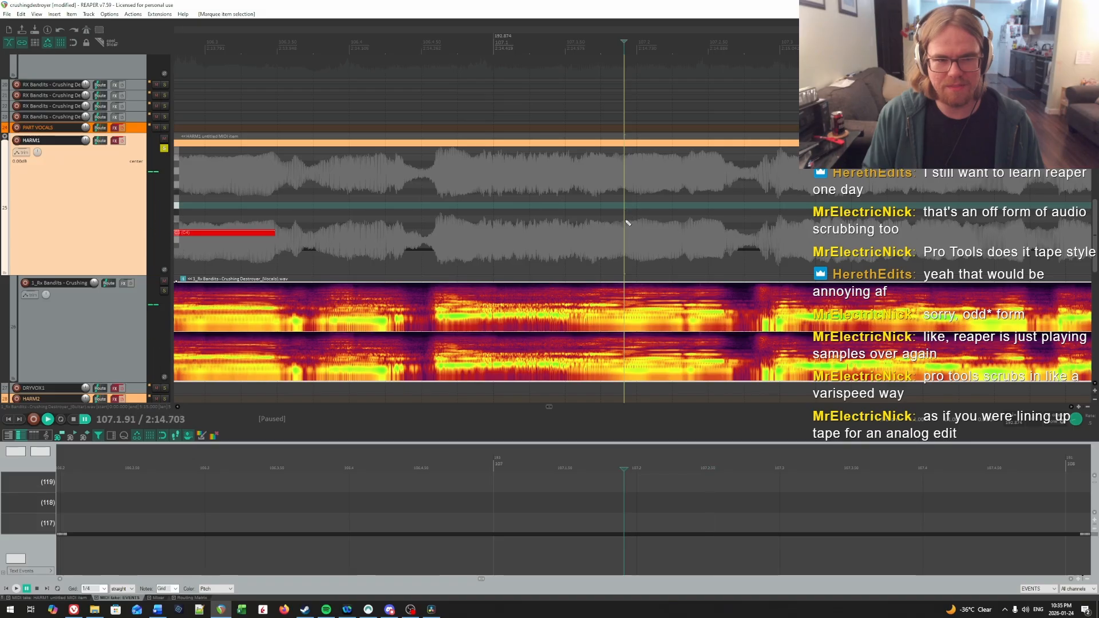
left_click_drag(624, 233, 678, 232)
key("space")
key("space")
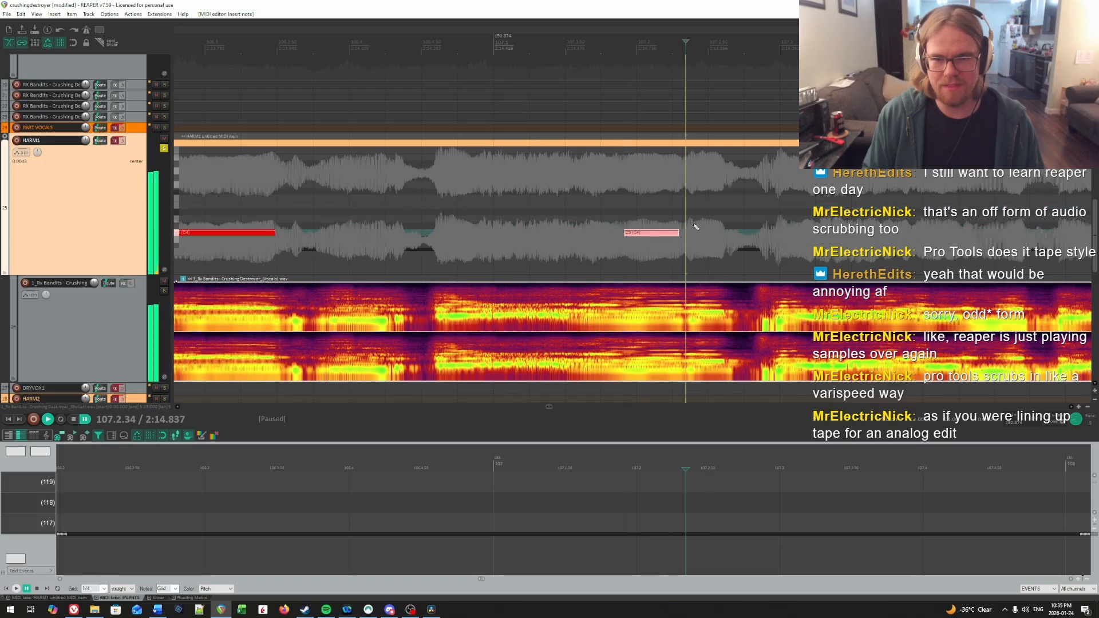
key("space")
key("space")
left_click(692, 223)
key("space")
key("space")
left_click(691, 223)
left_click_drag(693, 232, 725, 231)
Step: Check the onset near the end of bar 106 and add a long note from 106.4.61 to about 107.1.55
left_click(432, 213)
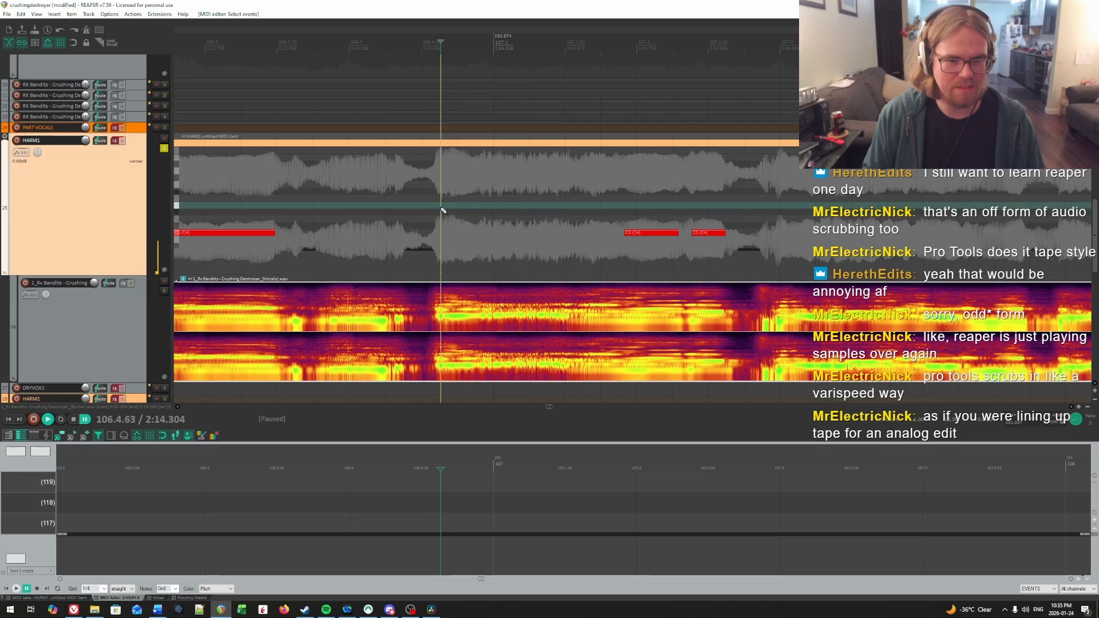
left_click(440, 210)
key("space")
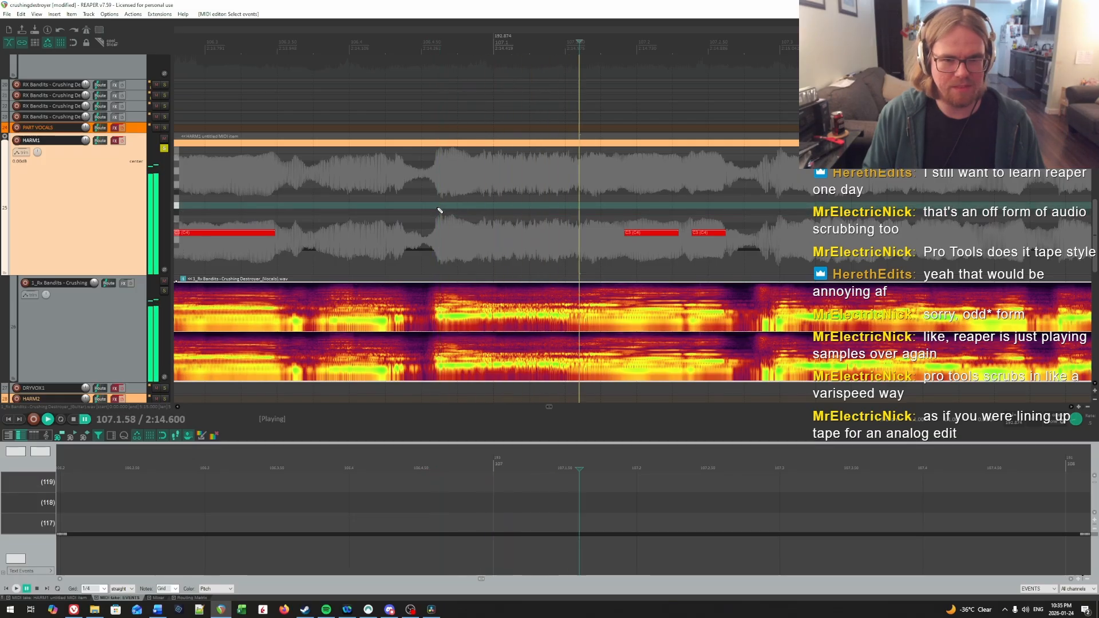
key("space")
left_click(440, 229)
left_click_drag(440, 230, 572, 233)
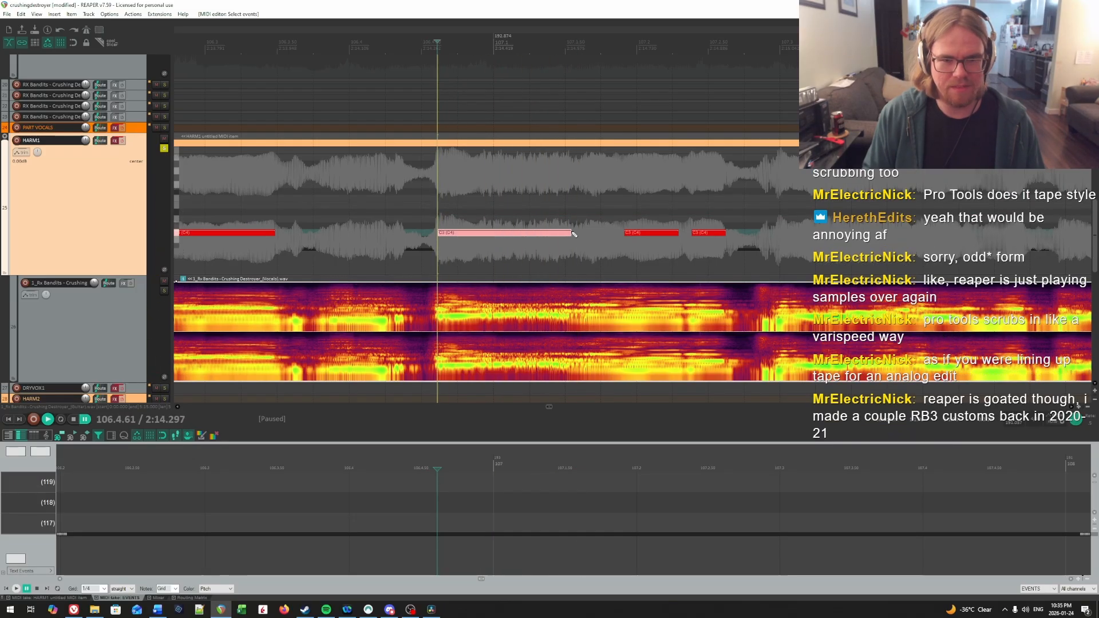
Step: Trim the long note's start slightly later to fit the onset, and add a short note after it starting at 107.1.63
key("space")
key("space")
left_click(453, 206)
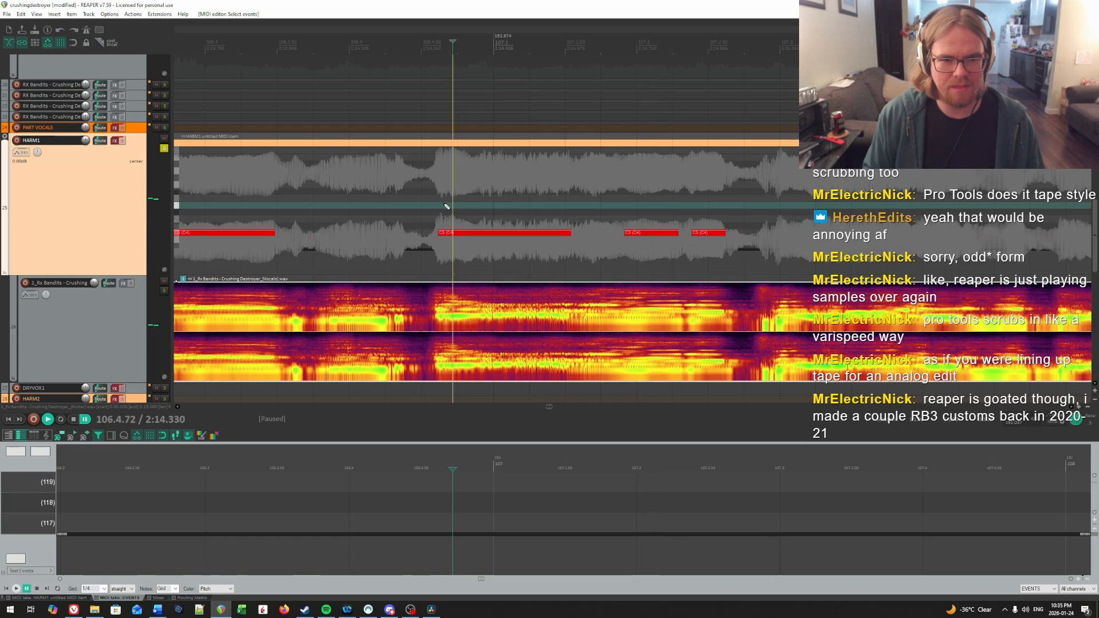
left_click(446, 206)
key("space")
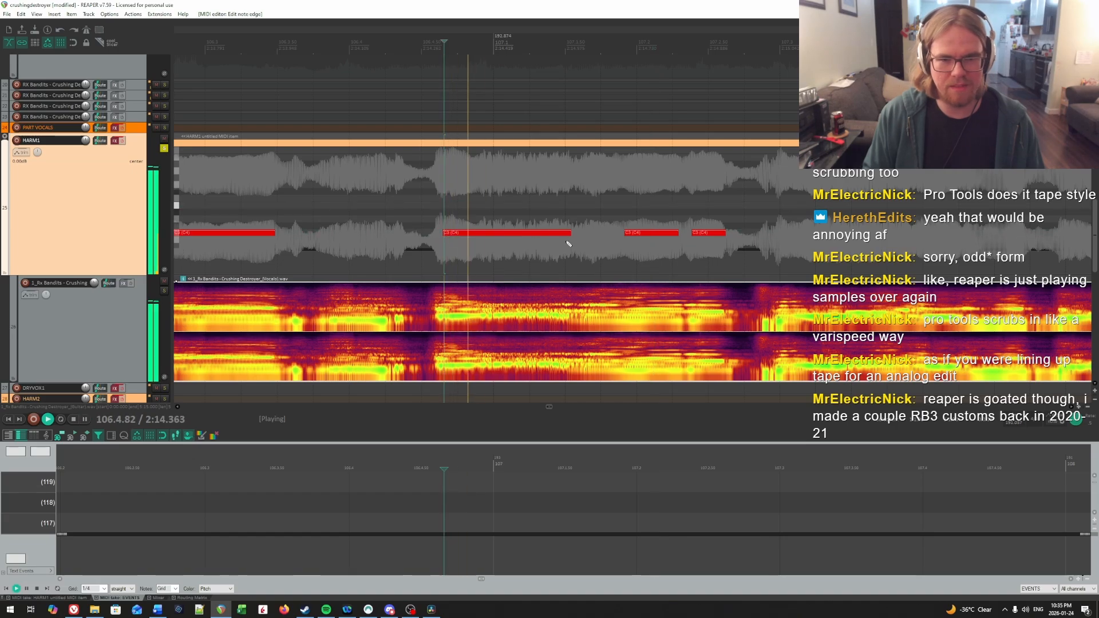
key("space")
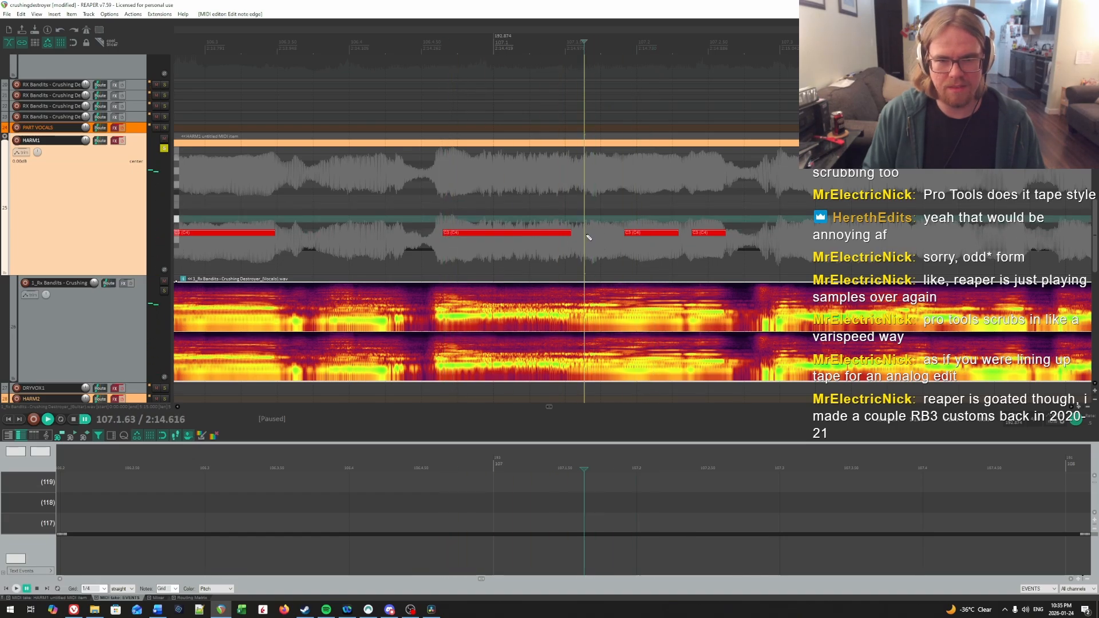
left_click_drag(587, 232, 618, 233)
Step: Play the vocal through beats 3 and 4 of bar 107 to hear where the next syllables fall
scroll(847, 204, "right", 1)
left_click(681, 208)
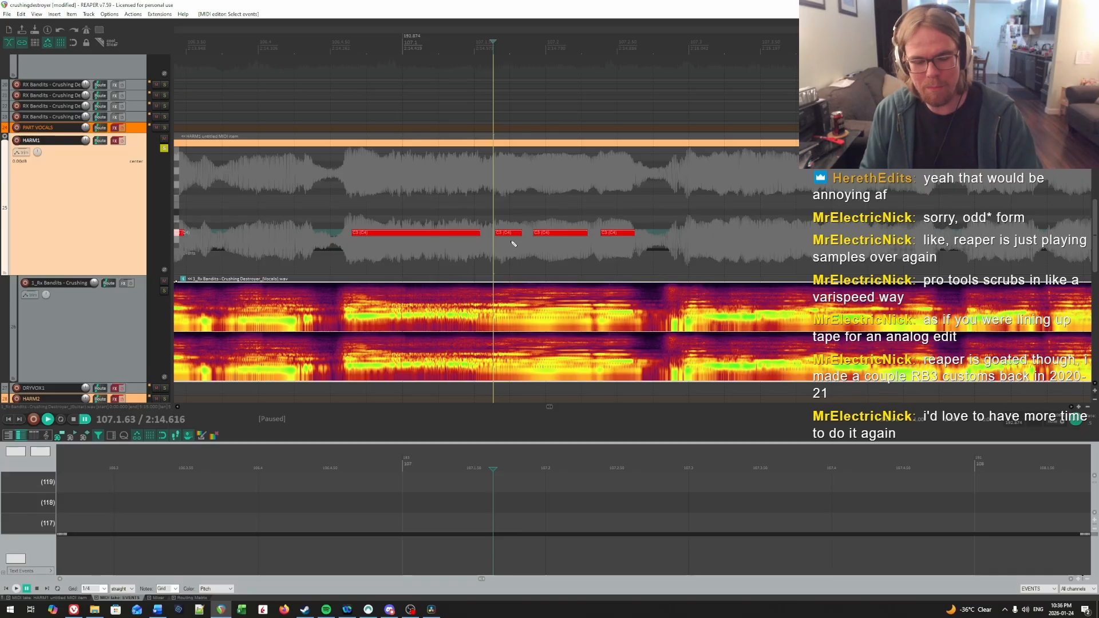
key("space")
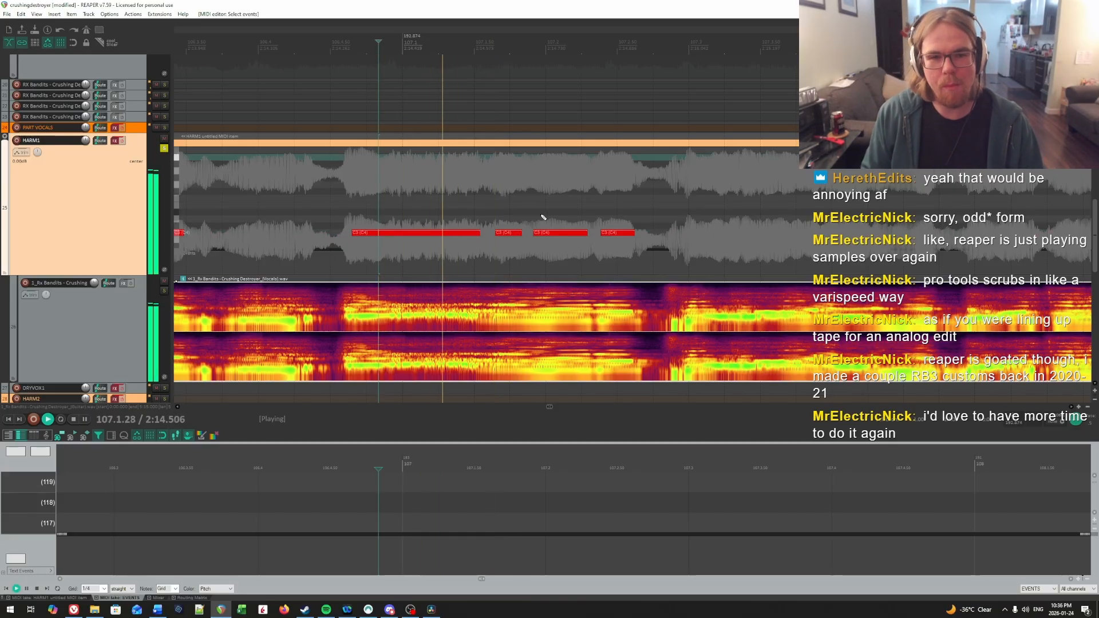
key("space")
left_click(512, 204)
scroll(532, 201, "right", 1)
left_click(430, 179)
key("space")
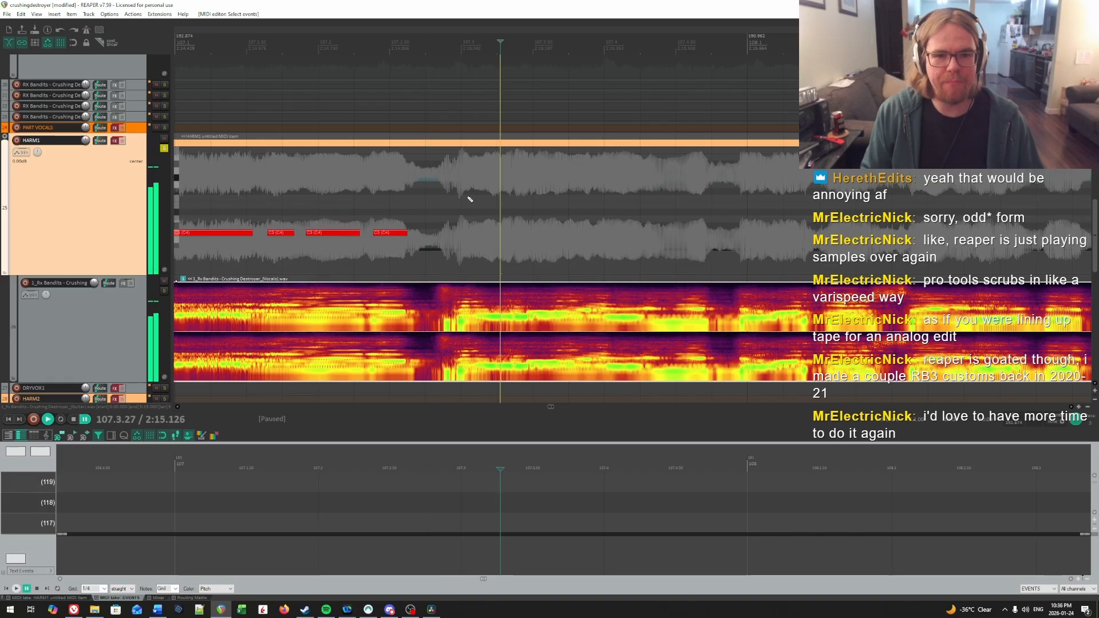
Step: Pinpoint the syllable onset at 107.3.10 with repeated playback and add a note starting there
left_click(474, 192)
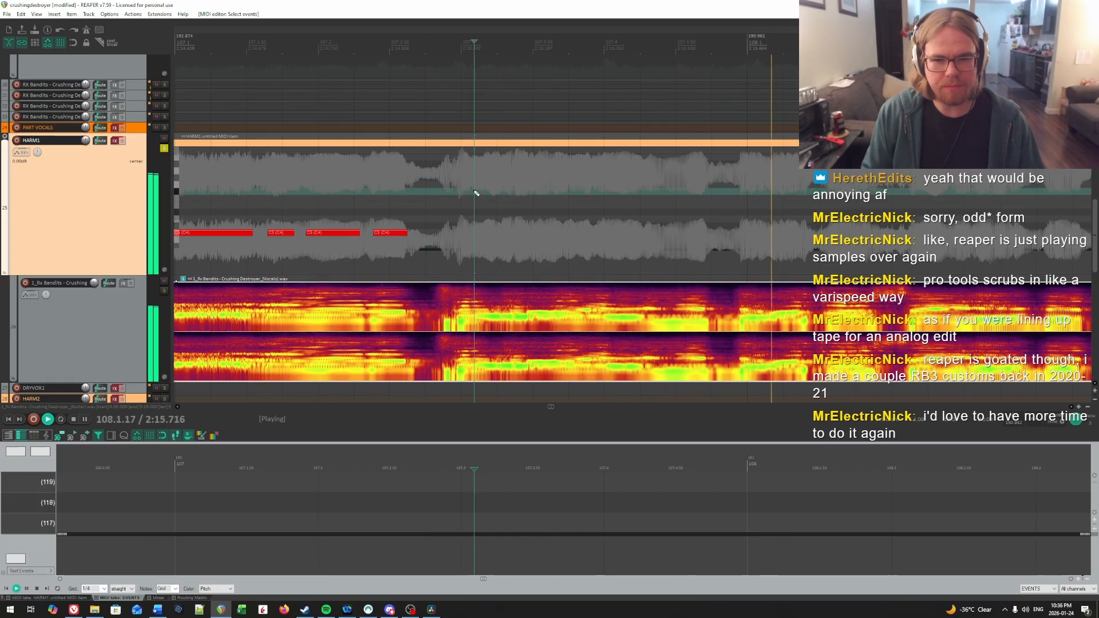
key("space")
left_click(475, 194)
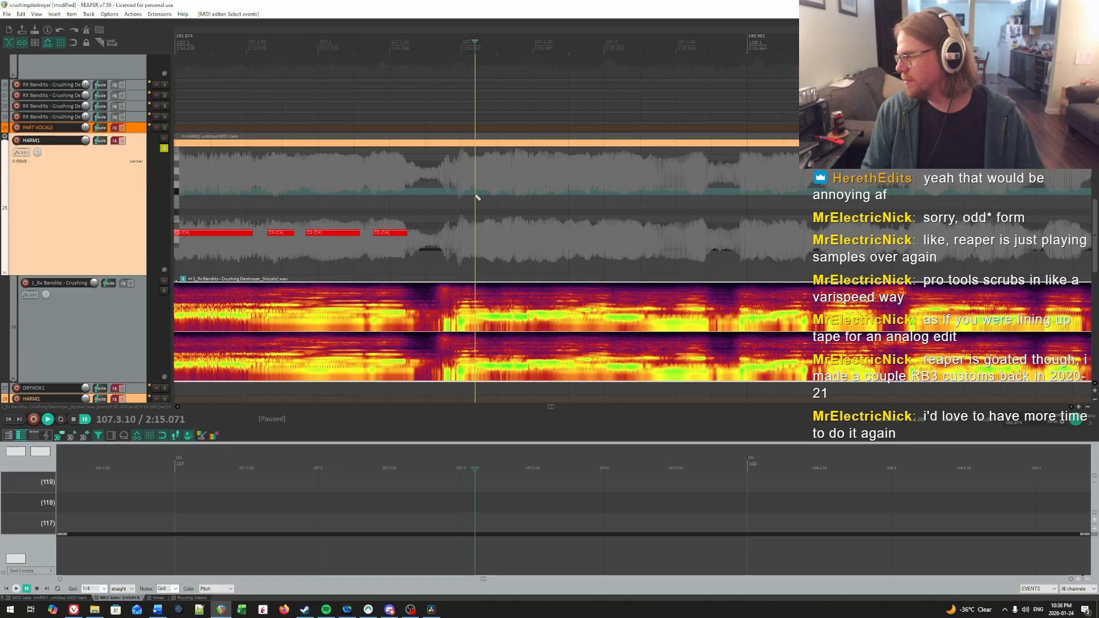
key("space")
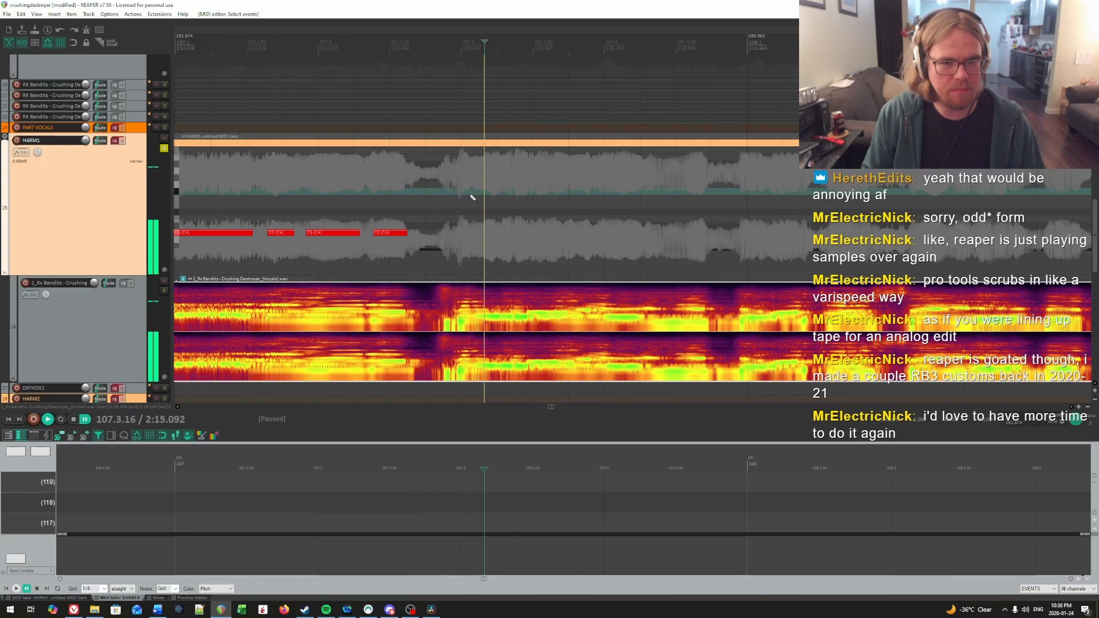
left_click(472, 197)
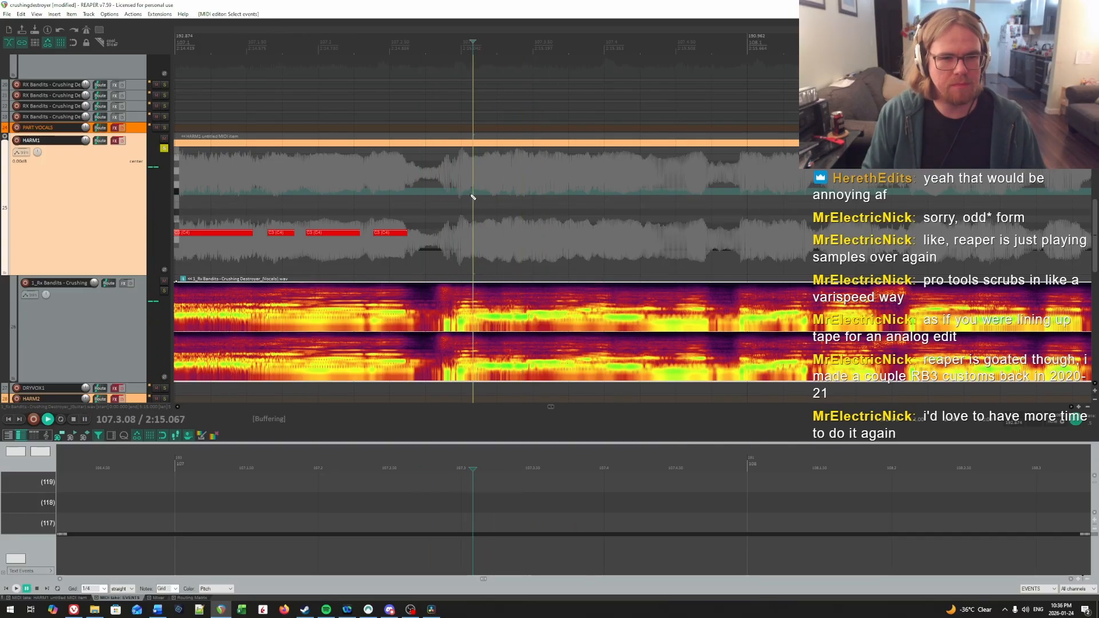
key("space")
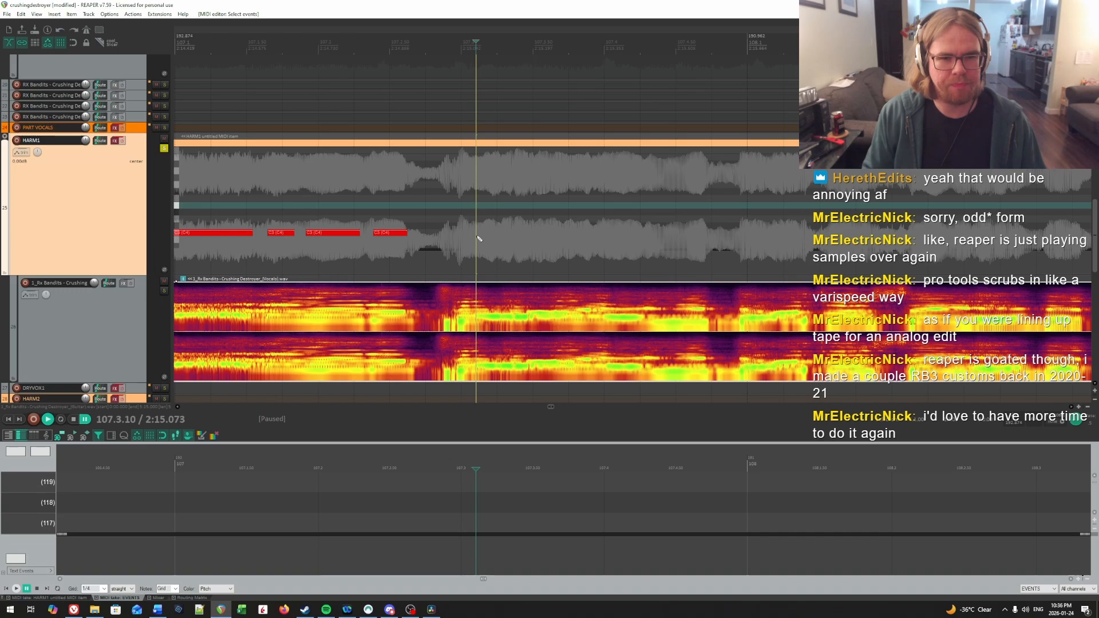
left_click_drag(479, 234, 511, 235)
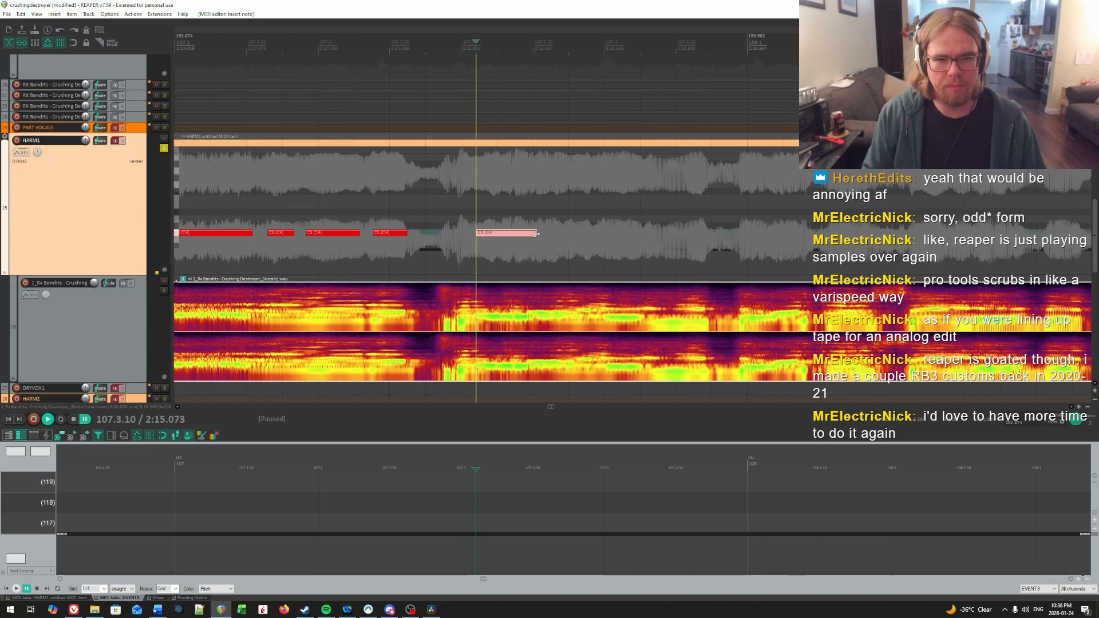
Step: Shorten the end of the note at 107.3.10 to about 107.3.46 and play it back to check the timing
key("space")
left_click(523, 213)
key("space")
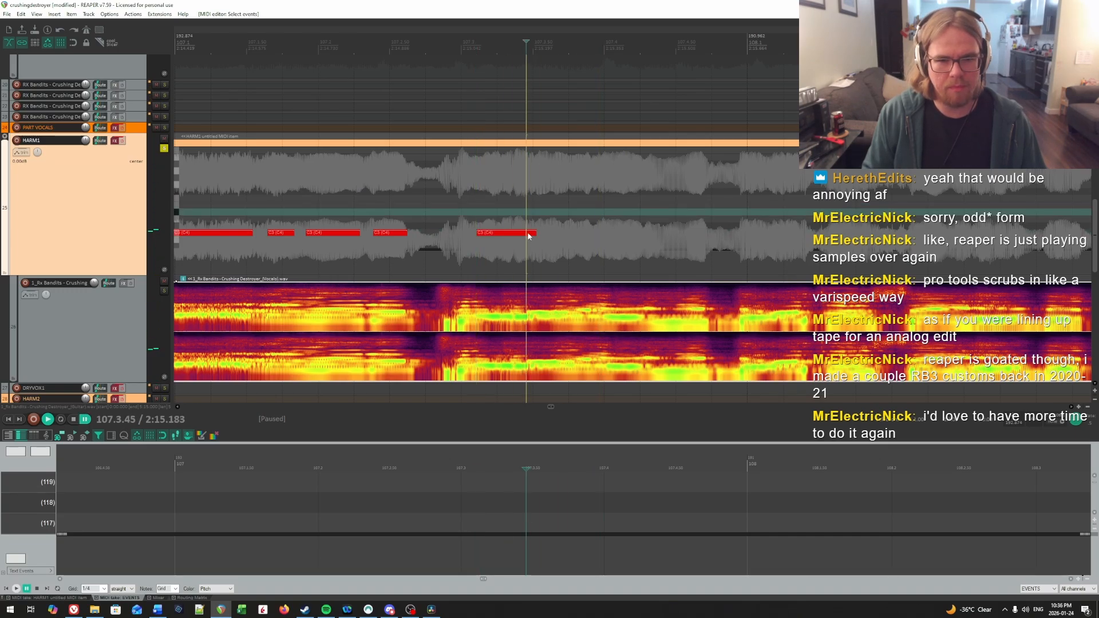
left_click_drag(533, 231, 523, 232)
key("space")
key("space")
left_click(490, 207)
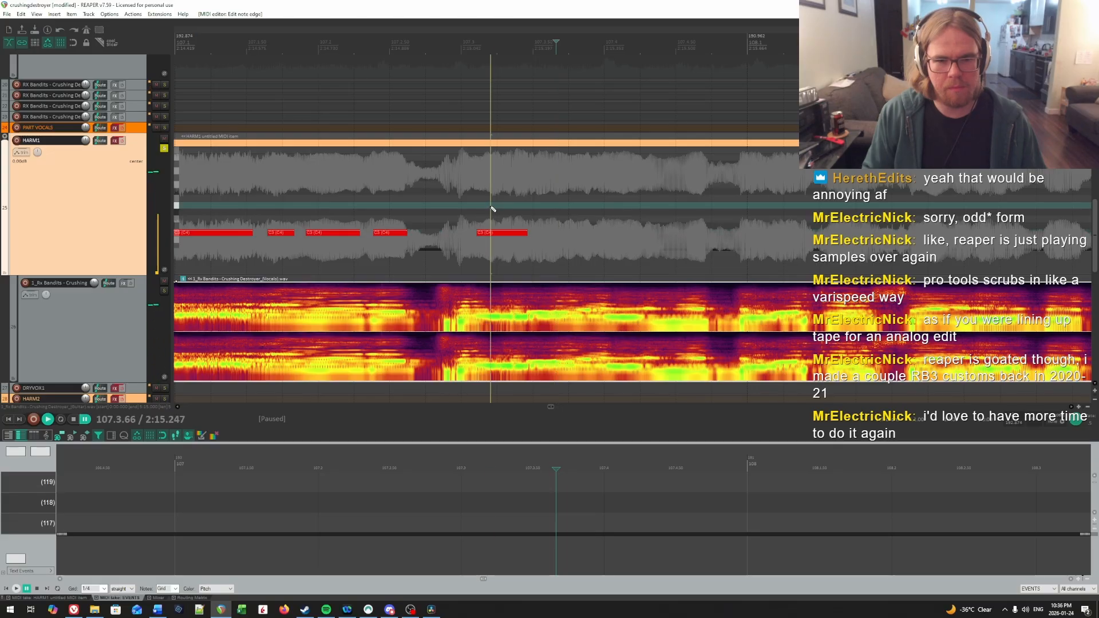
key("space")
Step: Change the playback rate, locate the next syllable onset, and add a note from 107.3.54 to about 107.3.79
key("space")
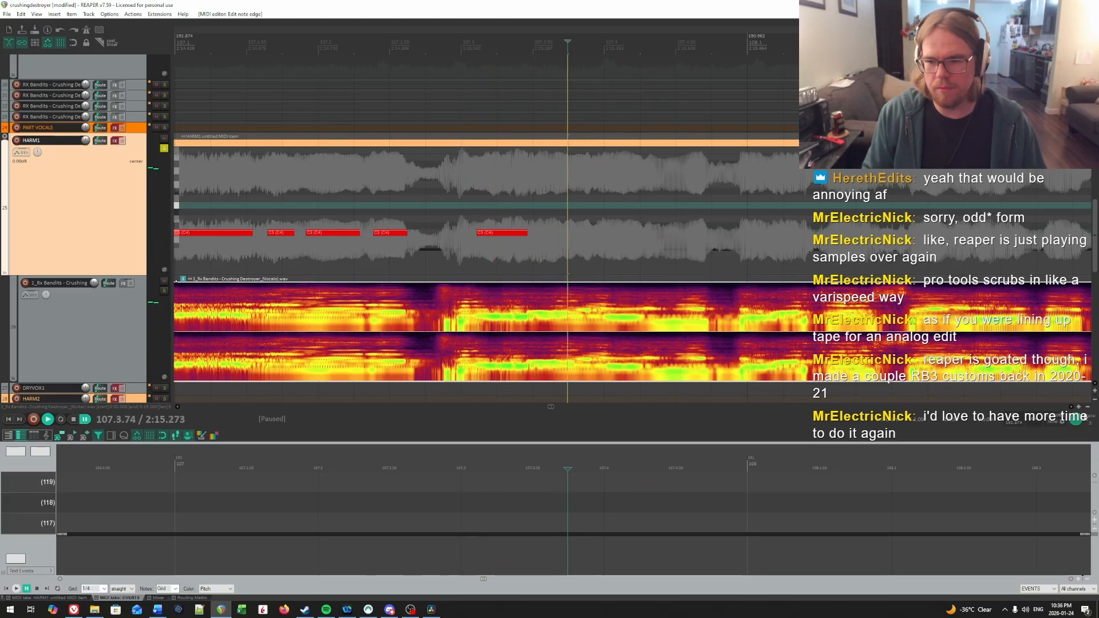
left_click(1095, 424)
left_click(263, 194)
key("space")
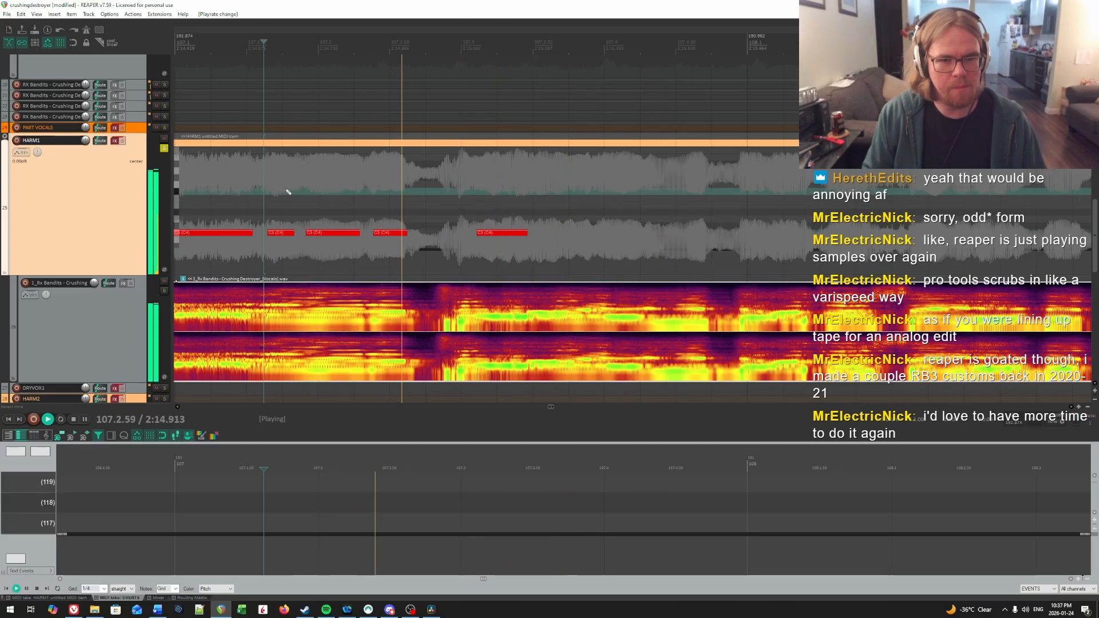
left_click(532, 194)
key("space")
left_click(538, 229)
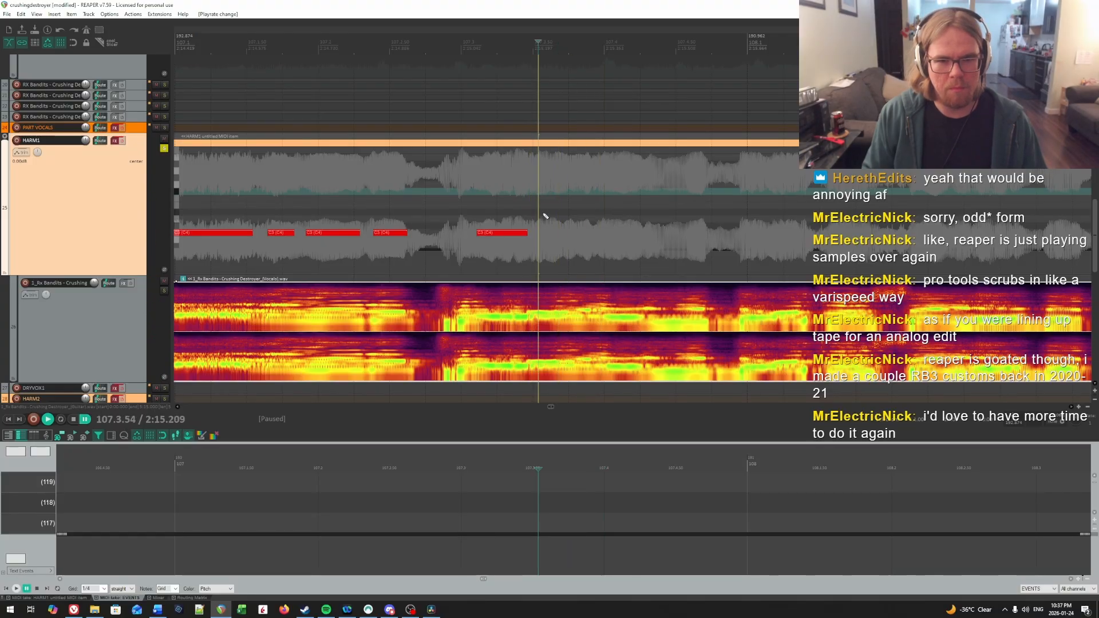
left_click_drag(541, 237, 584, 234)
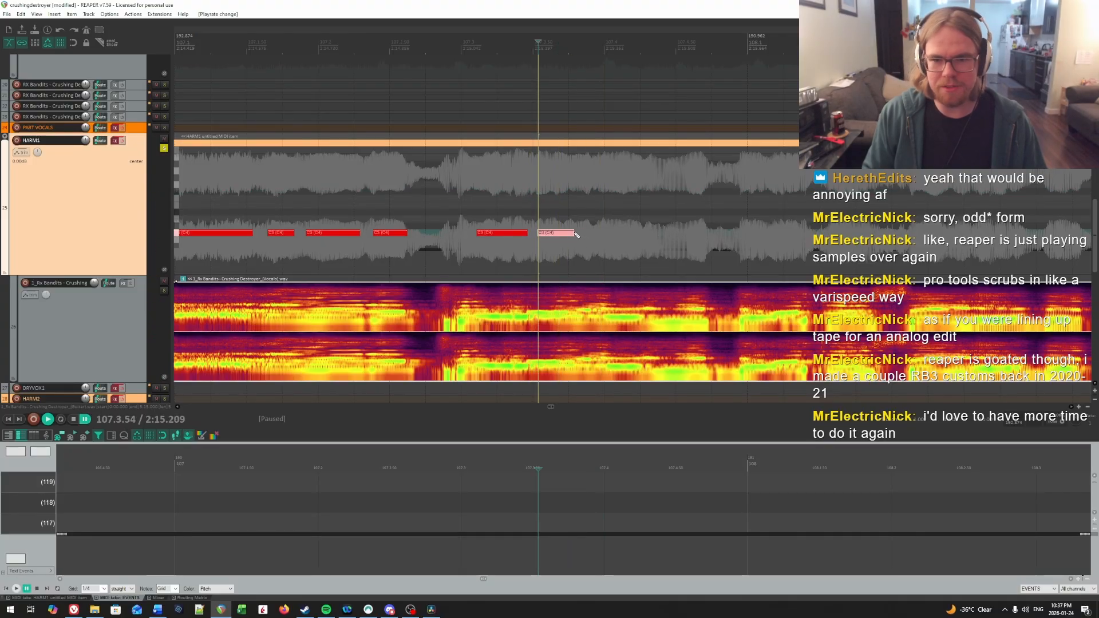
Step: Replay beat 3 of bar 107 to find the next onset and add a note from 107.3.98 to about 107.4.28
left_click(439, 201)
key("space")
key("space")
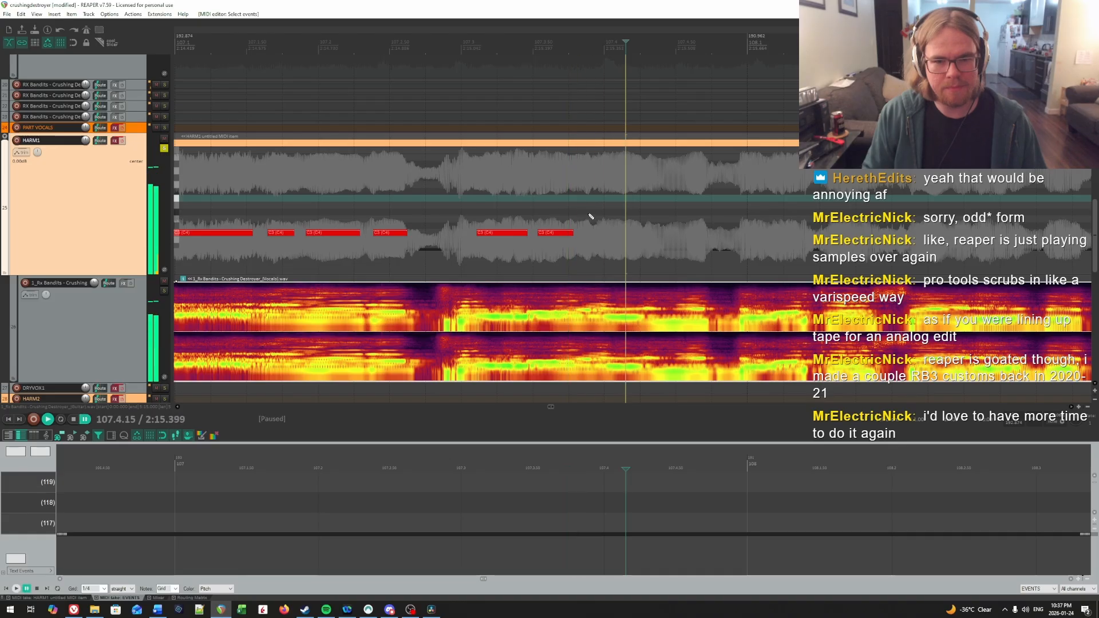
left_click(597, 201)
left_click(603, 204)
key("space")
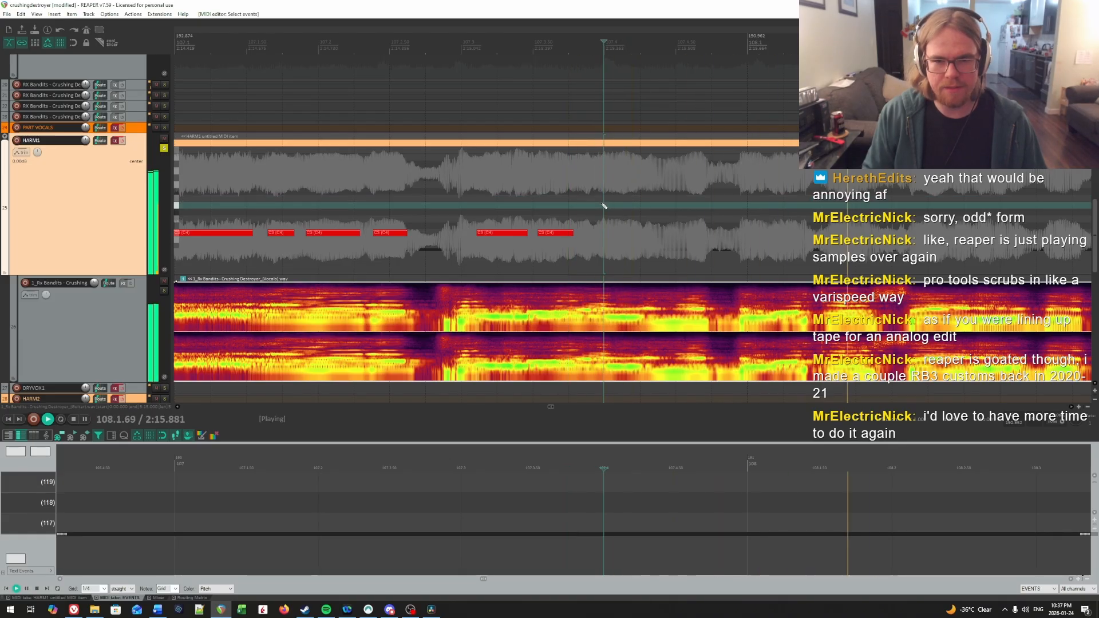
left_click(602, 204)
key("space")
left_click(602, 204)
left_click_drag(603, 233, 640, 235)
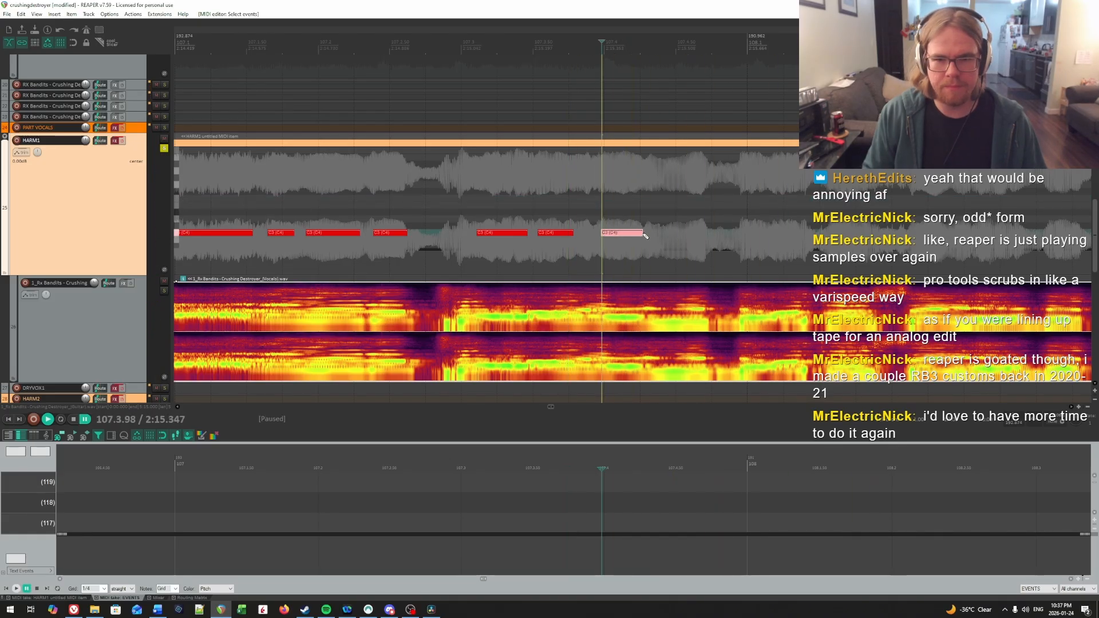
Step: Play past the newest note to listen for the next syllable onset around 107.4.35
key("space")
key("space")
key("space")
key("space")
left_click(655, 219)
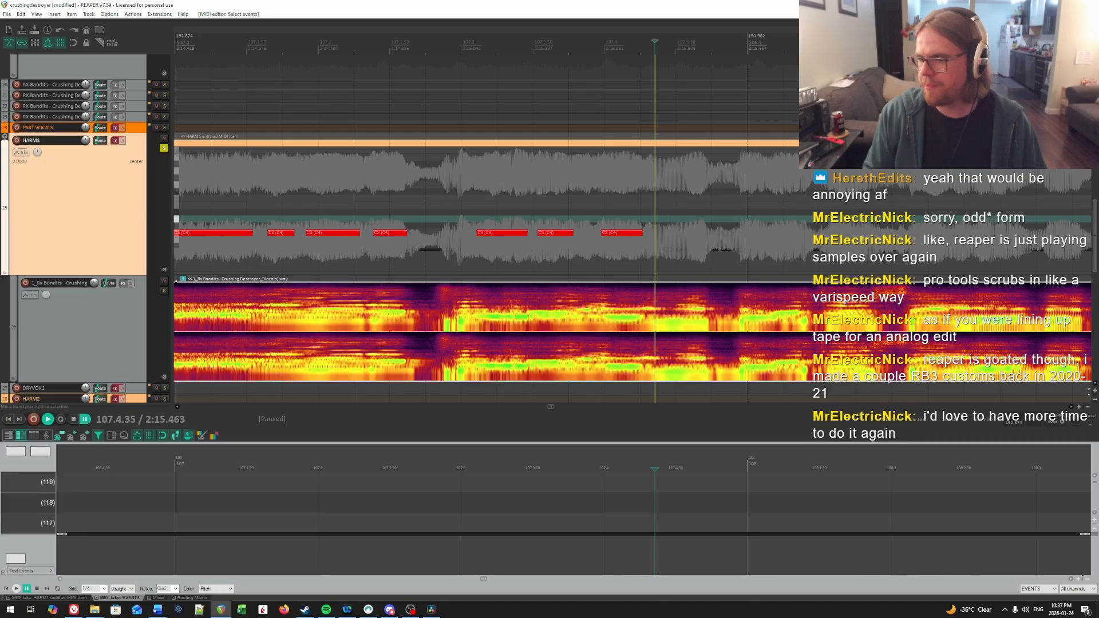
Step: Set the playback rate to 0.5 and replay beats 3 and 4 of bar 107 to find the next syllable onset
left_click(1094, 425)
type(".5")
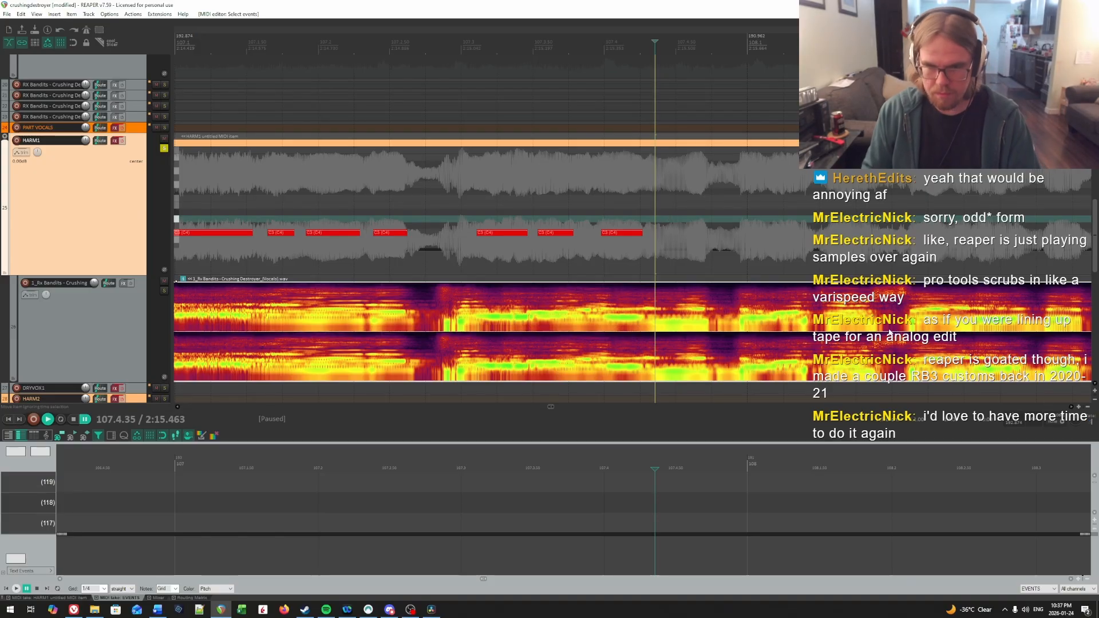
key("Return")
left_click(535, 186)
key("space")
key("space")
left_click(612, 203)
Step: Confirm the syllable onset in beat 4 by playback and add a note from 107.4.42 to about 107.4.70
key("space")
key("space")
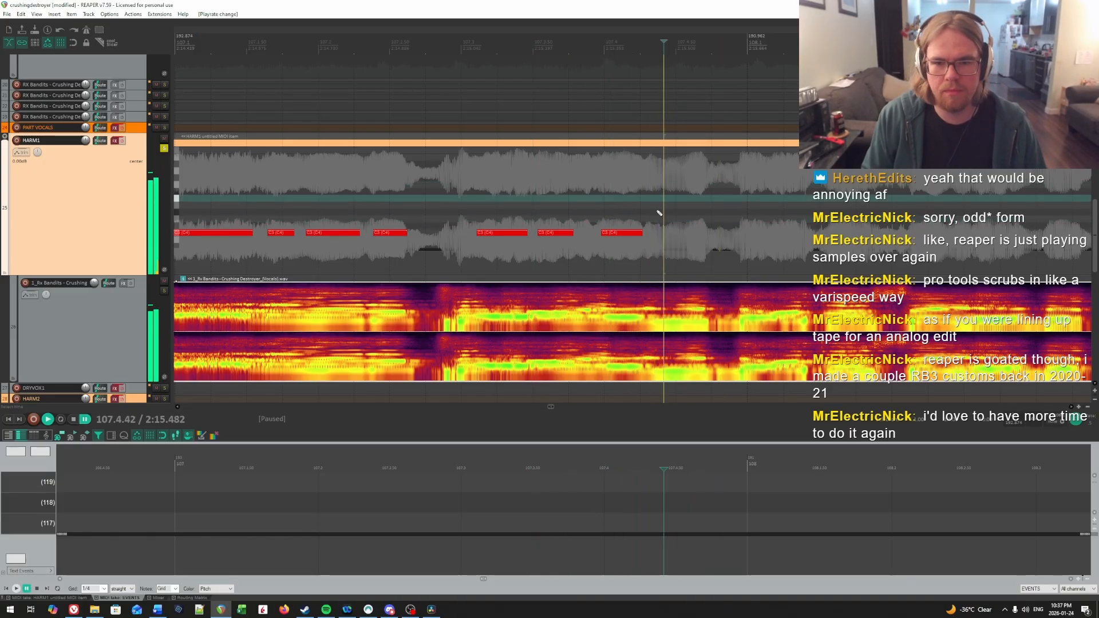
key("space")
key("space")
left_click(668, 203)
key("space")
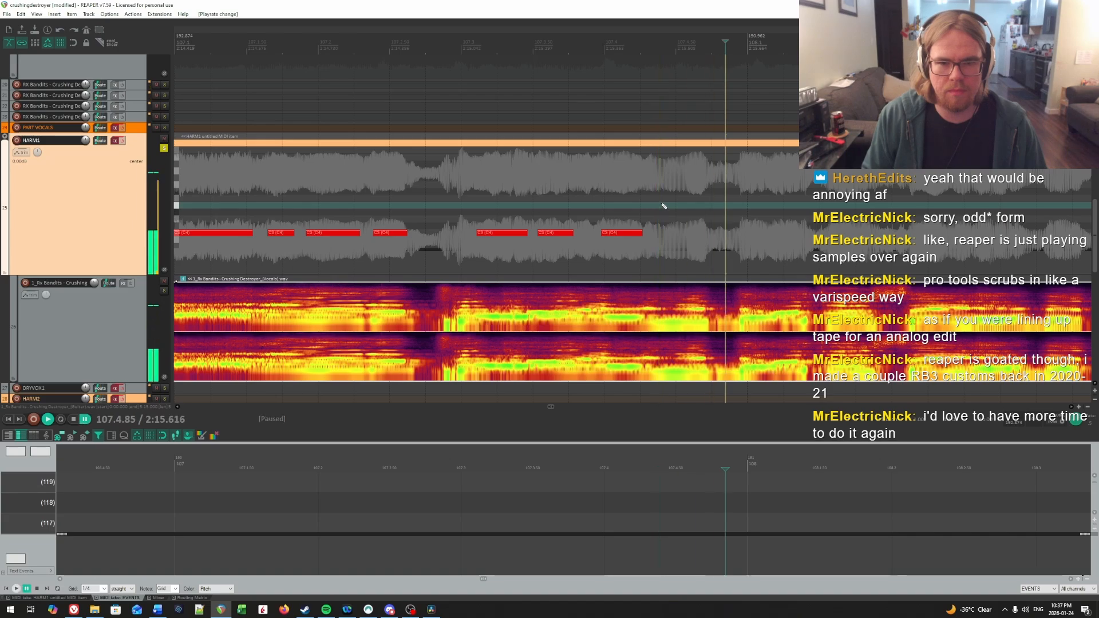
key("space")
key("space")
left_click_drag(666, 232, 709, 233)
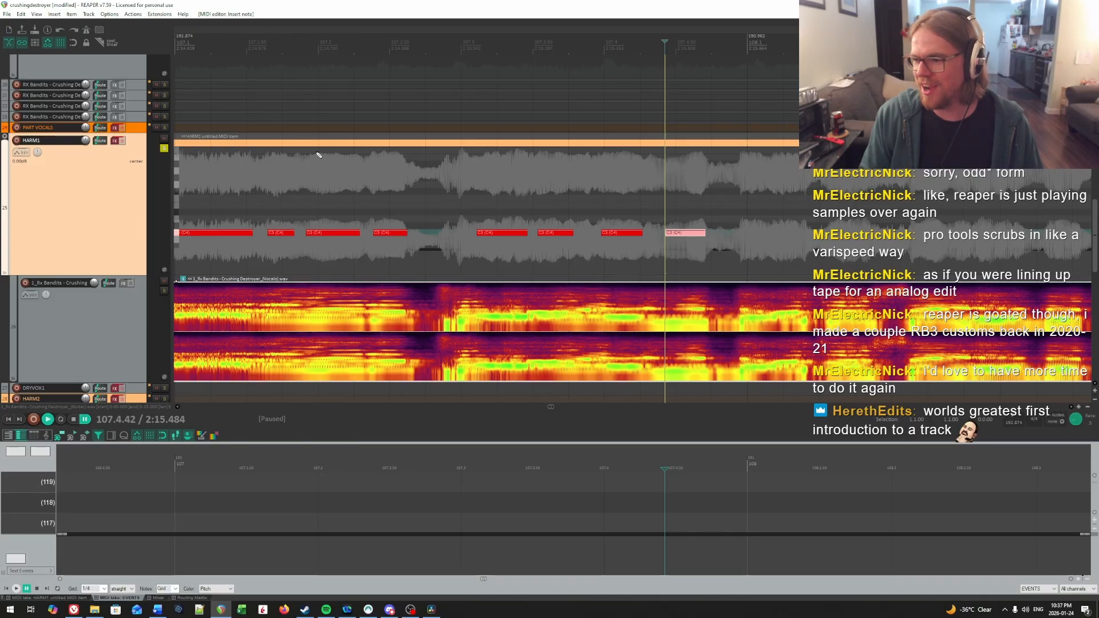
Step: Play back the bar 107 notes to check their timing and listen for the first syllable of bar 108
key("space")
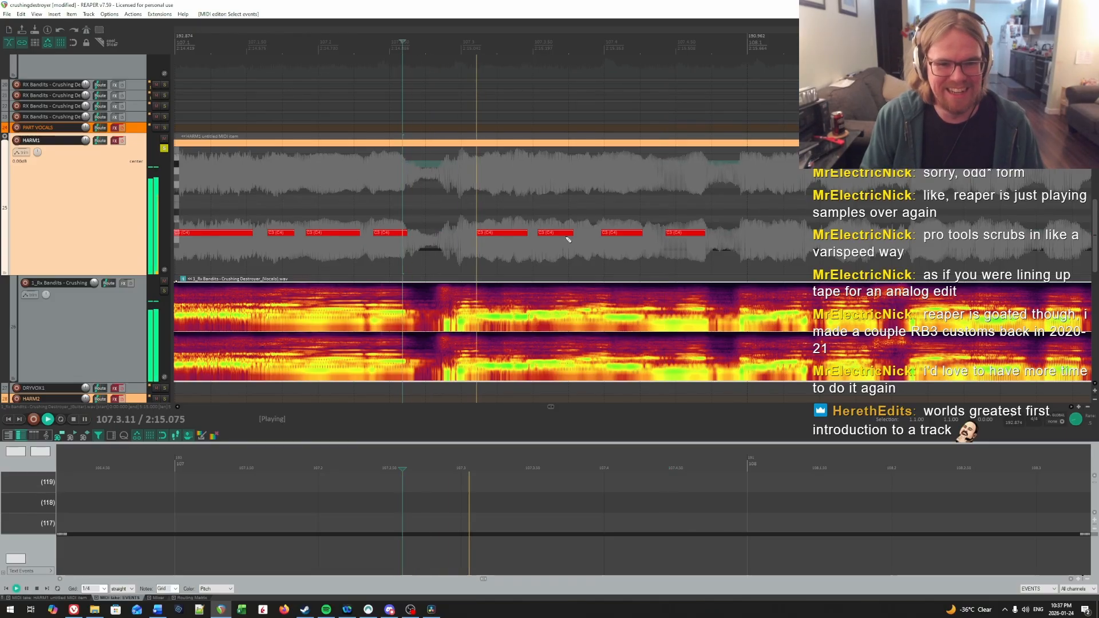
key("space")
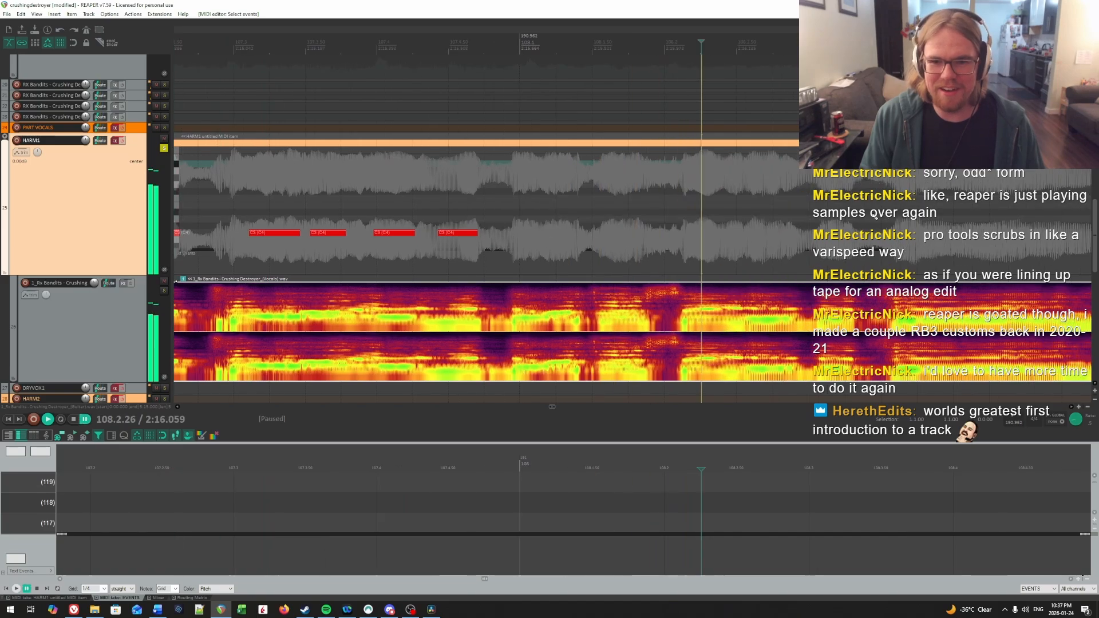
scroll(684, 233, "down", 4)
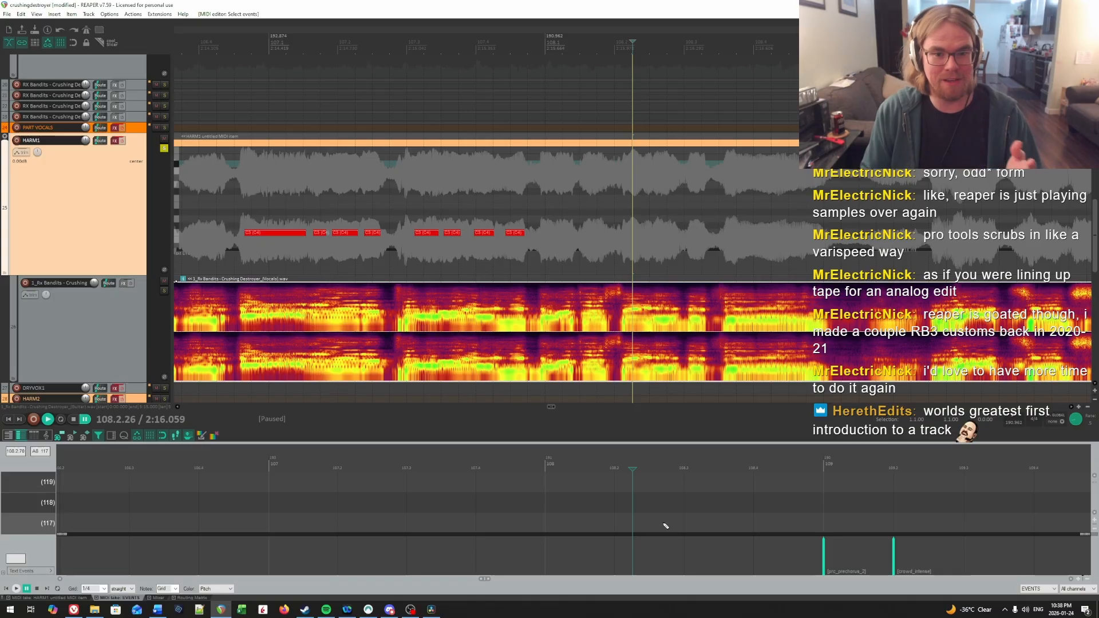
left_click(549, 201)
scroll(549, 201, "up", 7)
left_click(476, 201)
key("space")
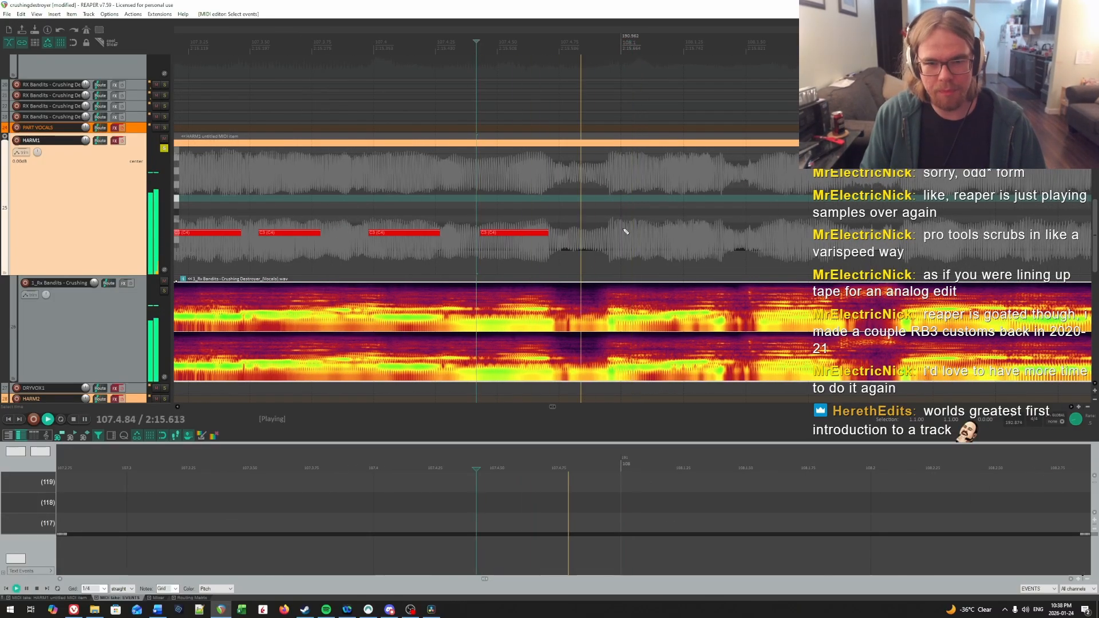
Step: Audition the syllable onset at the start of bar 108 and add a note from about 107.4.98 to 108.1.40
scroll(529, 215, "down", 3)
left_click(527, 204)
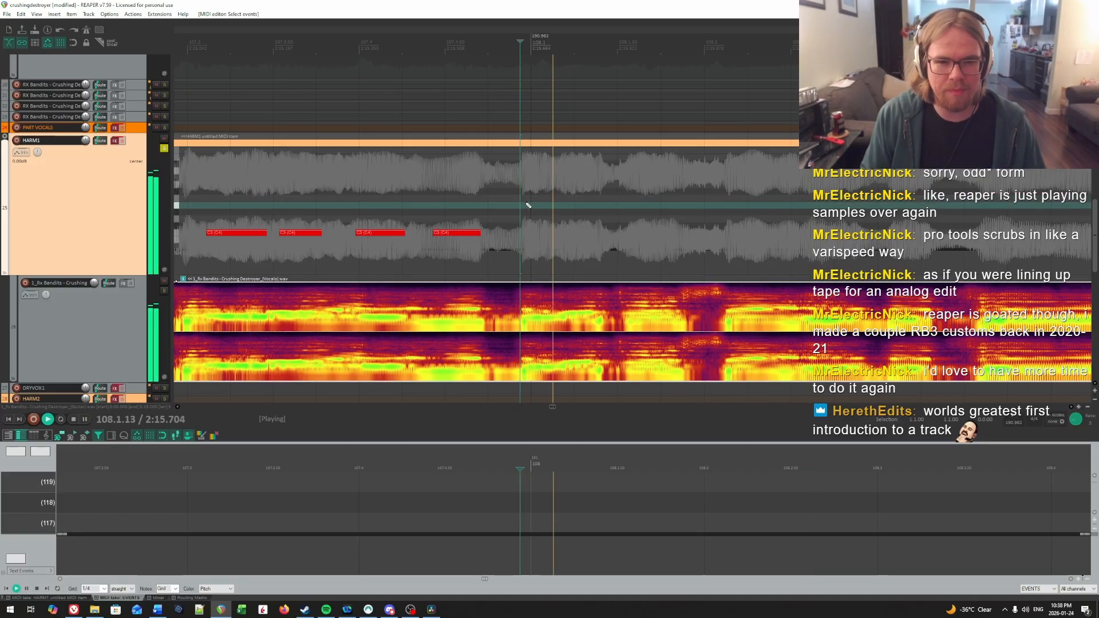
key("ctrl+space")
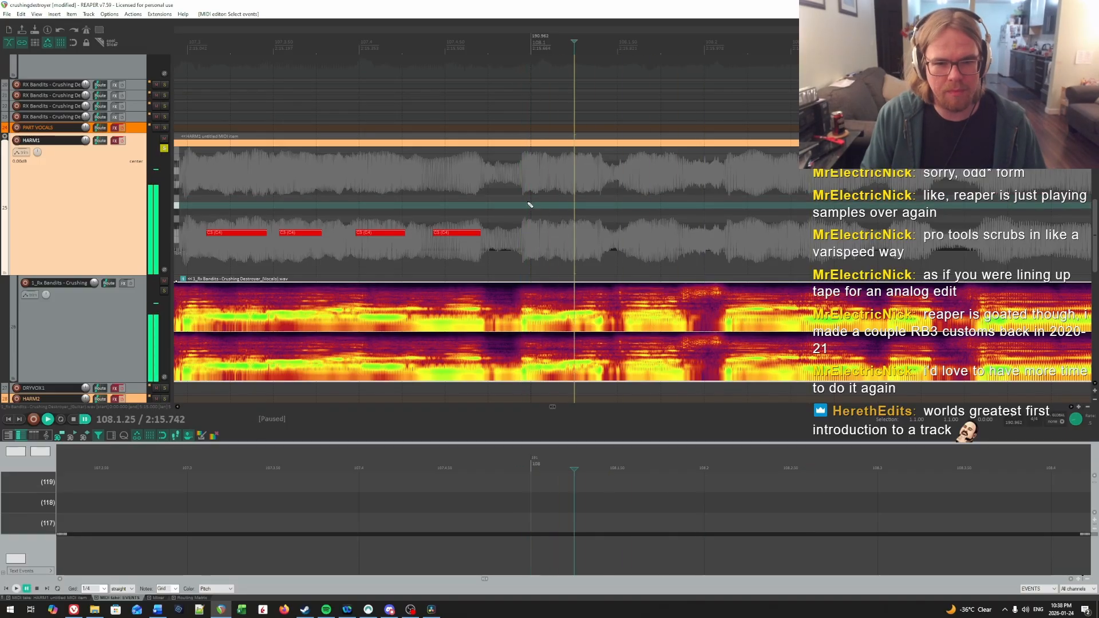
left_click(527, 203)
key("space")
key("space")
left_click(527, 205)
left_click_drag(528, 239, 601, 234)
Step: Play on to the next syllable onset in beat 1 of bar 108 and add a note from 108.1.56 to about 108.1.86
key("space")
left_click(628, 209)
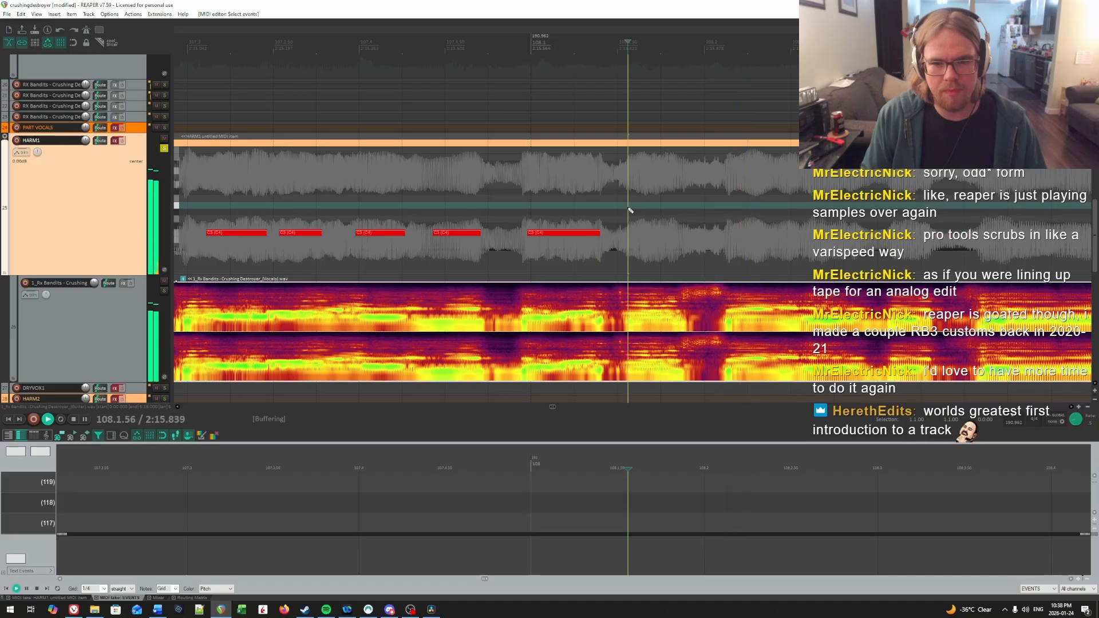
key("ctrl+space")
left_click_drag(629, 235, 687, 234)
Step: Replay beat 2 of bar 108 from several points to find the syllable onset and add a note from about 108.2.16 to 108.2.54
key("space")
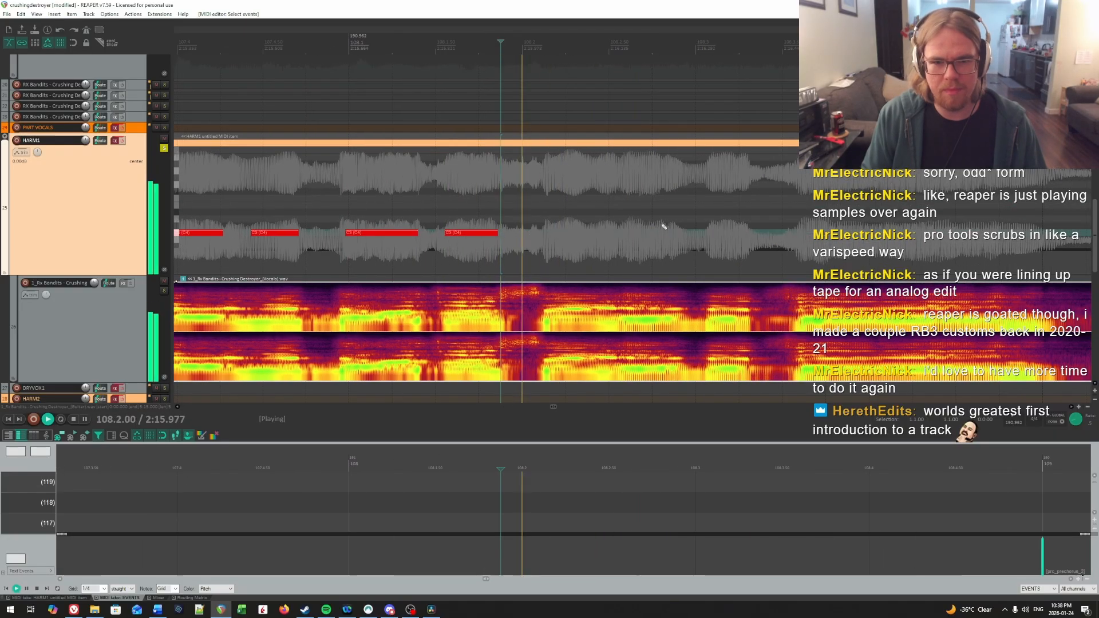
key("ctrl+space")
left_click(550, 189)
left_click(535, 189)
key("space")
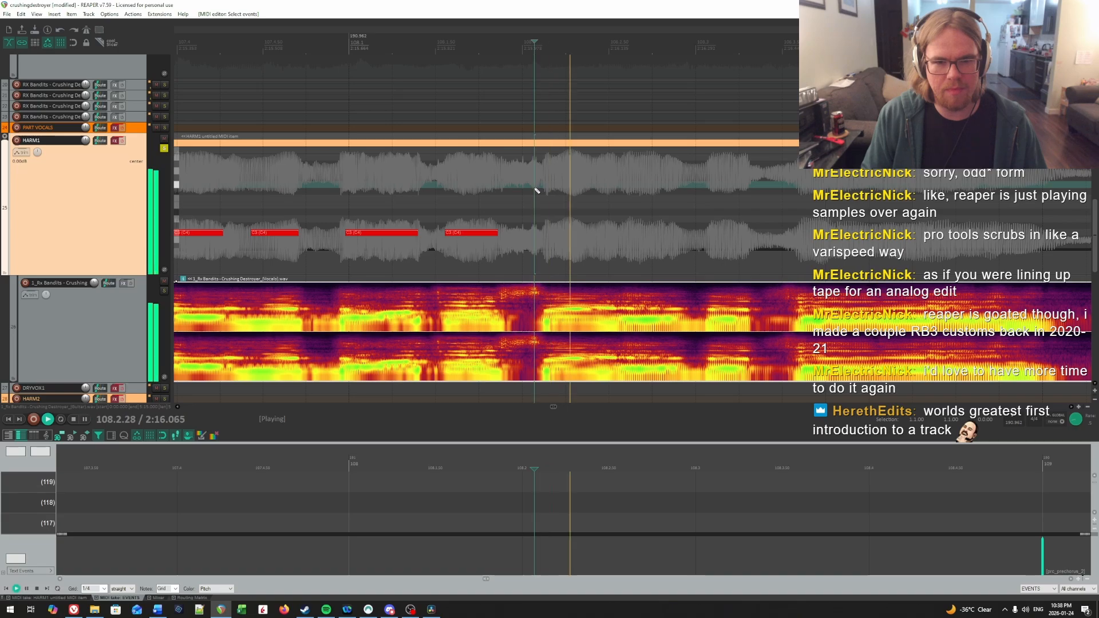
left_click(496, 189)
key("space")
left_click(548, 188)
key("space")
left_click(552, 188)
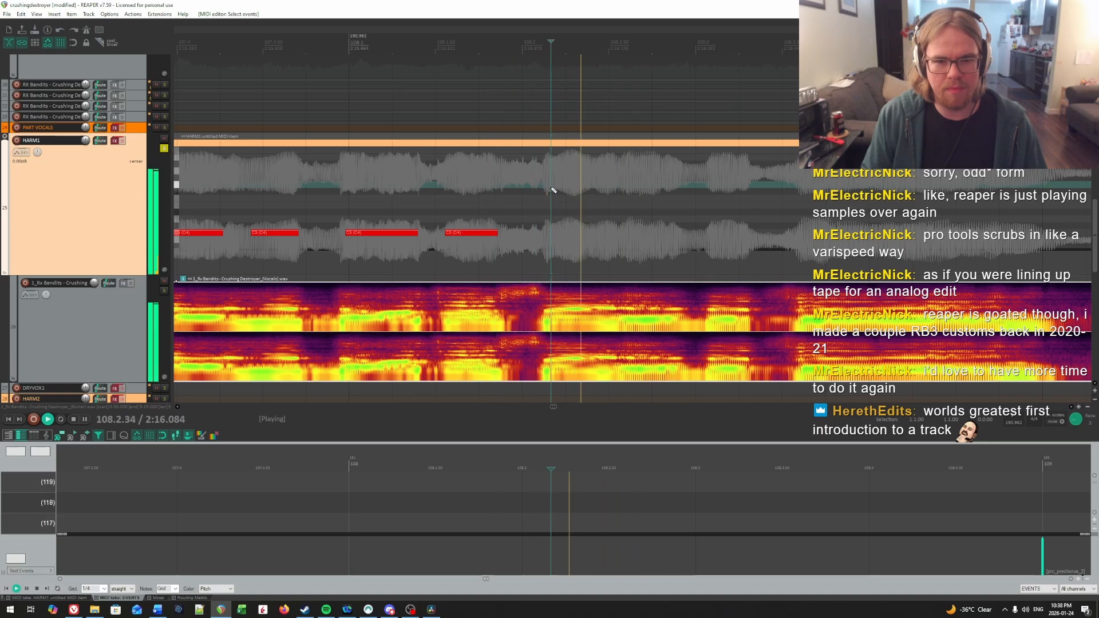
key("space")
left_click(552, 187)
left_click_drag(553, 229, 616, 232)
Step: Audition the second half of beat 2 in bar 108 and add a note from 108.2.60 to about 108.2.87
left_click(623, 207)
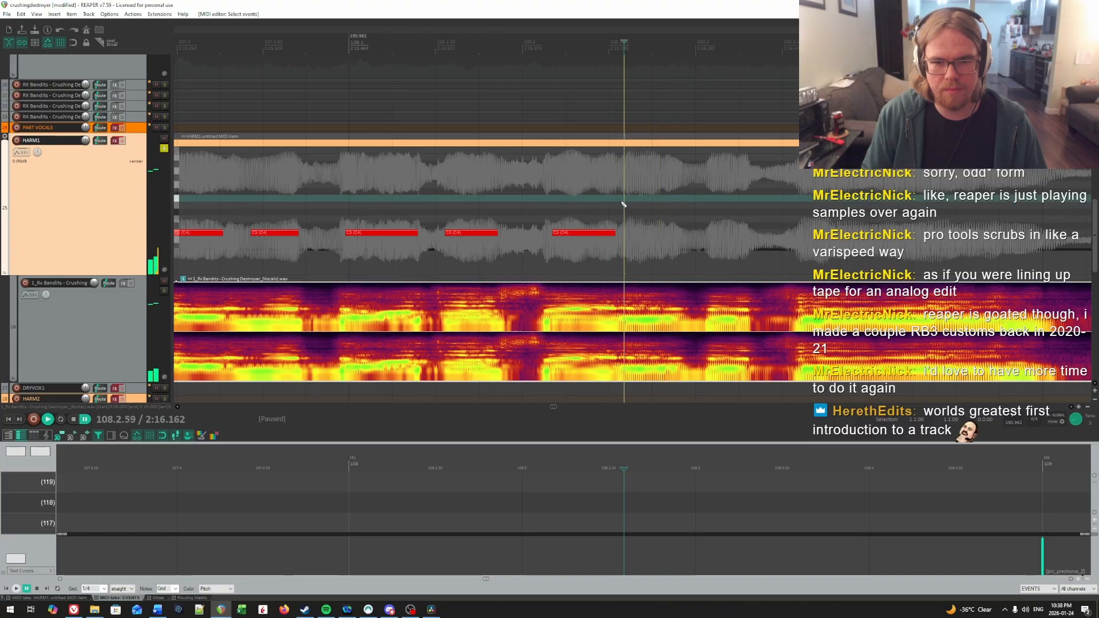
key("space")
key("Return")
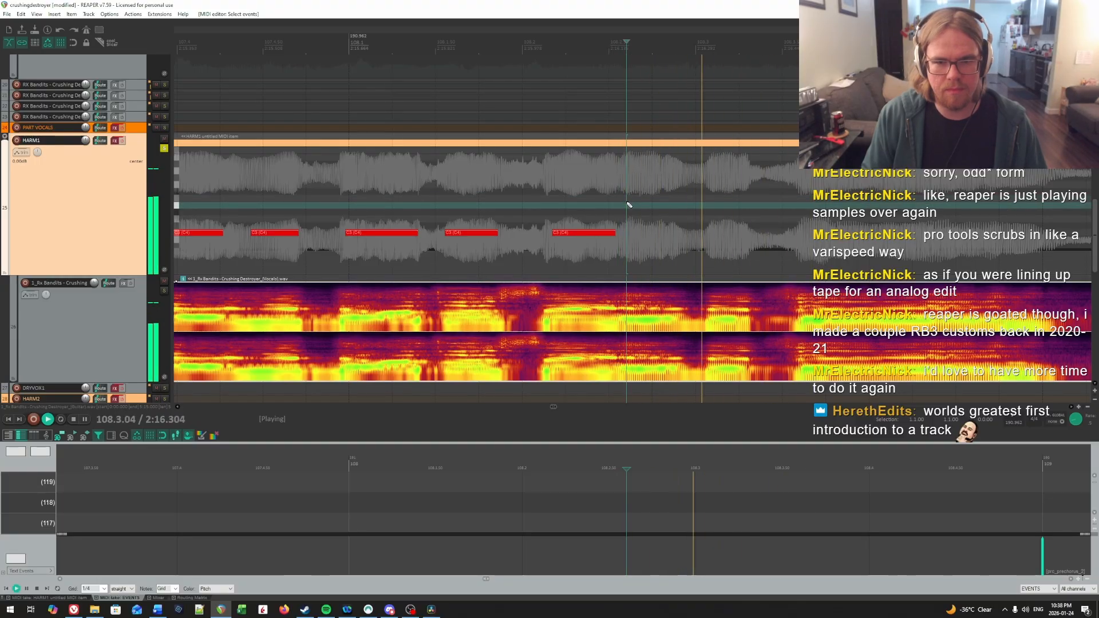
left_click_drag(626, 232, 674, 232)
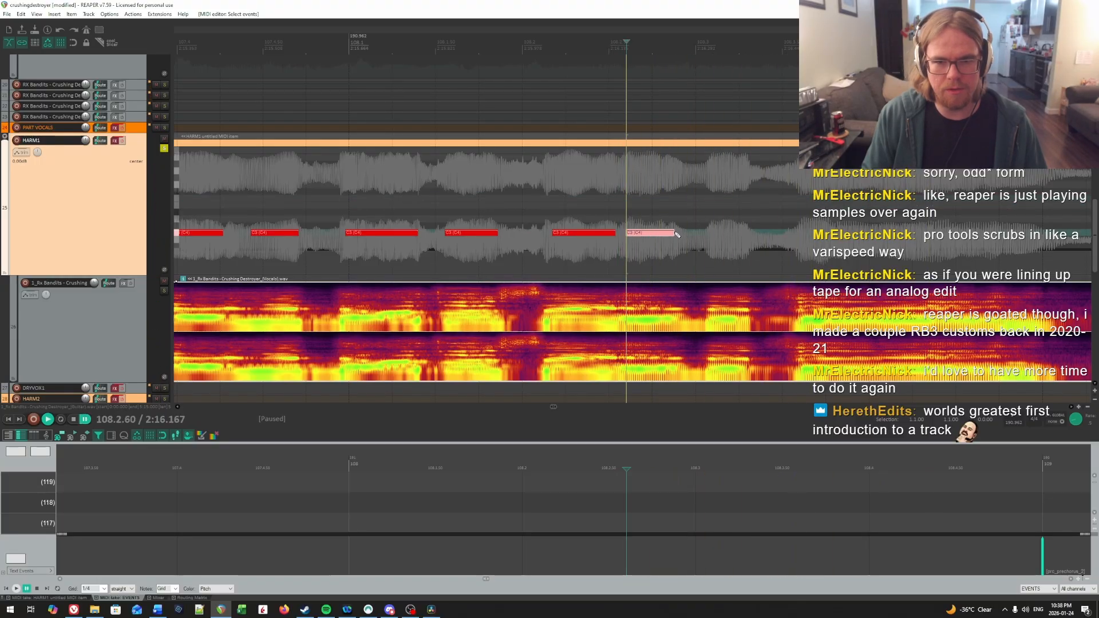
Step: Play back the beat 2 notes to locate the next syllable and add a note from 108.3.08 to about 108.3.31
left_click(668, 222)
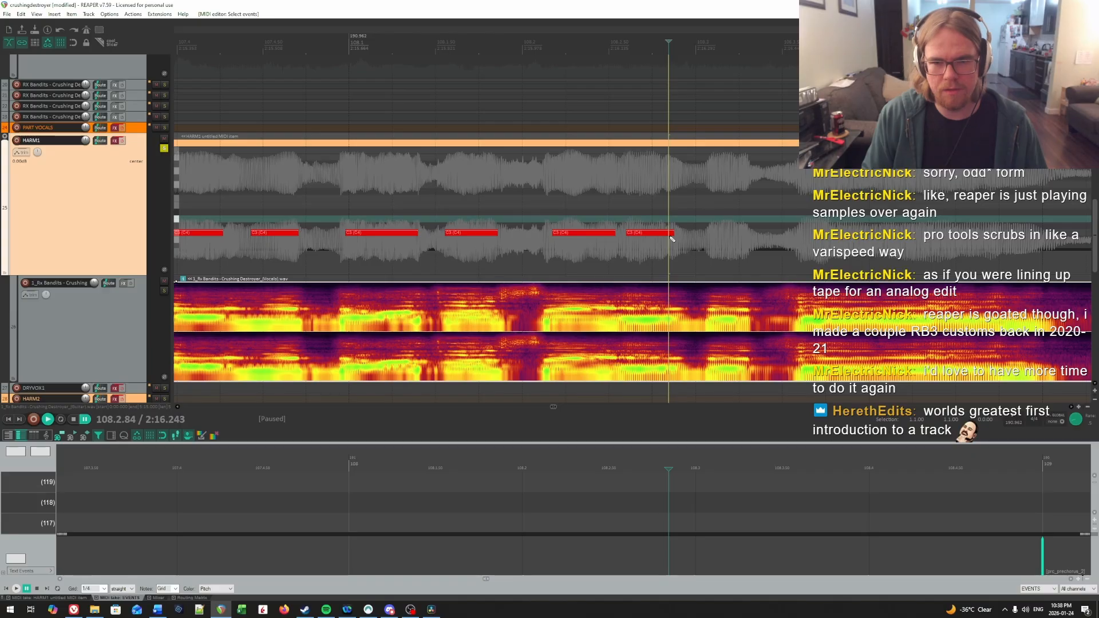
left_click(604, 219)
left_click(609, 220)
left_click(555, 213)
key("space")
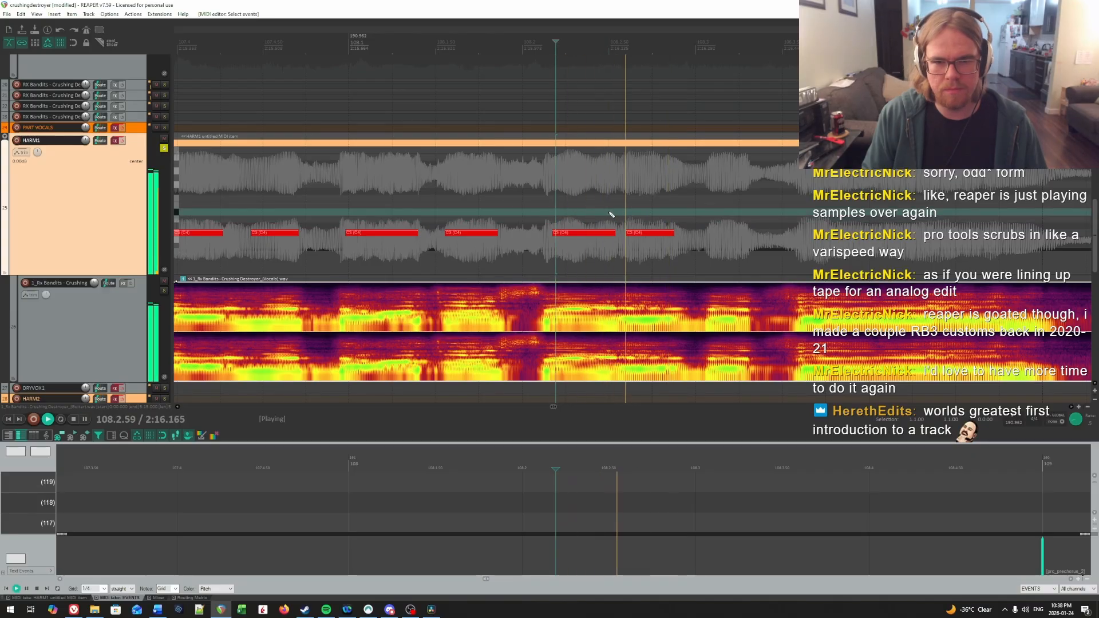
left_click(641, 212)
key("space")
left_click(709, 224)
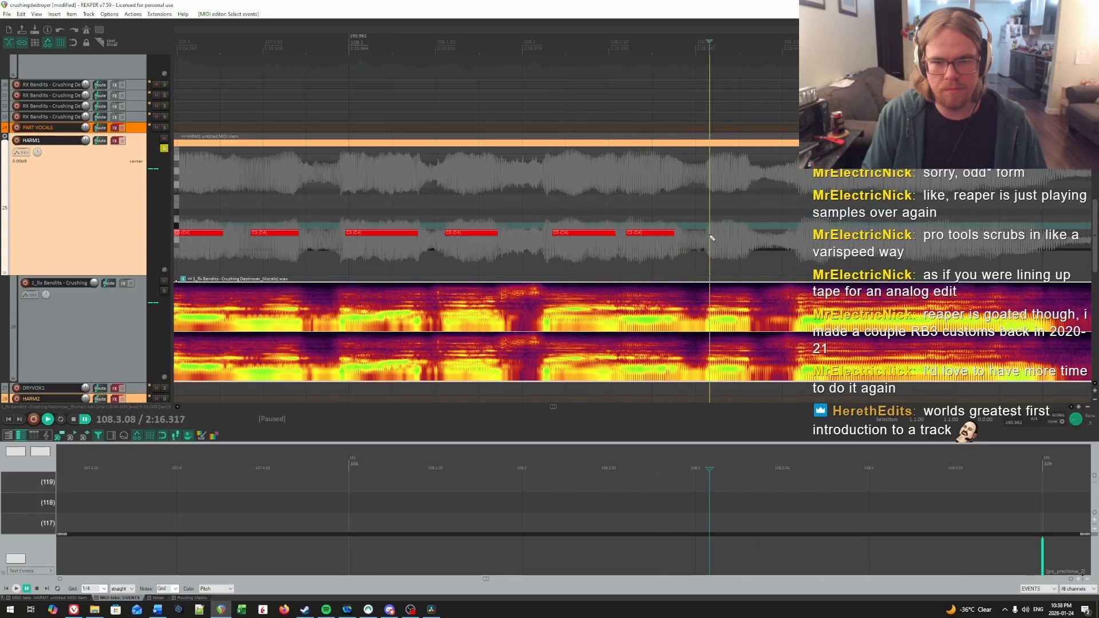
left_click_drag(711, 233, 748, 234)
Step: Trim the start of the note at 108.2.16 to about 108.2.18 and play from there to check the timing
mouse_move(561, 214)
left_mouse_down()
mouse_move(510, 201)
mouse_move(553, 206)
mouse_move(552, 221)
left_mouse_up()
key("space")
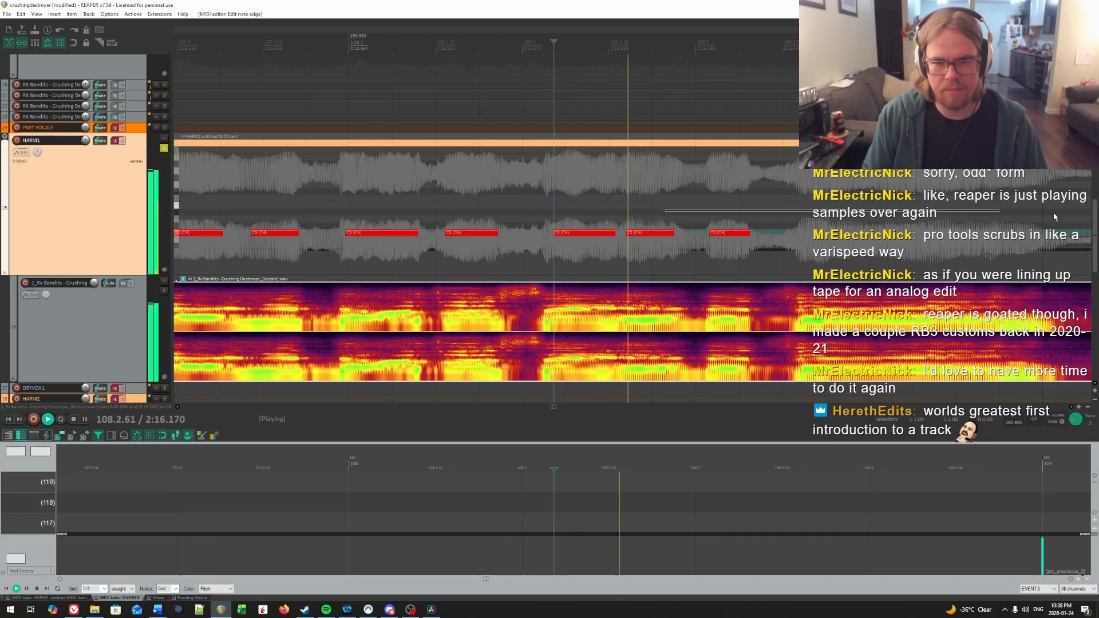
left_click(574, 206)
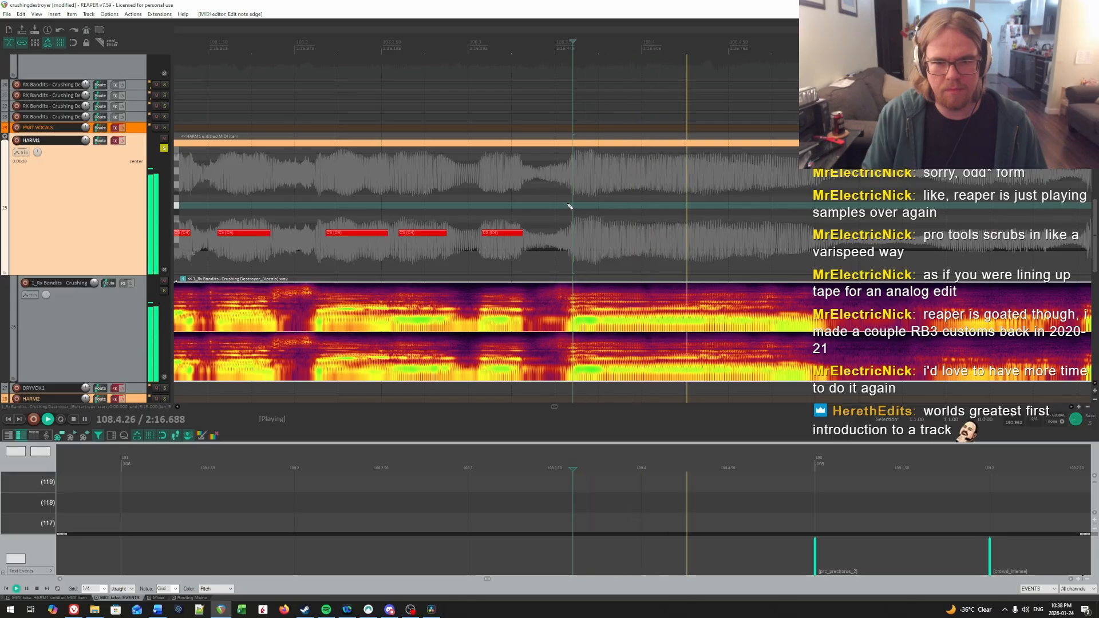
Step: Replay the second half of beat 3 in bar 108 to listen for the onset of the next long syllable
left_click(476, 191)
left_click(566, 203)
key("space")
left_click(577, 206)
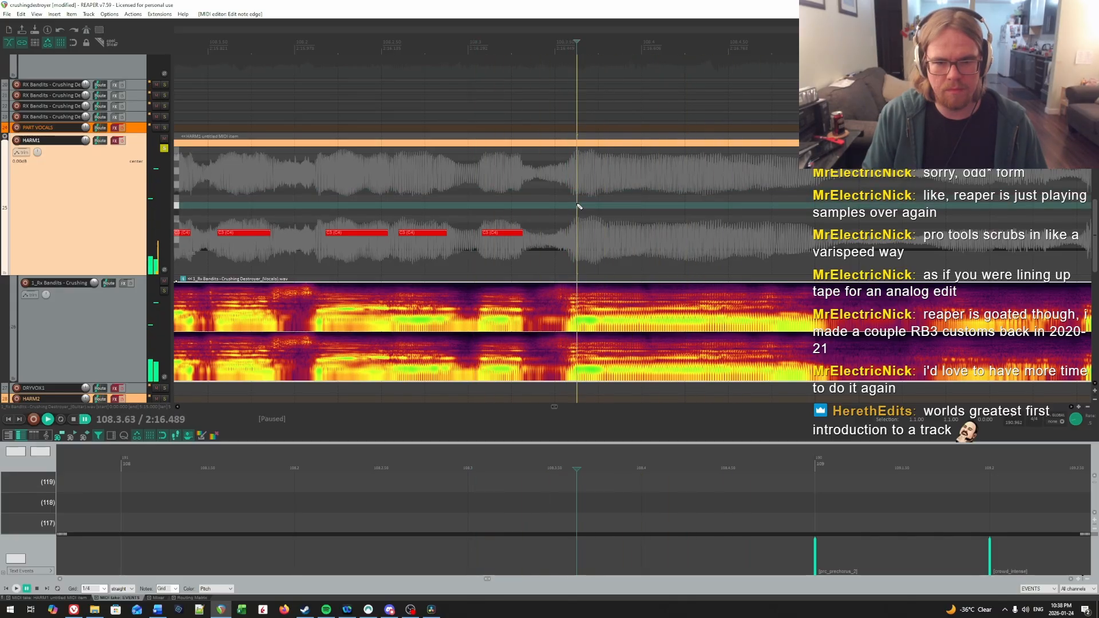
key("space")
key("space")
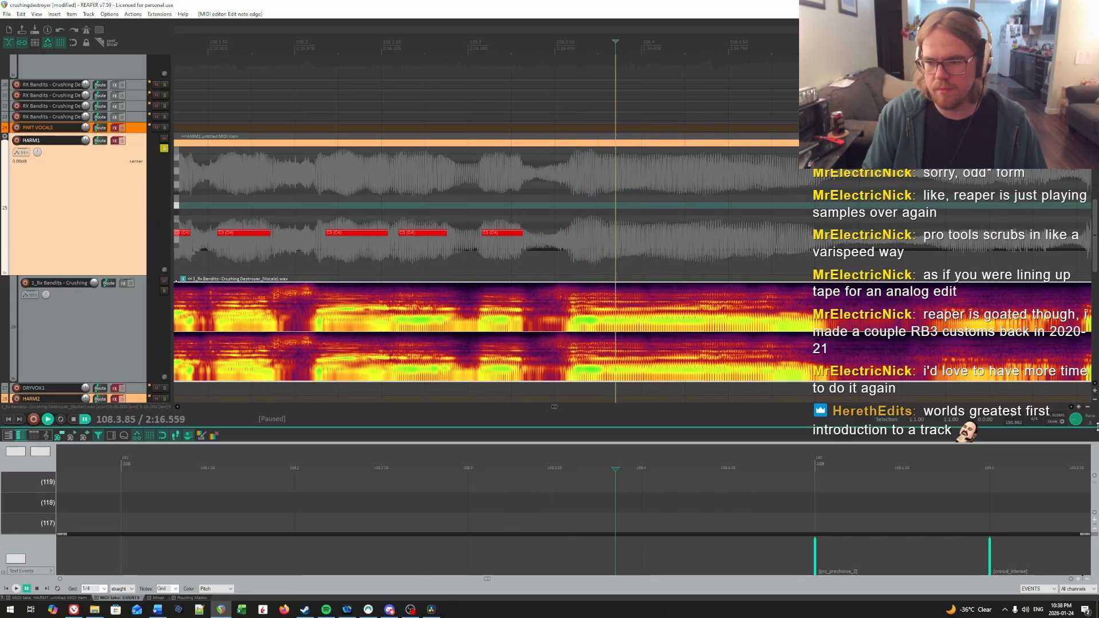
Step: Replay the phrase from beat 2 of bar 108 to pinpoint the onset and add a long note from 108.3.77 to about 108.4.98
left_click(375, 214)
key("space")
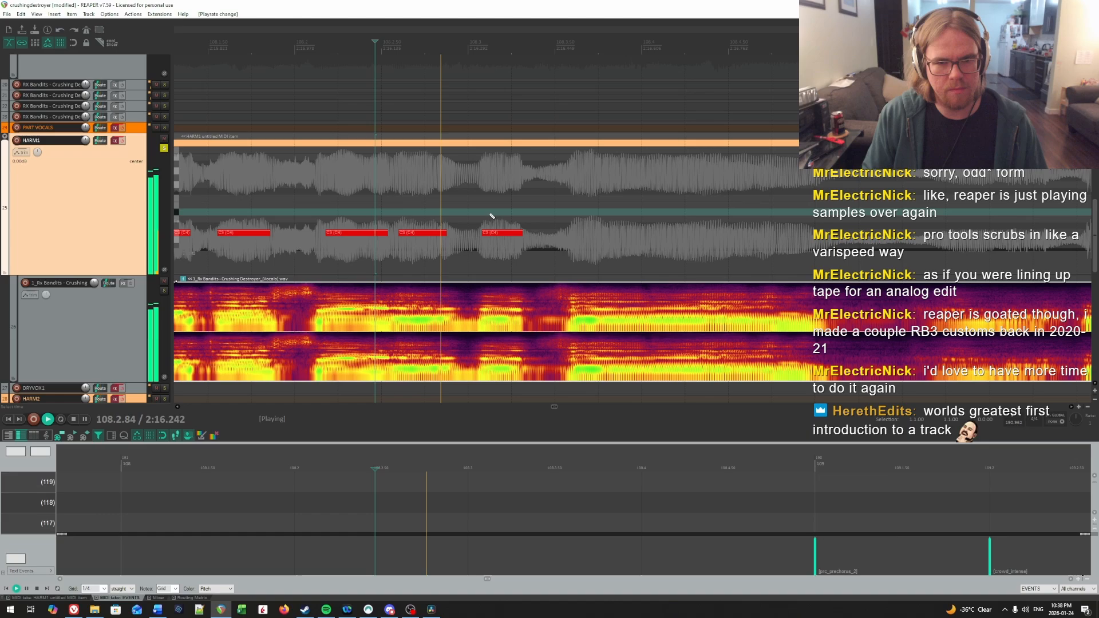
key("space")
left_click(575, 194)
key("space")
key("space")
left_click(601, 184)
key("space")
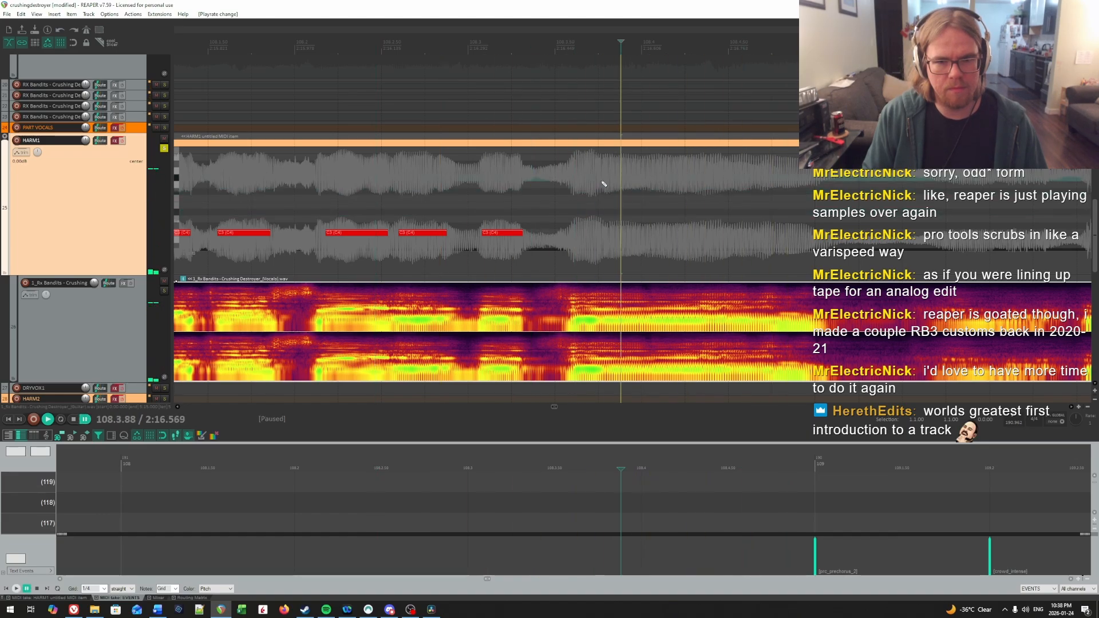
key("space")
left_click_drag(607, 228, 813, 232)
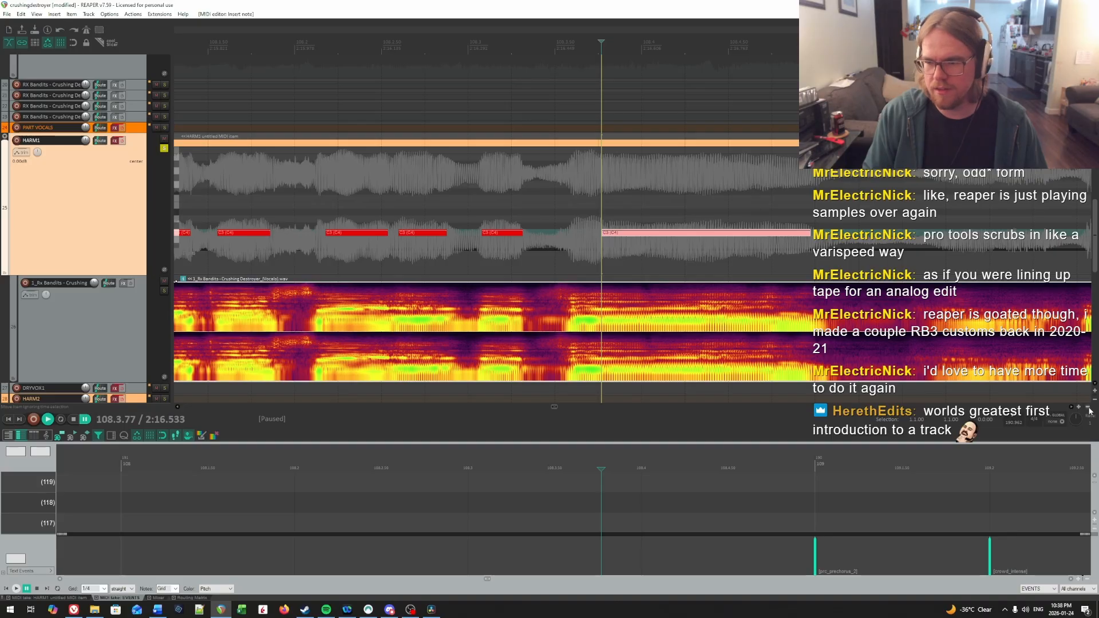
Step: Enable the FX on HARM1 and play the charted notes from 92.3.03 to the start of bar 109 to check them
scroll(616, 305, "down", 4)
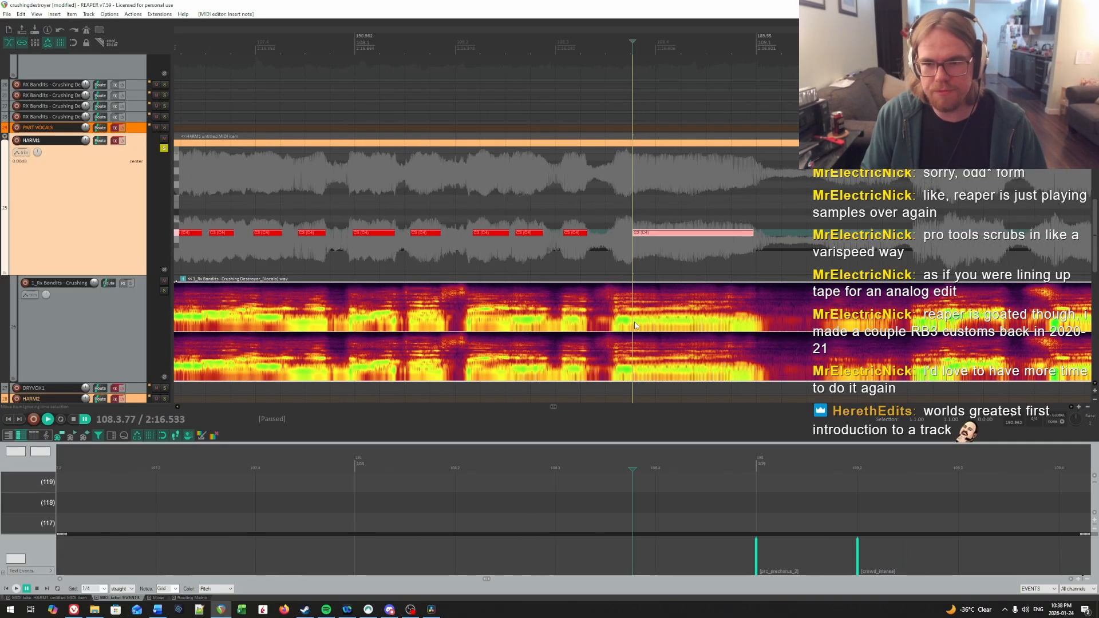
scroll(617, 305, "down", 5)
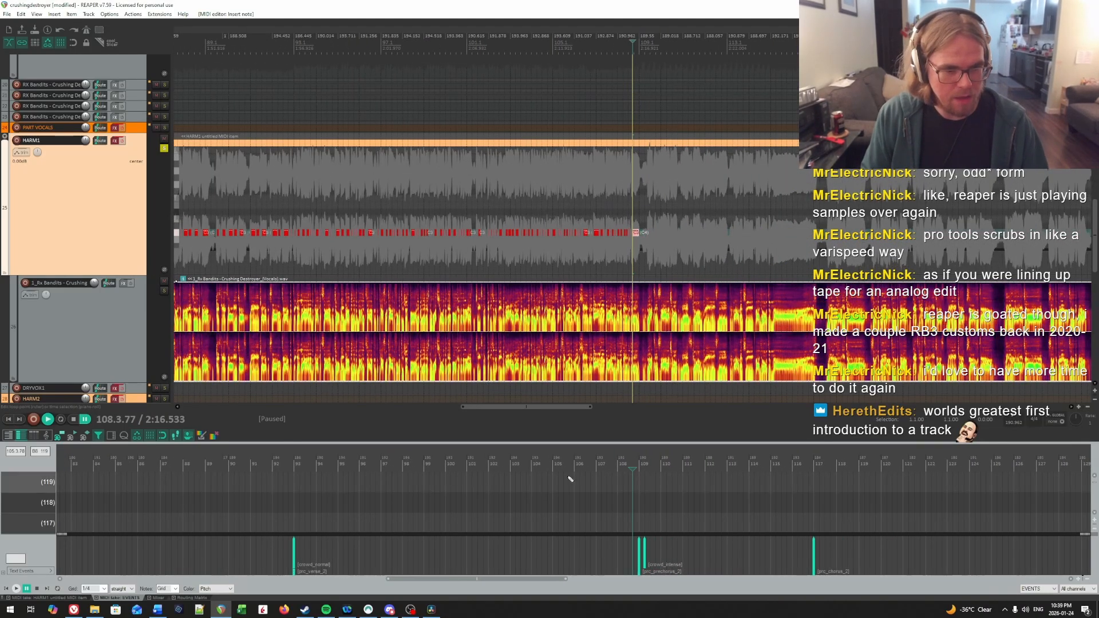
left_click(294, 481)
scroll(606, 272, "up", 8)
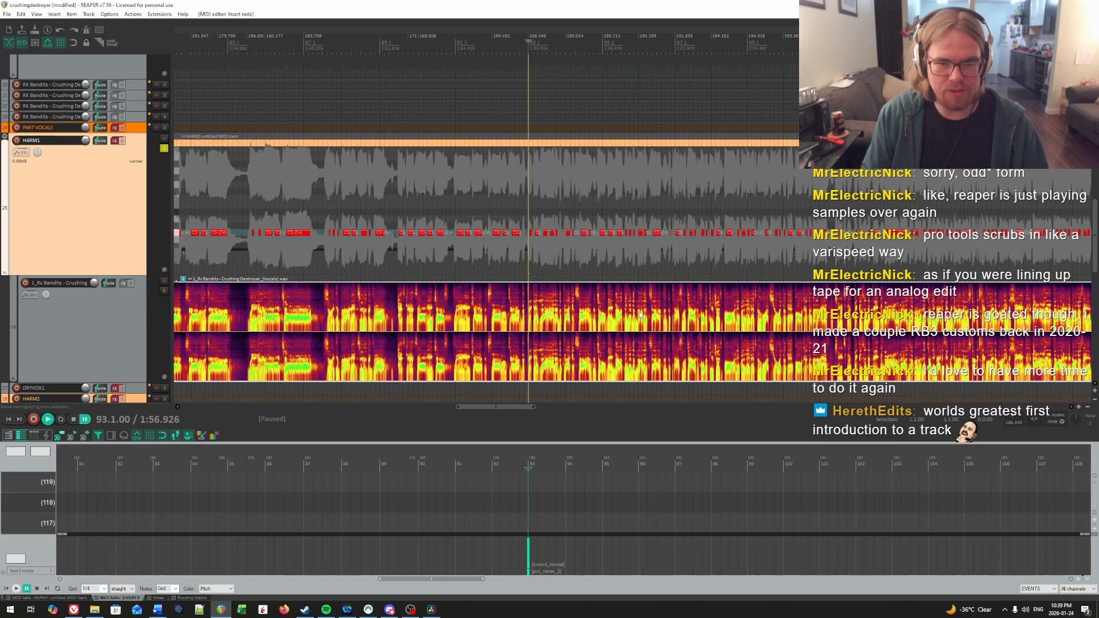
scroll(606, 273, "up", 2)
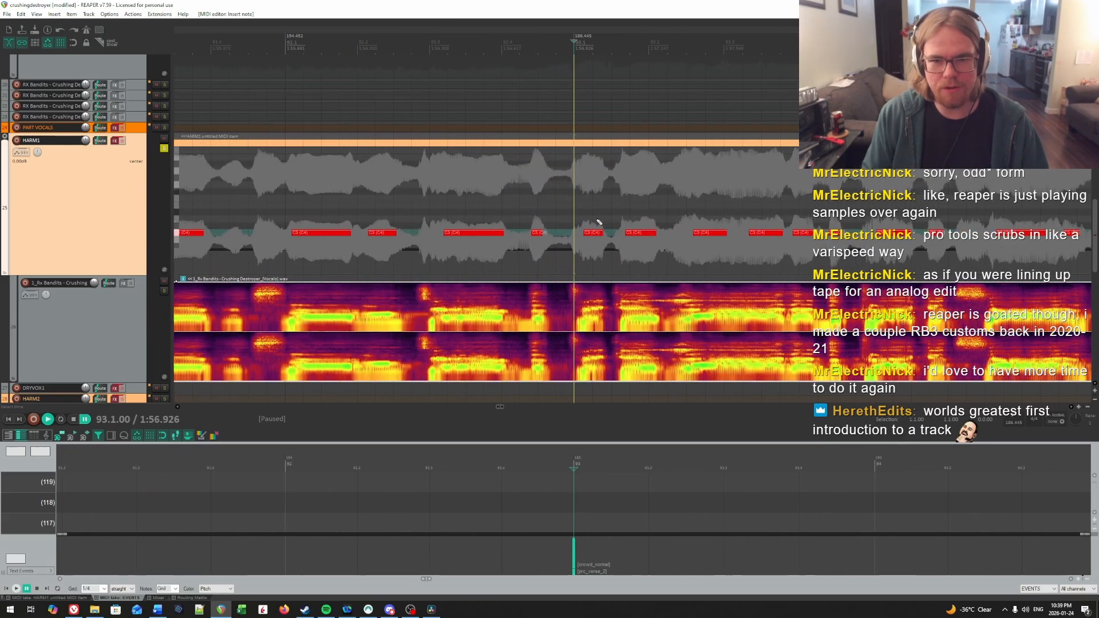
left_click(432, 202)
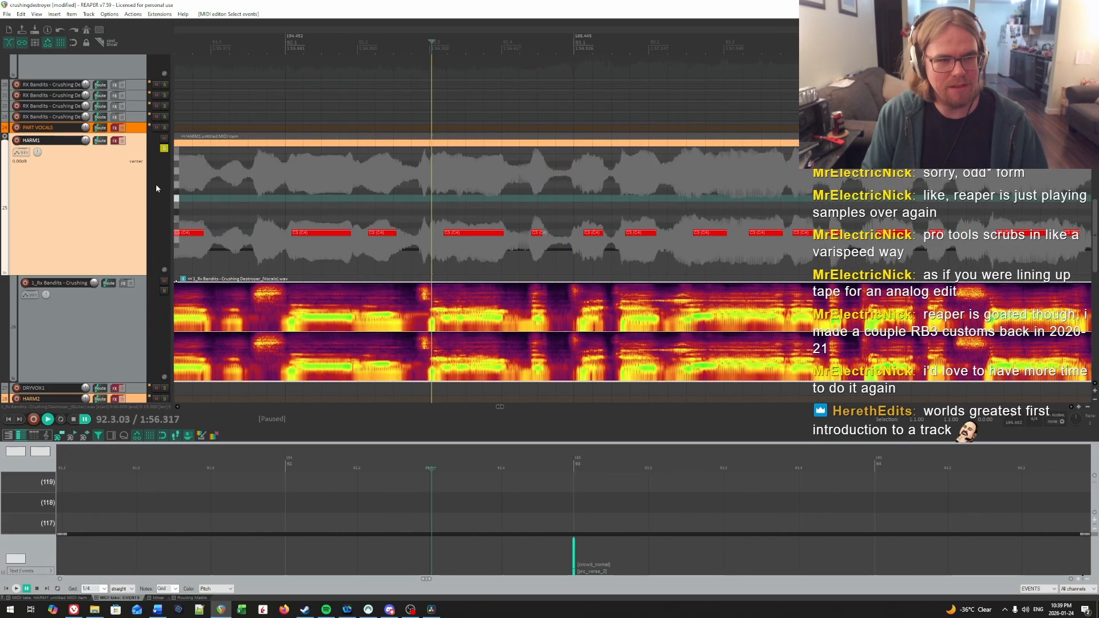
left_click(122, 142)
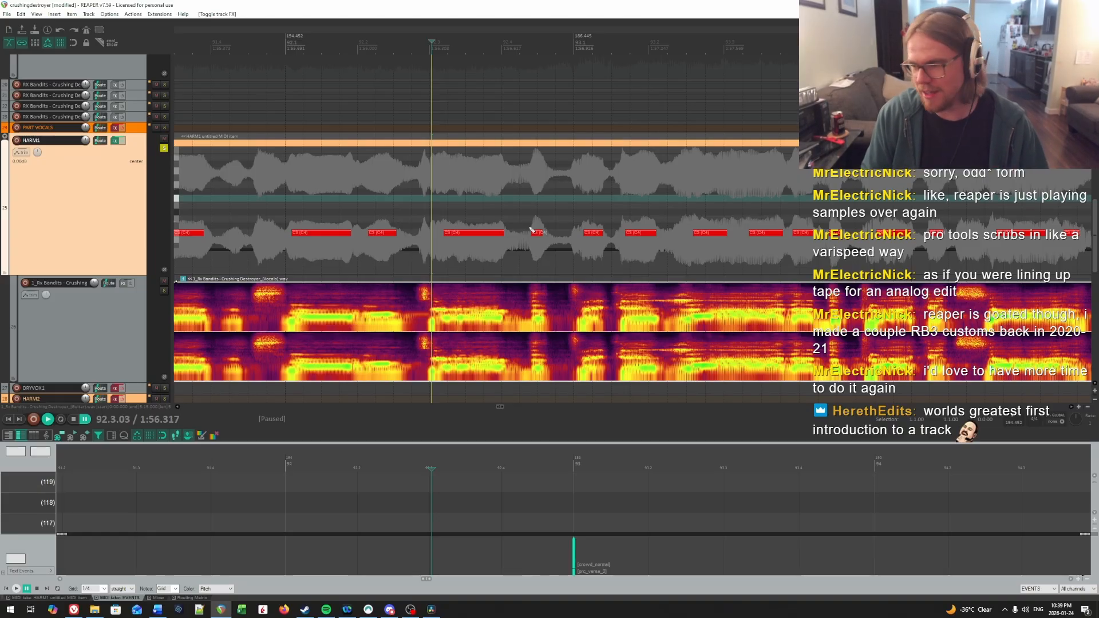
key("space")
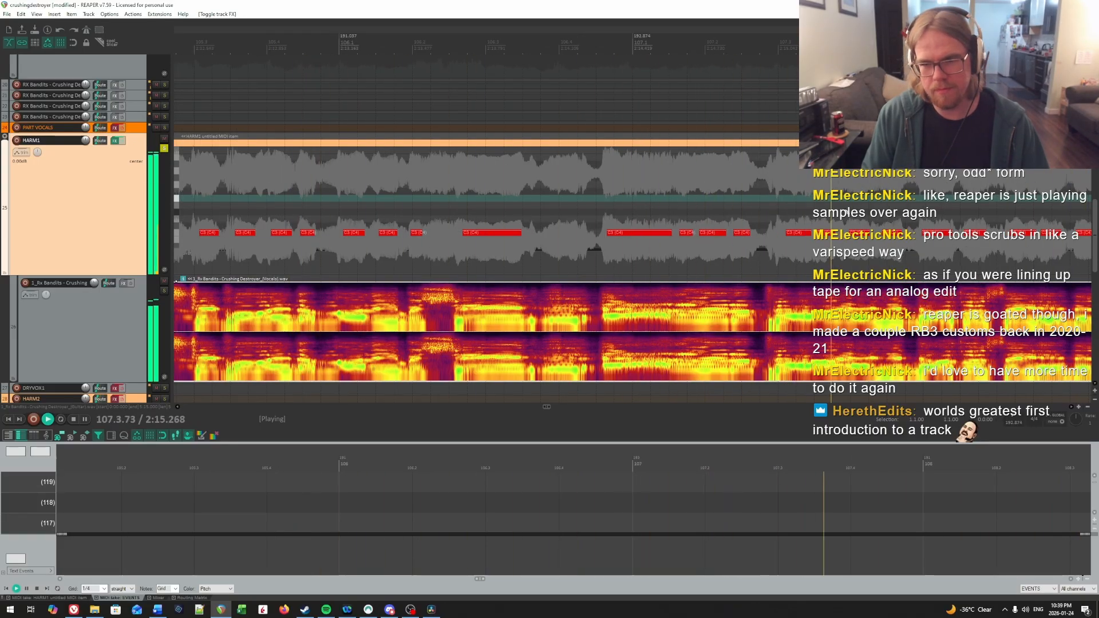
key("ctrl+space")
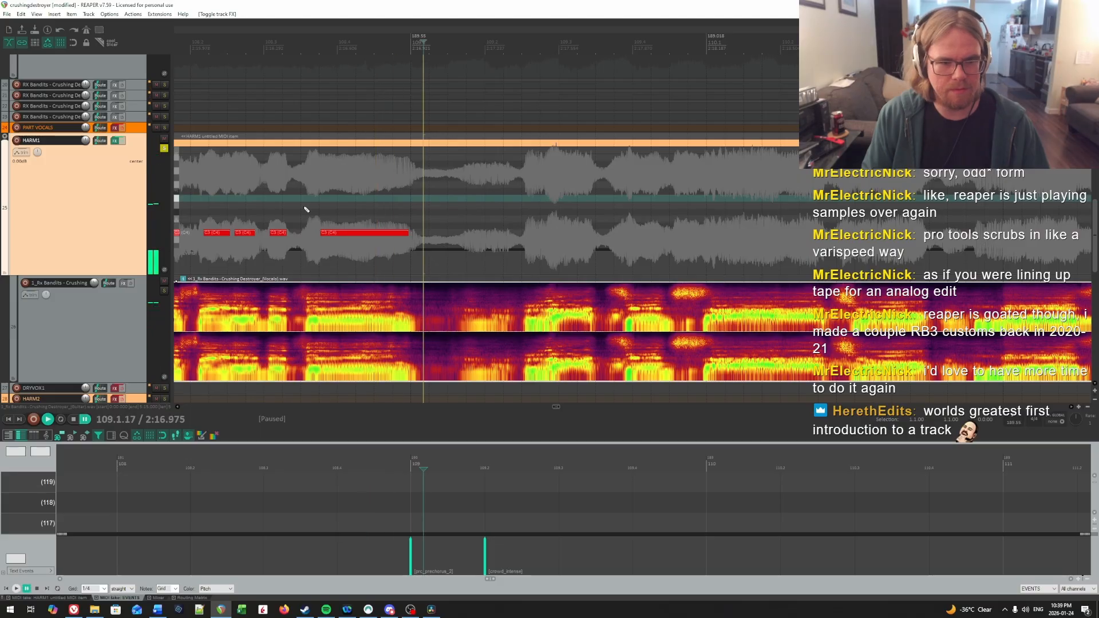
Step: Replay the charted HARM1 notes across bars 107 and 108 to check their timing
scroll(328, 216, "down", 5)
left_click(426, 184)
scroll(427, 184, "up", 3)
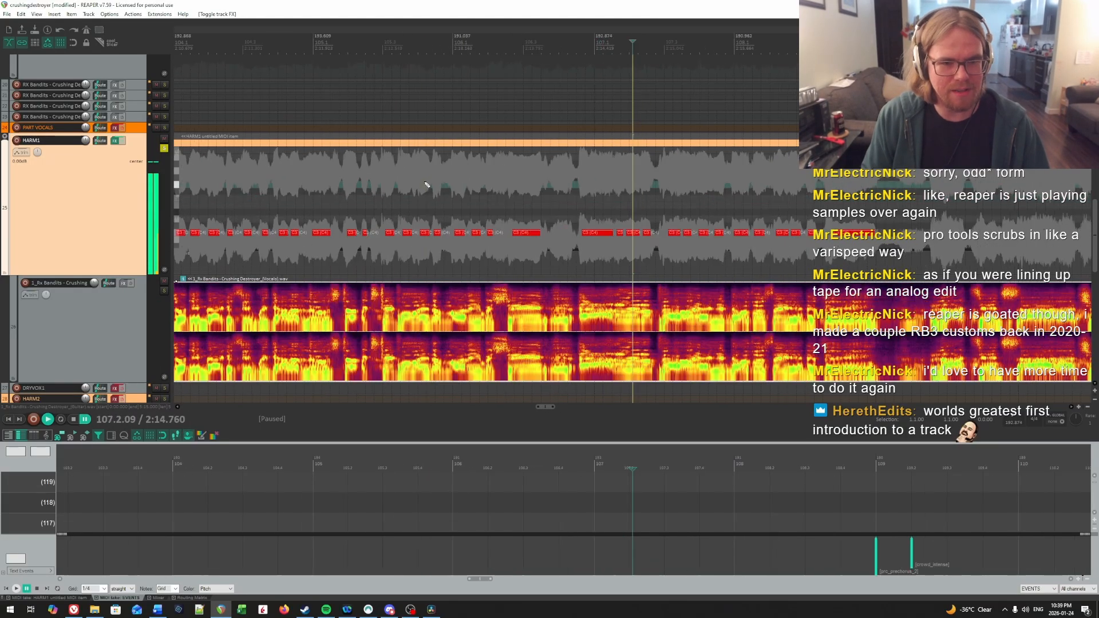
scroll(577, 207, "up", 2)
left_click(505, 201)
key("ctrl+space")
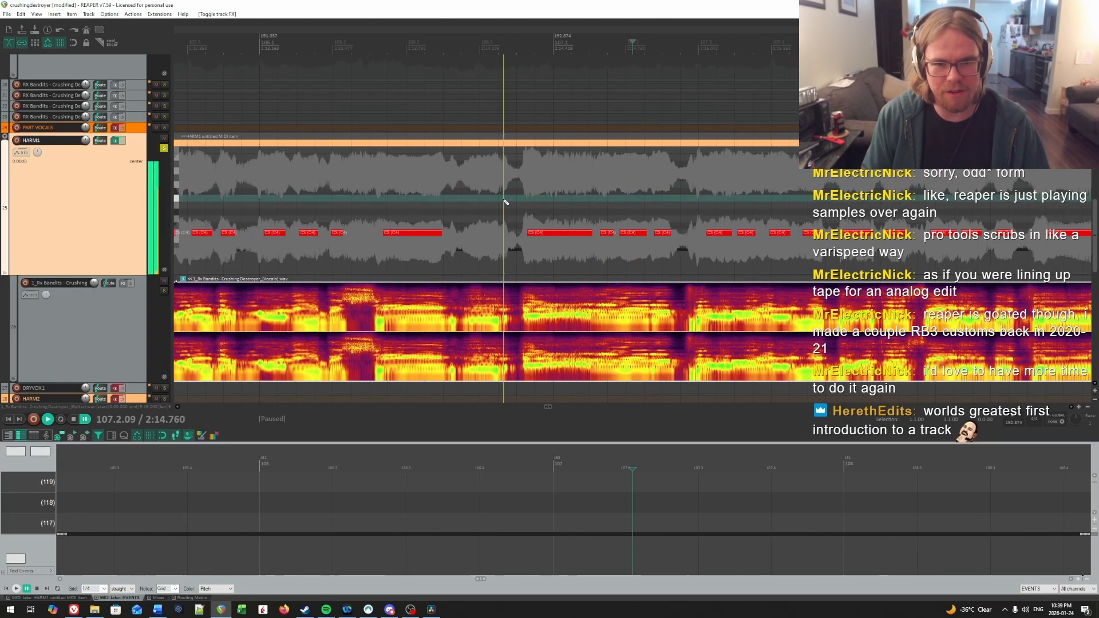
key("ctrl+space")
left_click(544, 199)
scroll(568, 199, "up", 2)
key("ctrl+space")
left_click(589, 203)
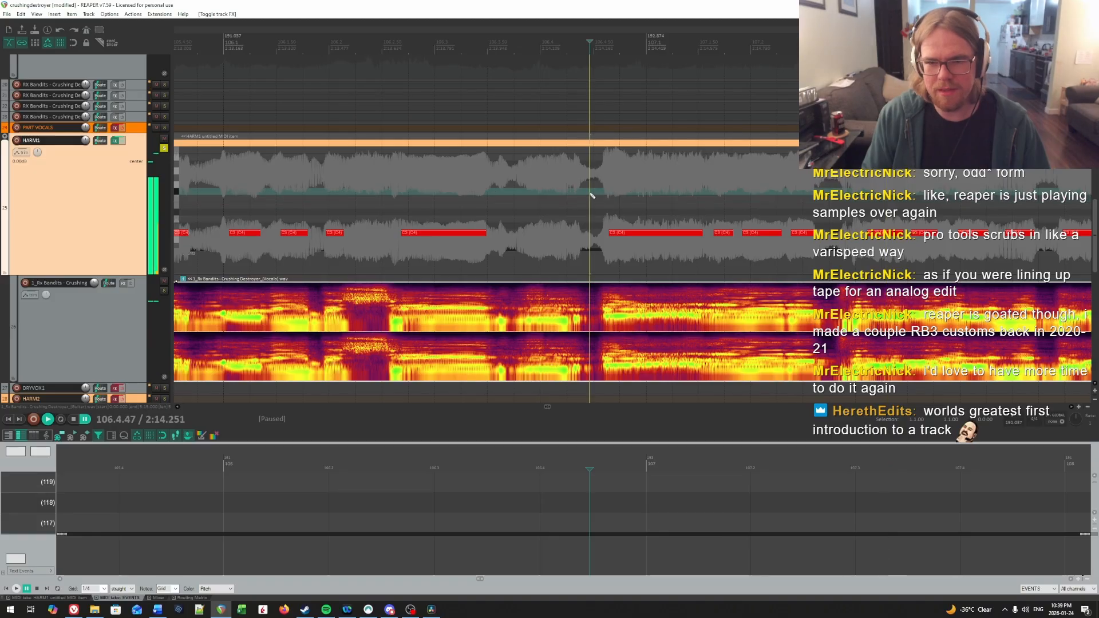
Step: Extend the start of the note in beat 3 of bar 107 back to about 107.3.09 and play from there
left_click(462, 196)
key("ctrl+space")
left_click(476, 233)
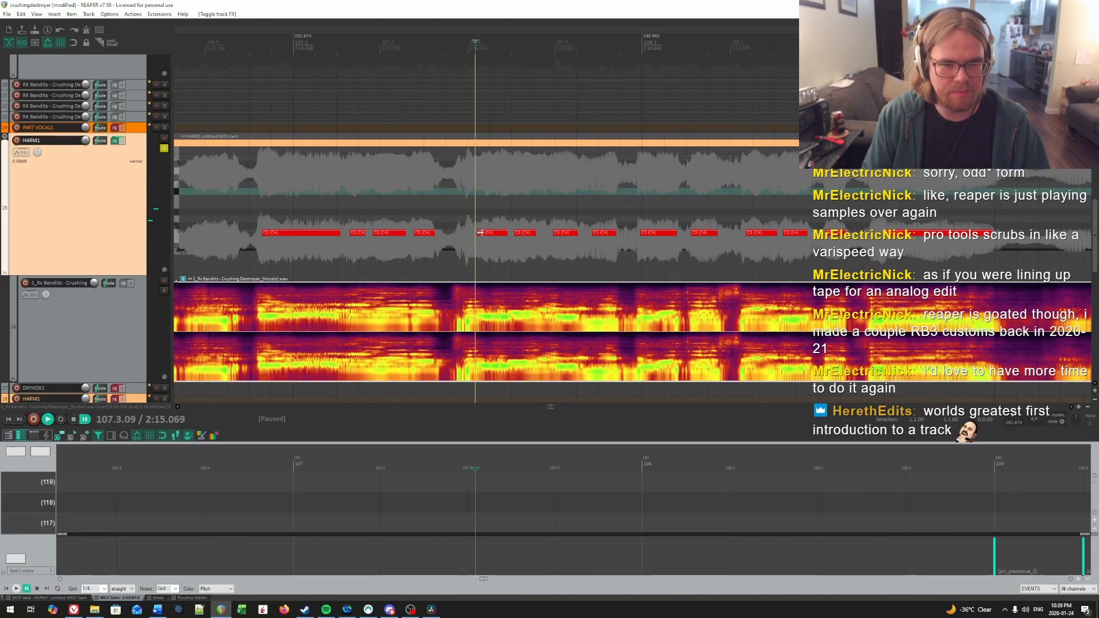
key("ctrl+space")
Step: Play from the last beat of bar 106 and again from beat 3 of bar 108 to check the phrase leading into bar 109
left_click(238, 201)
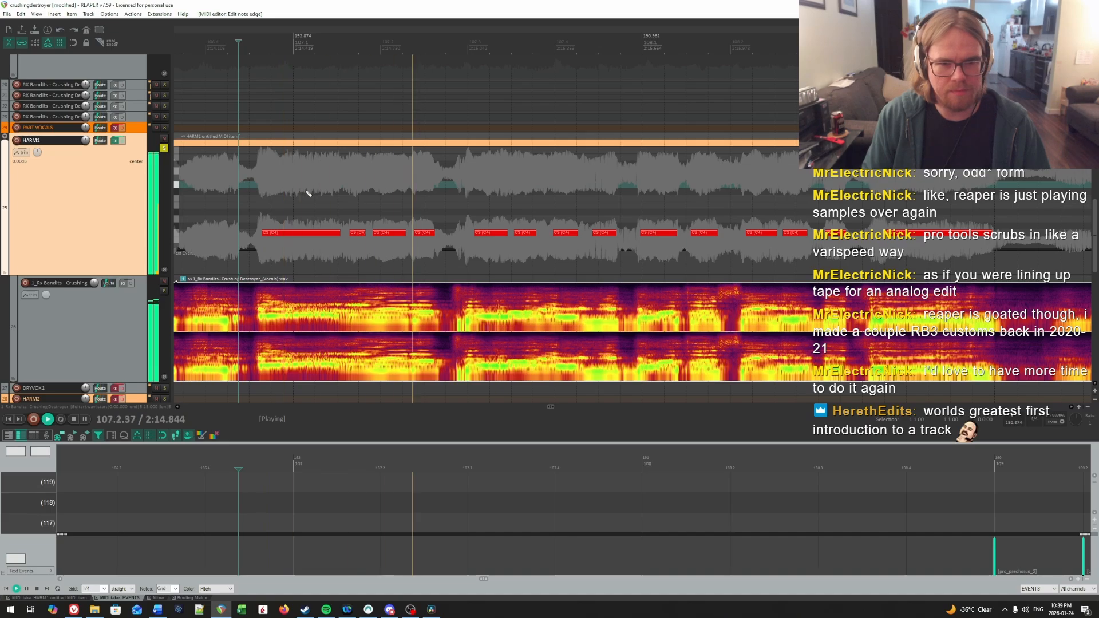
left_click(825, 197)
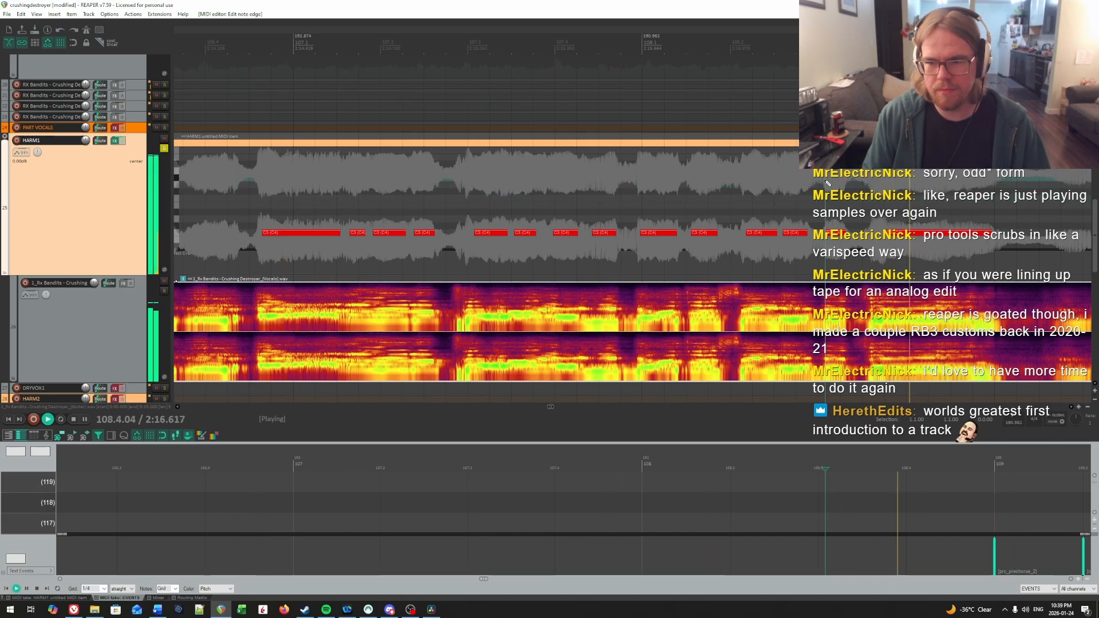
key("ctrl+space")
scroll(827, 189, "right", 5)
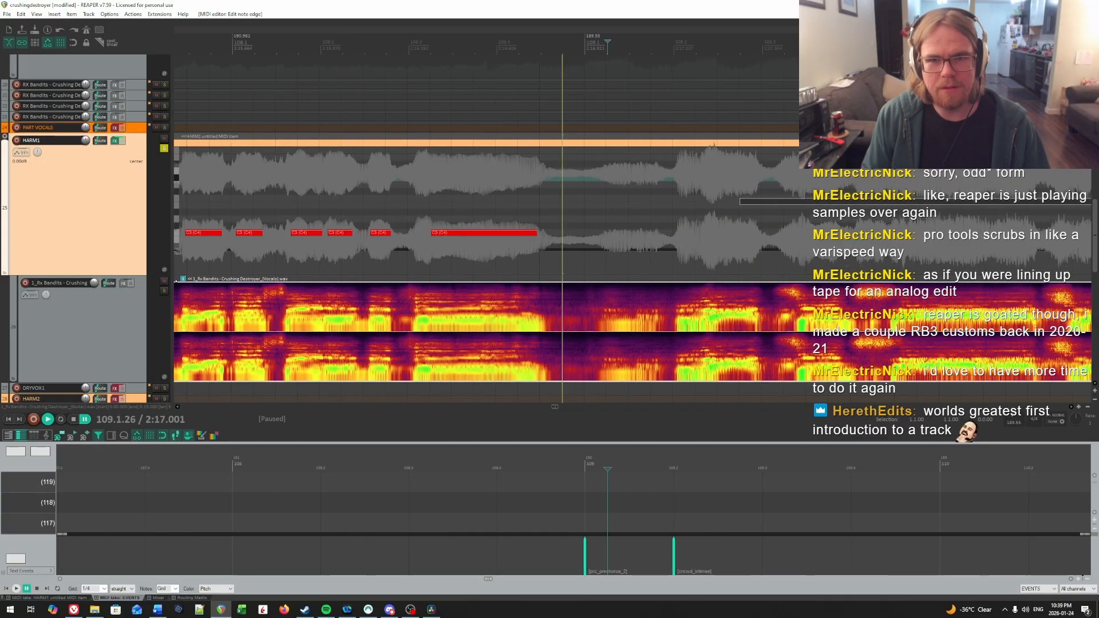
scroll(685, 186, "right", 2)
left_click(579, 189)
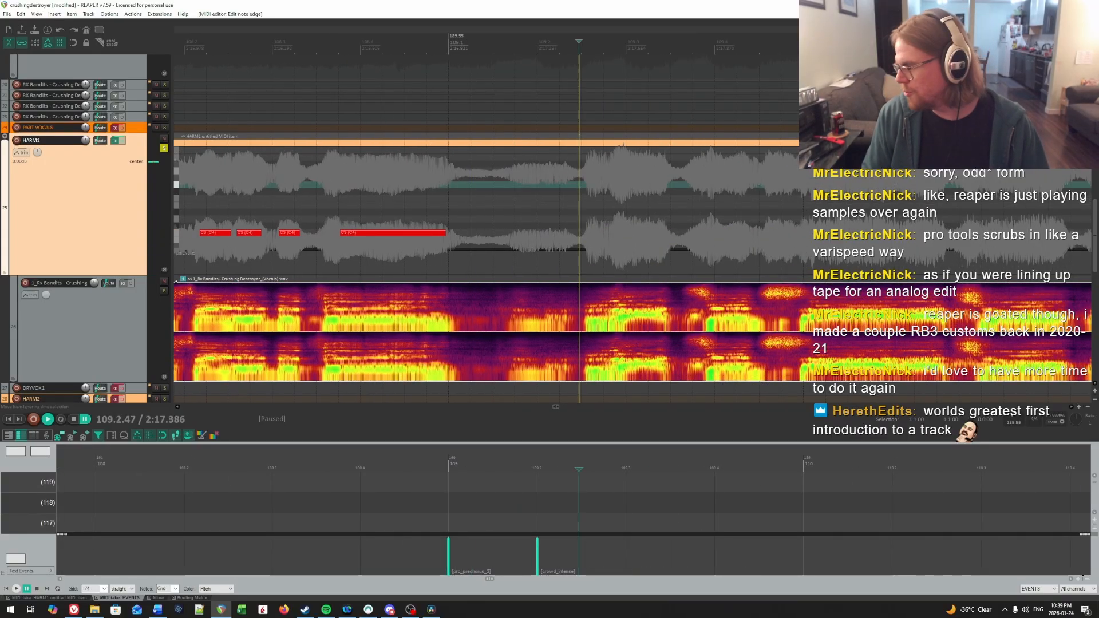
Step: Look back through the charted HARM1 part to find the first pre-chorus at bar 69
scroll(593, 234, "down", 10)
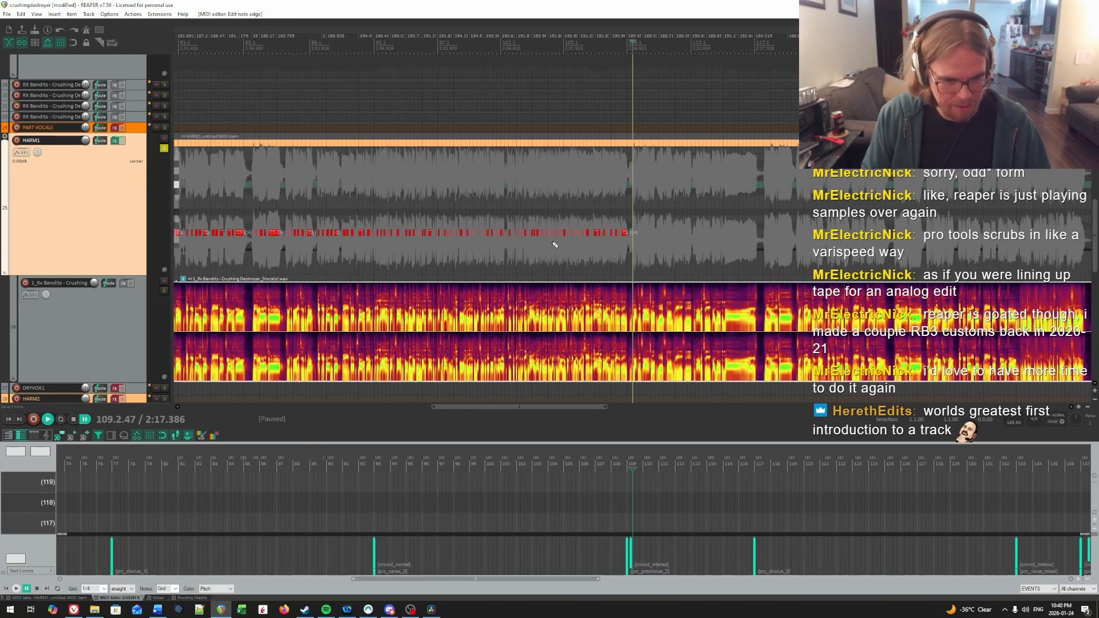
scroll(554, 244, "down", 3)
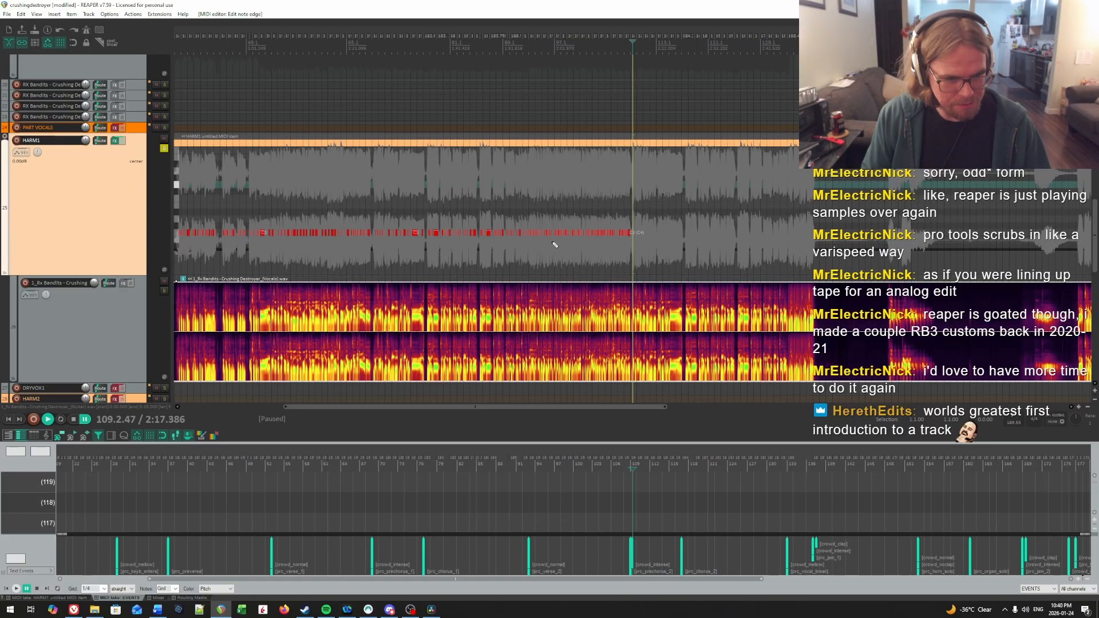
scroll(629, 234, "down", 4)
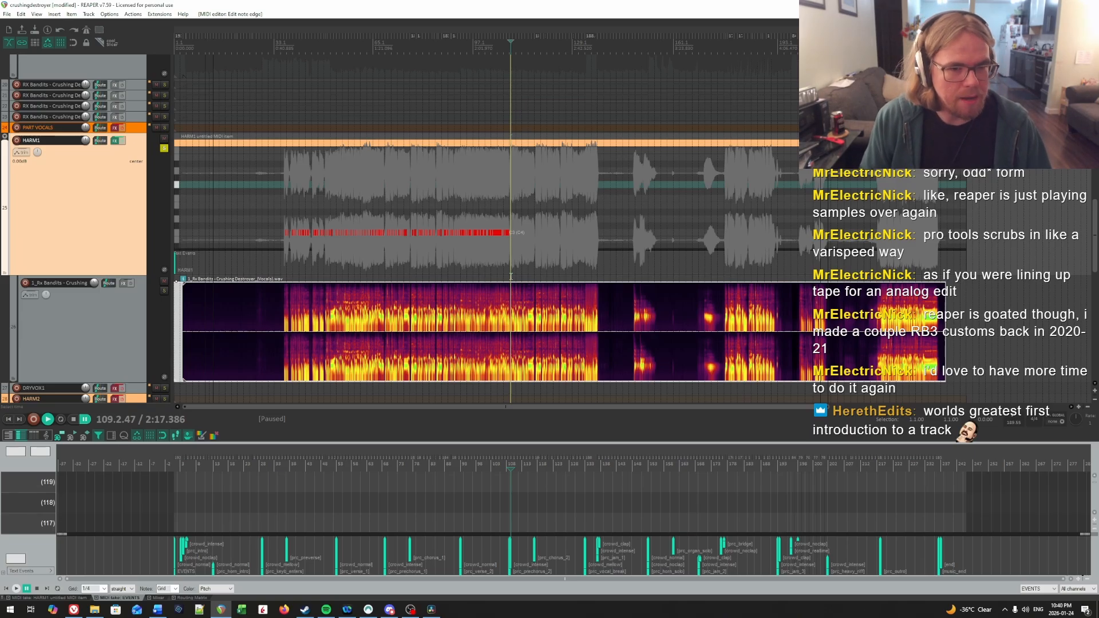
left_click(444, 203)
scroll(444, 203, "up", 4)
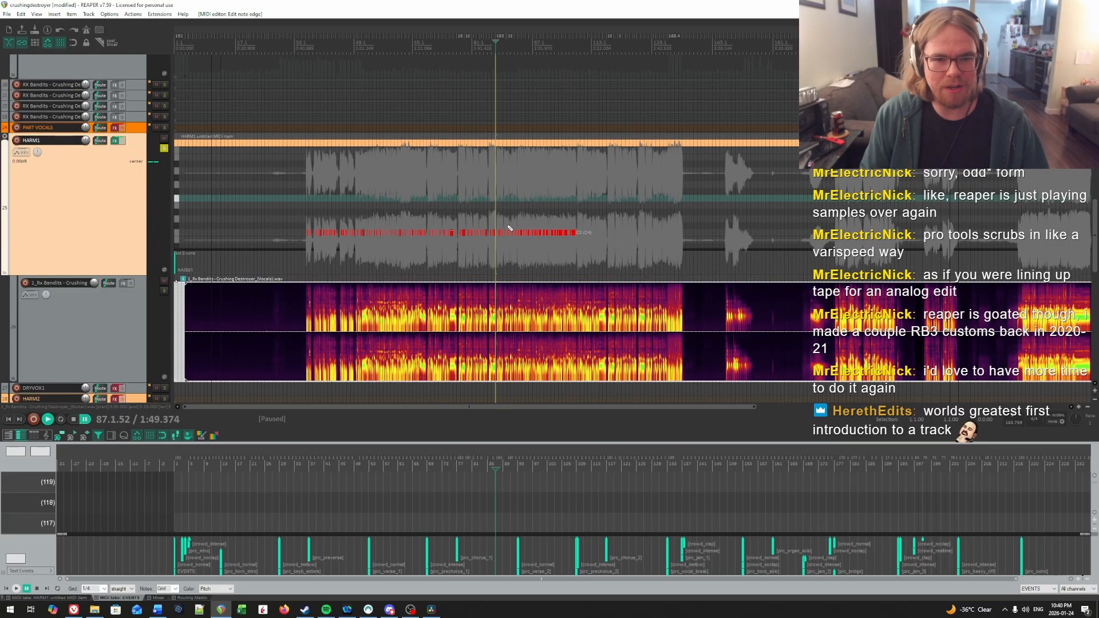
scroll(594, 218, "up", 2)
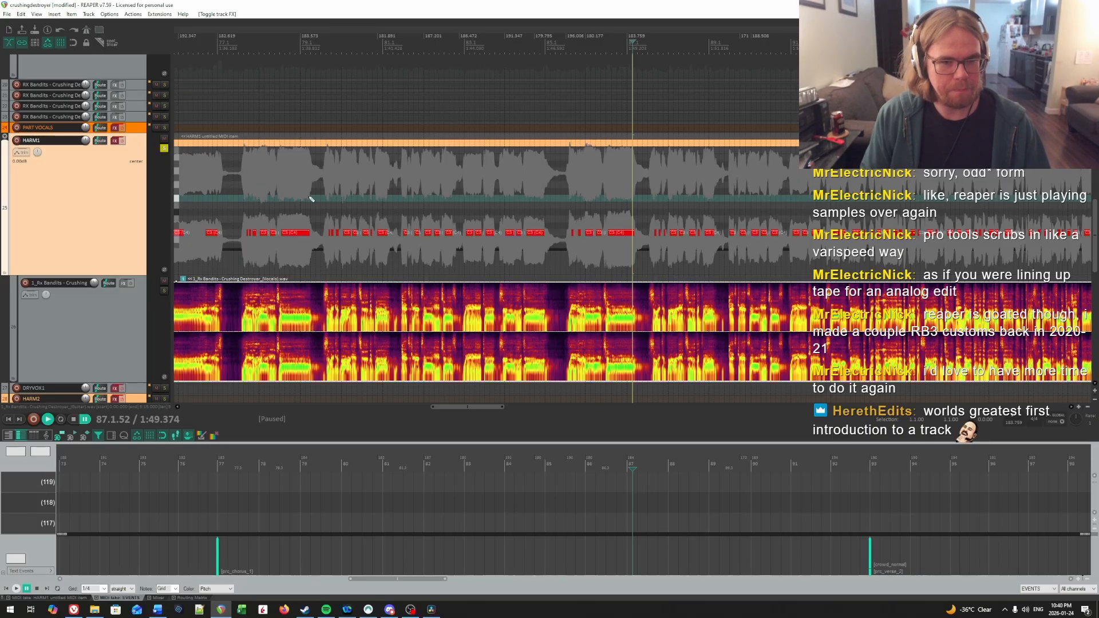
scroll(311, 199, "down", 3)
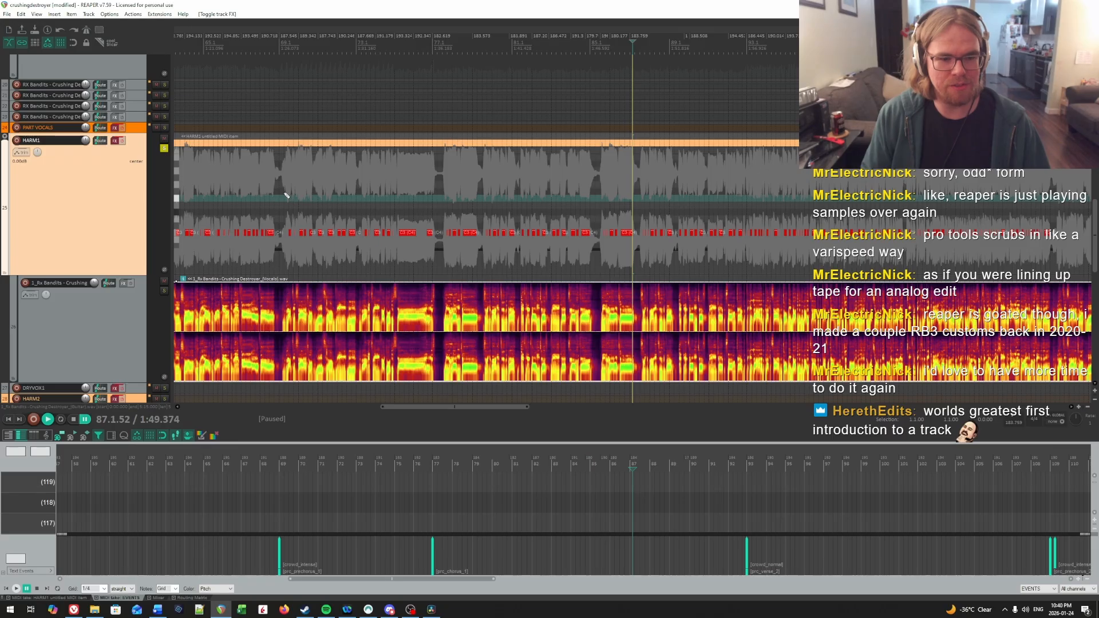
left_click_drag(283, 195, 742, 201)
left_click(293, 167)
scroll(302, 165, "up", 5)
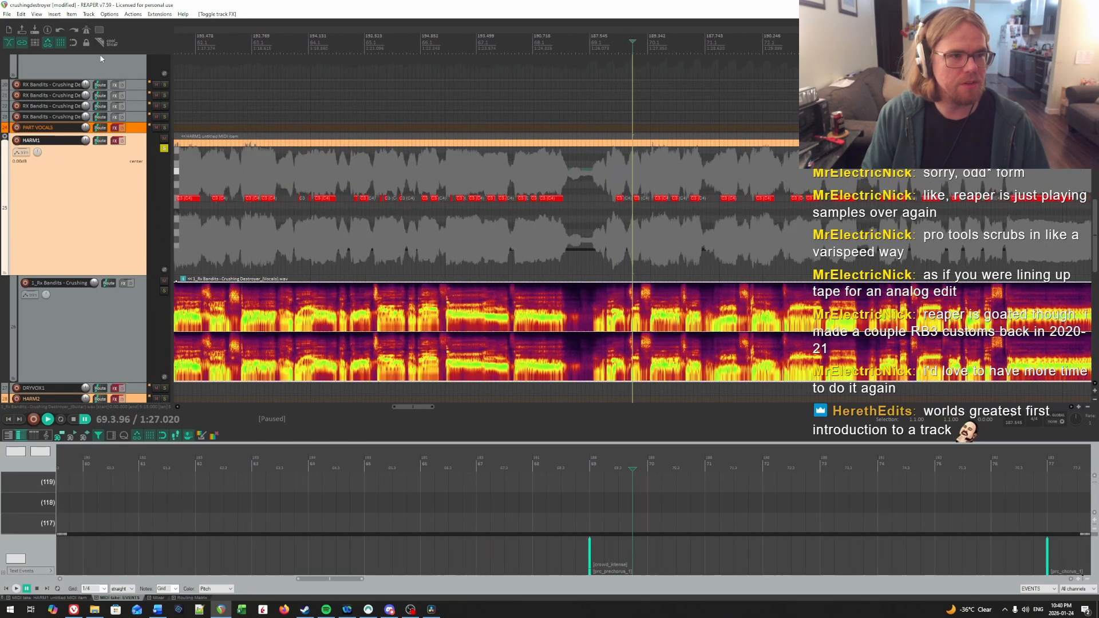
Step: Turn snapping on and insert a short marker note at the start of bar 69, above the lyric notes
left_click(74, 44)
scroll(650, 200, "up", 1)
scroll(651, 199, "down", 3)
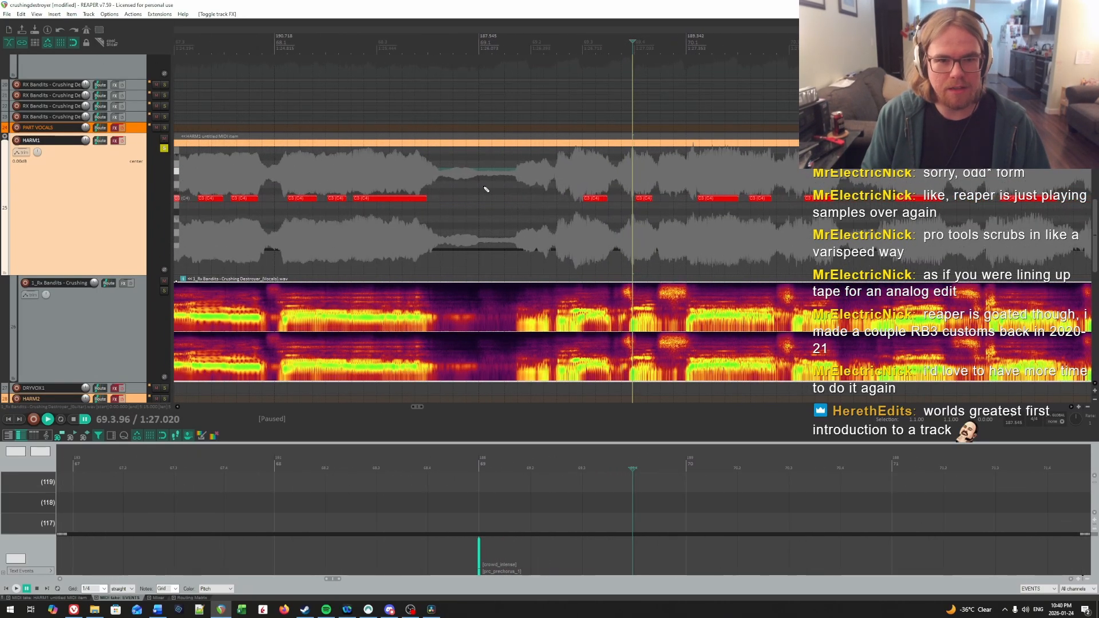
left_click(488, 184)
scroll(589, 200, "up", 2)
scroll(572, 170, "down", 3)
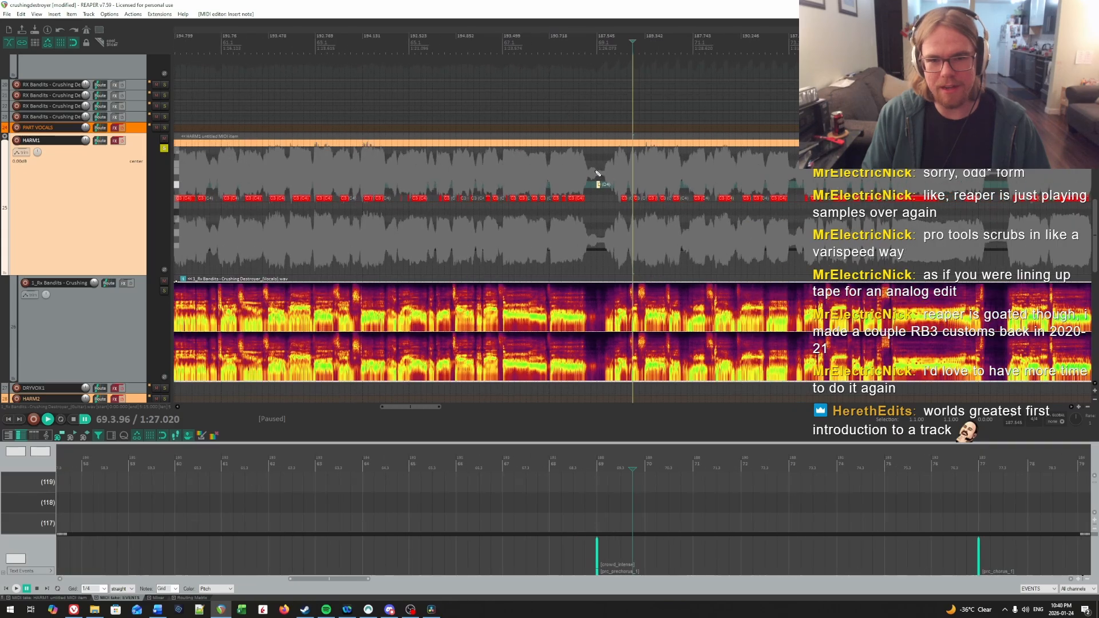
Step: Copy the marker note and all HARM1 notes from bar 69 up to the second verse, and delete the original marker note
left_click_drag(596, 170, 863, 226)
scroll(933, 240, "right", 10)
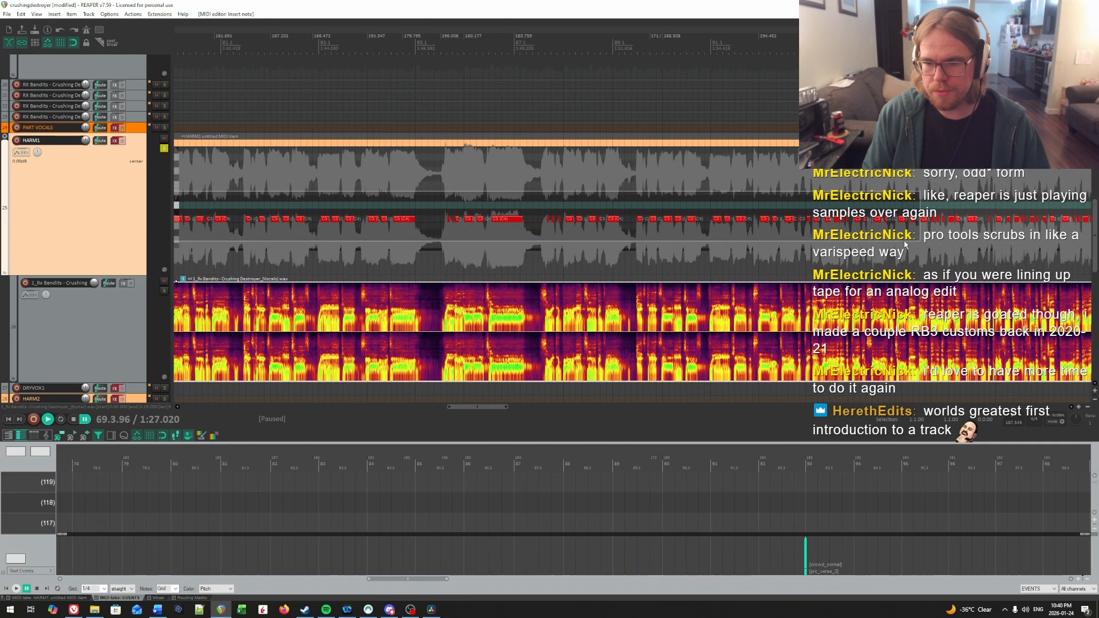
scroll(388, 195, "down", 3)
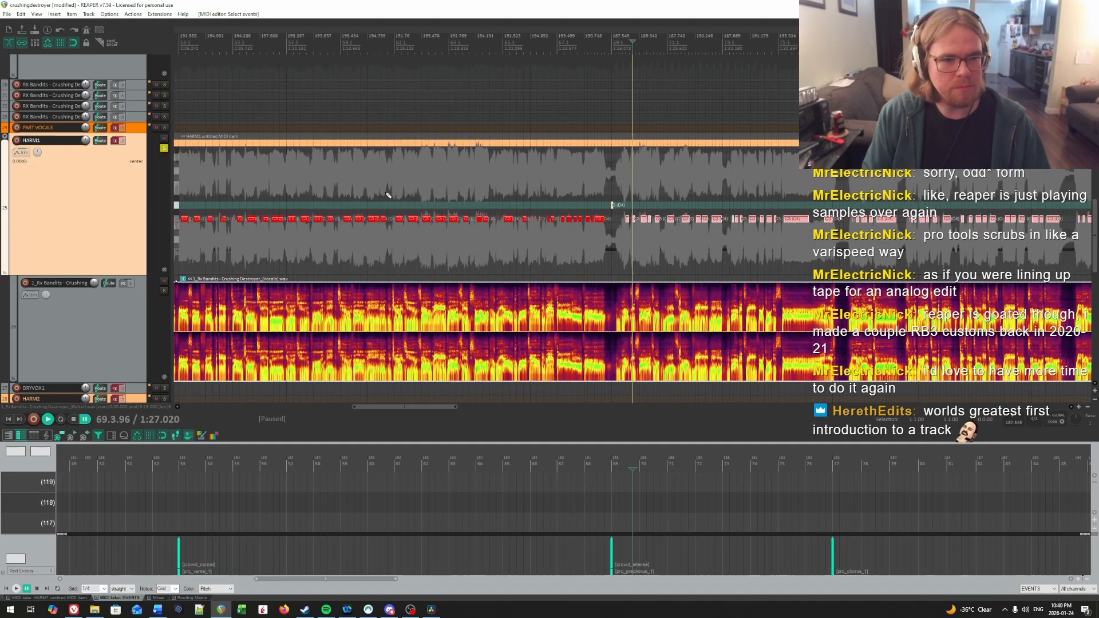
scroll(596, 199, "up", 3)
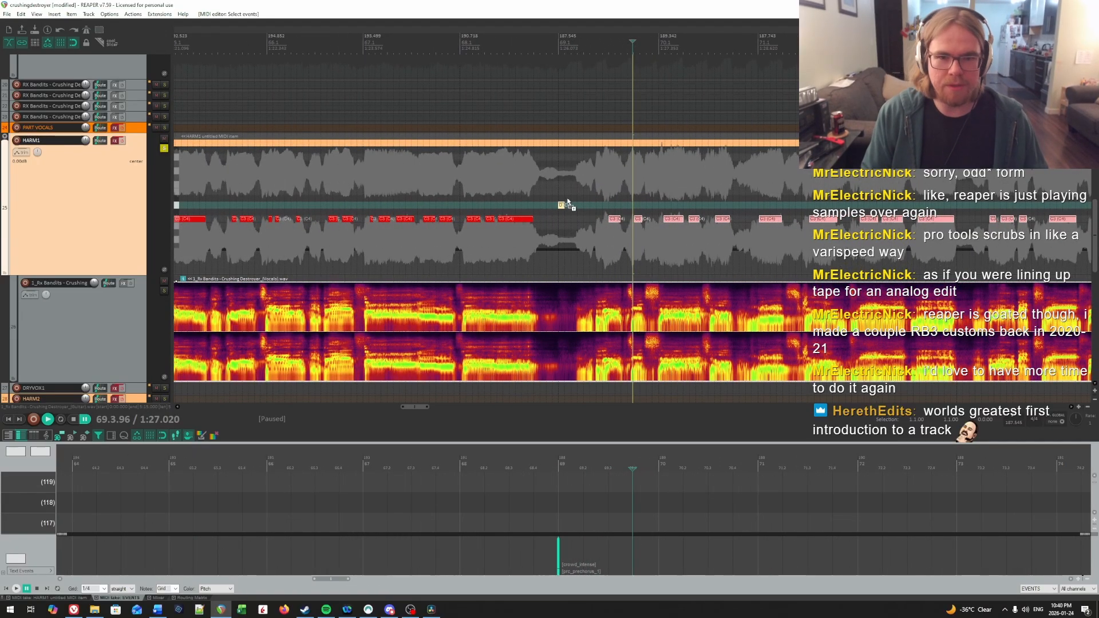
left_click_drag(552, 193, 576, 211)
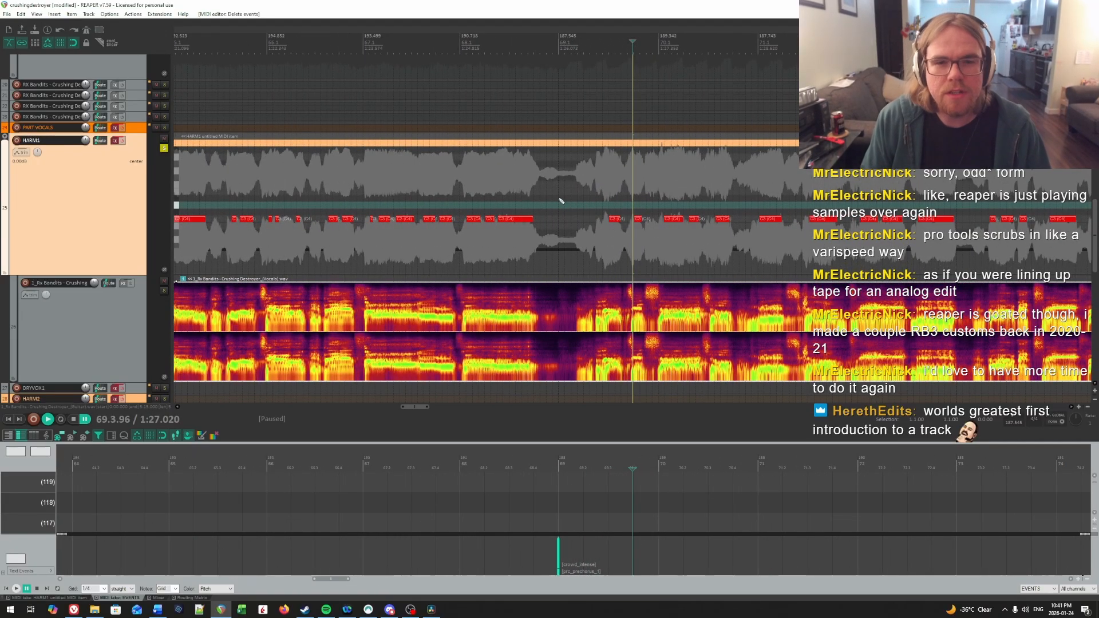
Step: Paste the copied pre-chorus and chorus notes into HARM1 at 109.1.00 and inspect their alignment with the vocal
scroll(561, 200, "down", 8)
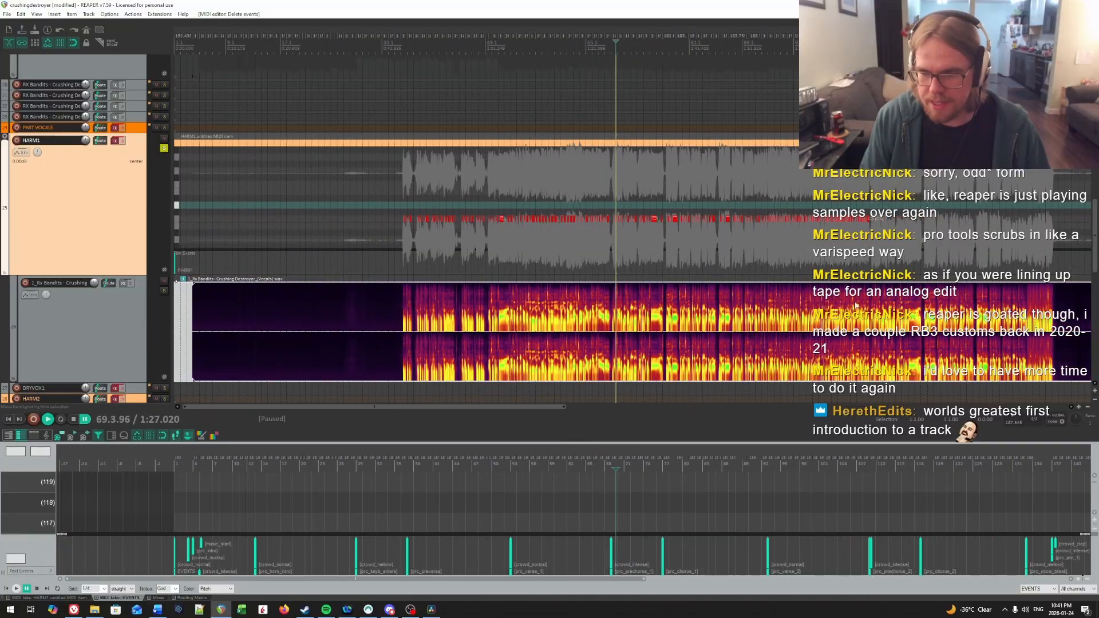
scroll(868, 223, "up", 1)
scroll(643, 213, "up", 6)
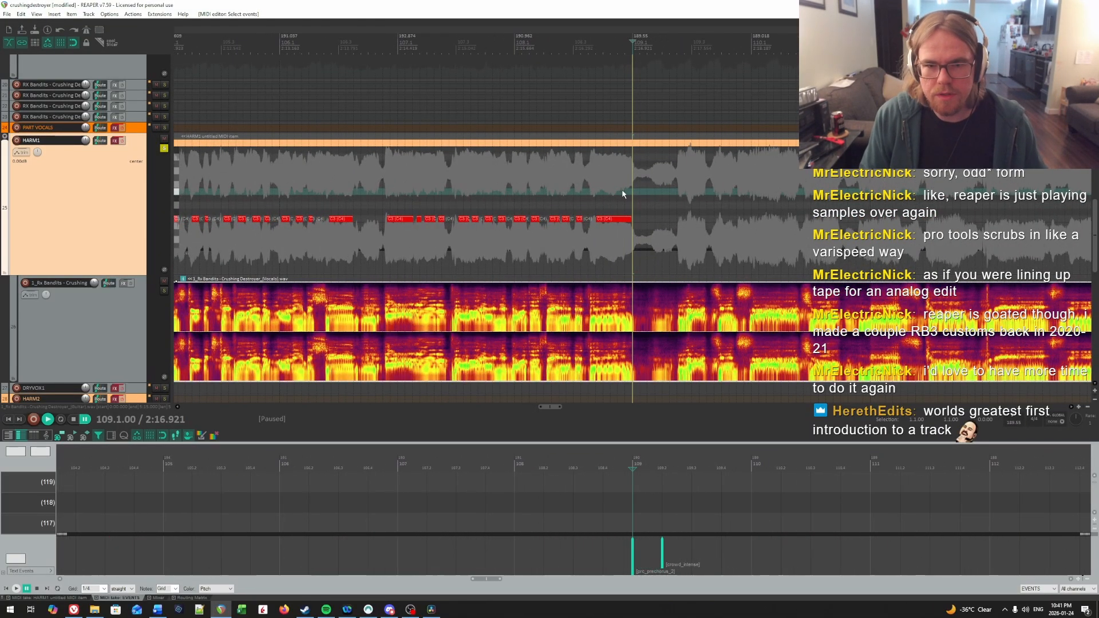
key("ctrl+v")
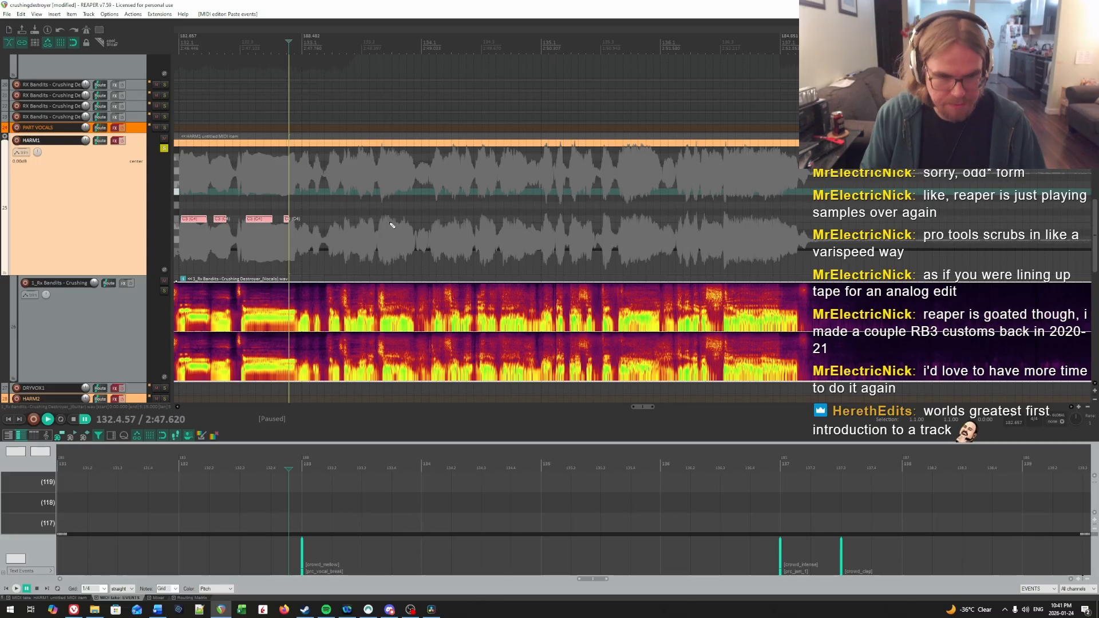
scroll(392, 224, "down", 6)
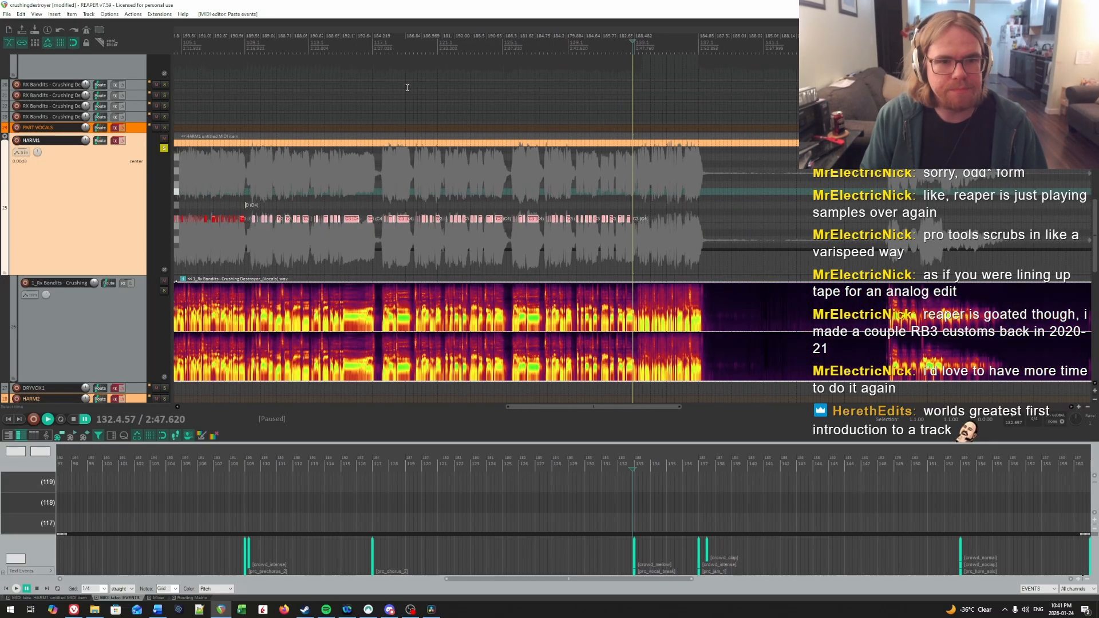
left_click(242, 44)
scroll(623, 204, "up", 6)
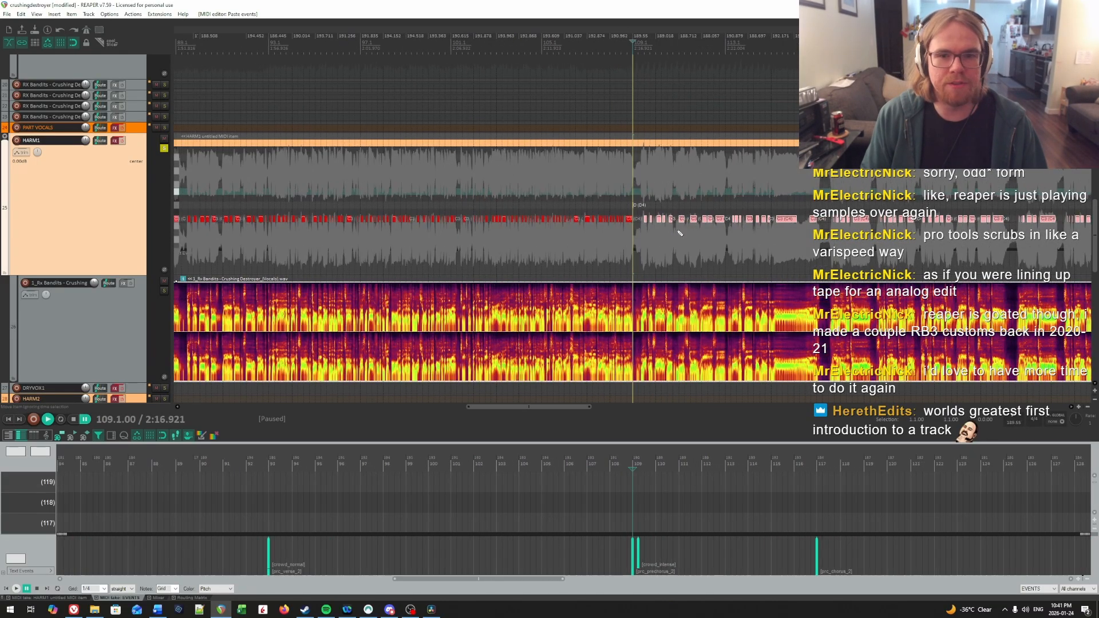
scroll(653, 198, "up", 3)
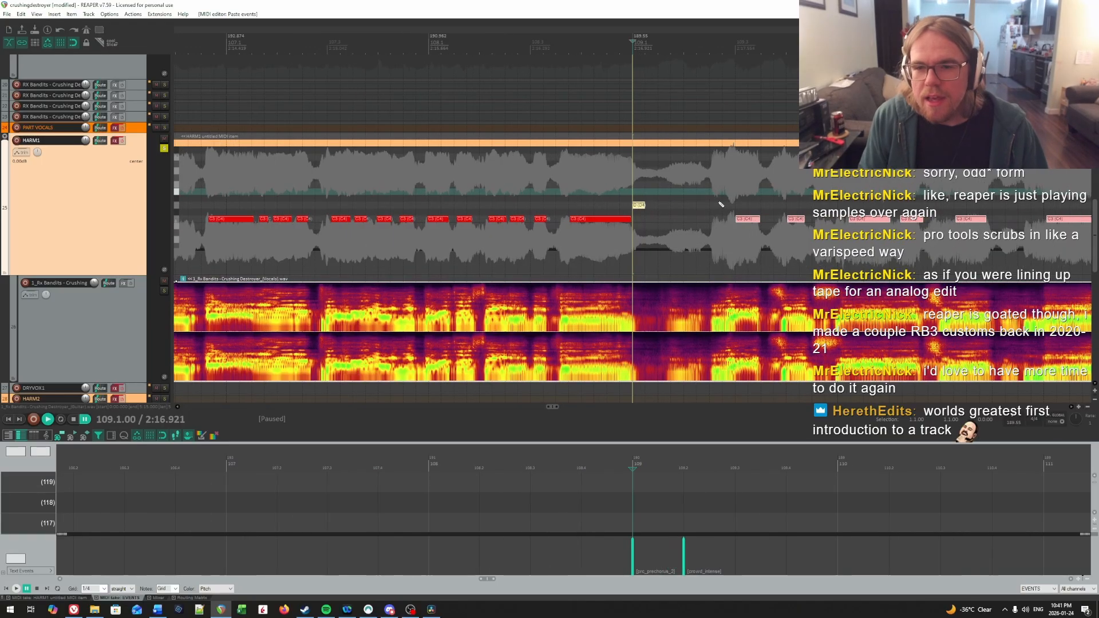
scroll(653, 198, "right", 2)
Step: Deselect the pasted lyric notes and delete the pasted marker note at the start of bar 109
left_click(642, 197)
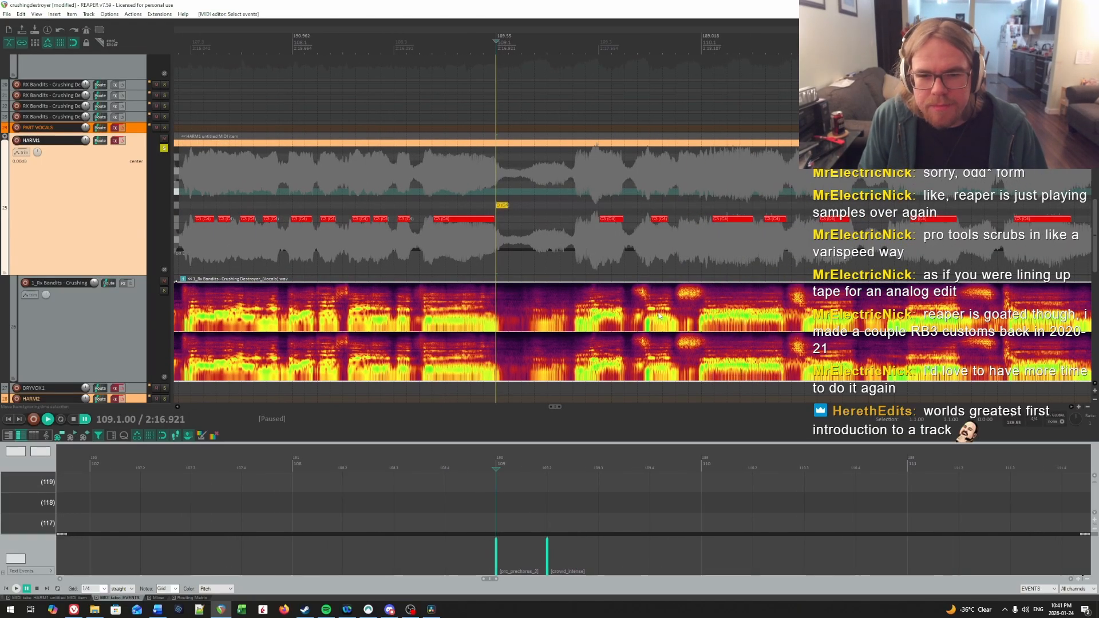
left_click(650, 283)
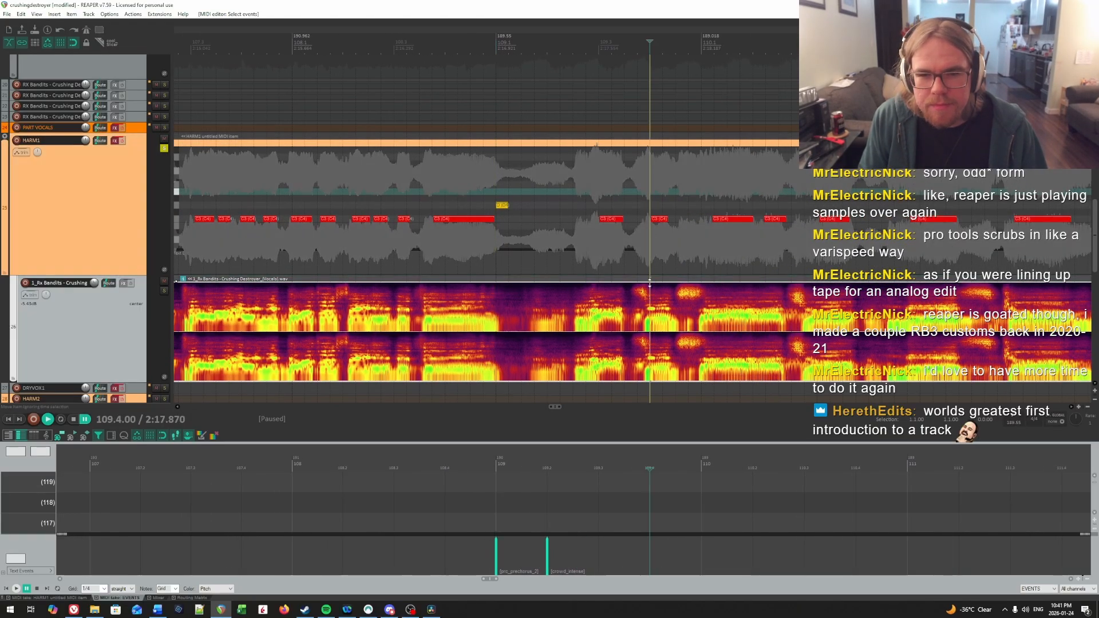
left_click(713, 213)
left_click(766, 205)
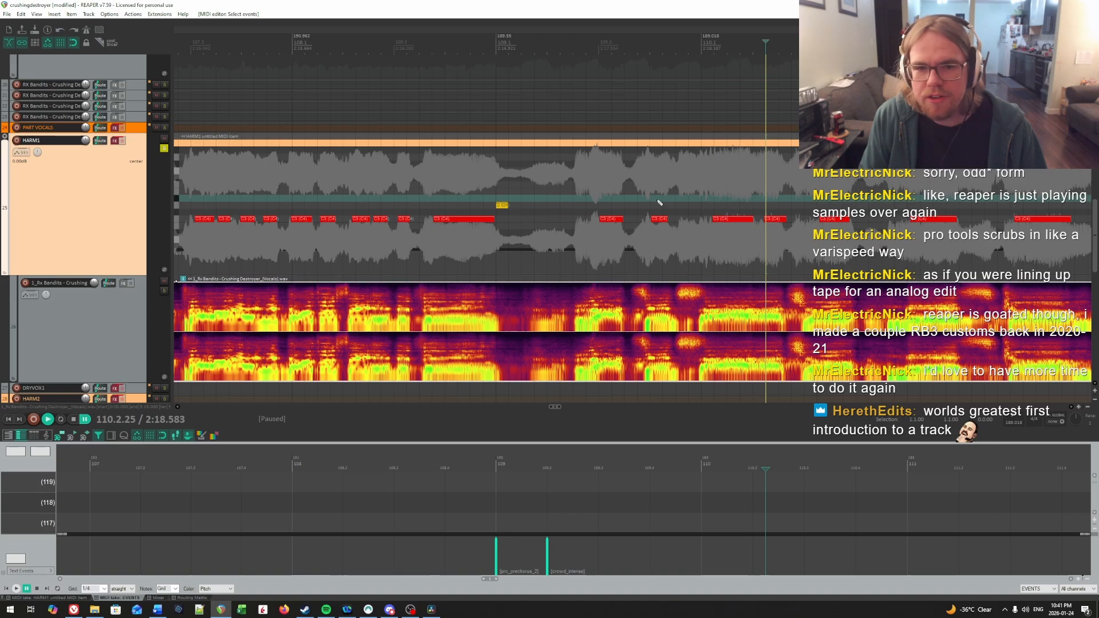
left_click_drag(495, 212, 496, 212)
key("Delete")
Step: Play the pasted notes from 109.1.00 and replay bar 111 to compare them with the vocal
left_click(501, 192)
key("space")
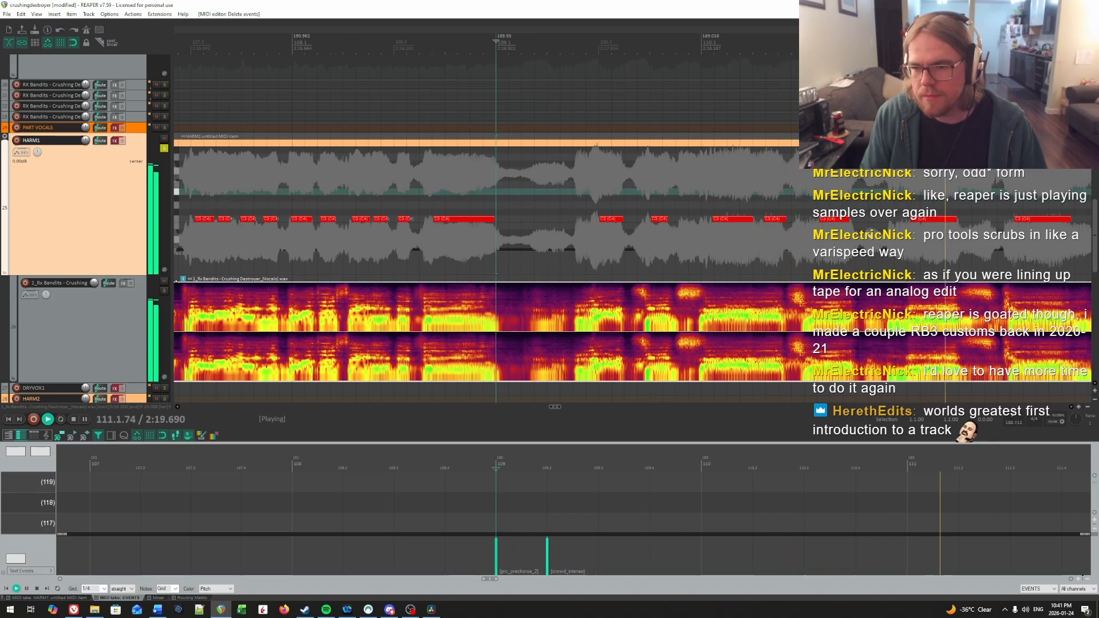
key("space")
left_click(920, 196)
key("space")
key("space")
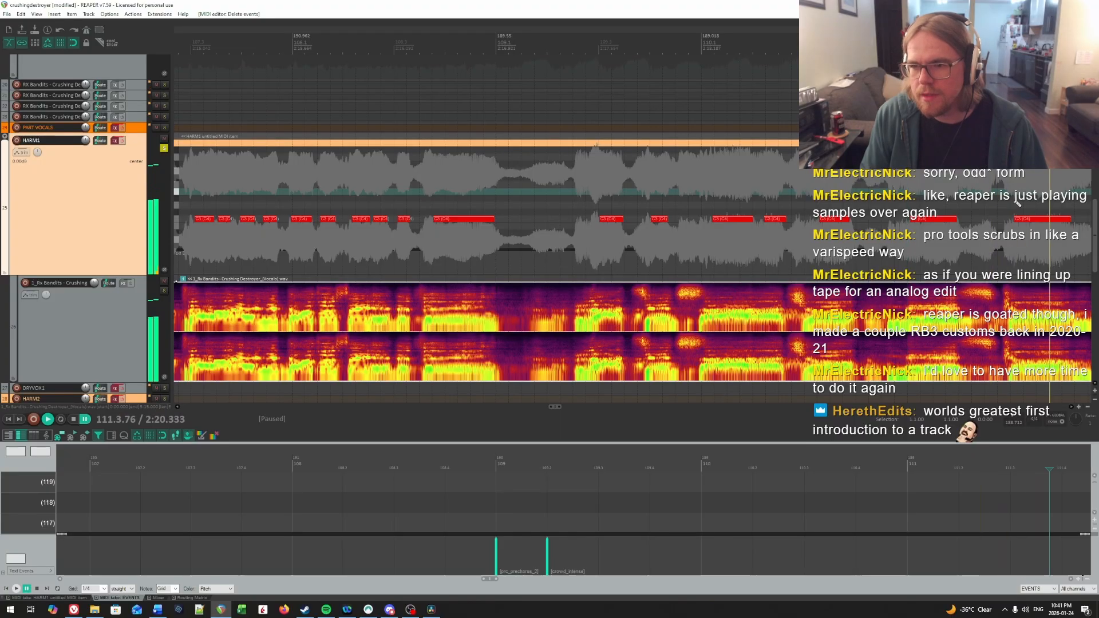
Step: Play the HARM1 notes from 111.3.00 through bar 112 to compare them with the vocal
left_click_drag(1012, 204, 639, 182)
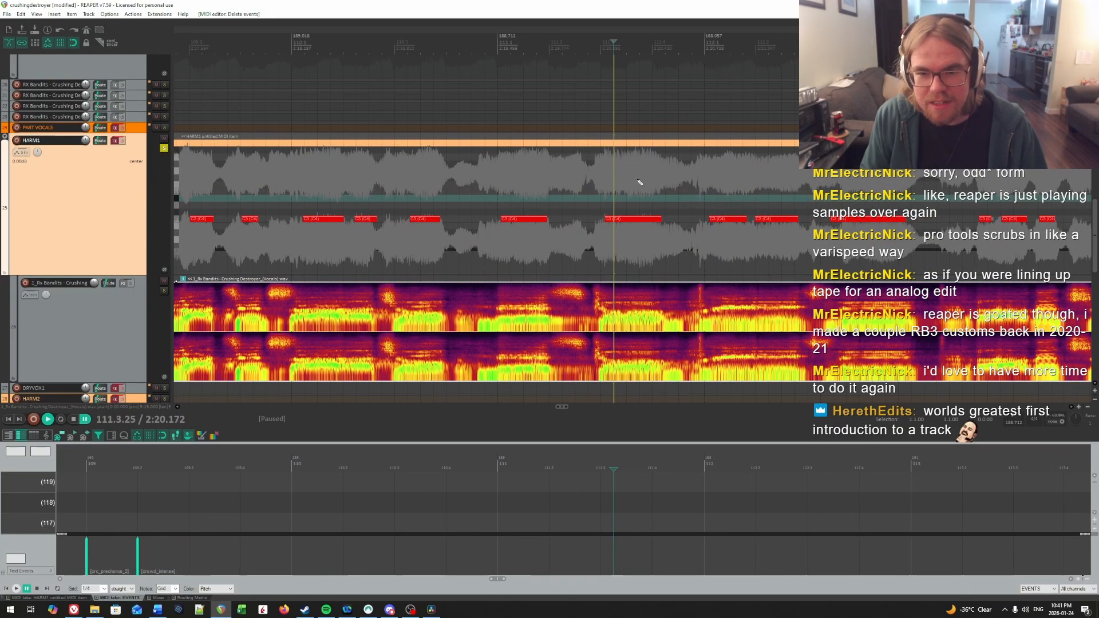
left_click(612, 182)
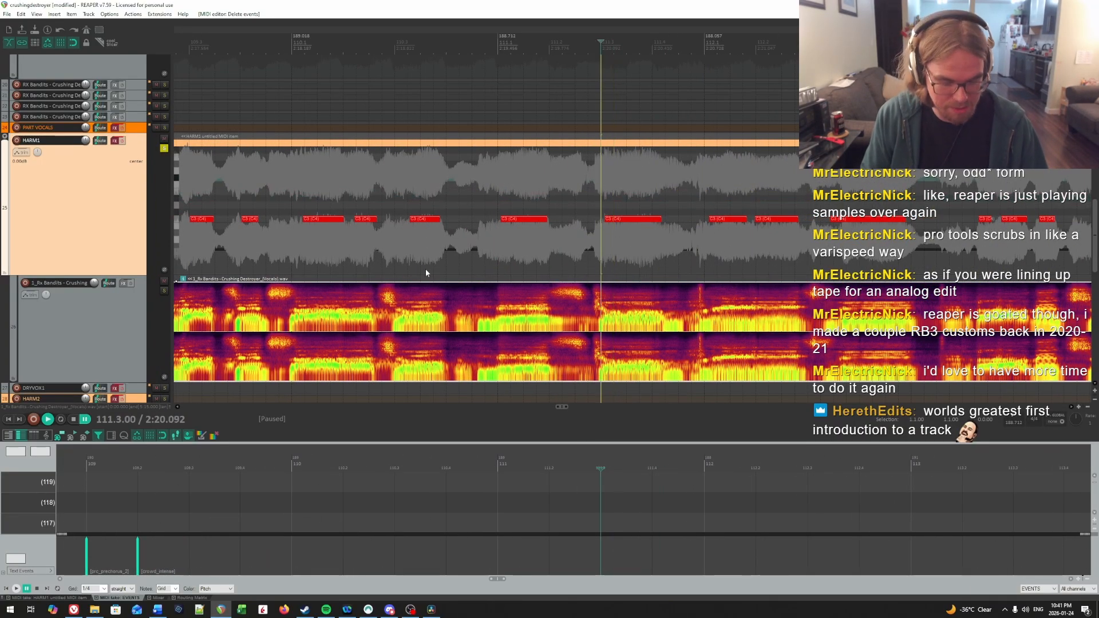
scroll(693, 204, "down", 3)
key("space")
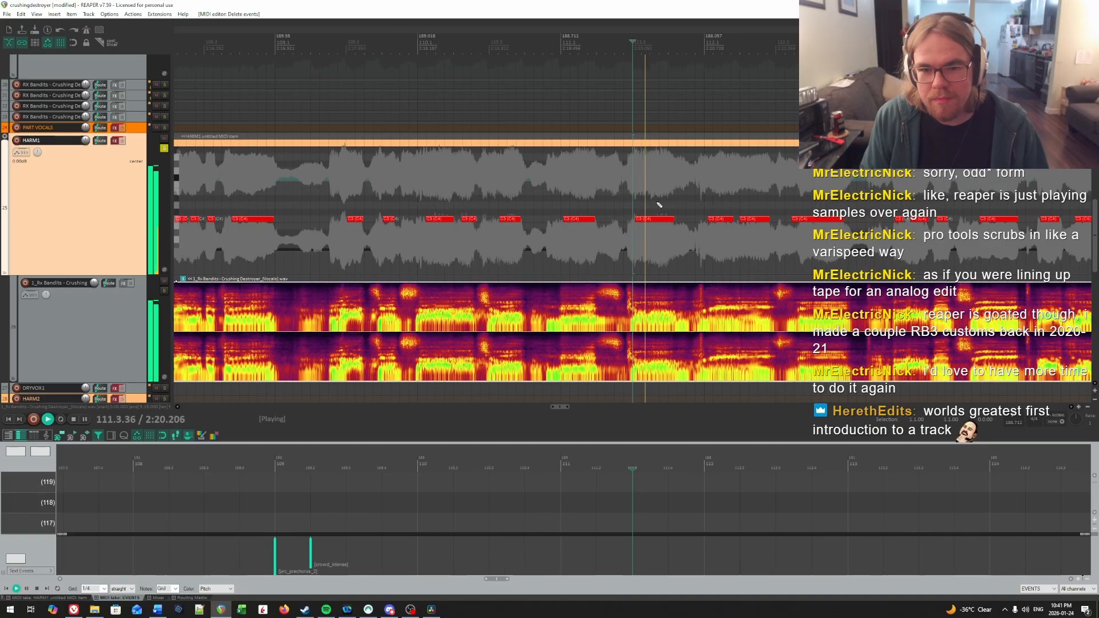
key("space")
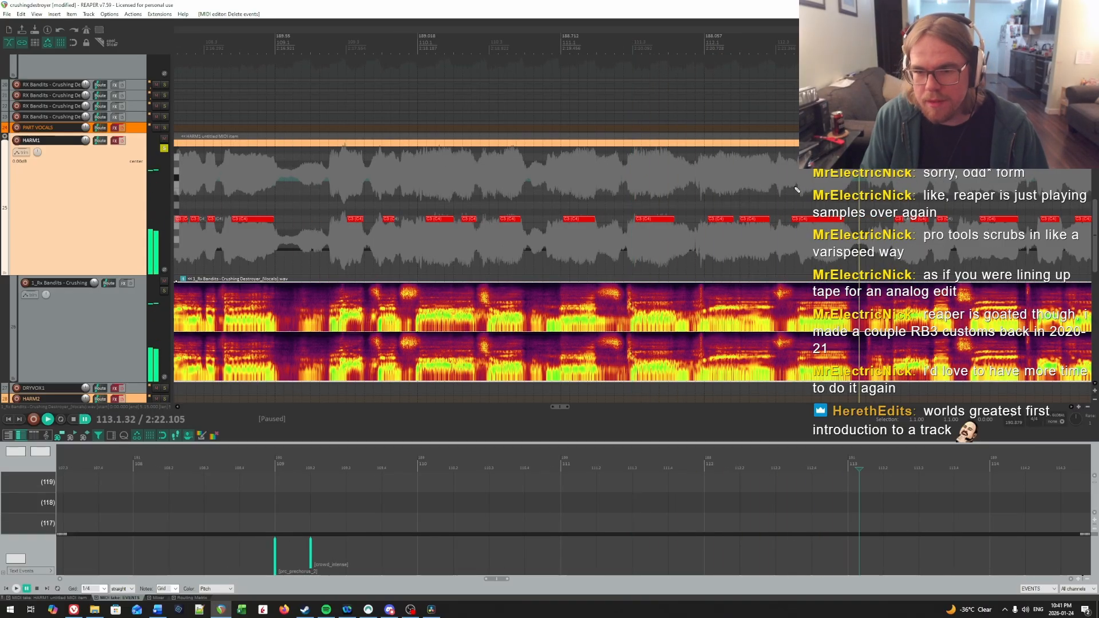
Step: Audition the last note of bar 112 and trim its start to about 112.3.79 to match the vocal
scroll(635, 198, "up", 3)
left_click(646, 182)
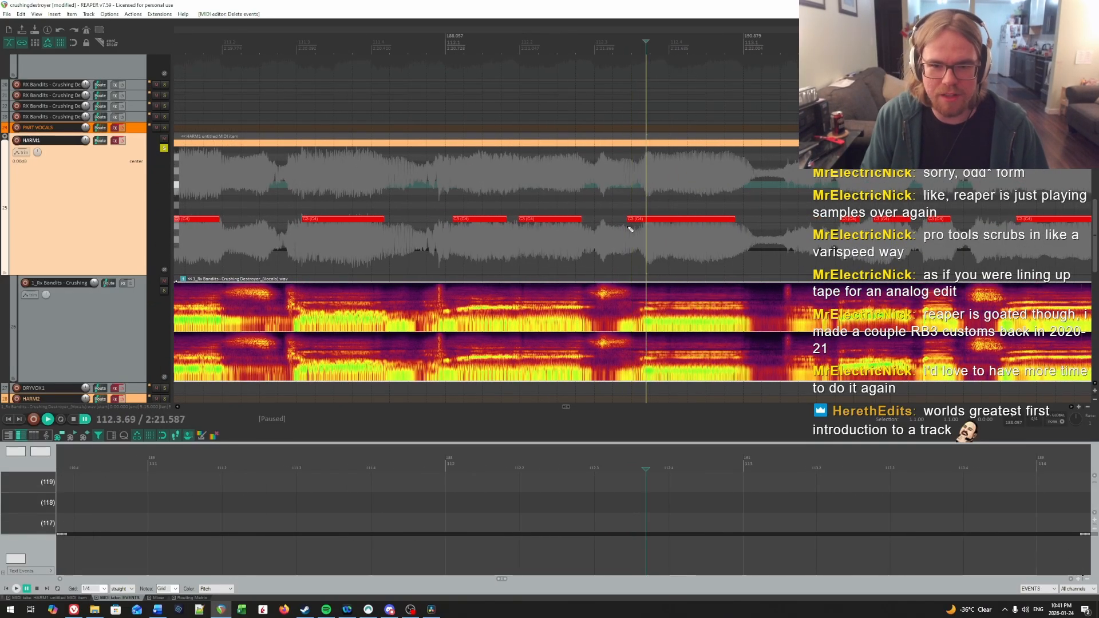
key("space")
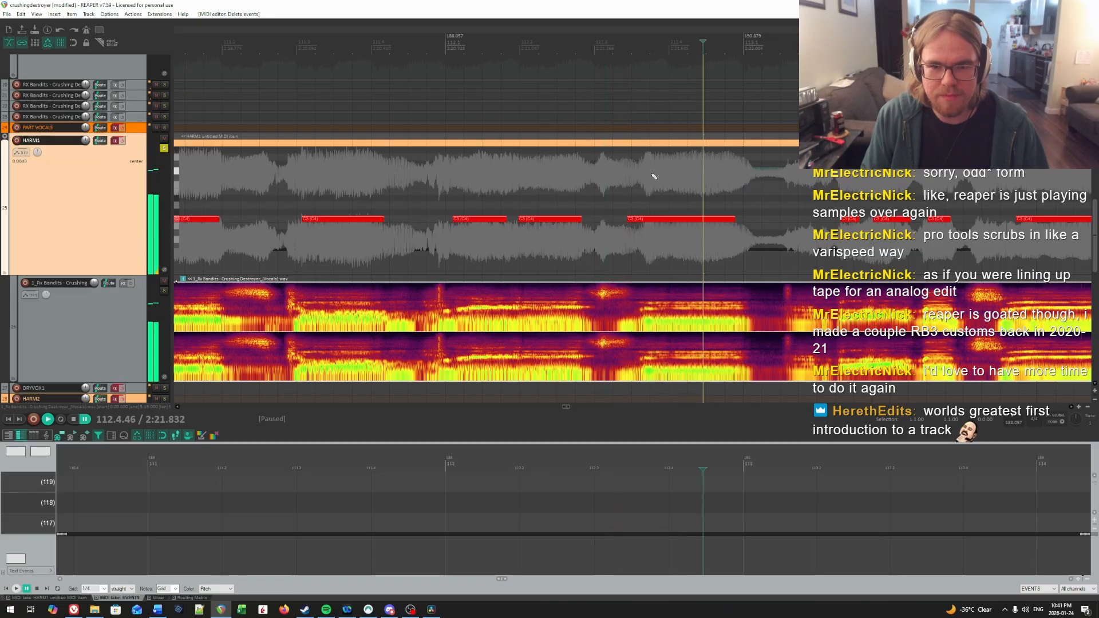
key("space")
left_click(649, 176)
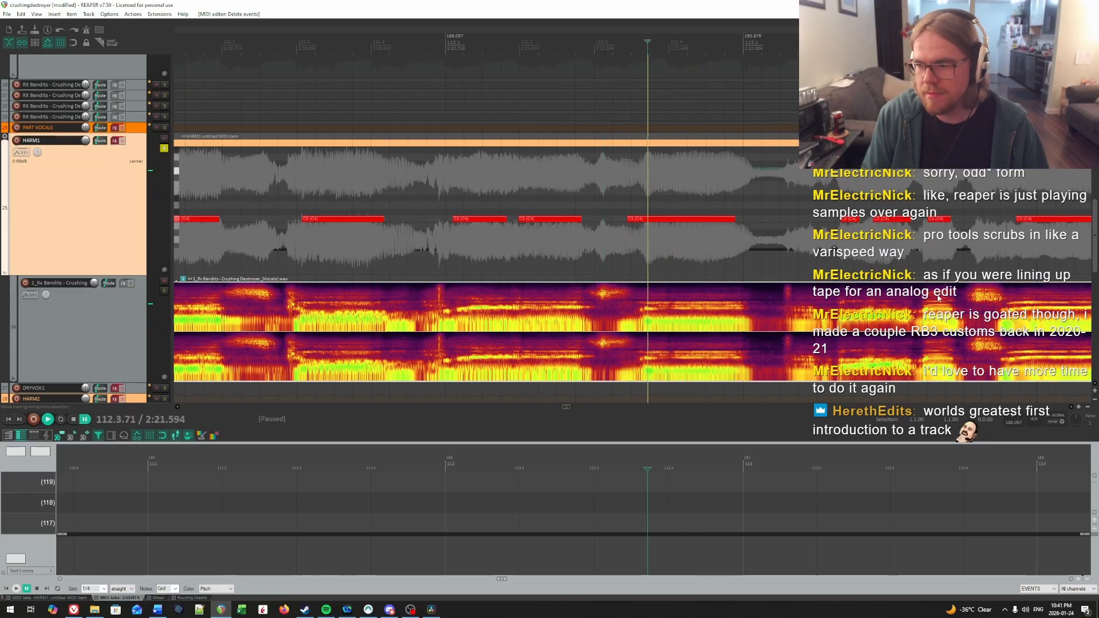
left_click(643, 183)
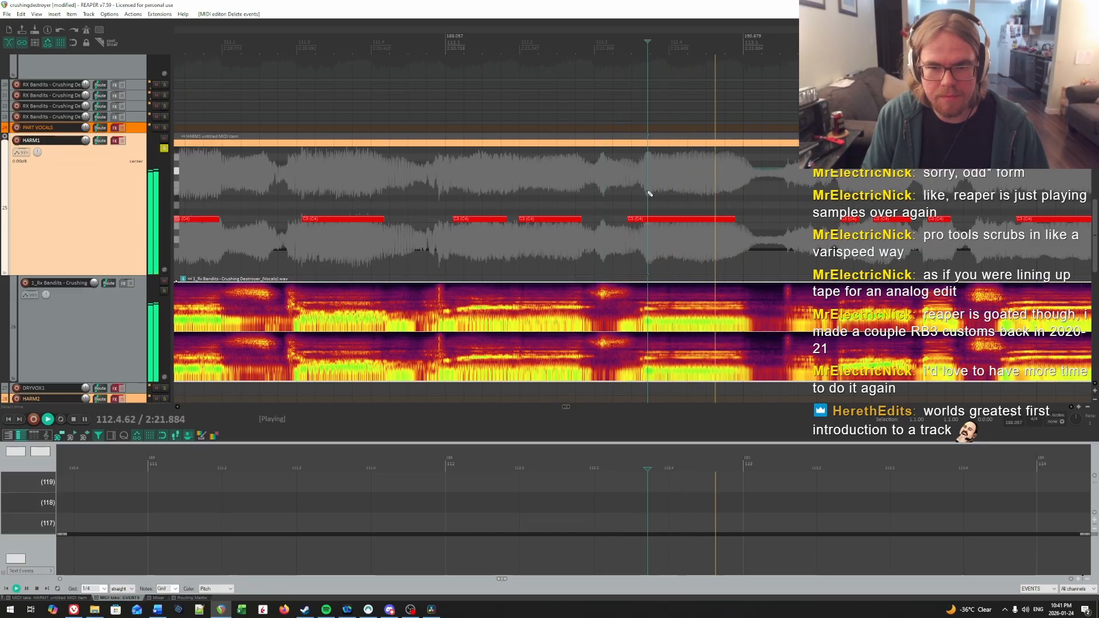
left_click(652, 183)
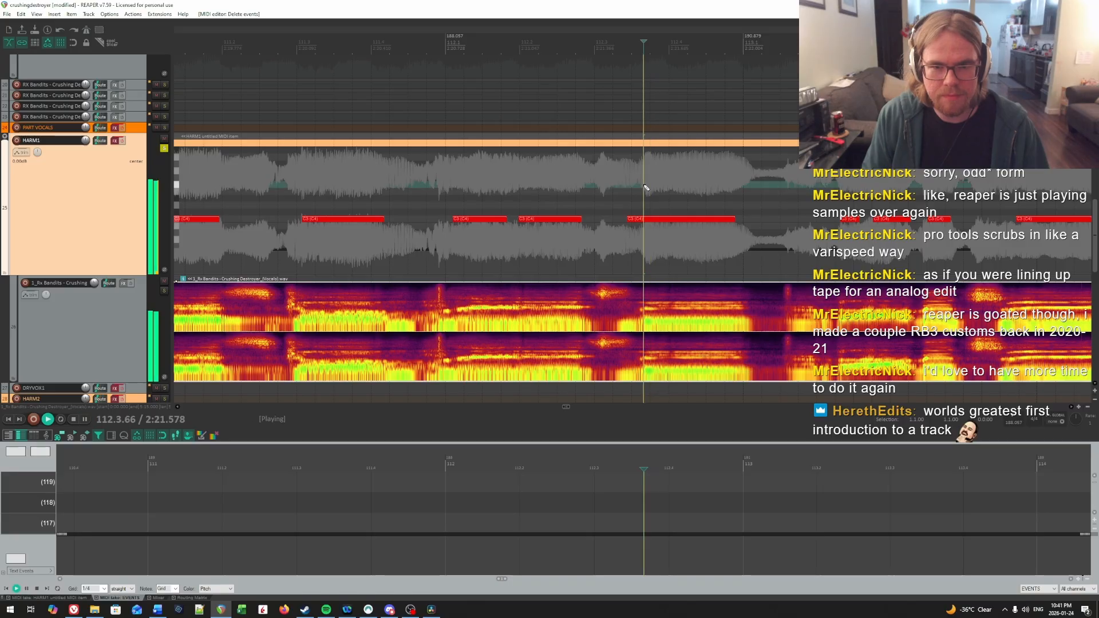
left_click_drag(628, 221, 654, 221)
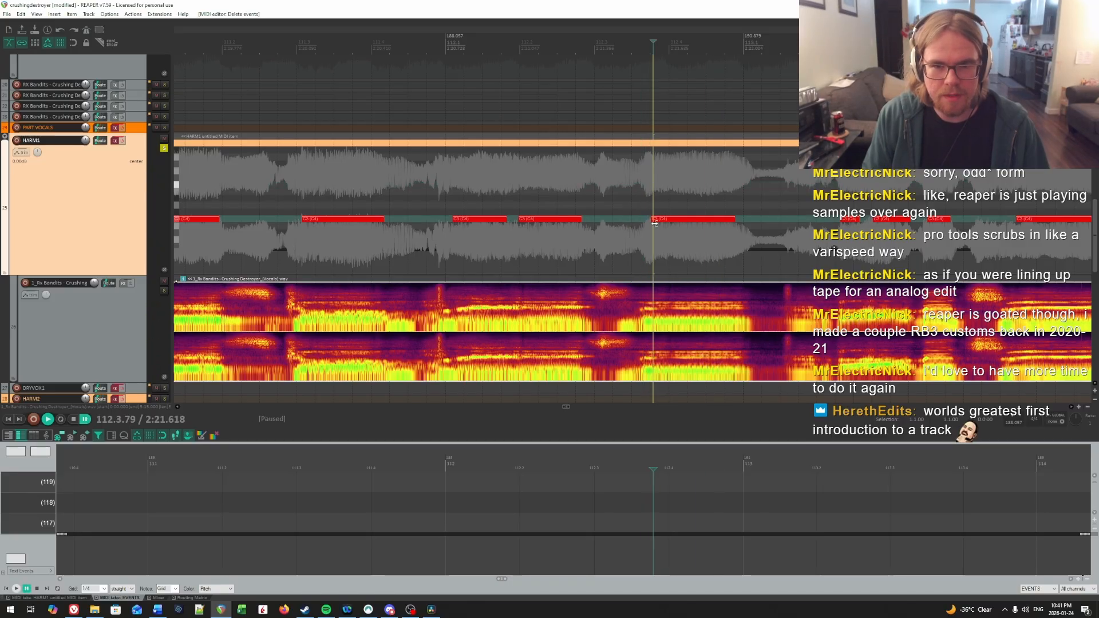
Step: Set the playback rate to 0.5 and play the pasted notes from 109.1.00
scroll(655, 226, "down", 3)
scroll(533, 222, "down", 6)
left_click(522, 218)
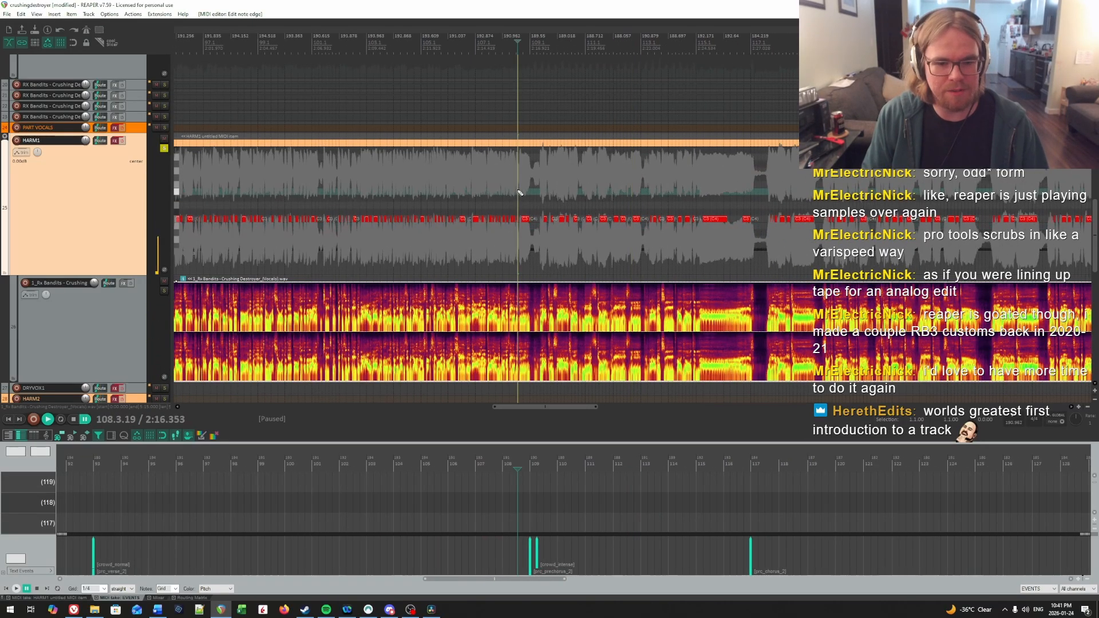
scroll(749, 262, "up", 6)
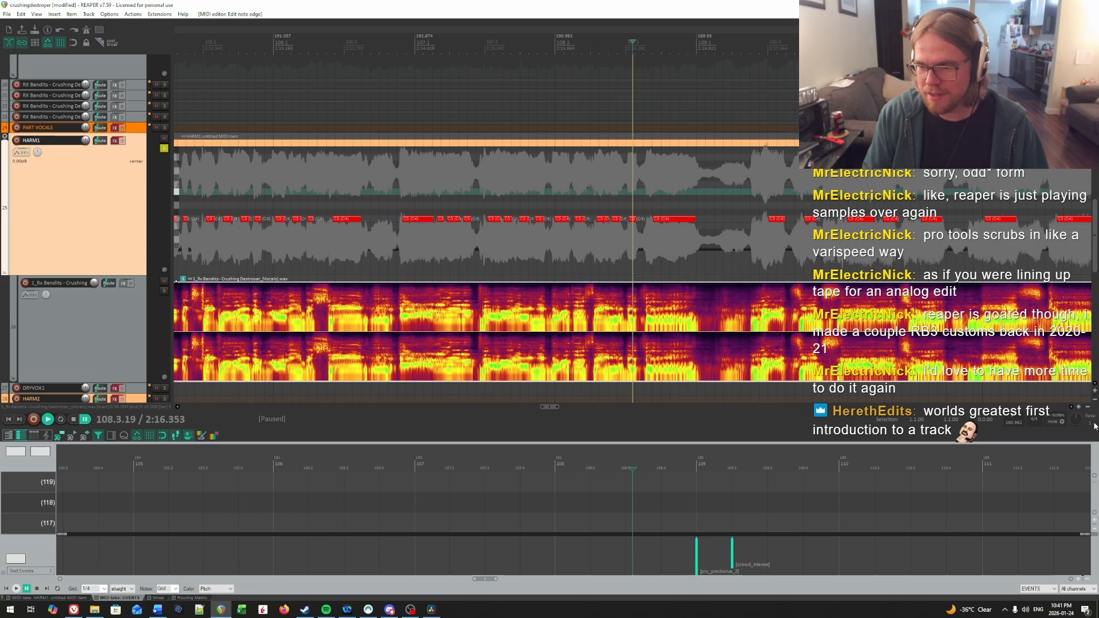
left_click(807, 193)
scroll(999, 382, "up", 3)
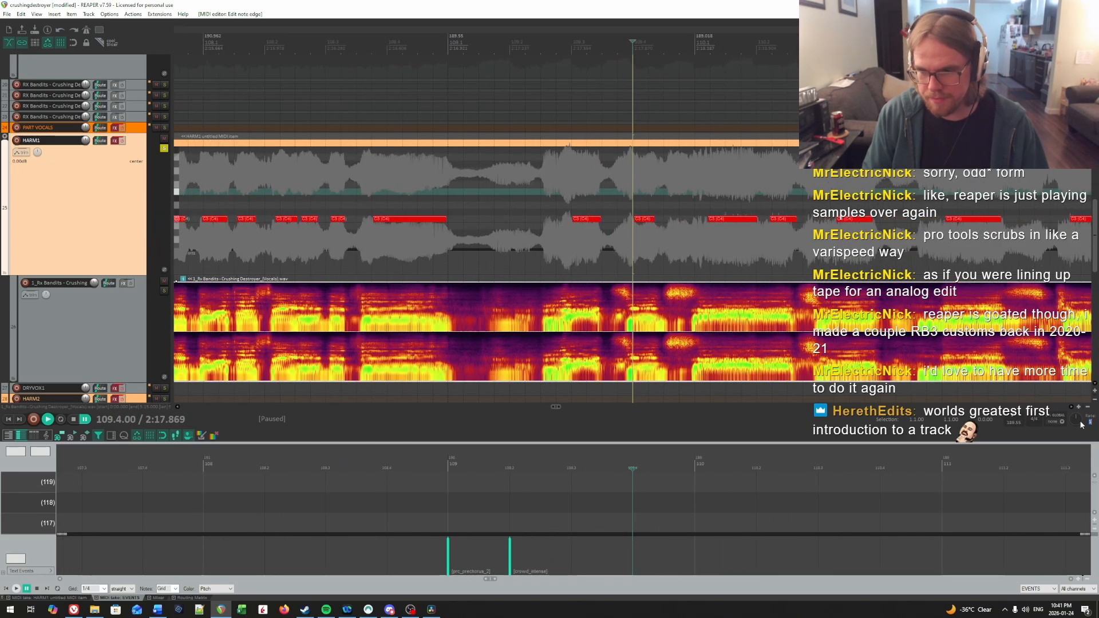
type(".5")
key("Return")
left_click(448, 178)
key("space")
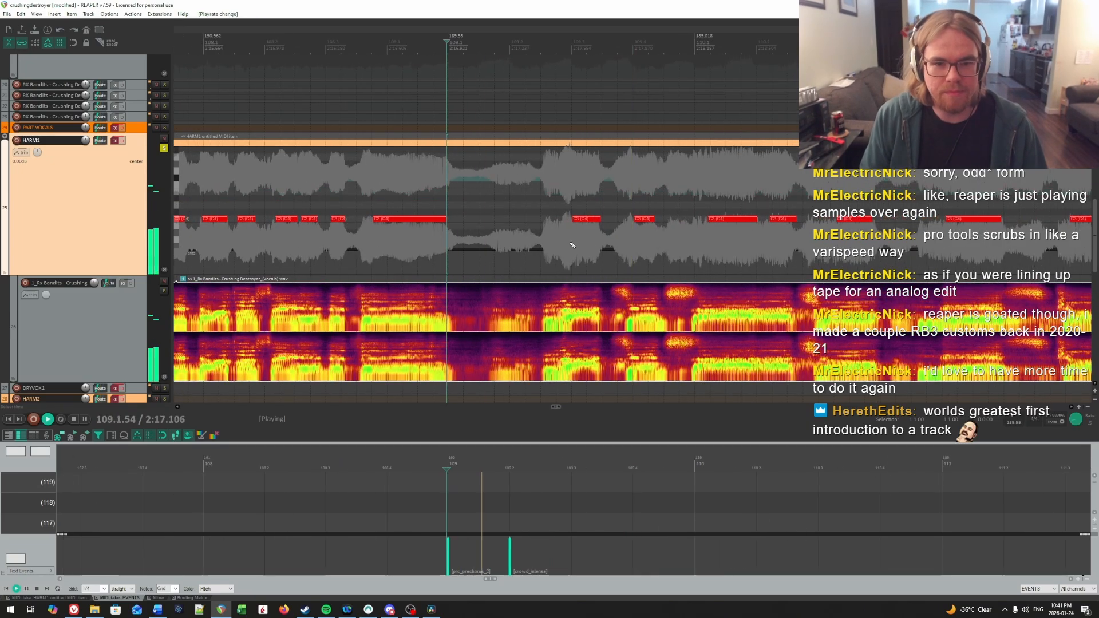
Step: Replay the first syllable in bar 109 and adjust its note's start to about 109.3.01
key("space")
left_click(567, 197)
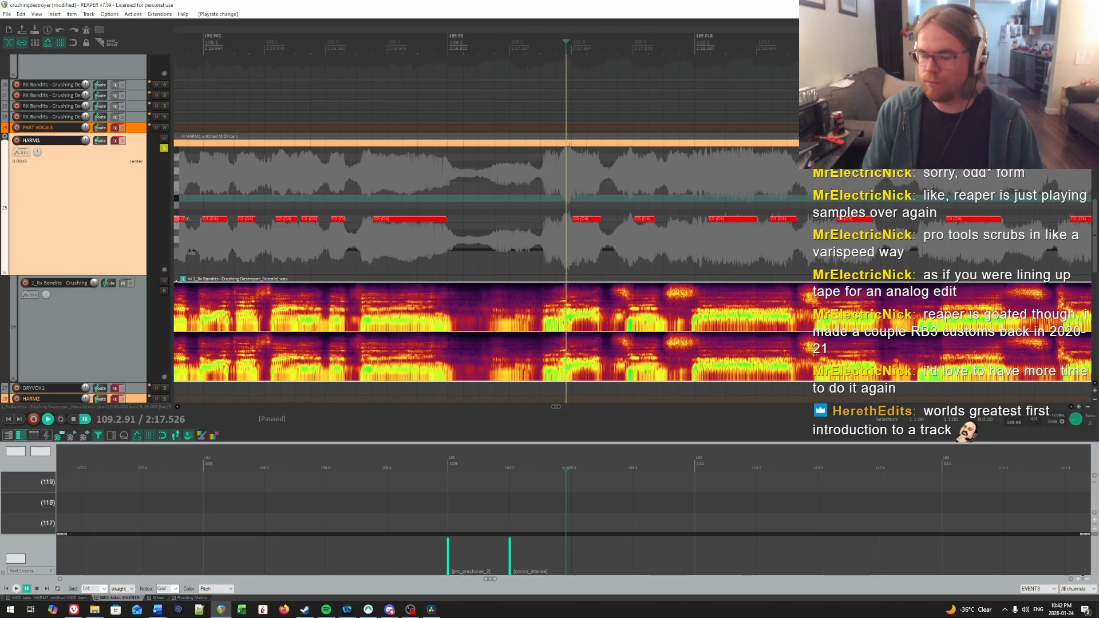
key("space")
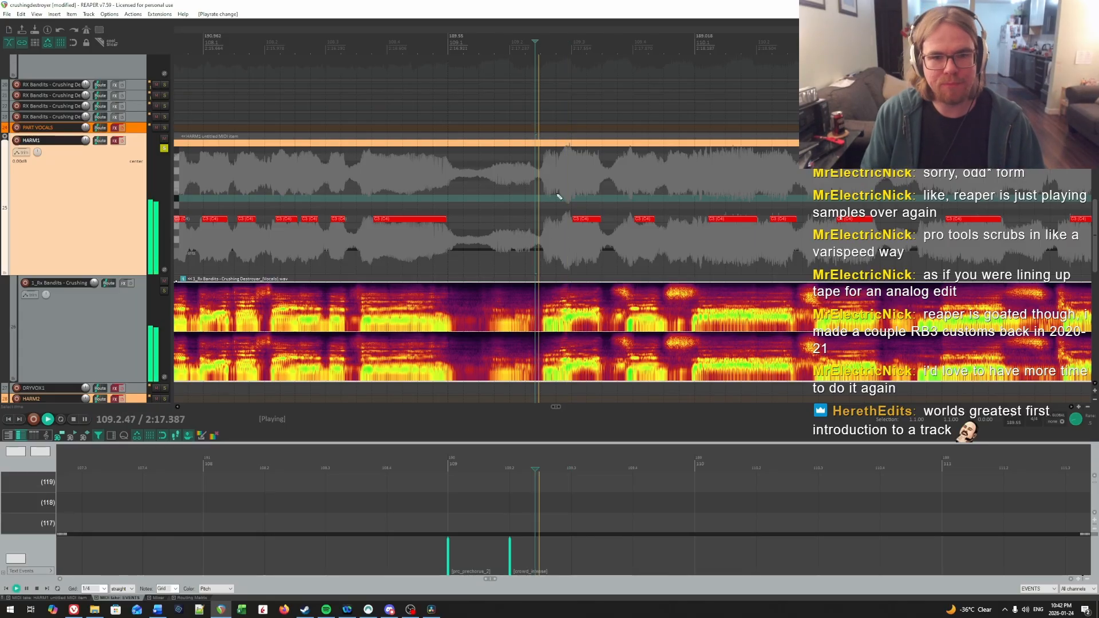
scroll(512, 230, "up", 2)
left_click(622, 182)
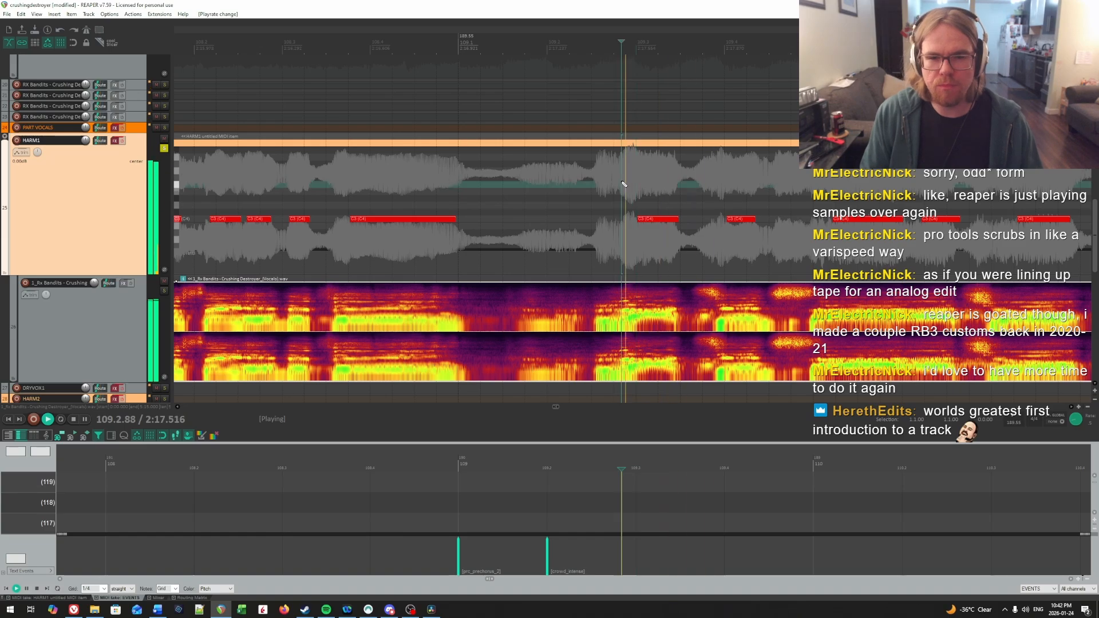
left_click(630, 182)
left_click(633, 181)
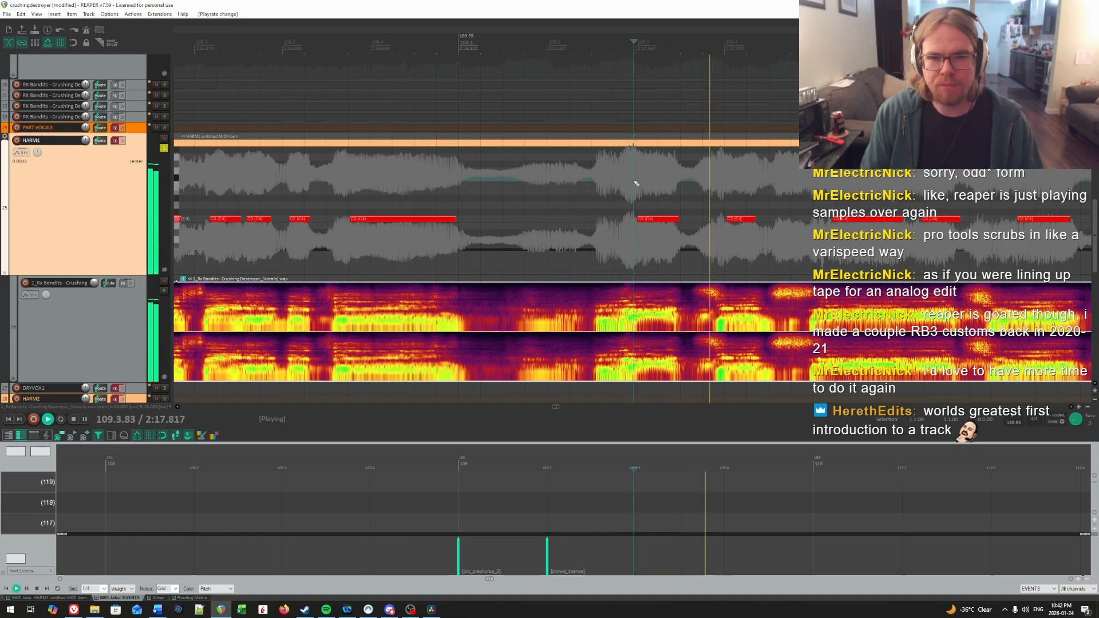
key("space")
left_click(637, 181)
left_click_drag(640, 220, 638, 221)
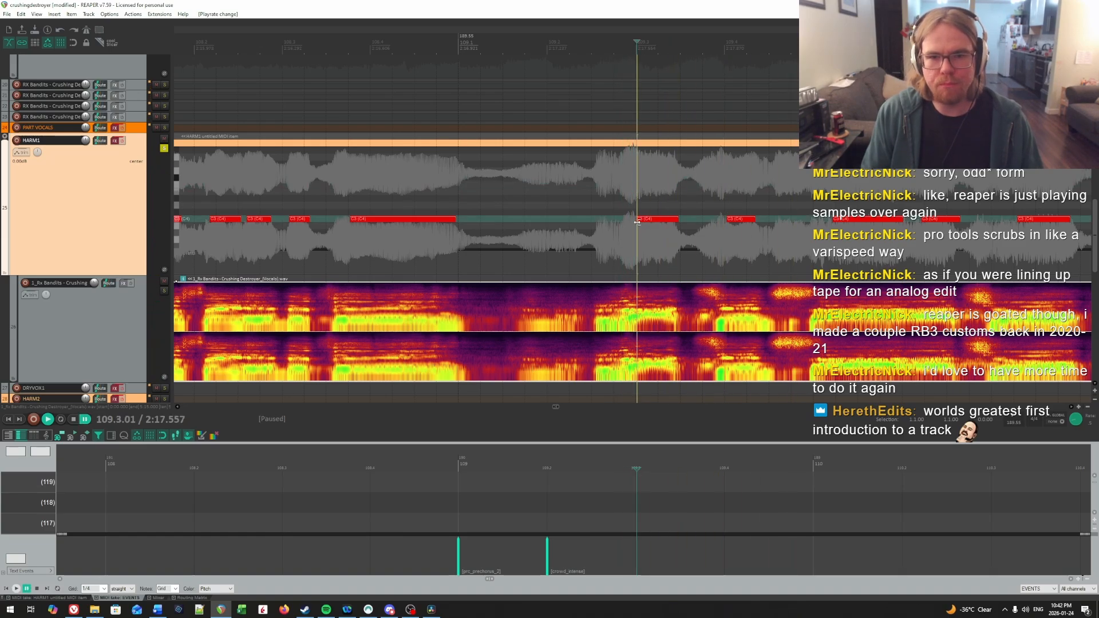
Step: Replay the second syllable in bar 109 and adjust its note's start to about 109.4.05
left_click(618, 225)
key("space")
scroll(650, 191, "right", 2)
key("space")
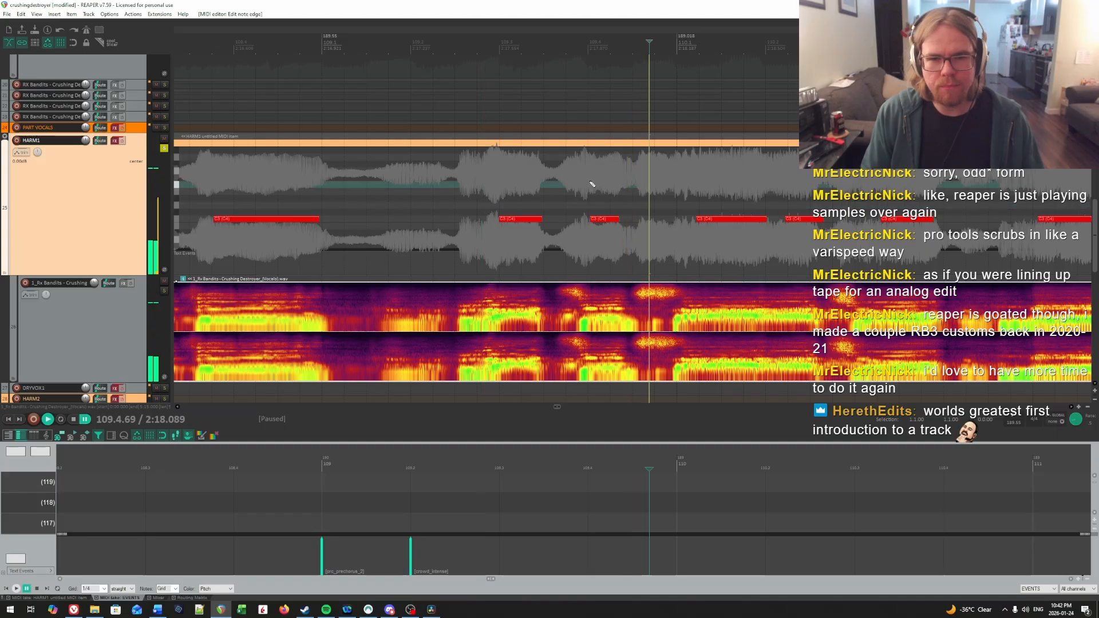
left_click(595, 183)
key("space")
key("space")
left_click(596, 184)
key("space")
left_click(595, 183)
key("space")
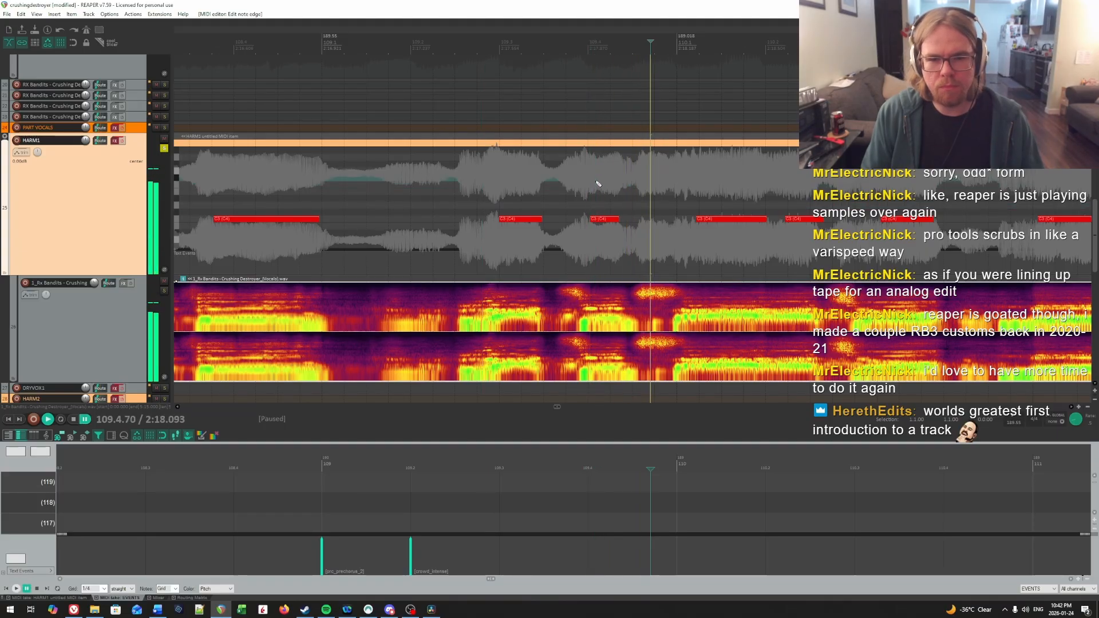
left_click(590, 187)
key("space")
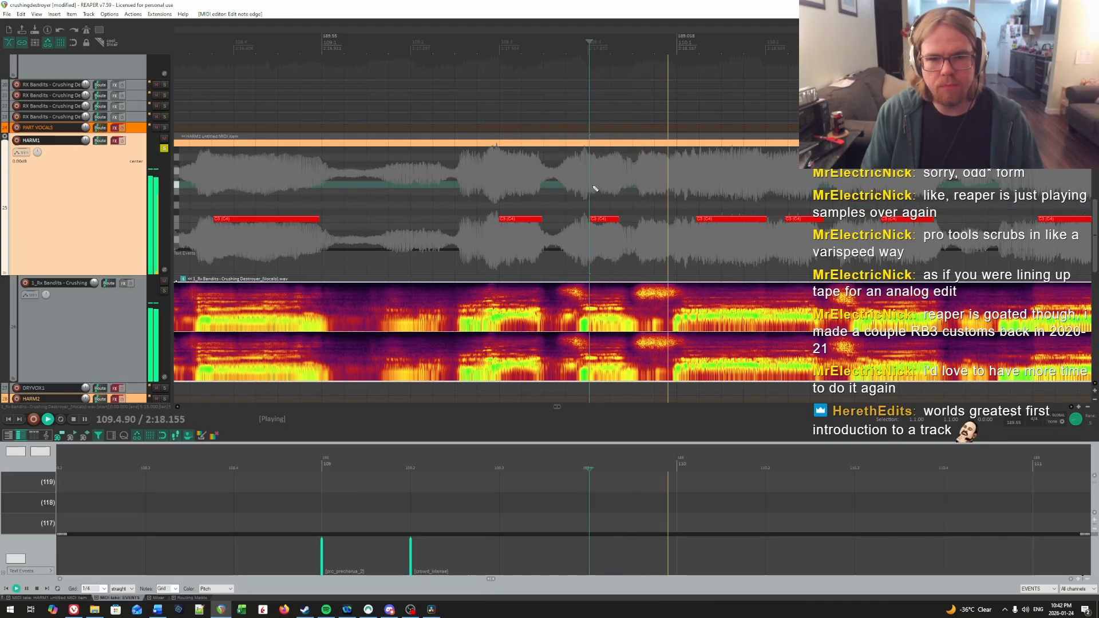
left_click(593, 186)
key("space")
left_click(593, 189)
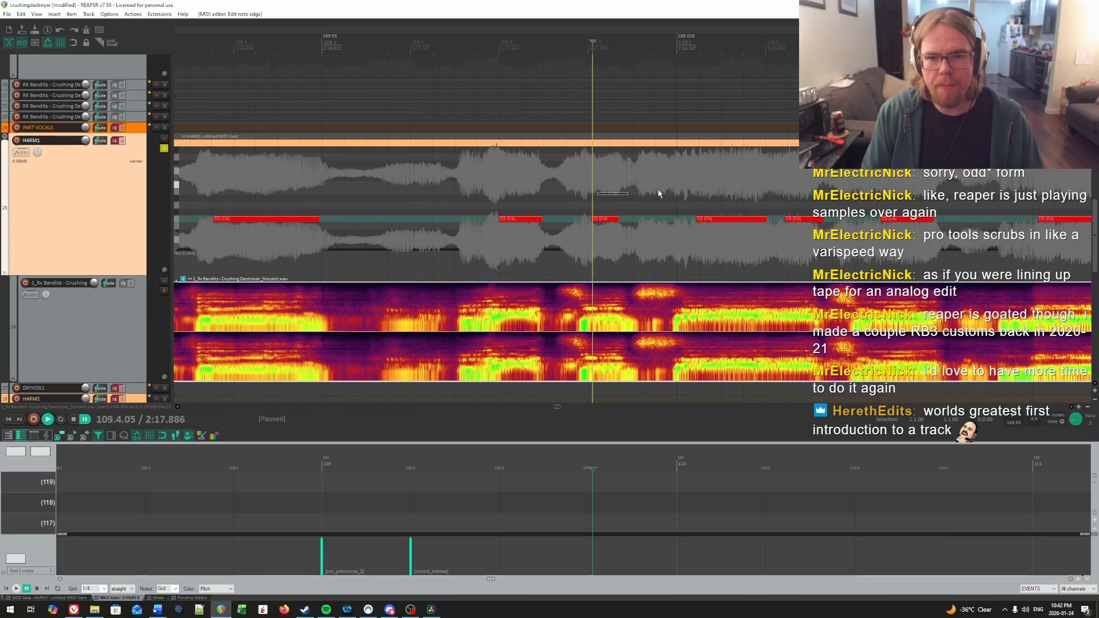
Step: Audition the opening syllable of bar 110 and extend its note's start earlier to about 110.1.16
scroll(658, 194, "right", 2)
key("space")
left_click(496, 183)
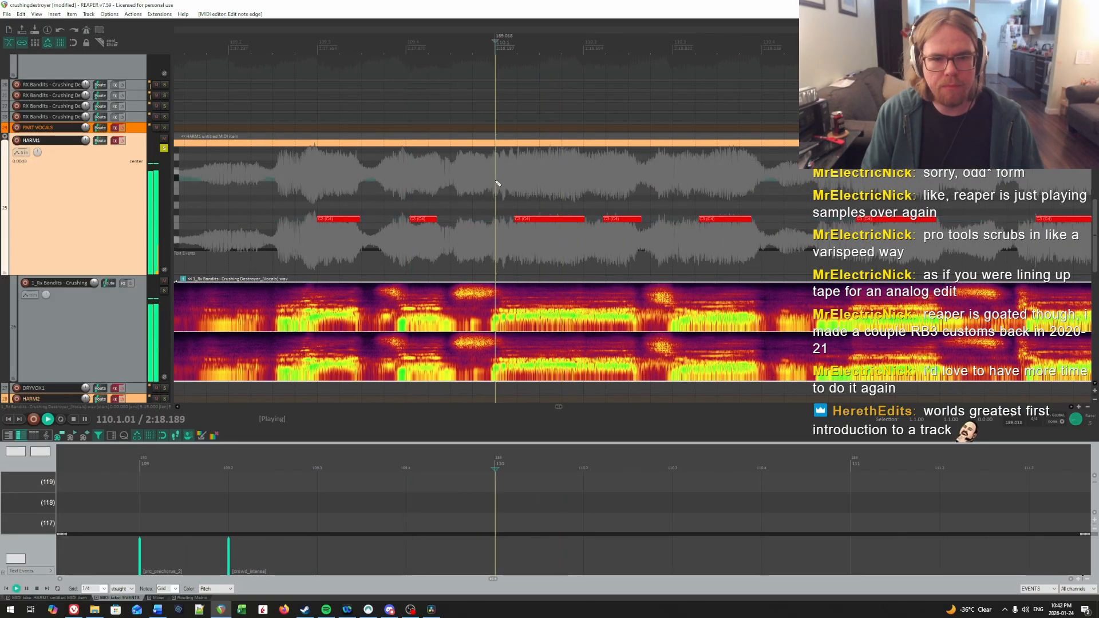
left_click(509, 183)
left_click(508, 184)
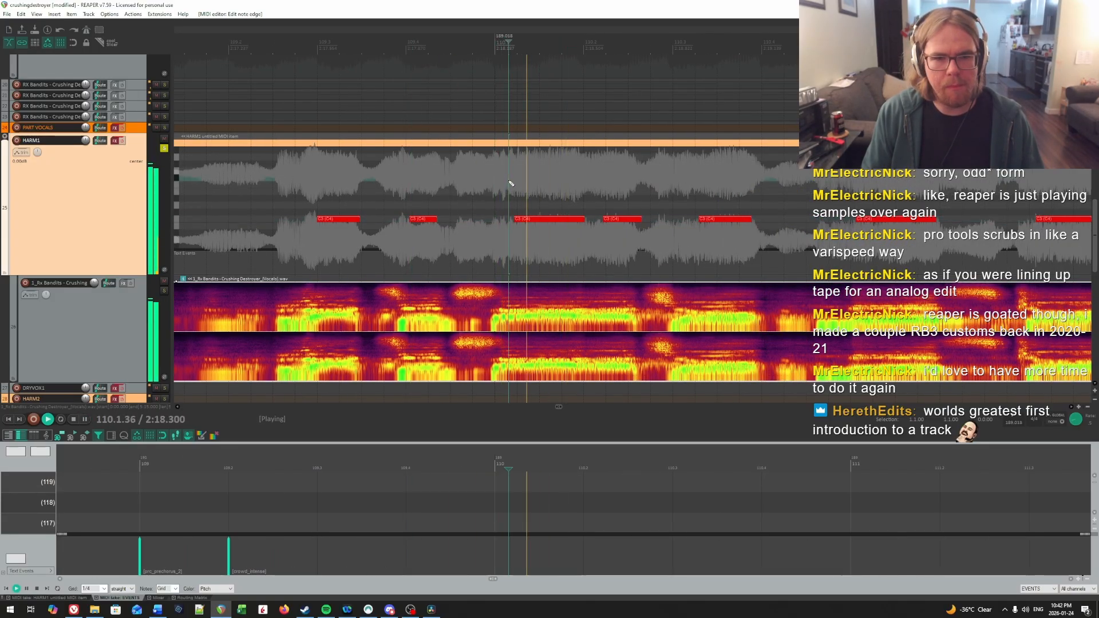
key("ctrl+space")
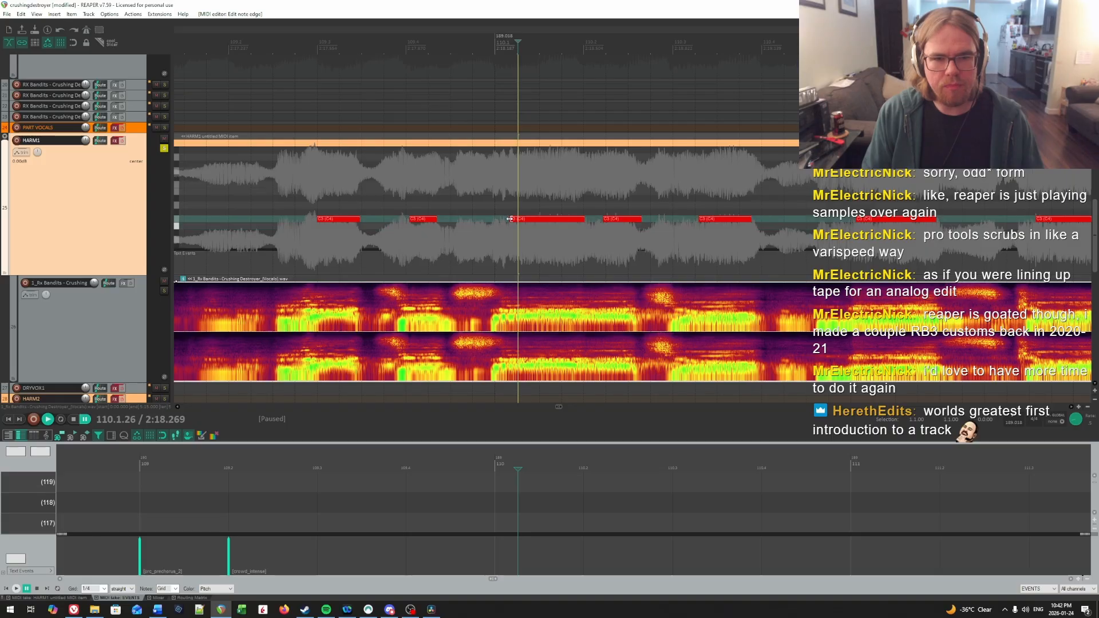
key("ctrl+space")
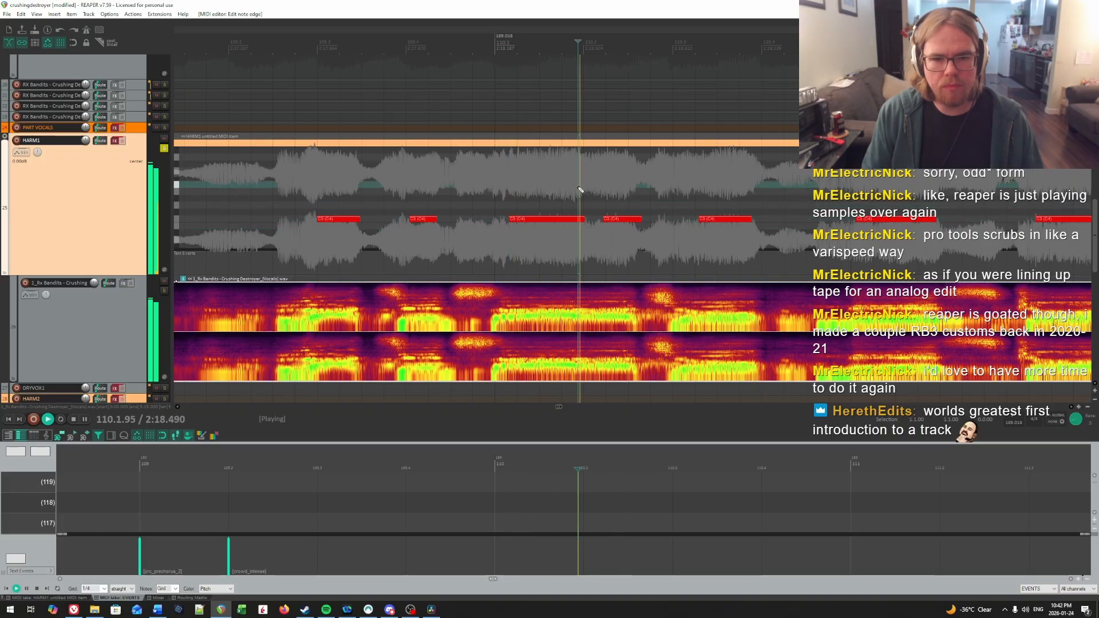
Step: Shorten bar 110's first note to end at about 110.1.96 and shift the second note earlier to about 110.2.11
key("ctrl+space")
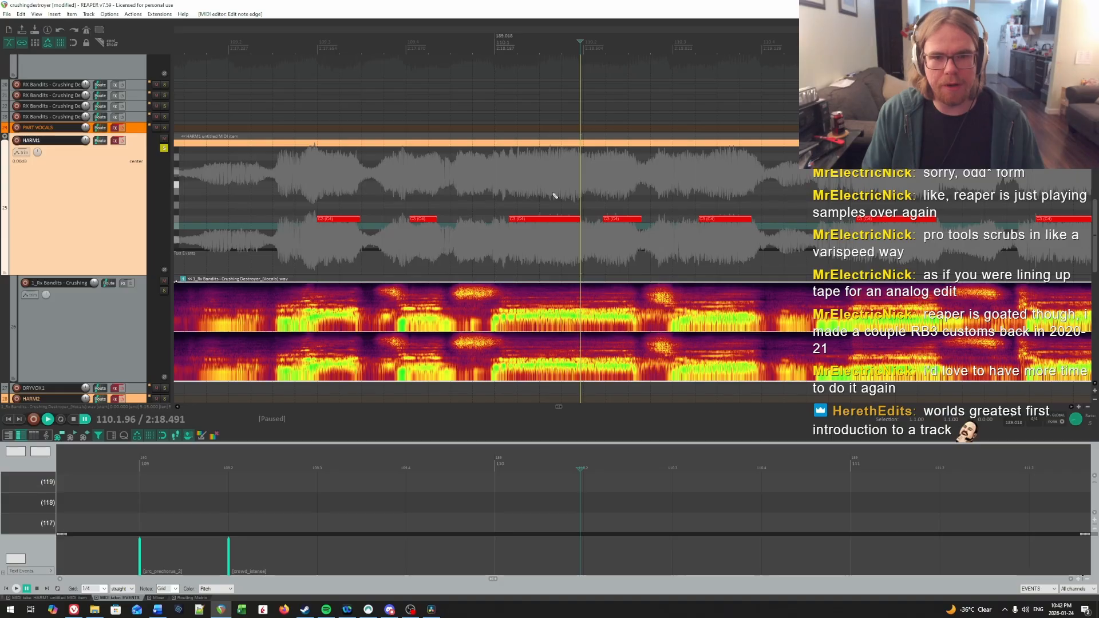
left_click(610, 221)
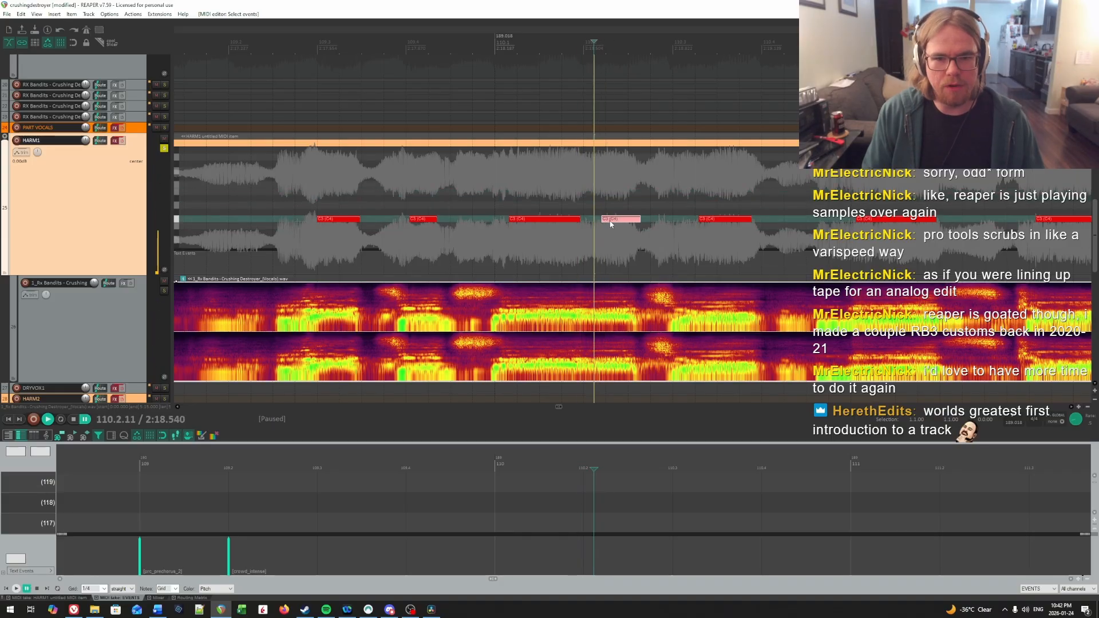
left_click(520, 184)
key("space")
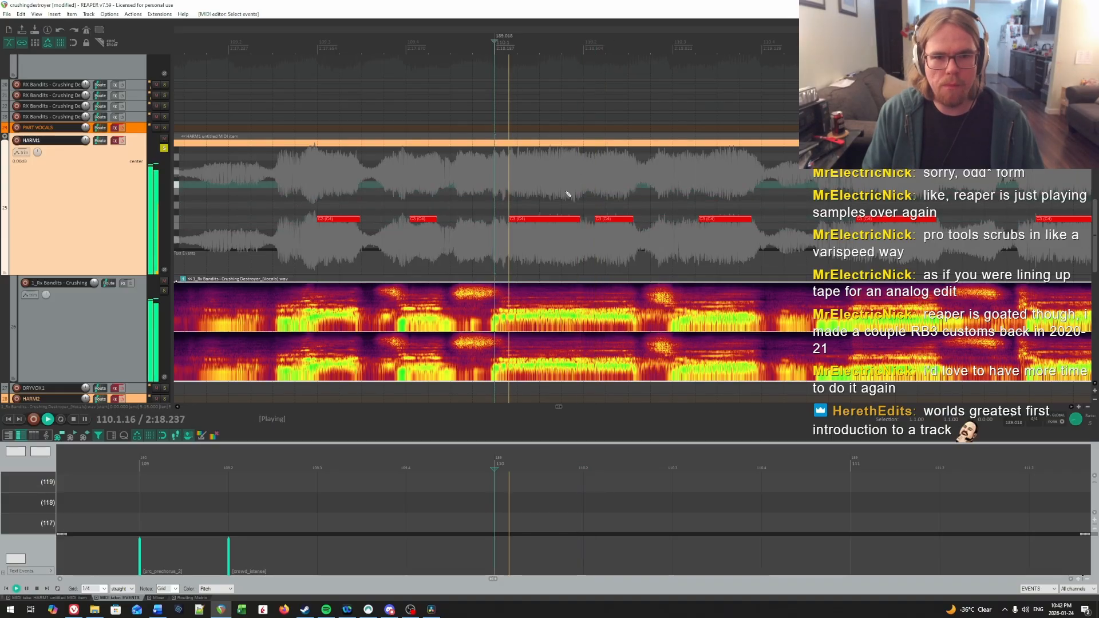
Step: Audition the third syllable of bar 110 and extend its note's start earlier to about 110.3.09
left_click_drag(603, 193, 578, 194)
key("space")
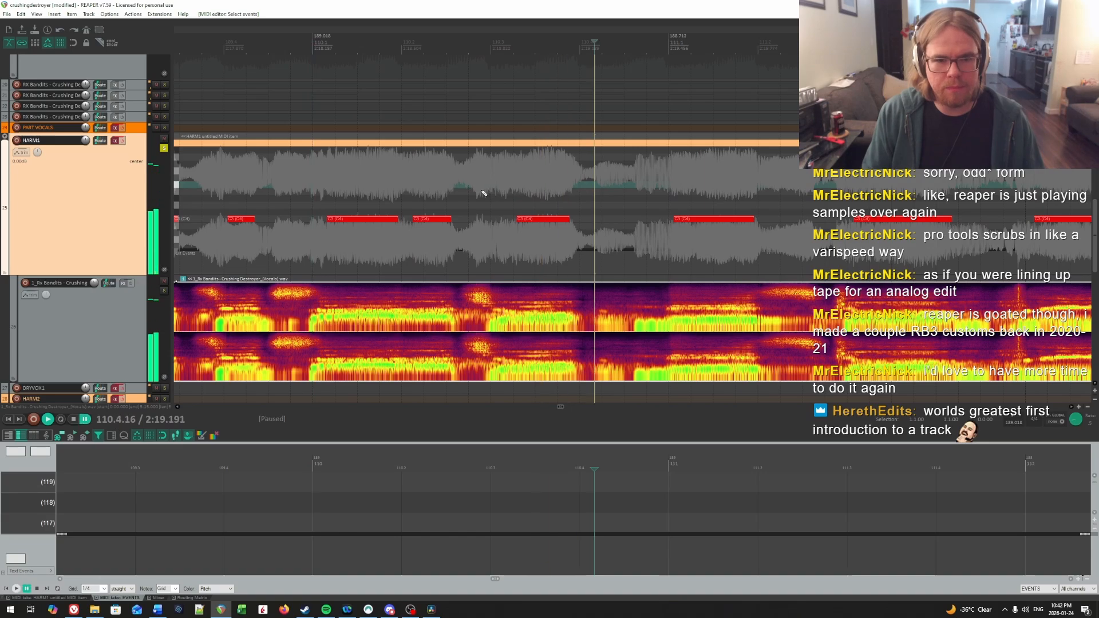
left_click(484, 192)
key("space")
Step: Play from the third note of bar 110 into bar 111 and replay bar 111's first note against the vocal
key("space")
left_click(499, 190)
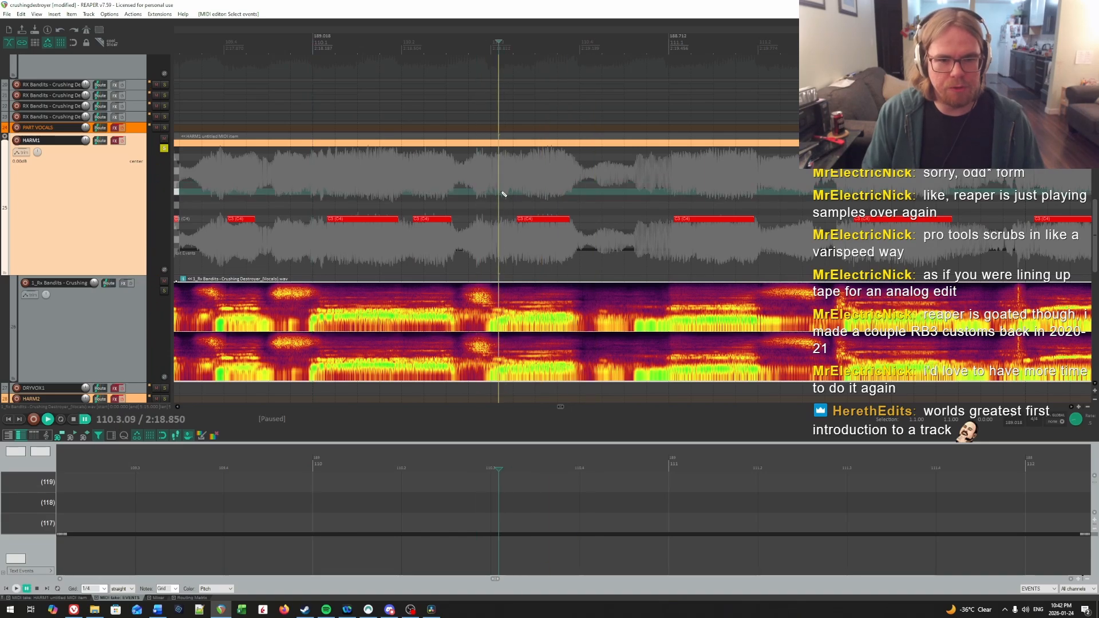
left_click_drag(519, 217, 505, 221)
key("space")
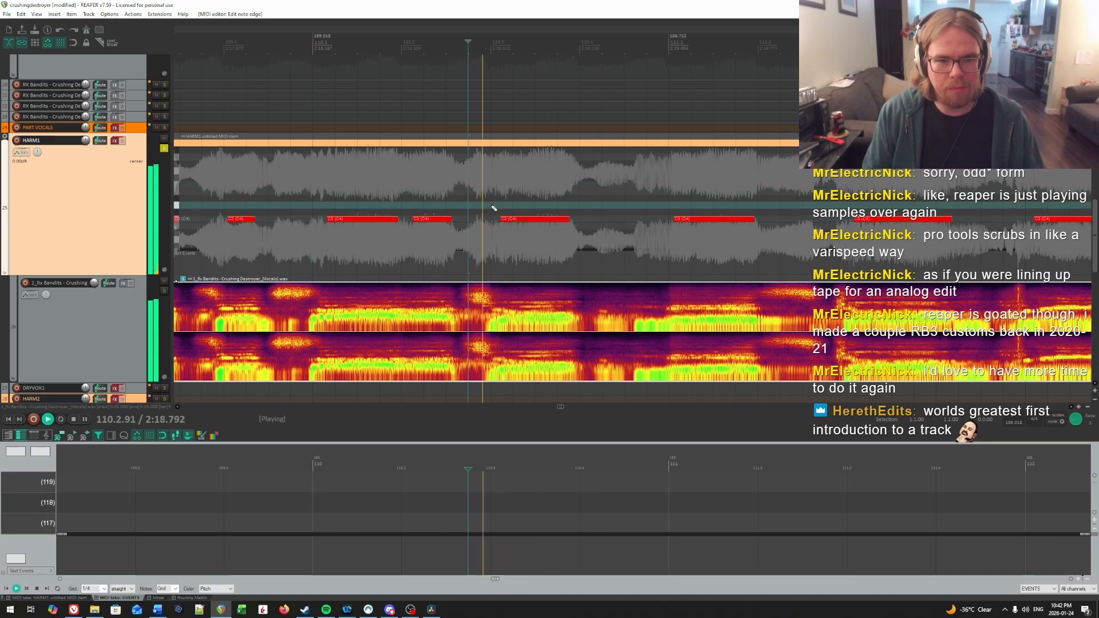
scroll(681, 198, "right", 3)
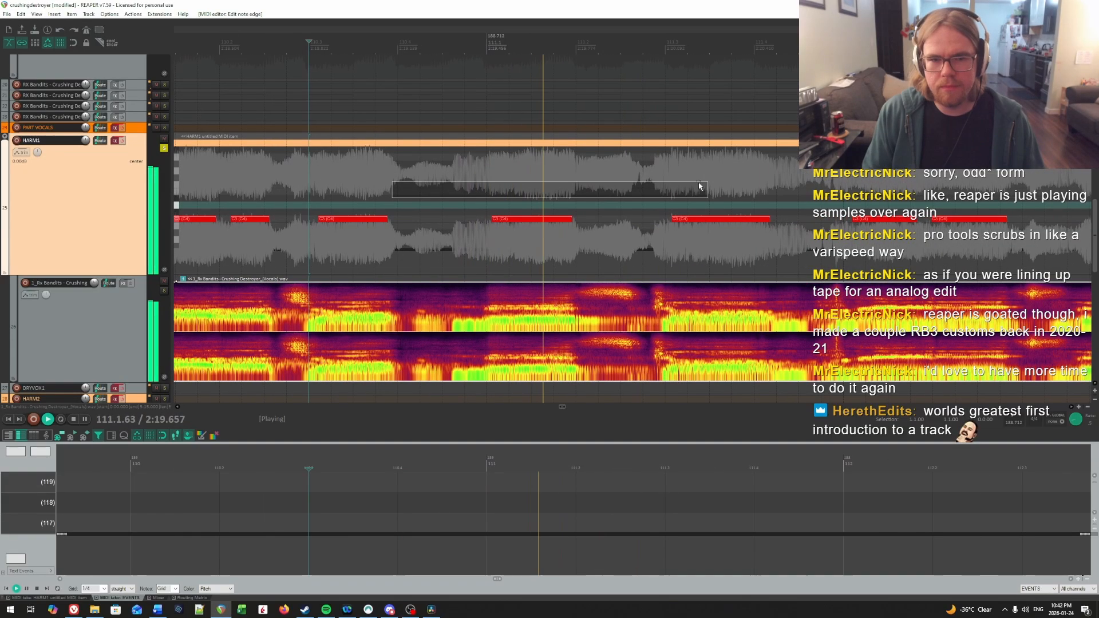
key("space")
left_click(488, 195)
key("space")
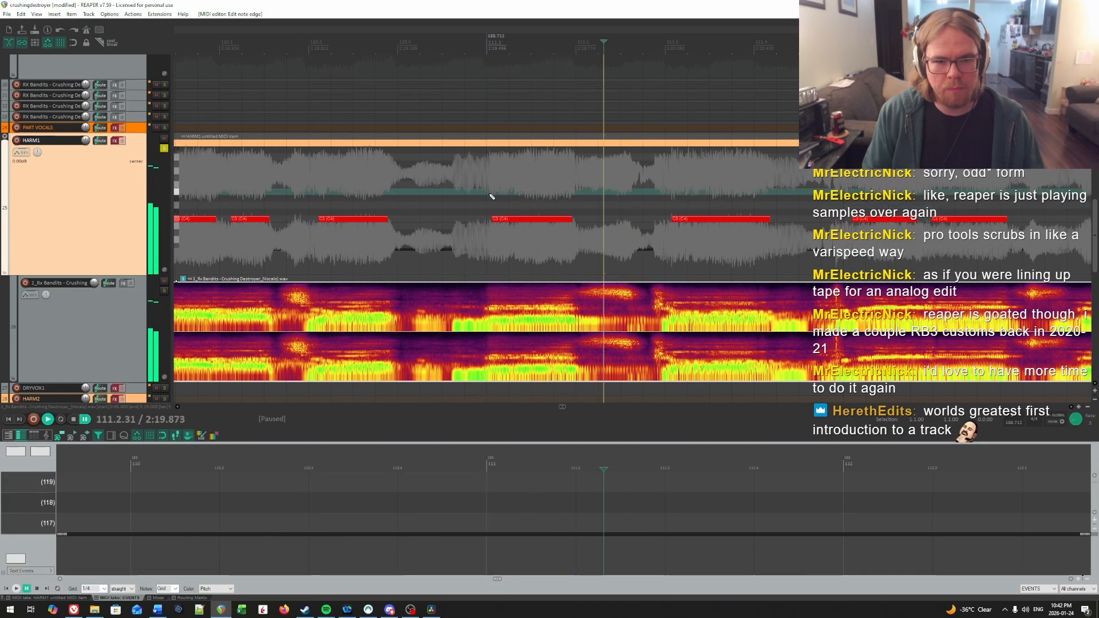
Step: Shift bar 111's first note to start at 111.1.03 and split it at about 111.1.25
key("space")
left_click_drag(516, 237, 503, 218)
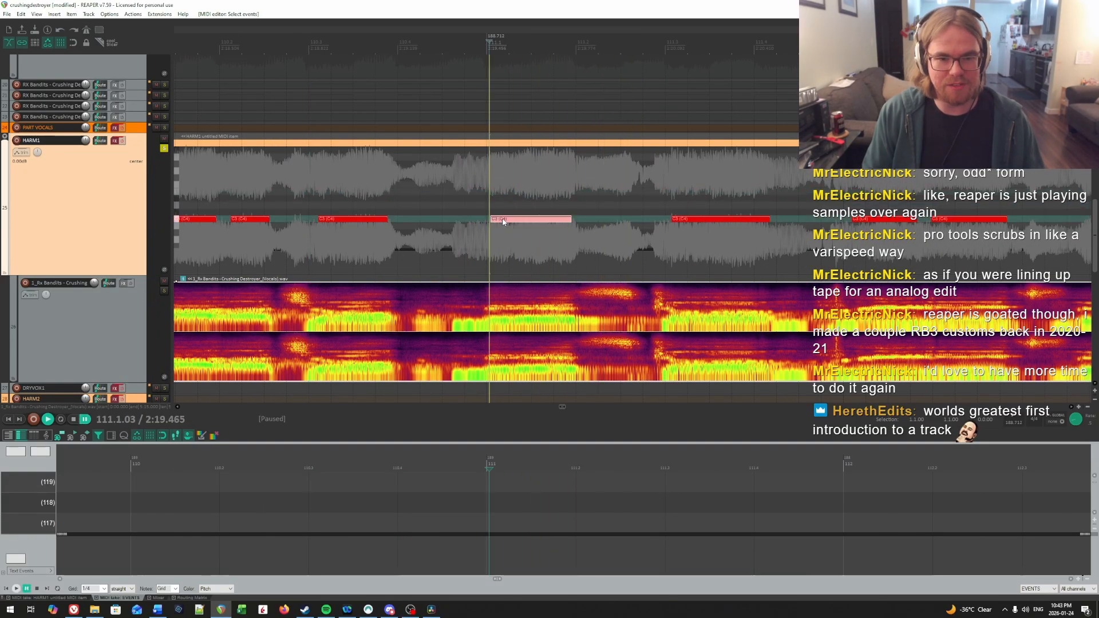
left_click(511, 201)
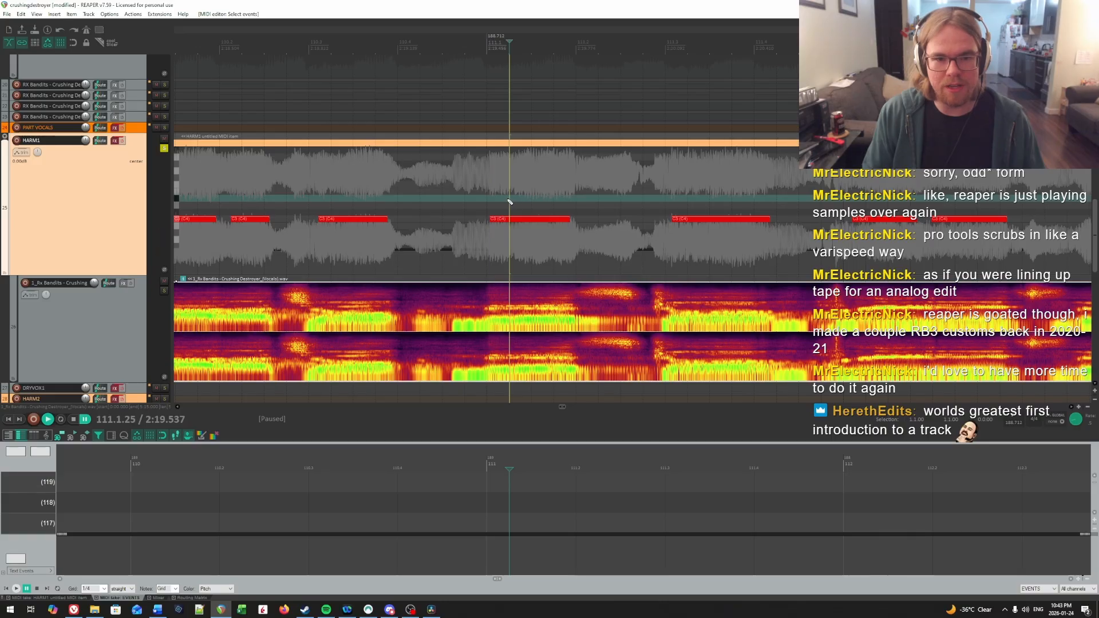
left_click(491, 183)
key("Right")
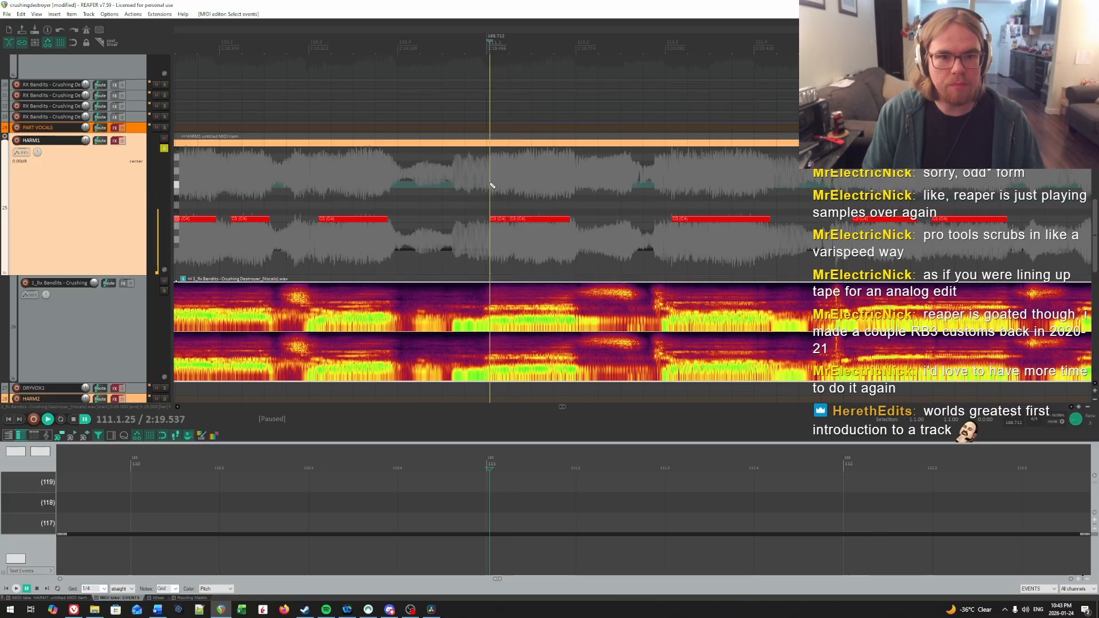
Step: Audition the second syllable of bar 111 and trim its note to start at about 111.1.31, deleting the split-off fragment
left_click(514, 186)
key("Right")
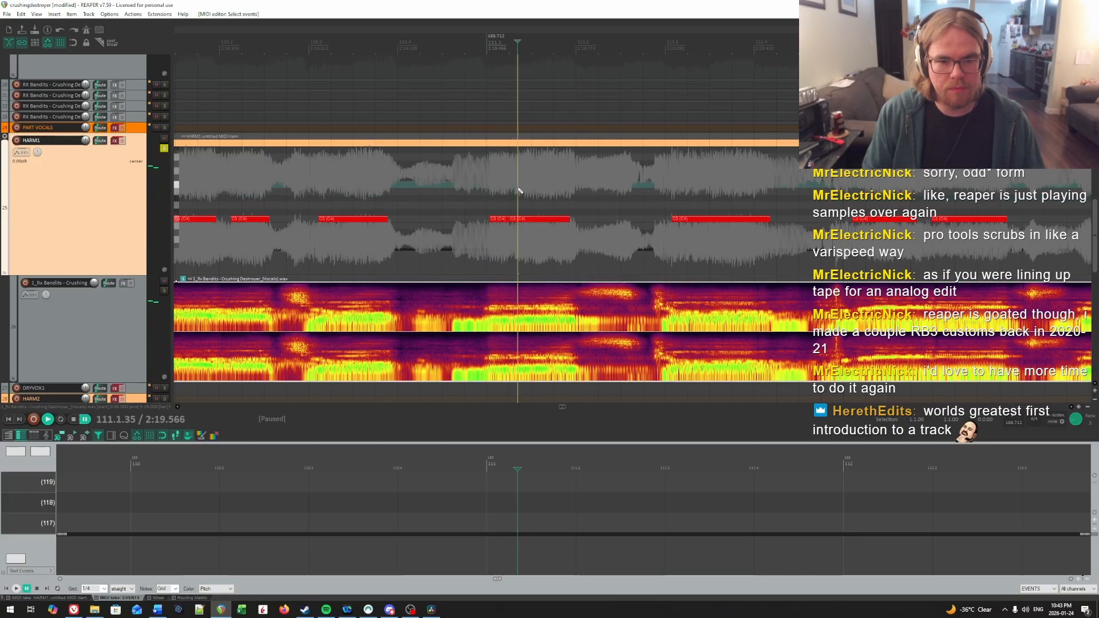
left_click(518, 189)
left_click(514, 190)
key("space")
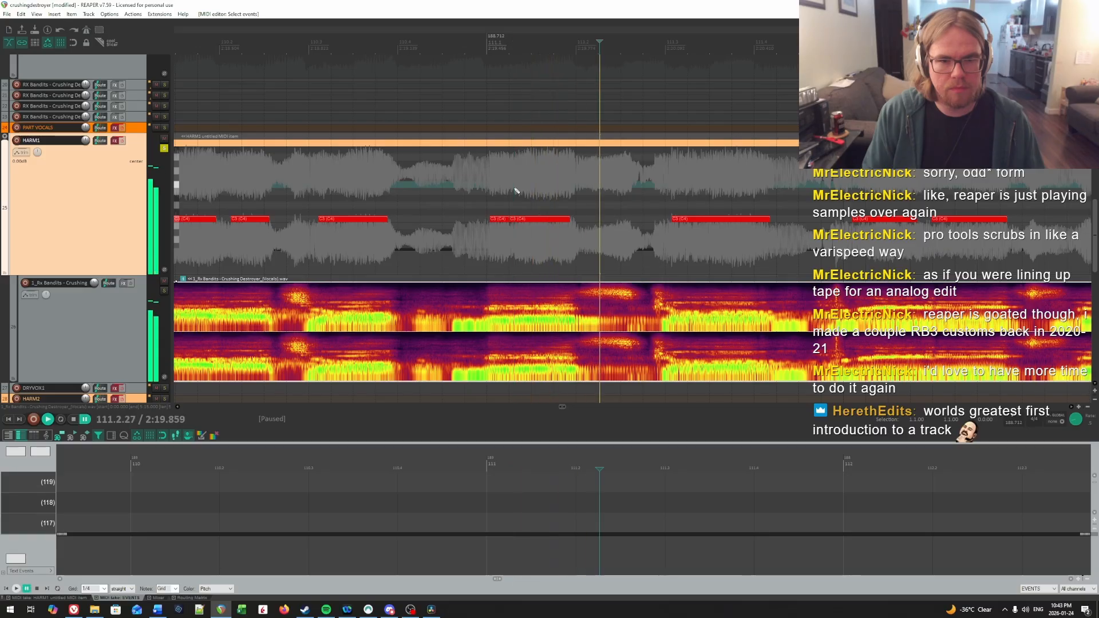
key("space")
left_click_drag(519, 204, 530, 232)
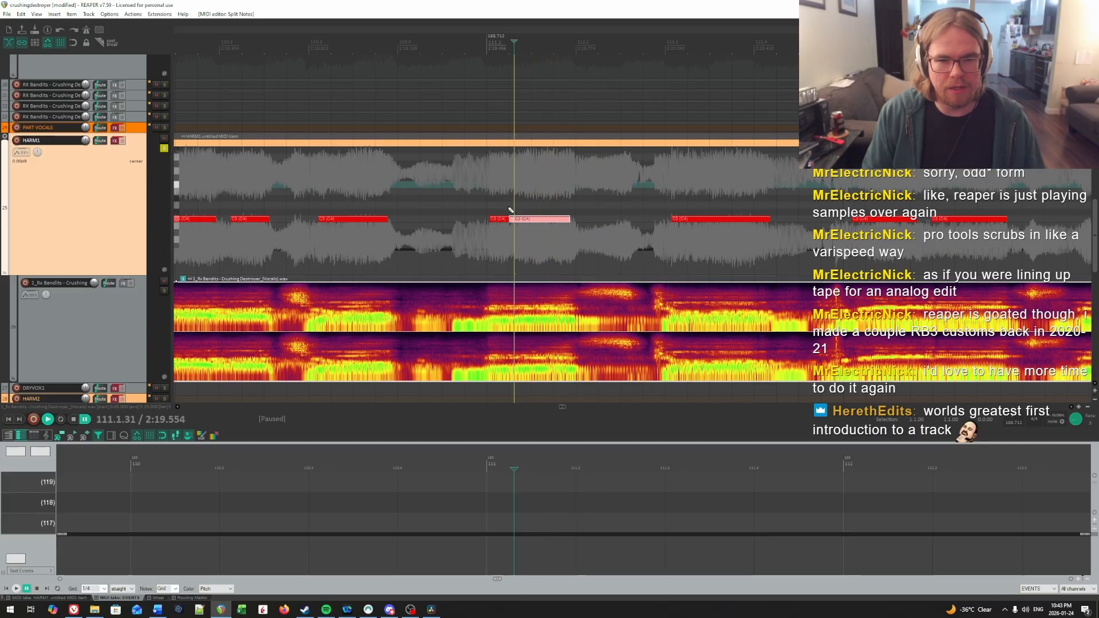
key("Delete")
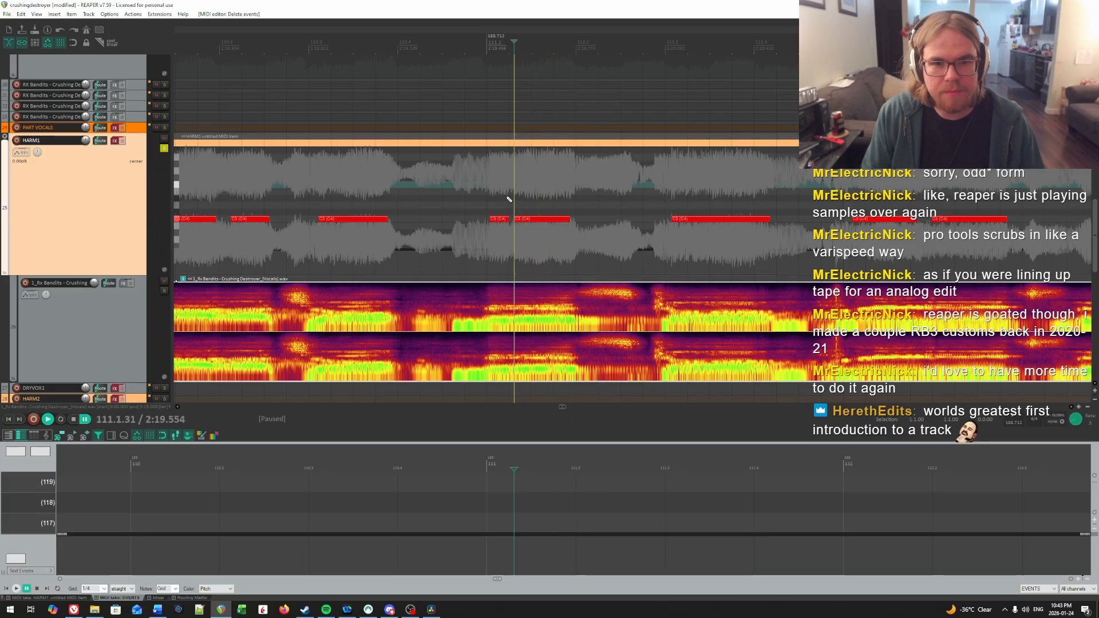
Step: Shift bar 111's second note later to about 111.1.39 and play it back against the vocal
left_click(489, 208)
left_click_drag(521, 222, 547, 225)
key("space")
Step: Audition the third syllable of bar 111 and move its note earlier to start at 111.3.04
key("space")
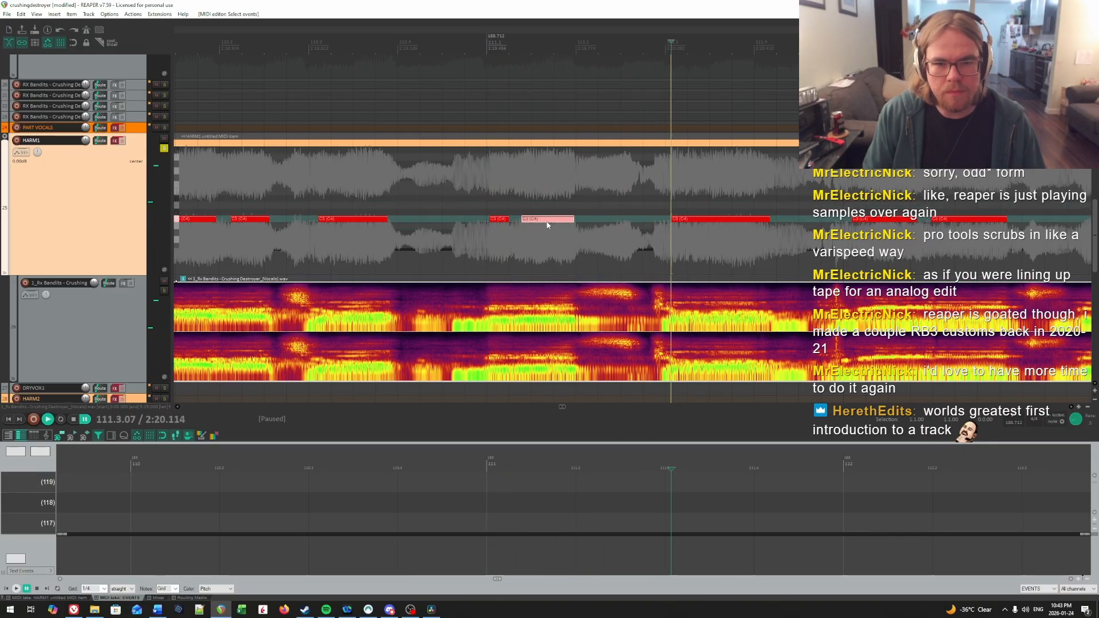
left_click(502, 213)
key("space")
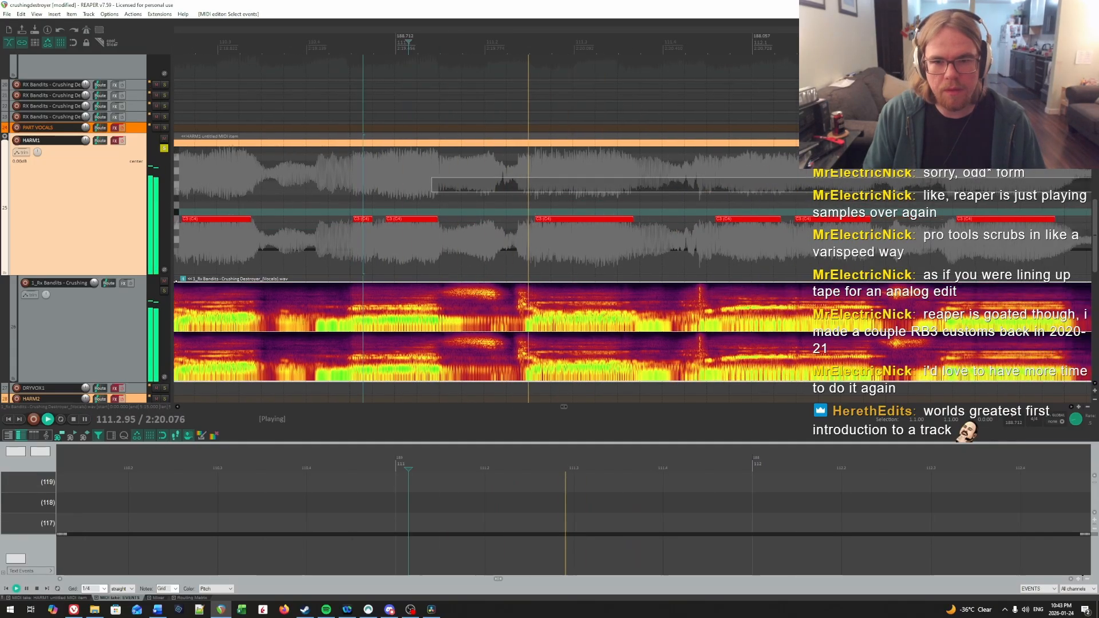
left_click(485, 188)
key("space")
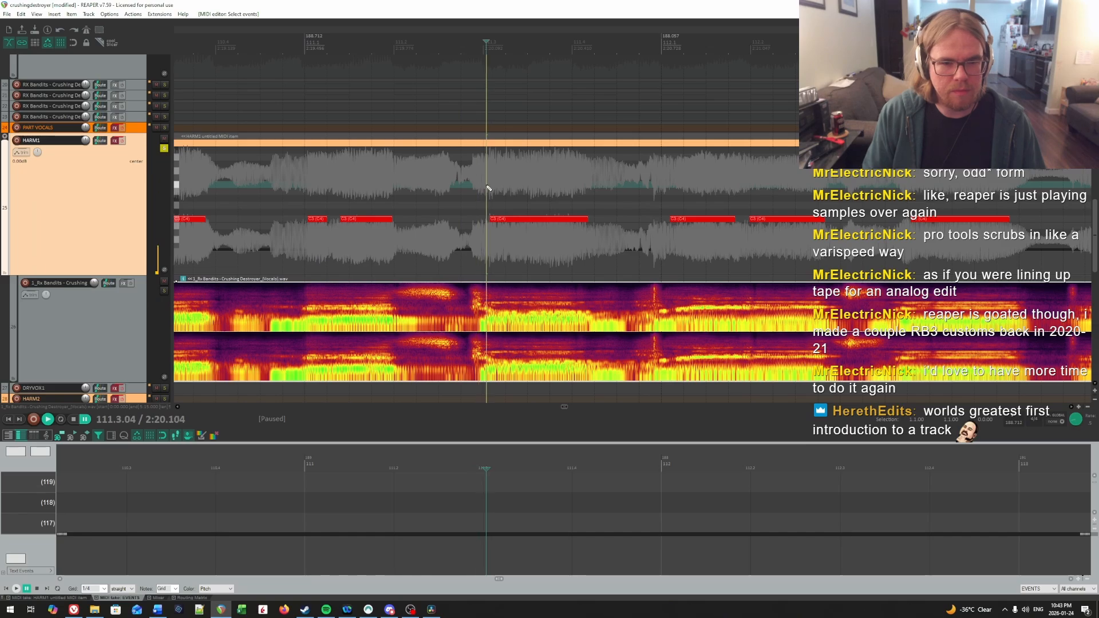
left_click(497, 218)
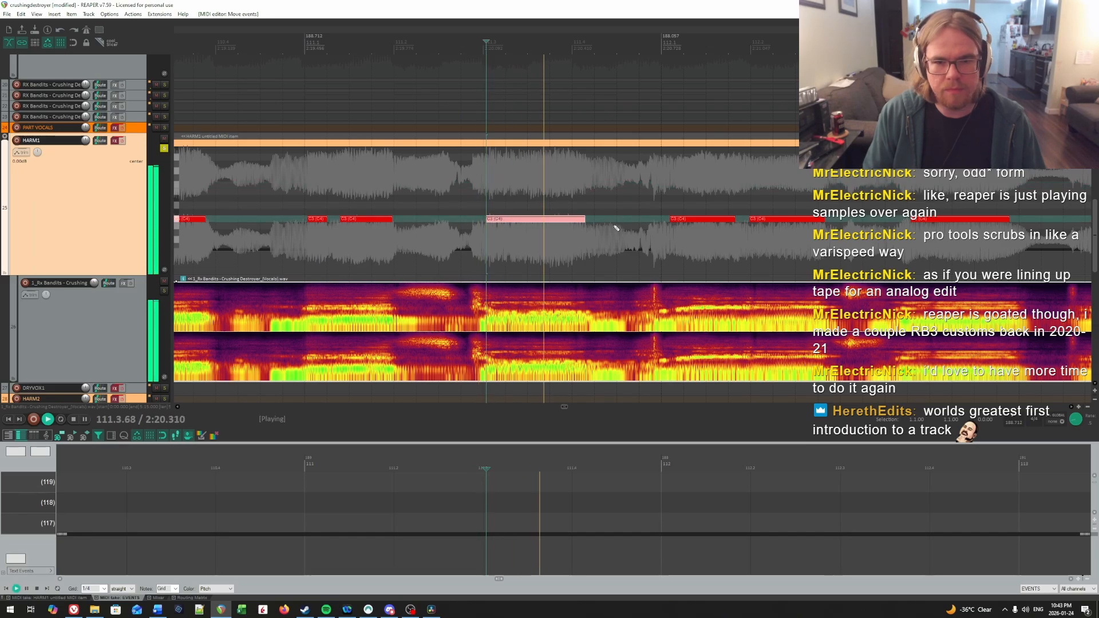
Step: Replay the third syllable of bar 111 from several nearby points and move its note to start at 111.3.07
left_click(489, 200)
left_click(463, 199)
key("space")
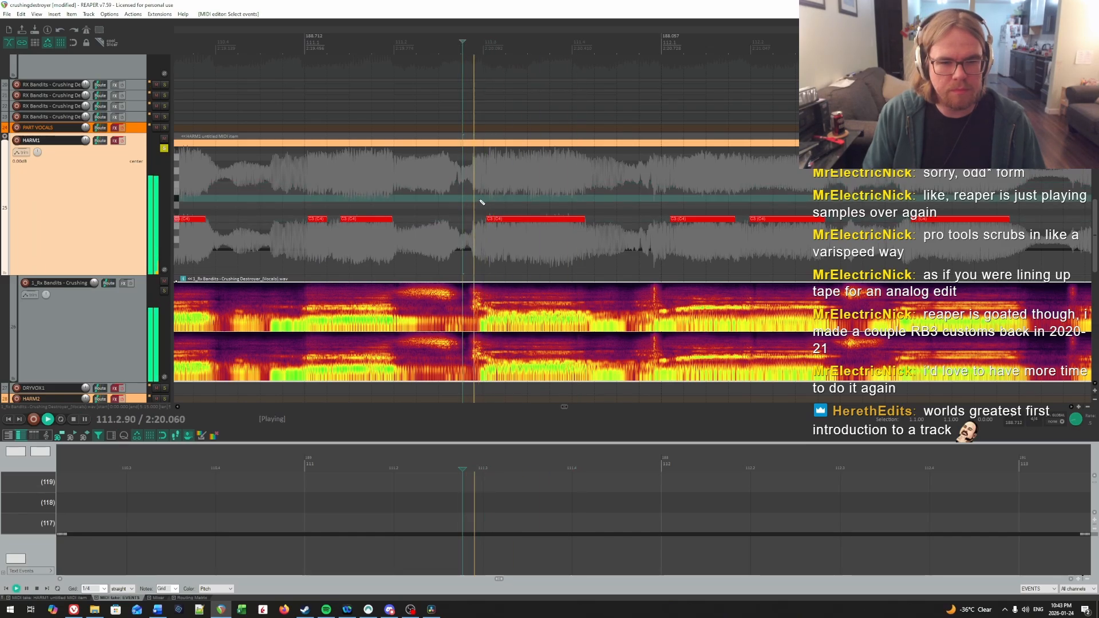
key("space")
left_click(476, 192)
key("space")
key("space")
left_click(490, 181)
key("space")
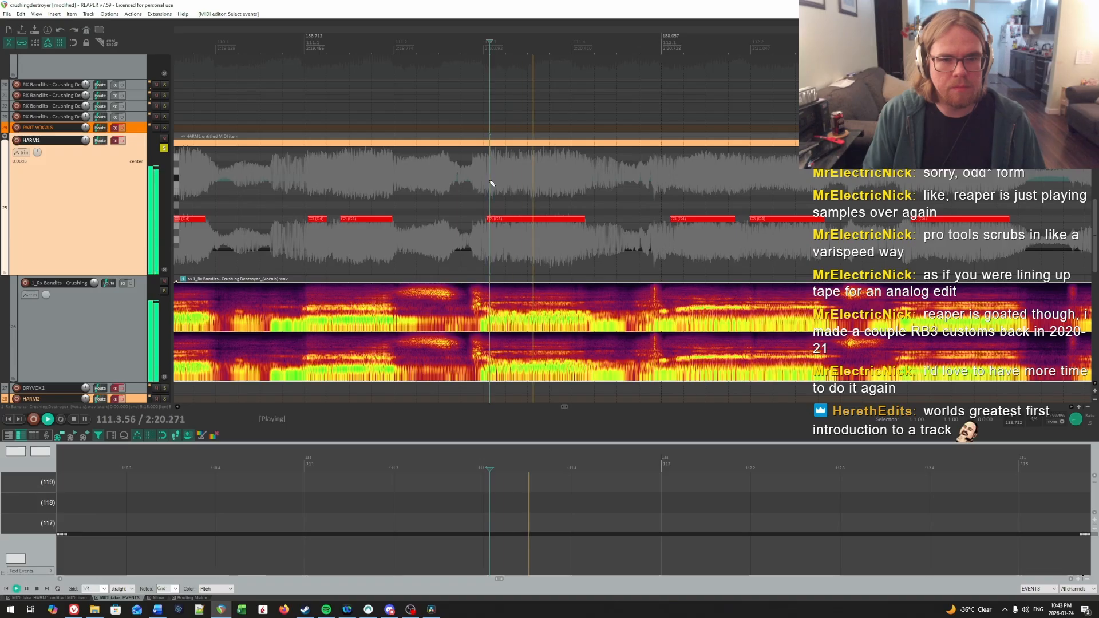
key("space")
left_click(501, 219)
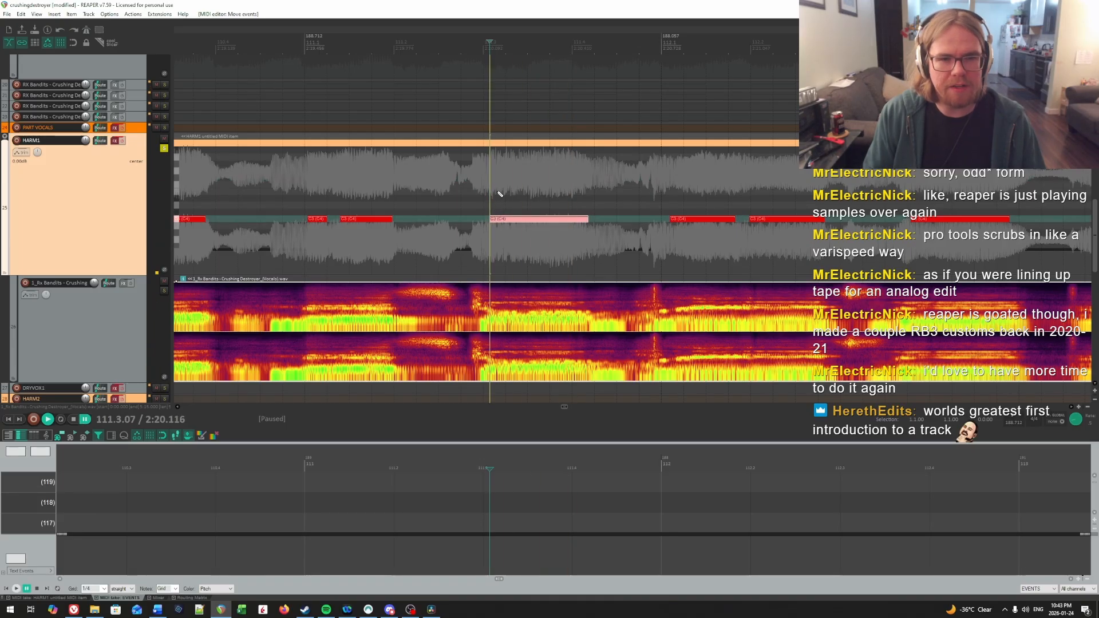
Step: Audition the third syllable again from slightly later and shift bar 111's third note to start at 111.3.16
key("space")
double_click(497, 171)
key("space")
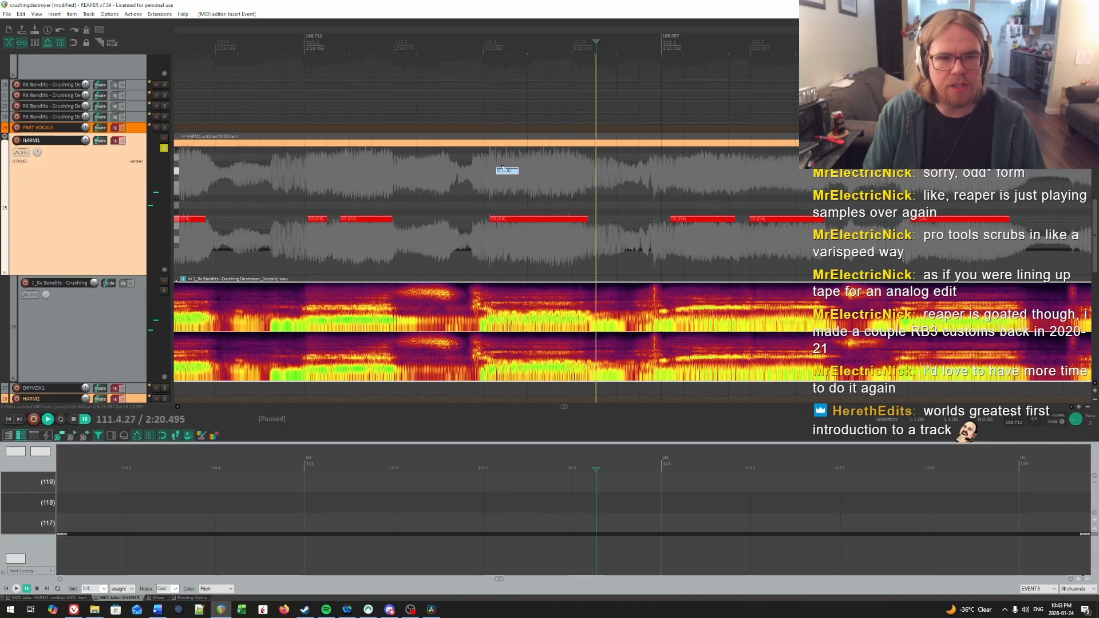
key("space")
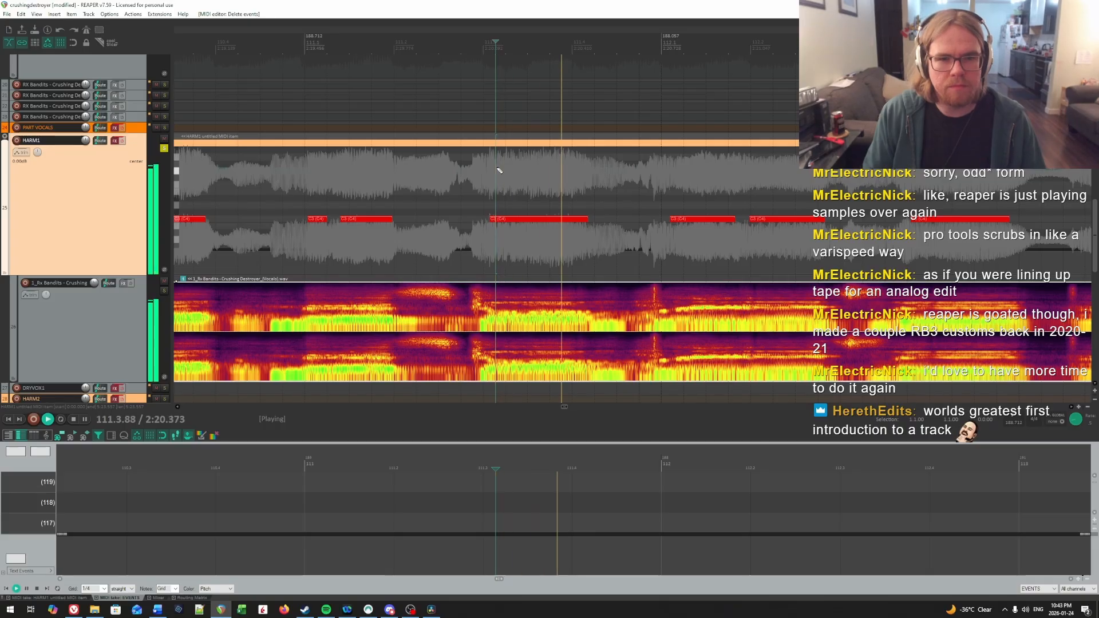
key("space")
left_click_drag(503, 222, 513, 223)
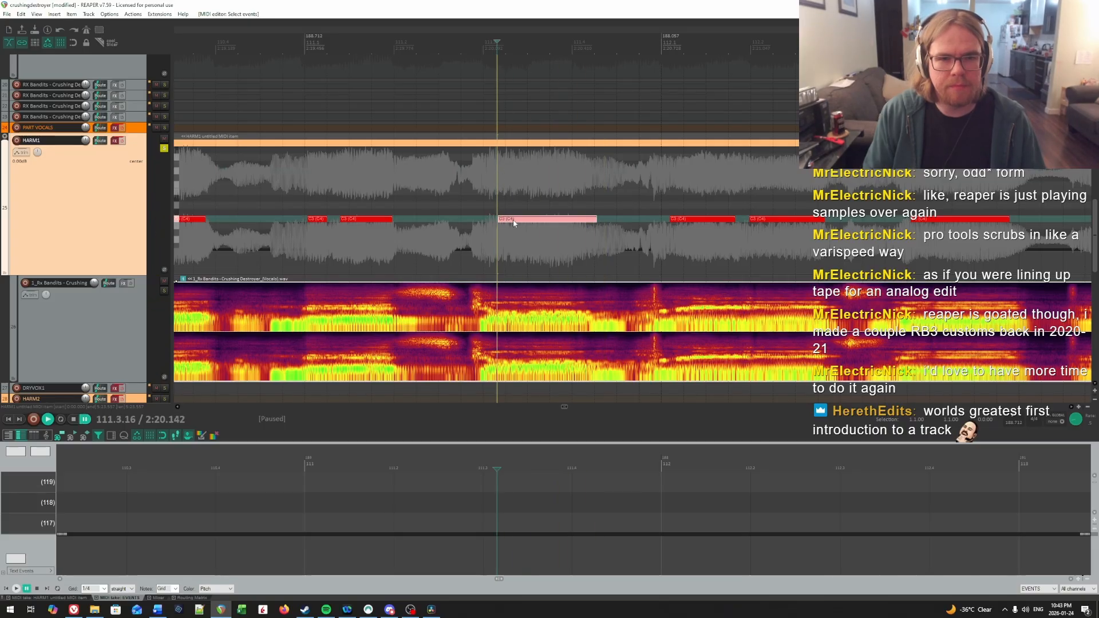
Step: Play back bar 111's third note and trim its end to about 111.4.24
key("space")
Step: Audition the opening syllable of bar 112 and shift its first note later to about 112.1.19
key("space")
left_click_drag(578, 185, 594, 218)
left_click_drag(552, 200, 561, 171)
key("space")
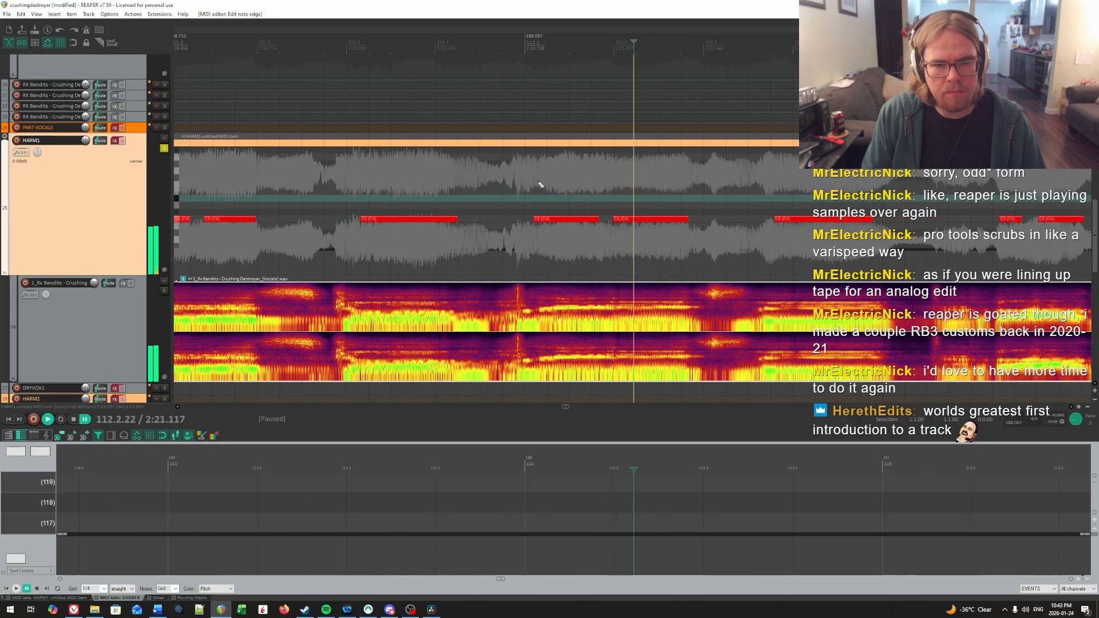
left_click(536, 185)
left_click(541, 185)
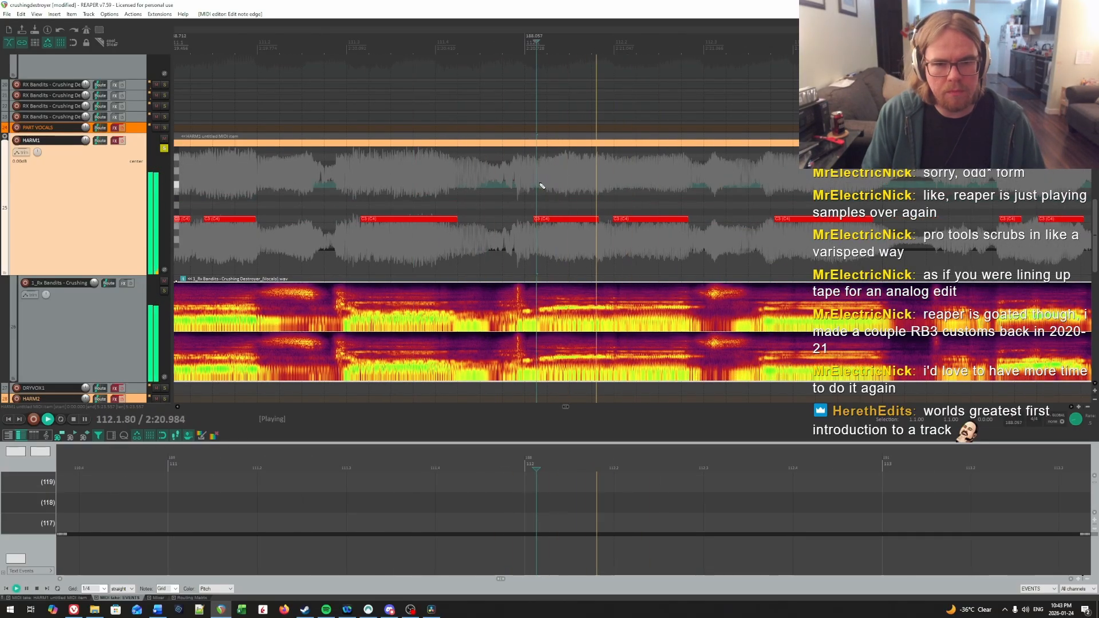
left_click(540, 185)
key("space")
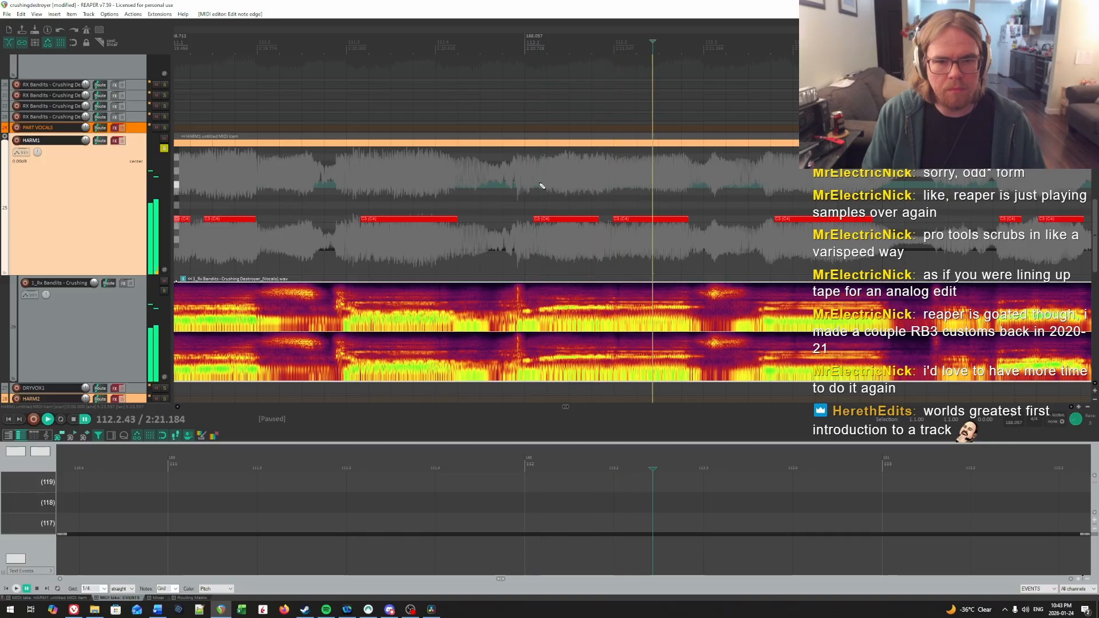
left_click_drag(540, 185, 650, 242)
left_click_drag(566, 218, 547, 201)
Step: Replay bar 112's opening syllable, then move its first note to 112.1.24 and its second note to about 112.2.21
left_click(544, 197)
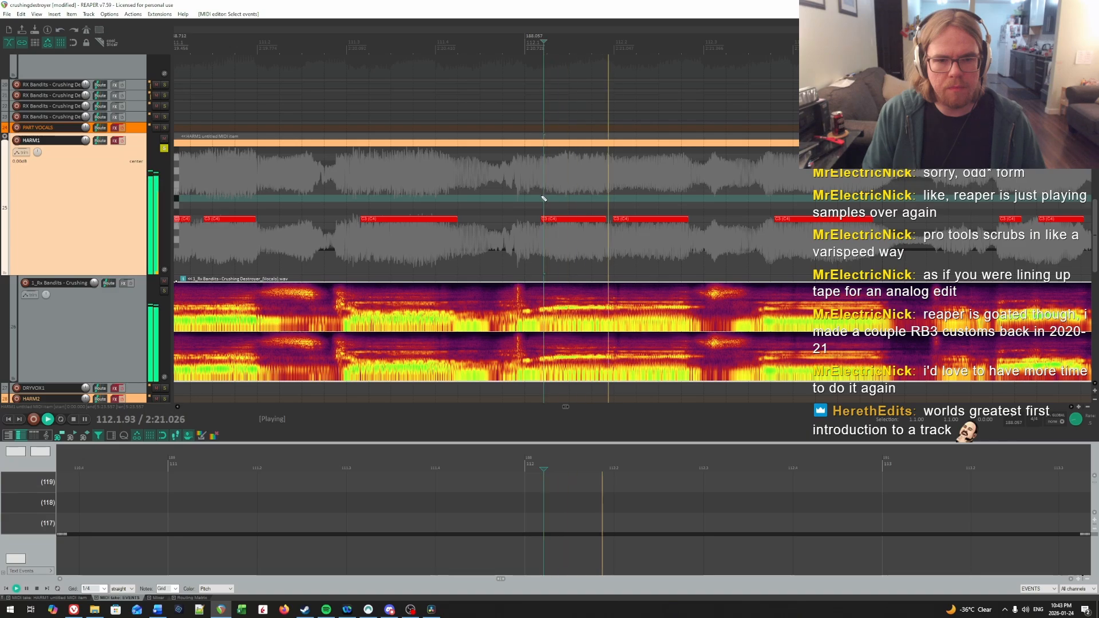
key("ctrl+space")
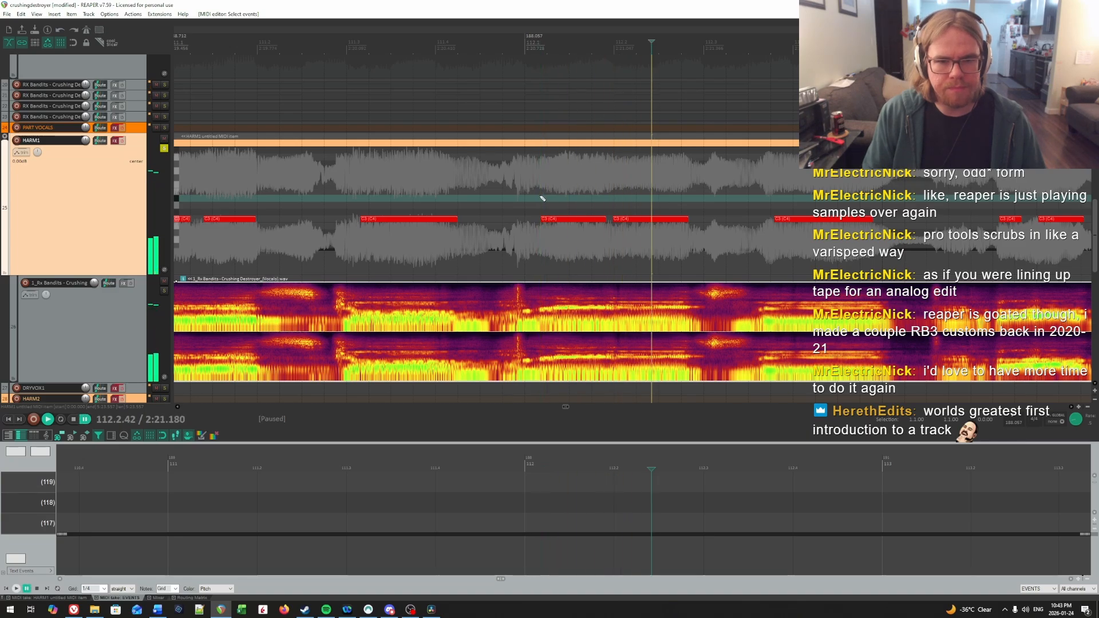
left_click(546, 197)
left_click(546, 196)
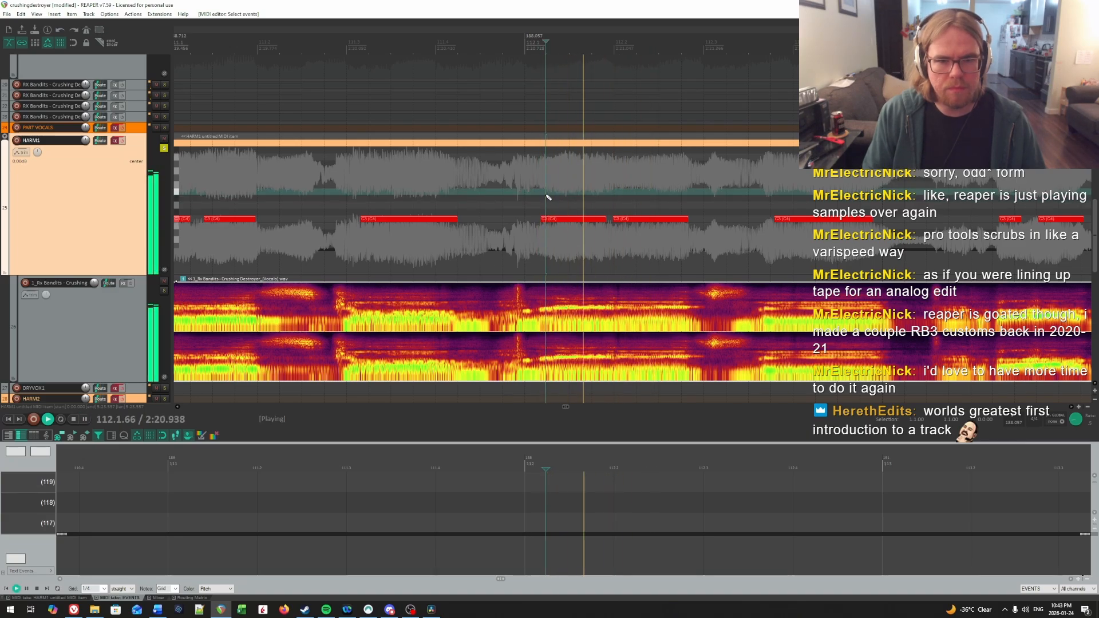
left_click(548, 199)
left_click_drag(638, 224, 664, 224)
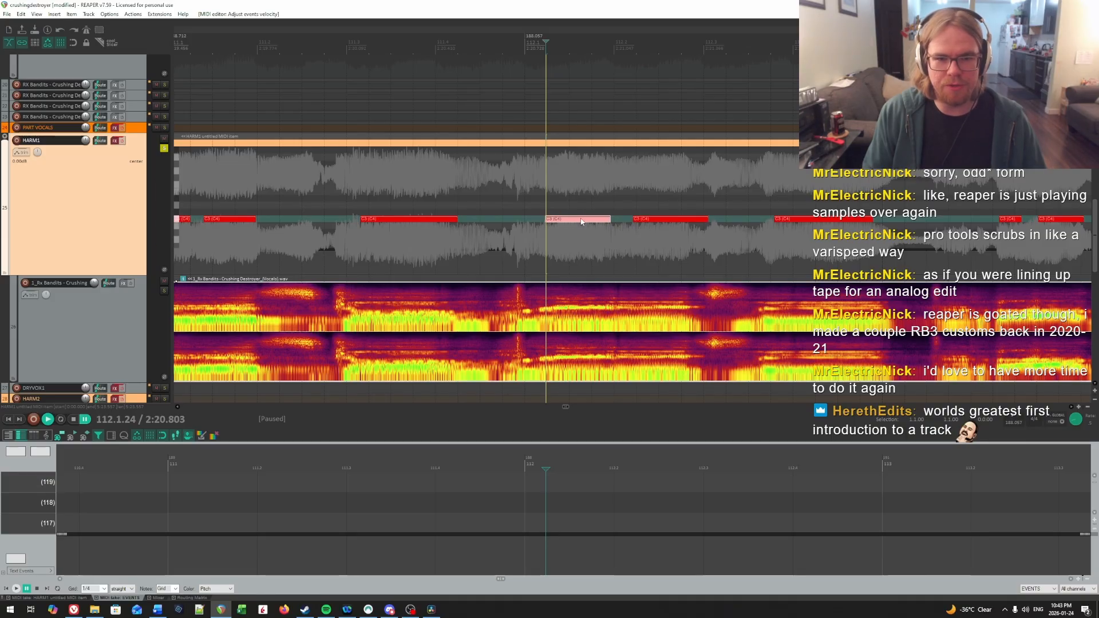
Step: Audition where bar 112's first syllable ends and shorten its note to end at about 112.1.90
left_click_drag(595, 193, 571, 166)
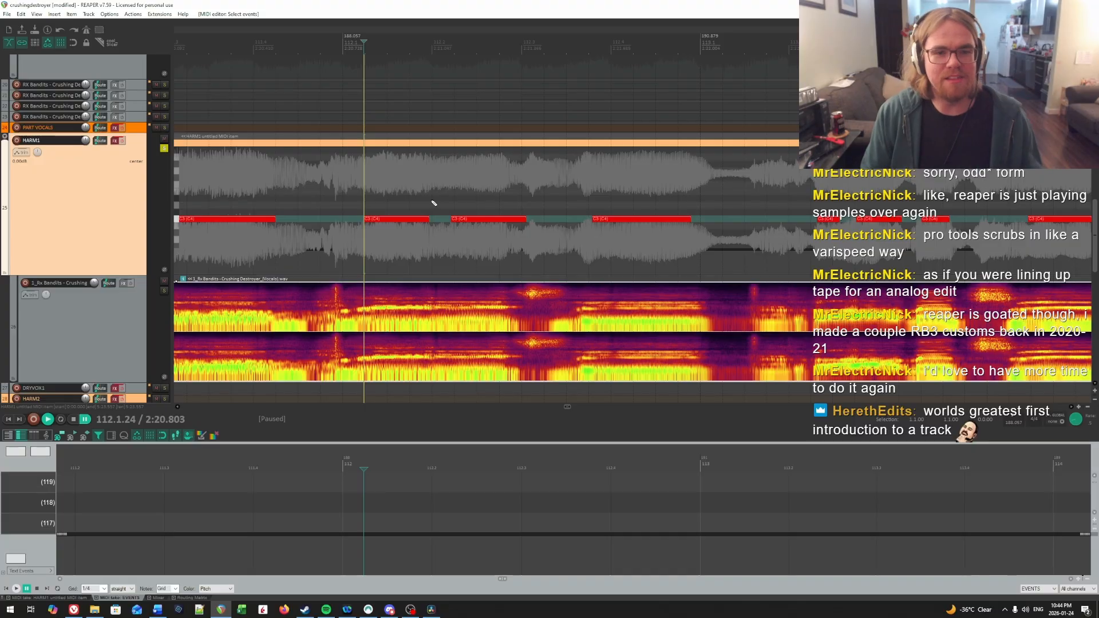
key("space")
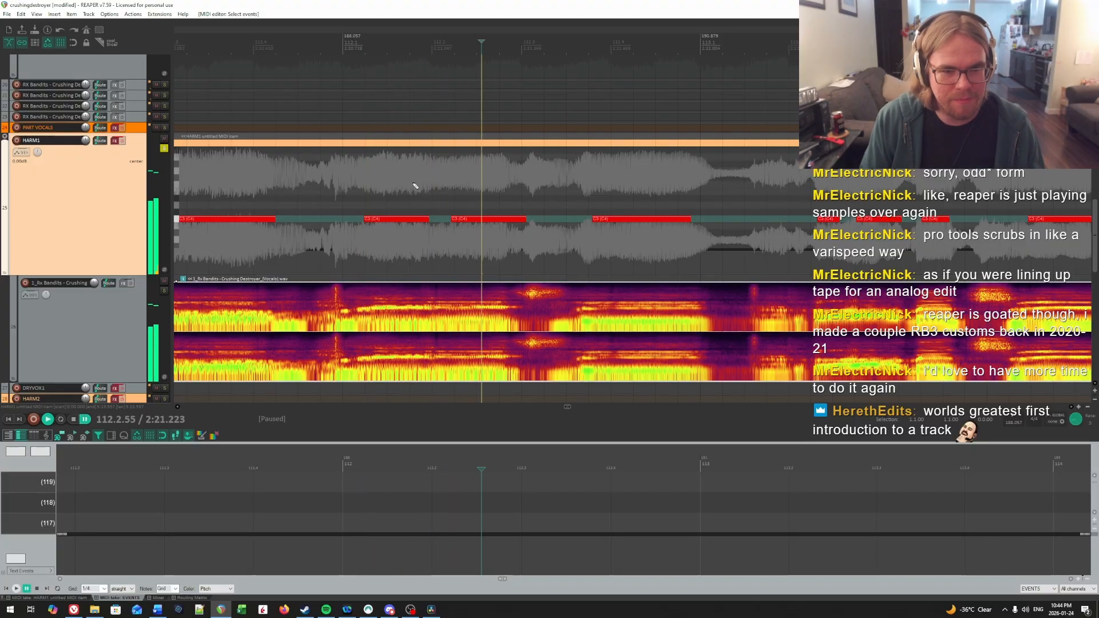
left_click(414, 185)
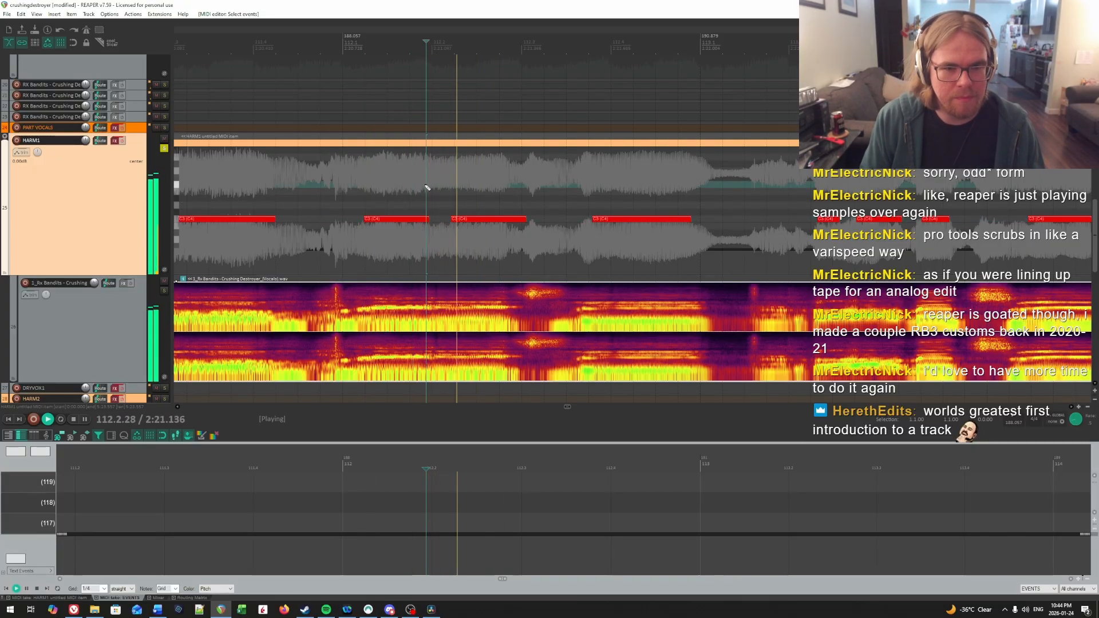
key("ctrl+space")
left_click(424, 187)
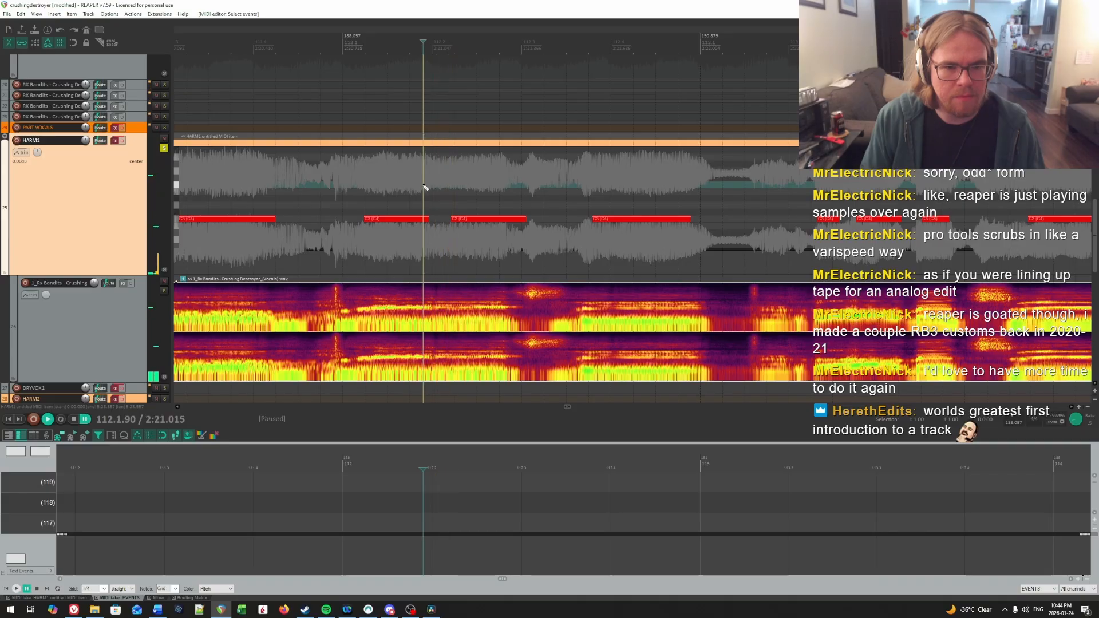
left_click_drag(426, 217, 420, 218)
Step: Replay the start of bar 112, then move its second note to 112.2.08 and trim its end to about 112.2.81
left_click(330, 196)
key("space")
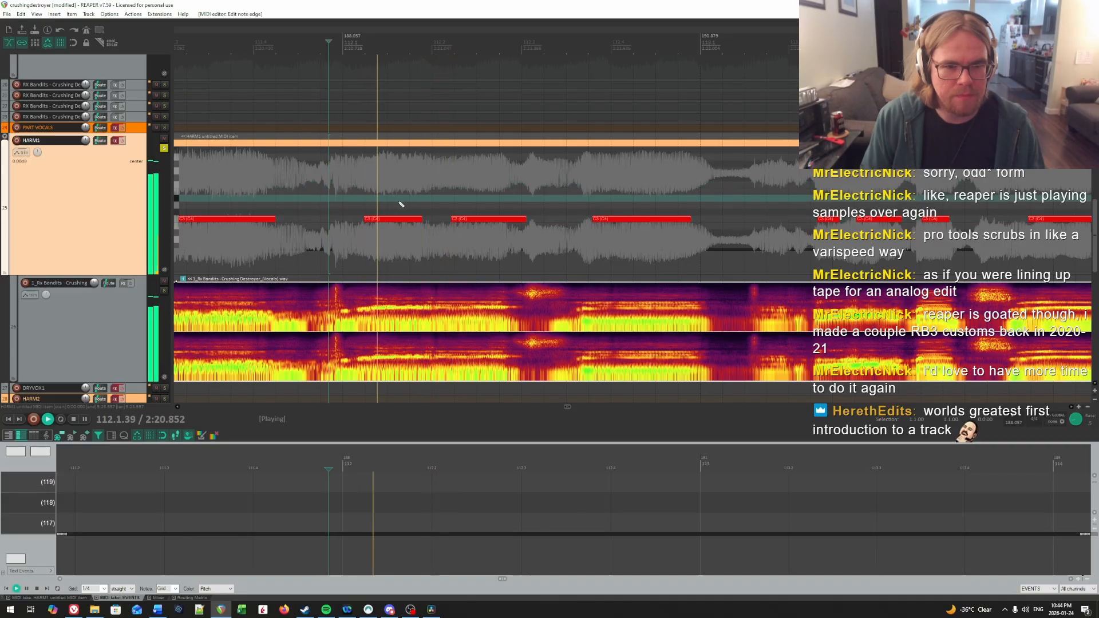
key("ctrl+space")
left_click(468, 220)
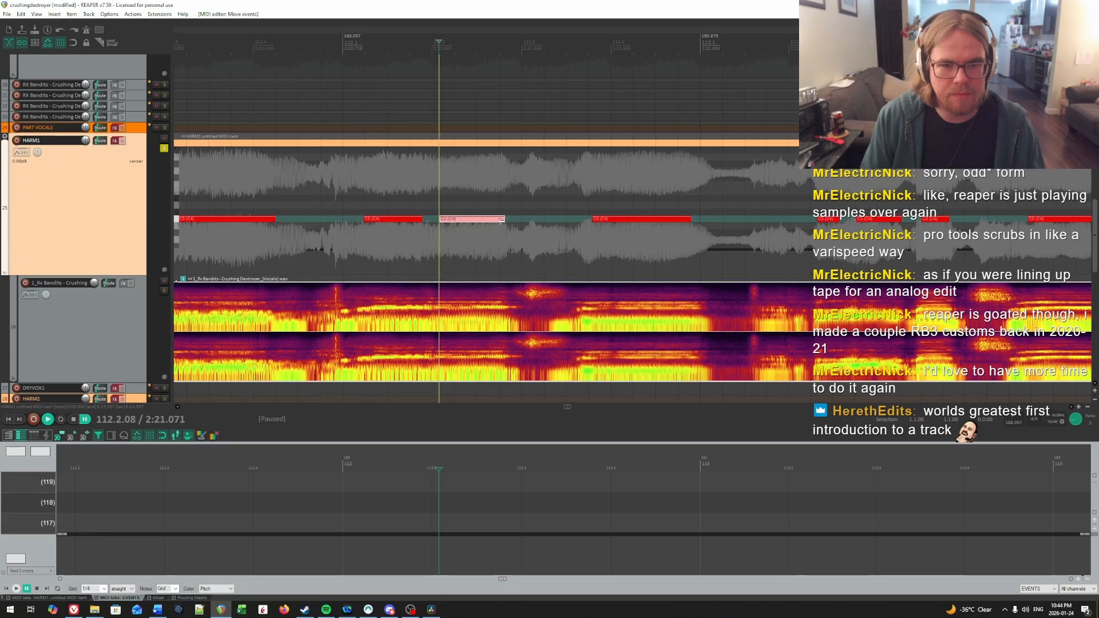
Step: Audition the third syllable of bar 112, start its note at 112.3.80 and extend its end to just before bar 113
key("space")
key("space")
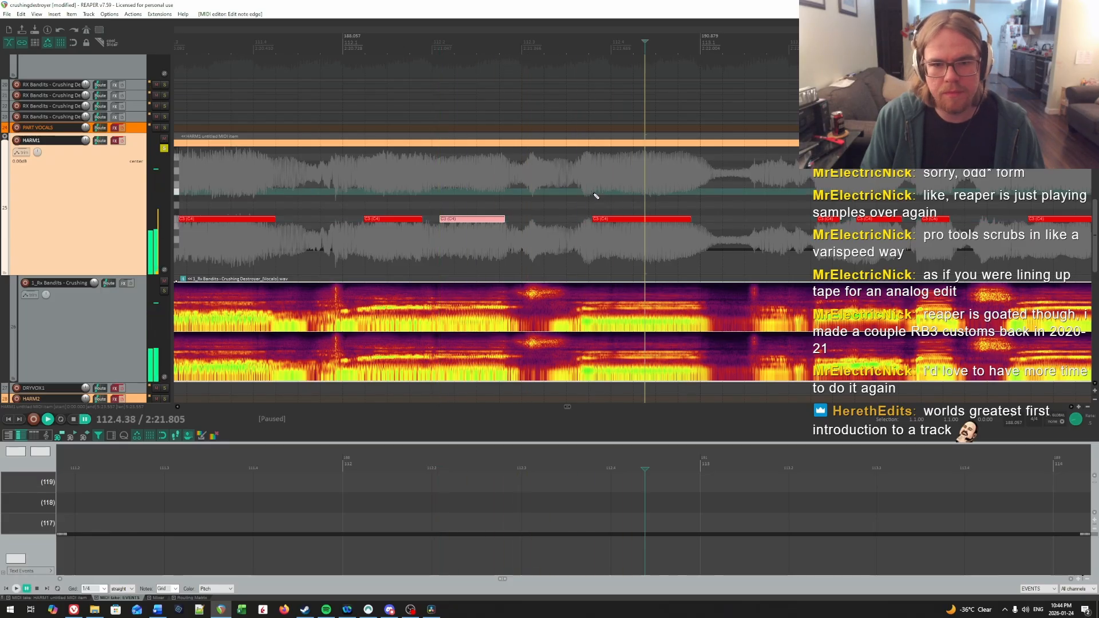
left_click(594, 194)
key("space")
key("space")
left_click(594, 194)
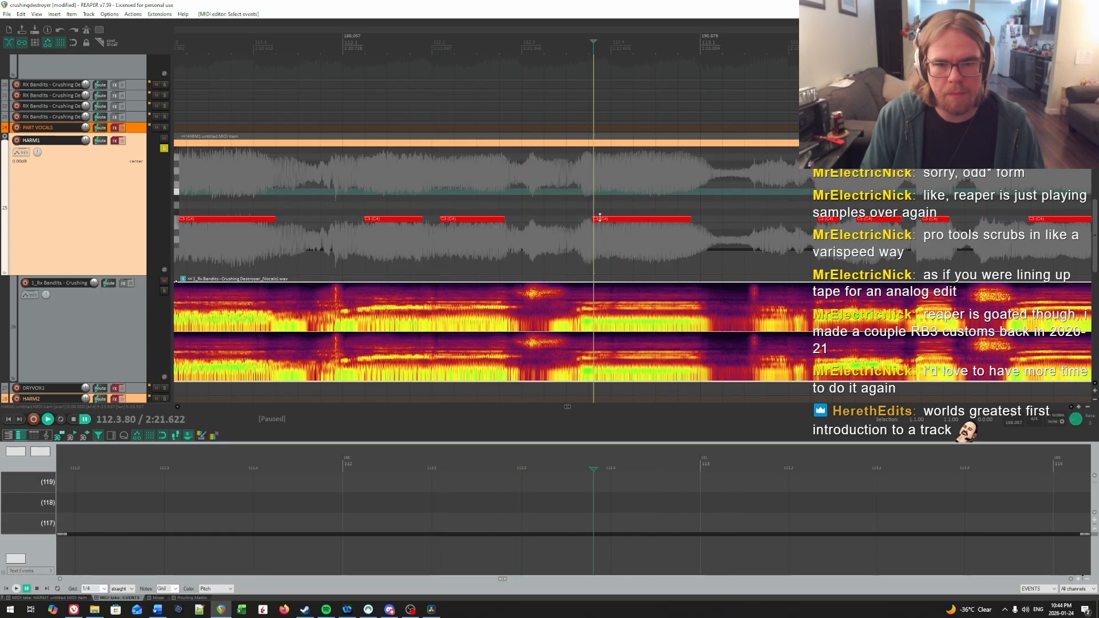
left_click(600, 218)
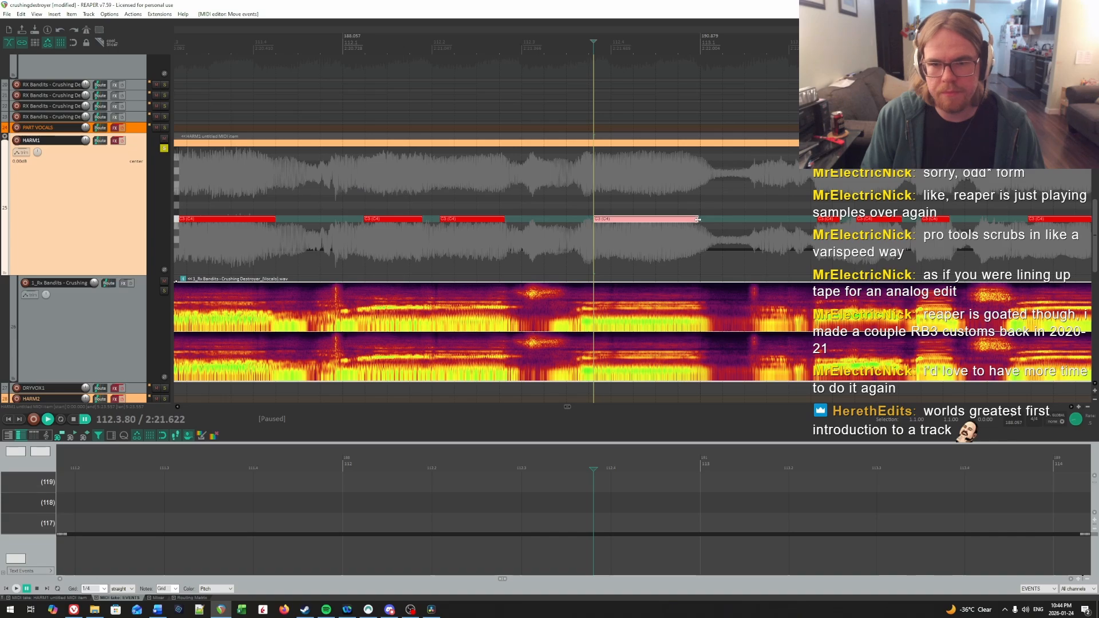
Step: Audition the opening syllables of bar 113, start its second note at about 113.2.85 and trim its end to about 113.3.25
key("space")
scroll(744, 204, "right", 7)
right_click(608, 204)
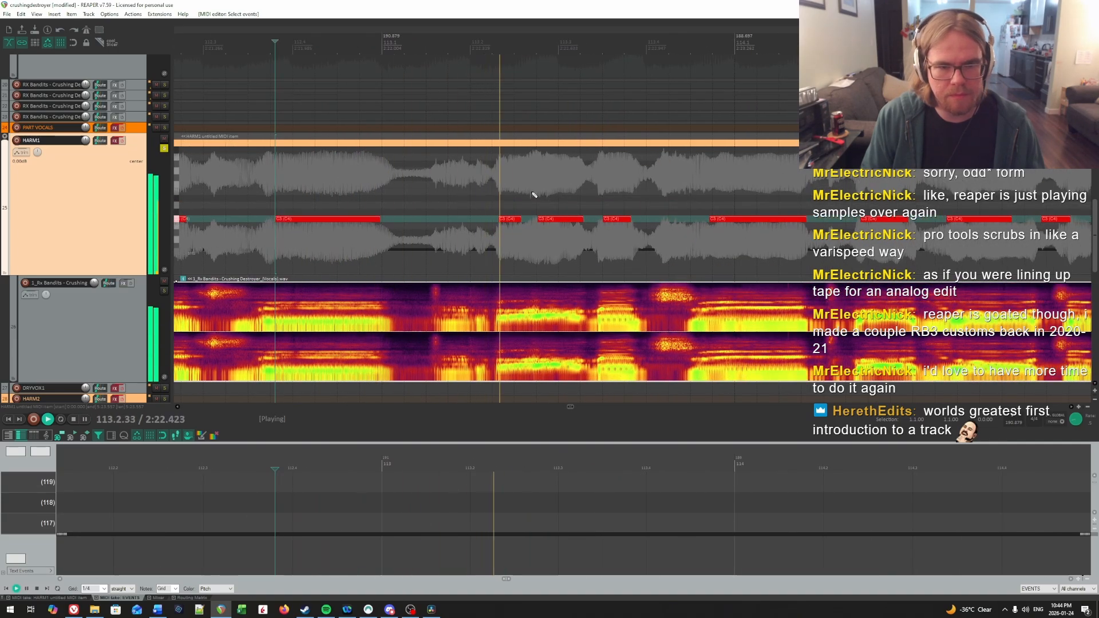
left_click(501, 187)
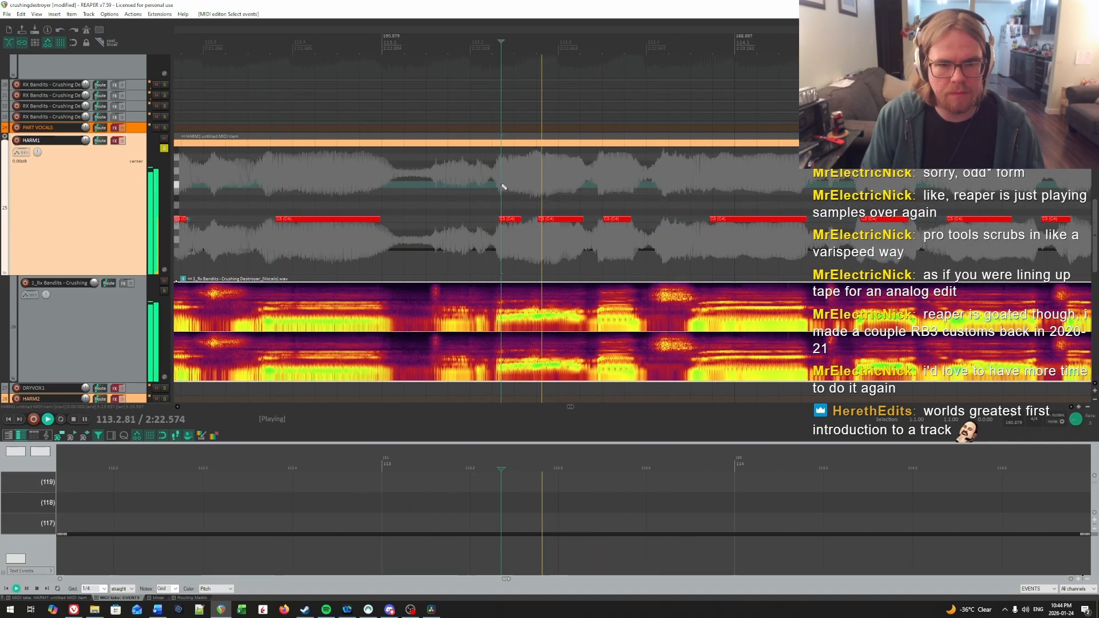
left_click(502, 187)
left_click(502, 187)
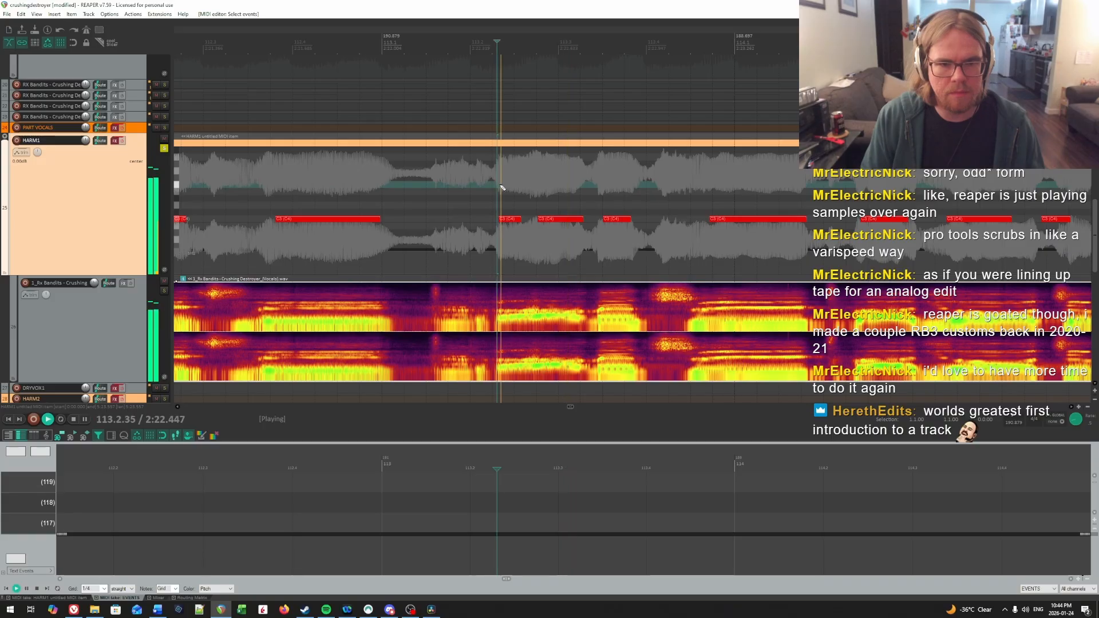
key("ctrl+space")
mouse_move(557, 222)
left_mouse_down()
mouse_move(580, 224)
mouse_move(563, 221)
left_mouse_up()
left_click(564, 233)
key("ctrl+z")
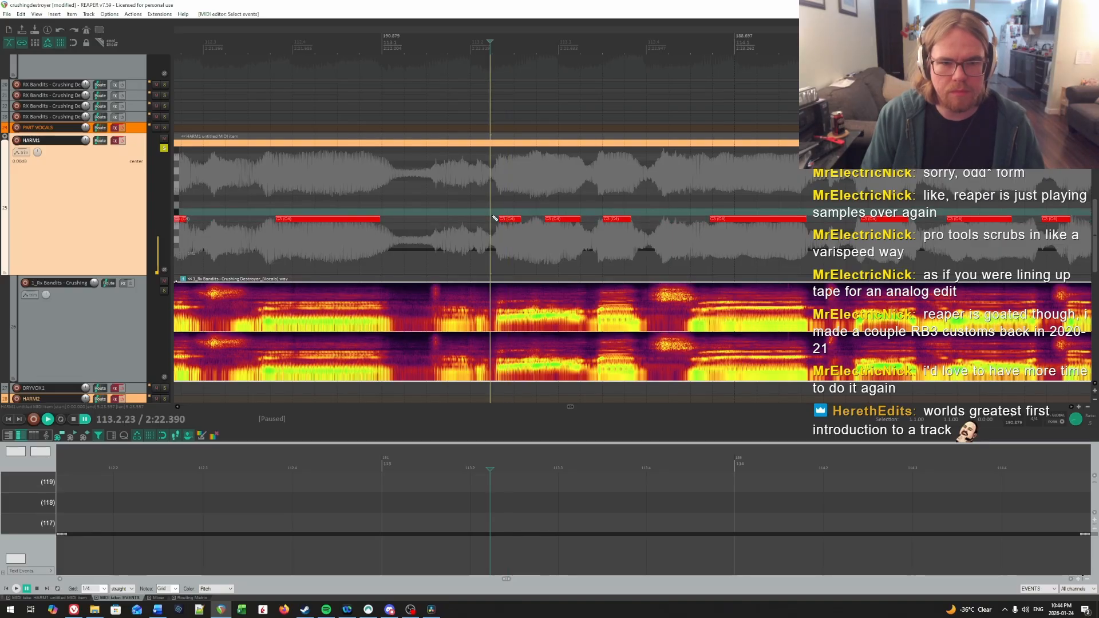
Step: Audition the first syllable of bar 113, move its note to 113.2.42 and shorten its end to about 113.2.60
left_click(509, 211)
key("space")
key("space")
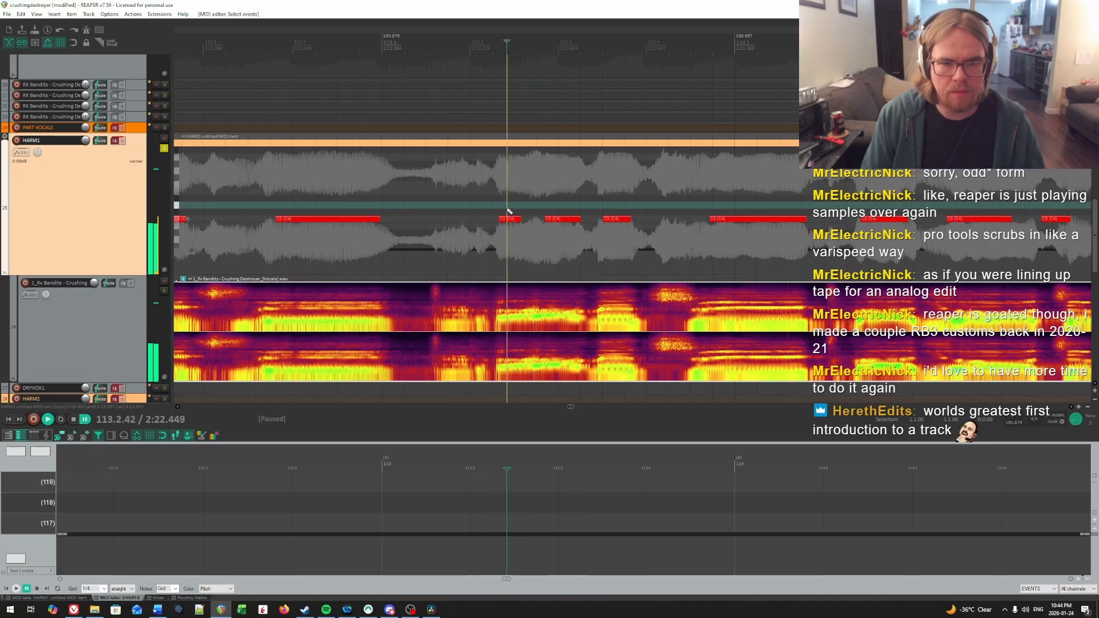
left_click(511, 219)
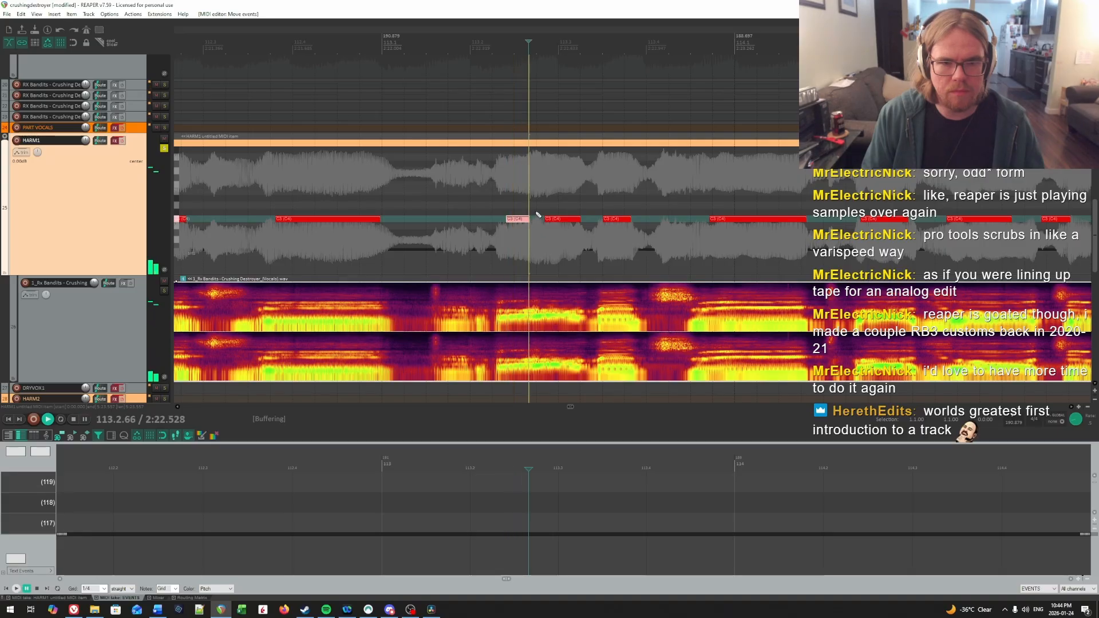
left_click(527, 203)
key("Right")
key("Right")
key("Right")
key("Right")
key("Right")
key("Right")
left_click_drag(526, 222, 519, 225)
Step: Replay the first three notes of bar 113 to check their starts against the sung syllables
key("space")
key("space")
left_click(548, 207)
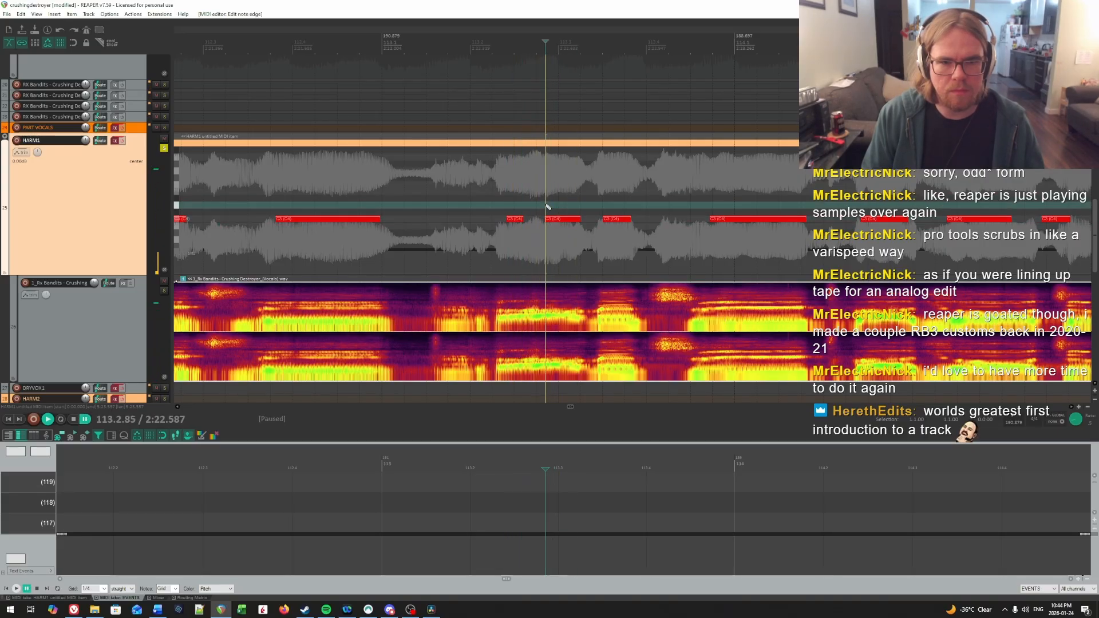
key("space")
key("space")
left_click(548, 206)
left_click(508, 207)
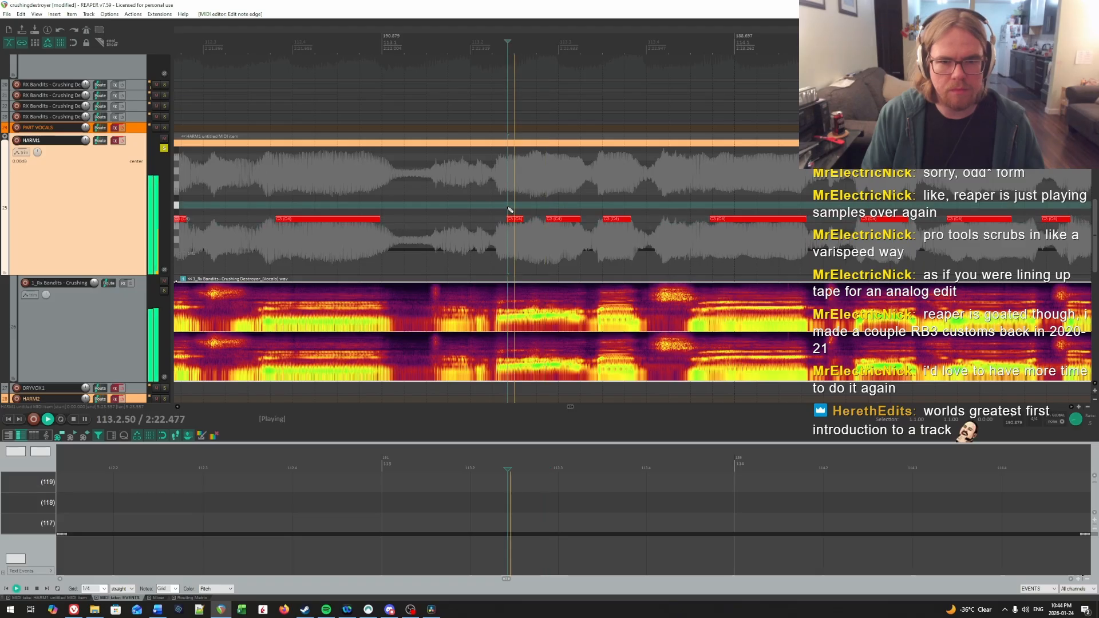
key("space")
key("space")
left_click(603, 192)
key("space")
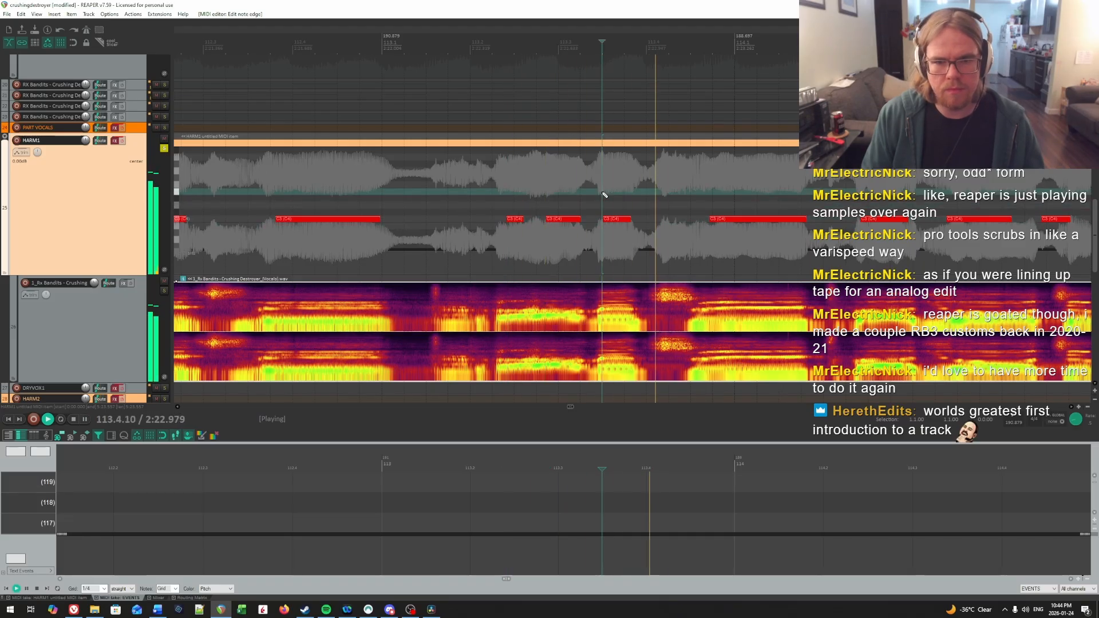
key("space")
left_click(603, 196)
scroll(687, 189, "right", 3)
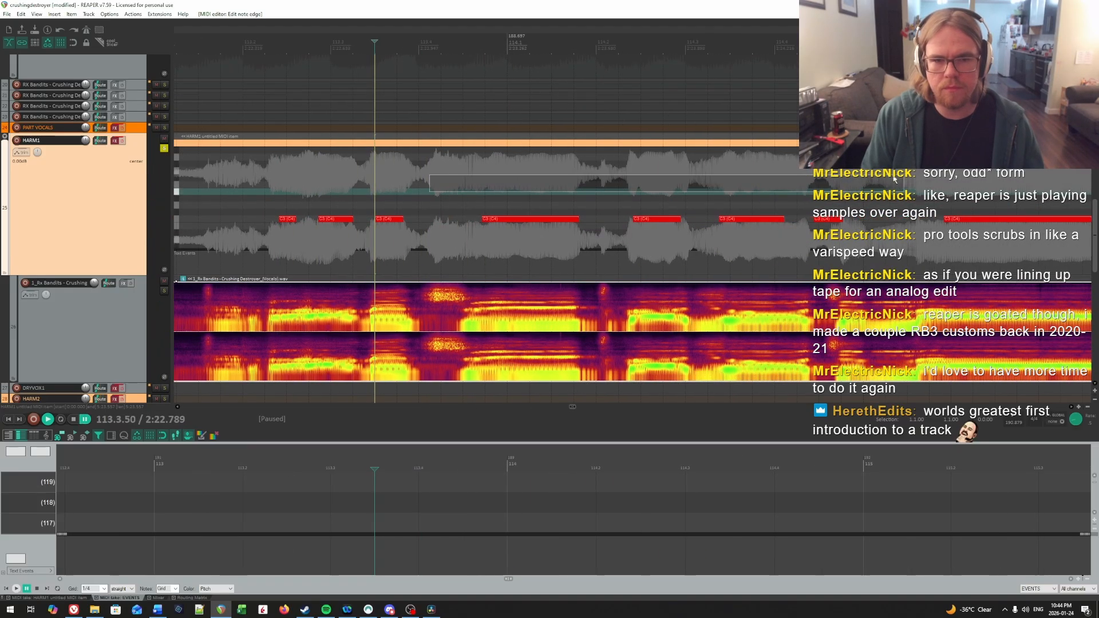
Step: Audition the last syllable of bar 113 around 113.4.70 to check where its note should start
key("space")
key("space")
left_click(464, 189)
key("space")
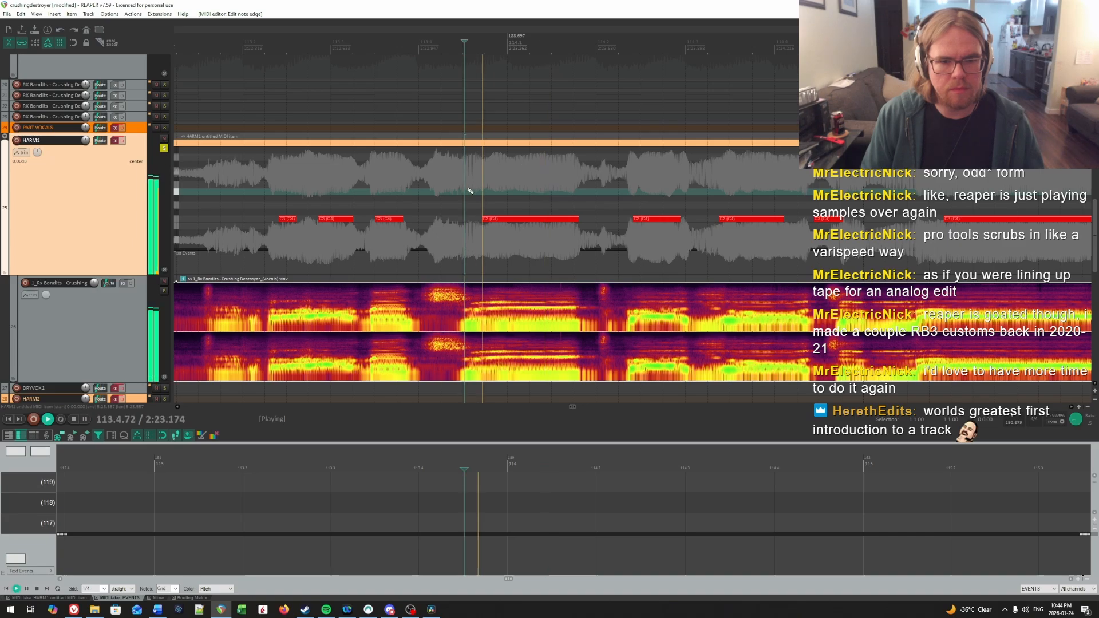
key("space")
left_click(476, 189)
key("space")
left_click(478, 191)
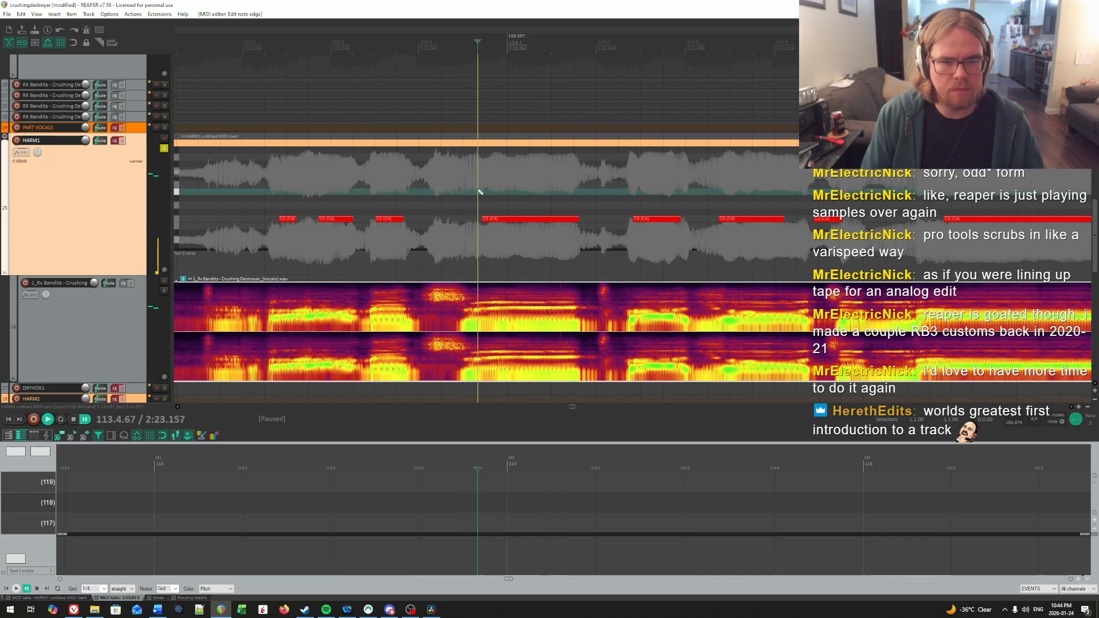
left_click(483, 190)
left_click(480, 190)
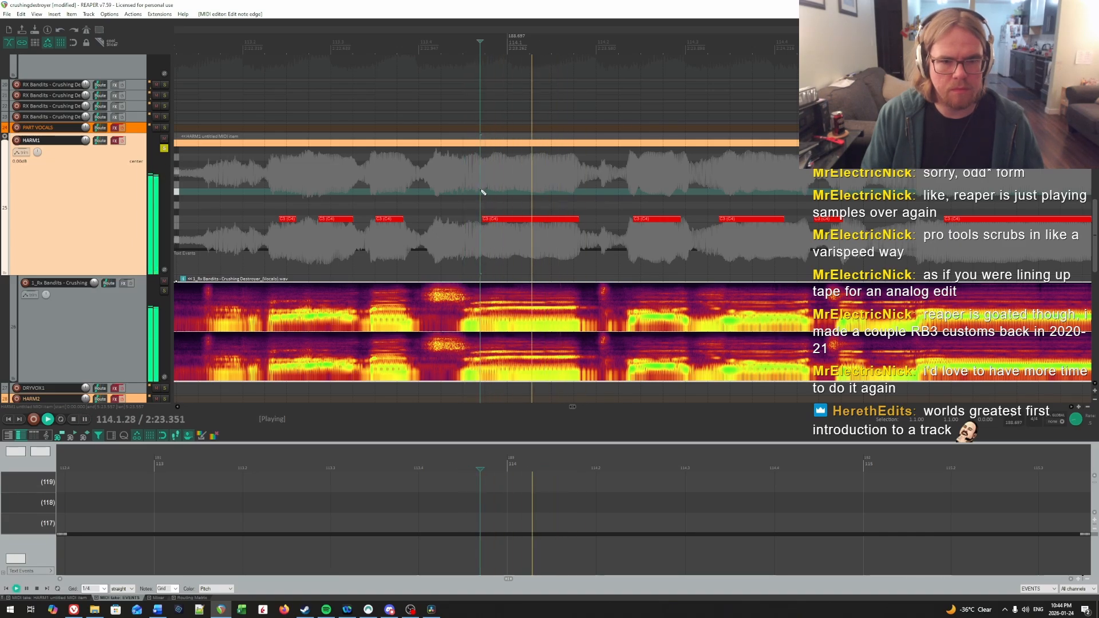
key("space")
left_click(466, 206)
key("space")
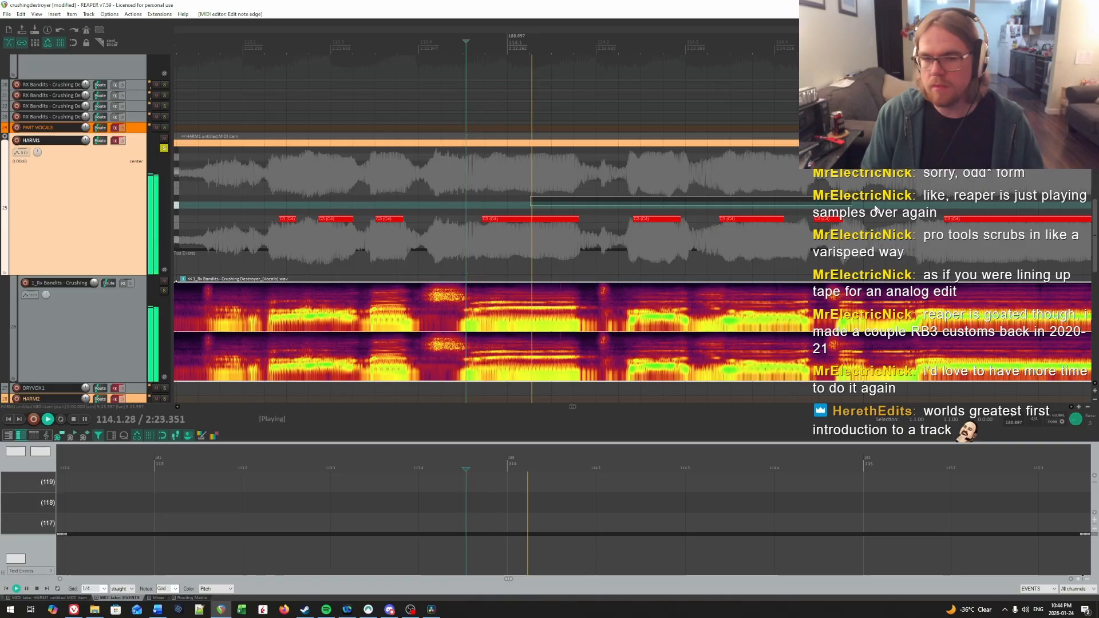
Step: Audition the first syllable of bar 114 and move its note to 114.2.49
scroll(583, 192, "right", 1)
left_click(550, 200)
left_click(549, 200)
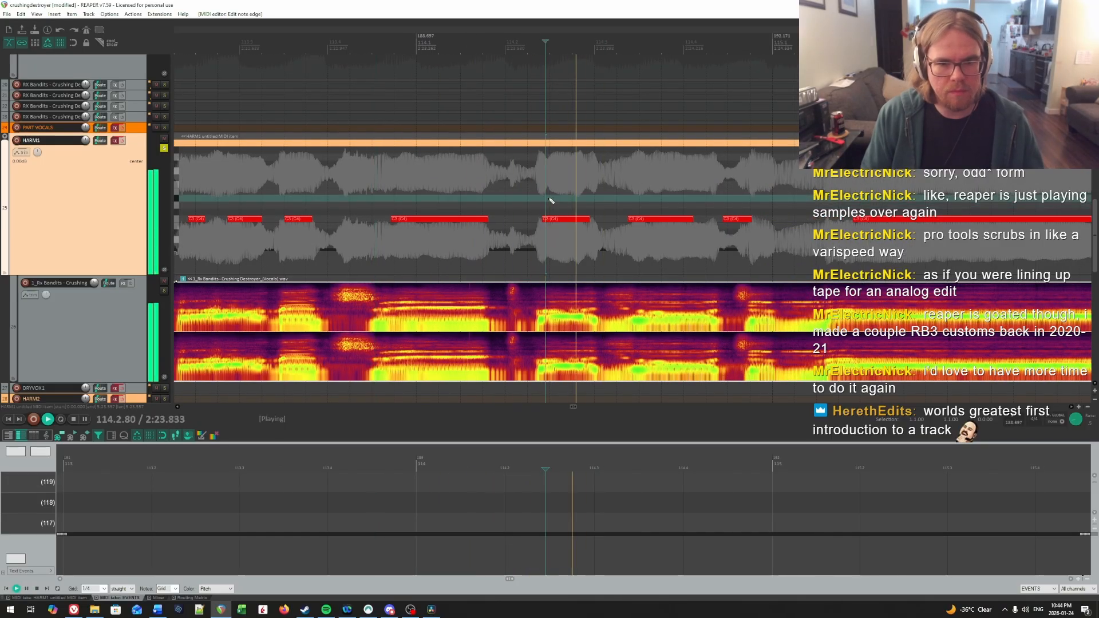
left_click(550, 200)
key("space")
left_click(555, 220)
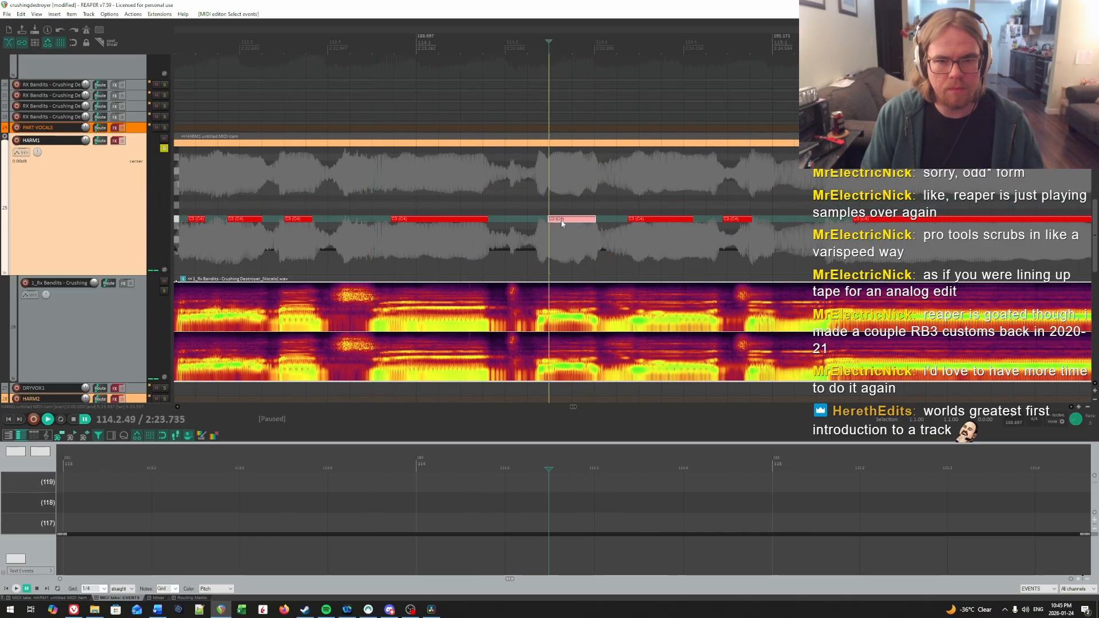
Step: Replay the first syllable of bar 114 and extend its note's start back to 114.2.47
key("space")
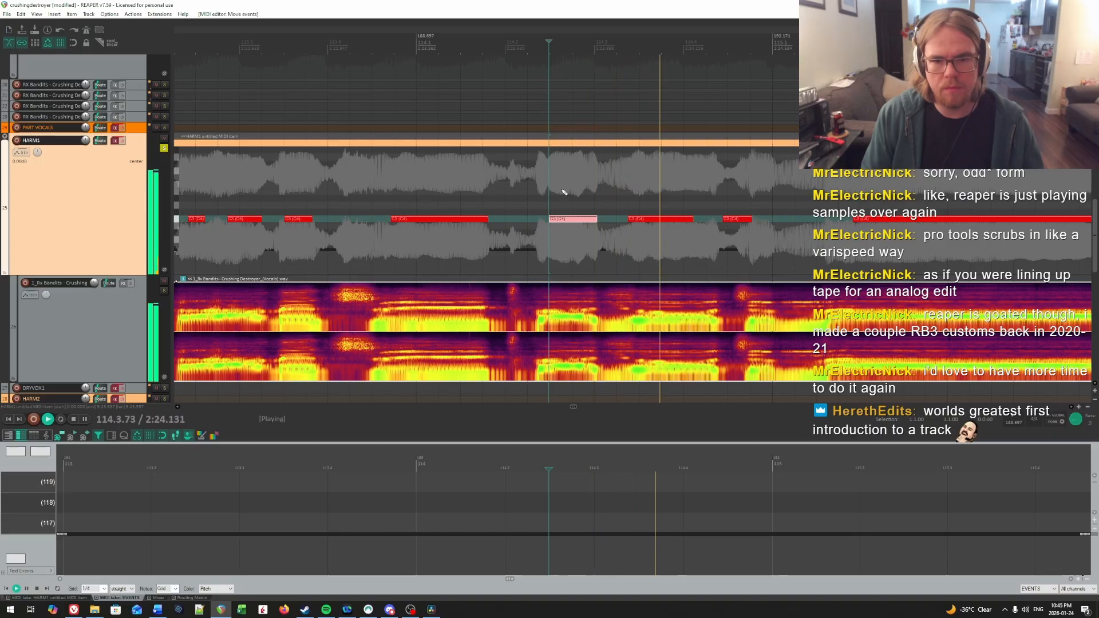
left_click(509, 191)
key("space")
left_click(549, 199)
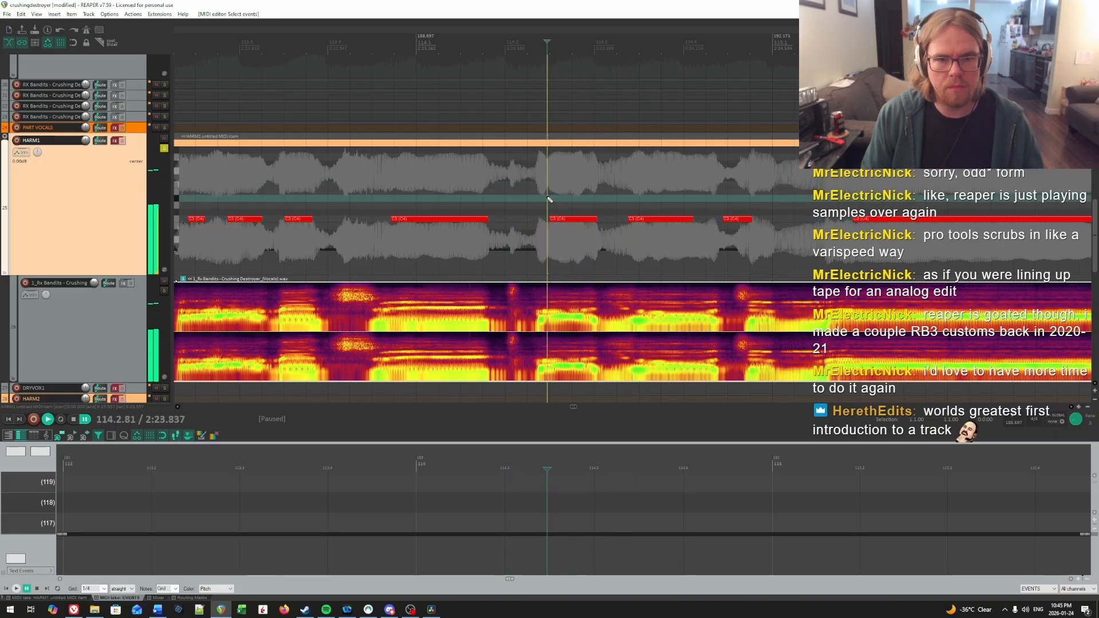
key("space")
Step: Audition the second syllable of bar 114 and move its note to 114.3.62
key("space")
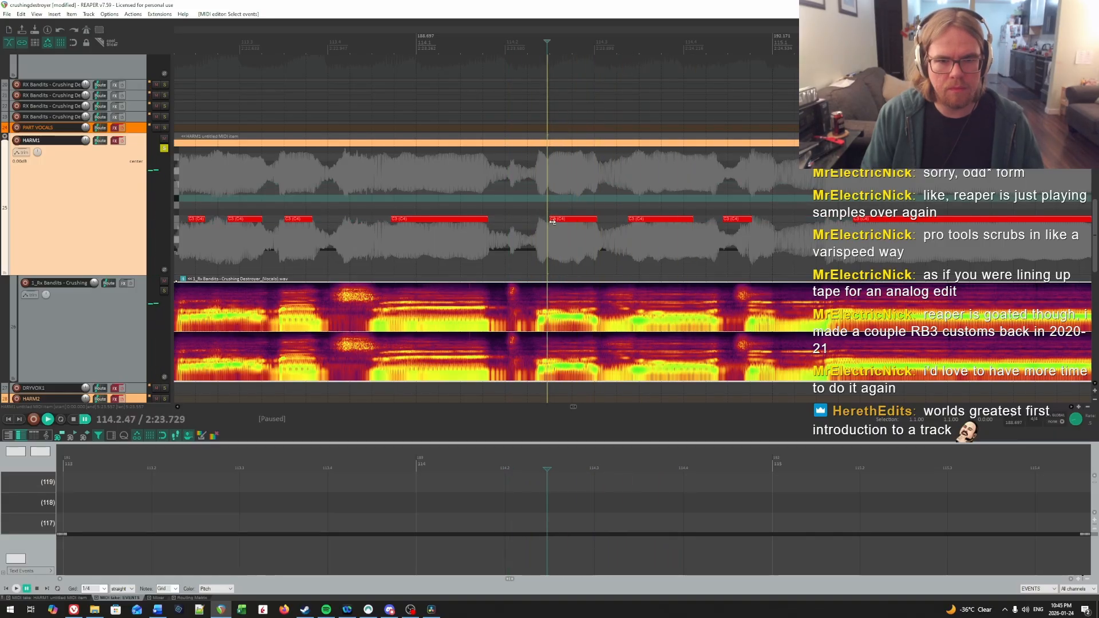
left_click(553, 222)
key("space")
left_click_drag(592, 201, 766, 185)
key("space")
left_click(493, 188)
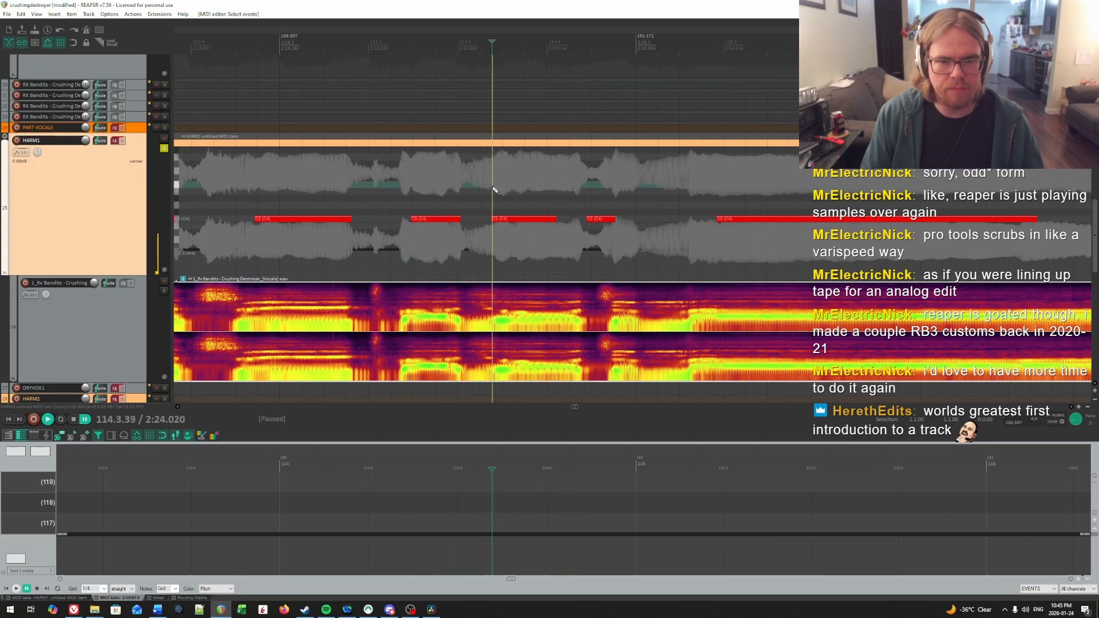
key("space")
key("space")
left_click(513, 209)
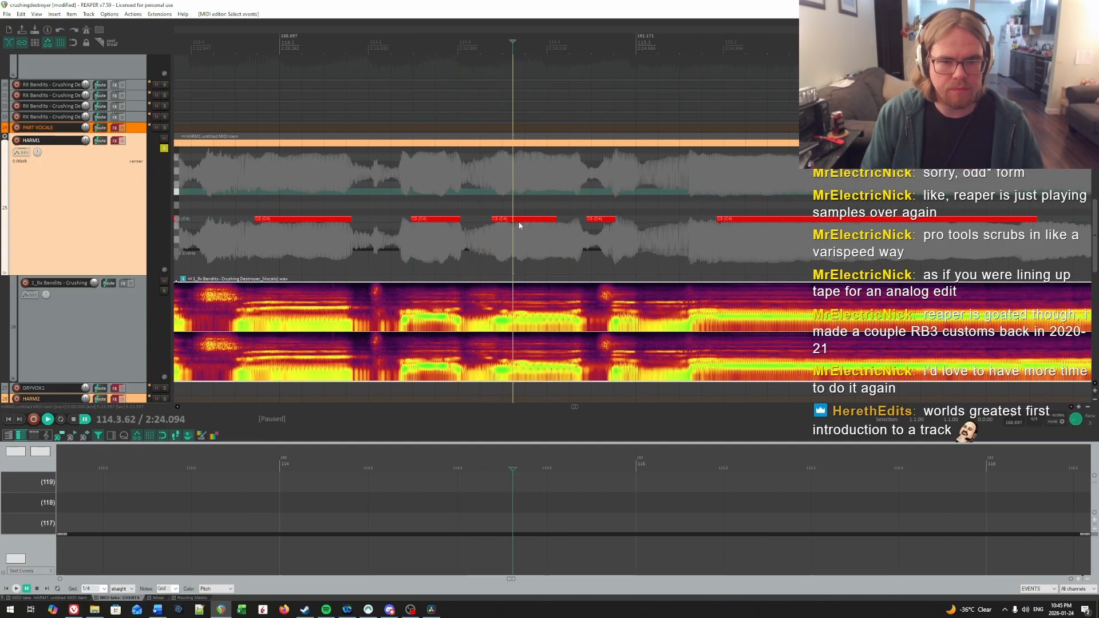
left_click_drag(520, 220, 546, 222)
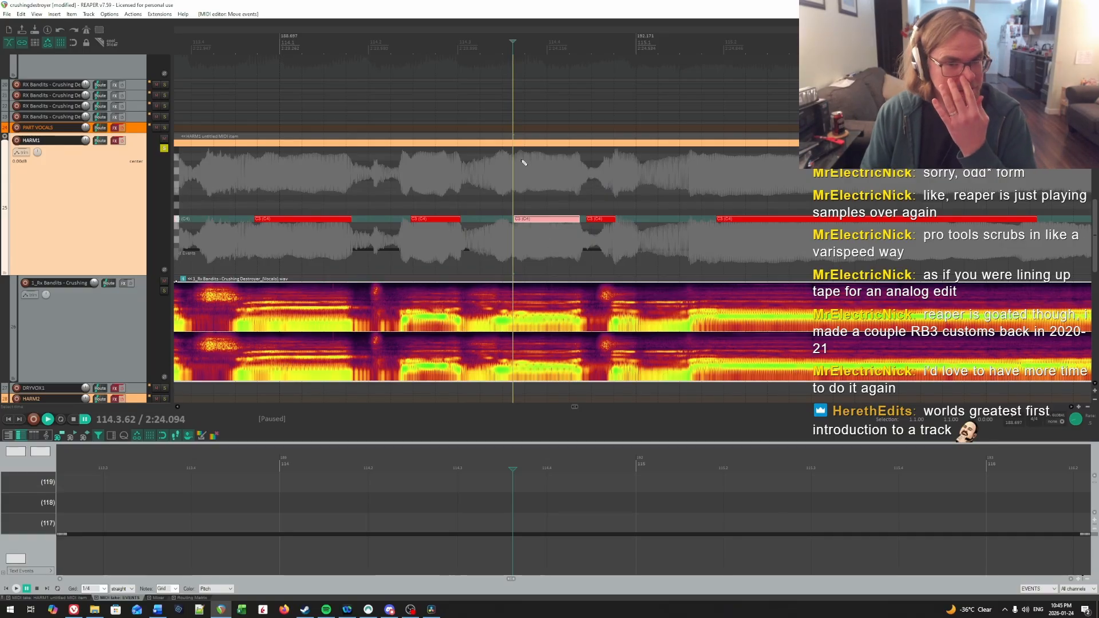
Step: Replay the second note of bar 114 from several nearby points to check its start against the vocal
left_click(480, 174)
key("space")
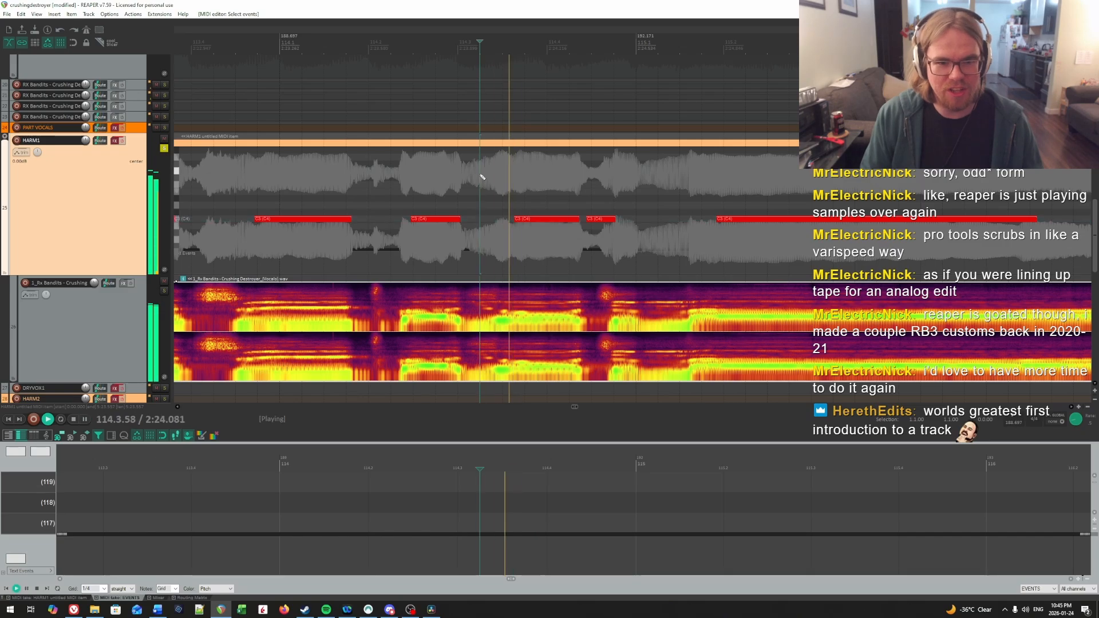
left_click(451, 181)
key("space")
left_click(501, 182)
key("space")
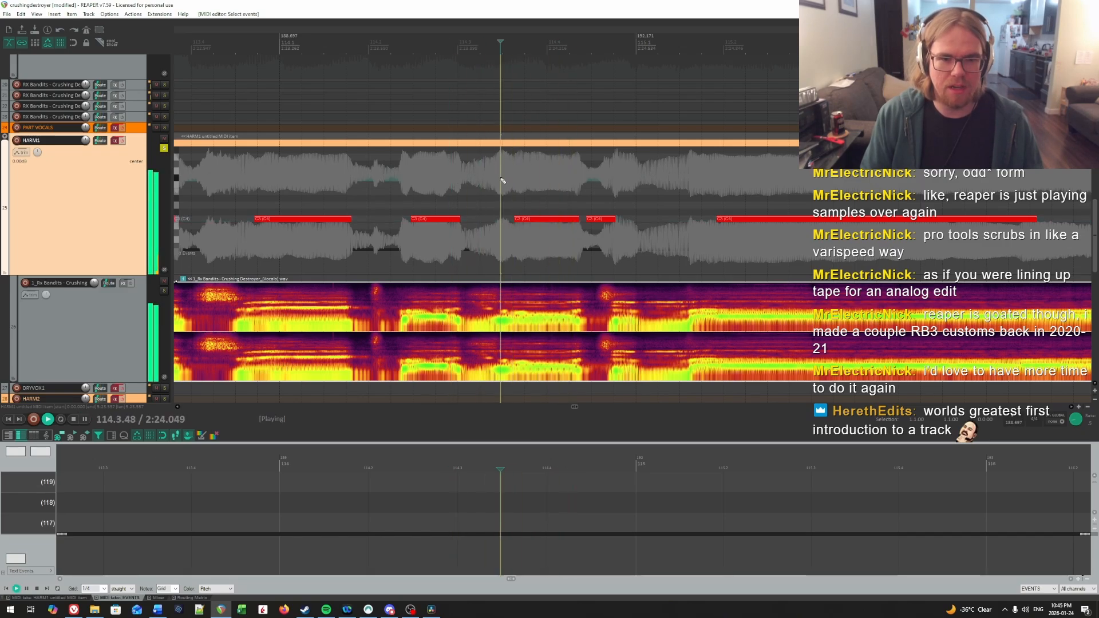
key("space")
left_click(512, 188)
Step: Move the third note of bar 114 to 114.4.75, audition it and trim its end to the start of bar 115
key("space")
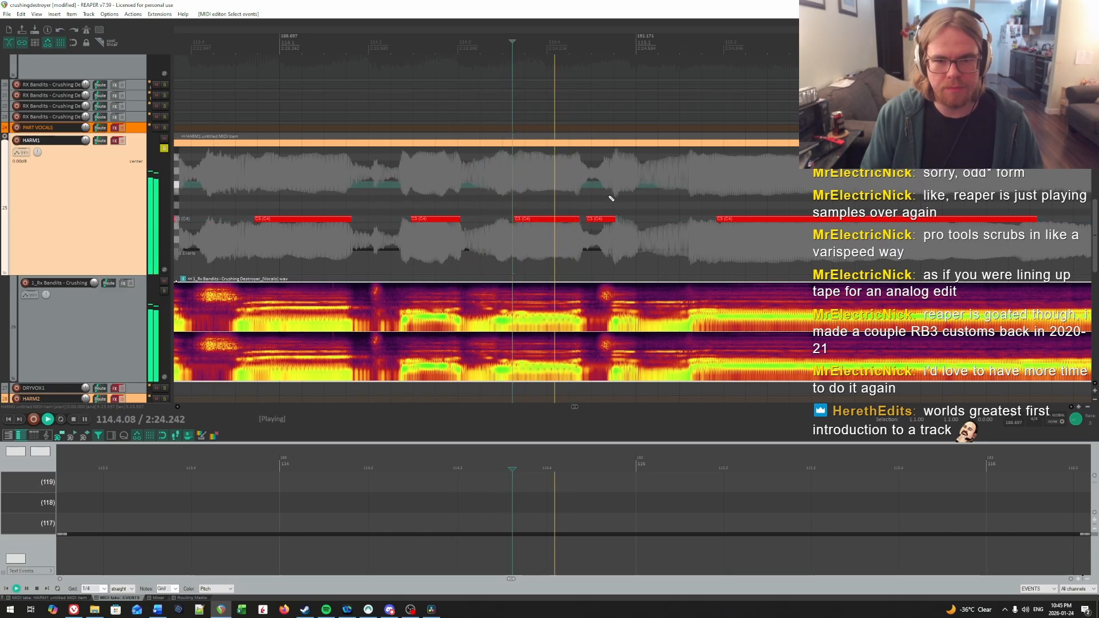
key("space")
left_click(608, 221)
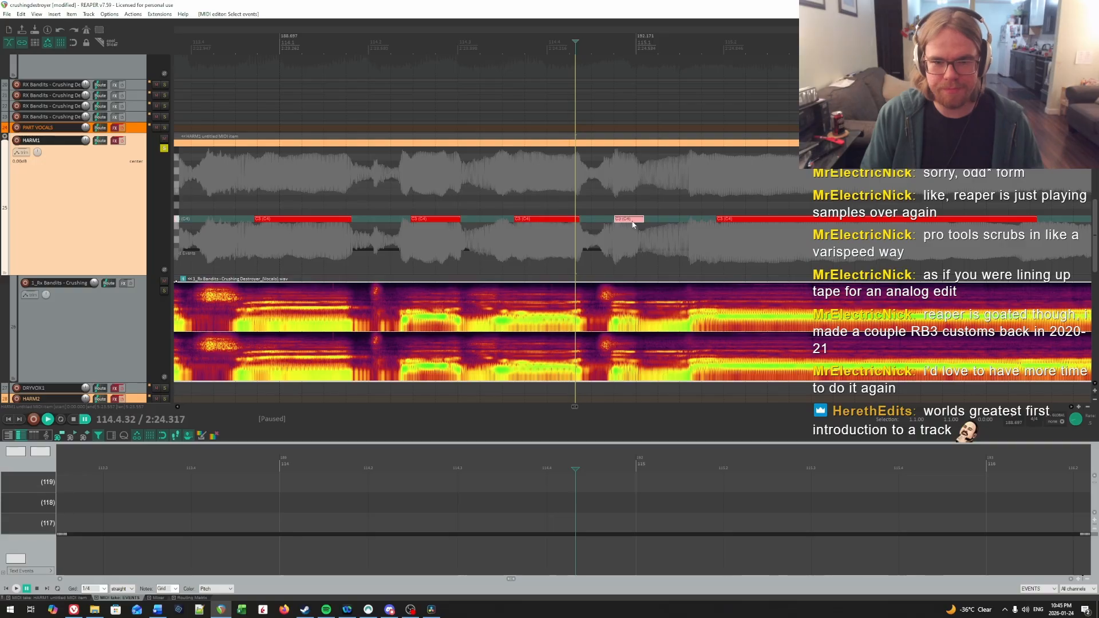
left_click(616, 196)
key("space")
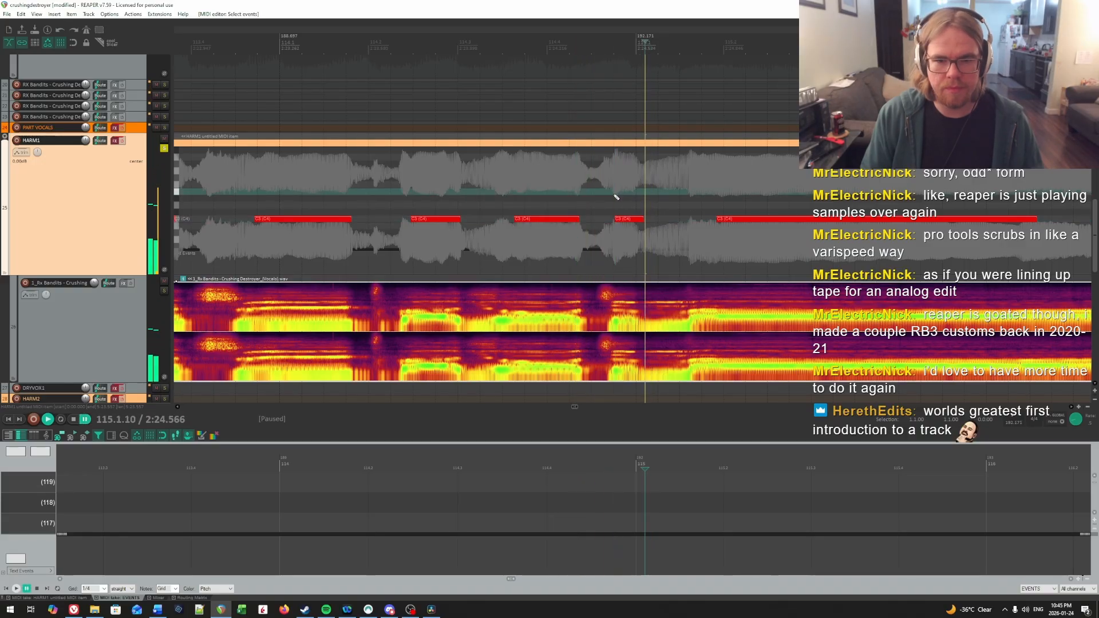
key("space")
key("space")
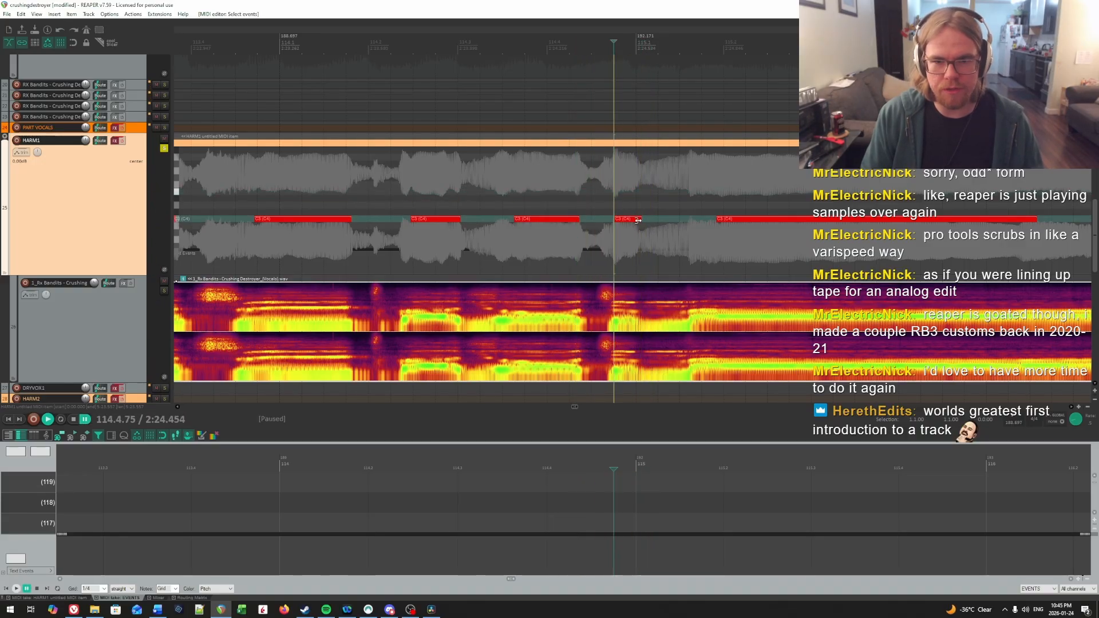
Step: Audition the onset of bar 115's long syllable and extend its note's start back to 115.1.71
scroll(631, 221, "right", 5)
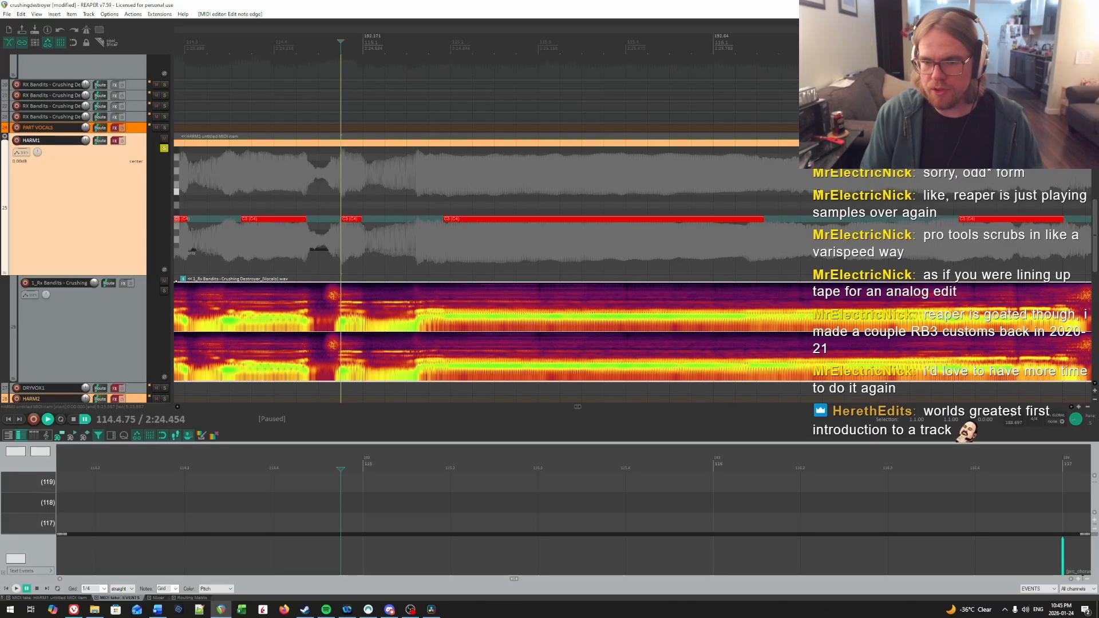
key("space")
left_click(405, 189)
key("space")
key("space")
left_click(416, 192)
key("space")
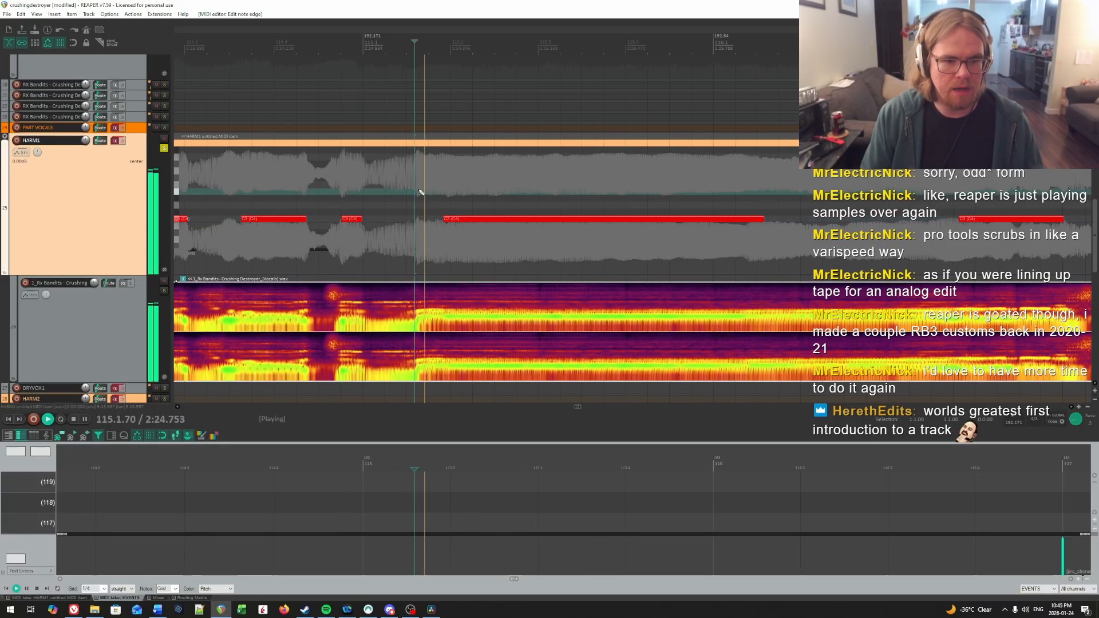
key("space")
left_click(424, 191)
left_click(425, 192)
key("space")
Step: Play through the long note of bar 115 and trim its end to about 116.1.37
key("space")
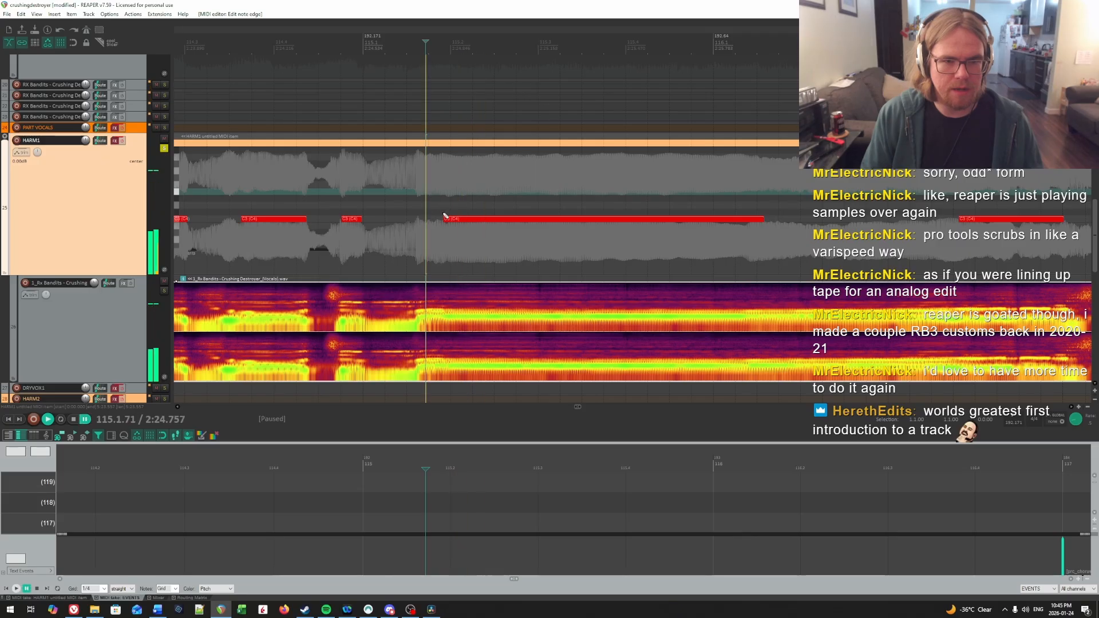
left_click_drag(446, 219, 430, 223)
key("space")
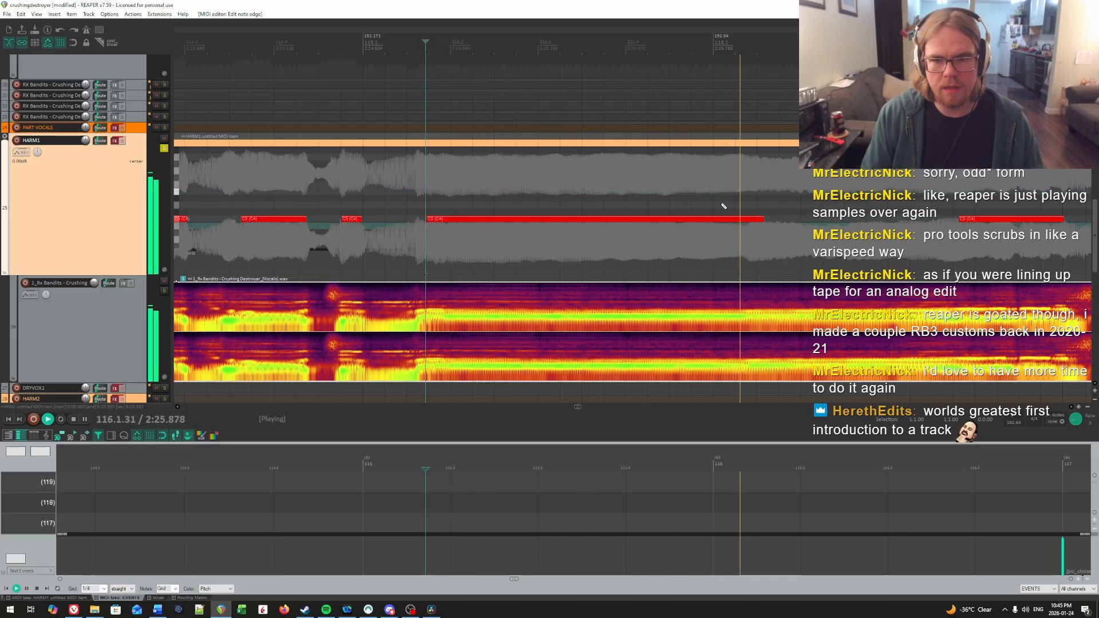
key("space")
key("space")
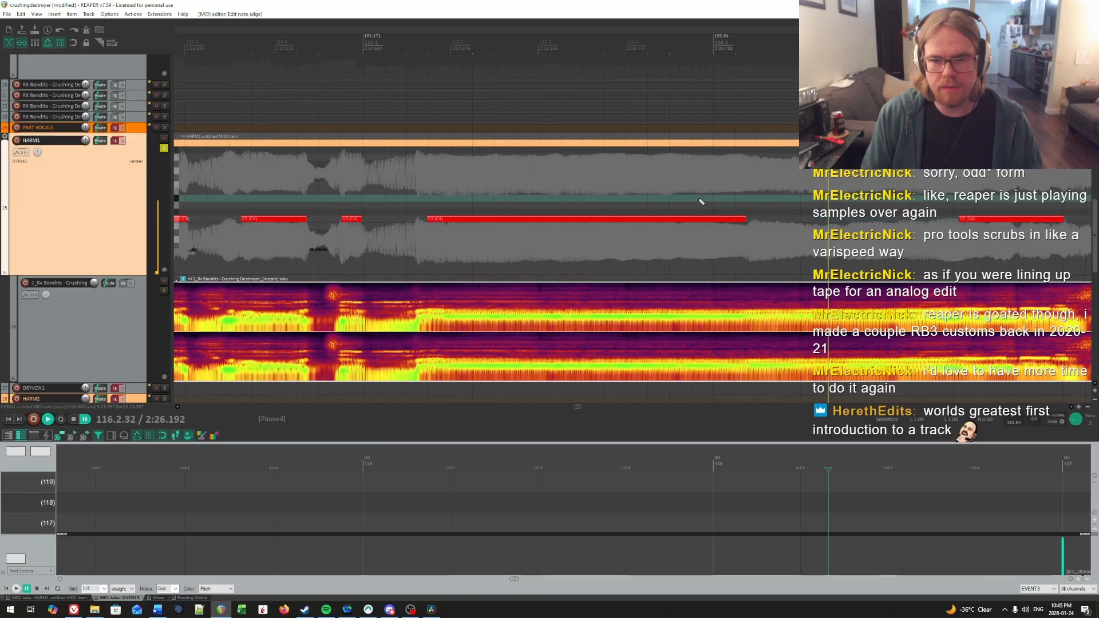
Step: Audition the last syllable of bar 116 and move its note to 116.4.15
left_click_drag(898, 196, 761, 193)
left_click(735, 191)
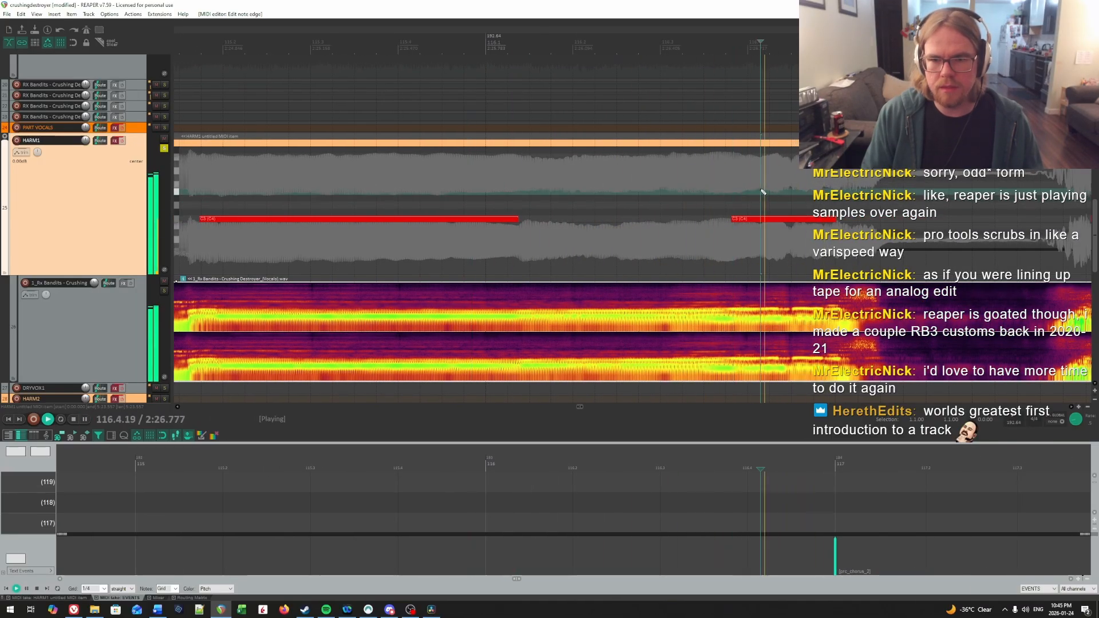
key("space")
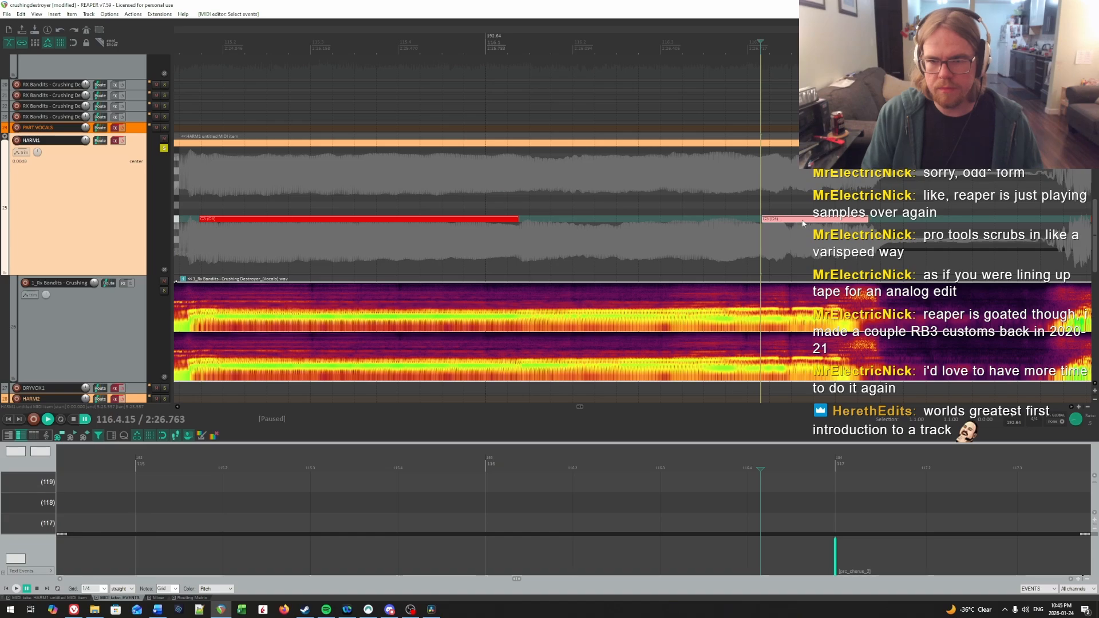
Step: Audition the last syllable of bar 116 and trim its note's end to about 117.1.14
key("space")
key("space")
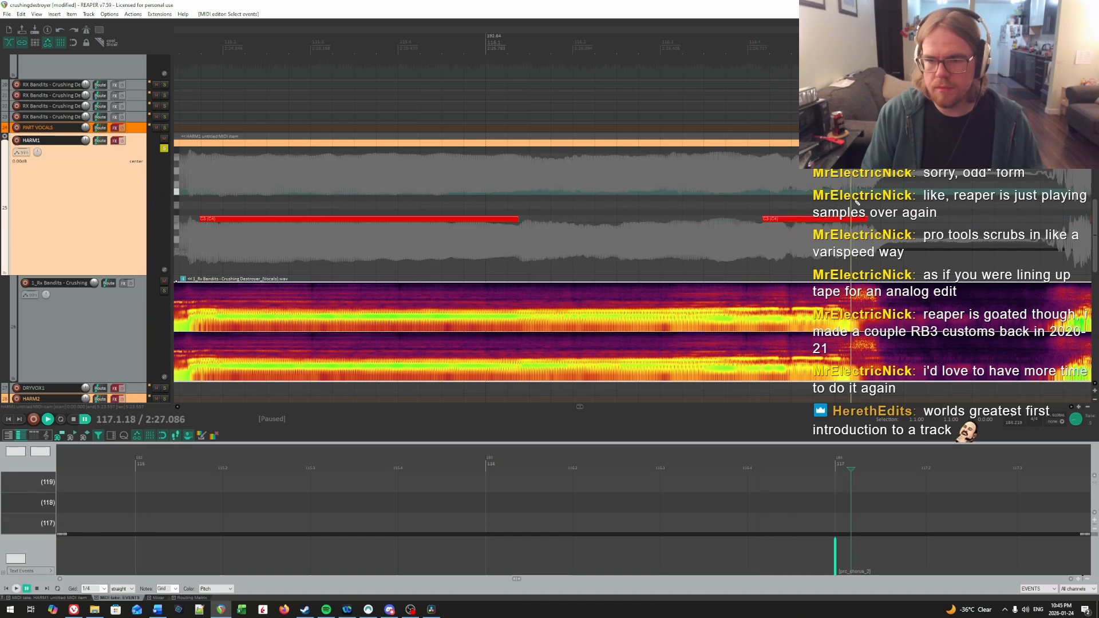
left_click(844, 224)
key("space")
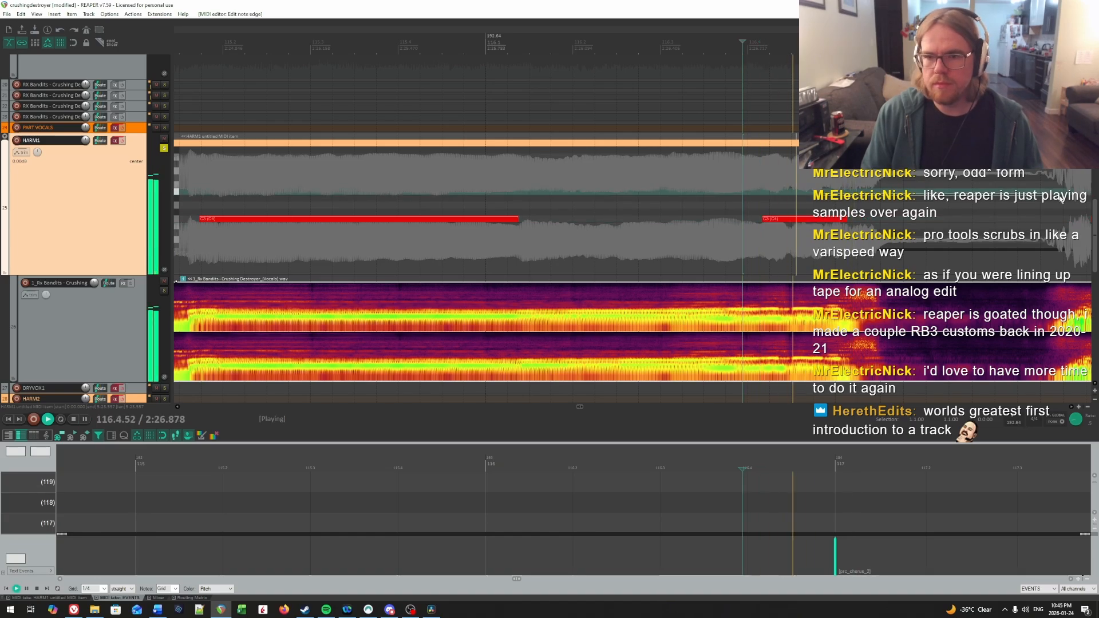
left_click(197, 183)
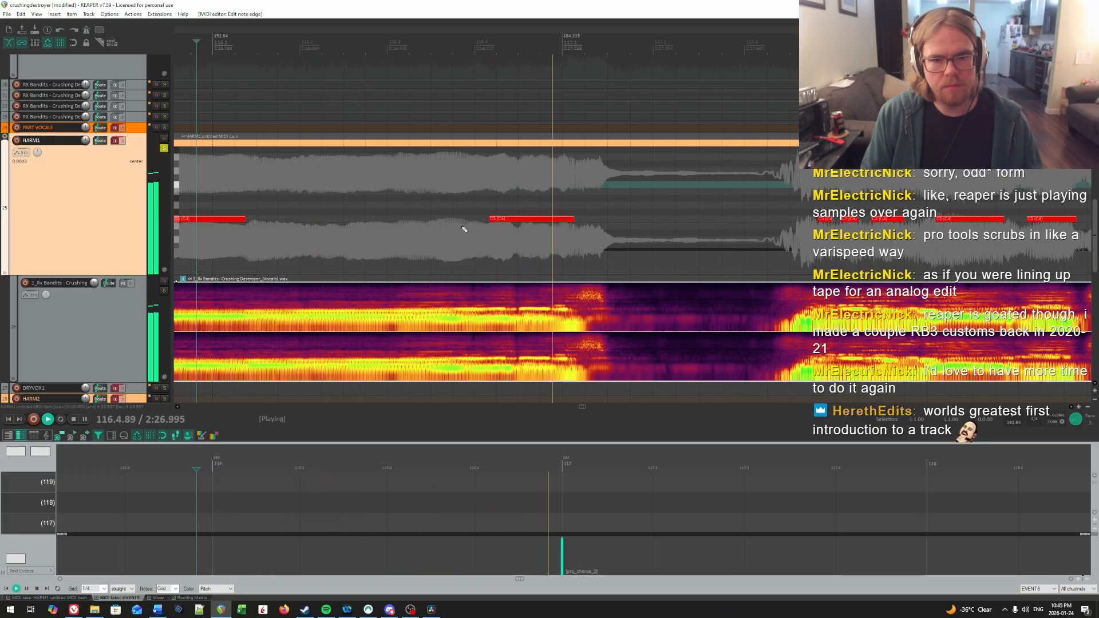
left_click(491, 203)
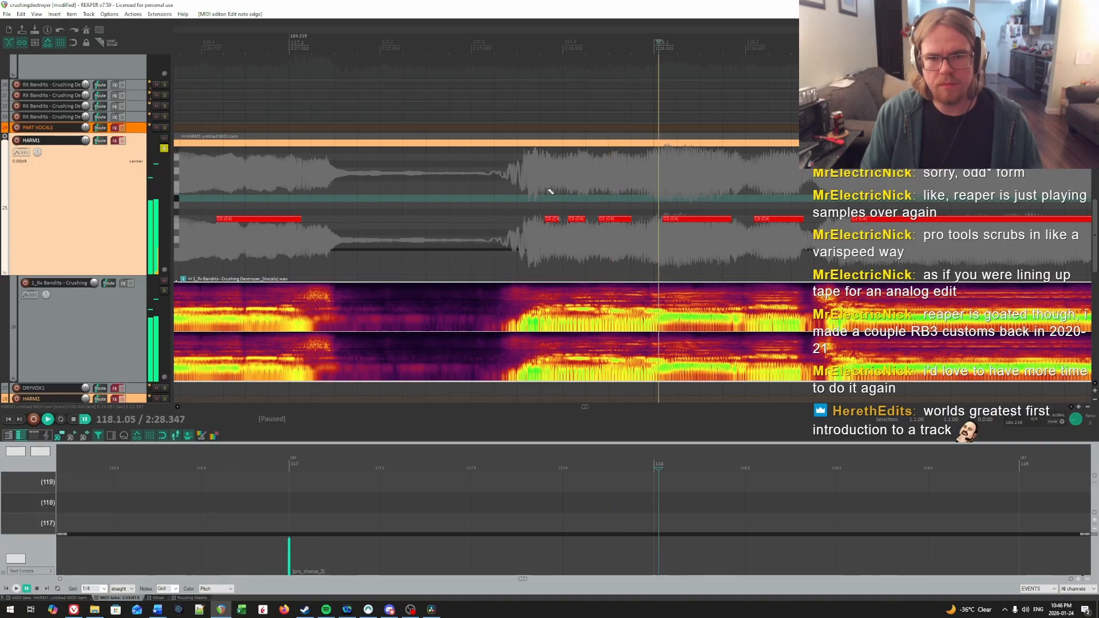
Step: Delete the pasted HARM1 notes of the chorus from about 117.3.84 onward
left_click(549, 190)
key("ctrl+space")
scroll(636, 188, "down", 10)
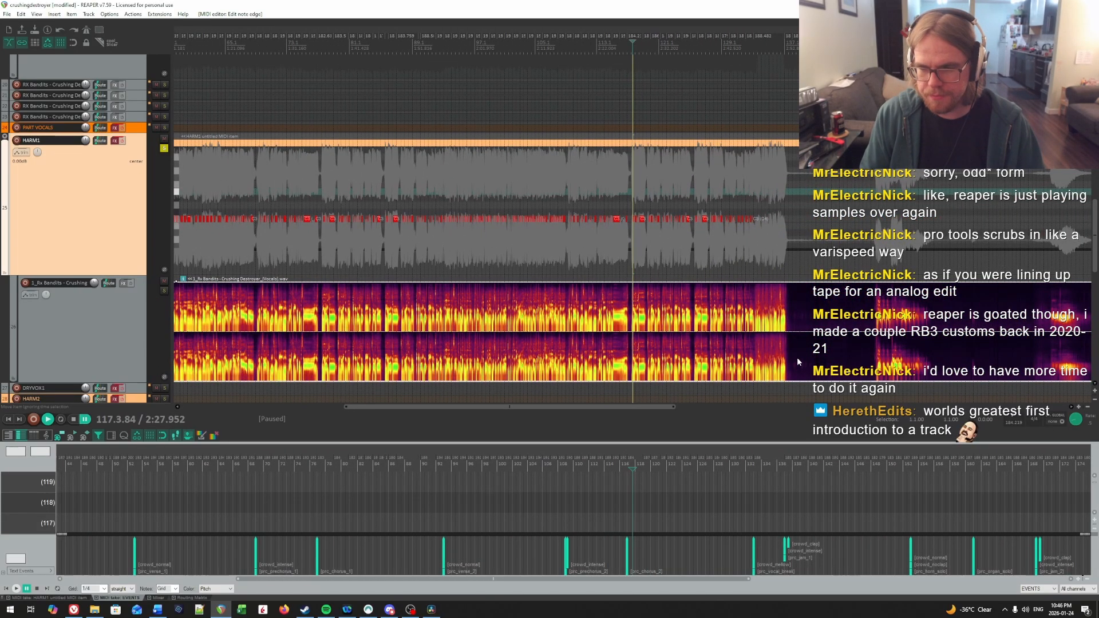
scroll(797, 357, "up", 10)
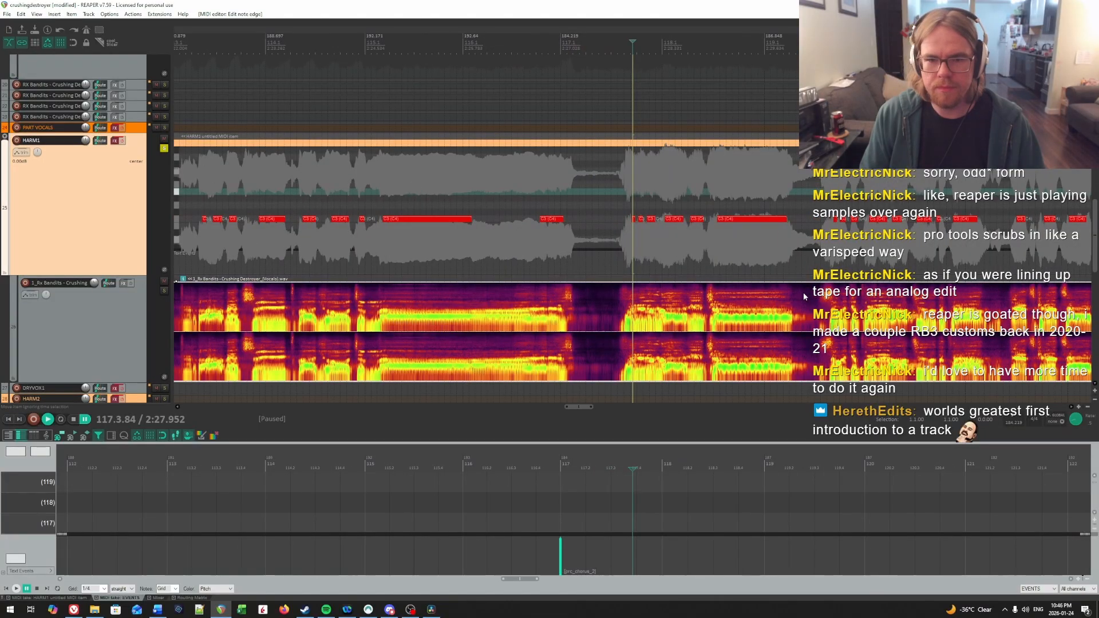
scroll(803, 297, "down", 8)
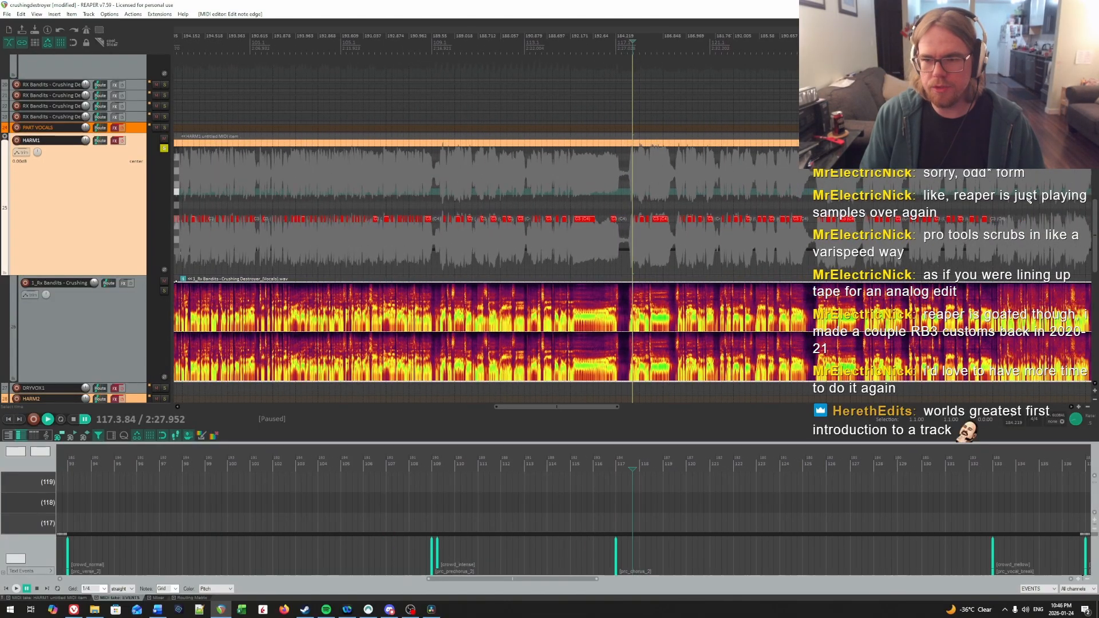
left_click_drag(1025, 197, 634, 206)
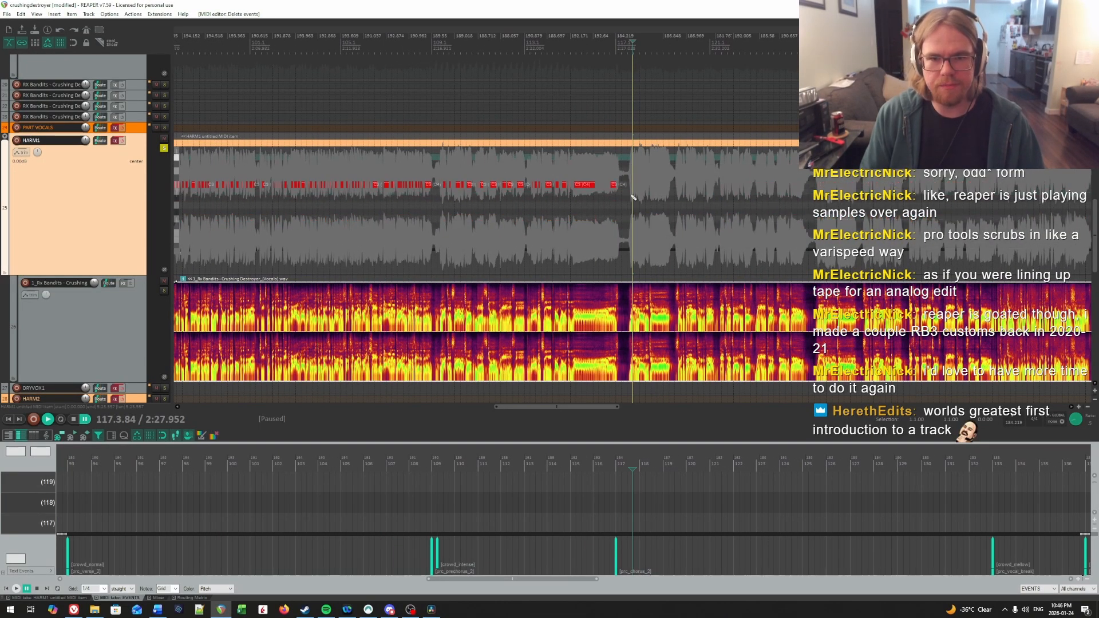
key("Delete")
Step: Locate a syllable onset in the vocal late in bar 117 and insert a short C3 note at 117.4.08
scroll(634, 210, "up", 1)
scroll(676, 242, "up", 6)
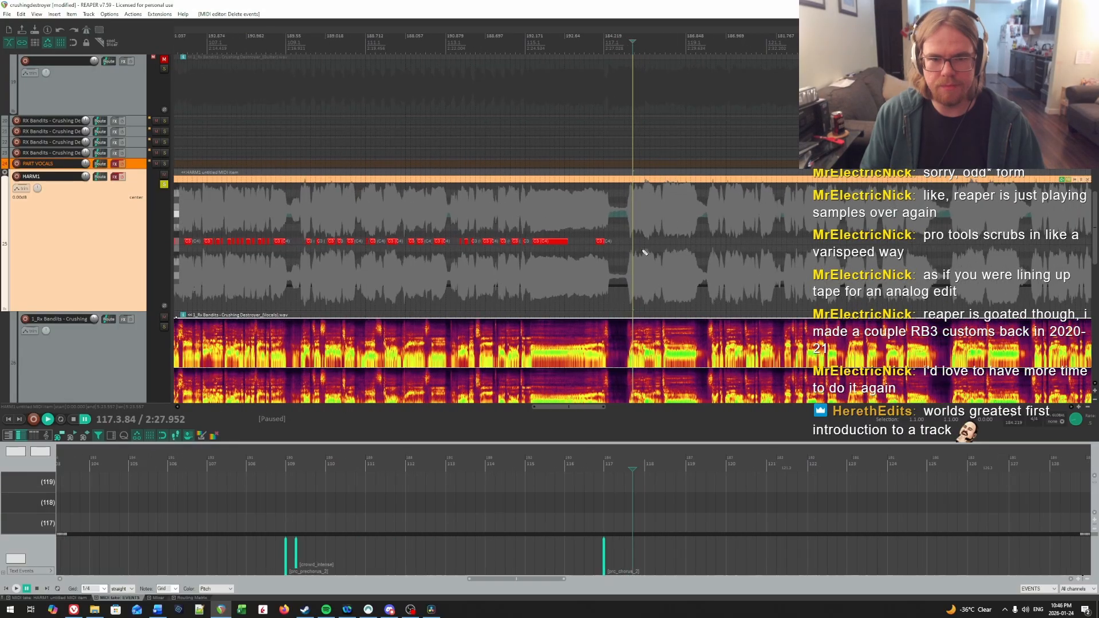
scroll(675, 242, "up", 6)
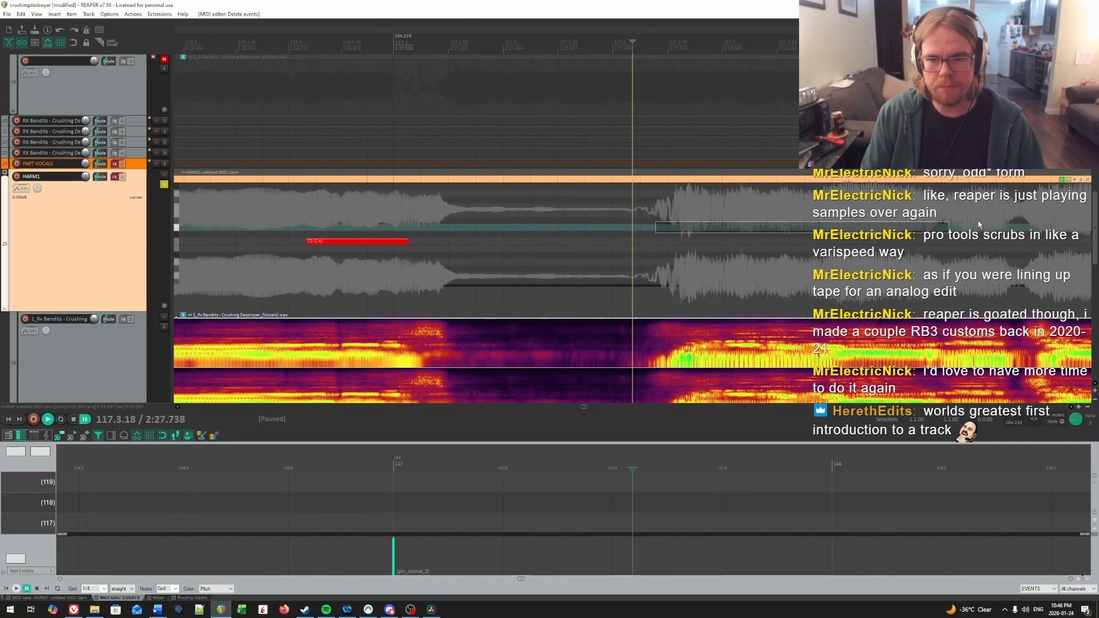
key("space")
left_click(443, 228)
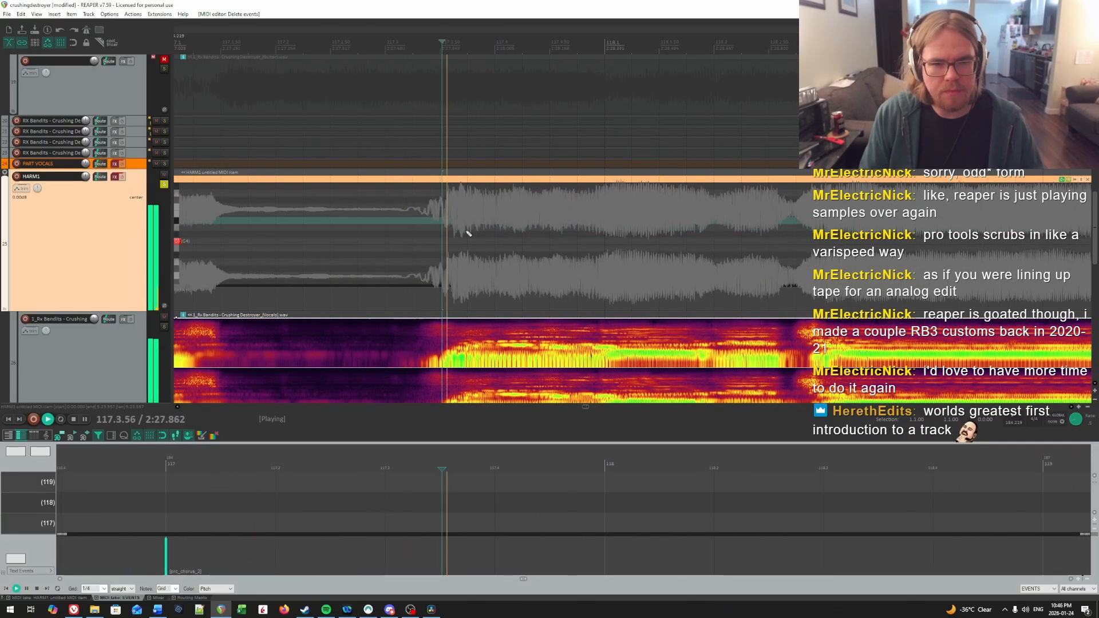
key("space")
left_click(503, 246)
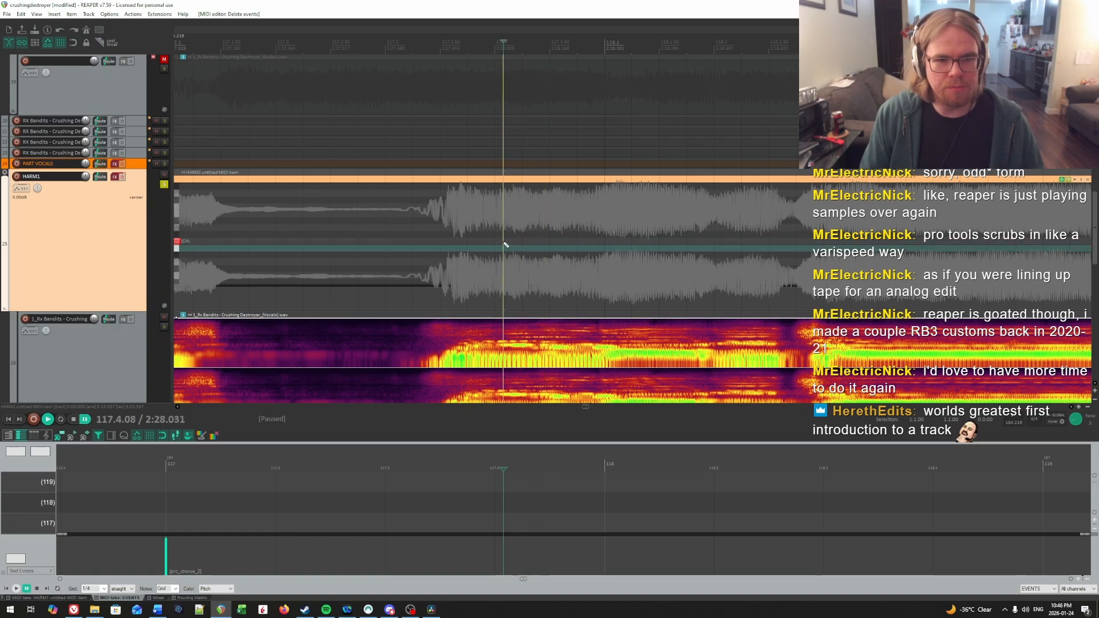
scroll(609, 361, "down", 1)
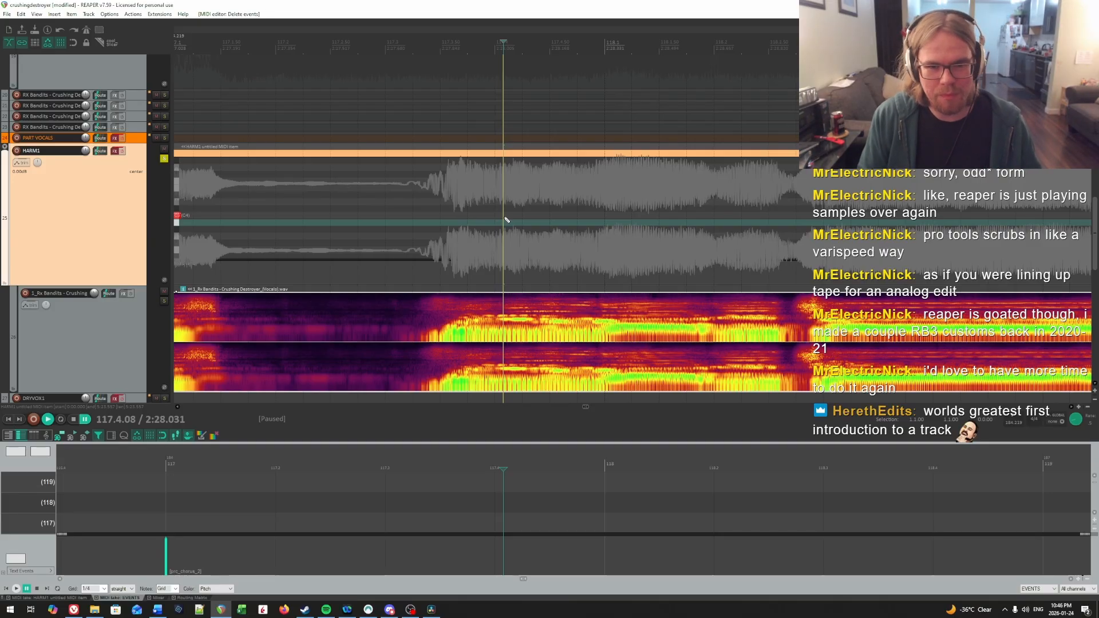
left_click_drag(507, 220, 533, 221)
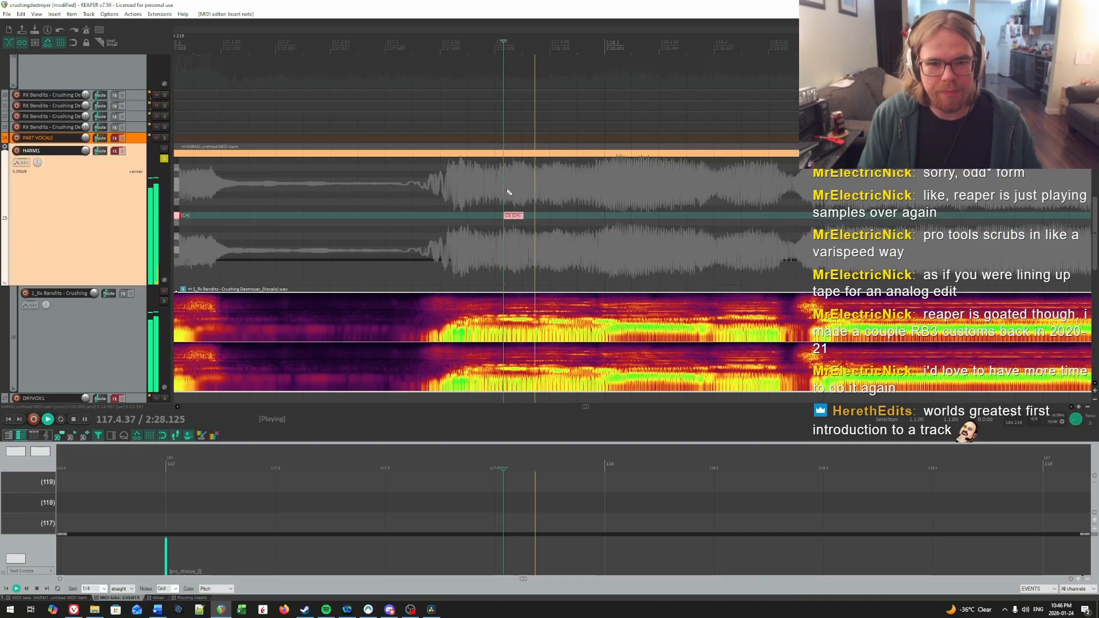
Step: Audition the chorus's opening syllable and insert a short C3 note at 117.3.77
left_click(406, 186)
left_click(451, 192)
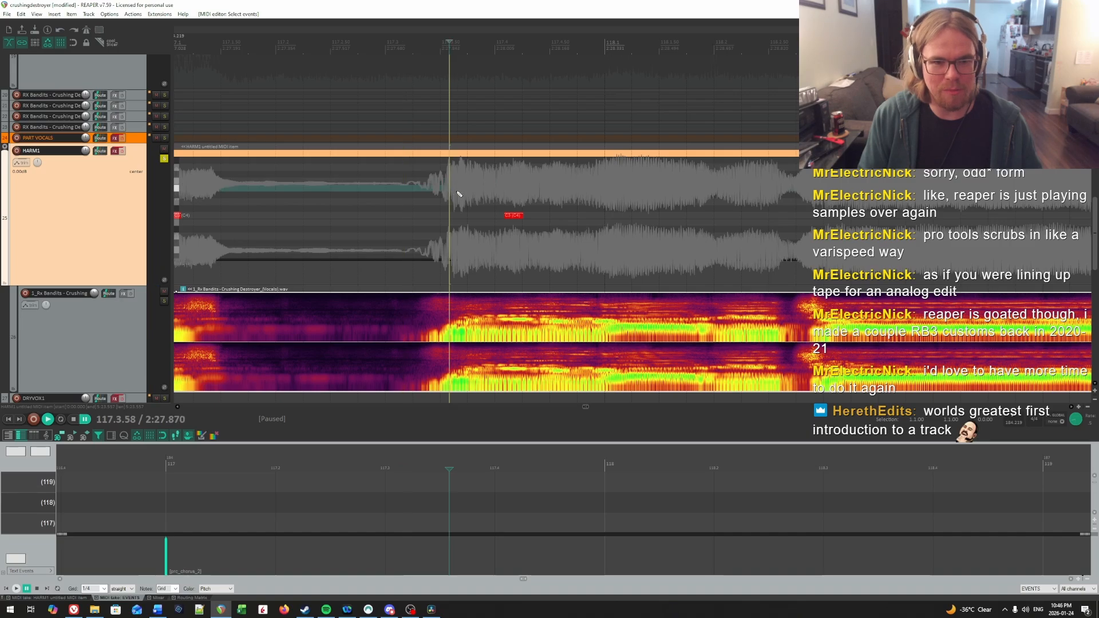
left_click(469, 189)
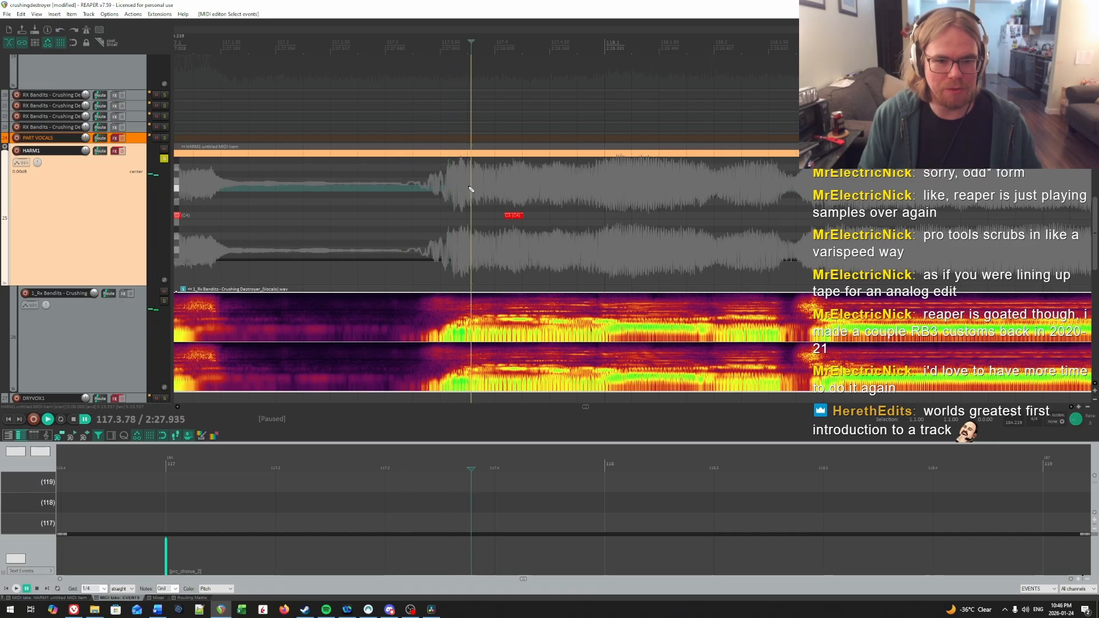
left_click(466, 189)
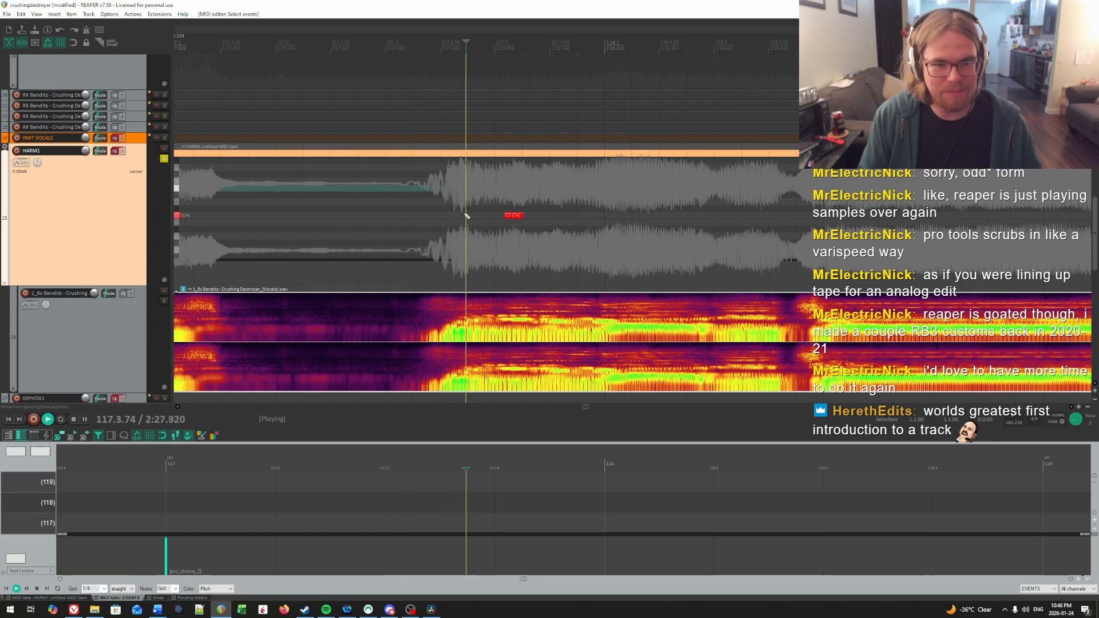
left_click(470, 214)
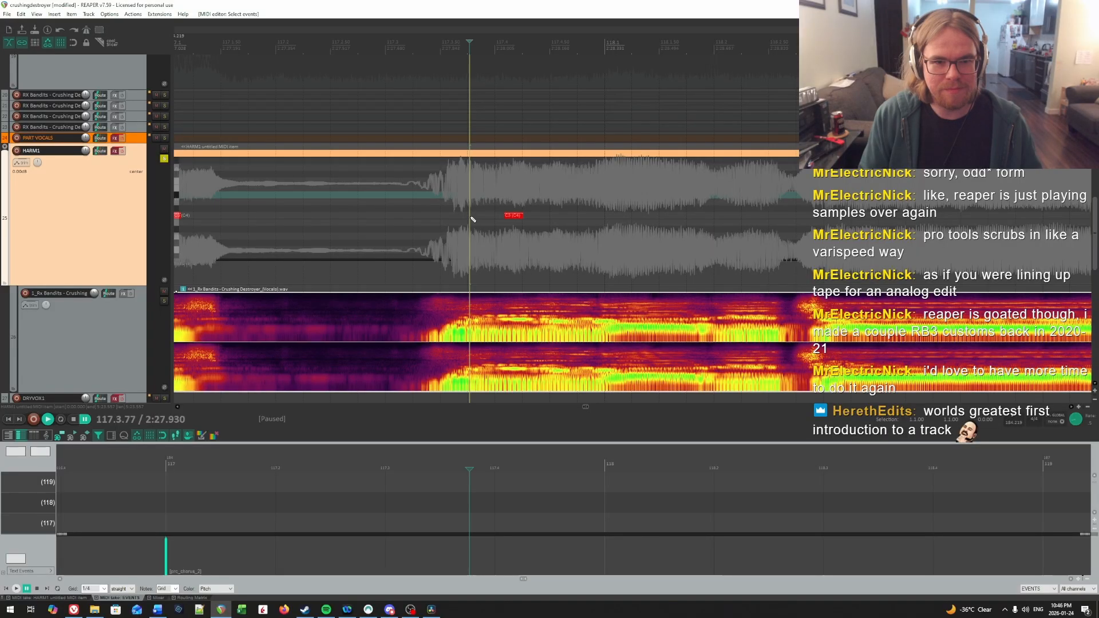
left_click(471, 215)
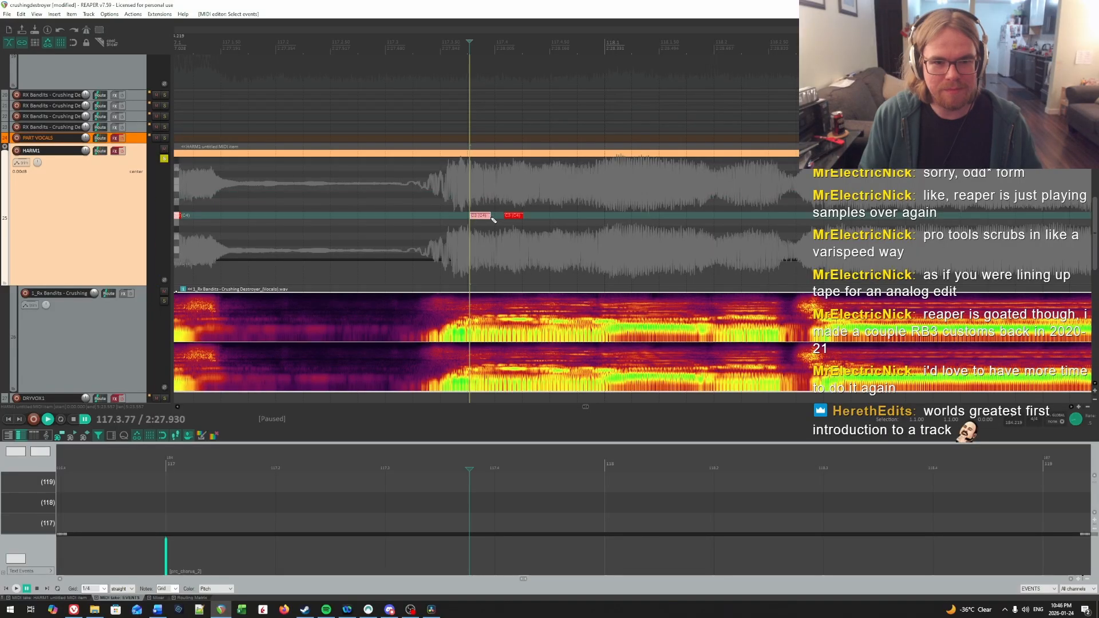
Step: Audition the third chorus syllable and insert a short C3 note at 117.4.49
left_click(541, 199)
key("space")
key("space")
left_click(531, 197)
key("space")
key("space")
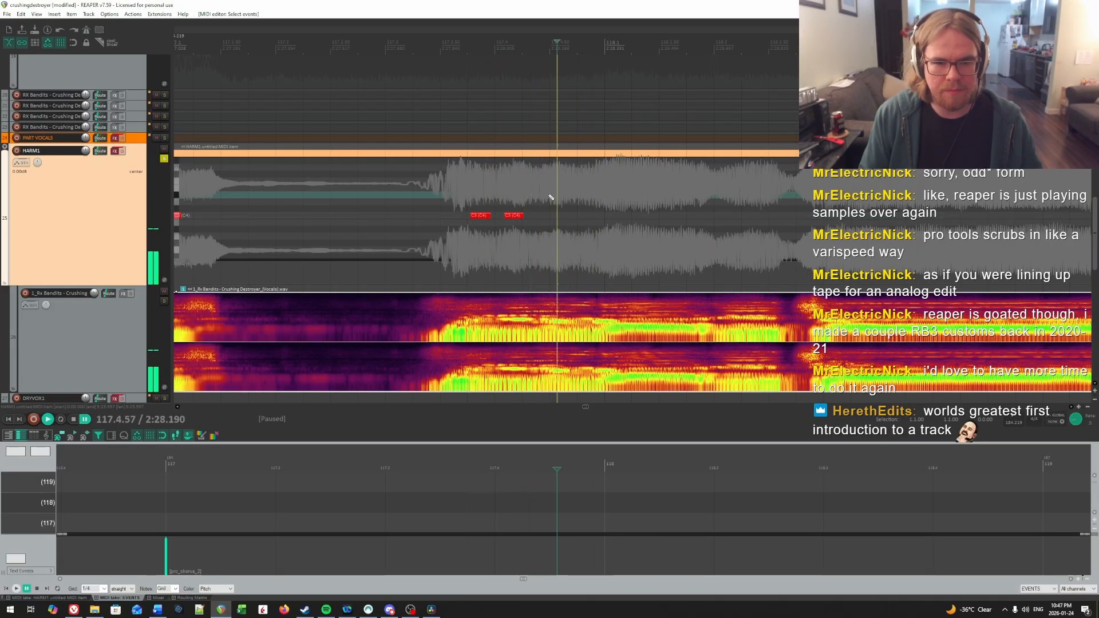
left_click(549, 197)
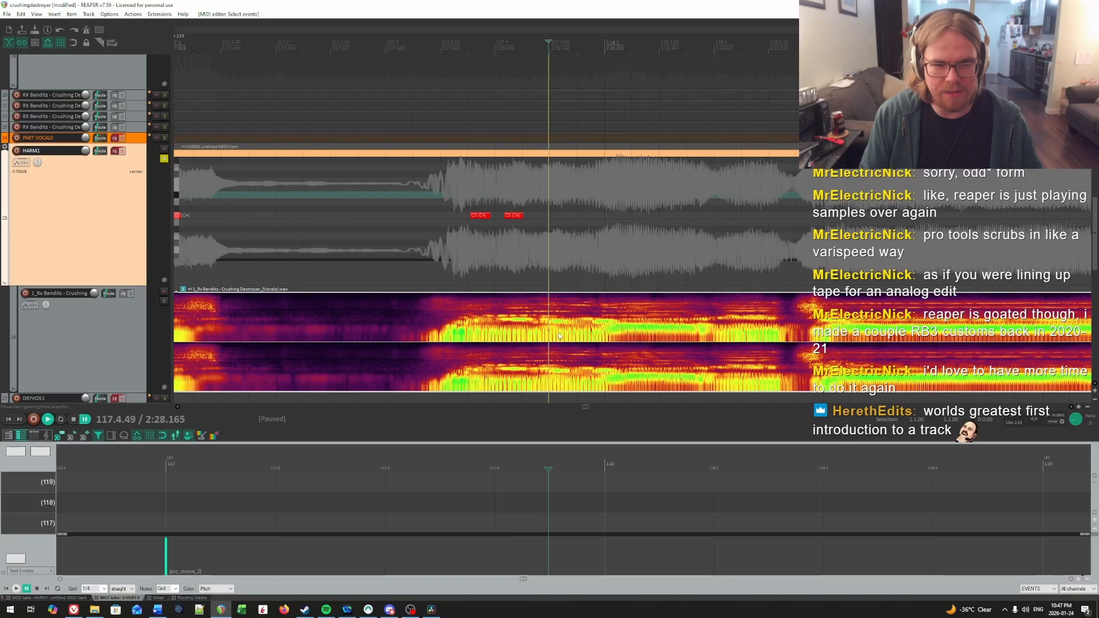
left_click(549, 216)
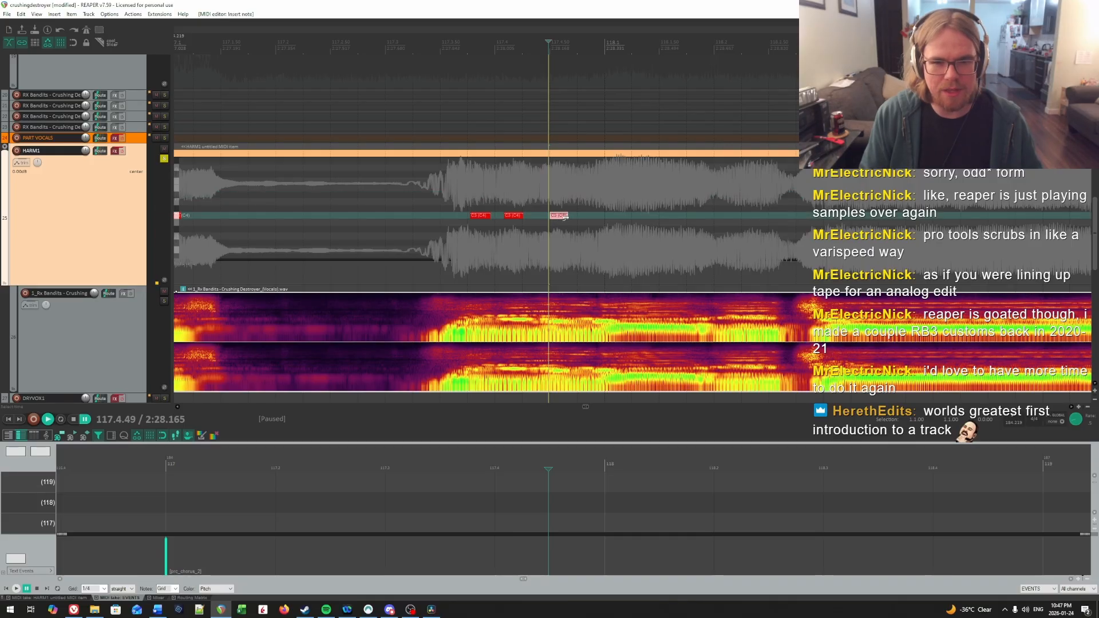
Step: Find the syllable onset at the start of bar 118 and draw a note from about 118.1.03 to 118.1.84
key("space")
scroll(559, 217, "right", 3)
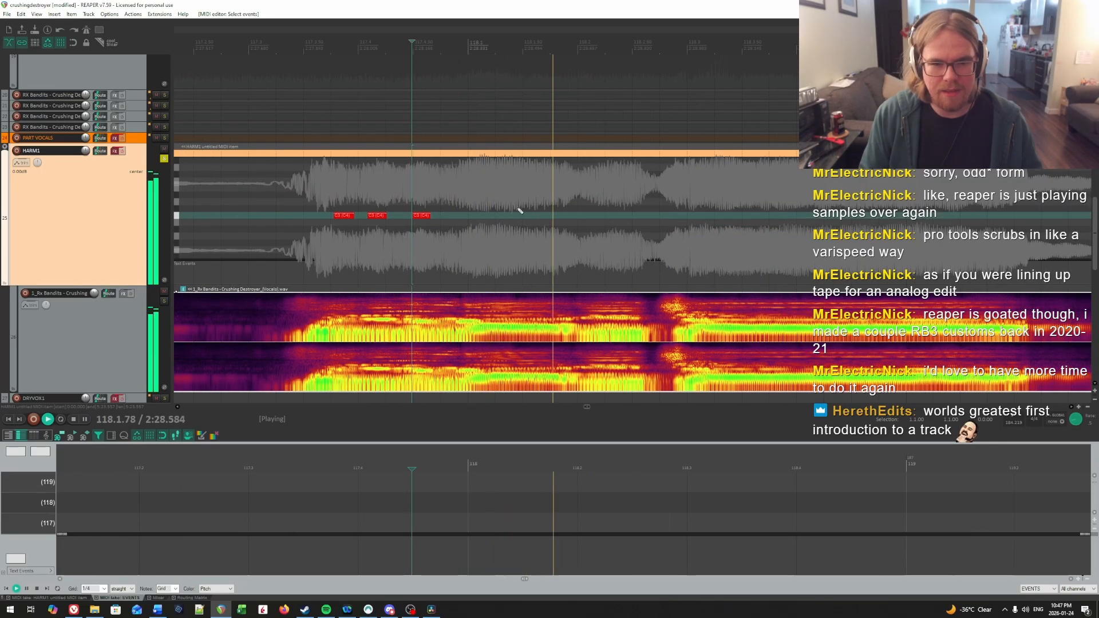
key("space")
left_click(451, 189)
key("space")
key("space")
left_click(483, 188)
left_click(472, 188)
left_click(468, 187)
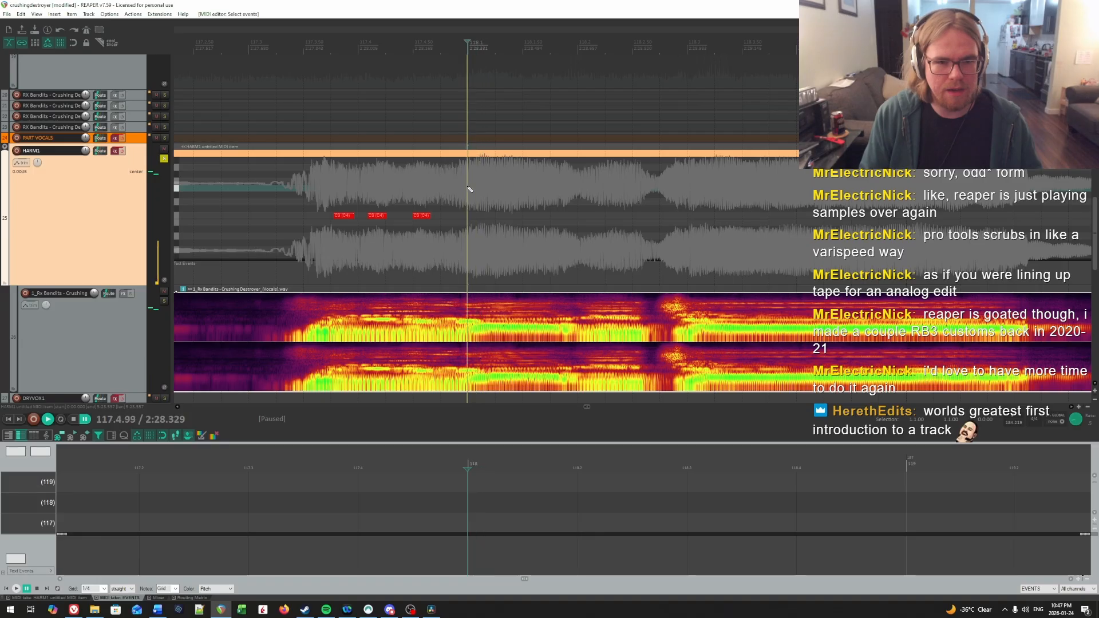
left_click(471, 186)
key("space")
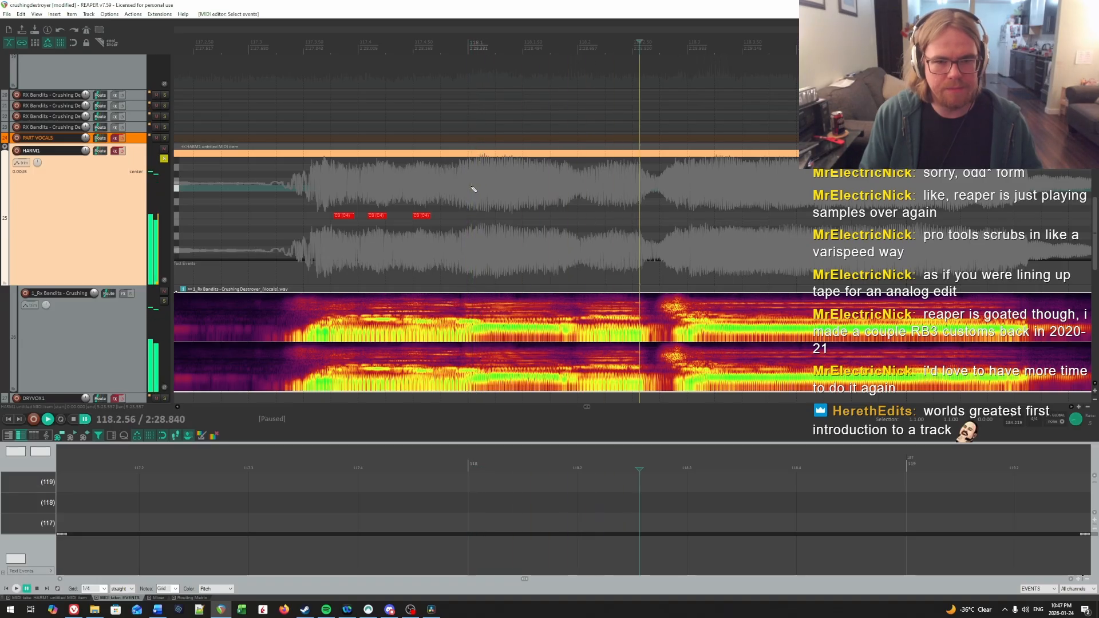
Step: Slightly trim the end of bar 118's first note, audition the following syllable and draw its note from 118.2.02 to about 118.2.6
key("space")
left_click_drag(471, 216, 565, 218)
key("space")
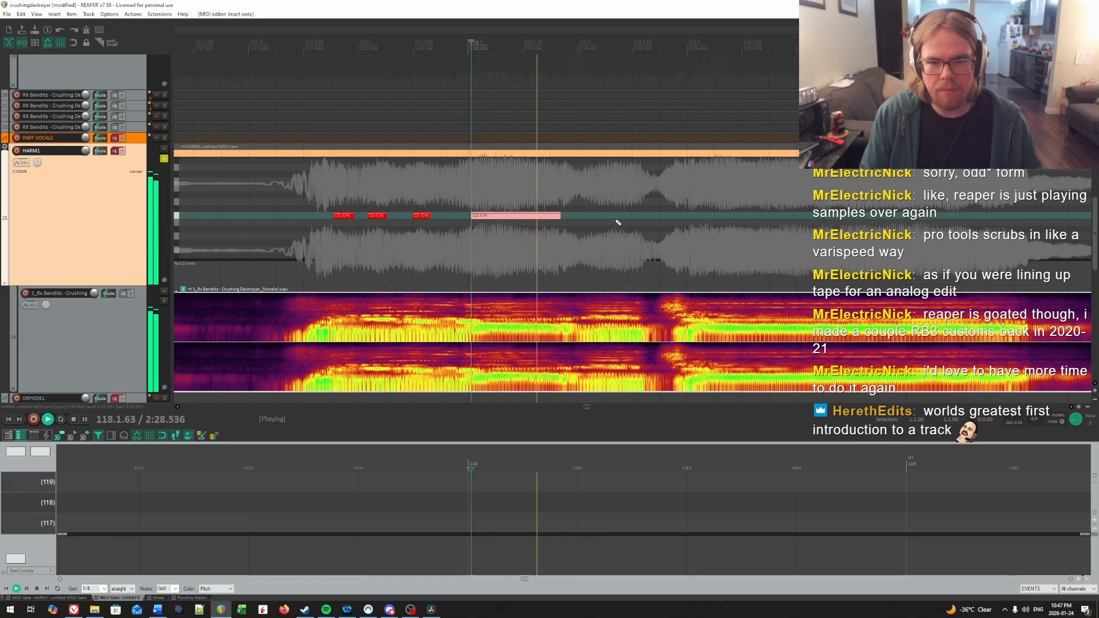
key("space")
left_click(556, 195)
key("space")
key("space")
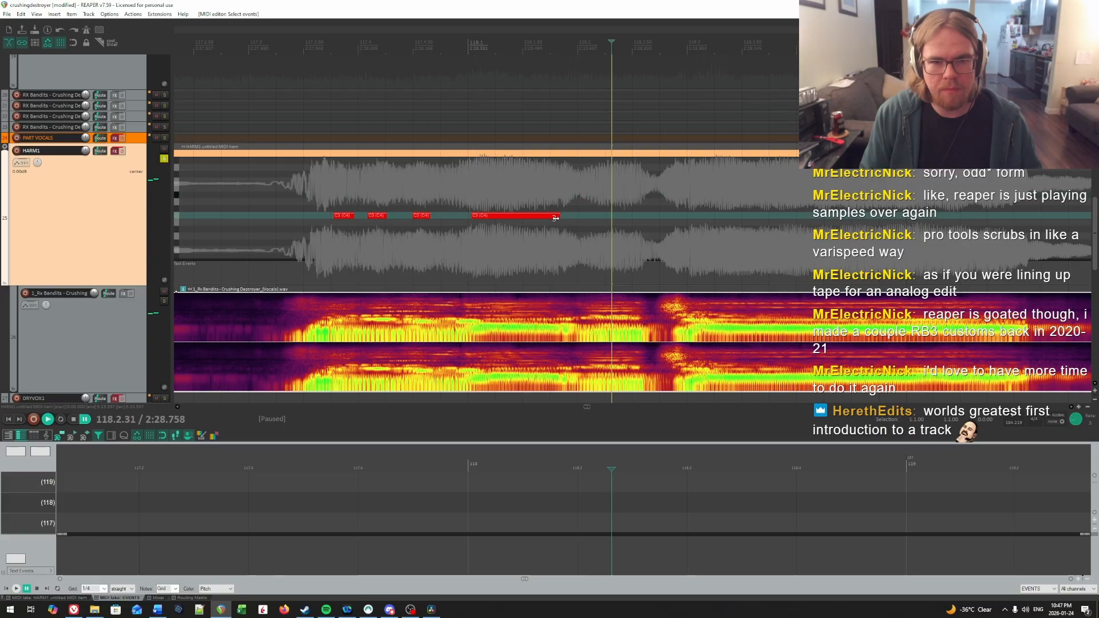
left_click(529, 196)
key("space")
key("space")
left_click(576, 193)
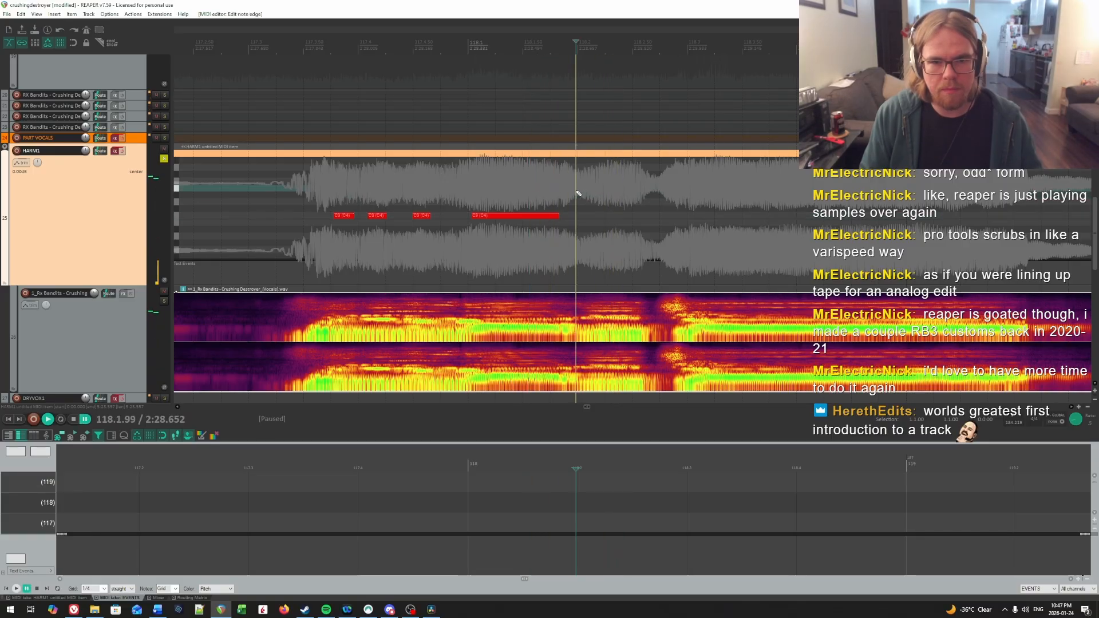
key("space")
key("space")
left_click(581, 202)
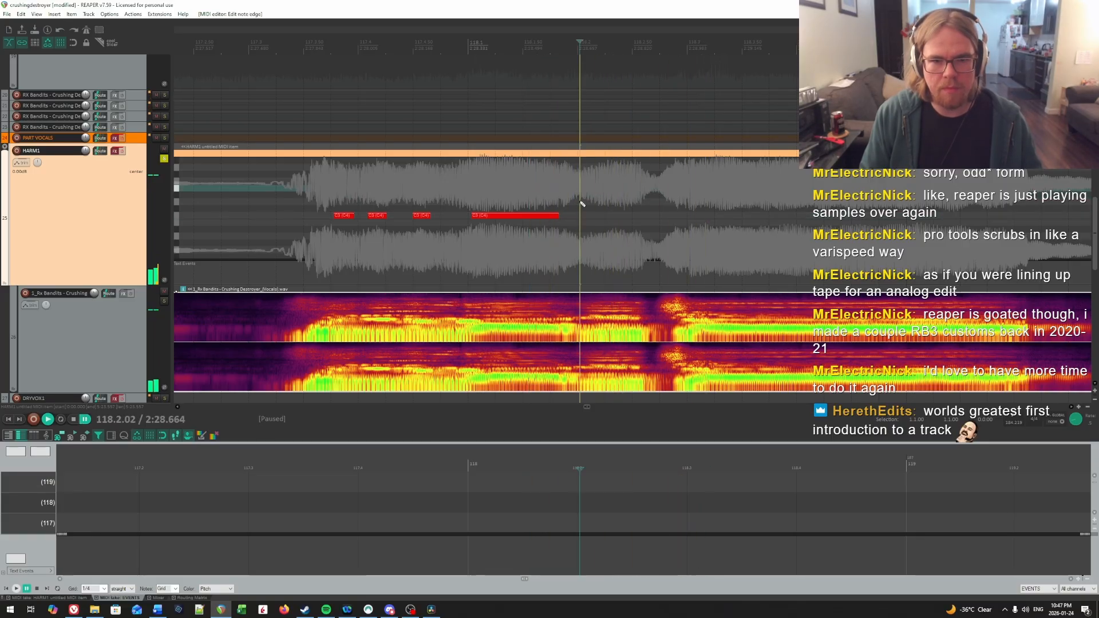
left_click_drag(580, 216, 603, 216)
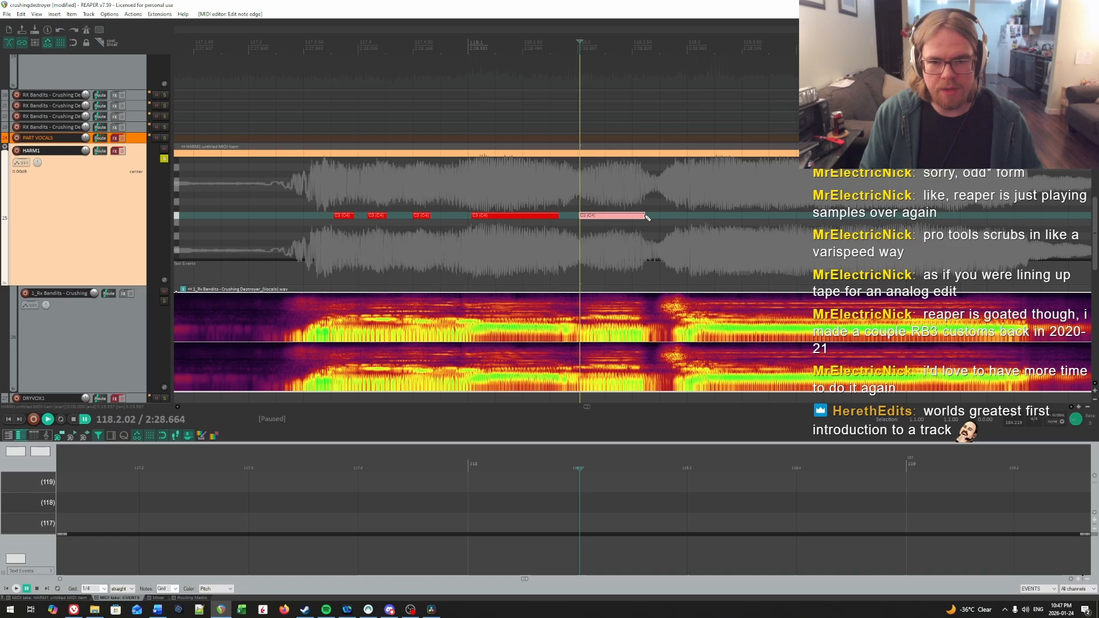
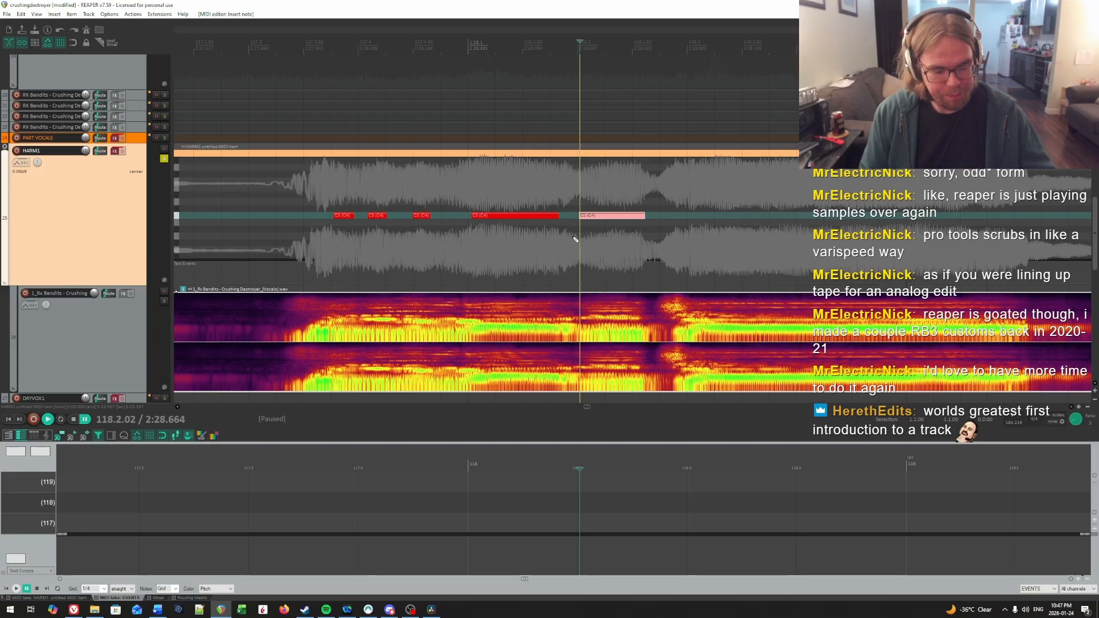
Step: Play back the vocals from measure 118 repeatedly to check the HARM1 notes around 118.1 and 118.2 against the audio
left_click(467, 188)
key("space")
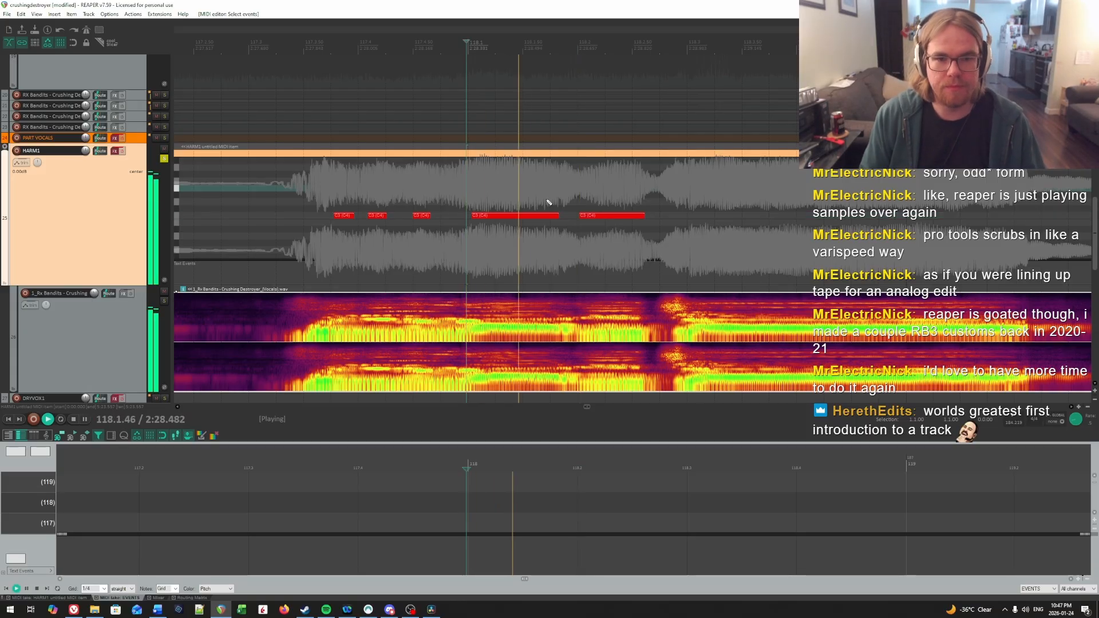
left_click_drag(582, 198, 647, 203)
key("space")
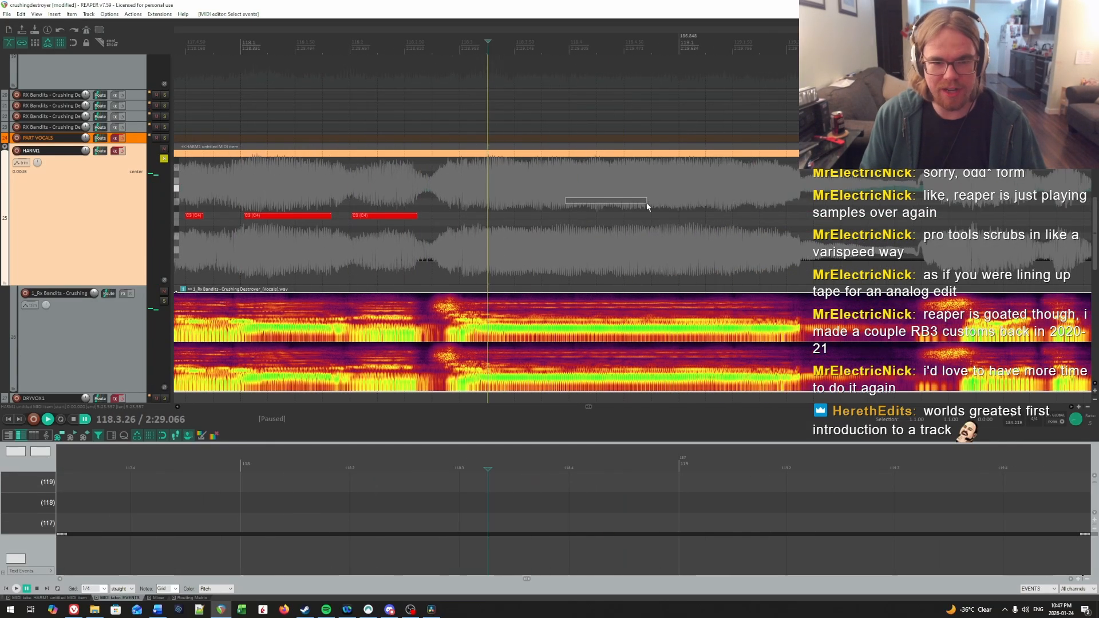
left_click(263, 187)
key("space")
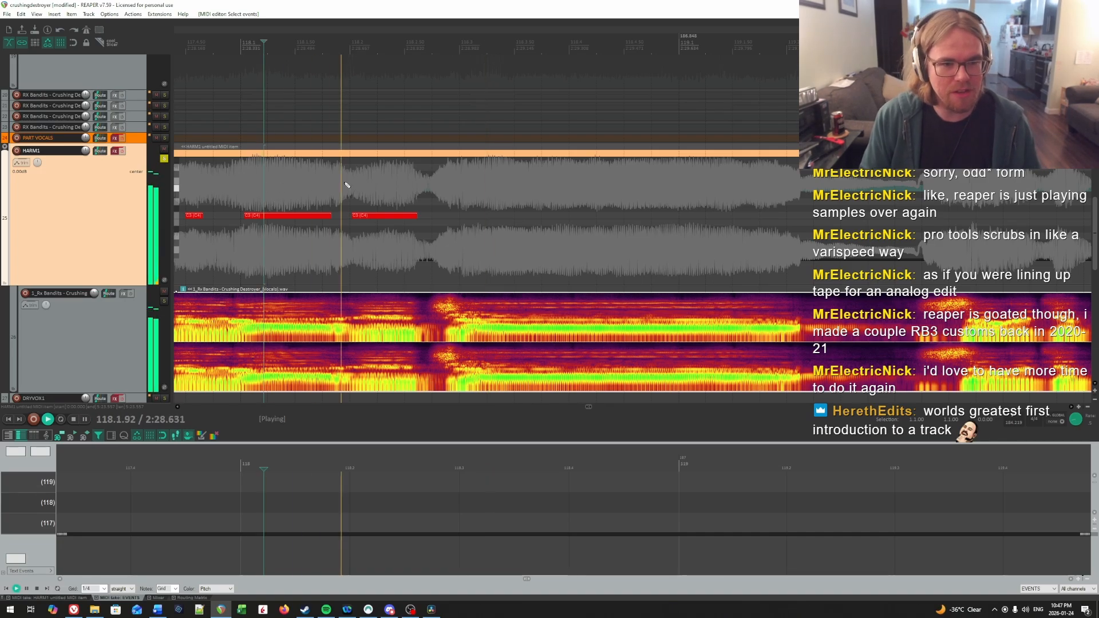
key("space")
left_click(335, 182)
key("space")
key("space")
left_click(341, 186)
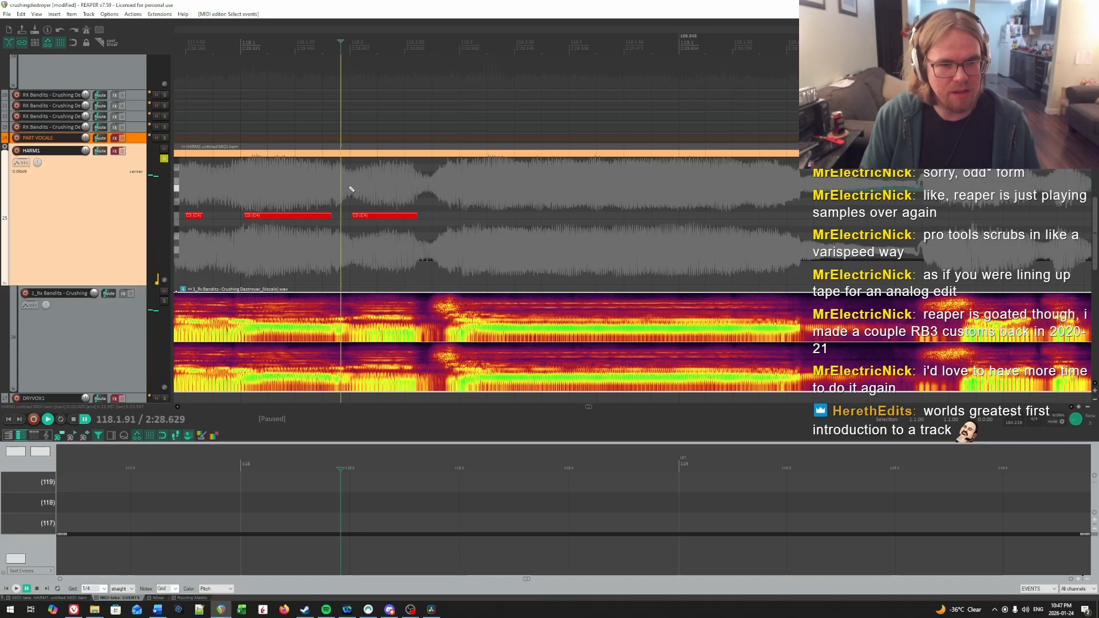
left_click(351, 187)
key("space")
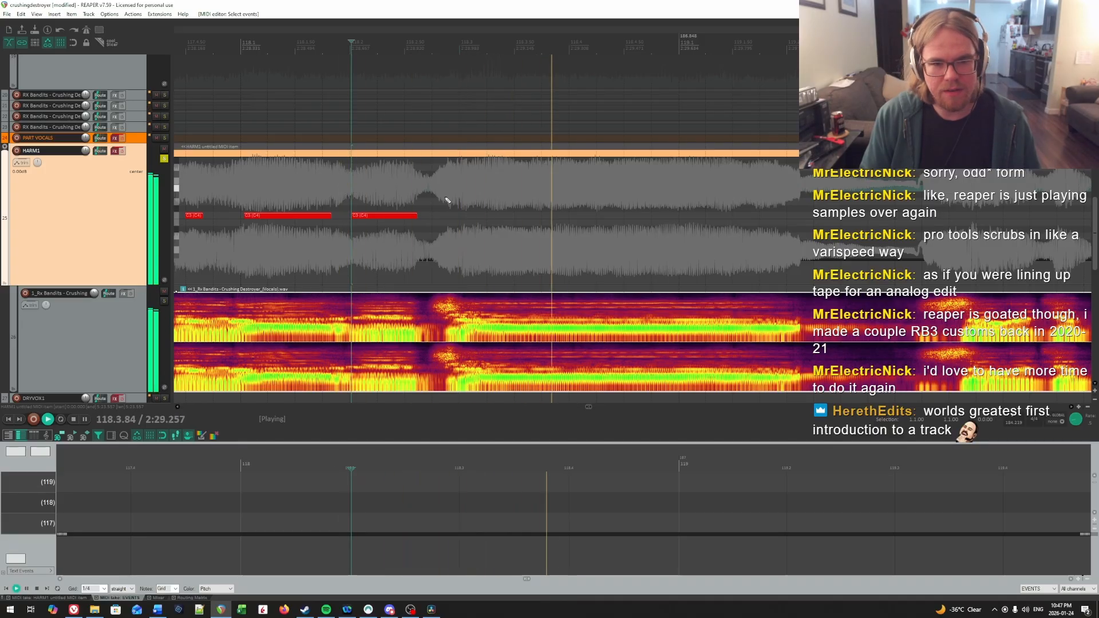
Step: Find the next vocal onset by ear and draw a long HARM1 note from 118.3.07 until the sustained vocal ends
key("space")
left_click_drag(422, 186, 471, 199)
key("space")
key("space")
left_click(465, 195)
key("space")
key("space")
key("space")
key("space")
left_click(405, 197)
key("space")
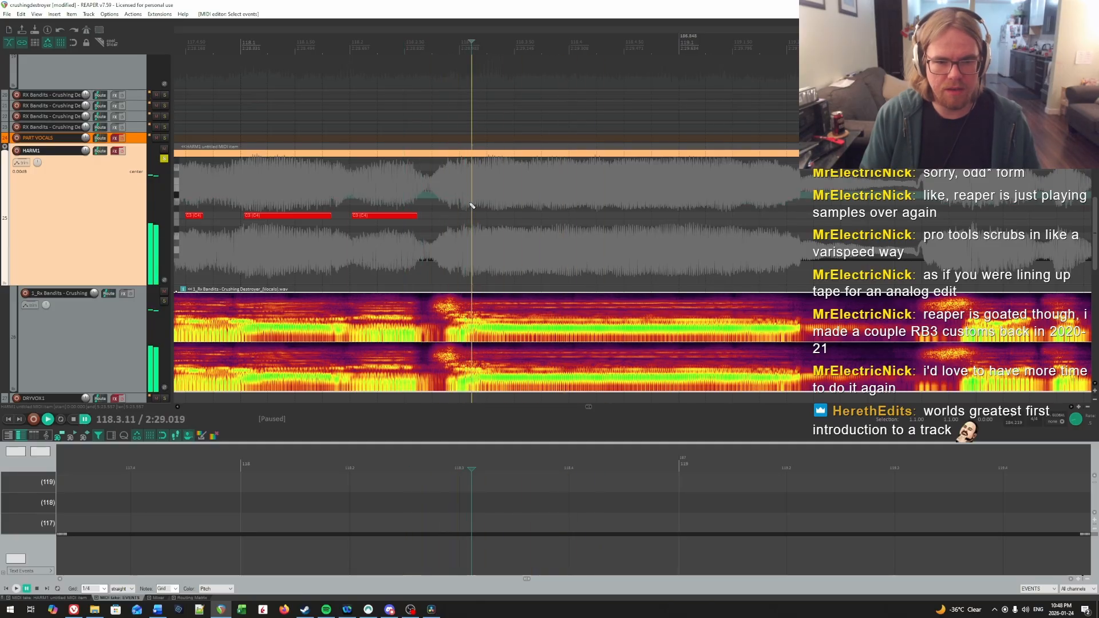
key("space")
left_click(438, 197)
left_click_drag(446, 197, 777, 227)
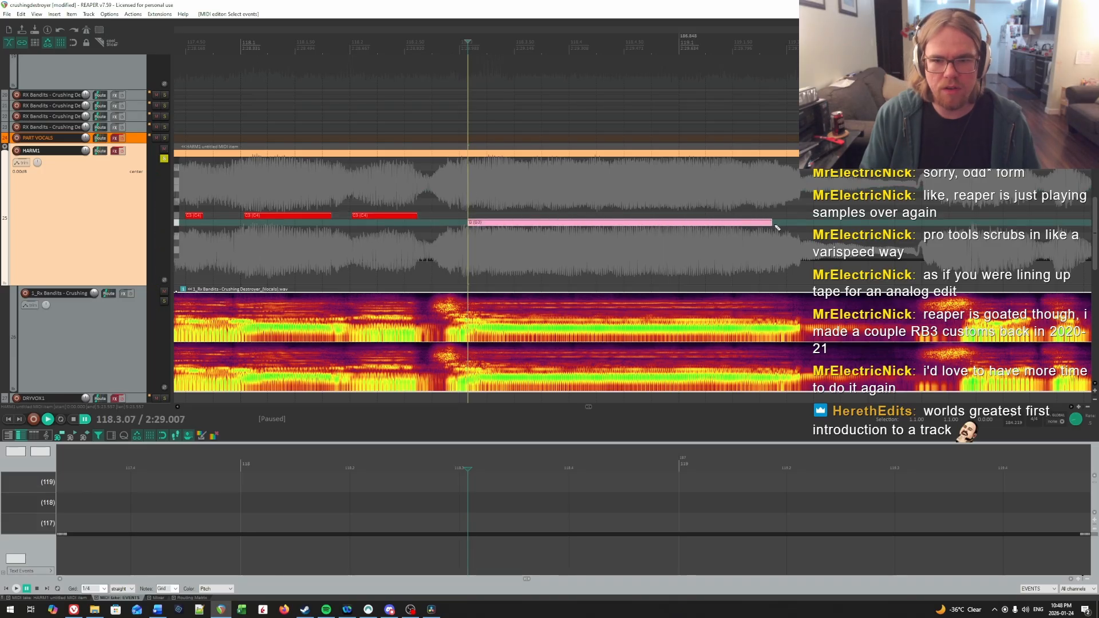
Step: Play on into measure 120 and draw a short HARM1 note at 119.3.76, where the next phrase begins
key("space")
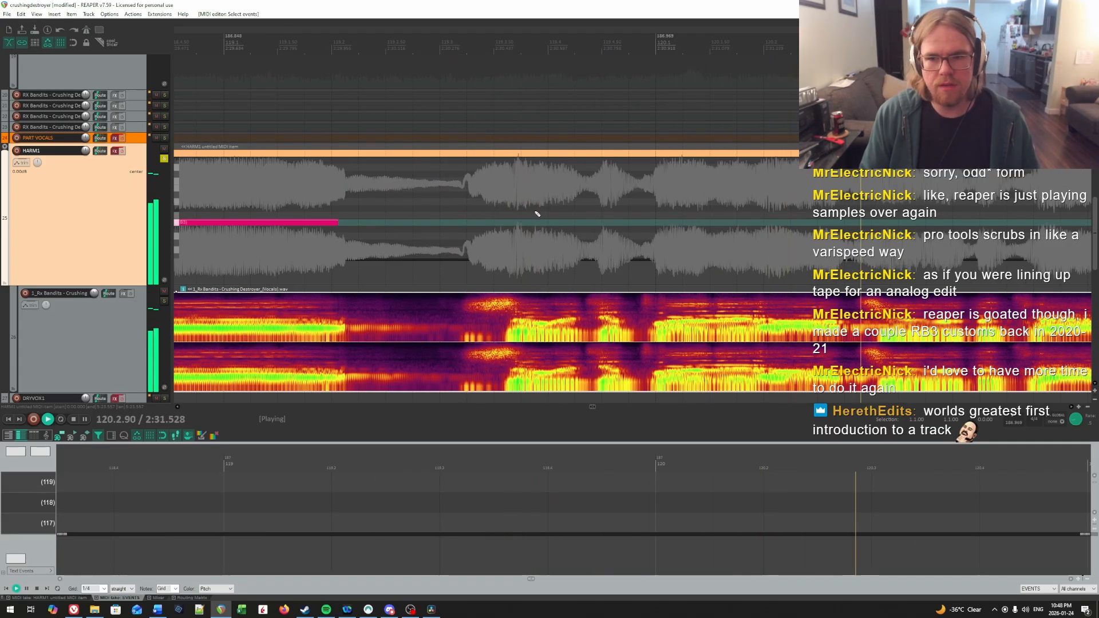
key("space")
left_click_drag(481, 216, 576, 224)
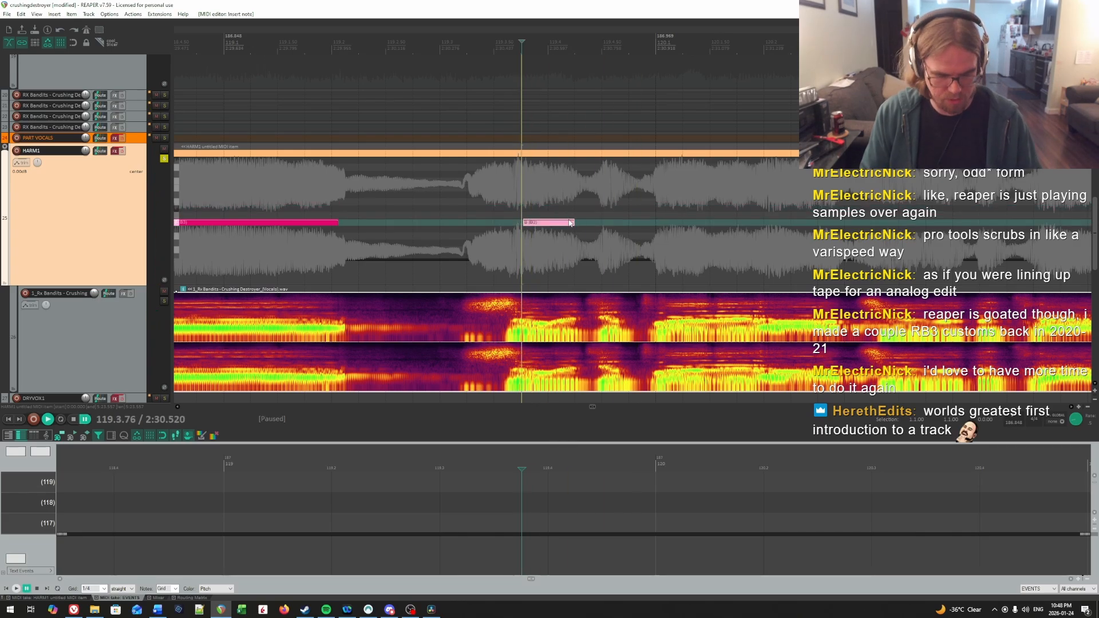
Step: Move the two newly drawn notes up one semitone to C4, in line with the other notes, and return to the EVENTS take
scroll(570, 223, "down", 3)
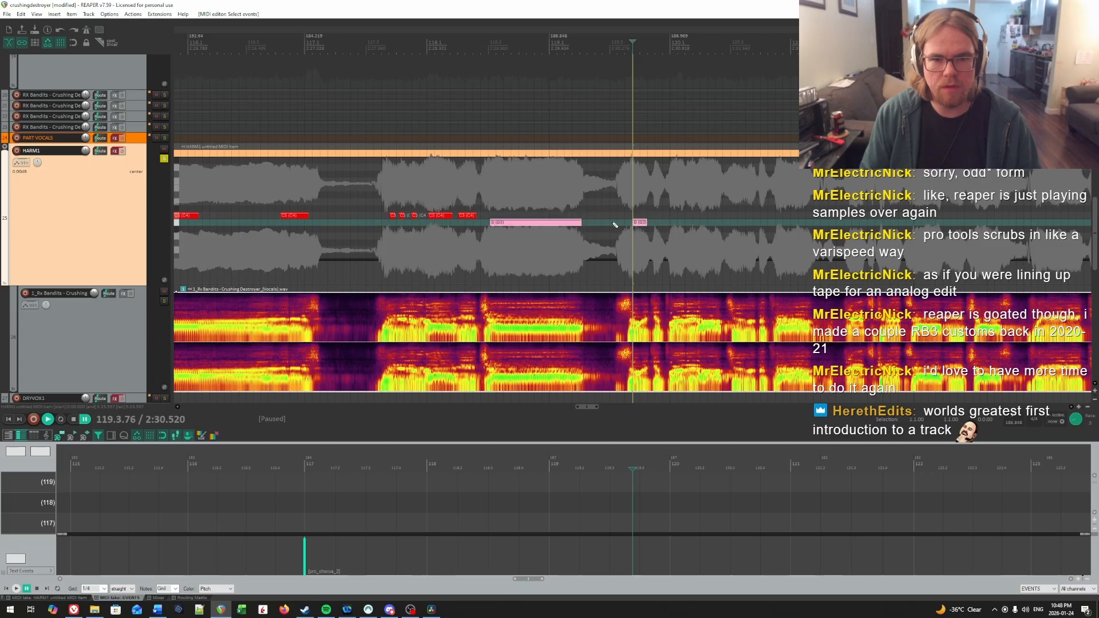
left_click(591, 162)
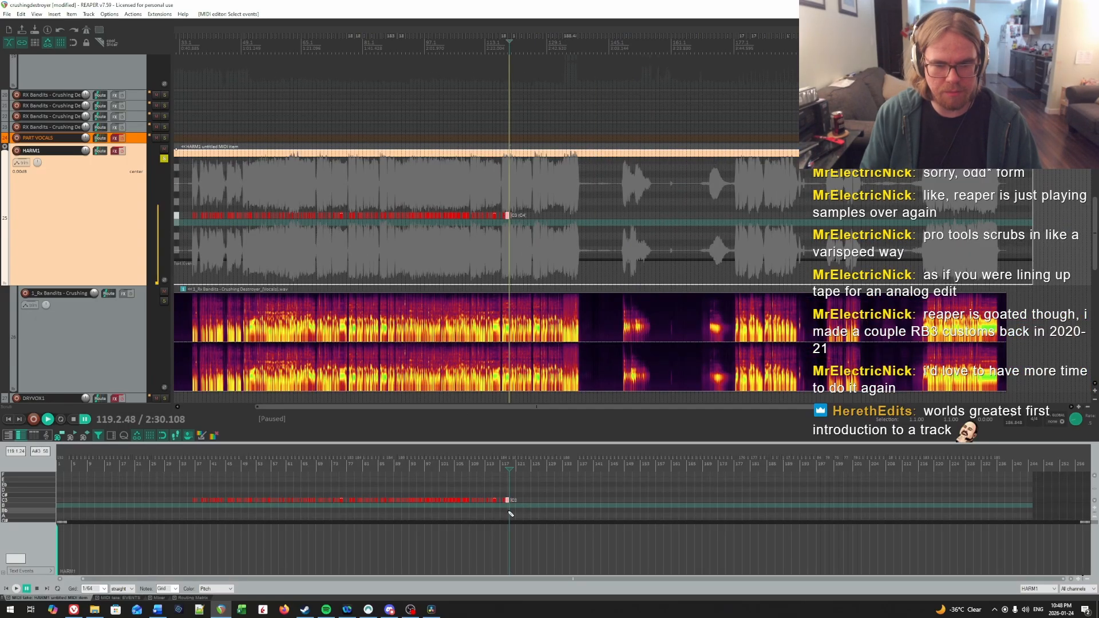
left_click(115, 598)
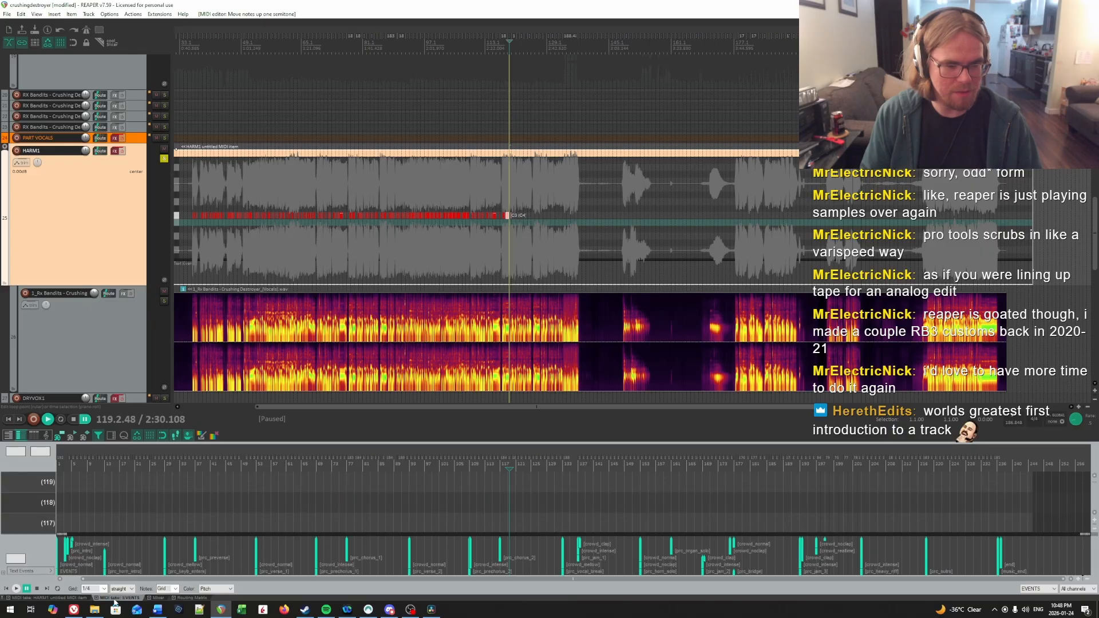
scroll(499, 250, "up", 6)
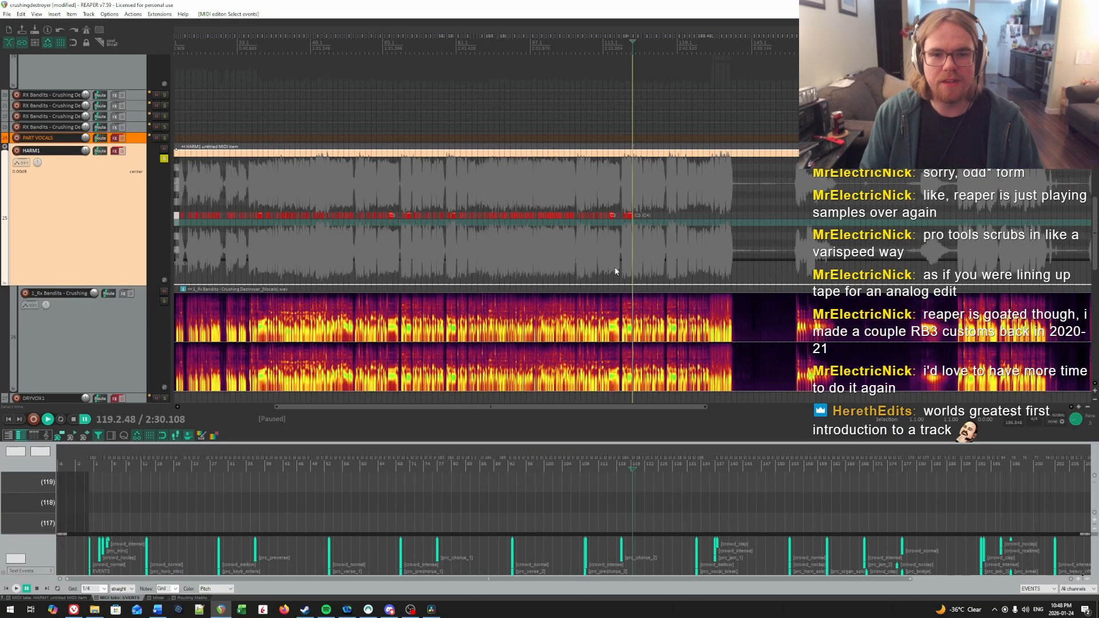
scroll(660, 249, "up", 3)
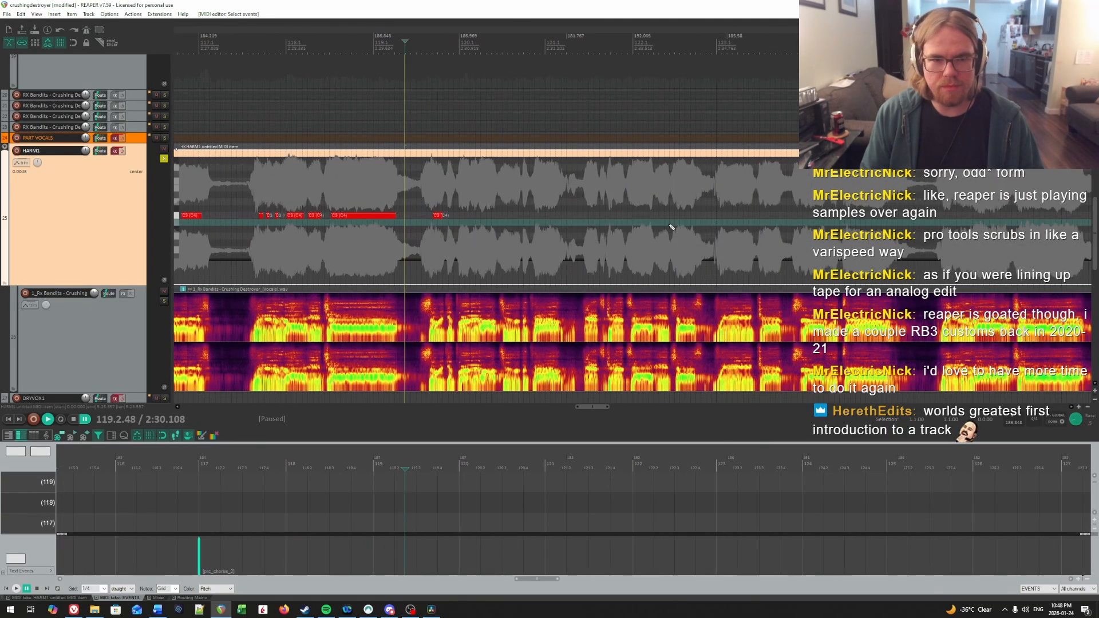
Step: Locate the second syllable by ear, split the short note before measure 120 at 119.4.06 and leave a small gap between the parts
key("space")
scroll(734, 215, "up", 3)
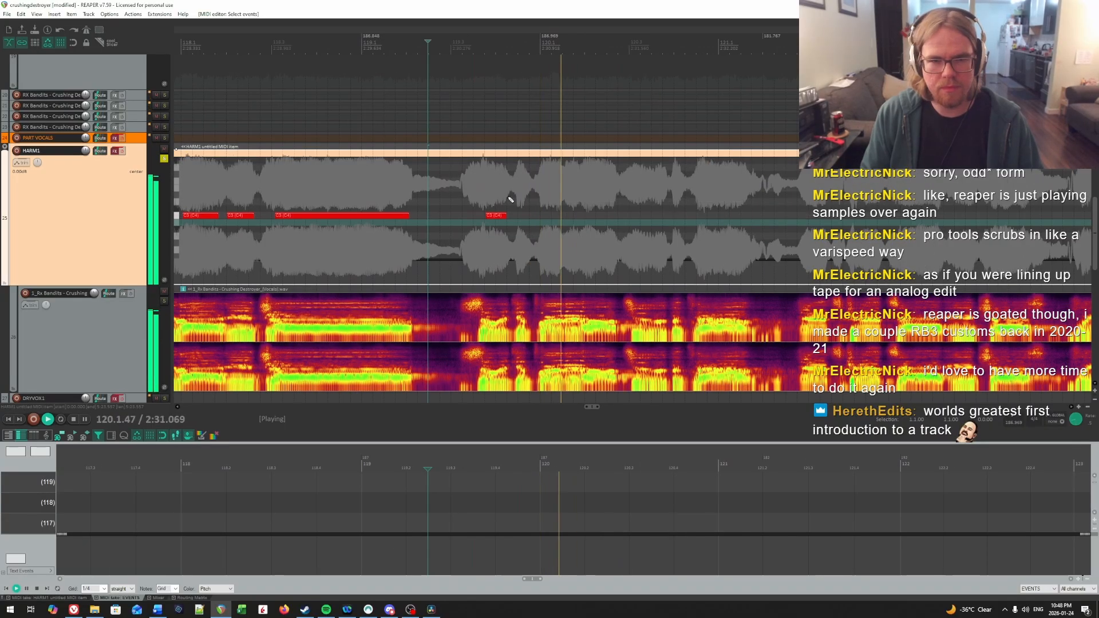
key("space")
left_click(638, 197)
key("space")
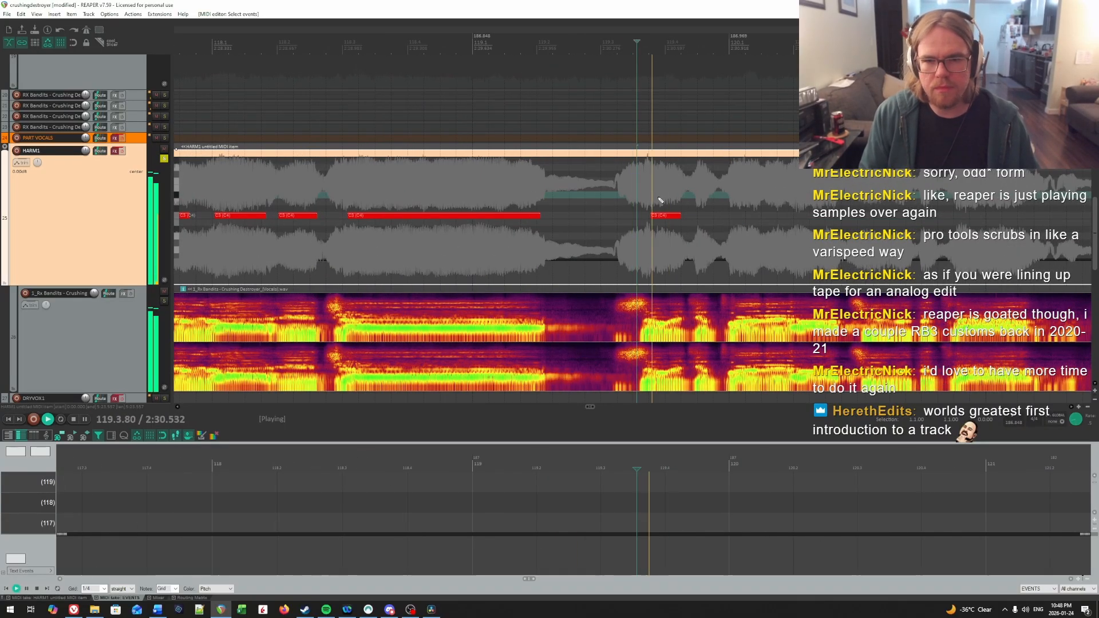
key("space")
key("space")
key("space")
left_click(667, 198)
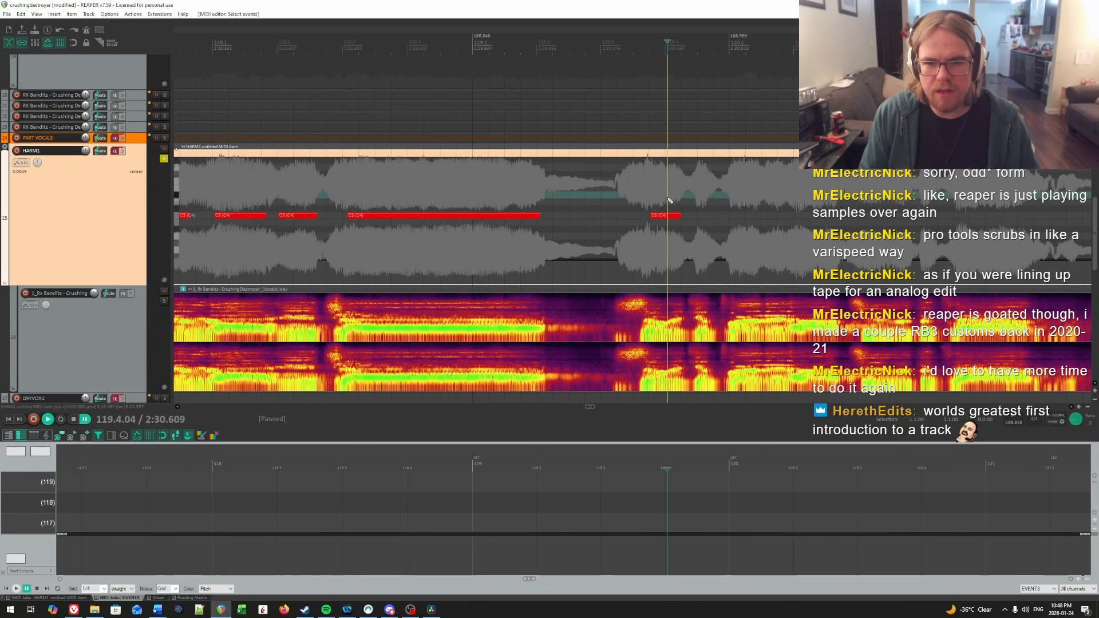
left_click(669, 196)
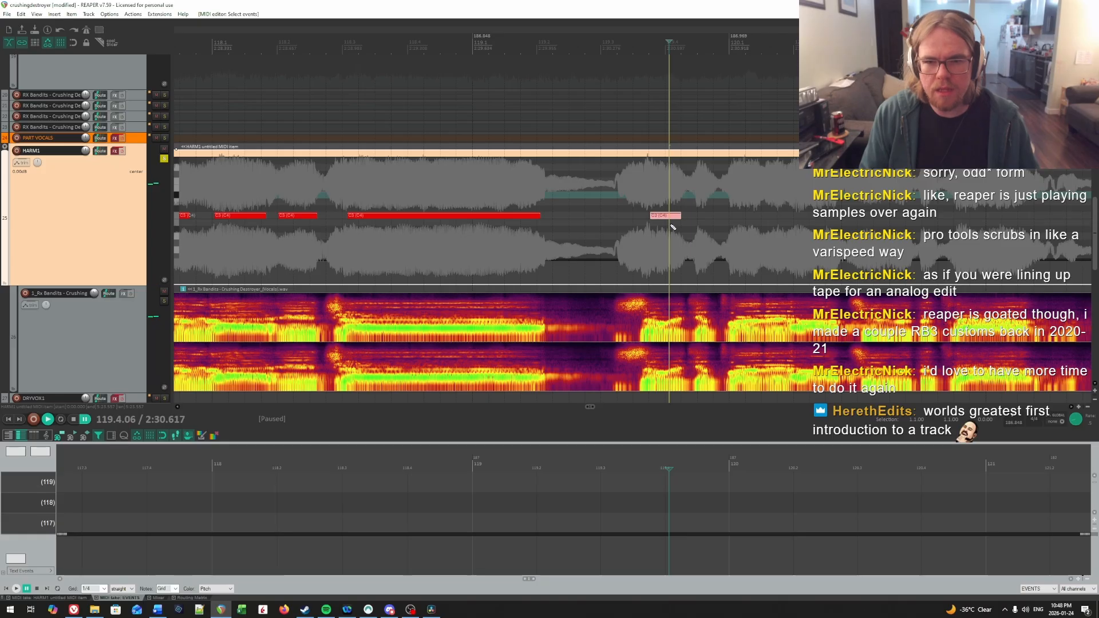
key("d")
left_click(494, 121)
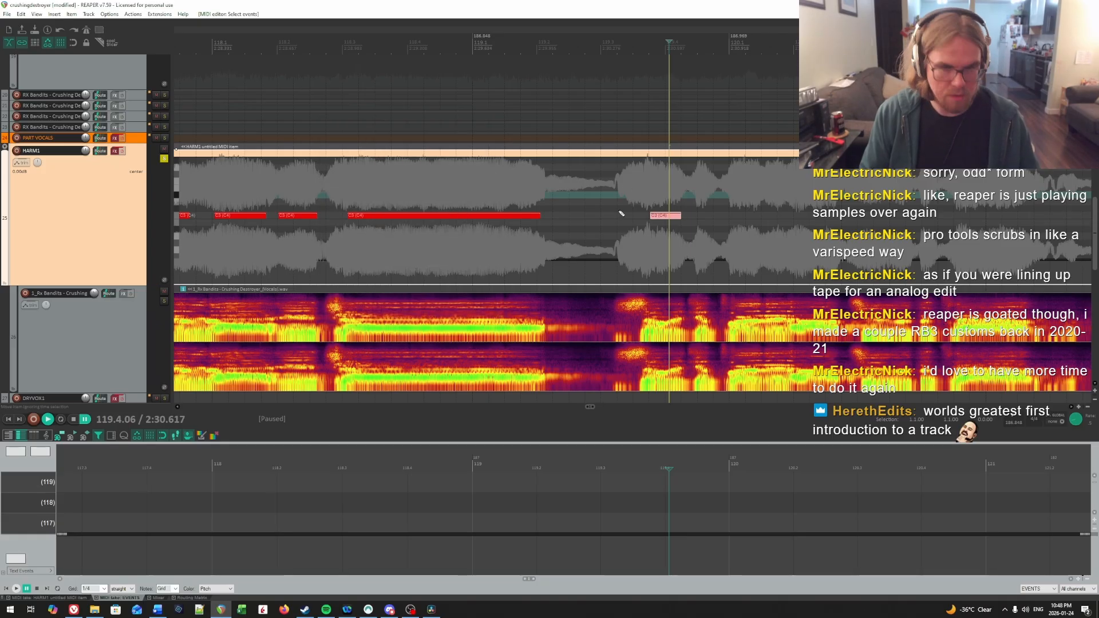
Step: Listen to the split notes and add another short C4 note on the following syllable, between 119.4 and 120.1
left_click(657, 200)
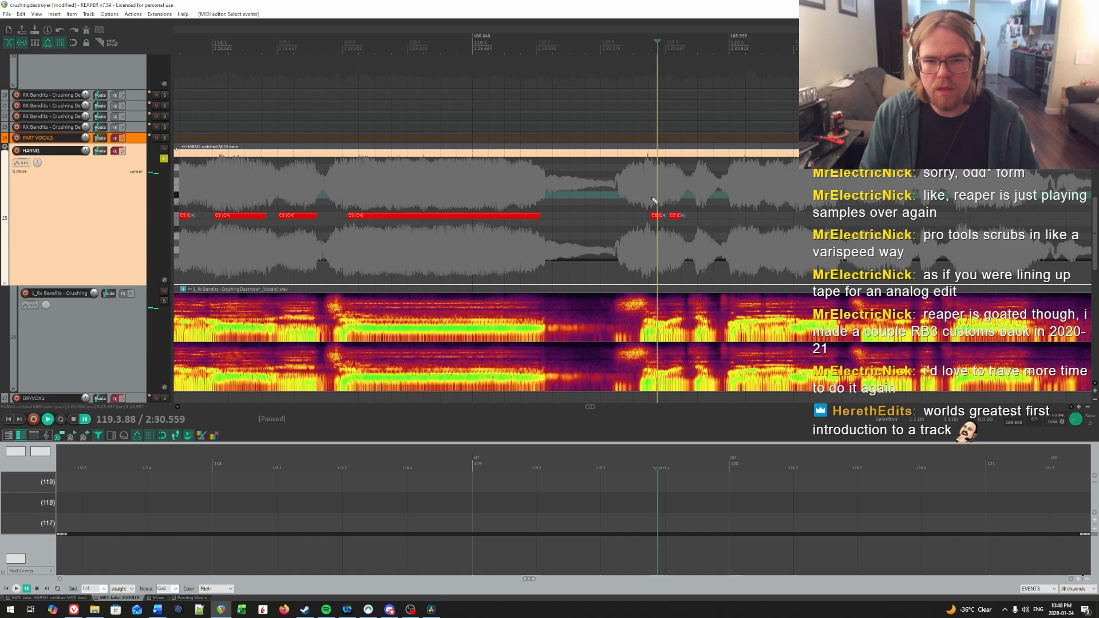
key("space")
left_click(696, 187)
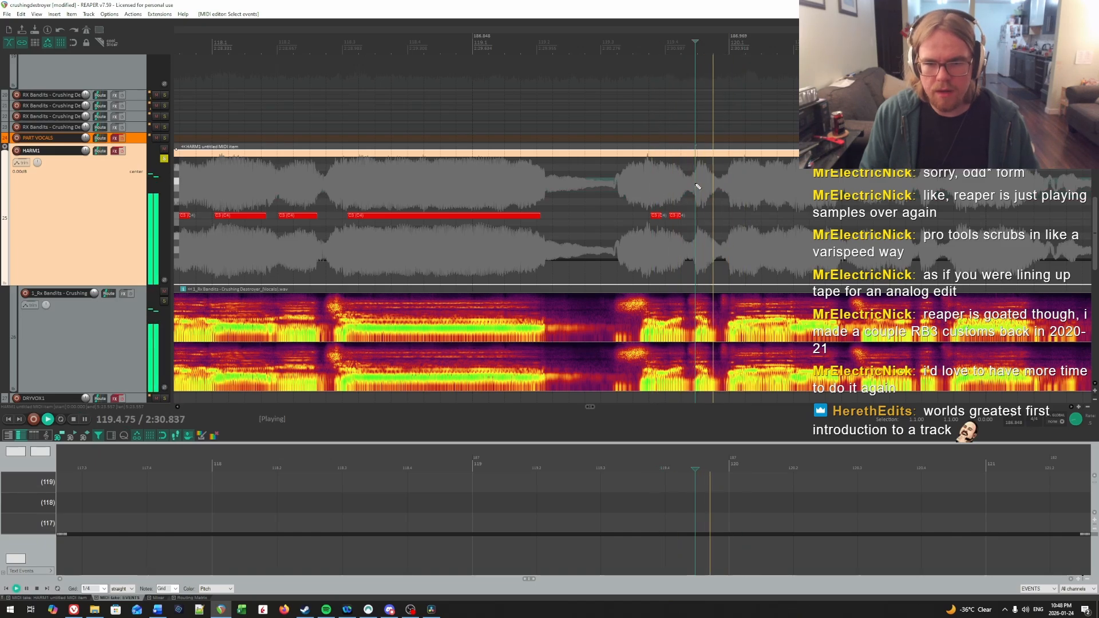
key("ctrl+space")
key("space")
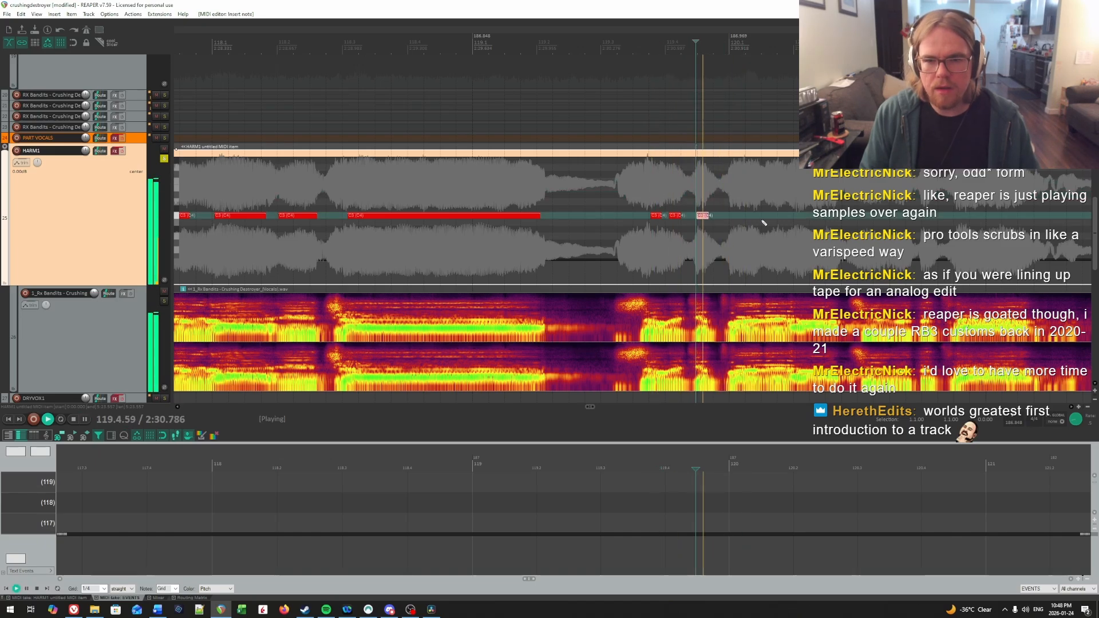
Step: Find the vocal onset at the start of measure 120 by ear and add a short C4 note at 120.1.10
scroll(763, 222, "right", 3)
left_click(594, 208)
key("space")
left_click(573, 205)
scroll(629, 205, "up", 2)
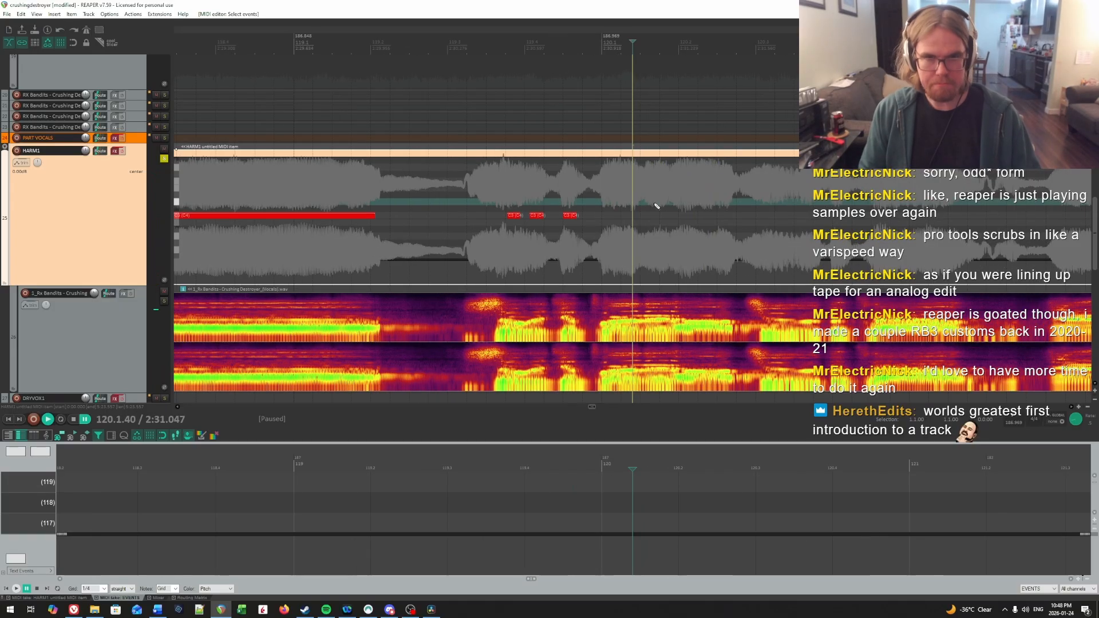
left_click(572, 195)
key("space")
key("space")
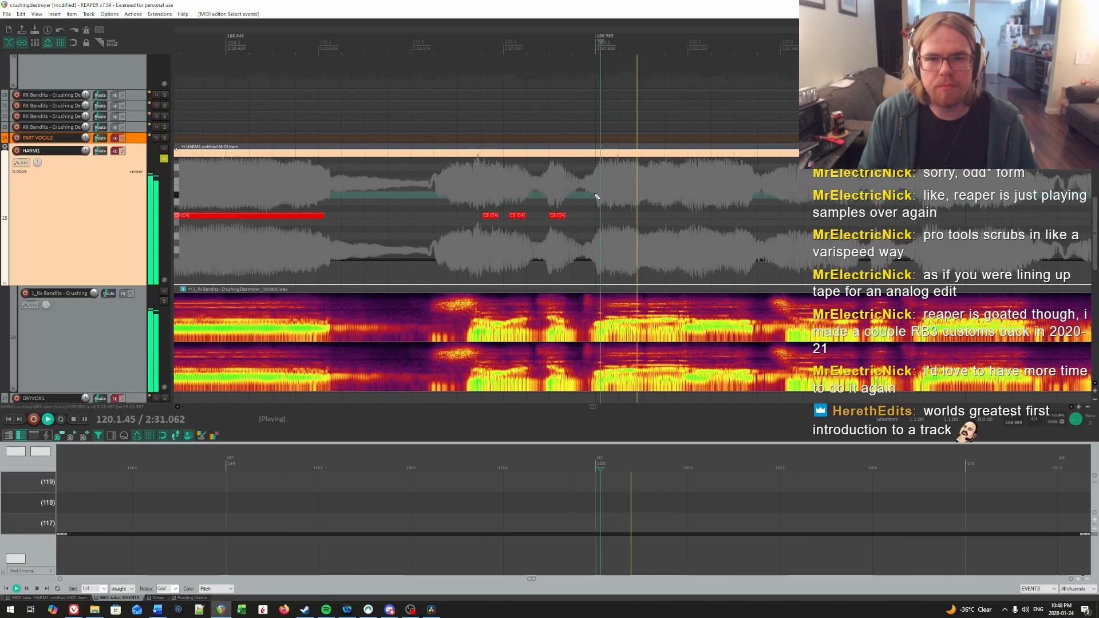
left_click(601, 196)
left_click(608, 195)
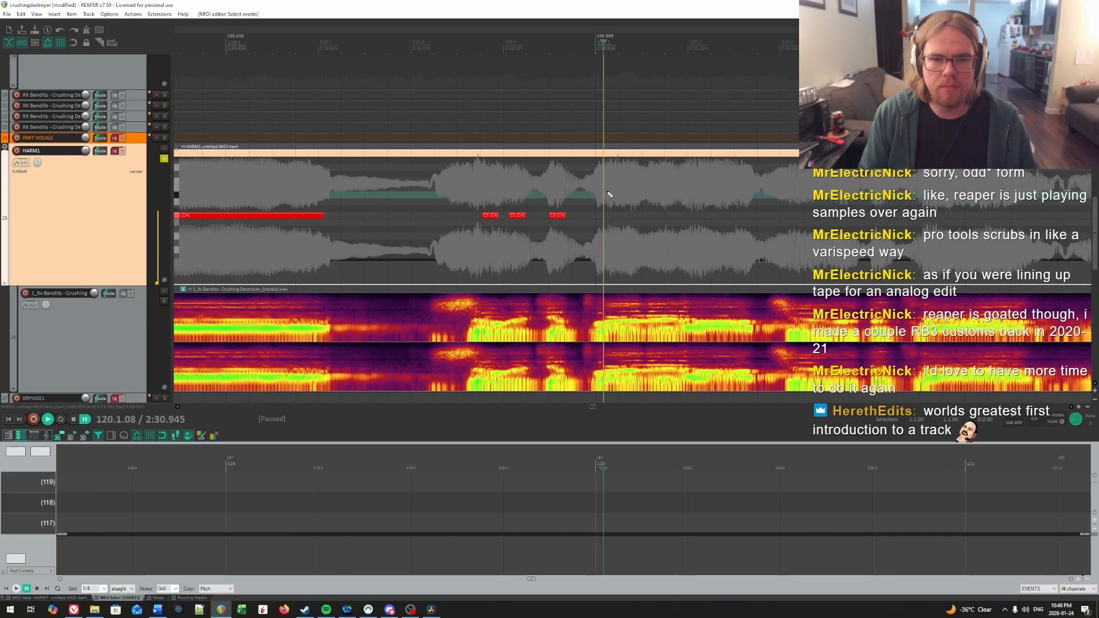
key("space")
key("space")
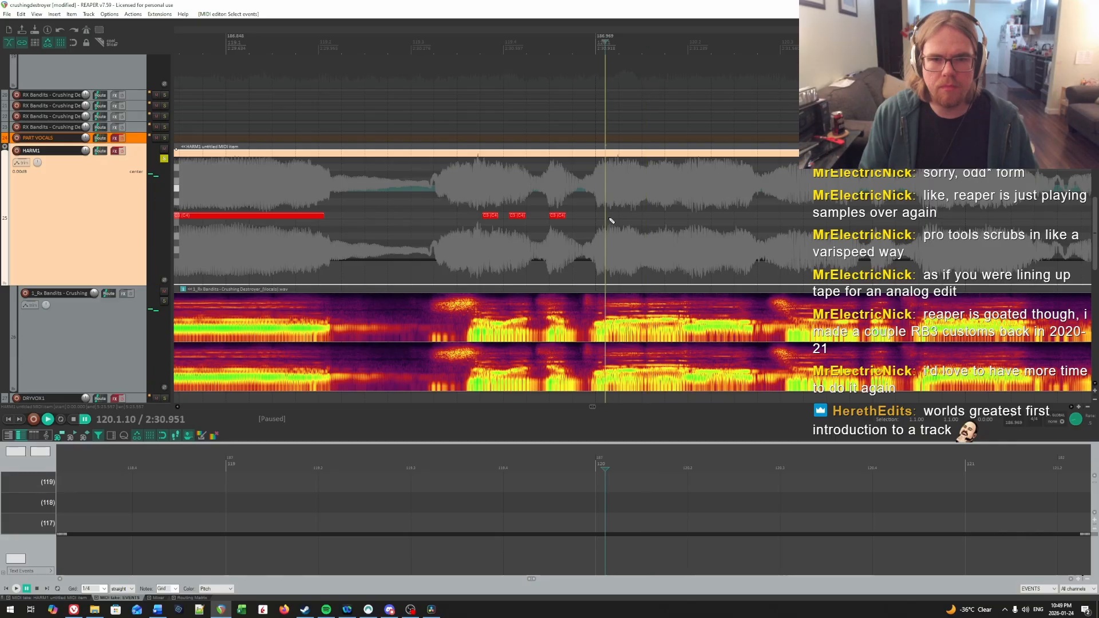
left_click(609, 215)
Step: Locate the next syllable by playback, add a C4 note at 120.1.55 and lengthen it to fit the syllable
left_click(648, 184)
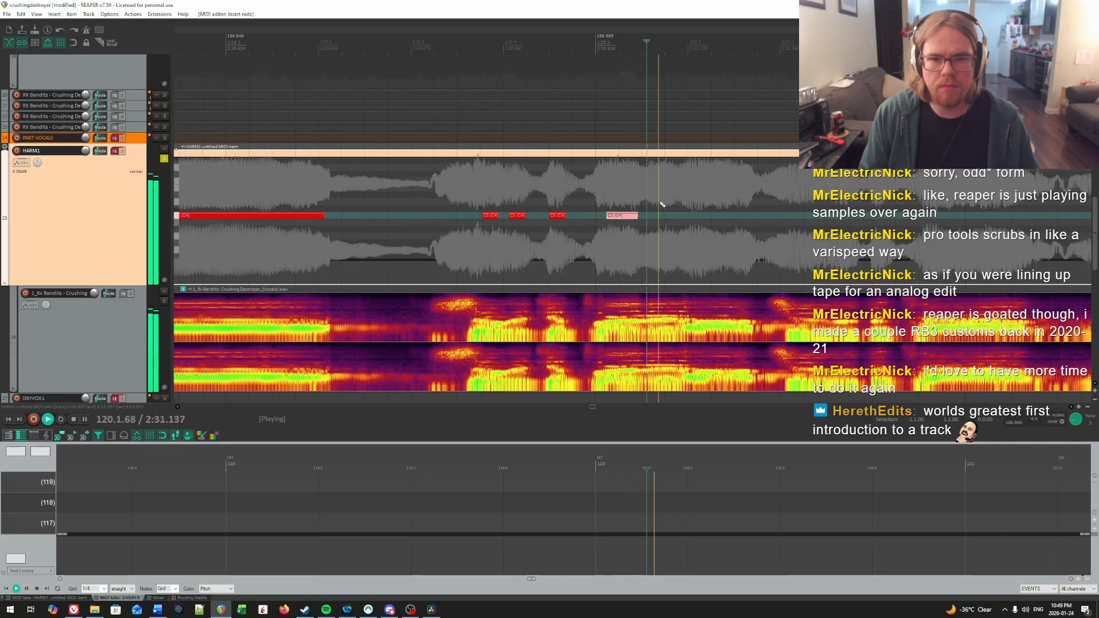
key("space")
key("space")
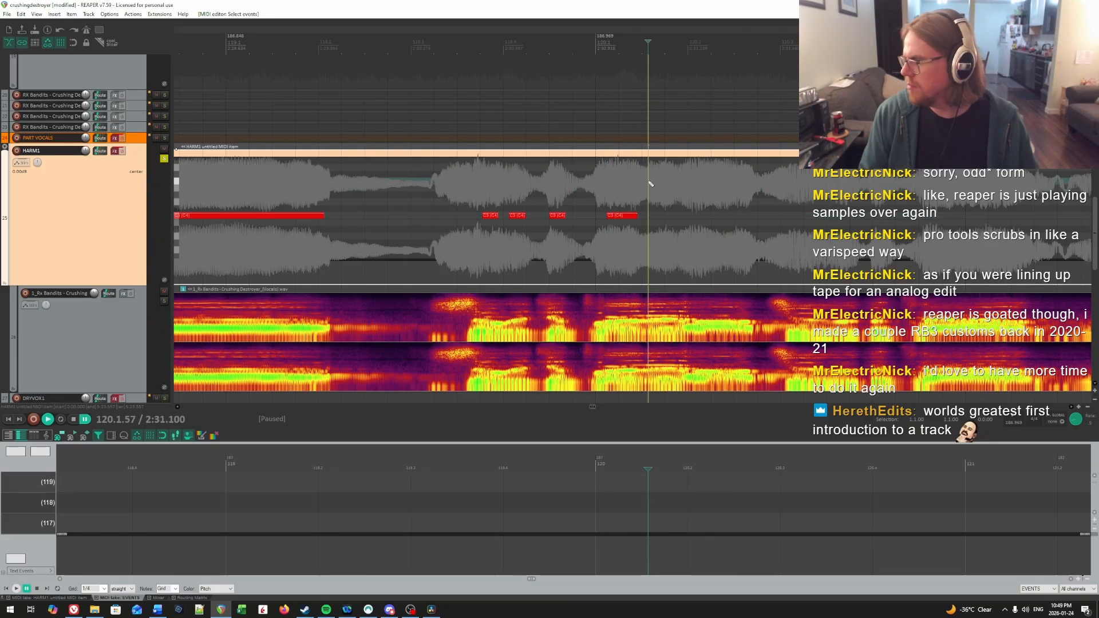
left_click(595, 185)
key("space")
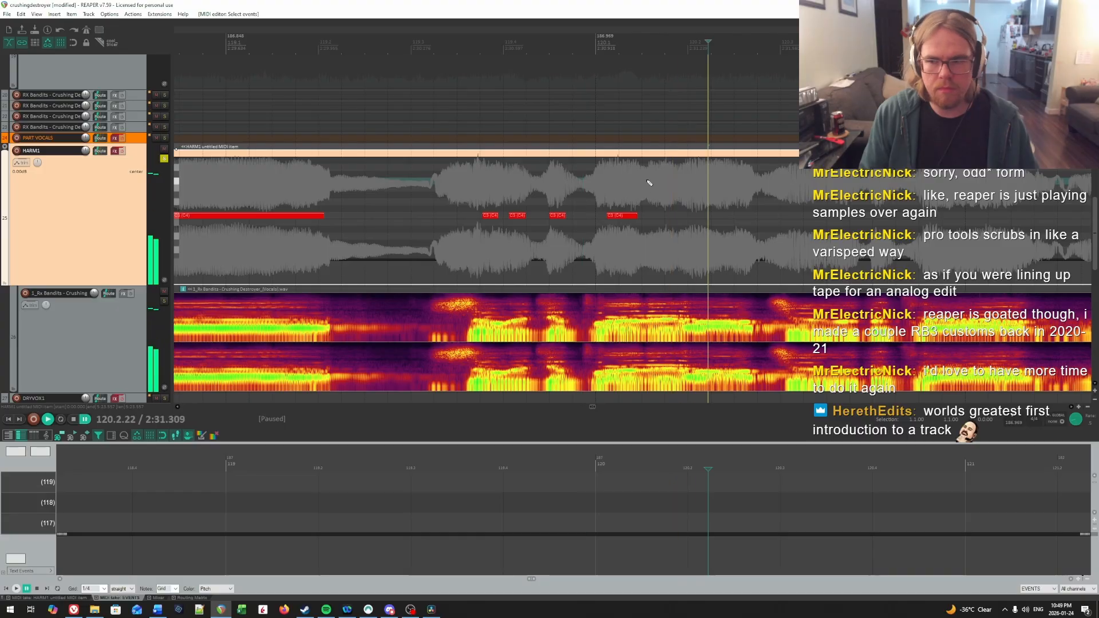
left_click(645, 197)
key("space")
left_click(647, 215)
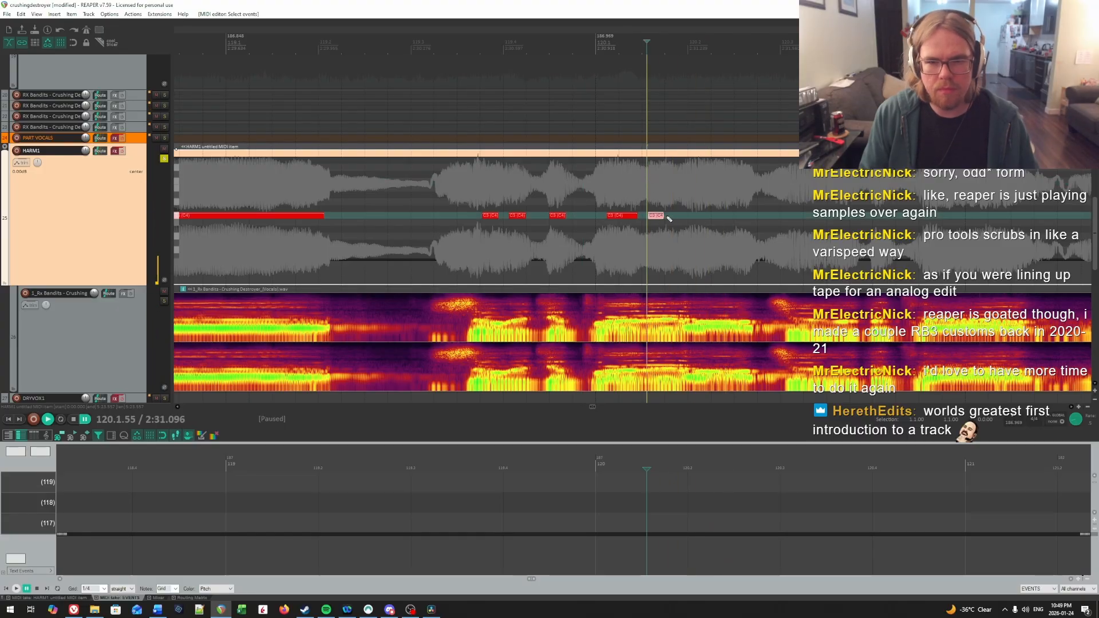
key("Right")
key("Right")
key("Right")
key("Right")
key("Right")
key("Right")
key("Right")
key("Right")
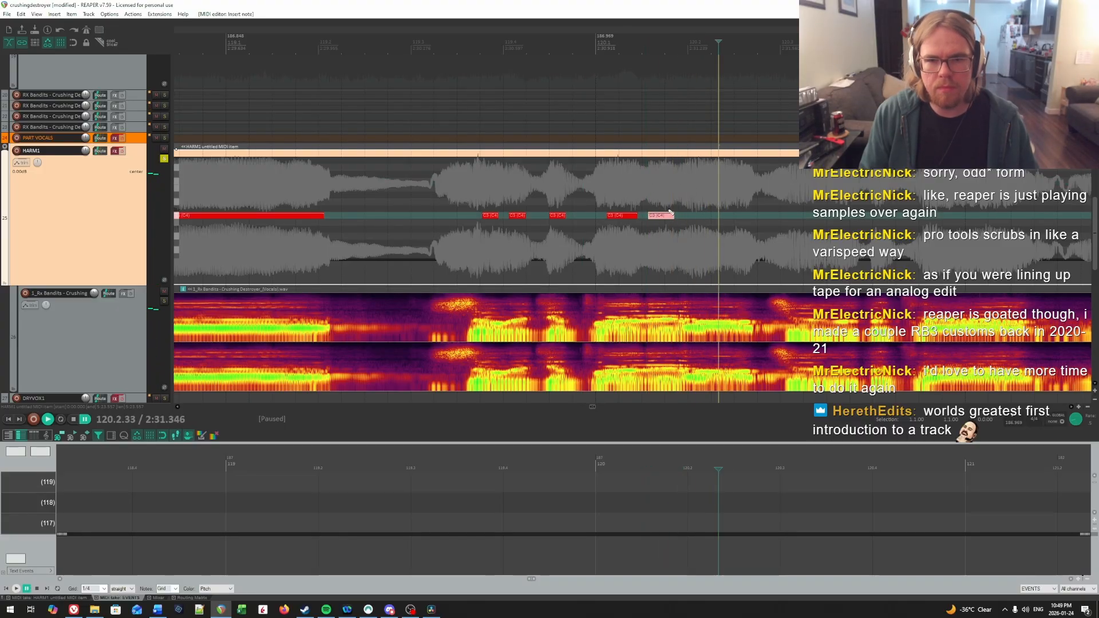
Step: Find the following syllable and draw a longer C4 note from 120.1.96 to the next dip in the vocal
left_click(650, 201)
key("Right")
key("Right")
key("Right")
left_click(687, 184)
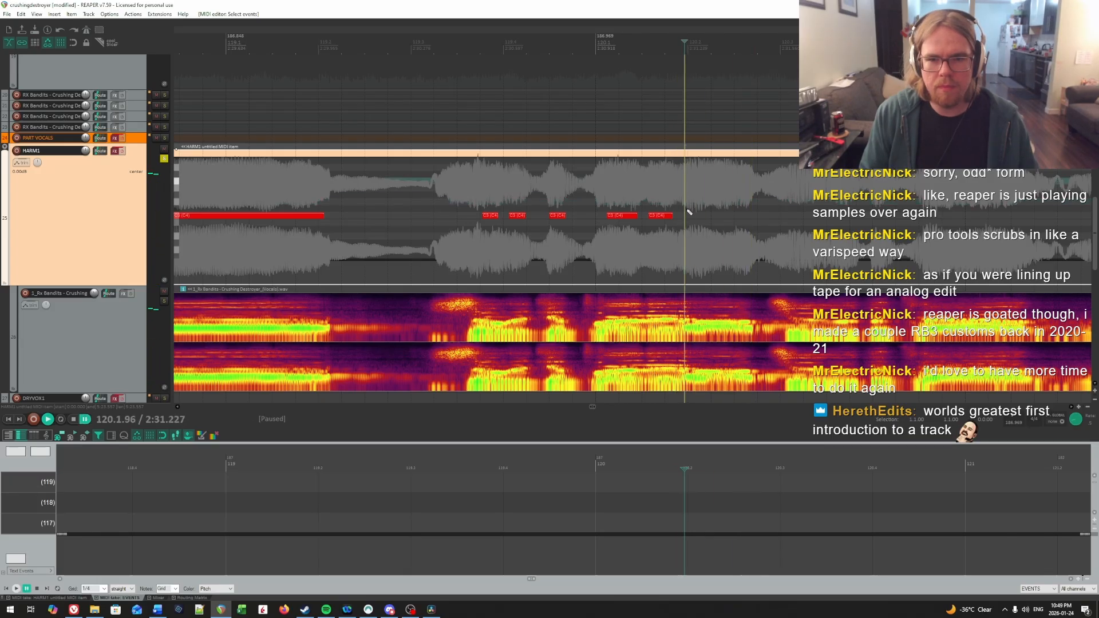
left_click_drag(686, 215, 720, 215)
Step: Locate the next syllable in measure 120 by repeated playback and draw a C4 note from 120.3.19 to the next dip in the vocal
key("space")
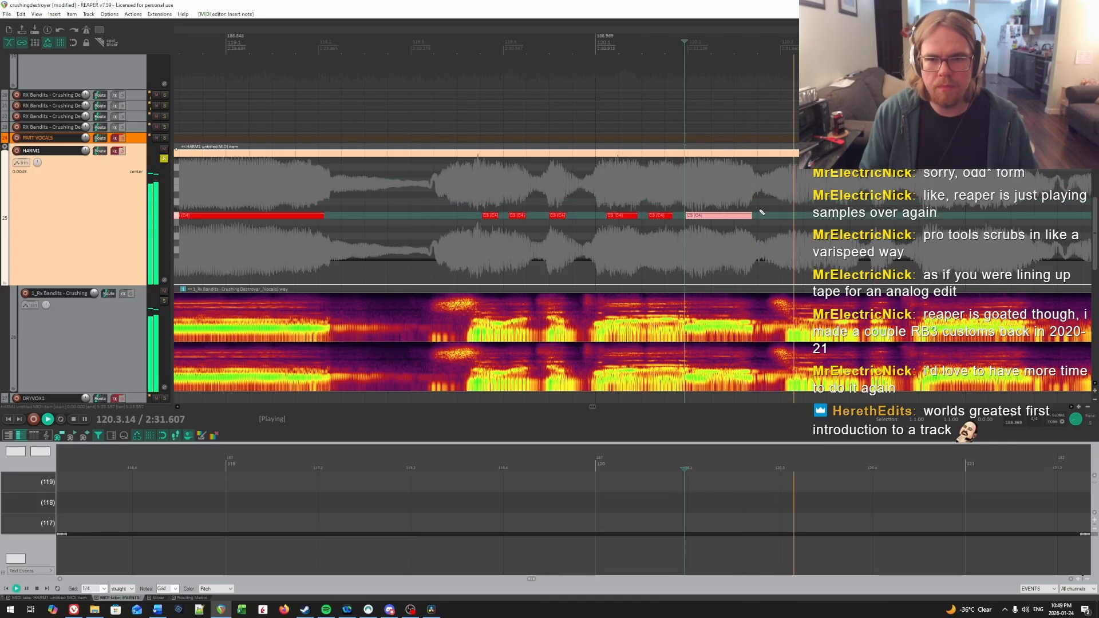
left_click(678, 195)
scroll(676, 197, "right", 4)
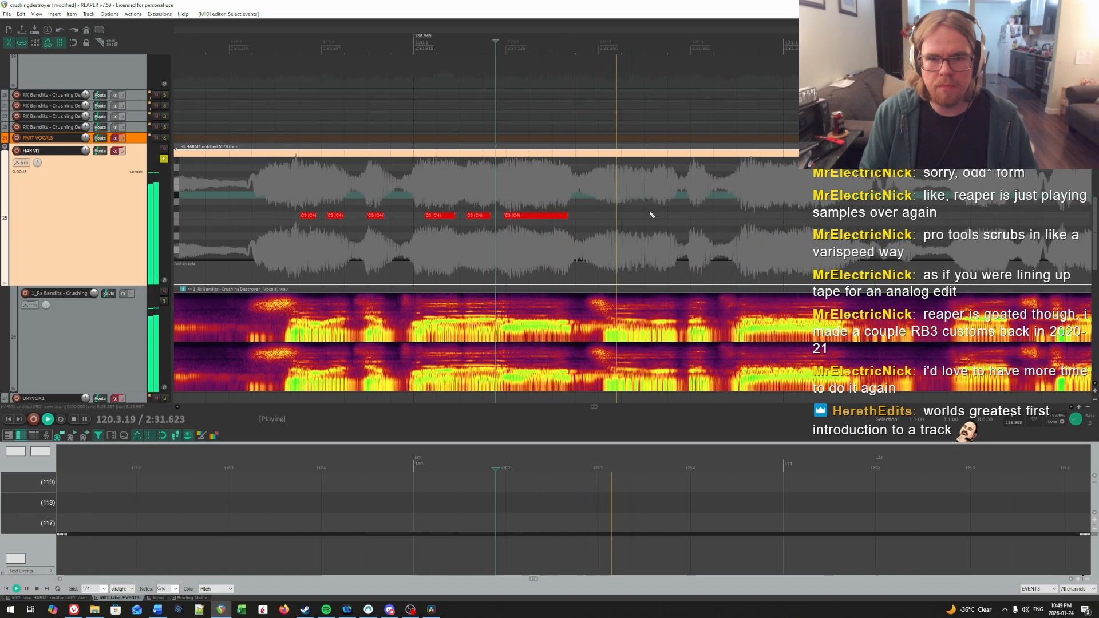
key("space")
left_click(589, 196)
key("space")
key("space")
left_click(612, 197)
left_click(607, 197)
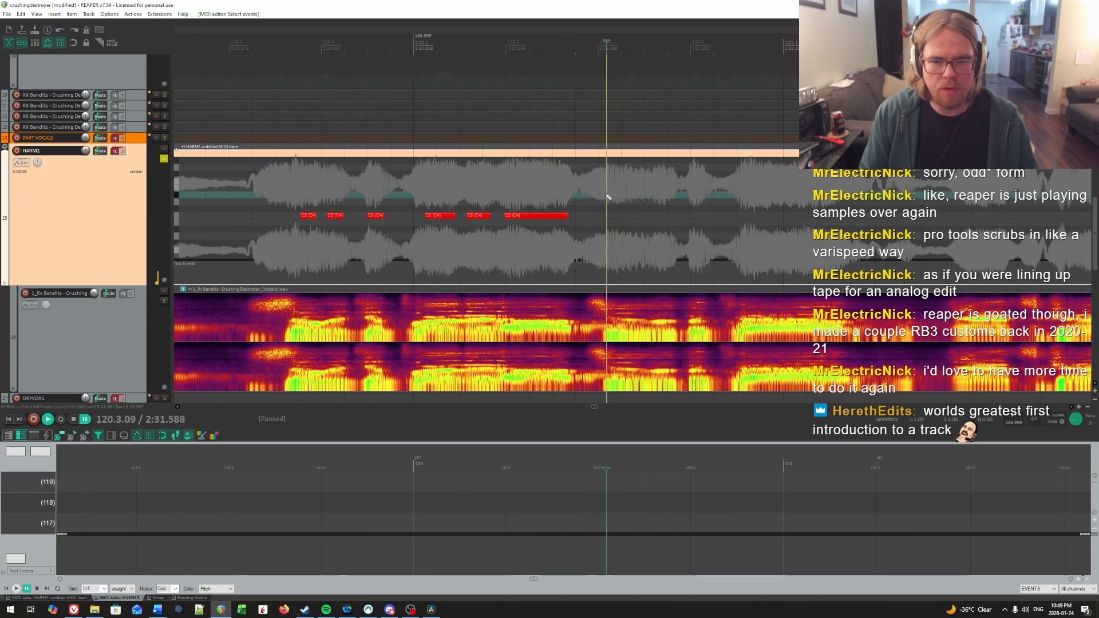
key("space")
left_click(612, 197)
key("space")
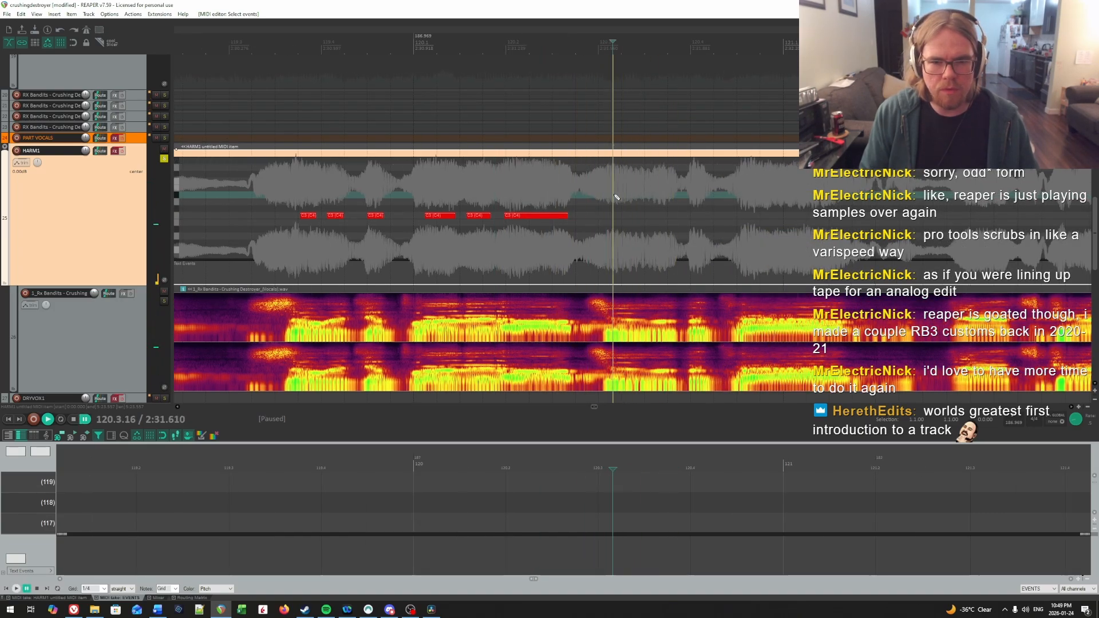
left_click(616, 196)
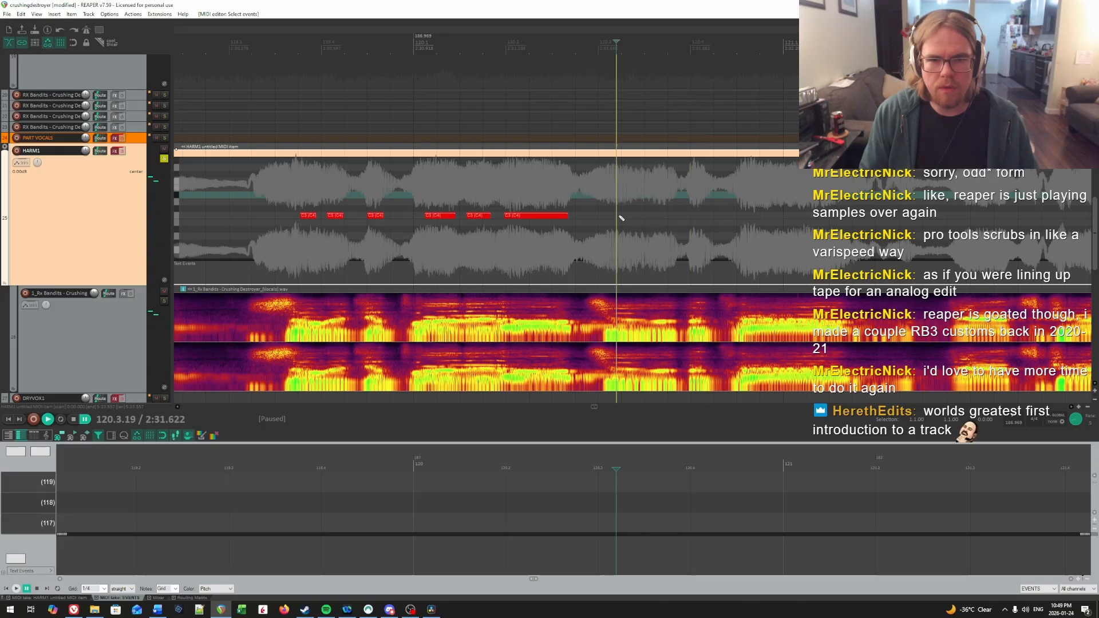
left_click_drag(616, 216, 677, 217)
Step: Find the following vocal onset by ear and add a short C4 note at 120.3.98
key("space")
scroll(930, 217, "right", 3)
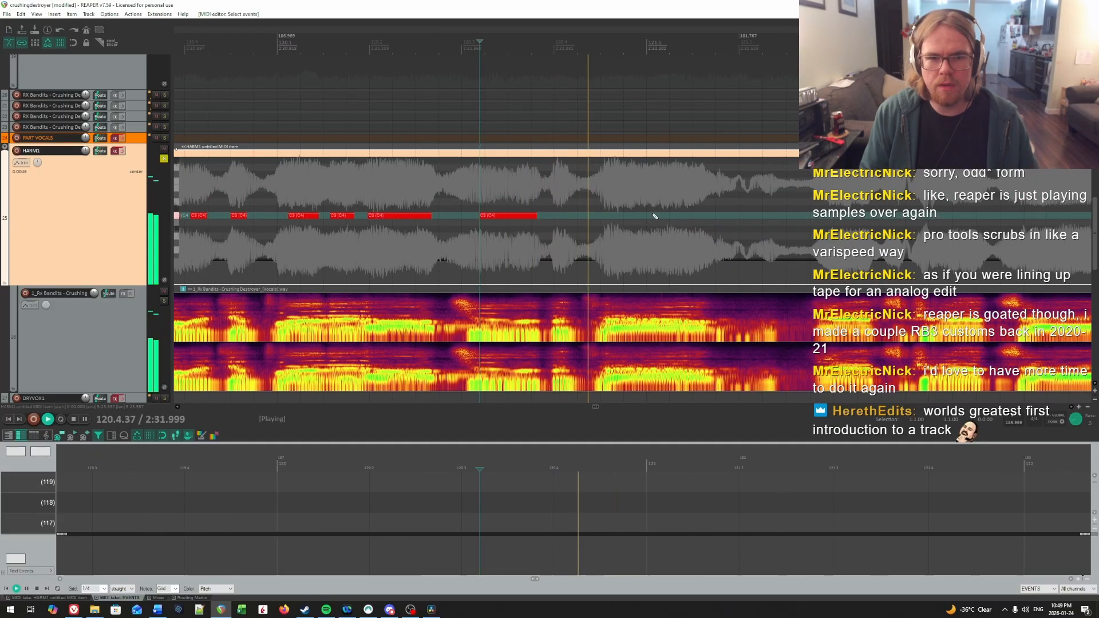
key("space")
left_click(552, 186)
left_click(554, 186)
left_click(553, 186)
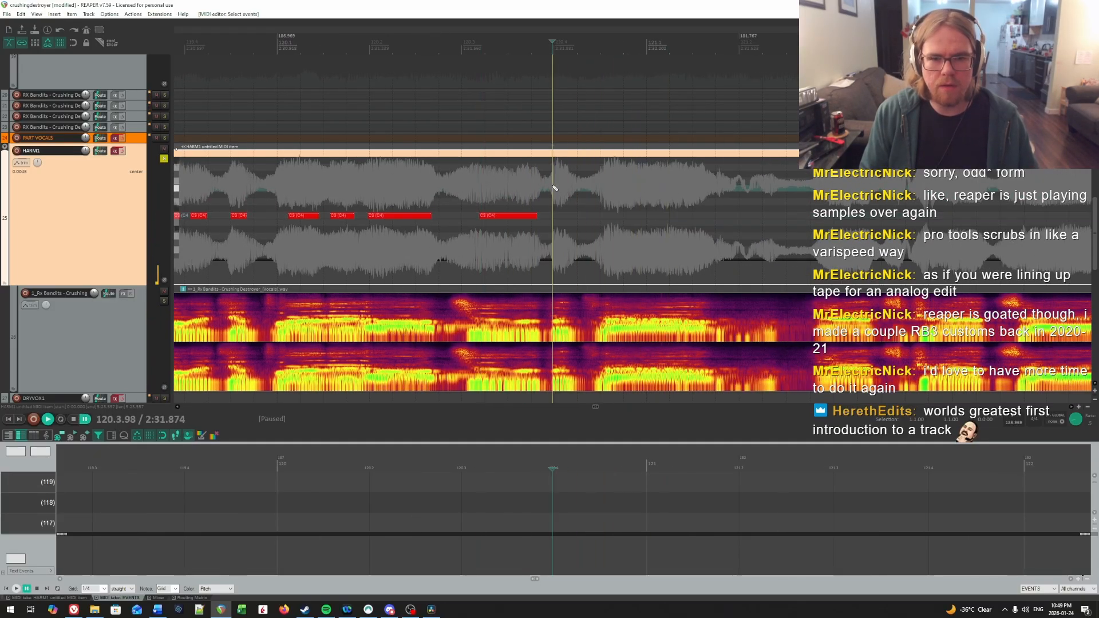
key("space")
Step: Find the last syllable of measure 120 by playback and draw a long C4 note from it across the bar line into measure 121
key("space")
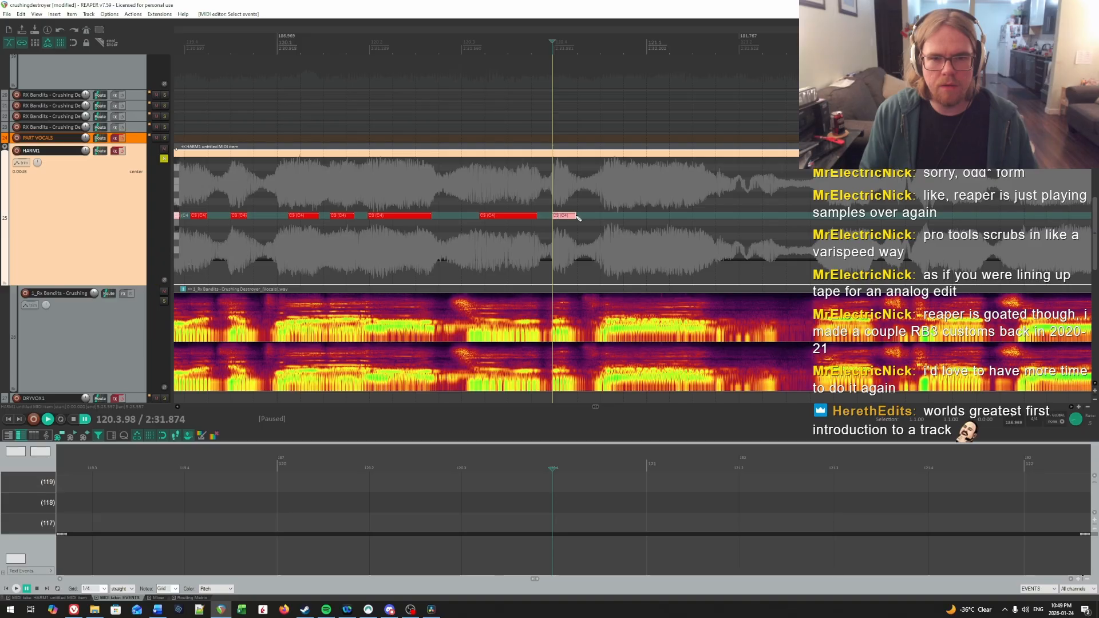
key("space")
key("space")
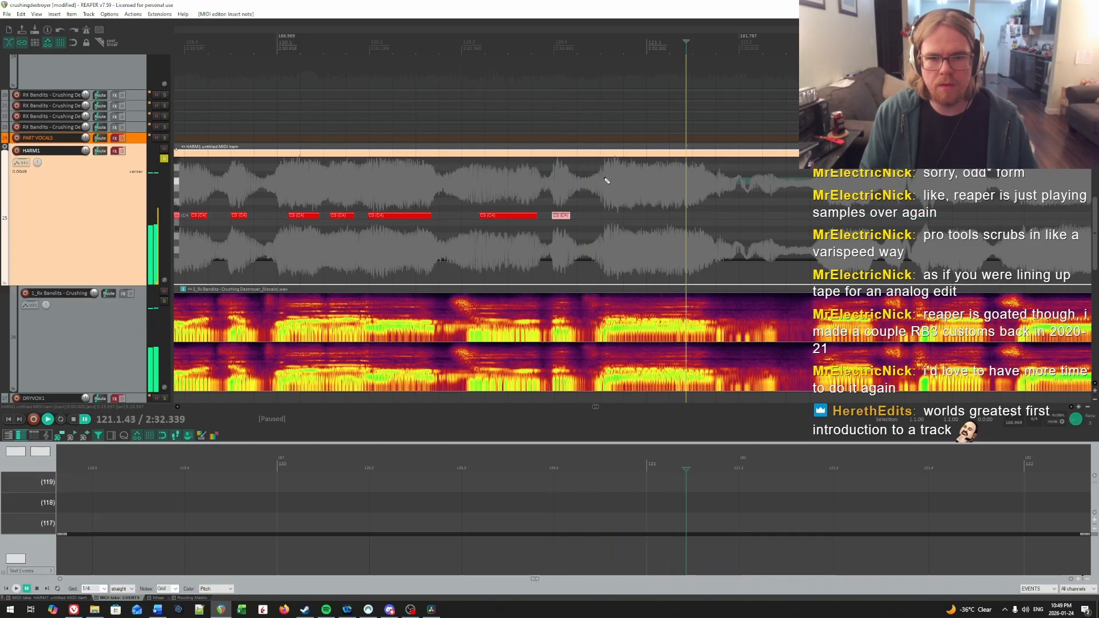
left_click(605, 178)
key("space")
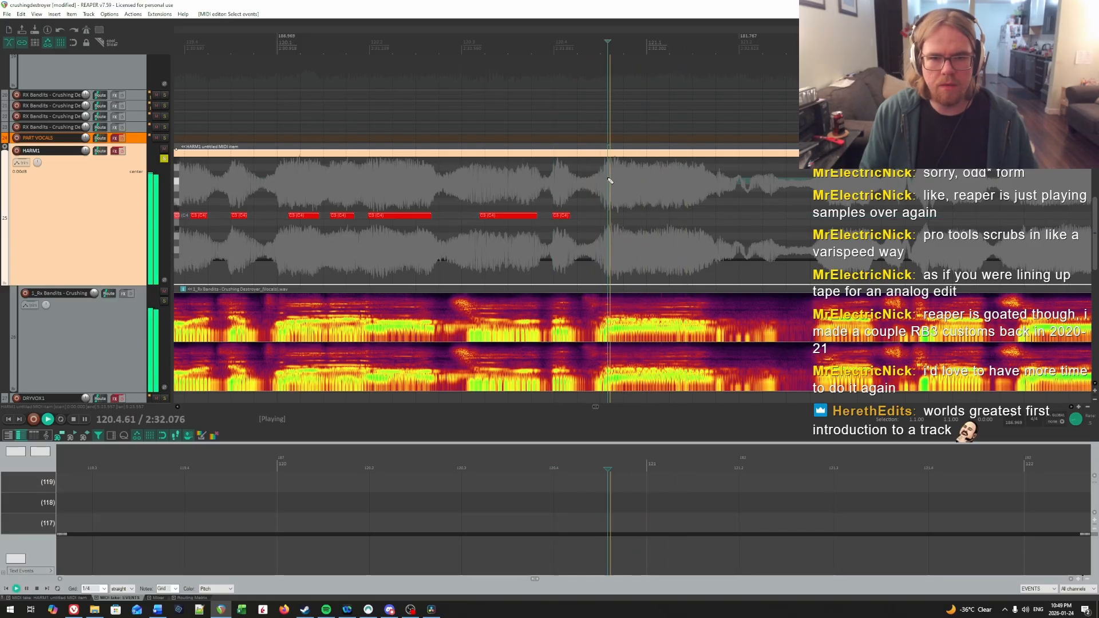
key("space")
left_click(611, 180)
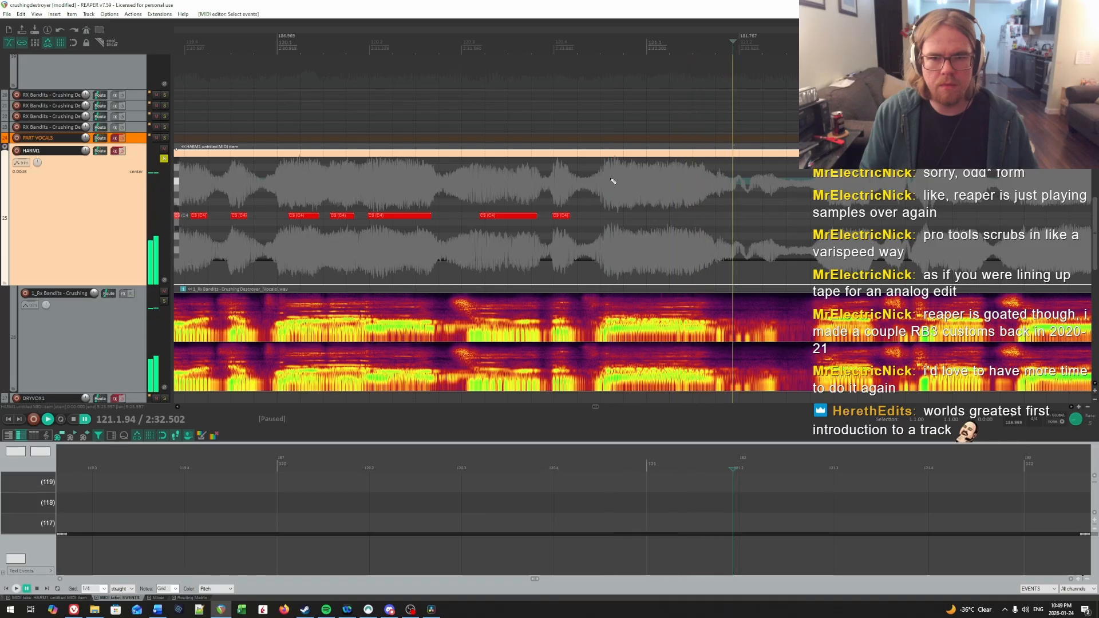
left_click_drag(613, 217, 721, 216)
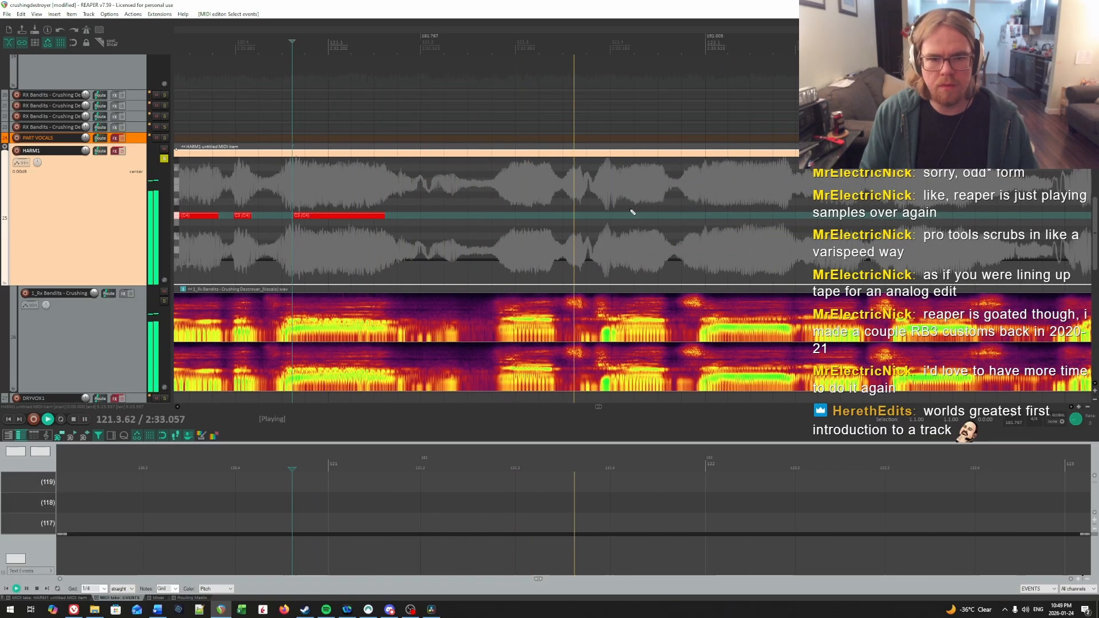
Step: Locate the next vocal onset at 121.2.93 and add a C4 note there, fitted to the syllable's end
left_click(495, 190)
left_click(508, 187)
left_click(508, 186)
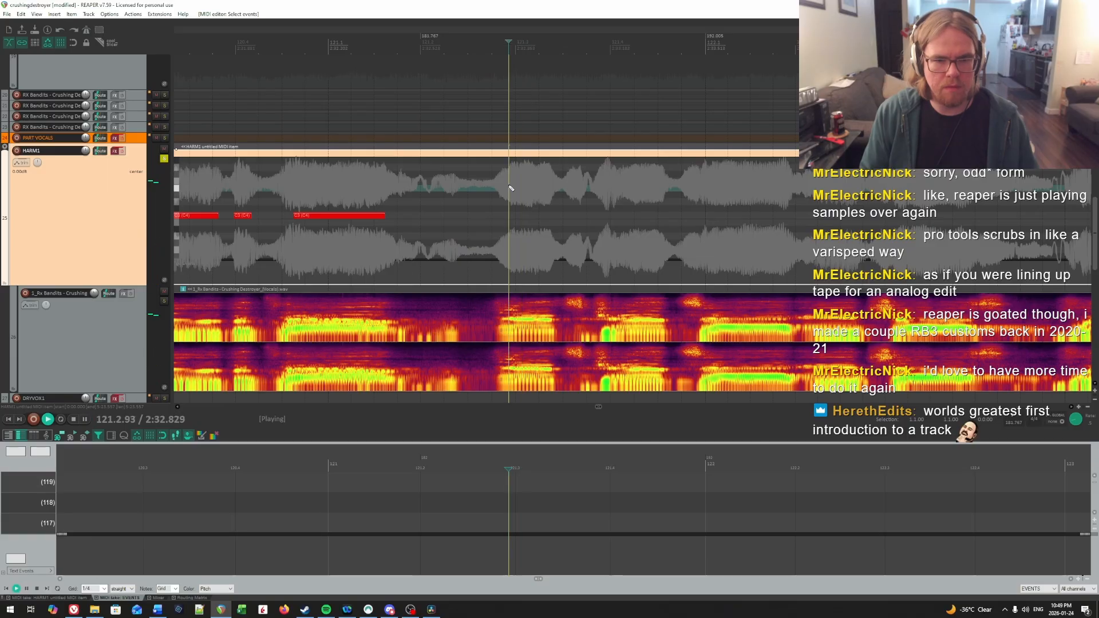
left_click(509, 186)
key("space")
left_click(509, 186)
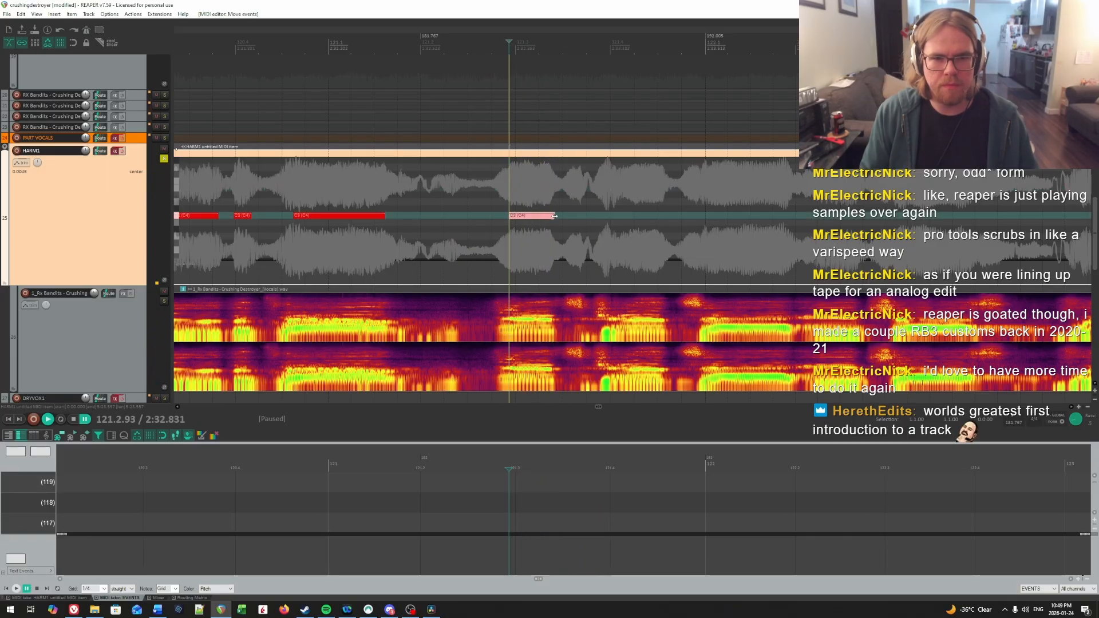
Step: Pinpoint the next syllable's onset by repeated playback and add a C4 note just after 121.4.07
key("space")
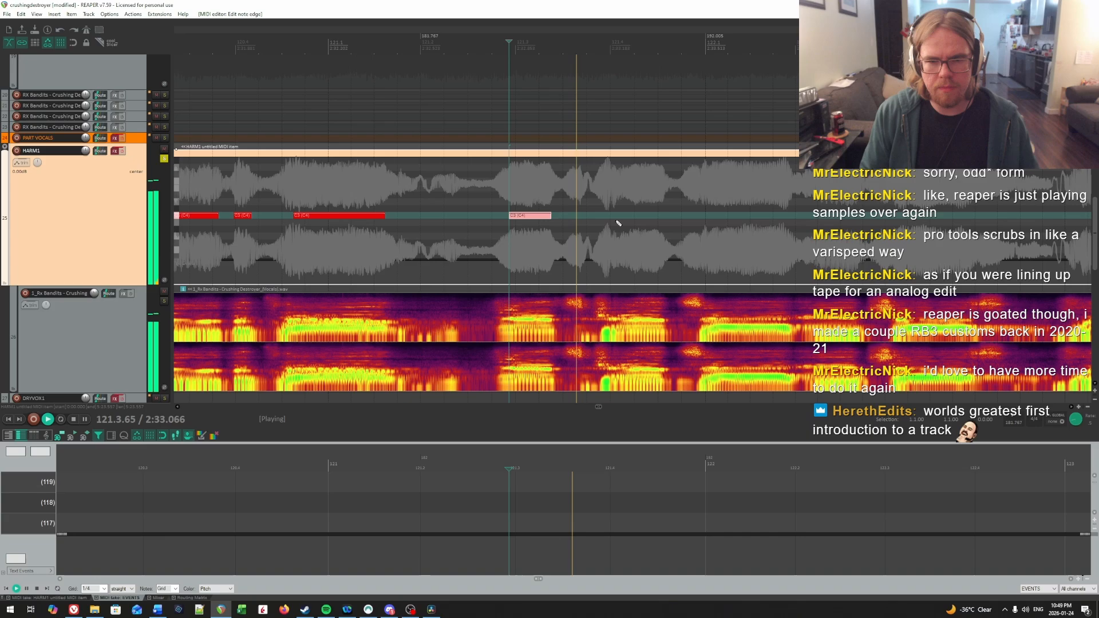
left_click(597, 191)
left_click(620, 190)
key("space")
left_click(609, 190)
left_click(615, 189)
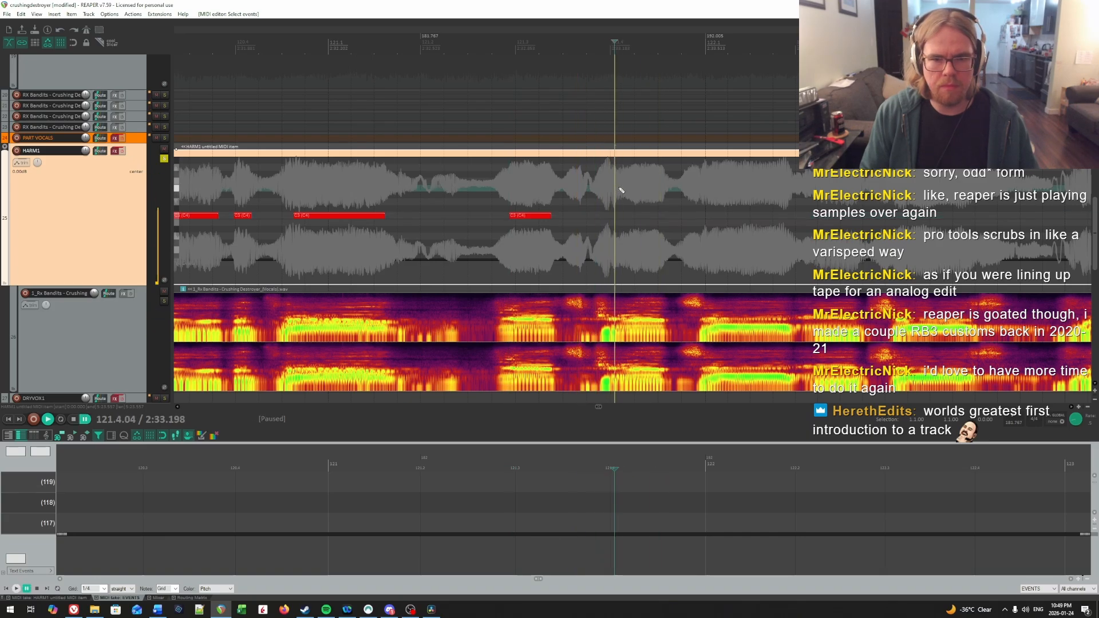
key("space")
key("space")
key("space")
key("space")
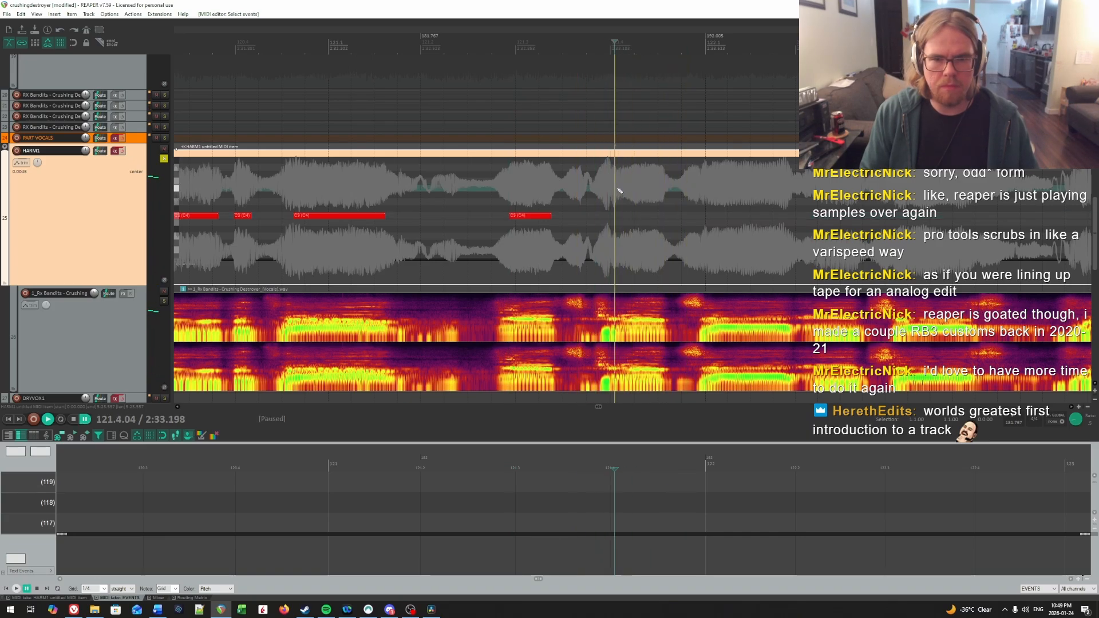
Step: Check the C4 note on beat 4 of measure 121 by playback and extend its end slightly to fit the syllable
key("space")
key("space")
left_click(623, 216)
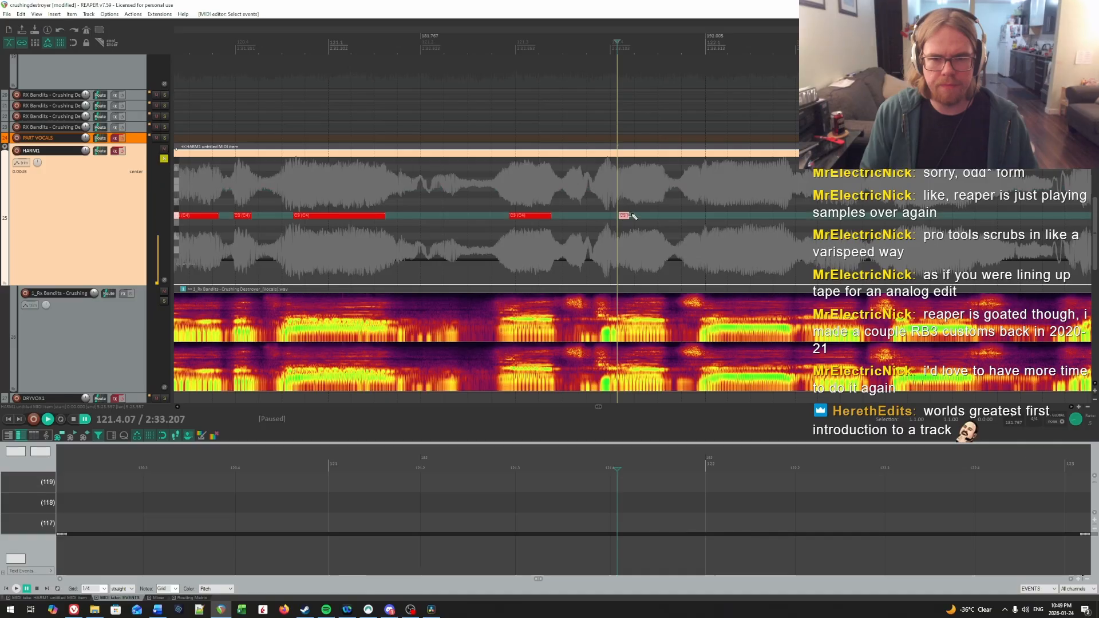
key("space")
left_click_drag(711, 213, 1085, 208)
key("space")
left_click(437, 212)
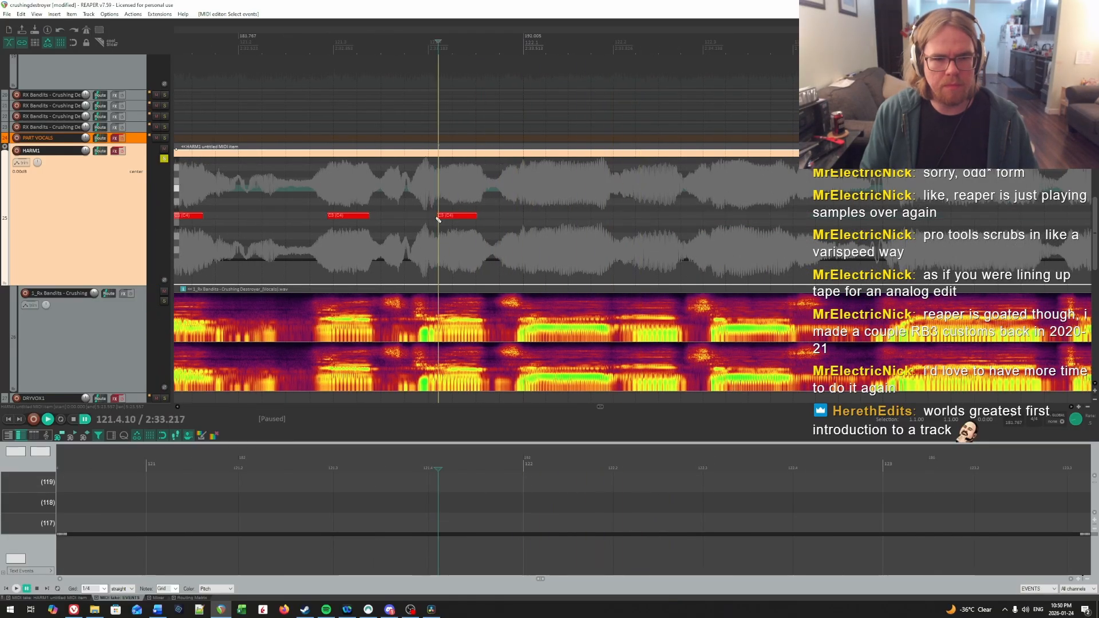
Step: Find the vocal onset at 122.1.04 by ear and draw a long C4 note from there to just before beat 2
key("space")
key("space")
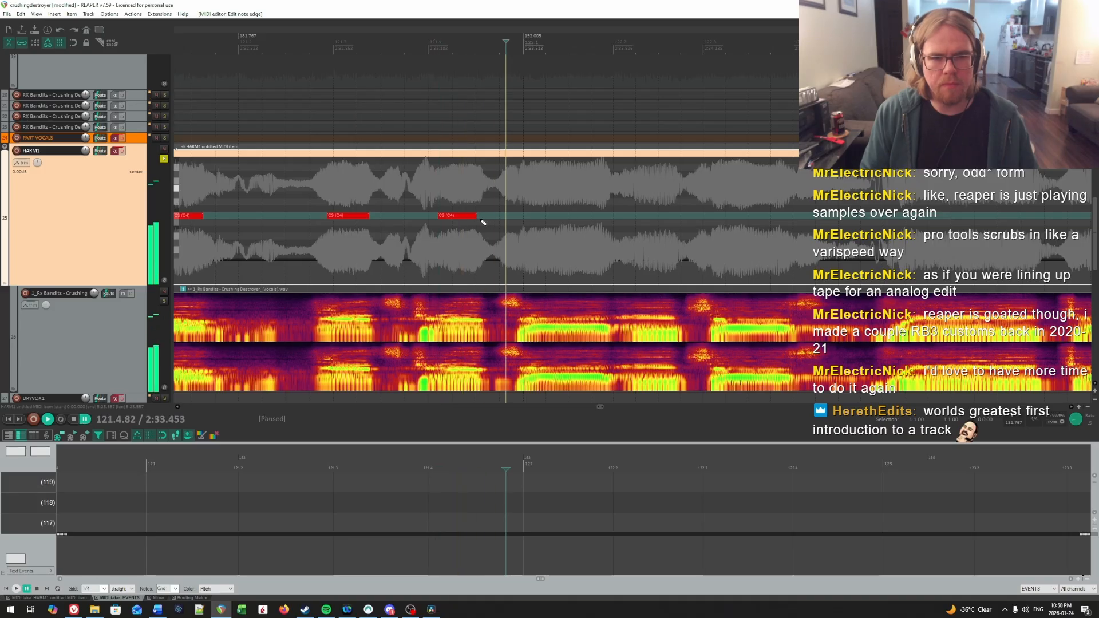
left_click(452, 189)
key("space")
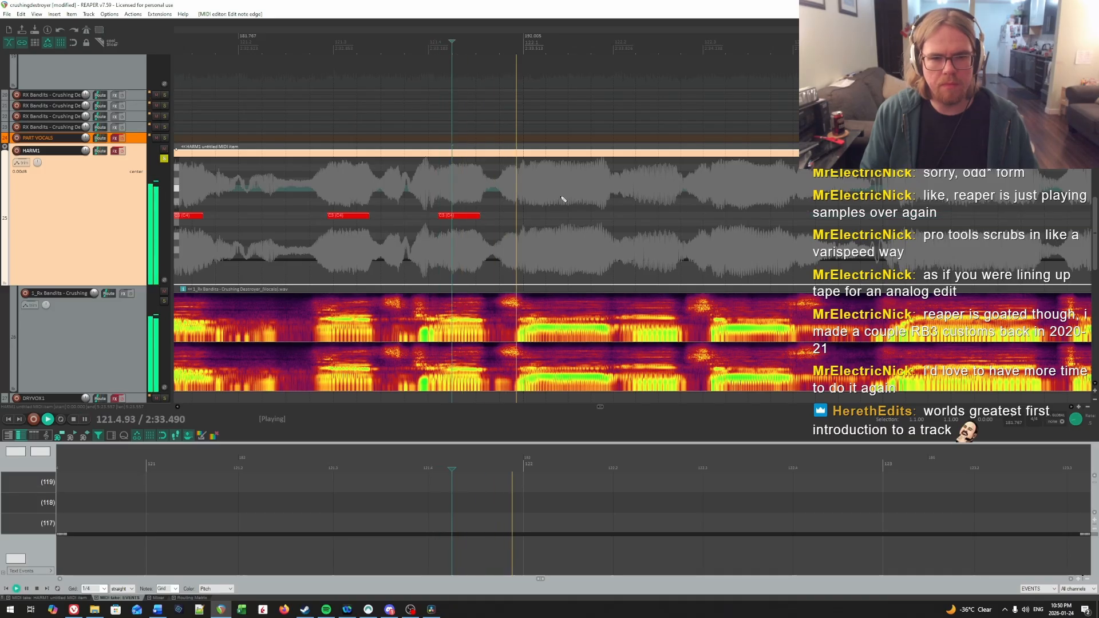
left_click(527, 182)
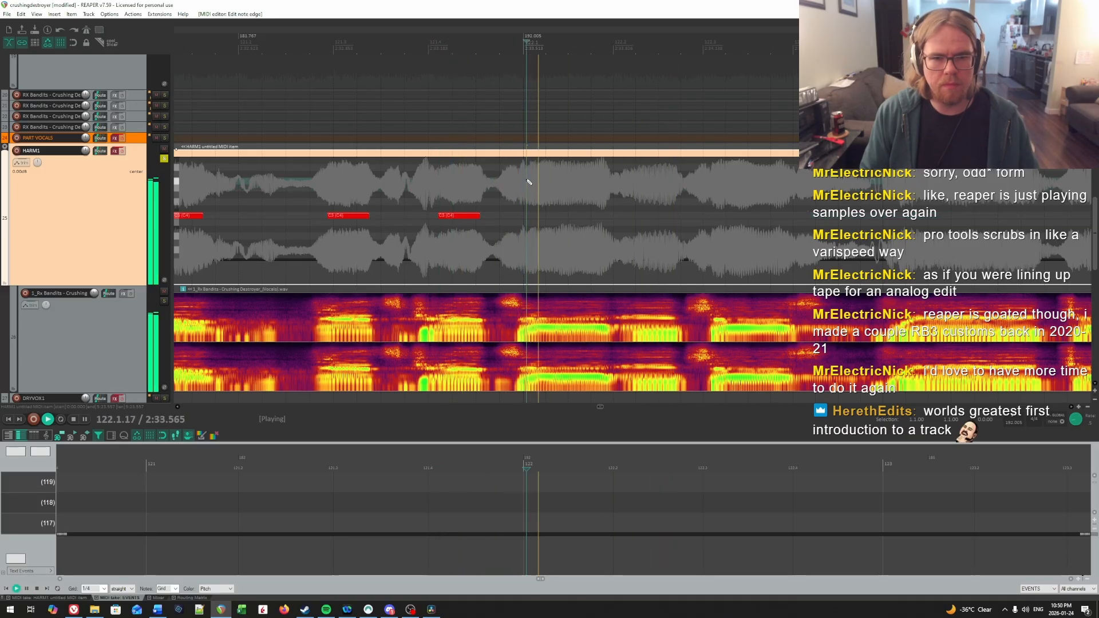
key("space")
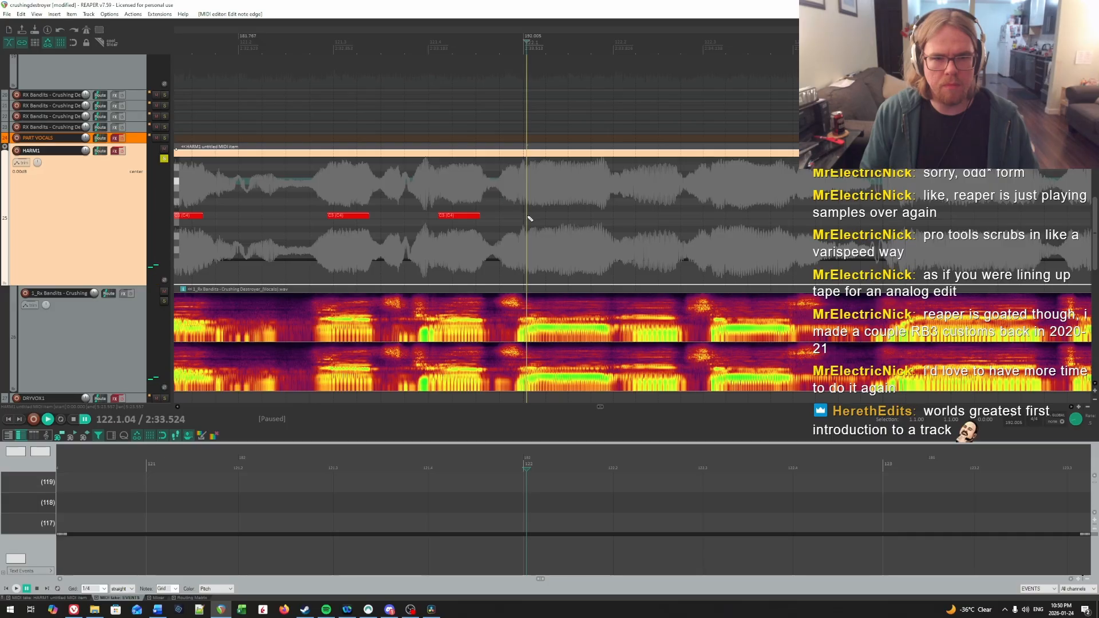
left_click_drag(529, 217, 600, 216)
Step: Replay the start of measure 122, locate the following syllable and add a C4 note at 122.2.23
key("space")
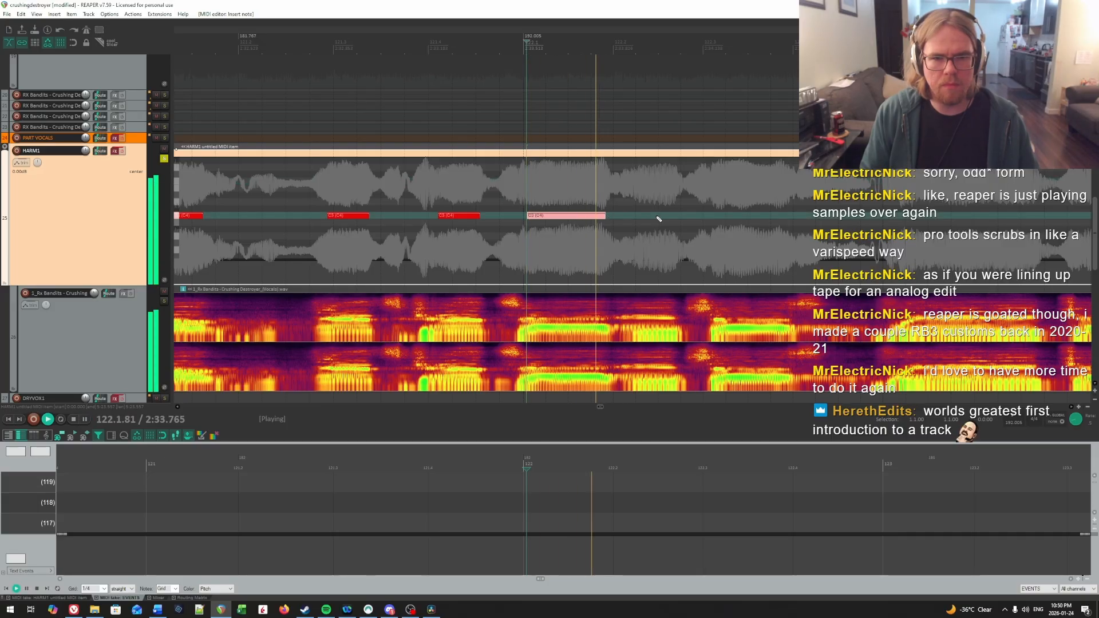
left_click(630, 193)
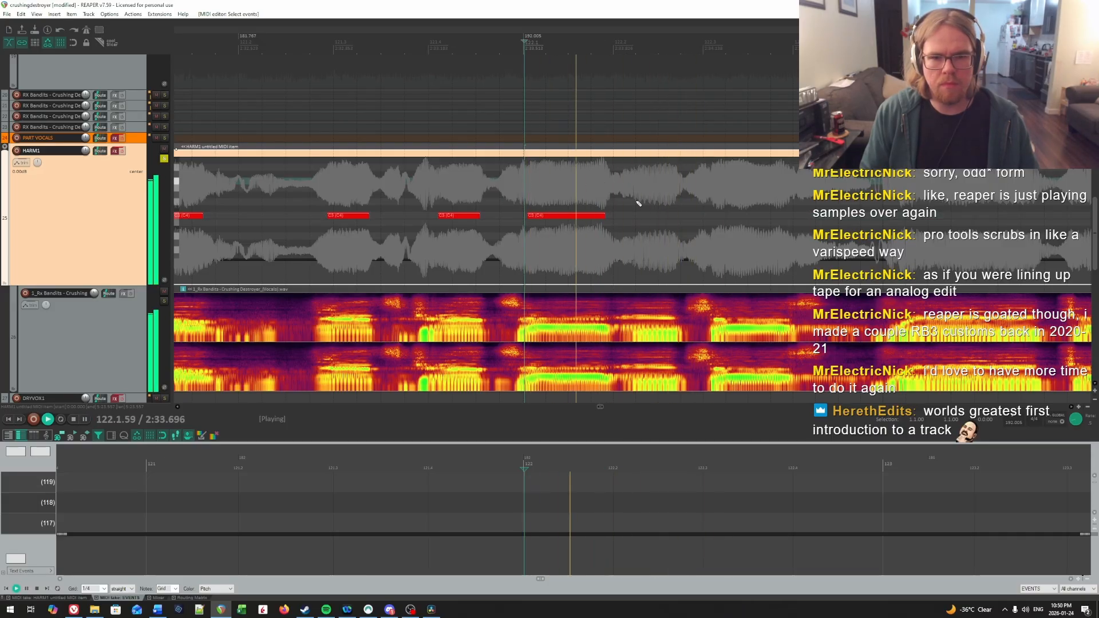
left_click(489, 185)
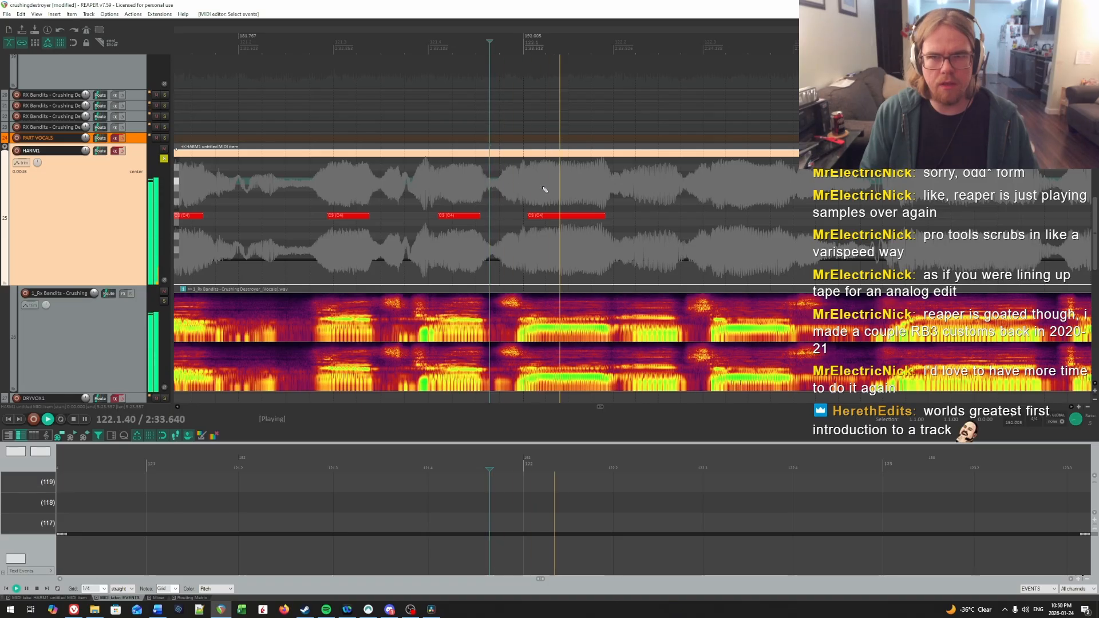
key("space")
left_click(635, 185)
key("space")
key("space")
left_click(599, 184)
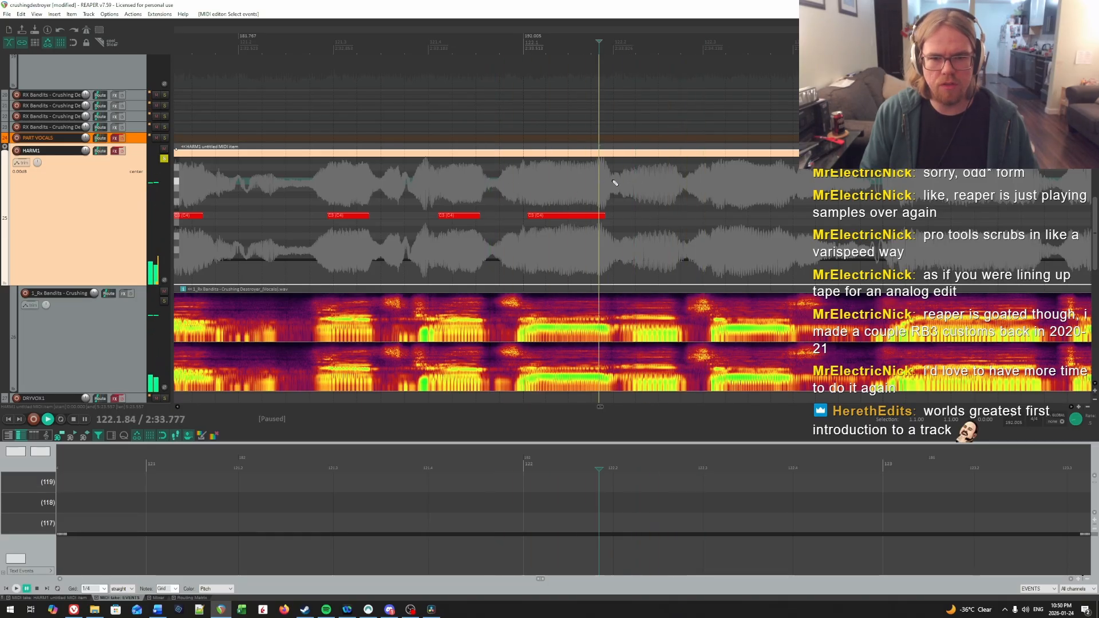
key("space")
key("space")
key("space")
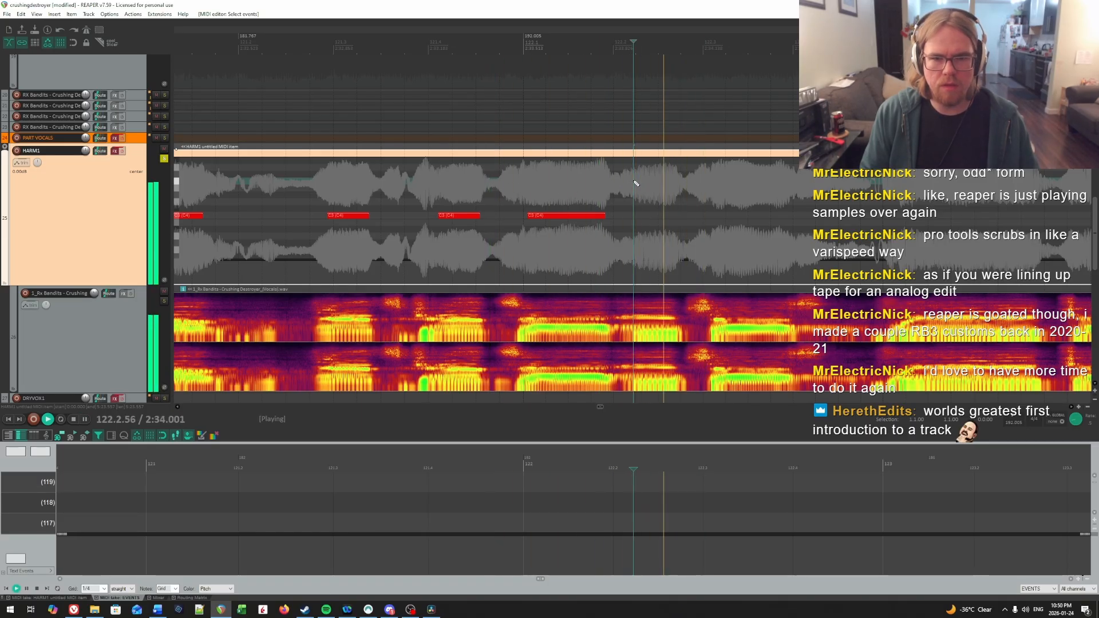
left_click(635, 183)
key("space")
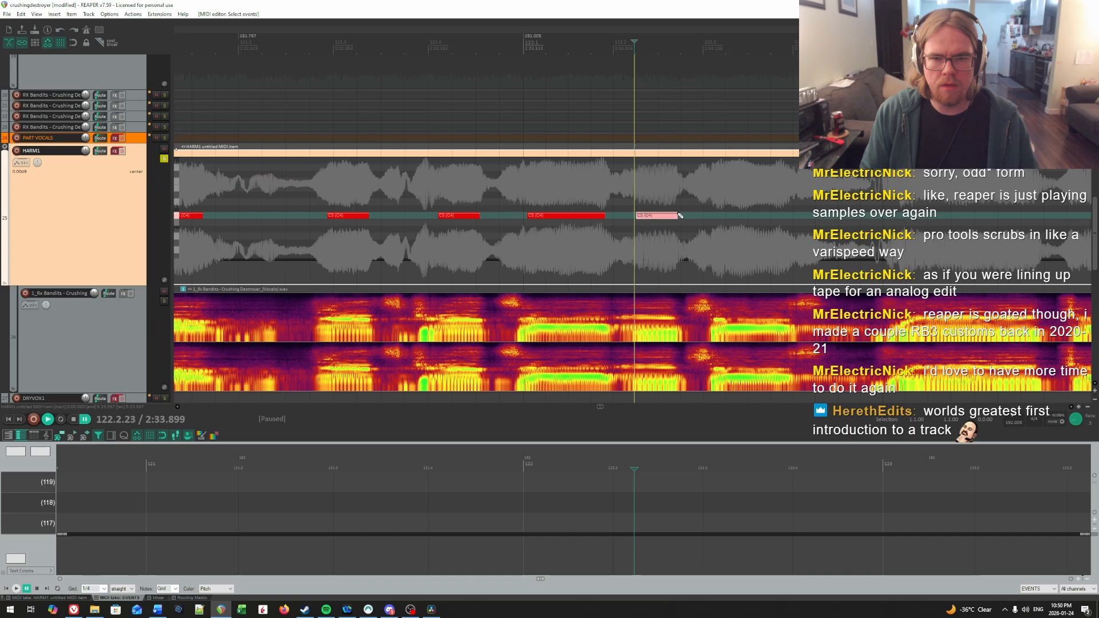
Step: Locate the next syllable by short playbacks and draw a C4 note from 122.3.25 to the next drop in the vocal
scroll(721, 206, "right", 7)
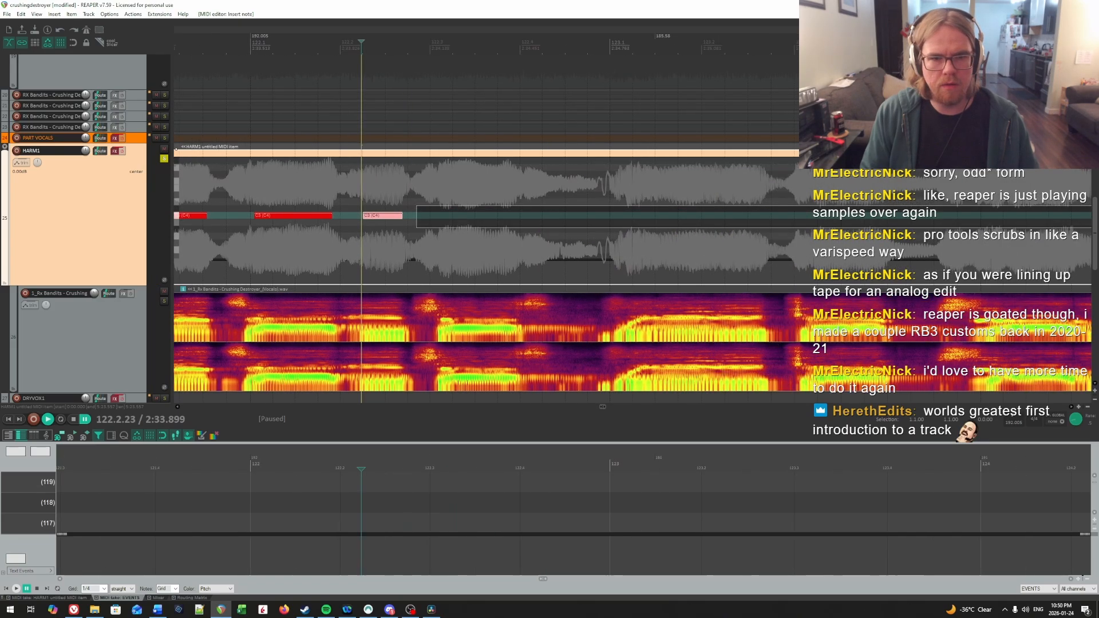
key("space")
left_click(398, 204)
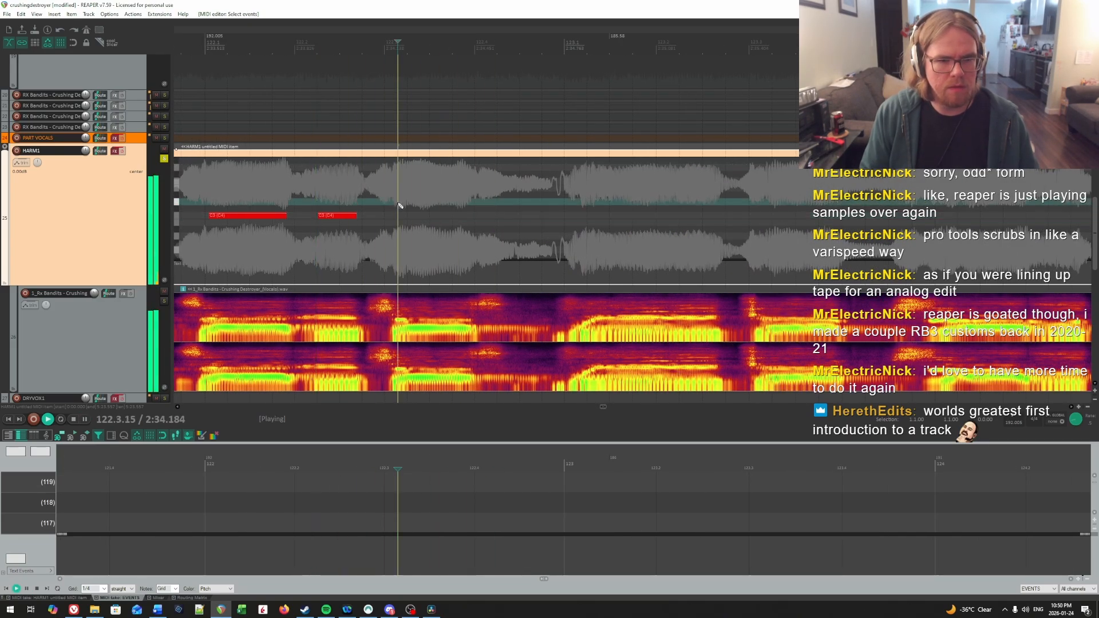
key("space")
key("Left")
key("space")
key("space")
key("Left")
key("space")
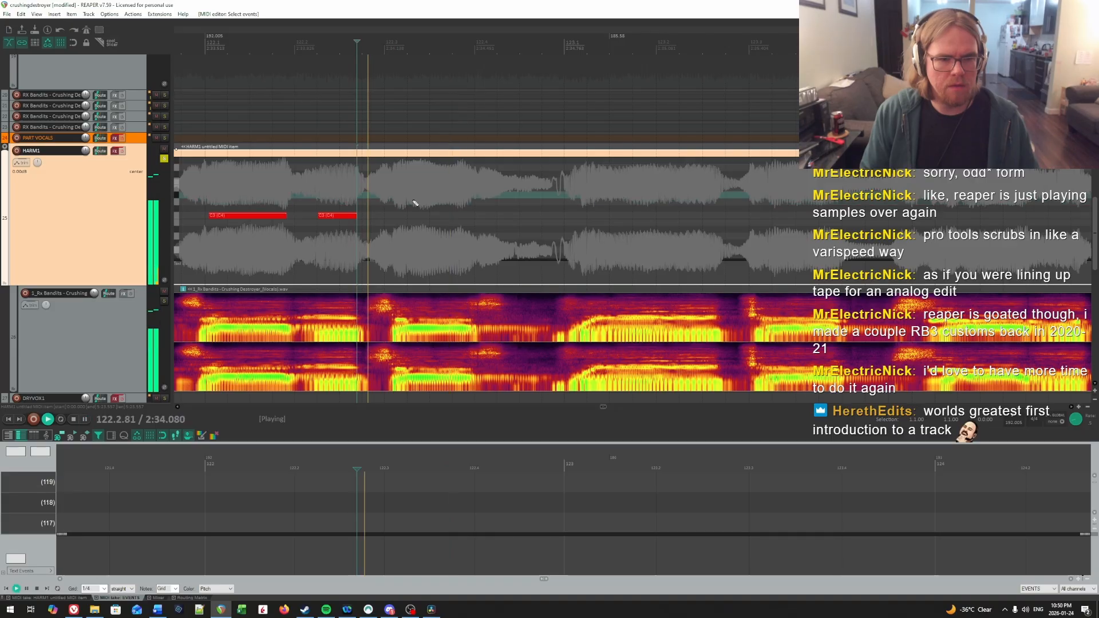
key("space")
left_click_drag(407, 215, 473, 218)
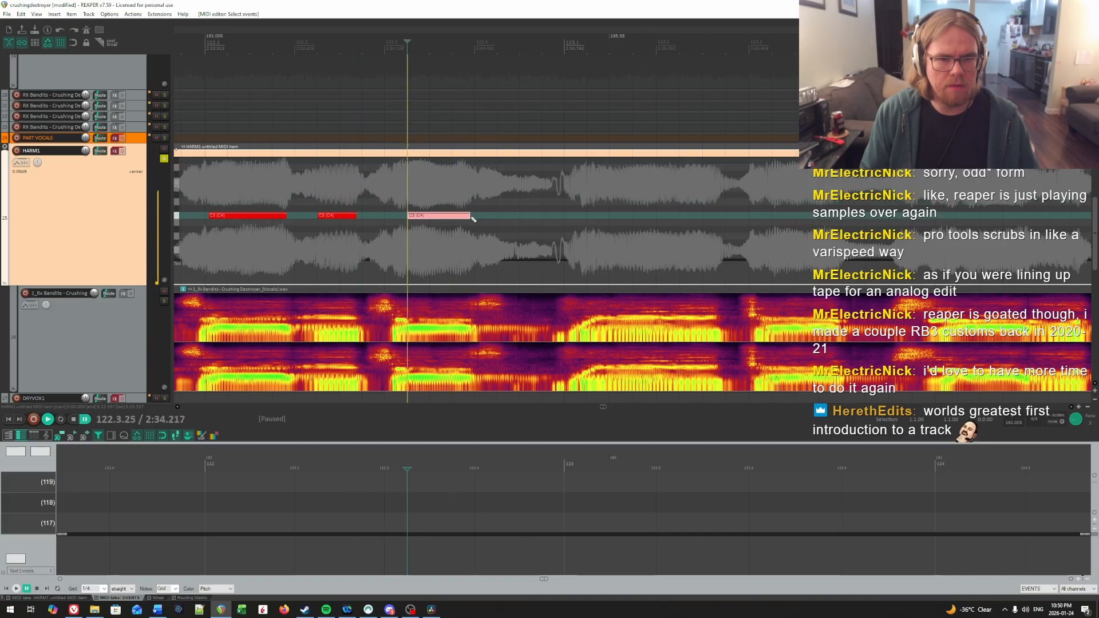
Step: Play on into measure 123 and audition the start of its first syllable with repeated short playbacks
key("space")
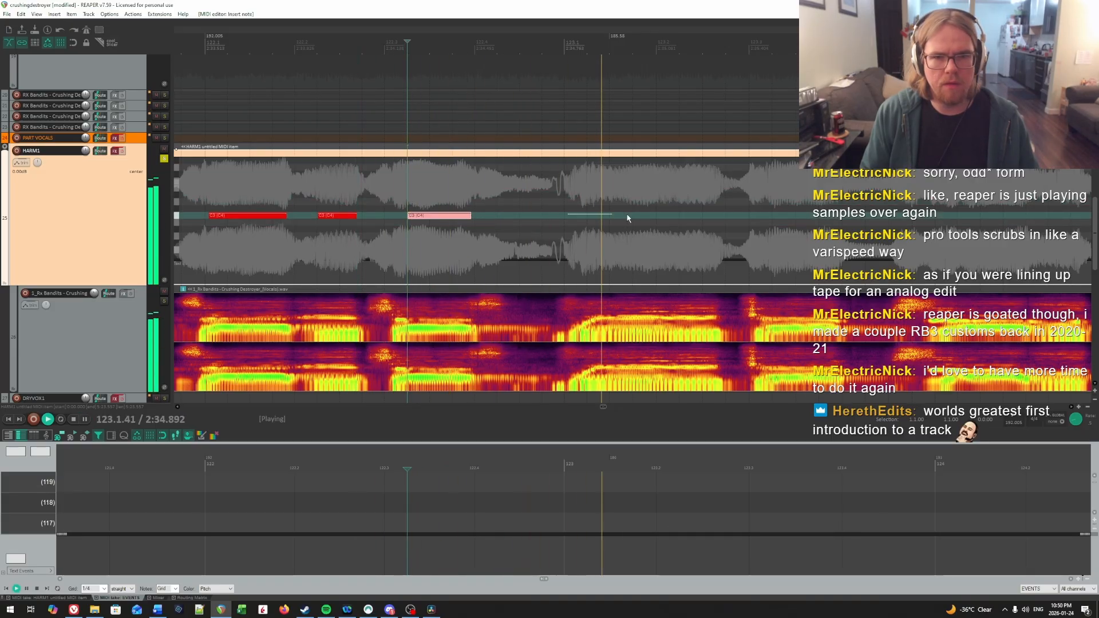
scroll(628, 218, "right", 2)
left_click(698, 218)
left_click(330, 205)
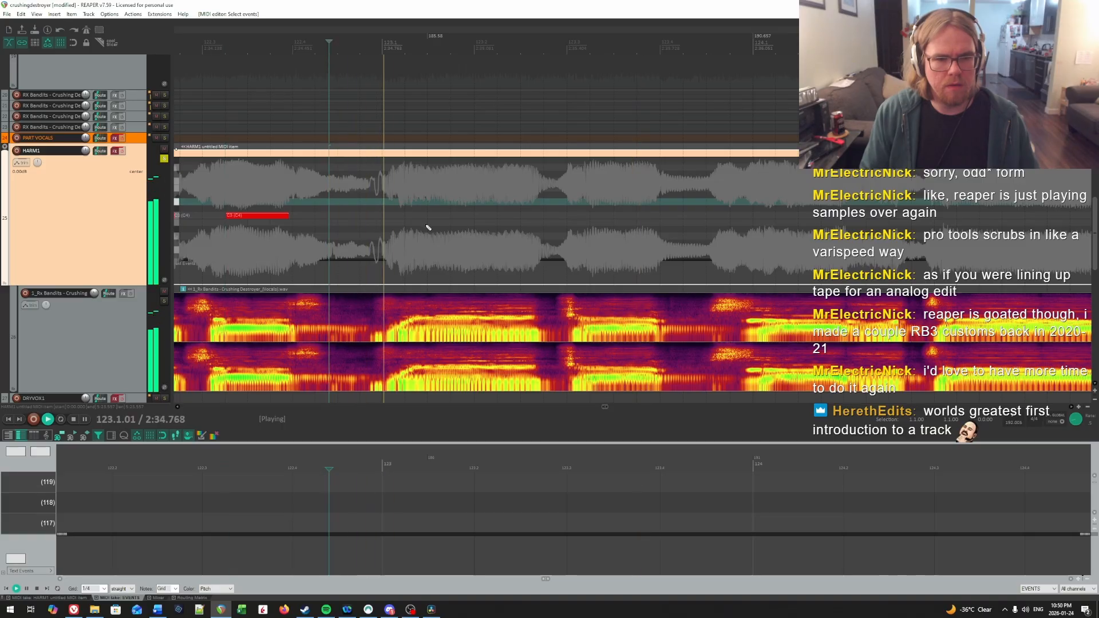
left_click(380, 206)
left_click(411, 205)
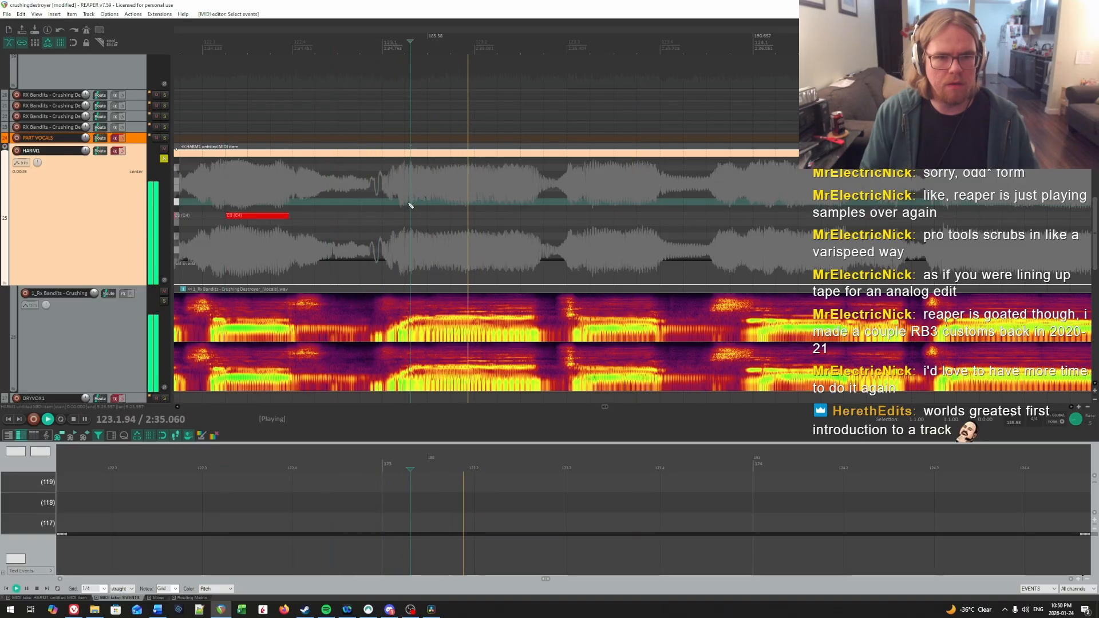
key("space")
left_click(416, 202)
key("space")
left_click(416, 201)
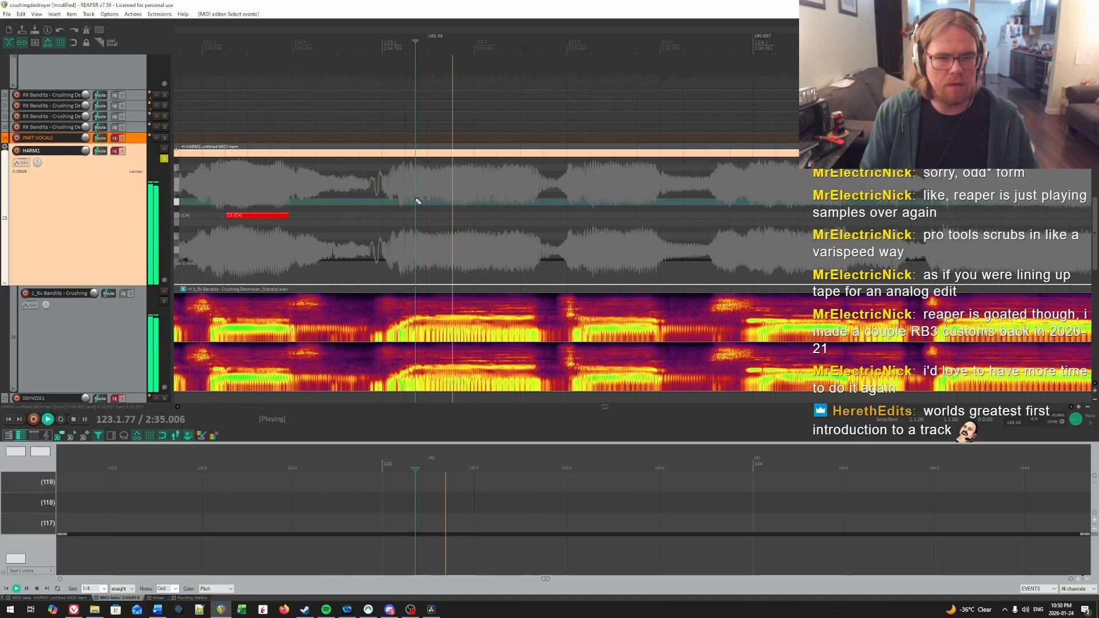
key("space")
left_click(416, 200)
key("space")
key("space")
left_click(417, 199)
key("space")
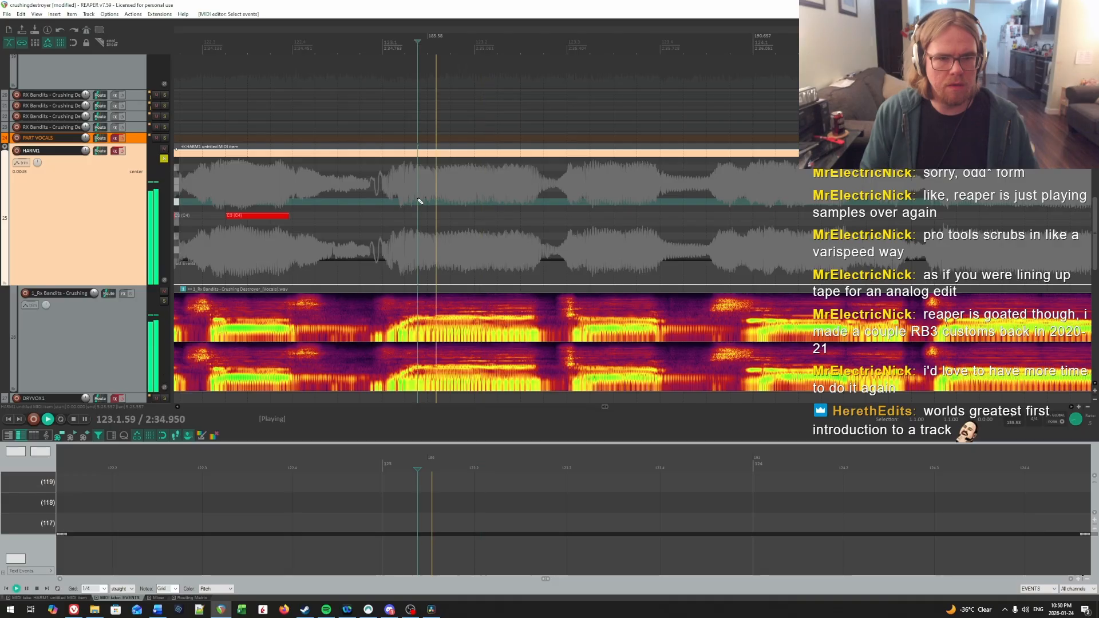
Step: Replay the lead-in to measure 123, pinpoint the syllable onset and draw a short C4 note from 123.1.45
key("space")
left_click(331, 190)
key("space")
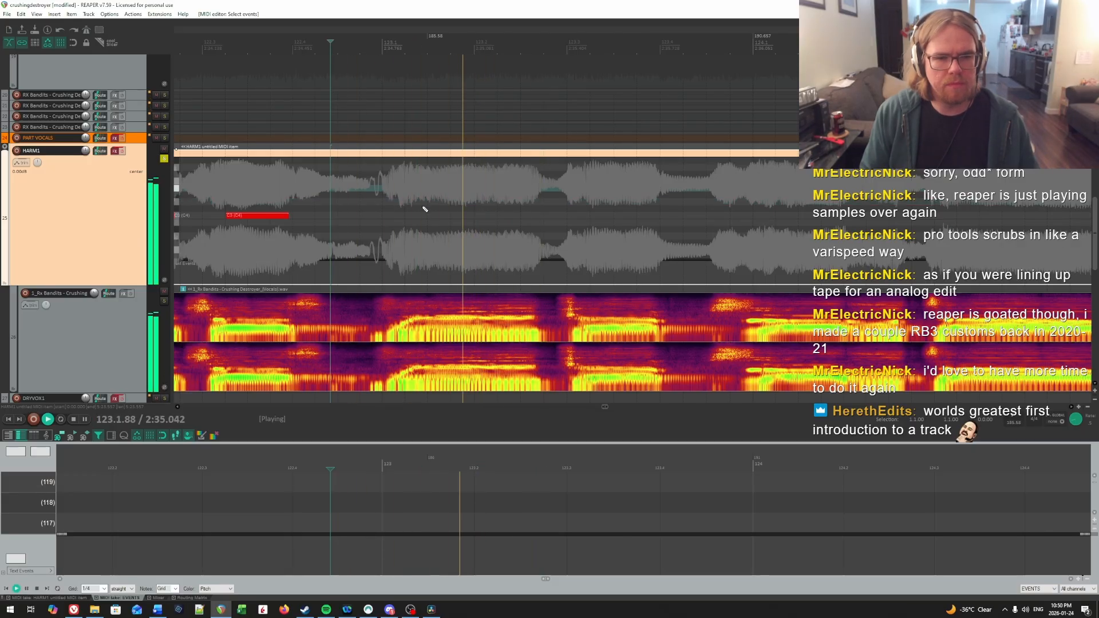
left_click(353, 190)
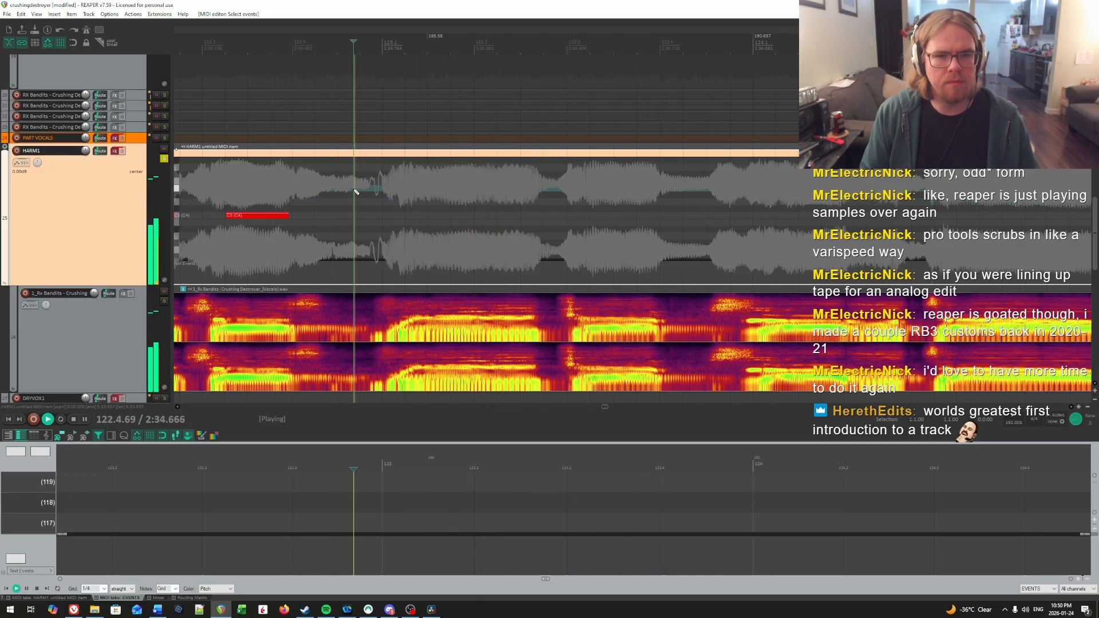
key("space")
left_click(422, 184)
key("space")
left_click(424, 184)
key("space")
left_click(424, 184)
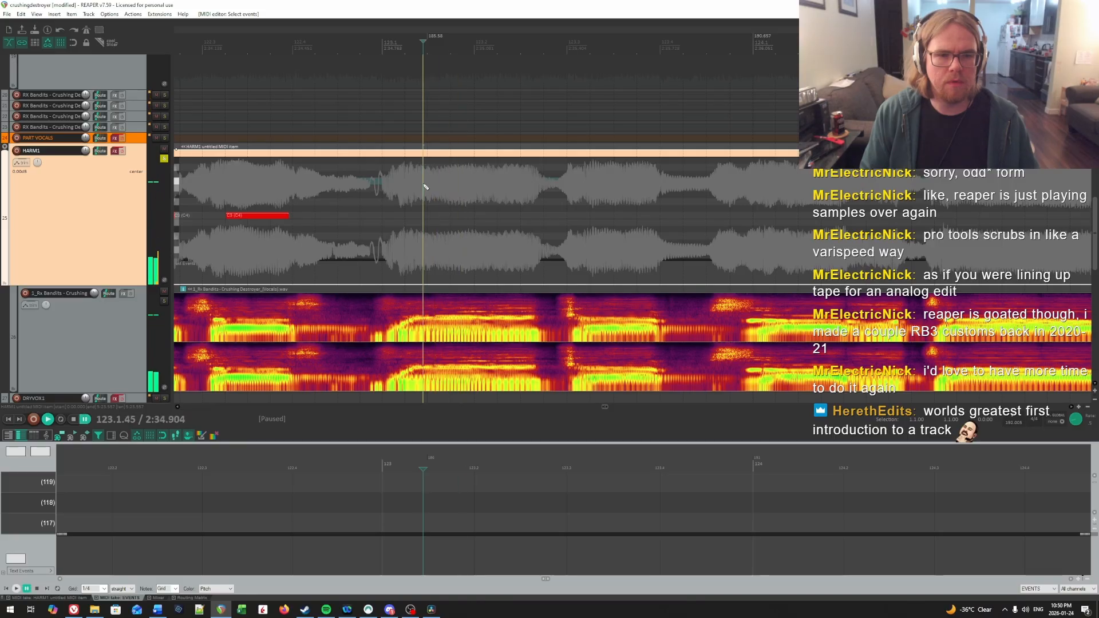
left_click_drag(425, 213, 452, 215)
Step: Locate the next syllable by playback and draw a C4 note from 123.2.18 to the vocal drop before beat 3
key("space")
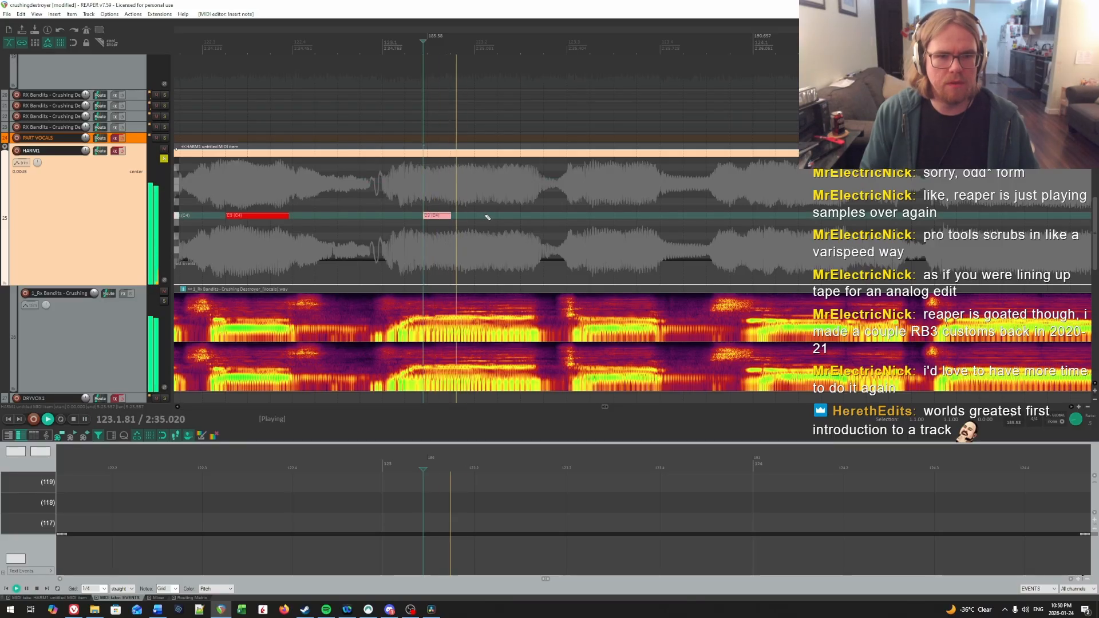
left_click(490, 191)
key("space")
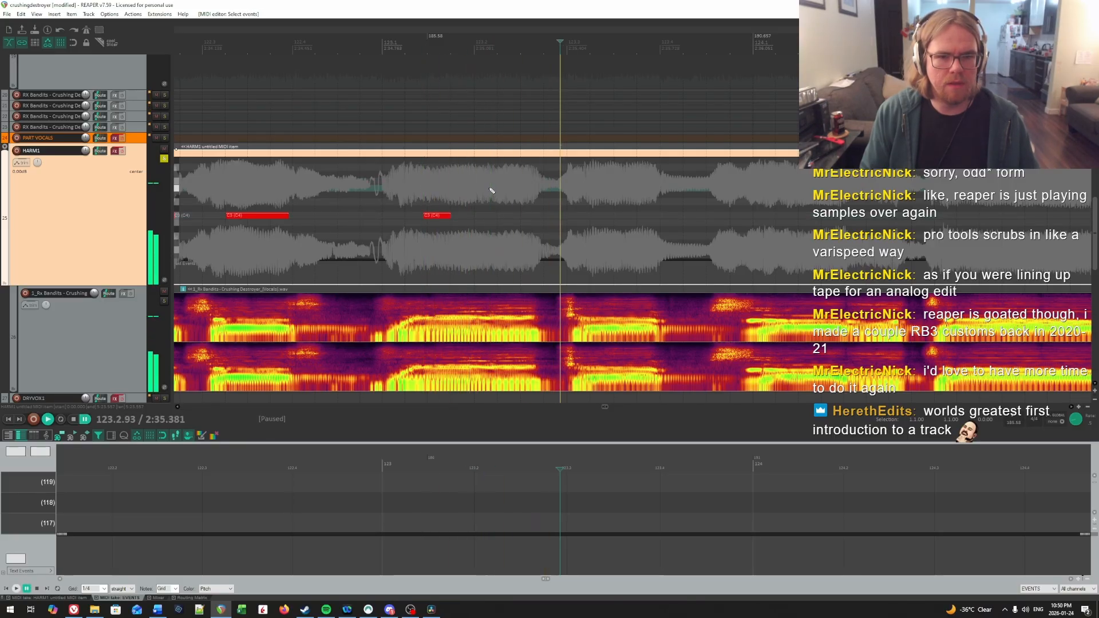
left_click(490, 190)
left_click(490, 192)
left_click_drag(492, 216, 540, 217)
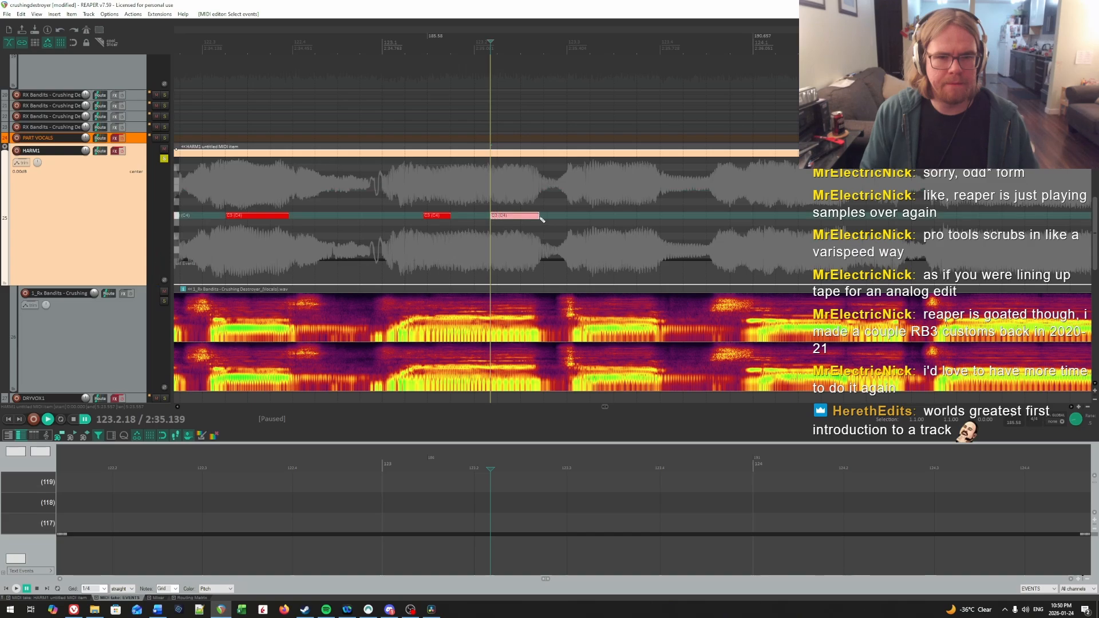
Step: Recheck the first syllable of measure 123 by ear and move its C4 note's start earlier to 123.1.35
left_click(398, 190)
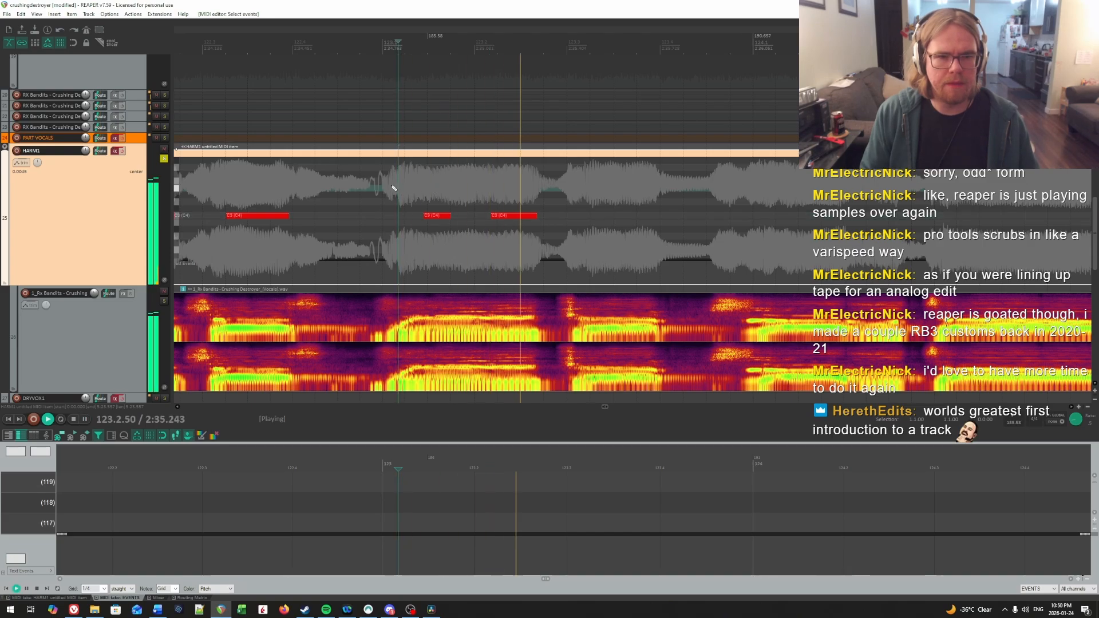
left_click(386, 185)
left_click(402, 185)
left_click(412, 185)
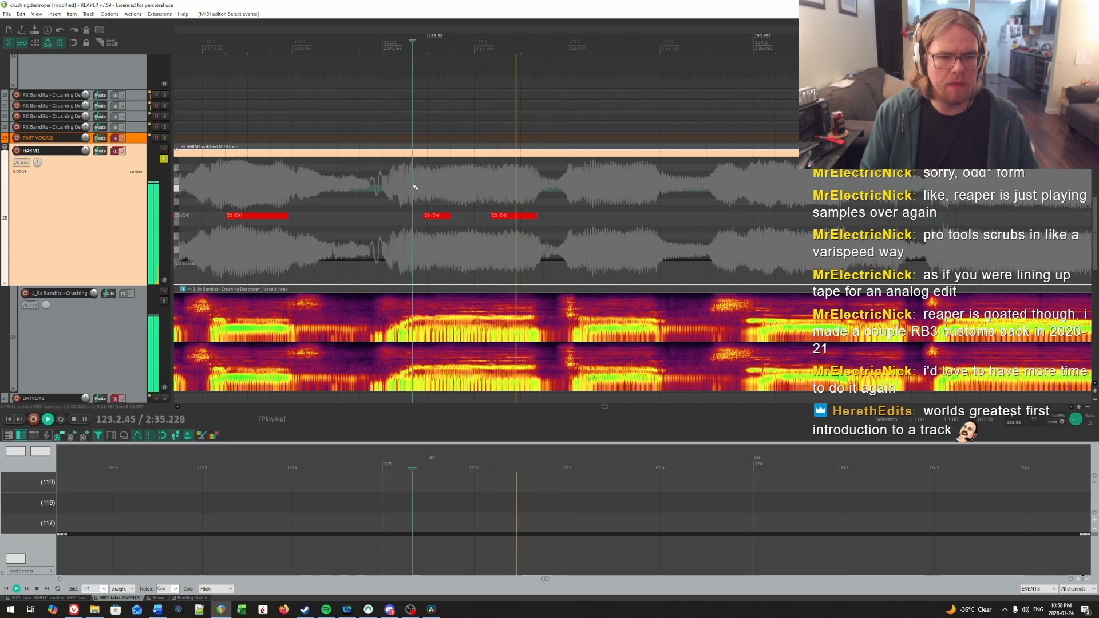
key("space")
left_click(413, 185)
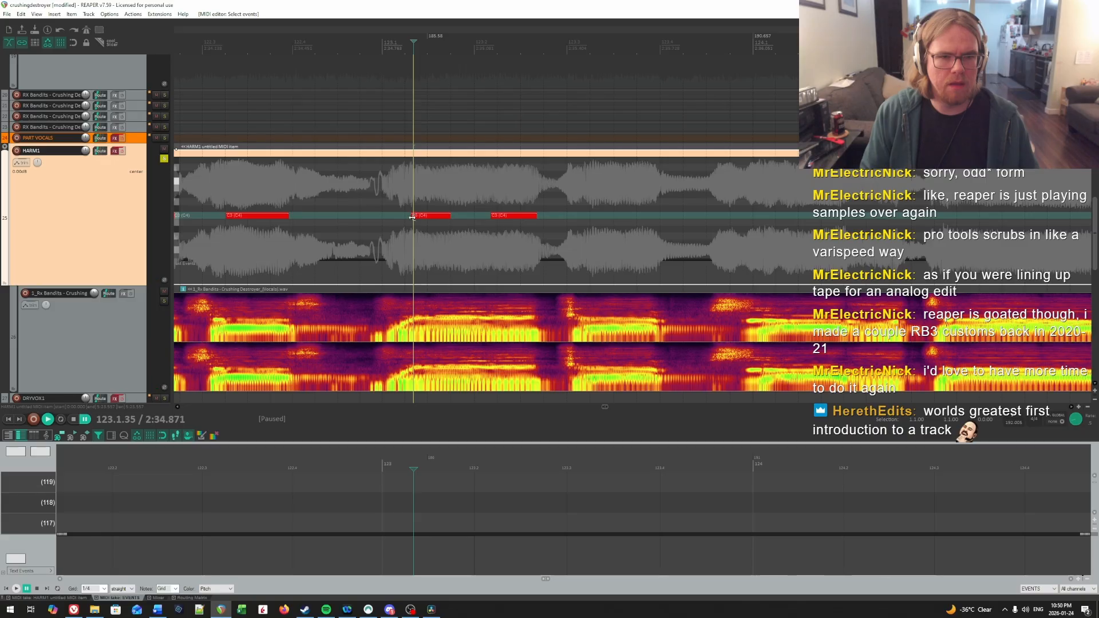
Step: Find by ear where the first syllable of measure 123 ends and extend its C4 note to 123.2.03
key("space")
key("space")
left_click(456, 188)
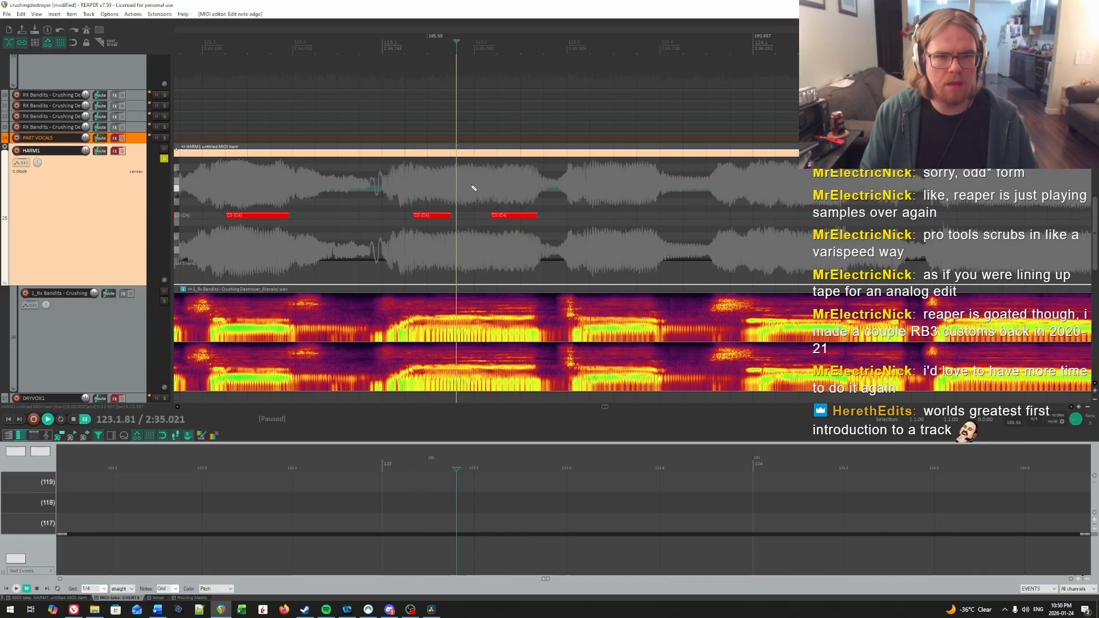
left_click(475, 188)
key("space")
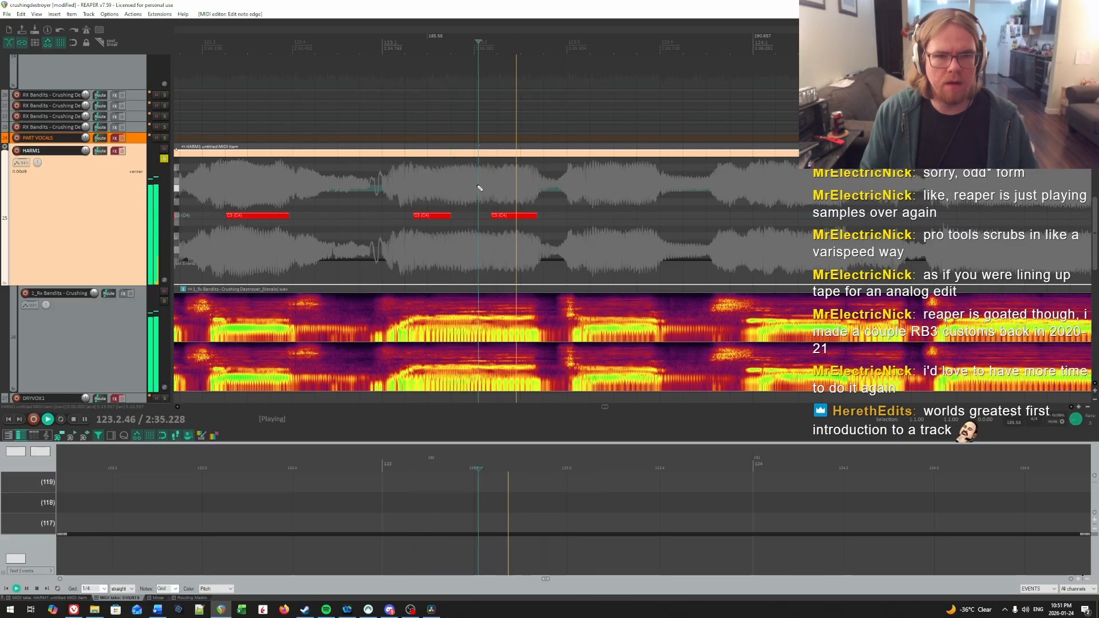
Step: Play measure 123 onward, locate the next syllable and draw a C4 note from 123.3.18 to just before beat 4
key("space")
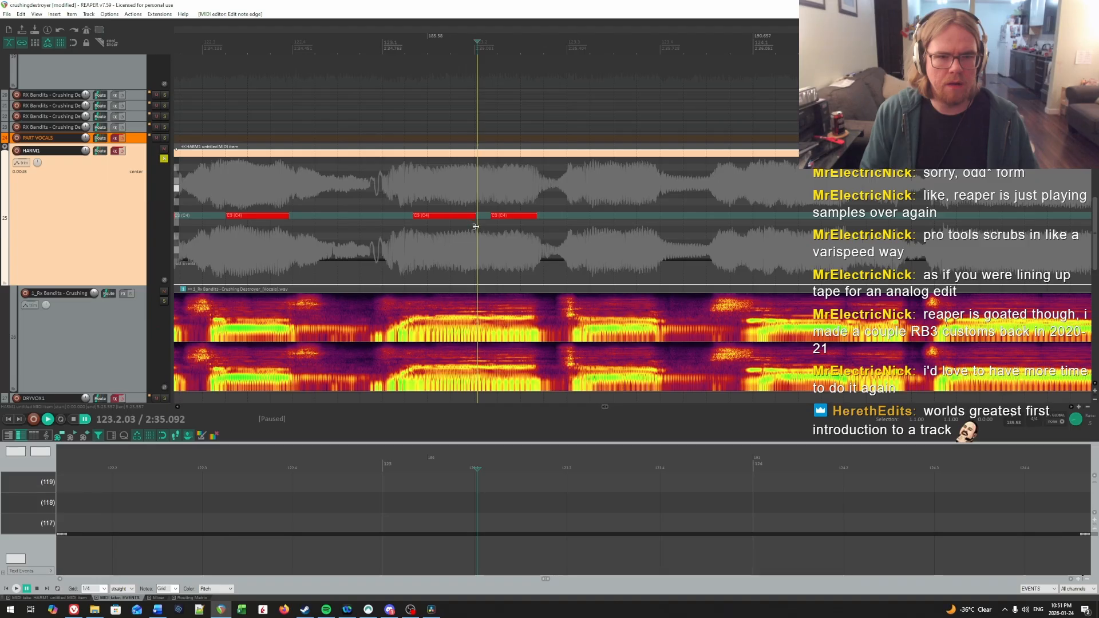
left_click(416, 196)
key("space")
scroll(747, 184, "right", 1)
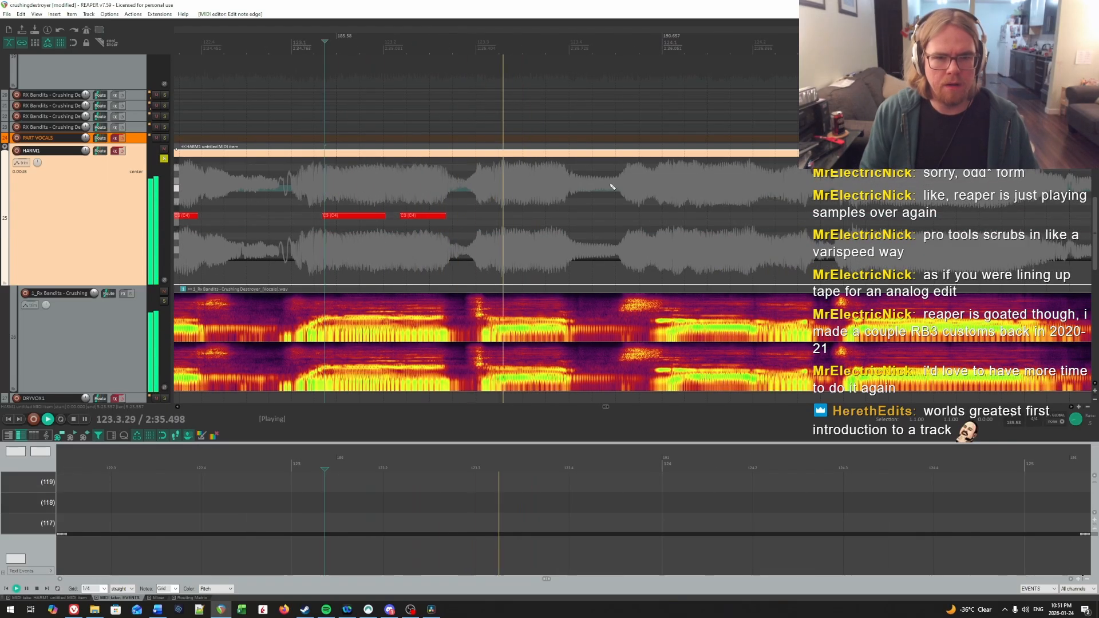
left_click(493, 195)
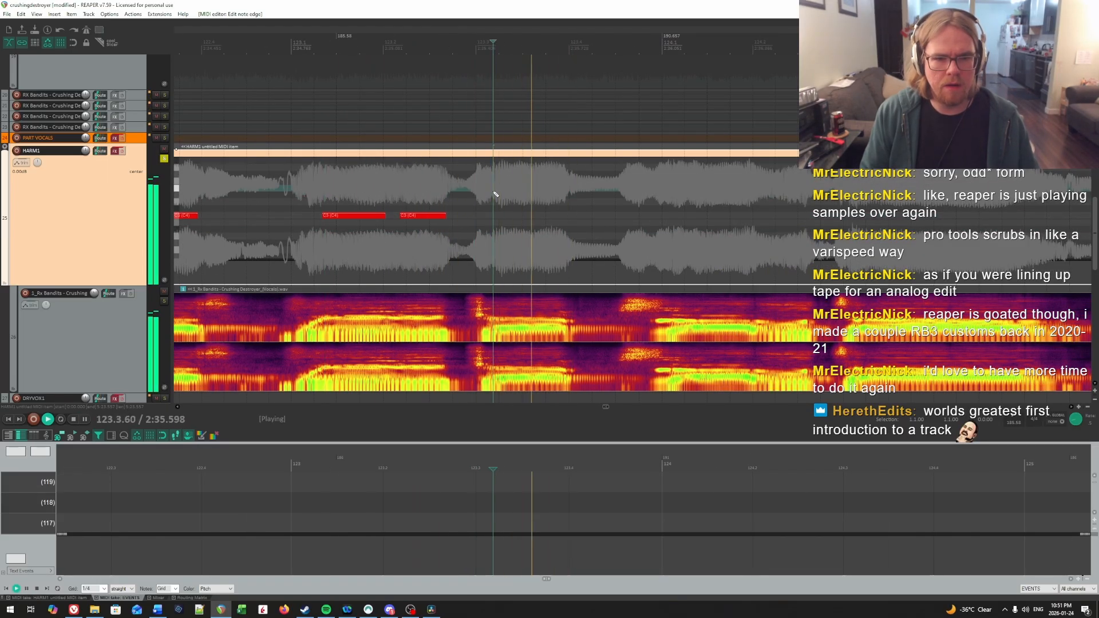
key("space")
left_click_drag(493, 215, 571, 218)
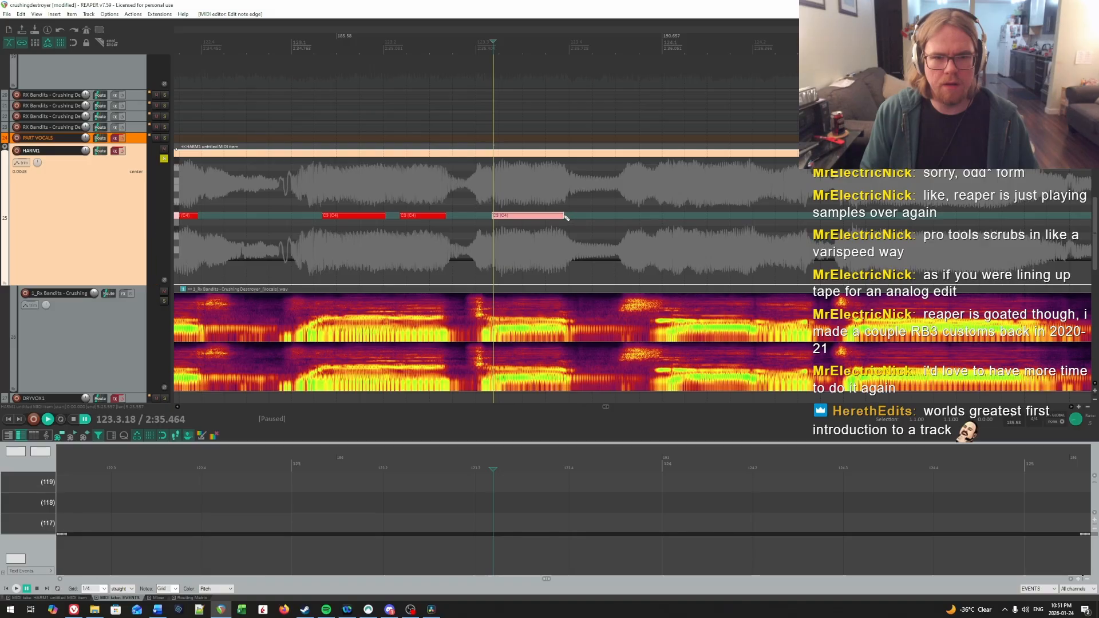
Step: Listen on into measure 124 and audition the vocal around its first beat
scroll(672, 213, "right", 5)
key("space")
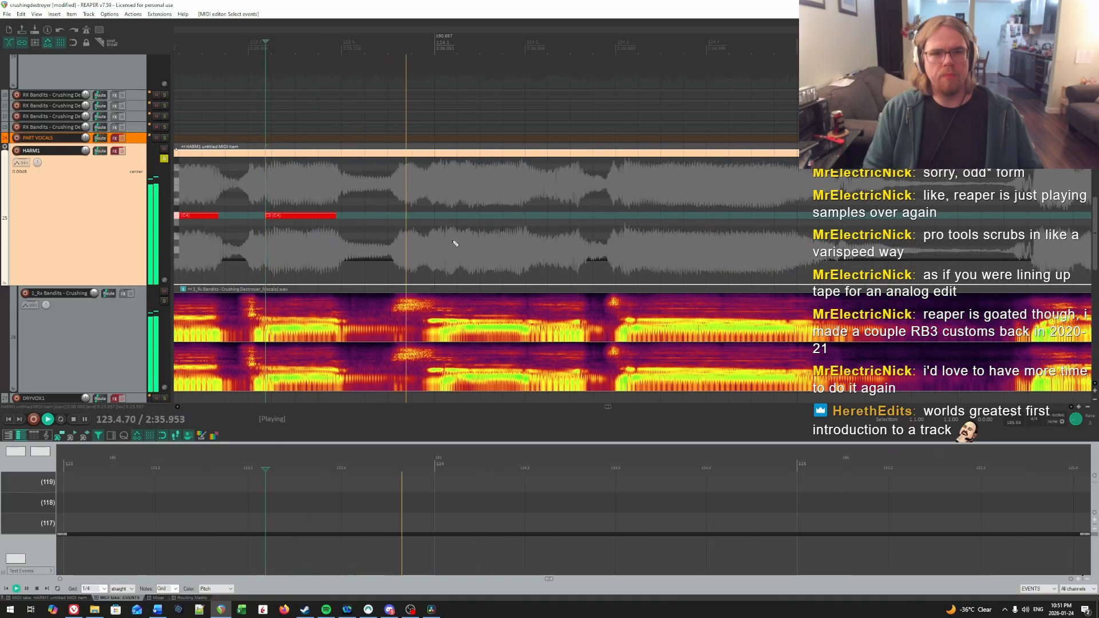
left_click(454, 209)
key("space")
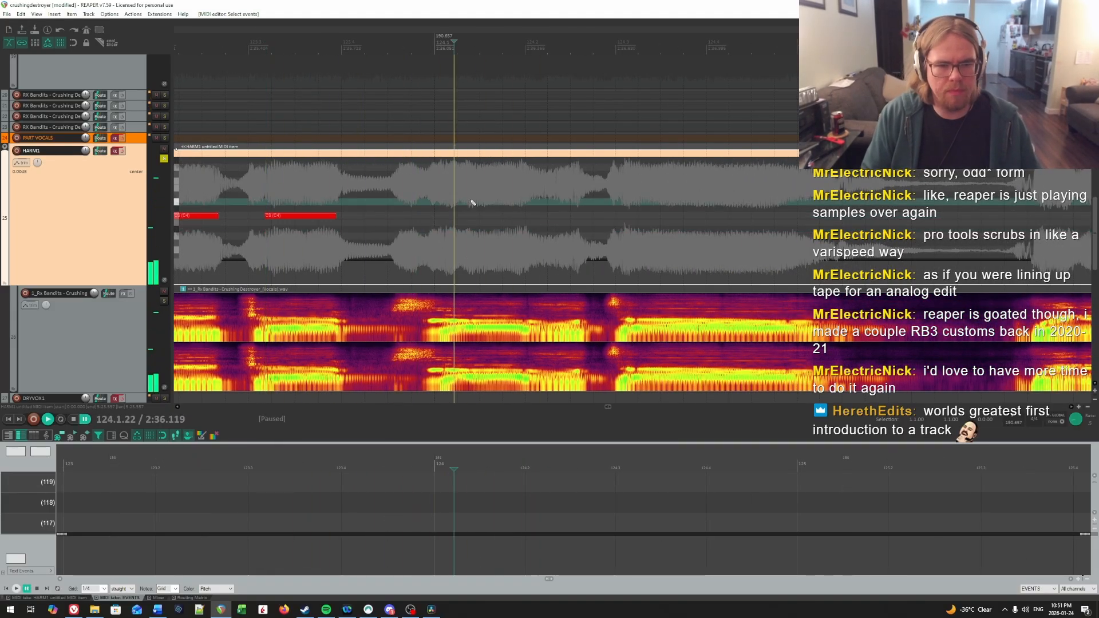
left_click(471, 201)
left_click(372, 189)
key("space")
key("space")
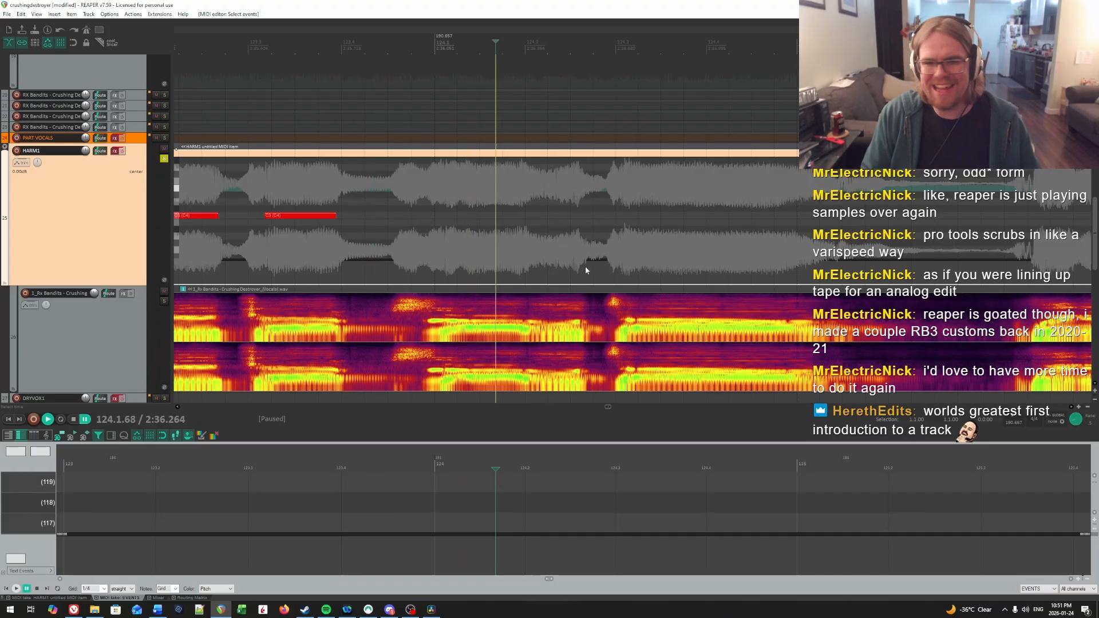
Step: Pinpoint the first syllable of measure 124 with short playbacks and draw a C4 note from 124.1.27 to just before beat 2
left_click(294, 170)
key("space")
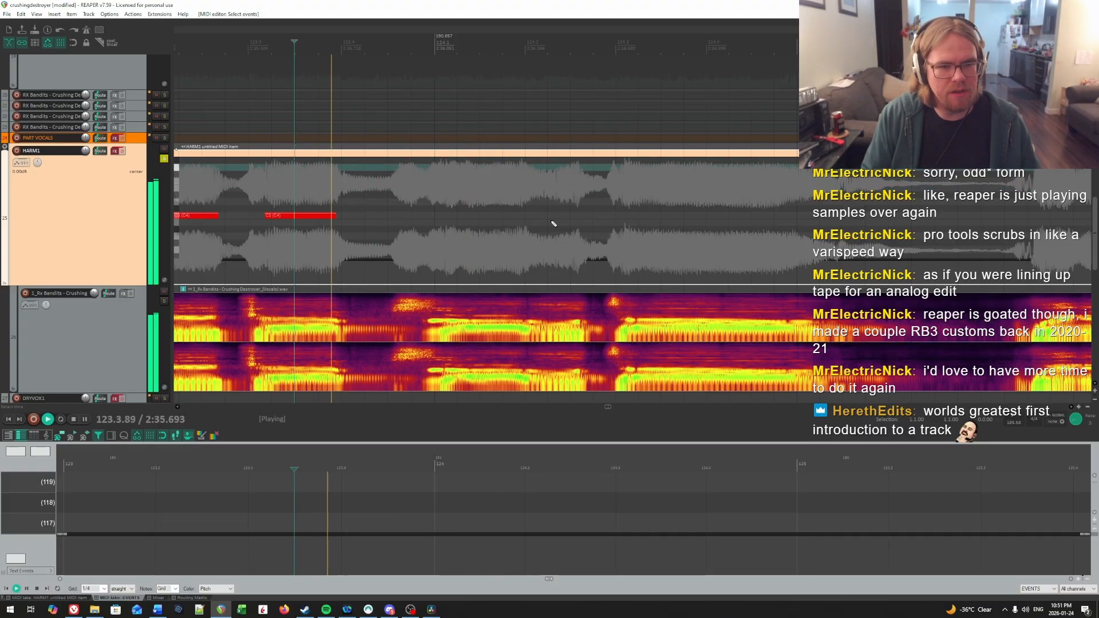
key("space")
left_click(450, 187)
key("space")
key("space")
left_click(450, 187)
key("space")
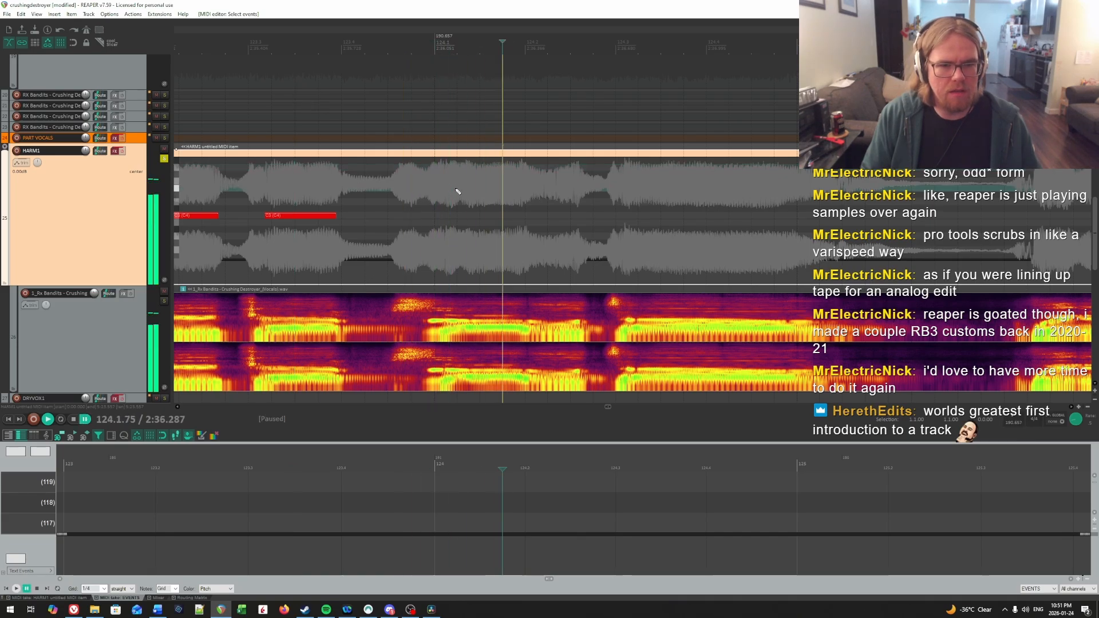
key("space")
left_click(459, 189)
key("space")
Step: Check by ear where the first syllable of measure 124 ends and shorten its C4 note to 124.1.95
key("space")
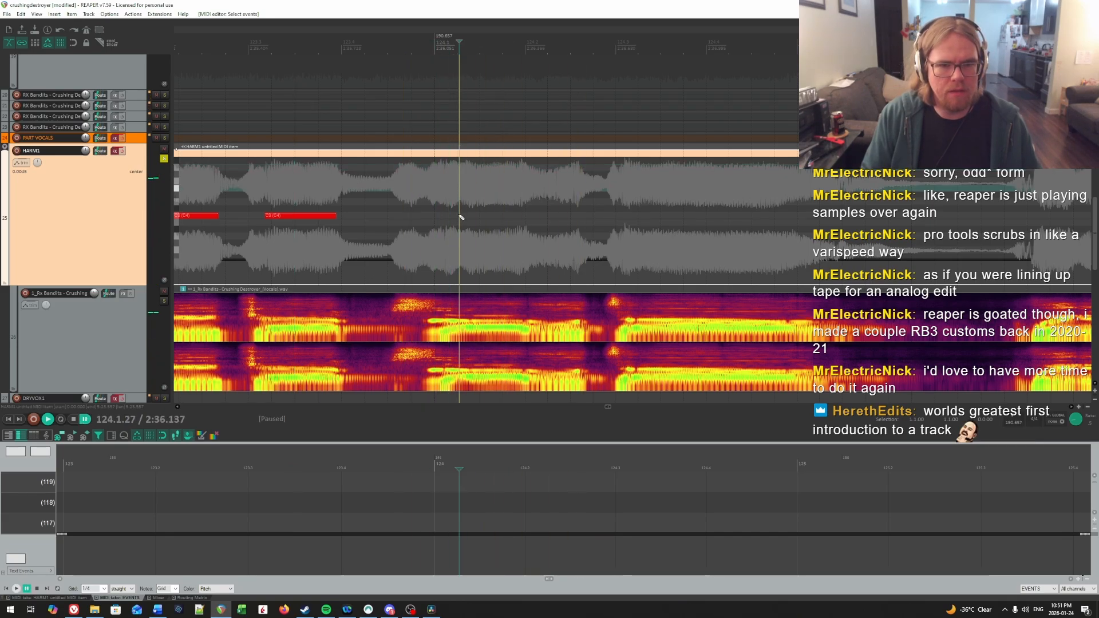
left_click_drag(458, 215, 515, 218)
key("space")
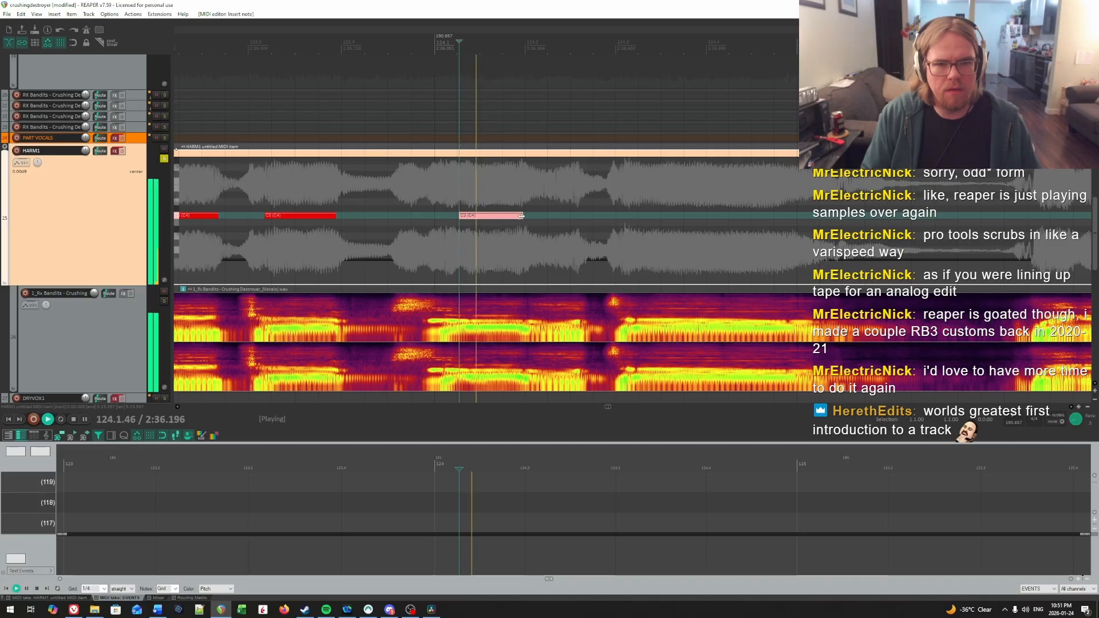
key("space")
left_click(537, 184)
key("space")
key("space")
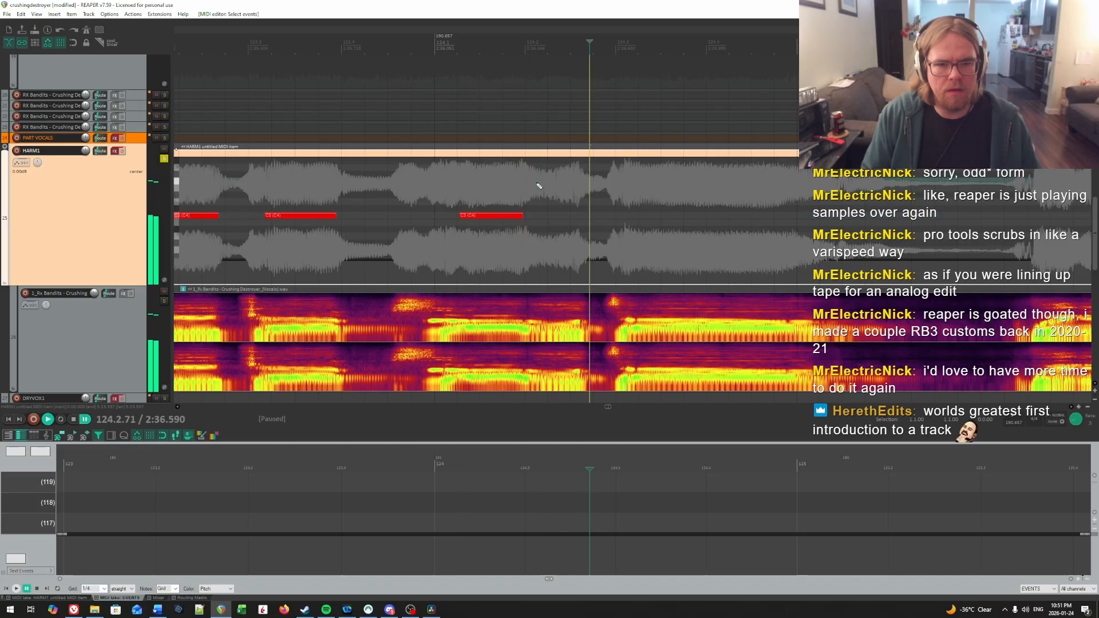
key("space")
left_click(496, 184)
key("space")
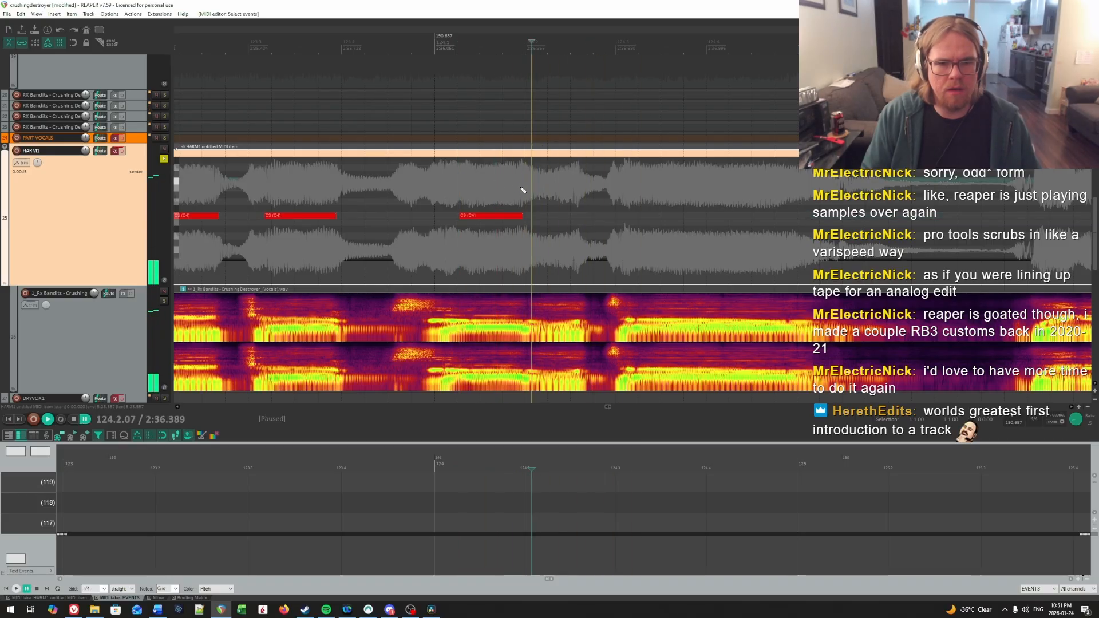
left_click(520, 187)
Step: Locate the second syllable of measure 124 and draw a C4 note from 124.2.10 to the vocal drop before beat 3
key("space")
key("space")
key("space")
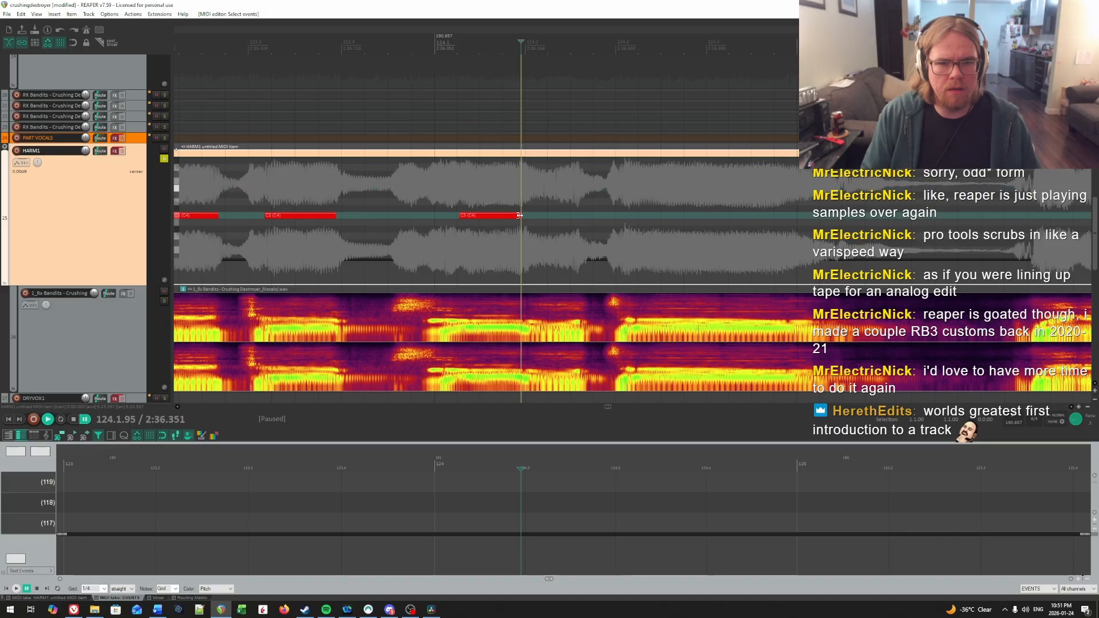
key("space")
left_click(539, 203)
left_click(534, 202)
key("space")
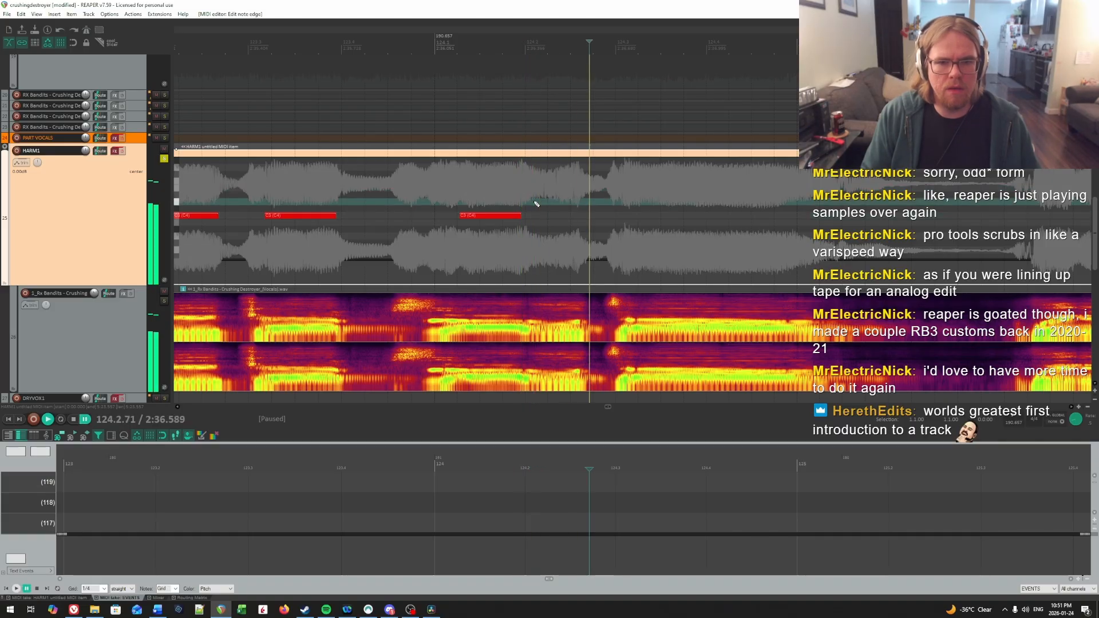
key("space")
left_click(534, 203)
left_click_drag(535, 217, 579, 216)
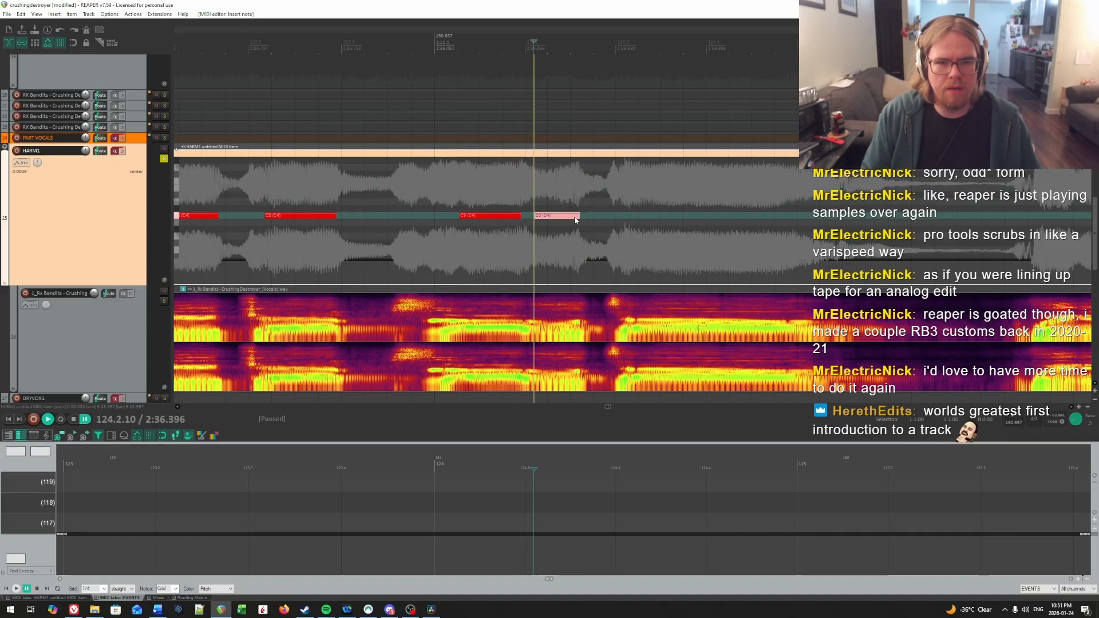
Step: Find the onset of the sustained syllable by ear and draw a long C4 note from 124.3.17 to about the start of measure 125
key("space")
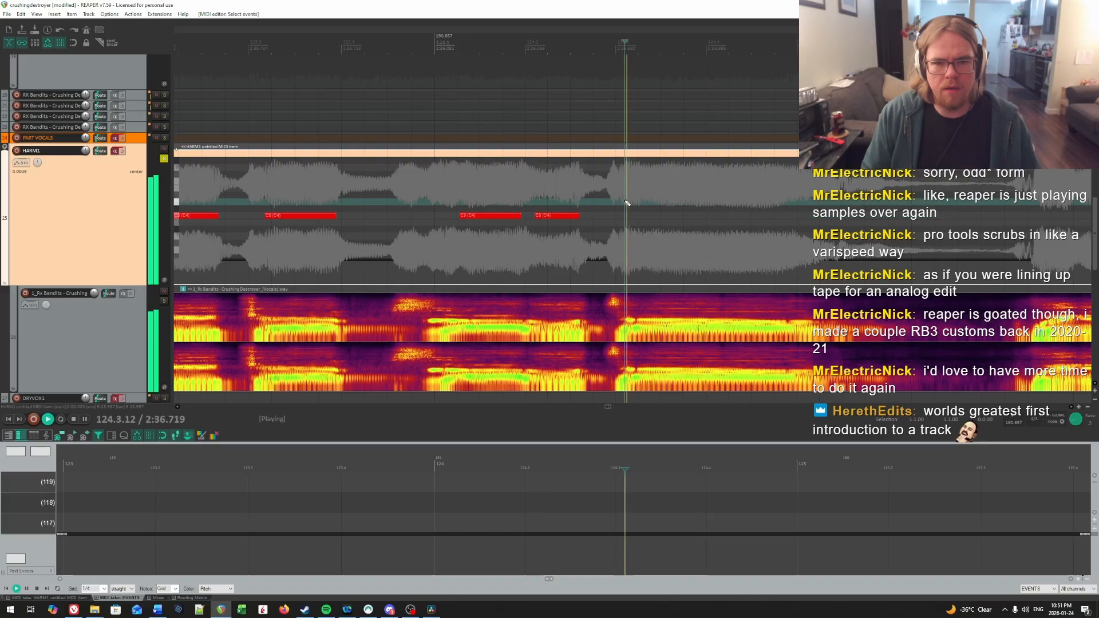
key("space")
left_click(632, 202)
key("space")
left_click(633, 202)
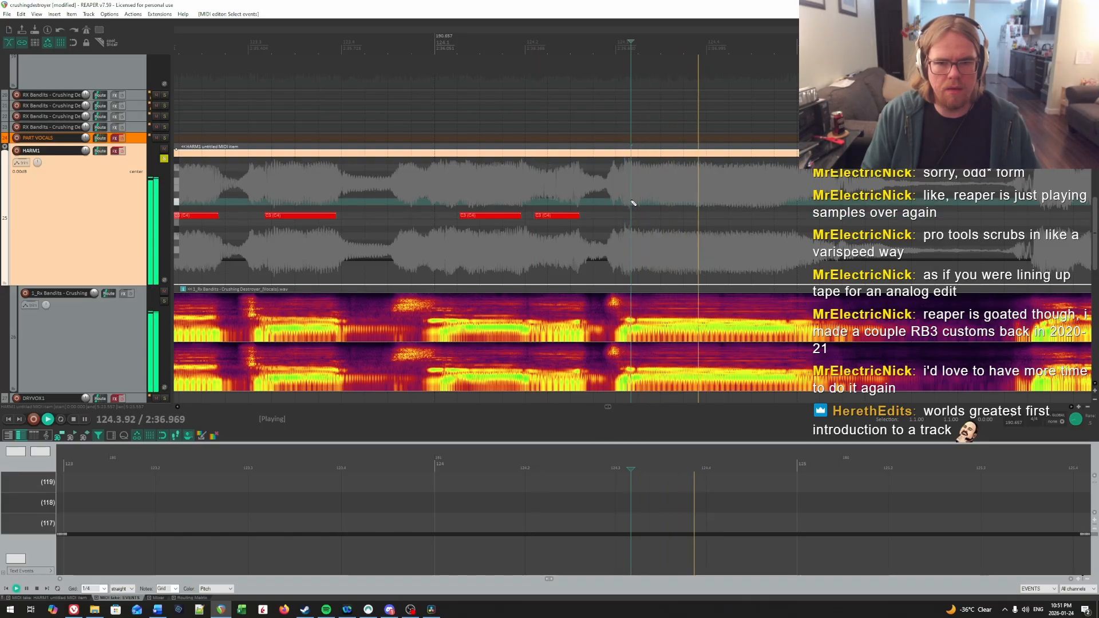
key("space")
left_click_drag(632, 215, 819, 216)
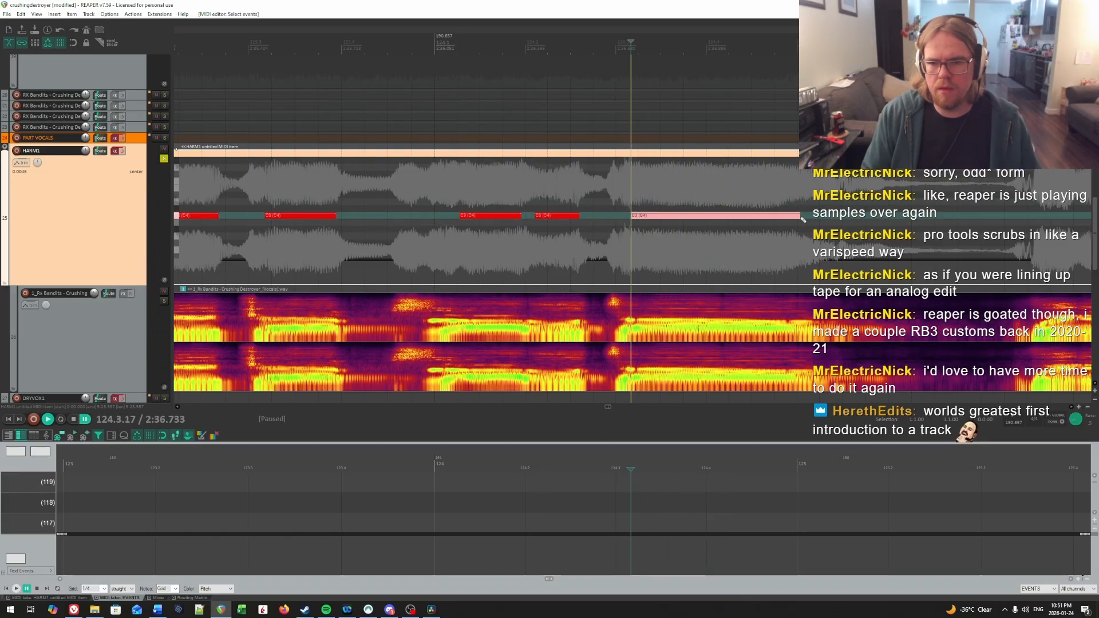
Step: Play the sustained C4 note of measure 124 and move its start to 124.3.22
key("space")
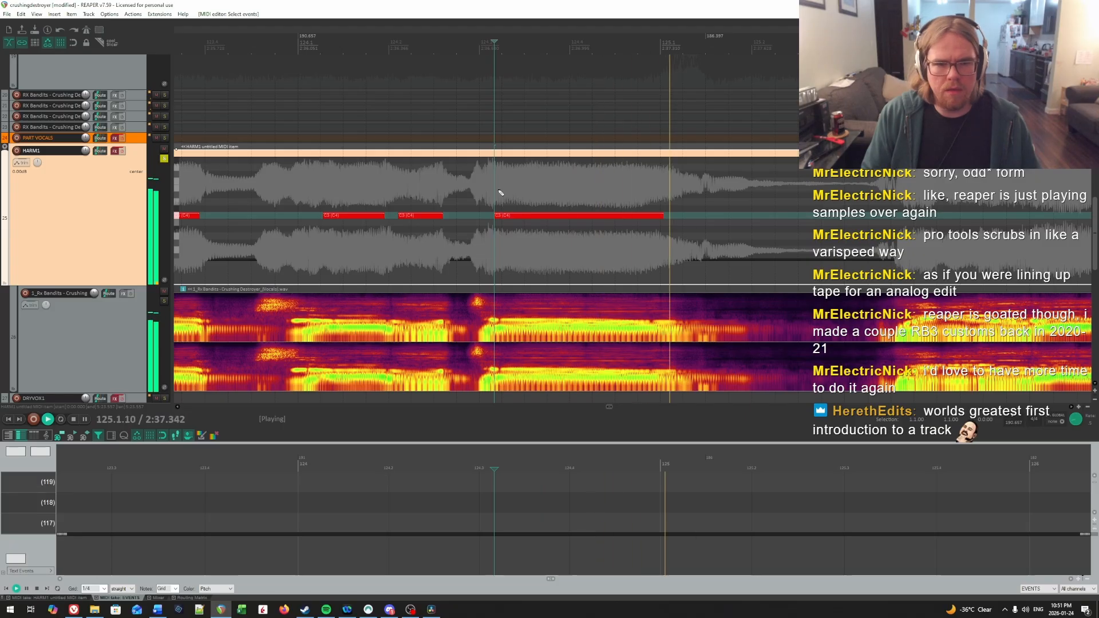
left_click(501, 197)
left_click_drag(495, 216, 500, 216)
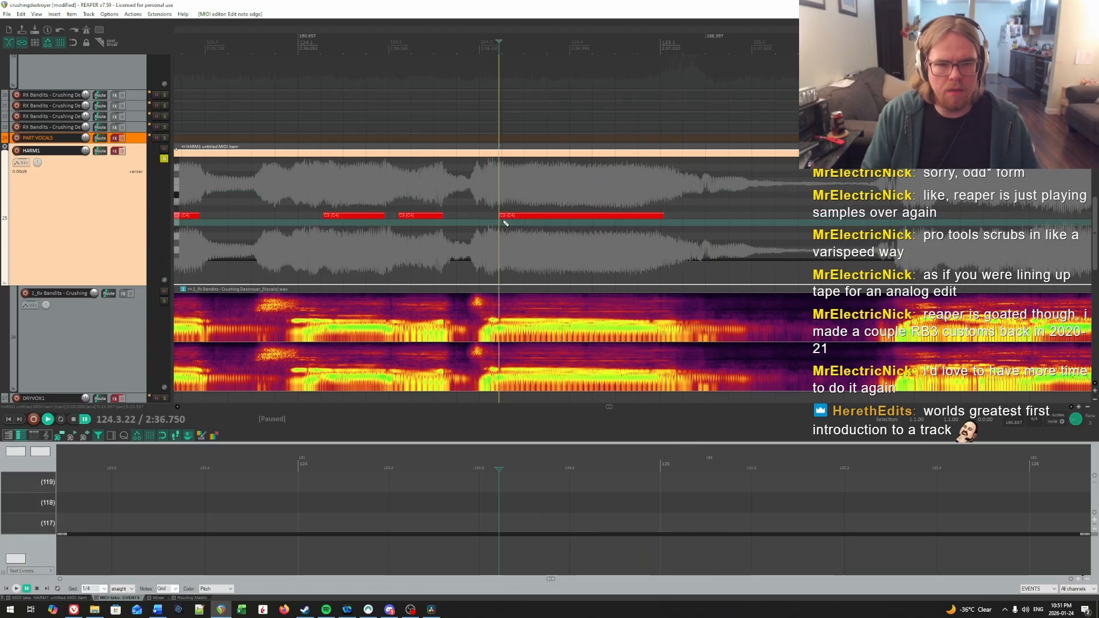
Step: Check by ear where the sustained syllable fades and extend its C4 note slightly past the start of measure 125
key("space")
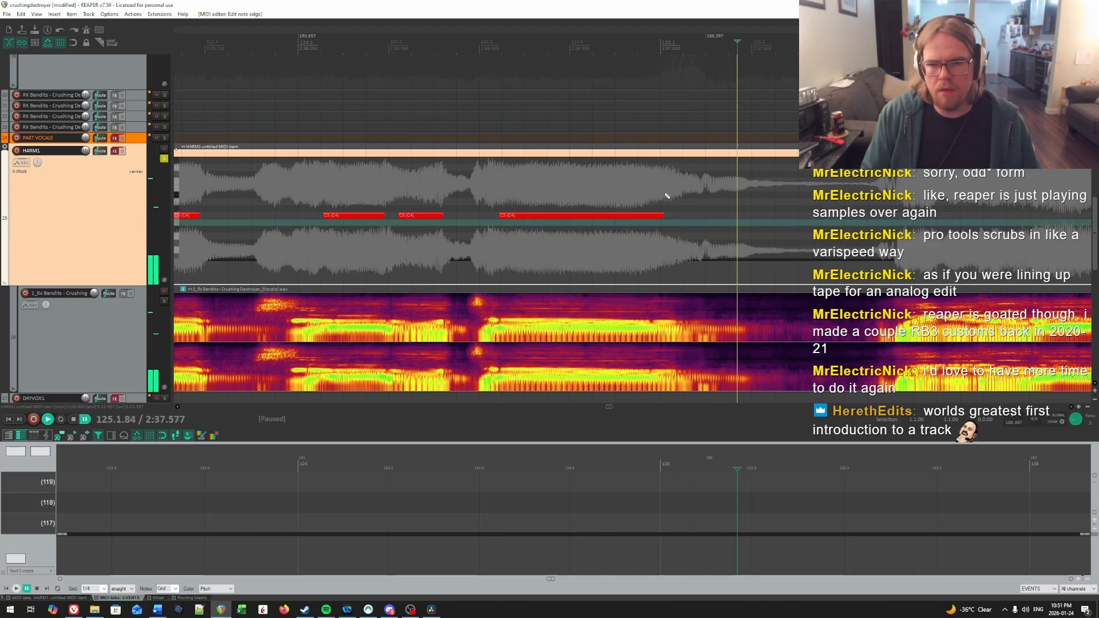
left_click(665, 195)
left_click(661, 195)
key("space")
left_click(662, 195)
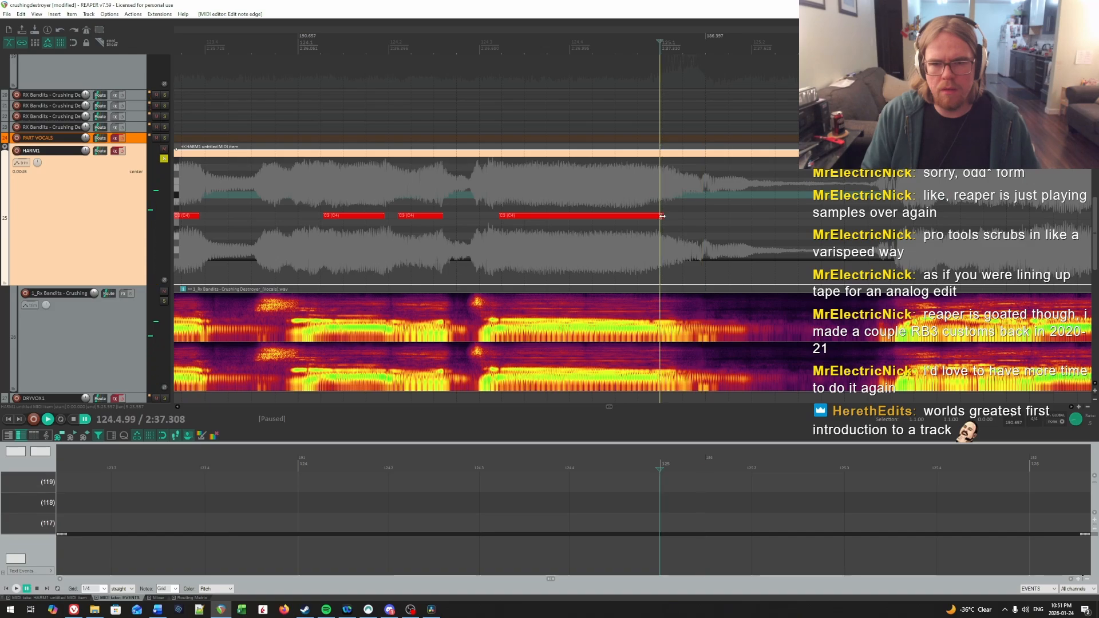
left_click_drag(663, 218, 670, 223)
Step: Locate the syllable onset near beat 4 of measure 125 by ear and draw a short C4 note from 125.4.11
key("space")
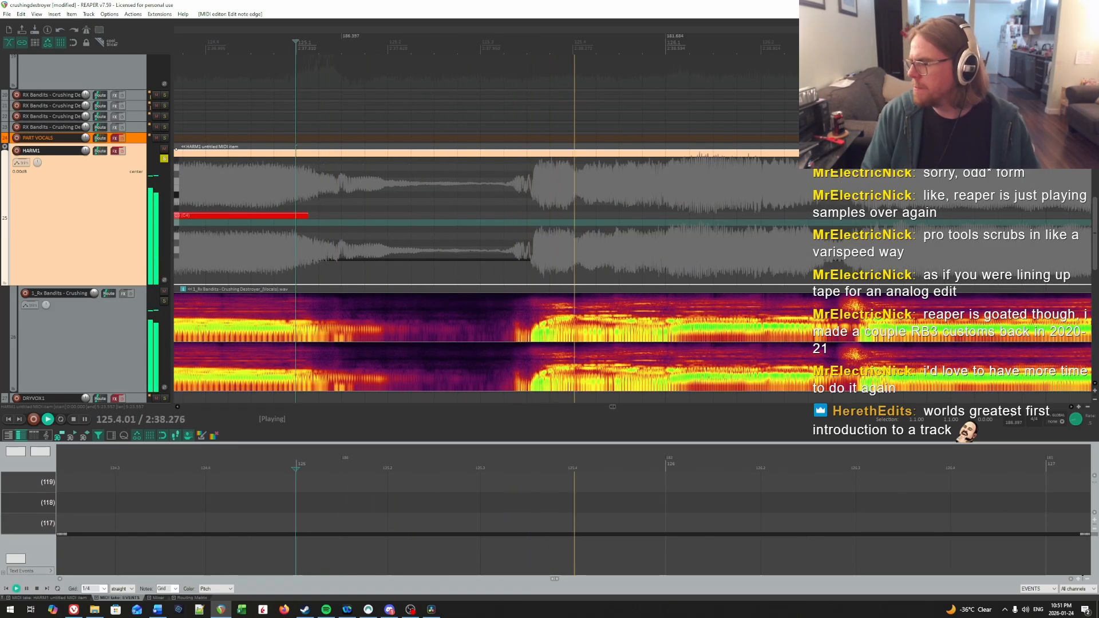
left_click(538, 186)
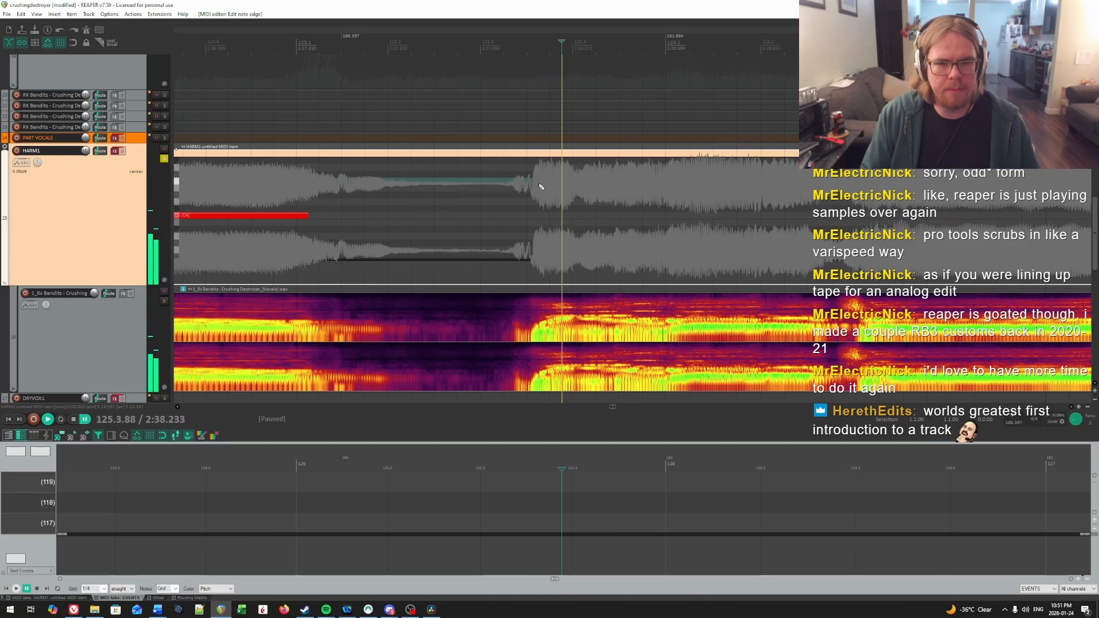
key("space")
left_click(583, 187)
key("space")
key("space")
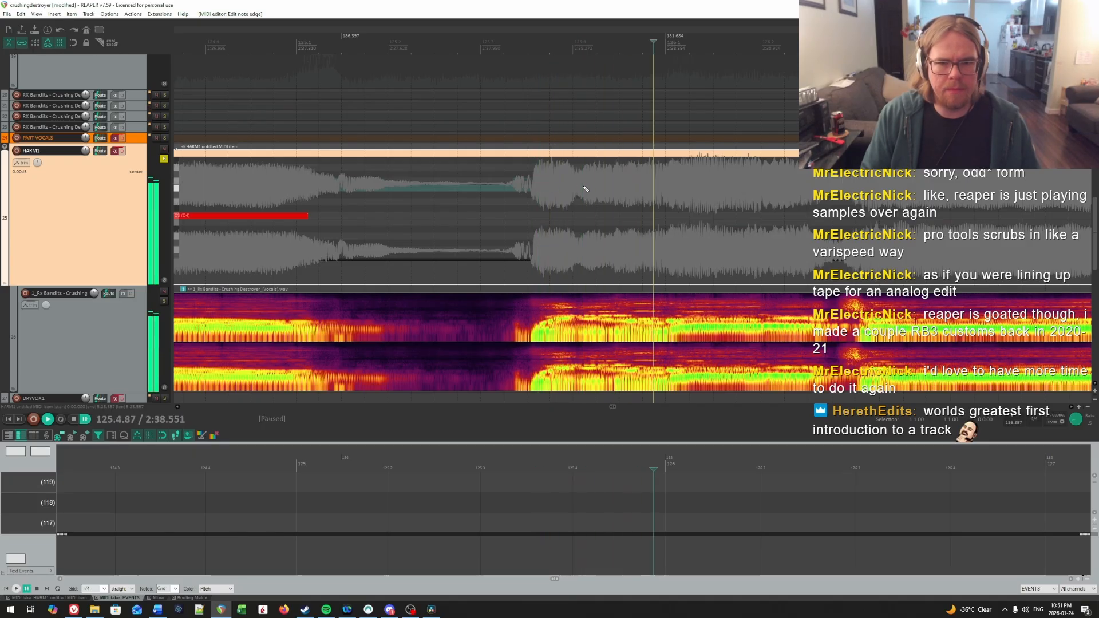
left_click(583, 186)
left_click(586, 216)
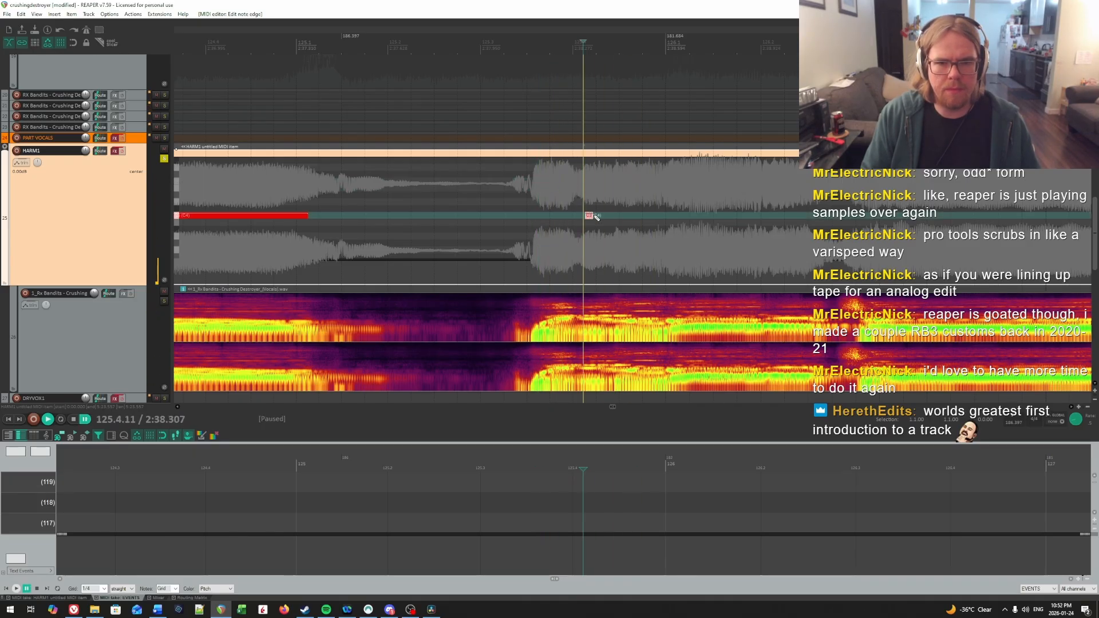
Step: Find the following syllable with short playbacks and draw a short C4 note from 125.4.46
key("space")
key("space")
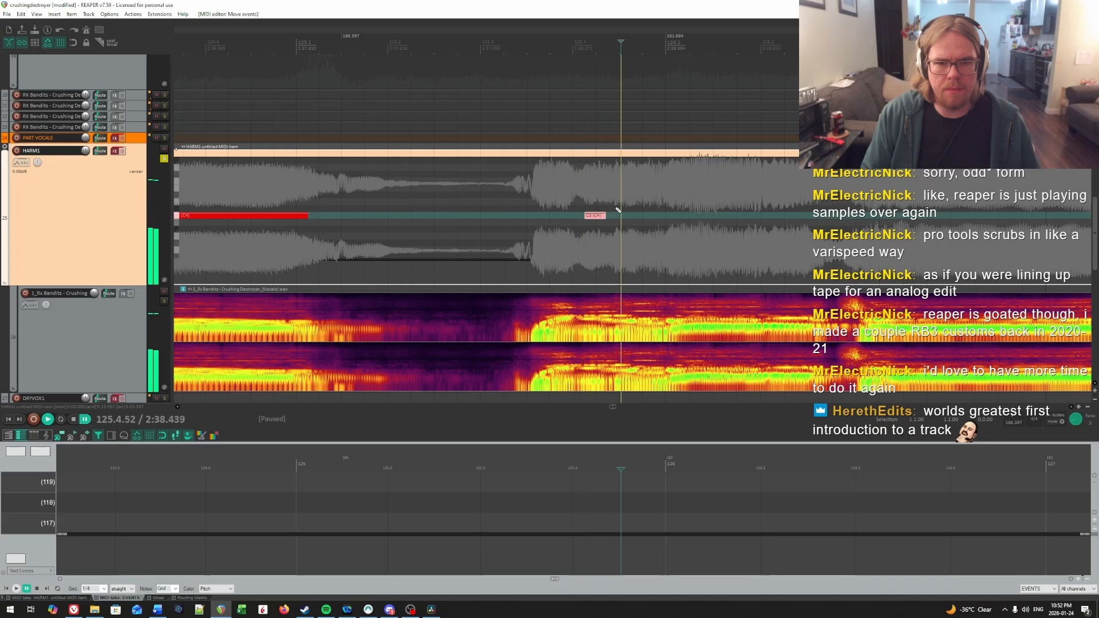
left_click(616, 200)
key("space")
key("space")
left_click(617, 200)
left_click(618, 215)
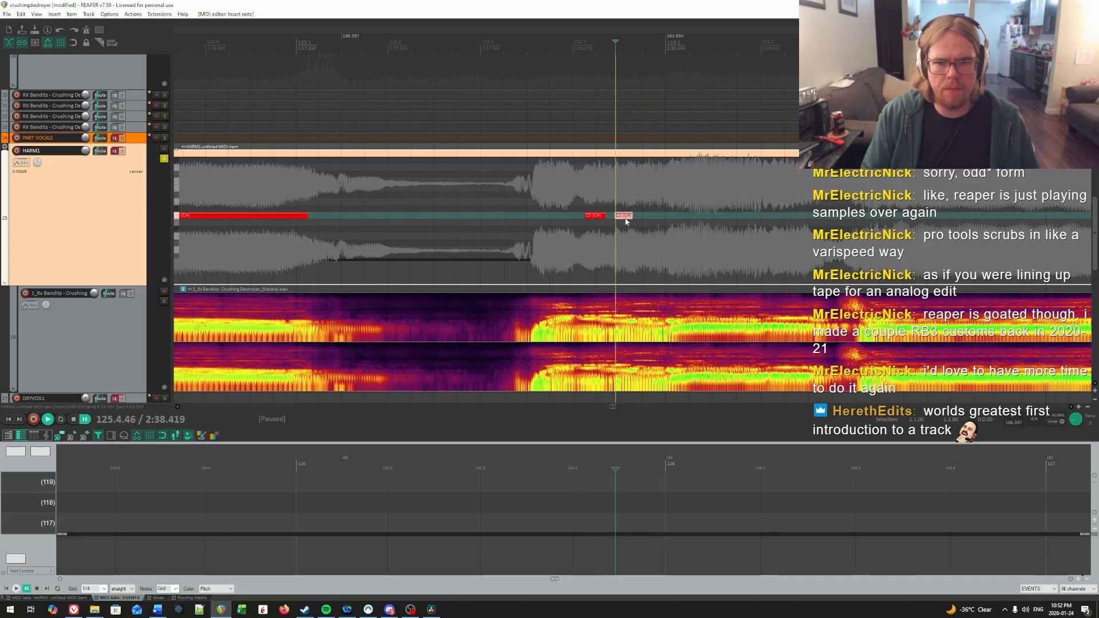
Step: Pinpoint the phrase's opening syllable by ear and draw a short C4 note from 125.3.73 to just before beat 4
left_click(533, 196)
key("space")
key("space")
left_click(548, 195)
key("space")
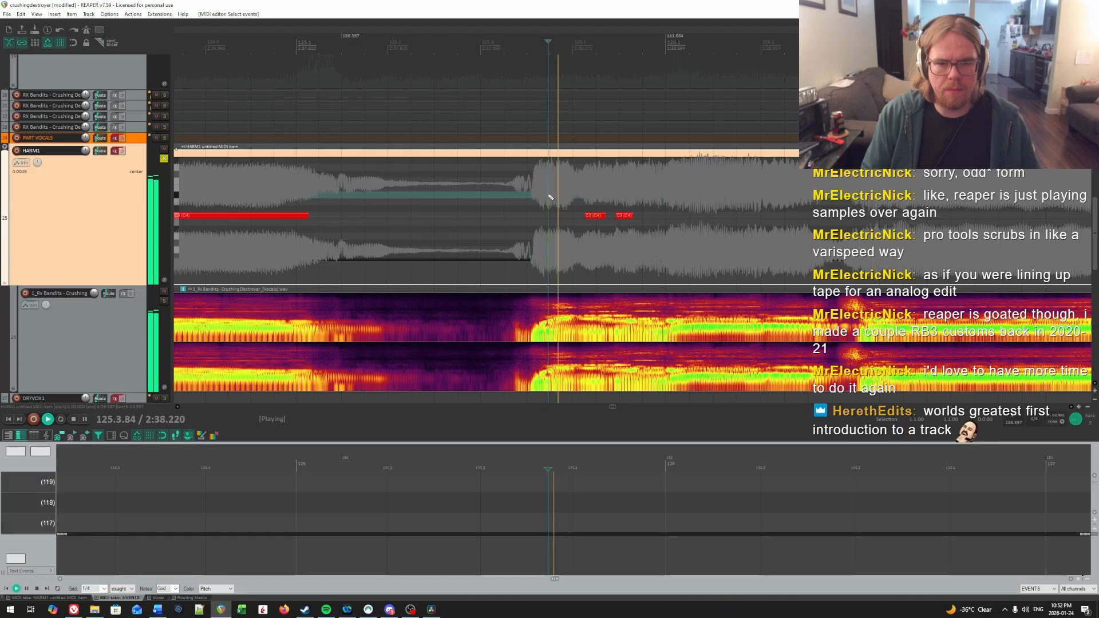
key("space")
left_click(550, 196)
left_click_drag(550, 216, 577, 220)
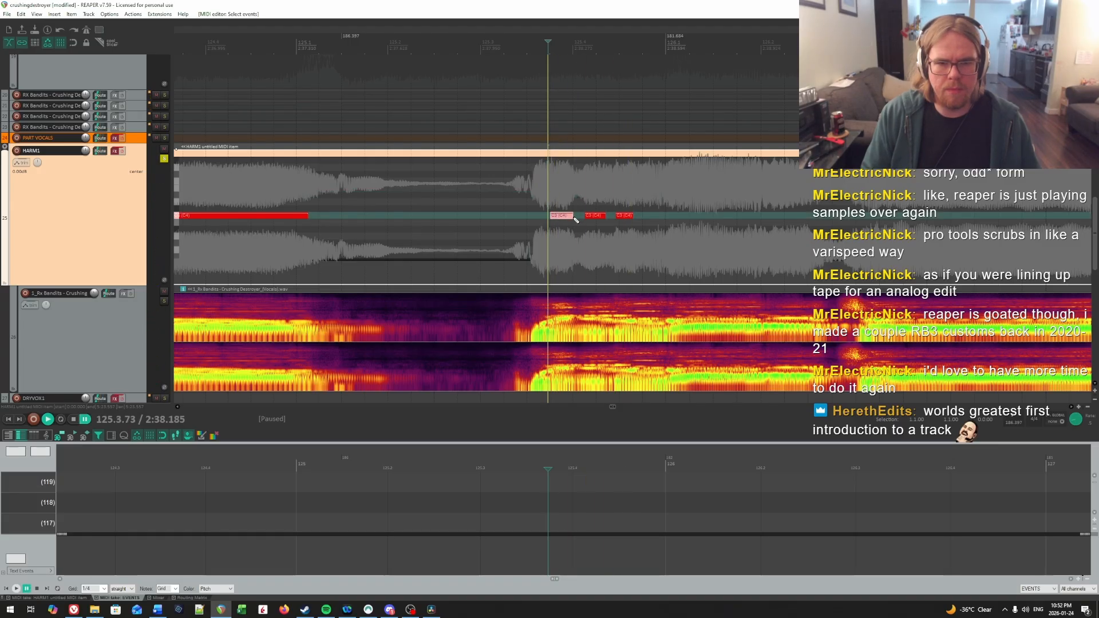
Step: Play back short passages from 125.3.73 into measure 126 to check the three short C4 notes against the vocals
scroll(658, 213, "right", 5)
key("space")
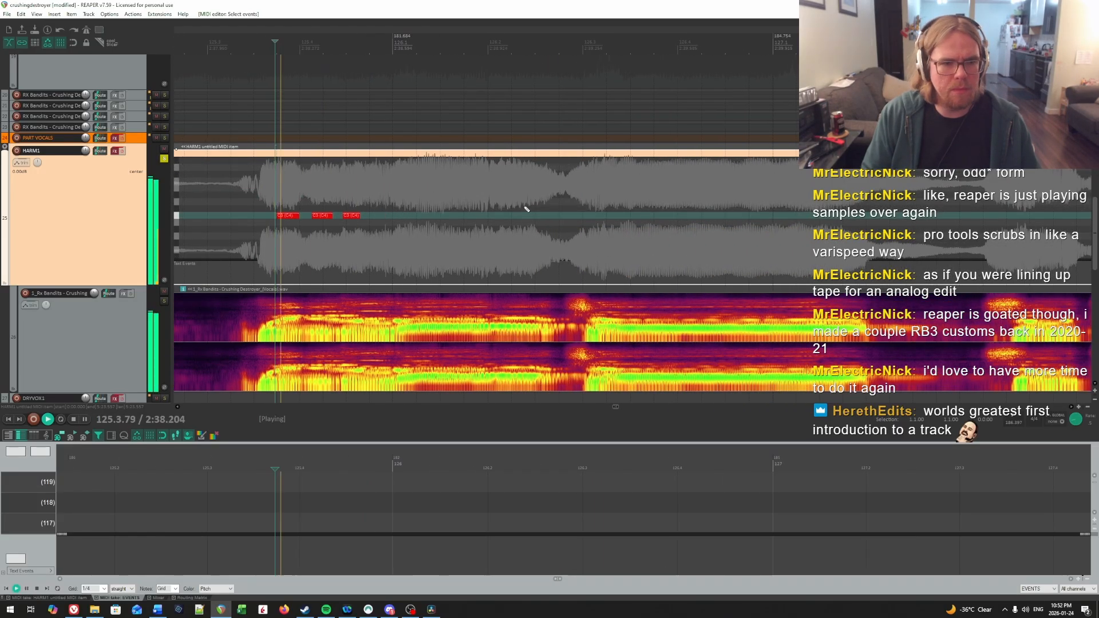
key("space")
left_click(358, 188)
key("space")
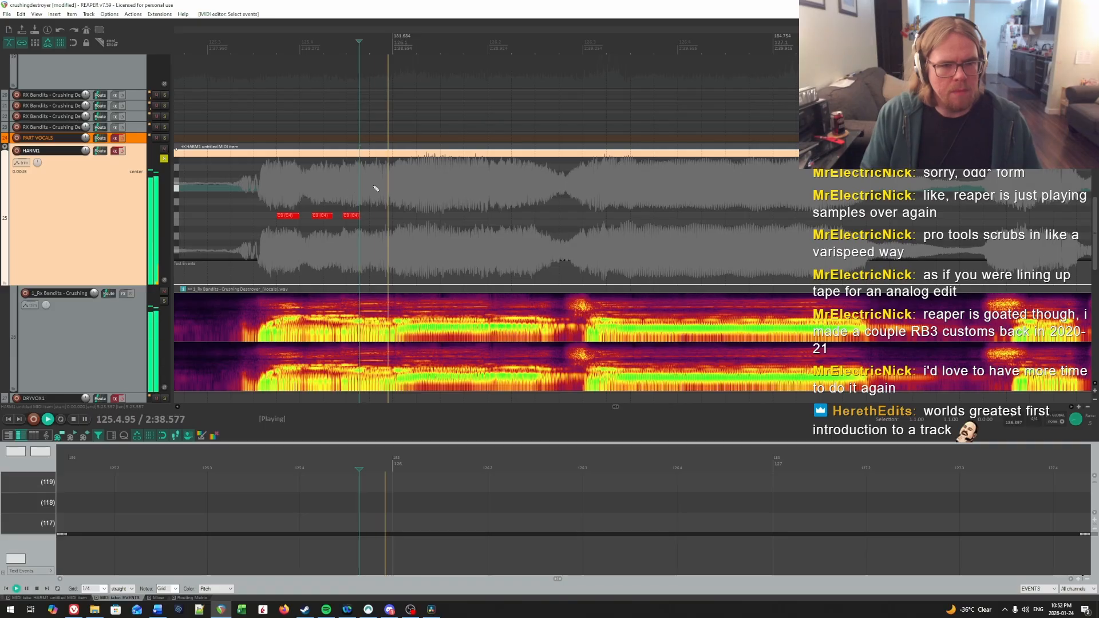
key("space")
left_click(393, 182)
key("space")
left_click(335, 181)
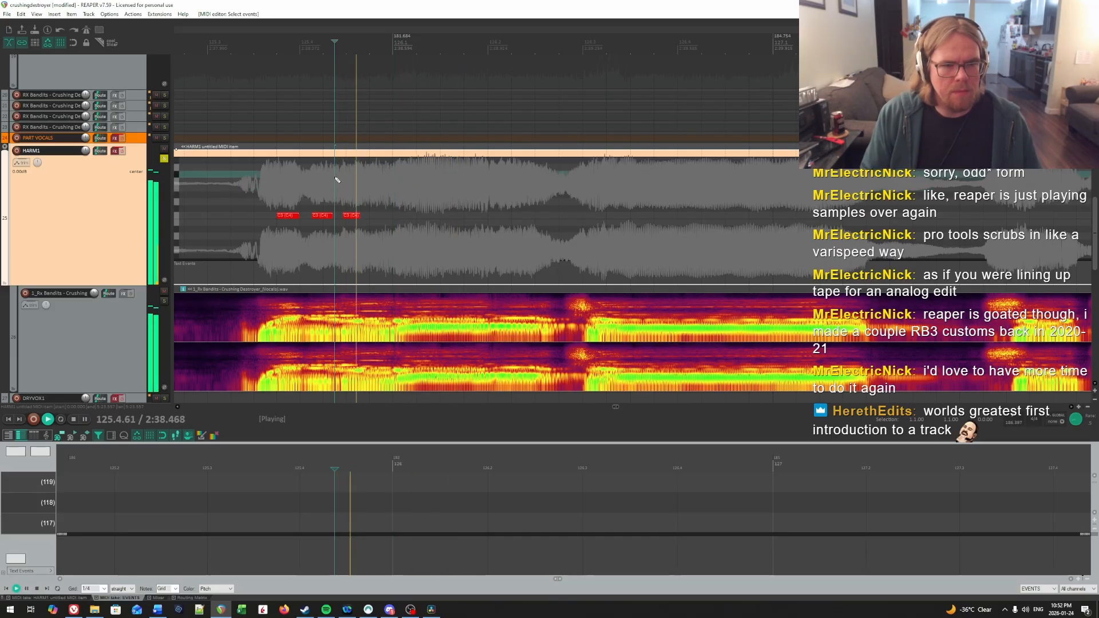
left_click(331, 182)
key("space")
left_click(338, 182)
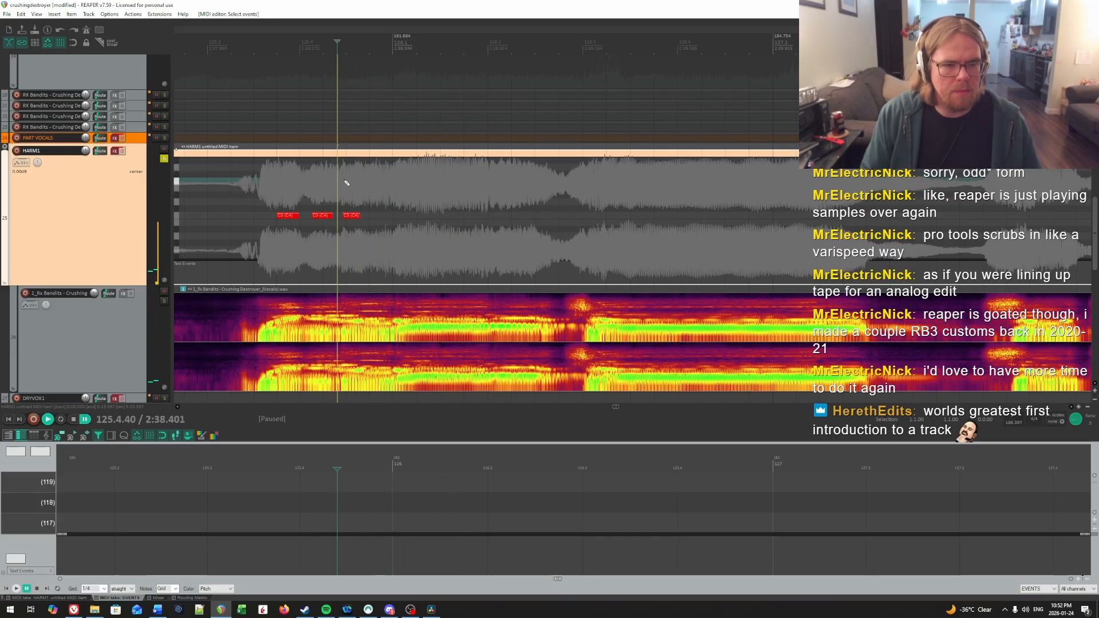
left_click(344, 181)
key("space")
left_click(272, 173)
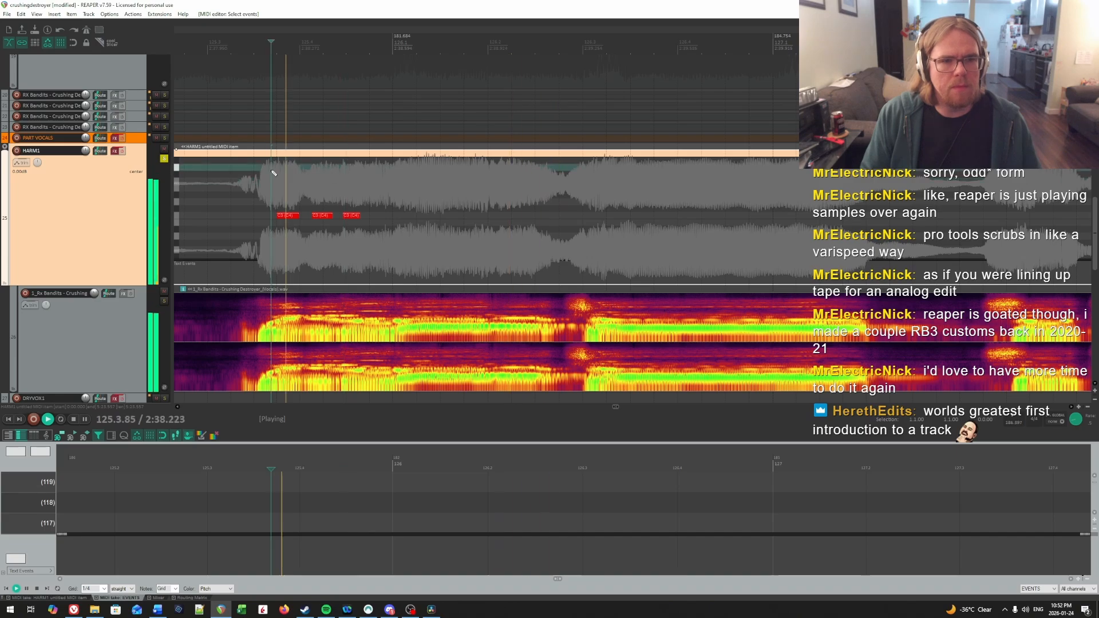
key("space")
Step: Locate the first syllable of measure 126 by ear and draw a C4 note from 126.1.10 to about beat 2
left_click(394, 184)
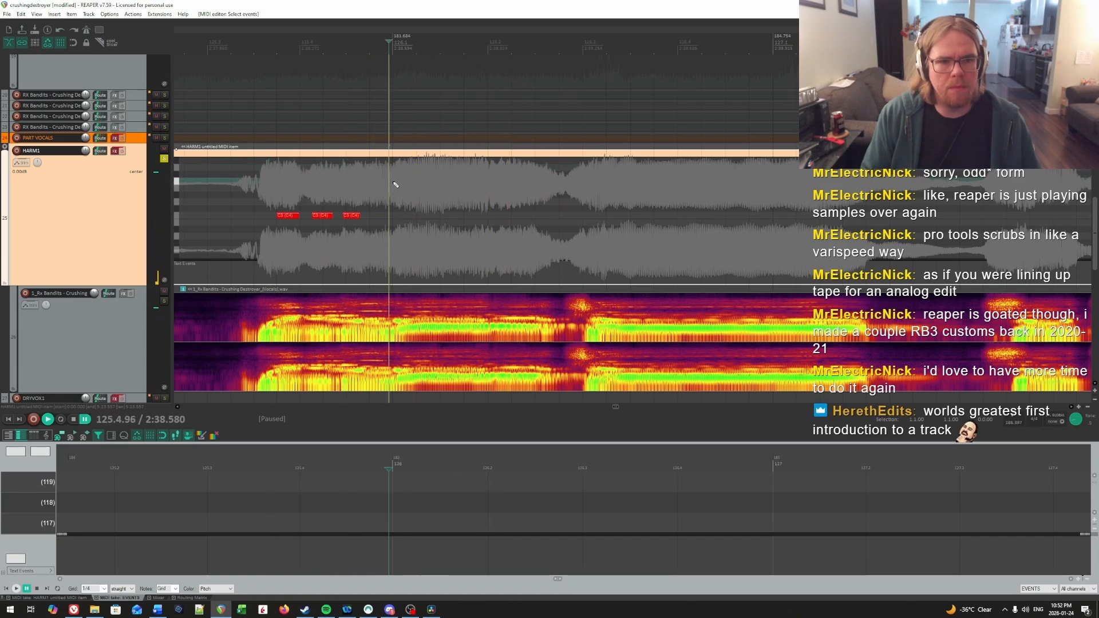
key("space")
left_click(402, 183)
key("space")
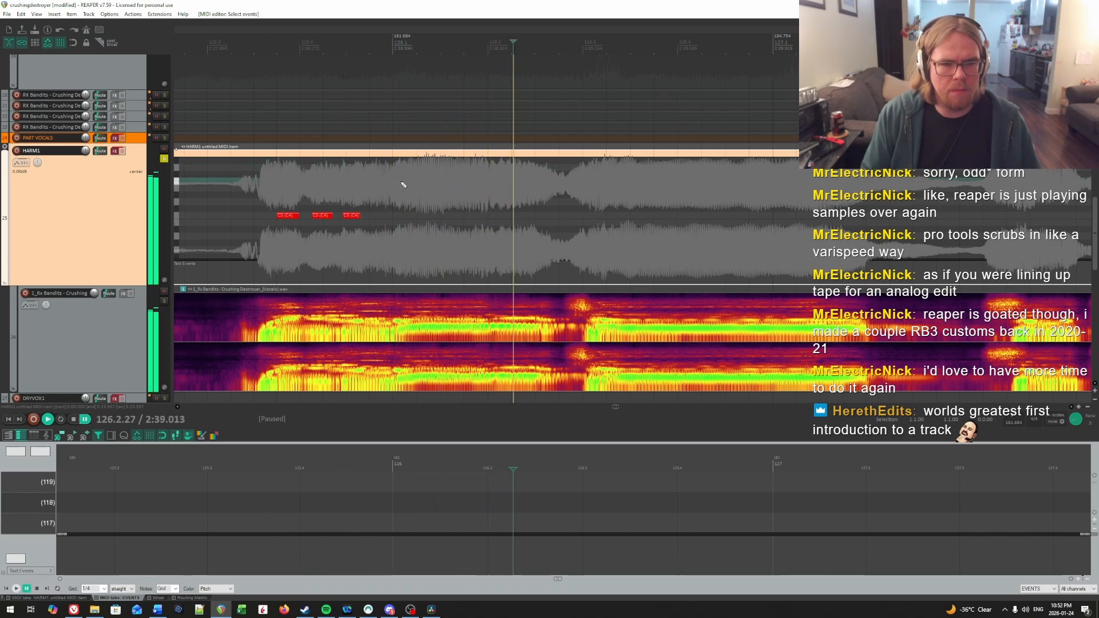
left_click(402, 183)
key("space")
Step: Check by ear where the first syllable of measure 126 ends and extend its C4 note very slightly
key("space")
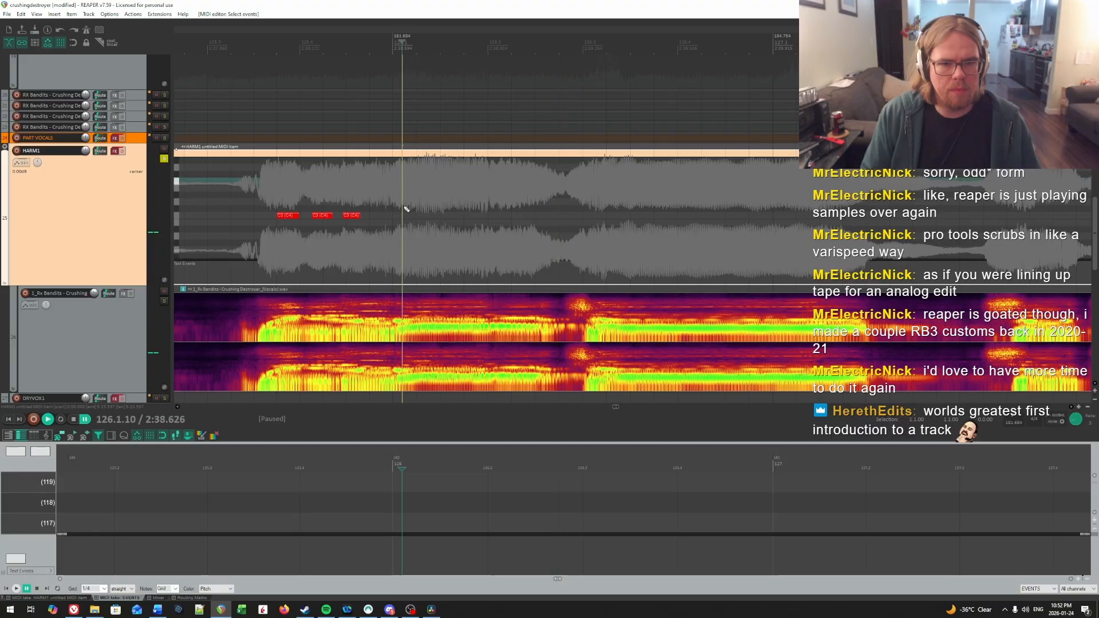
left_click(404, 215)
left_click_drag(487, 219, 497, 219)
key("space")
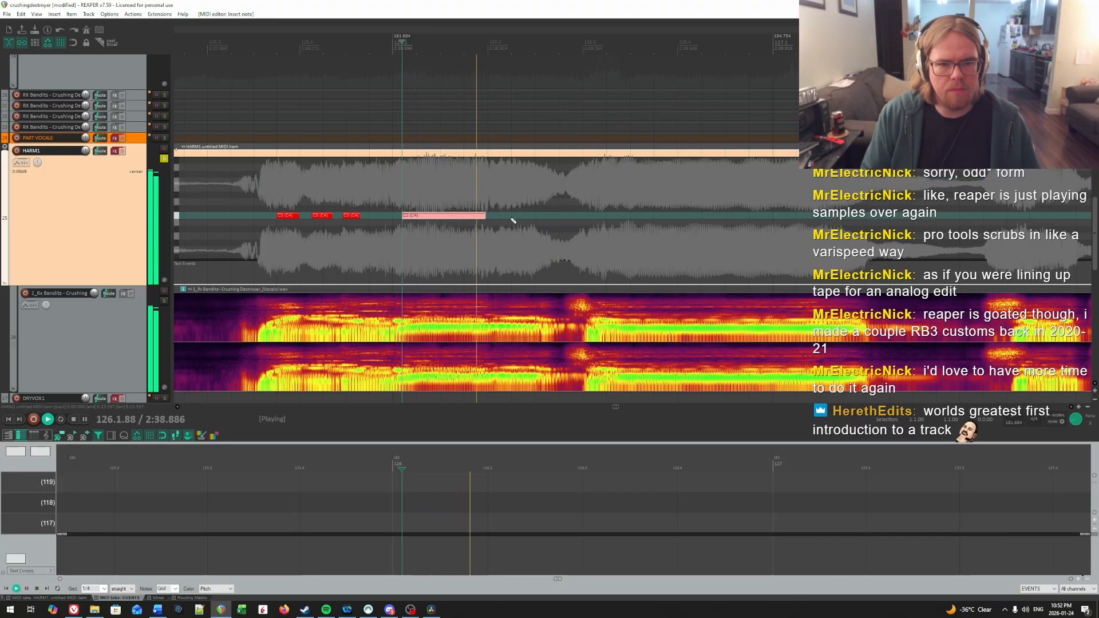
key("space")
left_click(469, 186)
key("space")
key("space")
left_click(480, 188)
key("space")
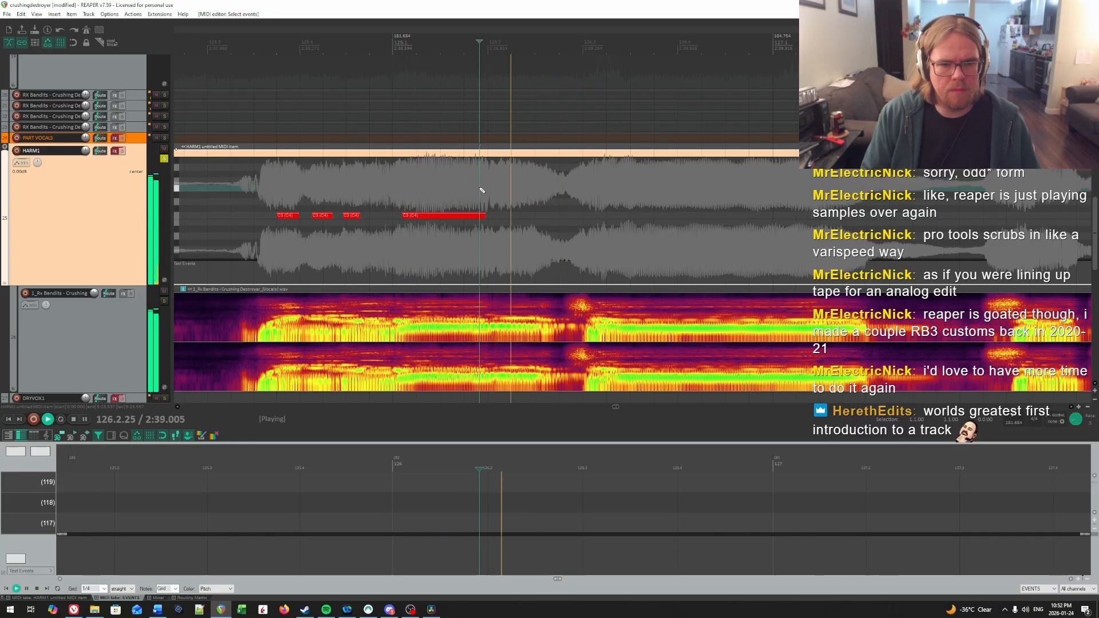
key("space")
left_click(485, 190)
Step: Find the second syllable of measure 126 and draw a C4 note from 126.2.15 to the vocal drop before beat 3
key("space")
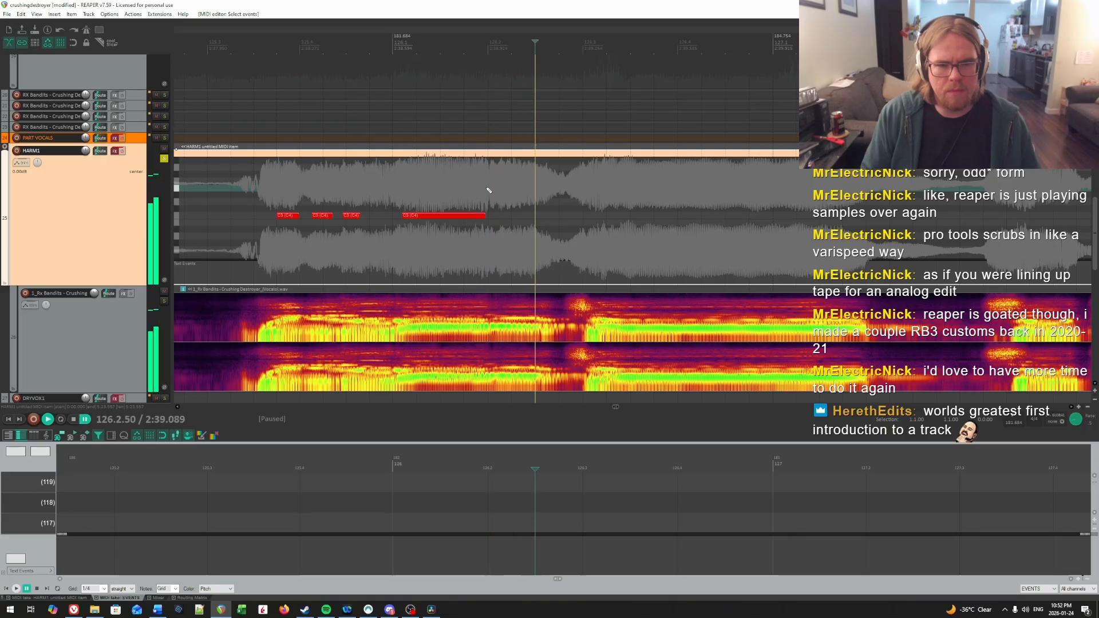
key("space")
left_click(487, 188)
left_click_drag(485, 216, 486, 216)
key("space")
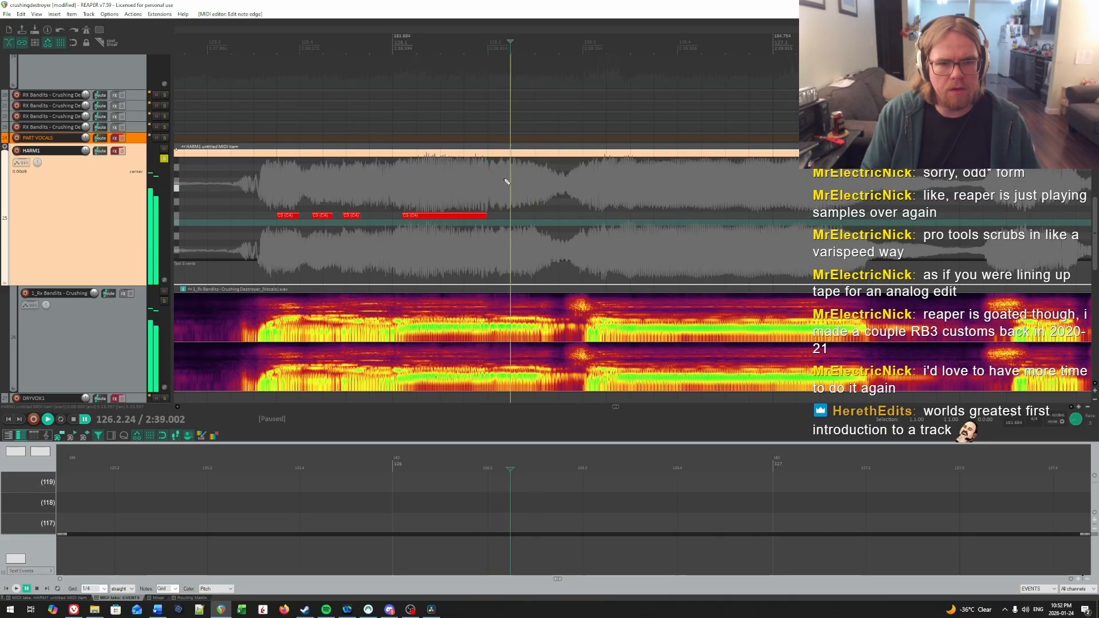
key("space")
key("space")
key("space")
left_click(502, 182)
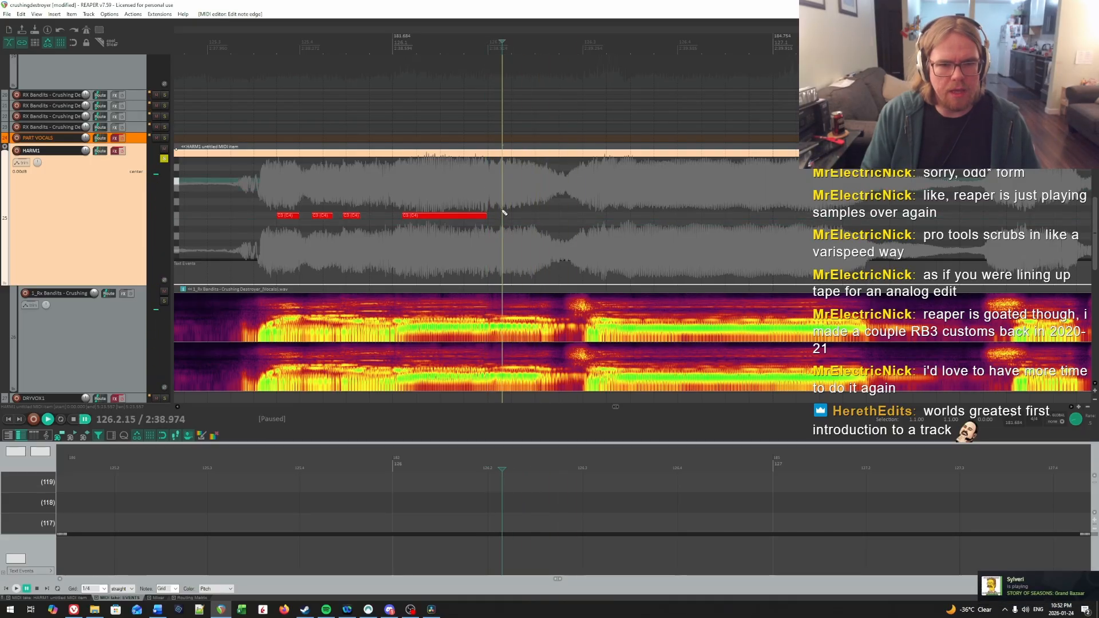
left_click_drag(501, 216, 538, 216)
left_click(503, 226)
key("space")
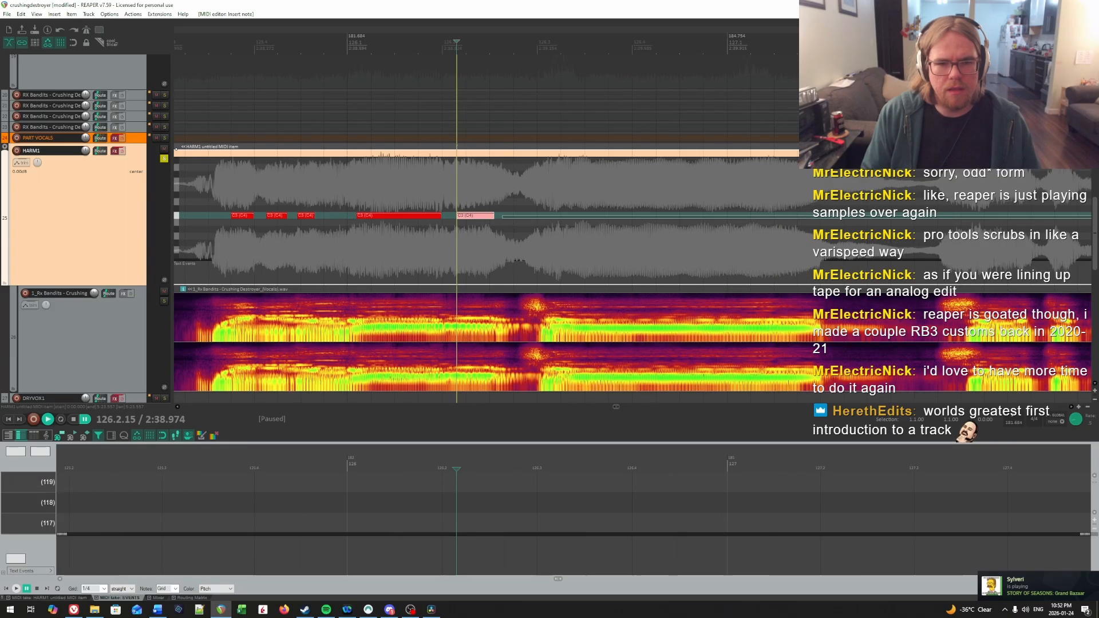
Step: Find the onset of the next sustained syllable by ear and draw a long C4 note from 126.3.27 to just before 127.2
left_click_drag(450, 204, 470, 204)
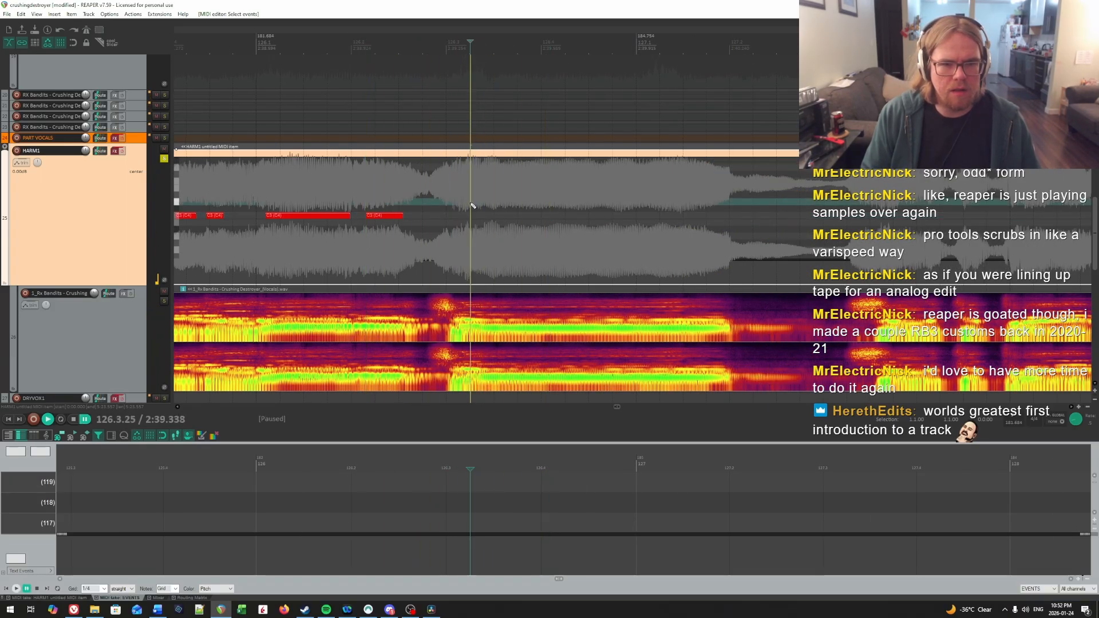
key("space")
key("space")
key("space")
key("space")
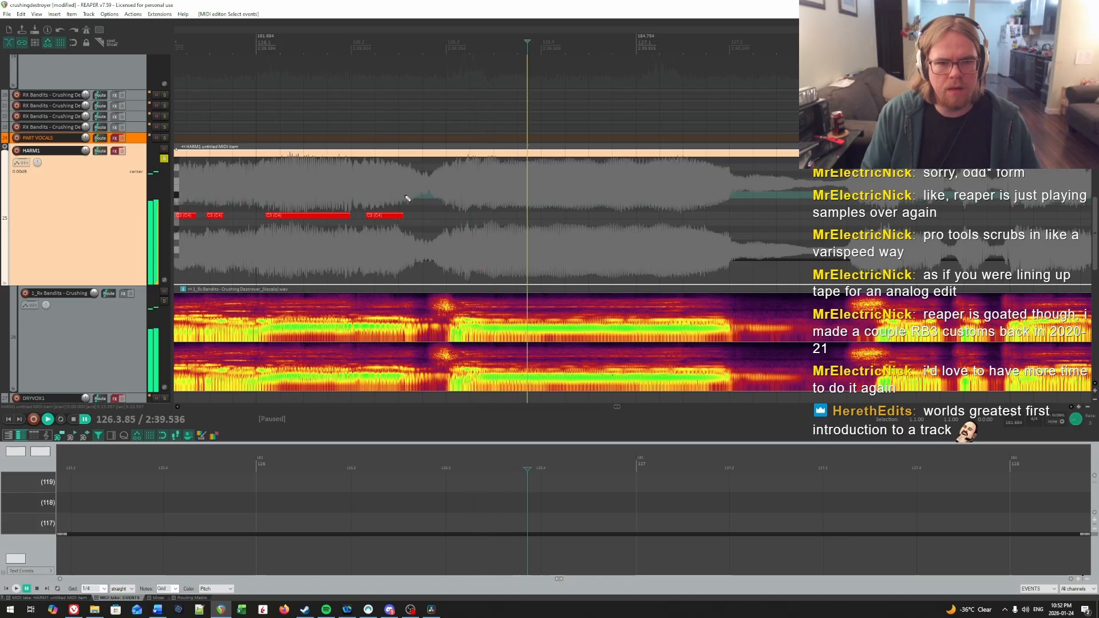
key("space")
key("space")
key("space")
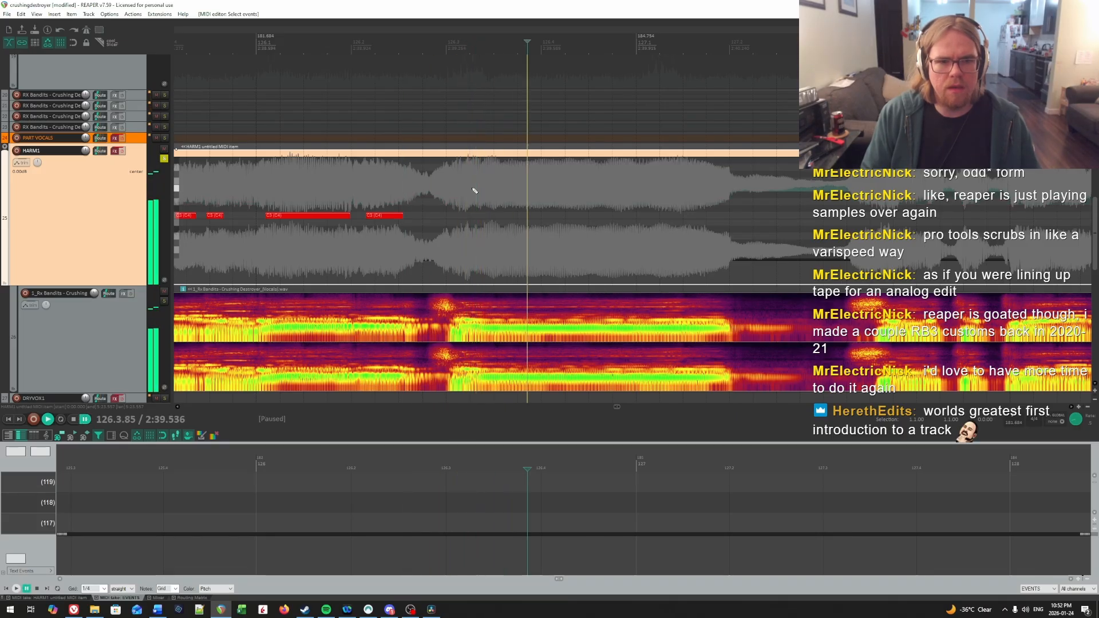
key("space")
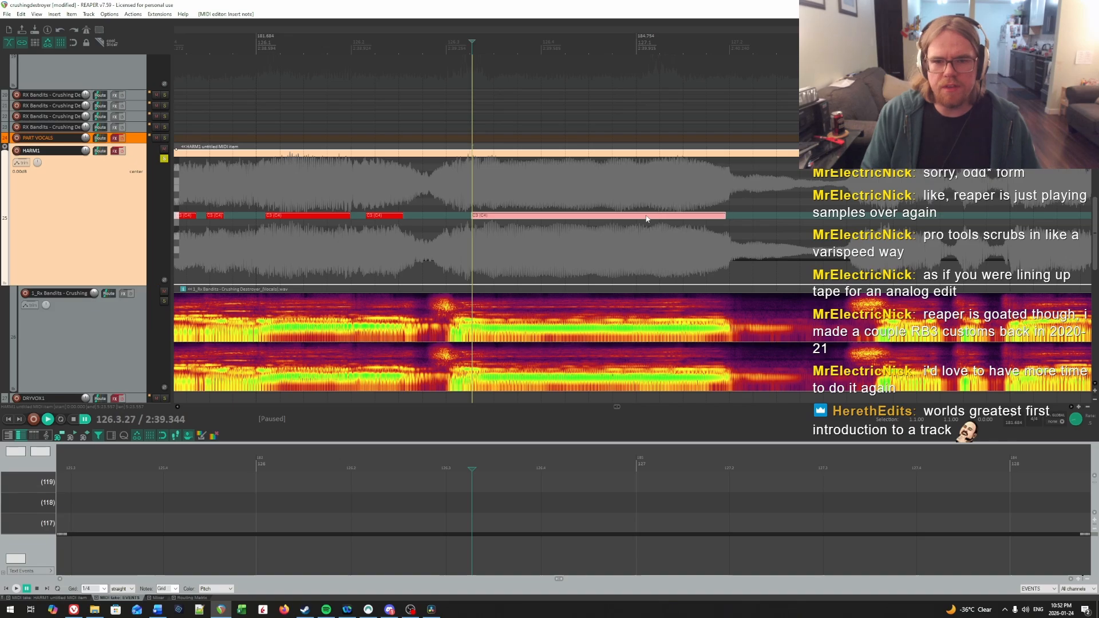
Step: Find the onset of the next syllable by ear after the sustained note and start a C4 note at 127.3.81
key("space")
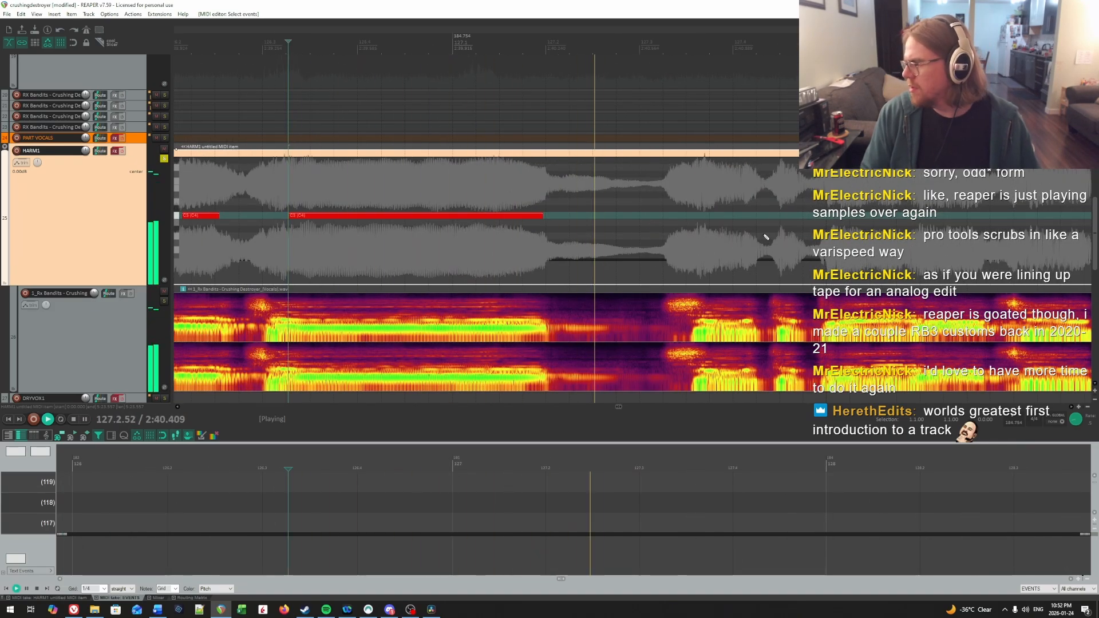
key("space")
key("space")
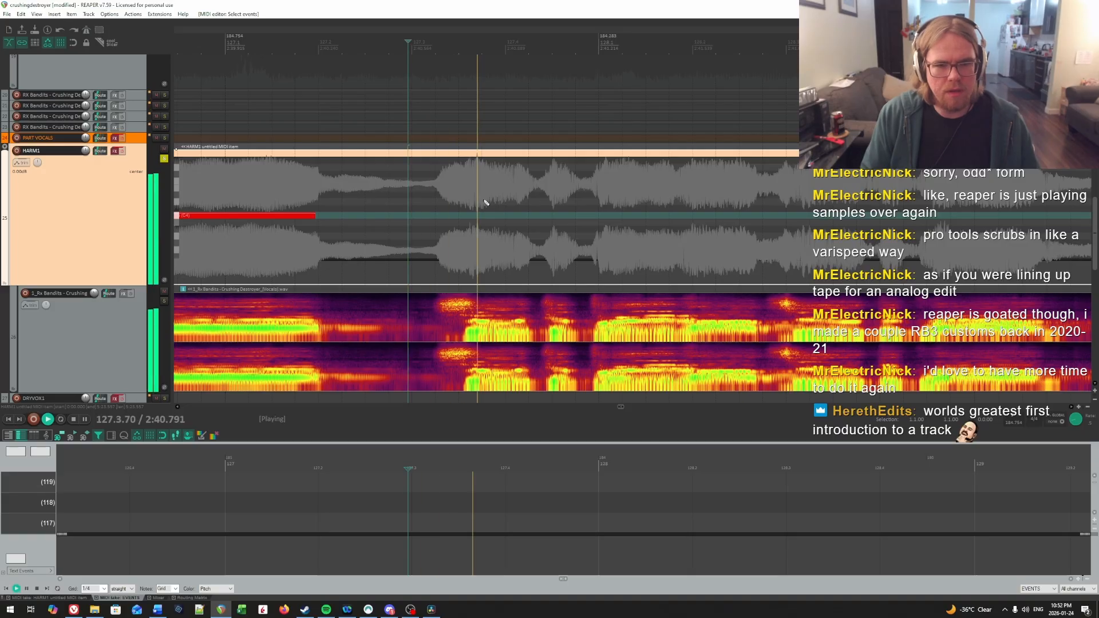
key("space")
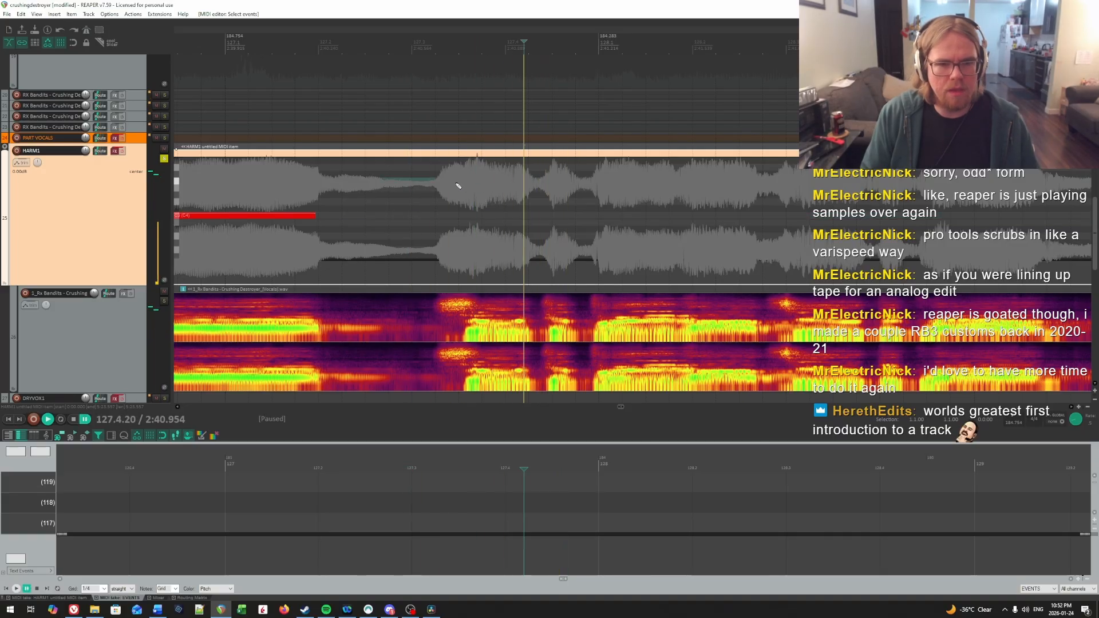
key("space")
left_click(488, 182)
key("space")
left_click(488, 181)
key("space")
key("space")
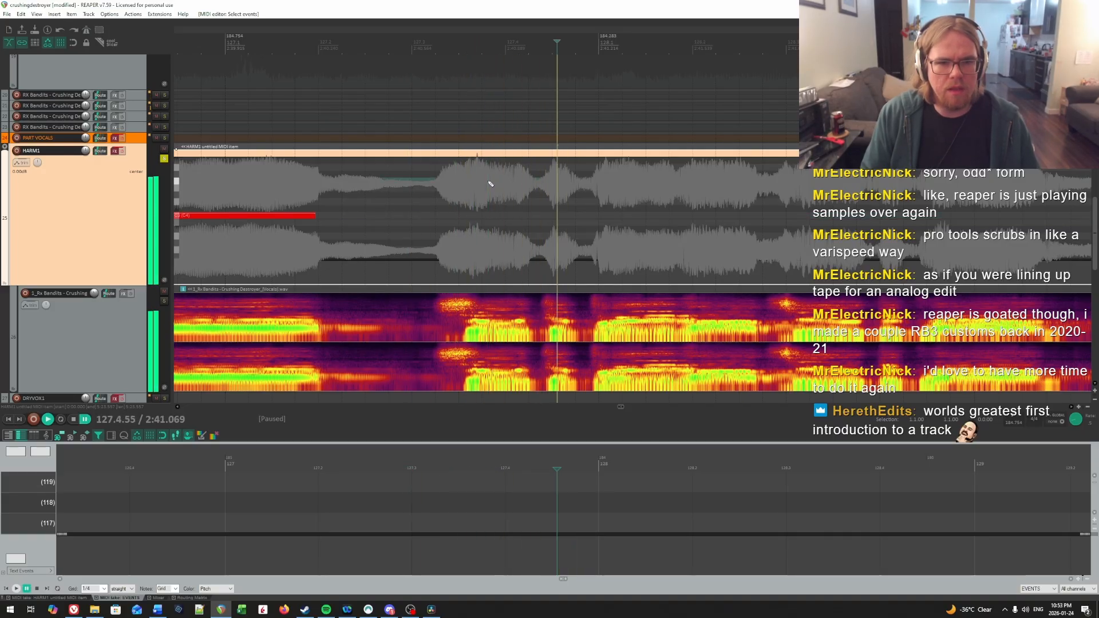
left_click(488, 192)
left_click(491, 217)
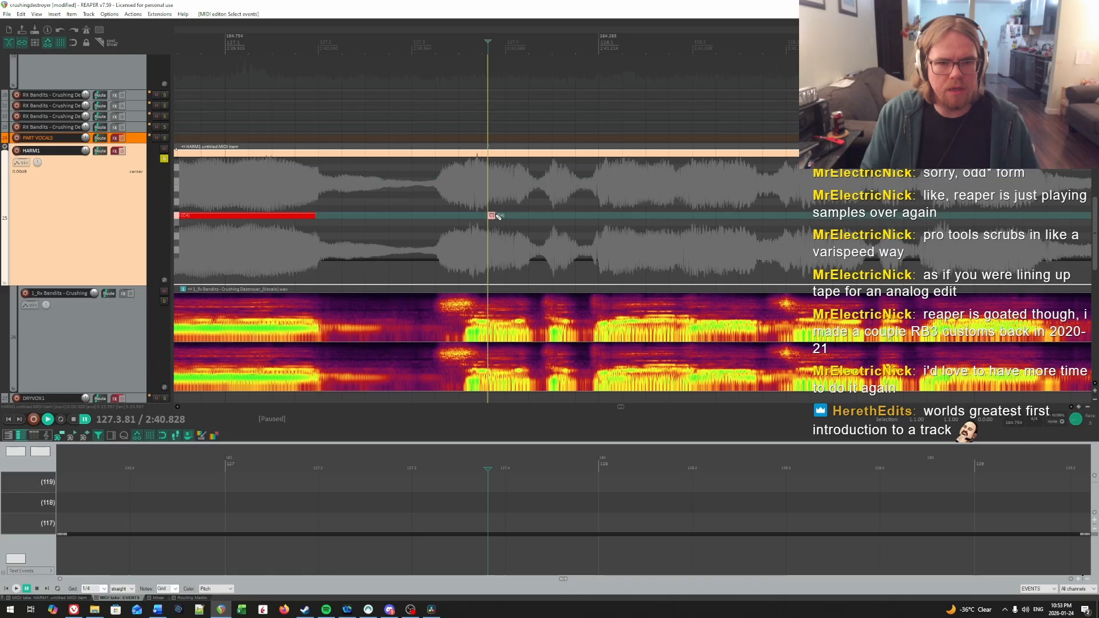
Step: Locate the following syllable just after 127.4 by ear, draw a short C4 note from 127.4.13, and end the preceding note before it
key("space")
key("space")
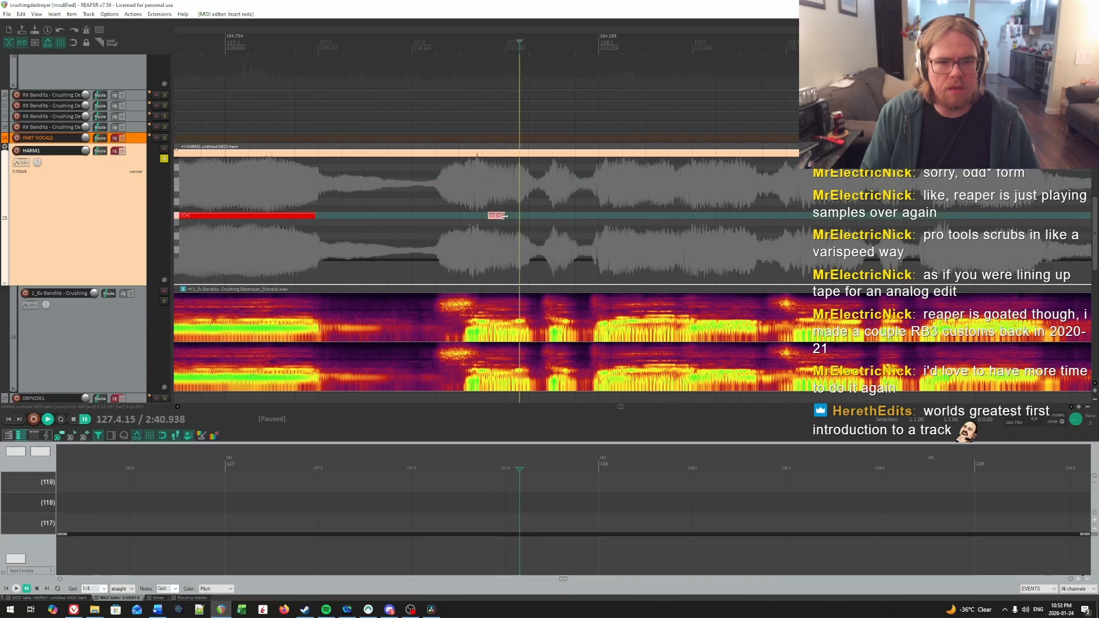
left_click(493, 184)
key("space")
key("space")
left_click(518, 183)
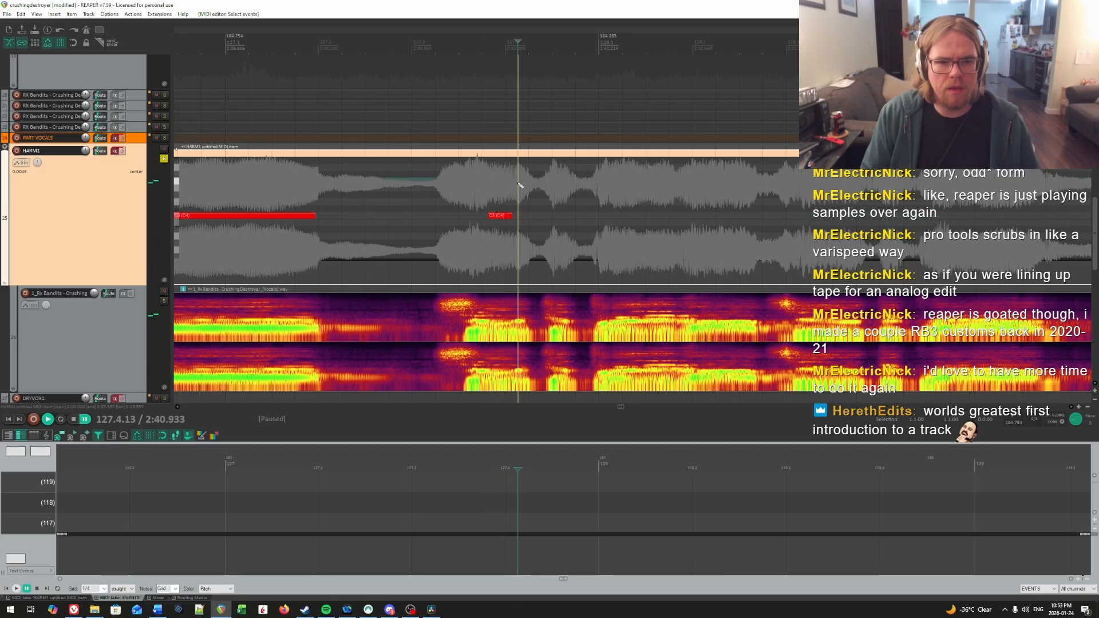
mouse_move(519, 218)
left_mouse_down()
mouse_move(531, 219)
mouse_move(504, 217)
left_mouse_up()
Step: Replay the two short syllables around 127.4 and pull the start of the first C4 note slightly earlier
key("space")
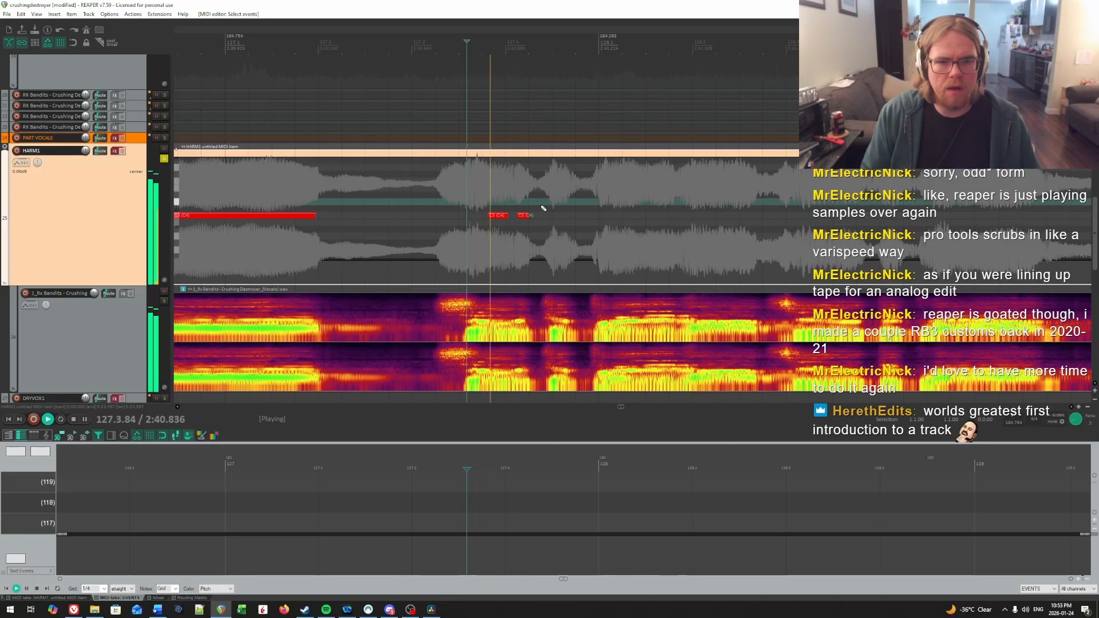
left_click(427, 180)
key("space")
key("space")
key("space")
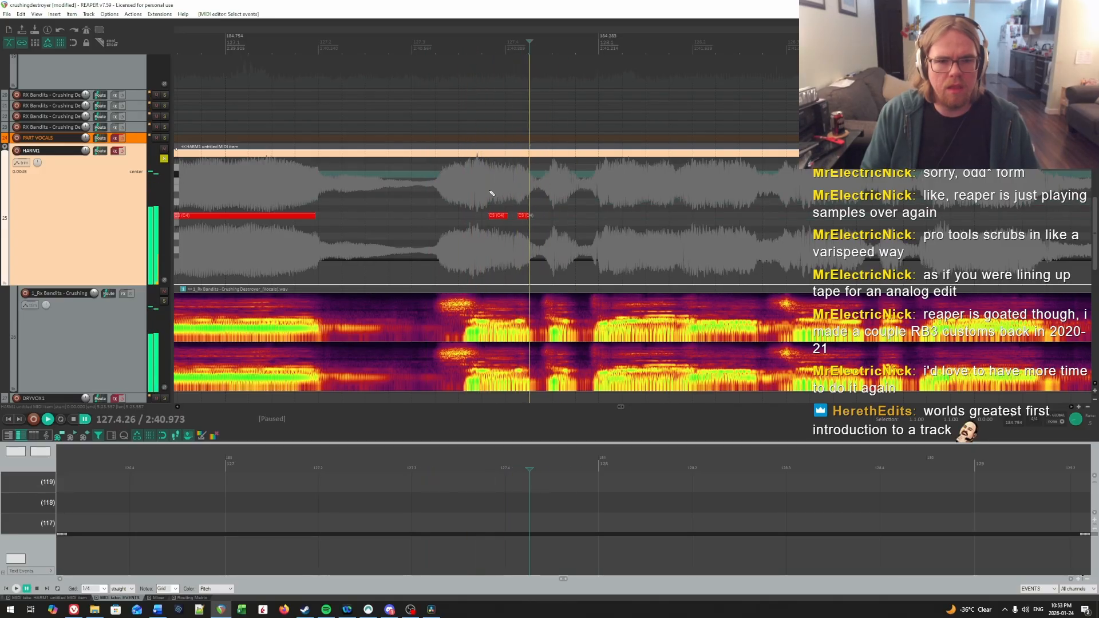
left_click(491, 192)
left_click(478, 193)
Step: Find the last syllable of measure 127 by ear and draw a short C4 note from about 127.4.54
key("space")
key("space")
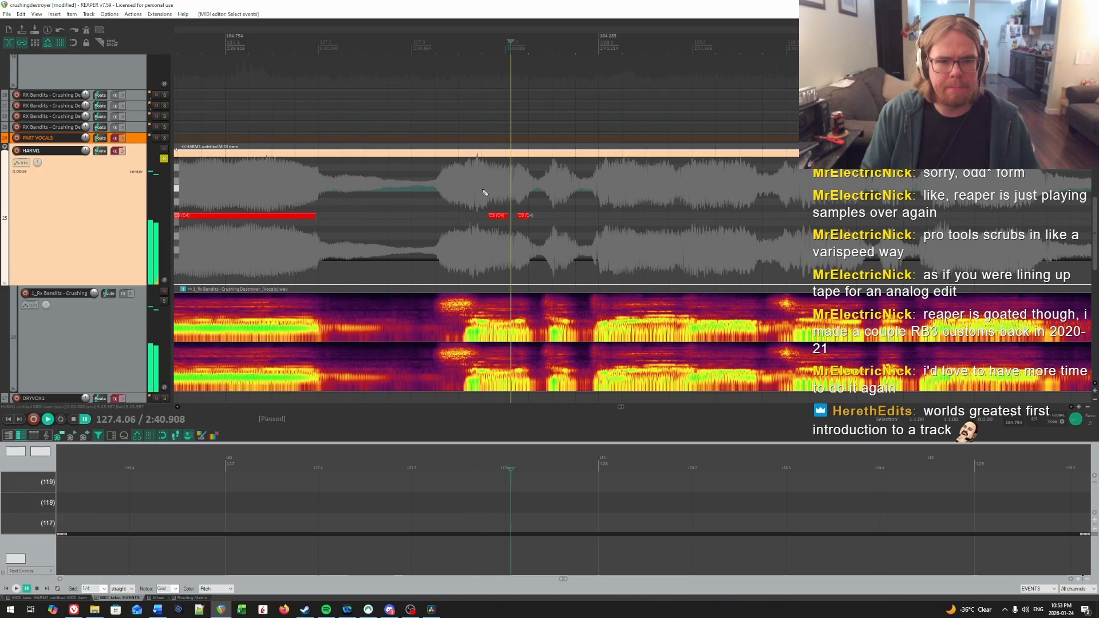
left_click(482, 193)
left_click_drag(488, 215, 483, 216)
key("space")
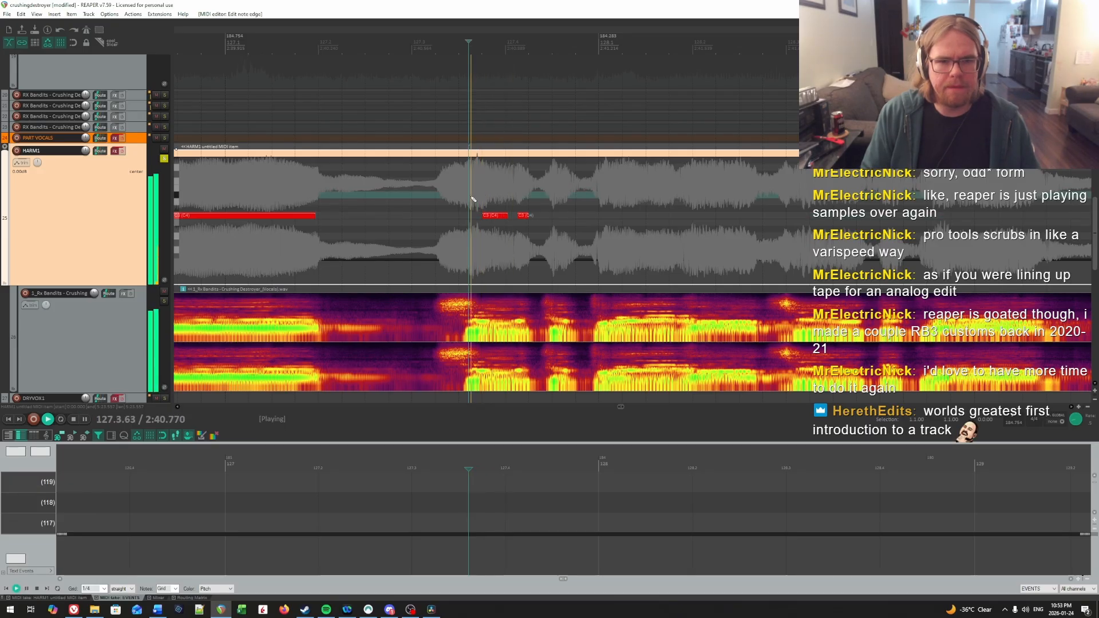
left_click(552, 186)
left_click(557, 186)
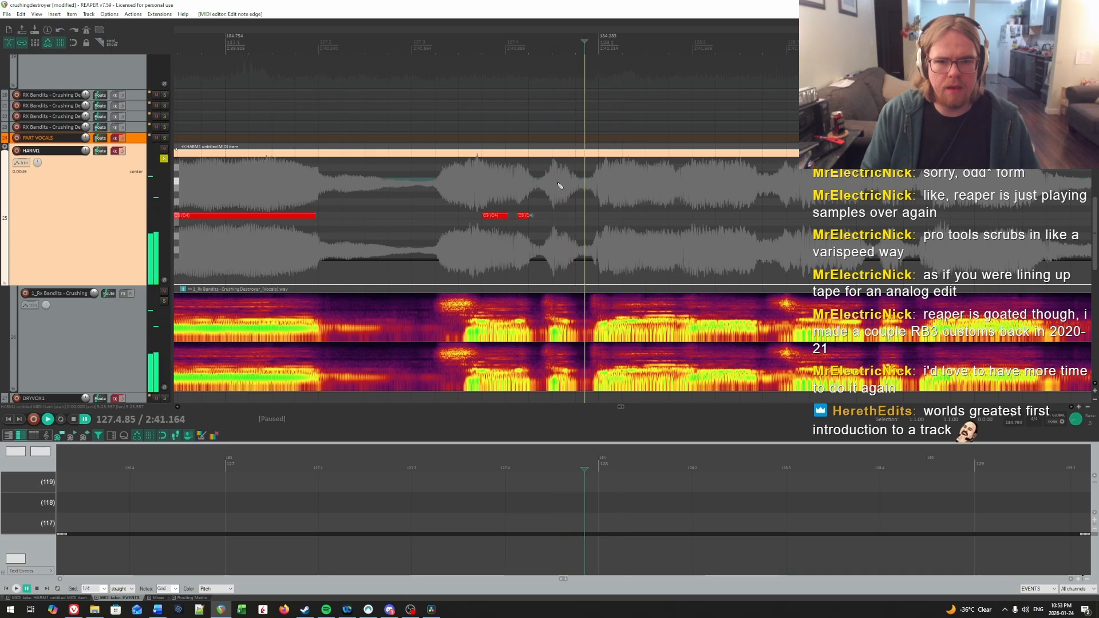
key("space")
left_click_drag(558, 216, 571, 216)
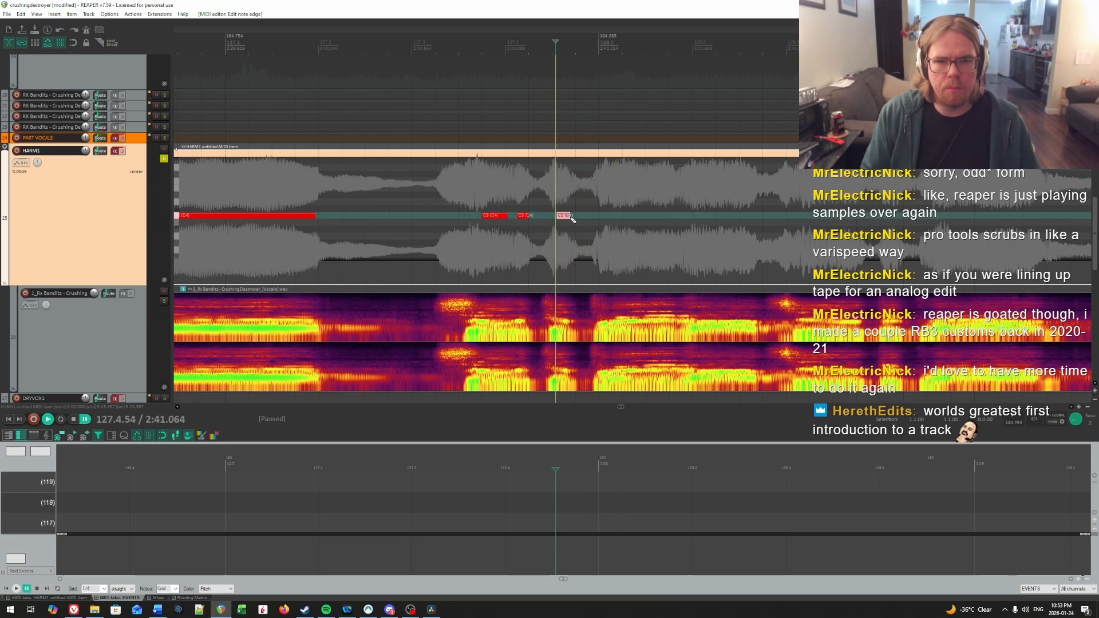
Step: Locate the second syllable of measure 128 by ear and draw a short C4 note from about 128.1.51
scroll(588, 212, "right", 5)
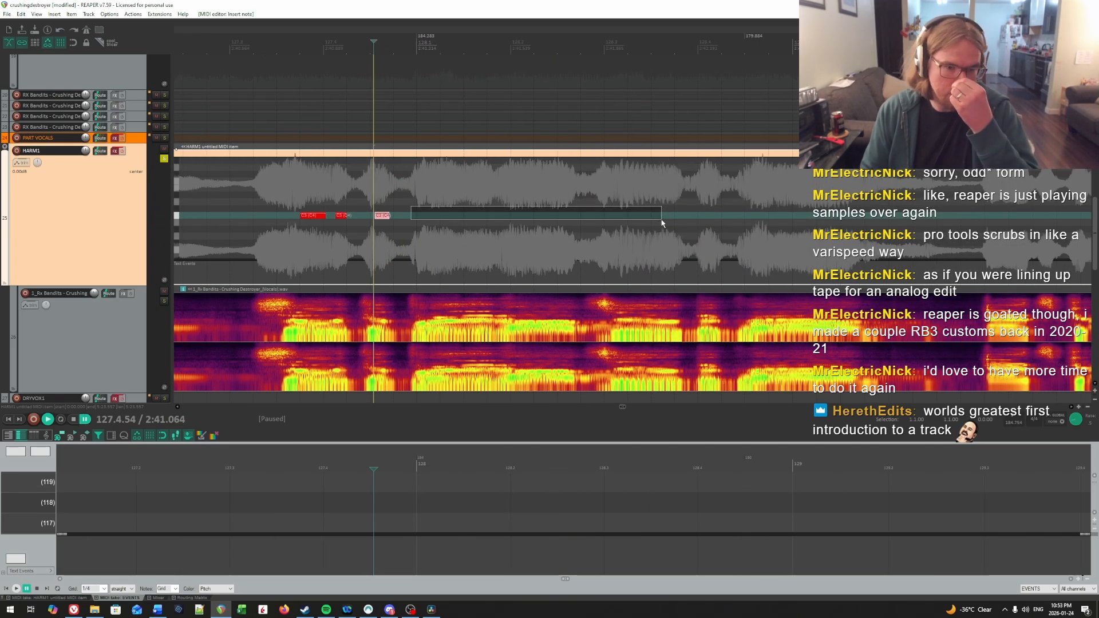
key("space")
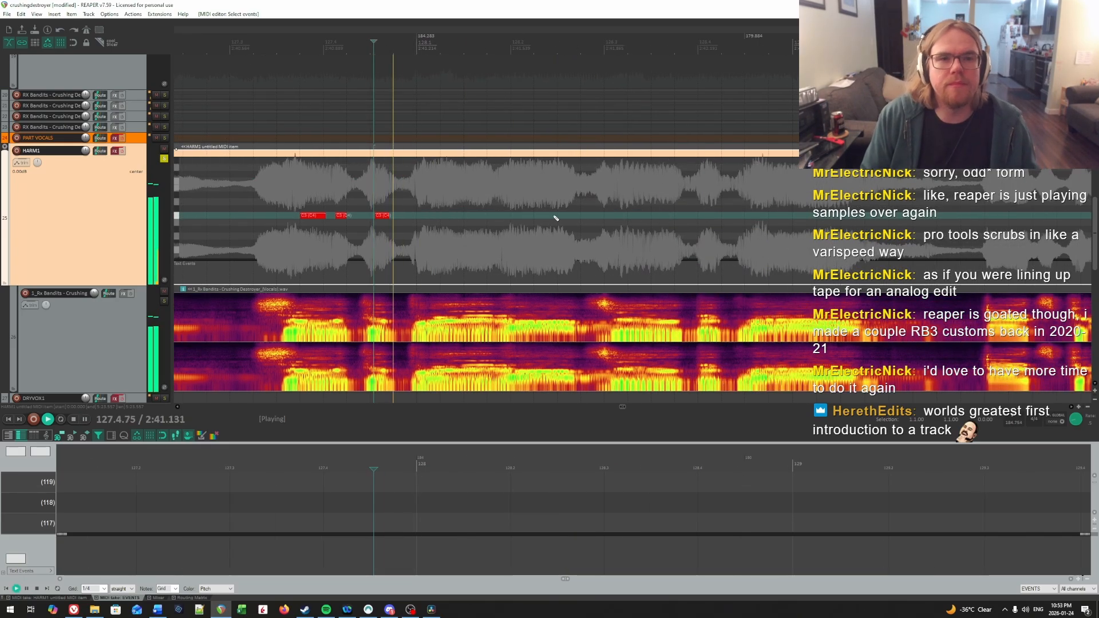
left_click(417, 179)
key("space")
key("space")
key("space")
left_click(437, 178)
key("space")
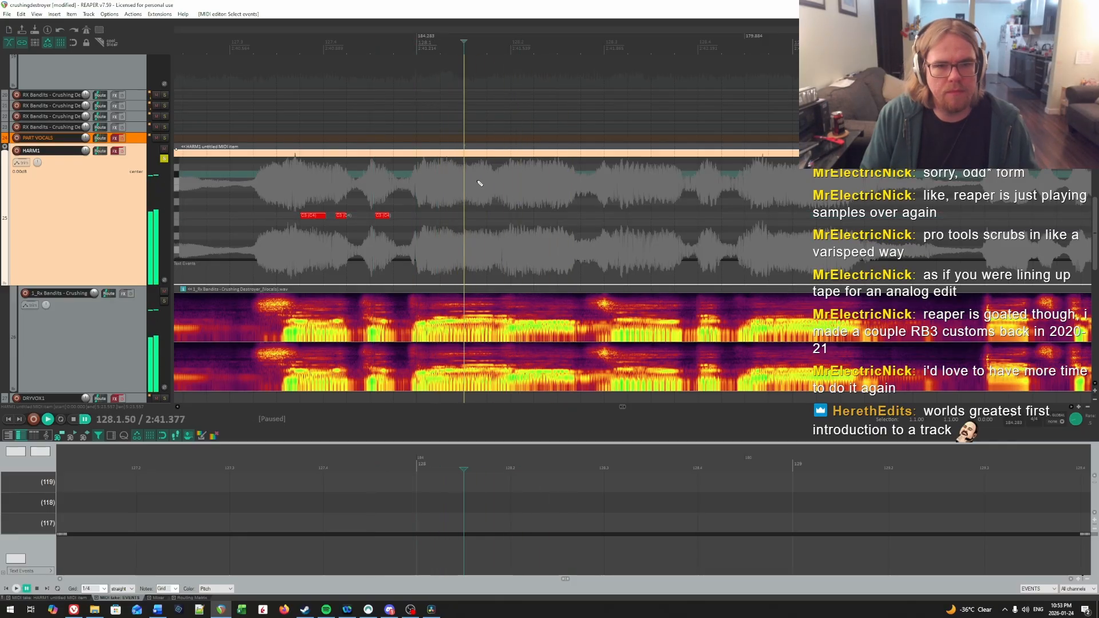
key("space")
left_click(465, 188)
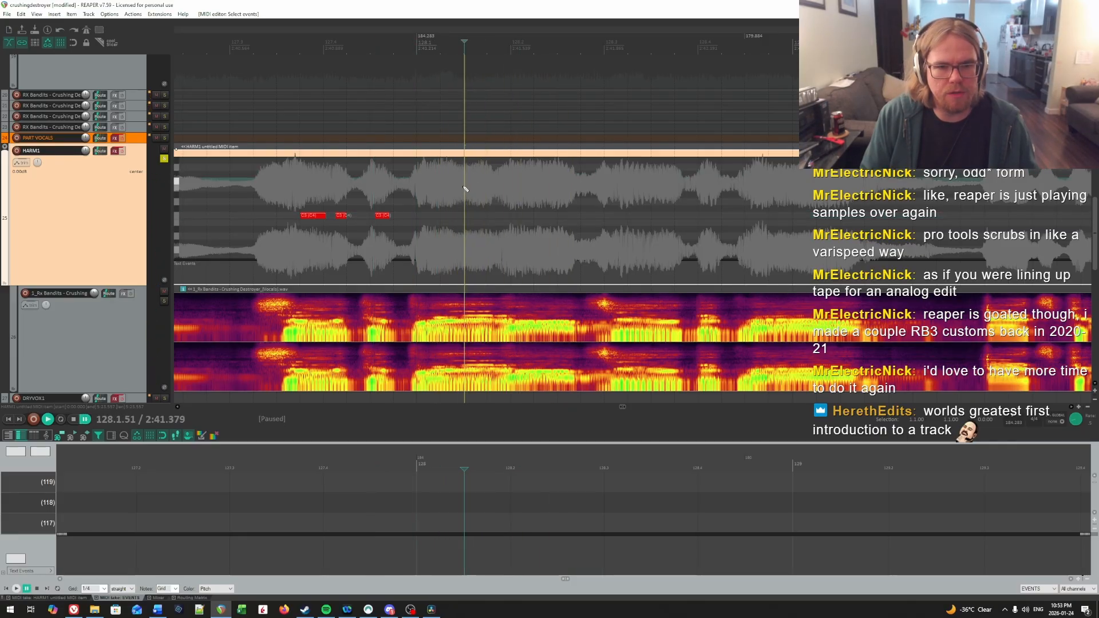
left_click_drag(467, 217, 490, 218)
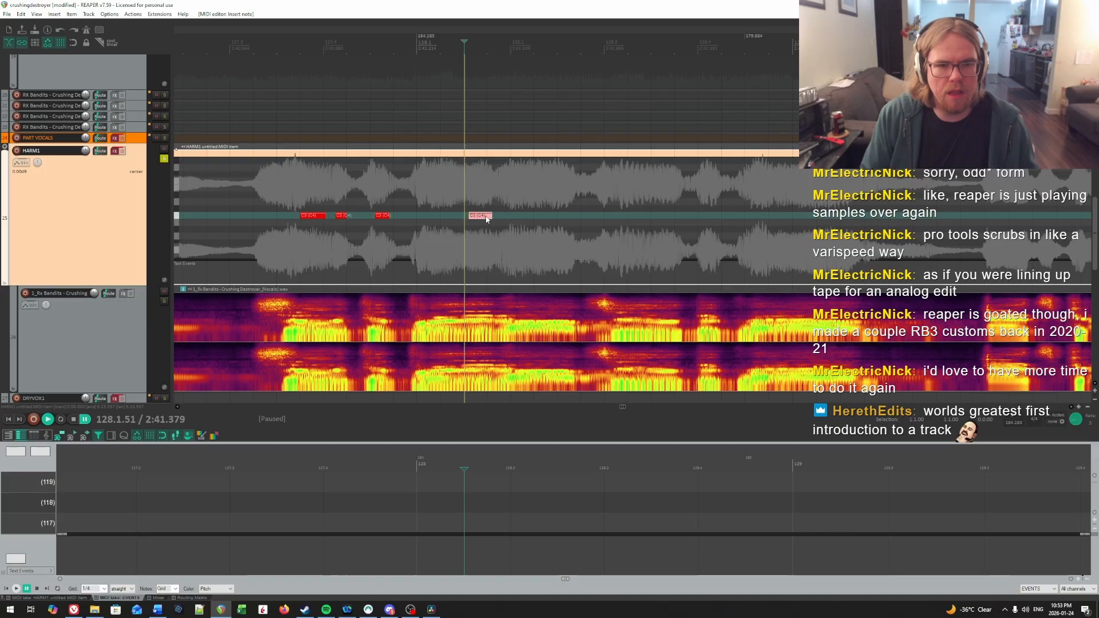
Step: Find the first syllable of measure 128 and draw a C4 note from 128.1.12 to shortly before the next note
key("space")
key("space")
left_click(411, 187)
key("space")
key("space")
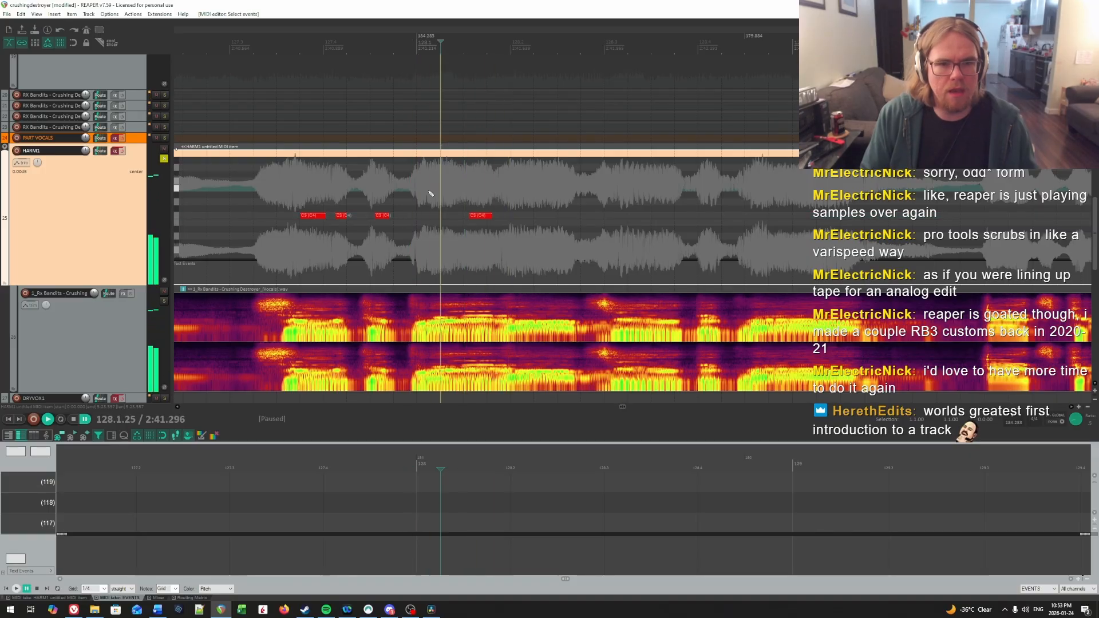
left_click(428, 192)
key("space")
key("space")
left_click_drag(431, 216, 438, 218)
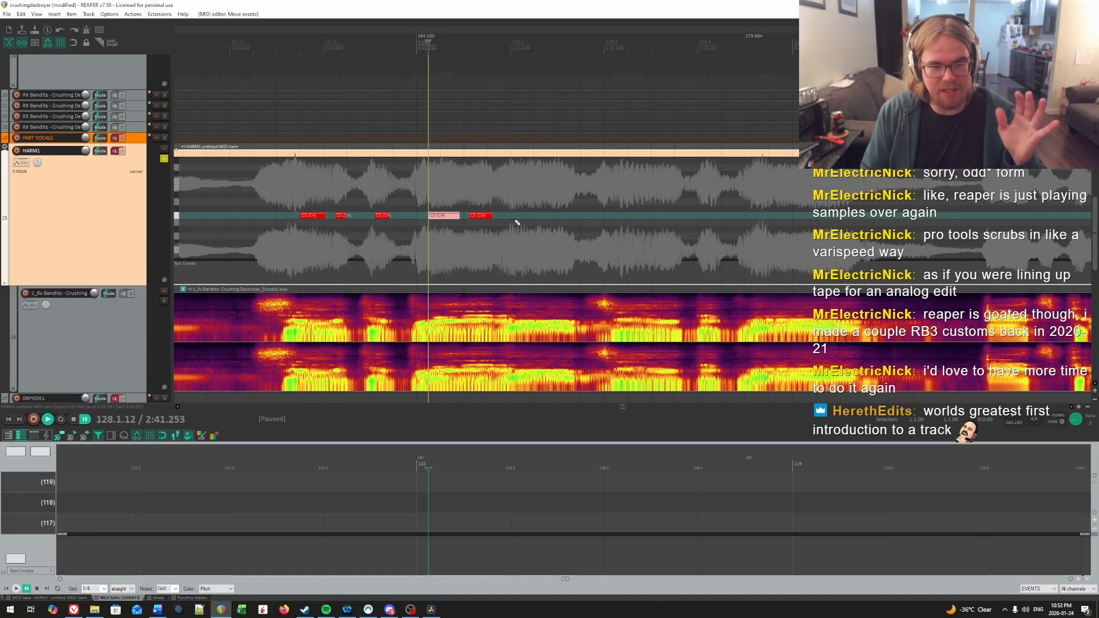
Step: Find the sustained syllable near beat 2 of measure 128 and draw a C4 note from 128.1.98 to just before the vocal drop
left_click_drag(521, 218, 1030, 223)
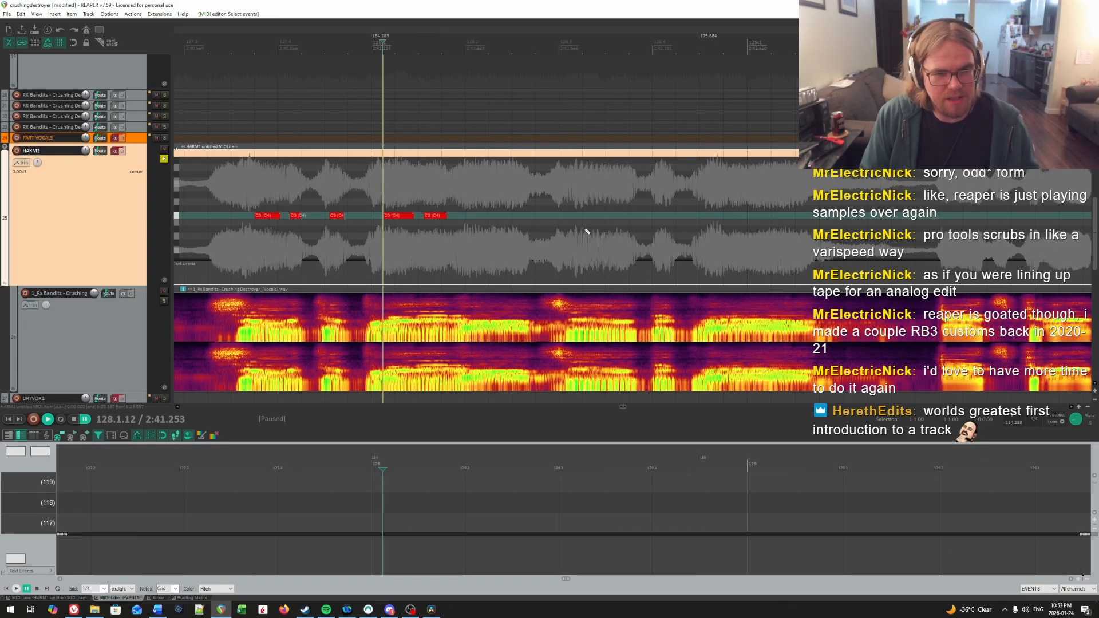
key("space")
key("space")
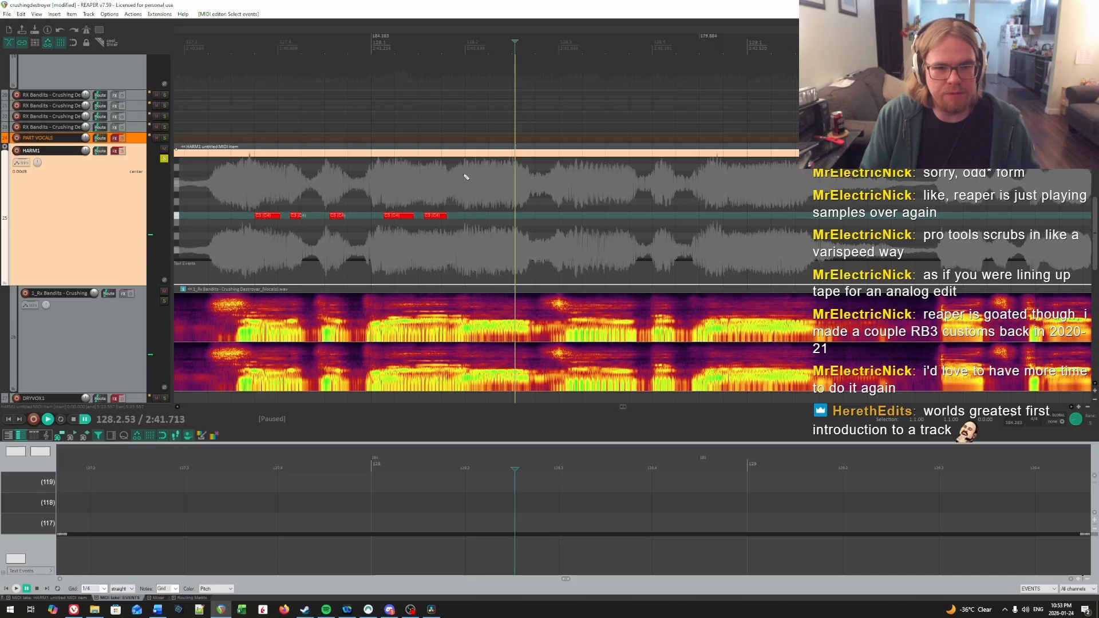
left_click(464, 175)
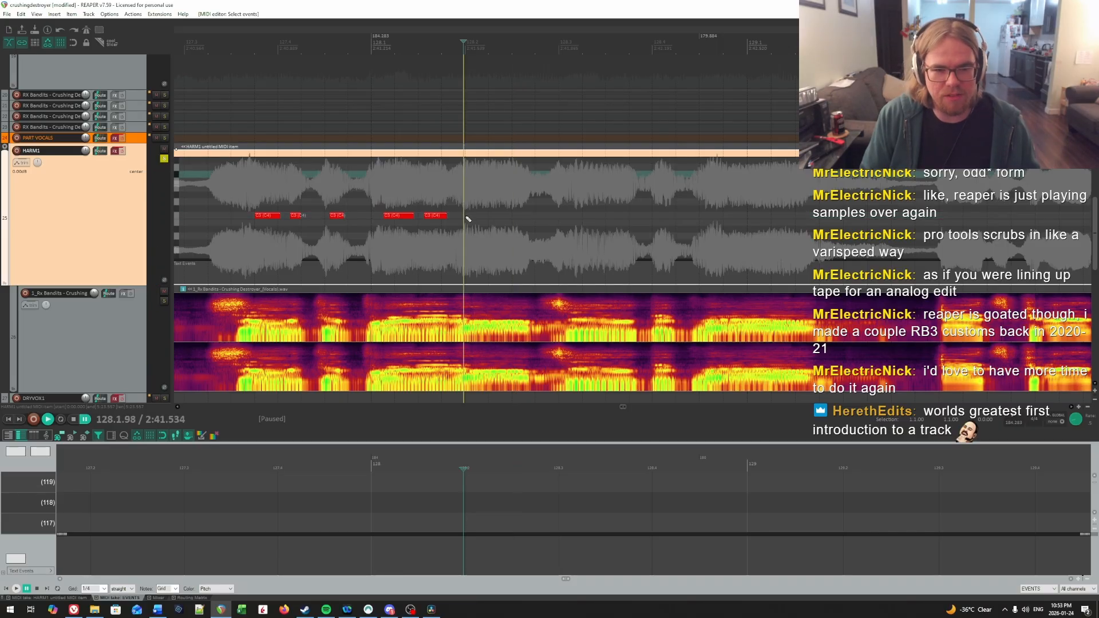
left_click_drag(468, 217, 527, 217)
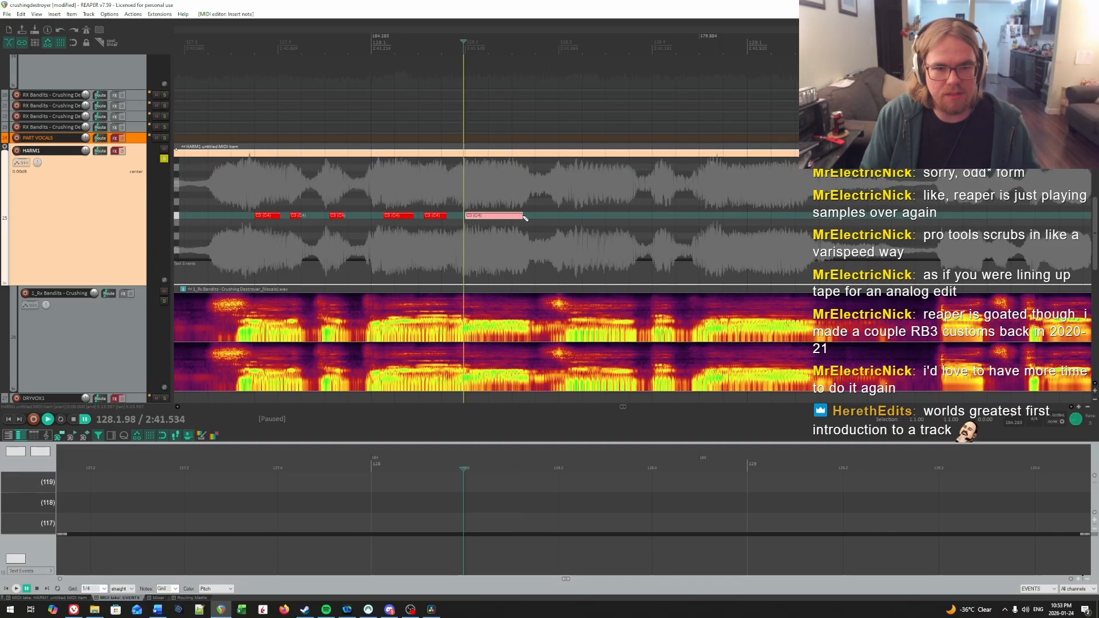
Step: Play back the phrase from the end of measure 127 and align the start of the long C4 note with 128.2.01
key("space")
left_click(301, 189)
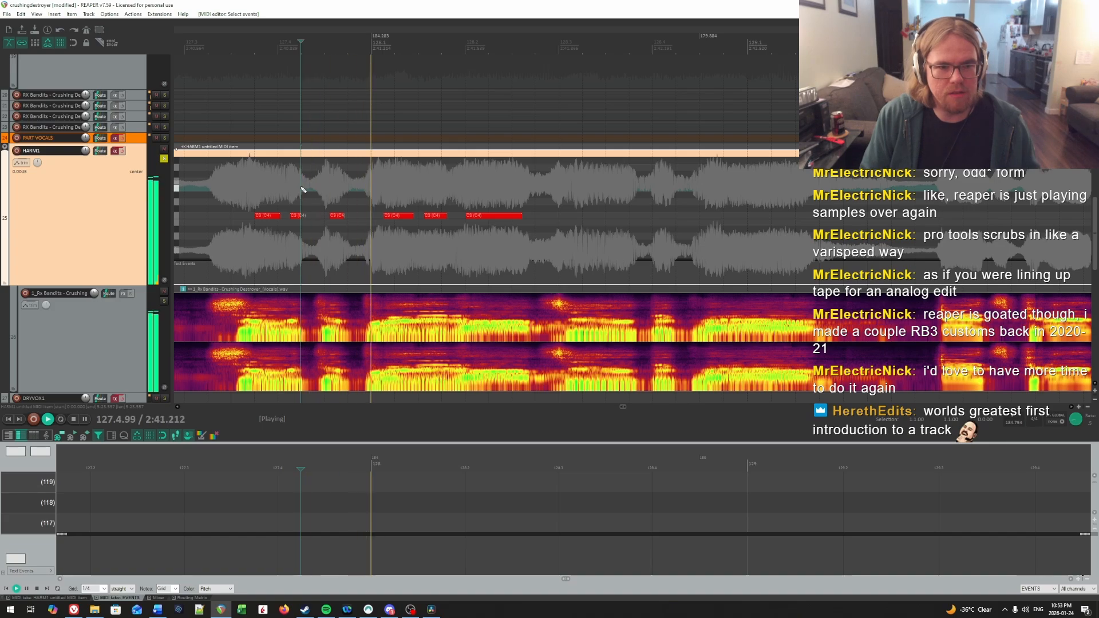
left_click(467, 189)
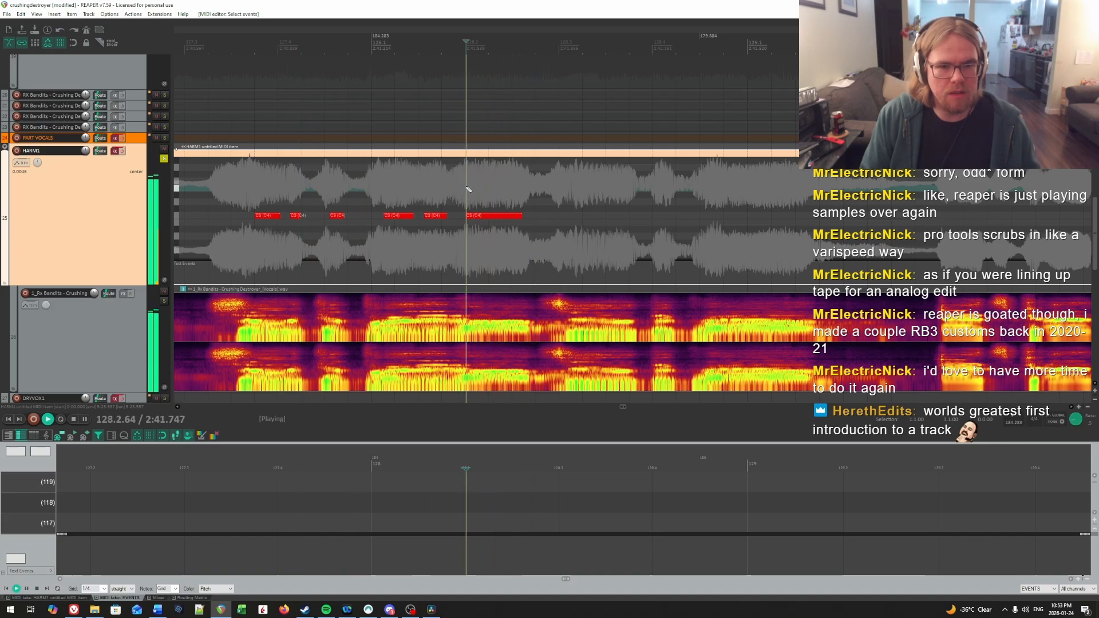
key("ctrl+space")
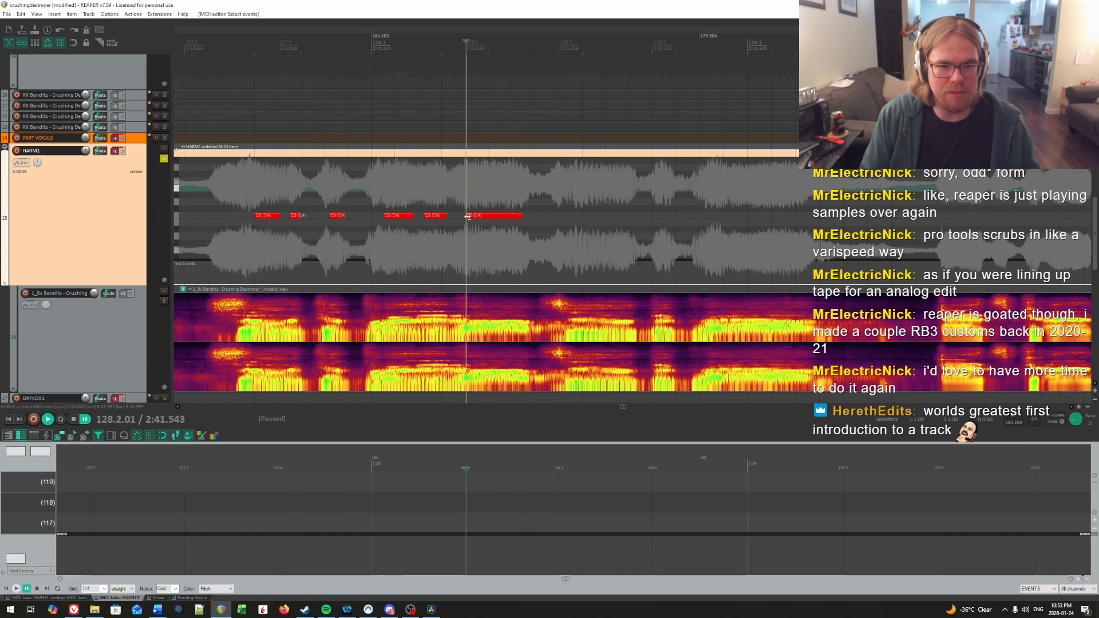
Step: Find the onset of the syllable after 128.3 by ear and draw a C4 note from 128.3.13 to the vocal drop before beat 4
key("ctrl+space")
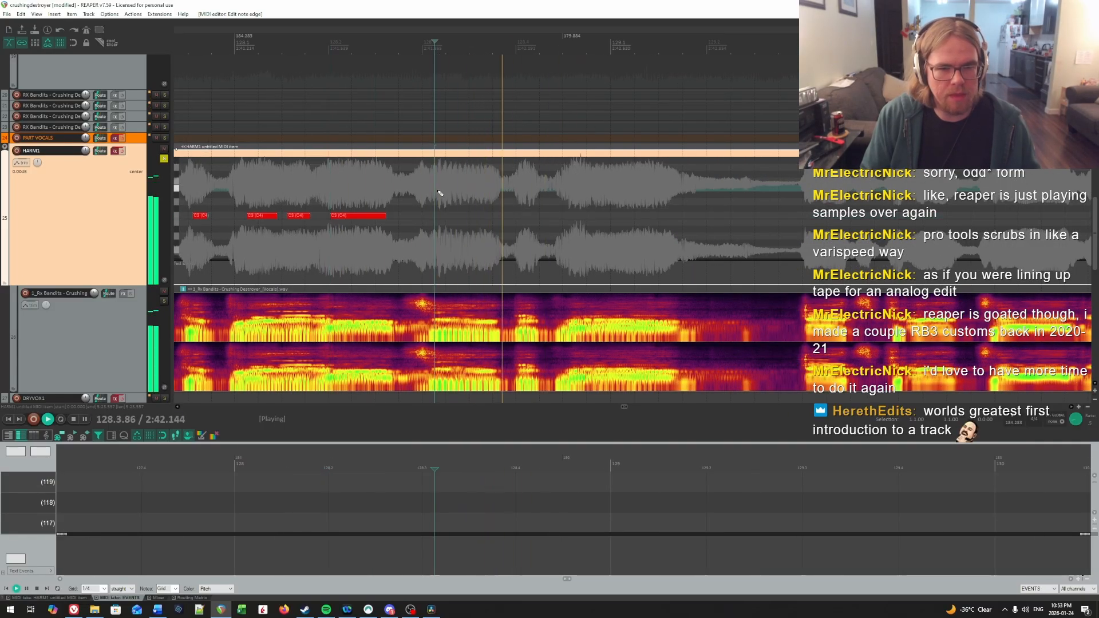
key("space")
left_click(419, 192)
key("space")
key("space")
left_click(434, 193)
key("space")
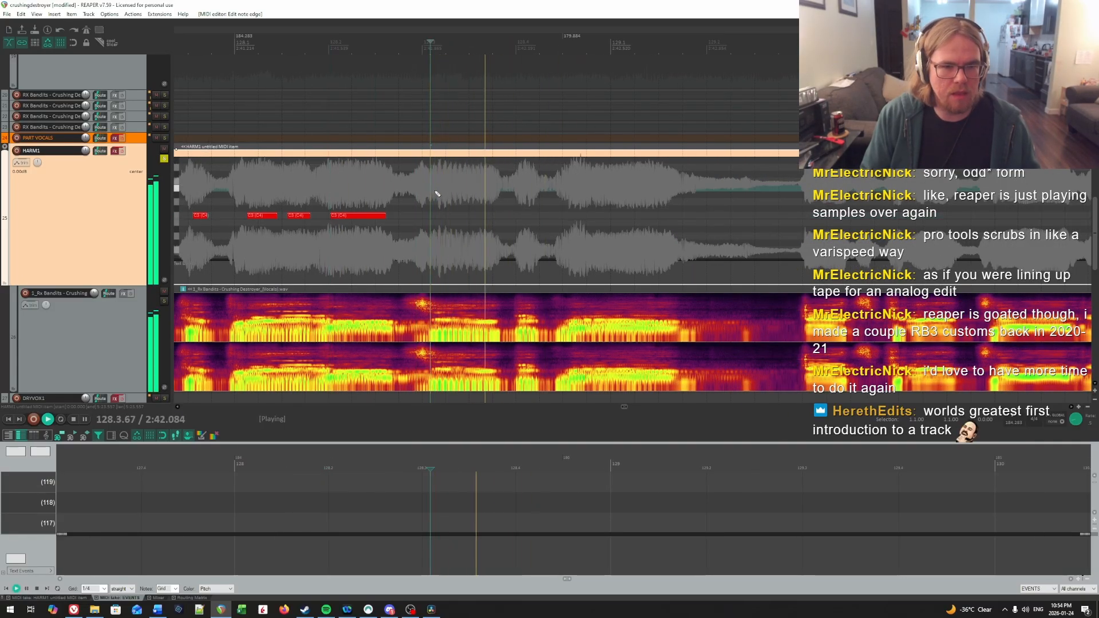
key("space")
left_click(435, 192)
key("space")
key("space")
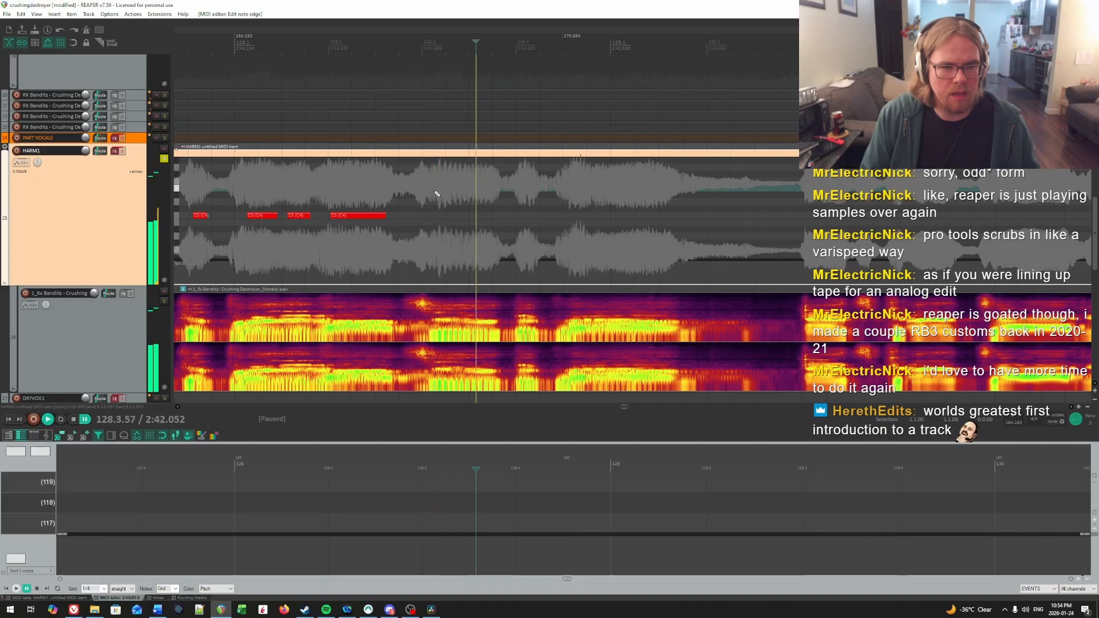
left_click(434, 193)
left_click_drag(439, 218, 501, 216)
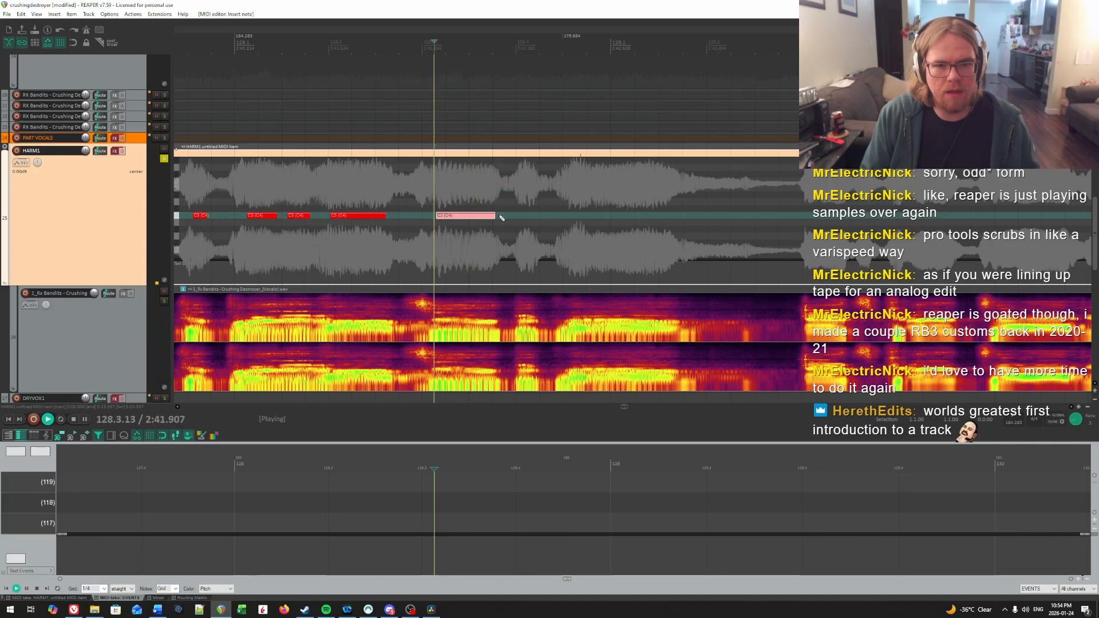
Step: Recheck the onset of the beat 3 syllable by ear and trim the start of its C4 note to 128.3.18
key("space")
left_click(441, 190)
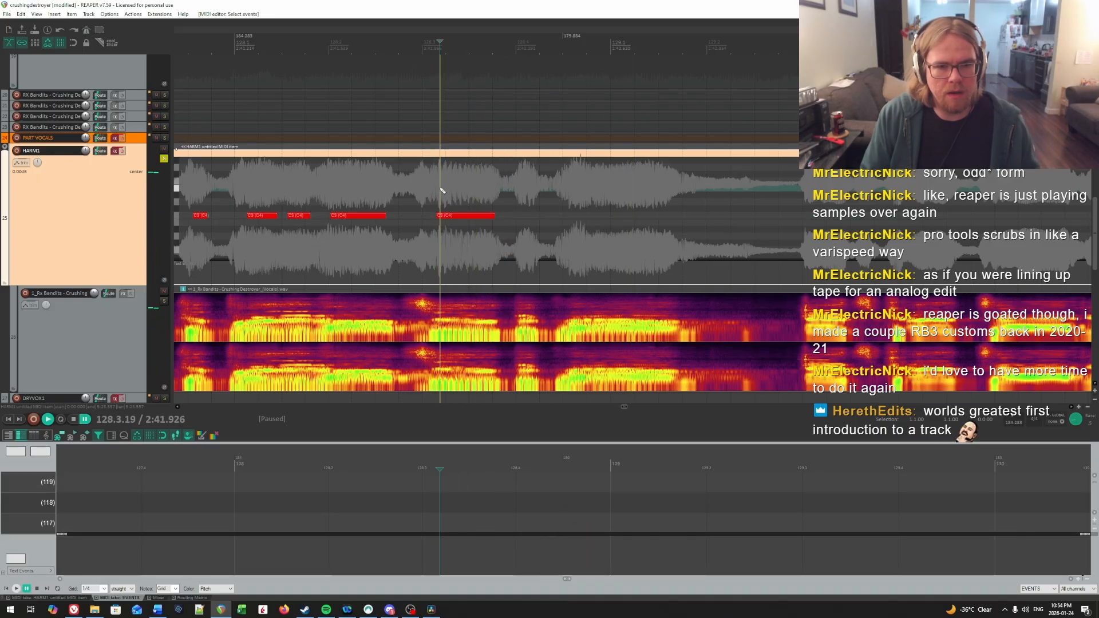
key("space")
Step: Play the phrase around beat 4 of measure 128 and draw a short C4 note from 128.4.01 over the brief syllable there
key("space")
left_click(441, 203)
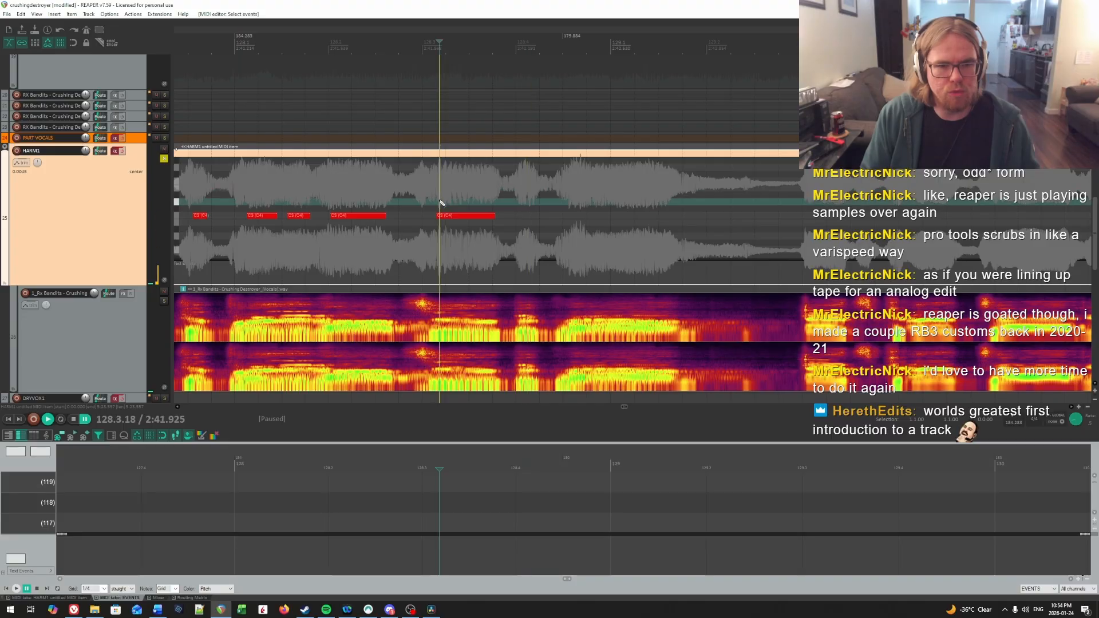
key("space")
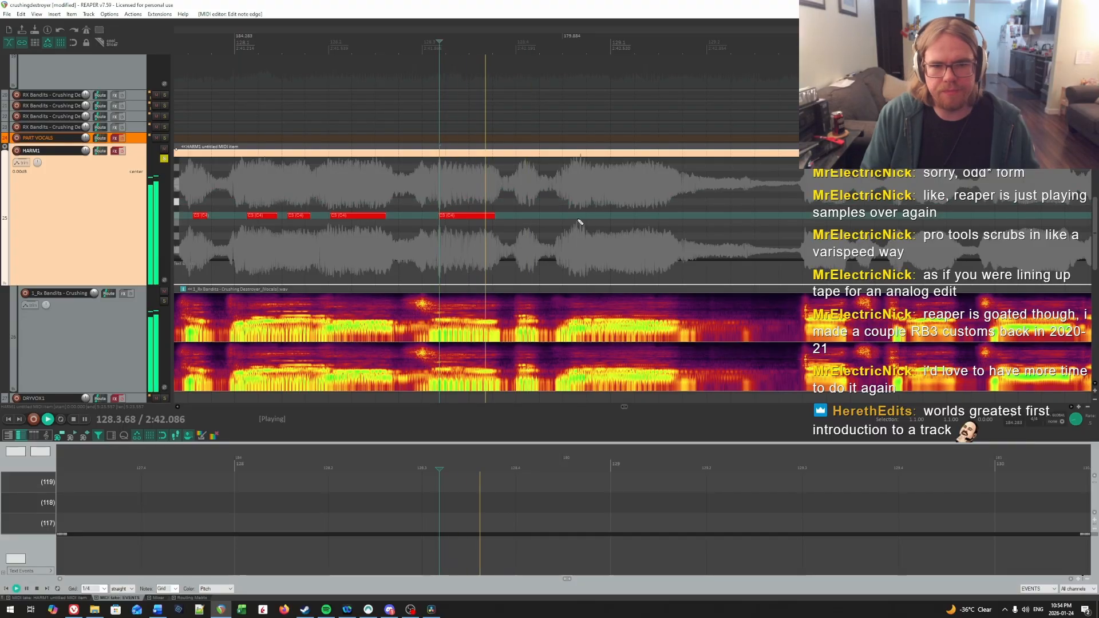
key("space")
left_click(518, 179)
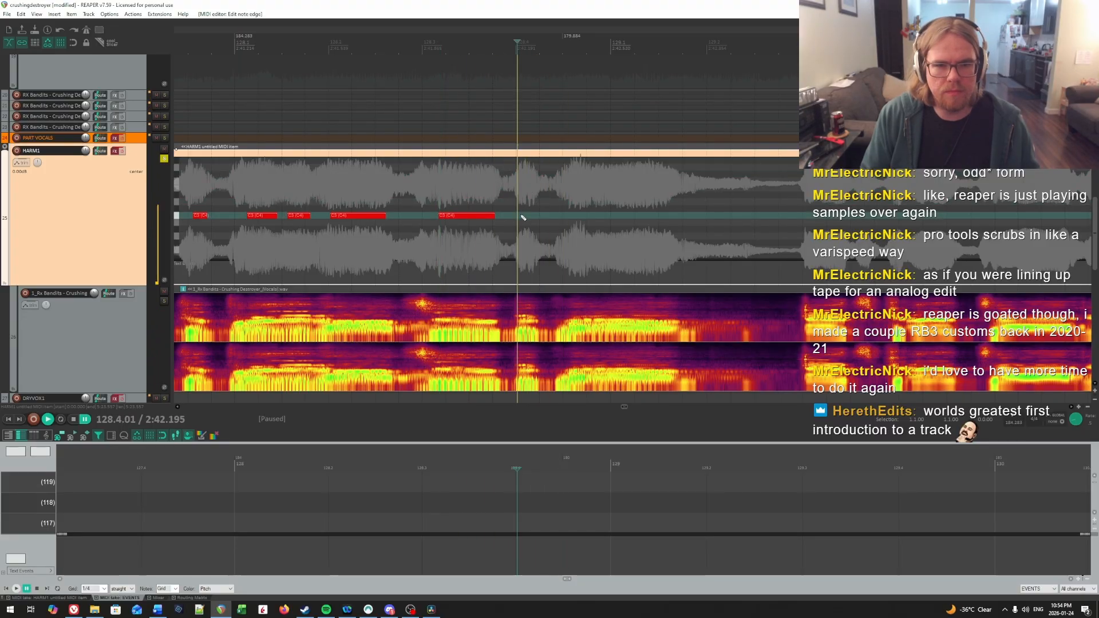
Step: Find the onset of the sustained syllable before measure 129 by ear and draw a C4 note from 128.4.75 to just before the vocal fades
key("space")
key("space")
left_click(579, 198)
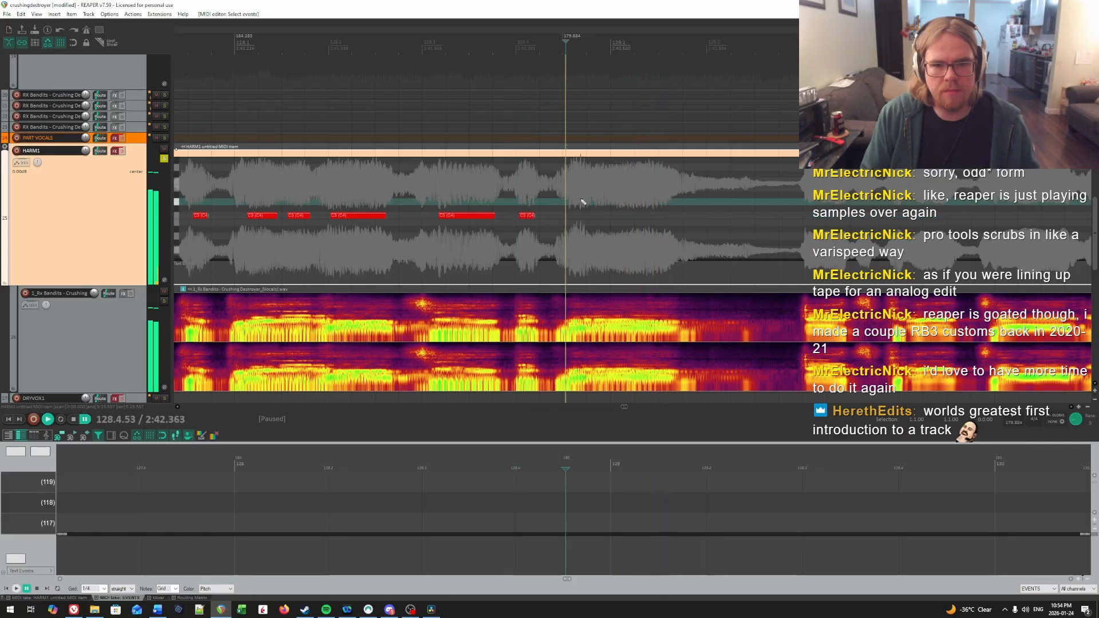
key("space")
left_click(586, 185)
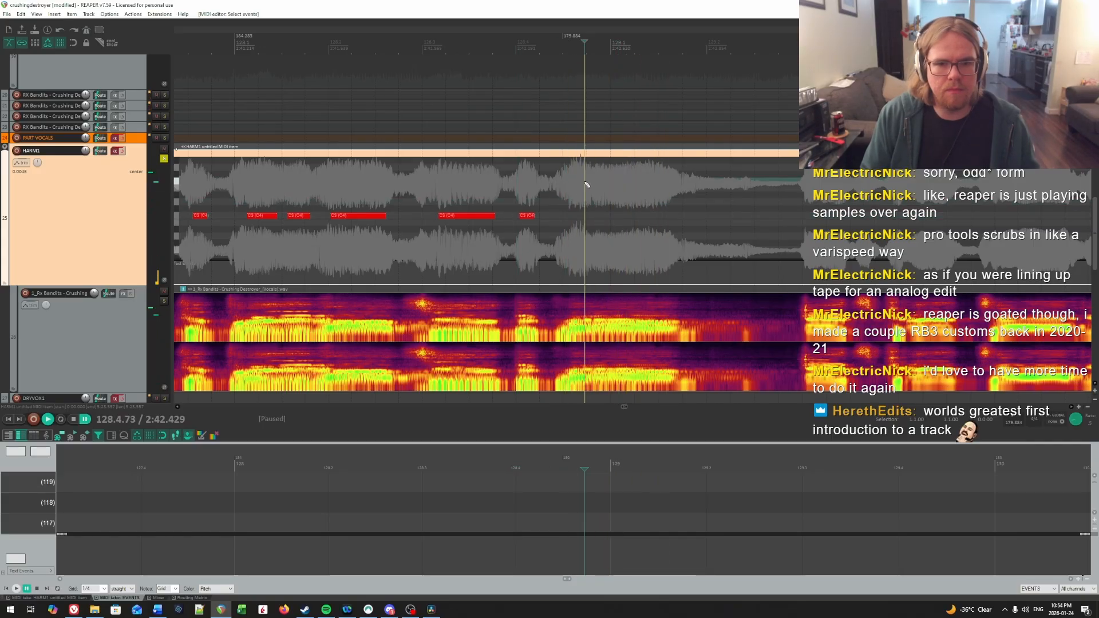
key("space")
key("space")
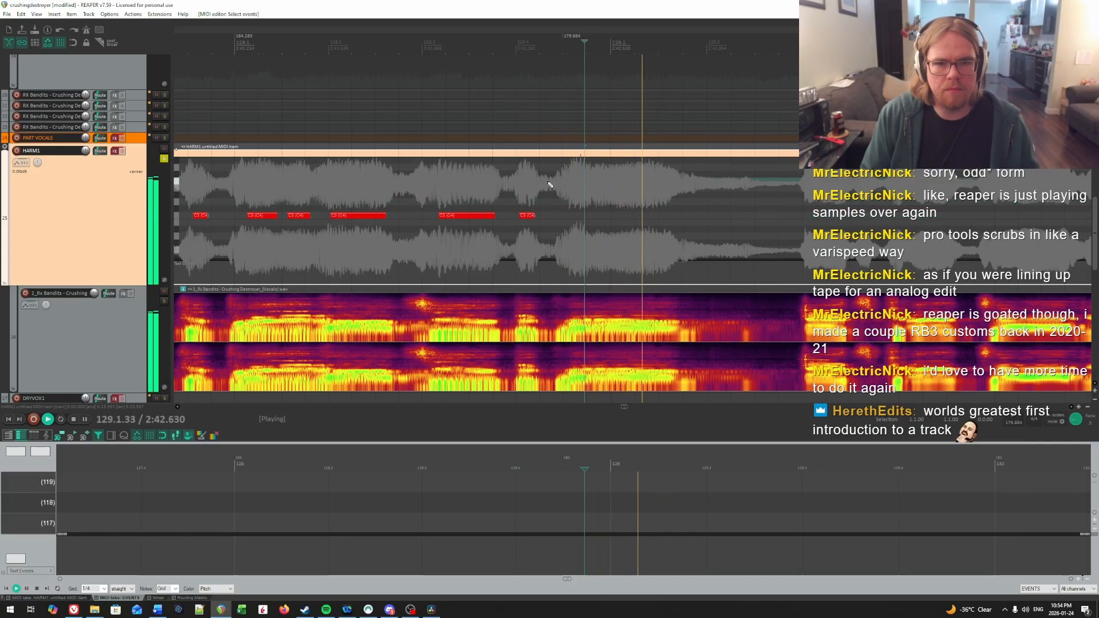
left_click(660, 186)
left_click(546, 186)
key("space")
key("space")
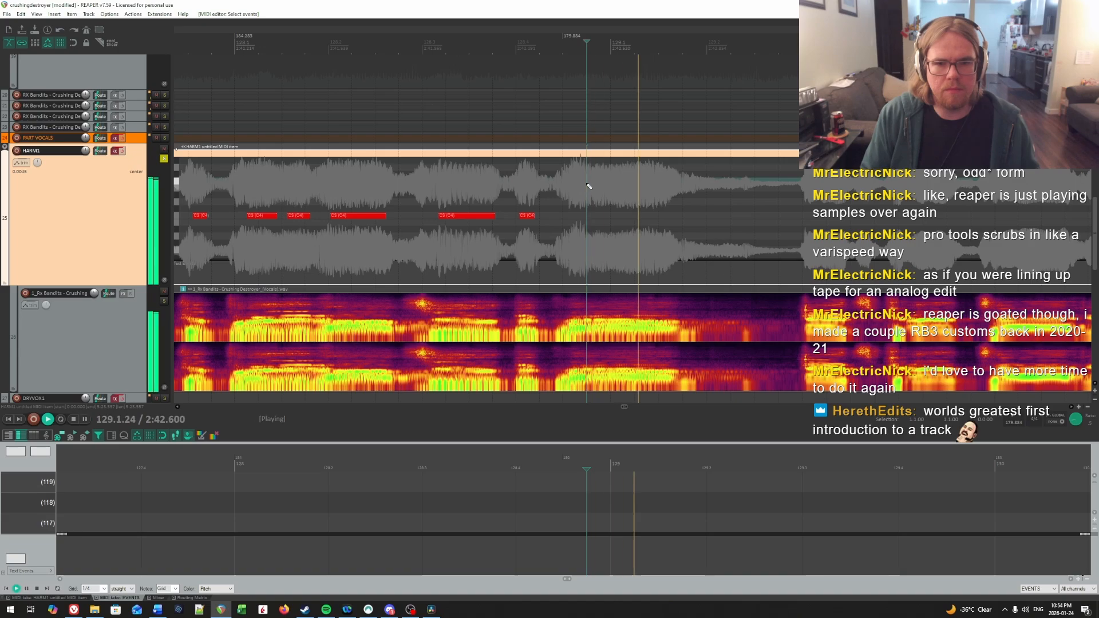
key("ctrl+space")
left_click(590, 195)
left_click_drag(590, 218, 669, 219)
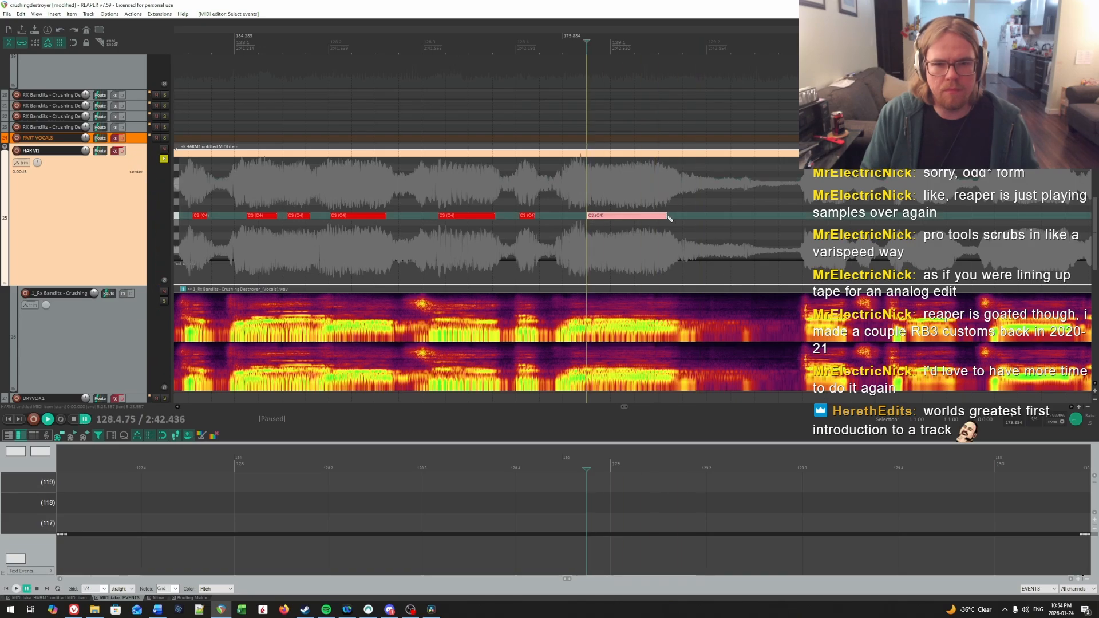
Step: Locate the next syllable near beat 3 of measure 129 and draw a C4 note from 129.3.04 to just before the vocal drop
key("space")
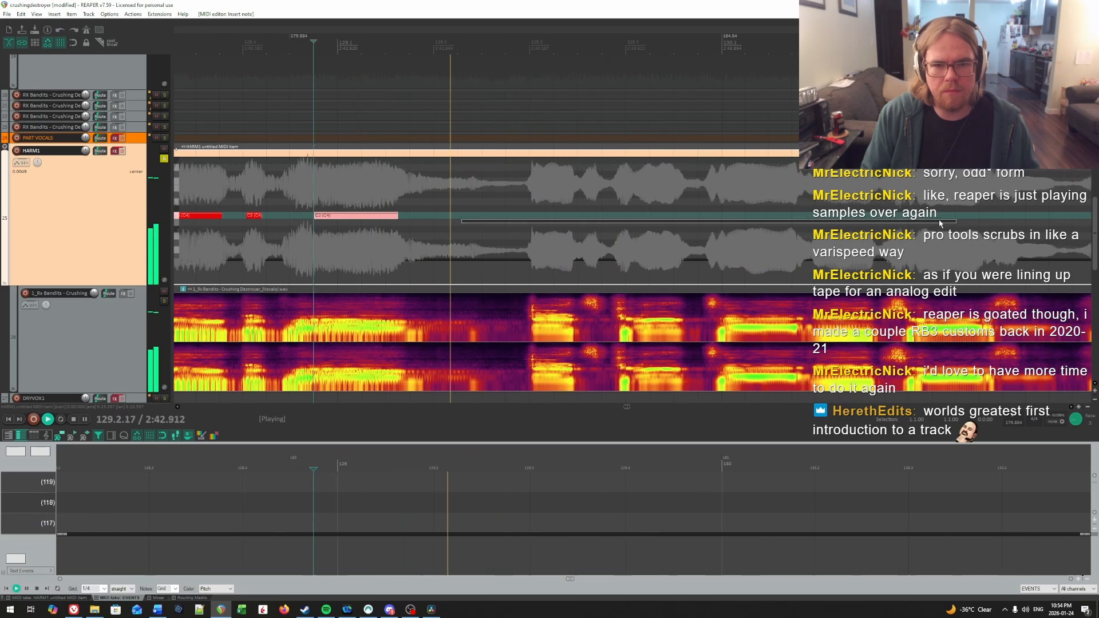
key("ctrl+space")
left_click(531, 186)
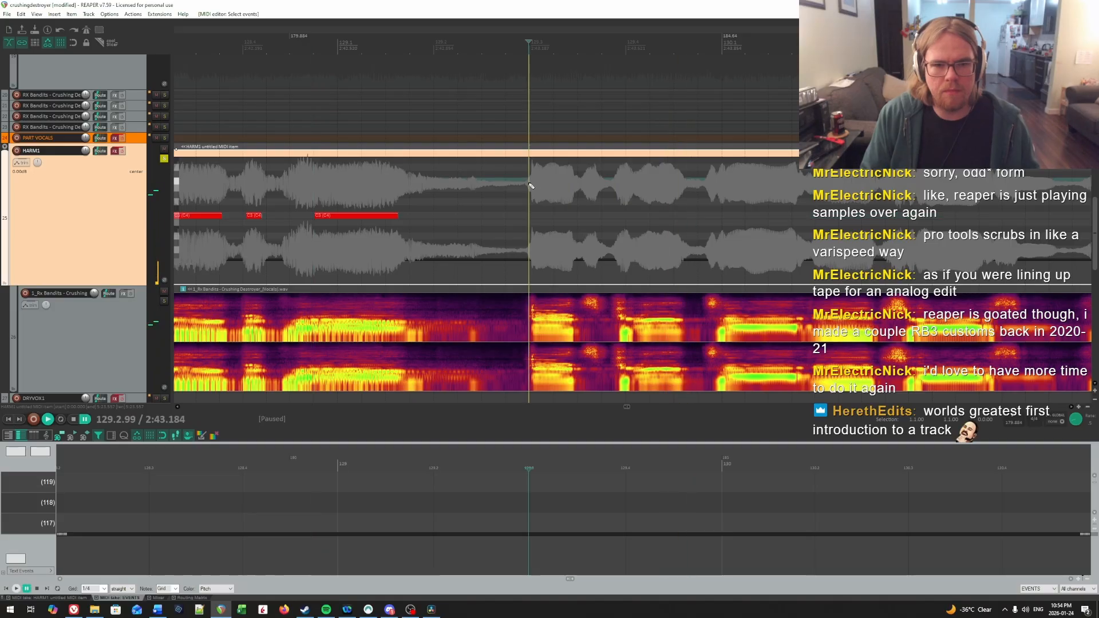
left_click(532, 185)
left_click(534, 185)
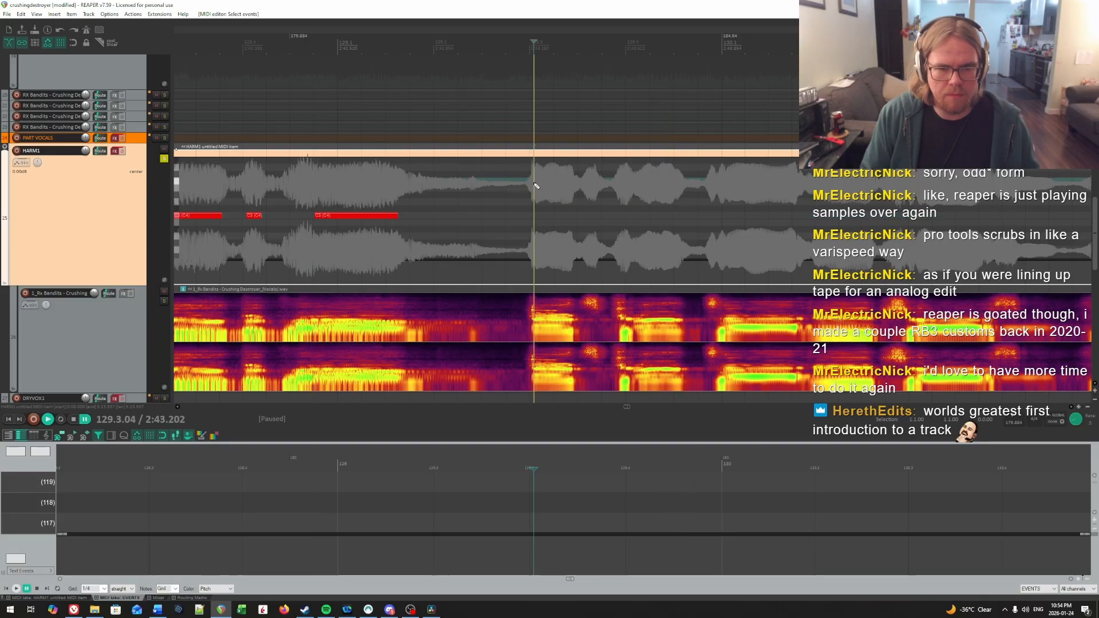
key("space")
Step: Find the onset of the syllable after beat 4 of measure 129 by ear and draw a C4 note from 129.4.12 to the vocal drop
key("space")
left_click(534, 209)
left_click(537, 215)
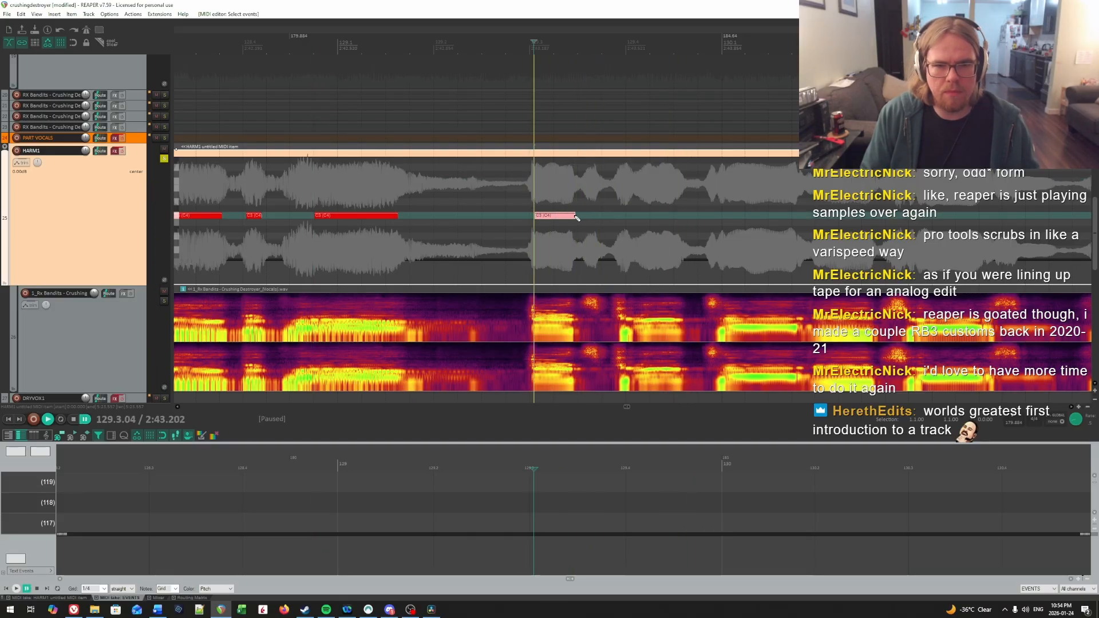
key("space")
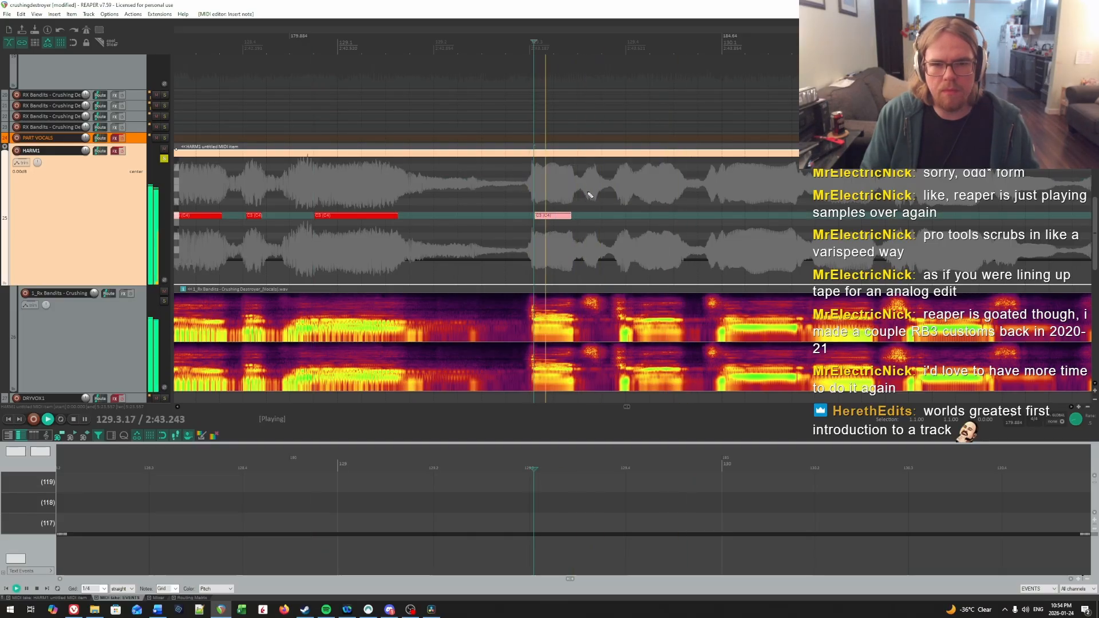
left_click(633, 188)
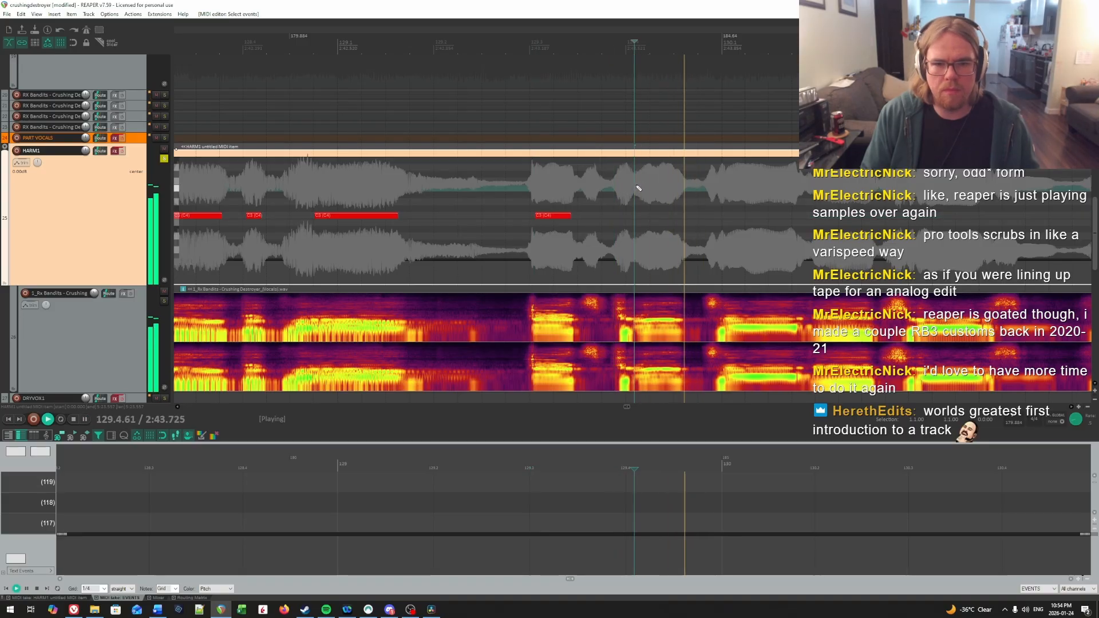
key("space")
left_click(637, 186)
left_click(641, 214)
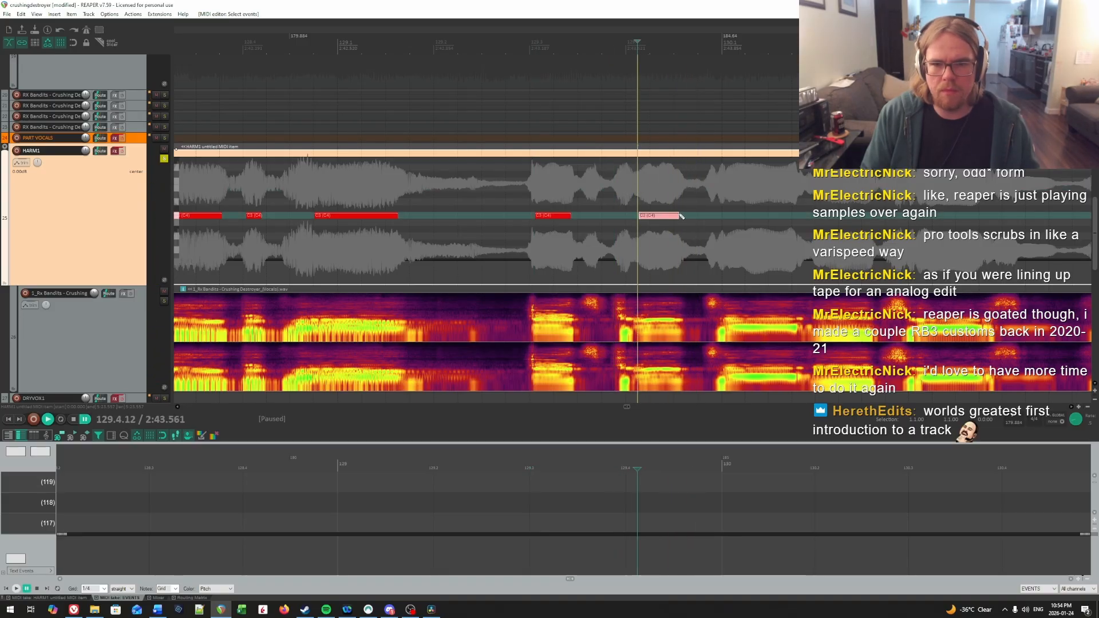
Step: Find the onset of the syllable at the start of measure 130 and draw a C4 note from 130.1.06 to the vocal dip before beat 2
key("space")
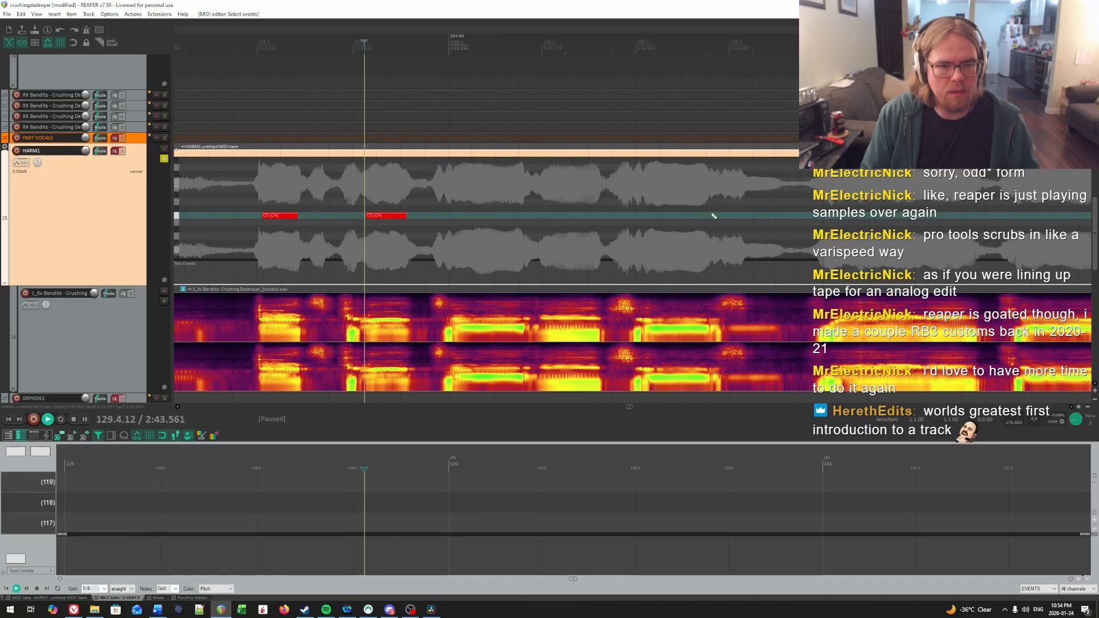
key("space")
left_click(435, 198)
left_click(468, 195)
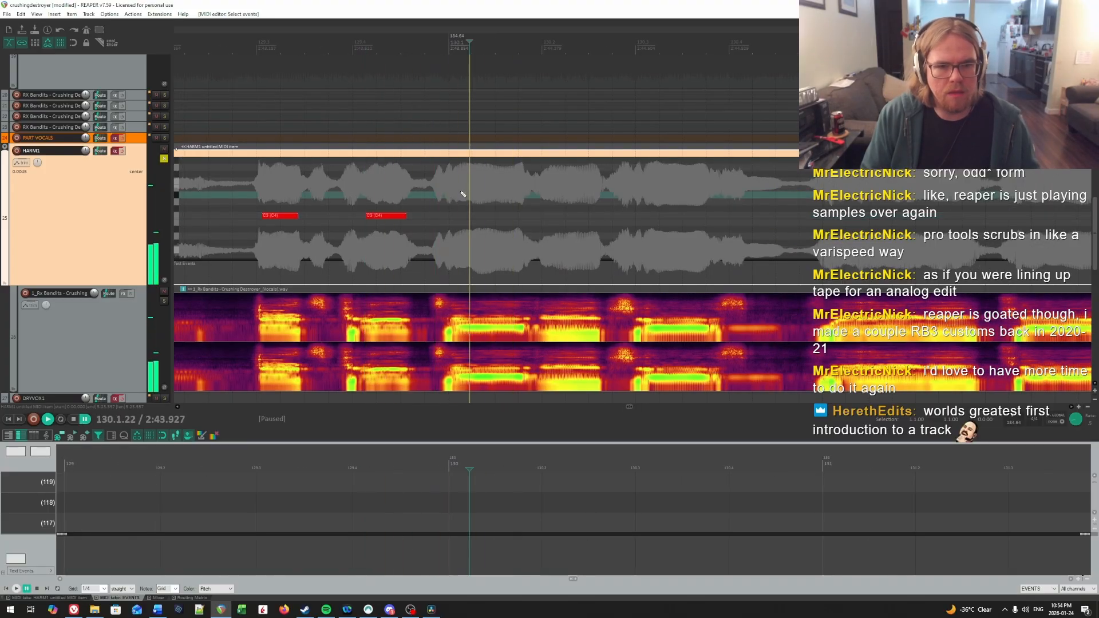
left_click(460, 193)
left_click(457, 194)
key("space")
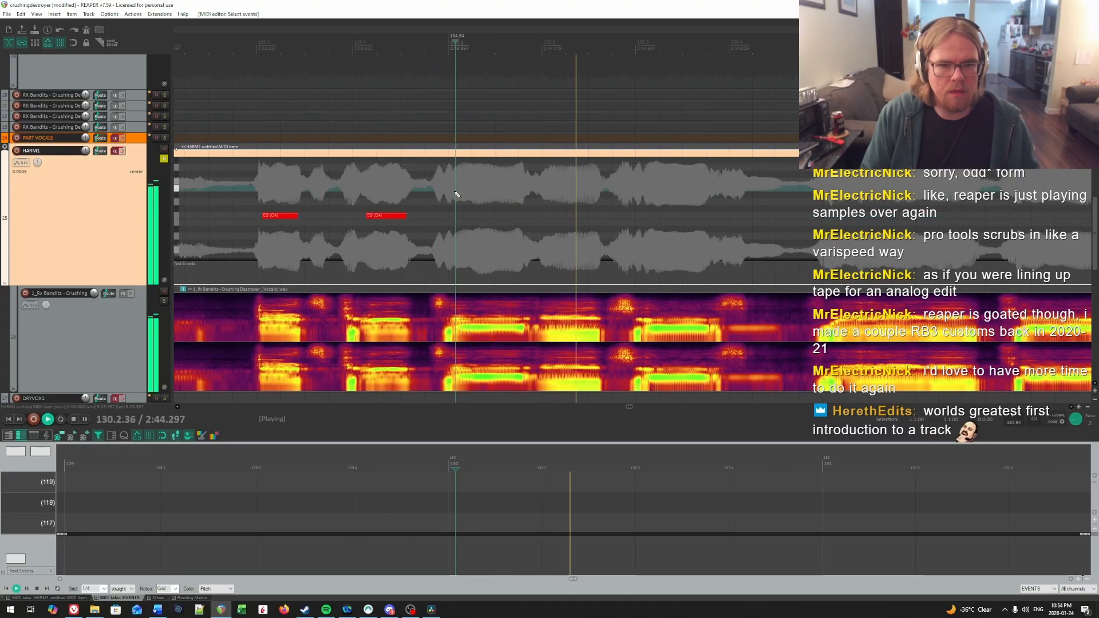
key("space")
left_click(455, 213)
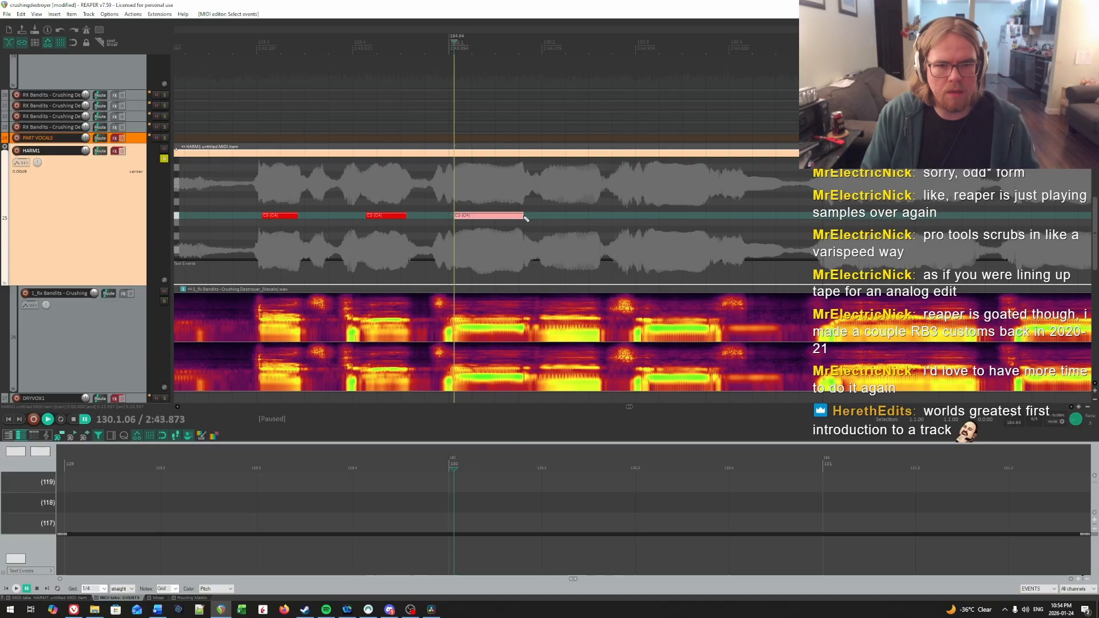
Step: Find the onset of the syllable near beat 2 of measure 130 by ear and draw a C4 note to just before the vocal drop
key("space")
left_click(524, 180)
key("space")
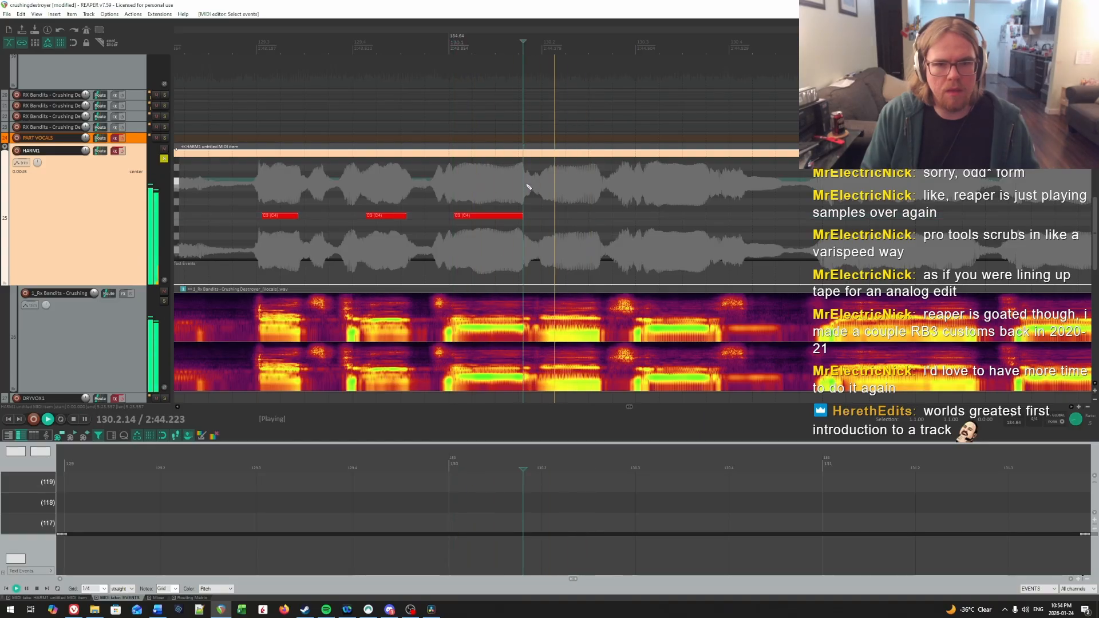
key("space")
left_click(544, 183)
key("space")
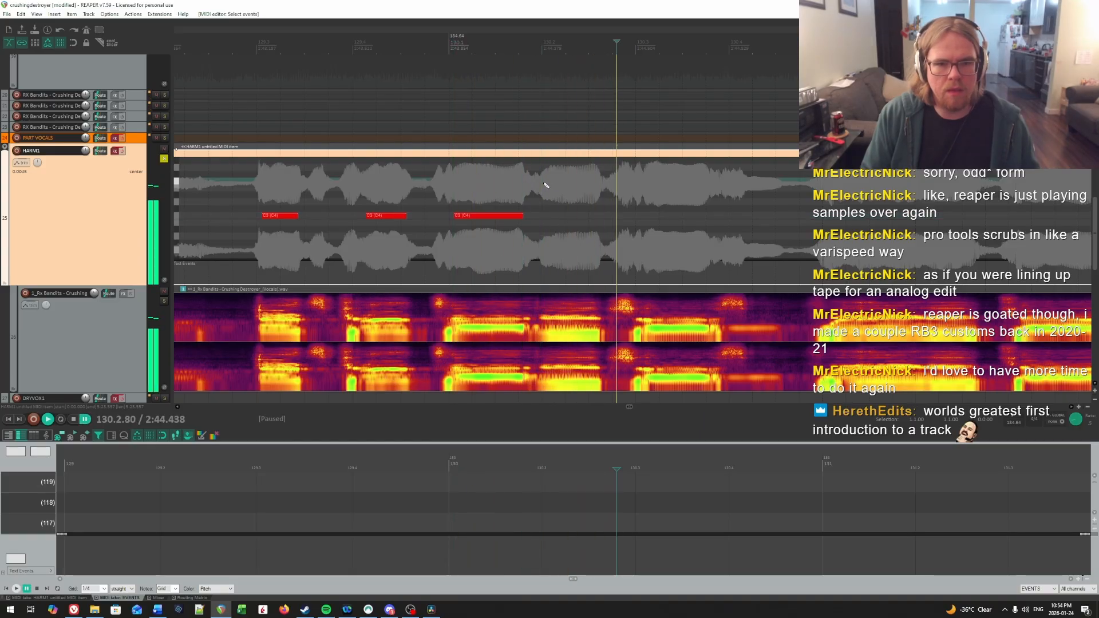
key("space")
left_click_drag(544, 215, 592, 216)
Step: Locate the syllable after beat 3 of measure 130 by repeated playback and draw a C4 note from 130.3.09 to just before the vocal drop
key("space")
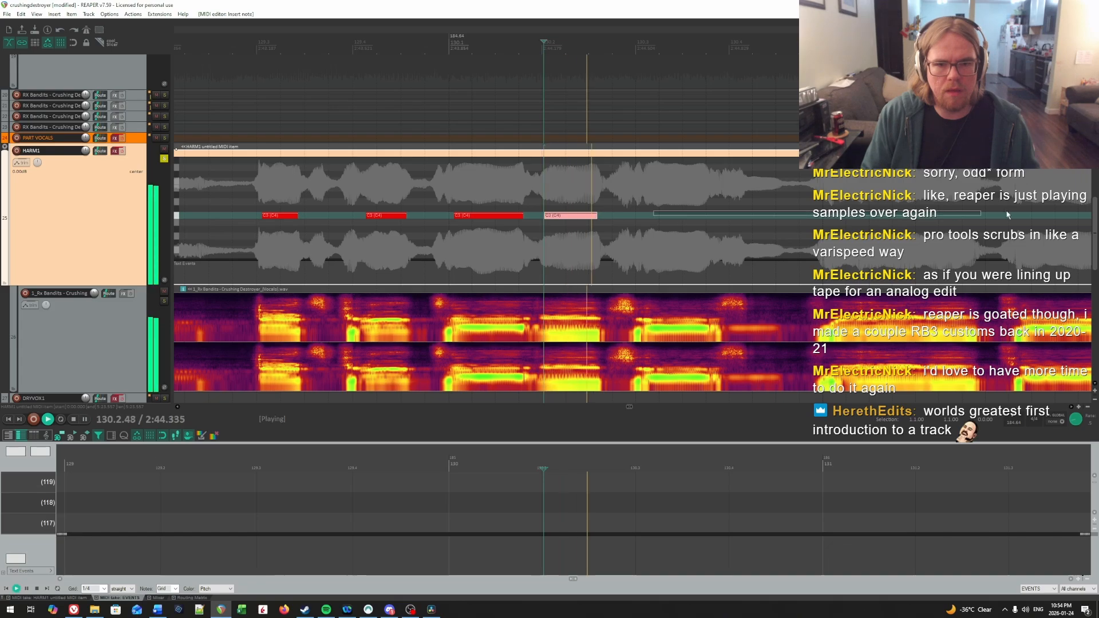
key("space")
left_click(490, 176)
left_click(512, 176)
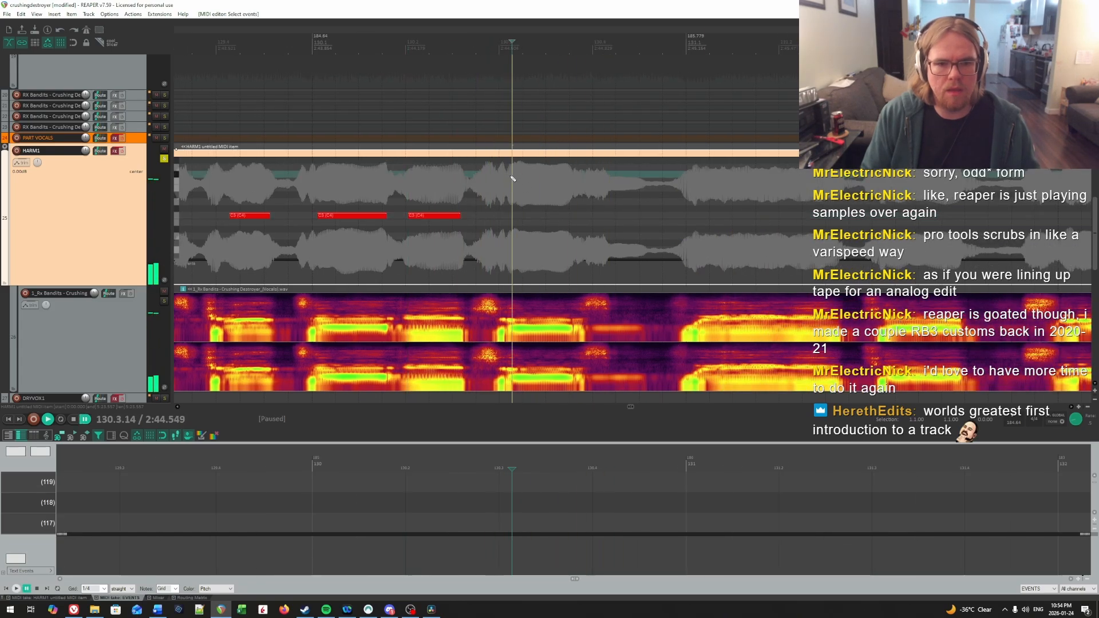
left_click(509, 176)
key("space")
left_click(479, 174)
left_click(498, 175)
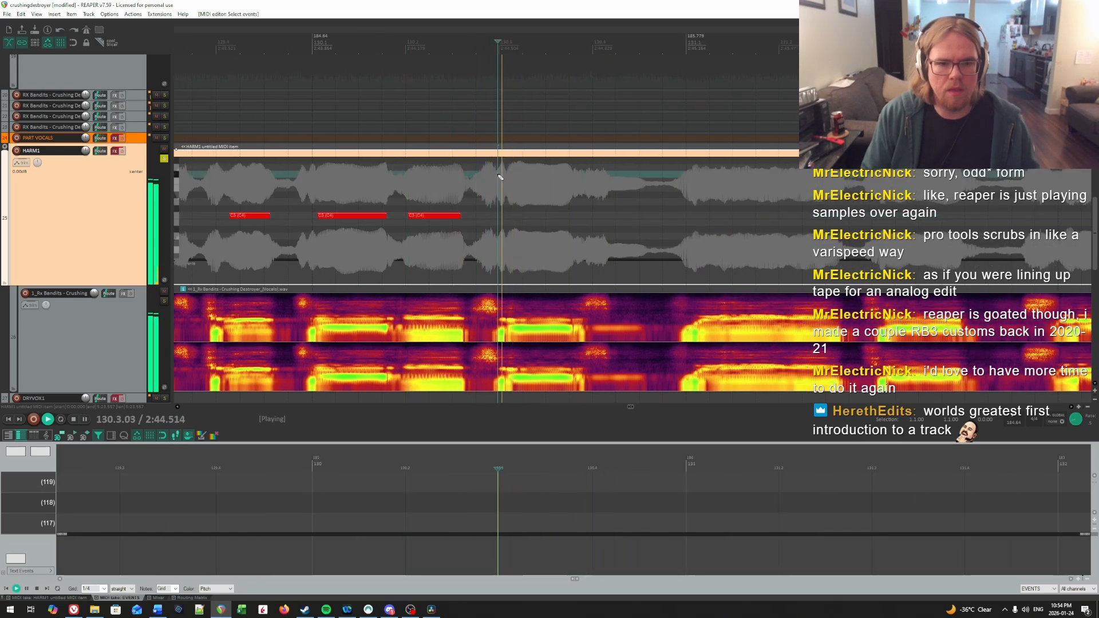
left_click(508, 176)
key("space")
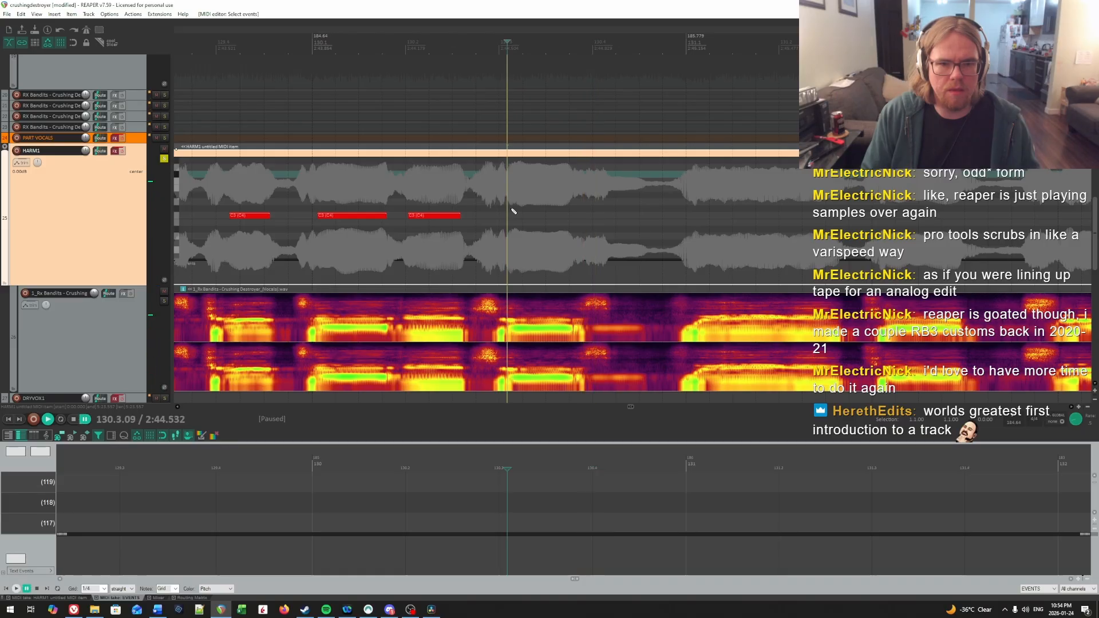
Step: Find the onset of the sustained vocal in measure 131 by ear and draw a C4 note from 131.1.20 to just before beat 2
key("space")
scroll(638, 223, "right", 4)
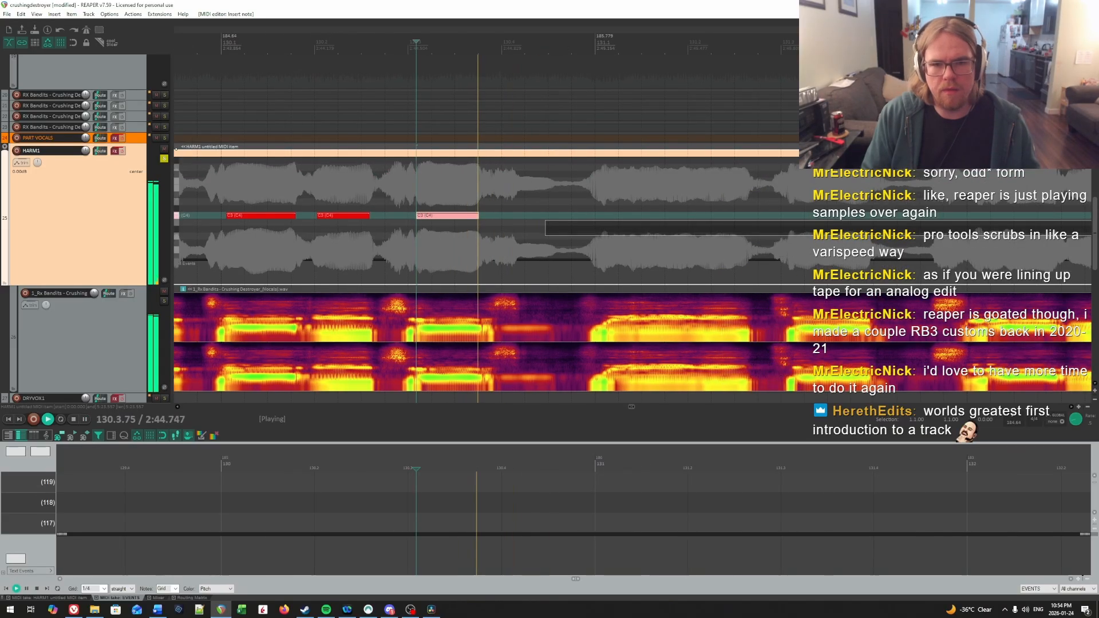
right_click(639, 224)
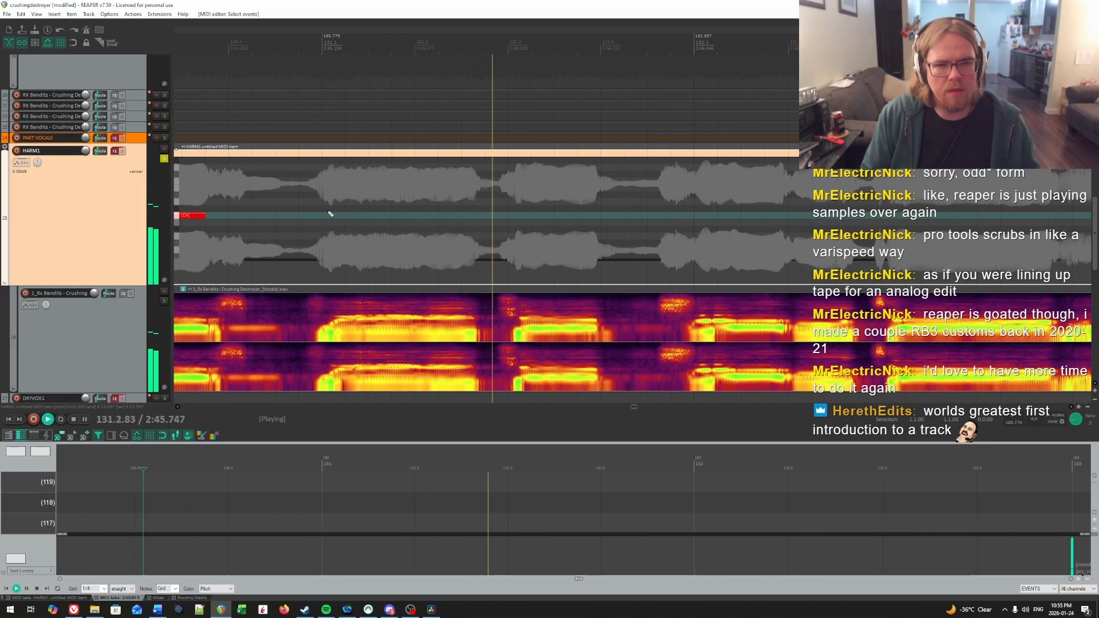
left_click(321, 195)
key("space")
left_click(339, 192)
key("space")
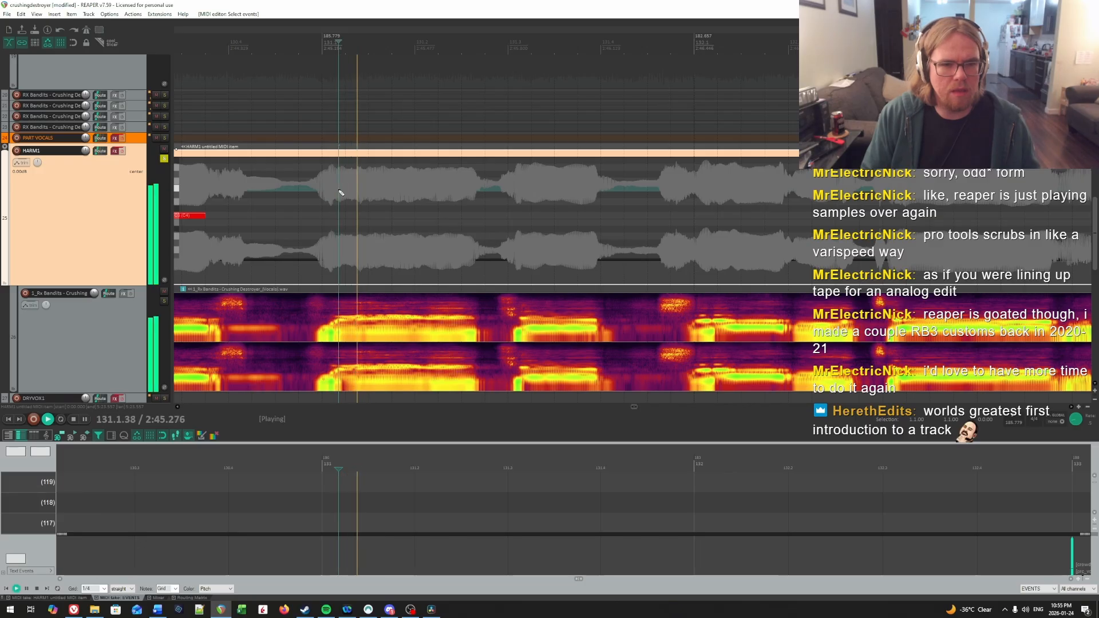
left_click(342, 193)
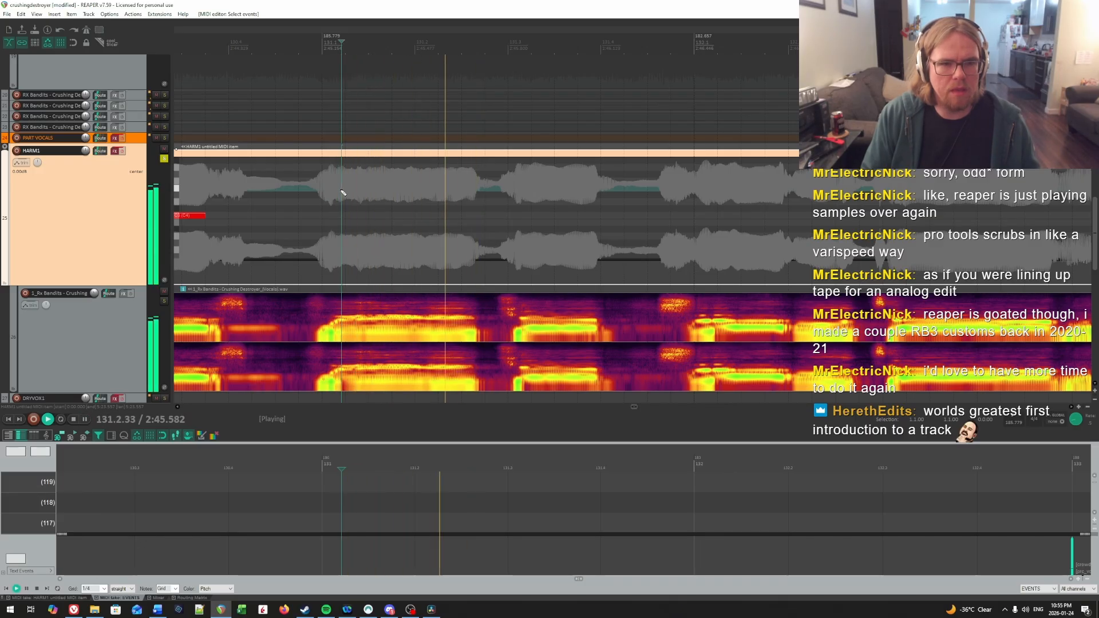
key("space")
left_click(341, 191)
key("space")
Step: Draw a C4 note from the second syllable's onset at 131.2.13 to the vocal drop, and place the cursor at 131.1.89 near the preceding note's end
key("space")
left_click(342, 192)
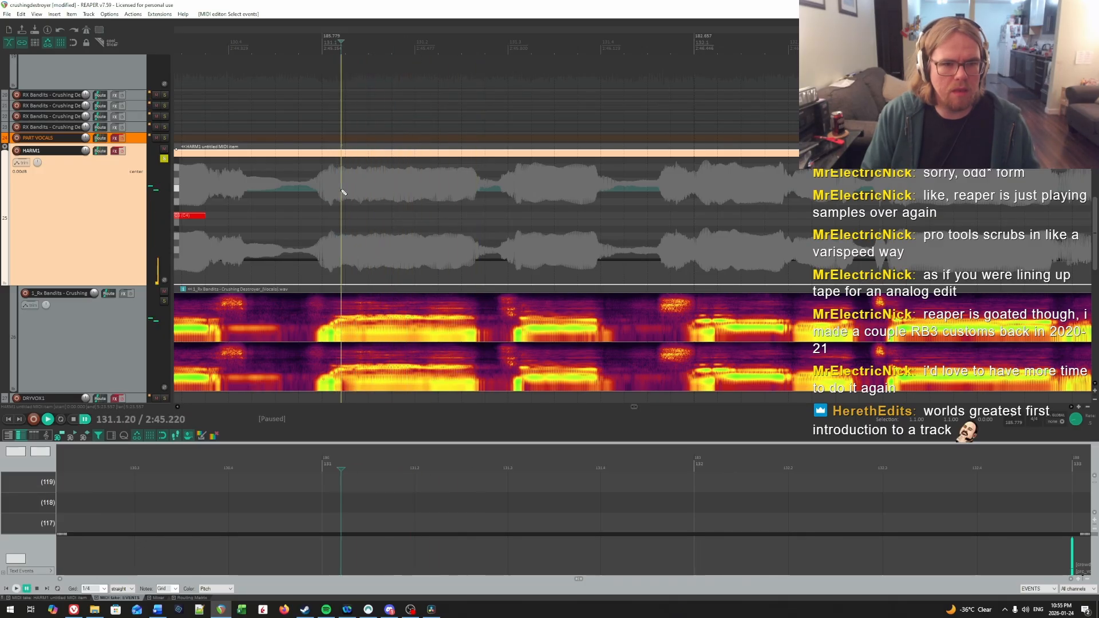
left_click_drag(346, 215, 358, 219)
key("space")
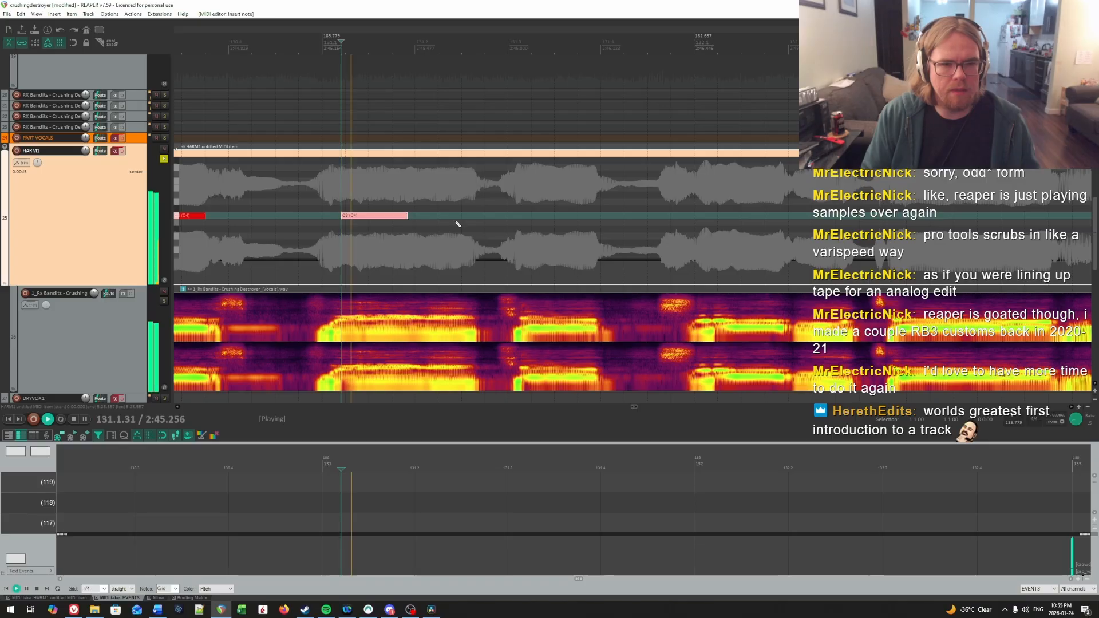
left_click(430, 187)
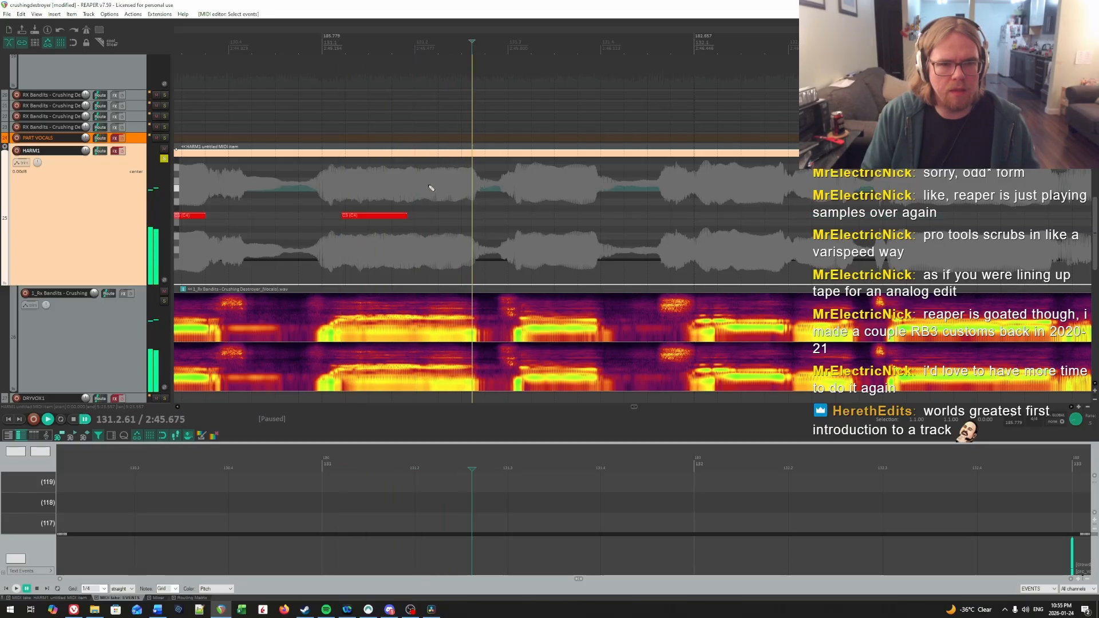
left_click(431, 188)
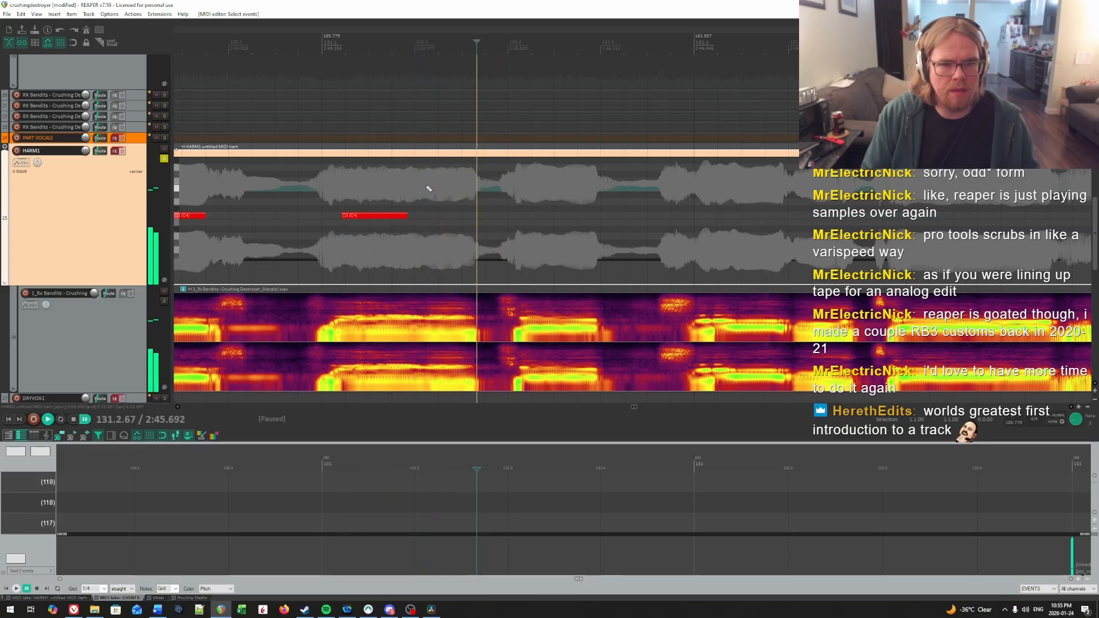
left_click(402, 186)
left_click(427, 185)
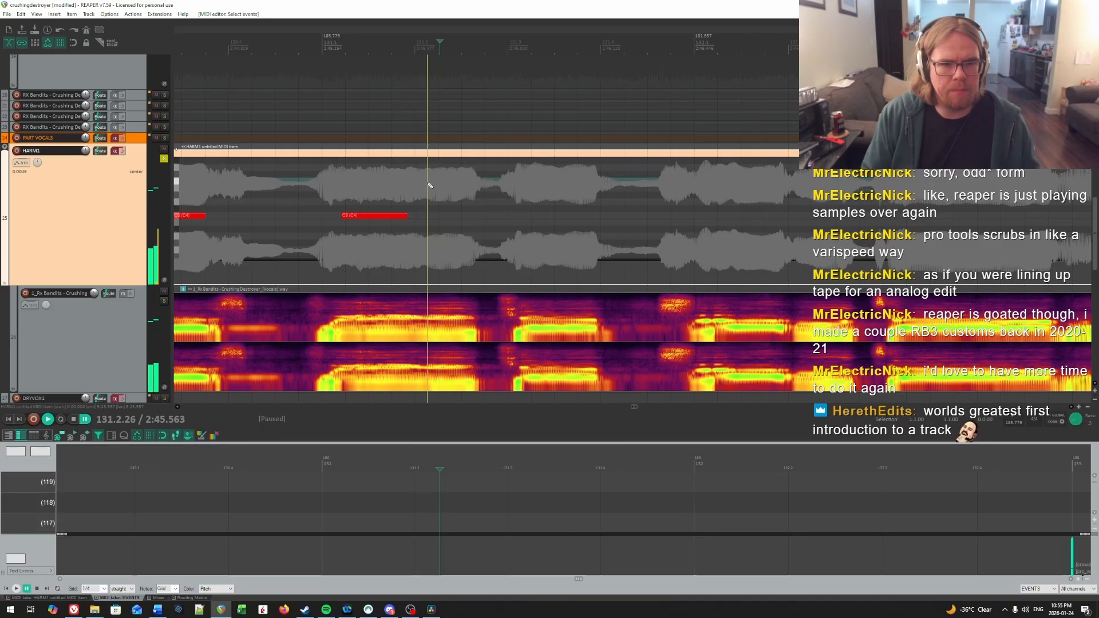
key("space")
left_click(426, 186)
left_click(428, 186)
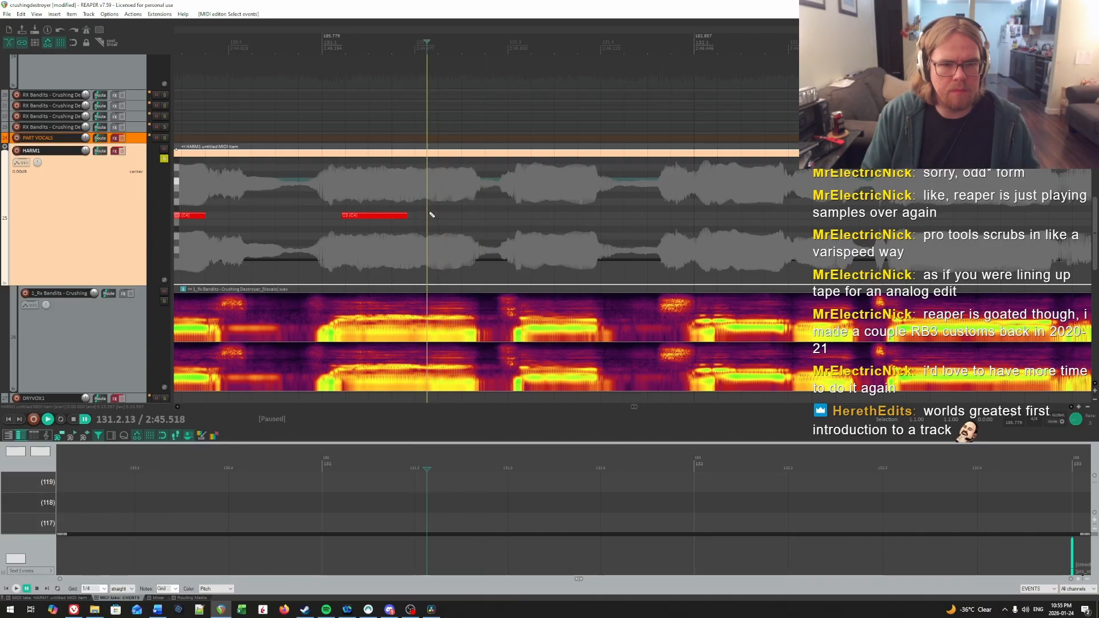
left_click_drag(431, 216, 435, 218)
left_click(410, 202)
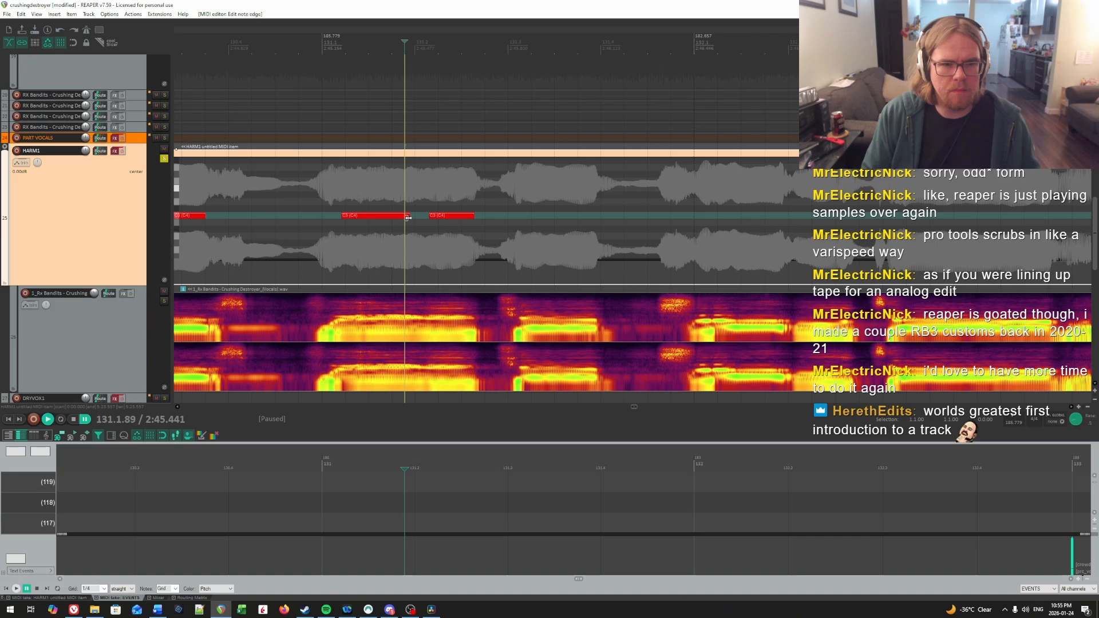
Step: Replay measure 131 to find the syllable after beat 3 and draw a C4 note from 131.3.20 to just before the vocal drop
left_click(325, 195)
key("space")
key("ctrl+space")
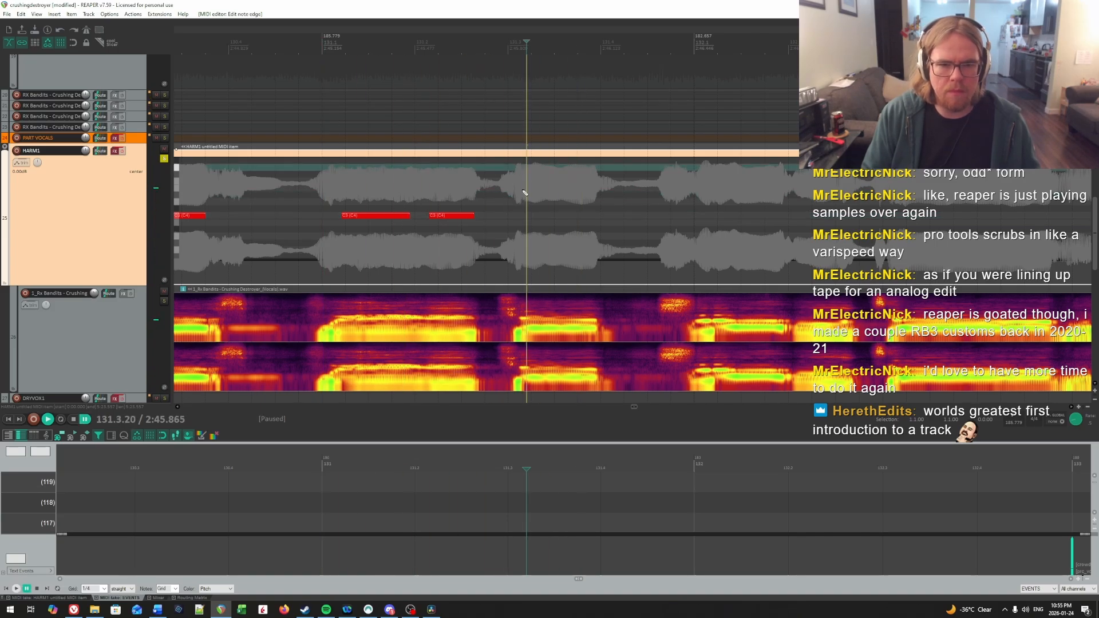
left_click_drag(530, 220, 593, 219)
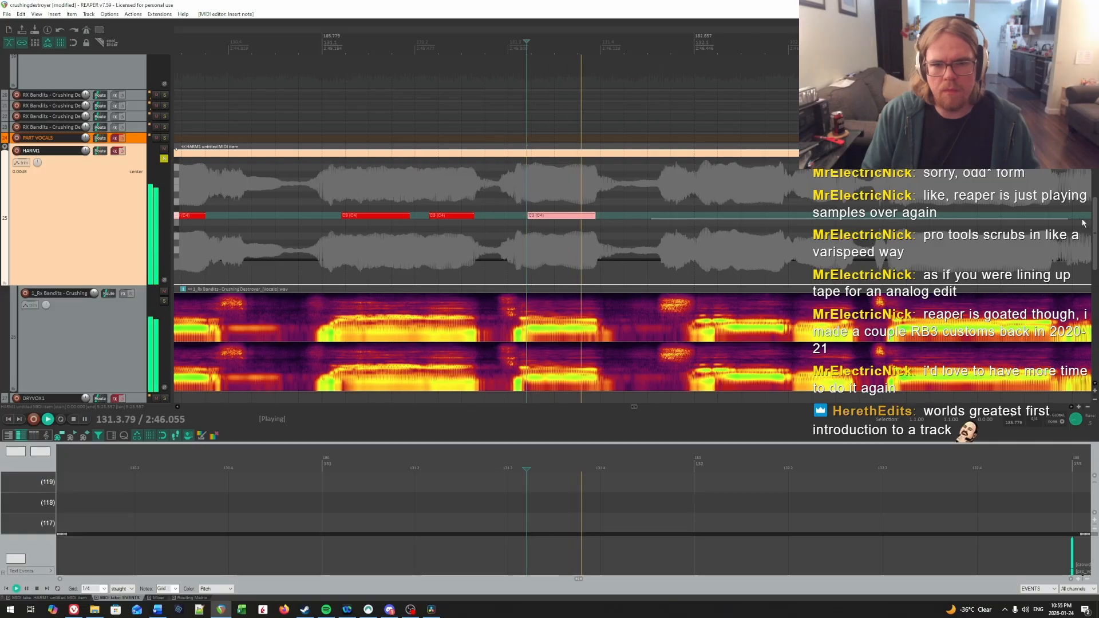
key("space")
left_click(718, 222)
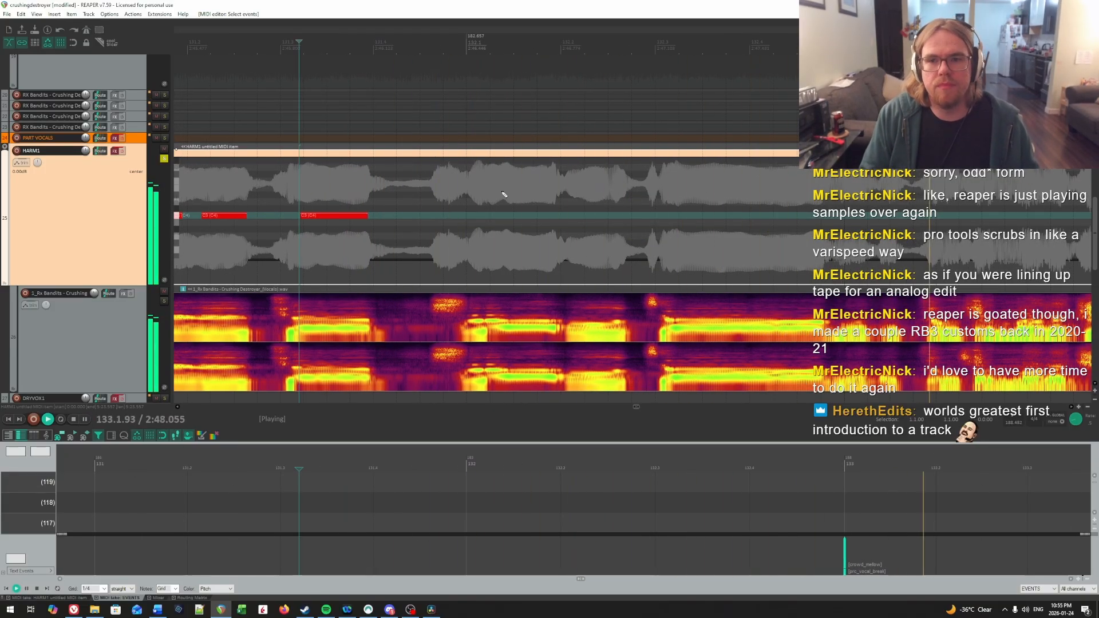
Step: Find the onset of the first syllable in measure 132 by repeated playback and draw a C4 note from 132.1.22 to just before the vocal drop
key("space")
left_click(422, 197)
key("space")
key("space")
left_click(479, 182)
key("space")
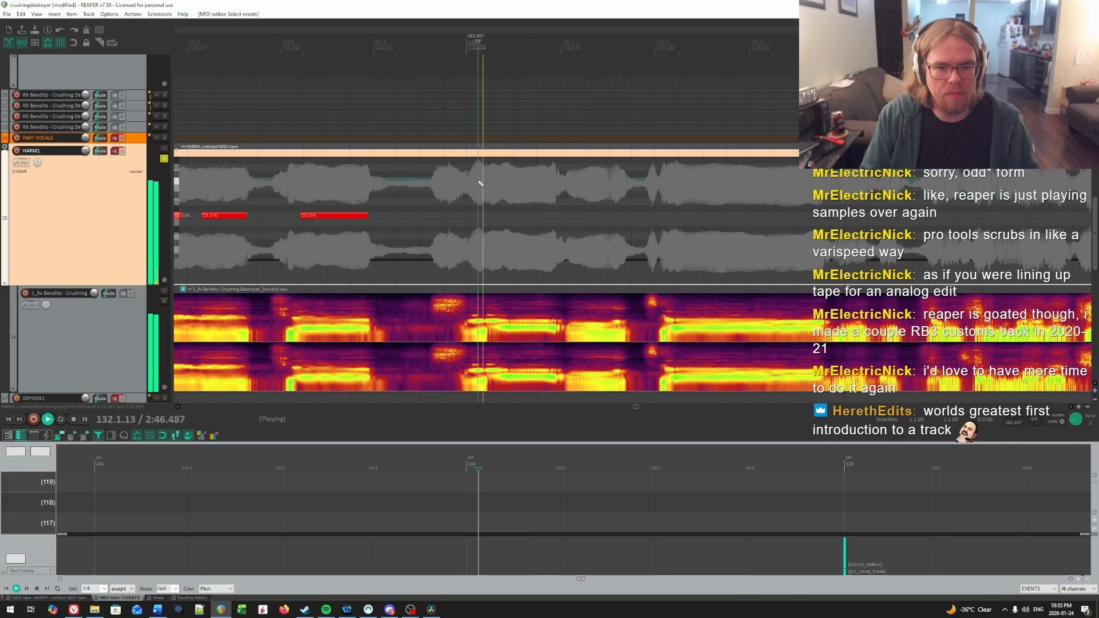
key("space")
left_click(467, 182)
key("space")
key("space")
left_click(488, 181)
left_click(485, 181)
key("space")
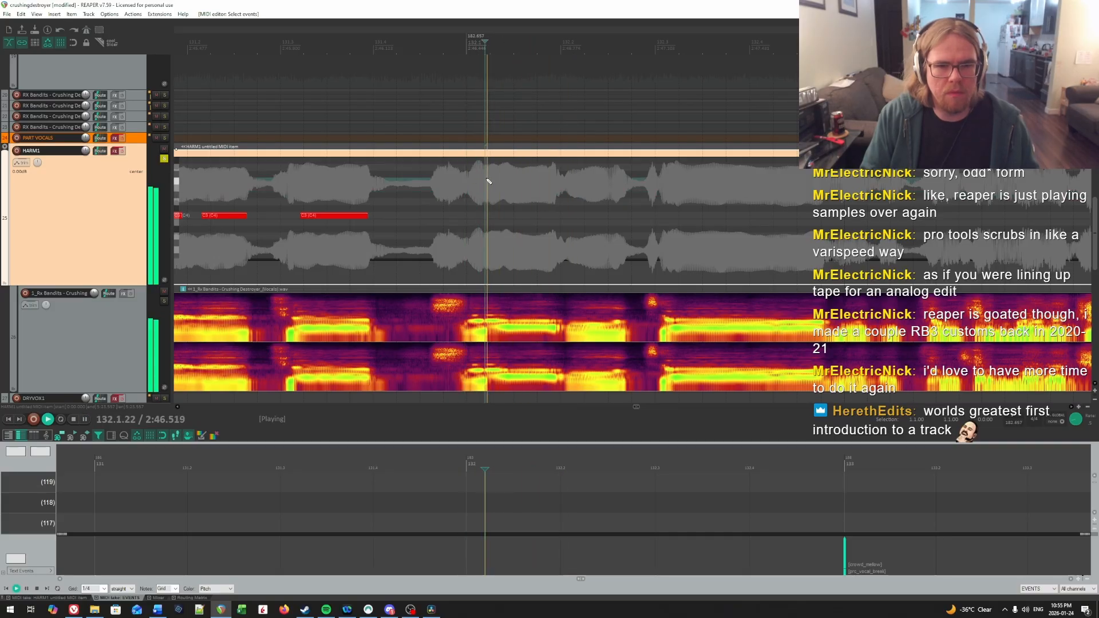
key("space")
key("space")
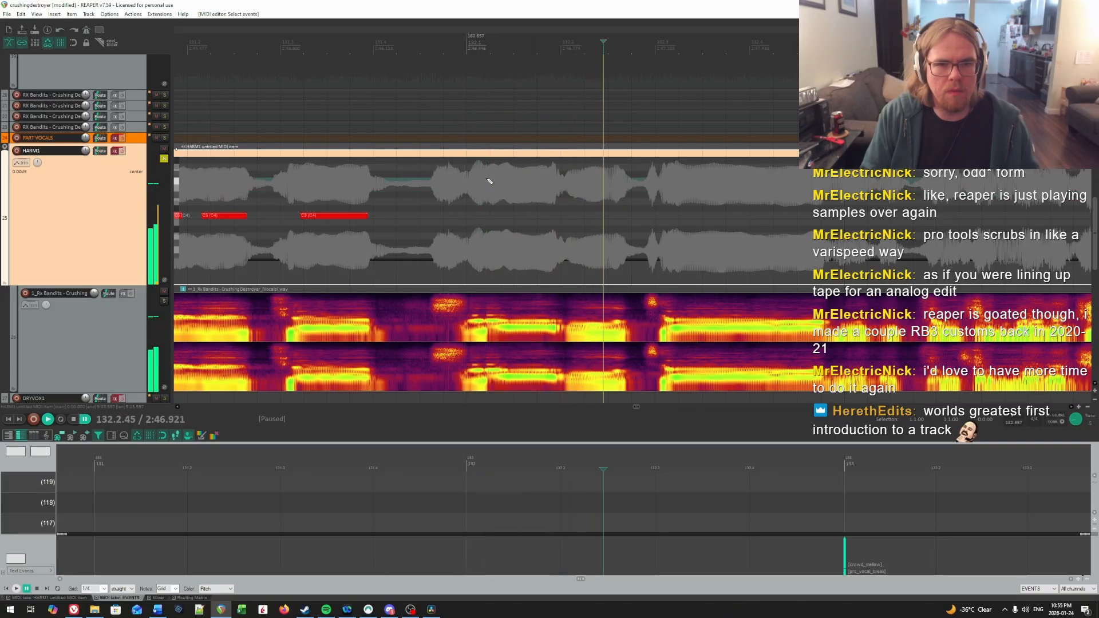
key("space")
left_click_drag(487, 216, 524, 216)
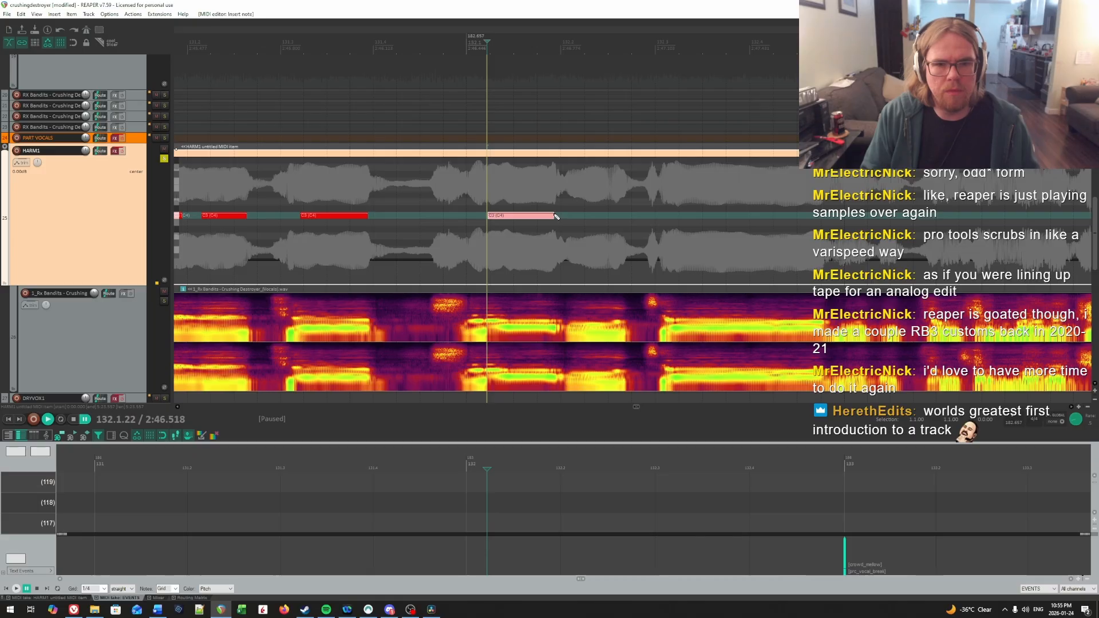
Step: Locate the syllable after beat 2 of measure 132 by ear and draw a C4 note from 132.2.10 to just before the vocal drop
key("space")
left_click(571, 175)
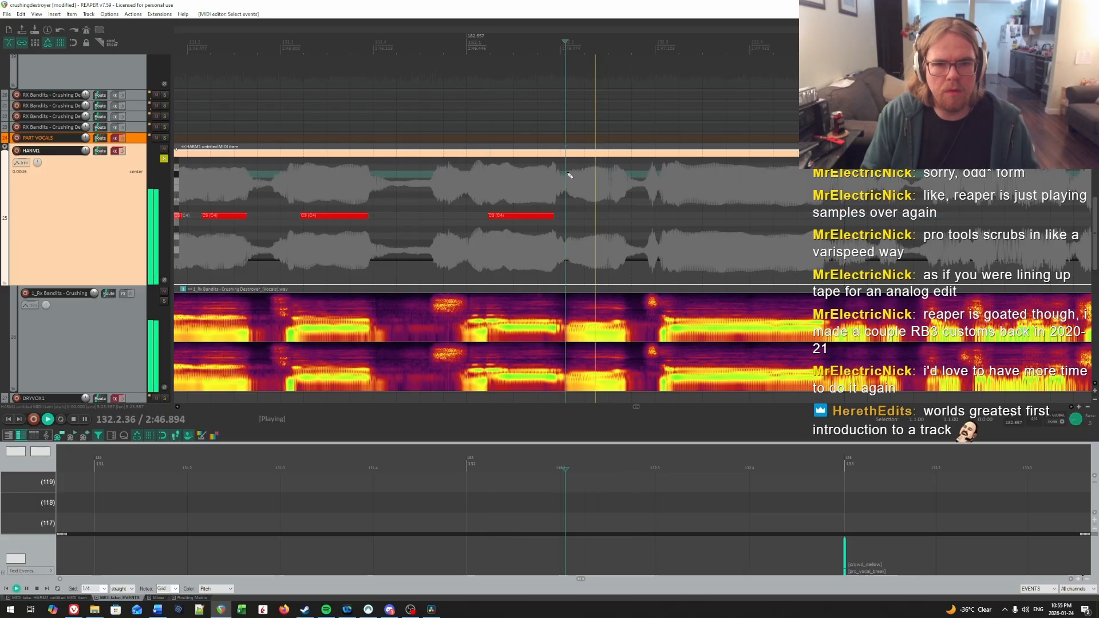
key("space")
left_click(574, 215)
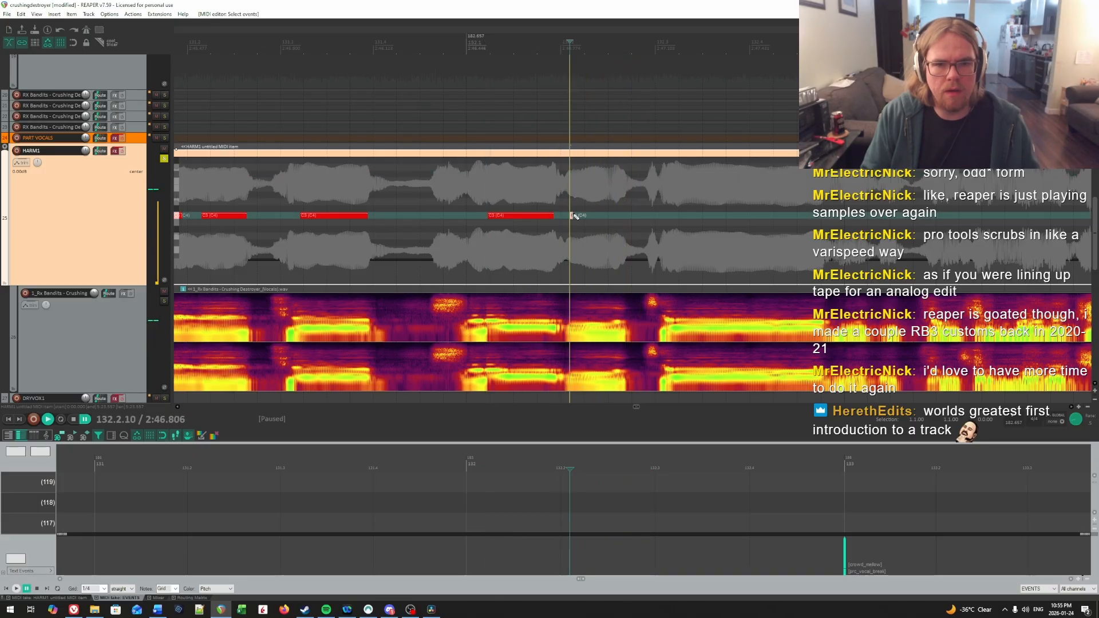
key("space")
Step: Find the onset of the sustained vocal in measure 132 by ear and draw a long C4 note from 132.3.18 to just before its end
scroll(664, 208, "right", 3)
left_click(665, 209)
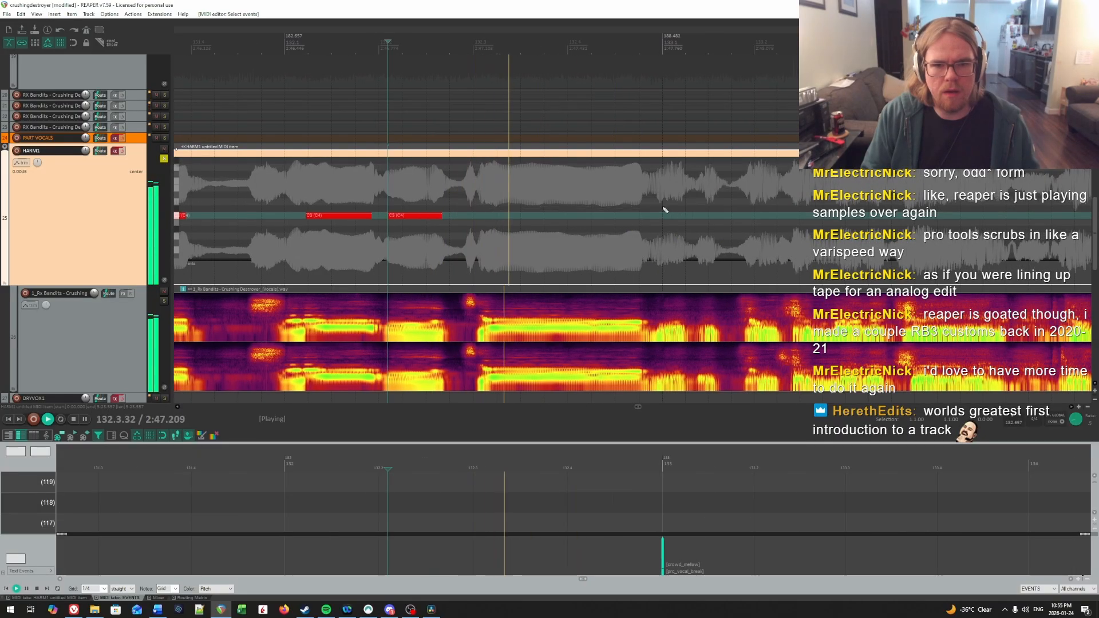
key("space")
left_click(483, 174)
key("space")
left_click(492, 175)
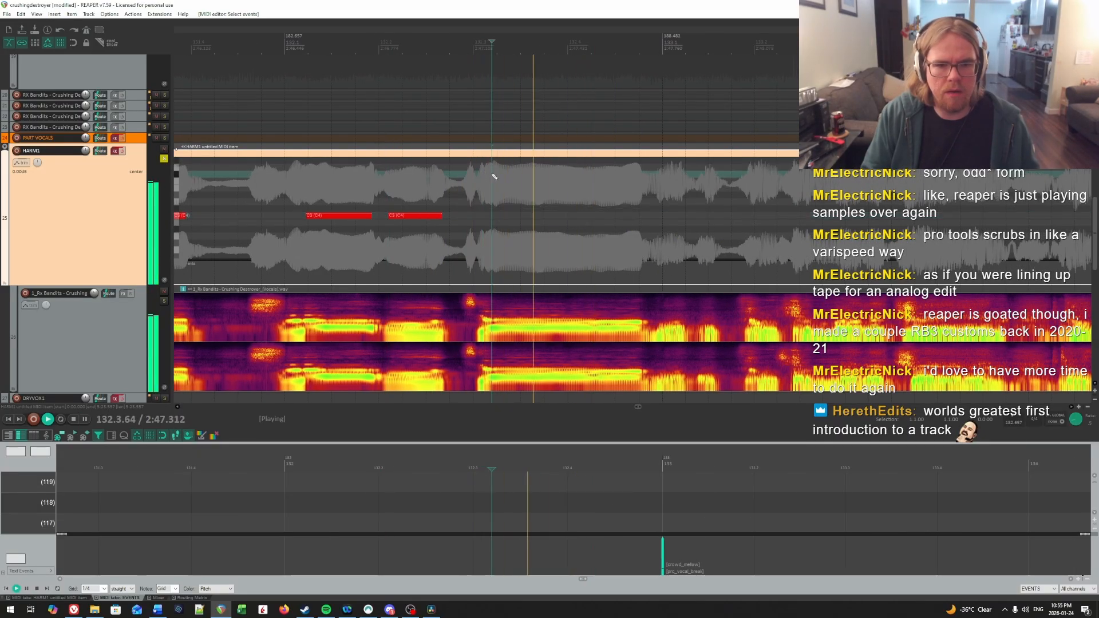
key("space")
left_click(490, 175)
key("space")
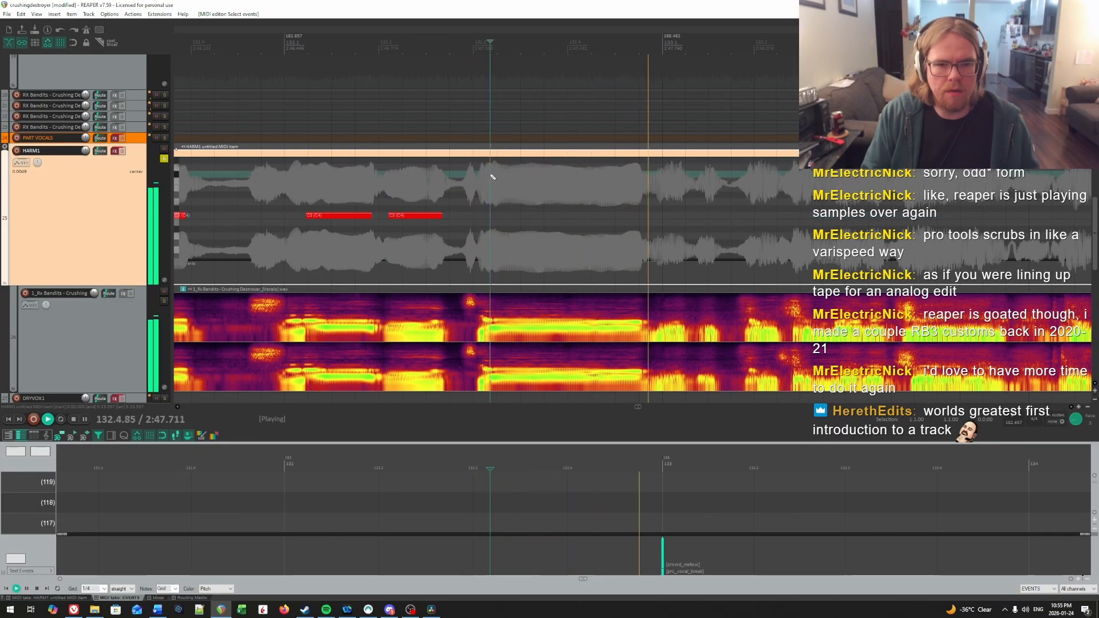
key("space")
left_click(491, 174)
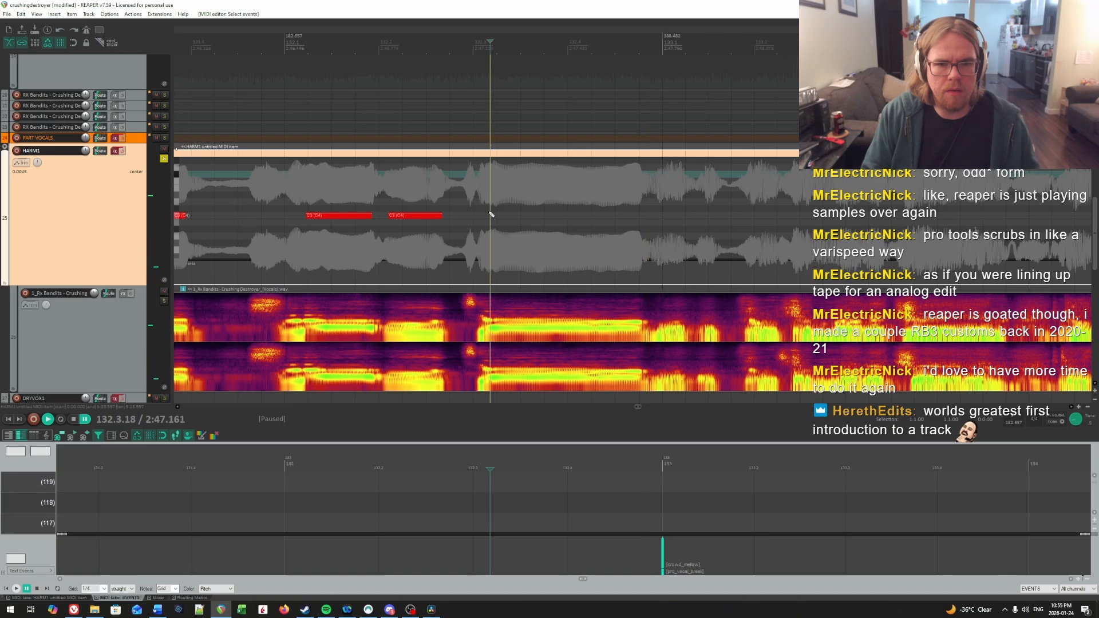
left_click_drag(491, 214, 523, 215)
key("space")
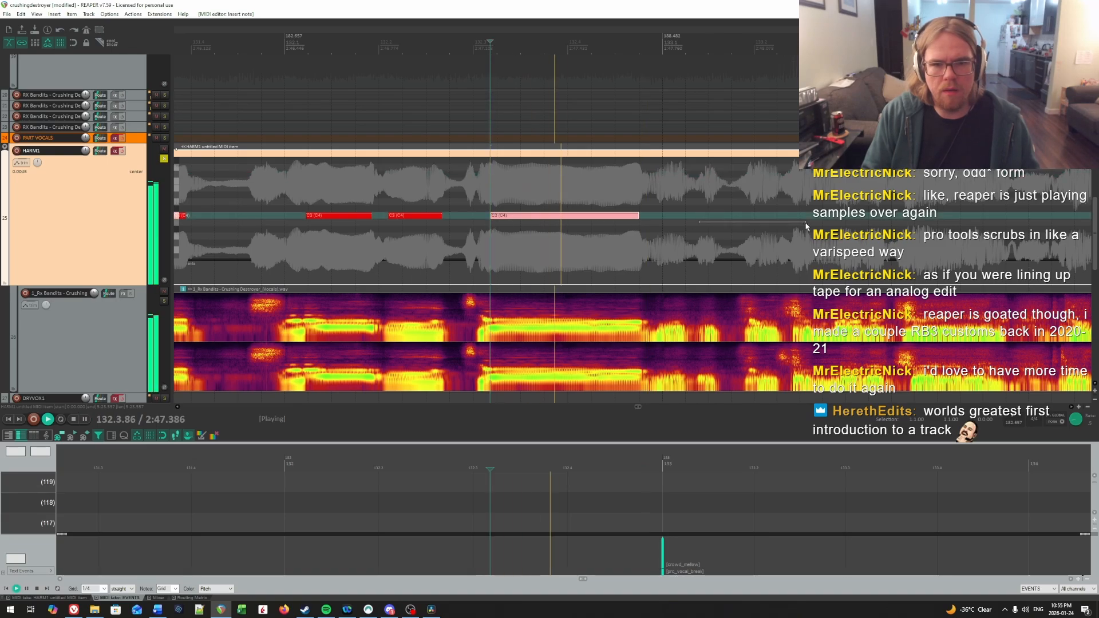
key("space")
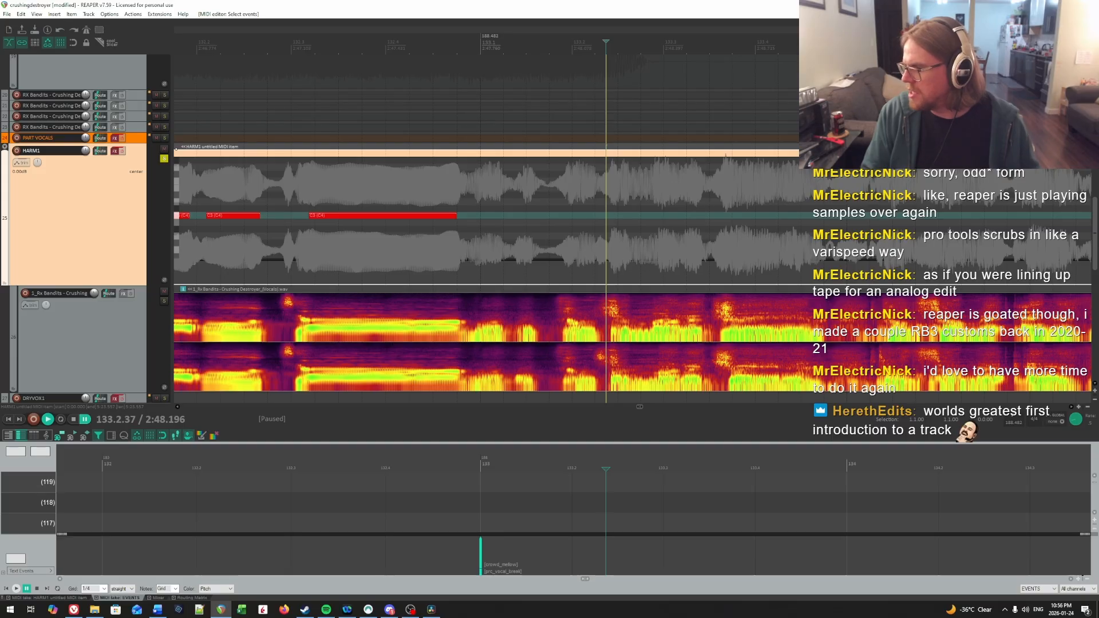
Step: Listen through the uncharted vocals from measure 133 to the phrase's end in measure 137 and survey the remaining vocal sections of the song
left_click(440, 155)
key("space")
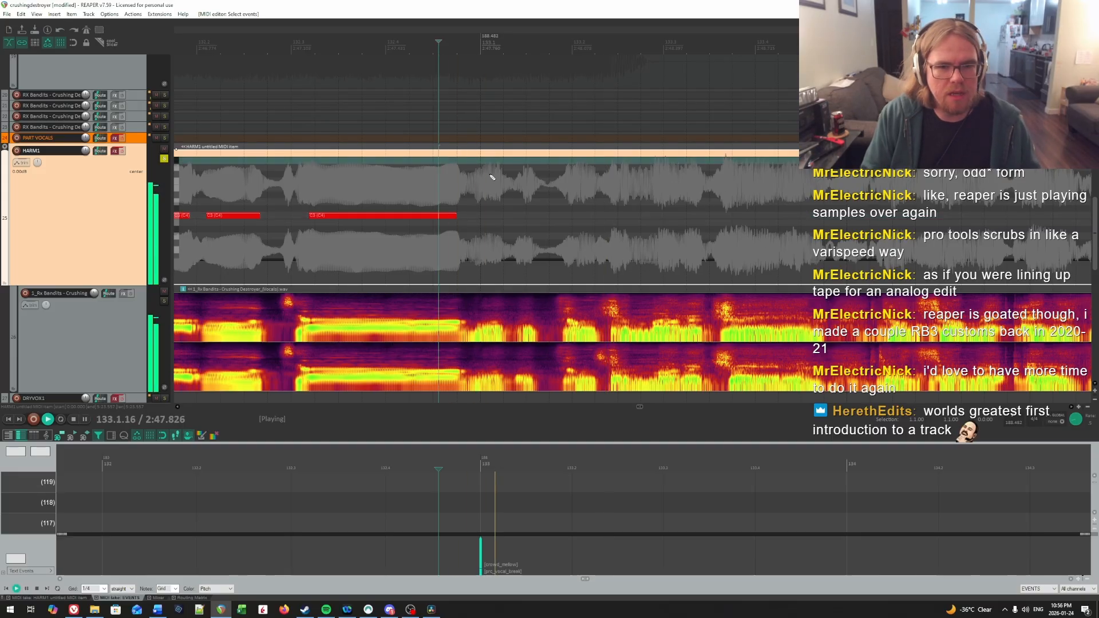
key("space")
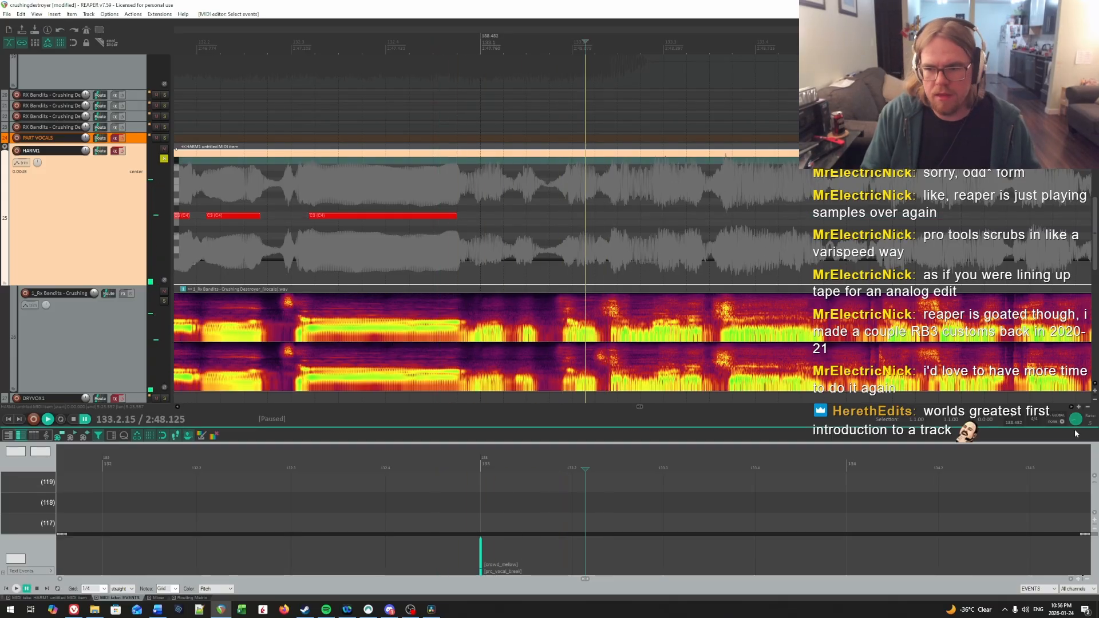
left_click(326, 191)
key("space")
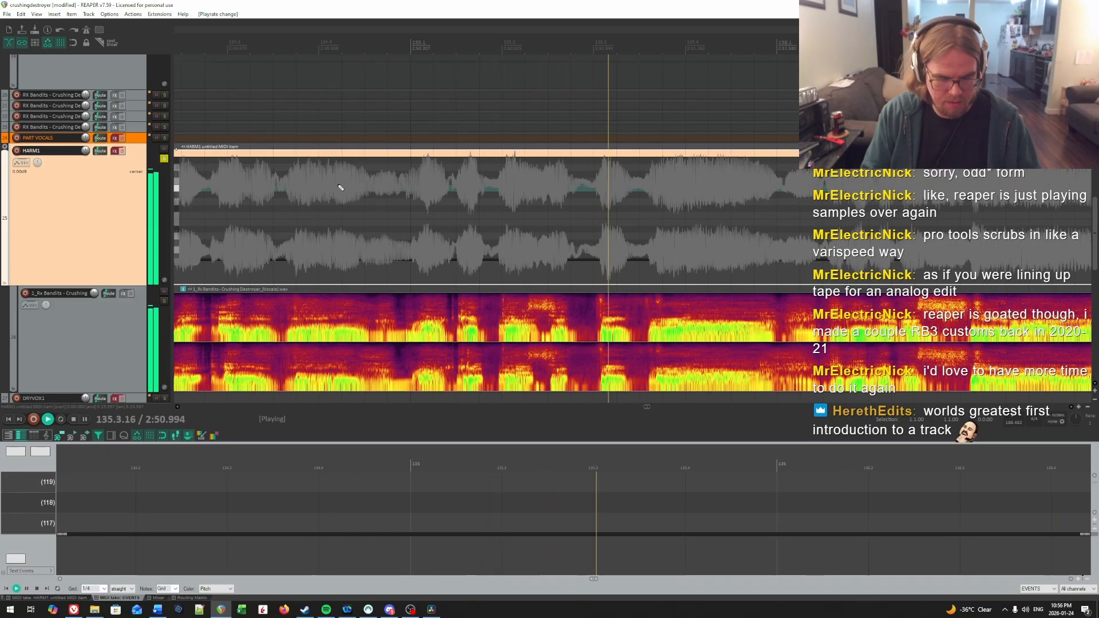
scroll(575, 176, "down", 3)
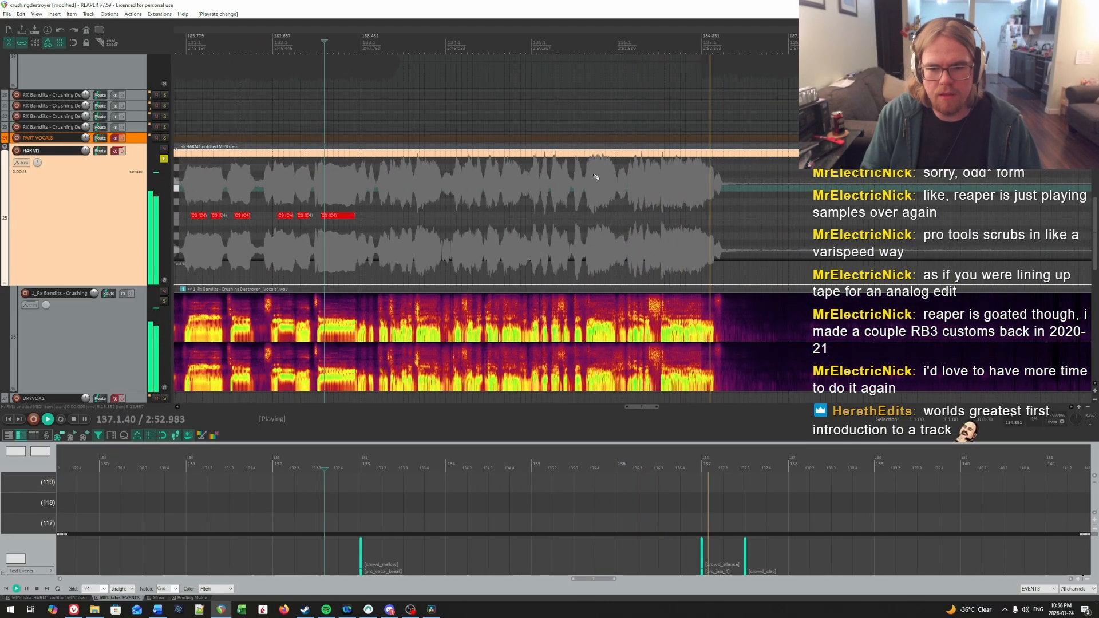
key("space")
scroll(596, 176, "down", 6)
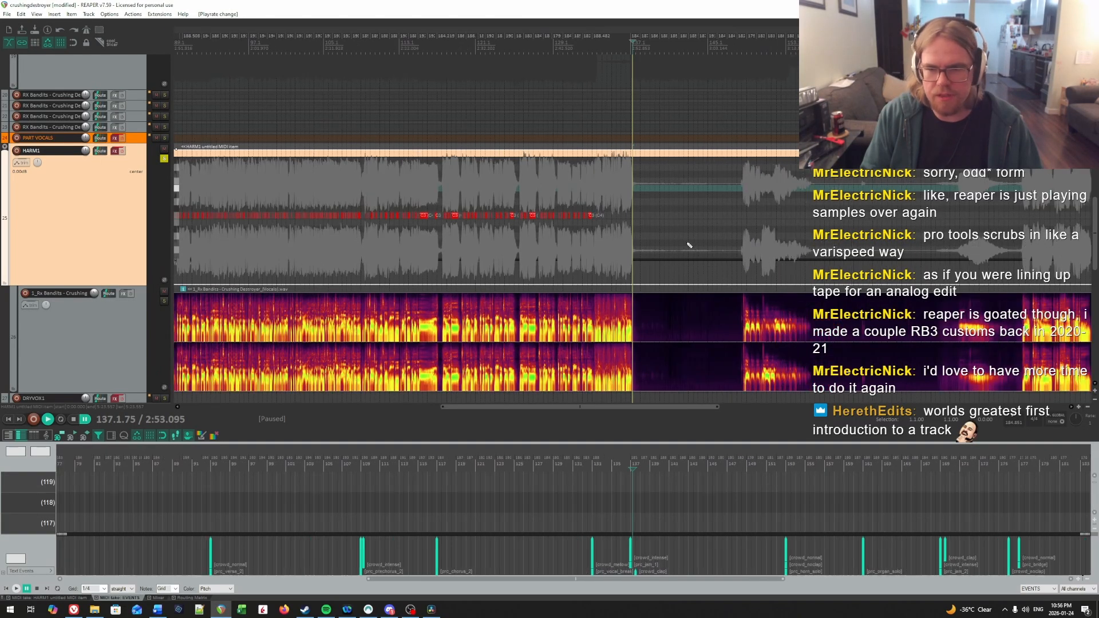
scroll(689, 245, "down", 3)
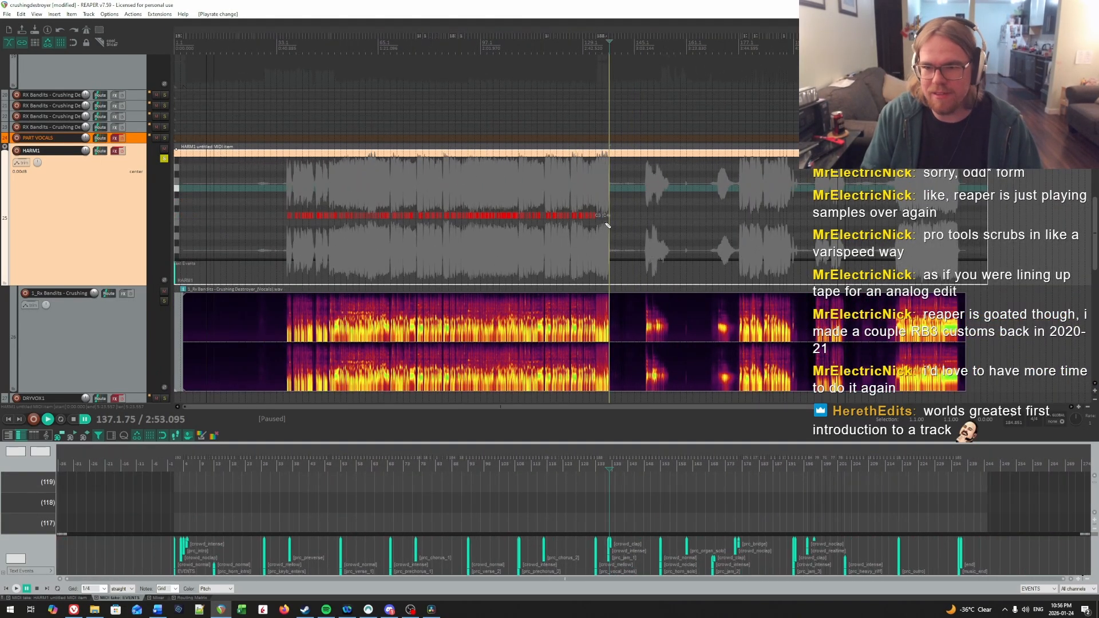
scroll(608, 225, "up", 10)
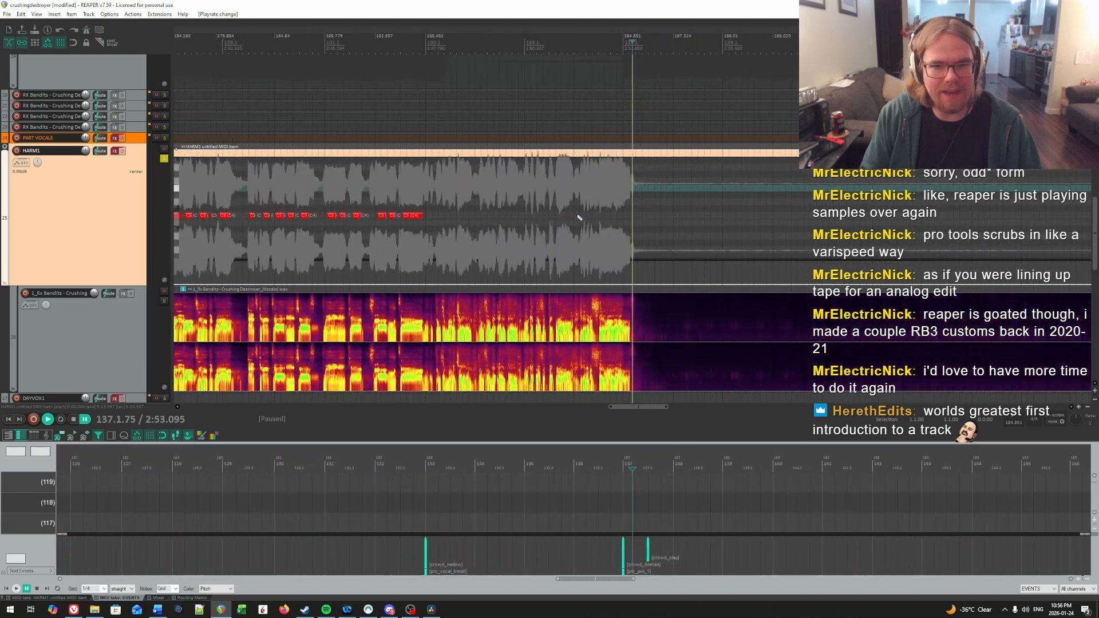
Step: Return to the start of measure 133, find the first syllable by ear, and draw a short C4 note from 133.1.01
scroll(426, 191, "up", 5)
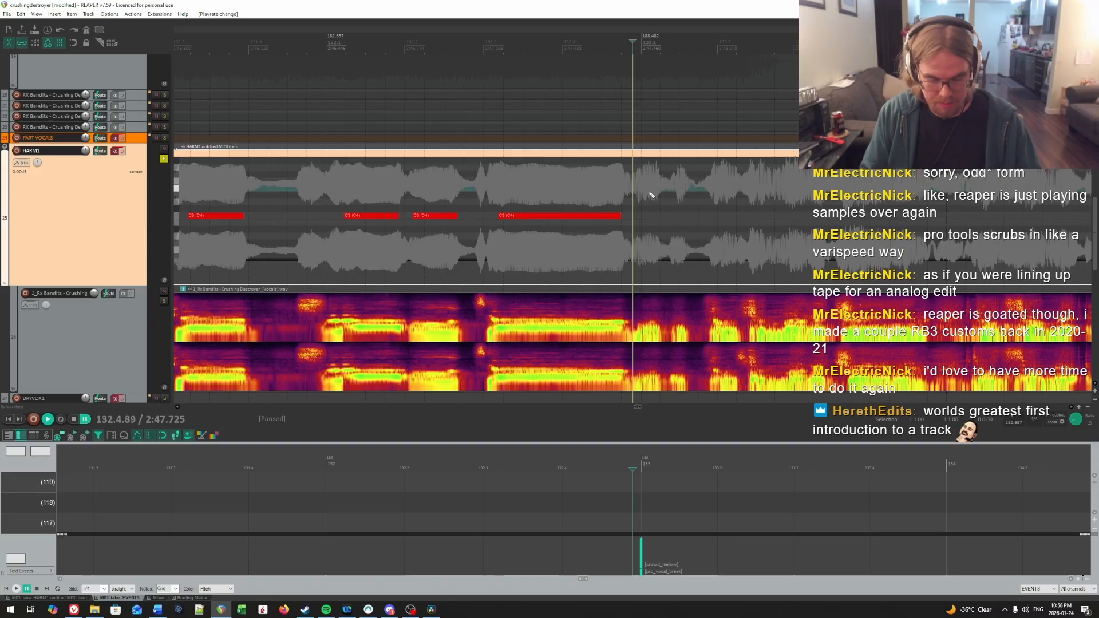
scroll(652, 196, "up", 2)
left_click_drag(863, 203, 679, 208)
left_click(423, 177)
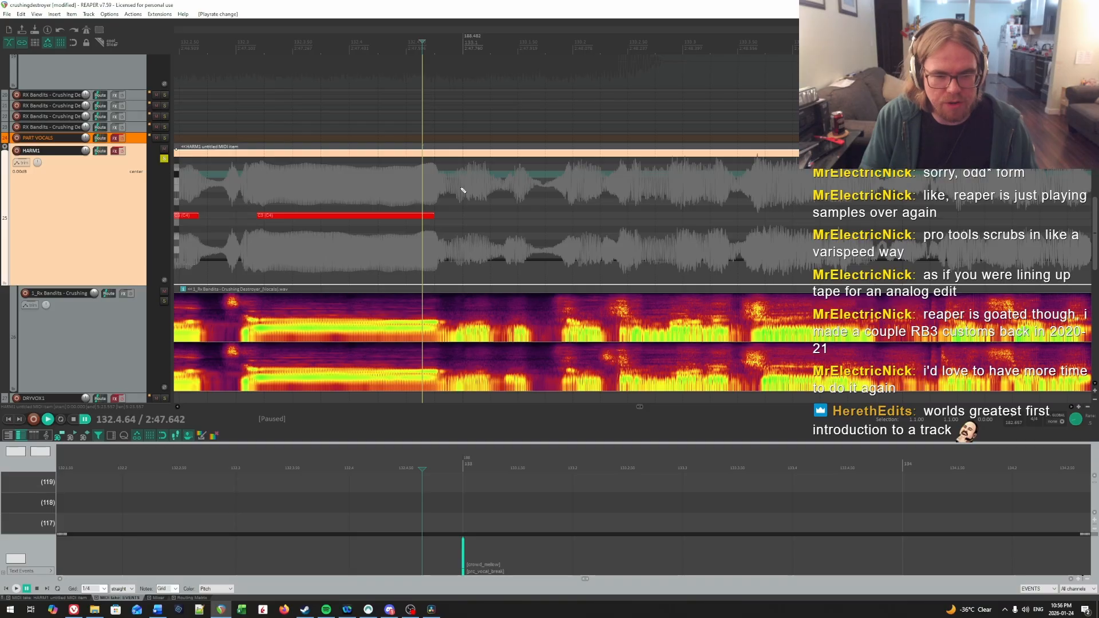
key("space")
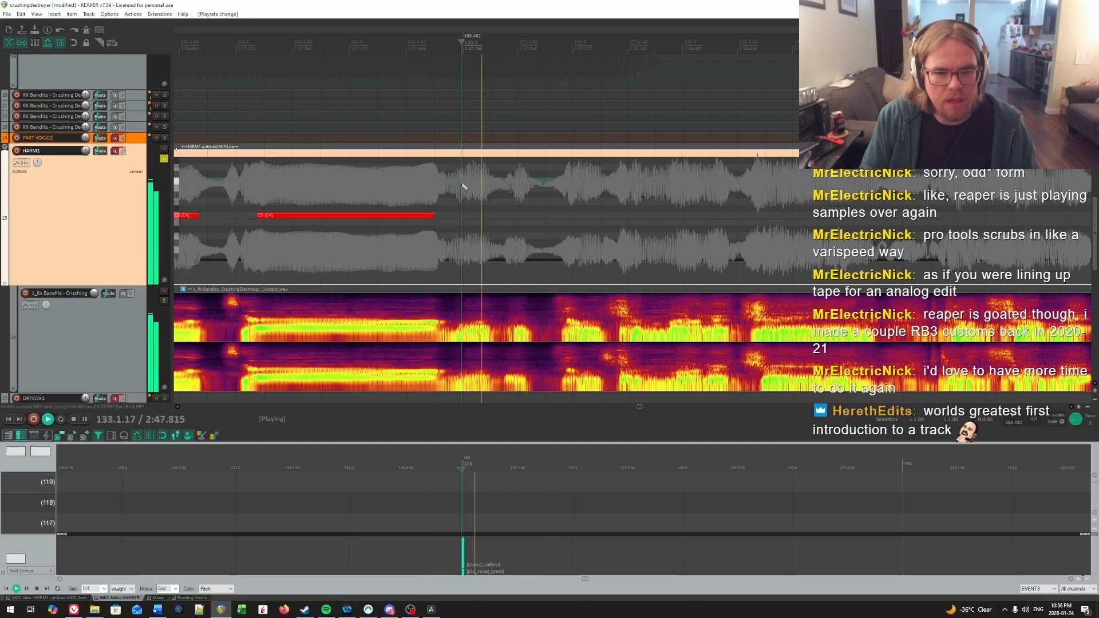
key("space")
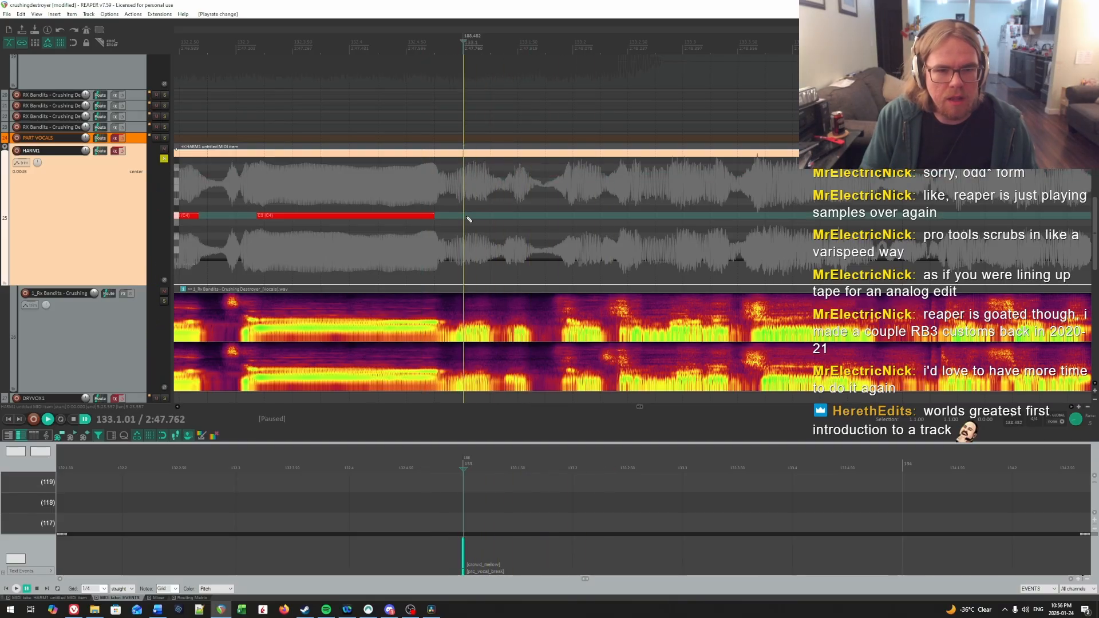
key("space")
Step: Find the onset of the second syllable in measure 133 by repeated playback, draw a short C4 note over it, and play it back
key("space")
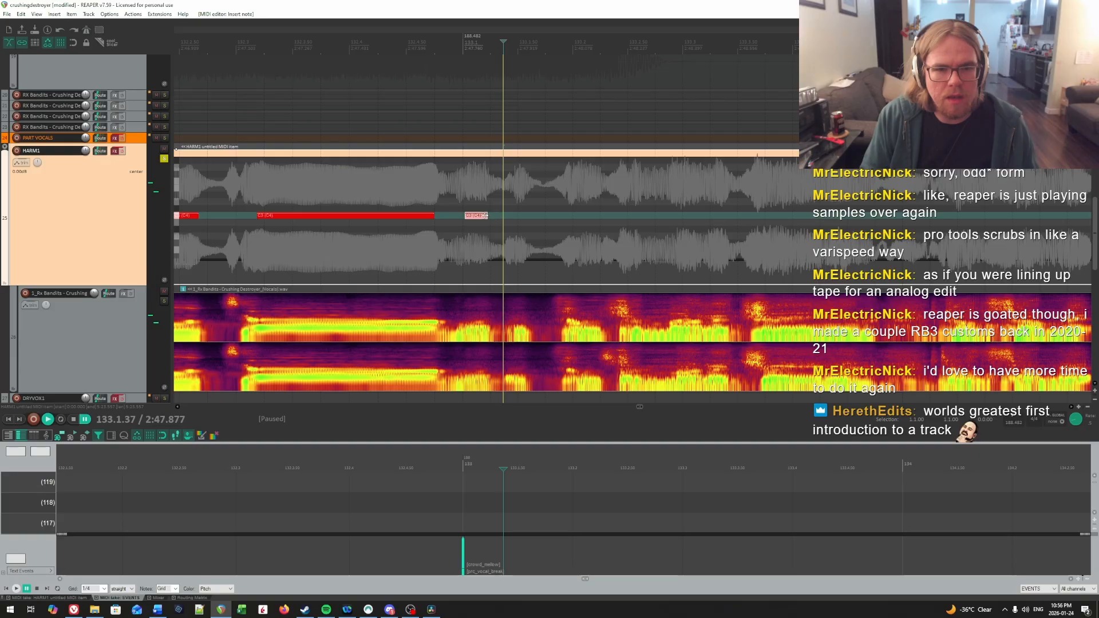
key("space")
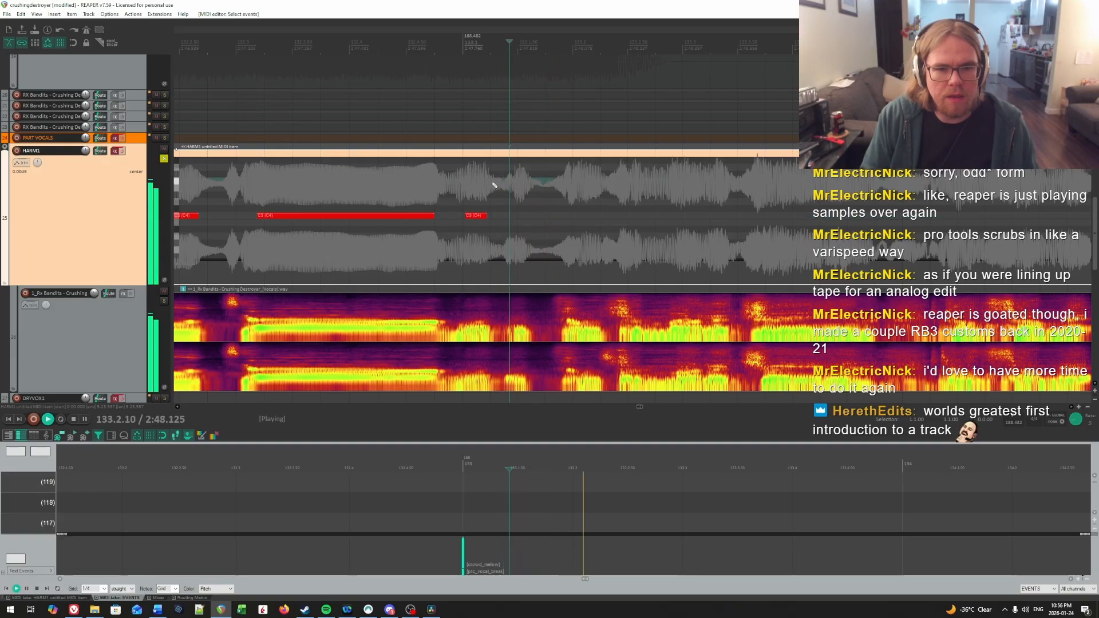
key("space")
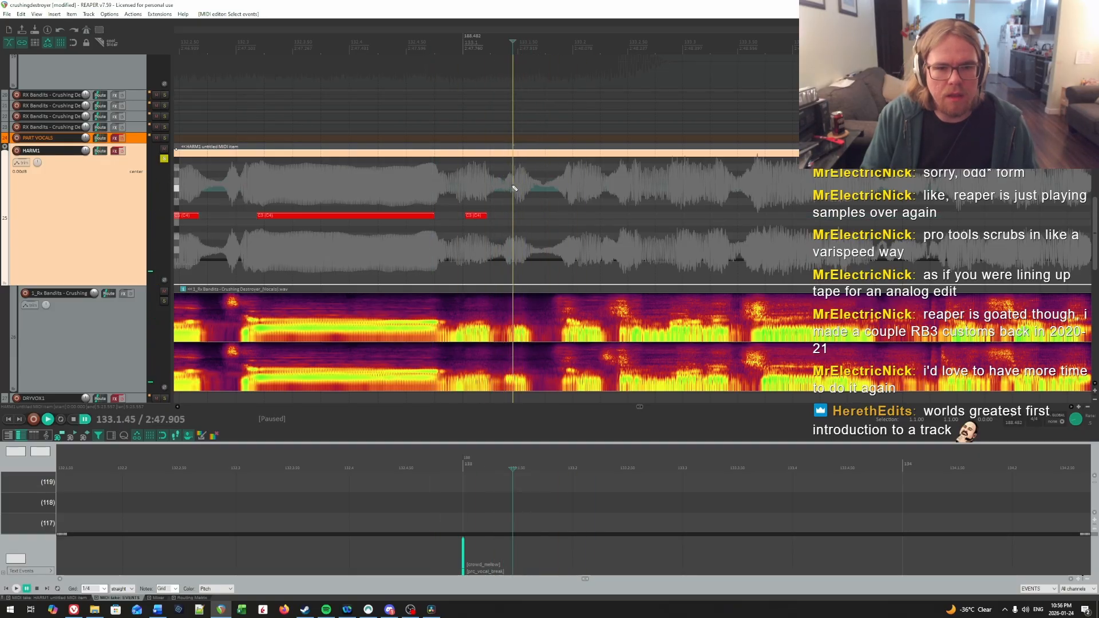
key("space")
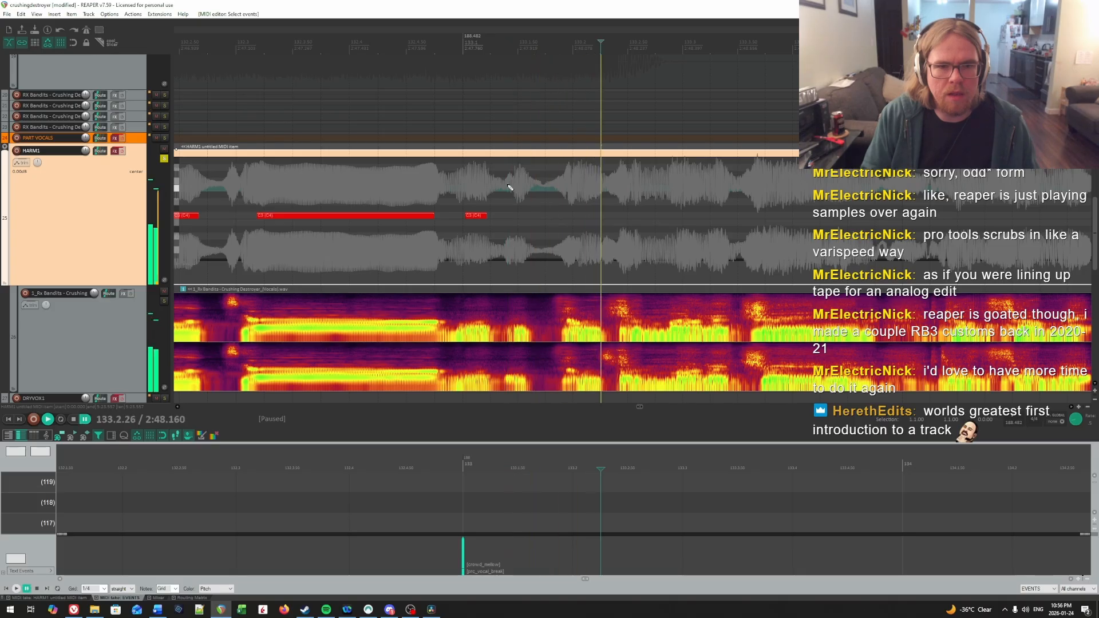
key("space")
left_click(511, 215)
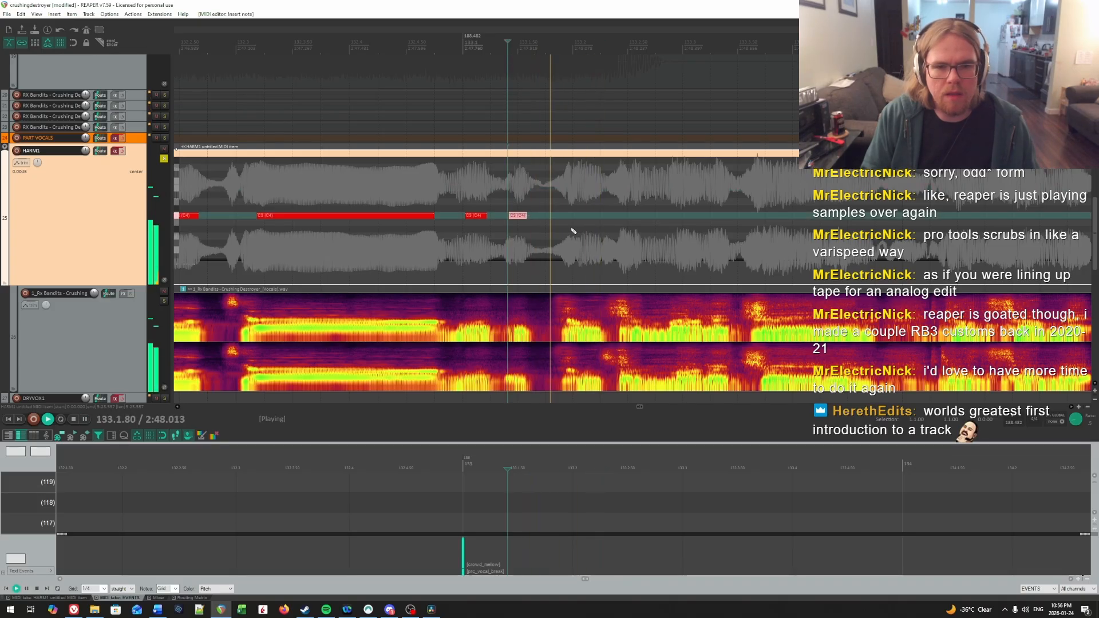
key("space")
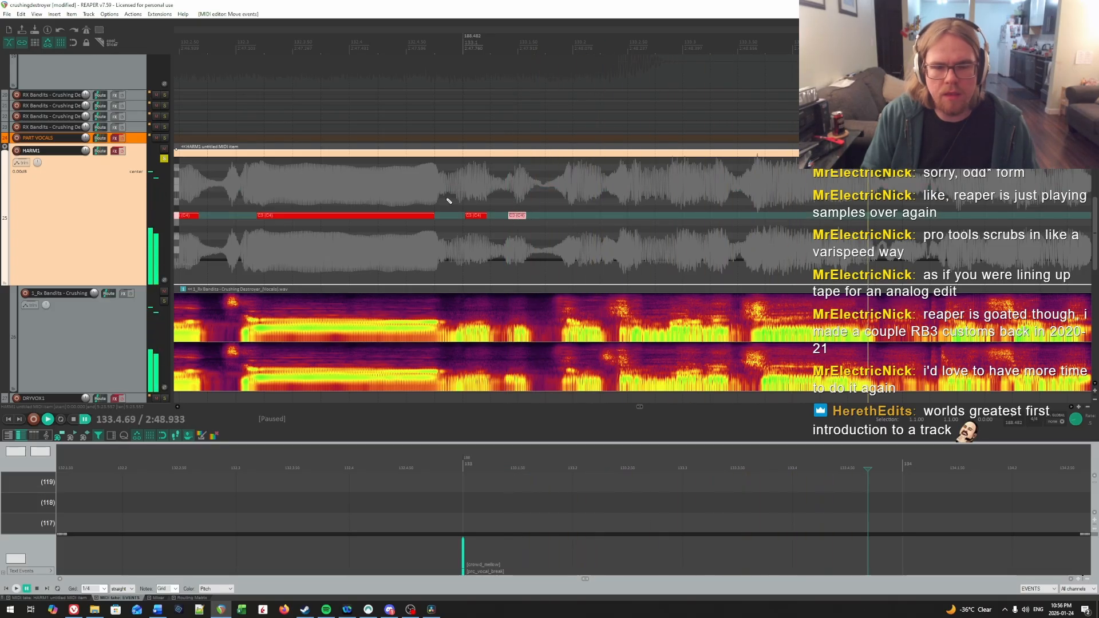
Step: Find the onset of the third syllable in measure 133 by ear, draw a short C4 note from 133.2.04, and play it back
left_click(447, 199)
key("space")
key("space")
key("space")
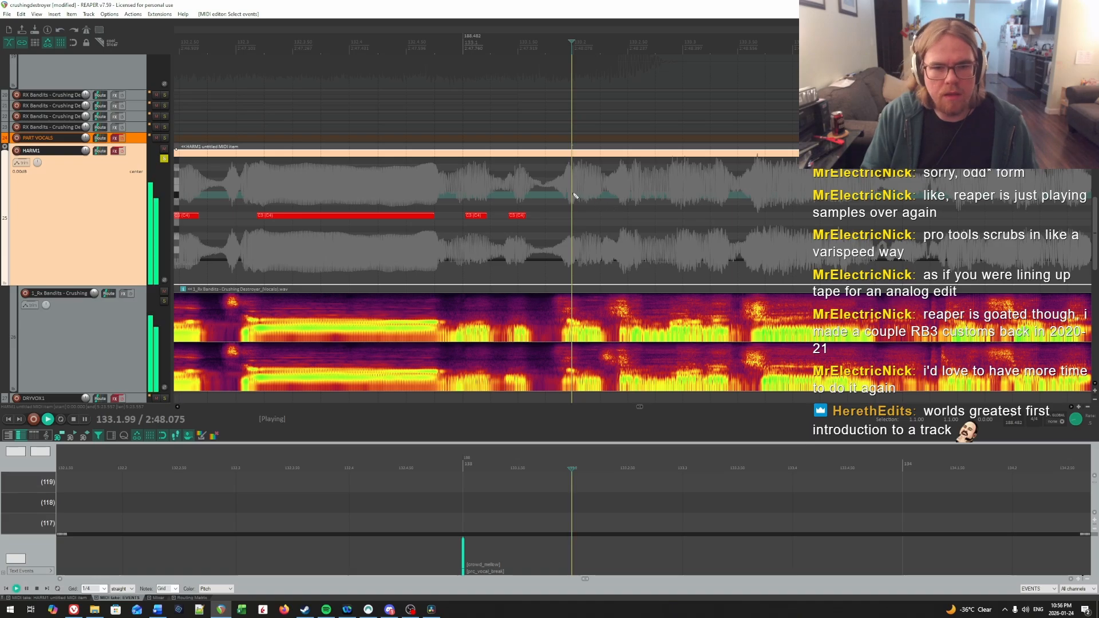
key("space")
left_click(571, 190)
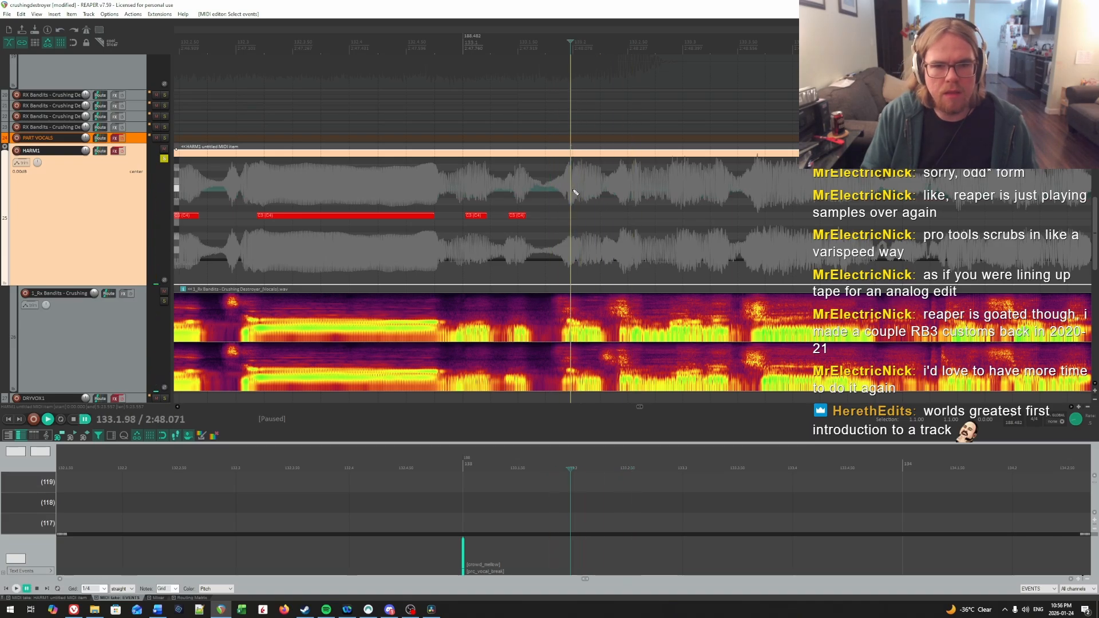
left_click(577, 190)
key("space")
key("space")
left_click(578, 191)
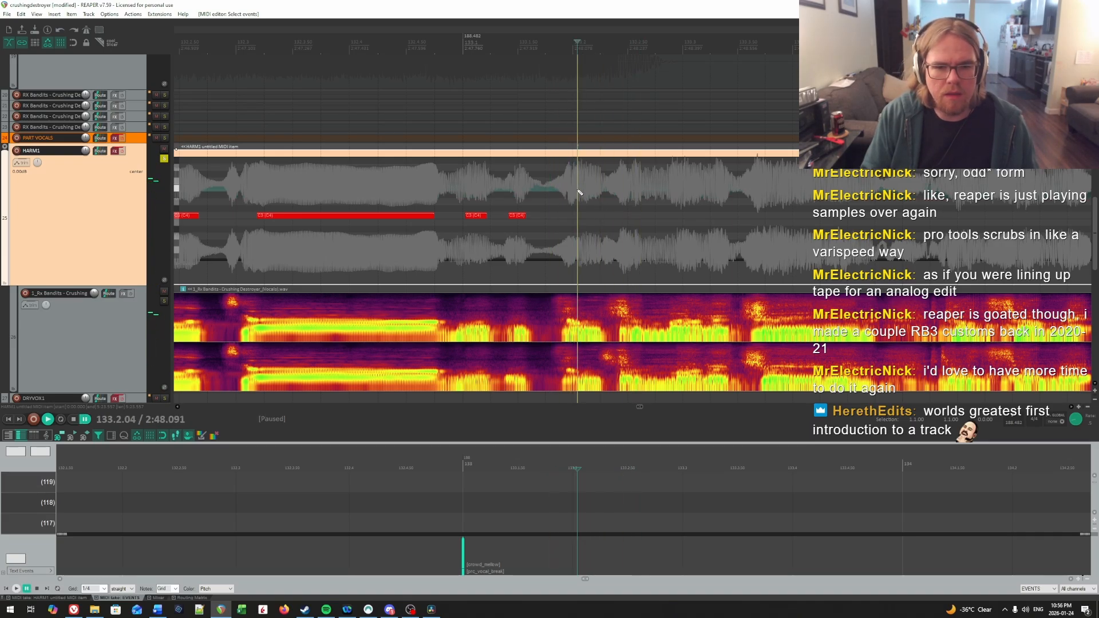
left_click_drag(579, 218, 597, 219)
key("space")
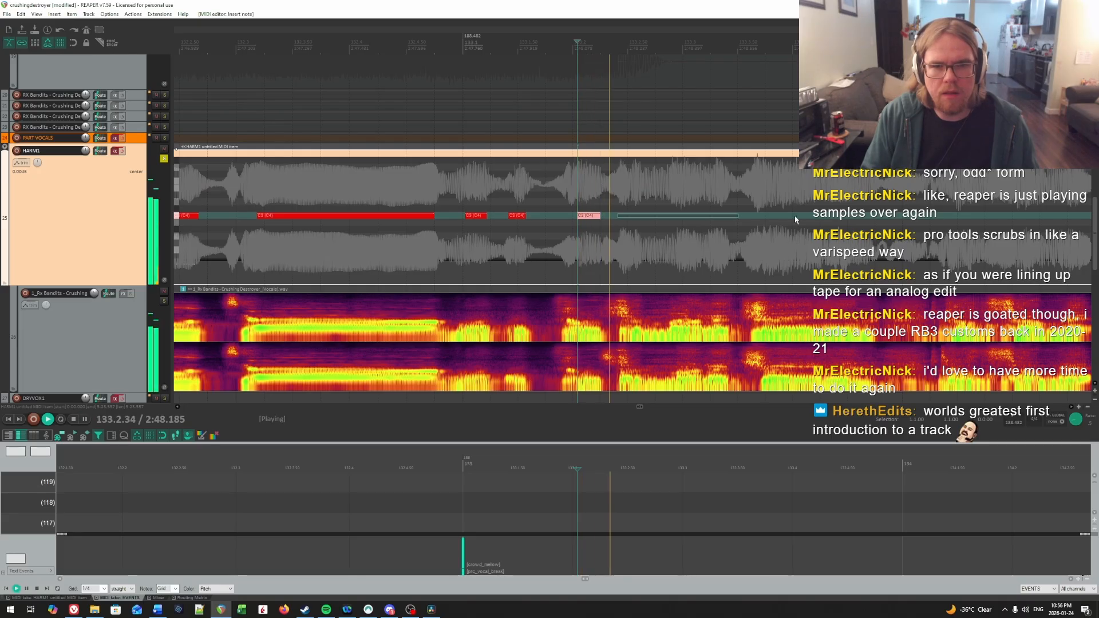
Step: Locate the following syllable in measure 133 by repeated playback and draw a short C4 note from 133.2.66
left_click_drag(795, 216, 658, 214)
left_click(440, 183)
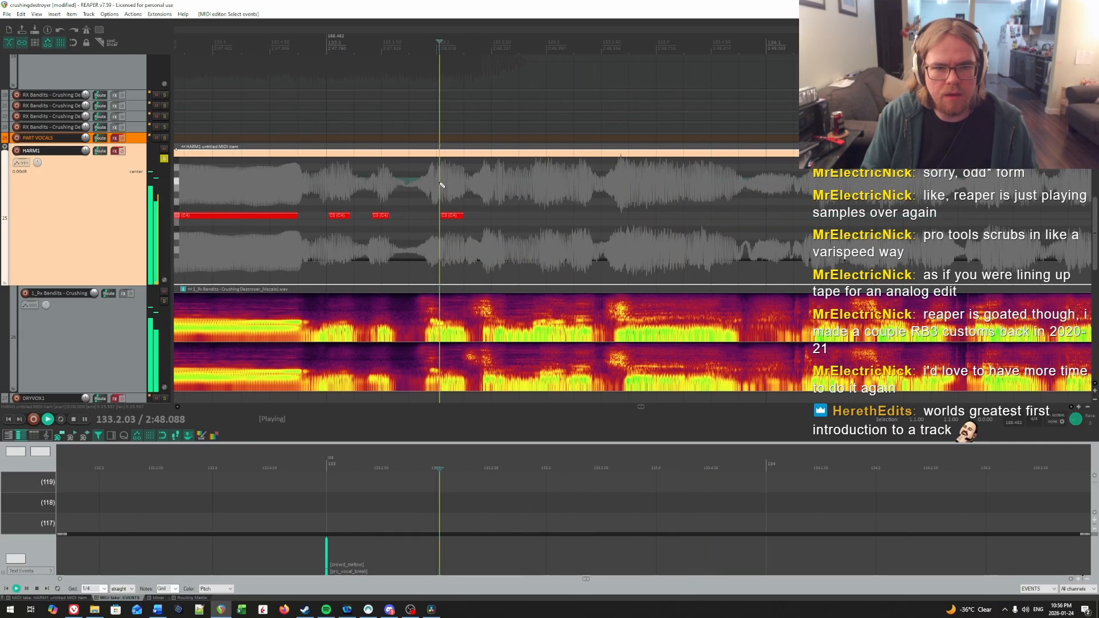
left_click(349, 180)
key("space")
left_click(501, 190)
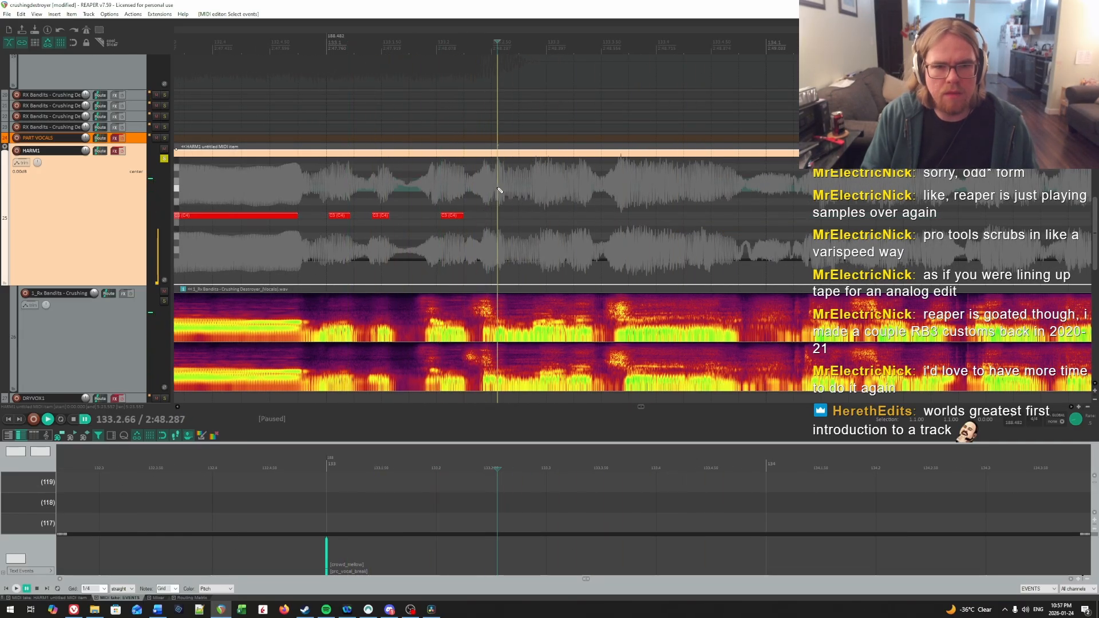
key("space")
left_click(499, 190)
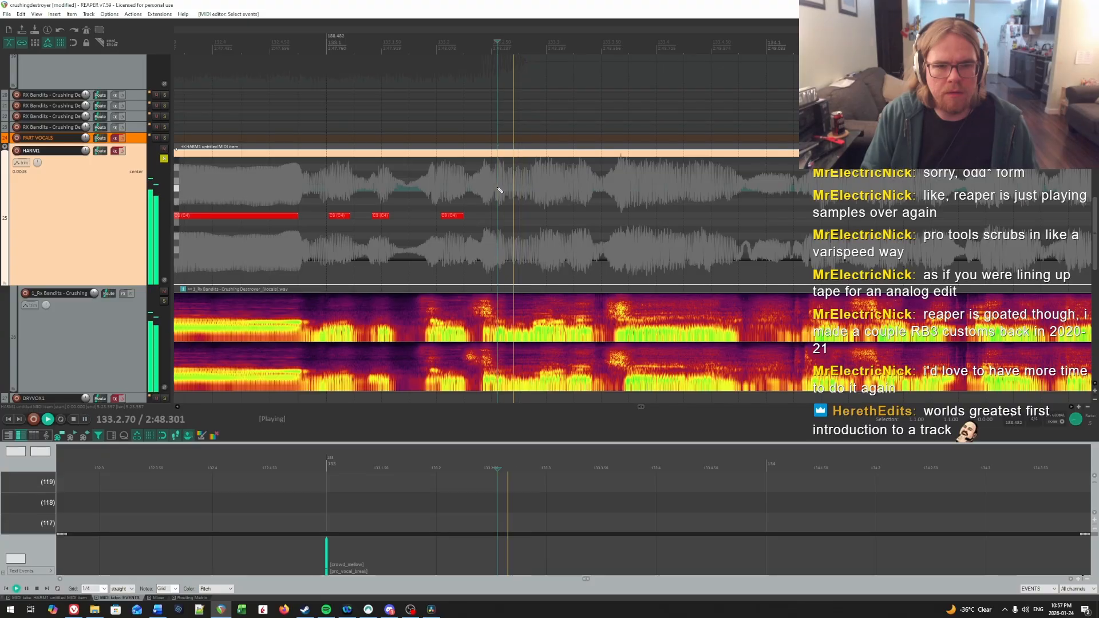
left_click_drag(498, 218, 524, 218)
key("space")
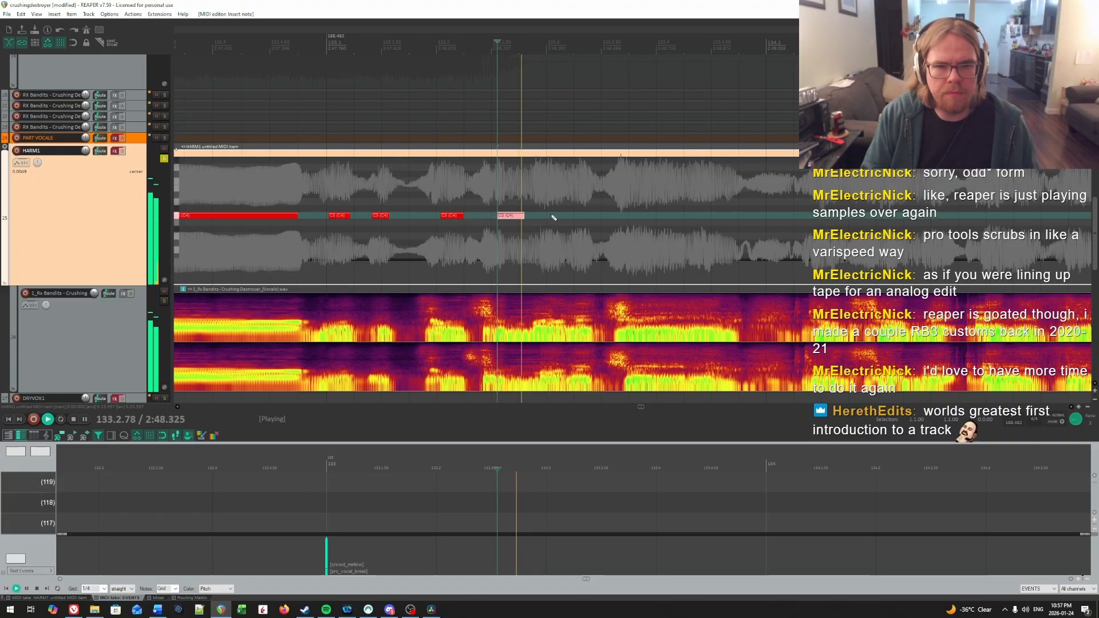
Step: Find the fifth syllable's onset in measure 133 by ear, draw a short C4 note from 133.2.96, and check it by playback
key("space")
key("space")
key("space")
left_click(539, 183)
key("space")
key("space")
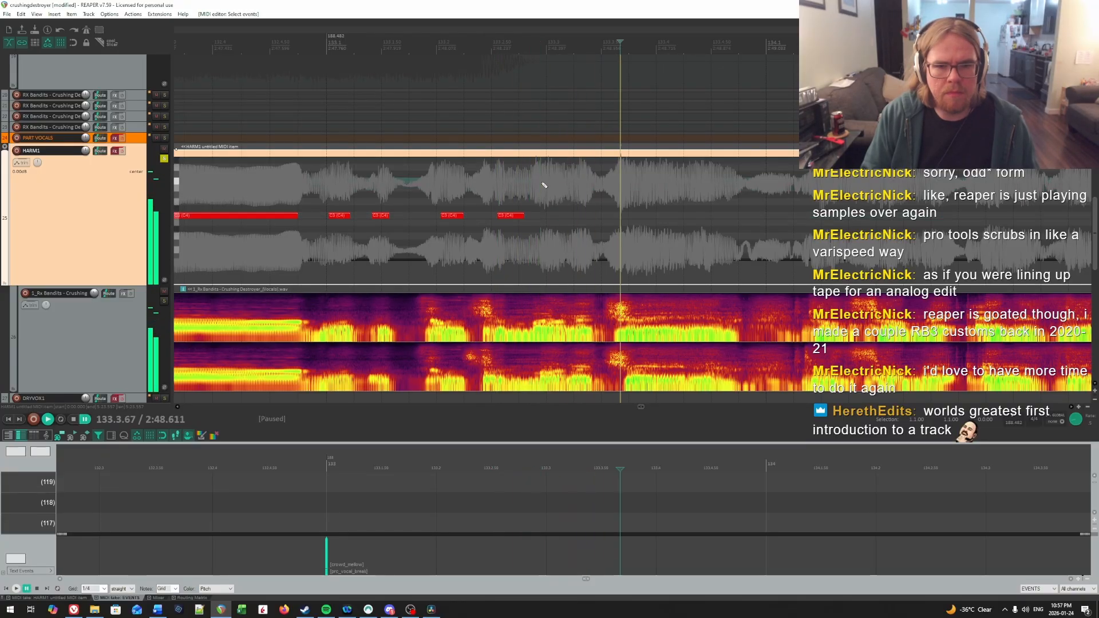
left_click(542, 183)
key("space")
key("space")
left_click(542, 183)
left_click_drag(545, 220, 559, 220)
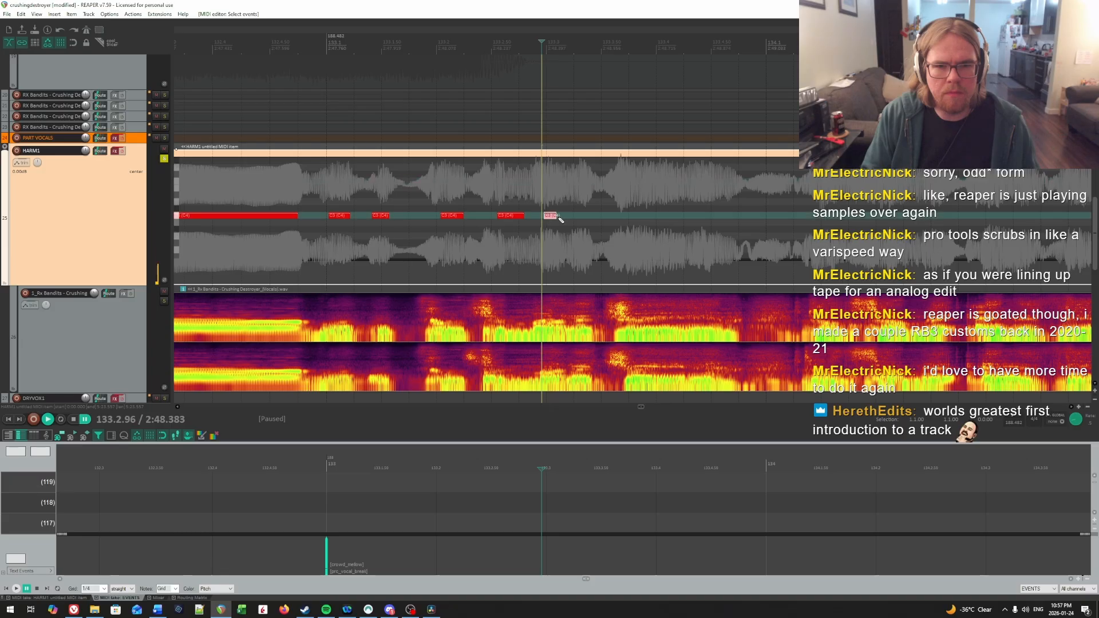
Step: Find the sixth syllable's onset in measure 133, draw a short C4 note from 133.3.23, and listen on from it
key("space")
key("space")
key("space")
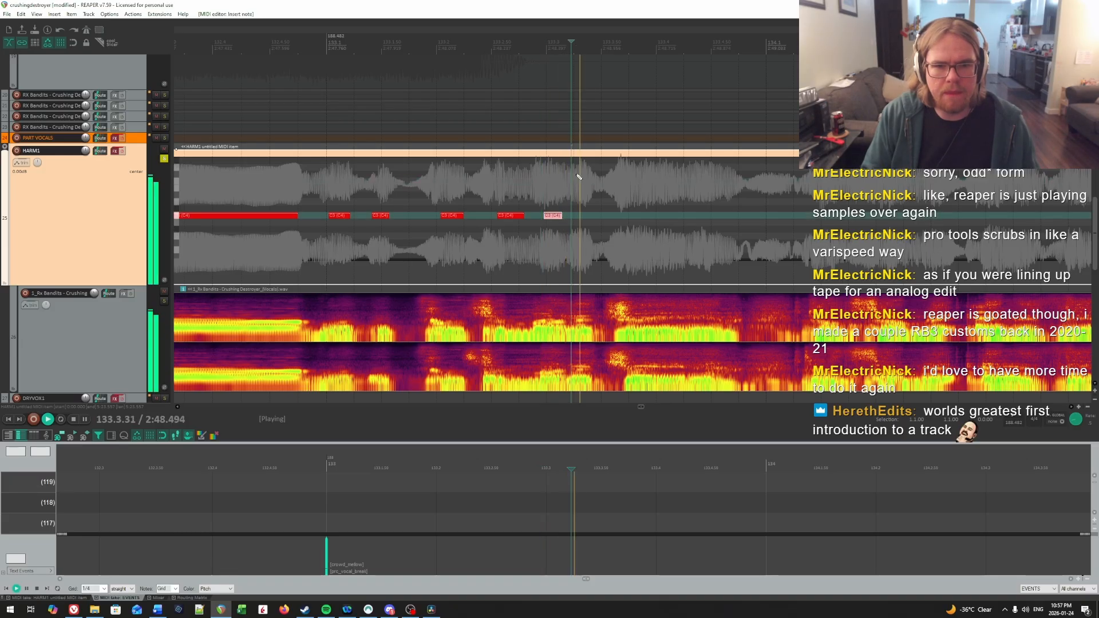
key("space")
left_click(577, 176)
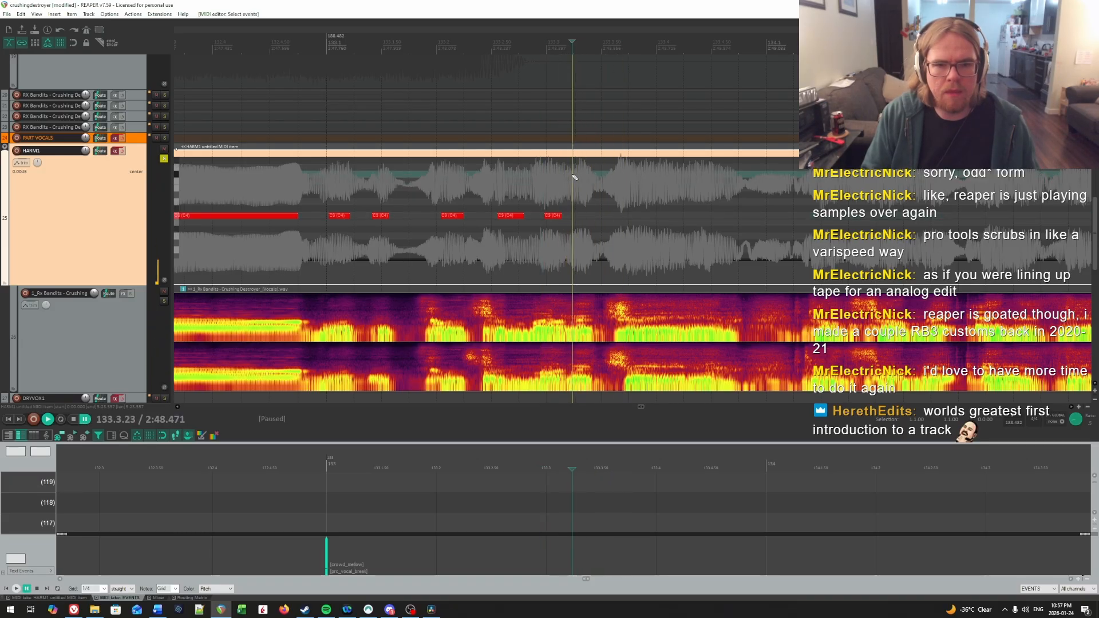
key("space")
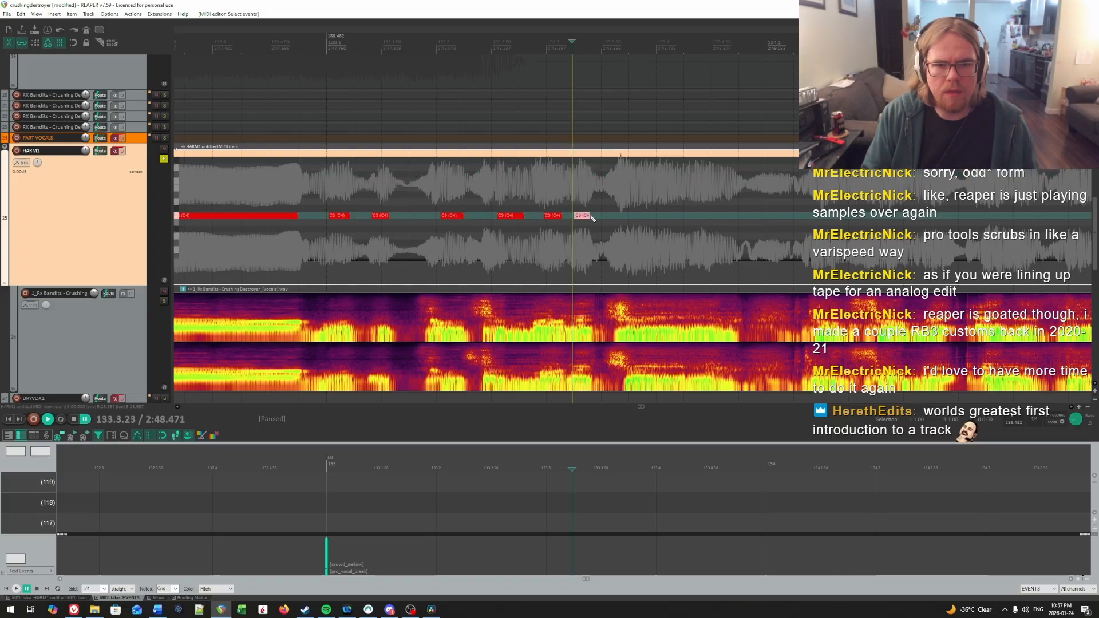
key("space")
Step: Find the onset of the sustained syllable closing measure 133 and draw a long C4 note from 133.3.80 to shortly before measure 134
key("space")
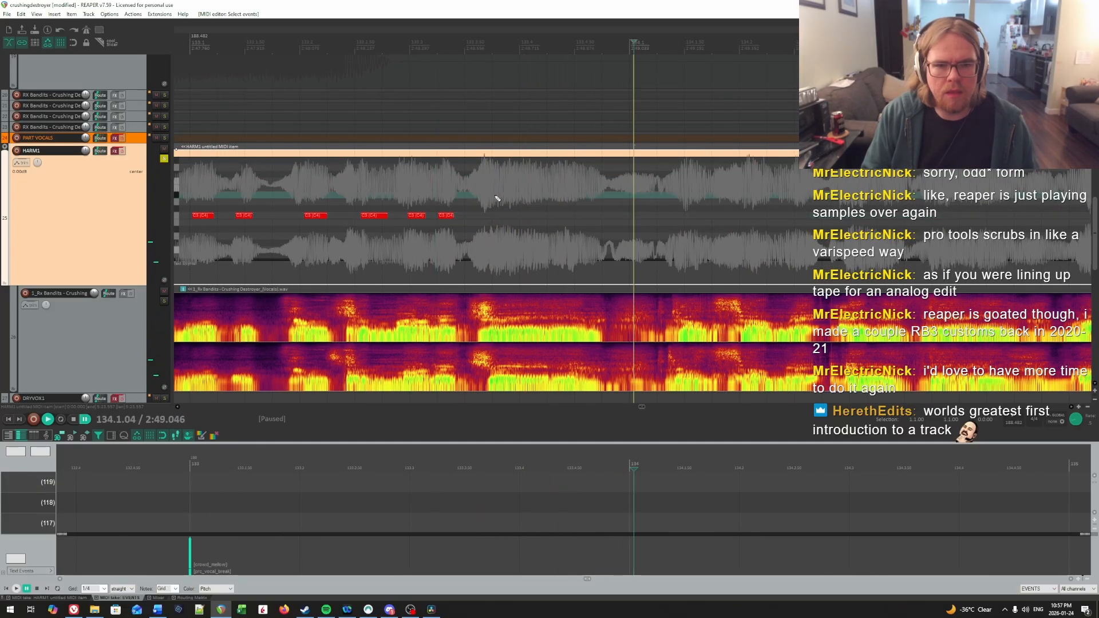
left_click(496, 199)
key("space")
key("space")
key("space")
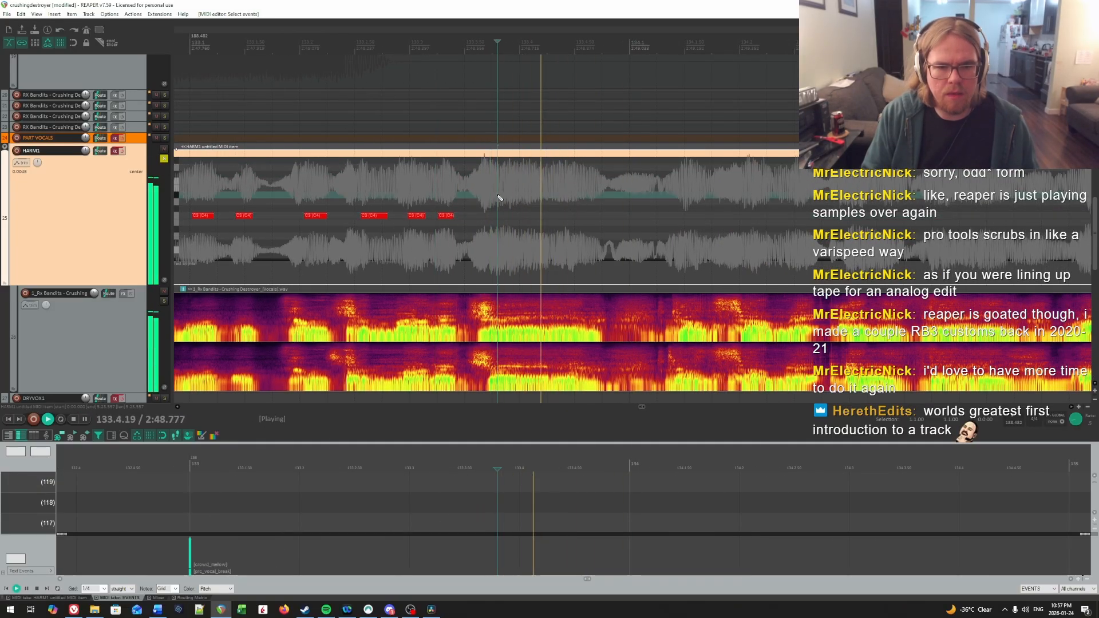
key("space")
left_click_drag(499, 215, 621, 216)
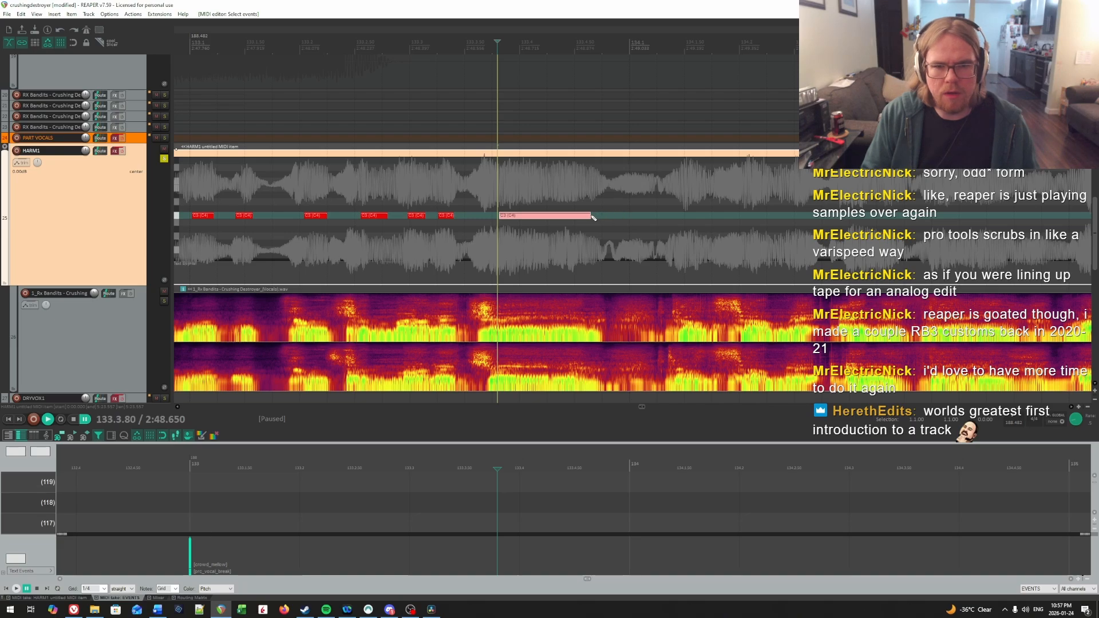
key("space")
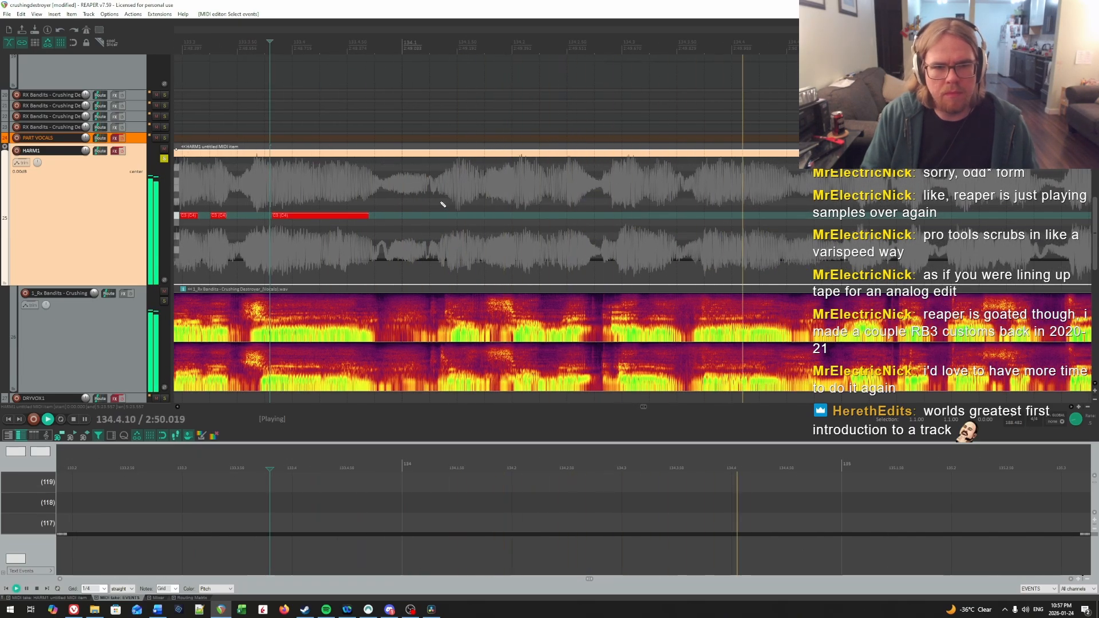
Step: Locate the first syllable of measure 134 by ear and draw a short C4 note from 134.1.44
key("space")
left_click_drag(444, 187, 454, 186)
left_click(453, 189)
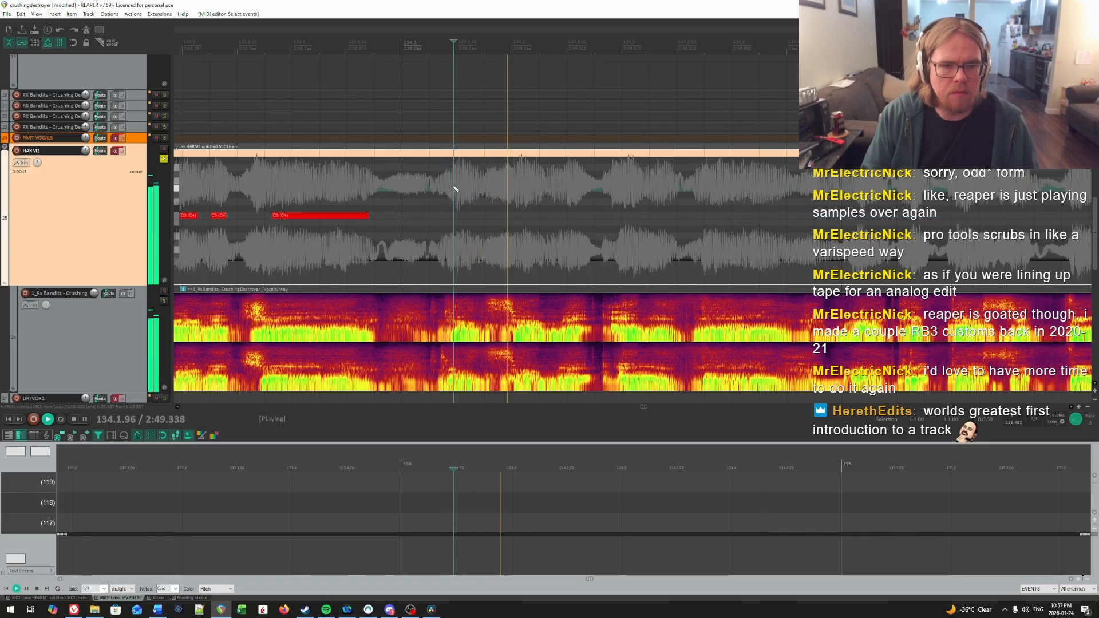
key("space")
key("space")
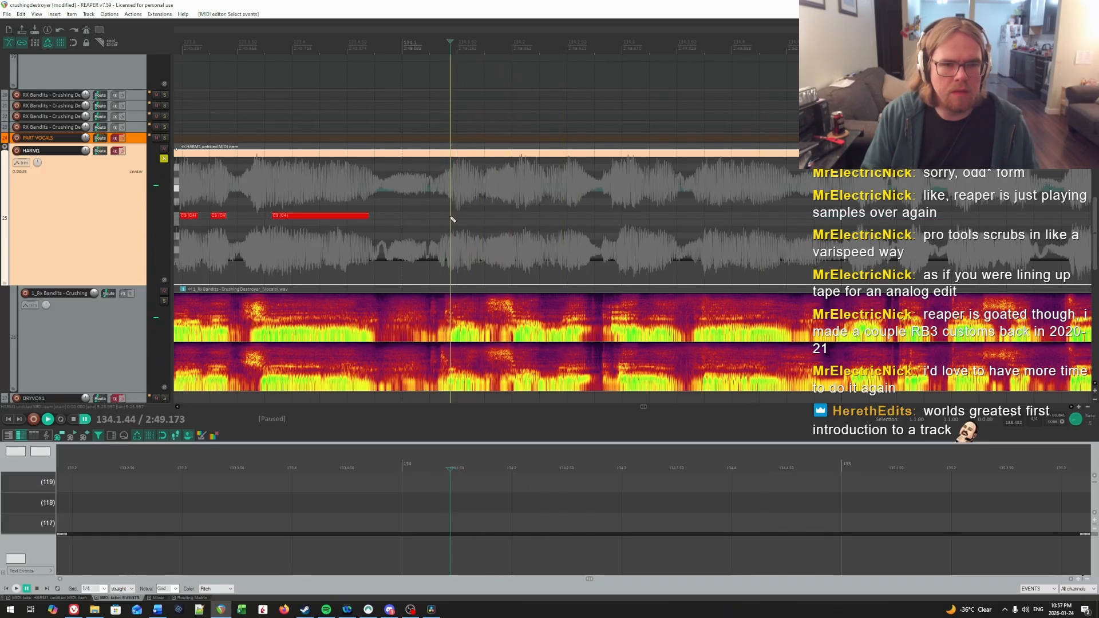
left_click_drag(452, 217, 476, 218)
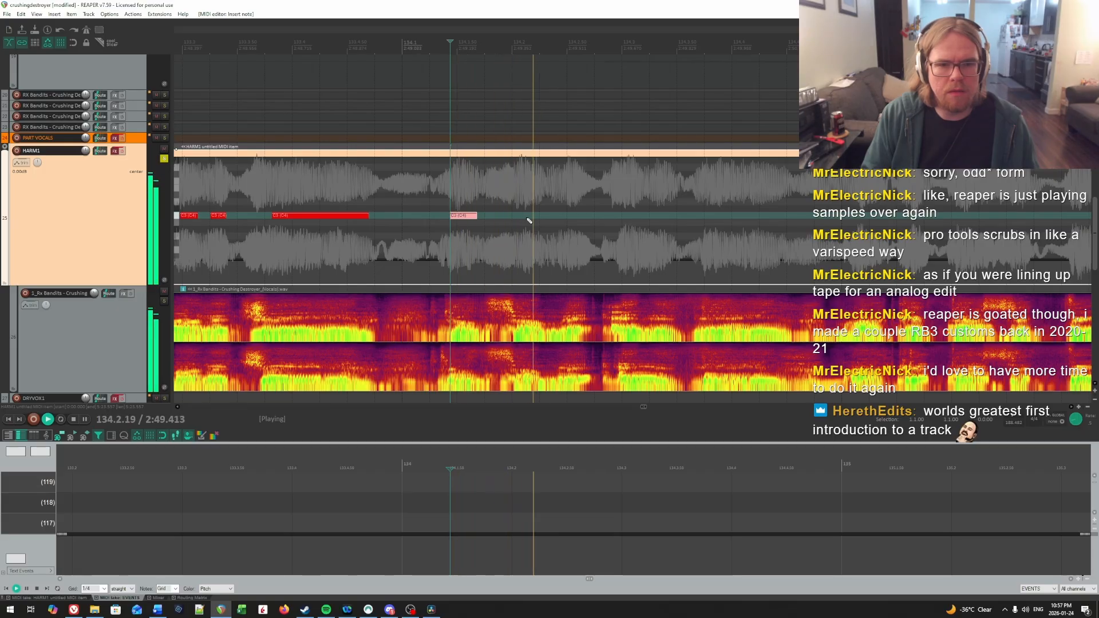
Step: Find the onset of the second syllable in measure 134 by repeated playback and draw a short C4 note from 134.2.04
key("space")
left_click(474, 184)
key("space")
key("space")
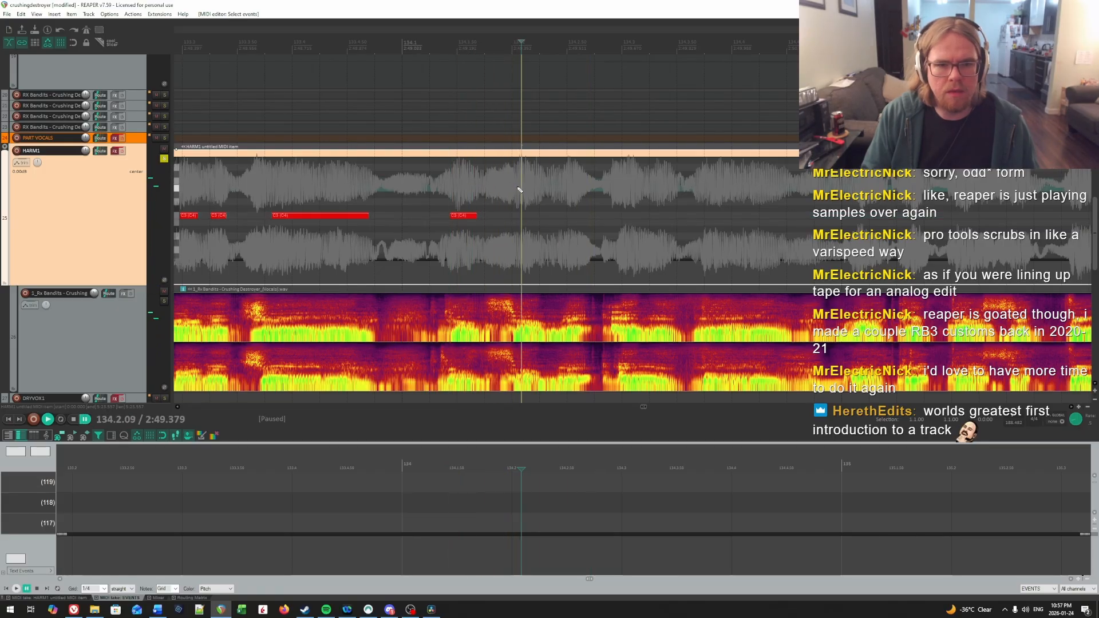
key("space")
key("space")
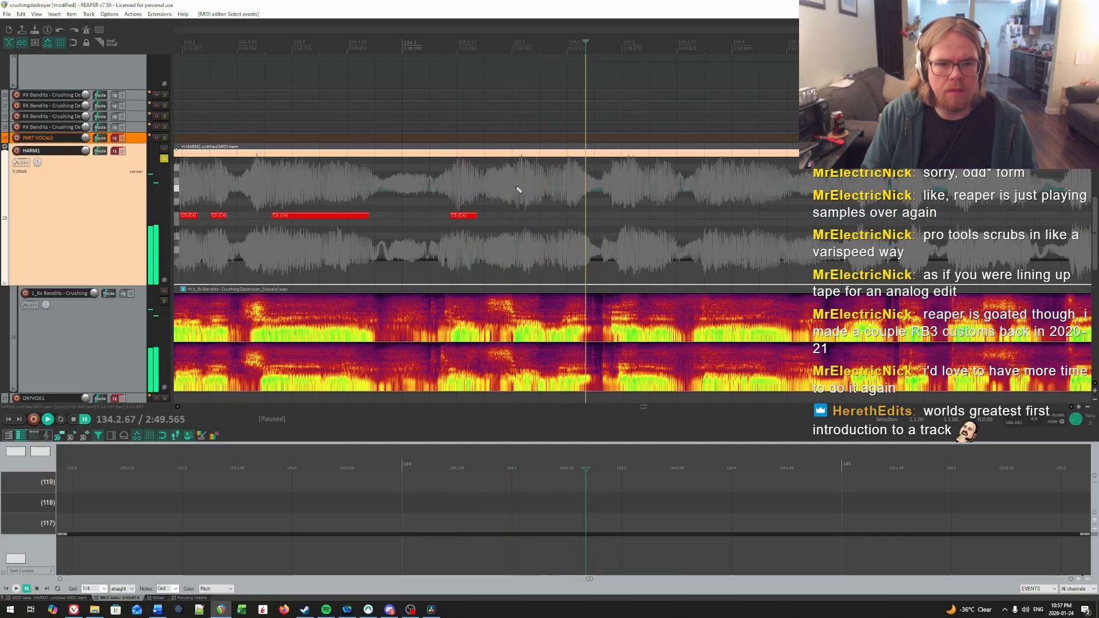
left_click(517, 190)
left_click(520, 215)
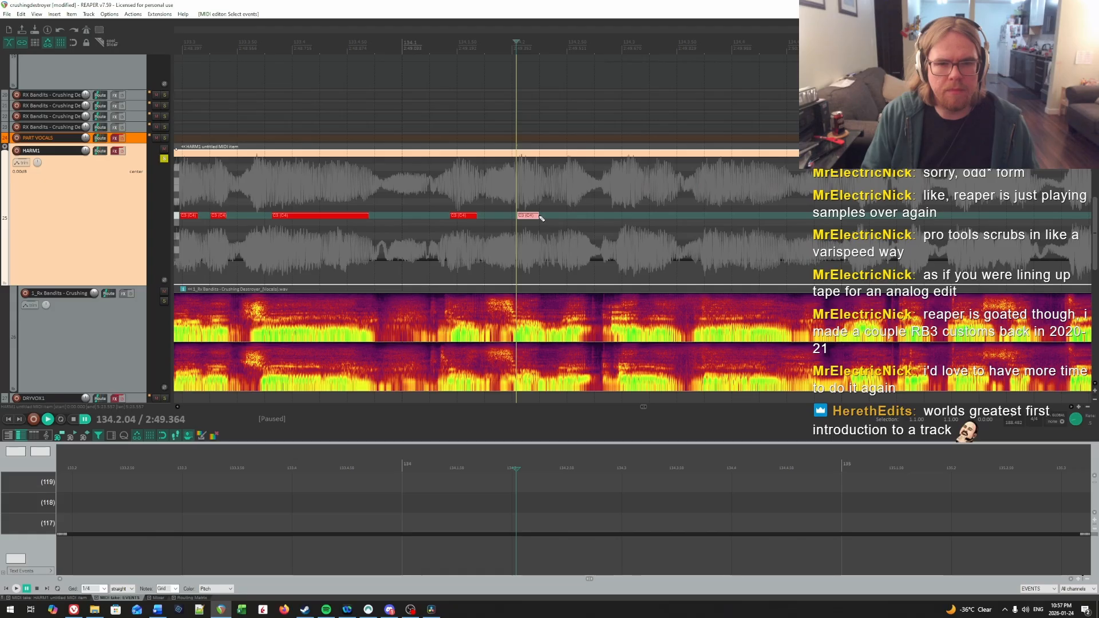
Step: Find the onset of the third syllable in measure 134 by ear and draw a short C4 note from 134.2.44
key("space")
left_click(559, 185)
key("space")
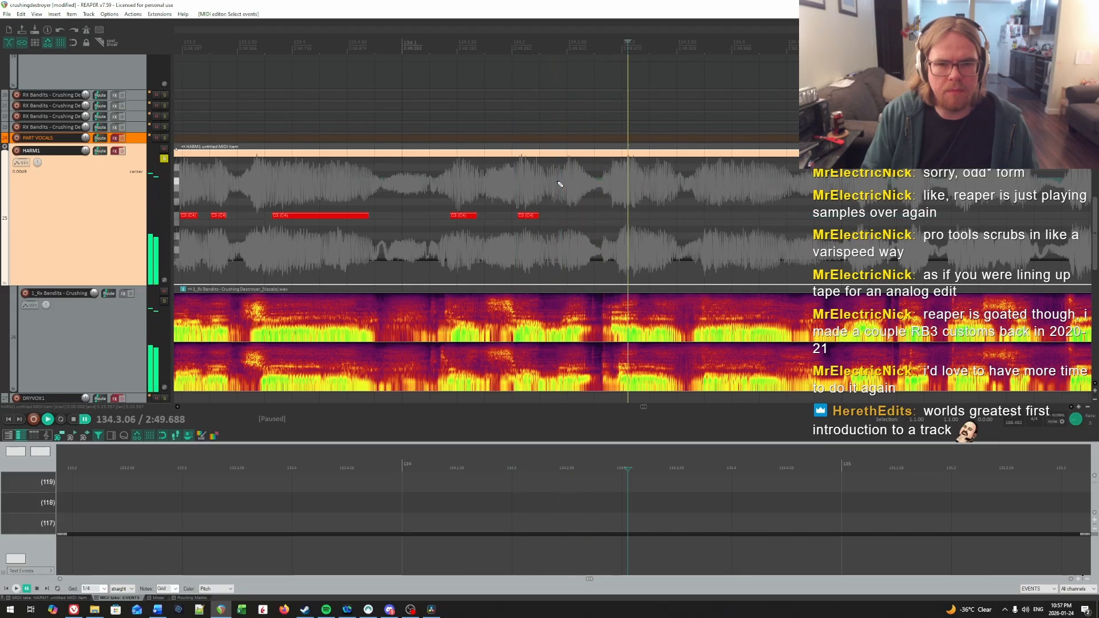
key("space")
key("space")
key("space")
key("space")
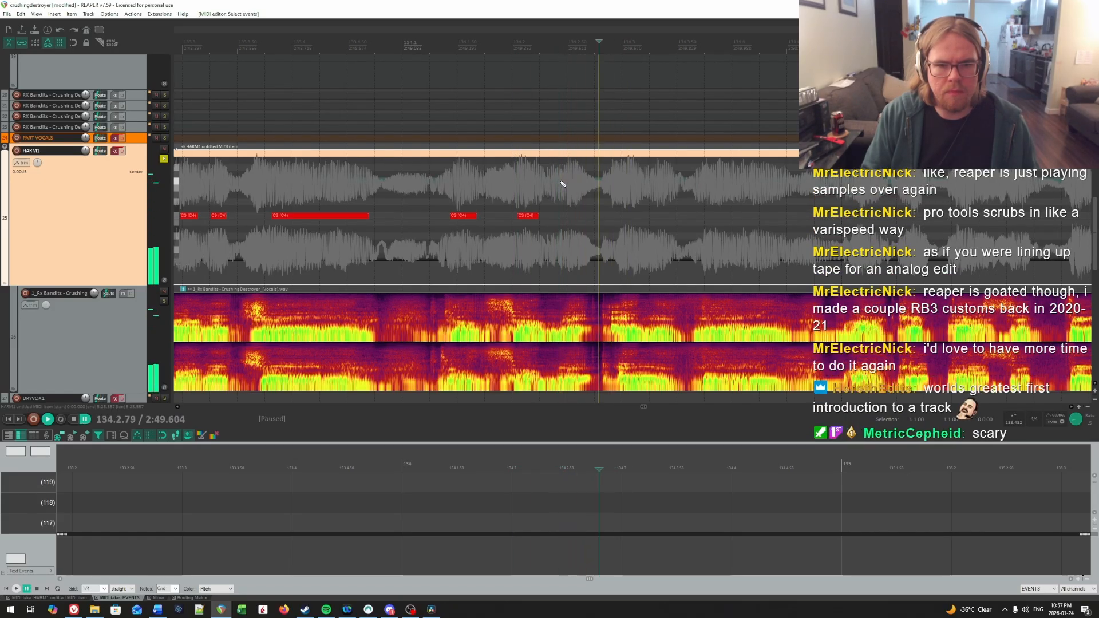
left_click(560, 184)
left_click_drag(563, 216, 585, 218)
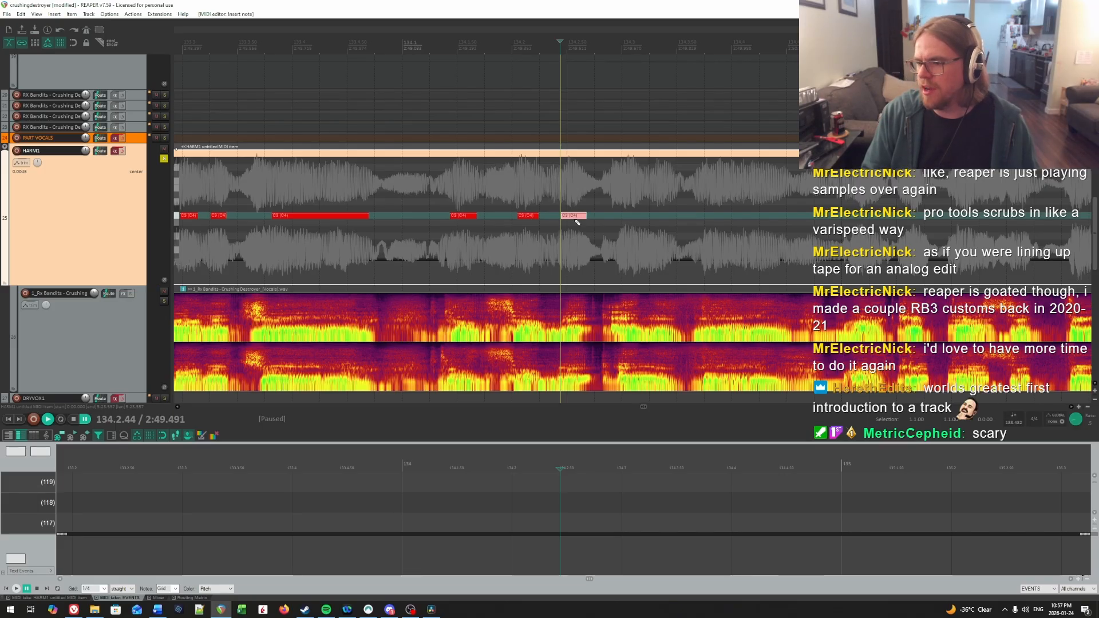
Step: Replay the charted start of measure 134, find the fourth syllable's onset, and draw a short C4 note from 134.2.98
left_click(451, 194)
key("space")
left_click_drag(586, 197, 551, 186)
left_click(482, 182)
left_click(444, 181)
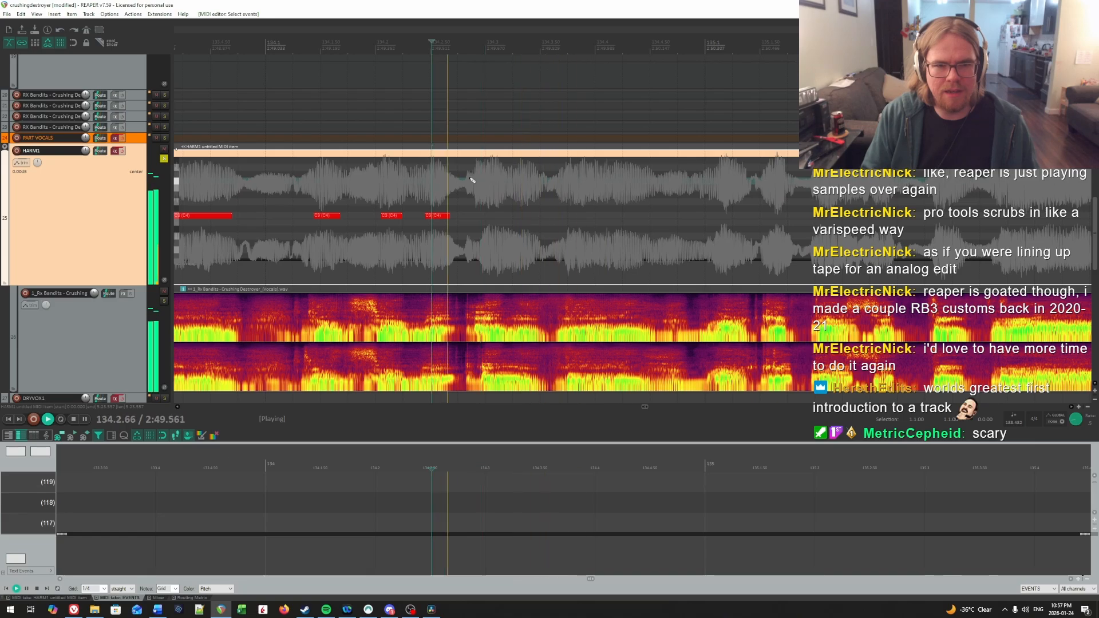
key("space")
left_click(478, 179)
left_click(475, 179)
key("space")
left_click(482, 181)
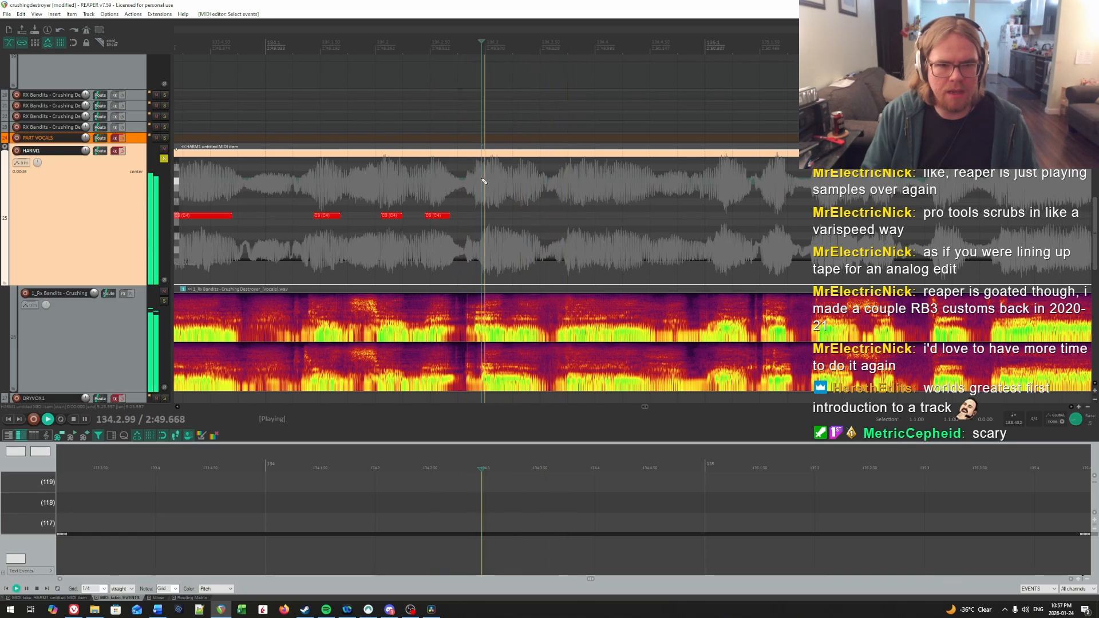
left_click(484, 181)
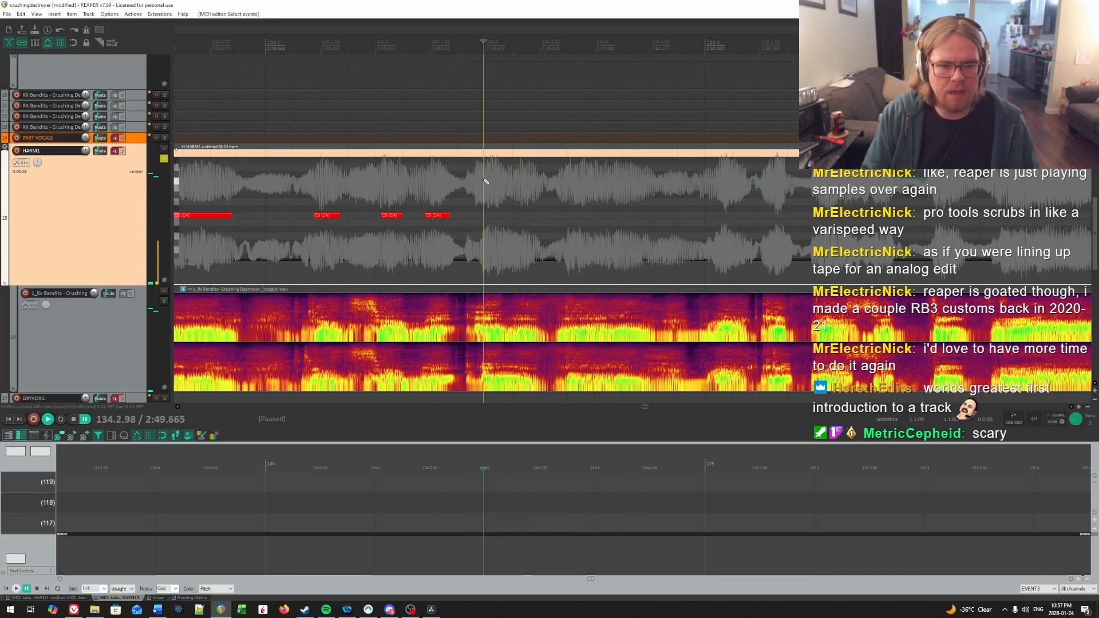
key("ctrl+space")
left_click_drag(488, 215, 504, 217)
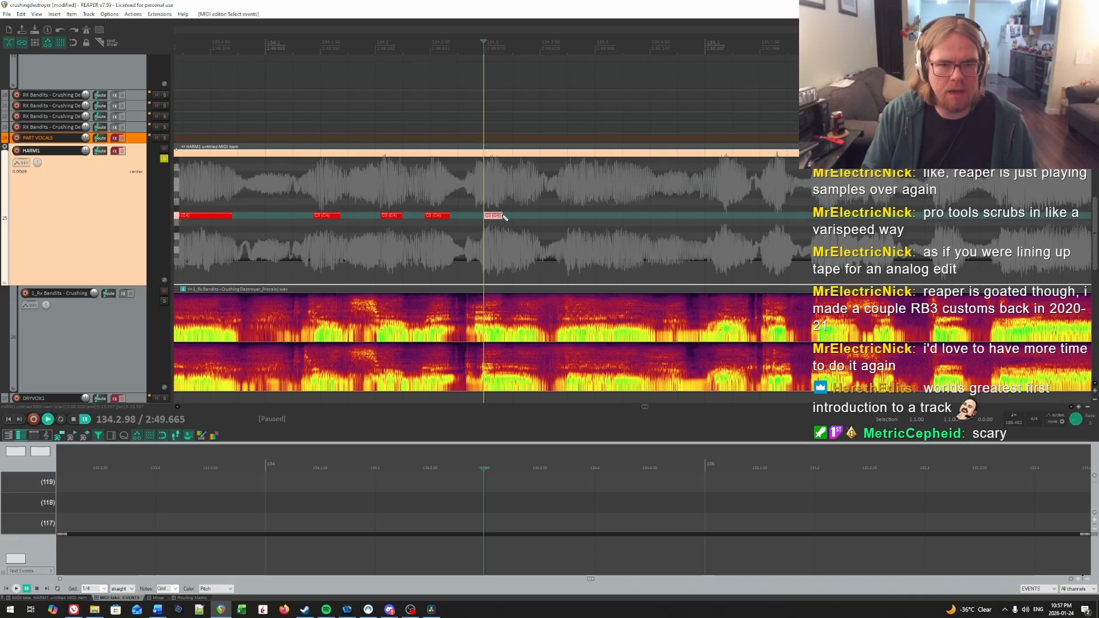
Step: Find the onset of the fifth syllable in measure 134 by playback and draw a short C4 note from 134.3.26
key("ctrl+space")
key("ctrl+space")
key("ctrl+space")
key("ctrl+space")
left_click(515, 185)
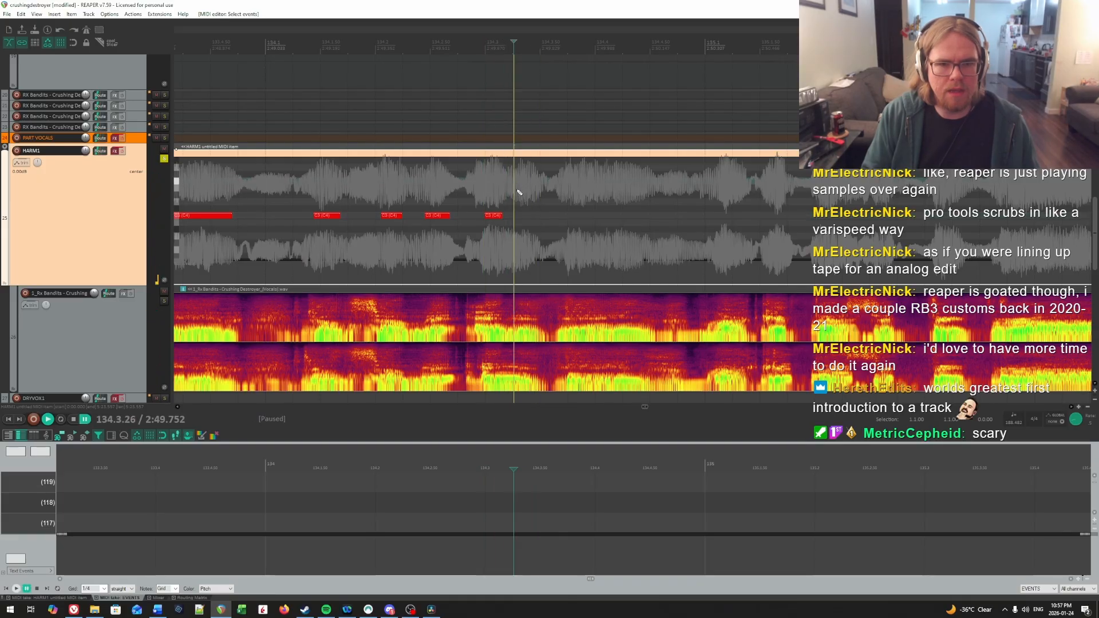
left_click_drag(518, 216, 541, 220)
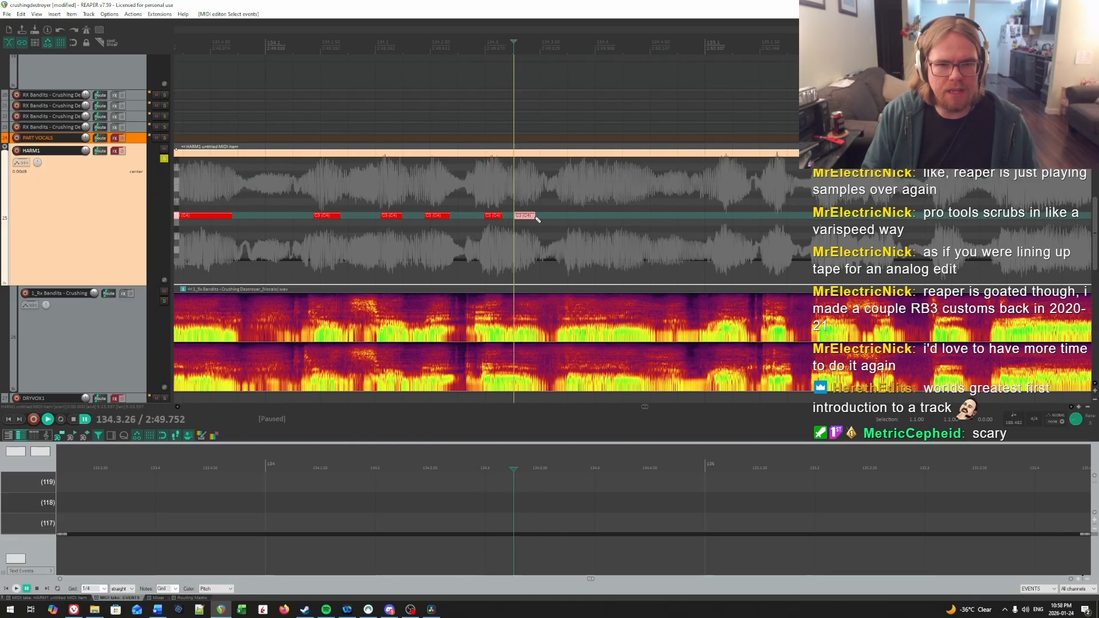
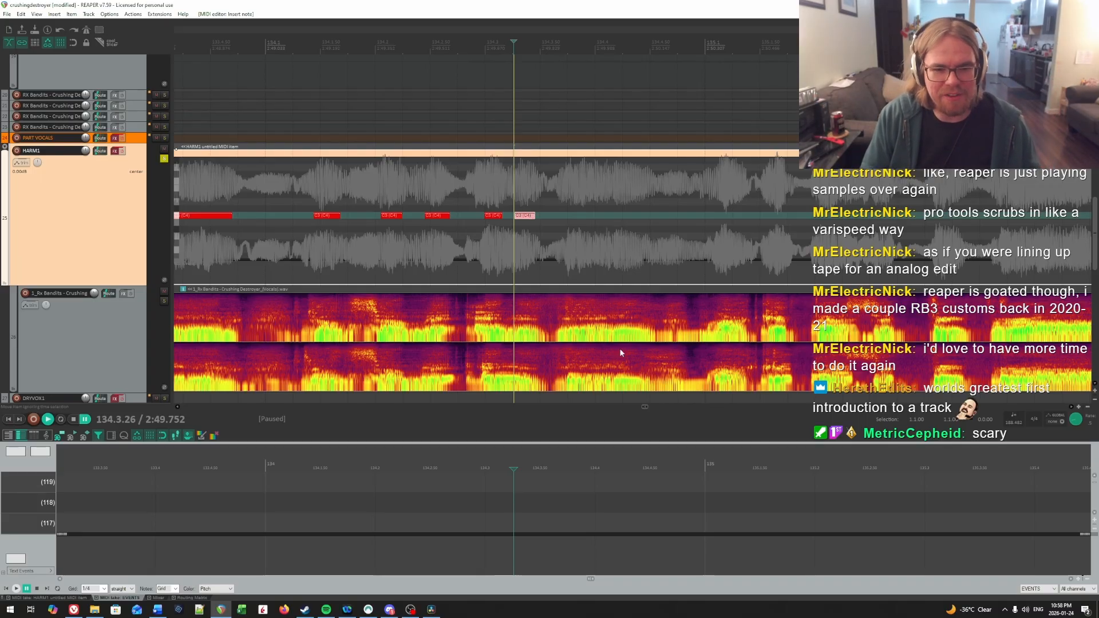
Step: Find the onset of the sixth syllable in measure 134 by repeated playback and draw a C4 note from 134.3.76
left_click_drag(727, 252, 590, 238)
left_click(506, 208)
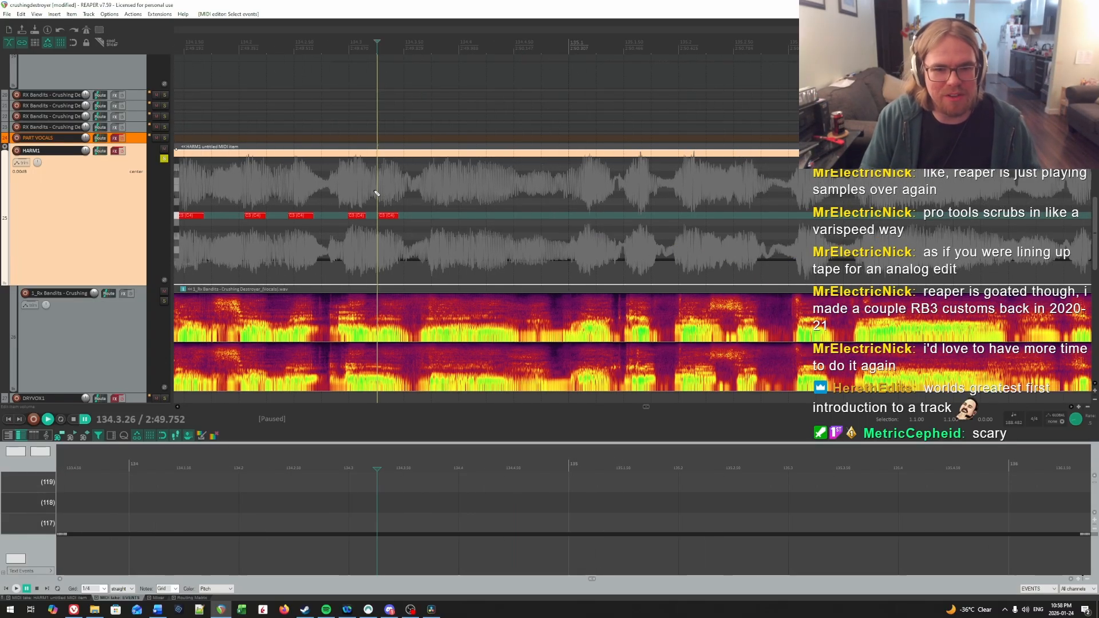
left_click(431, 182)
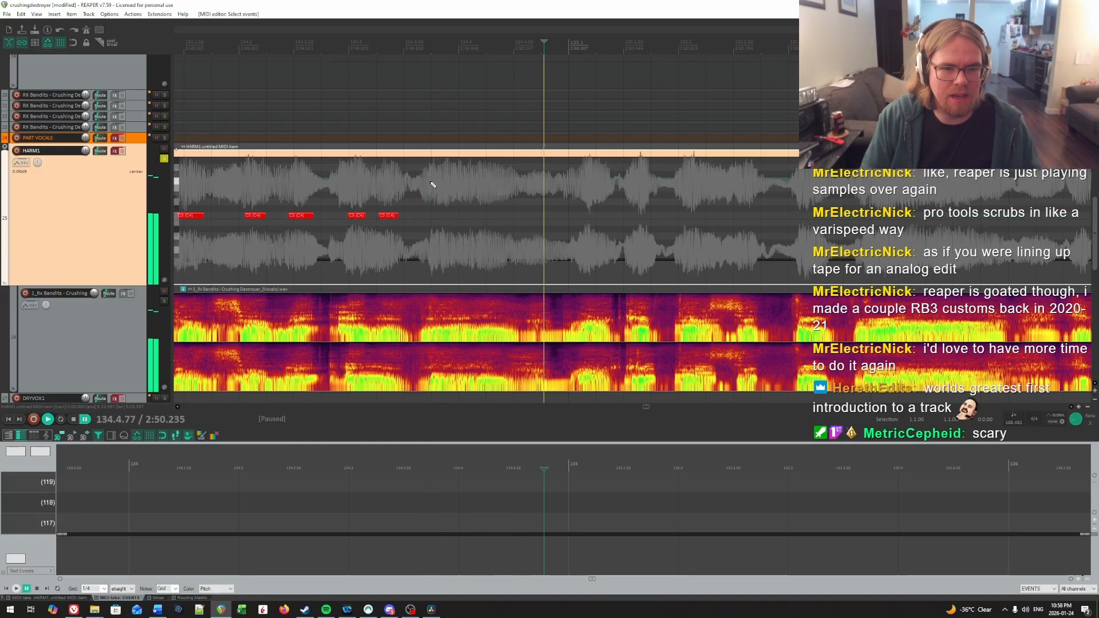
left_click(432, 182)
key("space")
left_click(432, 182)
key("space")
Step: Locate the next syllable's onset near 134.4.18 by ear and shorten the sixth note of measure 134 to end before it
key("space")
left_click(432, 182)
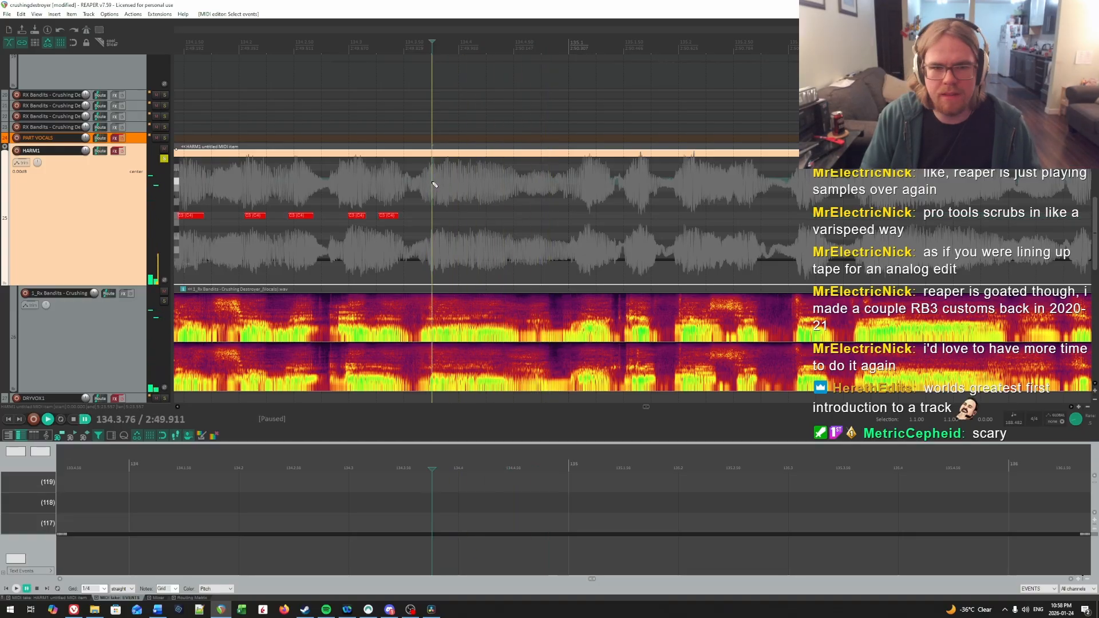
left_click_drag(433, 217, 495, 217)
key("space")
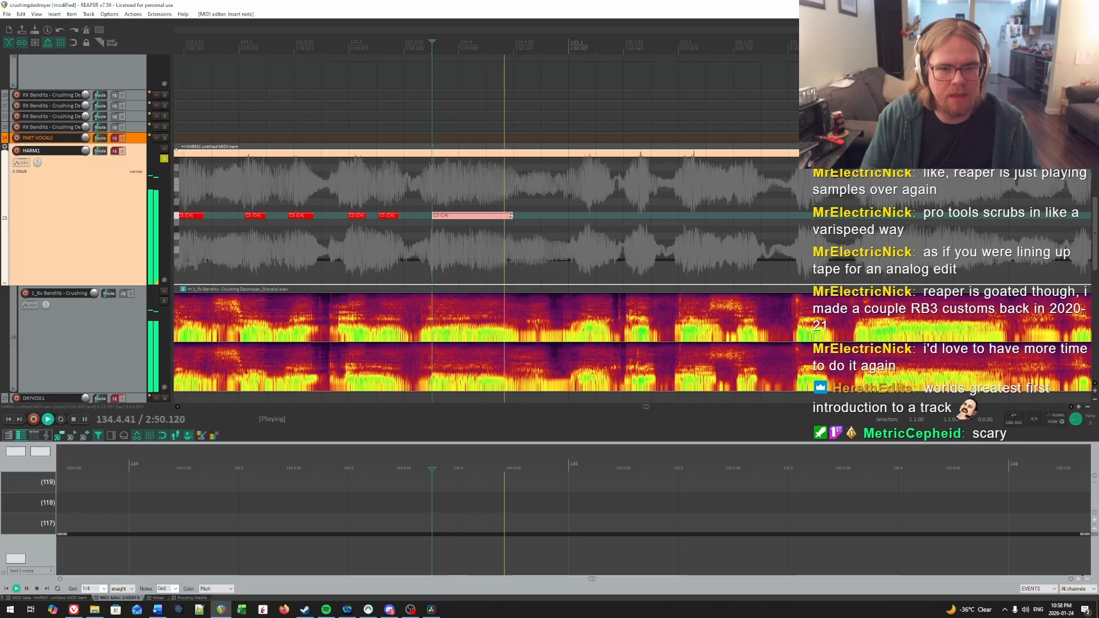
key("space")
left_click(479, 183)
key("space")
key("space")
left_click(478, 183)
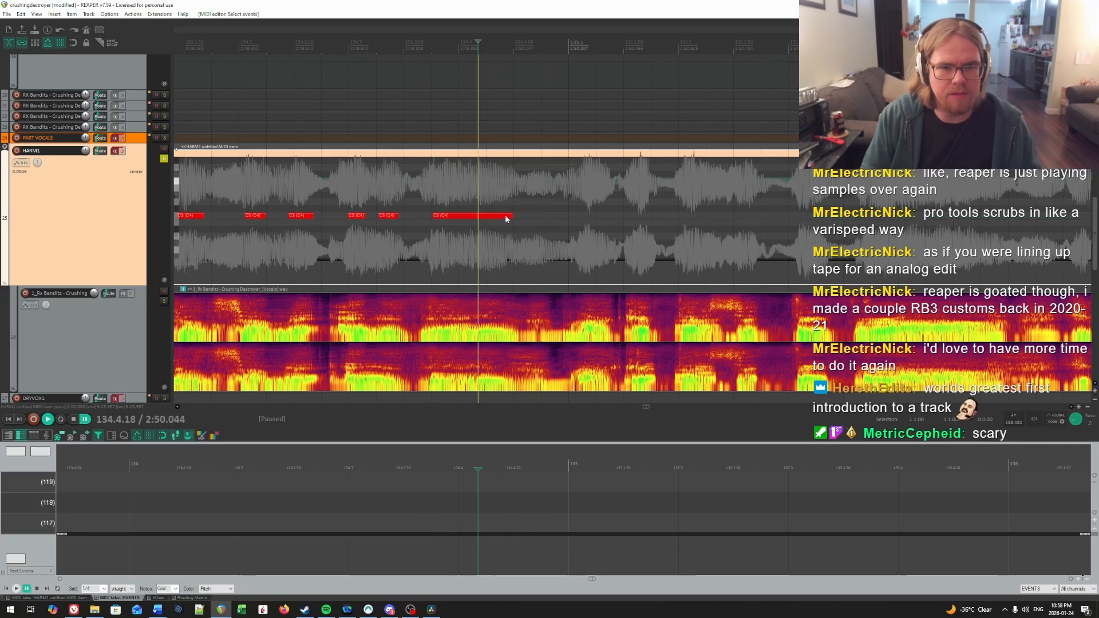
left_click_drag(509, 215, 459, 217)
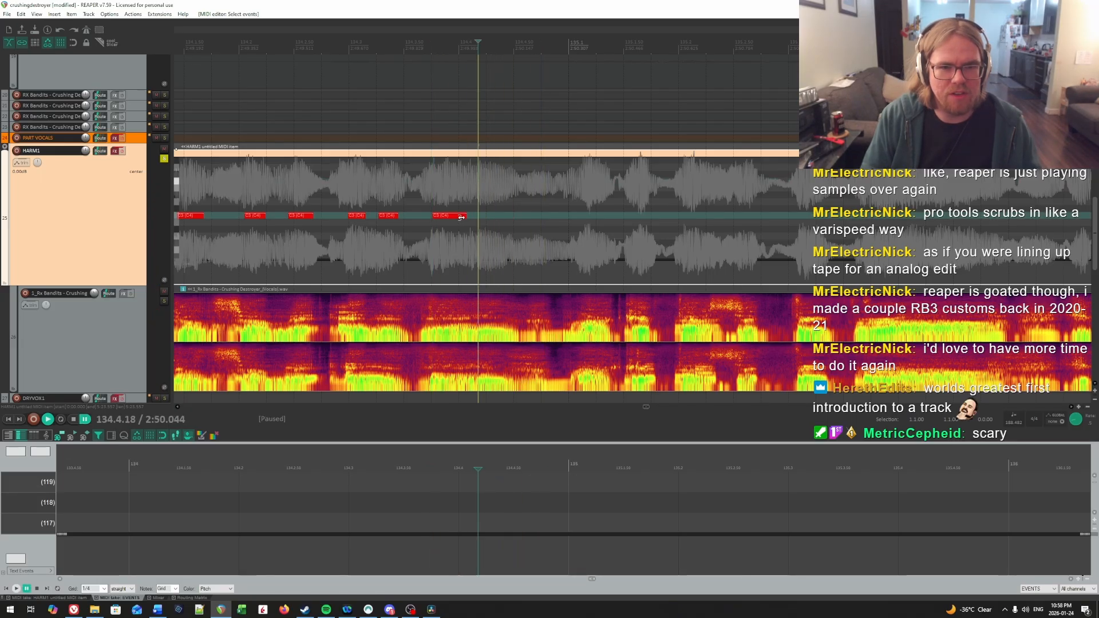
Step: Recheck the onset of the seventh syllable in measure 134 and draw a C4 note from 134.4.16
left_click(477, 188)
key("space")
key("space")
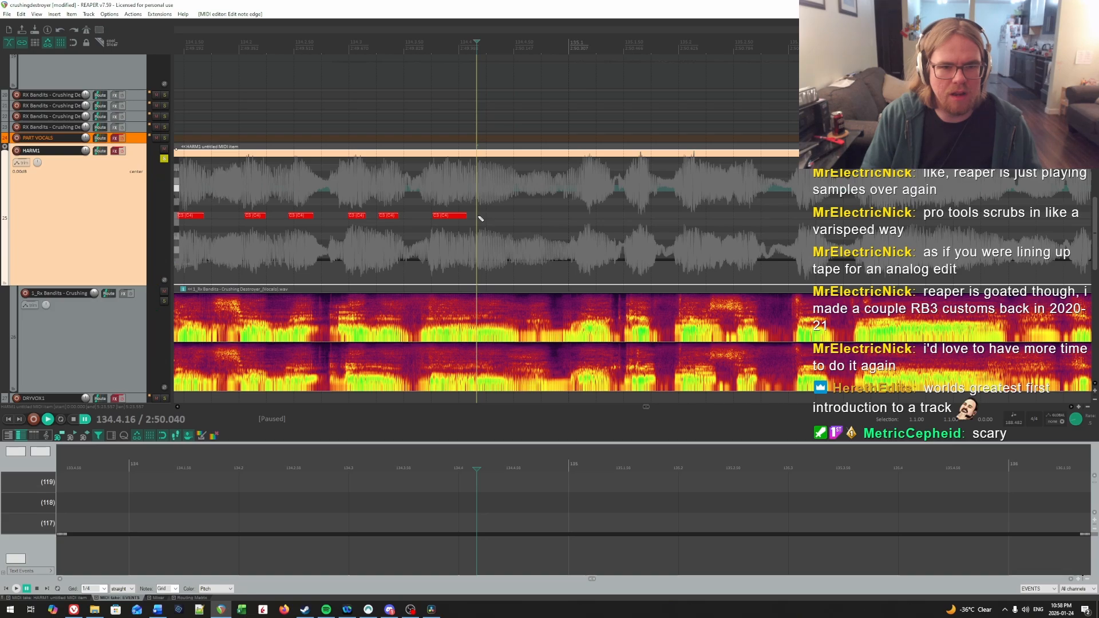
left_click_drag(480, 218, 512, 217)
Step: Replay the end of measure 134, find the onset of measure 135's first syllable, and draw a short C4 note from about 135.1.10
left_click(465, 188)
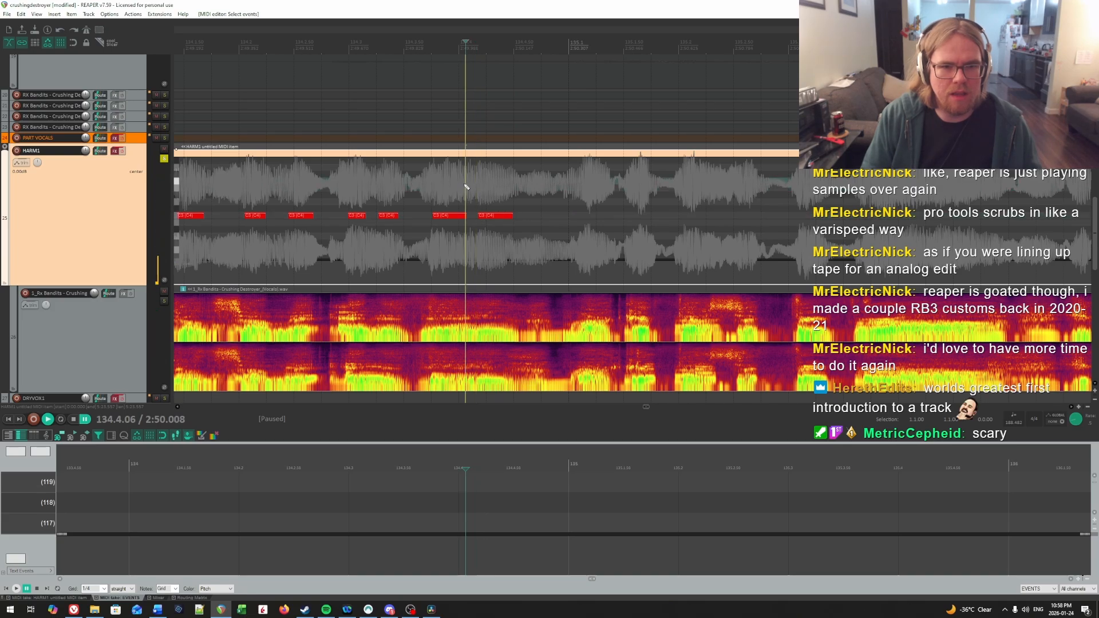
key("space")
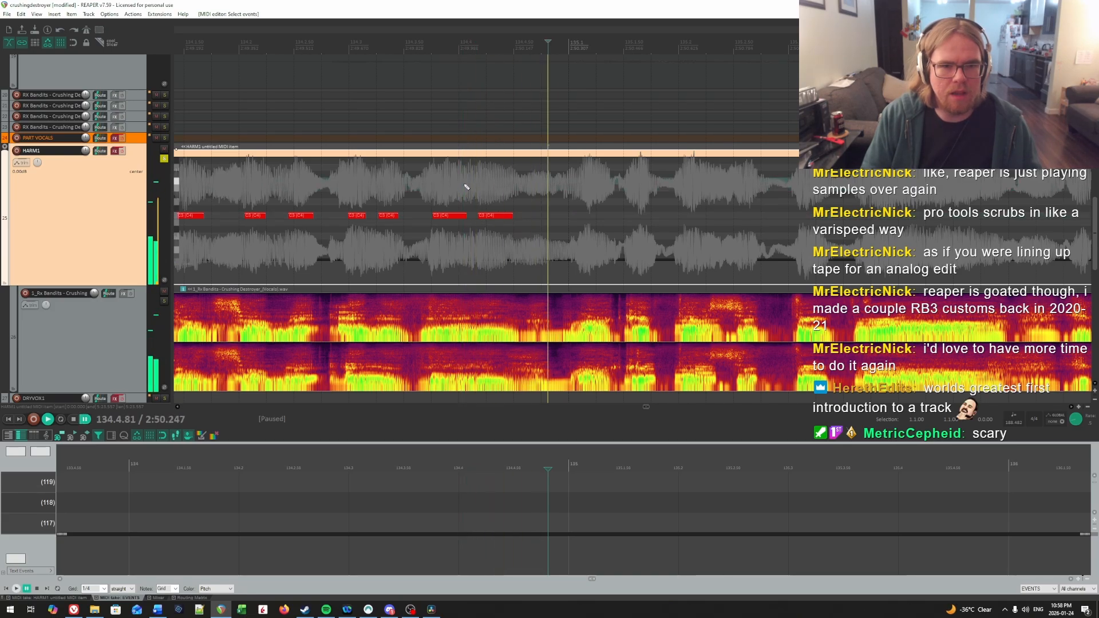
left_click(467, 187)
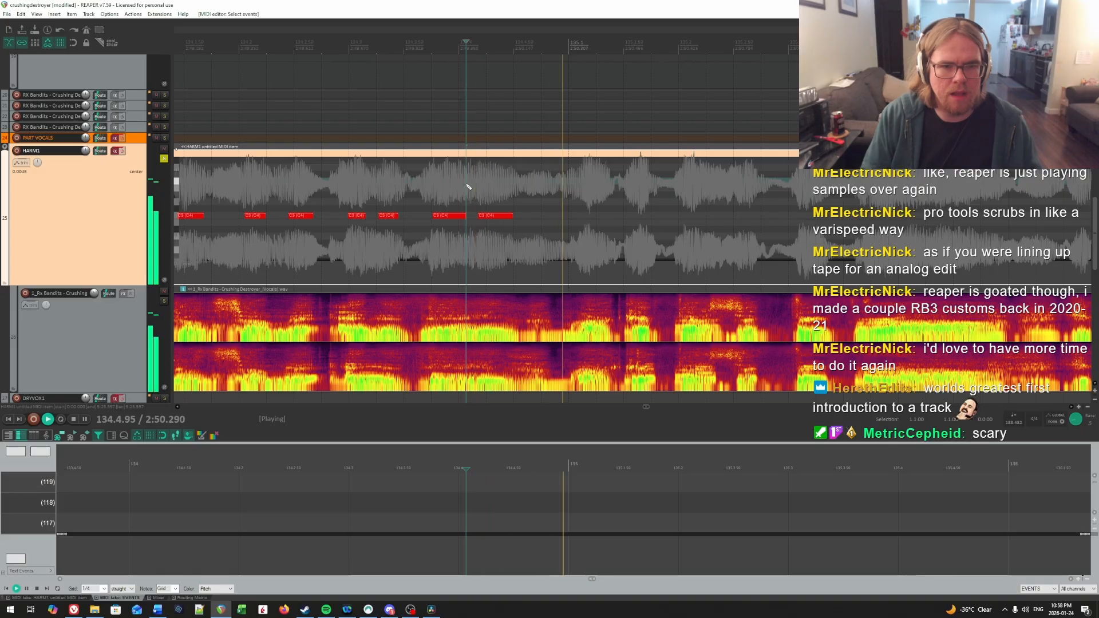
key("space")
left_click(501, 192)
key("space")
left_click_drag(510, 190, 564, 191)
key("space")
left_click(404, 186)
key("space")
key("space")
left_click(401, 185)
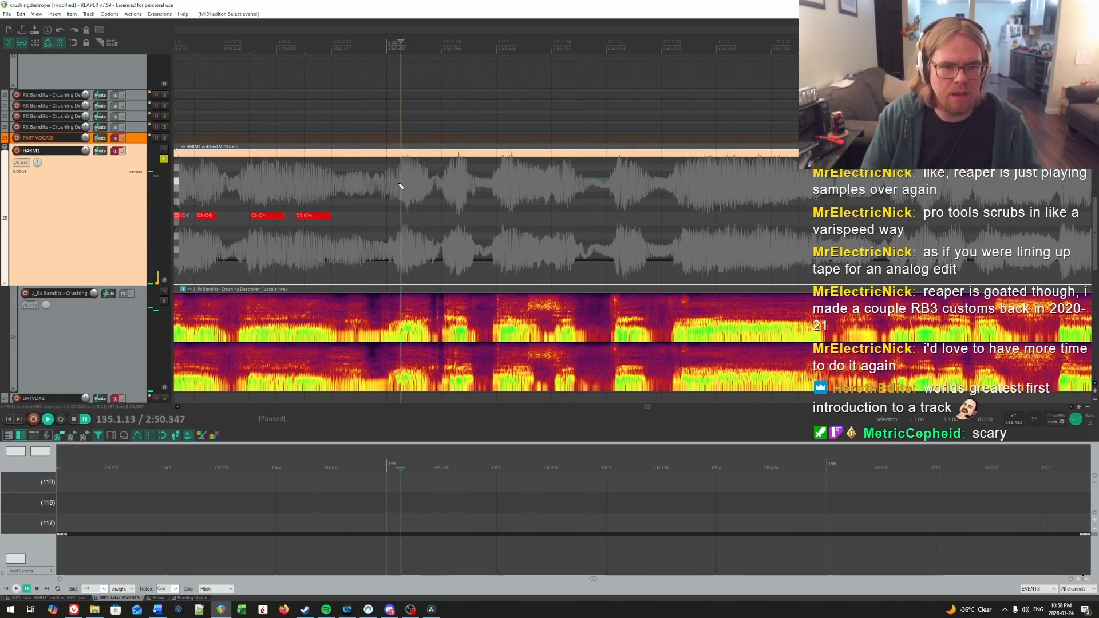
key("space")
key("space")
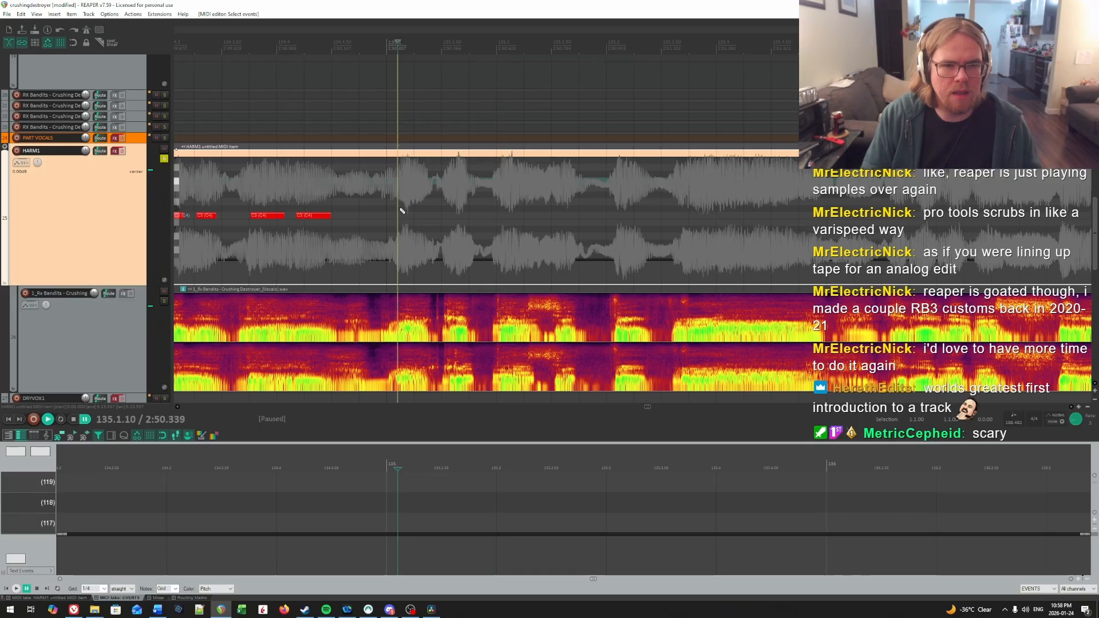
left_click_drag(399, 216, 402, 217)
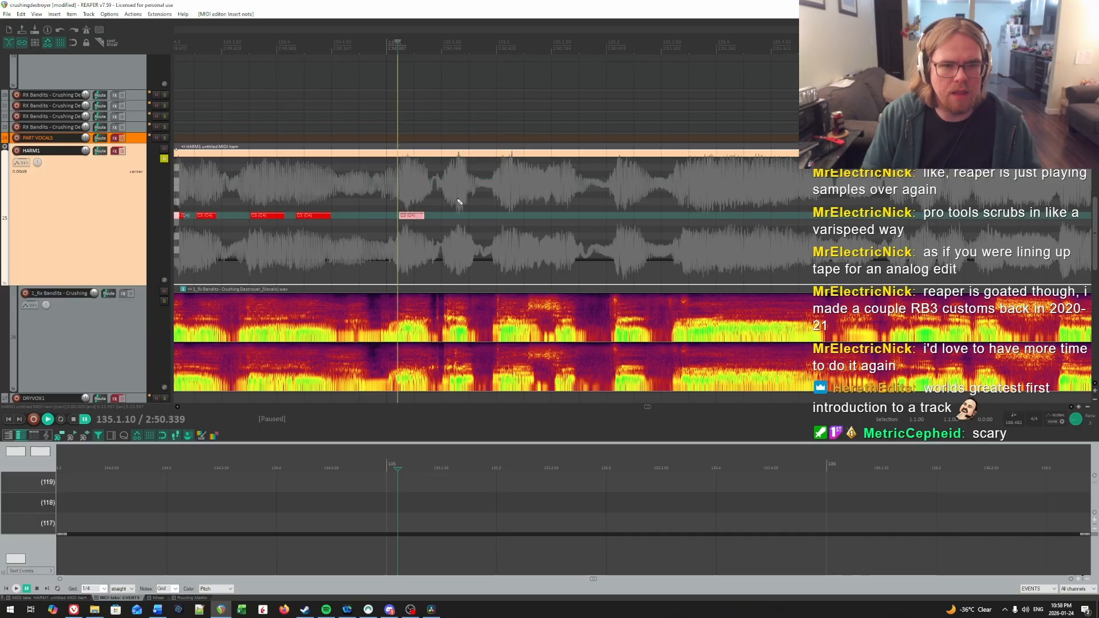
Step: Find the onset of the second syllable in measure 135 by playback and draw a short C4 note from 135.1.59
key("space")
key("space")
left_click(450, 178)
key("space")
key("space")
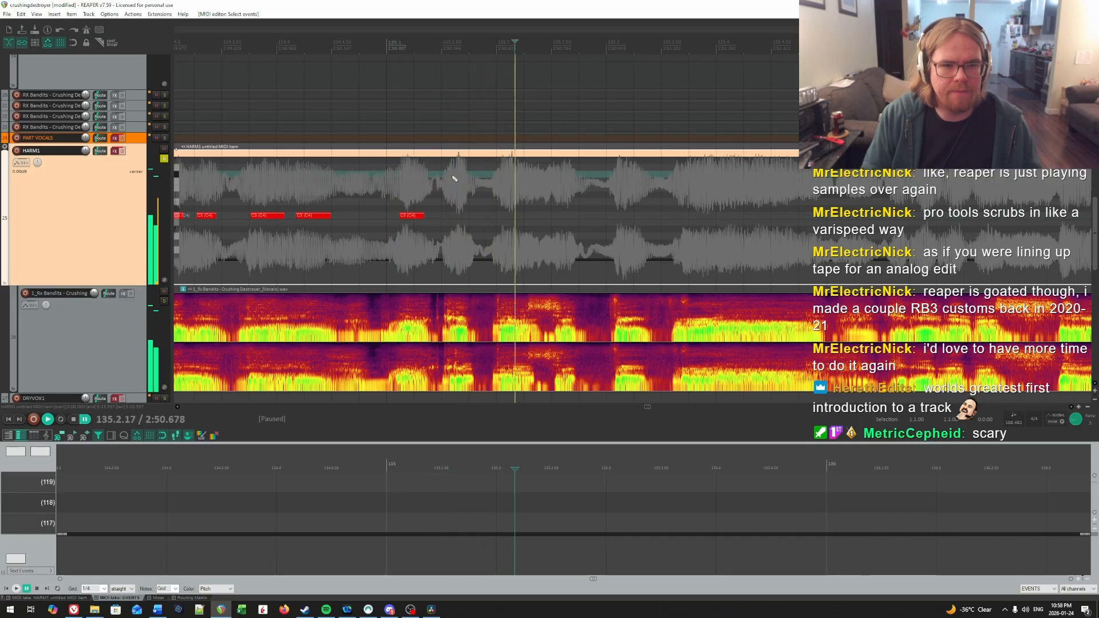
key("space")
Step: Find the onset of the third syllable in measure 135 by repeated playback and draw a short C4 note from 135.2.06
key("space")
left_click_drag(452, 216, 467, 218)
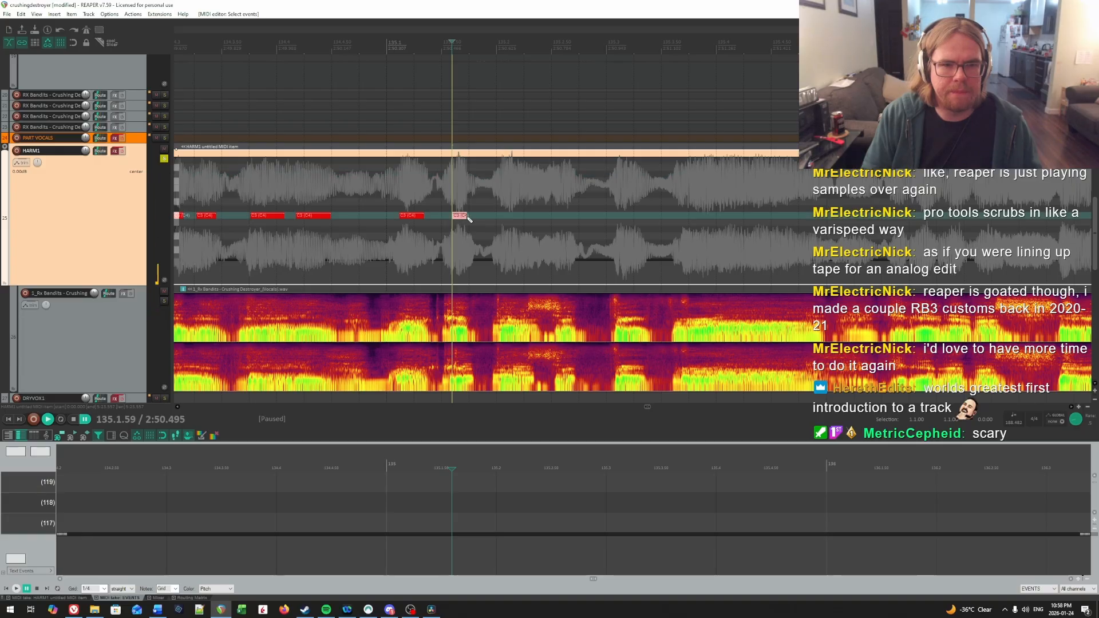
key("space")
key("space")
left_click(497, 186)
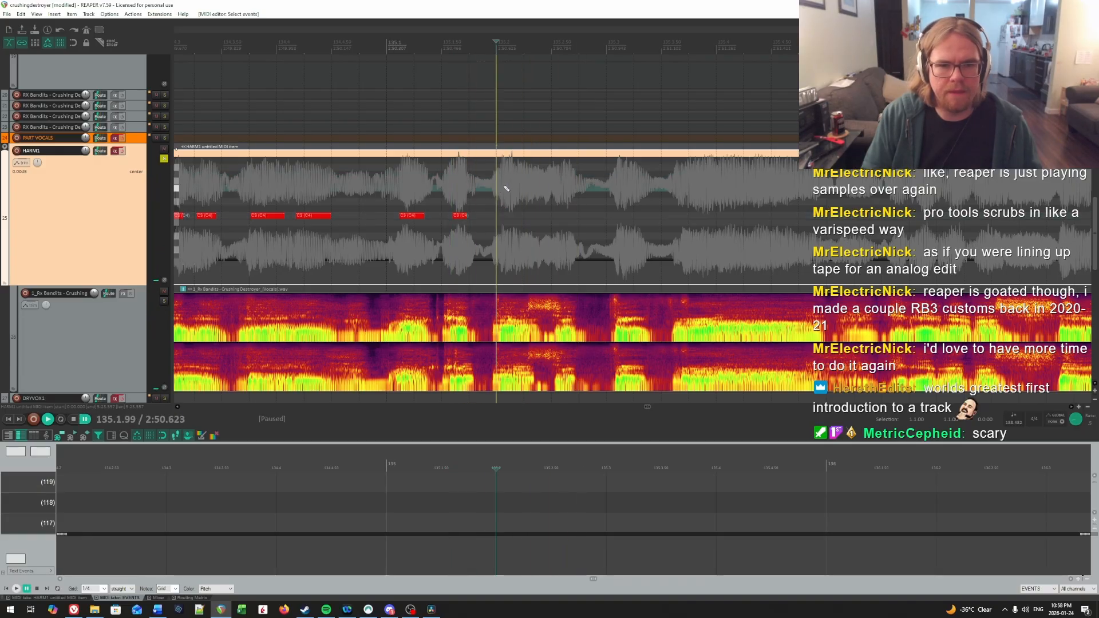
left_click(503, 186)
key("space")
key("space")
left_click(504, 187)
key("space")
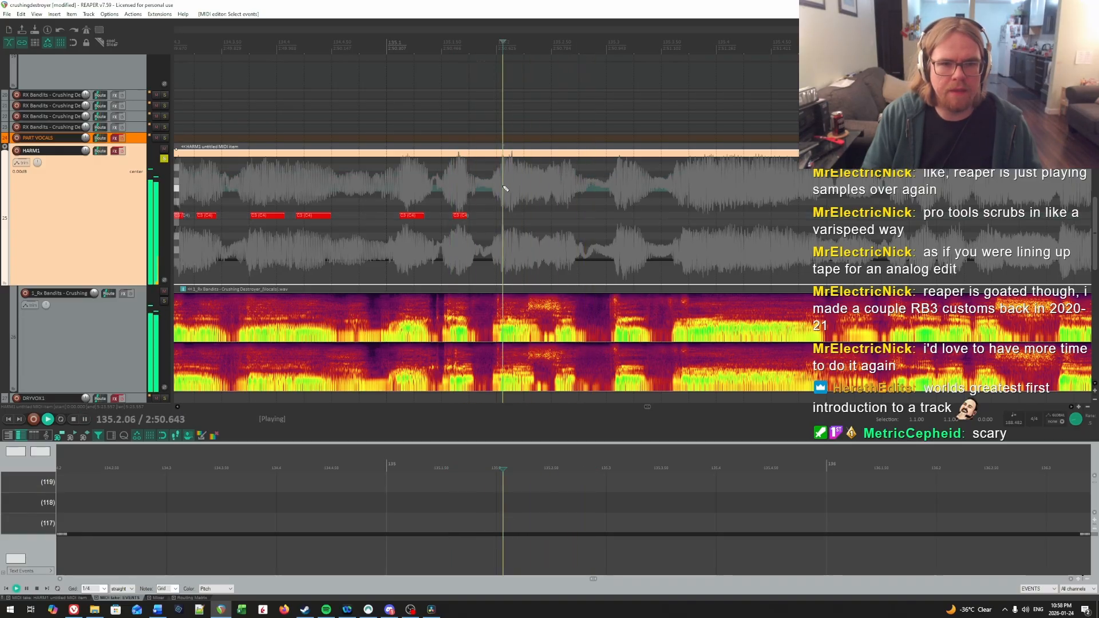
key("space")
left_click(504, 187)
left_click_drag(506, 216, 515, 217)
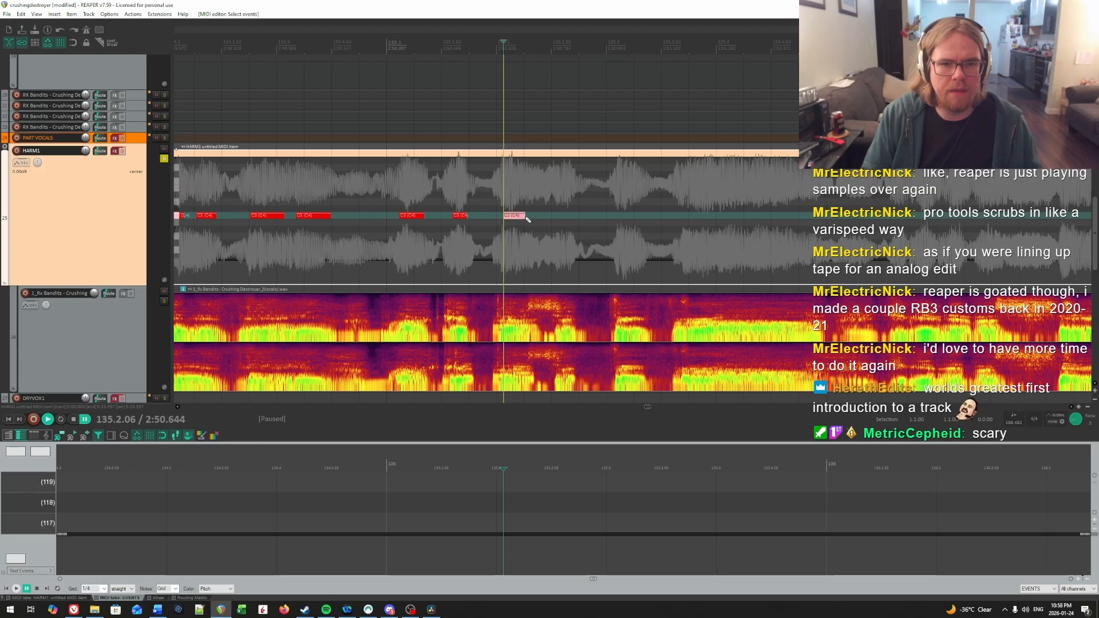
Step: Find the onset of the fourth syllable in measure 135 by ear and draw a short C4 note from 135.2.53
key("space")
key("space")
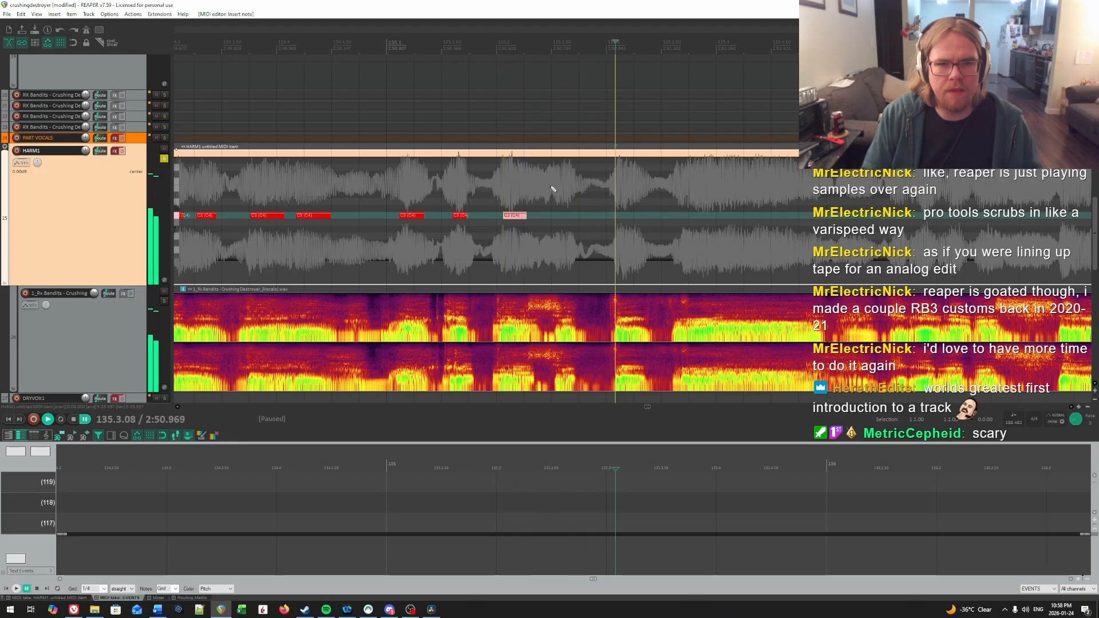
left_click(555, 186)
key("space")
key("space")
left_click(556, 185)
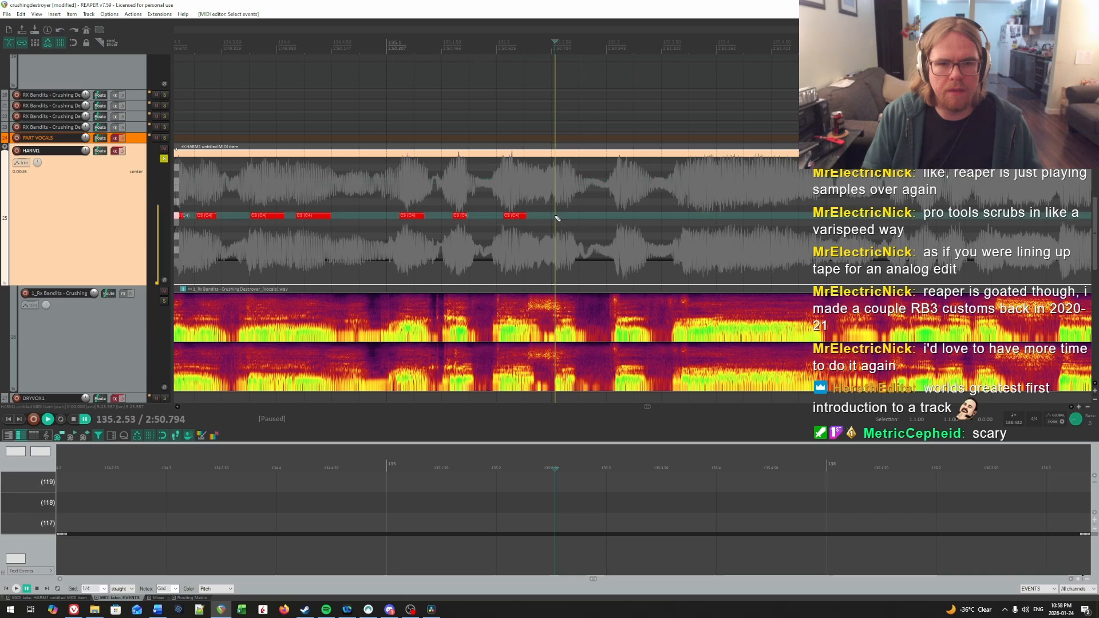
scroll(762, 222, "right", 3)
left_click_drag(766, 225, 718, 211)
Step: Find the onset of the fifth syllable in measure 135 by repeated playback and insert a short C4 note from 135.3.12
key("space")
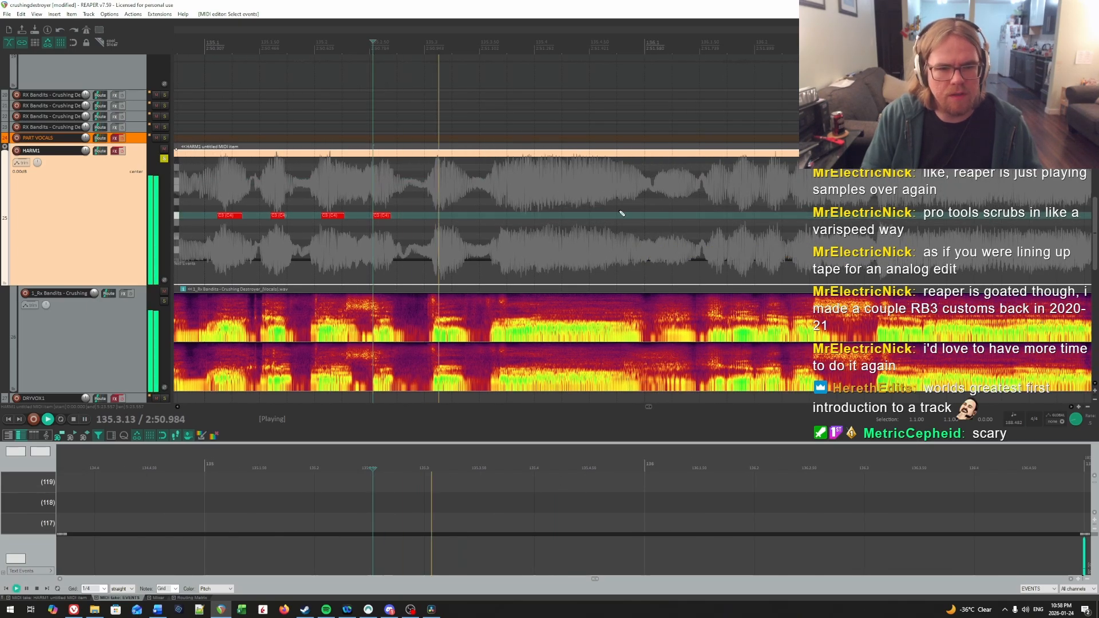
key("space")
left_click(435, 181)
key("space")
key("space")
left_click(437, 182)
key("space")
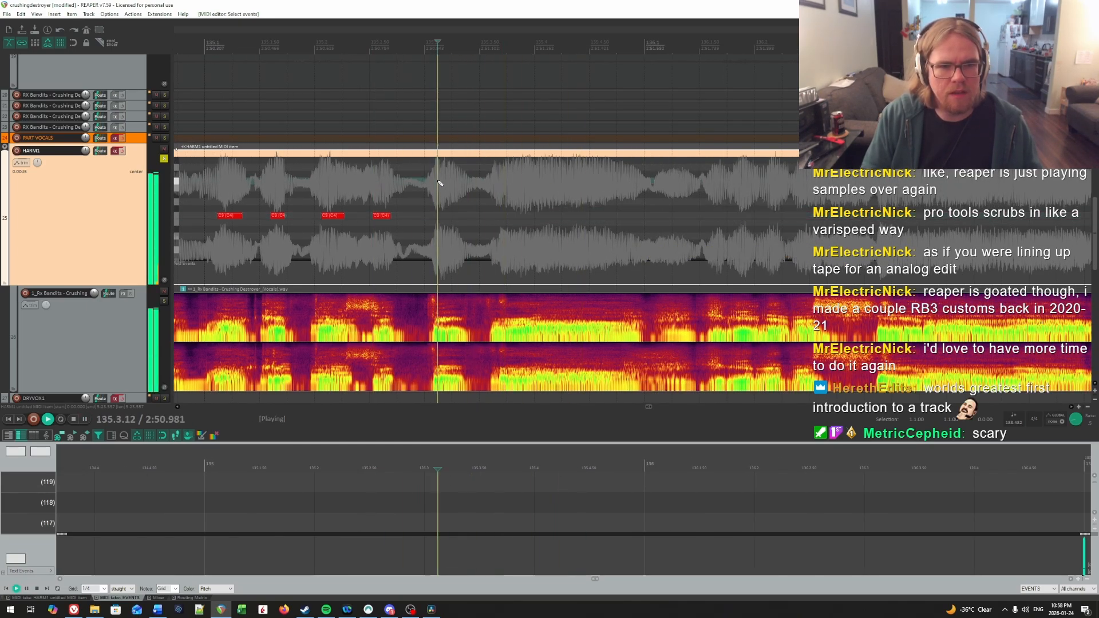
key("space")
left_click(435, 181)
Step: Find the onset of the sixth syllable in measure 135 by ear and insert a short C4 note from 135.3.75
key("space")
left_click(438, 184)
key("space")
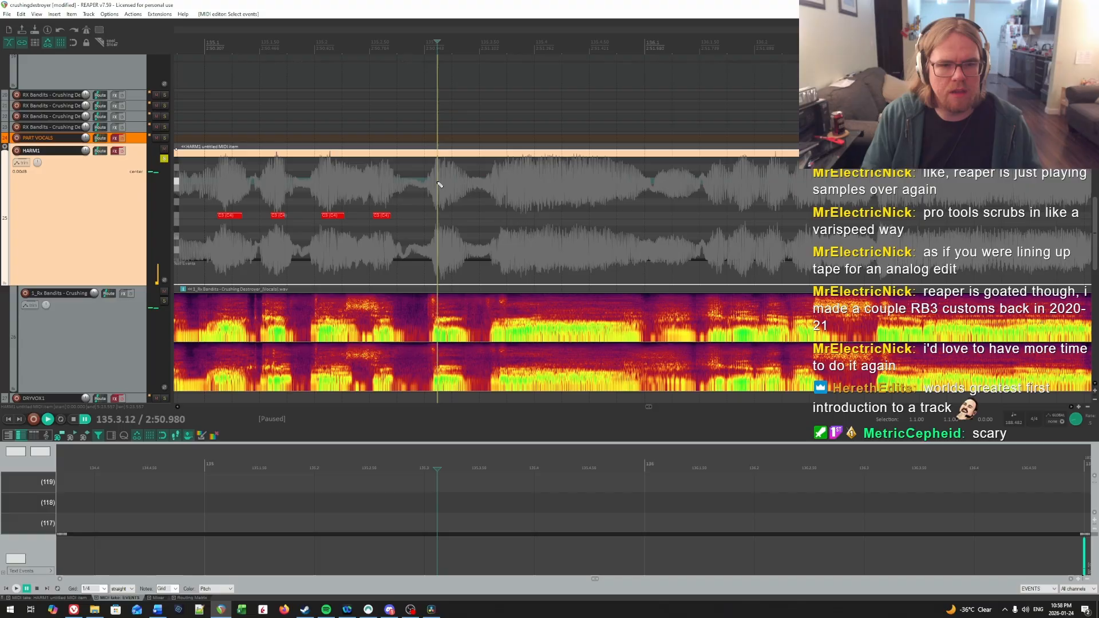
left_click(443, 216)
key("space")
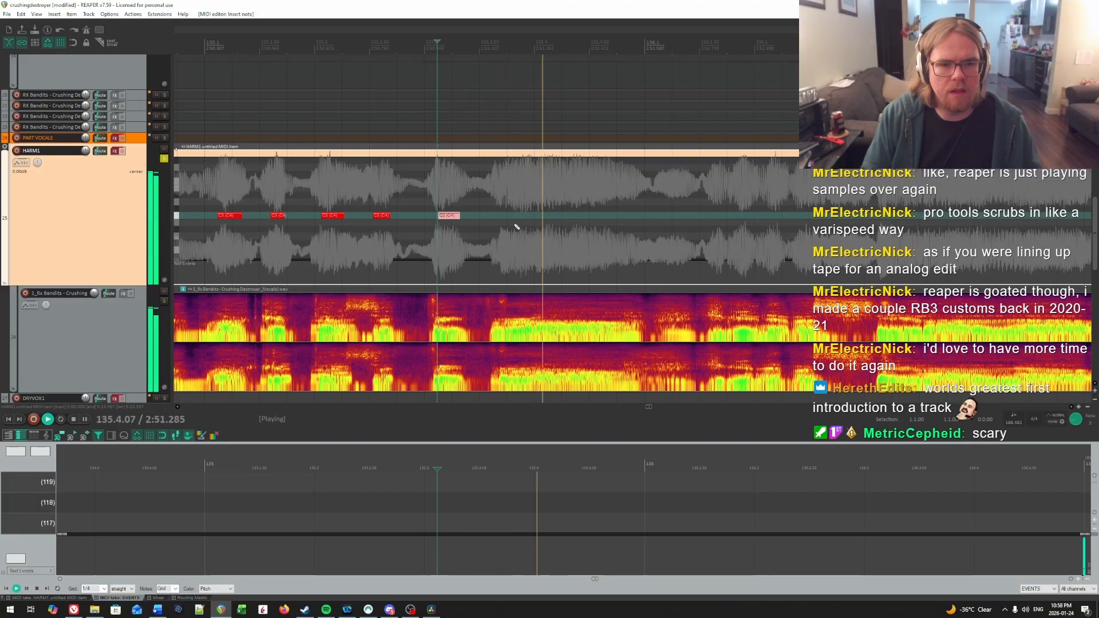
left_click(508, 195)
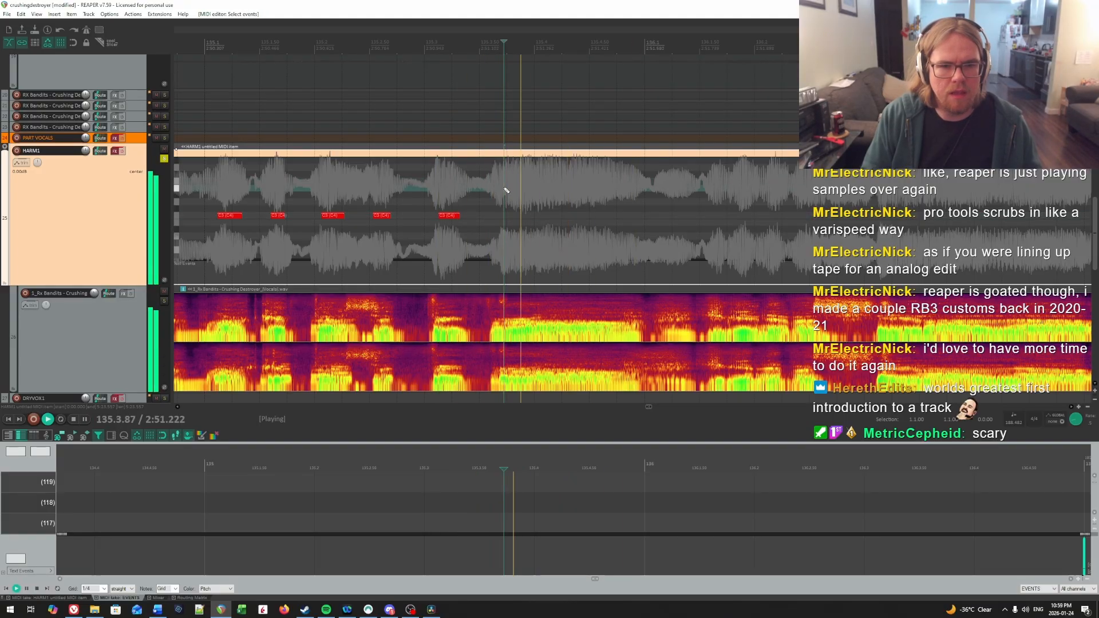
key("space")
Step: Listen for where the sixth syllable of measure 135 gives way to the next and shorten its note to end near 135.3.93
key("space")
key("space")
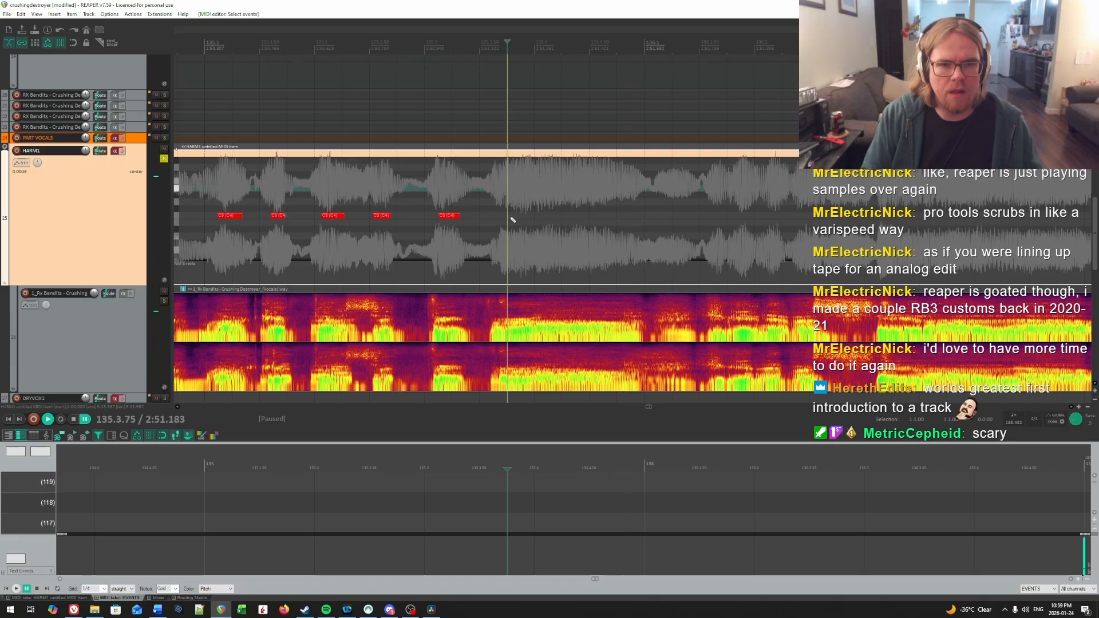
left_click(514, 216)
key("space")
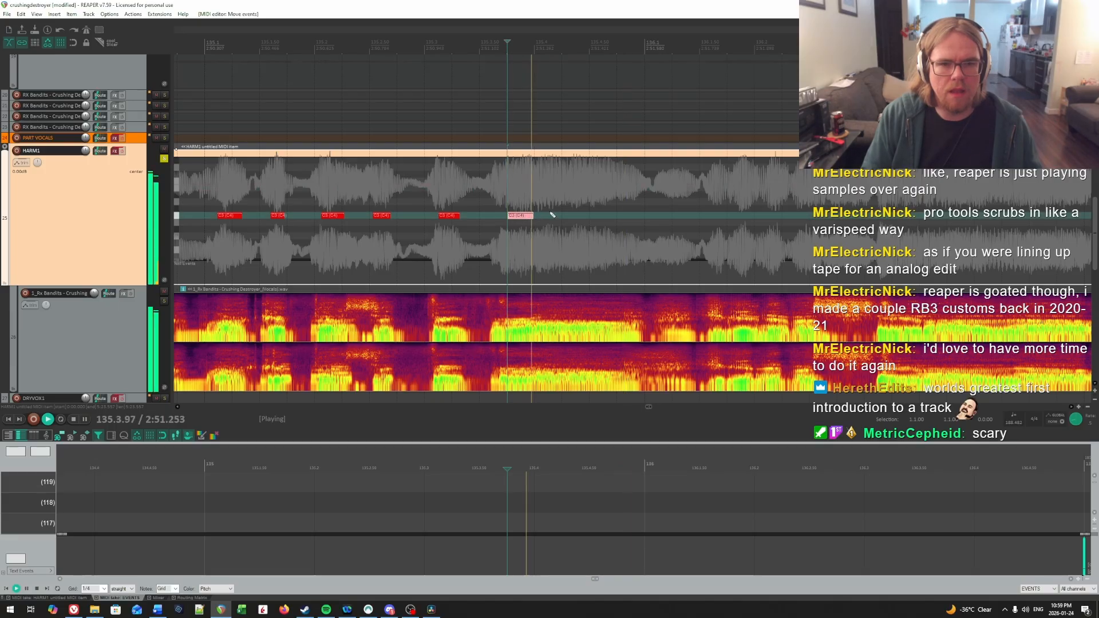
key("space")
left_click(506, 175)
key("space")
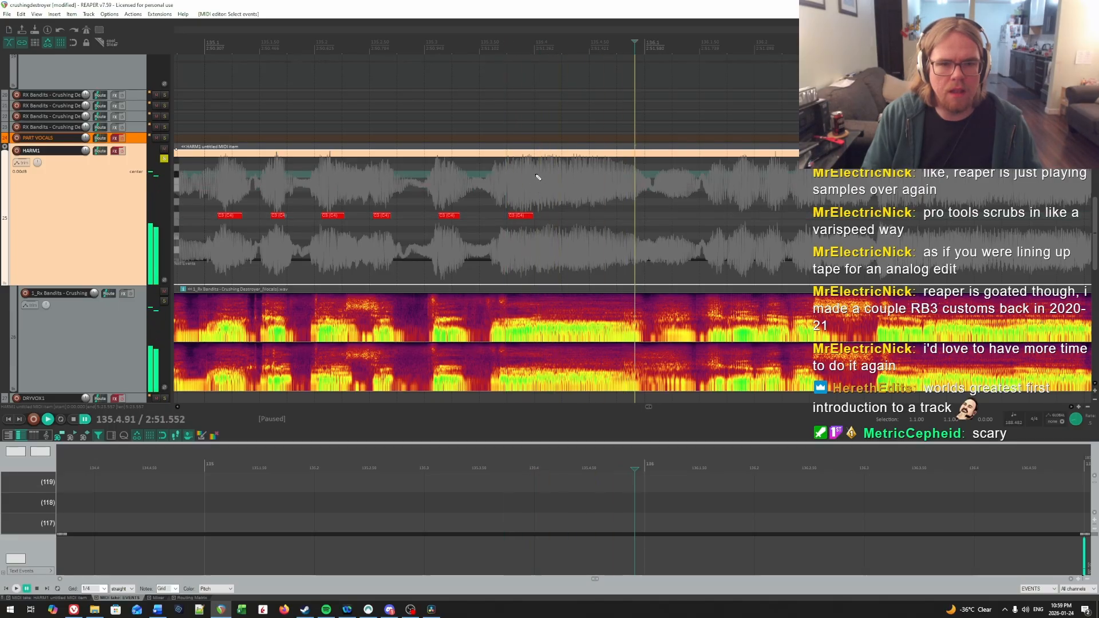
left_click(536, 179)
left_click(486, 172)
left_click(537, 179)
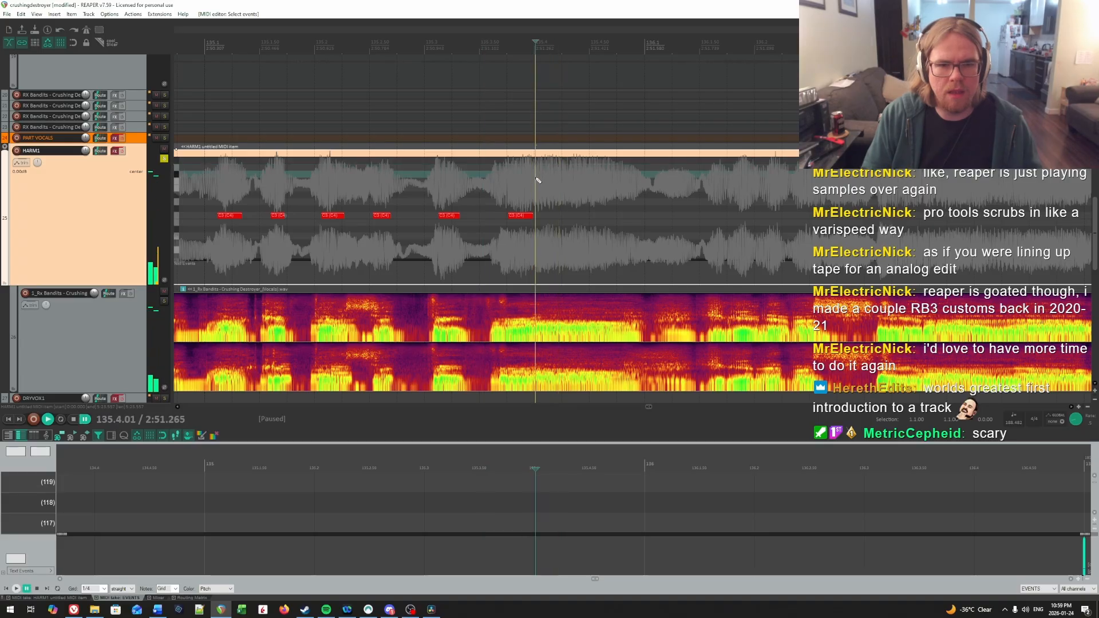
key("space")
left_click(527, 179)
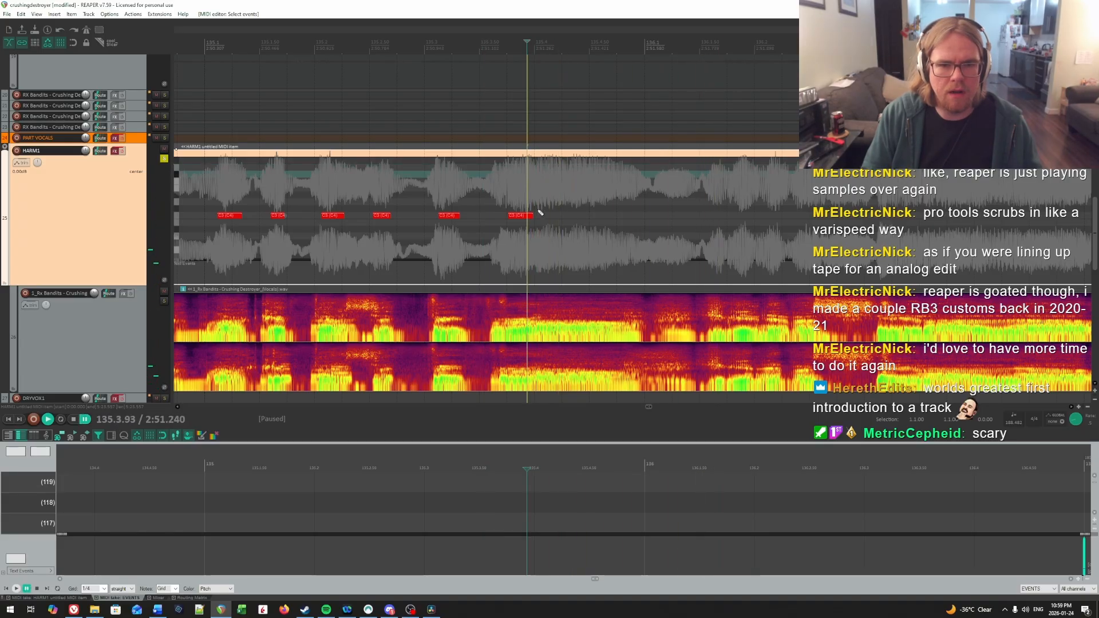
left_click_drag(532, 216, 524, 221)
Step: Find the onset of the seventh syllable in measure 135 and draw a long C4 note from 135.4.02 to just before measure 136
key("space")
left_click(539, 194)
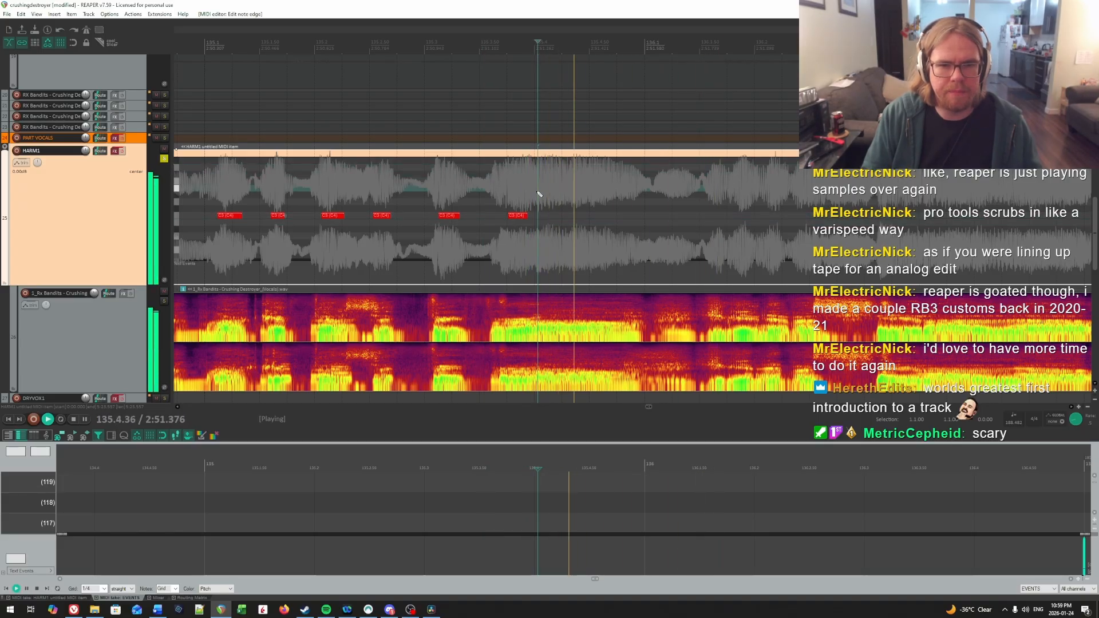
key("space")
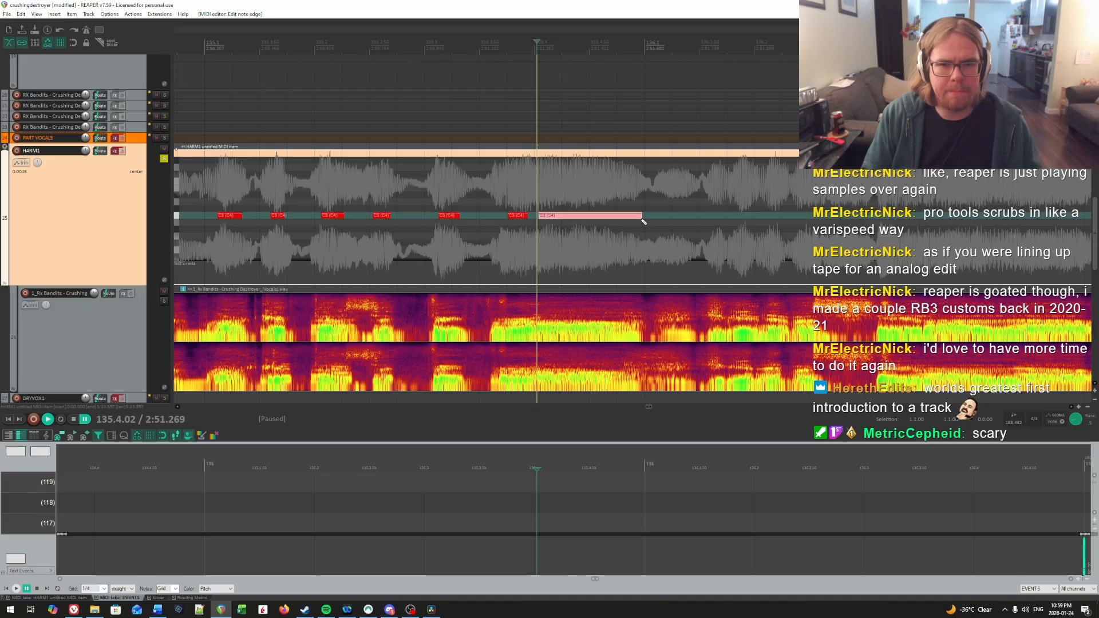
left_click_drag(641, 219, 640, 214)
Step: Play into measure 136, find the onset of the syllable after its start, and draw a short C4 note from 136.1.59
key("space")
scroll(699, 211, "right", 3)
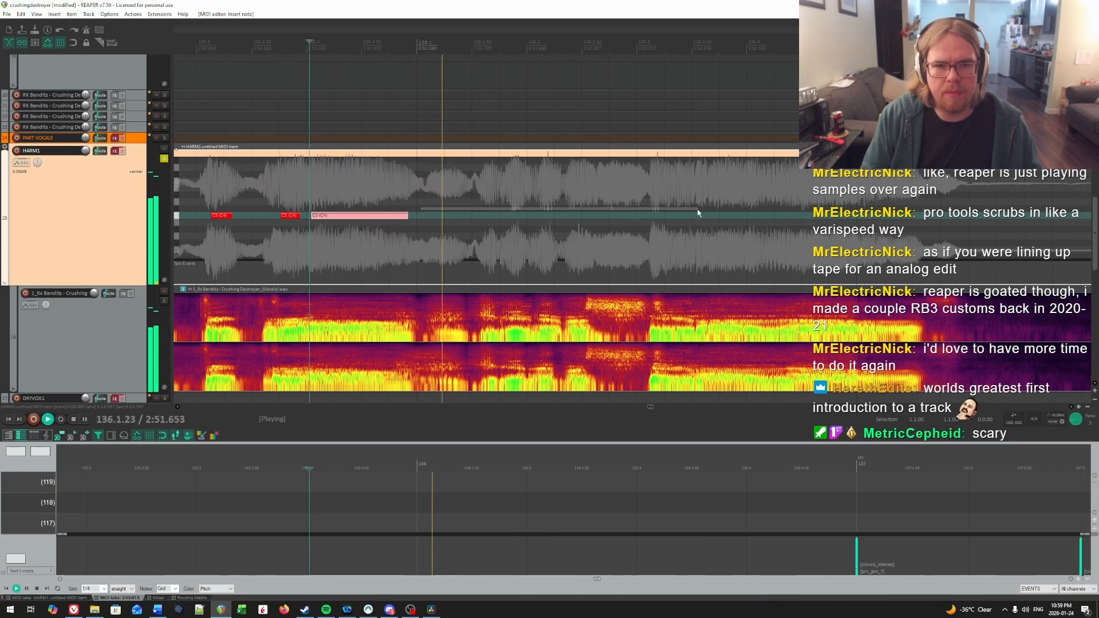
left_click(697, 210)
key("space")
left_click(482, 192)
key("space")
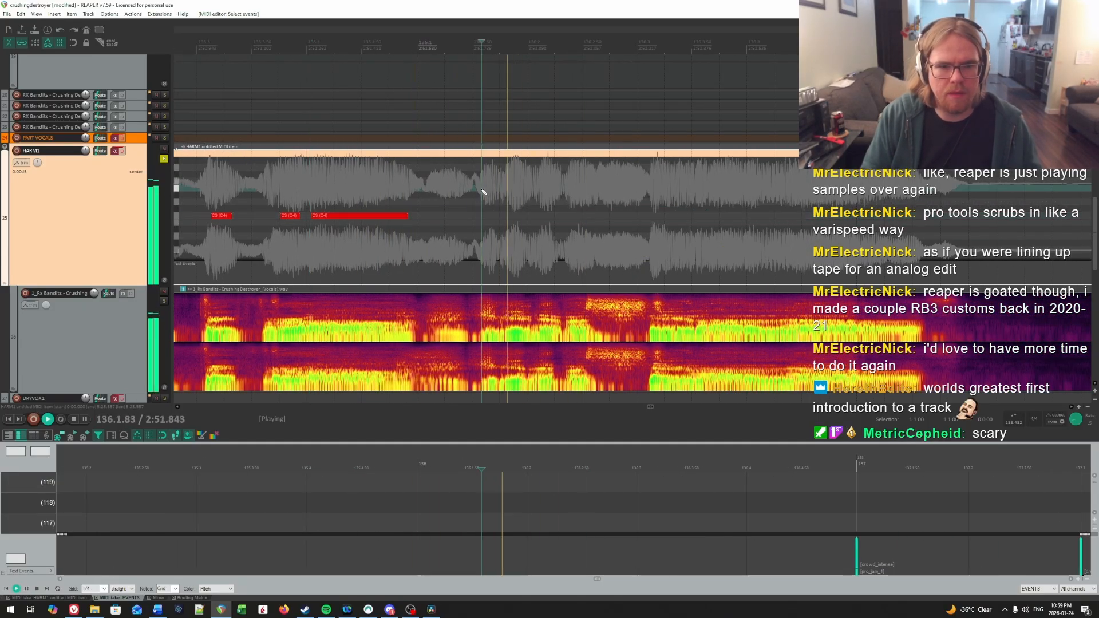
key("space")
left_click_drag(482, 217, 496, 217)
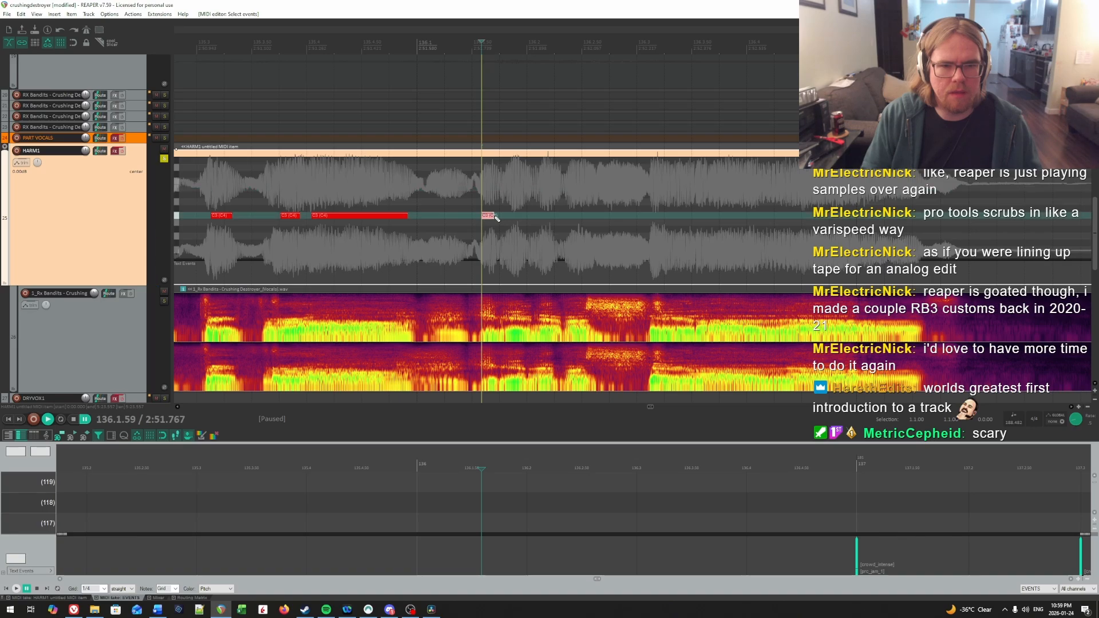
Step: Find the onset of the next syllable in measure 136 by ear and draw a short C4 note from 136.1.82
key("space")
key("space")
left_click(508, 180)
key("space")
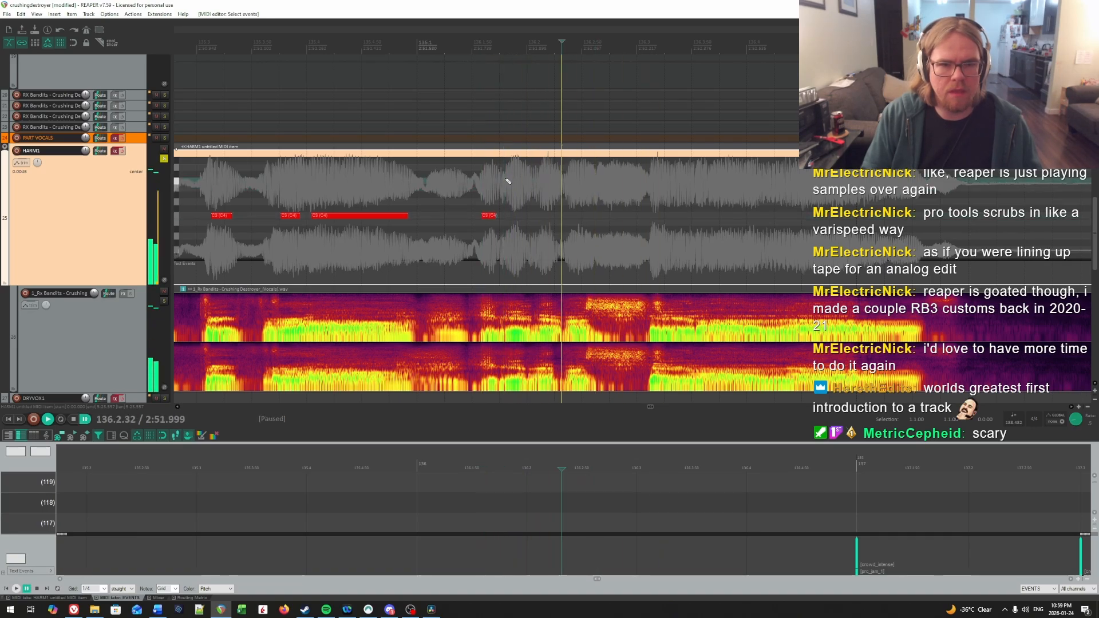
key("space")
left_click_drag(512, 218, 523, 217)
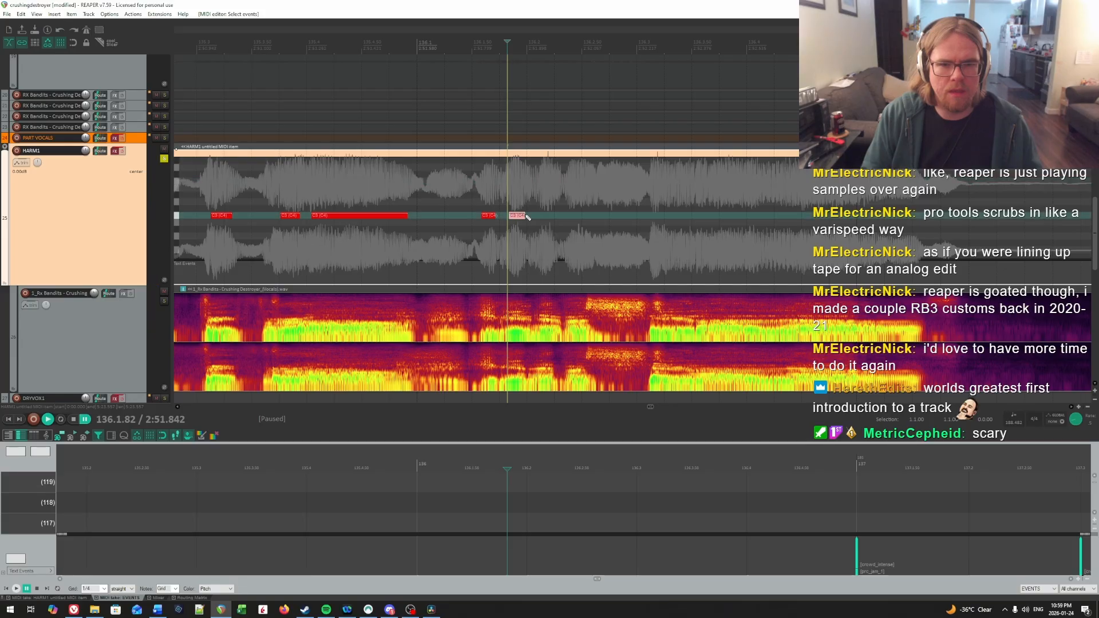
Step: Locate the following syllable's onset in measure 136 by ear and draw a short C4 note from 136.2.09
left_click(539, 183)
key("space")
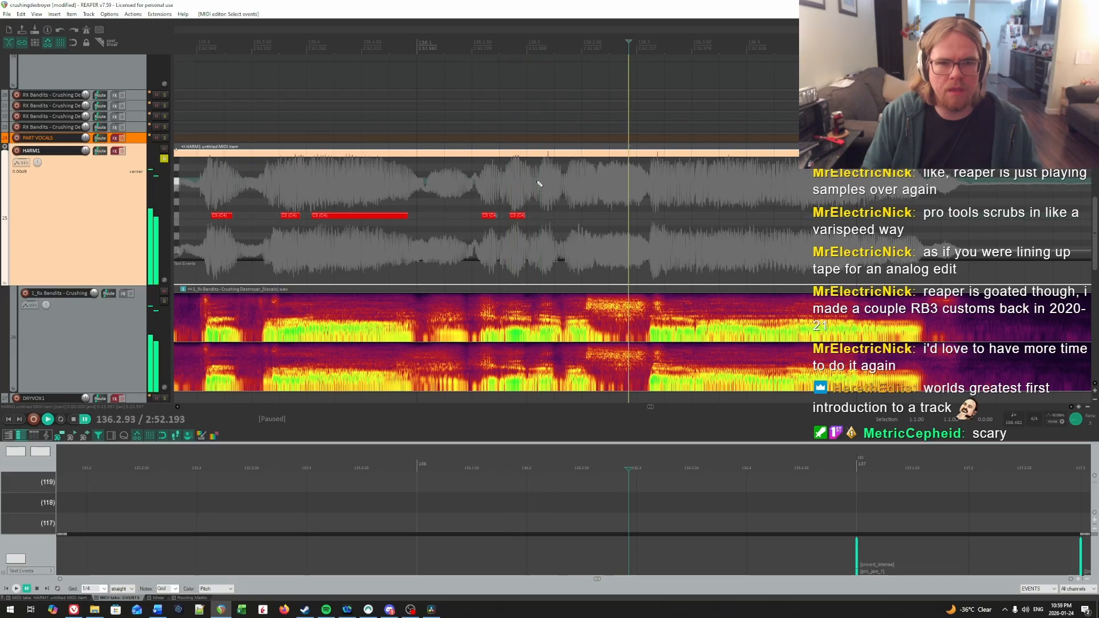
key("space")
left_click(537, 181)
key("space")
Step: Find the fourth syllable's onset in measure 136 by ear and draw a short C4 note starting shortly before 136.2.50
key("space")
left_click_drag(539, 216, 551, 216)
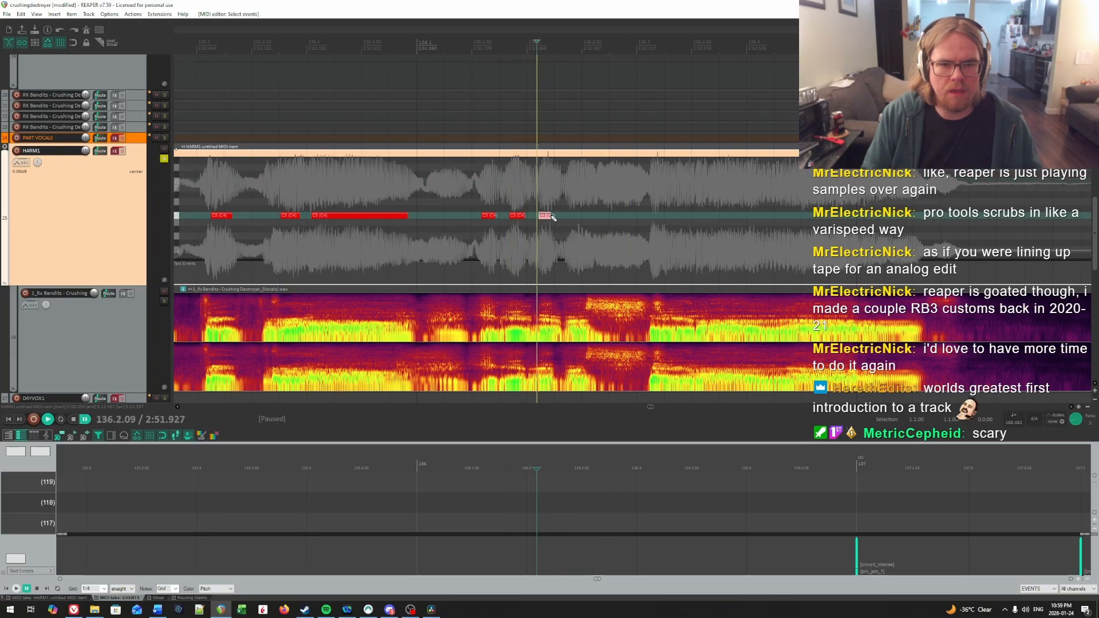
key("space")
key("space")
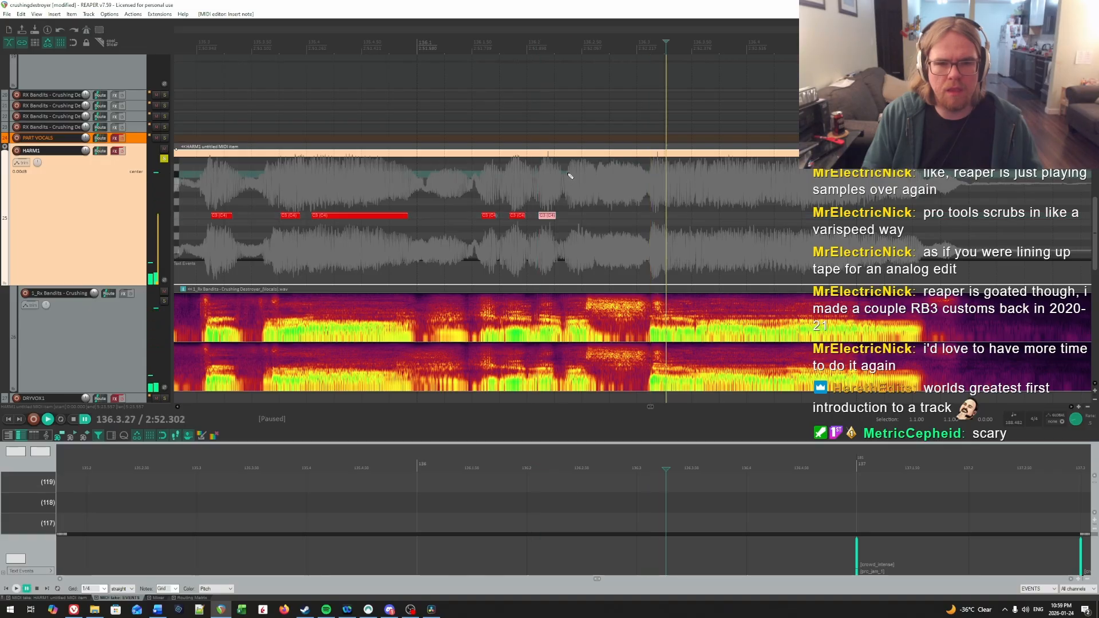
left_click(568, 174)
key("space")
key("space")
left_click_drag(571, 215, 580, 216)
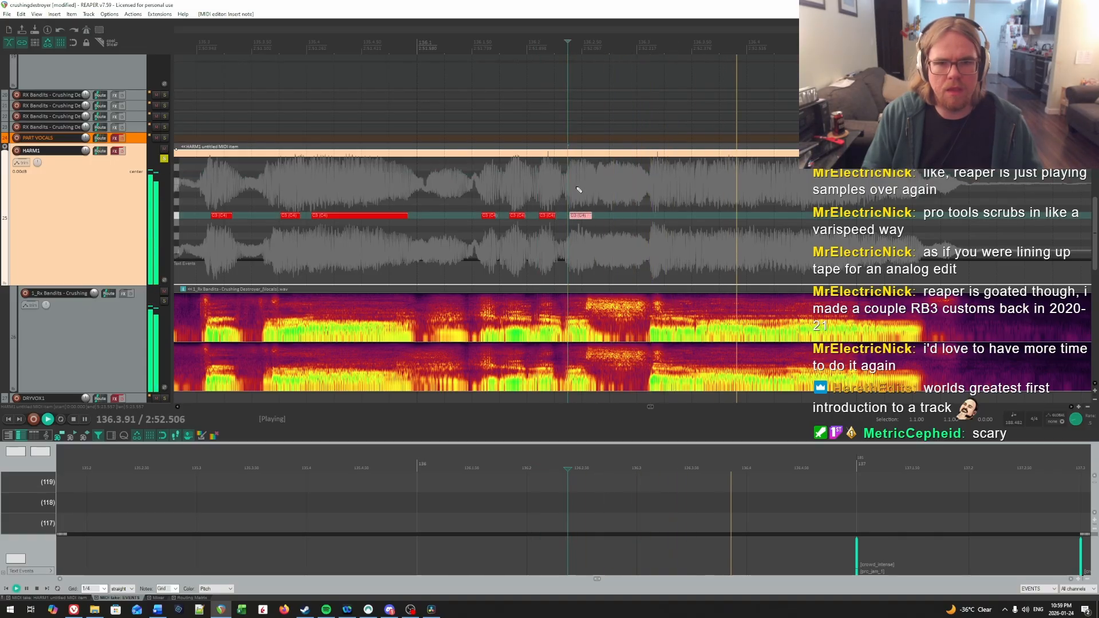
Step: Listen for the end of the fourth syllable in measure 136 and shorten its note to end near 136.2.53
left_click(577, 188)
left_click(586, 188)
key("space")
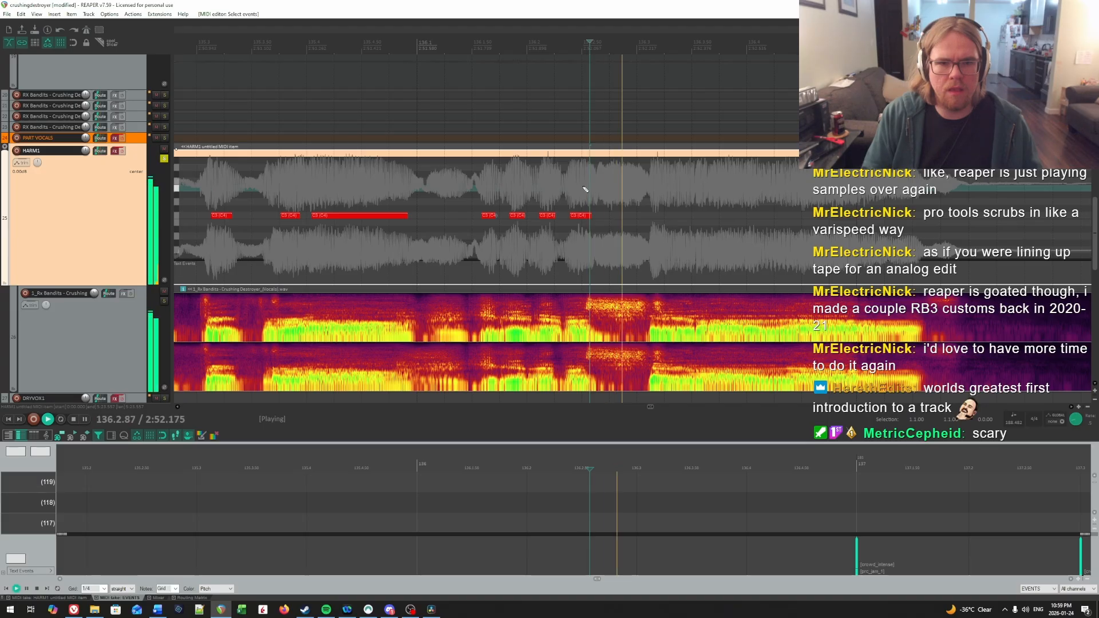
key("space")
left_click(583, 187)
left_click_drag(587, 213, 583, 214)
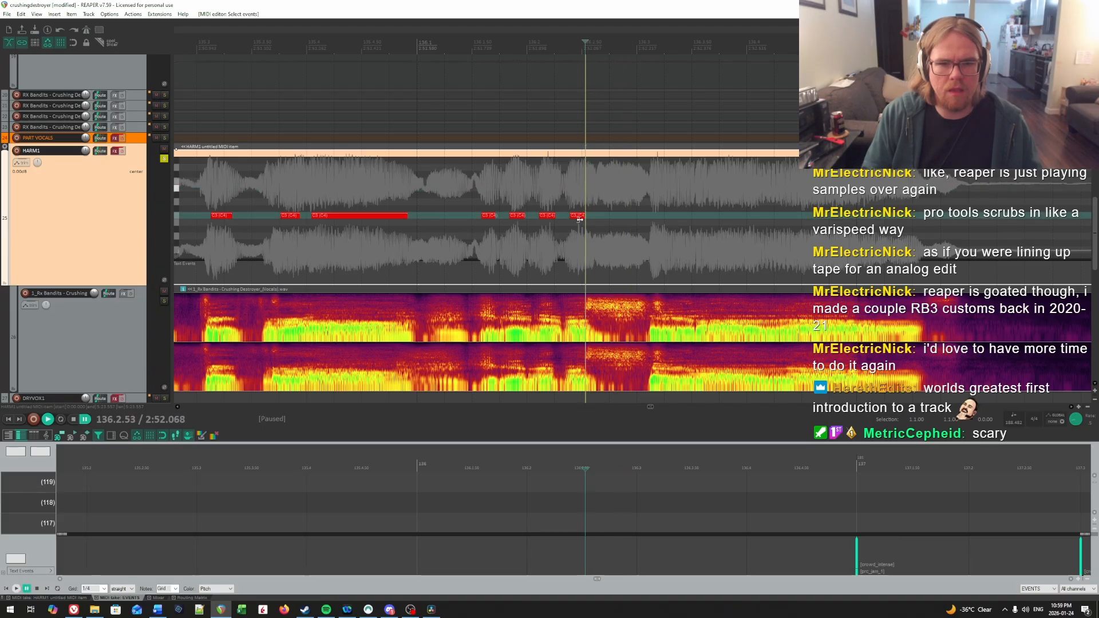
Step: Play on through beat 3 of measure 136, find the next vowel onset by ear, and draw a C4 note from 136.3.27
left_click(538, 191)
key("space")
scroll(645, 199, "right", 3)
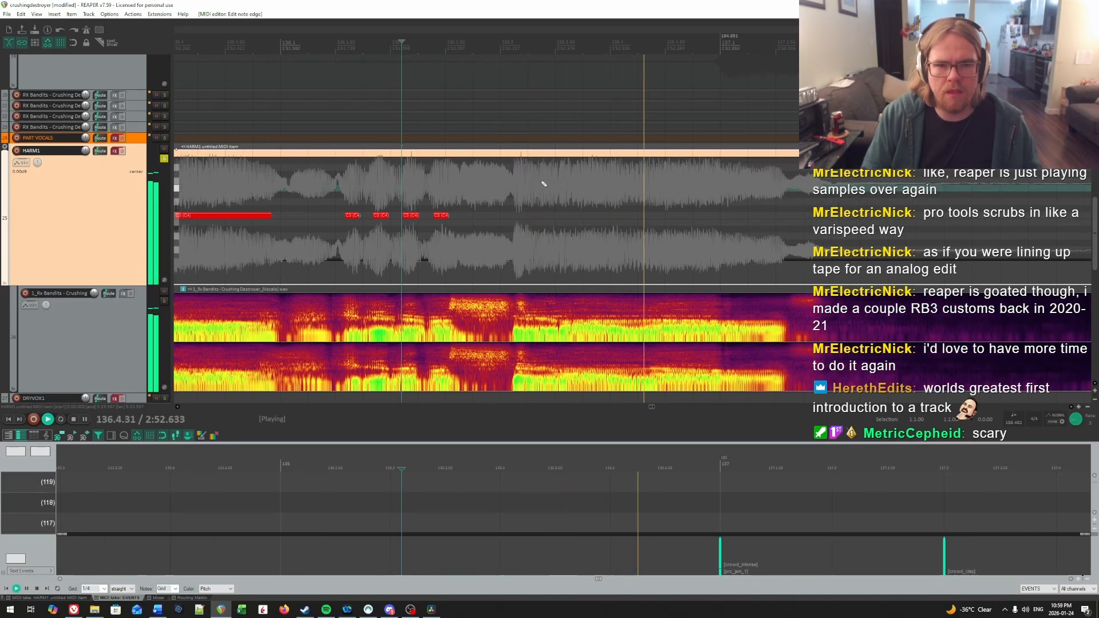
left_click(523, 184)
key("space")
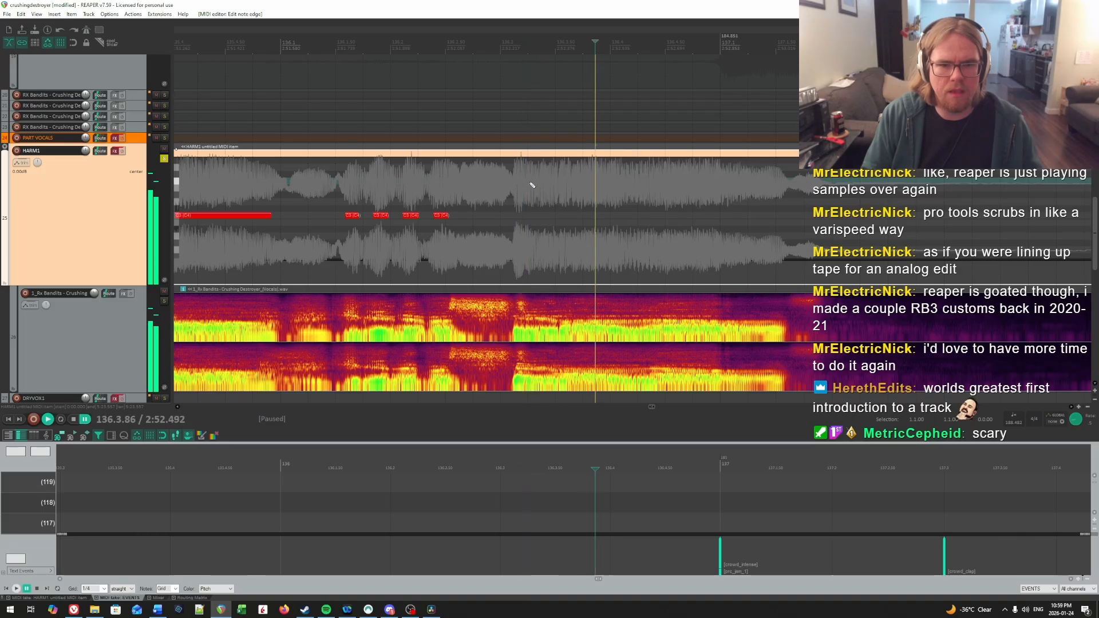
left_click(531, 183)
key("space")
key("space")
left_click(531, 183)
key("space")
key("space")
left_click(530, 184)
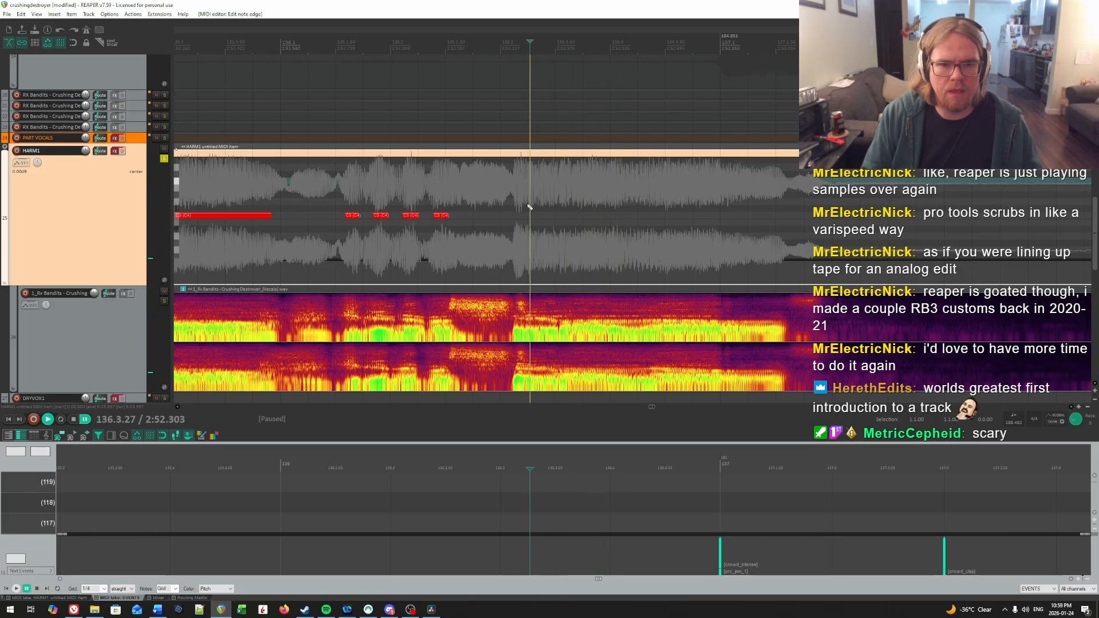
Step: Listen for where the syllable at 136.3.27 gives way to the next and shorten its note to end just before 136.3.51
key("space")
key("space")
key("space")
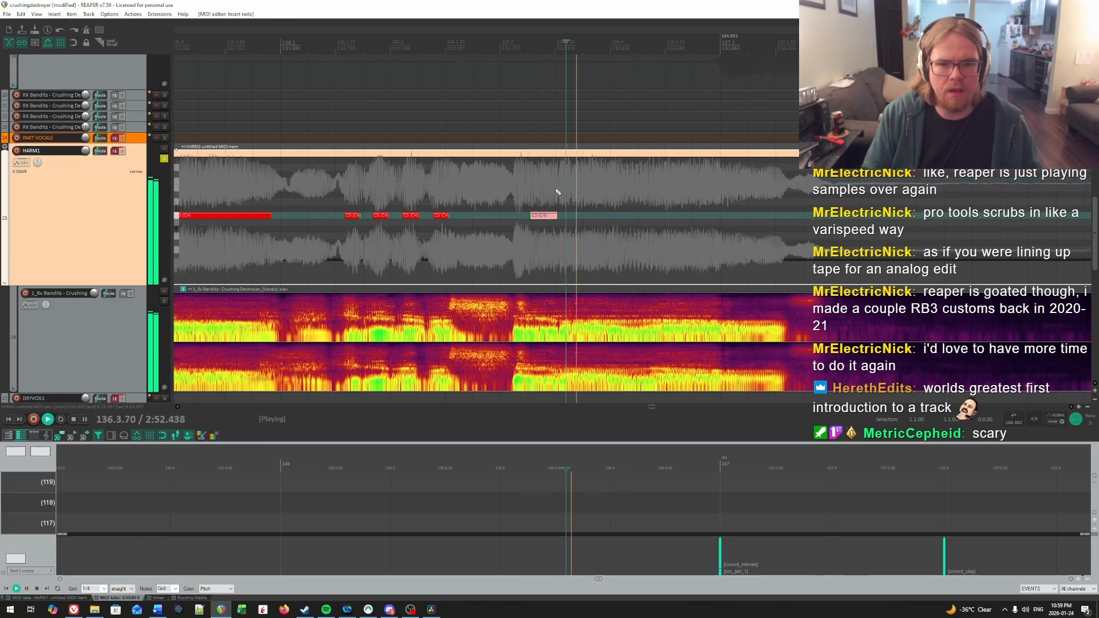
key("space")
left_click(533, 184)
key("space")
key("space")
left_click(558, 184)
key("space")
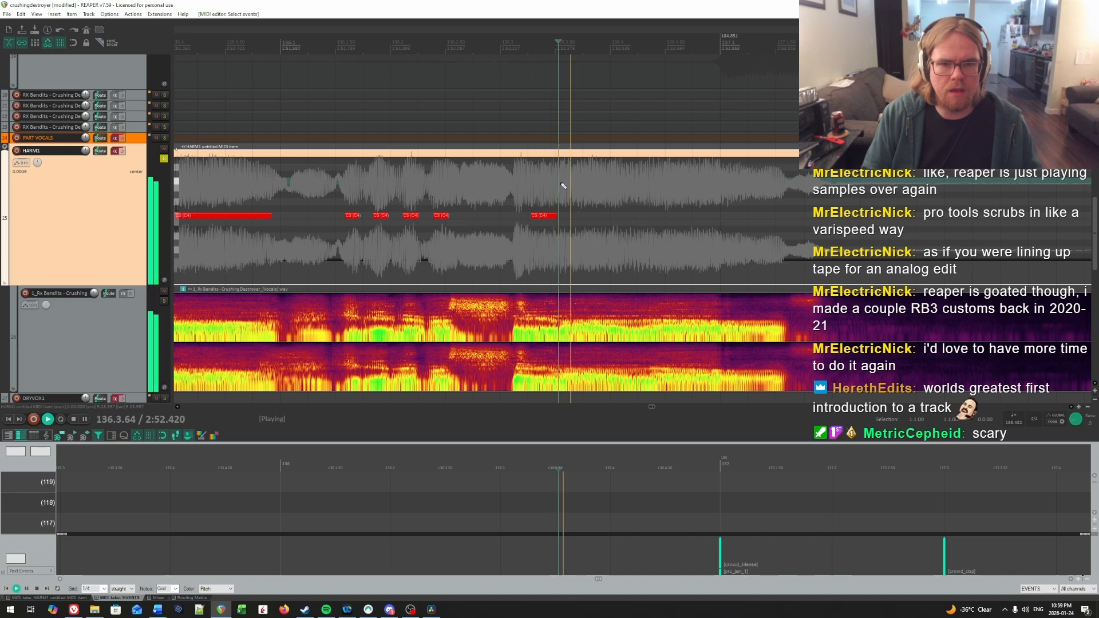
key("space")
left_click(561, 184)
key("space")
left_click(493, 185)
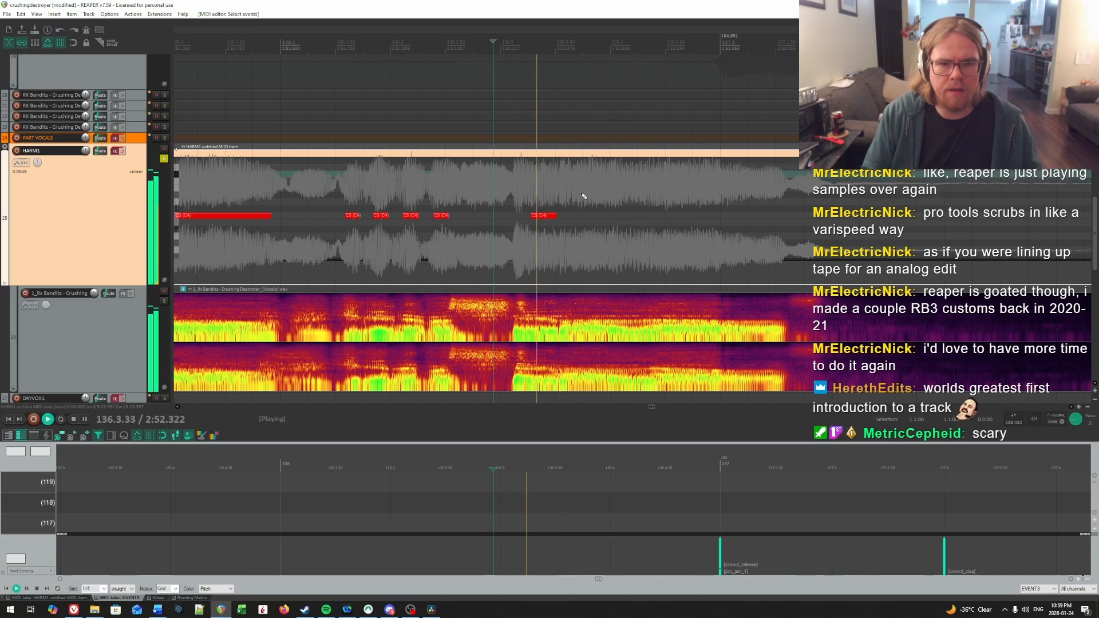
key("space")
left_click(557, 183)
left_click(585, 183)
left_click(557, 183)
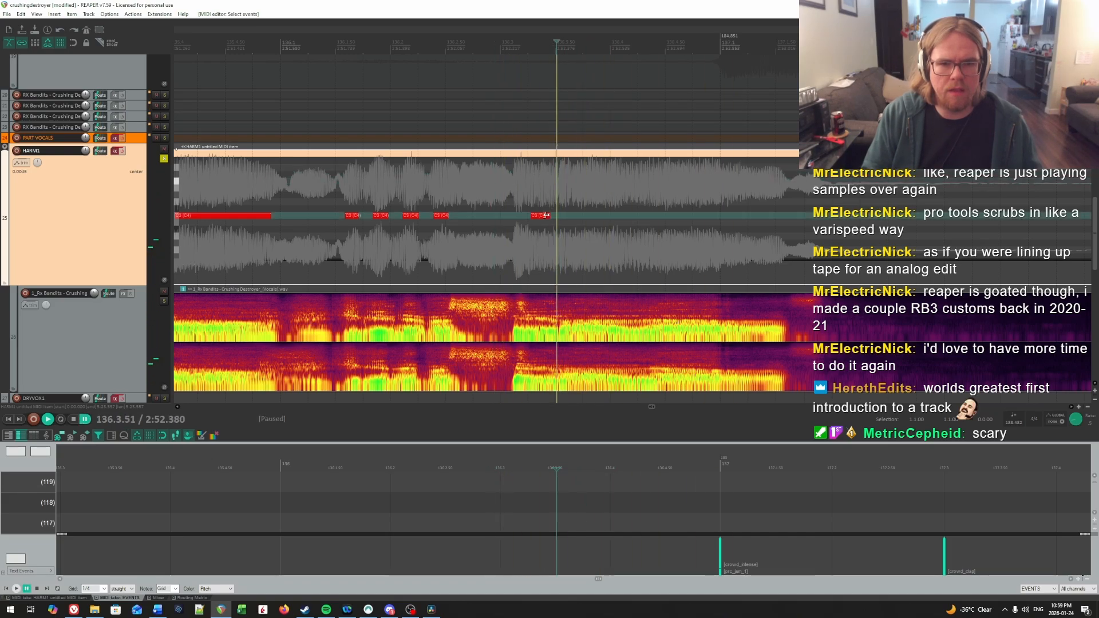
Step: Find the next syllable's onset by ear, draw a note from 136.3.64, and raise it a semitone to C#4
key("space")
key("space")
key("space")
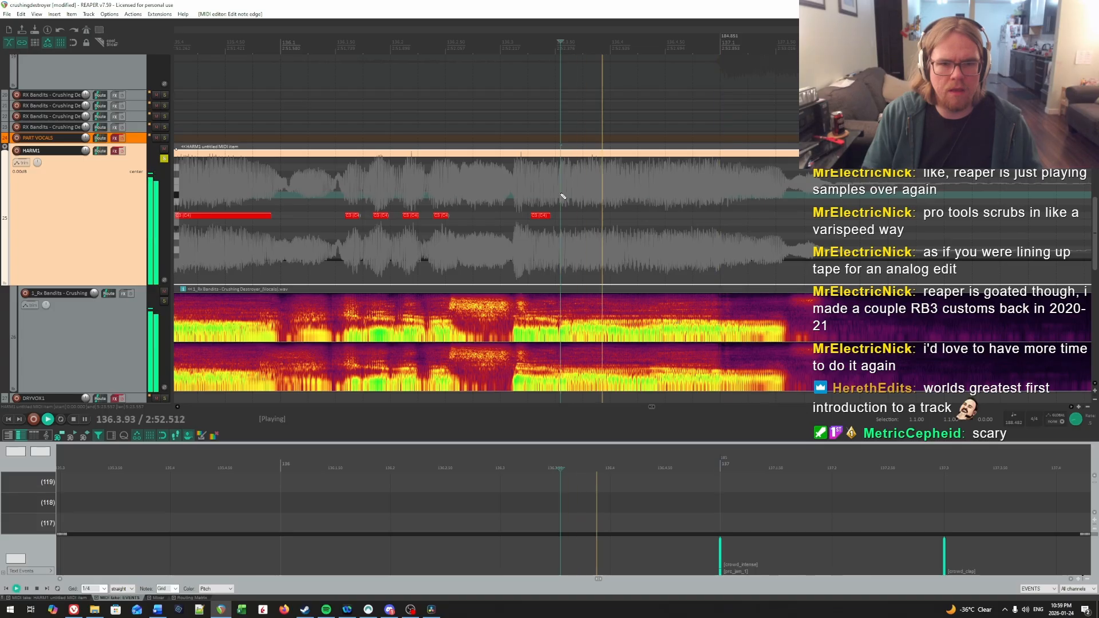
left_click(570, 192)
key("space")
key("space")
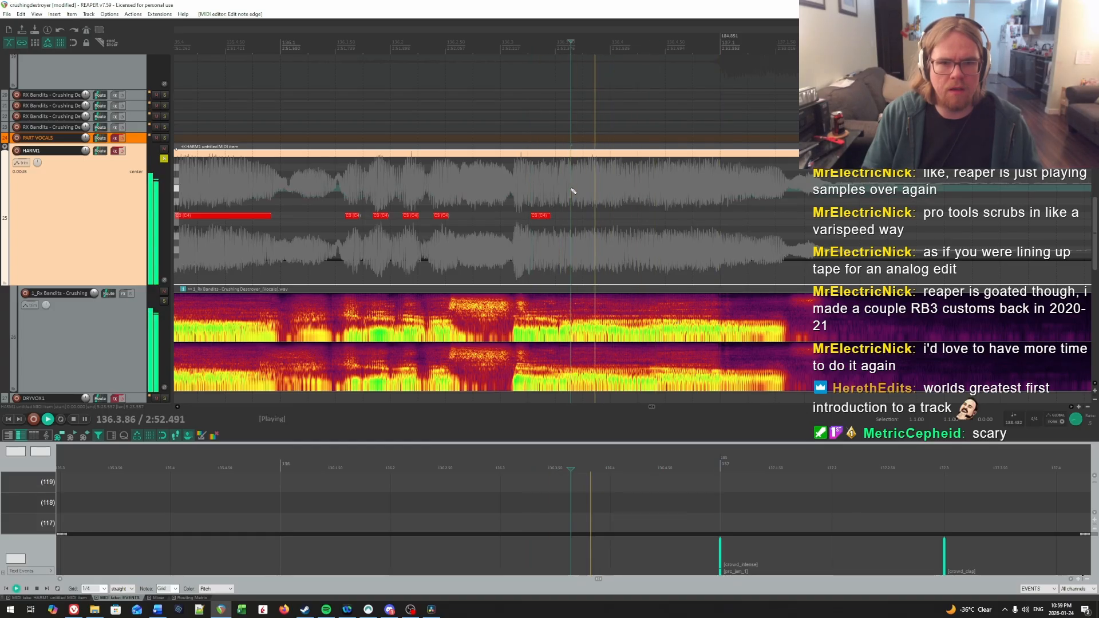
key("space")
left_click_drag(571, 215, 616, 215)
key("Up")
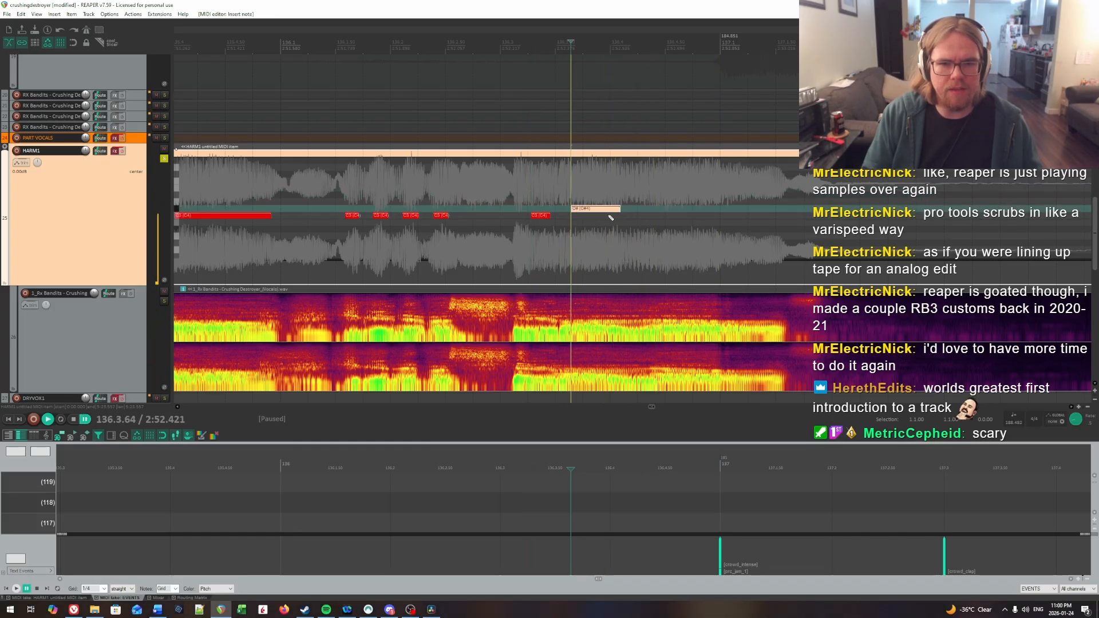
Step: Lengthen the note at 136.3.27 slightly and lower the note at 136.3.64 back to C4
left_click_drag(548, 218, 551, 218)
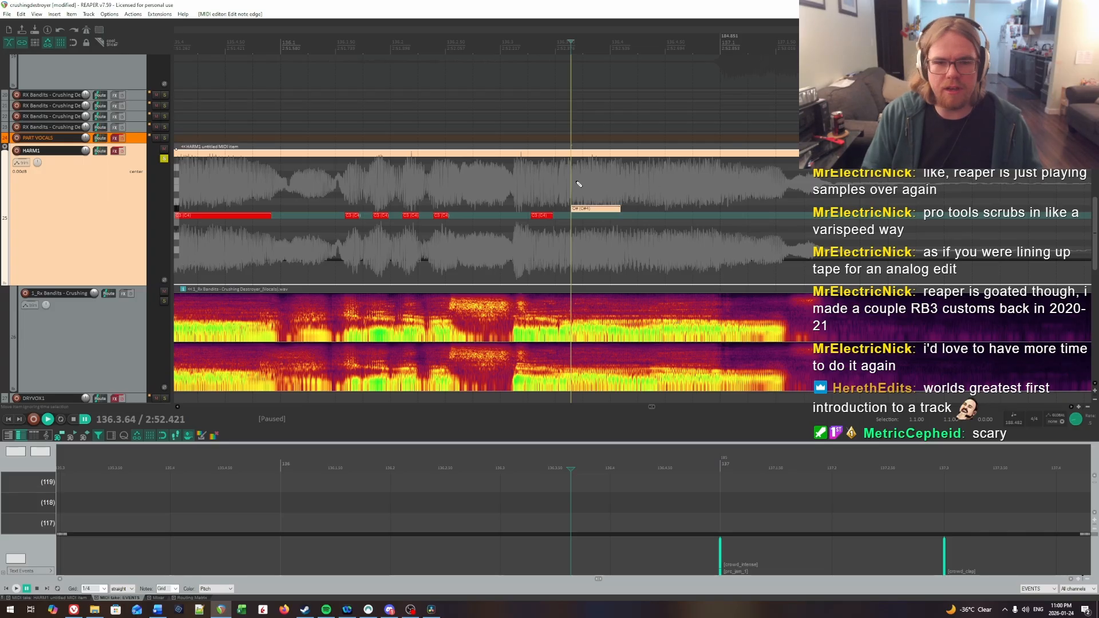
scroll(617, 228, "down", 1)
left_click(515, 190)
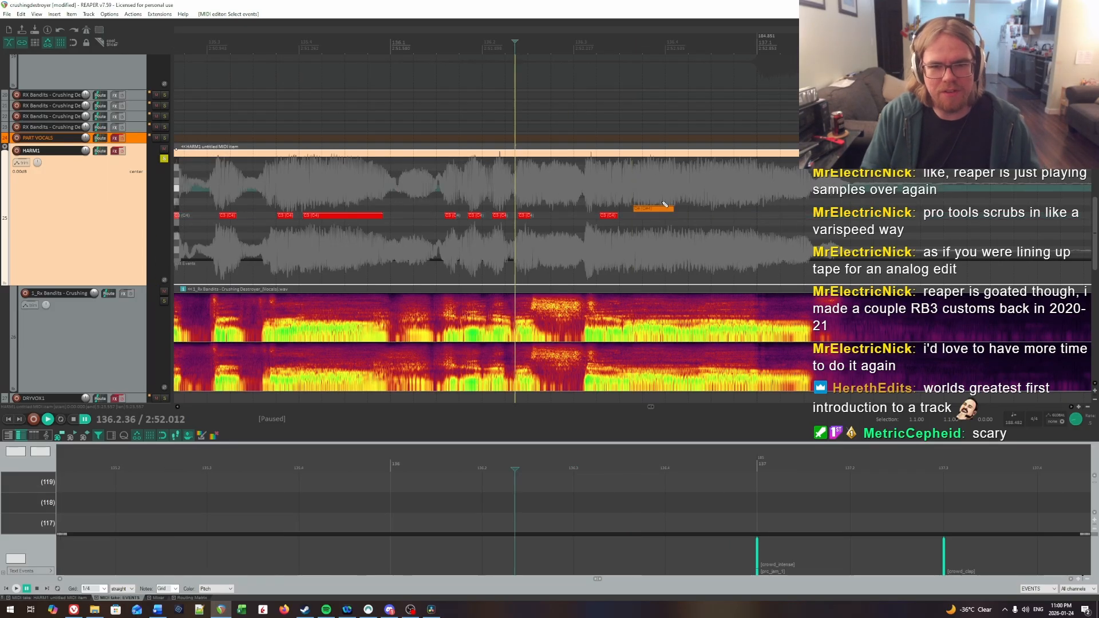
key("Down")
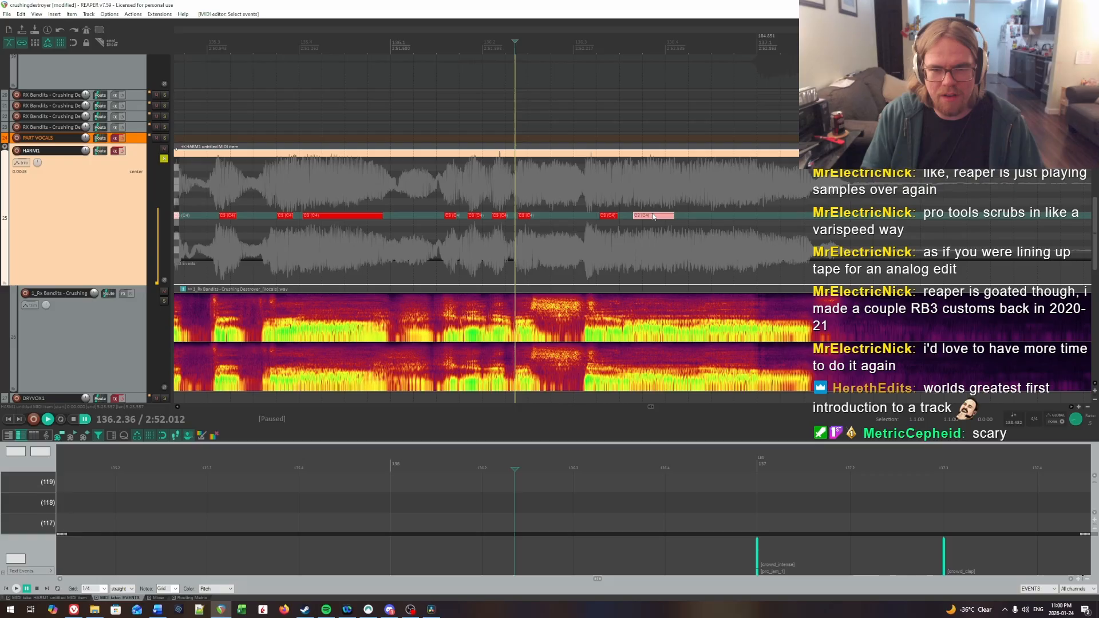
Step: Replay the second half of measure 136 to check the new notes and hear where the last syllable falls
left_click(599, 196)
key("space")
scroll(599, 197, "right", 3)
key("space")
left_click(561, 184)
scroll(562, 184, "up", 1)
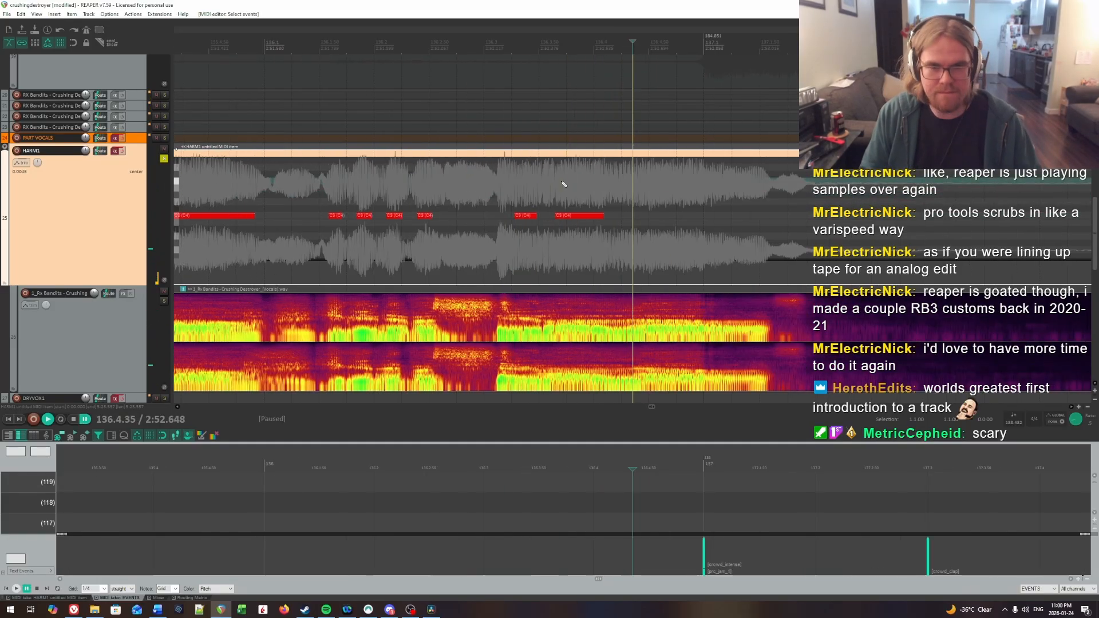
scroll(562, 184, "up", 1)
left_click(484, 188)
key("space")
Step: Find the last syllable's onset in measure 136 by ear and draw a long C4 note from shortly before 136.4.50 into measure 137
key("space")
left_click(587, 184)
key("space")
key("space")
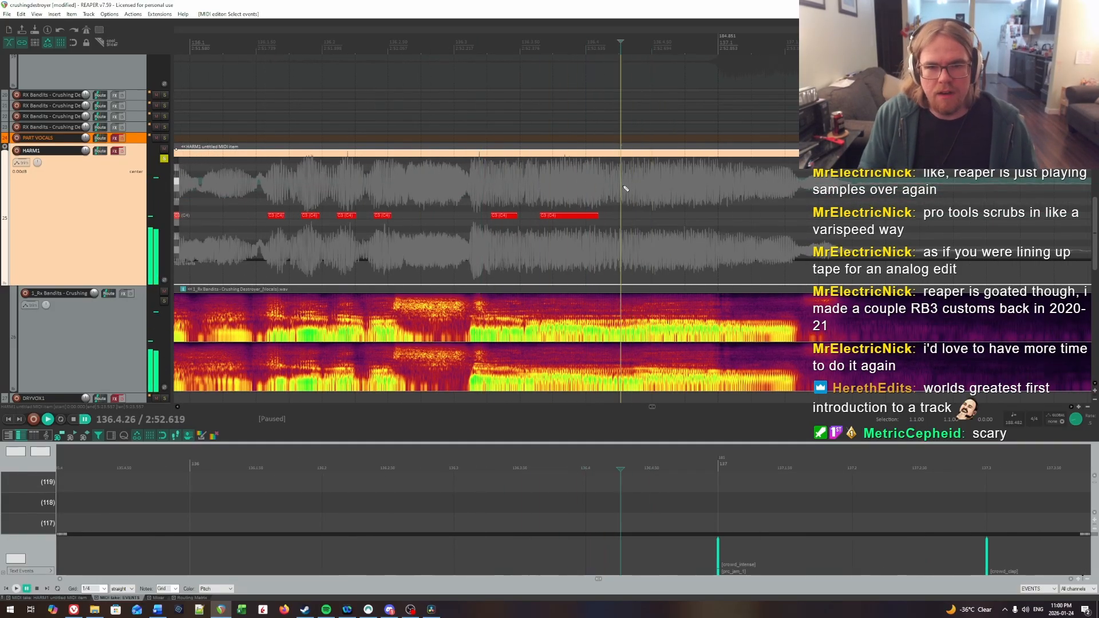
key("space")
key("space")
left_click(650, 184)
key("space")
left_click(594, 187)
key("space")
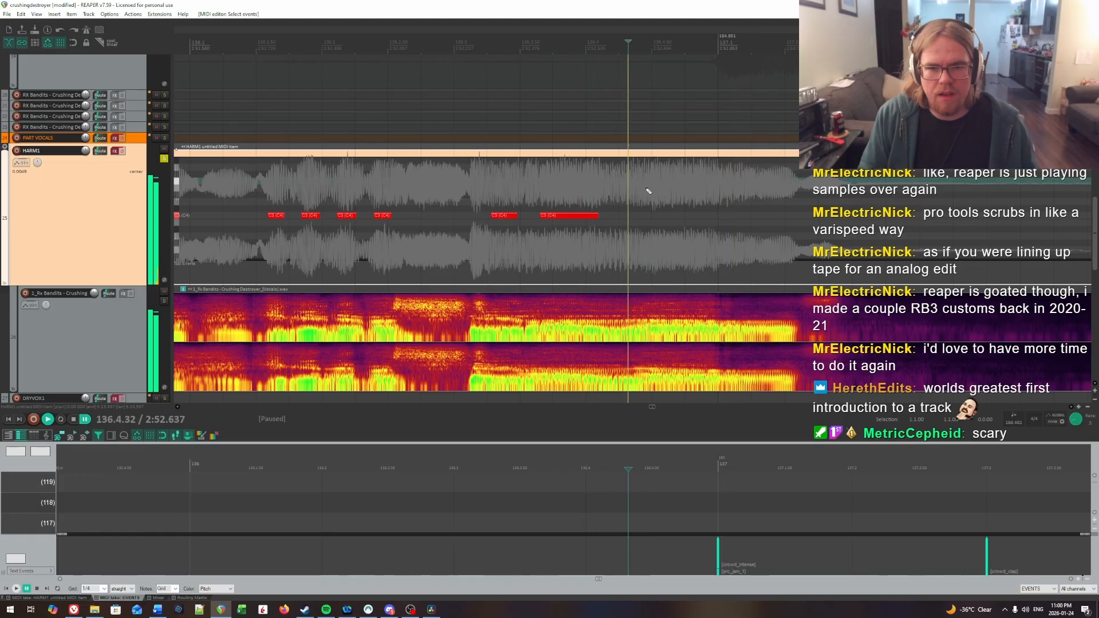
key("space")
key("space")
left_click(642, 188)
key("space")
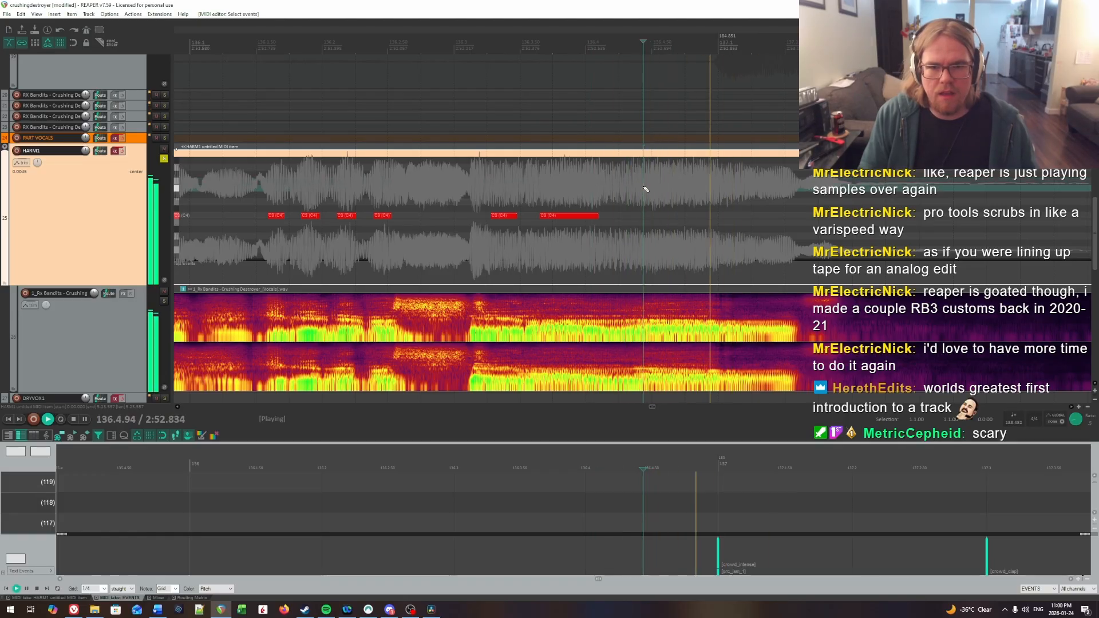
left_click(646, 189)
Step: Extend the final note to the vocal's end near 137.1.56, and lengthen the preceding note to end just before 136.4.22
key("space")
left_click_drag(647, 215, 746, 215)
key("space")
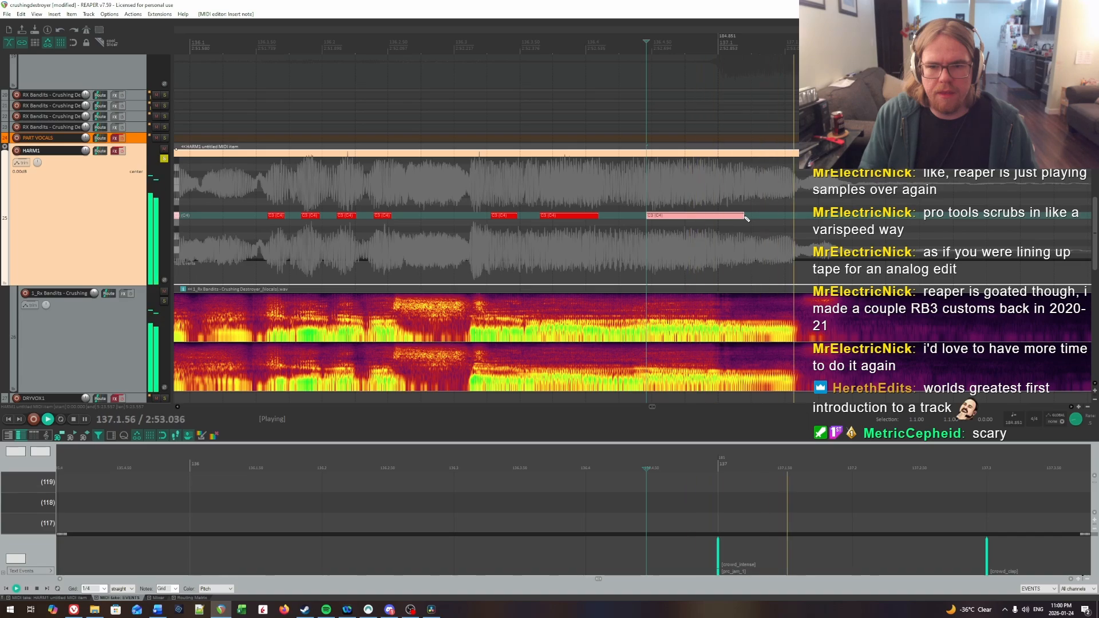
key("space")
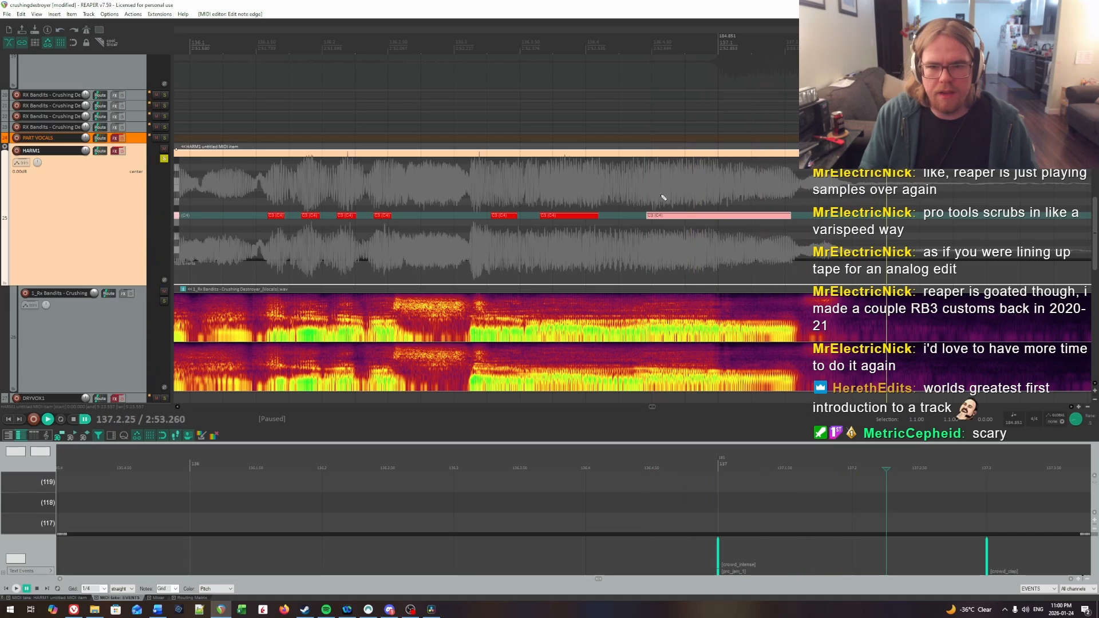
left_click(587, 189)
key("space")
Step: Play back the end of measure 136 into measure 137 to check the finished phrase
key("space")
left_click_drag(596, 216, 606, 217)
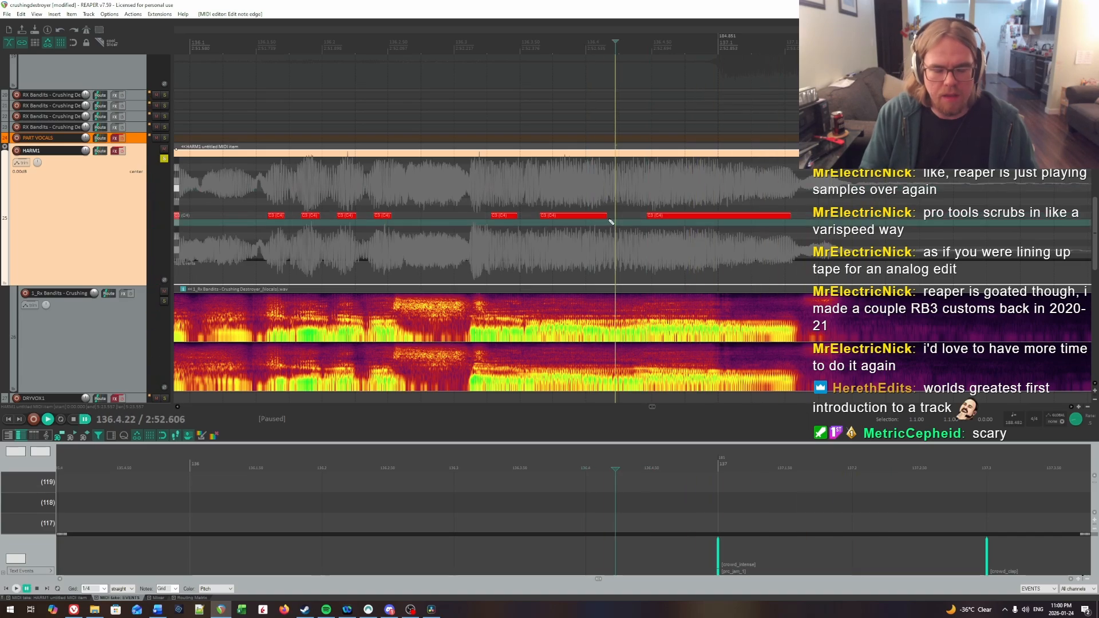
scroll(602, 215, "down", 4)
key("space")
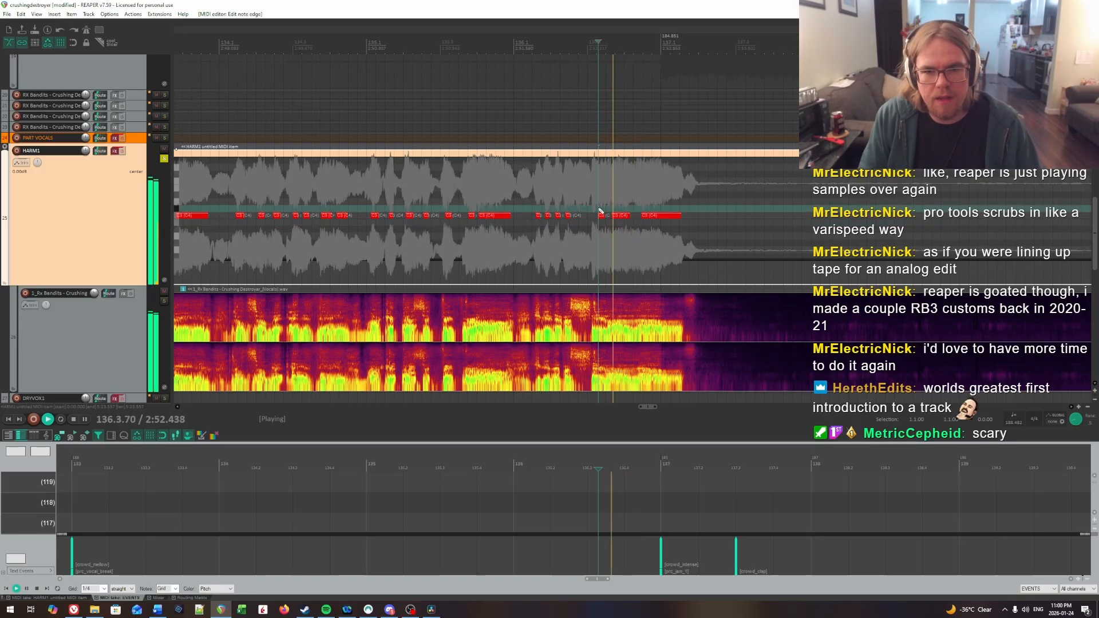
scroll(595, 213, "down", 4)
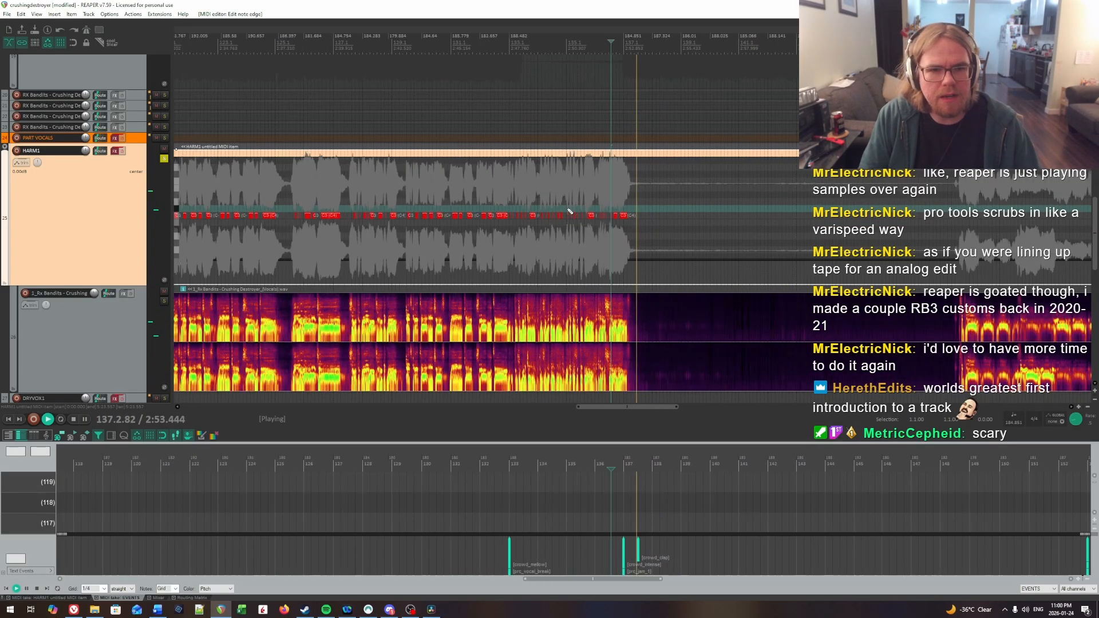
key("space")
Step: Enable the effects on the HARM1 track and play the charted vocals from 116.3.00
scroll(659, 265, "down", 3)
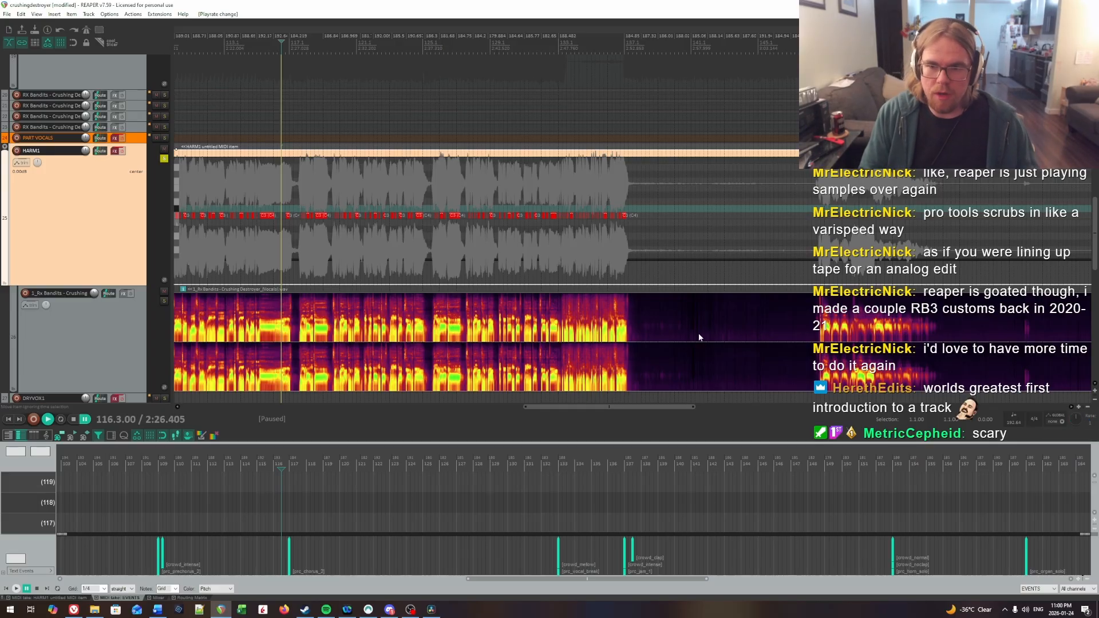
left_click(122, 152)
key("space")
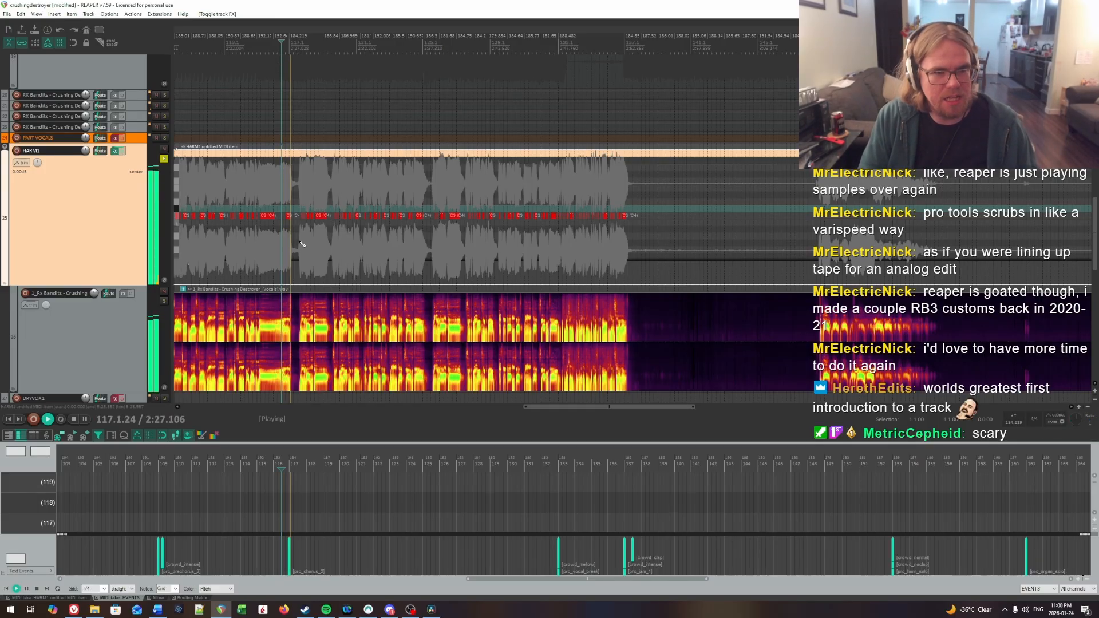
scroll(300, 242, "up", 6)
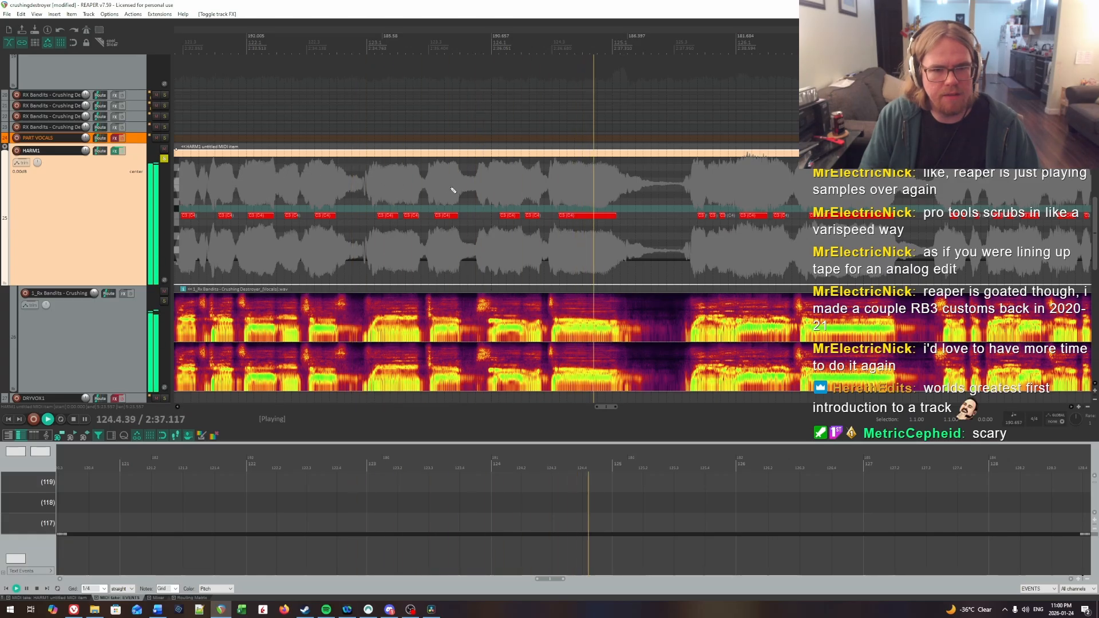
Step: Replay the phrase around measure 124 and listen on to measure 136 to check the charted notes against the vocals
left_click(489, 185)
key("space")
left_click(490, 185)
key("space")
key("space")
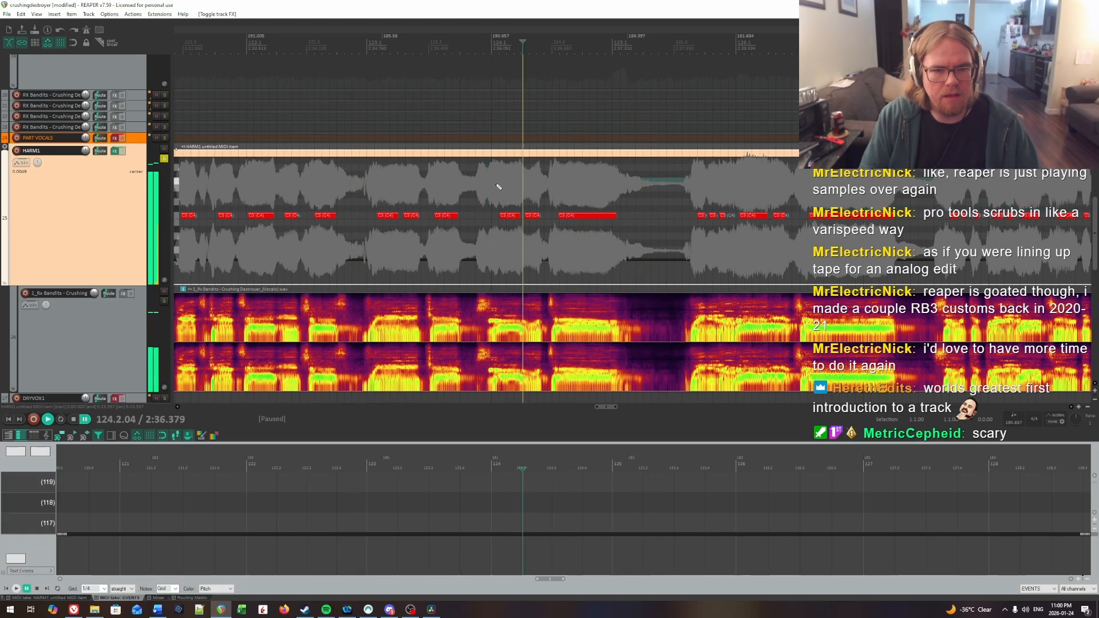
left_click(498, 186)
key("space")
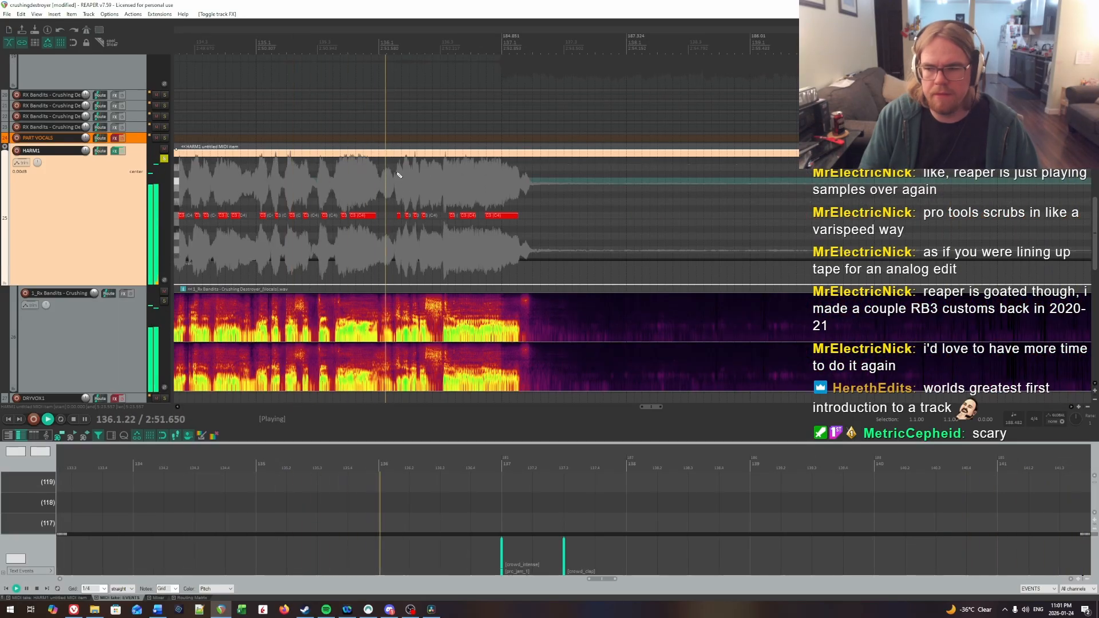
Step: Stop playback, unsolo the HARM1 track and bypass its effects, moving the edit cursor to 147.4.01
key("ctrl+space")
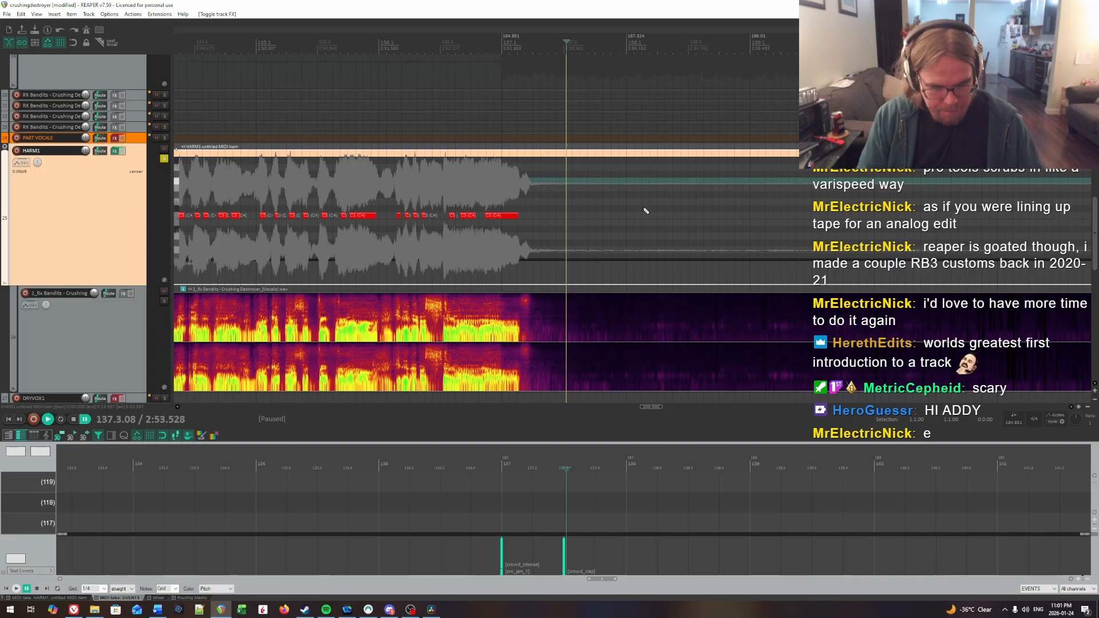
left_click(165, 160)
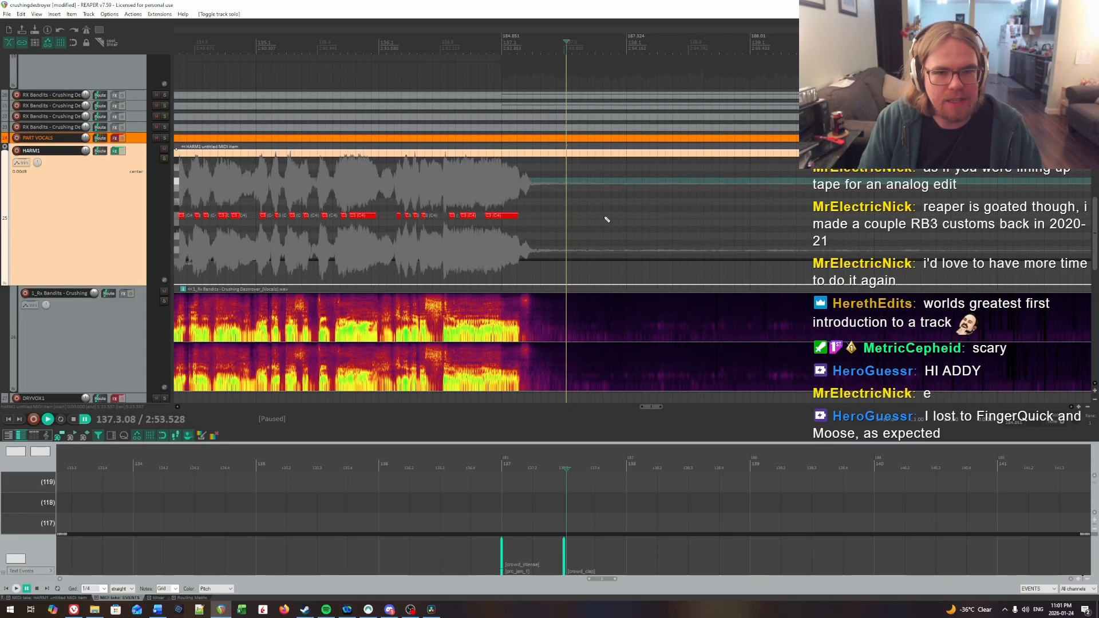
left_click_drag(608, 220, 973, 223)
left_click(929, 222)
scroll(920, 221, "down", 1)
scroll(920, 221, "down", 10)
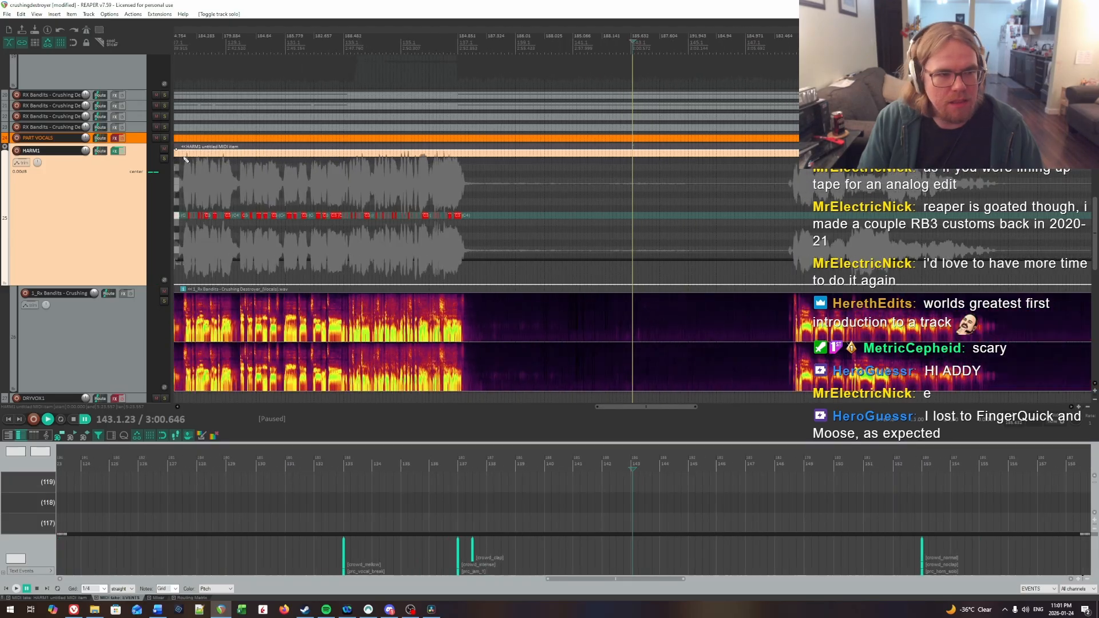
left_click(122, 151)
left_click(711, 206)
scroll(712, 205, "up", 1)
scroll(711, 205, "up", 8)
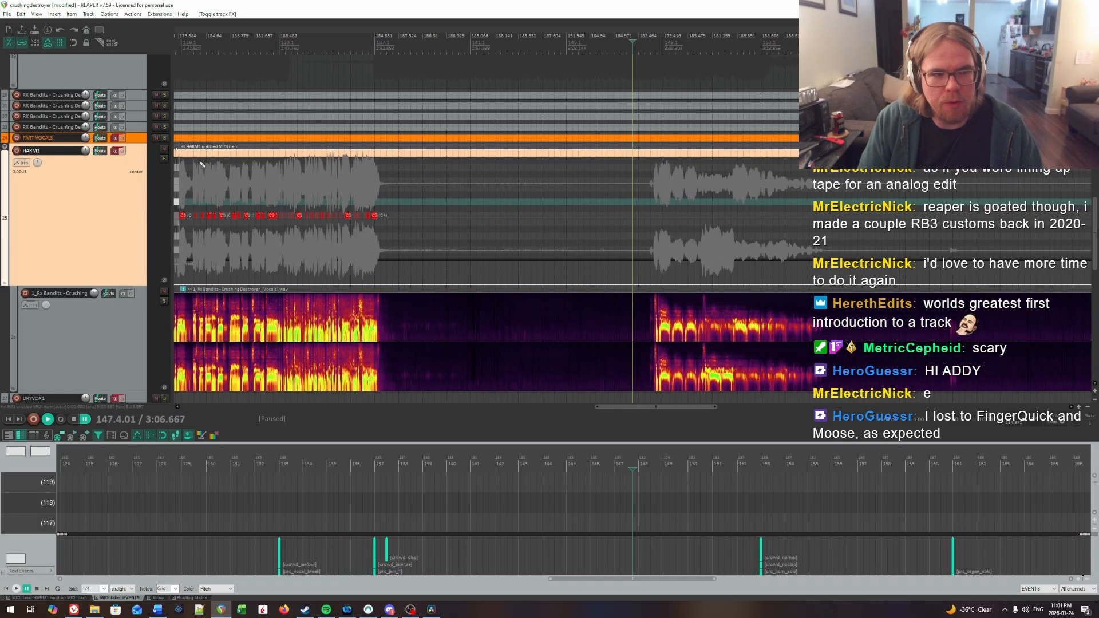
Step: Solo the HARM1 track and play from 147.4.01 into measure 152 to hear the next vocal phrase
left_click(163, 159)
key("space")
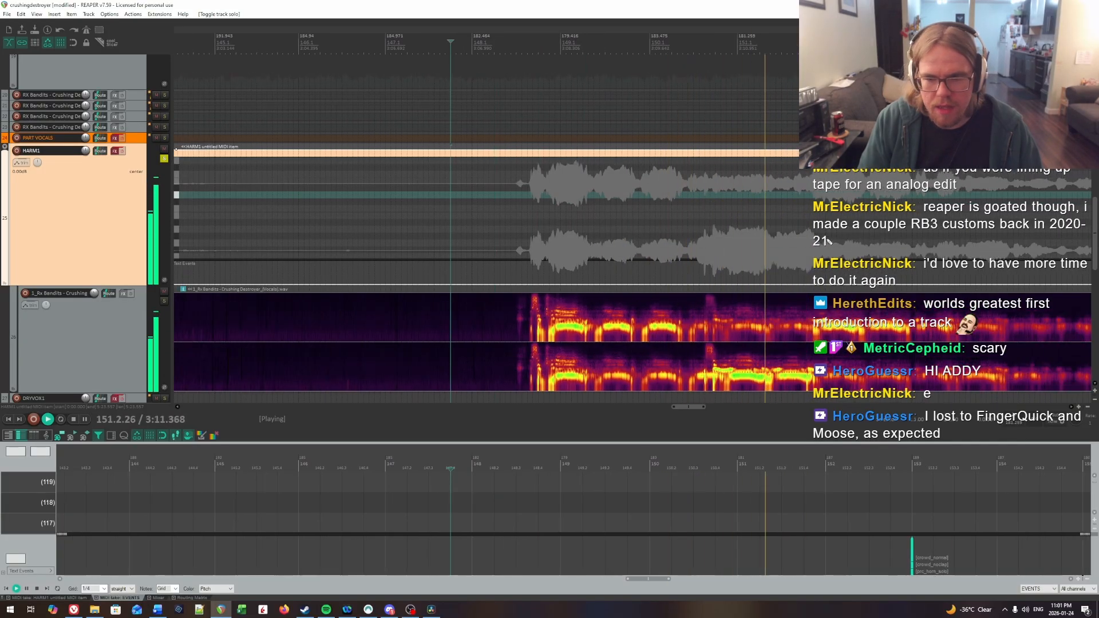
key("ctrl+space")
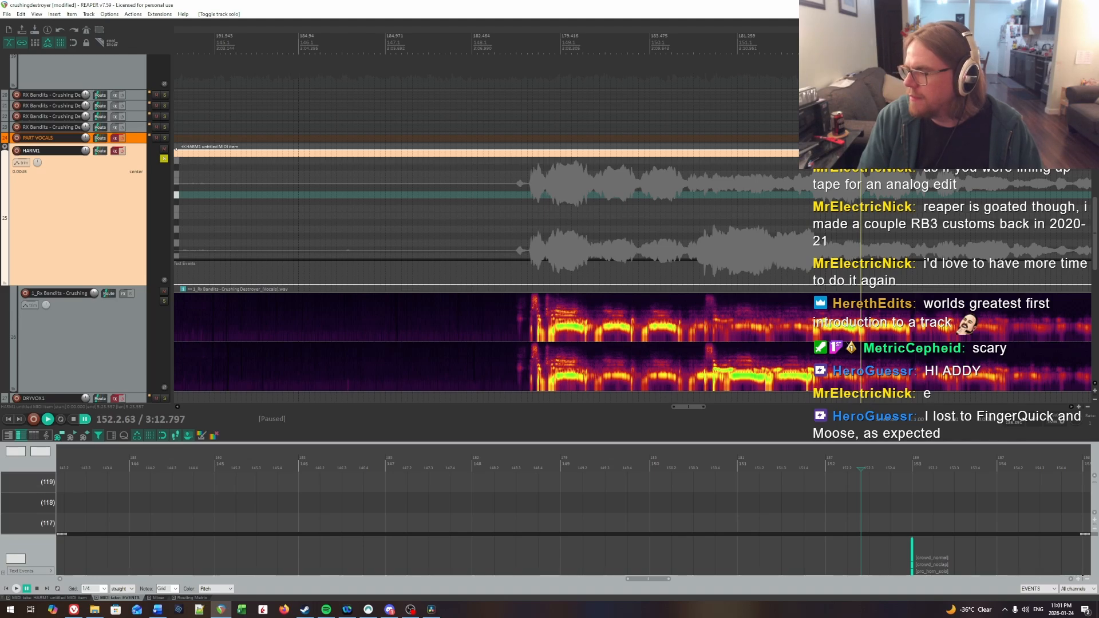
Step: Replay the opening of the vocal phrase from several start points in measure 148 to make out its first words
left_click(540, 221)
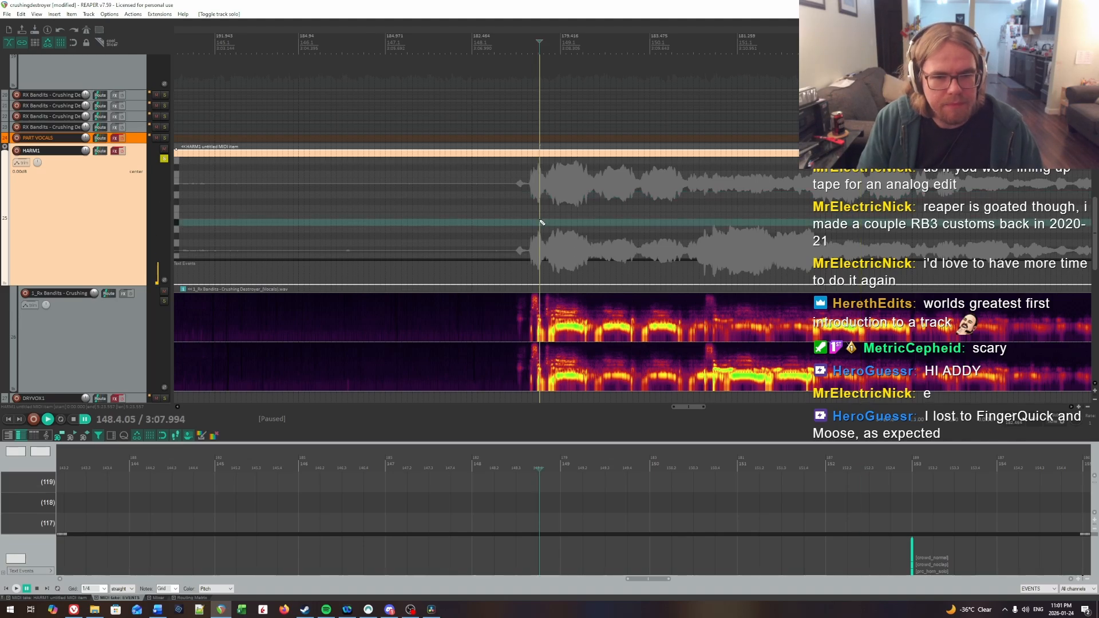
key("space")
key("space")
left_click(522, 211)
scroll(552, 217, "up", 1)
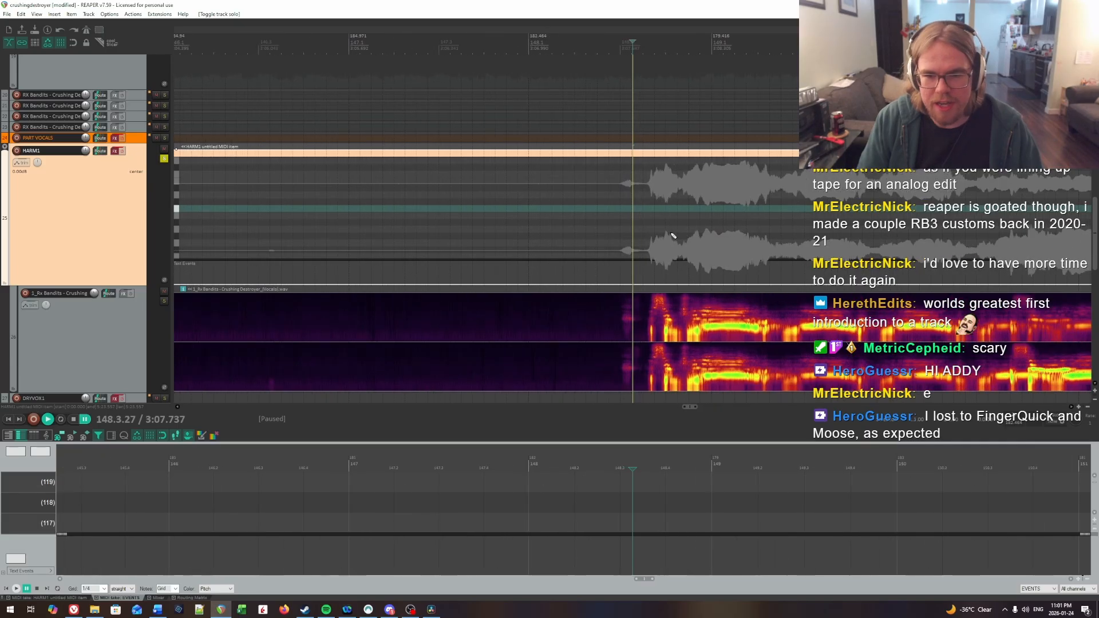
scroll(555, 218, "up", 2)
key("space")
key("space")
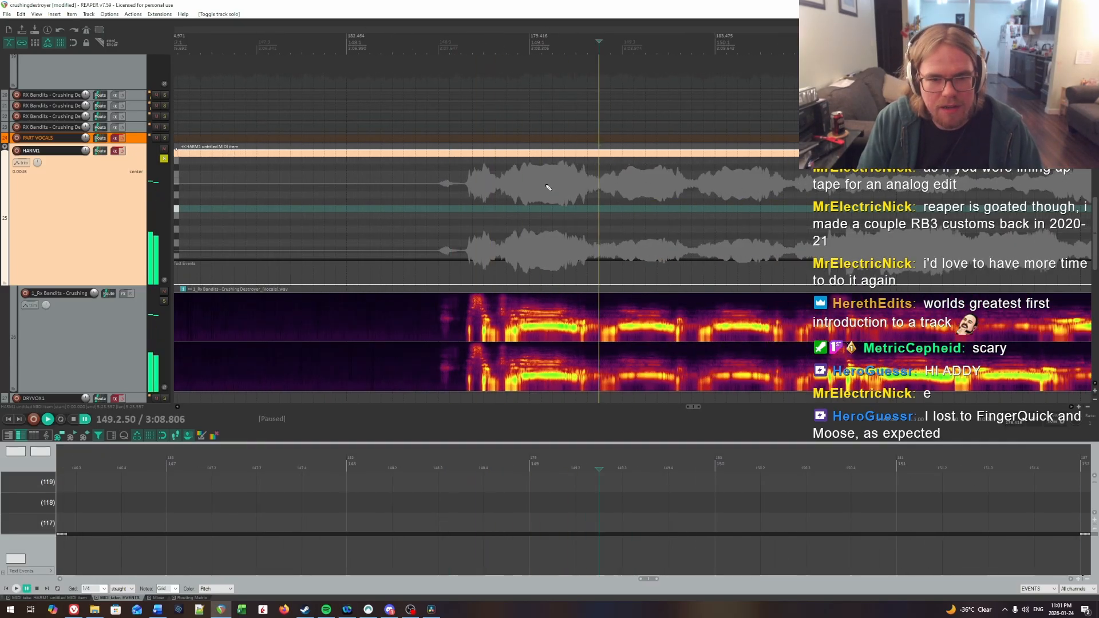
left_click(448, 204)
key("space")
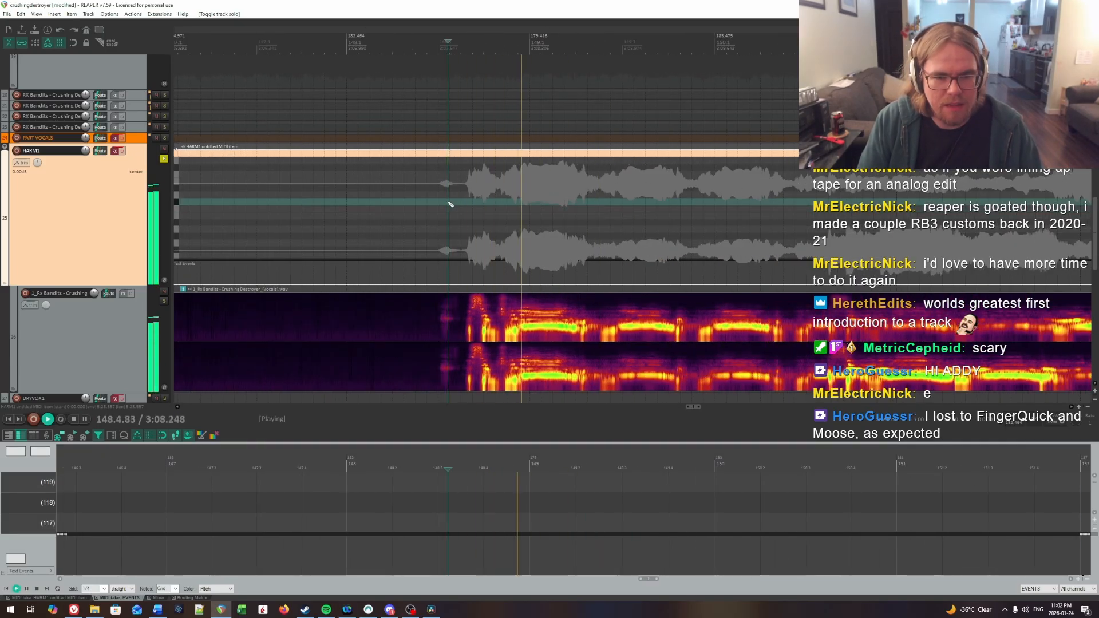
key("space")
Step: Switch to Spotify, search for "CRUSHING DESTROYER", add the Rx Bandits song to the queue and skip to it
left_click(324, 607)
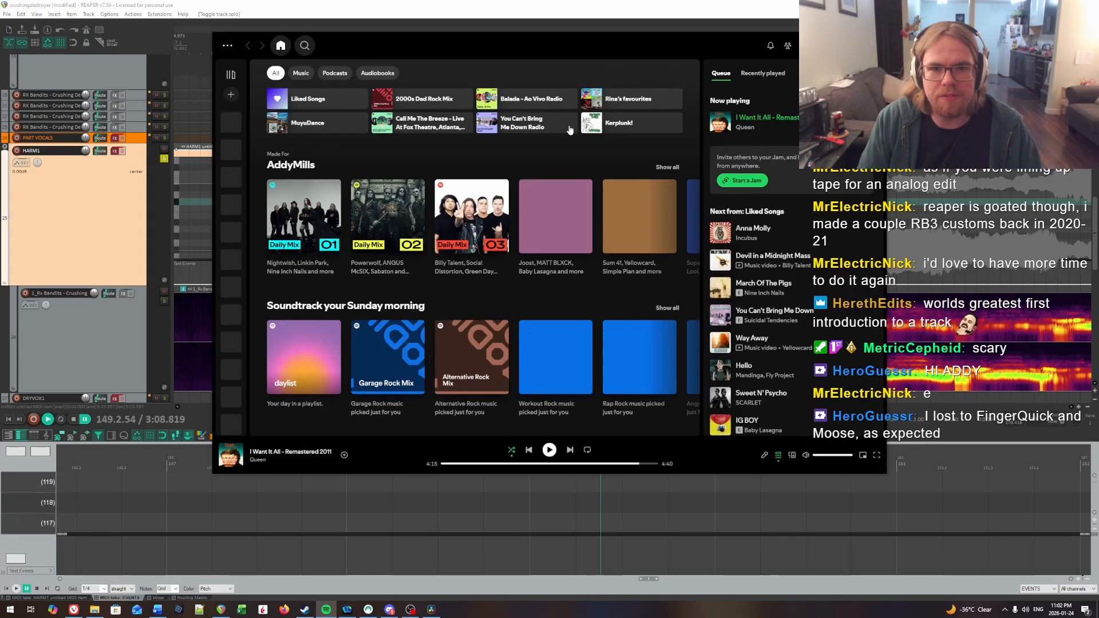
left_click(534, 49)
type("CRUSHING D")
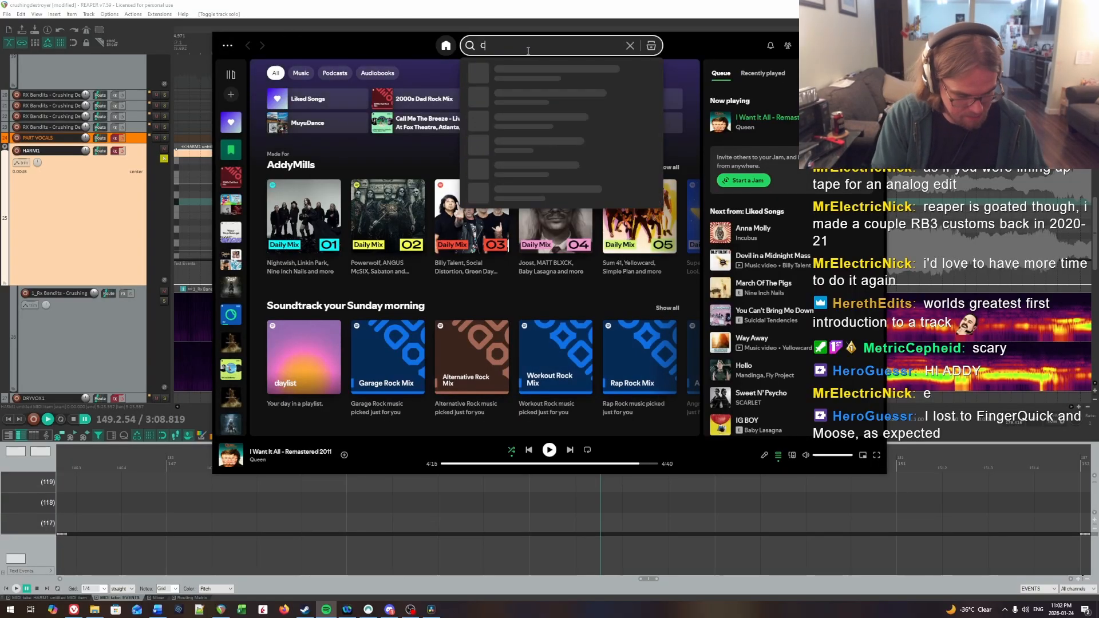
type("ESTROYER")
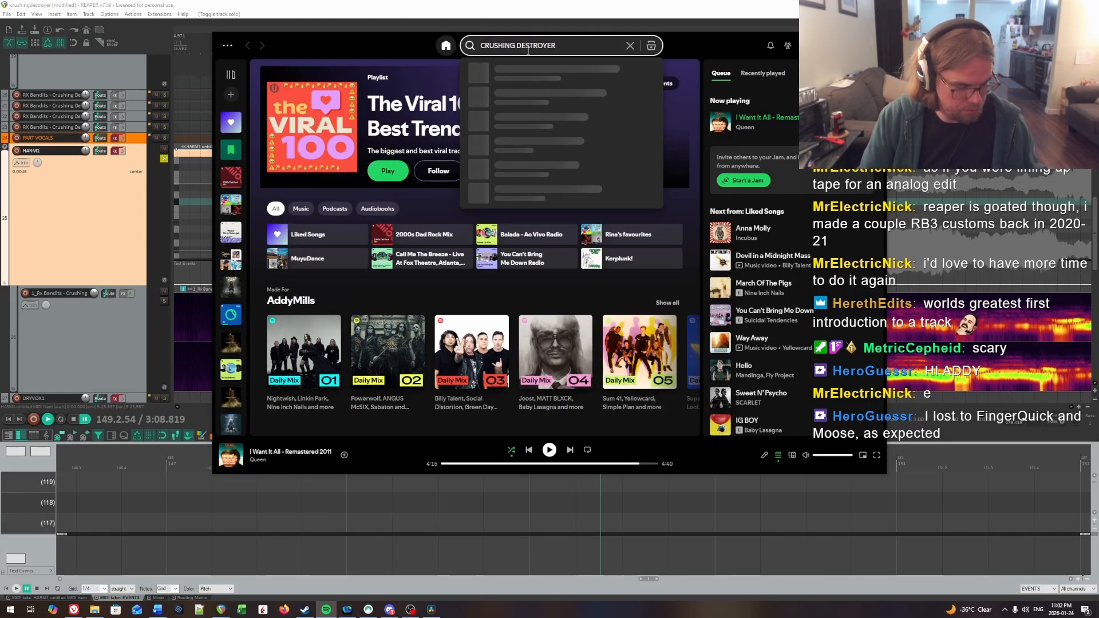
key("Caps_Lock")
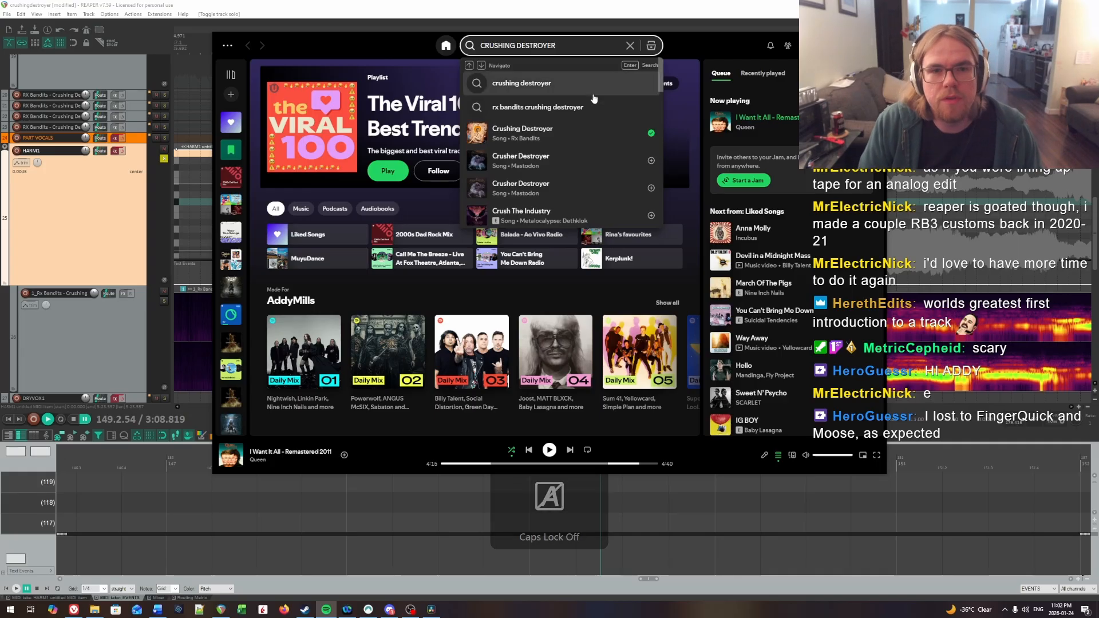
right_click(595, 138)
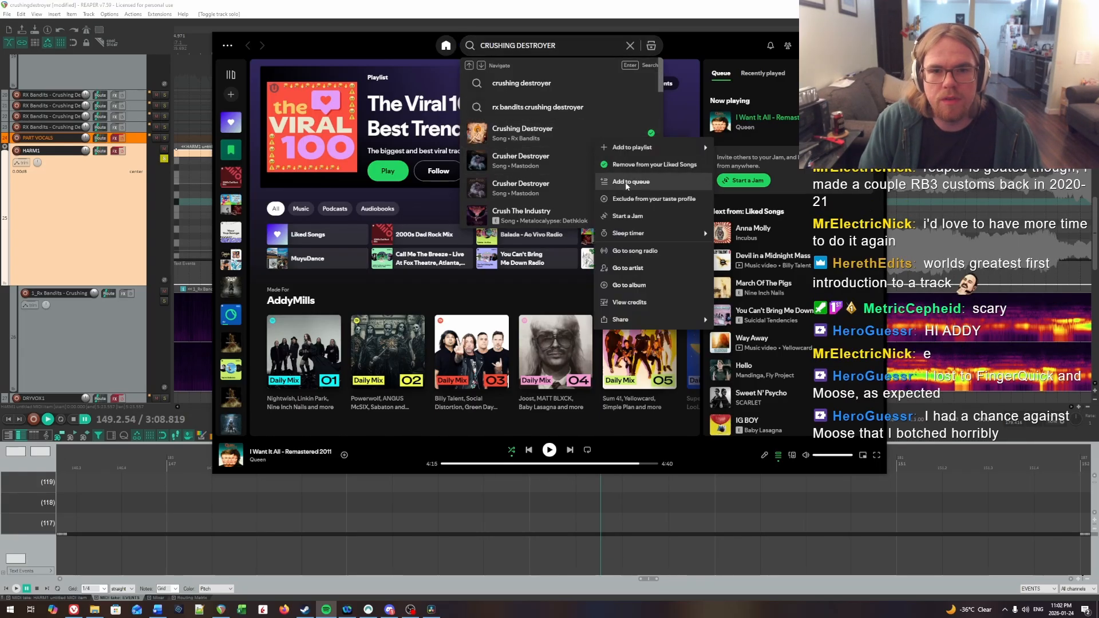
left_click(629, 174)
left_click(571, 451)
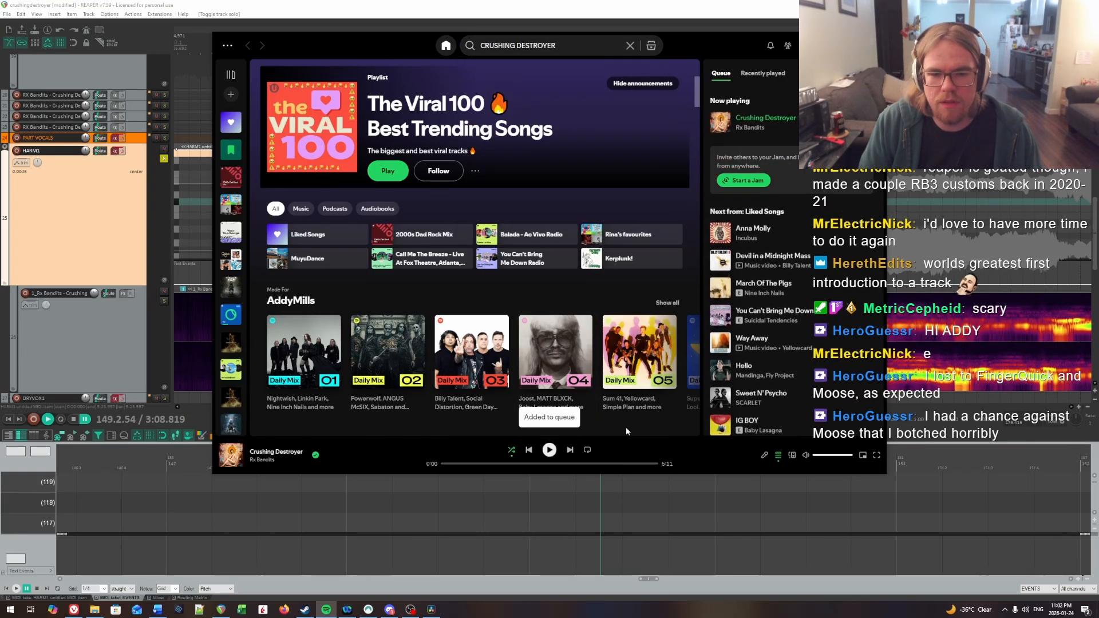
Step: Open the song's lyrics, read through to the closing lines and return to REAPER
left_click(764, 456)
scroll(510, 246, "down", 10)
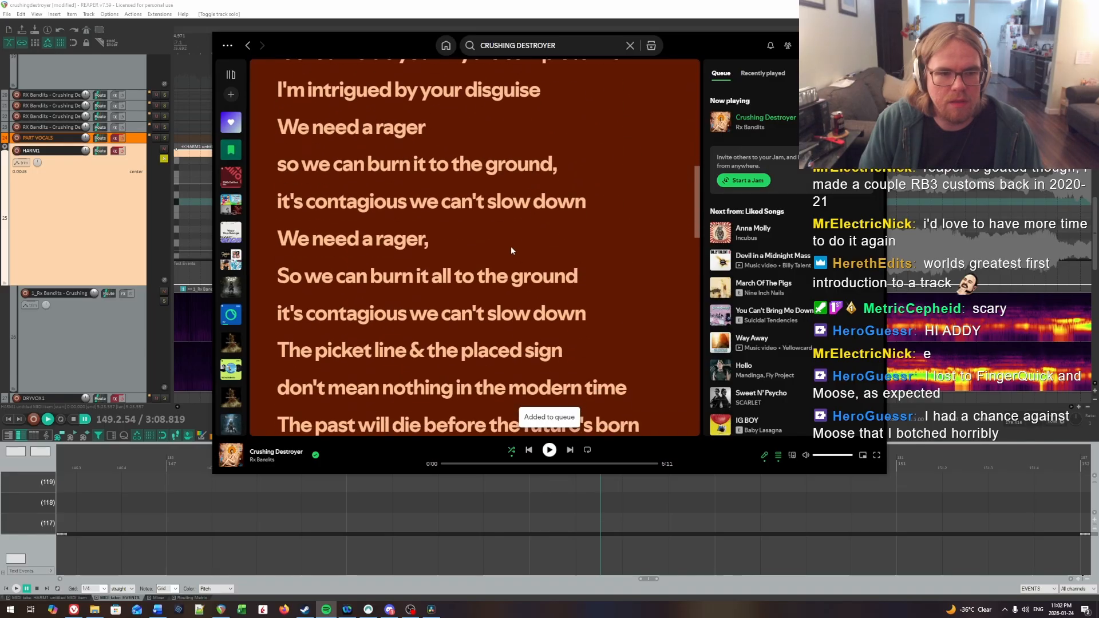
scroll(392, 247, "down", 9)
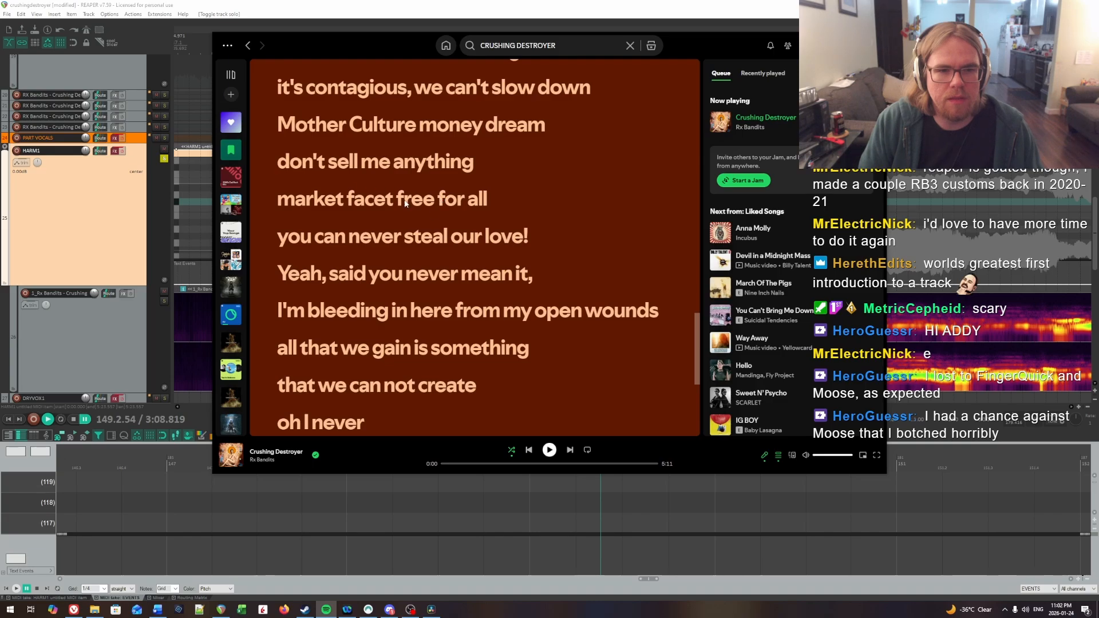
scroll(314, 271, "down", 1)
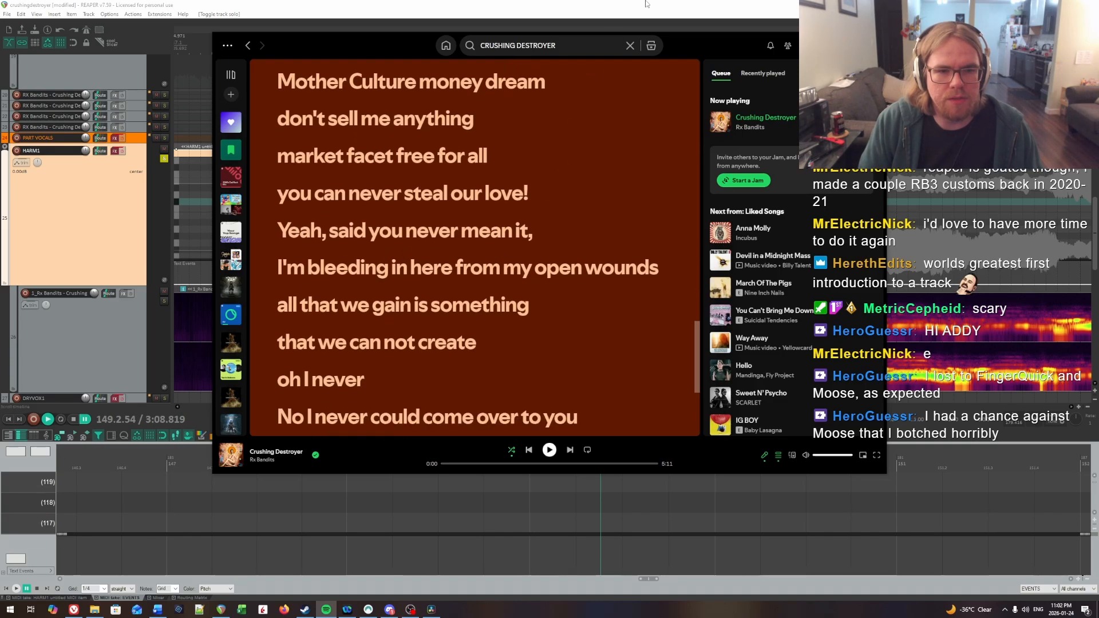
left_click(672, 4)
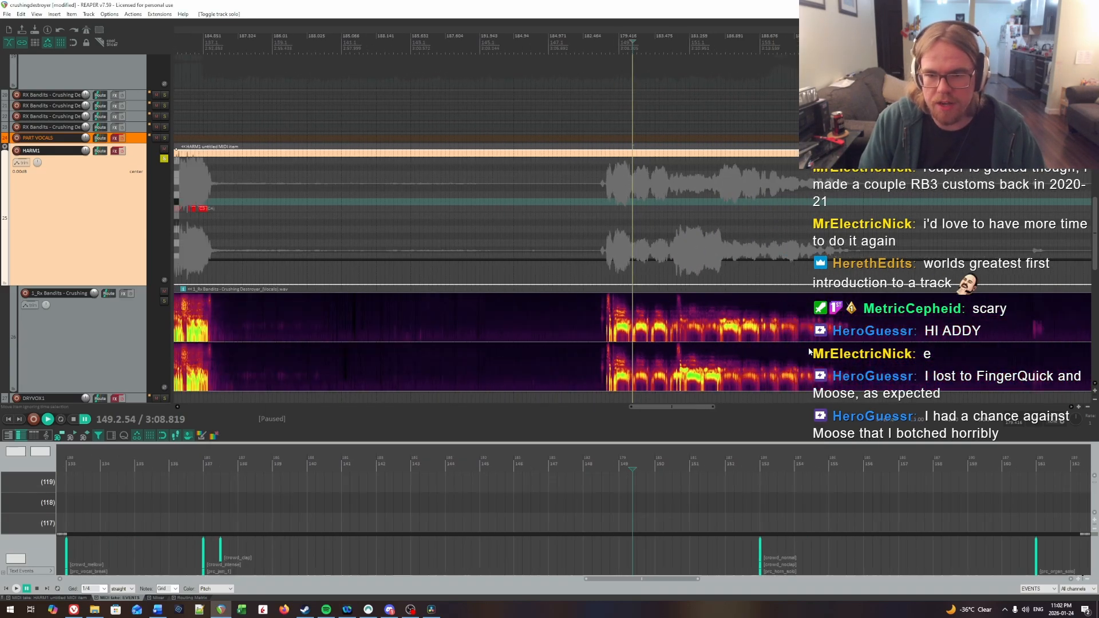
Step: Play the vocals from around measures 171 and 176 to match the song's sections with the lyrics
left_click(813, 46)
key("space")
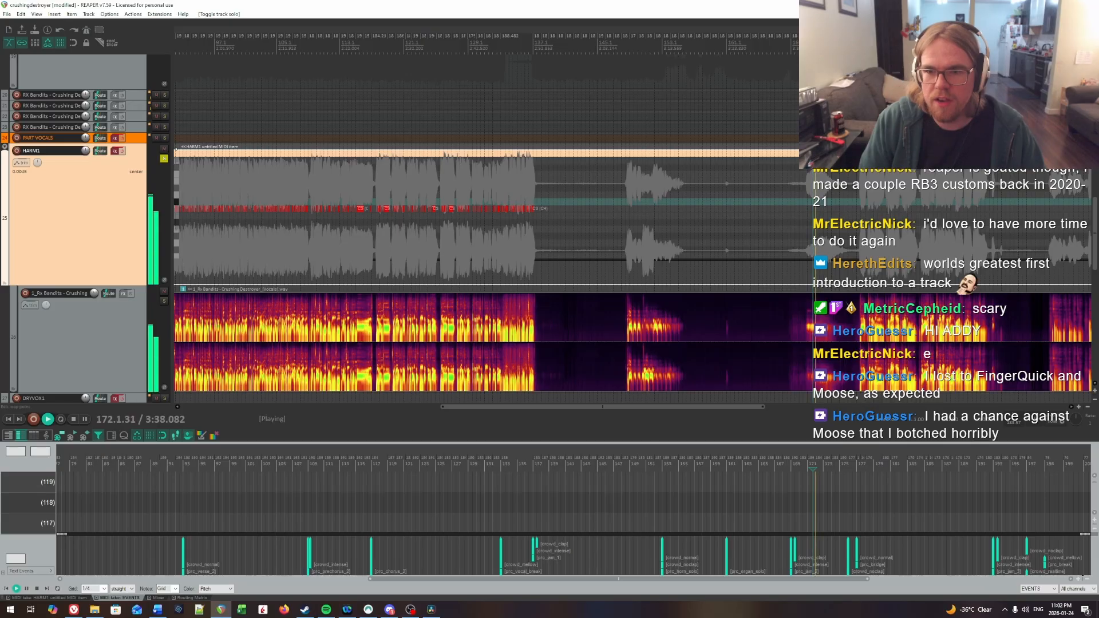
left_click(854, 46)
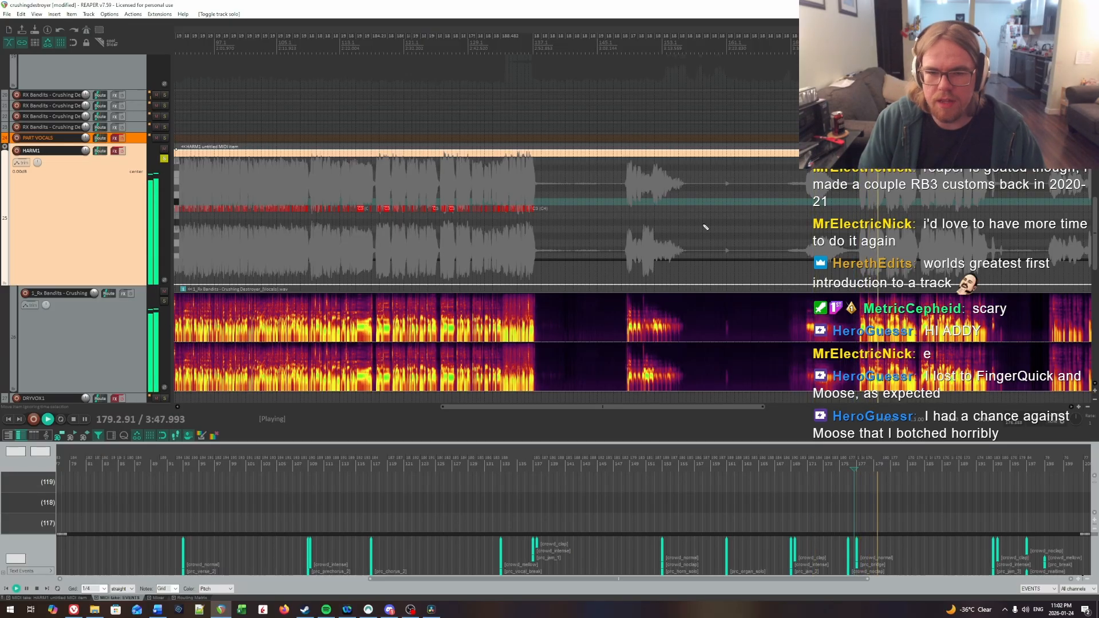
key("space")
Step: Return to the phrase start at 148.3.05, set the playback rate to 0.5 and play from there
left_click(658, 225)
scroll(640, 226, "up", 4)
scroll(513, 214, "up", 6)
left_click(426, 202)
scroll(701, 226, "up", 4)
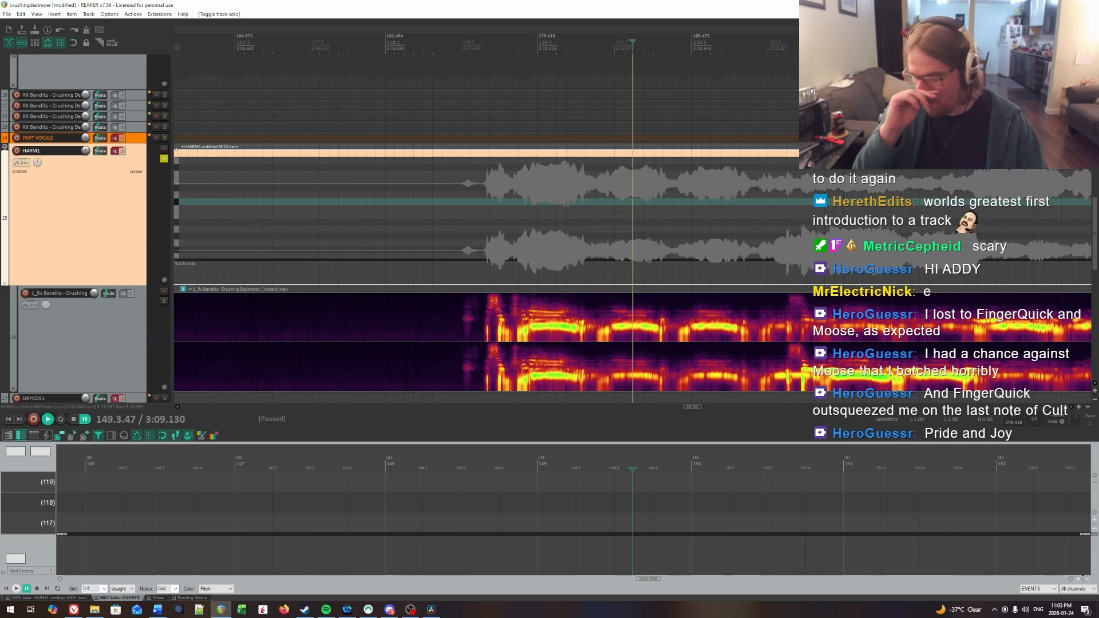
left_click(464, 195)
scroll(495, 189, "up", 4)
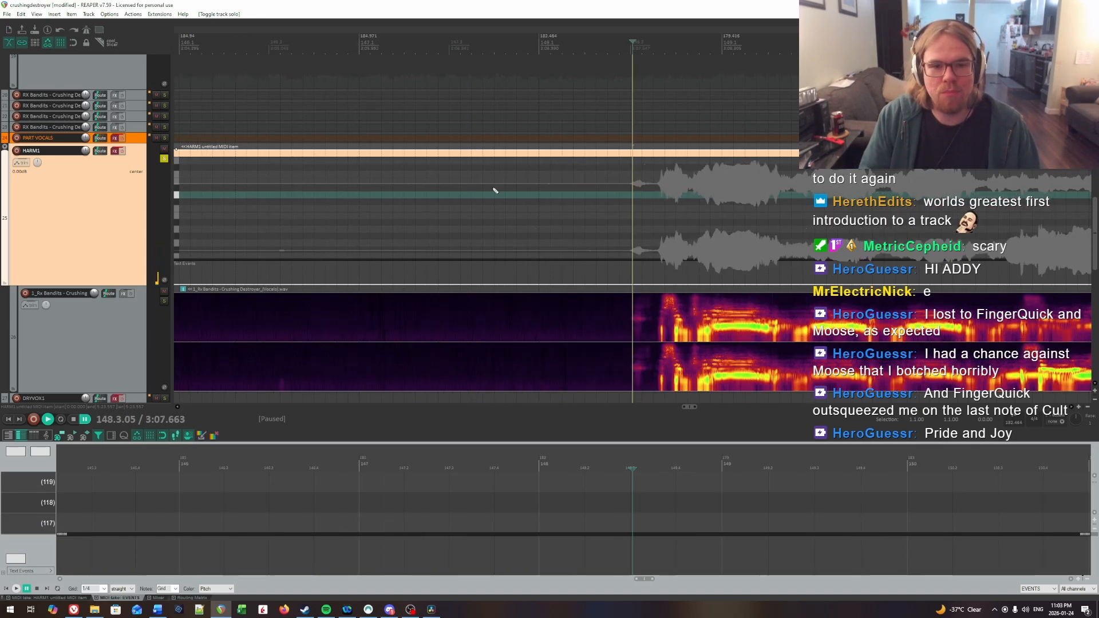
scroll(728, 221, "right", 3)
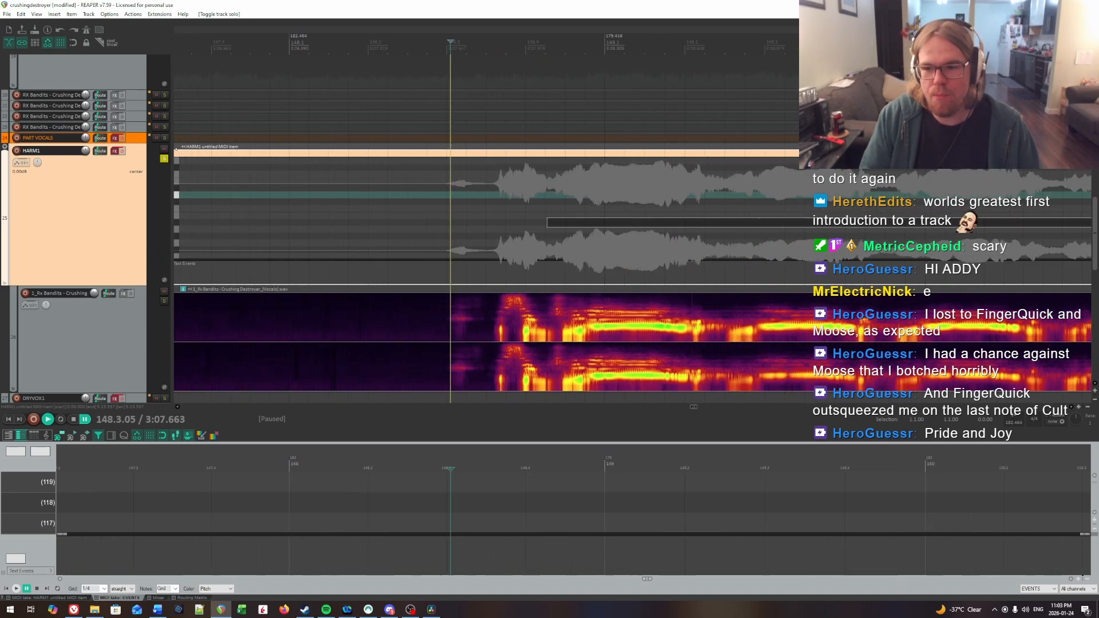
left_click(1090, 424)
type(".5")
key("Return")
key("space")
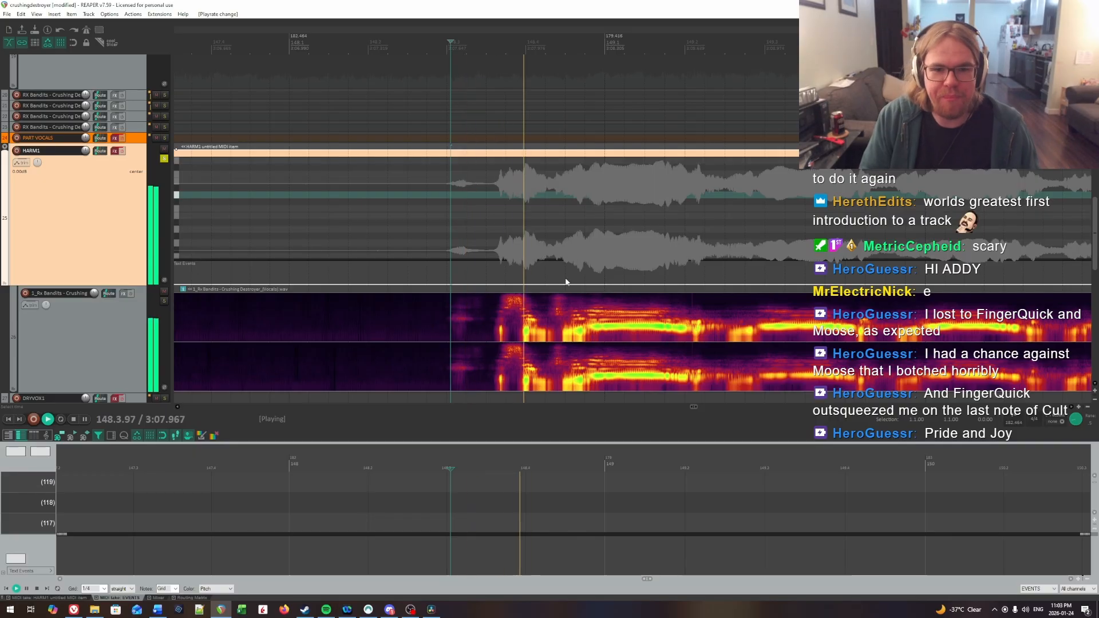
Step: Replay the phrase's first syllables at half speed from several points between 148.3.05 and 148.3.64 to locate their onsets
left_click(486, 211)
left_click(487, 211)
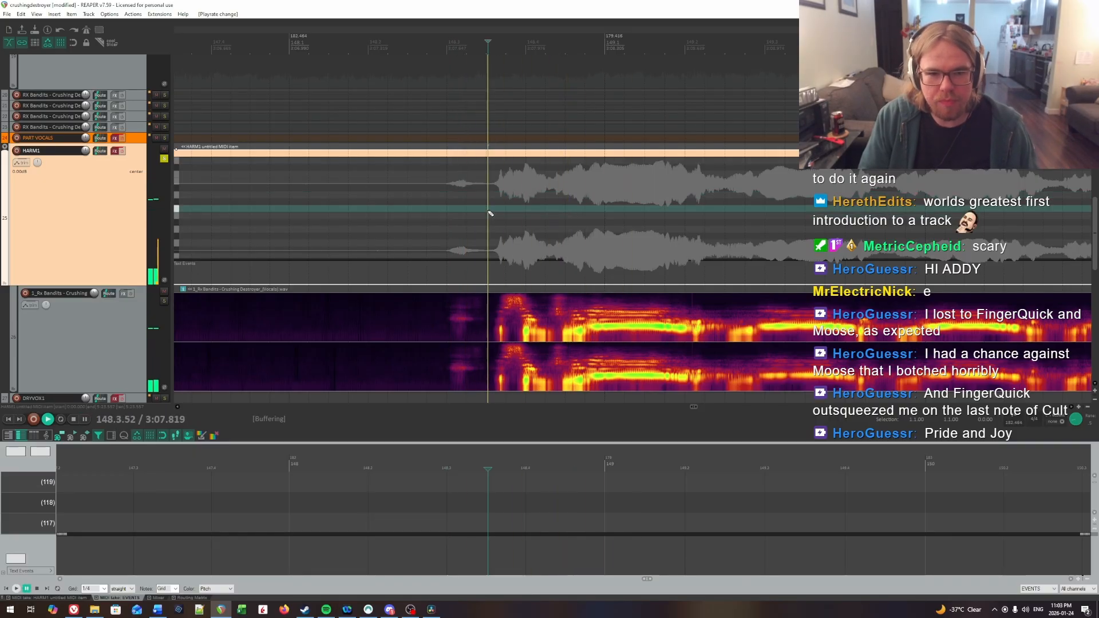
key("space")
left_click(497, 214)
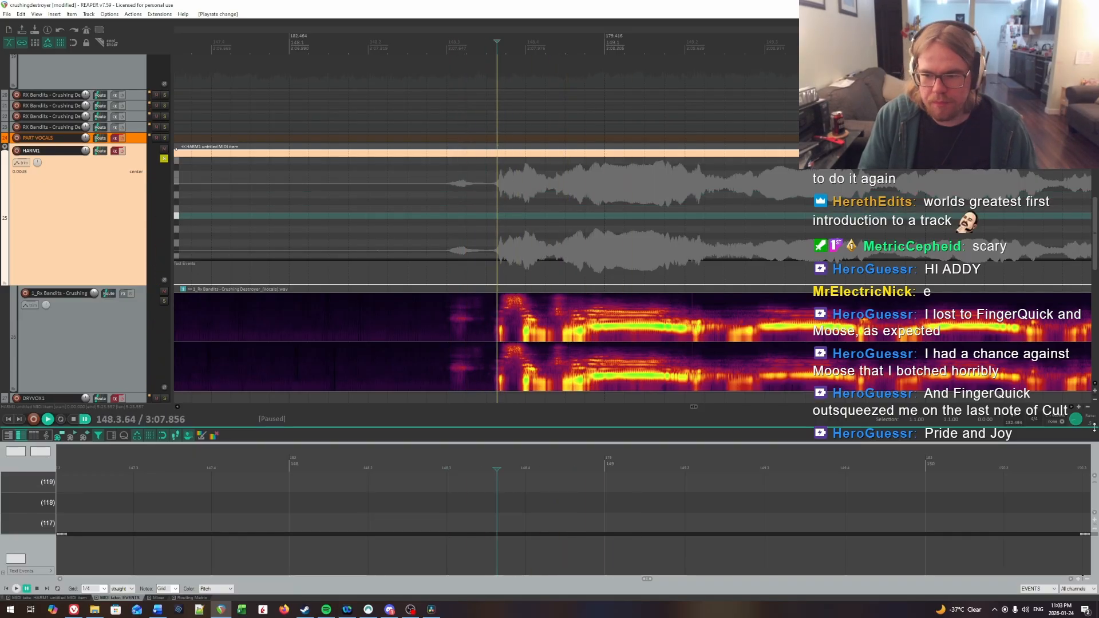
key("space")
key("space")
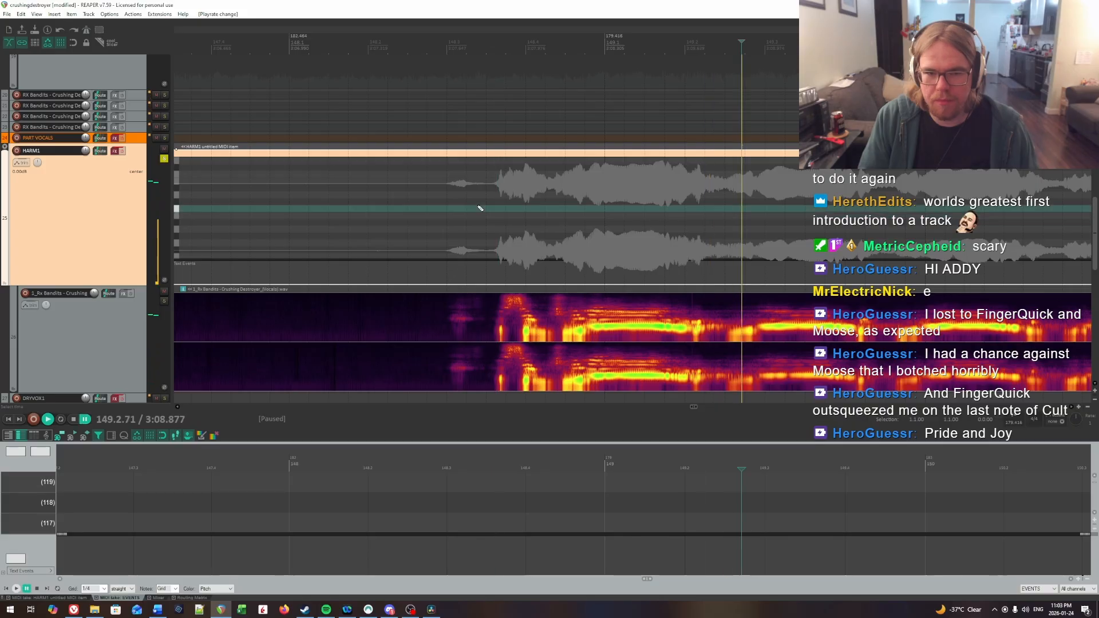
left_click(489, 213)
key("space")
key("space")
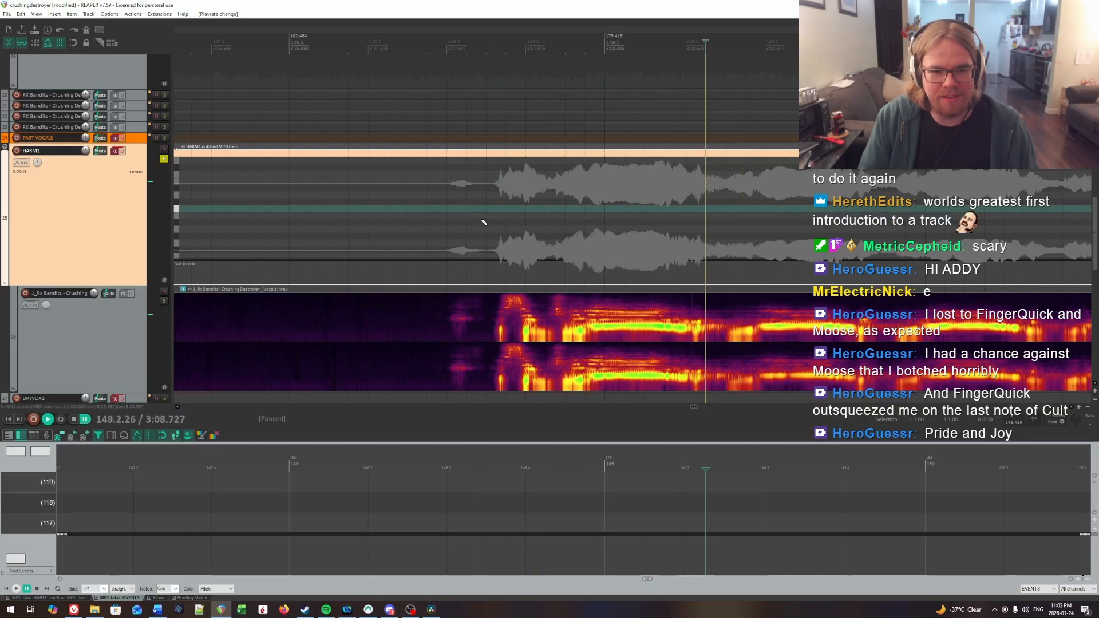
left_click(449, 219)
key("space")
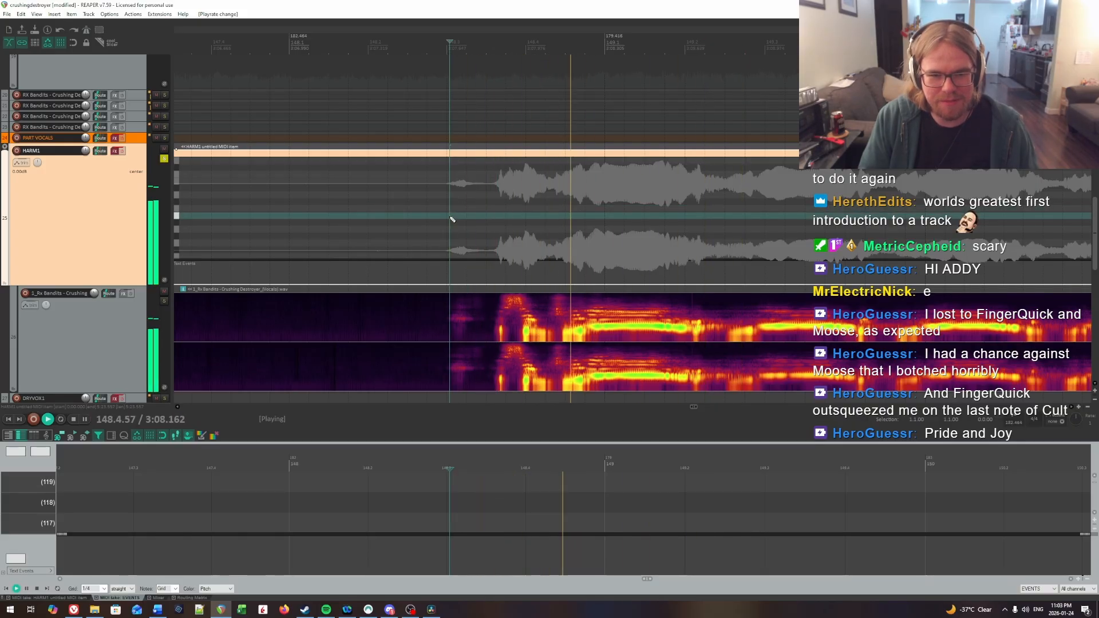
key("space")
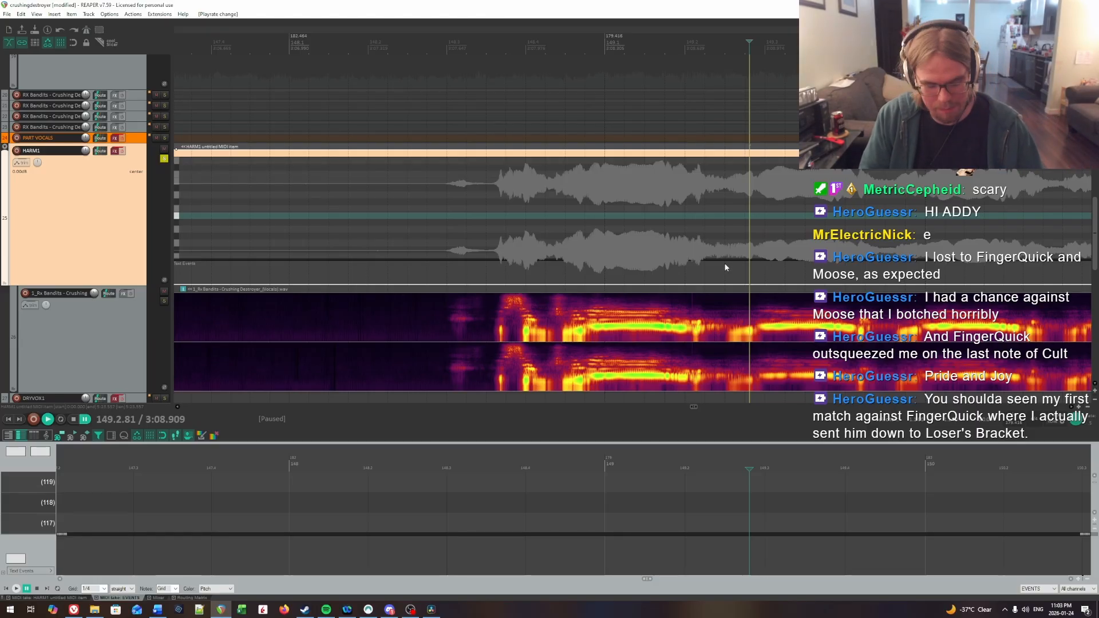
Step: Insert a short HARM1 note at 148.3.66 on the first syllable's onset and play it against the vocal
left_click(508, 222)
key("space")
scroll(592, 229, "up", 2)
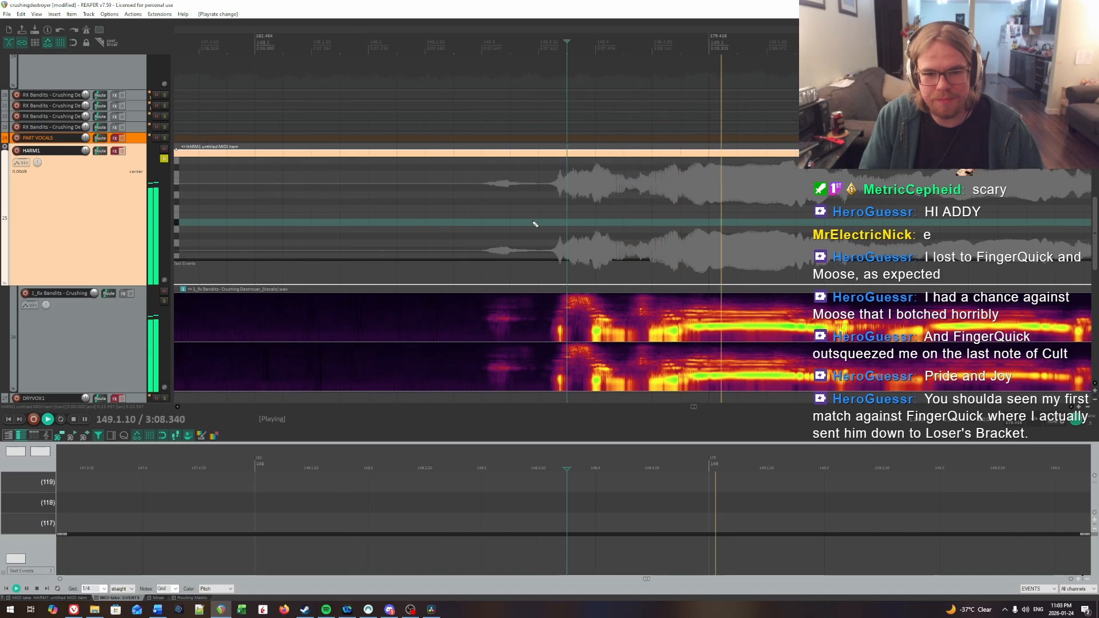
key("space")
left_click(555, 224)
scroll(600, 237, "up", 2)
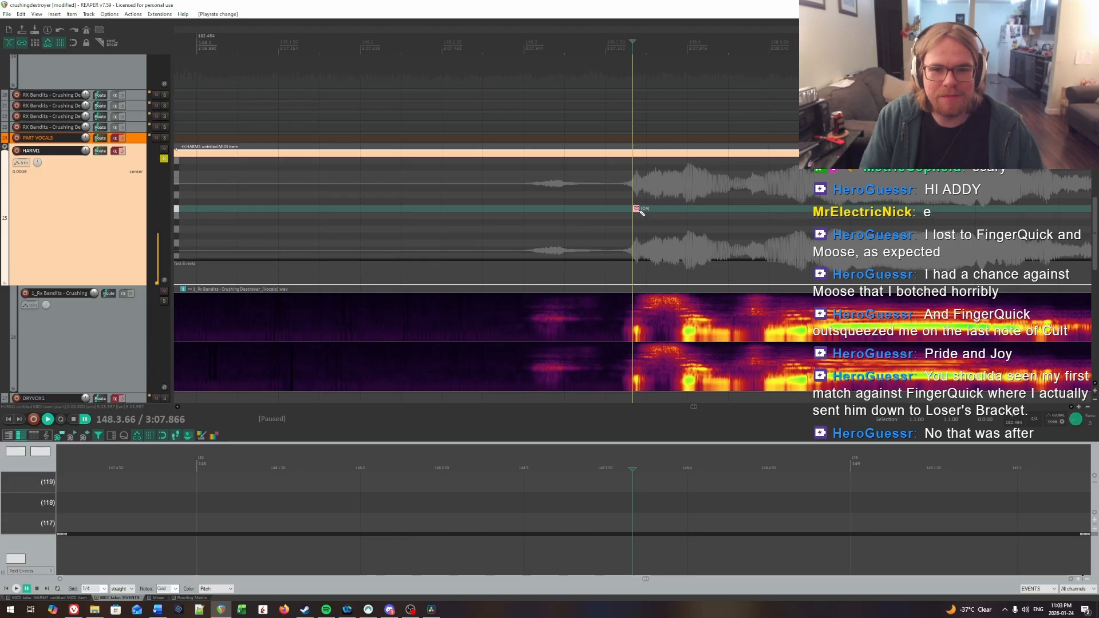
key("space")
Step: Locate the second syllable's onset by ear, insert a short HARM1 note at 148.3.97 and play on from it
key("space")
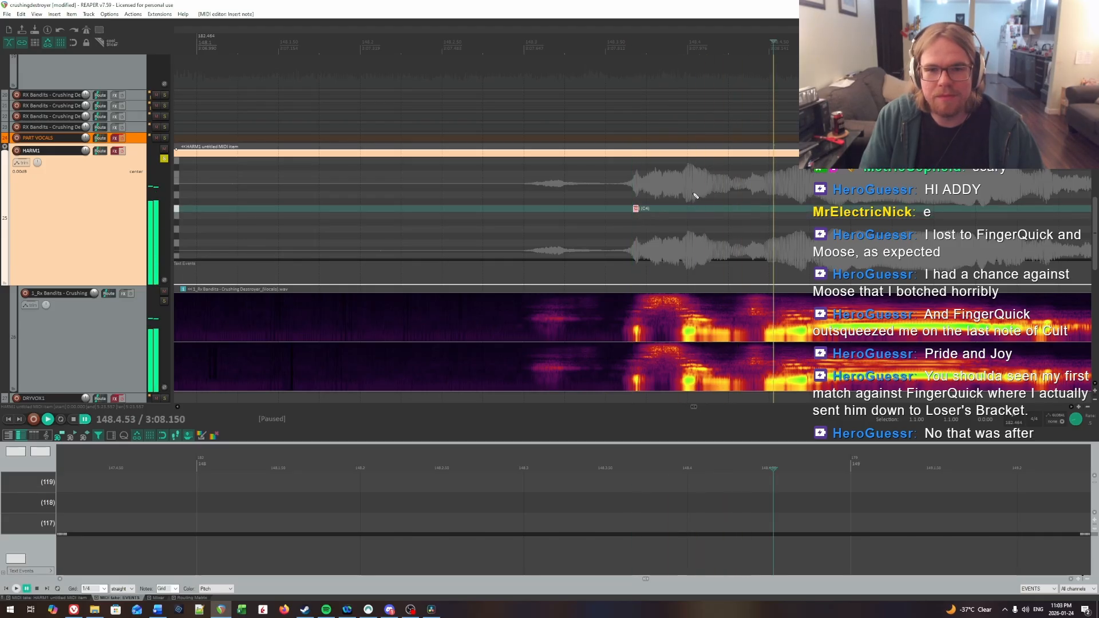
left_click(683, 193)
key("space")
key("space")
left_click(685, 196)
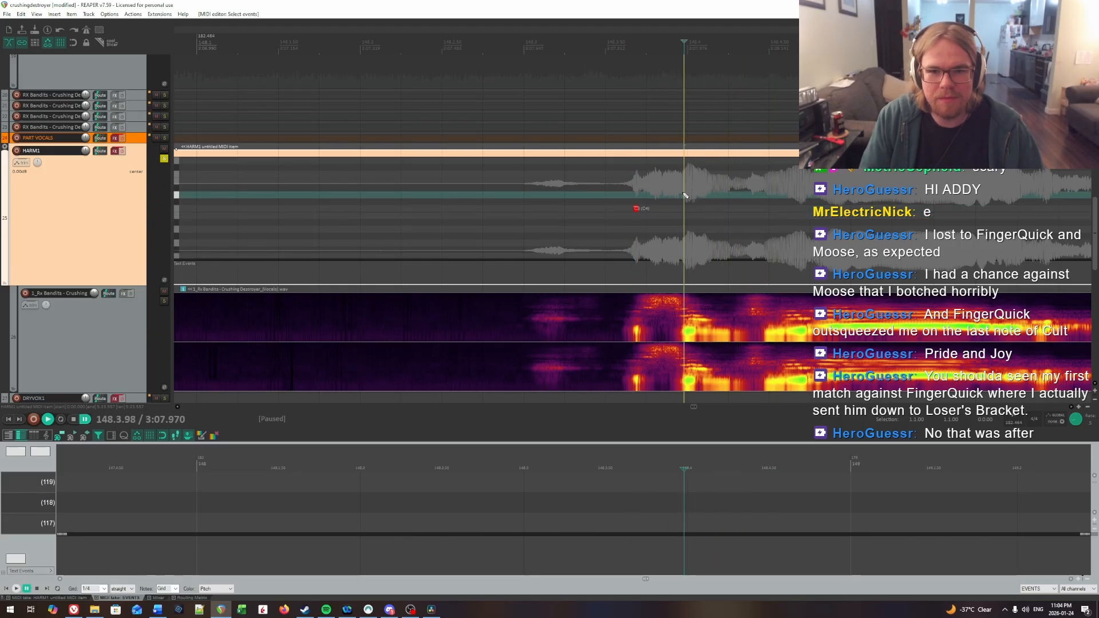
left_click(687, 208)
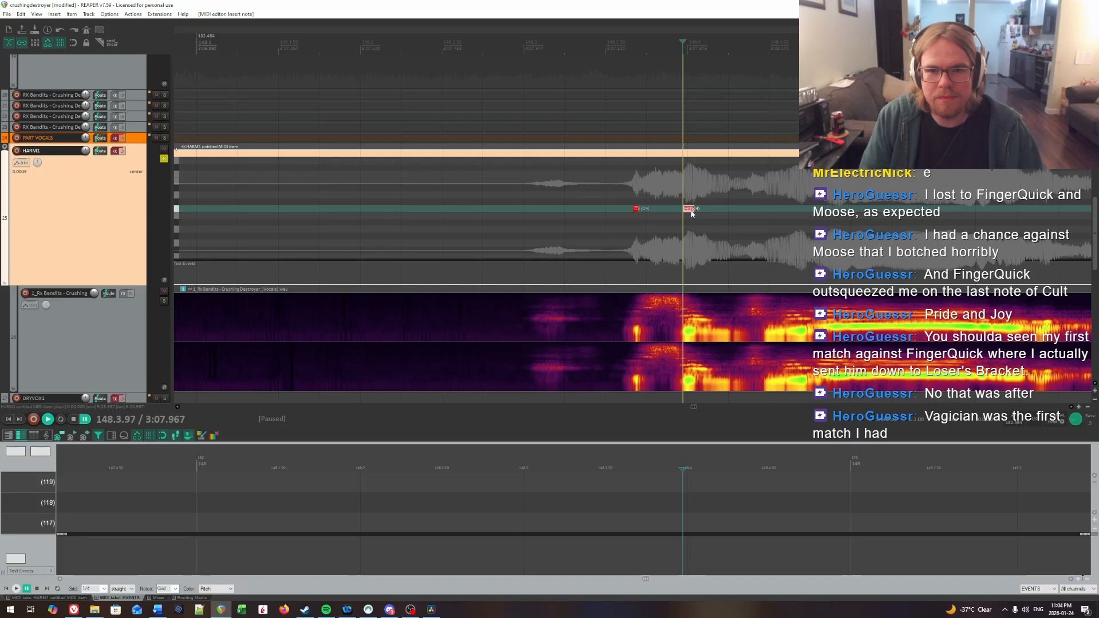
key("space")
scroll(690, 214, "right", 6)
key("space")
Step: Replay the vocal around 148.4.51 to find the third syllable's onset and insert a long HARM1 note from 148.4.77 to about 149.1.6
left_click(498, 198)
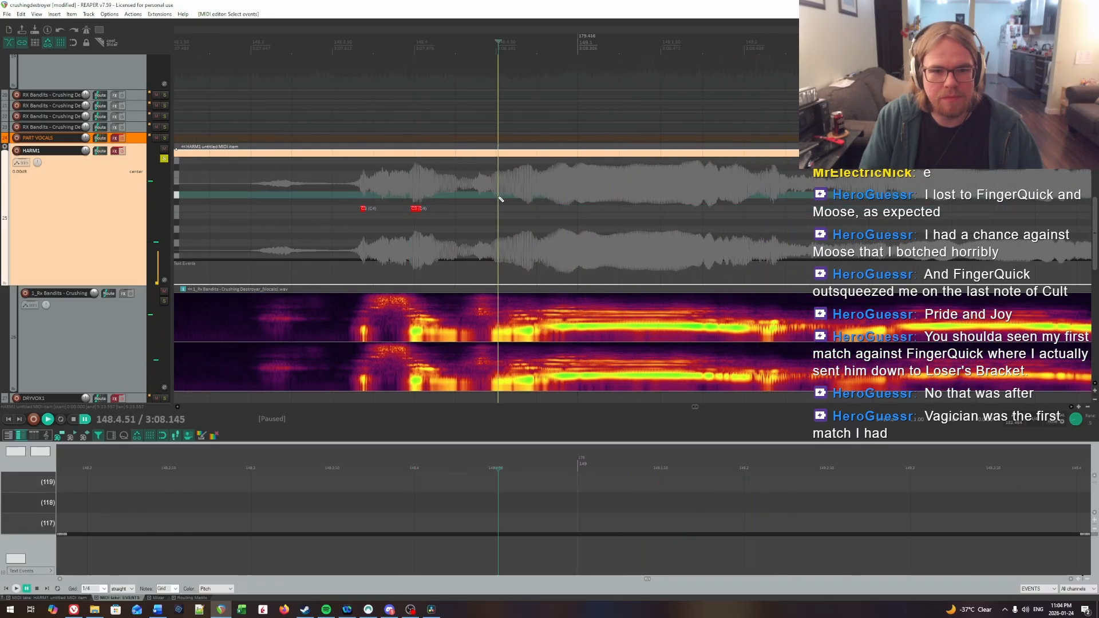
key("space")
left_click(365, 183)
key("space")
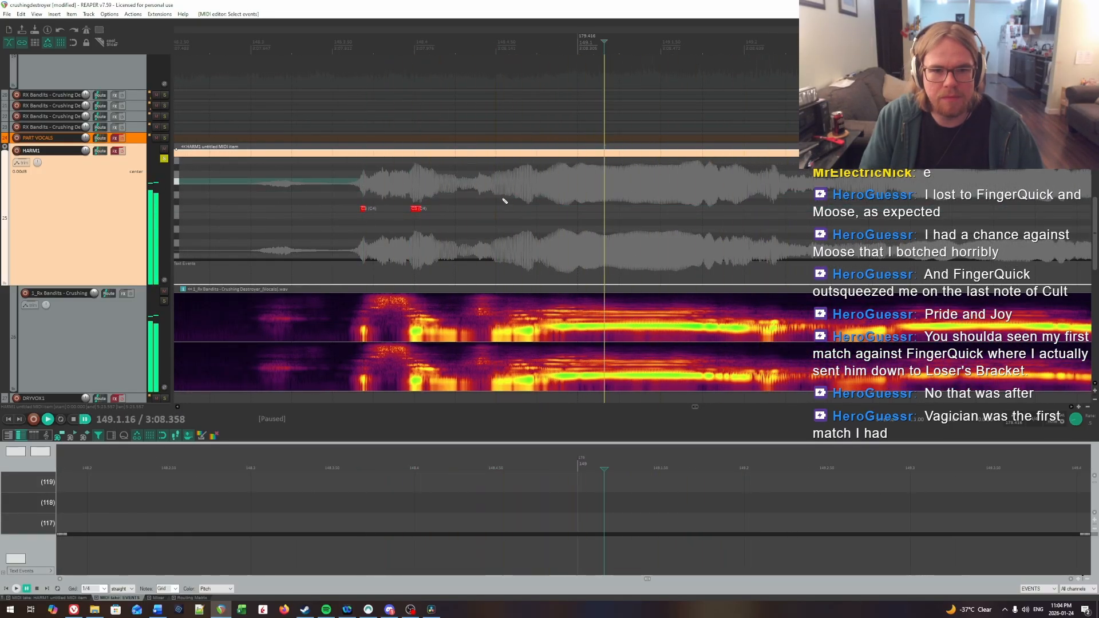
left_click(514, 196)
key("space")
left_click(534, 195)
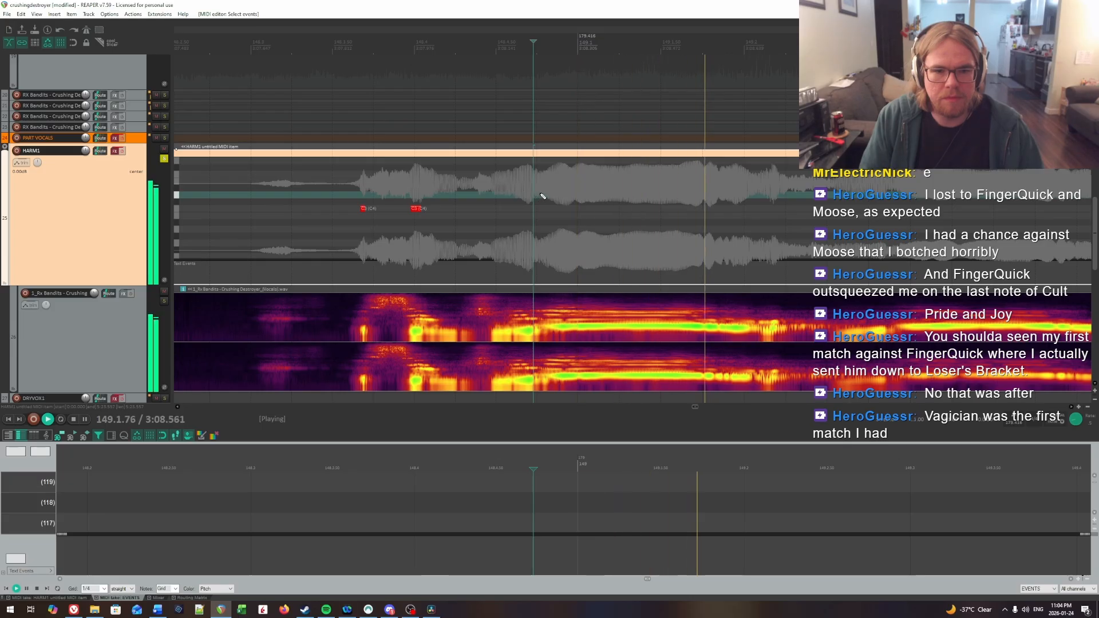
left_click(542, 195)
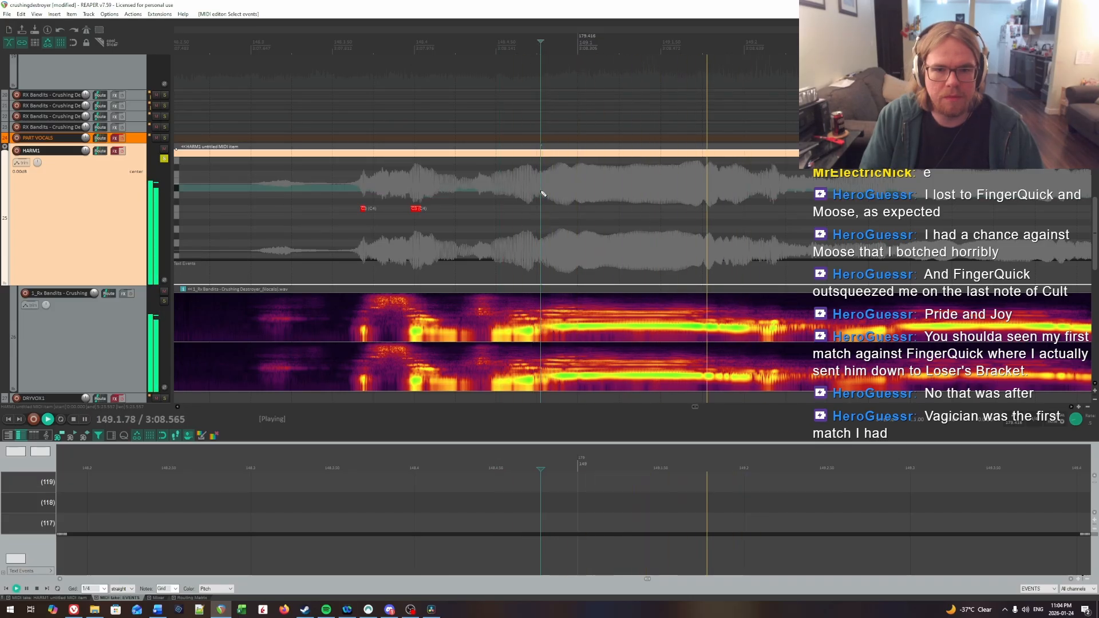
key("space")
left_click(542, 210)
left_click_drag(666, 215, 679, 209)
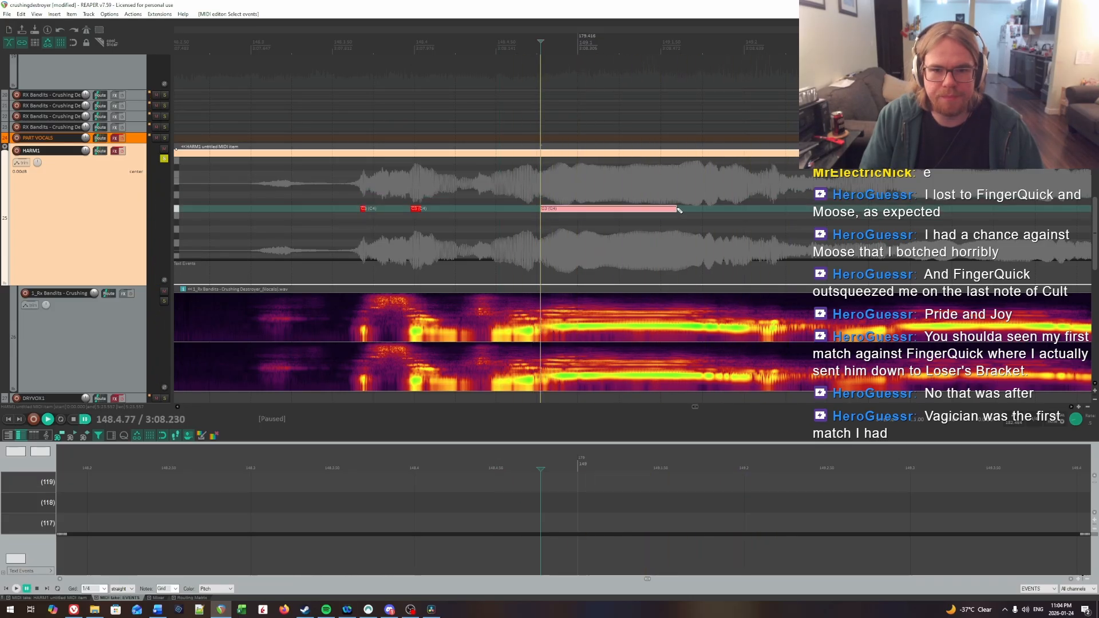
Step: Check the long note's ending against the vocal and extend it to about 149.1.7
key("space")
key("space")
left_click(686, 182)
key("space")
key("space")
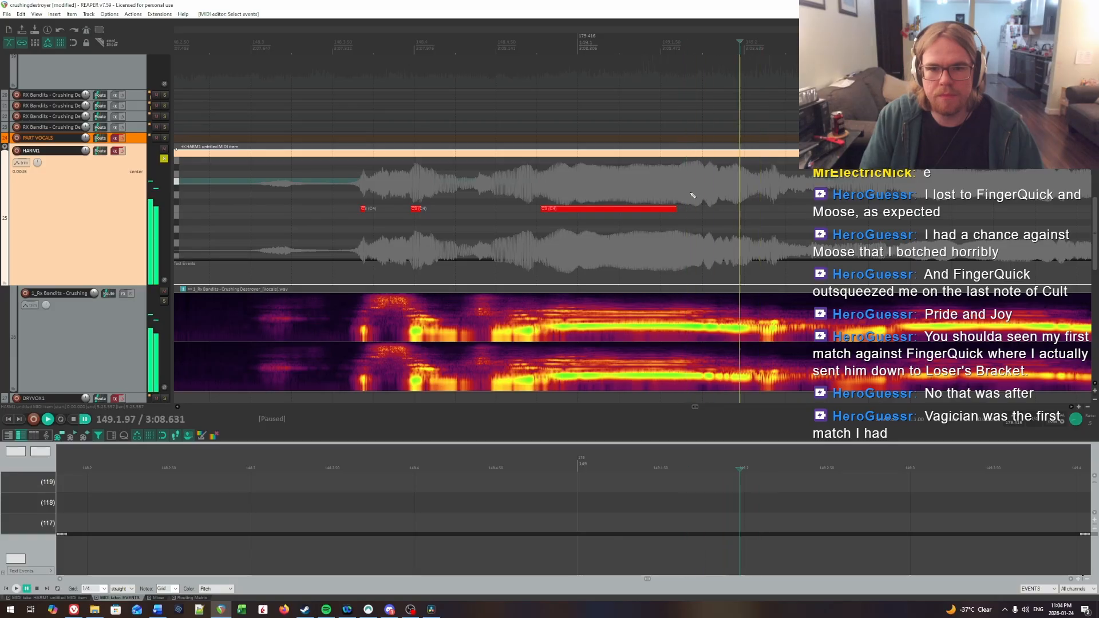
left_click(674, 208)
left_click_drag(694, 211, 698, 210)
key("space")
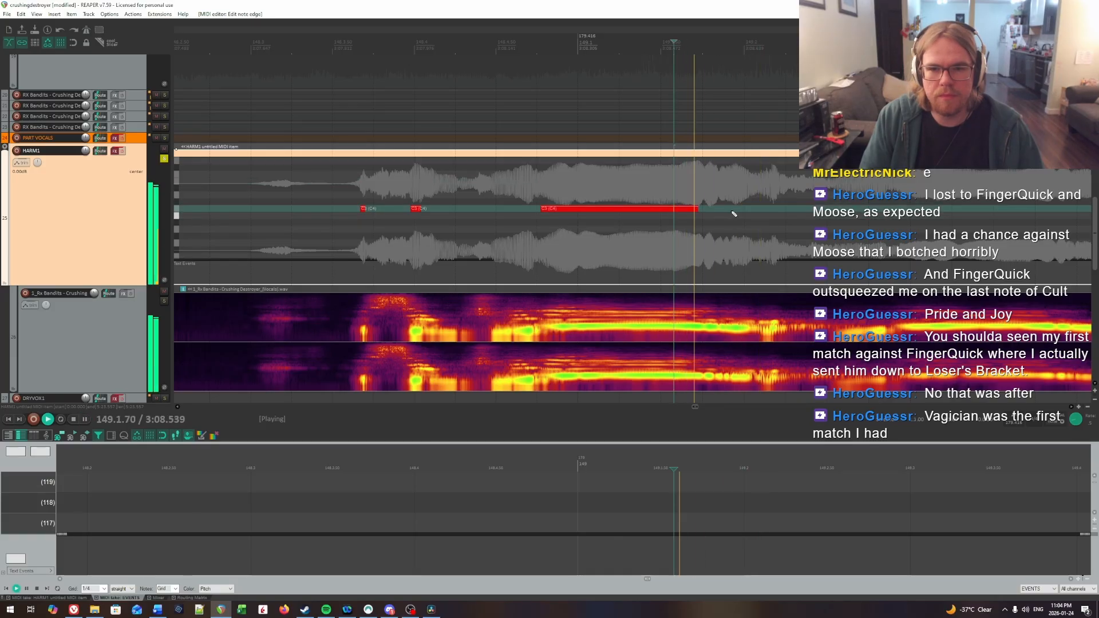
Step: Insert a HARM1 note at about 149.1.9 on the next syllable, play it against the vocal and lengthen it past beat 149.2
key("space")
left_click(732, 208)
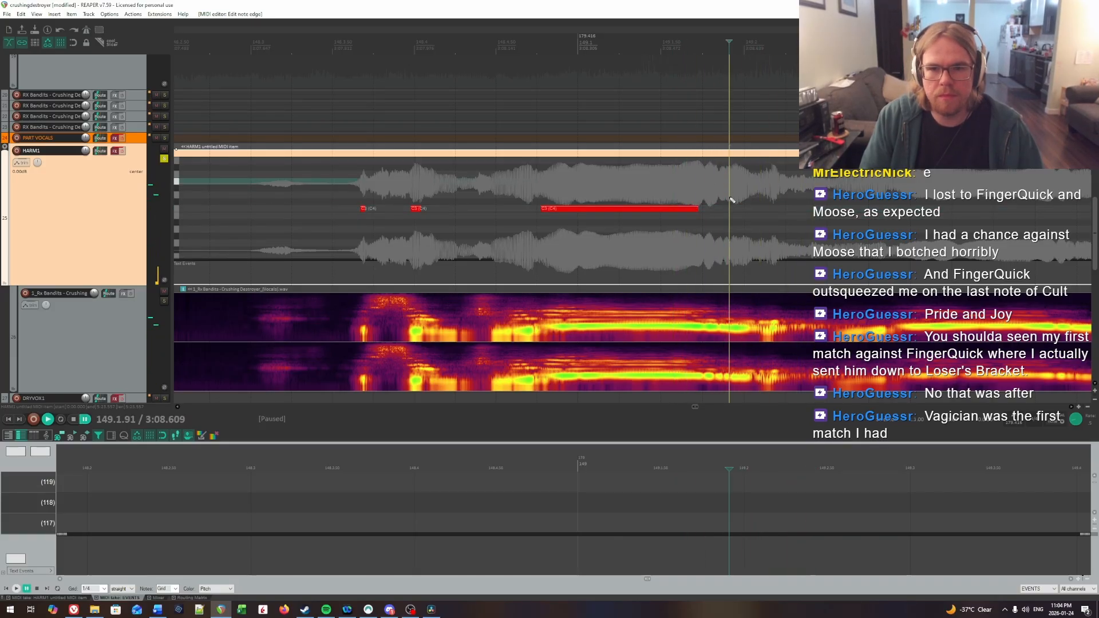
left_click(644, 189)
key("space")
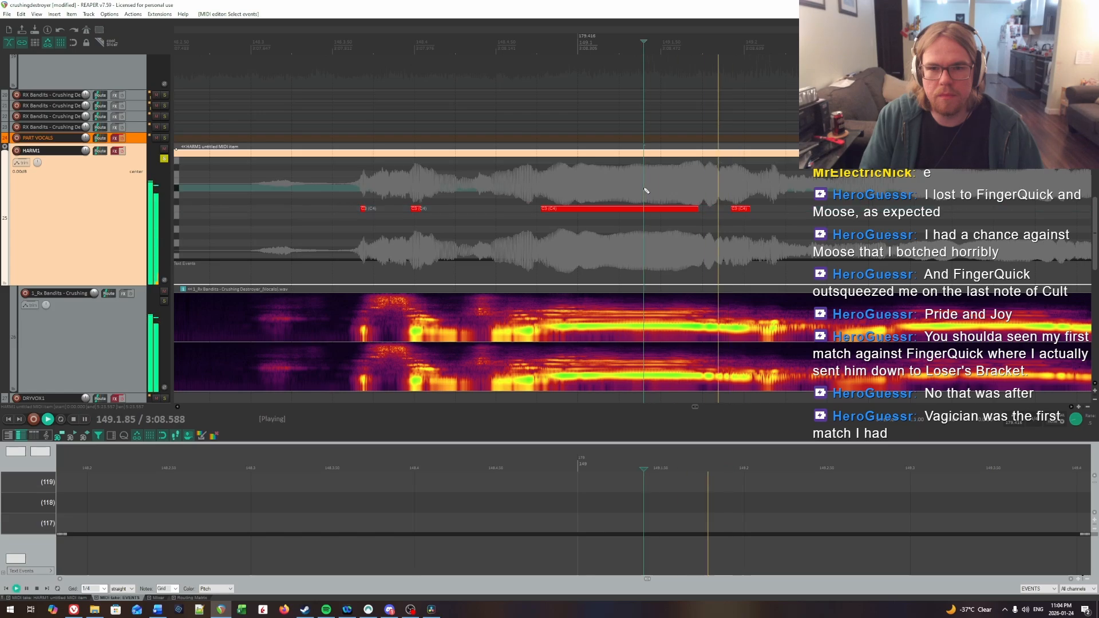
key("space")
left_click(756, 182)
Step: Play on into measure 150 and insert a short note at 150.3.50 on the syllable's onset, at the same pitch as the earlier notes
key("space")
key("space")
left_click_drag(746, 210, 775, 211)
scroll(777, 213, "down", 5)
key("space")
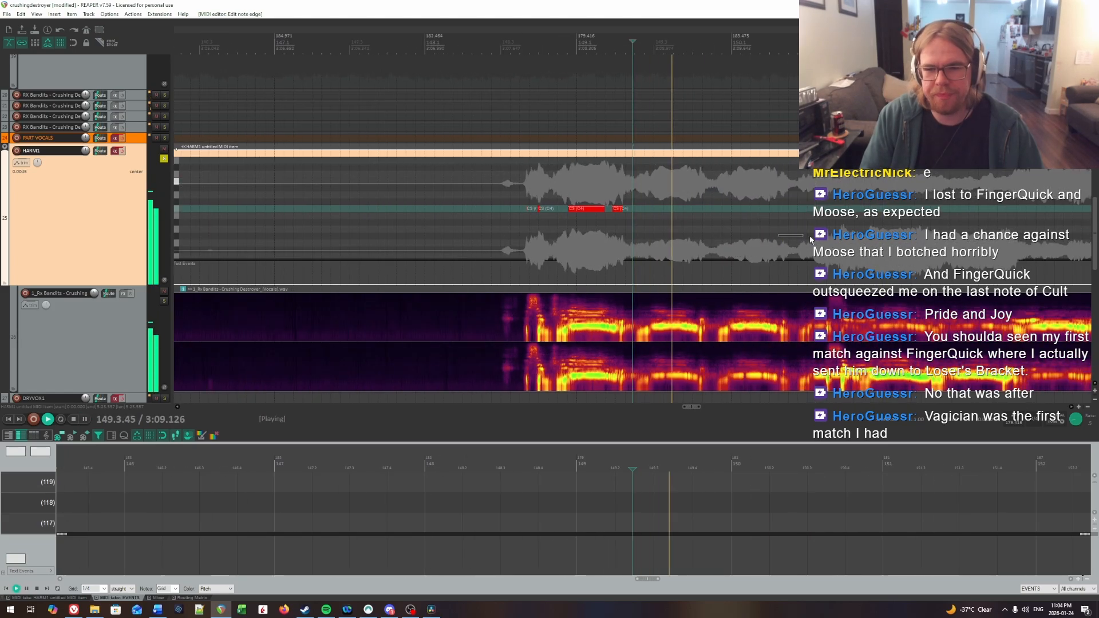
scroll(762, 222, "right", 4)
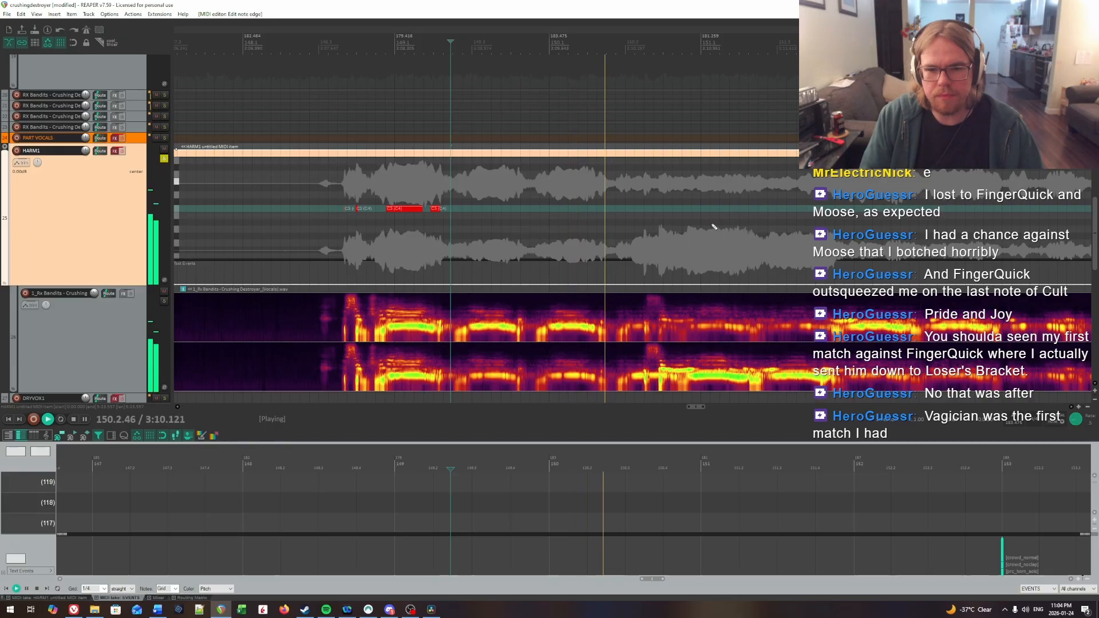
key("space")
left_click(662, 215)
scroll(662, 216, "up", 7)
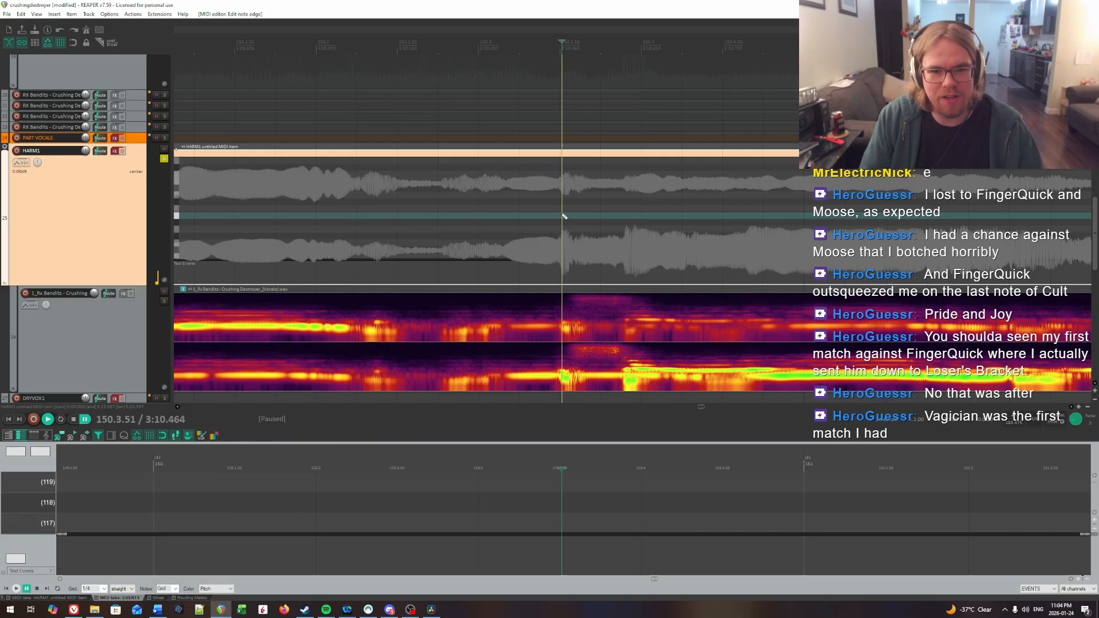
scroll(633, 228, "up", 3)
key("space")
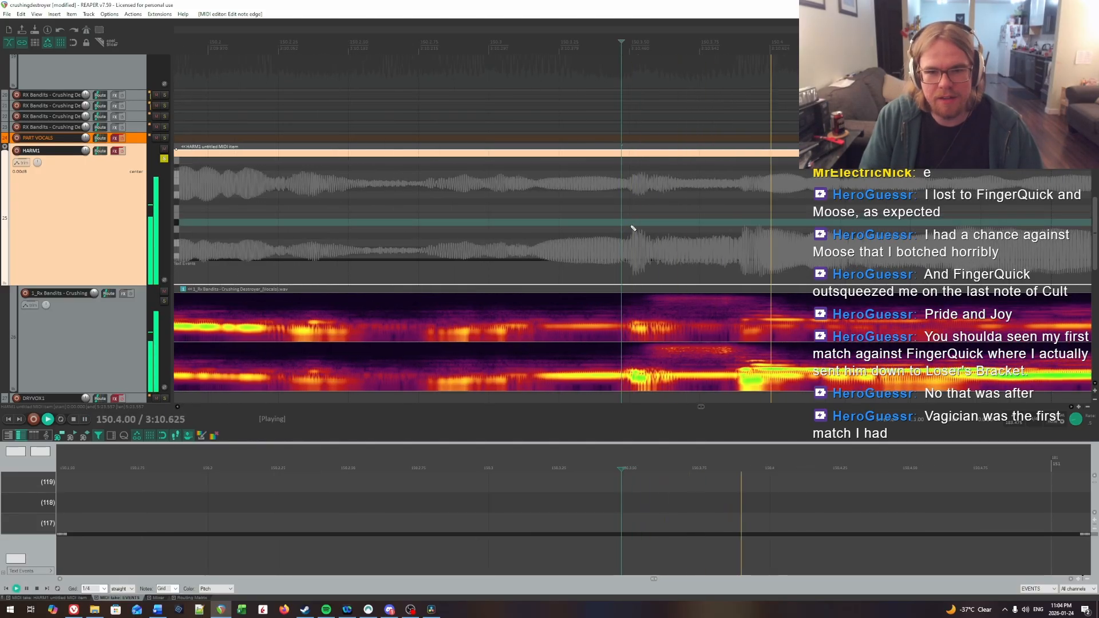
key("space")
left_click(632, 227)
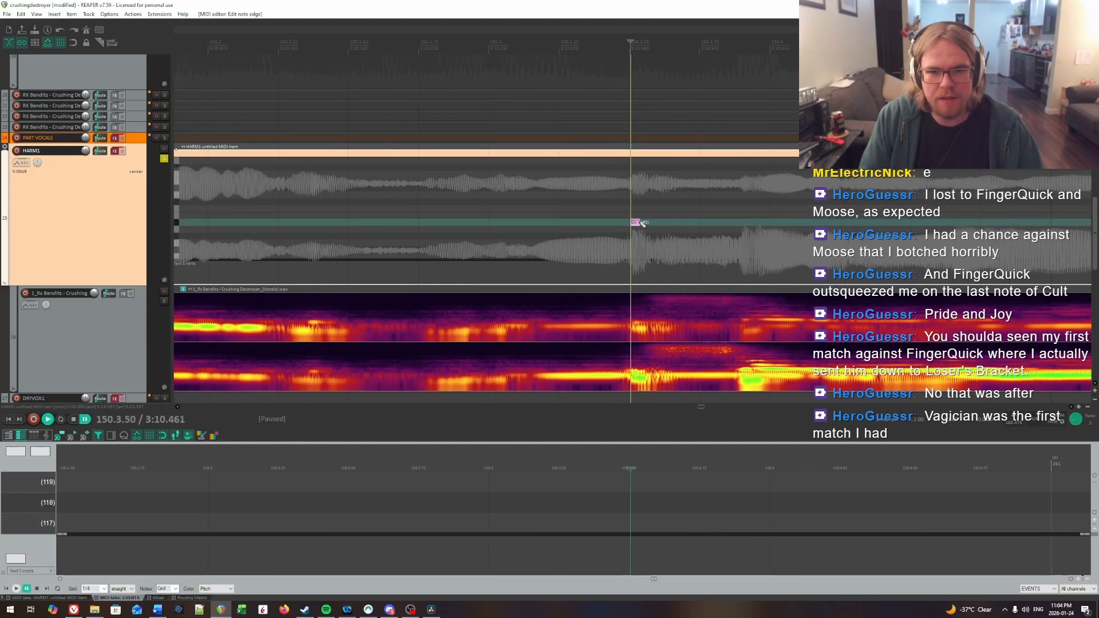
left_click_drag(642, 223, 645, 211)
Step: Replay the following vocal attack to pinpoint its onset and insert a short HARM1 note at 150.3.90
key("space")
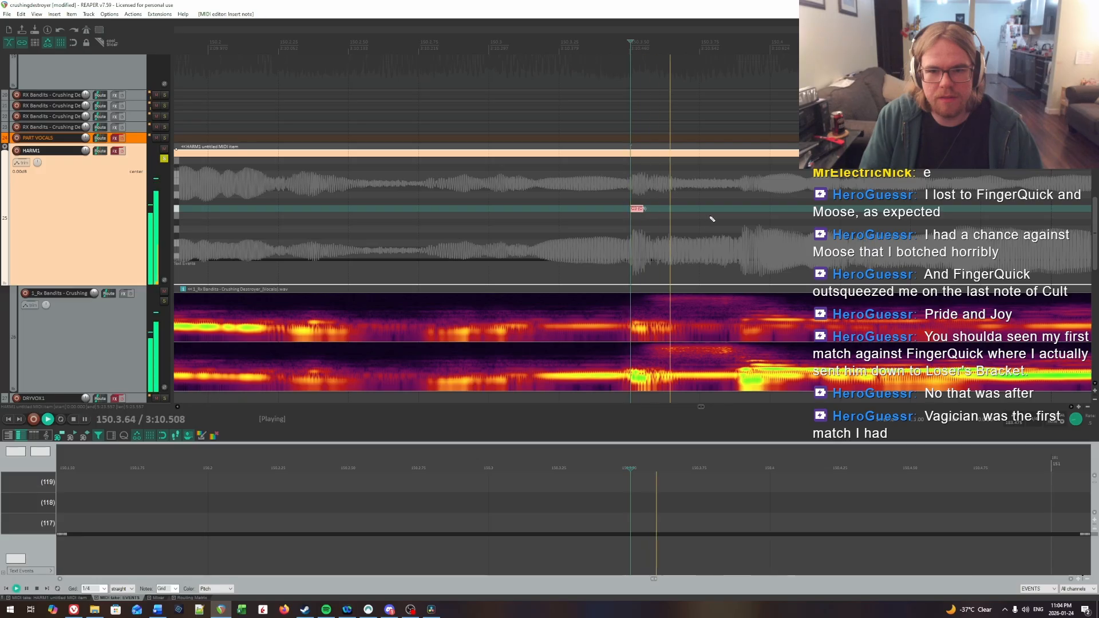
key("space")
left_click(561, 211)
key("space")
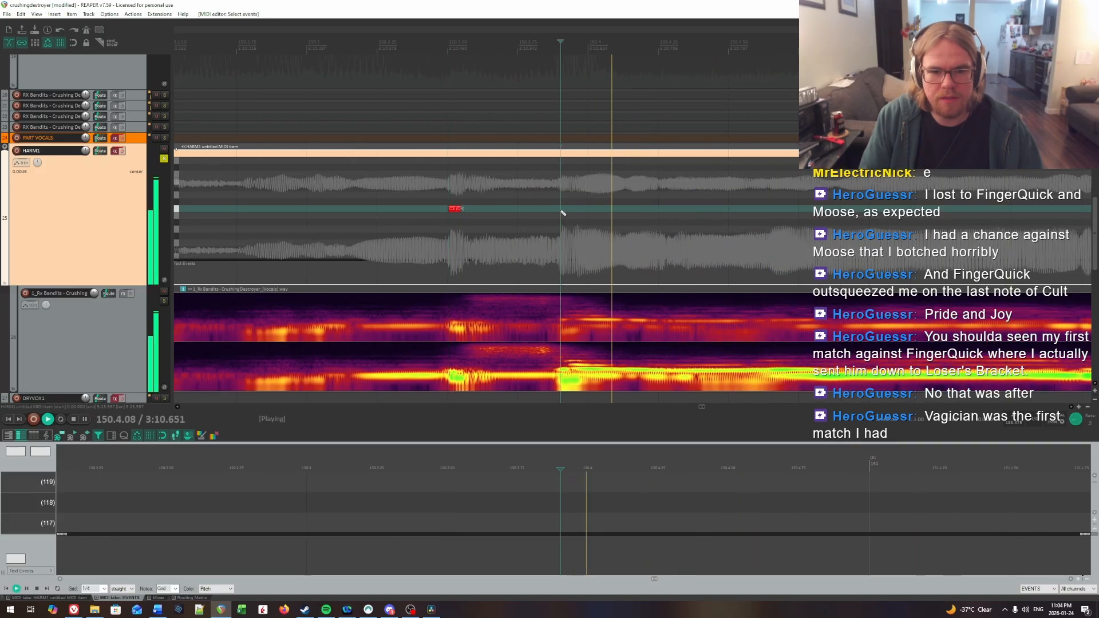
key("space")
left_click(561, 211)
key("space")
key("space")
left_click(560, 211)
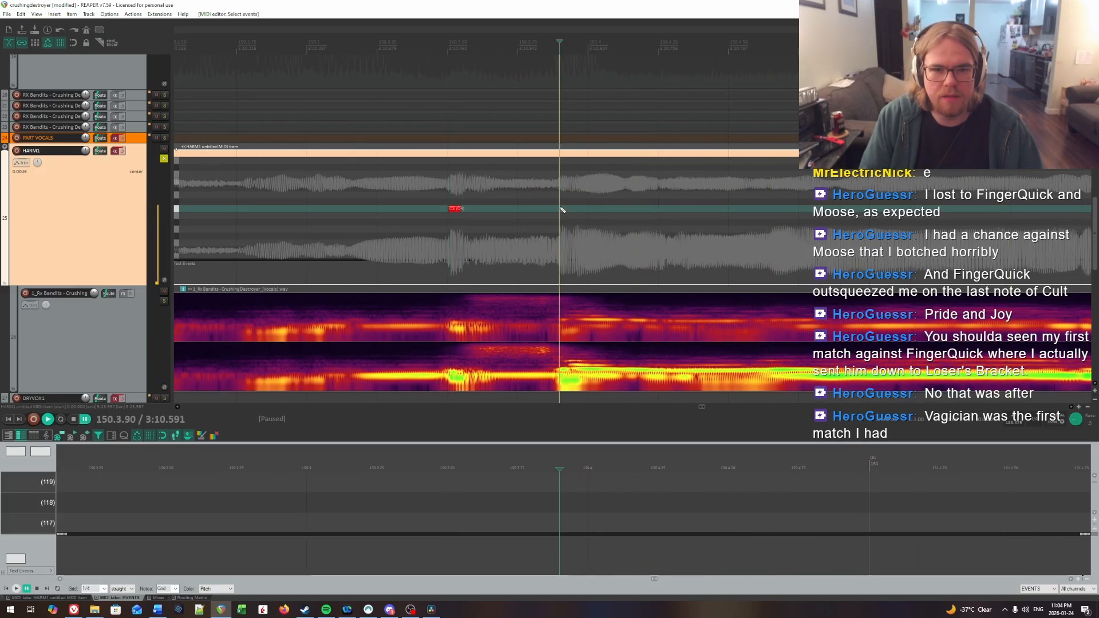
Step: Play around the note at 150.3.90, extend its end to about 150.4.0 and replay it against the vocal
key("space")
key("space")
scroll(618, 211, "down", 2)
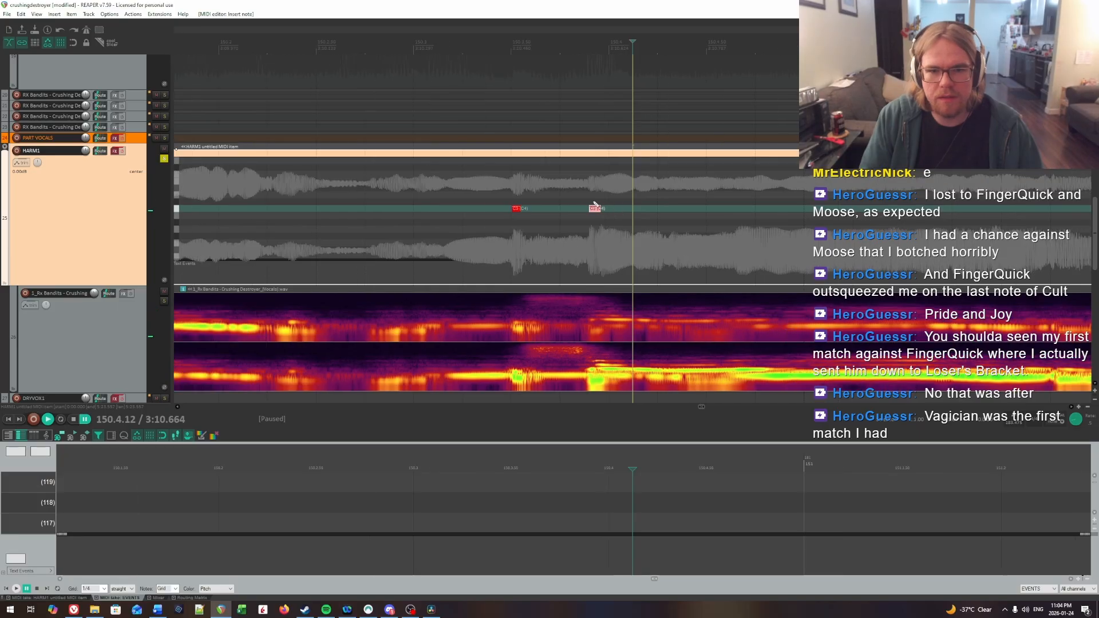
left_click(596, 204)
key("space")
left_click(604, 197)
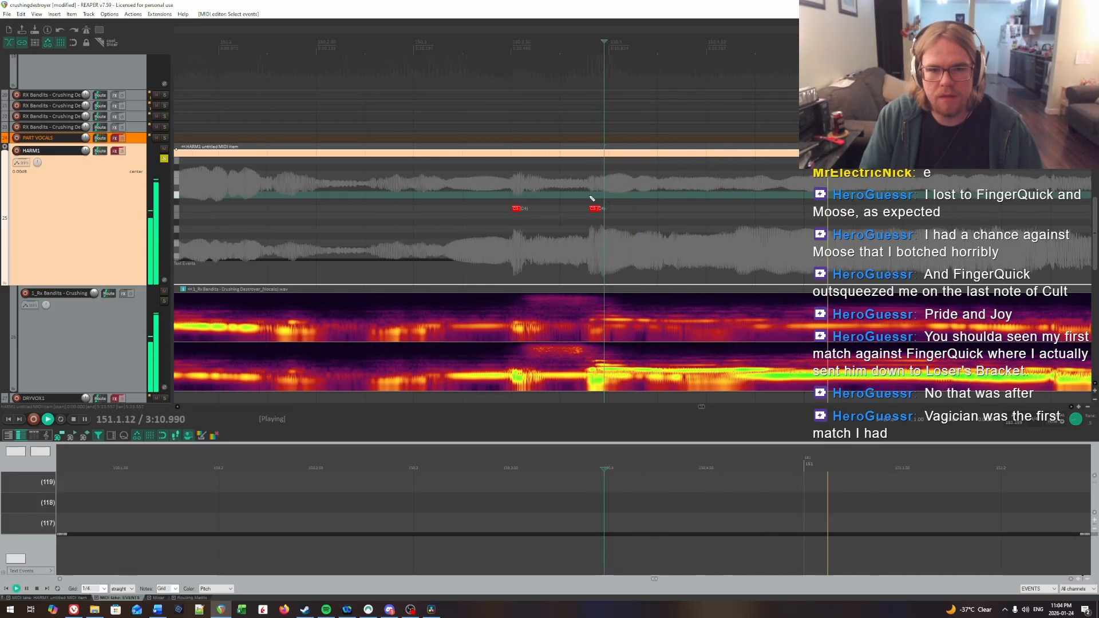
key("space")
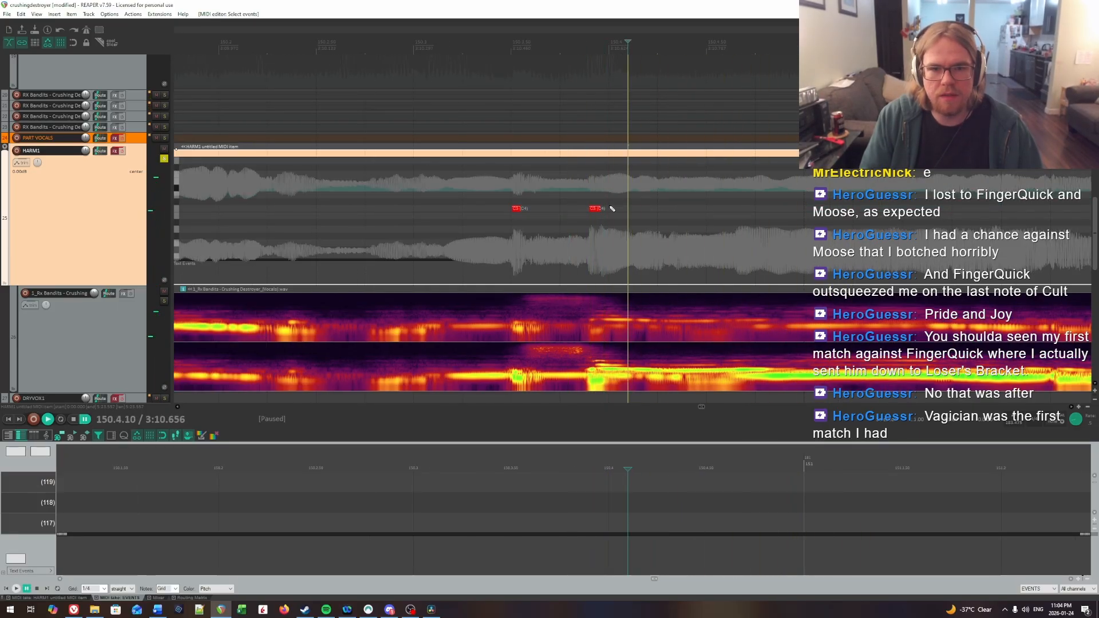
left_click_drag(598, 209, 613, 208)
left_click(577, 200)
key("space")
Step: Find the next syllable's onset by ear and insert a short HARM1 note at 150.4.14
key("space")
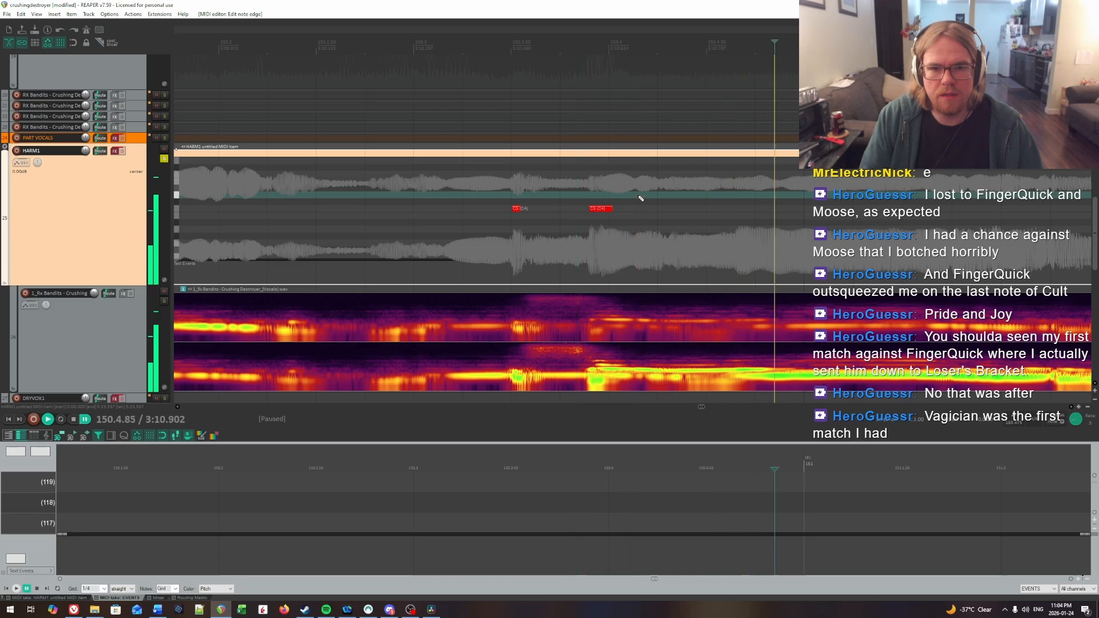
left_click(639, 197)
key("space")
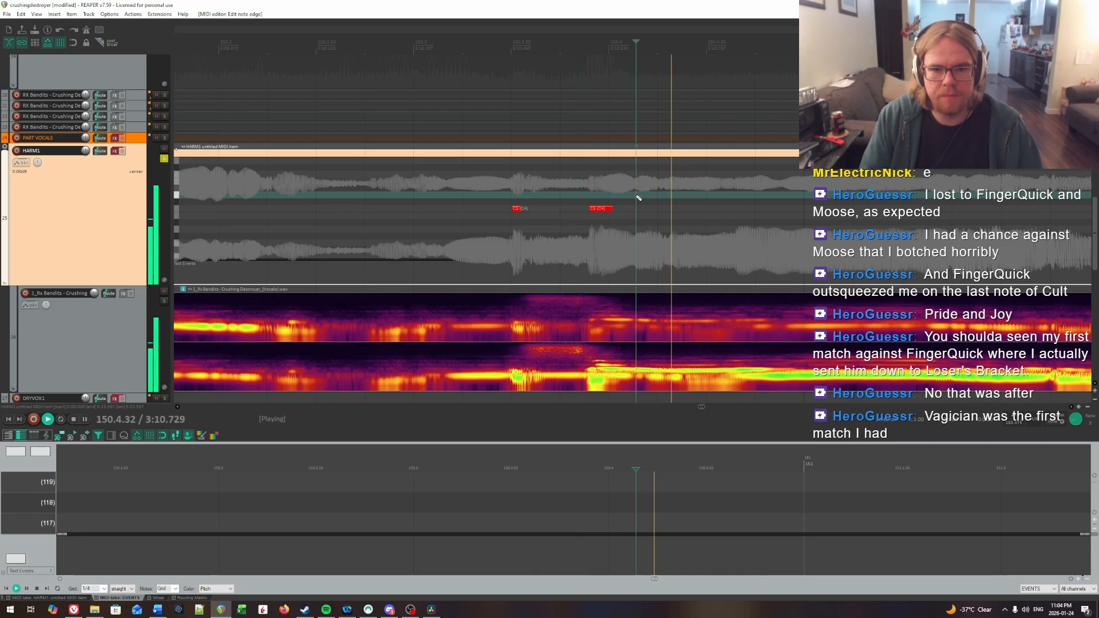
key("space")
left_click(639, 198)
left_click(637, 208)
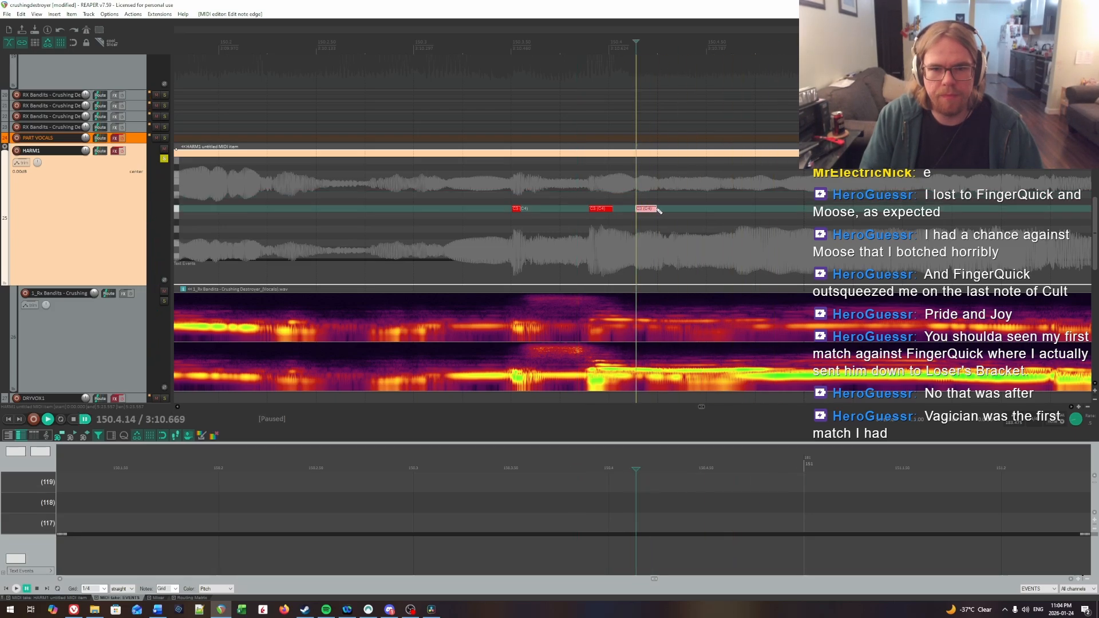
left_click_drag(1018, 213, 1093, 211)
Step: Play the sustained syllable to locate its onset and insert a long HARM1 note from 150.4.77 to about 151.1.7
key("space")
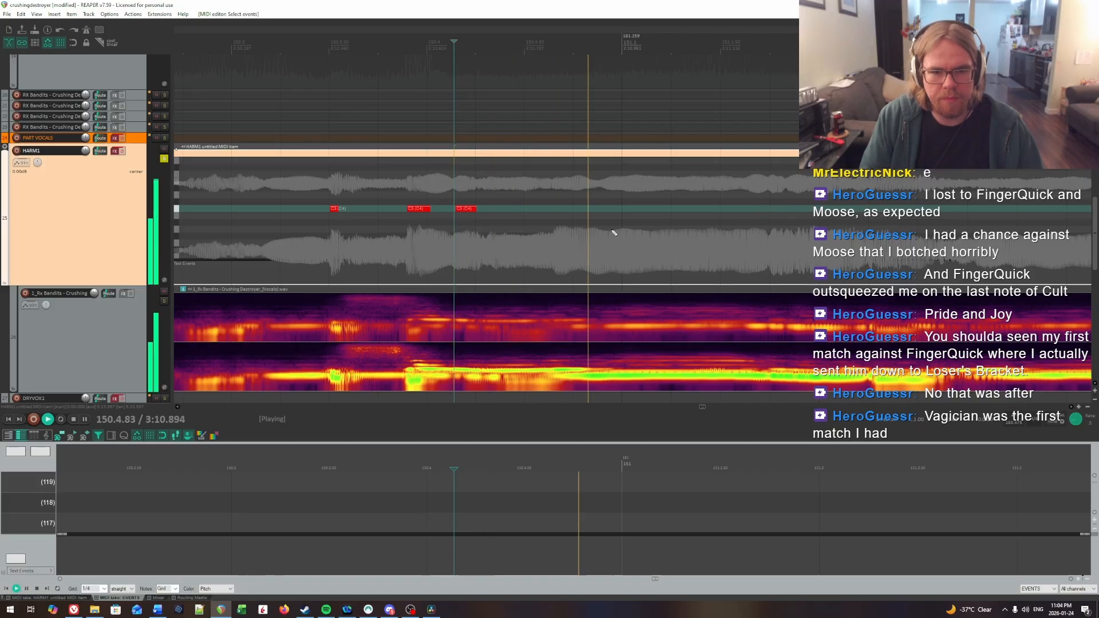
left_click(534, 204)
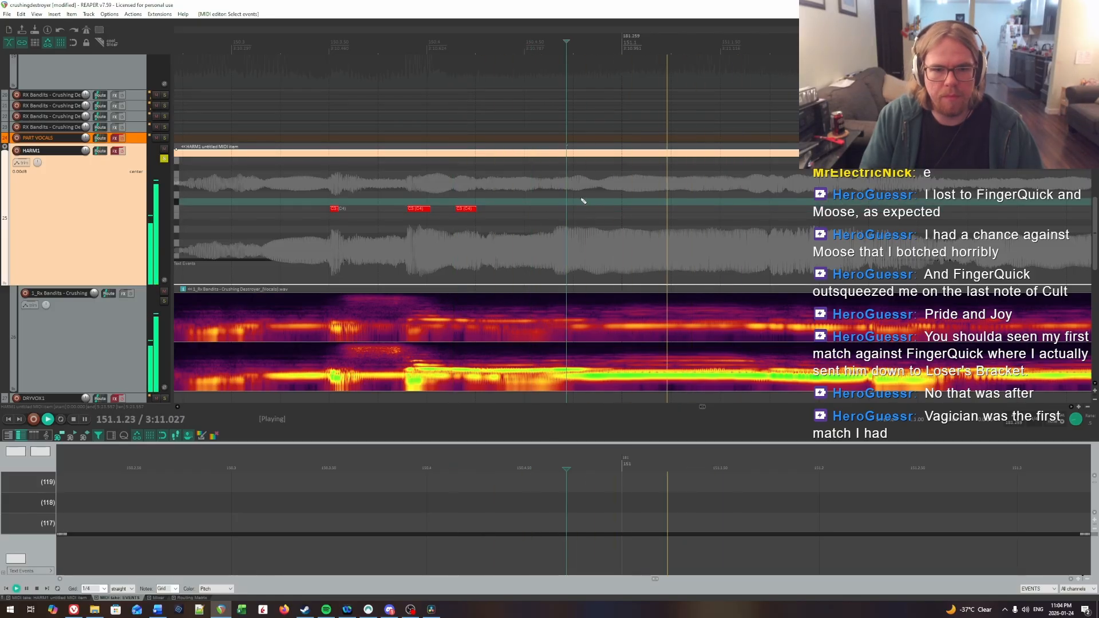
key("space")
key("space")
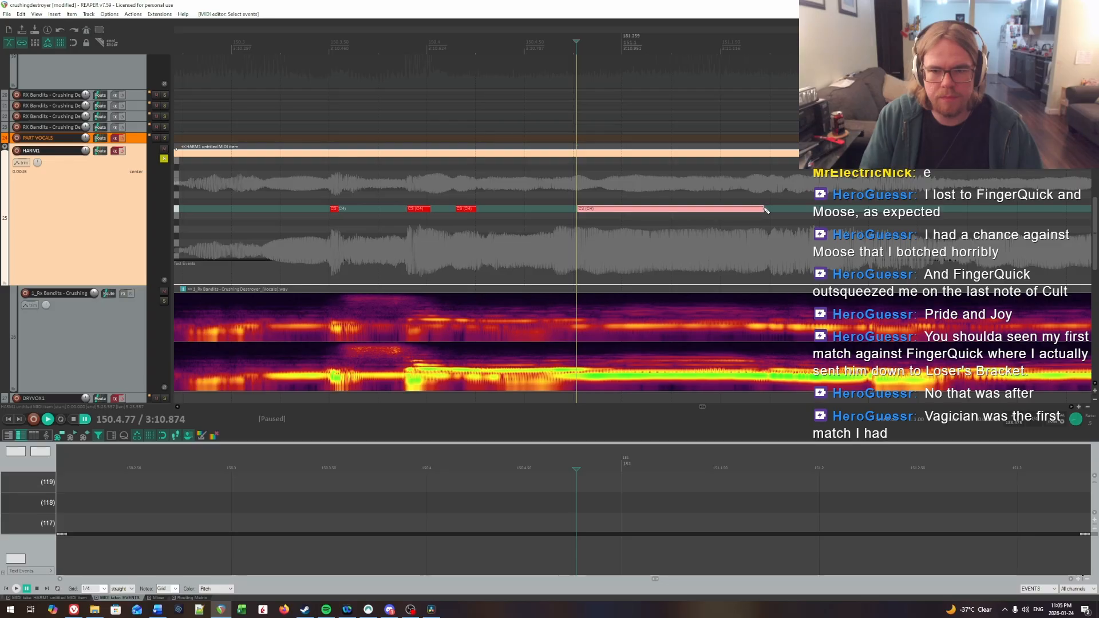
Step: Locate the phrase's last syllable by ear, insert a HARM1 note from 151.1.97 to about 151.2.3 and play on into measure 152
left_click(735, 194)
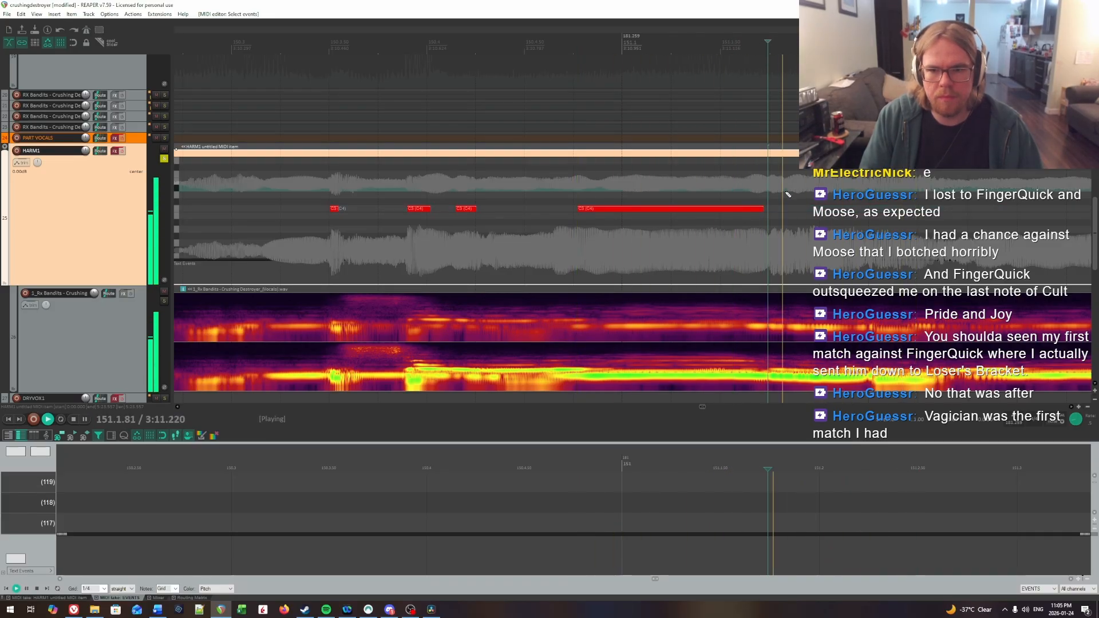
key("space")
left_click(811, 195)
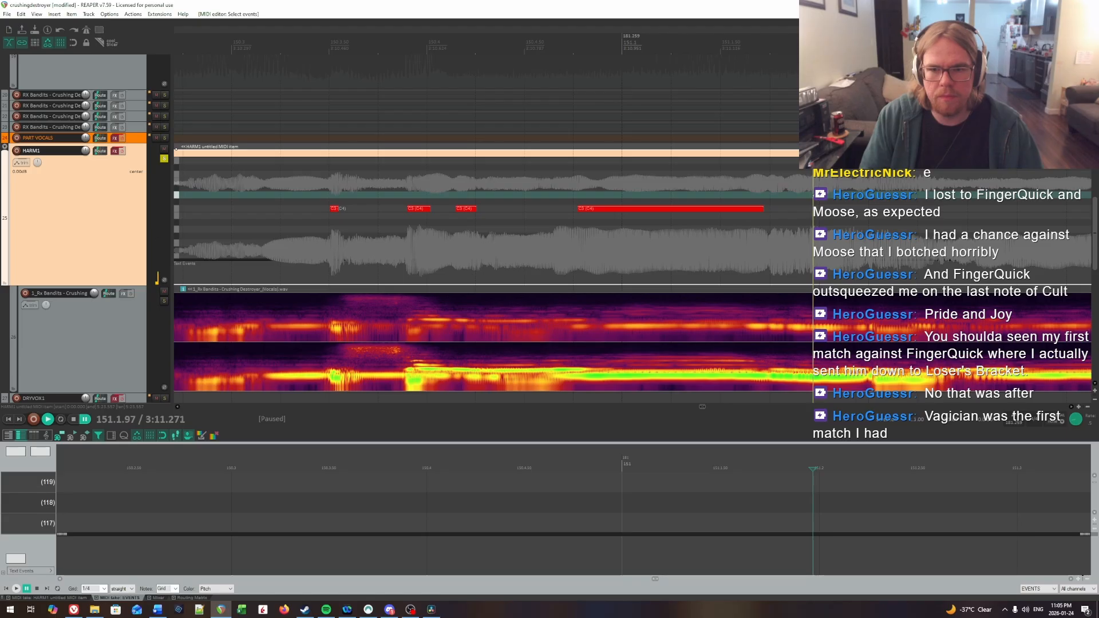
key("space")
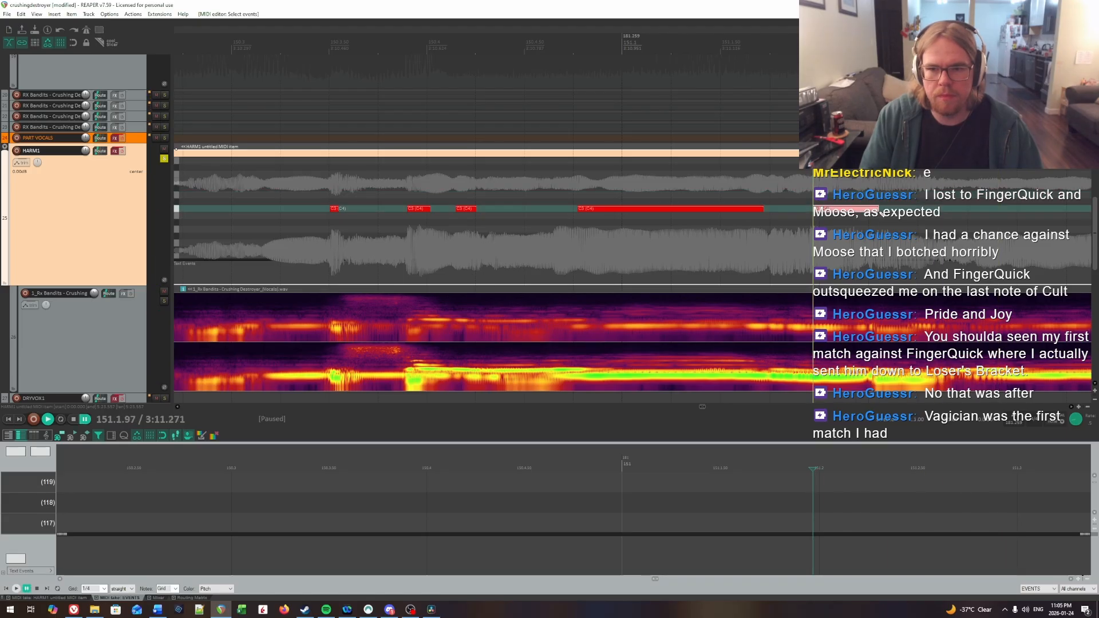
key("space")
scroll(779, 239, "down", 12)
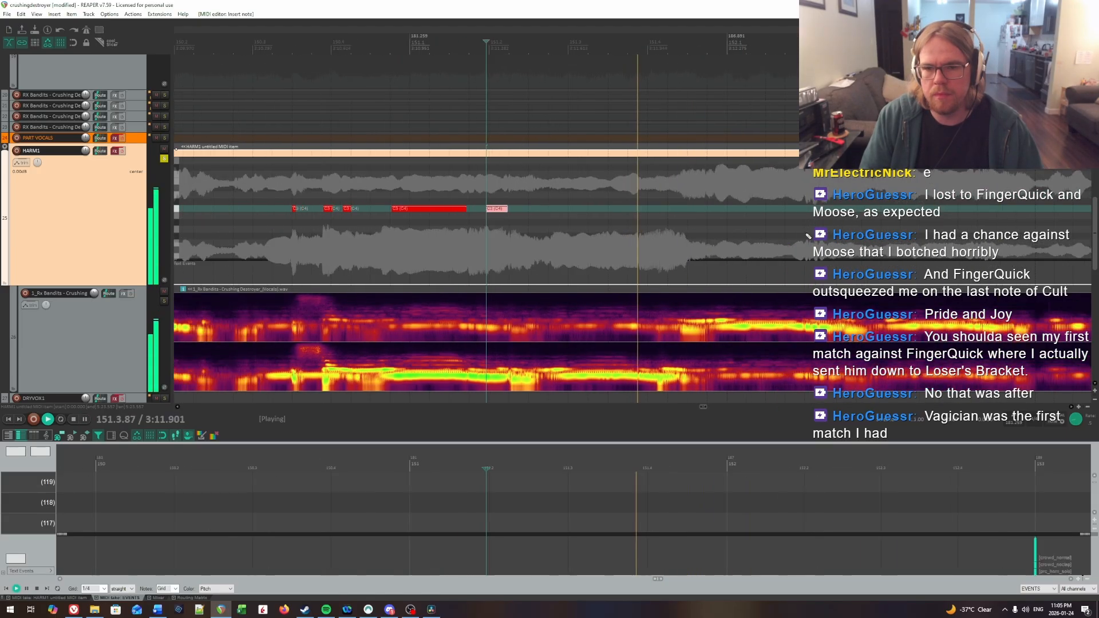
key("space")
Step: Go to the next uncharted vocal phrase in measure 171 and place the edit cursor at 171.2.68
scroll(745, 242, "down", 5)
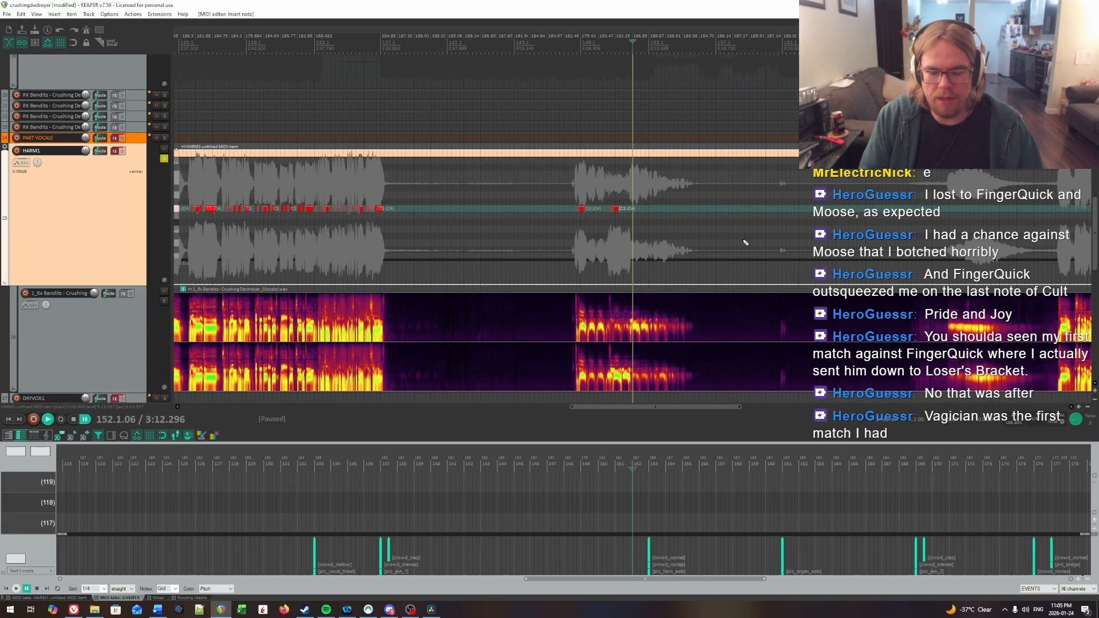
scroll(753, 220, "down", 4)
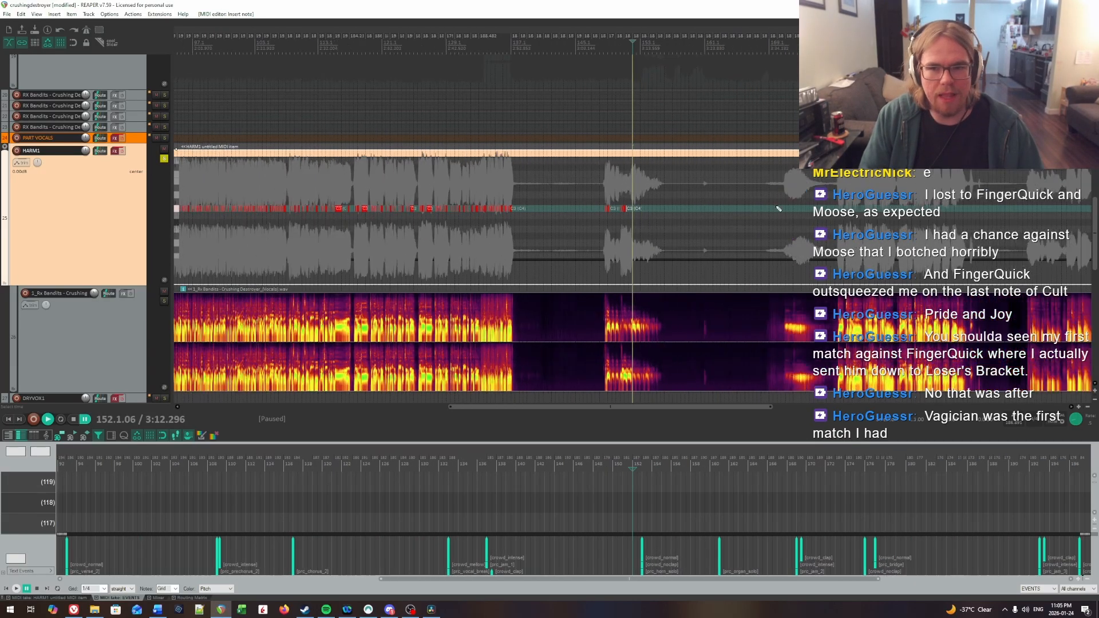
left_click(769, 203)
scroll(738, 229, "up", 1)
scroll(739, 228, "up", 8)
left_click(737, 211)
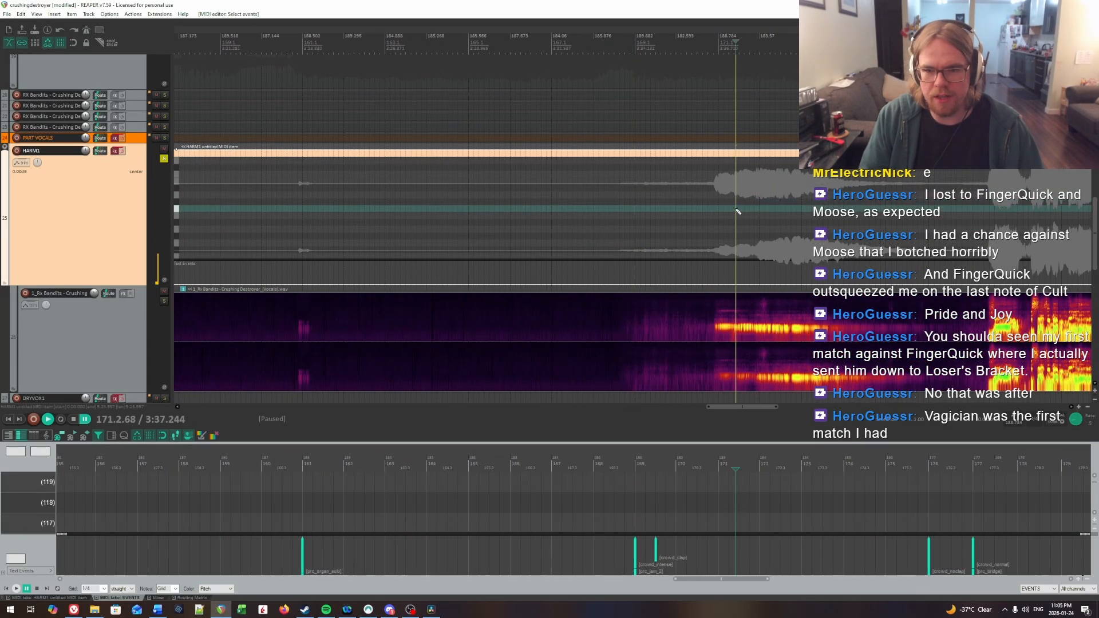
Step: Locate the onset of the phrase's first syllable by ear and insert a short HARM1 note at 170.4.76
scroll(687, 209, "up", 4)
left_click(577, 191)
key("space")
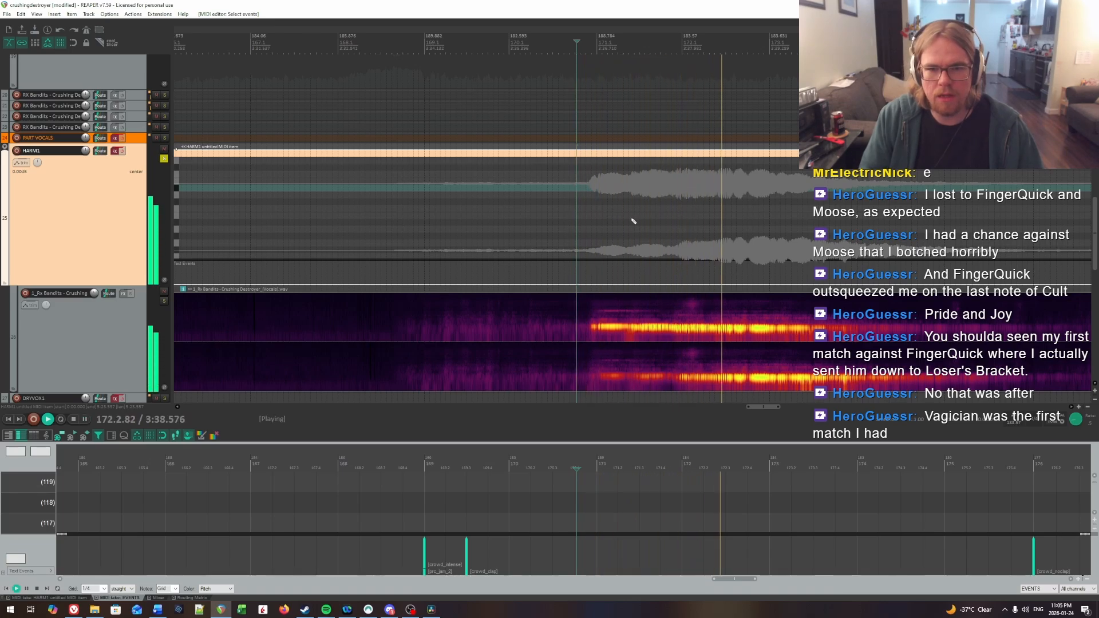
scroll(447, 197, "up", 3)
left_click(367, 181)
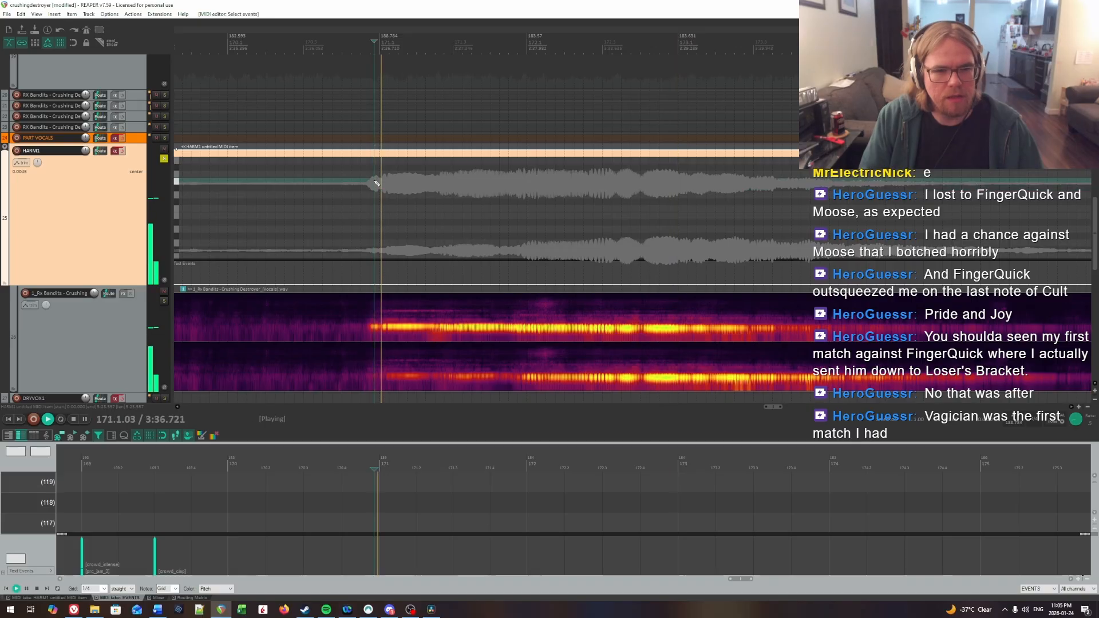
scroll(556, 172, "up", 2)
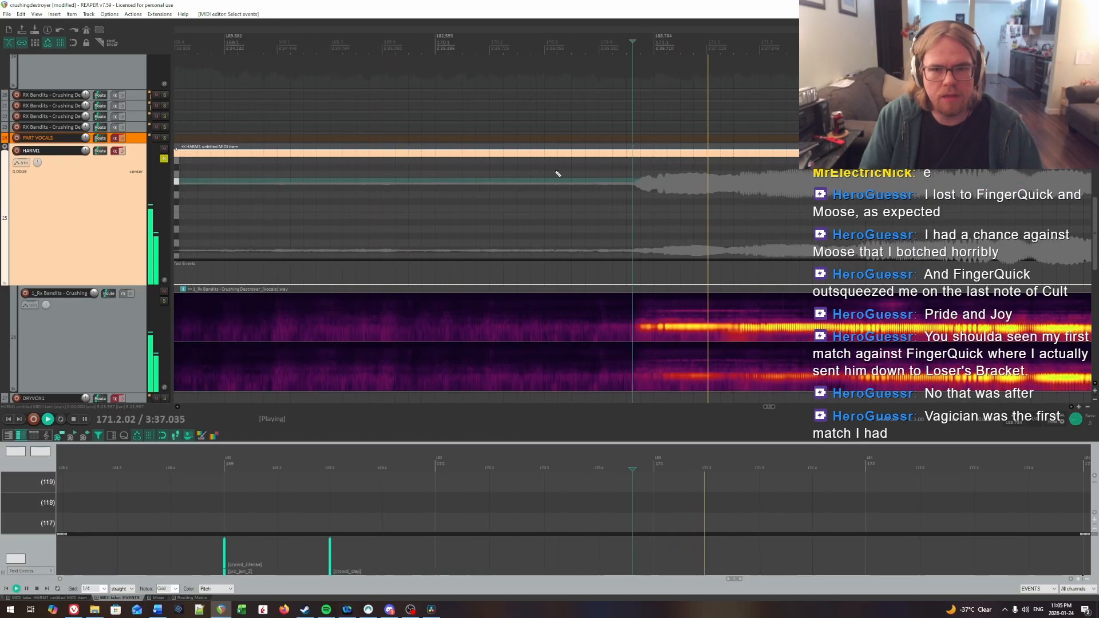
left_click(554, 172)
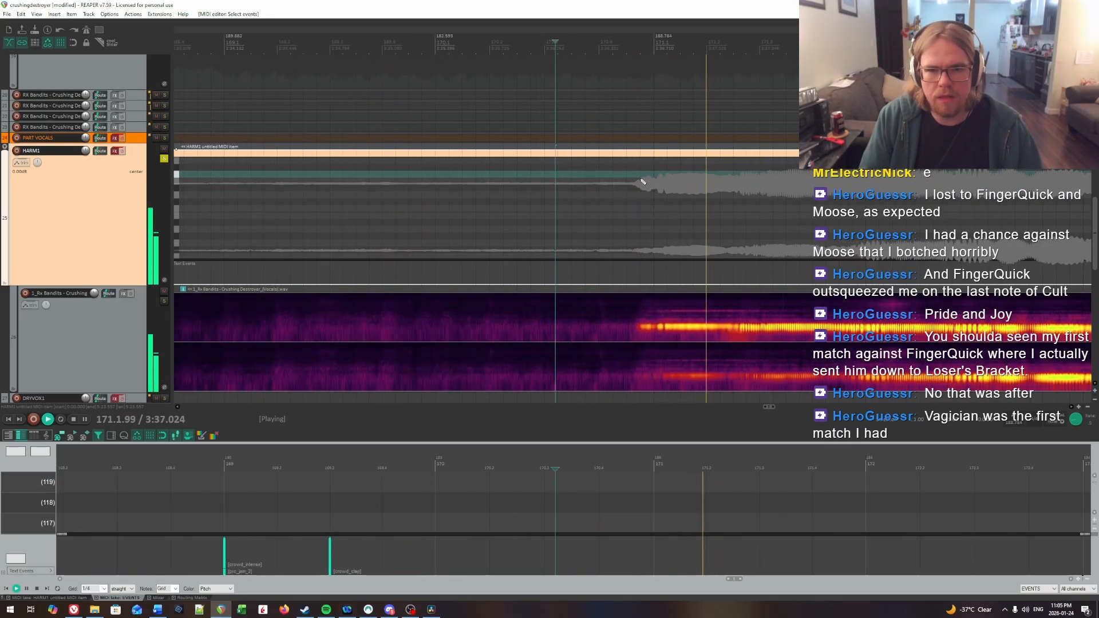
key("space")
left_click(641, 180)
key("space")
key("space")
left_click(641, 181)
scroll(641, 180, "up", 3)
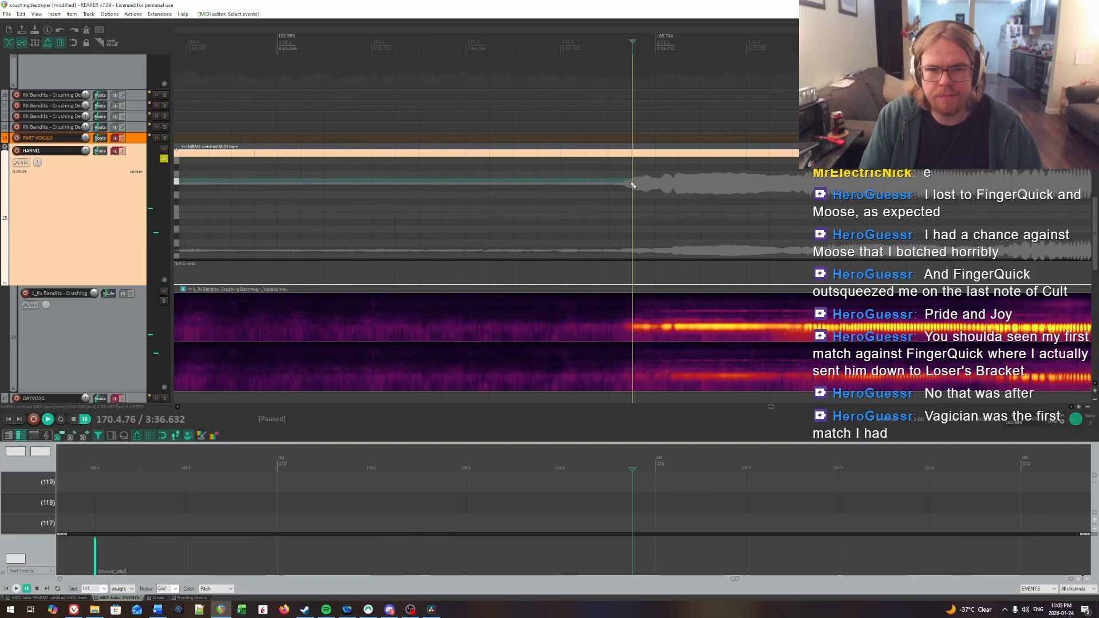
left_click_drag(644, 184, 650, 210)
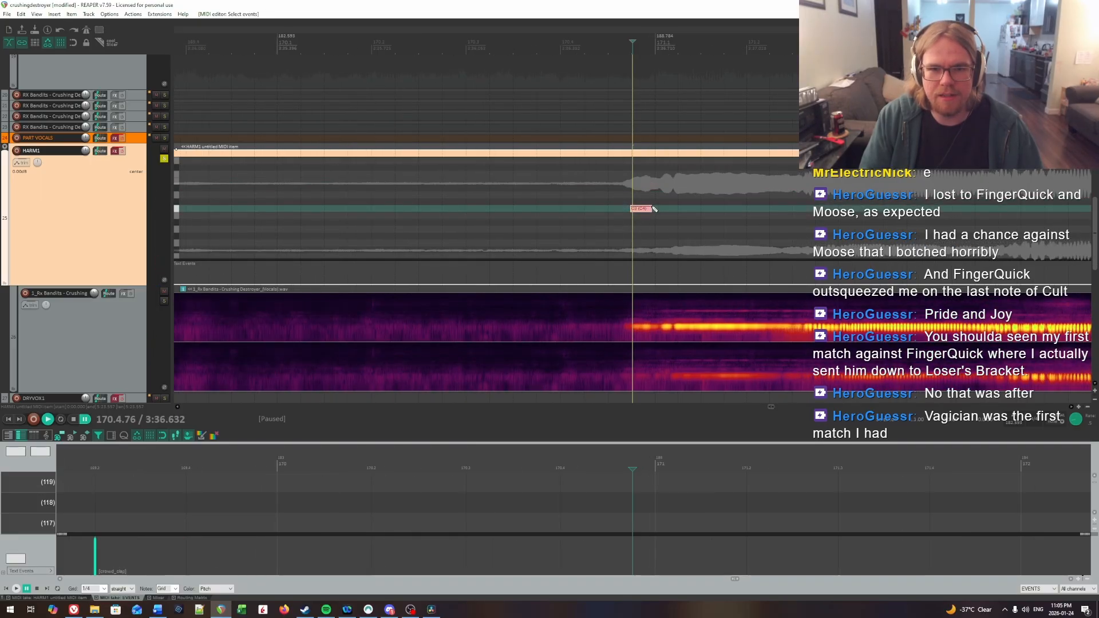
Step: Find the second syllable's onset by ear and insert a HARM1 note from 171.1.21 to about 171.2.48
key("space")
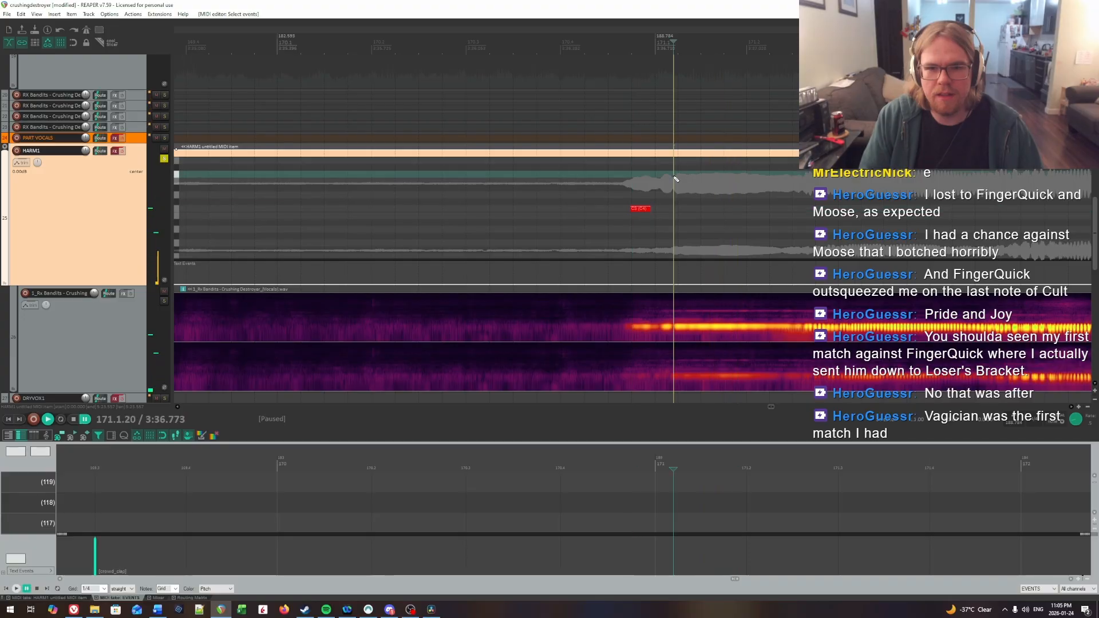
key("space")
left_click(674, 208)
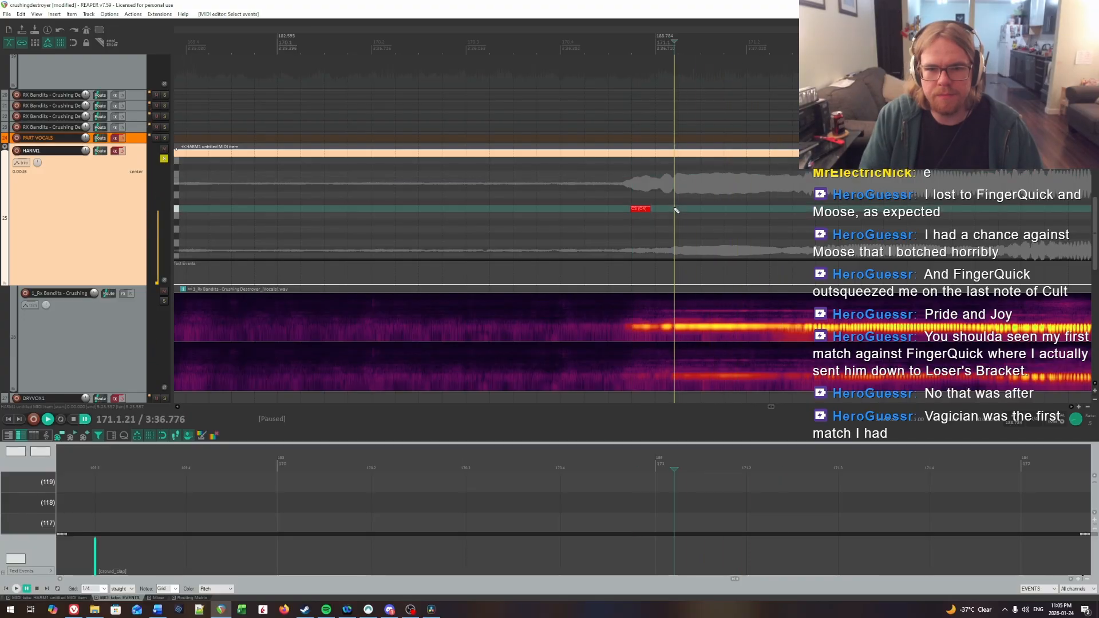
scroll(810, 209, "right", 5)
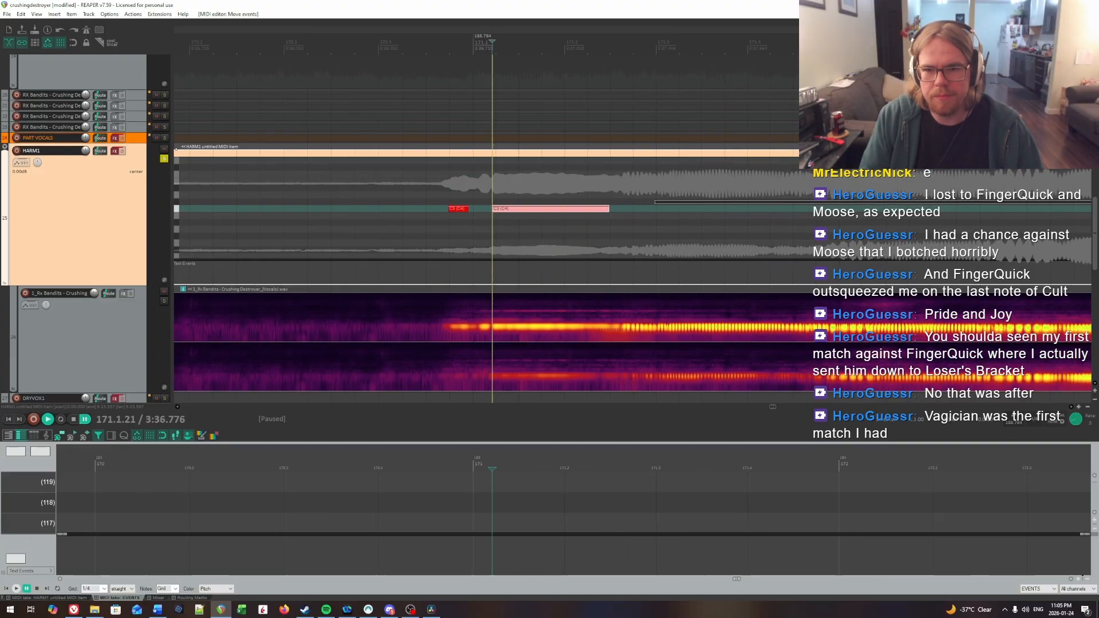
Step: Listen for the end of the second syllable and extend its HARM1 note to about 171.2.62
left_click(642, 204)
key("space")
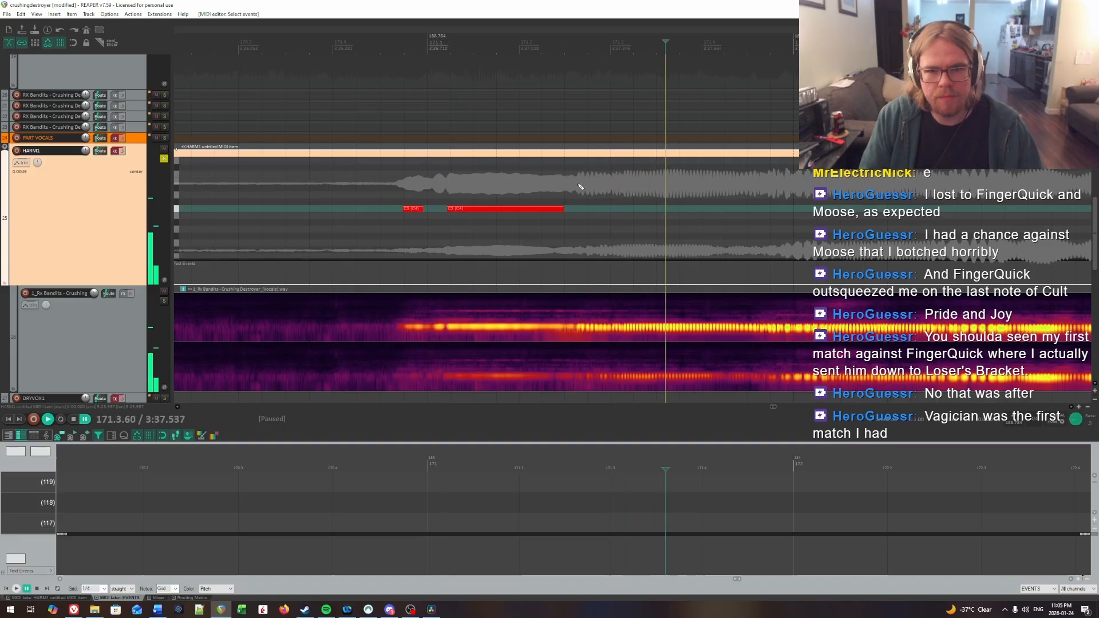
left_click(576, 184)
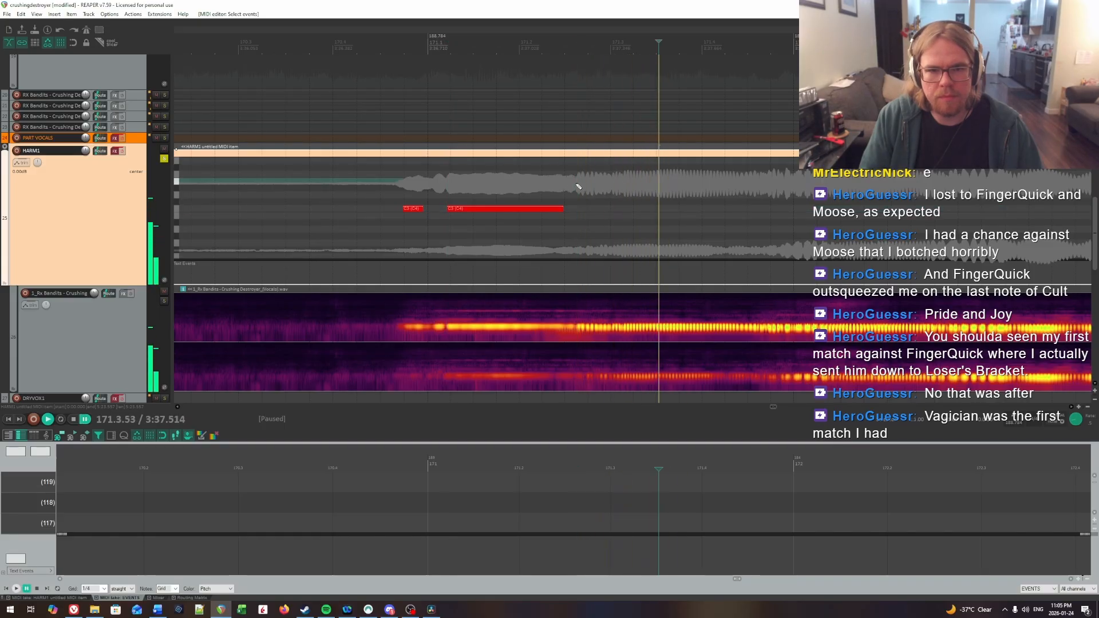
key("ctrl+space")
left_click_drag(560, 208, 576, 208)
Step: Replay the passage to locate the third syllable's onset and insert a HARM1 note from 171.2.83 to about 171.4.45
key("space")
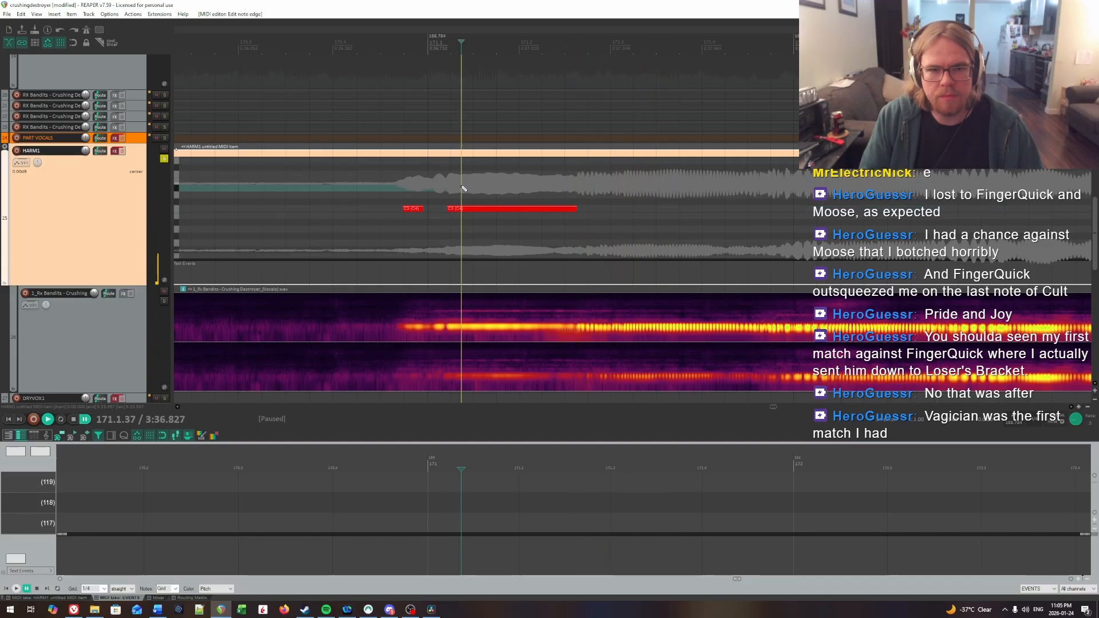
left_click(595, 182)
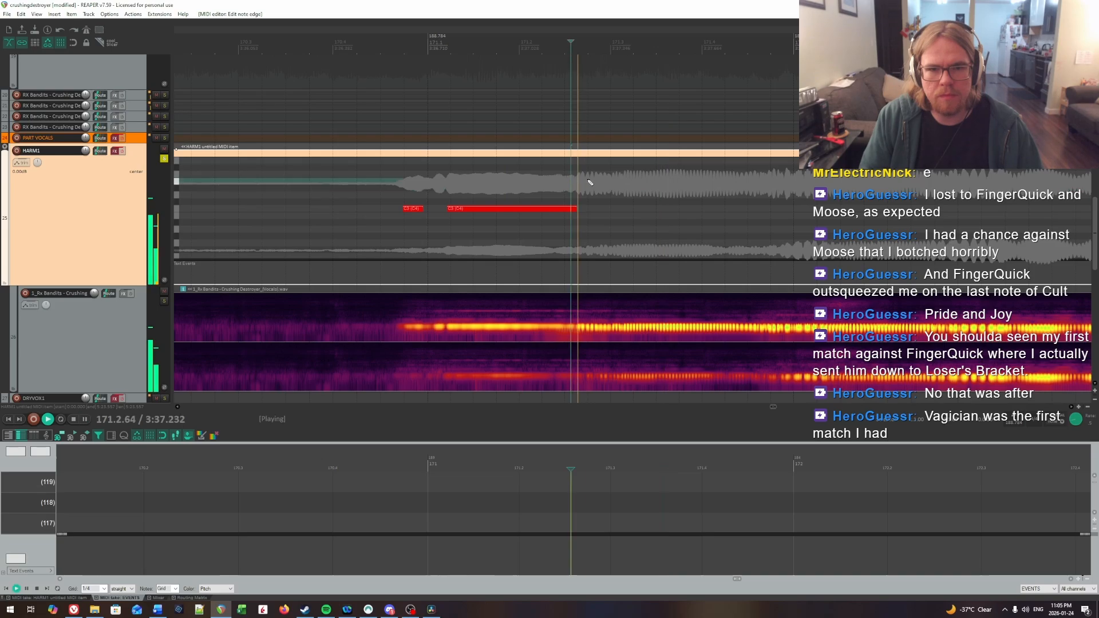
left_click(595, 182)
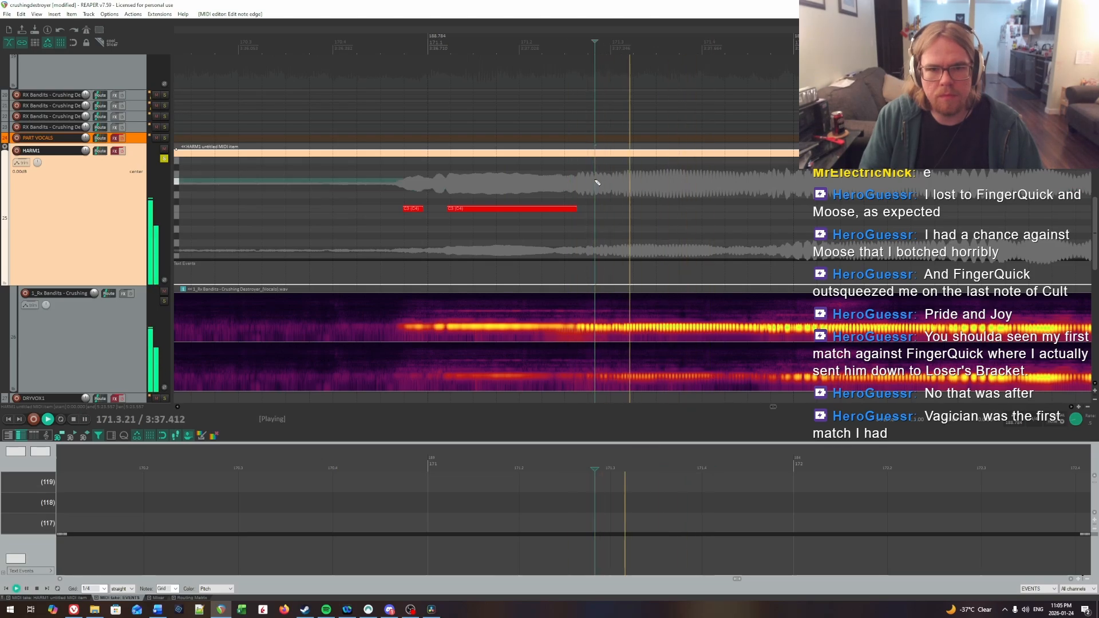
left_click(595, 182)
key("space")
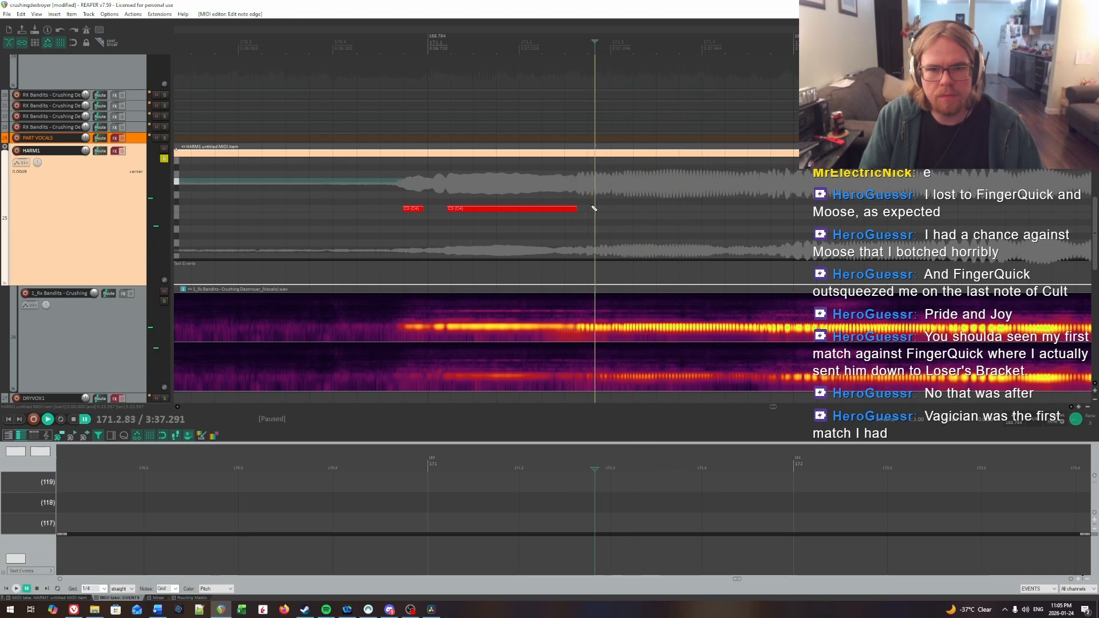
key("space")
left_click(732, 212)
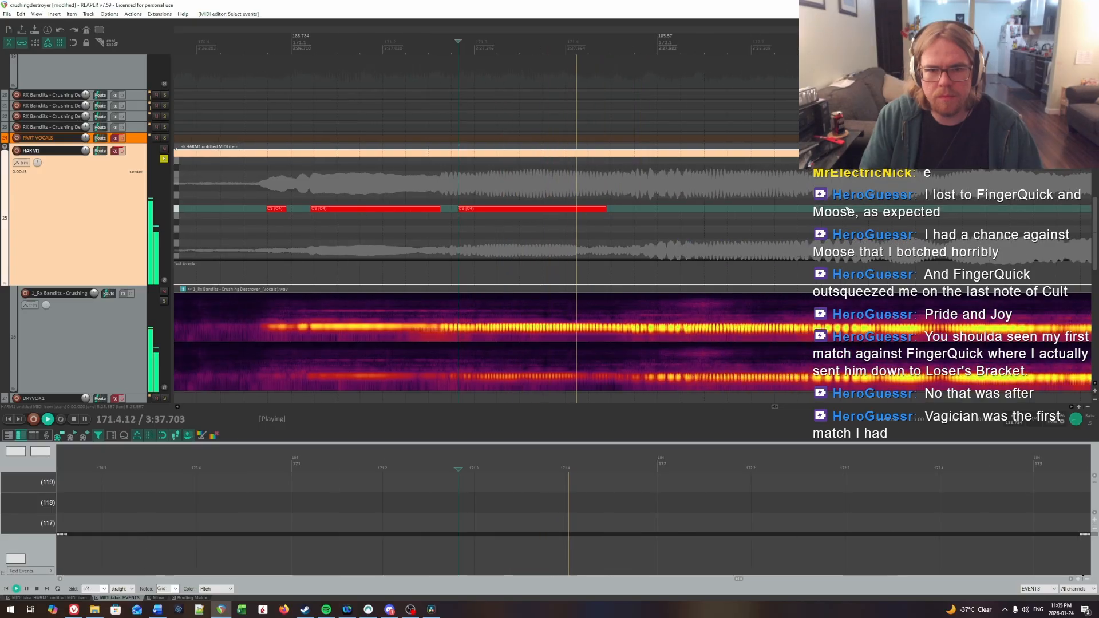
Step: Find the fourth syllable's onset by ear and insert a long HARM1 note from 172.1.03 to about 172.2.47
key("space")
left_click(657, 185)
key("space")
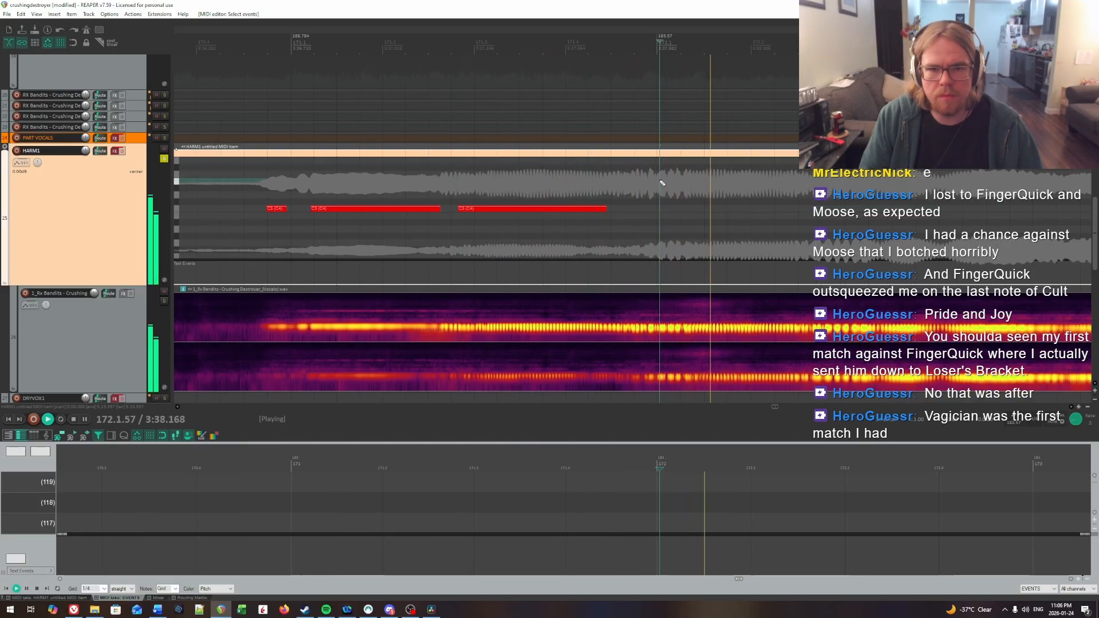
key("space")
left_click_drag(663, 207, 715, 209)
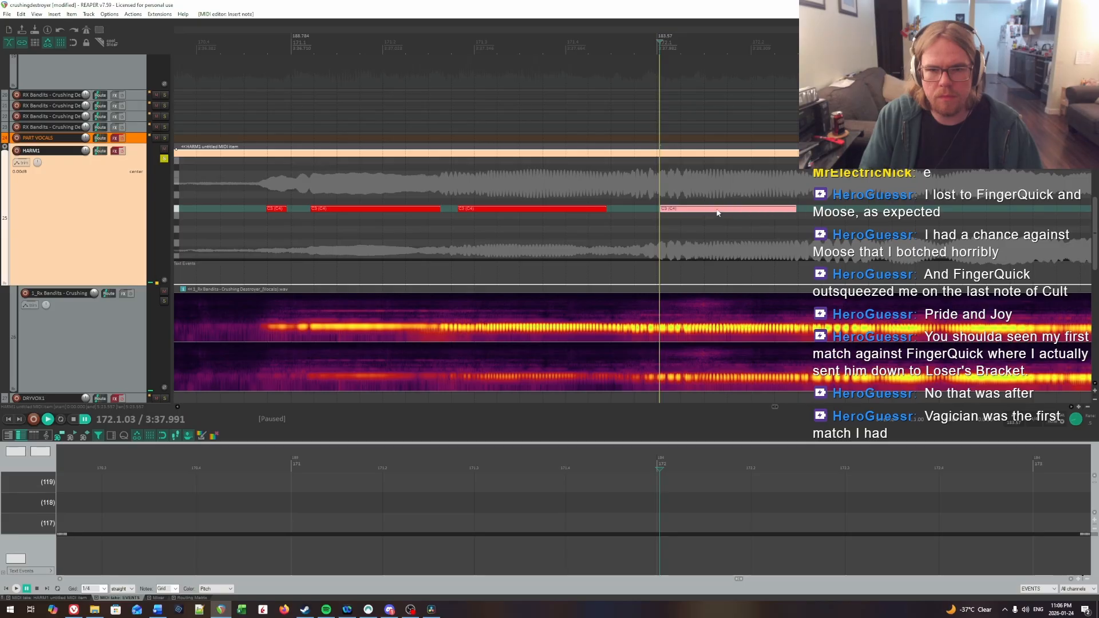
Step: Replay the third and fourth syllables and set the third HARM1 note's end to about 171.4.67
left_click(480, 186)
key("space")
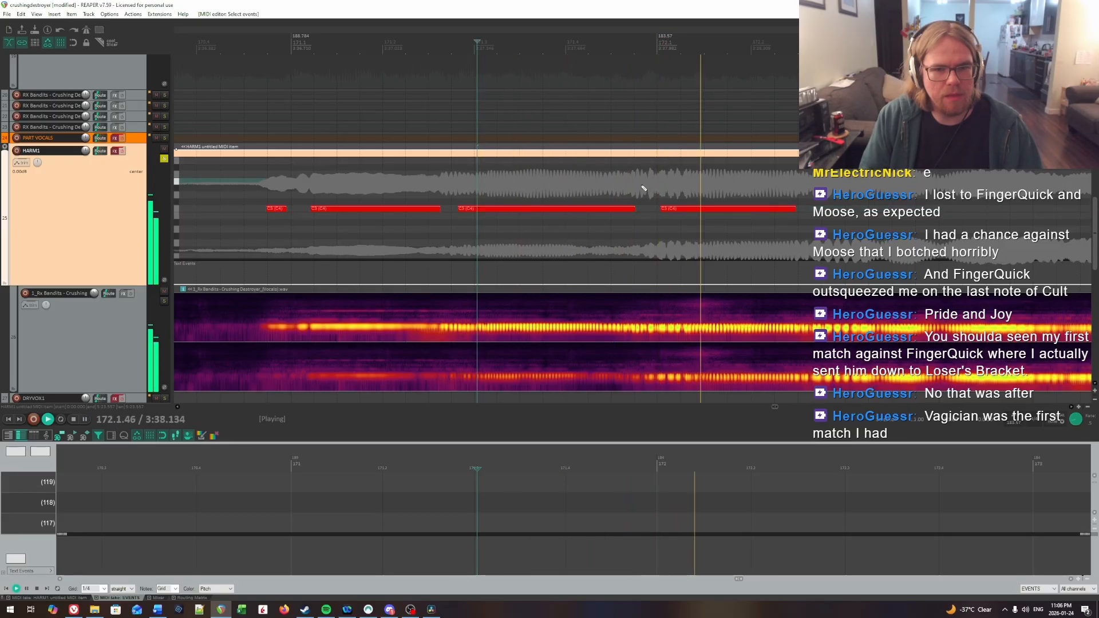
key("space")
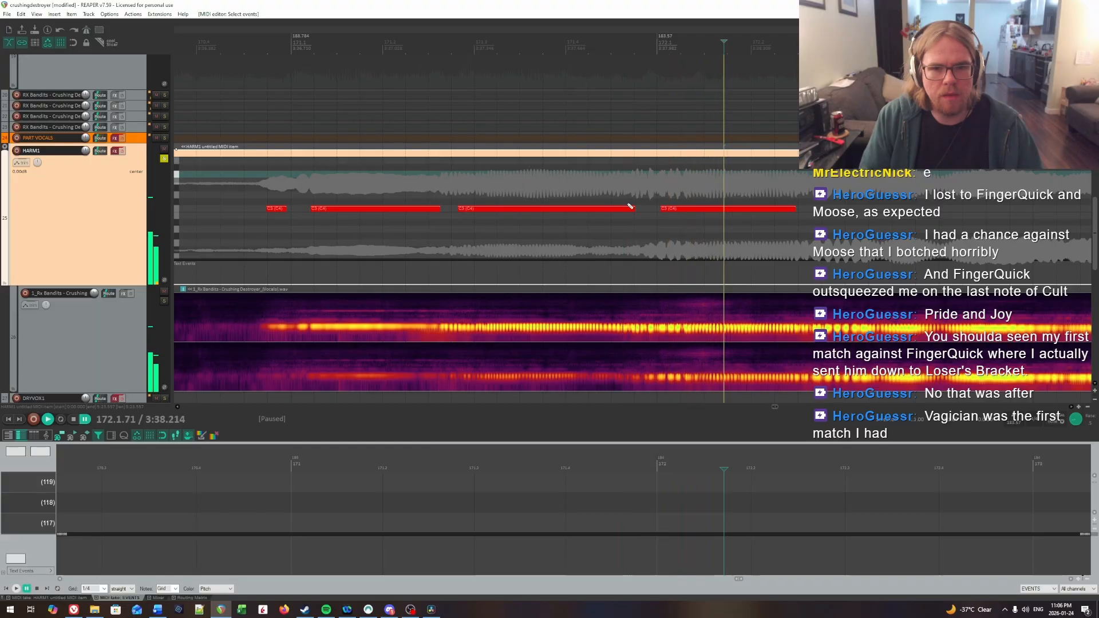
left_click(620, 189)
scroll(576, 186, "down", 8)
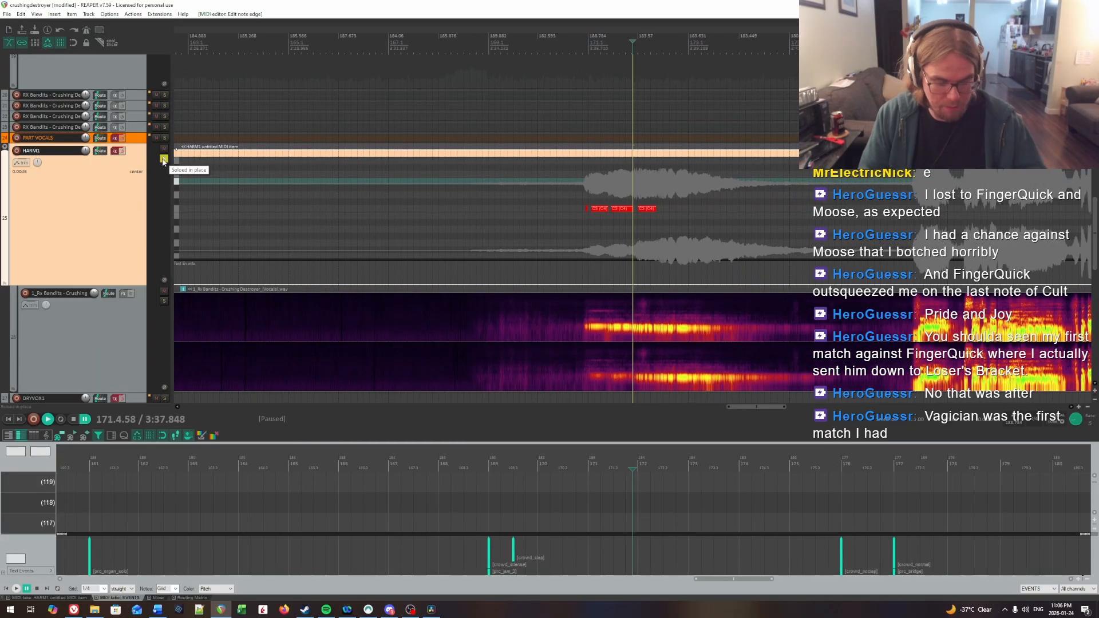
Step: Switch the solo from HARM1 to PART GUITAR and listen to the guitar through measures 171 and 172
left_click(164, 160)
scroll(444, 227, "up", 8)
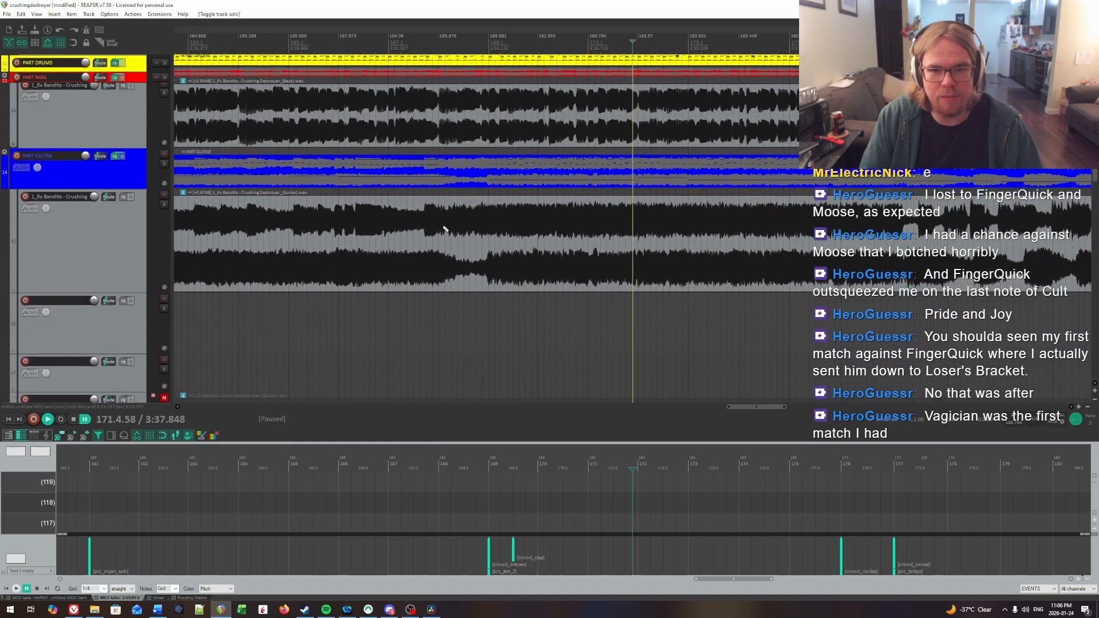
left_click(164, 169)
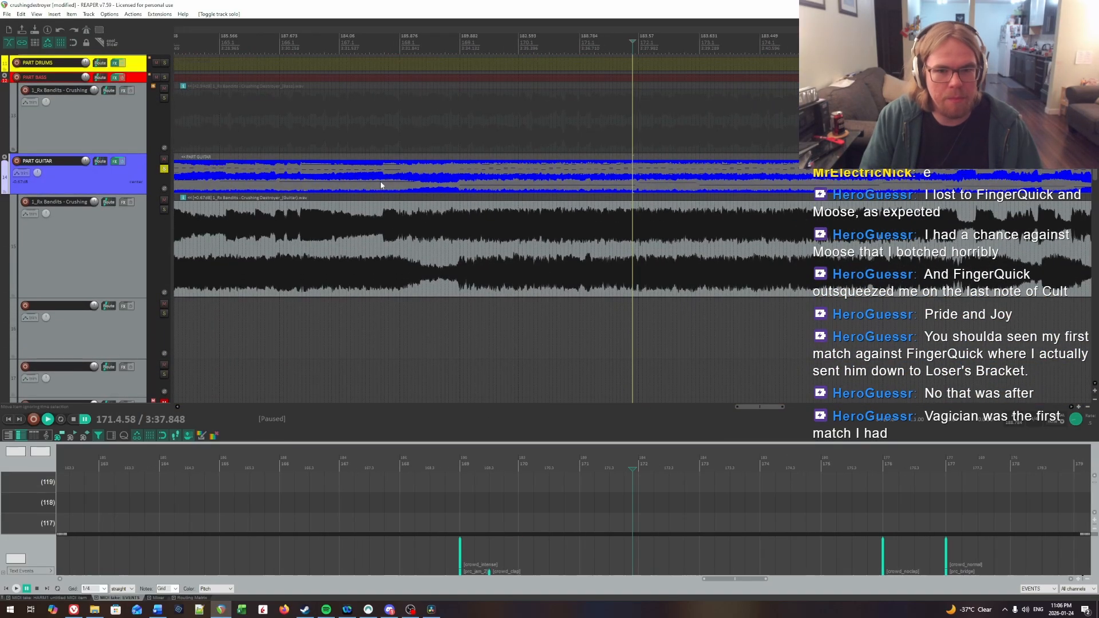
scroll(558, 209, "up", 6)
key("ctrl+space")
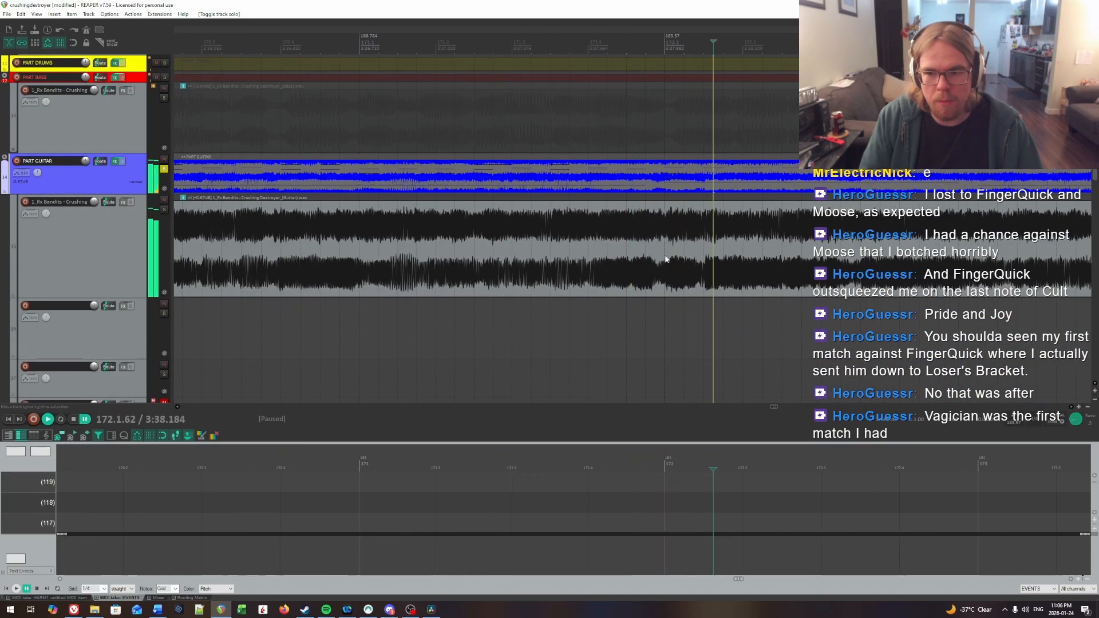
left_click(392, 218)
key("space")
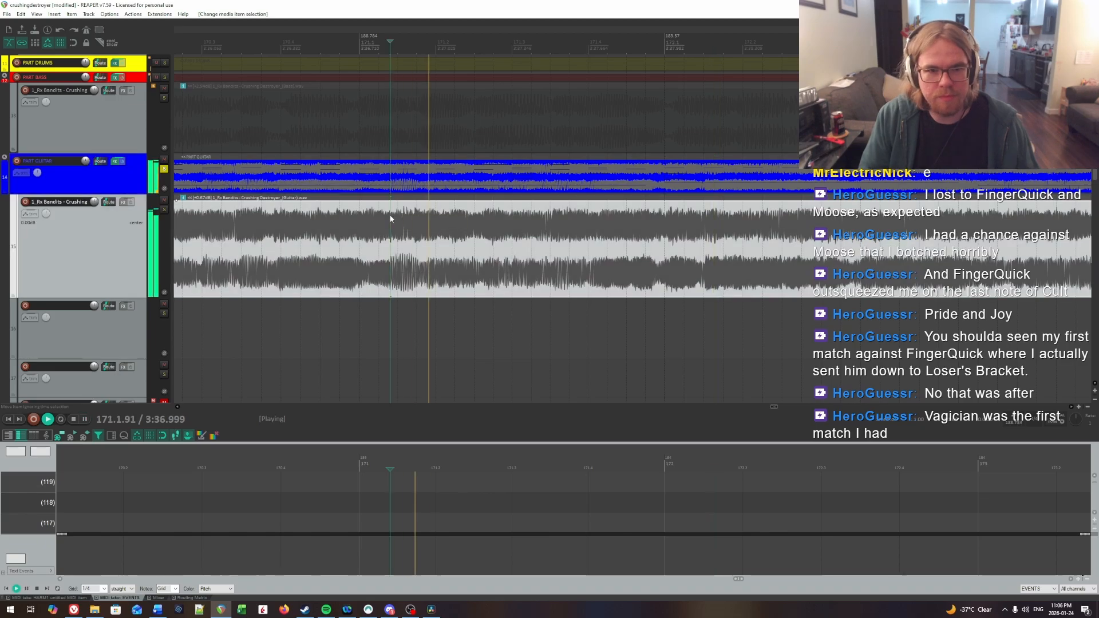
key("ctrl+space")
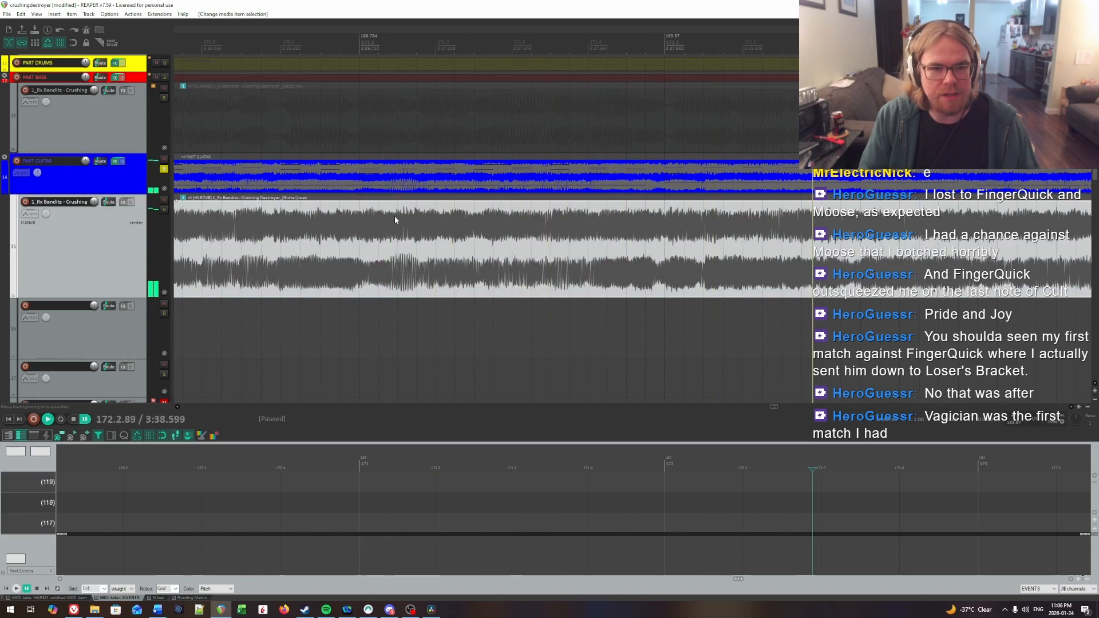
left_click(316, 221)
key("space")
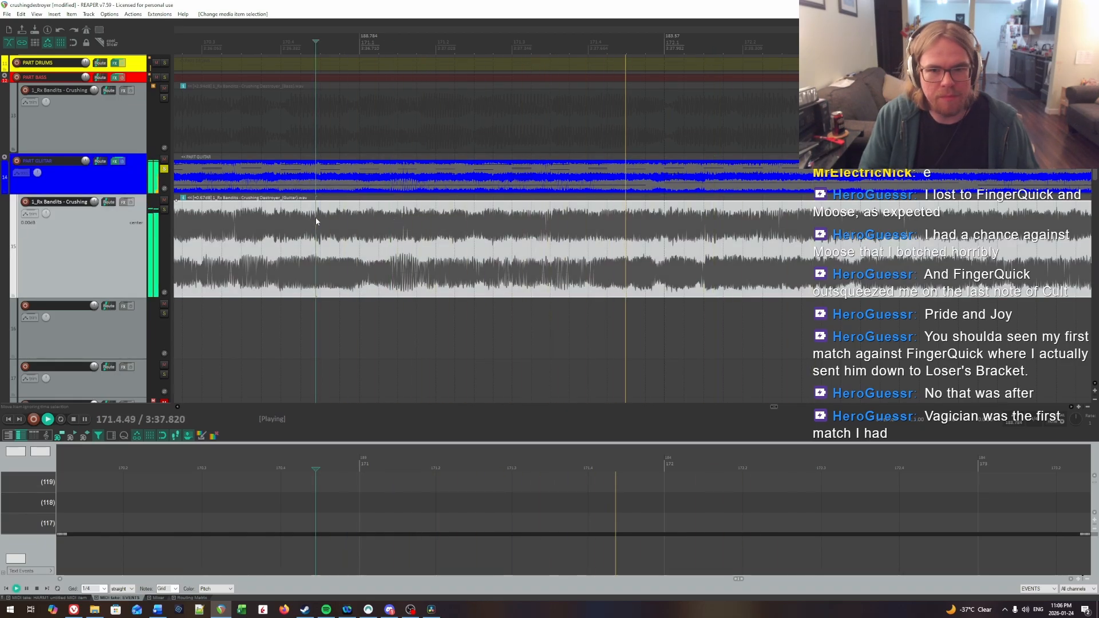
key("ctrl+space")
Step: Turn off the PART GUITAR solo and solo the HARM1 track again
left_click(164, 169)
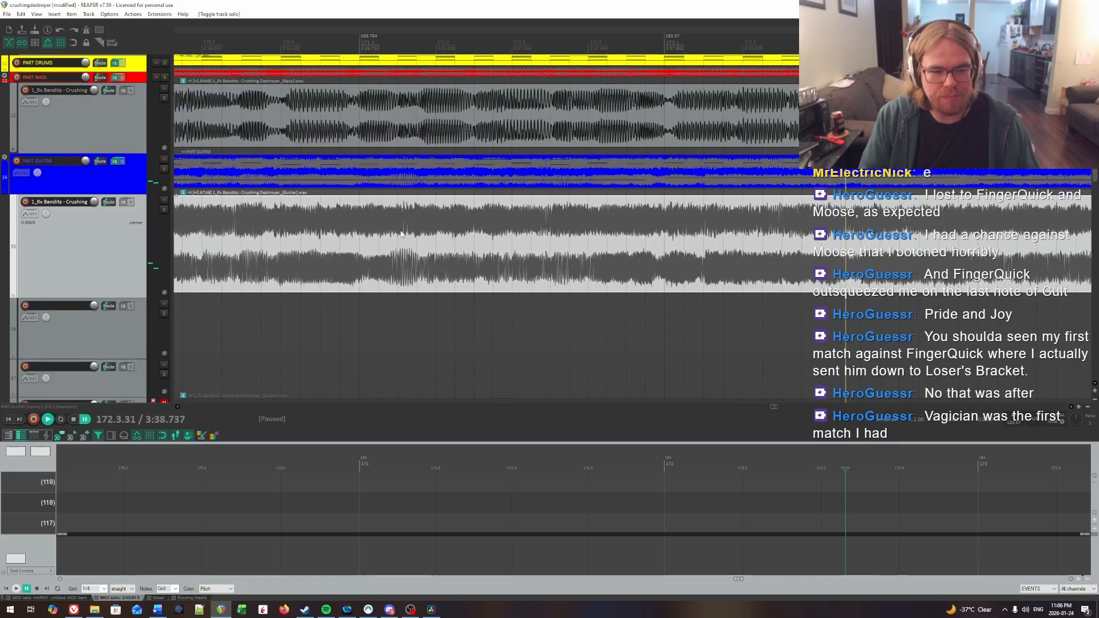
scroll(400, 233, "down", 6)
scroll(400, 231, "down", 3)
left_click(164, 101)
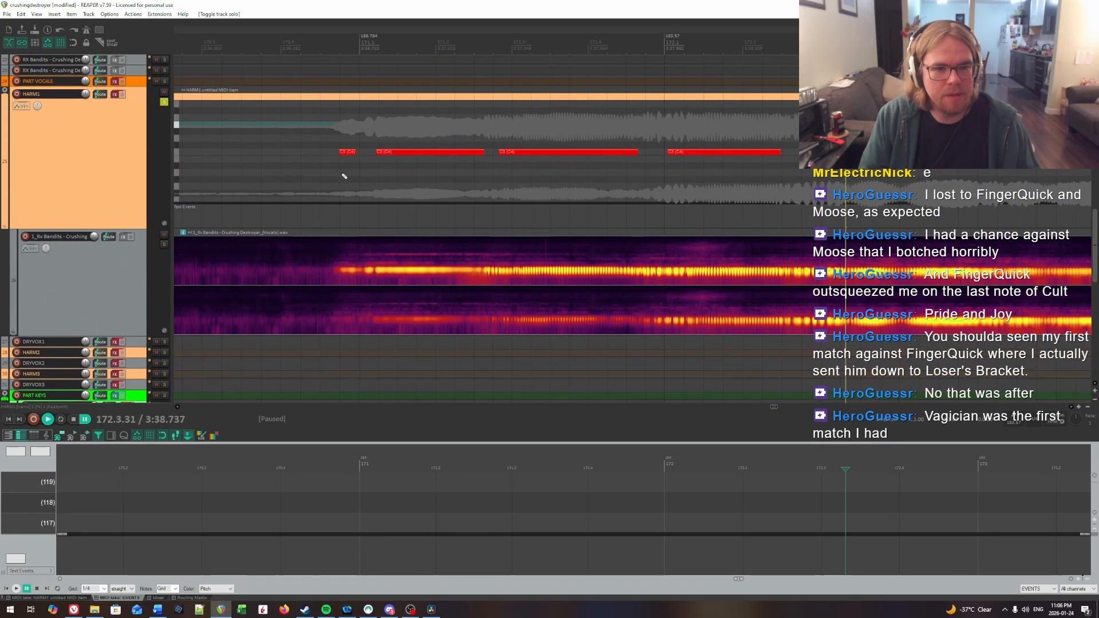
scroll(344, 176, "up", 1)
Step: Recheck the fourth syllable's onset near 172.1 by ear and extend the third HARM1 note to about 171.4.75
key("space")
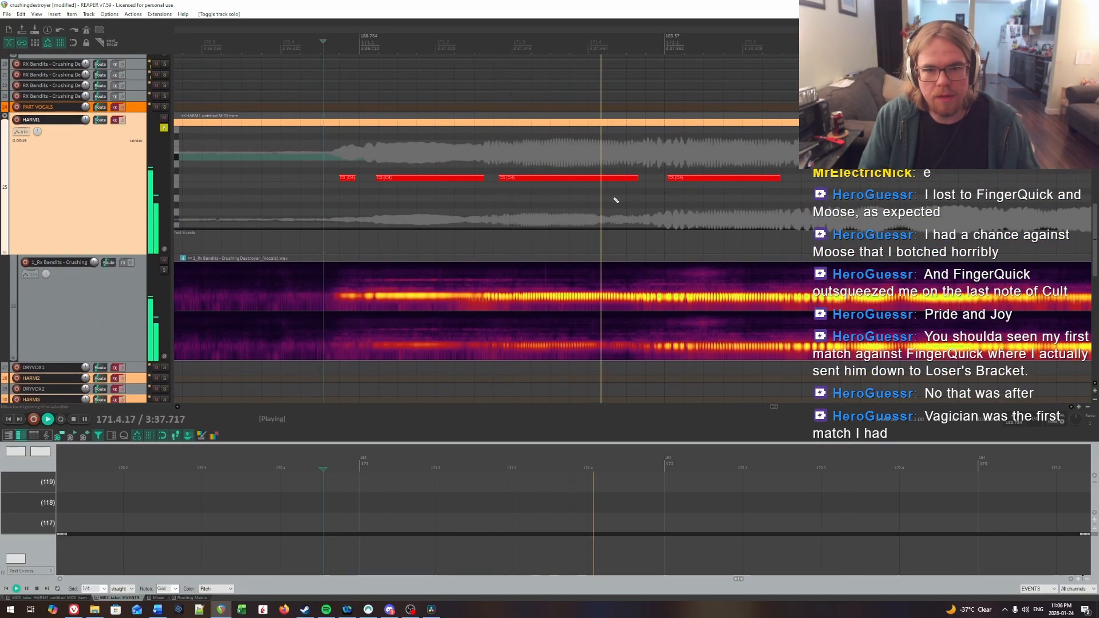
key("ctrl+space")
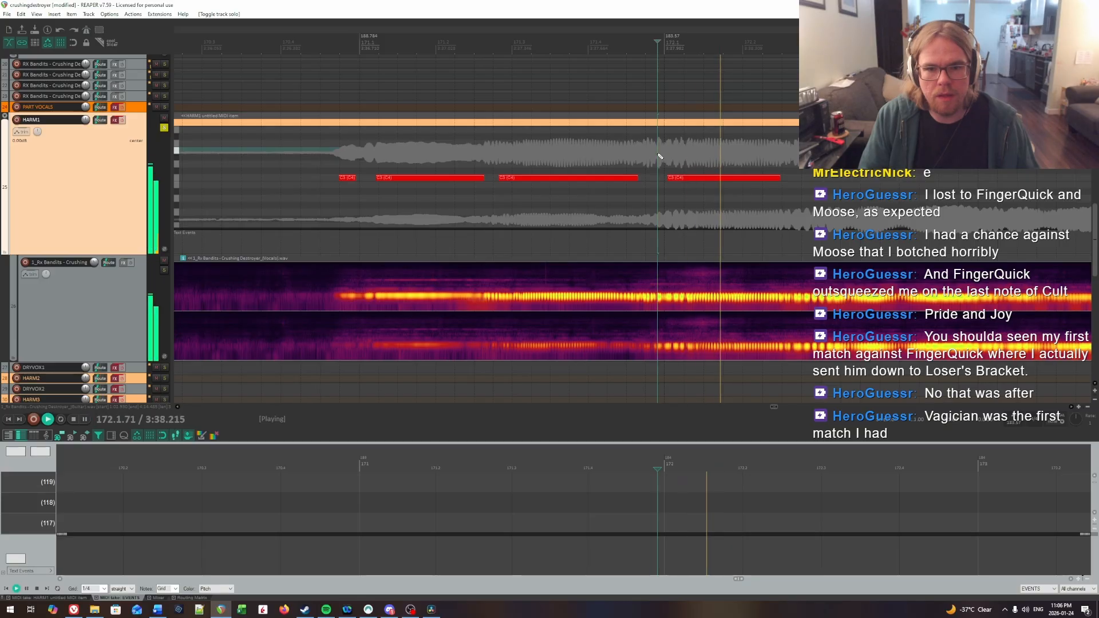
left_click(657, 155)
key("space")
key("ctrl+space")
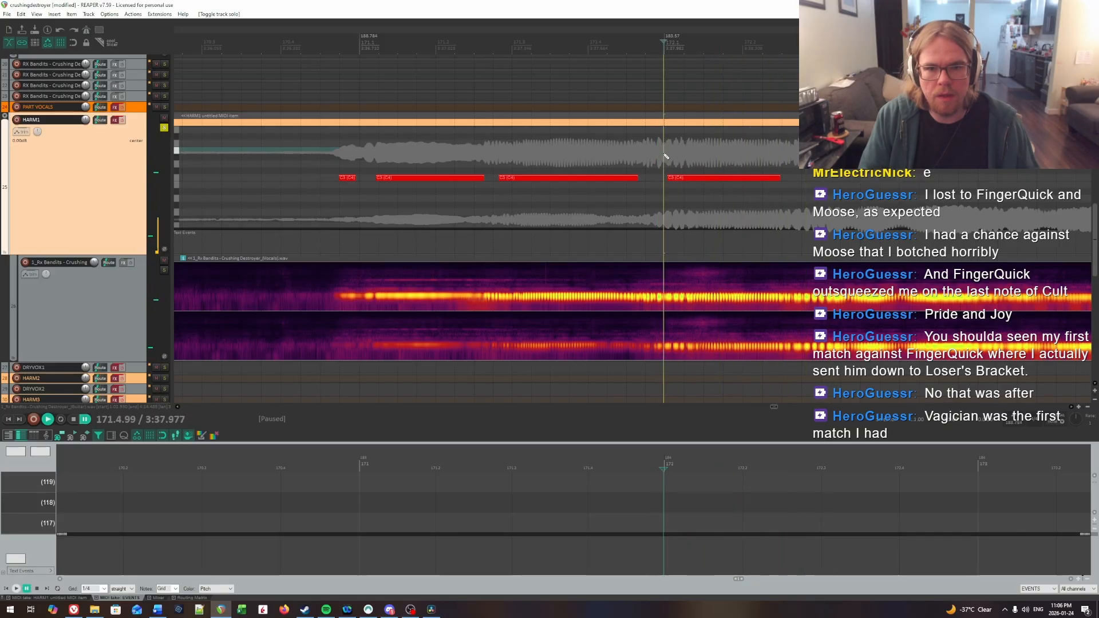
left_click_drag(638, 179, 645, 180)
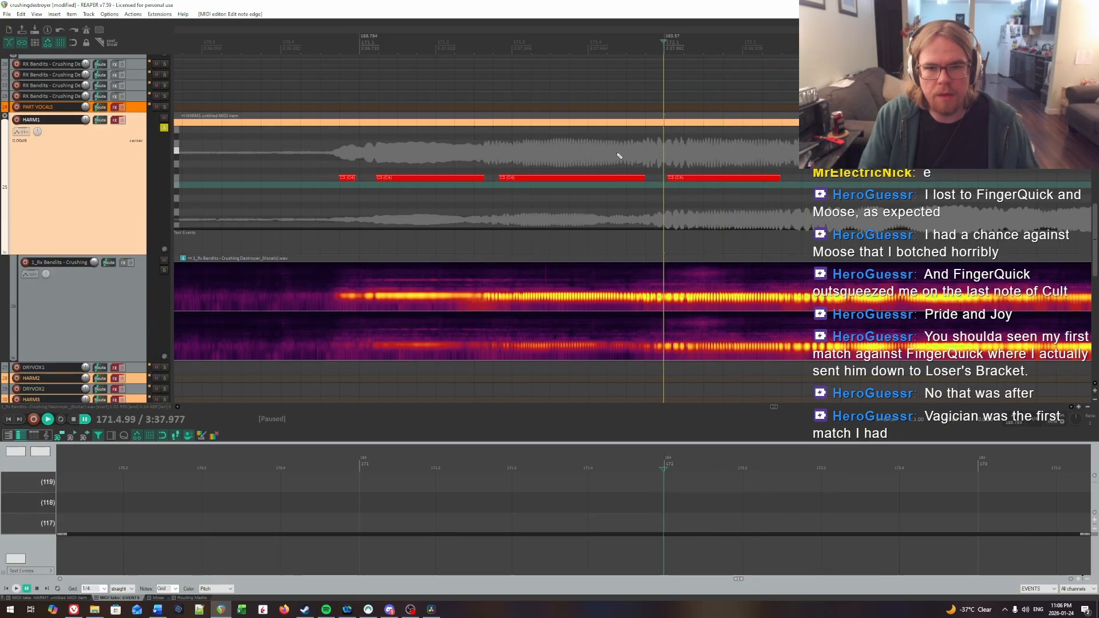
Step: Listen to the sustained fourth syllable and extend the last HARM1 note of the phrase to about 173.3
key("space")
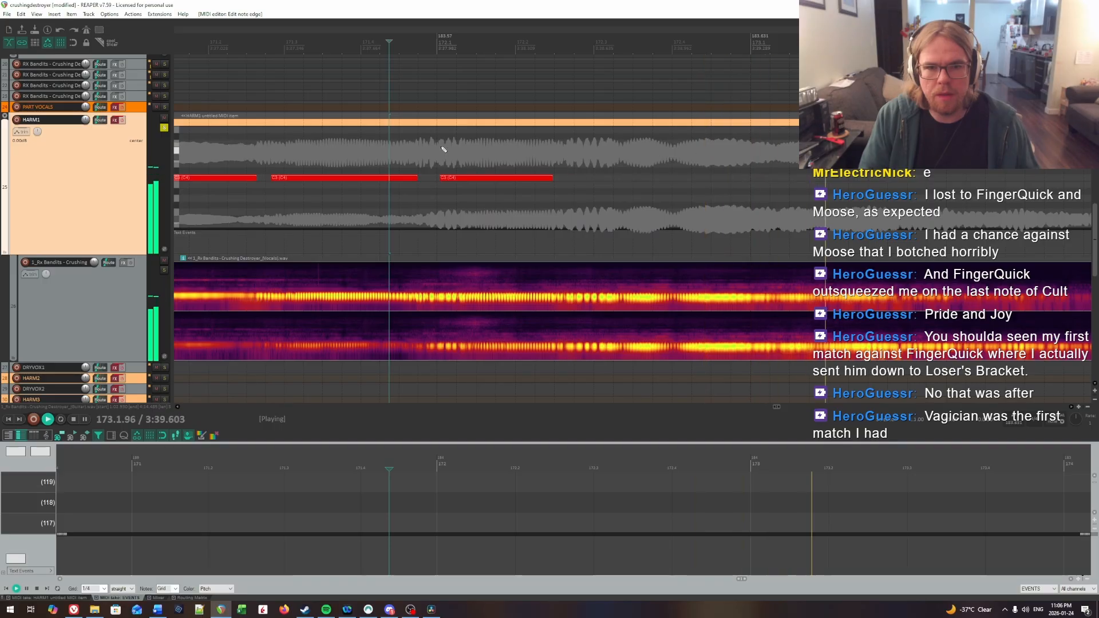
left_click(442, 150)
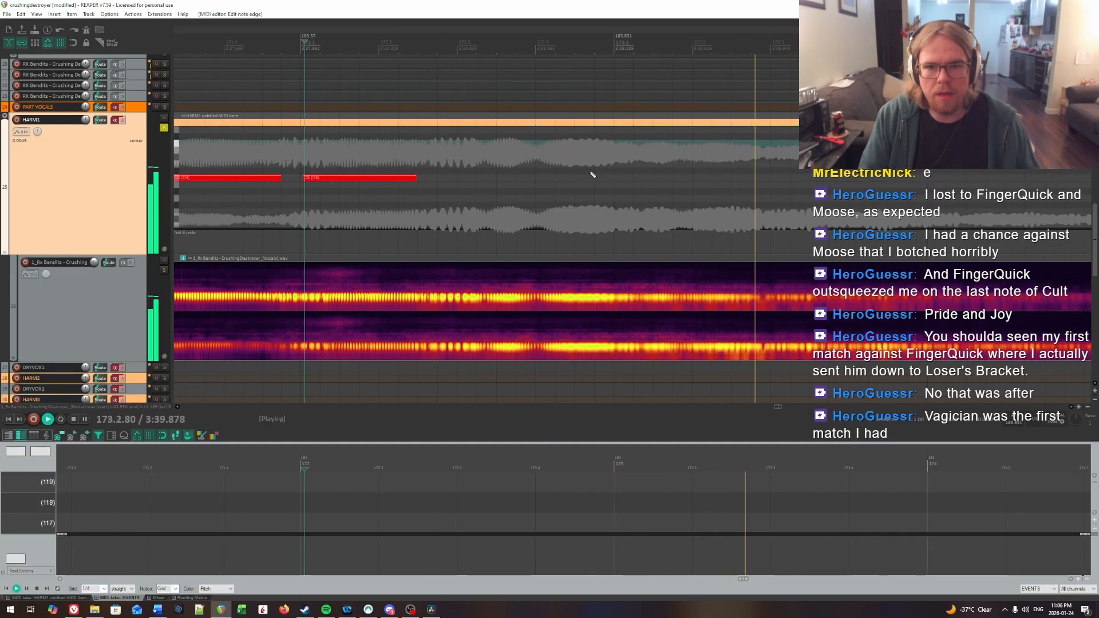
key("ctrl+space")
left_click_drag(412, 182, 807, 182)
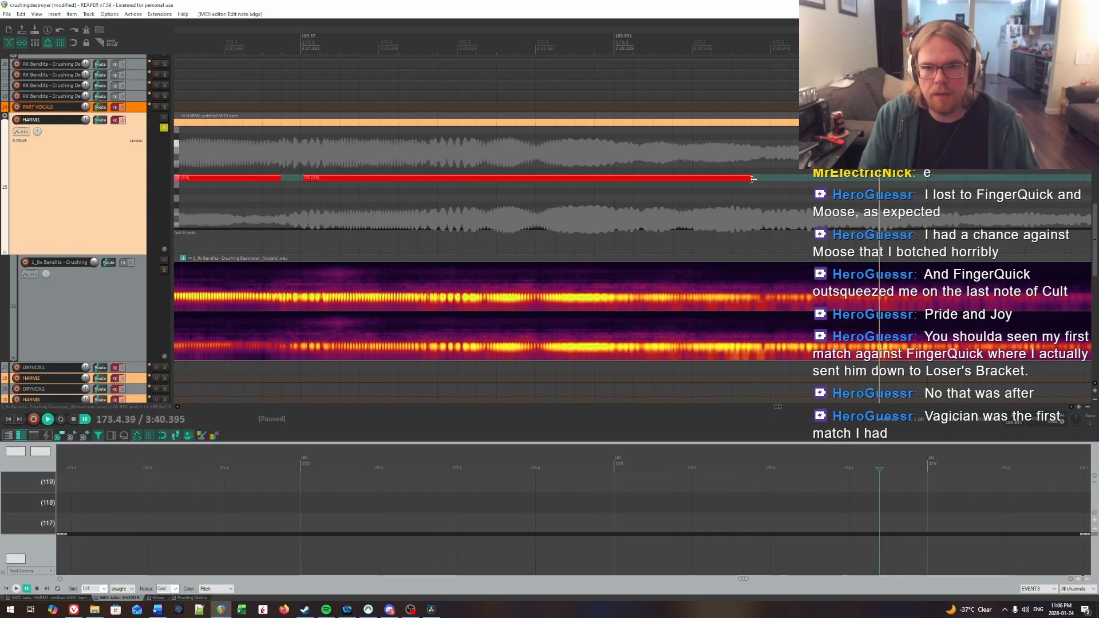
scroll(712, 166, "down", 6)
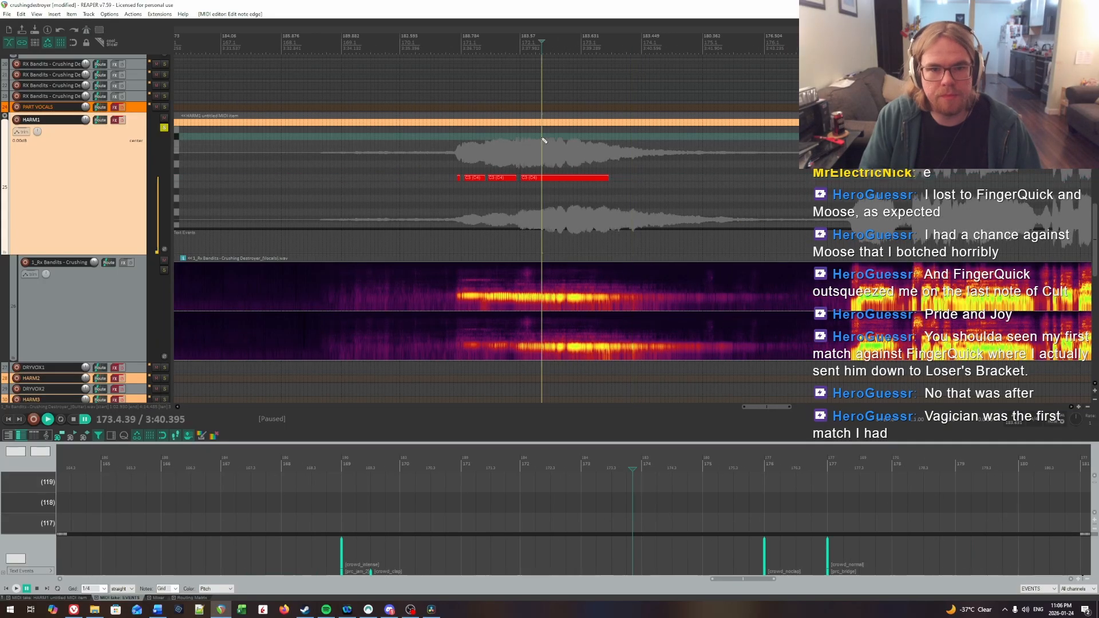
key("space")
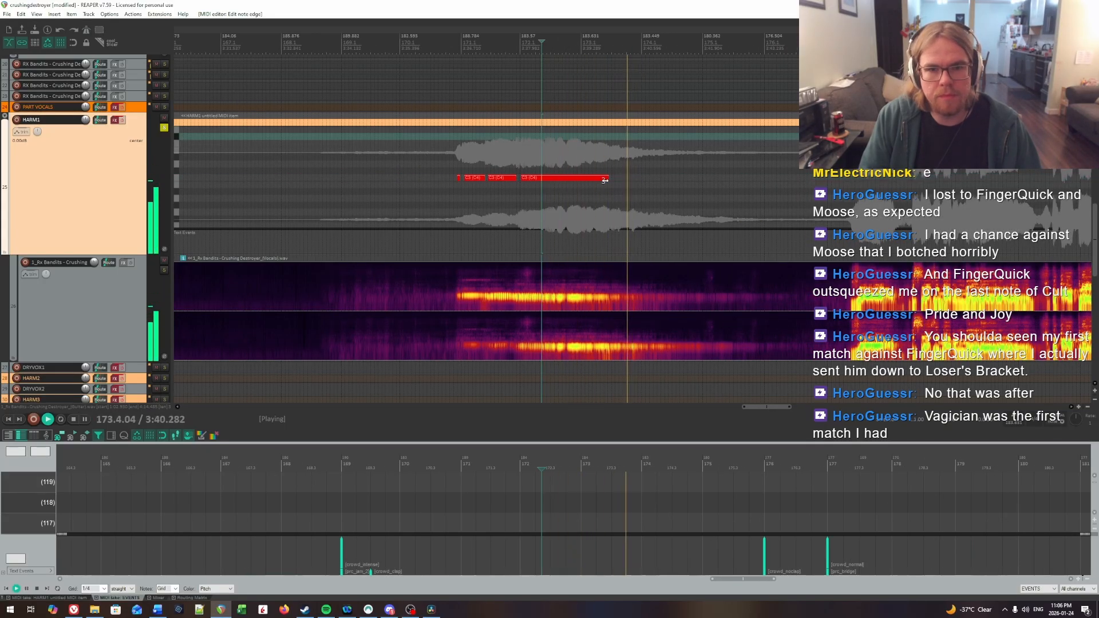
left_click_drag(607, 178, 615, 178)
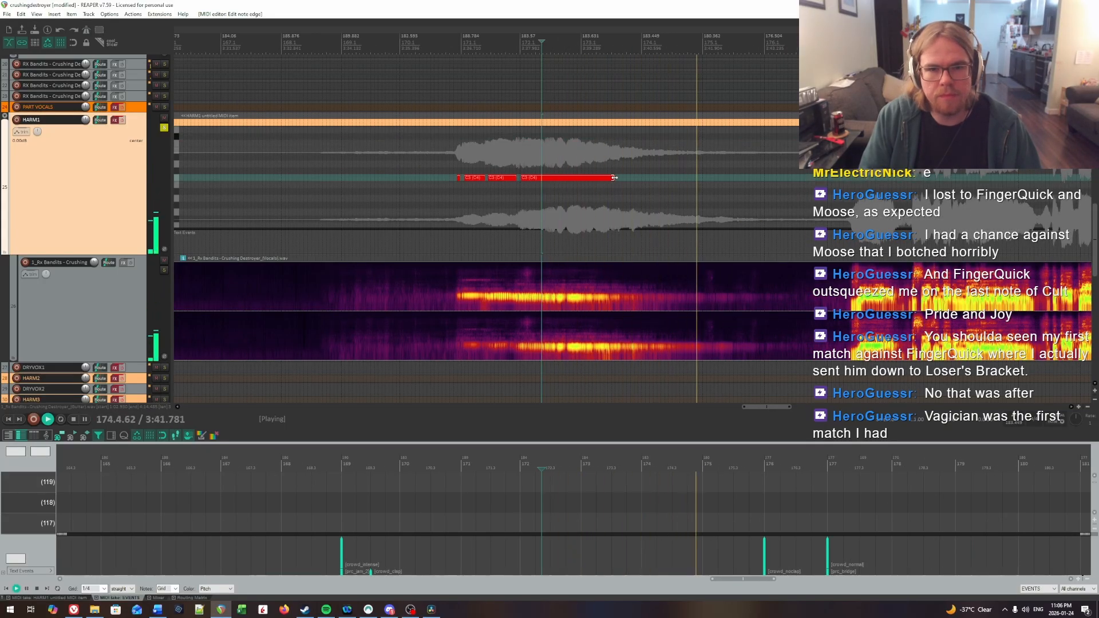
Step: Replay the phrase from about 170.3 to check the note's length, and save the project
left_click(434, 148)
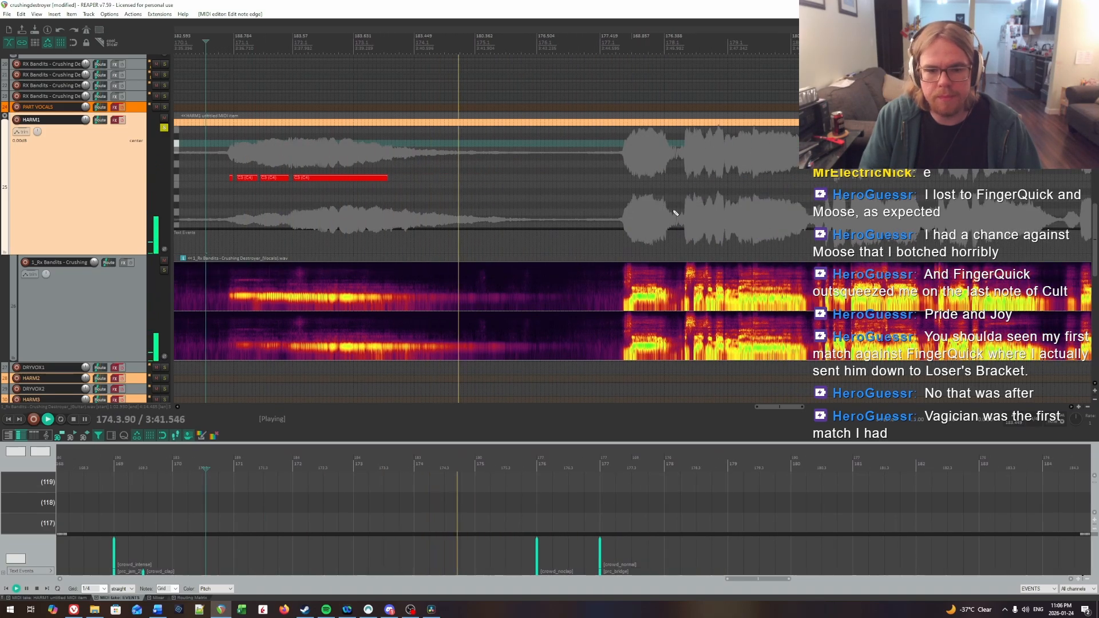
key("ctrl+space")
key("ctrl+s")
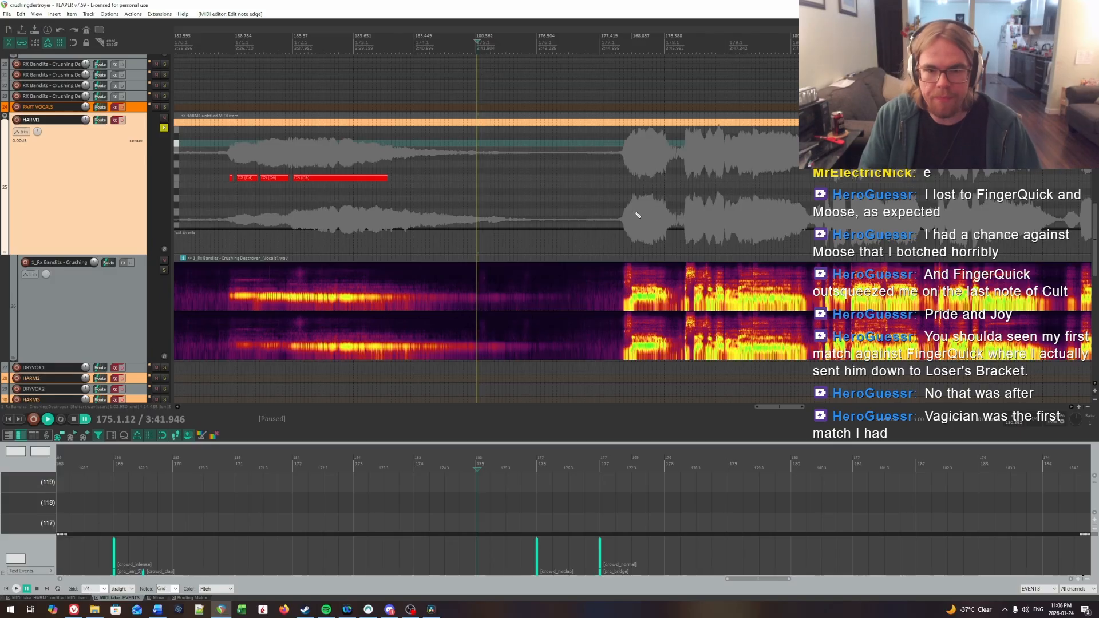
Step: Survey the remaining vocals across the whole song and replay the soloed HARM1 phrase from about 170.3
left_click(625, 213)
scroll(627, 213, "down", 3)
scroll(628, 213, "down", 10)
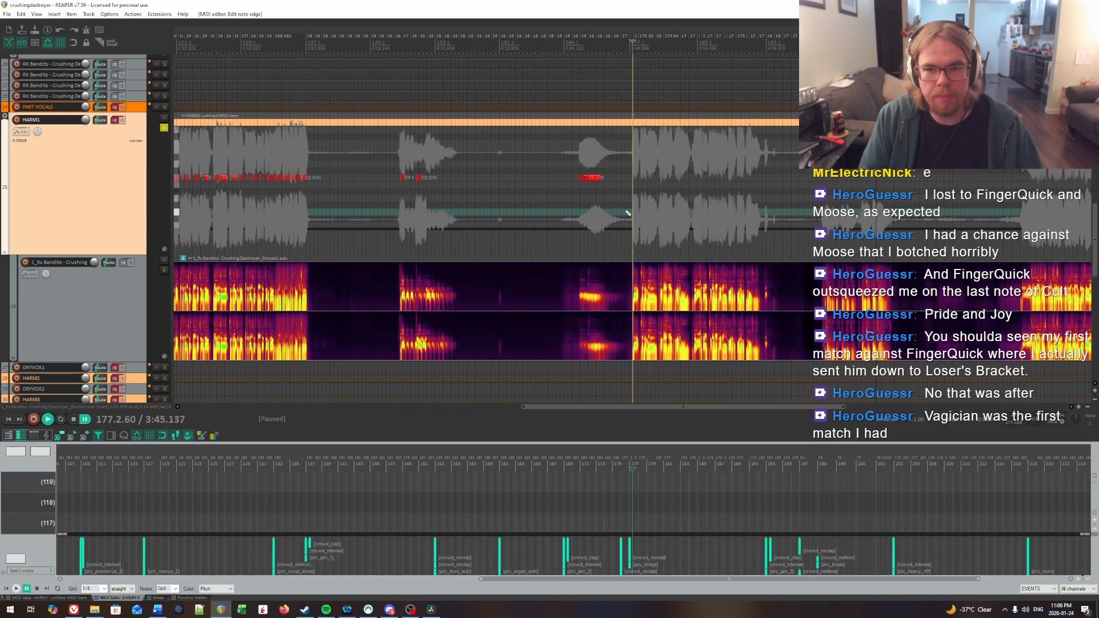
scroll(628, 213, "down", 2)
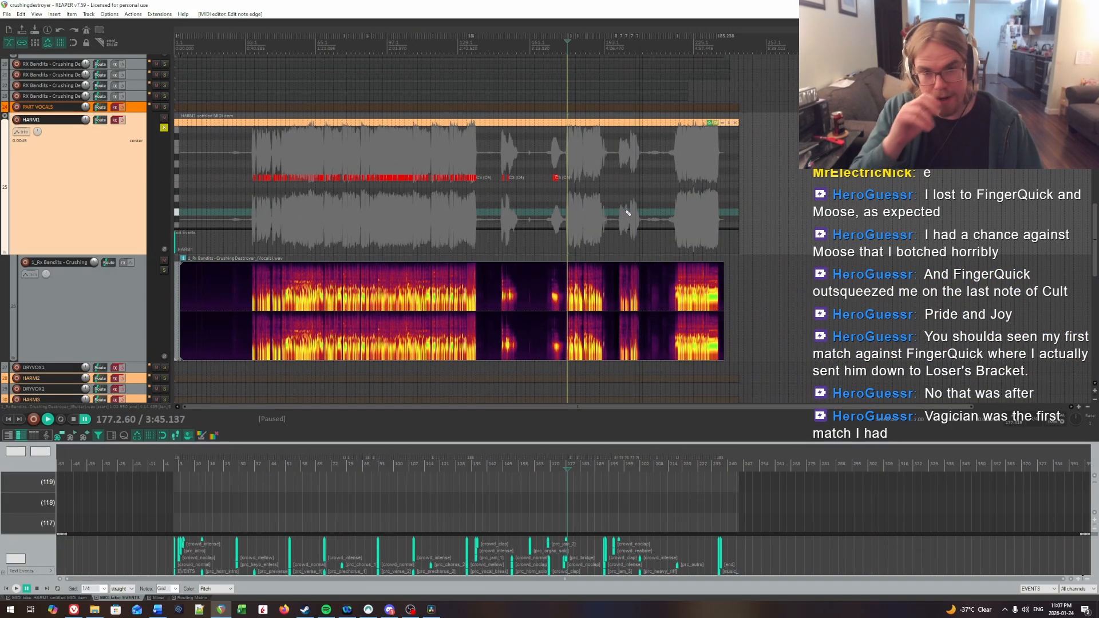
scroll(628, 212, "up", 3)
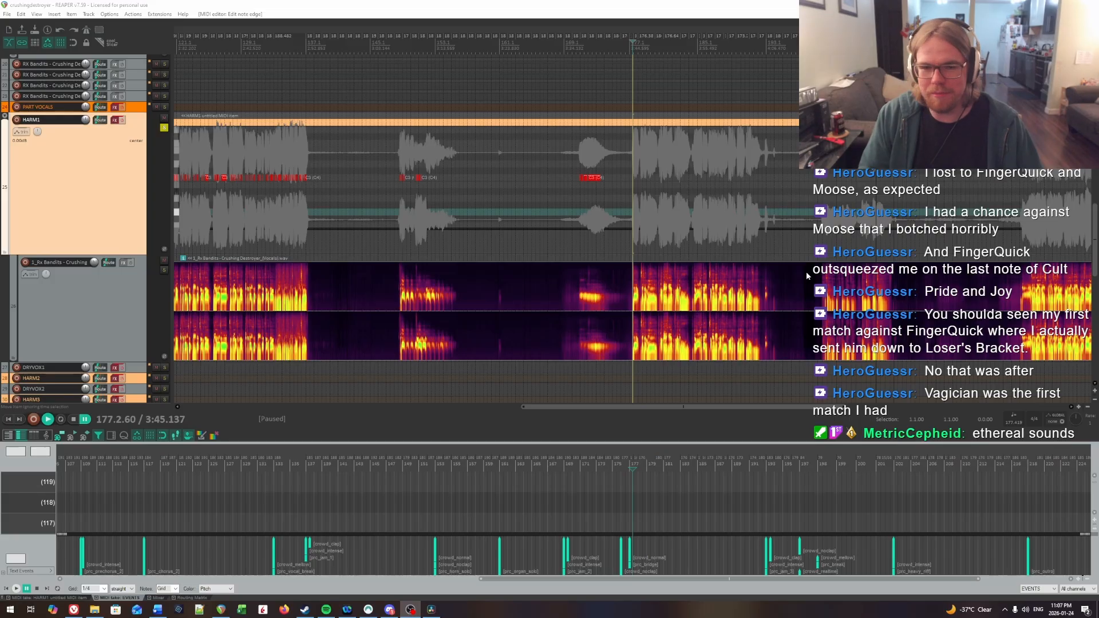
left_click(578, 163)
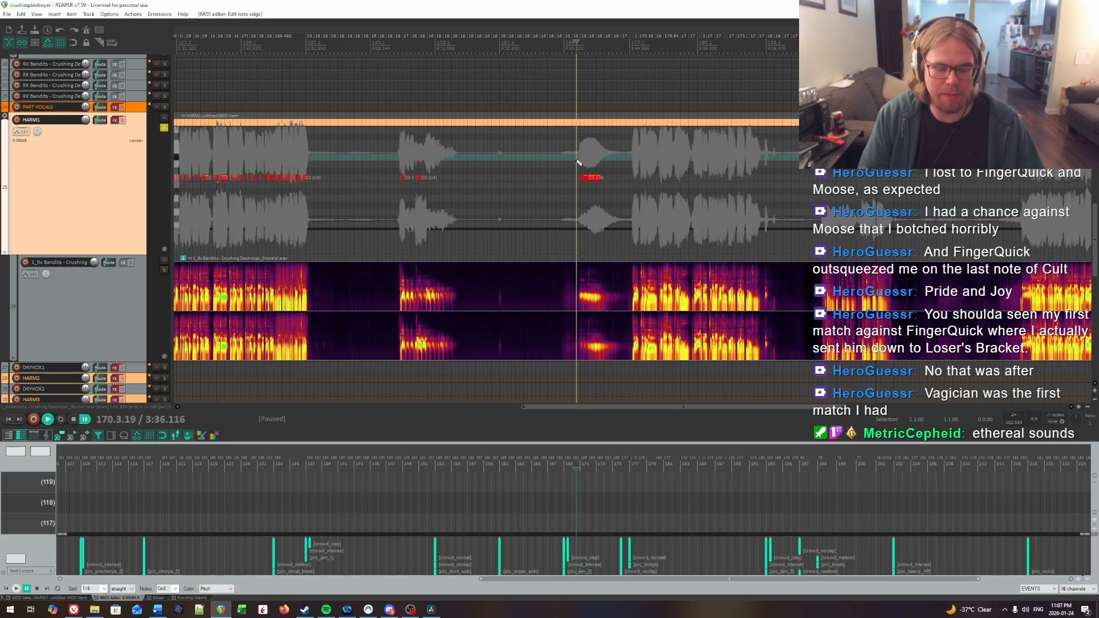
scroll(578, 162, "up", 5)
key("space")
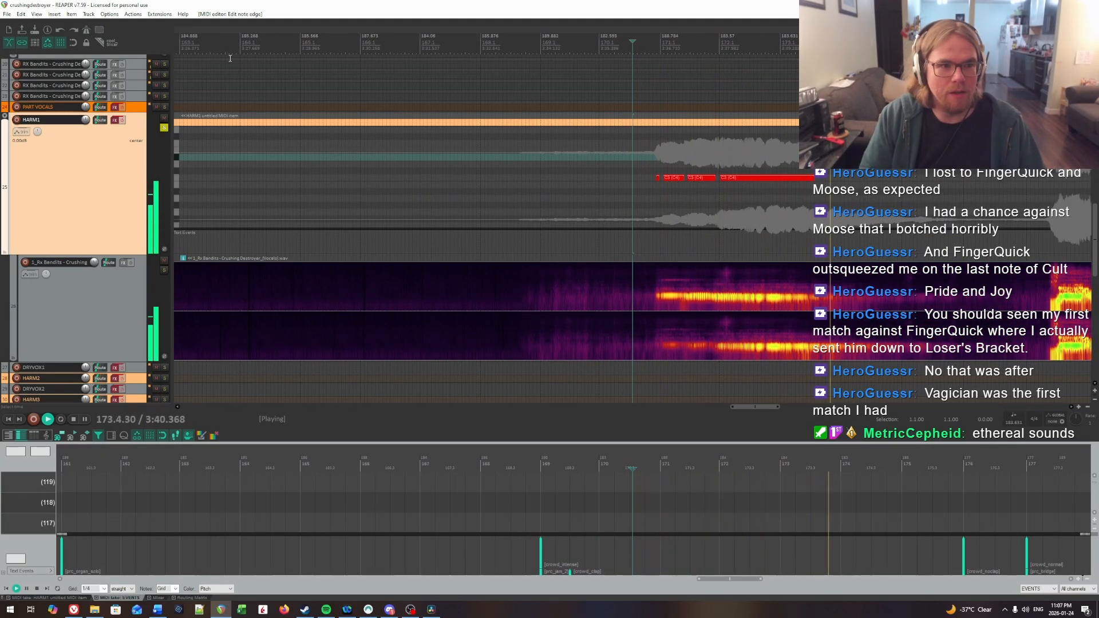
key("space")
Step: Unsolo HARM1, adjust the master volume in the mixer, and play the full mix from measure 167 through the phrase
left_click(164, 127)
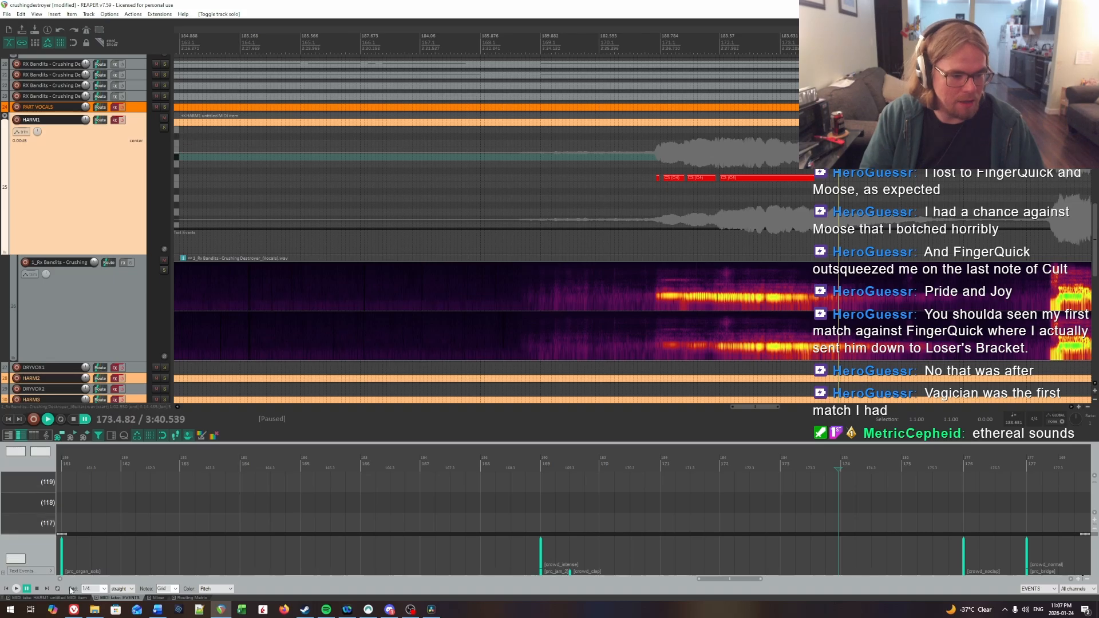
left_click(163, 599)
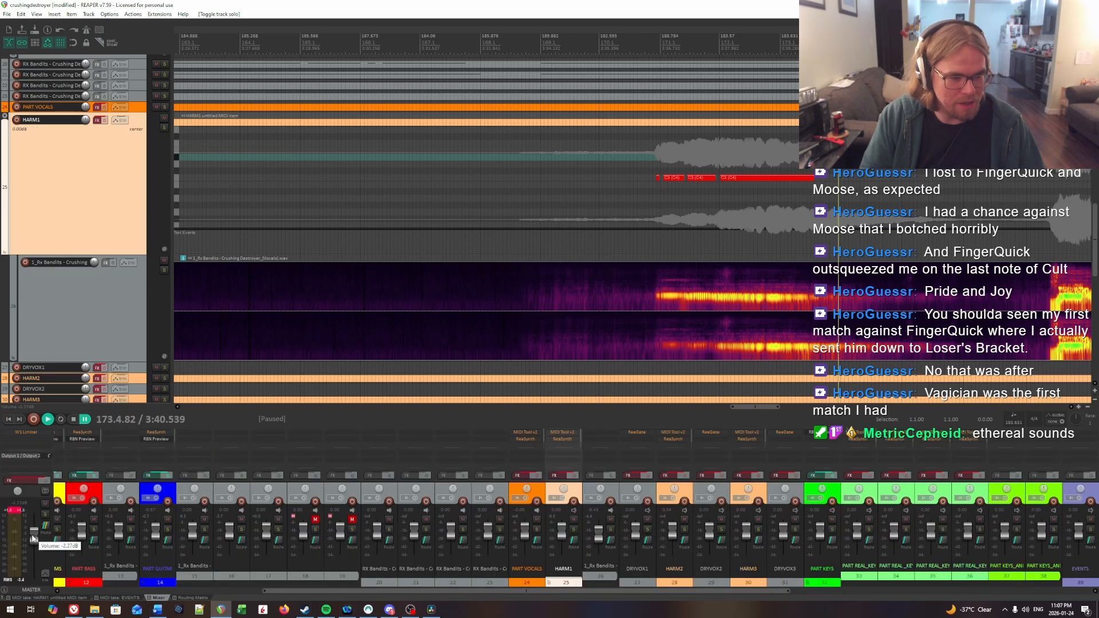
left_click(424, 192)
key("space")
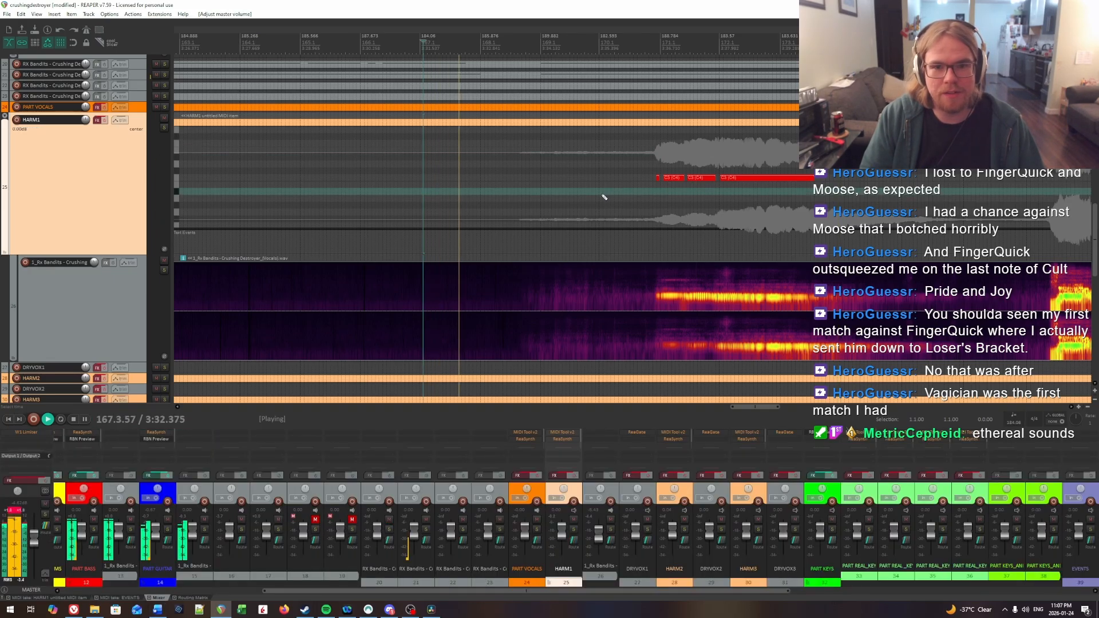
scroll(632, 183, "down", 2)
left_click_drag(906, 180, 724, 170)
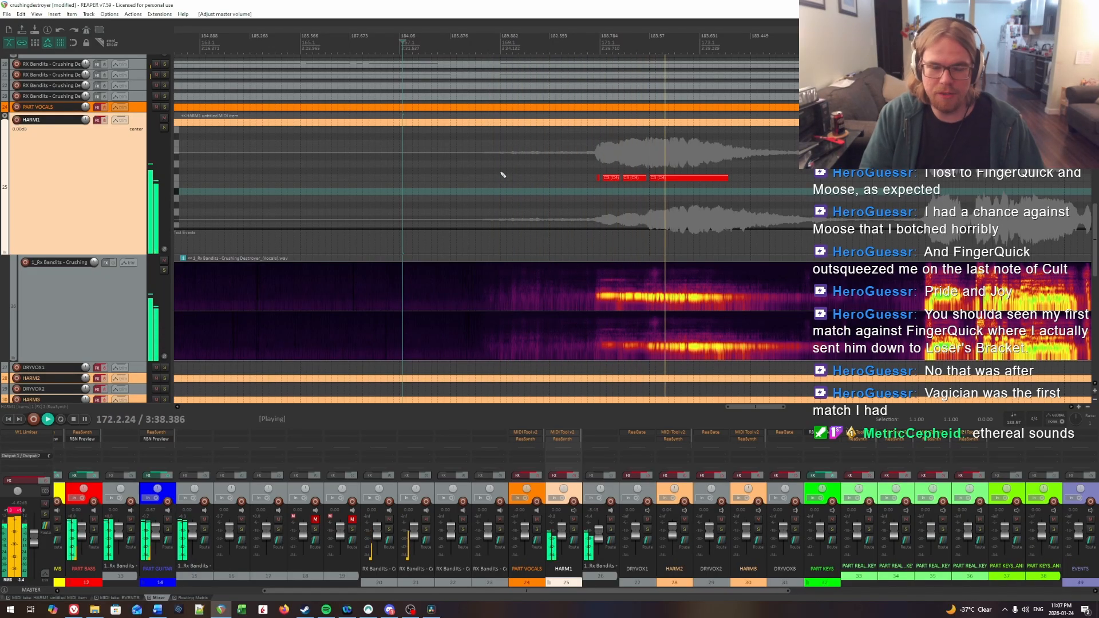
key("space")
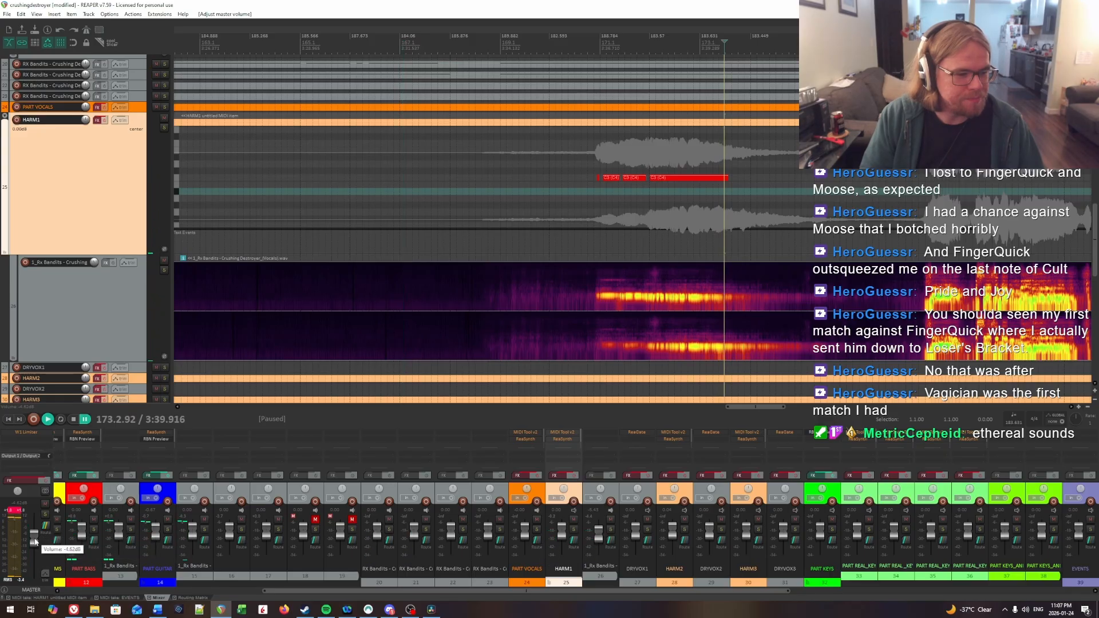
Step: Solo HARM1 again and listen to the next vocal entry from about 177.2 through the first syllable
left_click(164, 127)
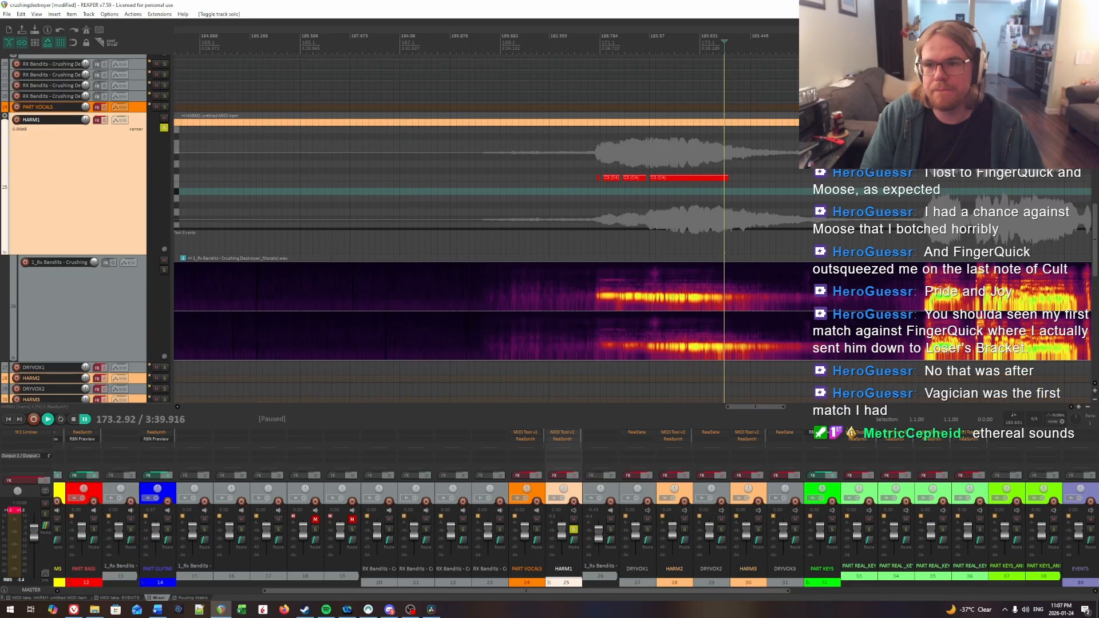
scroll(572, 163, "right", 5)
left_click(633, 170)
scroll(624, 177, "up", 4)
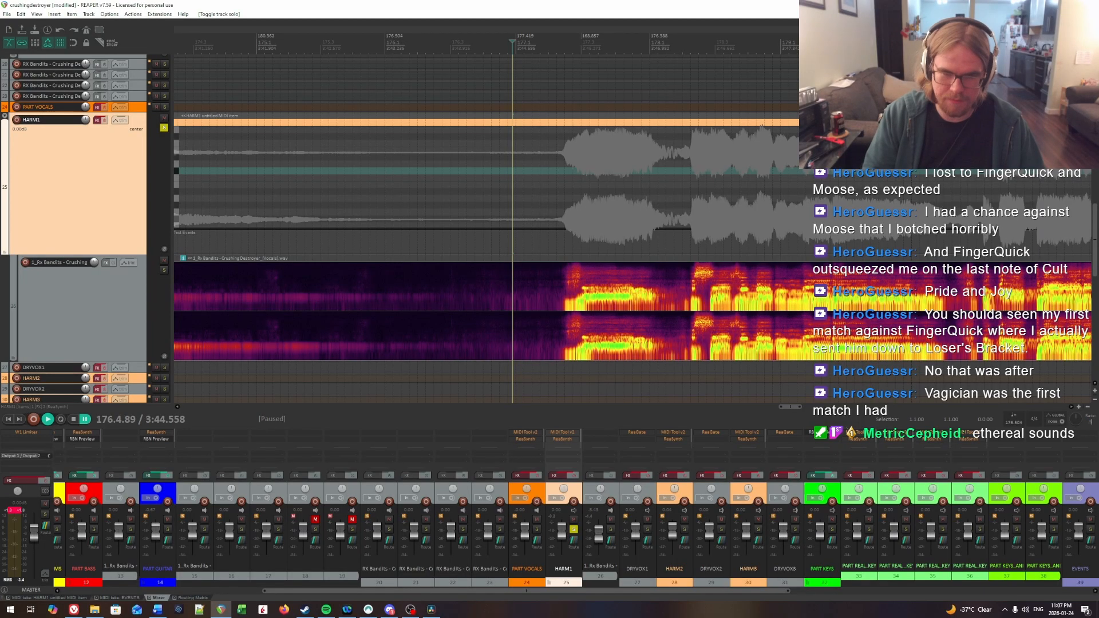
left_click_drag(531, 196, 657, 201)
key("space")
scroll(645, 200, "up", 2)
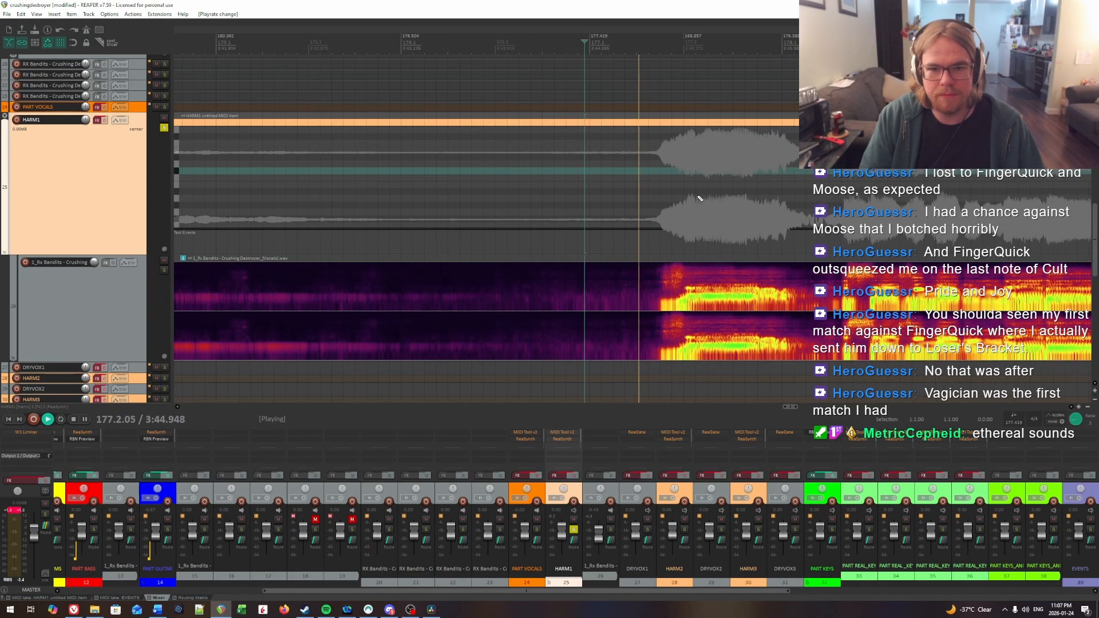
scroll(701, 200, "right", 4)
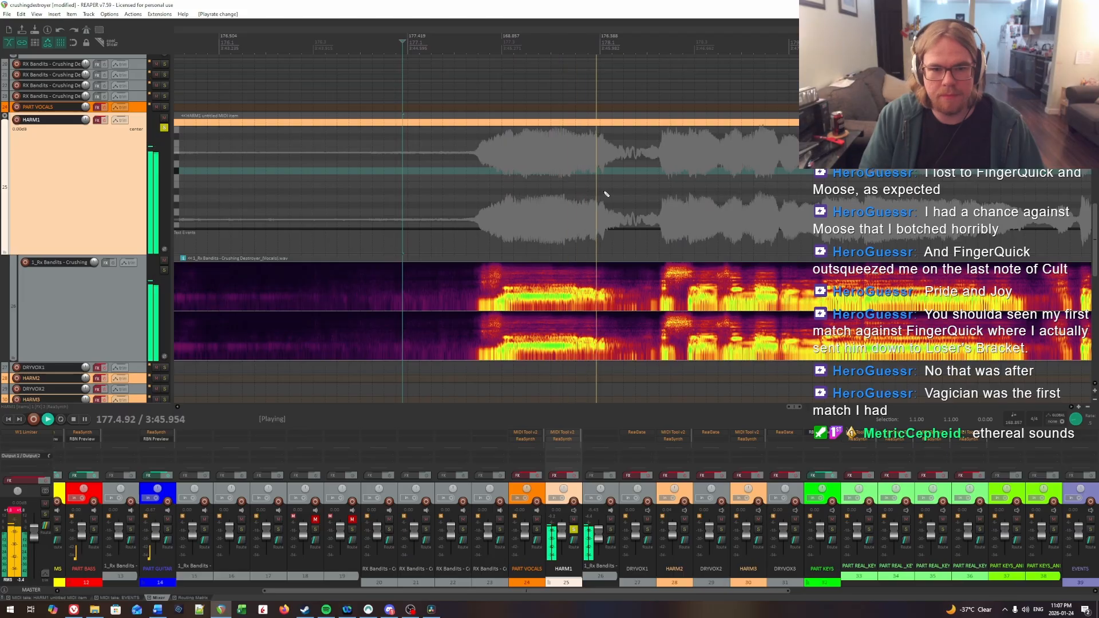
key("space")
Step: Pinpoint the onset of the first syllable's vowel in measure 177 by ear and place the edit cursor at 177.3.26
left_click(514, 188)
scroll(654, 212, "up", 2)
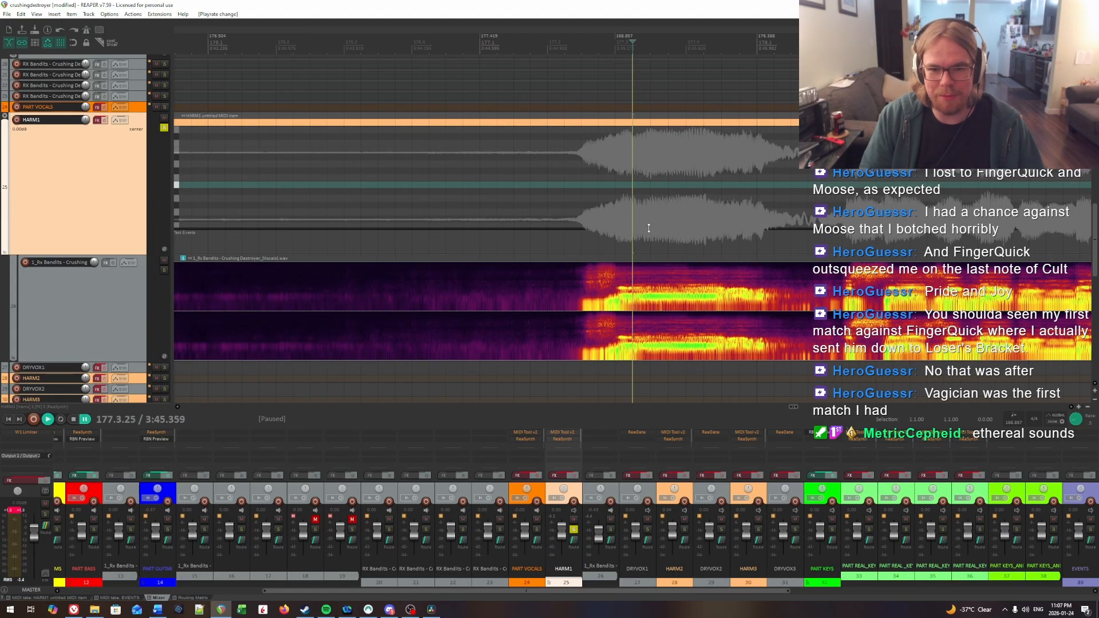
left_click(719, 299)
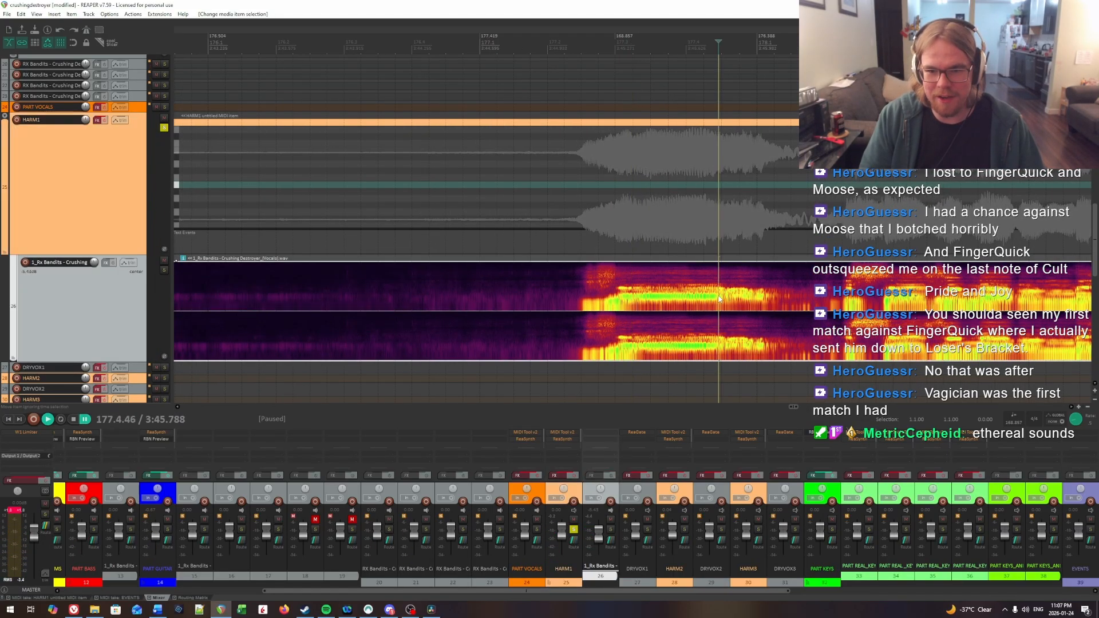
left_click(762, 297)
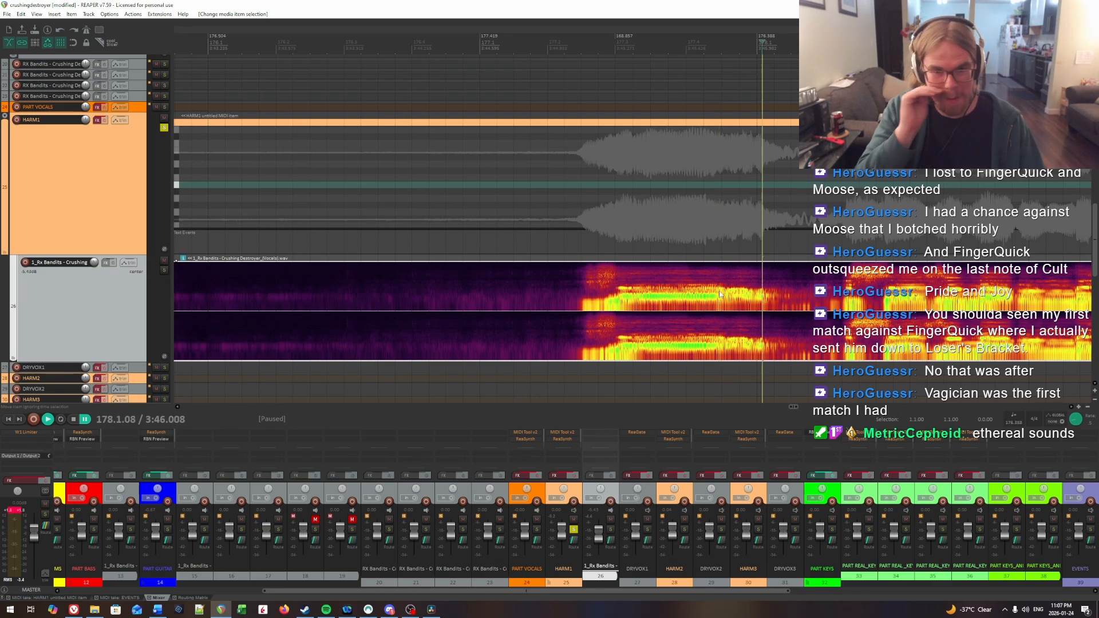
left_click(567, 183)
key("space")
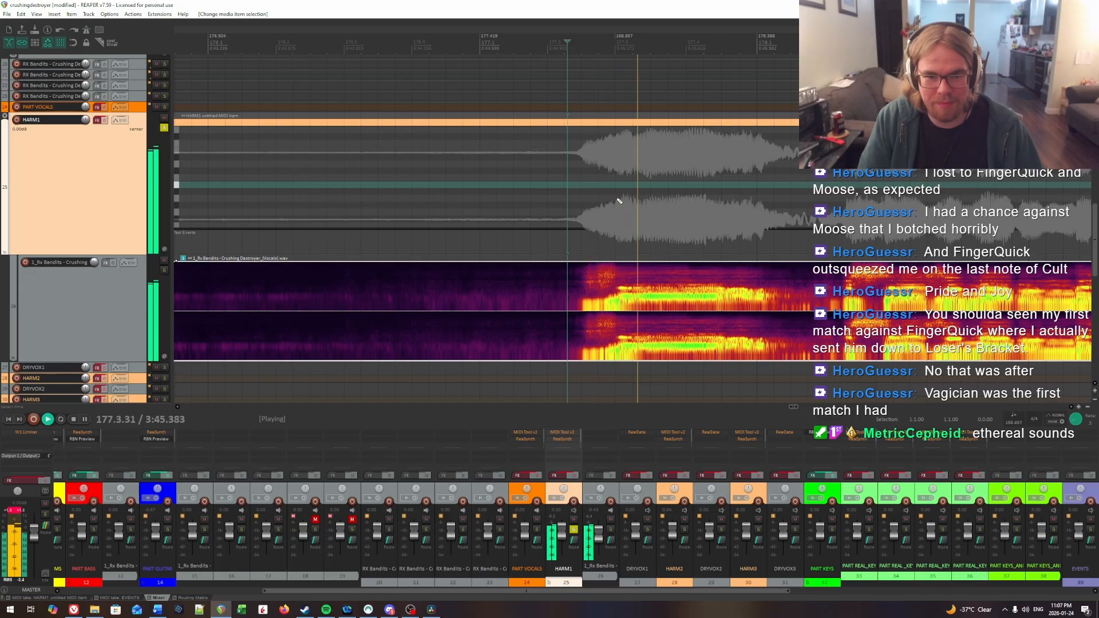
left_click(624, 204)
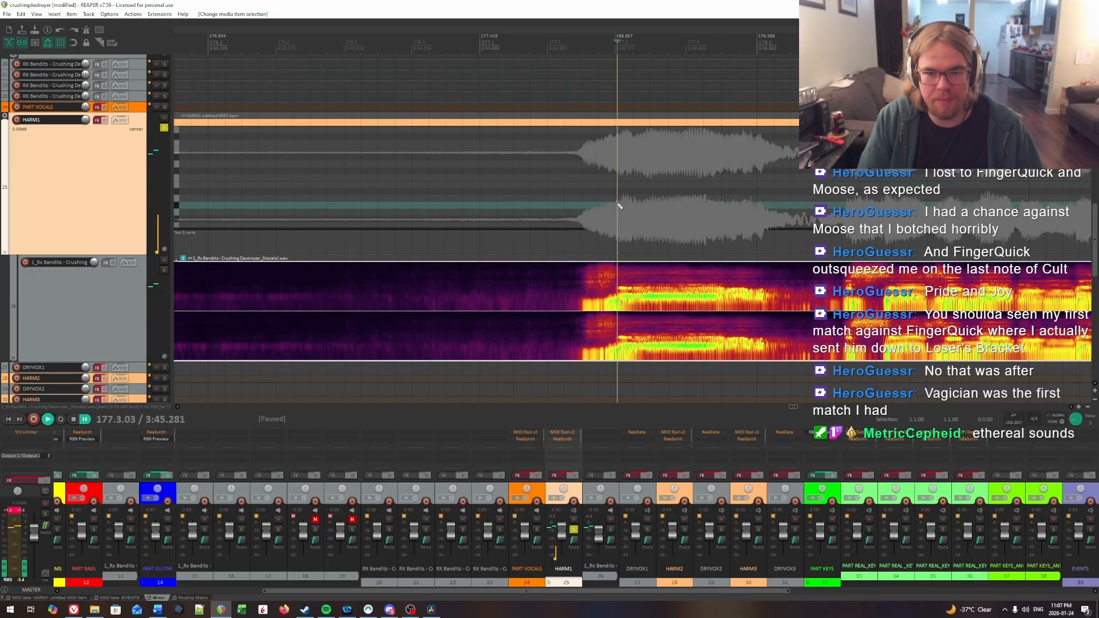
key("space")
left_click(629, 206)
key("space")
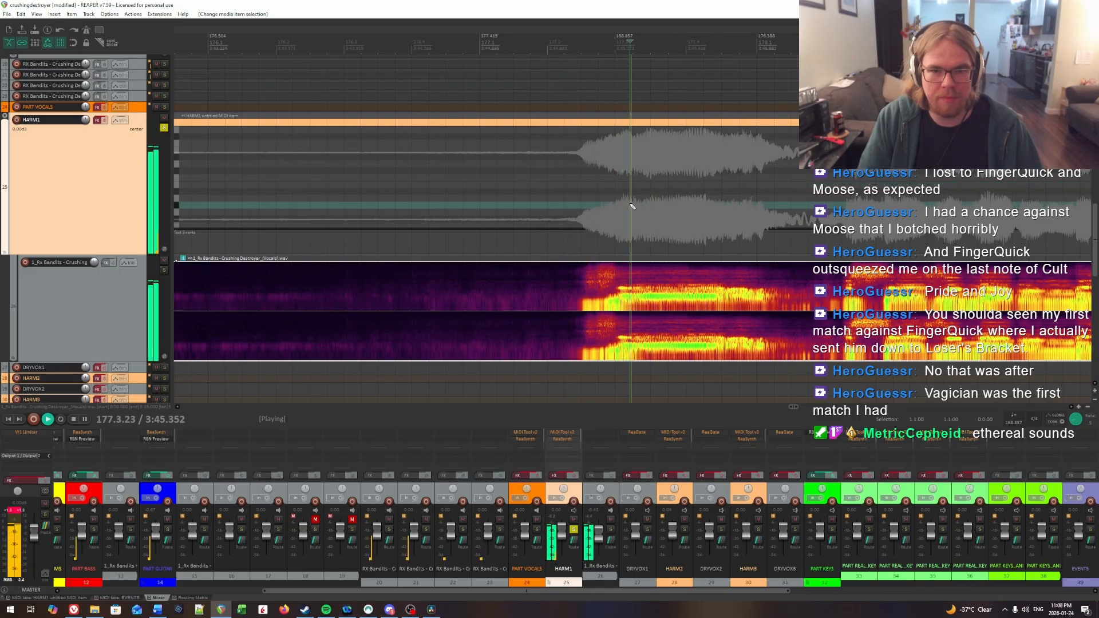
key("space")
left_click(634, 206)
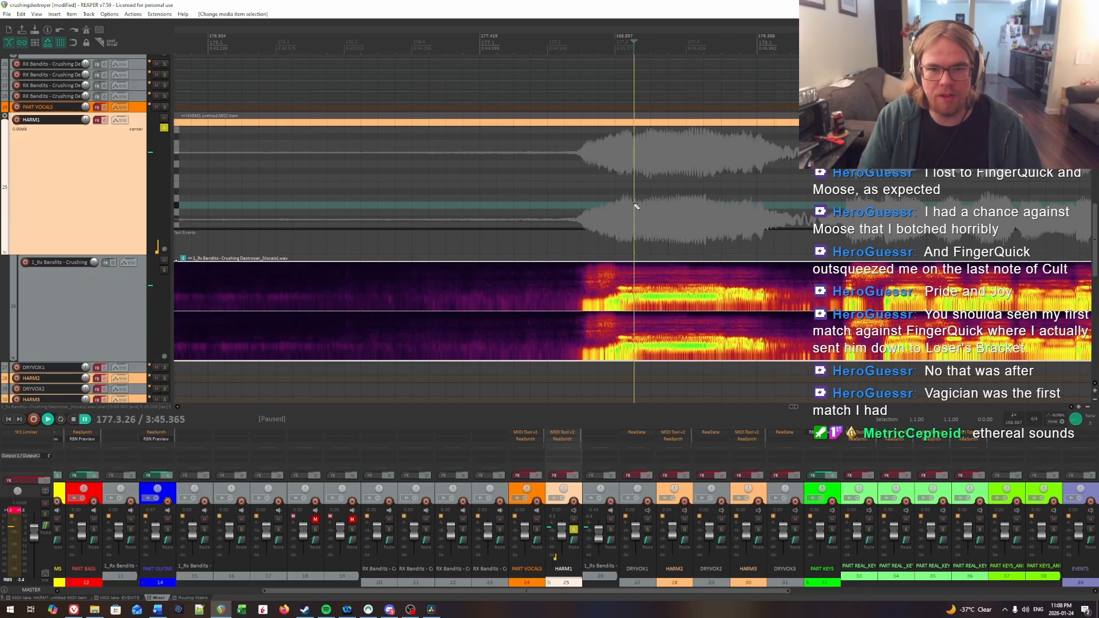
Step: Insert a HARM1 note from about 177.3.26 to just before 178.1 and play it against the vocal
scroll(813, 205, "right", 3)
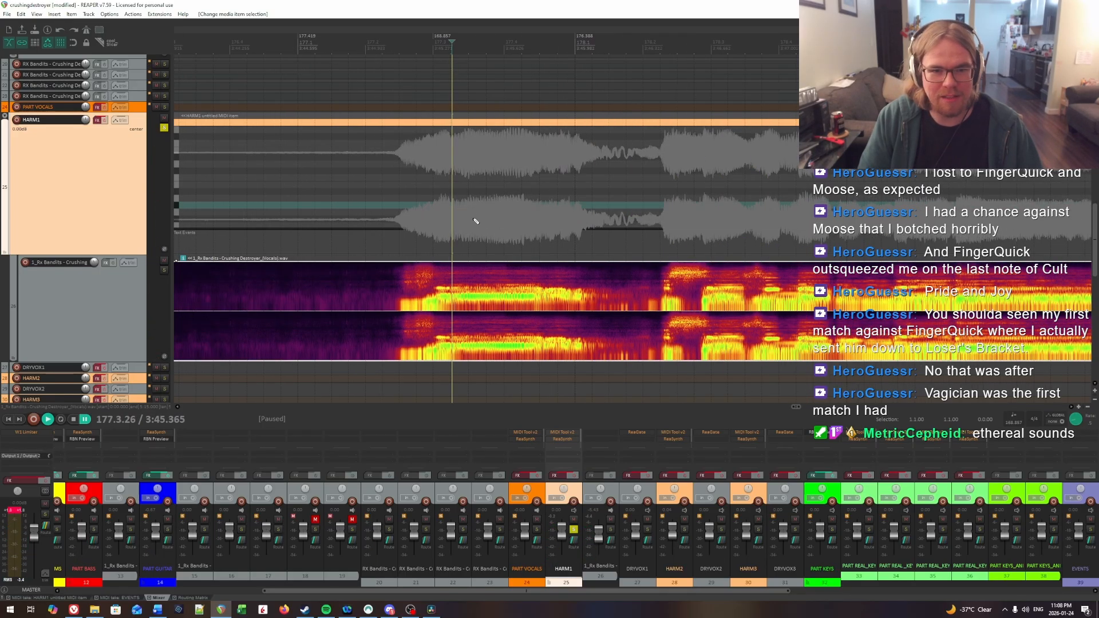
key("space")
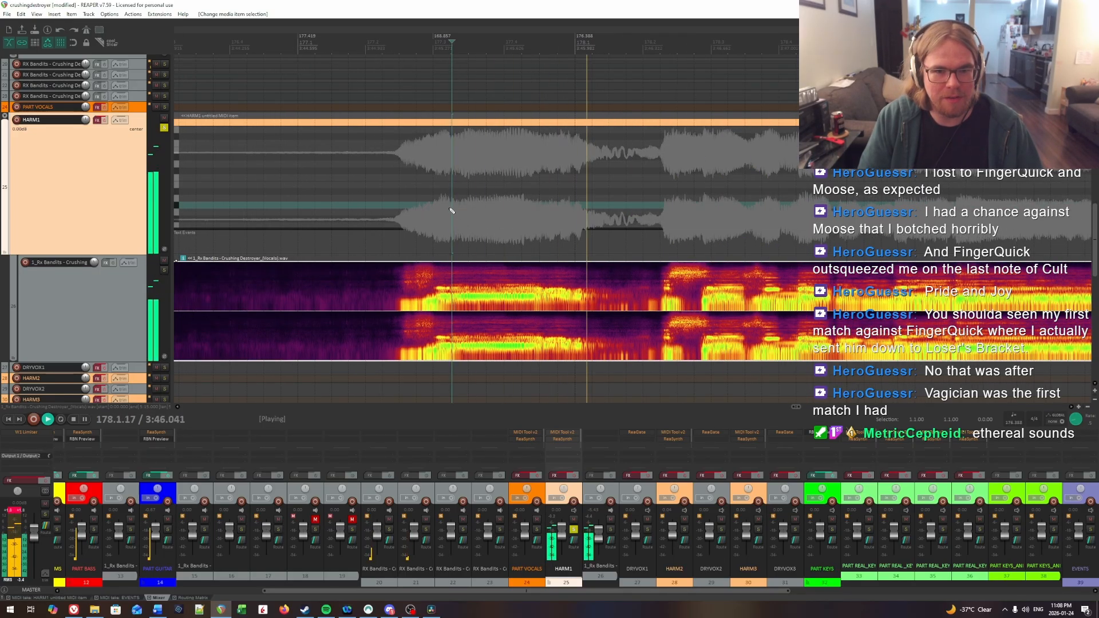
key("space")
mouse_move(454, 197)
left_mouse_down()
mouse_move(590, 197)
mouse_move(573, 181)
left_mouse_up()
key("space")
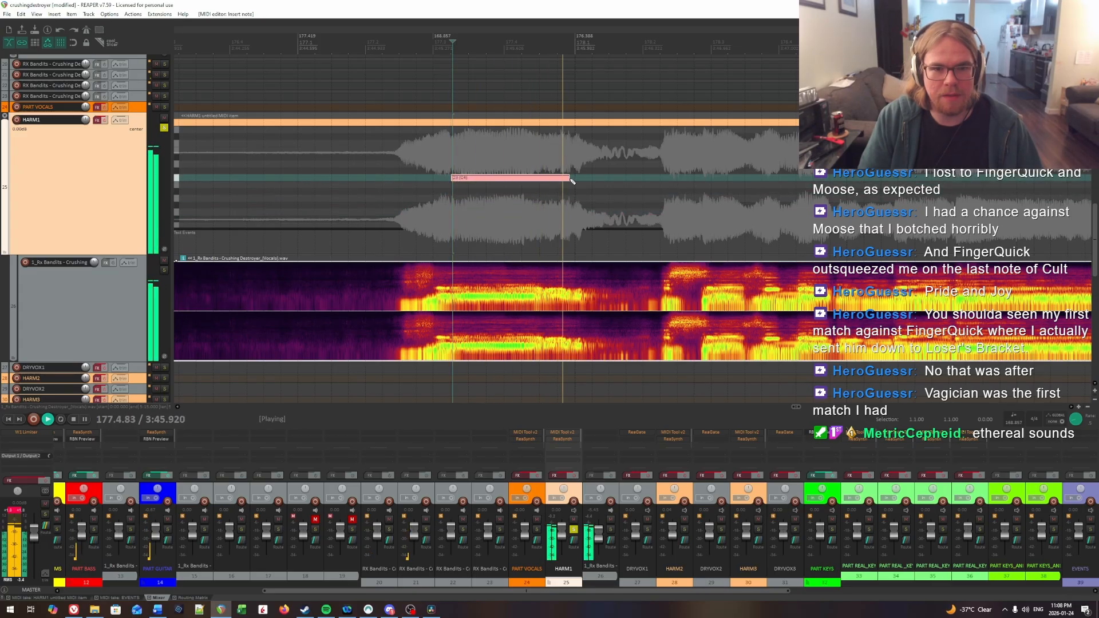
Step: Replay the held syllable from about 177.3.5 and lower the new HARM1 note's pitch to match the vocal
left_click(513, 157)
left_click(469, 151)
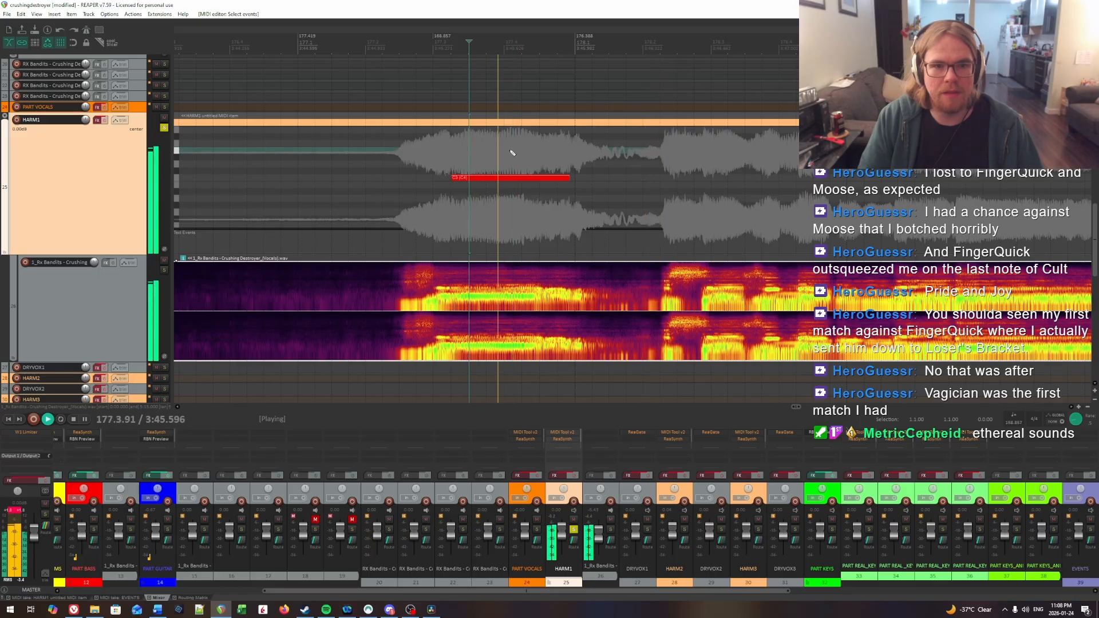
left_click_drag(556, 156, 578, 193)
key("space")
left_click(484, 157)
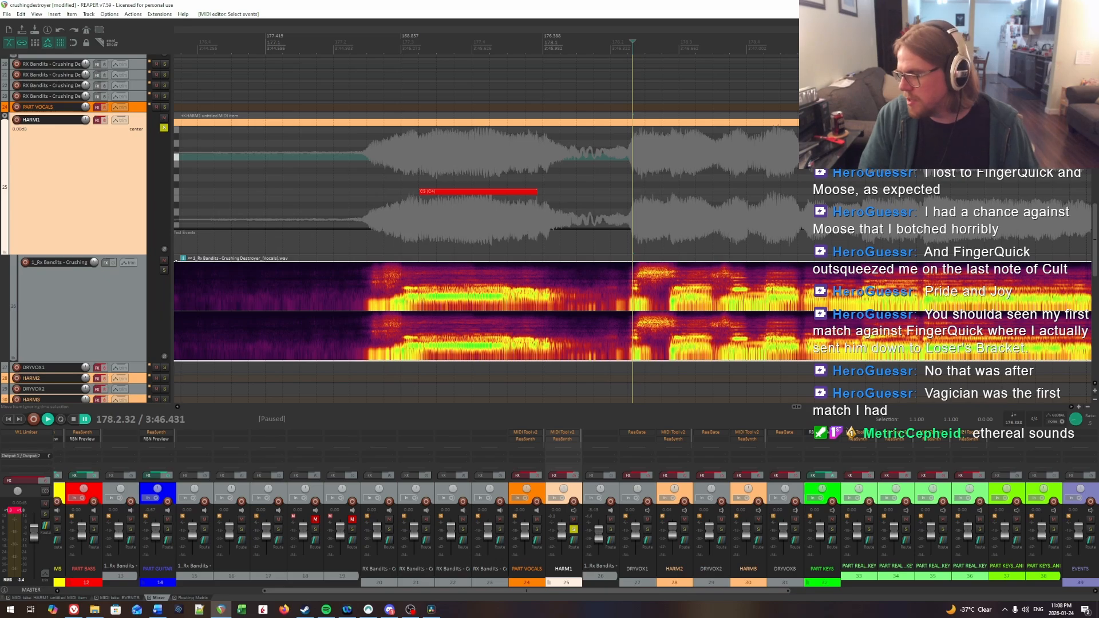
key("alt+Tab")
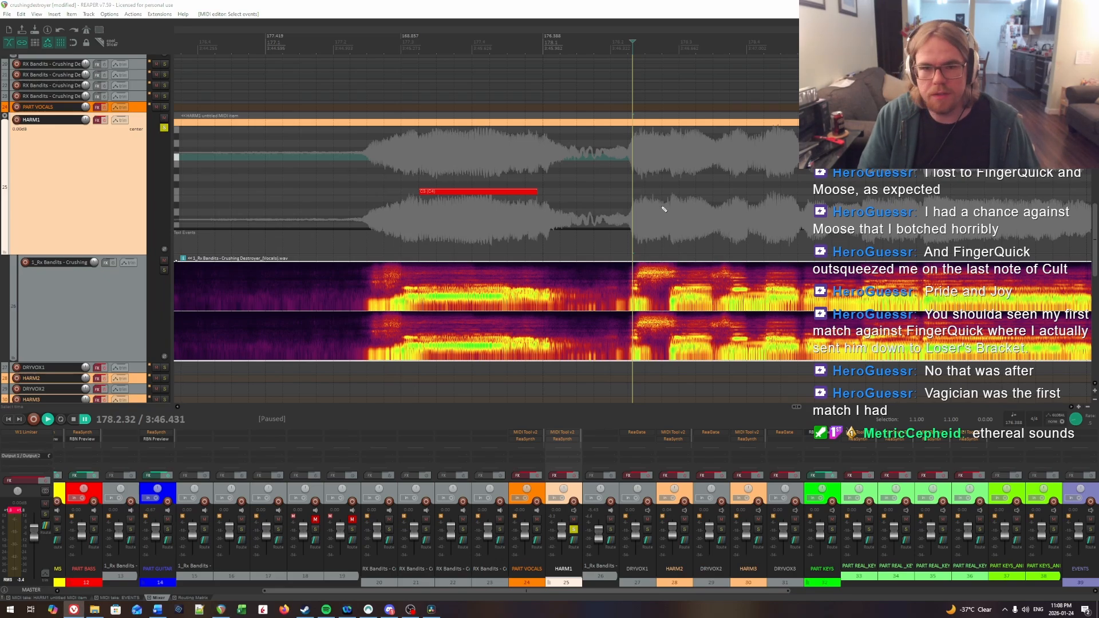
Step: Insert a short HARM1 note at 178.2.32 on the same pitch as the previous note and play it against the vocal
scroll(629, 192, "right", 4)
left_click_drag(653, 199, 433, 183)
key("space")
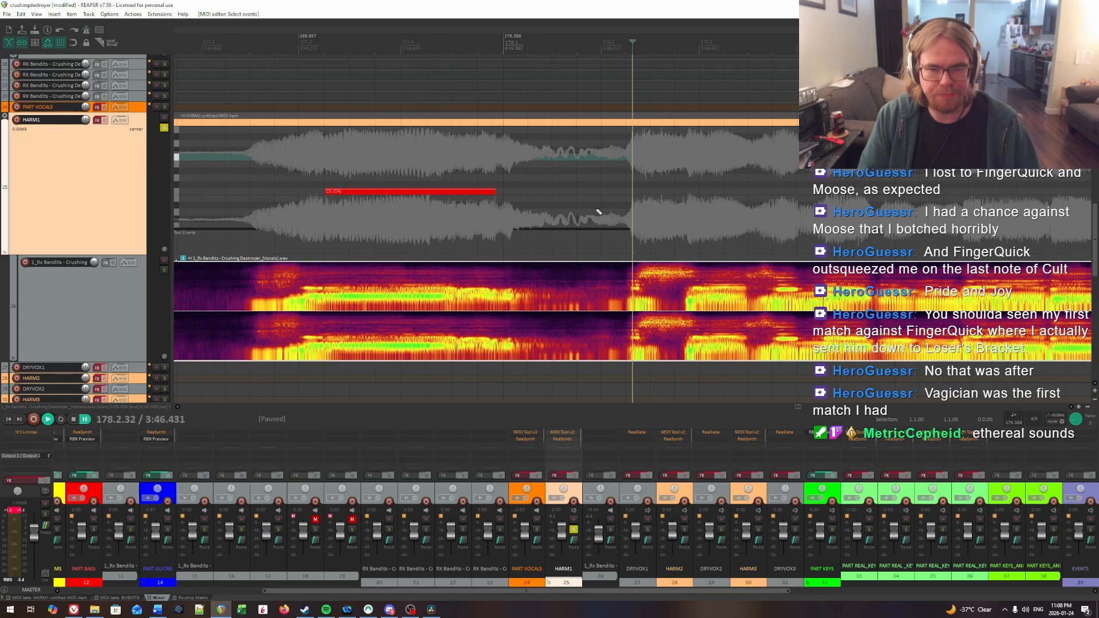
key("space")
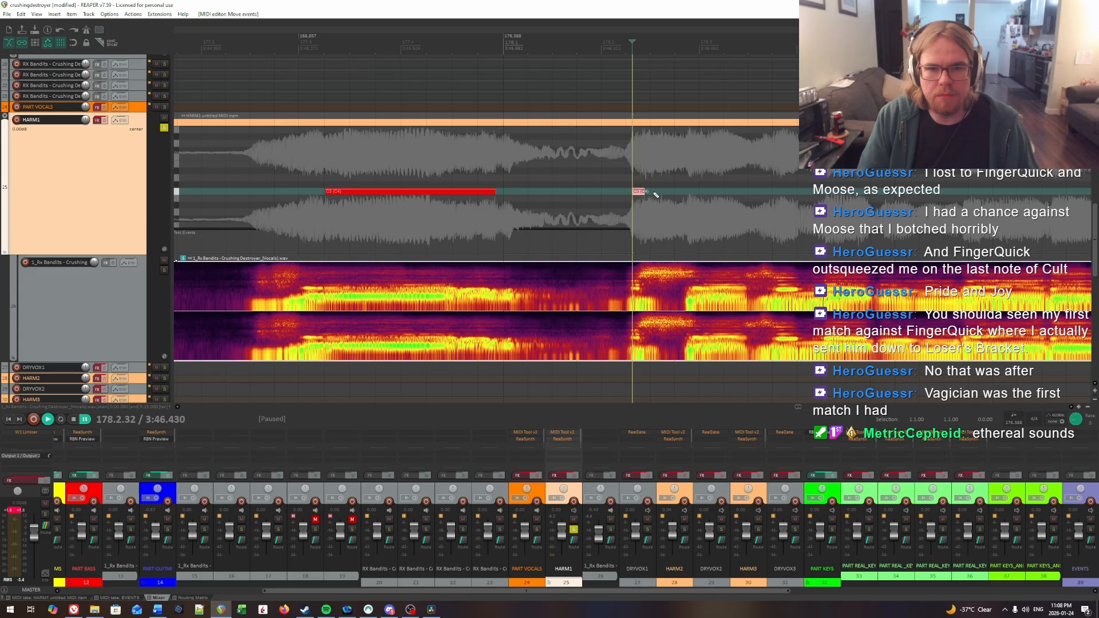
key("space")
Step: Replay the syllable around 178.2 and shorten its HARM1 note to end at about 178.2.40
key("space")
left_click(645, 181)
key("space")
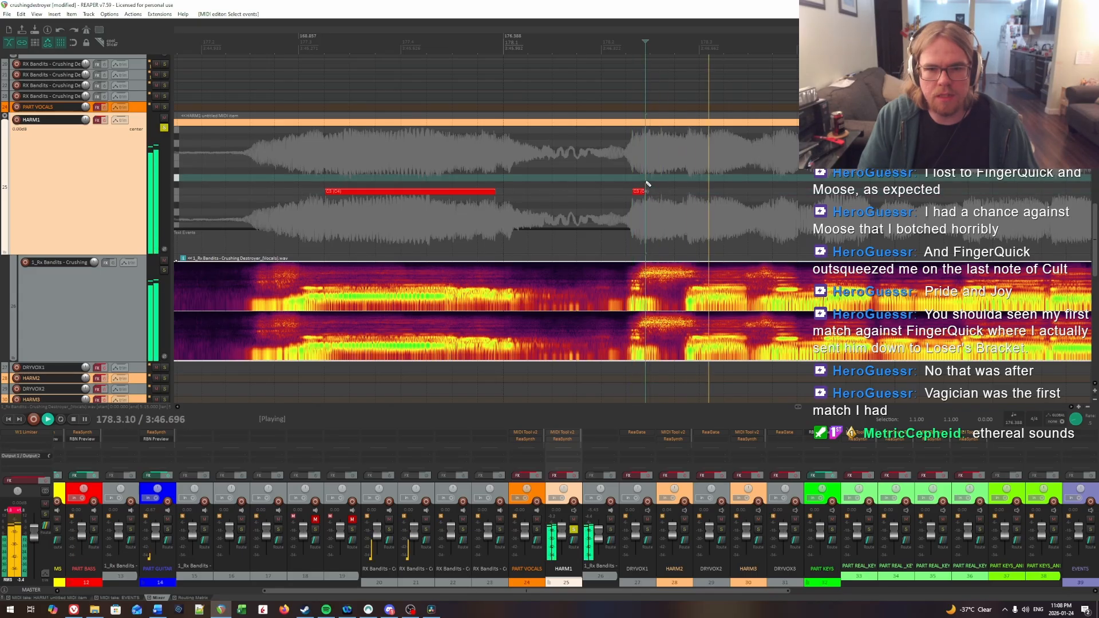
key("space")
key("space")
key("space")
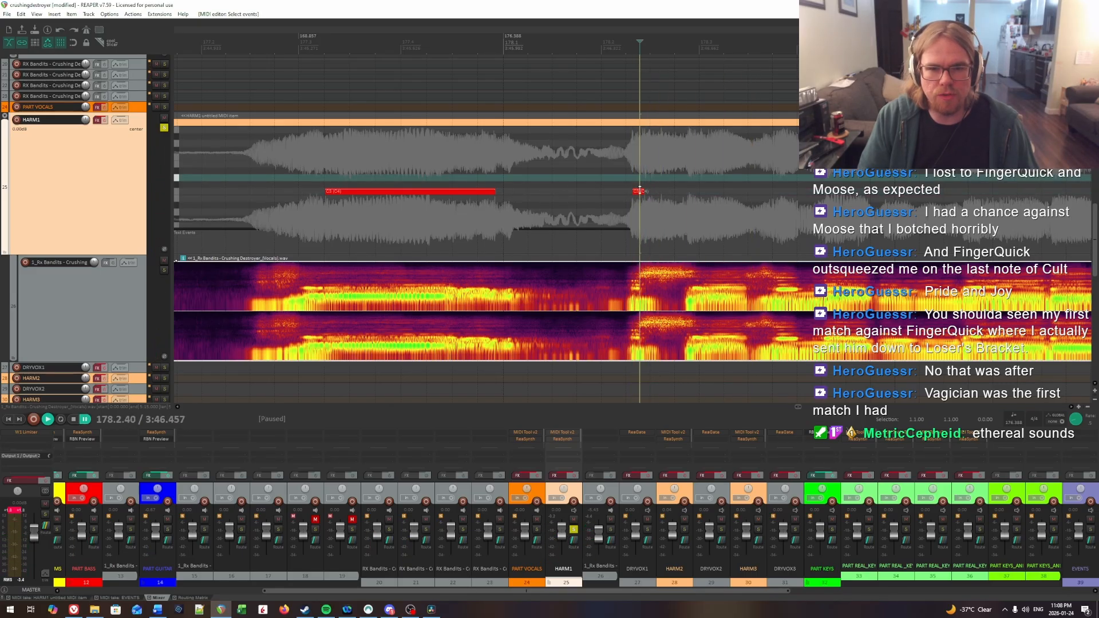
left_click_drag(644, 191, 641, 192)
key("space")
left_click(604, 167)
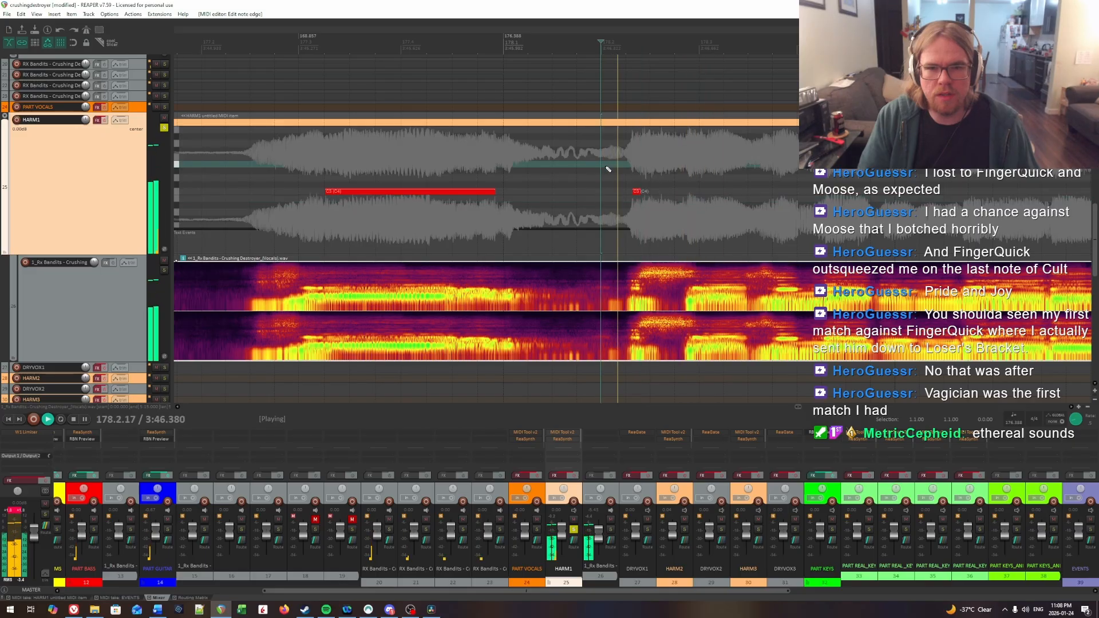
left_click(628, 176)
Step: Find the next syllable's onset by ear and insert a same-pitch HARM1 note from 178.2.96 to about 178.3.43
left_click_drag(674, 162, 1090, 173)
left_click(560, 155)
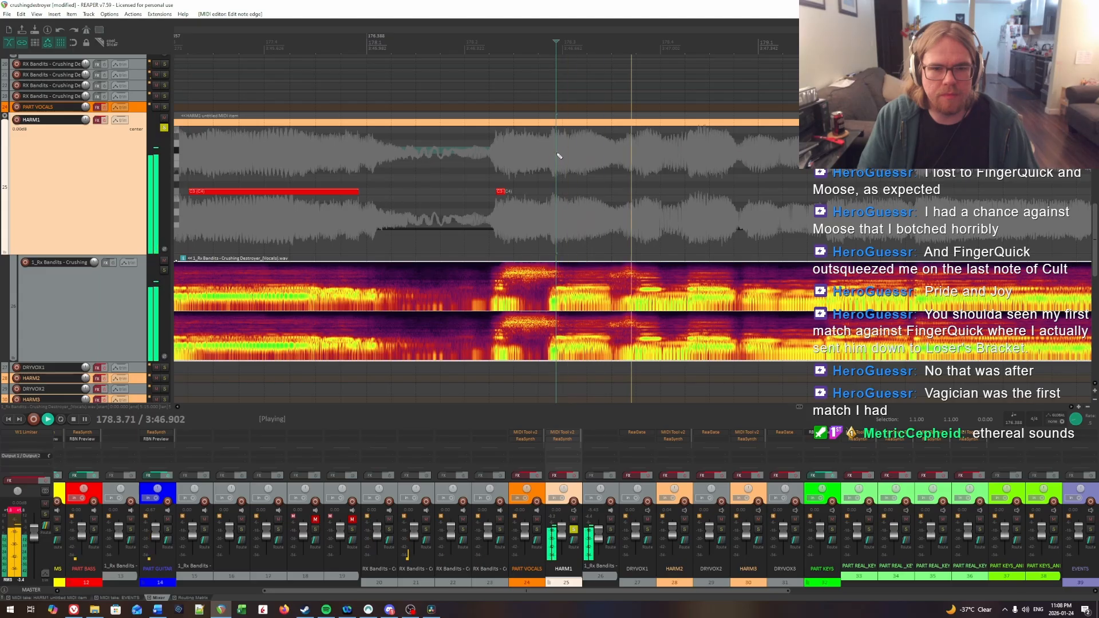
left_click(559, 154)
key("space")
left_click_drag(560, 191, 607, 191)
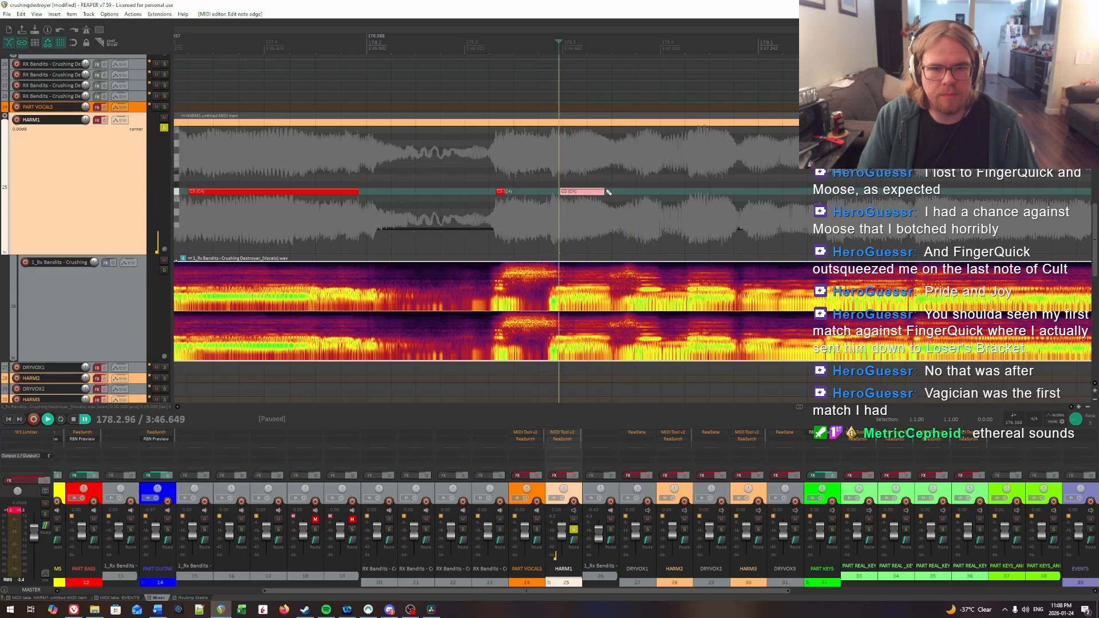
Step: Locate the following syllable's onset by ear and insert a short HARM1 note from 178.3.77 to just before 178.4
key("space")
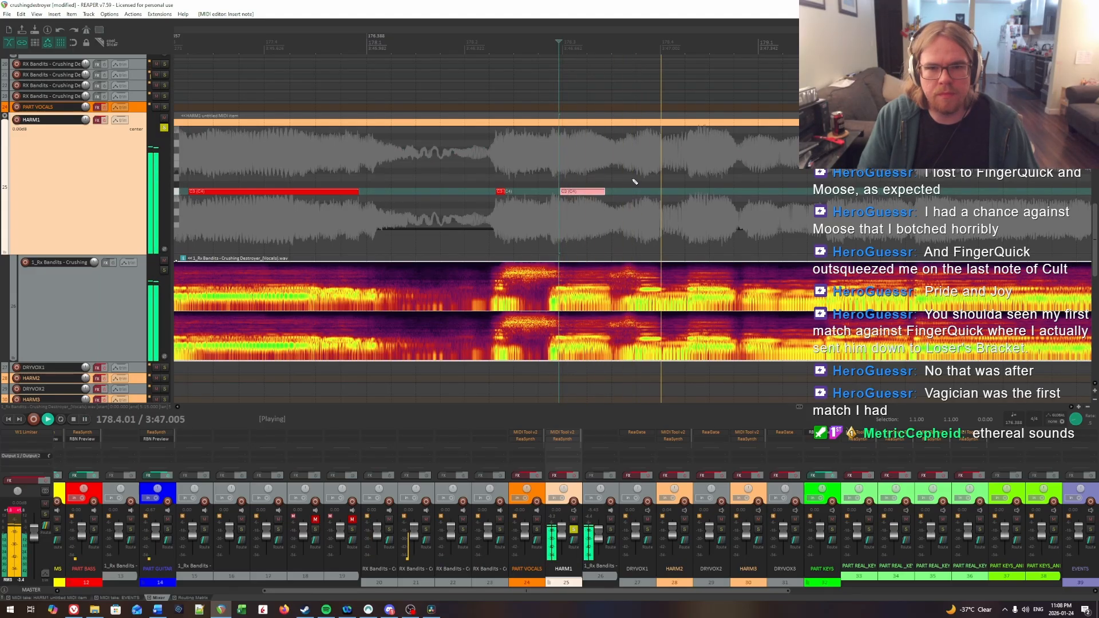
left_click(643, 168)
key("space")
left_click(643, 168)
left_click(641, 168)
key("space")
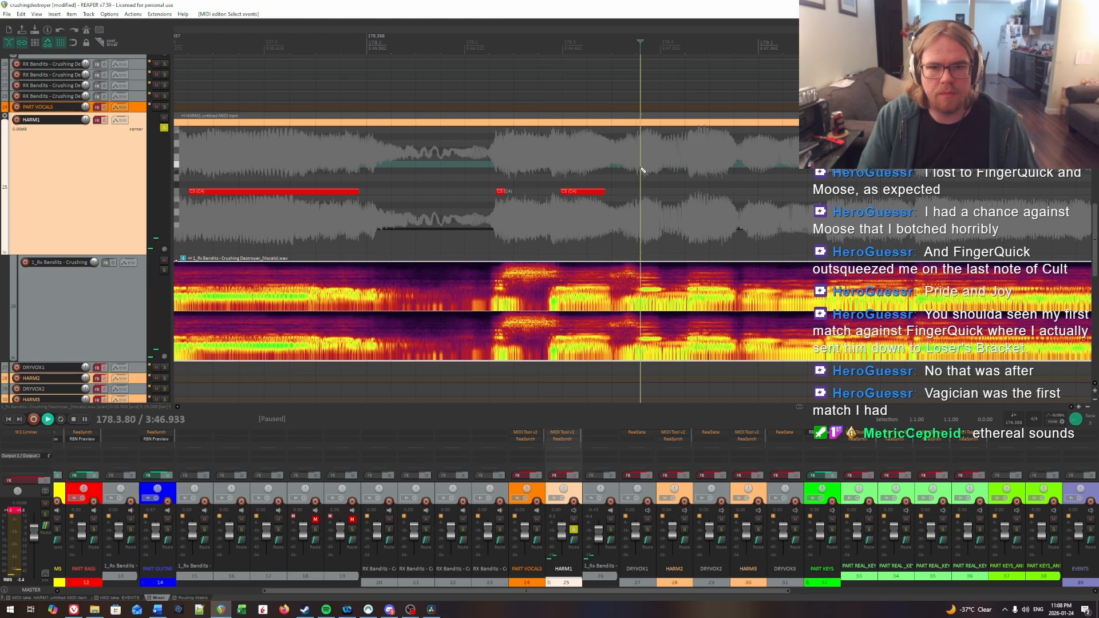
left_click(625, 172)
key("space")
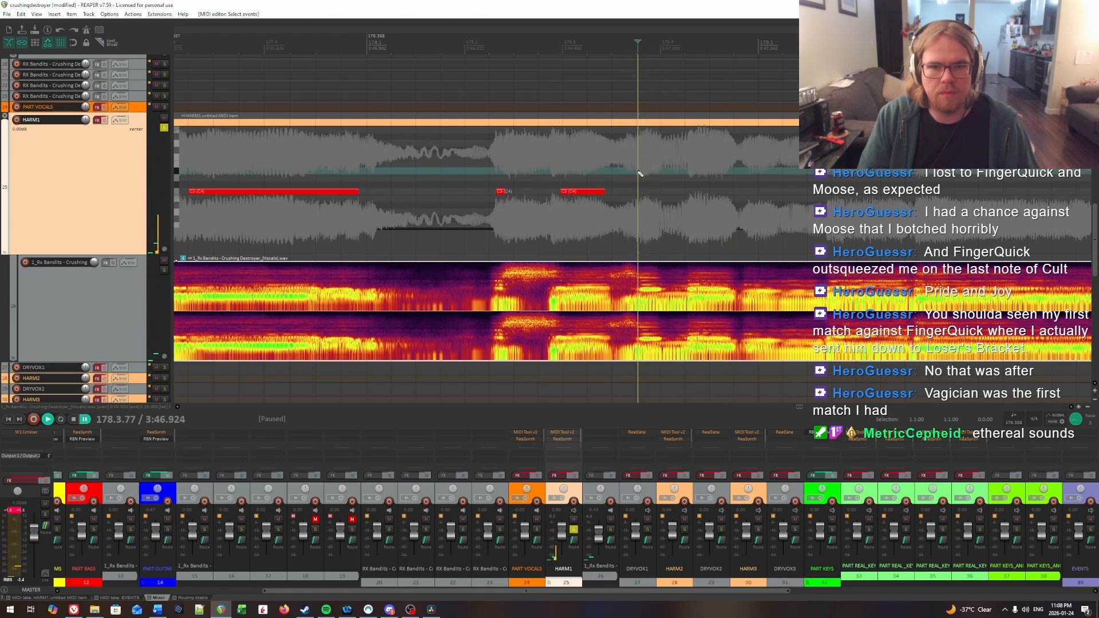
key("space")
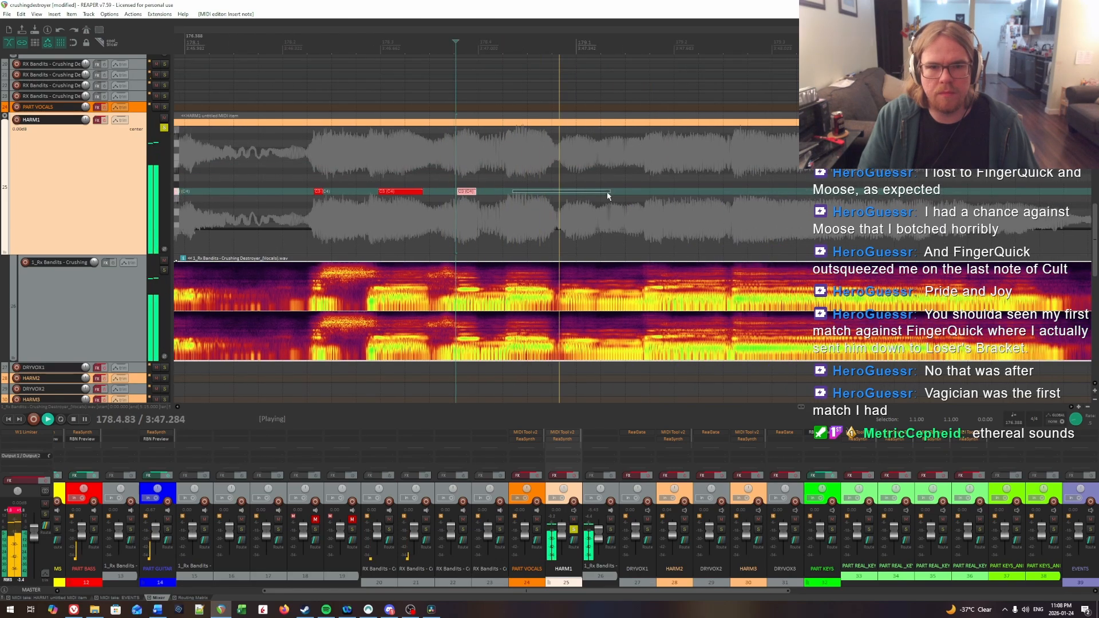
Step: Pinpoint the next onset within beat 178.4 by ear and insert a HARM1 note from 178.4.30 to about 178.4.74
left_click(488, 171)
key("space")
left_click(514, 172)
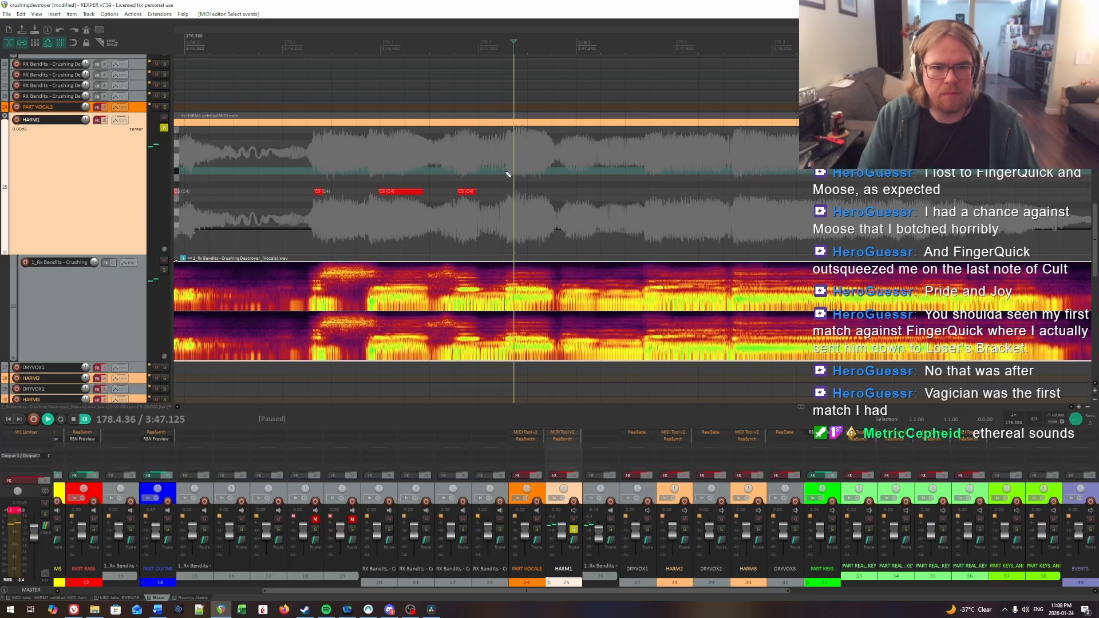
left_click(504, 172)
key("space")
key("space")
left_click(508, 173)
key("space")
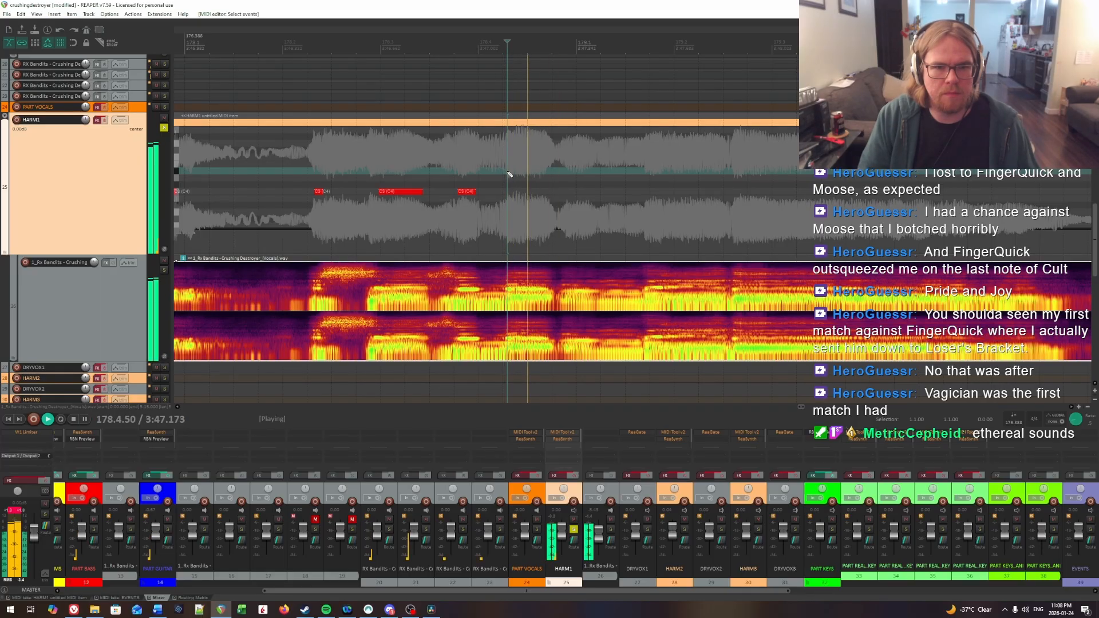
key("space")
left_click_drag(508, 191, 551, 192)
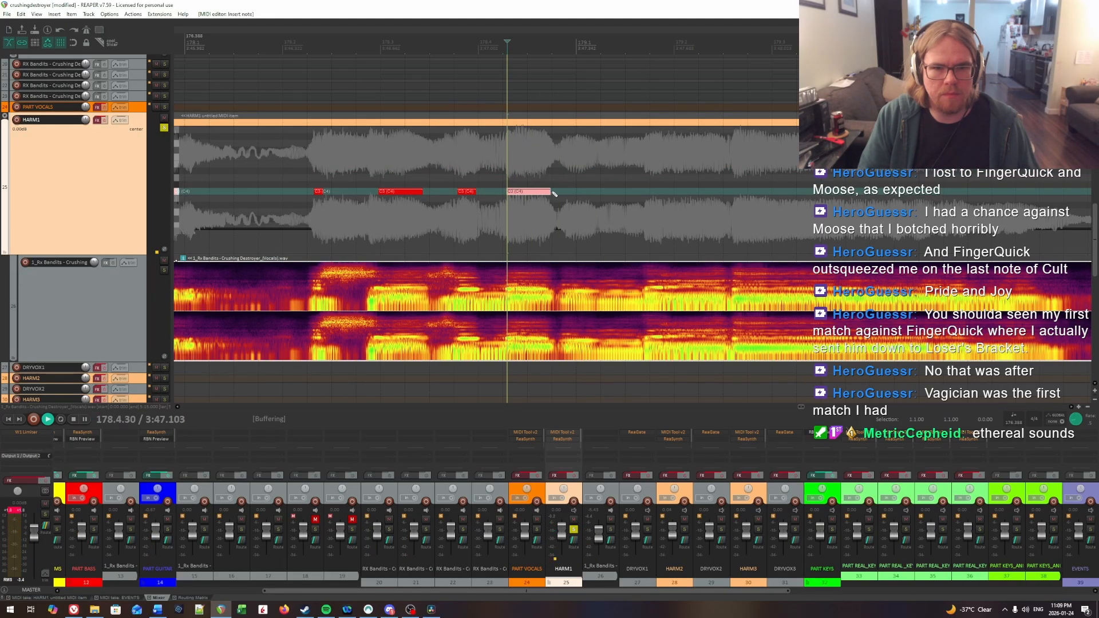
Step: Audition the vocal leading into measure 179 and insert a HARM1 note starting at 178.4.88 on the same pitch
key("space")
left_click(564, 161)
key("space")
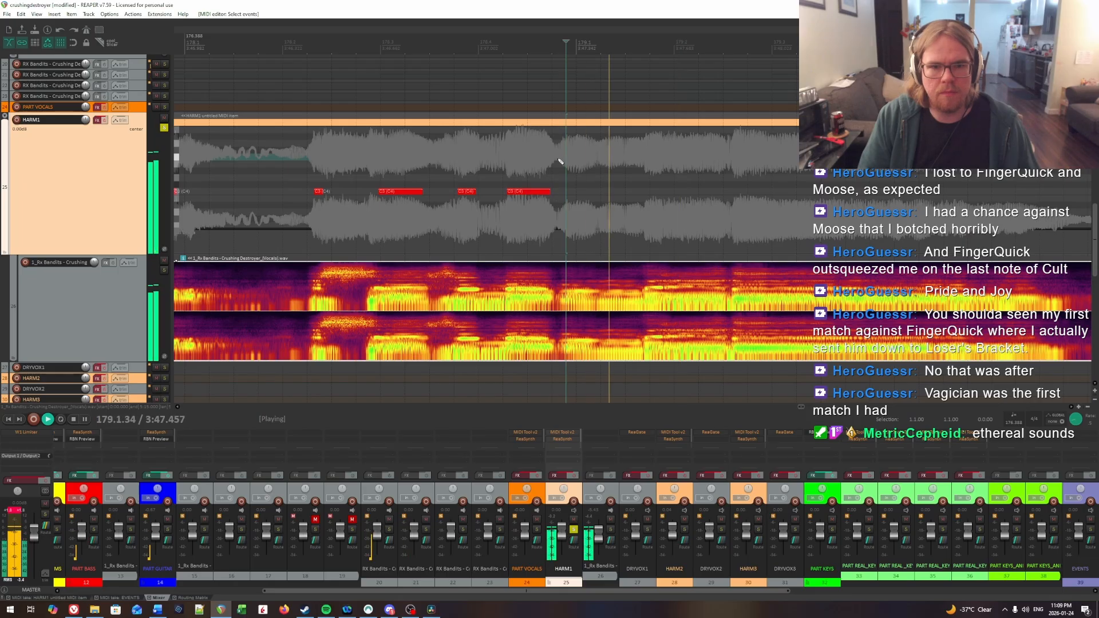
key("space")
left_click(529, 160)
key("space")
key("space")
left_click(565, 160)
key("space")
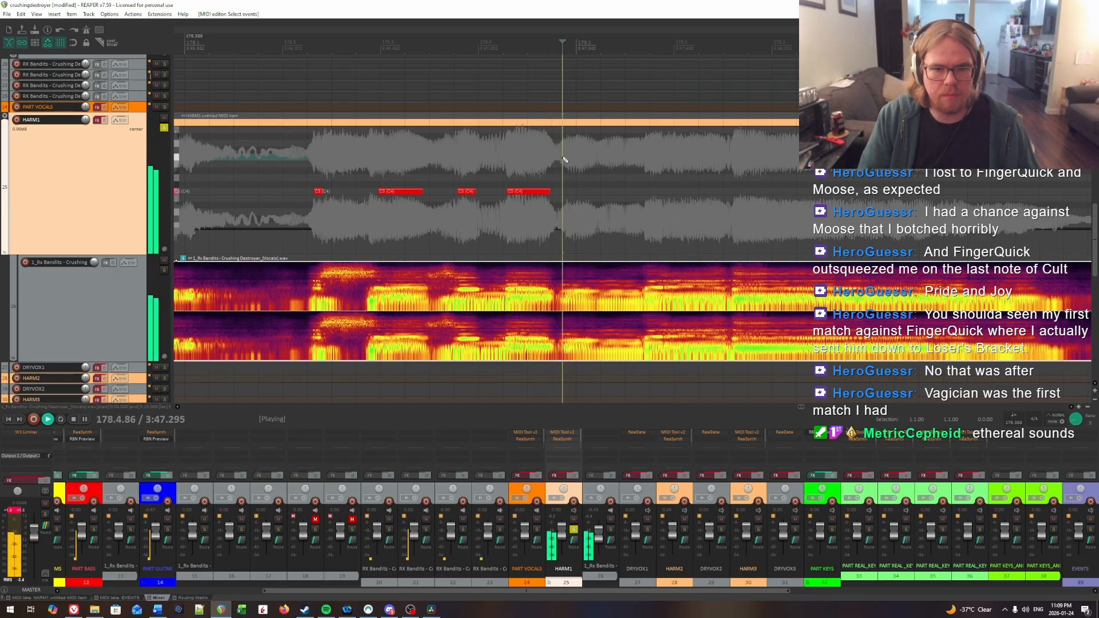
Step: Play the newest HARM1 note against the vocal and listen on through the next syllables, up to beat 179.3
key("space")
left_click_drag(566, 191, 579, 196)
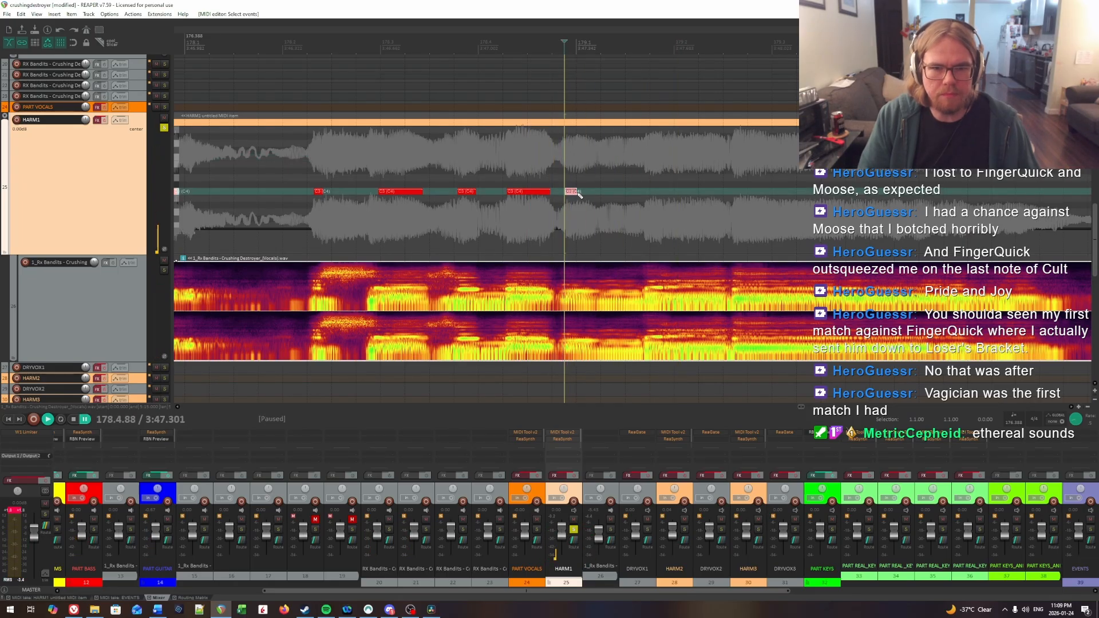
key("space")
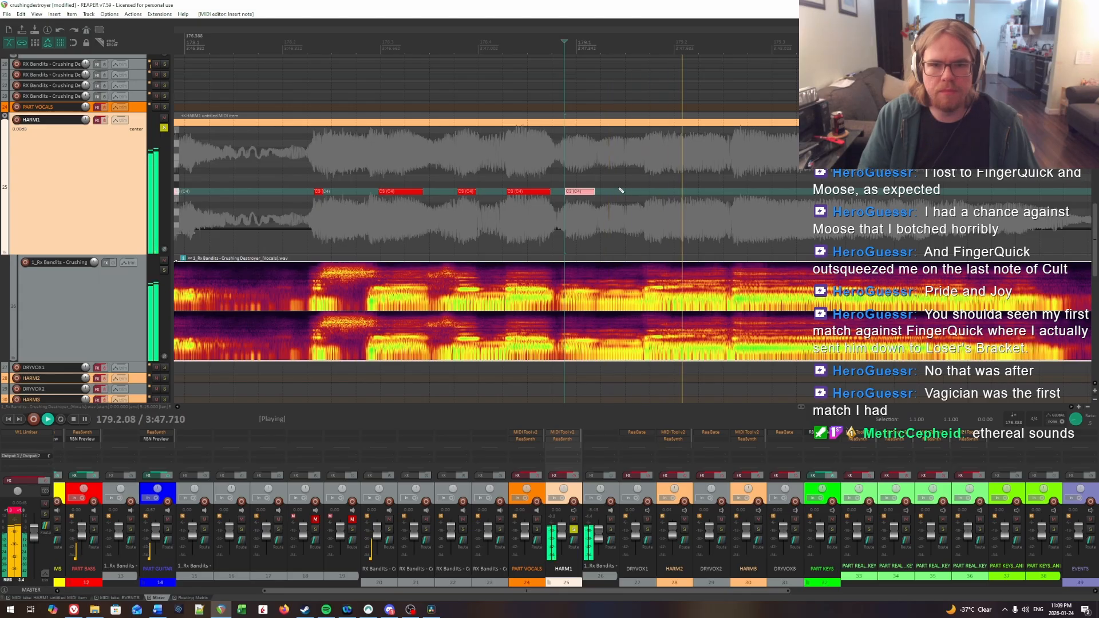
key("space")
left_click(532, 165)
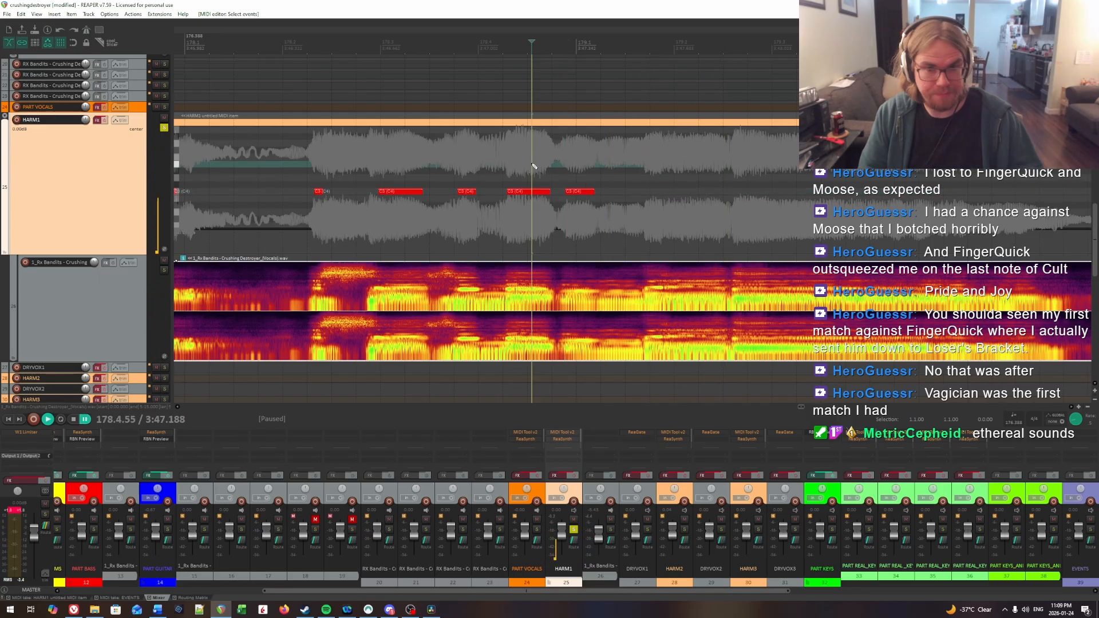
key("space")
scroll(639, 179, "right", 2)
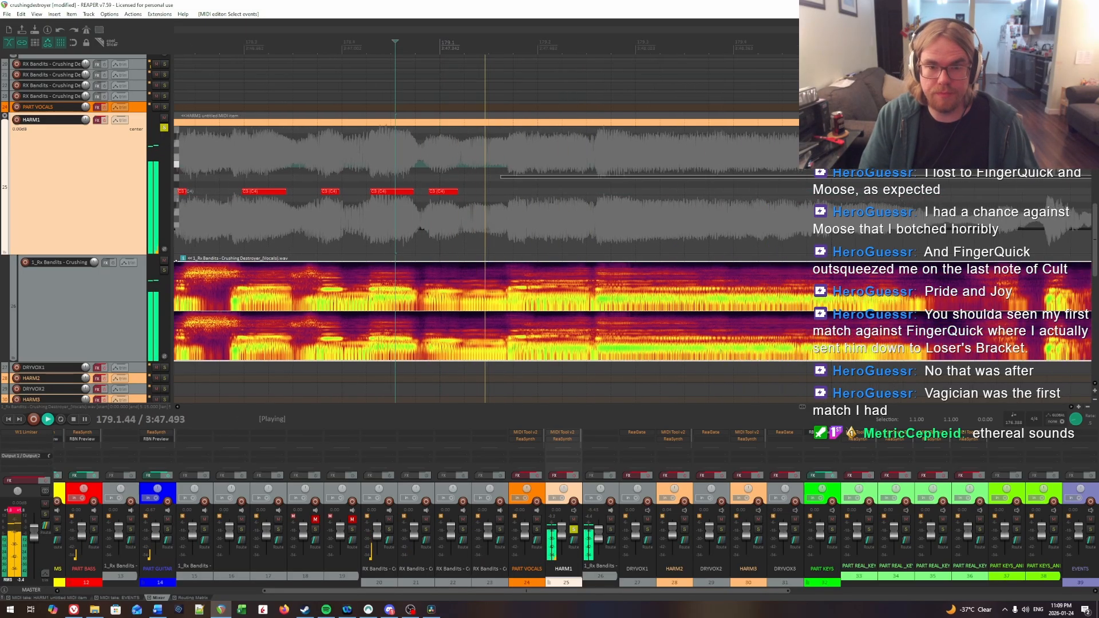
left_click(510, 152)
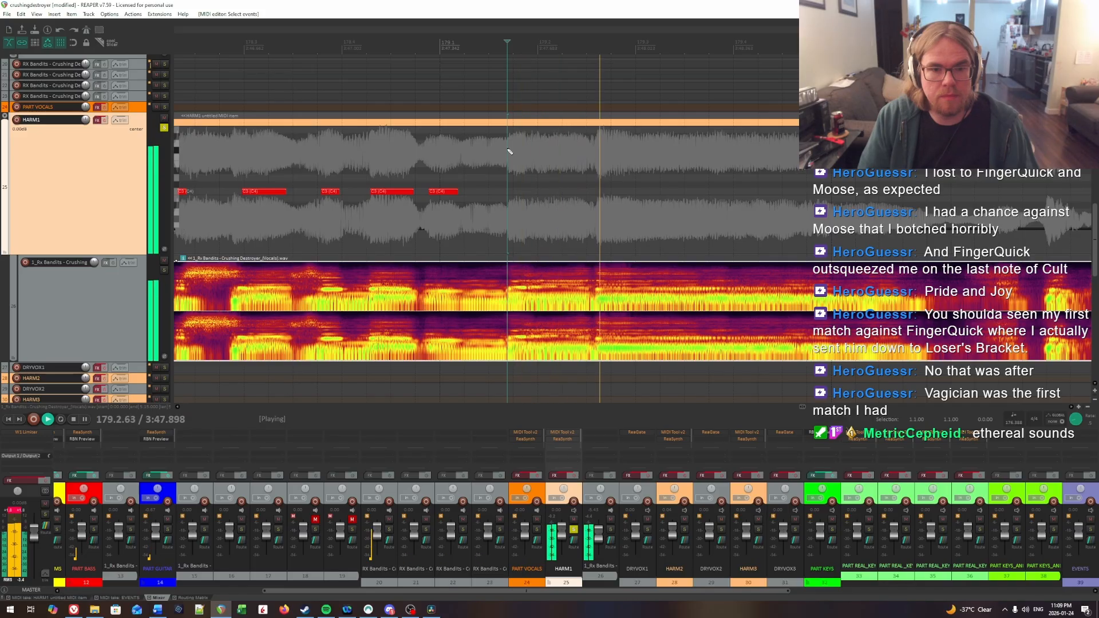
left_click(511, 150)
left_click(456, 147)
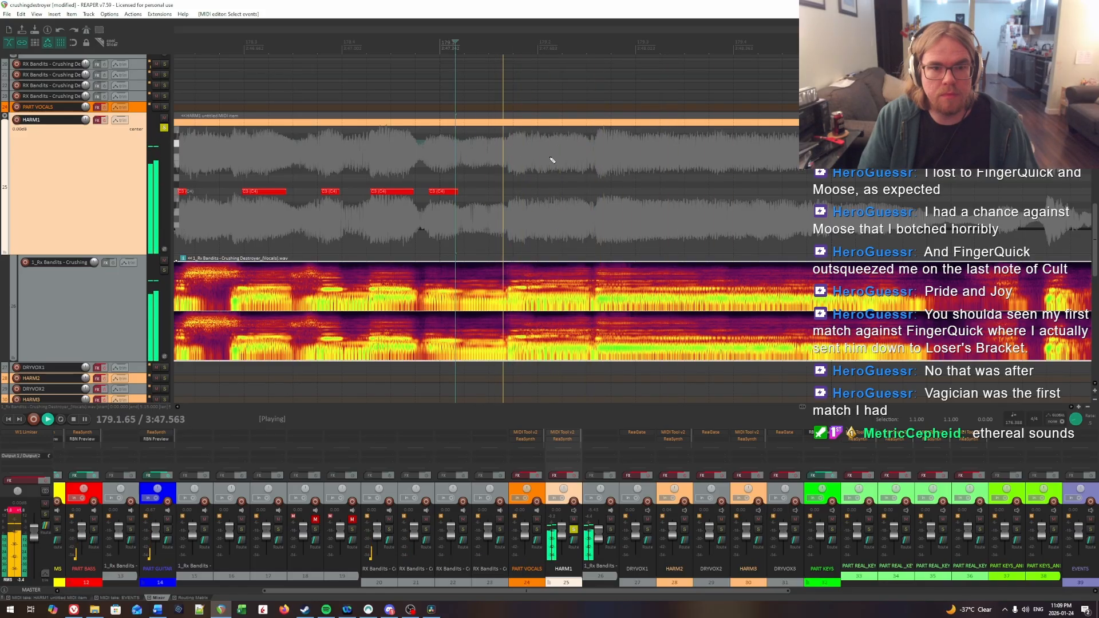
Step: Pinpoint the syllable onset near the end of beat 179.1 and insert a HARM1 note from 179.1.87 to about 179.2.49
key("space")
key("space")
key("space")
left_click(511, 154)
key("space")
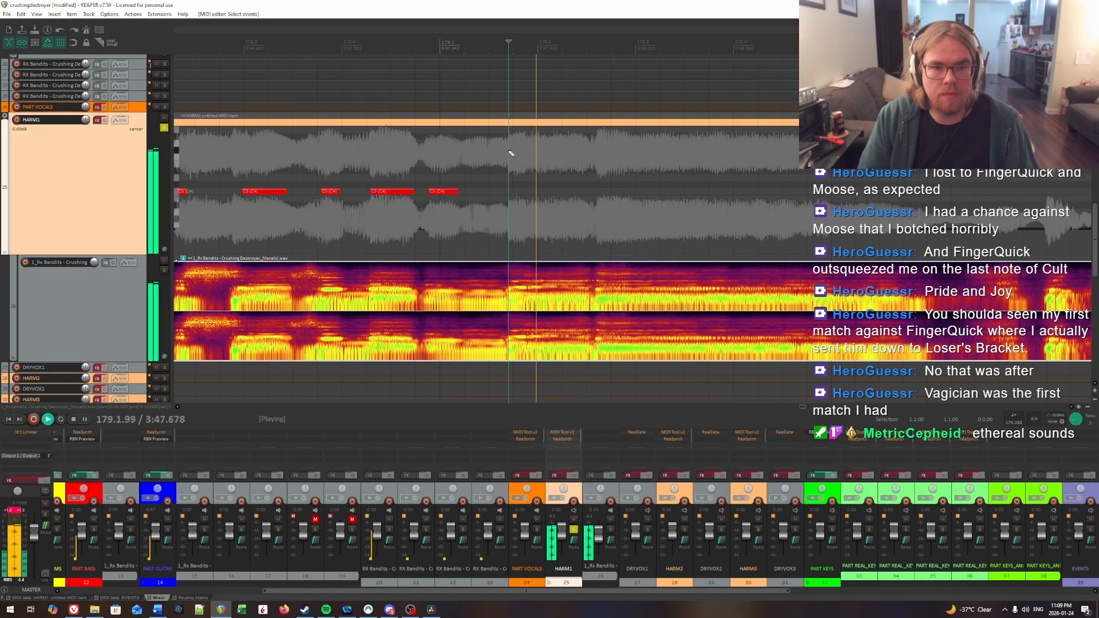
left_click(516, 153)
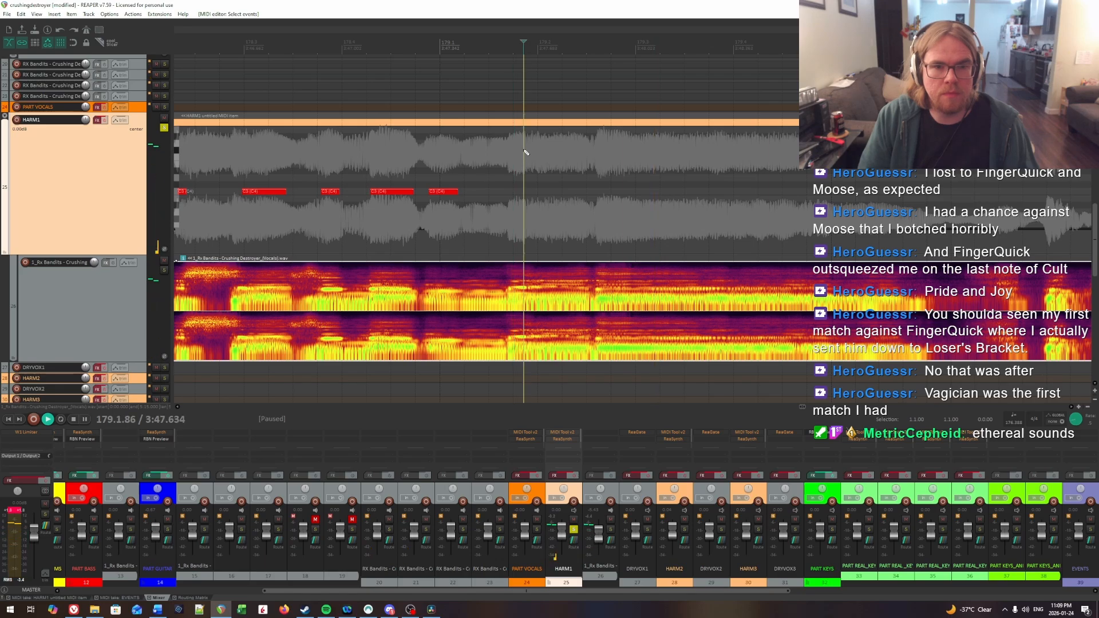
left_click(531, 153)
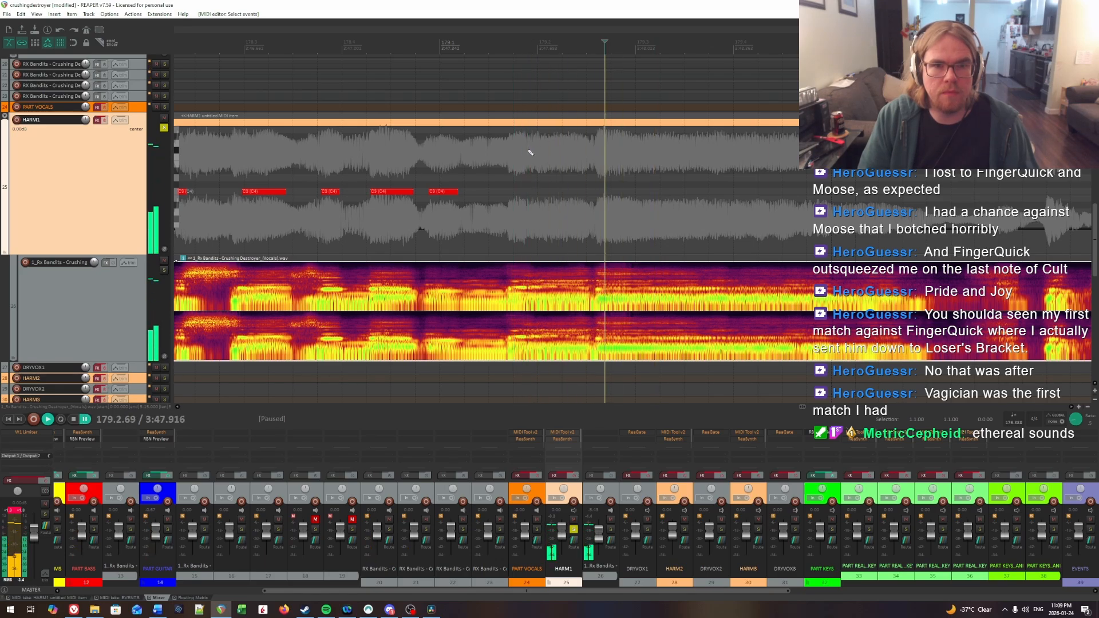
left_click(527, 153)
key("space")
left_click_drag(529, 196, 584, 196)
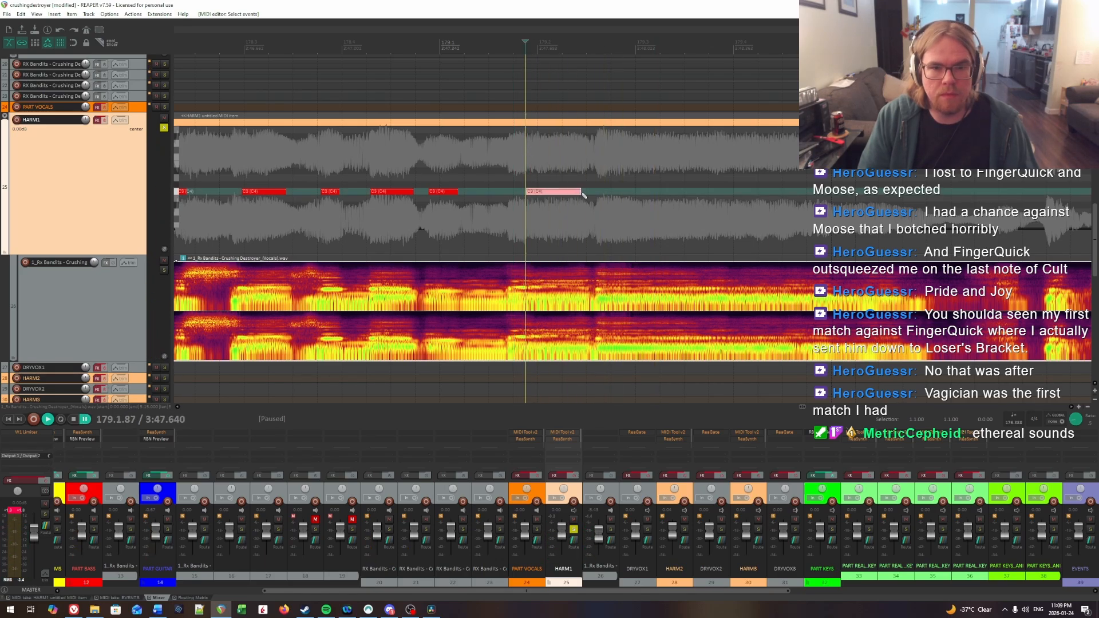
Step: Find the held syllable's onset by ear and insert a long HARM1 note from 179.2.62 to about 180.1.83
key("space")
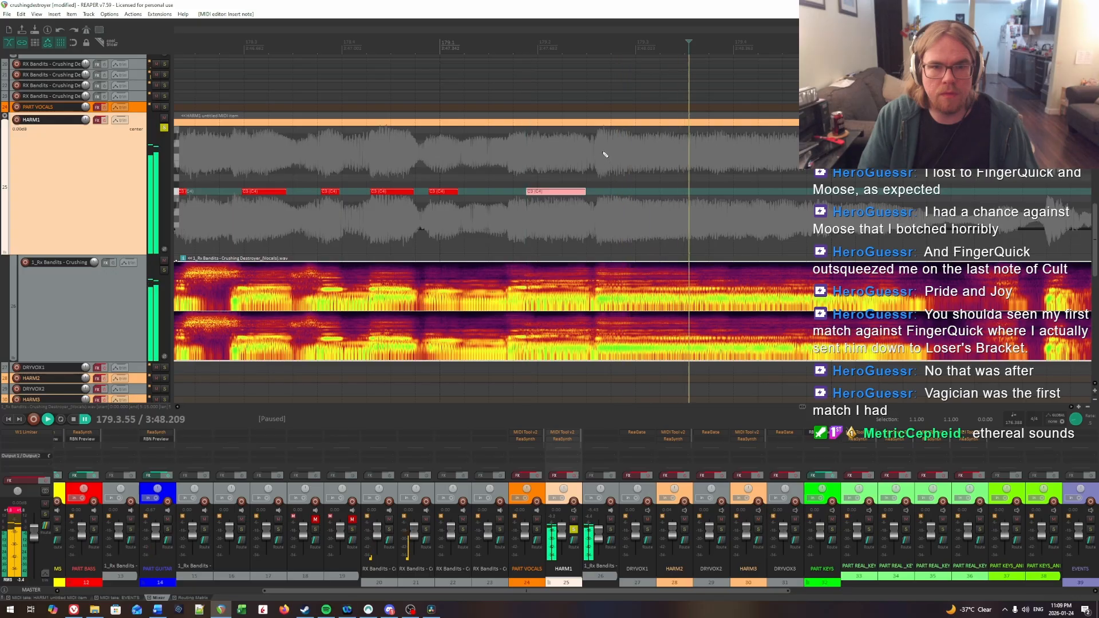
left_click(599, 151)
key("space")
left_click(600, 151)
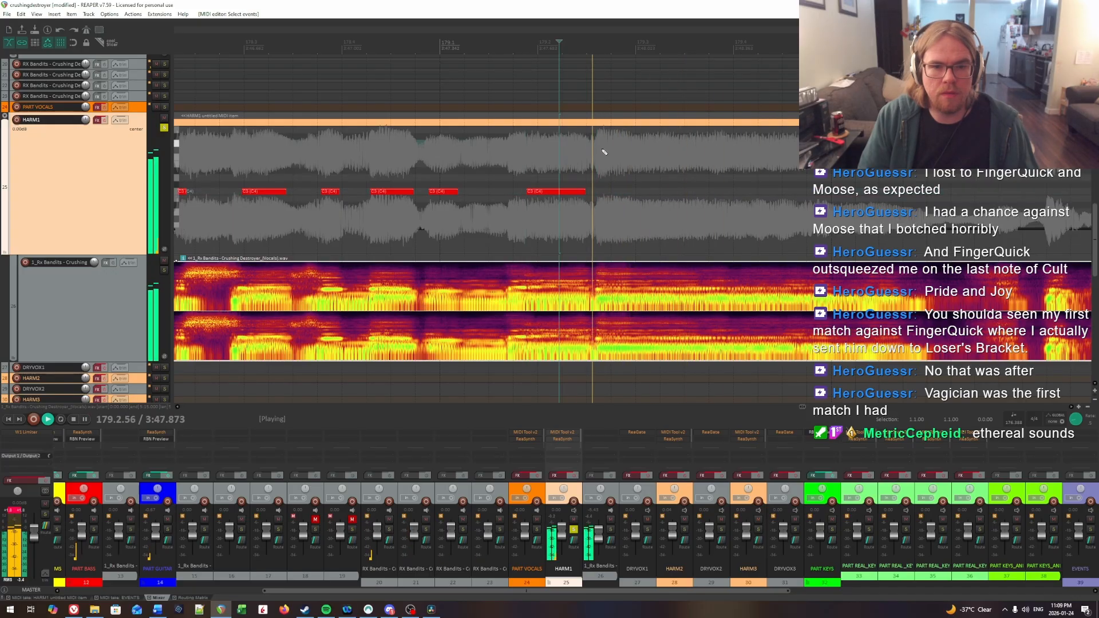
key("space")
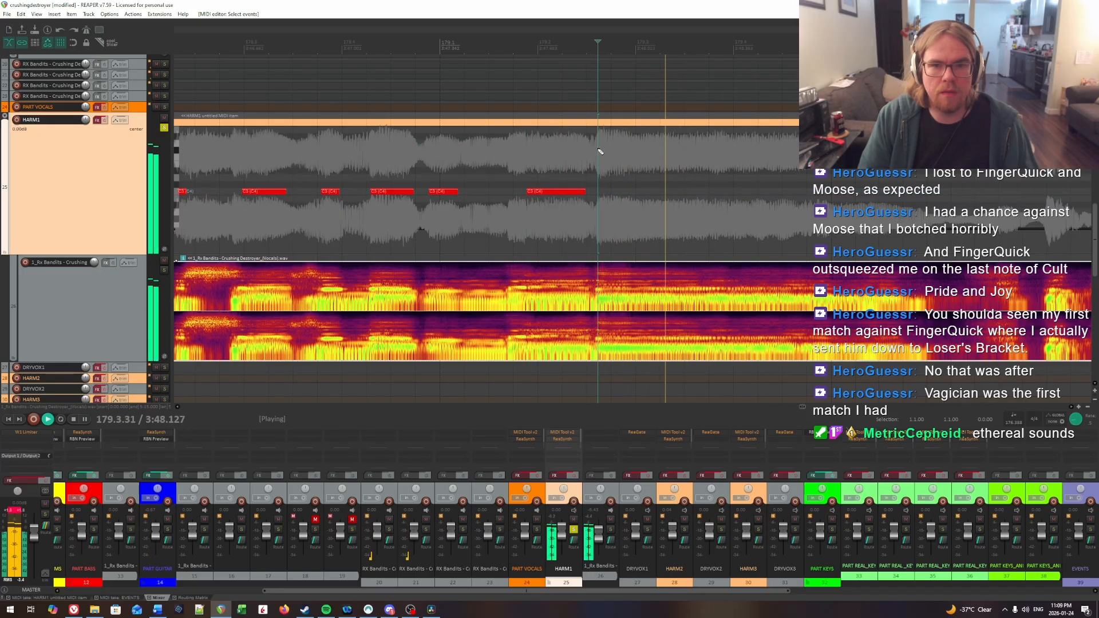
key("space")
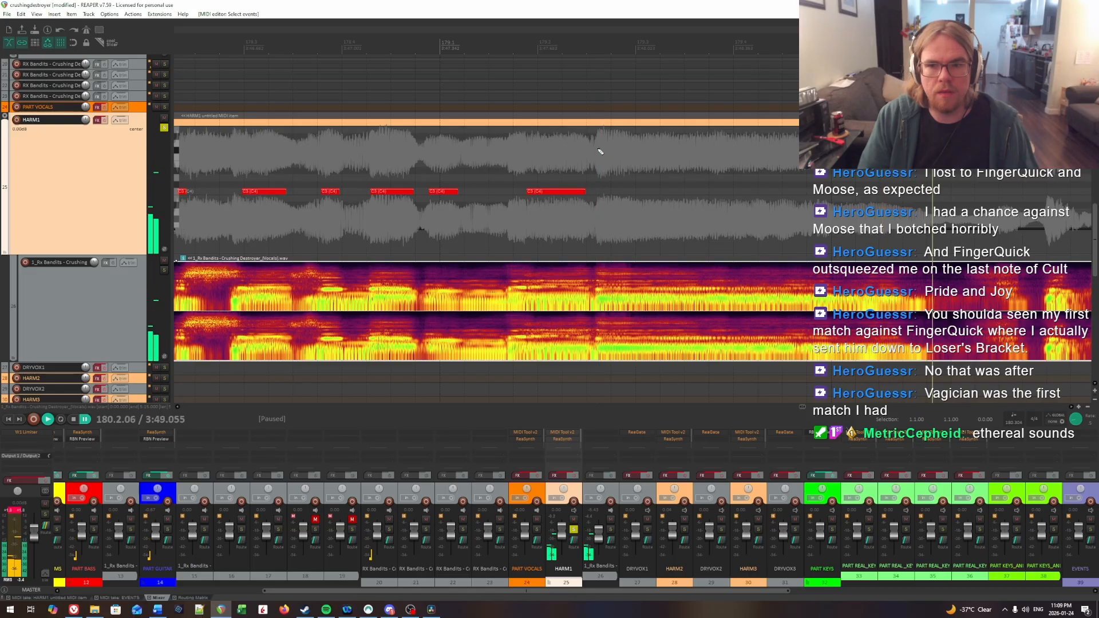
left_click_drag(602, 195, 916, 194)
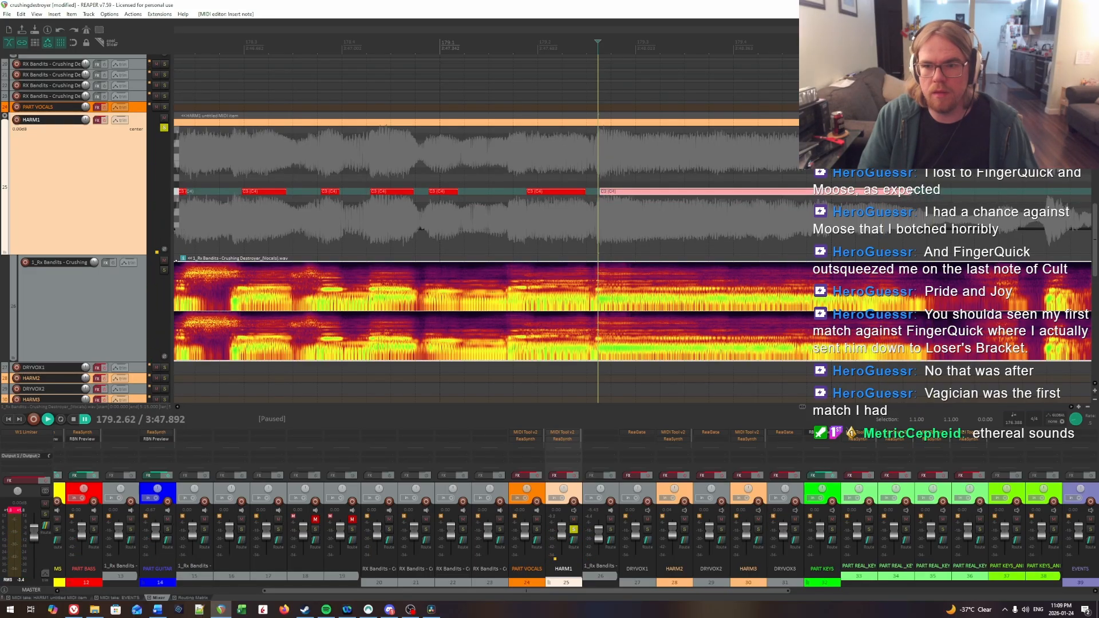
Step: Play the held HARM1 note against the vocal, and listen to the next phrase from about 180.2 into measure 181
key("space")
scroll(910, 193, "right", 4)
left_click(634, 190)
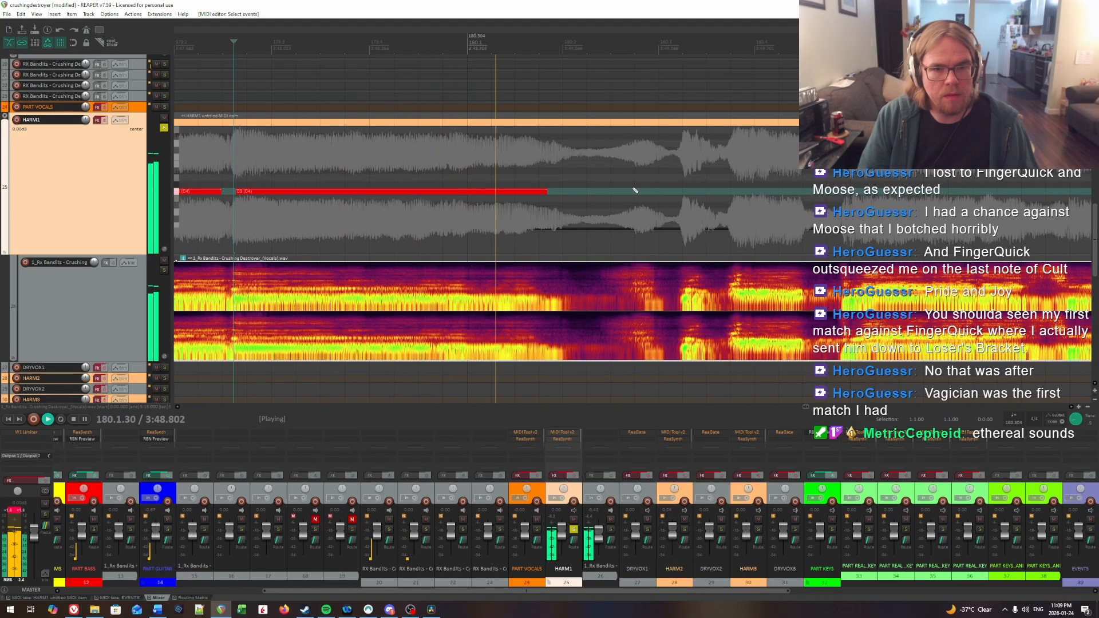
scroll(518, 173, "right", 3)
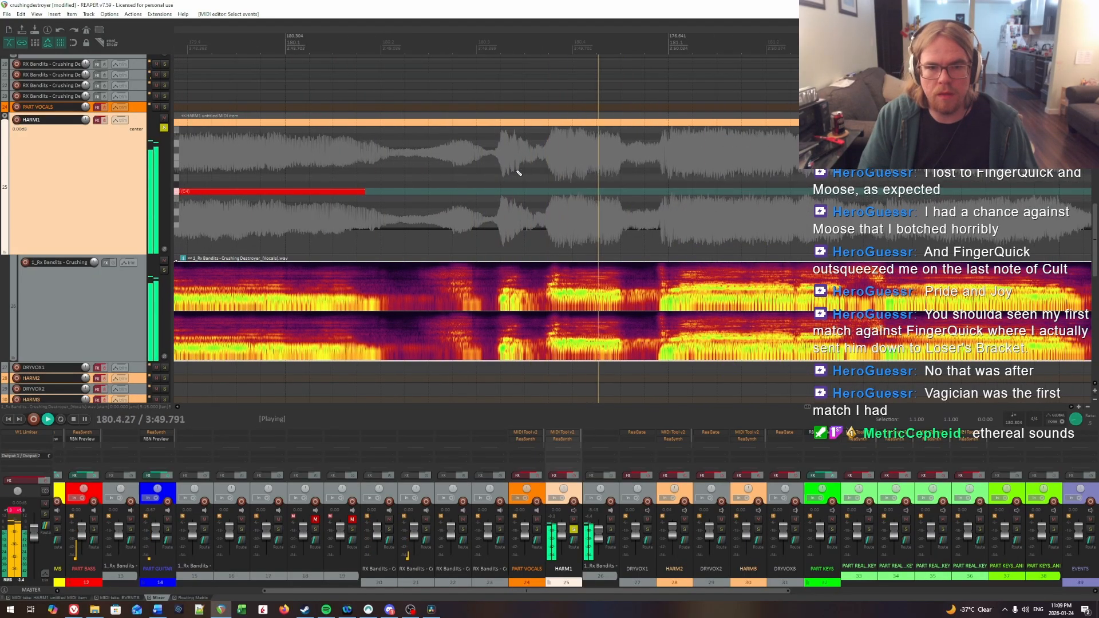
left_click(429, 177)
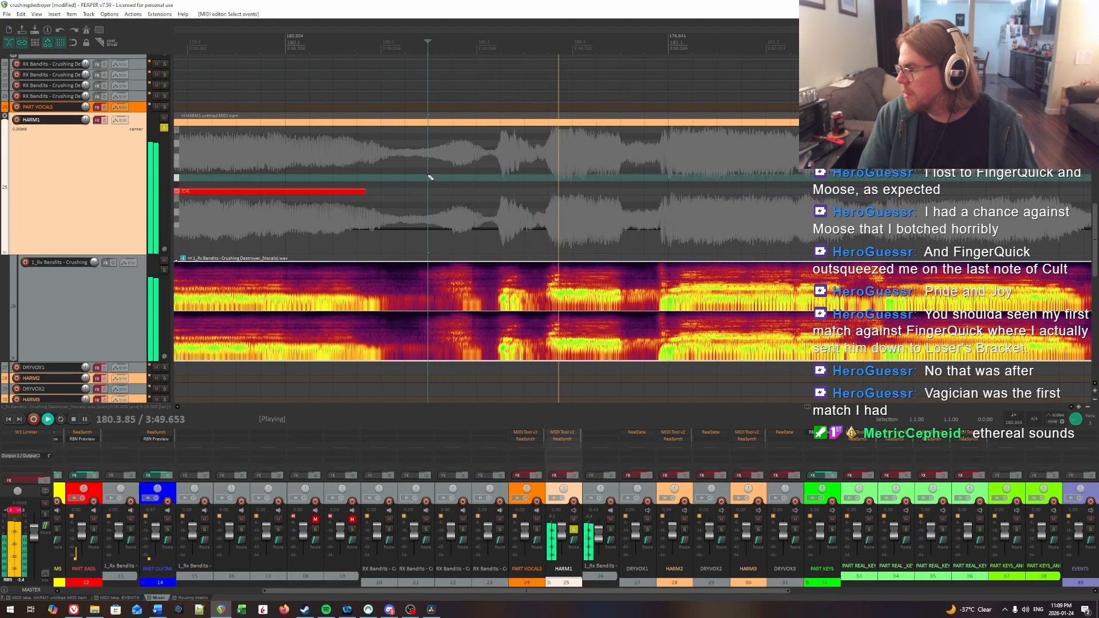
key("ctrl+space")
left_click(388, 160)
key("space")
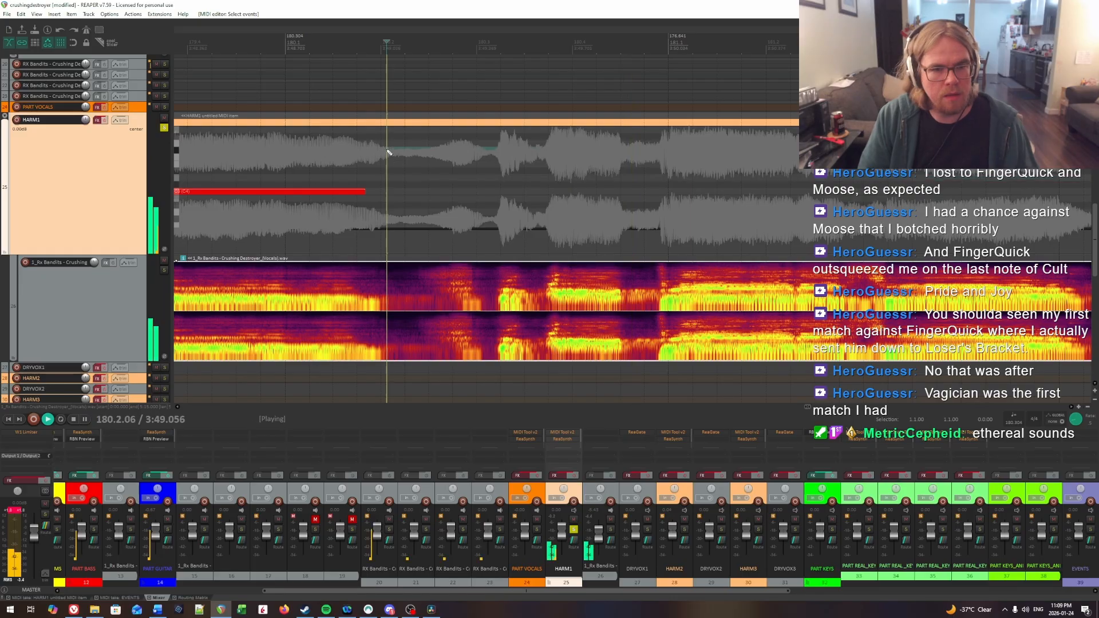
Step: Find the next syllable's onset by ear in beat 180.3 and insert a short HARM1 note from about 180.3.29 to 180.3.45
key("ctrl+space")
left_click(505, 183)
key("space")
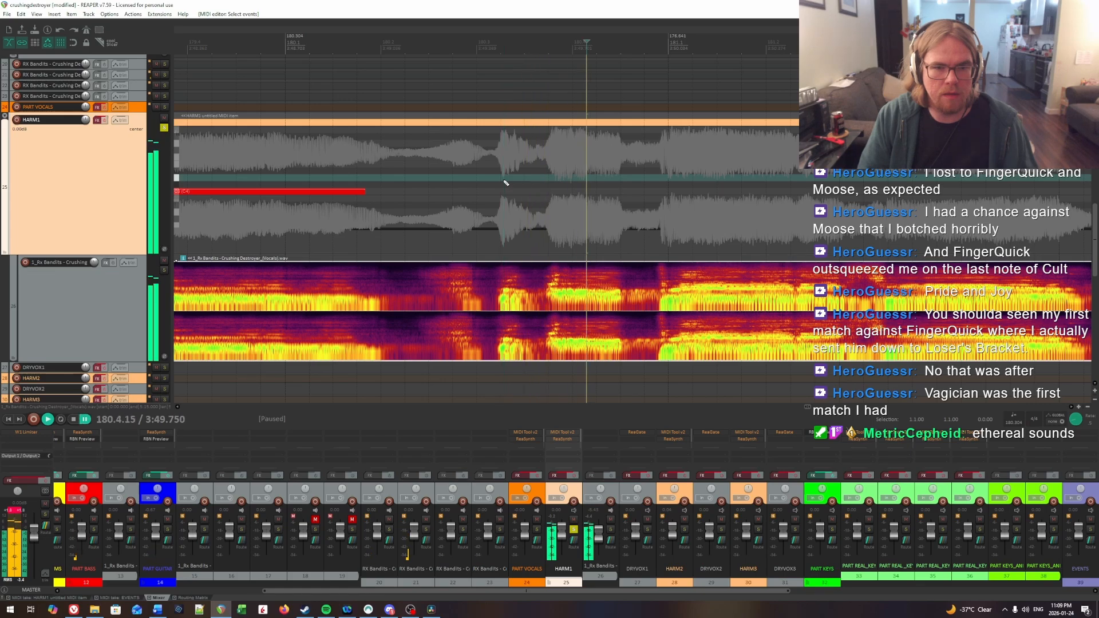
key("ctrl+space")
left_click(507, 191)
Step: Listen for the following syllable's onset and insert a HARM1 note from 180.3.82 to about 180.4.47
key("space")
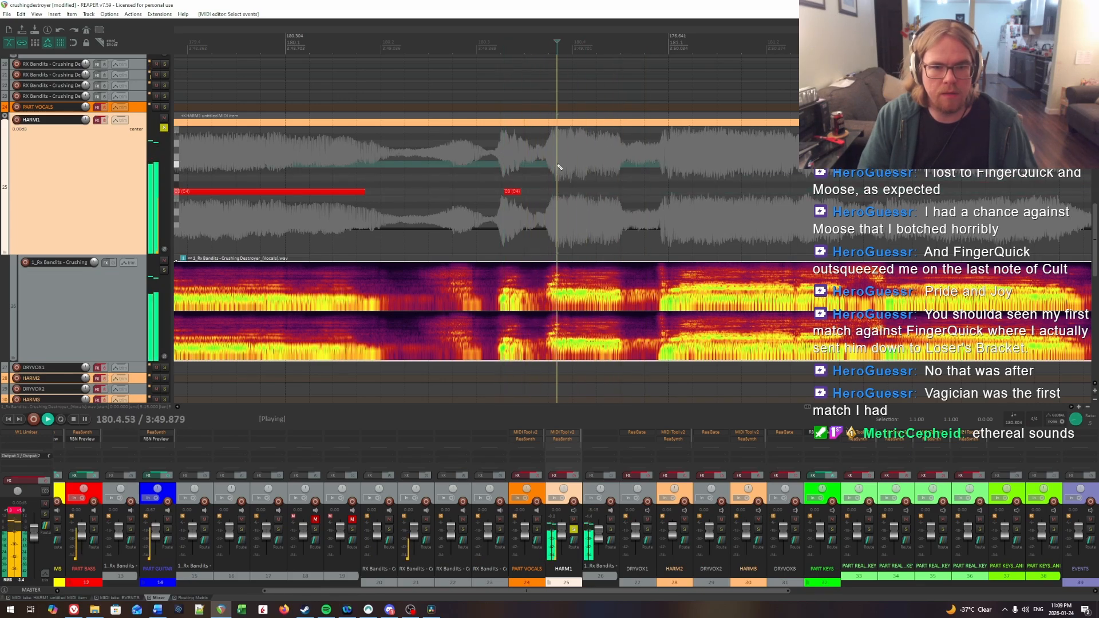
key("ctrl+space")
key("space")
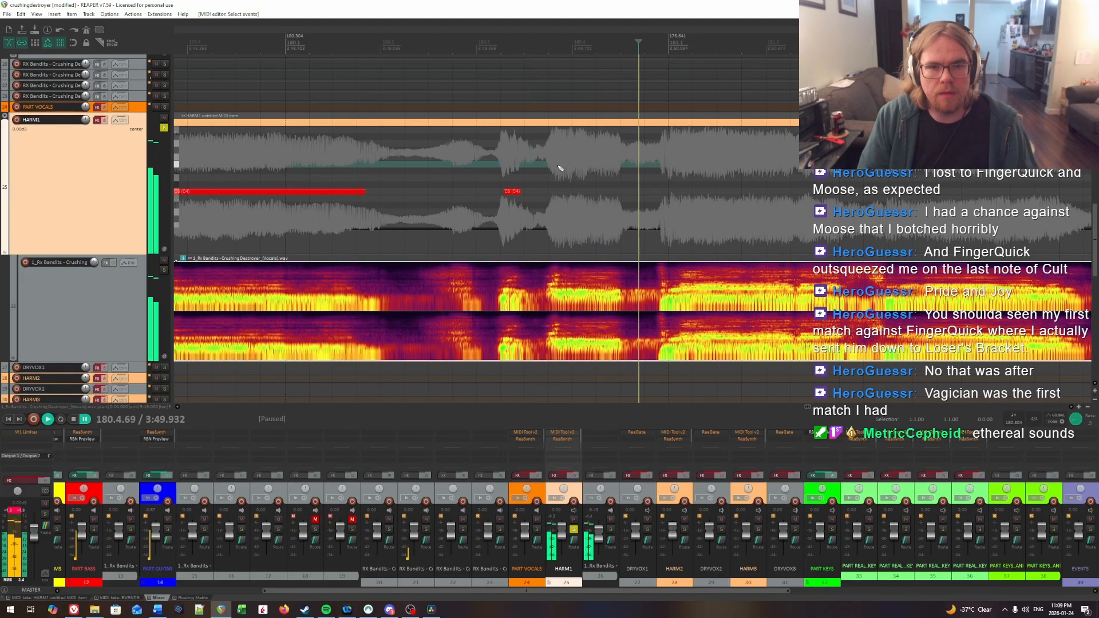
key("ctrl+space")
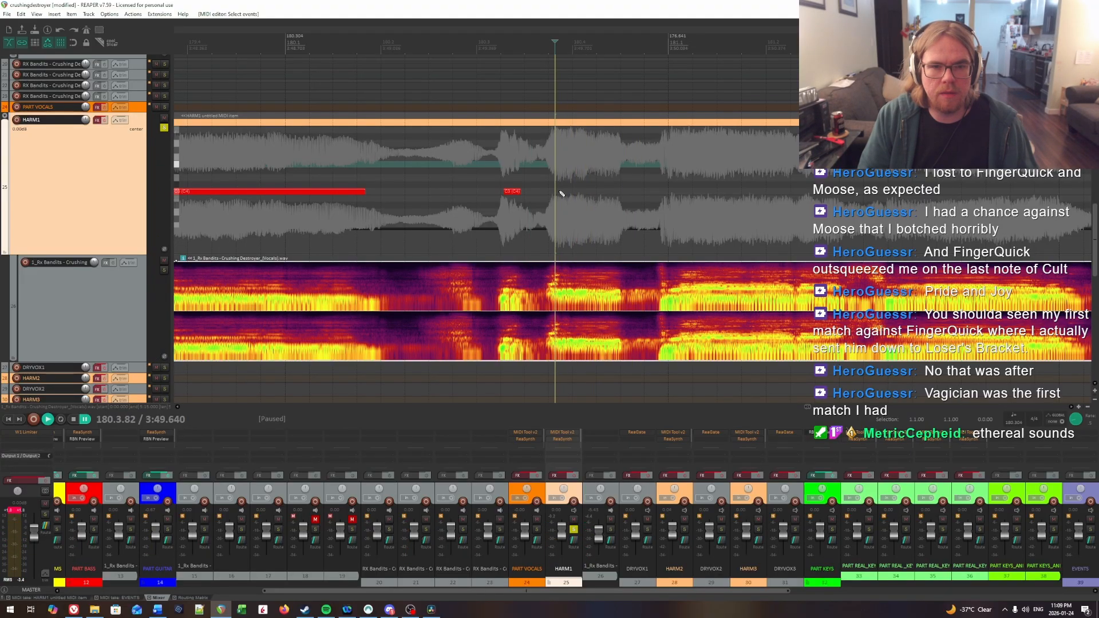
left_click_drag(561, 192, 622, 192)
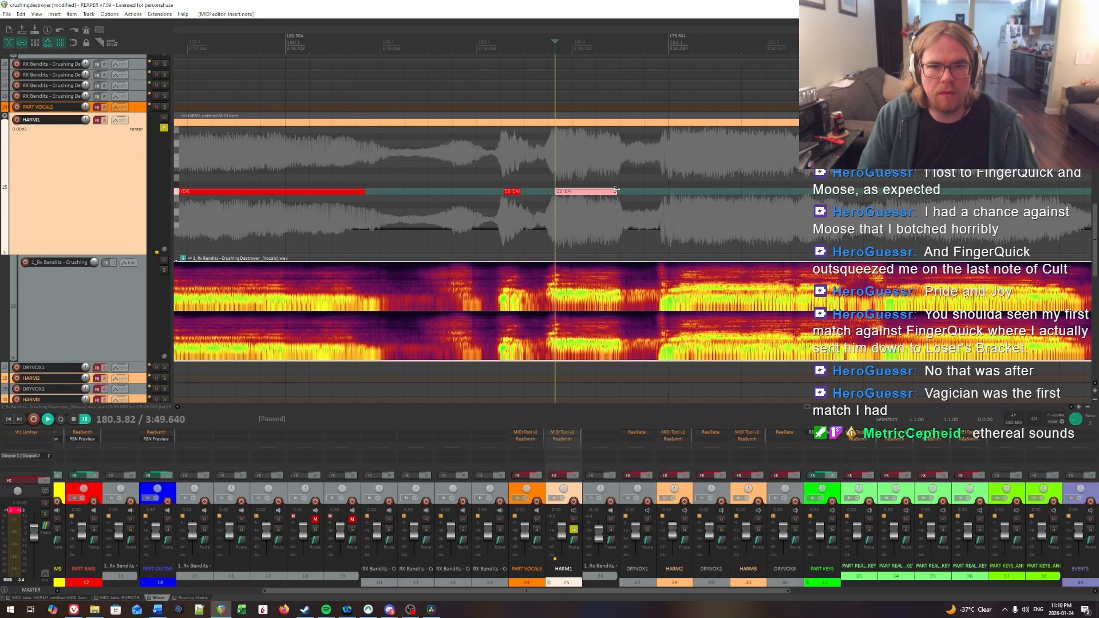
Step: Check the newest HARM1 note against the vocal and trim its start to about 180.3.88
key("space")
scroll(729, 197, "right", 2)
key("space")
left_click(425, 165)
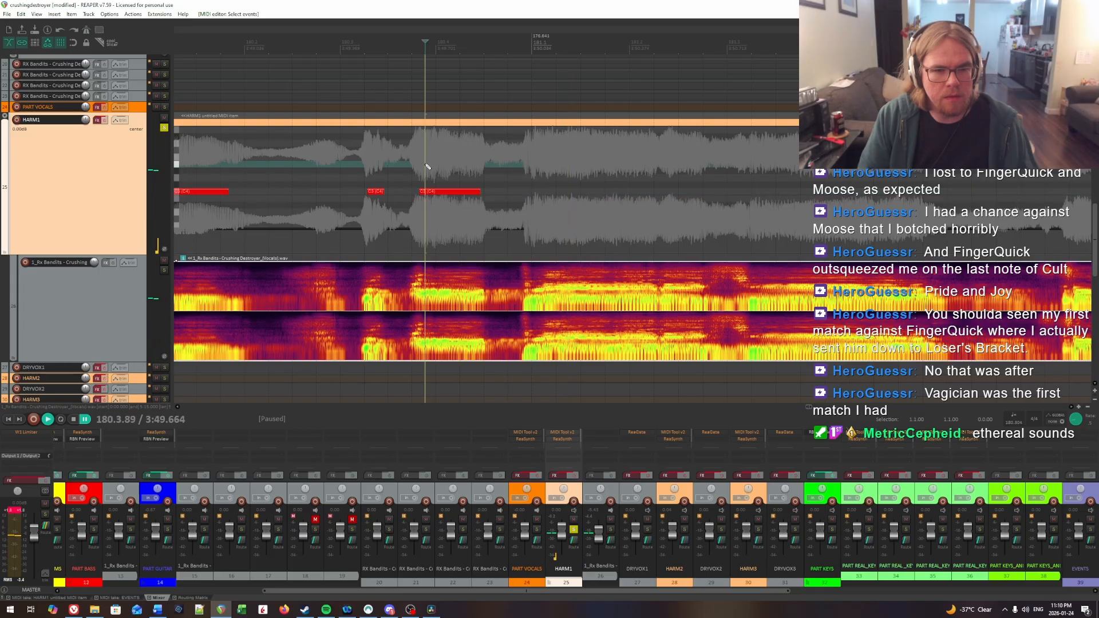
key("space")
key("space")
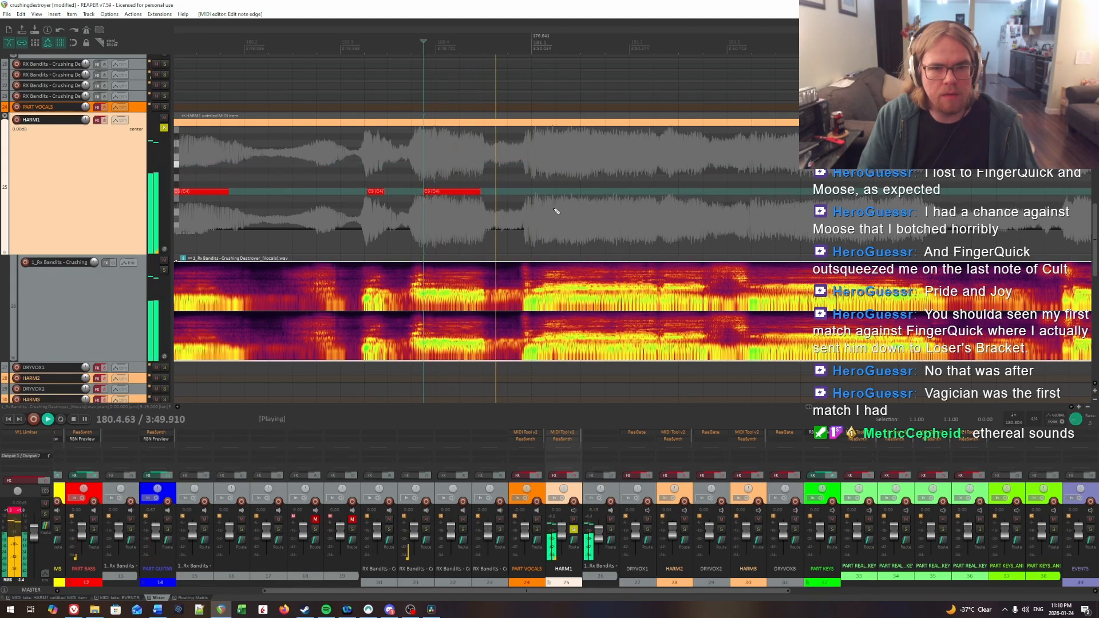
Step: Pinpoint the syllable onset at the start of measure 181 and insert a HARM1 note from 181.1.11 to about 181.1.60
left_click(531, 178)
key("space")
left_click(542, 174)
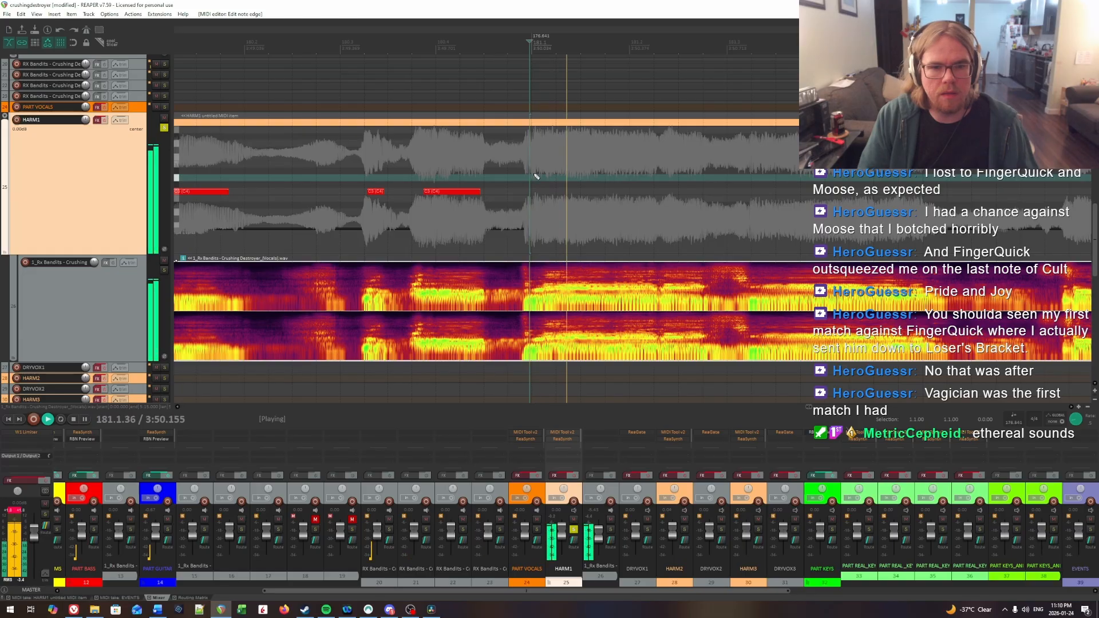
key("space")
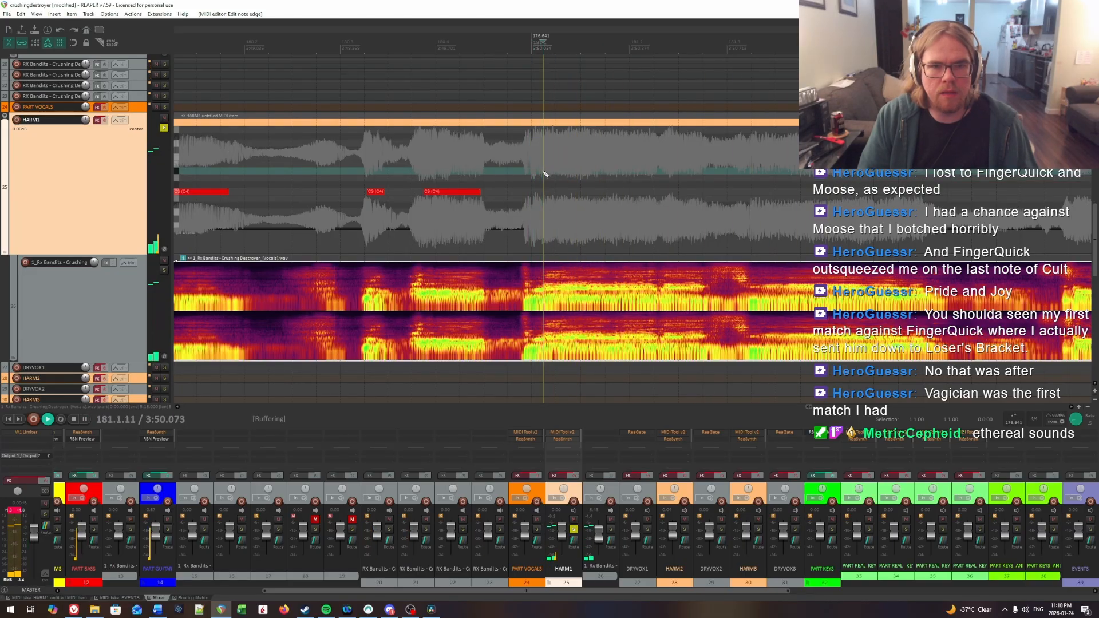
left_click(544, 195)
key("space")
left_click_drag(545, 194, 589, 189)
Step: Locate the next syllable's onset near the end of beat 181.1 and insert a HARM1 note from 181.1.88 to about 181.2.30
key("space")
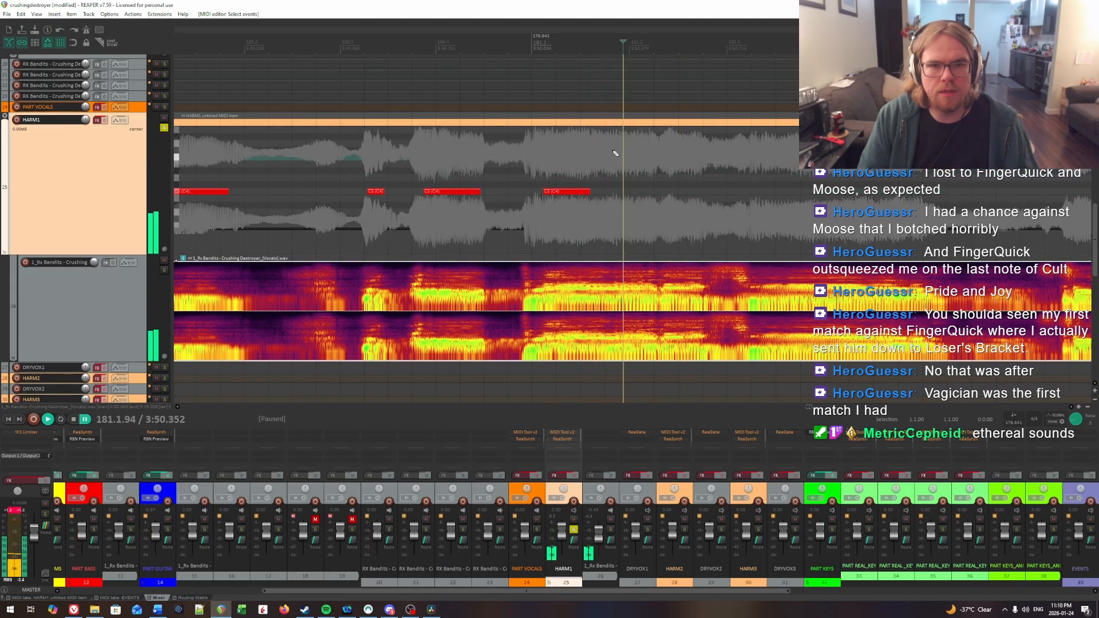
key("space")
left_click(616, 153)
left_click(618, 160)
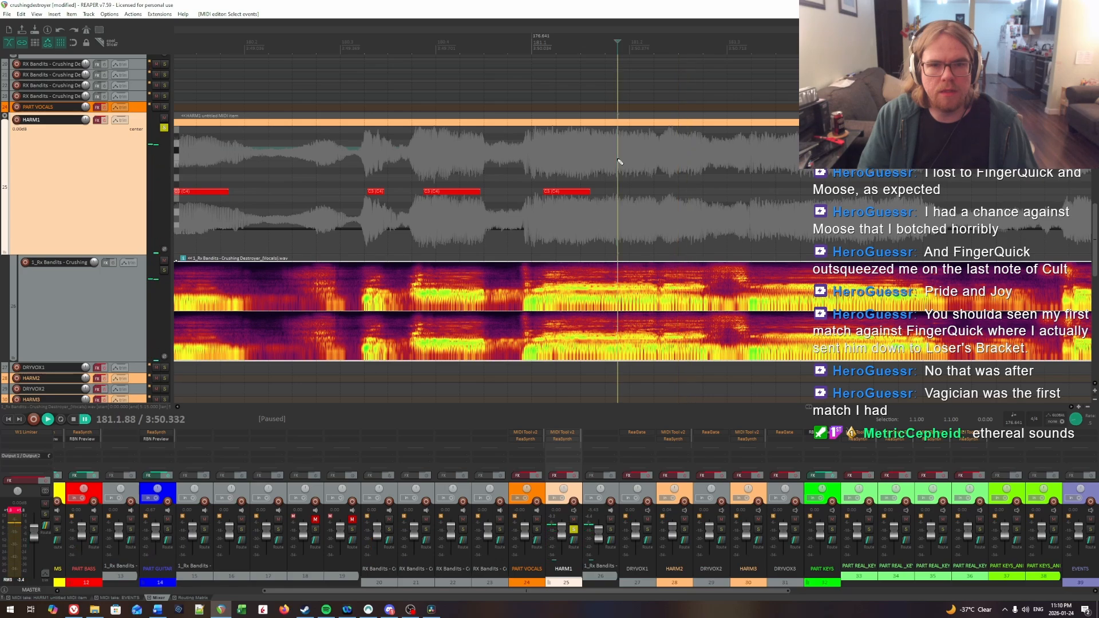
left_click_drag(623, 193, 660, 193)
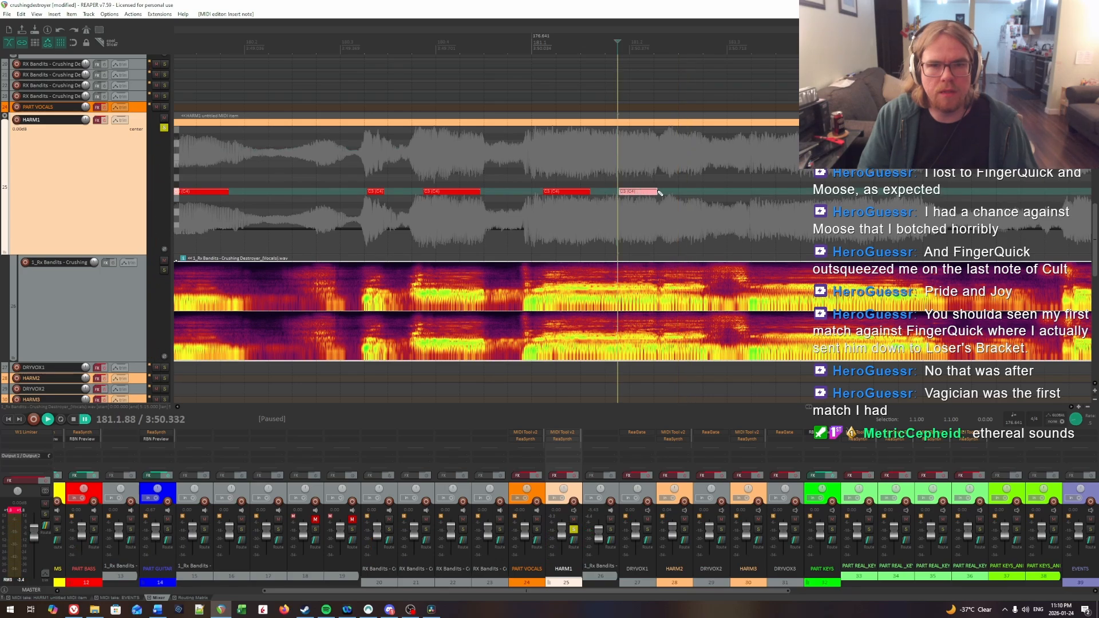
Step: Extend the end of the first HARM1 note in measure 181 to about 181.1.71 and play the passage against the vocal
left_click(540, 165)
key("space")
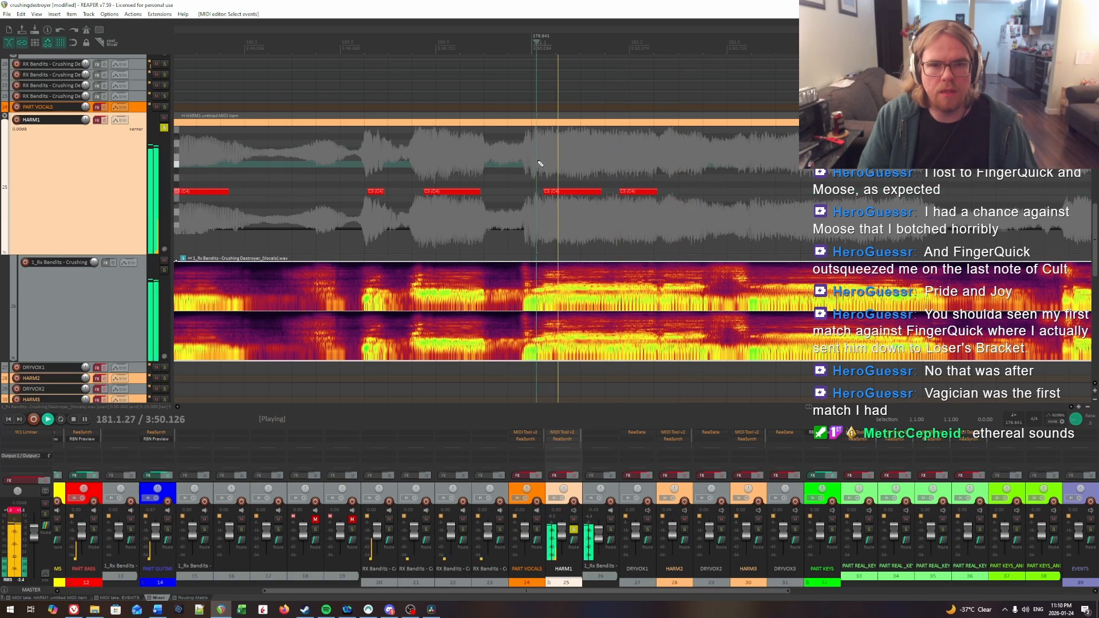
key("space")
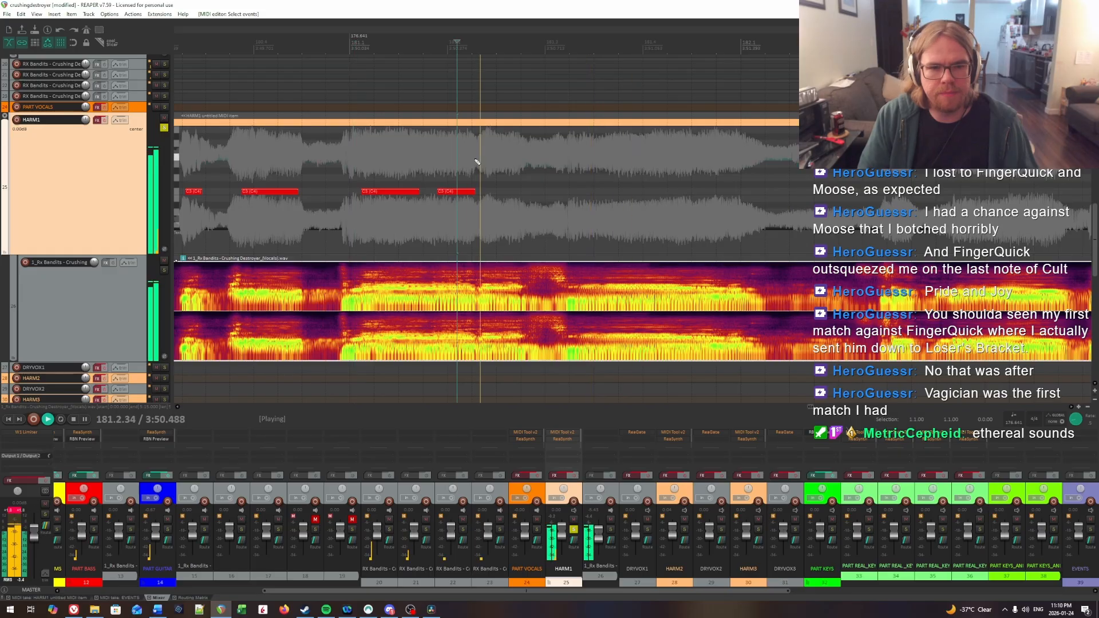
Step: Find the syllable onset within beat 181.2 by ear and insert a HARM1 note from 181.2.41 to about 181.2.77
left_click(485, 161)
key("space")
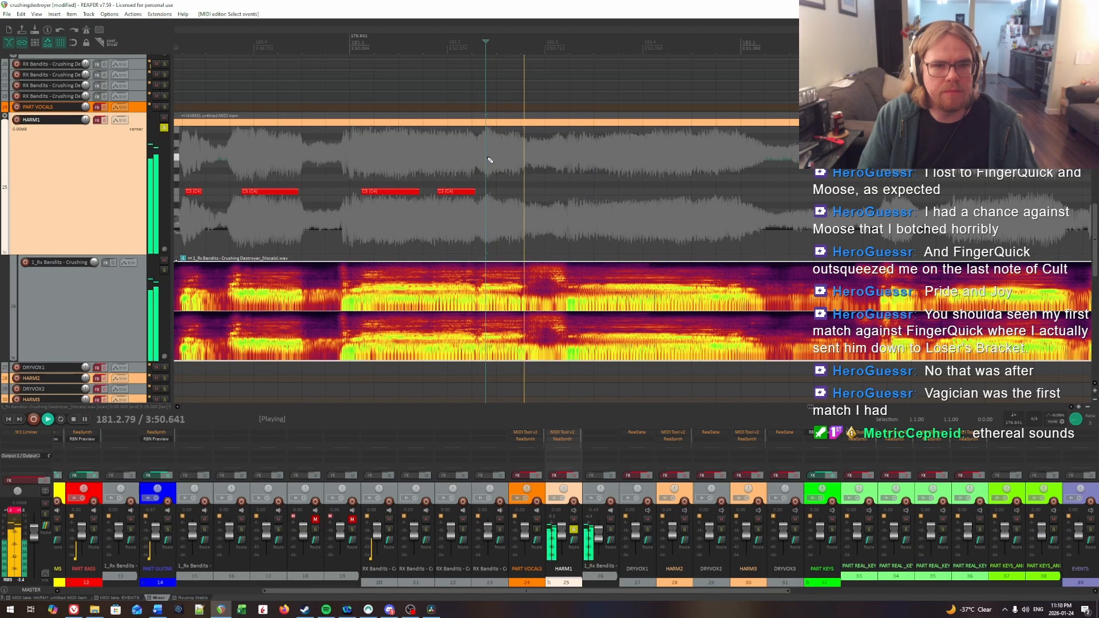
left_click(489, 160)
key("space")
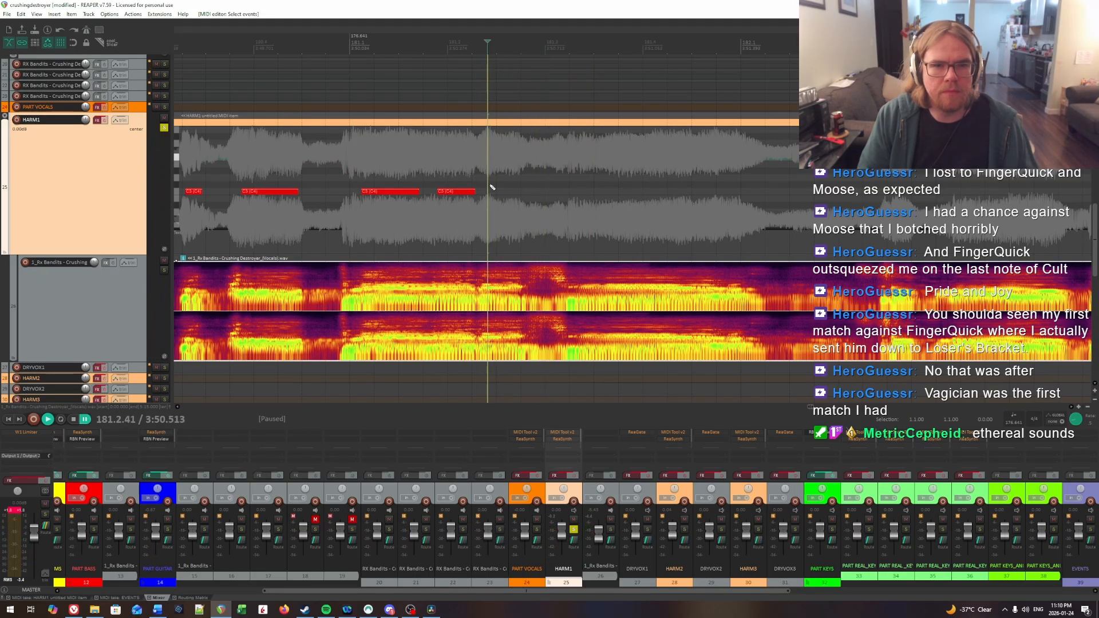
left_click_drag(491, 192, 516, 192)
Step: Pinpoint the held syllable's onset by ear and insert a long HARM1 note from 181.3.31 to about 182.1.08
key("space")
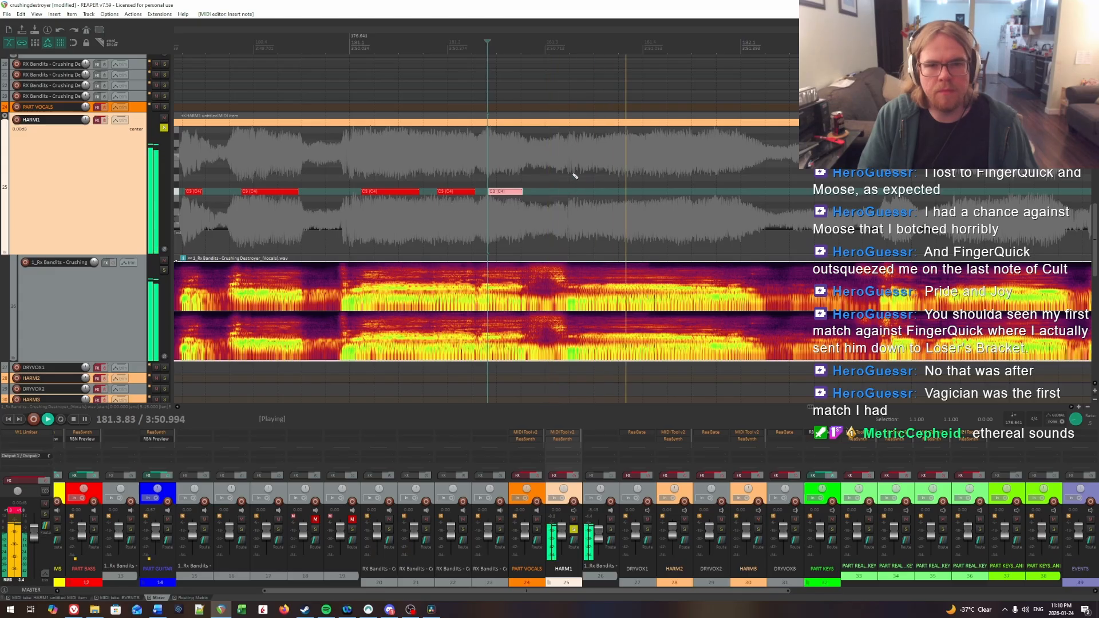
left_click(573, 165)
key("space")
left_click(576, 165)
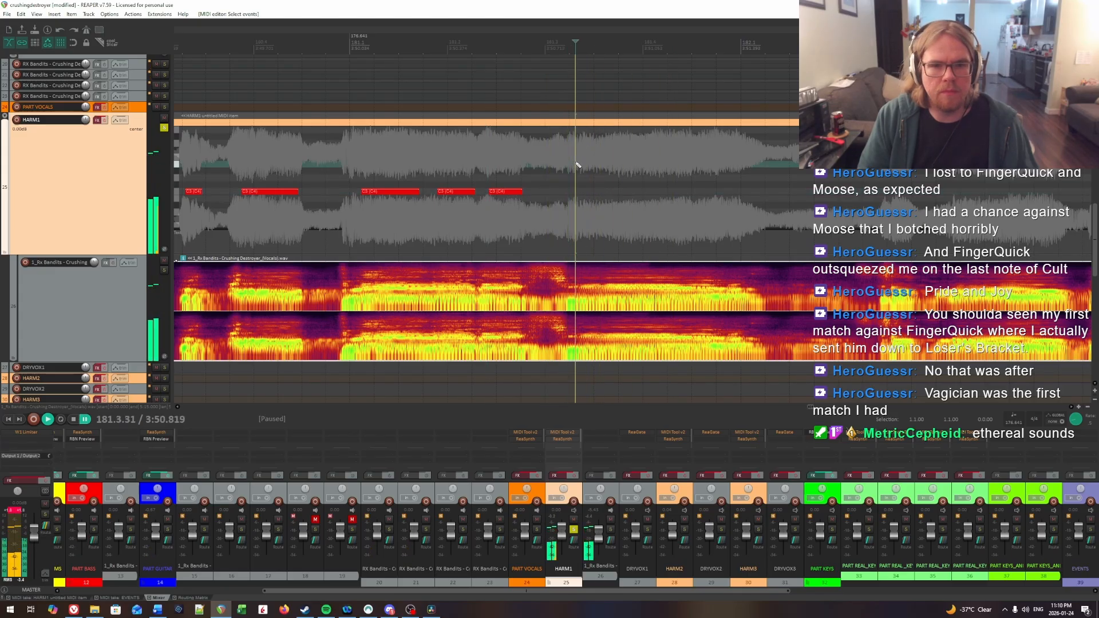
key("space")
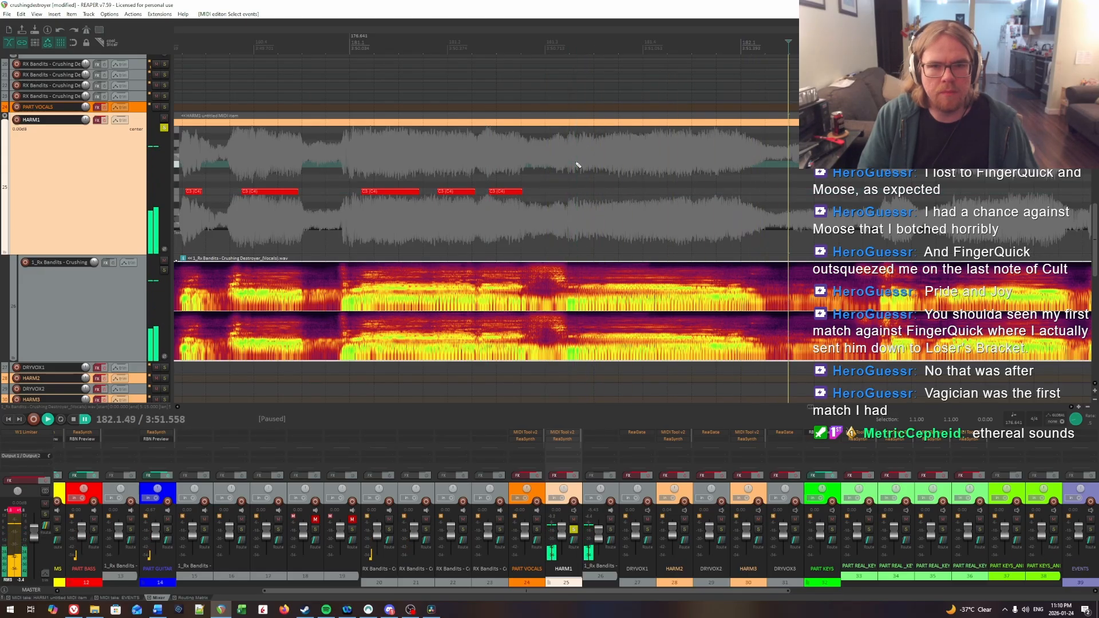
key("space")
left_click_drag(576, 191, 741, 197)
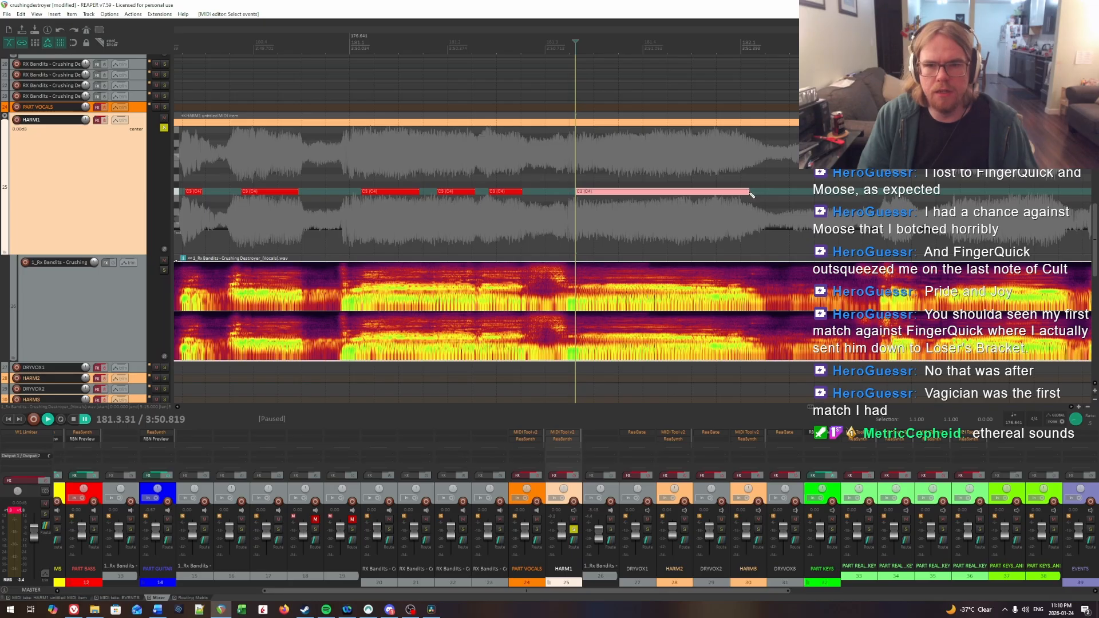
Step: Listen on into measure 182, find the next syllable's onset and insert a short HARM1 note from 182.2.56 to about 182.2.72
key("space")
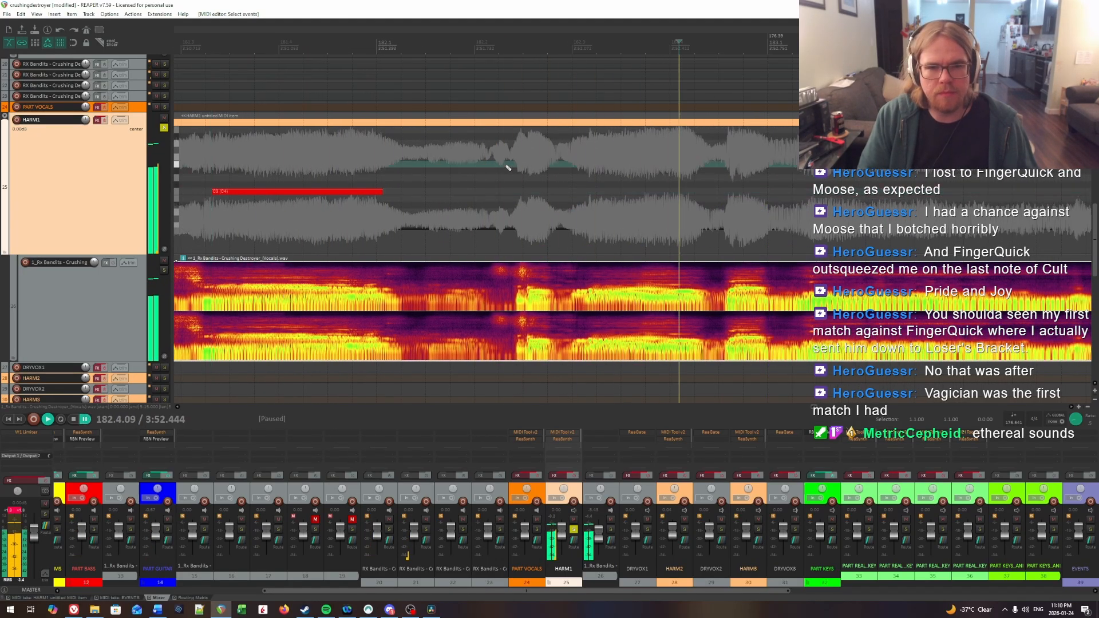
left_click(527, 172)
key("space")
key("space")
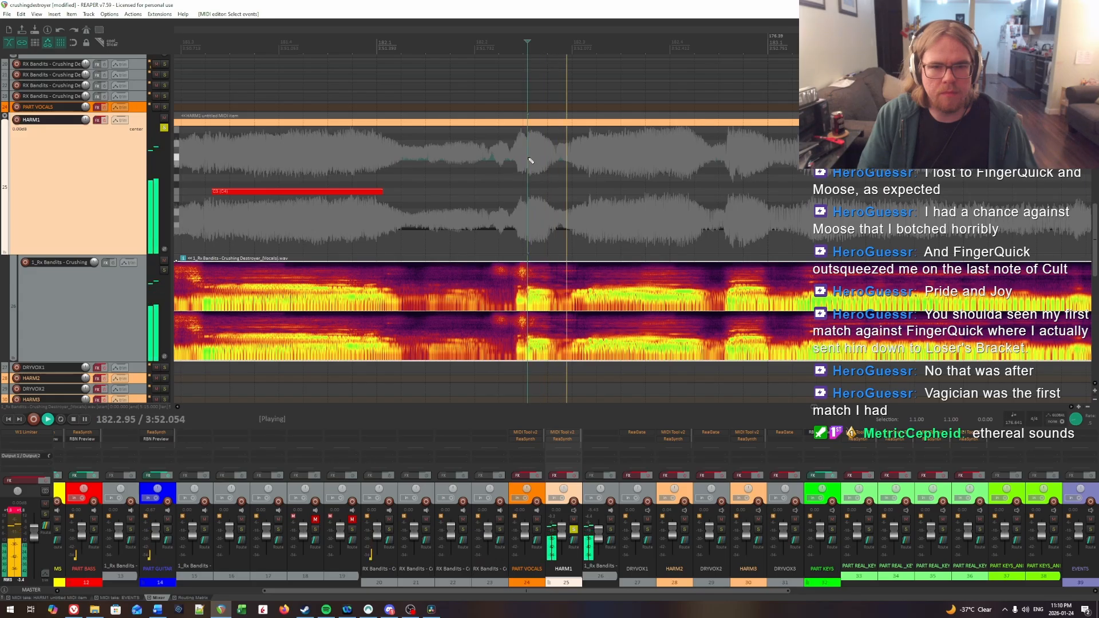
left_click(529, 160)
key("space")
left_click(529, 160)
left_click_drag(529, 192, 541, 191)
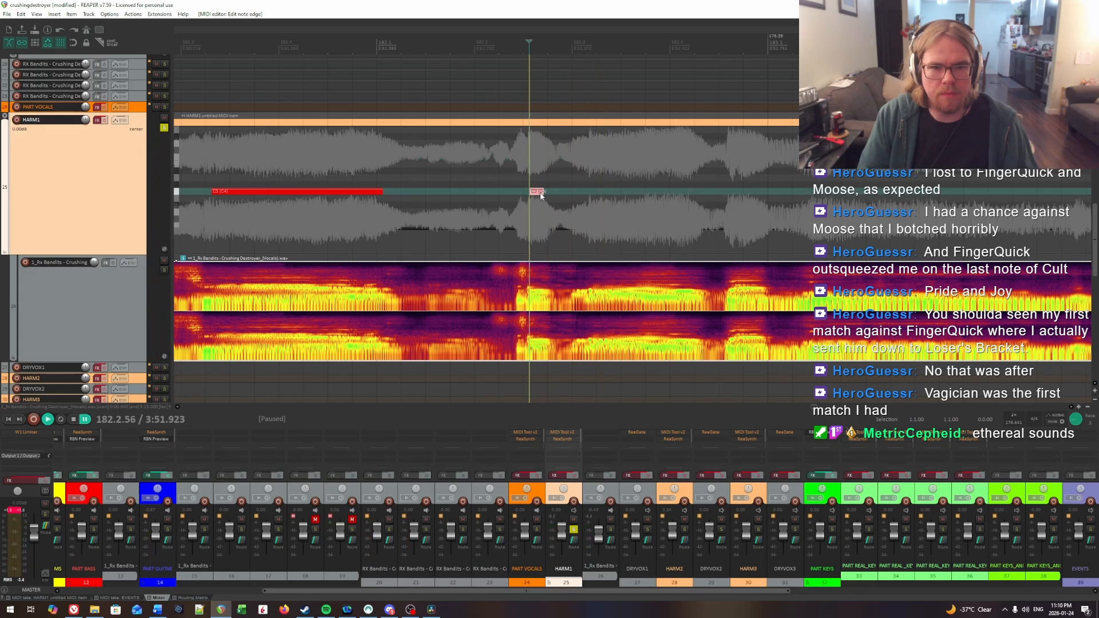
Step: Play the short HARM1 note in beat 182.2 against the vocal, starting from about 182.2.22
key("space")
left_click(515, 178)
key("space")
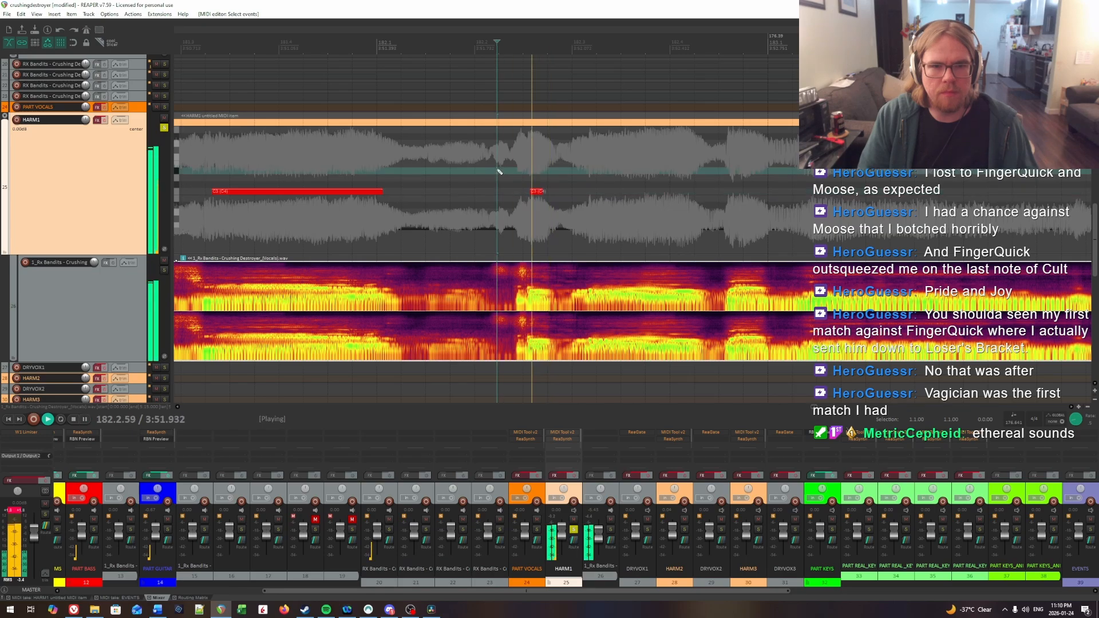
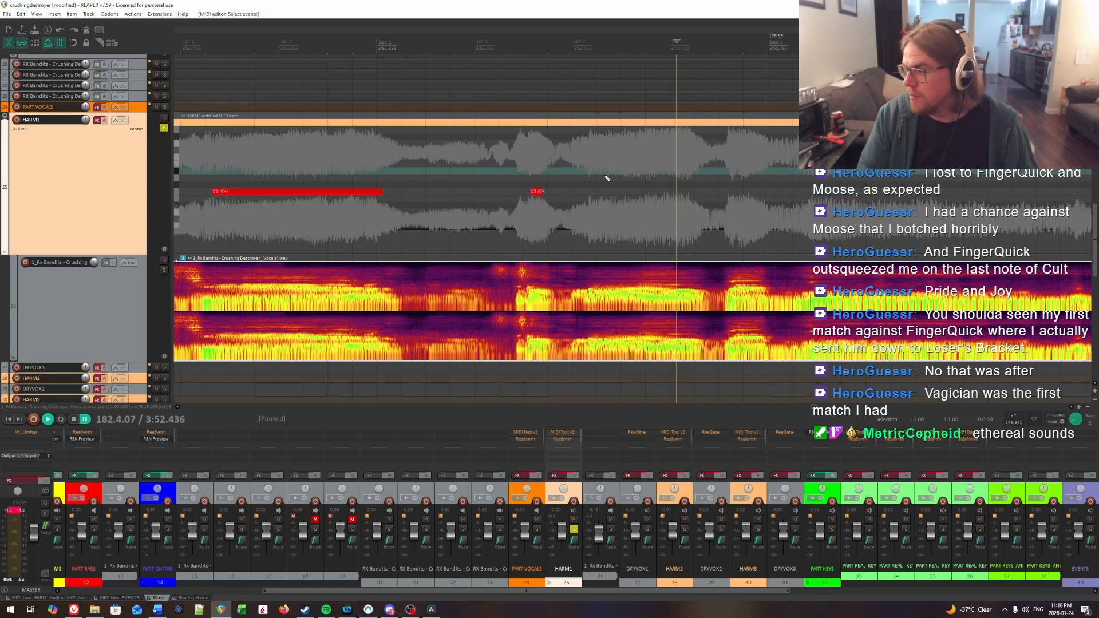
Step: Find the syllable onset in beat 182.3 by ear and insert a HARM1 note from 182.3.21 to about 182.3.88
left_click(515, 152)
key("space")
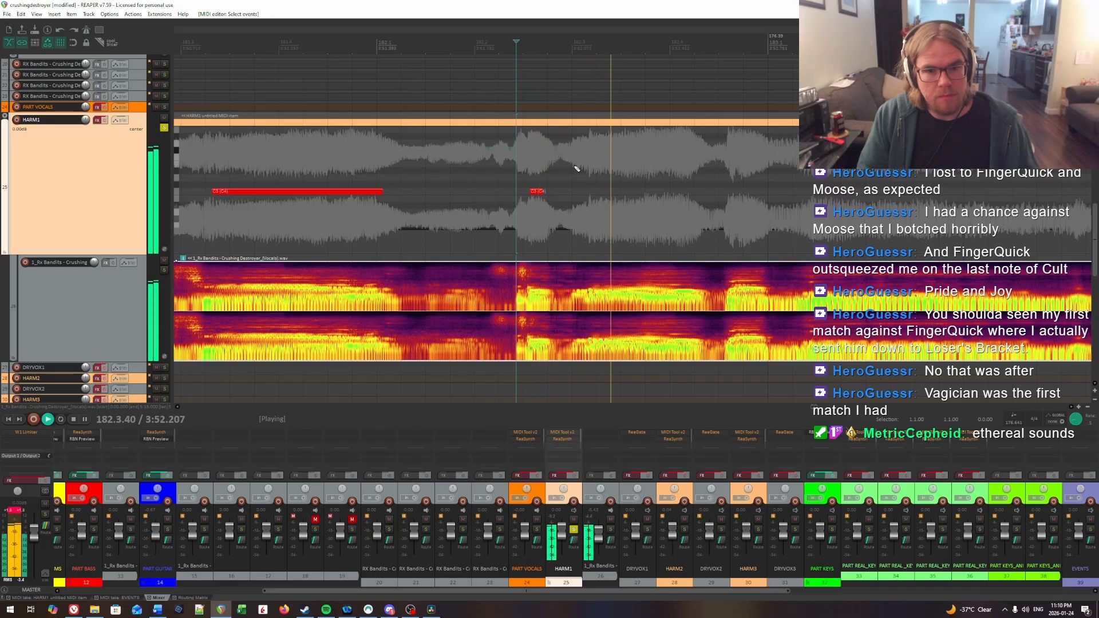
left_click(590, 165)
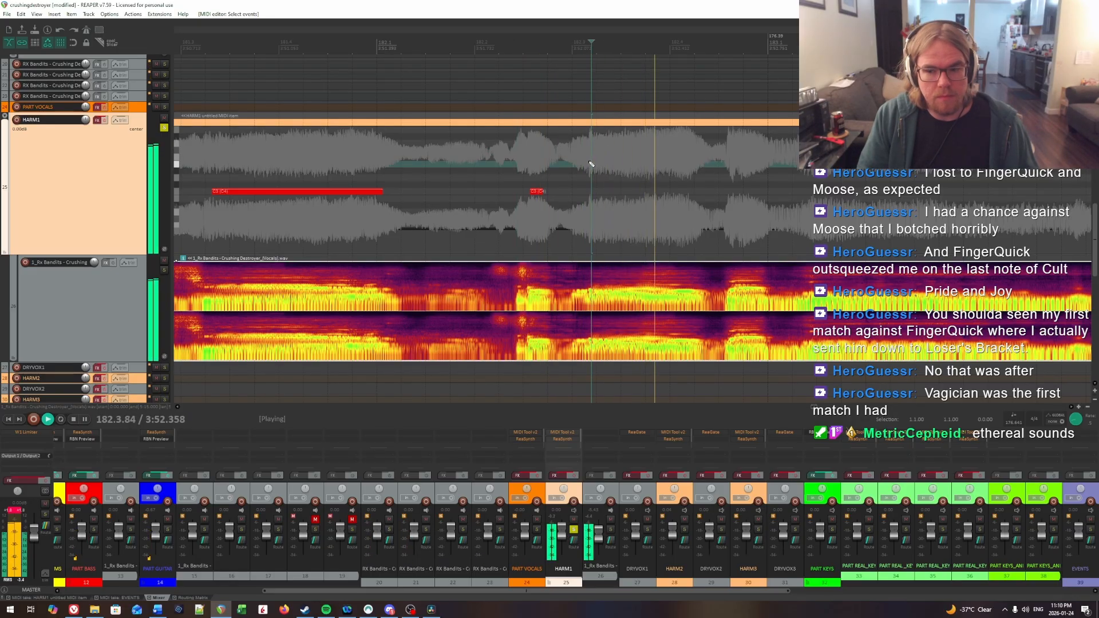
left_click(591, 165)
left_click(592, 164)
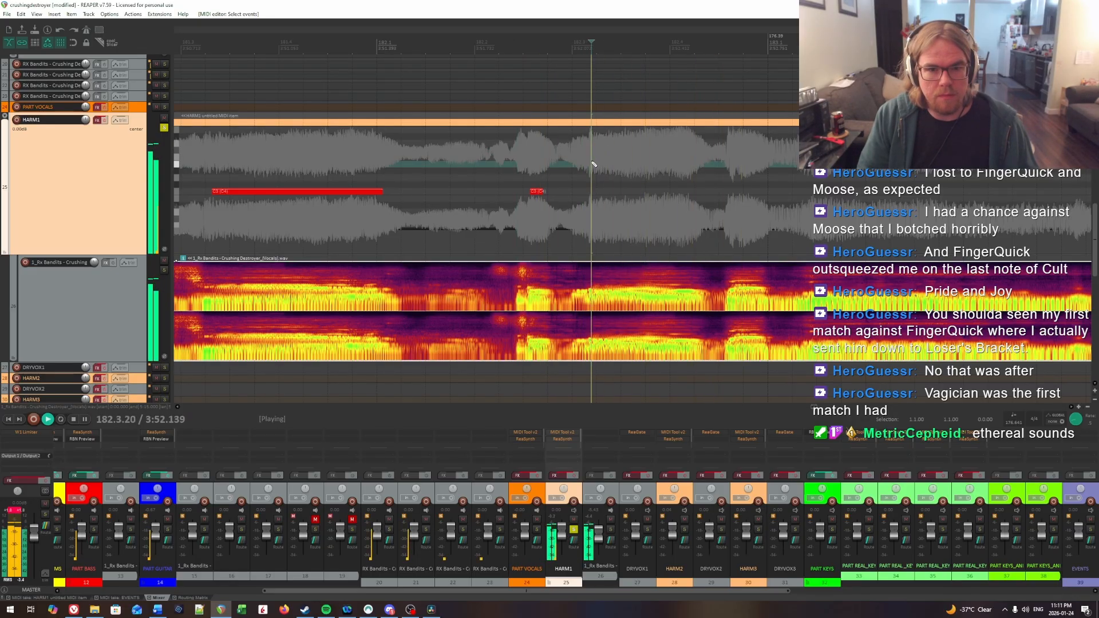
key("space")
left_click(593, 163)
left_click_drag(593, 192, 620, 192)
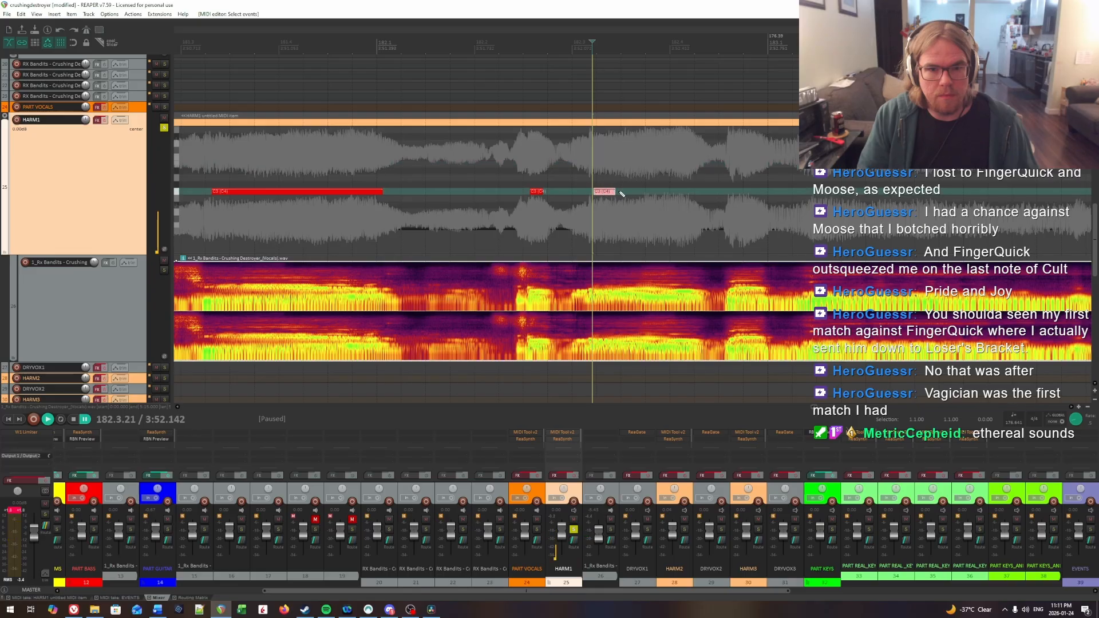
Step: Locate the next syllable's onset by ear and insert a short HARM1 note from 182.4.00 to about 182.4.28
key("space")
left_click(679, 171)
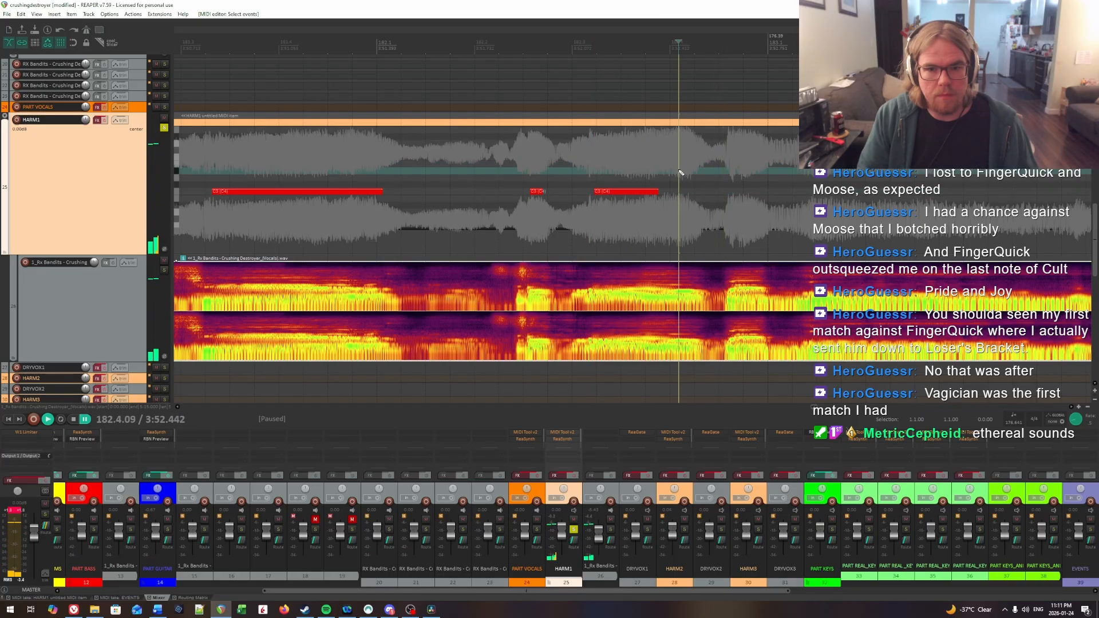
left_click(667, 167)
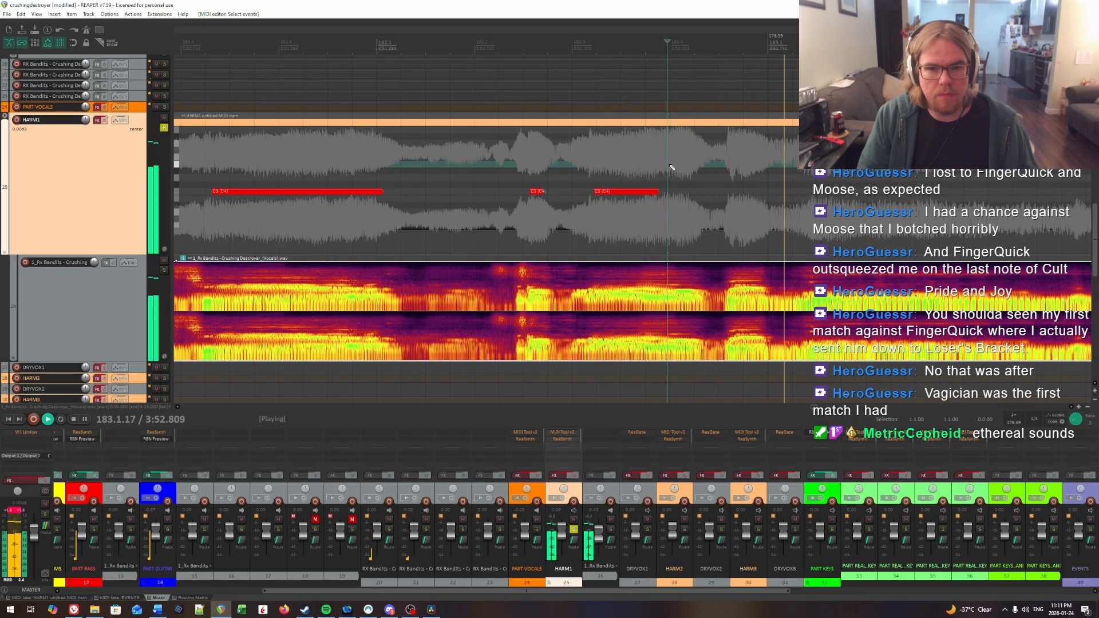
left_click(669, 166)
key("space")
left_click_drag(671, 191, 694, 196)
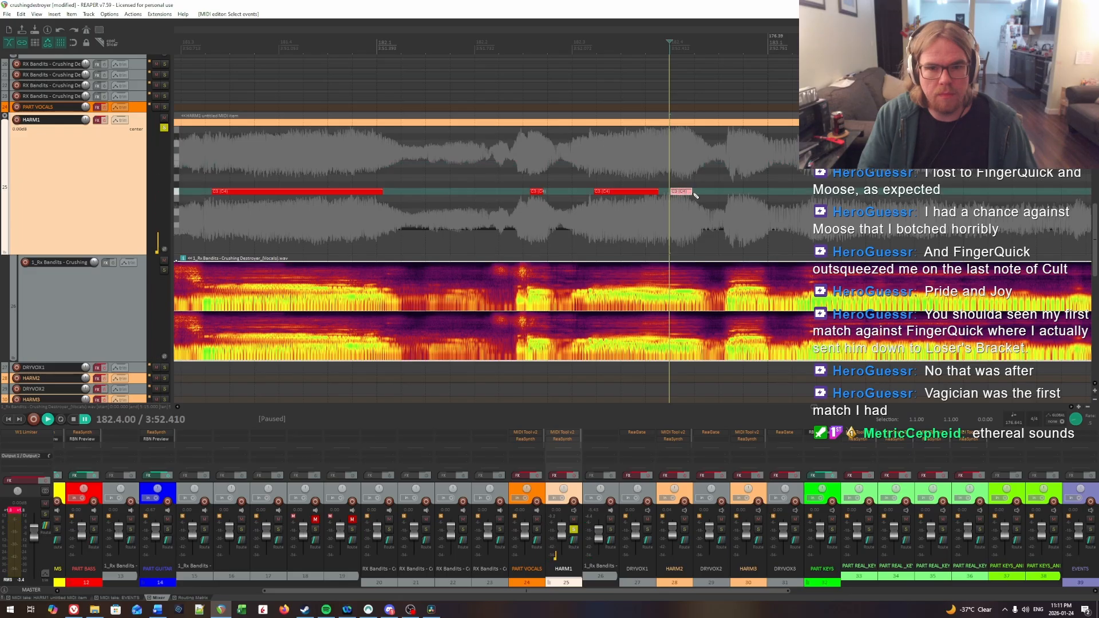
Step: Replay the phrase from beat 182.3 and insert a HARM1 note on the next syllable from 182.4.65 to about 182.4.97
key("space")
left_click(586, 166)
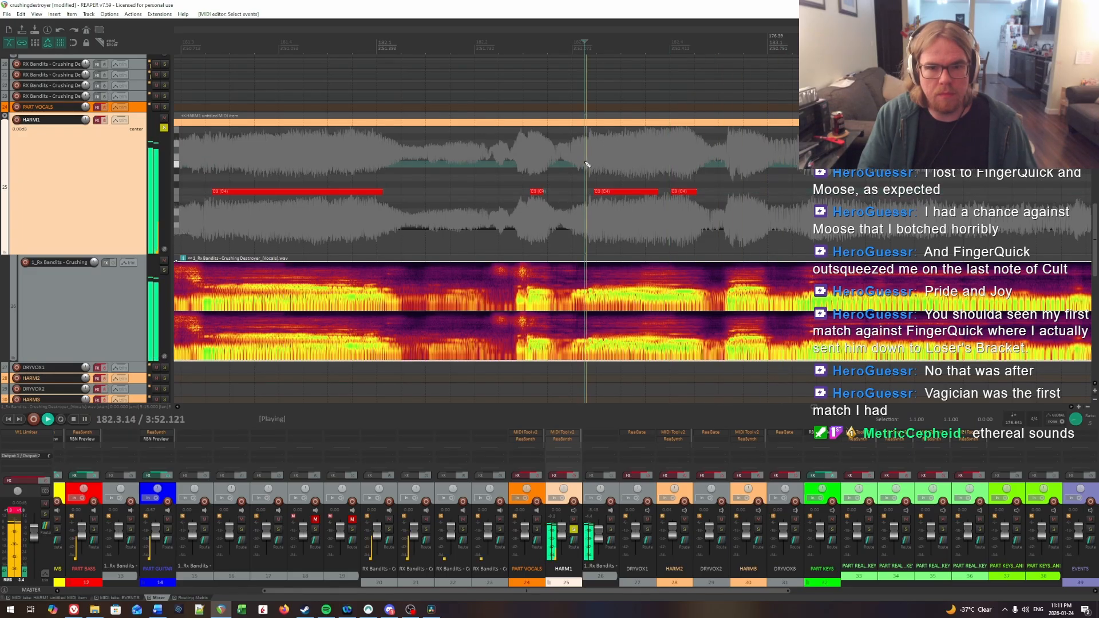
left_click(734, 167)
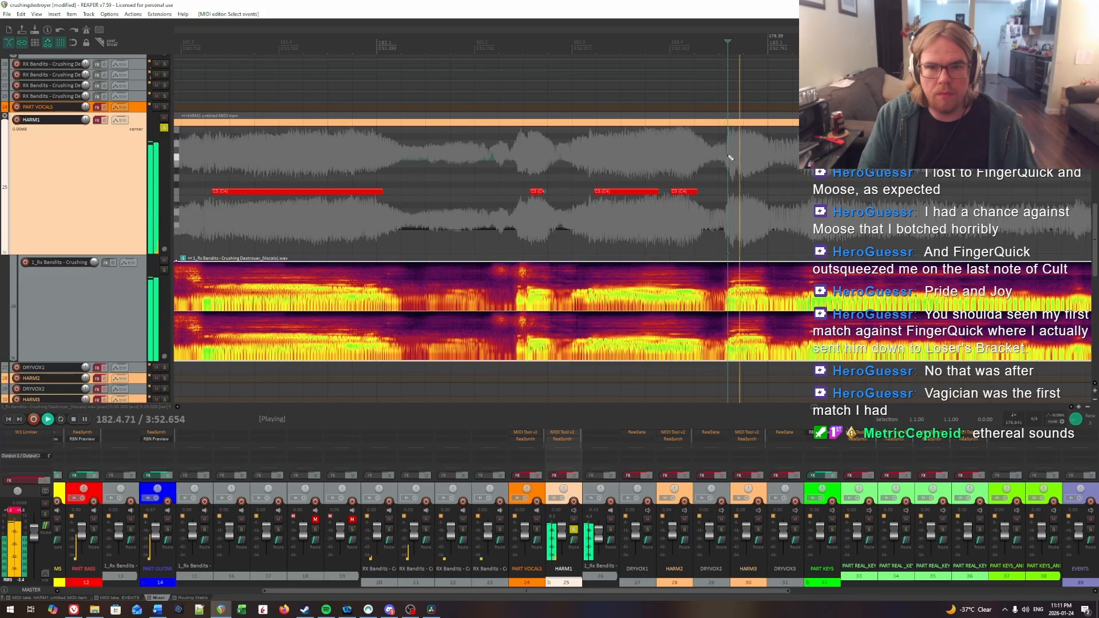
key("space")
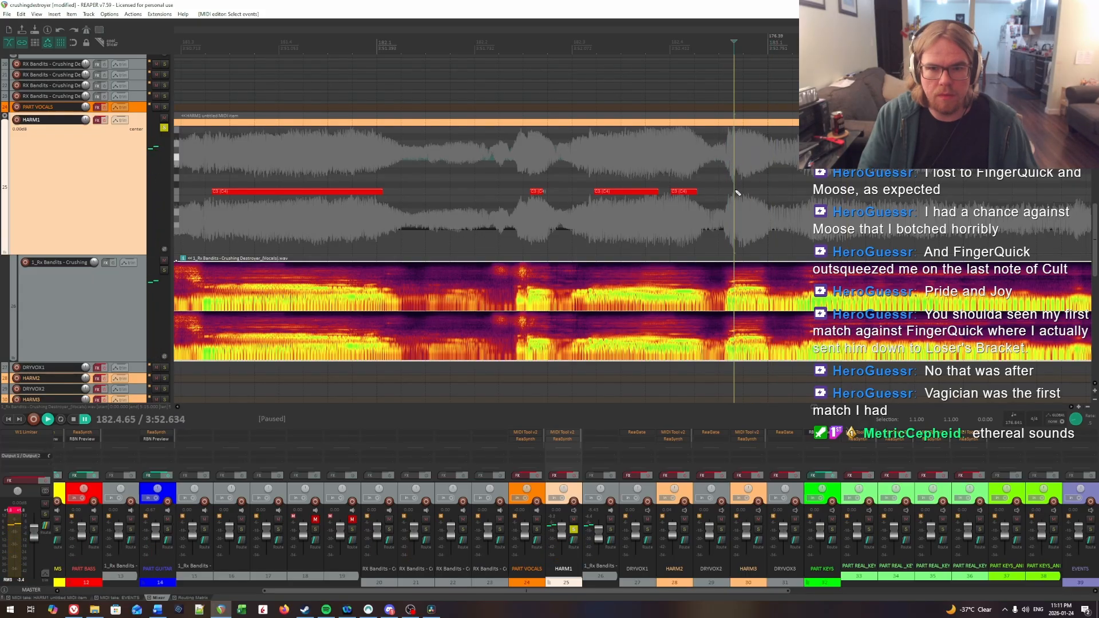
left_click_drag(737, 192, 763, 192)
Step: Pinpoint the held syllable's onset in measure 183 by ear, insert a long HARM1 note there and align its start to 183.1.50
scroll(763, 188, "right", 7)
left_click(747, 179)
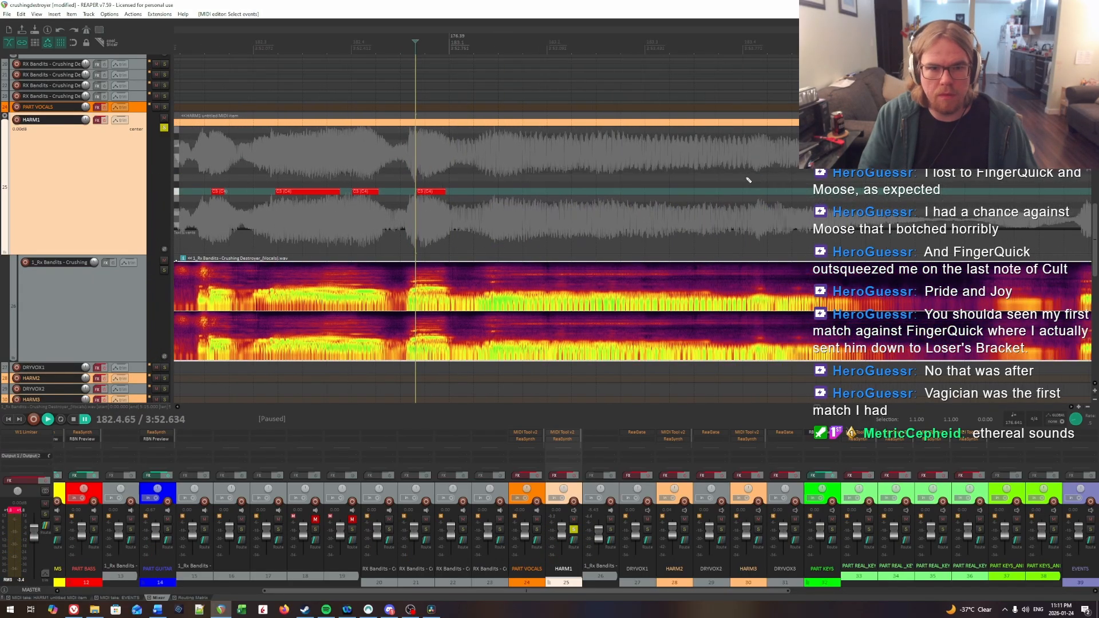
key("space")
key("space")
left_click(492, 164)
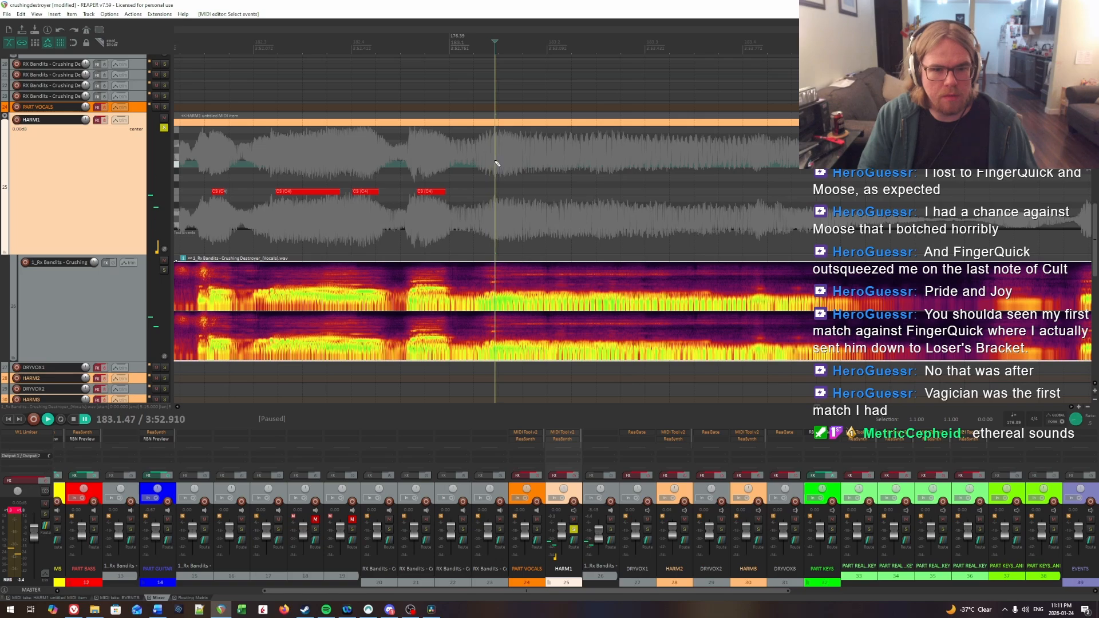
key("space")
left_click(495, 162)
key("space")
left_click(498, 162)
key("space")
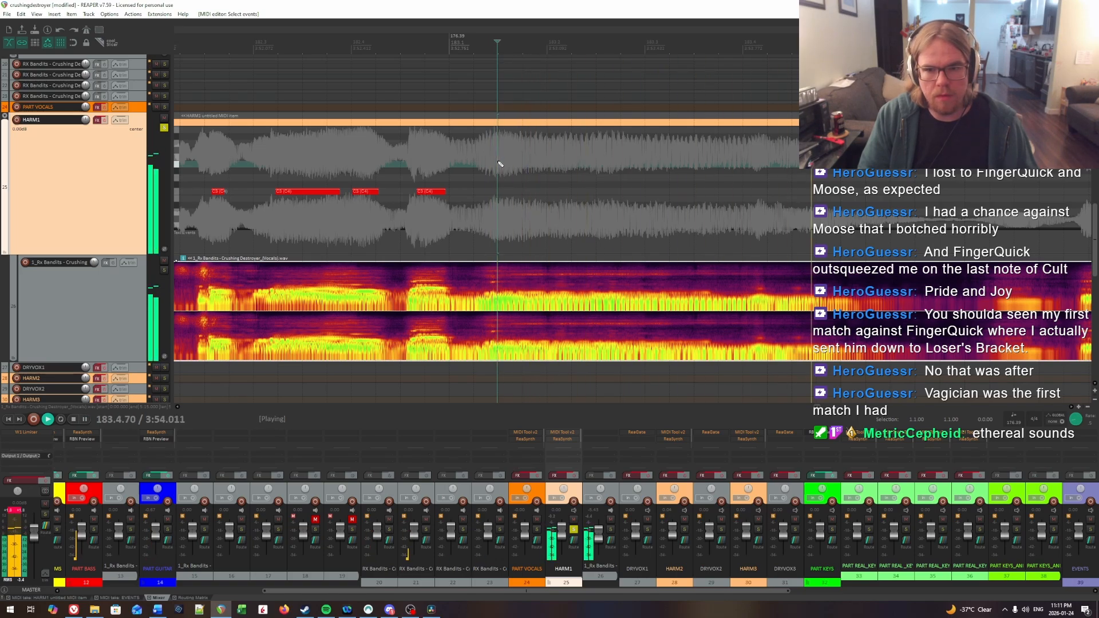
key("space")
left_click_drag(502, 192, 669, 193)
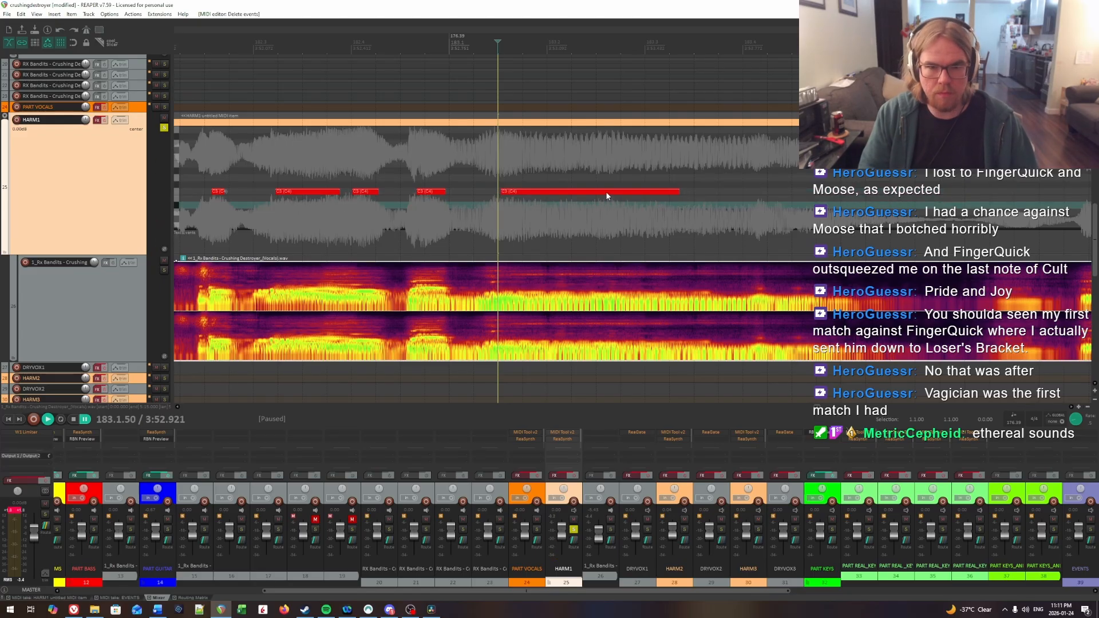
left_click_drag(606, 196, 599, 197)
Step: Play through the held syllable and extend the end of its HARM1 note to about 183.4.11
key("space")
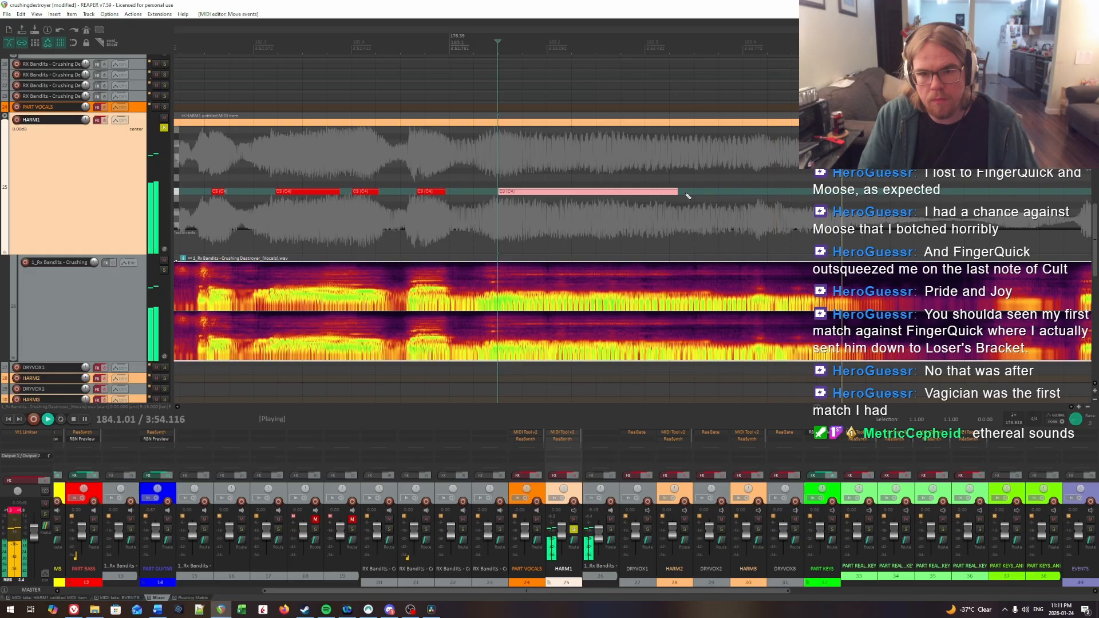
key("space")
left_click(735, 178)
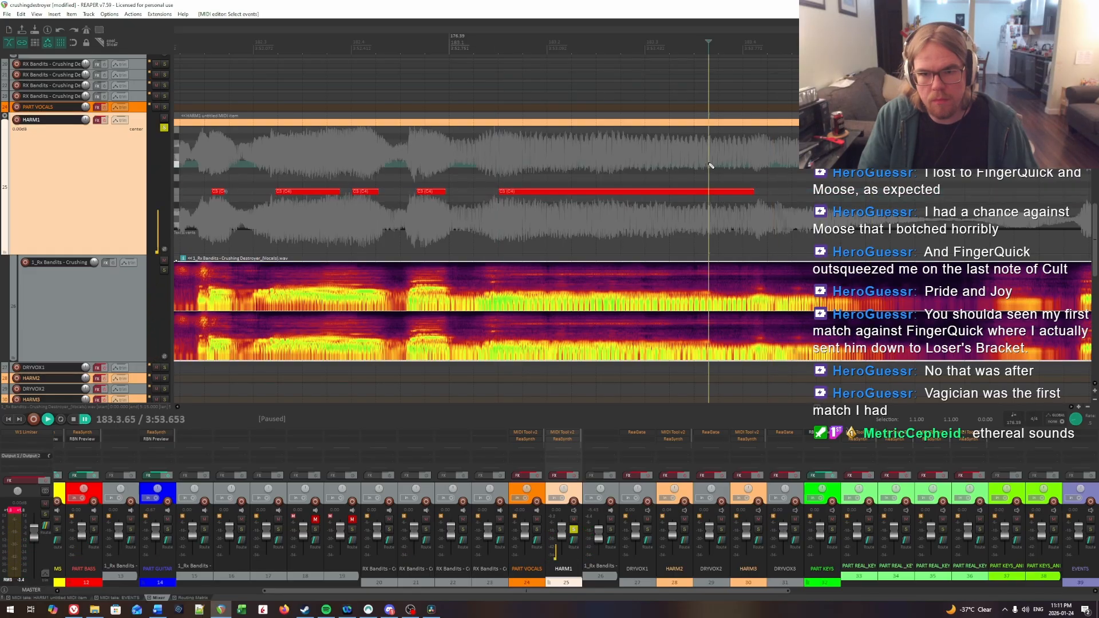
key("space")
Step: Replay the held note in measure 183, find the next syllable's onset and insert a HARM1 note from 183.4.30 to about 183.4.96
key("space")
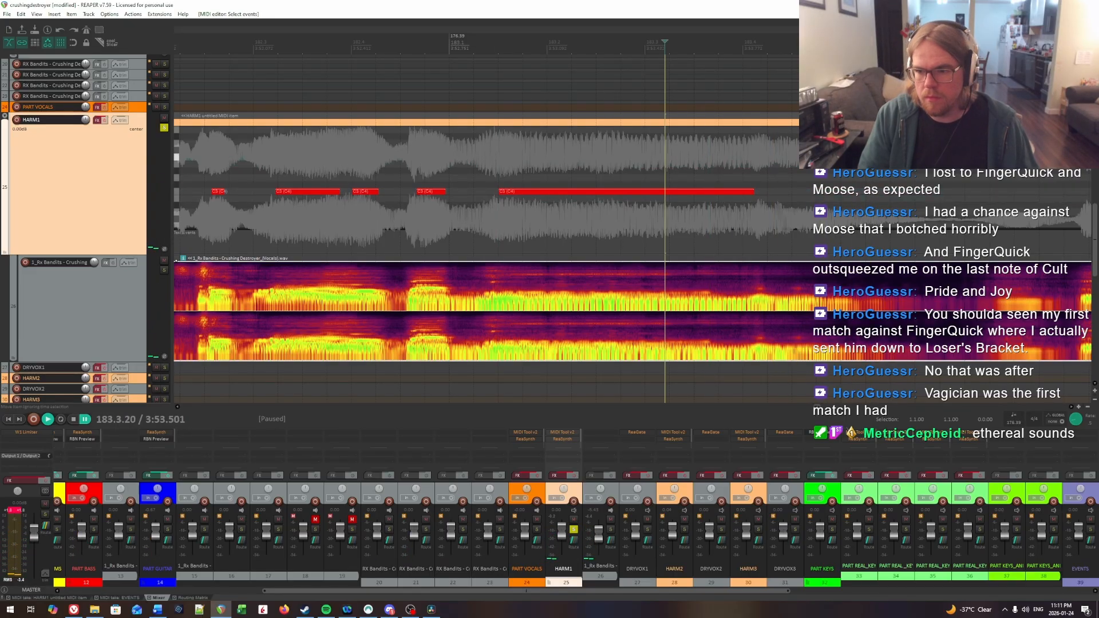
left_click(500, 181)
key("space")
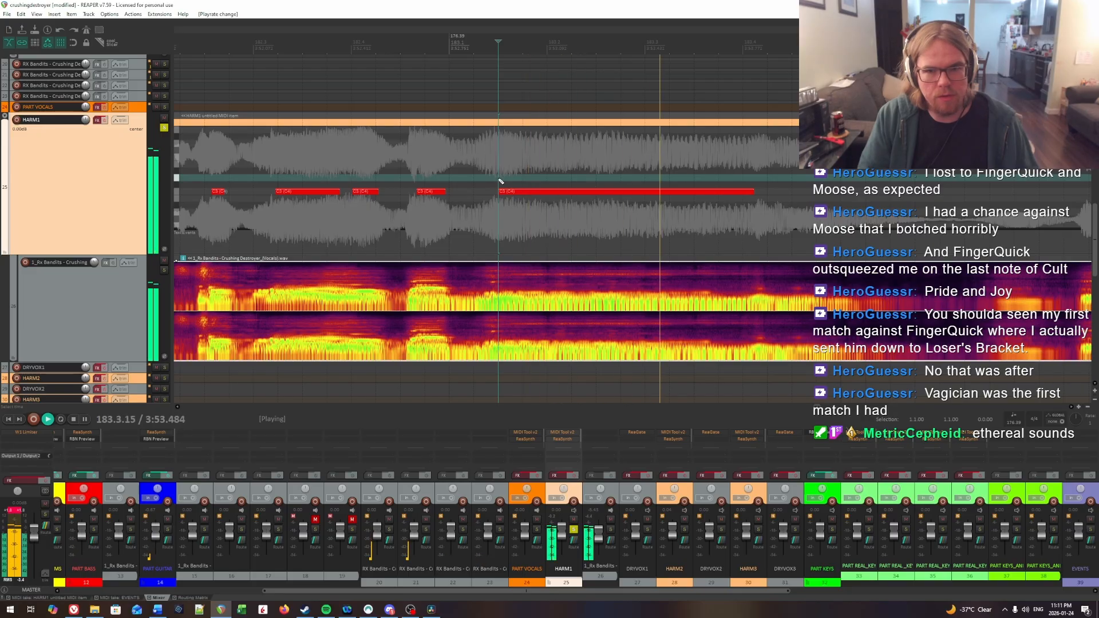
left_click(704, 153)
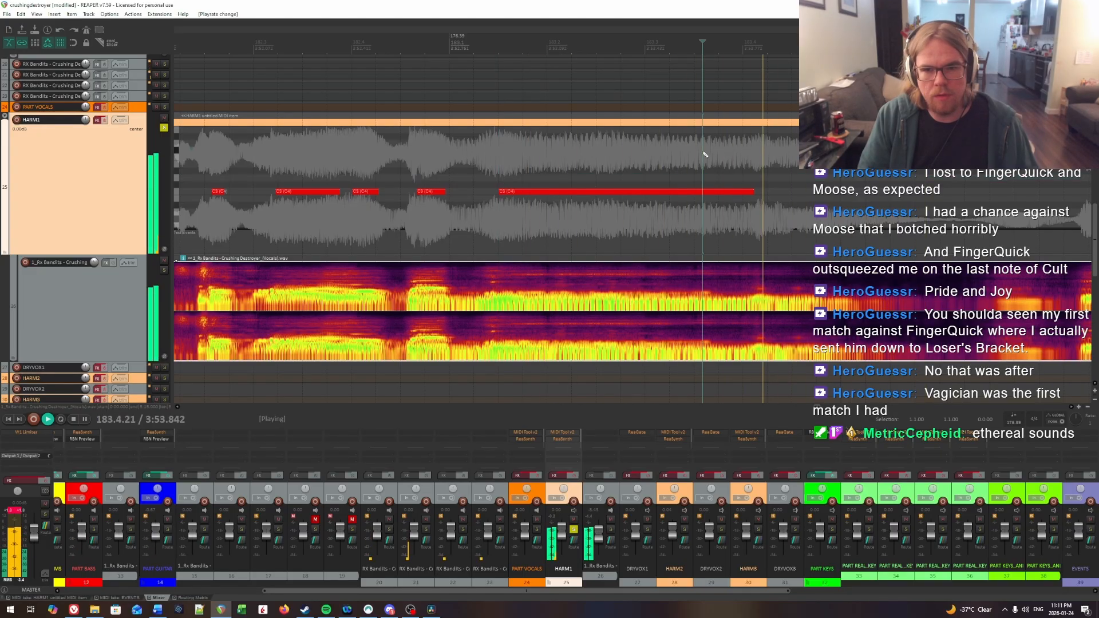
left_click(585, 153)
key("space")
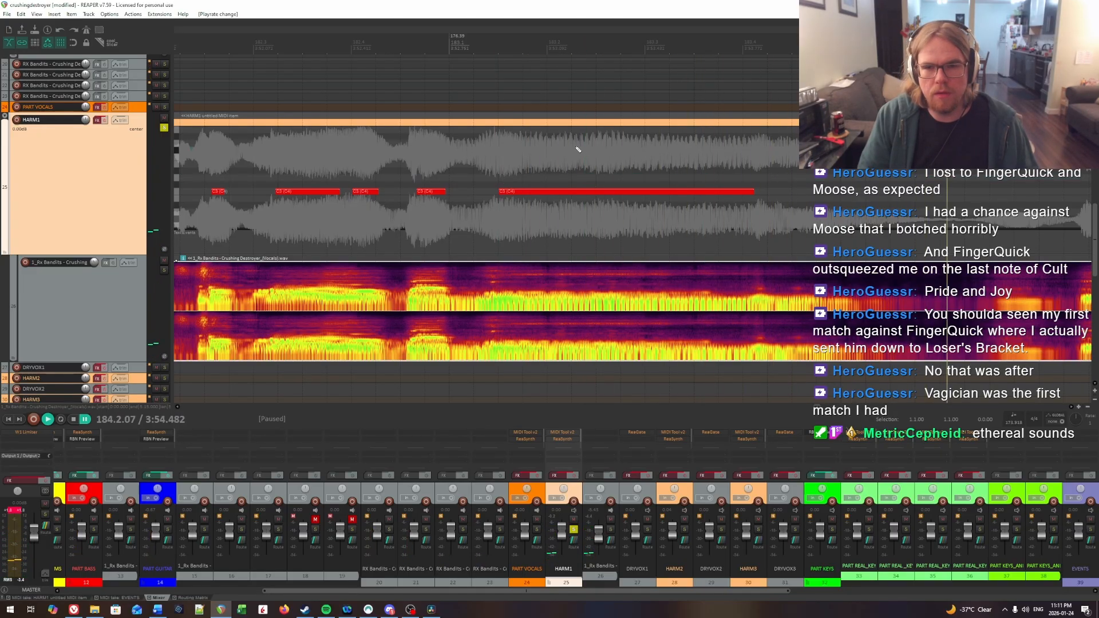
left_click(473, 157)
key("space")
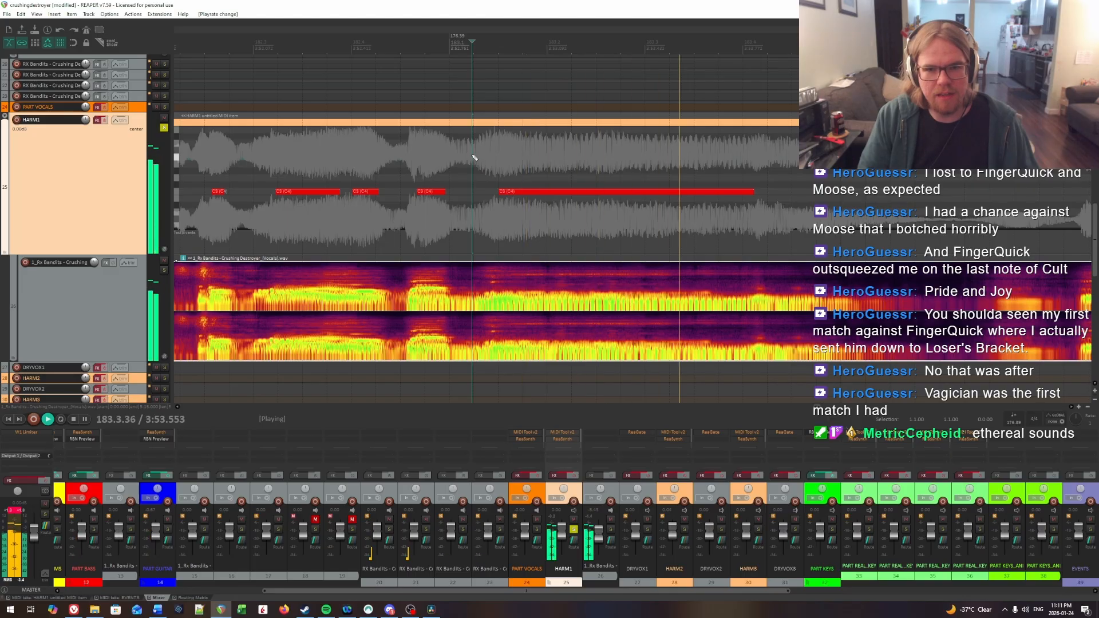
left_click(772, 162)
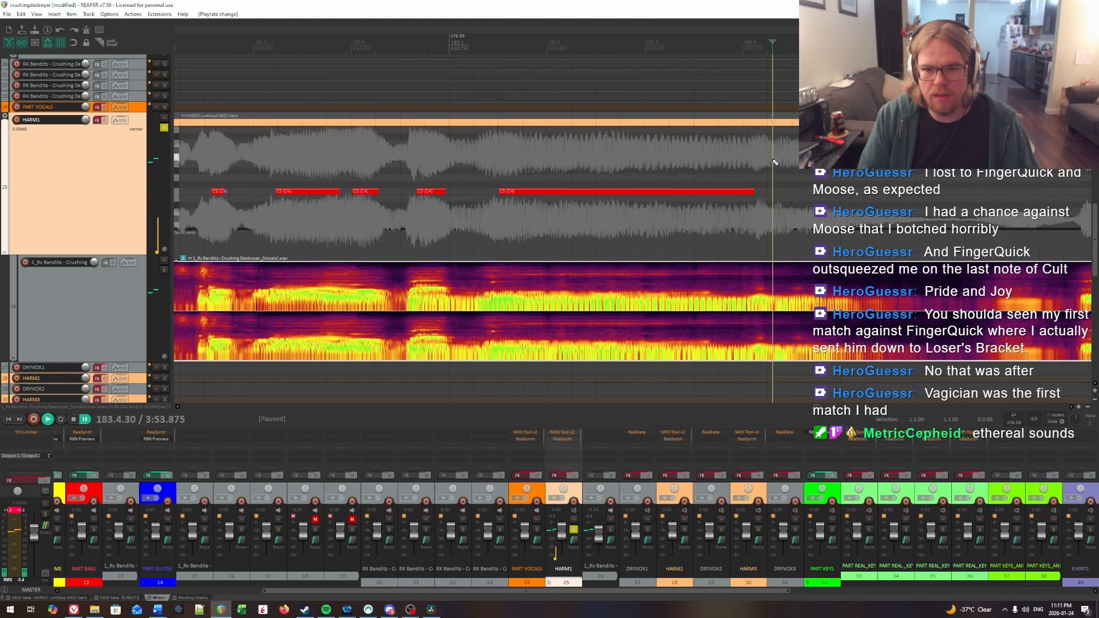
key("space")
left_click(777, 193)
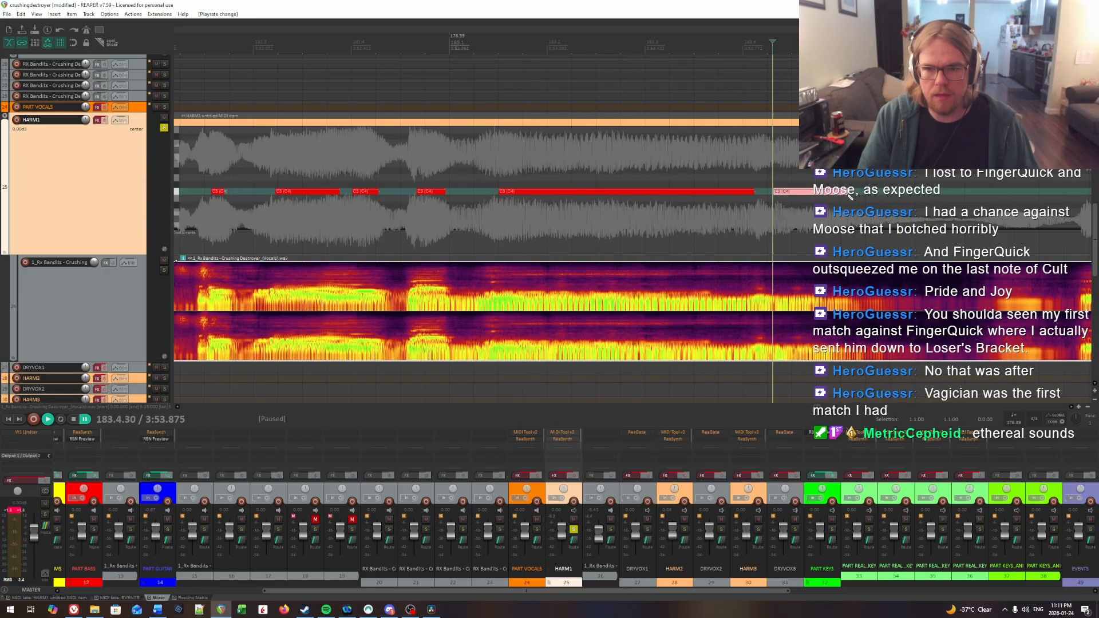
Step: Listen on into measure 184 and set the playback rate to 0.5
key("space")
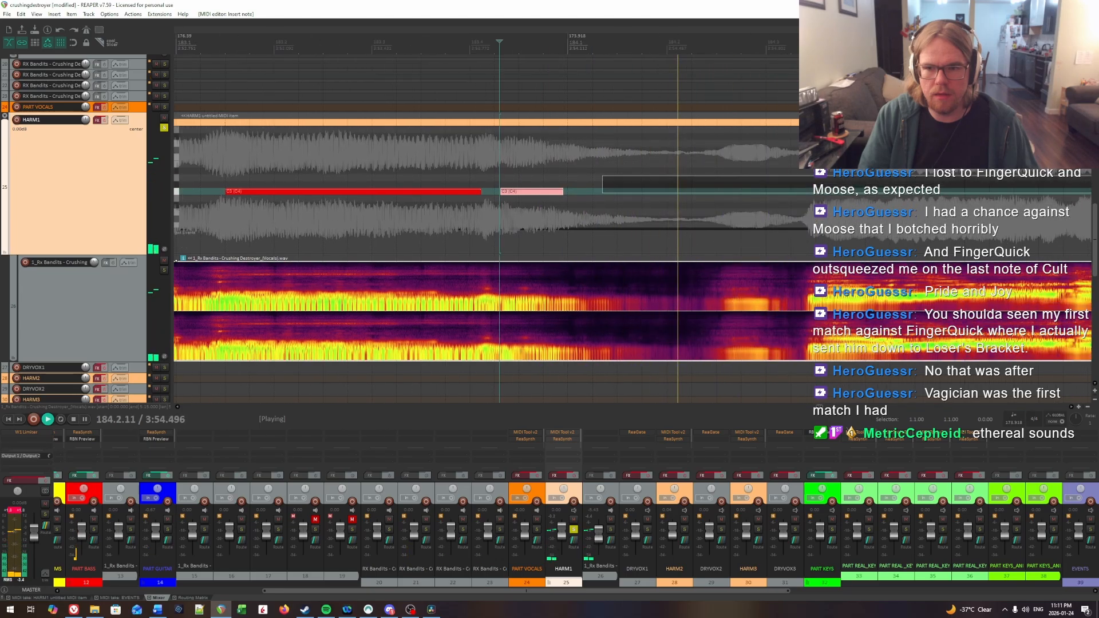
key("space")
scroll(840, 205, "right", 3)
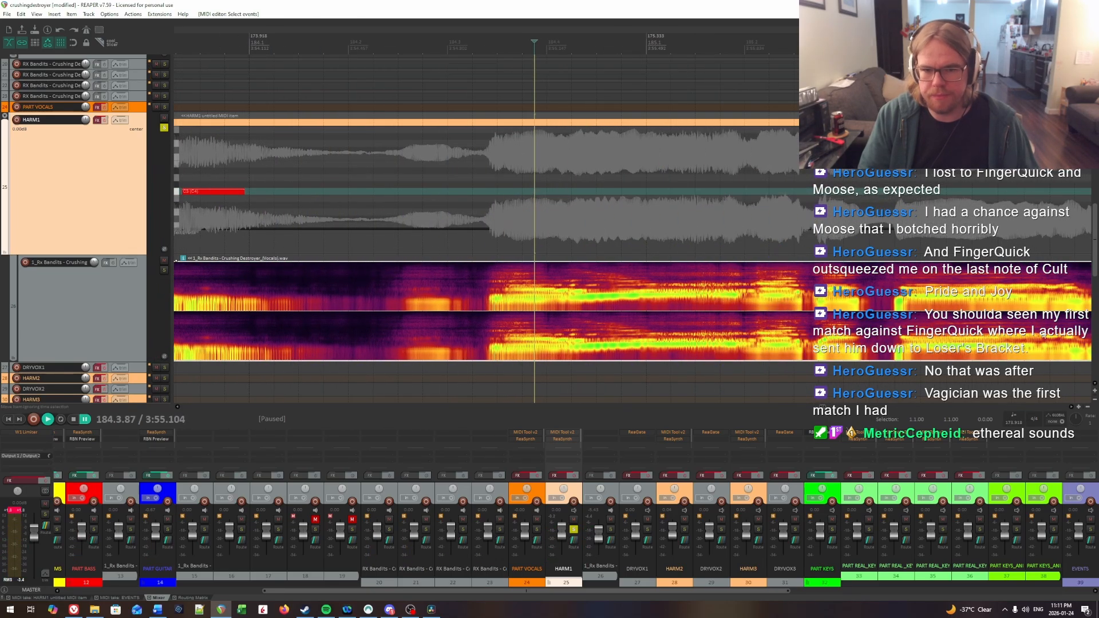
type(".5")
key("Return")
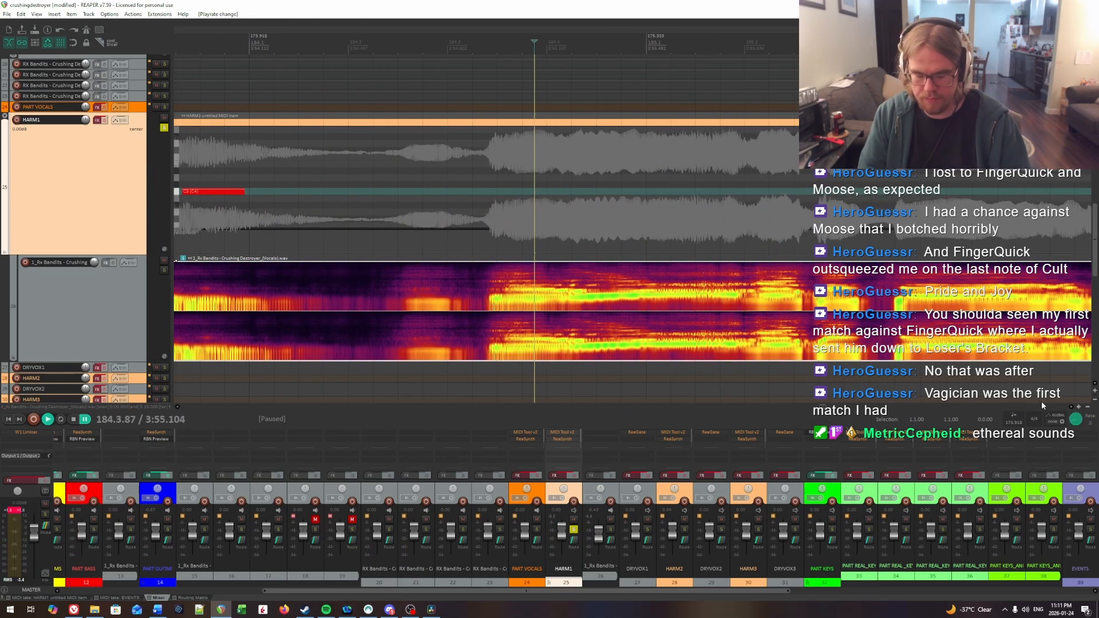
Step: Find the new phrase's first syllable onset in measure 184 by ear and insert a HARM1 note from 184.3.57 to about 184.4.10
left_click(463, 164)
key("space")
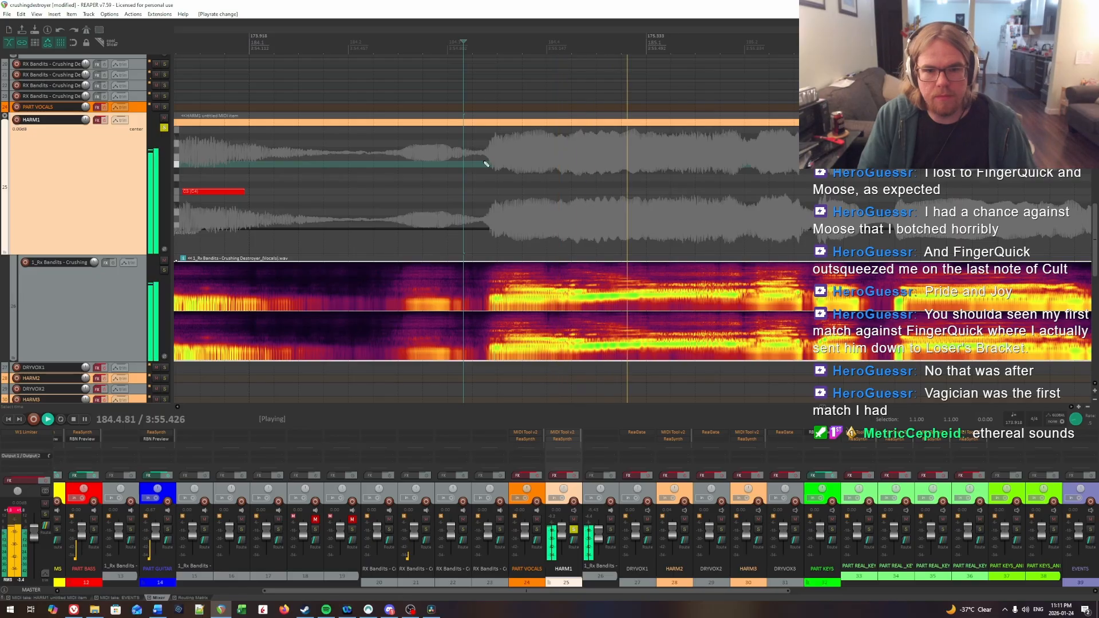
key("ctrl+space")
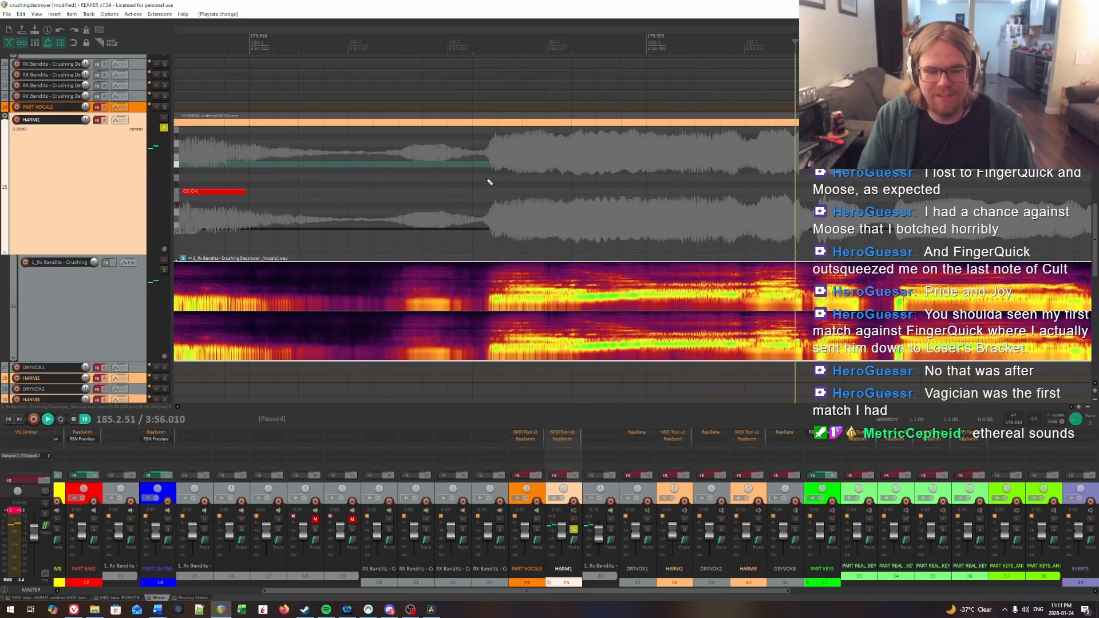
scroll(507, 185, "right", 3)
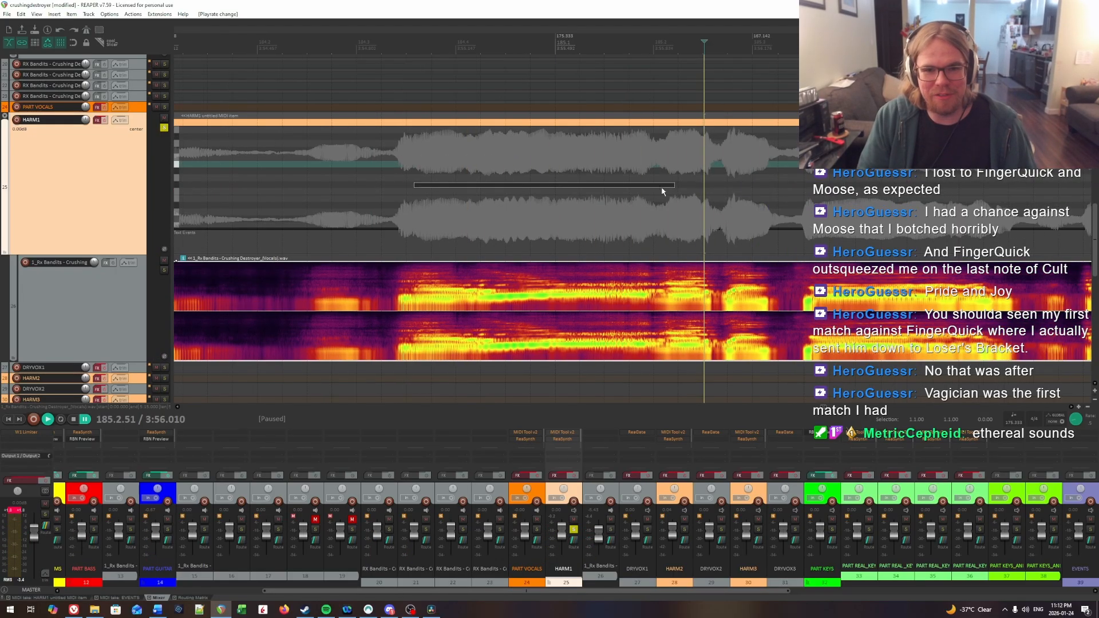
left_click(388, 182)
key("space")
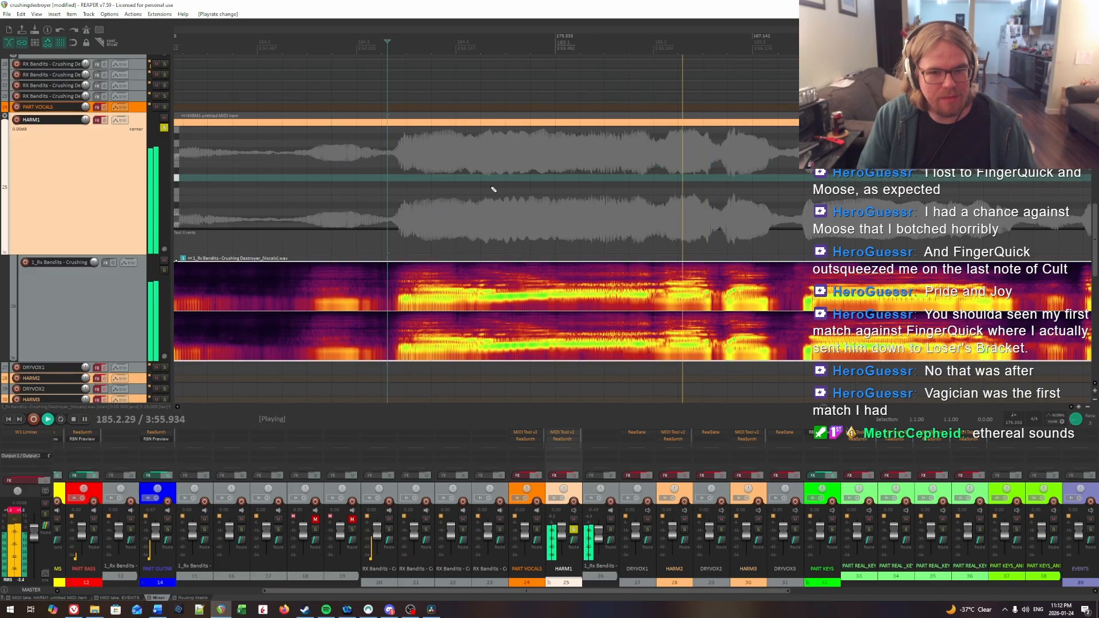
key("space")
left_click(411, 179)
key("space")
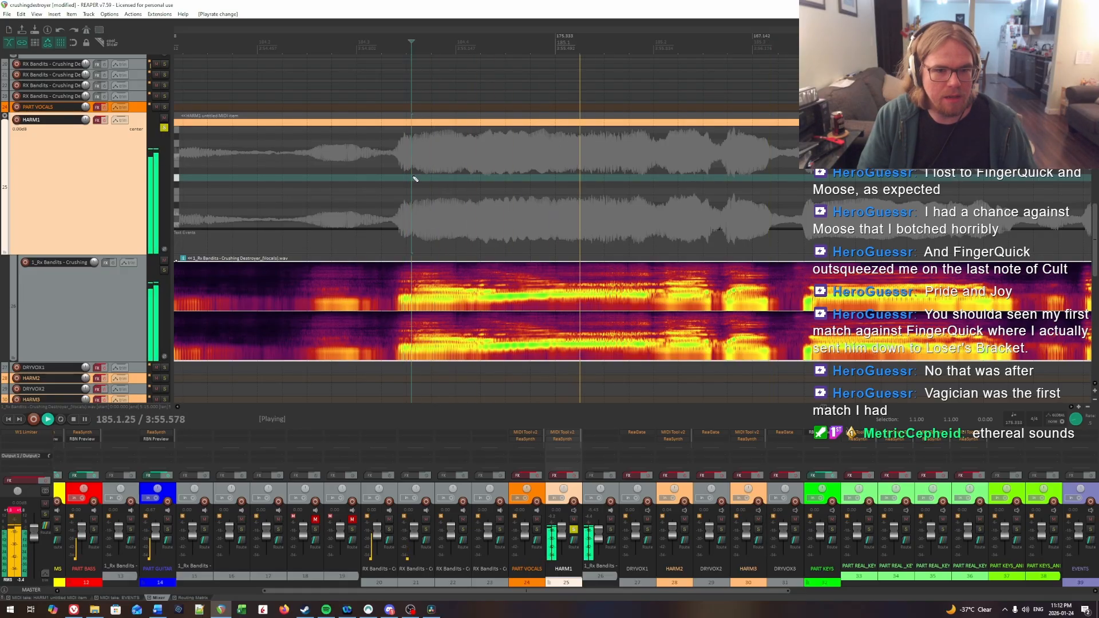
key("space")
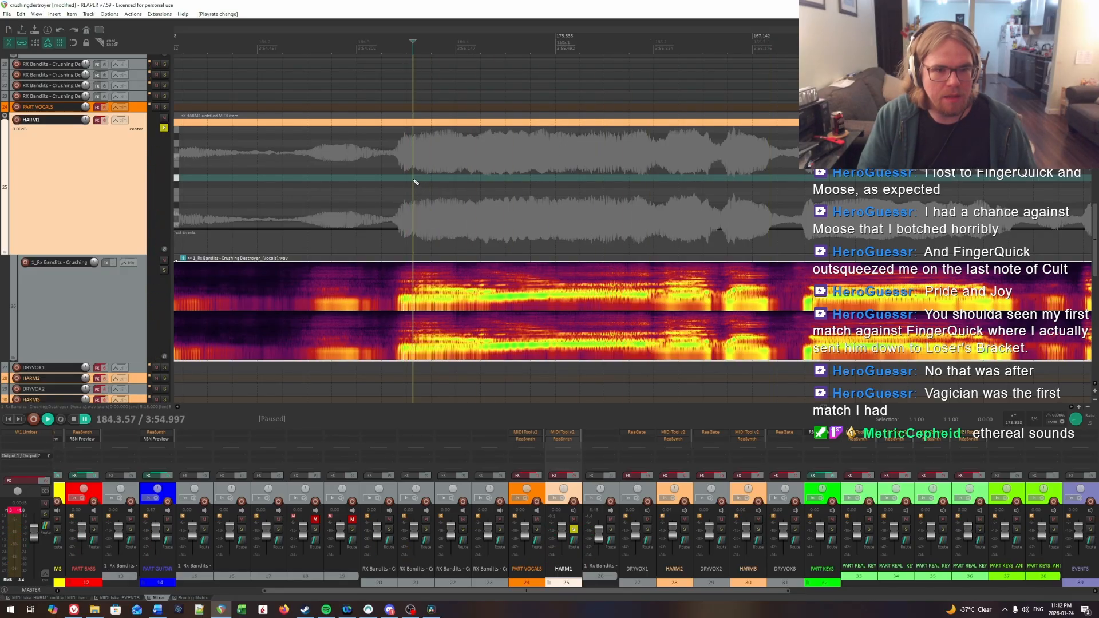
left_click_drag(414, 183, 473, 192)
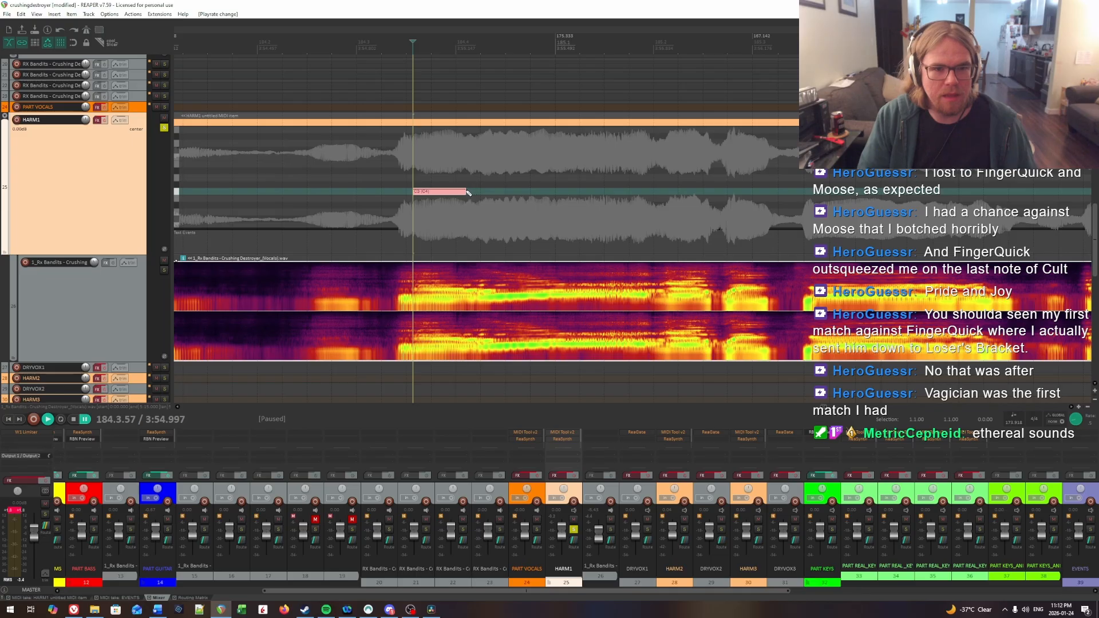
Step: Play the phrase's first HARM1 note against the vocal and extend its end to about 184.4.22
key("space")
left_click(480, 172)
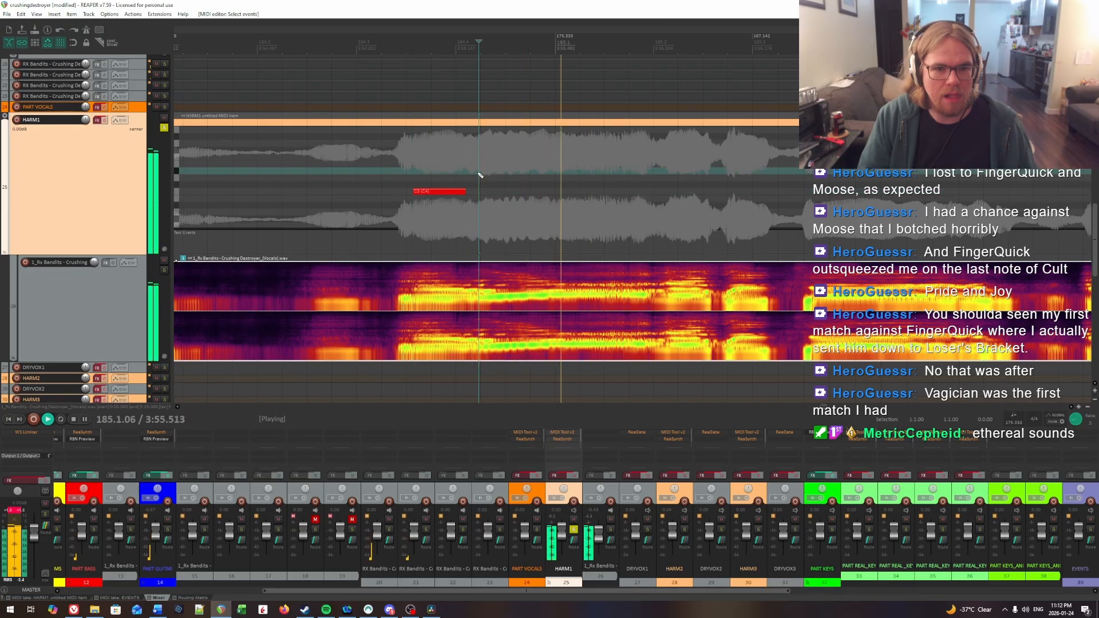
left_click_drag(465, 191, 504, 199)
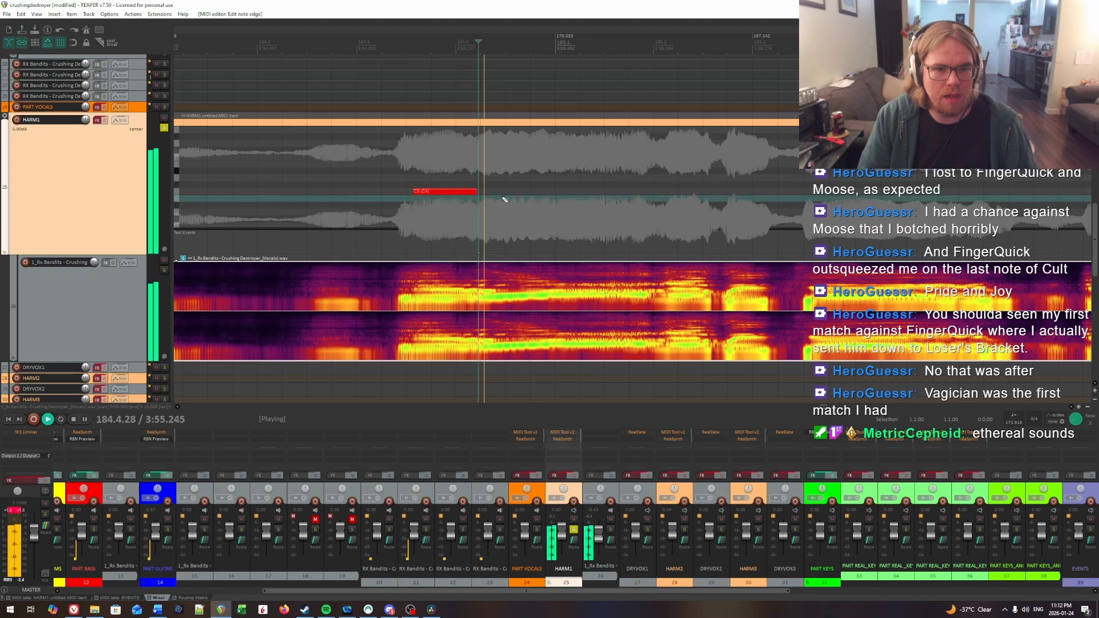
Step: Find the next syllable's onset at the start of measure 185 by ear and insert a HARM1 note from about 185.1.04 to 185.1.75
left_click(560, 186)
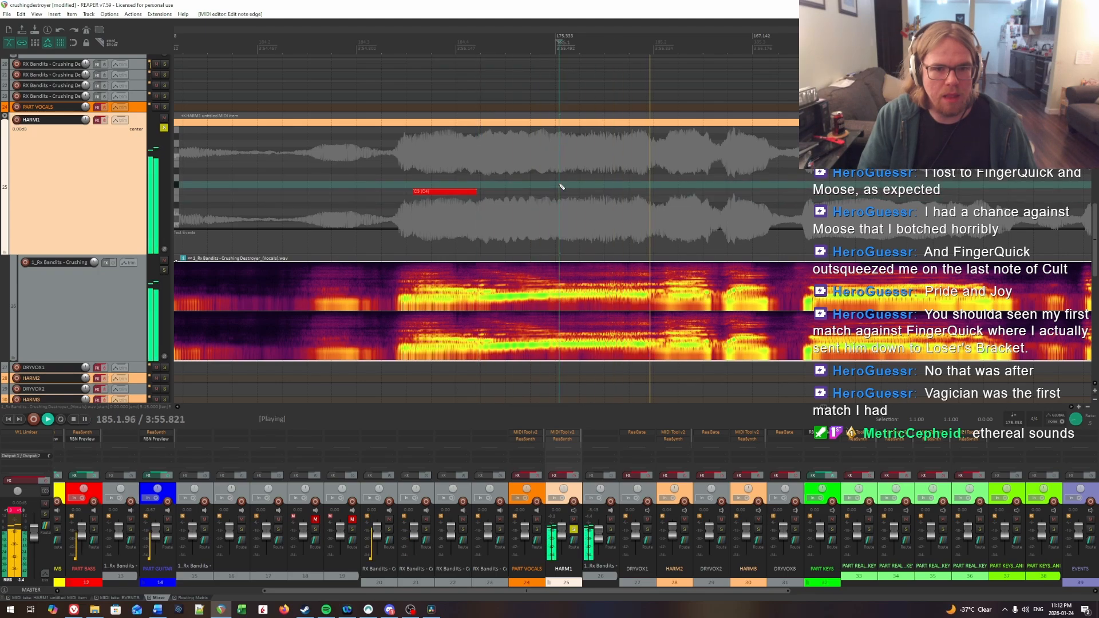
key("space")
left_click(562, 185)
key("space")
key("space")
left_click(559, 186)
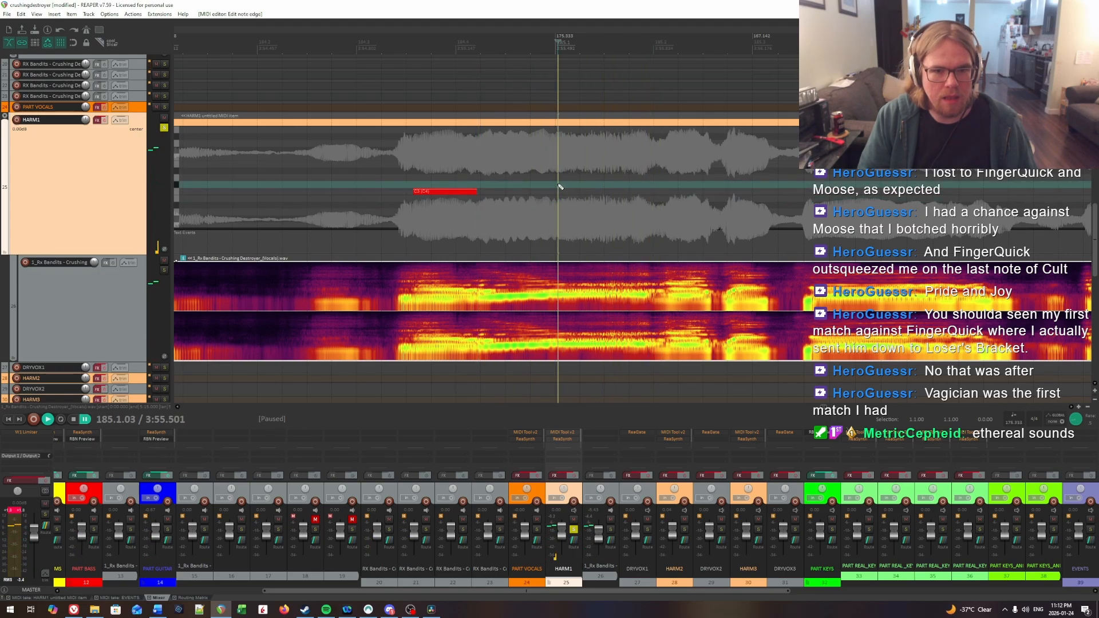
Step: Play the first HARM1 note of measure 185 against the vocal and extend its end to about 185.1.92
key("space")
key("space")
left_click(560, 186)
left_click_drag(560, 191, 631, 194)
key("space")
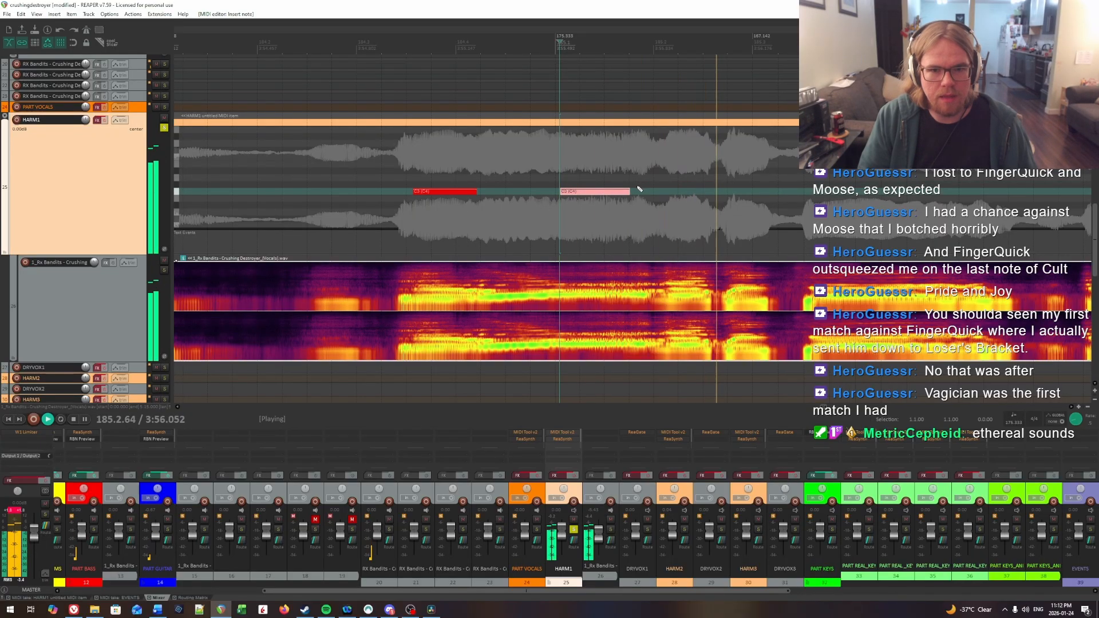
left_click(587, 171)
scroll(650, 172, "down", 3)
scroll(743, 173, "up", 3)
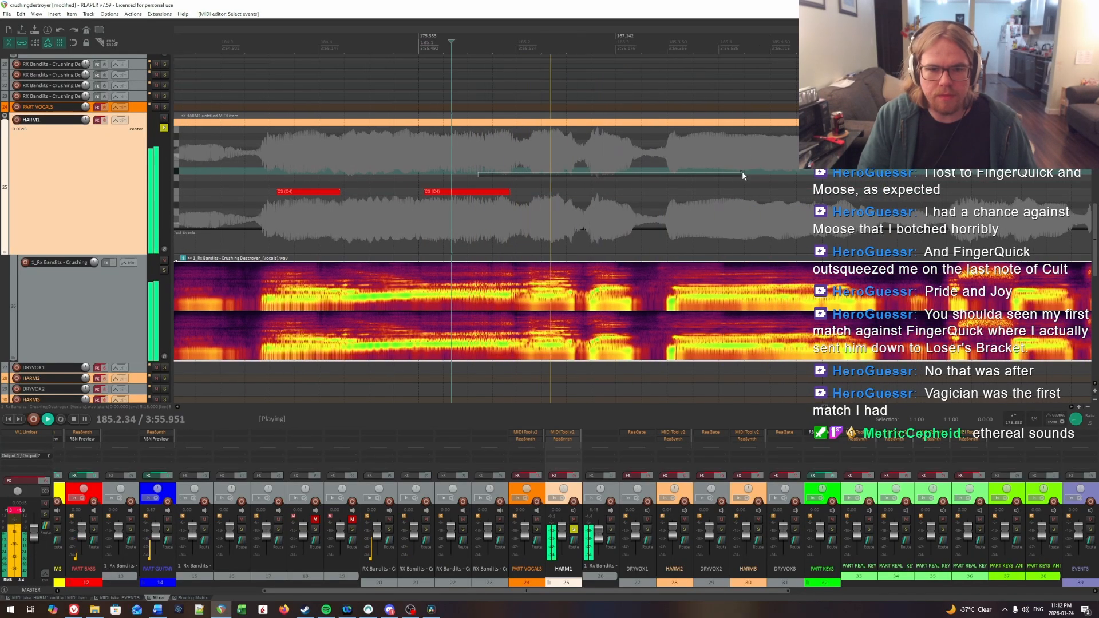
Step: Find the syllable onset in beat 2 of measure 185 and insert a HARM1 note from 185.2.17 to about 185.2.54
key("space")
left_click(537, 168)
key("space")
left_click(536, 168)
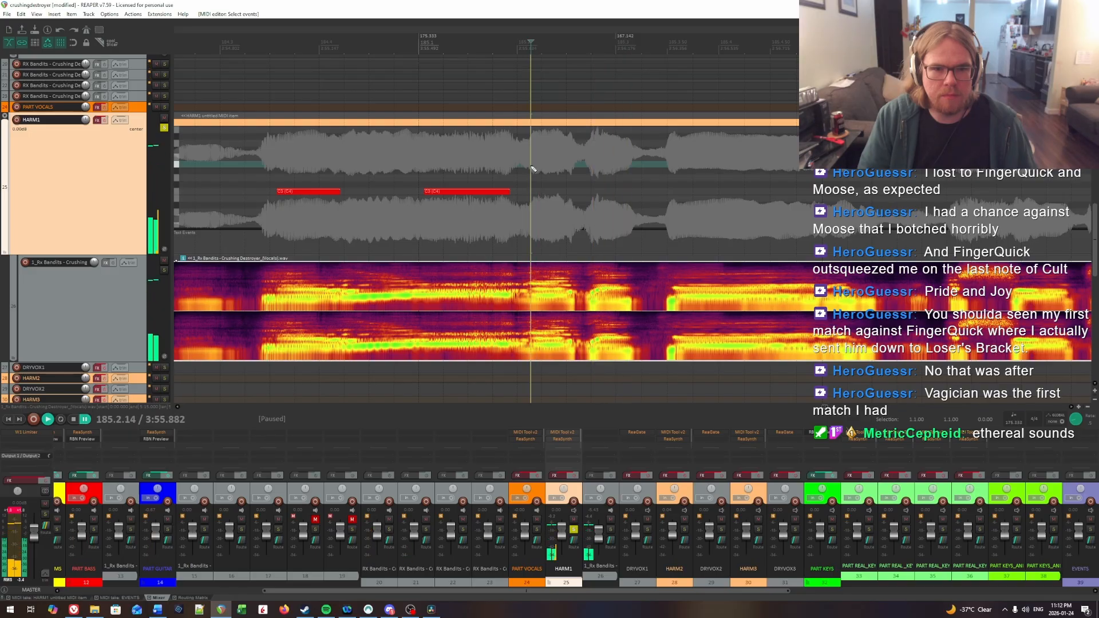
left_click(535, 169)
key("space")
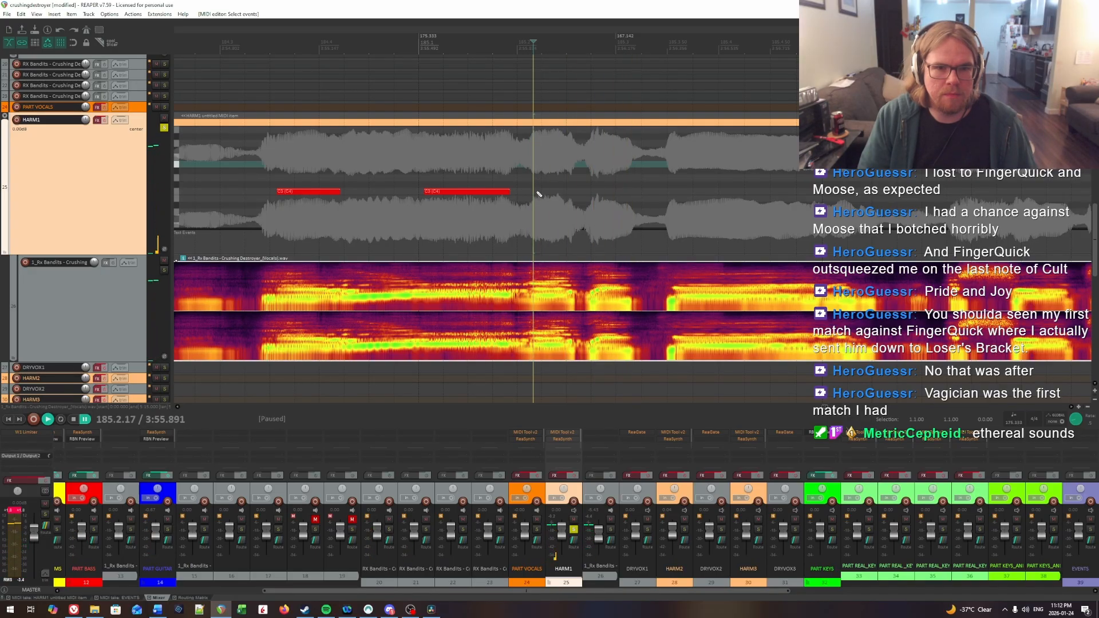
key("space")
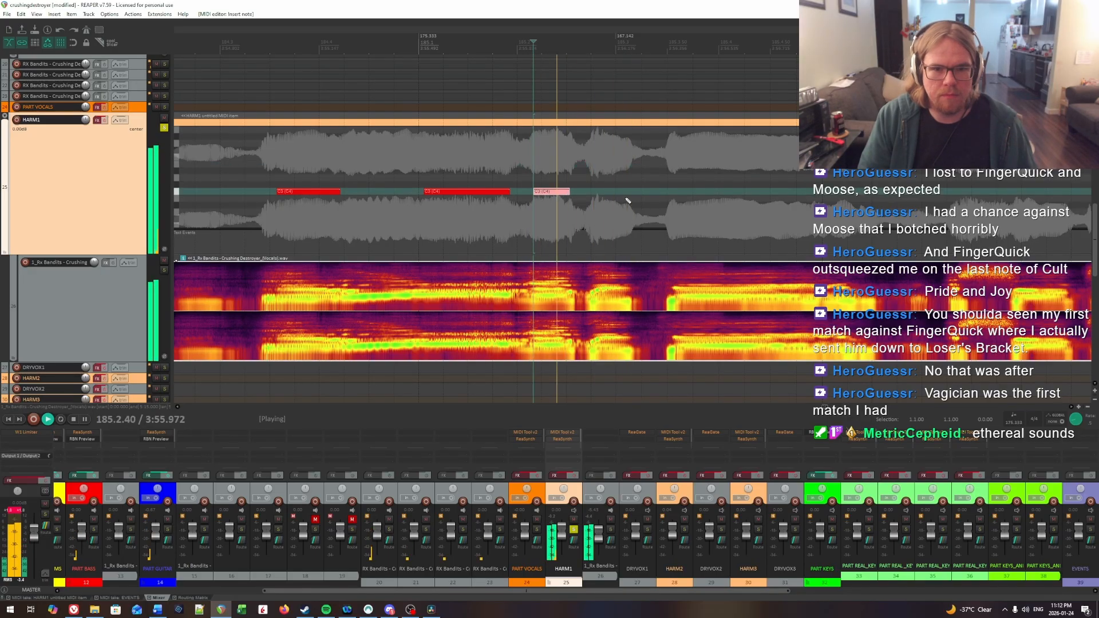
Step: Locate the following syllable's onset, insert a HARM1 note from 185.2.83 to about 185.3.17, and replay it against the vocal
left_click(598, 183)
key("space")
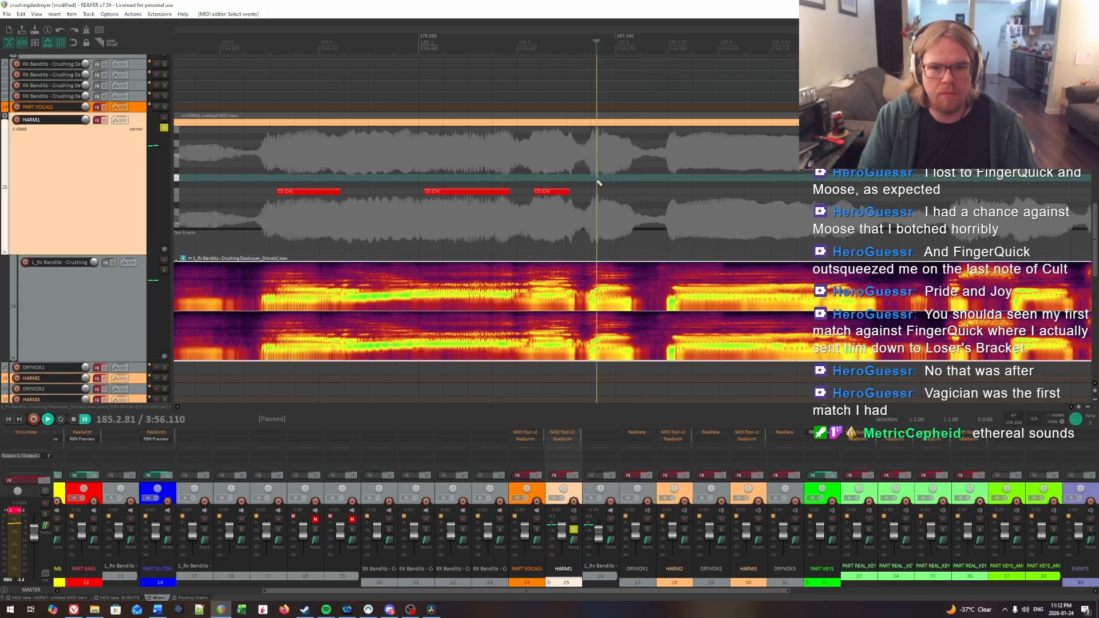
key("space")
key("space")
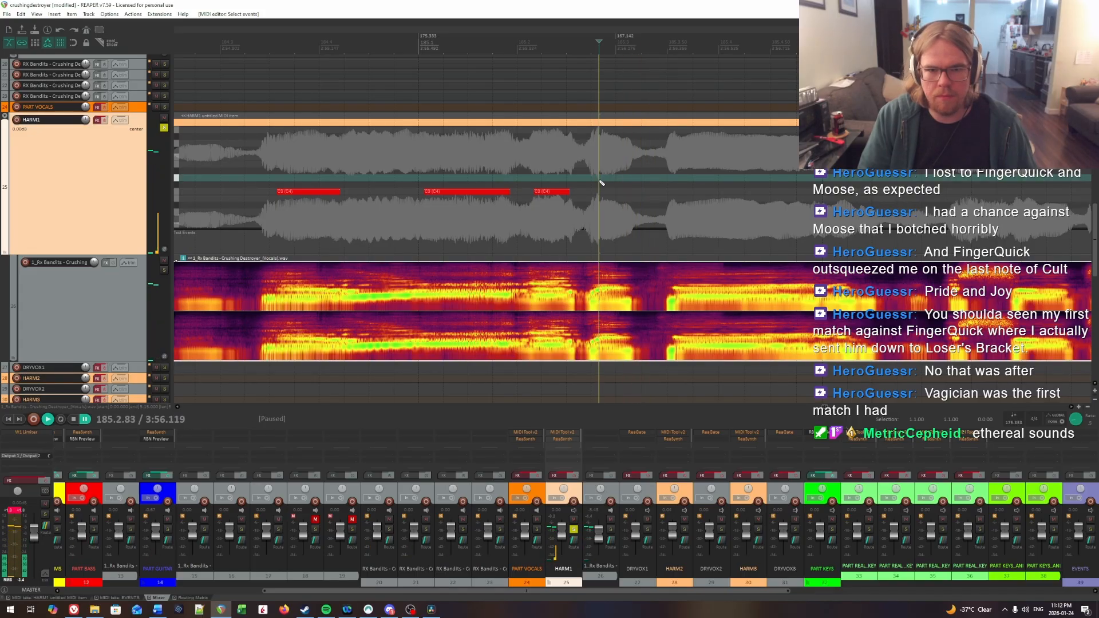
left_click(566, 165)
Step: Find the long syllable's onset late in measure 185 and insert a HARM1 note from 185.3.62 to about 186.1.43
key("space")
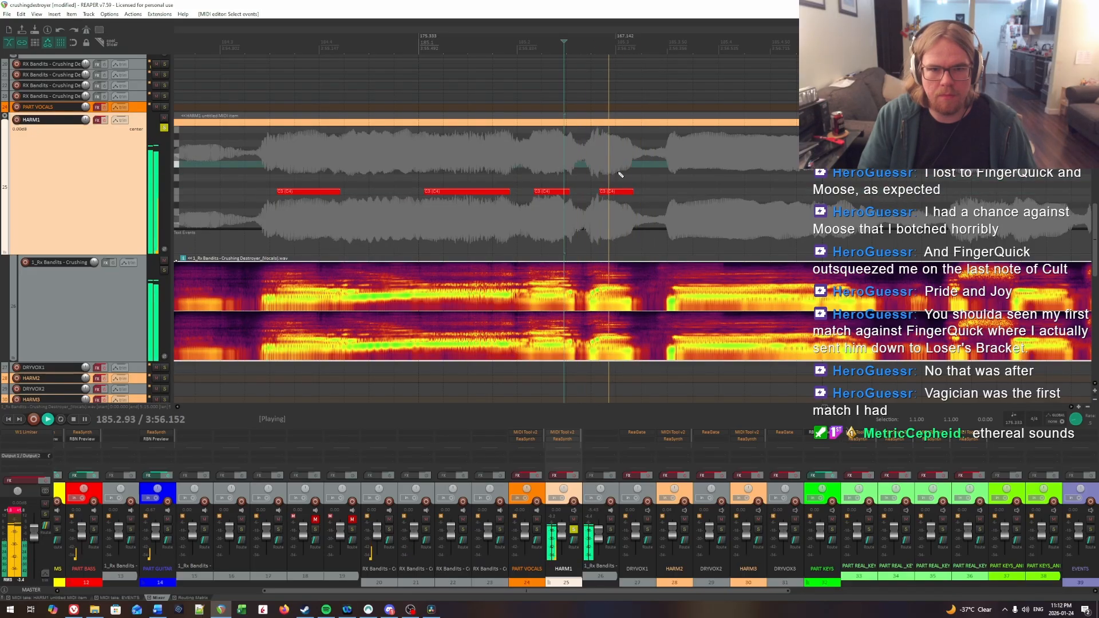
scroll(573, 161, "right", 1)
key("space")
left_click(573, 156)
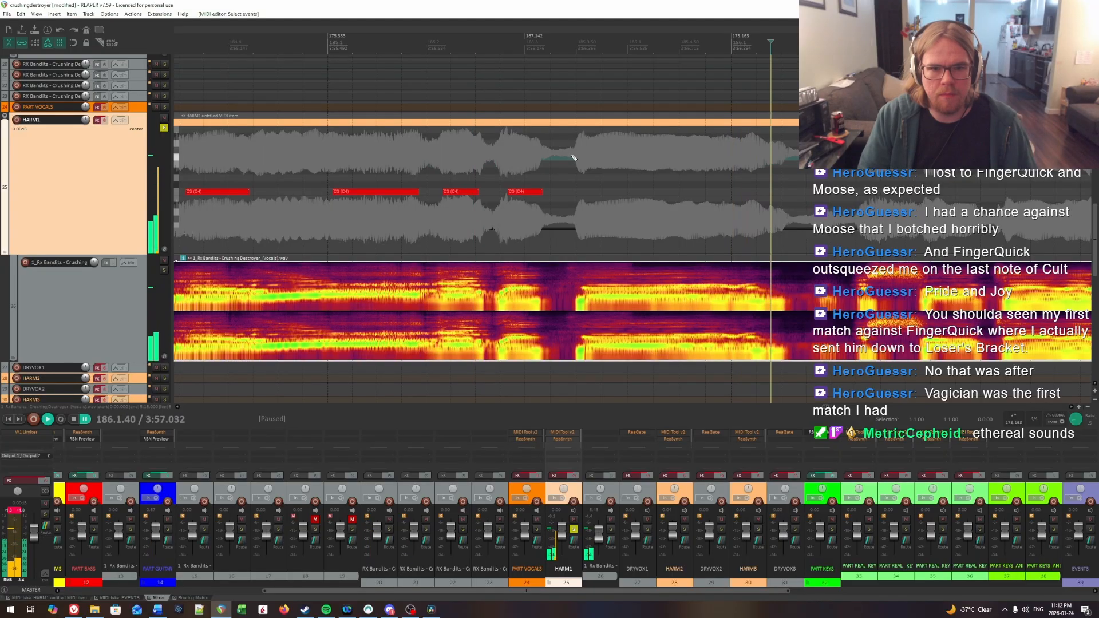
key("space")
key("space")
left_click(591, 156)
key("space")
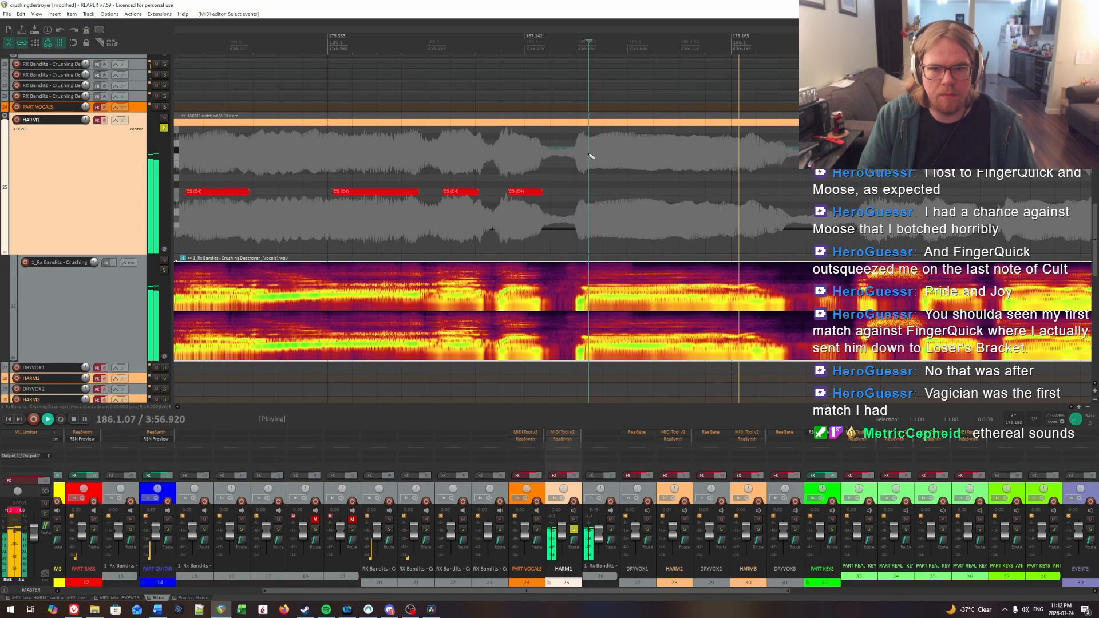
key("space")
left_click_drag(589, 191, 776, 193)
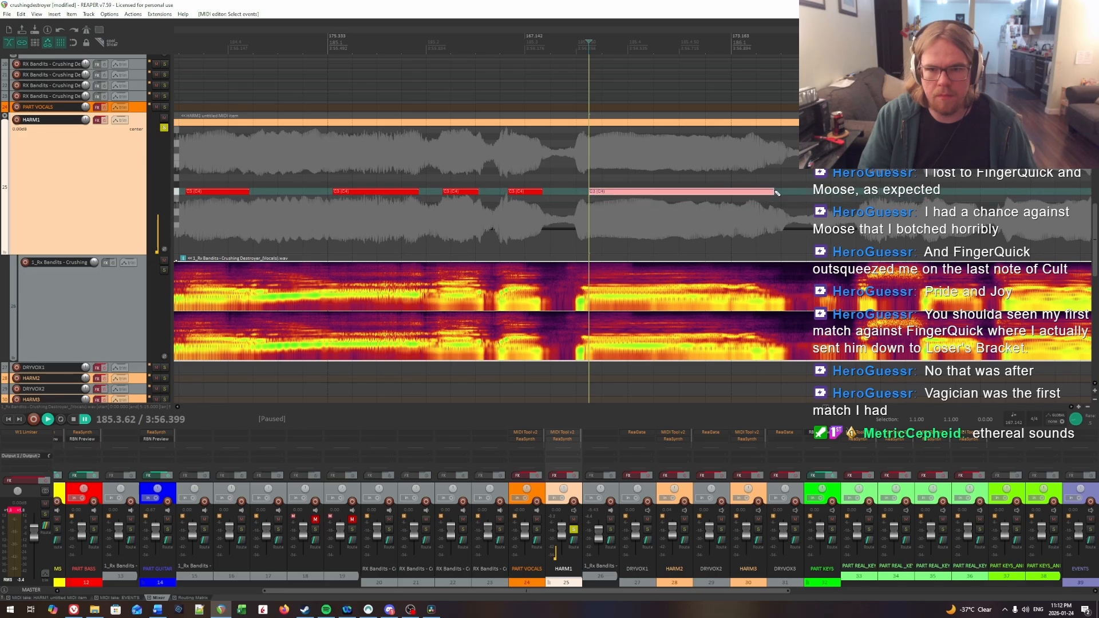
Step: Listen to the long HARM1 note's ending in measure 186 and adjust its end to about 186.1.46
scroll(784, 193, "right", 5)
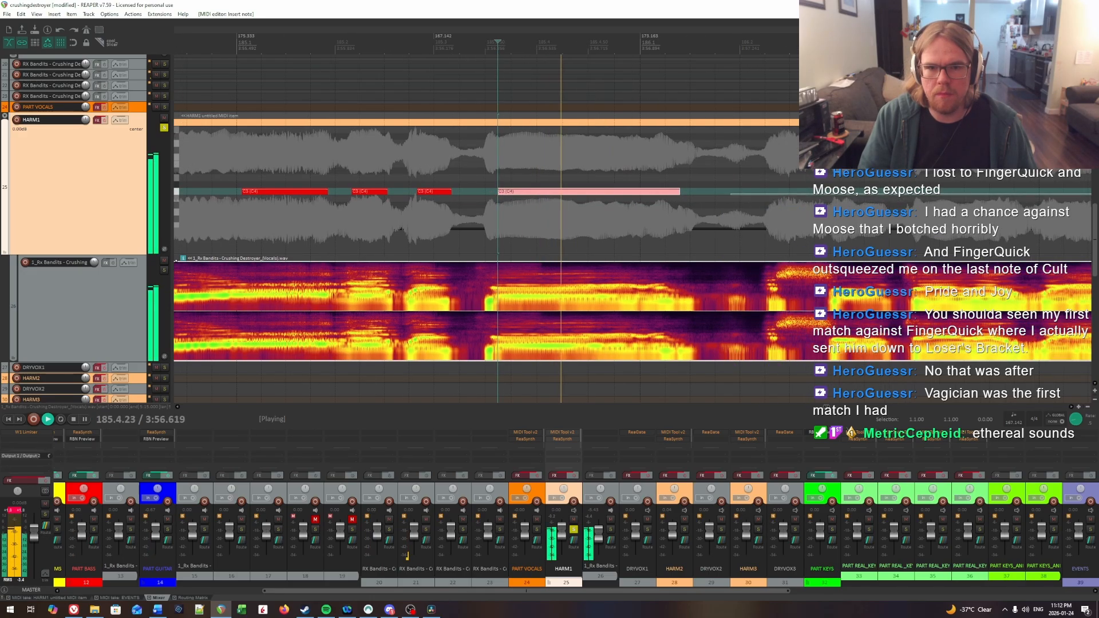
left_click(721, 190)
key("space")
left_click(543, 184)
key("space")
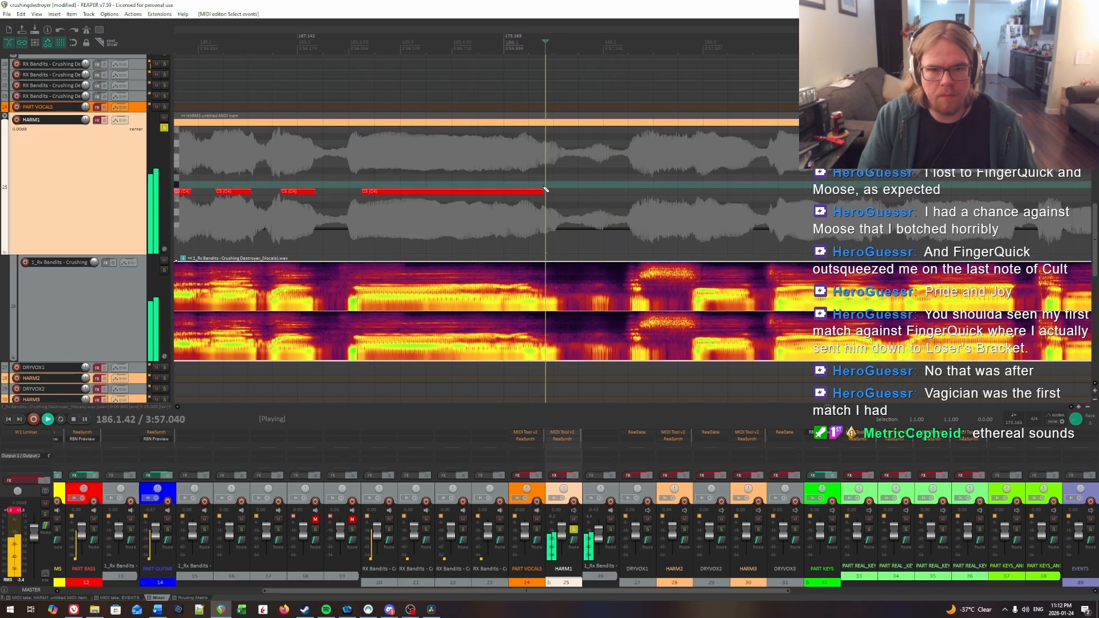
left_click(541, 187)
left_click(495, 178)
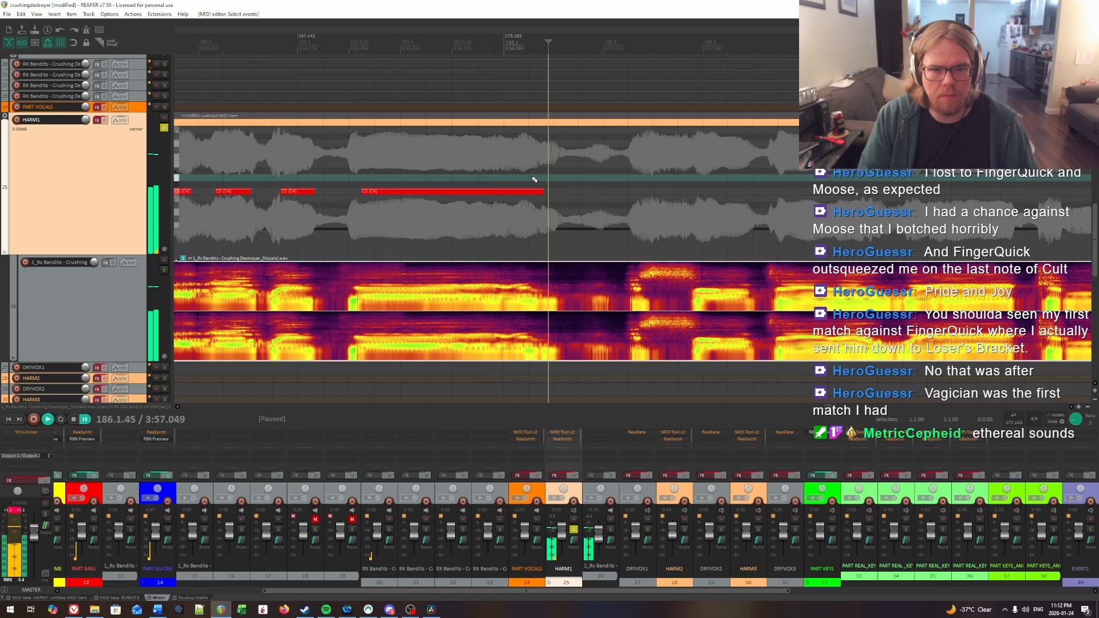
key("space")
left_click_drag(542, 188, 548, 191)
key("space")
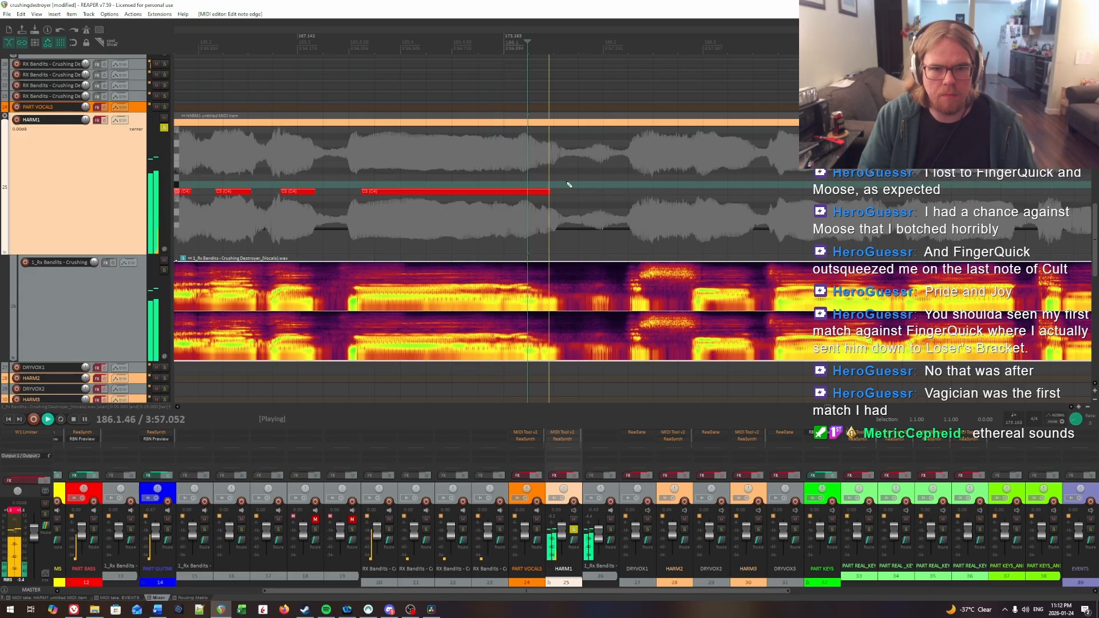
Step: Find the next syllable's onset in measure 186 by ear and insert a short HARM1 note from about 186.2.28 to 186.2.36
scroll(583, 183, "right", 3)
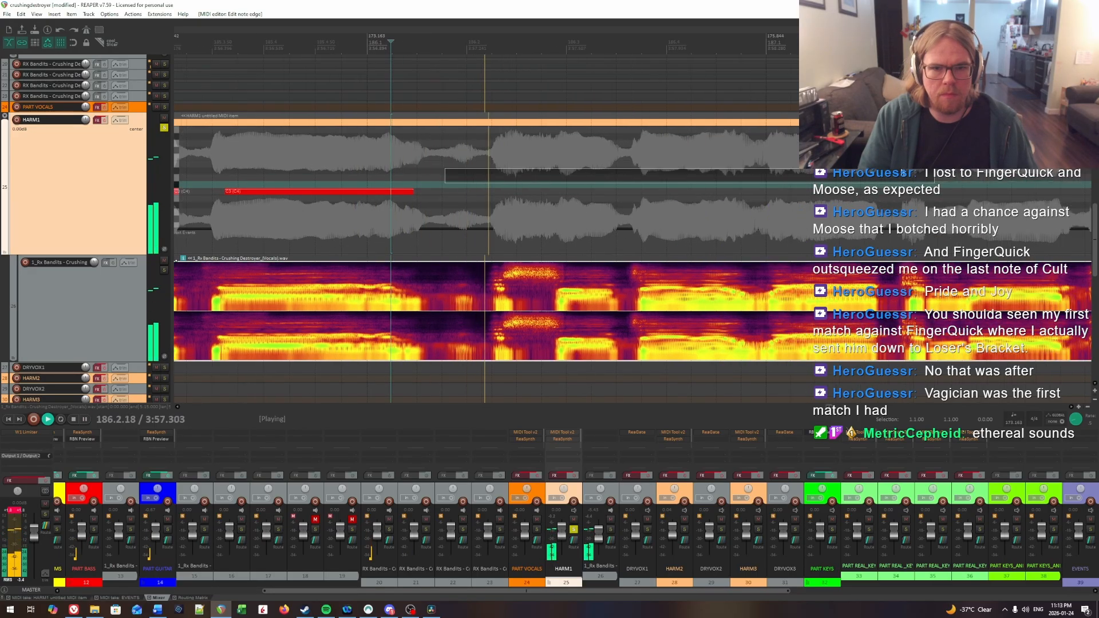
left_click(498, 171)
key("space")
key("space")
left_click(501, 176)
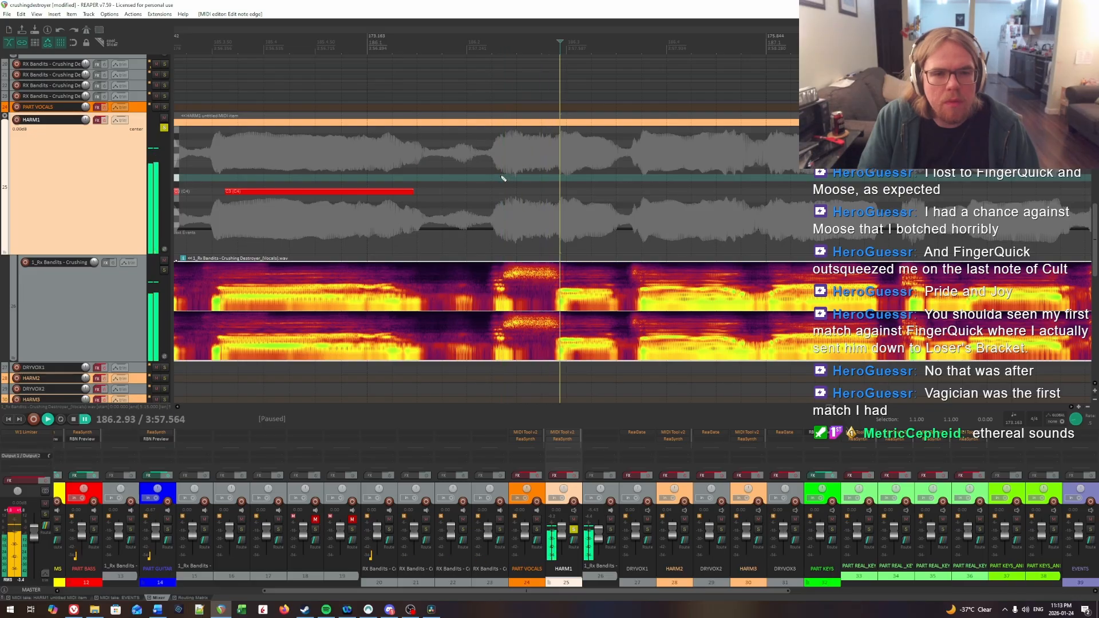
key("space")
left_click(503, 177)
left_click(504, 194)
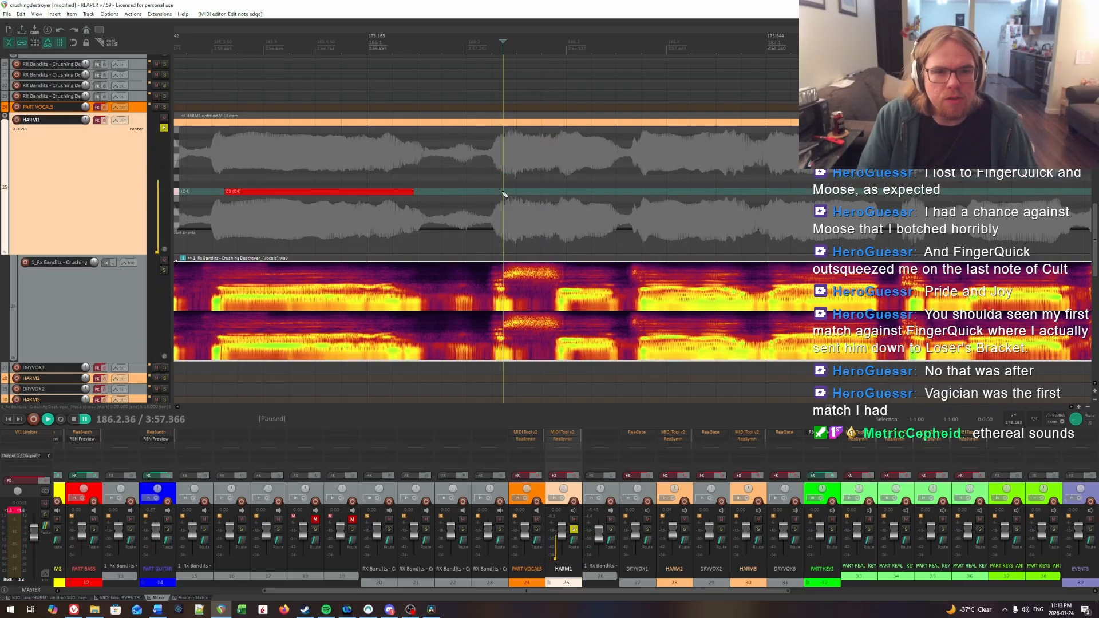
left_click(482, 186)
key("space")
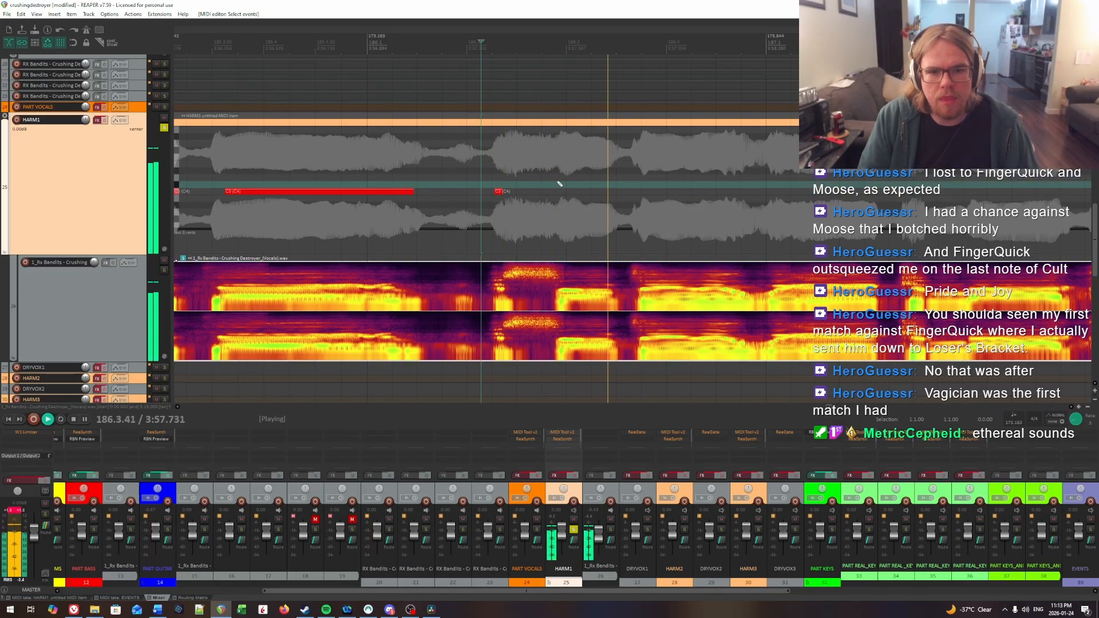
Step: Pinpoint the syllable onset at beat 3 of measure 186 and insert a HARM1 note from about 186.3.01 to 186.3.49
key("space")
left_click(560, 179)
key("space")
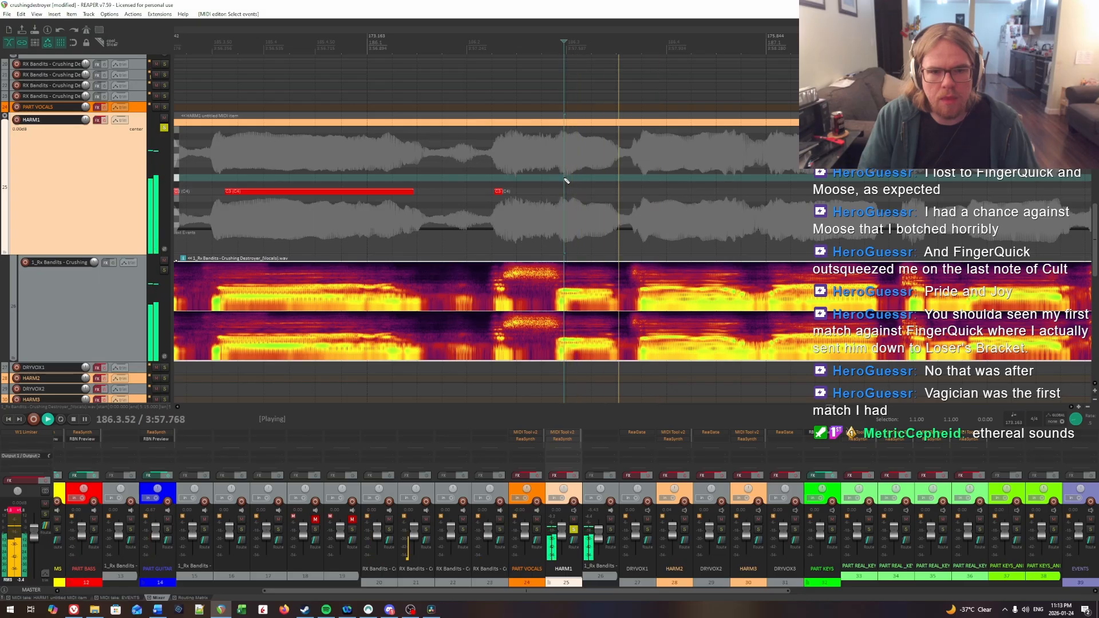
key("space")
left_click(564, 178)
key("space")
key("space")
left_click(566, 178)
key("space")
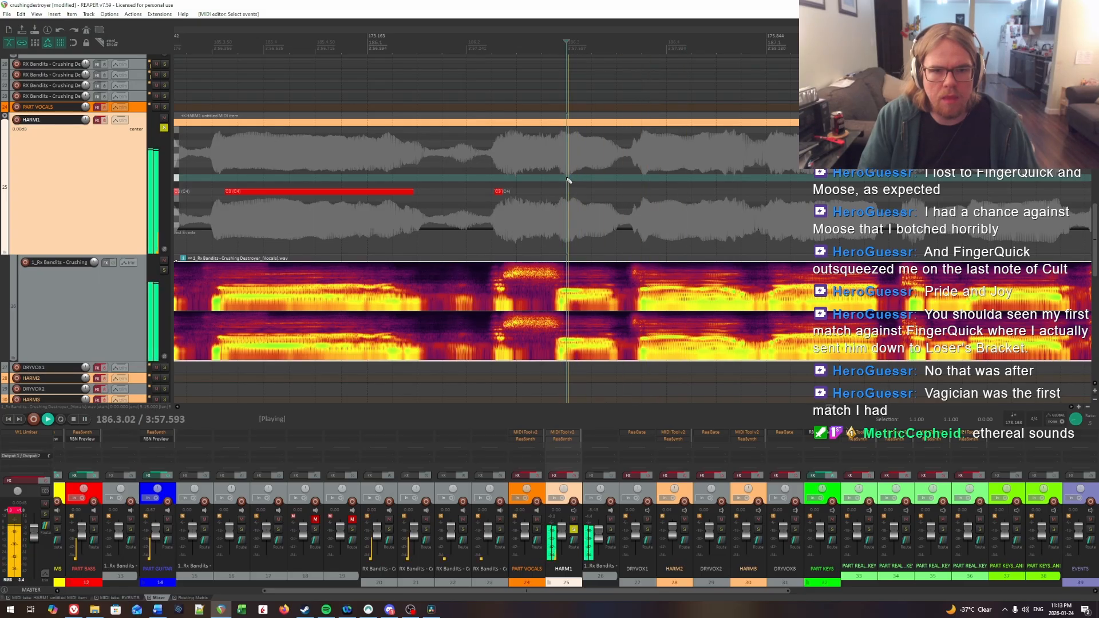
key("space")
left_click(571, 193)
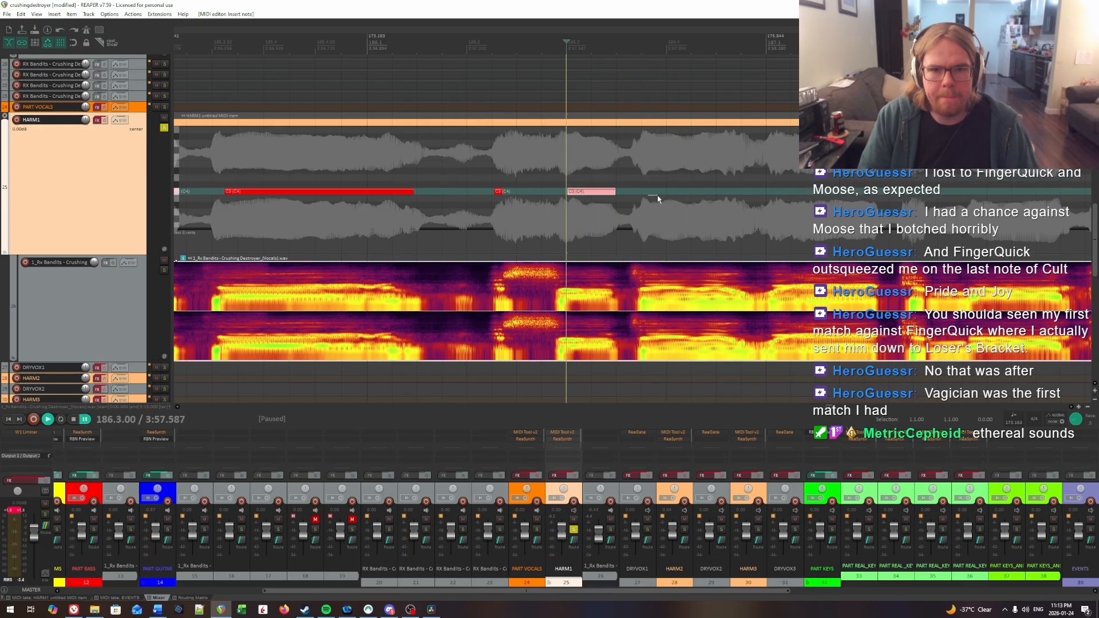
Step: Listen on into measure 187 and replay the measure 186 vocals against the charted HARM1 notes
key("space")
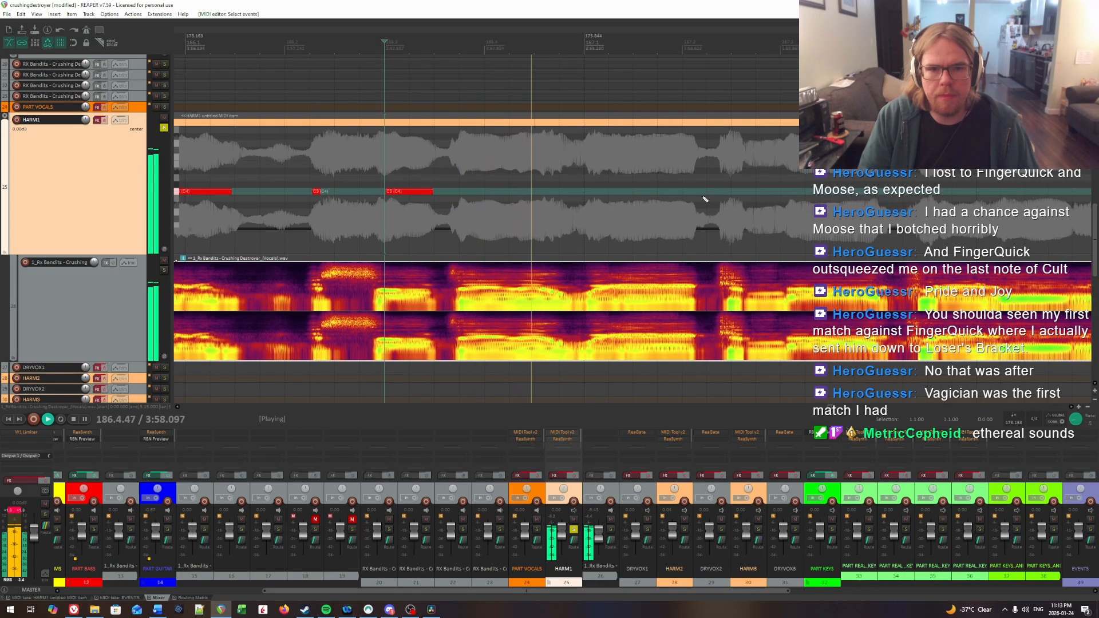
key("space")
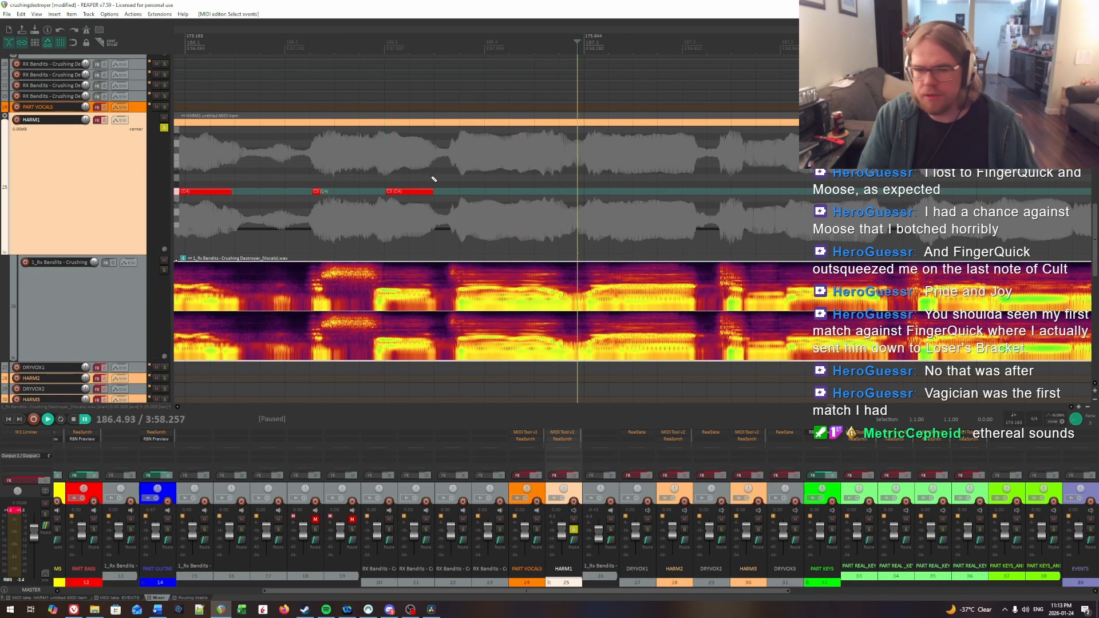
left_click(432, 178)
key("space")
left_click(341, 157)
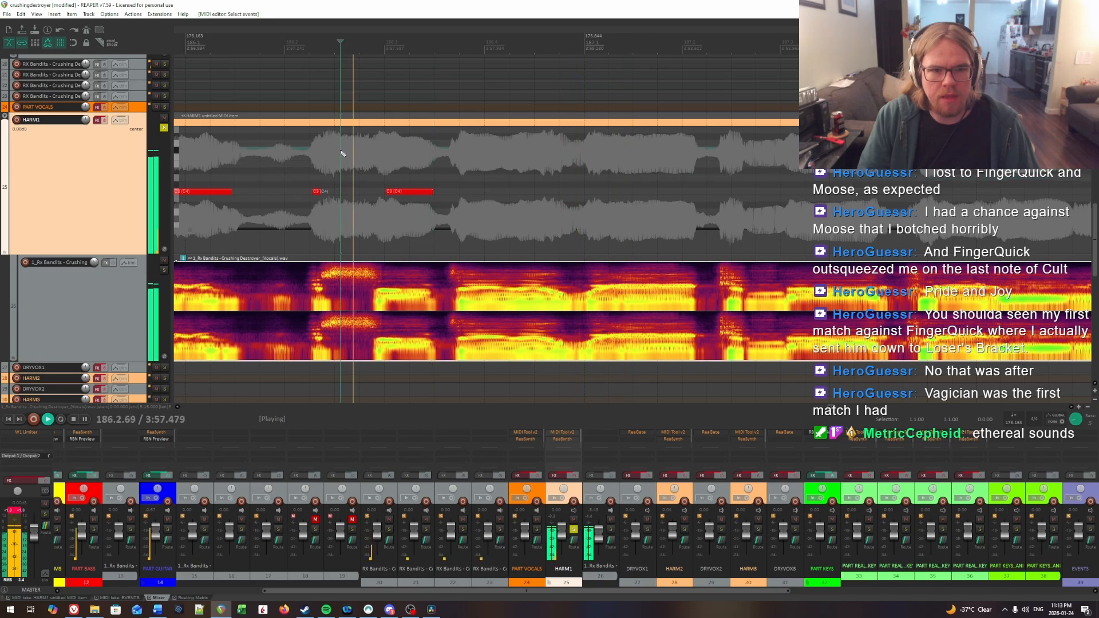
key("space")
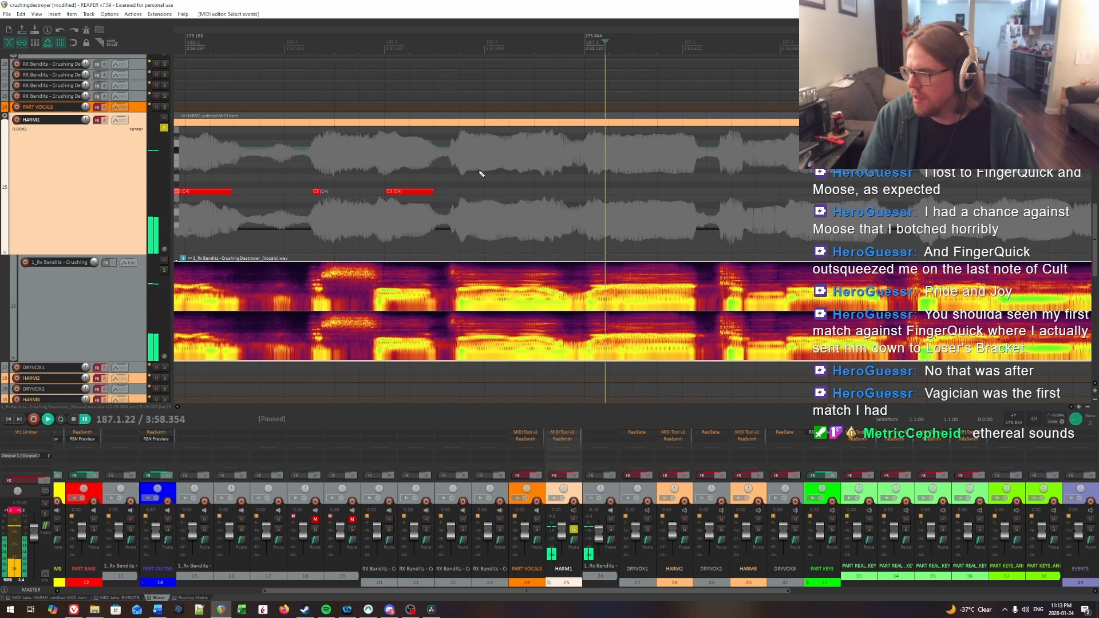
left_click(296, 151)
key("space")
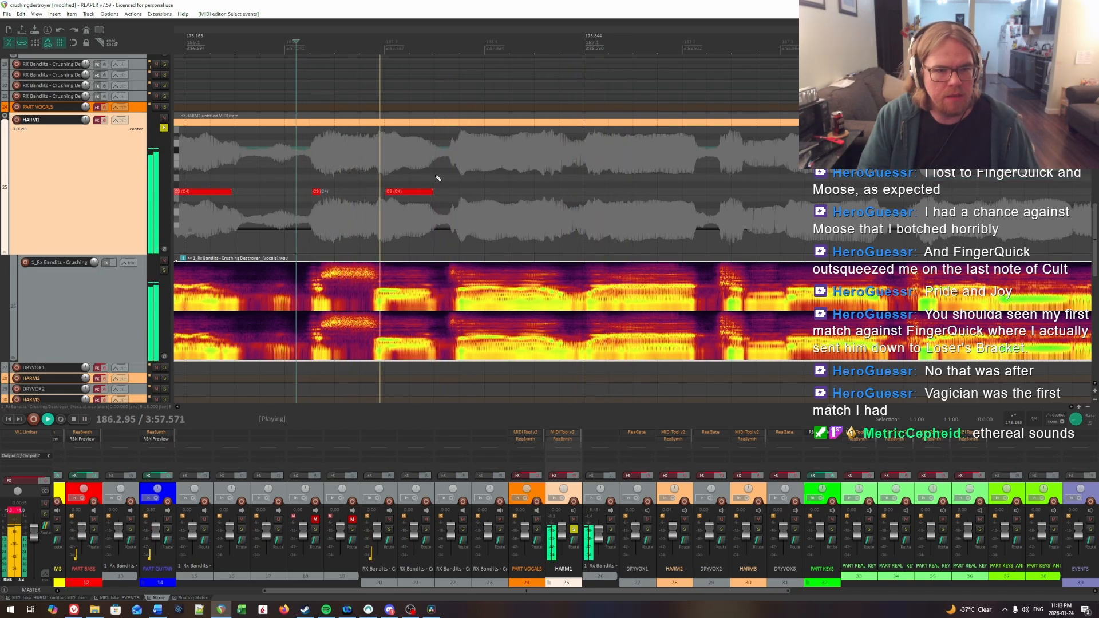
Step: Find the next syllable's onset late in beat 3 of measure 186 and insert a HARM1 note from 186.3.84 to about 186.4.20
left_click(467, 172)
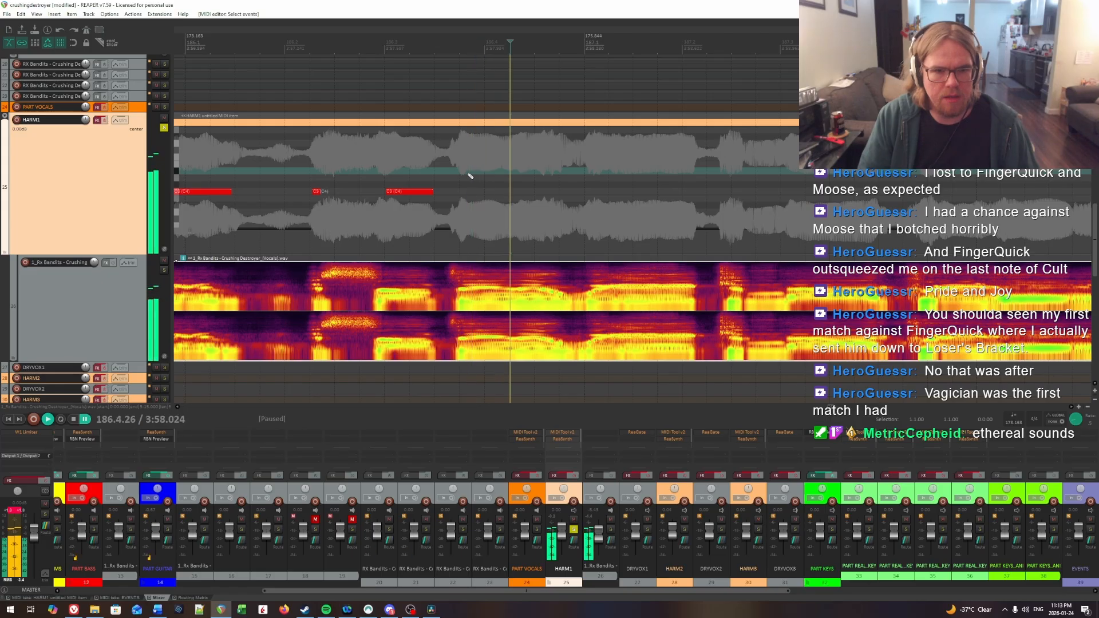
left_click(470, 175)
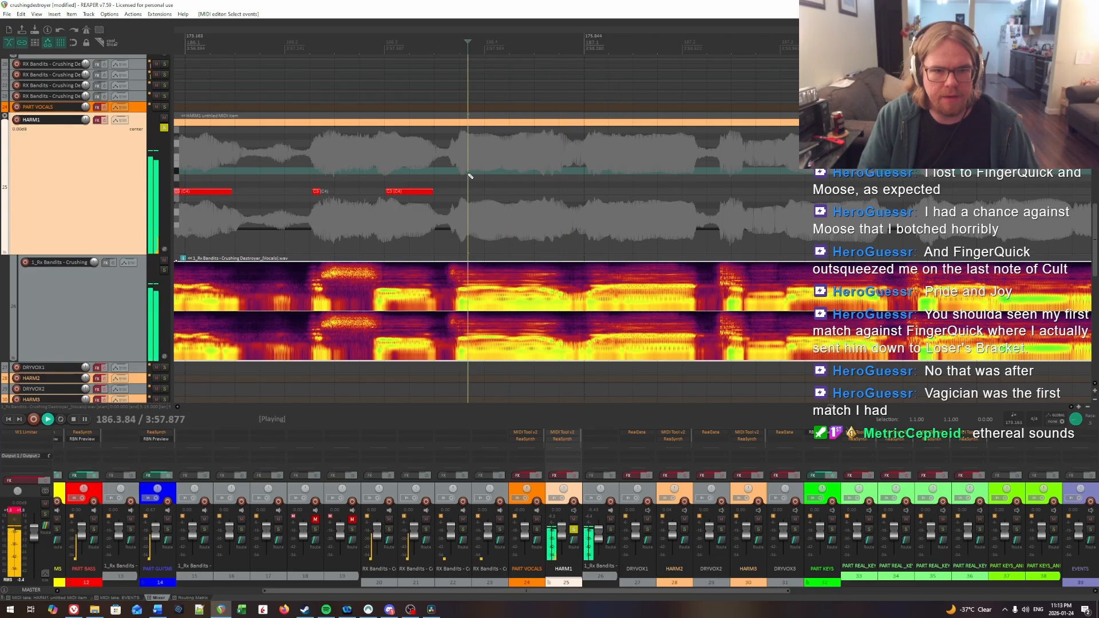
key("space")
left_click(468, 175)
left_click_drag(469, 191, 507, 195)
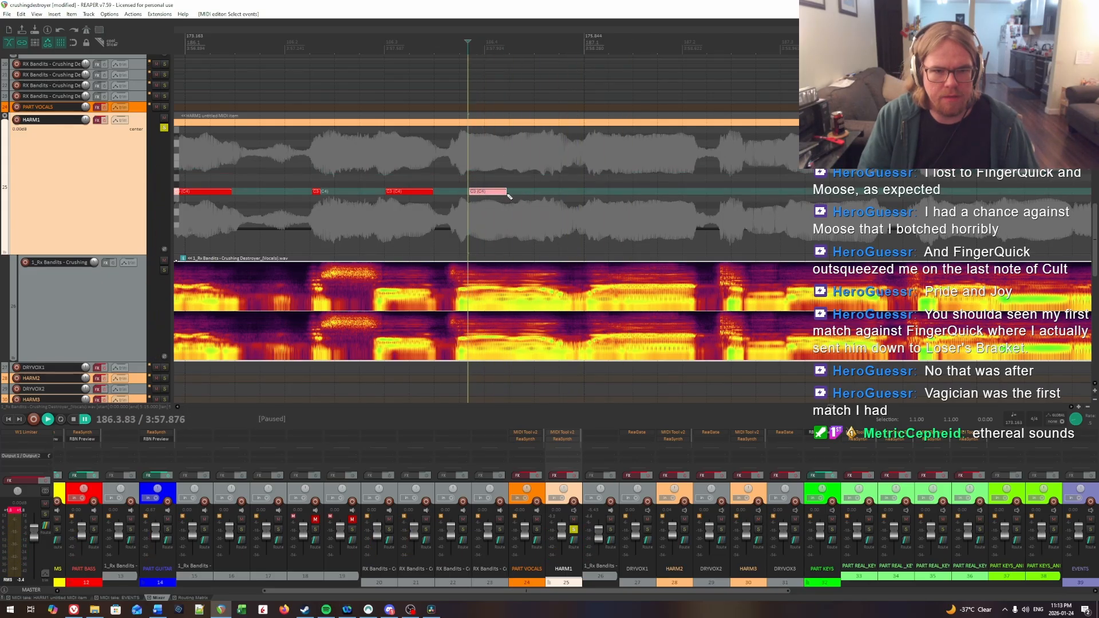
Step: Play on through beat 4 of measure 186 and insert a HARM1 note from about 186.4.35 to 186.4.57 for the next syllable
key("space")
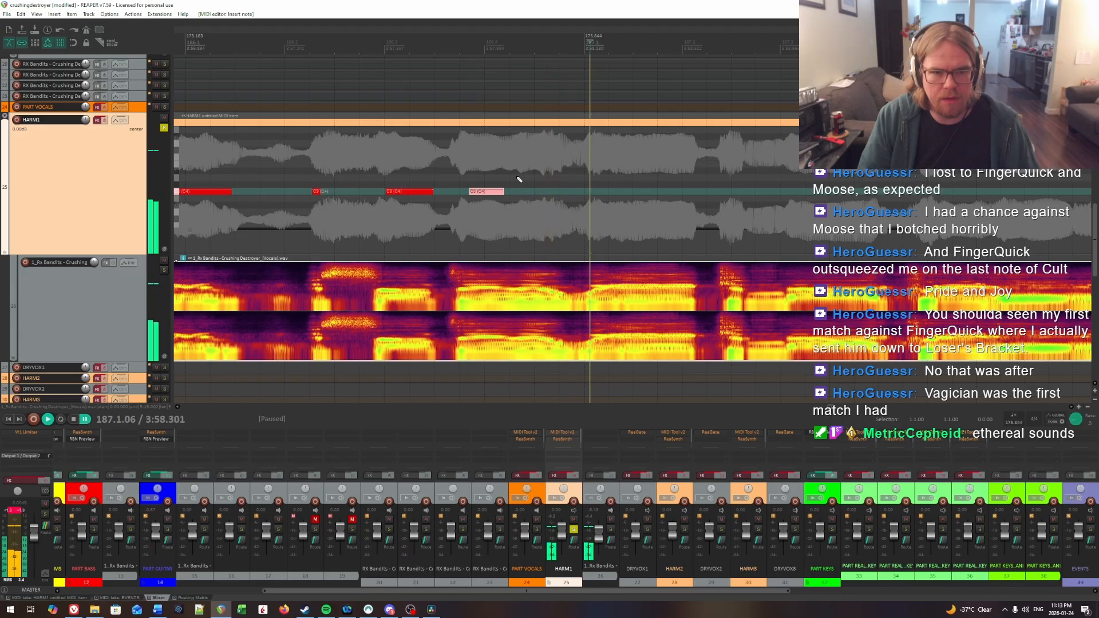
left_click(516, 177)
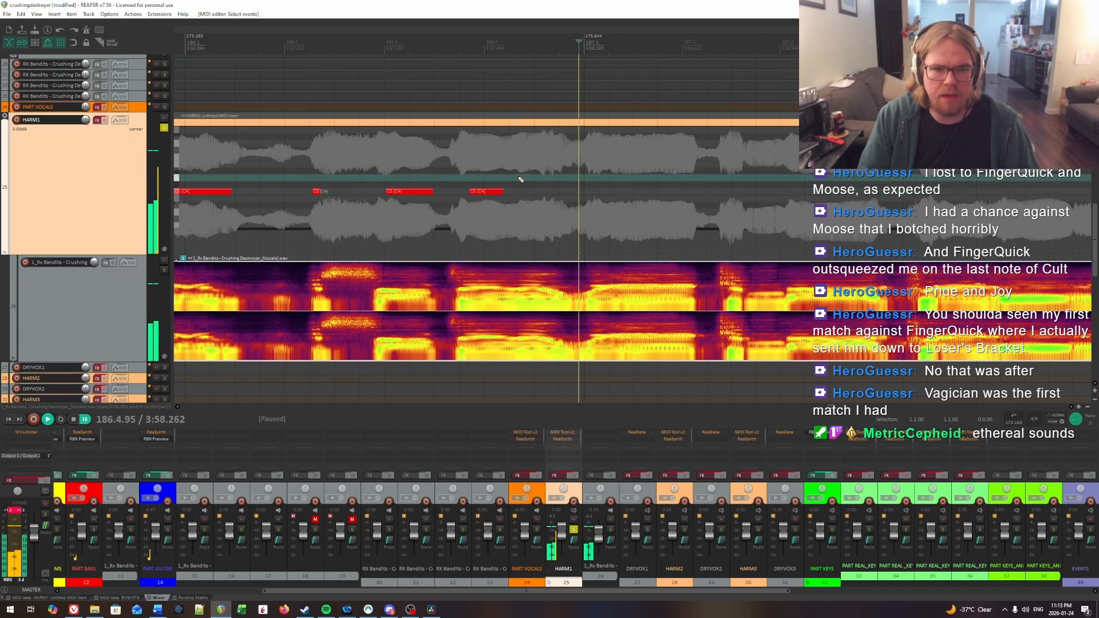
key("ctrl+space")
key("space")
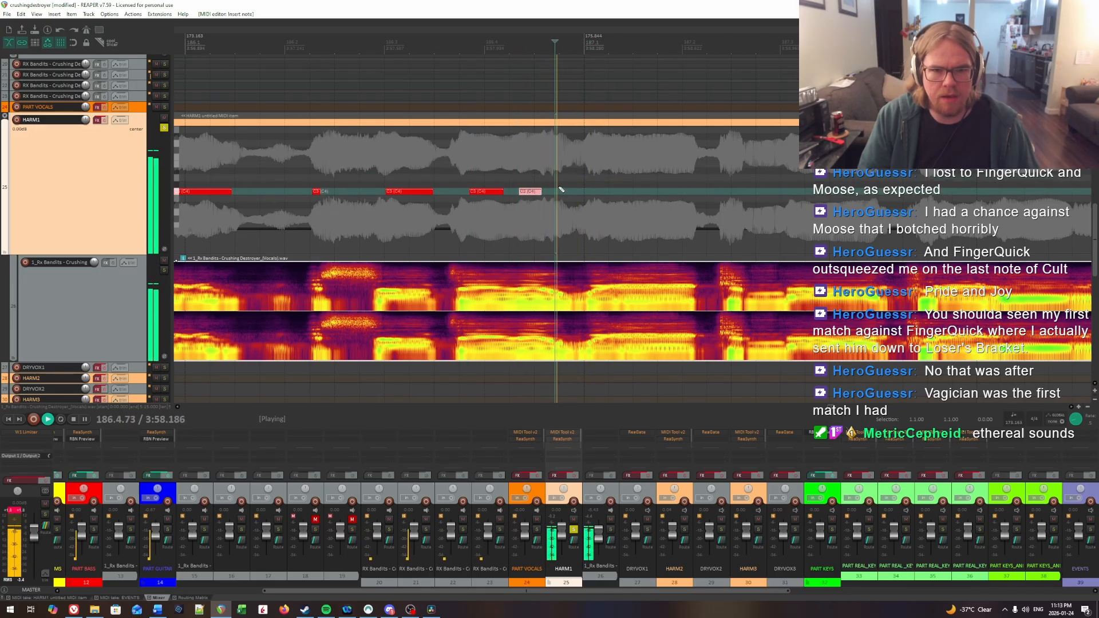
Step: Listen on to the start of measure 187 and extend the last HARM1 note of measure 186 to about 186.4.77
key("ctrl+space")
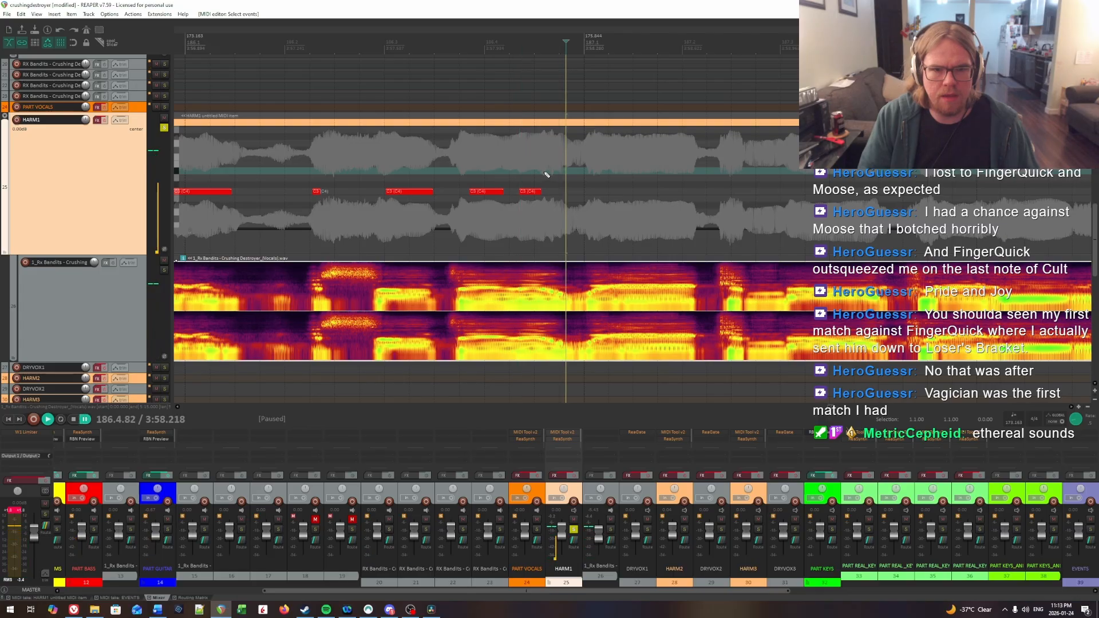
key("space")
Step: Replay beat 4 of measure 186 and lengthen the first HARM1 note in that beat to end at about 186.4.22
key("space")
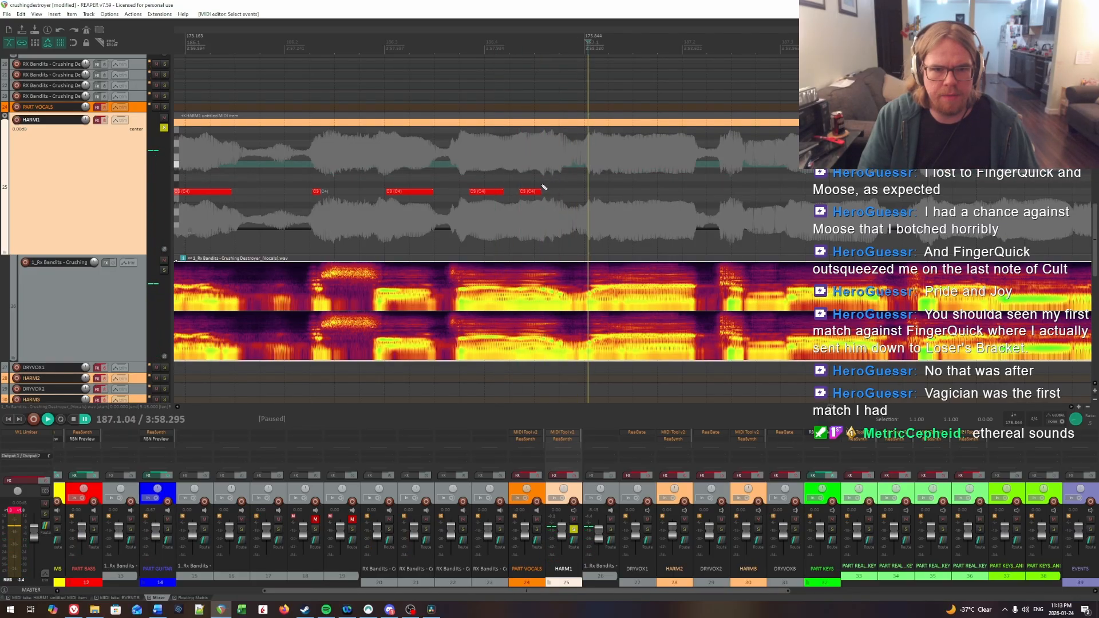
left_click_drag(541, 192, 549, 192)
key("space")
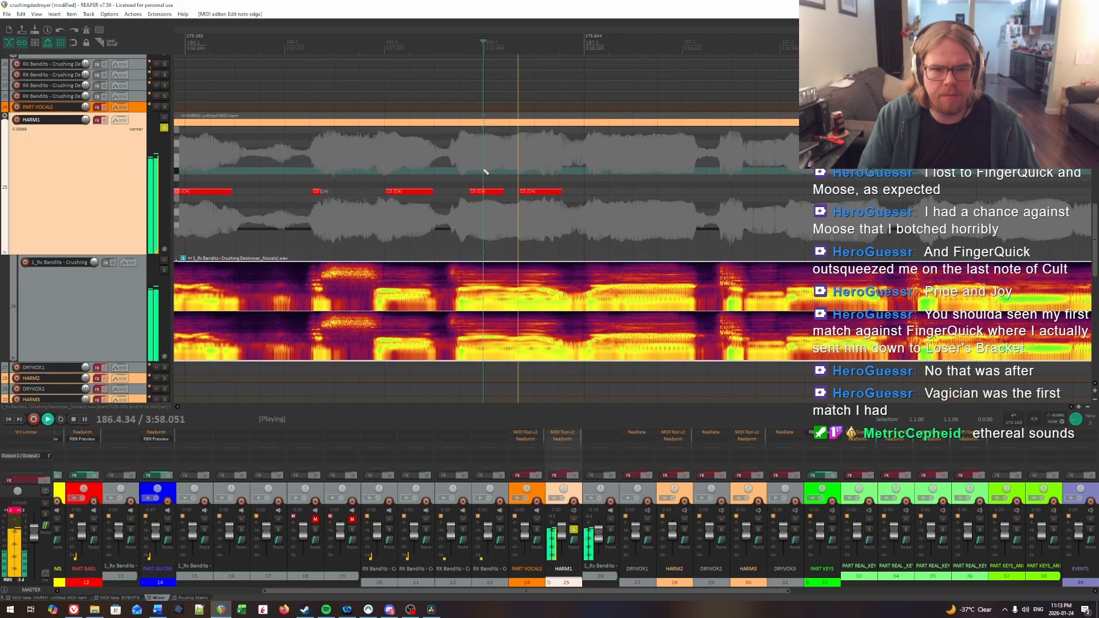
key("ctrl+space")
Step: Replay the end of measure 186 to locate where its last syllable ends and trim the last HARM1 note to 186.4.65
key("space")
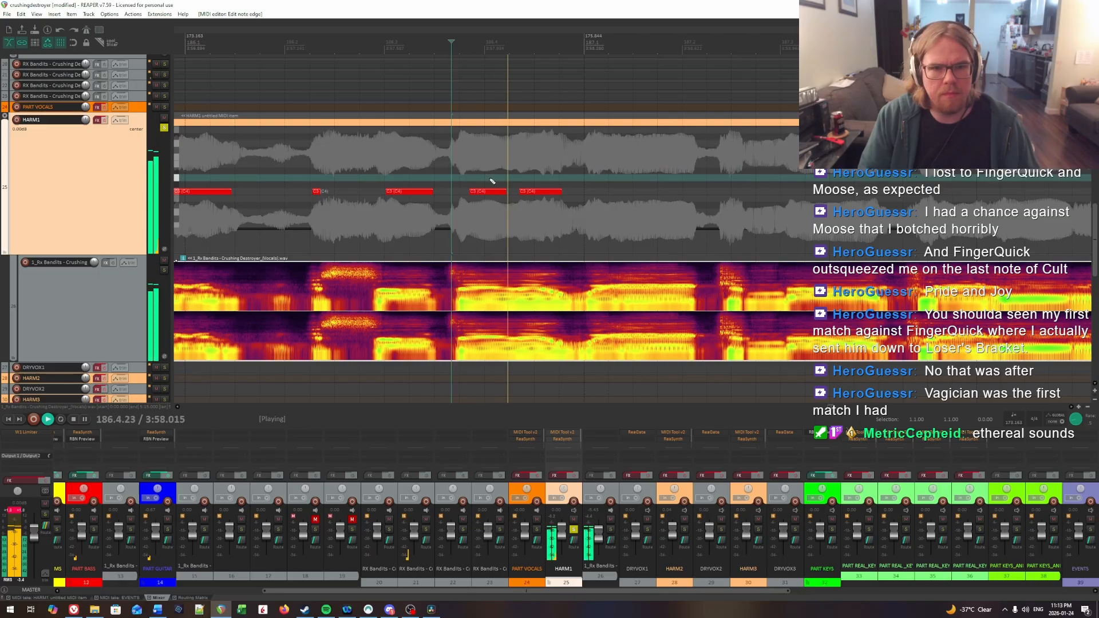
key("space")
key("space")
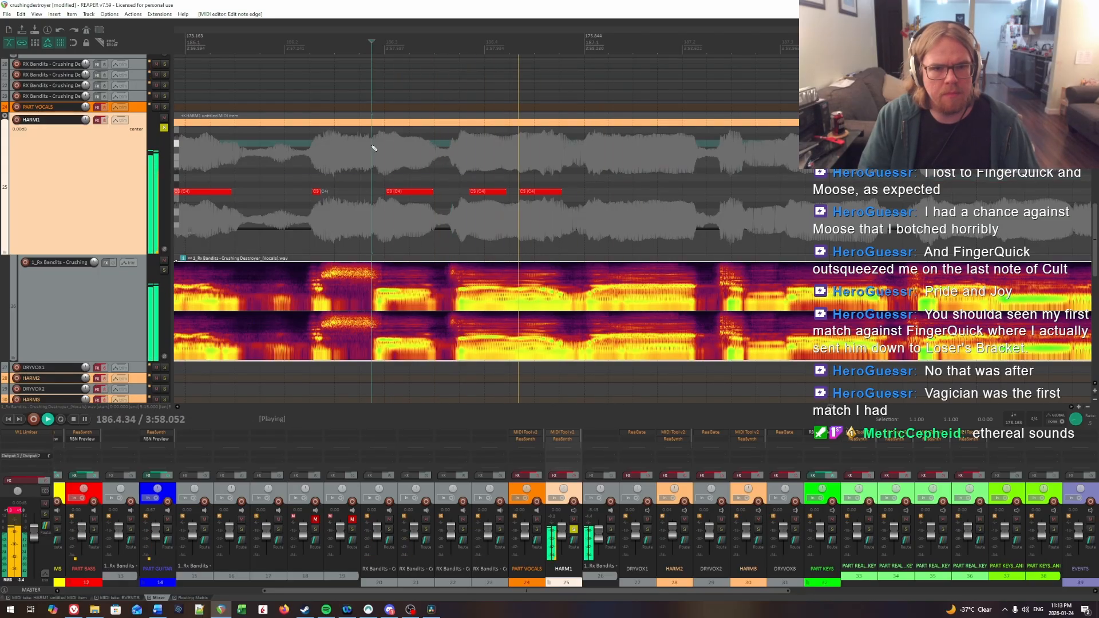
scroll(499, 178, "right", 1)
key("space")
key("space")
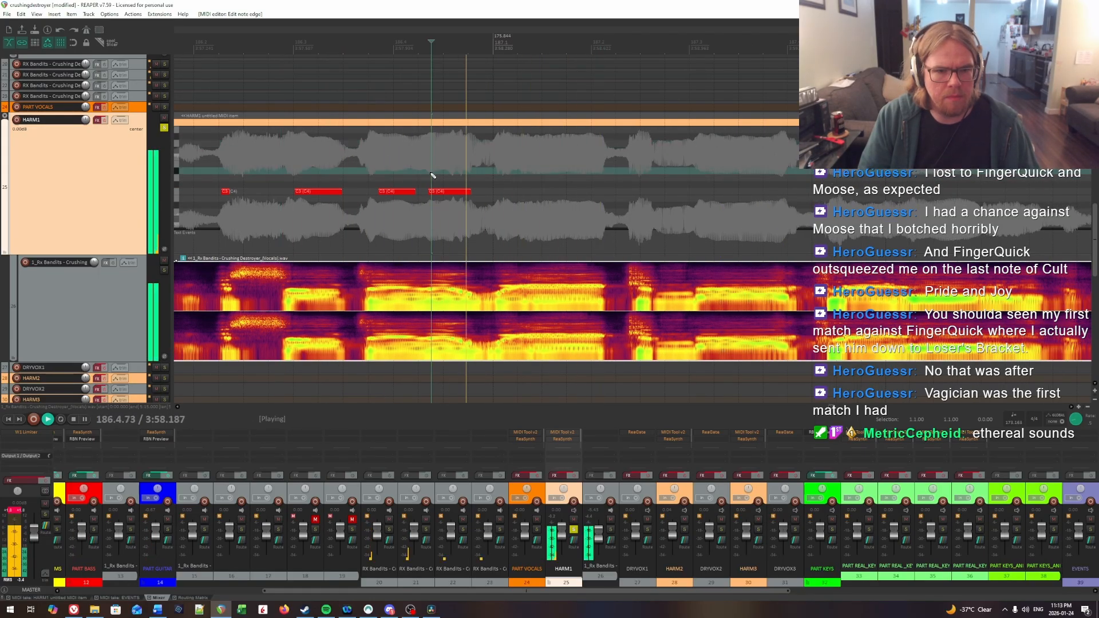
left_click(456, 166)
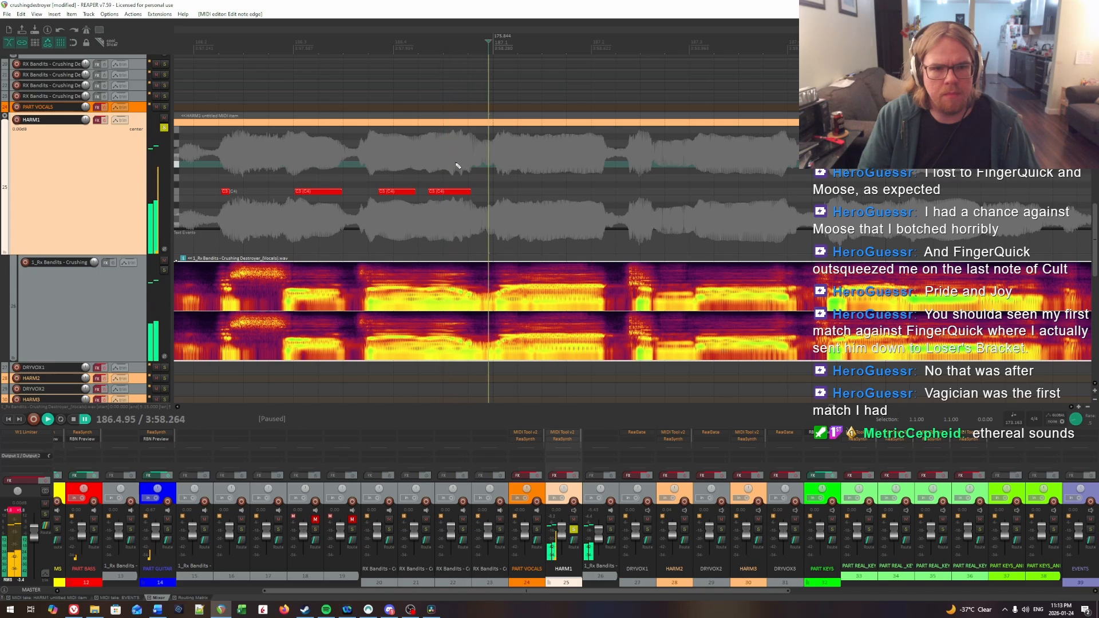
key("space")
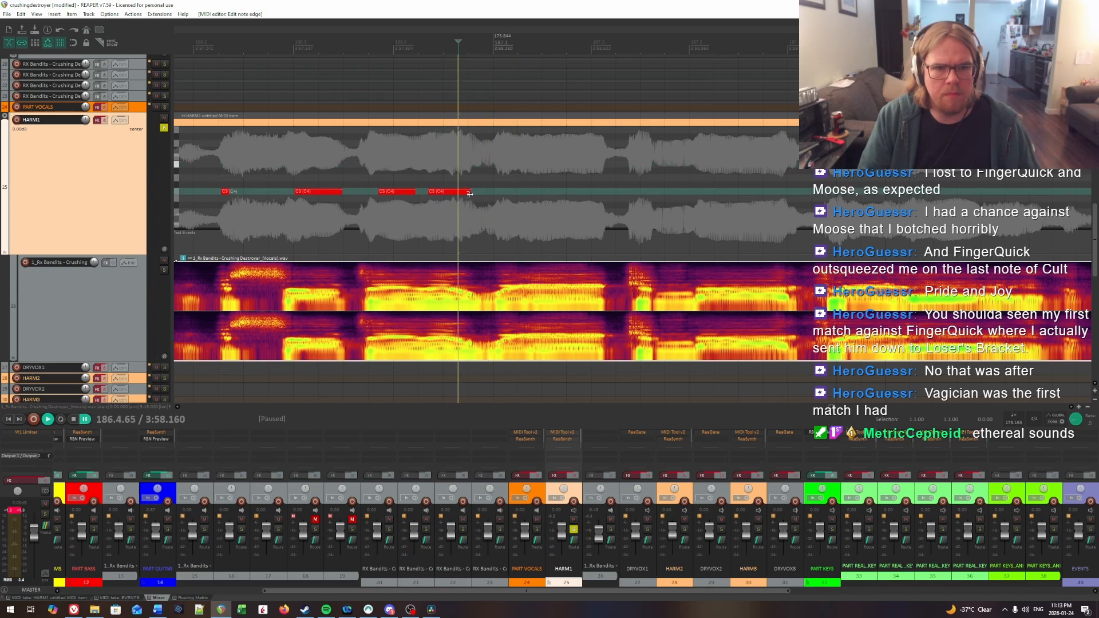
Step: Pinpoint the first syllable onset in measure 187 and insert a HARM1 note from 187.1.19 to about 187.2.09
key("space")
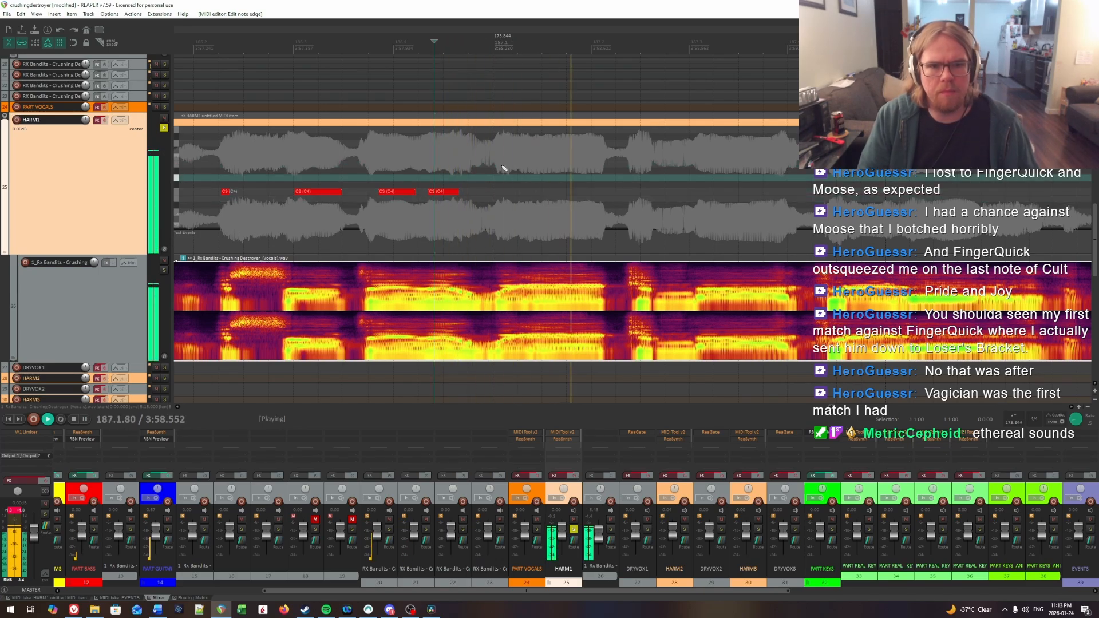
left_click(511, 168)
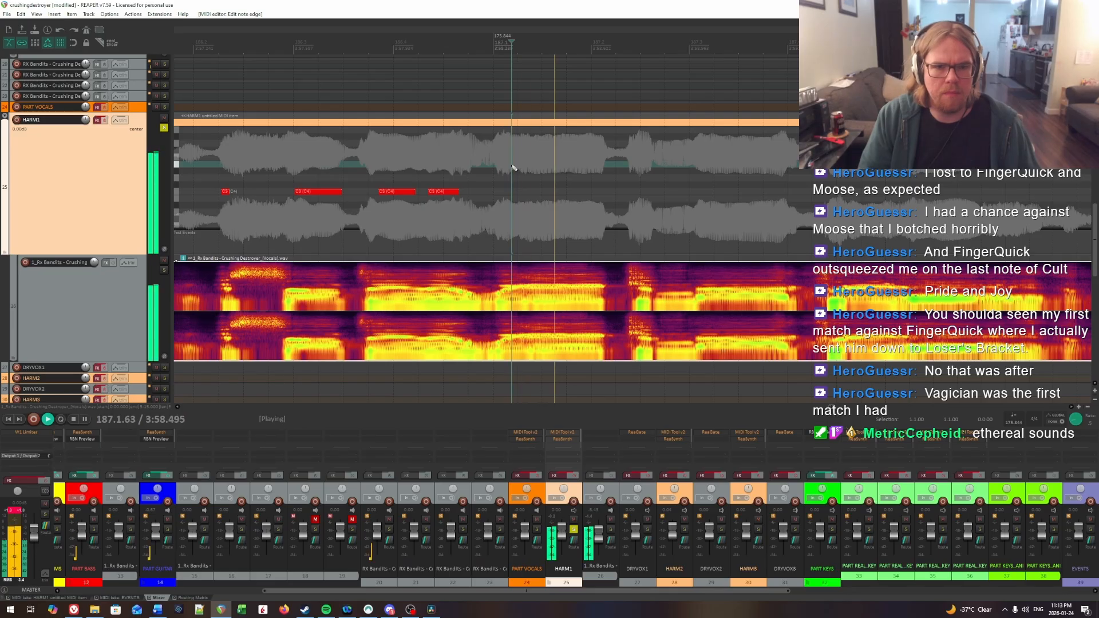
left_click(514, 167)
key("space")
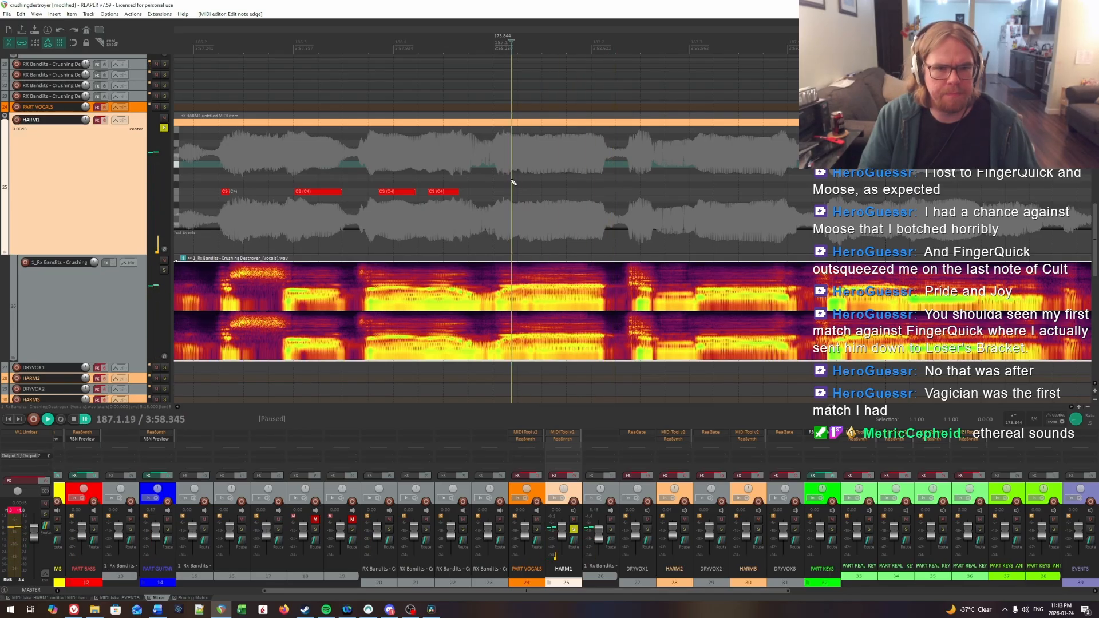
key("space")
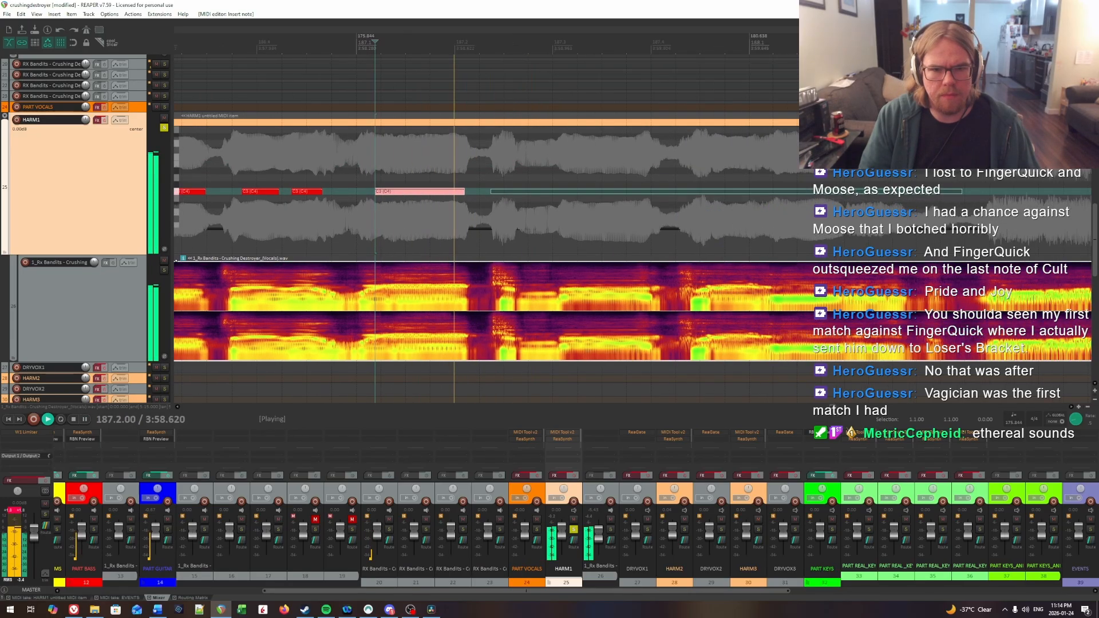
Step: Find the next syllable onset midway through beat 2 of measure 187 and insert a HARM1 note from about 187.2.47 to 187.2.61
left_click(508, 170)
left_click(498, 160)
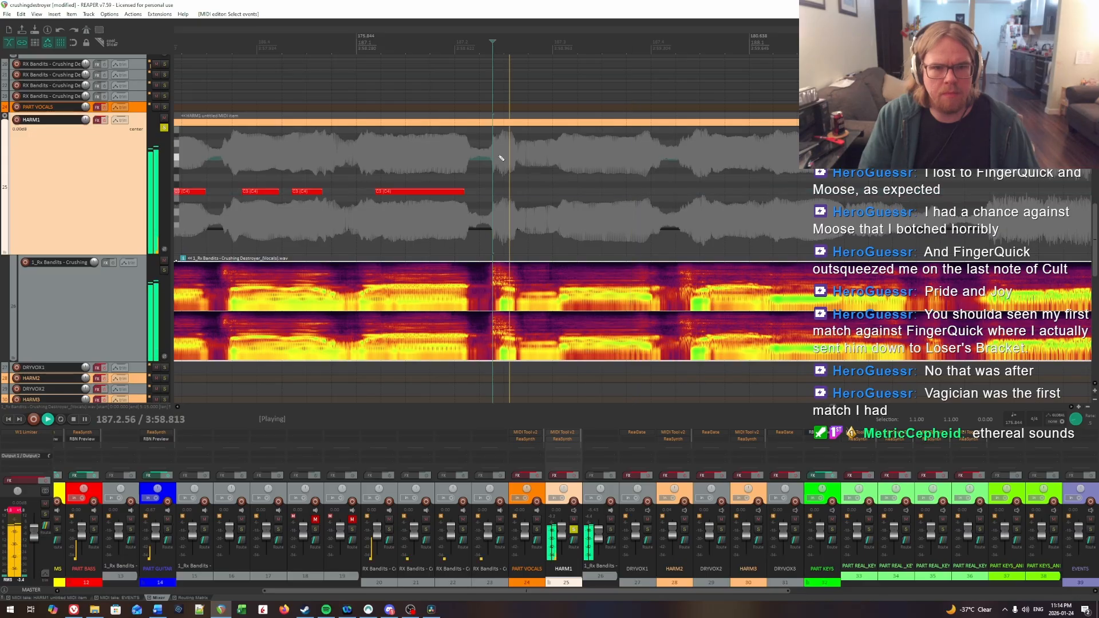
key("space")
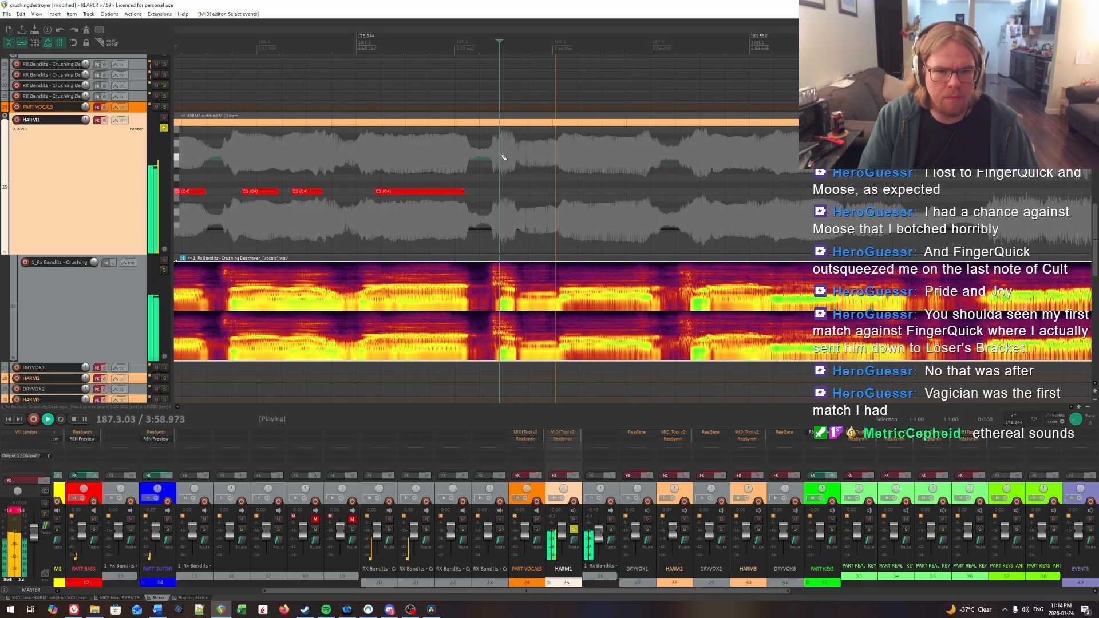
left_click(503, 158)
key("Right")
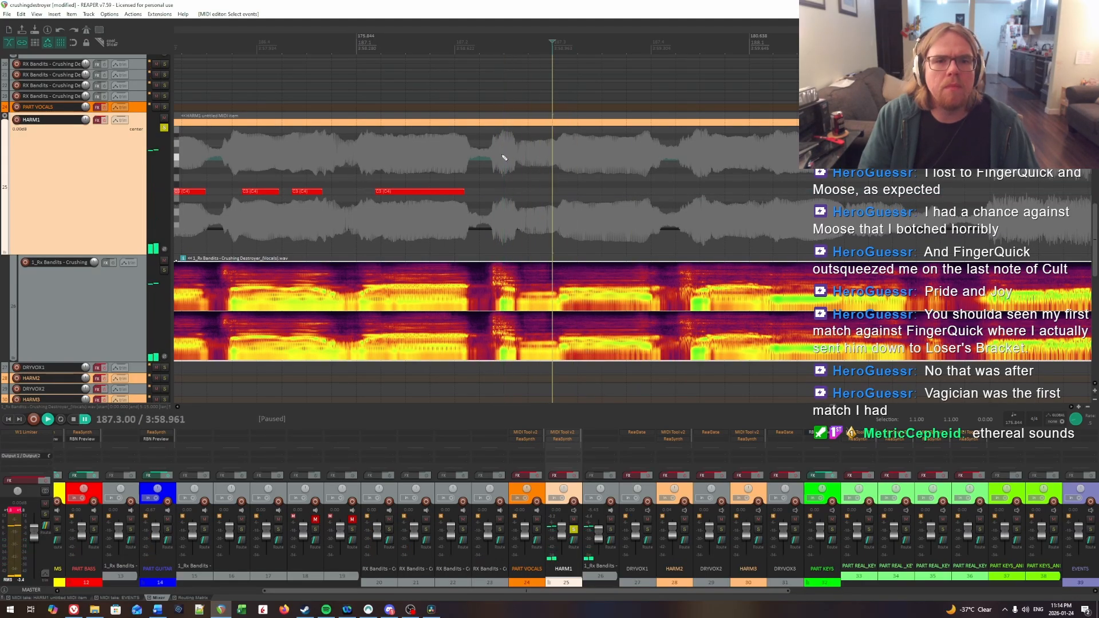
left_click_drag(507, 192, 515, 194)
Step: Replay the first half of measure 187 and extend the newest HARM1 note to end at about 187.3.02
key("space")
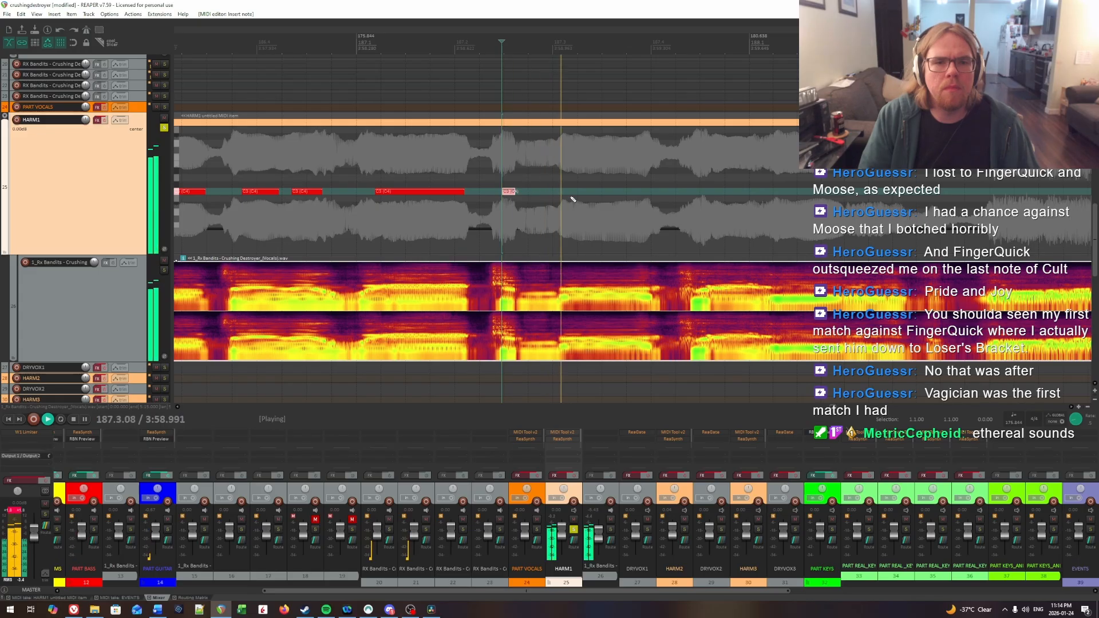
left_click(437, 165)
left_click(390, 159)
key("space")
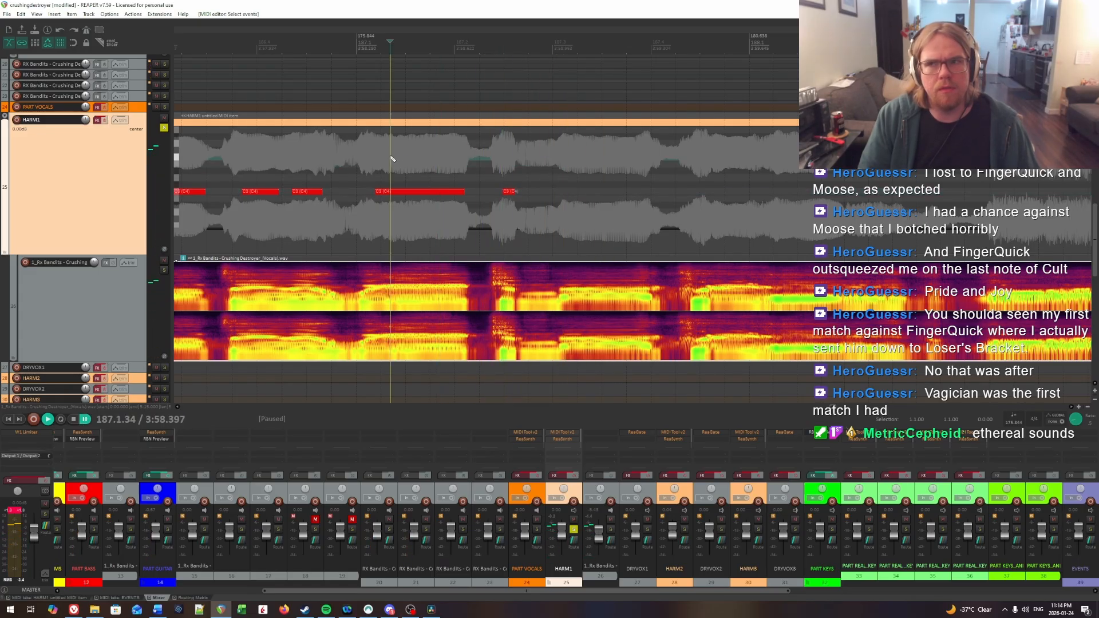
left_click_drag(513, 190, 533, 197)
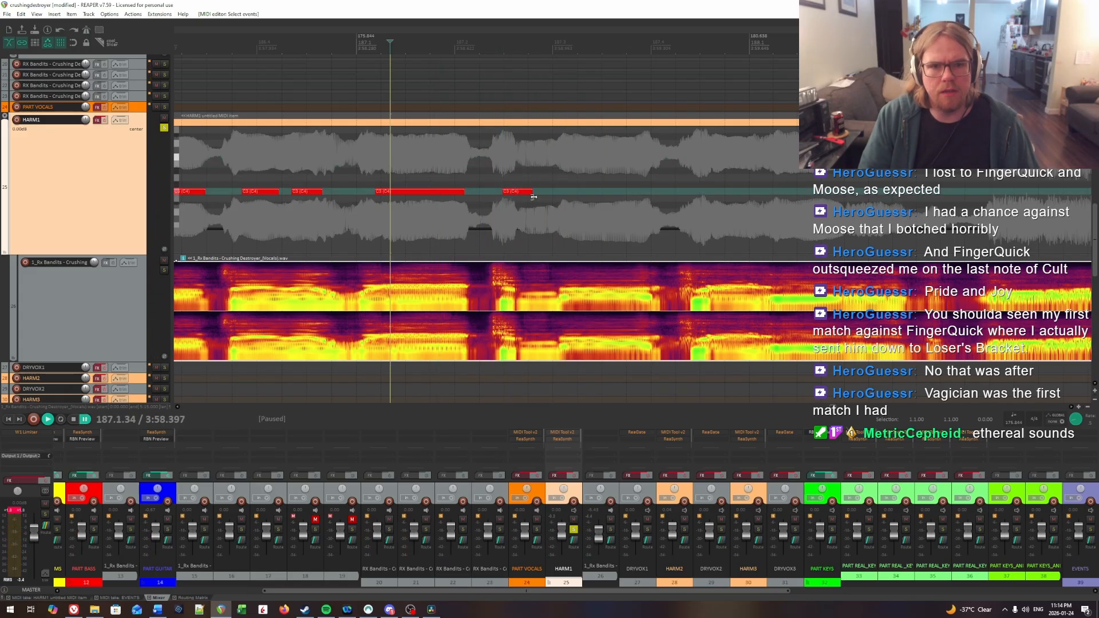
key("space")
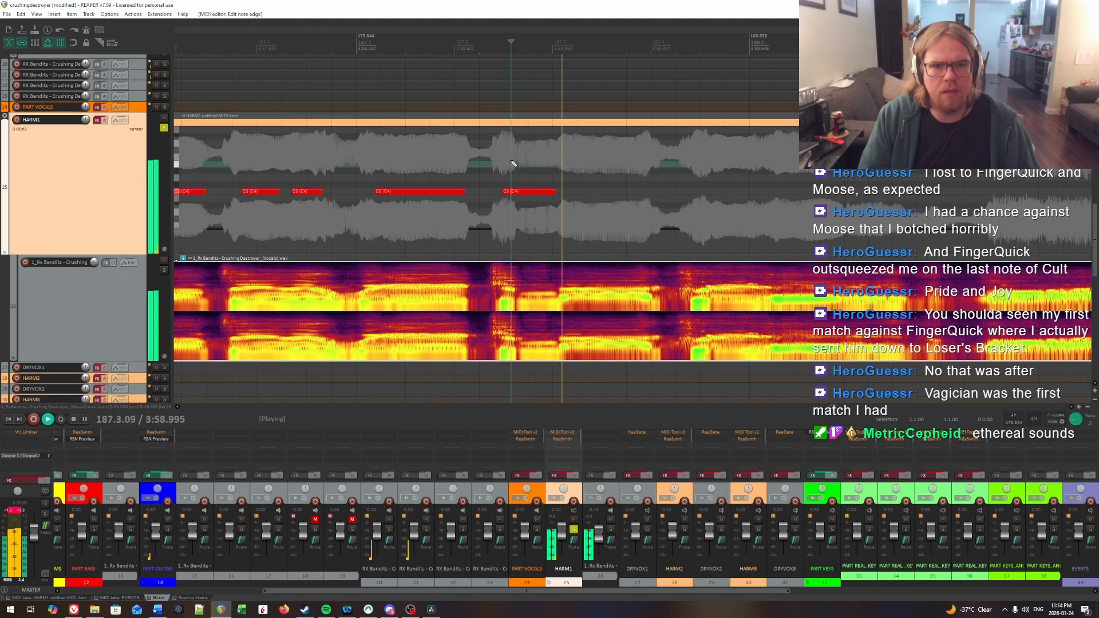
Step: Locate the next syllable onset in beat 3 of measure 187 and insert a HARM1 note from 187.3.17 to about 187.3.95
left_click(489, 161)
left_click(506, 164)
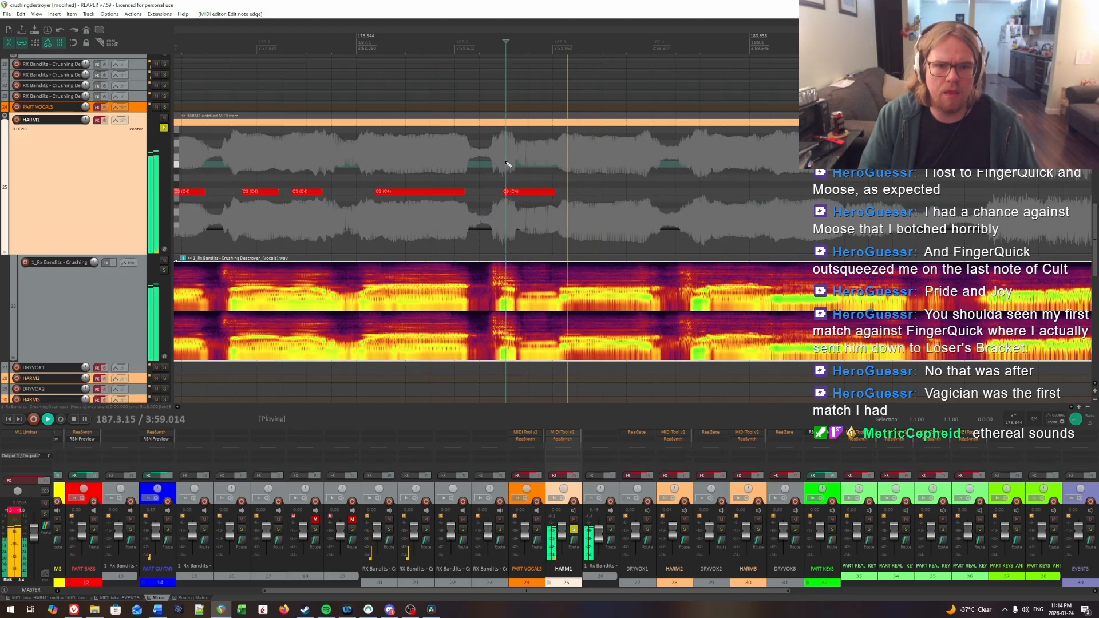
left_click(507, 166)
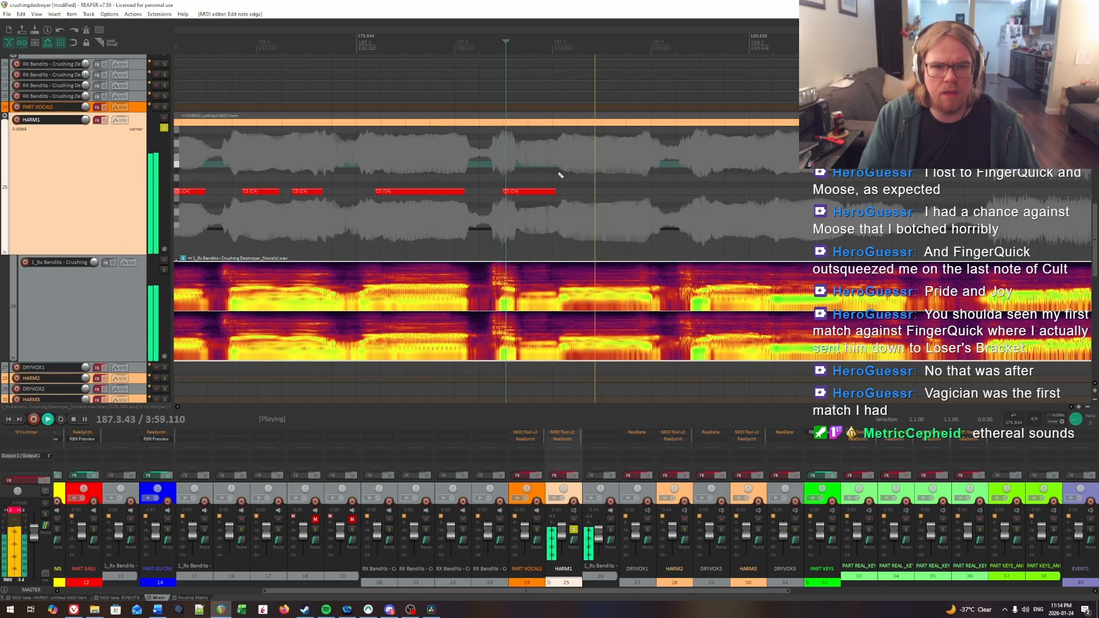
key("space")
left_click(568, 154)
key("space")
key("space")
left_click(572, 155)
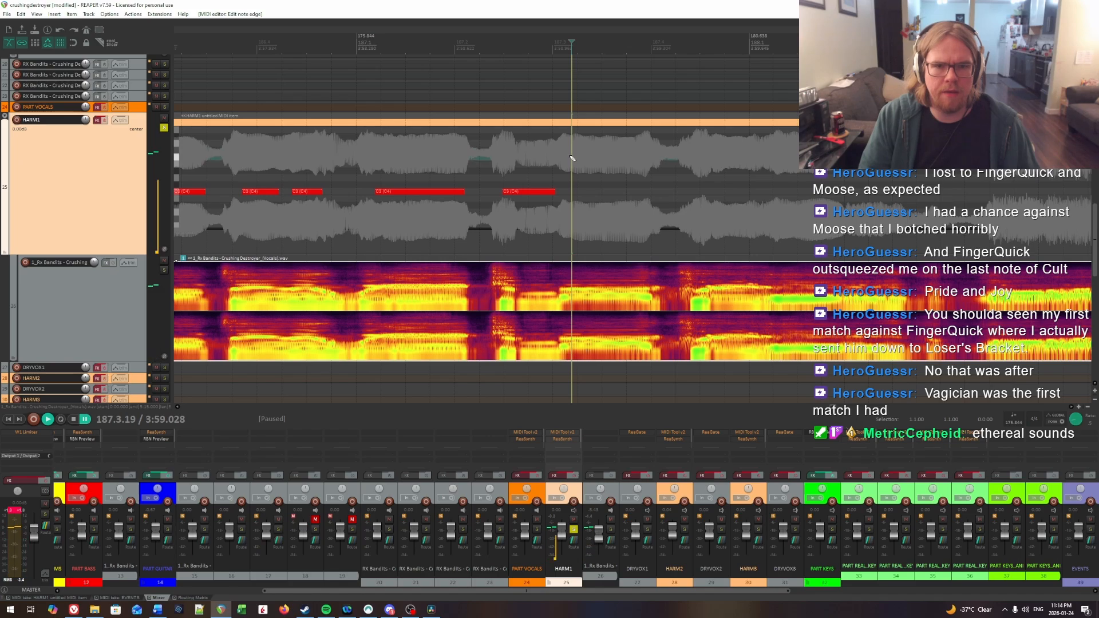
left_click(570, 156)
left_click_drag(574, 193, 650, 194)
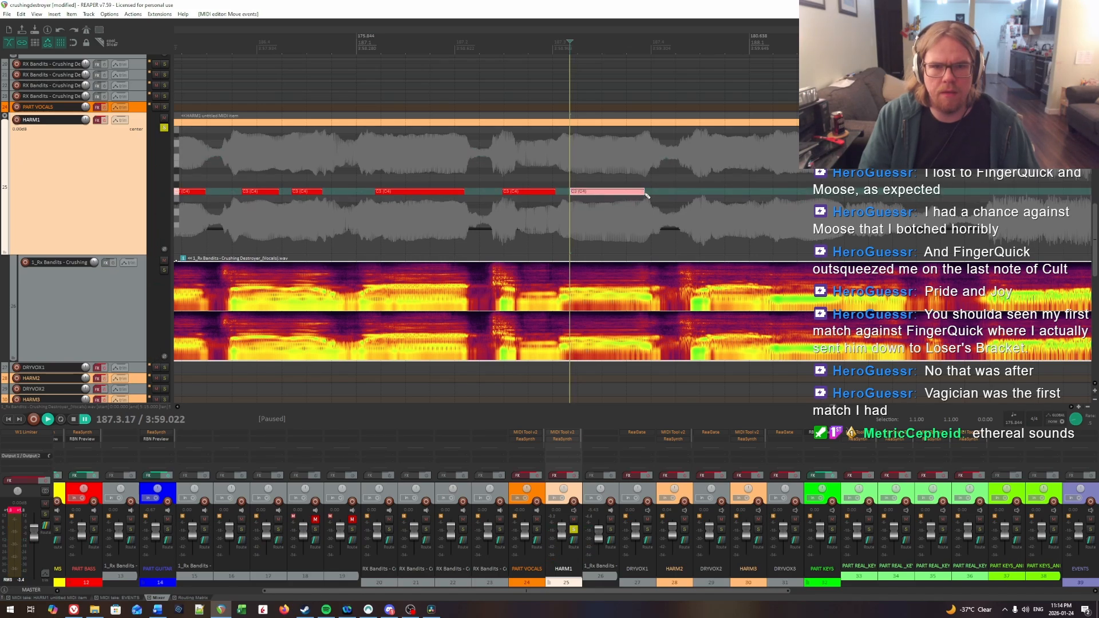
Step: Find the next syllable onset in beat 4 of measure 187 and insert a HARM1 note from 187.4.64 to about 188.1.08
key("space")
left_click(601, 172)
scroll(744, 173, "right", 3)
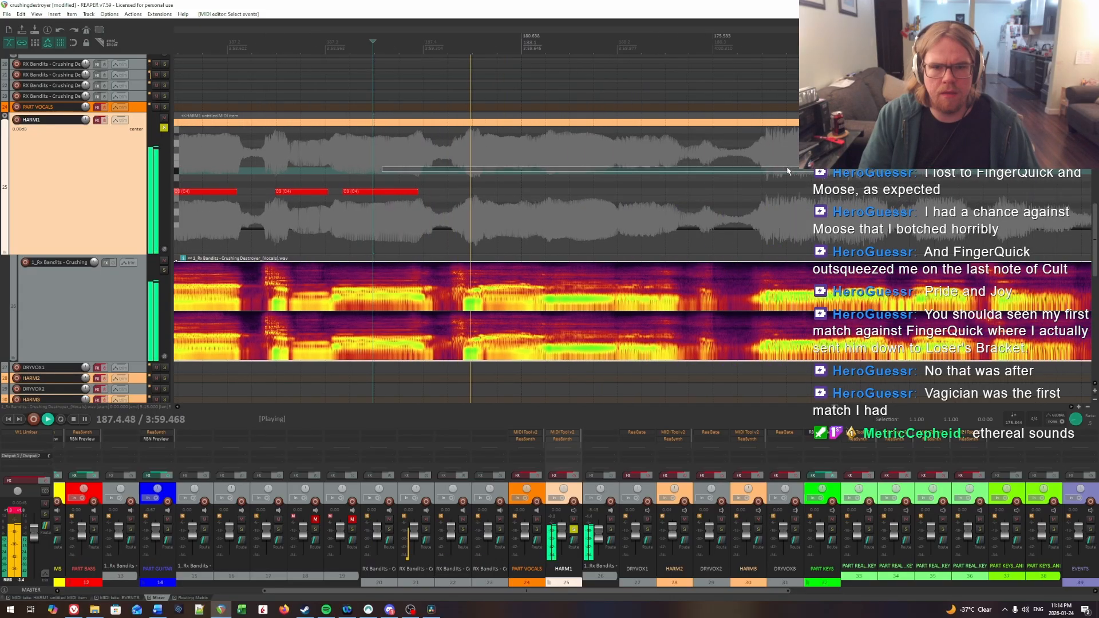
left_click(445, 158)
left_click(485, 161)
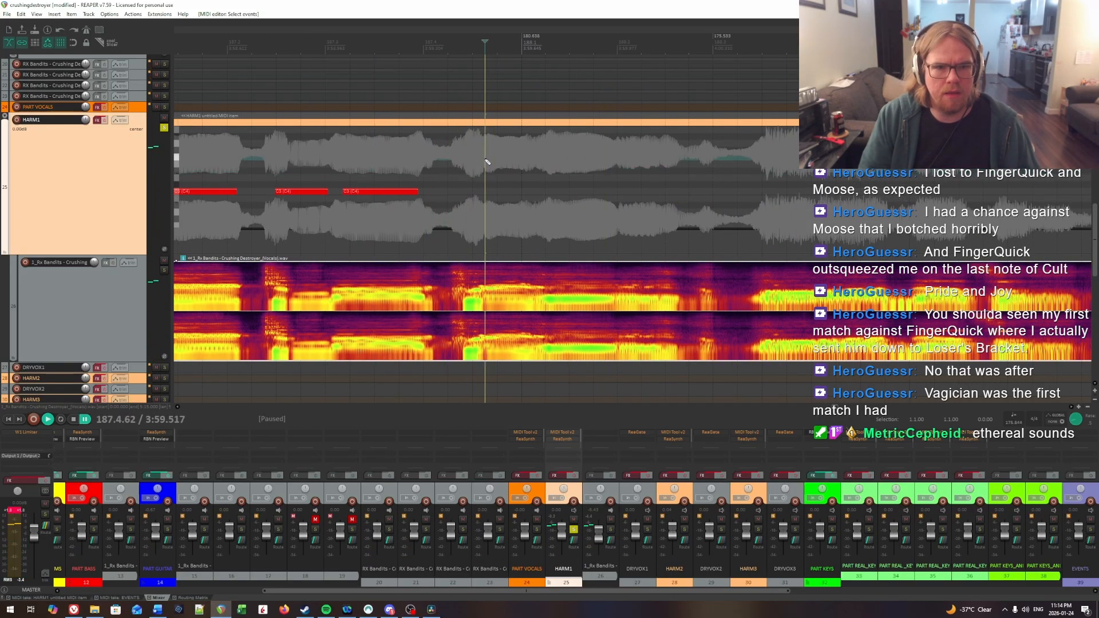
left_click_drag(489, 192, 523, 195)
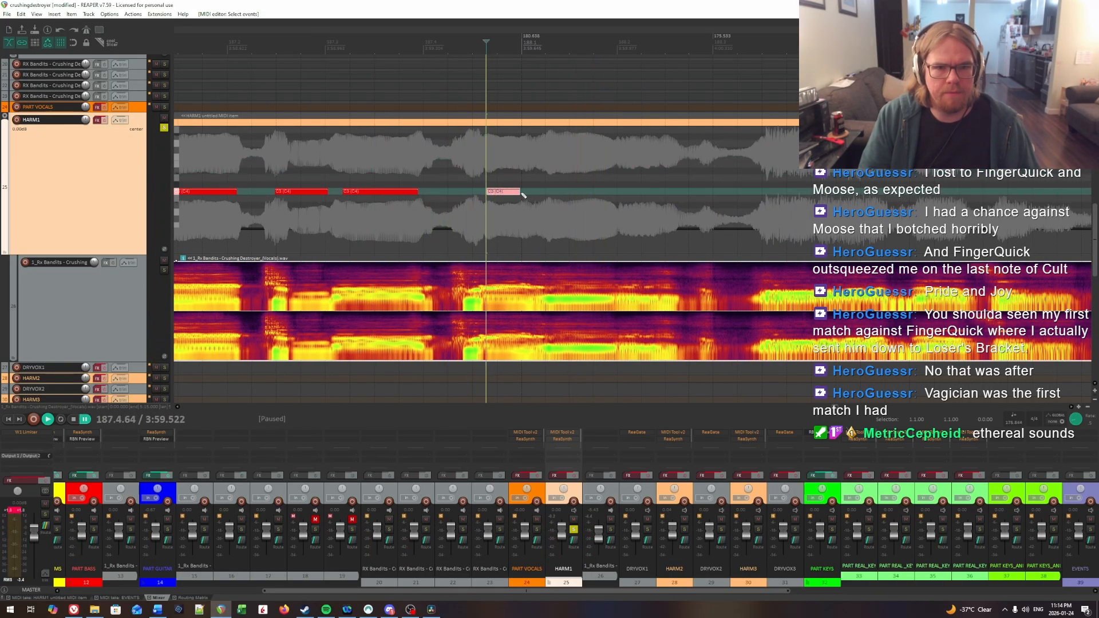
Step: Pinpoint the syllable onset in beat 1 of measure 188 and insert a HARM1 note from 188.1.24 to about 188.2.55
key("space")
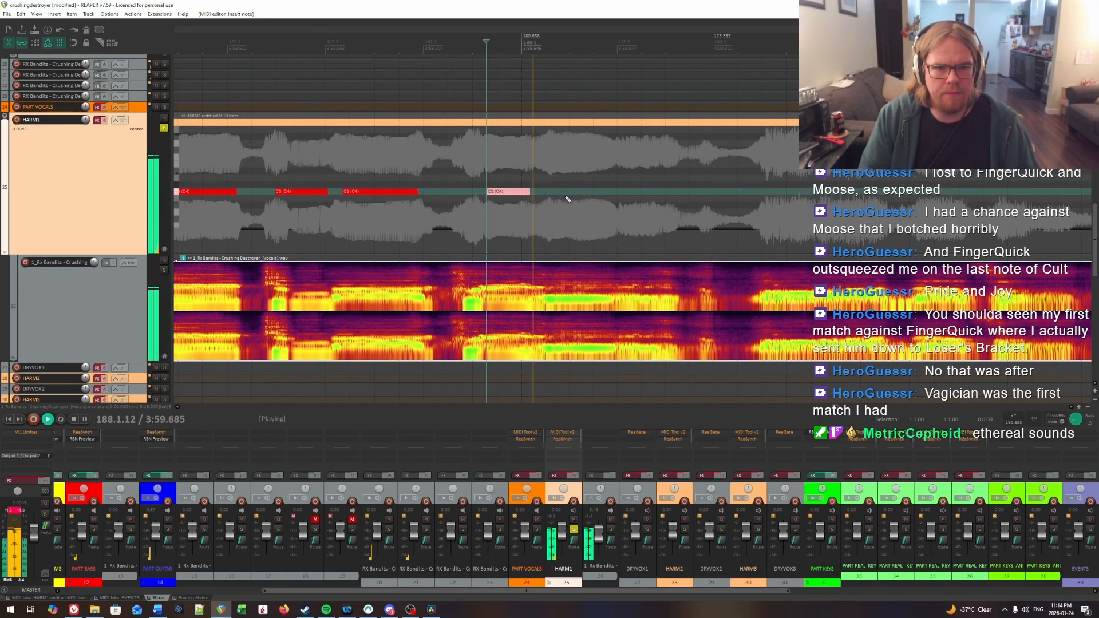
left_click(546, 163)
key("space")
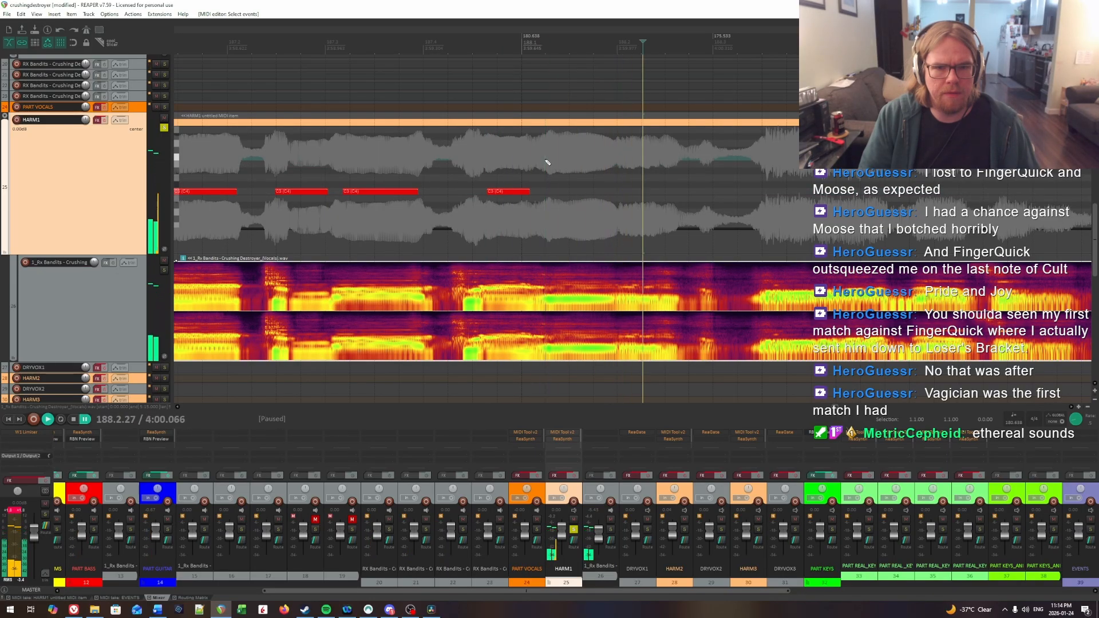
left_click_drag(548, 192, 591, 196)
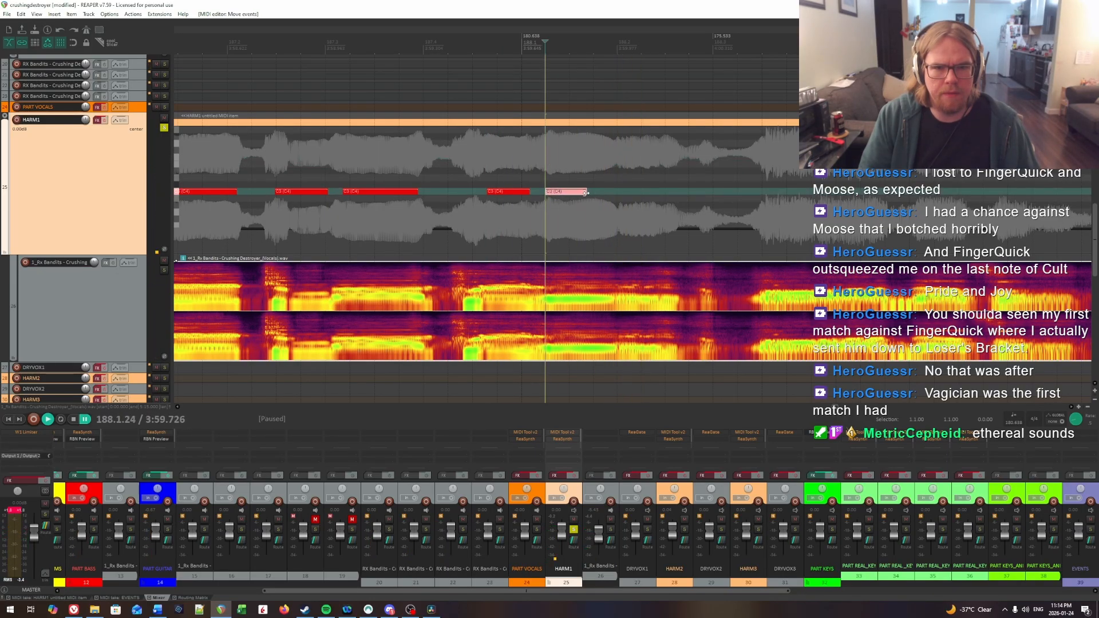
Step: Replay the transition into measure 188 and shorten the HARM1 note crossing the barline to end at about 188.1.04
left_click(489, 164)
key("space")
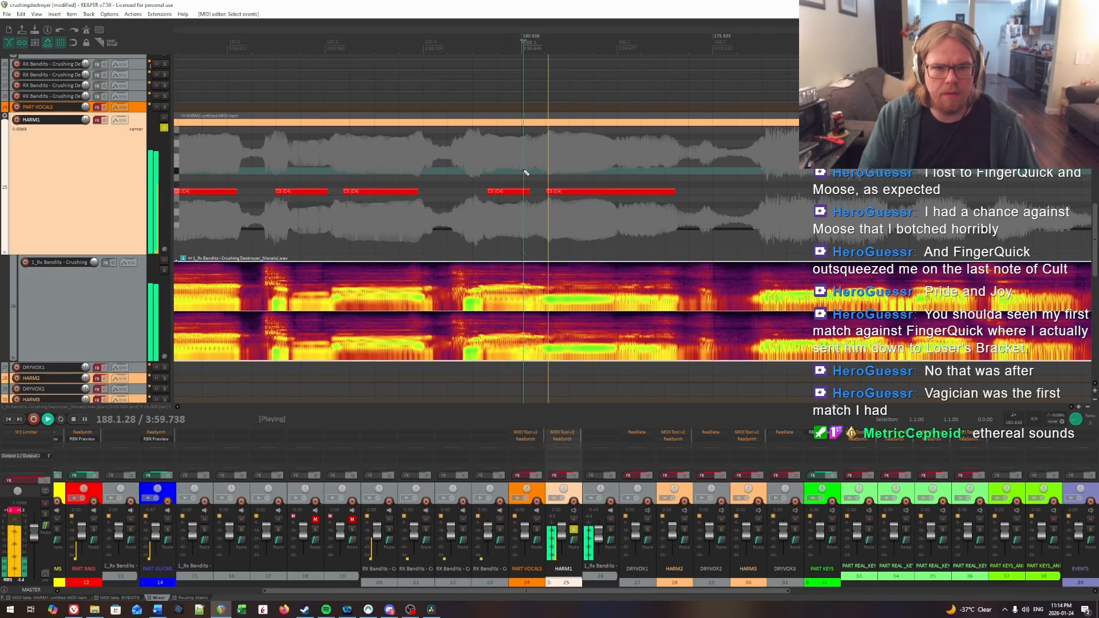
left_click(489, 167)
left_click(526, 169)
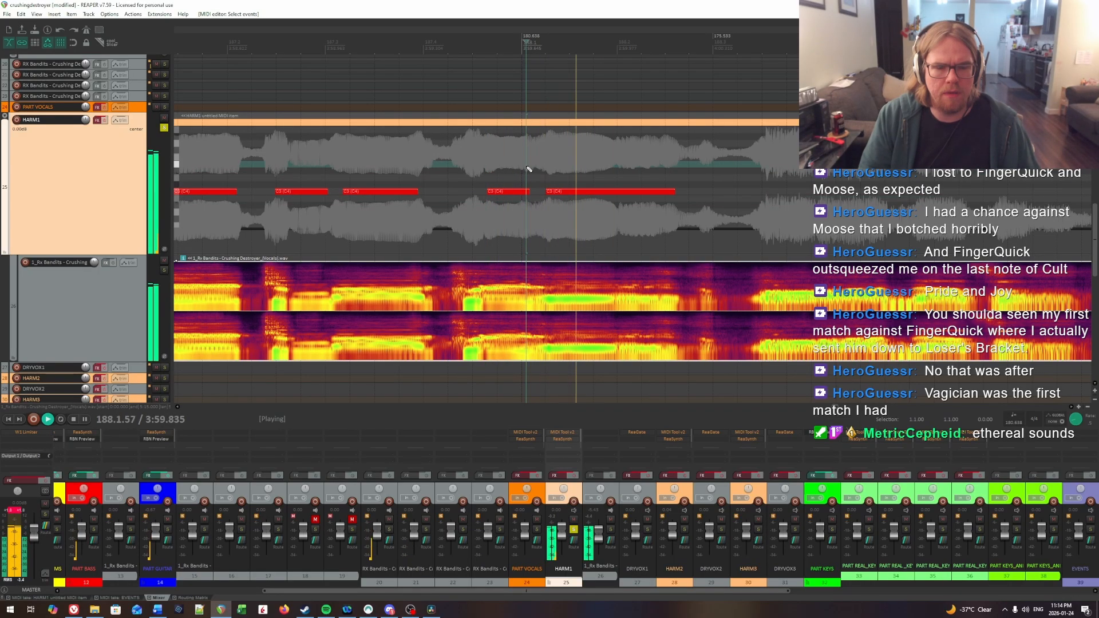
left_click(523, 169)
key("space")
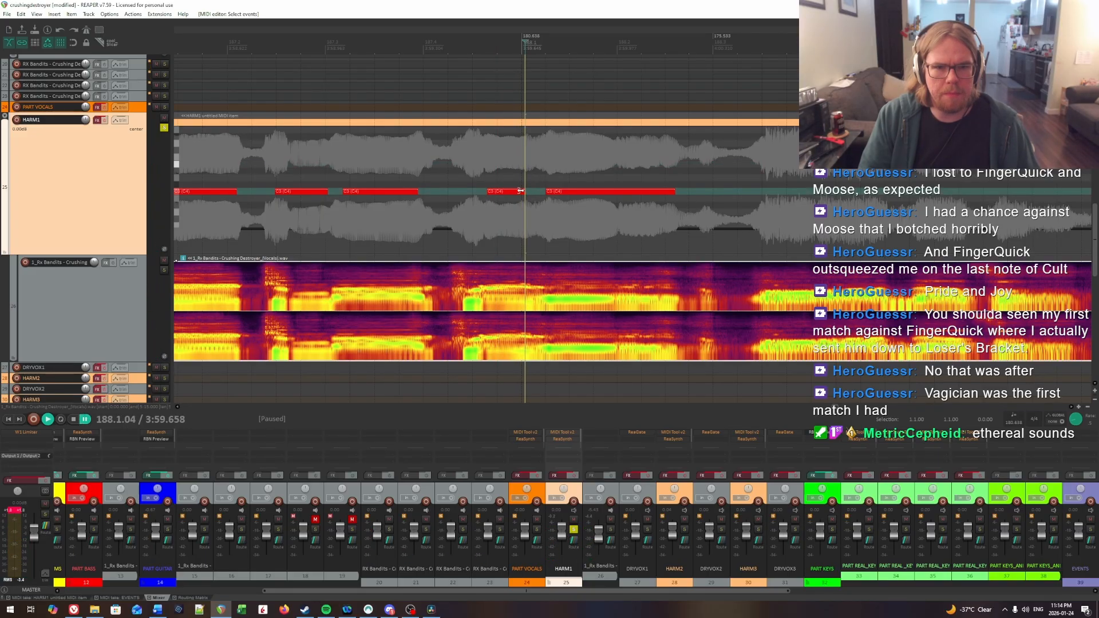
left_click_drag(520, 191, 519, 190)
Step: Replay the start of measure 188, move that HARM1 note's start to about 188.1.35 and extend the preceding note to about 188.1.16
key("space")
scroll(505, 175, "right", 1)
left_click(371, 133)
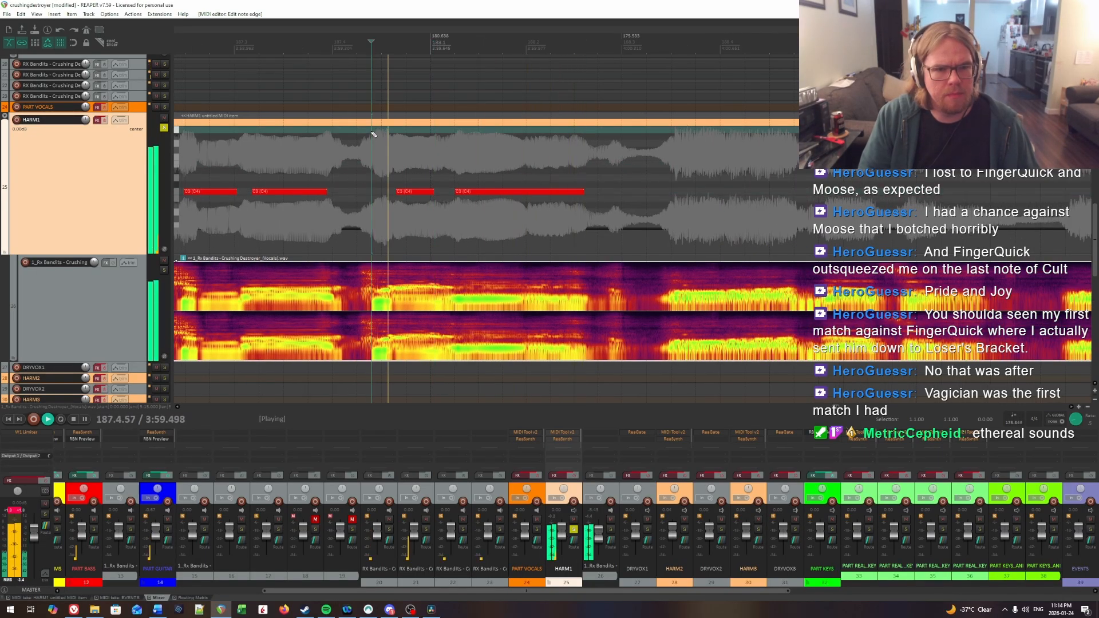
left_click(462, 153)
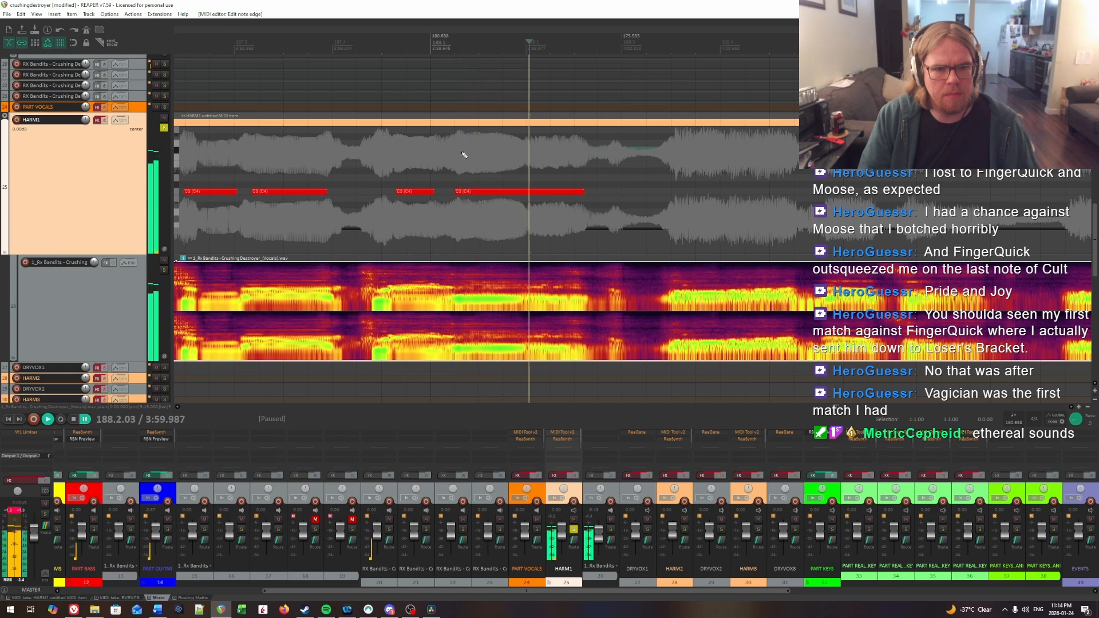
key("space")
left_click(464, 153)
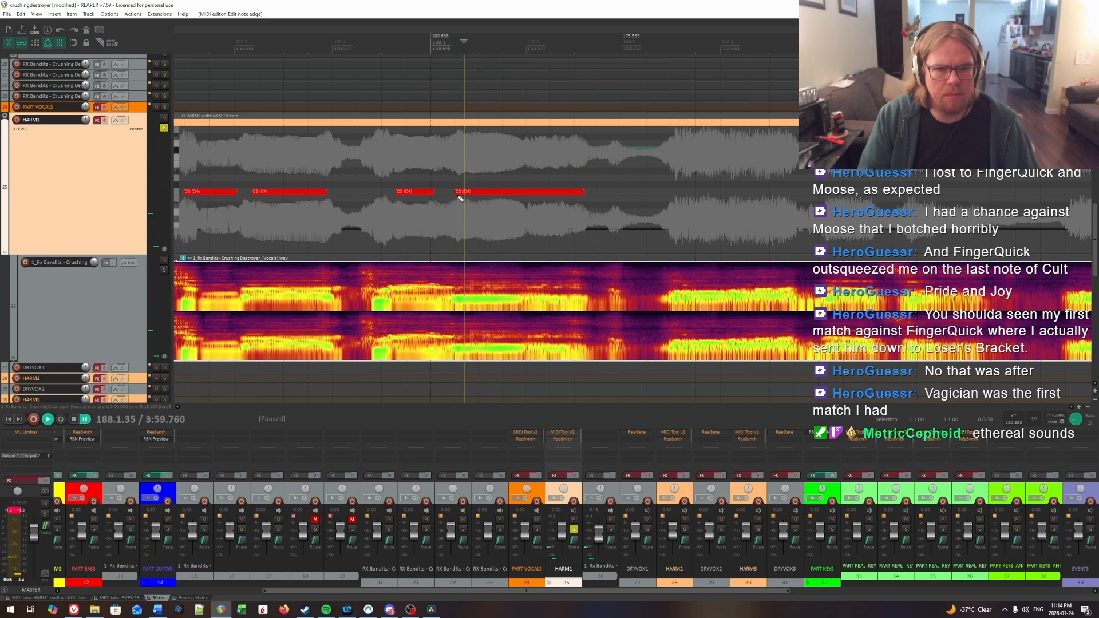
mouse_move(456, 191)
left_mouse_down()
mouse_move(465, 192)
mouse_move(445, 189)
left_mouse_up()
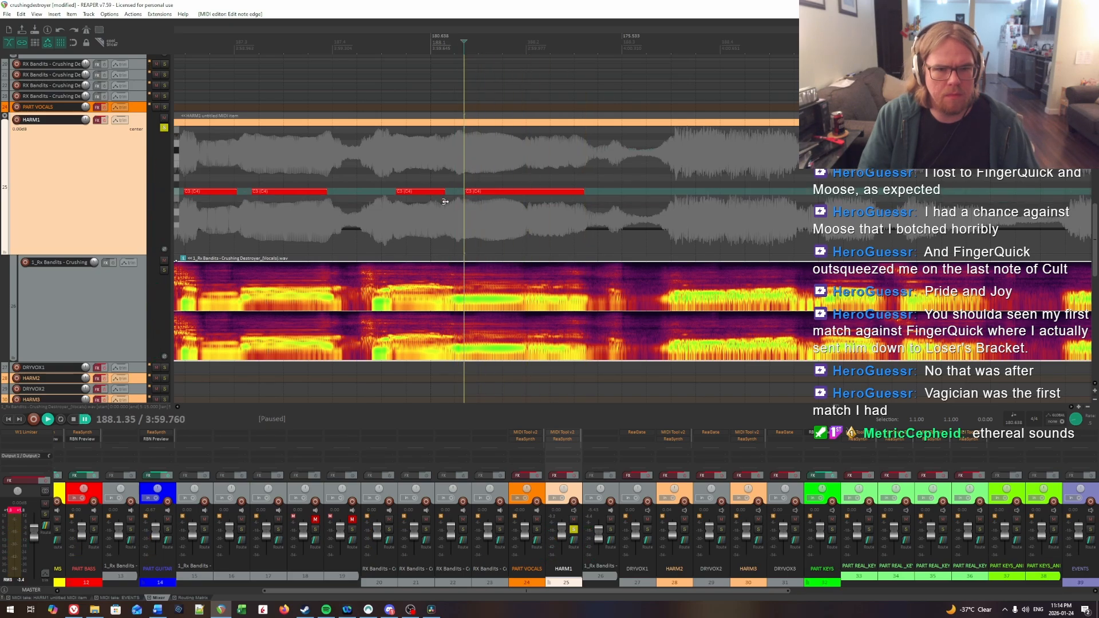
Step: Recheck the syllable crossing into measure 188 by ear and trim its HARM1 note to end at about 188.1.11
left_click(399, 171)
key("space")
left_click(441, 172)
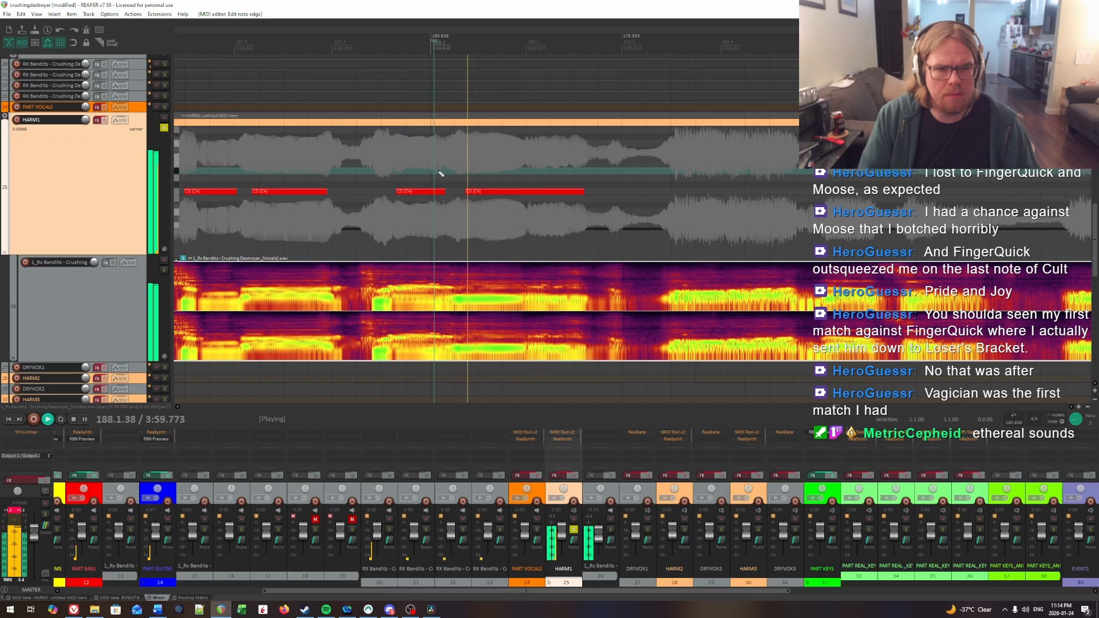
key("space")
left_click(440, 173)
left_click_drag(445, 190, 441, 191)
left_click(379, 174)
key("space")
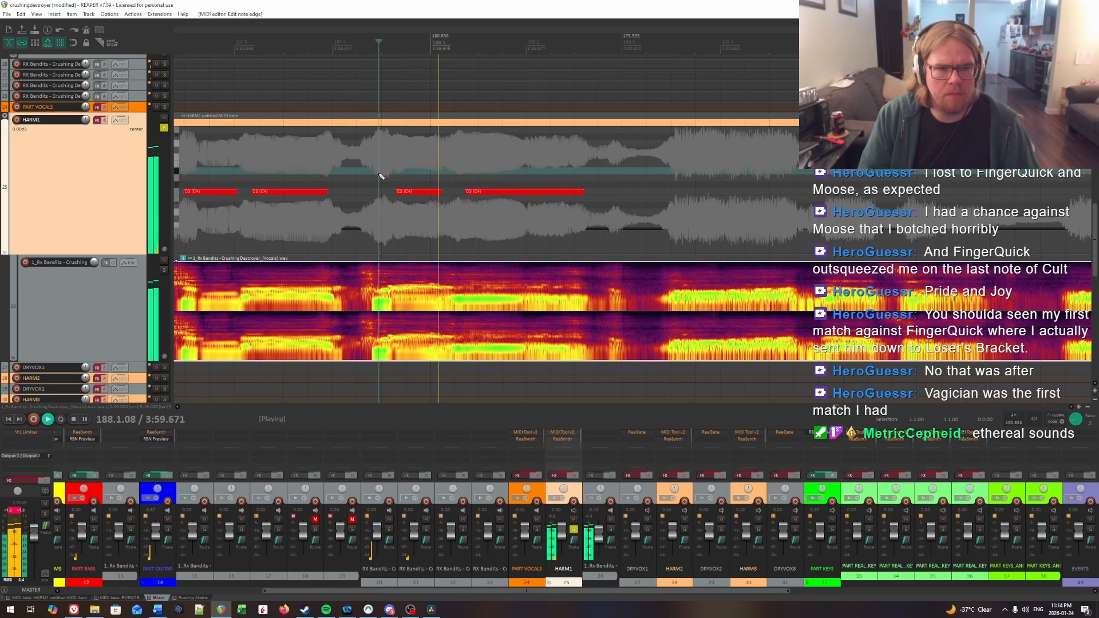
Step: Listen ahead for the syllable onset in beat 3 of measure 188 and insert a HARM1 note from about 188.3.54 to 188.4.00
left_click(463, 165)
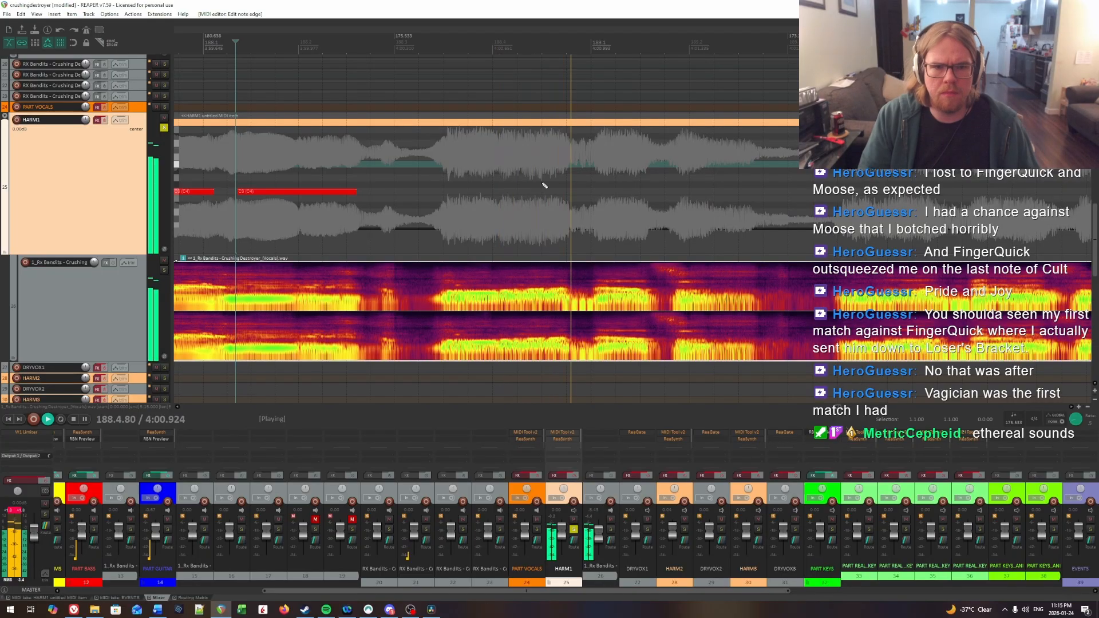
left_click(439, 171)
left_click(448, 171)
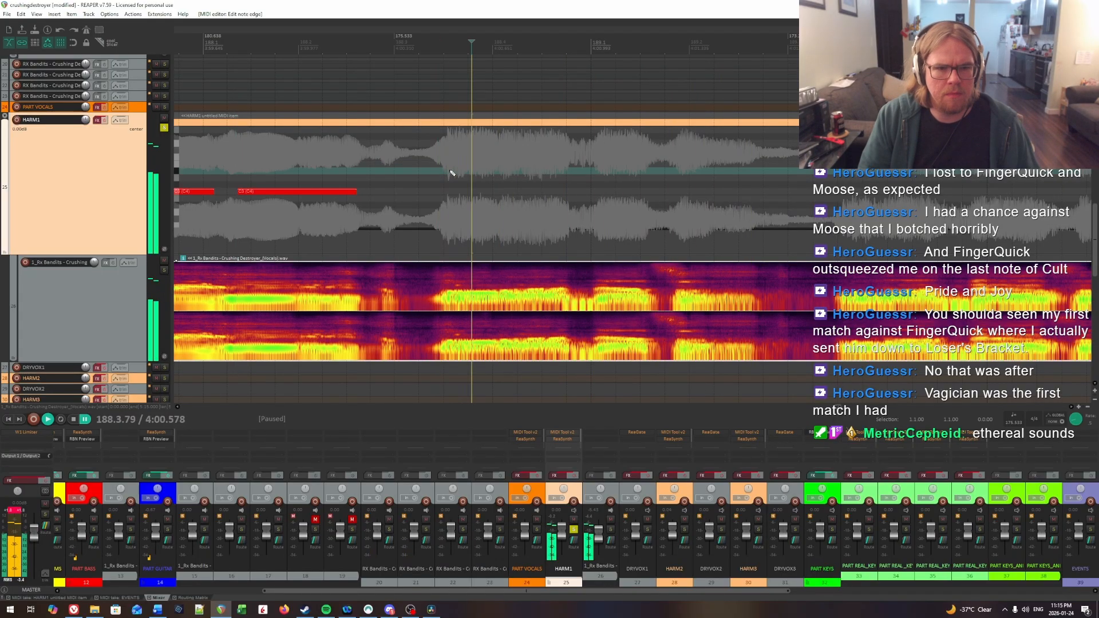
key("space")
Step: Replay the new beat 3 syllable of measure 188 and extend its HARM1 note to end at about 188.4.03
key("space")
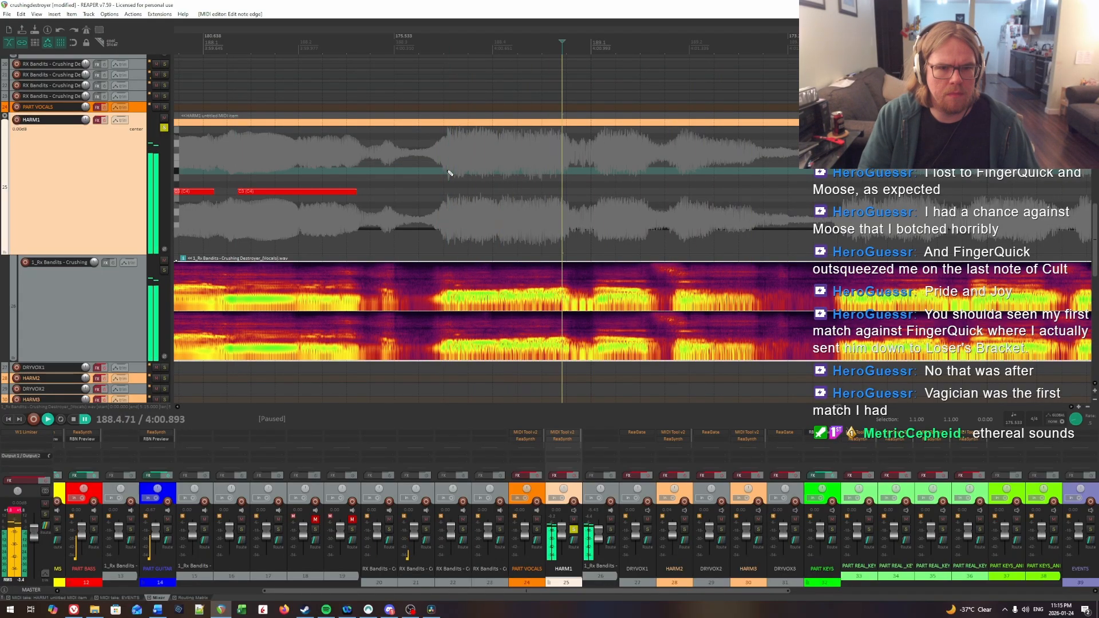
left_click(450, 173)
left_click_drag(450, 192, 493, 197)
key("space")
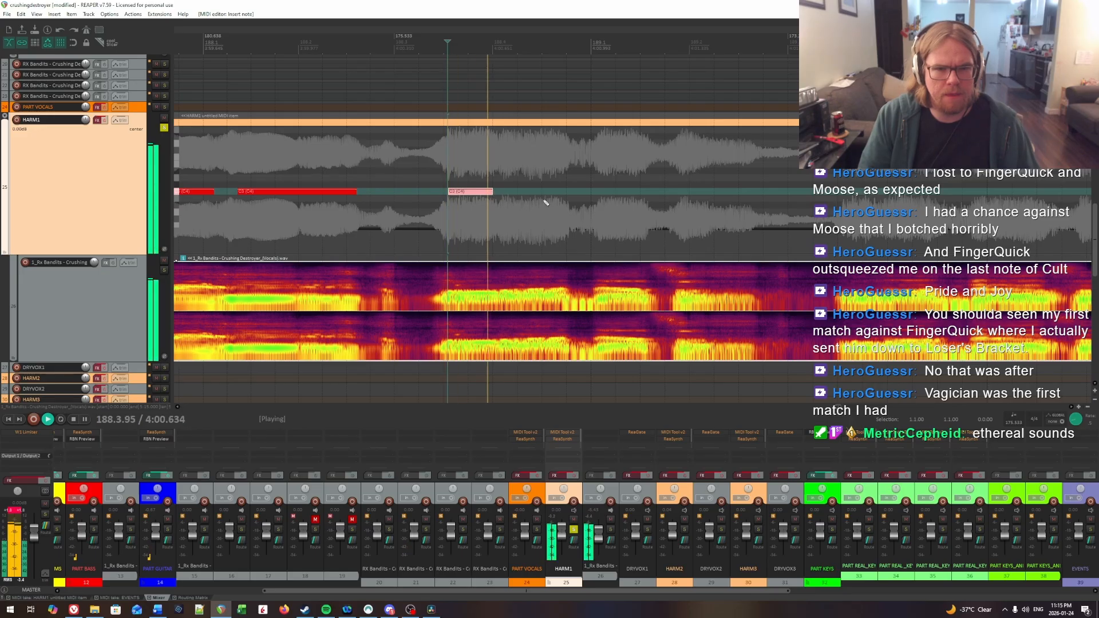
key("space")
left_click(501, 167)
key("space")
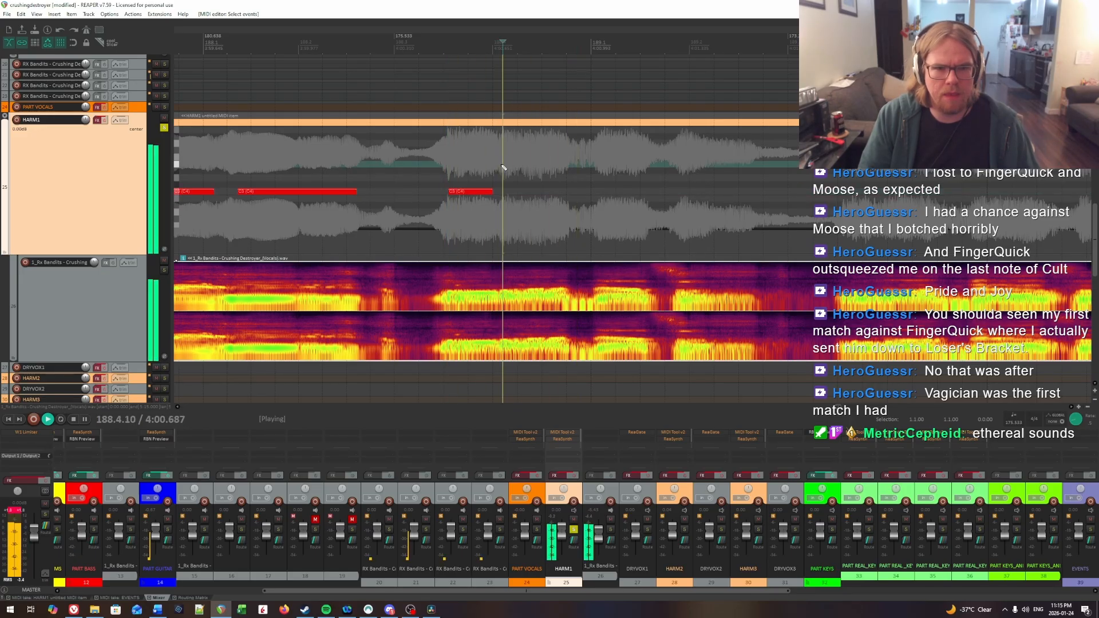
key("space")
left_click(482, 171)
key("space")
key("space")
left_click_drag(493, 192, 496, 192)
left_click(481, 180)
key("space")
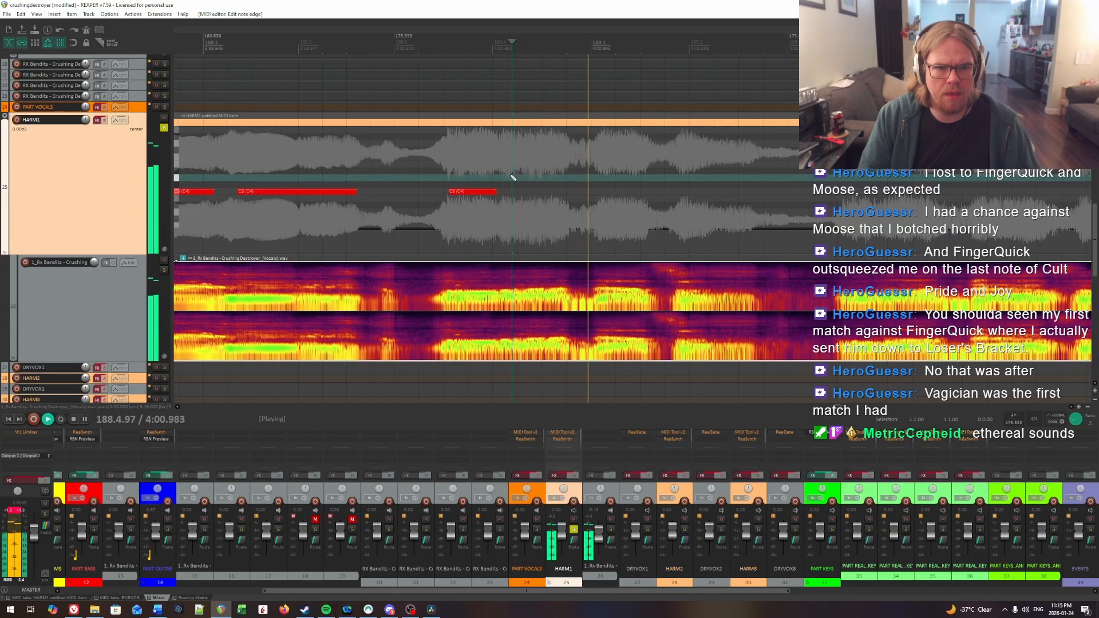
Step: Place the cursor on the syllable onset in beat 4 of measure 188 and insert a HARM1 note from 188.4.22 to about 188.4.71
left_click(515, 177)
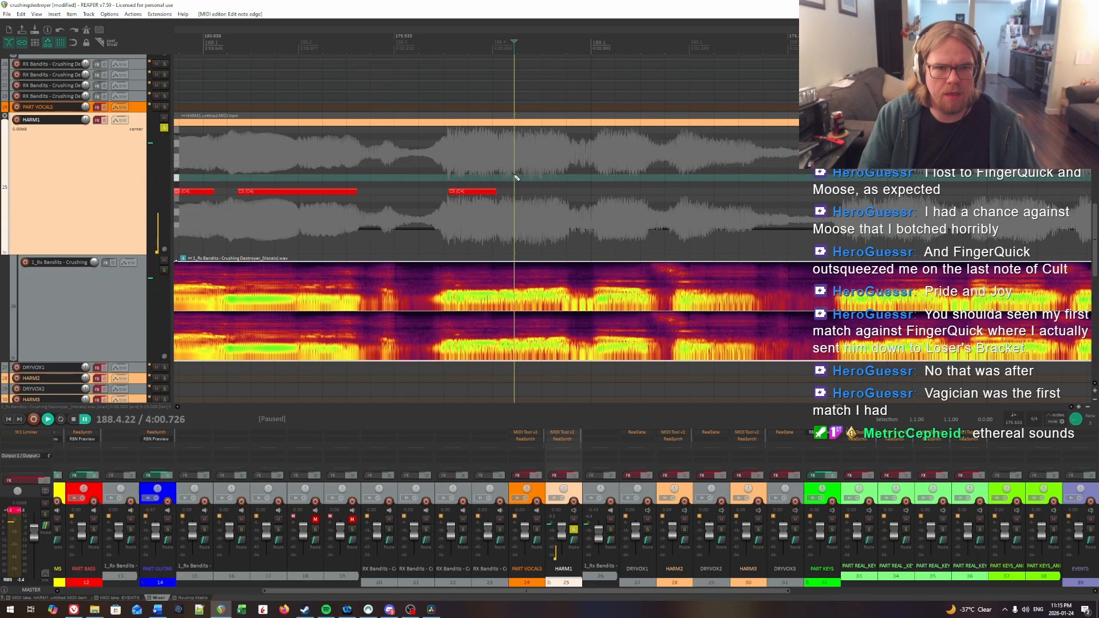
key("space")
left_click_drag(519, 194, 564, 198)
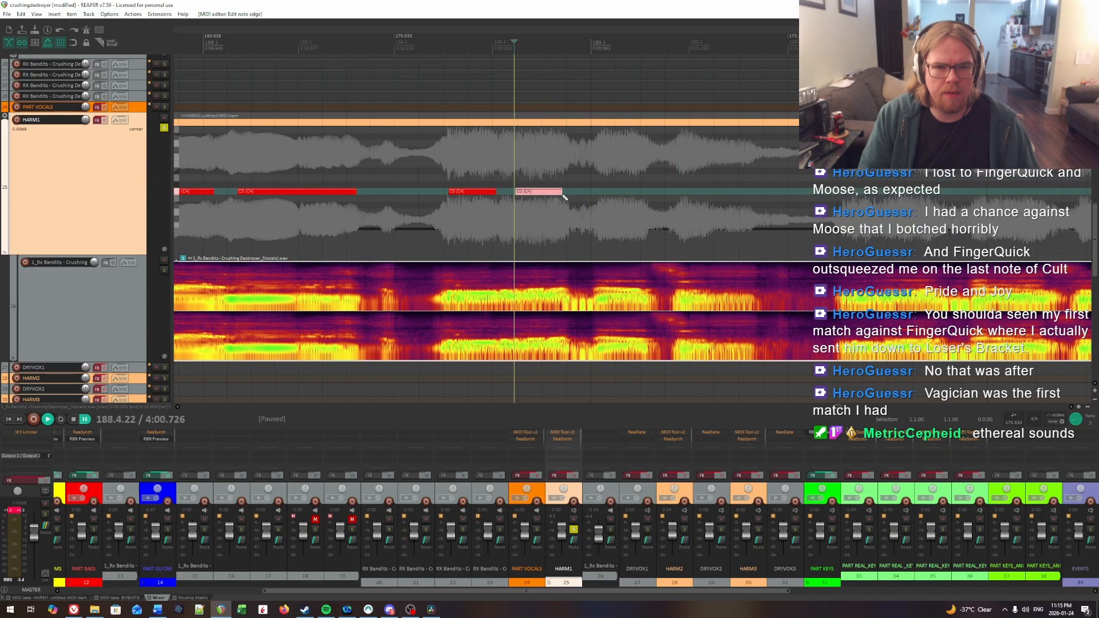
Step: Find the first syllable onset of measure 189 by ear and insert a HARM1 note from about 189.1.08 to 189.1.56
left_click(590, 188)
key("space")
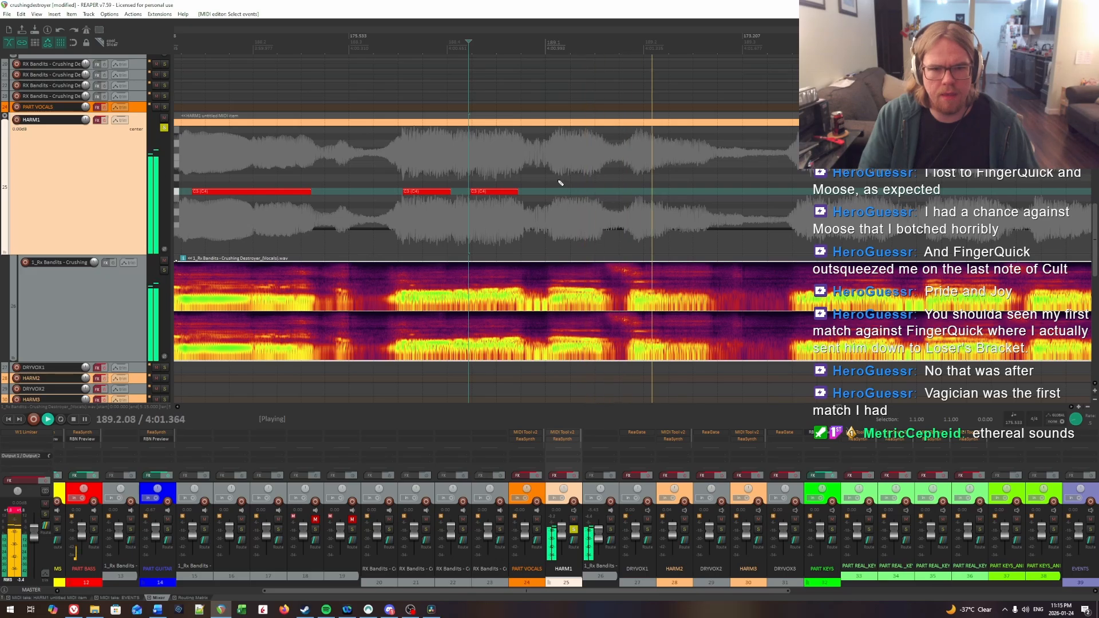
key("space")
key("space")
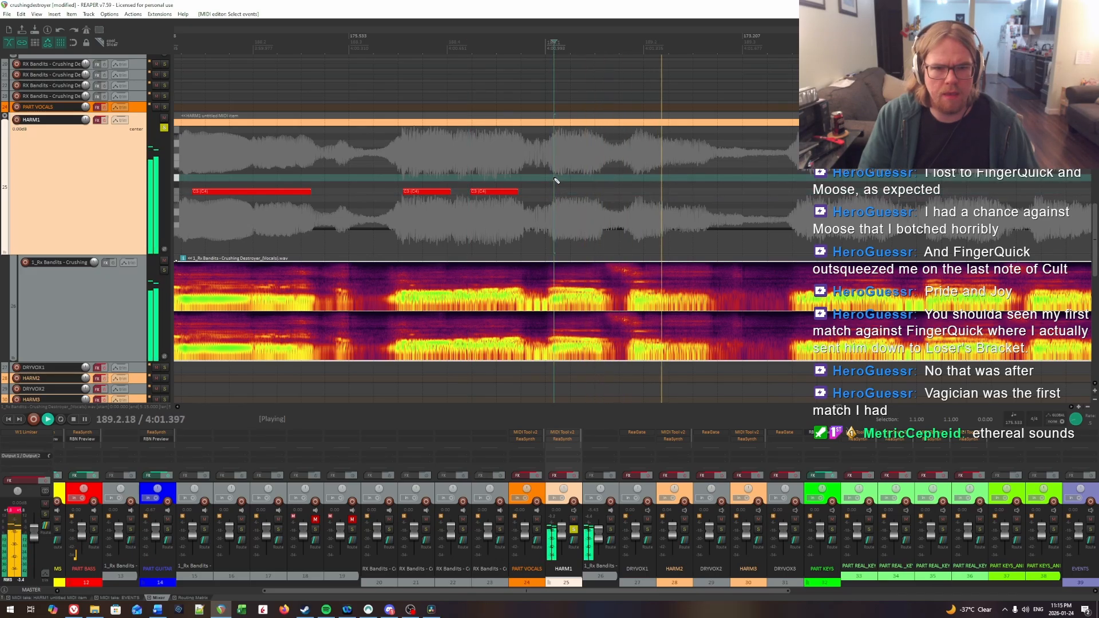
key("space")
left_click_drag(555, 191, 603, 195)
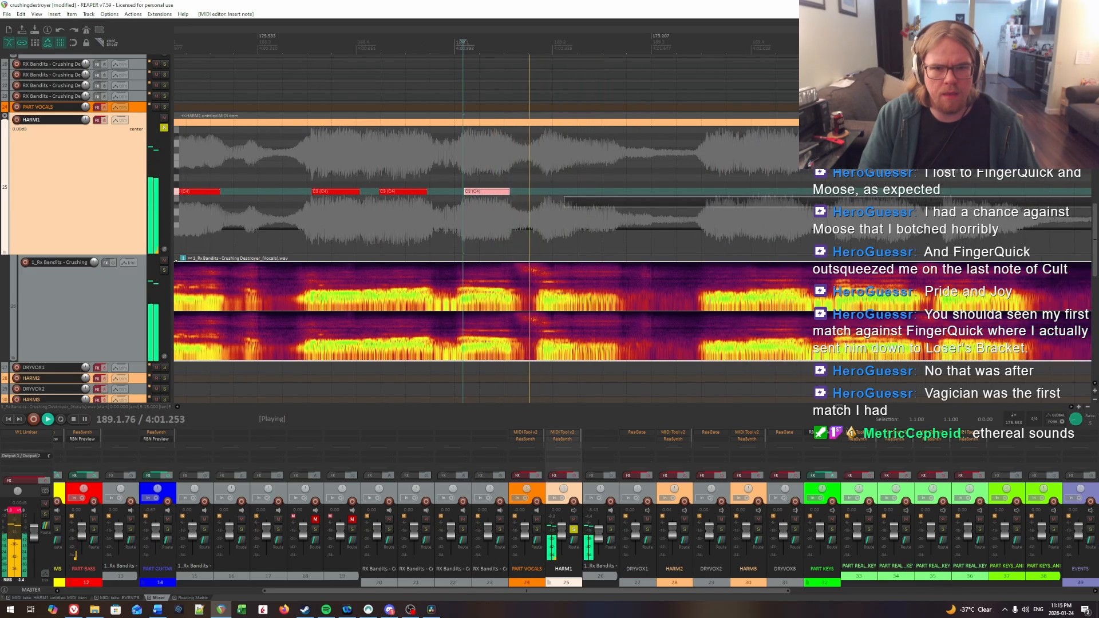
Step: Pinpoint the syllable onset just before beat 2 of measure 189 and insert a HARM1 note from 189.1.92 to about 189.2.62
left_click(545, 177)
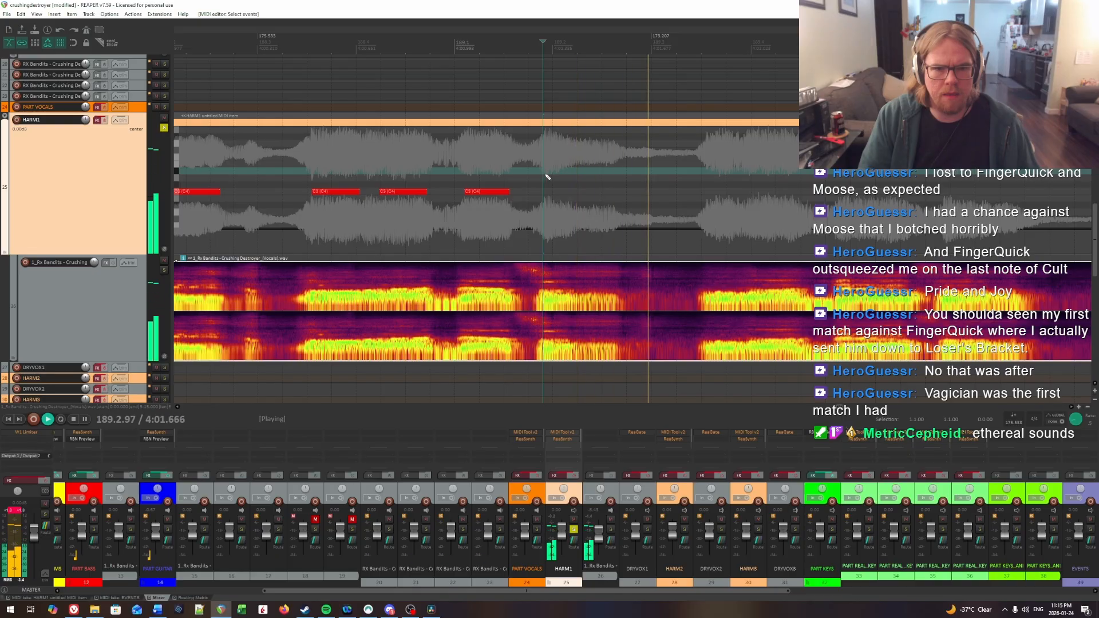
key("space")
left_click_drag(547, 191, 562, 194)
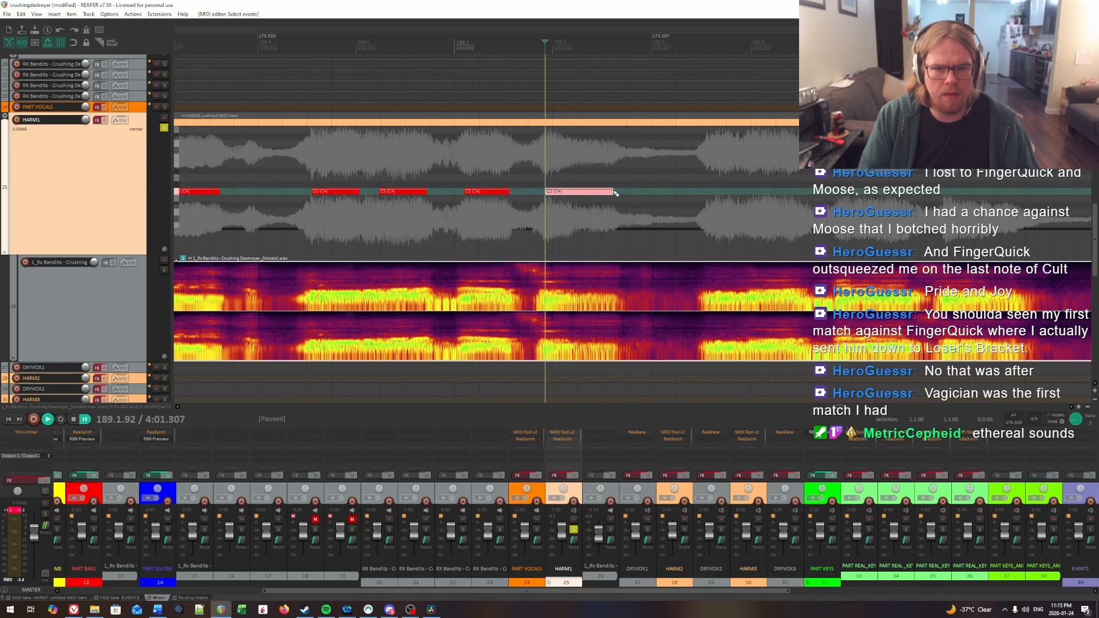
Step: Locate the syllable onset in beat 3 of measure 189 and insert a short HARM1 note from 189.3.56 to about 189.3.81
key("space")
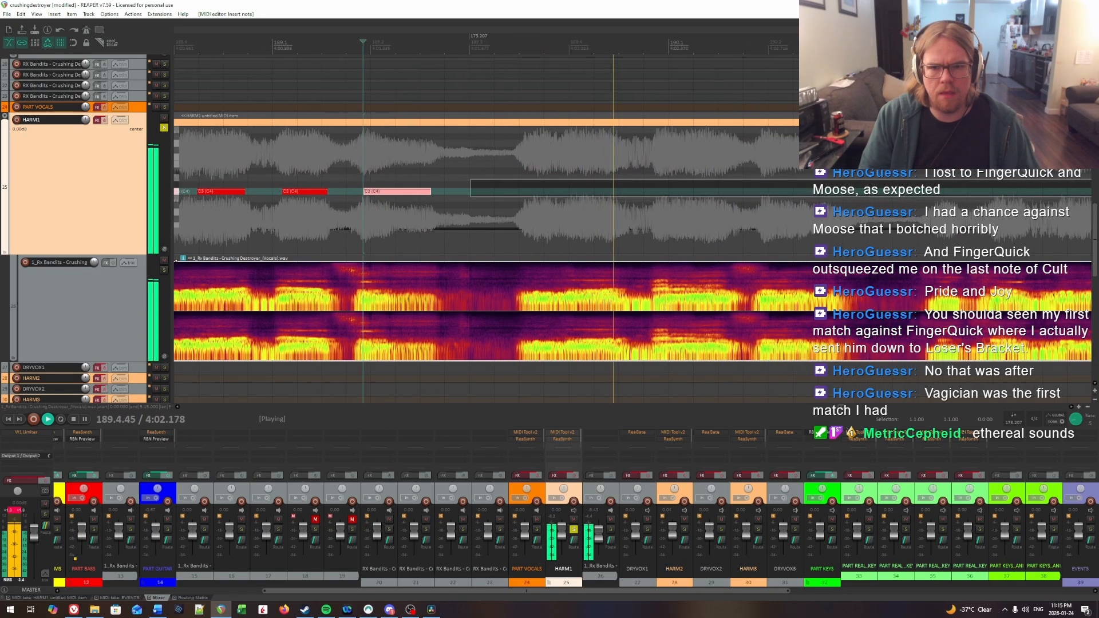
left_click_drag(1090, 179, 568, 169)
left_click(386, 169)
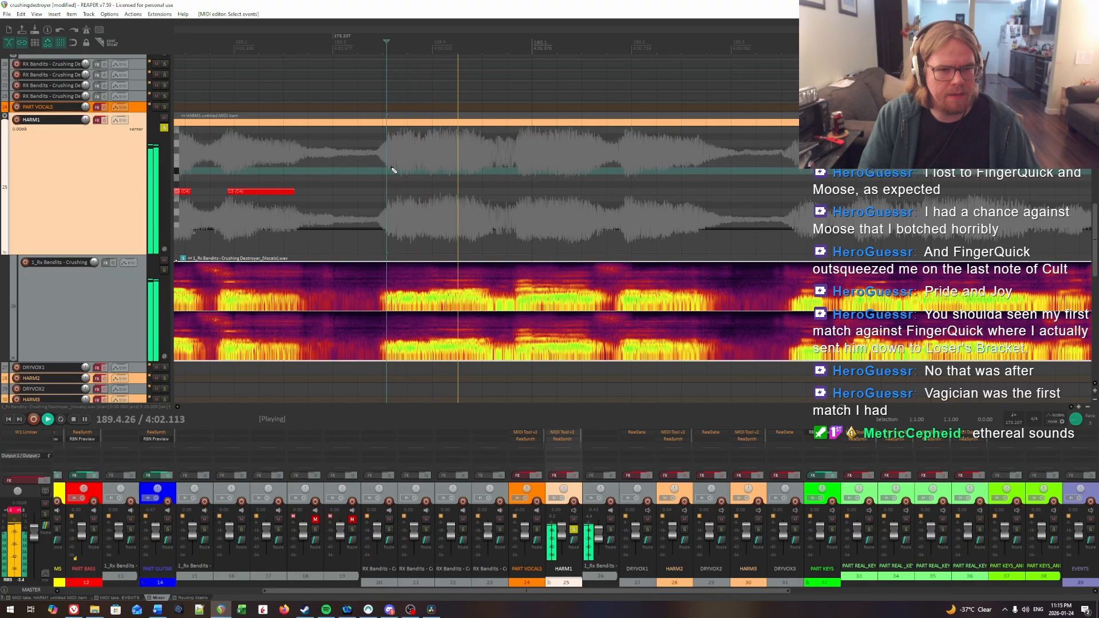
key("space")
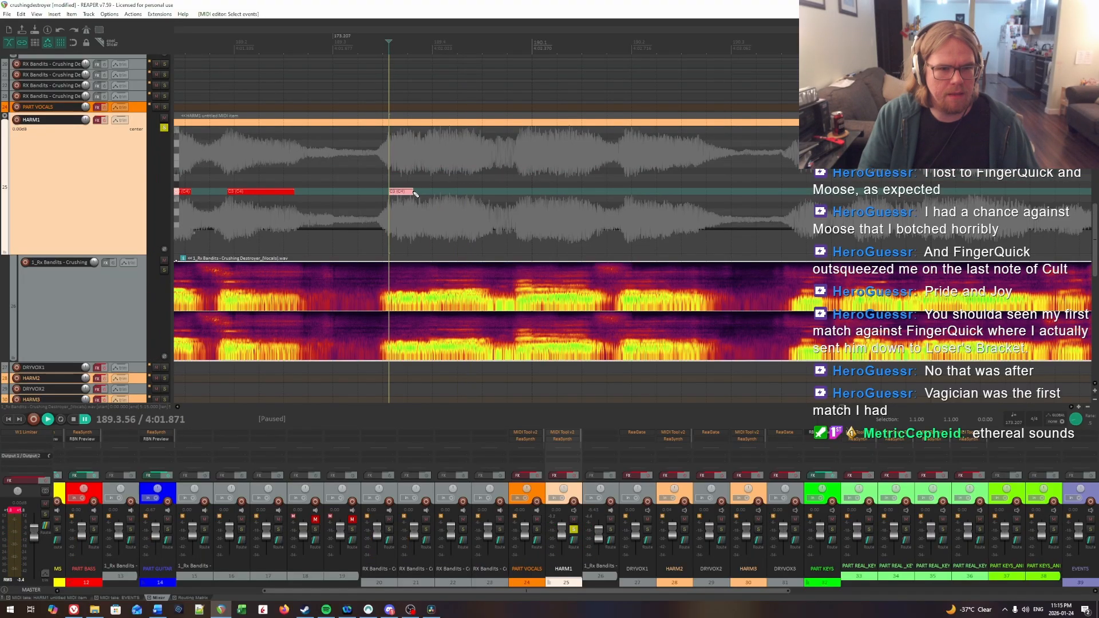
Step: Locate the syllable onset just before beat 4 of measure 189 and insert a HARM1 note from about 189.3.99 to 189.4.55
left_click(433, 178)
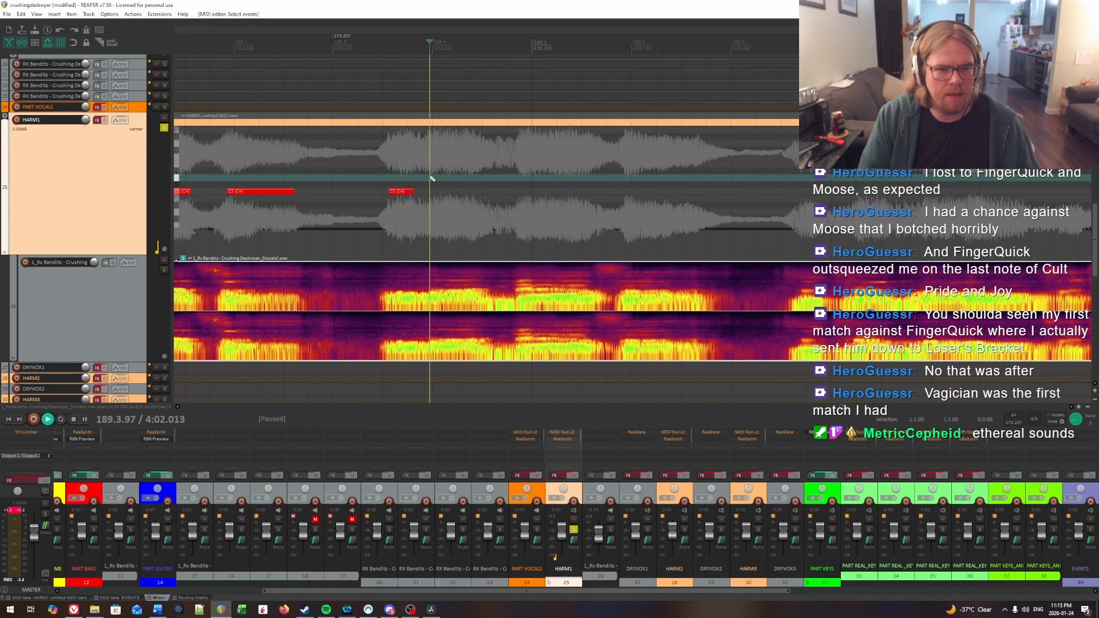
left_click(432, 179)
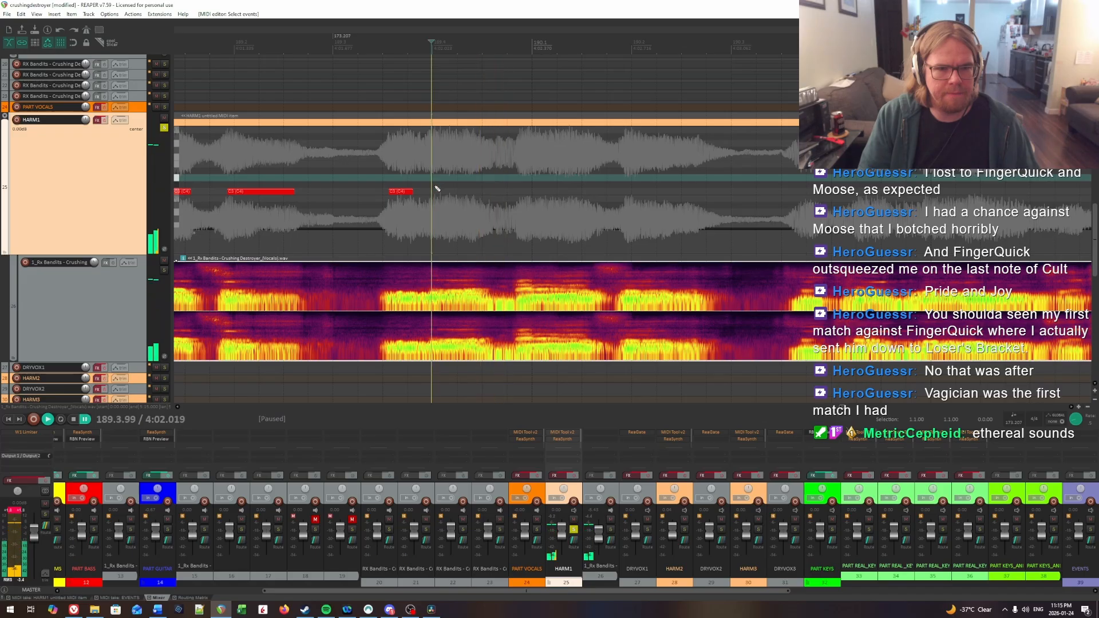
left_click_drag(434, 192, 488, 191)
key("space")
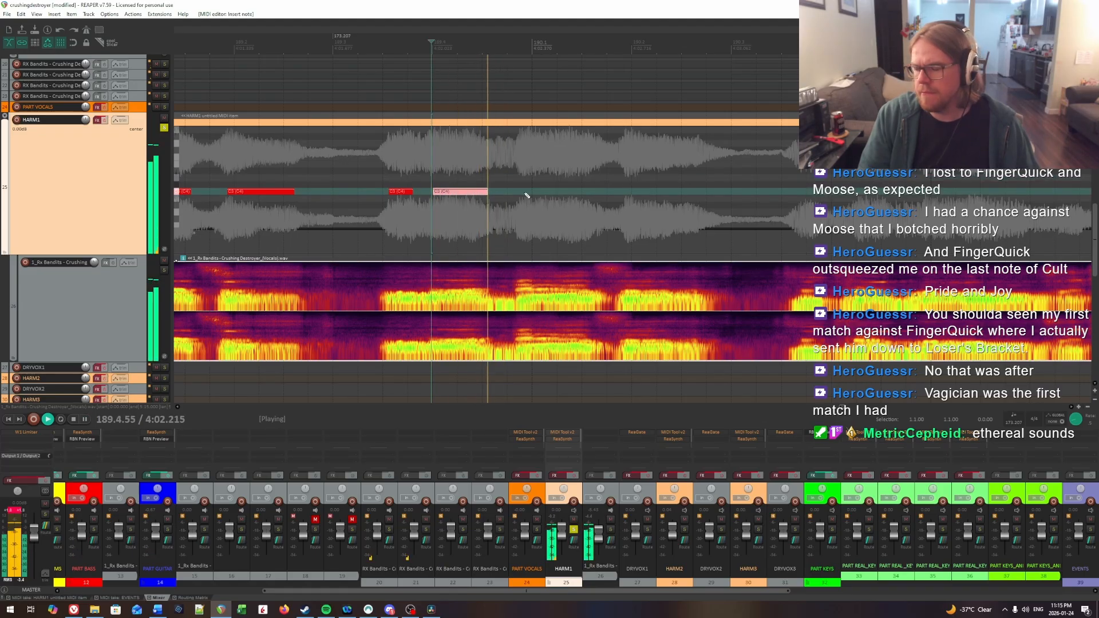
Step: Replay the end of measure 189 to find the next syllable onset and insert a HARM1 note from 190.1.00 to about 190.1.63
left_click(519, 174)
left_click(422, 163)
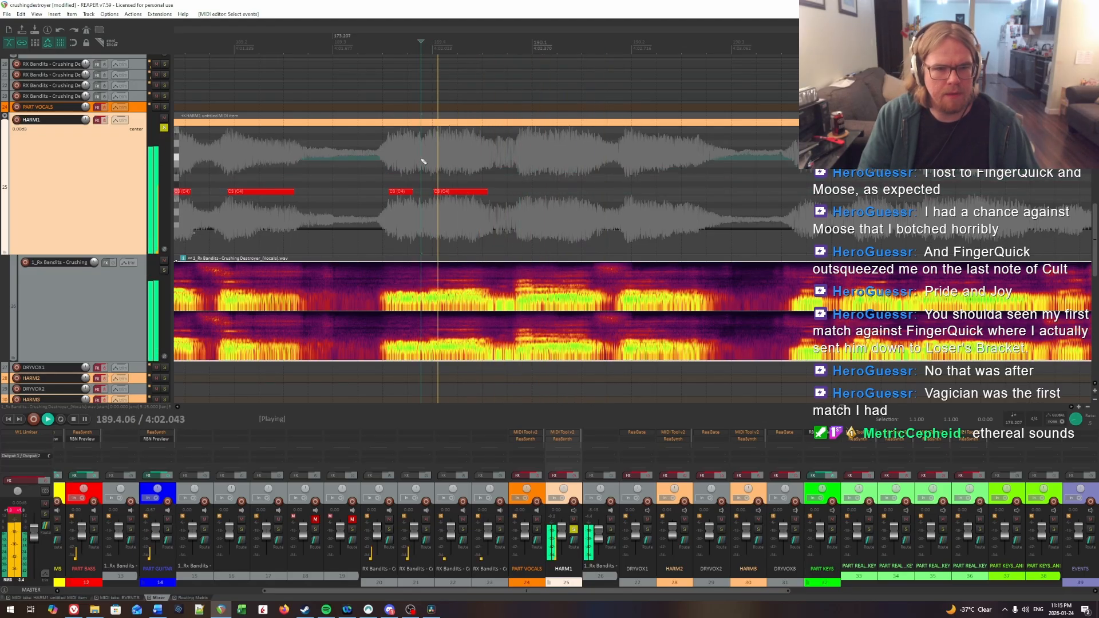
left_click(391, 171)
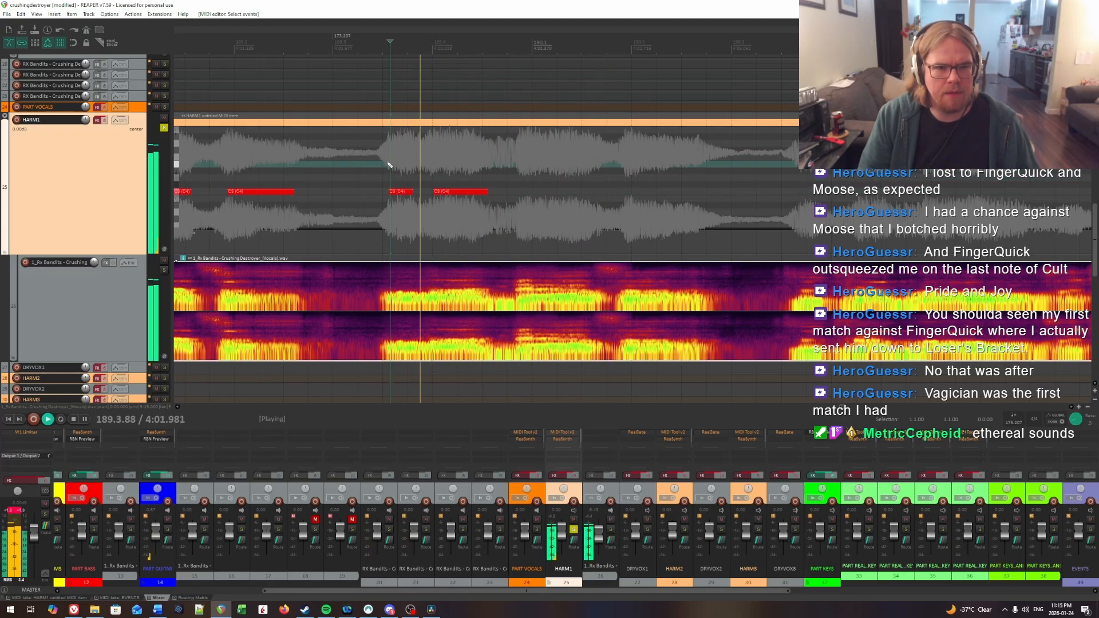
left_click(531, 162)
key("space")
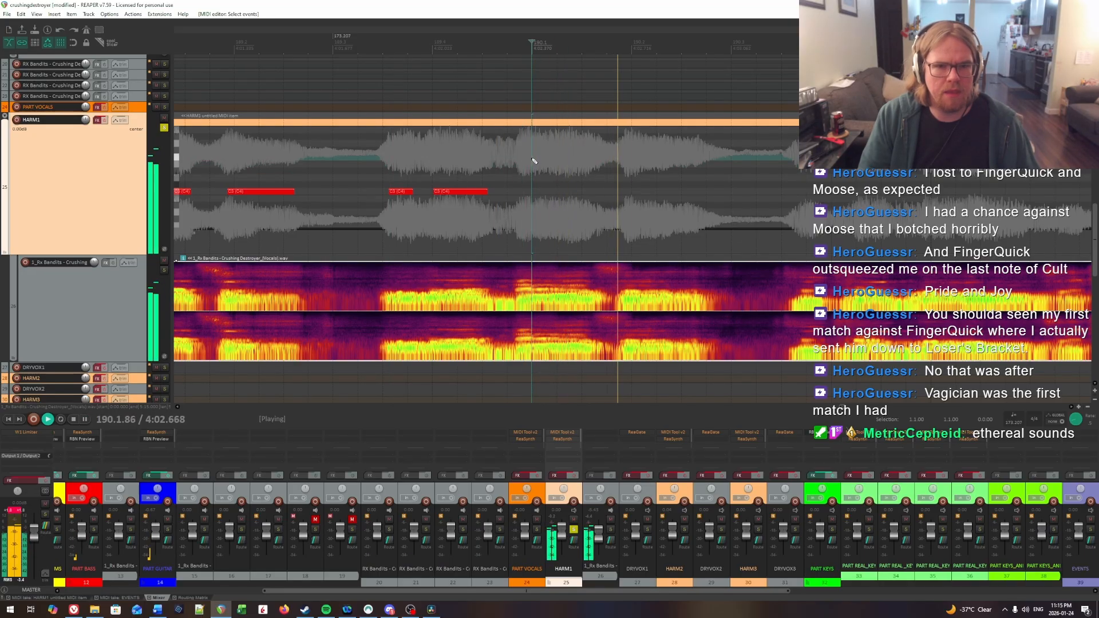
key("space")
left_click(534, 191)
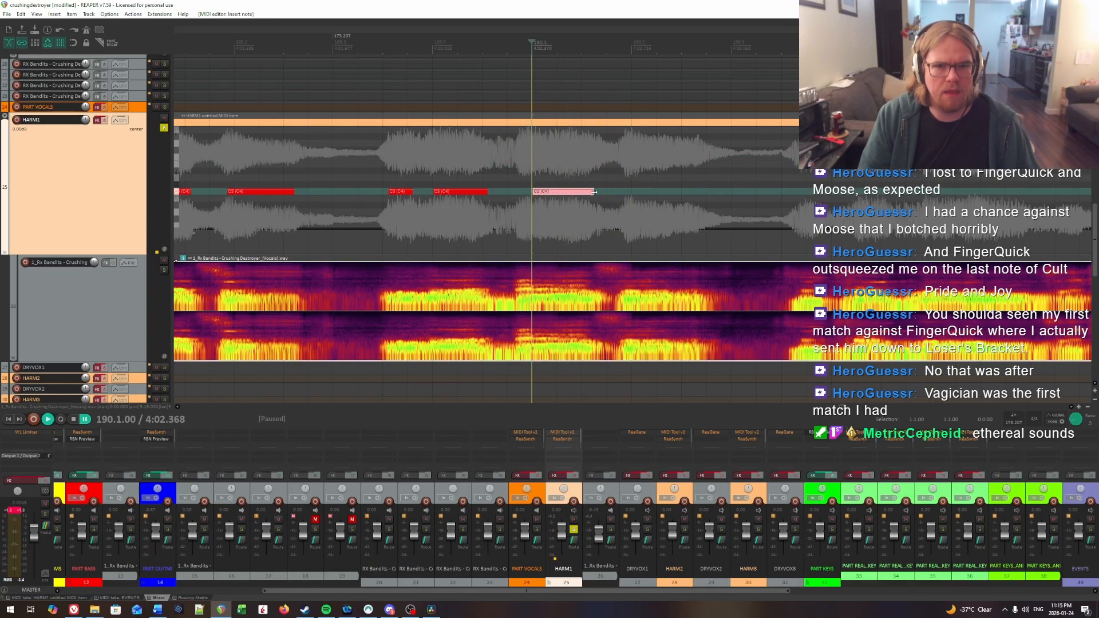
Step: Pinpoint the syllable onset just before beat 2 of measure 190 and insert a HARM1 note from about 190.1.96 to 190.2.38
left_click(630, 168)
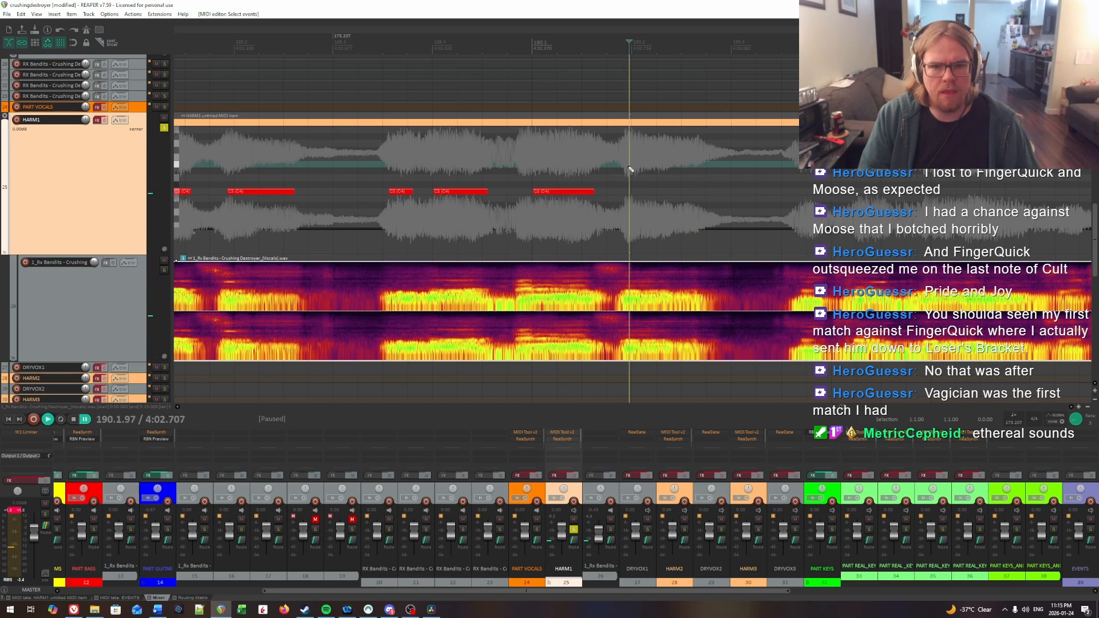
key("space")
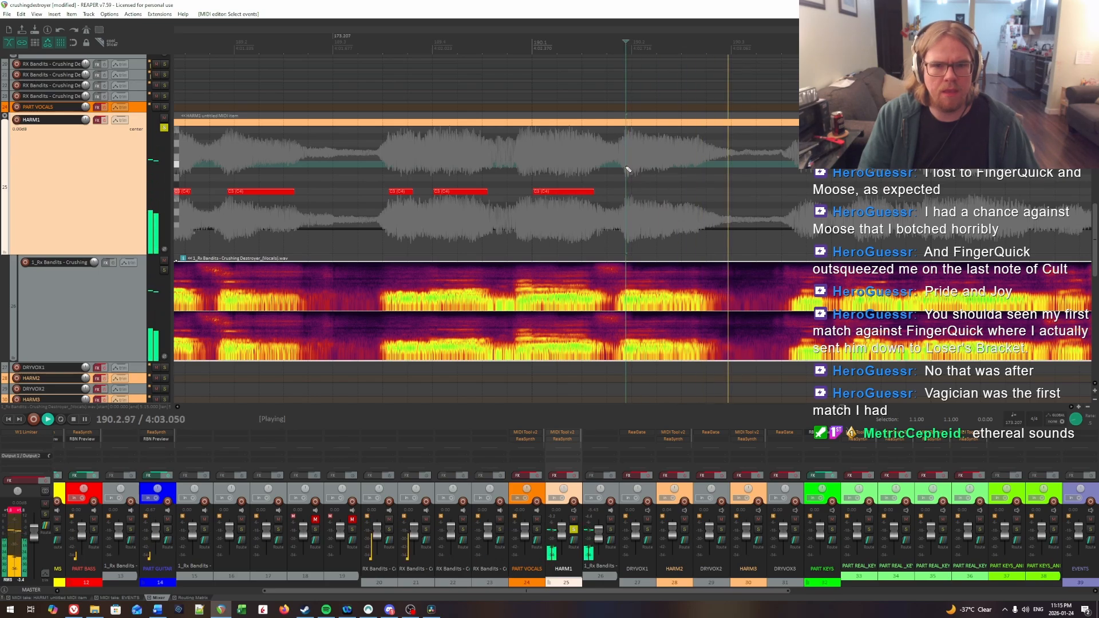
left_click(569, 165)
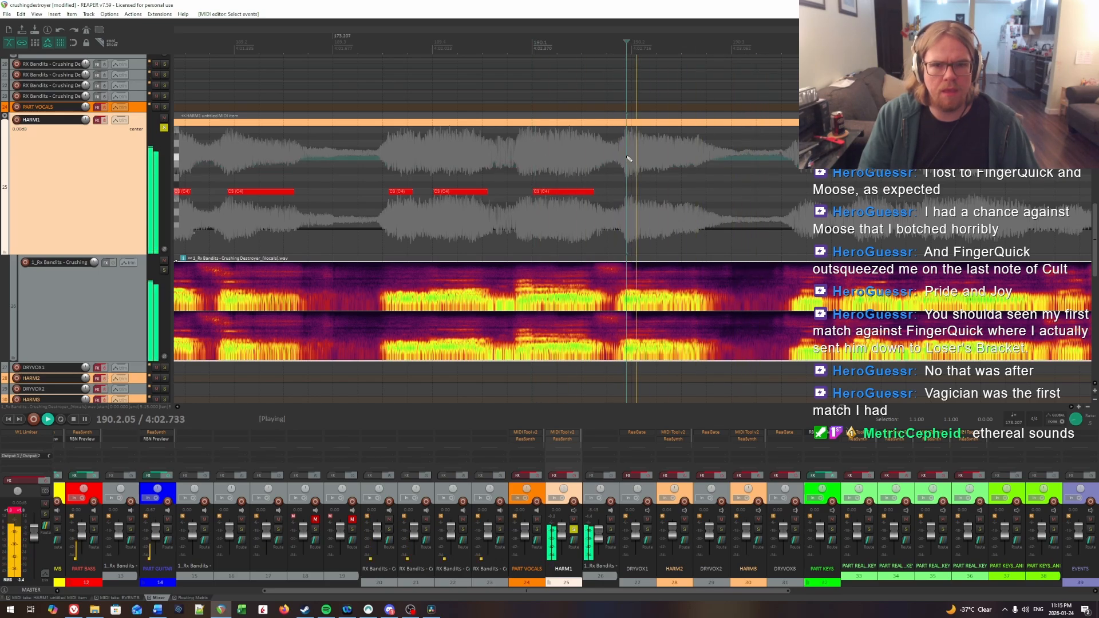
key("space")
left_click(626, 180)
left_click_drag(632, 194, 699, 195)
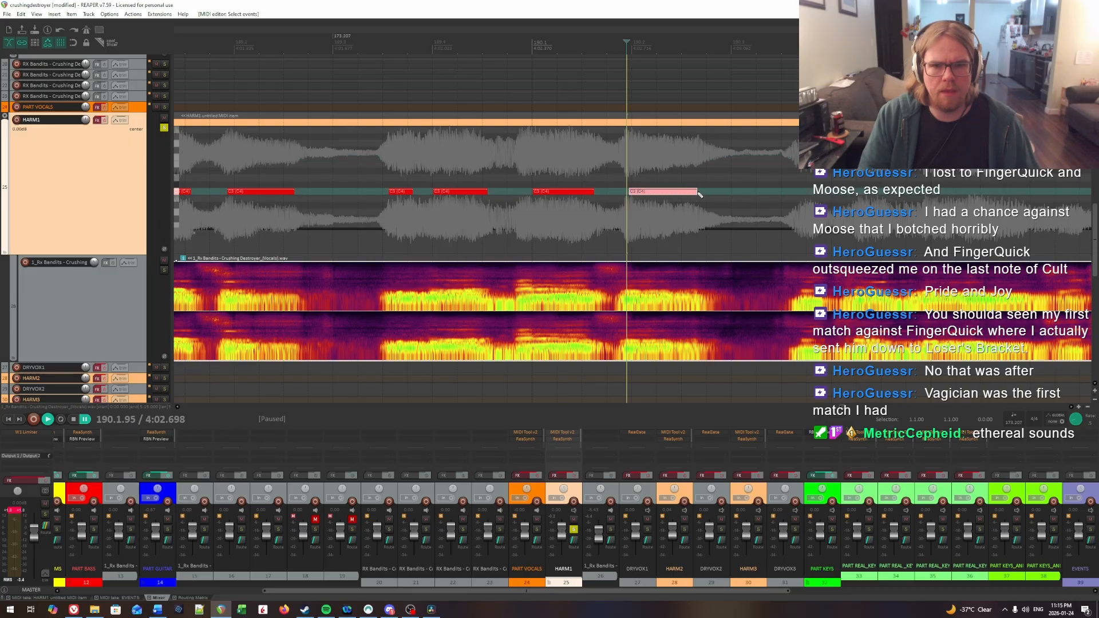
key("space")
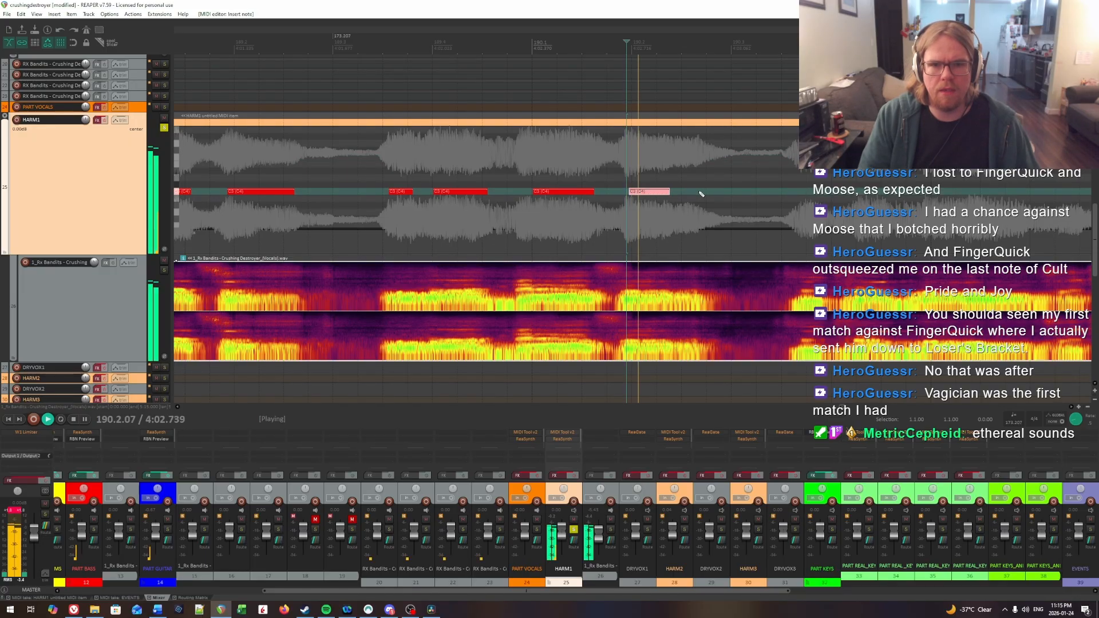
key("space")
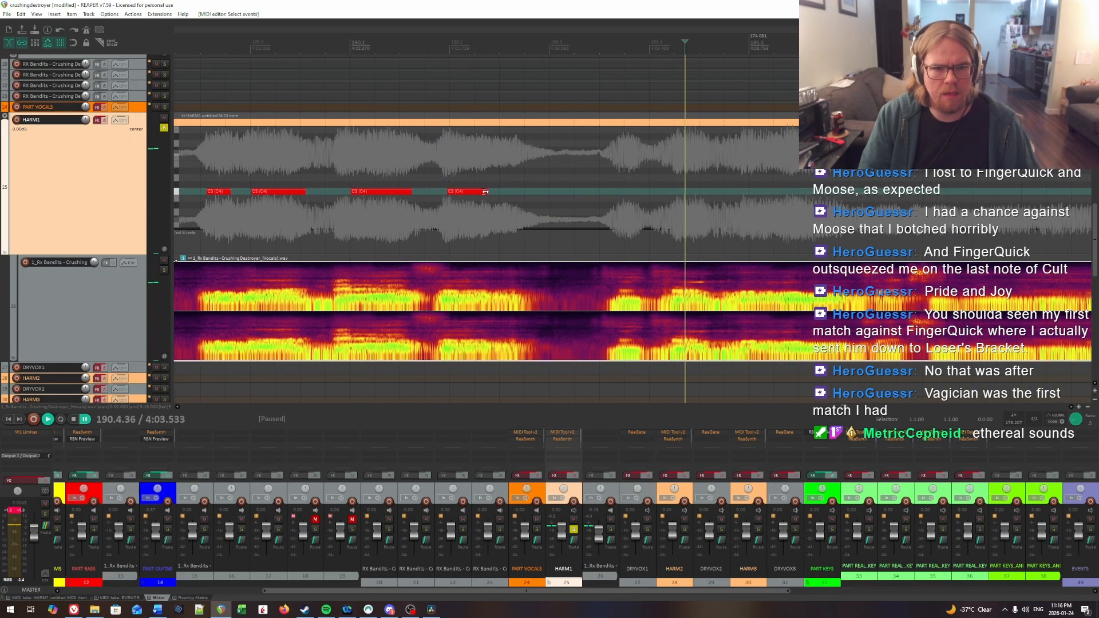
Step: Find the syllable onset in beat 3 of measure 190 and insert a HARM1 note from 190.3.67 to about 190.3.89
left_click_drag(512, 196, 674, 205)
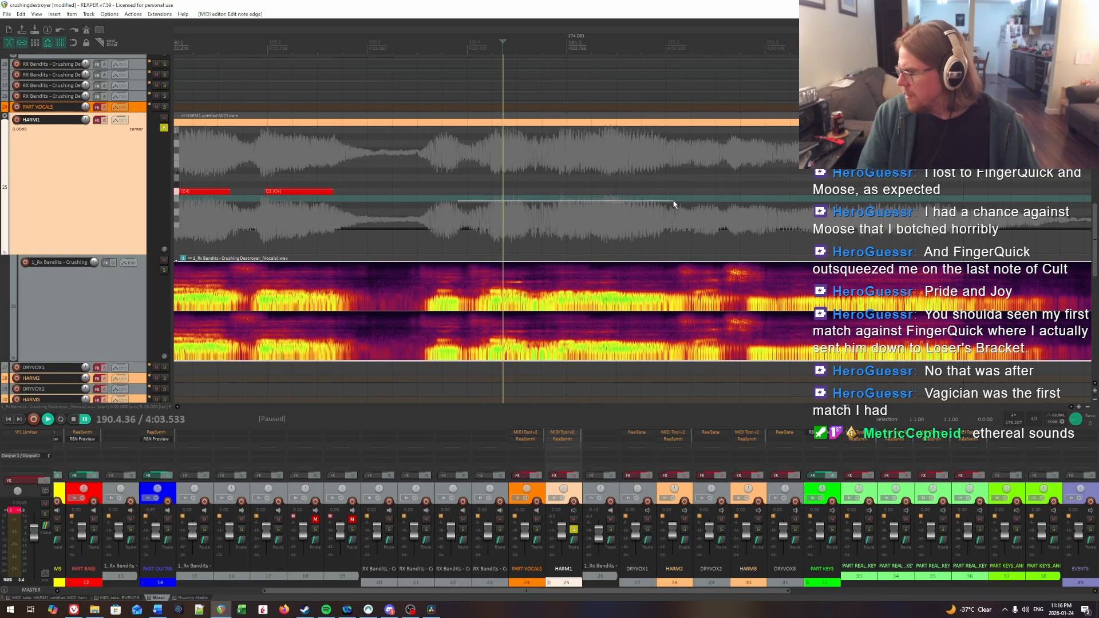
left_click_drag(606, 203, 602, 201)
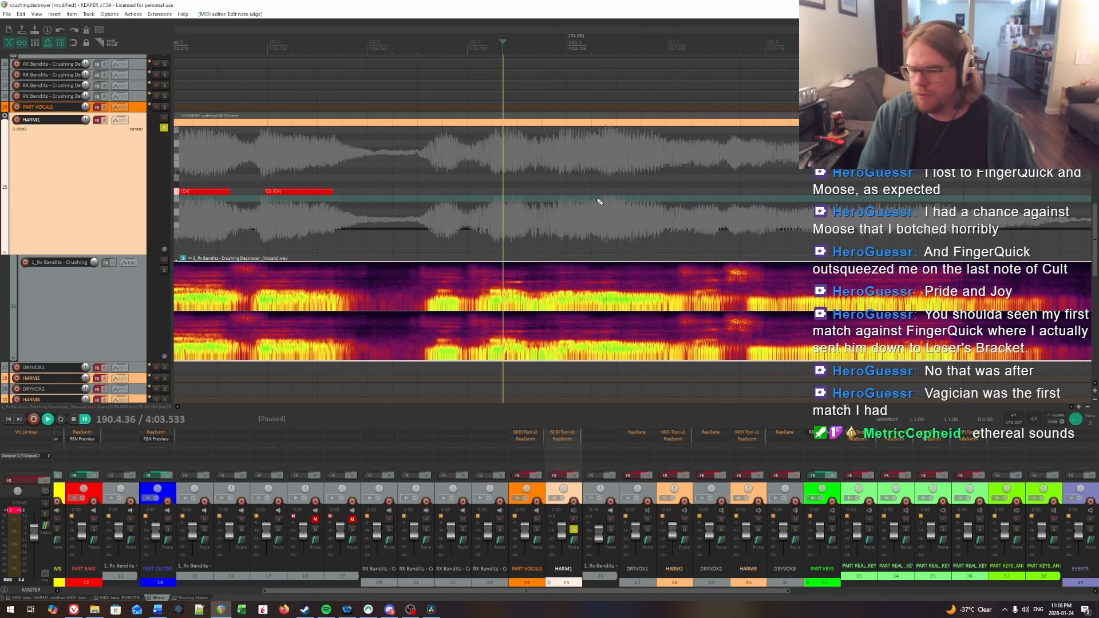
left_click(398, 166)
key("space")
left_click(435, 156)
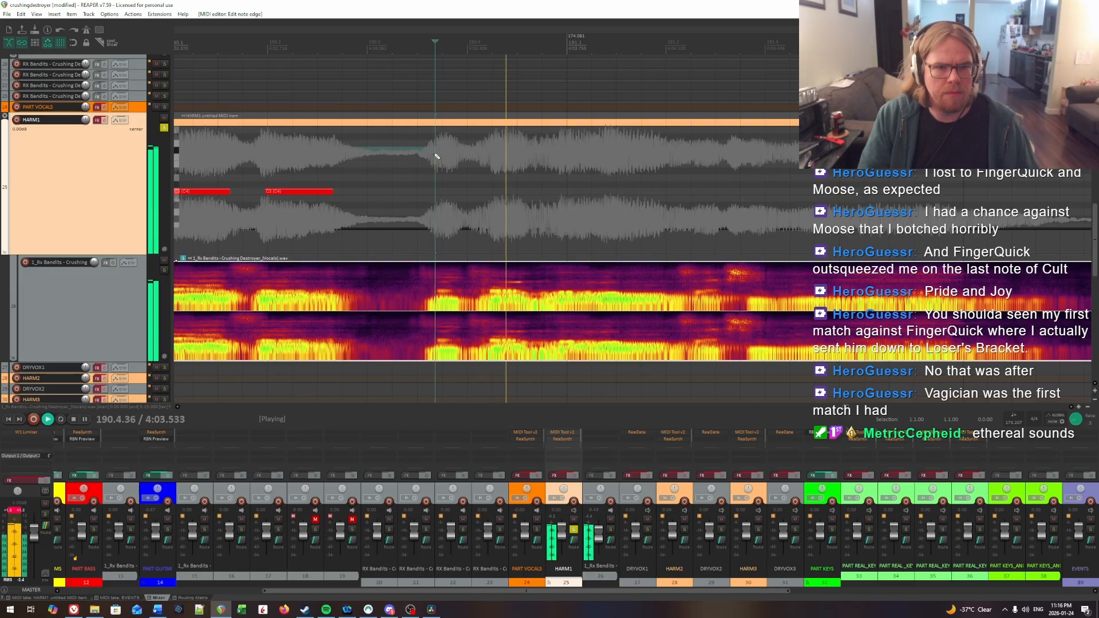
key("ctrl+space")
left_click_drag(436, 191, 459, 194)
Step: Find the syllable onset in beat 4 of measure 190 and insert a HARM1 note from about 190.4.25 to 190.4.57
key("space")
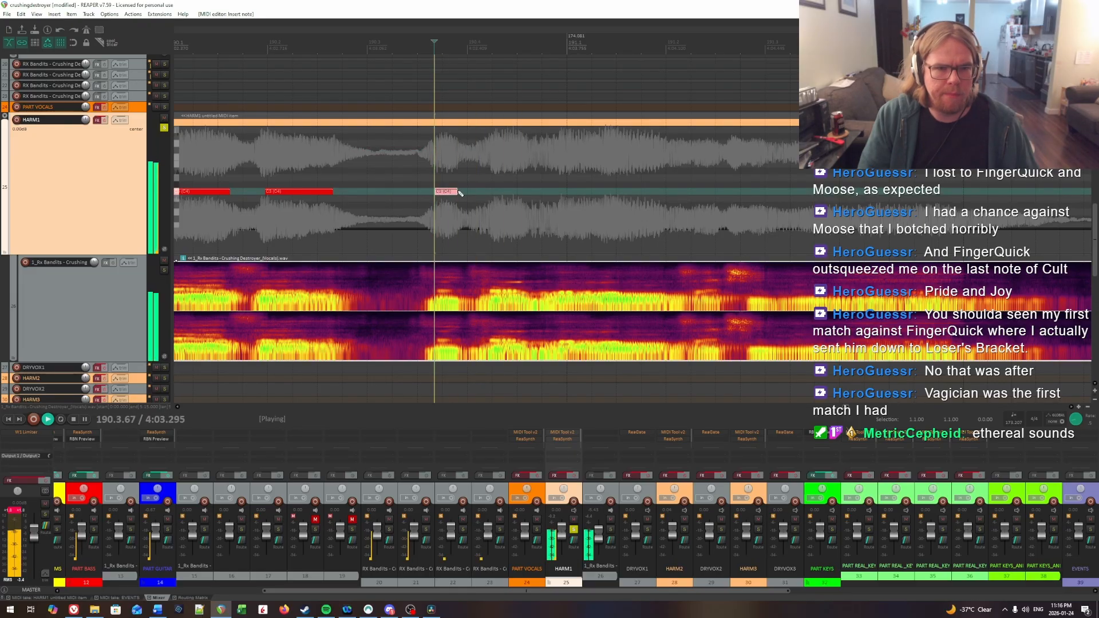
left_click(491, 154)
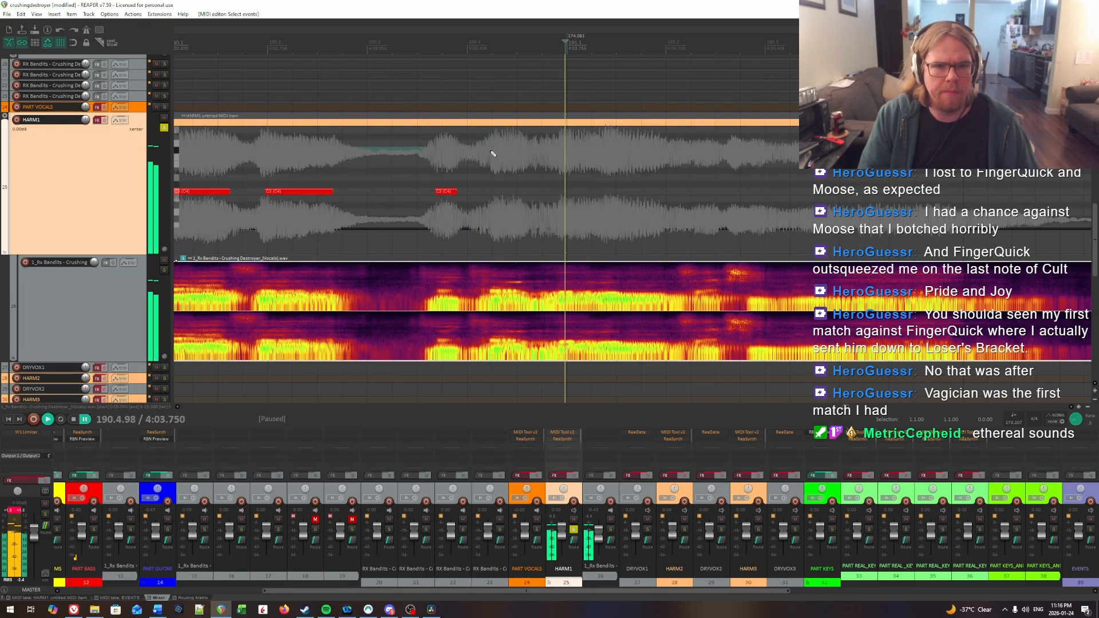
key("ctrl+space")
left_click_drag(494, 192, 520, 194)
Step: Audition the end of measure 190 and insert a HARM1 note at the syllable onset, from about 190.4.92 to 191.1.20
key("space")
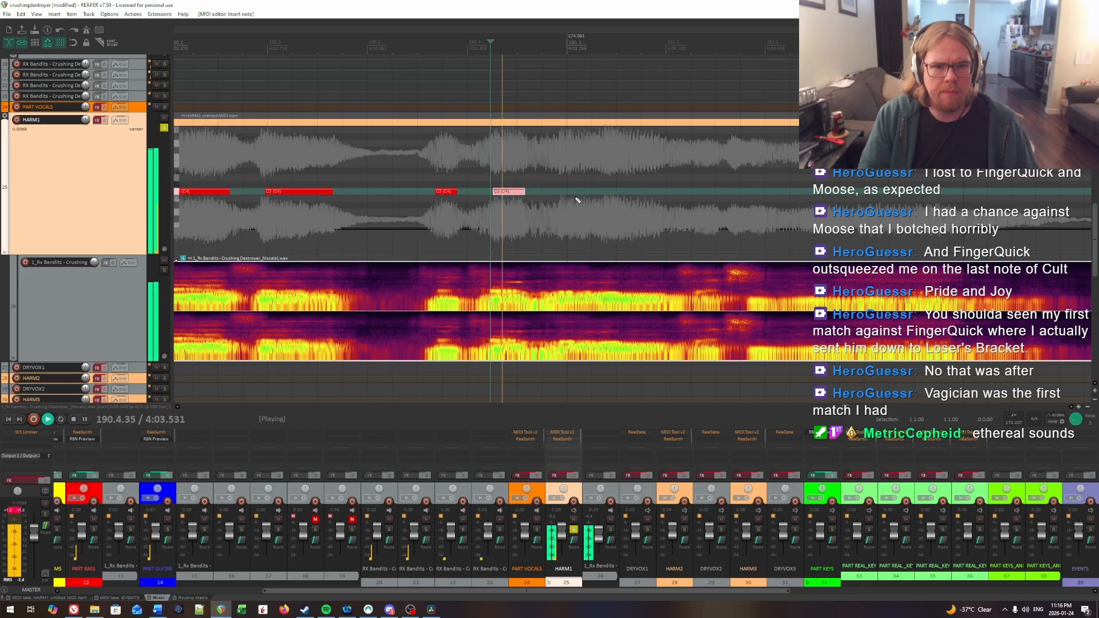
left_click(558, 160)
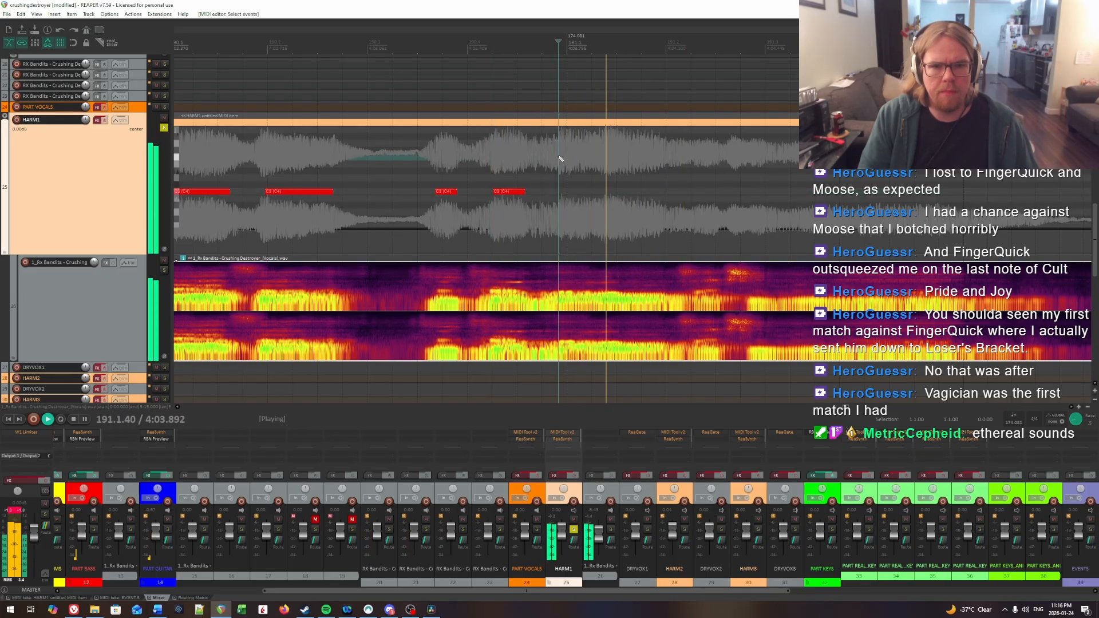
key("ctrl+space")
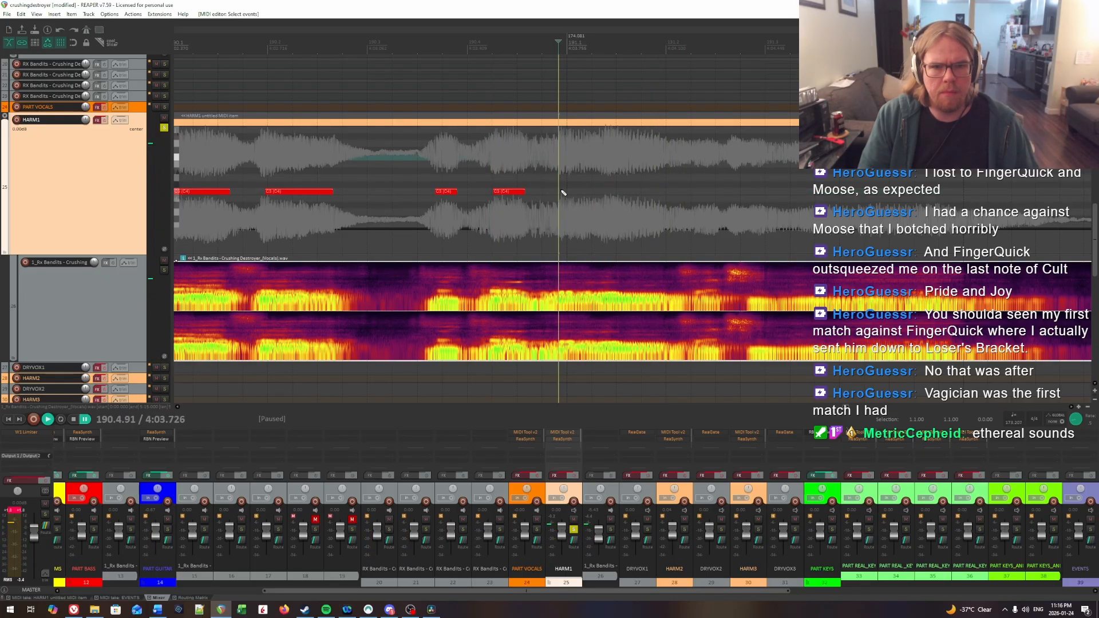
left_click_drag(560, 192, 585, 194)
Step: Locate the syllable onset in beat 1 of measure 191 and insert a HARM1 note from about 191.1.37 to 191.1.96
key("Right")
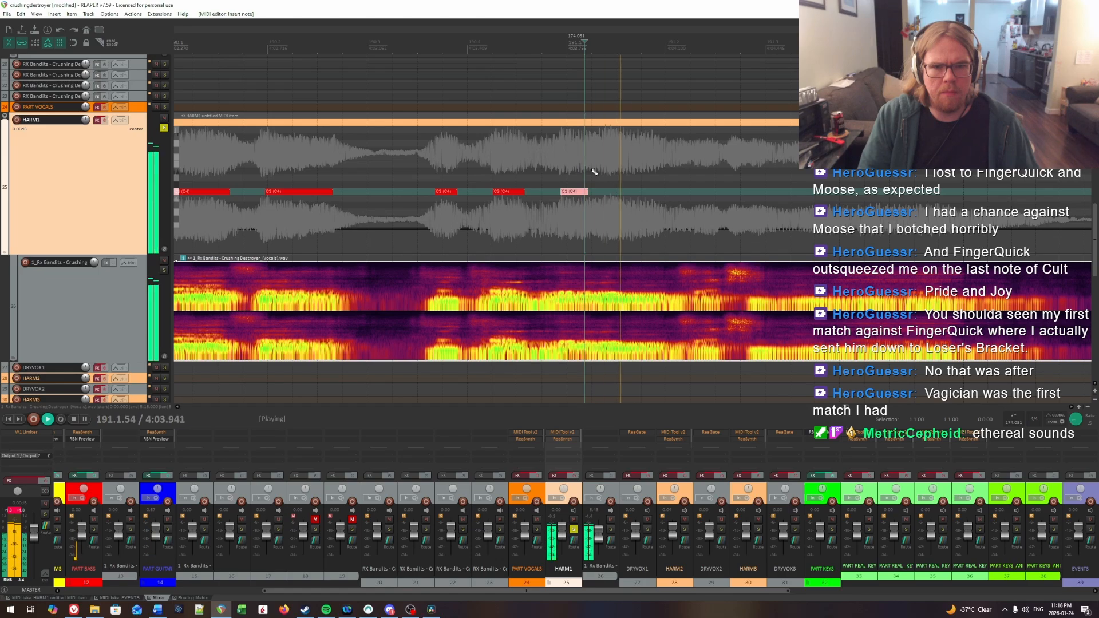
left_click(605, 167)
key("ctrl+space")
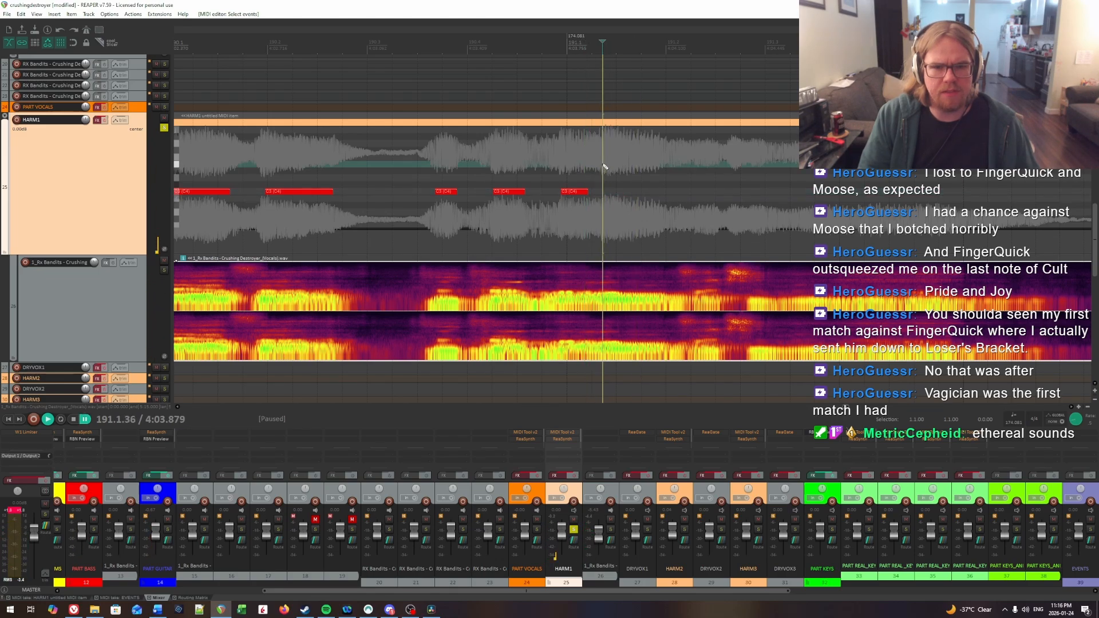
left_click_drag(608, 190, 645, 194)
Step: Replay beat 2 of measure 191 to pinpoint the syllable onset and insert a HARM1 note from 191.2.29 to about 191.2.52
key("space")
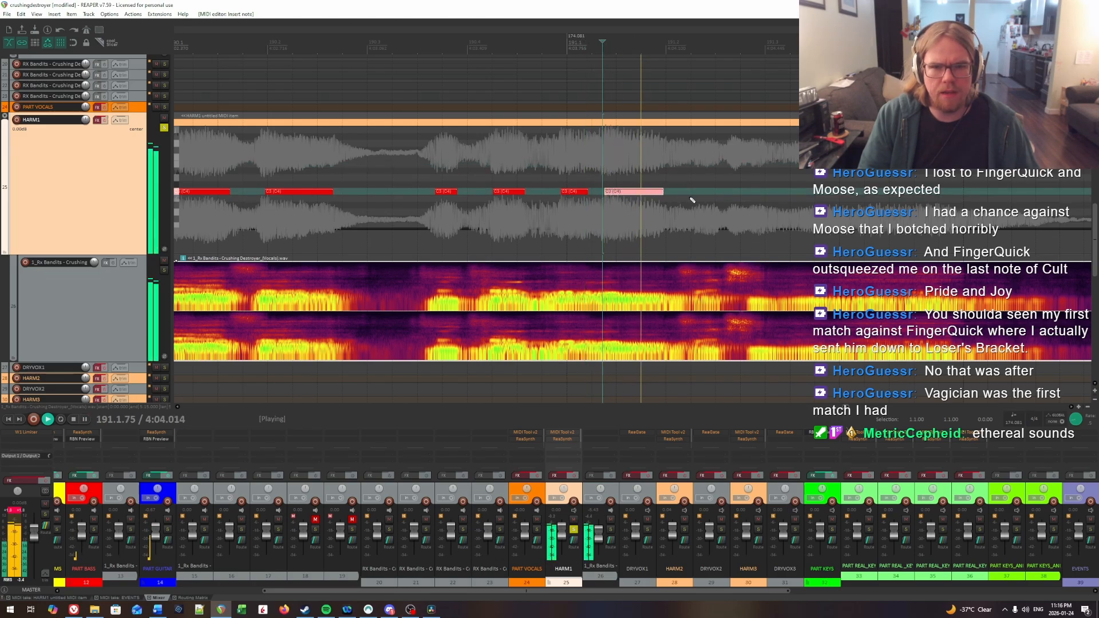
left_click(470, 173)
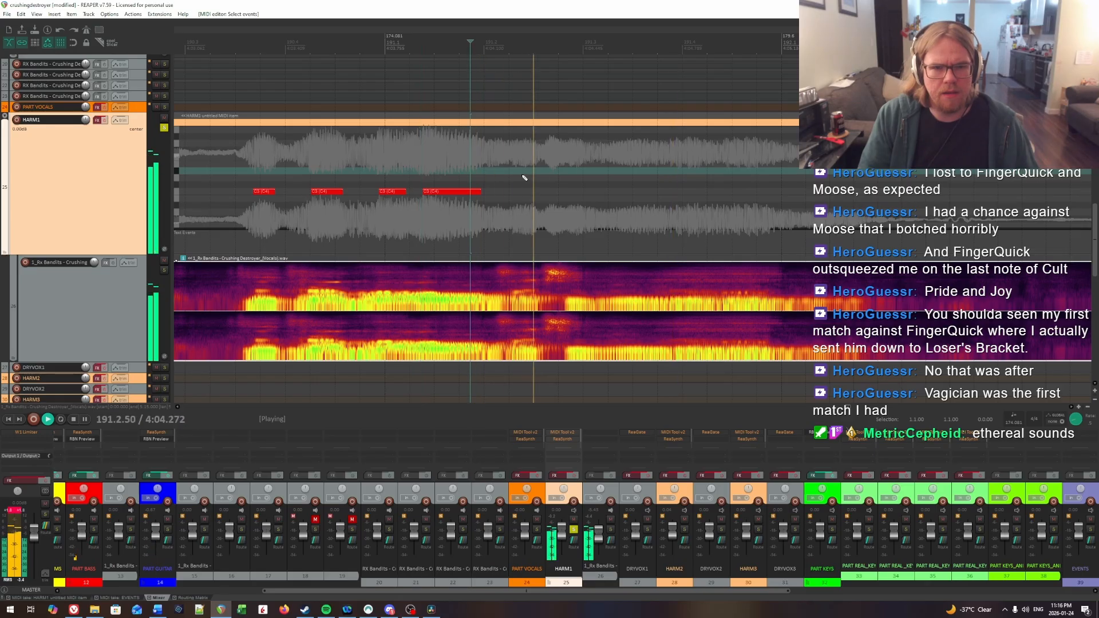
left_click(512, 173)
left_click(513, 173)
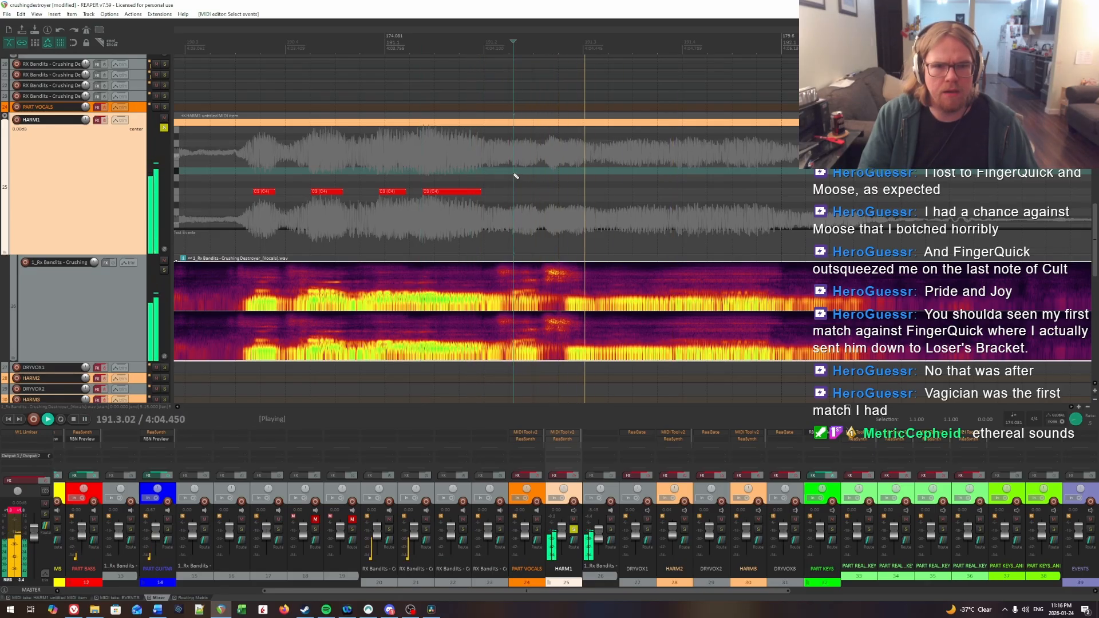
key("space")
left_click(514, 174)
left_click_drag(516, 195, 535, 195)
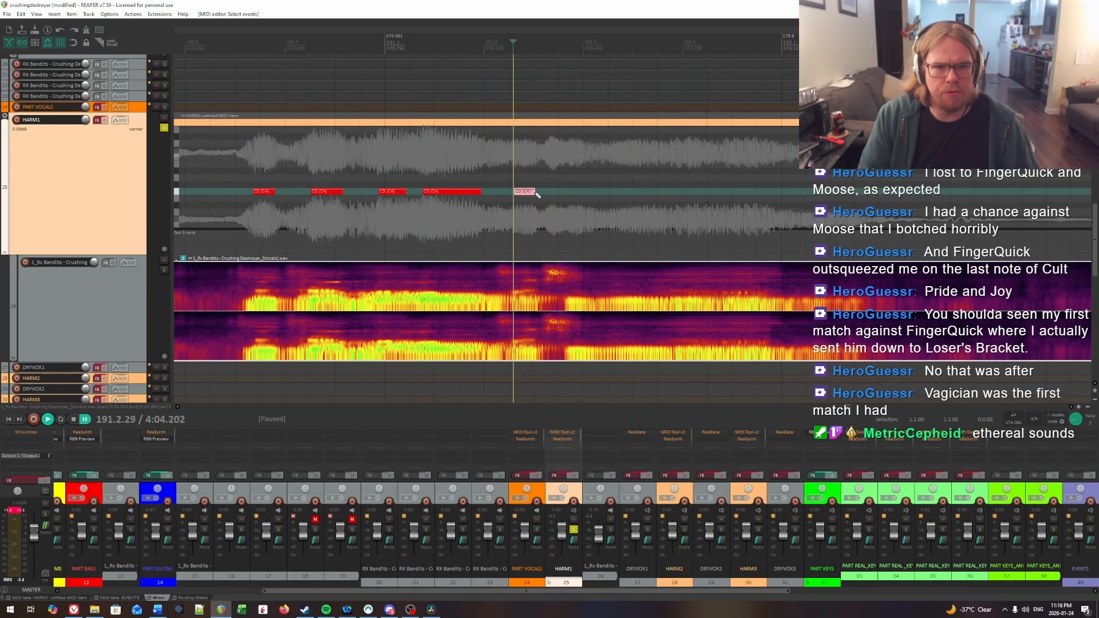
Step: Audition the passage before beat 3 of measure 191 repeatedly and insert a short HARM1 note from 191.2.85 to about 191.3.02
key("space")
left_click(566, 174)
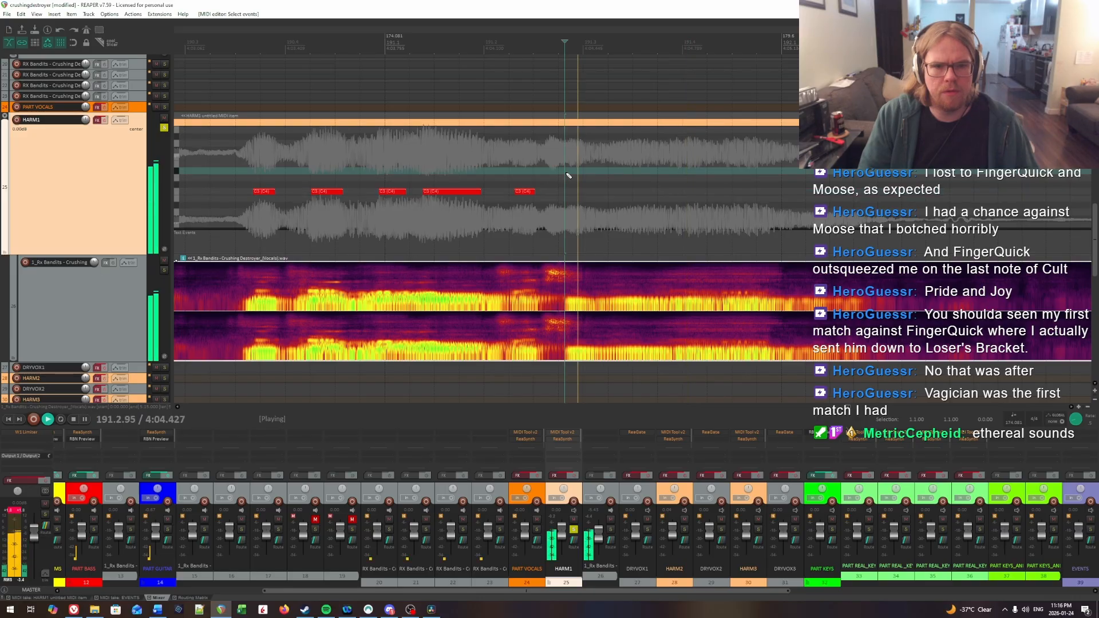
left_click(571, 174)
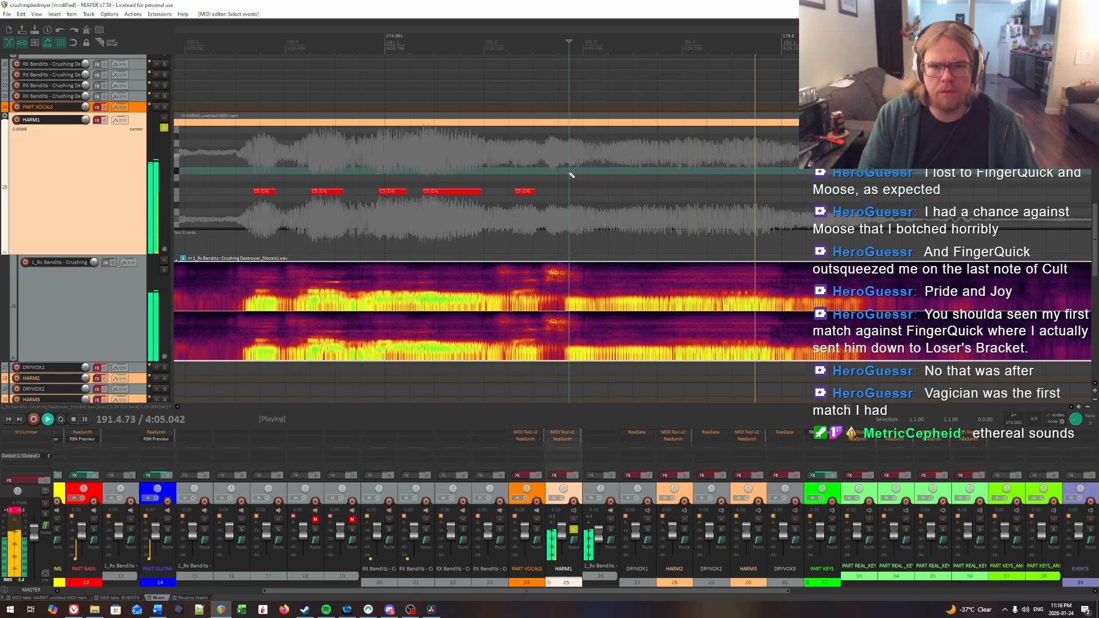
left_click(570, 174)
left_click(575, 175)
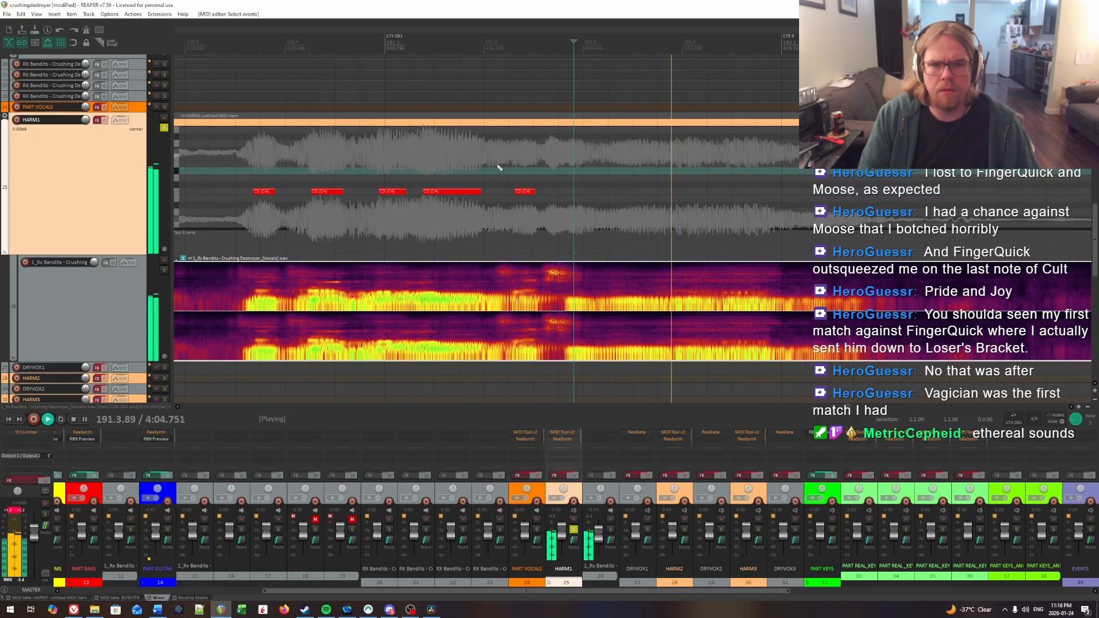
left_click(380, 175)
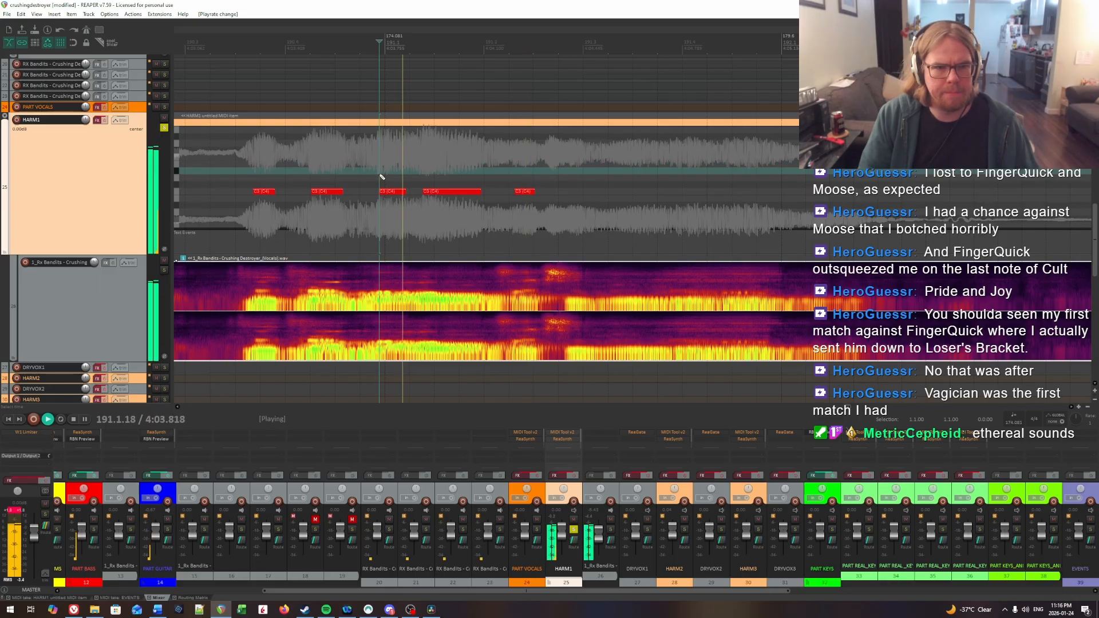
left_click(552, 167)
key("space")
left_click(565, 170)
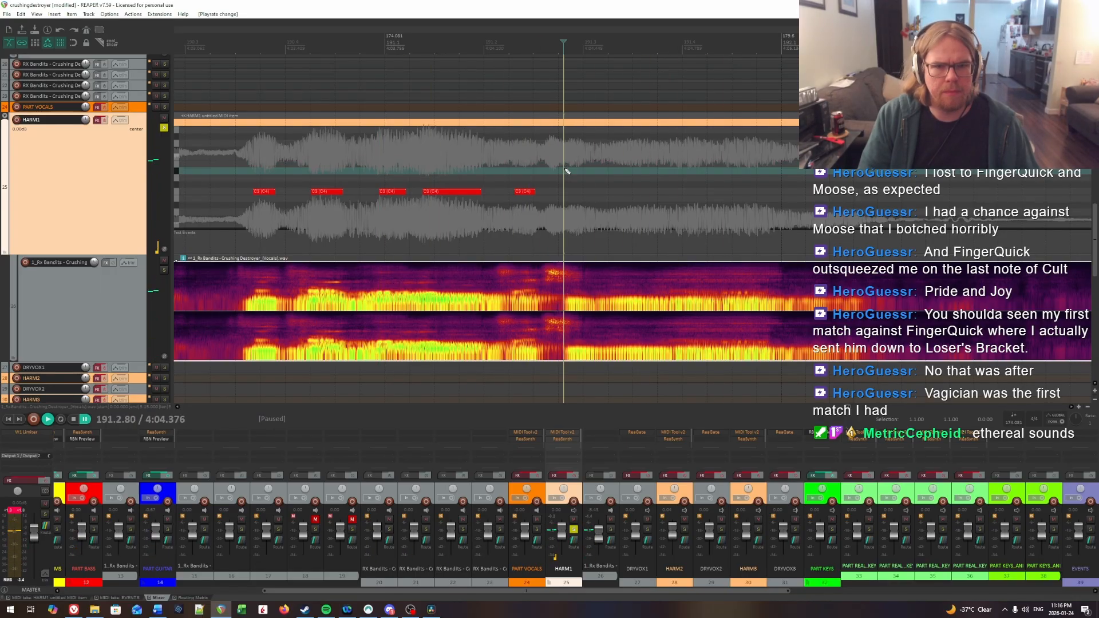
left_click(521, 165)
key("space")
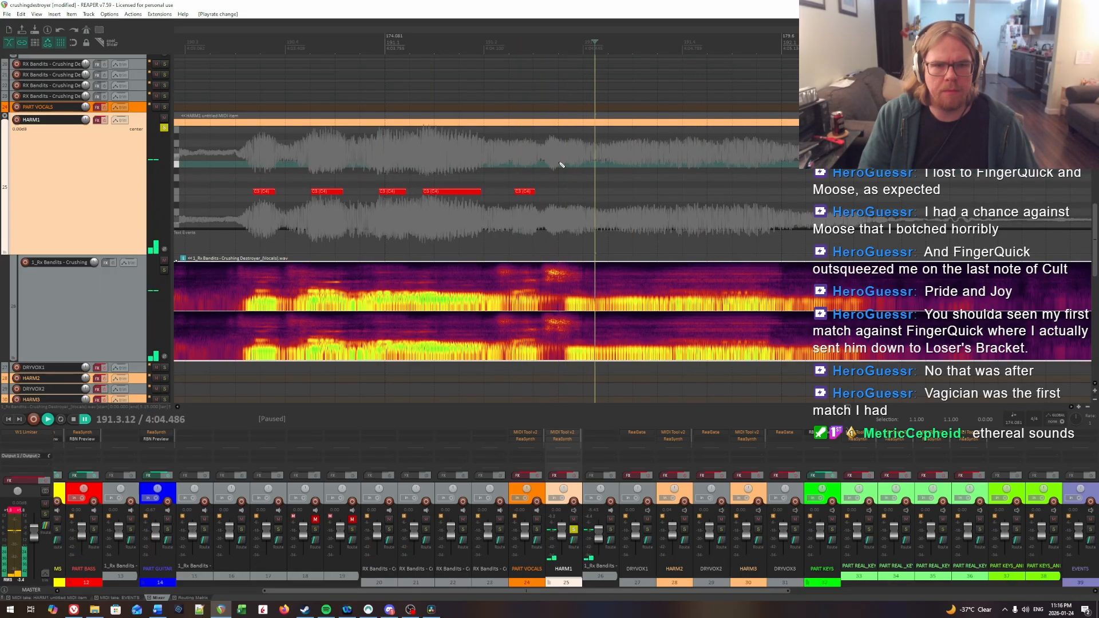
left_click(560, 162)
left_click(570, 161)
key("space")
Step: Locate the last syllable onset in measure 191 and insert a long HARM1 note from 191.3.29 to about 191.4.92
key("space")
left_click(572, 194)
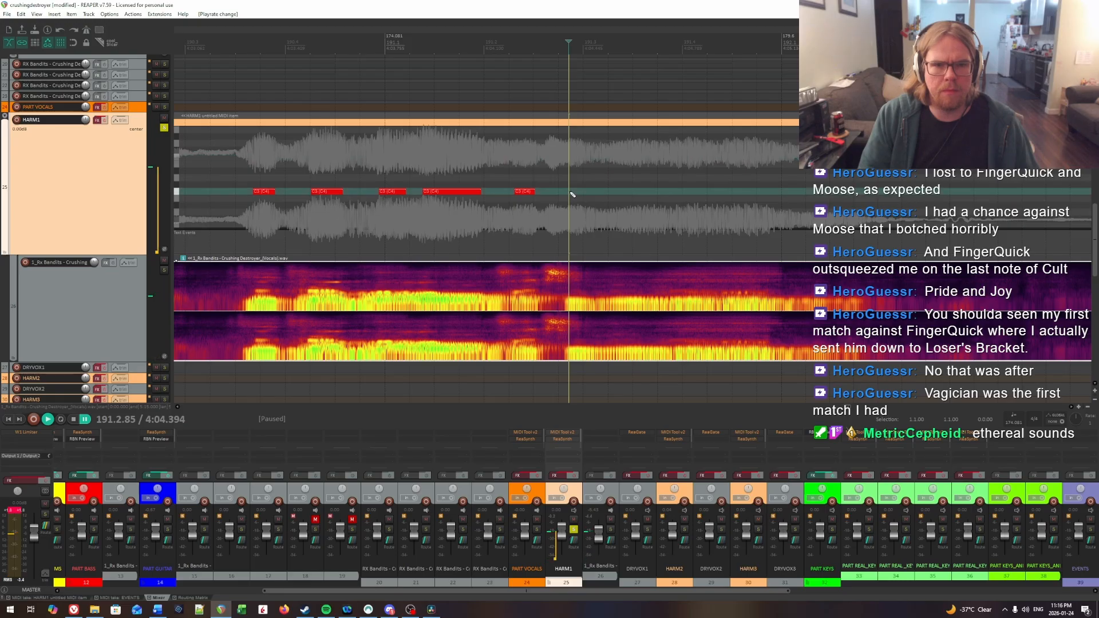
left_click(613, 159)
key("space")
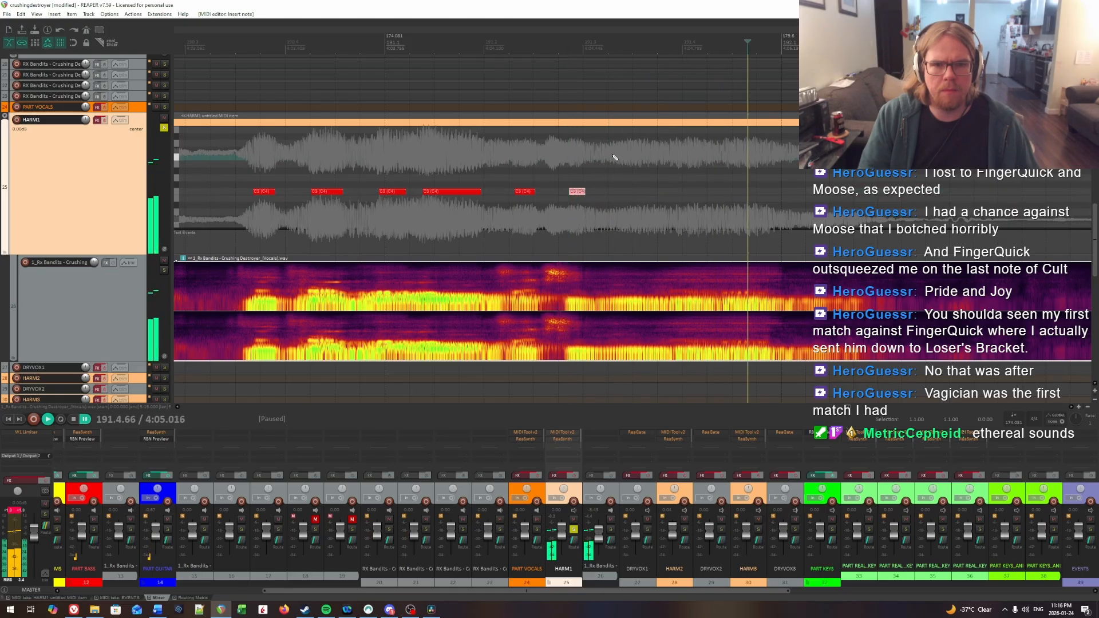
key("space")
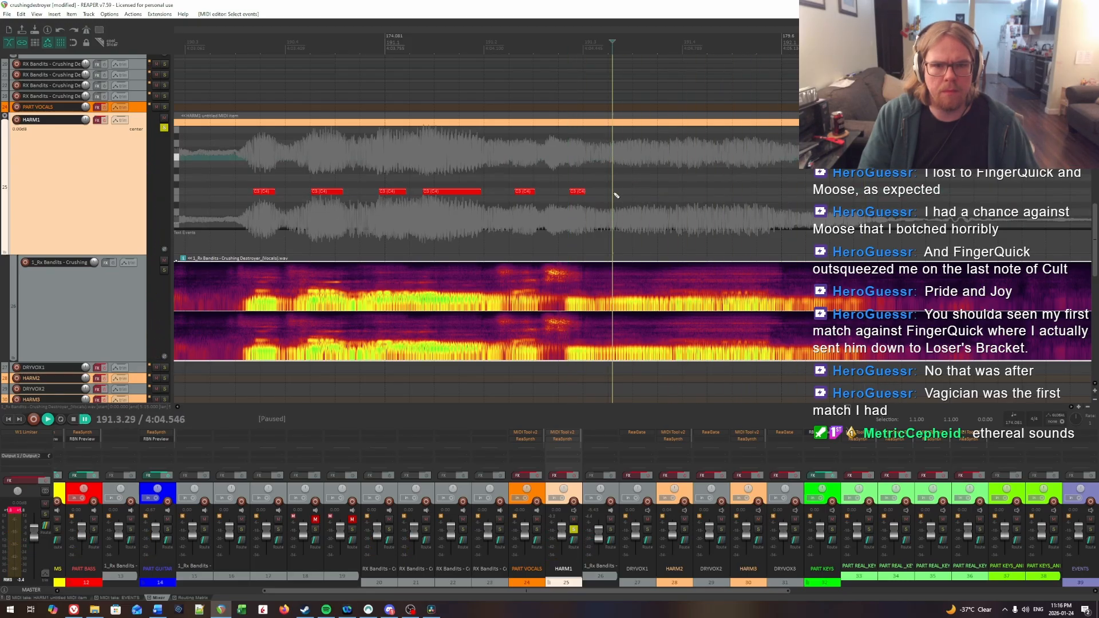
left_click(616, 192)
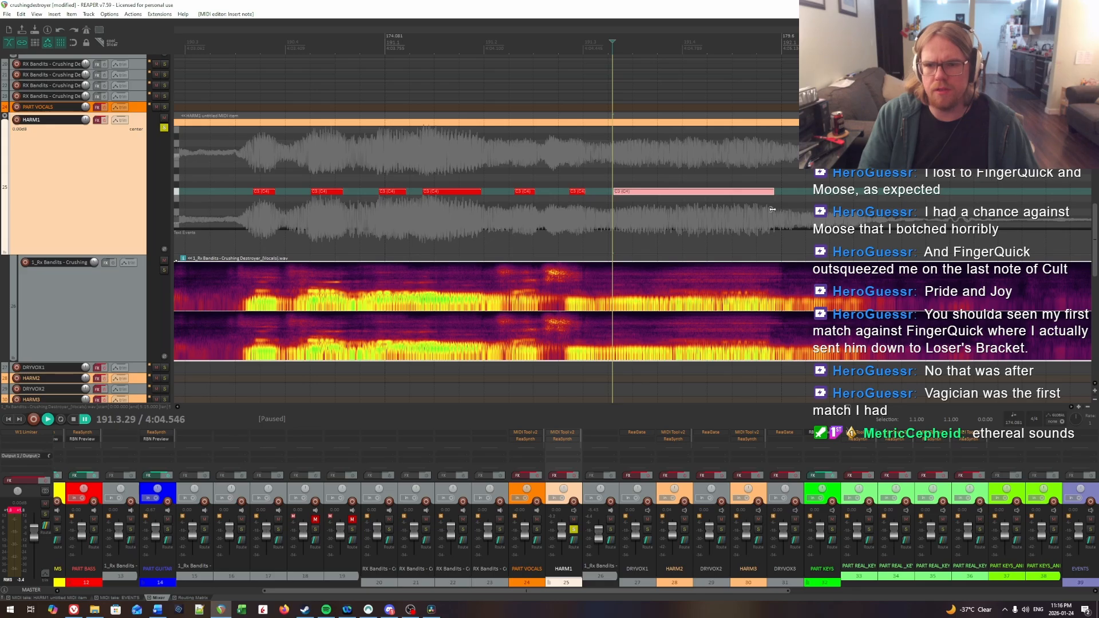
Step: Play on through measure 192 to find the isolated syllable near its end and insert a HARM1 note from about 192.4.54 to 193.1.48
key("space")
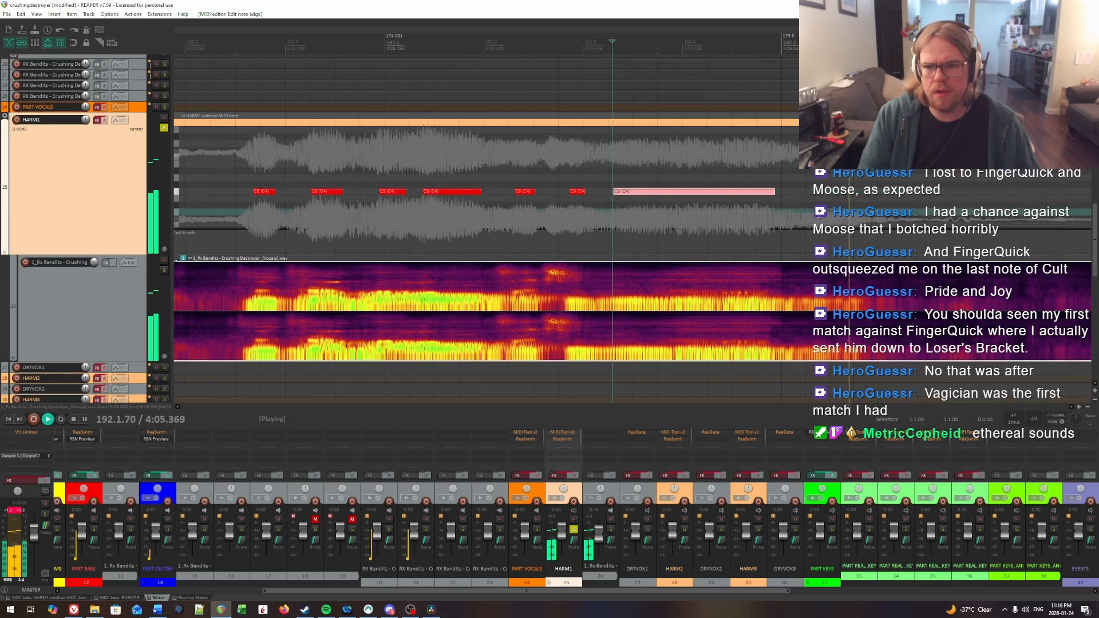
key("space")
scroll(738, 173, "down", 4)
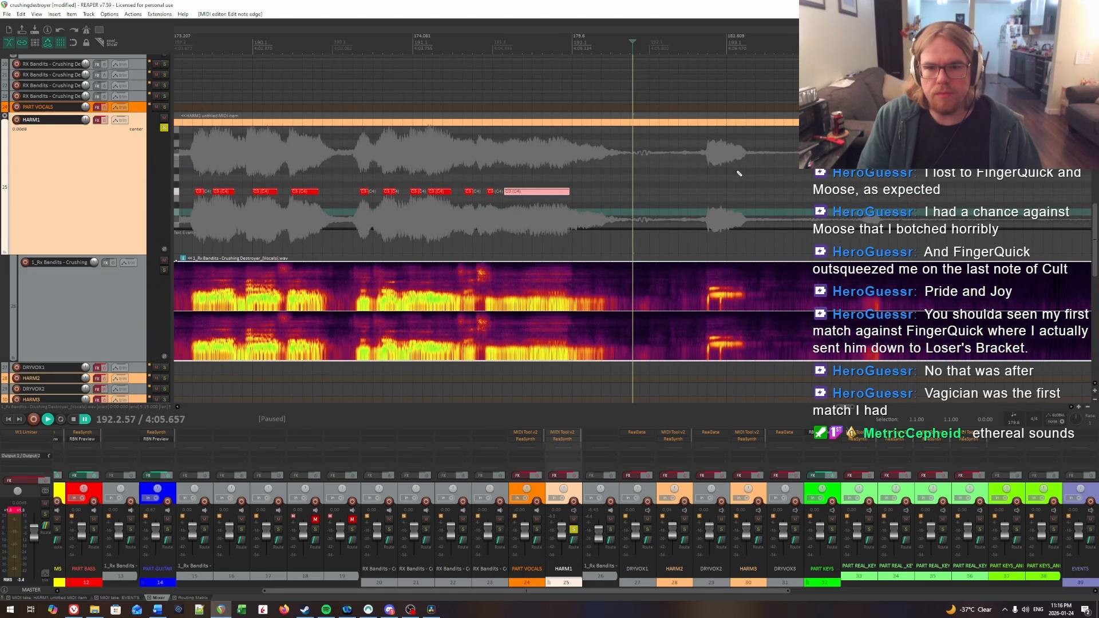
key("space")
key("space")
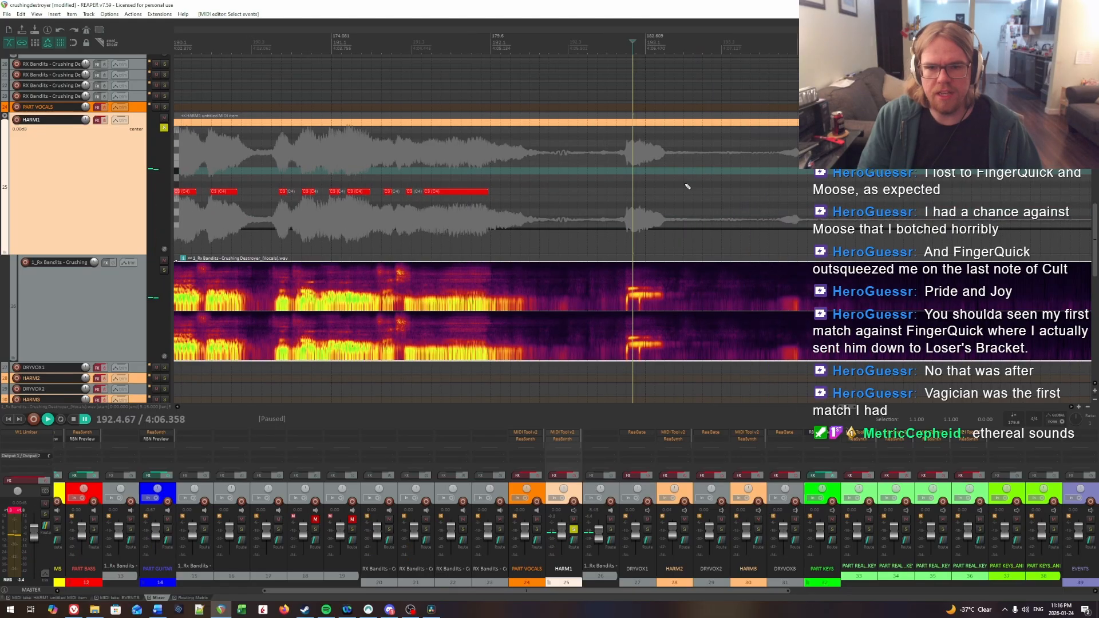
scroll(687, 187, "up", 3)
key("space")
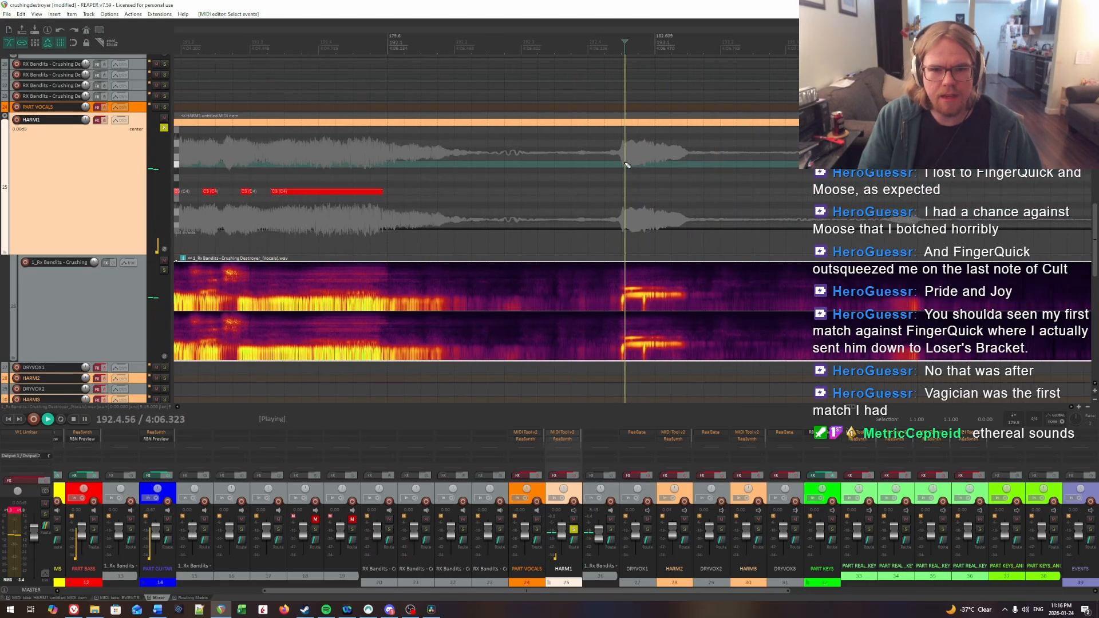
left_click(619, 164)
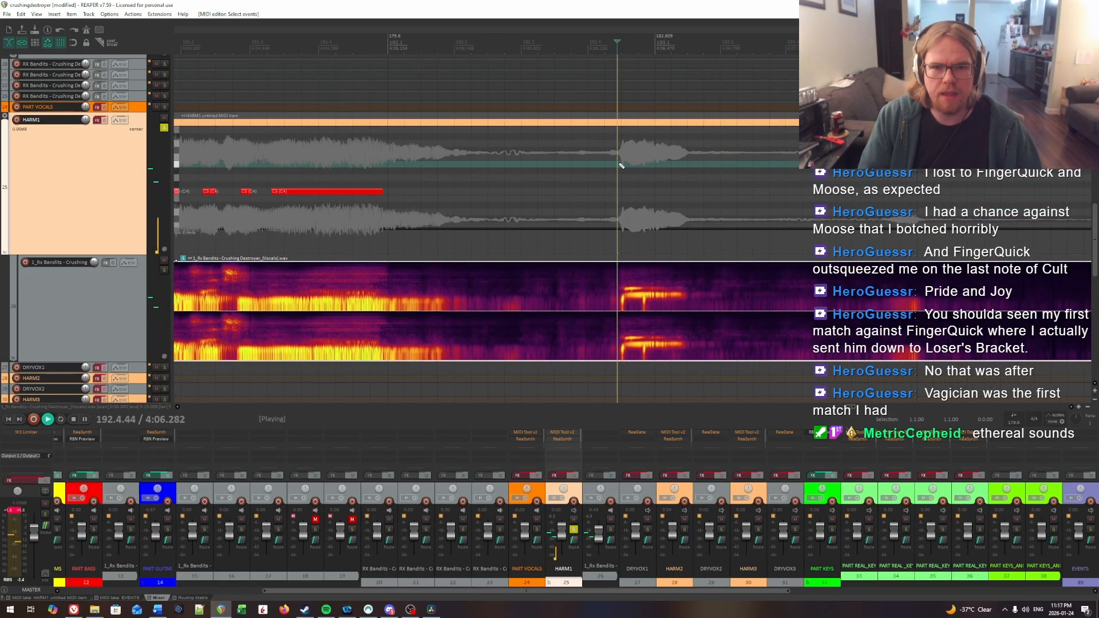
key("space")
left_click_drag(624, 190, 687, 197)
Step: Enable the HARM1 track's effects and play the charted vocal notes back from about measure 148
scroll(682, 192, "down", 10)
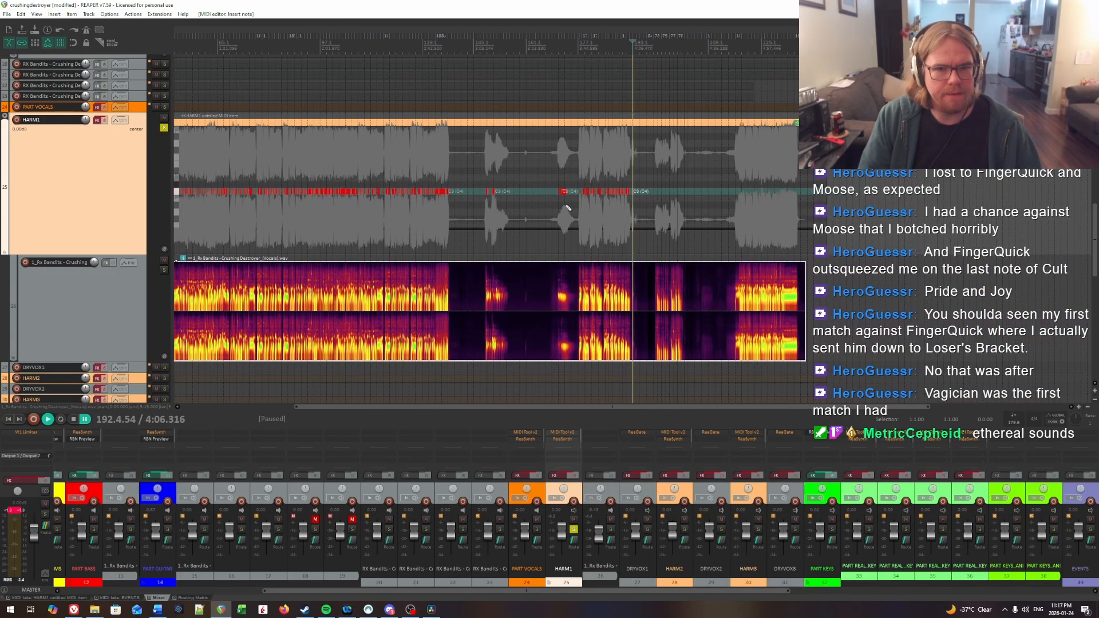
scroll(457, 183, "up", 4)
scroll(290, 159, "down", 1)
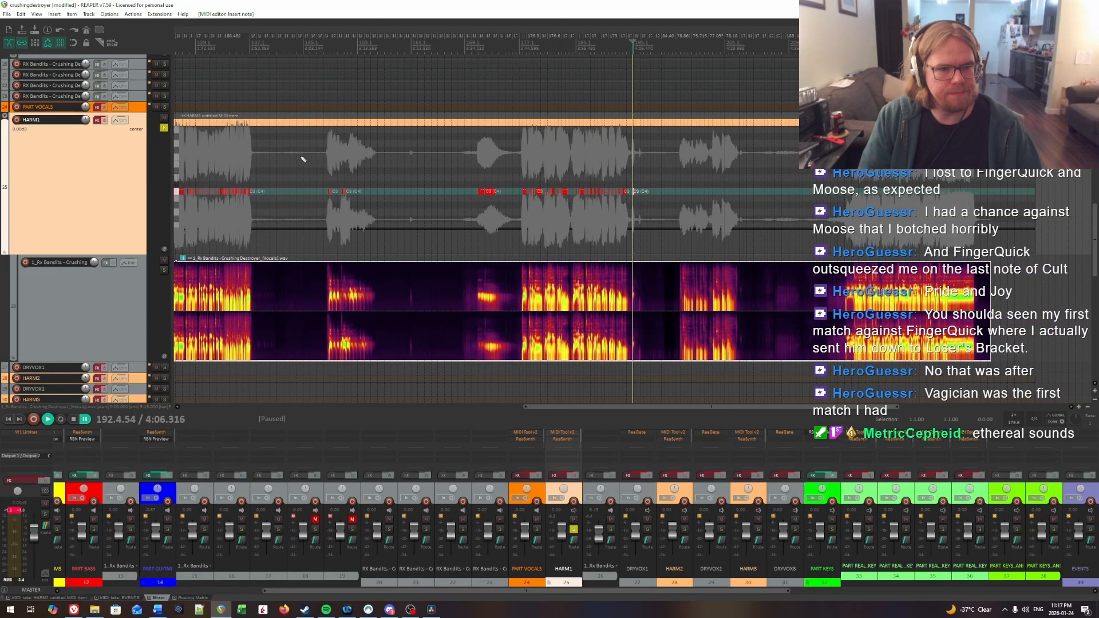
left_click(303, 159)
scroll(302, 159, "up", 6)
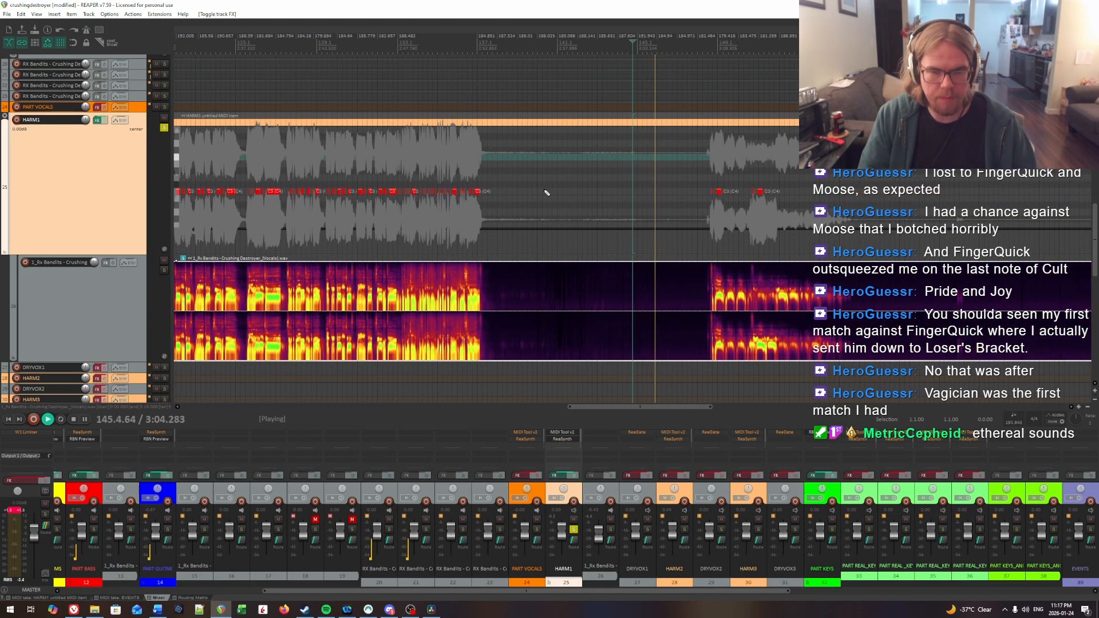
scroll(738, 171, "up", 2)
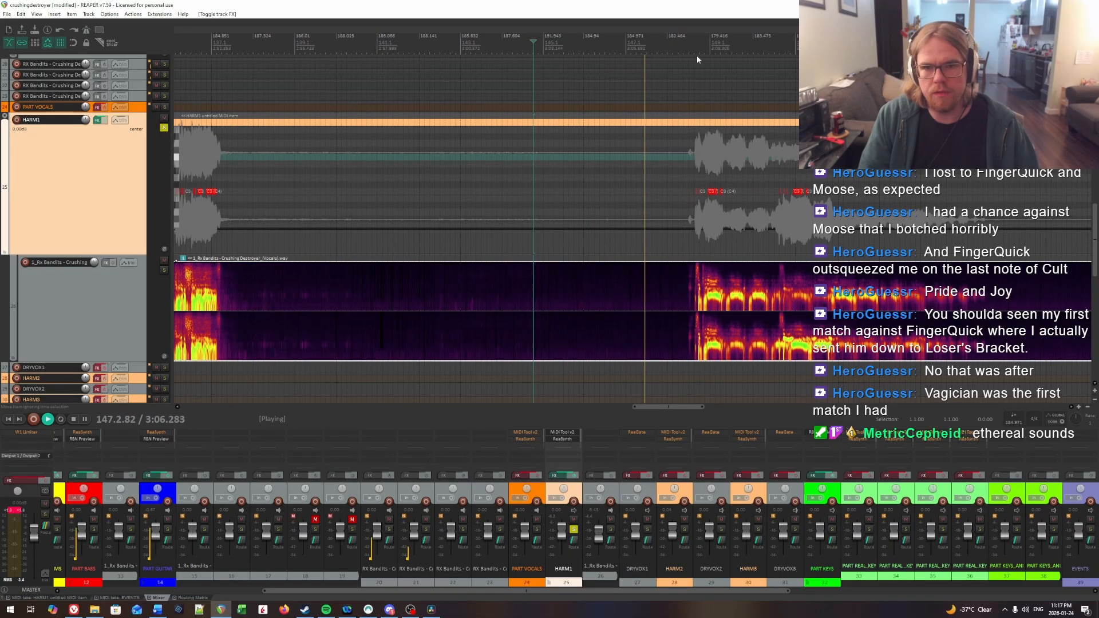
left_click(730, 99)
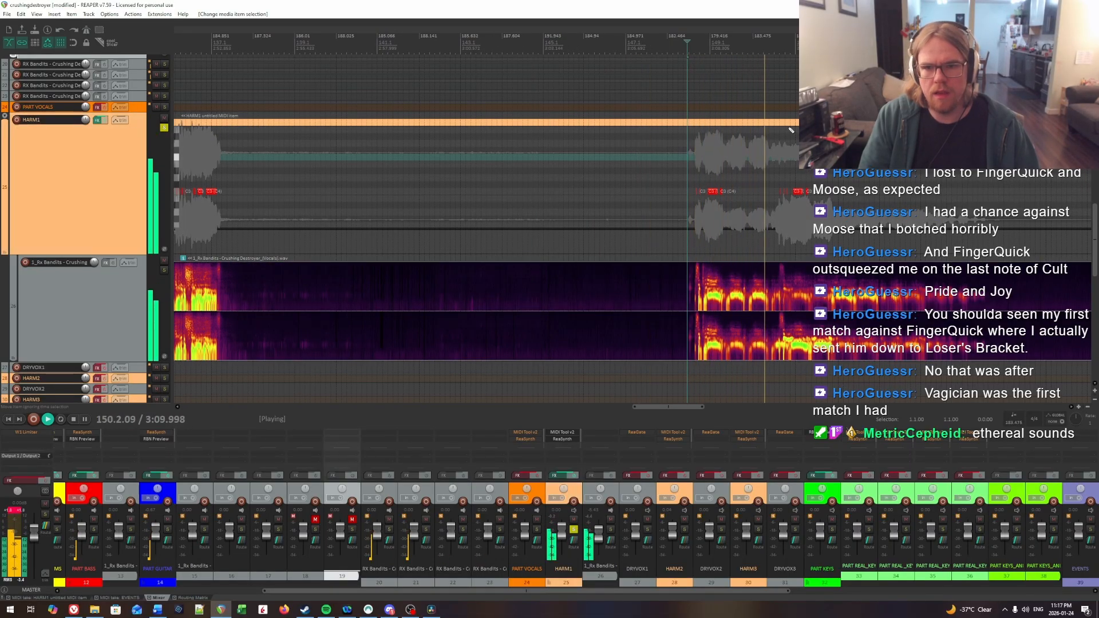
scroll(967, 189, "right", 5)
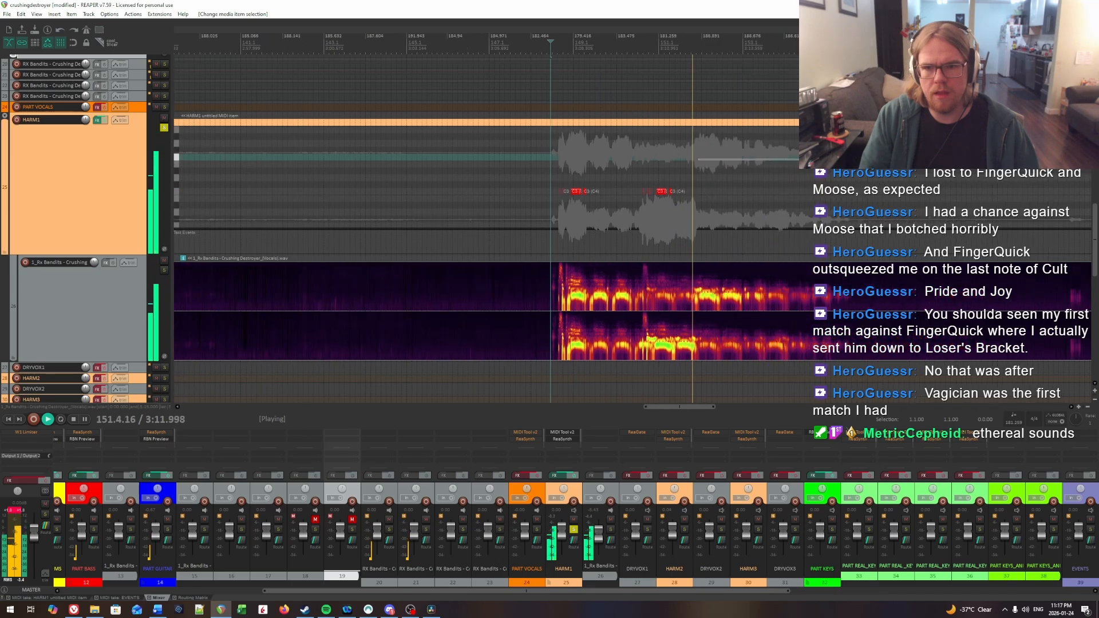
Step: Skip playback ahead to the charted HARM1 notes around measure 171 and listen from 170.3 to about 173.3
key("space")
scroll(966, 190, "right", 6)
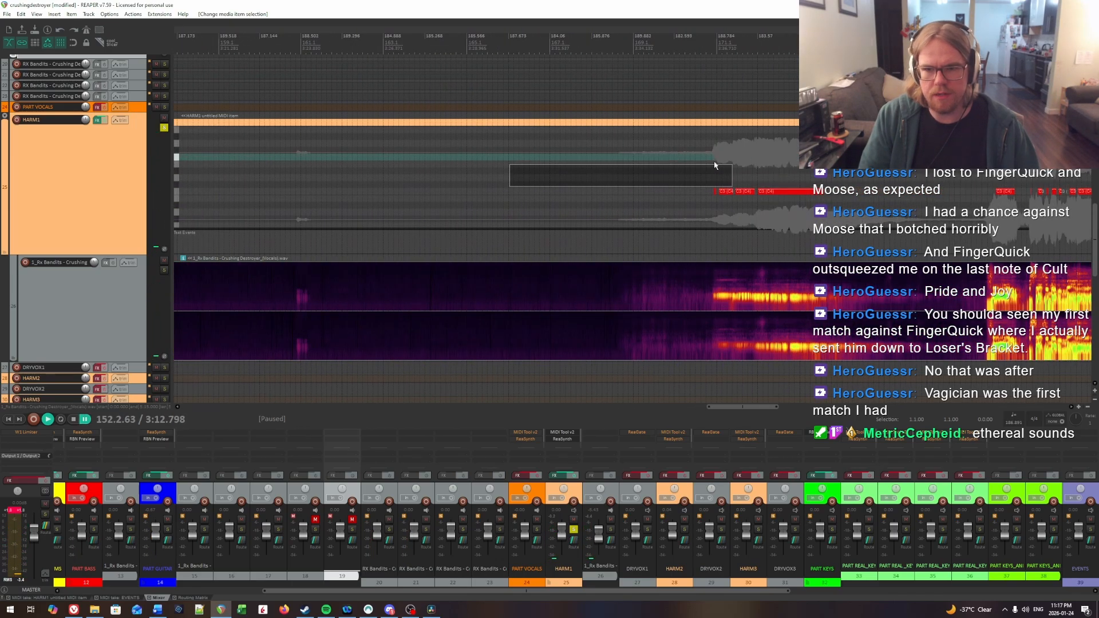
left_click(698, 163)
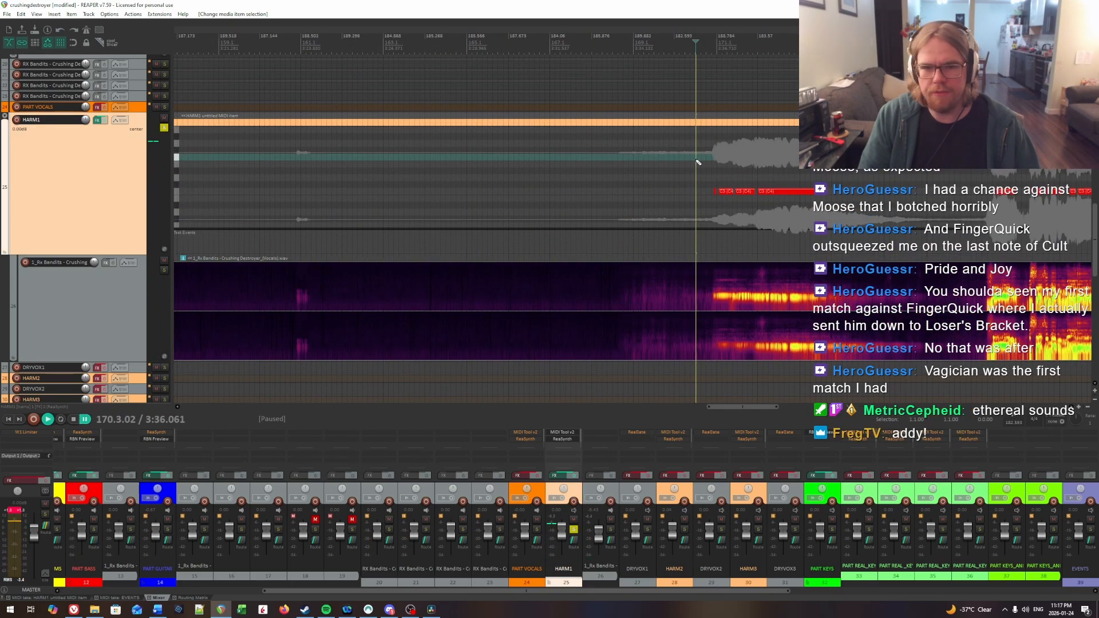
key("space")
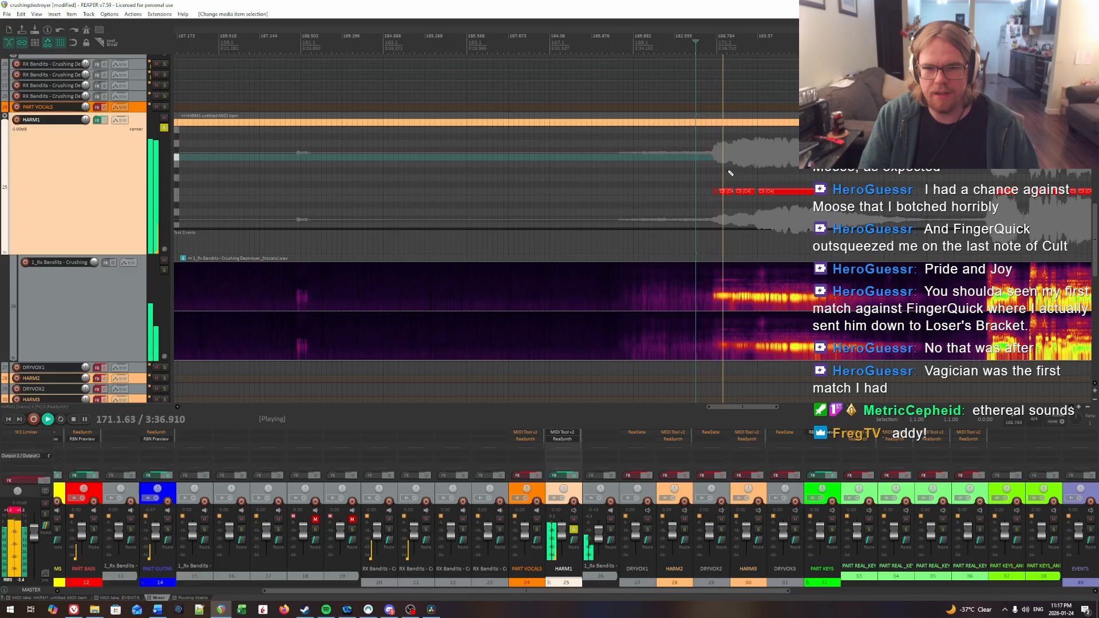
scroll(833, 184, "right", 3)
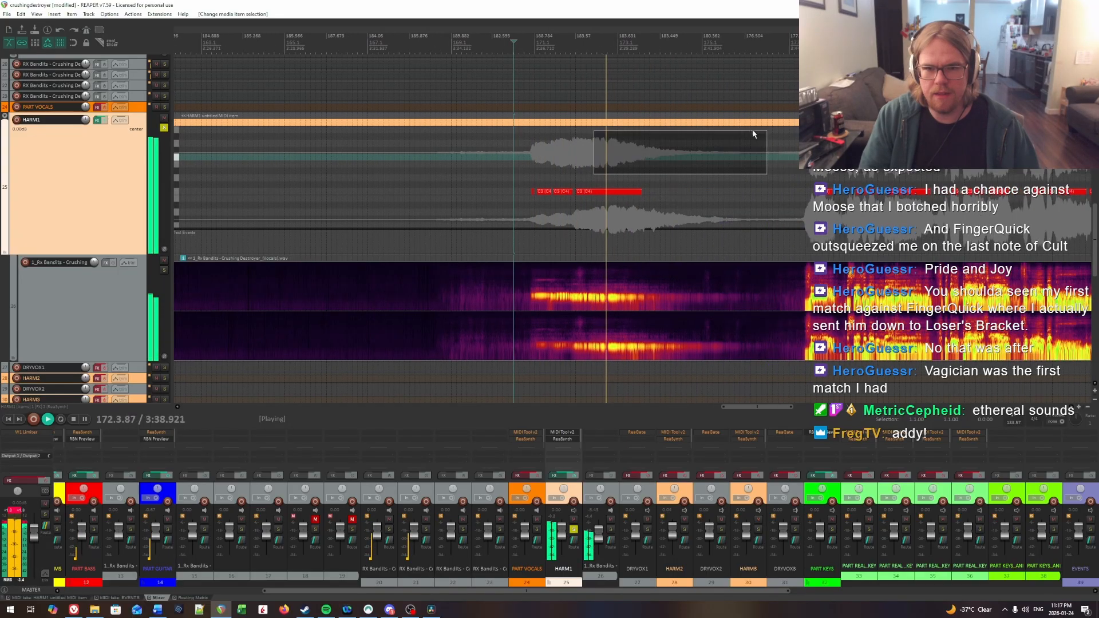
key("space")
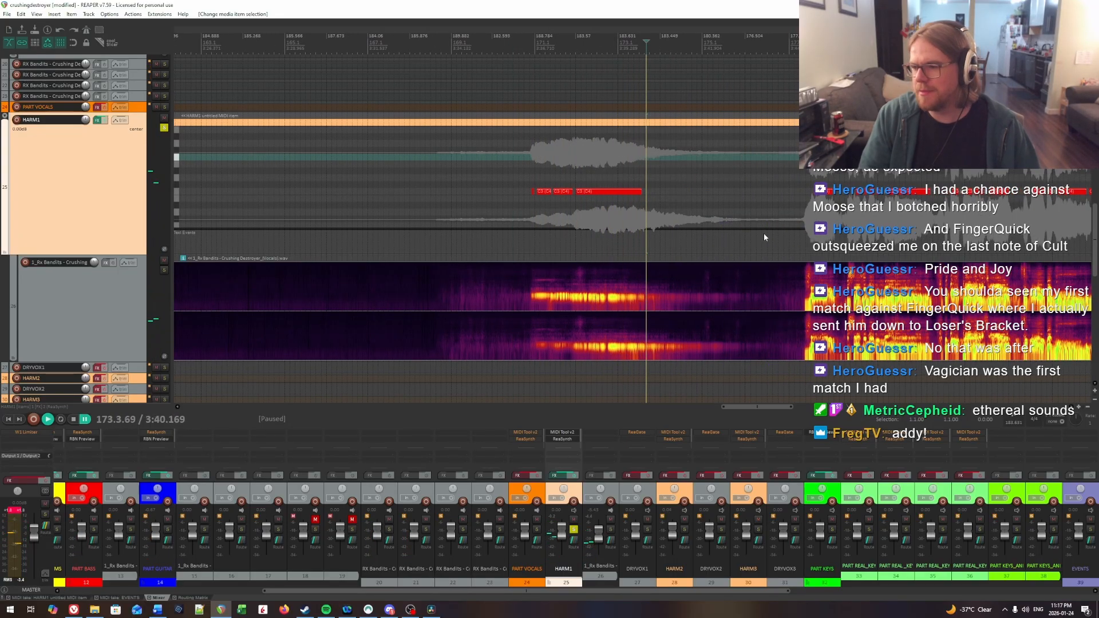
Step: Play back the charted HARM1 notes from the start of the dense phrase near measure 178 through measure 193
scroll(906, 262, "right", 4)
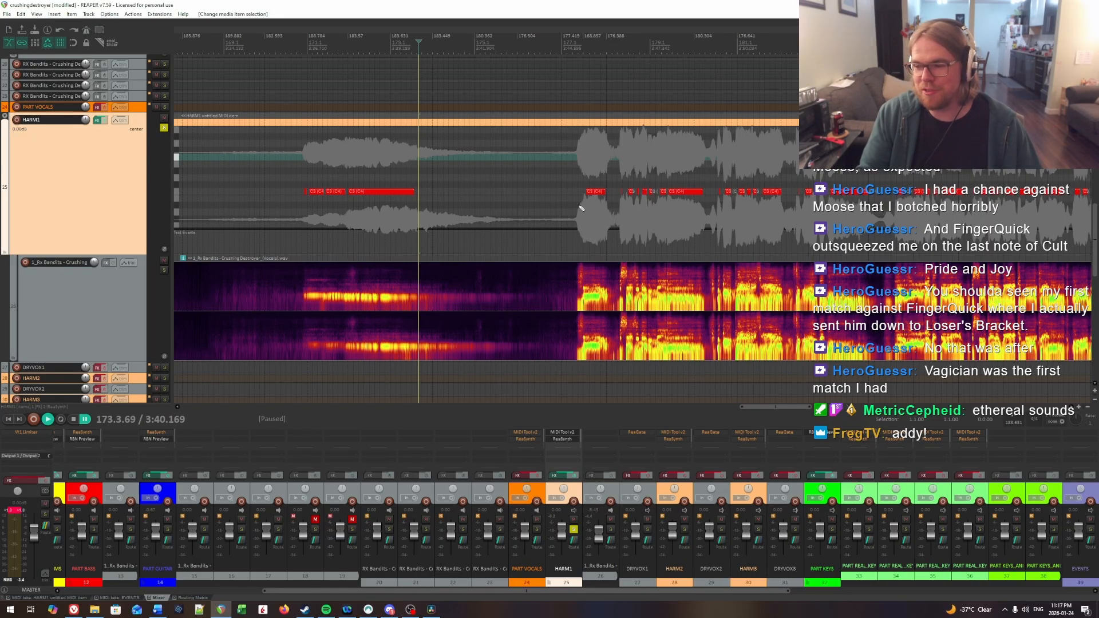
left_click(582, 158)
key("space")
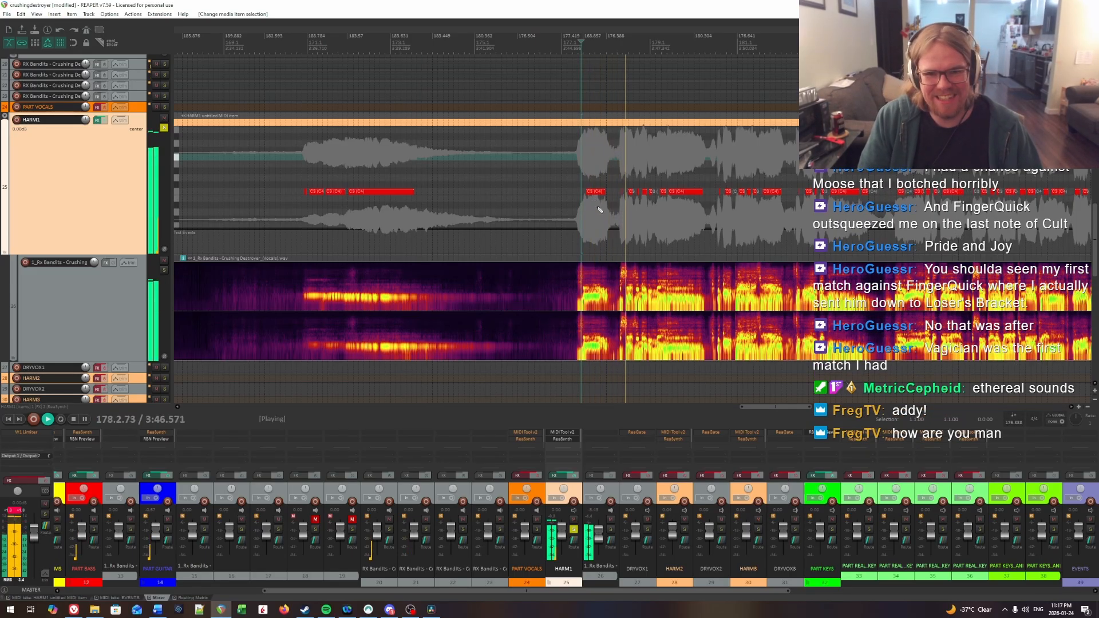
left_click_drag(718, 226, 650, 214)
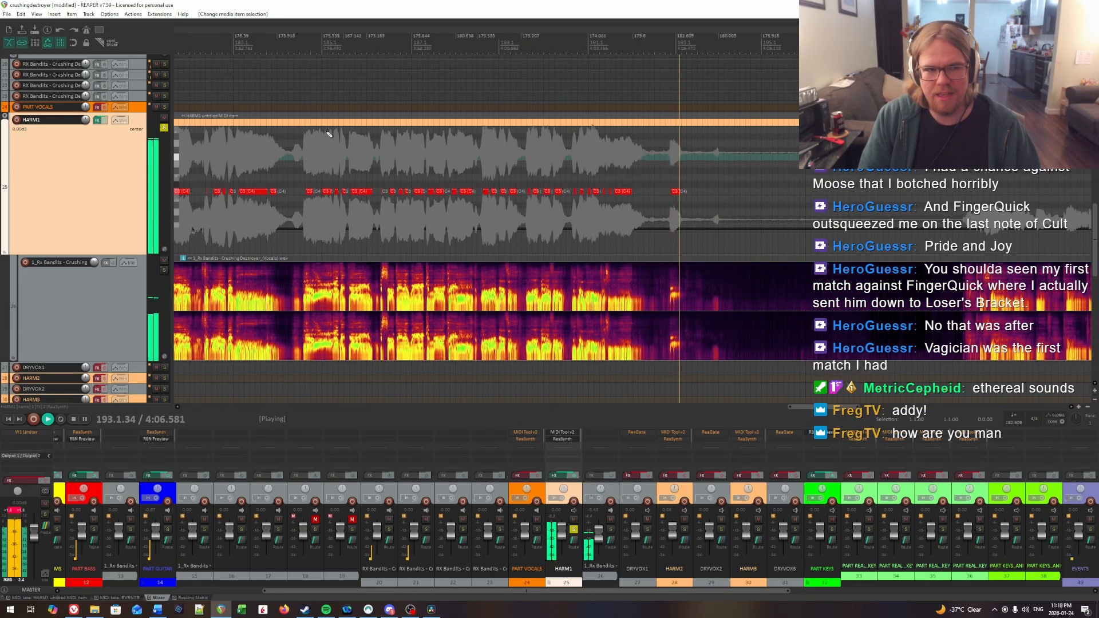
Step: Pause playback in measure 193, then turn off the HARM1 track's effects and solo
key("ctrl+space")
left_click(164, 128)
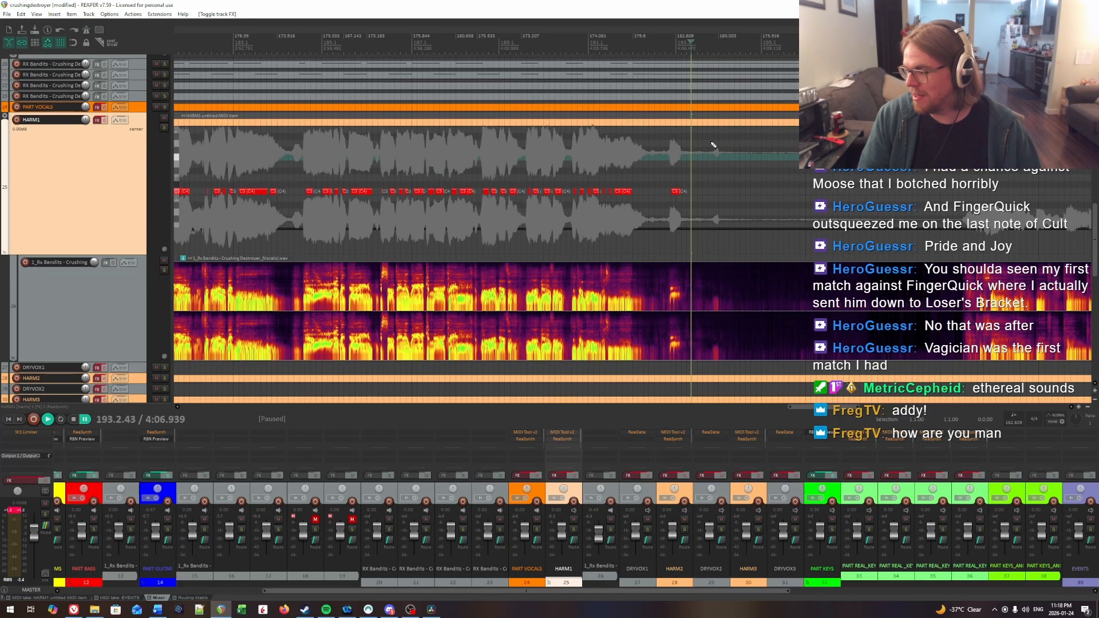
left_click_drag(882, 175, 965, 180)
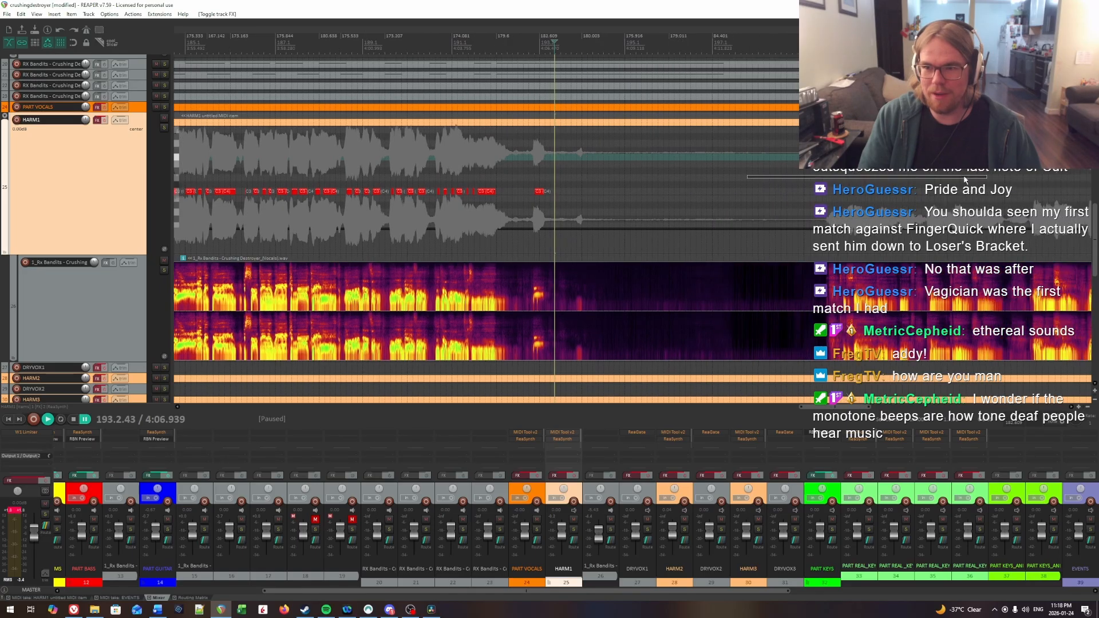
Step: Examine the remaining uncharted vocal sections after measure 193 and compare them with the instrument tracks
scroll(818, 178, "down", 5)
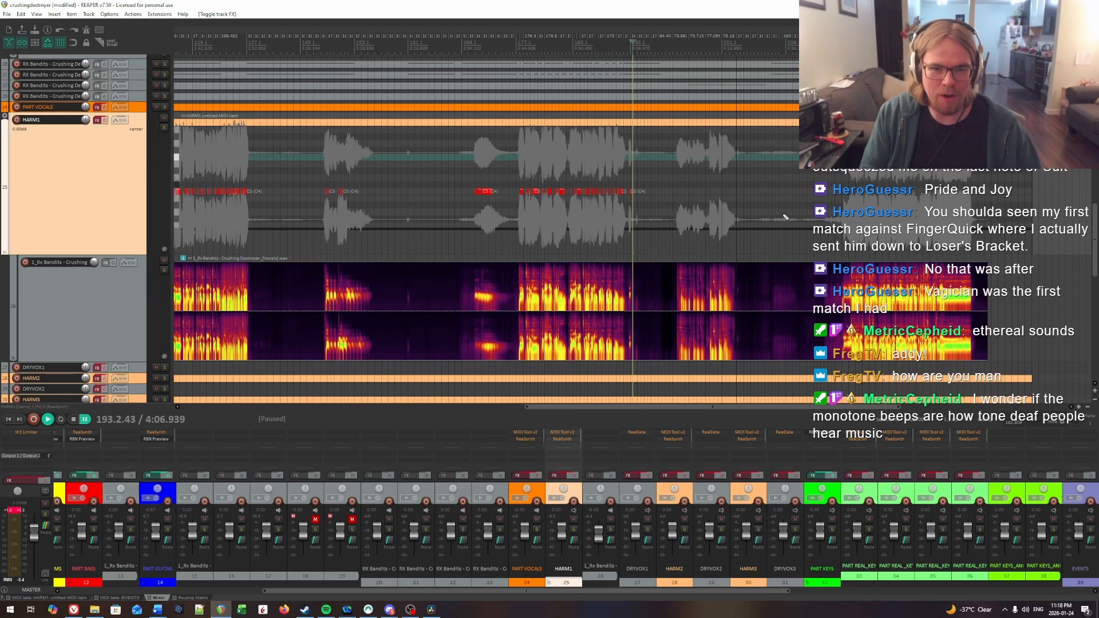
scroll(744, 218, "down", 5)
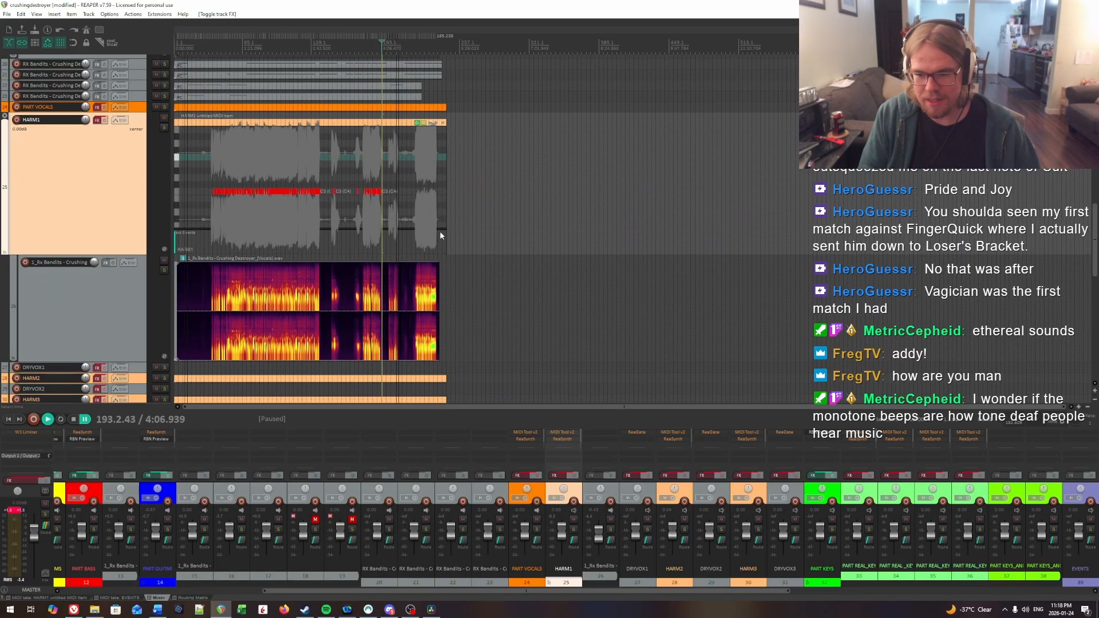
scroll(438, 235, "up", 6)
scroll(766, 196, "up", 3)
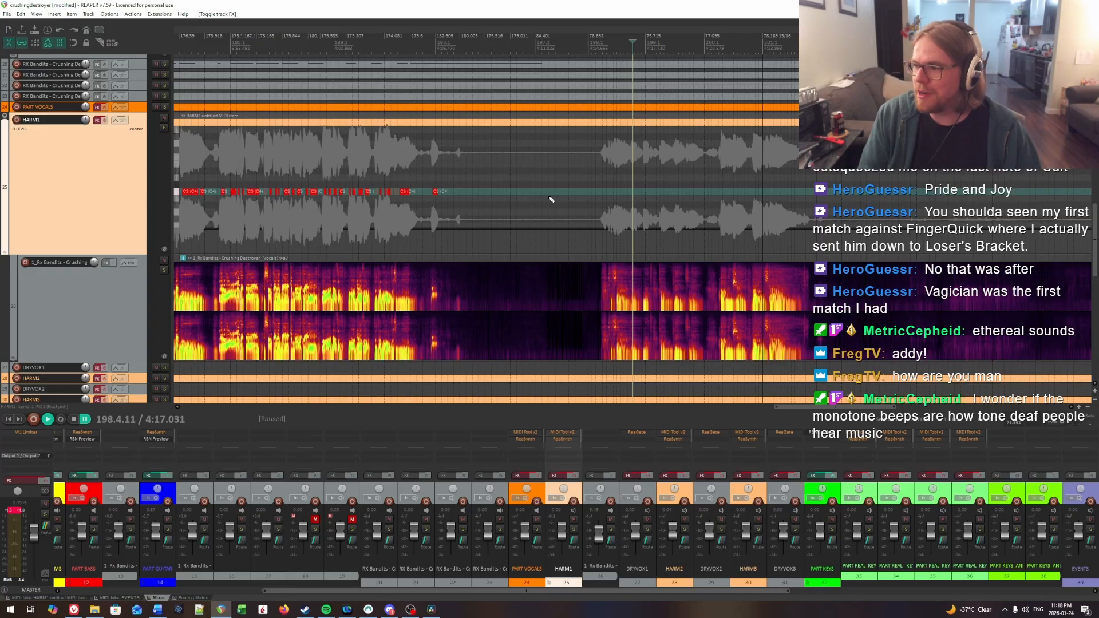
scroll(492, 188, "up", 10)
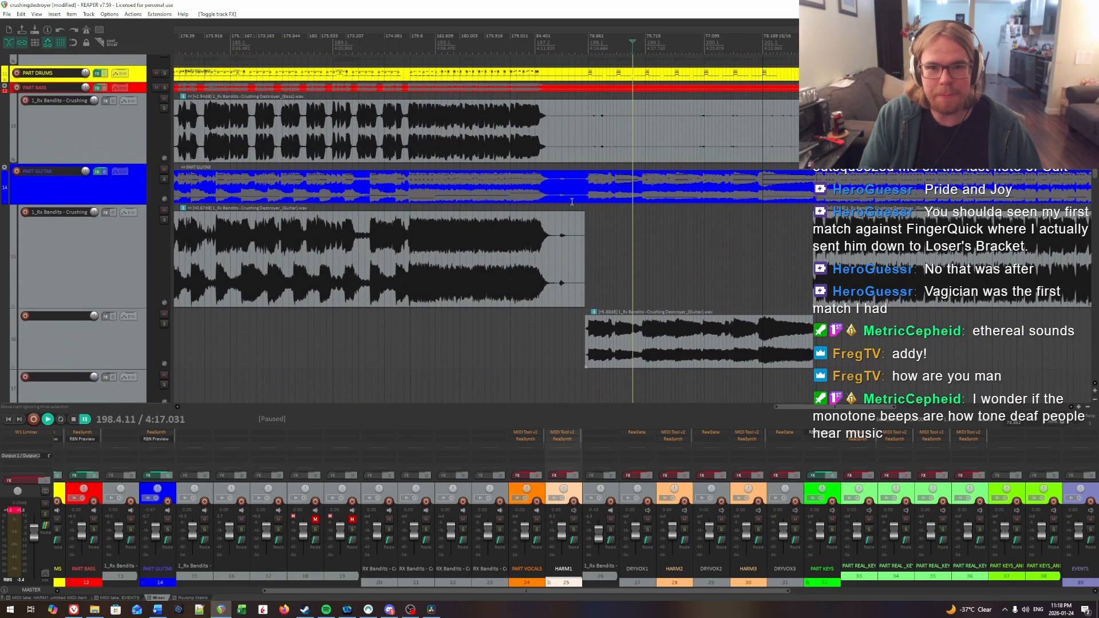
scroll(571, 201, "up", 1)
scroll(572, 238, "down", 15)
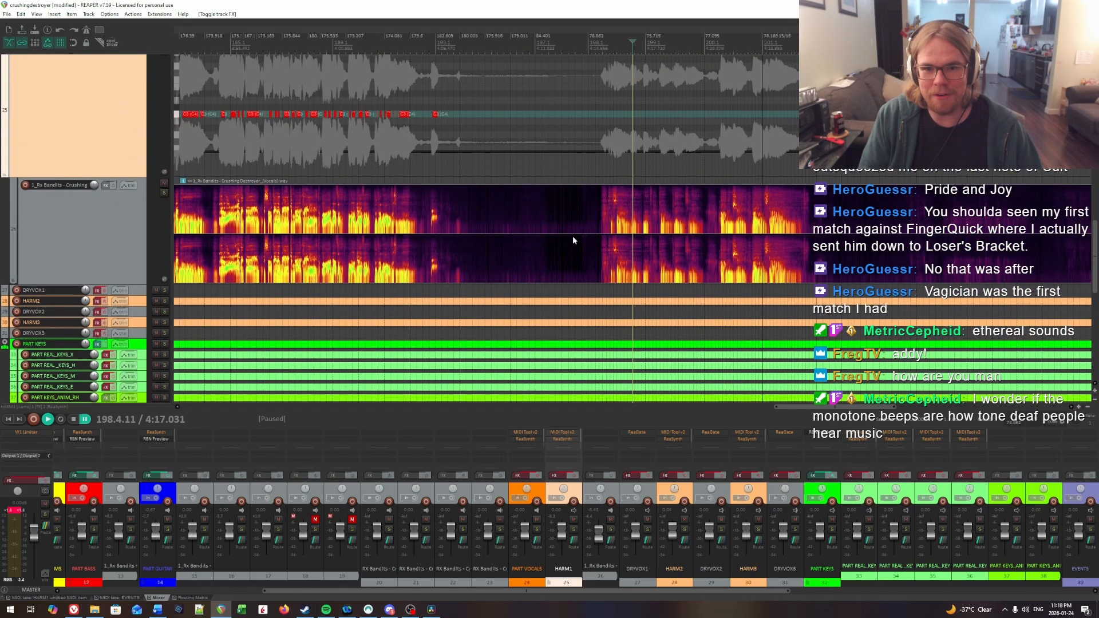
scroll(579, 255, "up", 1)
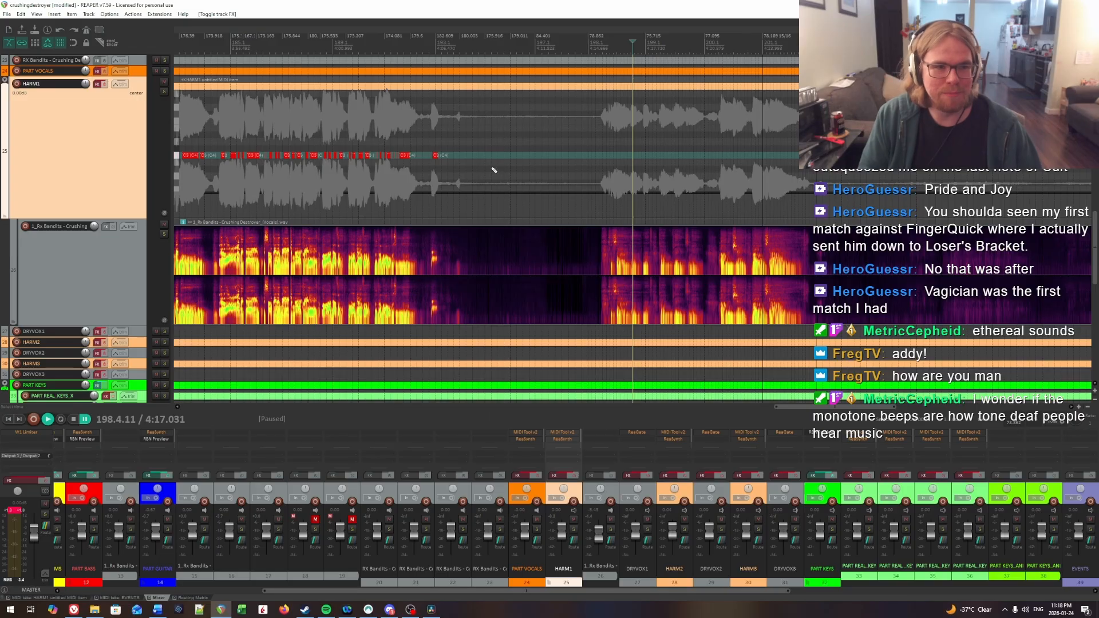
scroll(165, 95, "up", 5)
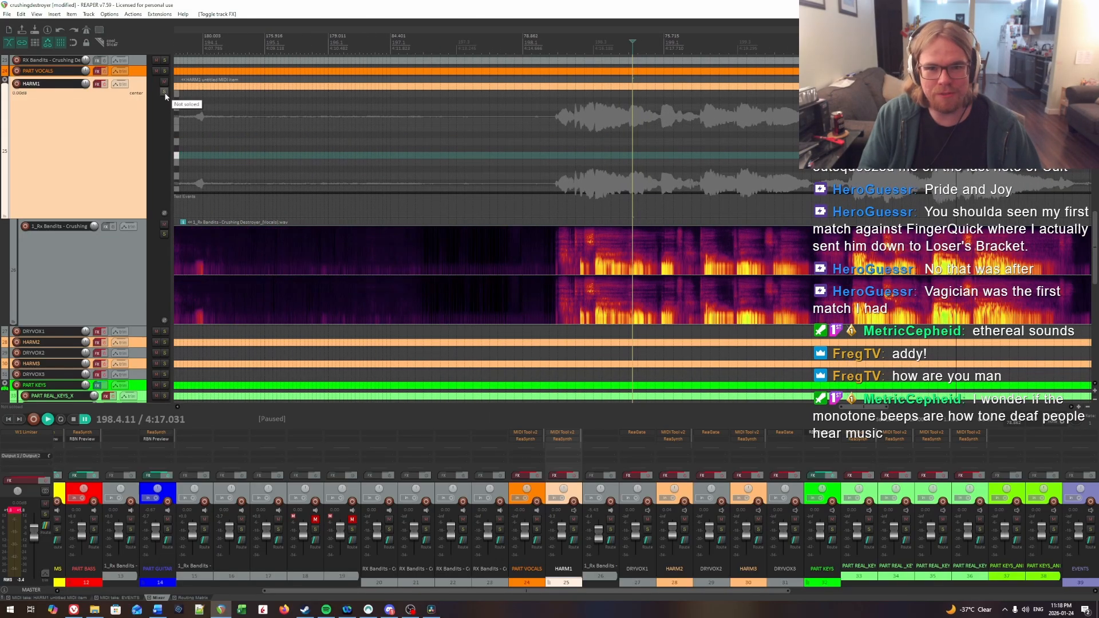
Step: Solo the HARM1 track and listen to the uncharted vocal phrase from about measure 198 to measure 202
left_click(165, 93)
scroll(547, 210, "up", 5)
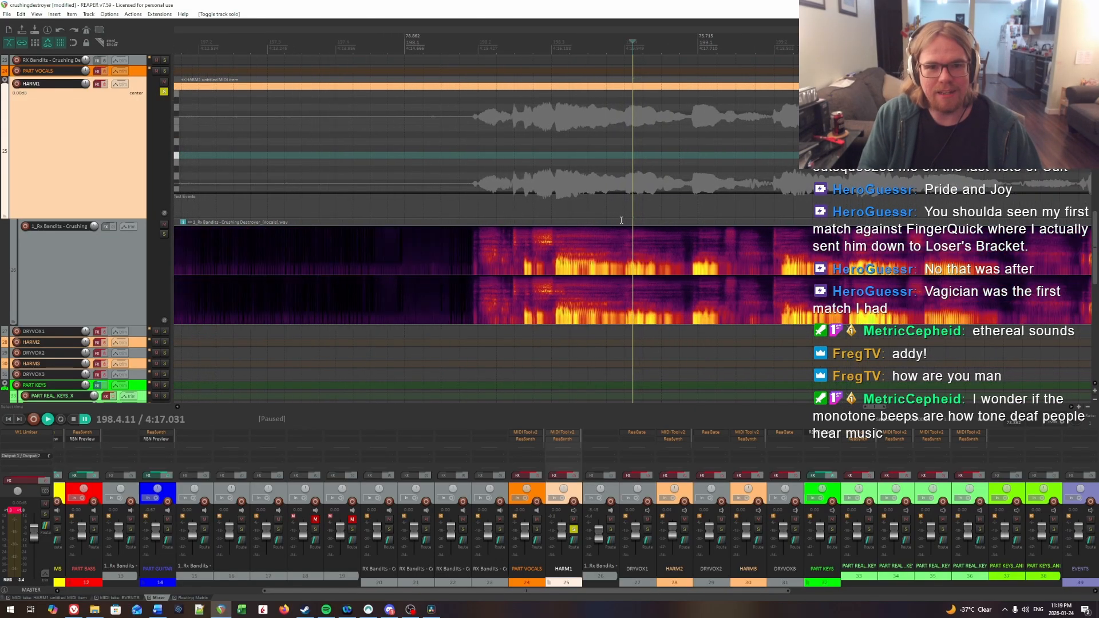
scroll(616, 216, "down", 5)
scroll(630, 217, "up", 1)
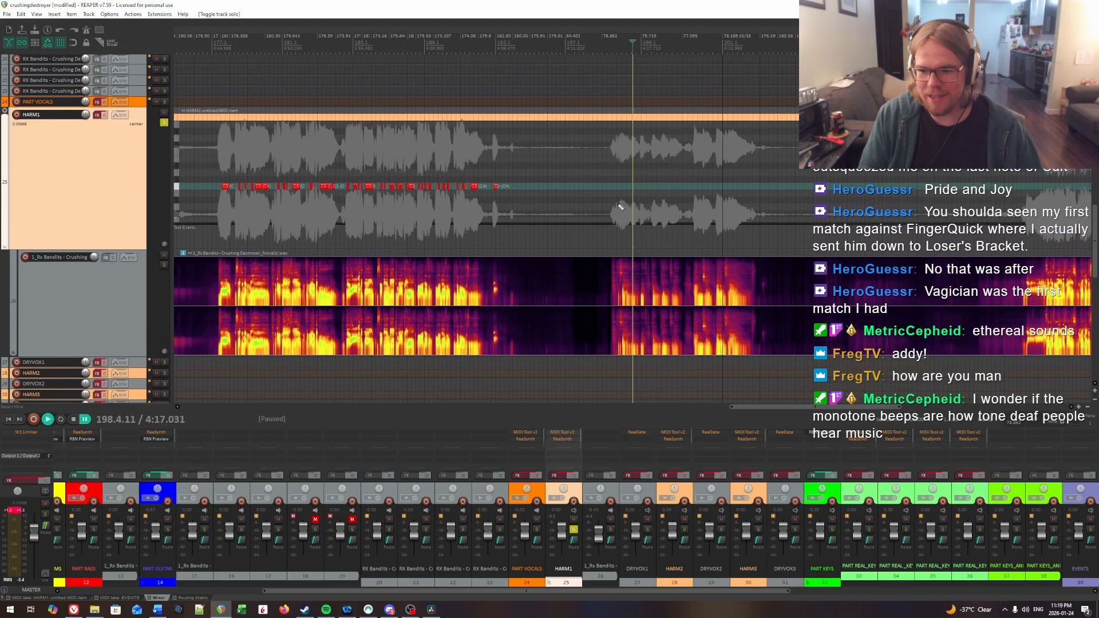
scroll(618, 206, "up", 6)
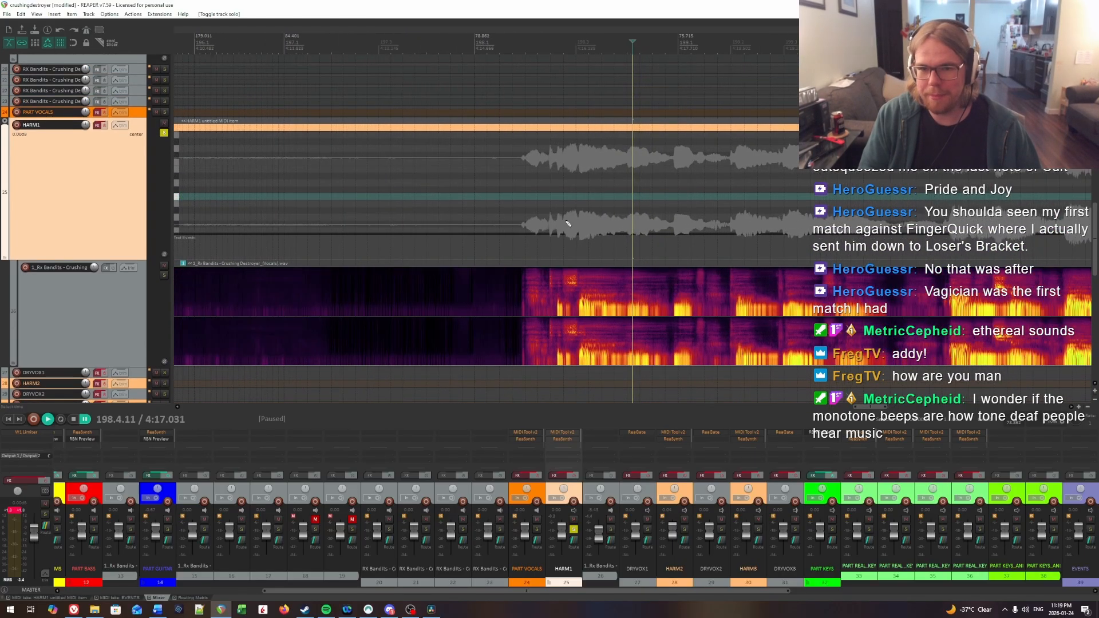
left_click(469, 189)
key("space")
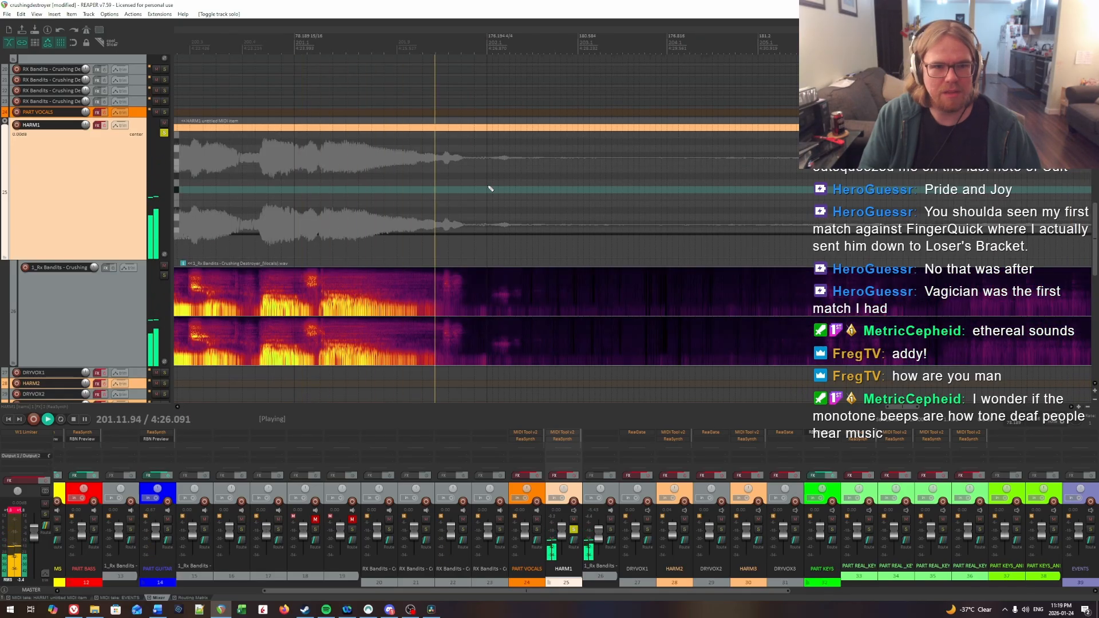
scroll(409, 191, "down", 8)
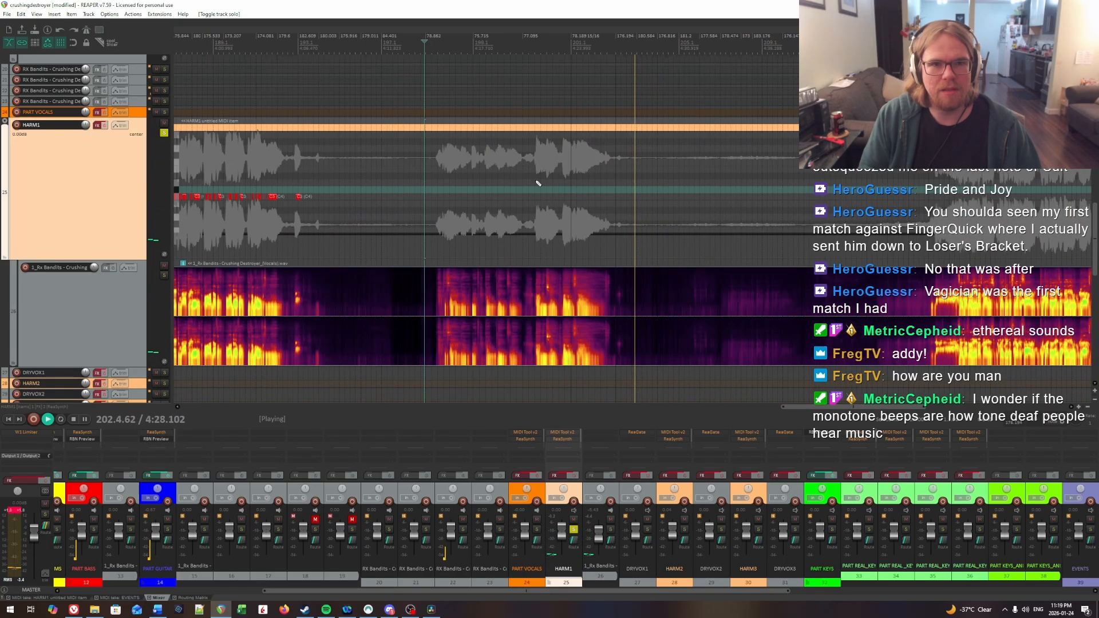
key("space")
Step: Audition the start of the phrase in measure 198 and insert a HARM1 note from 198.2.02 to about 198.2.38
left_click(456, 176)
scroll(567, 223, "up", 8)
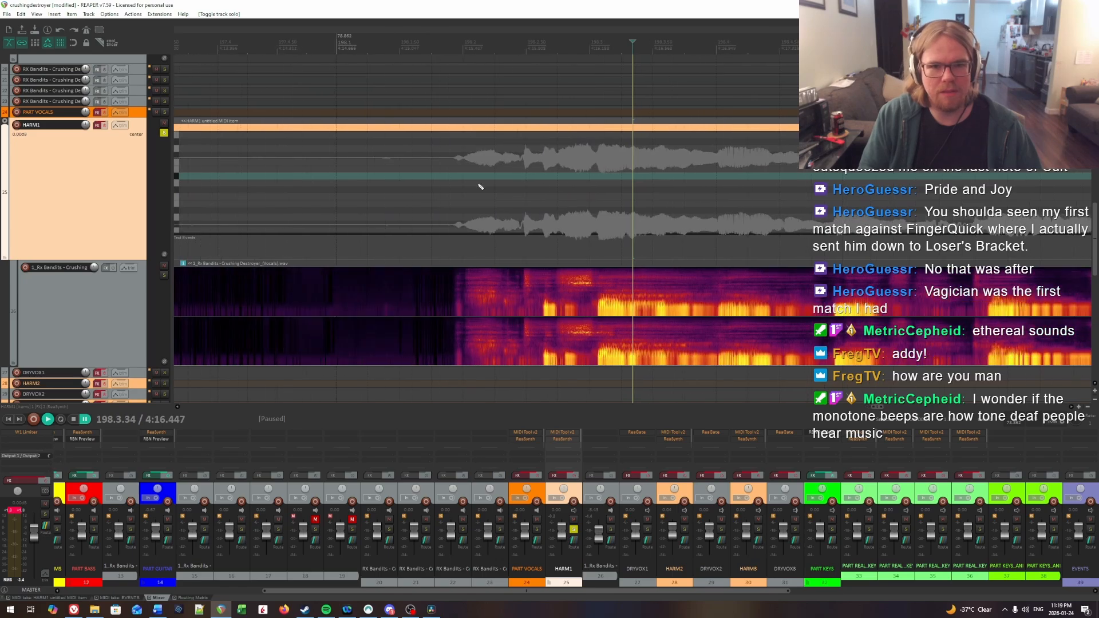
left_click(473, 184)
left_click(422, 166)
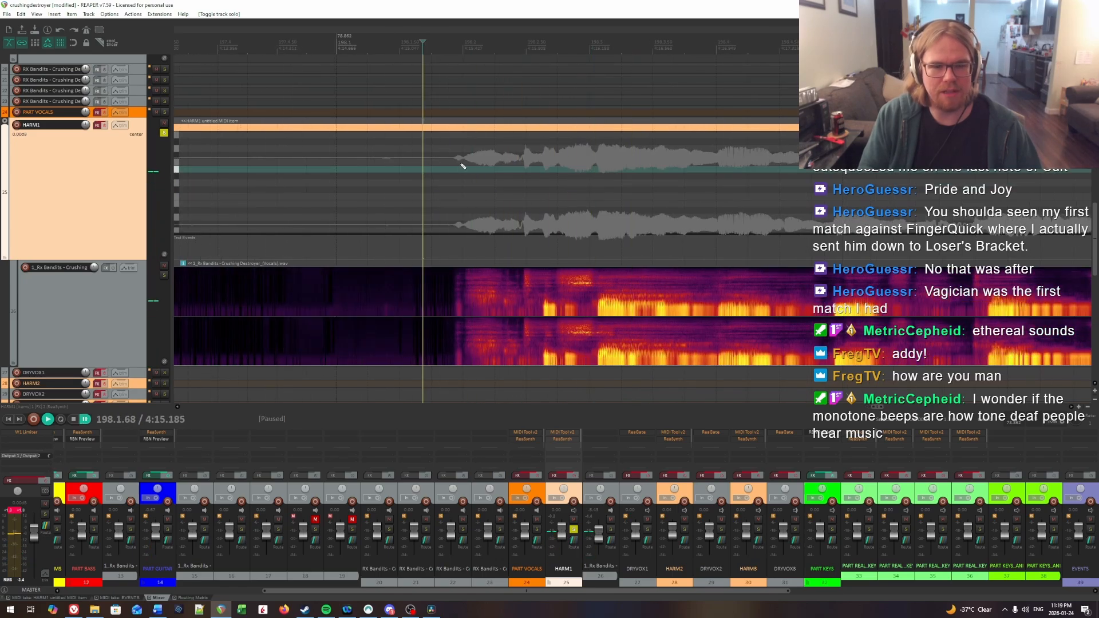
left_click(458, 164)
key("space")
key("space")
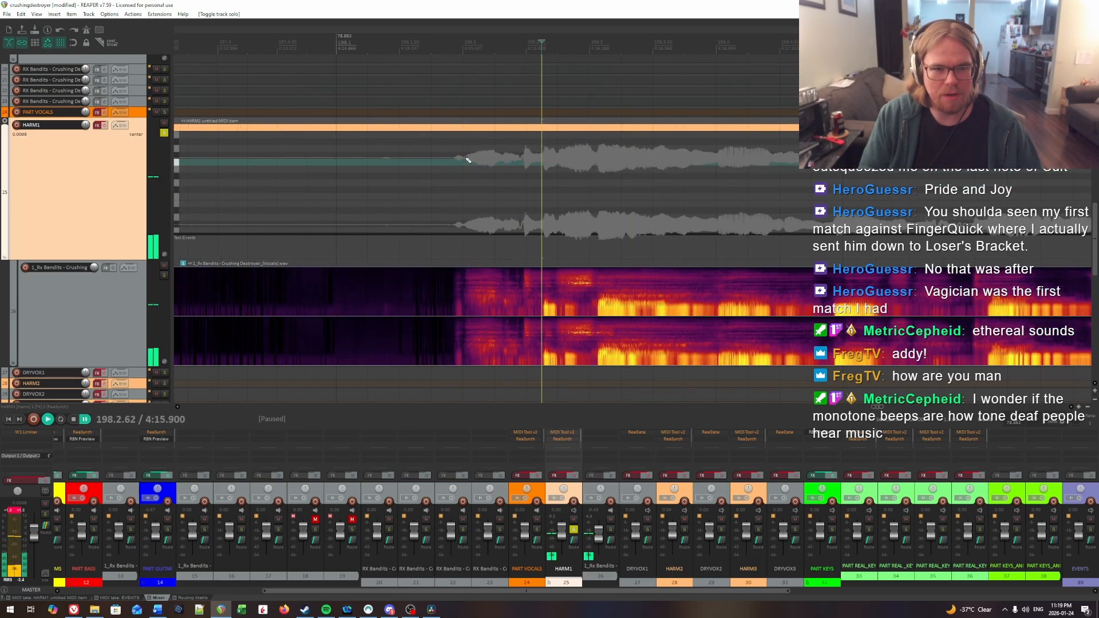
left_click(467, 158)
key("space")
key("space")
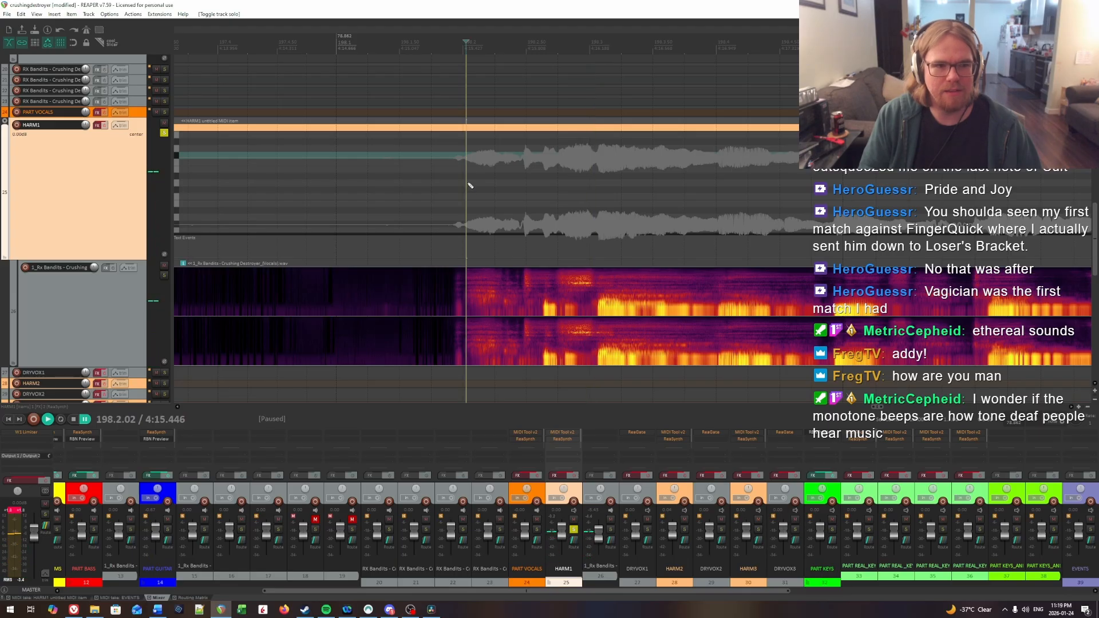
left_click_drag(468, 183, 512, 199)
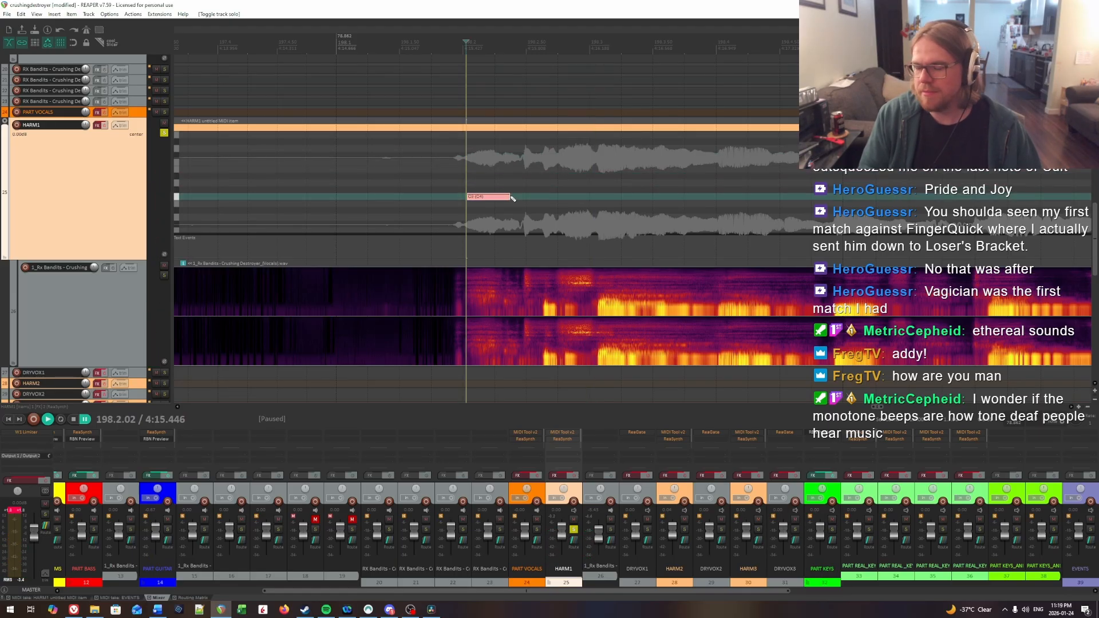
Step: Adjust the end of the first HARM1 note in measure 198 by ear to about 198.2.30
left_click_drag(498, 198, 496, 198)
key("space")
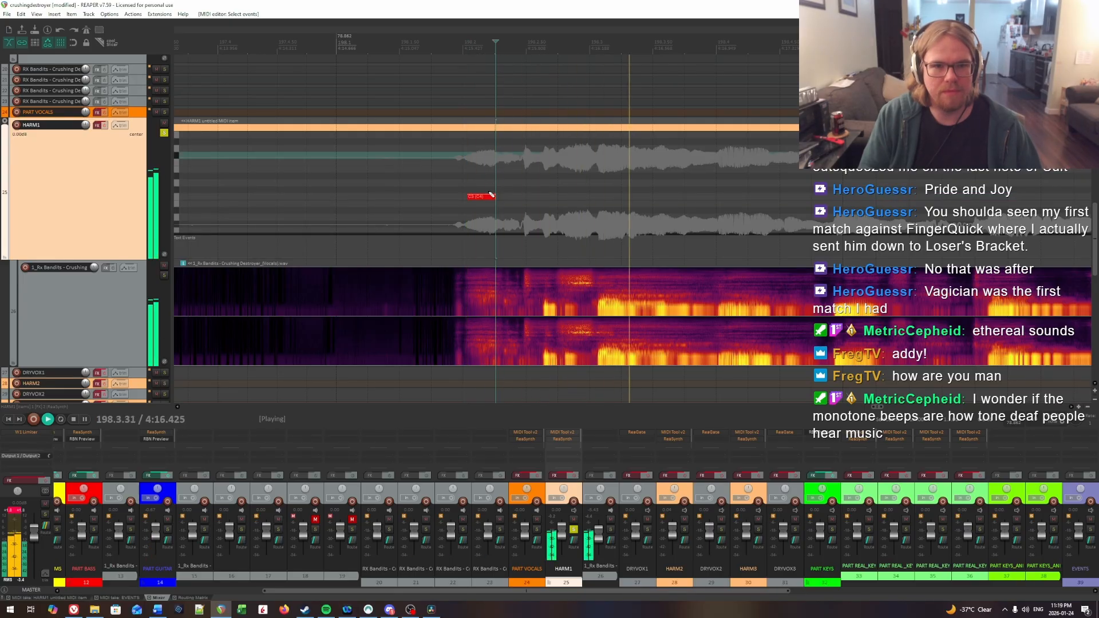
left_click(468, 164)
key("space")
left_click(491, 198)
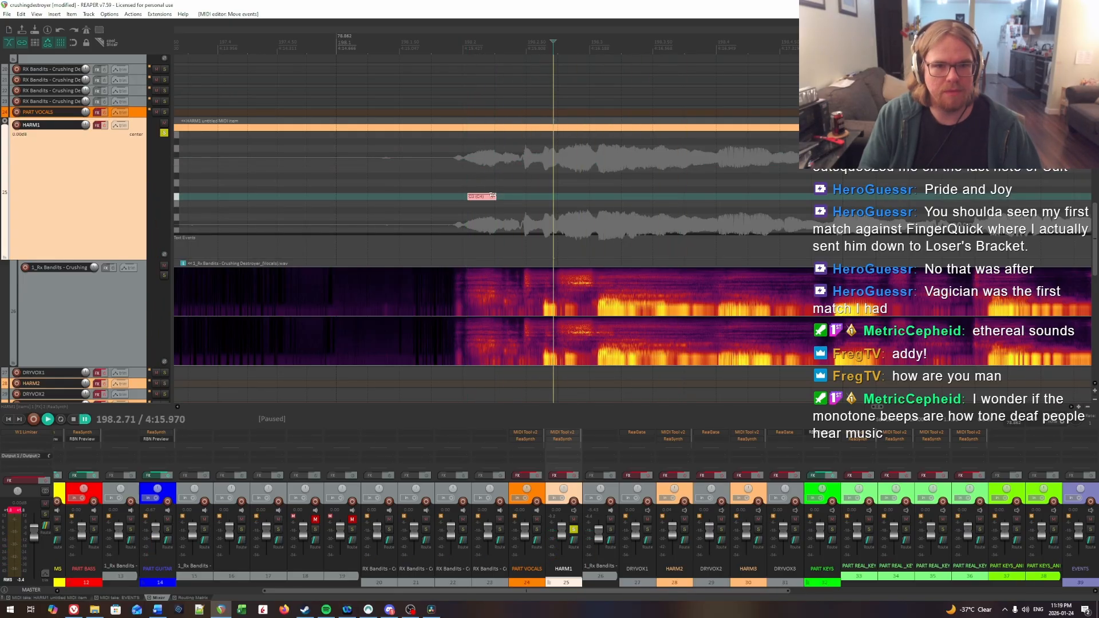
Step: Locate the second syllable onset in measure 198 and insert a short HARM1 note from 198.2.64 to about 198.2.75
left_click(468, 165)
key("space")
left_click(521, 157)
key("space")
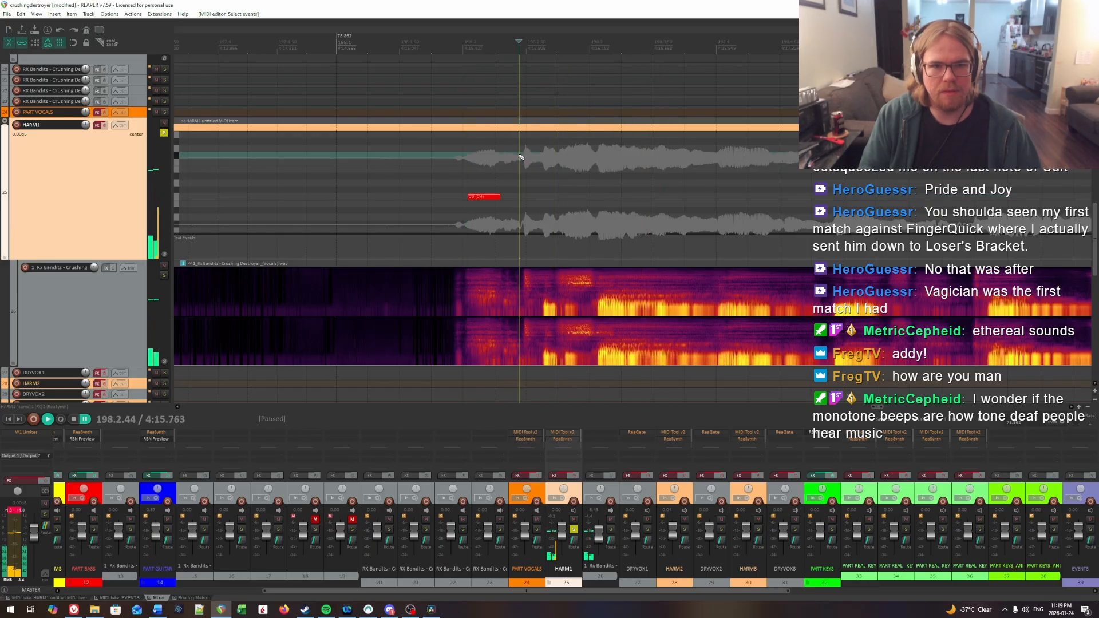
key("space")
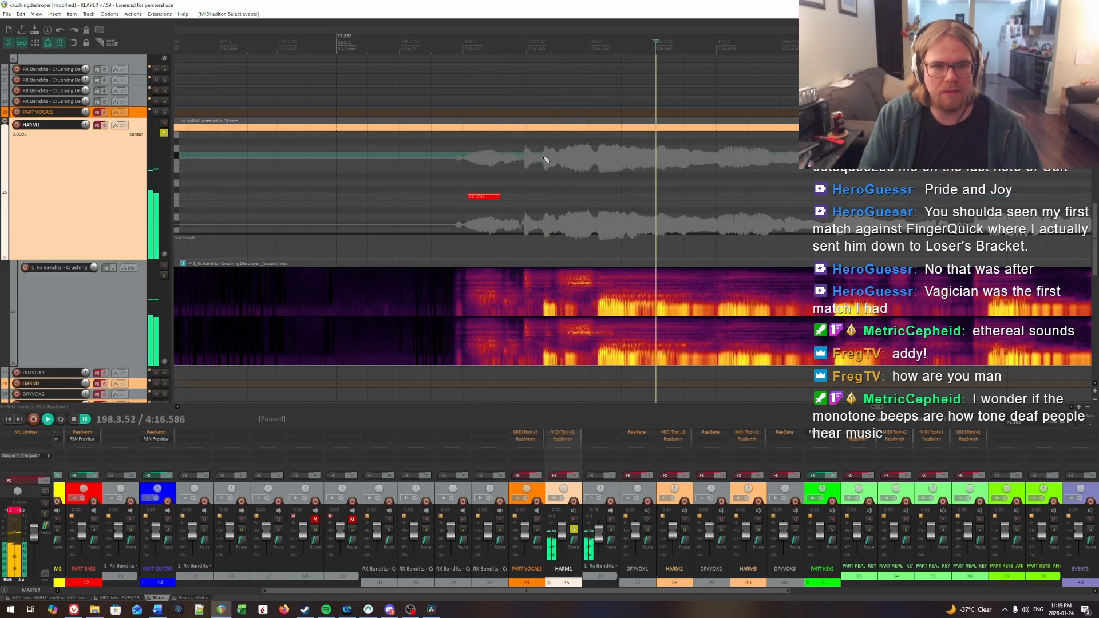
left_click(544, 157)
key("space")
key("space")
left_click(543, 157)
left_click_drag(545, 198, 557, 200)
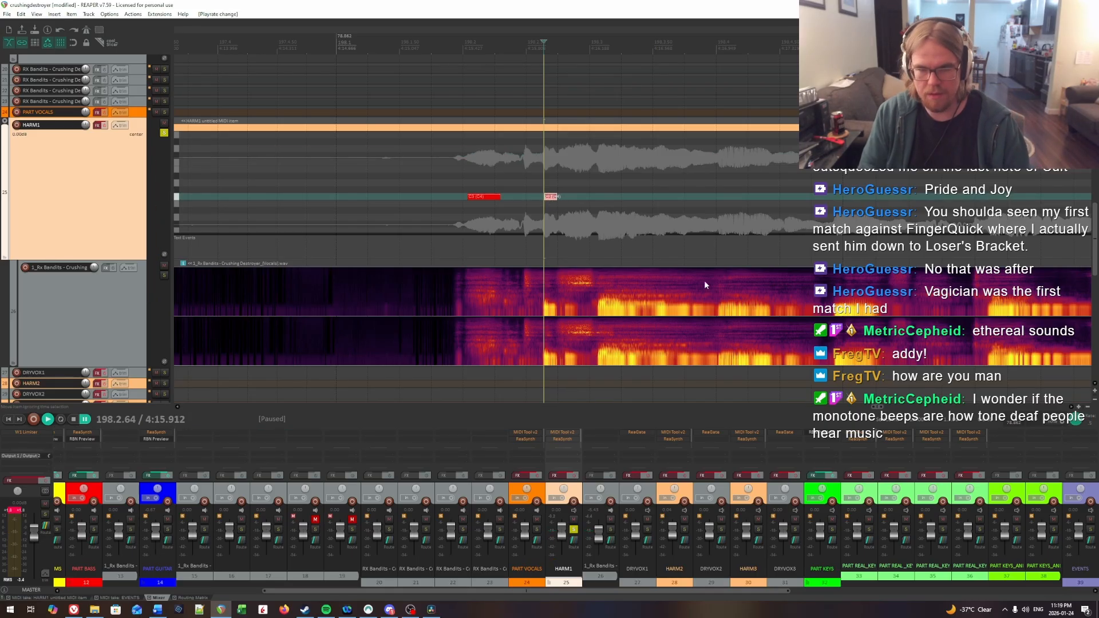
Step: Audition the phrase from measure 198 beat 2 and insert the third HARM1 note from 198.3.07 to about 198.3.98
left_click(462, 161)
key("space")
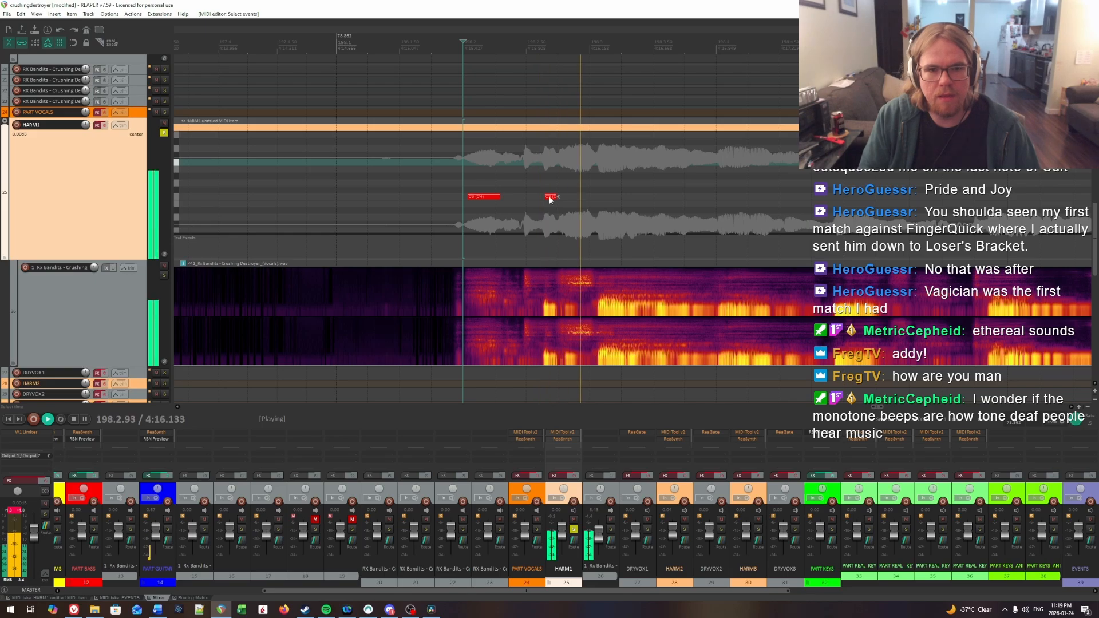
scroll(549, 199, "right", 3)
left_click(414, 197)
left_click(463, 170)
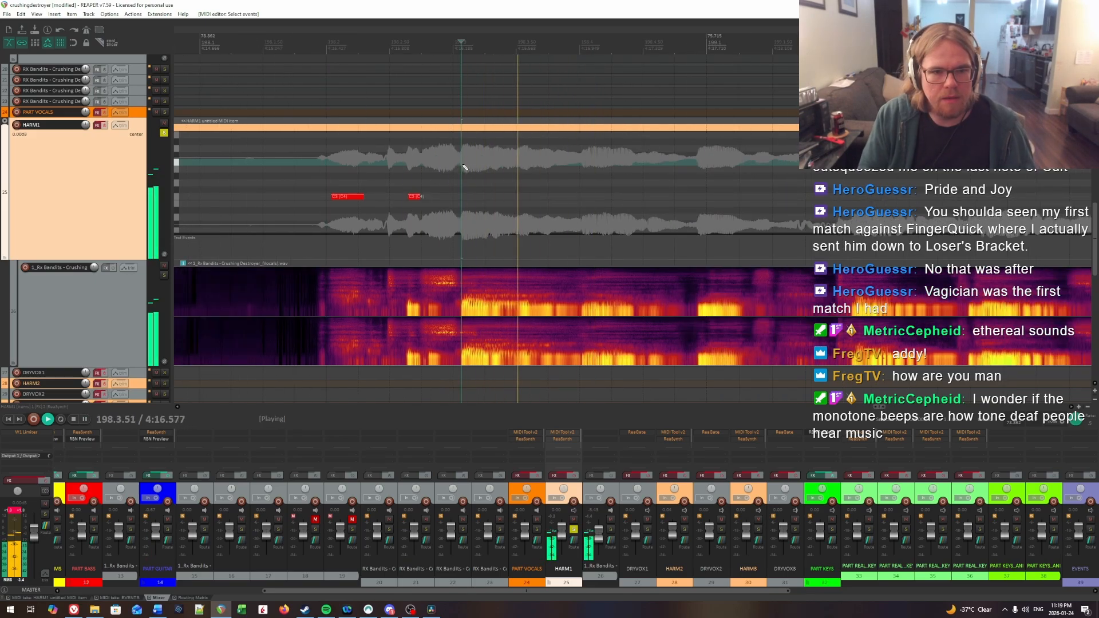
left_click(463, 167)
key("ctrl+space")
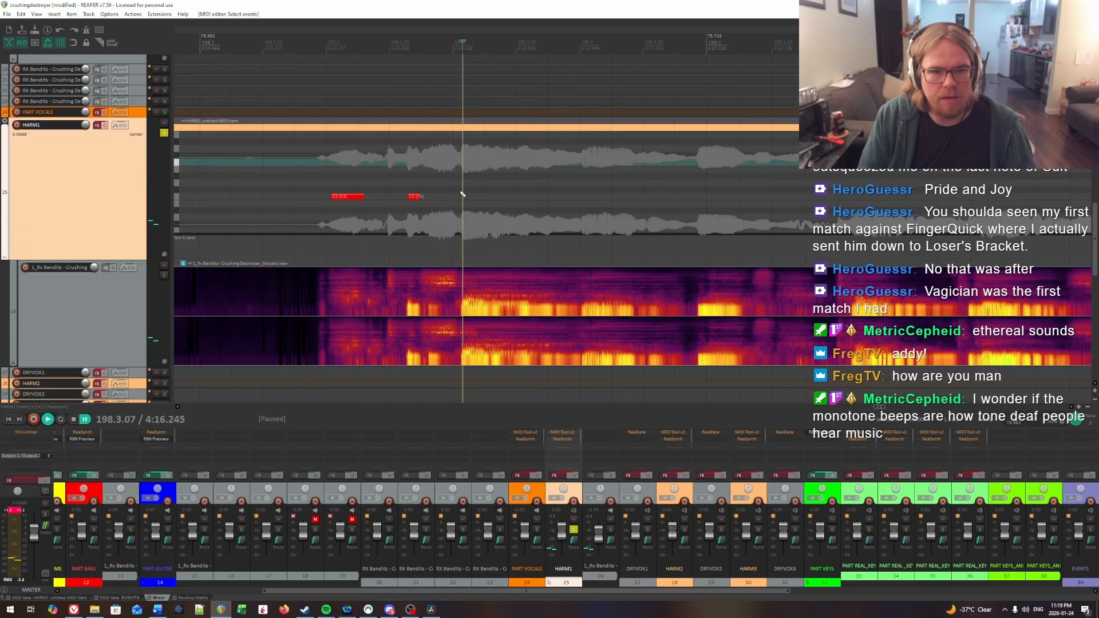
left_click_drag(464, 196, 579, 198)
Step: Audition the third syllable's onset and move the start of its HARM1 note to 198.3.14
key("ctrl+space")
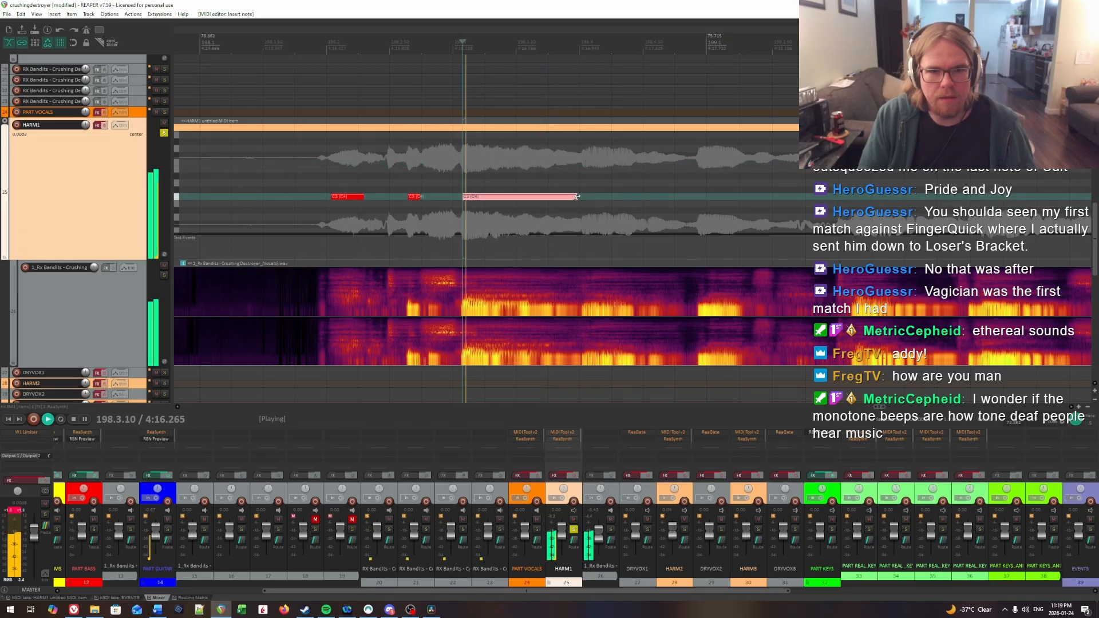
key("ctrl+space")
left_click(466, 179)
key("ctrl+space")
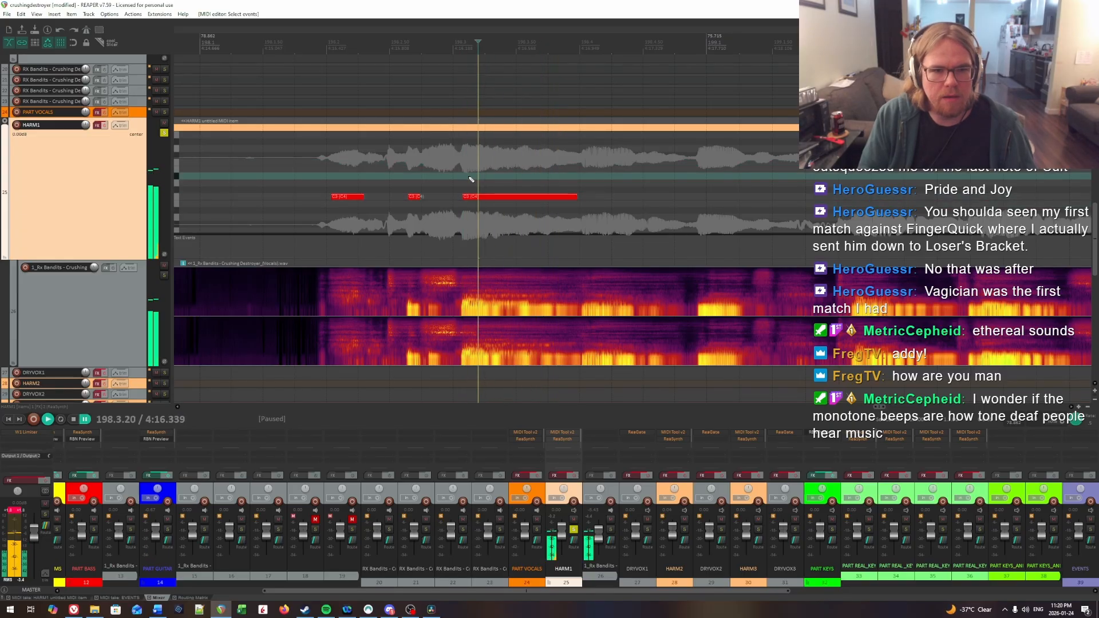
left_click(470, 178)
left_click(418, 168)
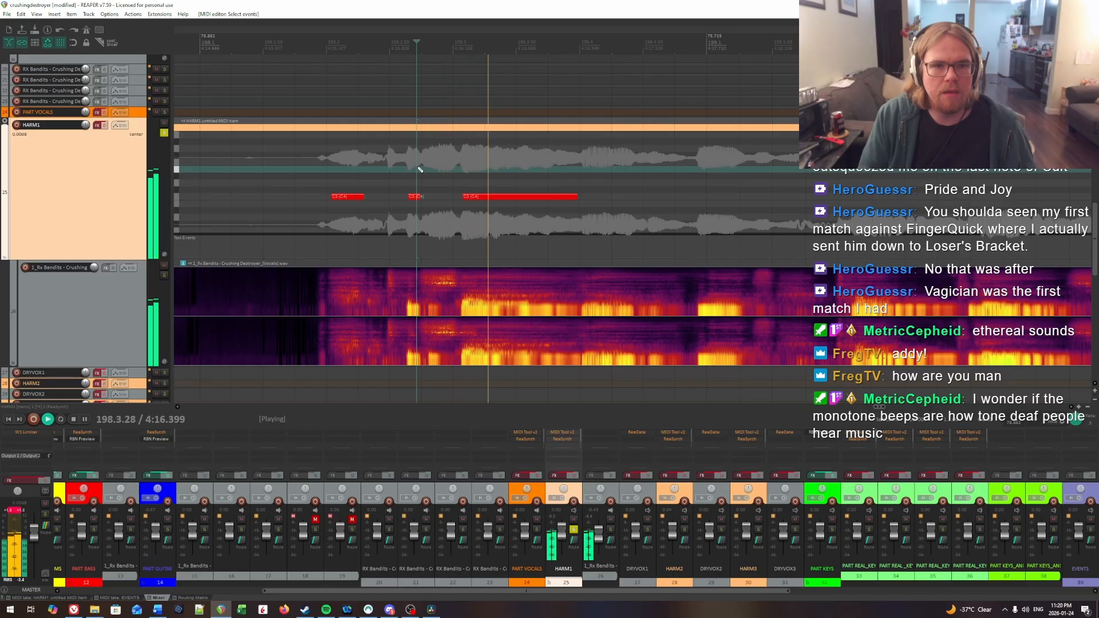
left_click(471, 158)
left_click(470, 158)
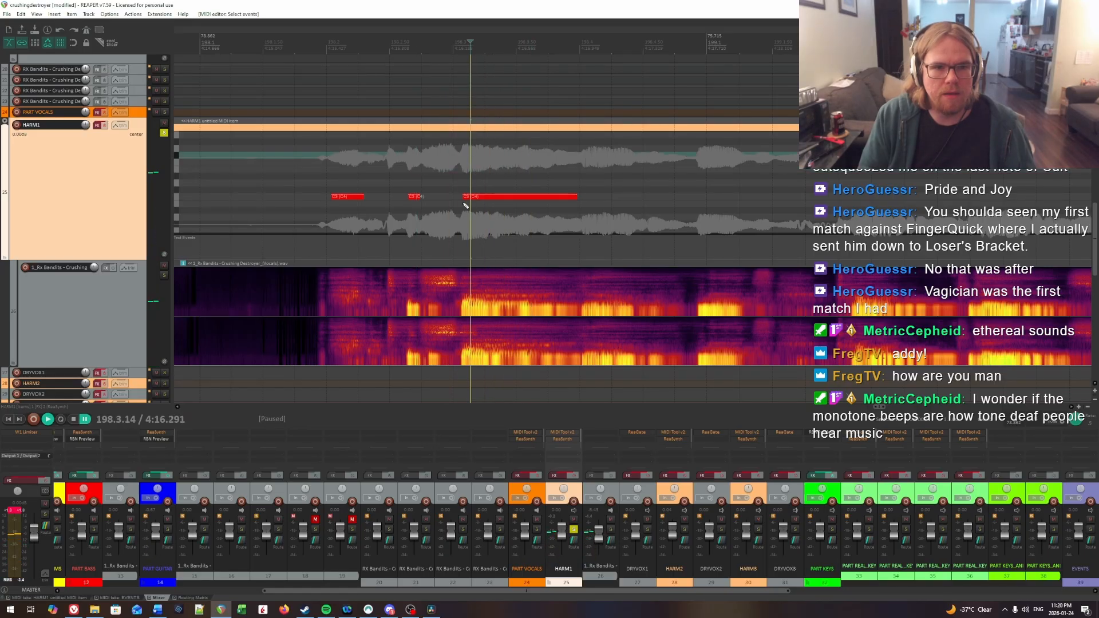
left_click_drag(464, 198, 473, 198)
key("space")
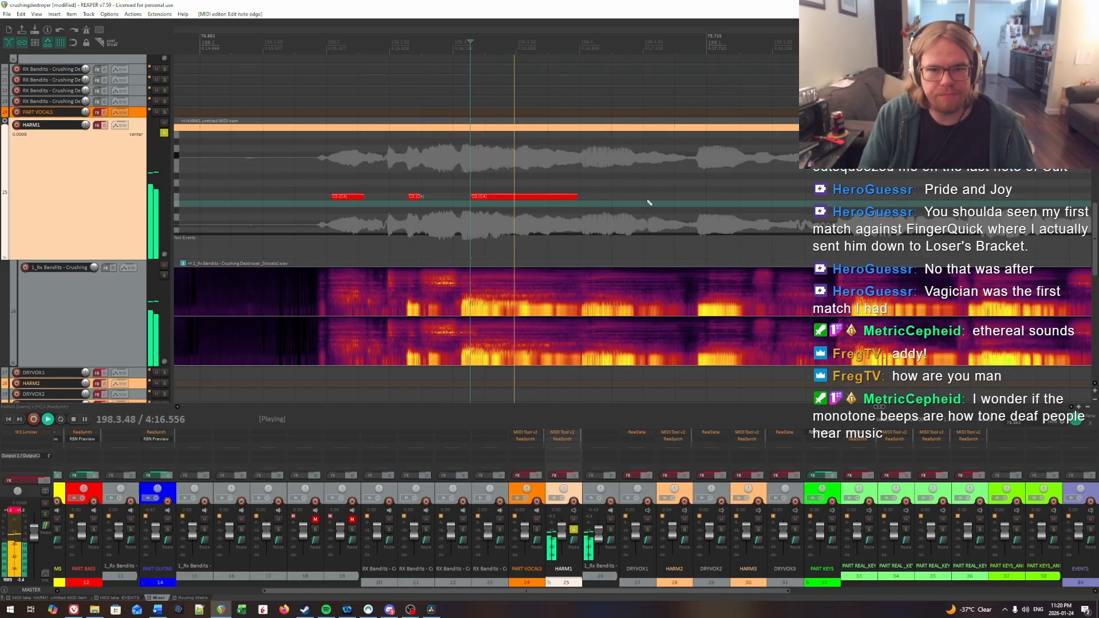
Step: Locate the fourth syllable onset in measure 198 by ear and insert a HARM1 note from 198.4.13 to about 198.4.42
left_click(555, 167)
key("space")
key("space")
key("space")
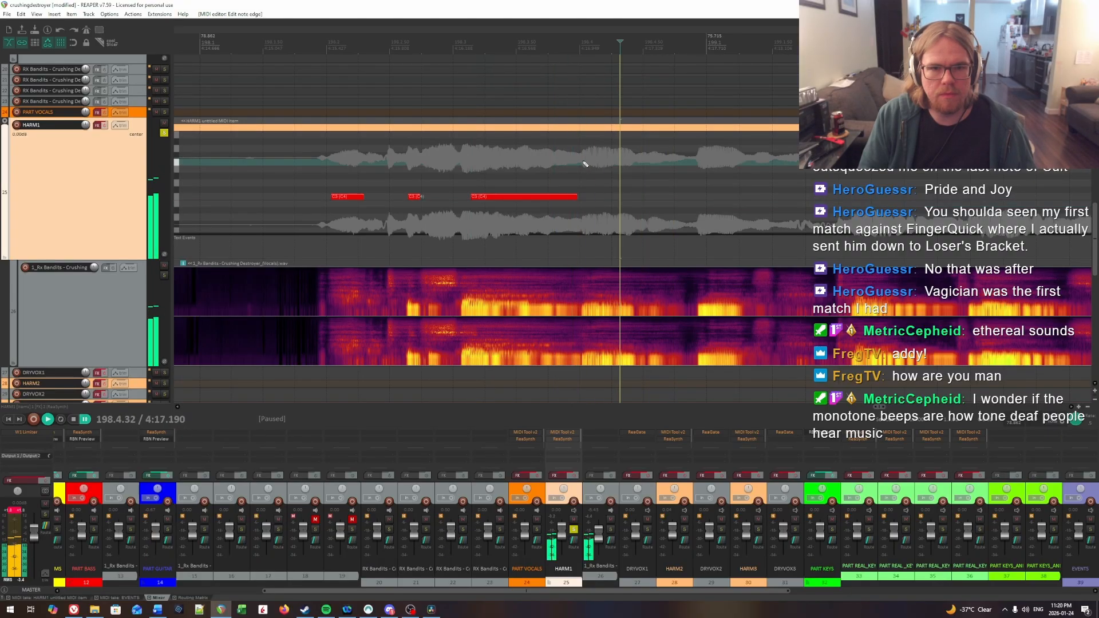
left_click(584, 163)
key("space")
left_click(596, 163)
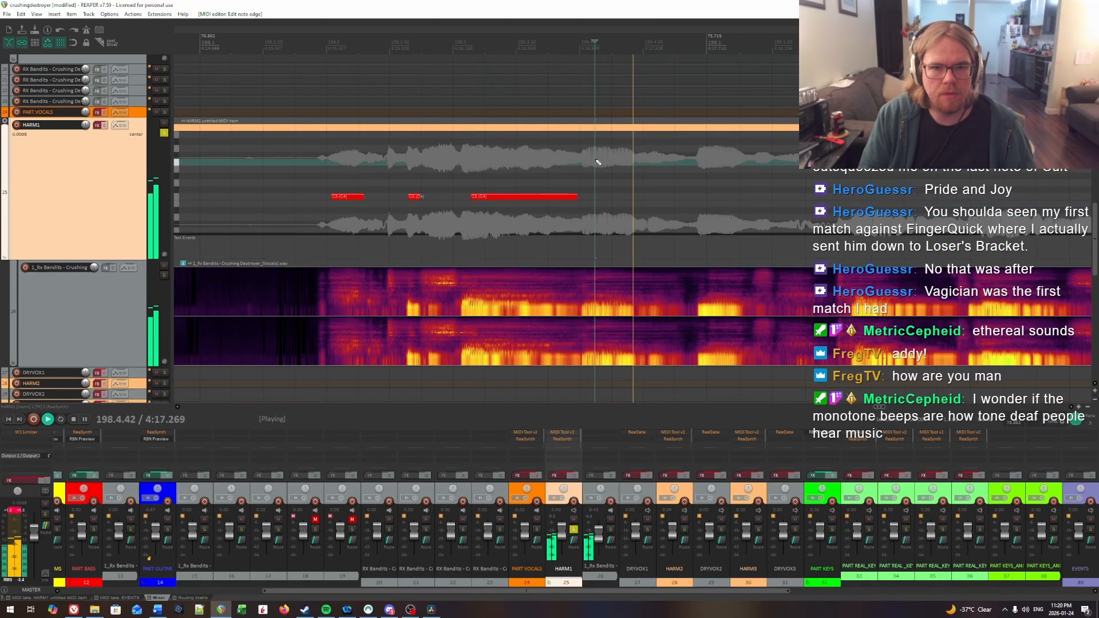
key("space")
left_click_drag(598, 200, 627, 200)
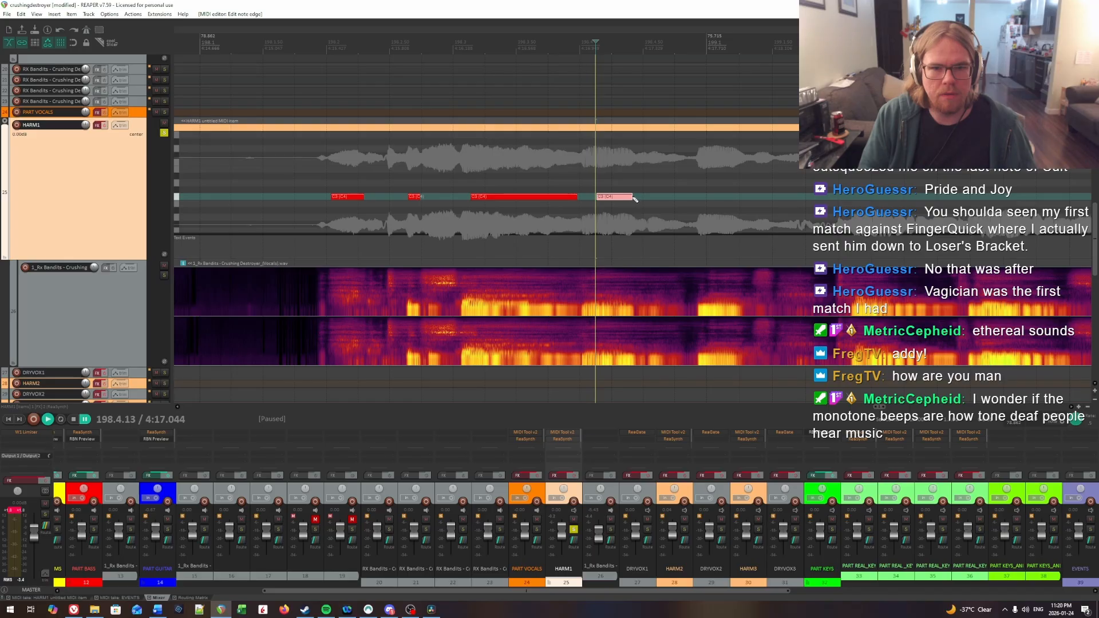
Step: Audition the fourth HARM1 note and extend its end to about 198.4.76
key("space")
left_click_drag(923, 199, 786, 198)
left_click(500, 200)
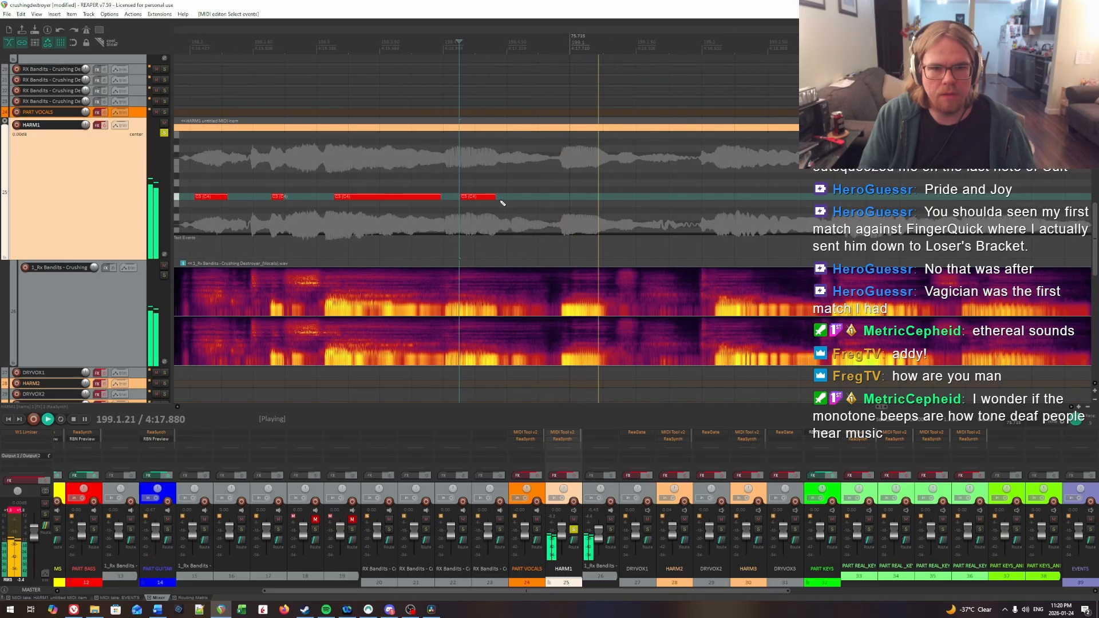
left_click(461, 169)
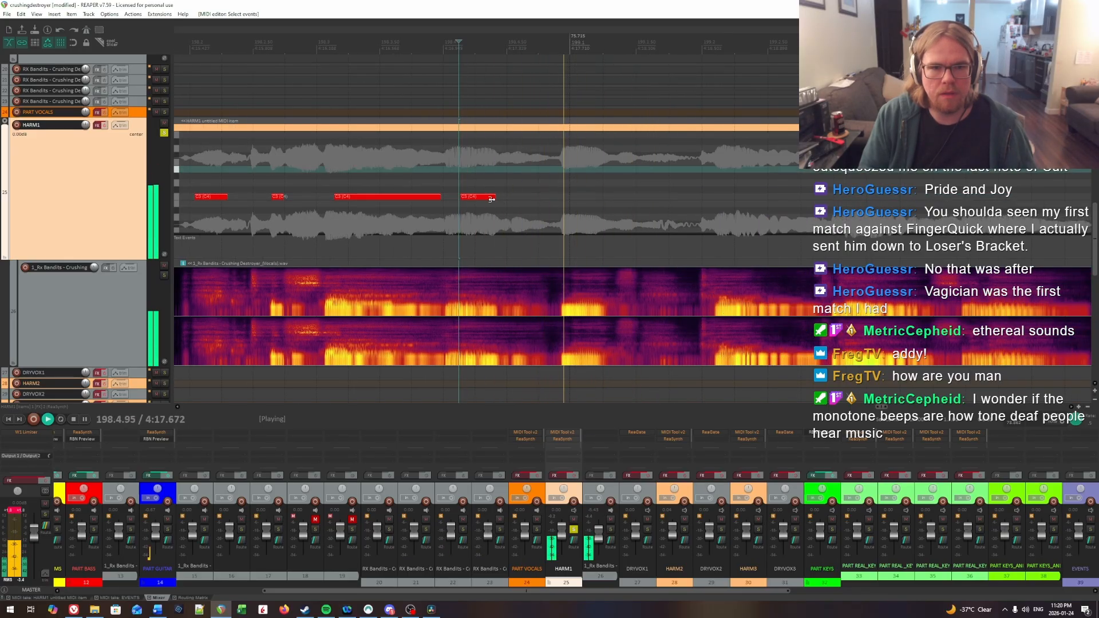
left_click_drag(496, 197, 540, 205)
left_click(434, 164)
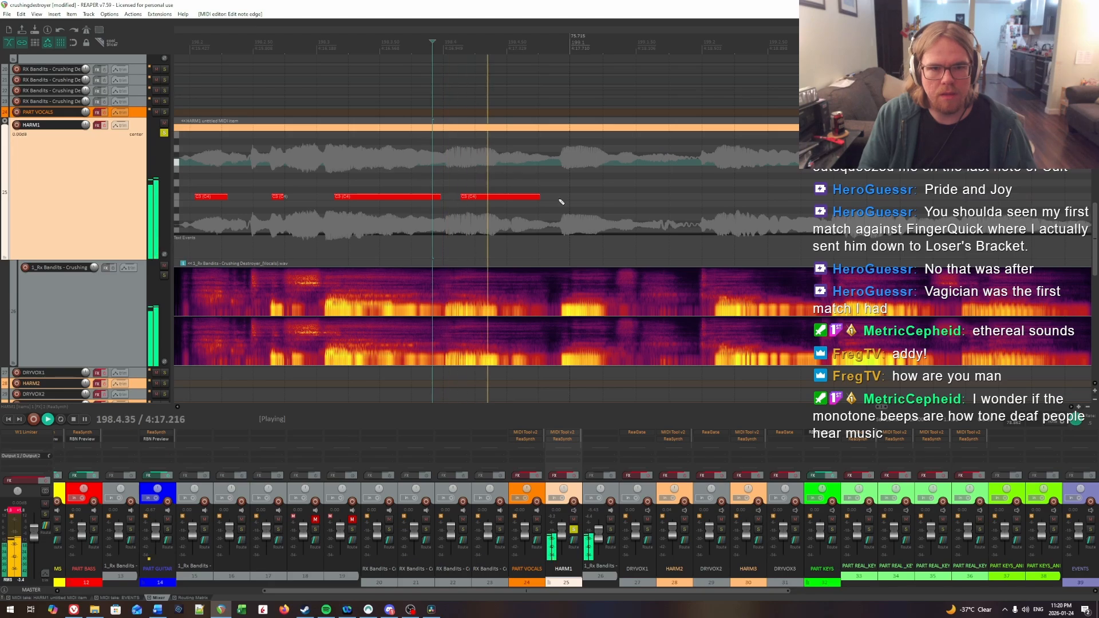
Step: Find the first syllable onset in measure 199 and insert a short HARM1 note from 199.1.02 to about 199.1.26
left_click(569, 157)
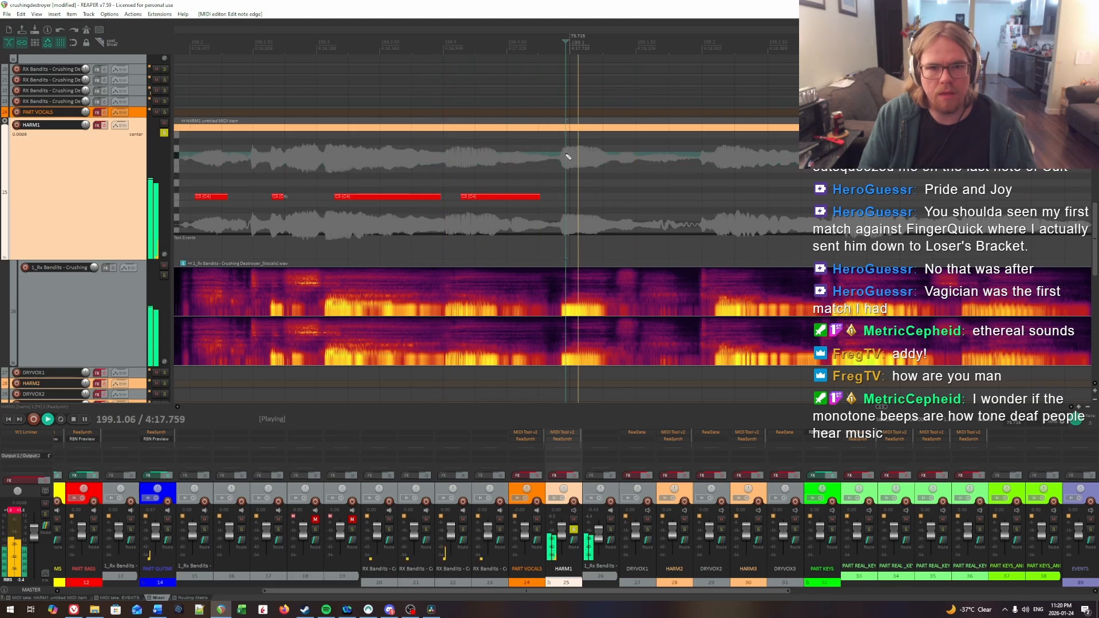
key("space")
left_click(573, 156)
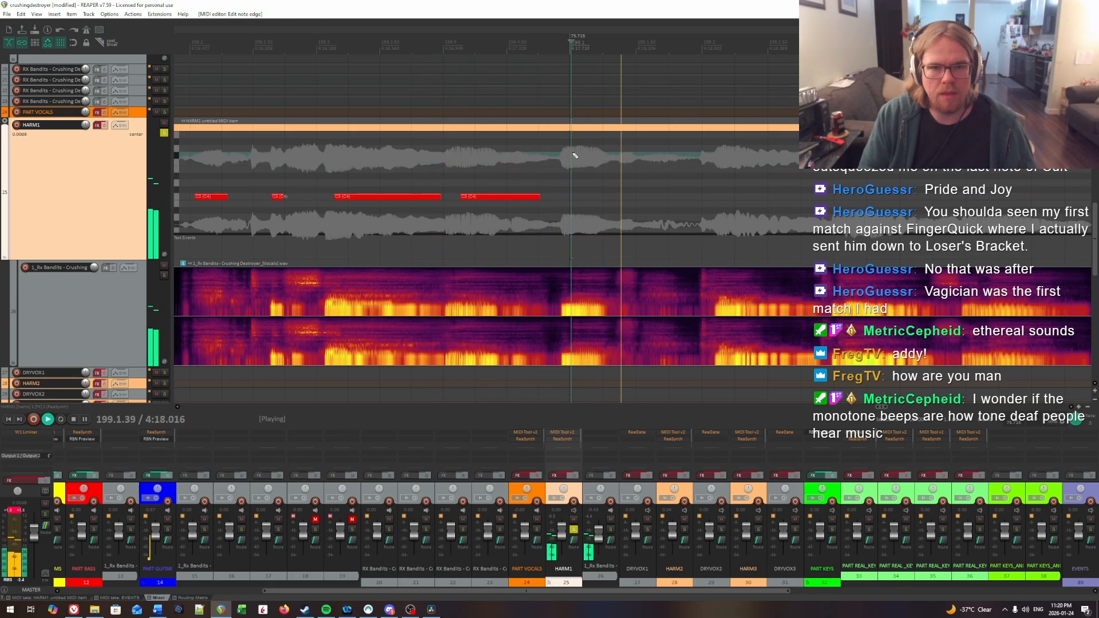
key("space")
key("space")
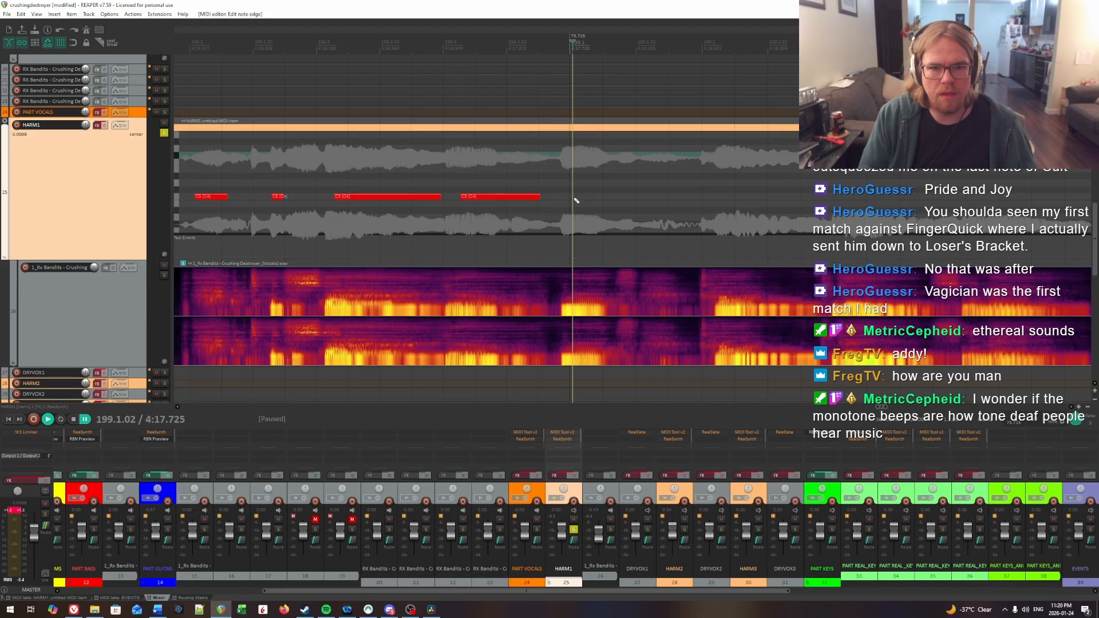
left_click_drag(575, 200, 592, 184)
key("space")
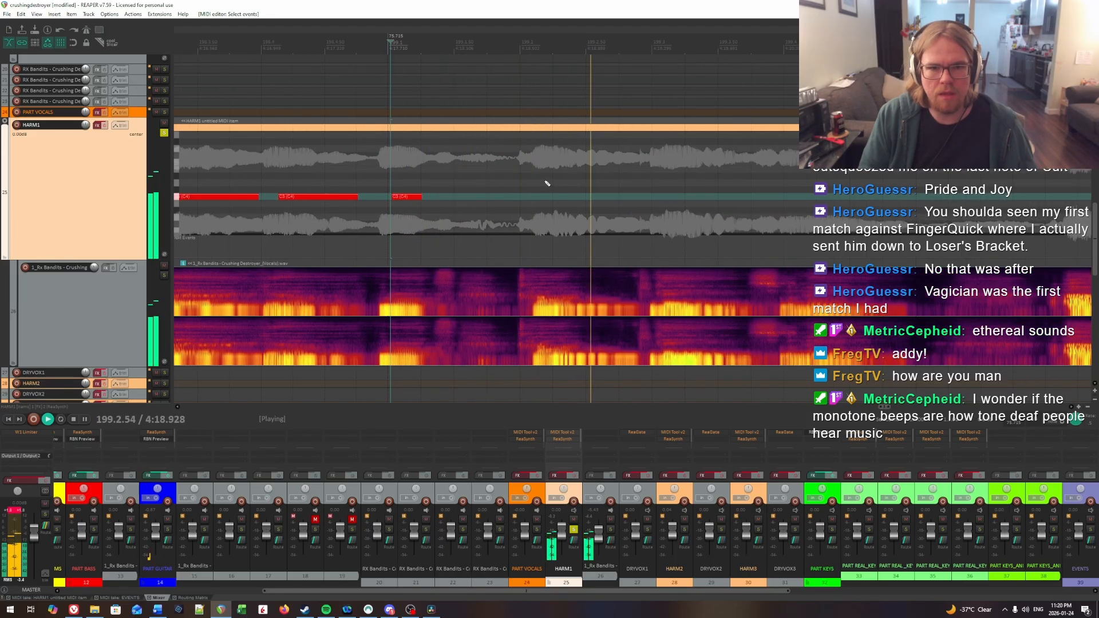
Step: Insert a short HARM1 note at about 199.2.12 and trim its end by ear to about 199.2.24
left_click(537, 181)
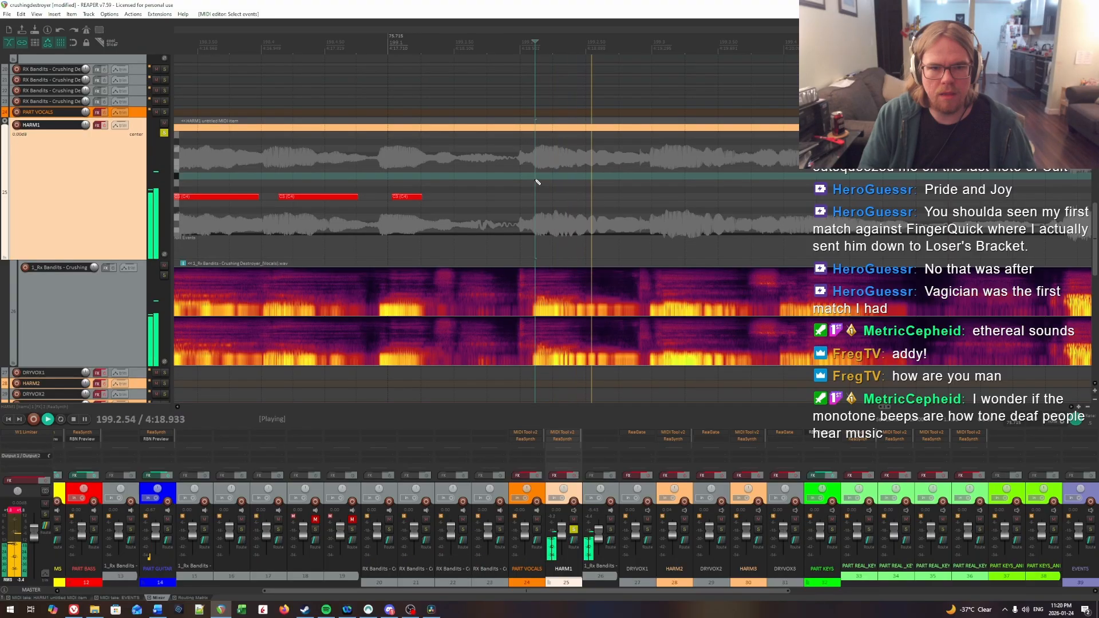
key("ctrl+space")
left_click(538, 197)
key("Right")
key("Right")
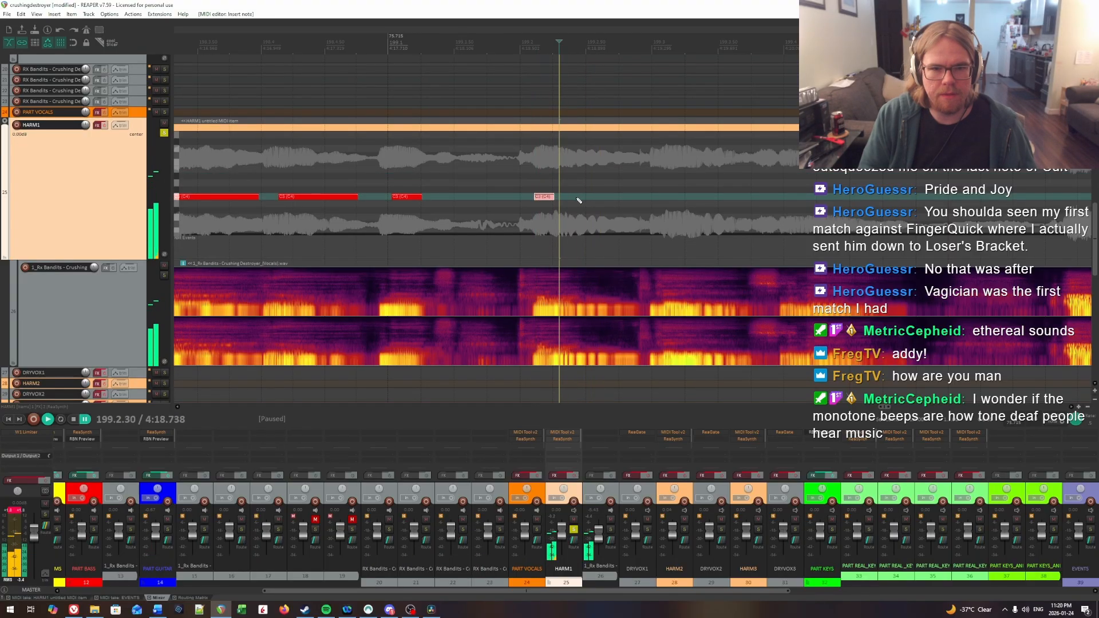
left_click(551, 183)
key("space")
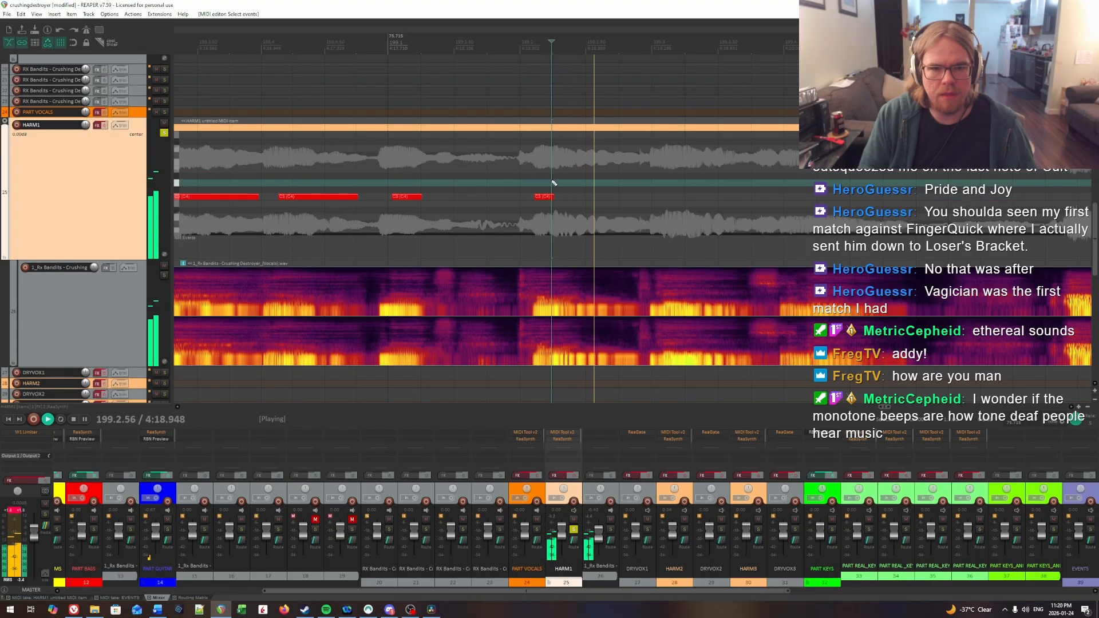
key("ctrl+space")
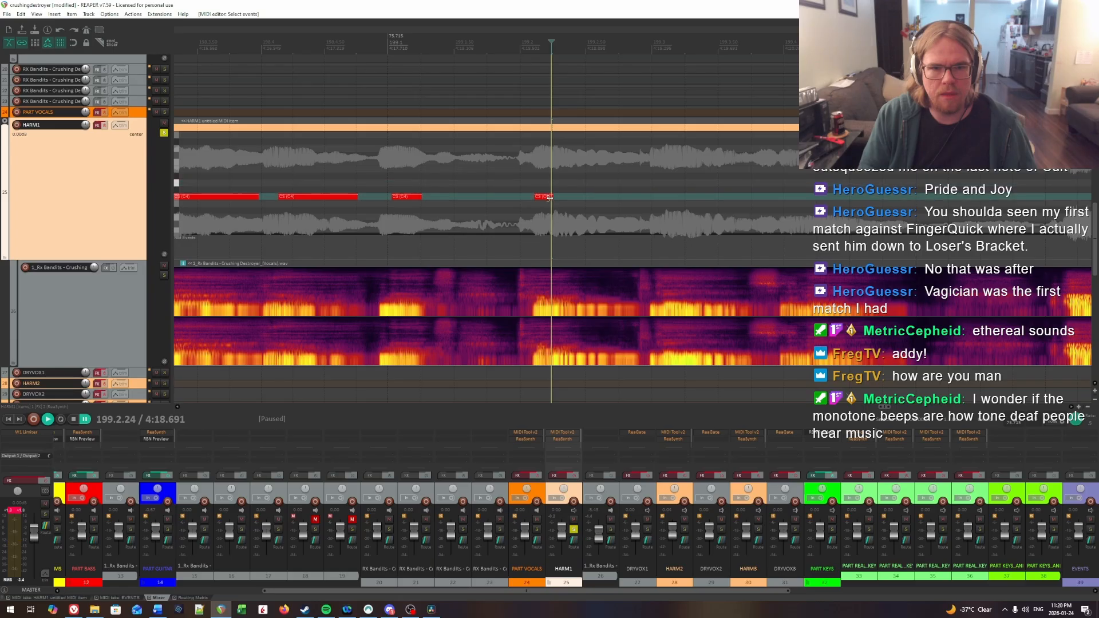
Step: Insert a HARM1 note from 199.2.42 to about 199.2.88 and play it back
left_click(575, 190)
key("space")
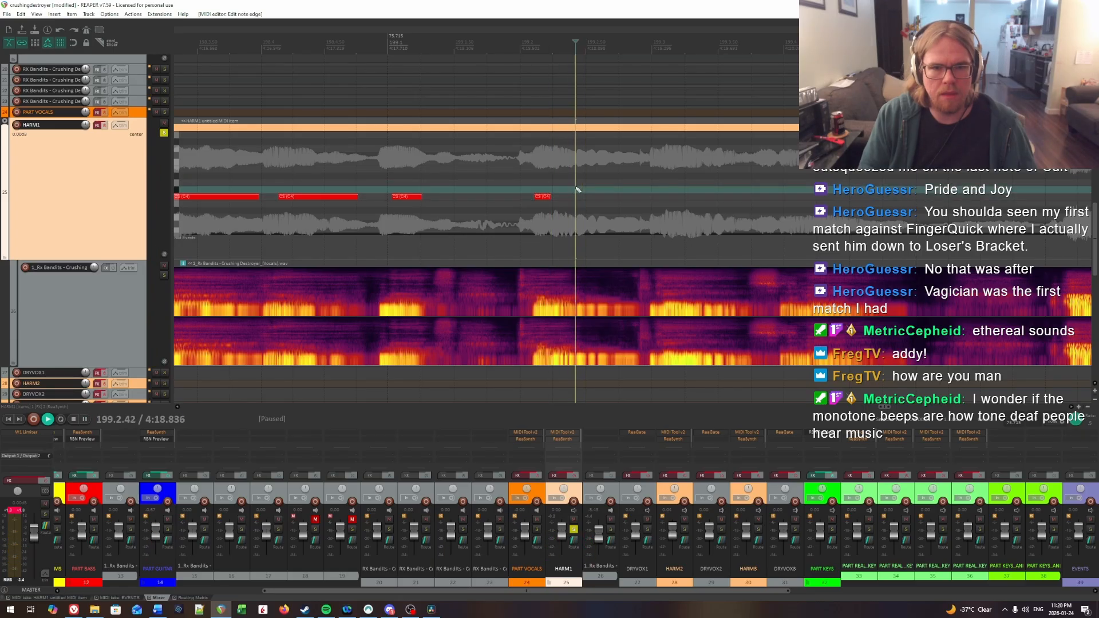
key("ctrl+space")
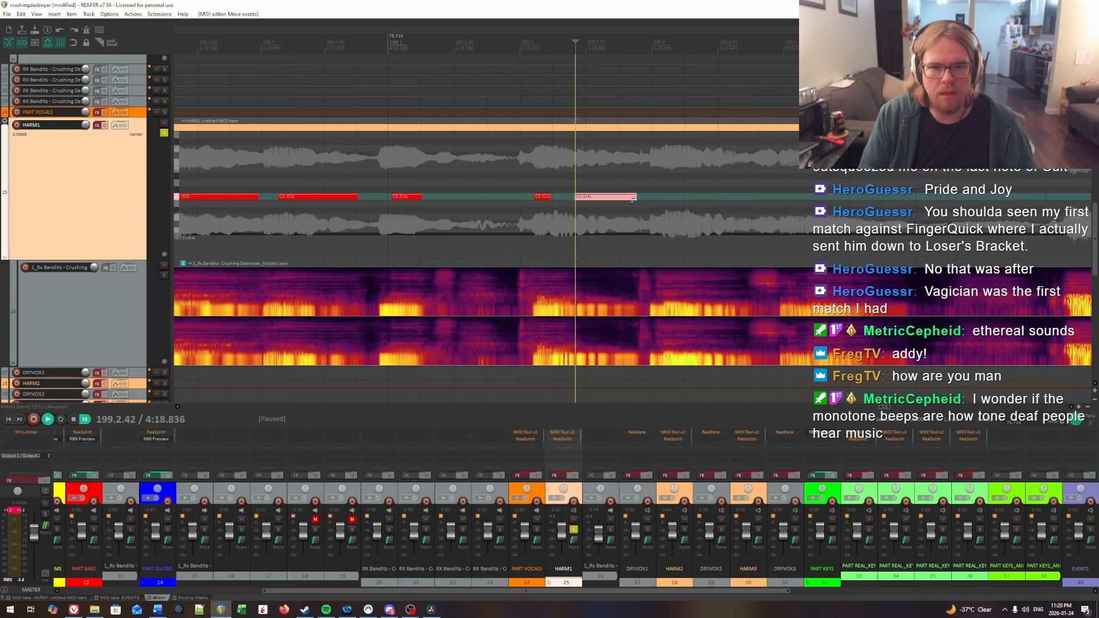
key("space")
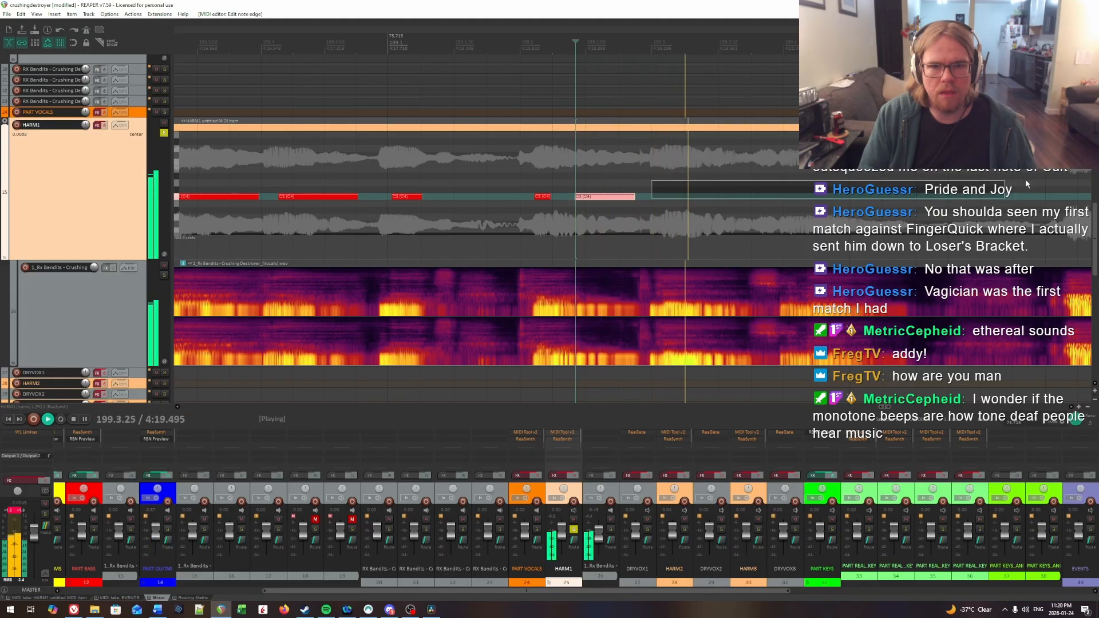
Step: Locate the next syllable onset at beat 3 of measure 199 and insert a HARM1 note from 199.3.09 to about 199.3.36
left_click(515, 176)
key("space")
left_click(527, 176)
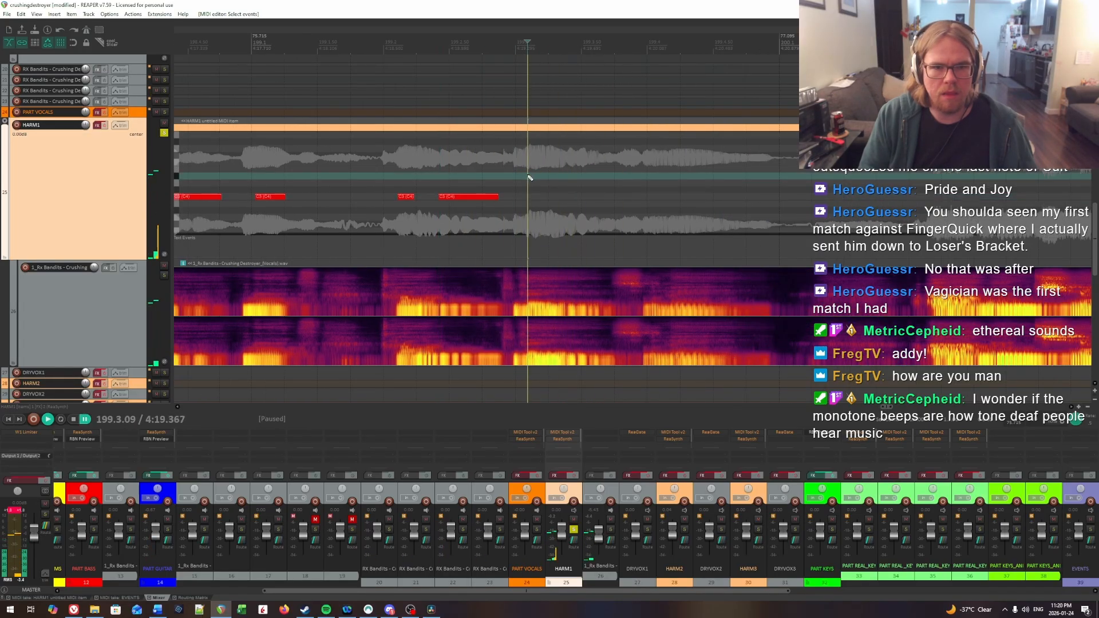
key("space")
key("ctrl+space")
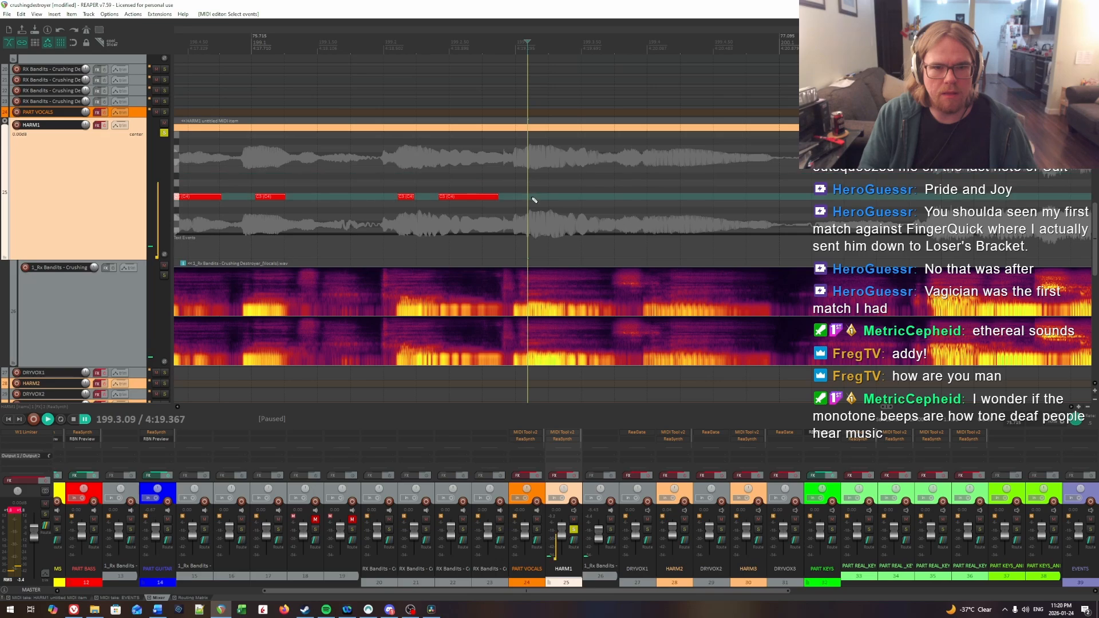
key("space")
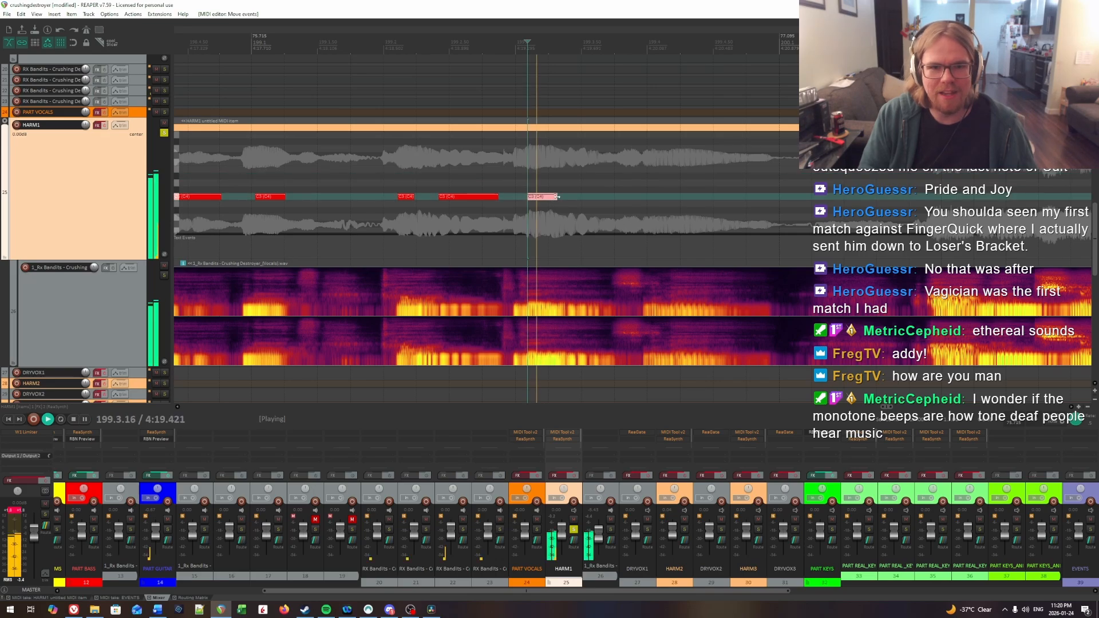
Step: Audition the following syllable and insert a short HARM1 note from 199.3.41 to about 199.3.54
key("space")
left_click(530, 163)
key("space")
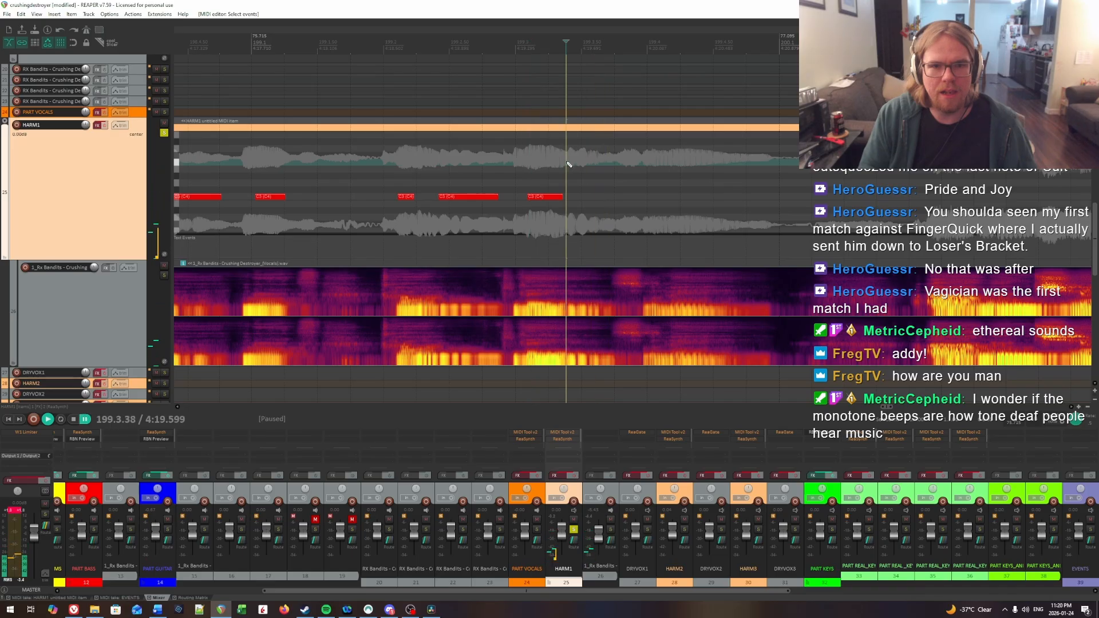
key("space")
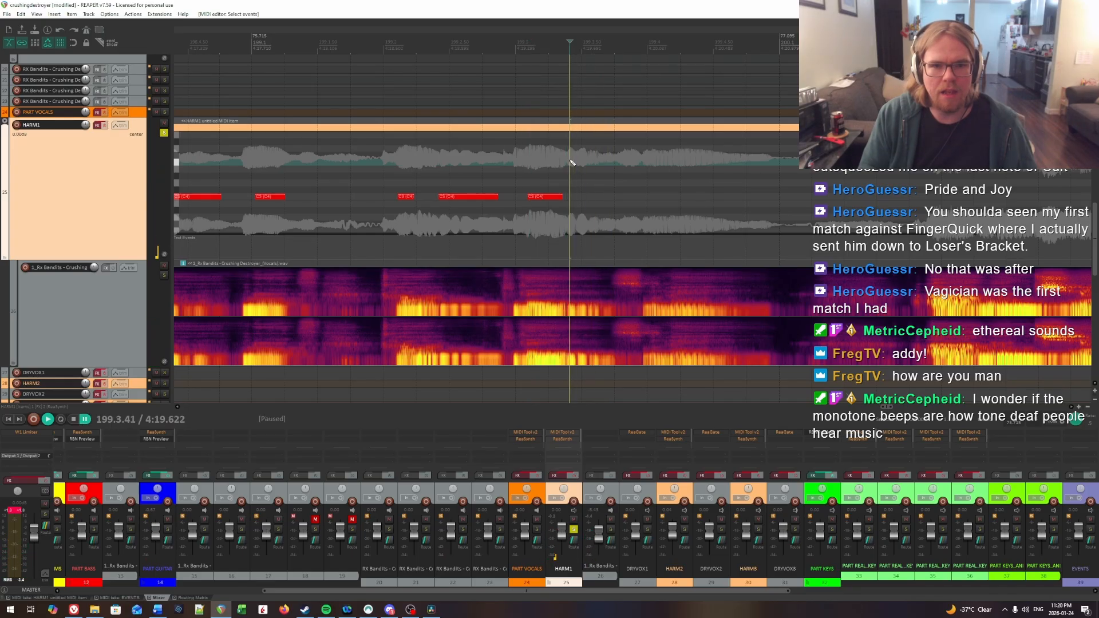
left_click_drag(572, 203, 588, 197)
Step: Shorten the HARM1 note starting at 199.3.09 to end at about 199.3.34 and replay the passage
left_click(531, 180)
left_click(531, 181)
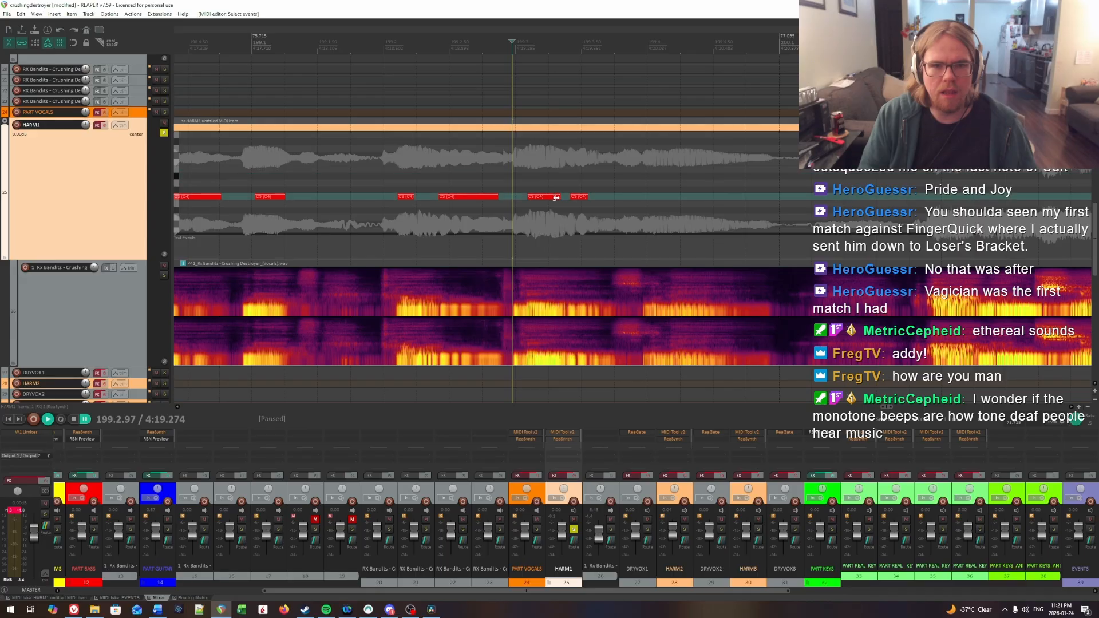
key("space")
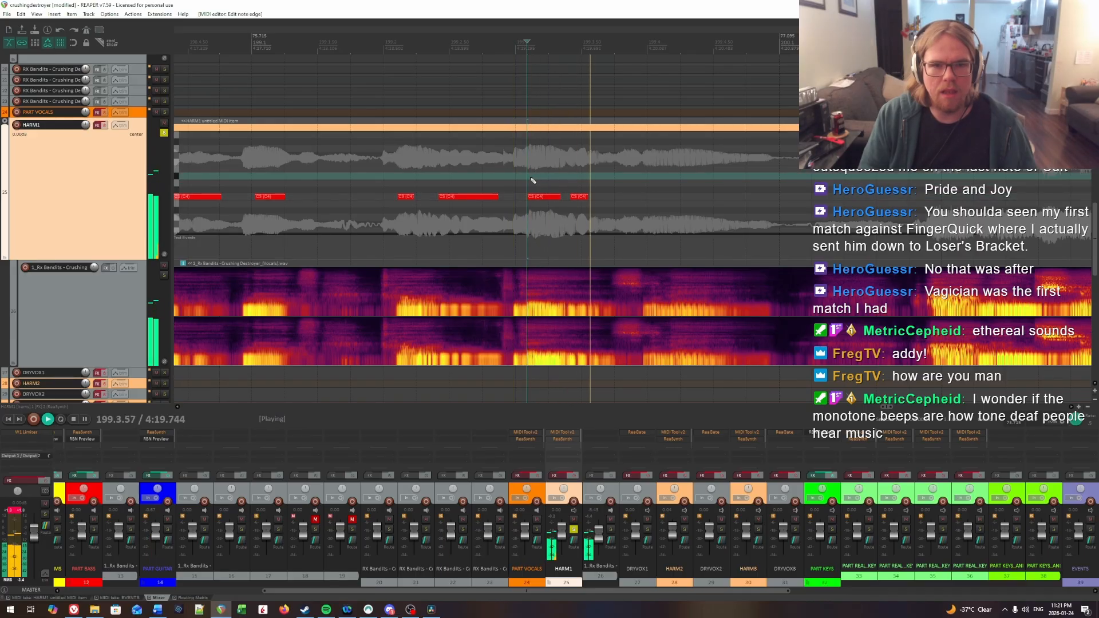
Step: Recheck the onset of the last short HARM1 note by ear and move the note to start at 199.3.47
left_click(573, 175)
left_click(579, 172)
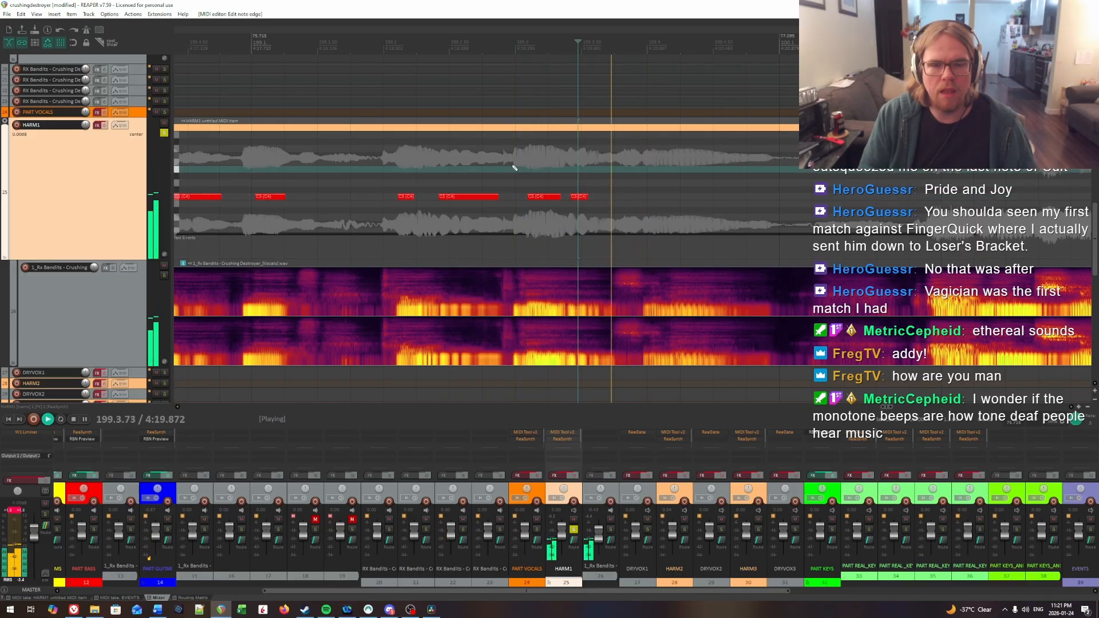
left_click(513, 165)
key("space")
left_click(581, 170)
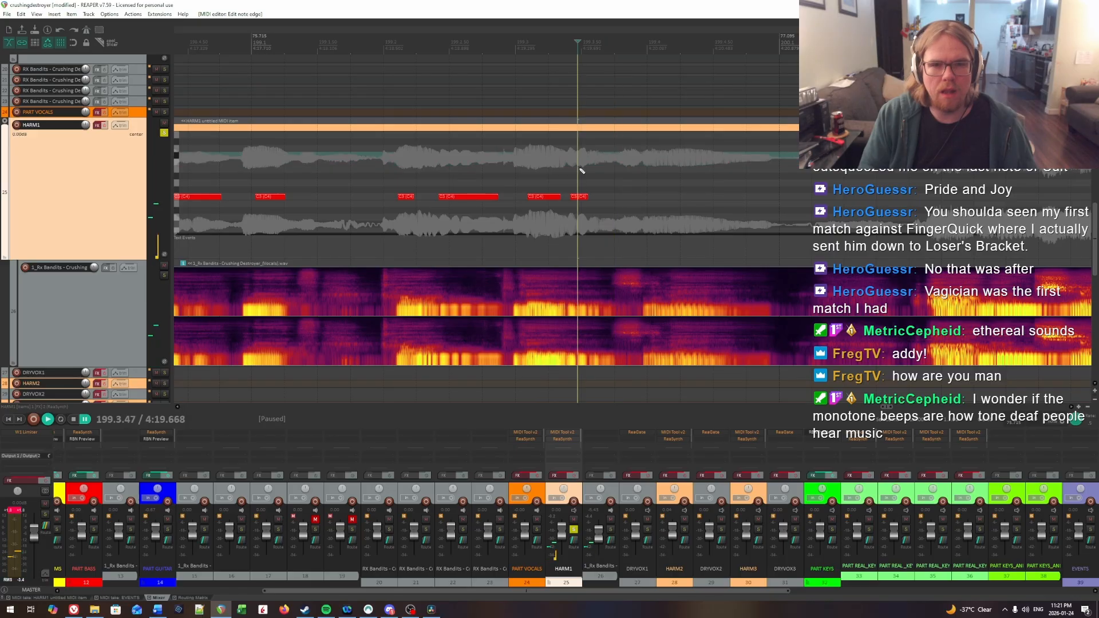
left_click_drag(581, 198, 600, 197)
key("space")
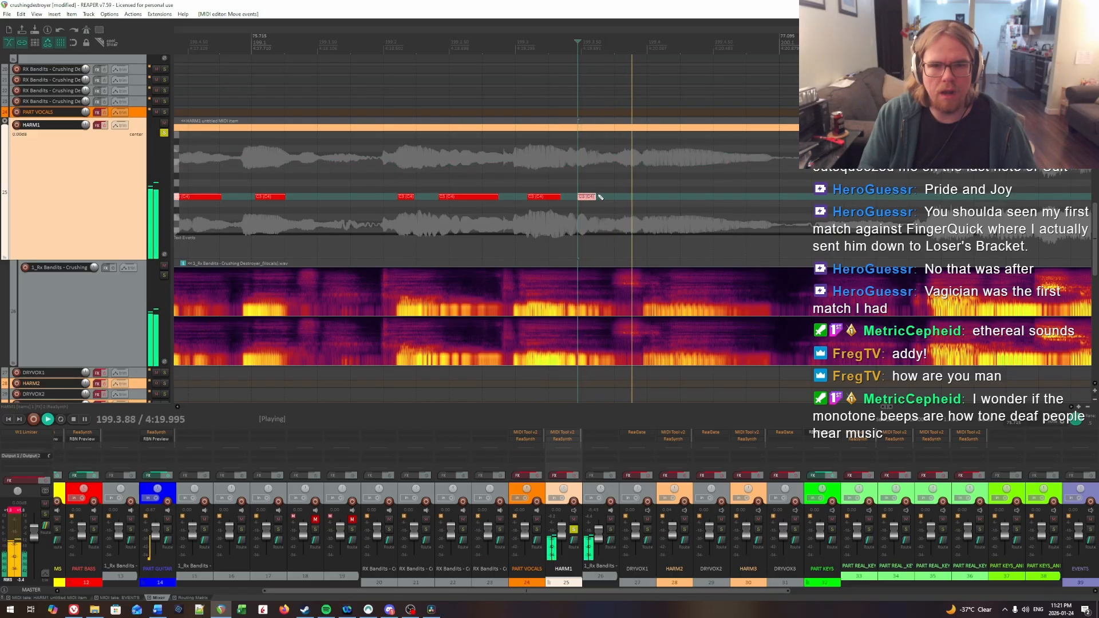
Step: Lengthen the short HARM1 note starting at 199.3.47 to end at about 199.3.68 and replay the passage
key("space")
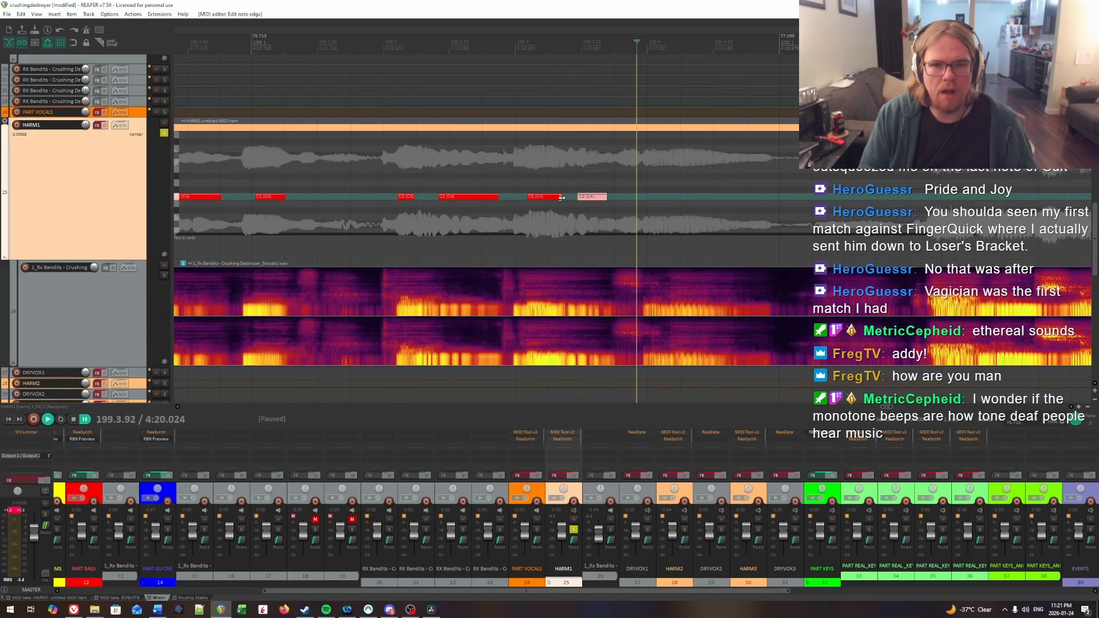
left_click(536, 171)
key("space")
scroll(590, 182, "right", 2)
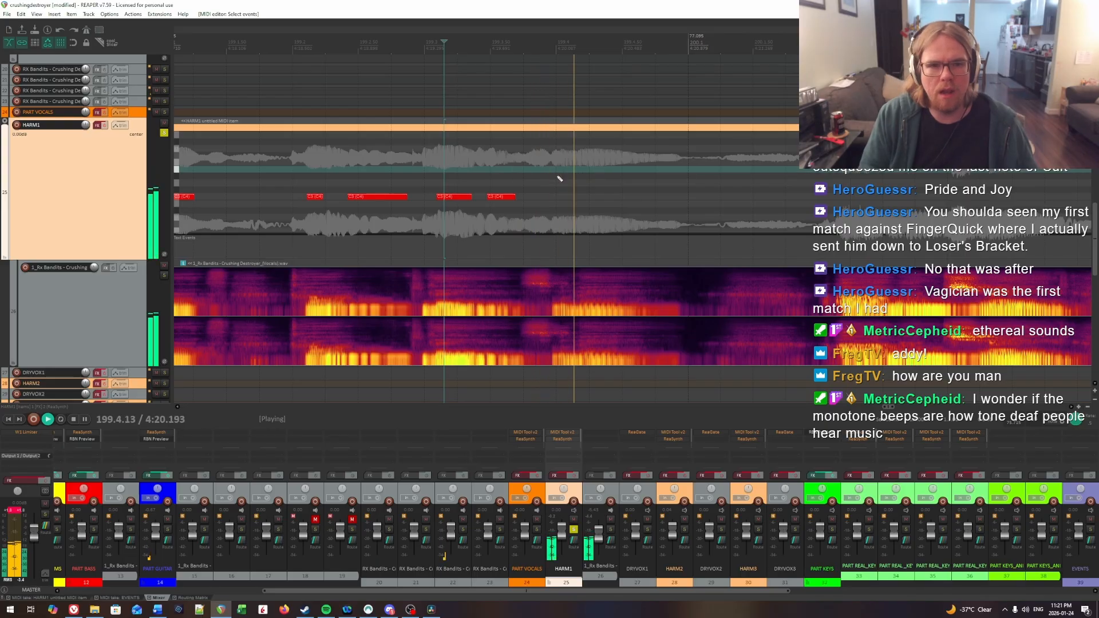
Step: Locate the next syllable onset at beat 4 of measure 199 and insert a HARM1 note from 199.4.18 to about 199.4.90
left_click(507, 172)
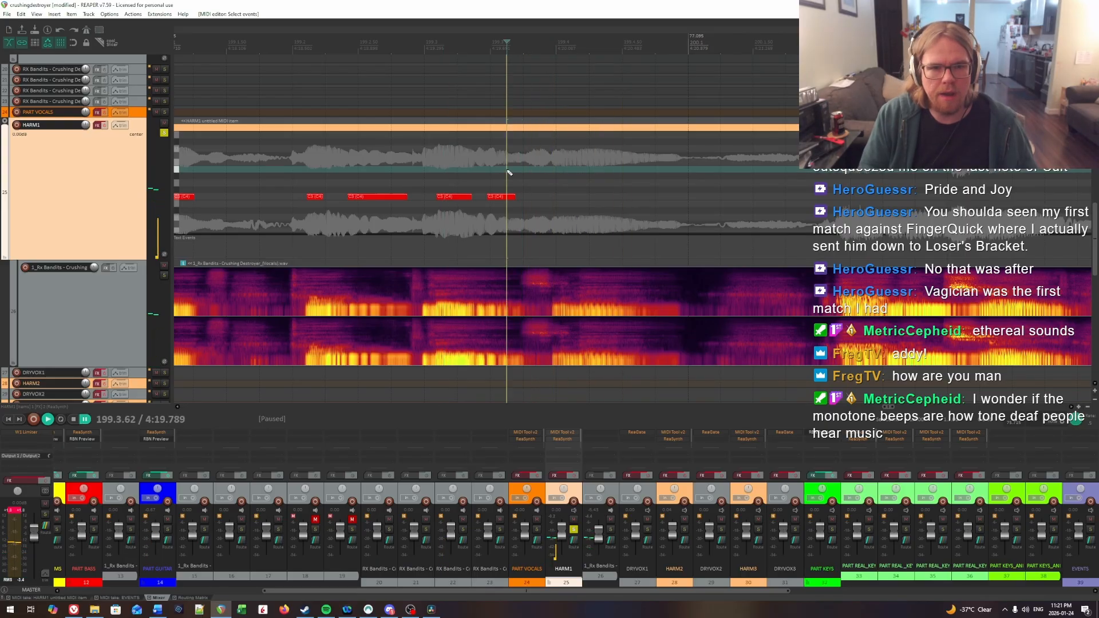
left_click(554, 161)
key("ctrl+space")
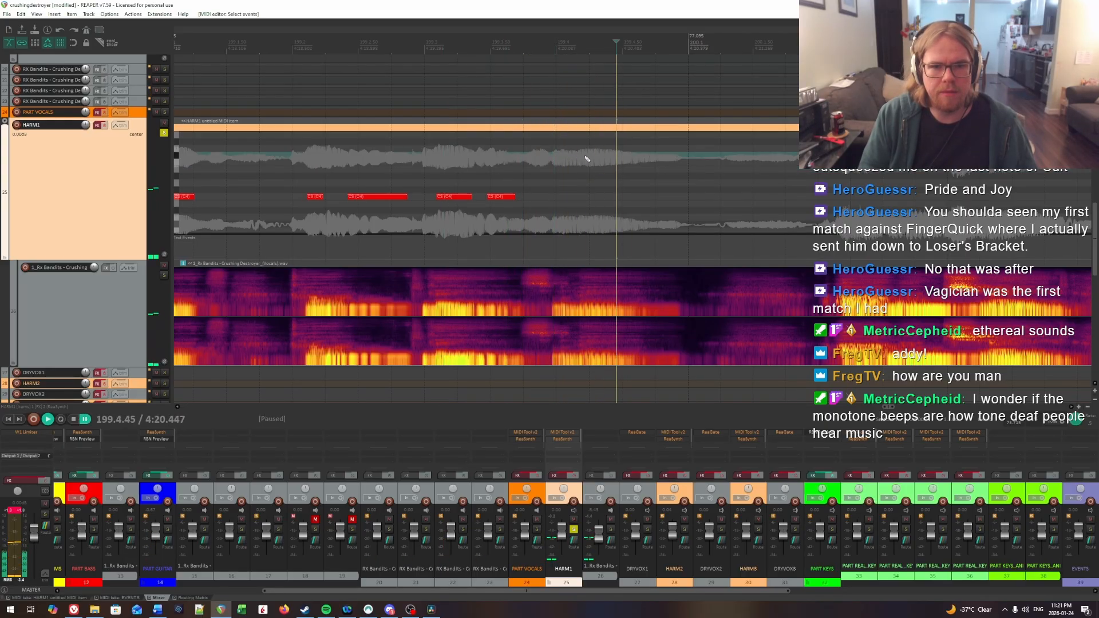
left_click(584, 159)
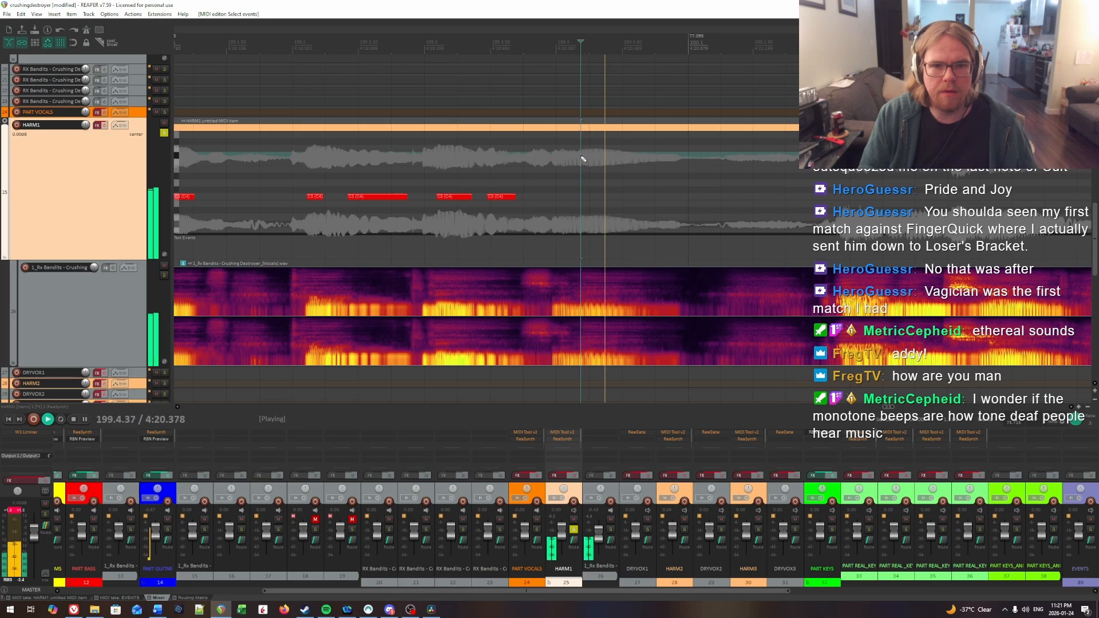
key("ctrl+space")
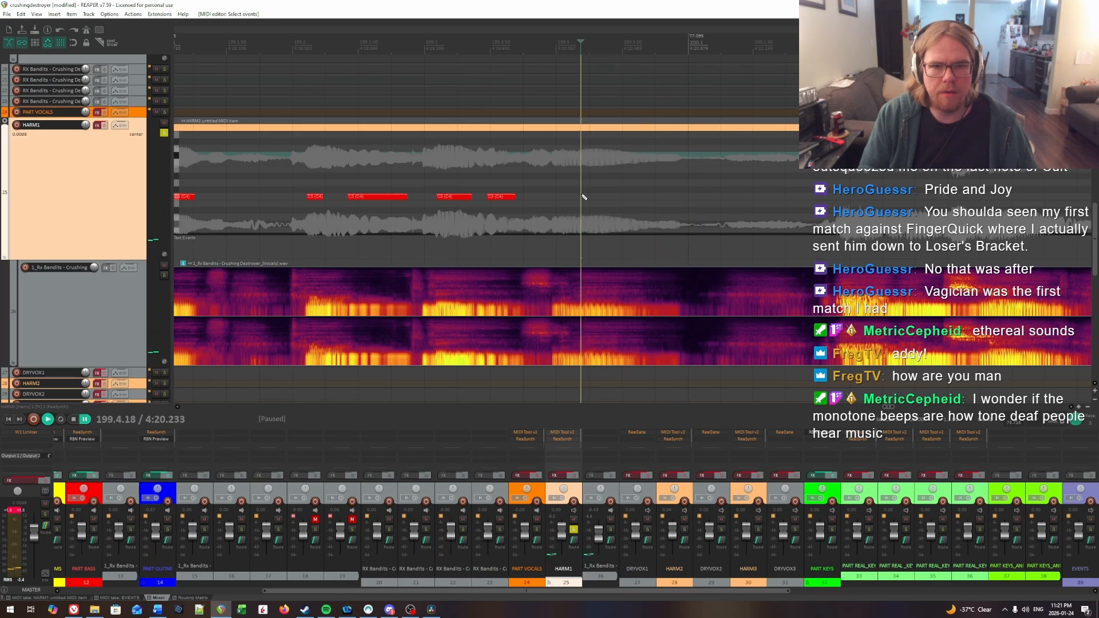
left_click_drag(583, 197, 666, 196)
Step: Play on into measure 200, locate the syllable onset at beat 2 and insert a HARM1 note from 200.2.24 to about 200.2.50
scroll(744, 188, "right", 3)
left_click_drag(739, 185, 749, 189)
key("space")
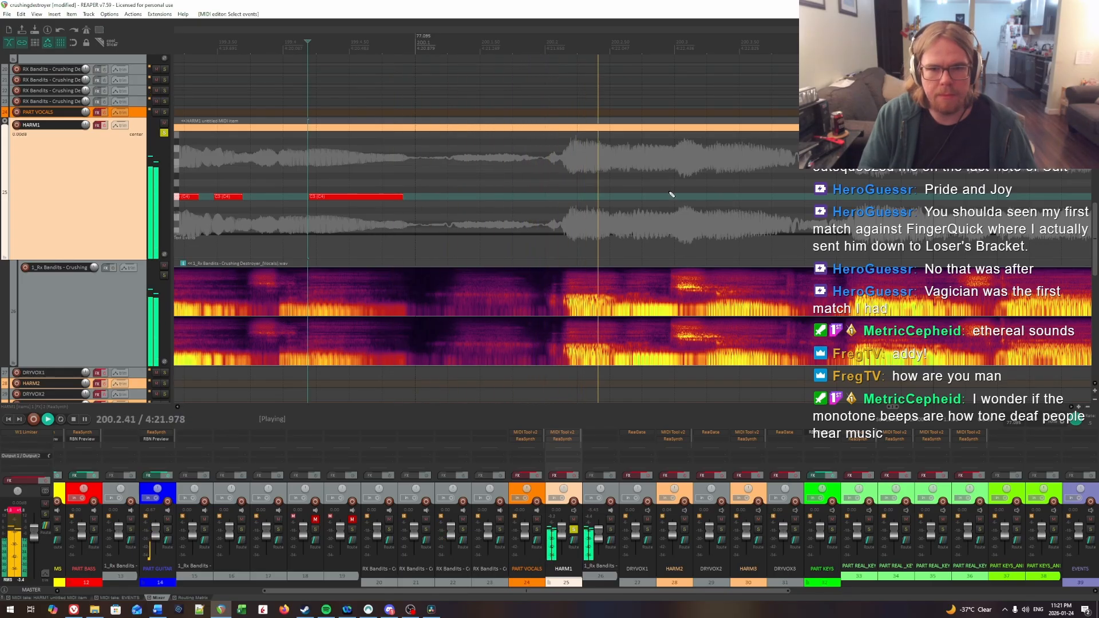
scroll(669, 193, "right", 3)
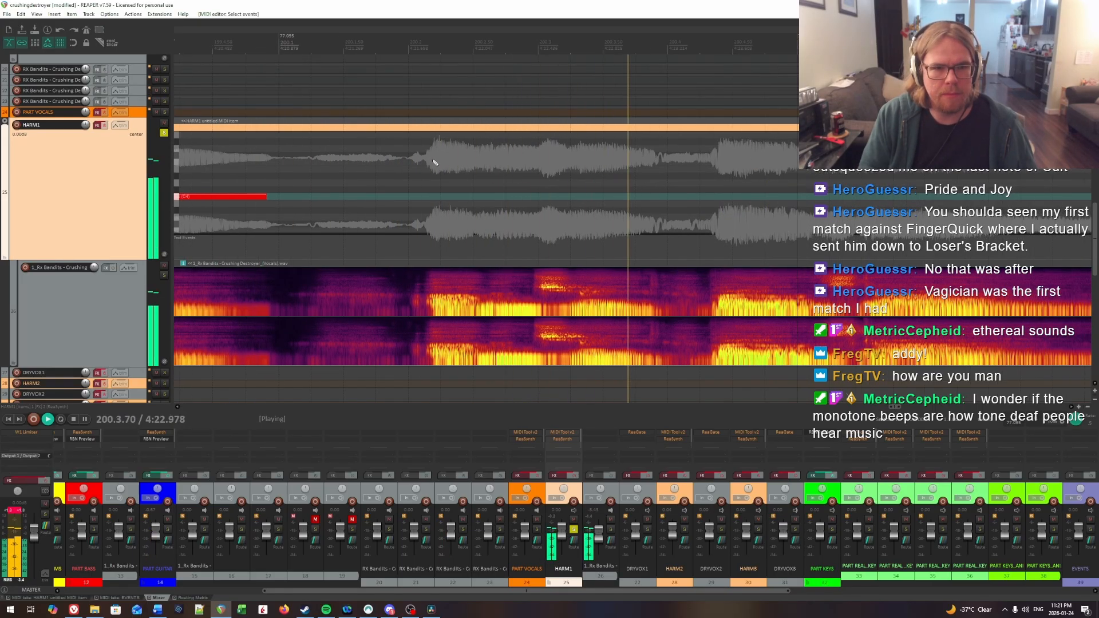
left_click(436, 162)
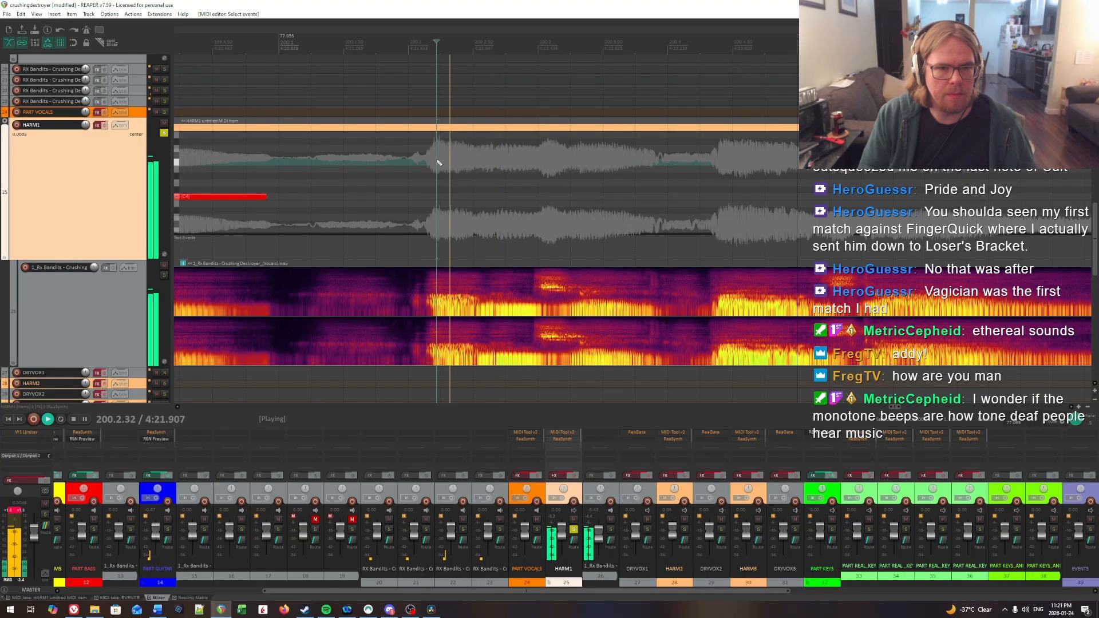
left_click(439, 162)
key("space")
left_click(439, 164)
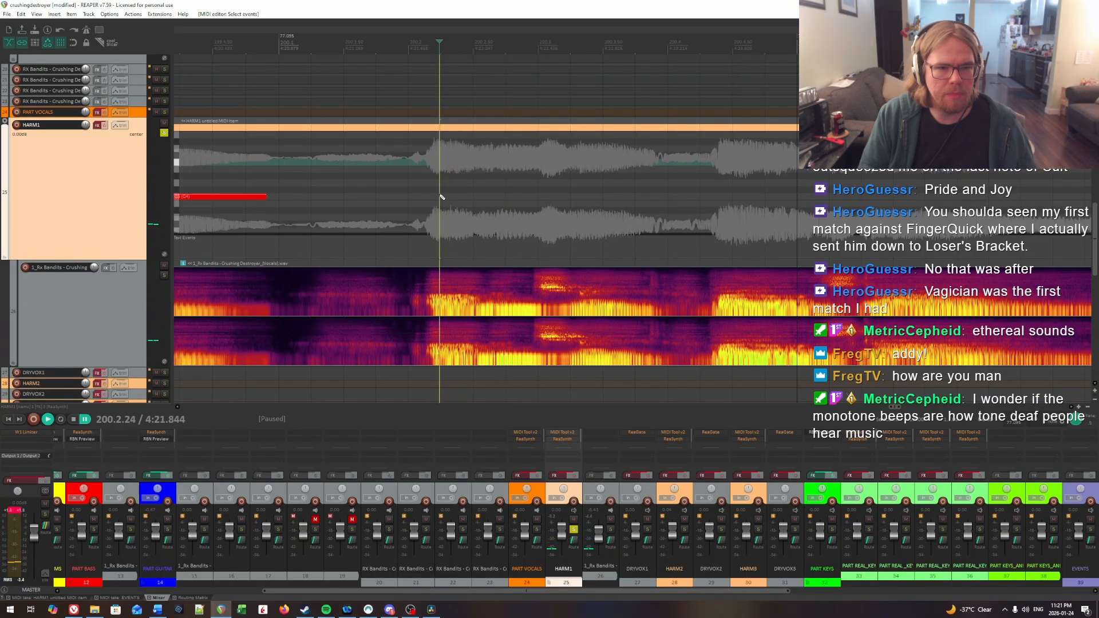
left_click(441, 196)
Step: Insert a HARM1 note for the next syllable from 200.2.69 to about 200.2.95 and lengthen the preceding note to about 200.2.59
key("space")
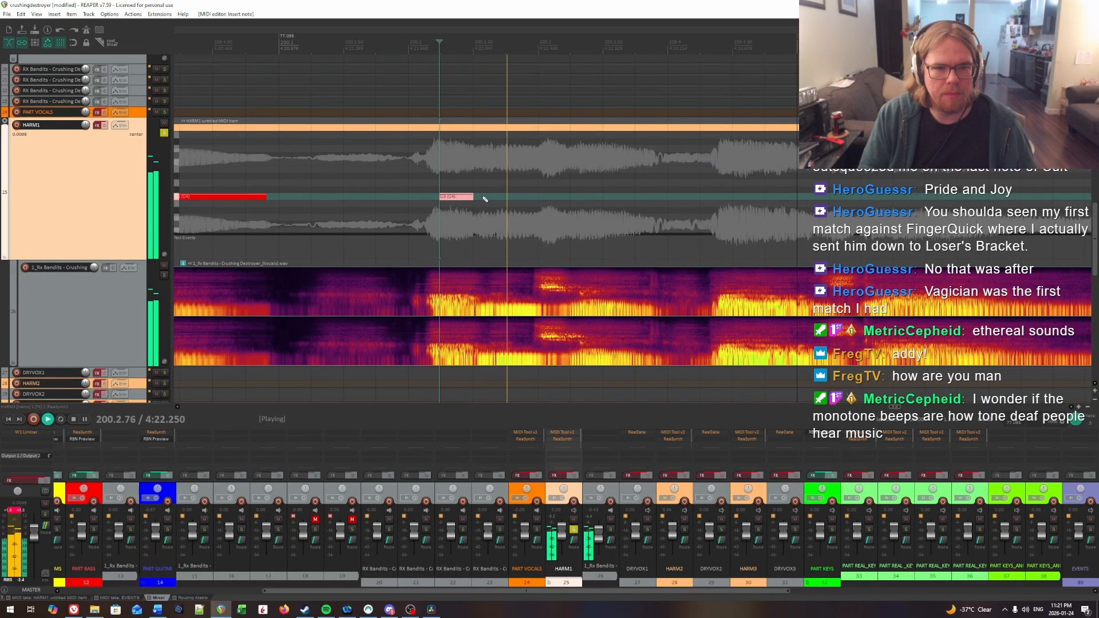
left_click(462, 177)
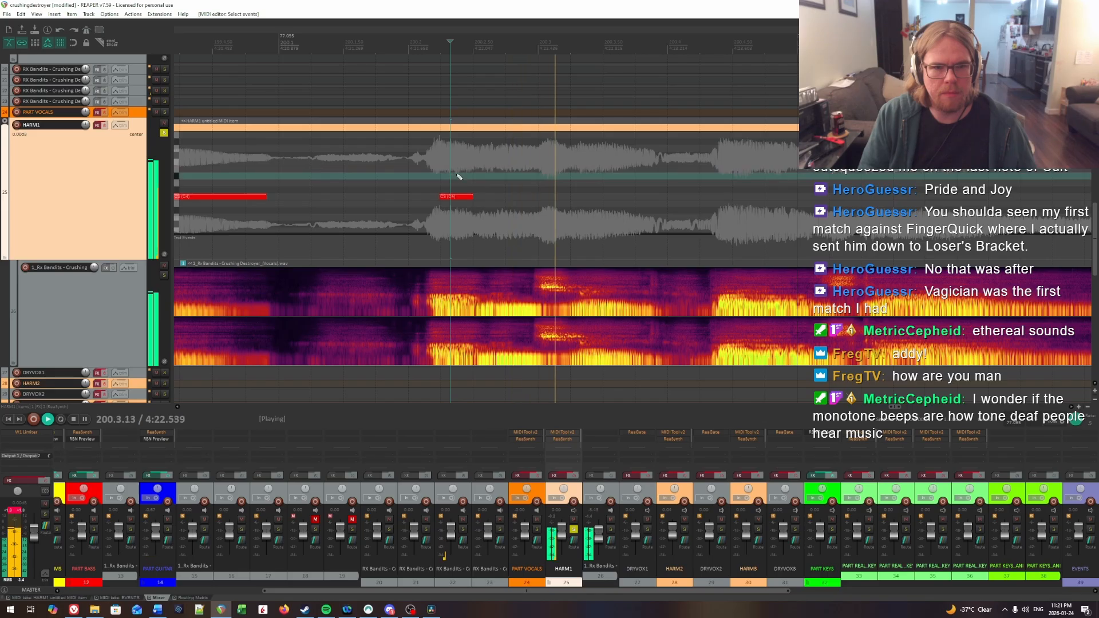
left_click(443, 175)
left_click(443, 175)
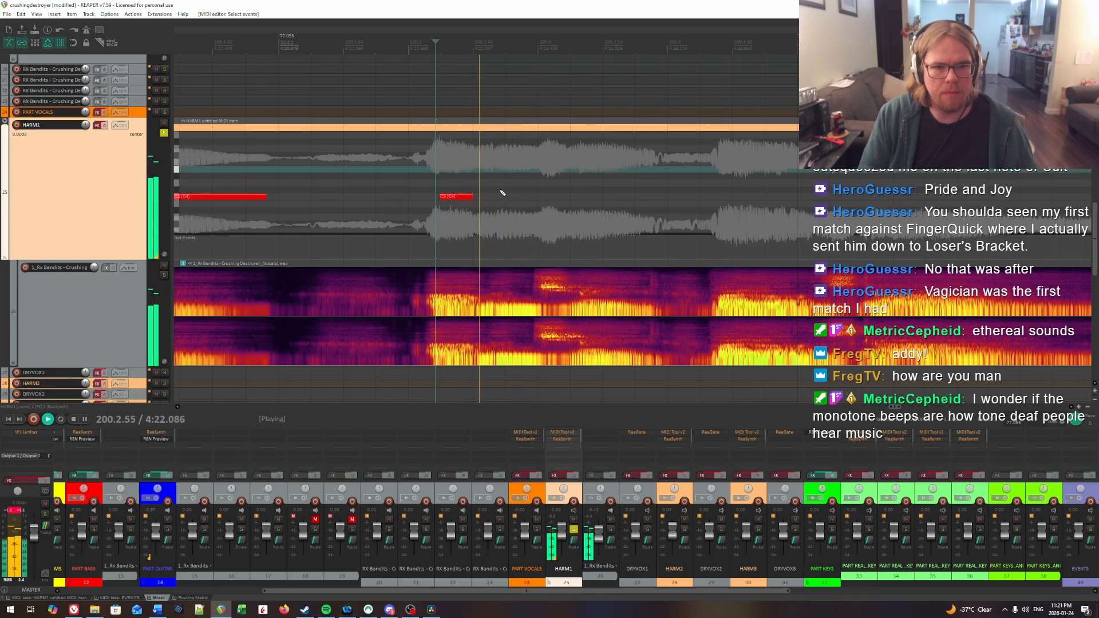
left_click(499, 175)
key("space")
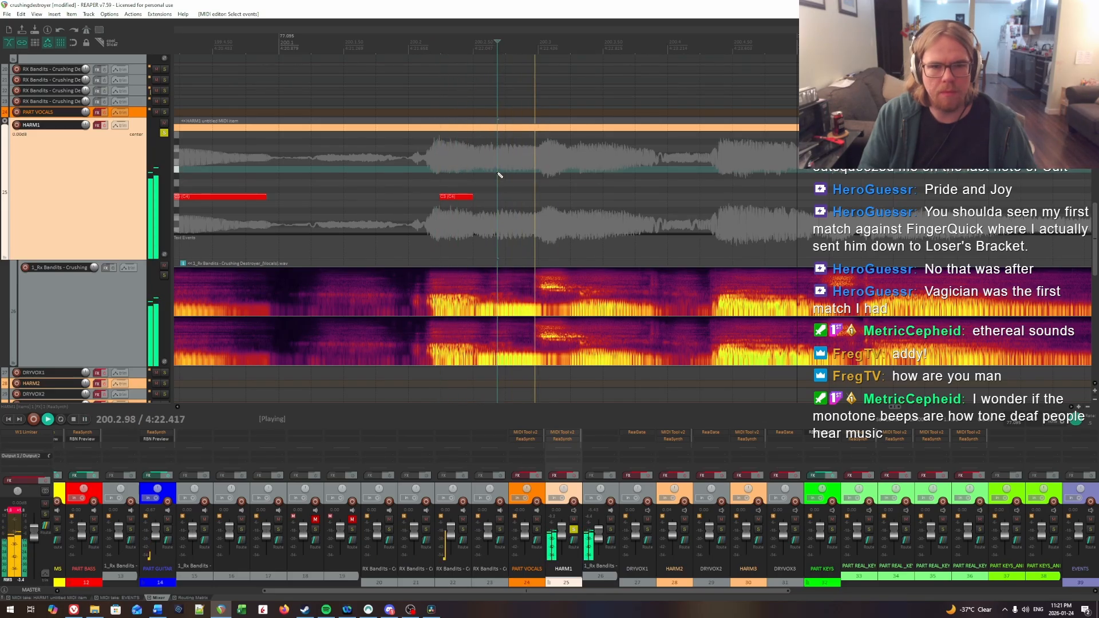
key("space")
left_click_drag(502, 200, 539, 202)
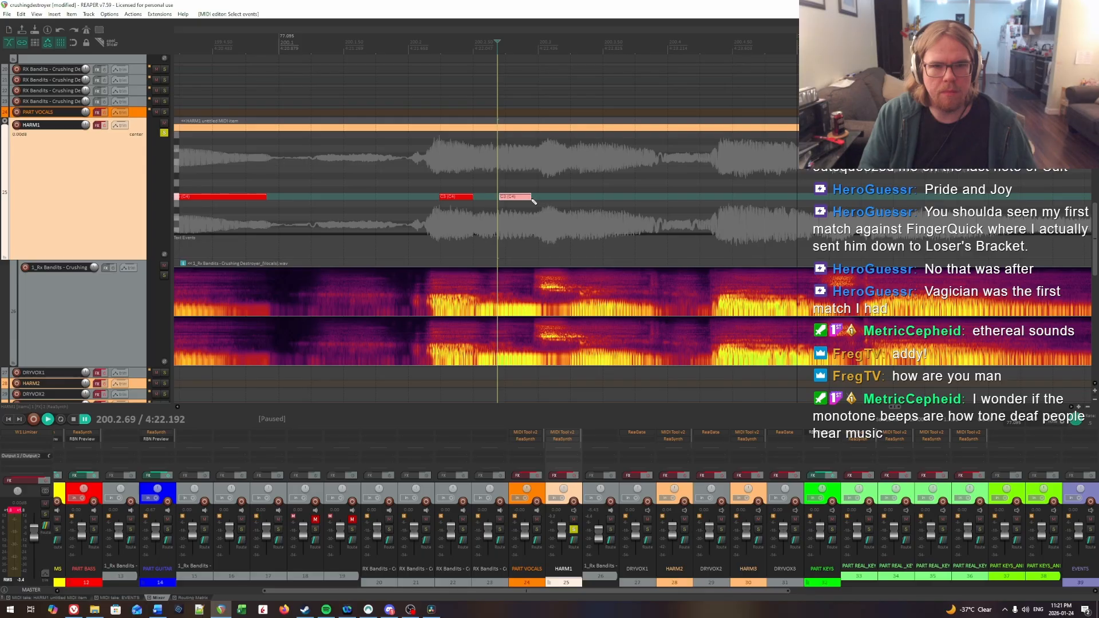
left_click(433, 181)
key("space")
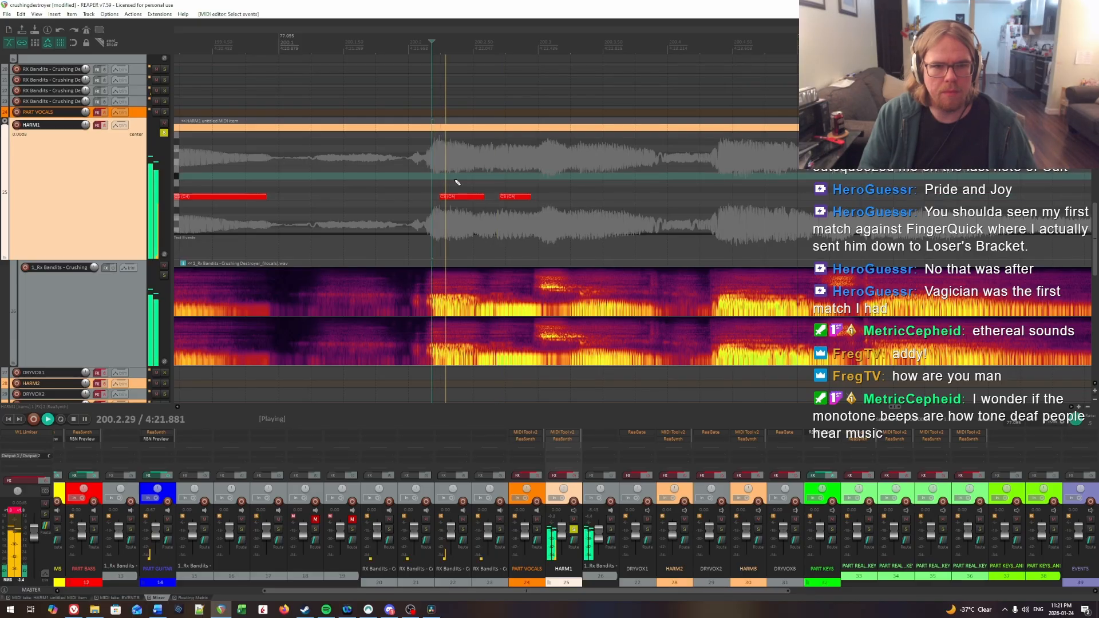
Step: Locate the syllable onset at beat 3 of measure 200 and insert a HARM1 note from 200.3.34 to about 200.3.79
left_click_drag(517, 176, 556, 157)
left_click(581, 158)
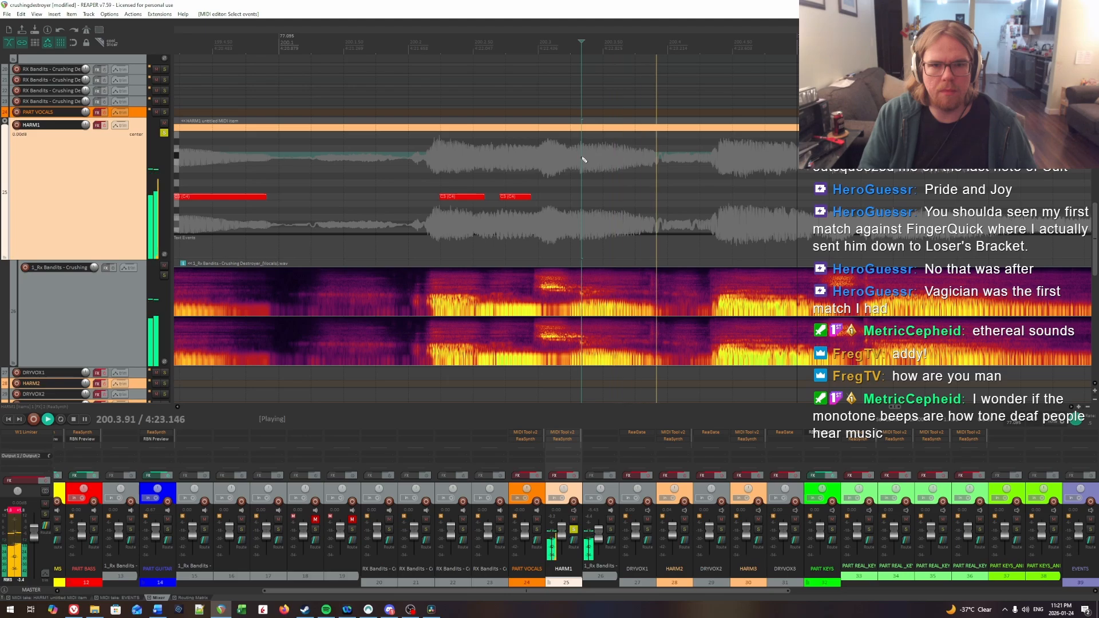
key("ctrl+space")
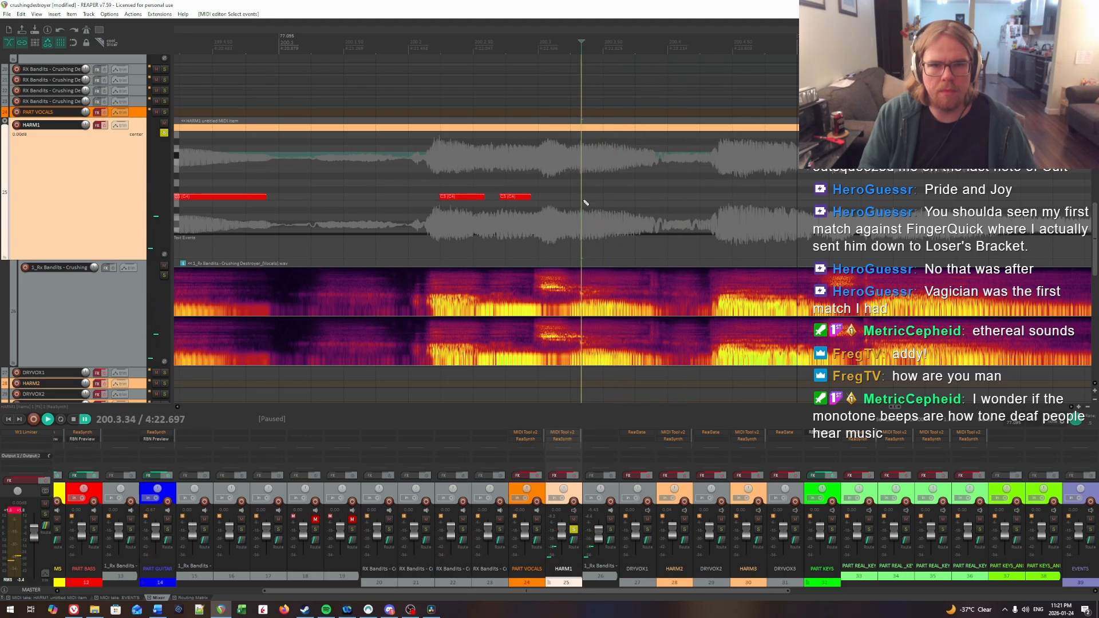
left_click_drag(585, 202, 644, 201)
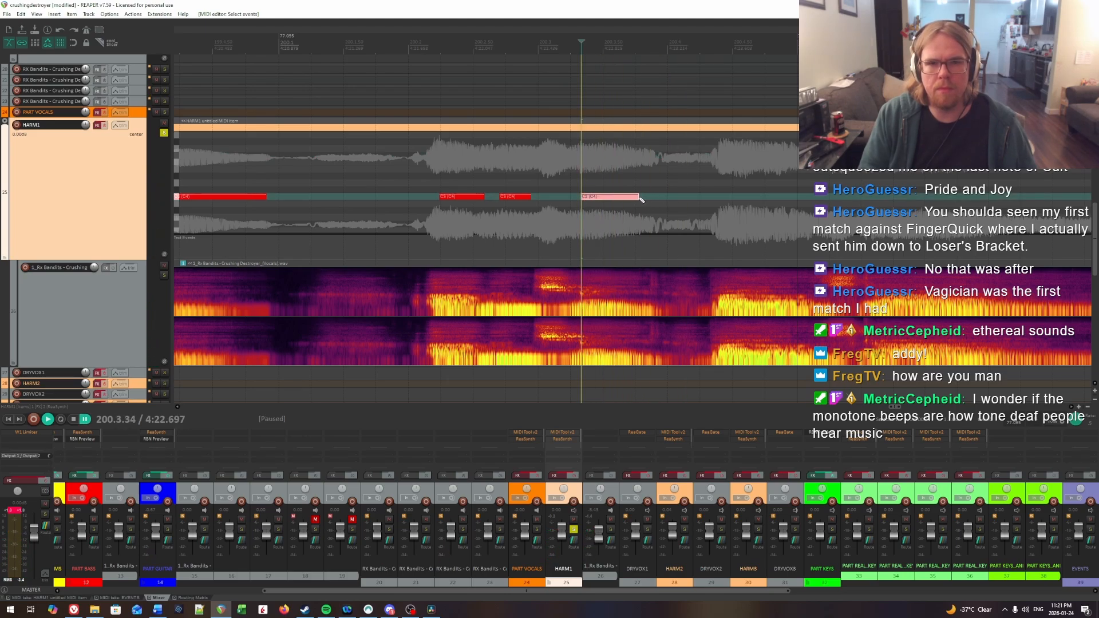
Step: Audition the end of the syllable and lengthen the HARM1 note starting at 200.3.34 to end at about 200.3.88
key("space")
scroll(687, 189, "right", 1)
left_click_drag(559, 189, 608, 179)
key("space")
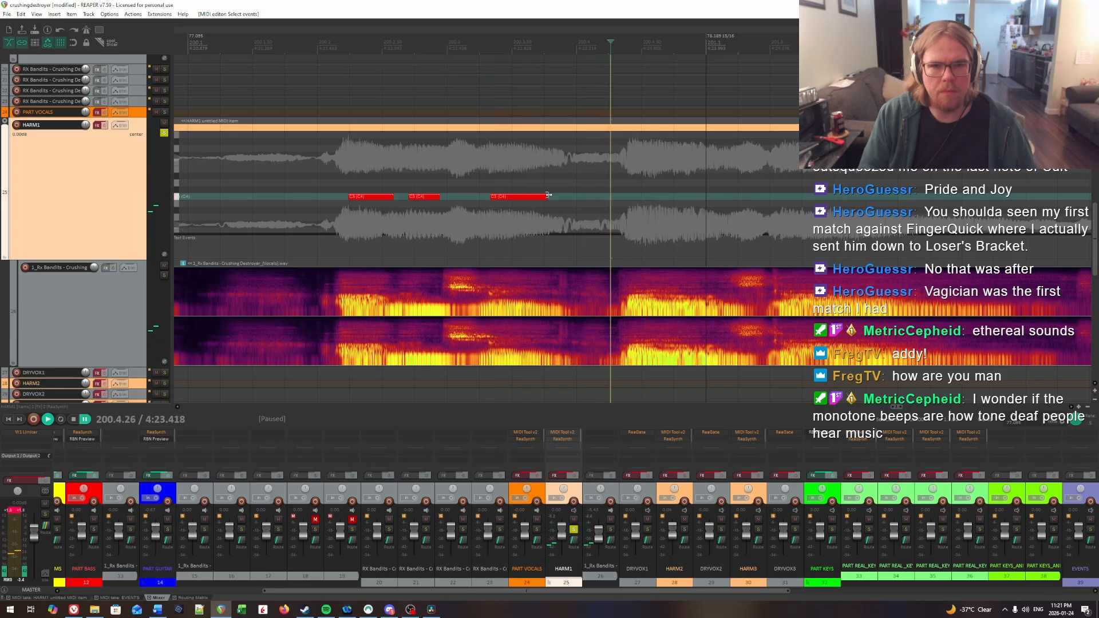
left_click_drag(548, 195, 542, 171)
Step: Locate the syllable onset at beat 4 of measure 200 and insert a HARM1 note from 200.4.41 to about 200.4.67
key("space")
left_click(493, 155)
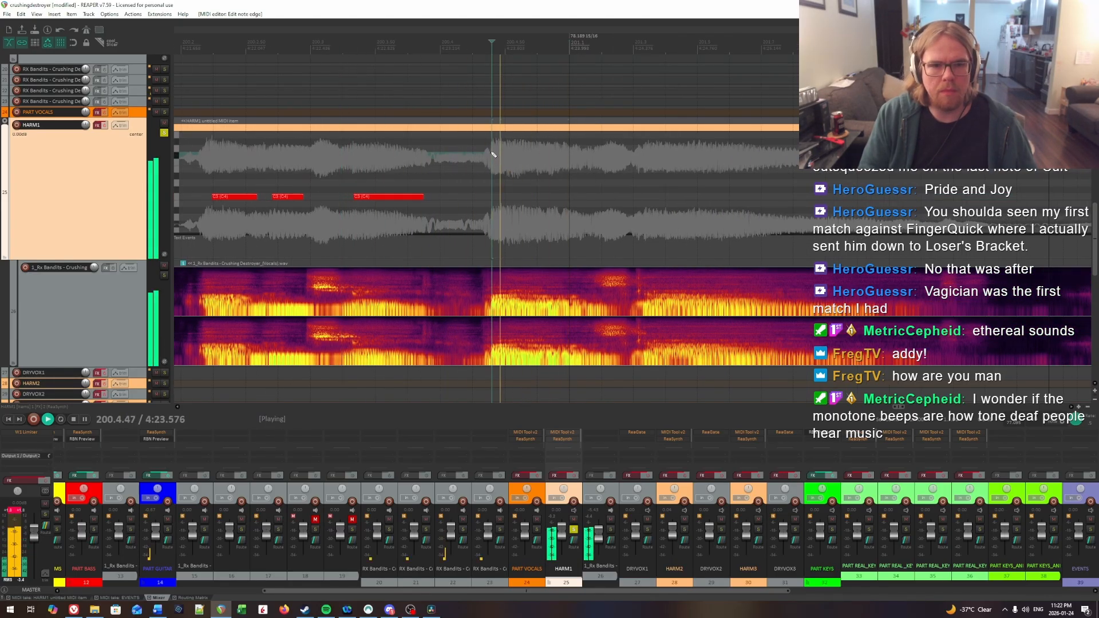
left_click(493, 154)
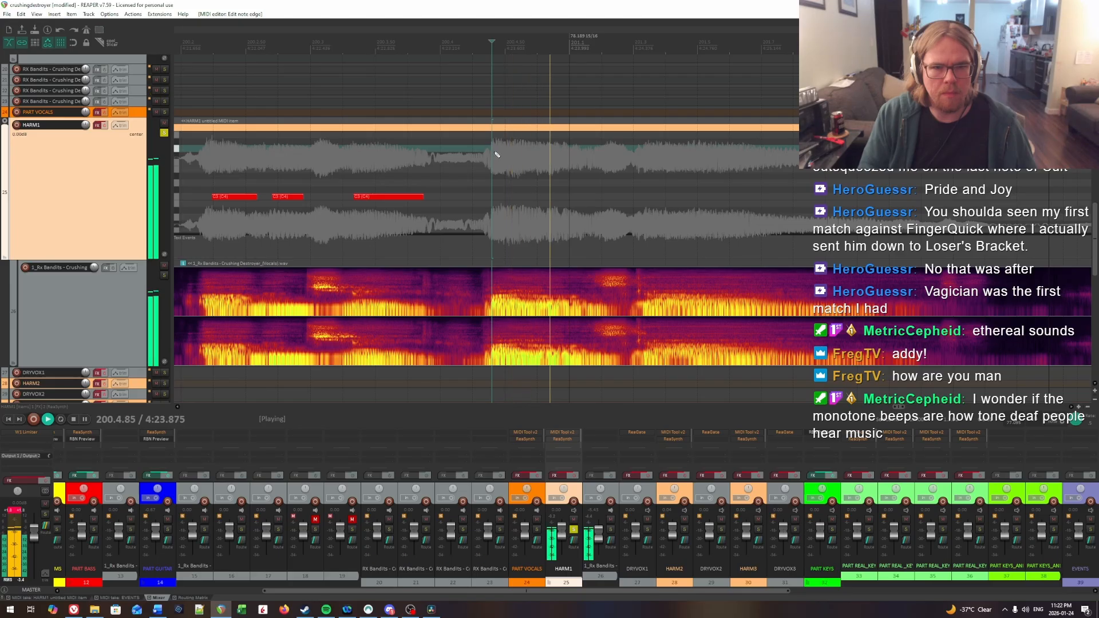
left_click(495, 155)
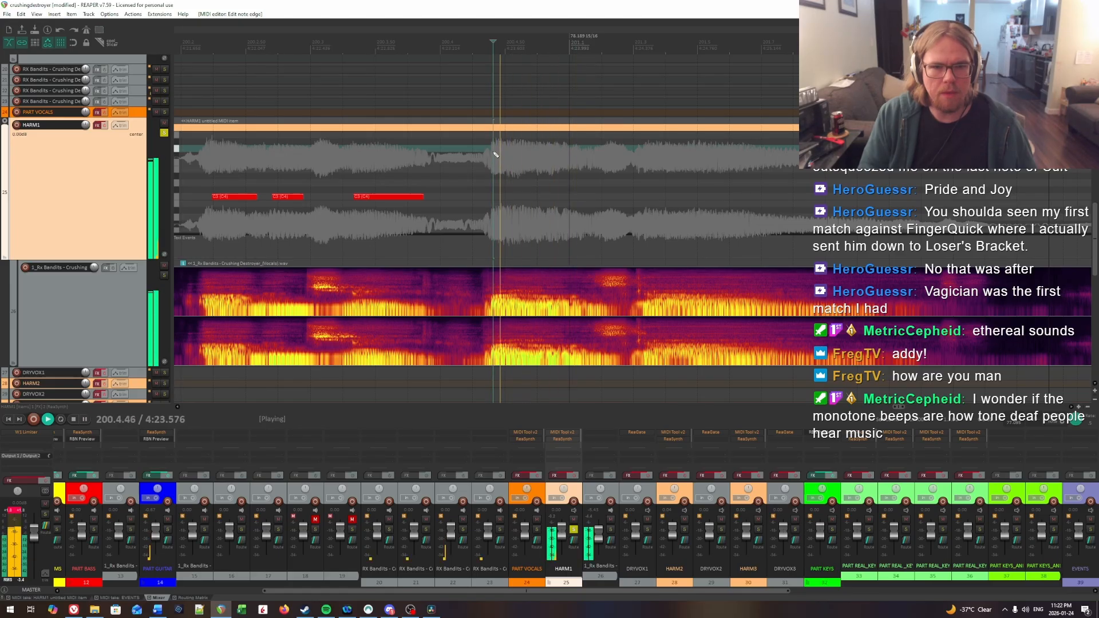
key("space")
left_click(498, 198)
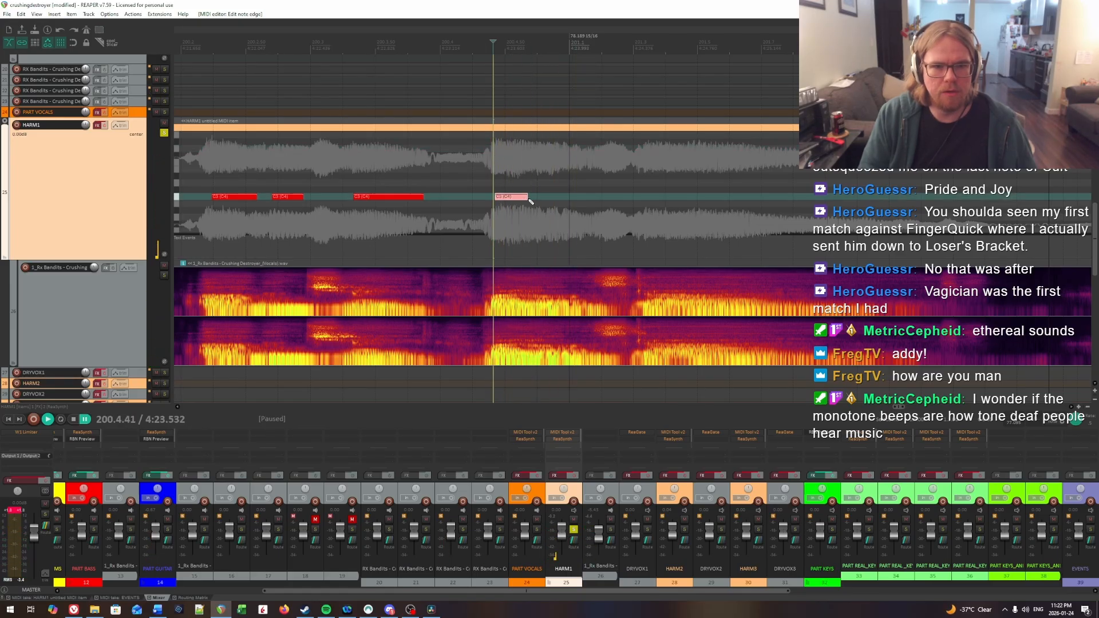
Step: Change the playback rate, locate the following syllable by ear and insert a HARM1 note from about 200.4.80 to 201.1.00
key("space")
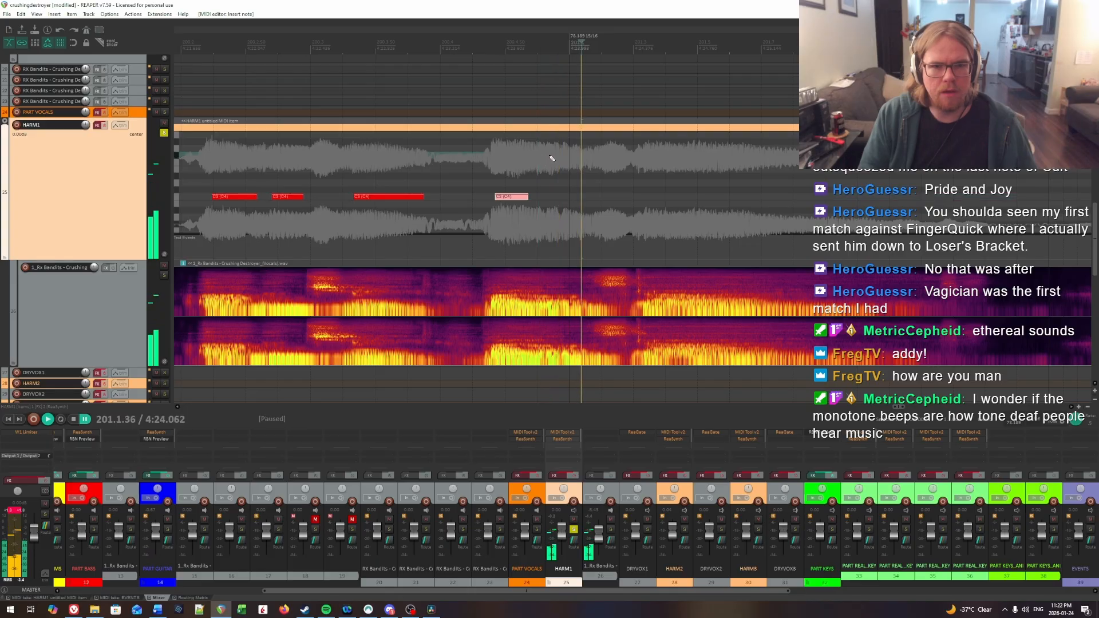
left_click(548, 158)
left_click(547, 158)
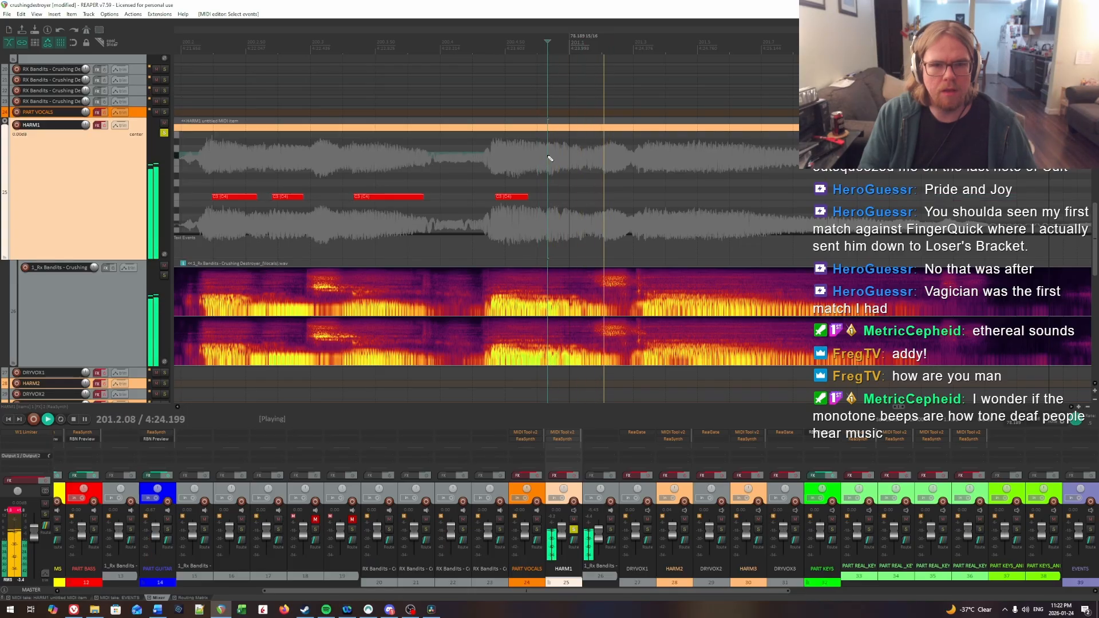
left_click(489, 151)
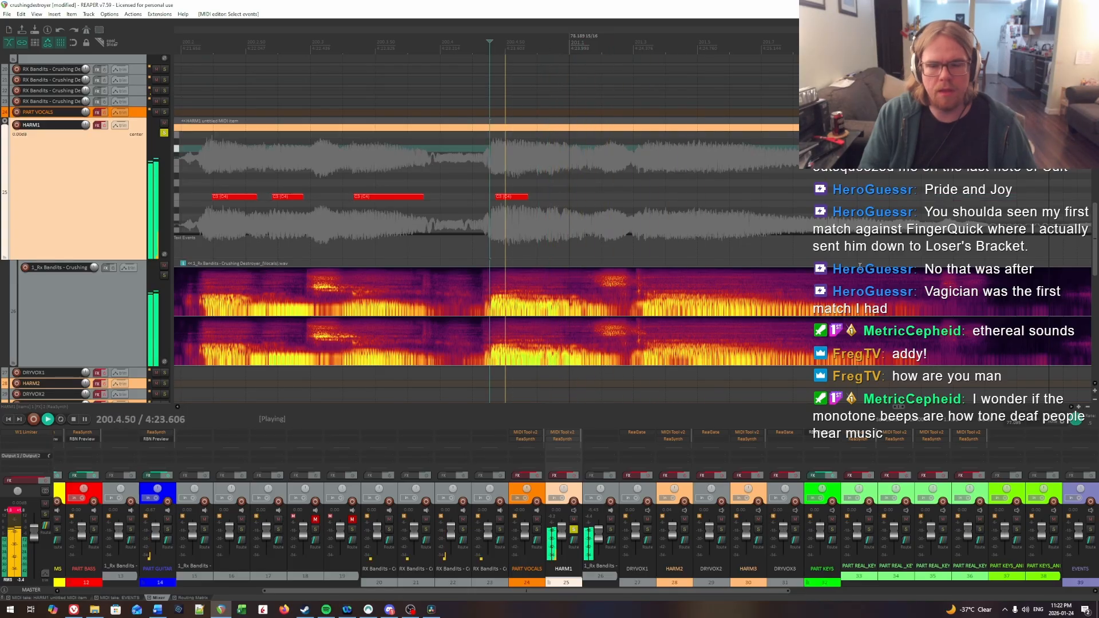
left_click(407, 171)
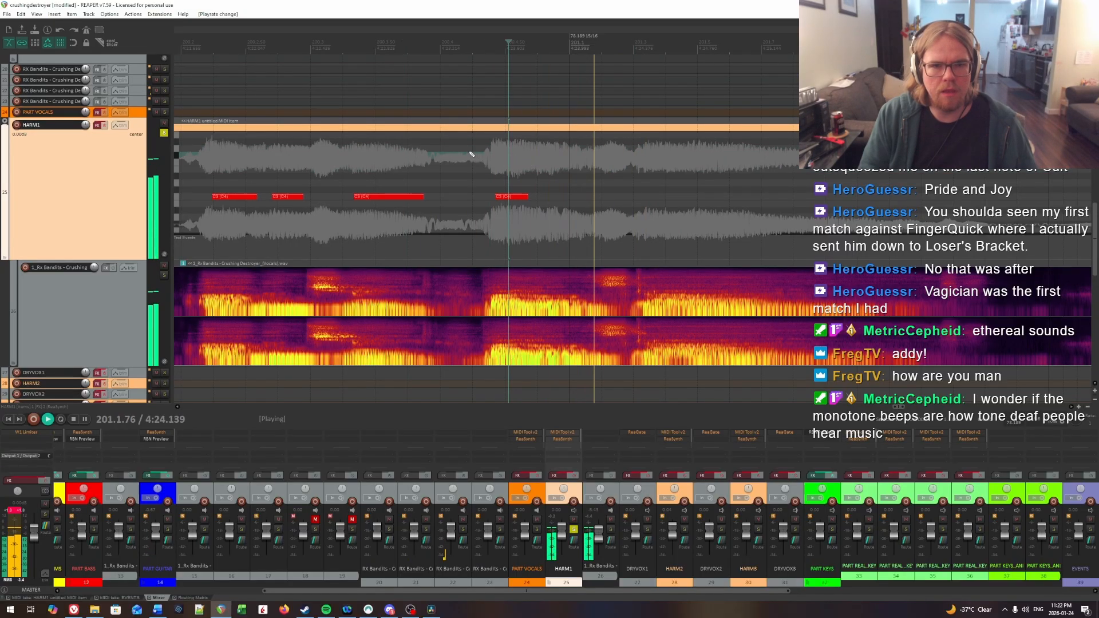
key("ctrl+space")
left_click(540, 172)
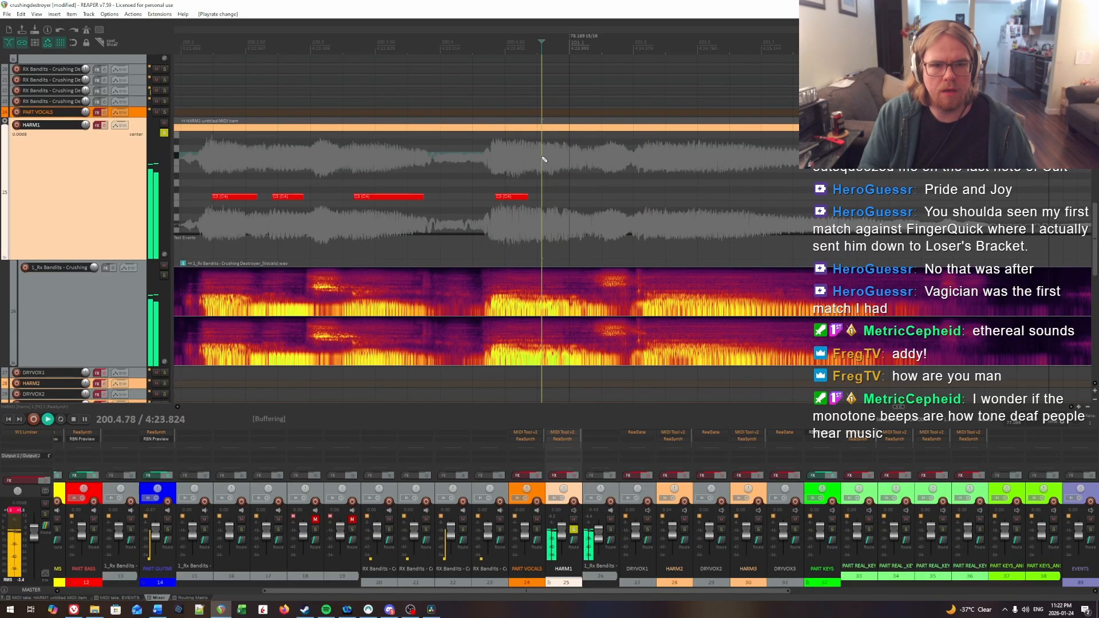
left_click_drag(544, 197, 571, 197)
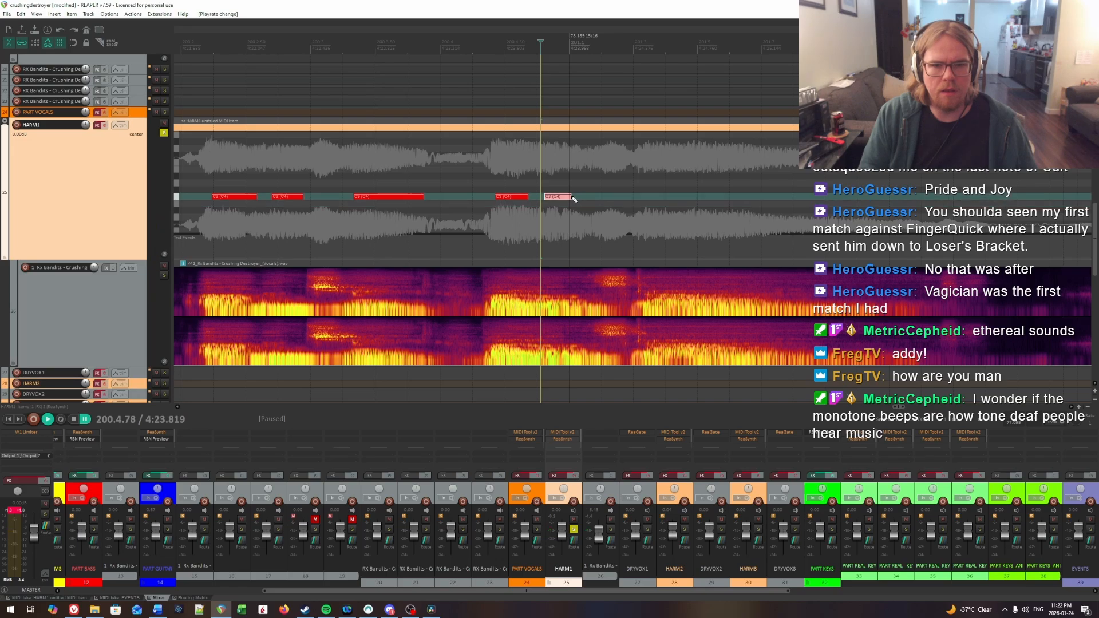
Step: Locate the first syllable onset in measure 201 by ear and insert a short HARM1 note from 201.1.60 to about 201.1.95
key("ctrl+space")
key("ctrl+space")
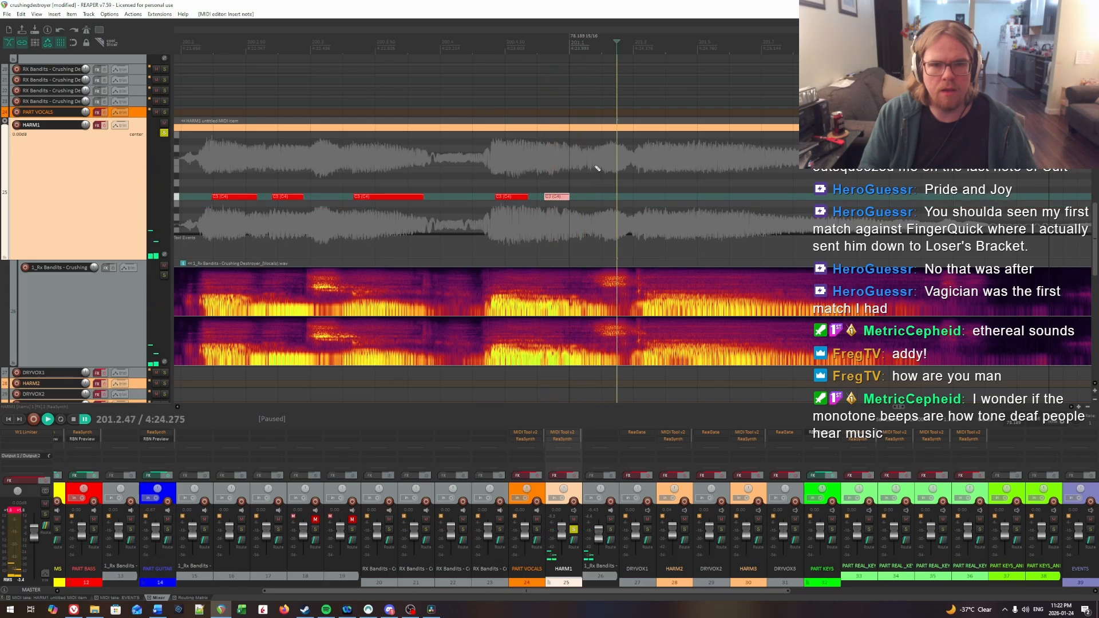
left_click(597, 168)
key("ctrl+space")
key("ctrl+space")
left_click(597, 169)
left_click(589, 168)
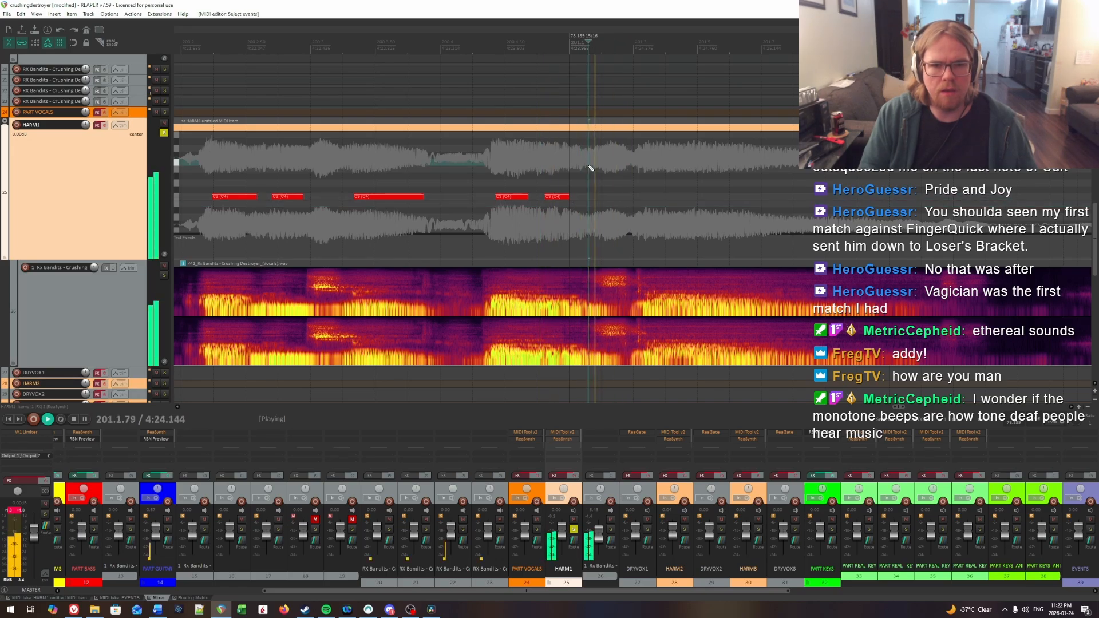
key("ctrl+space")
Step: Locate the next syllable onset in measure 201 by ear and insert a sustained HARM1 note from 201.3.57 to about 201.10.5
key("ctrl+space")
left_click_drag(589, 196, 599, 198)
key("ctrl+space")
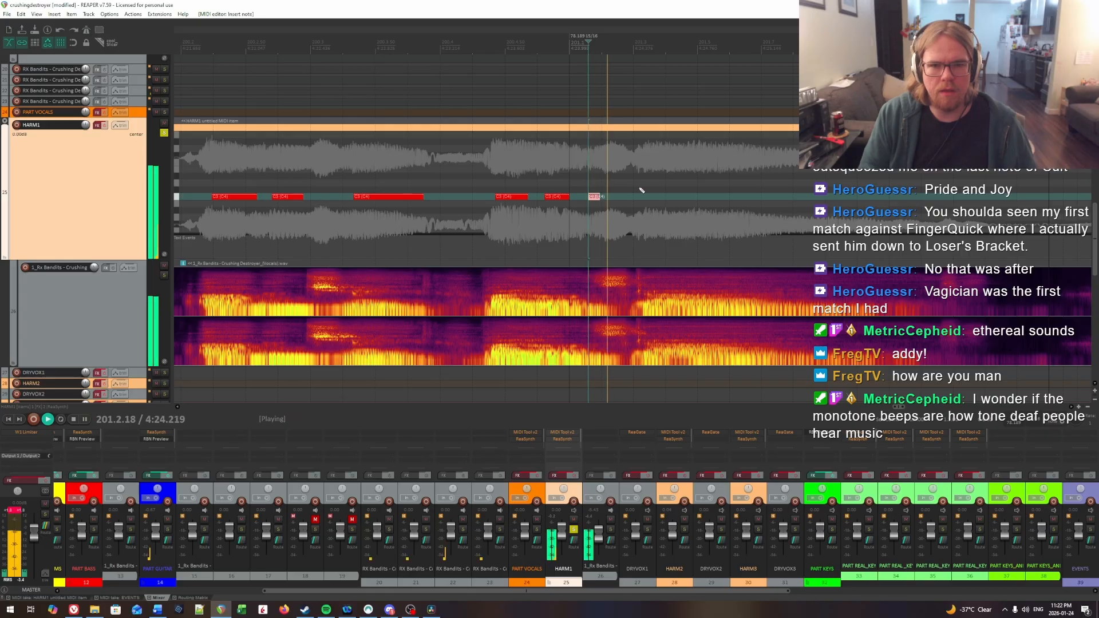
left_click(647, 148)
key("ctrl+space")
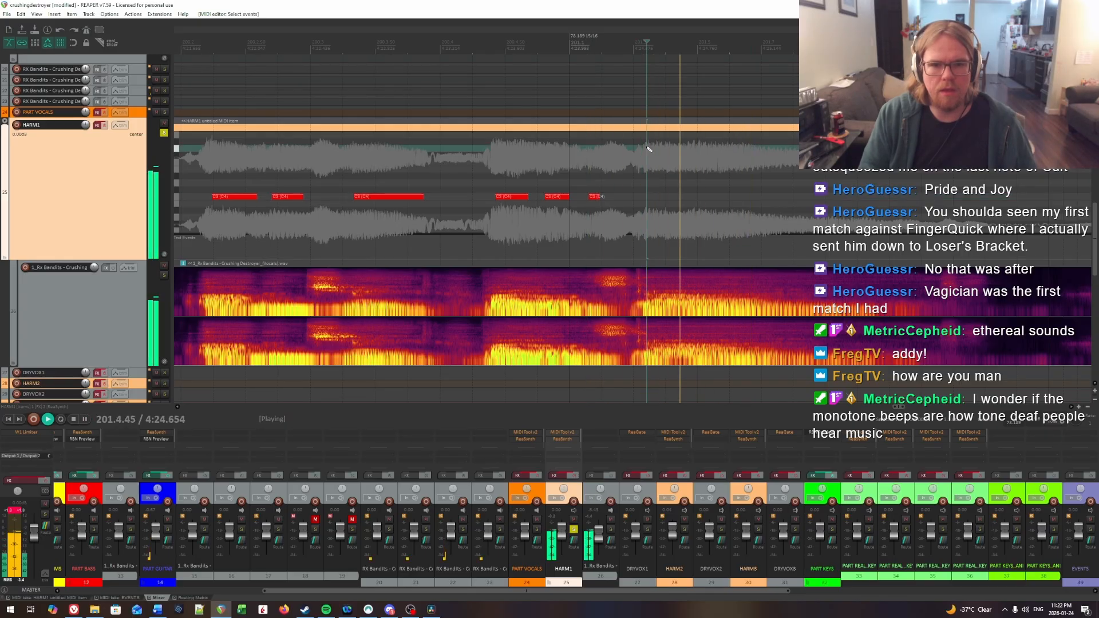
left_click(642, 148)
key("ctrl+space")
left_click(652, 147)
key("ctrl+space")
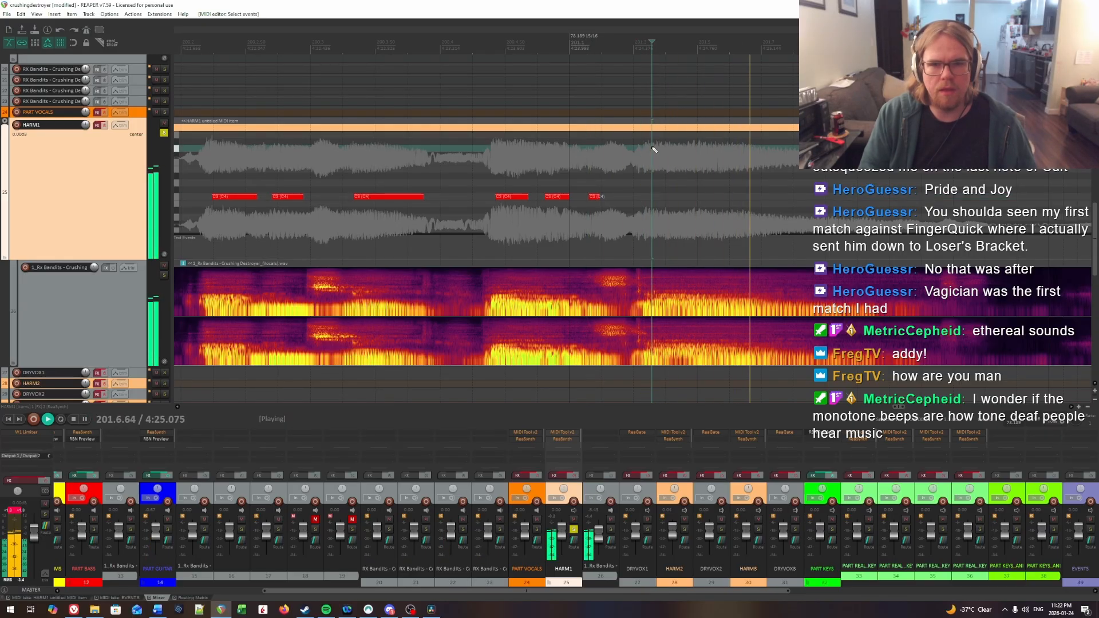
left_click(657, 198)
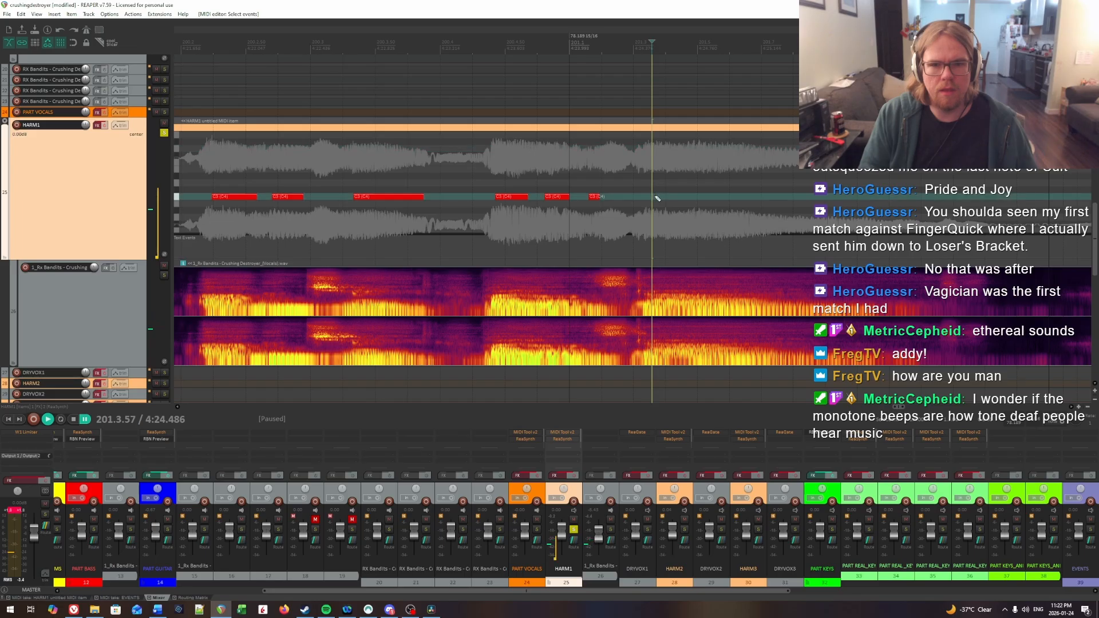
left_click_drag(683, 196, 878, 197)
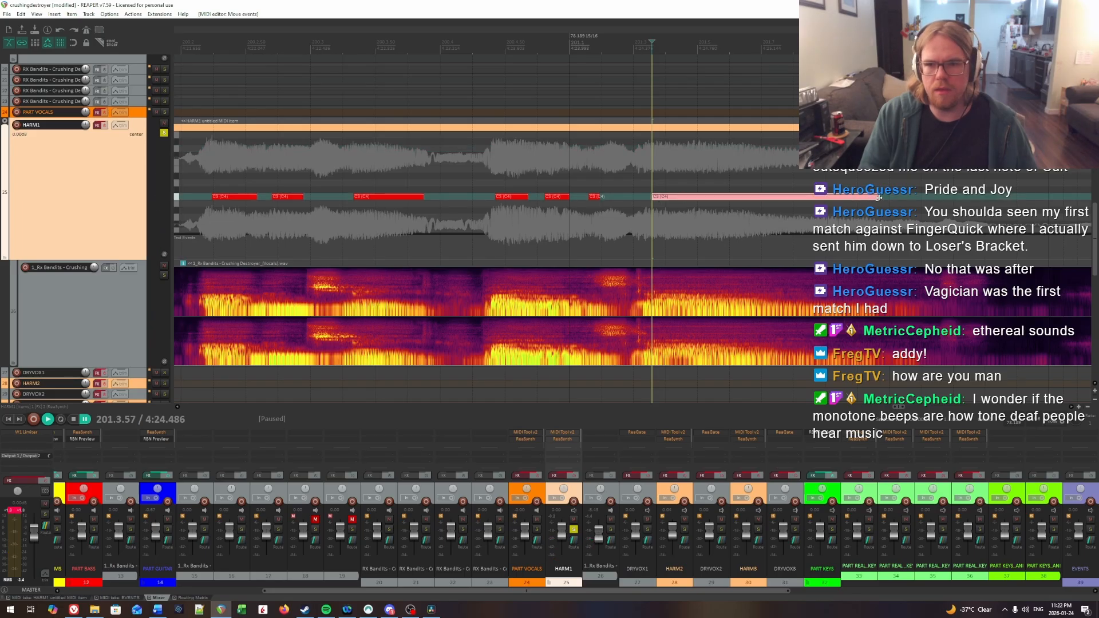
Step: Audition the sustained HARM1 note in measure 201 and replay its ending against the vocal from about 201.8.7
key("space")
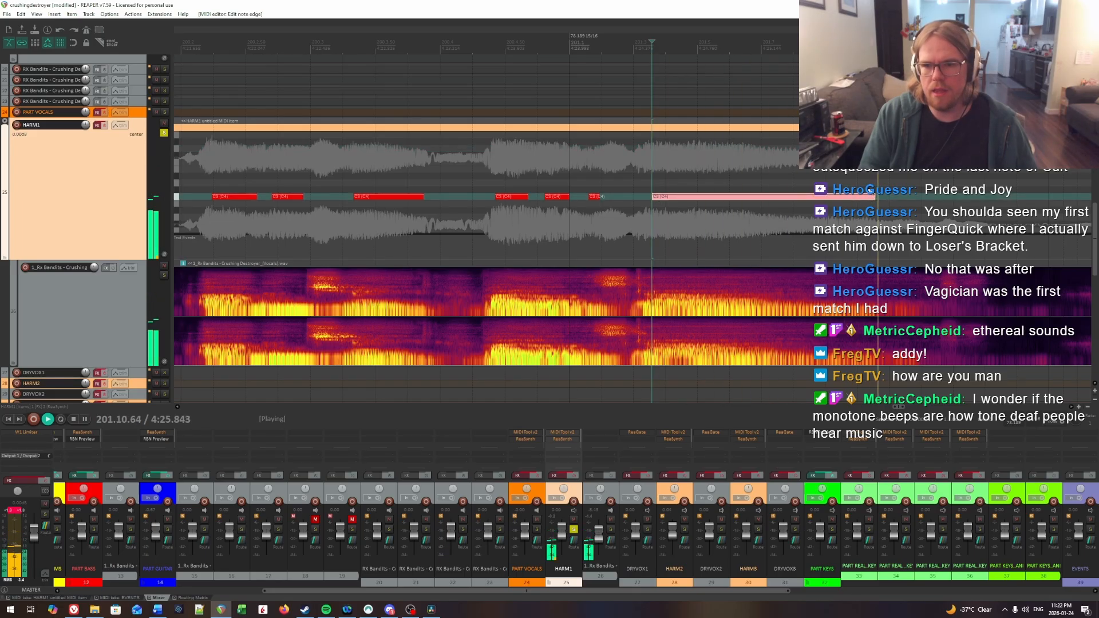
key("space")
left_click(817, 163)
key("space")
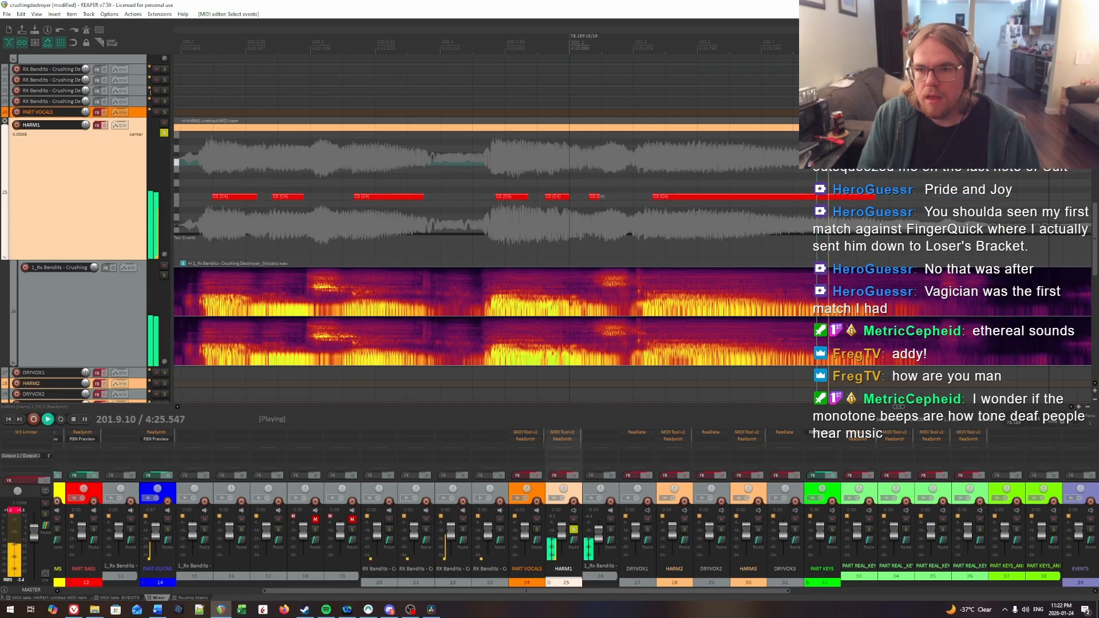
key("space")
Step: Return to the silent gap in measure 197 and play back the following HARM1 phrase with the track's FX enabled
scroll(576, 191, "down", 8)
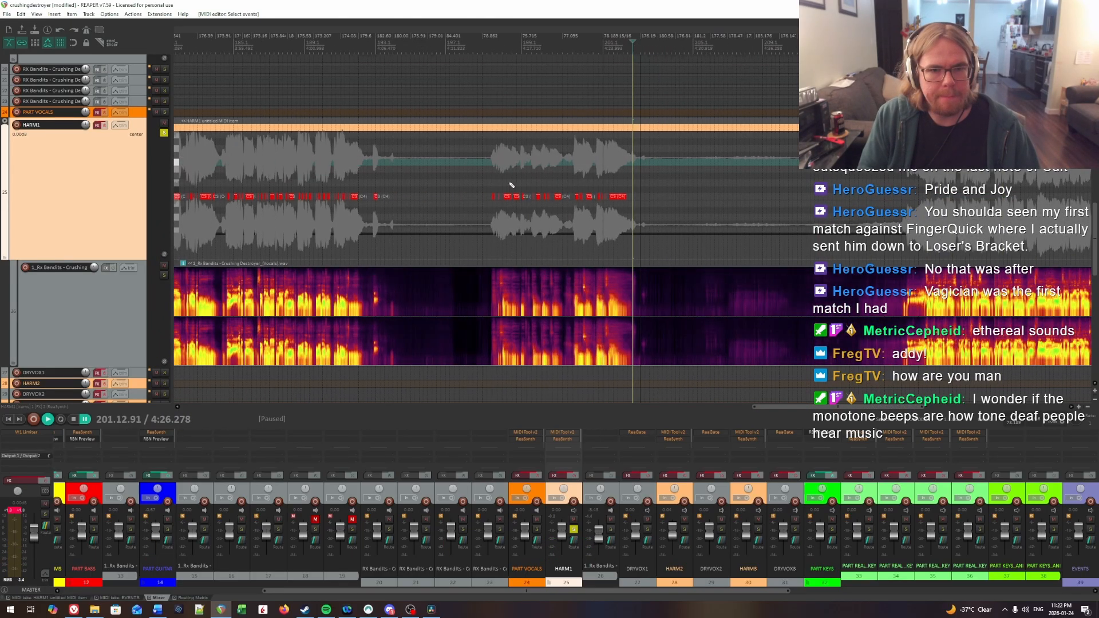
left_click(467, 176)
scroll(295, 150, "up", 4)
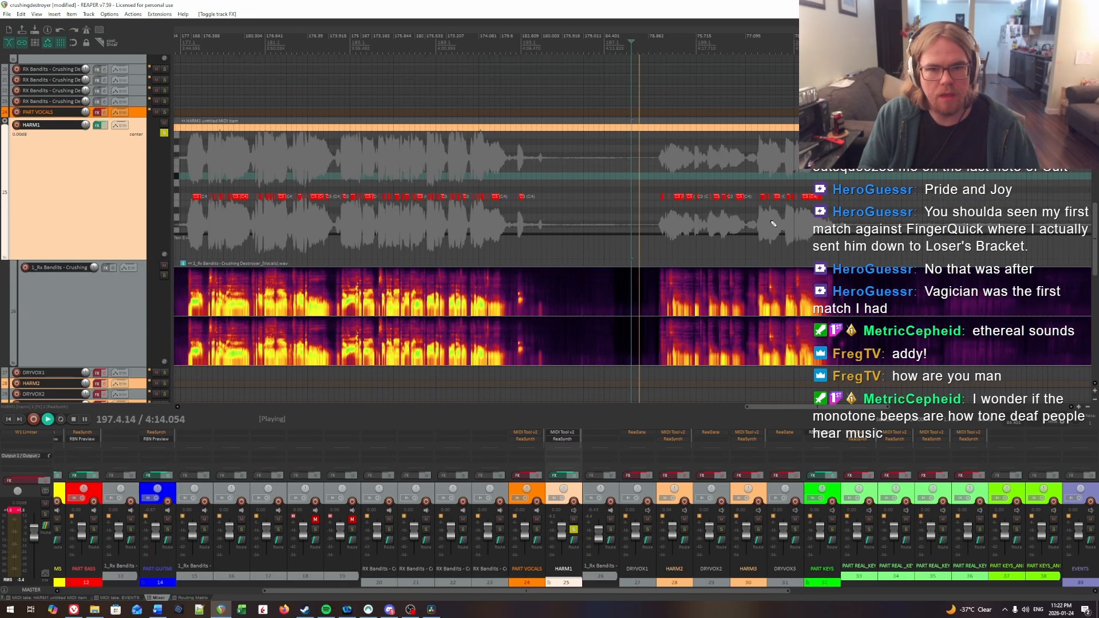
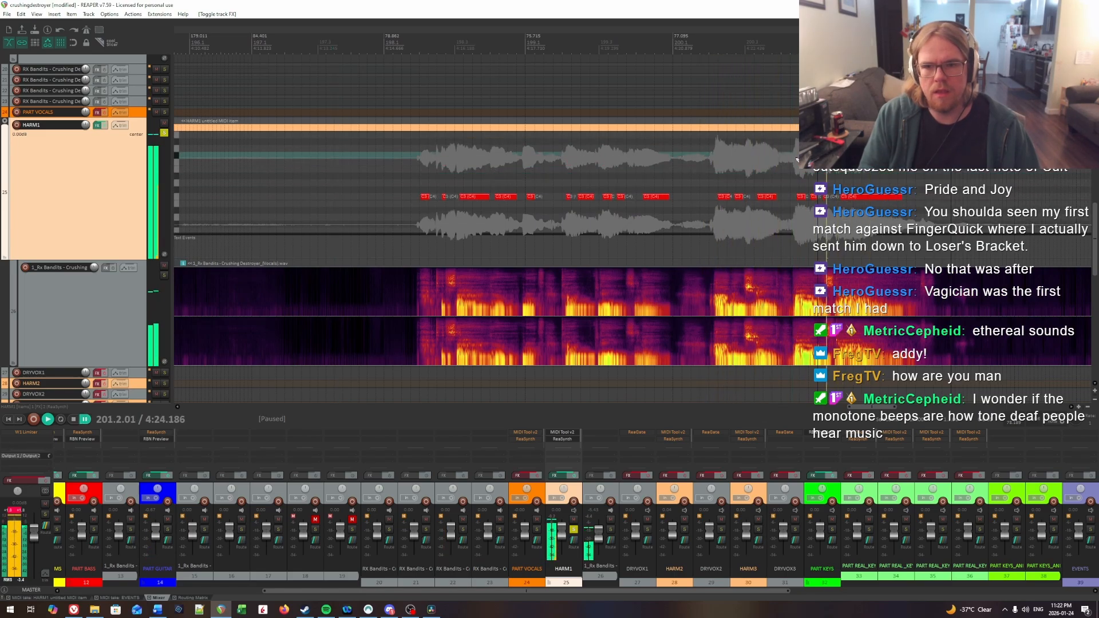
Step: Extend the start of the short HARM1 note just before measure 201 slightly earlier, and play back the passage
scroll(711, 182, "up", 3)
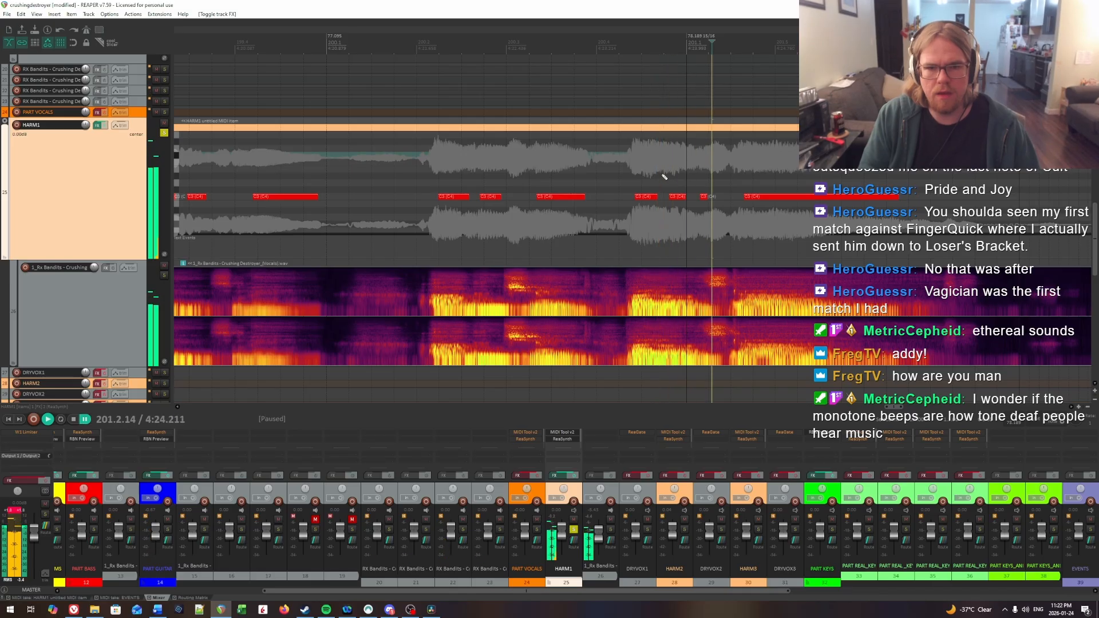
scroll(658, 182, "up", 2)
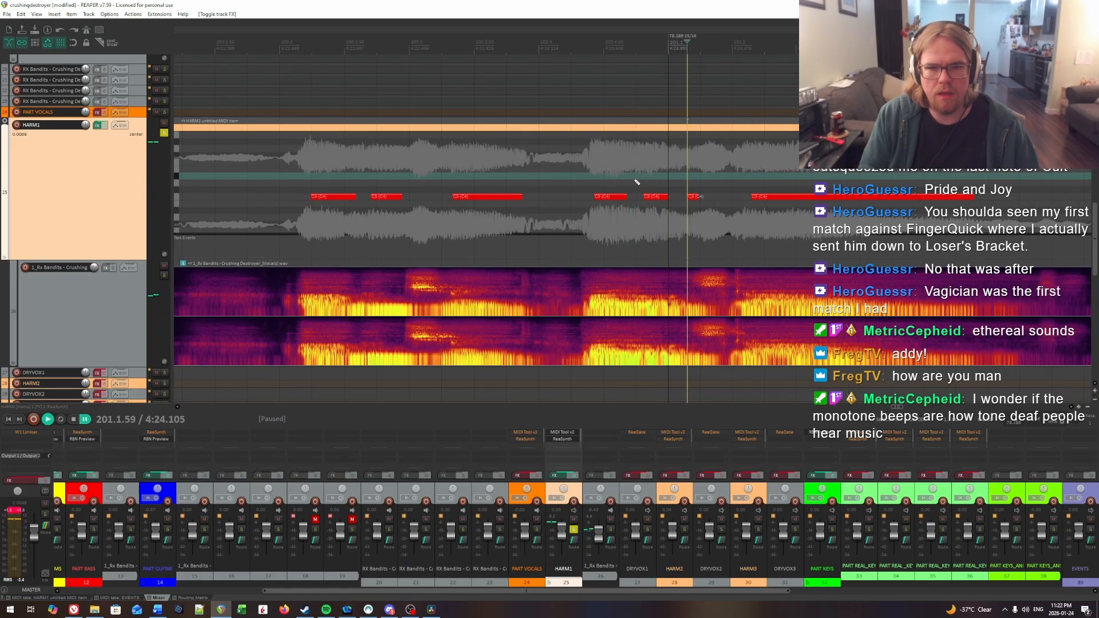
left_click_drag(644, 196, 616, 198)
left_click(549, 181)
key("space")
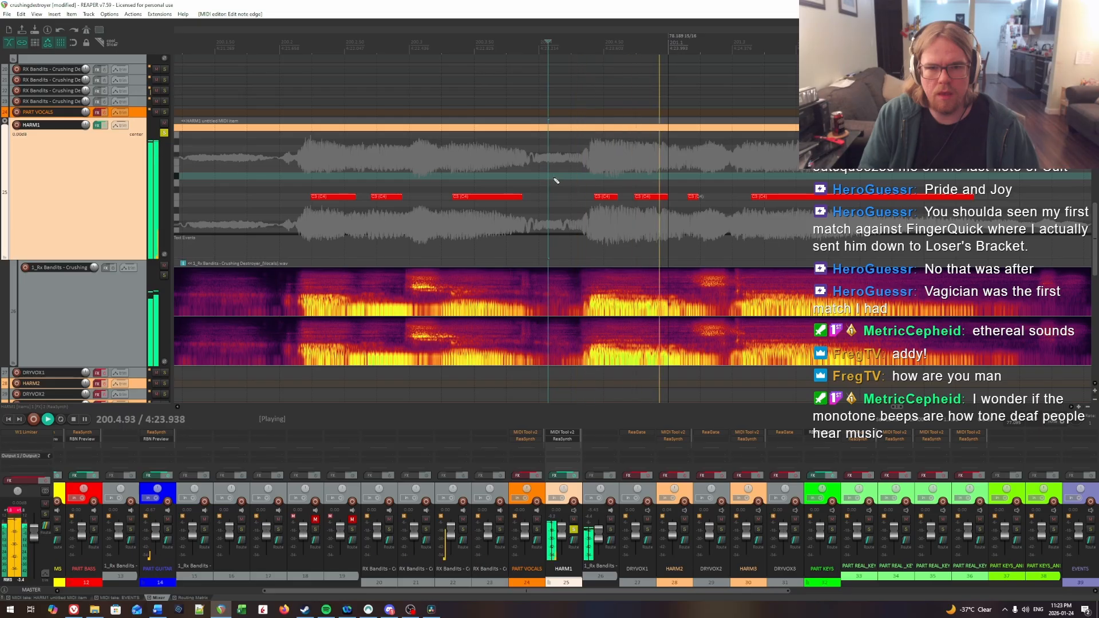
key("space")
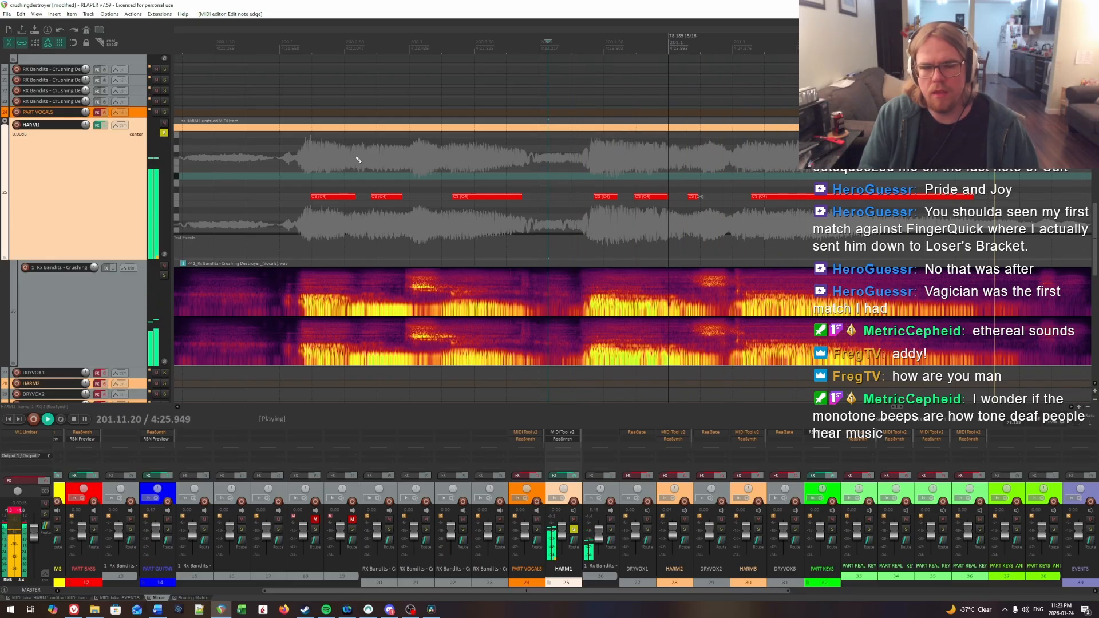
Step: Toggle the HARM1 solo off and on, set the edit cursor in the gap around measure 215, and save the project
left_click(164, 133)
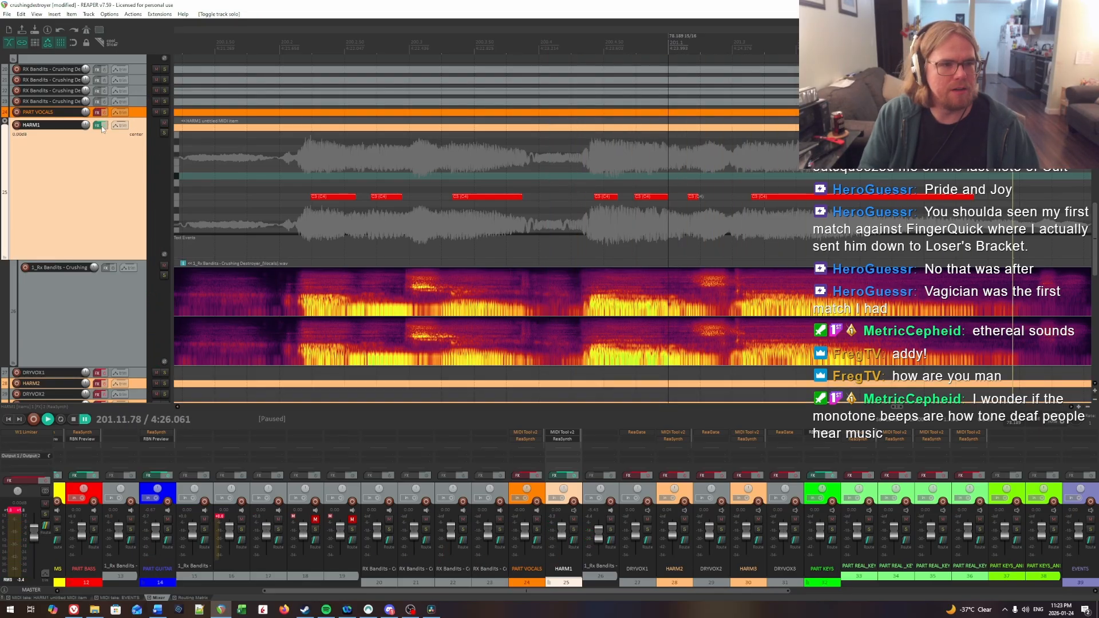
left_click(164, 133)
scroll(719, 203, "down", 8)
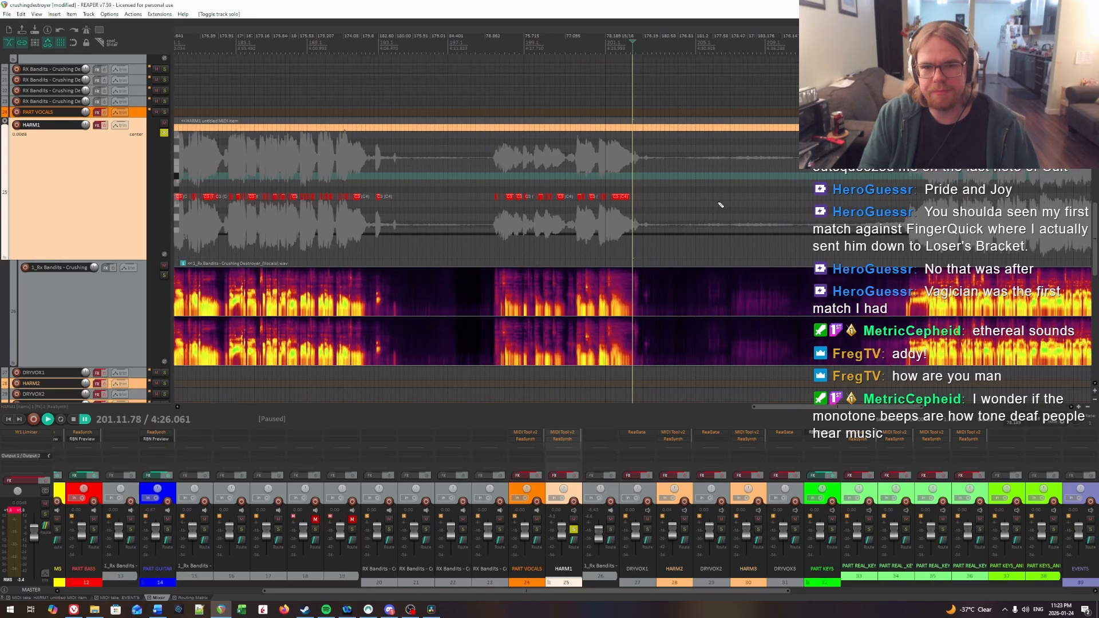
scroll(723, 203, "down", 5)
left_click(731, 198)
scroll(750, 199, "up", 8)
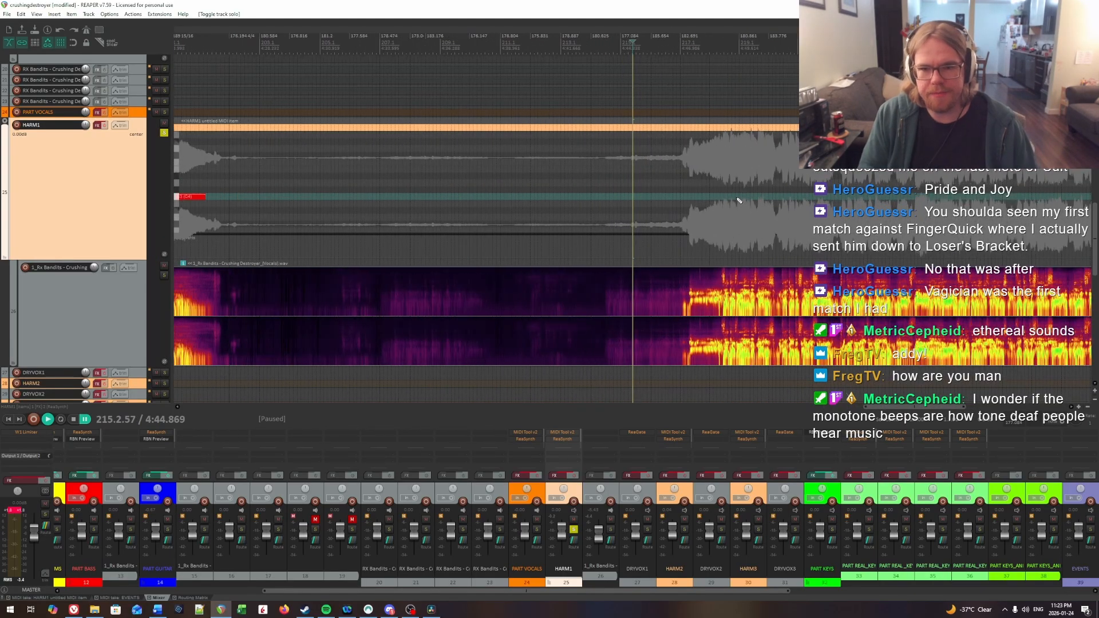
key("ctrl+s")
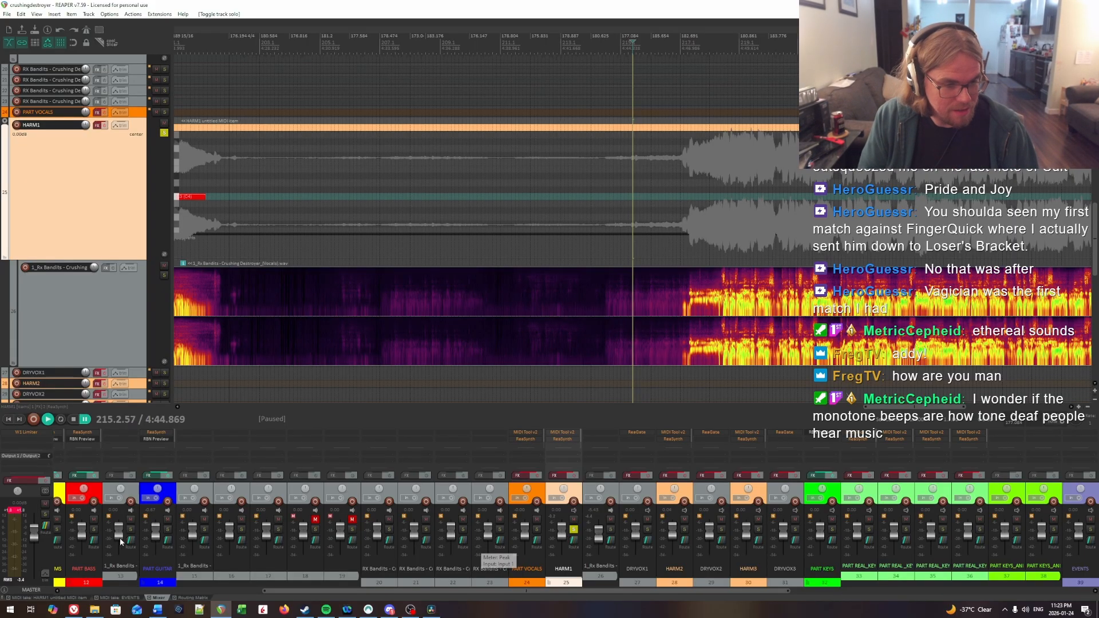
Step: Open the EVENTS MIDI take and place the edit cursor at its text event at measure 218
left_click(120, 598)
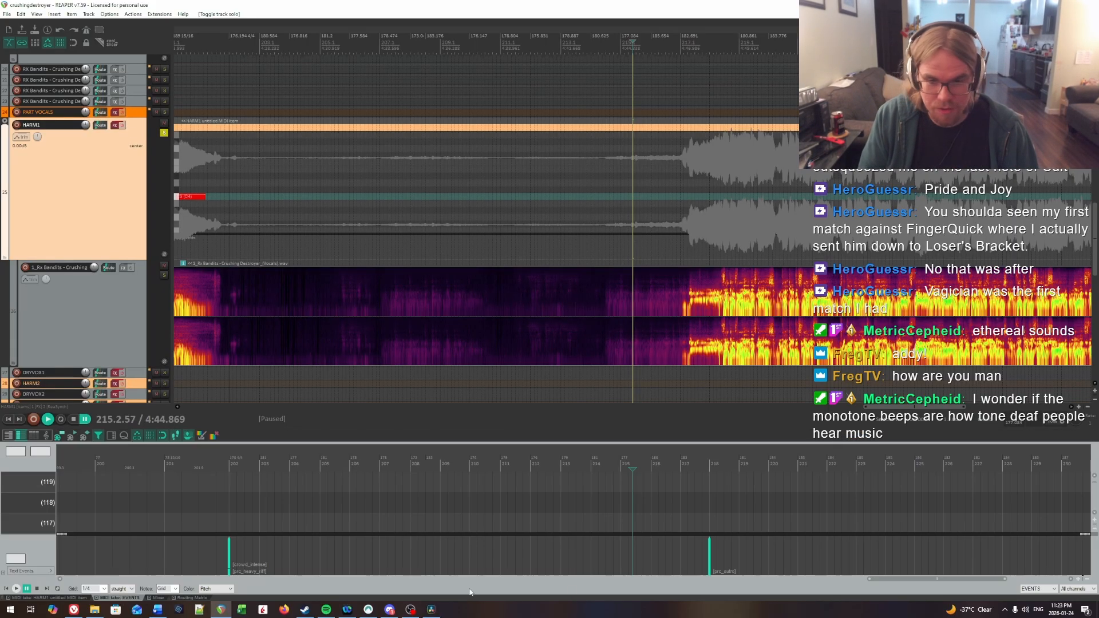
left_click(709, 265)
scroll(628, 287, "right", 2)
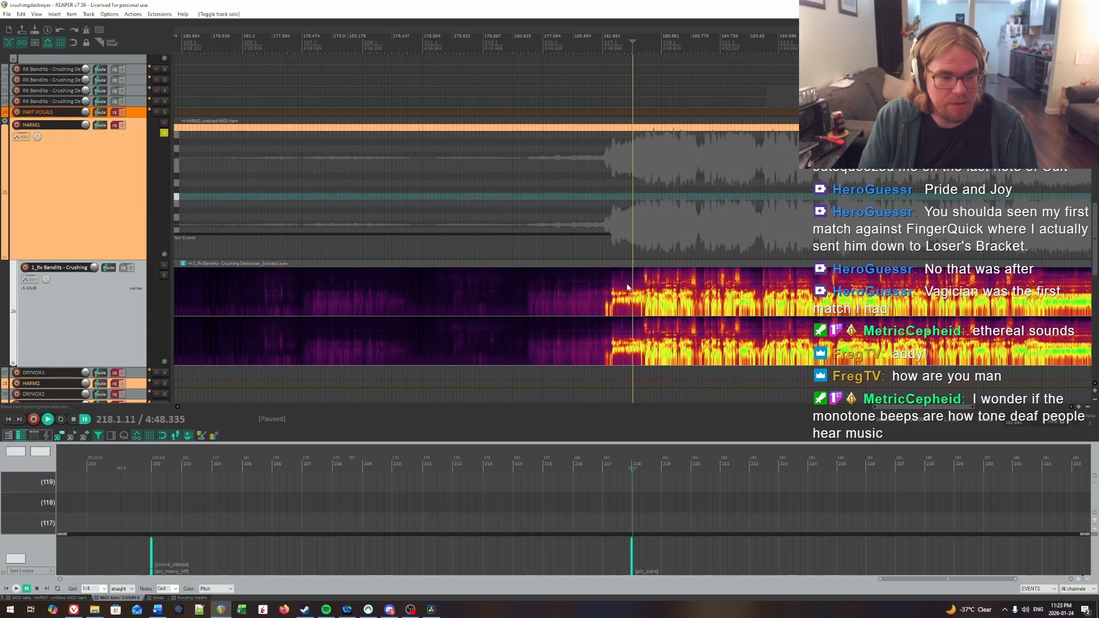
scroll(628, 287, "up", 5)
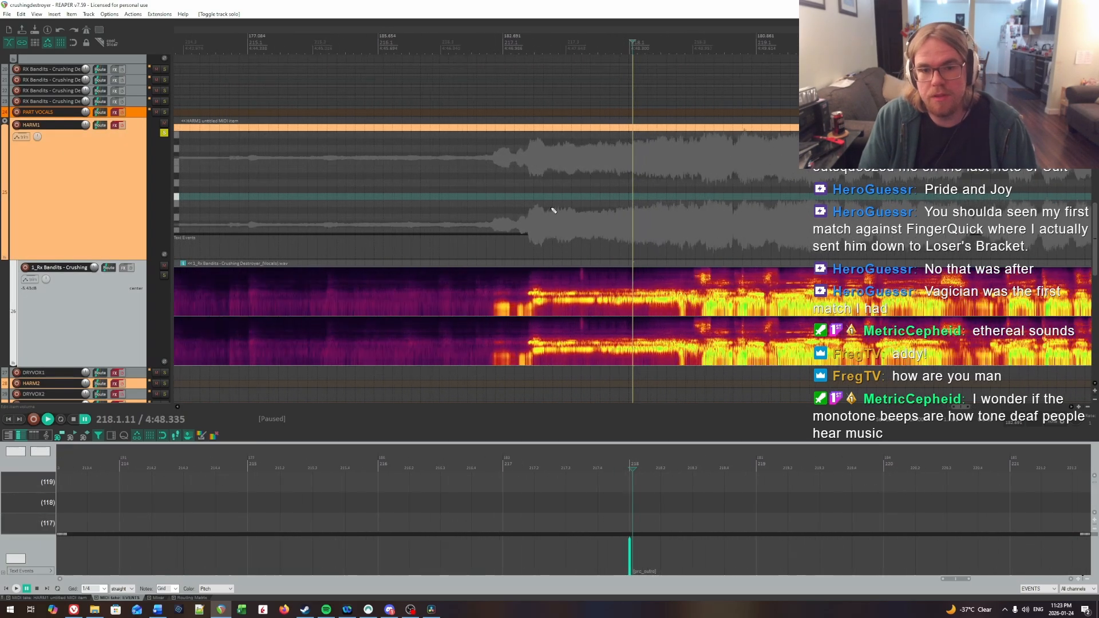
Step: Audition the opening of the vocal phrase in measure 217 from several start points to locate the first syllable
left_click(498, 200)
key("space")
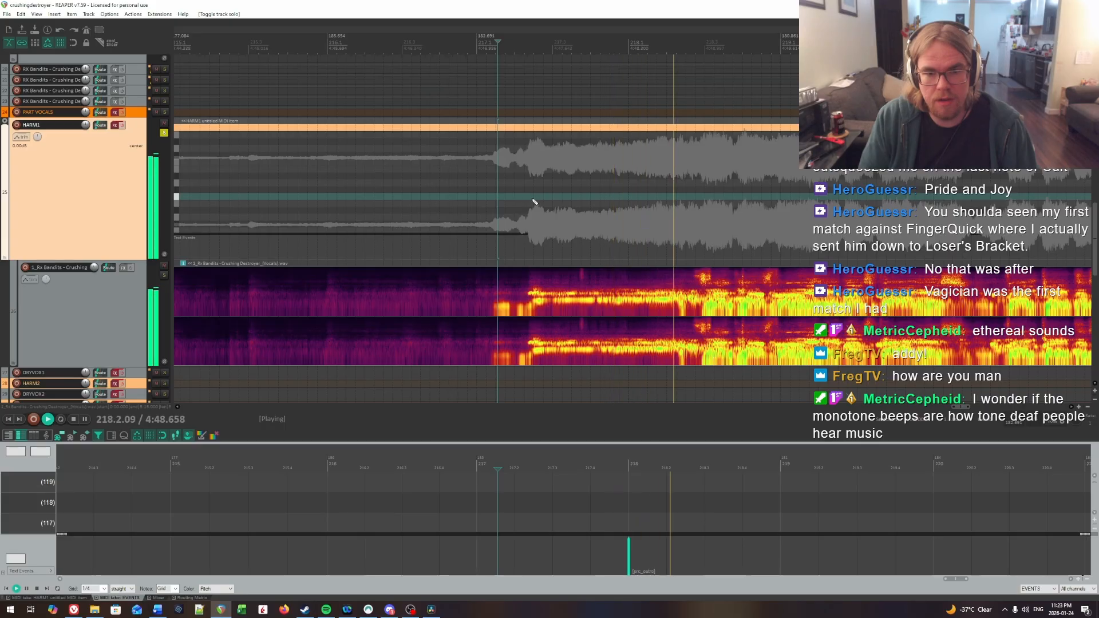
key("ctrl+space")
left_click(488, 183)
key("space")
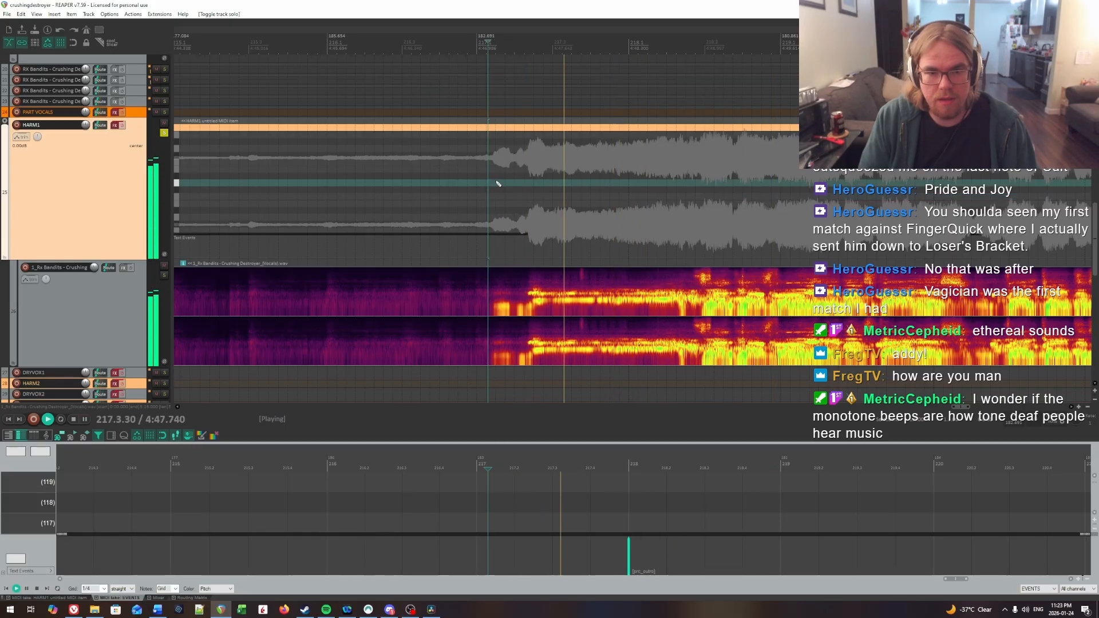
key("ctrl+space")
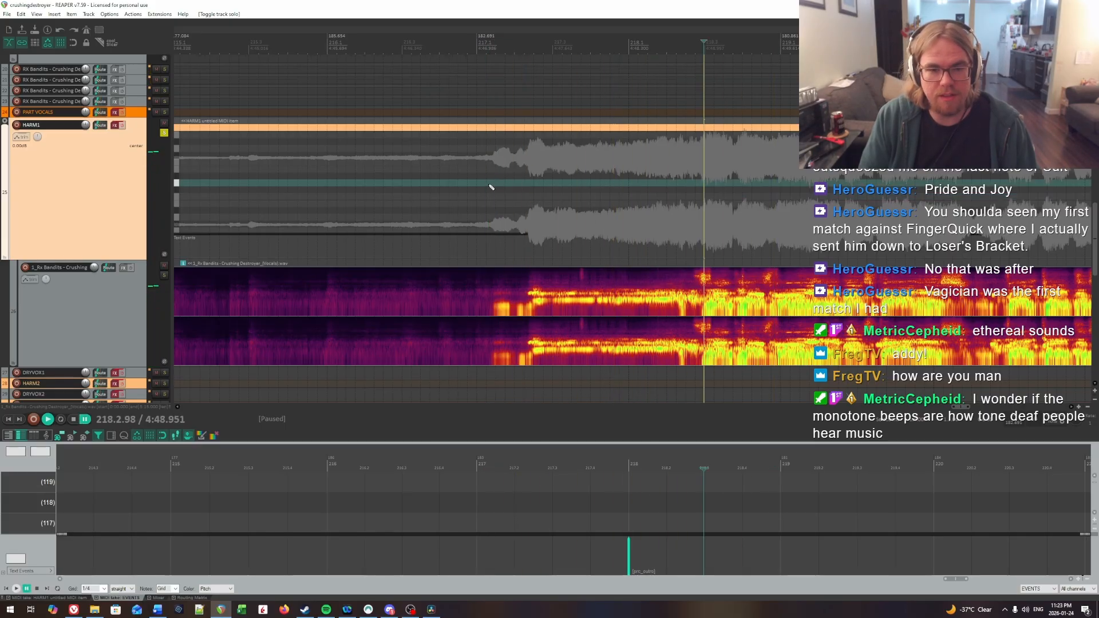
left_click(489, 185)
key("space")
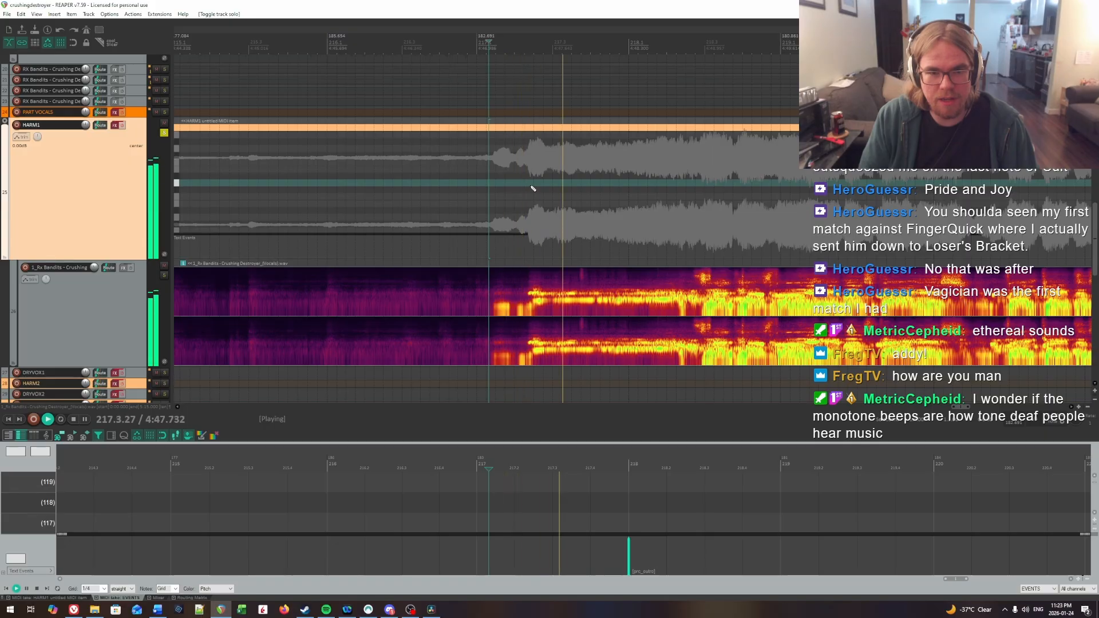
left_click(533, 186)
key("ctrl+space")
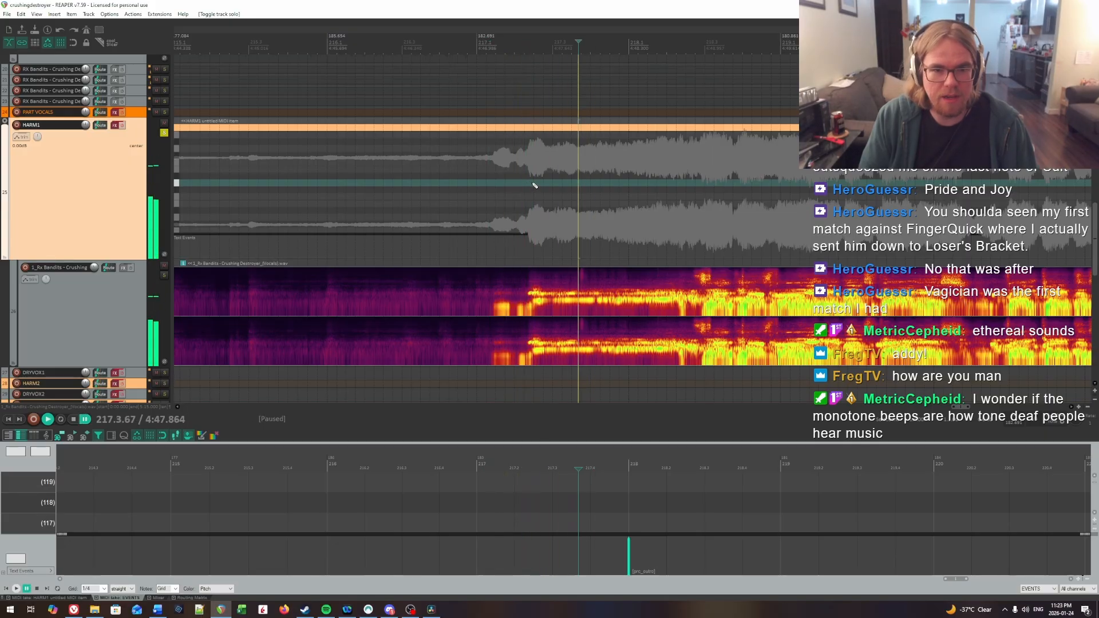
left_click(543, 186)
key("space")
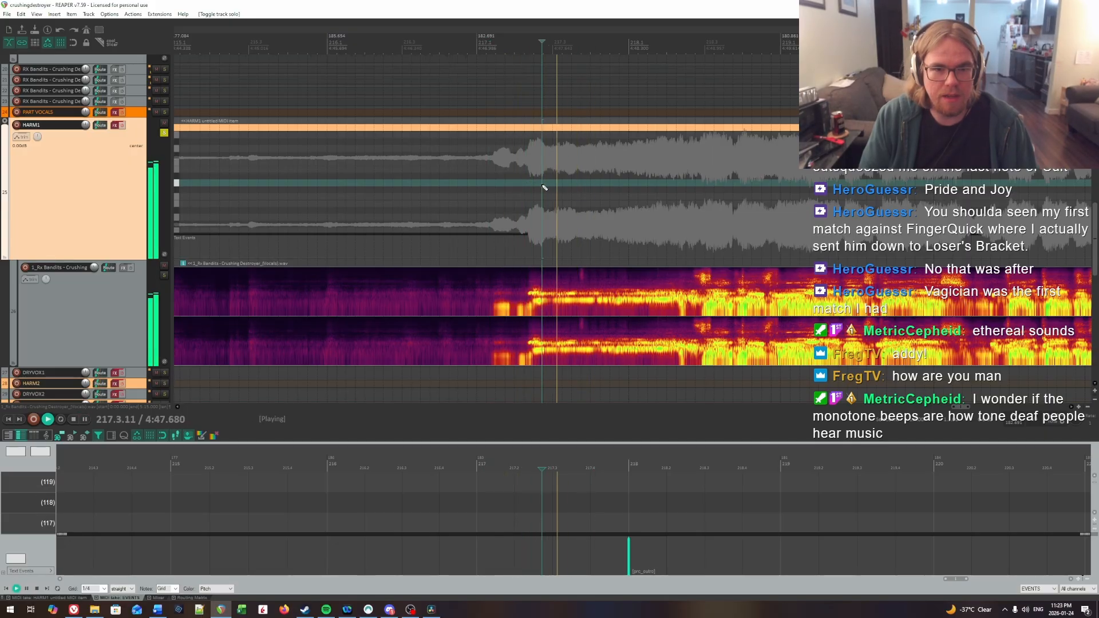
key("ctrl+space")
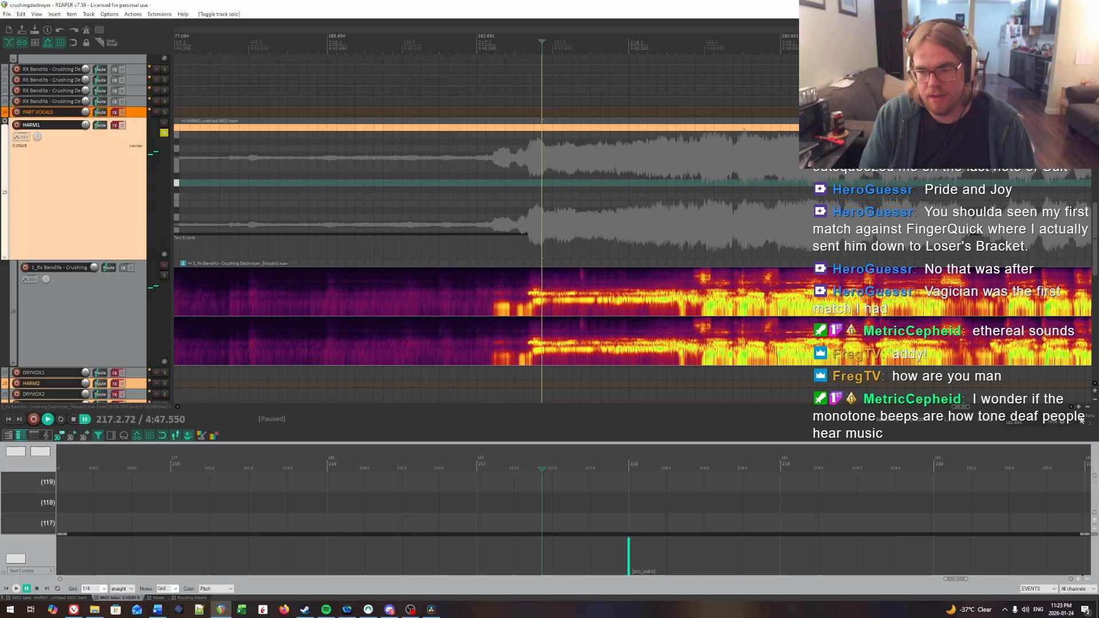
Step: Pinpoint the sung onset at 217.2.49 by ear and insert a long HARM1 note from there into measure 218
left_click(500, 193)
key("space")
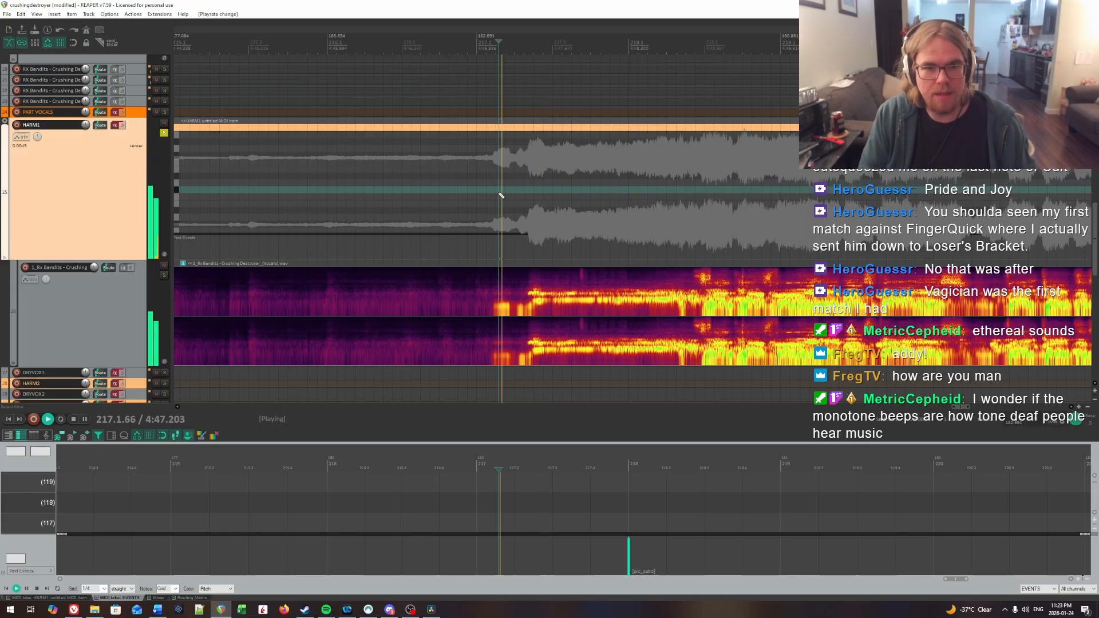
key("ctrl+space")
left_click(535, 193)
key("space")
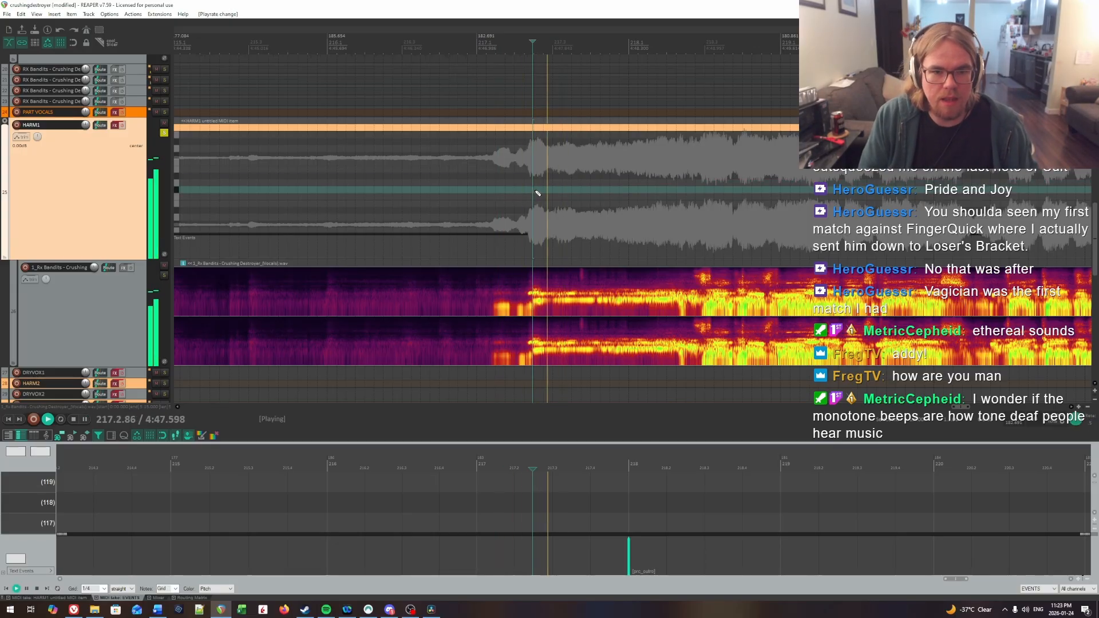
left_click(535, 192)
left_click(529, 192)
key("ctrl+space")
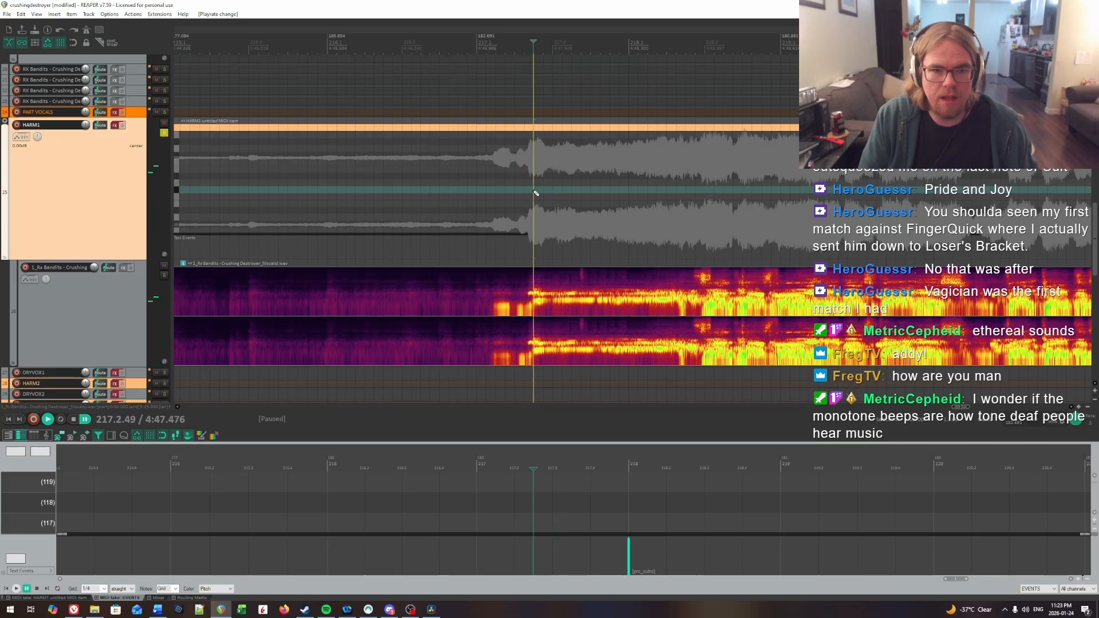
left_click_drag(587, 193, 636, 197)
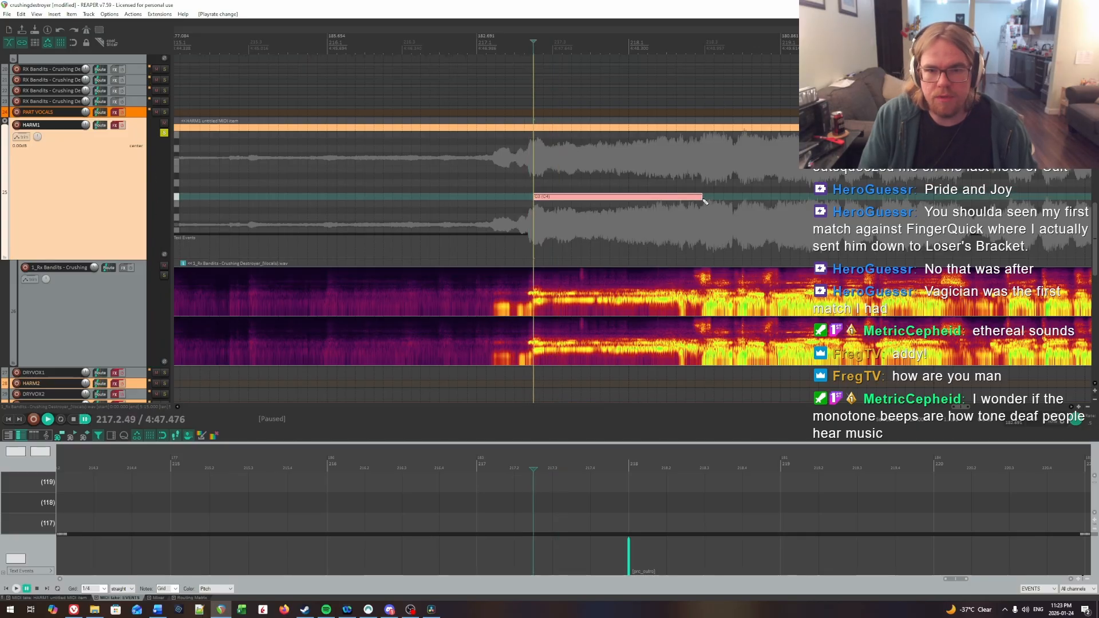
Step: Play back the new long note, extend its end slightly, and check that end against the vocal around 218.2
key("ctrl+space")
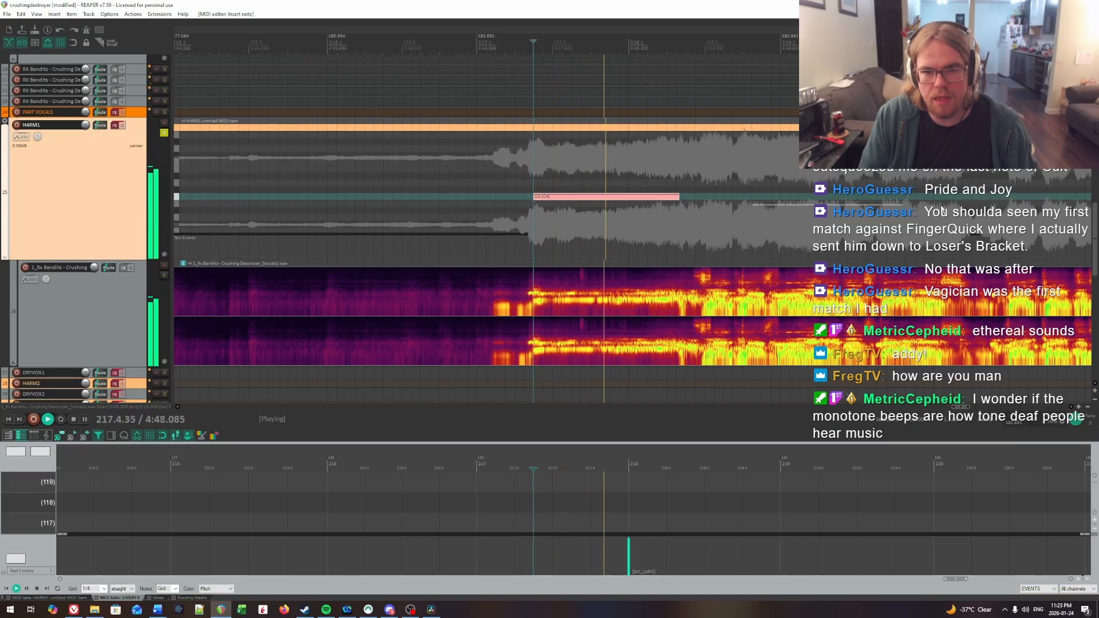
left_click_drag(942, 211, 706, 205)
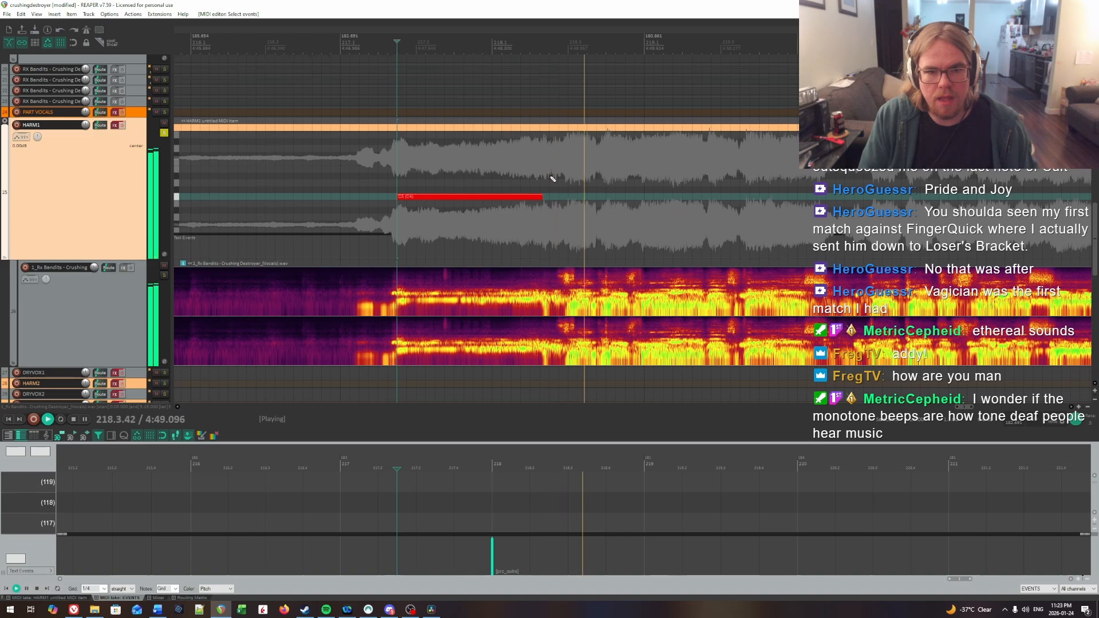
key("ctrl+space")
left_click_drag(539, 196, 546, 196)
scroll(599, 235, "up", 2)
key("space")
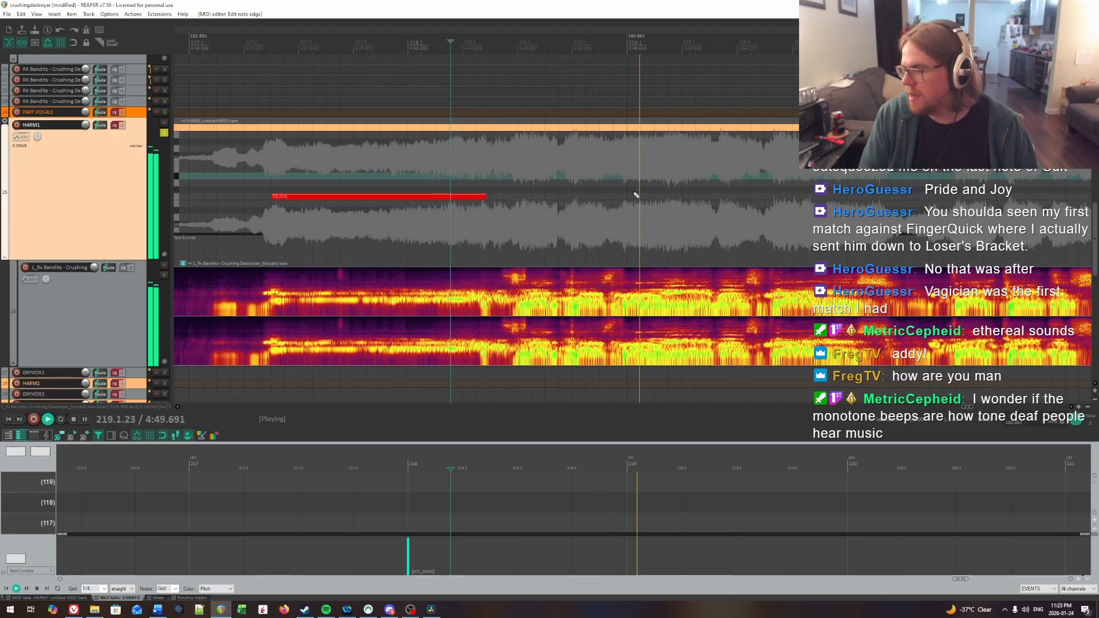
key("ctrl+space")
left_click(527, 156)
scroll(527, 157, "up", 3)
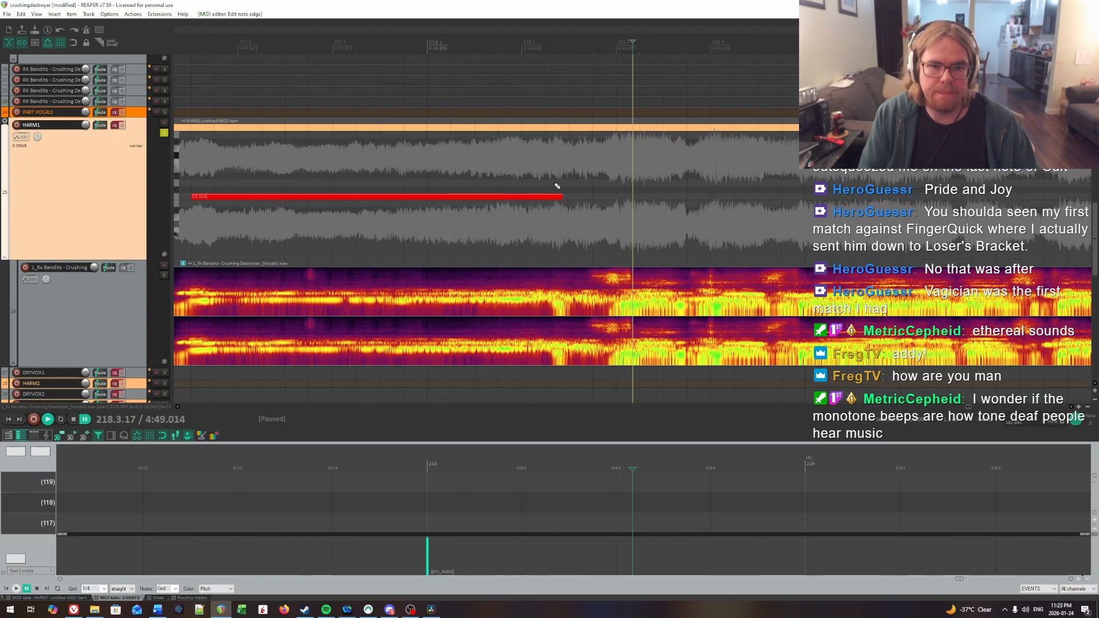
left_click(554, 183)
left_click_drag(594, 193, 553, 178)
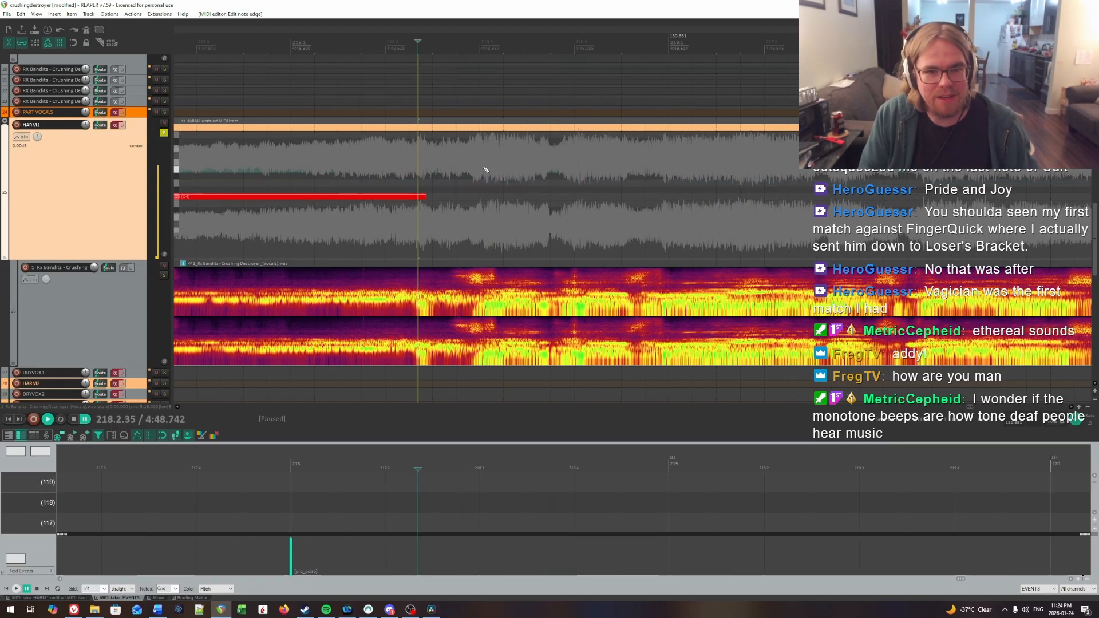
Step: Locate the next syllable by ear at 218.3.17 and insert a short HARM1 note there on the same pitch
left_click(486, 168)
key("space")
key("space")
left_click(496, 168)
key("space")
key("space")
left_click(497, 167)
key("space")
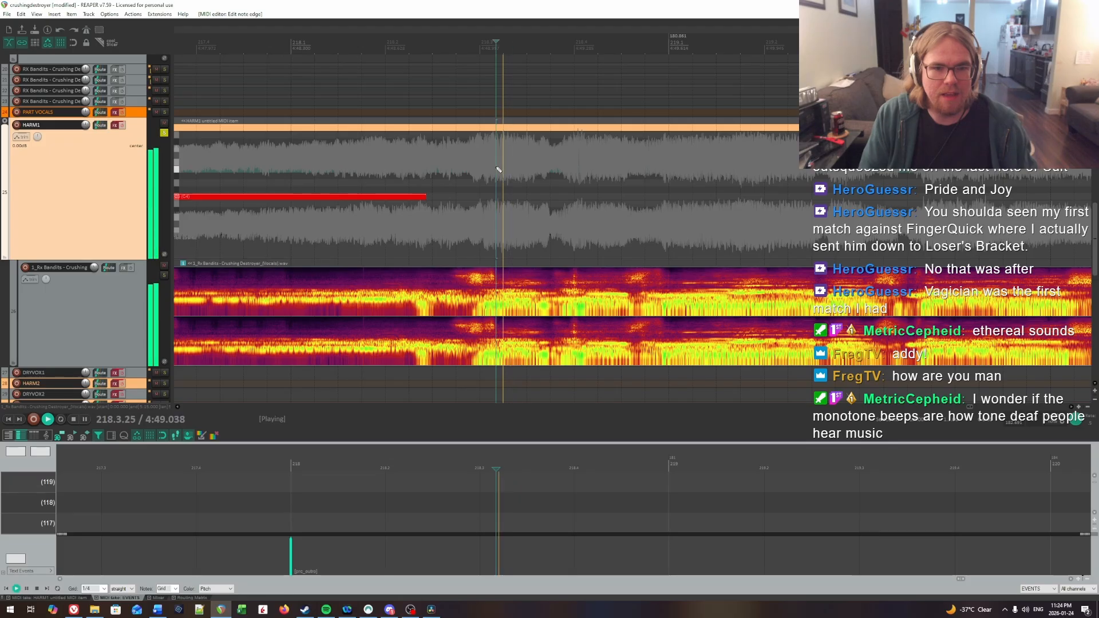
left_click(496, 167)
Step: Extend the end of the short note to about 218.3.64 and play it back against the vocal
key("space")
left_click(497, 168)
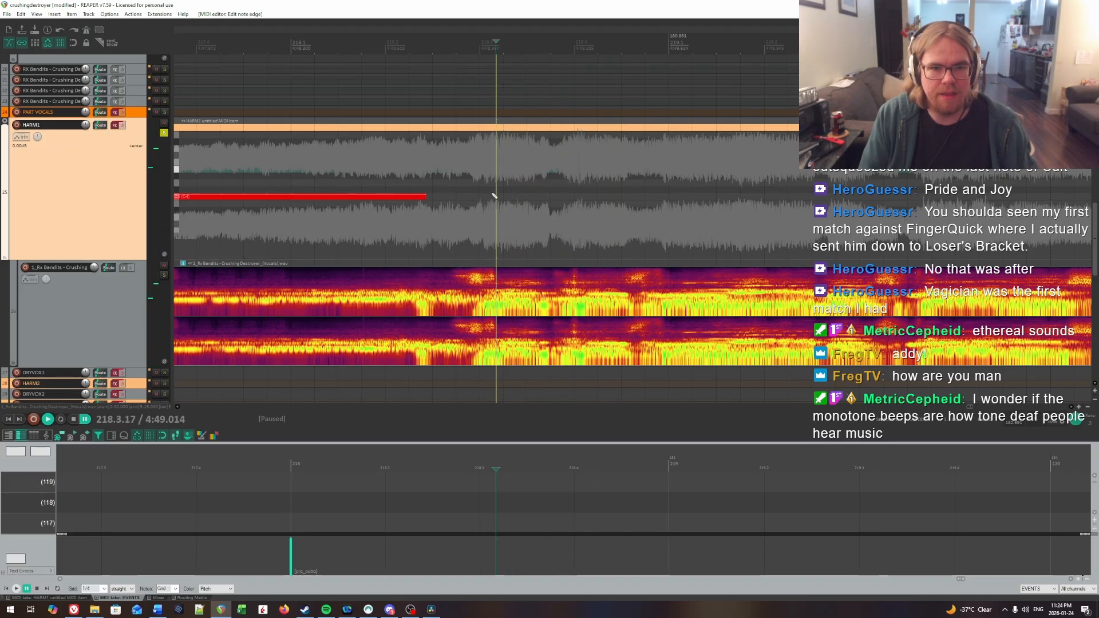
left_click_drag(498, 196, 522, 199)
key("space")
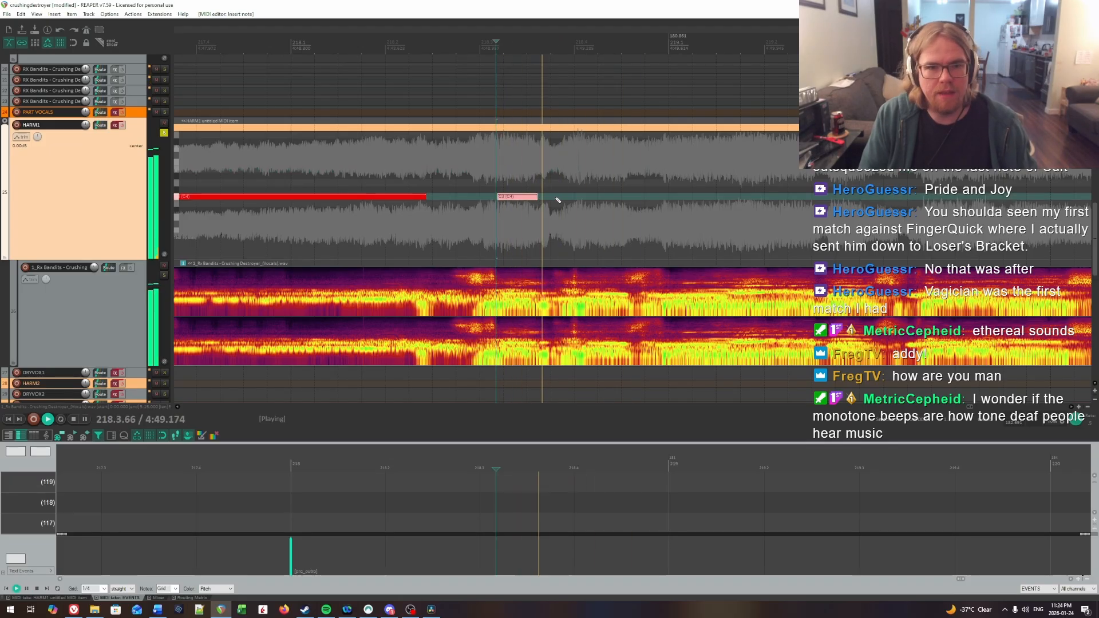
key("space")
left_click(519, 160)
key("space")
key("space")
left_click_drag(534, 196, 542, 198)
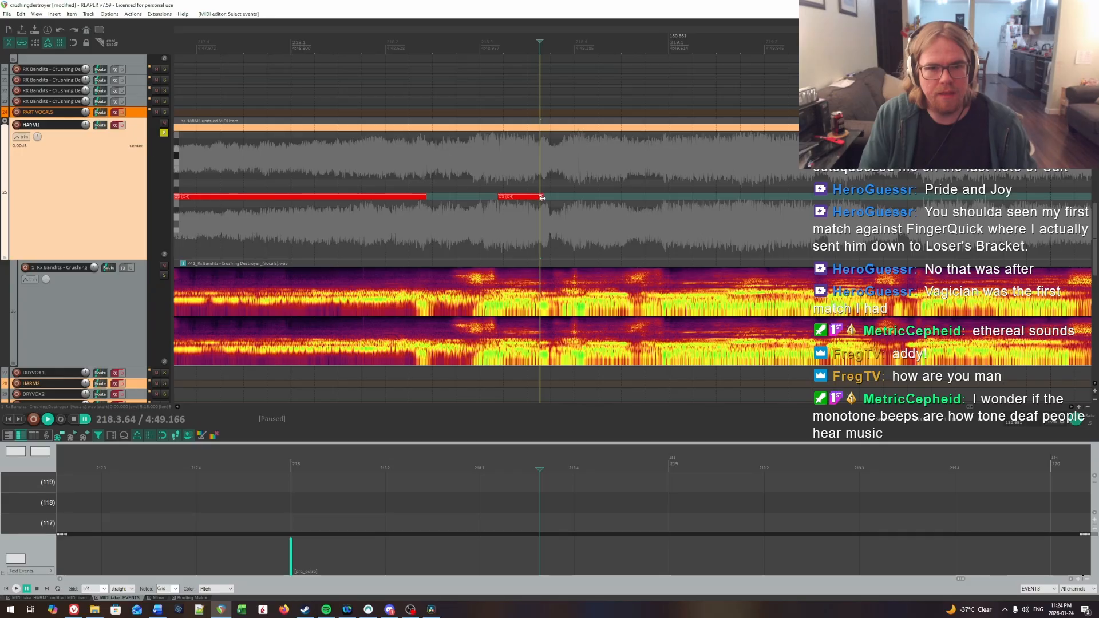
left_click(503, 172)
key("space")
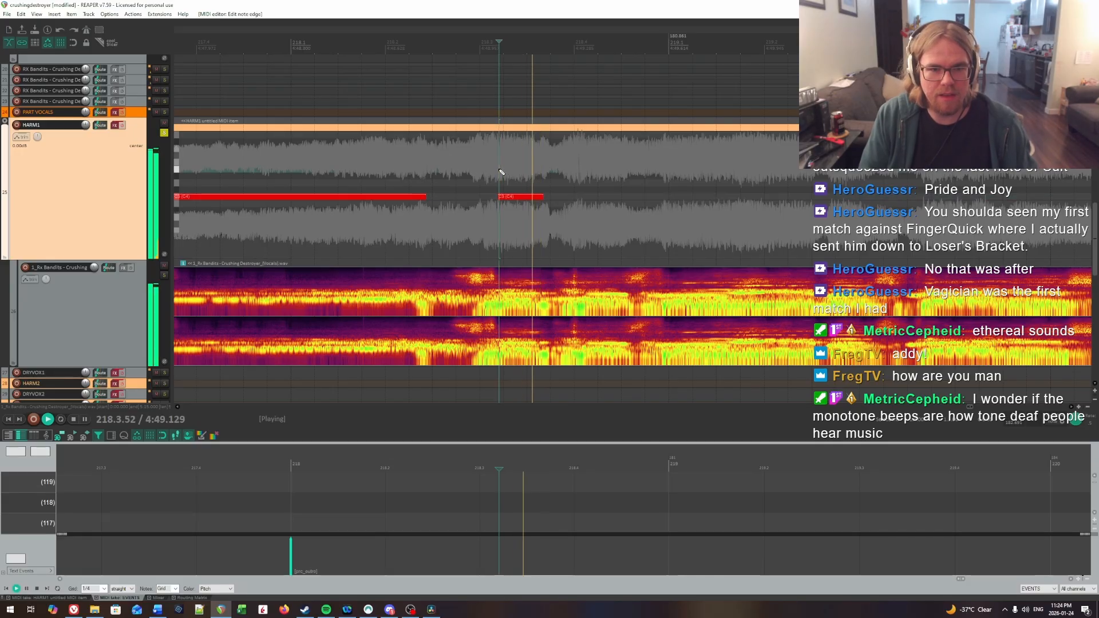
key("space")
Step: Find the following syllable's onset at 218.4.09 by ear and insert another short HARM1 note there on the same pitch
left_click(563, 161)
left_click(581, 163)
key("space")
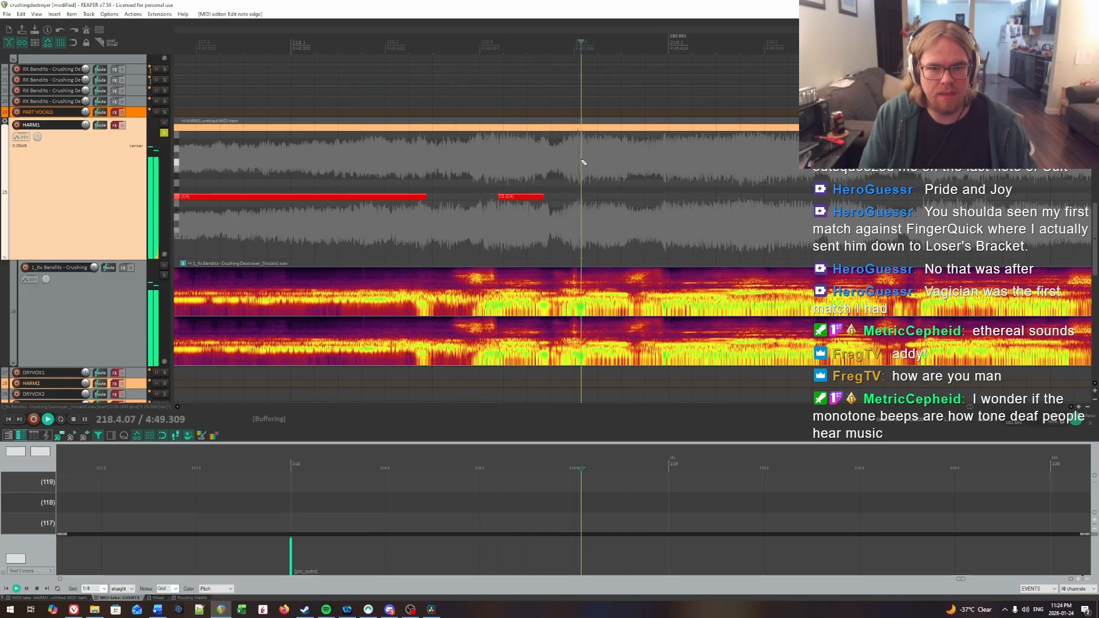
key("space")
left_click(583, 161)
key("space")
key("space")
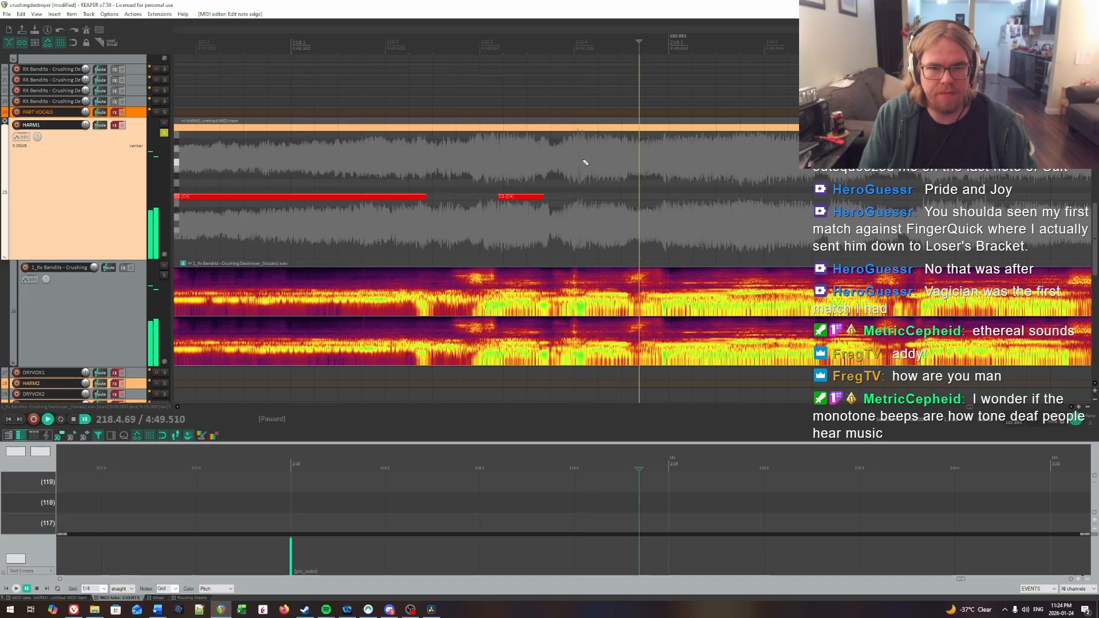
left_click(583, 162)
left_click(584, 197)
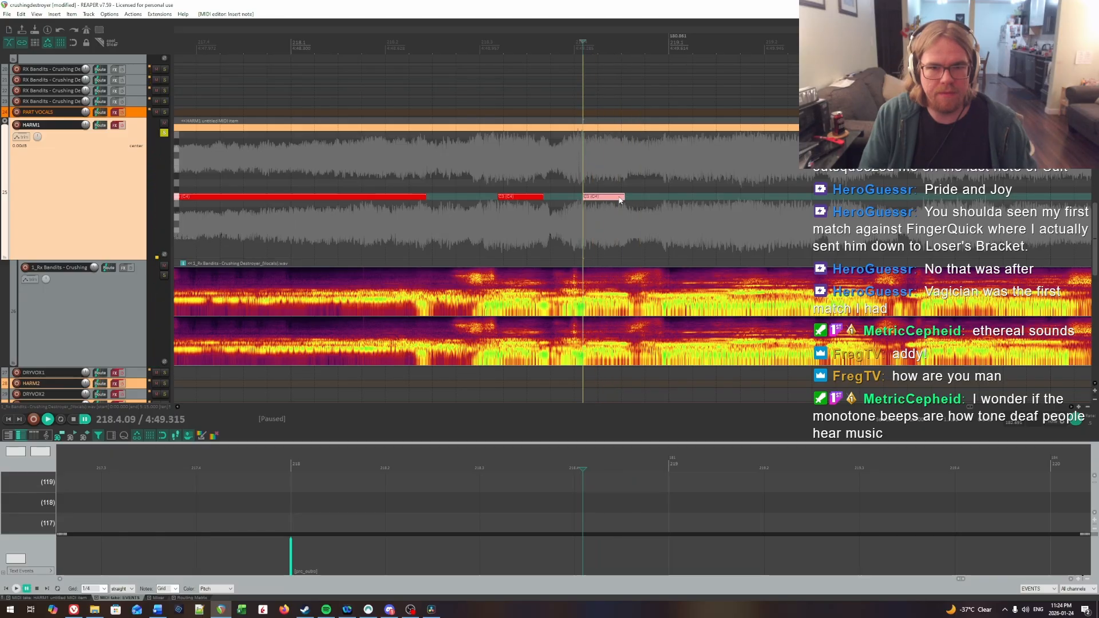
Step: Find the next syllable's onset at 219.1.01 by ear and insert a HARM1 note about half a beat long there on the same pitch
key("space")
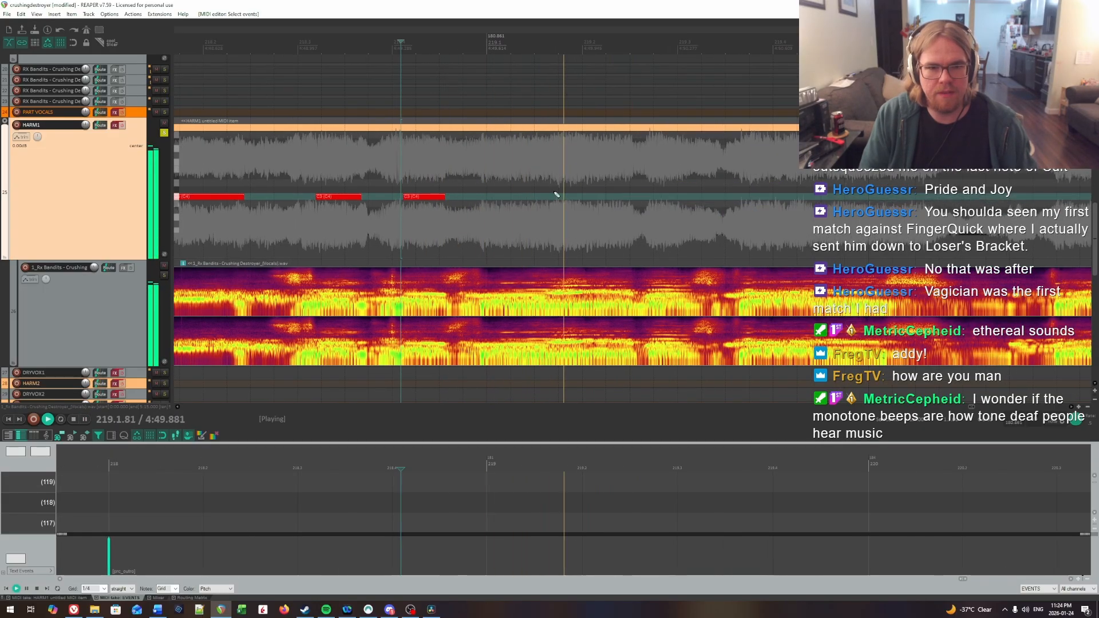
left_click(487, 171)
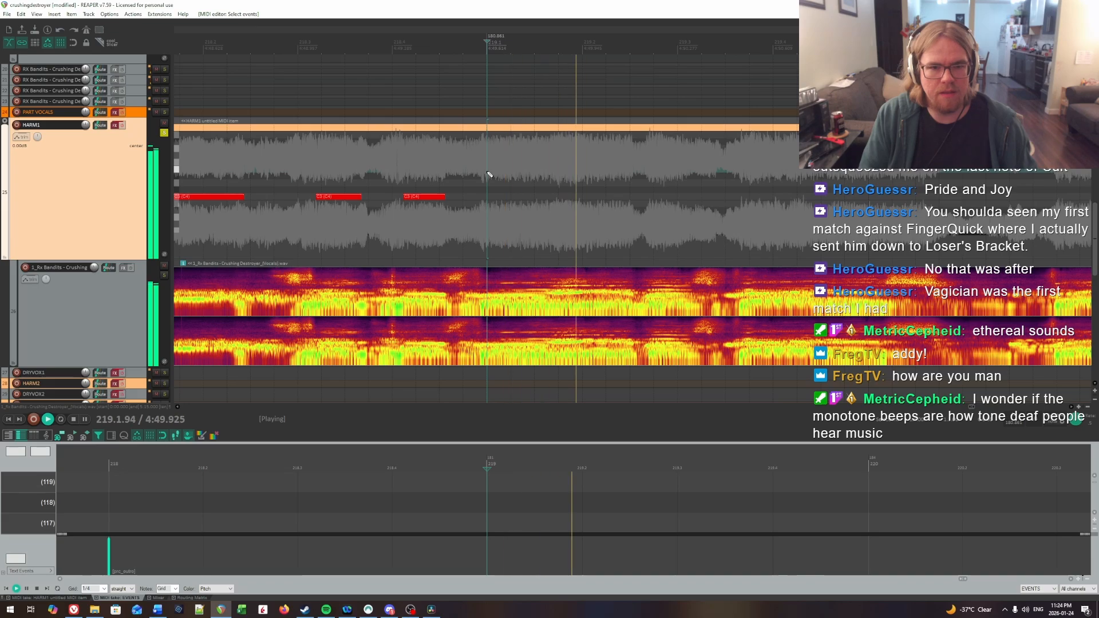
key("space")
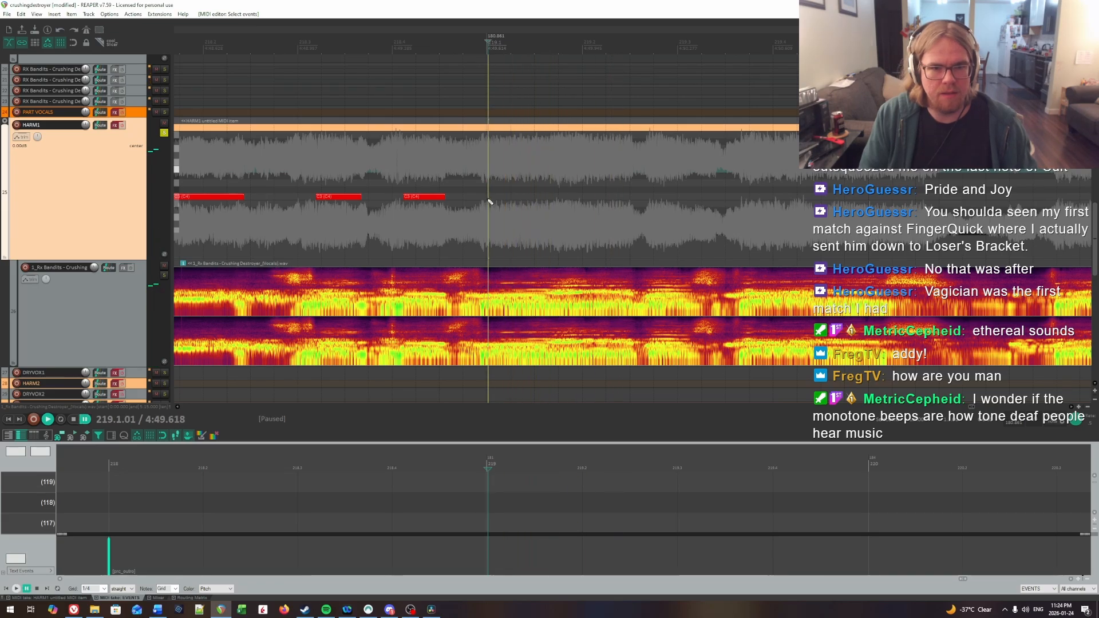
left_click_drag(490, 198, 540, 198)
Step: Play back the new note at 219.1.01 against the vocal and listen for the following syllable
key("space")
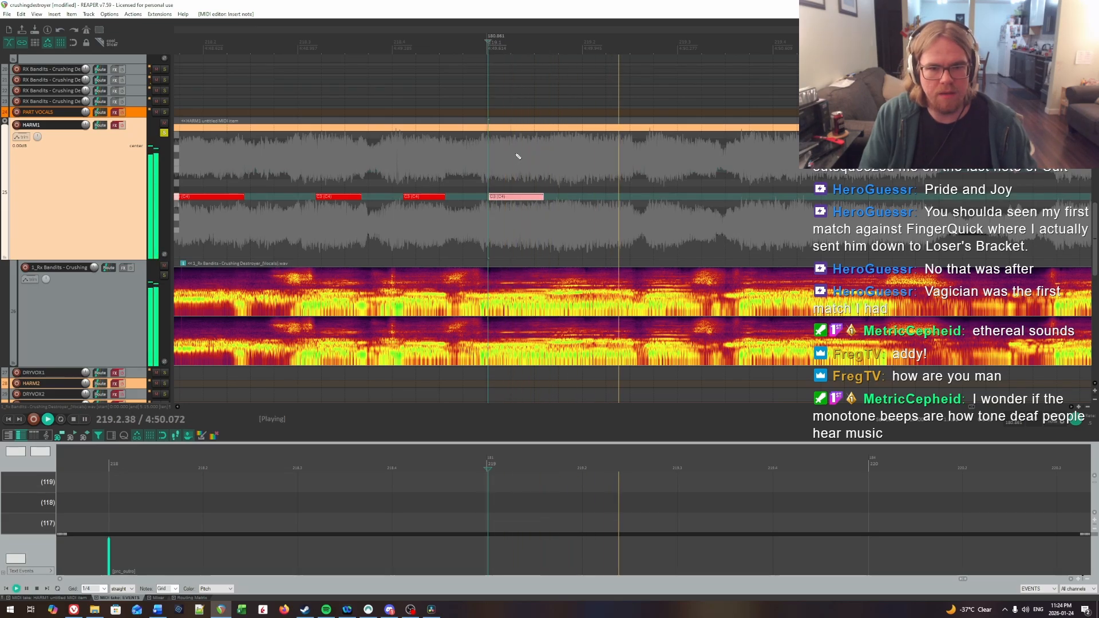
key("space")
left_click(491, 153)
key("space")
key("space")
key("space")
key("space")
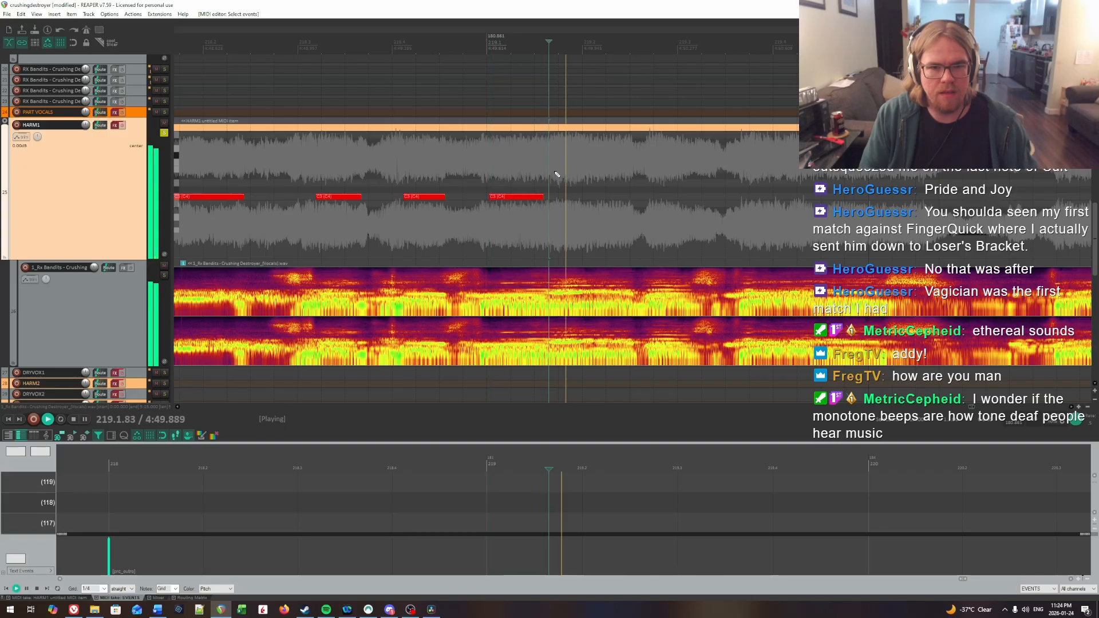
Step: Pinpoint the following syllable's onset at 219.1.78 and insert a HARM1 note about 0.7 beat long there on the same pitch
left_click(558, 168)
key("space")
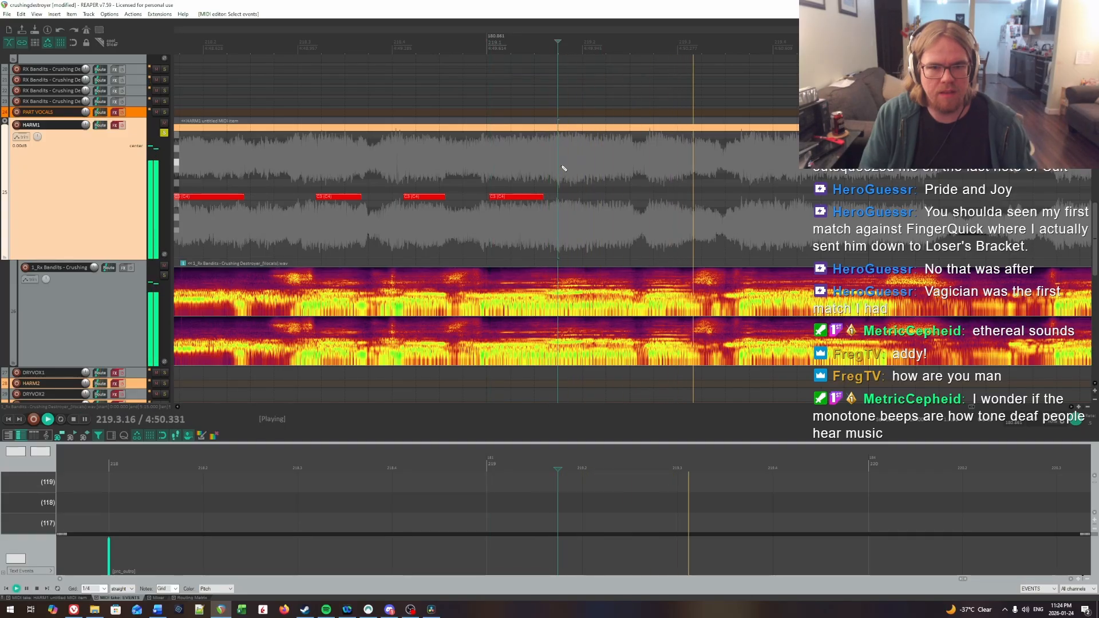
left_click(562, 168)
key("space")
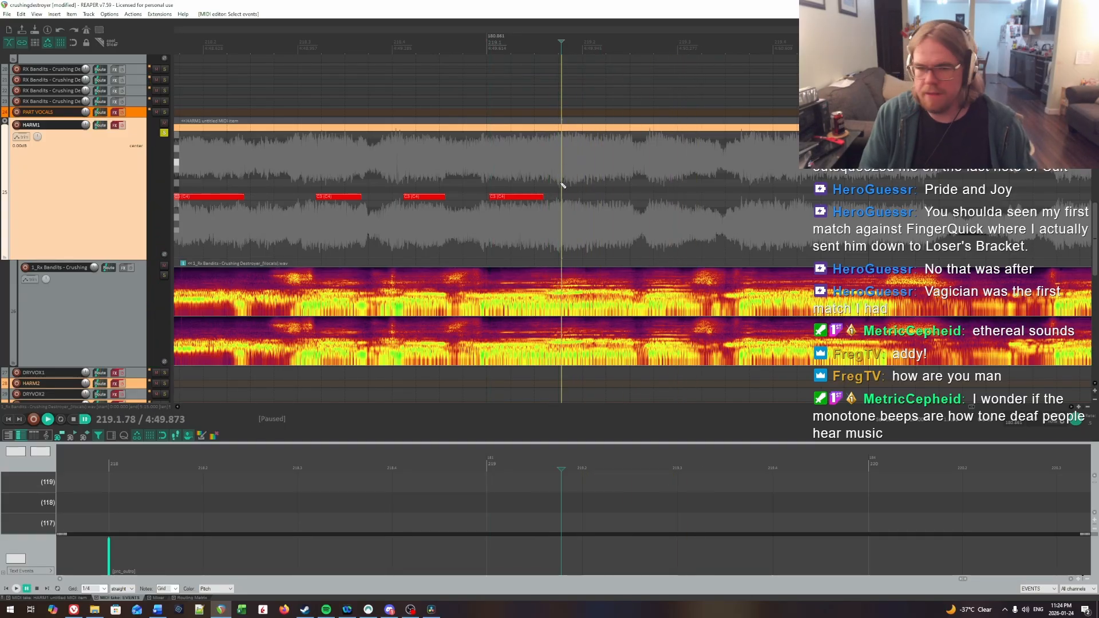
left_click_drag(569, 197, 588, 200)
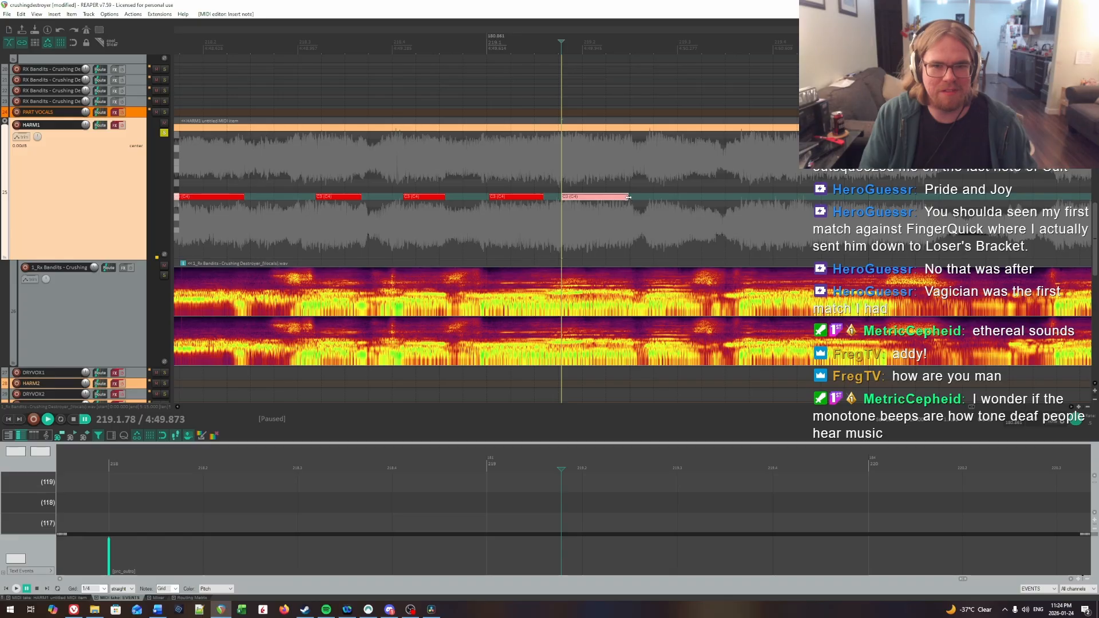
Step: Replay the vocal from about 219.1, locate the next onset at 219.2.68, and insert a short HARM1 note there on the same pitch
key("space")
left_click(494, 170)
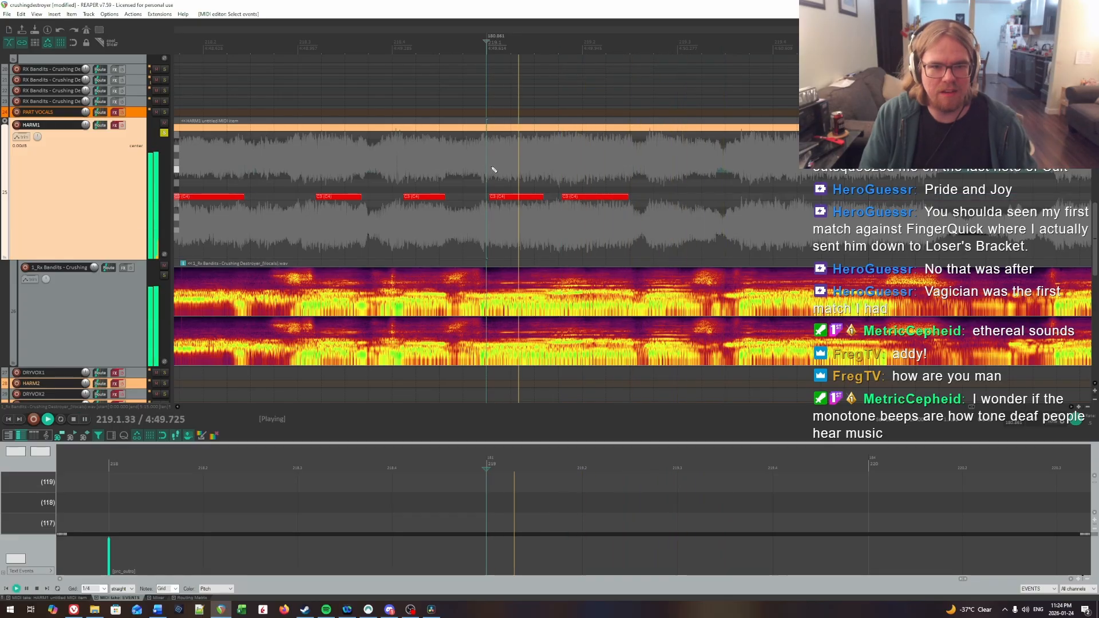
left_click(511, 167)
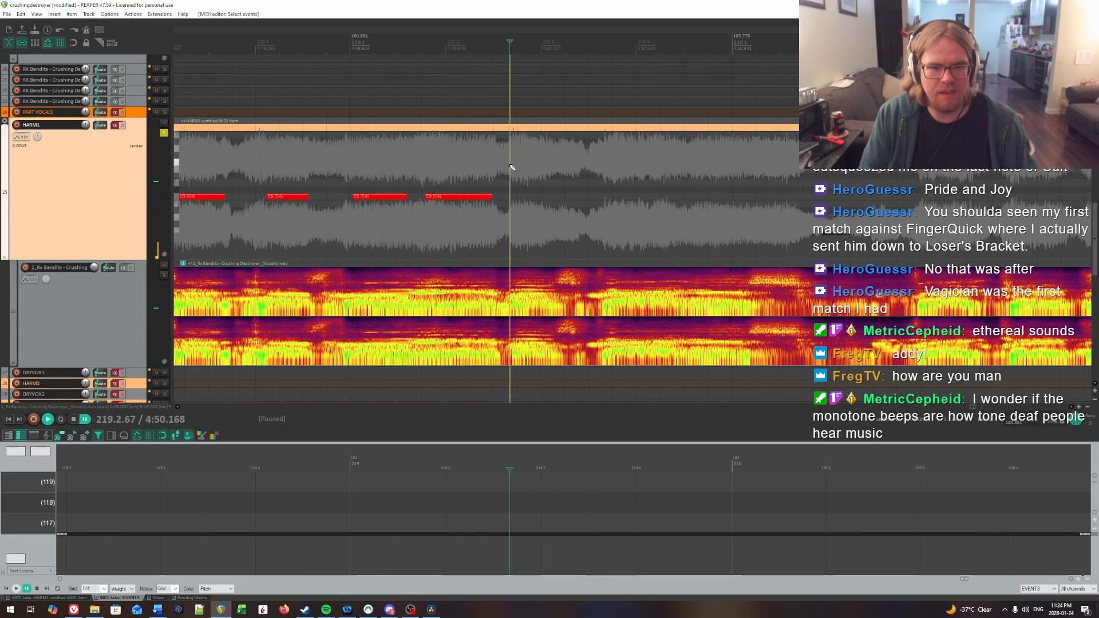
key("space")
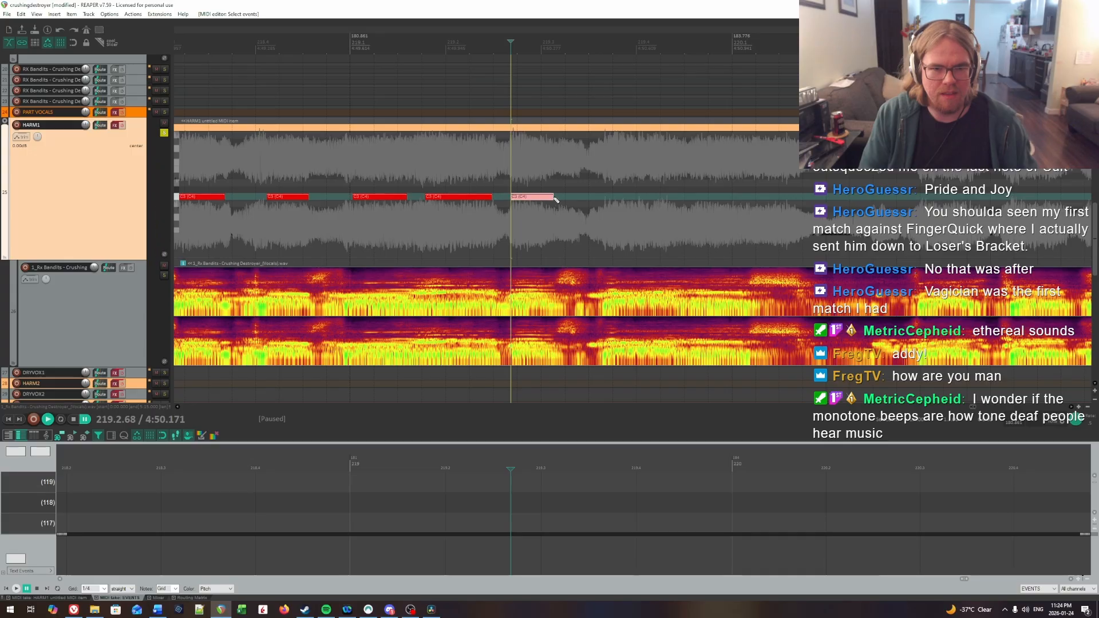
Step: Play back the short note at 219.2.68 against the vocal and listen on toward 219.4
key("space")
key("space")
left_click(551, 179)
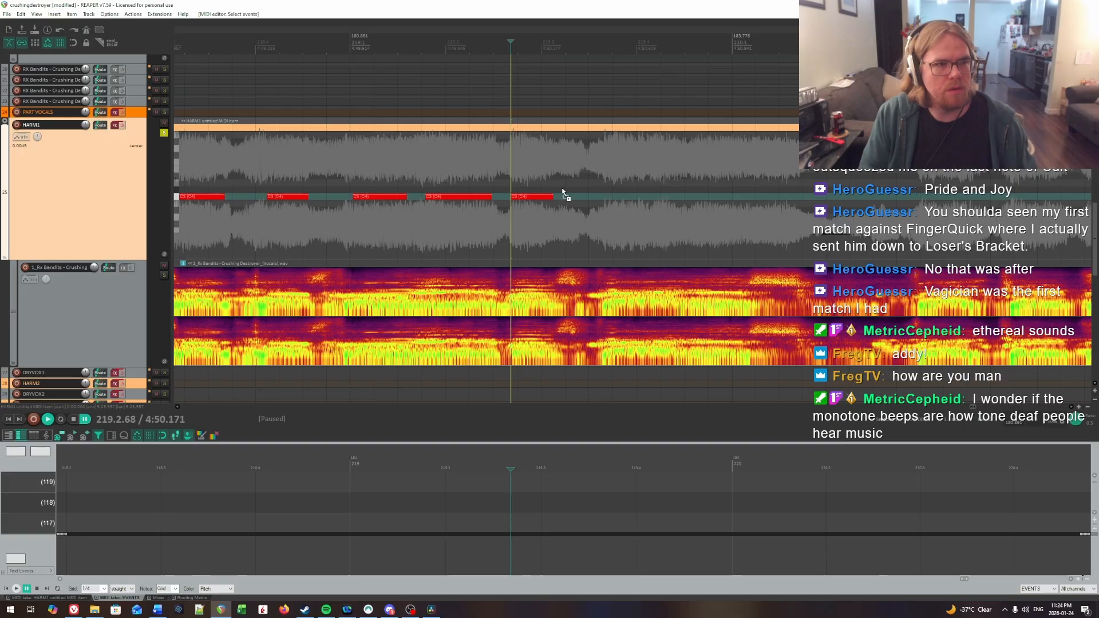
key("space")
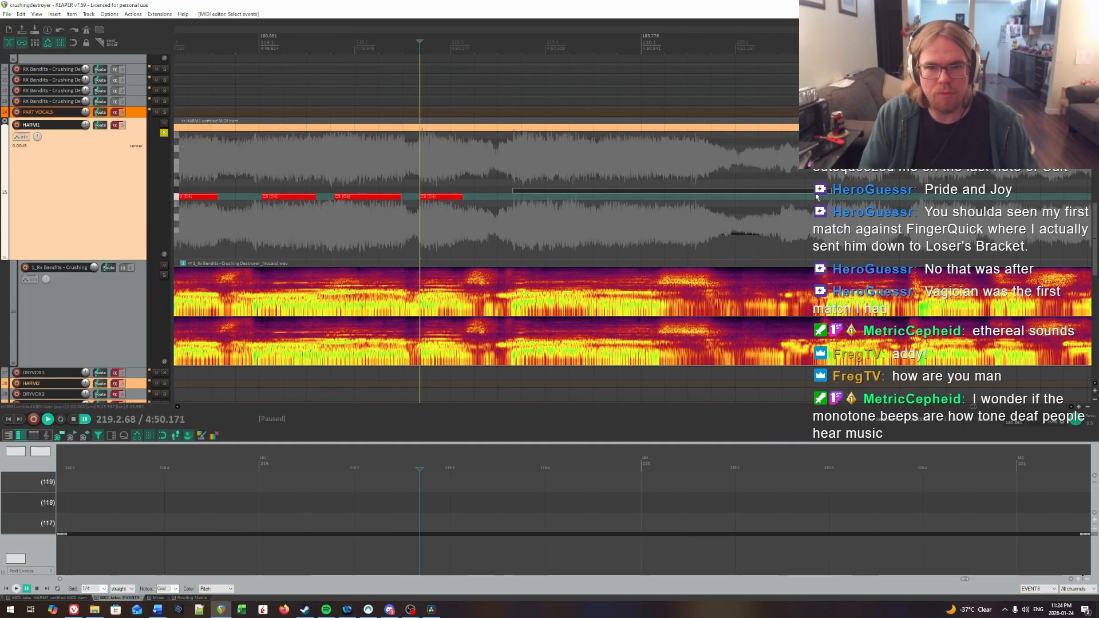
key("space")
Step: Narrow down the next syllable's onset to 219.3.76 by repeated playback and insert a HARM1 note about 0.6 beat long there
left_click(521, 168)
key("space")
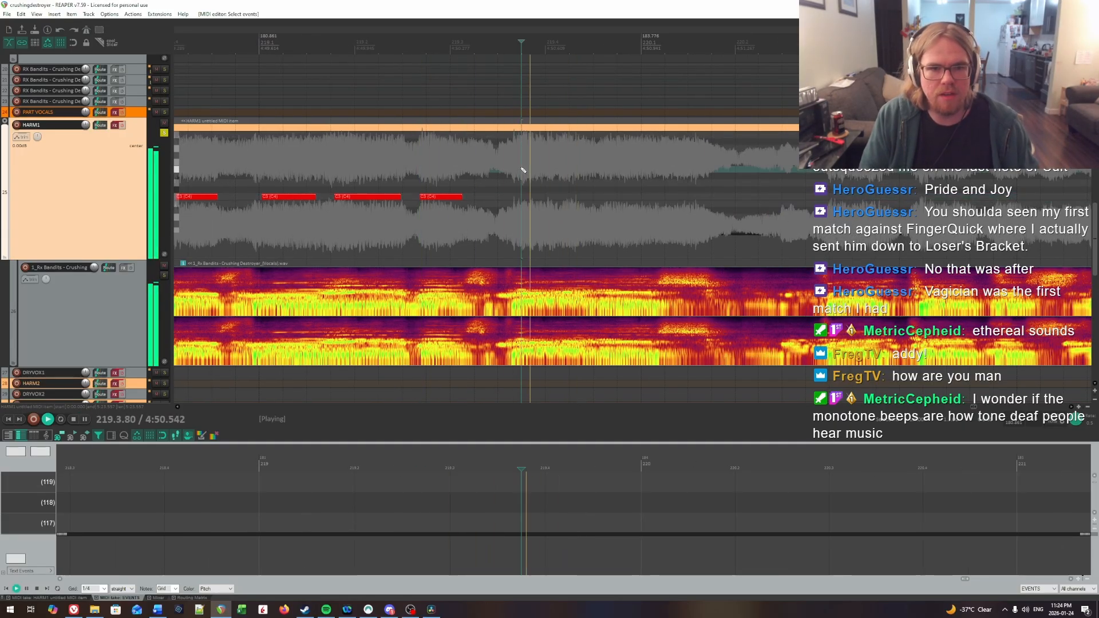
key("space")
left_click(500, 168)
key("space")
key("space")
left_click(520, 168)
key("space")
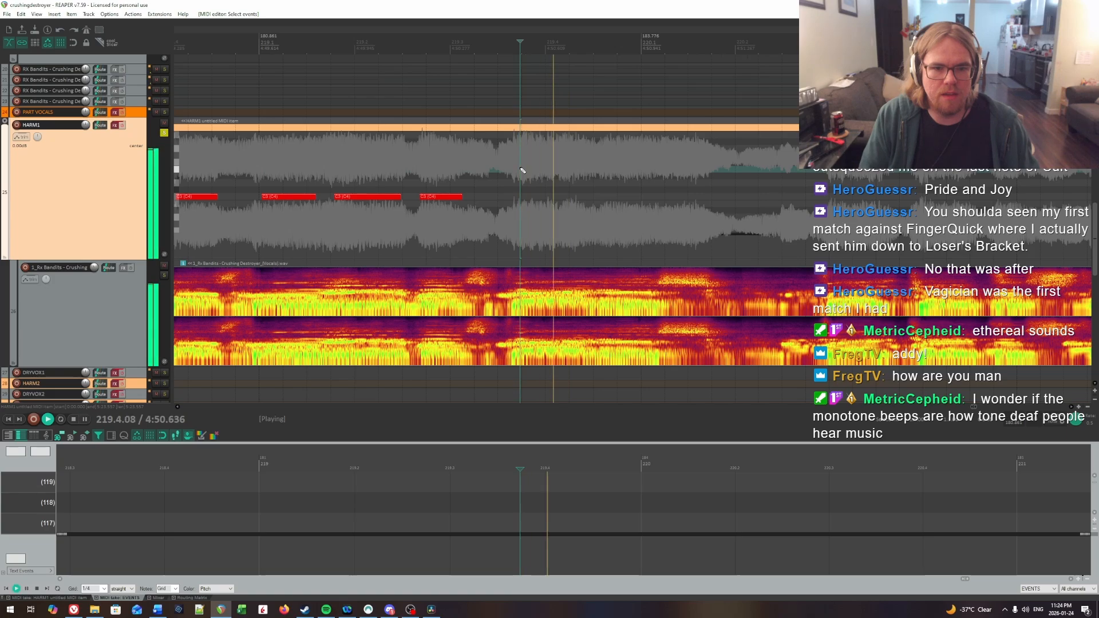
left_click(523, 170)
Step: Find the following syllable's onset at 219.4.61 by ear and insert a HARM1 note about half a beat long there on the same pitch
key("space")
left_click(522, 170)
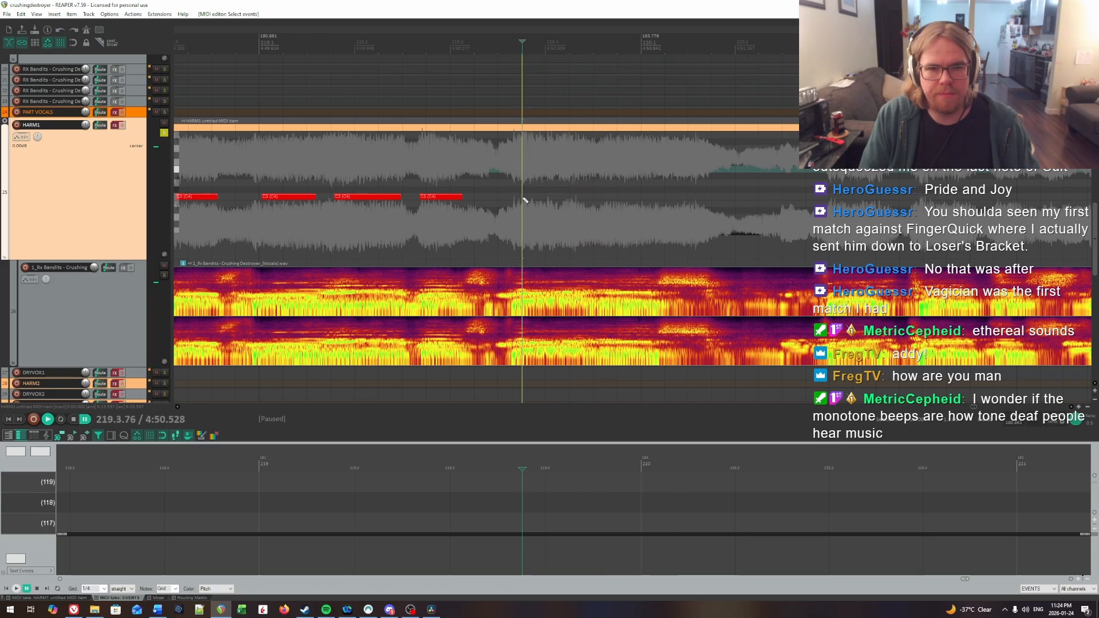
left_click_drag(523, 196, 574, 196)
key("space")
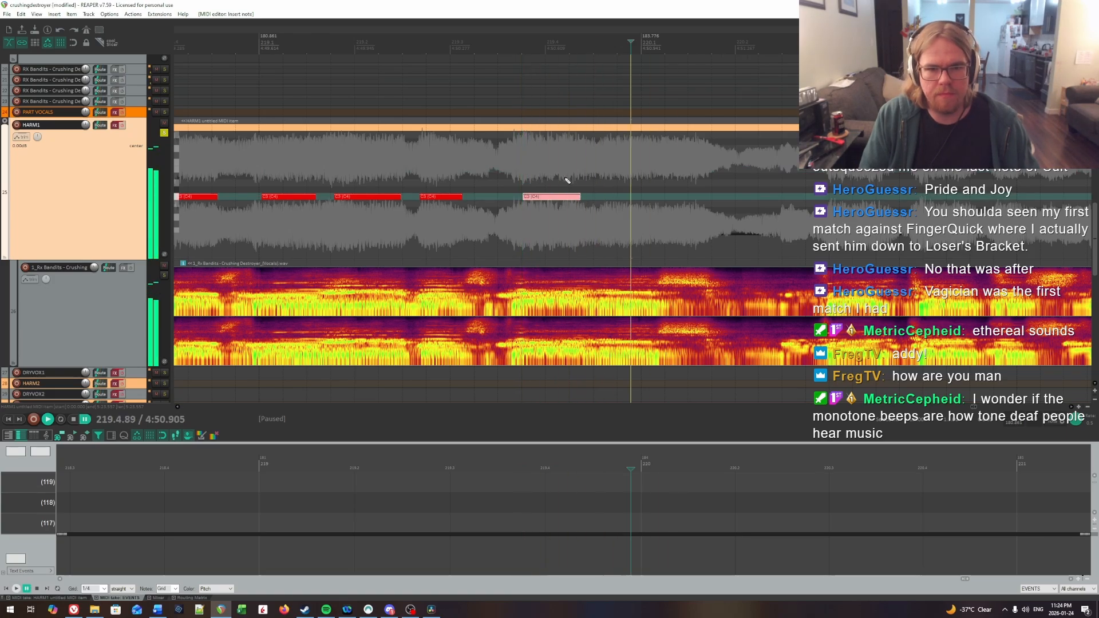
left_click(588, 177)
left_click(603, 189)
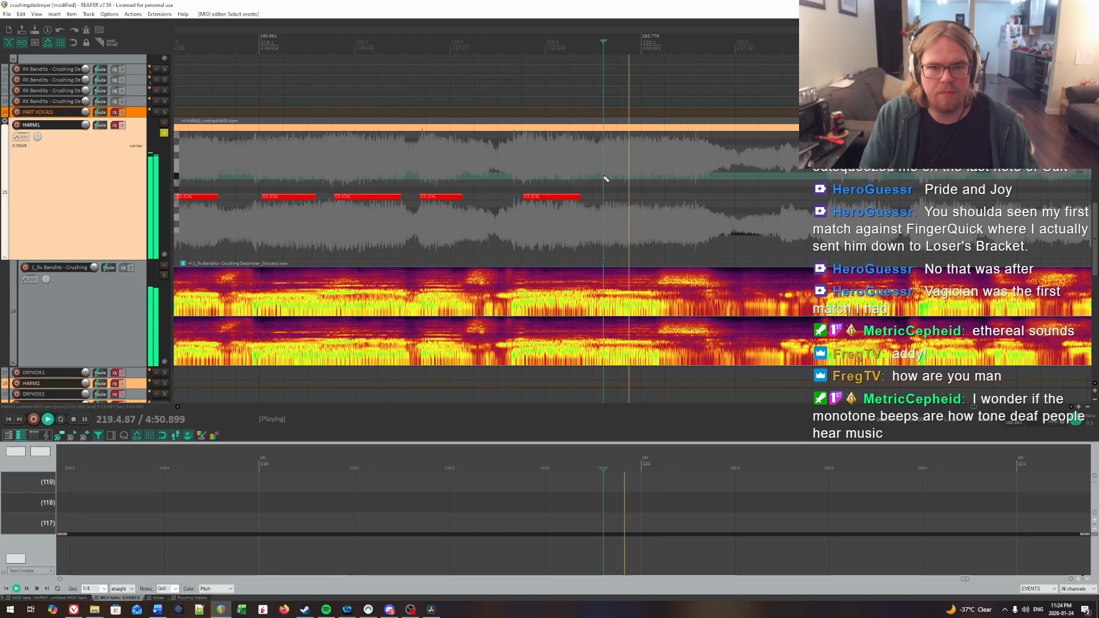
key("space")
left_click(606, 197)
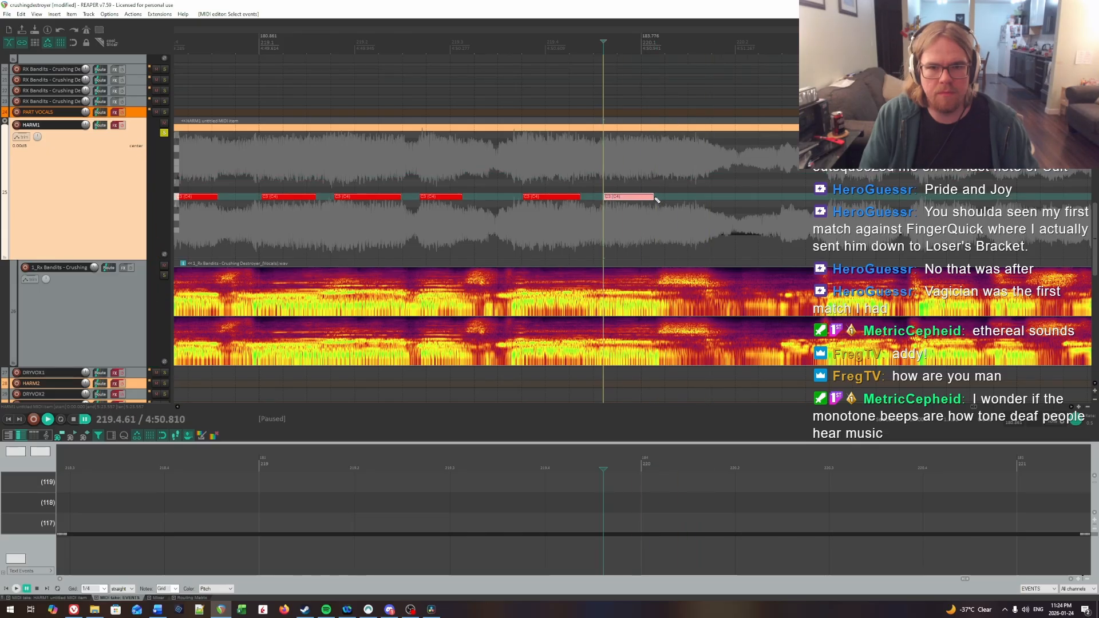
Step: Play back the last two notes against the vocal from 219.4.16 and pause at 220.1.91
key("space")
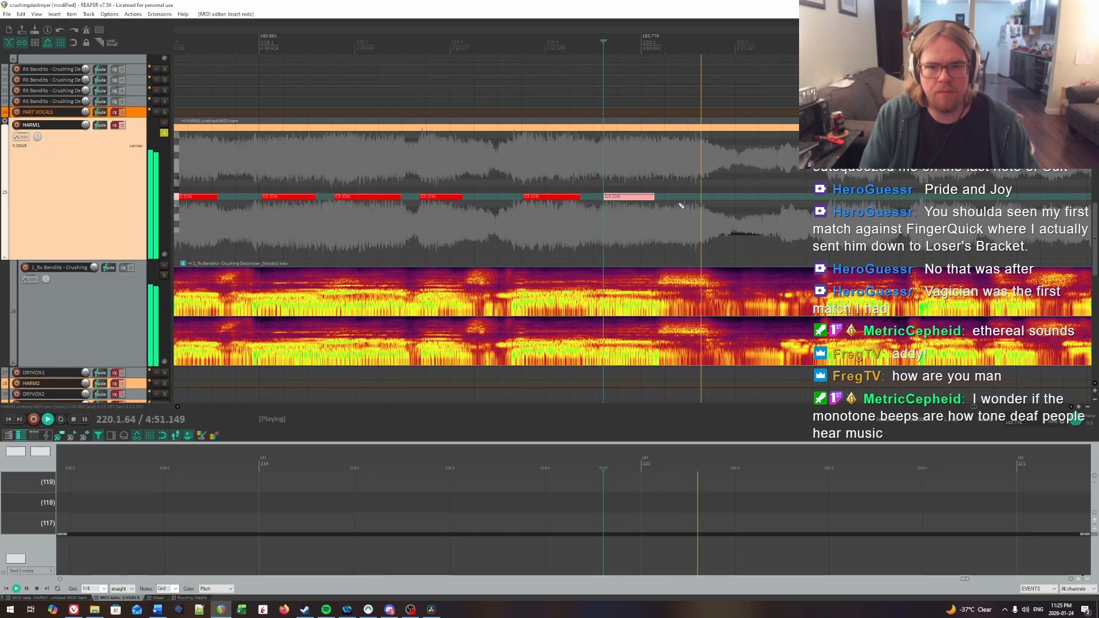
left_click(562, 172)
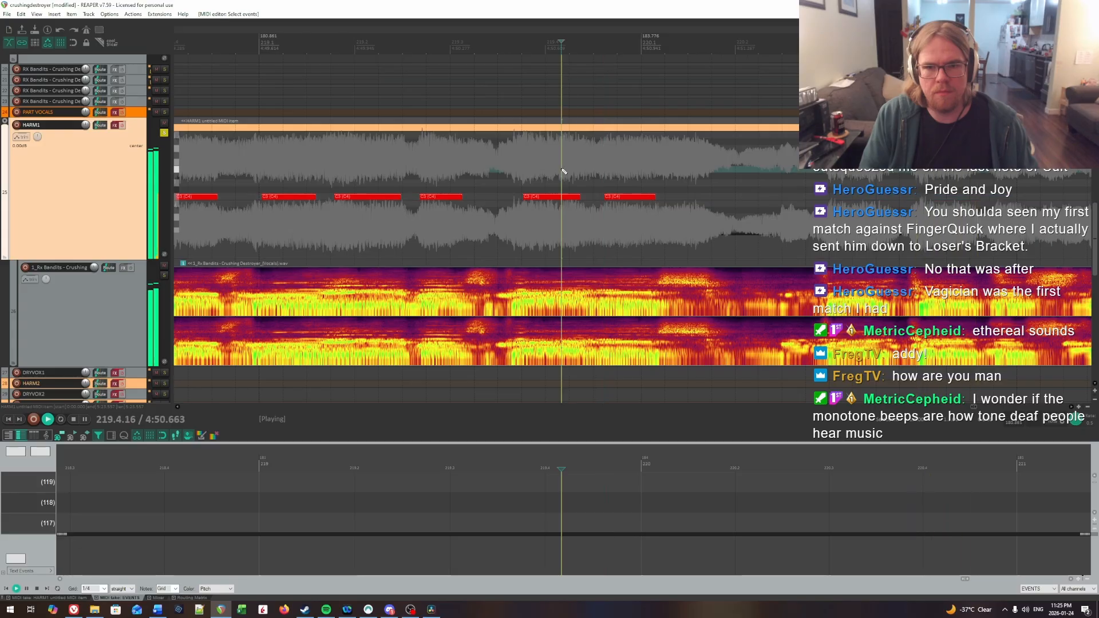
scroll(562, 173, "right", 2)
key("space")
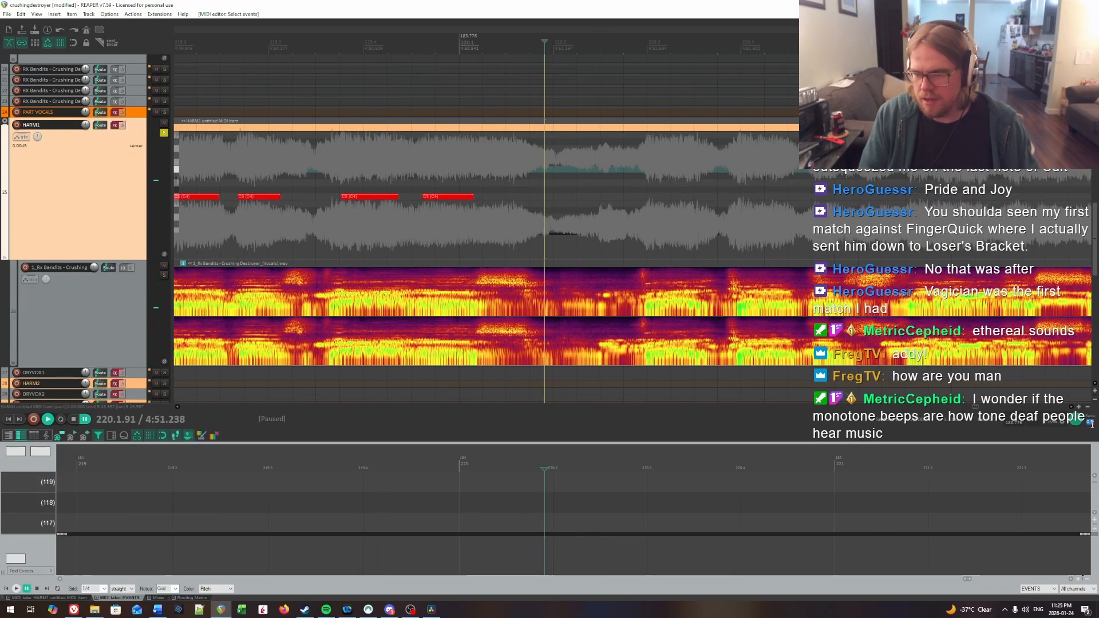
Step: Change the playback rate and listen to the upcoming vocal phrase from 220.1.91 through about 226.3
scroll(965, 341, "down", 6)
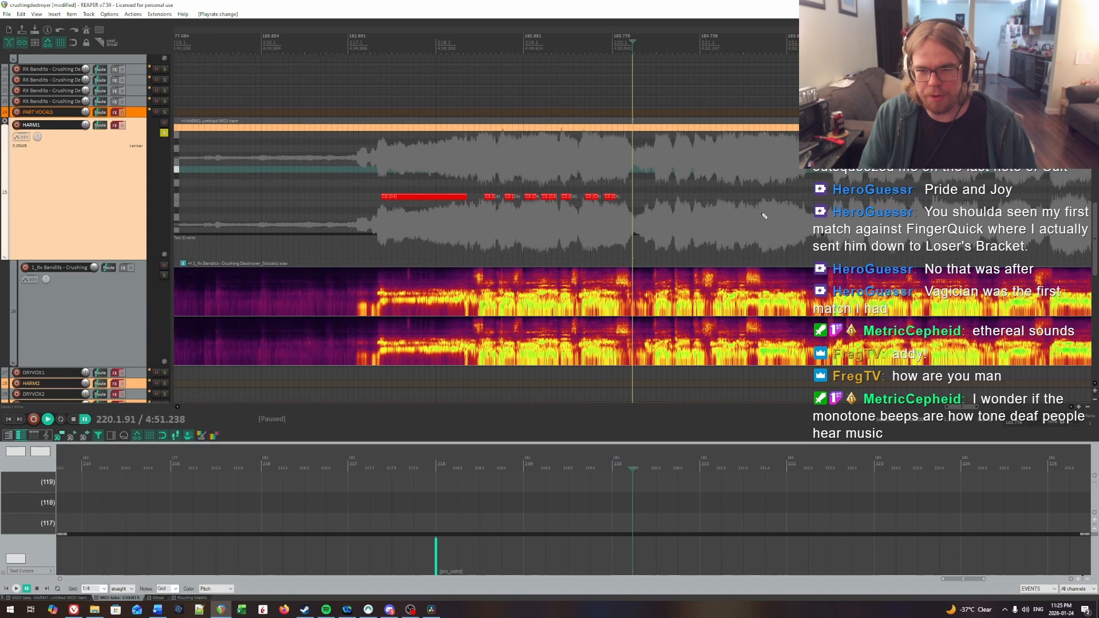
mouse_move(761, 214)
left_mouse_down()
mouse_move(1049, 195)
mouse_move(755, 182)
mouse_move(694, 204)
left_mouse_up()
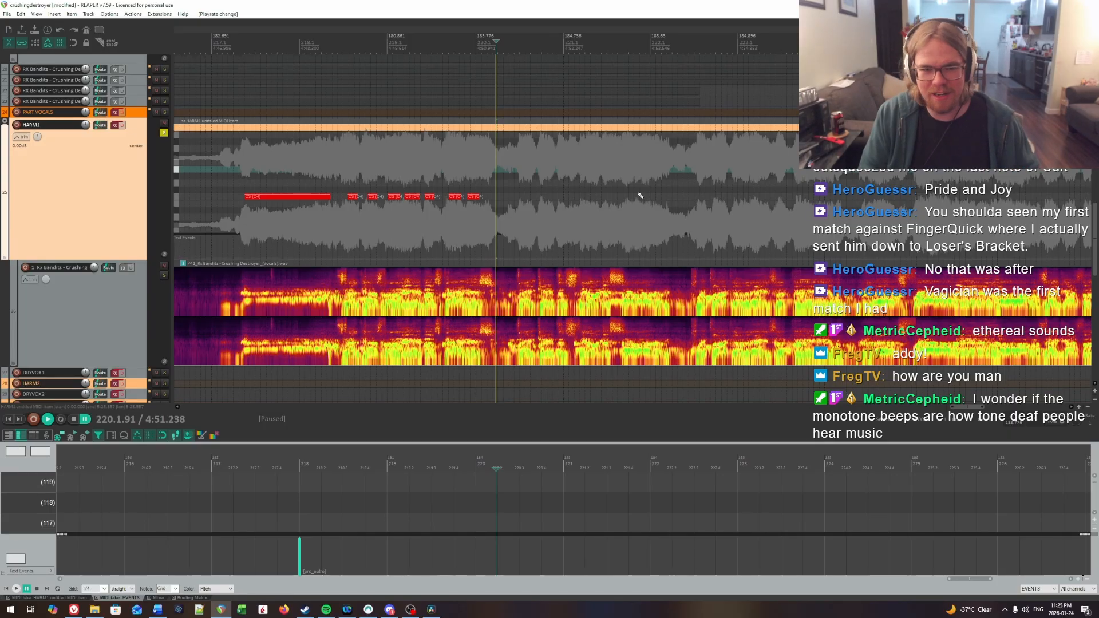
key("space")
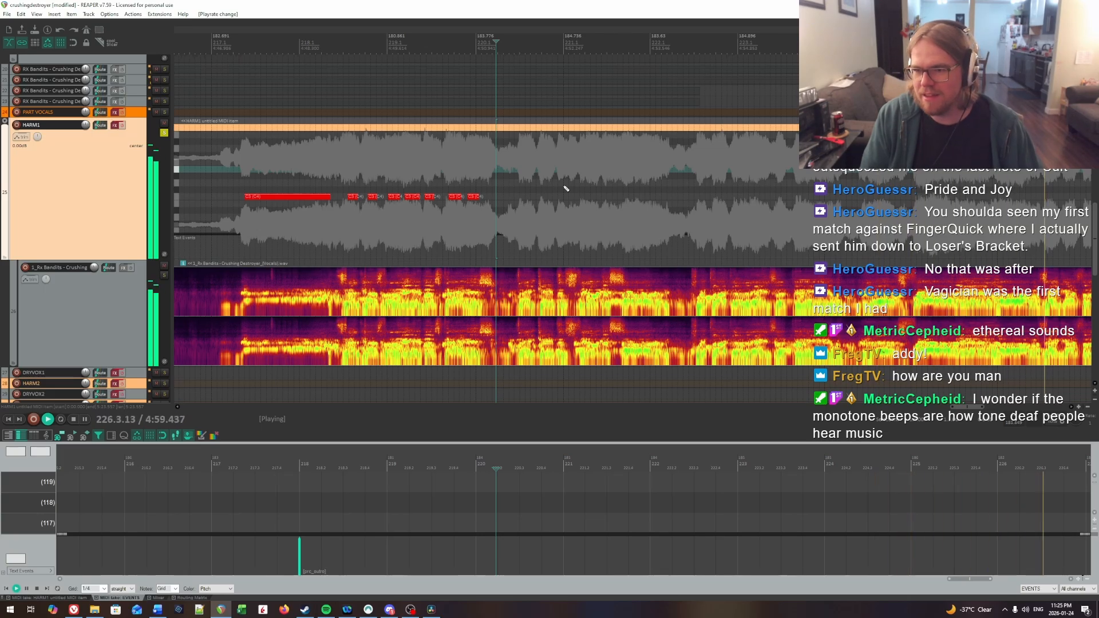
key("space")
Step: Change the playback rate again, locate the next syllable's onset at 220.3.08 by ear, and insert a HARM1 note there on the same pitch
left_click(516, 173)
scroll(518, 174, "up", 9)
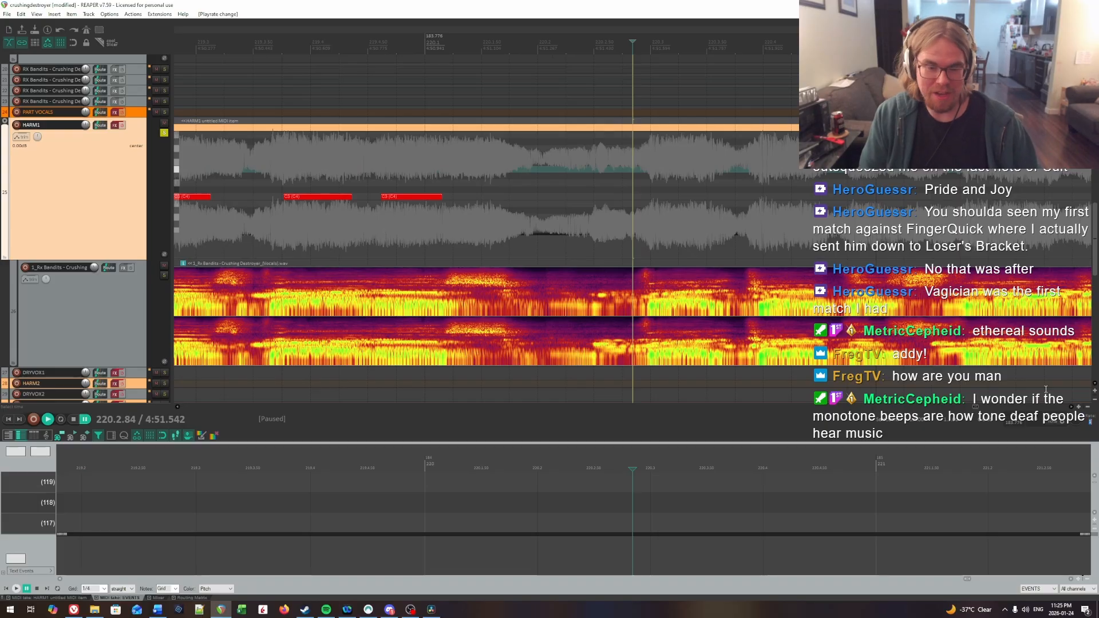
left_click(498, 166)
key("space")
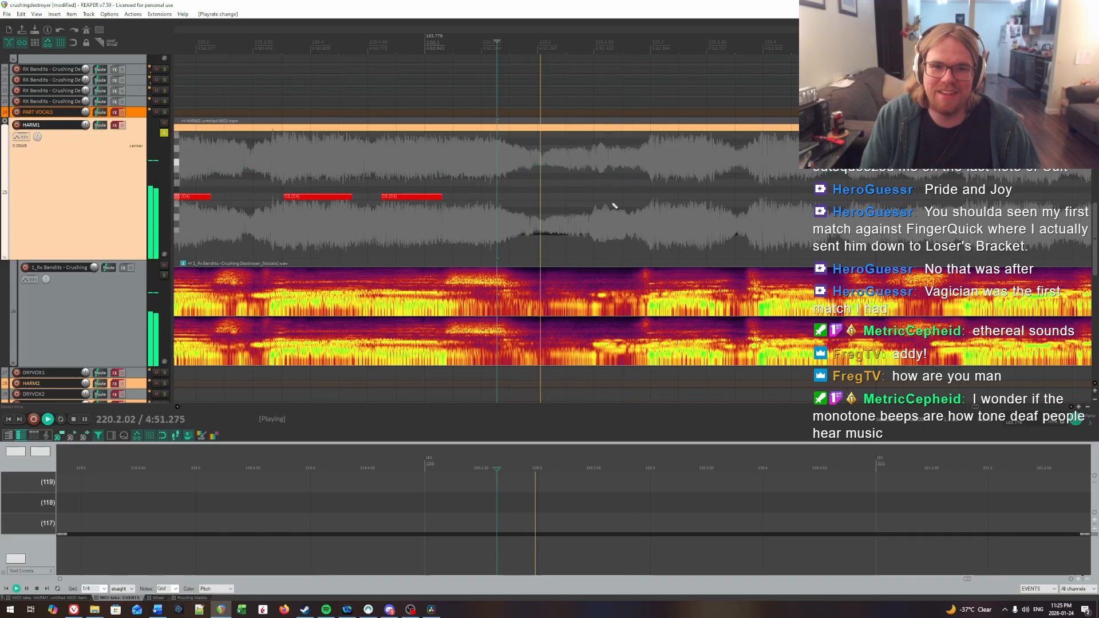
left_click(656, 177)
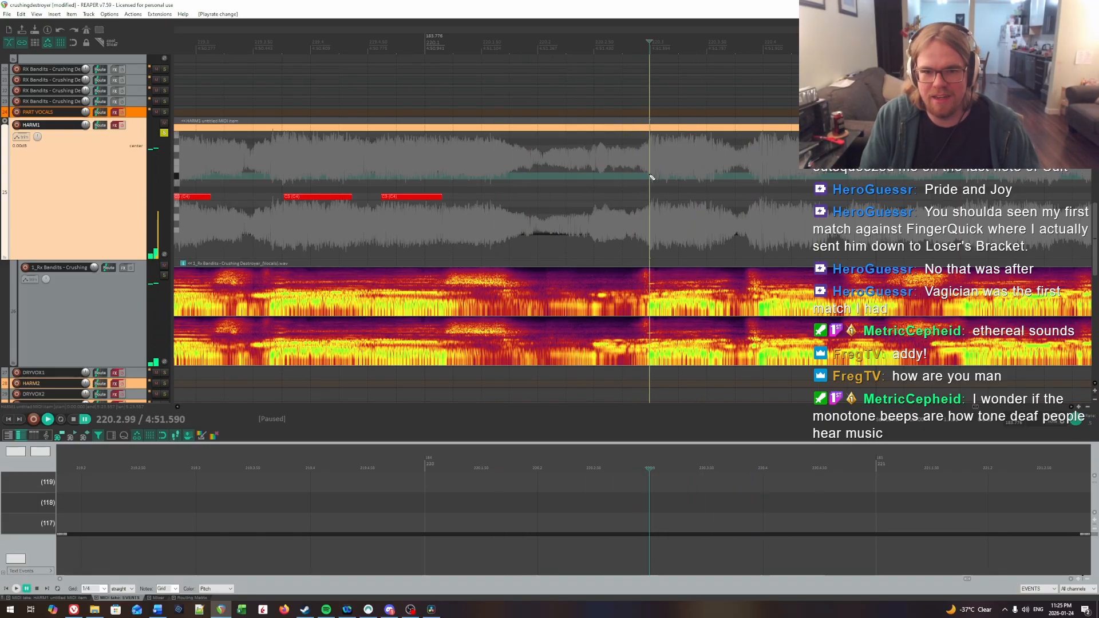
key("space")
left_click(659, 174)
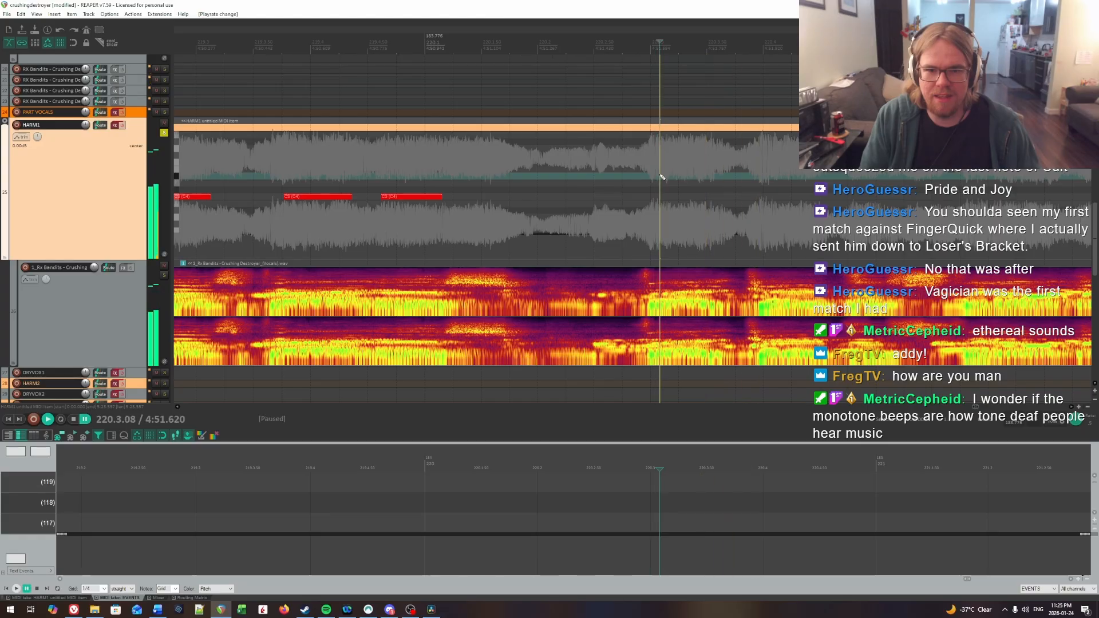
key("space")
left_click(664, 196)
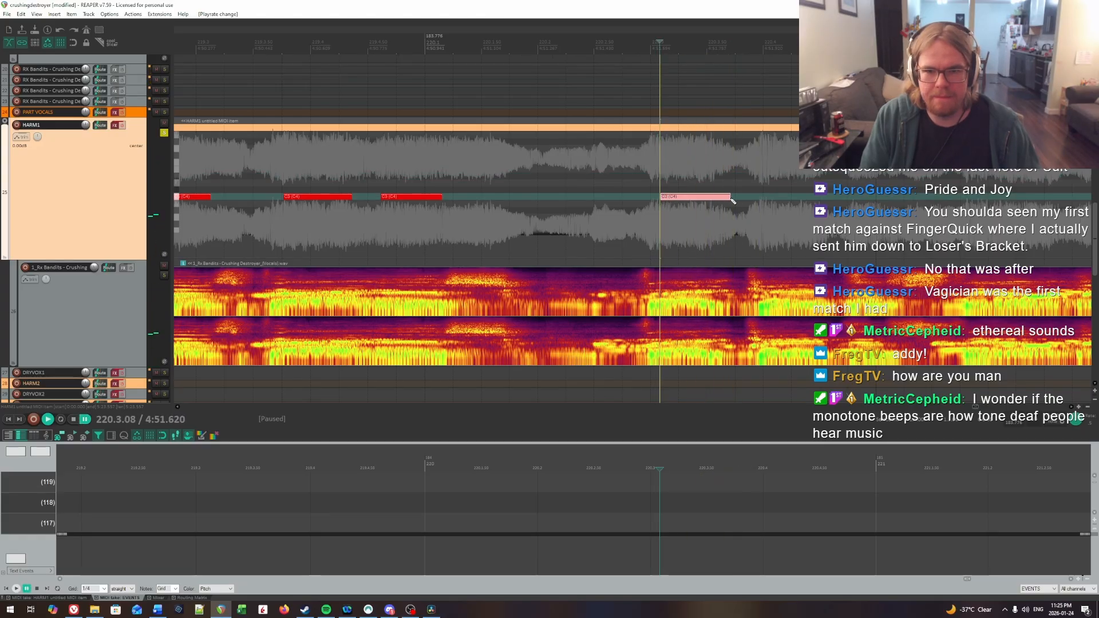
Step: Play past the new note to find the following onset at 220.4.06 and insert a HARM1 note about half a beat long there
key("space")
scroll(719, 198, "right", 5)
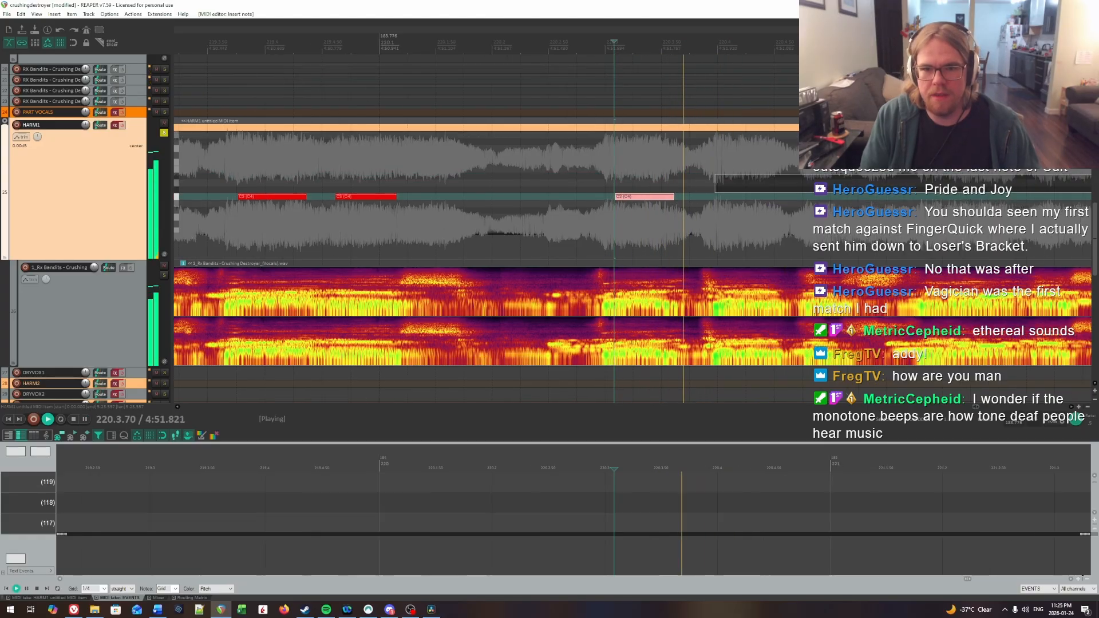
left_click(532, 182)
key("space")
left_click(530, 182)
key("space")
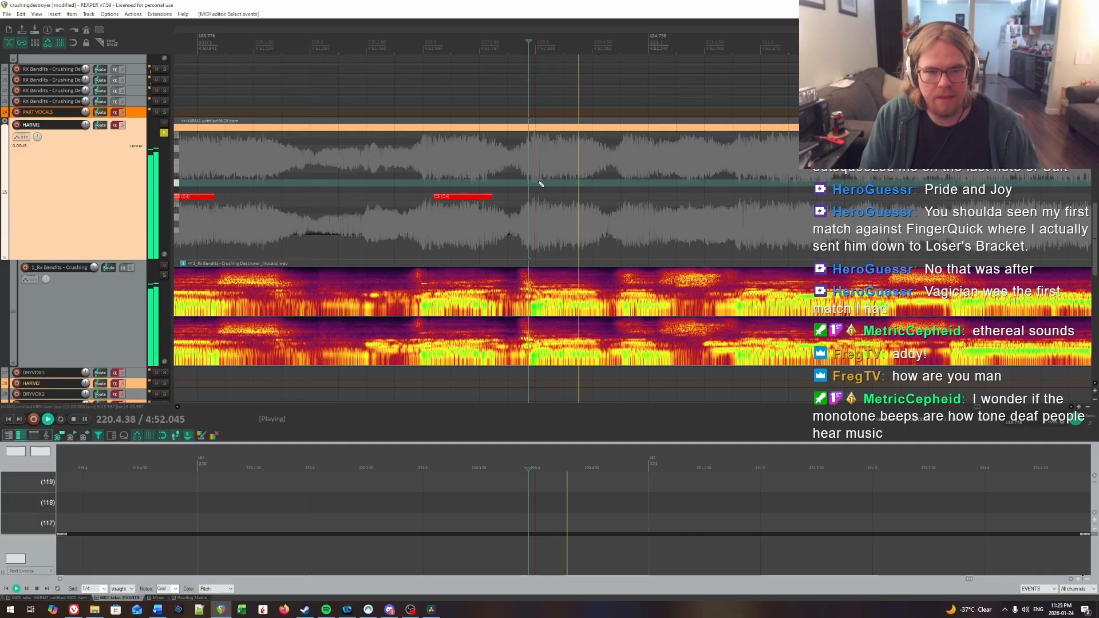
key("space")
left_click(543, 182)
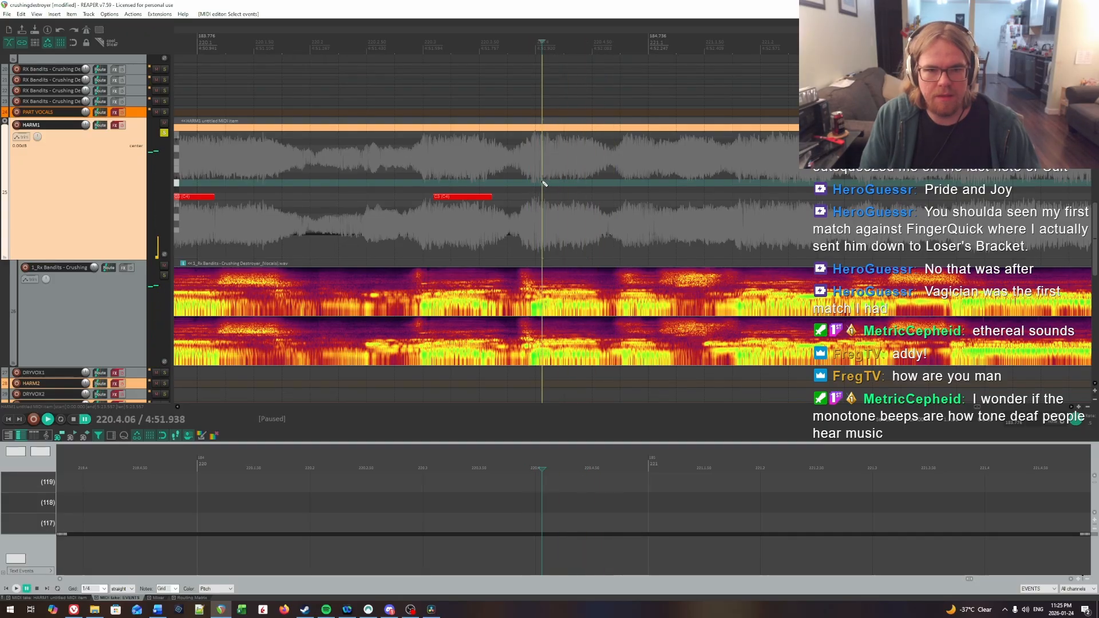
left_click_drag(545, 195, 599, 200)
Step: Play on from 220.4.06, locate the next syllable's onset at 220.4.90 by ear, and insert a HARM1 note about 0.2 beat long there
key("space")
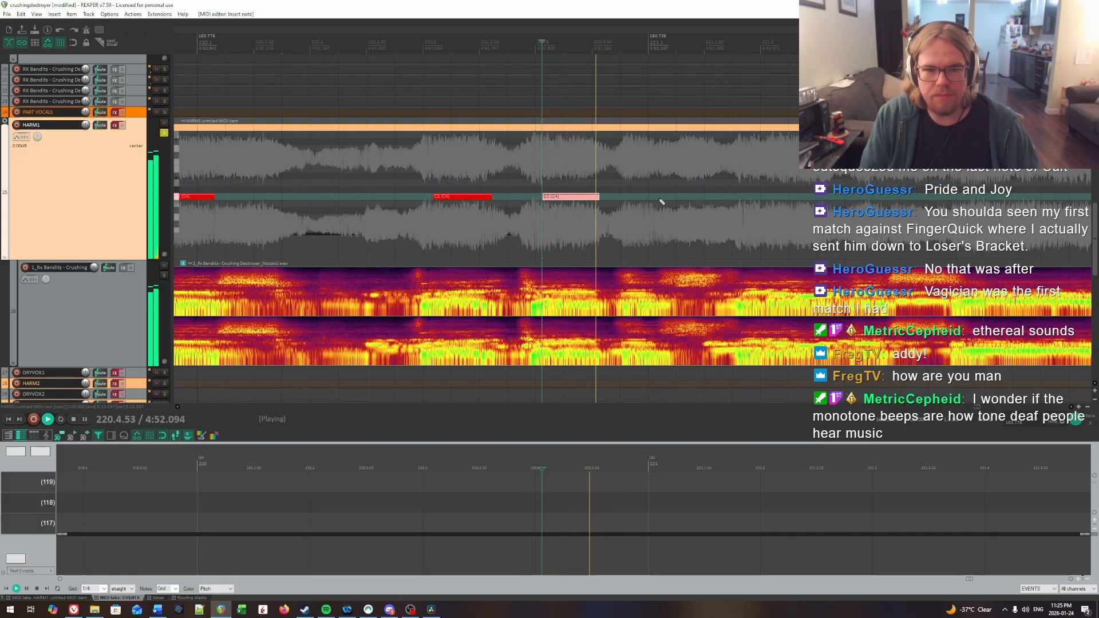
key("space")
left_click(628, 183)
key("space")
key("space")
left_click(634, 183)
key("space")
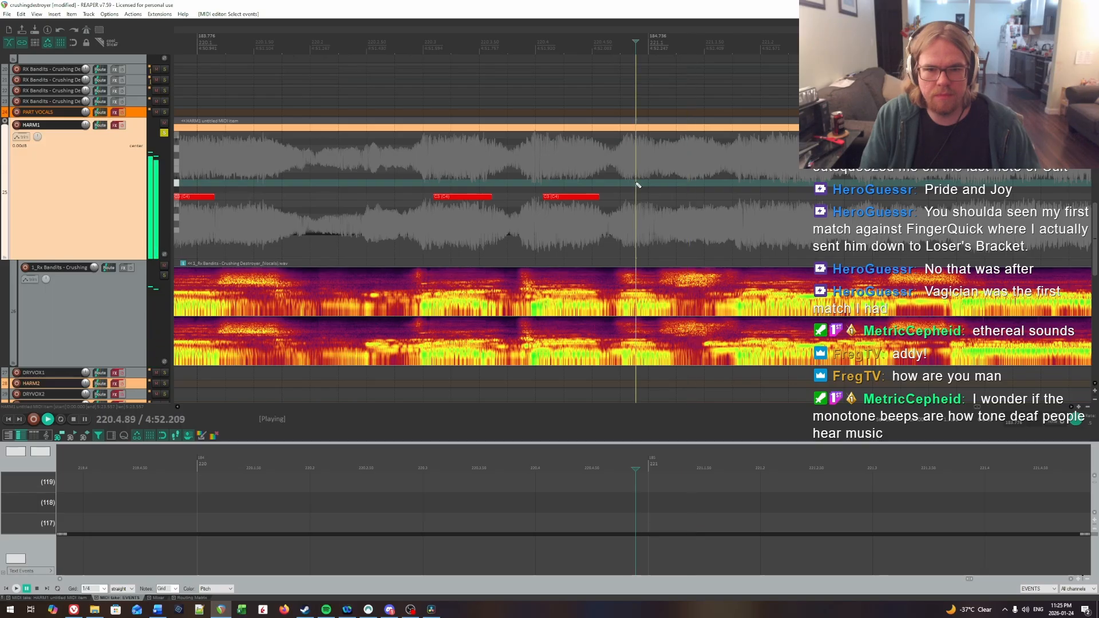
left_click(638, 183)
key("space")
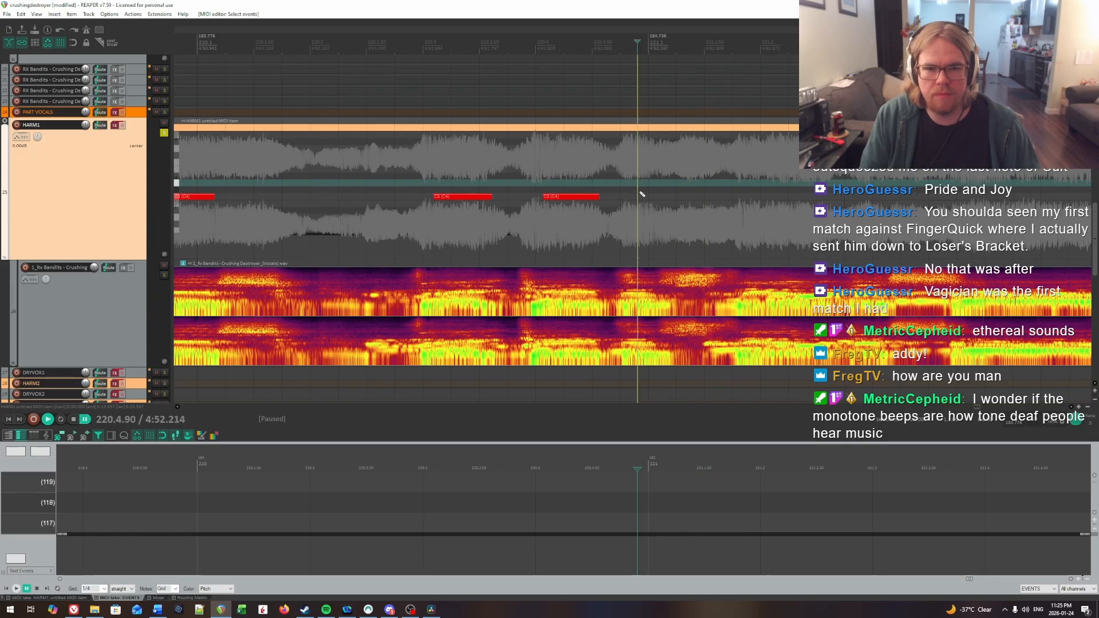
left_click_drag(640, 196, 651, 199)
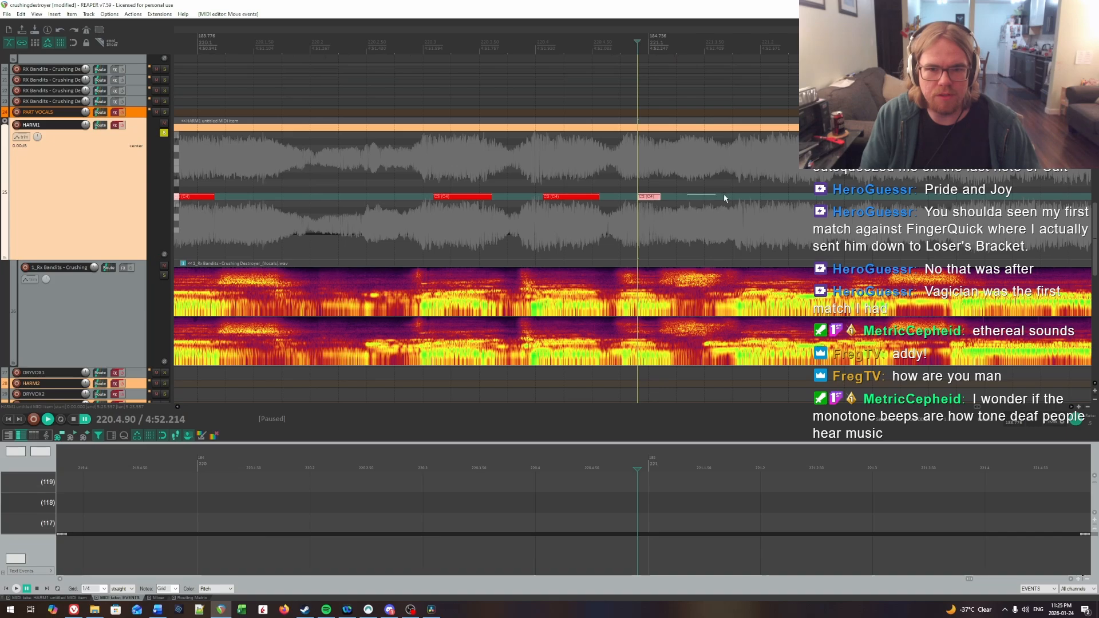
left_click_drag(724, 198, 738, 199)
Step: Play past the new note through about 221.3.15 to hear where the following syllables fall
scroll(724, 199, "right", 3)
key("space")
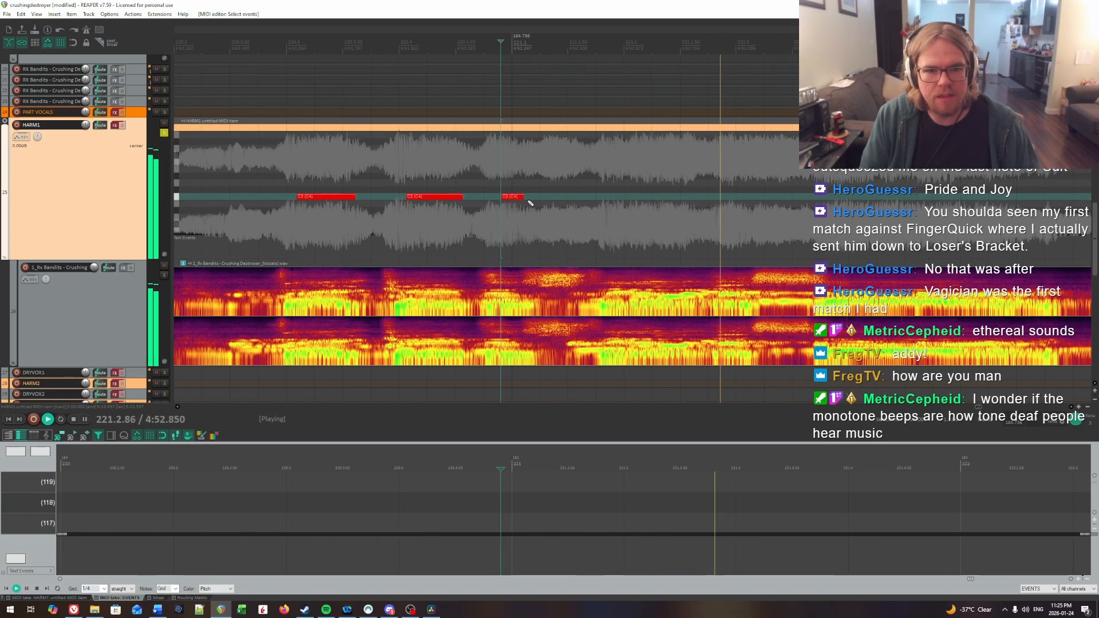
key("ctrl+space")
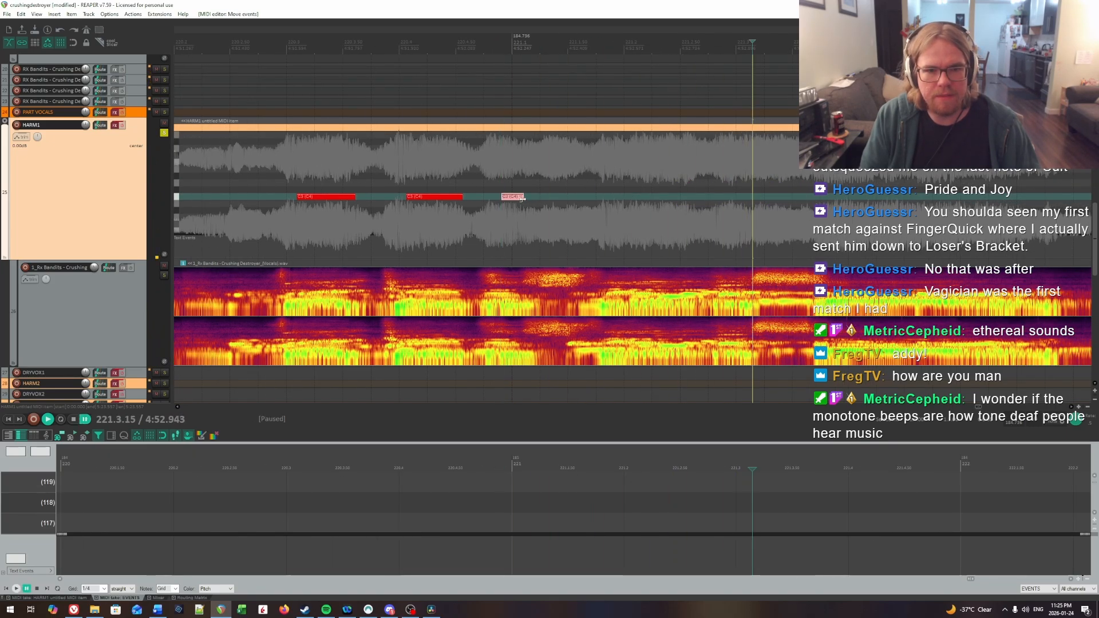
left_click(490, 181)
key("space")
scroll(607, 186, "right", 3)
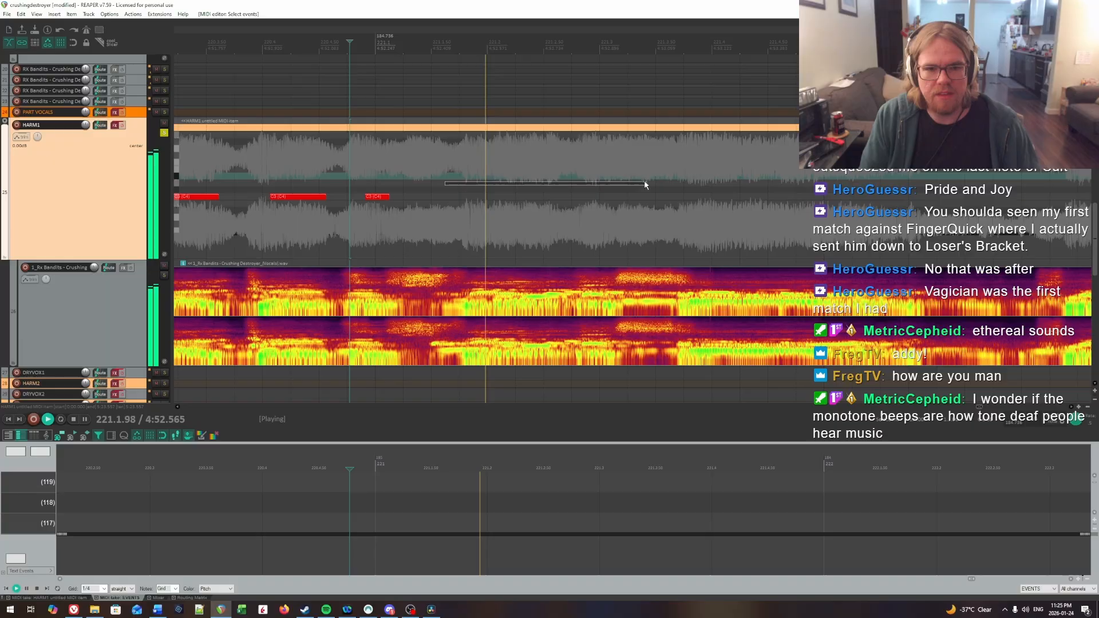
Step: Locate the following syllable's onset at 221.1.89 by repeated playback and insert a HARM1 note about 0.7 beat long there
left_click(467, 163)
left_click(474, 163)
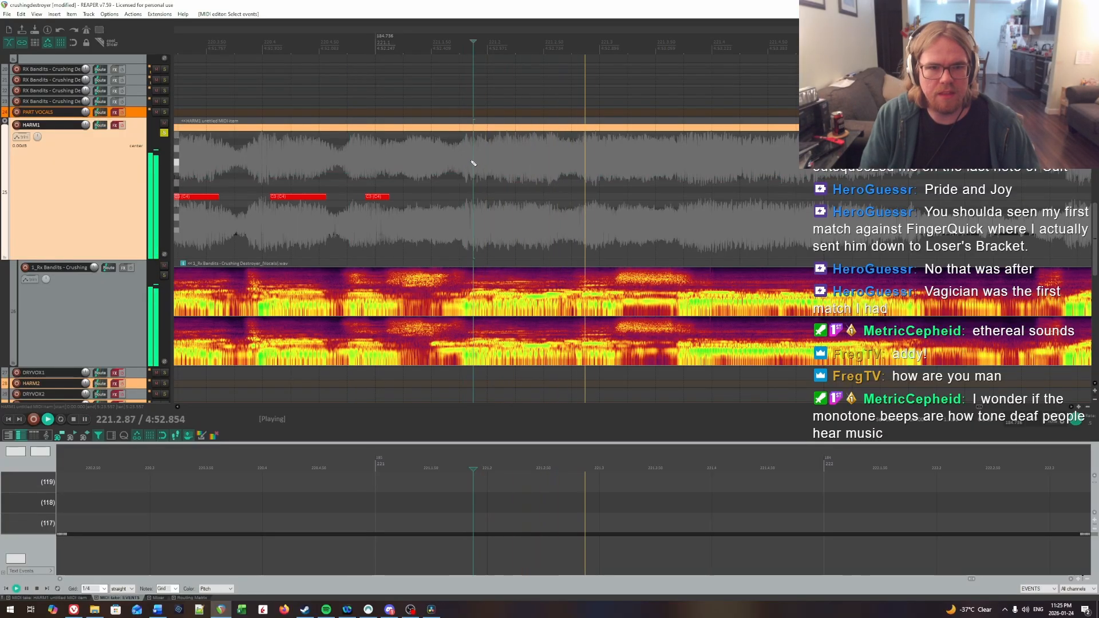
left_click(473, 163)
left_click(474, 163)
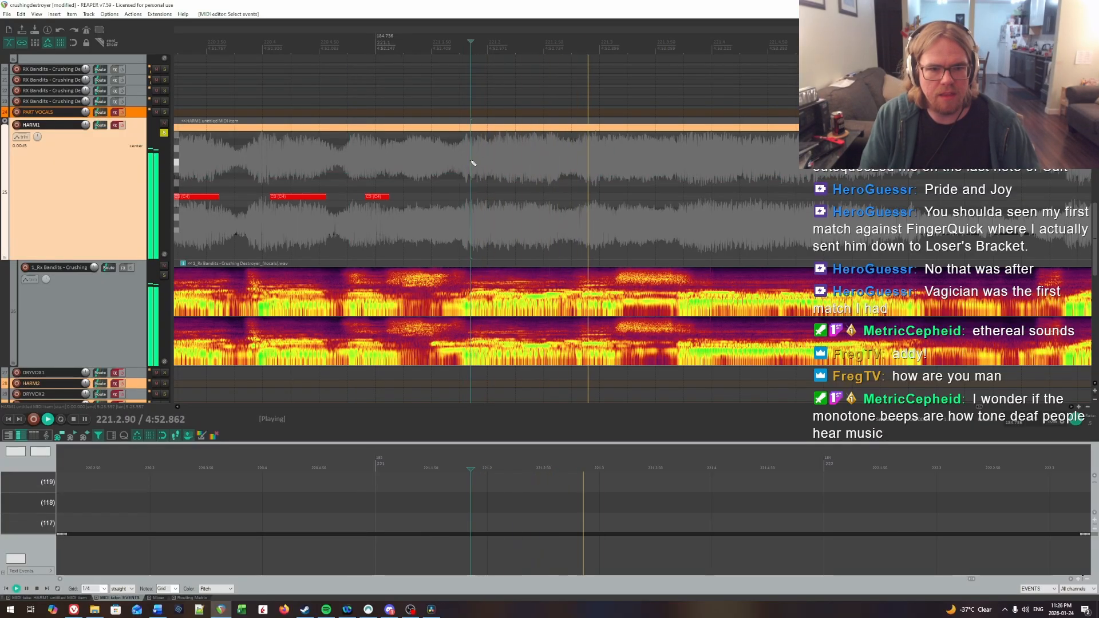
key("space")
left_click(476, 163)
key("space")
Step: Play past that note to find the onset at 221.2.83 and insert a HARM1 note about a quarter beat long there
key("space")
left_click(478, 163)
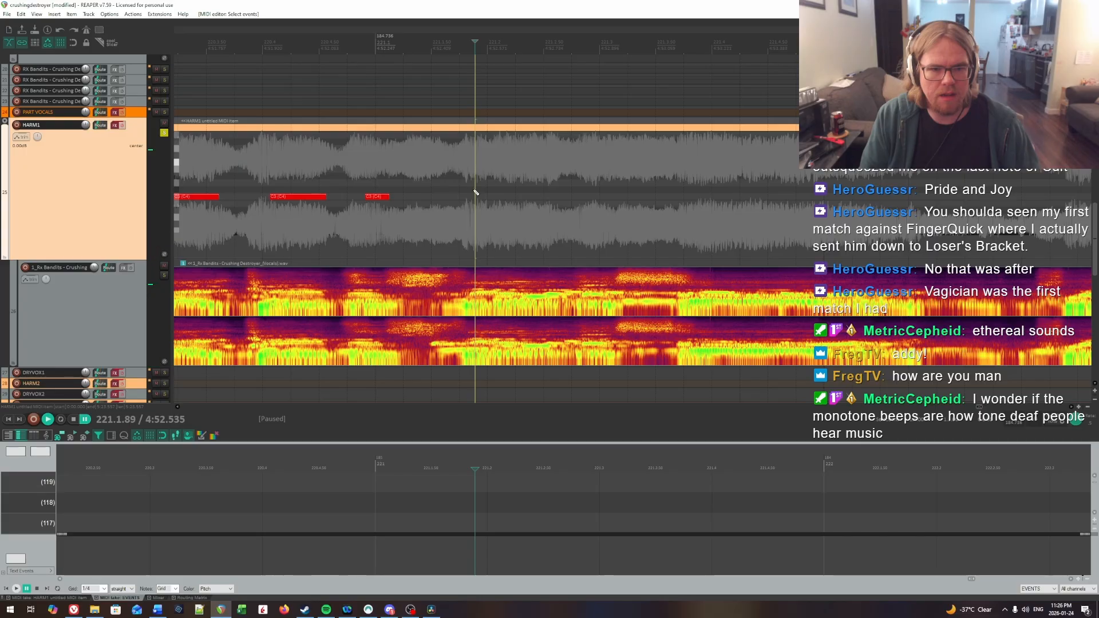
key("space")
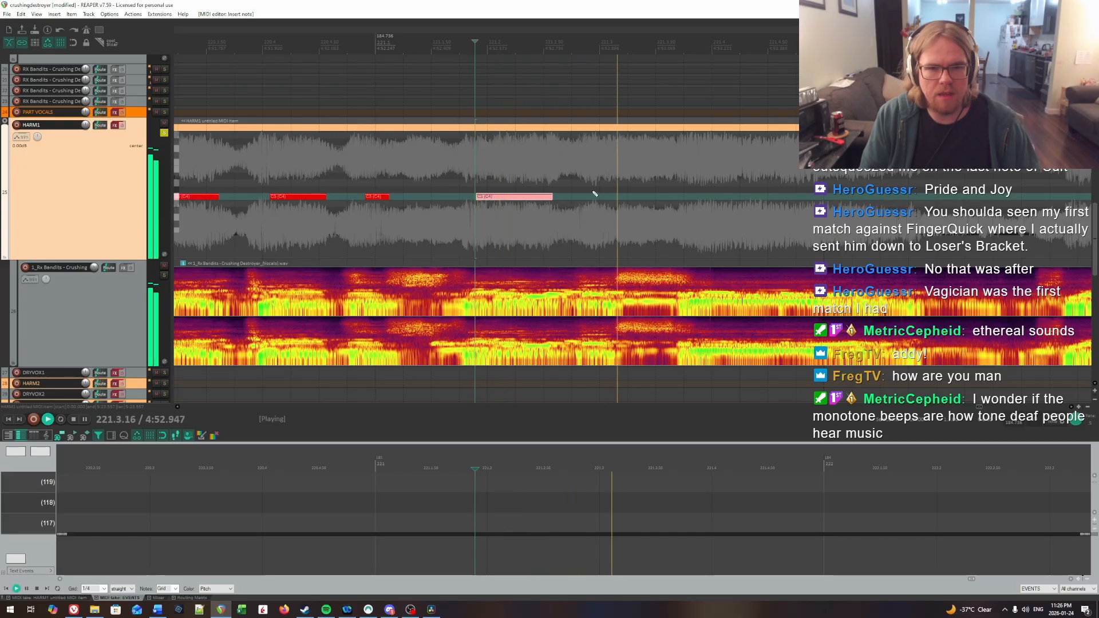
left_click(532, 162)
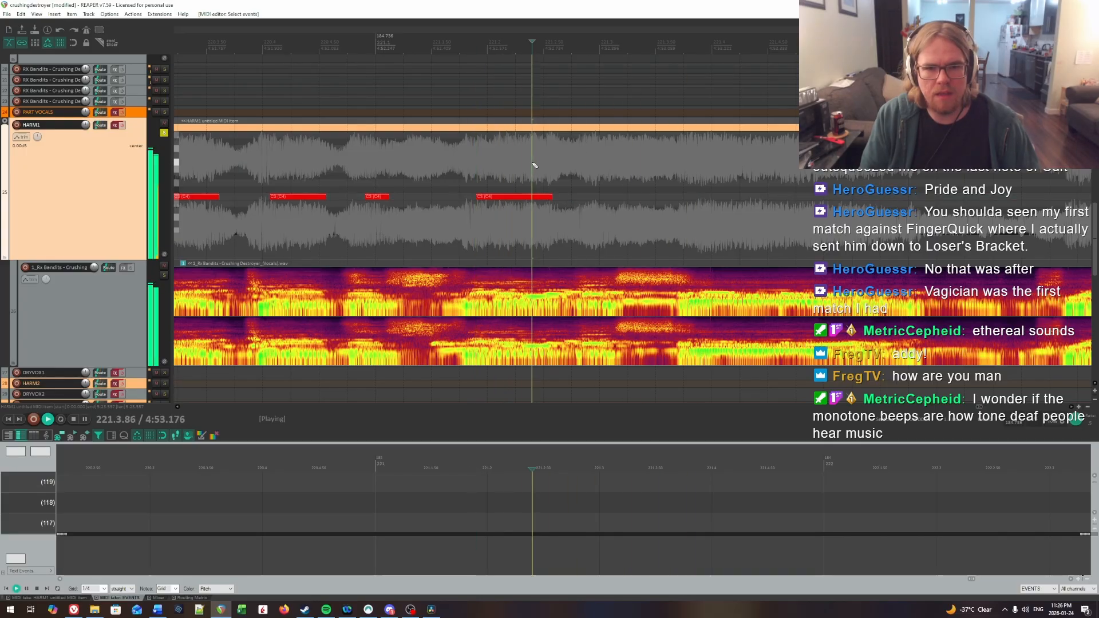
left_click(583, 167)
key("space")
left_click(583, 165)
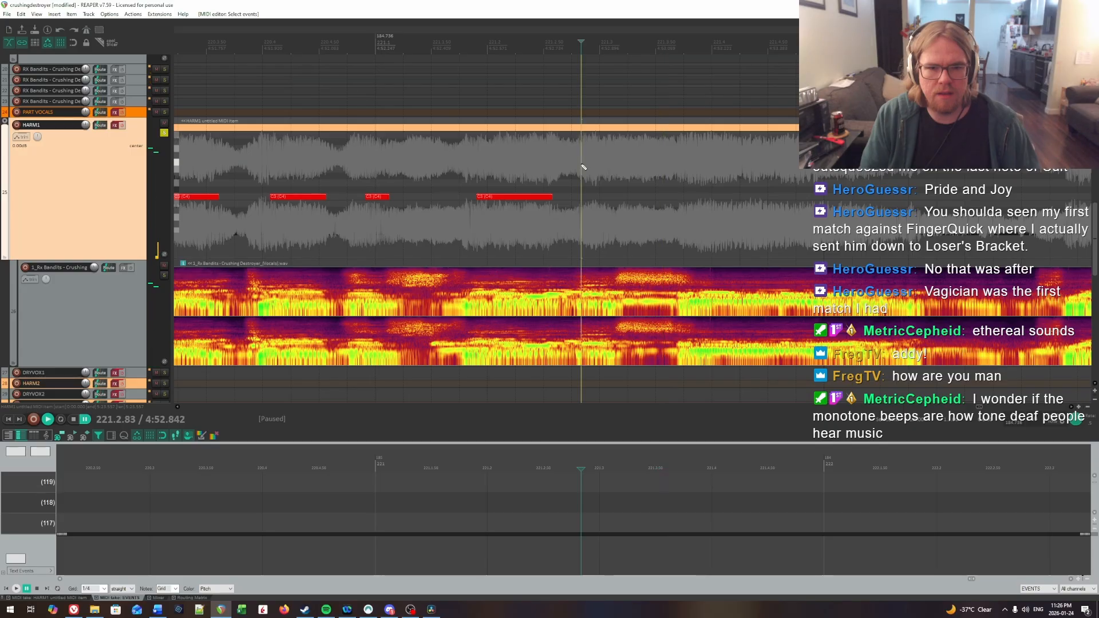
key("space")
Step: Find the sustained syllable's onset at 221.3.88 by ear and insert a HARM1 note about 1.8 beats long there
key("space")
left_click(582, 192)
left_click_drag(583, 195, 599, 198)
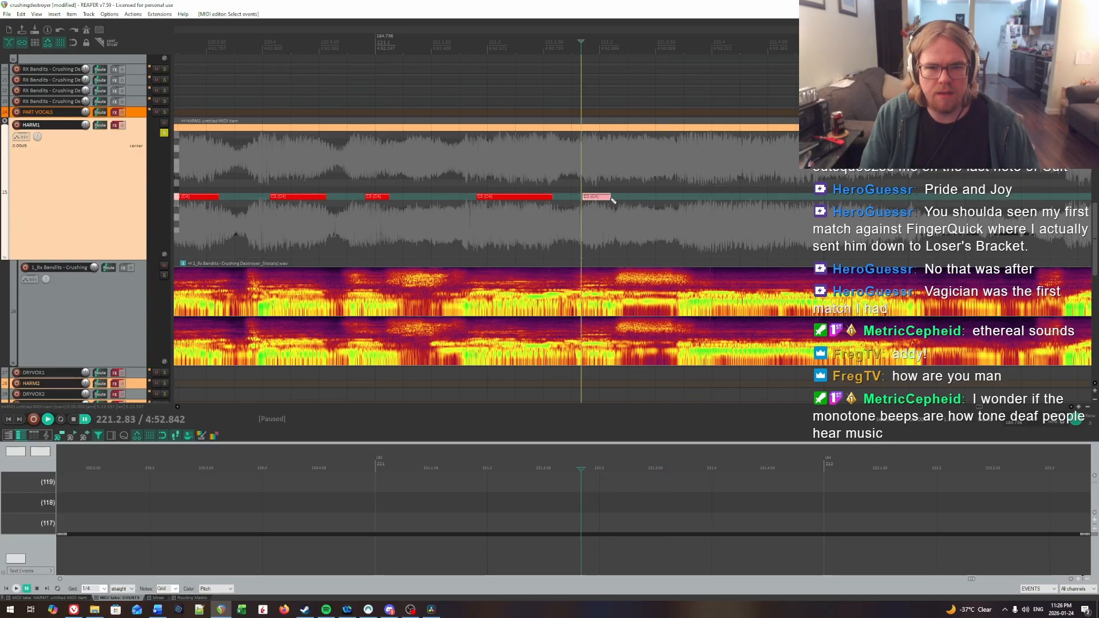
key("space")
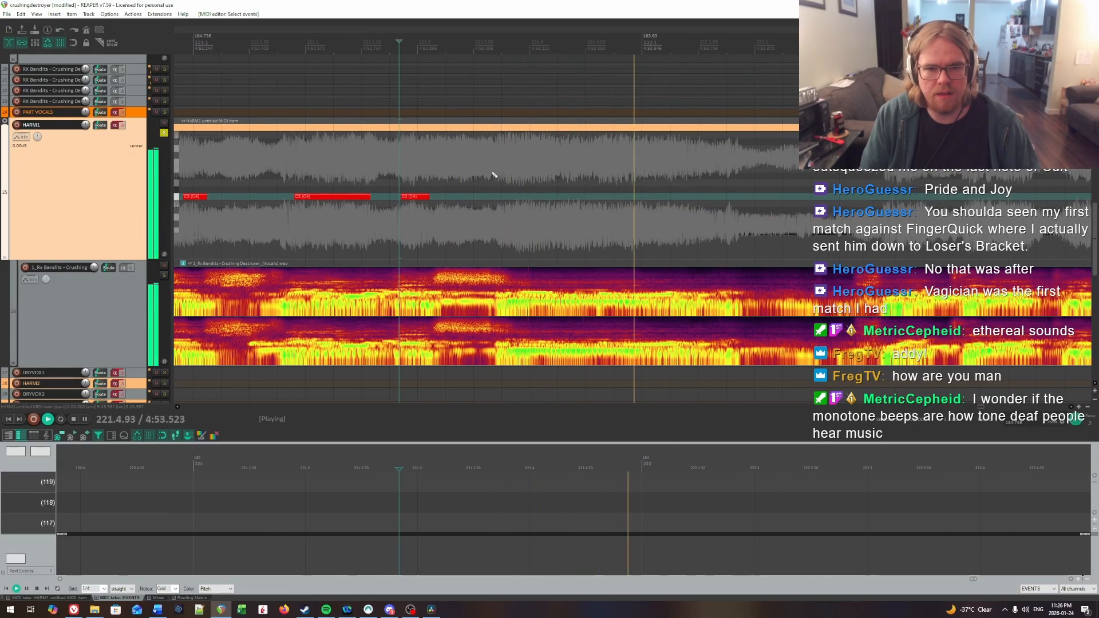
key("space")
left_click(509, 173)
key("space")
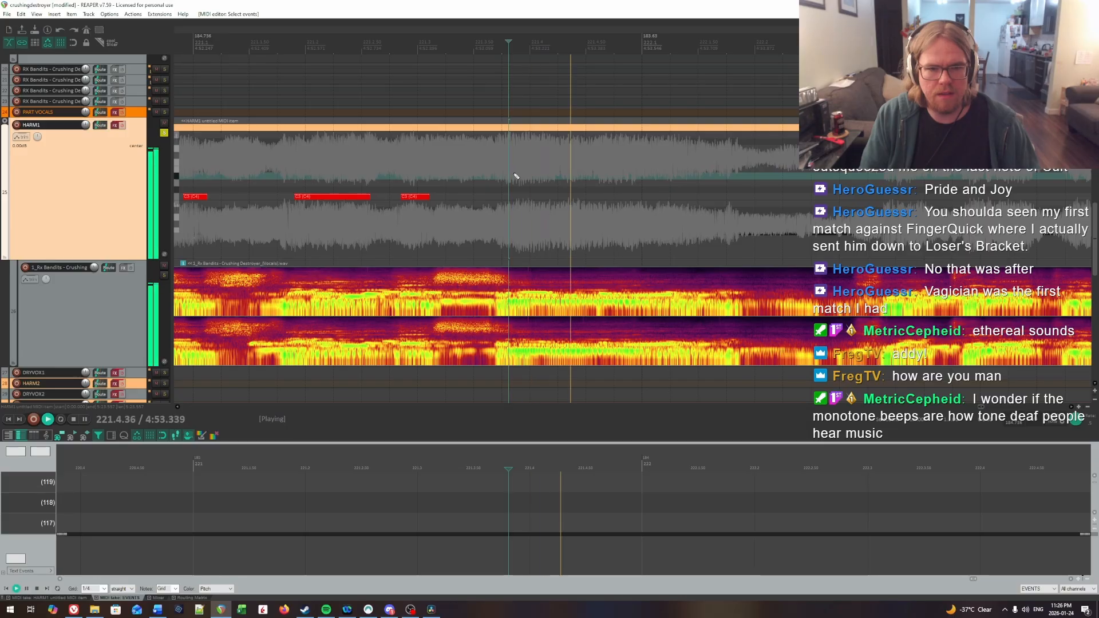
key("space")
left_click(514, 174)
left_click(516, 175)
key("space")
key("space")
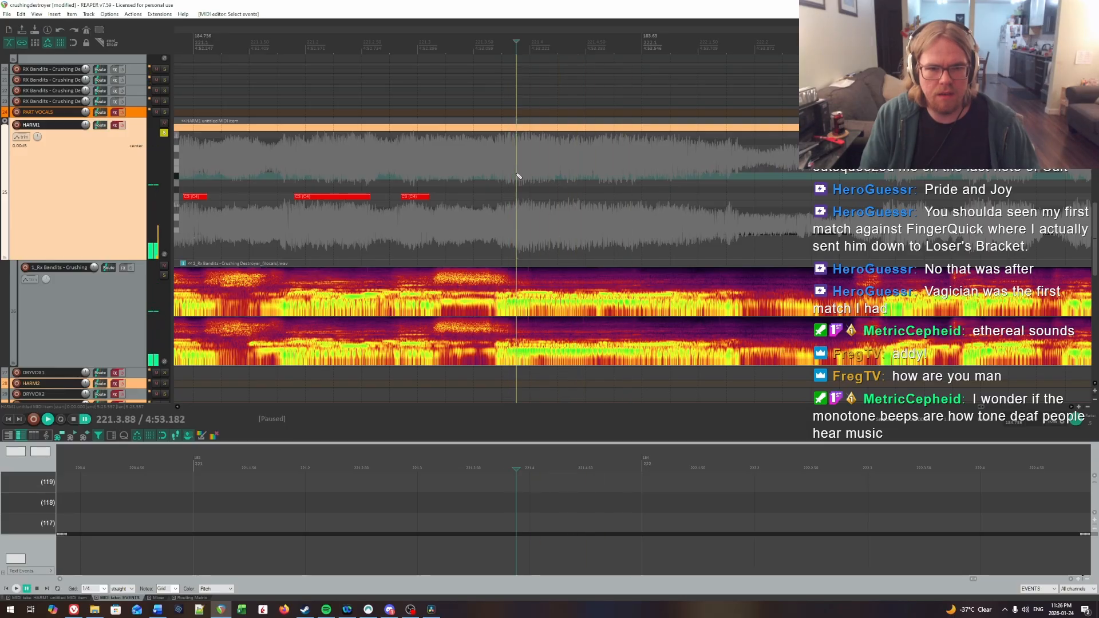
key("space")
key("space")
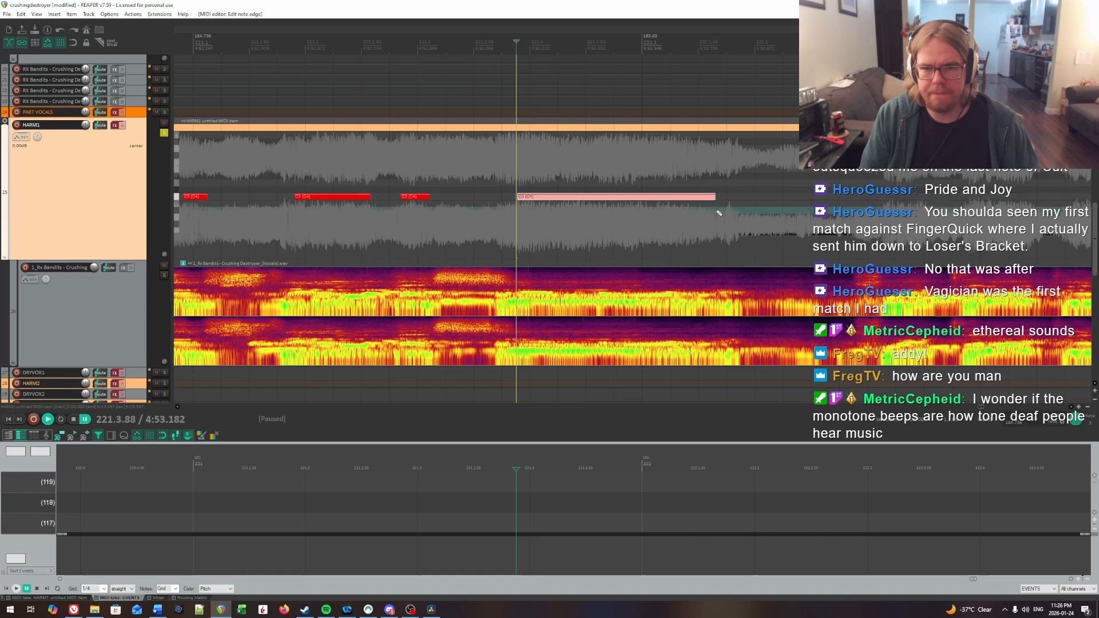
Step: Listen from the sustained note at 221.3.88 to about 223.2.35 and look over the charted notes against the vocal waveform
key("space")
left_click(780, 204)
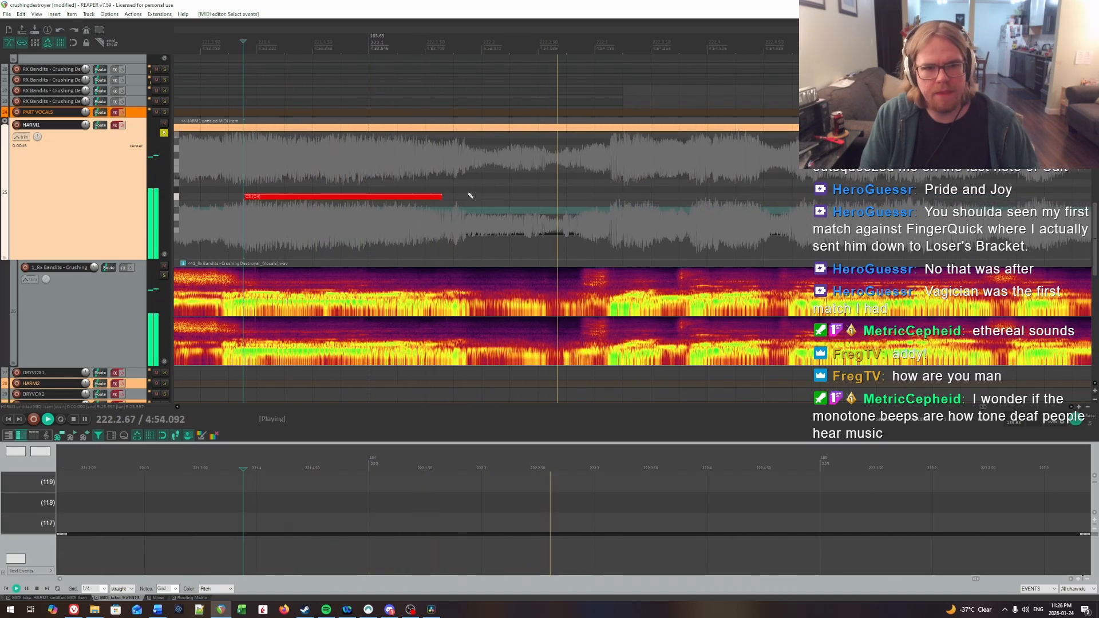
key("space")
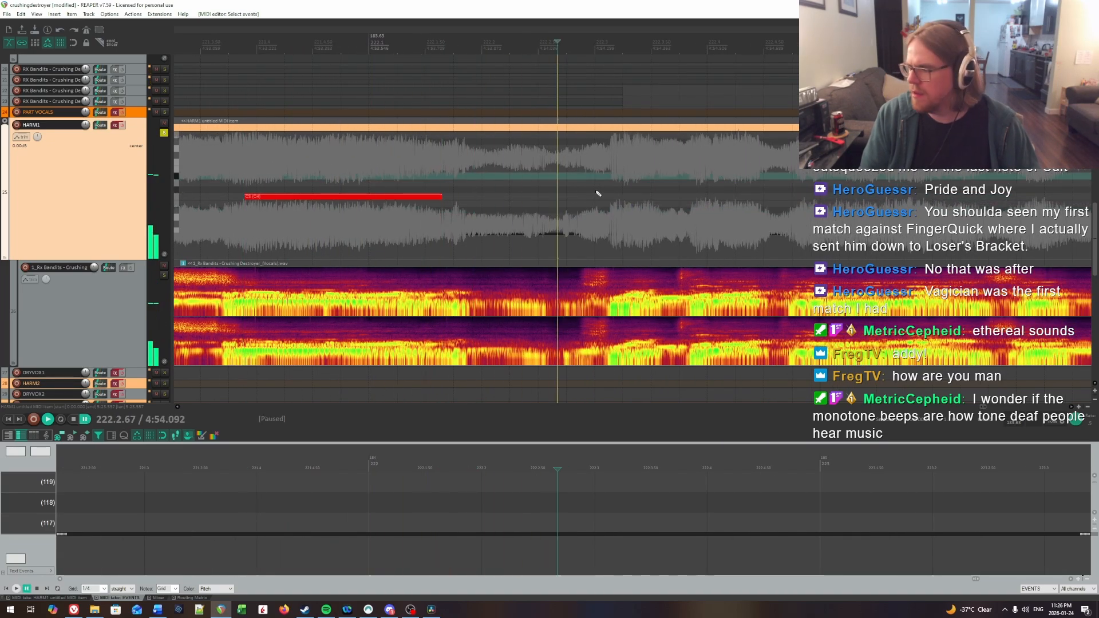
key("space")
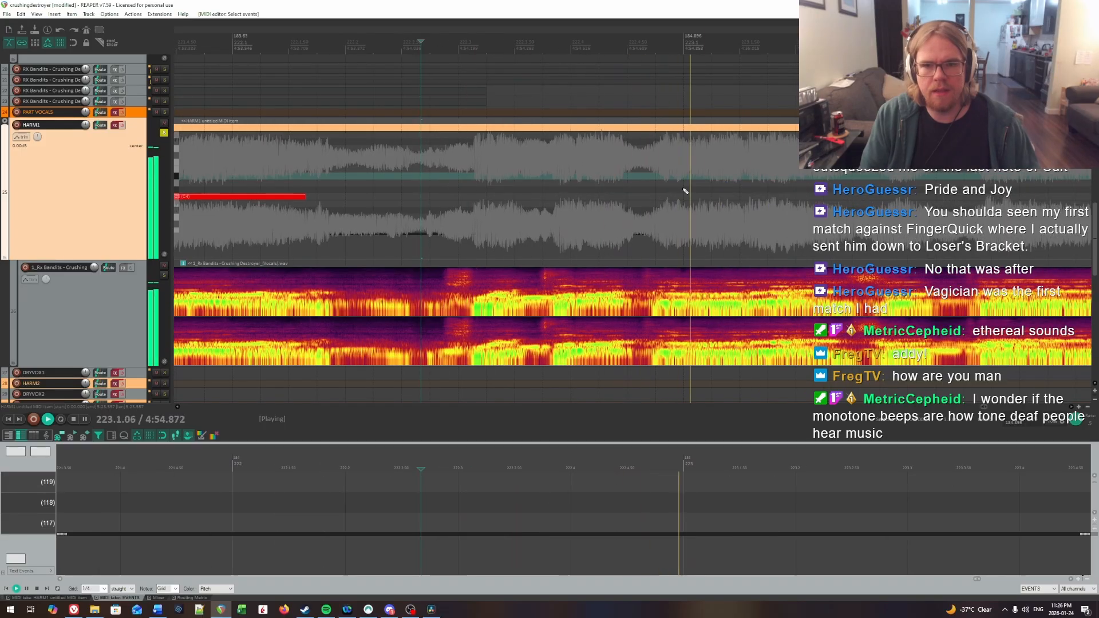
key("space")
scroll(518, 183, "up", 3)
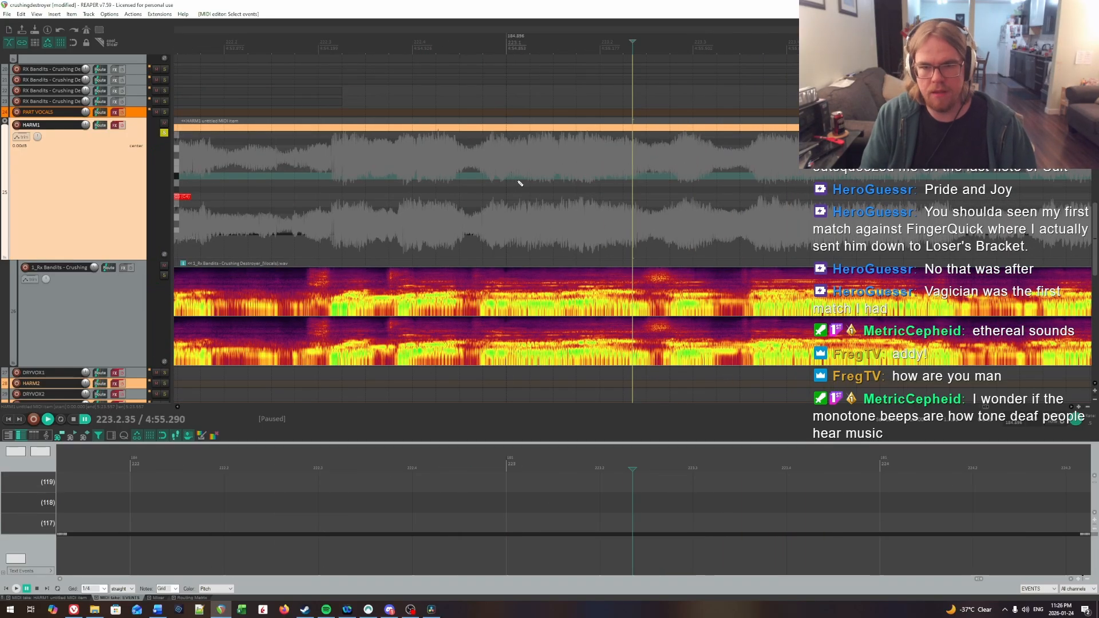
scroll(520, 183, "down", 6)
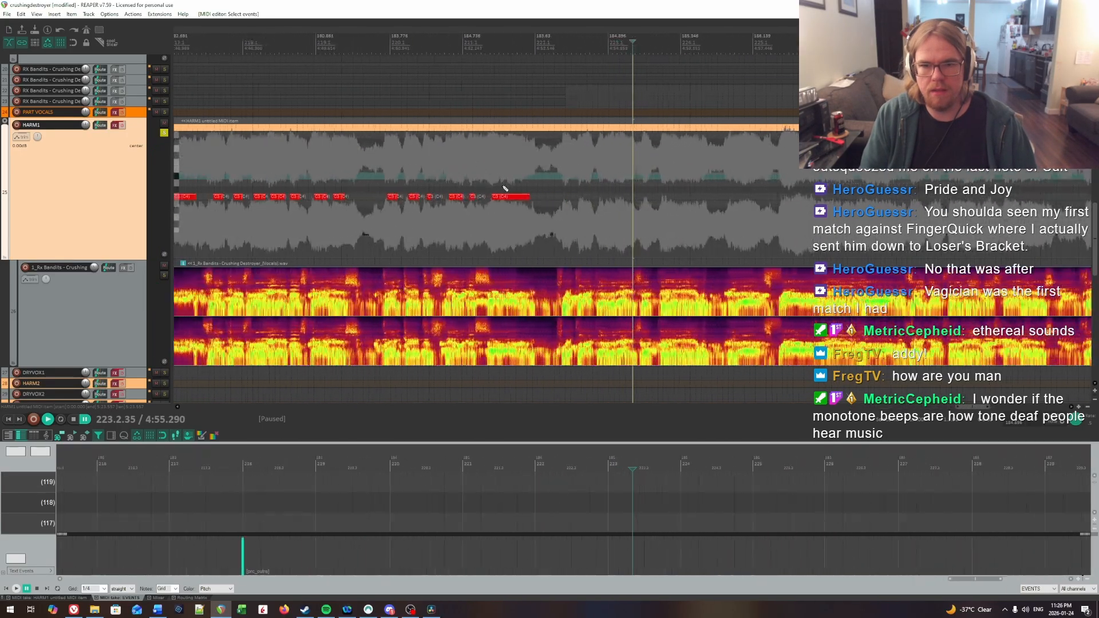
Step: Replay the start of the next phrase to locate its onset at 222.3.24 and insert a HARM1 note about a third of a beat long
scroll(505, 188, "up", 5)
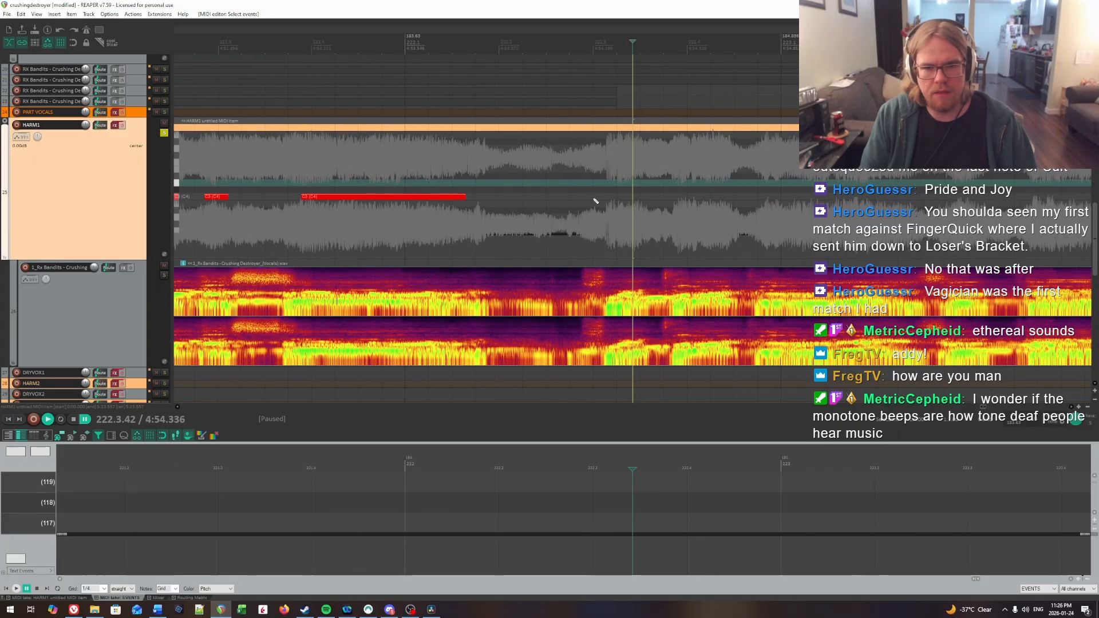
left_click(608, 196)
scroll(609, 197, "up", 1)
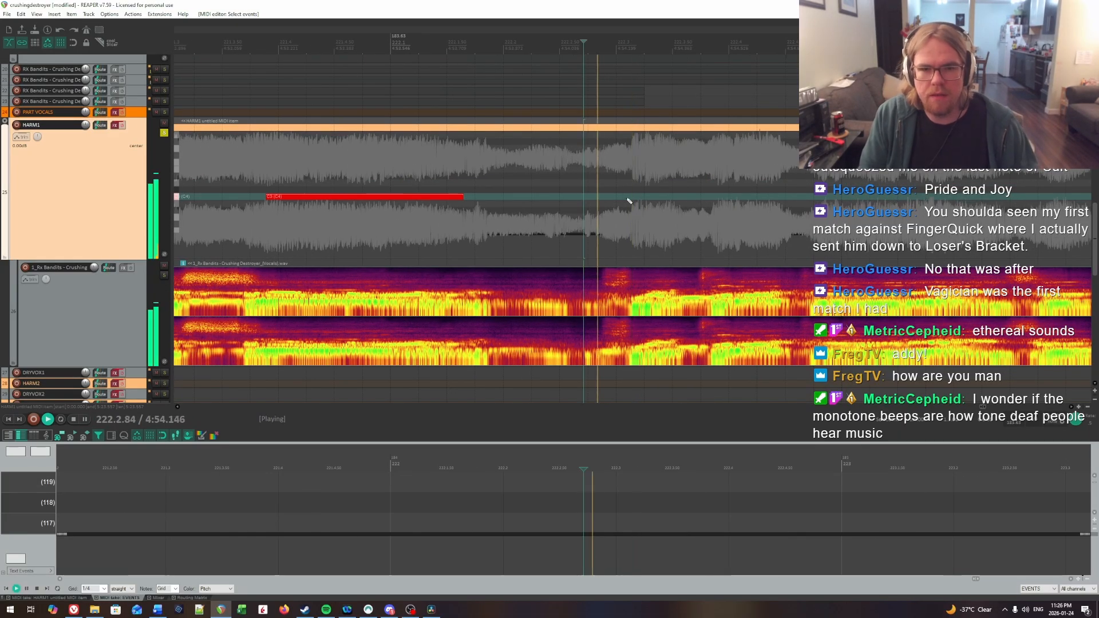
left_click(637, 190)
key("space")
key("space")
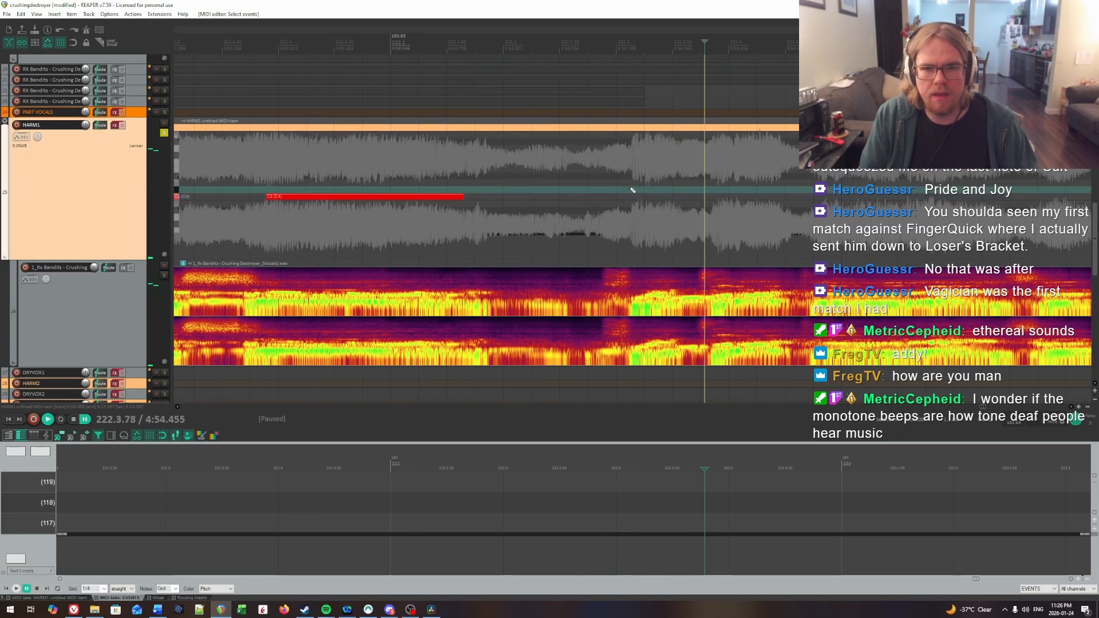
left_click(633, 188)
key("space")
key("space")
left_click(643, 188)
key("space")
key("ctrl+space")
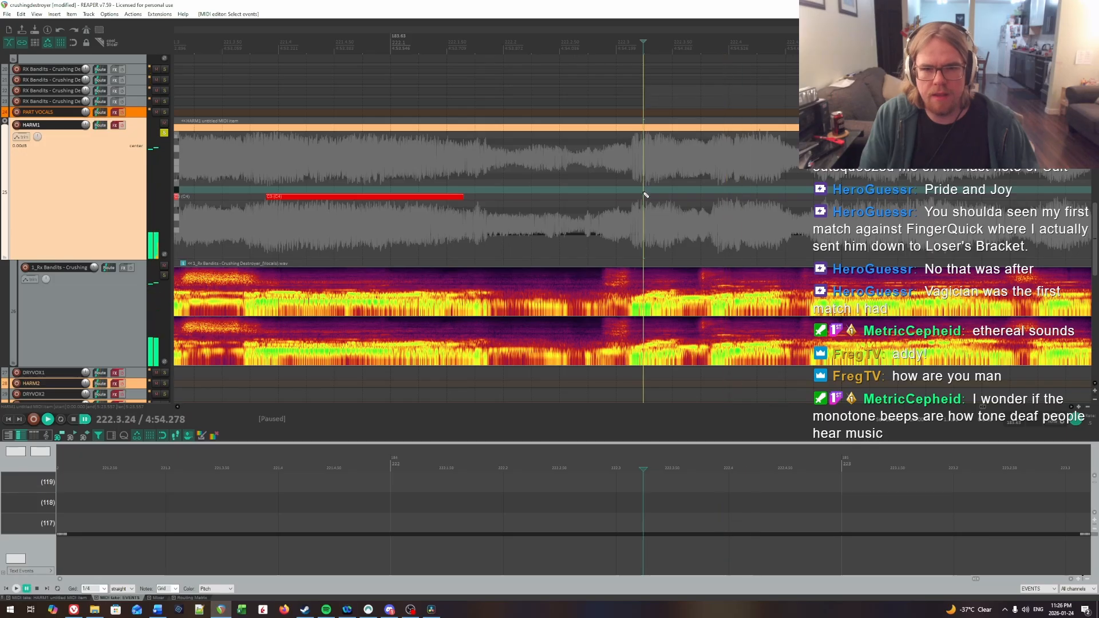
left_click_drag(644, 196, 672, 197)
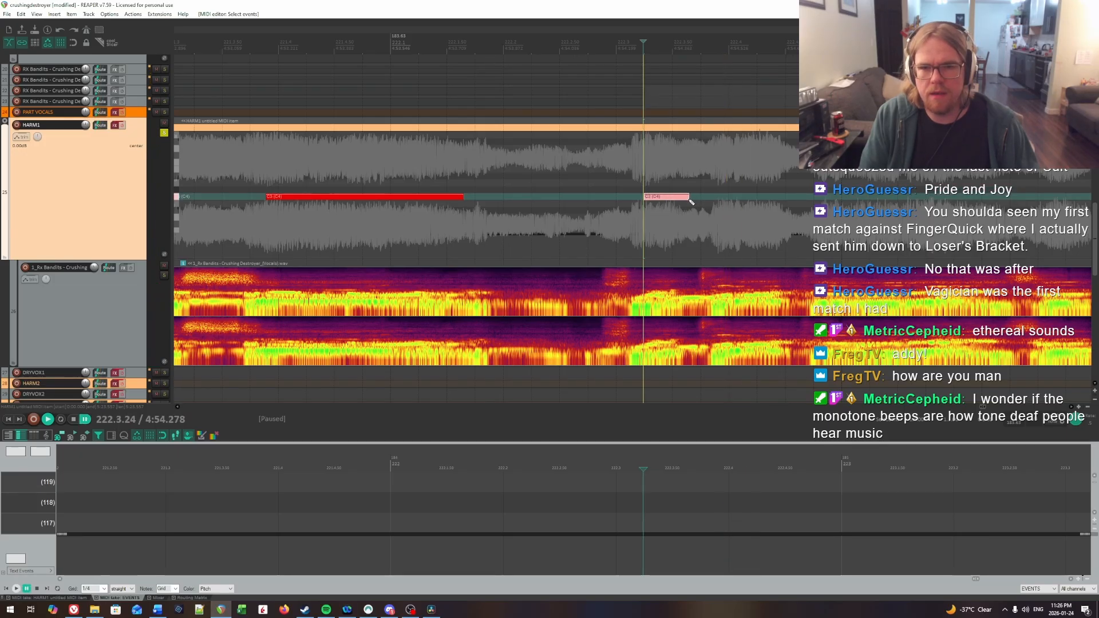
Step: Find the second syllable of the phrase at 222.4.02 by ear and insert a HARM1 note about half a beat long there
key("space")
left_click(716, 181)
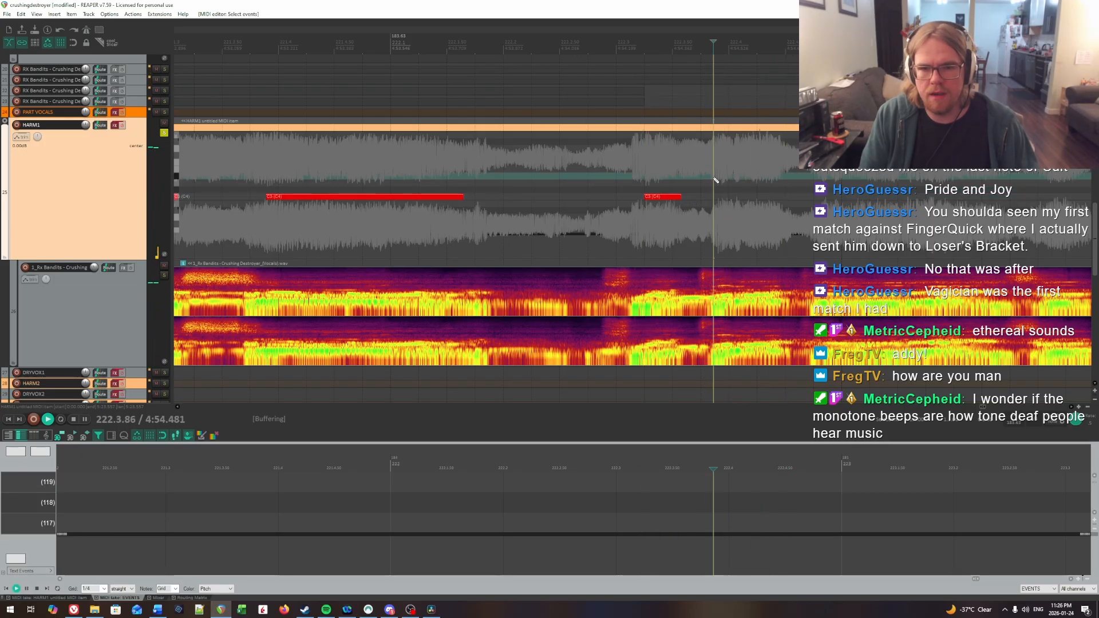
key("ctrl+space")
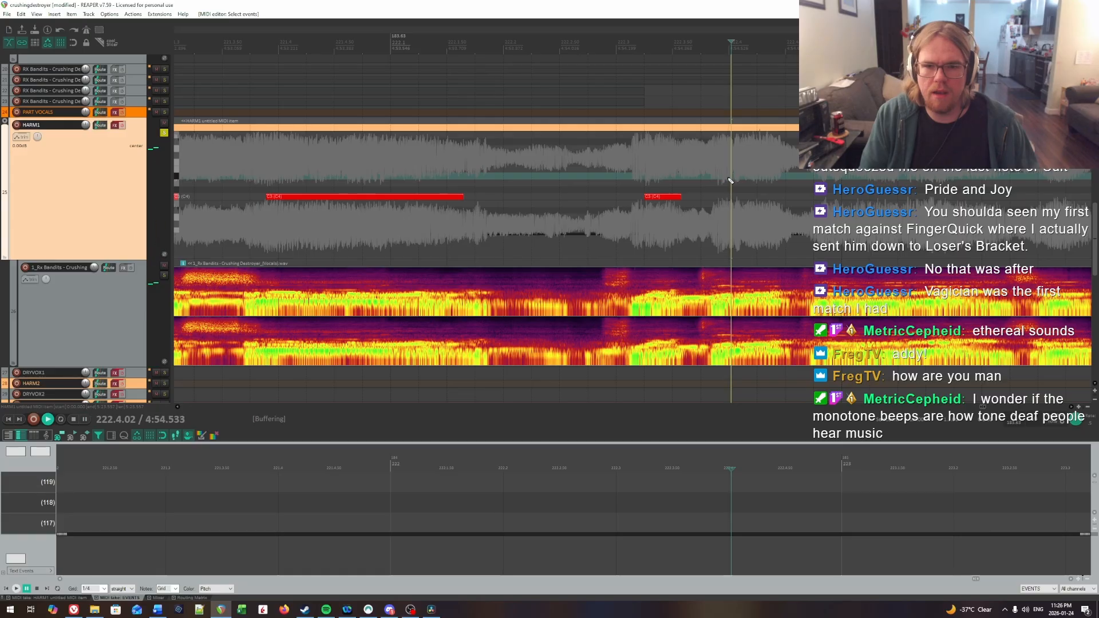
key("ctrl+space")
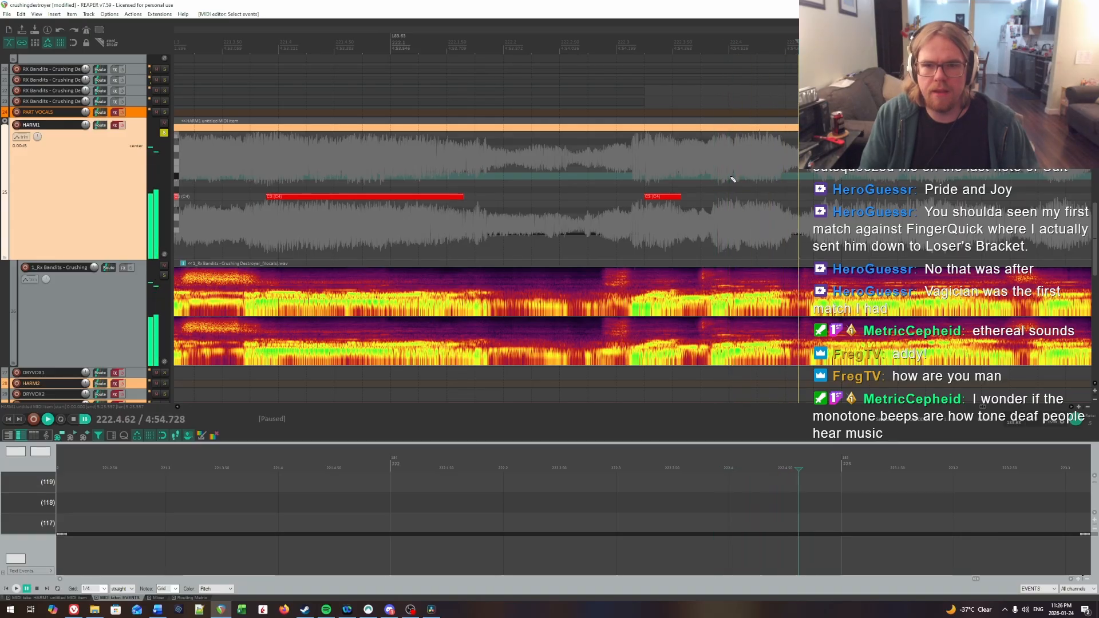
left_click(731, 179)
left_click(734, 196)
Step: Play on to find the onset just before measure 223 and insert a short HARM1 note about 0.2 beat long there
key("space")
scroll(785, 201, "right", 3)
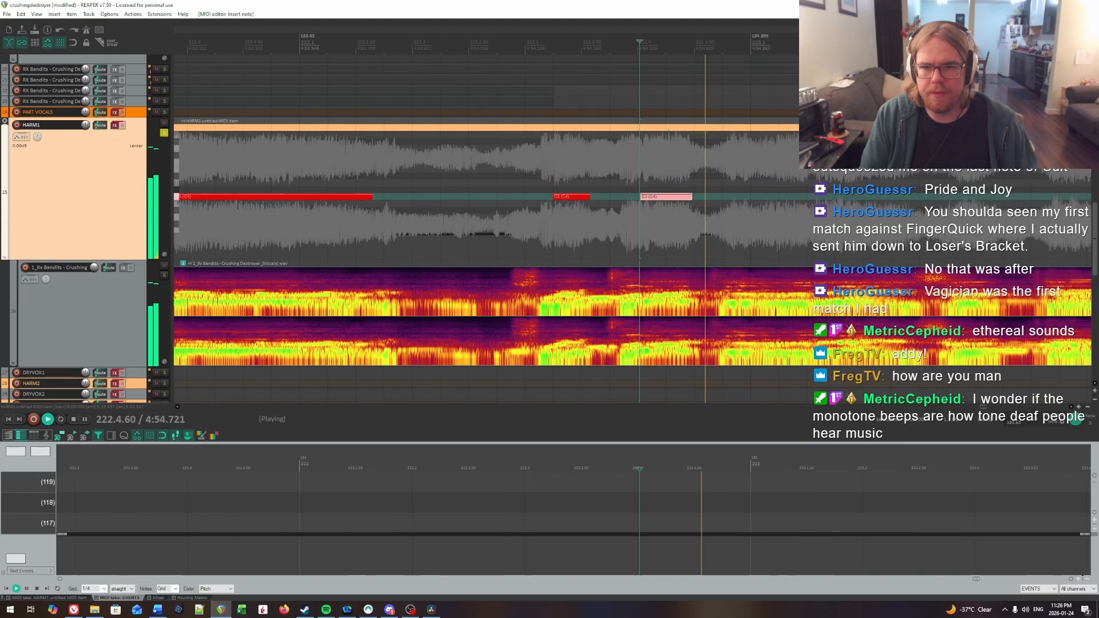
left_click(533, 194)
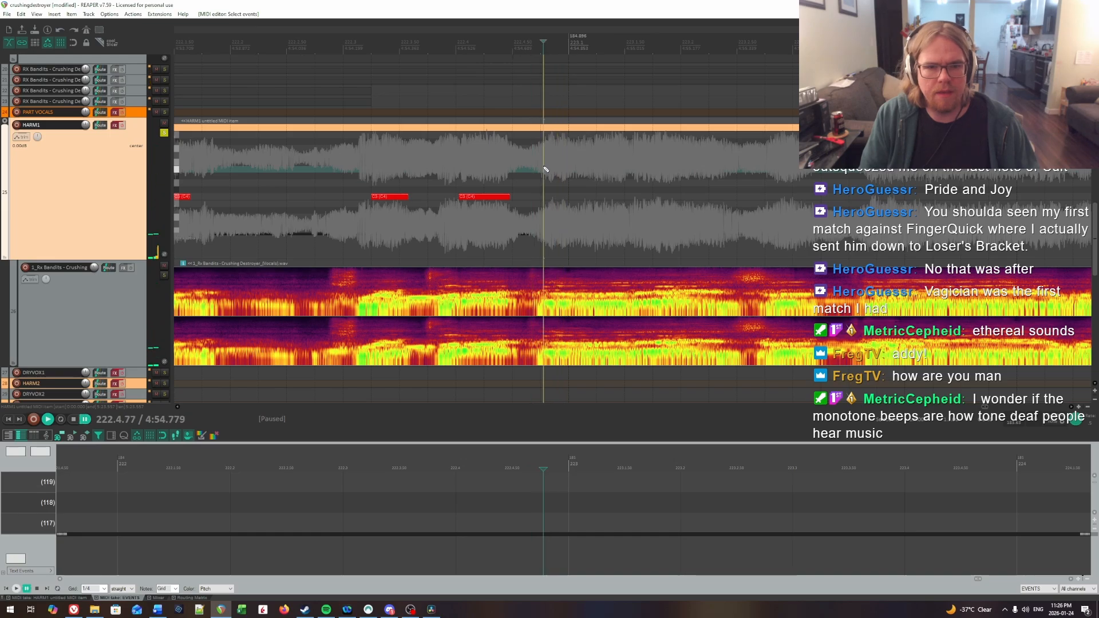
left_click(545, 169)
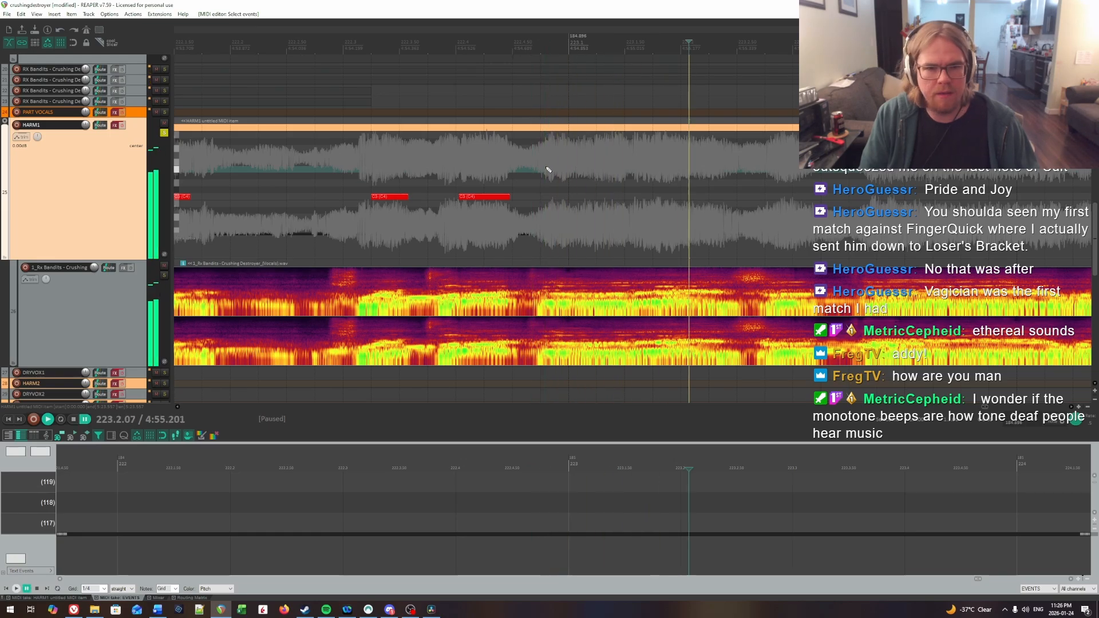
key("space")
left_click_drag(548, 197, 562, 199)
key("space")
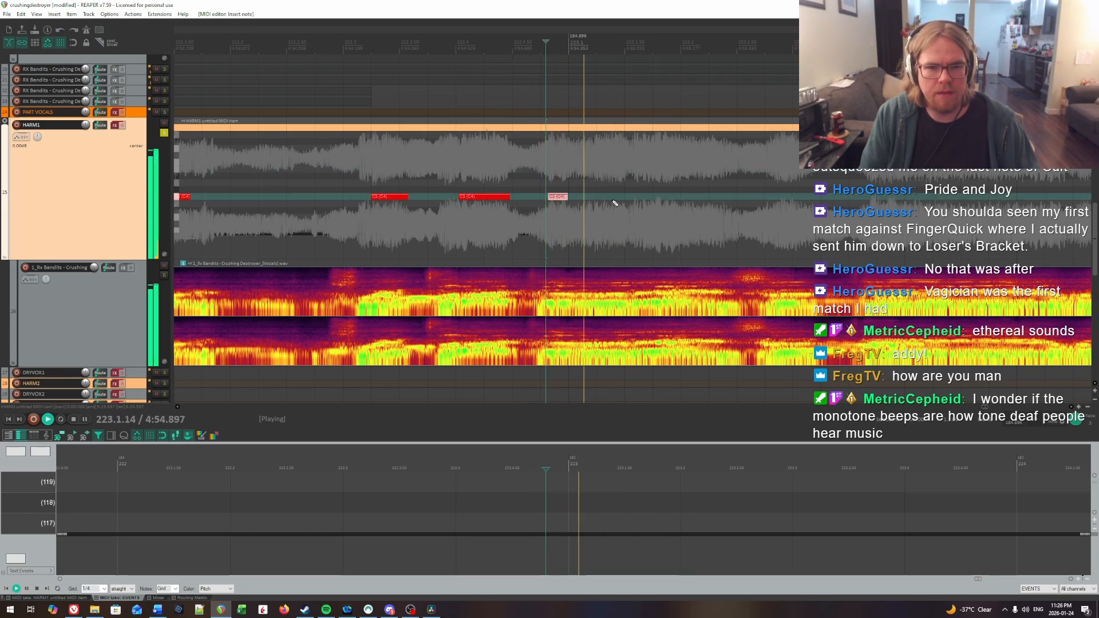
Step: Lengthen the short HARM1 note just before measure 223 so it ends at about 223.1.46
left_click(576, 175)
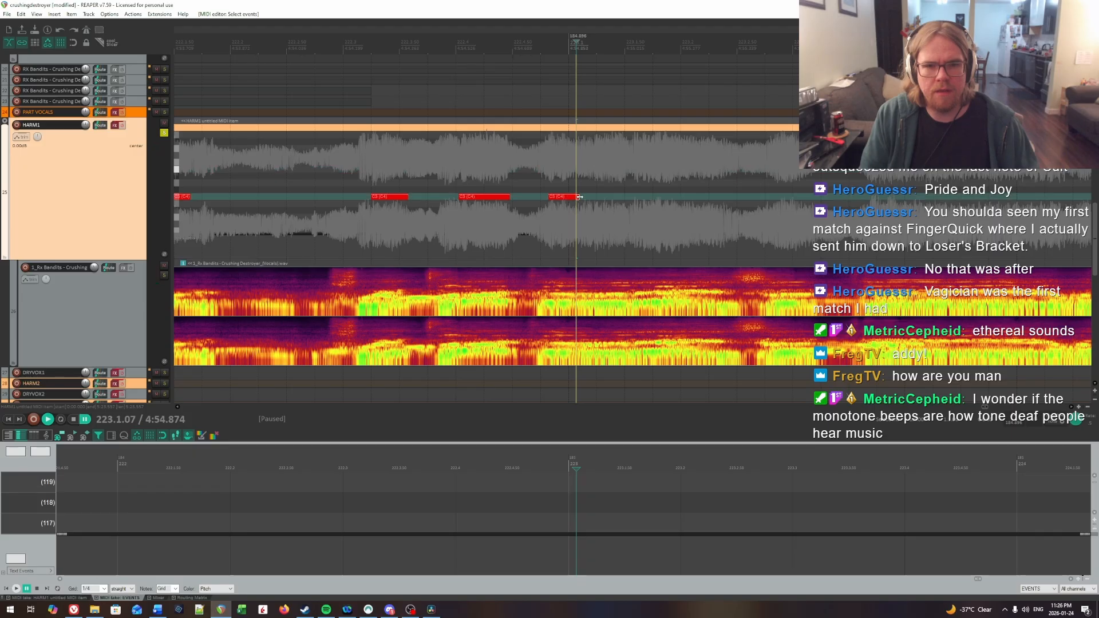
left_click_drag(566, 195, 614, 198)
key("space")
Step: Replay the syllable just before measure 223 and trim the start of its note to 222.4.90
key("space")
left_click(534, 174)
key("space")
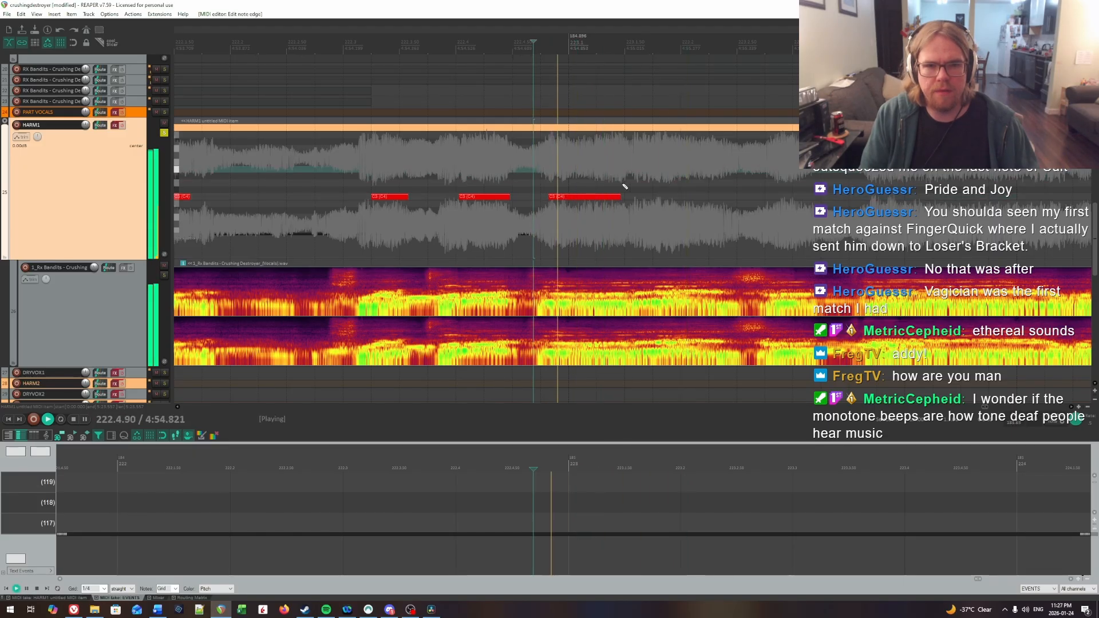
left_click(556, 182)
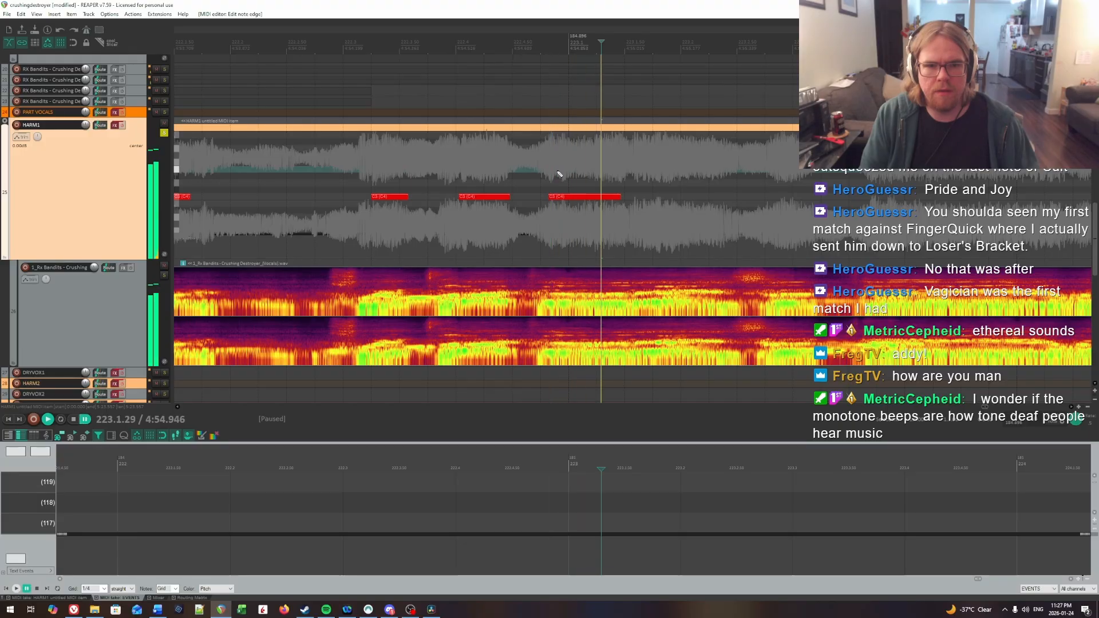
key("space")
left_click_drag(552, 197, 562, 198)
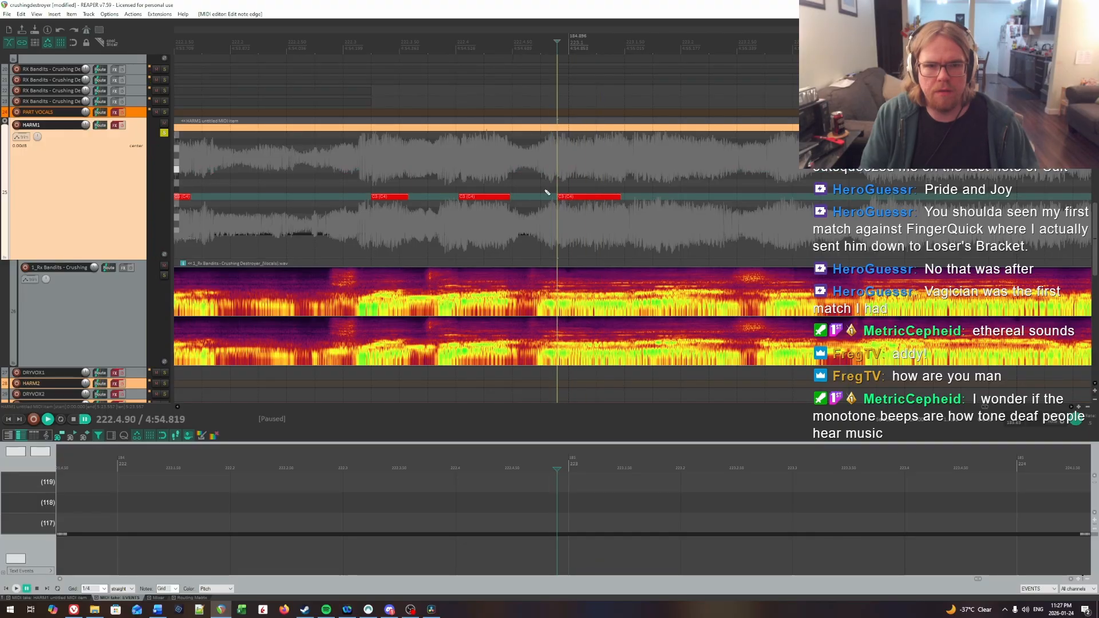
Step: Find the following syllable's onset at 223.1.79 by ear and insert a HARM1 note about 0.6 beat long there
left_click(540, 188)
key("space")
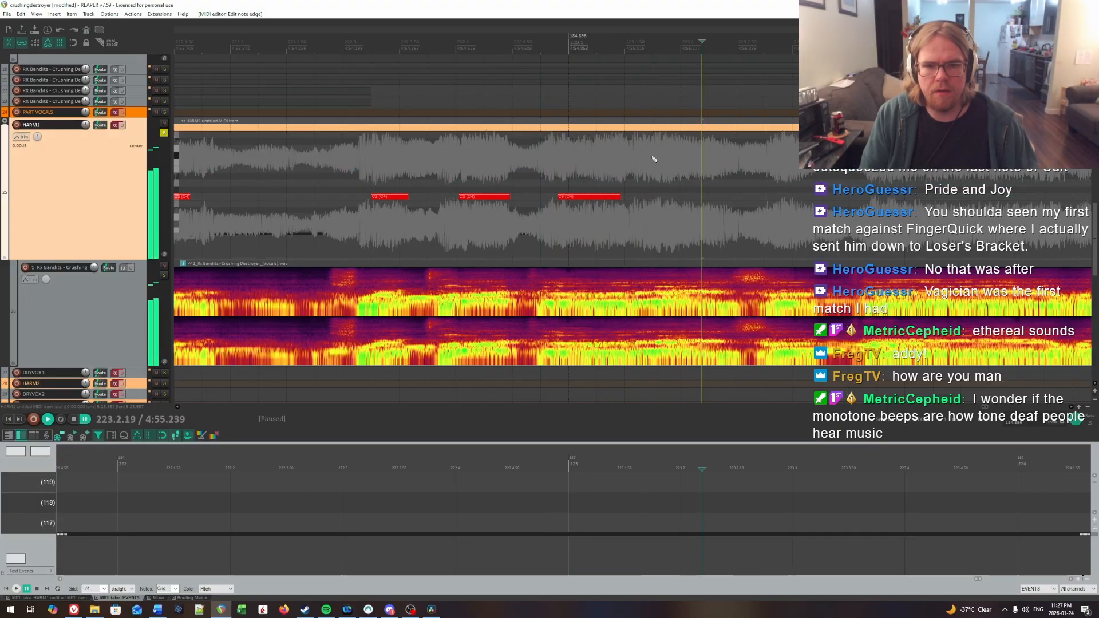
key("space")
left_click(658, 197)
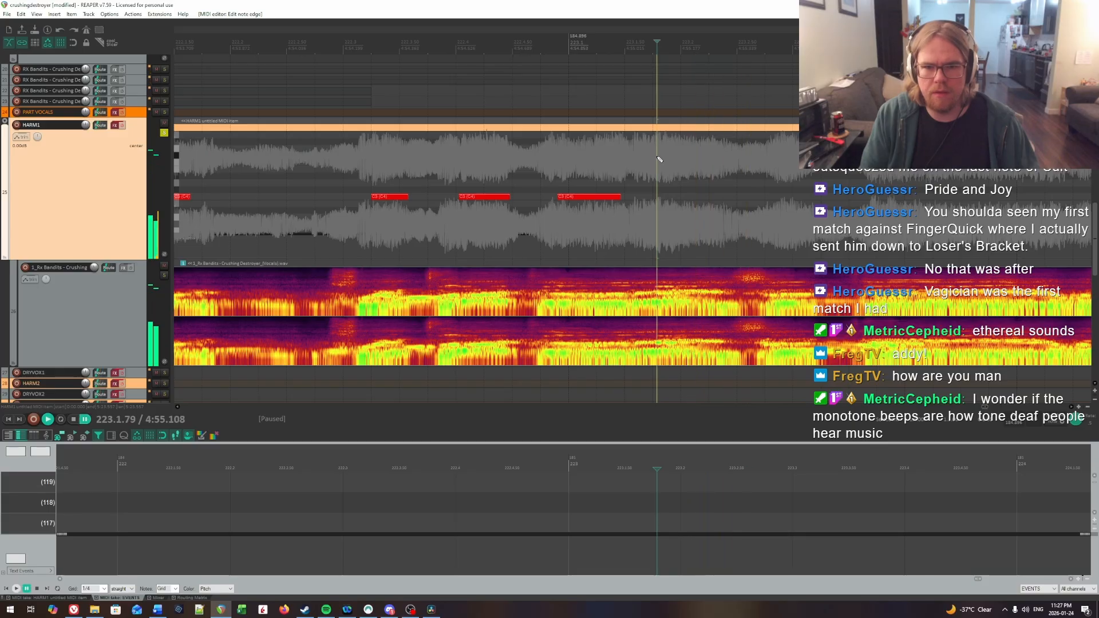
key("space")
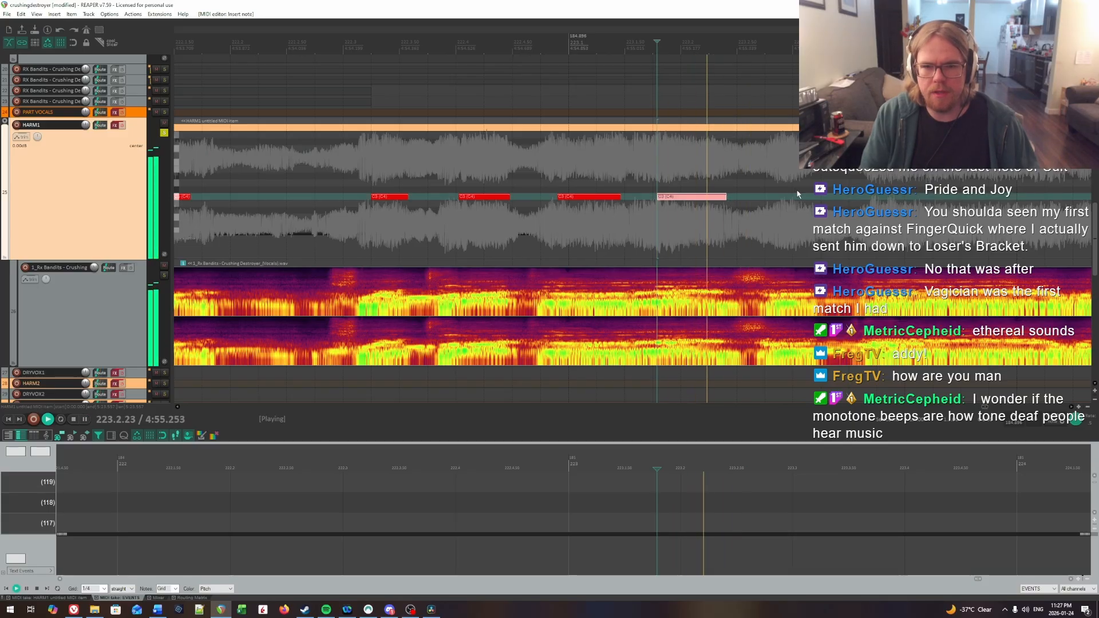
Step: Replay around the next onset to locate it at 223.2.82 and insert a short HARM1 note about a third of a beat long
scroll(795, 194, "right", 3)
left_click(552, 187)
key("space")
left_click(544, 183)
key("space")
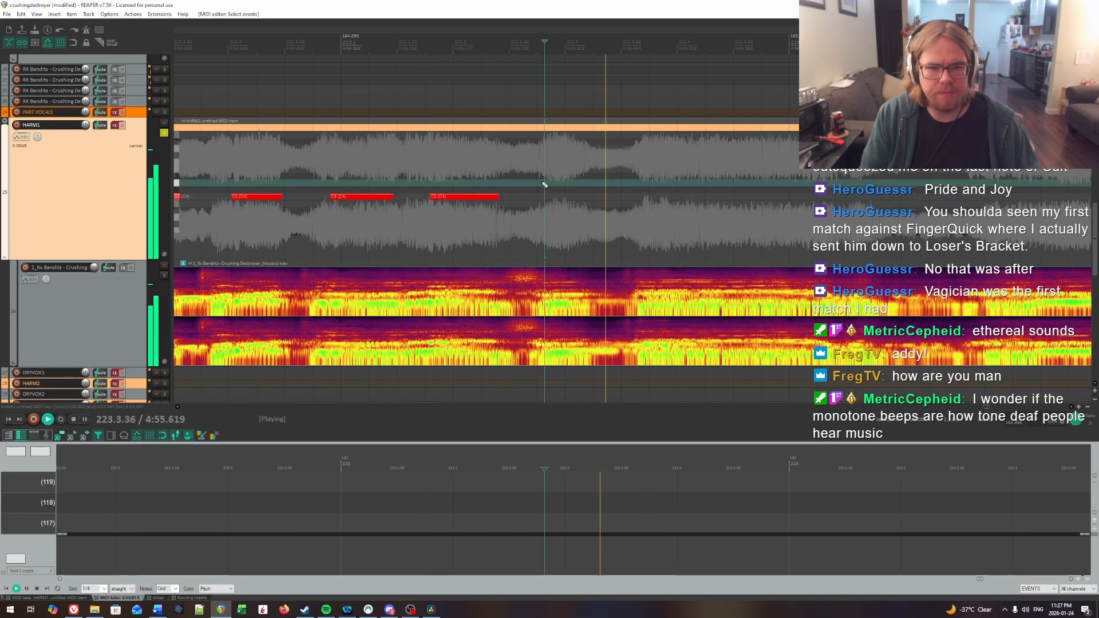
key("space")
left_click(545, 183)
key("space")
Step: Locate the onset of the held syllable at 223.3.77 by ear and insert a HARM1 note about 1.6 beats long, reaching into measure 224
key("space")
left_click(547, 182)
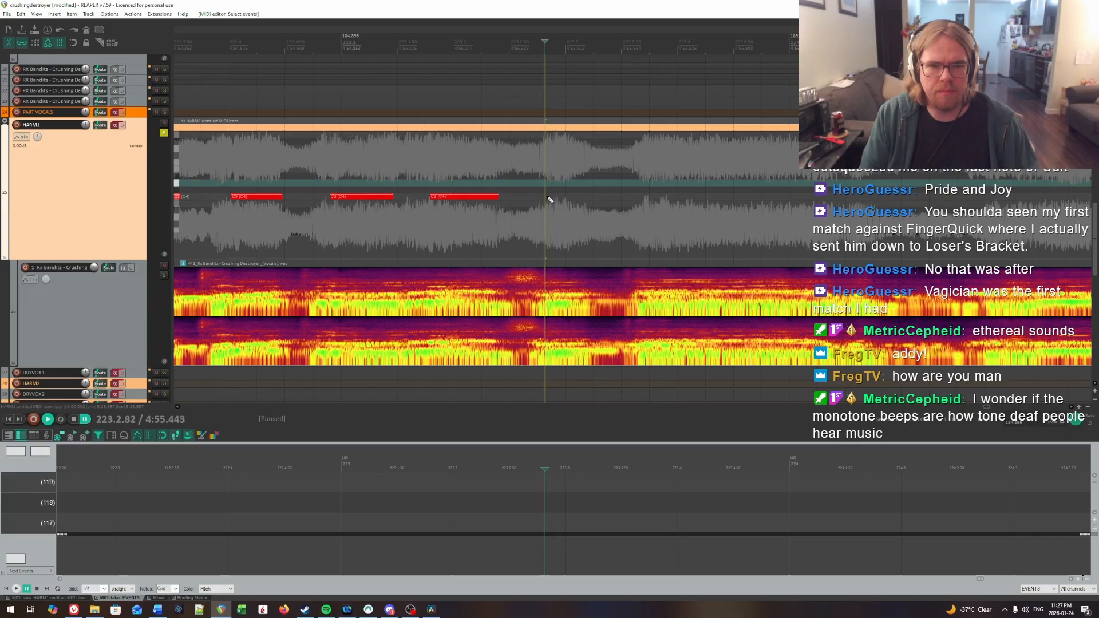
left_click_drag(547, 197, 585, 199)
key("space")
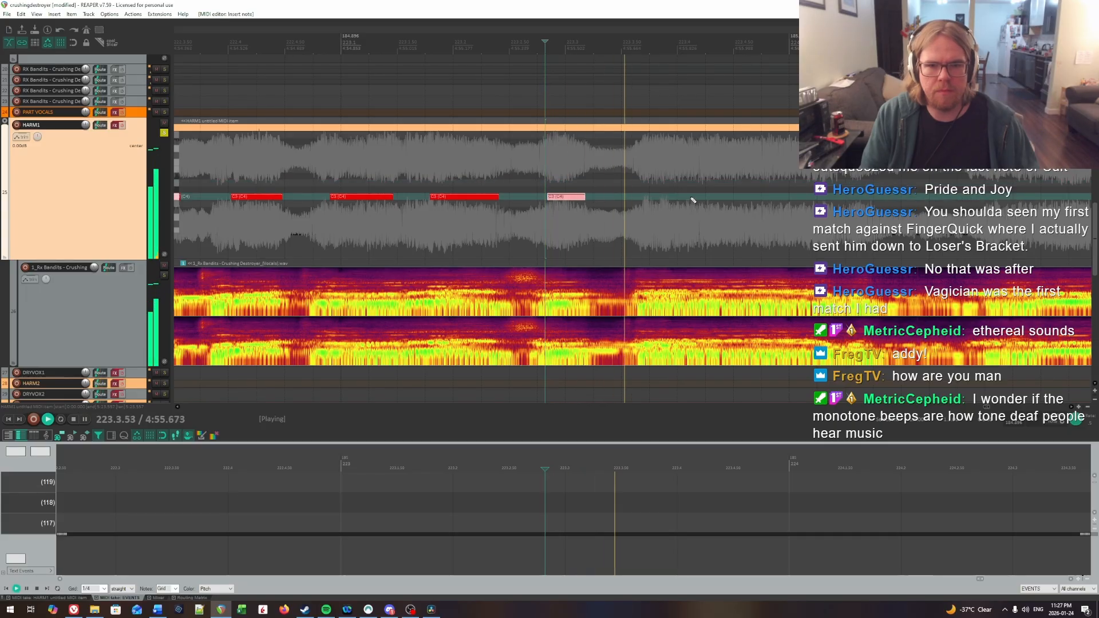
key("space")
left_click(642, 170)
key("space")
key("space")
left_click(599, 168)
key("space")
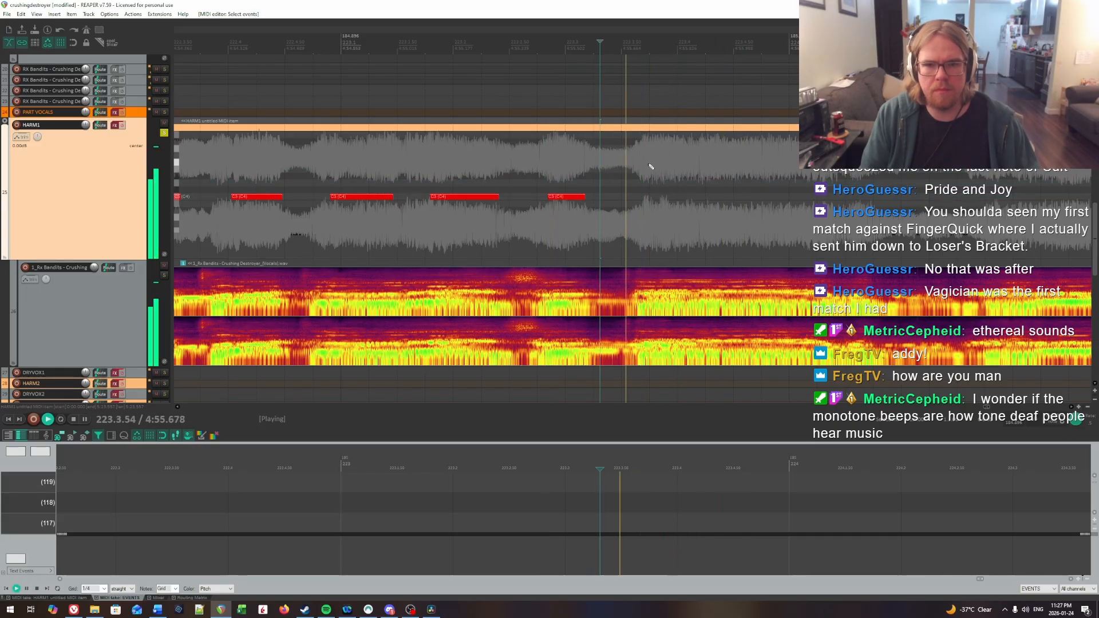
left_click(650, 166)
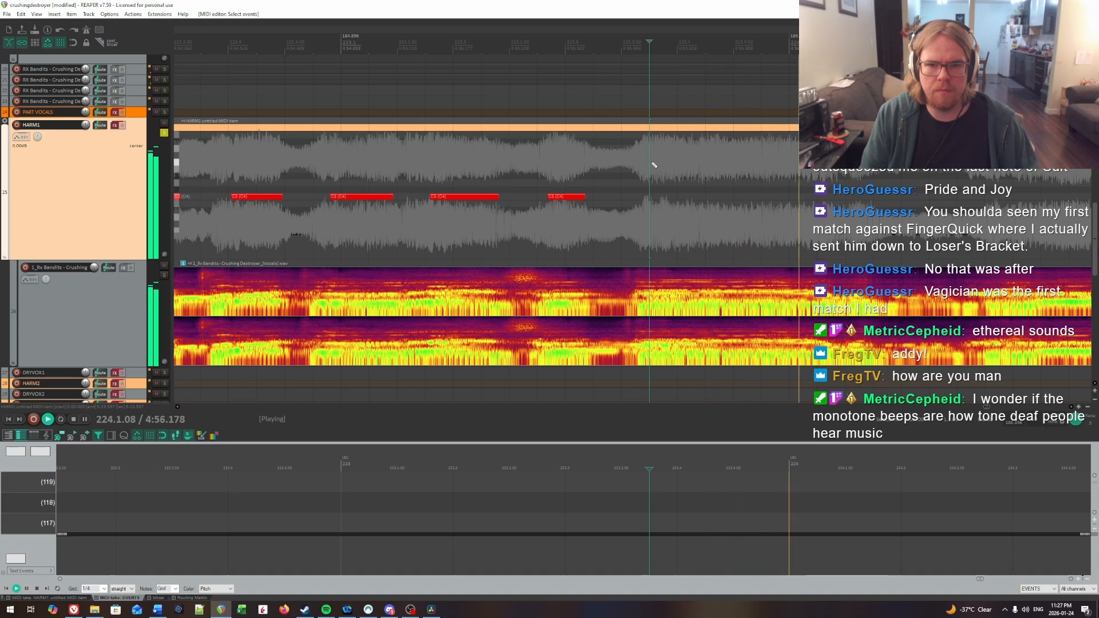
left_click_drag(655, 196, 843, 198)
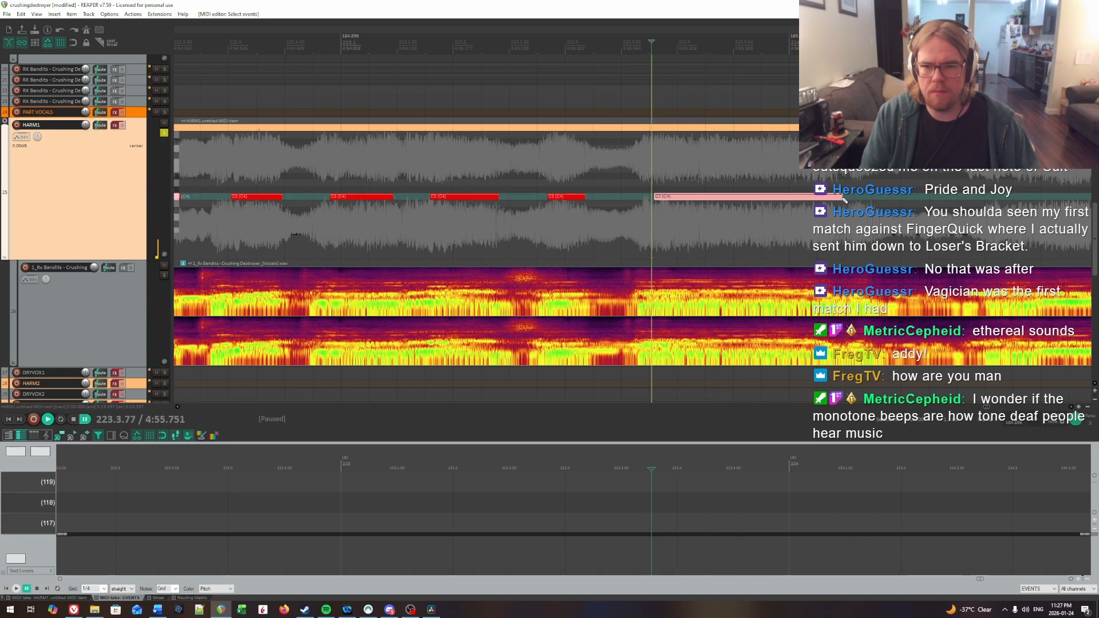
Step: Listen into measure 224 for the next syllable's onset at 224.3.22 and insert a HARM1 note about one beat long there
key("space")
scroll(834, 197, "right", 2)
key("Escape")
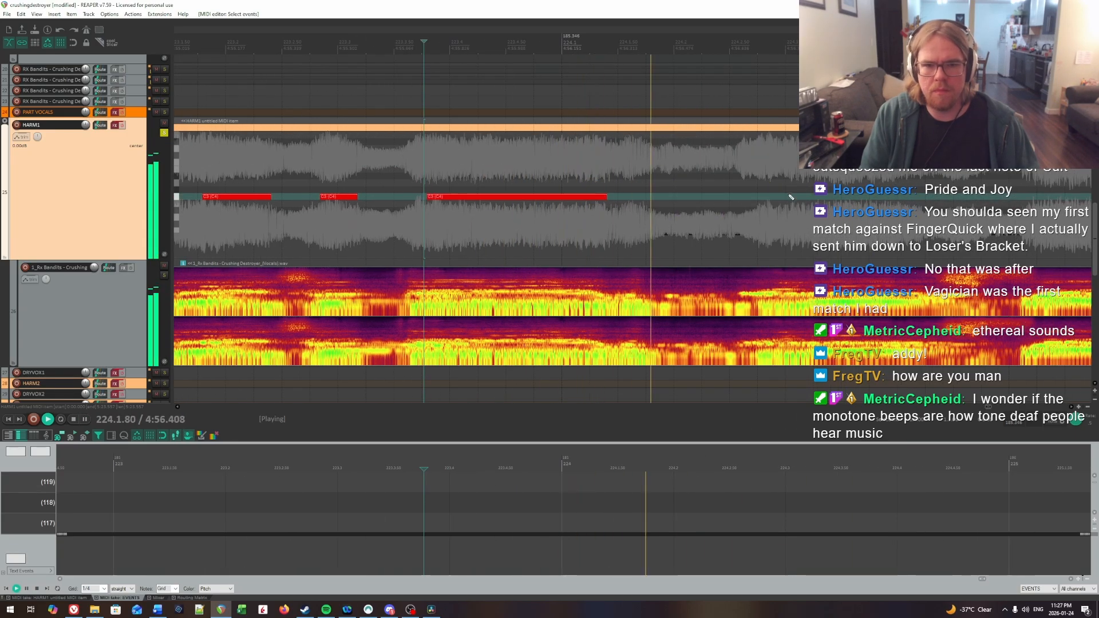
left_click(516, 170)
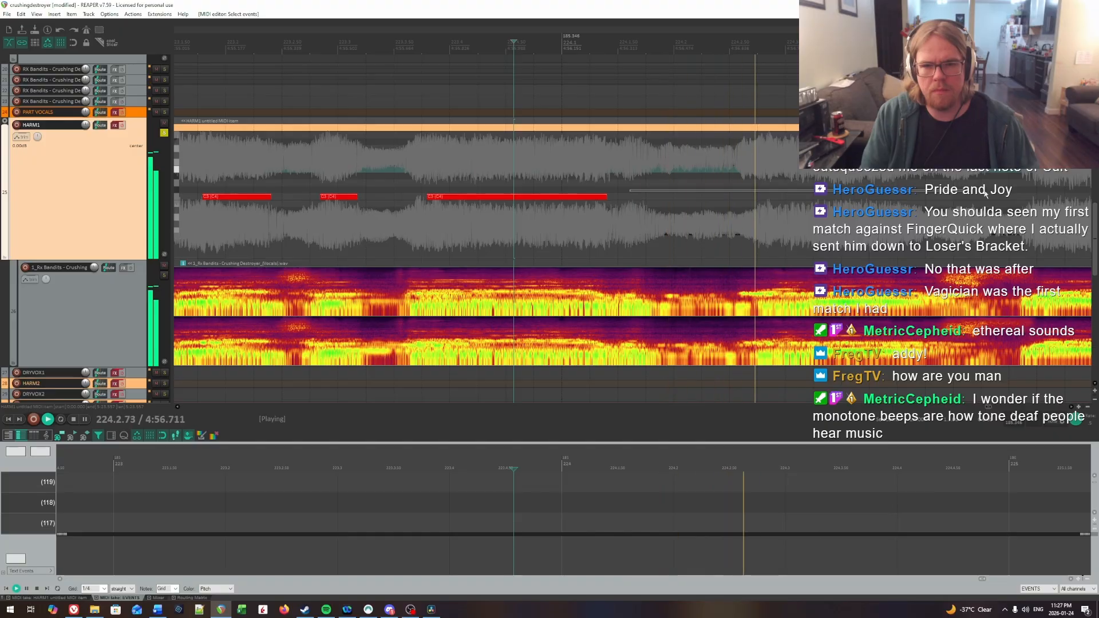
left_click_drag(632, 185, 779, 187)
key("space")
left_click(476, 178)
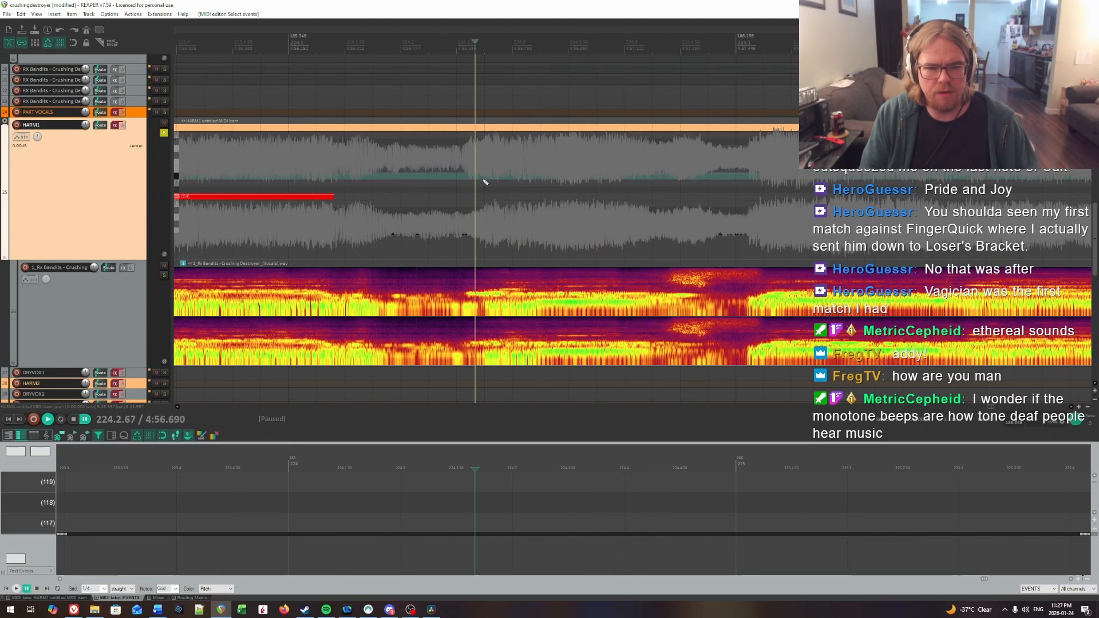
key("space")
left_click(516, 177)
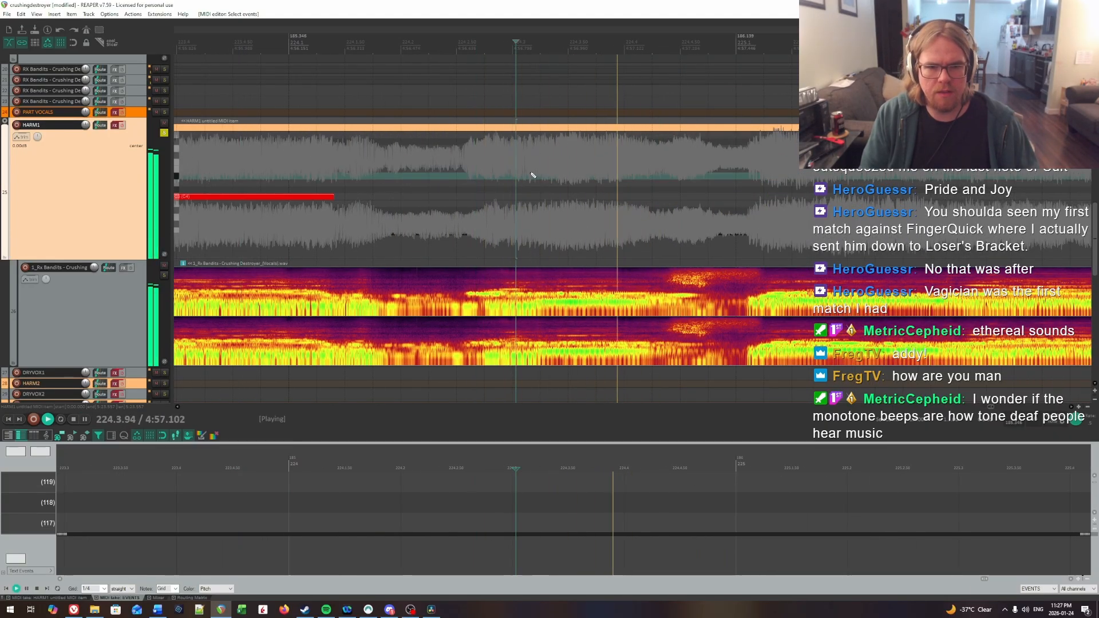
left_click(536, 173)
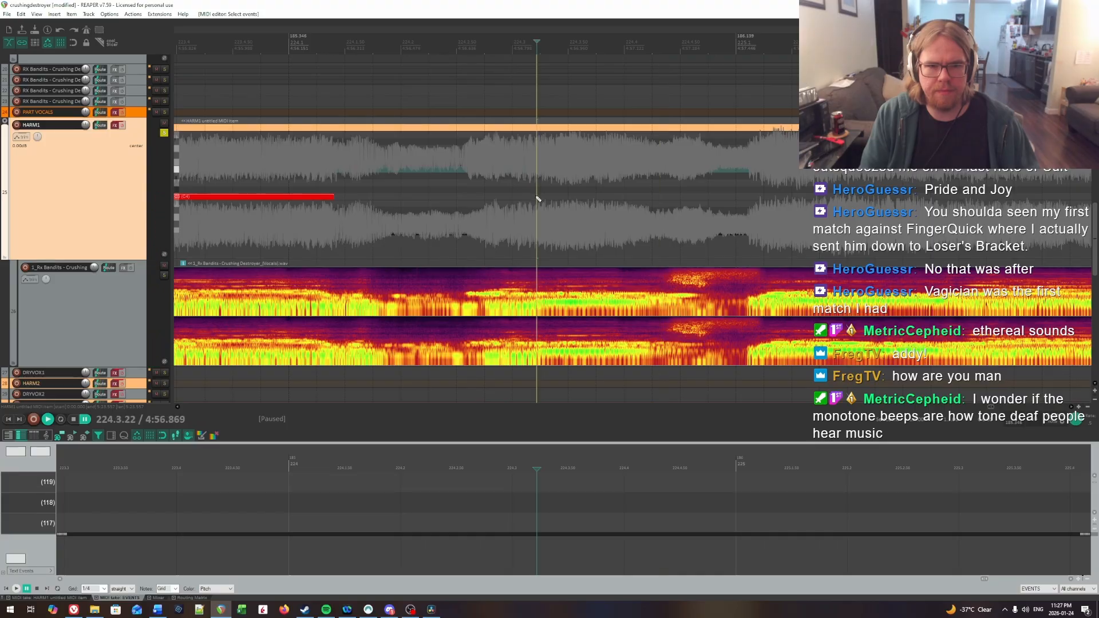
left_click_drag(538, 196, 639, 198)
Step: Play on into measure 225 to find the onset at 225.1.42 and insert a HARM1 note about 1.4 beats long there
key("space")
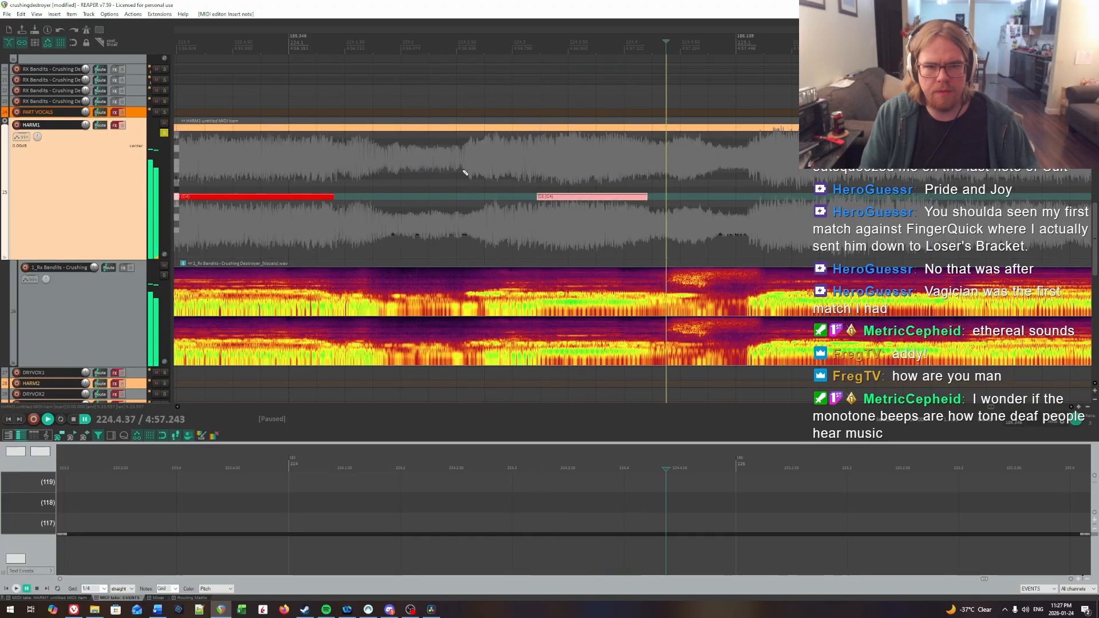
left_click(463, 170)
scroll(520, 181, "right", 7)
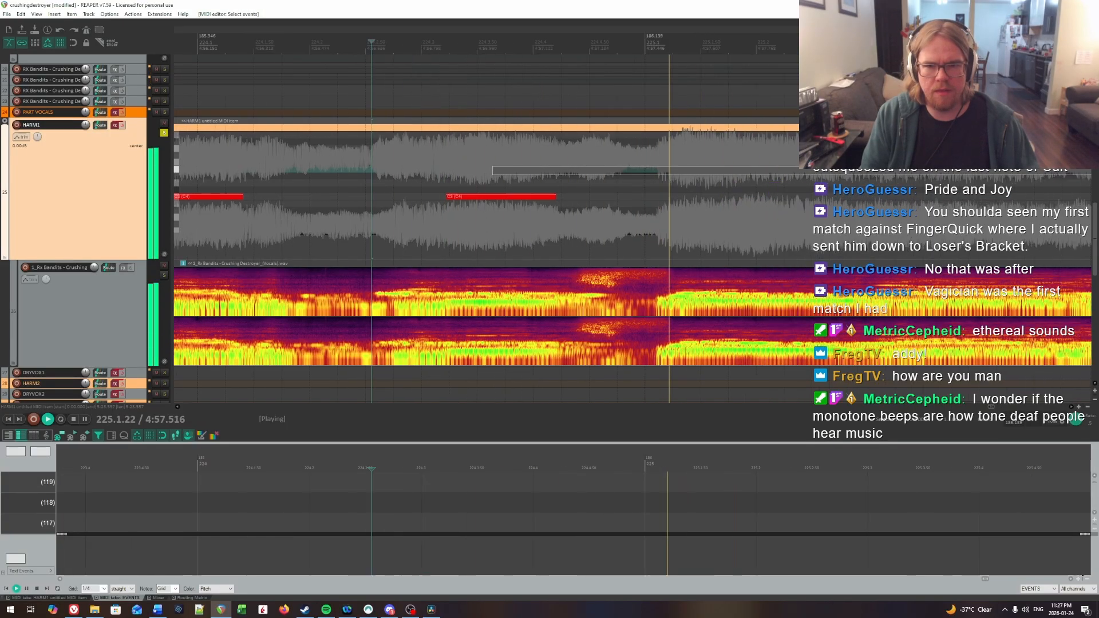
left_click(407, 183)
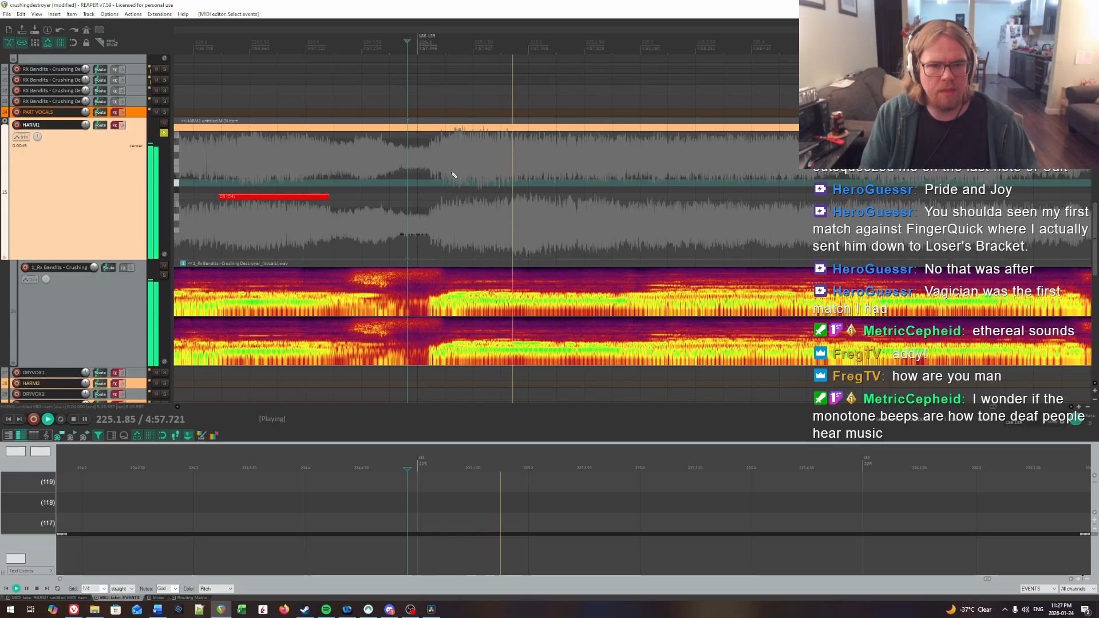
left_click(461, 173)
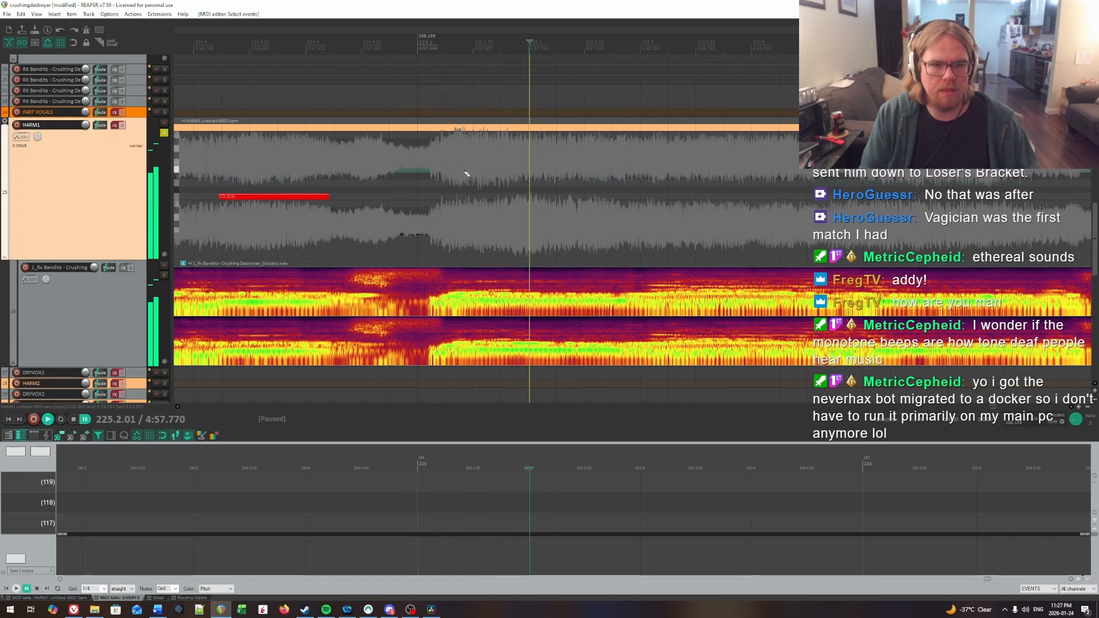
left_click(464, 173)
key("ctrl+space")
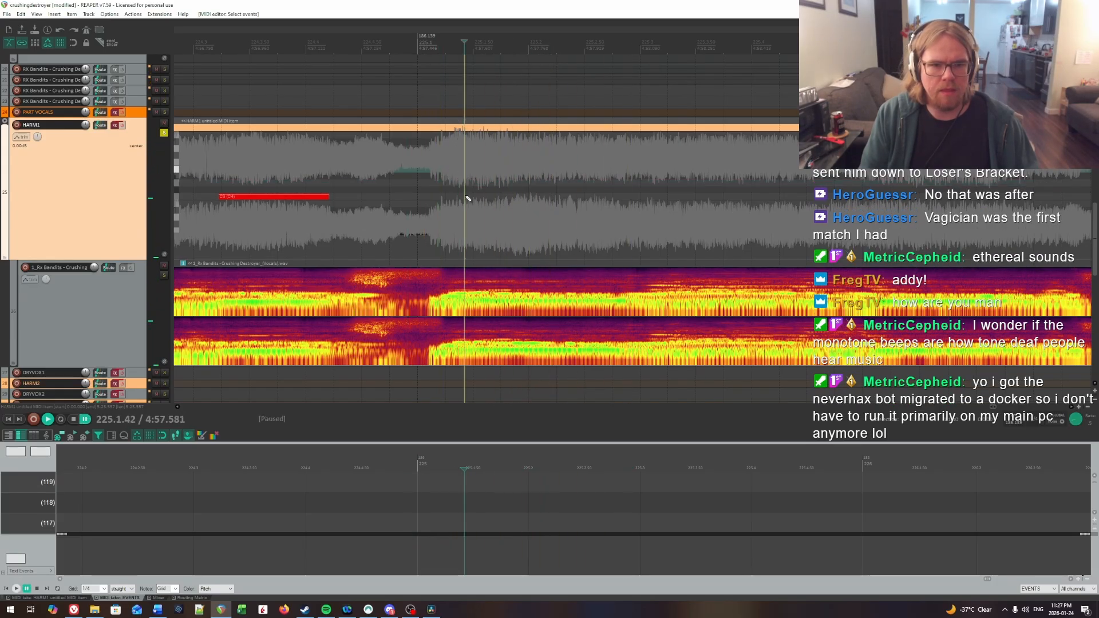
left_click_drag(465, 196, 608, 200)
Step: Listen for where the next syllable begins around 225.3.31 and extend the preceding note's end to about 225.3.15
key("space")
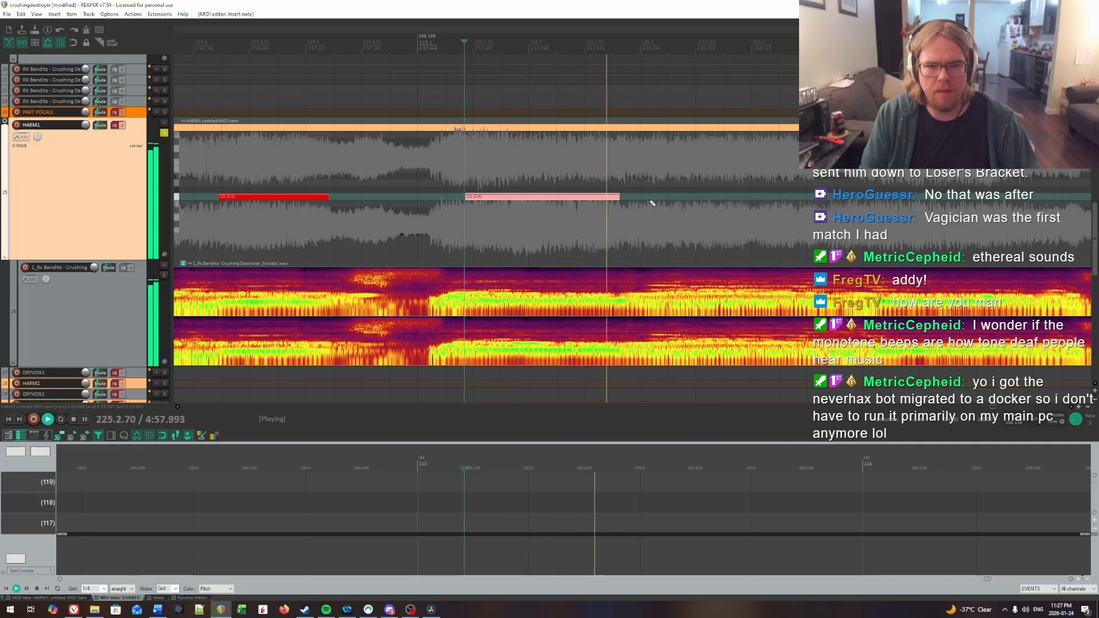
left_click(623, 183)
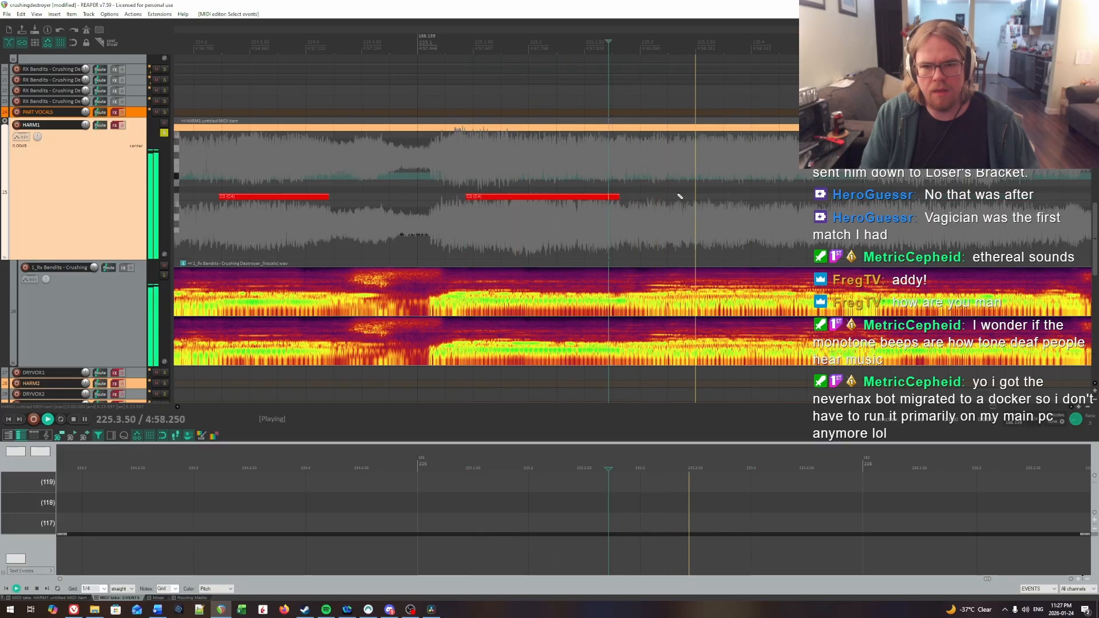
left_click(644, 170)
key("space")
left_click(674, 177)
key("space")
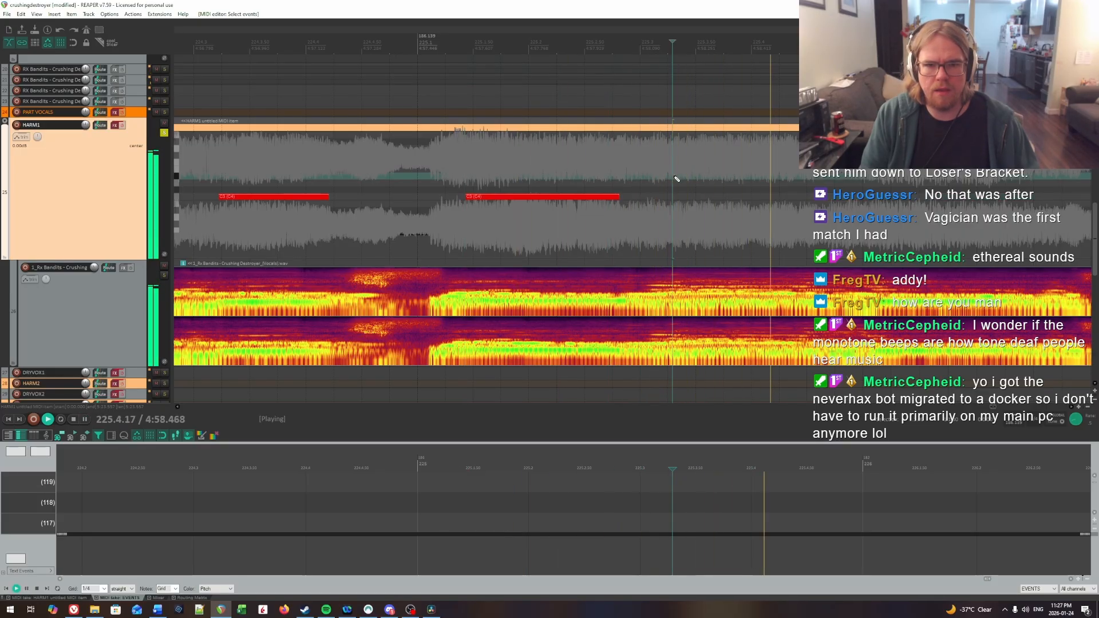
key("space")
left_click(674, 178)
left_click_drag(616, 195, 645, 197)
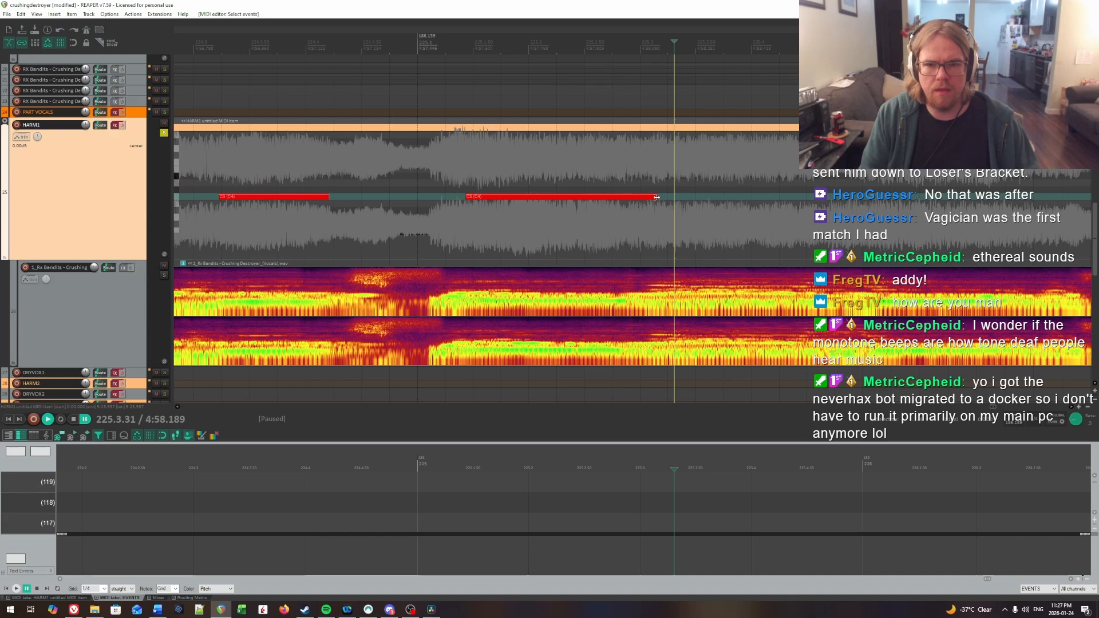
Step: Replay the transition and insert a HARM1 note about 0.4 beat long at about 225.3.30
left_click(554, 174)
key("space")
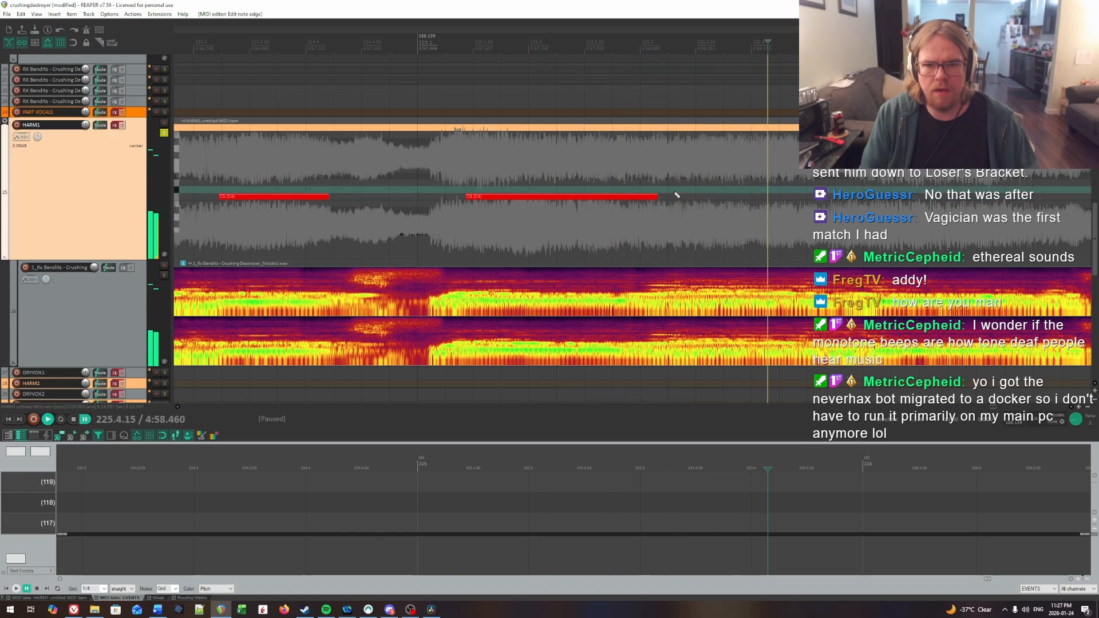
key("space")
mouse_move(677, 200)
left_mouse_down()
mouse_move(696, 200)
mouse_move(451, 192)
left_mouse_up()
Step: Recheck the syllable's onset by ear and nudge the short note slightly later to line up with 225.3.34
left_click(635, 184)
key("space")
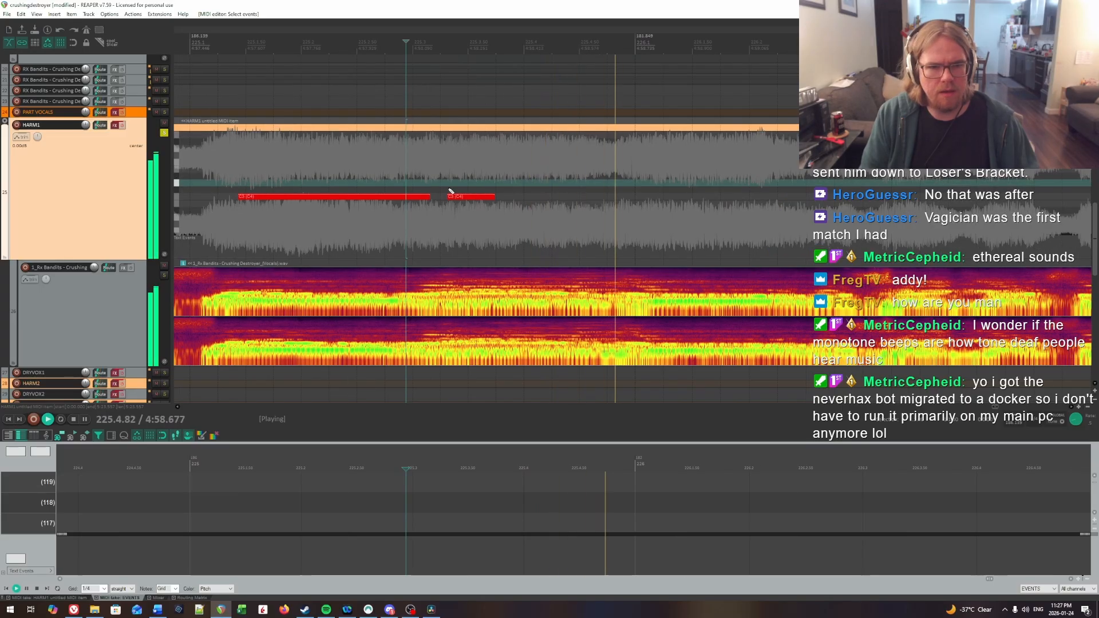
key("space")
left_click(451, 188)
key("space")
Step: Listen to the syllable's length and extend the short note's end to about 225.4.67
key("space")
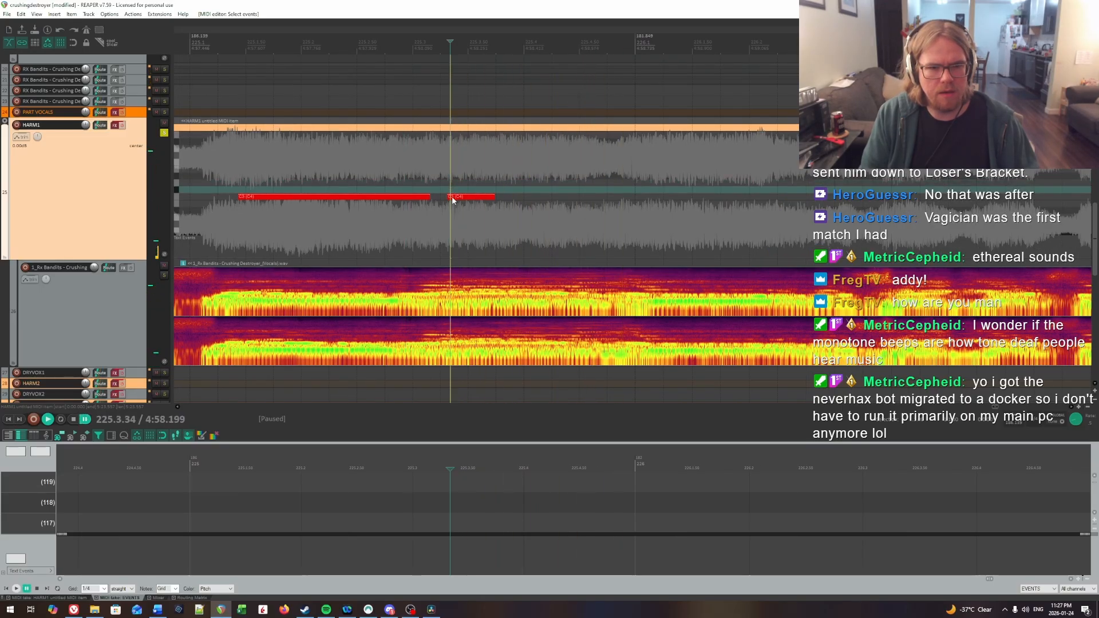
left_click(458, 198)
key("space")
key("space")
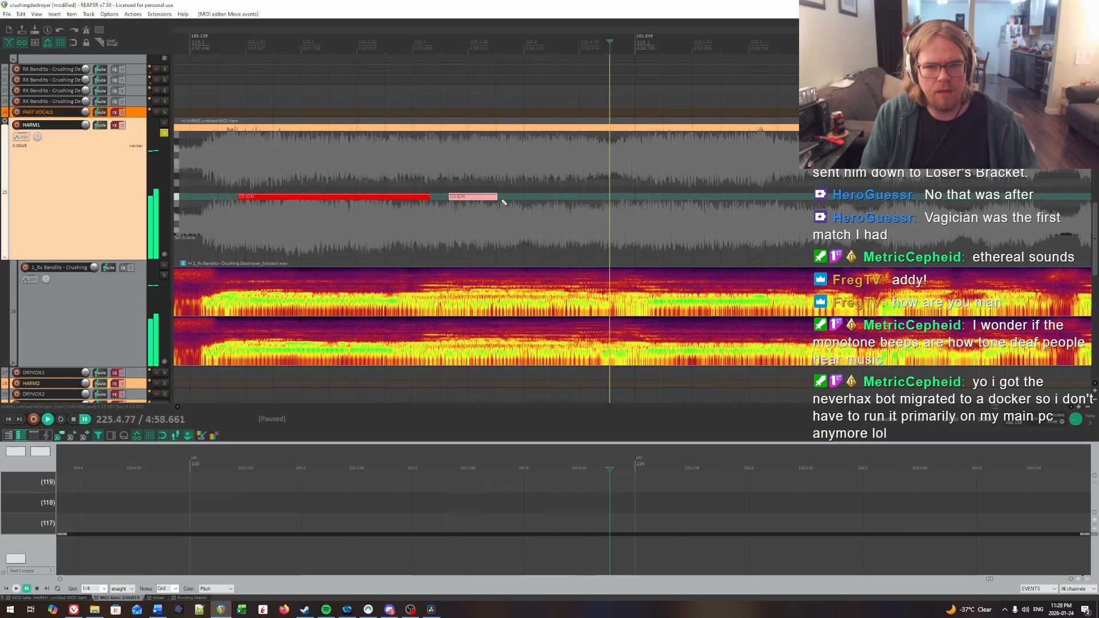
left_click_drag(603, 207, 587, 205)
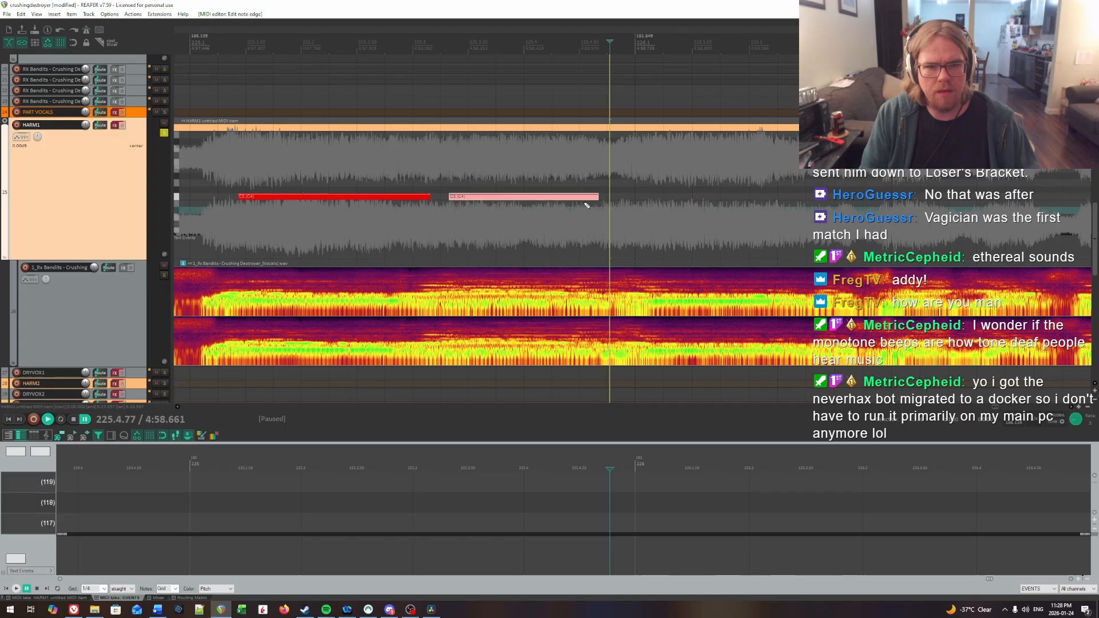
Step: Listen for the next syllable's onset, extend the preceding HARM1 note's end slightly, and insert a note about 1.1 beats long at about 226.1.08
left_click(448, 173)
key("space")
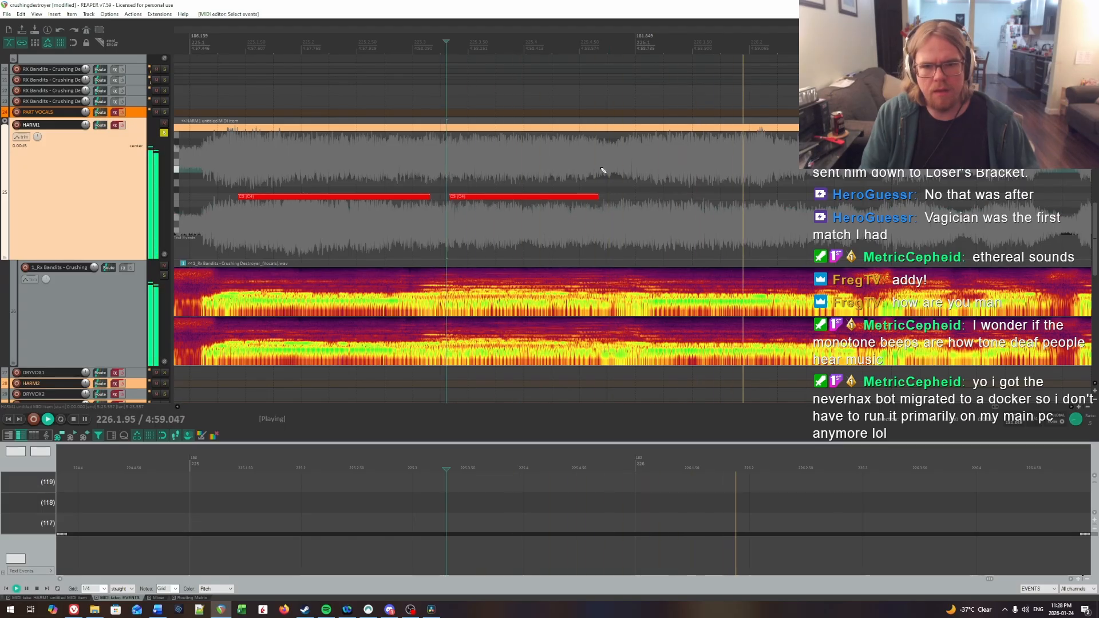
left_click(650, 171)
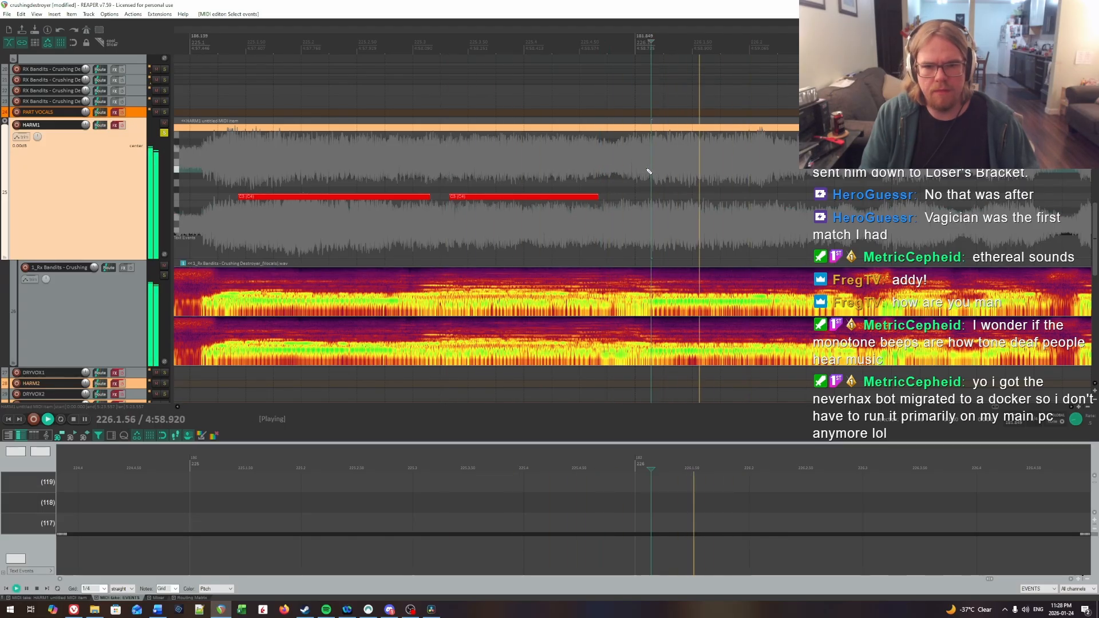
key("ctrl+space")
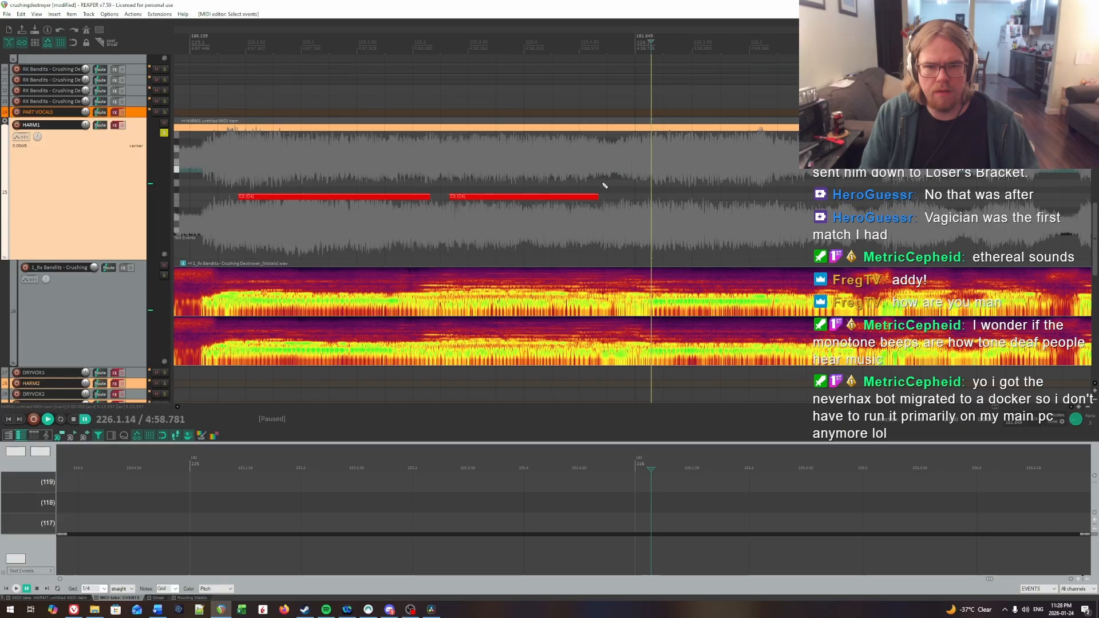
left_click_drag(596, 195, 769, 197)
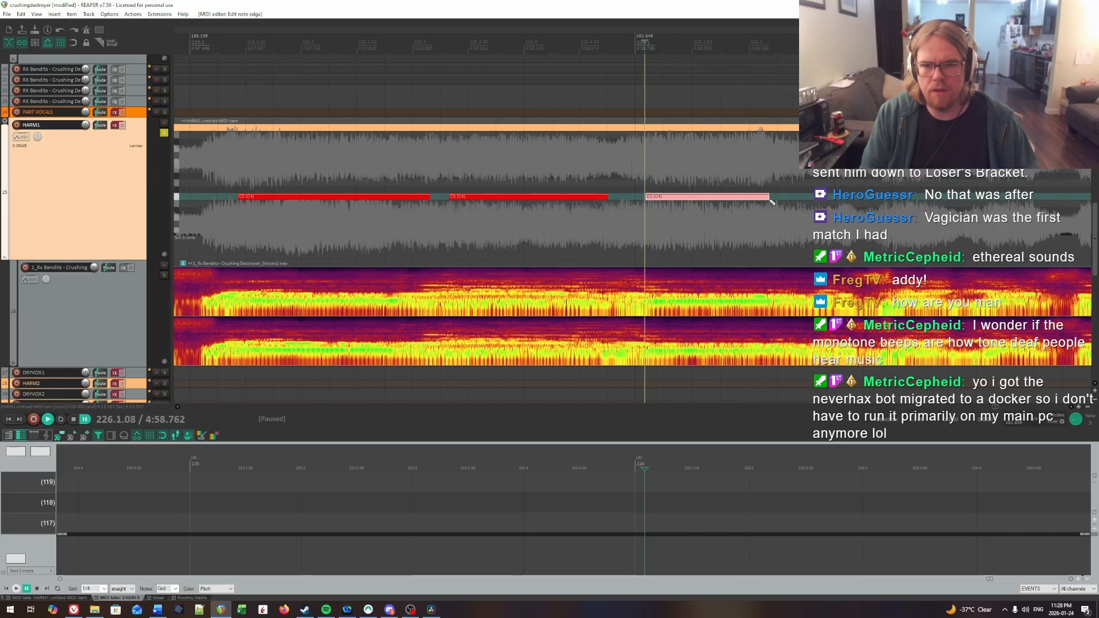
Step: Listen to the syllable's length and extend the note that starts at 226.1.08 to end at about 226.2.75
key("ctrl+space")
scroll(769, 198, "right", 2)
left_click(763, 194)
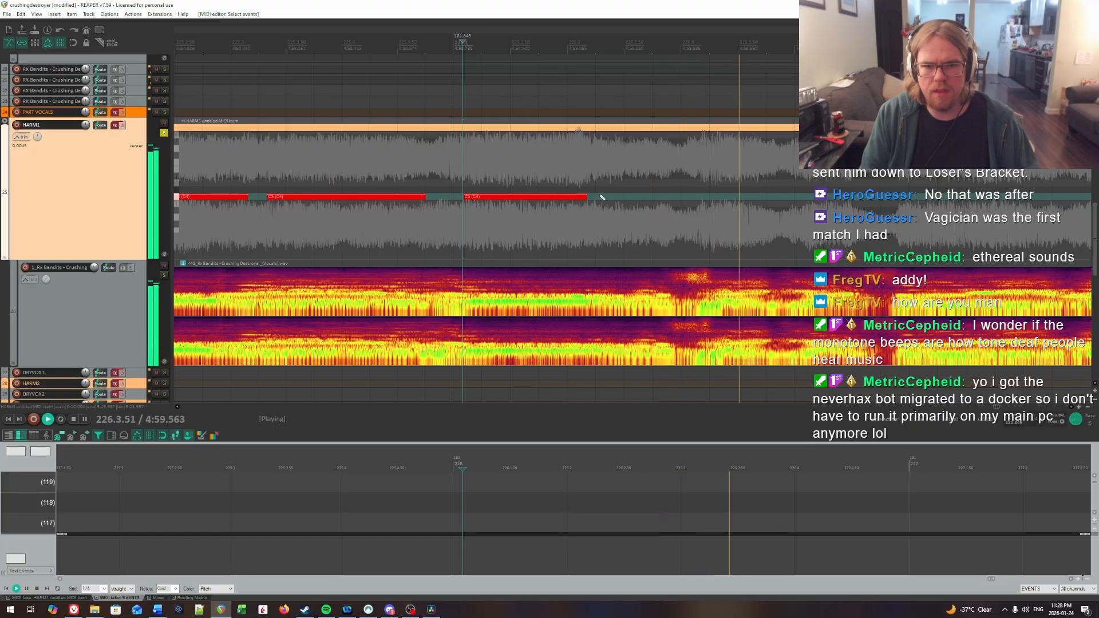
key("ctrl+space")
left_click_drag(656, 198, 652, 198)
Step: Listen for the next syllable's onset and insert a HARM1 note about 0.4 beat long at about 226.3.28
left_click(673, 200)
key("space")
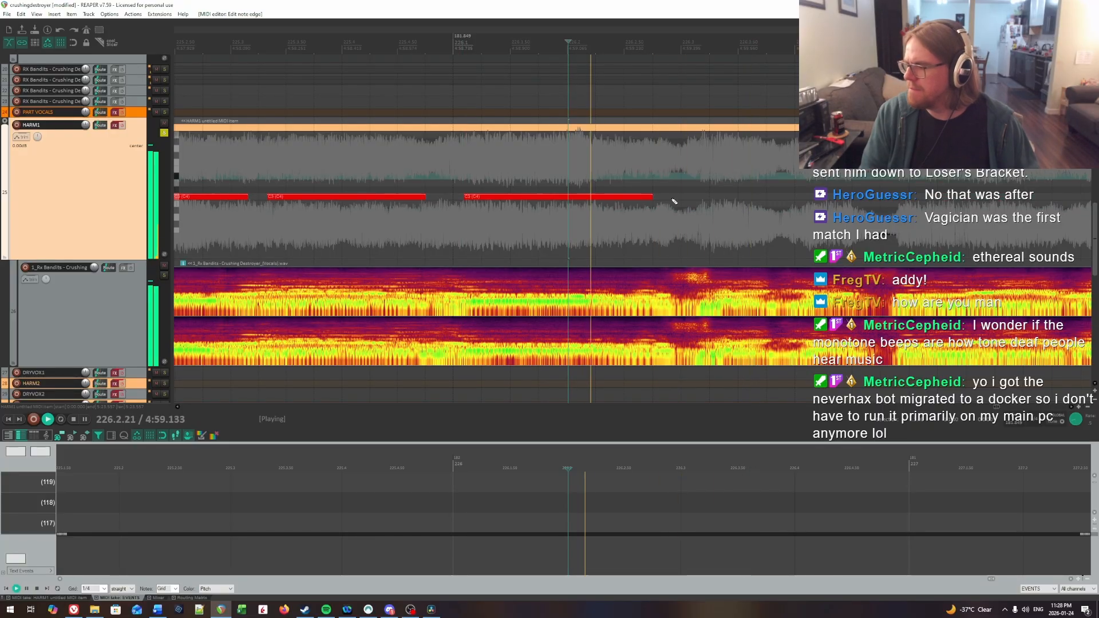
scroll(658, 192, "right", 5)
left_click_drag(583, 212, 650, 192)
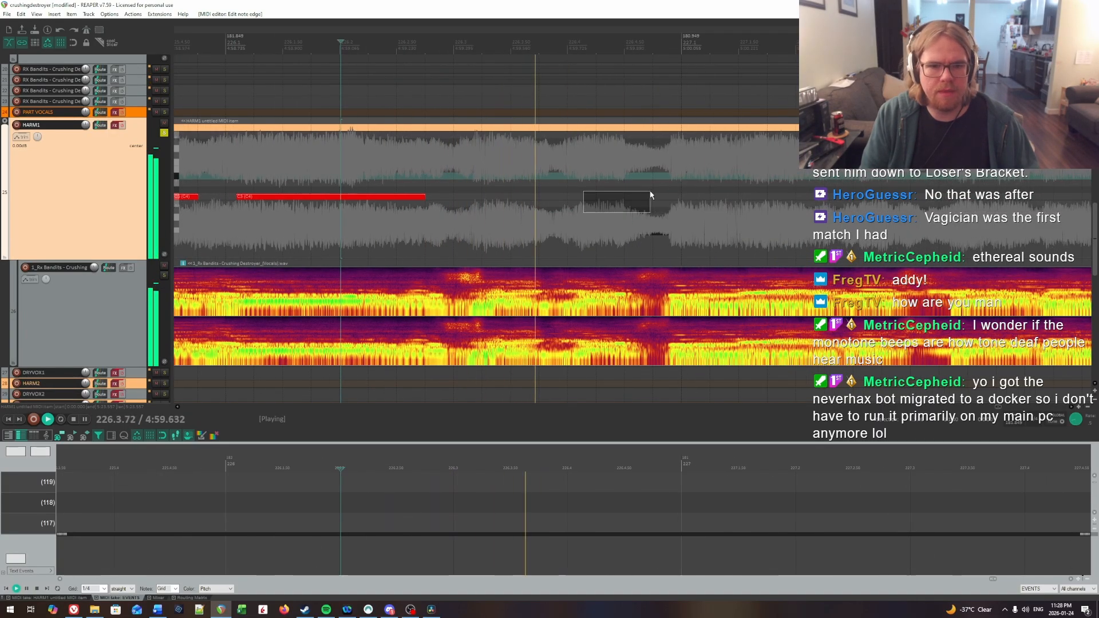
left_click(482, 174)
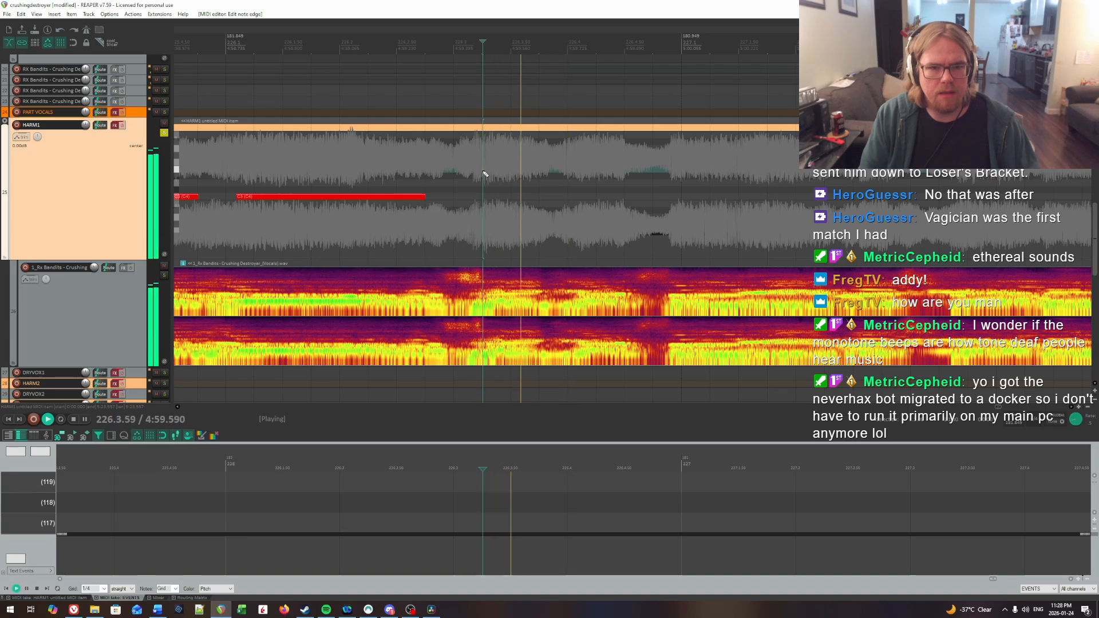
left_click(485, 173)
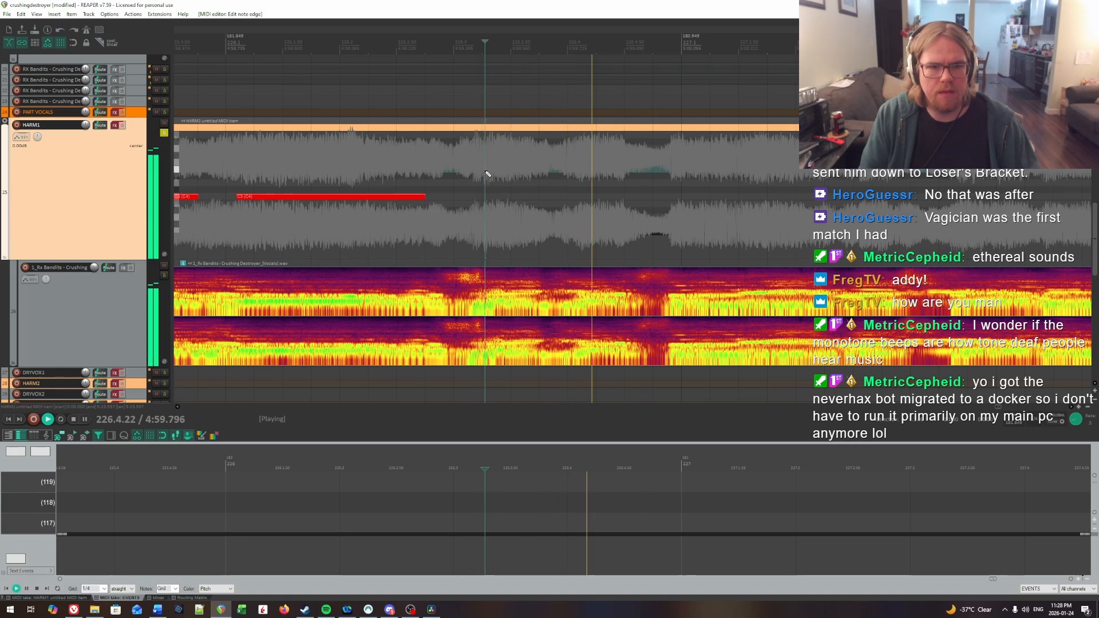
key("ctrl+space")
left_click_drag(486, 196, 527, 197)
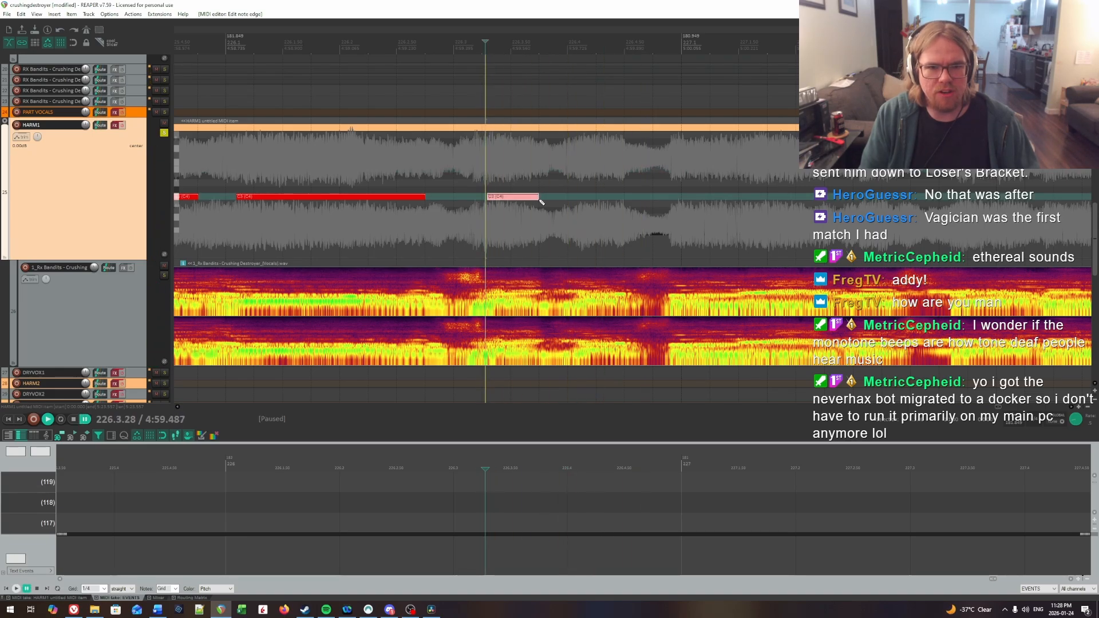
Step: Locate the following syllable by ear and insert a HARM1 note about 0.4 beat long at about 226.4.10
key("space")
left_click(574, 175)
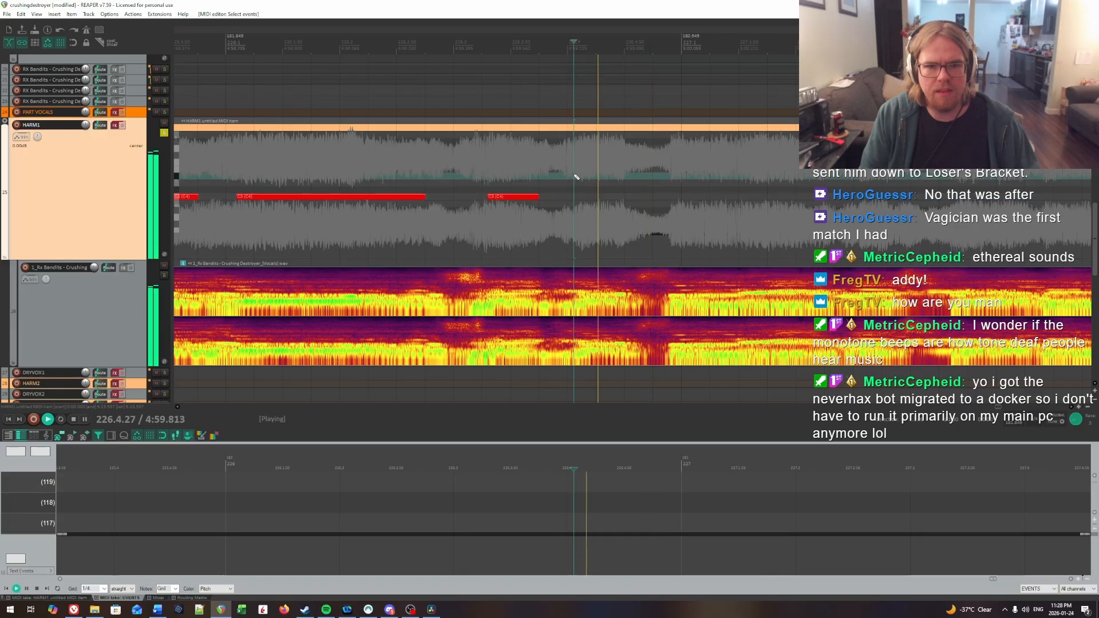
left_click(574, 175)
left_click(577, 177)
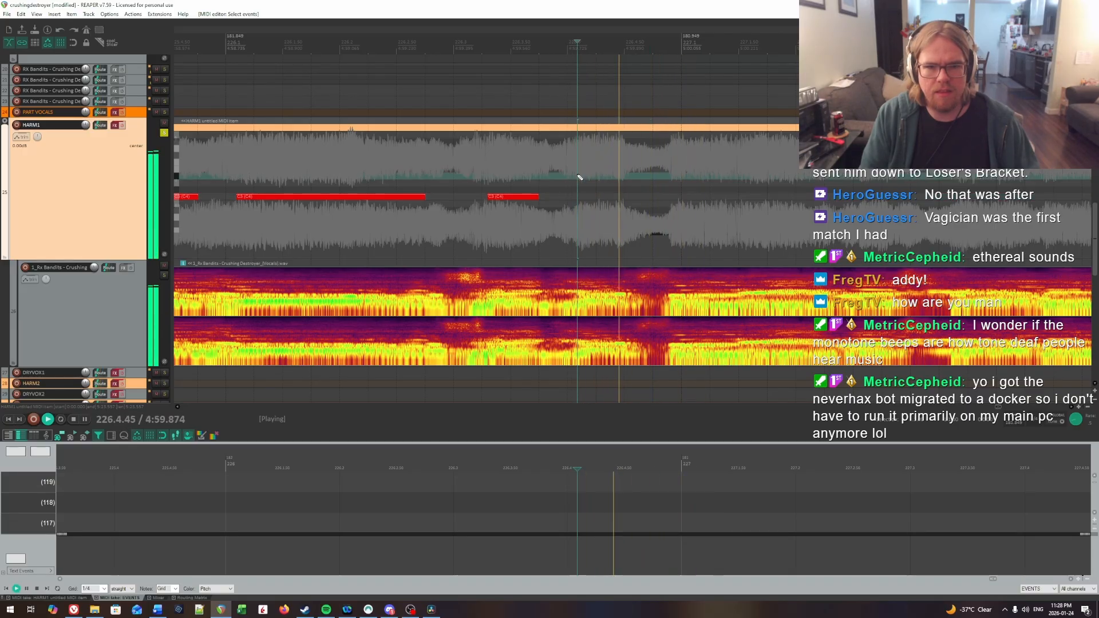
key("ctrl+space")
left_click_drag(580, 197, 626, 197)
Step: Replay the lead-in to measure 227 and insert a HARM1 note about half a beat long at about 226.4.95
key("space")
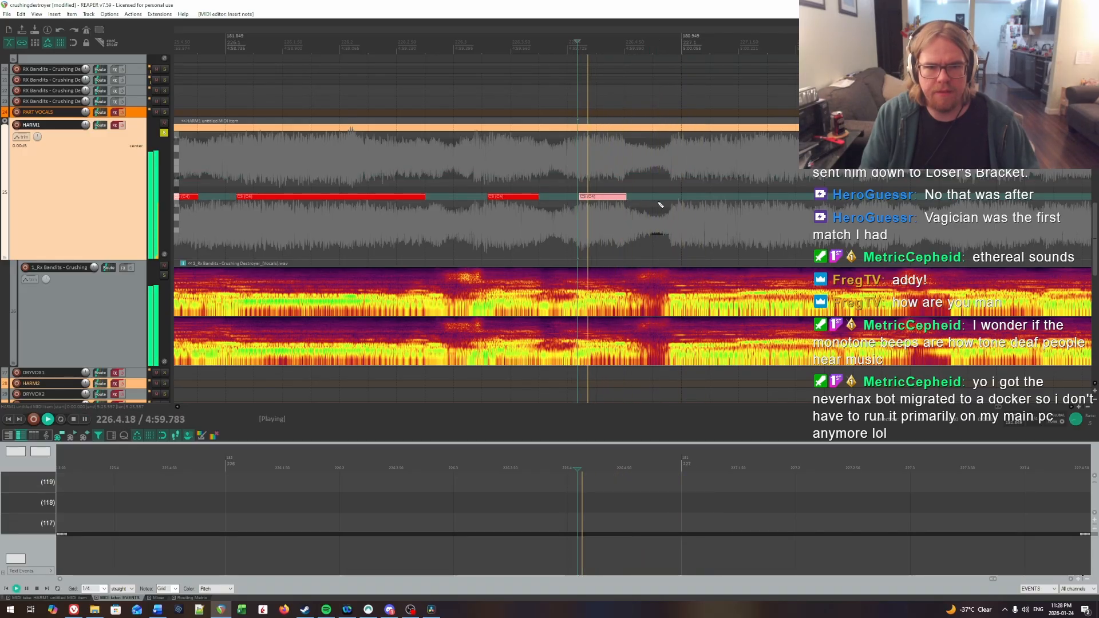
left_click(445, 169)
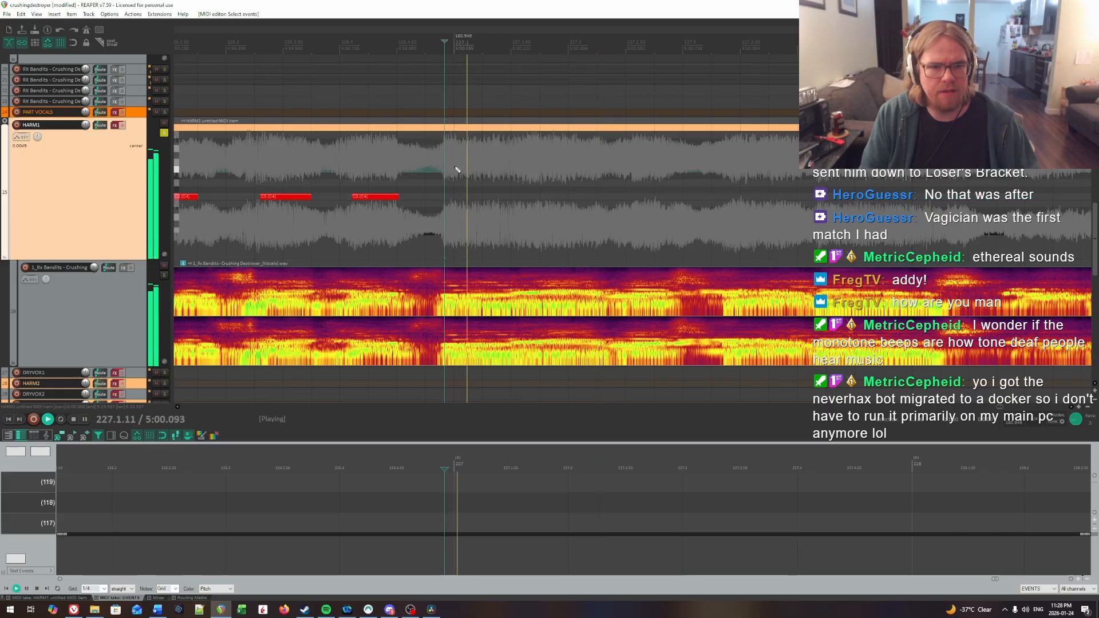
left_click(455, 169)
left_click(442, 169)
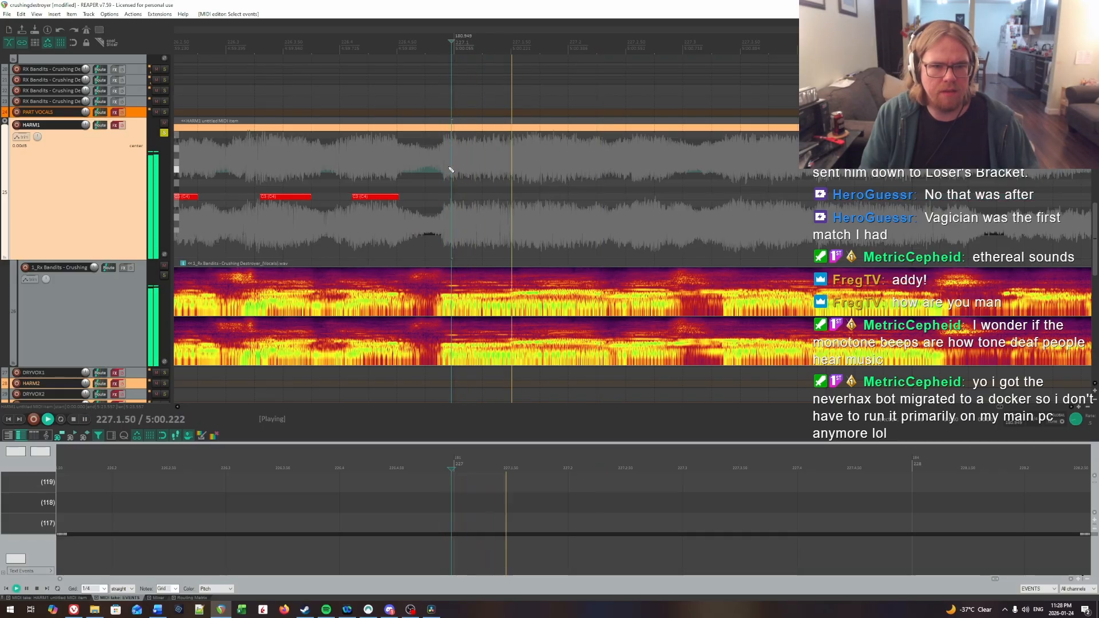
left_click(448, 172)
key("ctrl+space")
left_click(453, 197)
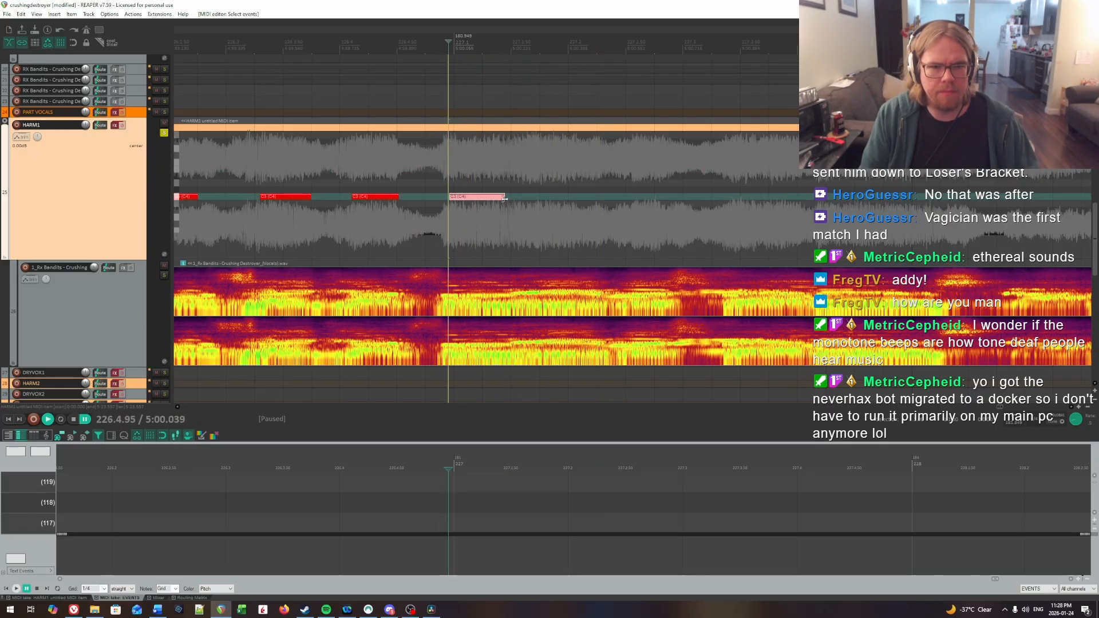
Step: Check successive positions by ear for the next syllable and insert a HARM1 note about 0.35 beat long at about 227.1.74
key("space")
left_click(471, 165)
left_click(508, 164)
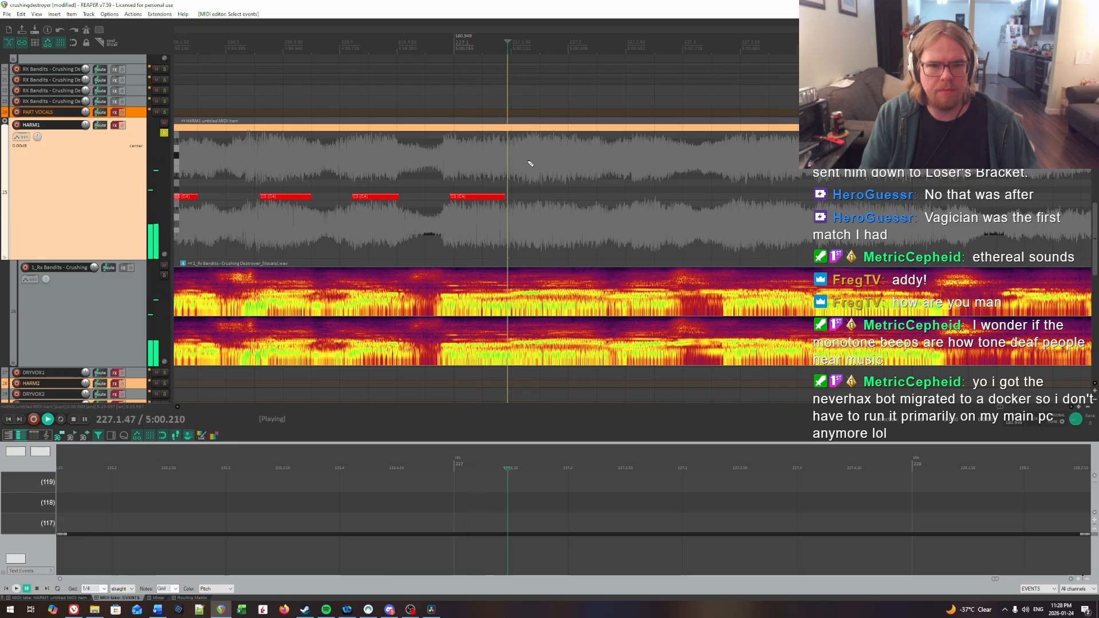
key("space")
left_click(515, 162)
key("space")
key("space")
left_click(542, 162)
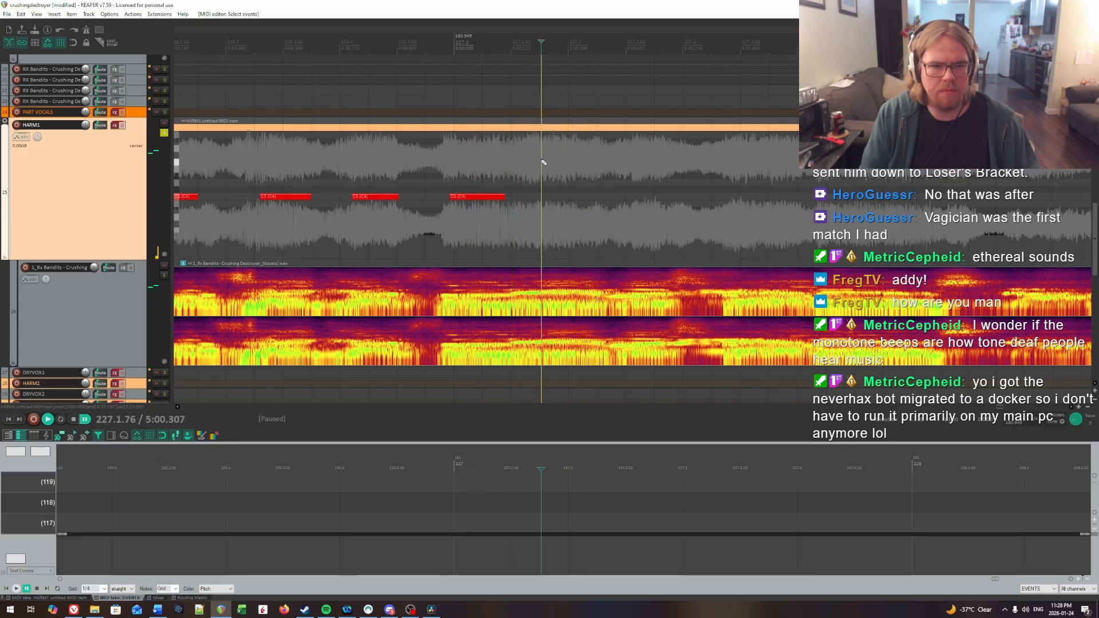
left_click(538, 160)
left_click_drag(544, 193, 582, 199)
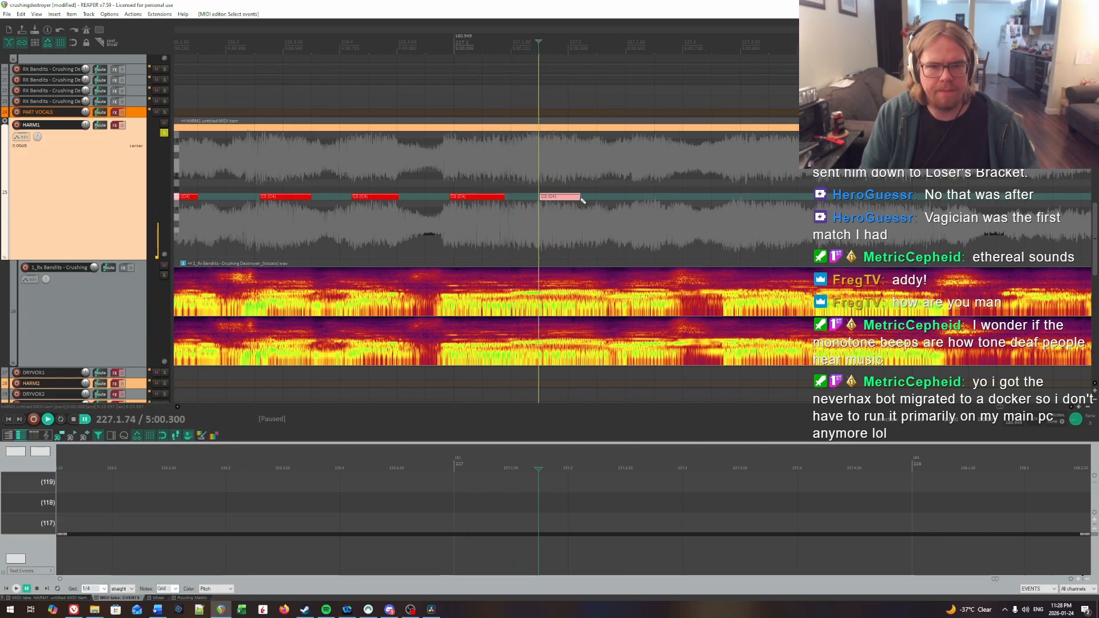
Step: Extend the end of the note at 227.1.74 to about 227.2.29 and replay the last two notes against the vocal
key("space")
key("space")
left_click(574, 180)
key("space")
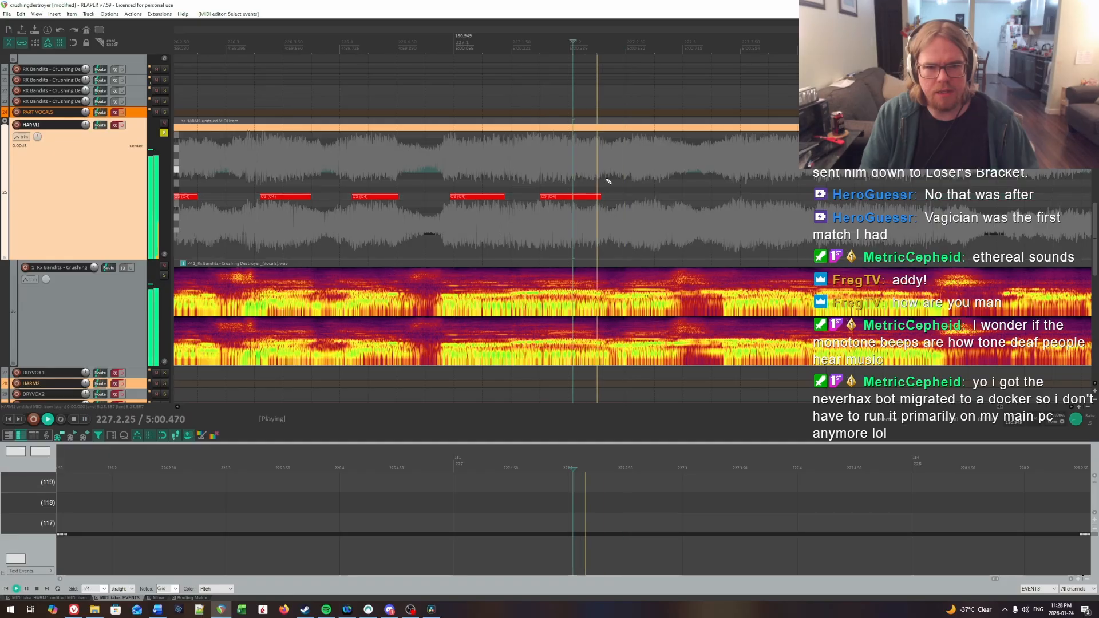
key("space")
key("space")
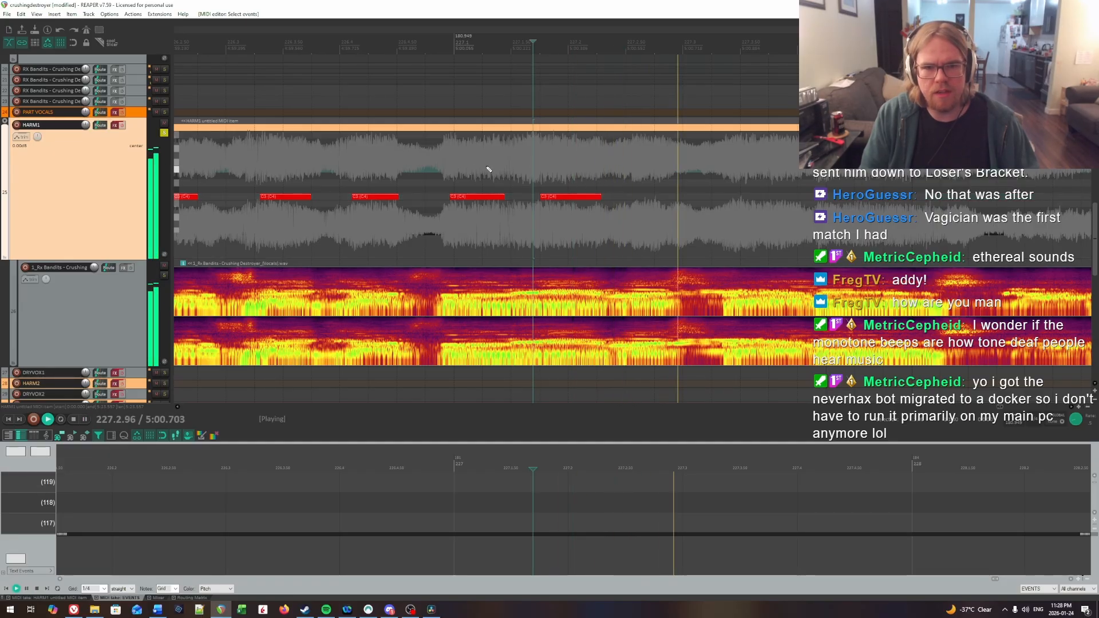
key("space")
left_click(447, 172)
key("space")
key("space")
left_click(542, 176)
key("space")
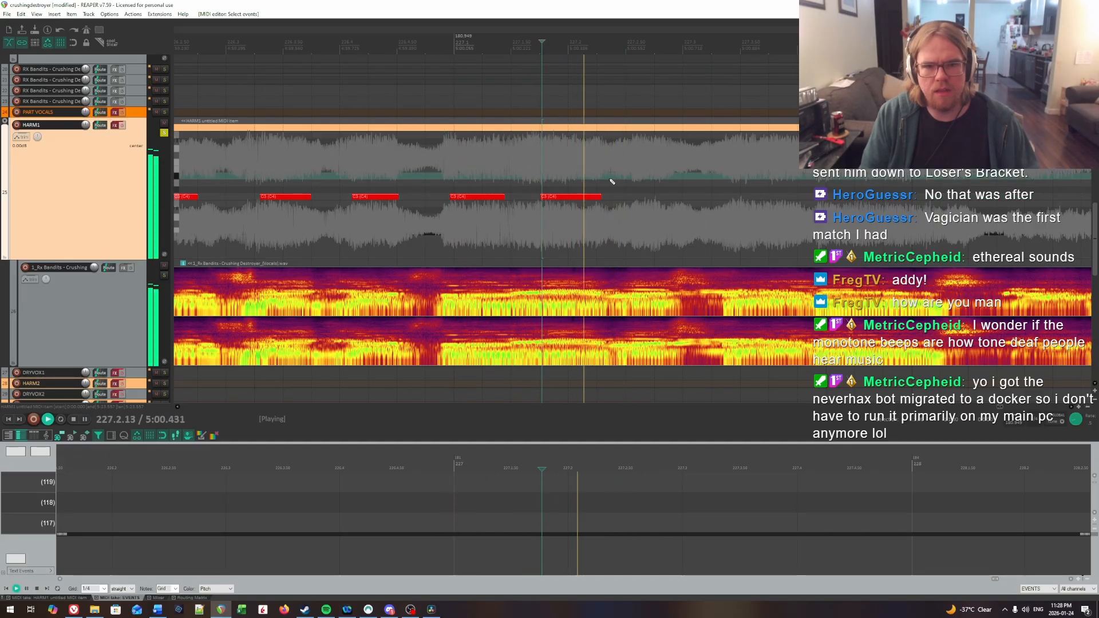
key("space")
Step: Pinpoint the next syllable's onset by ear and insert a HARM1 note about 0.3 beat long at about 227.2.53
left_click(608, 166)
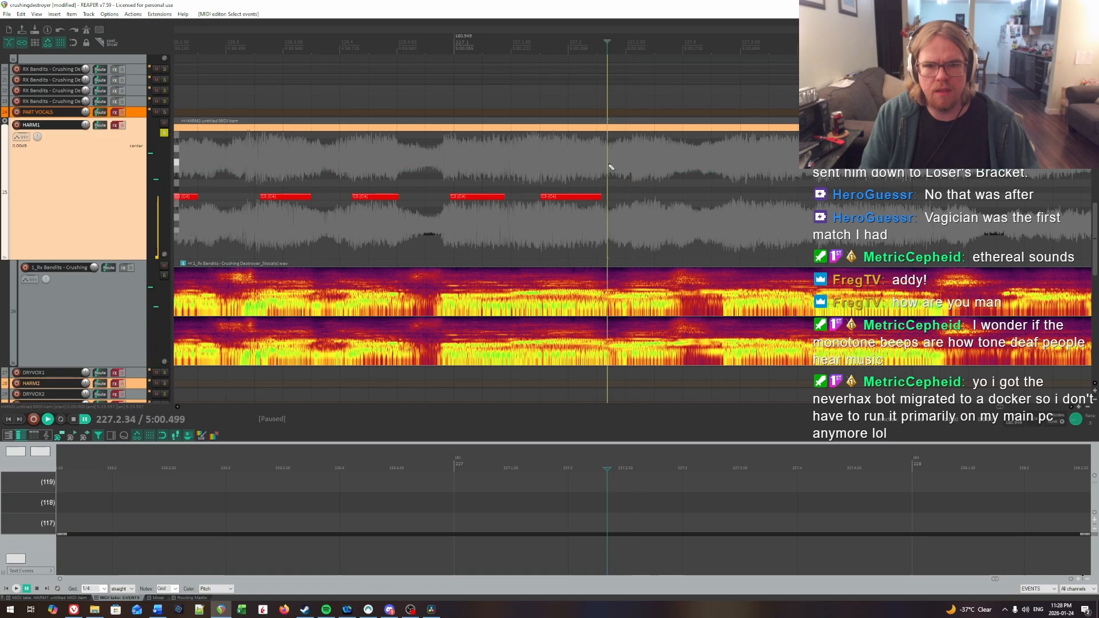
key("space")
key("space")
left_click(630, 168)
Step: Listen for the syllable after the dip near 227.3 and insert a HARM1 note about half a beat long at about 227.3.48
key("space")
key("space")
left_click(630, 169)
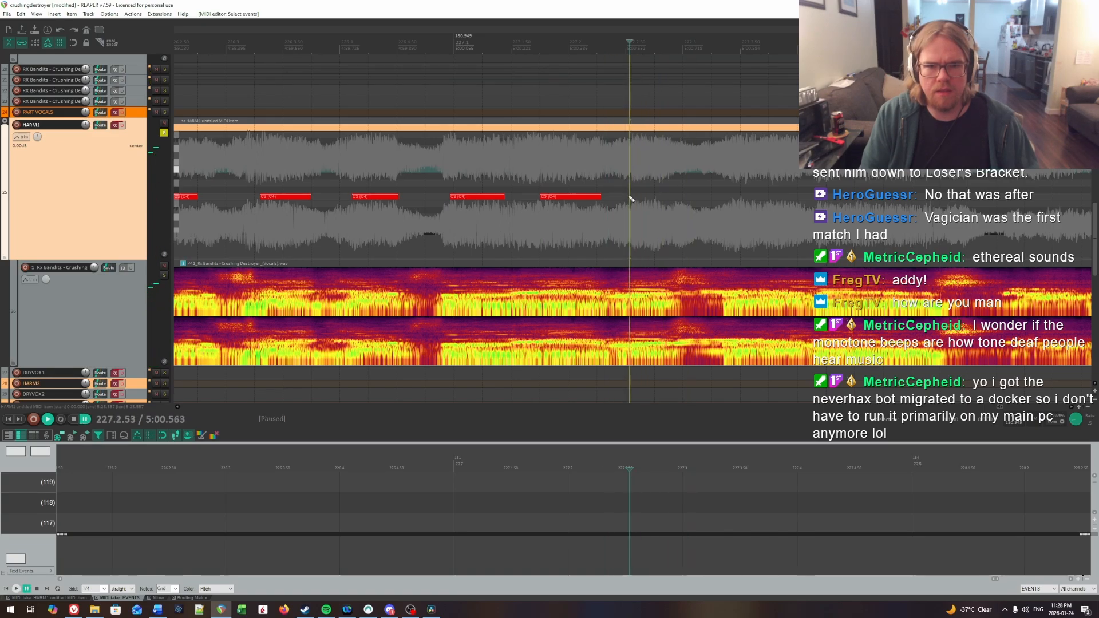
left_click_drag(630, 197, 660, 200)
key("space")
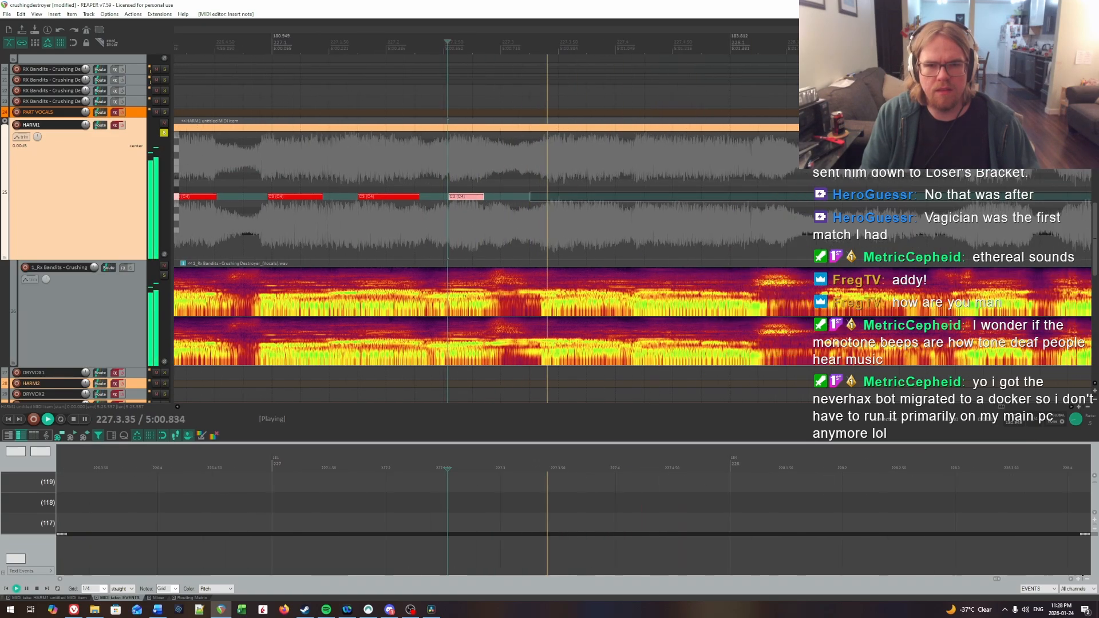
left_click(451, 174)
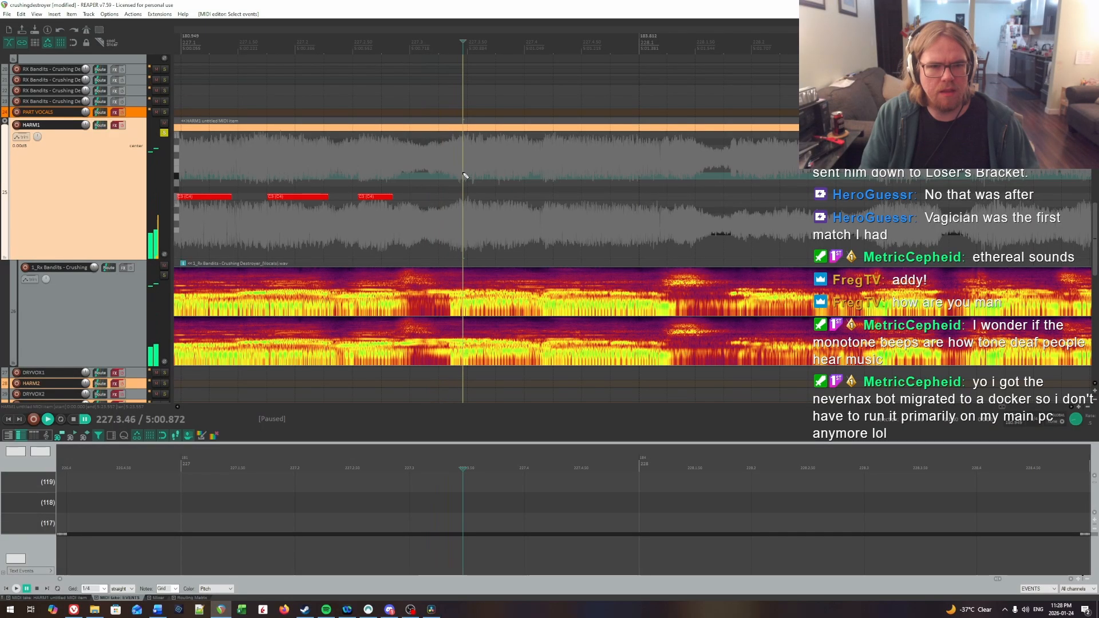
left_click(448, 175)
left_click(466, 177)
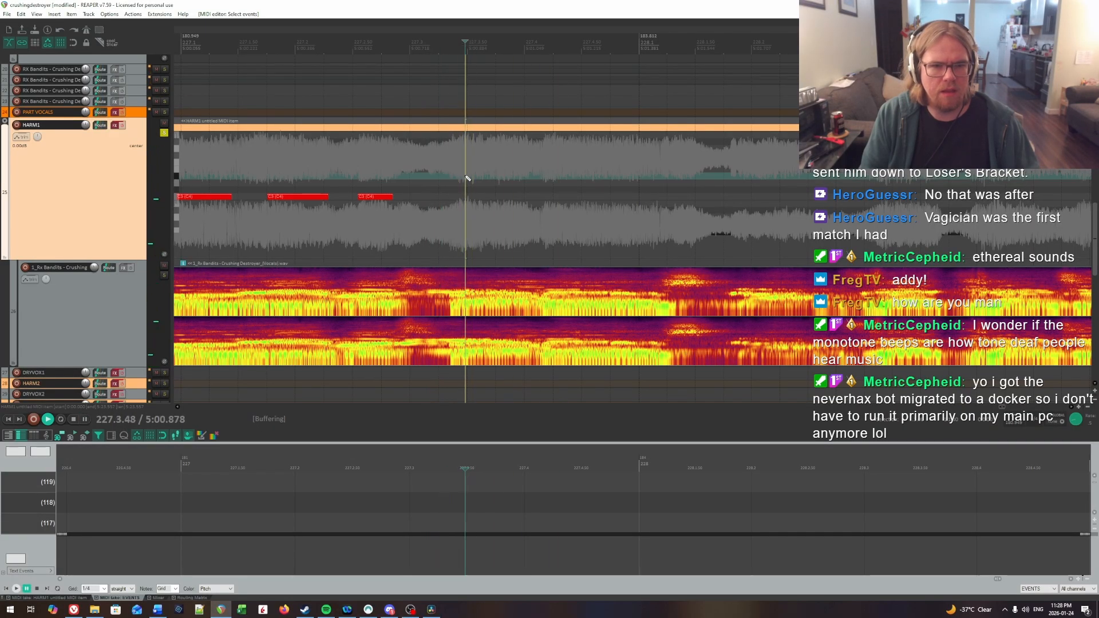
key("ctrl+space")
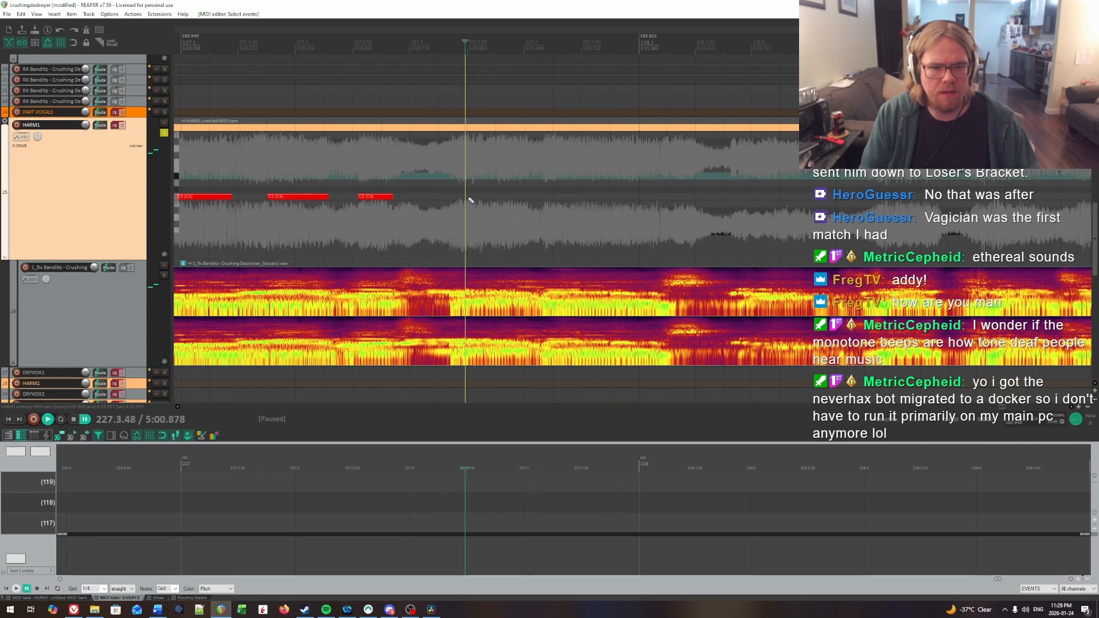
left_click_drag(466, 196, 525, 201)
Step: Listen for the next syllable's onset and insert a HARM1 note about one beat long at about 227.4.21
key("ctrl+space")
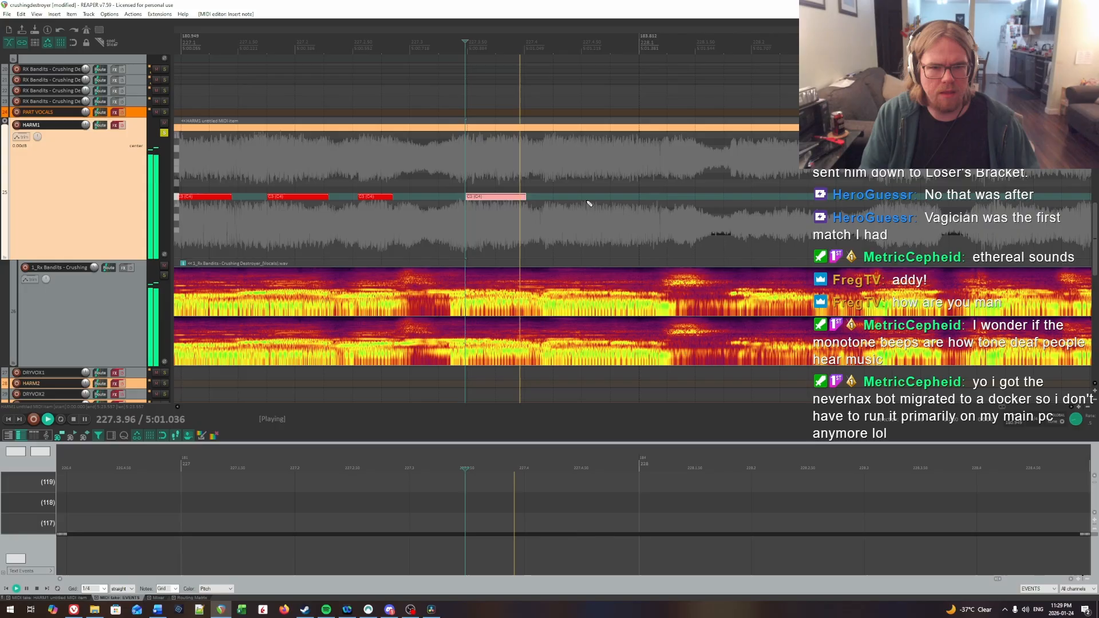
left_click(550, 179)
key("ctrl+space")
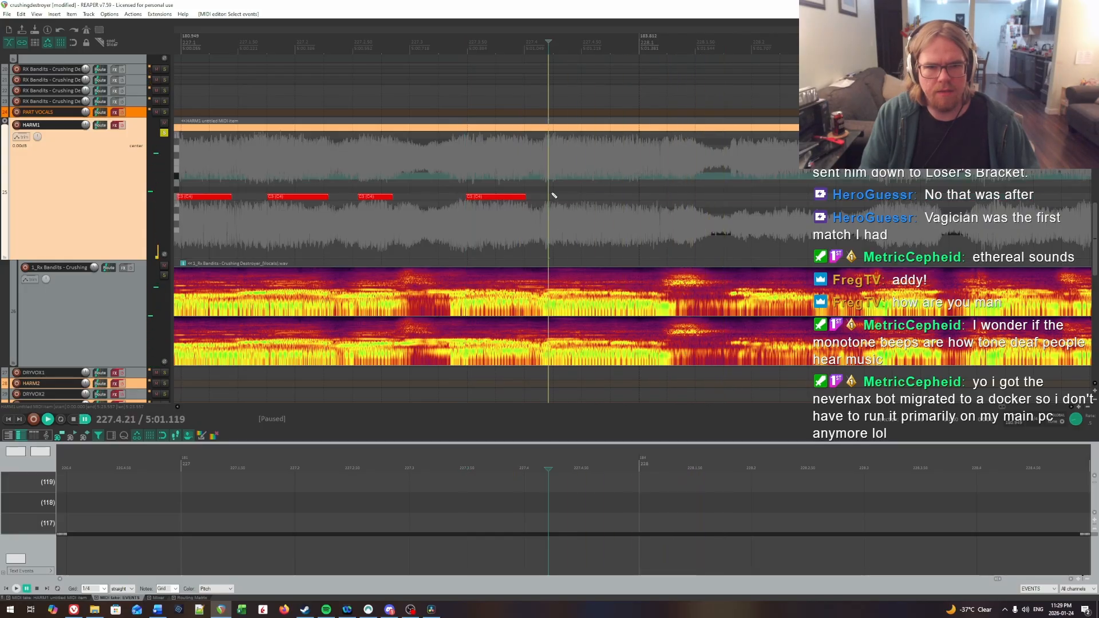
key("ctrl+space")
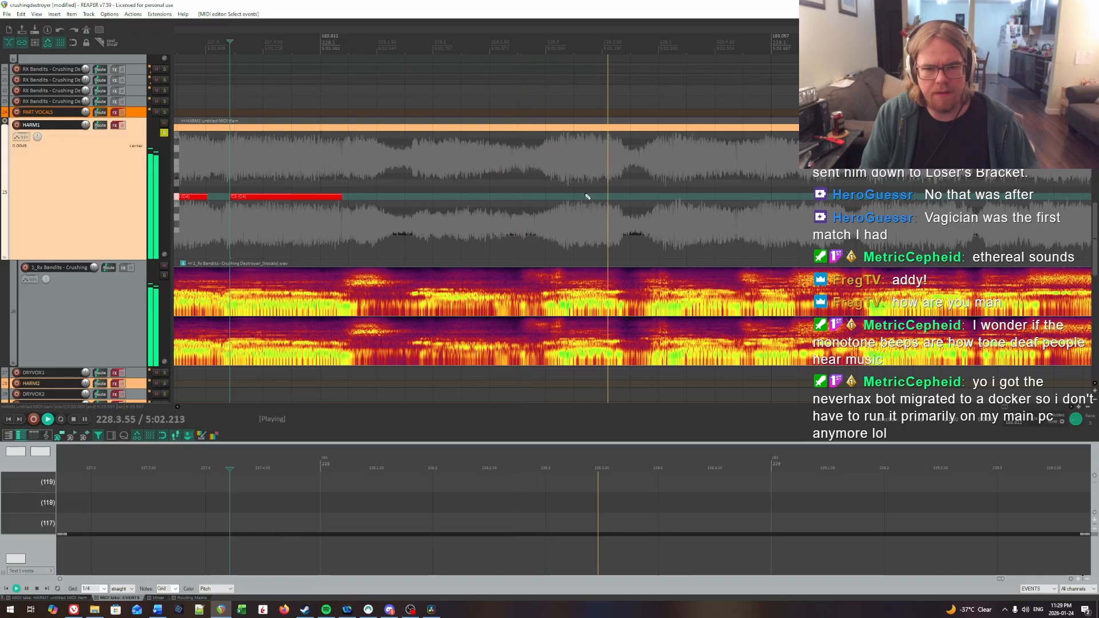
Step: Pinpoint the syllable's onset by ear, insert a HARM1 note about half a beat long at about 228.3.19, and replay the passage
left_click(541, 186)
left_click(566, 192)
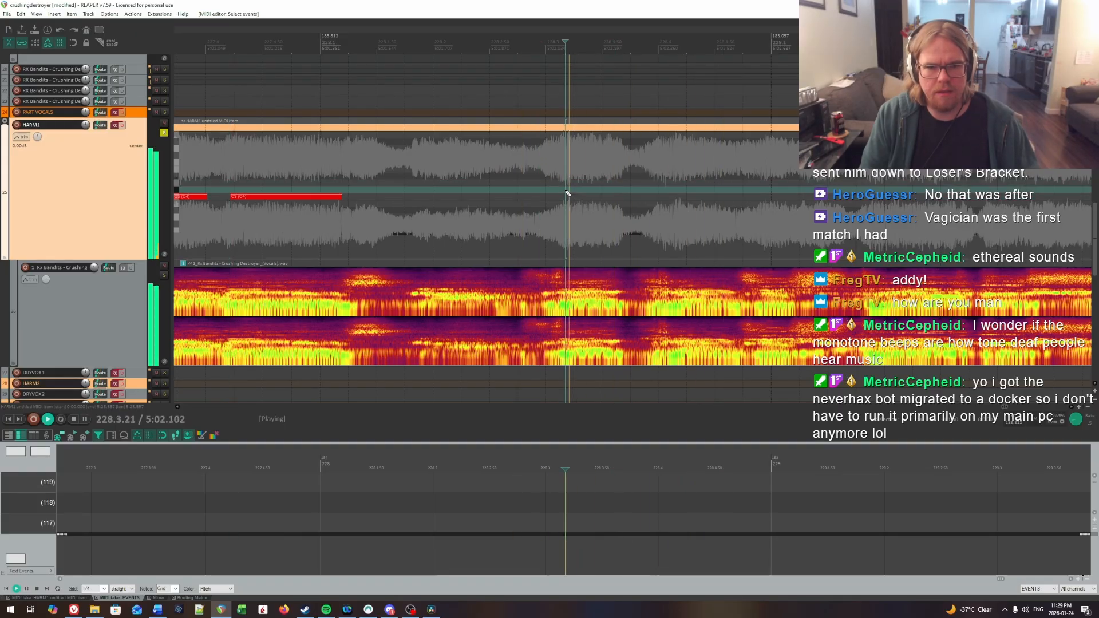
key("ctrl+space")
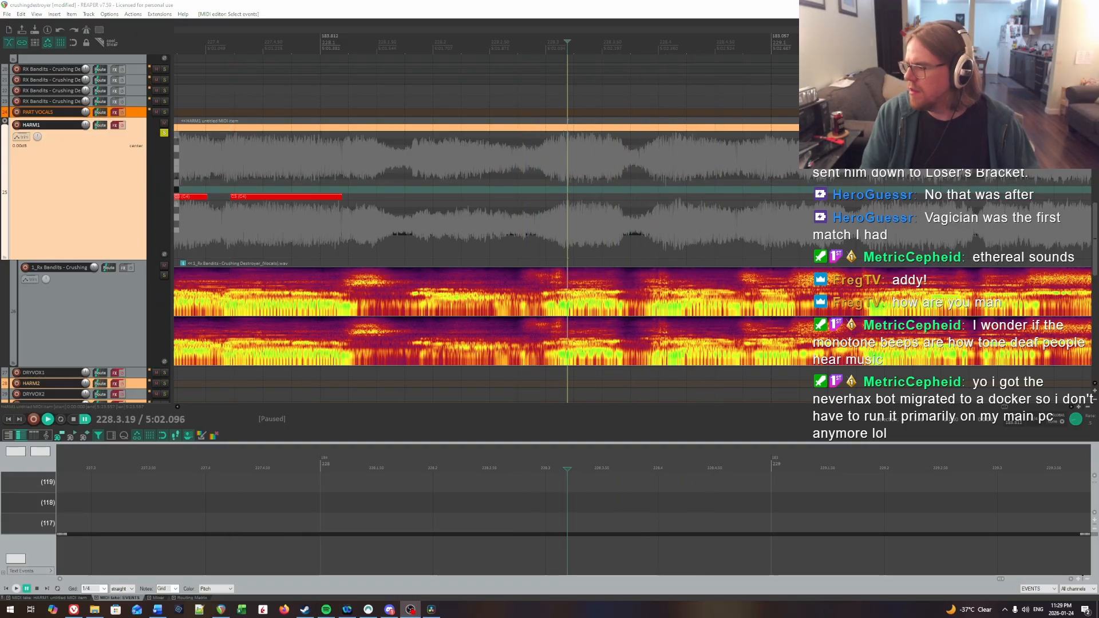
key("alt+Tab")
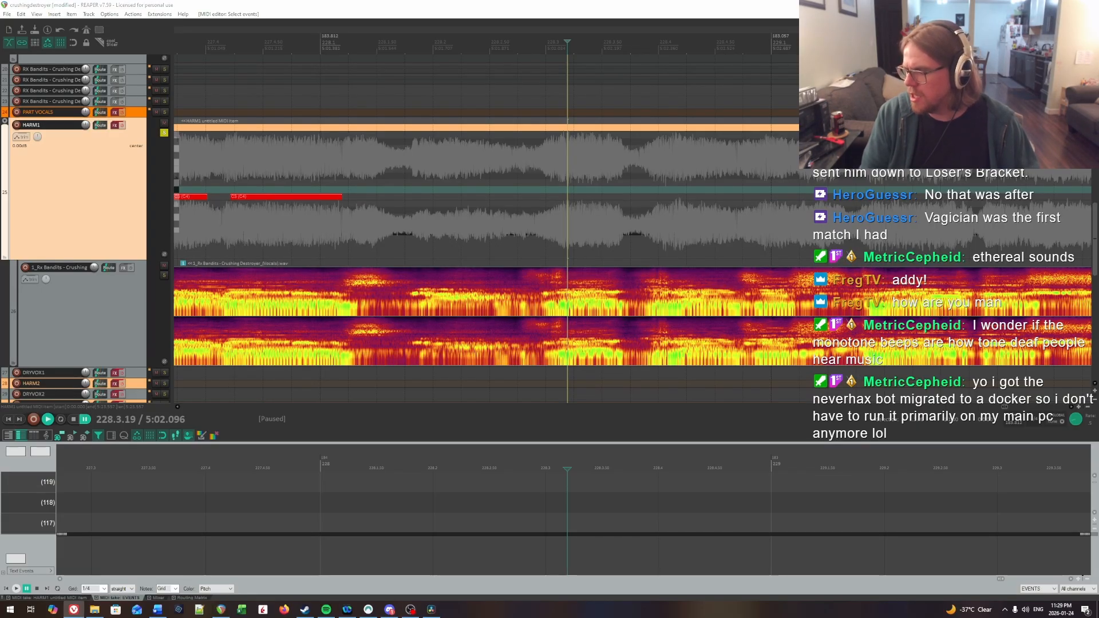
left_click(481, 181)
key("space")
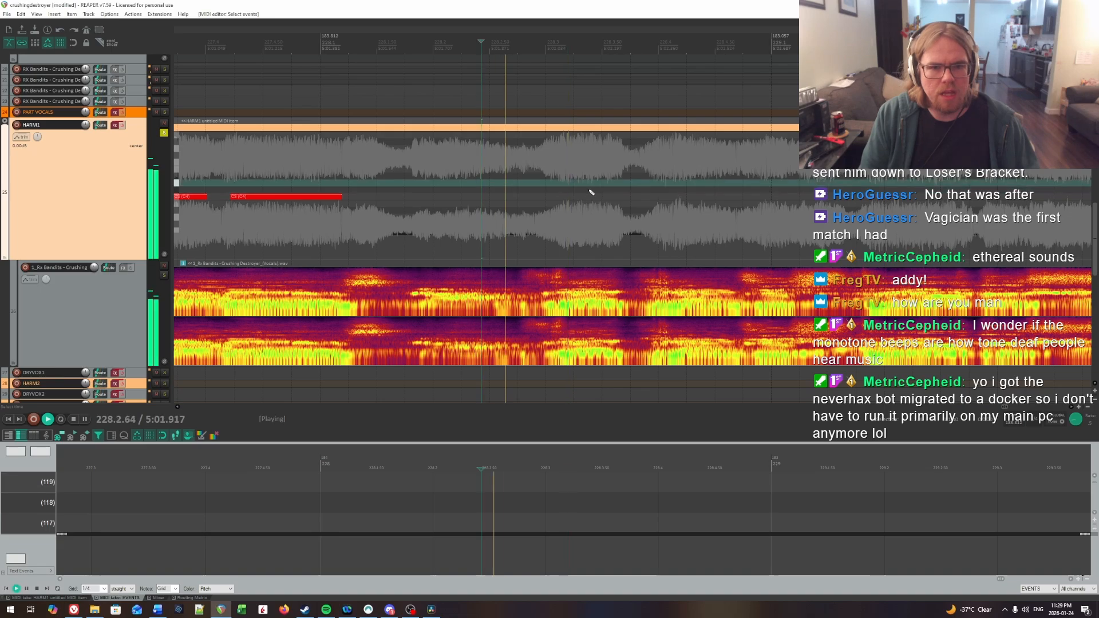
key("space")
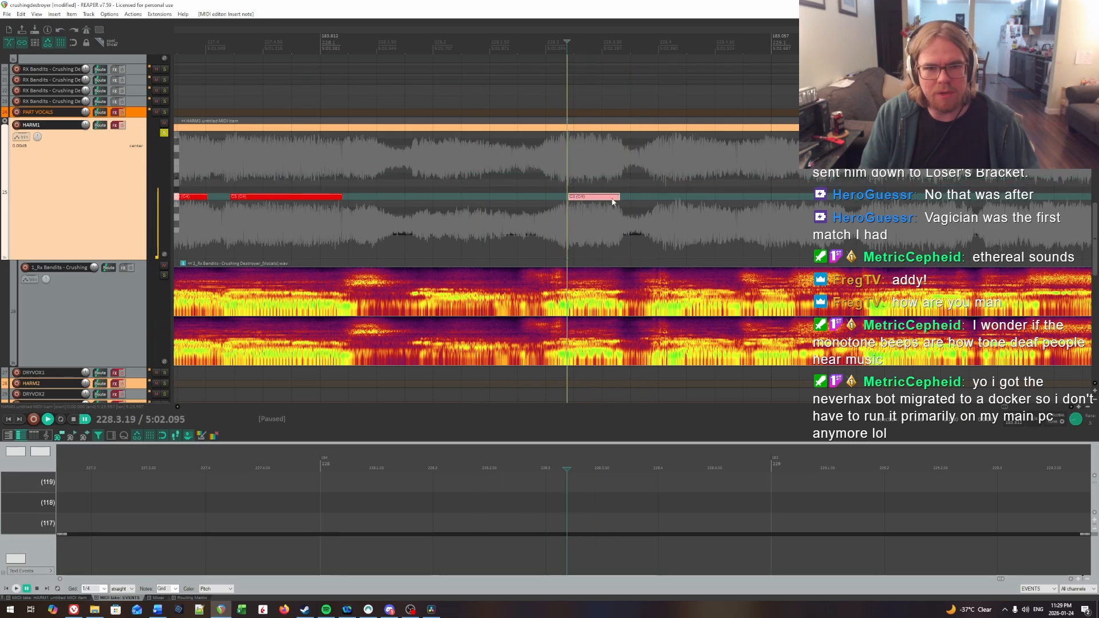
left_click(437, 179)
key("space")
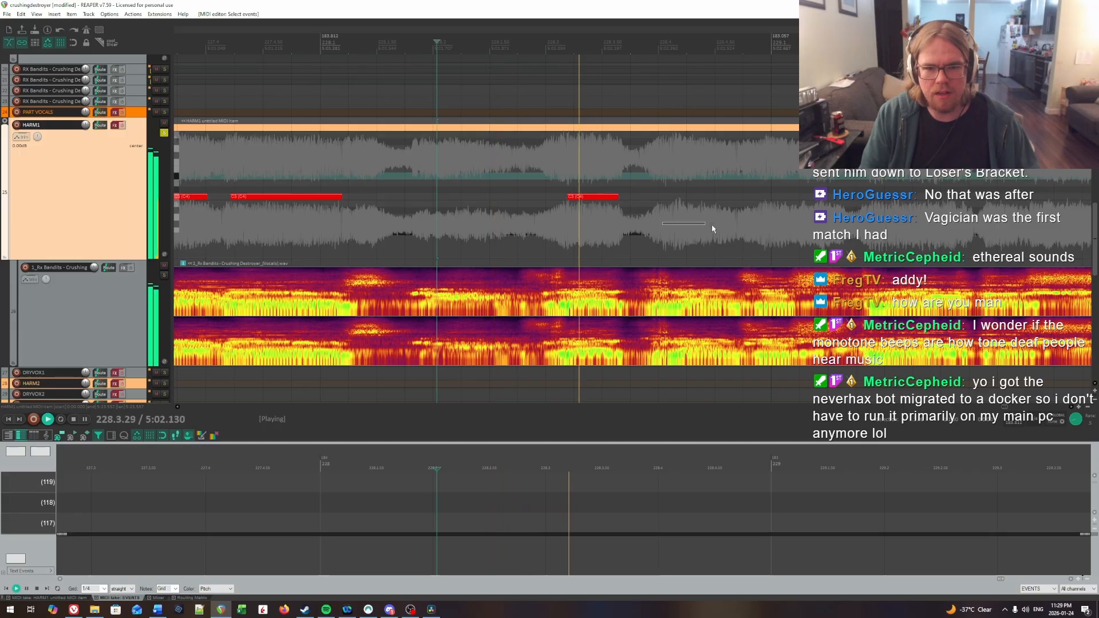
Step: Listen for the syllable after the dip near 228.4 and insert a HARM1 note about half a beat long at about 228.4.10
left_click_drag(663, 222, 967, 211)
left_click(412, 180)
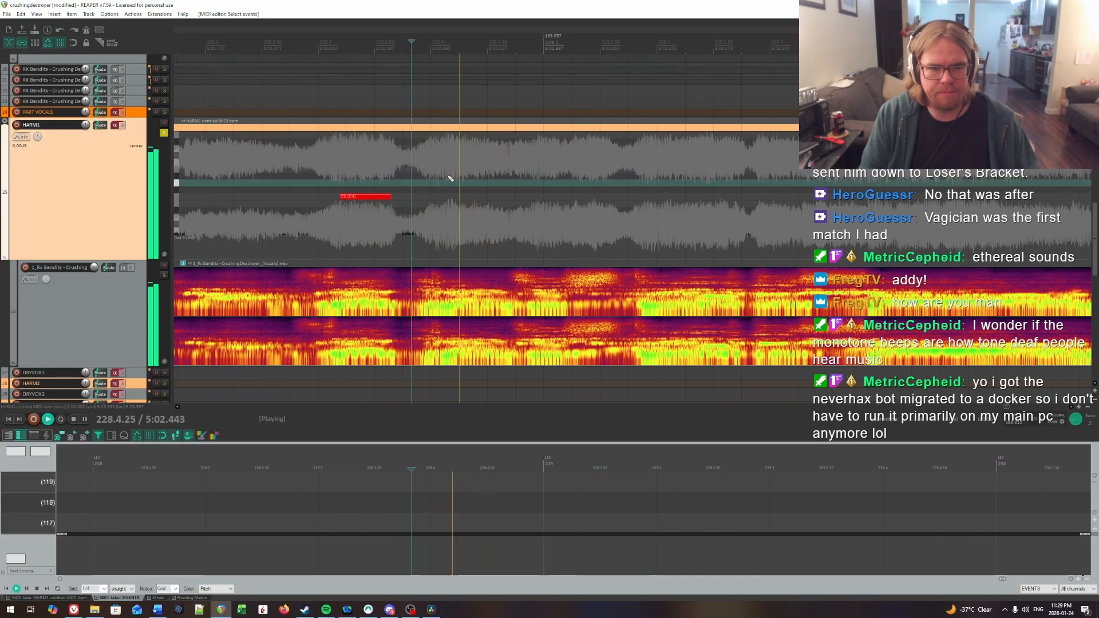
key("space")
left_click(448, 177)
left_click(380, 172)
key("space")
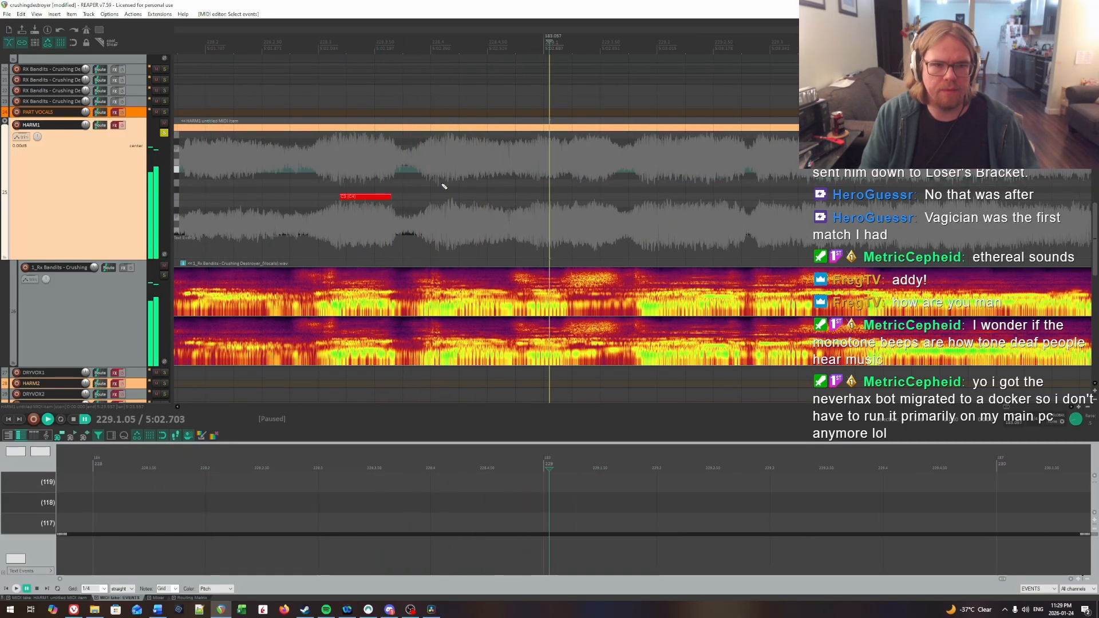
left_click(443, 183)
key("space")
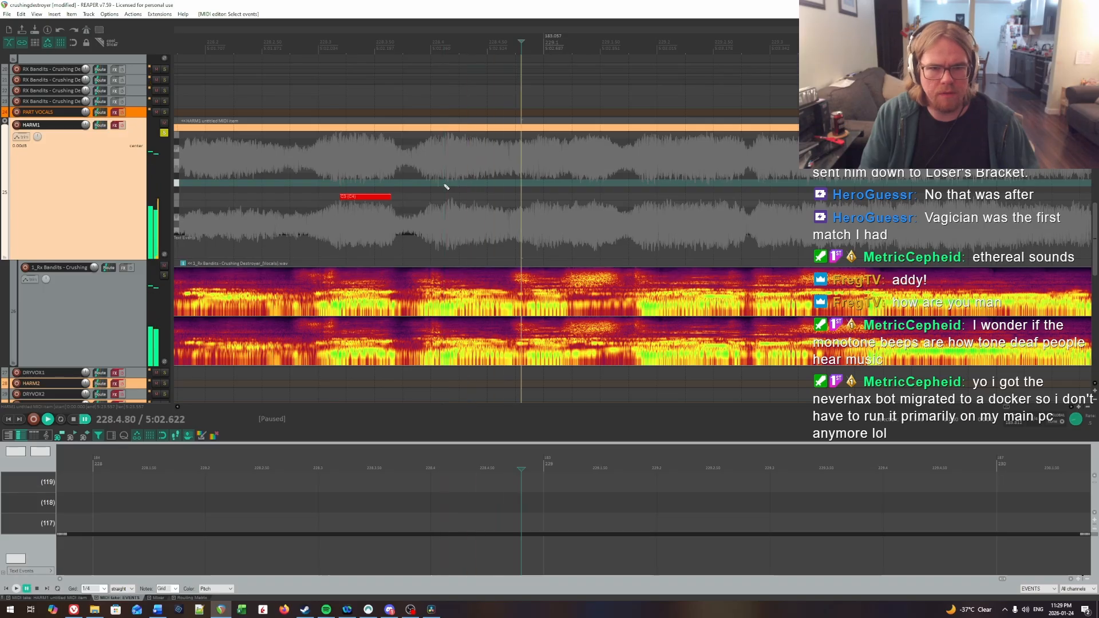
left_click(446, 197)
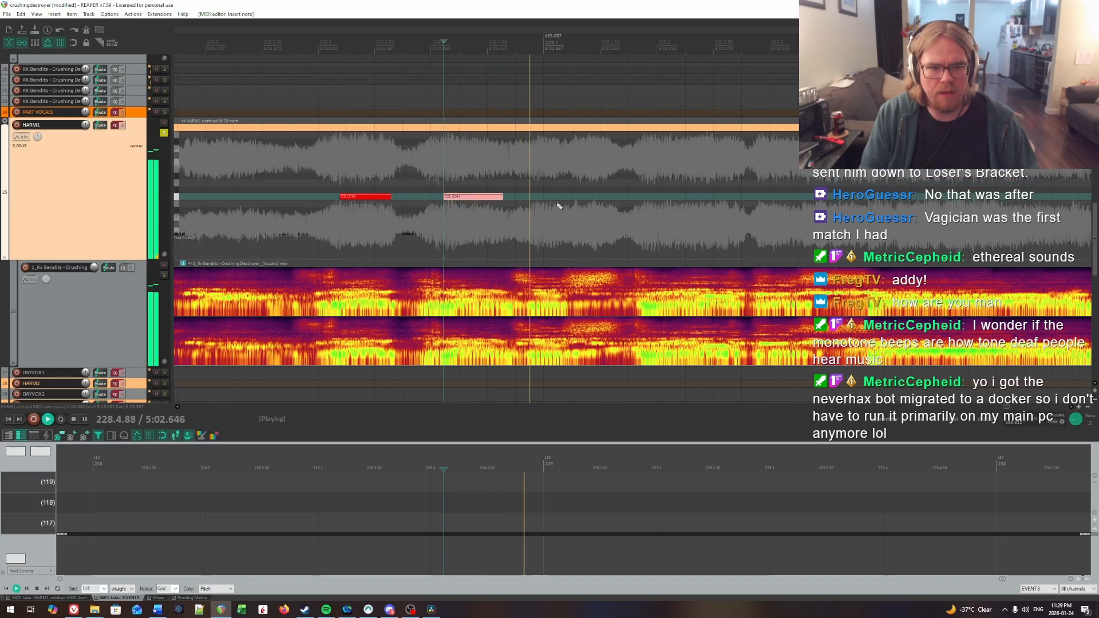
Step: Audition the vocal just before bar 229 and insert a short HARM1 note about 0.2 beat long at about 228.4.94
left_click(501, 186)
key("space")
left_click(534, 188)
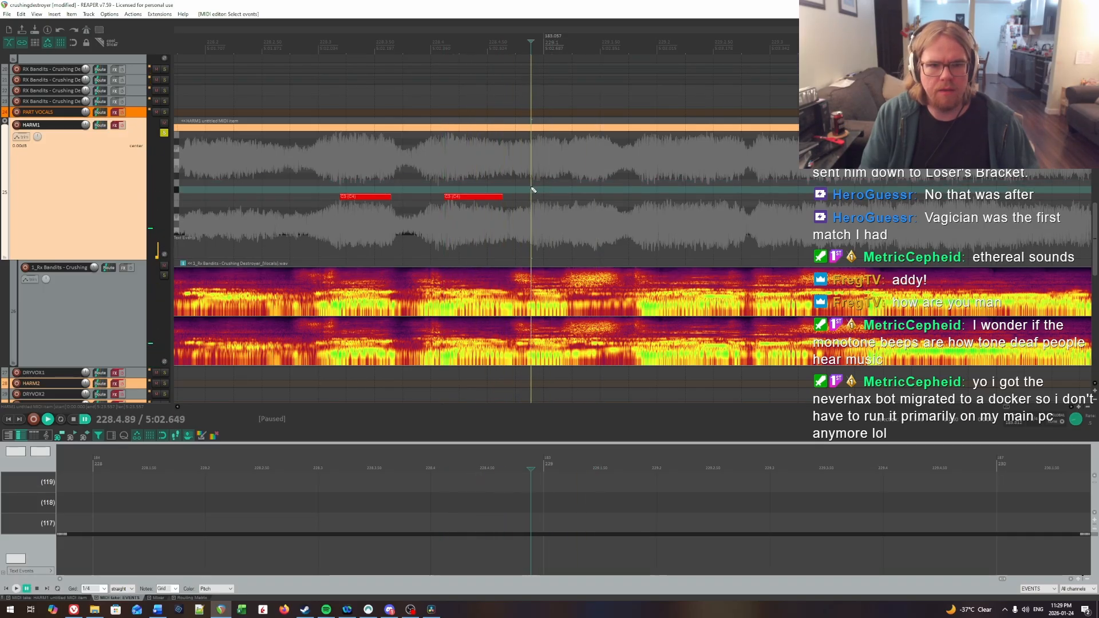
left_click(536, 190)
key("space")
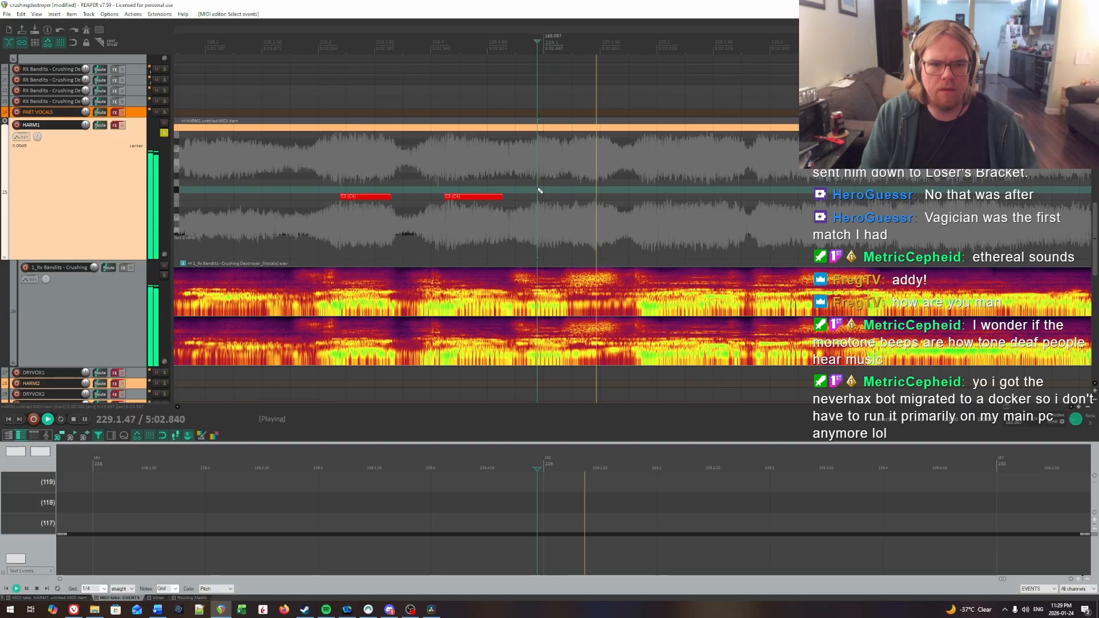
key("space")
left_click_drag(538, 197, 557, 198)
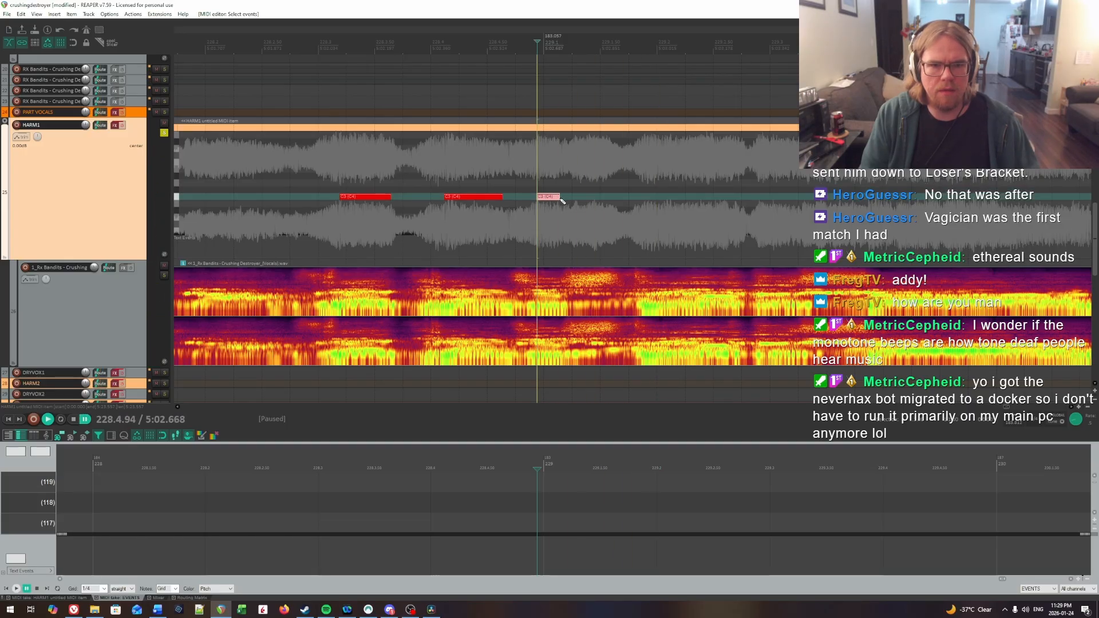
Step: Find the next syllable's onset by ear and insert a HARM1 note about 0.7 beat long at about 229.2.03
key("space")
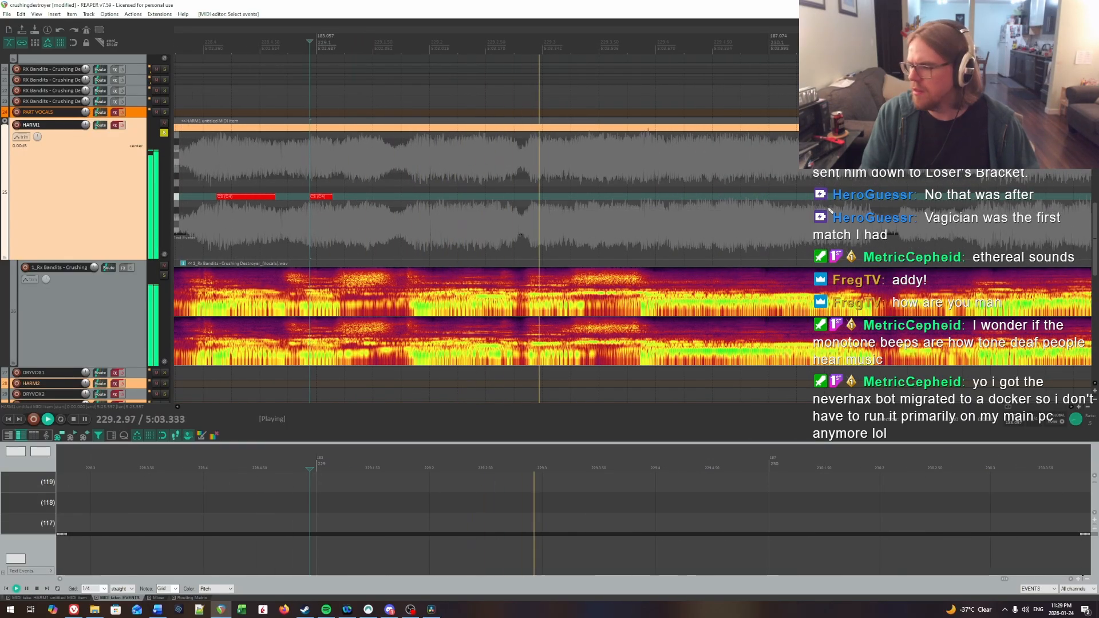
key("space")
left_click(322, 176)
key("space")
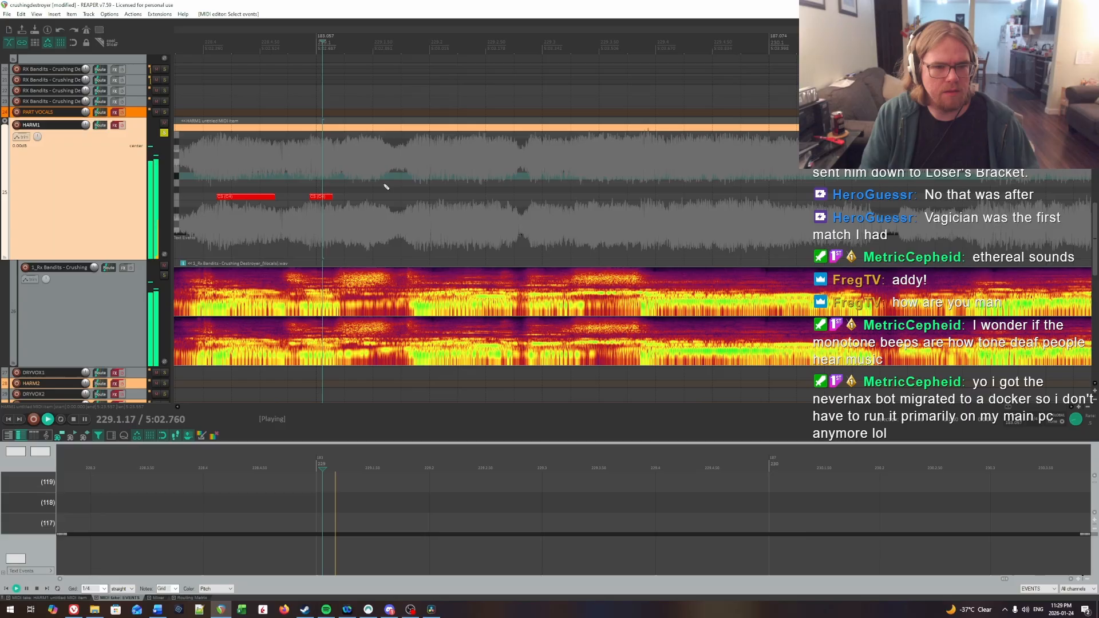
left_click(435, 187)
left_click(435, 186)
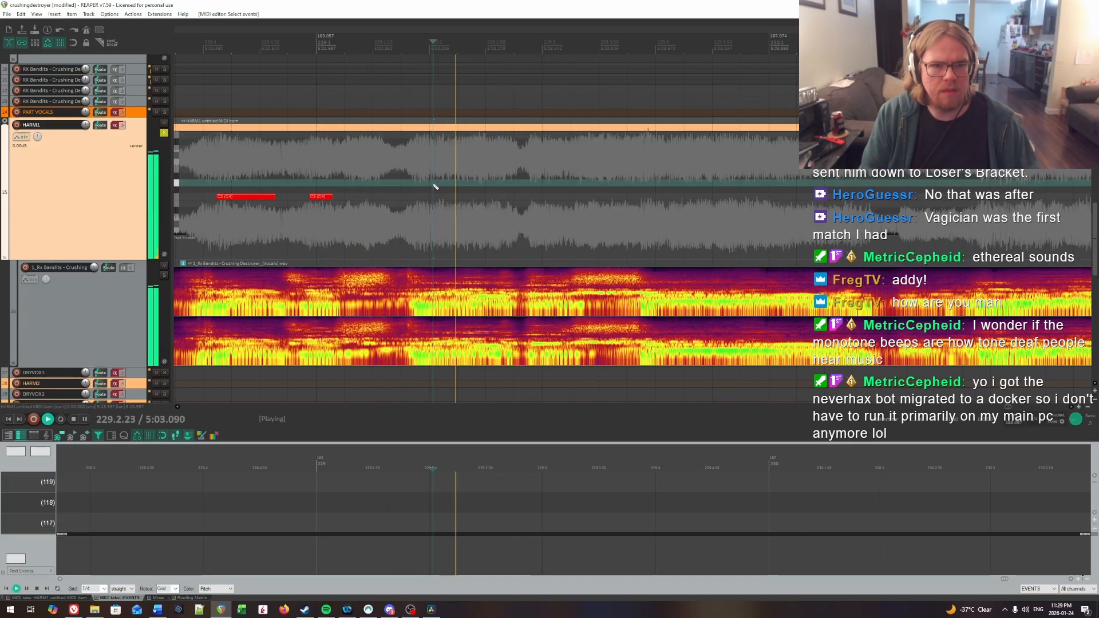
key("ctrl+space")
left_click_drag(435, 196, 485, 199)
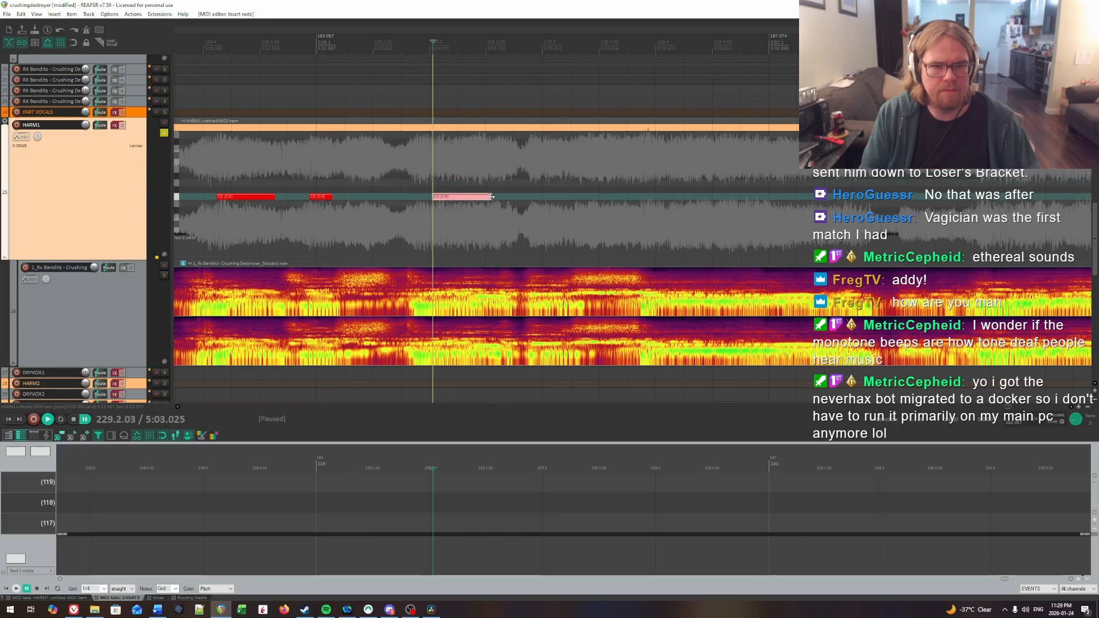
key("space")
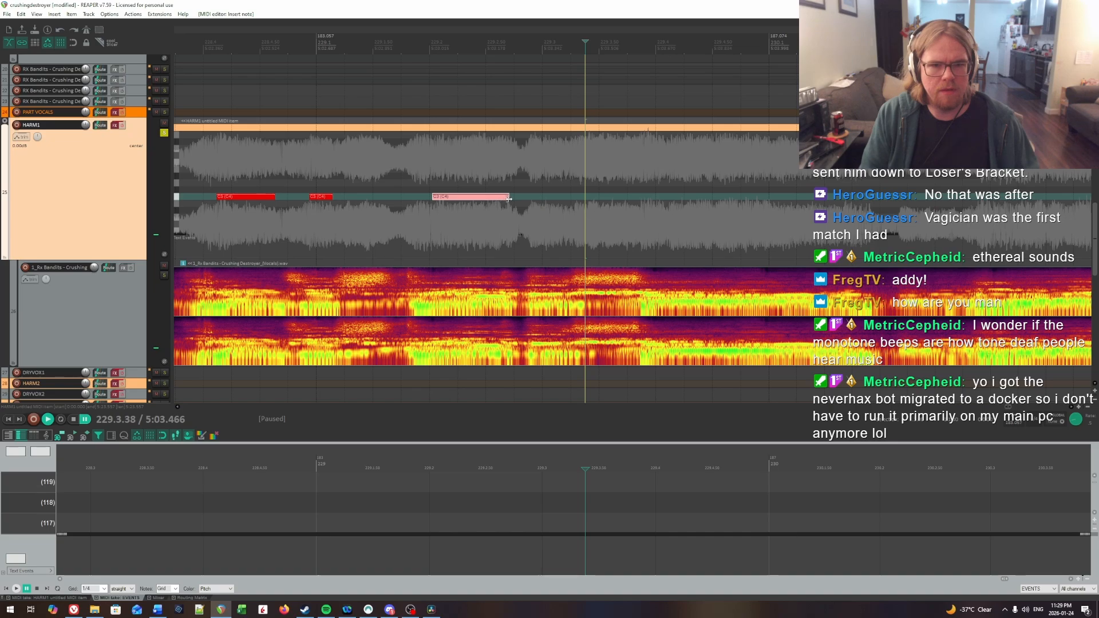
Step: Replay the vocal to locate the onset just before 229.3 and insert a HARM1 note about 0.3 beat long at about 229.2.95
left_click(433, 183)
key("space")
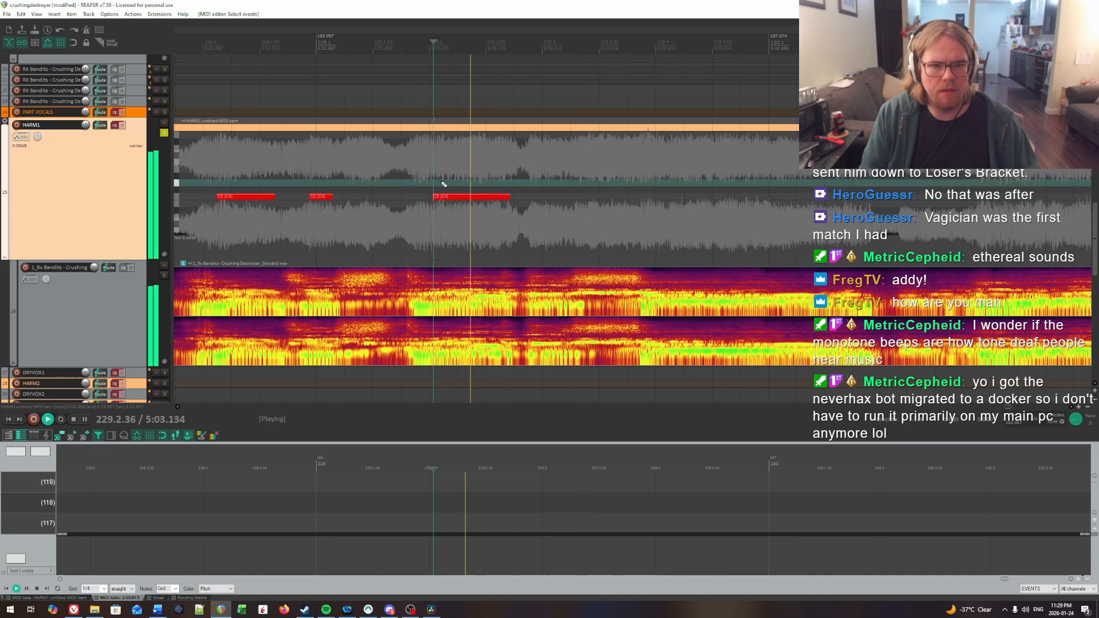
key("ctrl+space")
left_click(533, 177)
key("space")
key("space")
left_click(538, 177)
key("space")
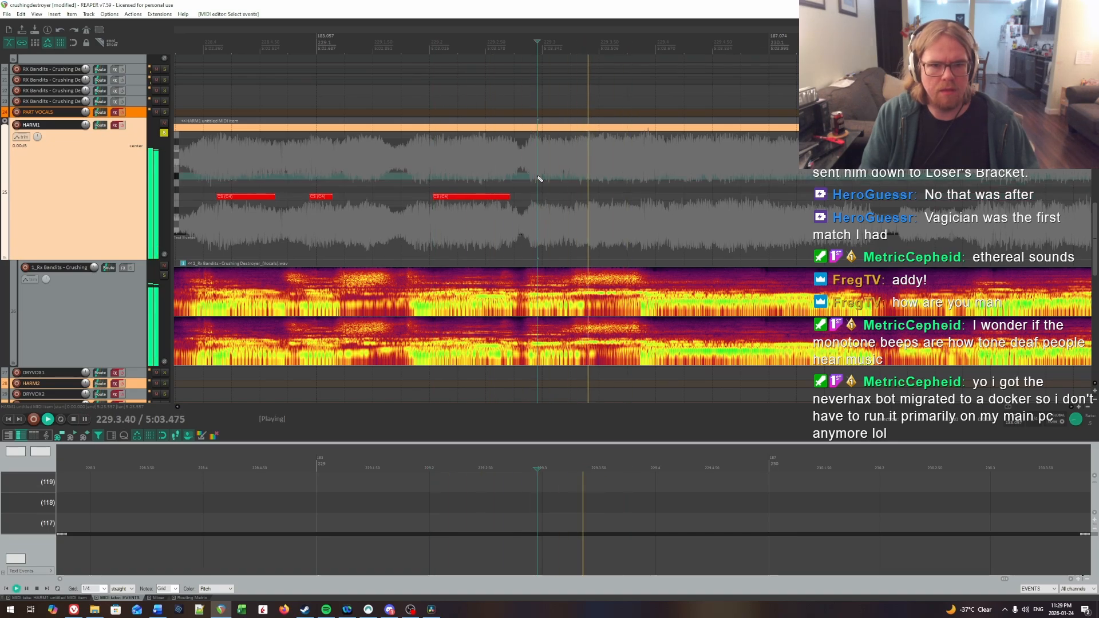
key("space")
left_click(538, 177)
left_click(542, 197)
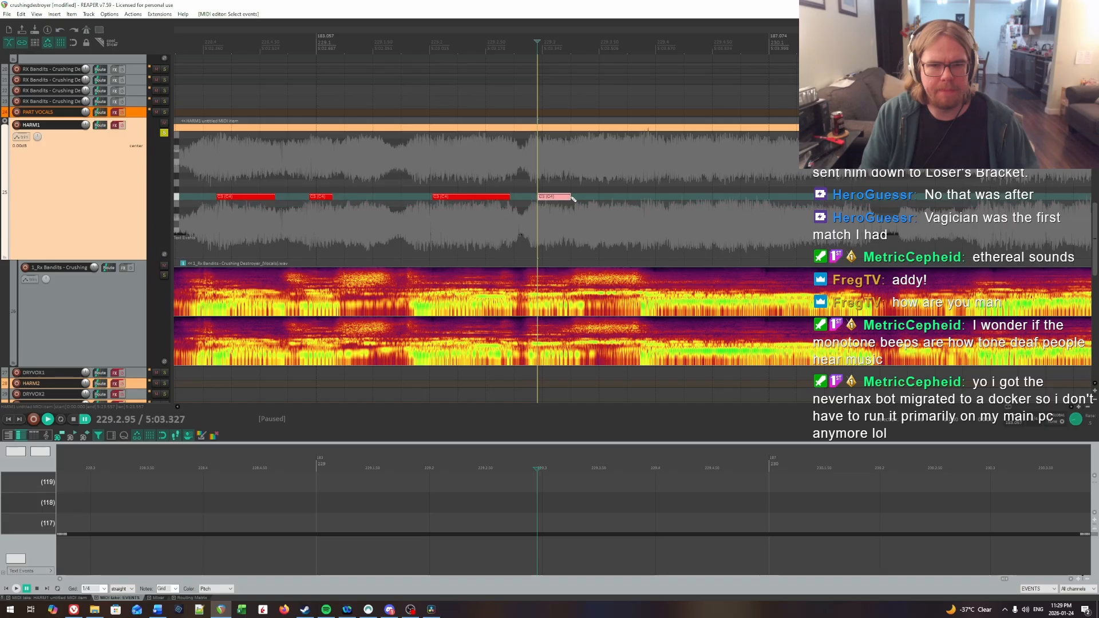
Step: Pinpoint the sustained syllable's onset by ear and insert a HARM1 note about 1.8 beats long at about 229.4.10
key("space")
scroll(745, 199, "right", 2)
key("space")
left_click(461, 184)
key("space")
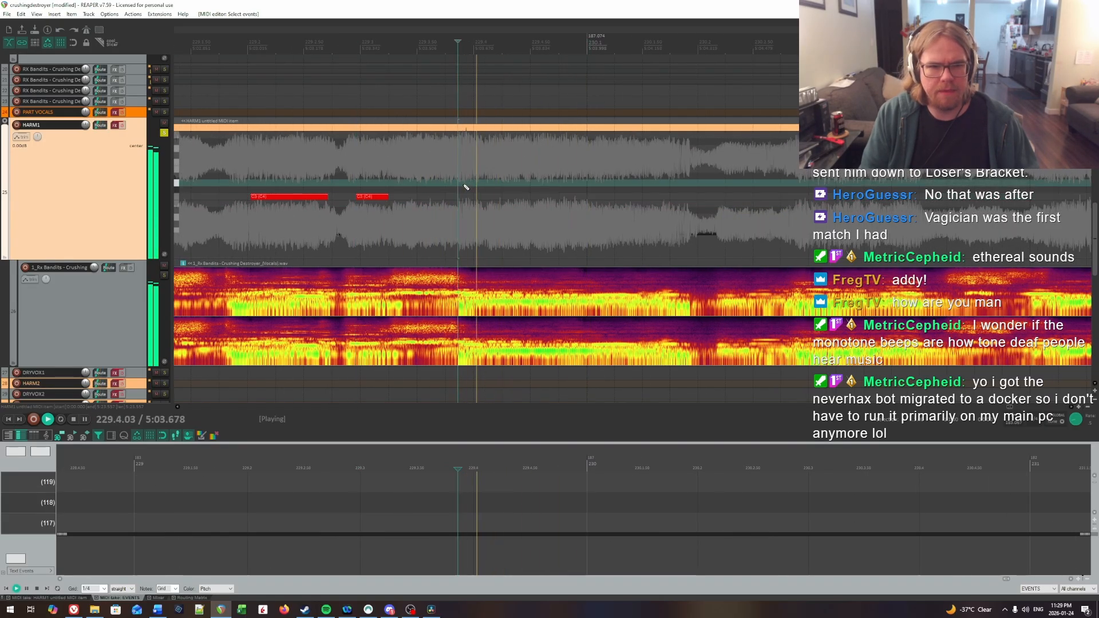
key("space")
left_click(484, 187)
key("space")
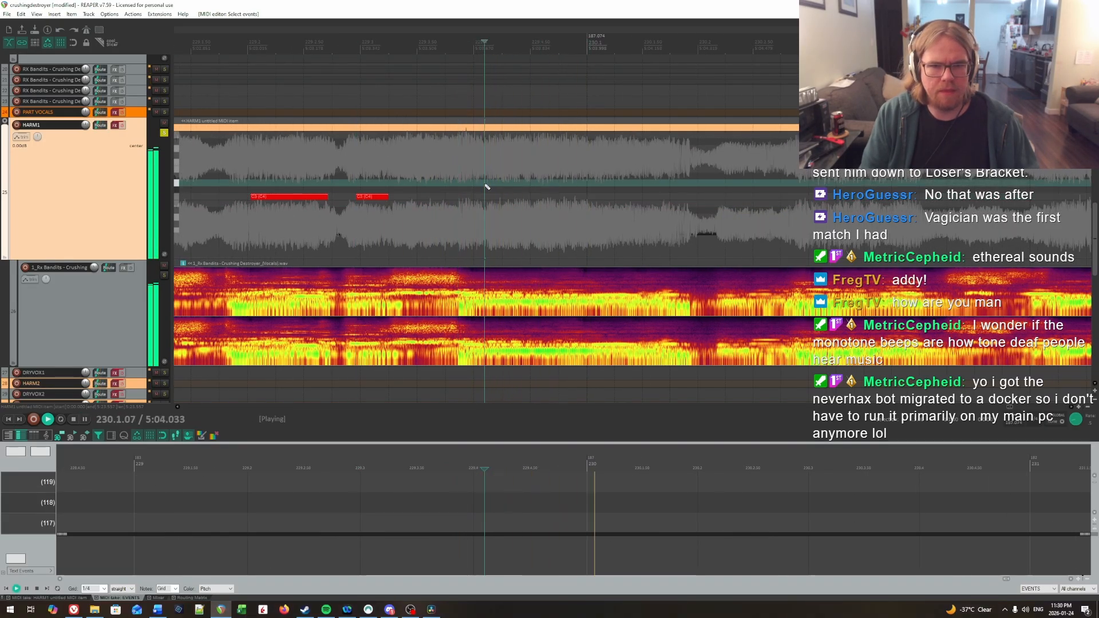
Step: Listen for the syllable after the dip in bar 230 and insert a HARM1 note about 0.9 beat long at about 230.3.17
key("space")
left_click_drag(487, 197, 680, 197)
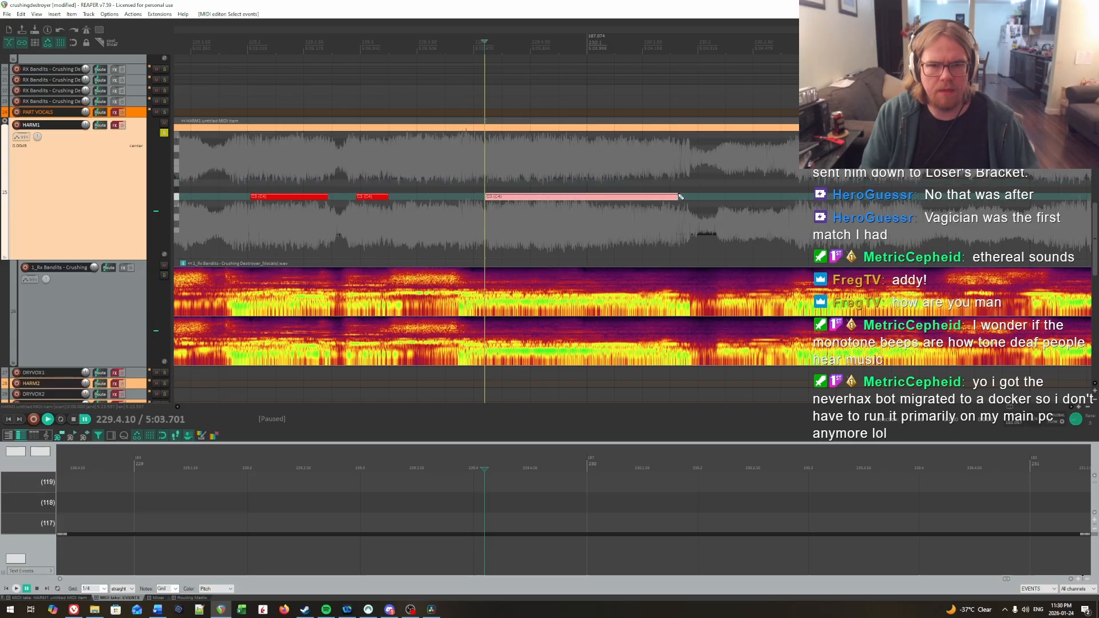
key("space")
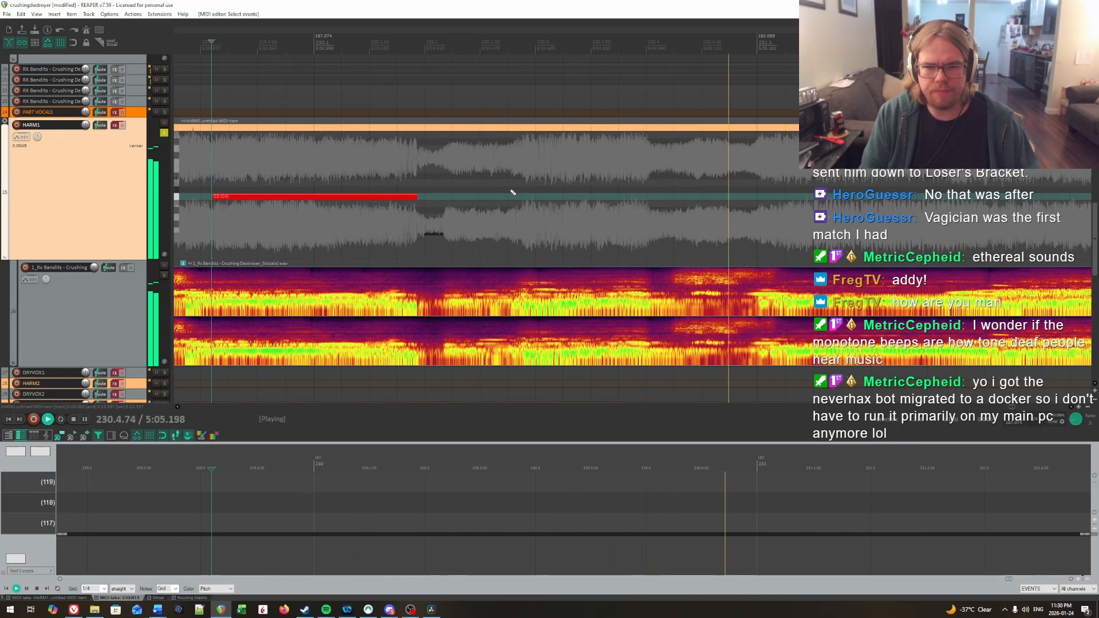
left_click(488, 176)
key("space")
key("space")
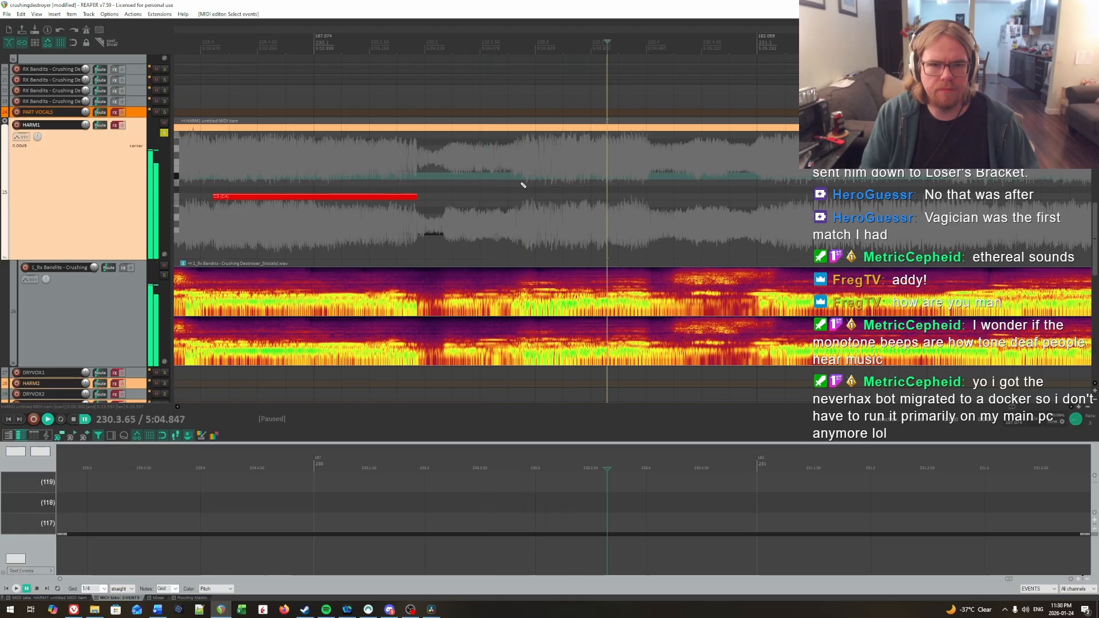
left_click(522, 183)
key("space")
left_click(492, 182)
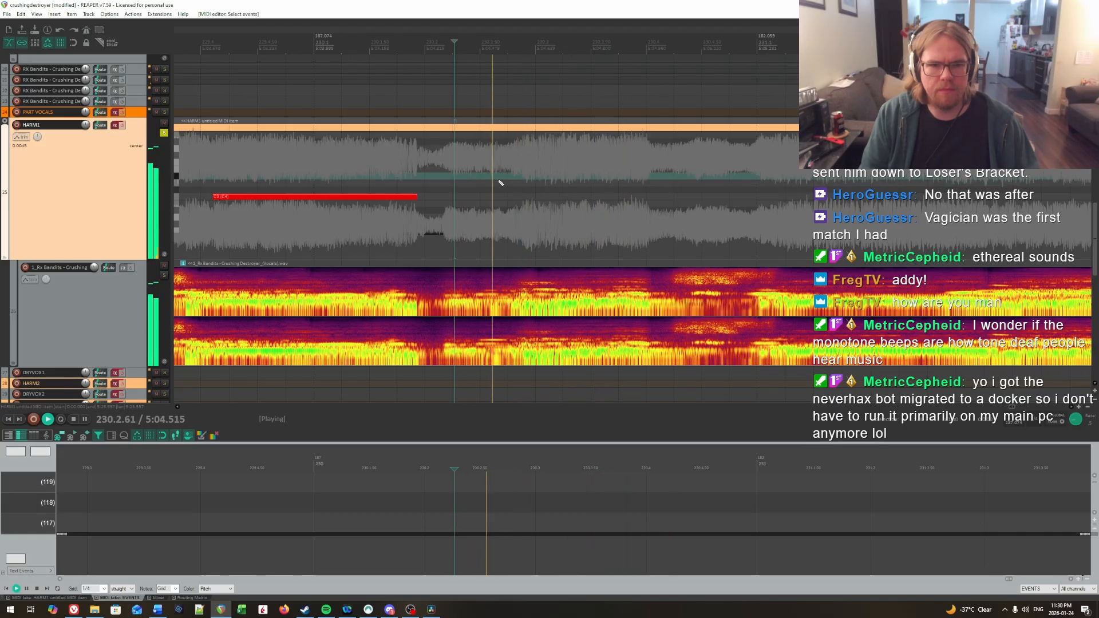
left_click(554, 190)
left_click(554, 191)
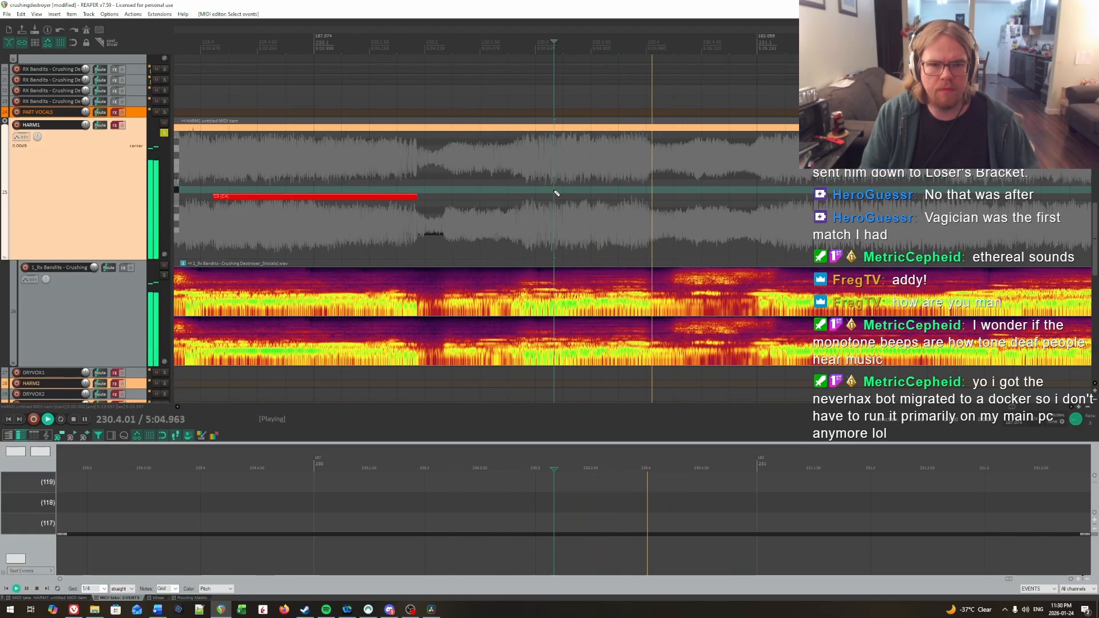
key("space")
left_click_drag(555, 196, 598, 199)
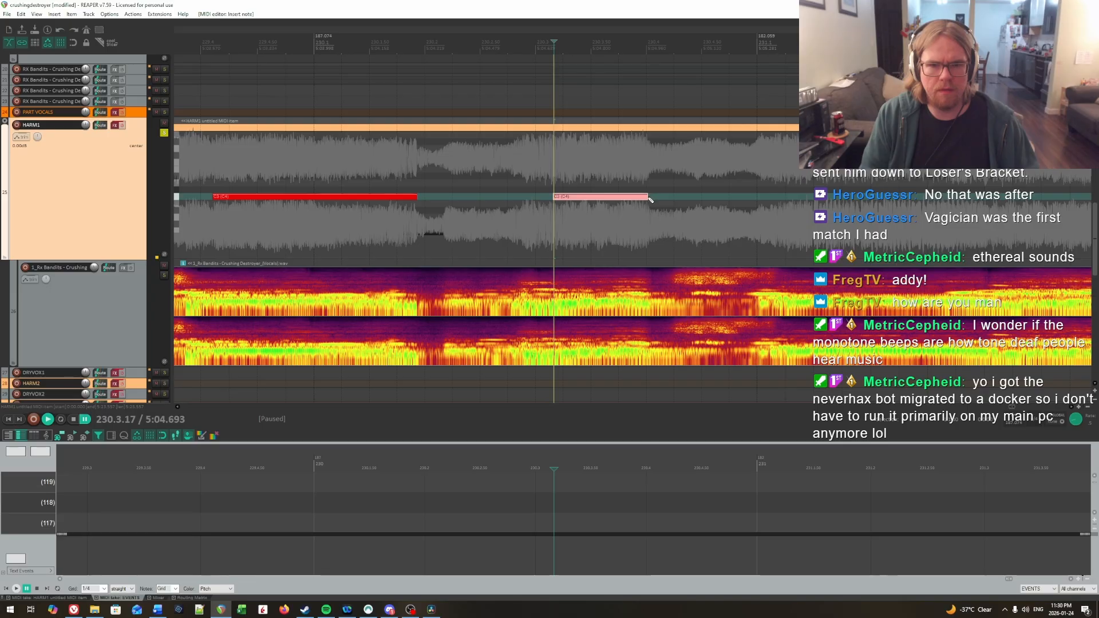
Step: Locate the first syllable's onset in bar 231 by ear and insert a HARM1 note about 1.2 beats long at about 231.1.30
key("space")
left_click_drag(729, 207, 756, 192)
left_click(279, 201)
left_click(330, 199)
left_click(330, 199)
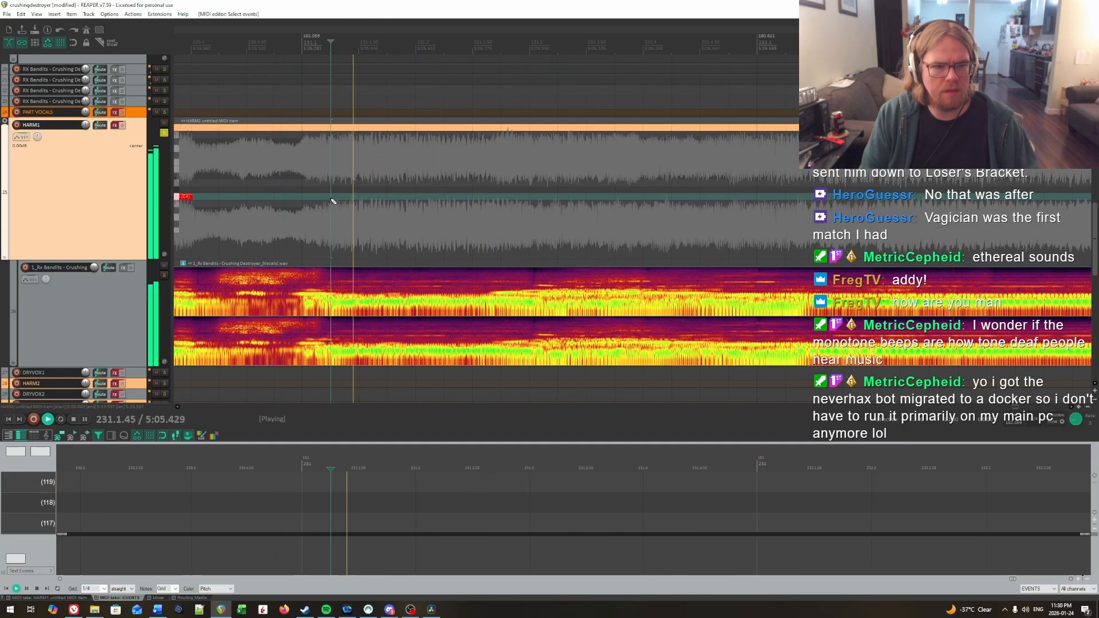
left_click(355, 199)
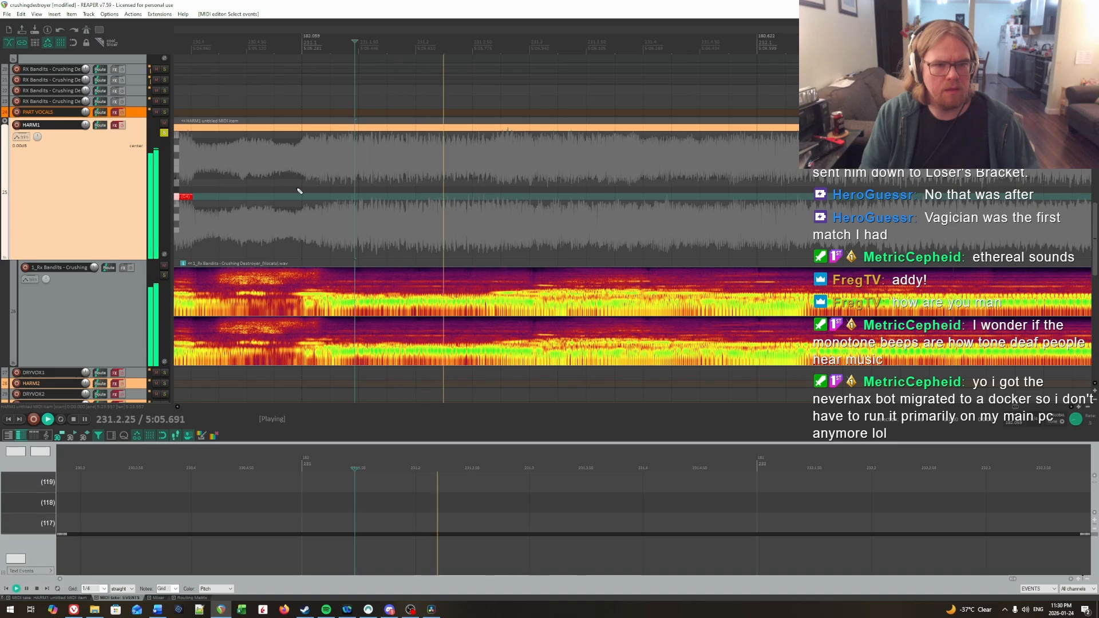
left_click(337, 197)
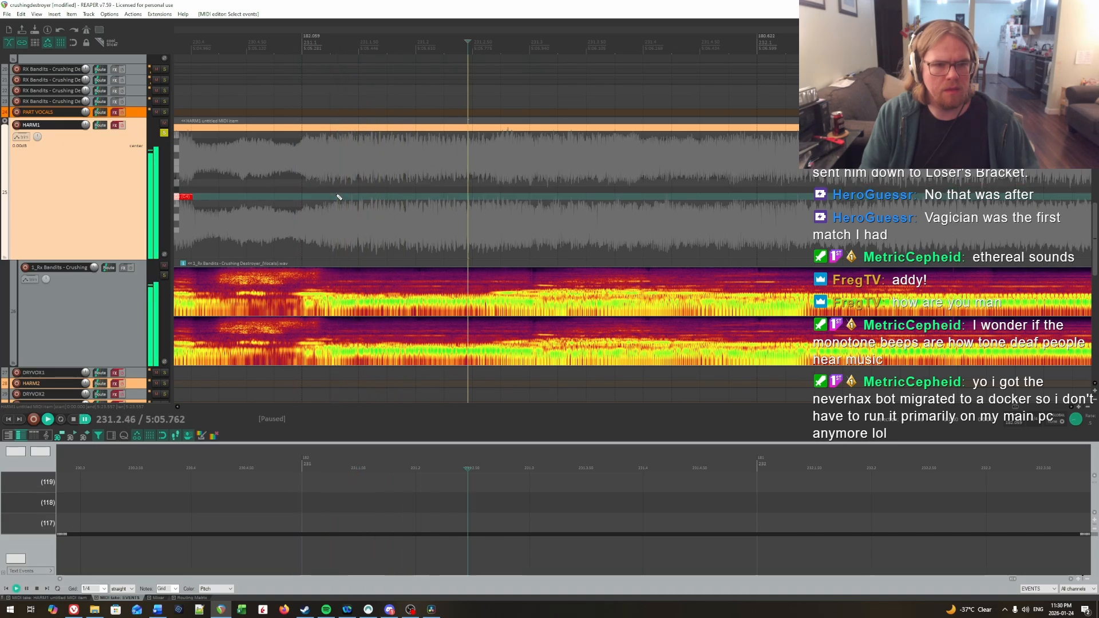
left_click(337, 197)
key("space")
Step: Extend the end of the note at 231.1.30 to about 231.3 and play the vocal on from there
key("space")
left_click(337, 197)
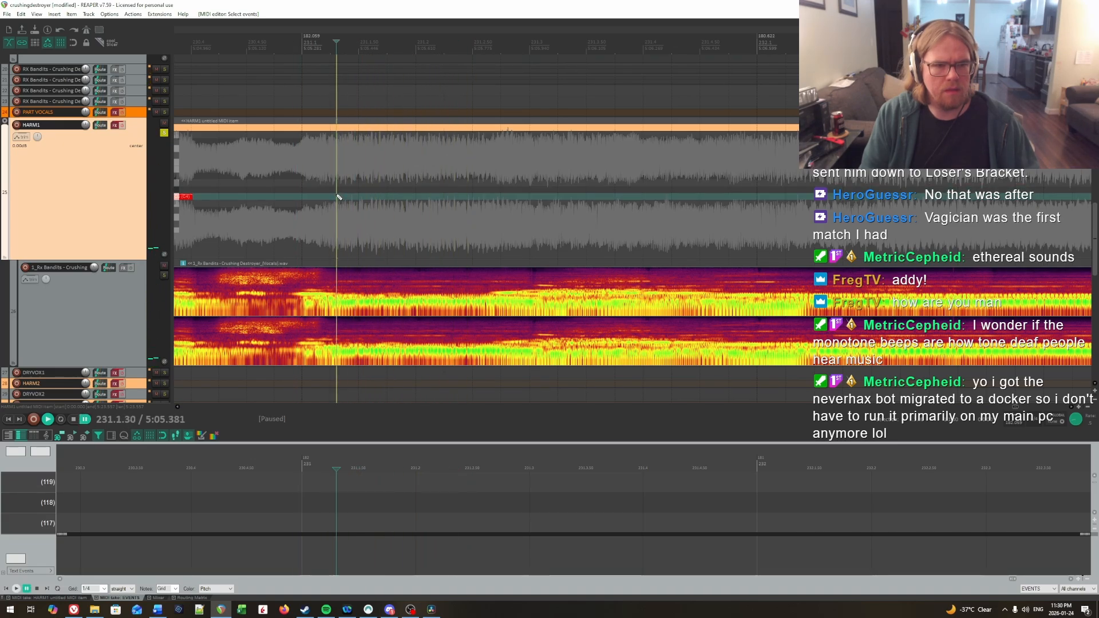
left_click_drag(338, 197, 475, 196)
key("space")
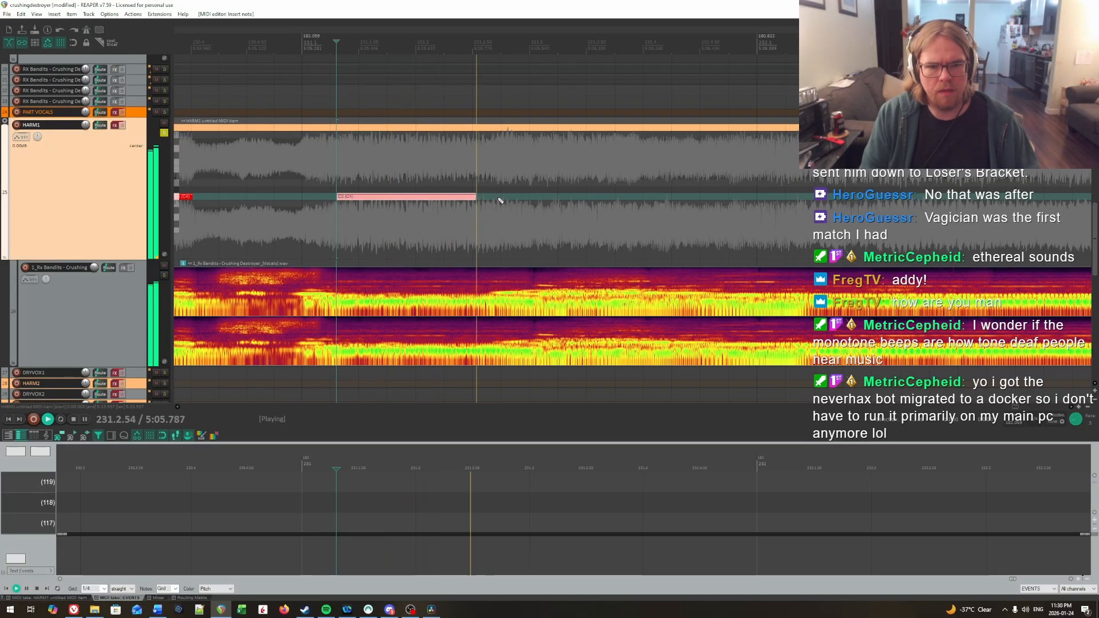
key("space")
left_click_drag(477, 198, 529, 203)
left_click(484, 180)
Step: Pinpoint the second syllable's onset in bar 231 by ear and insert a HARM1 note about 1.7 beats long at about 231.3.54
key("space")
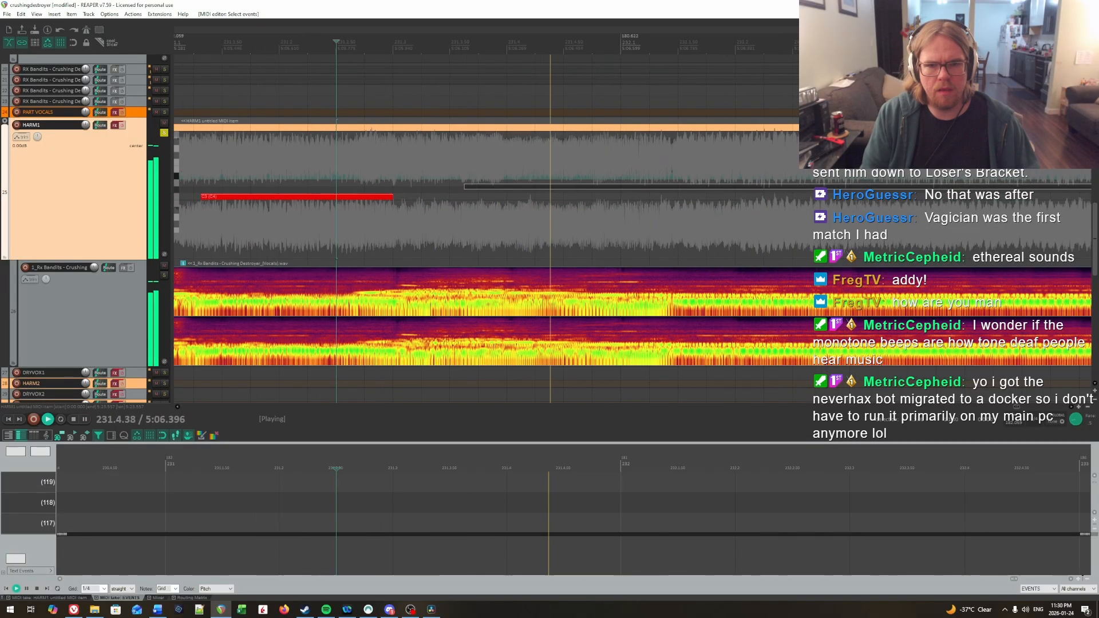
key("space")
left_click(280, 164)
key("space")
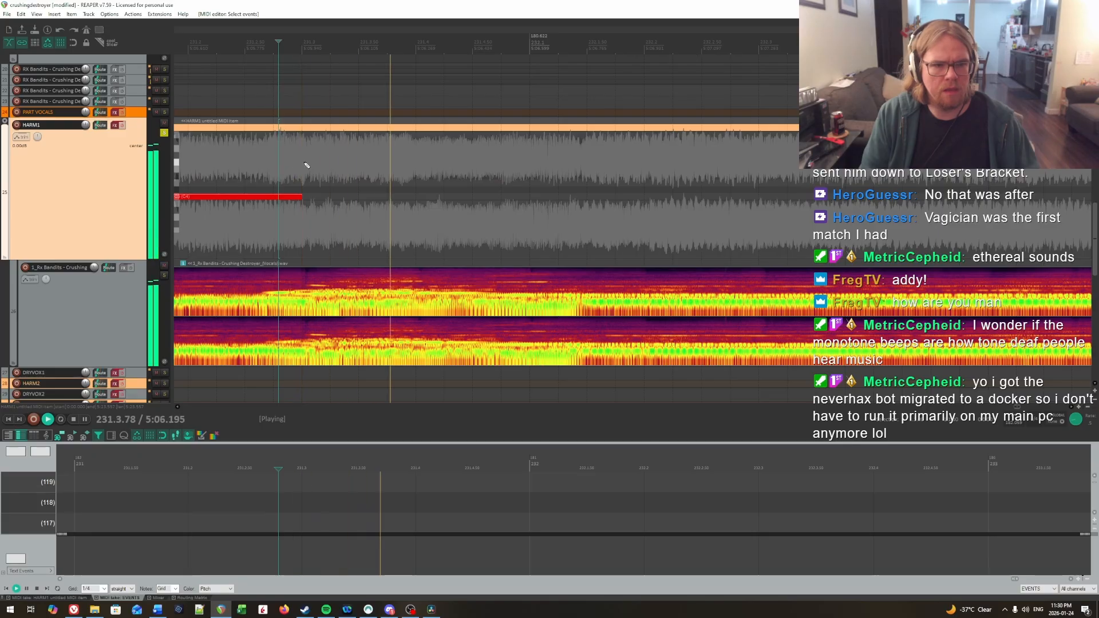
key("space")
left_click(305, 166)
key("space")
key("space")
left_click(297, 193)
key("space")
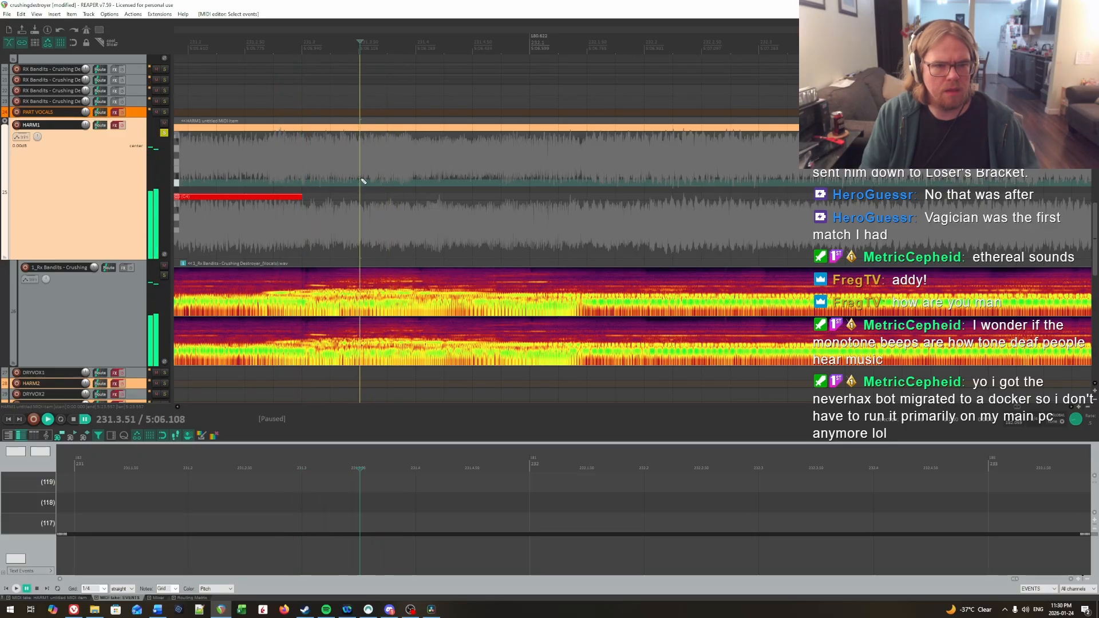
left_click(365, 180)
key("space")
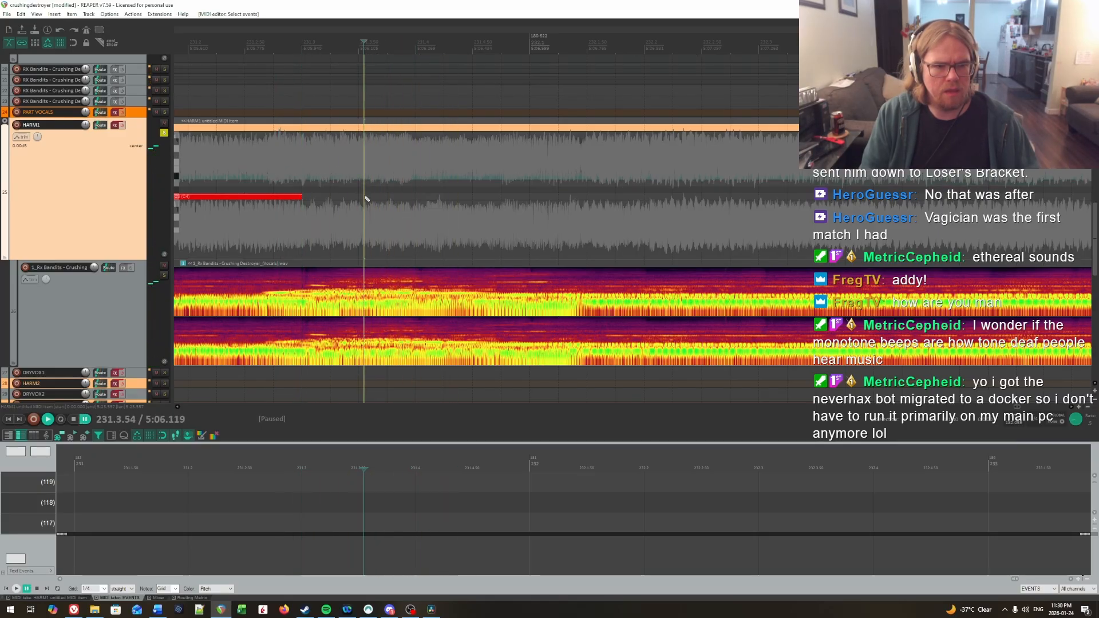
left_click_drag(365, 196, 530, 201)
Step: Listen for the syllable's release and extend the end of the note at 231.3.54 to about 232.1.30
key("space")
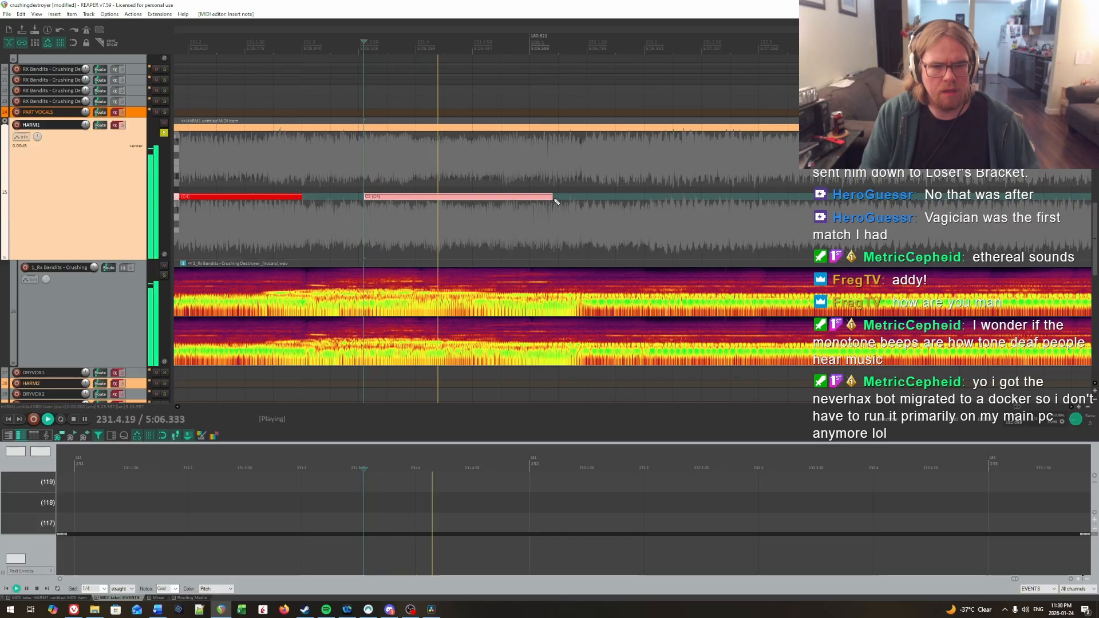
left_click(545, 182)
key("space")
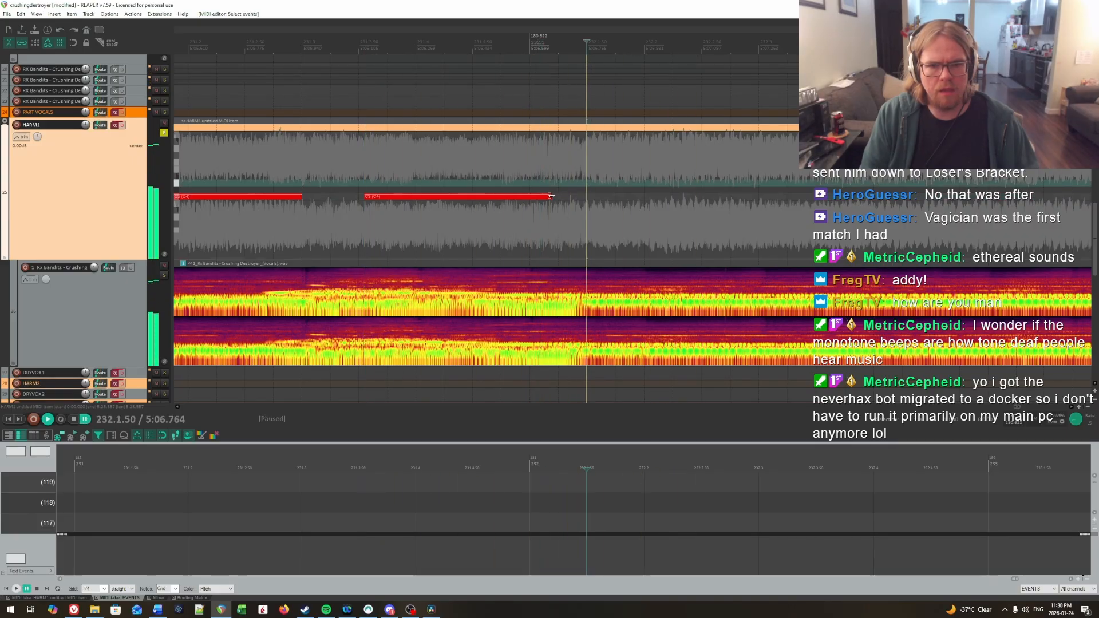
left_click_drag(552, 198, 561, 199)
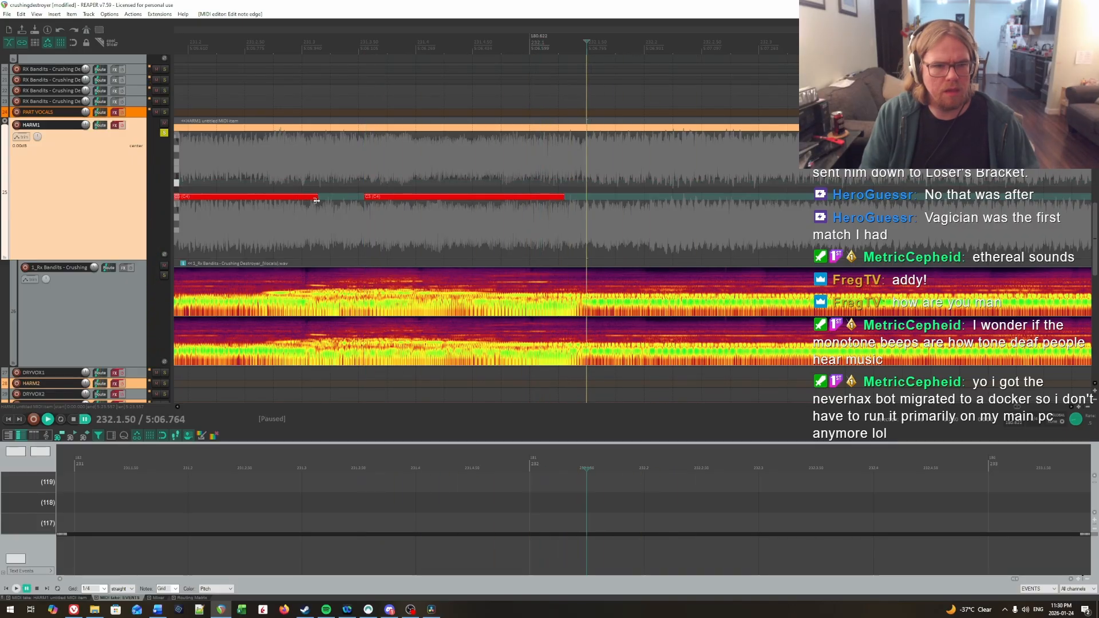
Step: Check the preceding syllable's release by ear and set the end of the note at 231.1.30 to about 231.3.05
left_click_drag(316, 201, 328, 200)
left_click(282, 185)
key("space")
left_click(266, 182)
key("space")
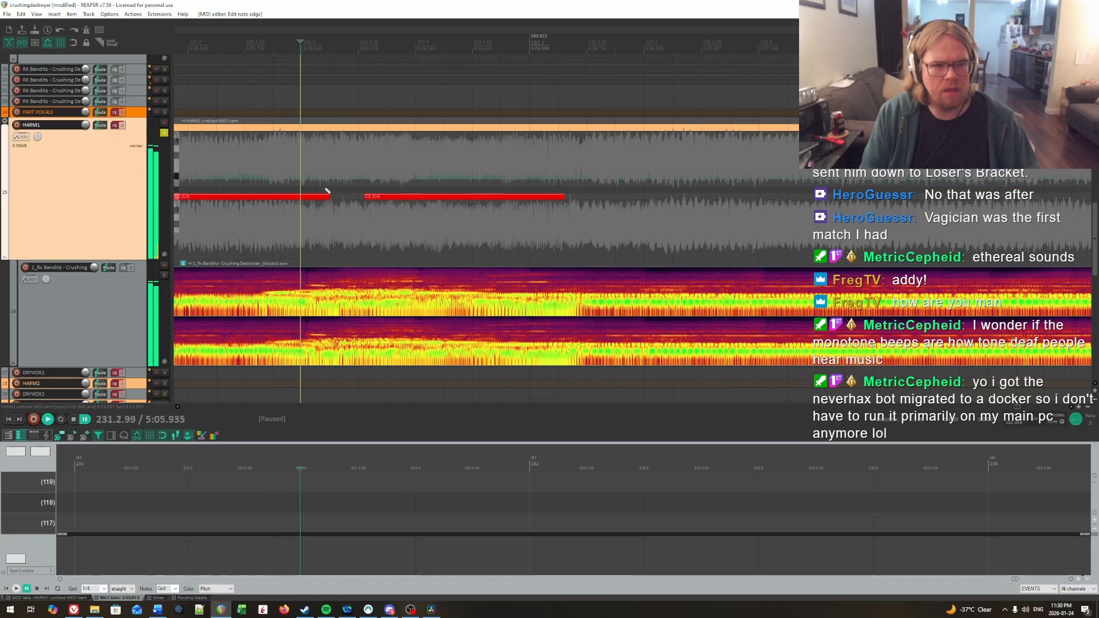
key("space")
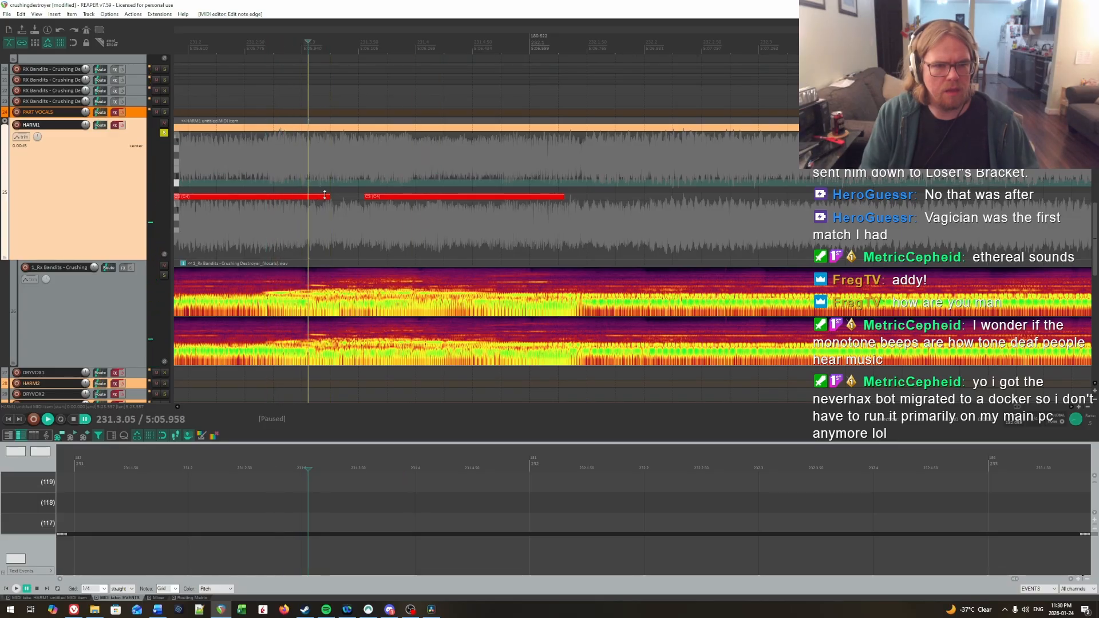
left_click_drag(325, 195, 297, 197)
key("space")
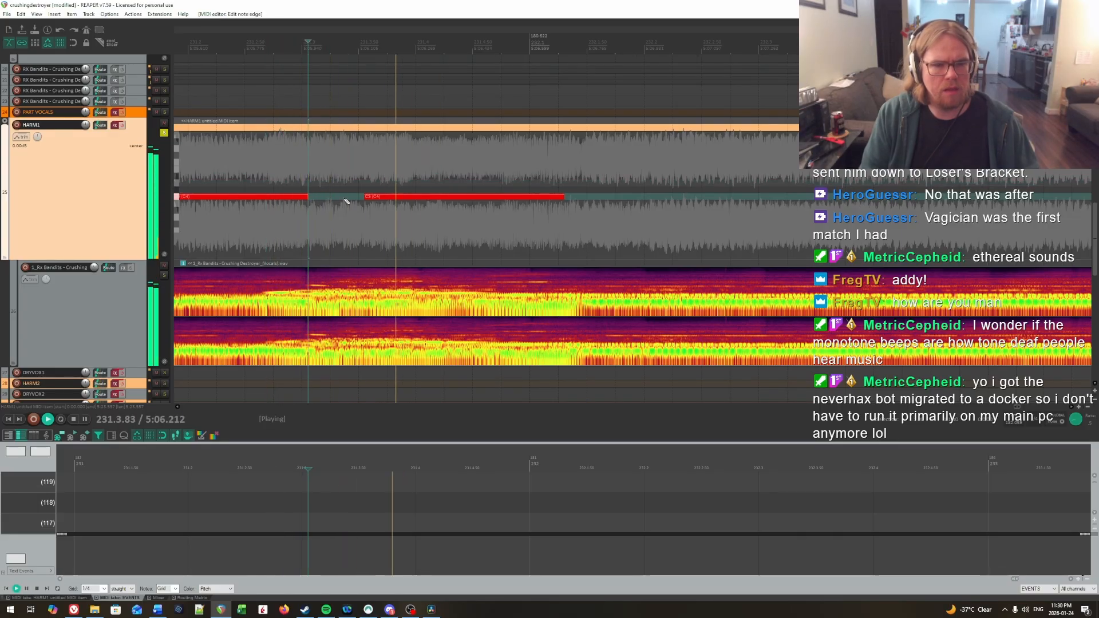
Step: Locate the final syllable's onset in bar 232 by ear and insert a HARM1 note about 0.9 beat long at 232.1.49
scroll(781, 212, "right", 3)
left_click(356, 173)
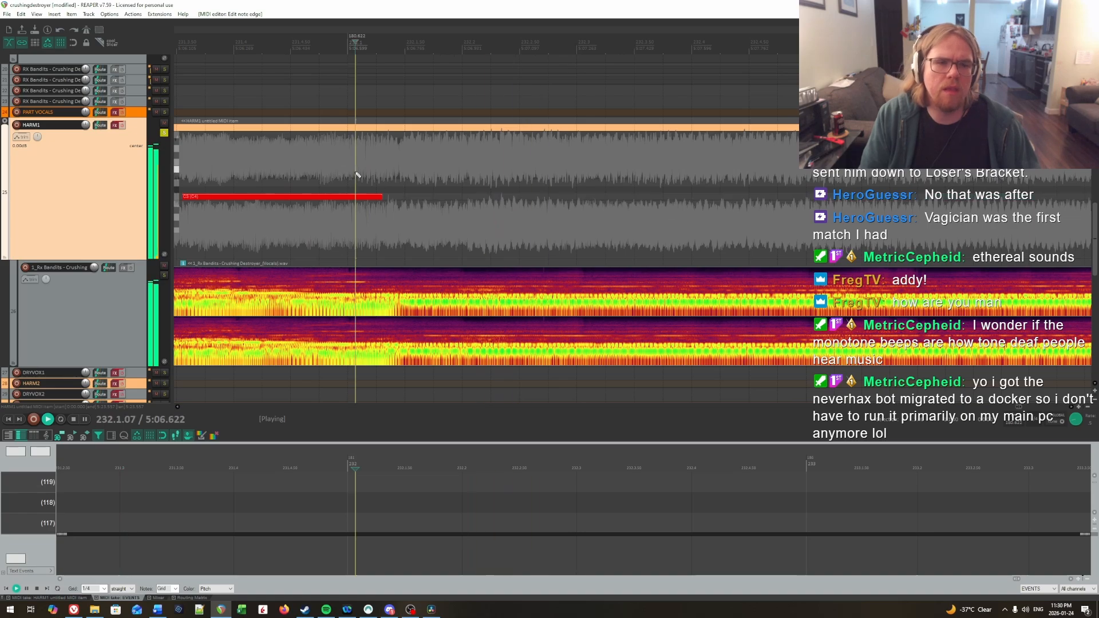
left_click(404, 181)
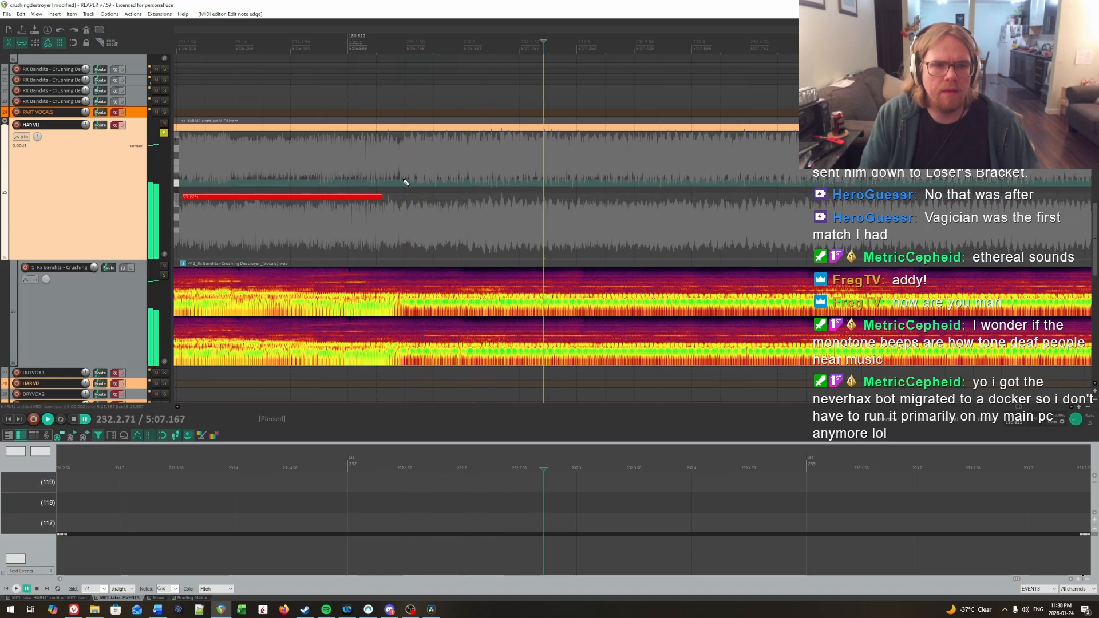
key("space")
mouse_move(404, 203)
left_mouse_down()
mouse_move(508, 203)
mouse_move(493, 199)
left_mouse_up()
scroll(765, 233, "down", 4)
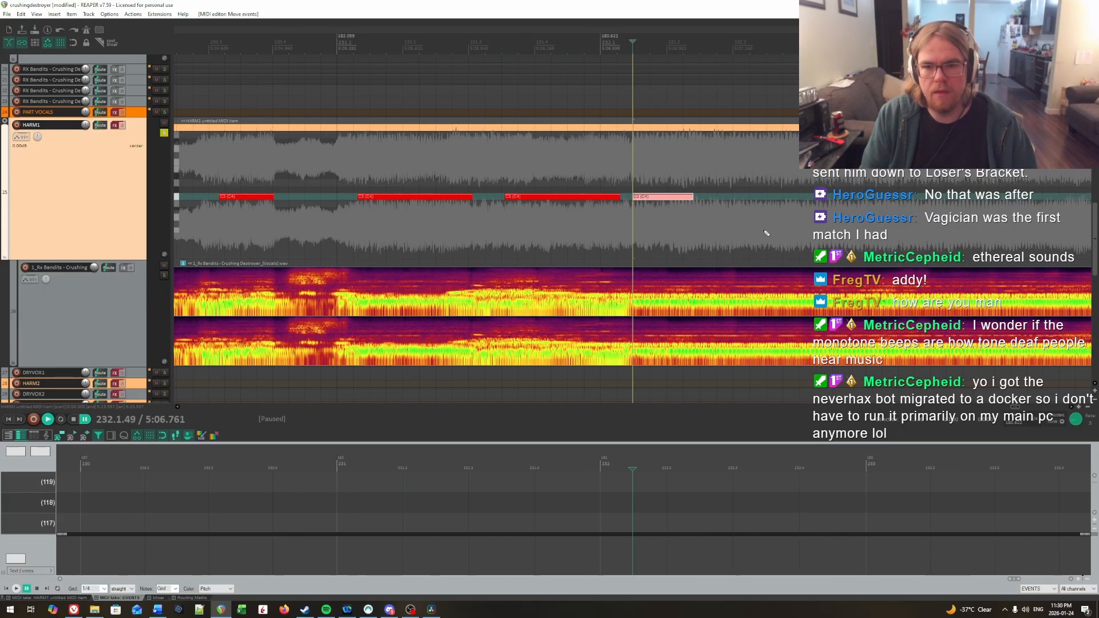
Step: Play the final held syllable and extend the end of the note at 232.1.49 to just before bar 236
key("space")
scroll(902, 225, "right", 3)
left_click_drag(1091, 221, 740, 197)
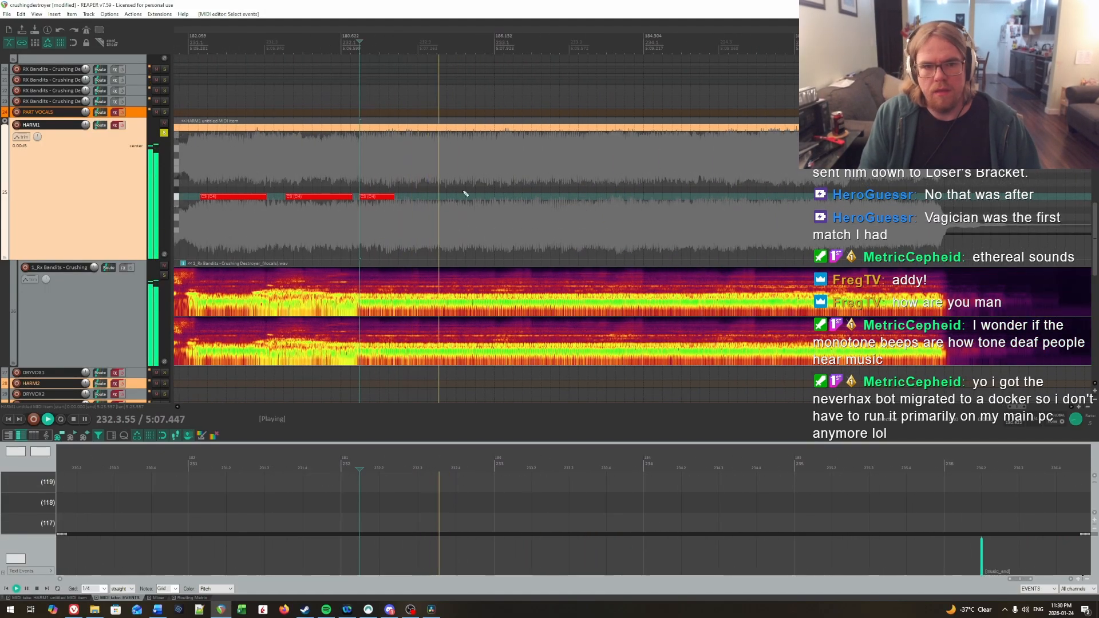
left_click_drag(396, 198, 933, 203)
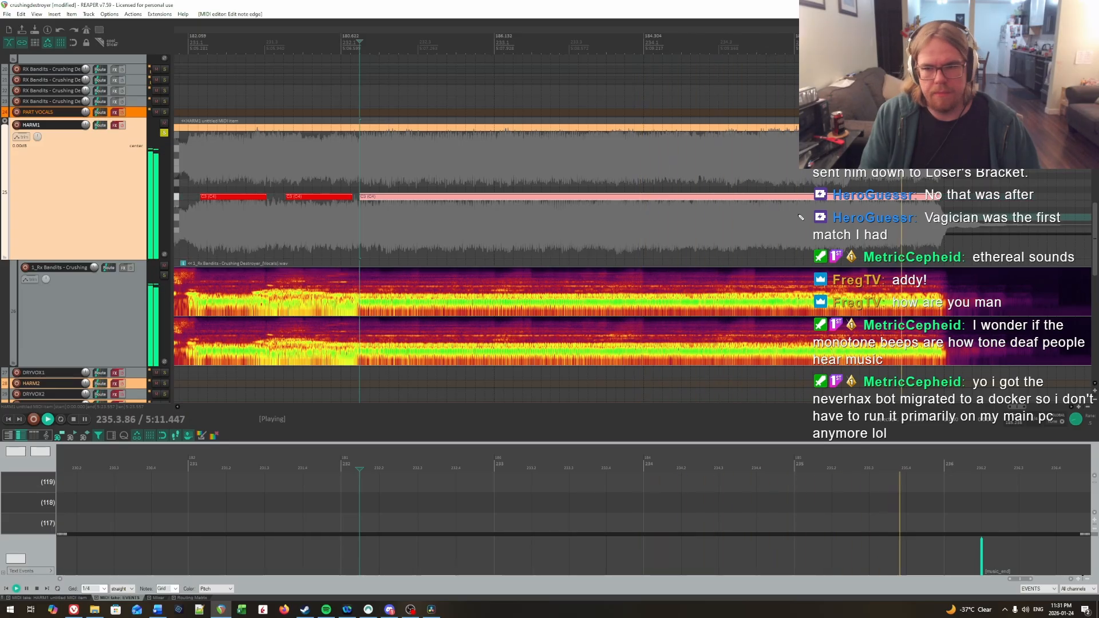
key("ctrl+space")
scroll(634, 217, "down", 3)
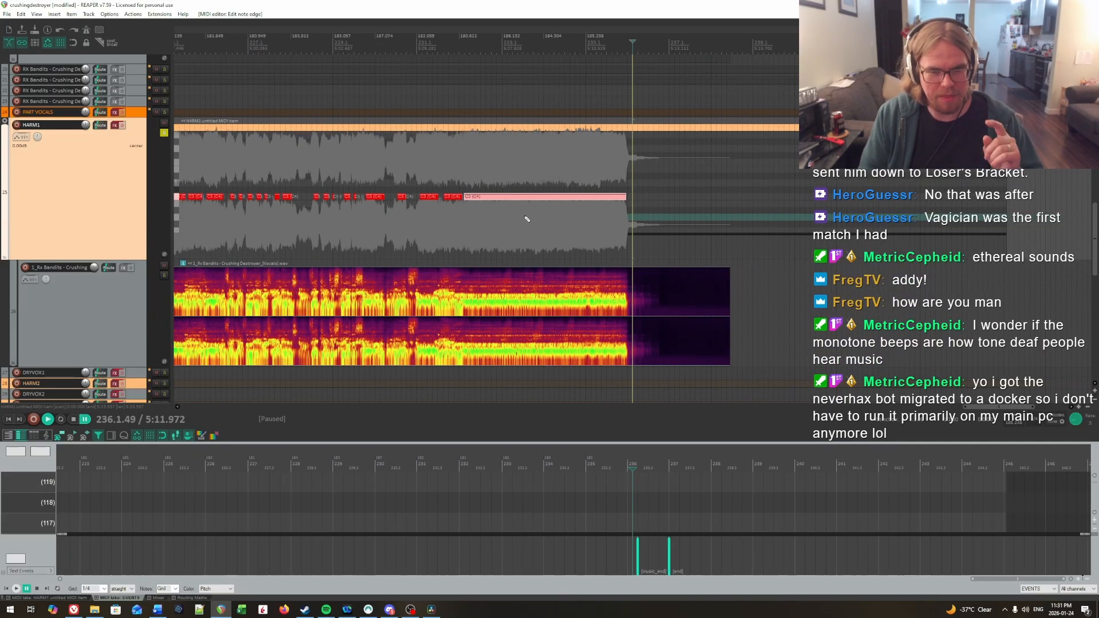
scroll(510, 172, "up", 4)
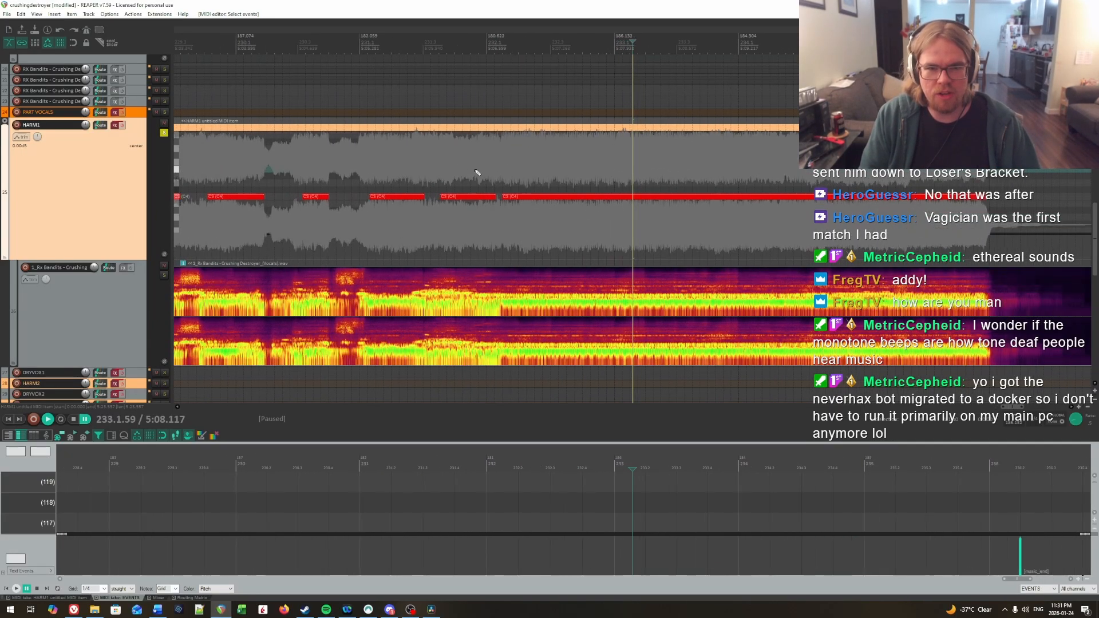
Step: Listen to the final held vocal for a new syllable and split its note at about 234.3.96
key("space")
scroll(716, 232, "up", 1)
scroll(931, 221, "right", 3)
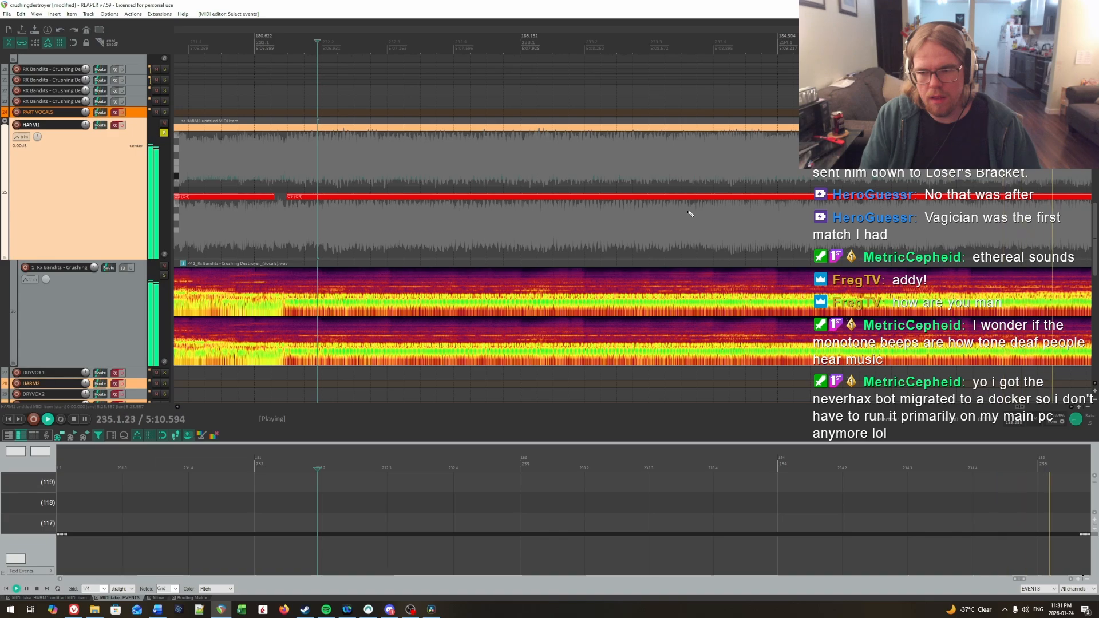
left_click(523, 162)
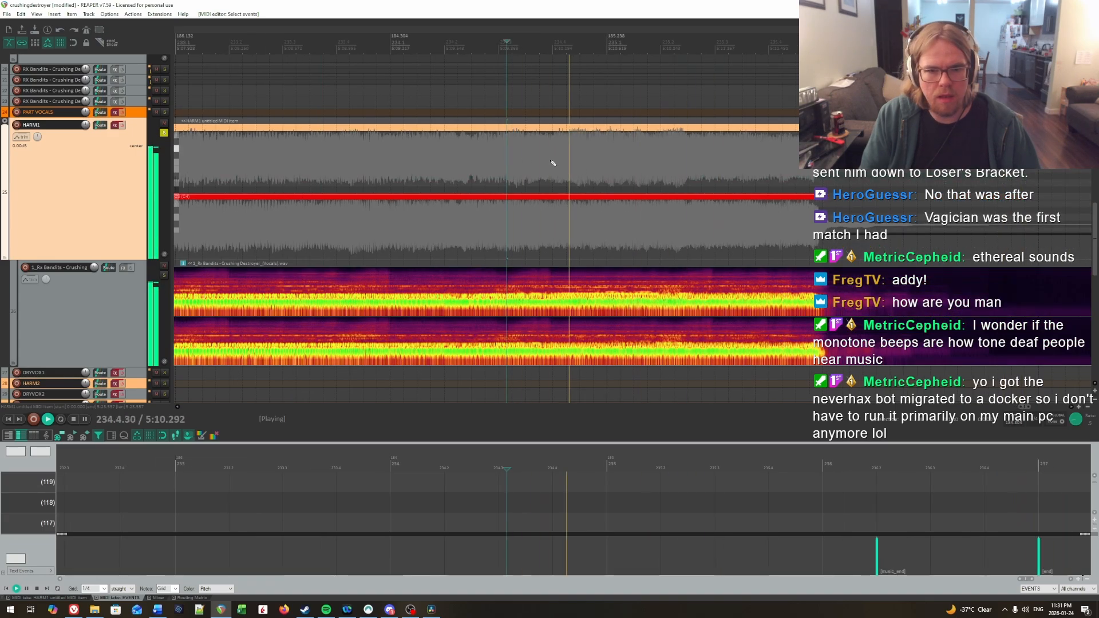
key("ctrl+space")
left_click(551, 162)
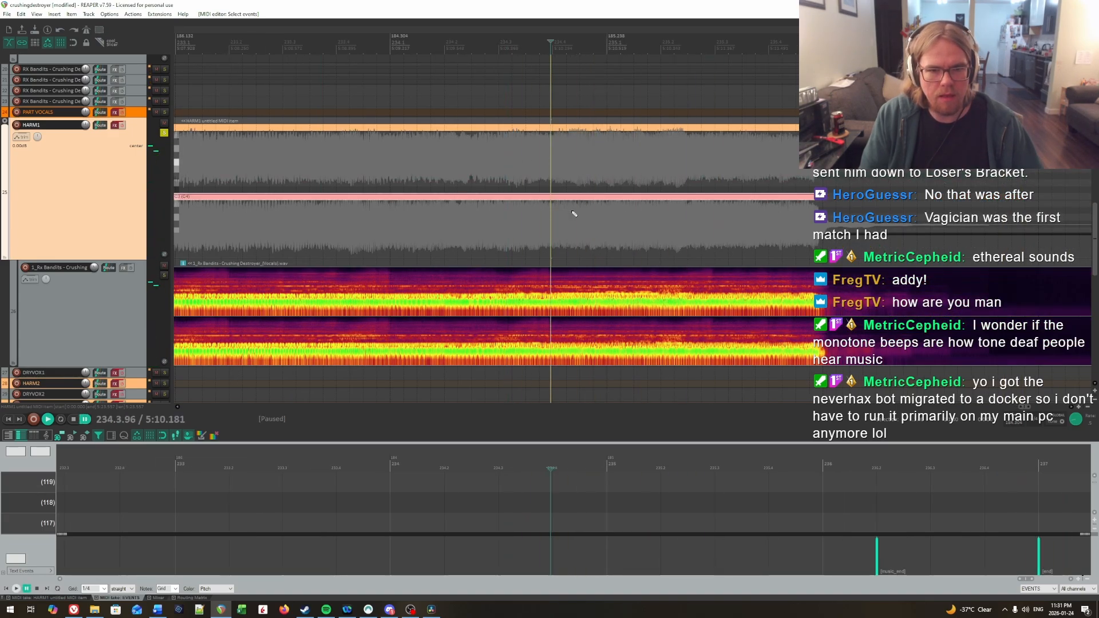
Step: Locate the preceding break by ear, split the held note at 234.2.96 and delete the segment between the two splits
left_click(458, 172)
key("space")
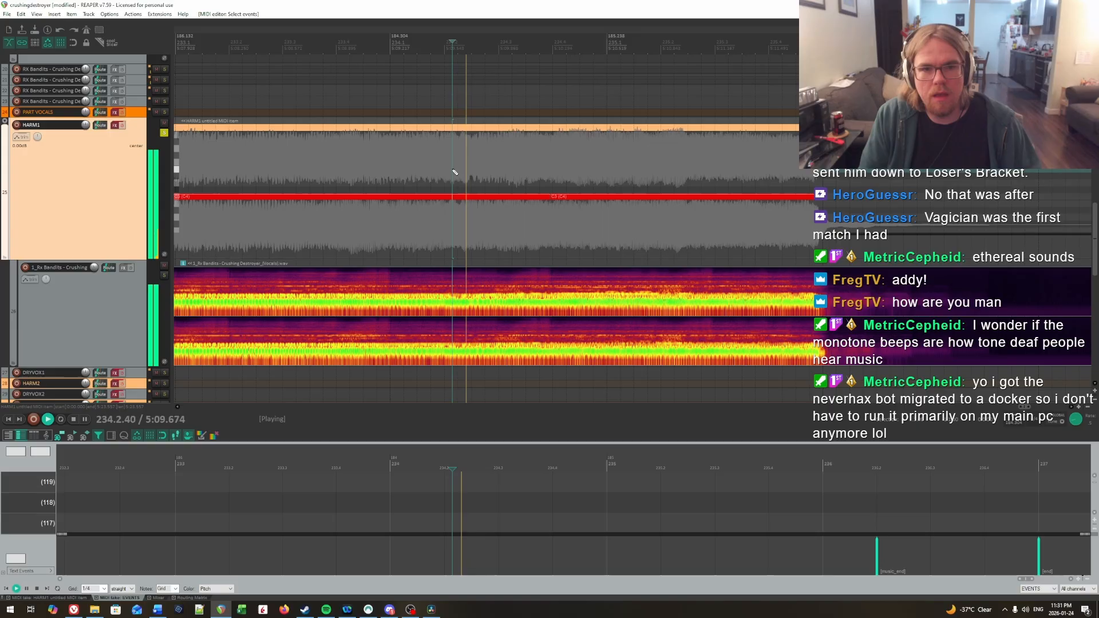
left_click(487, 175)
left_click(438, 177)
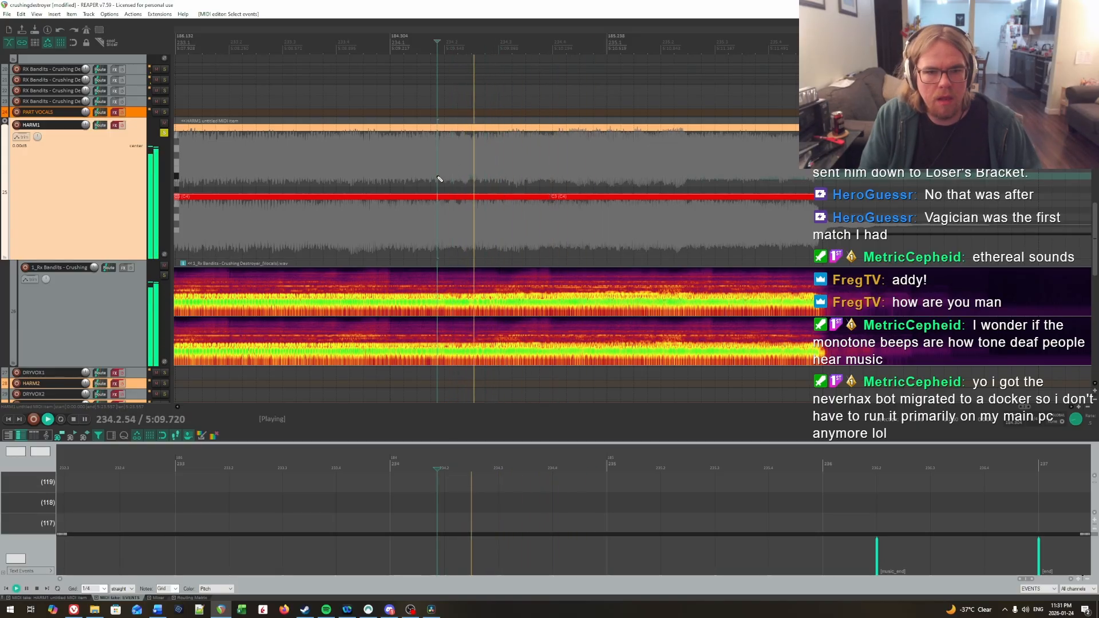
left_click(486, 174)
key("space")
left_click(495, 174)
key("space")
key("space")
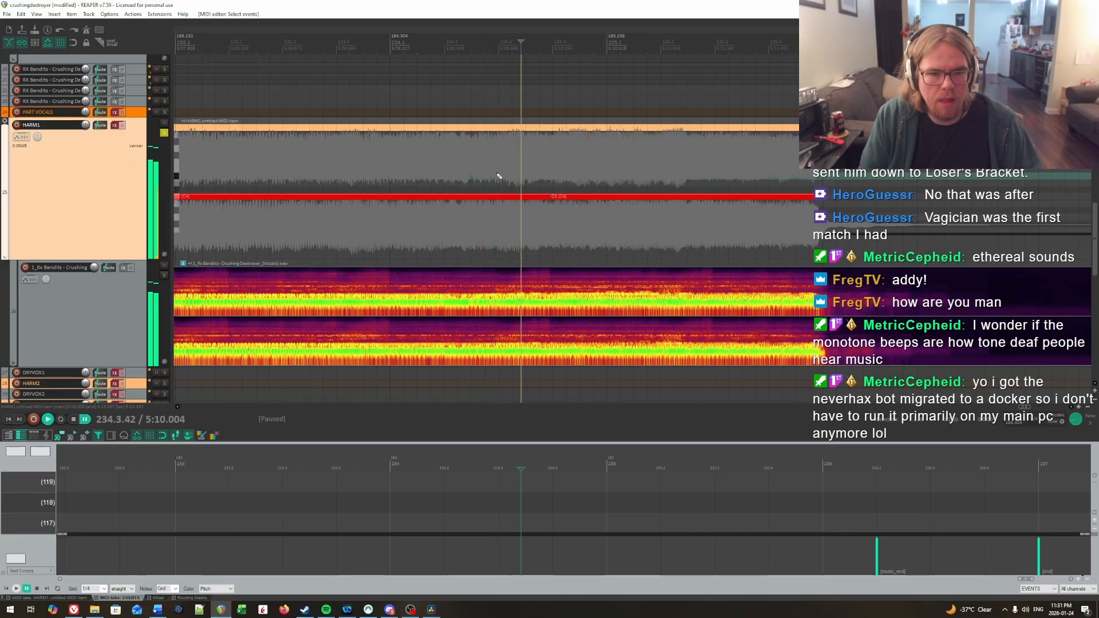
left_click(498, 173)
key("space")
key("space")
key("space")
key("s")
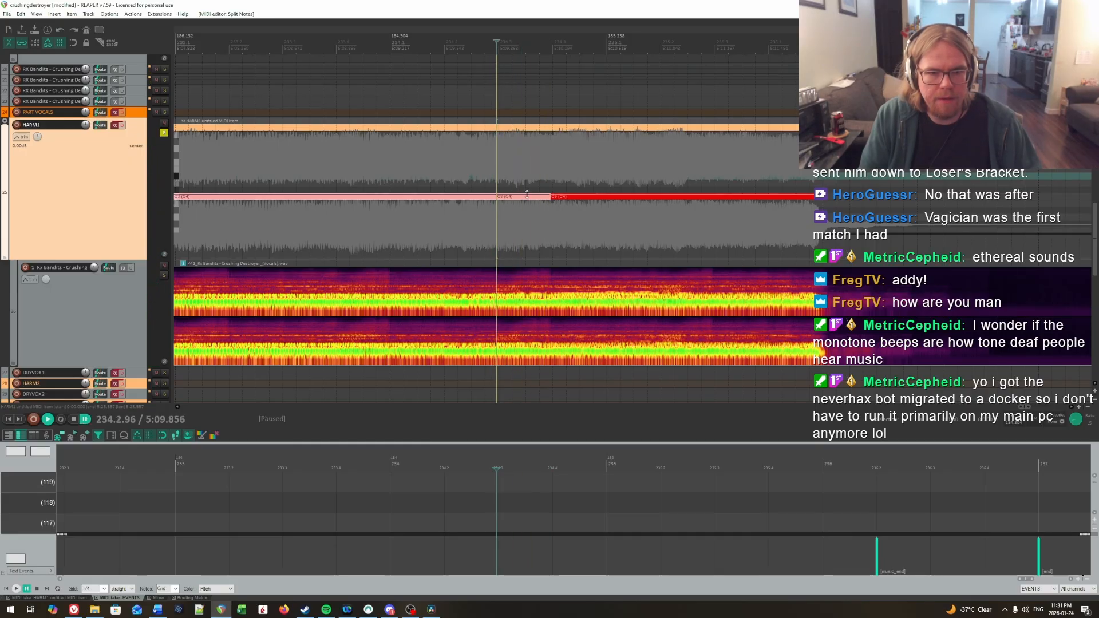
left_click_drag(536, 214, 508, 232)
scroll(521, 235, "up", 1)
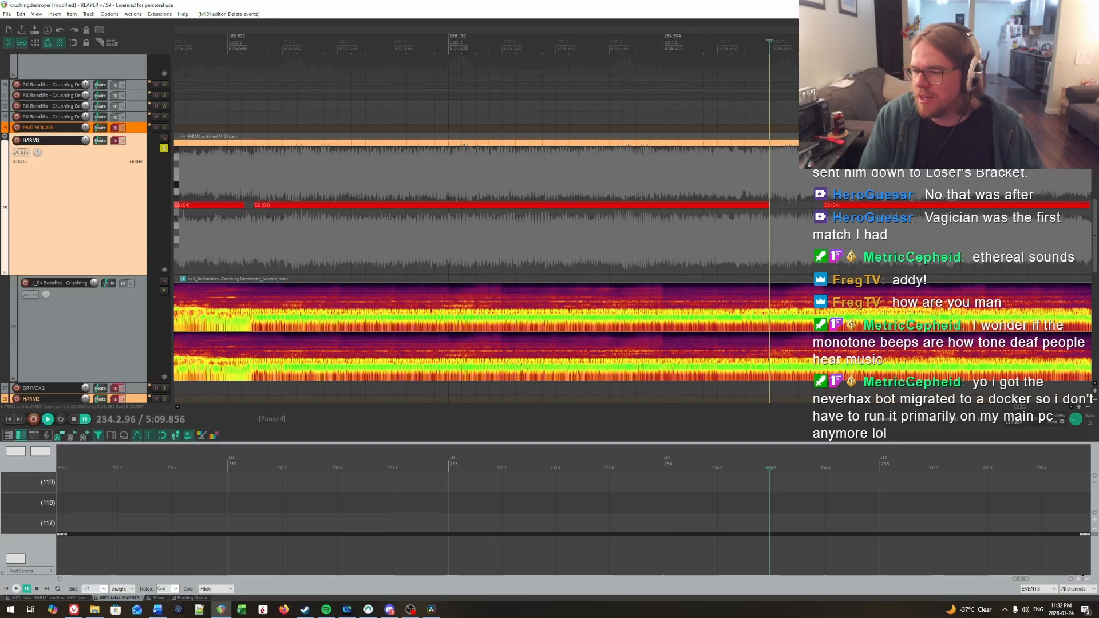
Step: Replay the held vocal around the gap in bar 234 and join the two notes back into one
key("space")
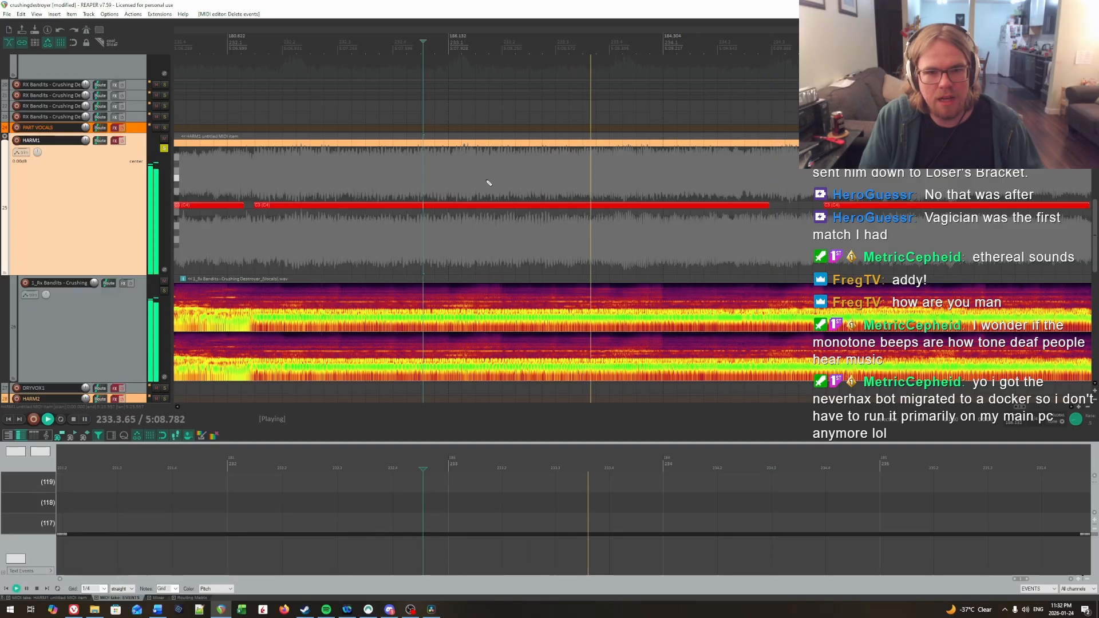
left_click(457, 181)
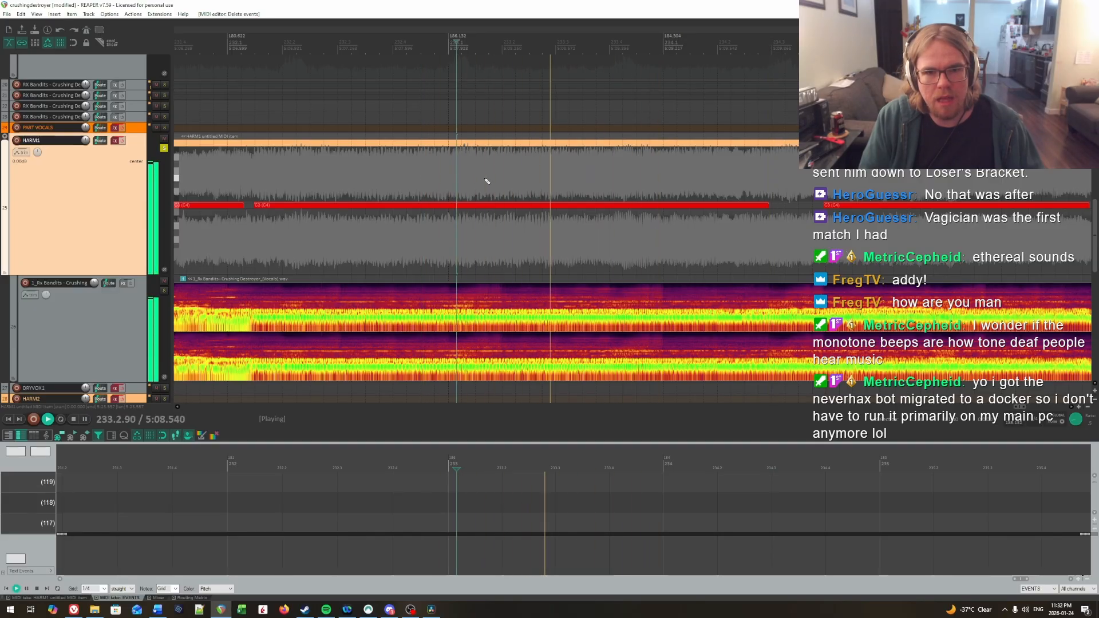
left_click(550, 181)
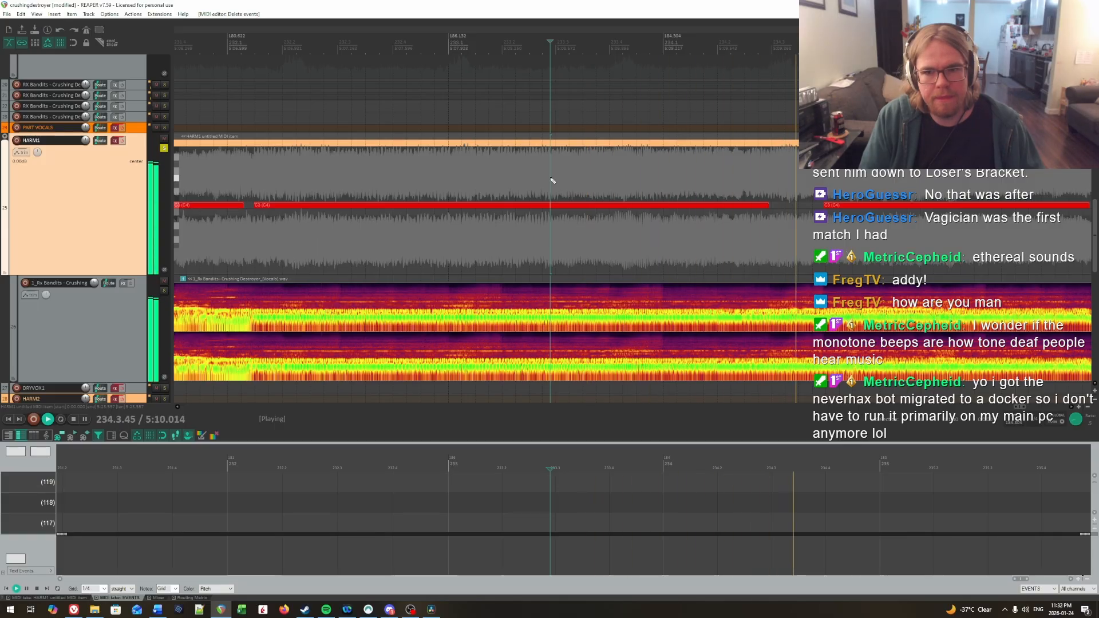
key("space")
key("space")
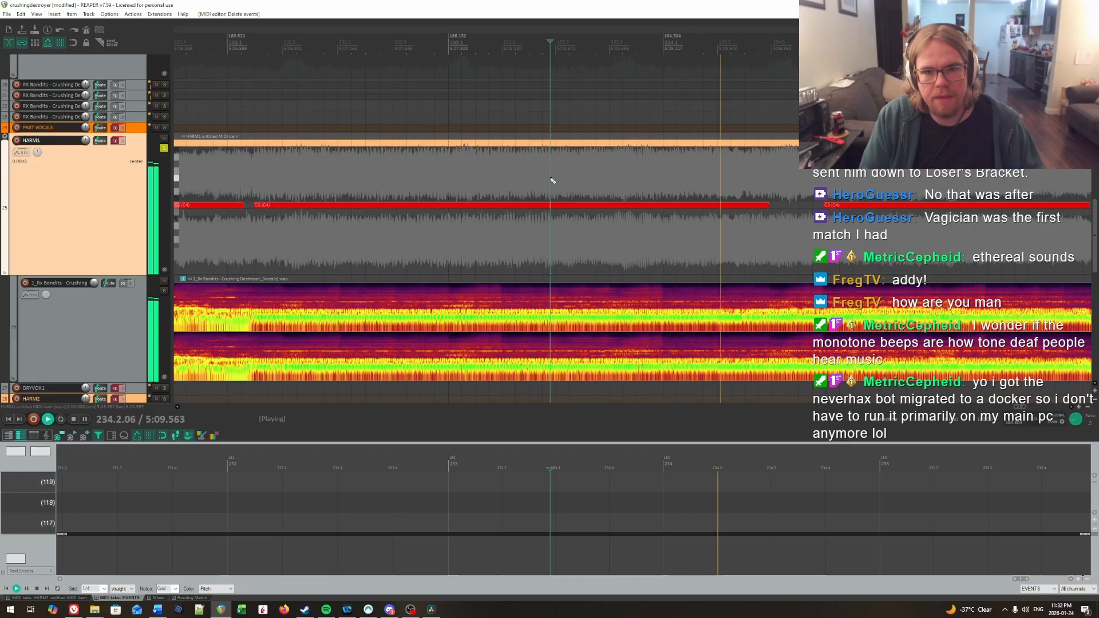
key("ctrl+space")
left_click(556, 204)
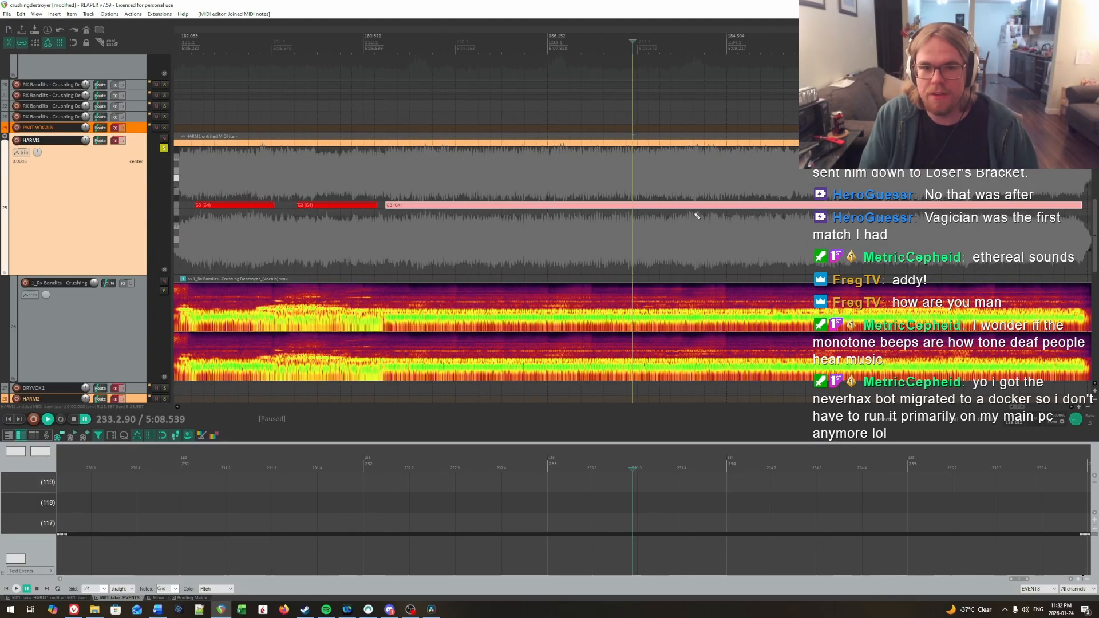
Step: Enable the HARM1 track's effects and play the charted outro notes from 216.2.90 to review them
scroll(615, 256, "down", 8)
scroll(615, 253, "down", 8)
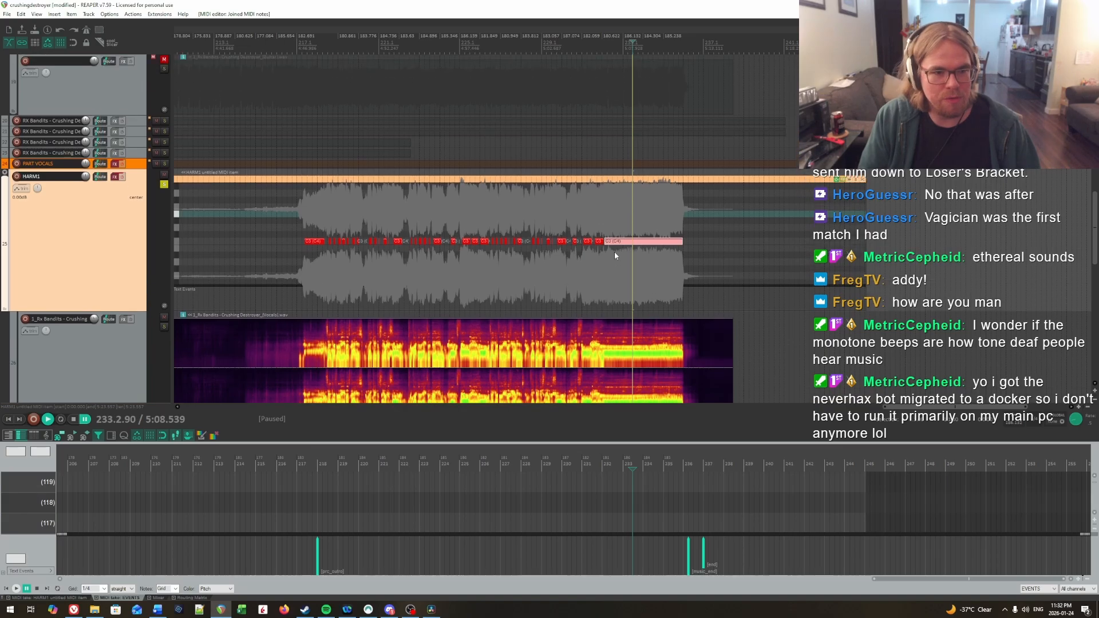
scroll(614, 252, "down", 1)
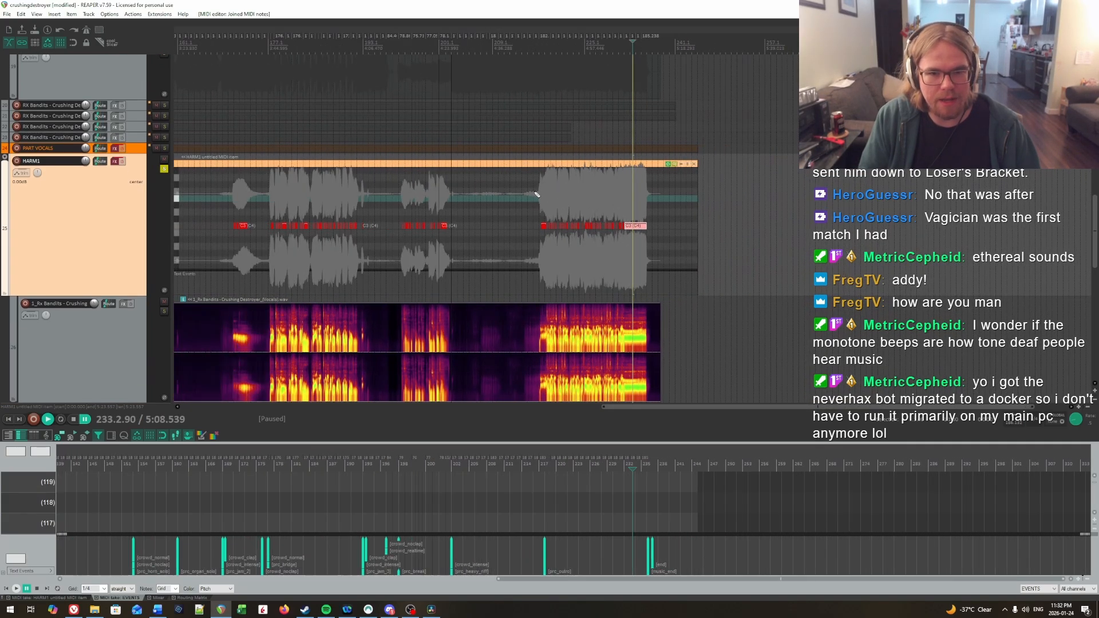
left_click(535, 193)
scroll(535, 193, "up", 10)
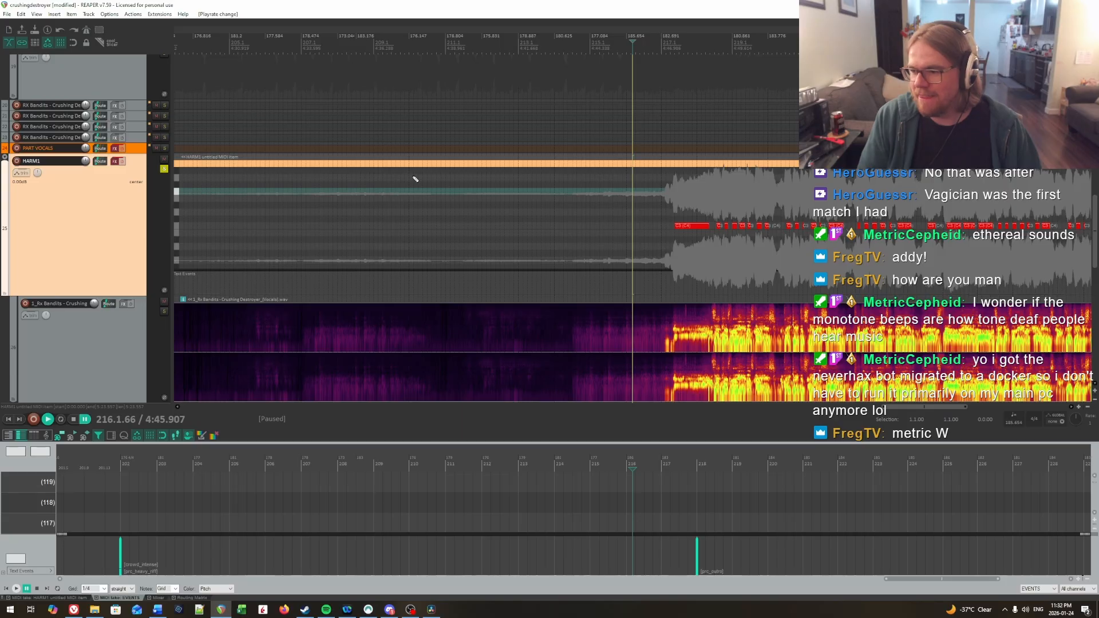
left_click(122, 162)
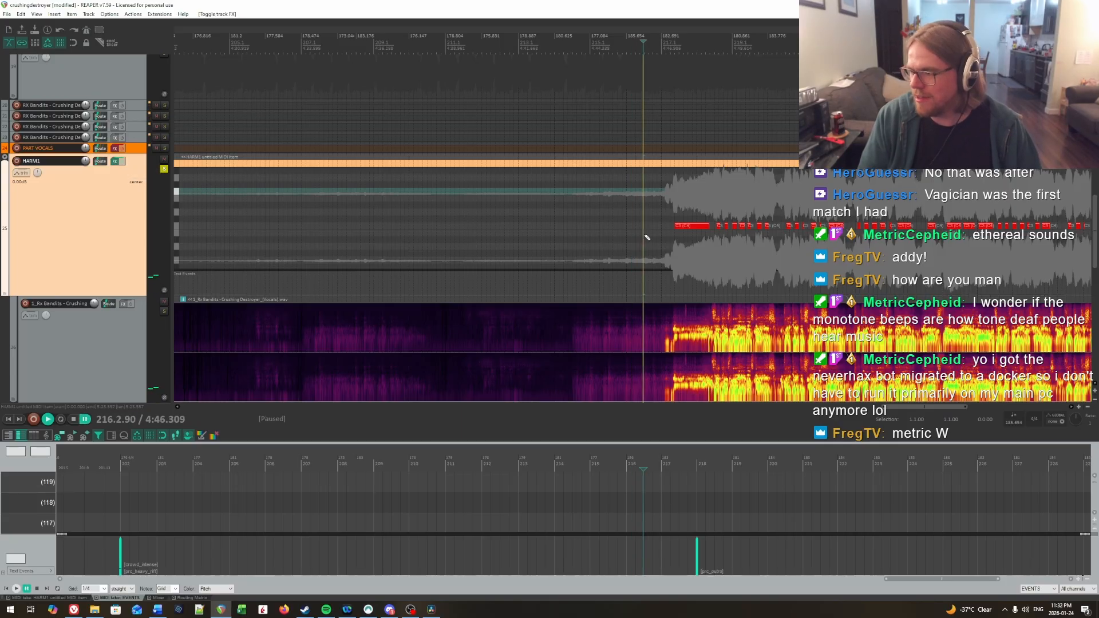
key("space")
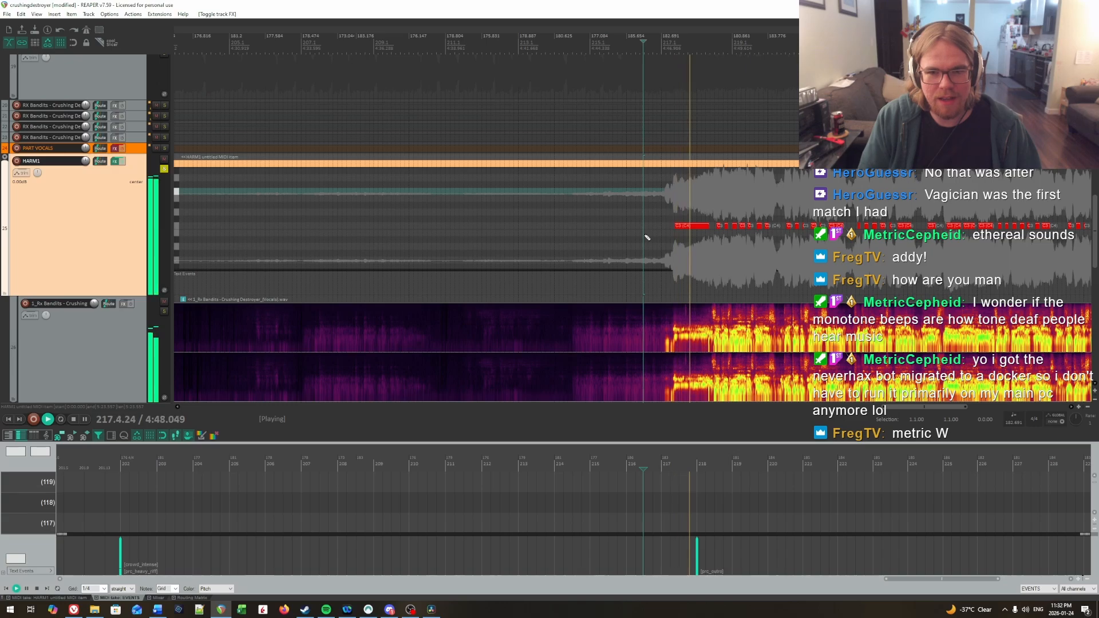
scroll(852, 257, "up", 4)
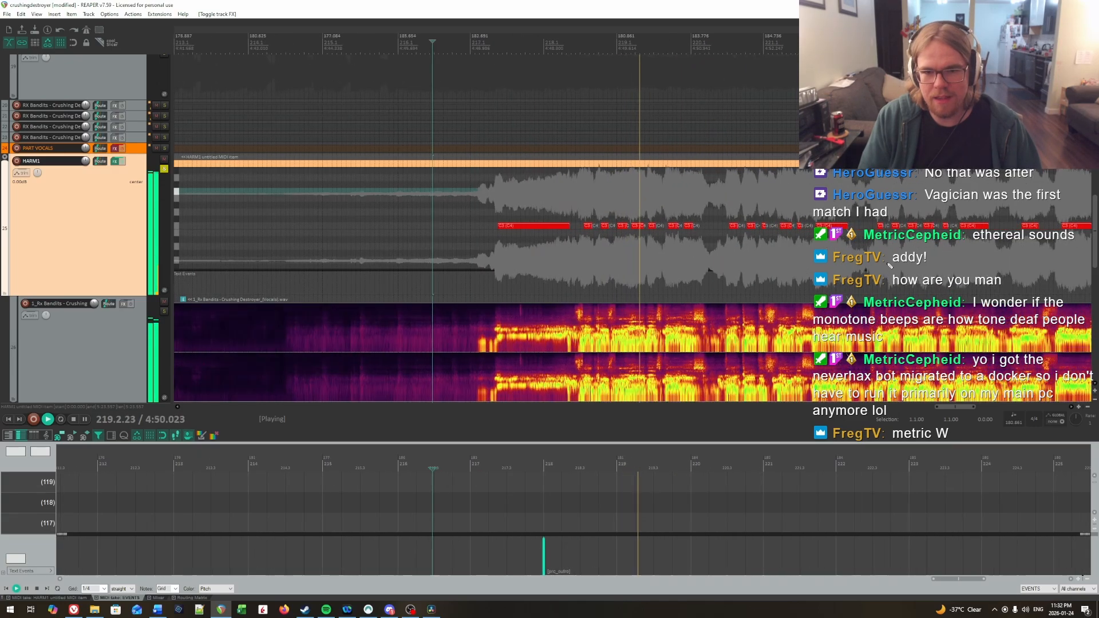
Step: Play the charted outro through to the end of the final vocal, pause playback and unsolo the HARM1 track
scroll(830, 262, "up", 3)
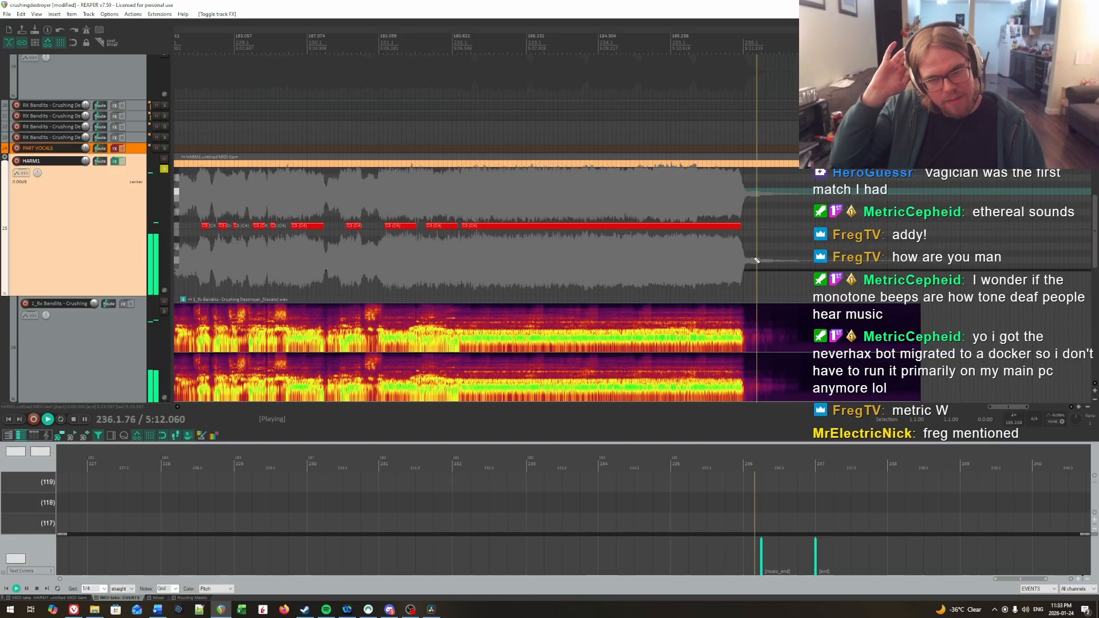
key("space")
scroll(756, 261, "down", 8)
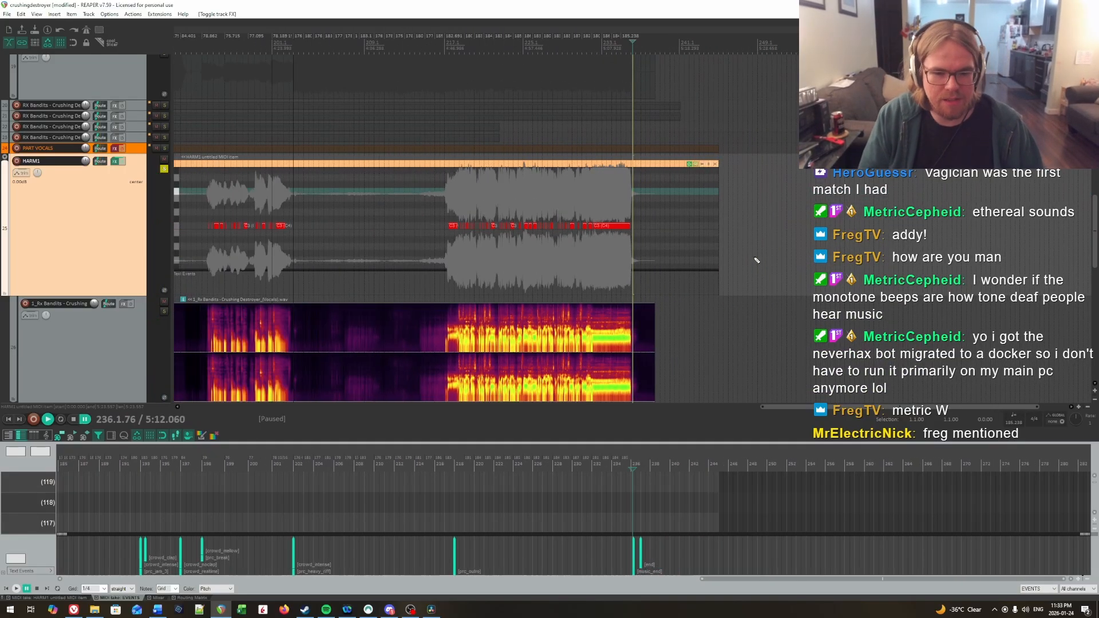
scroll(531, 254, "down", 8)
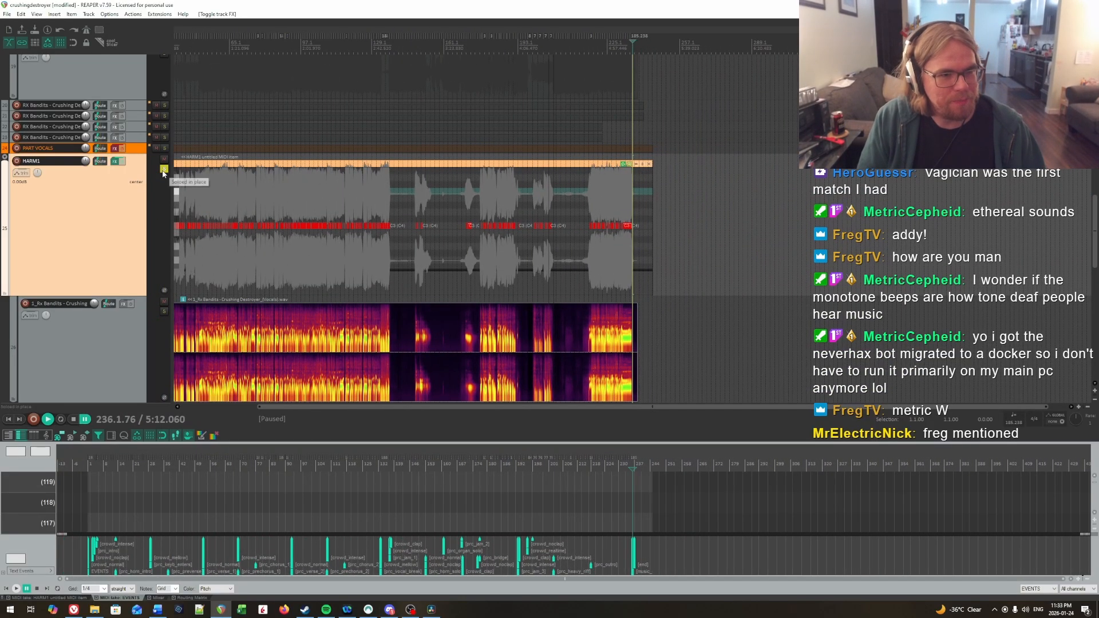
scroll(162, 173, "down", 3)
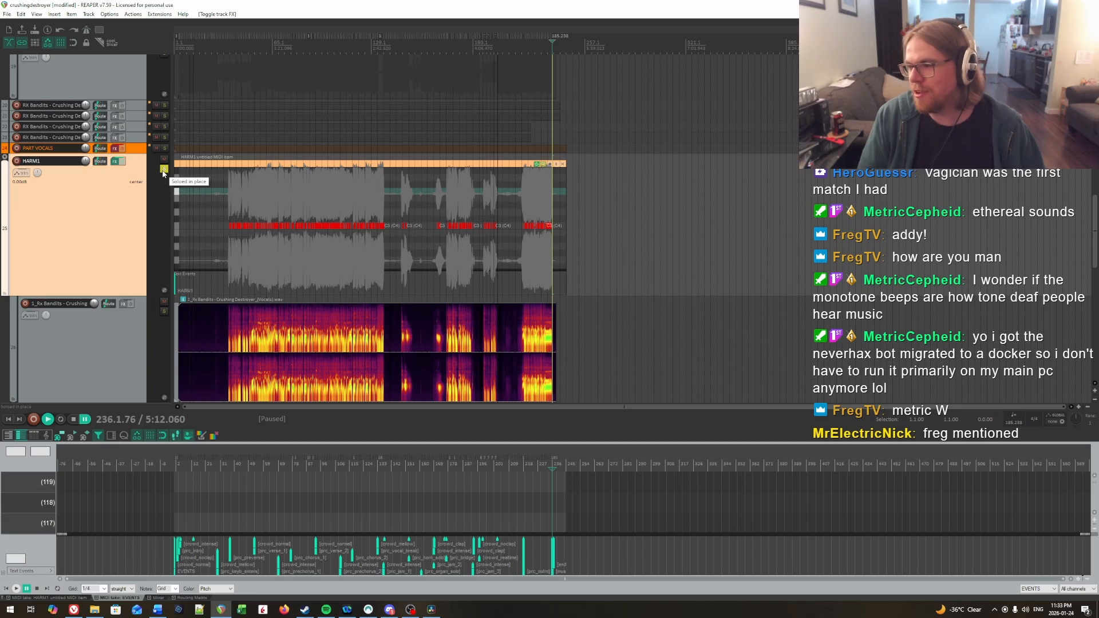
left_click(164, 169)
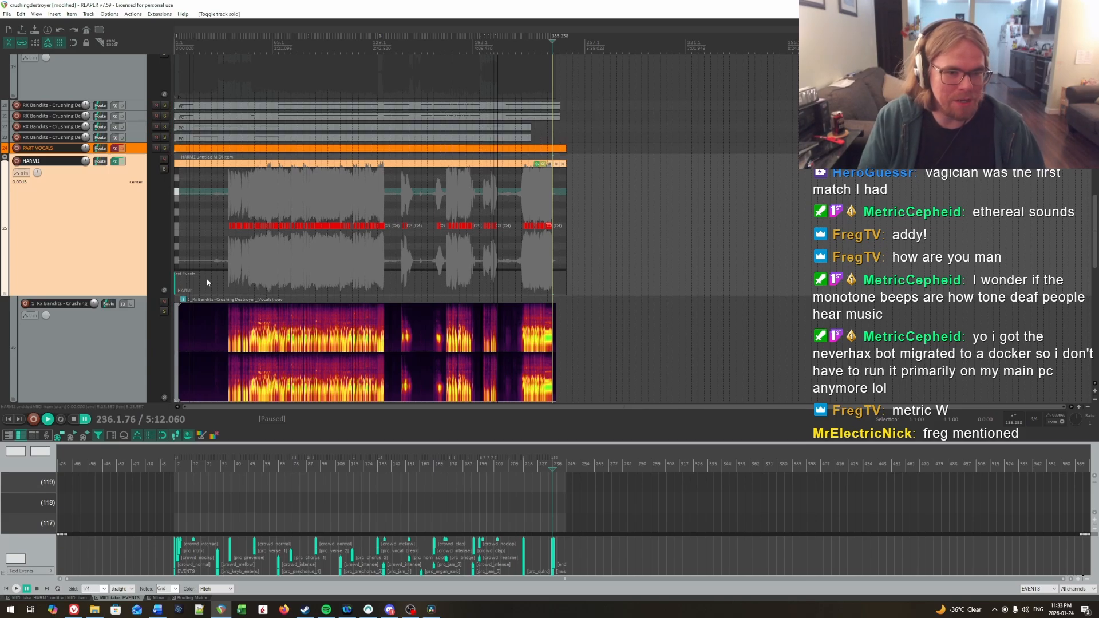
Step: Return to the project start and open the RBN Preview effect windows of the PART DRUMS, PART BASS and PART GUITAR tracks
scroll(207, 279, "up", 7)
key("Home")
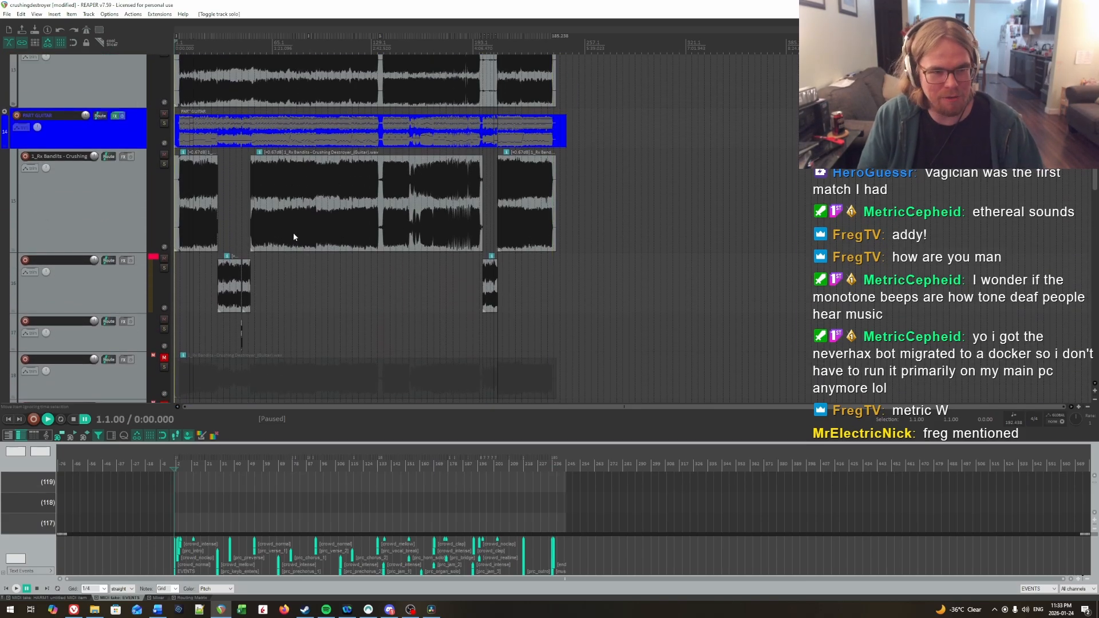
scroll(293, 232, "up", 5)
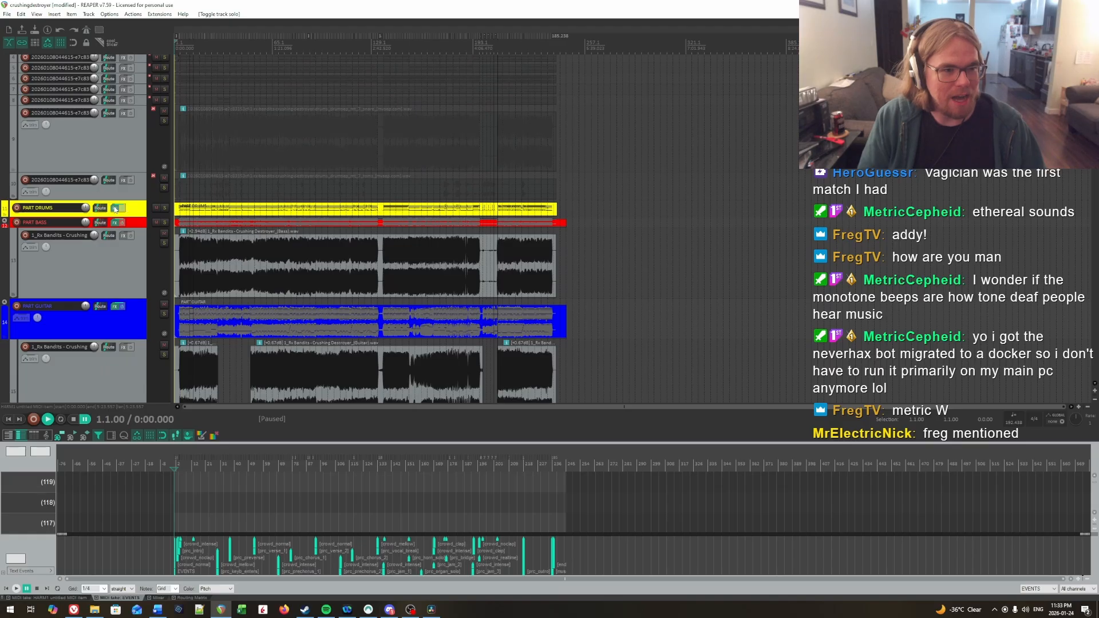
left_click(115, 209)
left_click_drag(393, 60, 657, 104)
left_click(115, 222)
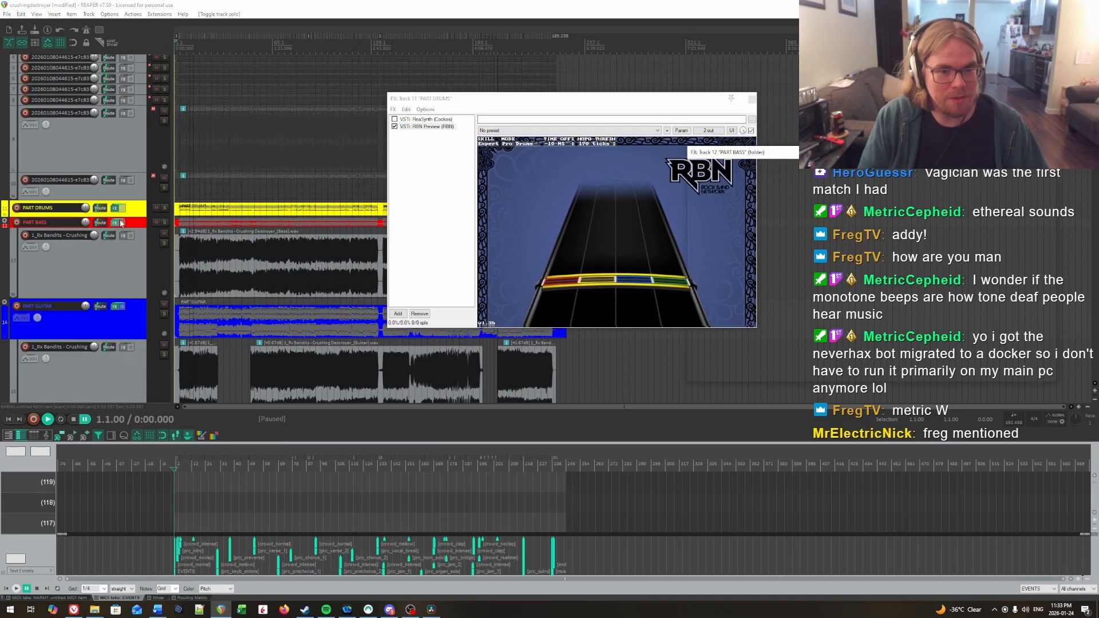
left_click_drag(796, 160, 277, 207)
left_click(114, 307)
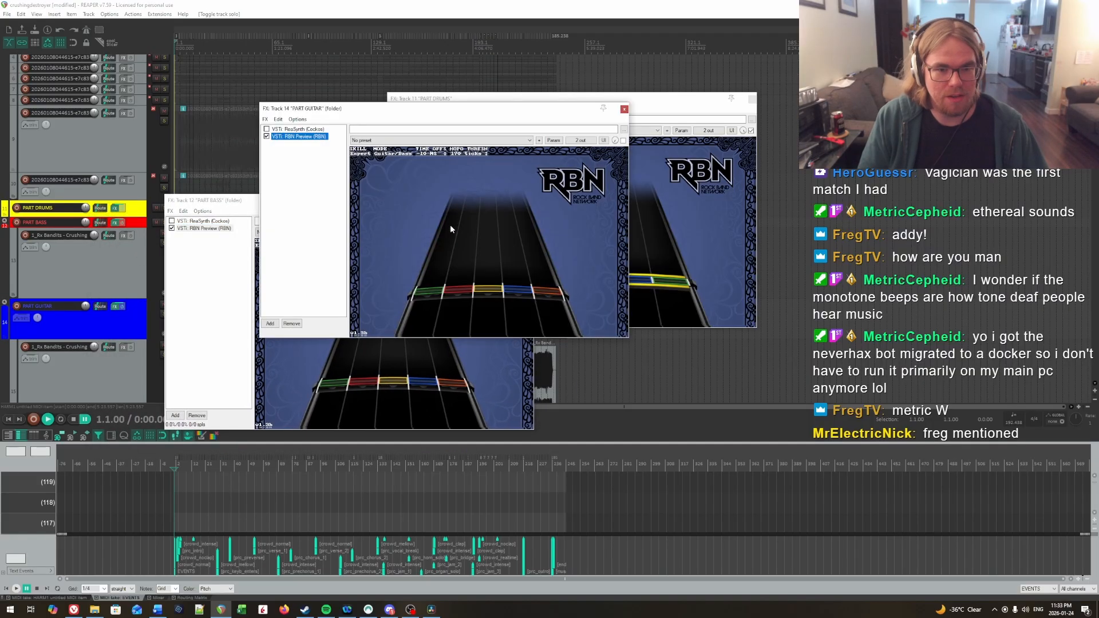
Step: Arrange the three RBN Preview windows side by side in the order bass, drums, guitar, with all three note highways showing
left_click_drag(474, 120, 931, 232)
left_click_drag(411, 208, 281, 225)
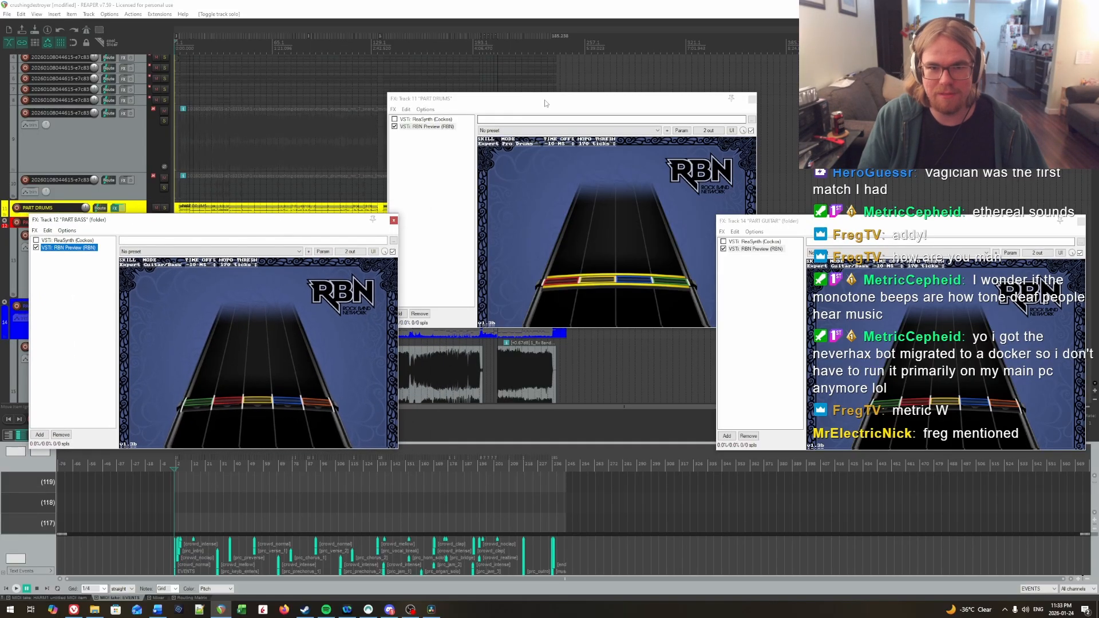
left_click_drag(545, 103, 527, 222)
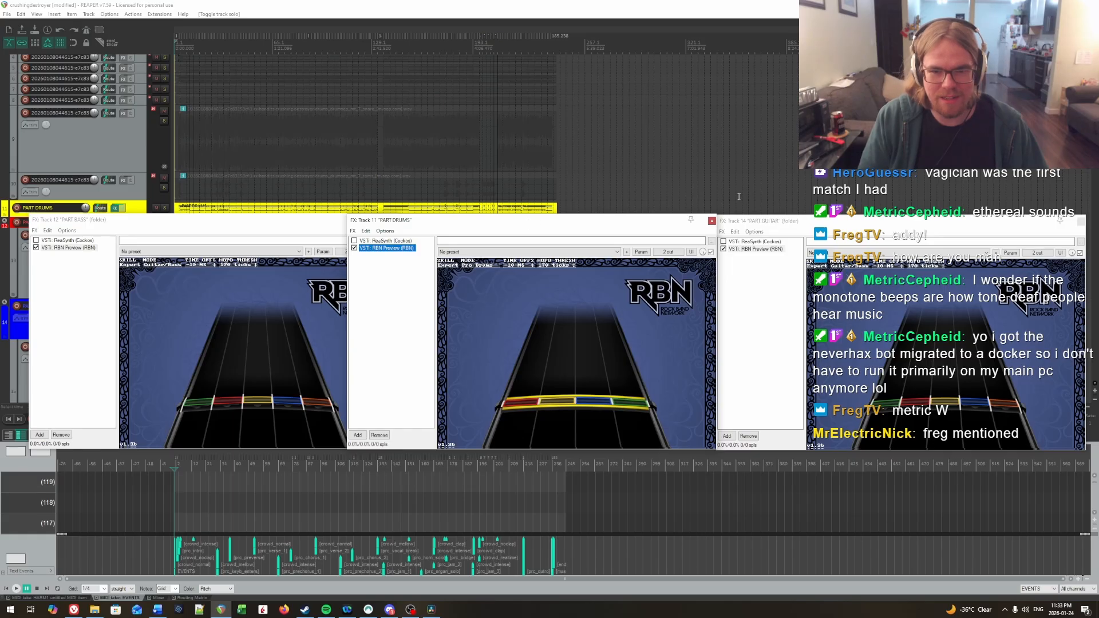
left_click(303, 218)
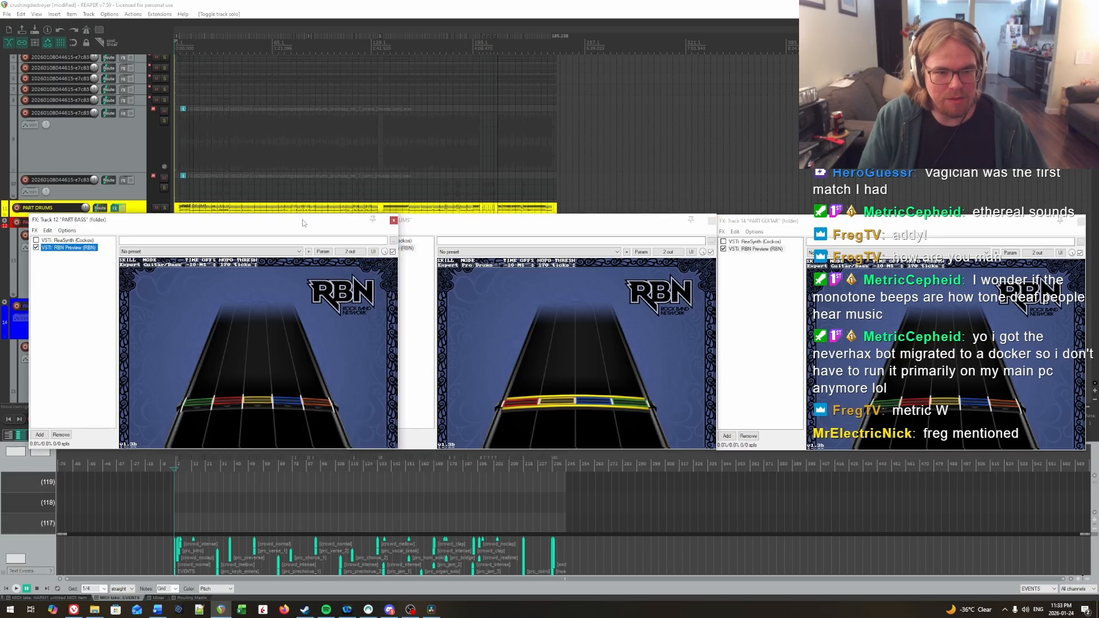
left_click_drag(304, 223, 341, 224)
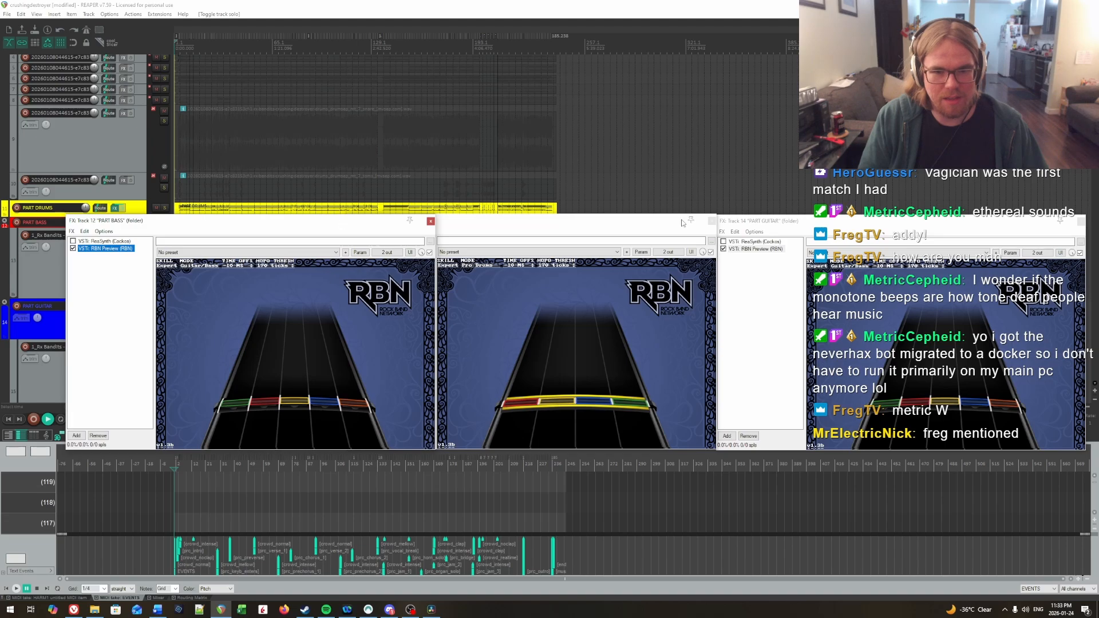
left_click_drag(812, 222, 722, 222)
left_click(489, 225)
left_click(267, 228)
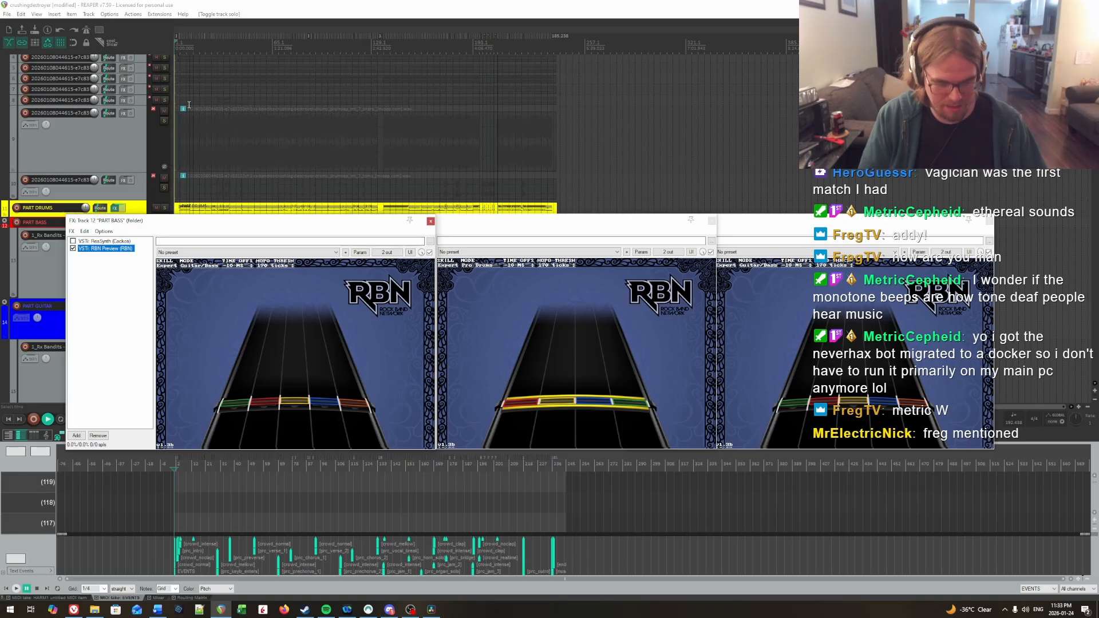
key("Up")
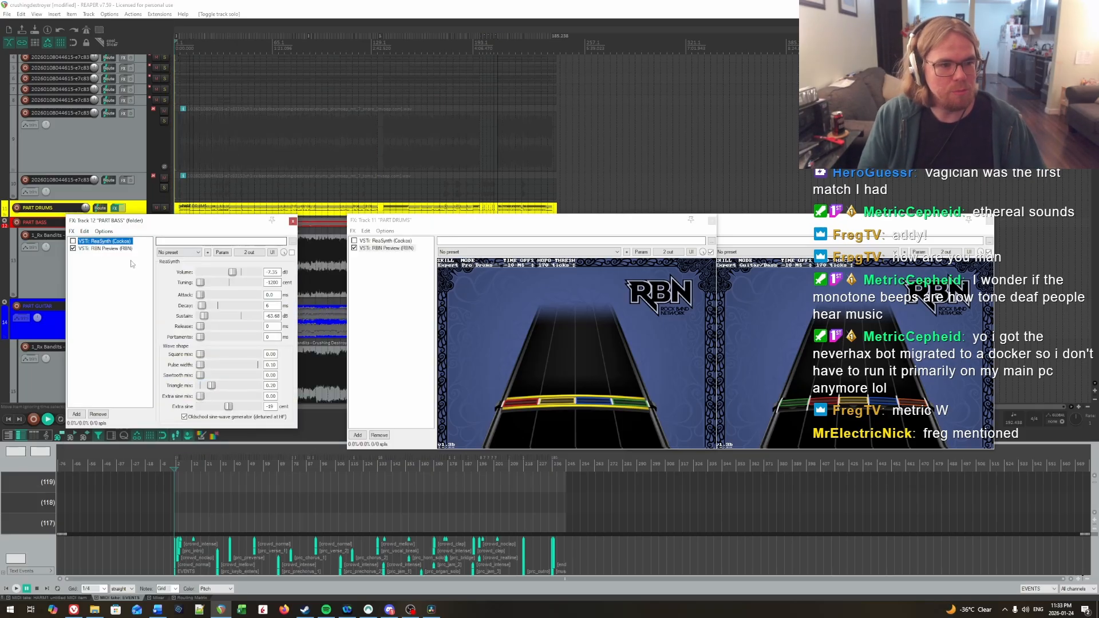
left_click(106, 249)
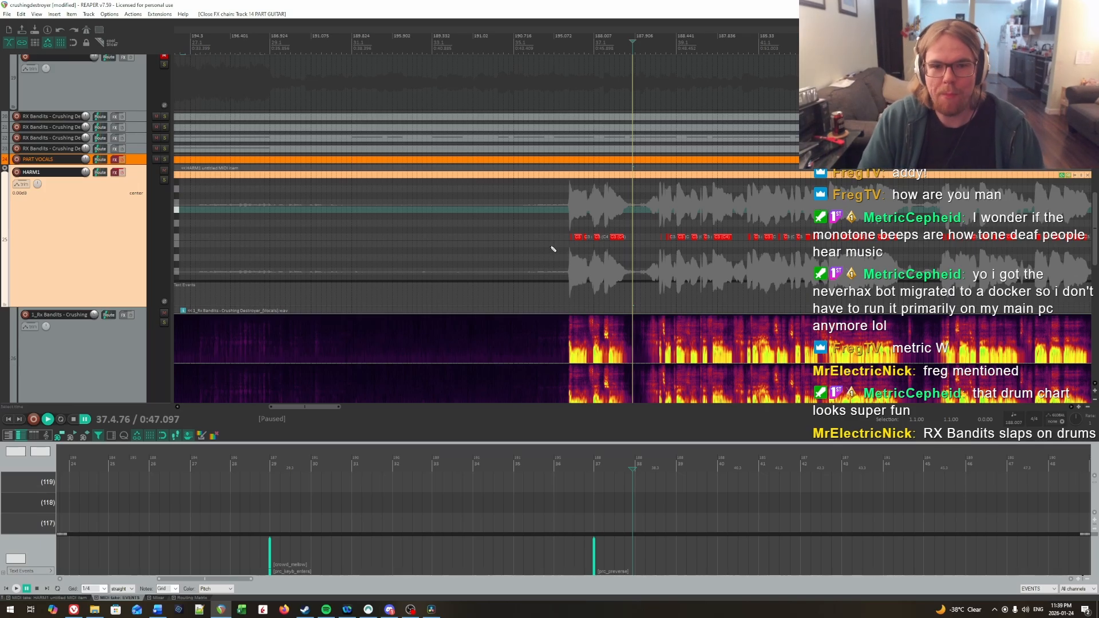
scroll(513, 247, "down", 4)
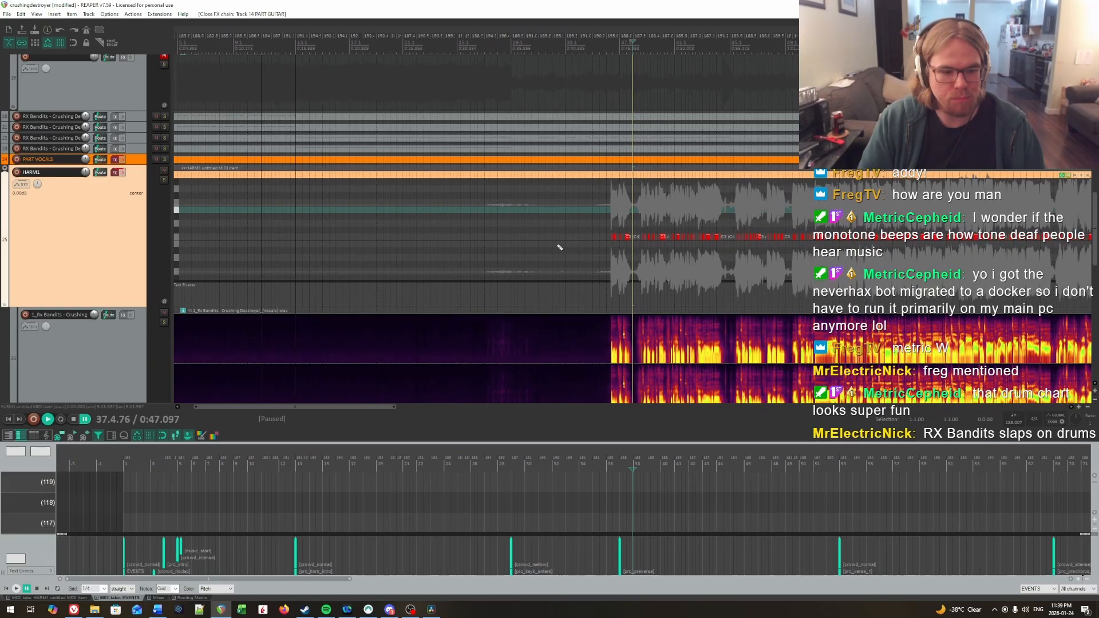
scroll(548, 258, "up", 2)
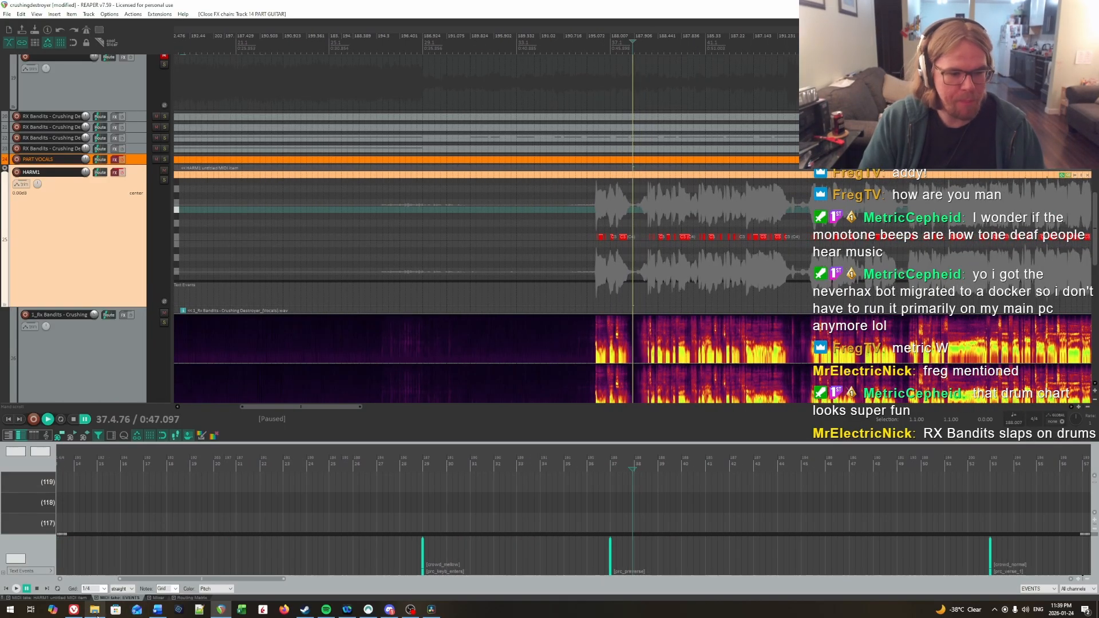
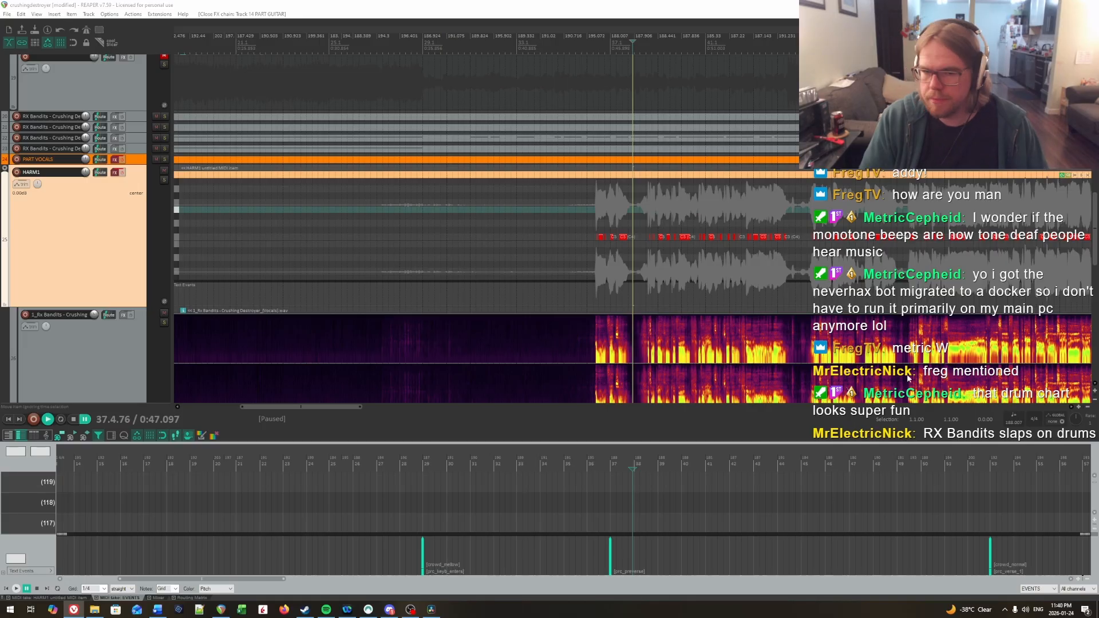
Step: Look through the project's instrument, vocal and stem tracks around measure 36, ending at the HARM1 track and its vocal stem
left_click(599, 217)
scroll(722, 249, "up", 8)
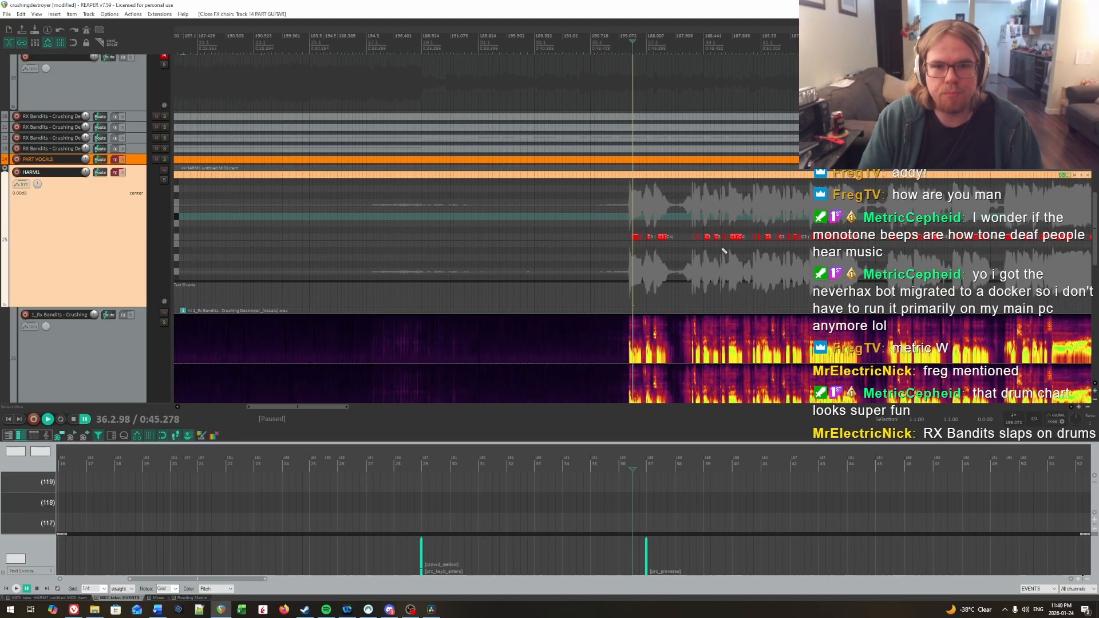
scroll(675, 232, "down", 4)
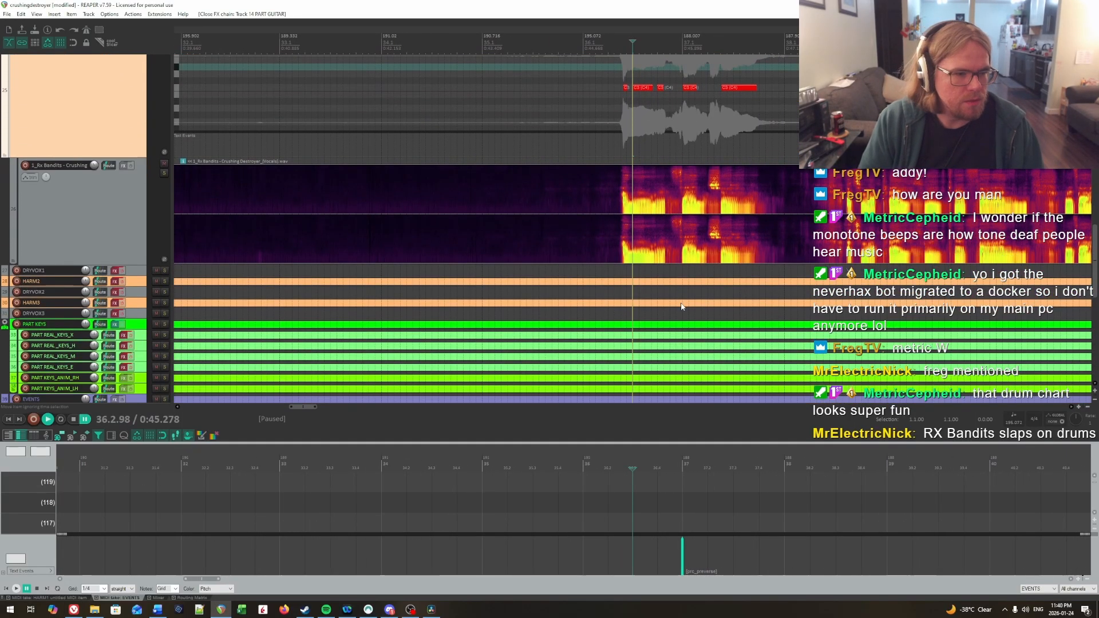
scroll(680, 307, "down", 8)
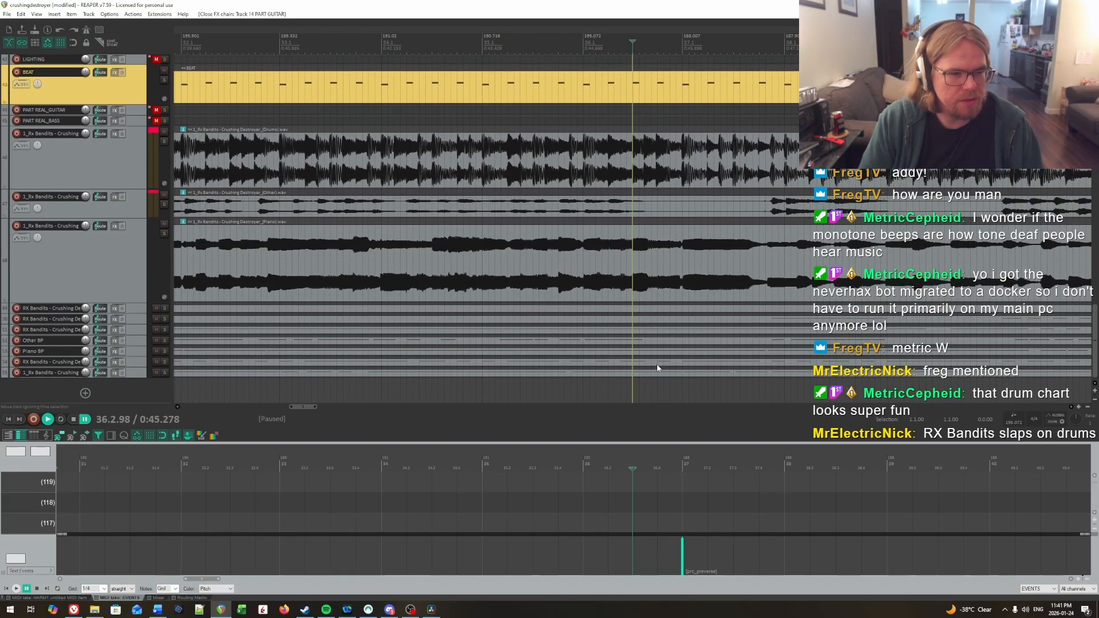
scroll(668, 344, "up", 8)
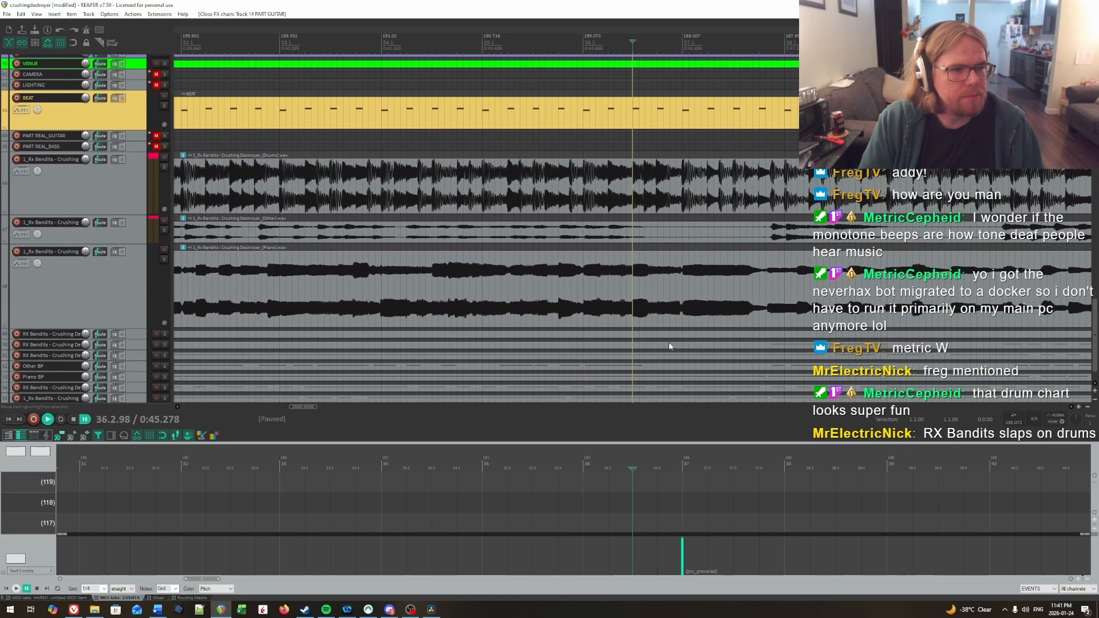
scroll(629, 290, "up", 3)
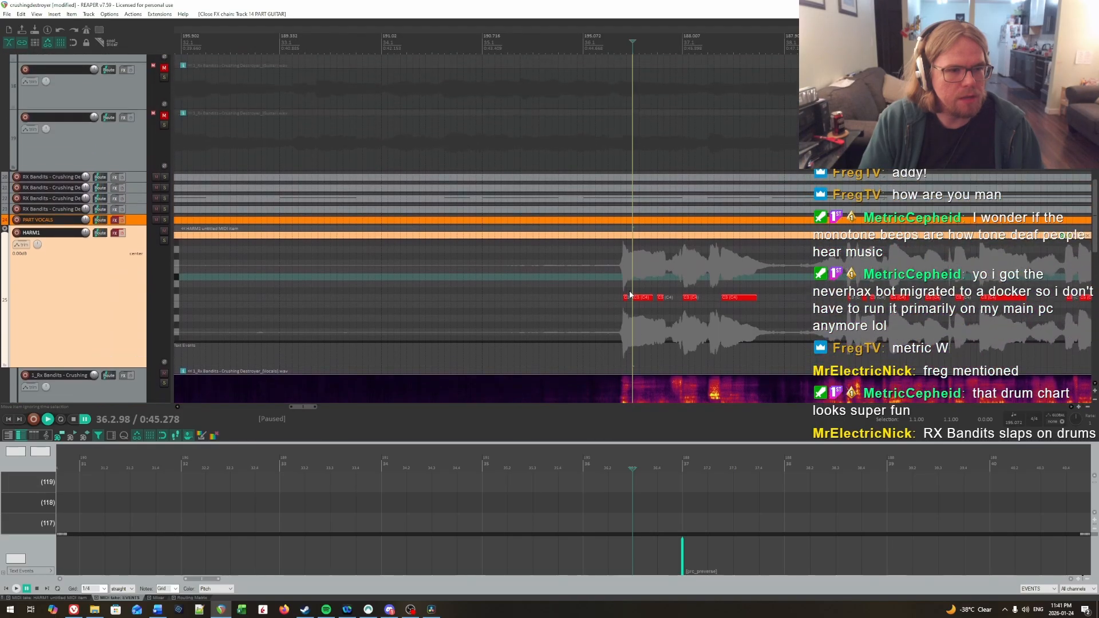
scroll(619, 246, "up", 10)
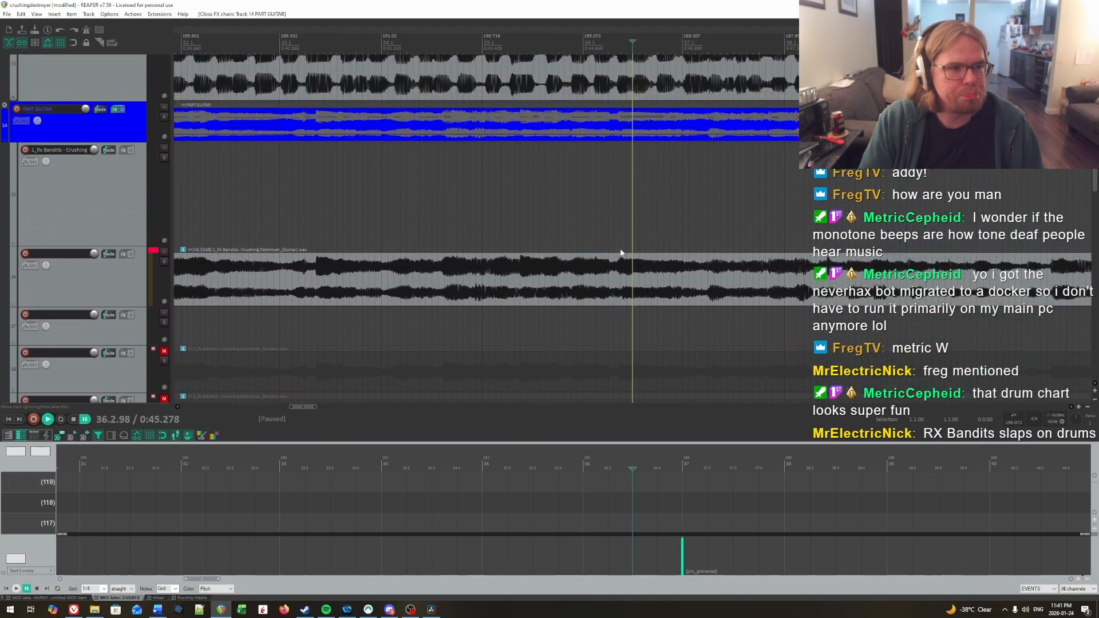
scroll(619, 248, "up", 2)
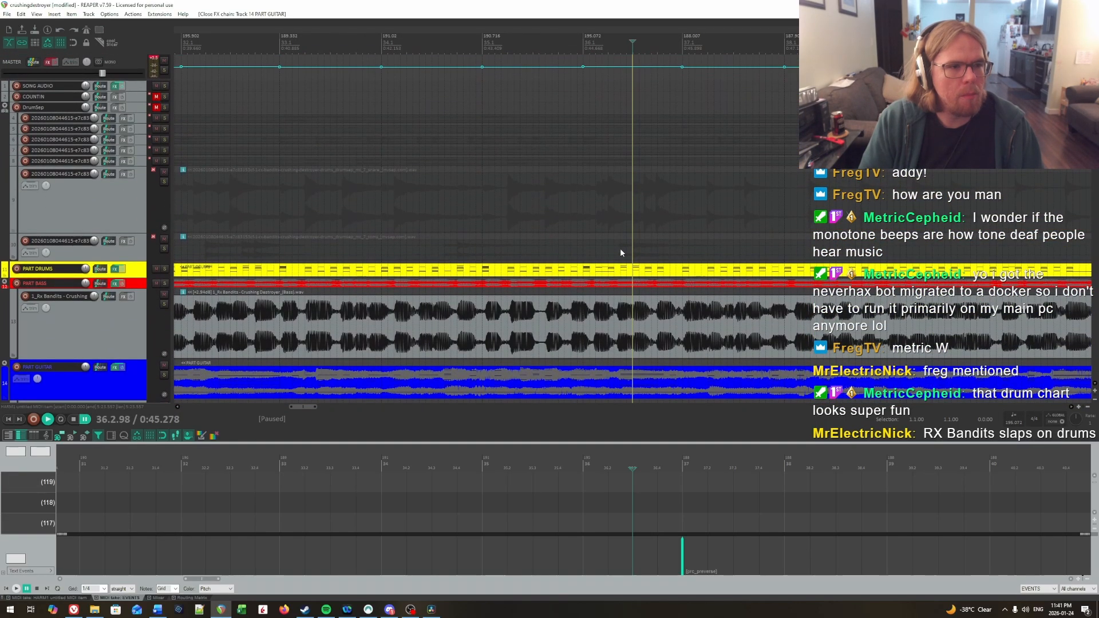
scroll(620, 248, "down", 10)
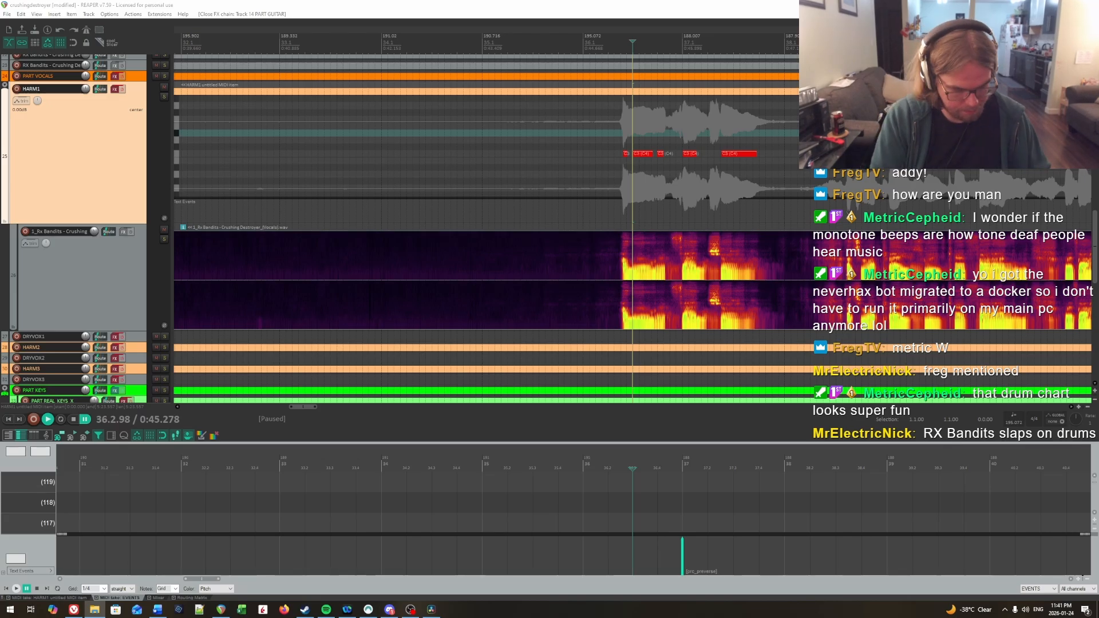
Step: Open a command prompt in the Crushing Destroyer song folder and run basic-pitch with output ./ on the "1_Rx Bandits - Crushing Destroyer_(Vocals).wav" stem
key("Return")
type("basic-")
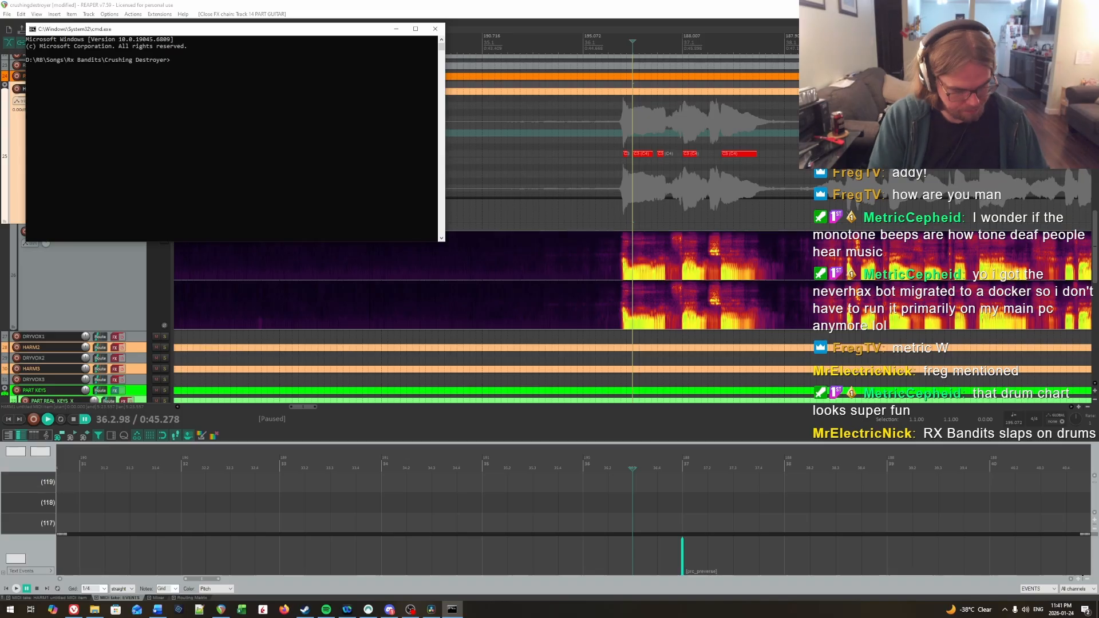
type("pitch ./")
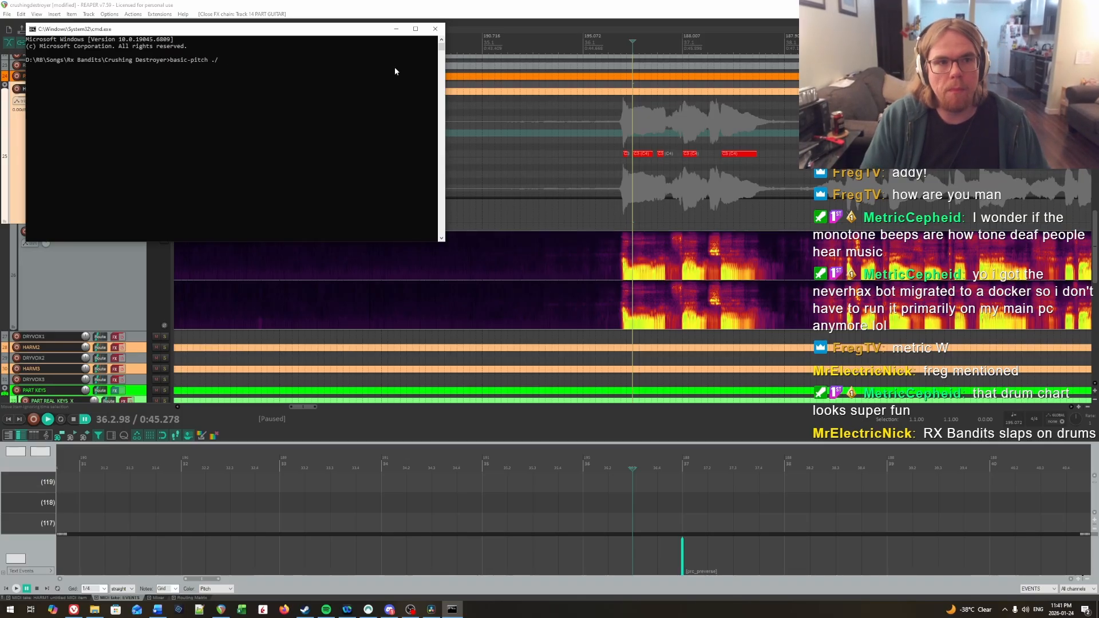
left_click_drag(339, 29, 872, 200)
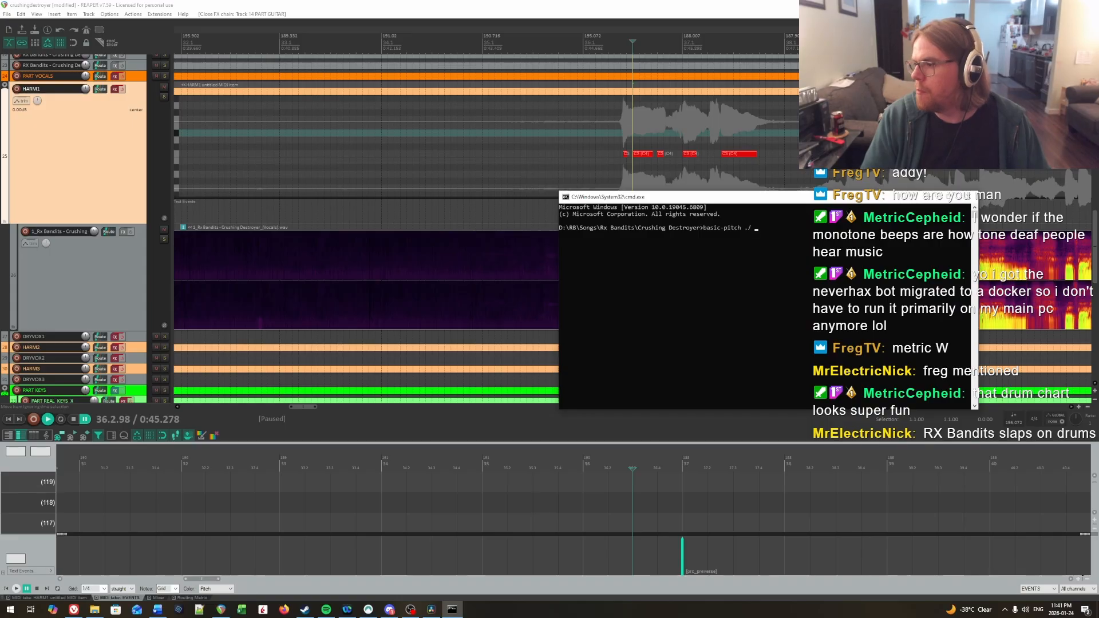
left_click_drag(662, 267, 663, 267)
key("Return")
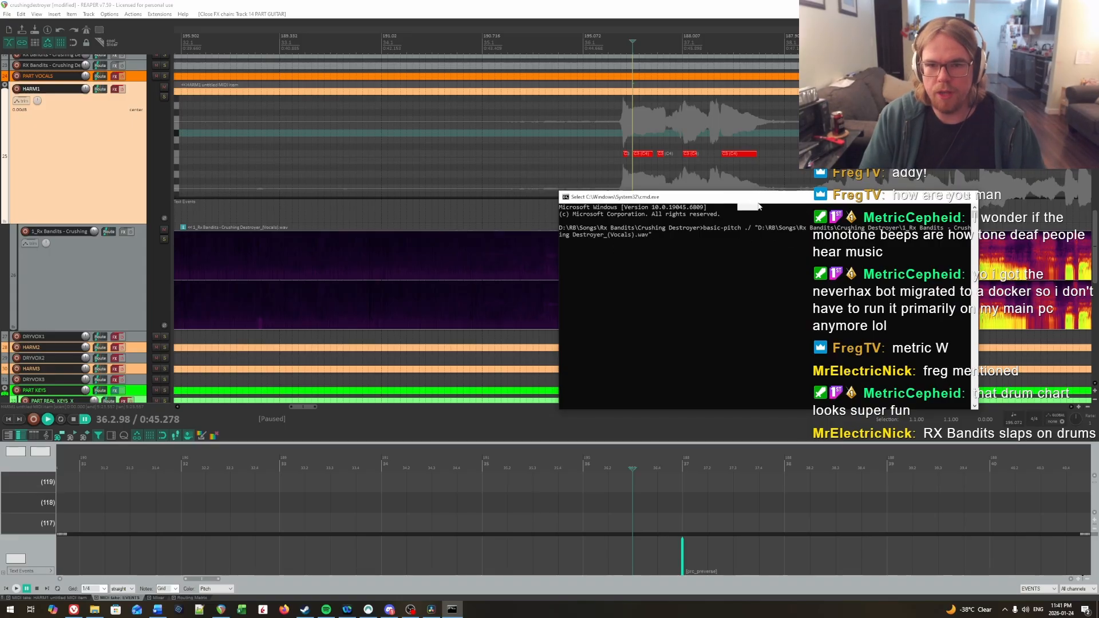
left_click_drag(760, 197, 781, 196)
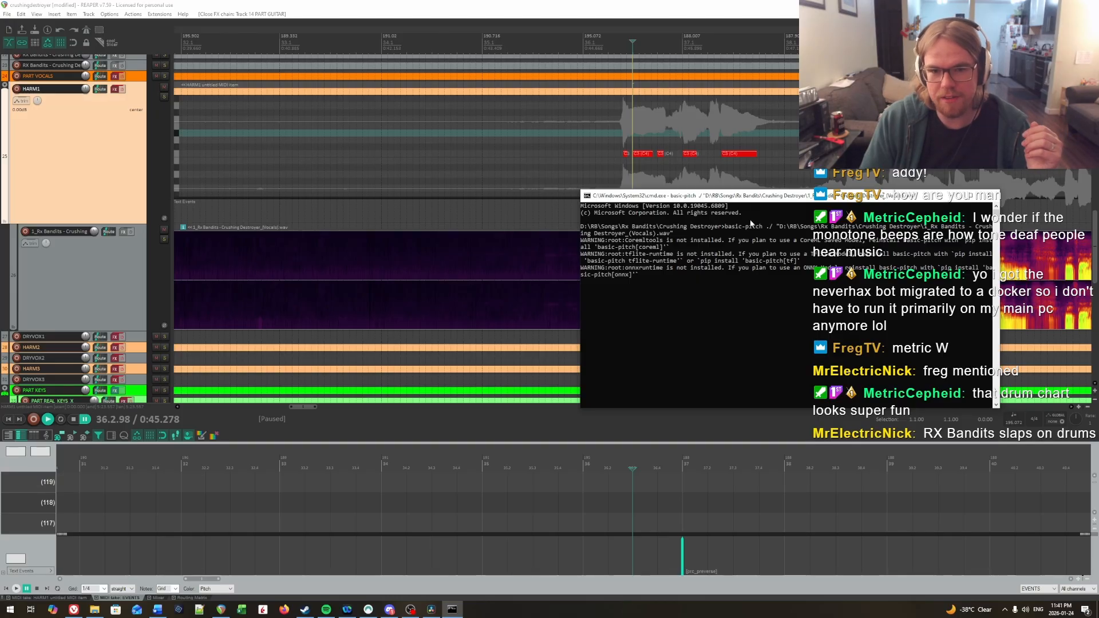
Step: Switch back to REAPER, solo the HARM1 track, play the first vocal phrase from measure 36 and return the cursor to 36.1.40
left_click(728, 4)
scroll(597, 217, "up", 2)
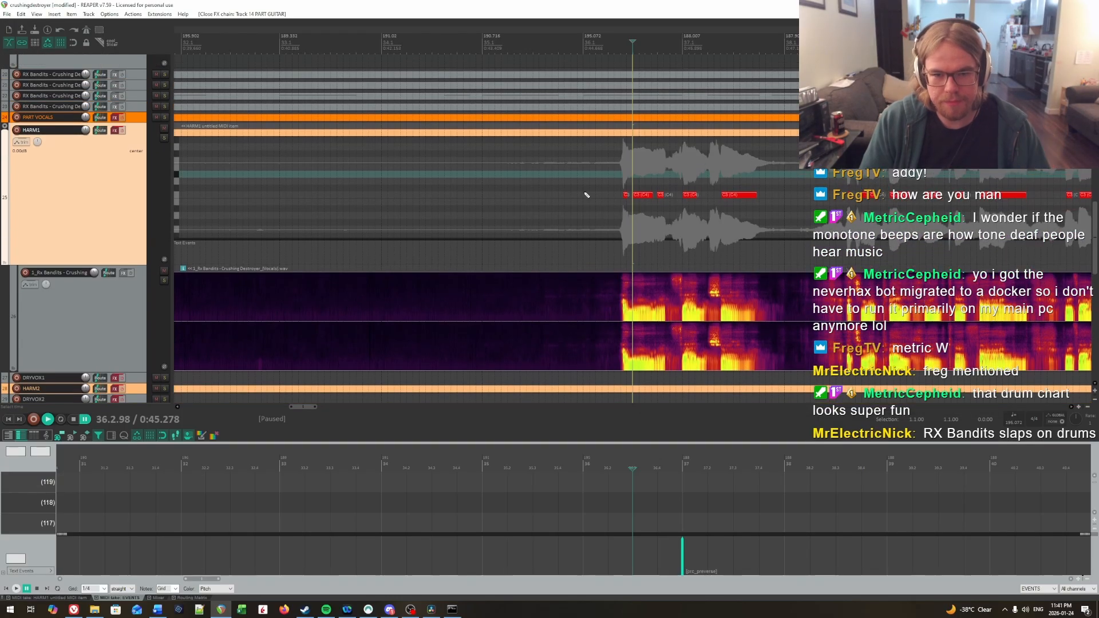
left_click(582, 189)
left_click(165, 139)
key("space")
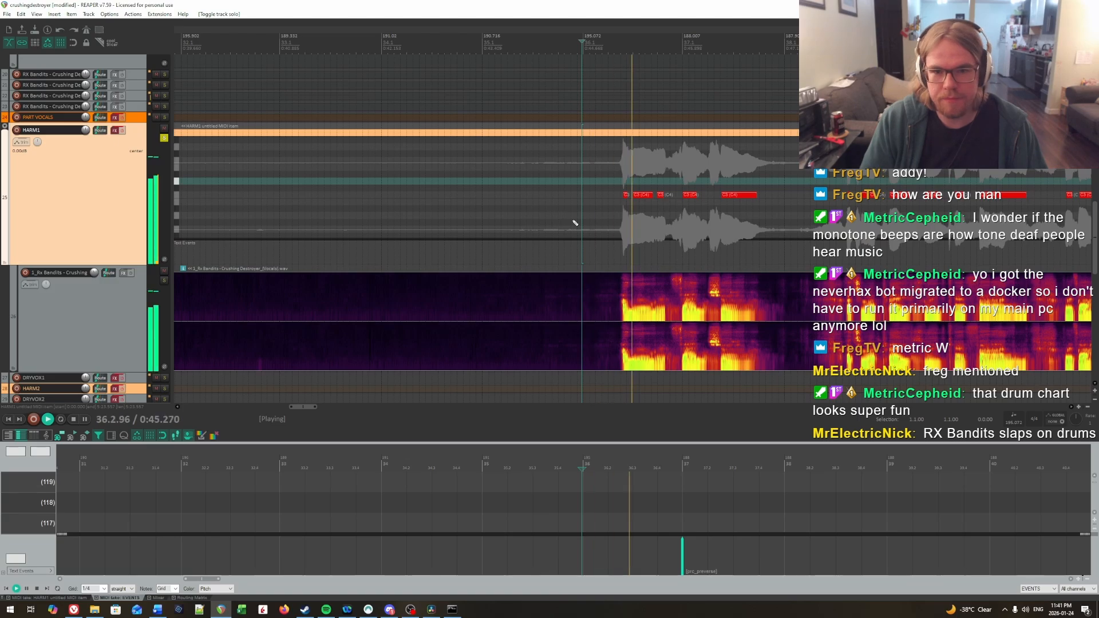
key("ctrl+space")
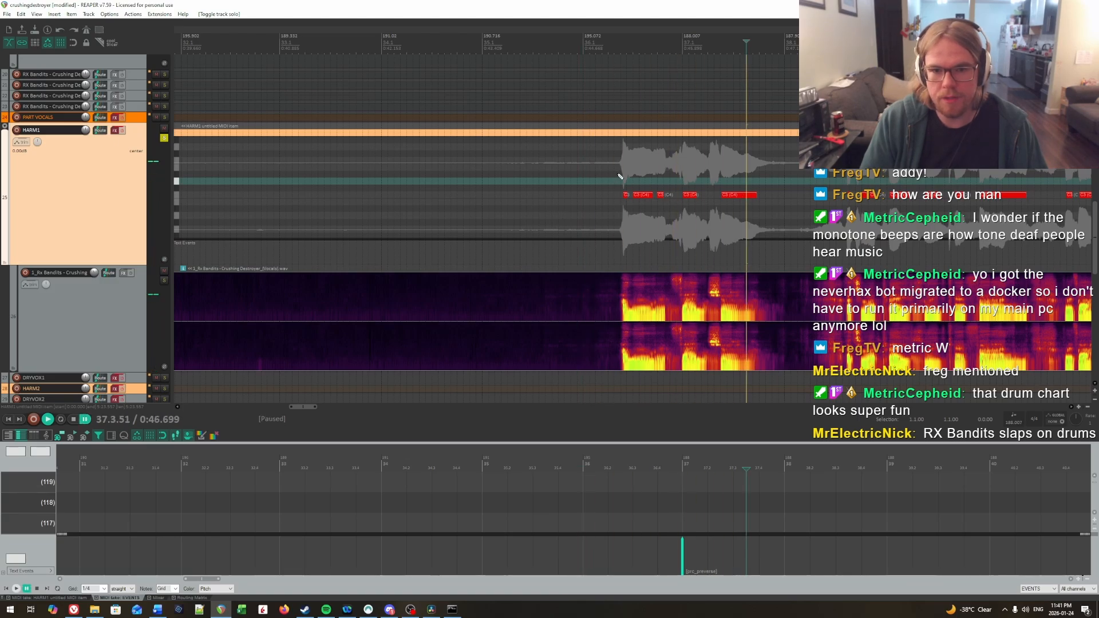
left_click(592, 44)
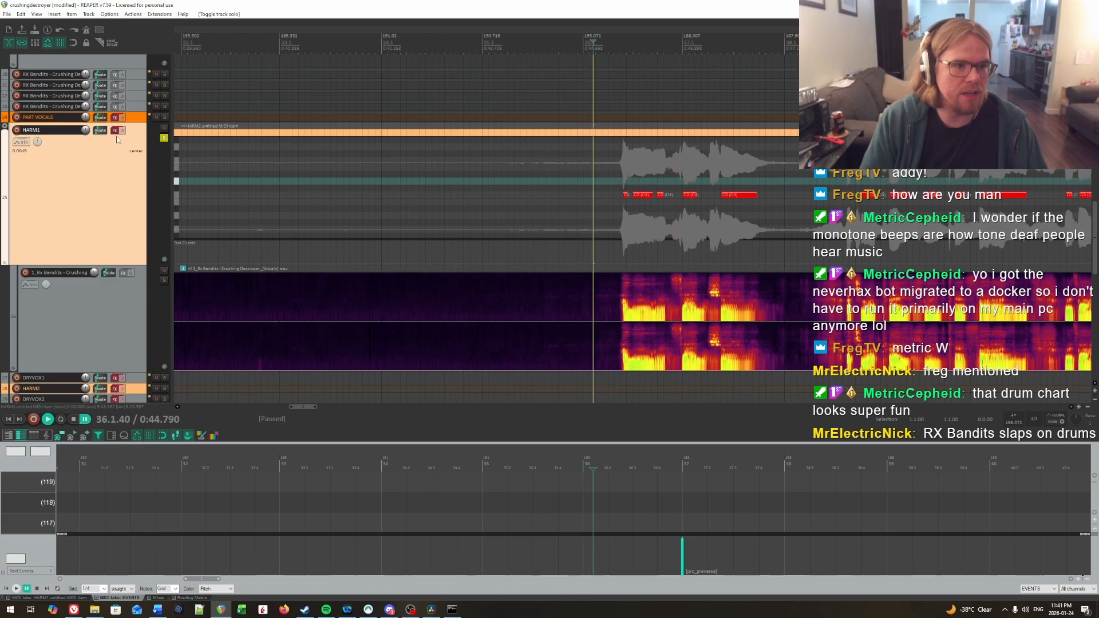
Step: Add the ReaTune effect to the vocal stem track under HARM1 and place its window clear of the first vocal phrase
left_click(131, 273)
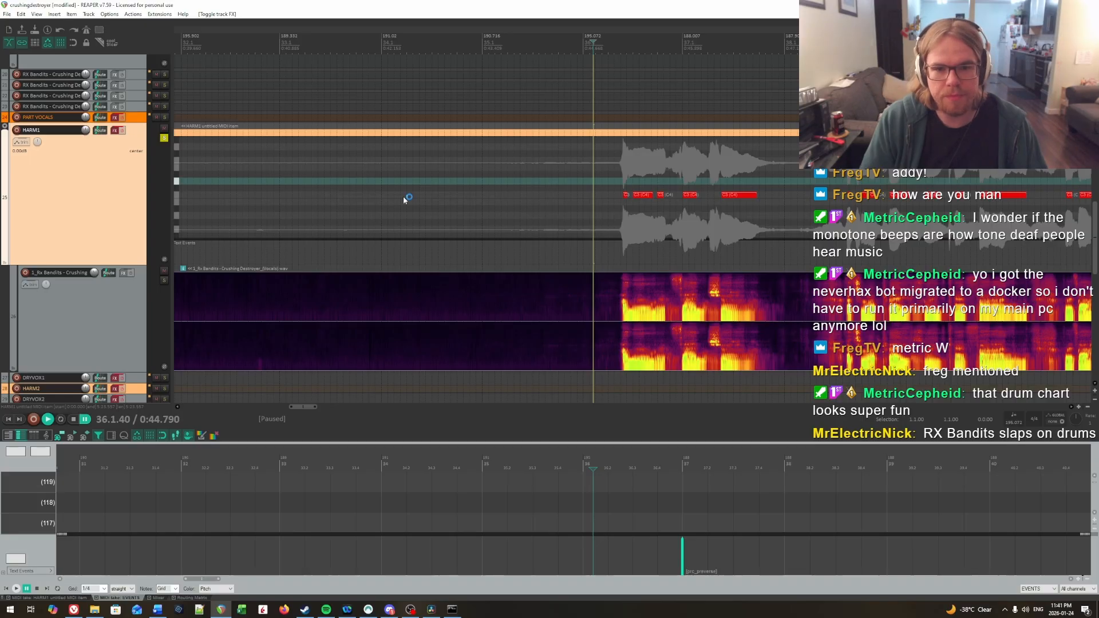
type("rea")
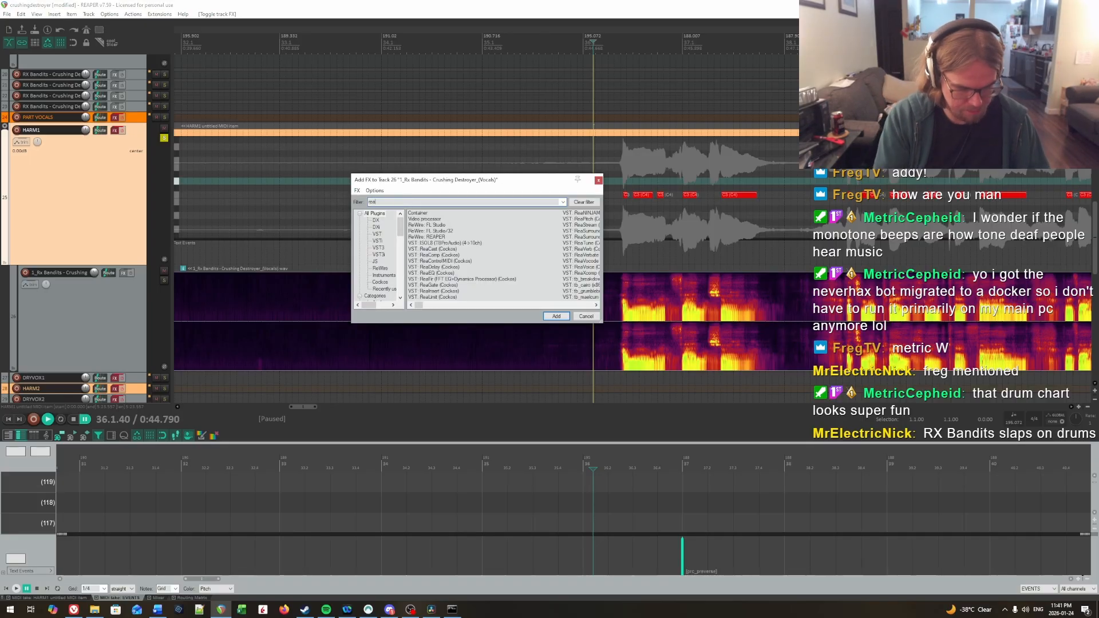
type("ltune")
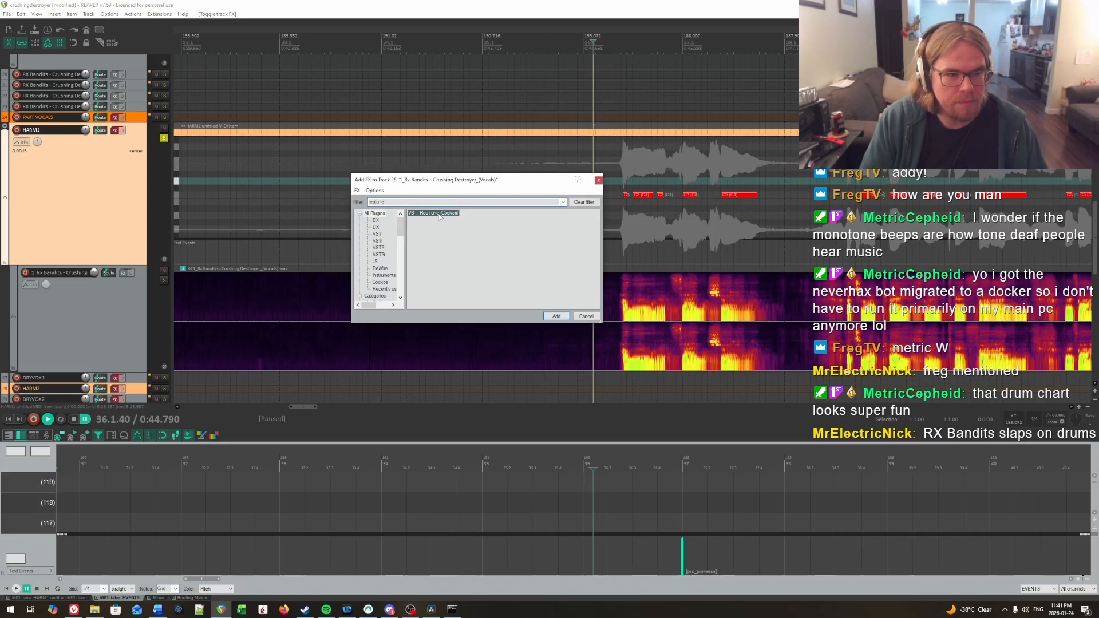
double_click(439, 214)
left_click_drag(283, 34, 431, 86)
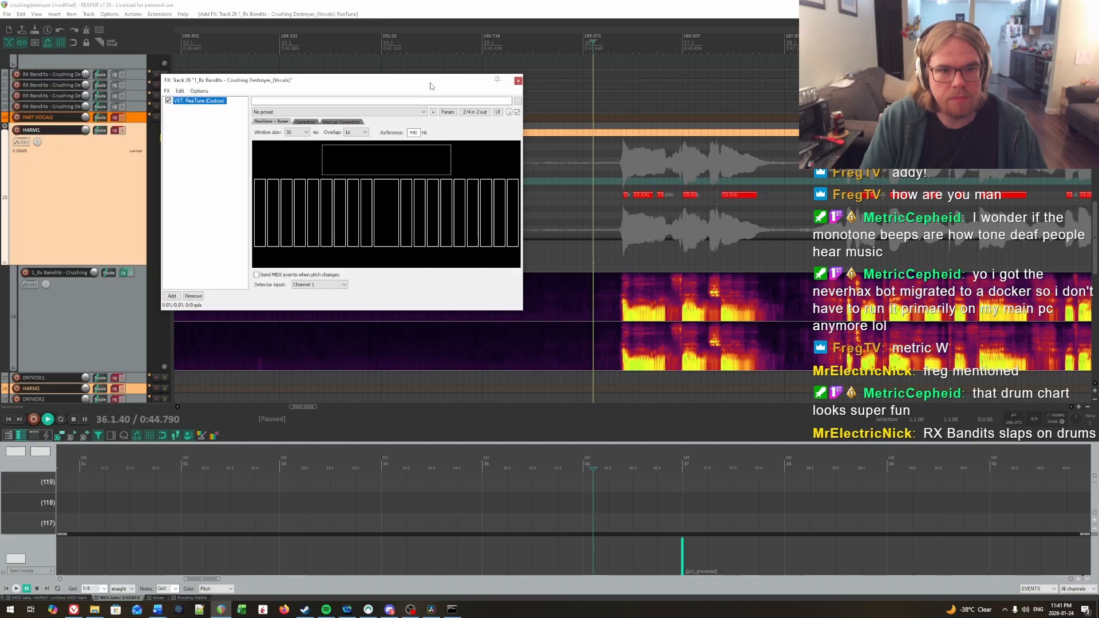
Step: Play the first vocal phrase from 36.1.40, plus a short replay of its opening, to read the pitches in ReaTune
key("space")
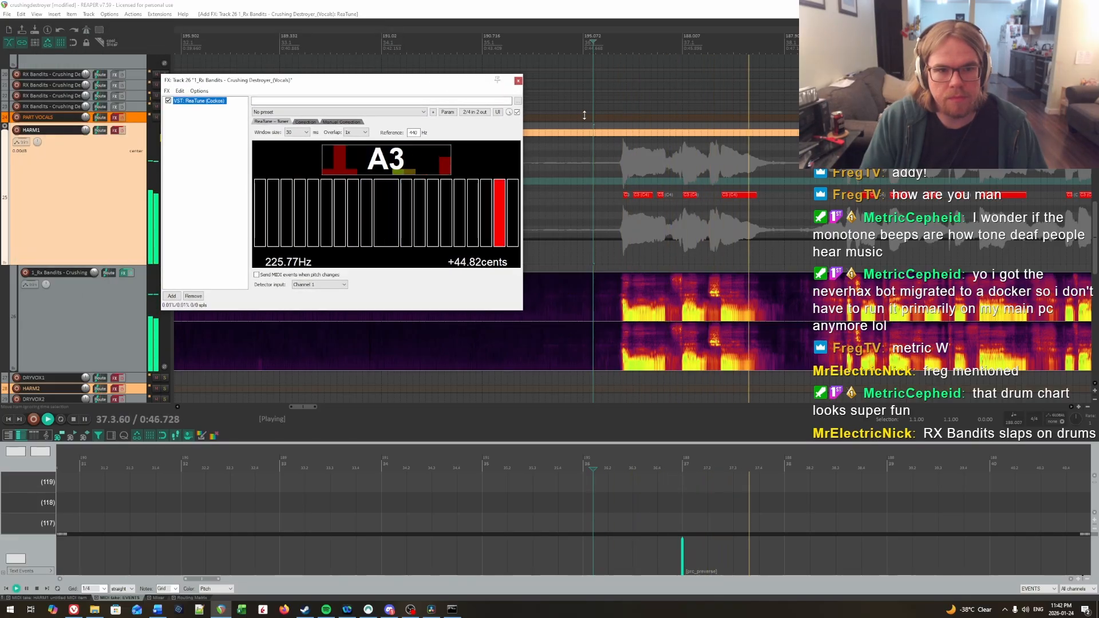
key("space")
left_click(615, 115)
key("space")
key("space")
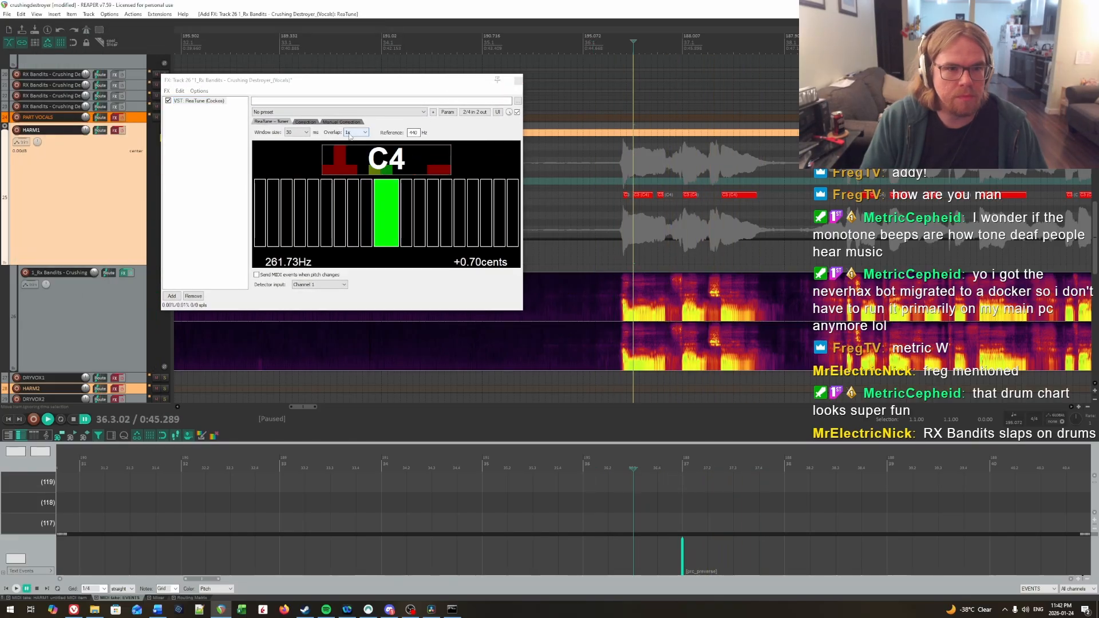
Step: Try a 100 ms window size in ReaTune's tuner and return it to 50 ms
left_click(302, 132)
left_click(297, 179)
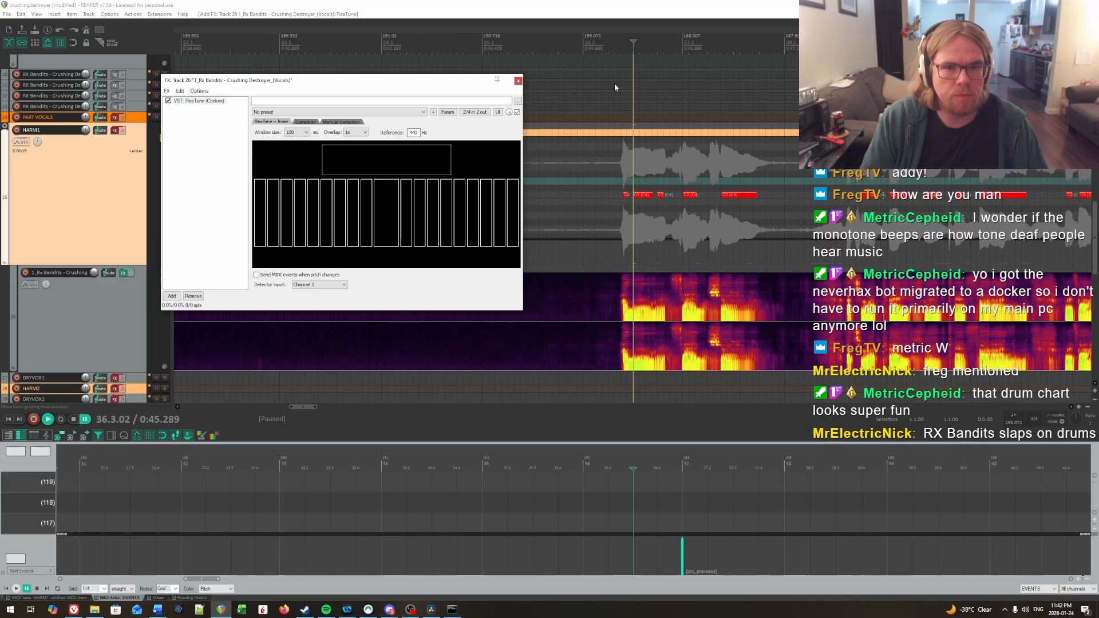
left_click(605, 91)
left_click(297, 132)
left_click(295, 177)
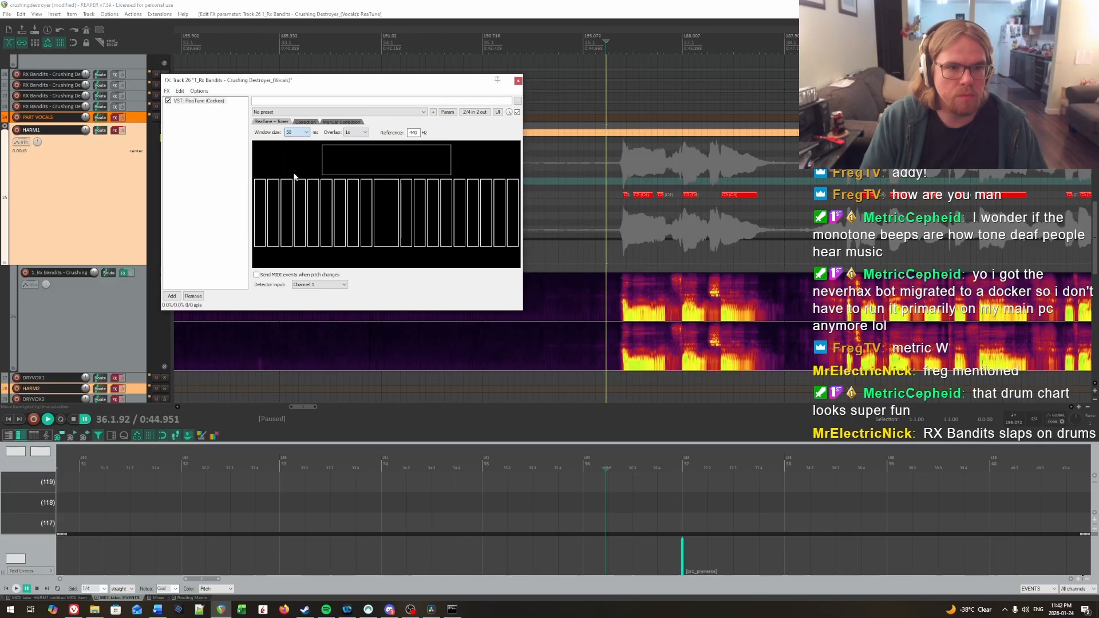
Step: Replay the opening notes of the first vocal phrase in short bursts to read their pitches in ReaTune, and close its window
left_click(603, 44)
key("space")
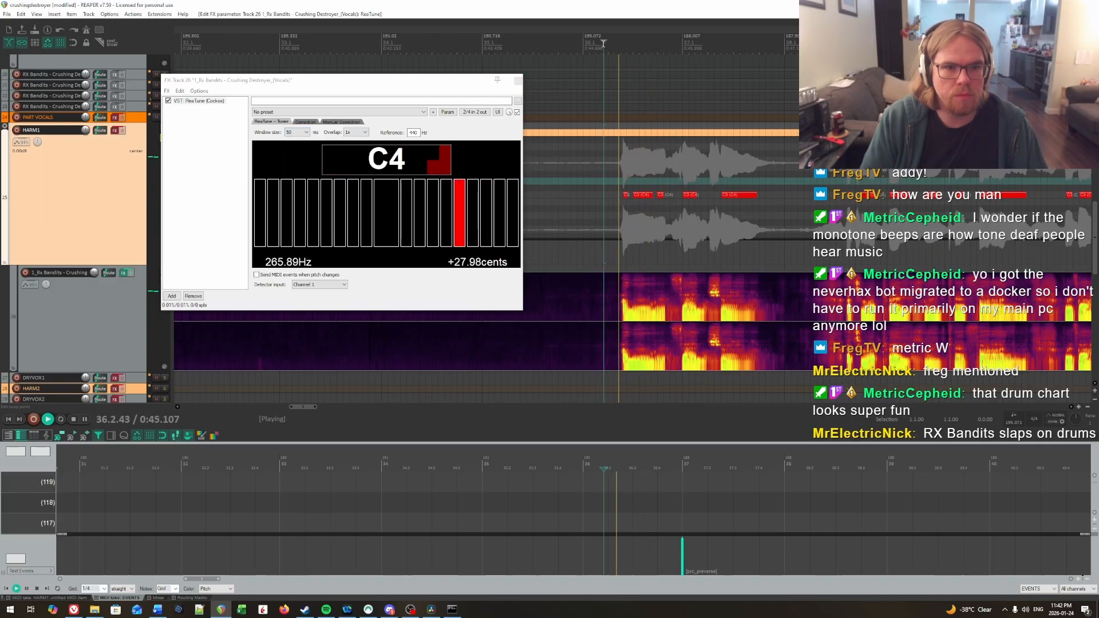
key("space")
key("space")
key("space")
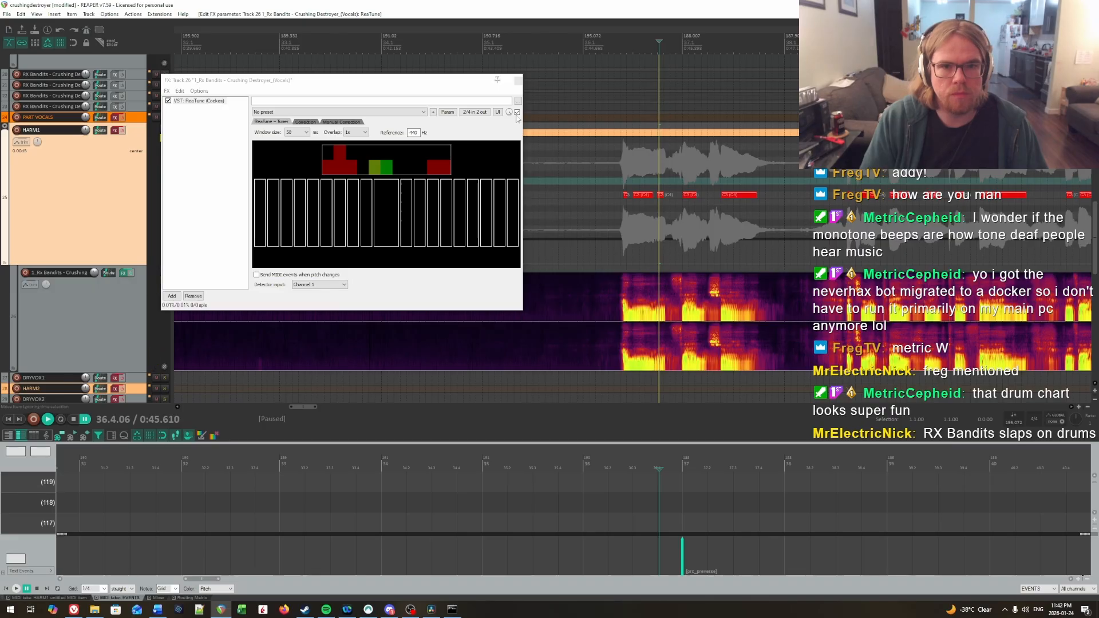
left_click(613, 43)
key("space")
key("space")
key("space")
key("space")
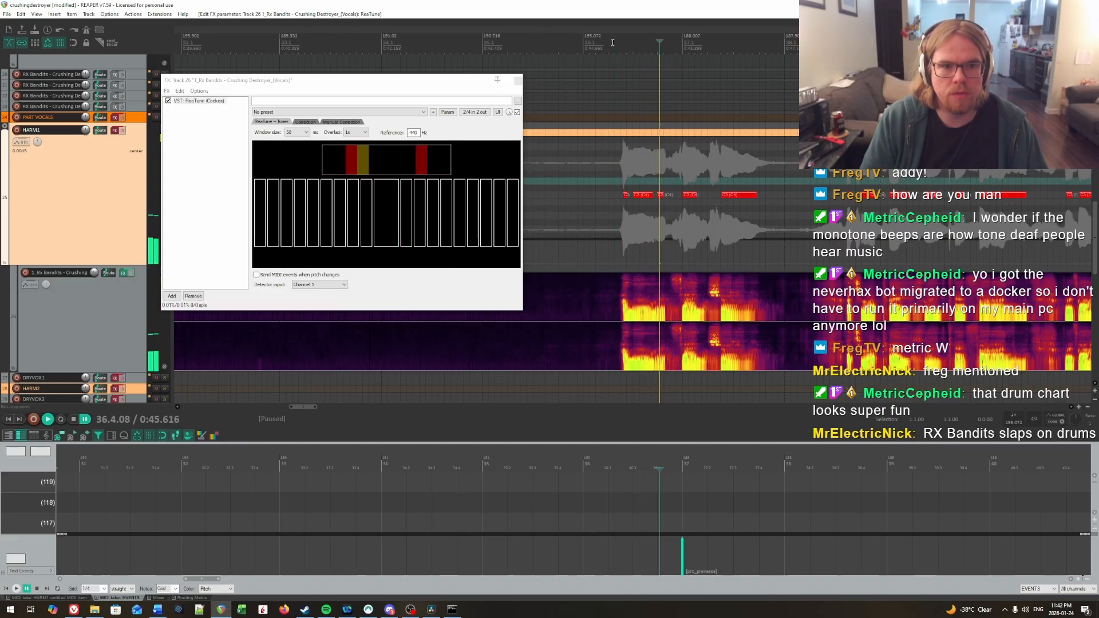
left_click(639, 44)
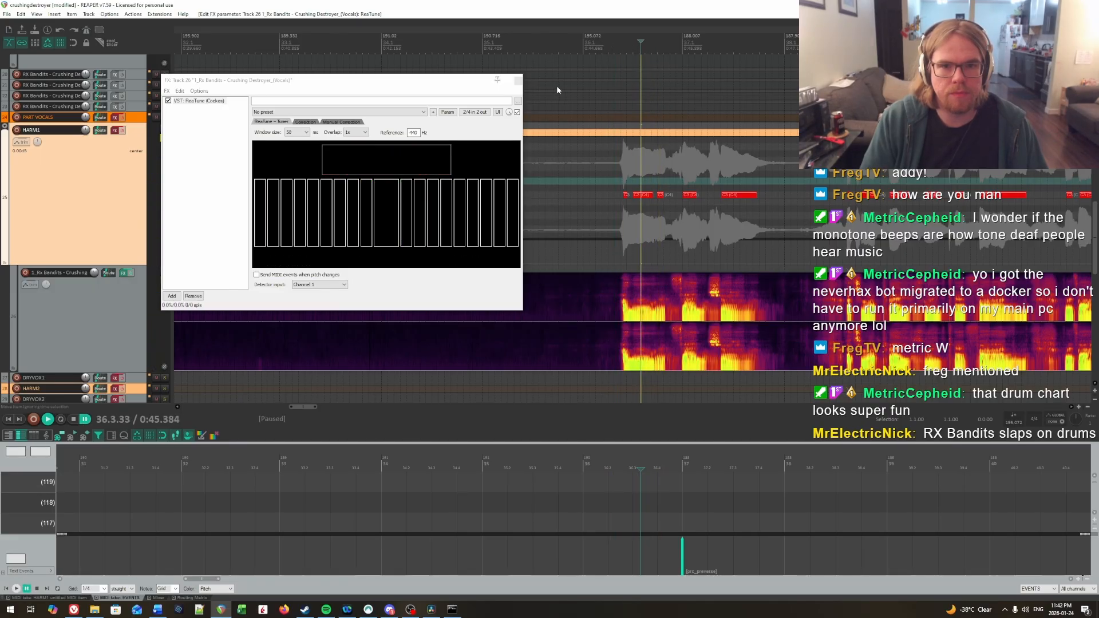
left_click(518, 81)
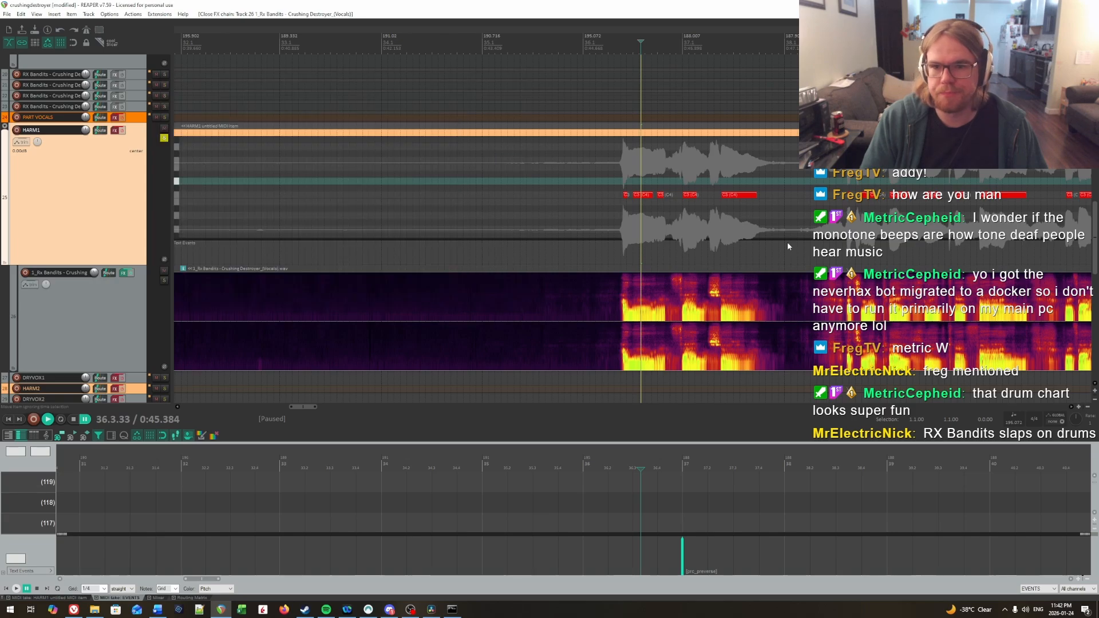
Step: Open the HARM1 MIDI item in the MIDI editor and place the edit cursor at 55.2.40
left_click(661, 194)
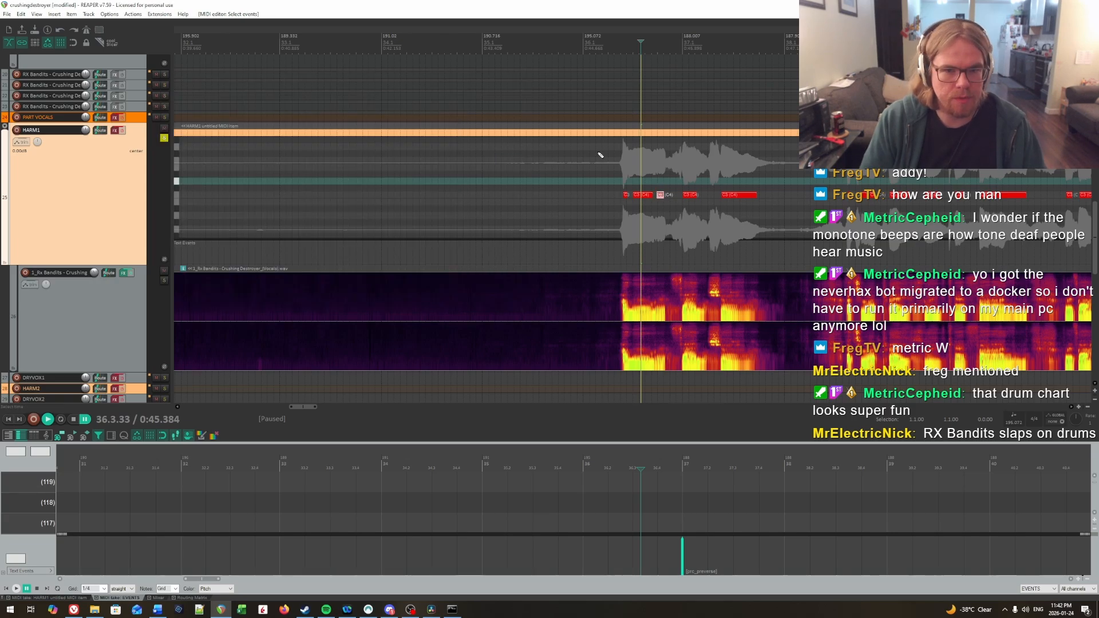
double_click(635, 134)
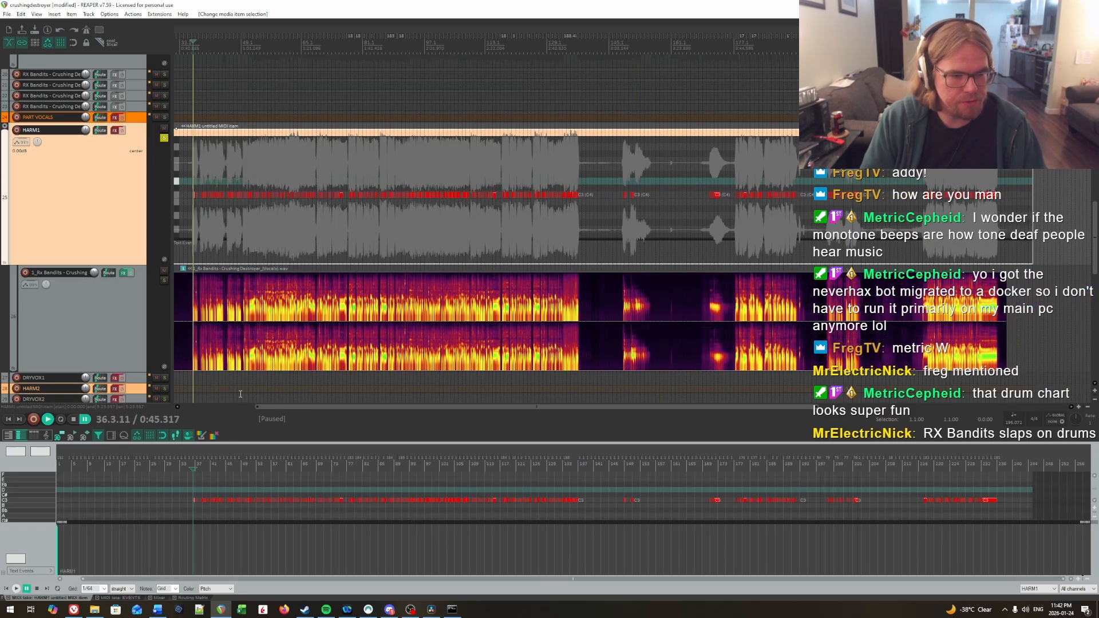
left_click(282, 134)
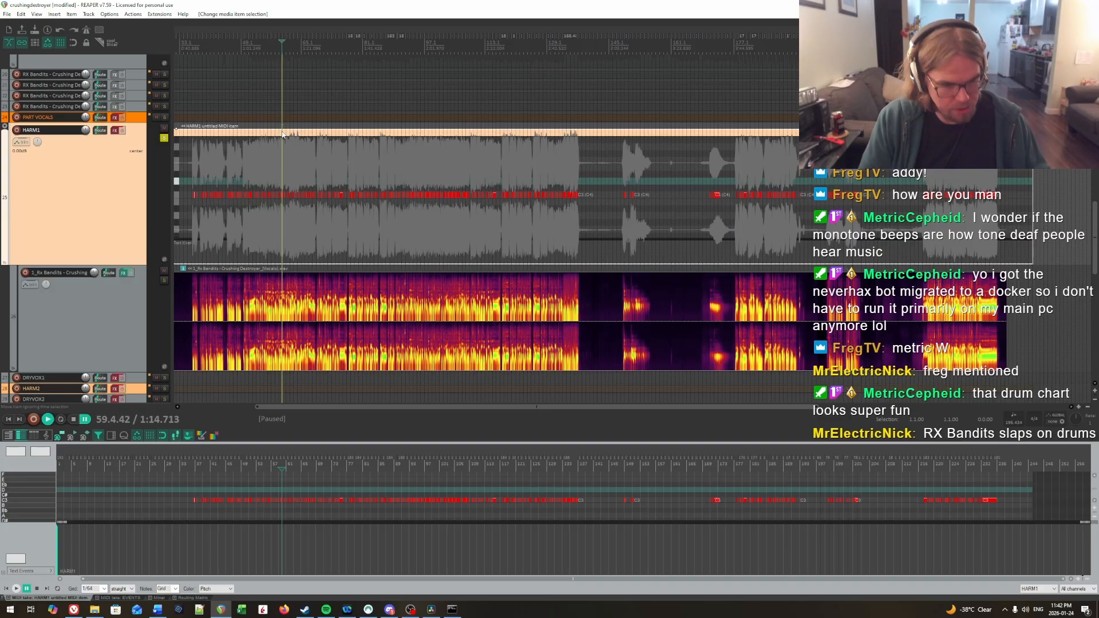
key("c")
left_click(328, 240)
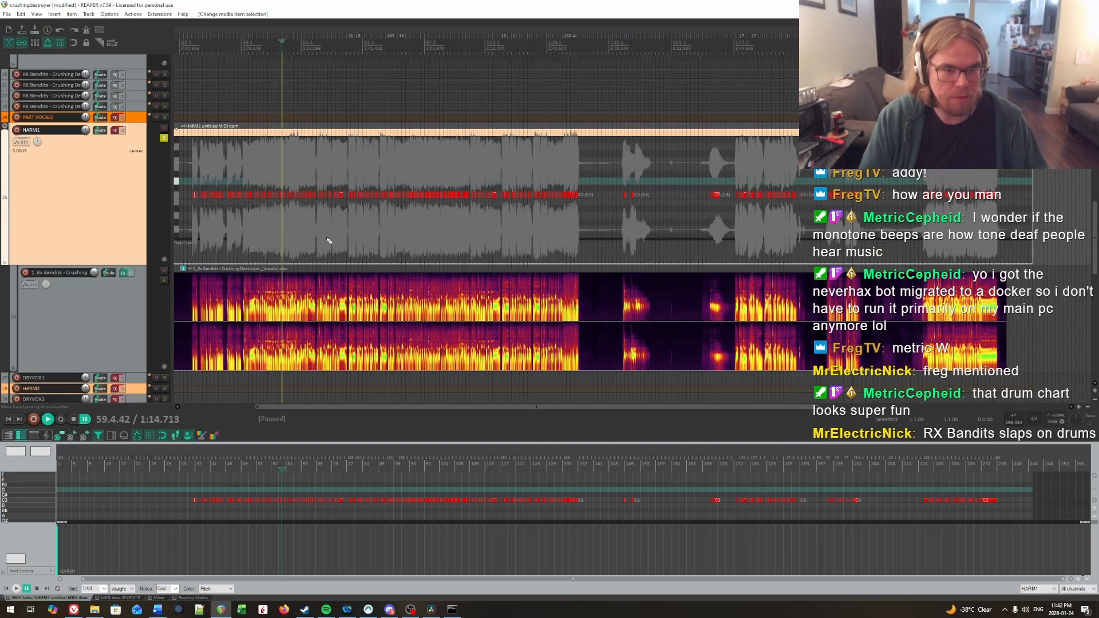
left_click(259, 160)
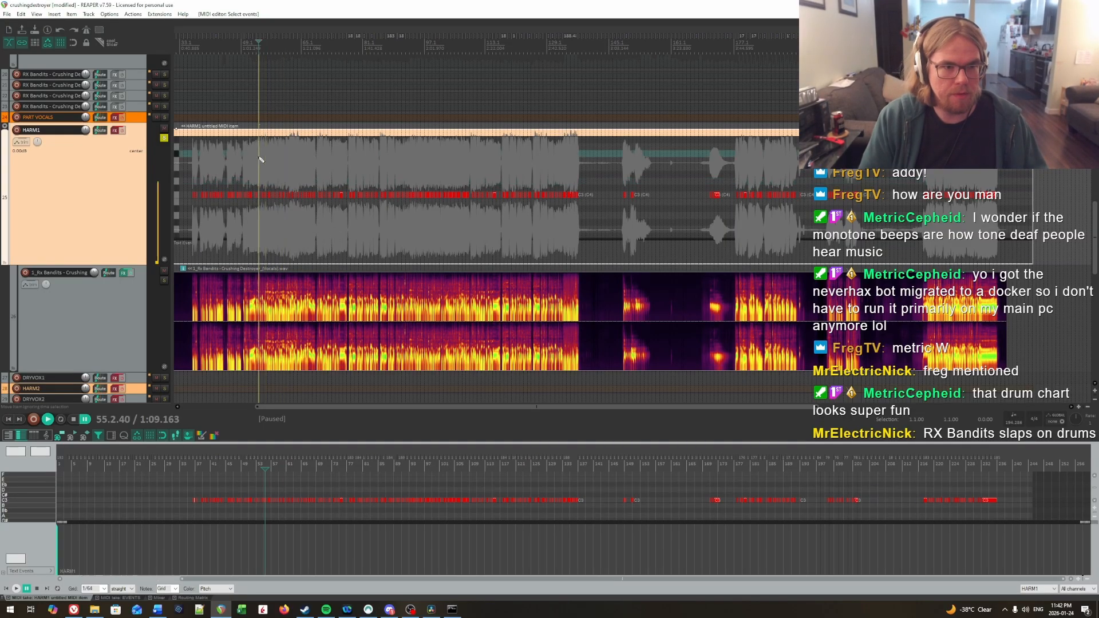
Step: Enlarge the docked MIDI editor and place the edit cursor at 36.1.50, just before the first HARM1 vocal phrase
key("e")
scroll(412, 279, "up", 10)
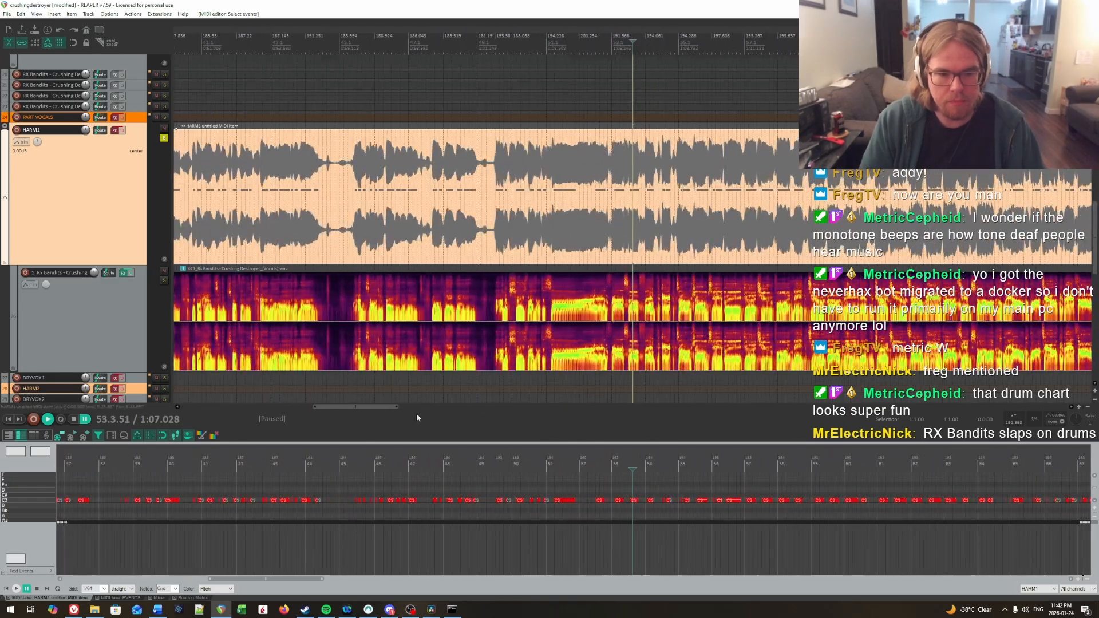
scroll(417, 418, "down", 2)
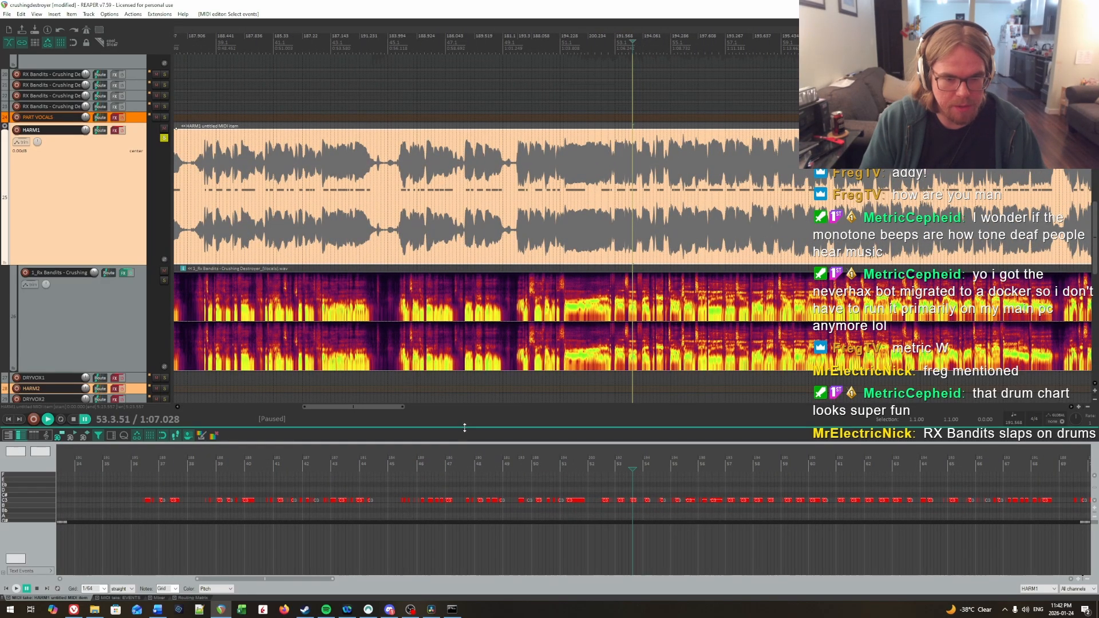
left_click_drag(464, 427, 479, 340)
scroll(166, 414, "up", 2)
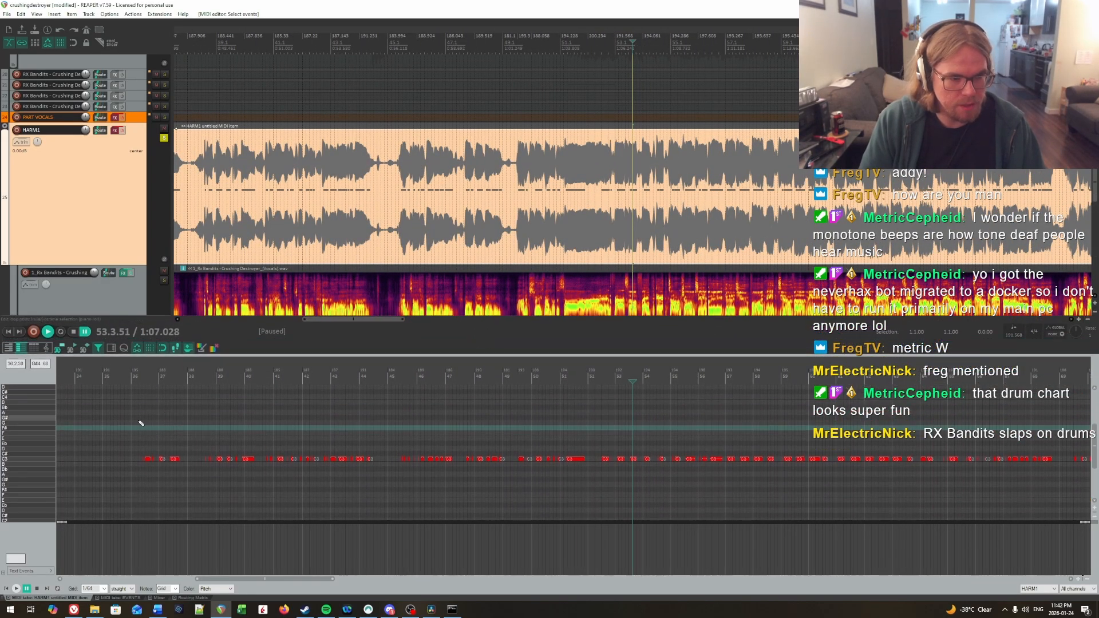
left_click(139, 422)
scroll(542, 422, "up", 6)
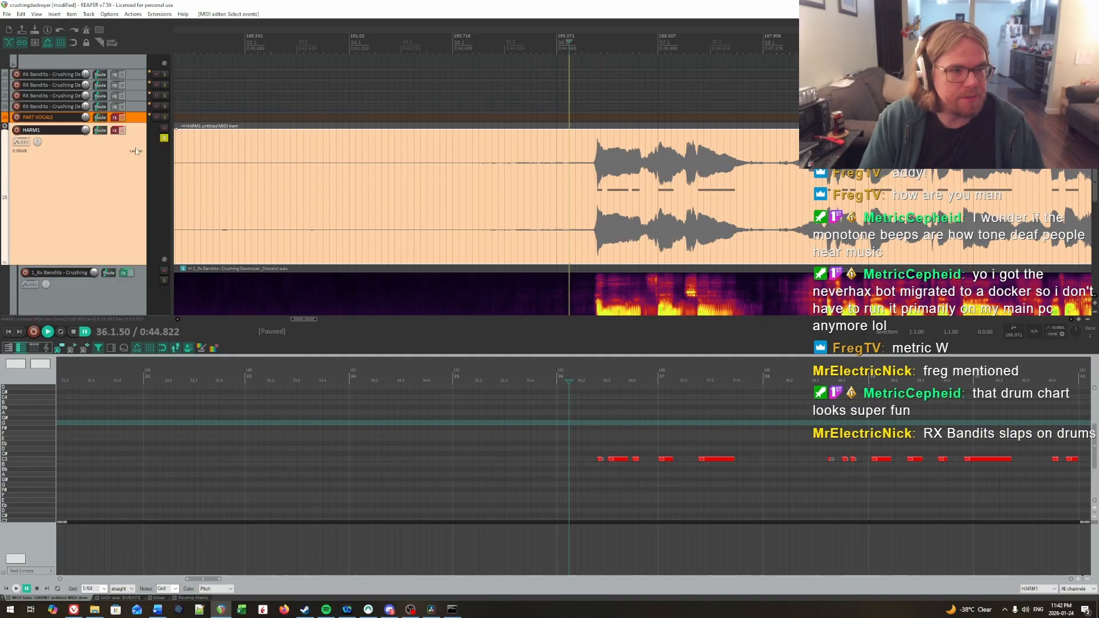
Step: Enable record monitoring on HARM1, lower the first phrase's third note from C two semitones to Bb, and play the phrase's opening
left_click(122, 130)
left_click_drag(642, 464, 644, 469)
key("Down")
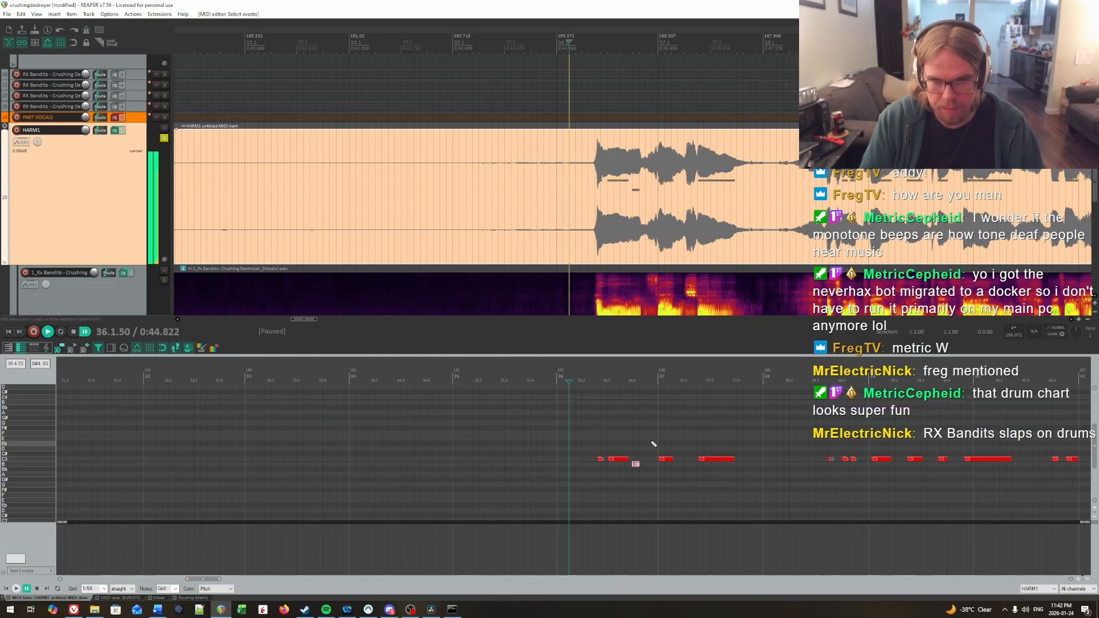
key("Down")
key("Down")
key("Up")
left_click(594, 434)
key("space")
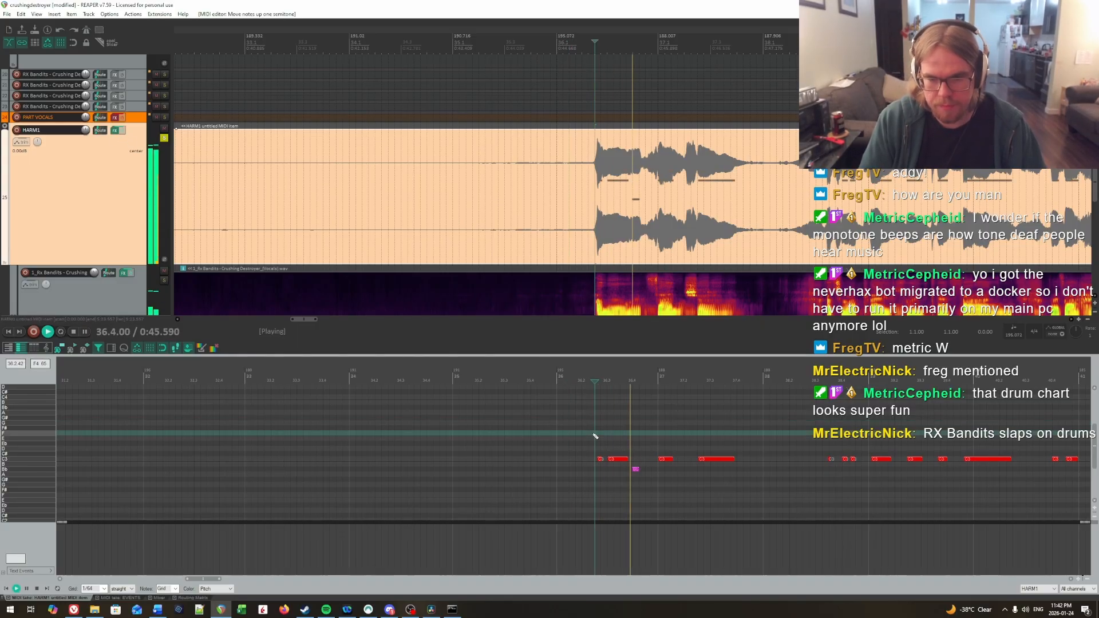
key("space")
Step: Raise the first phrase's fourth note by two semitones to D, checking it against the vocal by playback
left_click_drag(659, 445, 668, 460)
key("Up")
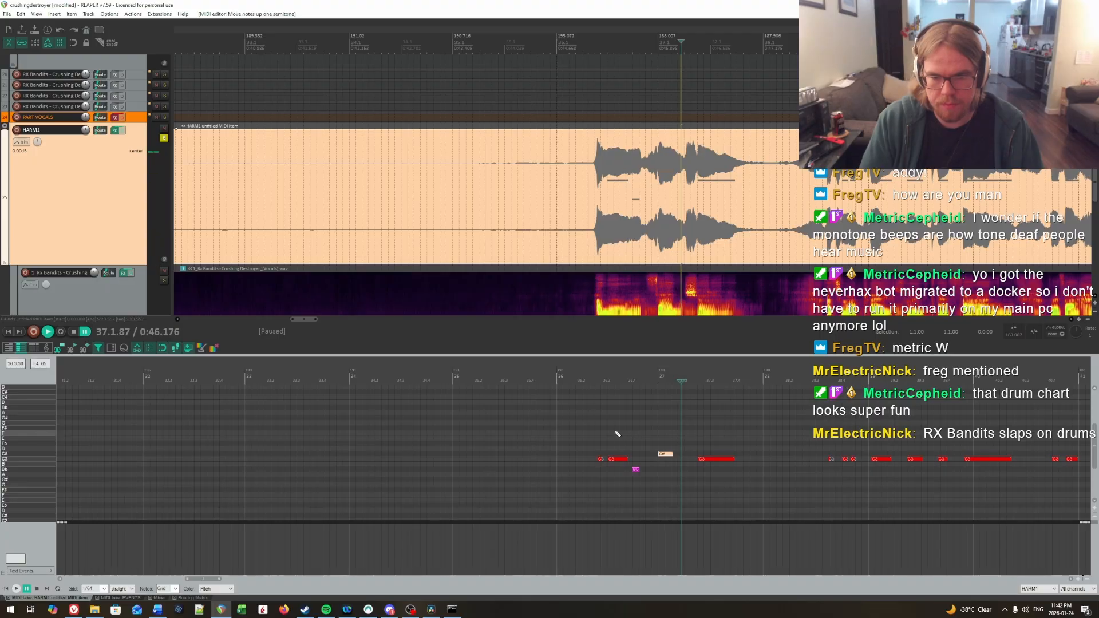
left_click(581, 429)
key("space")
Step: Play the phrase and lower its long fifth note by two semitones to Bb
key("space")
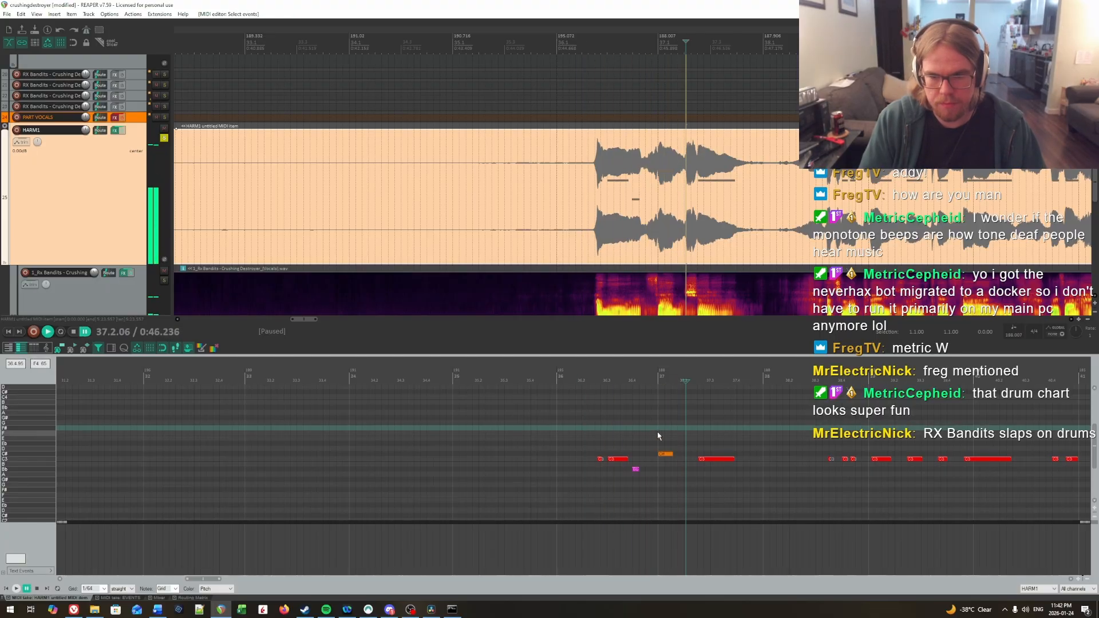
key("Up")
left_click_drag(657, 436, 726, 478)
left_click(588, 420)
key("space")
key("space")
key("Down")
key("Down")
Step: Play back the corrected first phrase from its fourth beat and again from its start to check the pitches
left_click(632, 419)
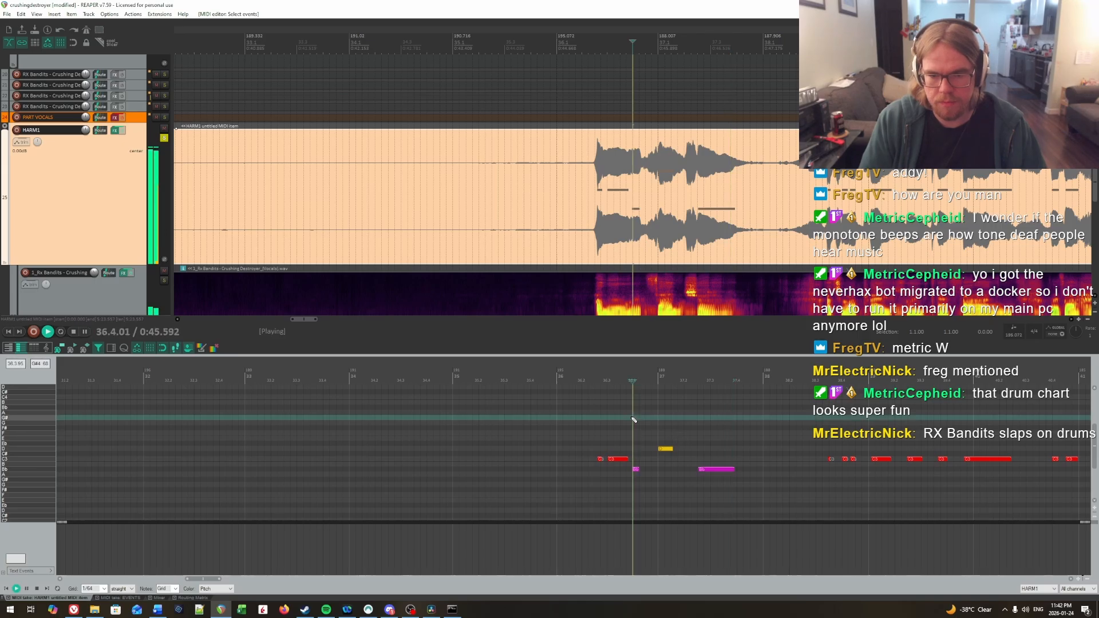
key("space")
key("space")
left_click(595, 424)
key("space")
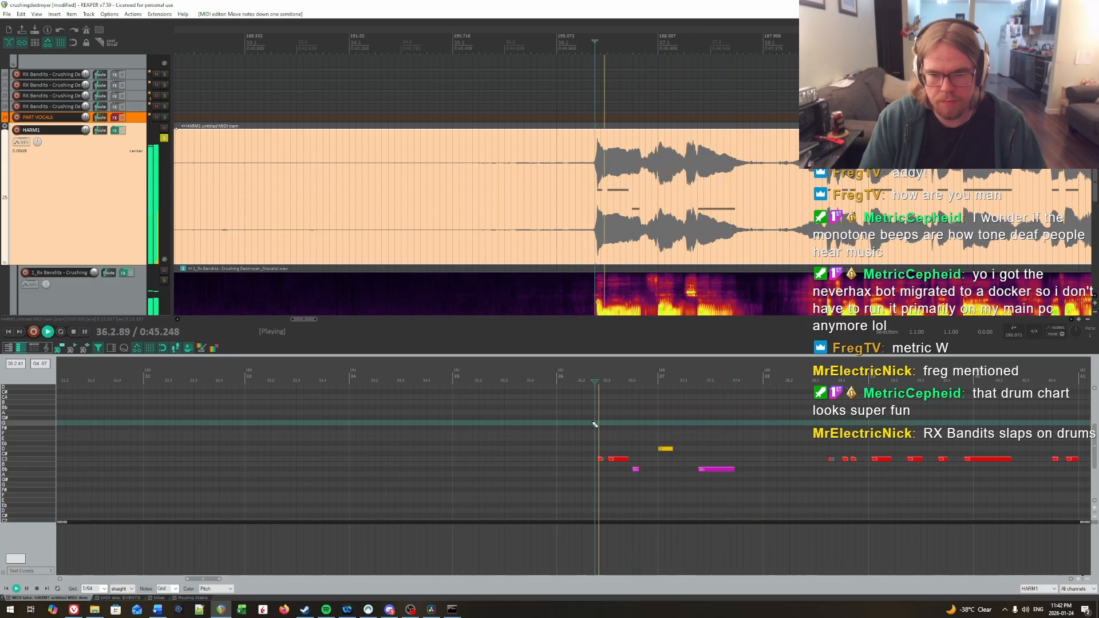
left_click_drag(848, 424, 436, 424)
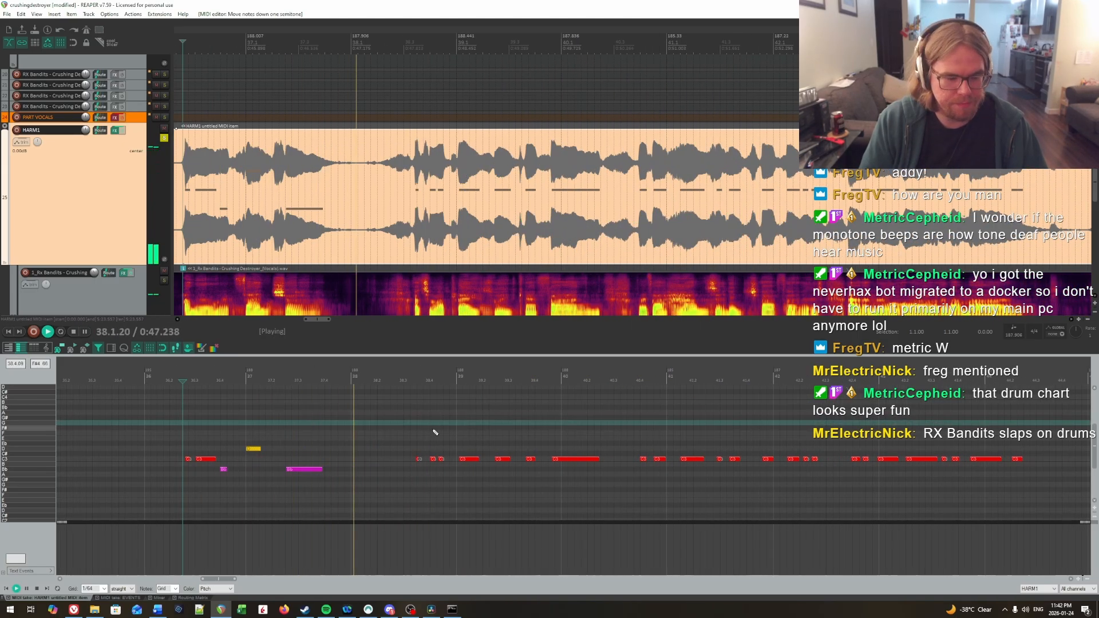
key("space")
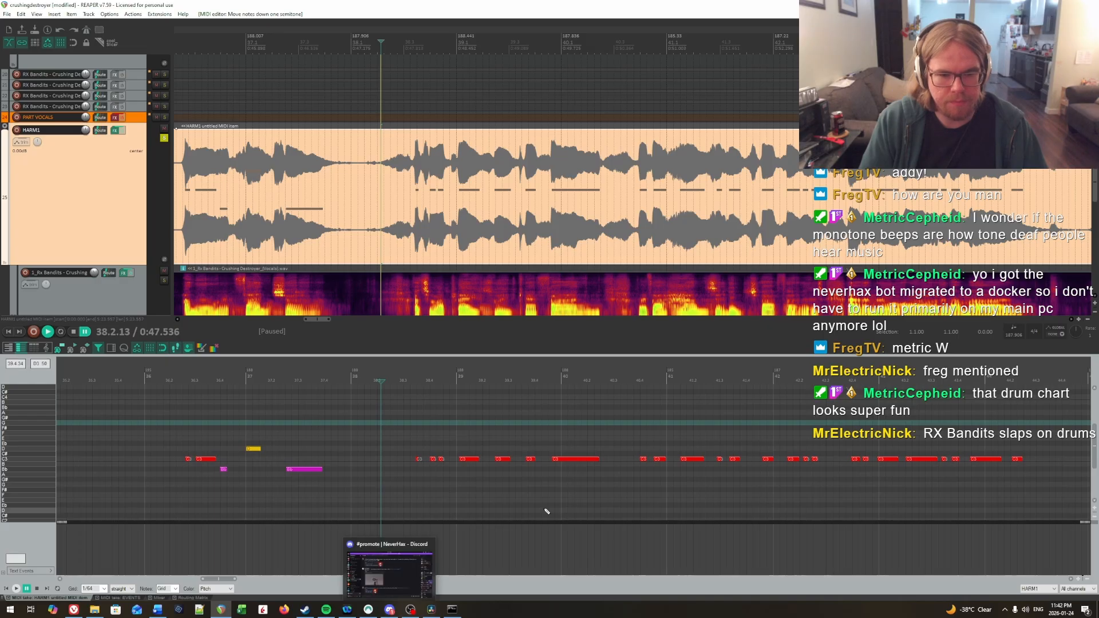
Step: Play the second vocal phrase from 38.2.13 and replay it to compare its notes with the vocal
key("space")
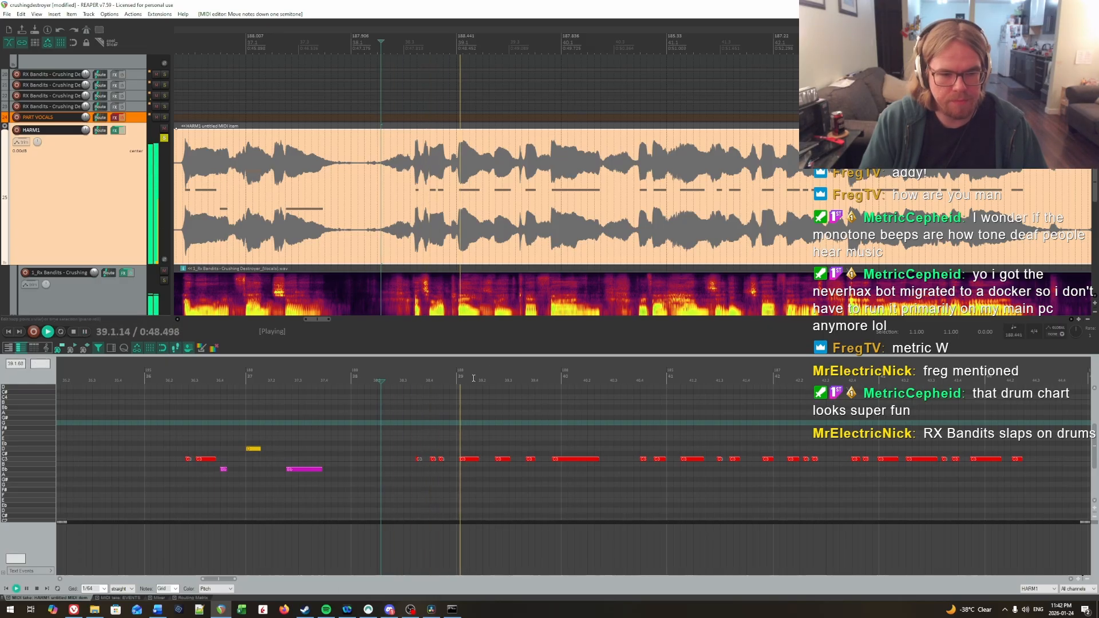
key("space")
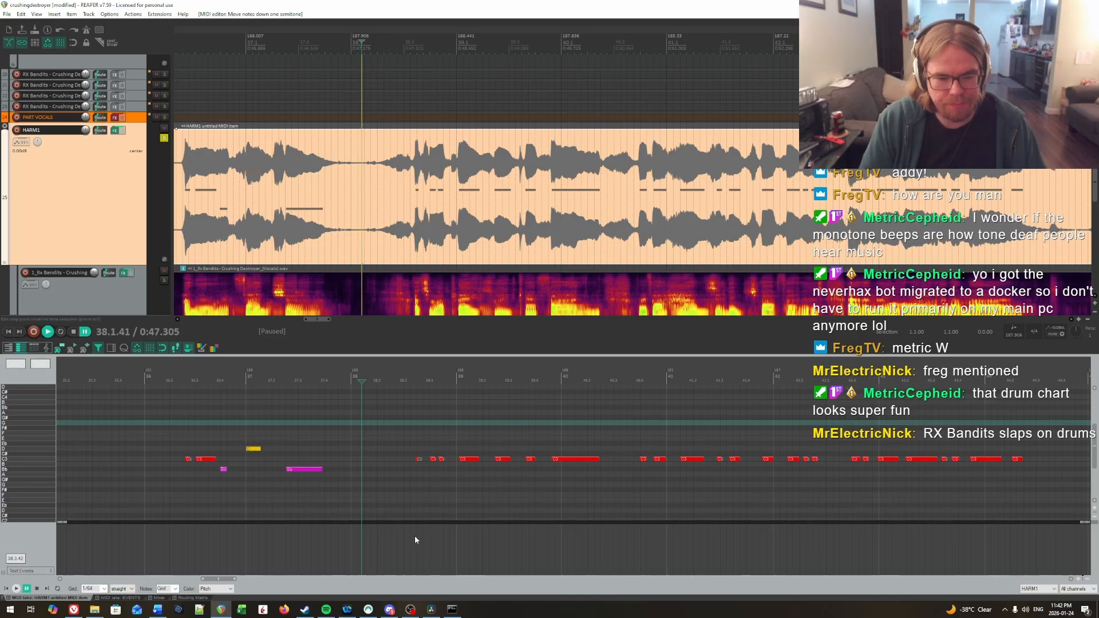
key("space")
left_click(402, 458)
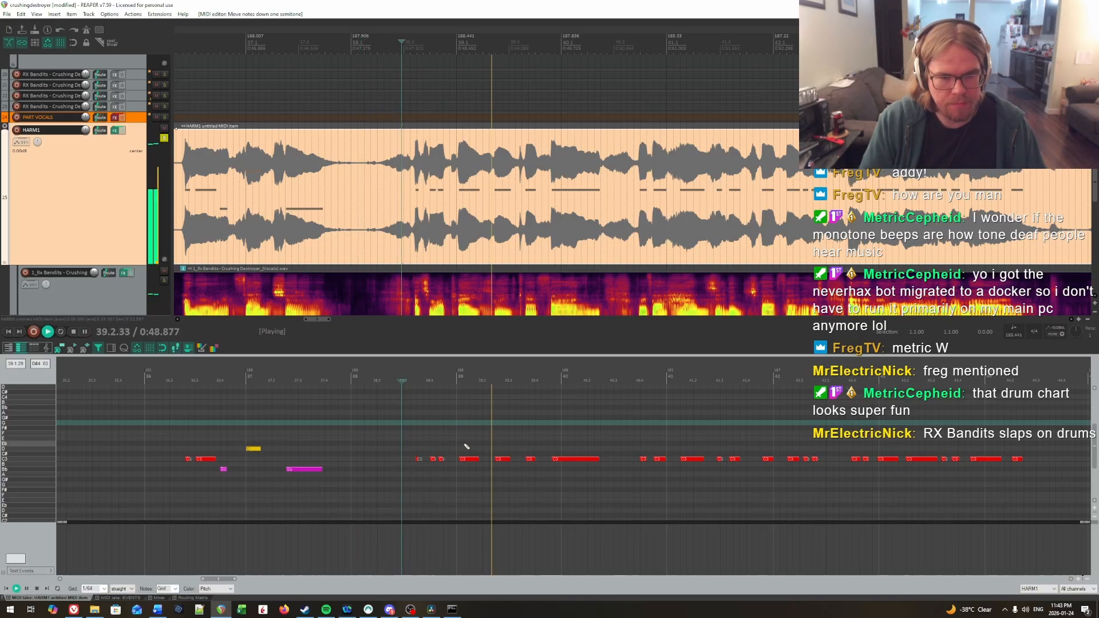
key("ctrl+space")
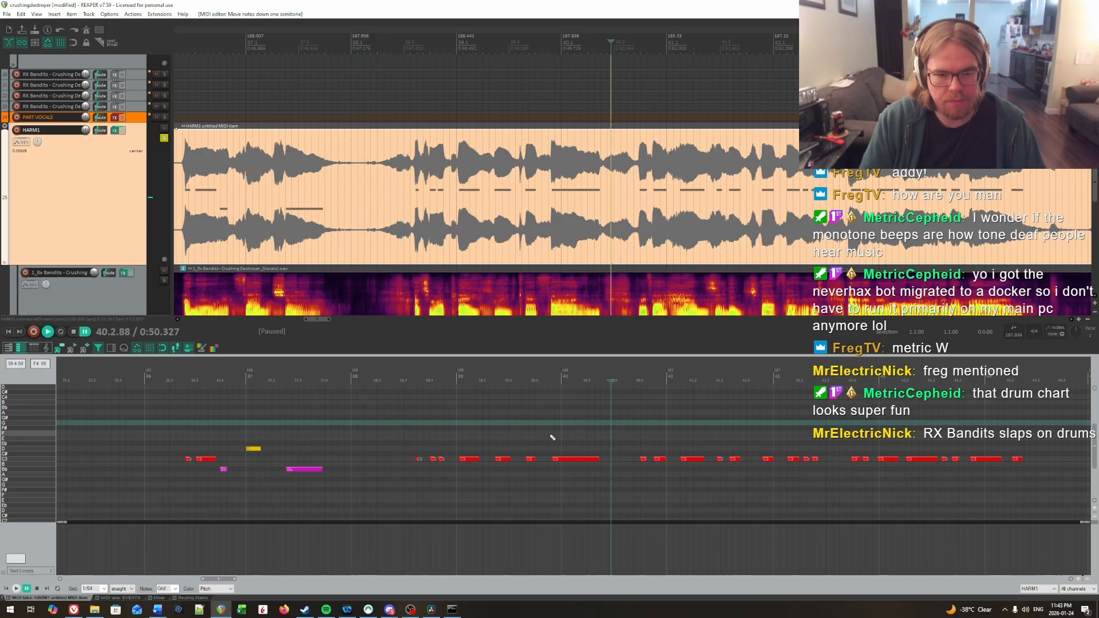
Step: Close the Basic Pitch command window and import the vocals basic_pitch.mid file onto a new track below the last track
left_click(458, 611)
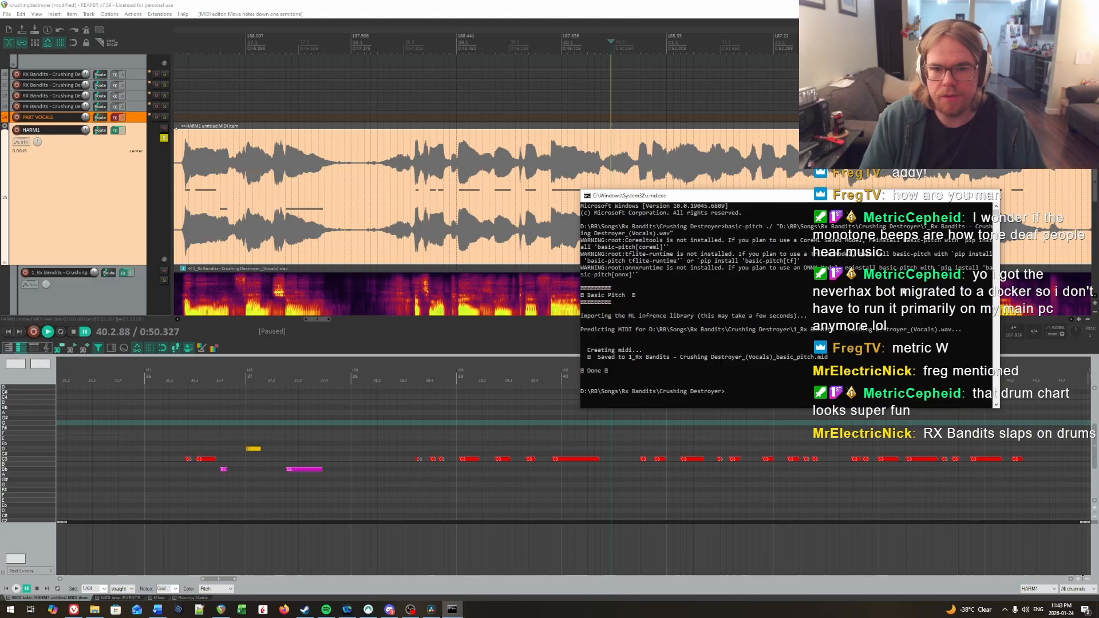
left_click(990, 195)
scroll(570, 201, "down", 1)
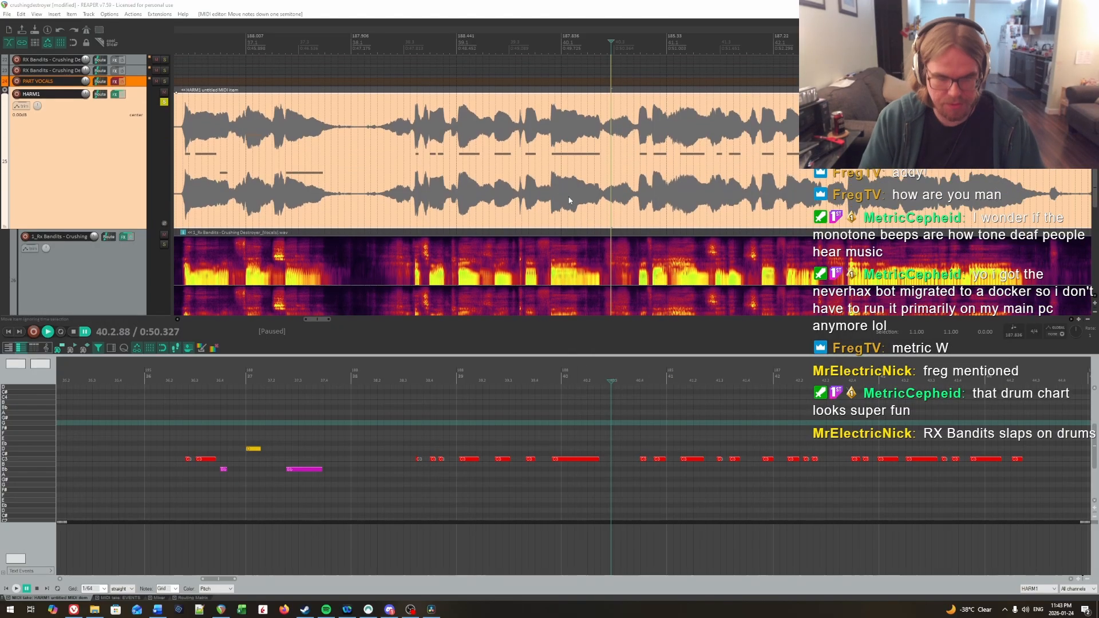
scroll(569, 205, "down", 8)
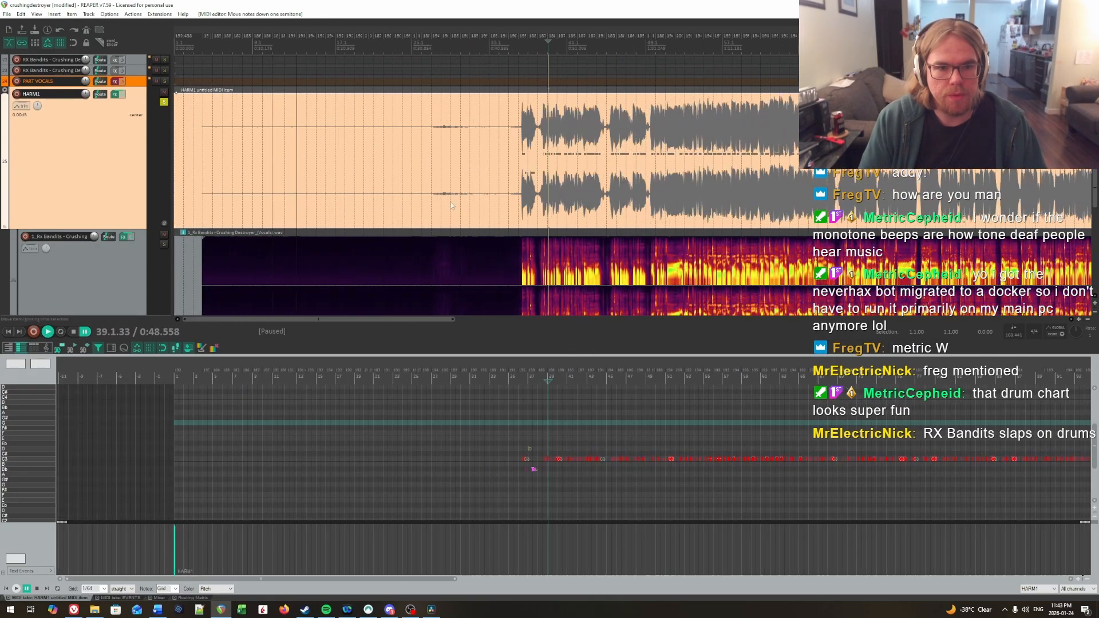
scroll(355, 200, "down", 5)
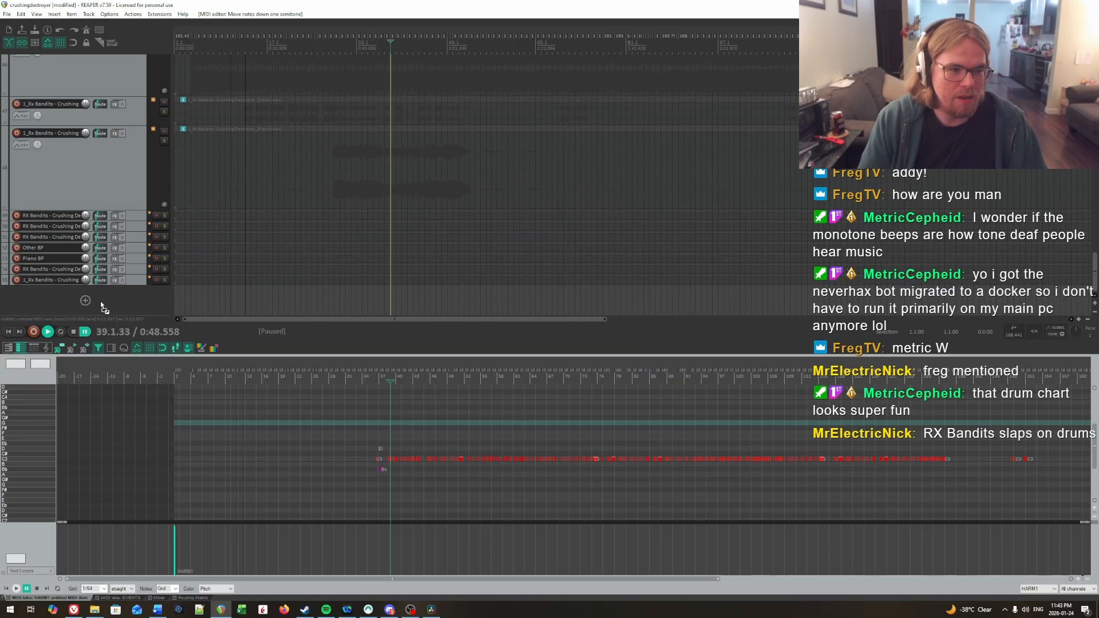
left_click_drag(101, 300, 211, 299)
scroll(201, 250, "up", 5)
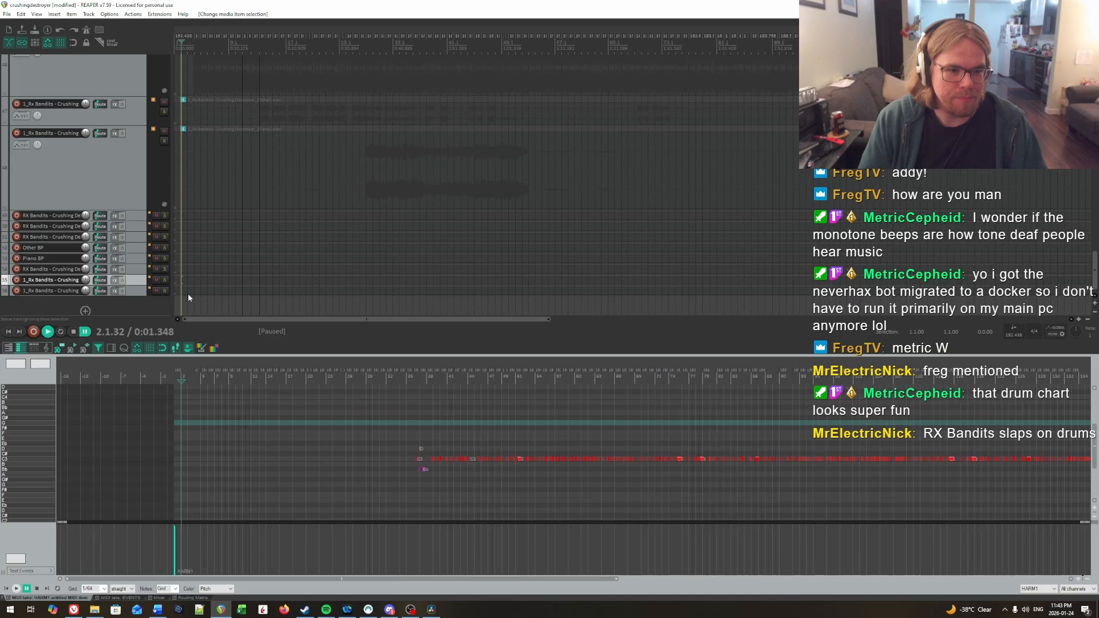
Step: Extend the end of the imported Basic Pitch MIDI item so it is about 5:17 long
left_click(195, 292)
scroll(421, 295, "down", 8)
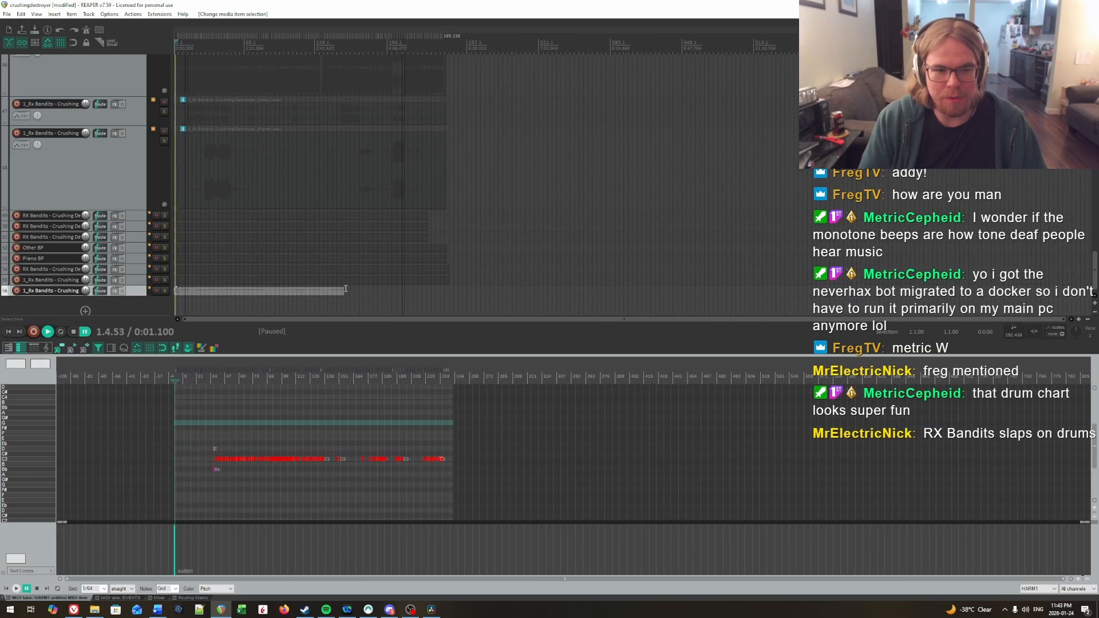
left_click_drag(342, 292, 452, 264)
scroll(255, 282, "up", 1)
scroll(255, 282, "up", 3)
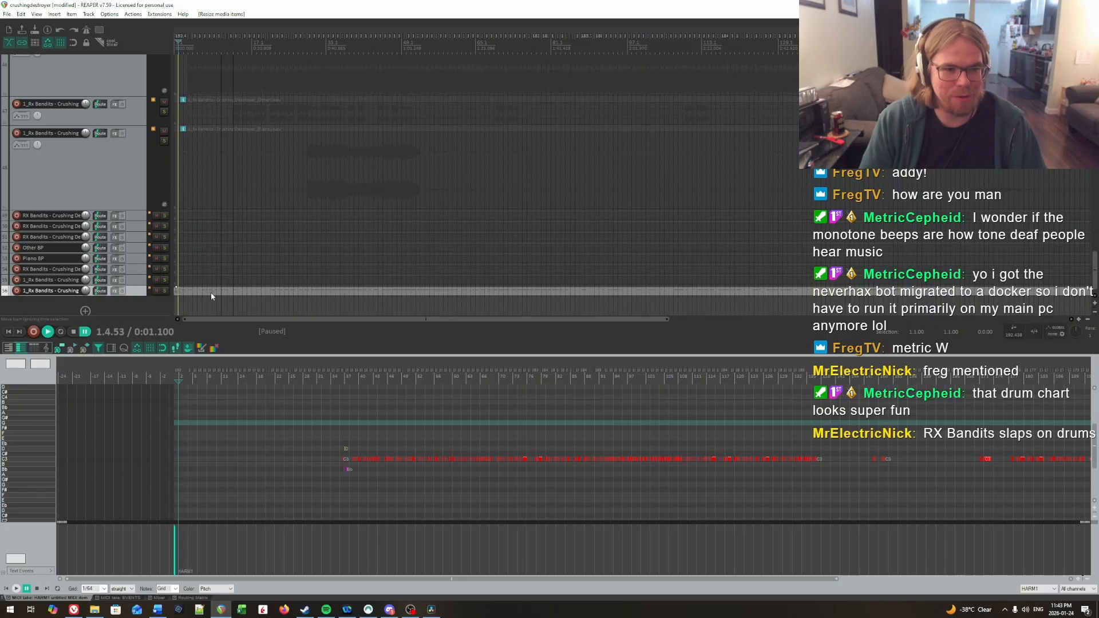
Step: Set the imported MIDI item's source properties to ignore the project tempo, using 120 BPM in 4/4
left_click(212, 294)
double_click(211, 294)
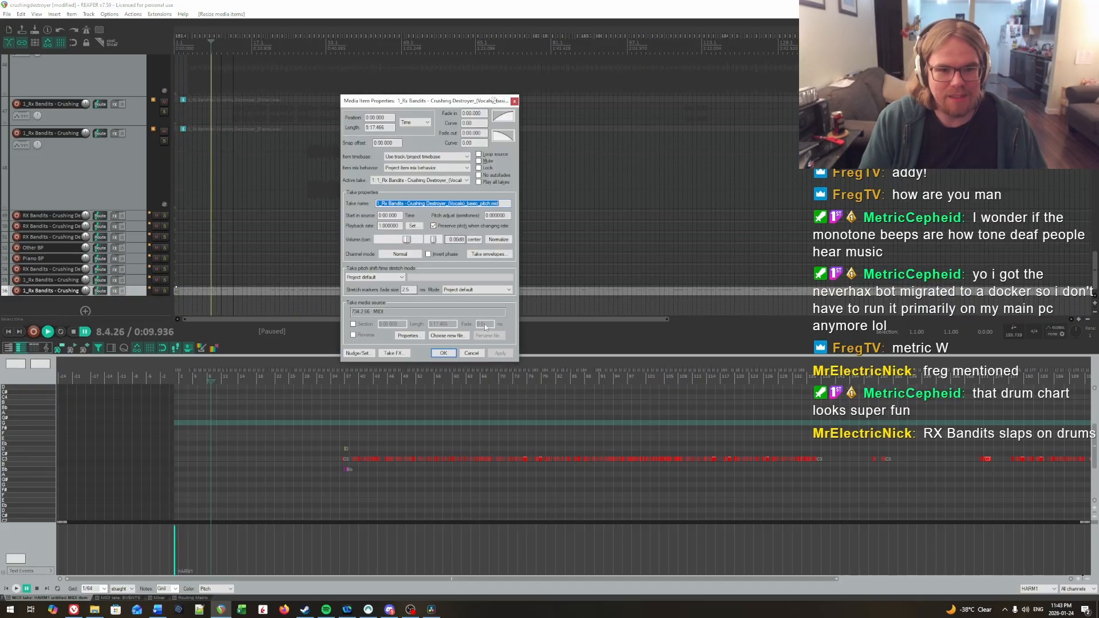
left_click(470, 352)
key("ctrl+F2")
left_click(381, 316)
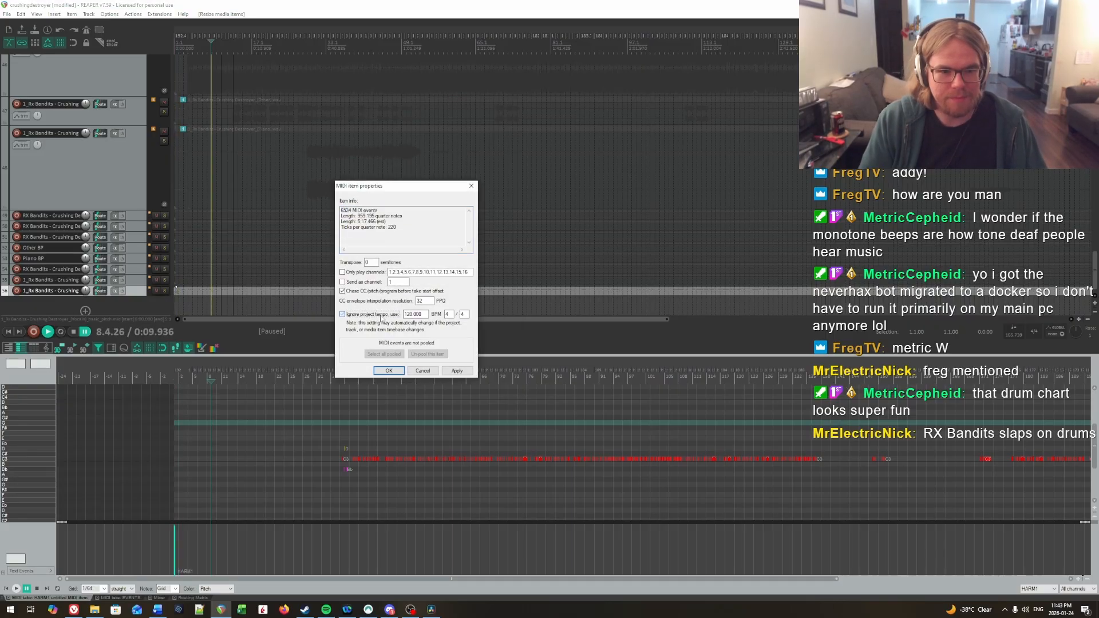
left_click(388, 371)
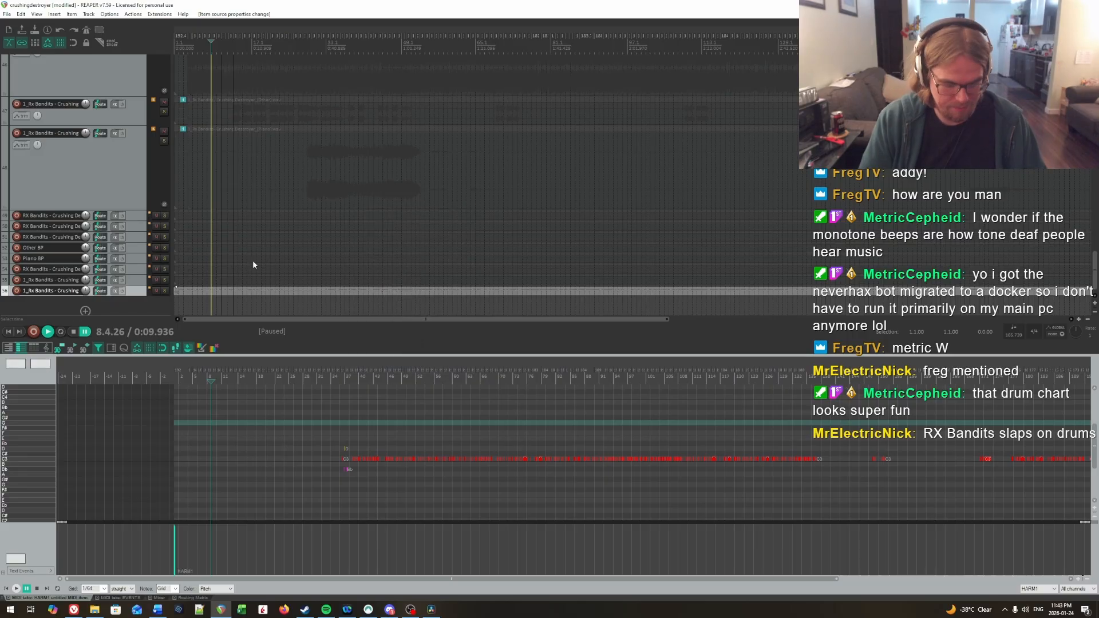
Step: Move the Basic Pitch MIDI track directly below the vocal stem track, above DRYVOX1, and select its item
scroll(197, 295, "up", 4)
left_click_drag(130, 291, 40, 234)
left_click(207, 242)
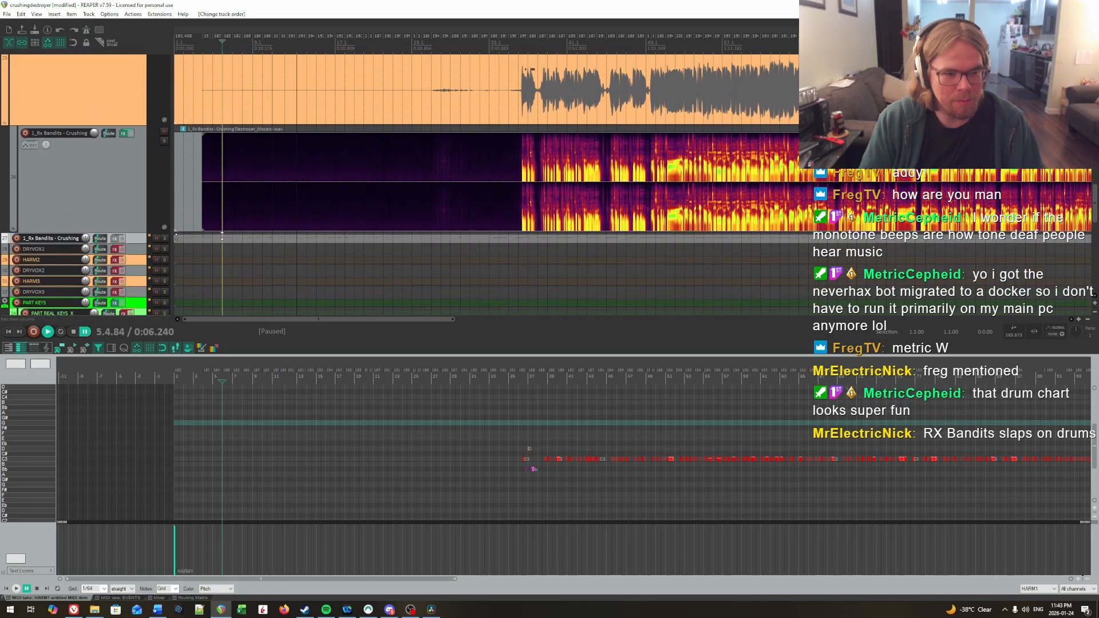
Step: Copy the start-in-source offset from the vocal stem item's properties
left_click(226, 203)
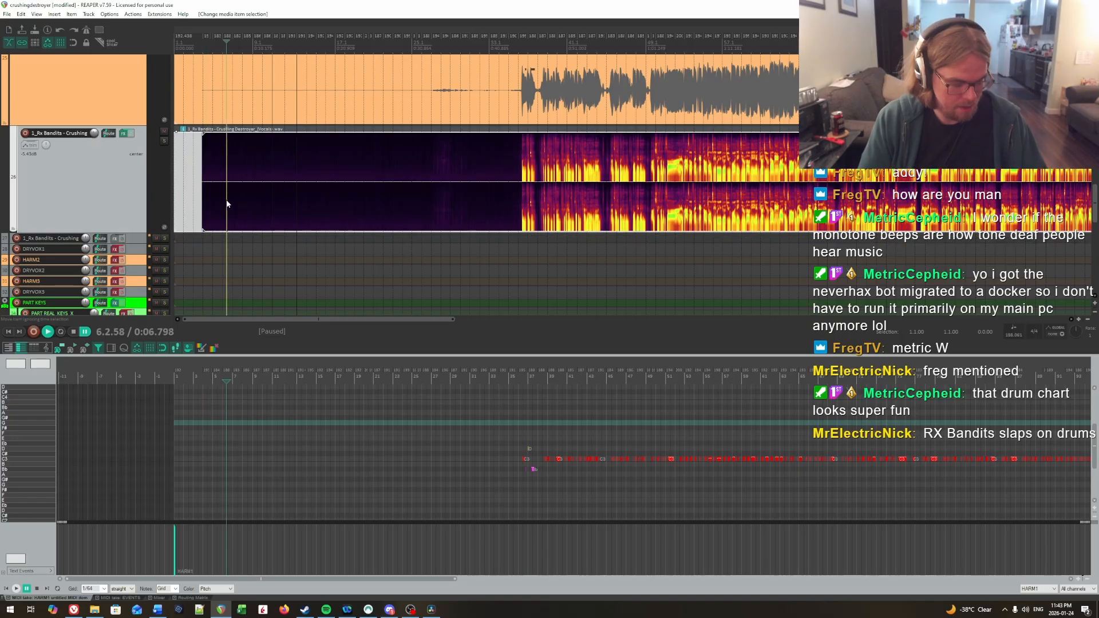
double_click(227, 203)
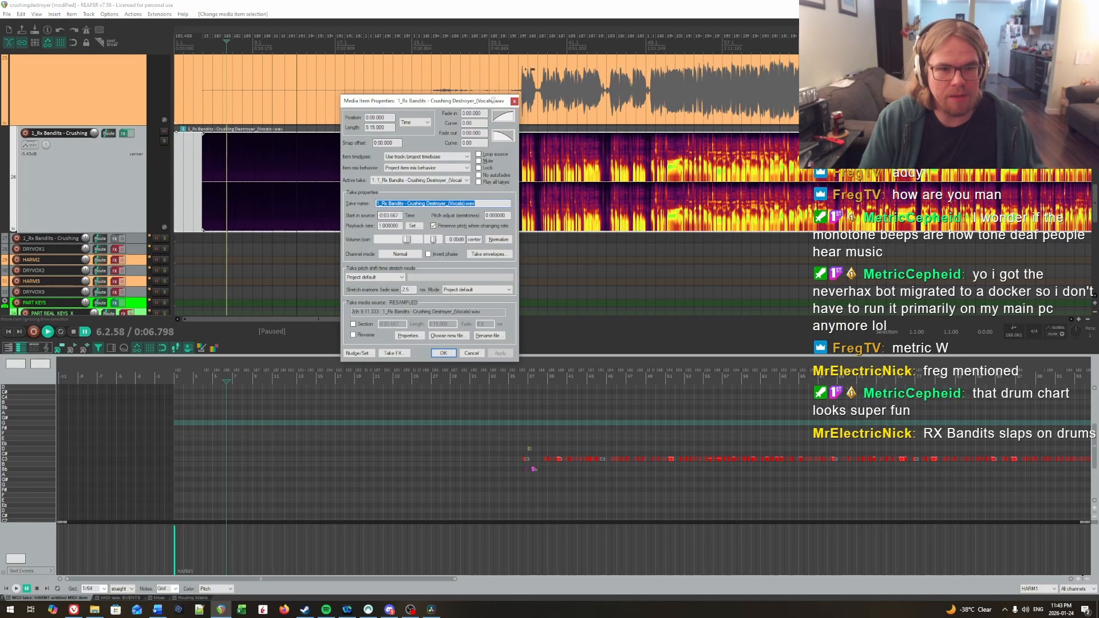
key("Tab")
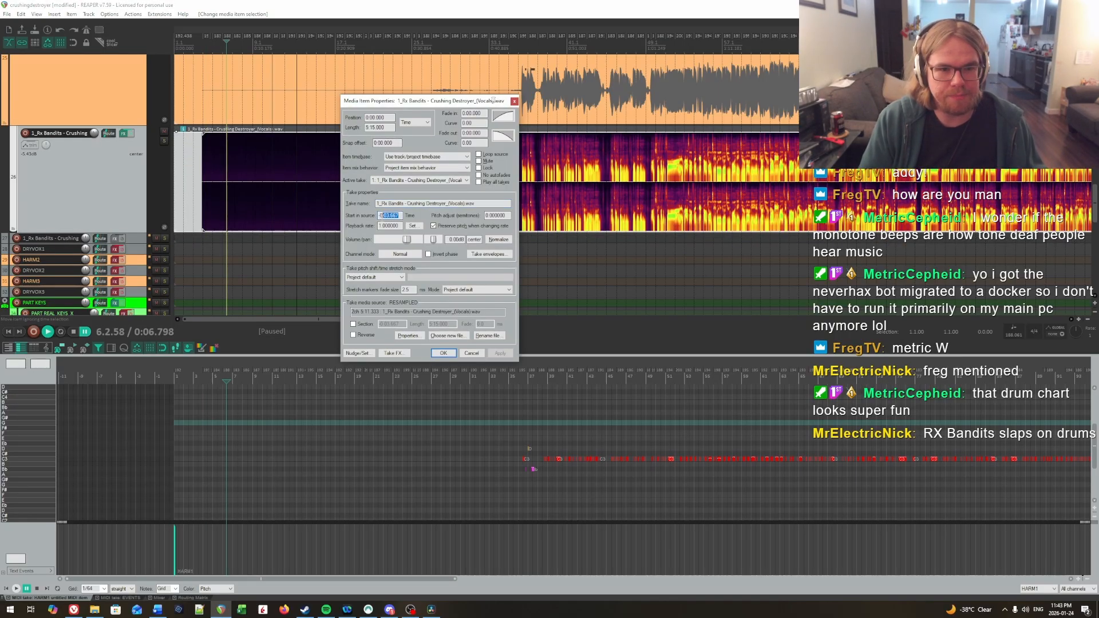
left_click(450, 355)
Step: Set the Basic Pitch MIDI item's position to 0:03.667 in its item properties
left_click(212, 241)
left_click(207, 238)
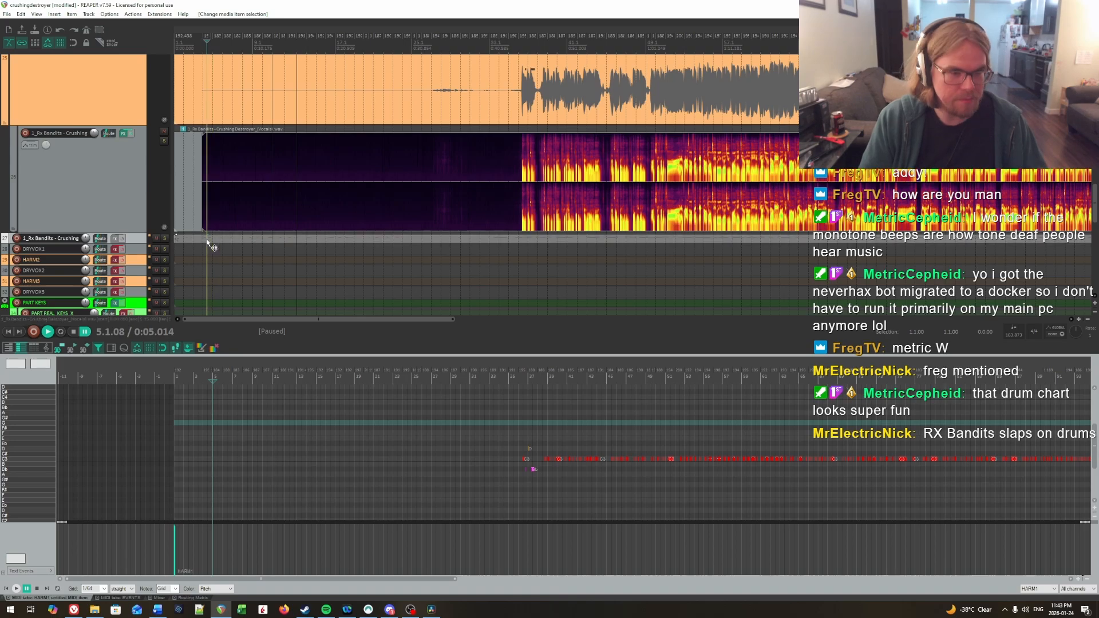
key("F2")
double_click(379, 118)
type("0:03.667")
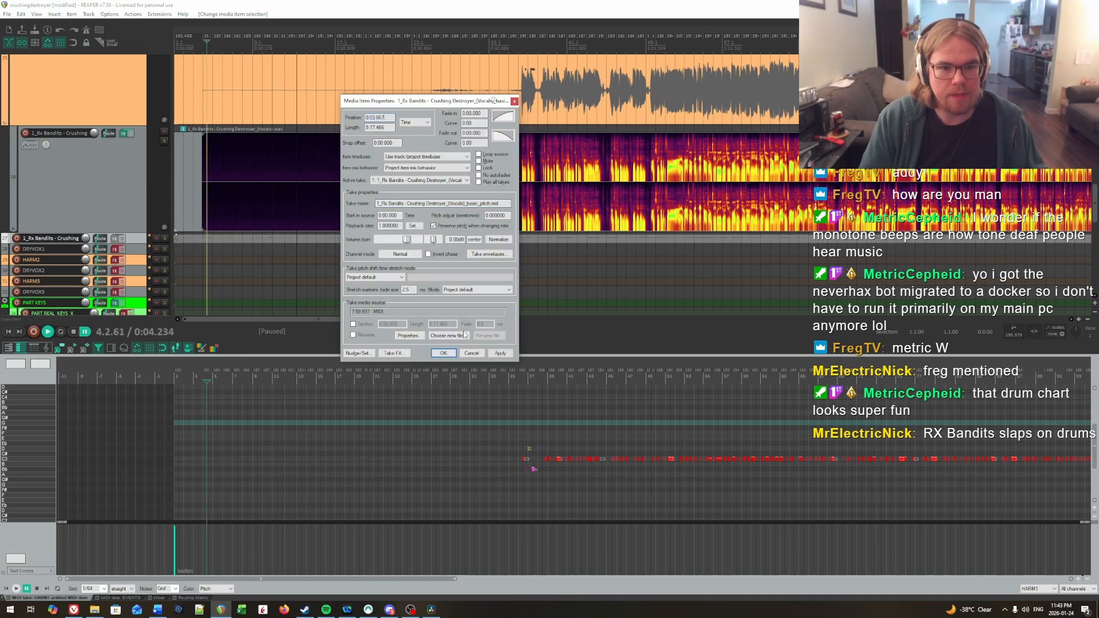
left_click(444, 353)
Step: Glue the Basic Pitch MIDI item and extend its start back to the beginning of the project
right_click(228, 239)
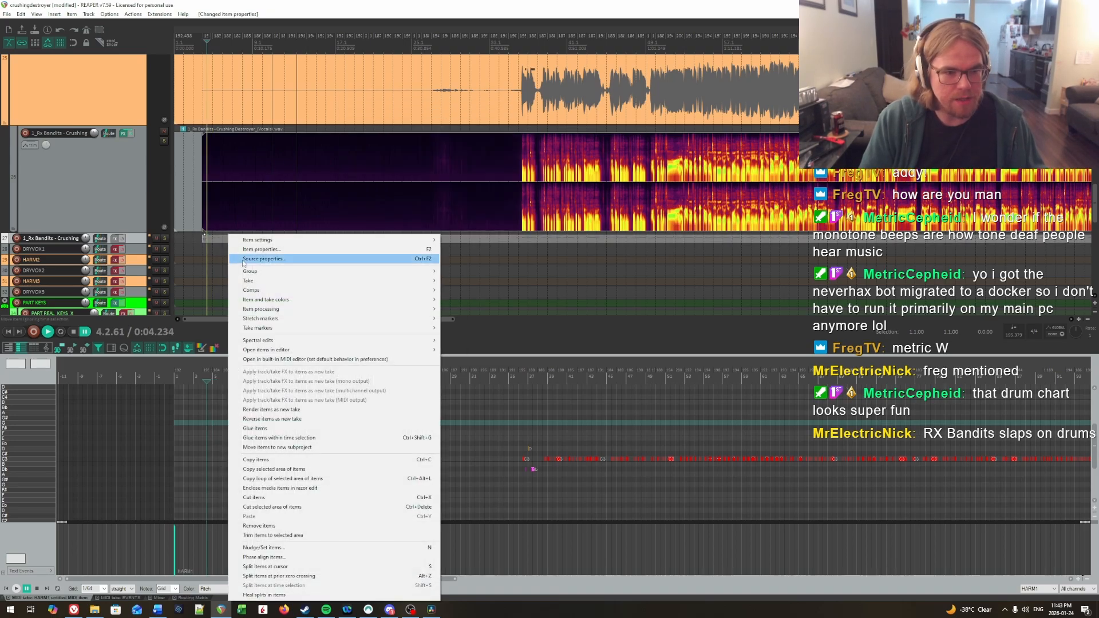
left_click(258, 428)
left_click_drag(203, 238, 176, 238)
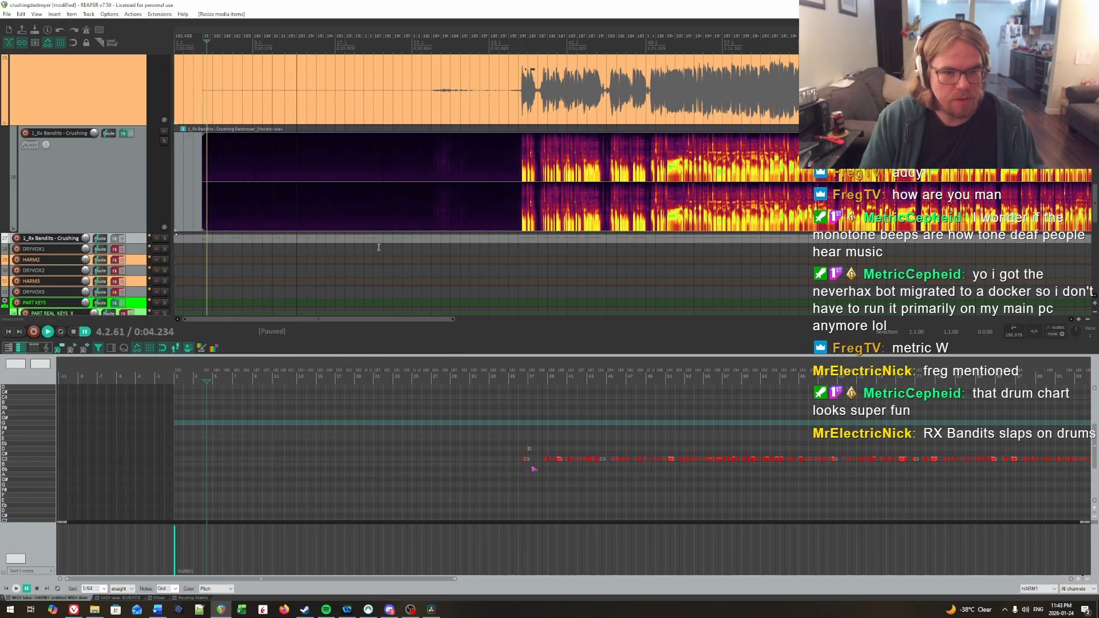
Step: Enlarge the Basic Pitch MIDI track and open the HARM1 item in a full-size MIDI editor with the Basic Pitch notes shown behind it
left_click(10, 599)
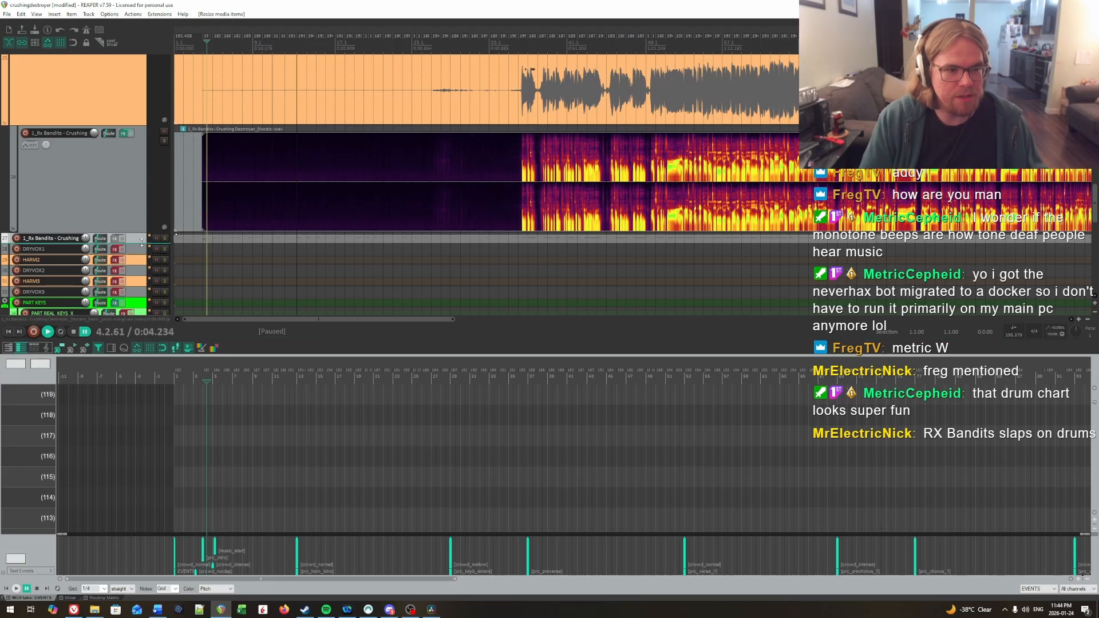
left_click_drag(141, 242, 141, 280)
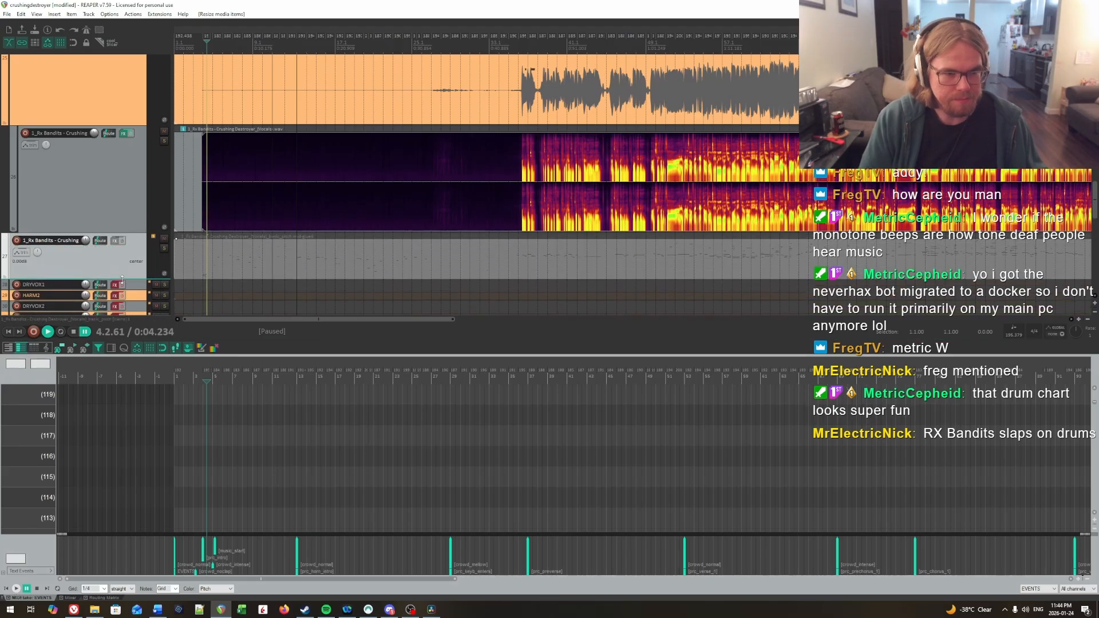
left_click(316, 263)
left_click(375, 93)
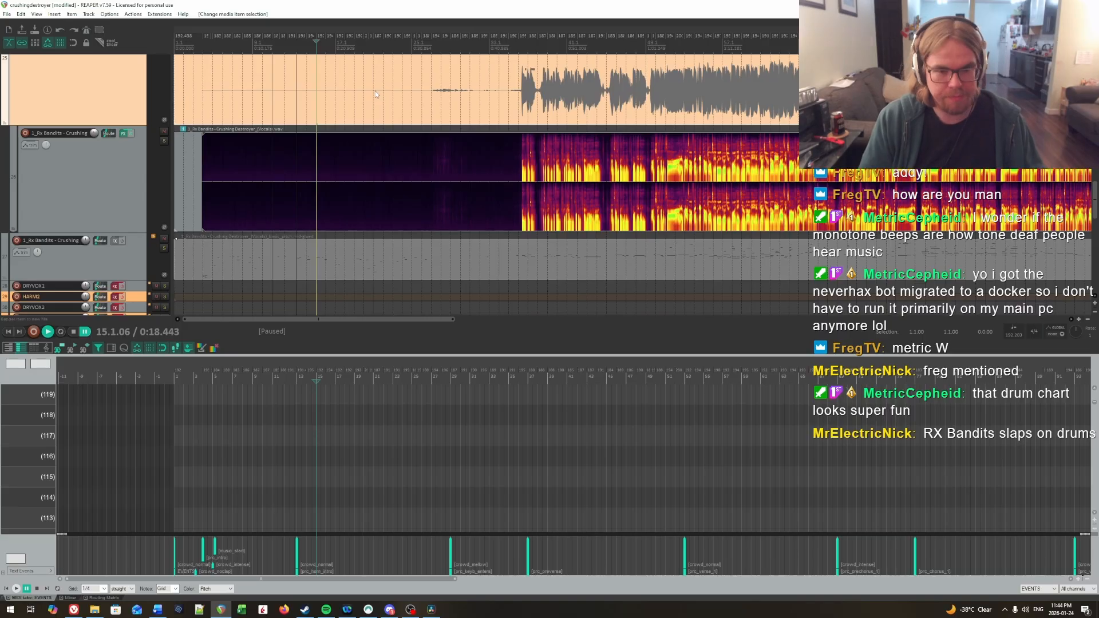
left_click(463, 246)
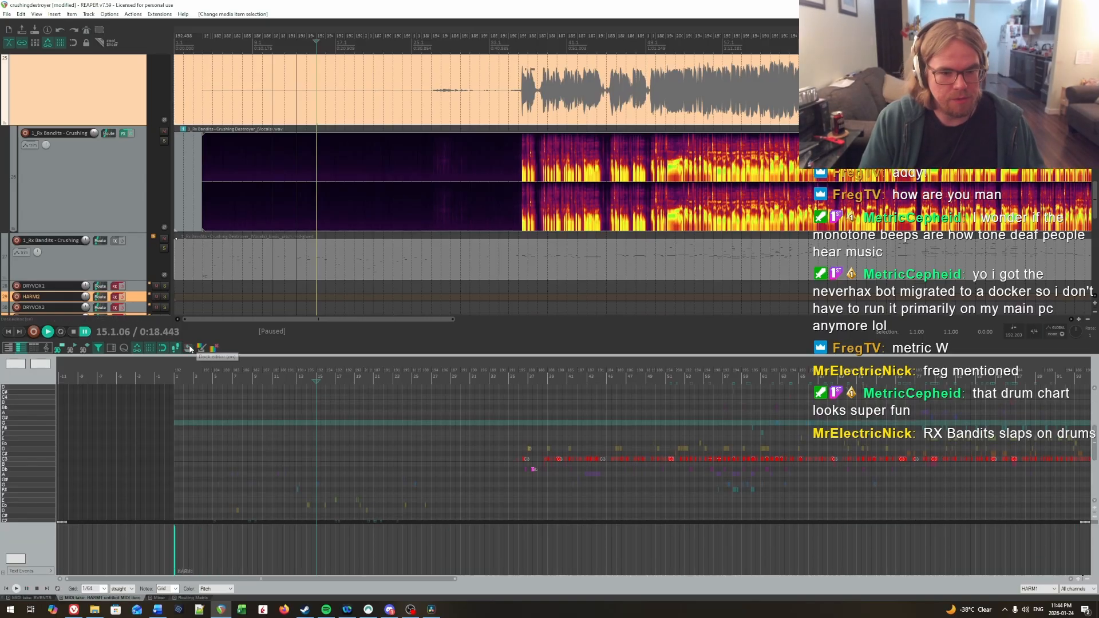
left_click(203, 348)
left_click(557, 5)
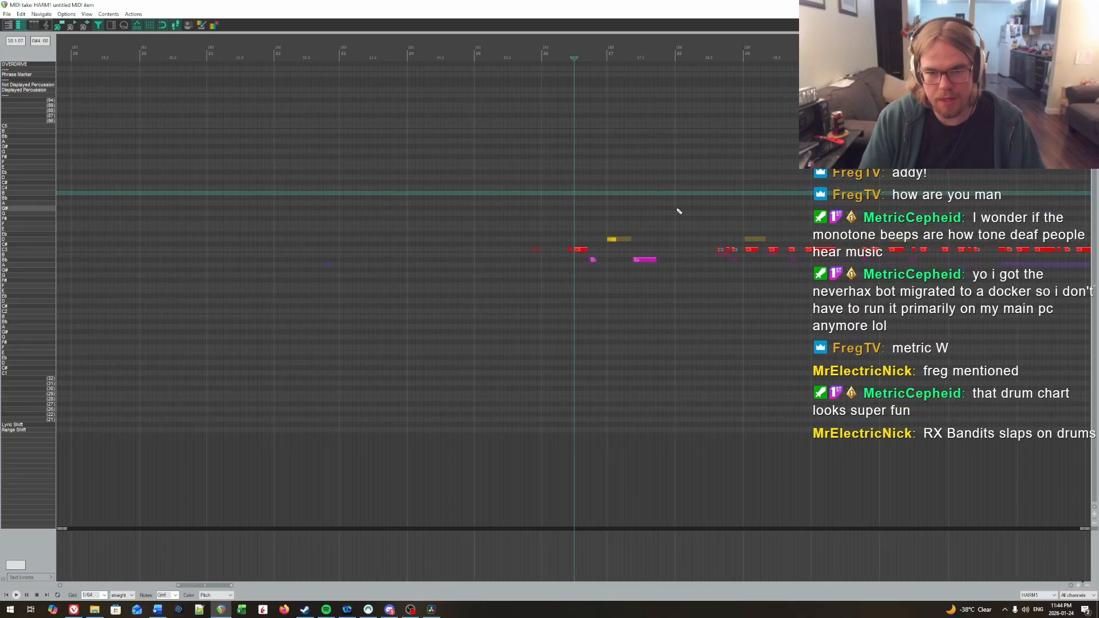
scroll(626, 189, "up", 5)
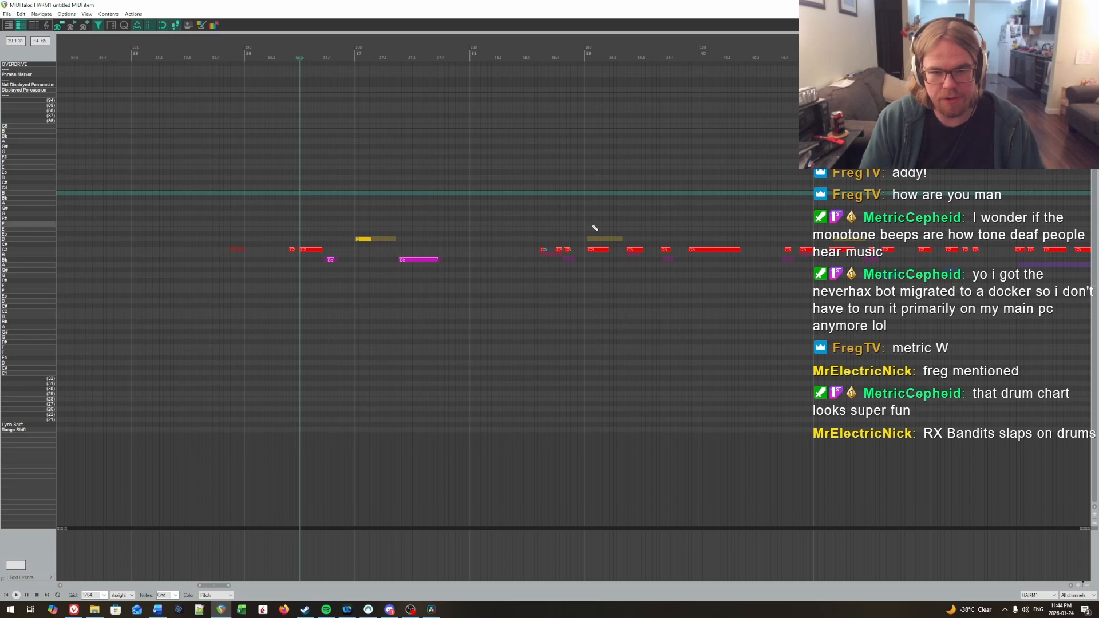
Step: Switch the MIDI editor to the Basic Pitch item and show all note rows
left_click_drag(572, 298, 606, 283)
left_click(382, 271)
key("ctrl+alt+Down")
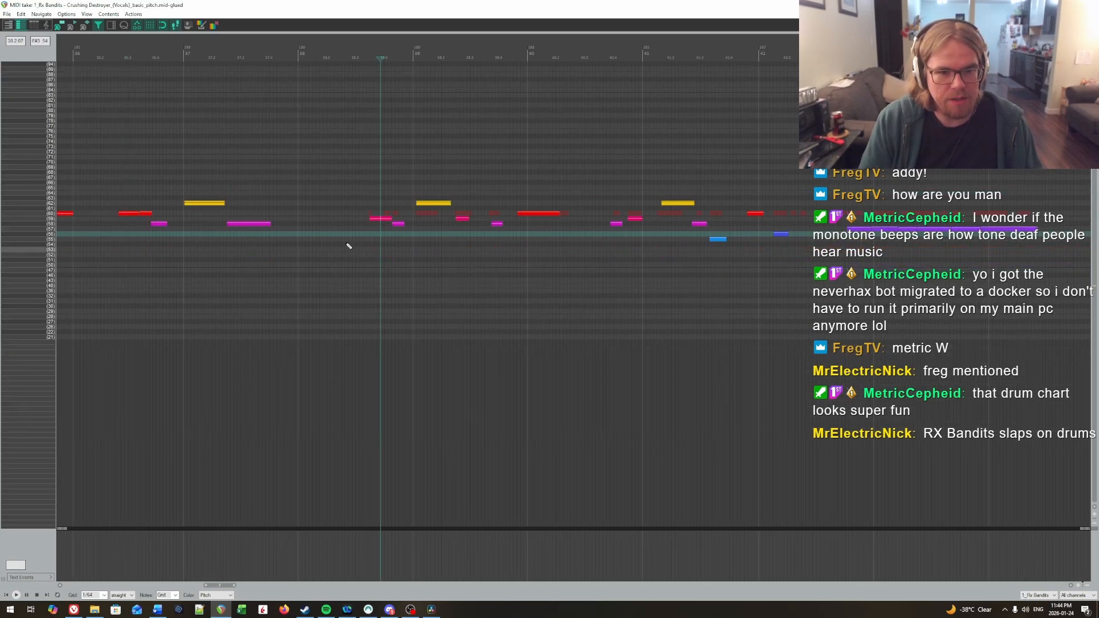
left_click(86, 13)
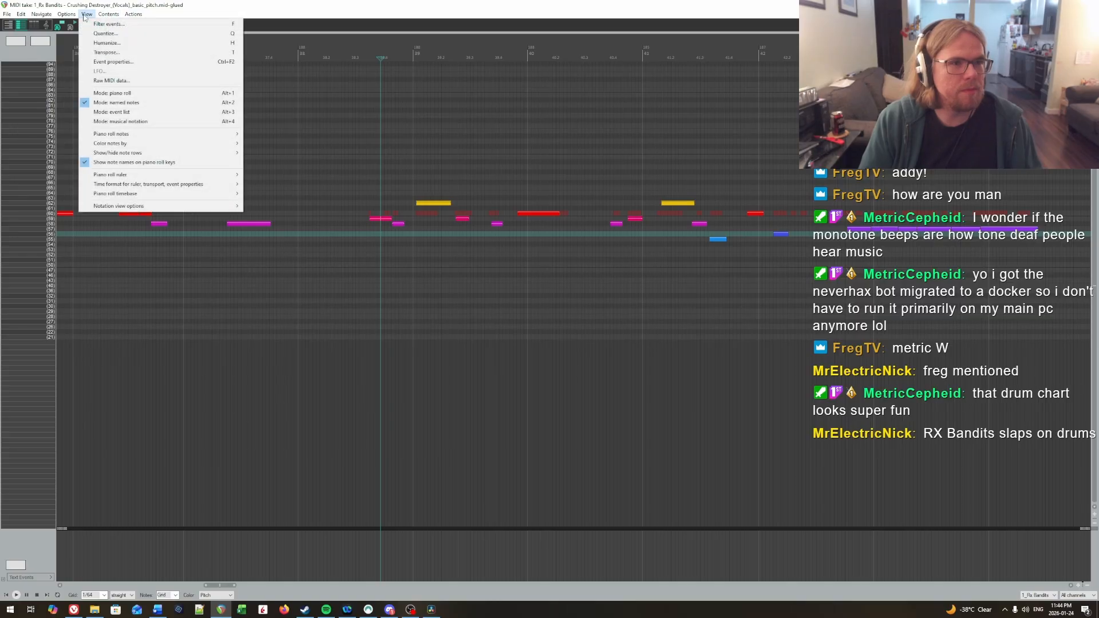
mouse_move(163, 136)
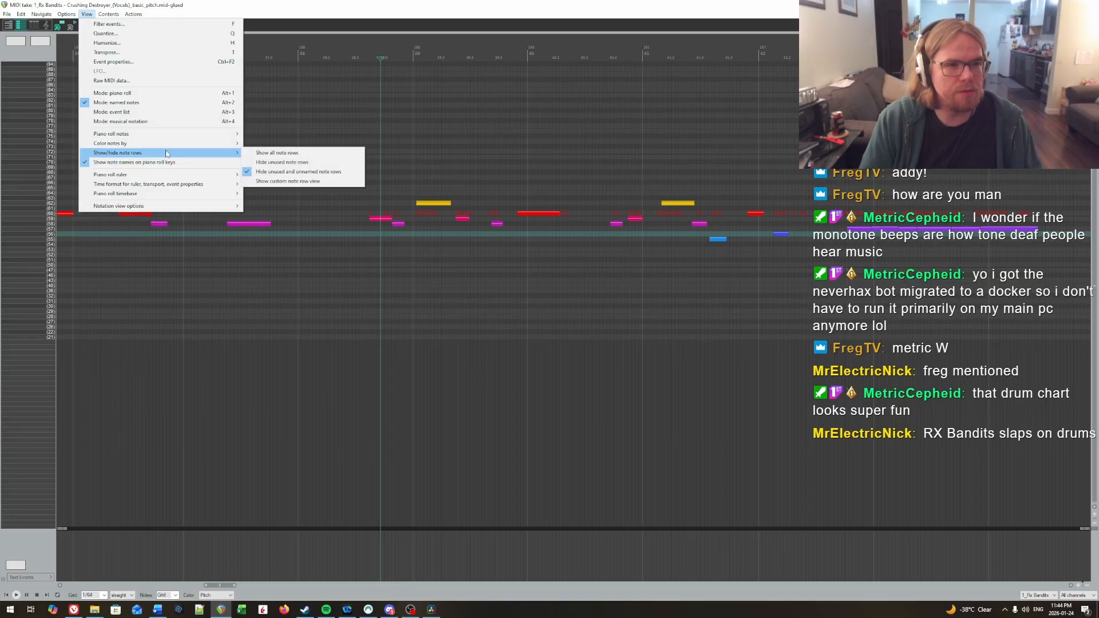
left_click(301, 150)
Step: Return the MIDI editor to the HARM1 item and dock it beneath the arrangement
key("alt+Up")
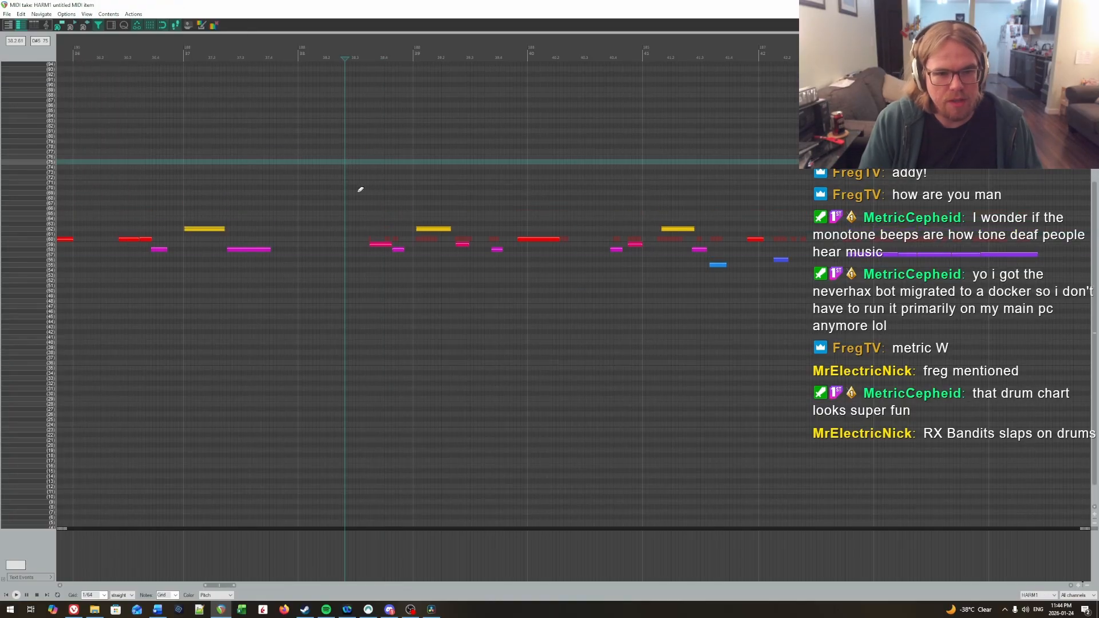
left_click(157, 167)
left_click(188, 25)
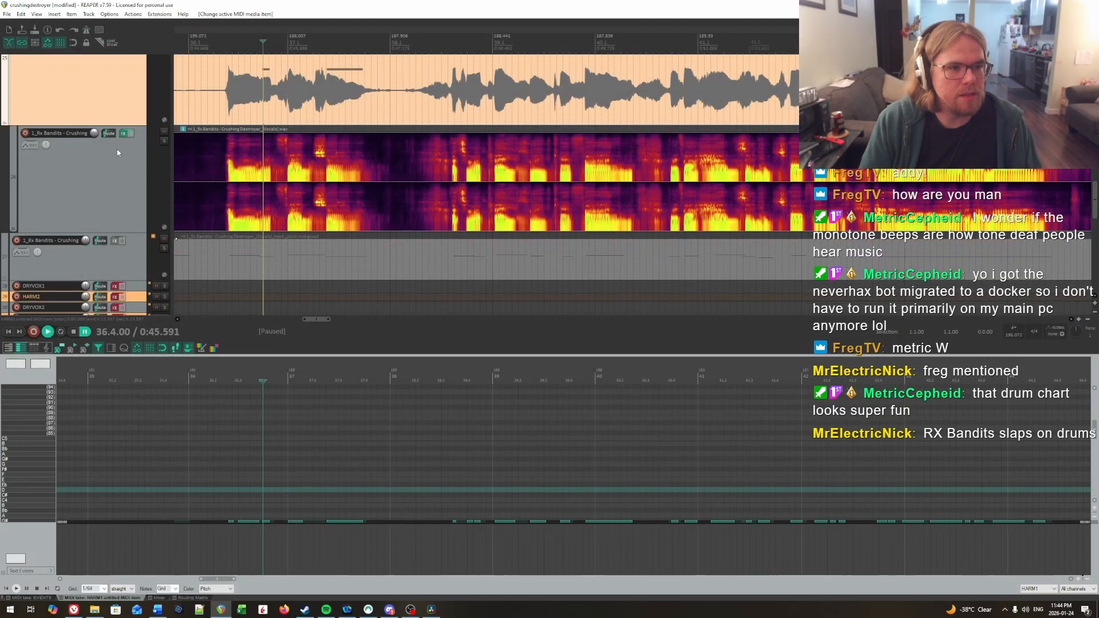
Step: Bypass the HARM1 track's effects and adjust the vocal stem track's volume
scroll(123, 176, "up", 4)
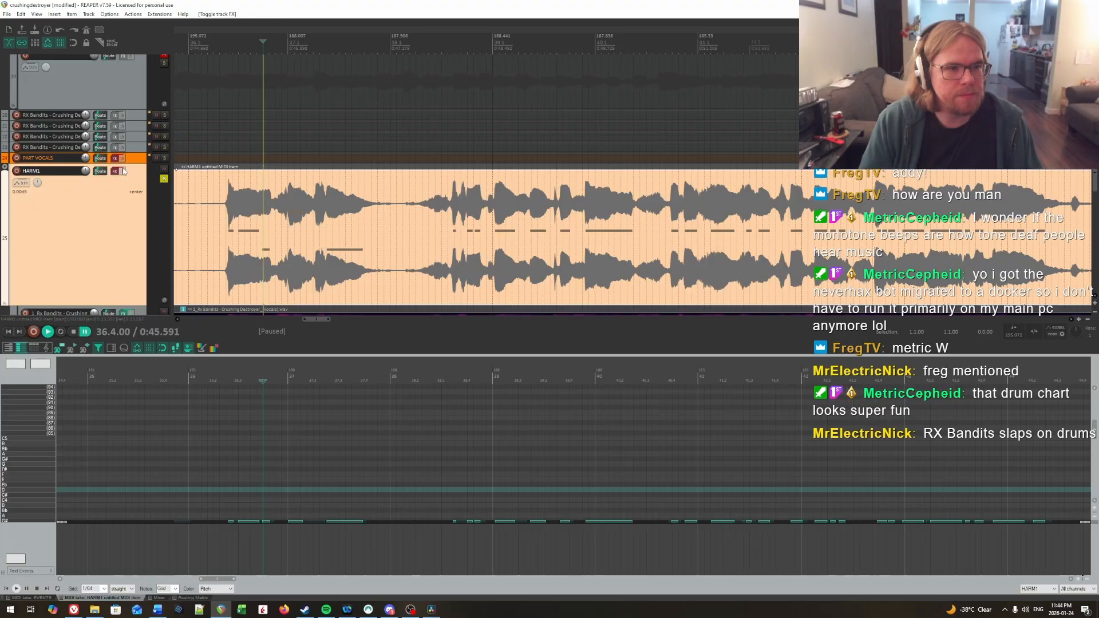
scroll(330, 232, "up", 10)
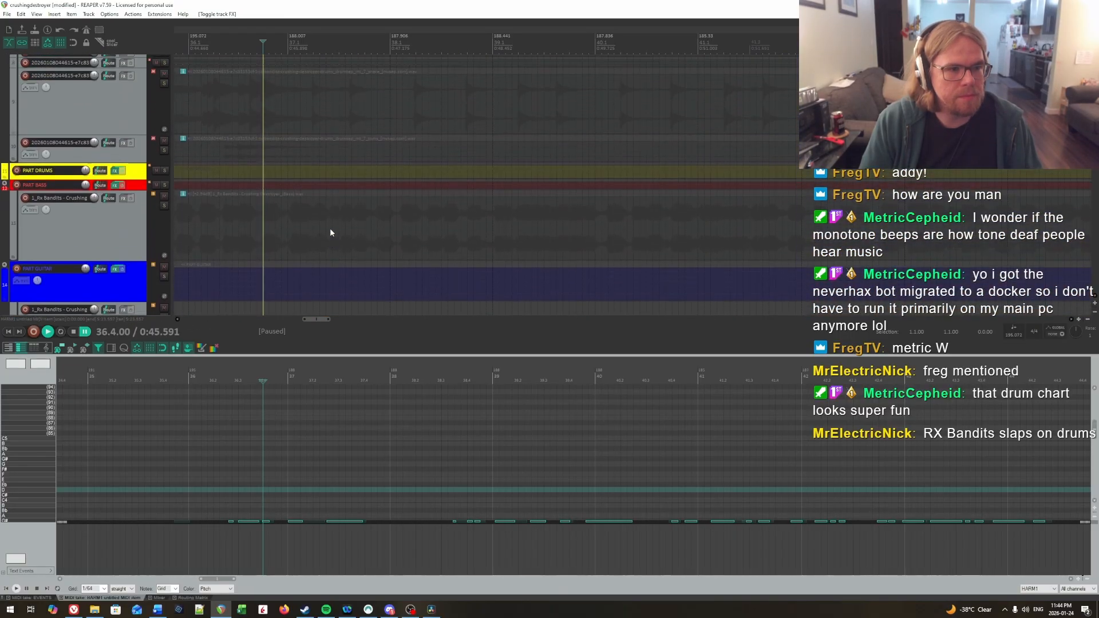
scroll(330, 232, "down", 10)
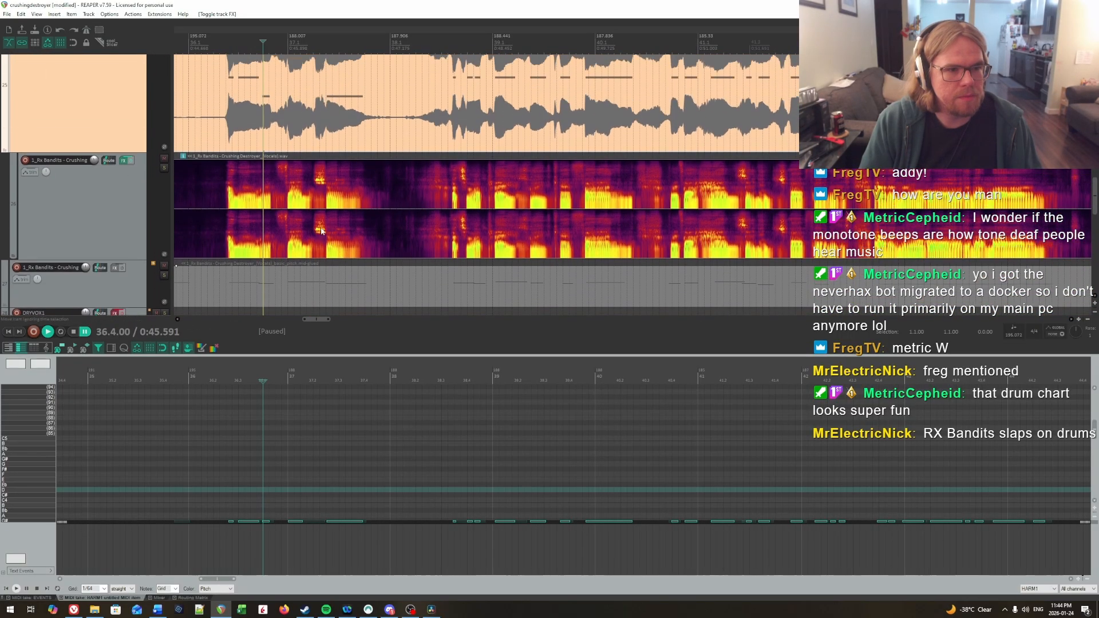
scroll(93, 240, "down", 1)
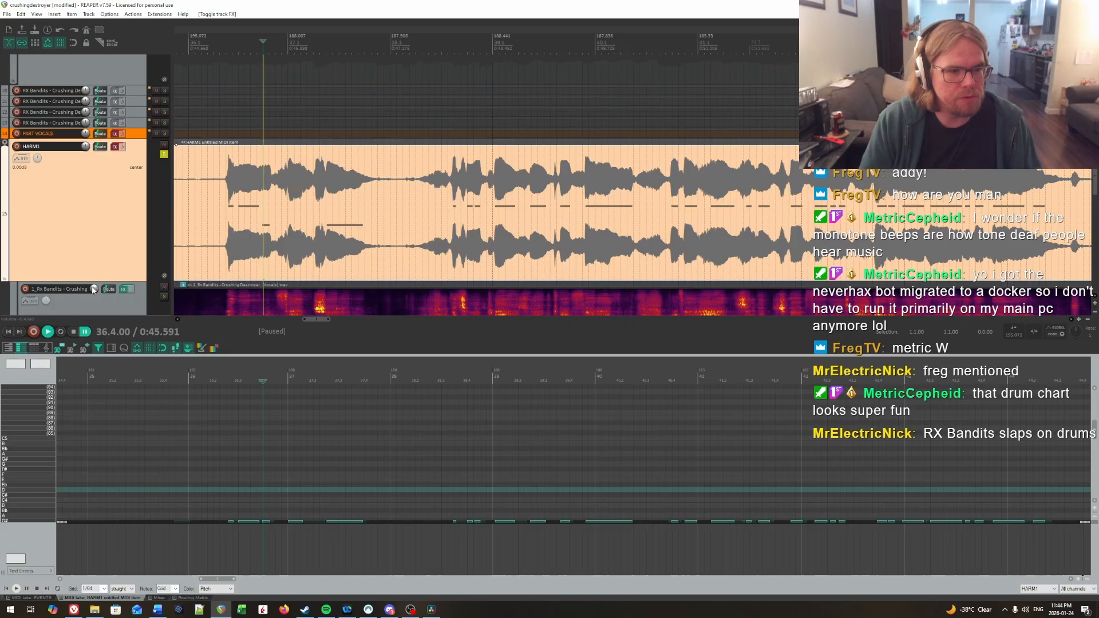
Step: Play the vocals from bar 36 into bar 39 and bring the HARM1 notes into view beside the Basic Pitch notes
key("space")
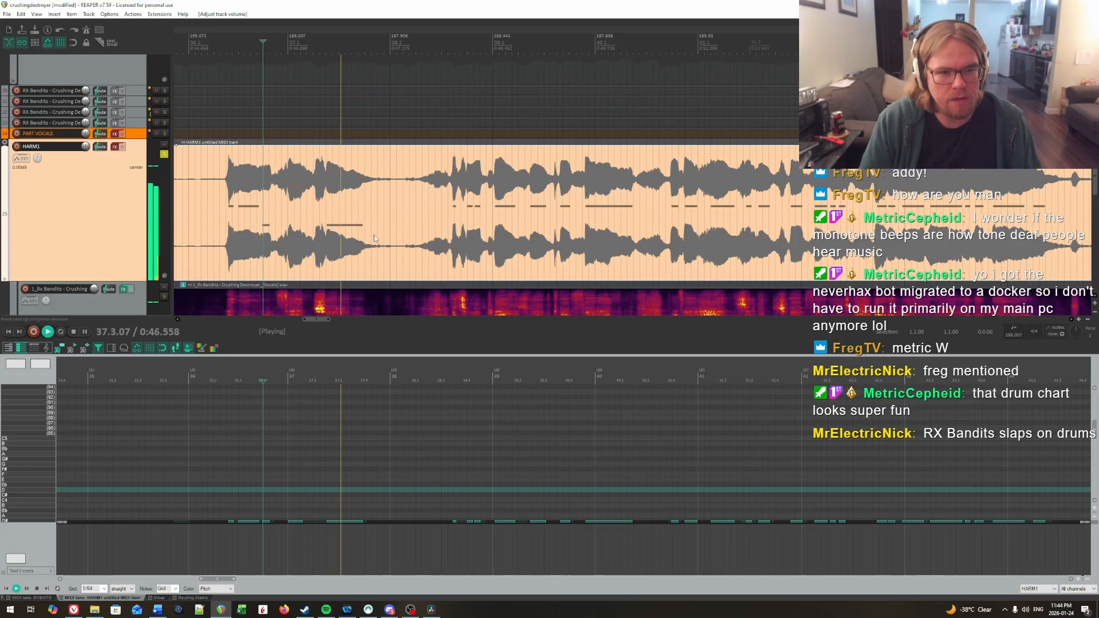
scroll(373, 235, "down", 5)
scroll(502, 232, "up", 1)
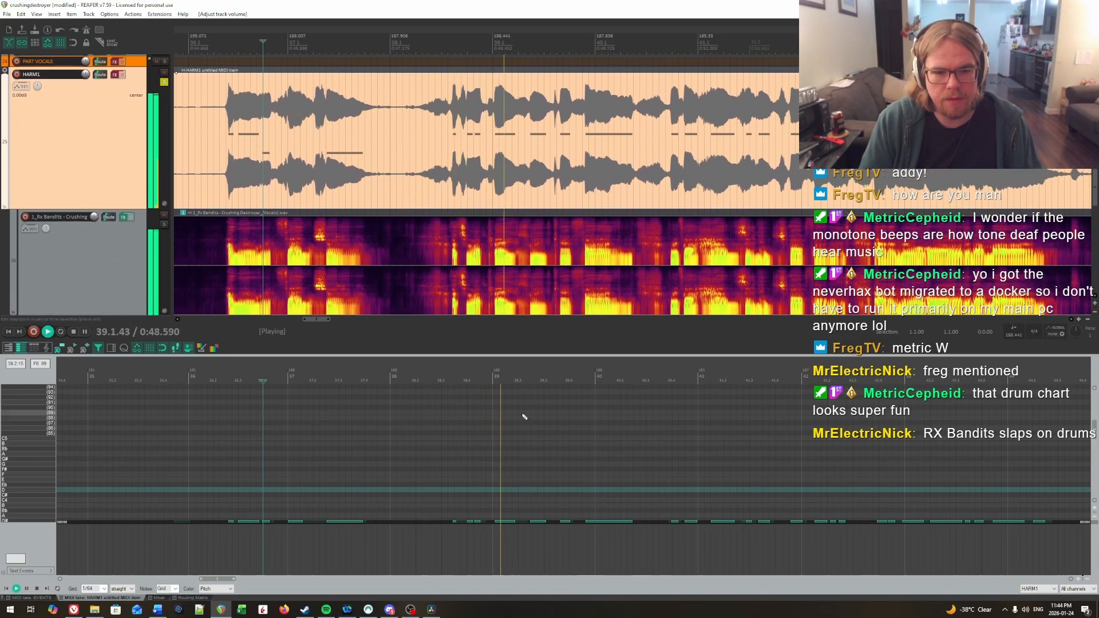
scroll(503, 426, "down", 2)
left_click(438, 413)
key("space")
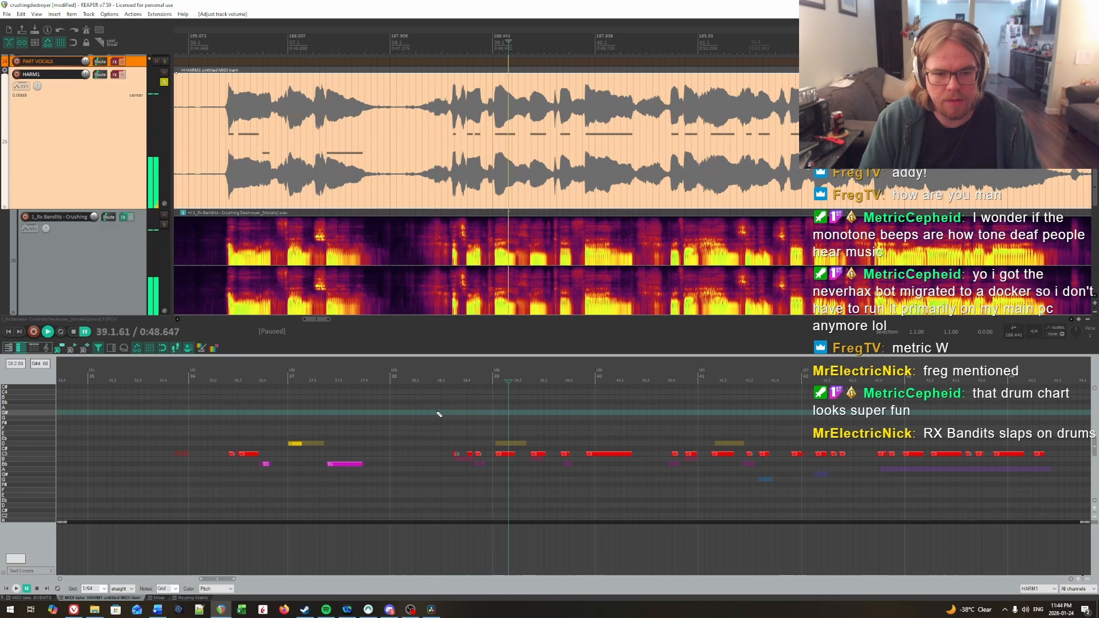
Step: Repitch the HARM1 notes across bars 38 and 39, in order, to B, B, Bb, D, B and Bb
left_click_drag(452, 454, 568, 466)
key("Down")
key("Down")
key("Up")
key("Up")
key("Down")
key("Down")
key("Down")
left_click(423, 433)
left_click_drag(450, 449, 478, 459)
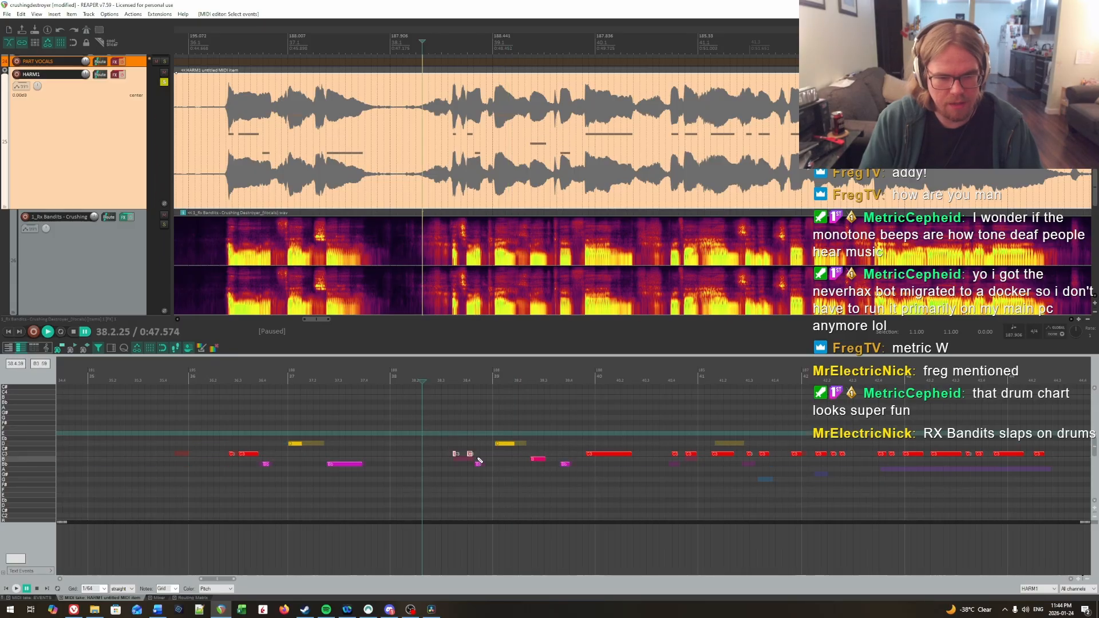
key("Down")
Step: Enable the HARM1 track's effects and audition the repitched notes in bars 38 and 39 against the vocal stem
left_click(395, 440)
left_click(398, 443)
left_click(122, 75)
key("space")
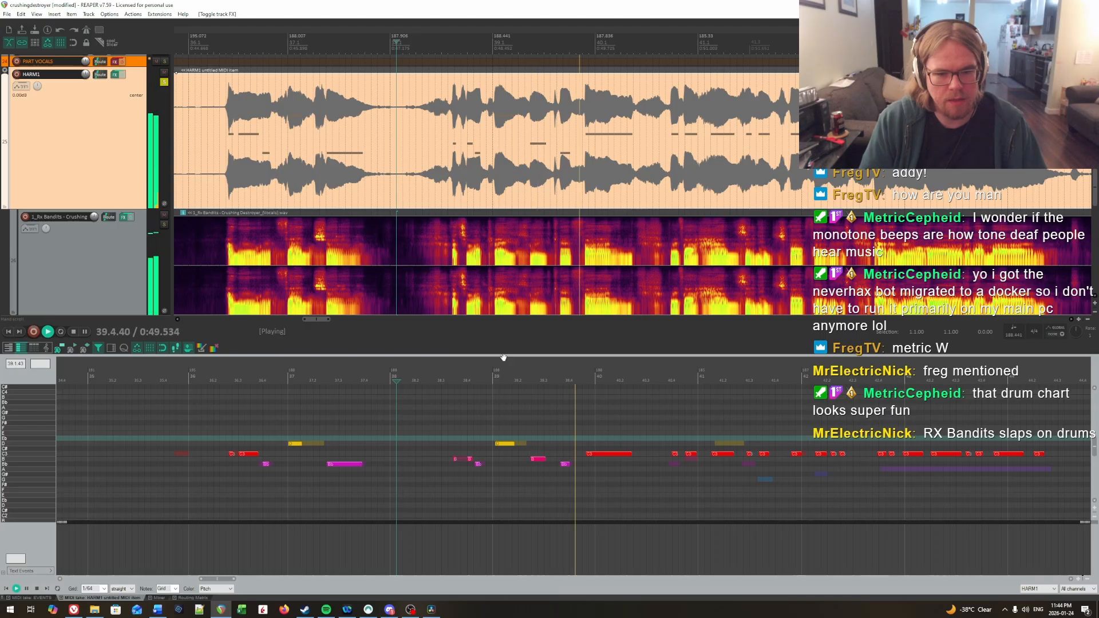
left_click(455, 380)
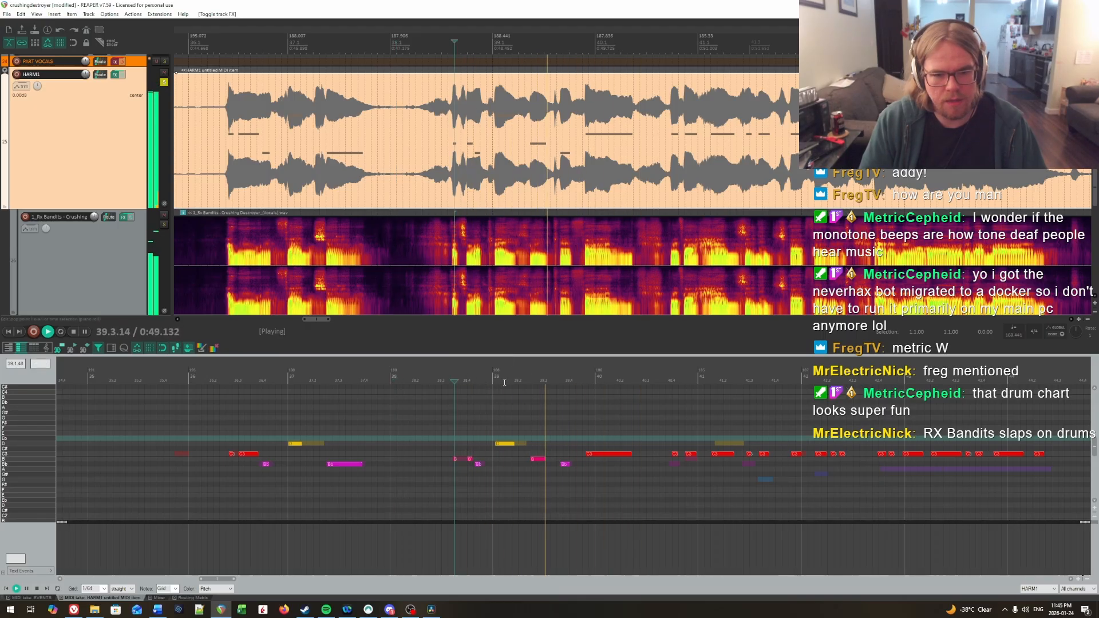
key("ctrl+space")
left_click(528, 380)
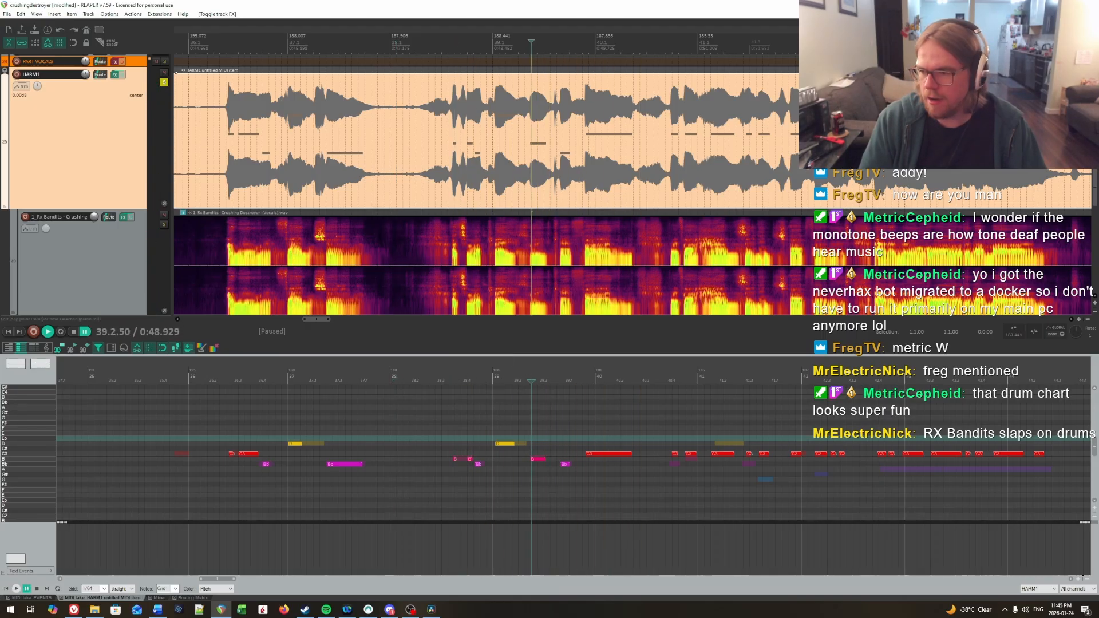
left_click(426, 426)
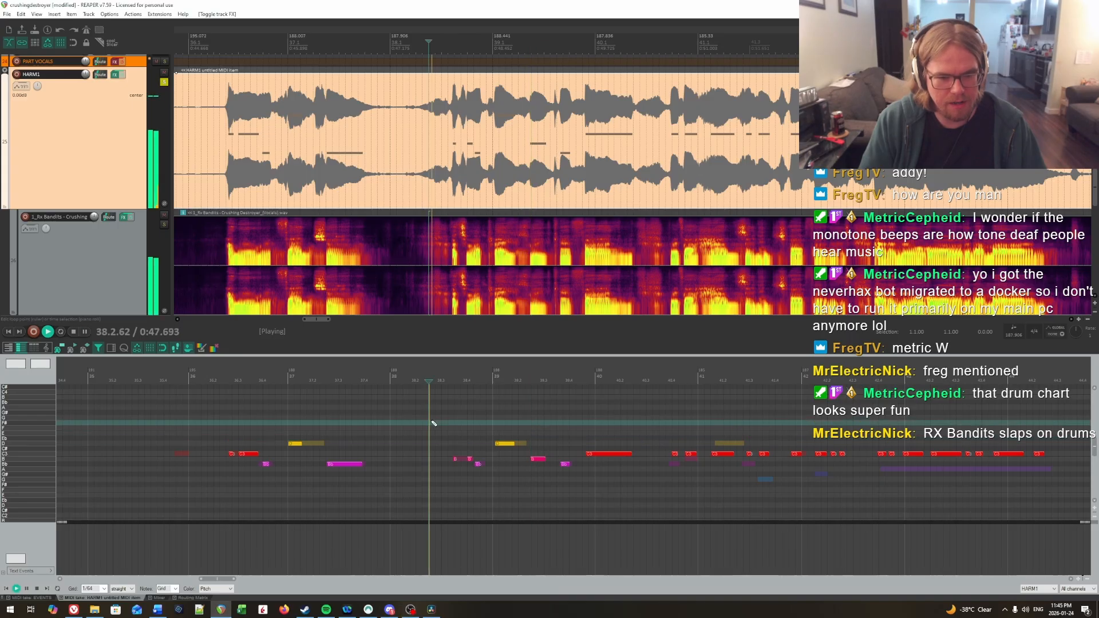
key("space")
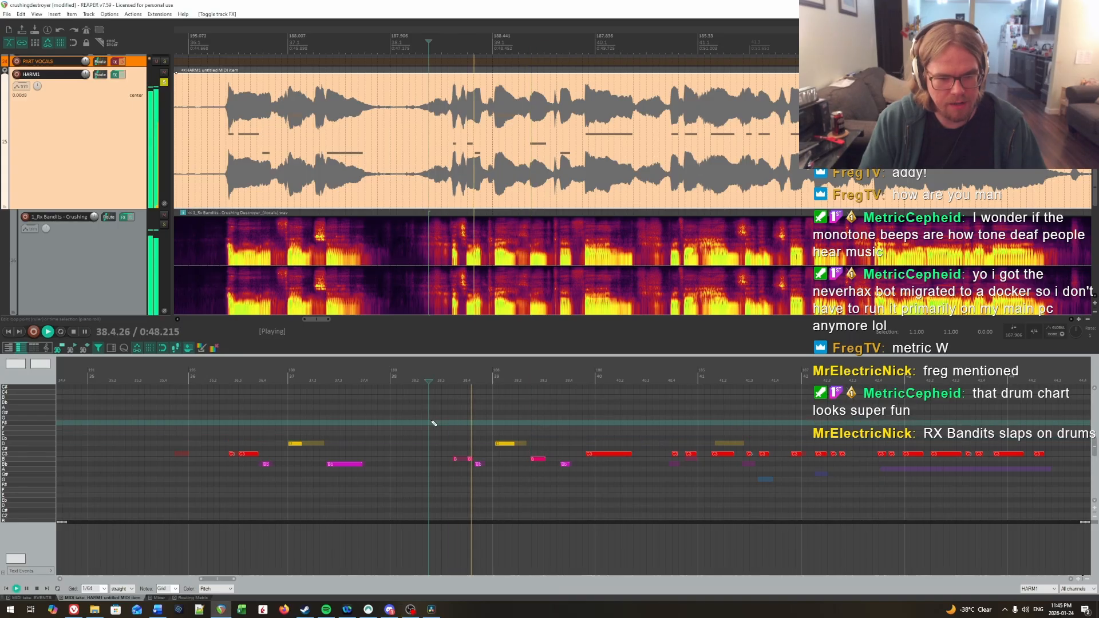
key("space")
left_click(470, 424)
key("space")
Step: Try the B note in bar 39 one semitone higher against the vocal, and return it to B
key("Up")
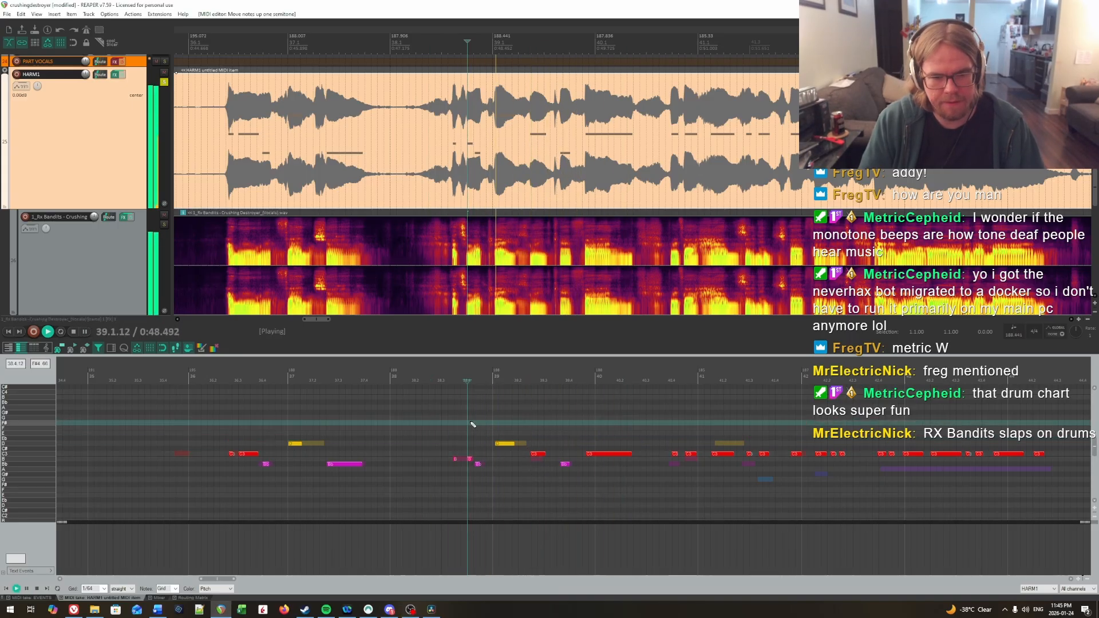
left_click(506, 418)
key("space")
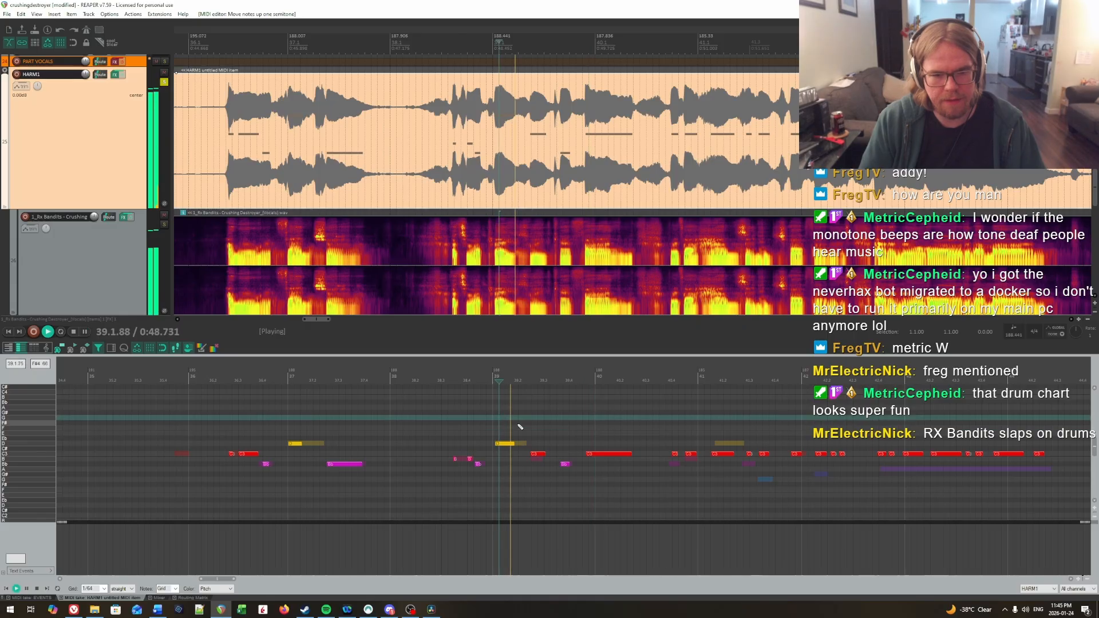
key("space")
Step: Listen on past bar 40 and repitch the three HARM1 notes from late bar 40 into bar 41 to Bb, B and D
key("space")
key("space")
left_click_drag(532, 437, 542, 465)
key("Down")
key("space")
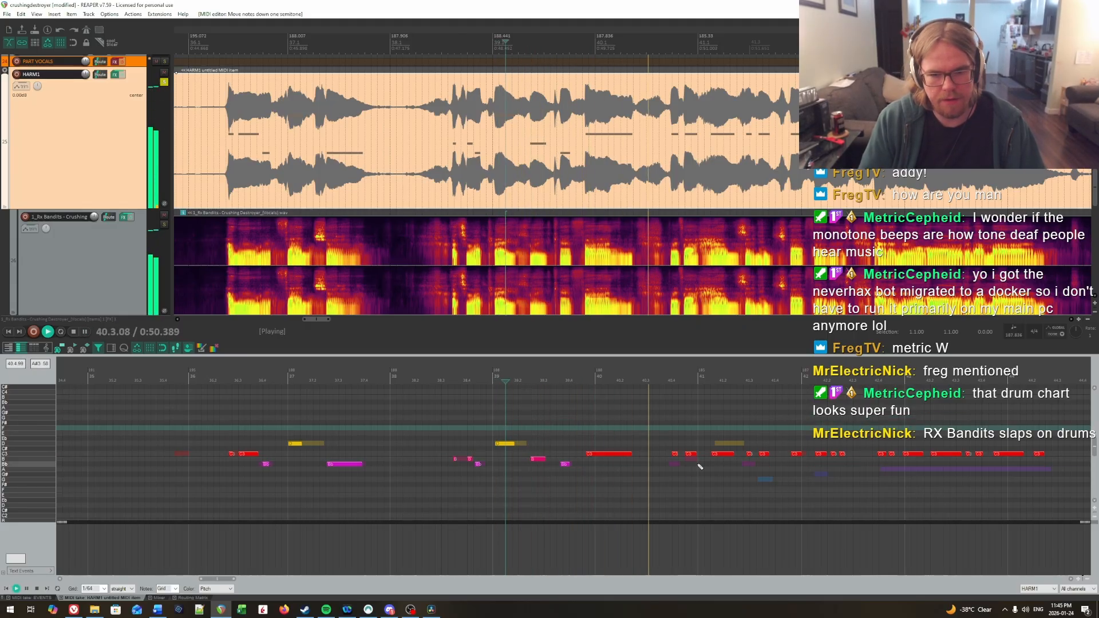
key("space")
left_click_drag(666, 444, 721, 461)
key("Down")
key("Down")
key("Up")
key("Up")
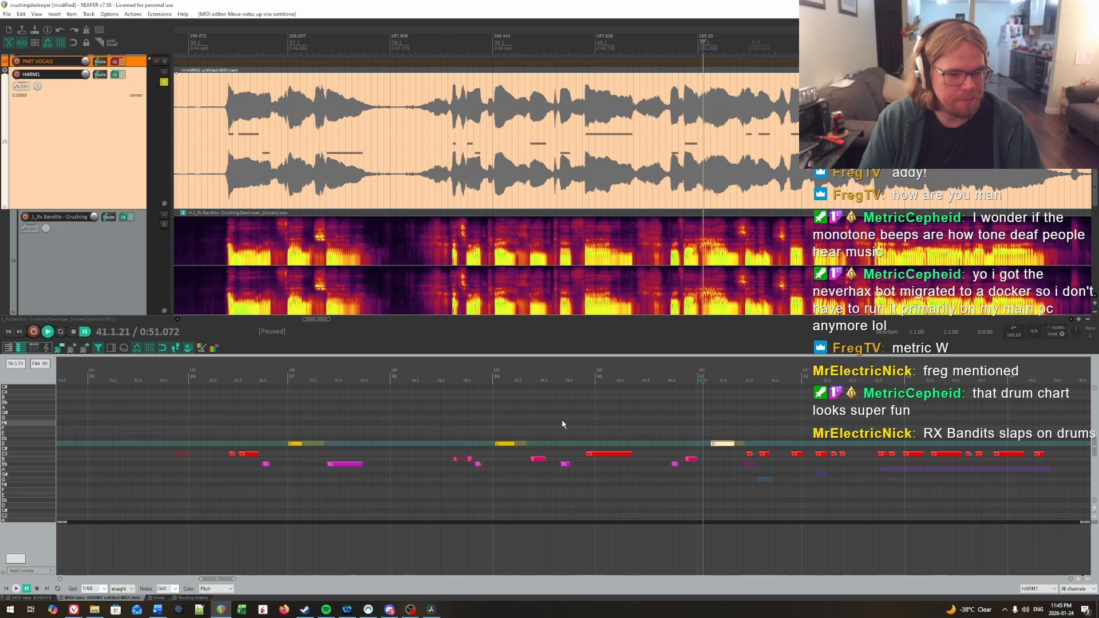
scroll(629, 411, "right", 3)
mouse_move(561, 421)
left_mouse_down()
mouse_move(655, 407)
mouse_move(556, 412)
left_mouse_up()
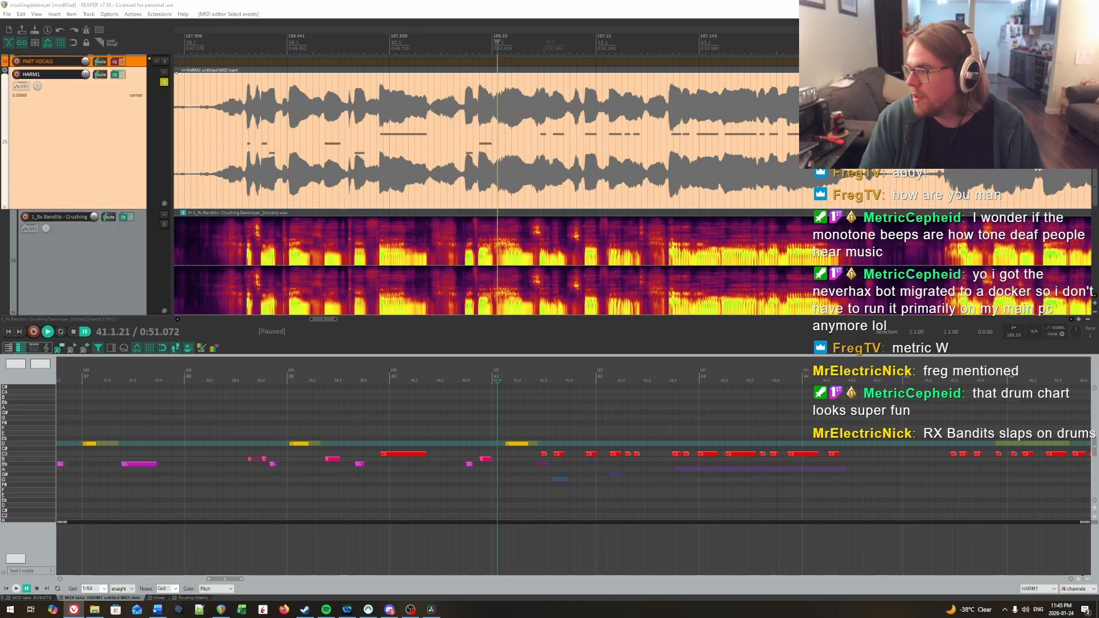
Step: Search for "basic pitch spotify" in a new Vivaldi window, view the Basic Pitch demo page, and return to REAPER
mouse_move(1064, 617)
left_mouse_down()
mouse_move(1024, 268)
mouse_move(917, 96)
mouse_move(915, 110)
mouse_move(1007, 198)
mouse_move(1064, 617)
left_mouse_up()
key("ctrl+n")
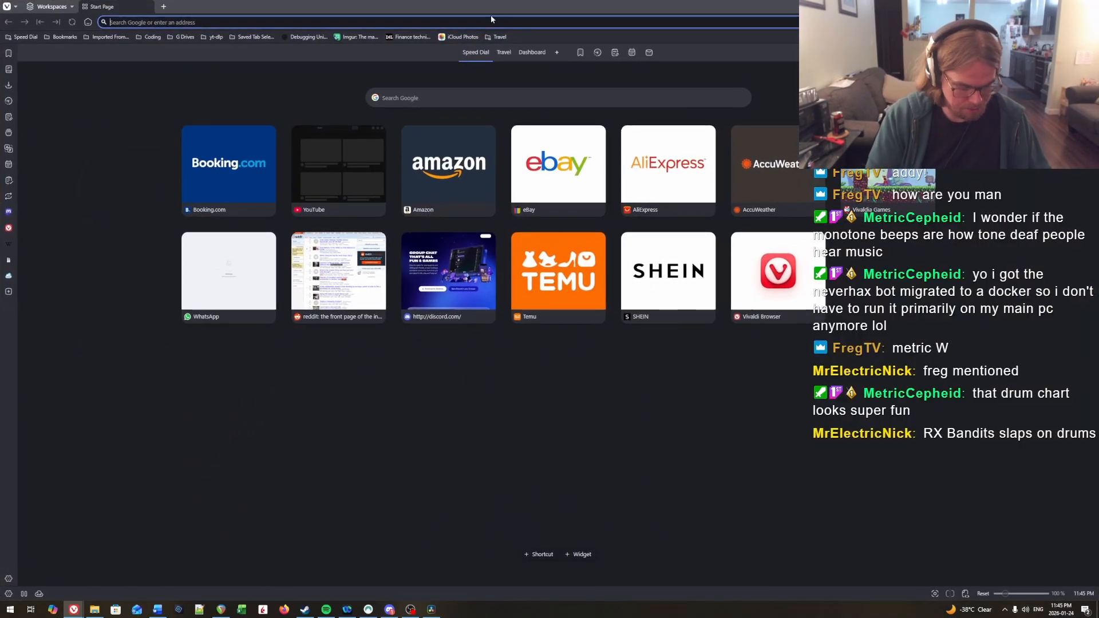
type("basic pit")
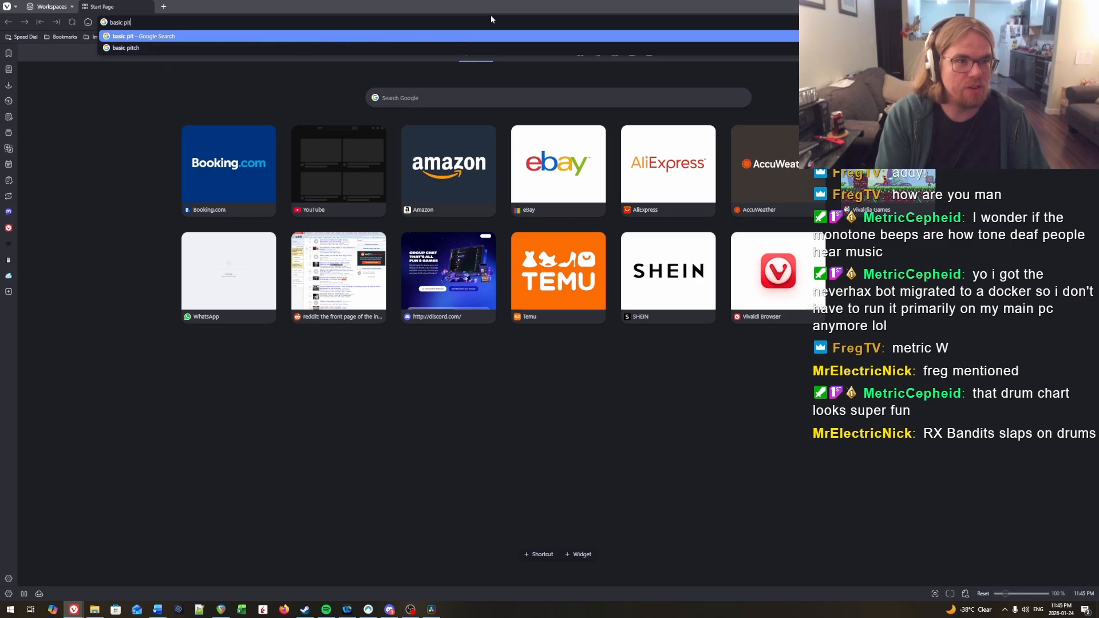
type("ch spoti")
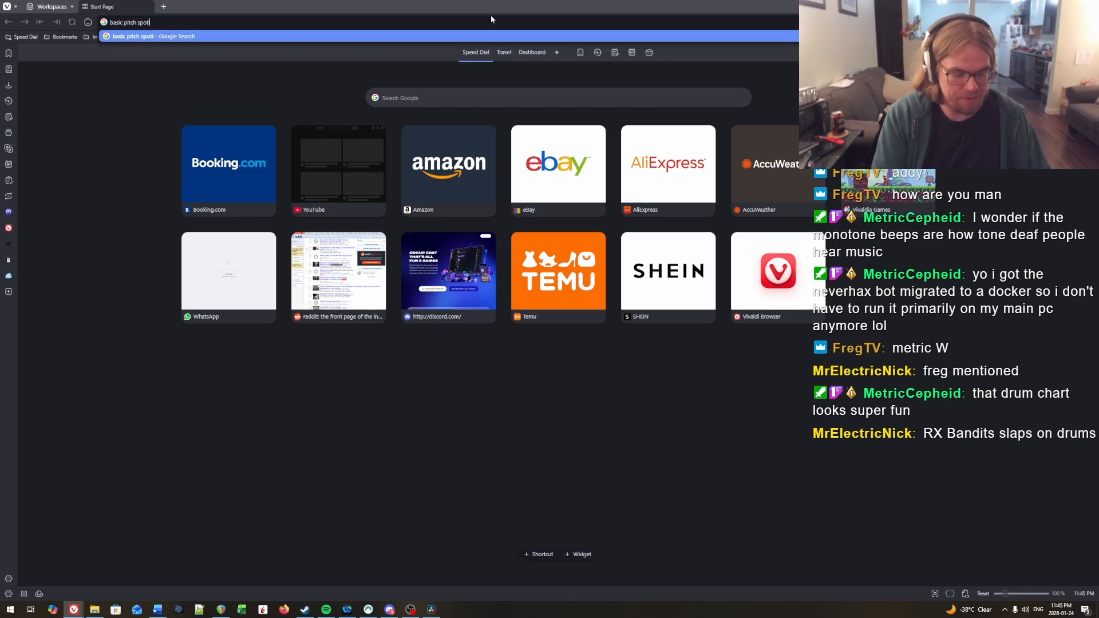
type("fy")
key("Return")
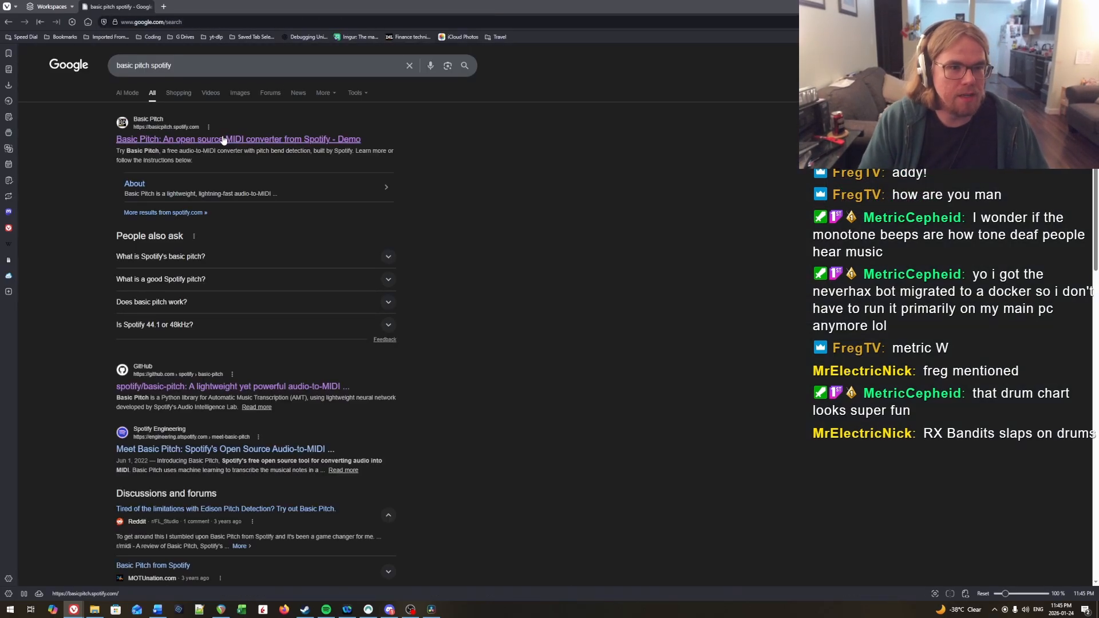
left_click(223, 140)
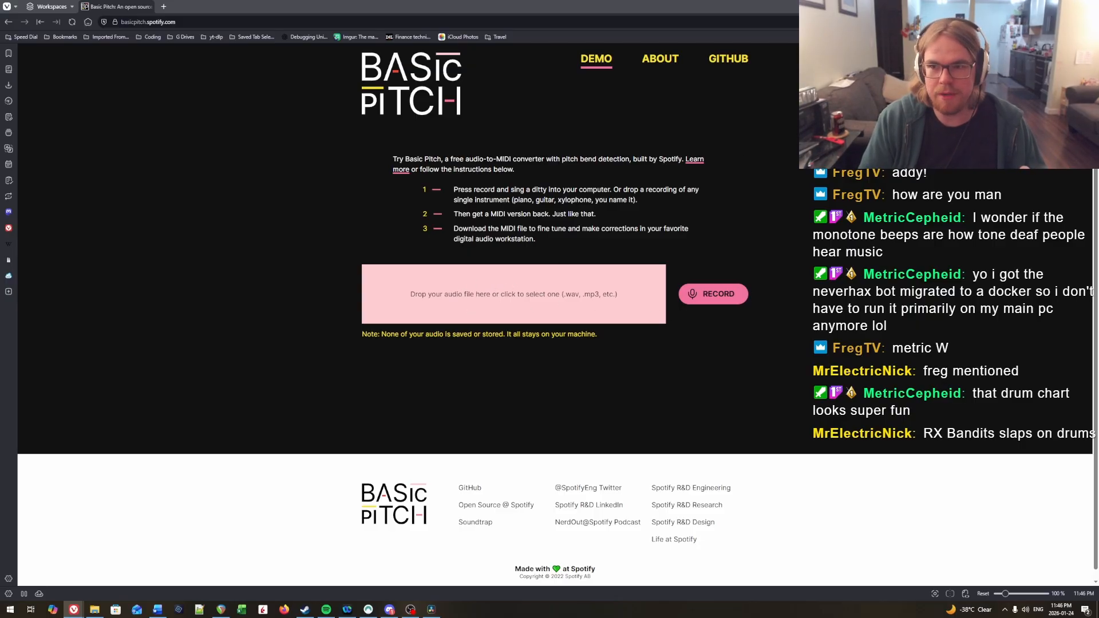
key("alt+Tab")
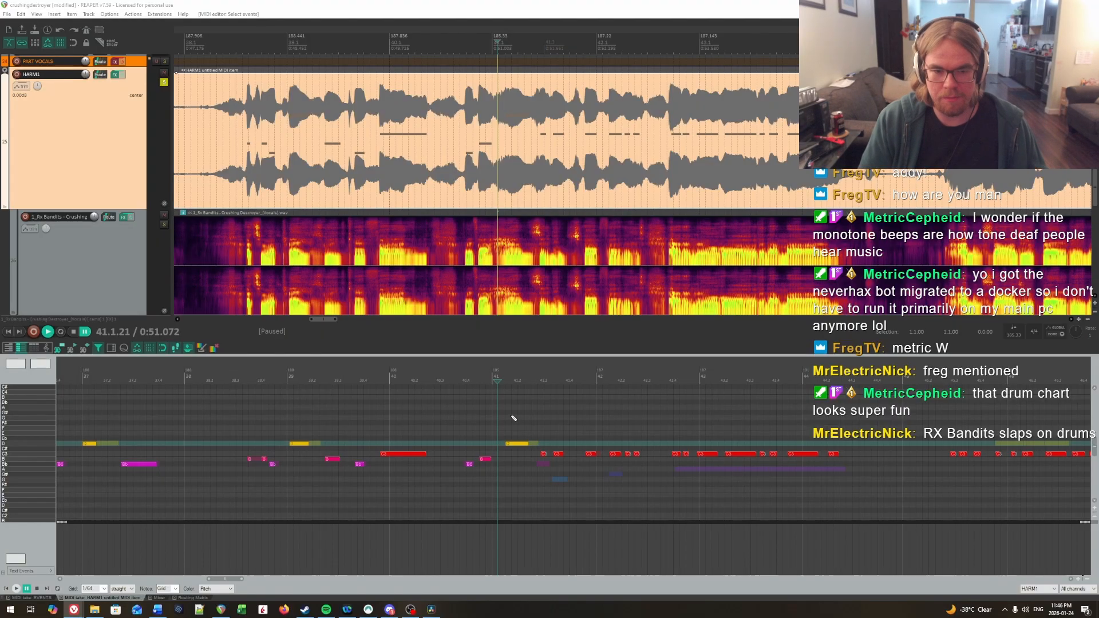
Step: Open the recent project addy_callmethebreeze.rpp in a new project tab
left_click(8, 15)
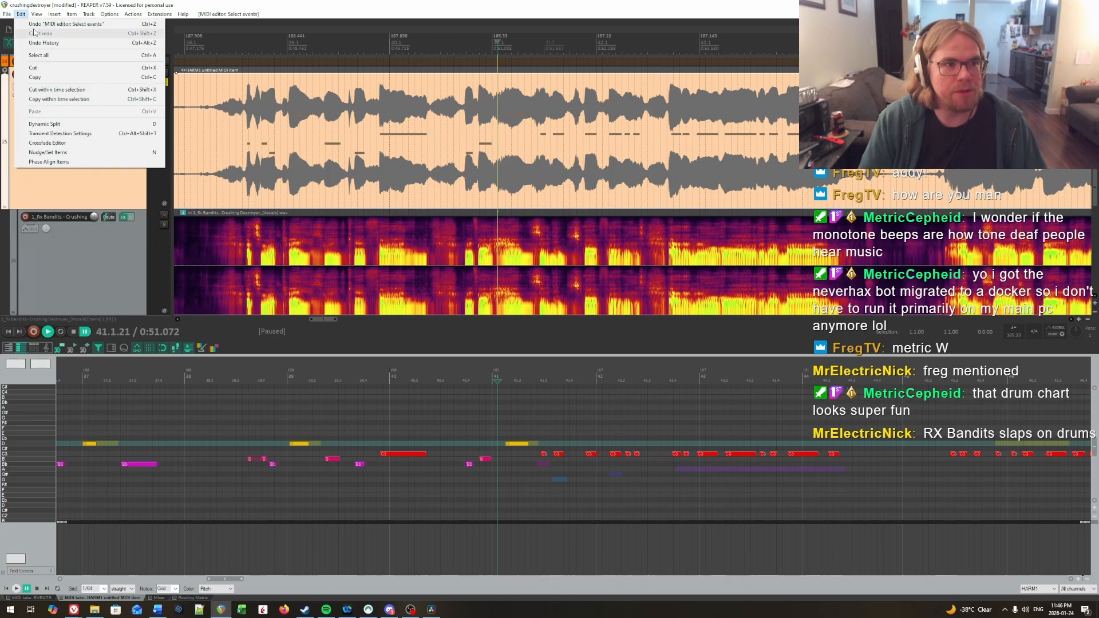
left_click(22, 33)
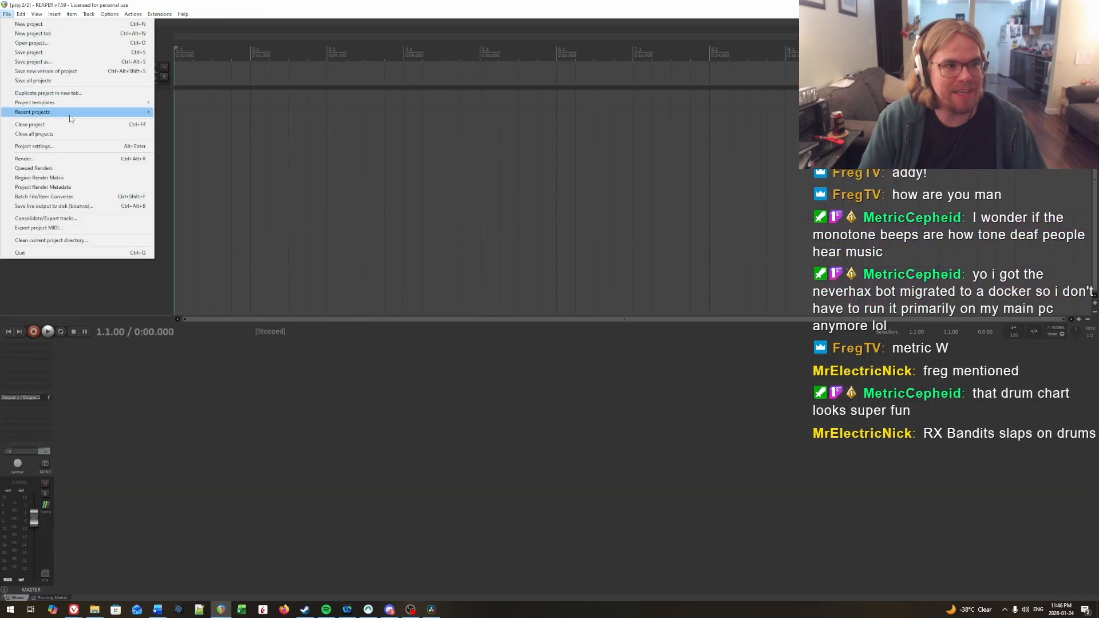
mouse_move(75, 111)
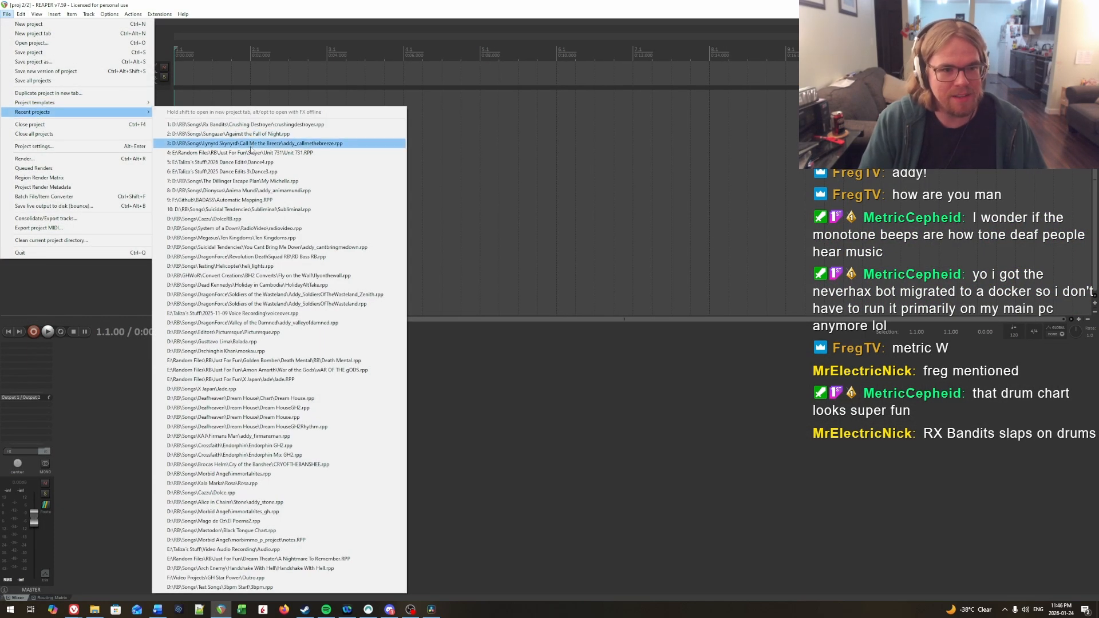
left_click(266, 143)
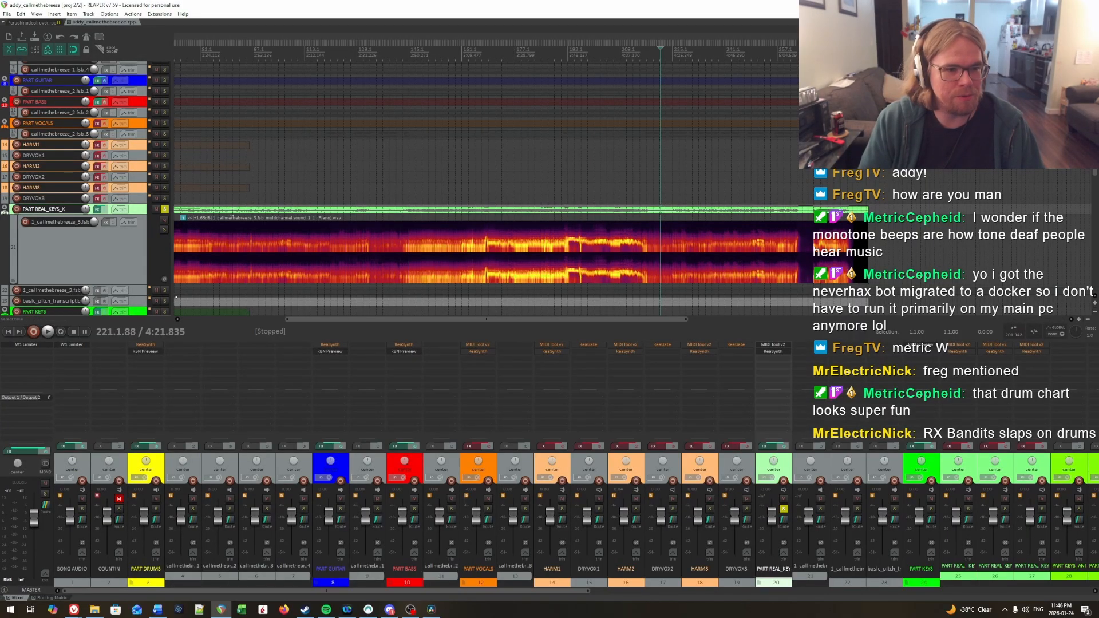
Step: Examine the PART REAL_KEYS_X track from the song's start and open its MIDI notes around bar 20
scroll(231, 213, "down", 5)
left_click(189, 62)
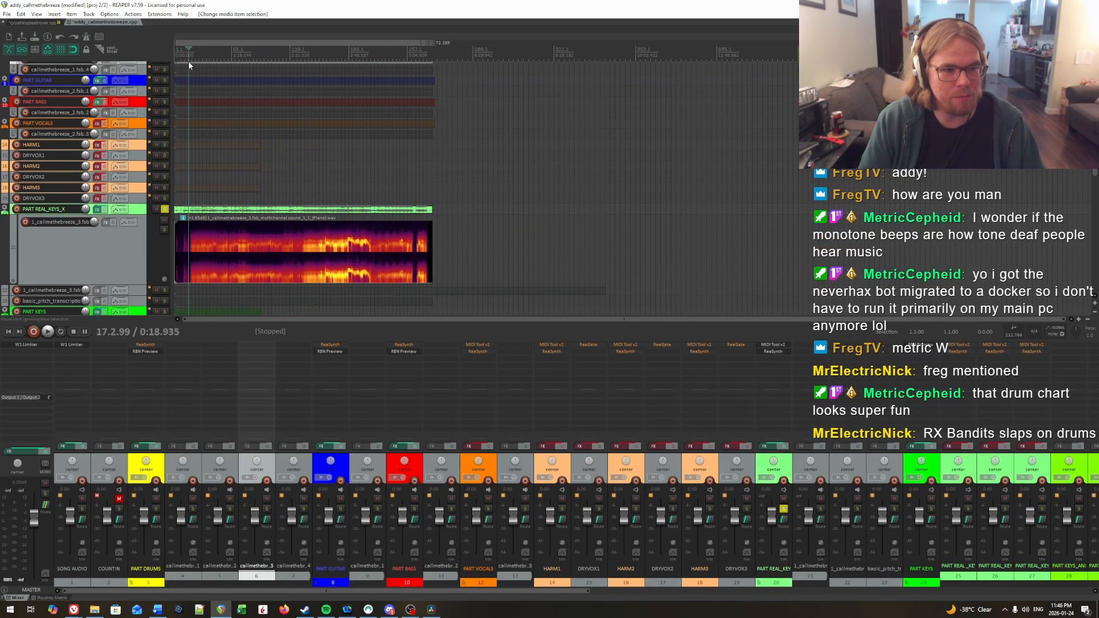
scroll(275, 218, "up", 6)
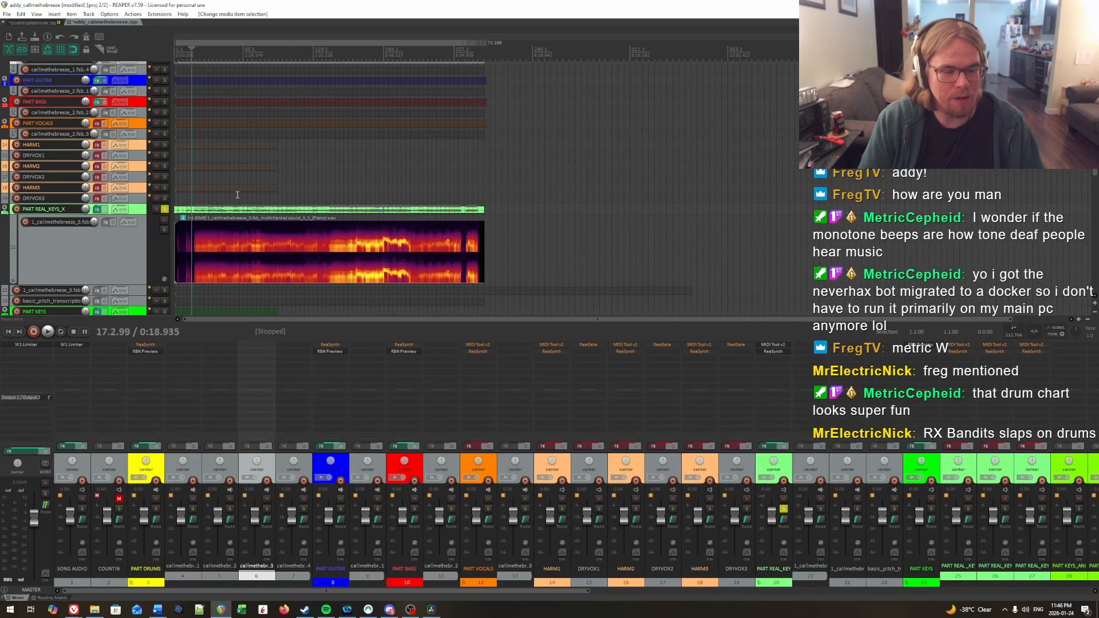
left_click(276, 213)
scroll(286, 213, "up", 4)
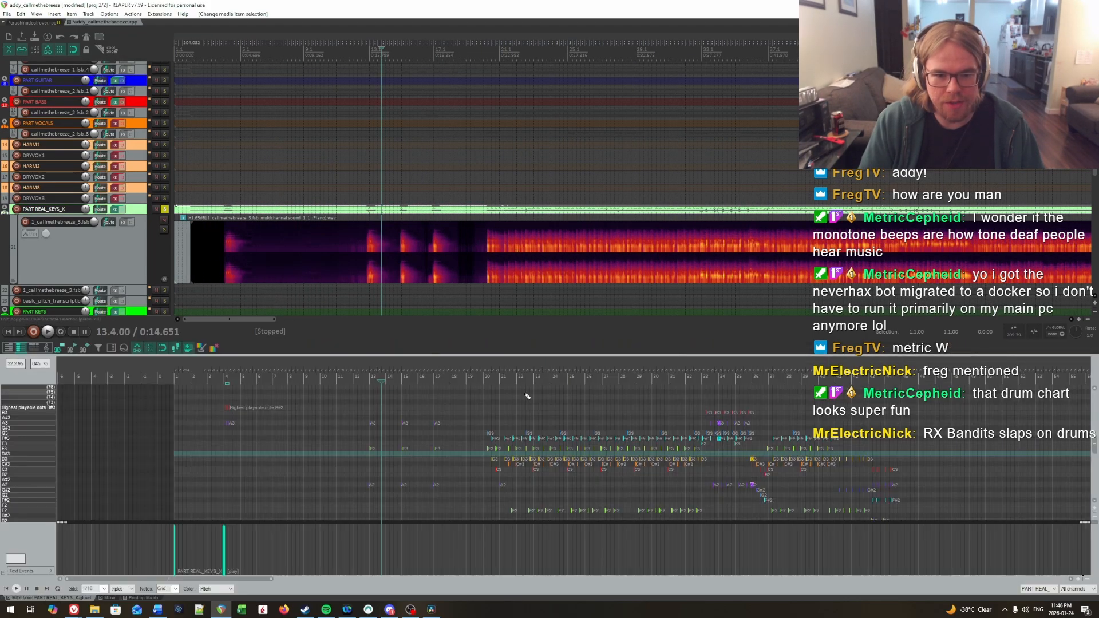
left_click(516, 412)
scroll(516, 413, "up", 6)
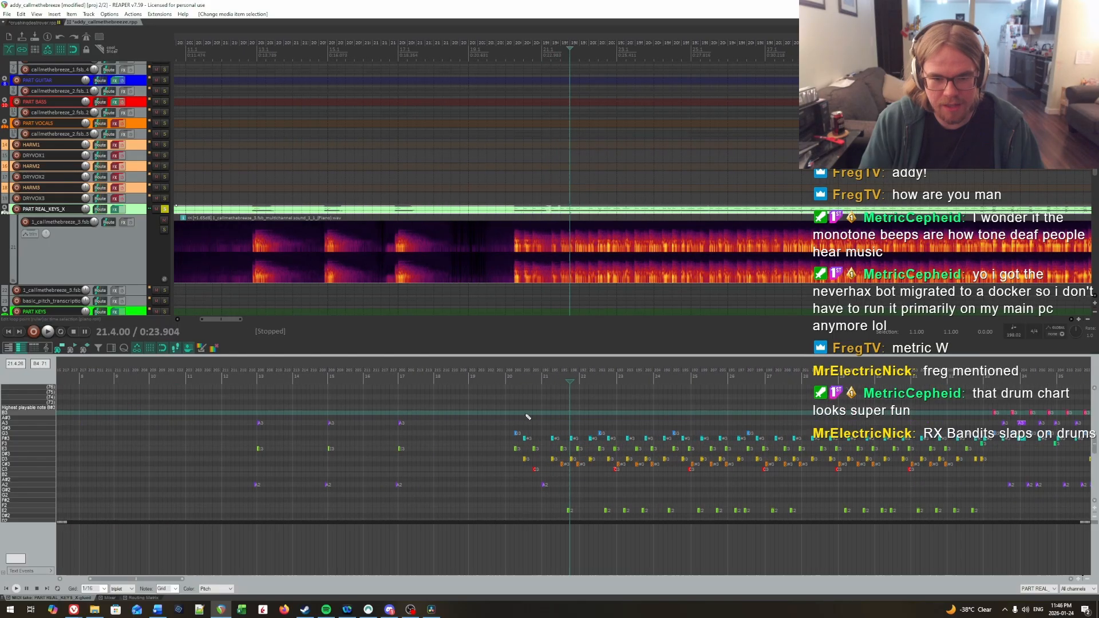
Step: Show the basic_pitch transcription as ghost notes behind the PART REAL_KEYS_X notes, and close the project without saving
left_click(9, 598)
left_click(438, 304)
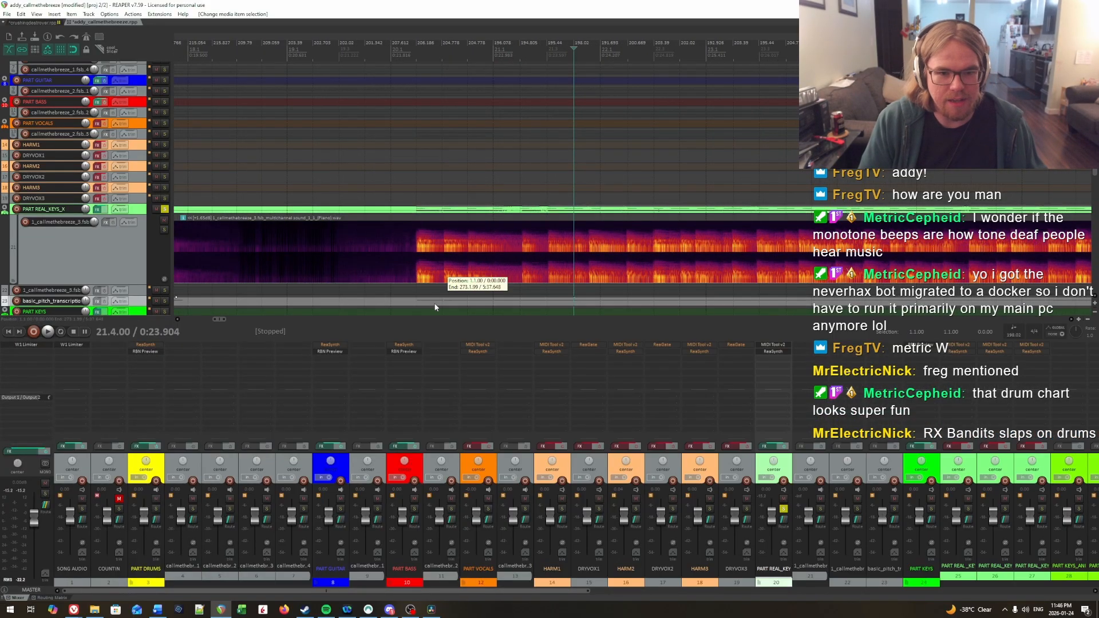
left_click(441, 212, "ctrl")
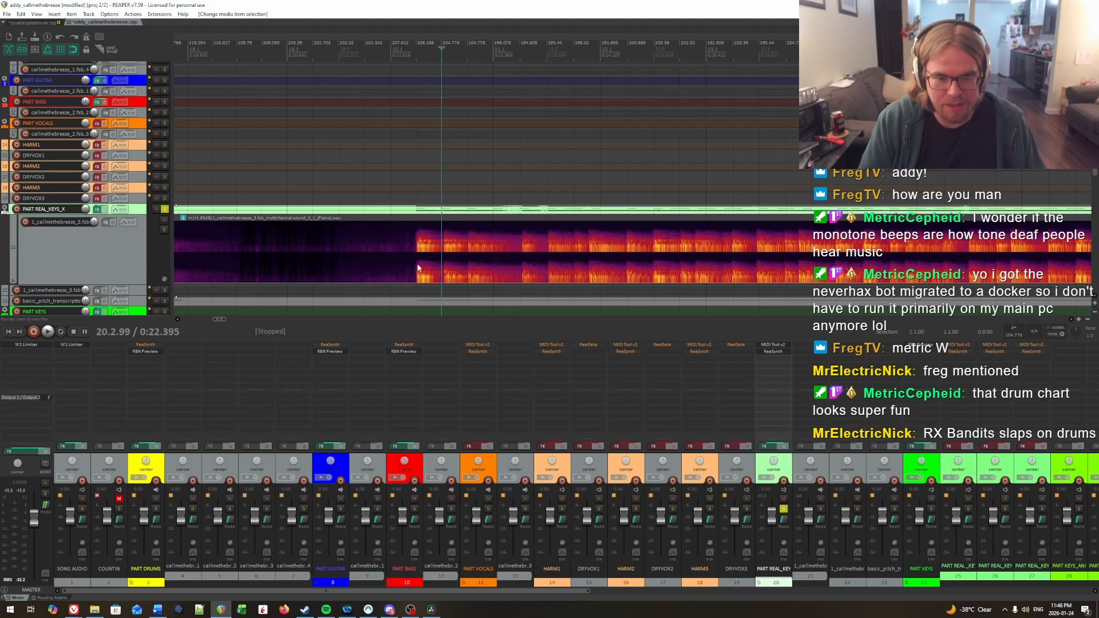
key("ctrl+alt+e")
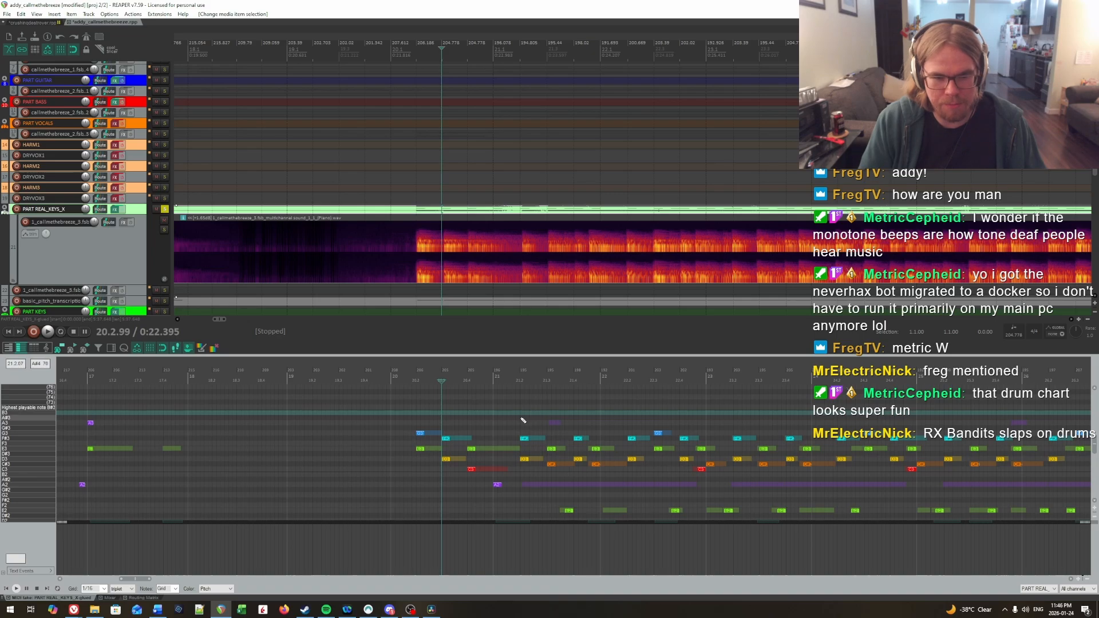
scroll(550, 435, "down", 2)
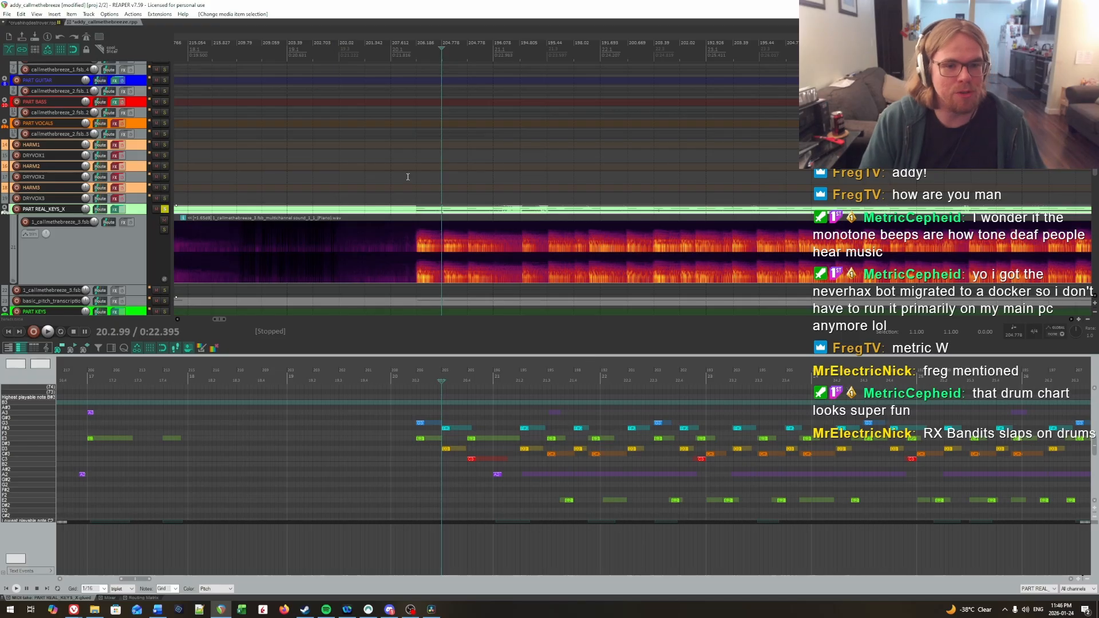
left_click(69, 23)
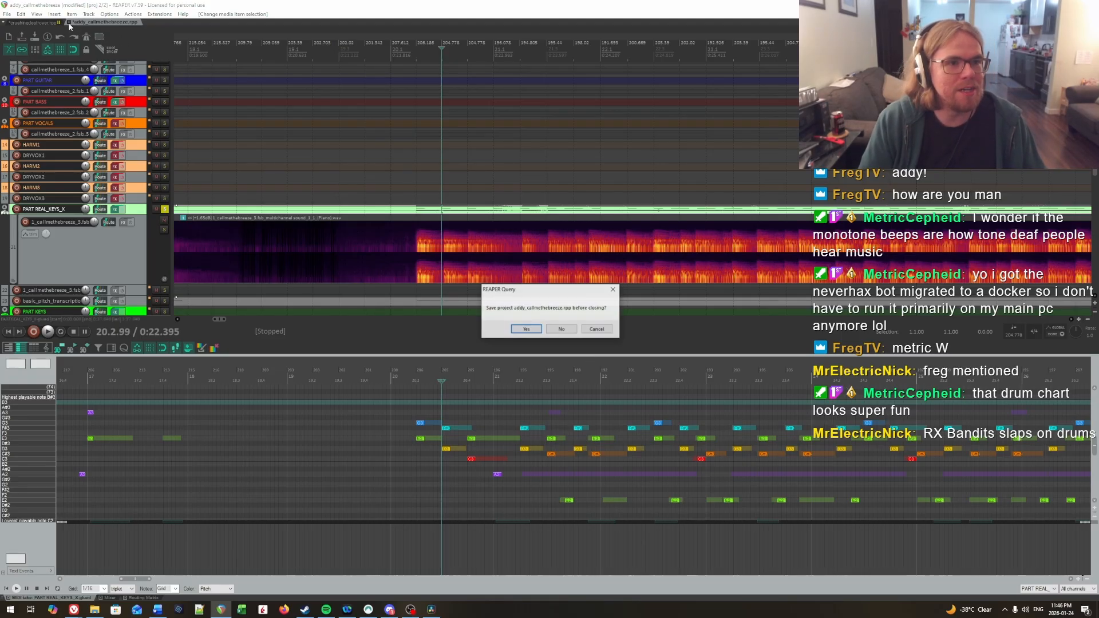
left_click(562, 330)
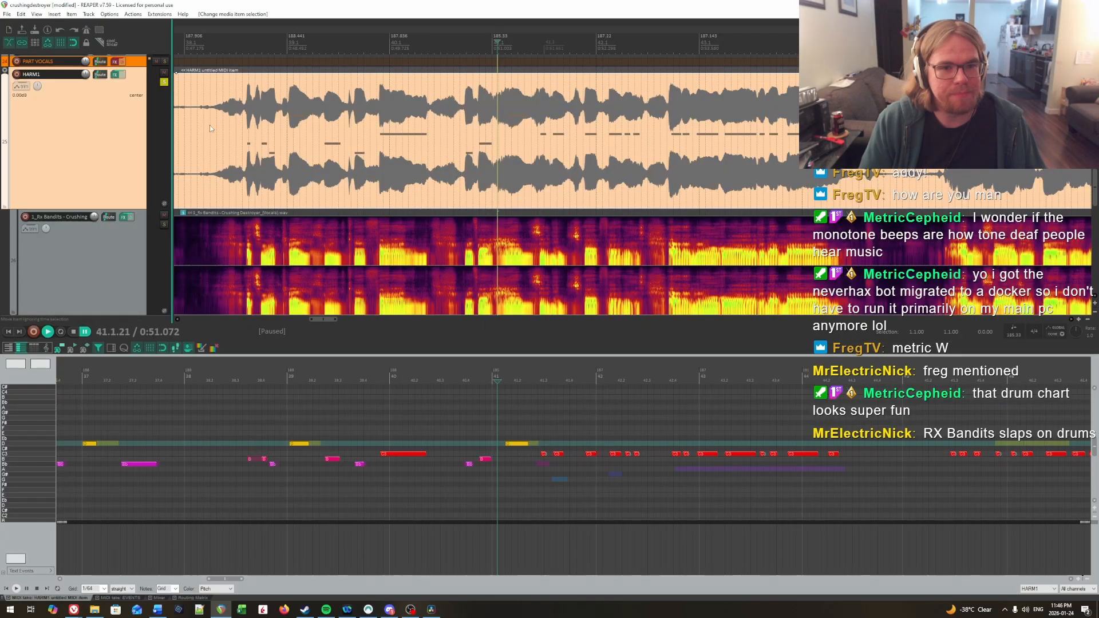
Step: Lower the two HARM1 C notes in the second half of bar 41 to Bb and G, and audition them
key("Down")
key("Down")
left_click_drag(565, 464, 562, 480)
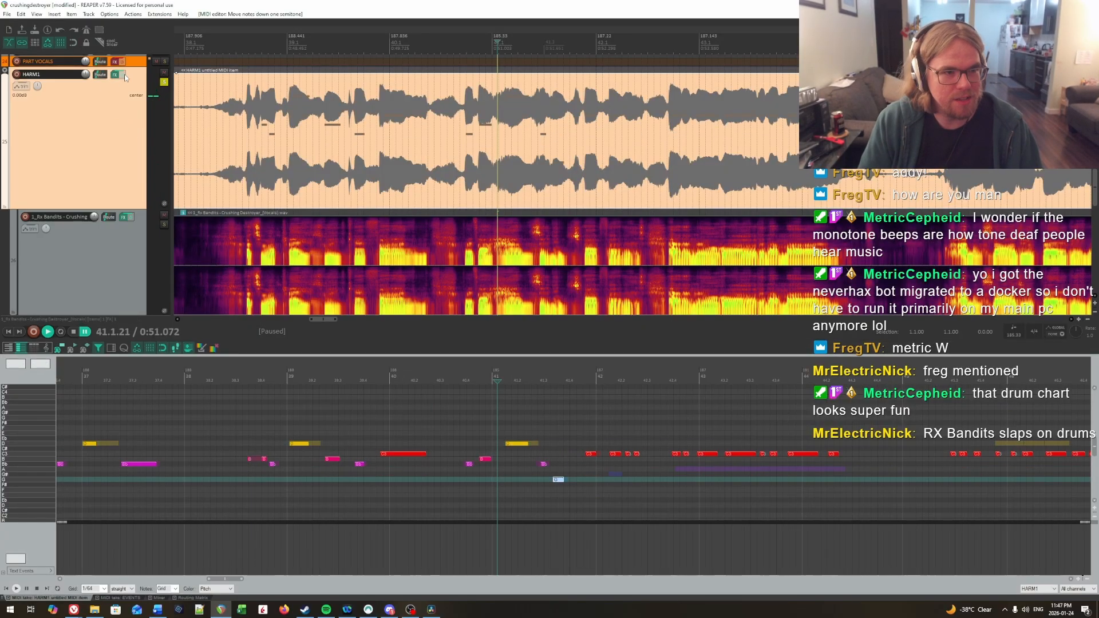
left_click(491, 425)
key("space")
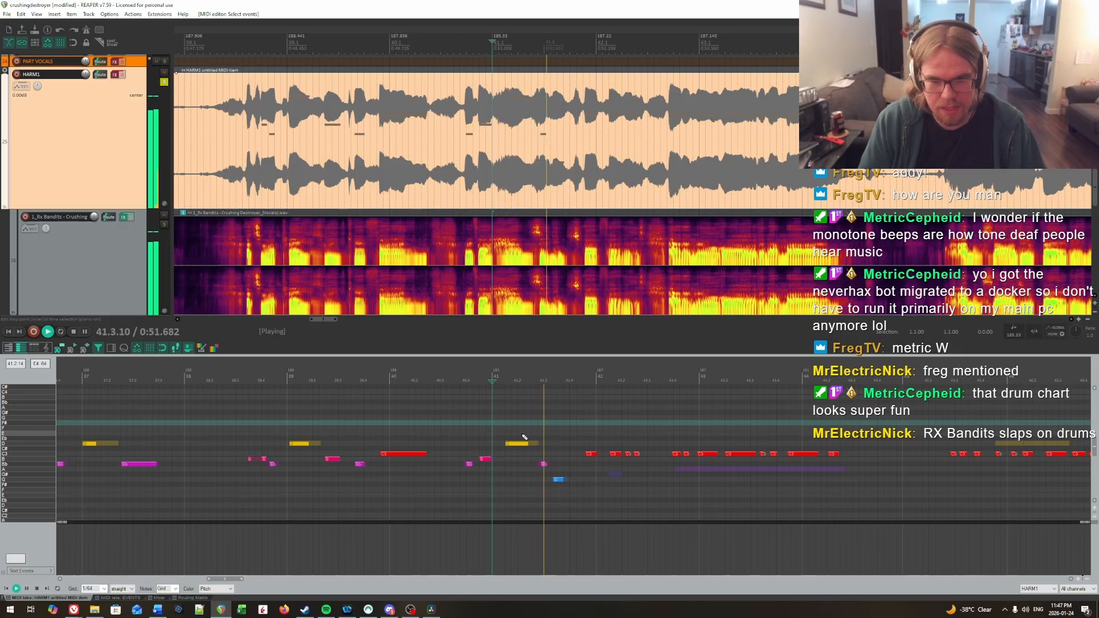
key("ctrl+space")
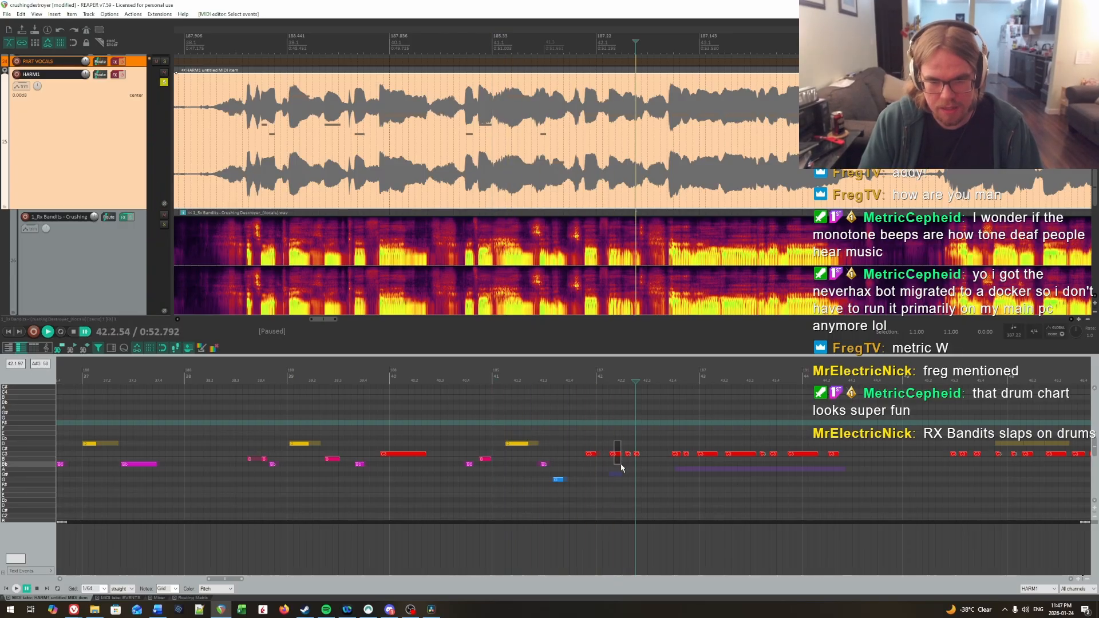
Step: Lower the first HARM1 note after the start of bar 42 to G# and audition it
left_click_drag(621, 468, 621, 466)
key("Down")
key("Down")
key("Down")
key("Down")
key("space")
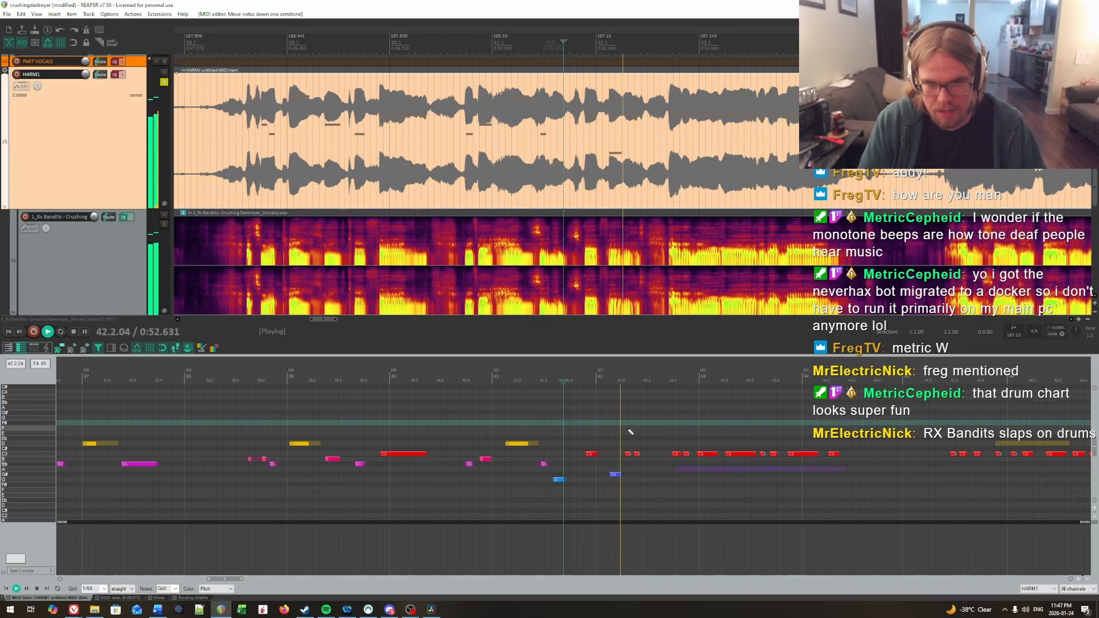
key("ctrl+space")
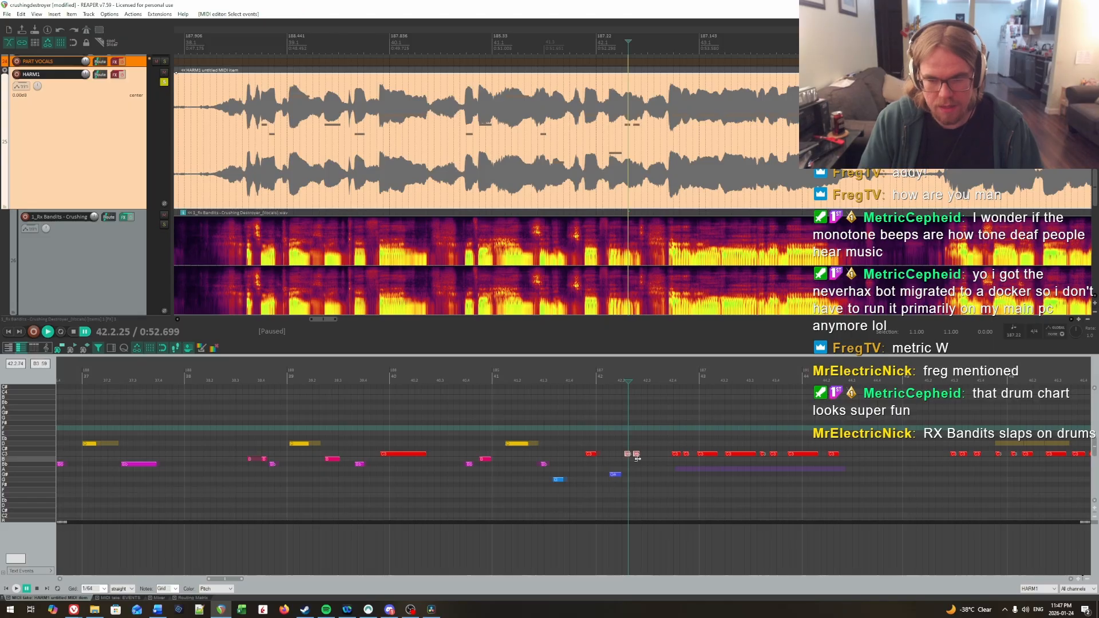
Step: Audition bar 42 with the two short following notes at G#, and join the three G# notes into one
key("space")
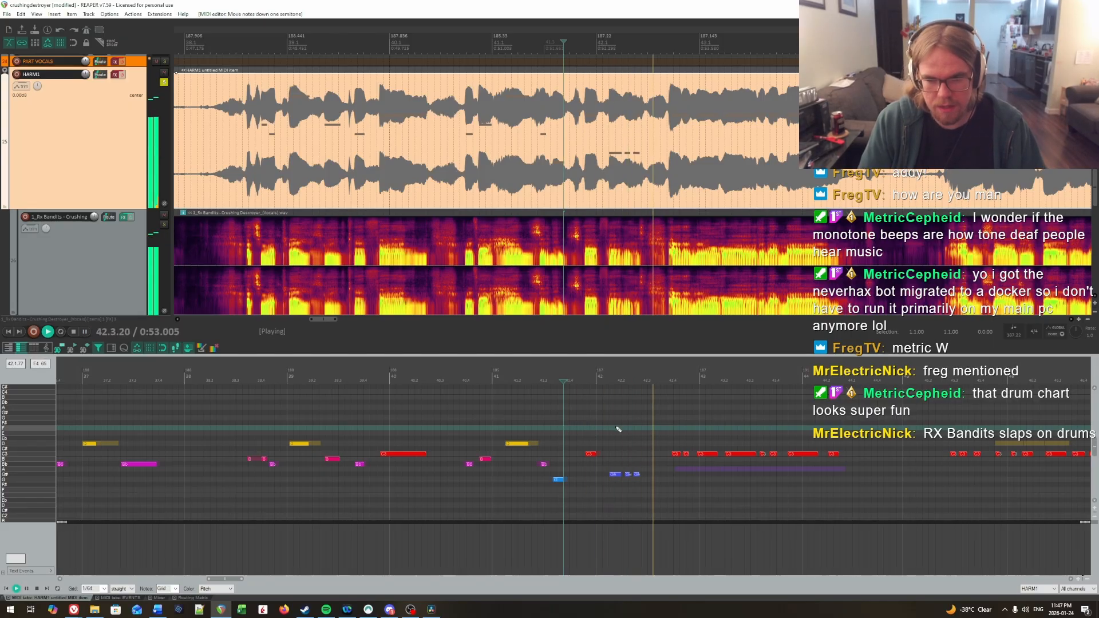
left_click_drag(616, 421, 541, 491)
key("ctrl+space")
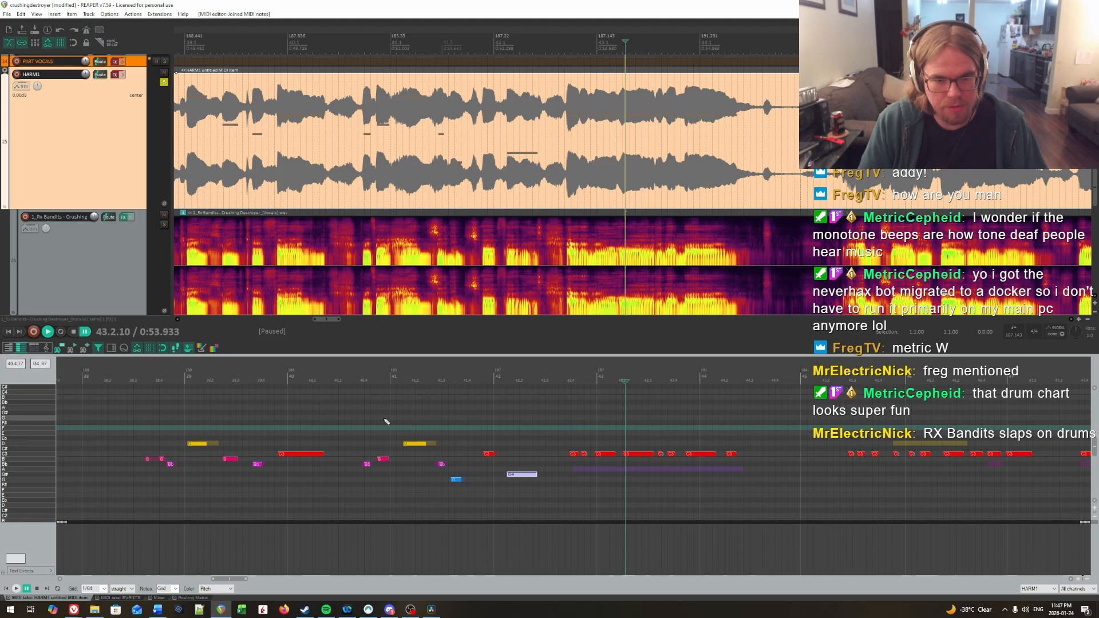
Step: Enable the HARM1 track's effects and audition bars 40 to 42 against the vocal stem
left_click(293, 415)
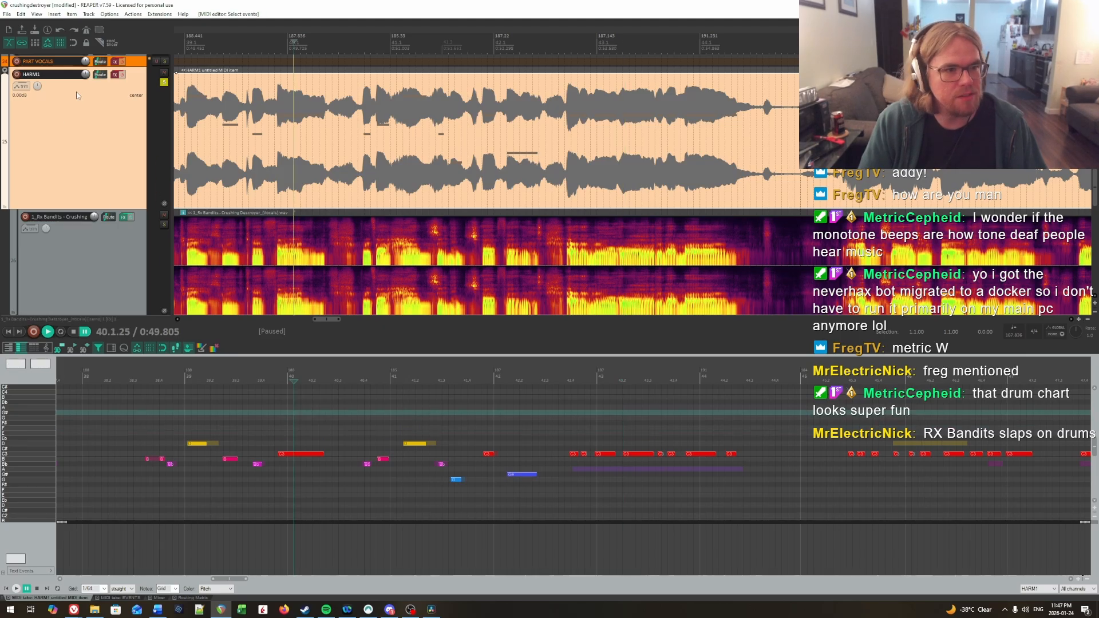
left_click(122, 75)
key("space")
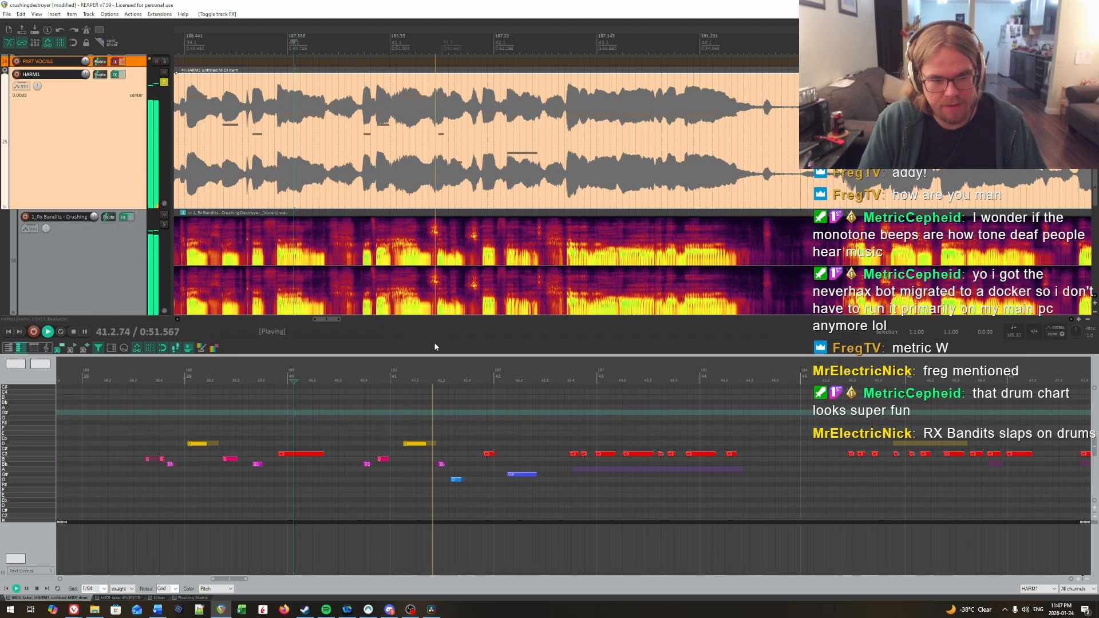
left_click(461, 423)
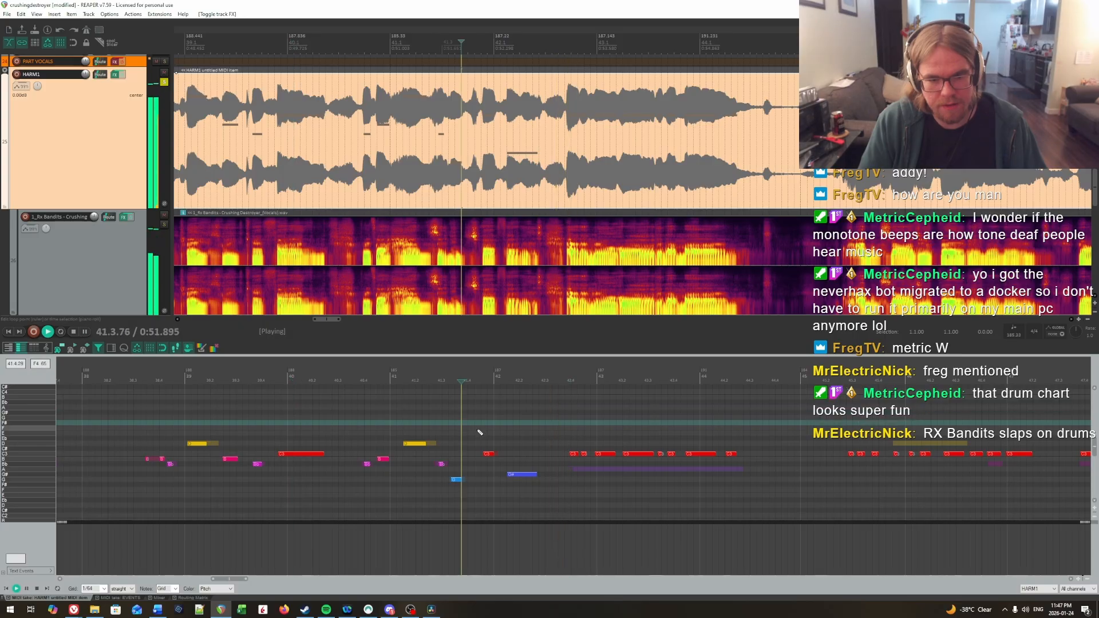
key("space")
Step: Try the joined note in bar 42 one semitone lower at G against the vocal
key("Down")
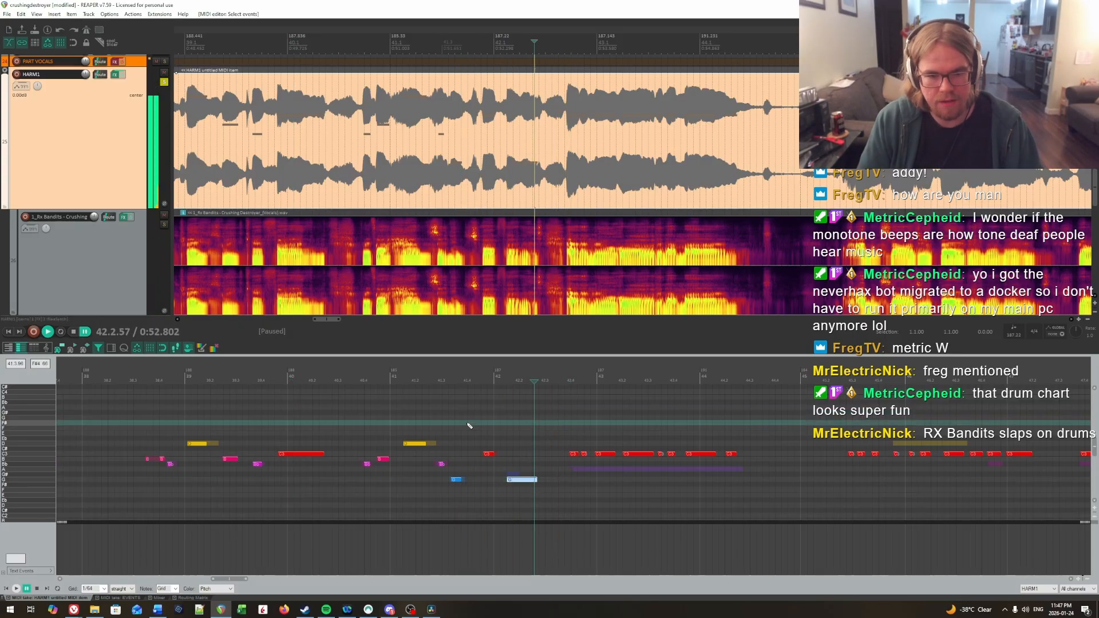
left_click(469, 426)
key("space")
left_click(409, 380)
key("space")
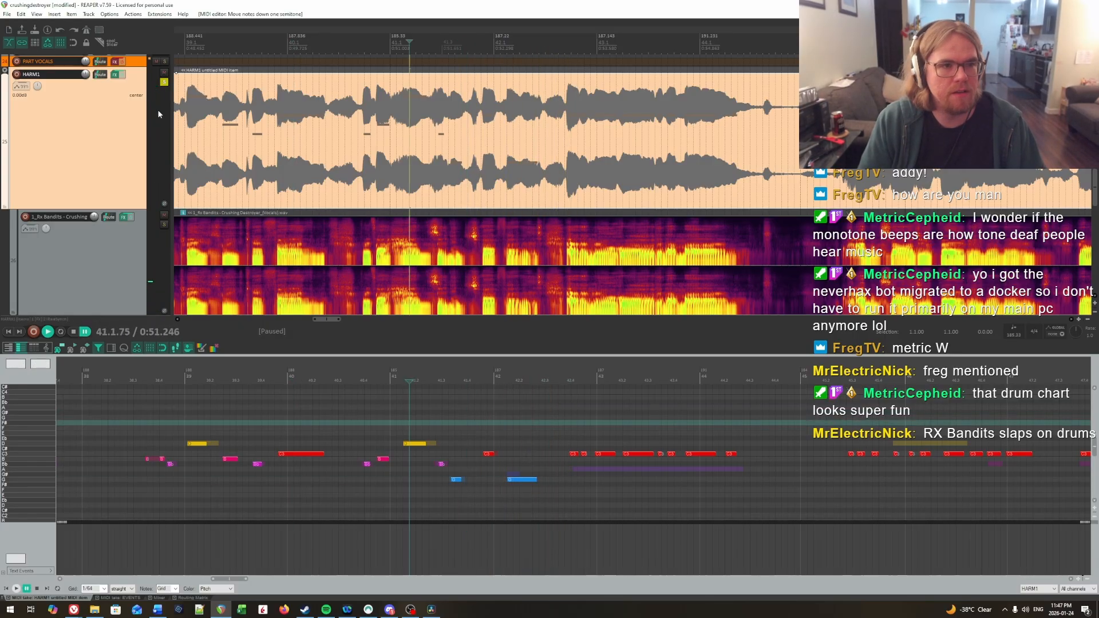
Step: Check the vocal stem's pitch in ReaTune from bar 41, and raise the joined note in bar 42 back to G#
left_click(124, 217)
key("space")
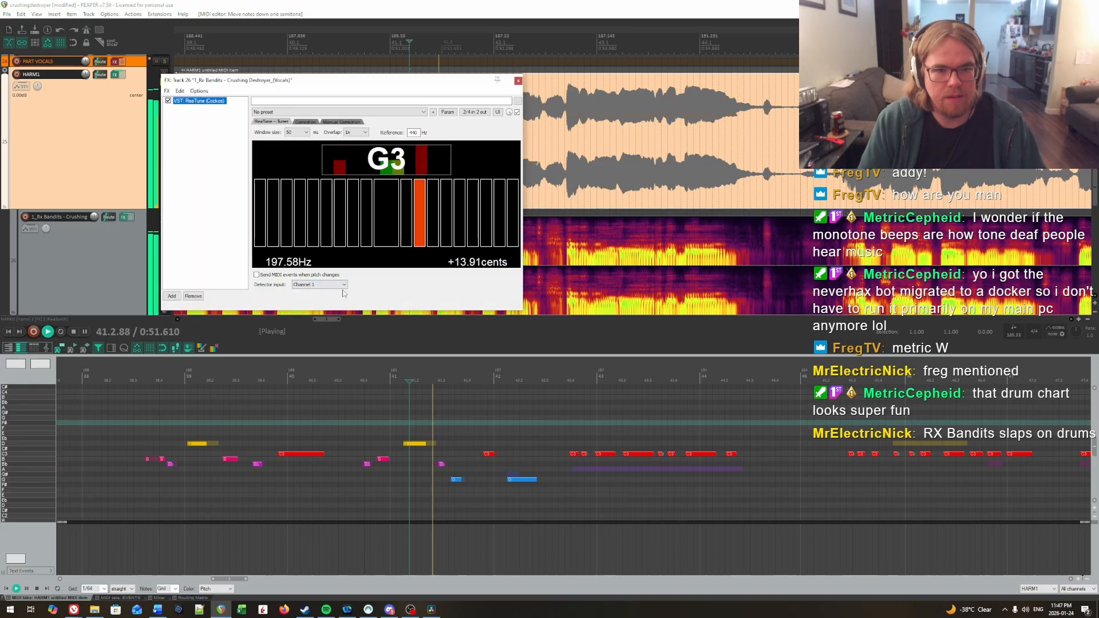
key("space")
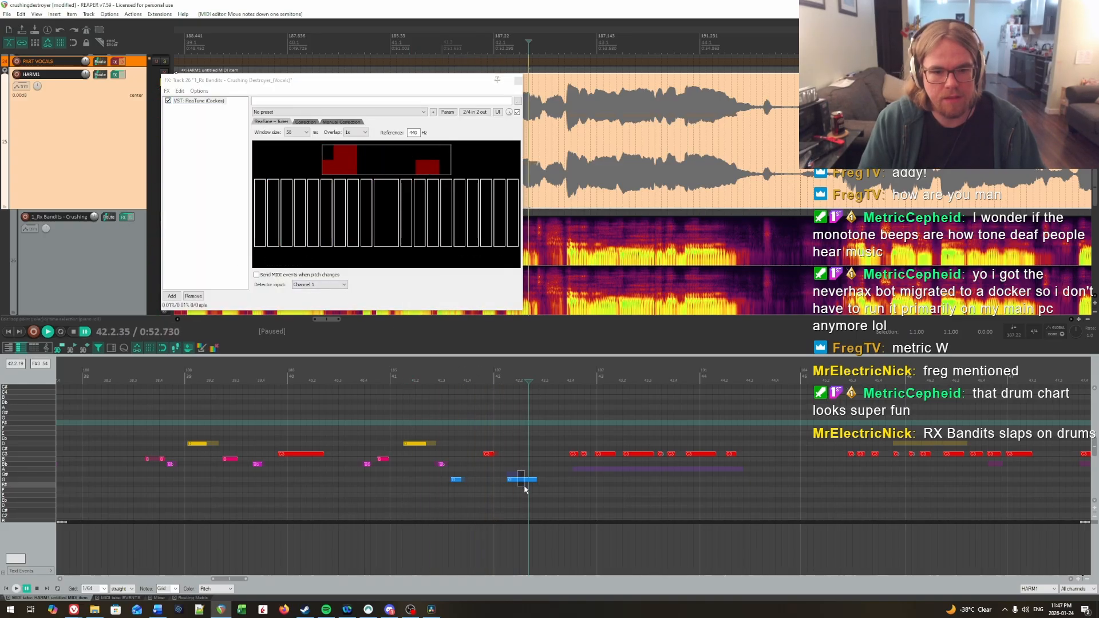
left_click_drag(514, 479, 513, 473)
Step: Listen to bars 41 and 42 with the HARM1 track's effects disabled while watching ReaTune, and re-enable the effects
left_click(392, 424)
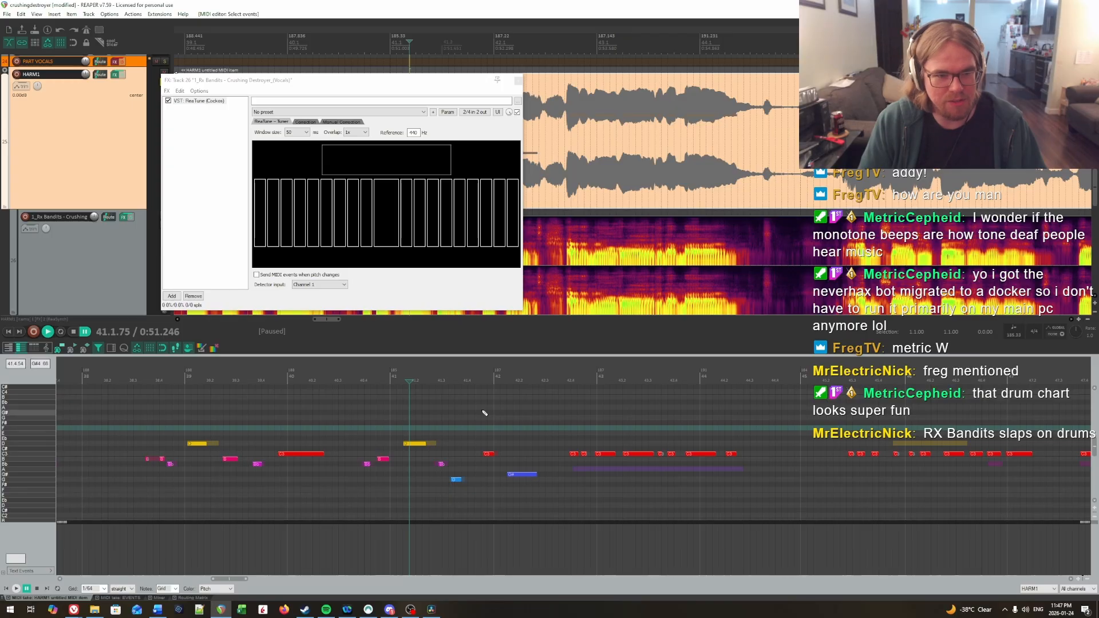
left_click(123, 75)
key("space")
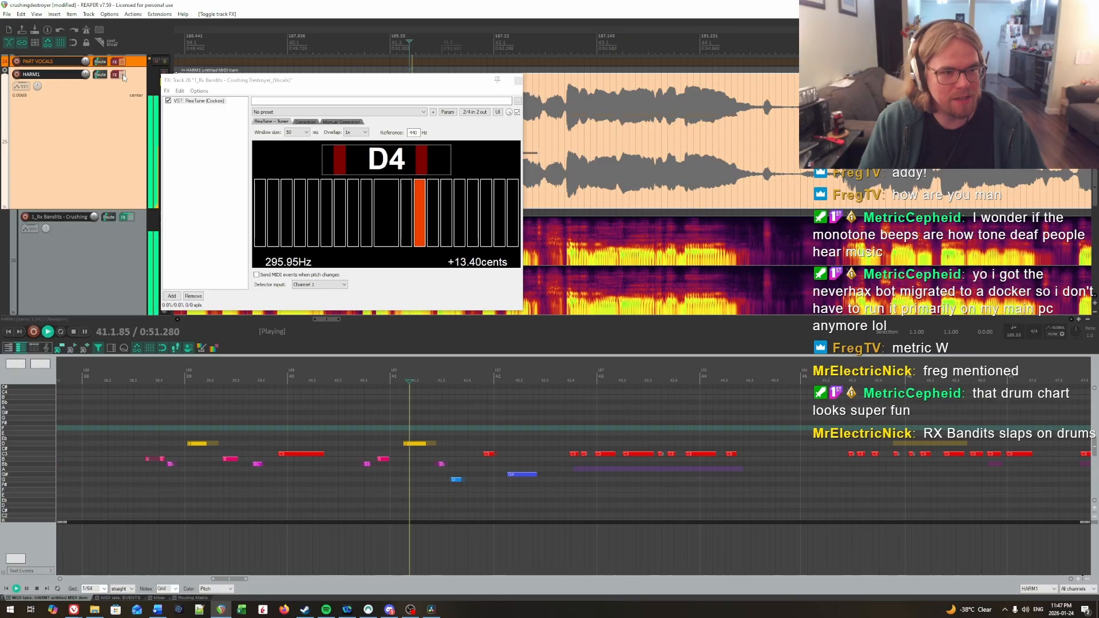
key("Return")
left_click(123, 75)
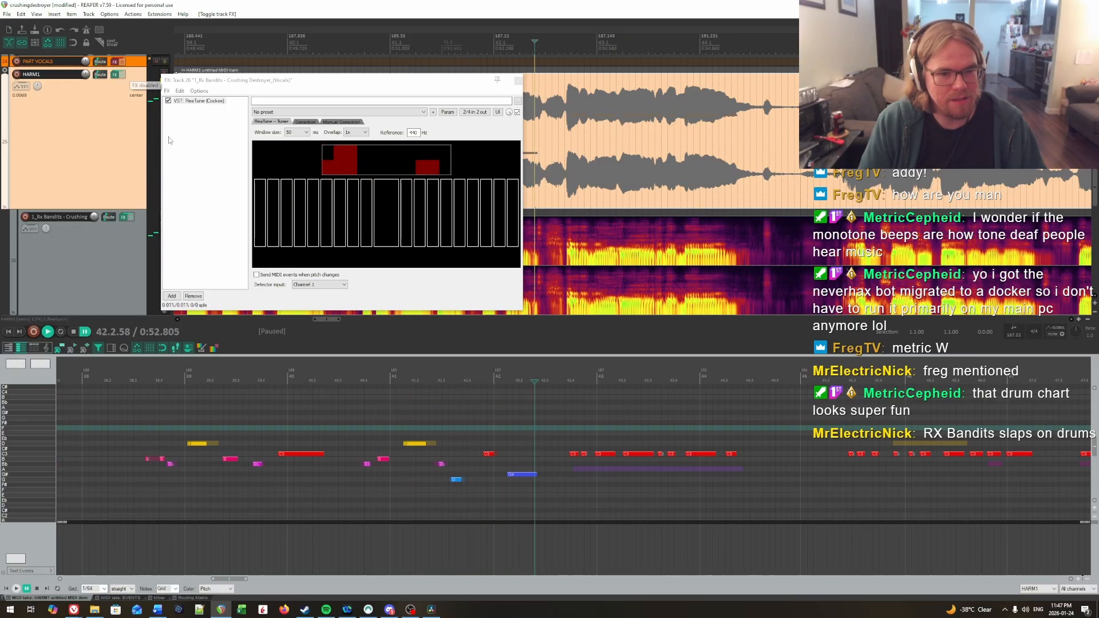
Step: Check the vocal's pitch through bar 44 in ReaTune, and lower the eight HARM1 notes from late bar 42 to bar 44 to A
left_click(479, 412)
key("space")
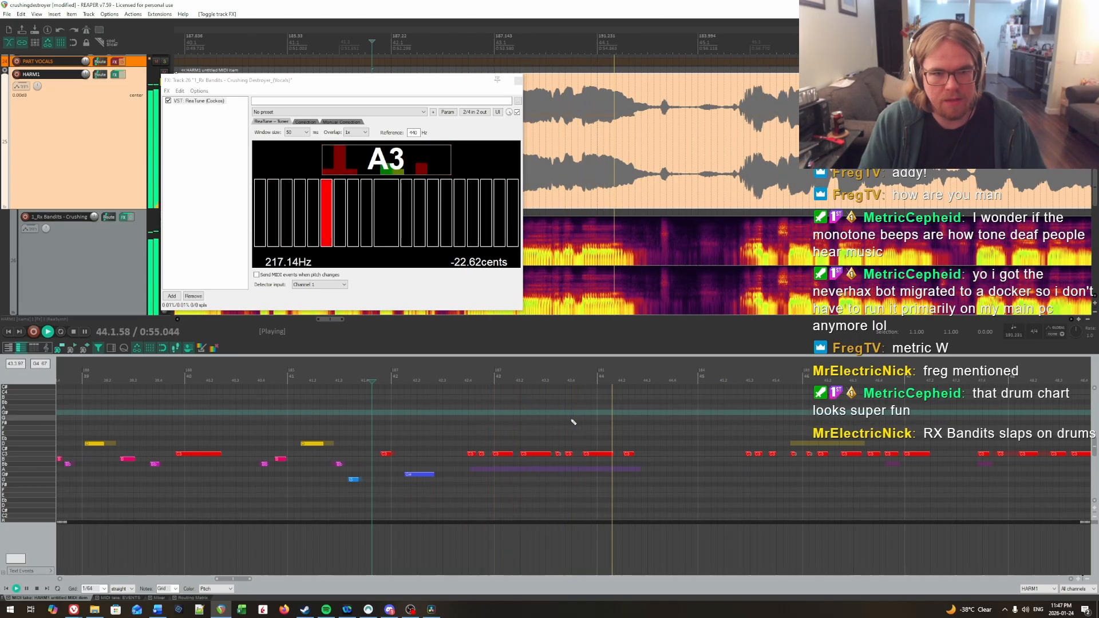
left_click(429, 405)
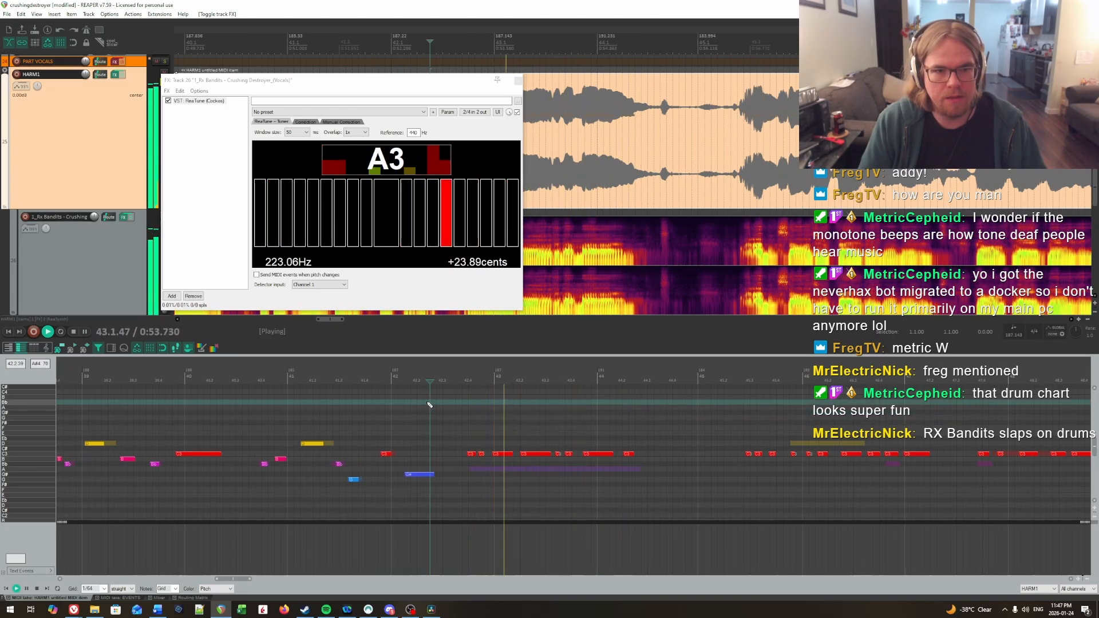
key("space")
left_click_drag(456, 429, 677, 471)
key("Down")
key("Down")
key("Down")
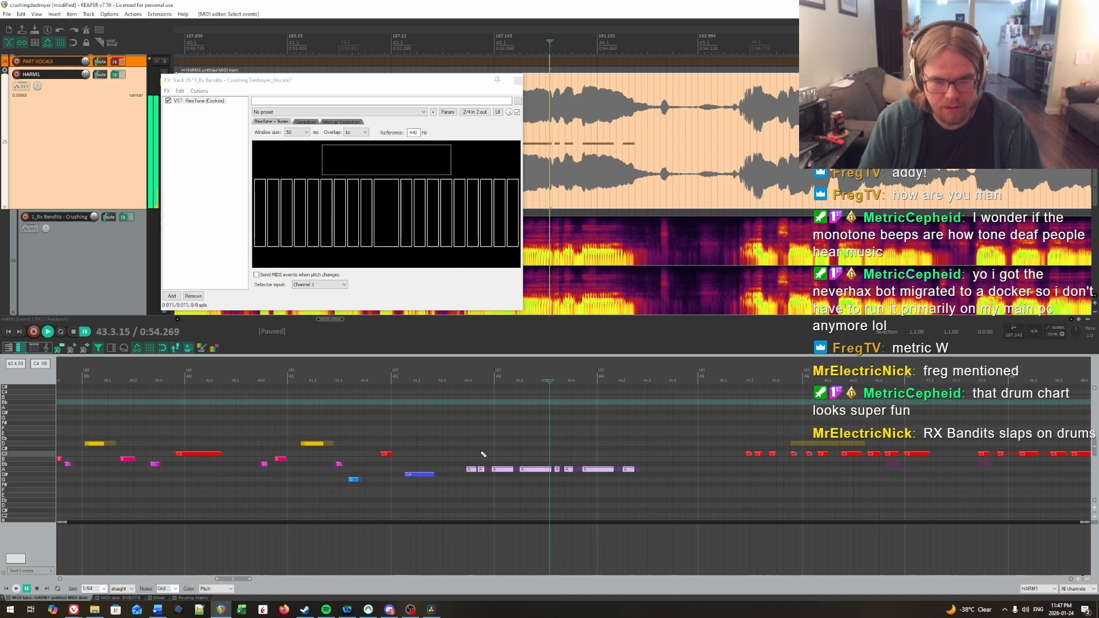
Step: Lower the second of these A notes, late in bar 42, to G# and audition the phrase
left_click_drag(484, 471, 486, 475)
key("Down")
left_click(447, 444)
key("space")
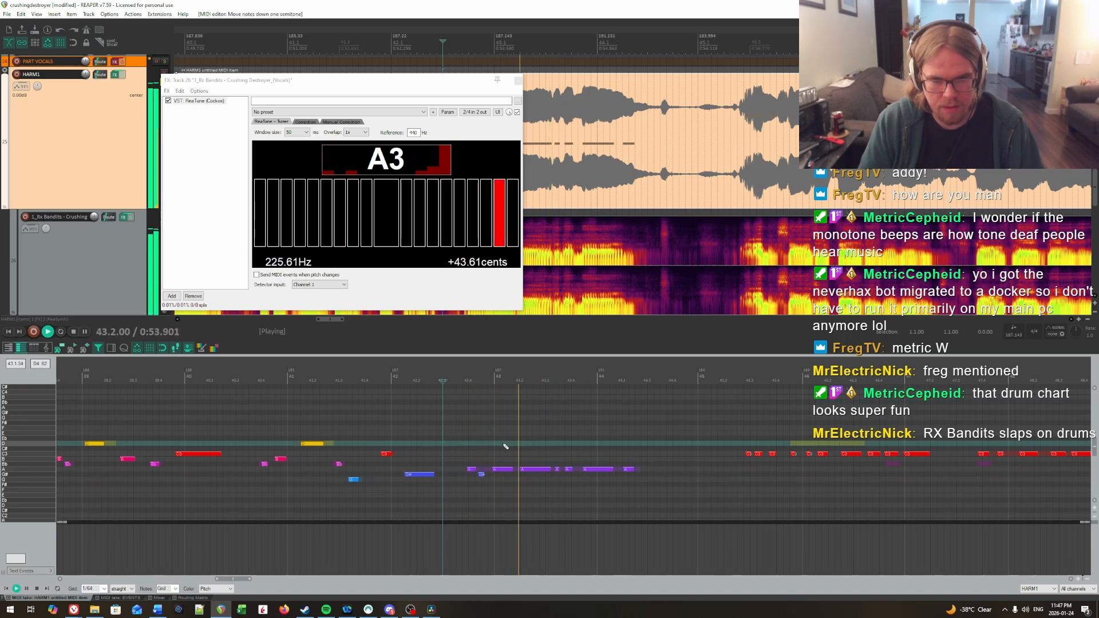
Step: Check the vocal's pitch in bars 43 and 44 in ReaTune, and lower the two short late-bar-43 notes and the last bar-44 note to G#
key("space")
left_click(557, 469)
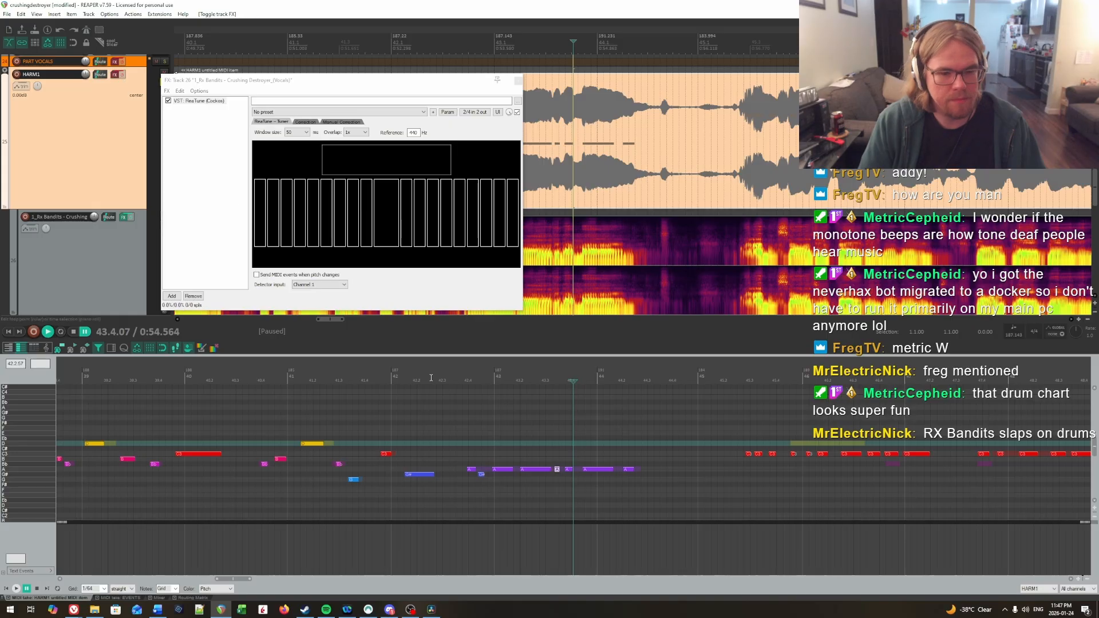
left_click(444, 426)
key("space")
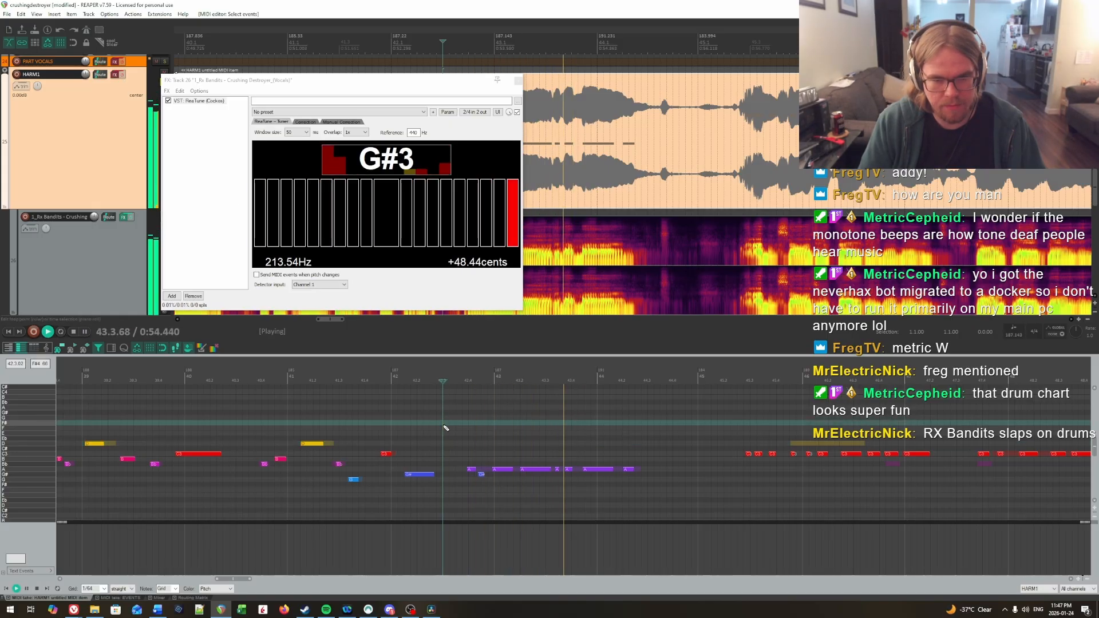
left_click(540, 435)
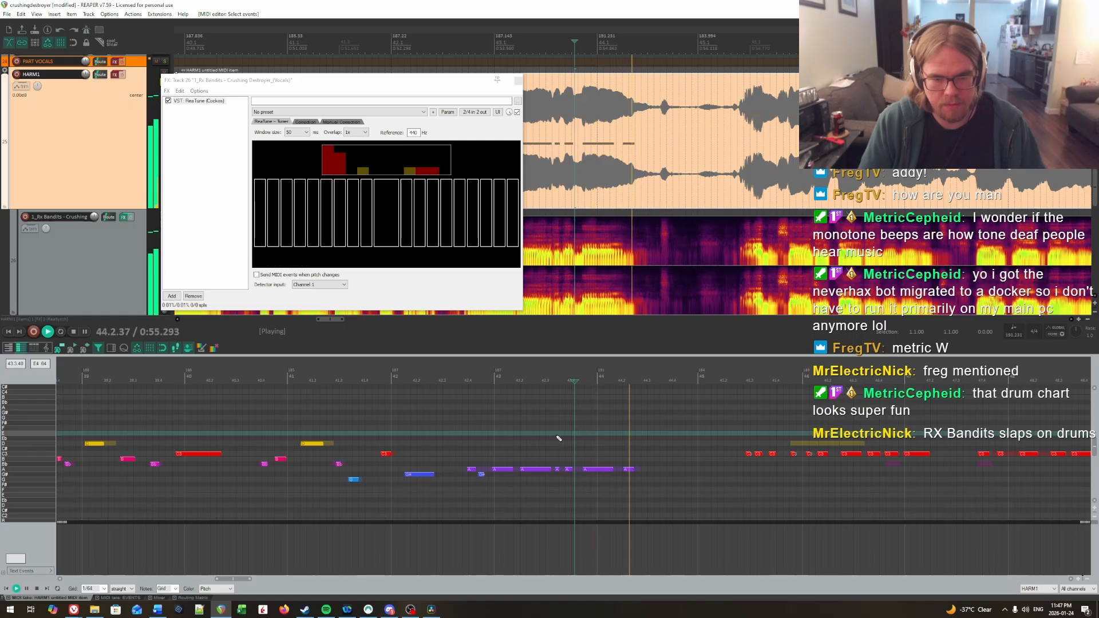
key("ctrl+space")
key("Down")
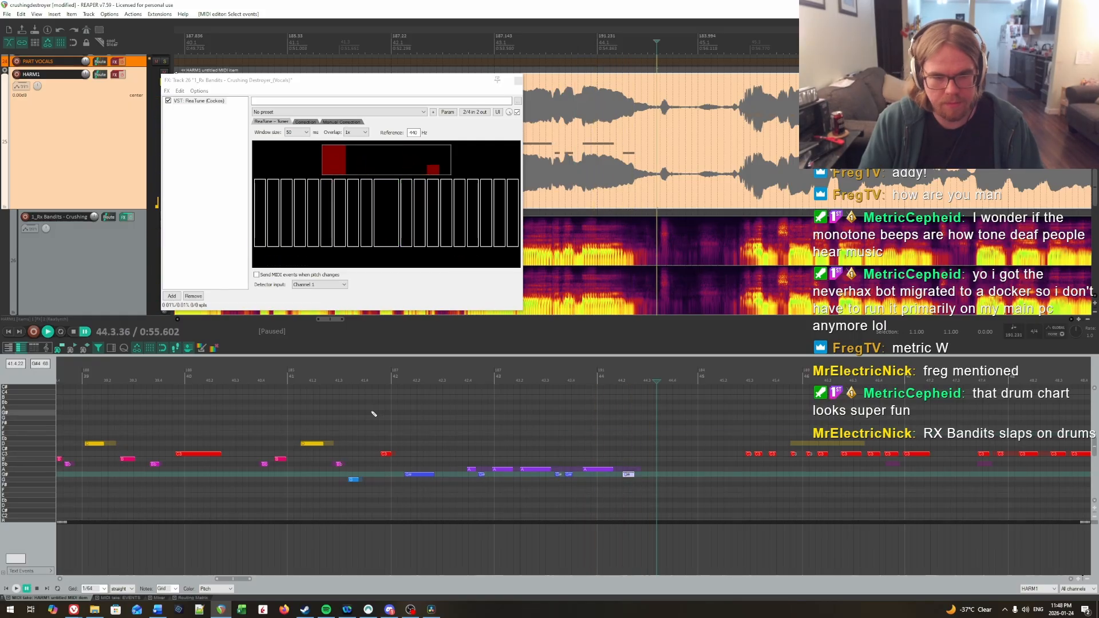
Step: Audition the phrase with the HARM1 track's effects enabled, and raise the second short note late in bar 43 back to A
left_click(115, 75, "ctrl")
key("space")
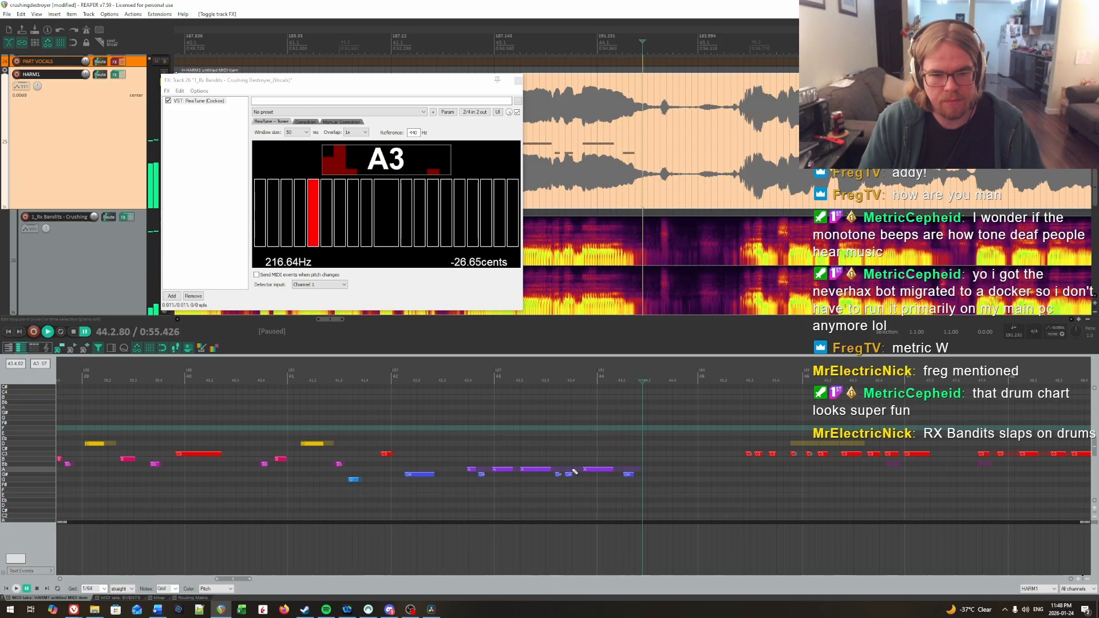
left_click(509, 430)
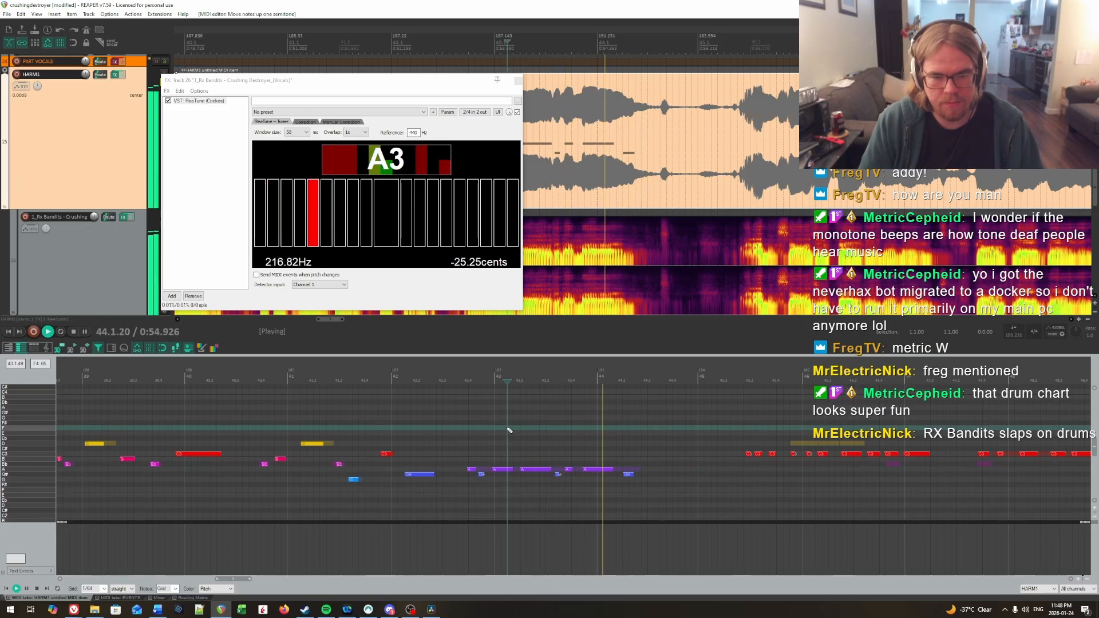
key("Up")
key("space")
left_click(478, 436)
key("space")
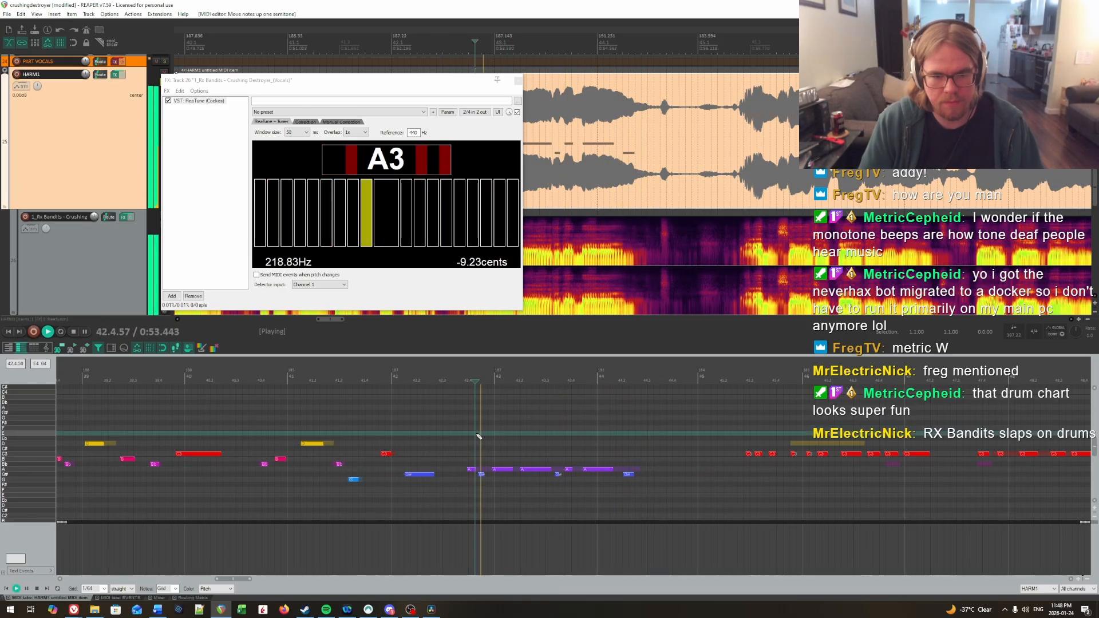
key("space")
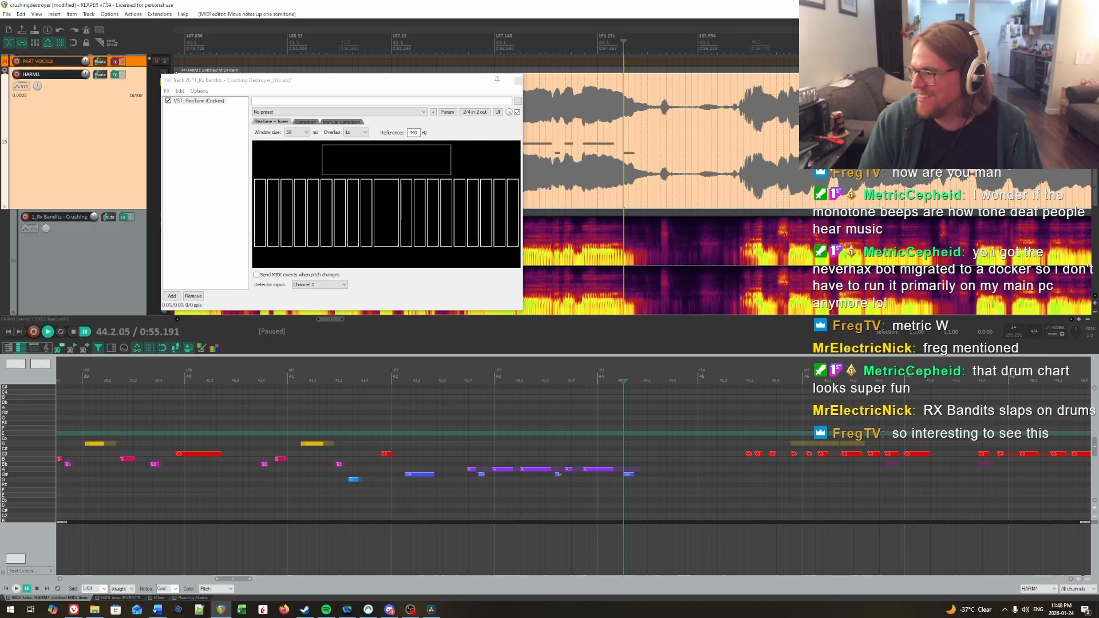
Step: View the Basic Pitch notes from bar 44 onward, return to HARM1, and listen into bar 45 with the track's effects disabled
scroll(265, 427, "right", 5)
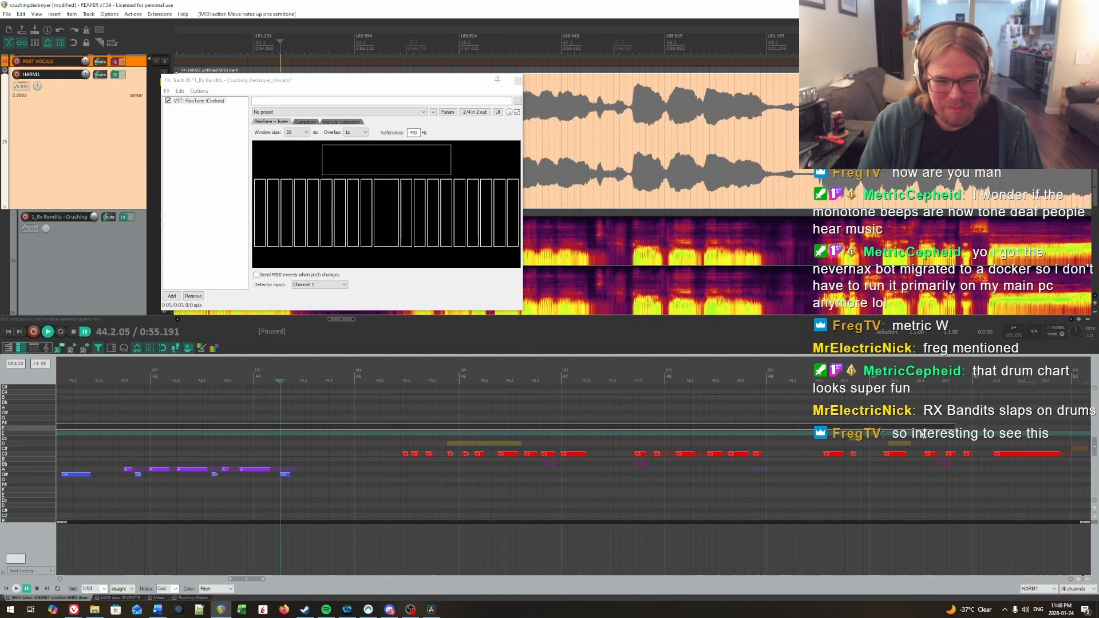
left_click(380, 437)
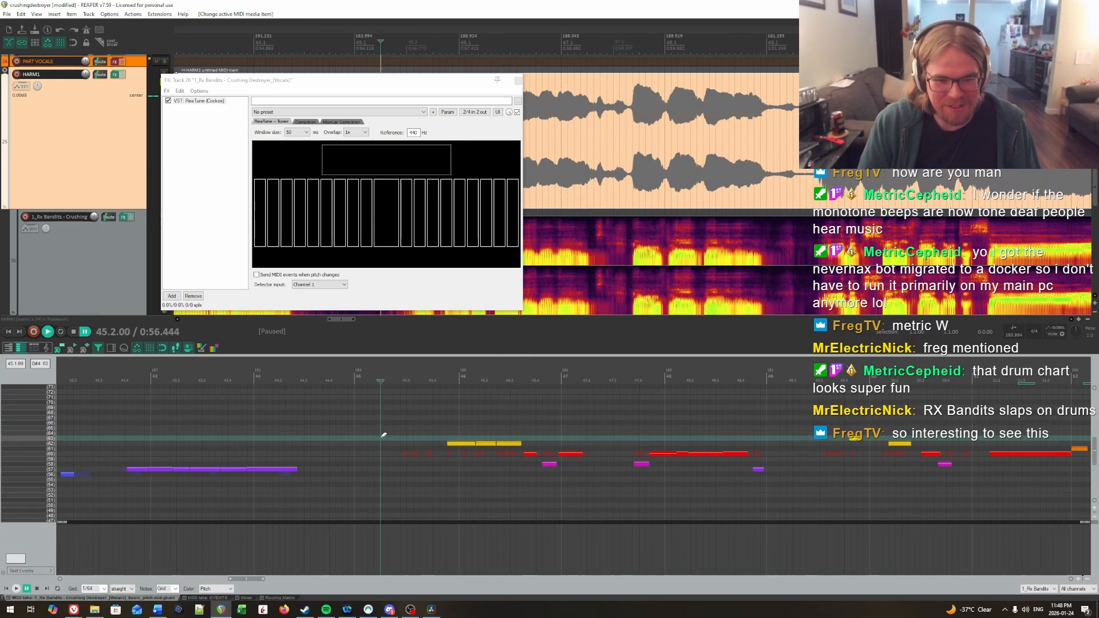
key("ctrl+alt+Up")
left_click(292, 424)
key("space")
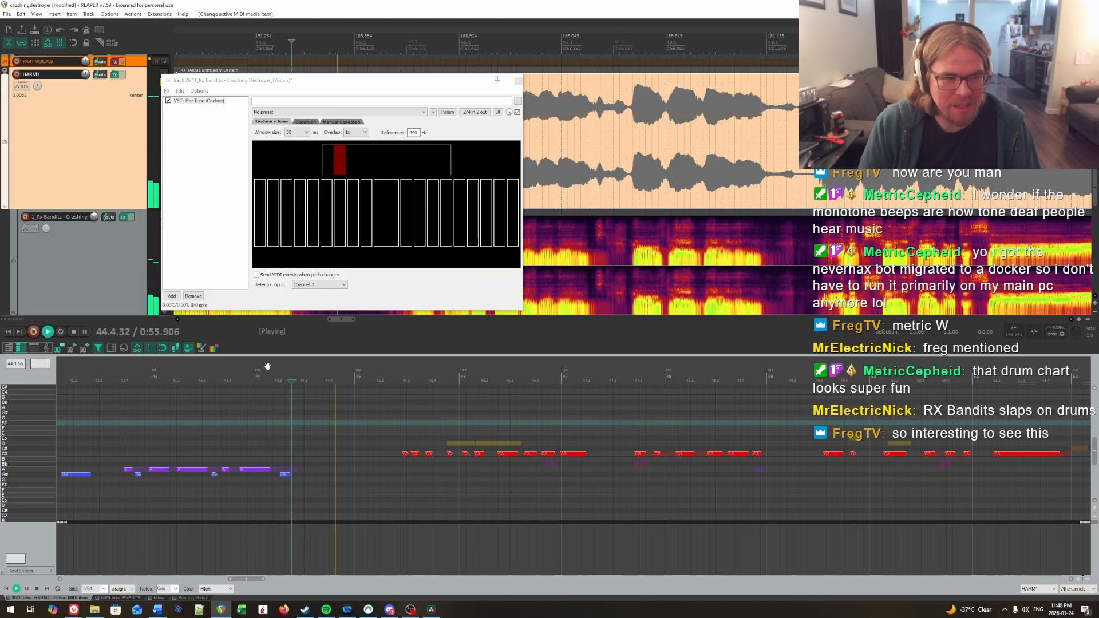
left_click(243, 185)
left_click(123, 75)
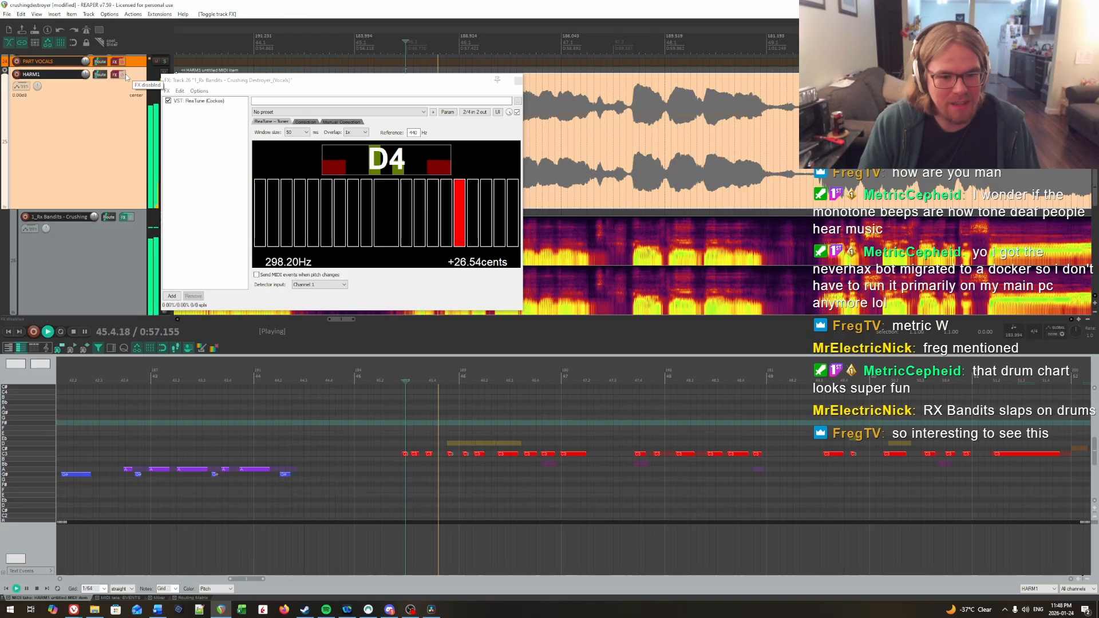
Step: Replay bar 45 to check the vocal's pitch in ReaTune, and raise the last bar-45 note and the first two bar-46 notes to D
left_click(386, 416)
key("space")
left_click(386, 416)
key("space")
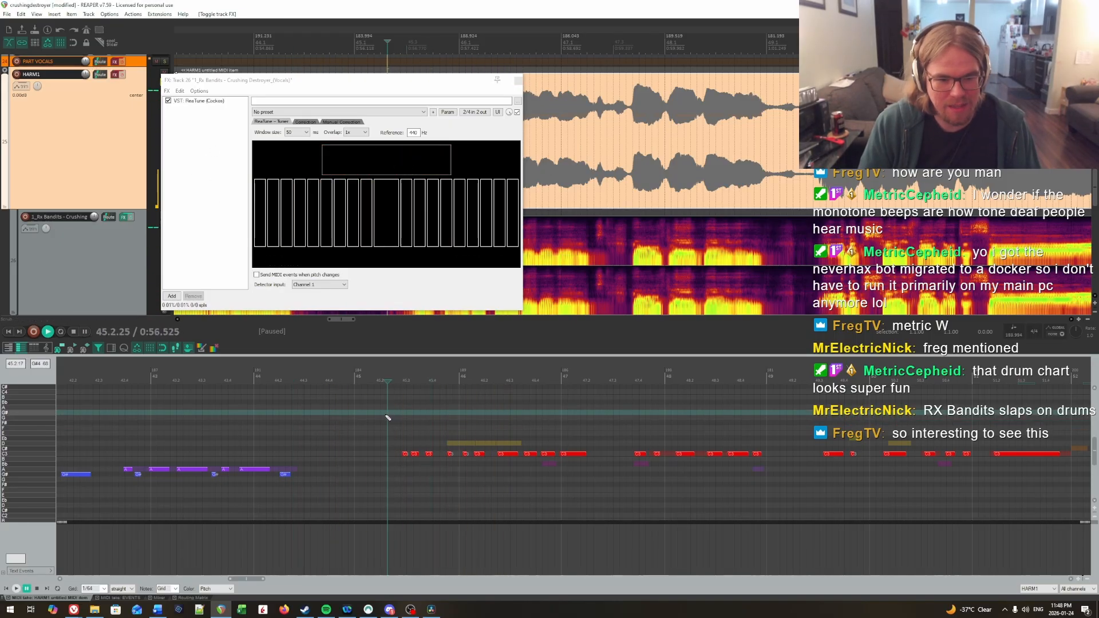
key("space")
key("space")
key("space")
key("space")
key("space")
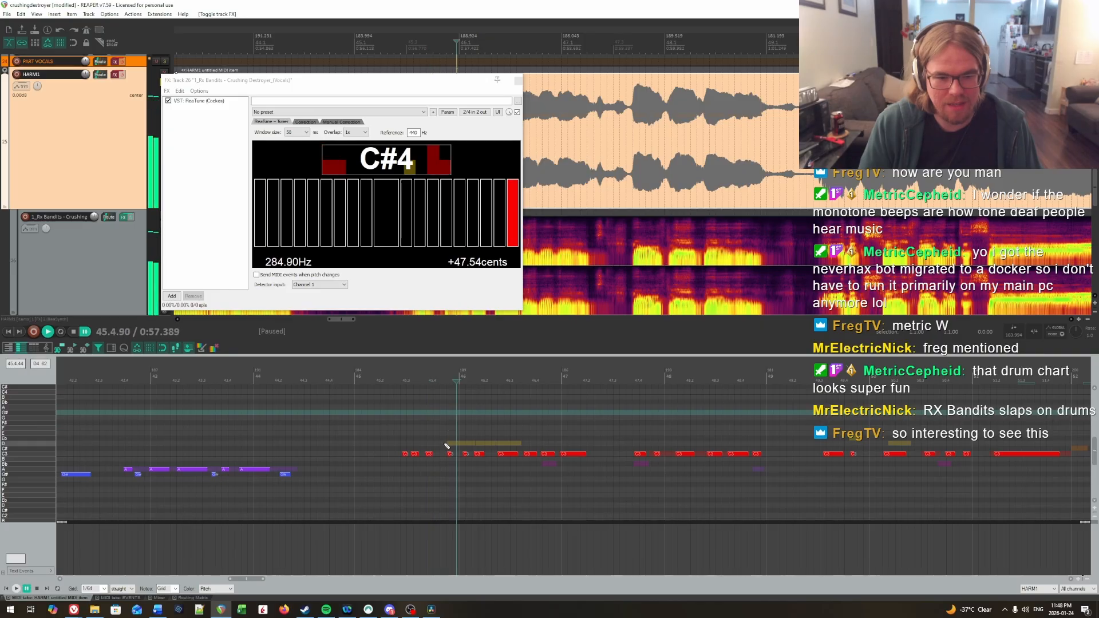
left_click_drag(444, 447, 481, 467)
key("Up")
key("Up")
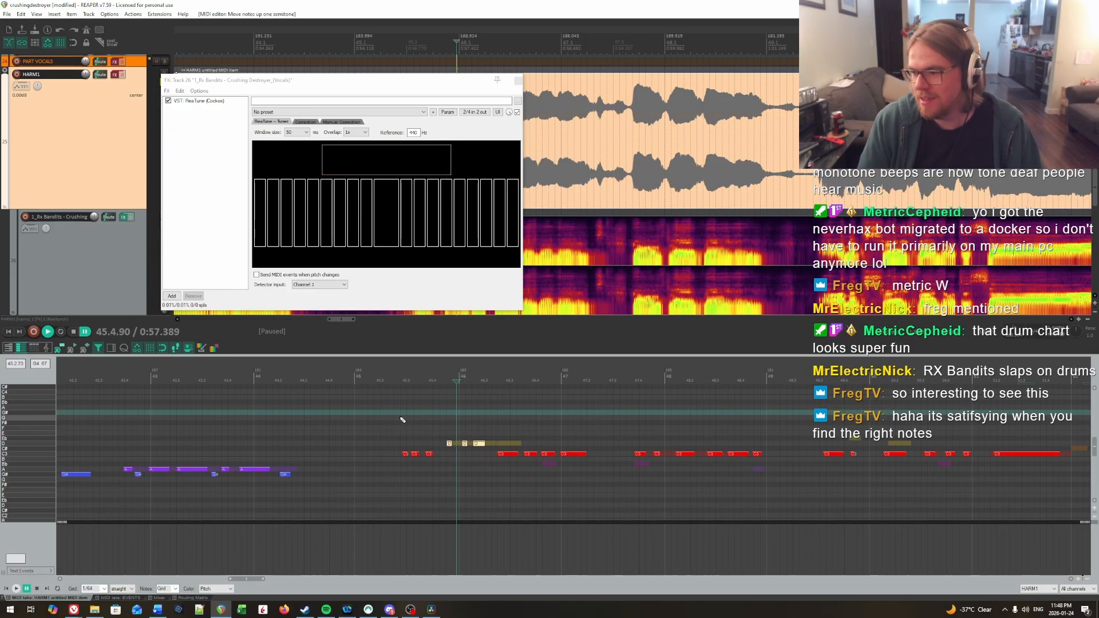
Step: Audition bar 45 with the HARM1 effects enabled, and raise its second note to C# and its third note to D
key("space")
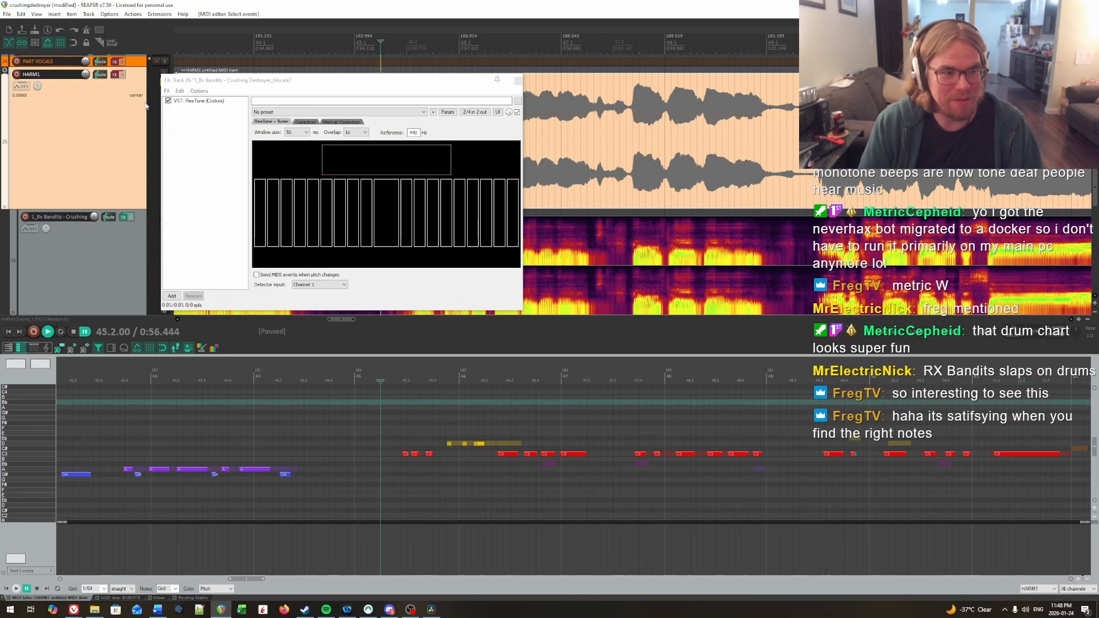
left_click(123, 75)
key("space")
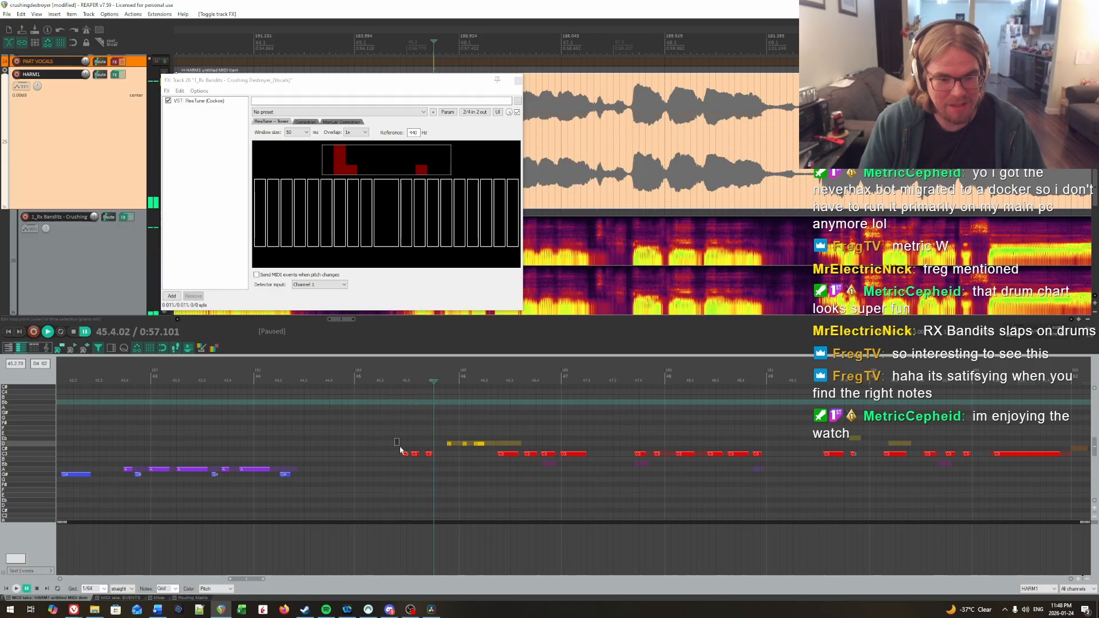
left_click_drag(420, 459, 431, 464)
key("Up")
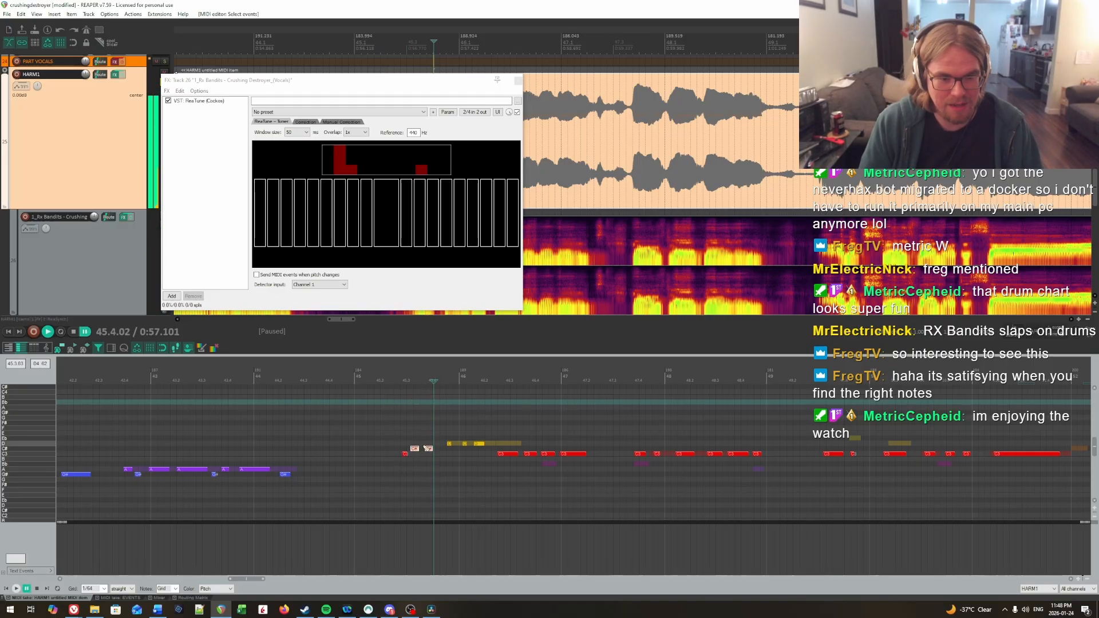
left_click(429, 448)
key("Up")
left_click(382, 428)
key("space")
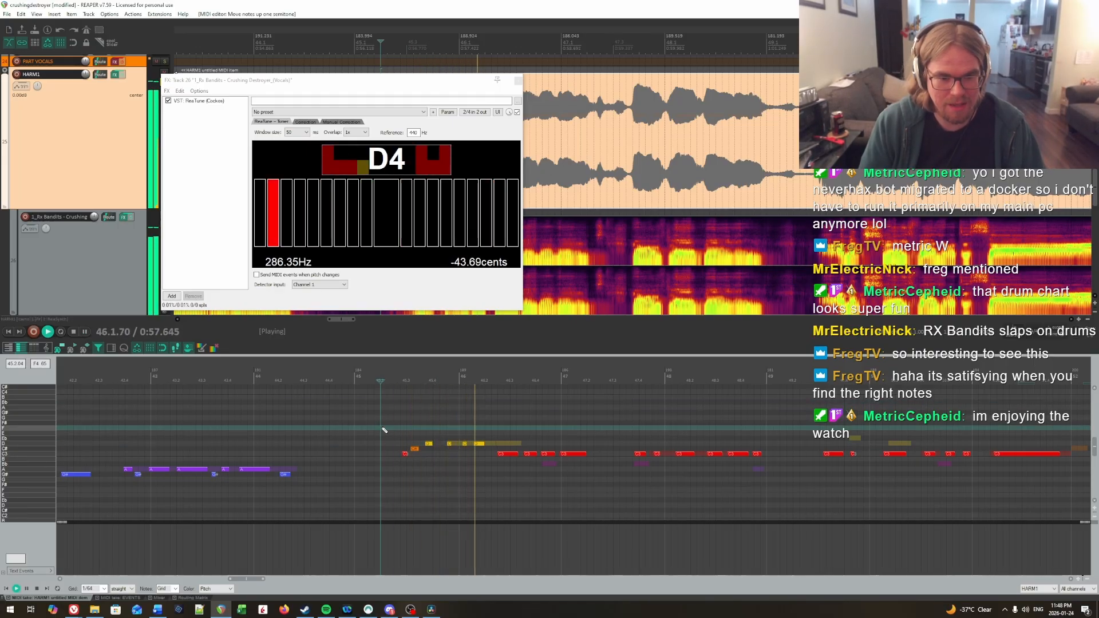
Step: Raise the C note near the middle of bar 46 to D and audition the phrase from bar 45
key("space")
left_click_drag(525, 470, 525, 471)
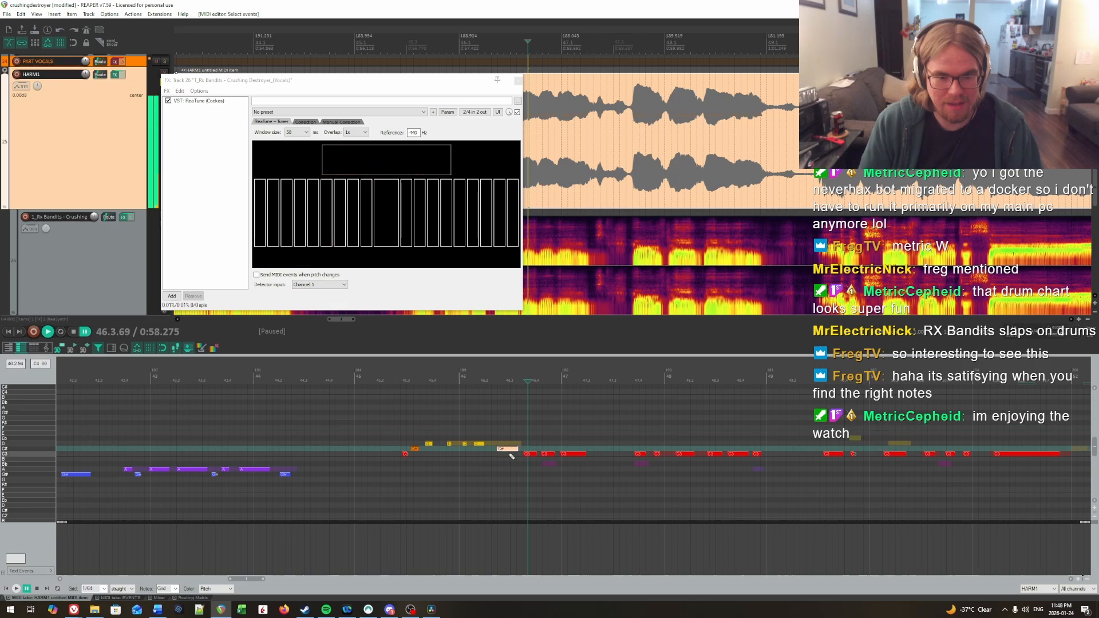
key("Up")
key("Up")
left_click(427, 407)
key("space")
left_click(429, 408)
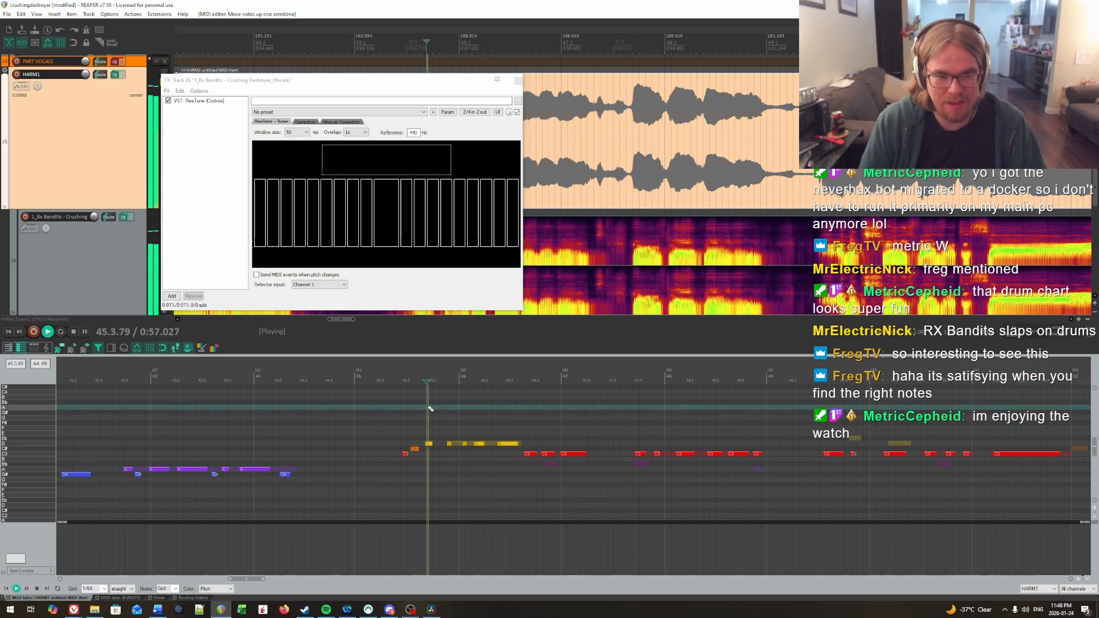
key("space")
left_click(428, 428)
key("space")
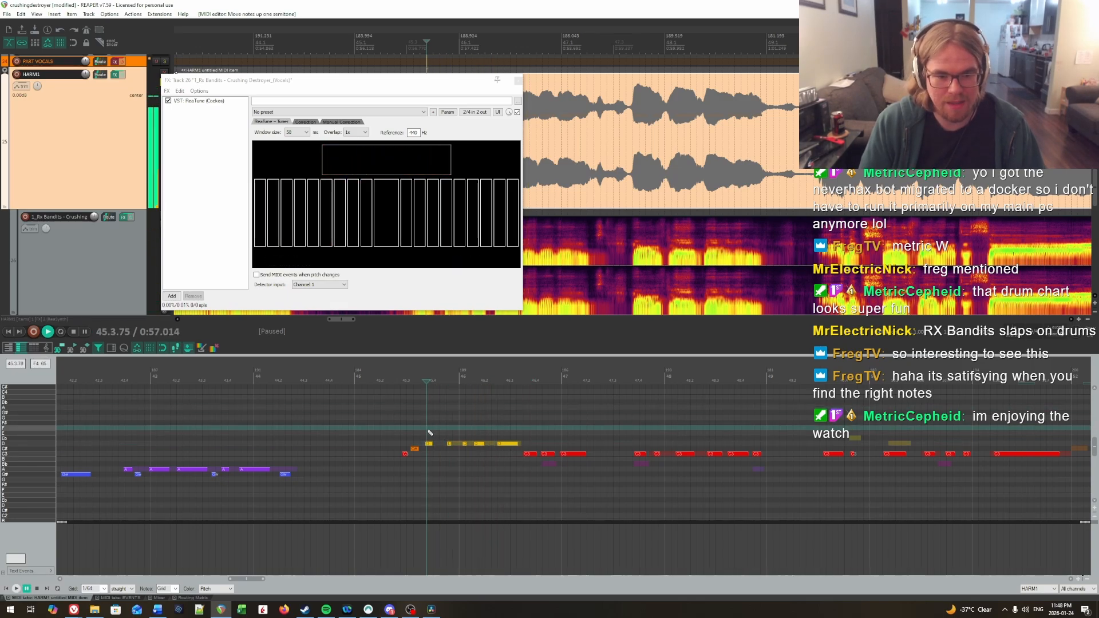
key("space")
Step: Join the two short D notes on either side of the bar 46 line and audition the phrase
left_click_drag(437, 433, 466, 452)
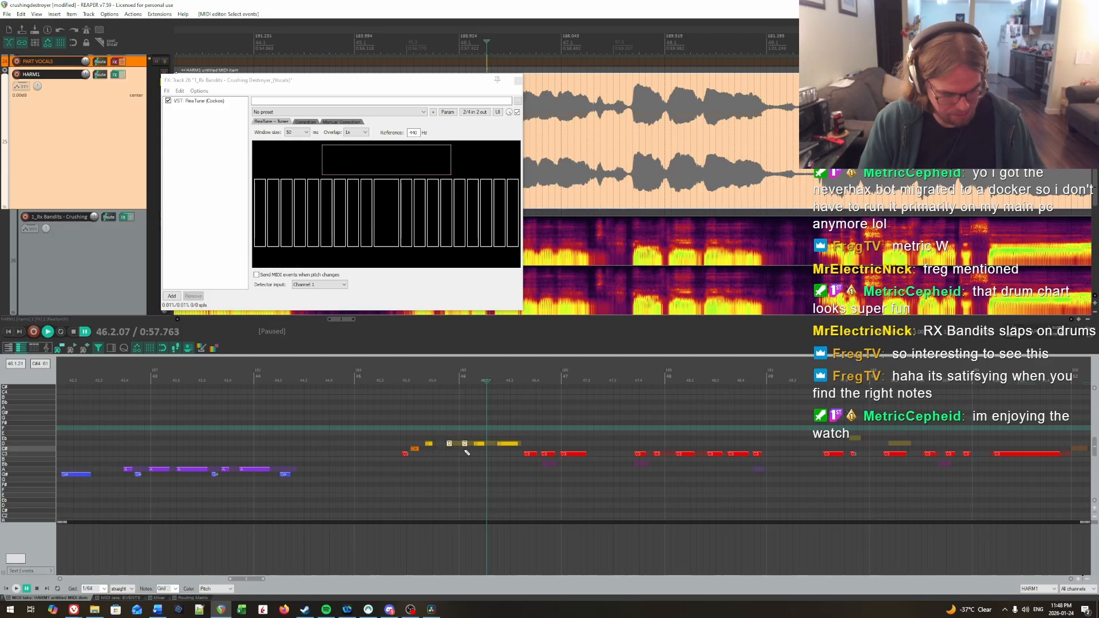
left_click(404, 400)
key("space")
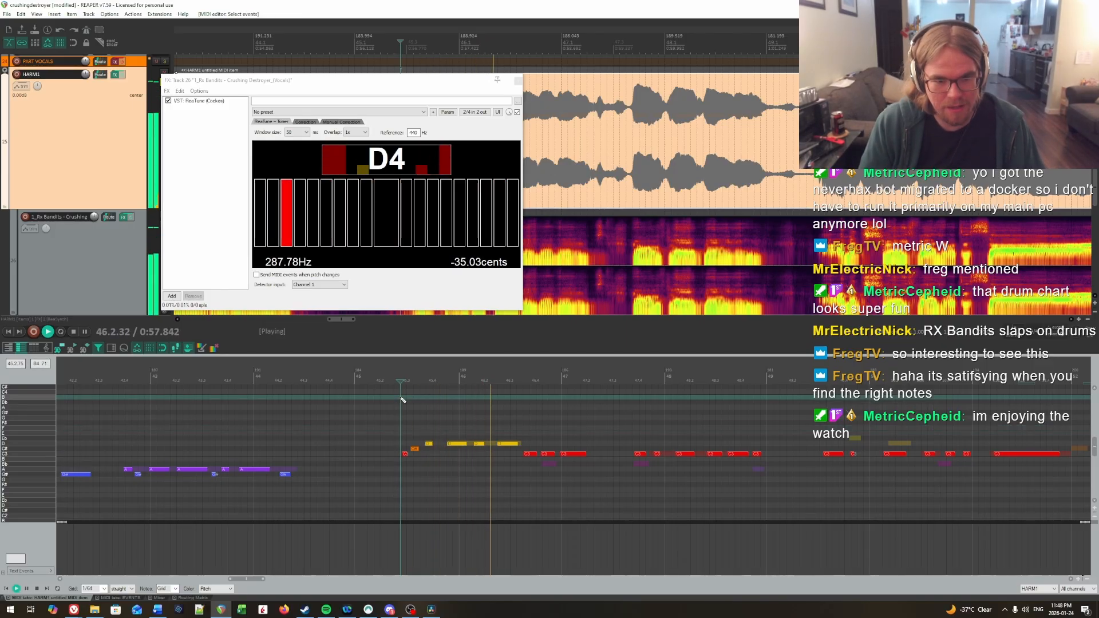
Step: Lower the second-to-last C note of the phrase, late in bar 46, and the short note late in bar 47 to Bb, auditioning each
left_click_drag(544, 453, 545, 464)
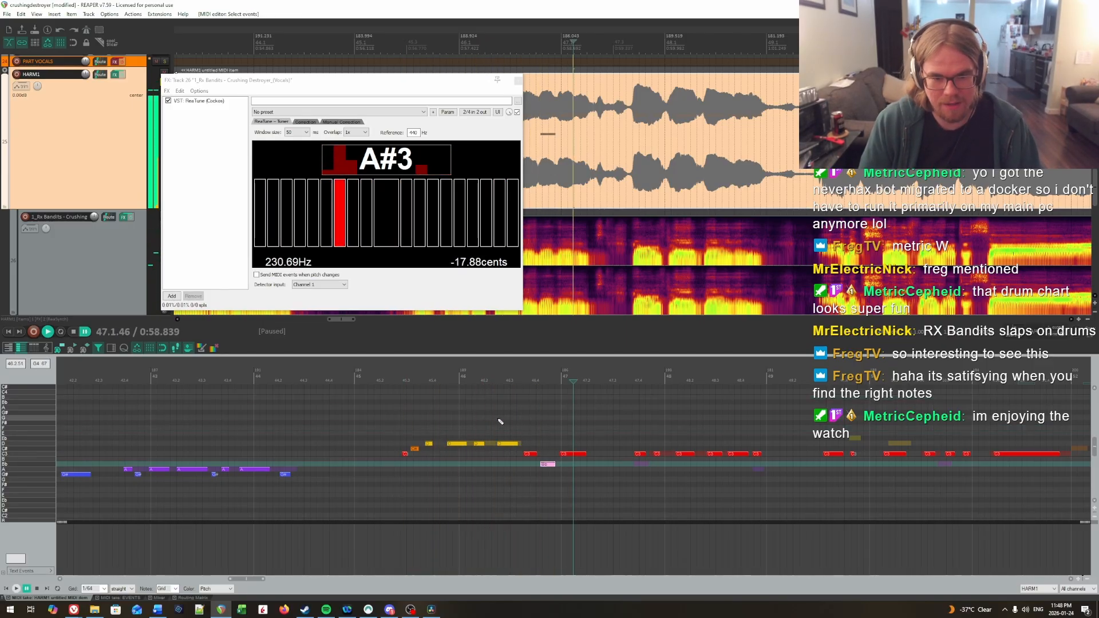
left_click(499, 420)
key("space")
left_click_drag(642, 453, 647, 470)
key("Down")
key("Down")
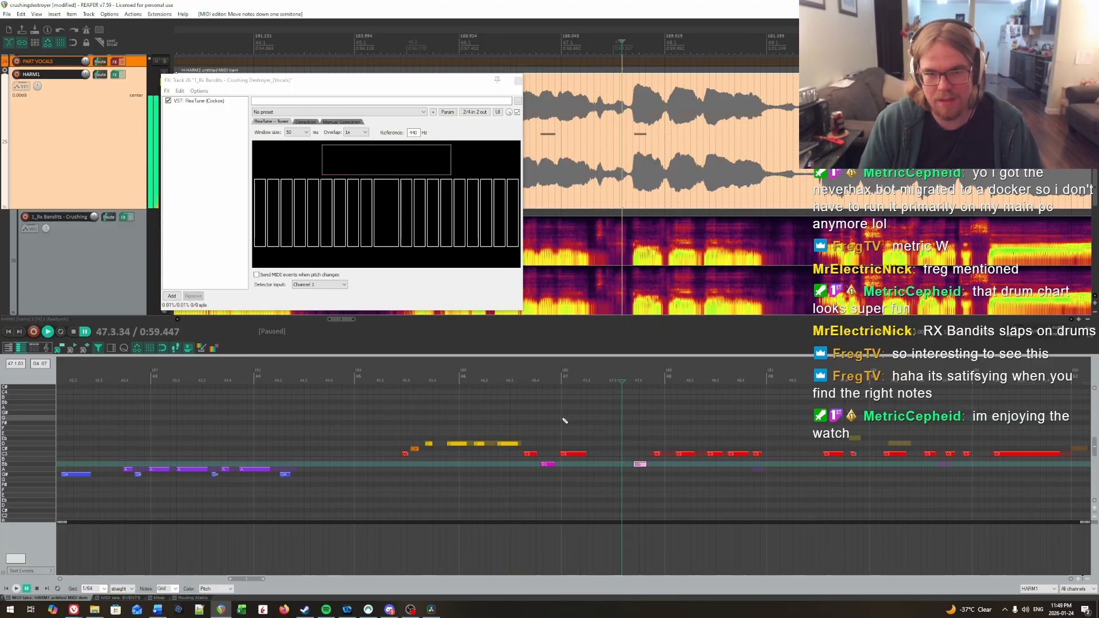
left_click(562, 421)
key("space")
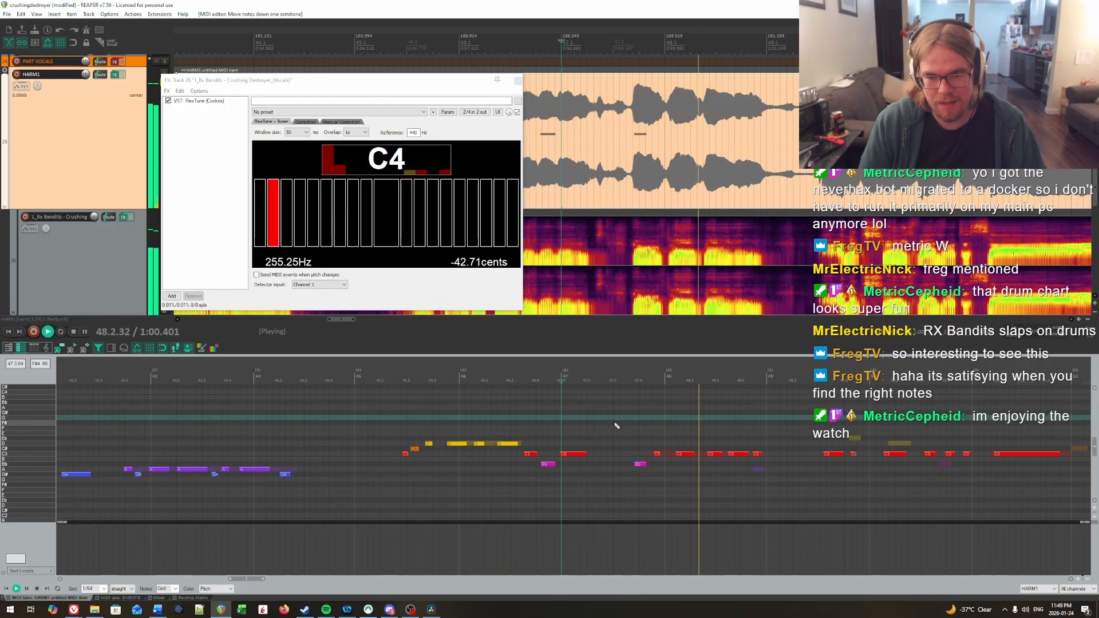
Step: Lower the last short note of bar 48 to A and audition the phrase from late in bar 47
key("space")
left_click_drag(751, 448, 767, 468)
key("Down")
key("Down")
key("Down")
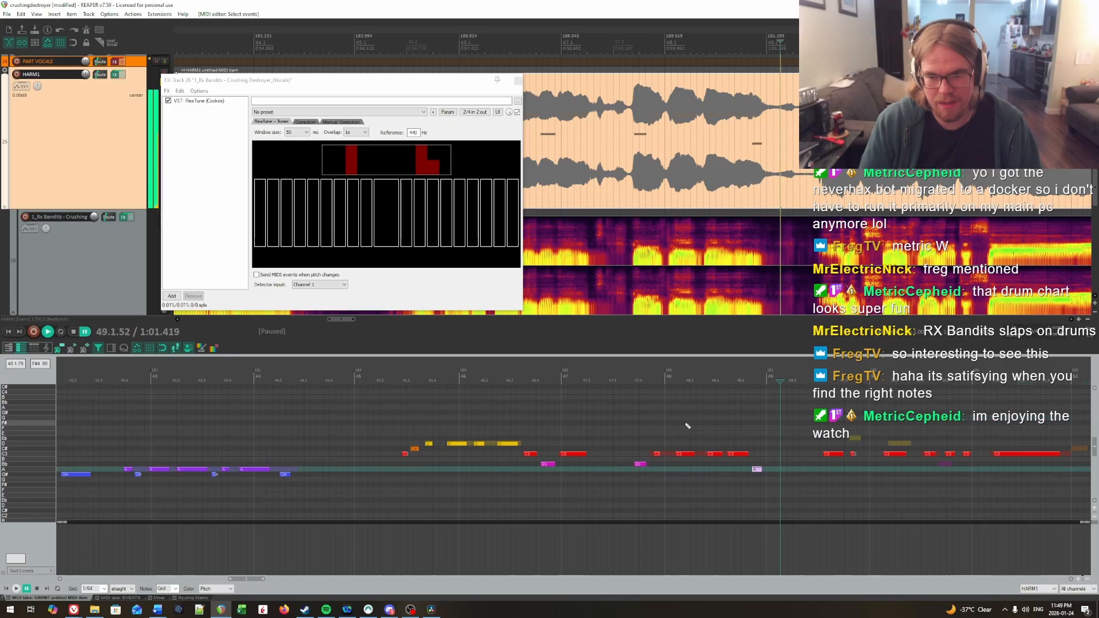
left_click(639, 419)
key("space")
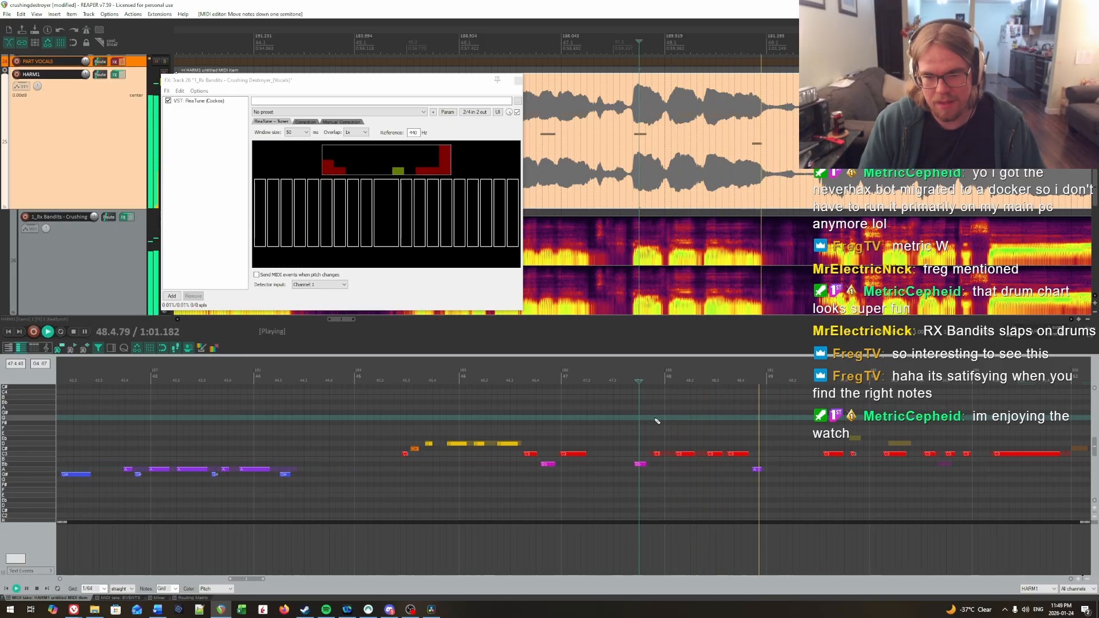
key("space")
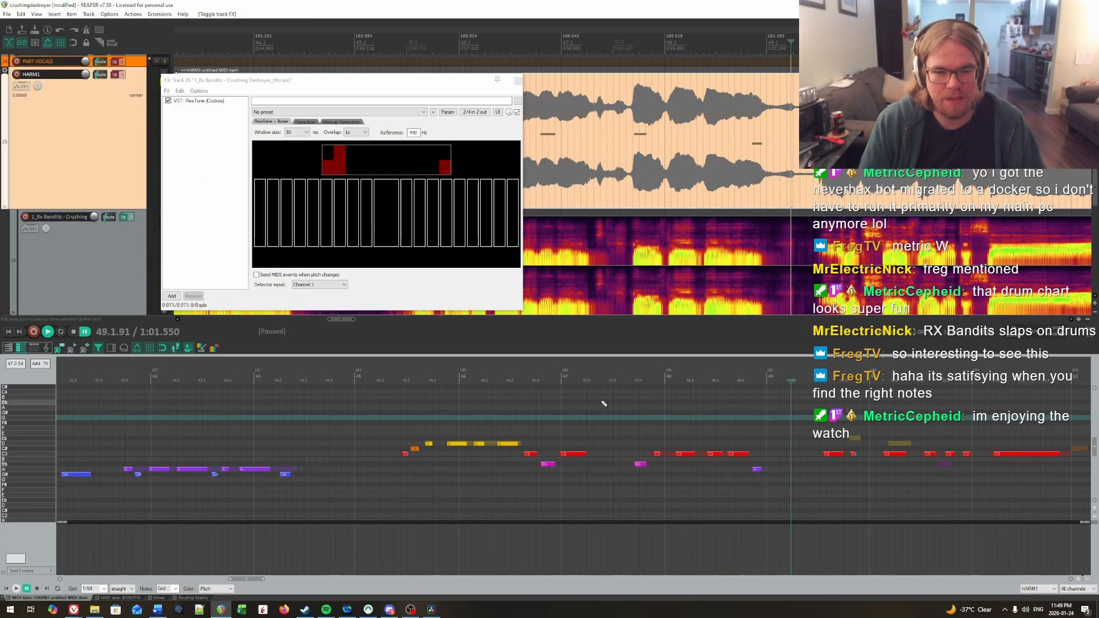
Step: Listen to bars 47 and 48 again, join the two adjacent C notes late in bar 48, and audition the result
left_click(604, 418)
key("space")
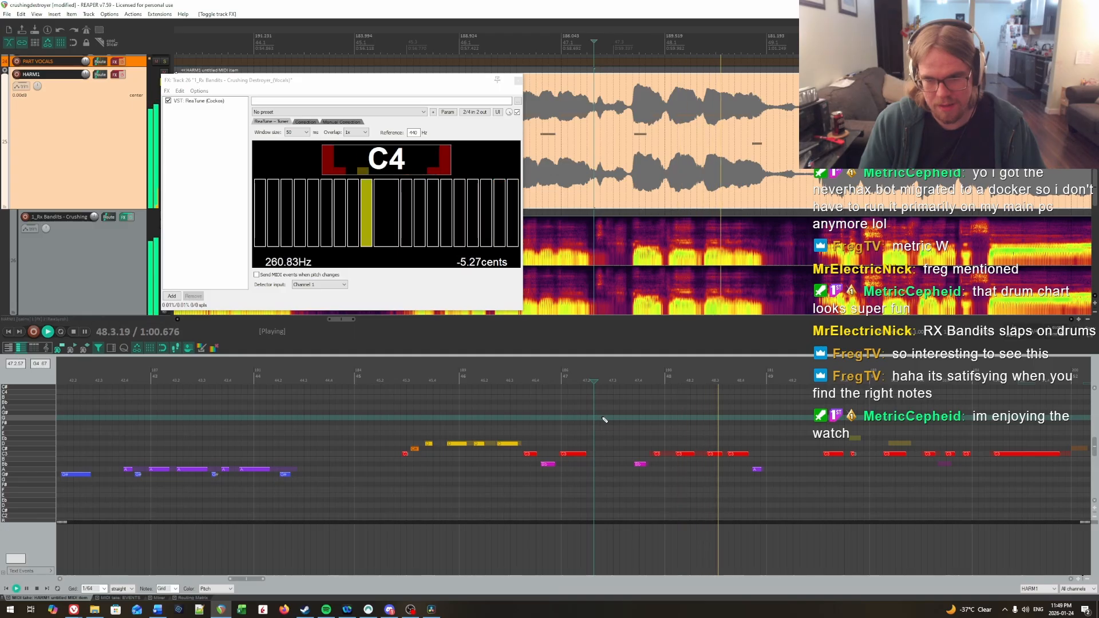
left_click(670, 413)
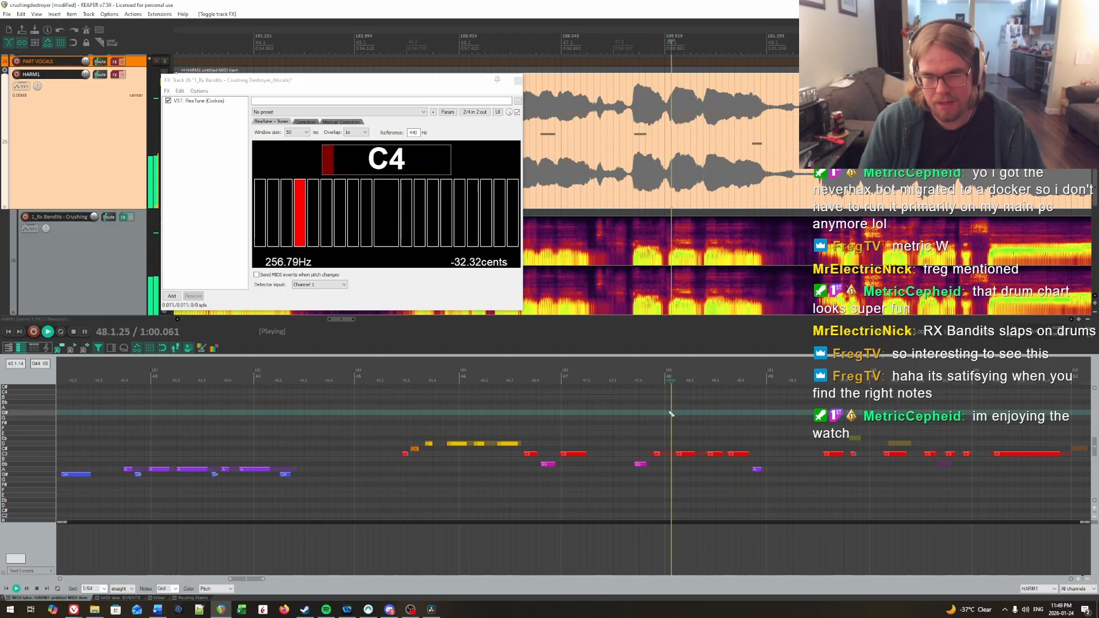
left_click_drag(719, 430, 730, 475)
key("g")
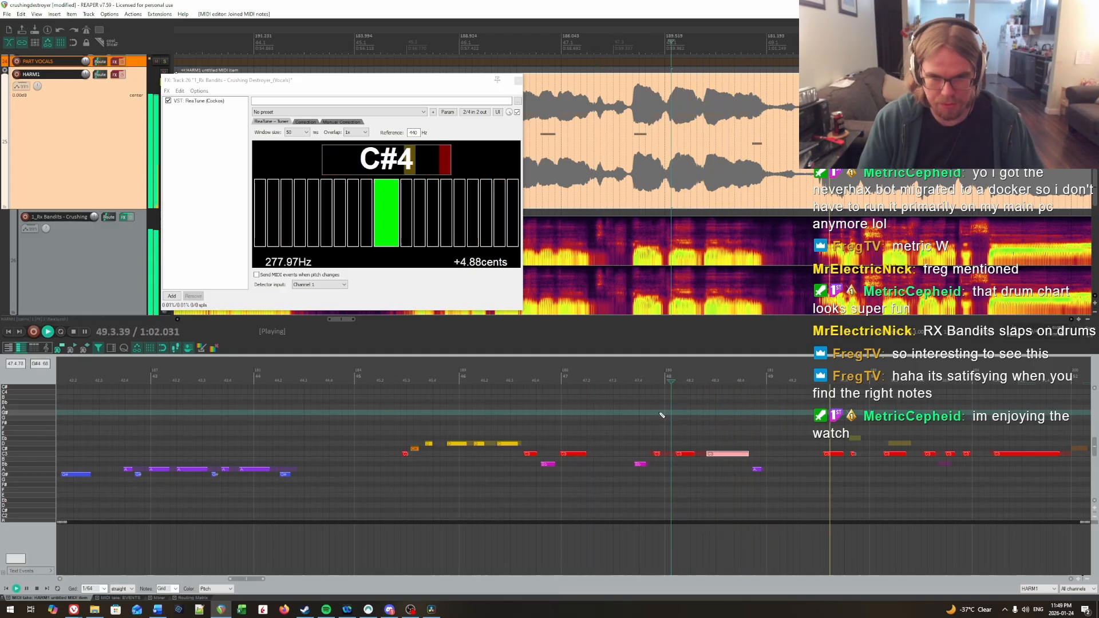
left_click(641, 414)
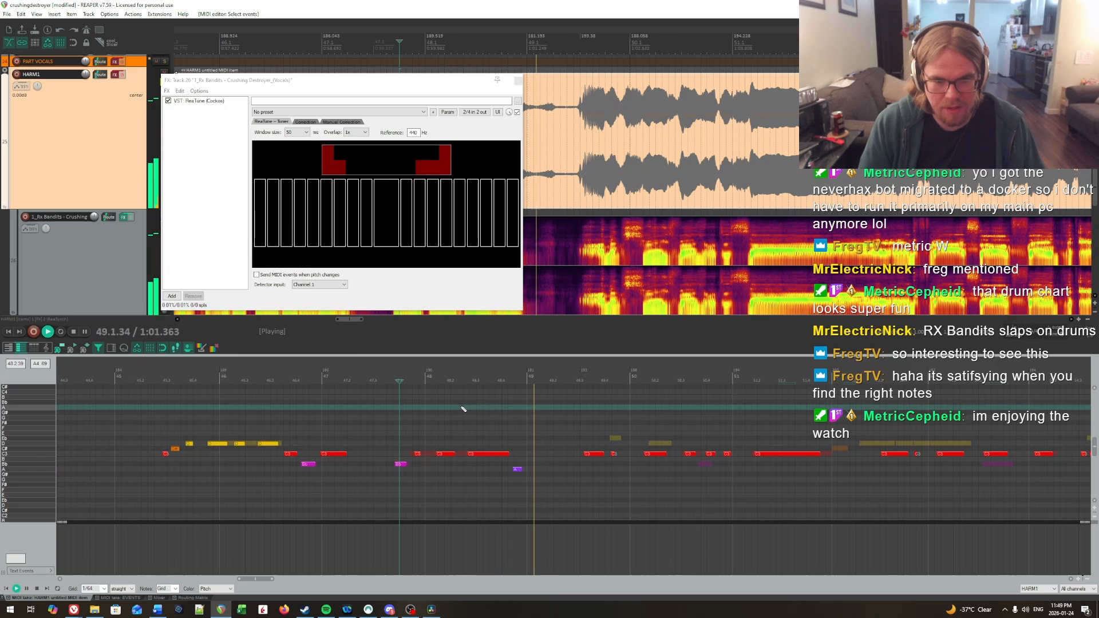
key("ctrl+space")
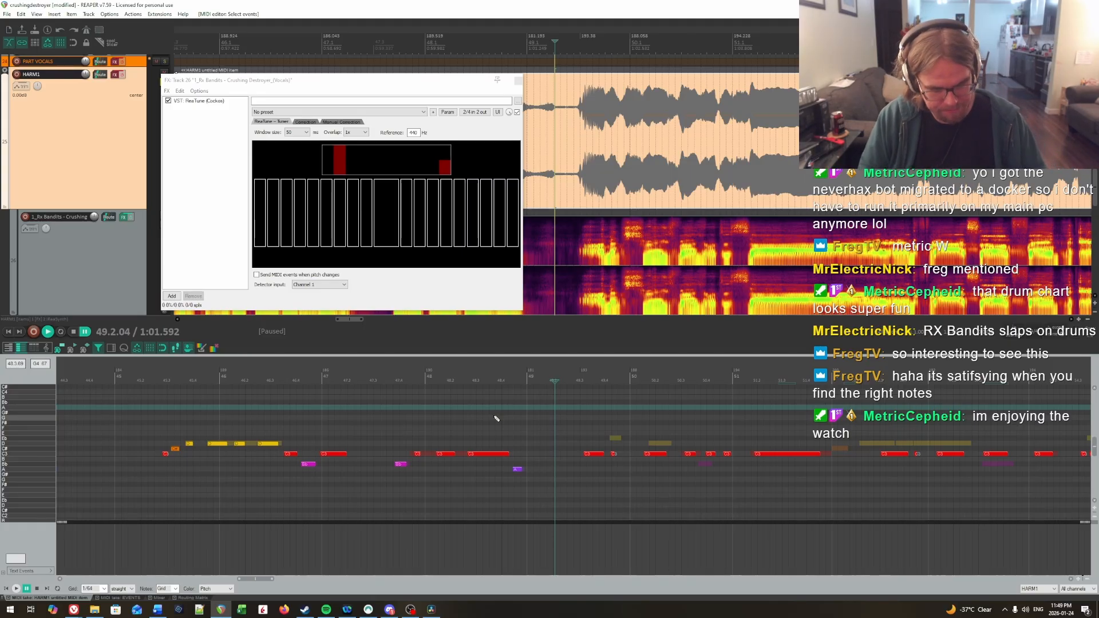
Step: Listen again to the vocal phrase from bar 47 into bar 48
left_click(368, 418)
key("space")
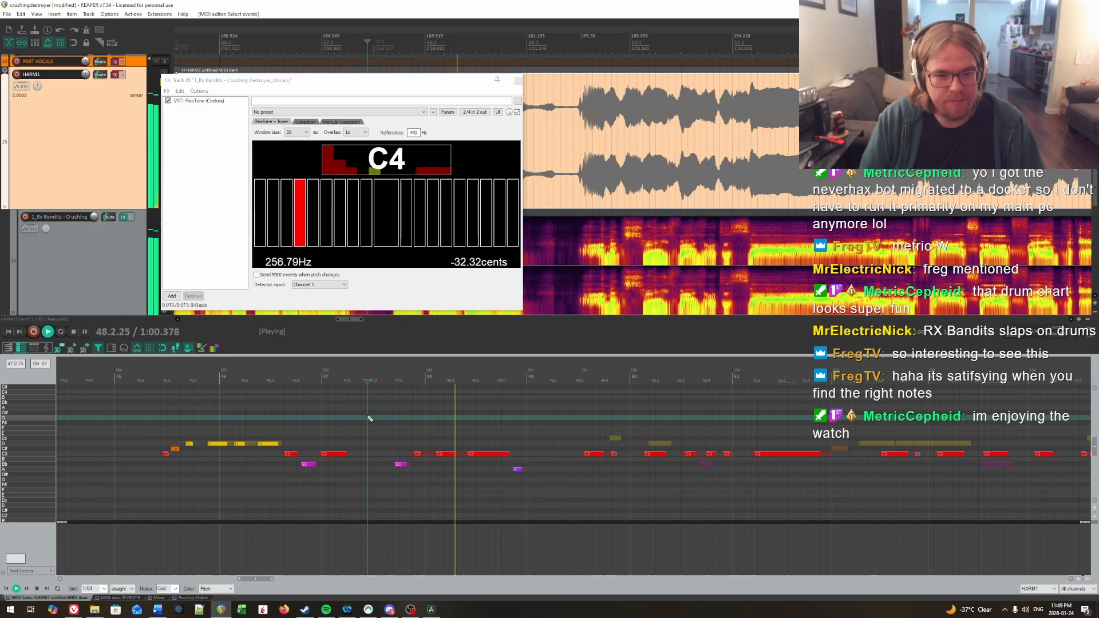
key("space")
Step: Enable the HARM1 track's effects and audition the charted notes from beat 3 of bar 46 into bar 49
left_click(270, 418)
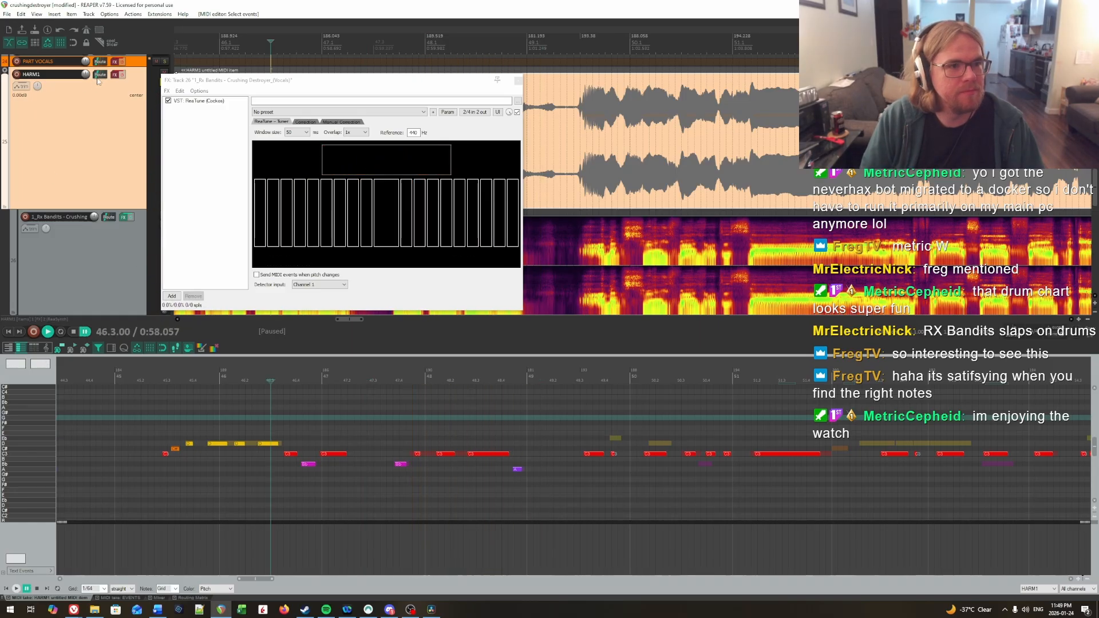
left_click(118, 75)
left_click(121, 75)
left_click(574, 87)
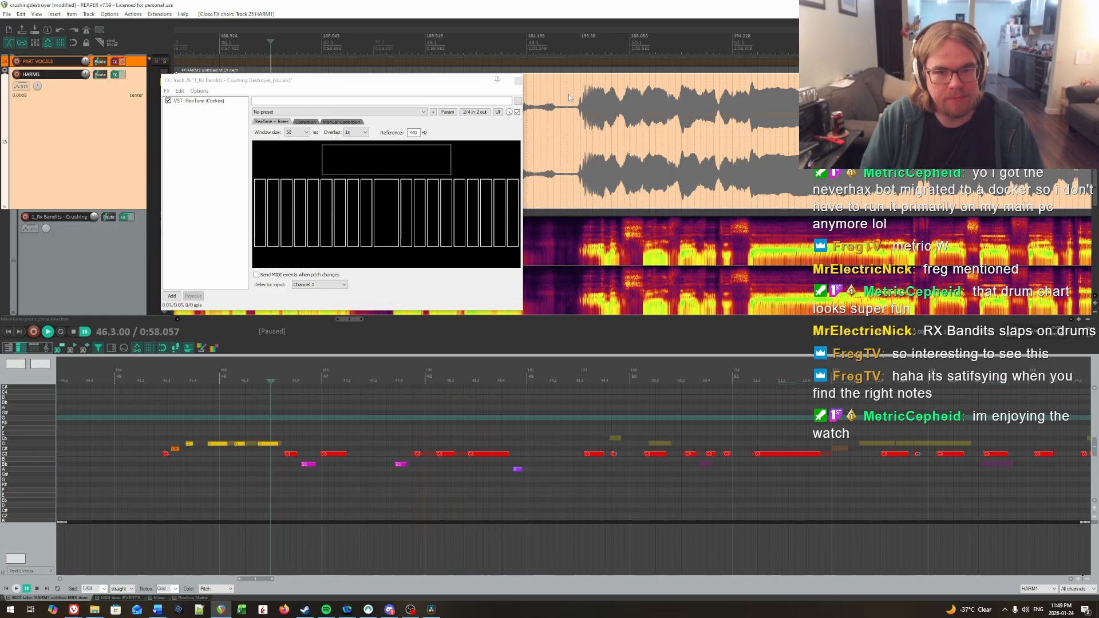
key("space")
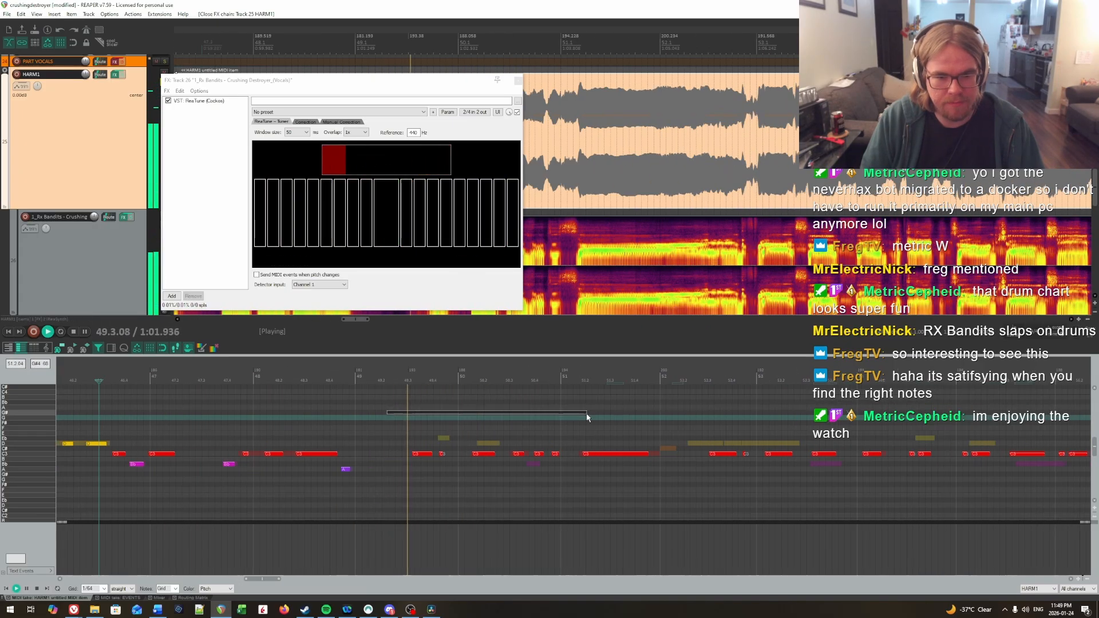
Step: Raise the short C note late in bar 49 to Eb and audition the phrase from early in the bar
key("space")
left_click_drag(442, 454, 452, 467)
key("Up")
left_click(376, 414)
key("space")
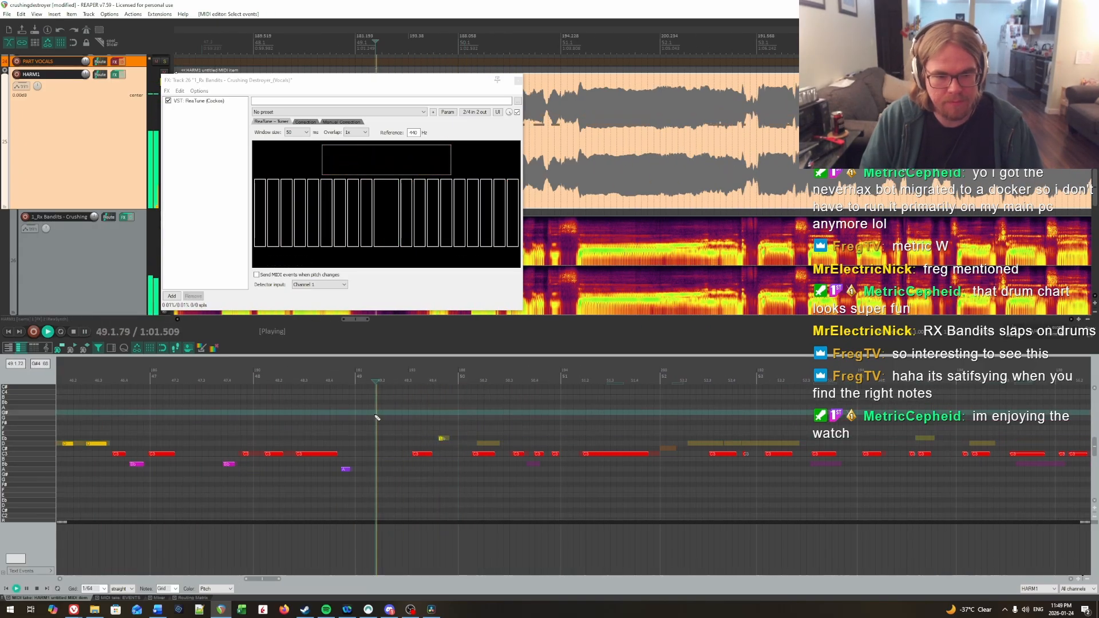
Step: Raise the first C note of bar 50 to D and audition it from bar 49
key("space")
left_click(479, 454)
key("Up")
key("Up")
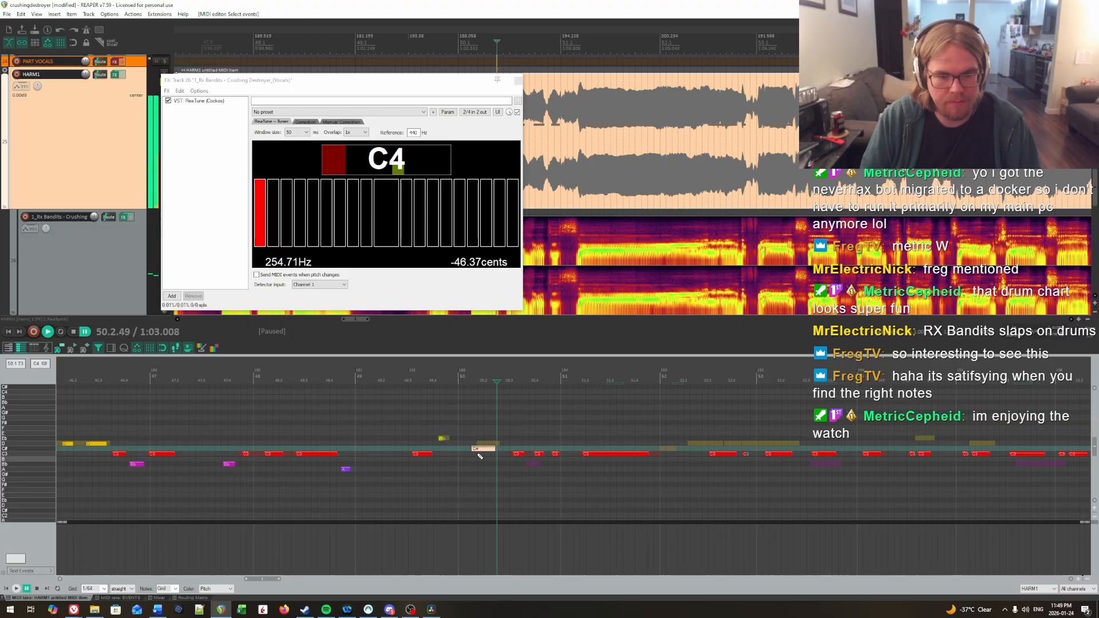
left_click(396, 423)
key("space")
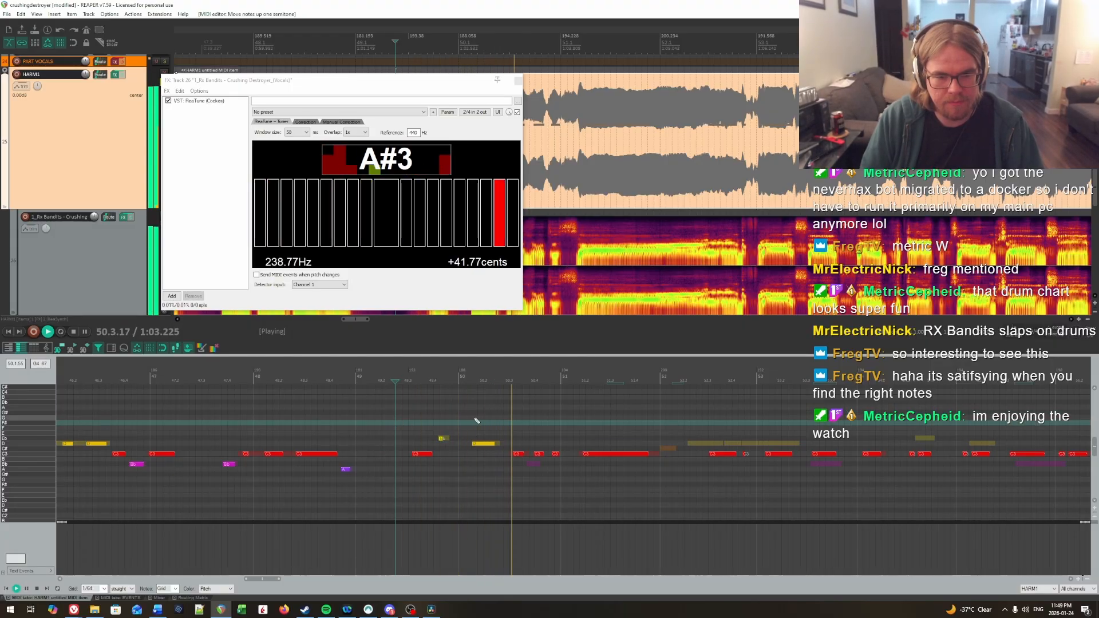
Step: Lower the second-to-last C note of bar 50 to Bb and audition the phrase from bar 49 onward
key("space")
key("Down")
key("Down")
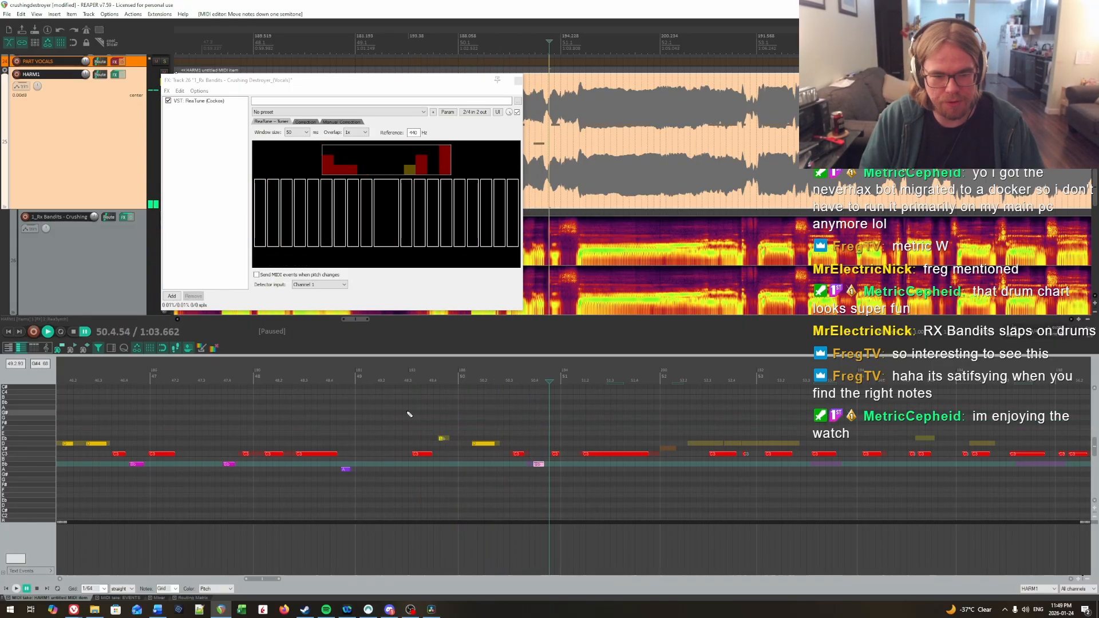
left_click(395, 424)
key("space")
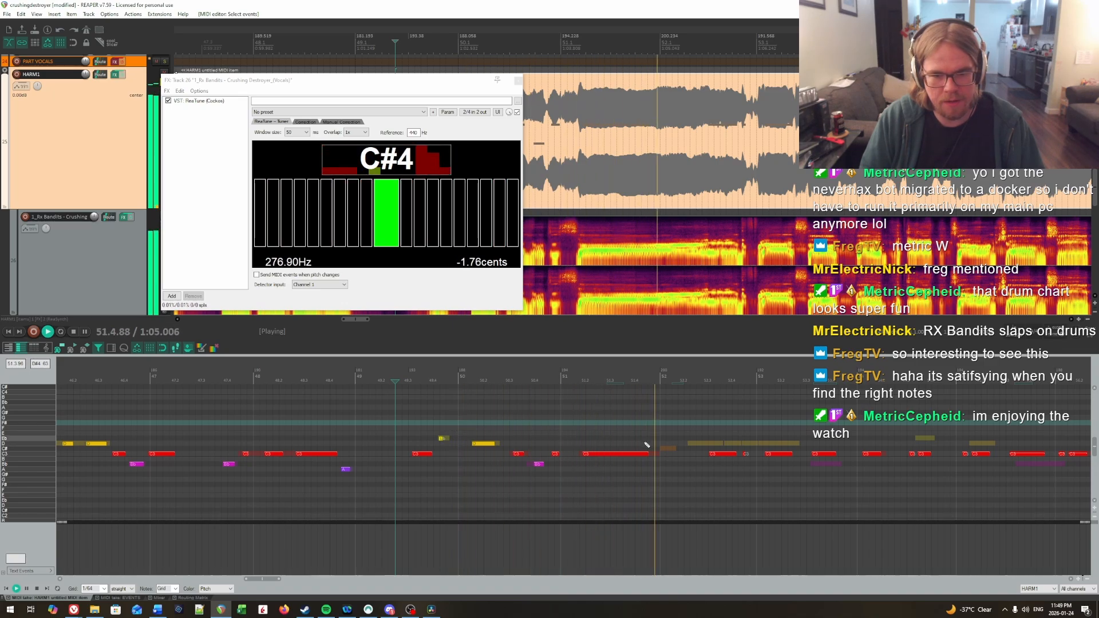
Step: Raise the C notes from the middle of bar 52 through the first note of bar 53 to D, auditioning the passage
key("ctrl+space")
left_click_drag(709, 442, 764, 472)
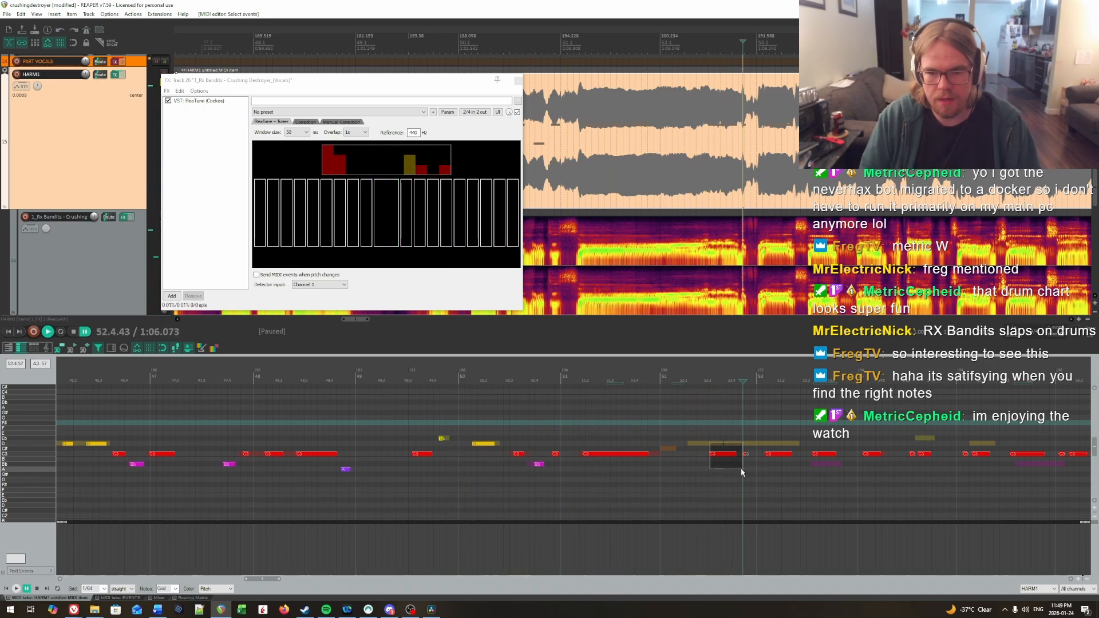
key("Up")
key("Up")
left_click(629, 421)
key("space")
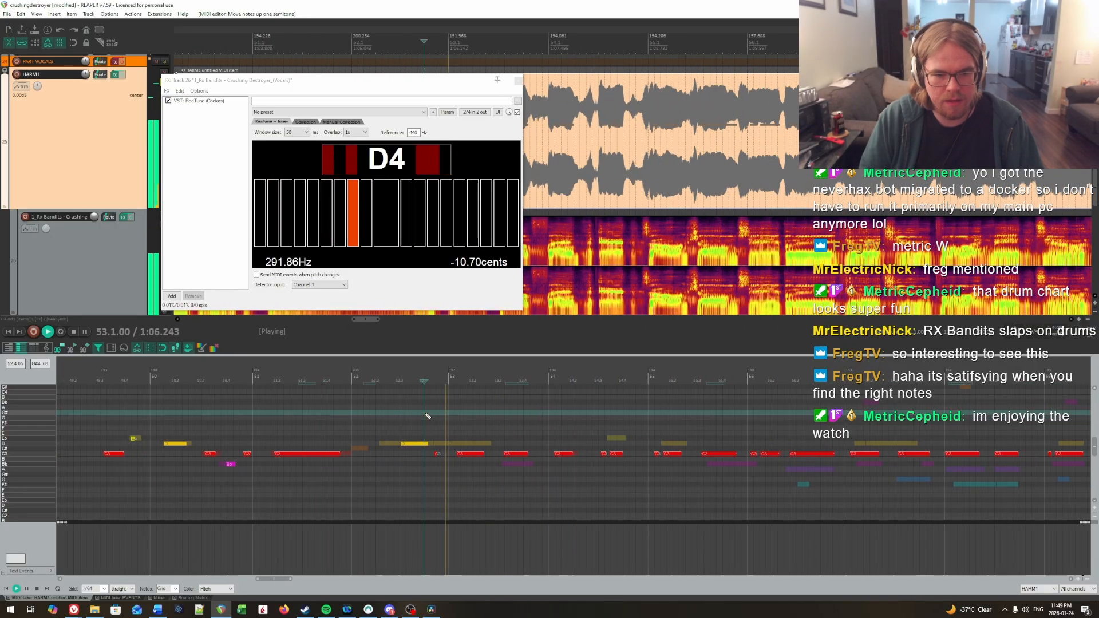
key("ctrl+space")
key("Up")
key("space")
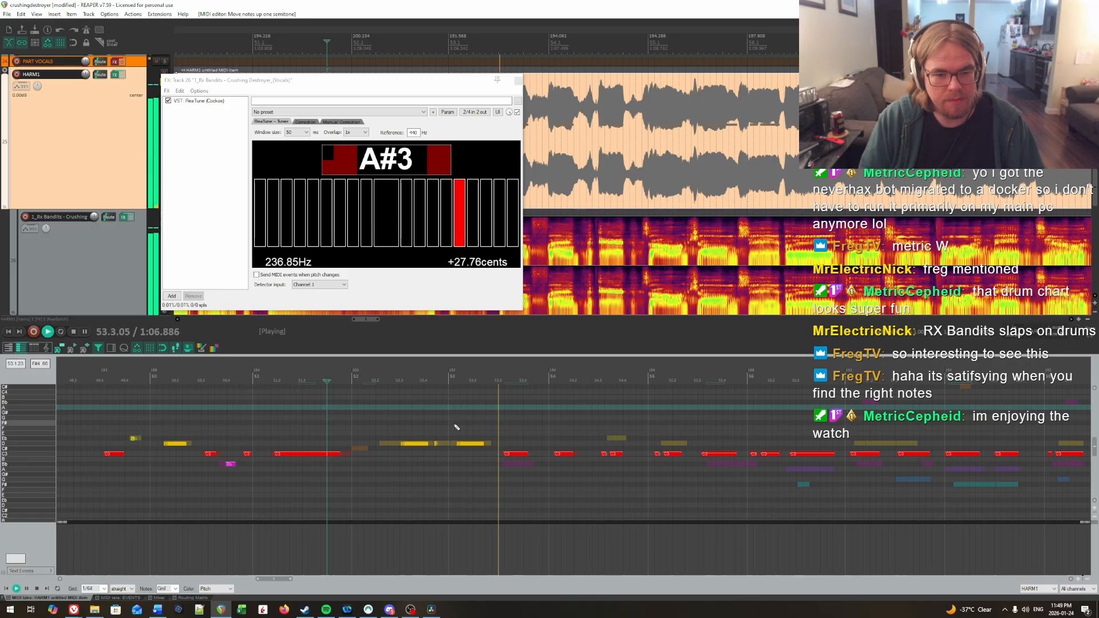
Step: Lower the last C note of bar 53 to Bb and audition it from late in bar 52
key("ctrl+space")
left_click(516, 454)
key("Down")
key("Down")
left_click(431, 429)
key("space")
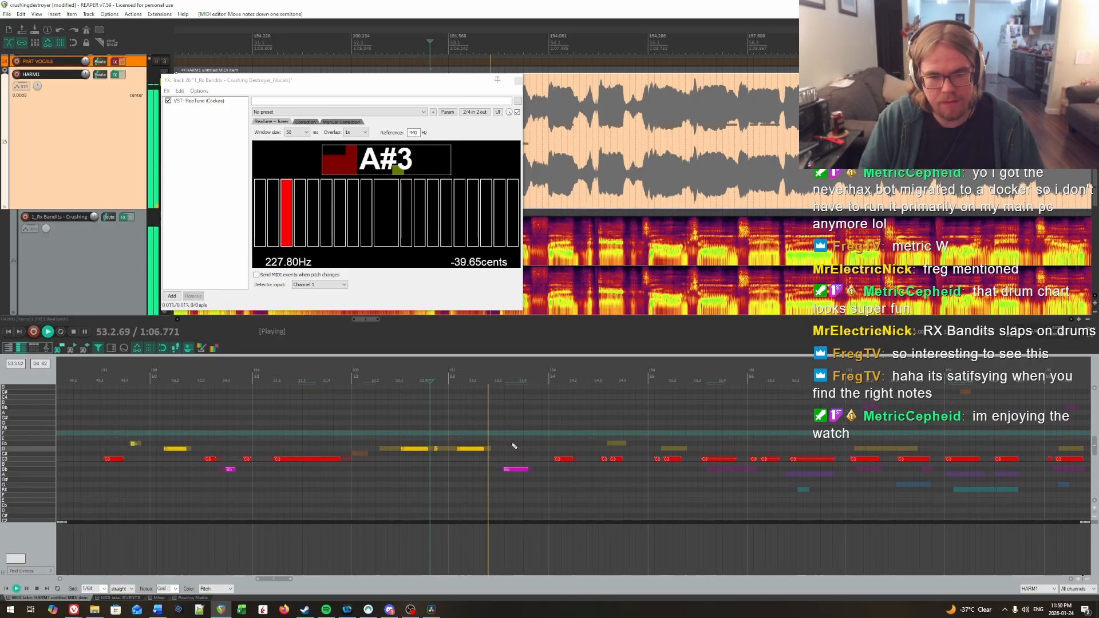
Step: Listen into bar 54, raise its last C note to Eb, and audition the change
key("ctrl+space")
left_click(530, 445)
key("space")
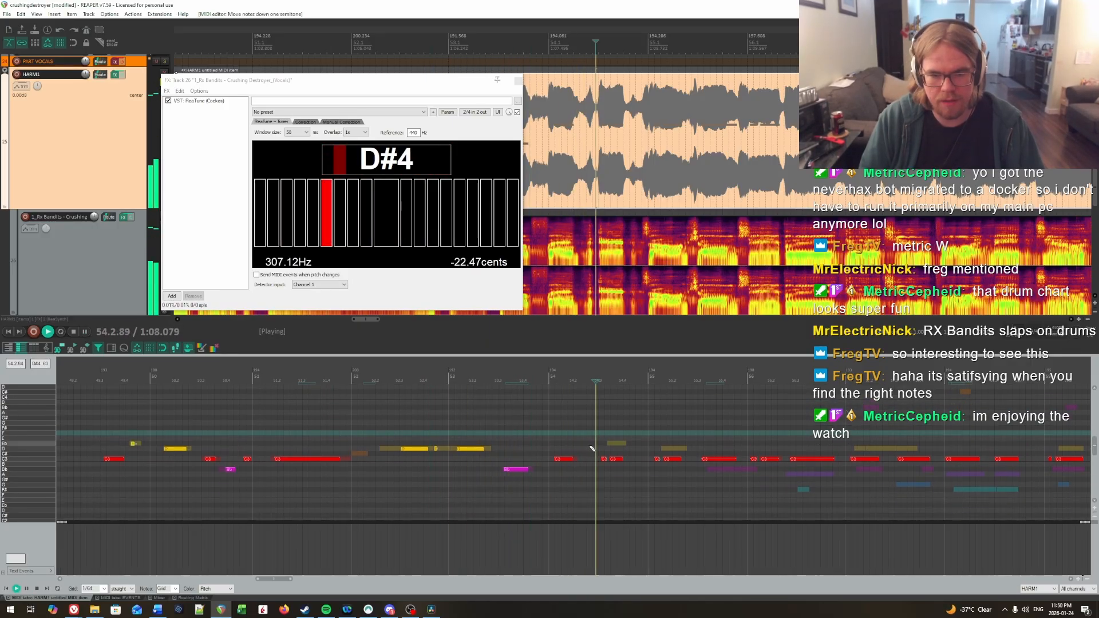
key("ctrl+space")
left_click_drag(614, 458, 614, 444)
left_click(561, 423)
key("space")
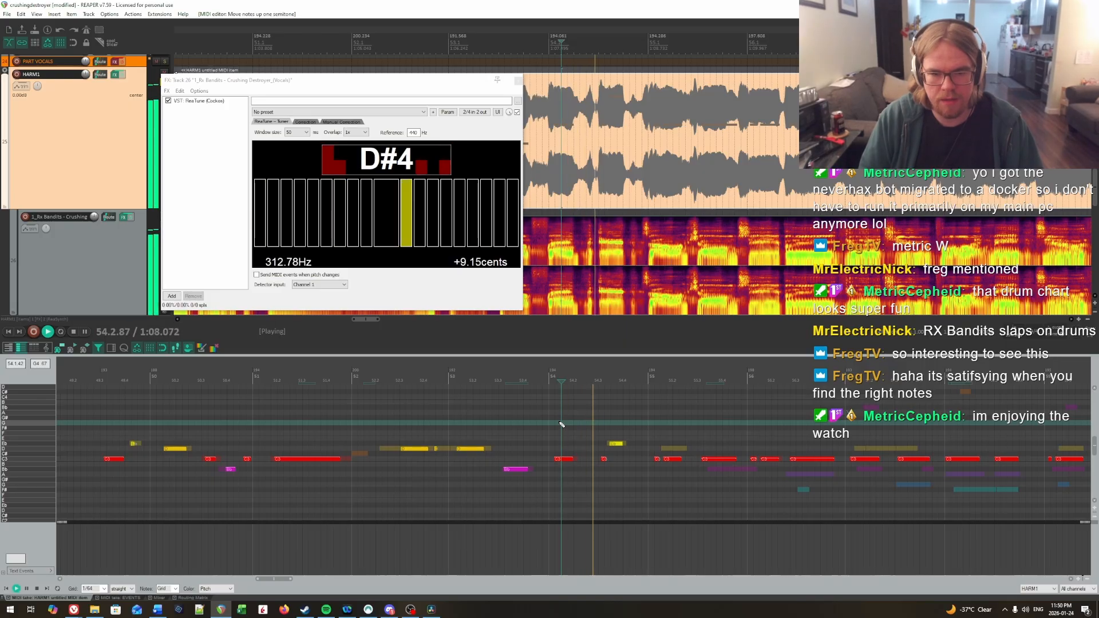
Step: Bypass the HARM1 track's effects and listen to the vocal from late in bar 53 into bar 55
key("space")
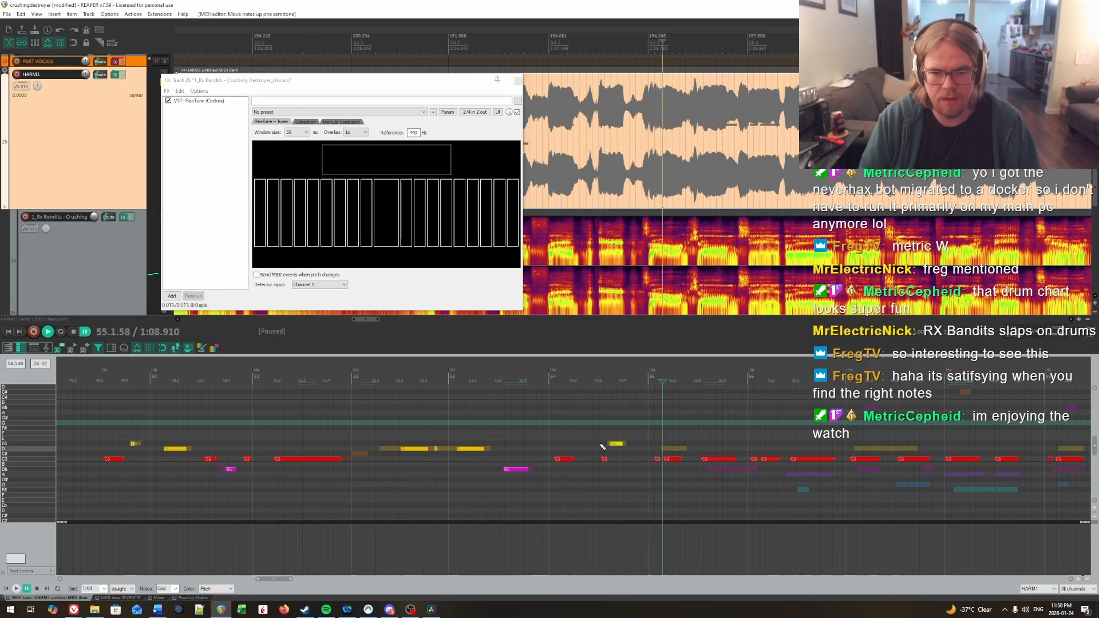
left_click(546, 433)
left_click(122, 77)
key("space")
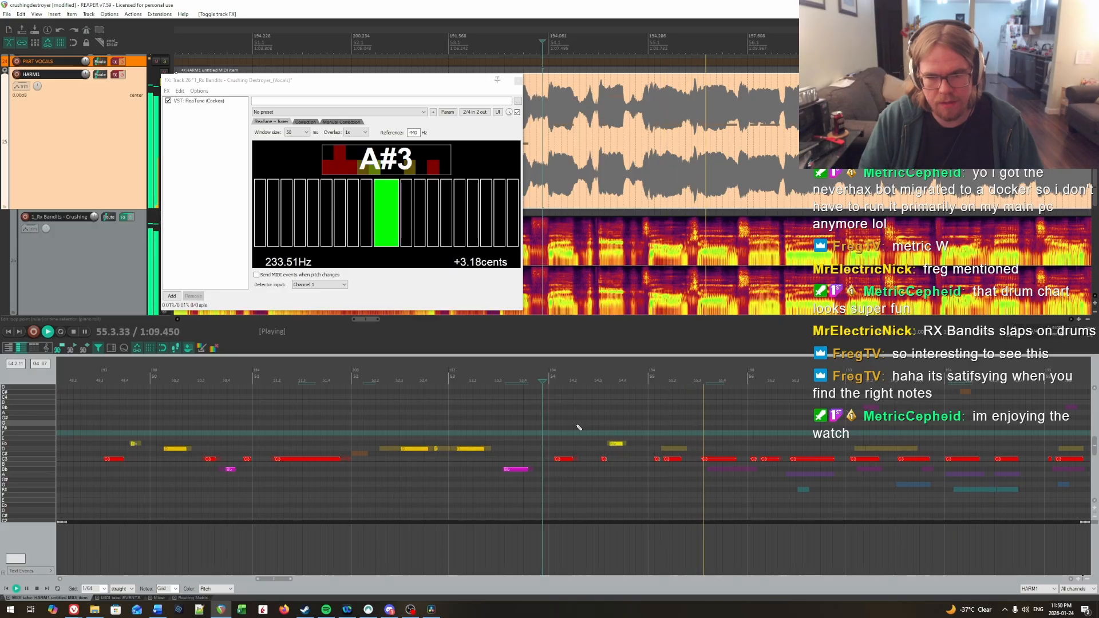
key("ctrl+space")
Step: Raise the short C note just before the Eb note in bar 54 to D, auditioning the spot
left_click_drag(594, 448, 611, 468)
key("Up")
key("Up")
key("Up")
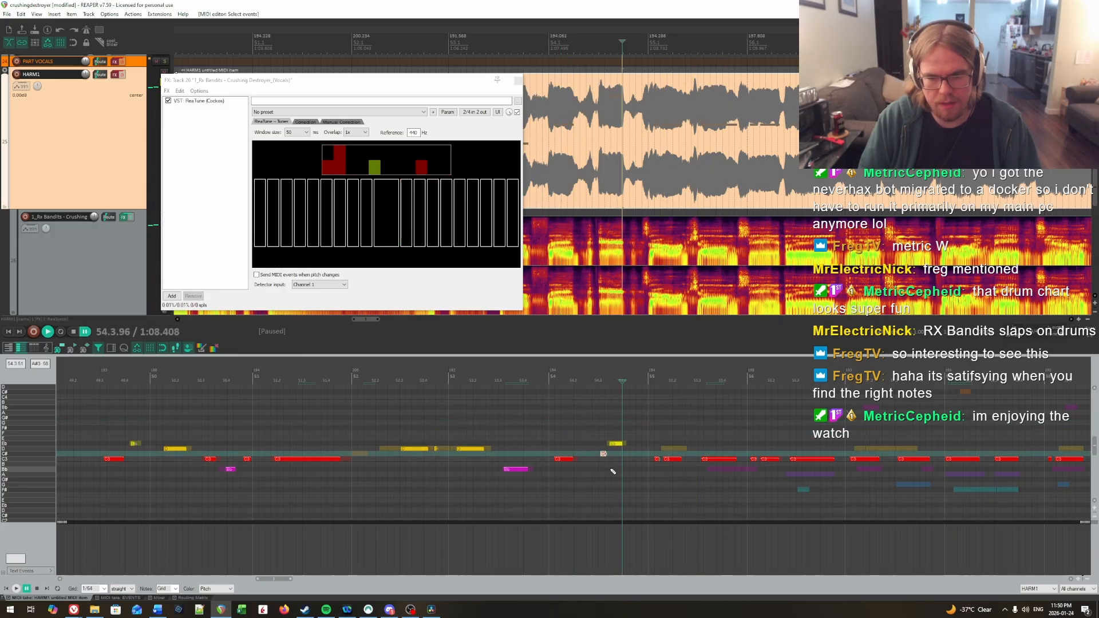
left_click(564, 425)
key("space")
key("ctrl+space")
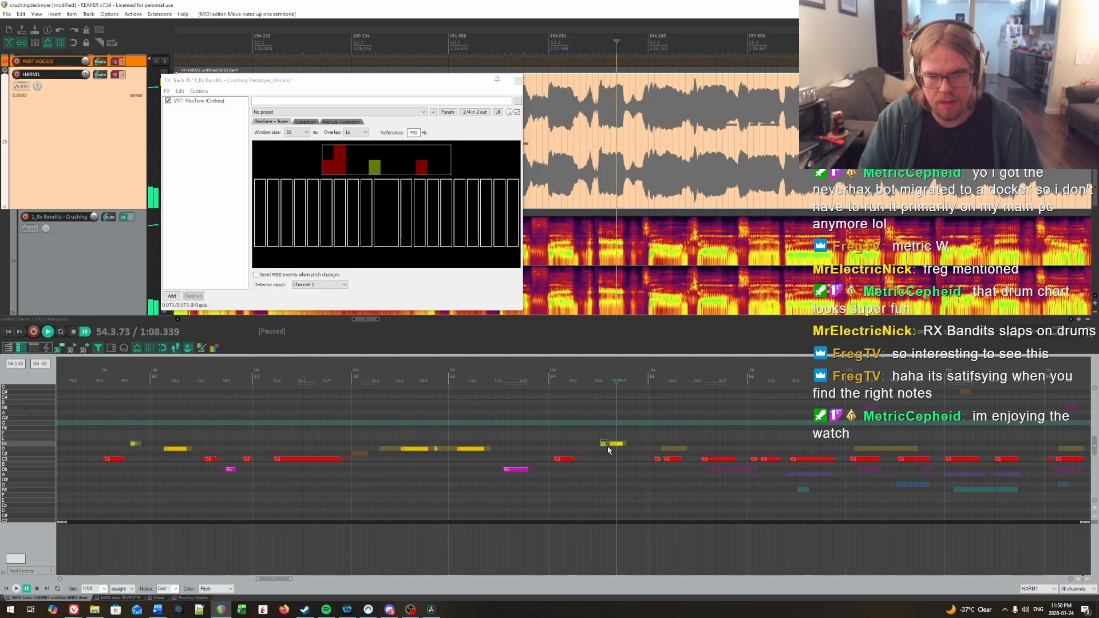
Step: Turn the HARM1 track's effects back on and audition the notes from late in bar 53
left_click(538, 423)
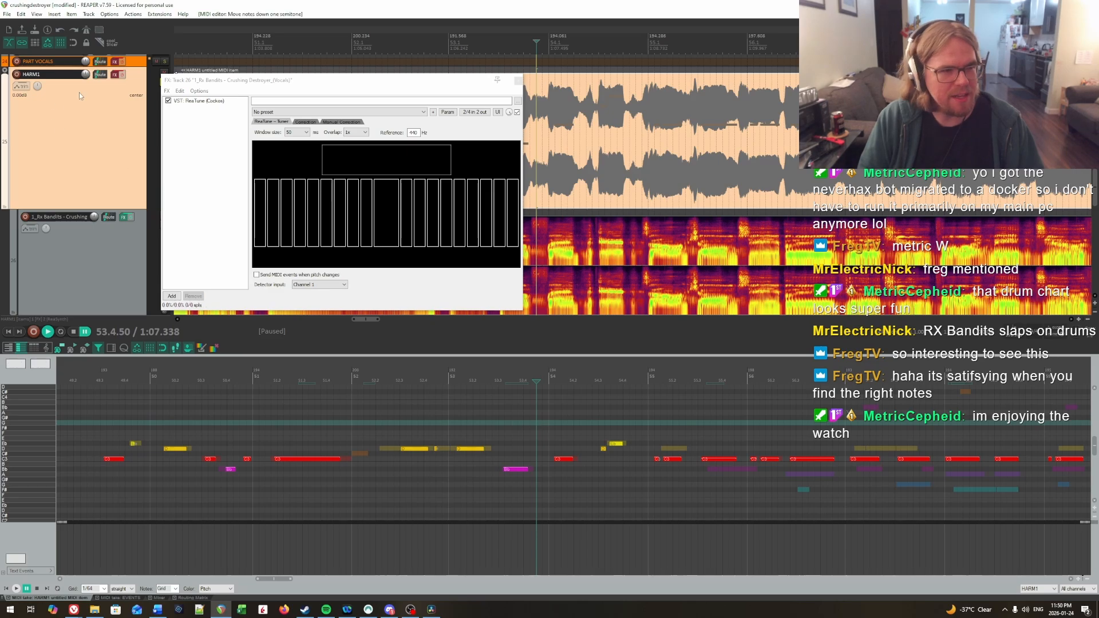
left_click(122, 75)
key("space")
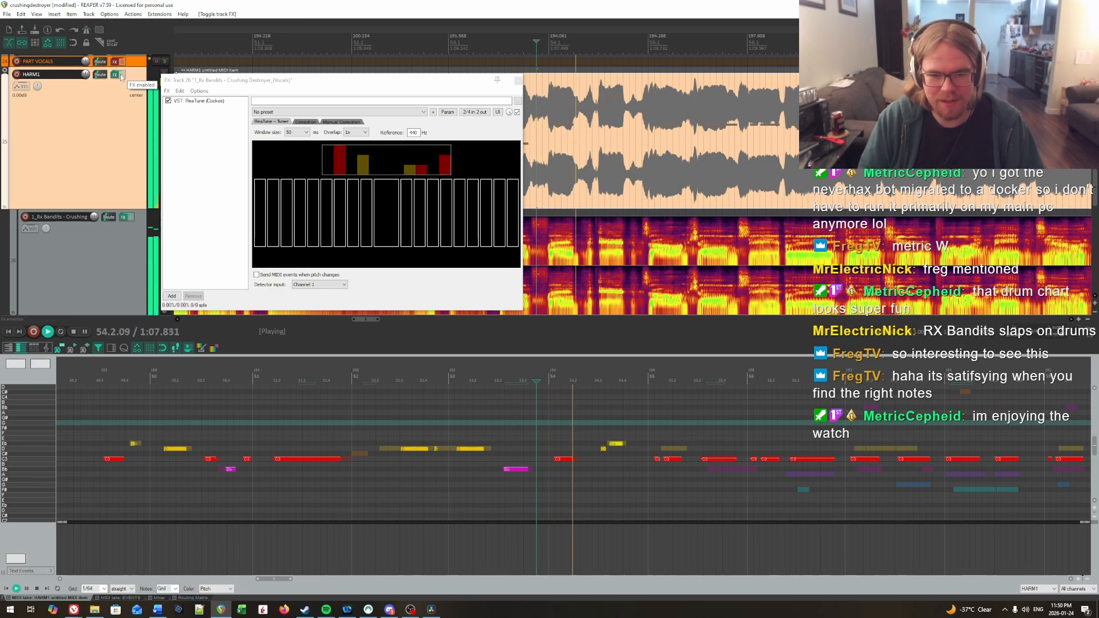
Step: Raise the first two C notes of bar 55 to D, join them into one note, and audition the result
left_click_drag(646, 450, 668, 461)
key("Up")
key("Up")
left_click(580, 408)
key("space")
key("ctrl+space")
key("g")
left_click(609, 396)
key("space")
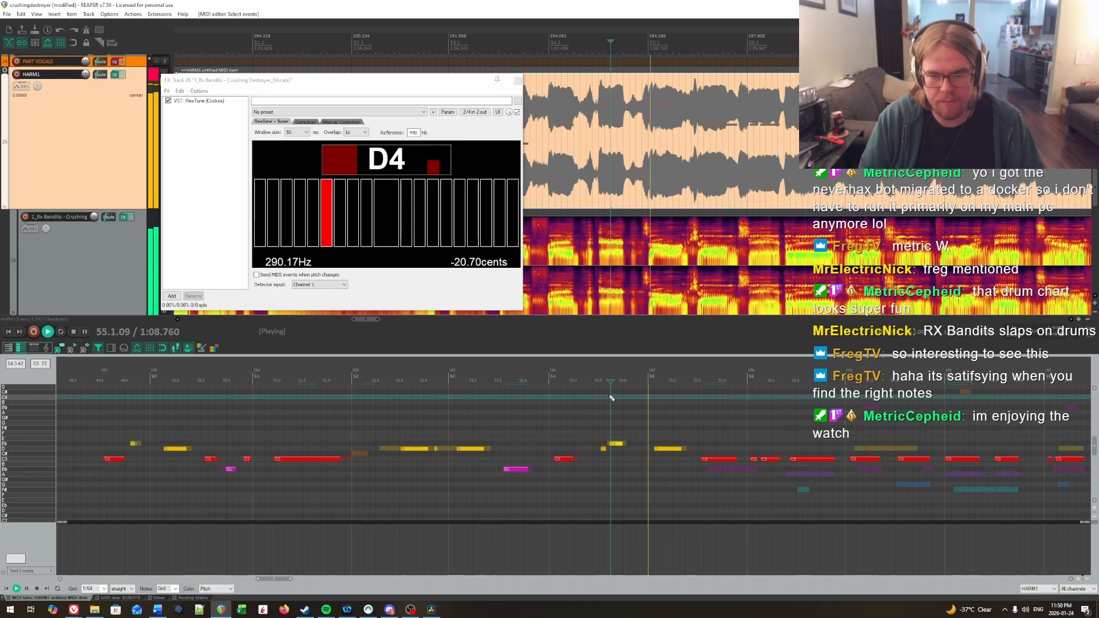
Step: Lower the remaining C note late in bar 55 to Bb and audition the phrase from the start of the bar
scroll(710, 418, "right", 3)
key("space")
key("Down")
key("Down")
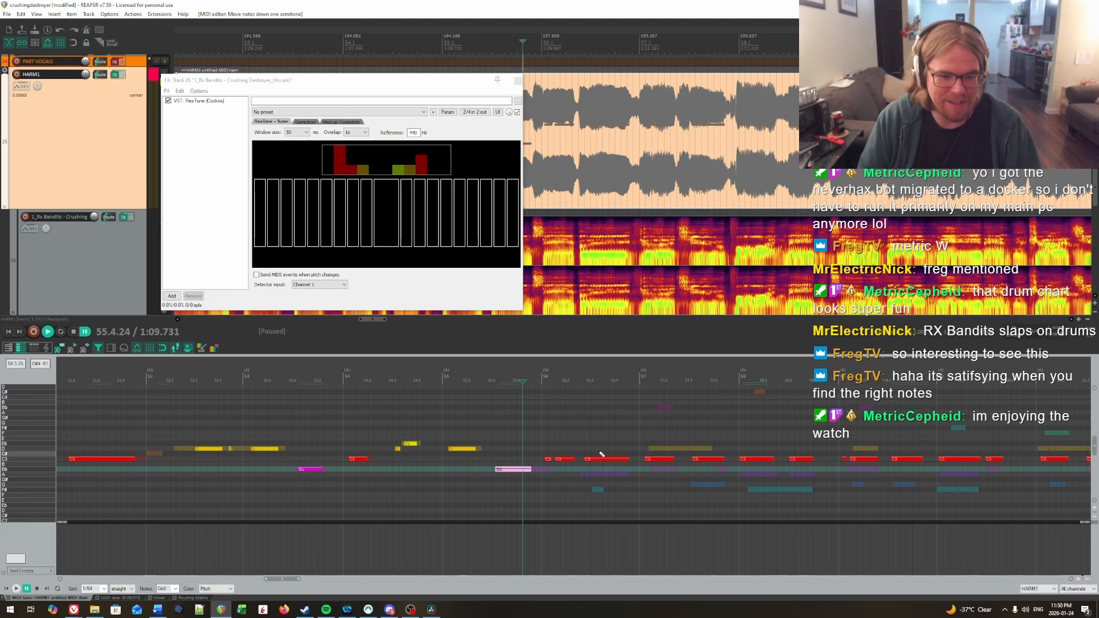
left_click(445, 426)
key("space")
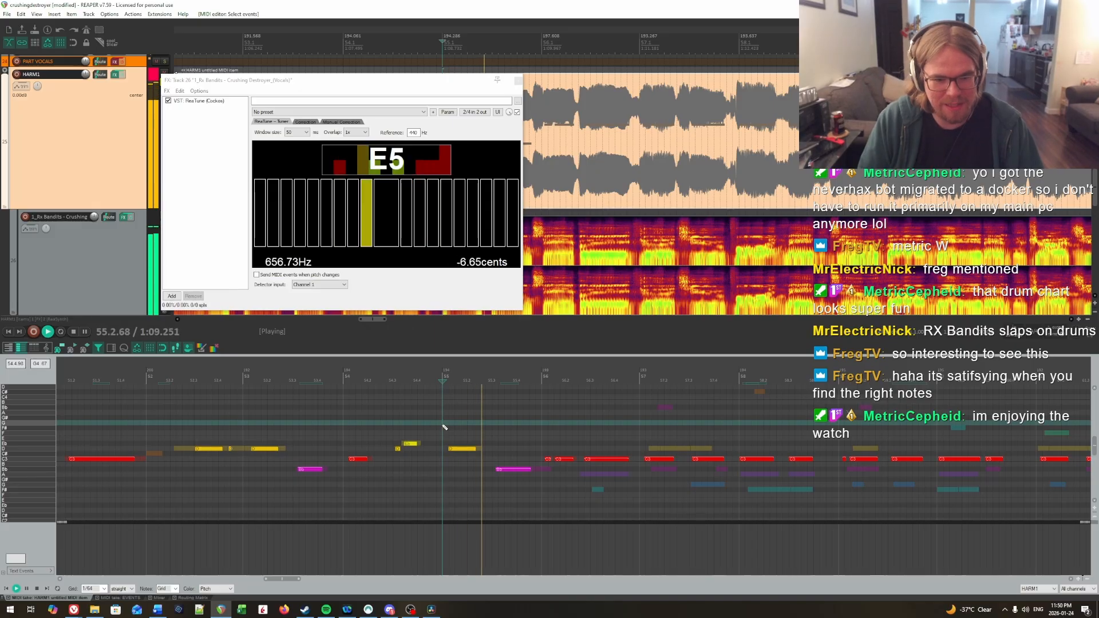
Step: Lower the first short C note of bar 56 to Bb and the bar's long last note to A, auditioning them
key("space")
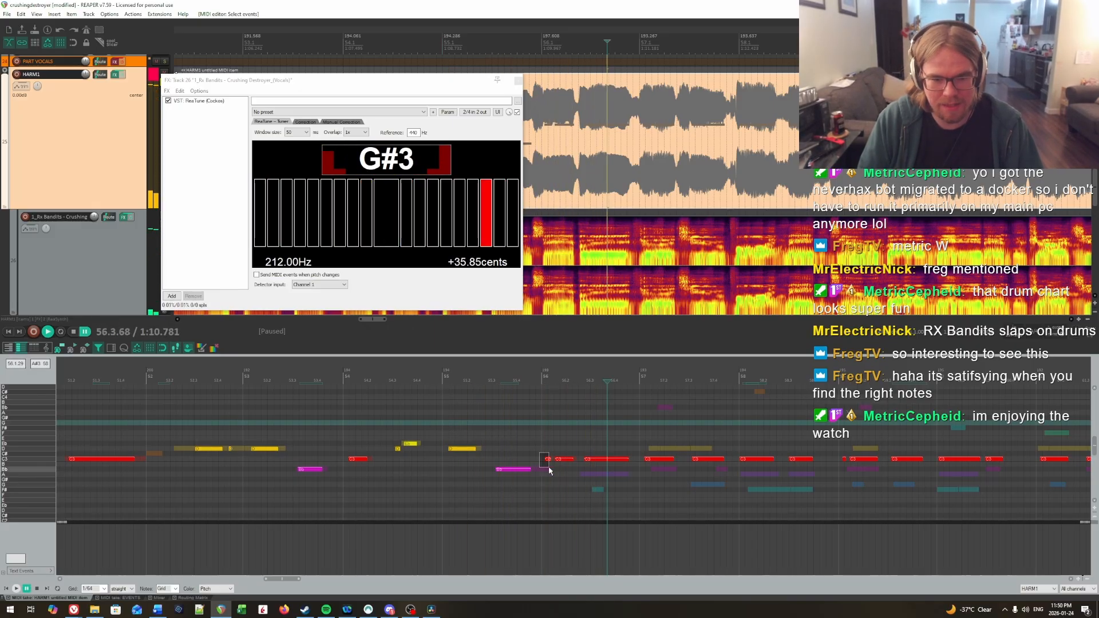
left_click(511, 443)
left_click_drag(547, 460, 606, 474)
key("space")
key("space")
key("space")
key("space")
key("Down")
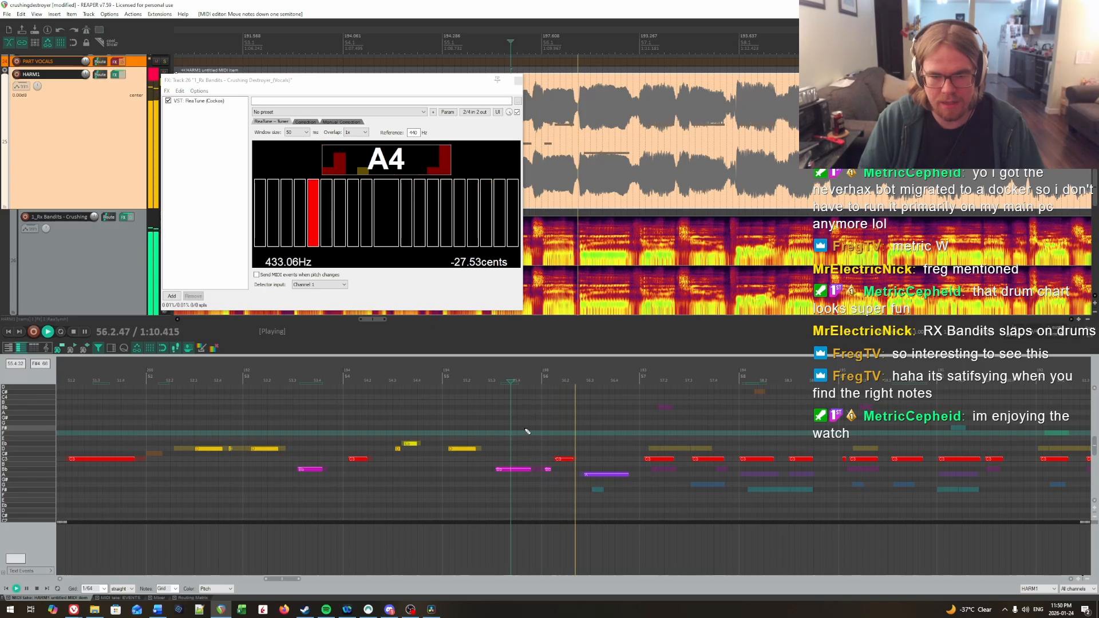
Step: Listen to the vocal from the start of bar 55 through bar 58
left_click(454, 413)
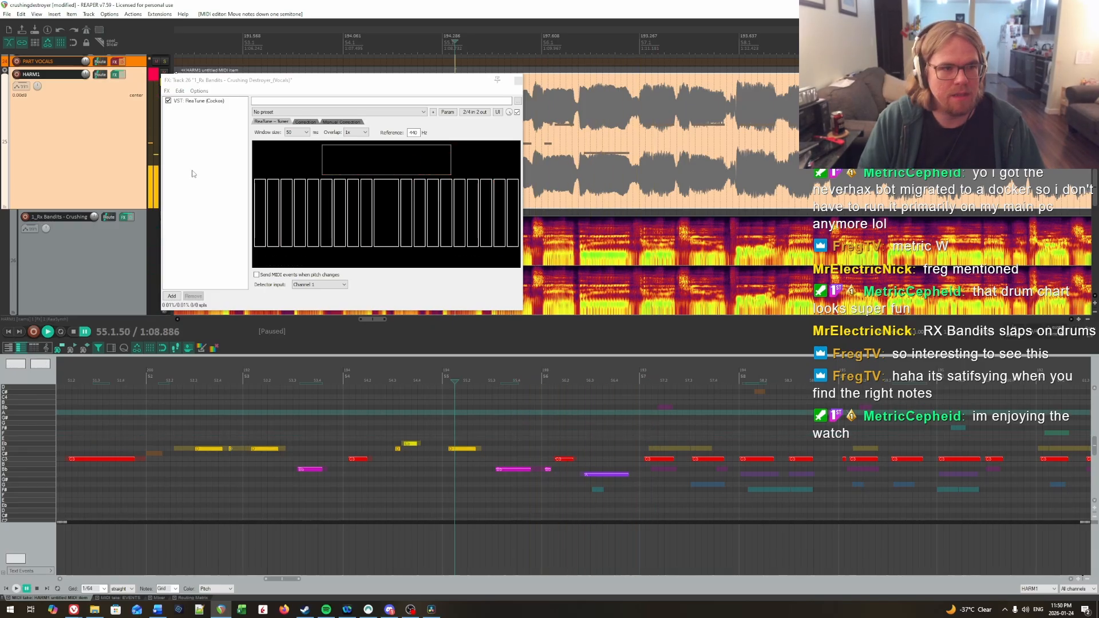
key("space")
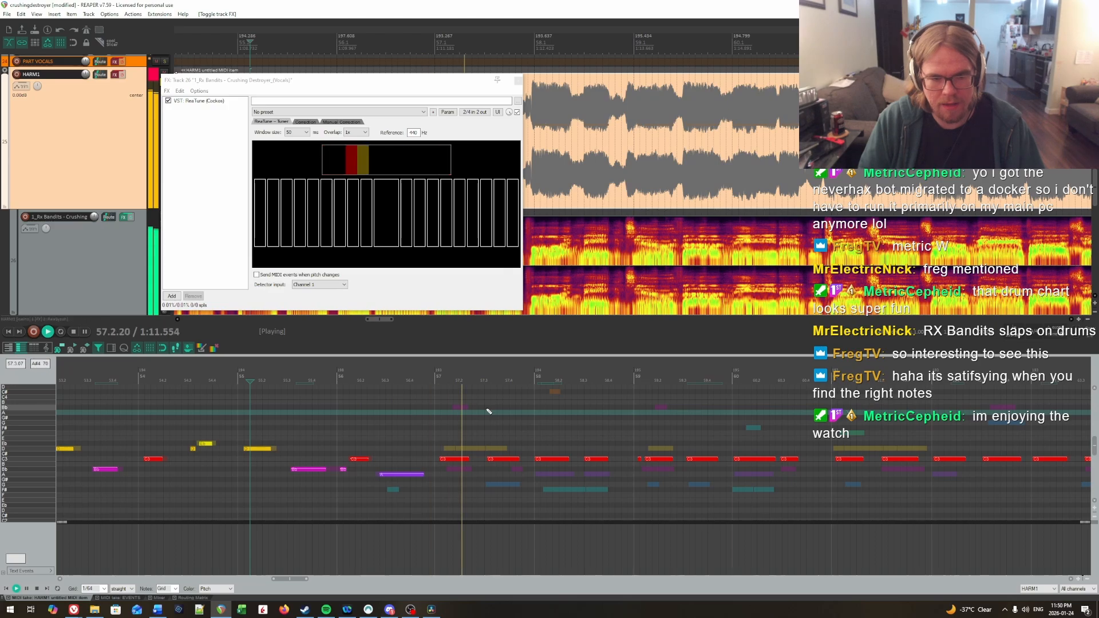
key("space")
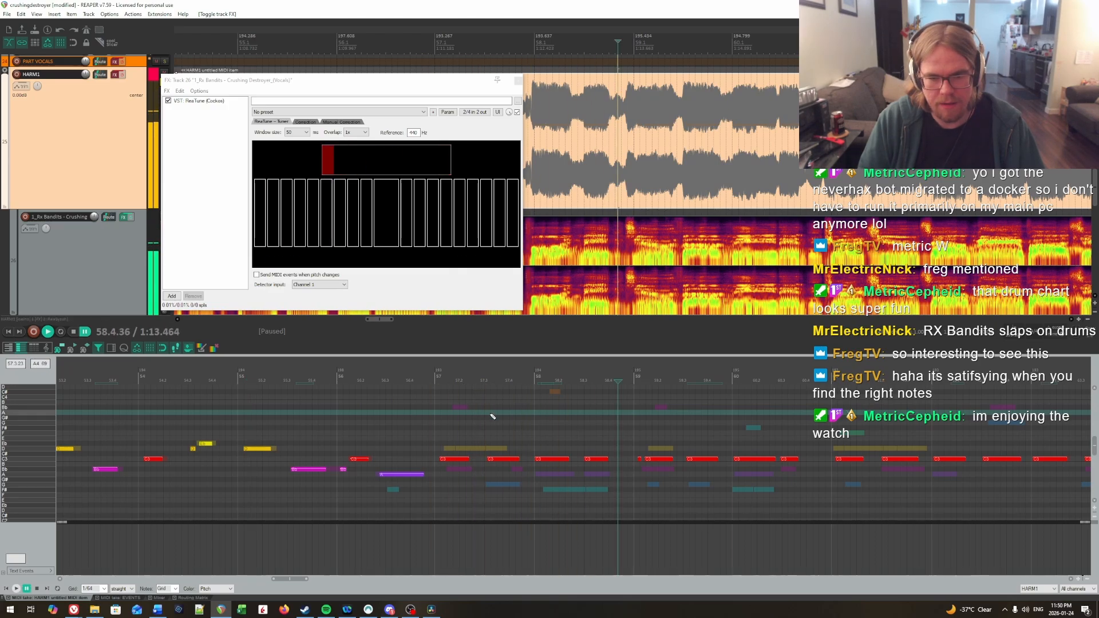
Step: Examine the Basic Pitch vocal notes around bars 57 and 58 in their own MIDI item, and return to HARM1
left_click(469, 448)
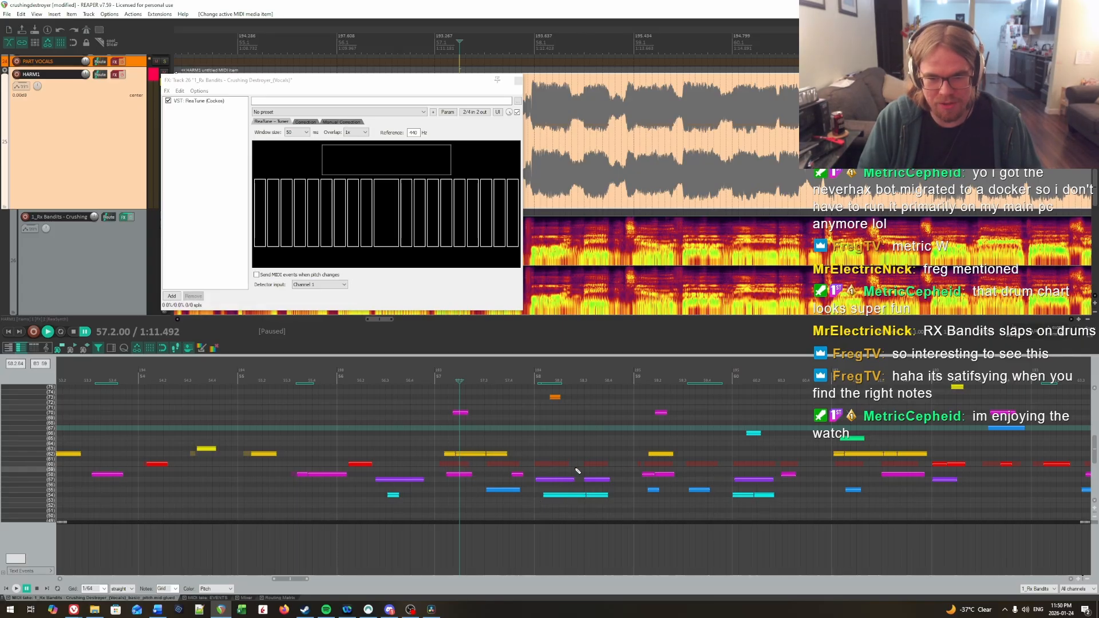
scroll(577, 471, "up", 4)
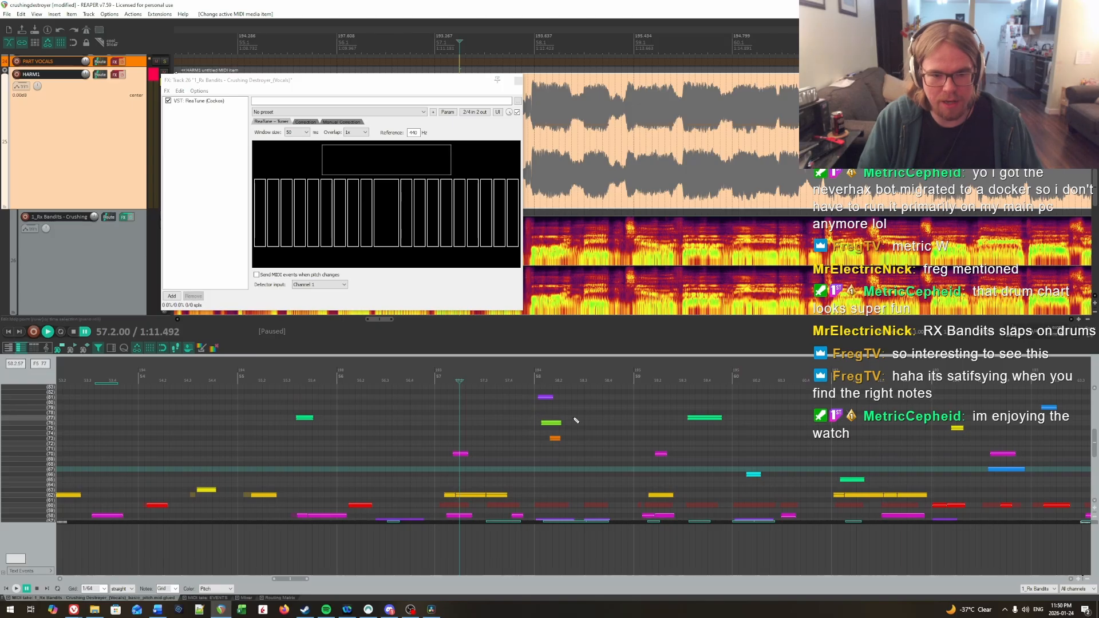
scroll(455, 443, "down", 5)
key("alt+Up")
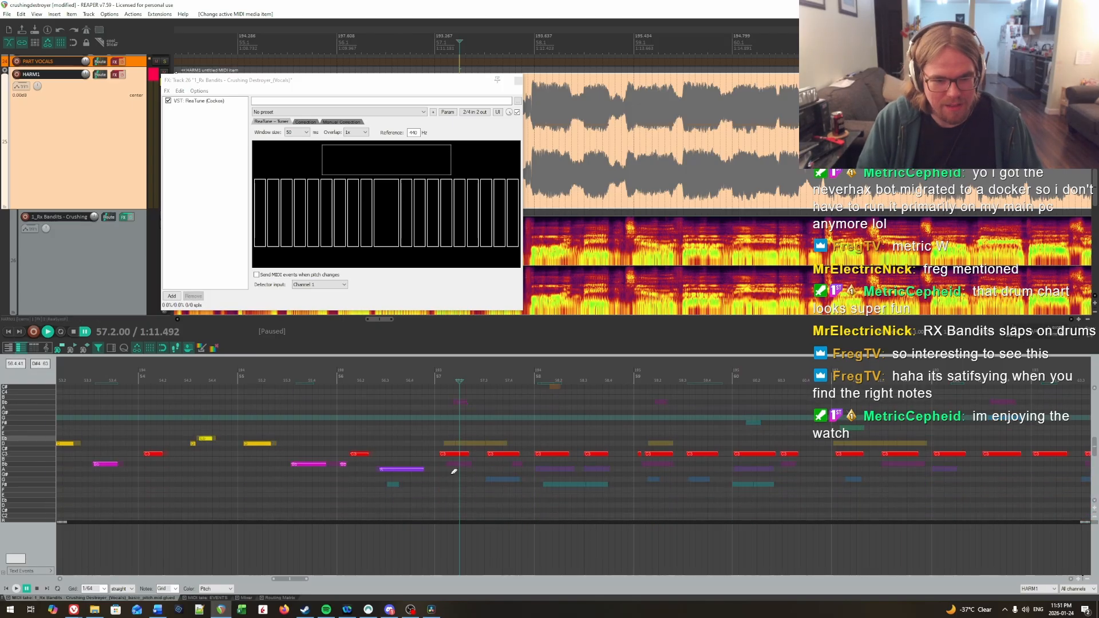
Step: Raise the first C note of bar 57 to D and the second to C#, and audition them from late in bar 56
key("space")
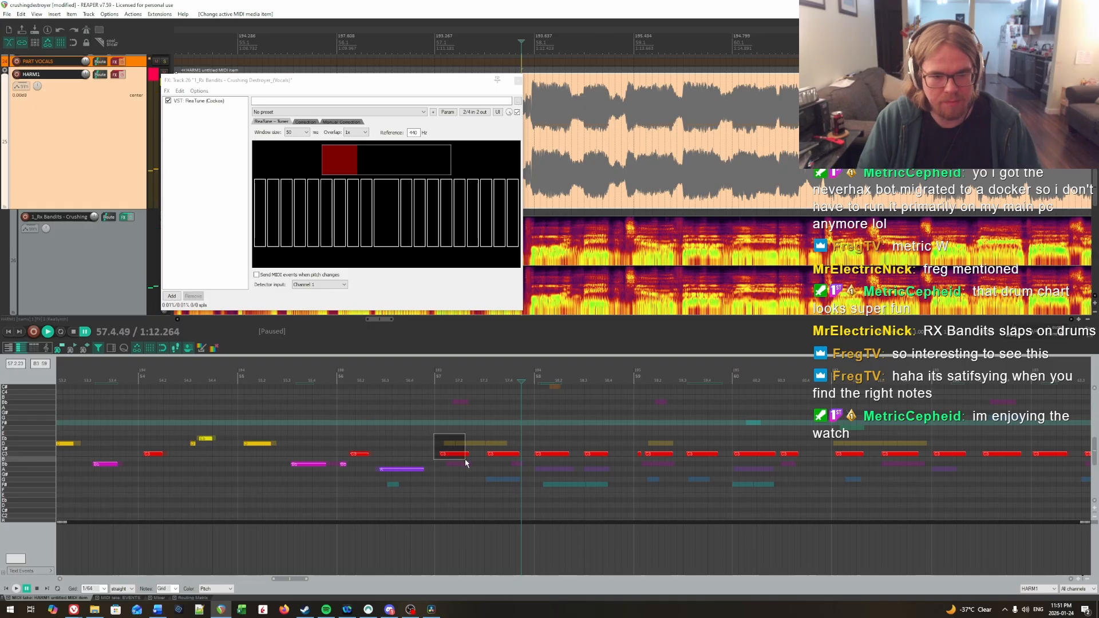
left_click_drag(465, 460, 465, 459)
key("Up")
key("Up")
key("Up")
key("space")
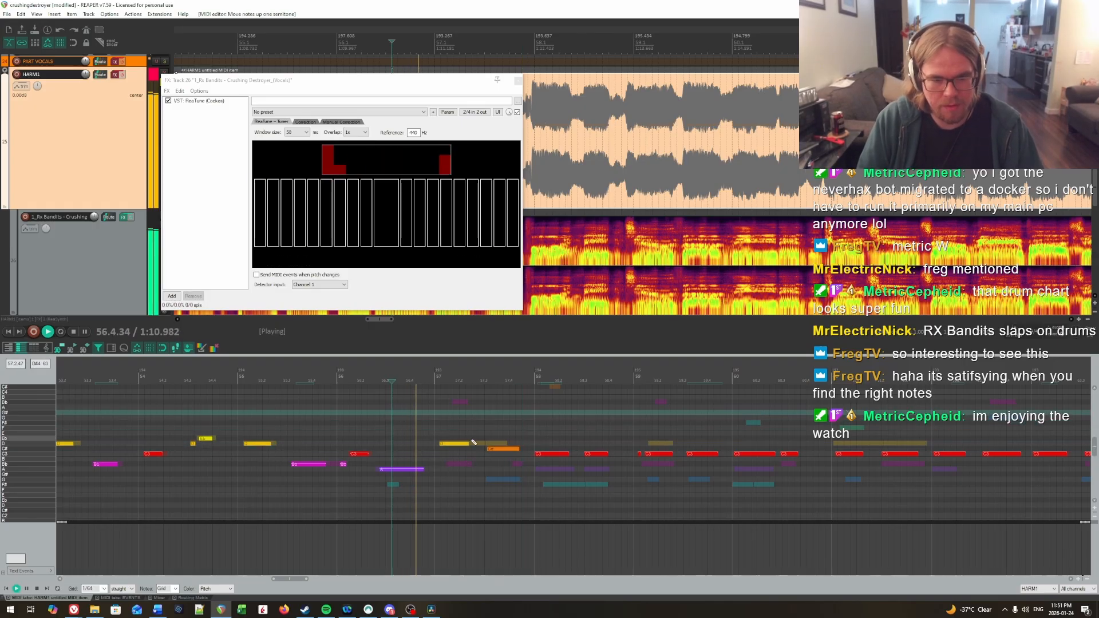
Step: Lower the second note of bar 57 to Bb, toggle the HARM1 track's effects, and listen from the middle of bar 56
key("ctrl+z")
key("ctrl+z")
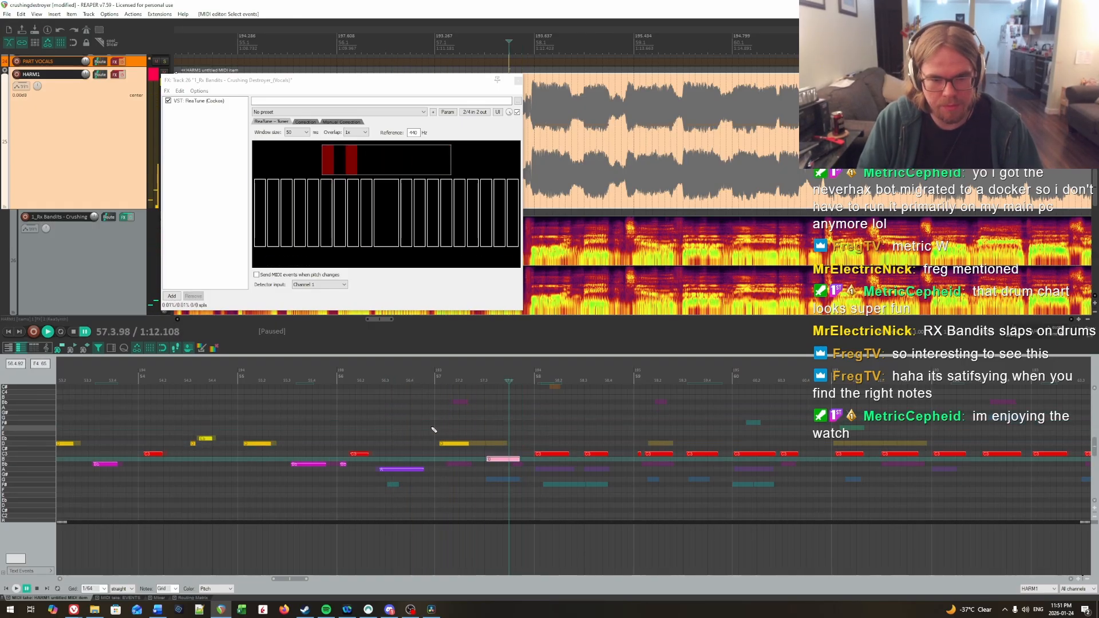
key("Down")
left_click(368, 423)
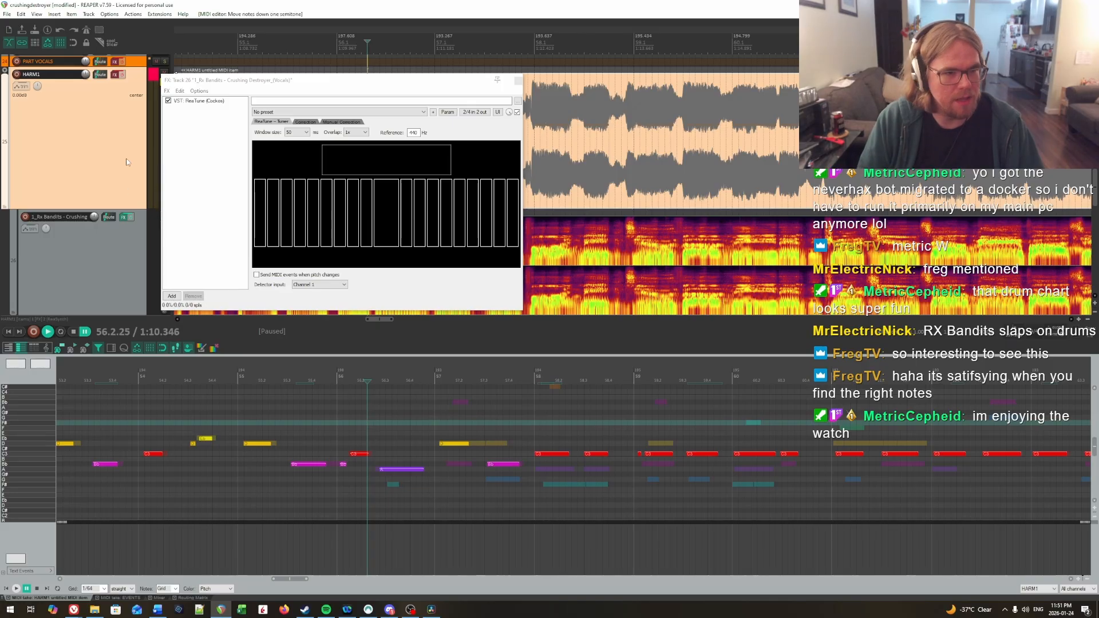
left_click(121, 75)
key("space")
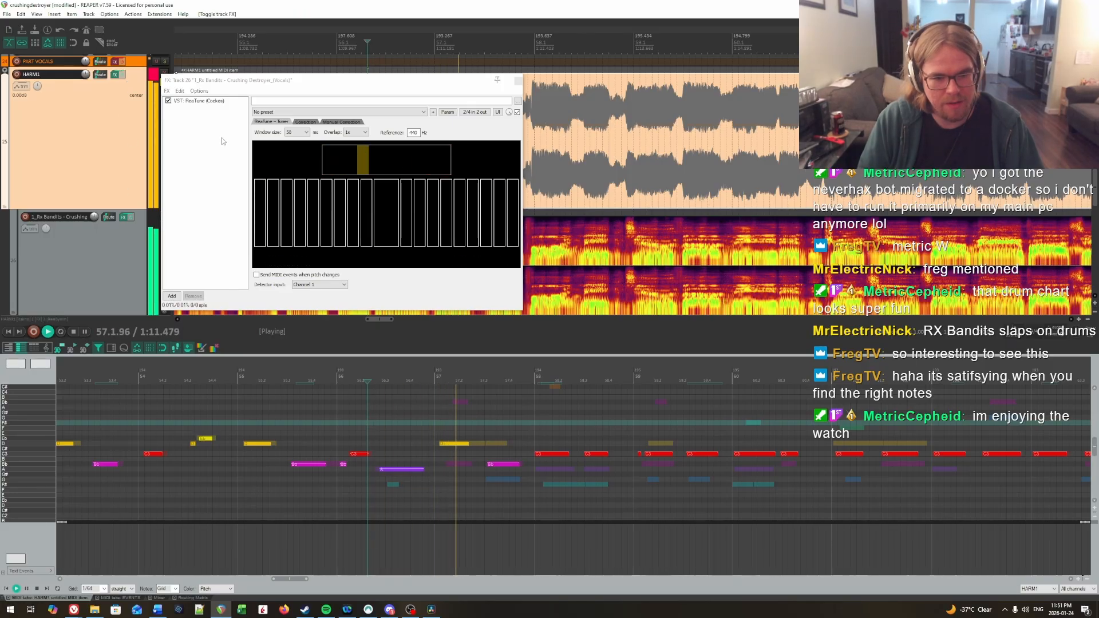
Step: Lower the first note of bar 57 to Bb and the second to G, and audition both from bar 56
left_click(460, 443)
key("Down")
key("Down")
key("Down")
key("Down")
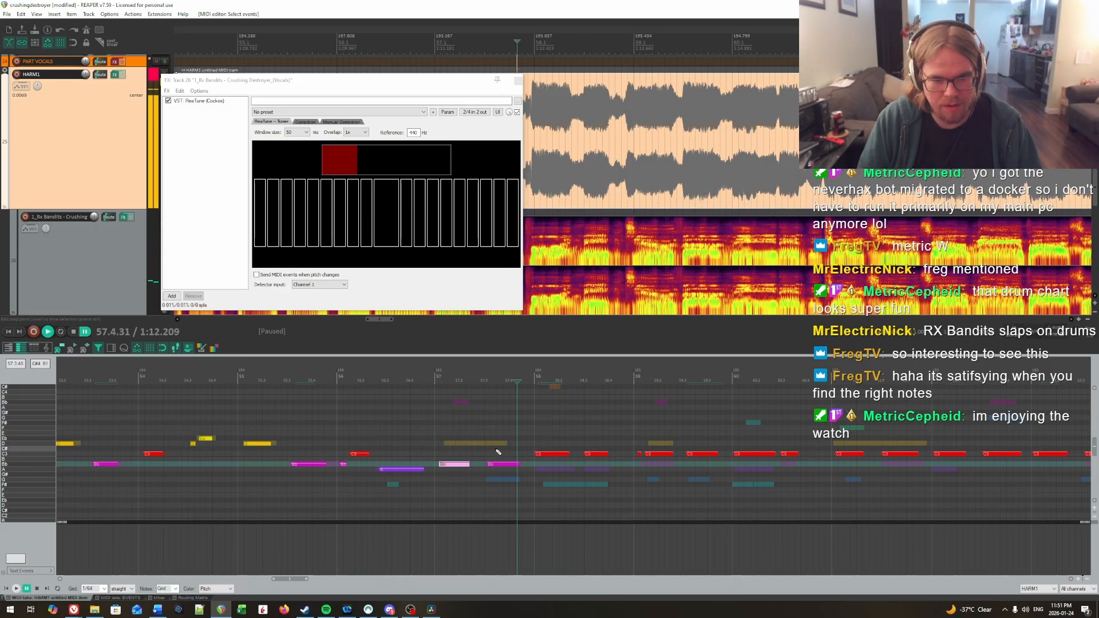
left_click(500, 464)
key("Down")
key("Down")
key("Down")
left_click(372, 428)
key("space")
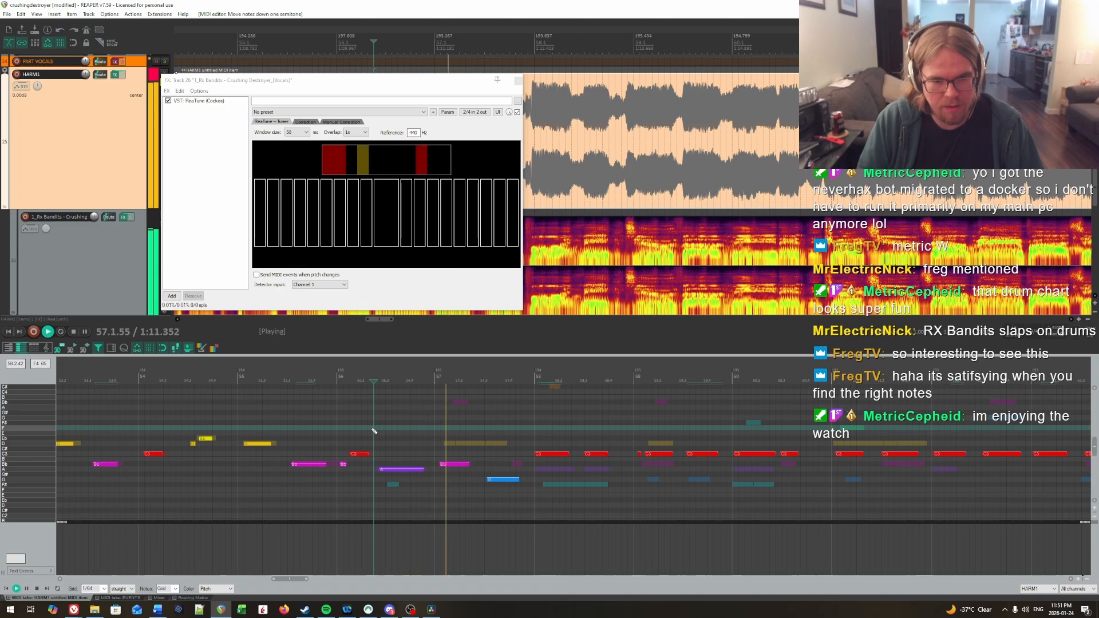
key("space")
Step: Lower both C notes of bar 58 to F# and audition them from the second half of bar 57
left_click_drag(545, 442, 593, 473)
key("Down")
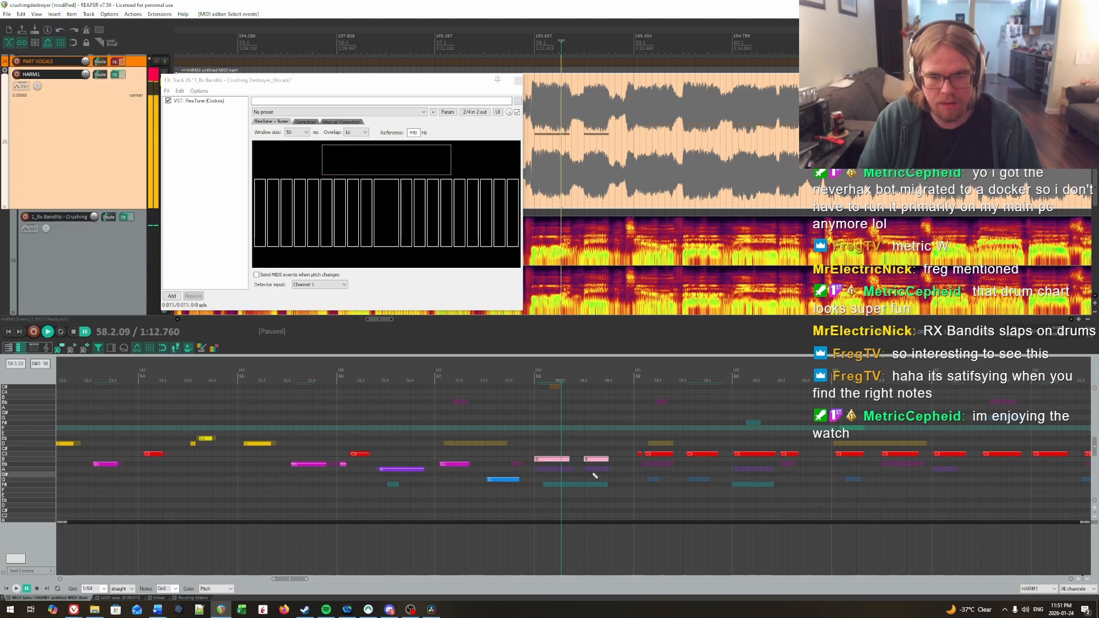
key("Down")
key("Down")
left_click(491, 439)
key("space")
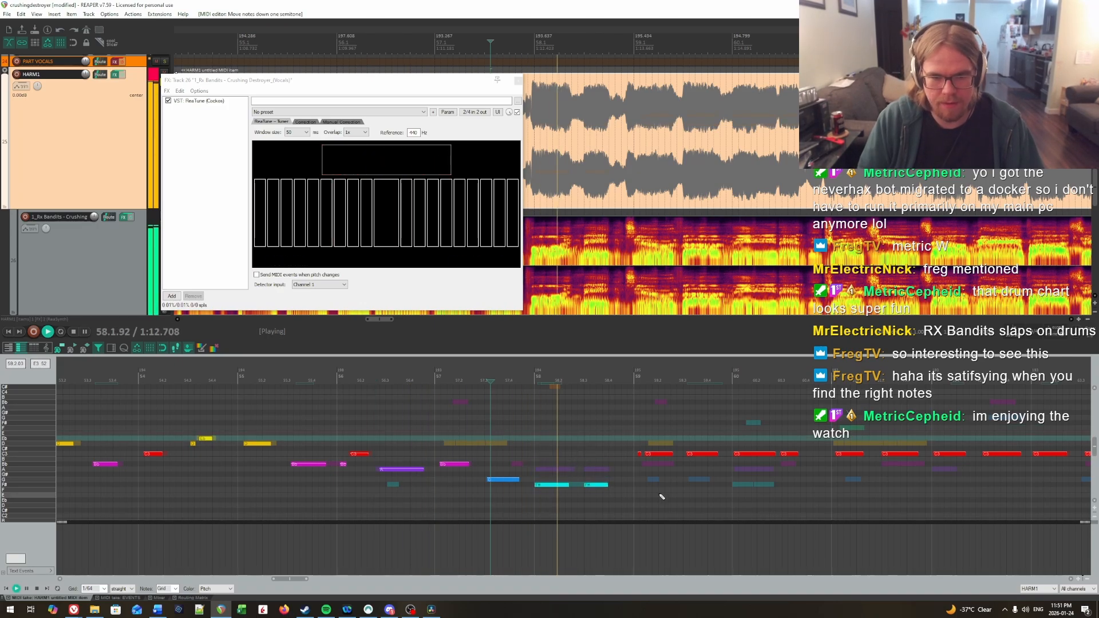
scroll(686, 497, "right", 3)
left_click_drag(660, 496, 587, 501)
key("space")
left_click(298, 455)
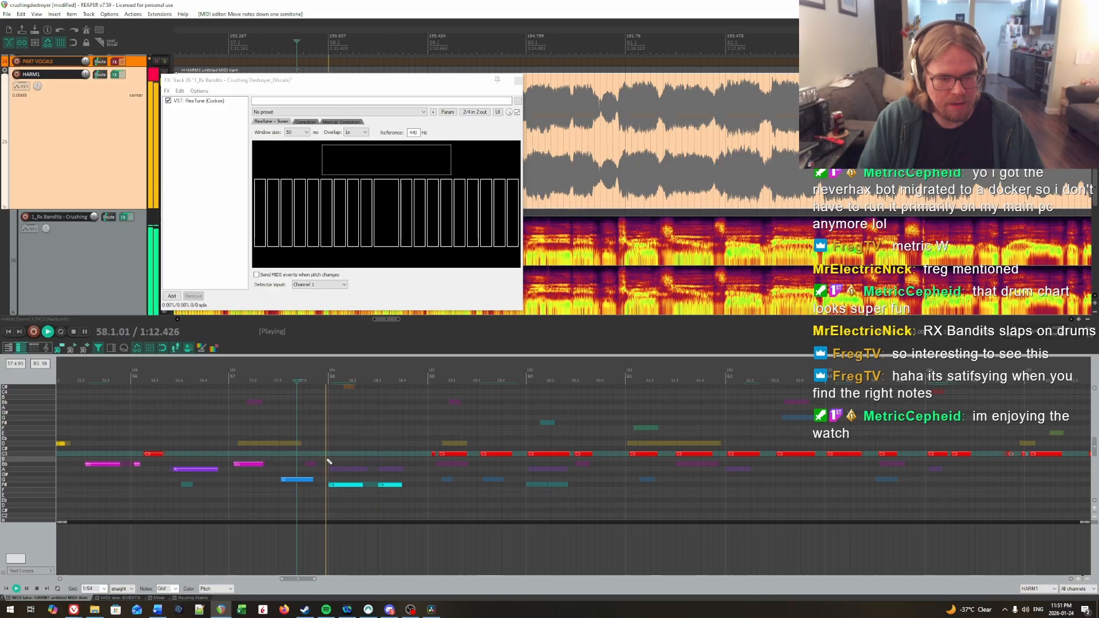
Step: Raise the second note of bar 58 to A and audition it from the second half of bar 57
key("Up")
key("Up")
key("Up")
left_click(287, 438)
key("space")
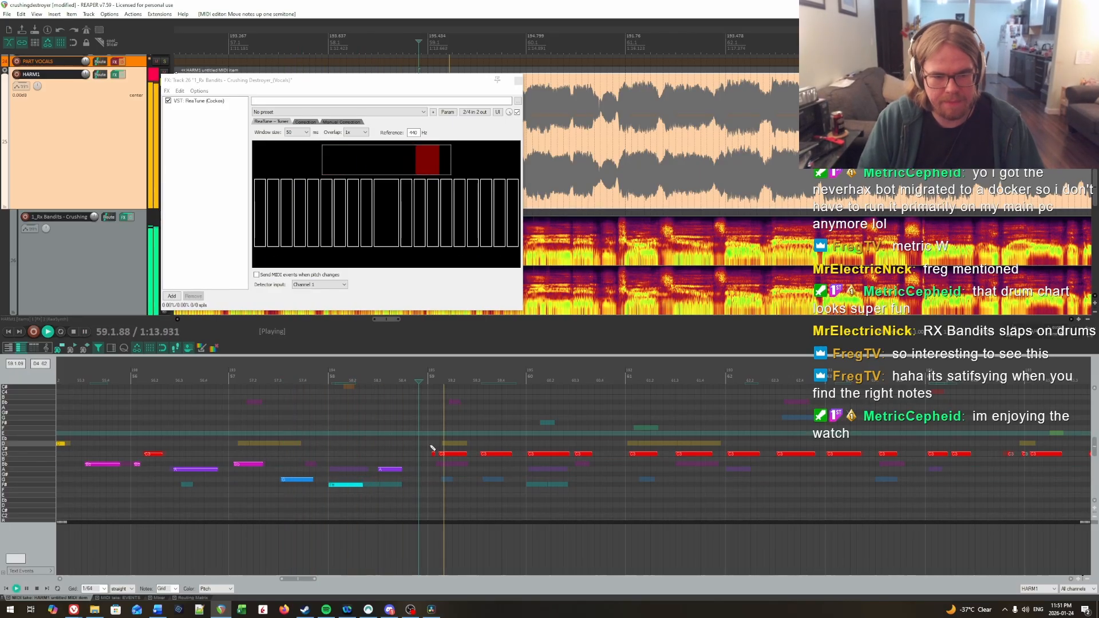
Step: Lower bar 59's opening short note to A, its next note to Bb and its last note to G, auditioning them
left_click_drag(431, 448, 504, 475)
left_click(387, 439)
key("space")
key("space")
left_click(399, 448)
key("space")
key("Down")
key("Down")
key("Down")
key("Down")
key("Down")
Step: Lower both C notes of bar 60 to F# and audition them from bar 59
left_click_drag(539, 440, 595, 469)
key("Down")
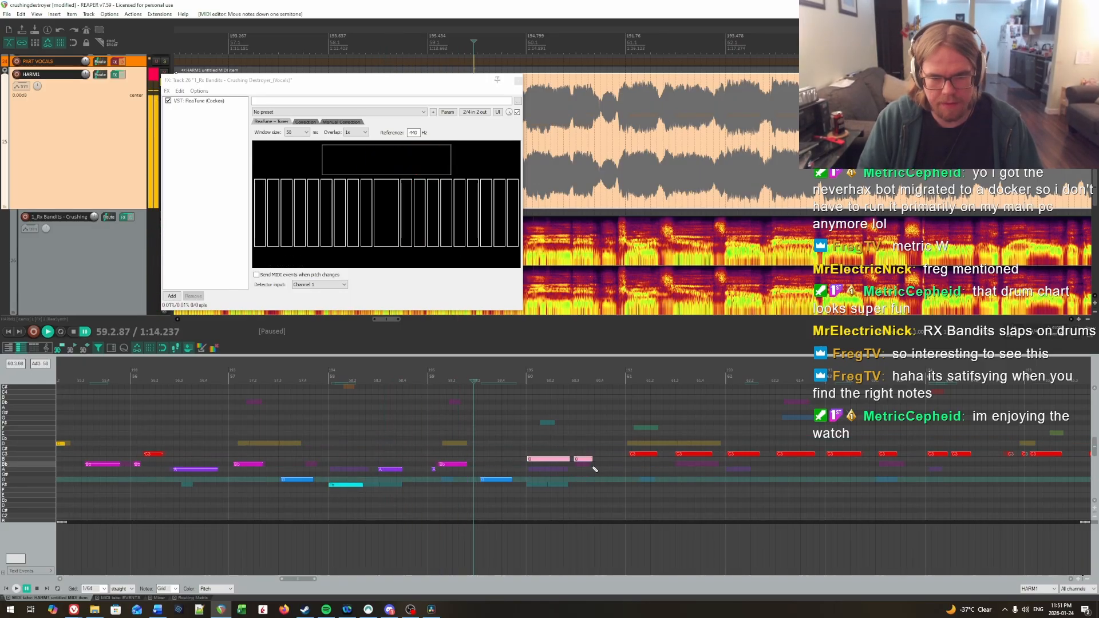
left_click(454, 441)
key("space")
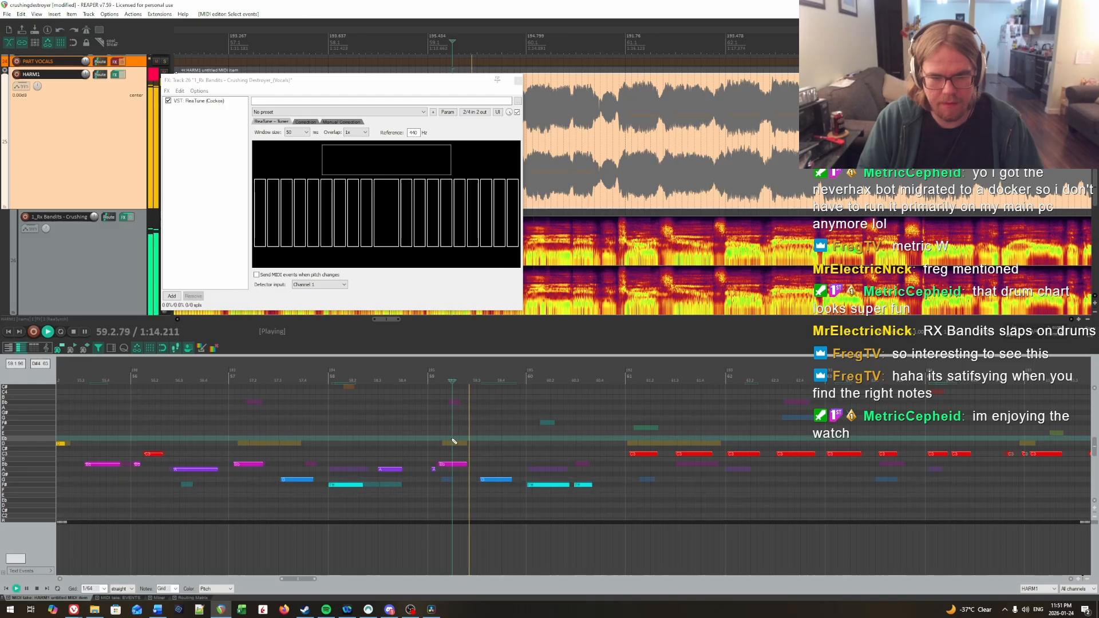
key("space")
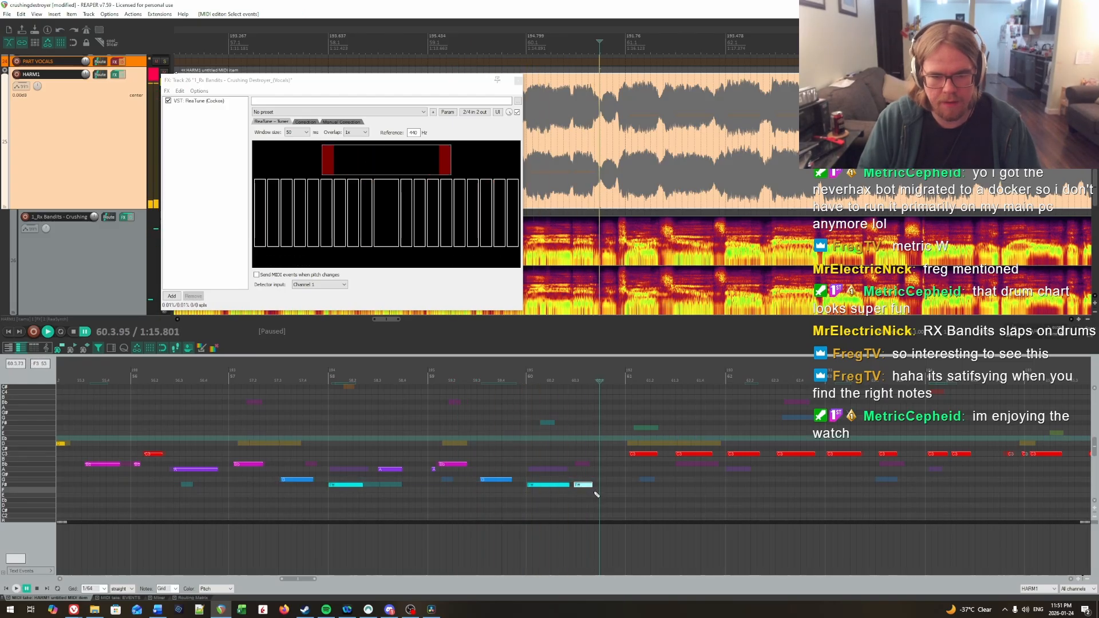
Step: Raise the second note of bar 60 to A and listen from the end of bar 59 into bar 61
left_click(584, 485)
key("Up")
key("Up")
key("Up")
left_click(514, 441)
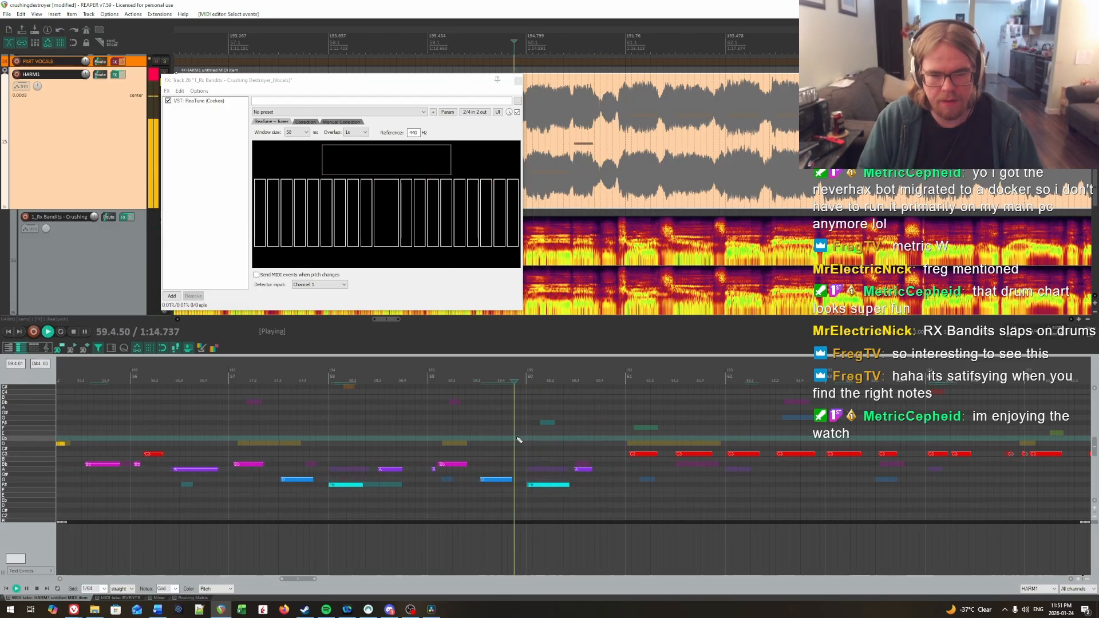
key("space")
key("space")
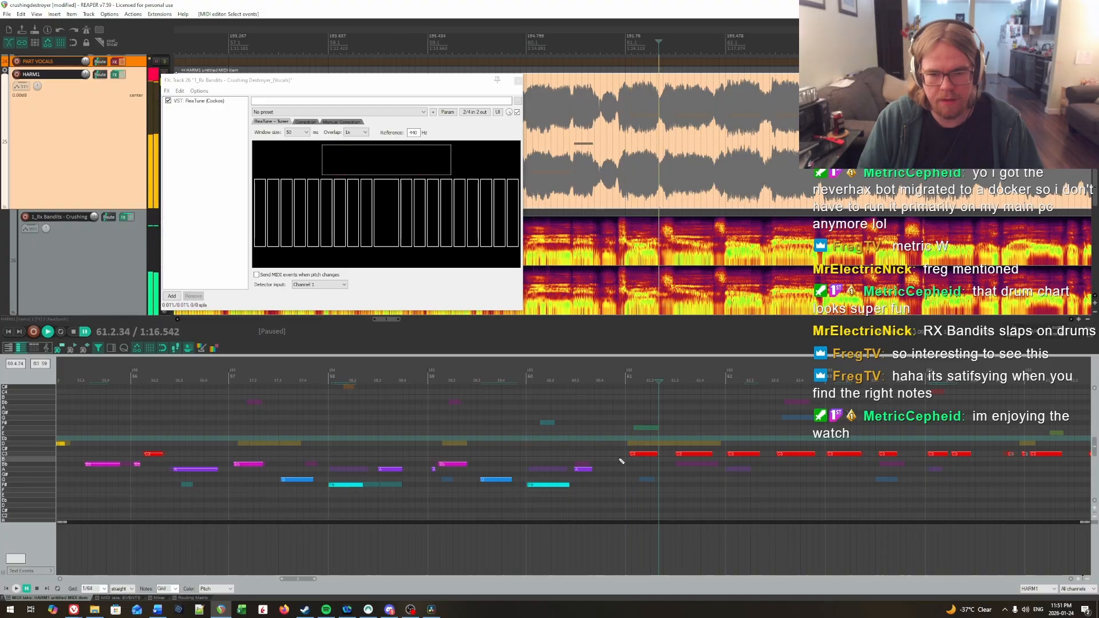
Step: Raise the first C note of bar 61 to D and lower the second to Bb
left_click_drag(659, 494, 391, 438)
key("Up")
key("Up")
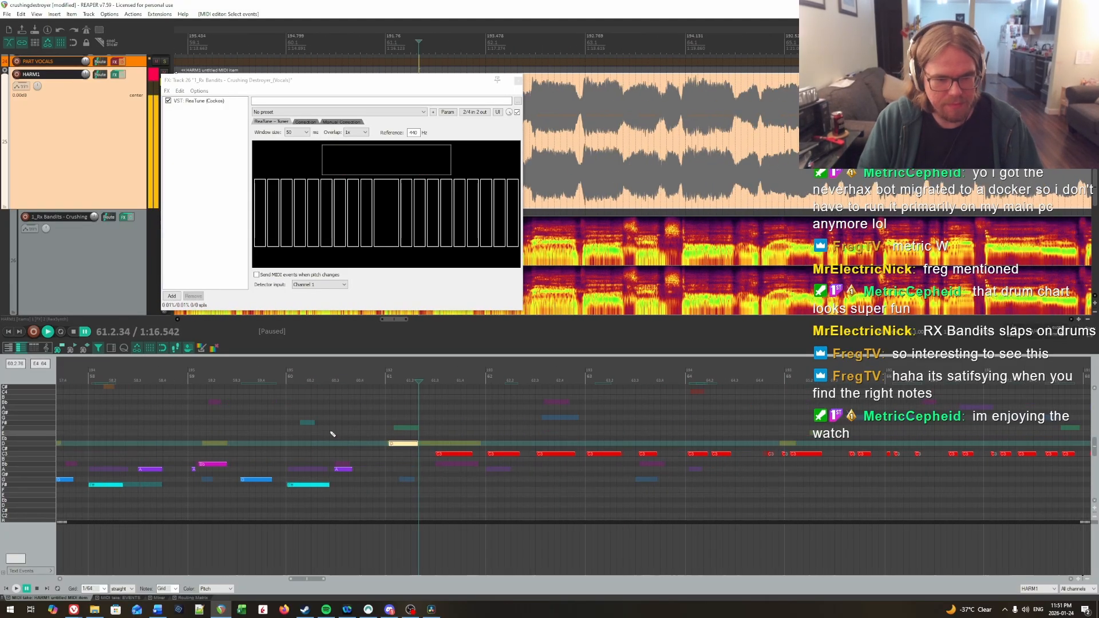
key("Down")
key("Down")
Step: Try the first note of bar 62 at A, auditioning it from the end of bar 60
left_click(490, 453)
key("Down")
key("Down")
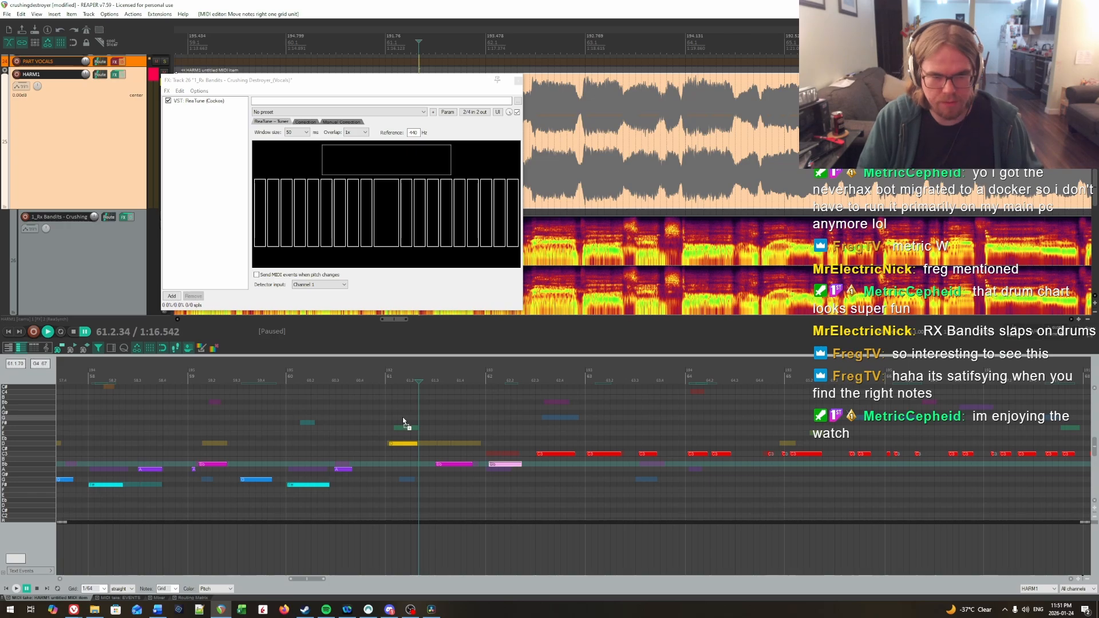
key("Down")
key("Down")
key("Down")
left_click(380, 417)
key("space")
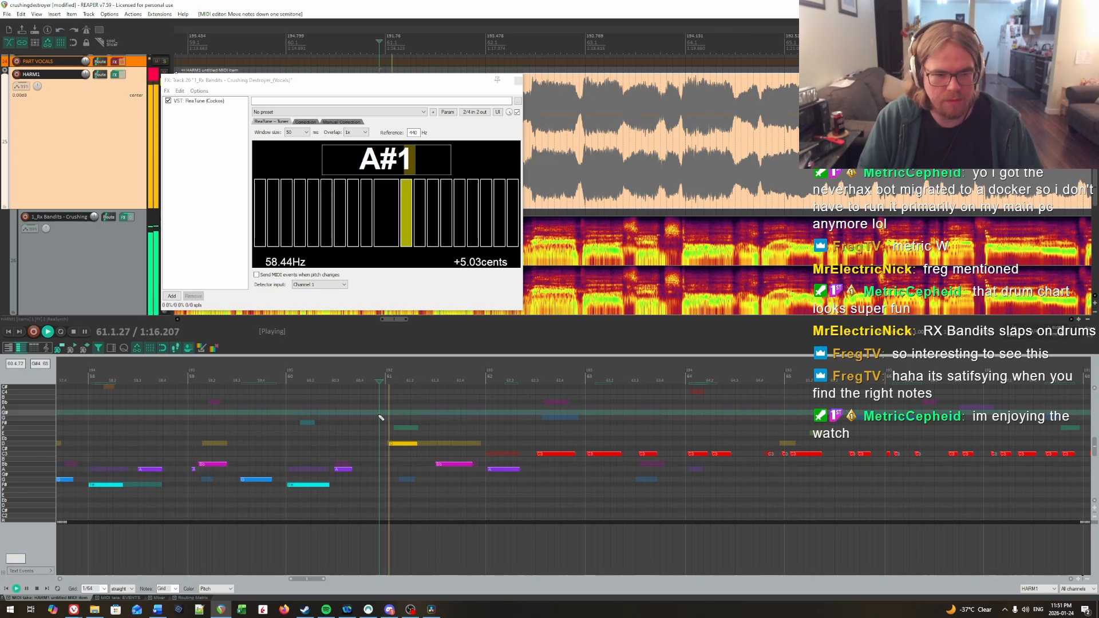
Step: Raise the first note of bar 62 back to C and audition bars 61 and 62
key("space")
left_click(505, 468)
key("Up")
key("Up")
key("Up")
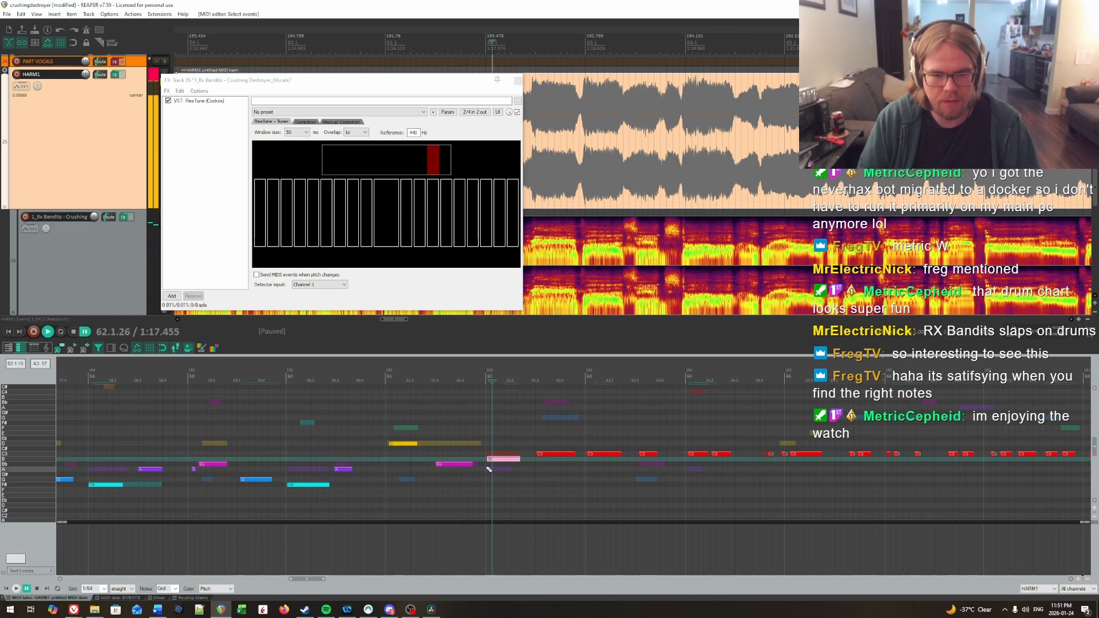
left_click(367, 422)
key("space")
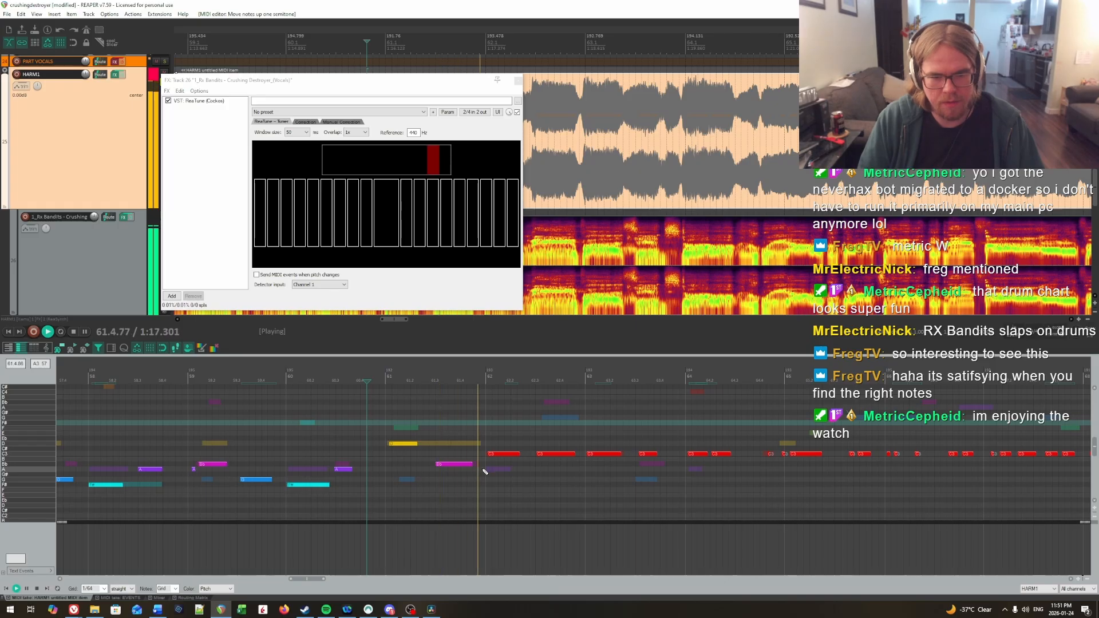
Step: Raise the second note of bar 62 to G and audition it from the second half of bar 61
key("space")
left_click_drag(527, 439, 565, 469)
scroll(565, 468, "up", 5)
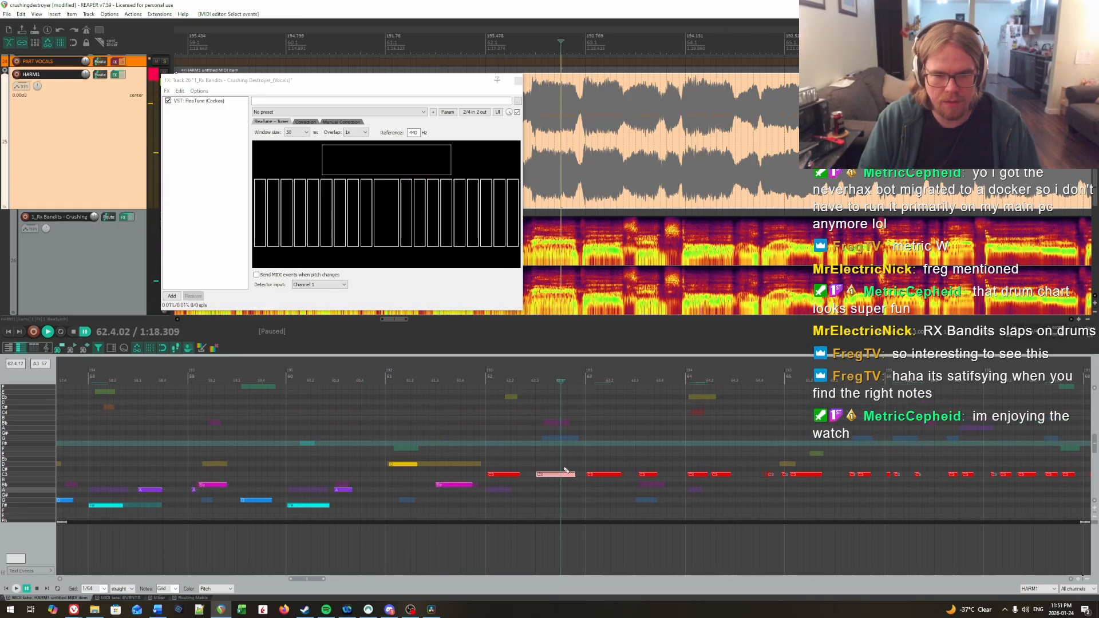
key("Up")
key("Up")
key("Up")
key("Up")
key("Up")
key("Up")
key("Up")
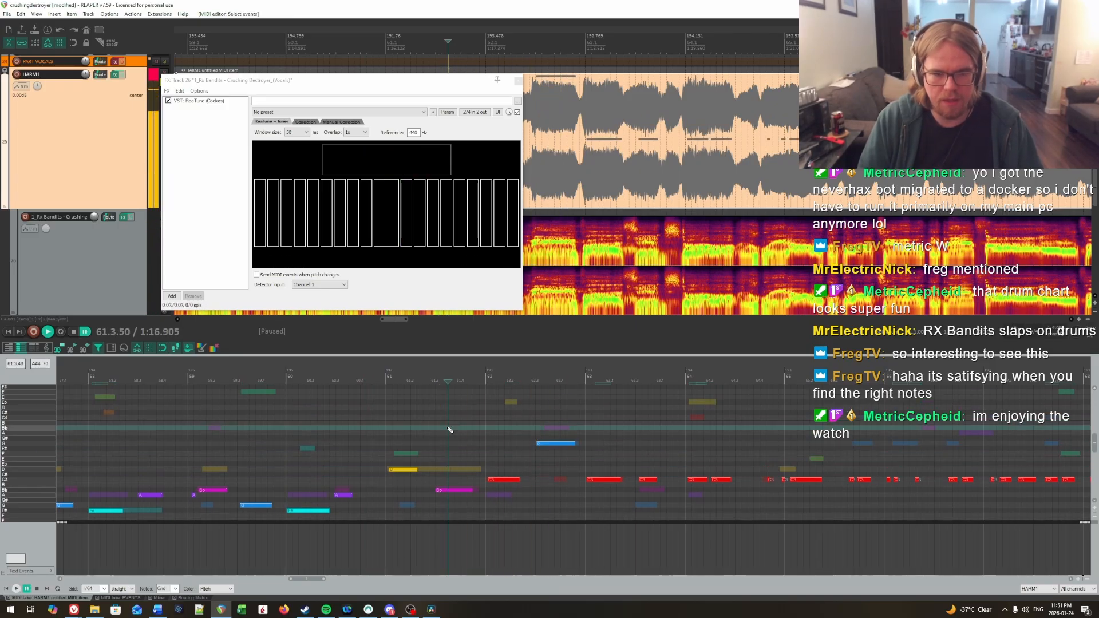
left_click(449, 429)
key("space")
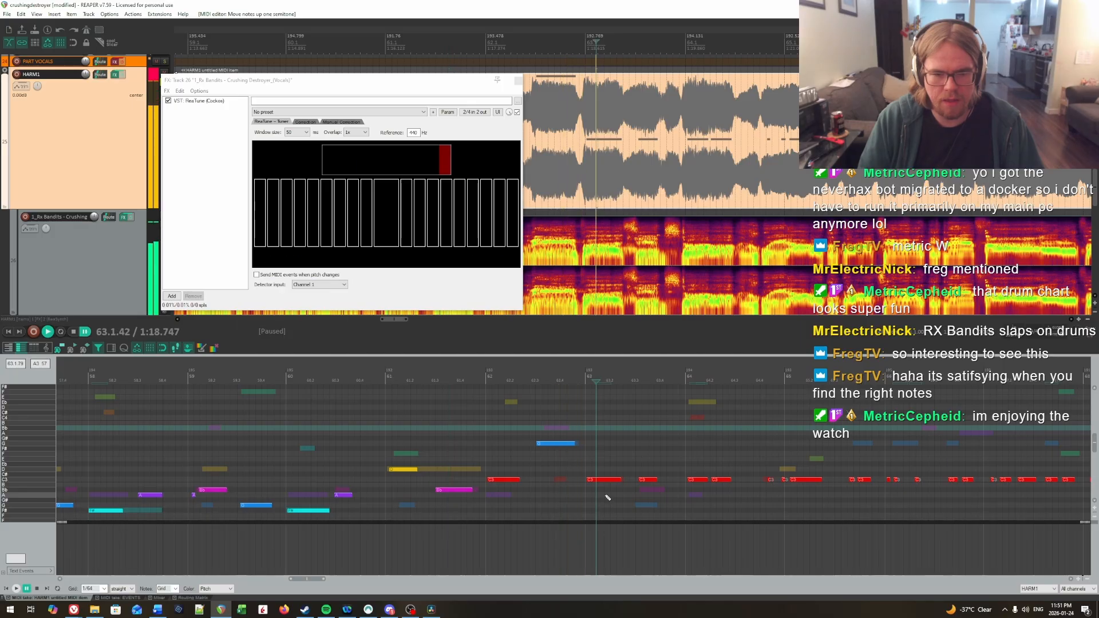
Step: Lower the second note of bar 63 to Bb and audition it from the end of bar 62
scroll(618, 481, "down", 4)
left_click(635, 447)
key("Down")
key("Down")
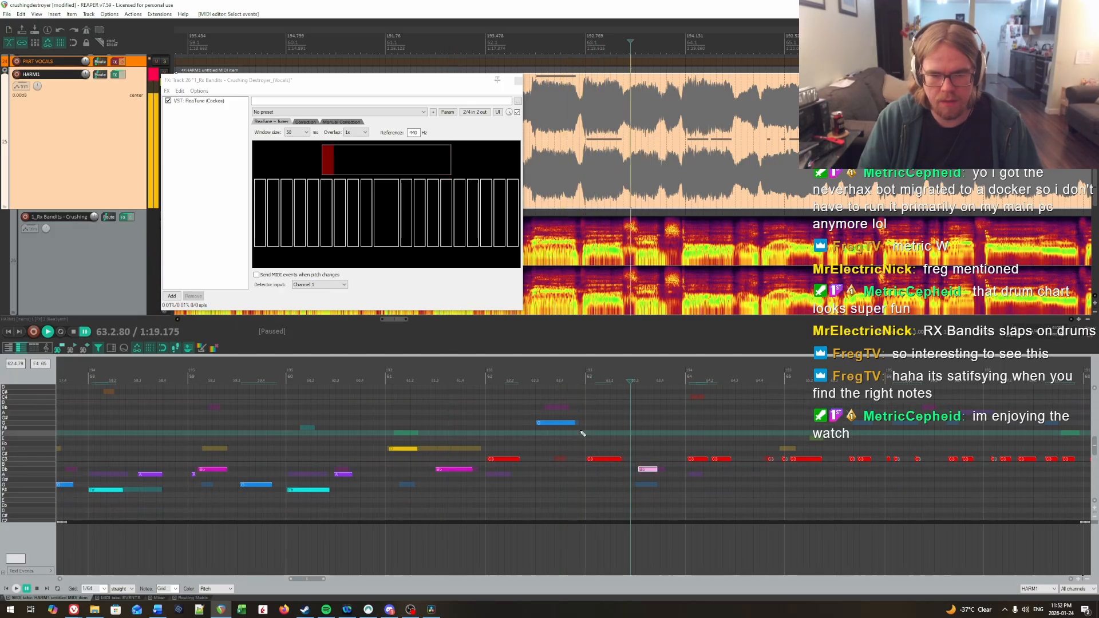
key("space")
left_click(566, 458)
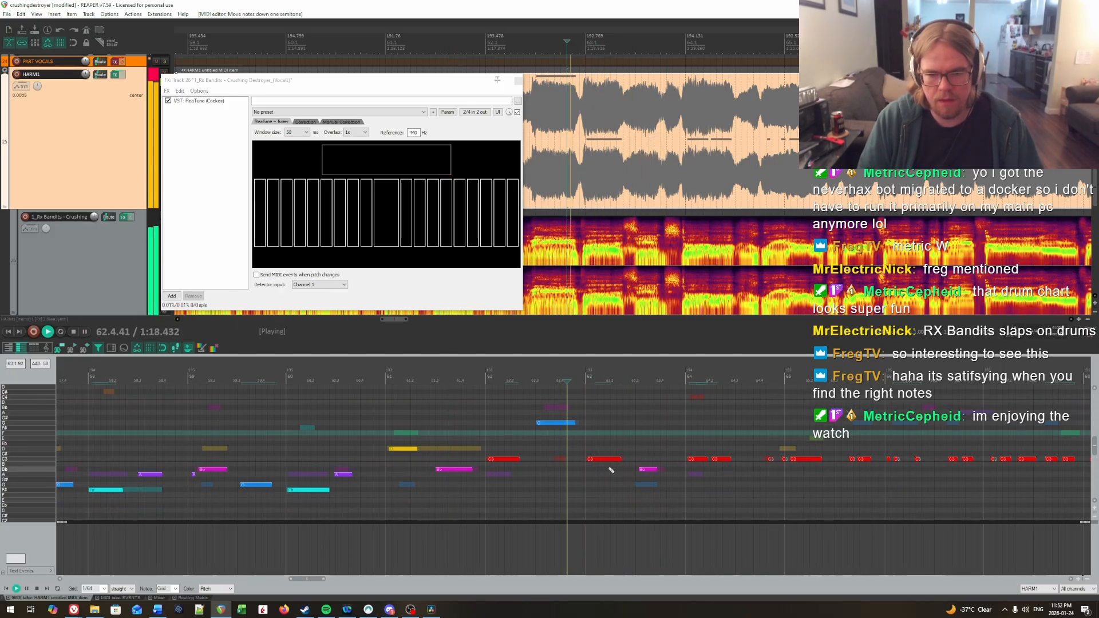
left_click_drag(659, 493, 593, 485)
key("space")
Step: Toggle the HARM1 track's effects and listen to the vocal from the second half of bar 62 through bar 63
left_click(377, 408)
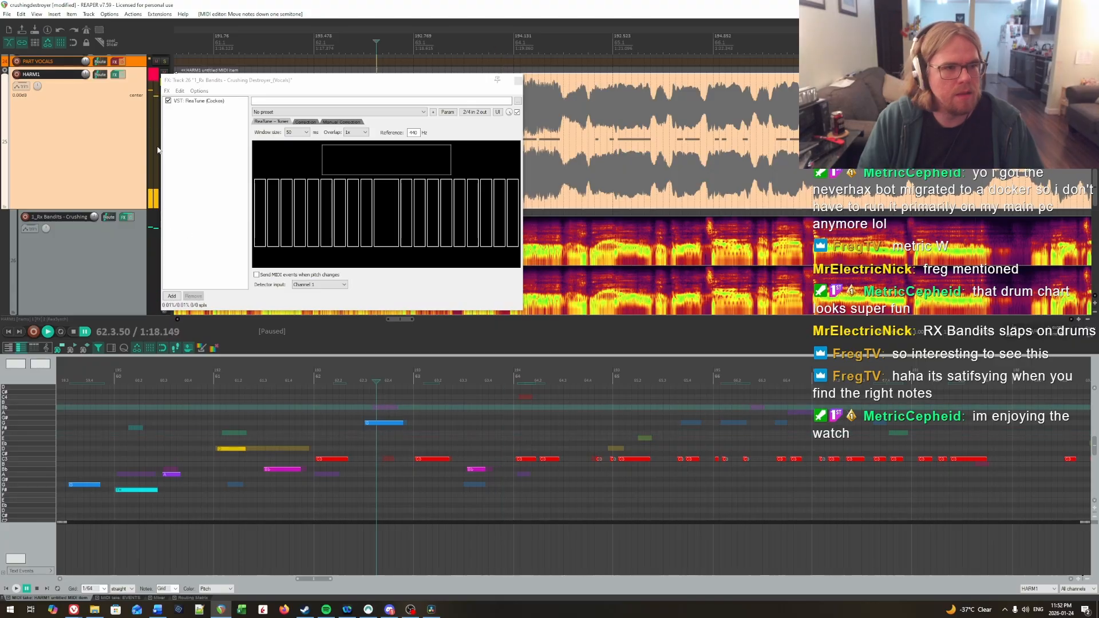
left_click(122, 75)
key("space")
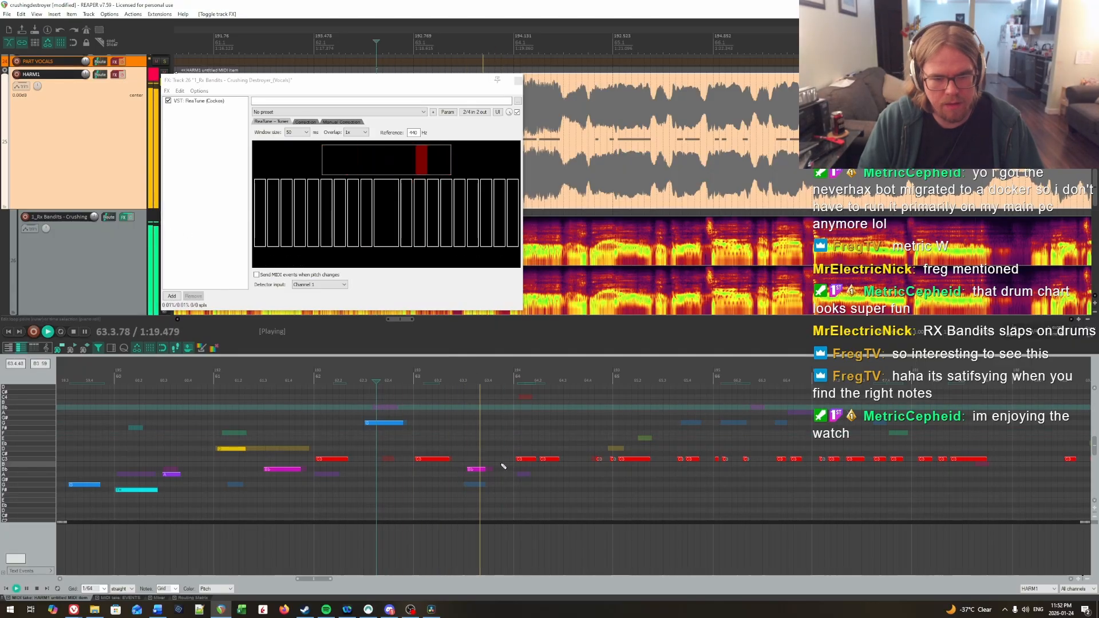
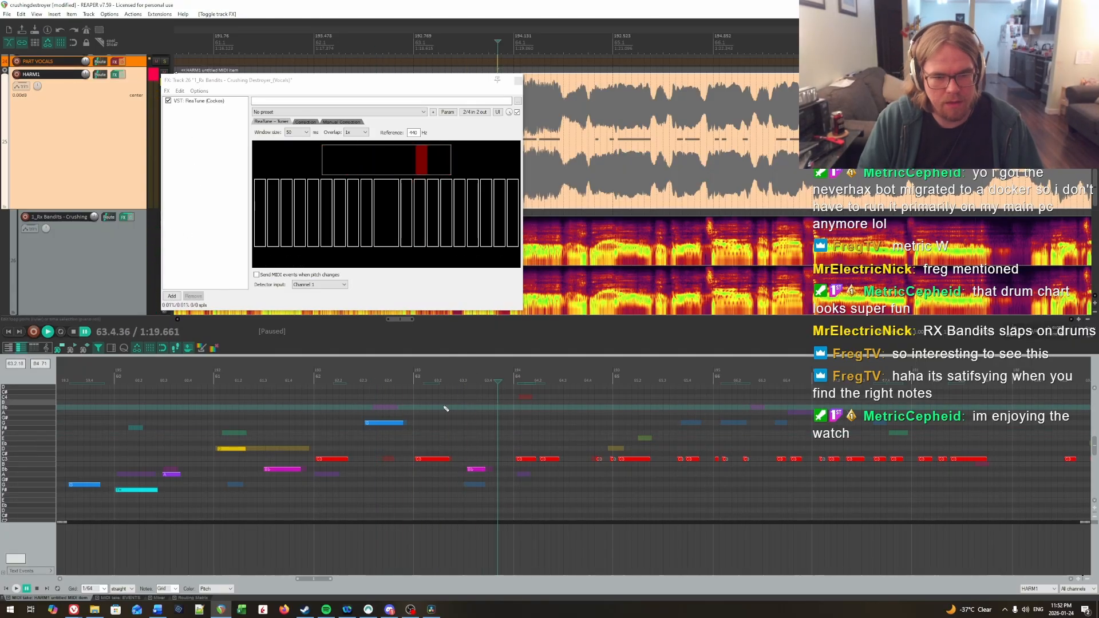
Step: Try a different pitch for the second note of bar 63, return it to Bb and audition the bar
left_click_drag(483, 478, 496, 508)
left_click(425, 432)
key("space")
key("space")
key("Up")
key("Up")
key("Up")
left_click(412, 429)
key("space")
scroll(518, 477, "up", 1)
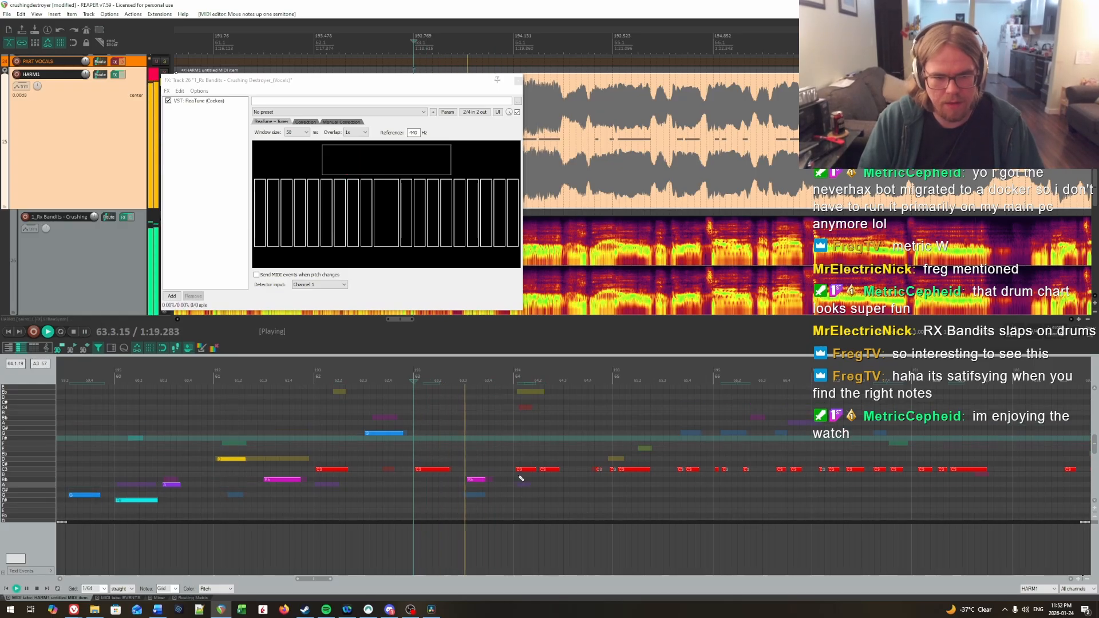
key("space")
key("space")
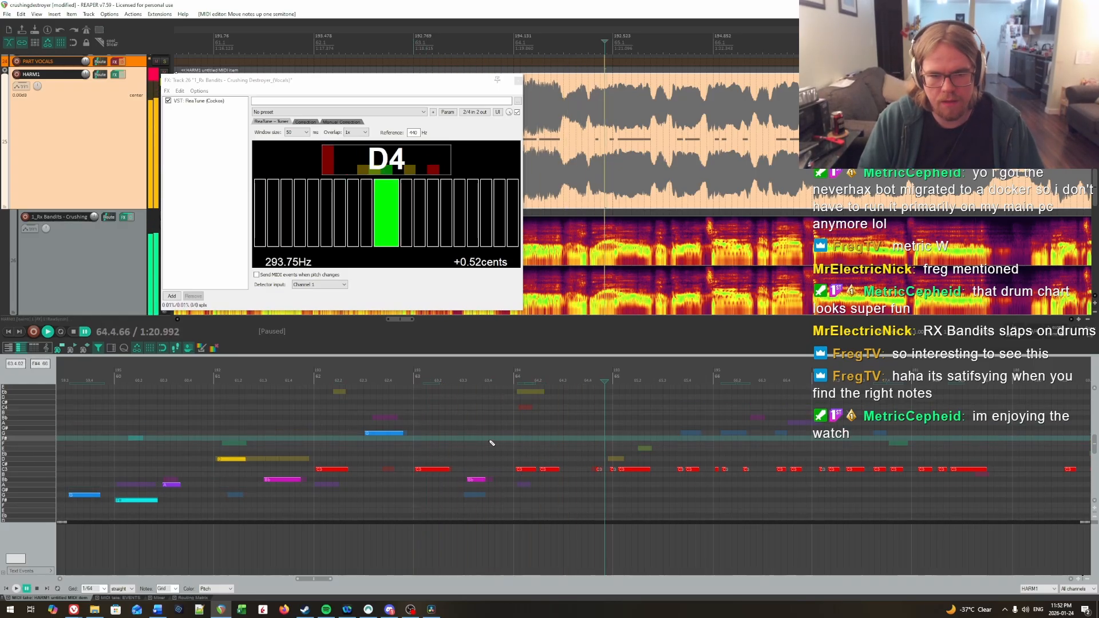
Step: Compare the bar 63 notes with the Basic Pitch reference notes and listen from the end of bar 62 into bar 64
scroll(490, 442, "up", 2)
scroll(491, 442, "down", 2)
left_click(489, 441)
key("ctrl+alt+Down")
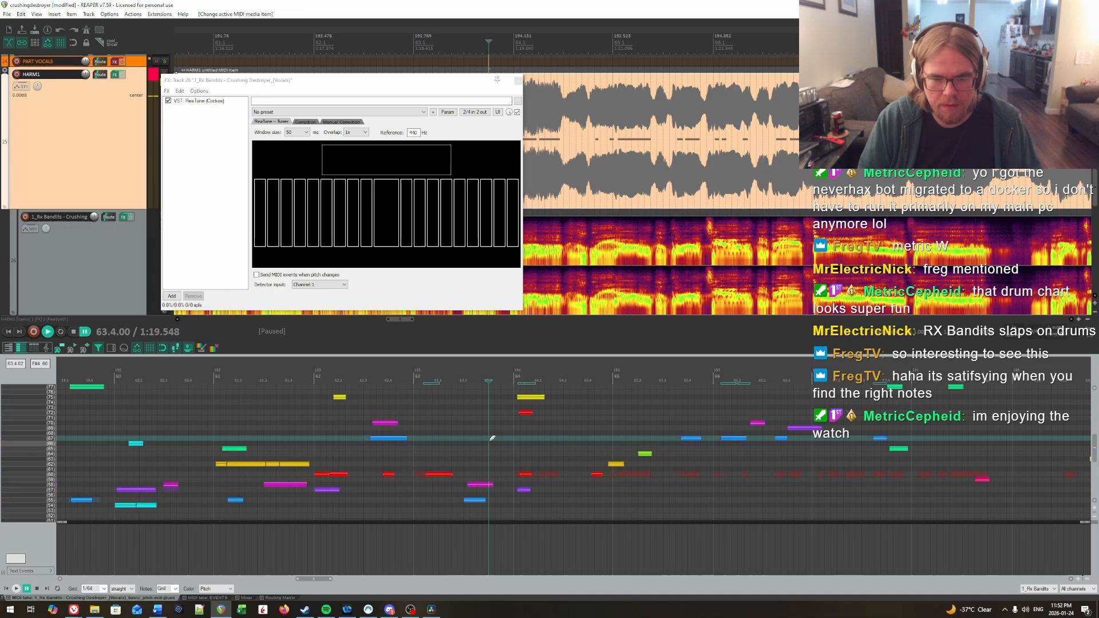
key("ctrl+alt+Up")
left_click(403, 444)
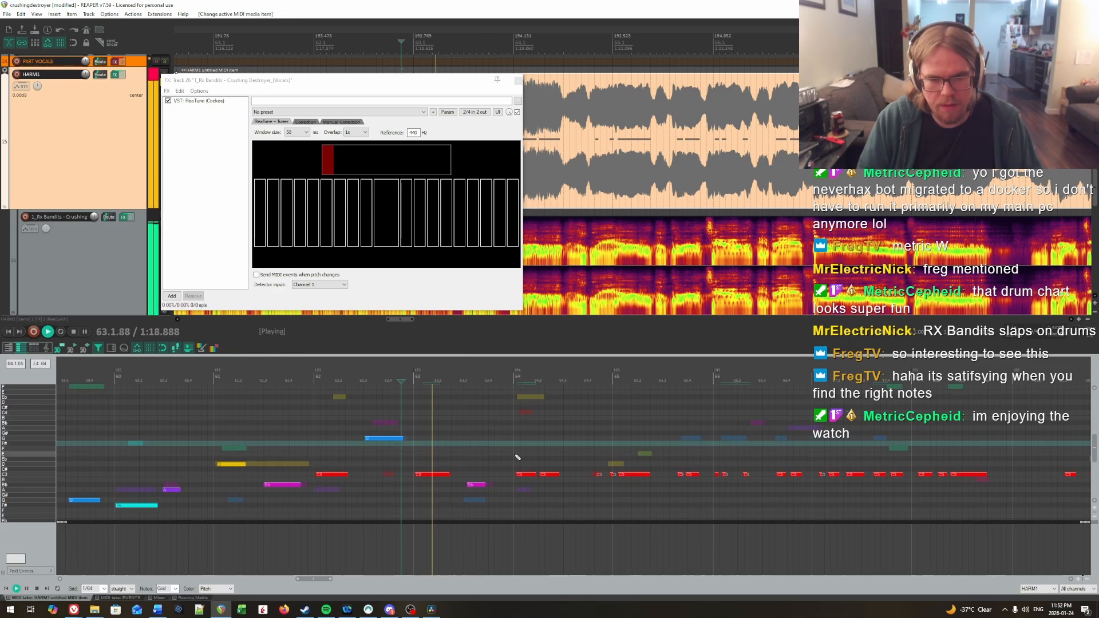
key("space")
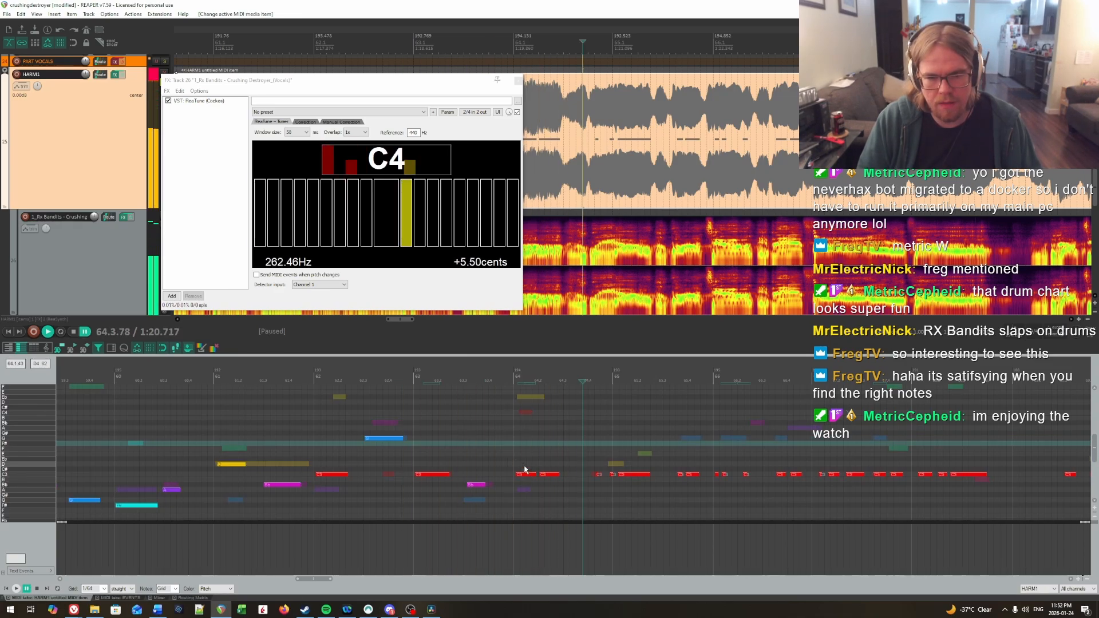
Step: Join the first two C notes of bar 64 into one note and audition it from the end of bar 63
left_click_drag(553, 489, 555, 491)
key("j")
left_click(476, 443)
key("space")
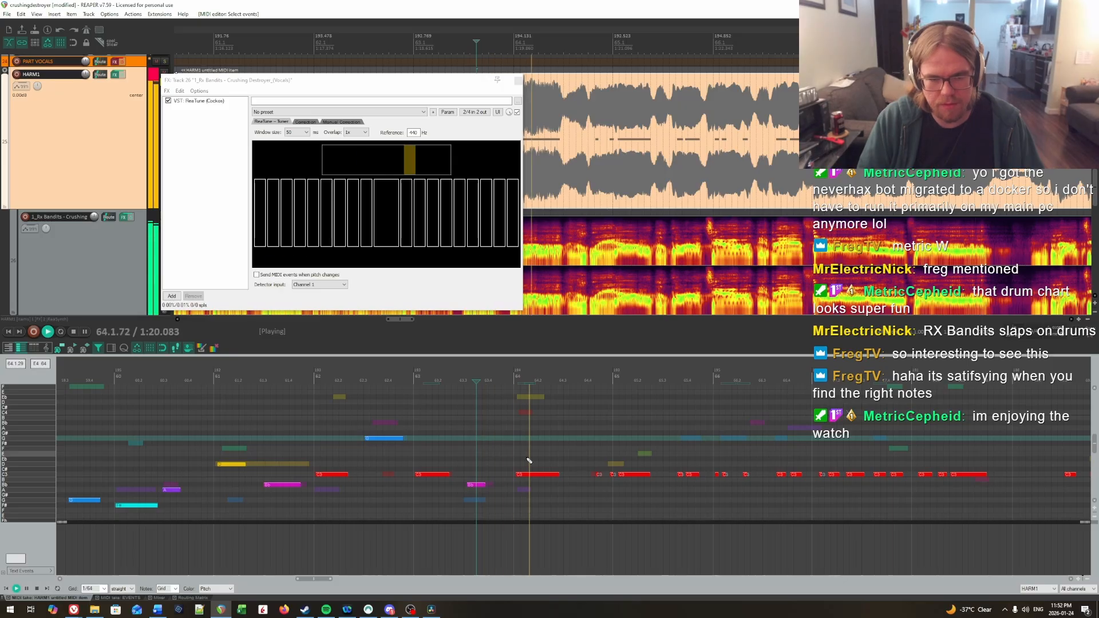
Step: Raise the short note before bar 65 and the long note starting bar 65 to D, and audition them from late bar 64
left_click_drag(579, 495, 1057, 509)
left_click(564, 429)
key("space")
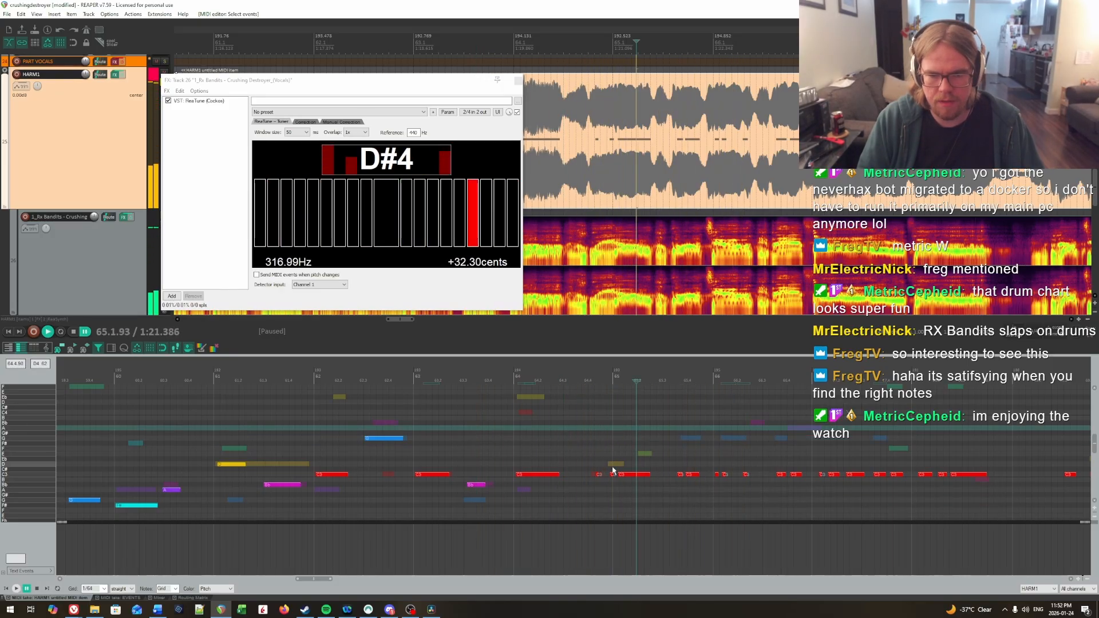
left_click(613, 471)
key("Up")
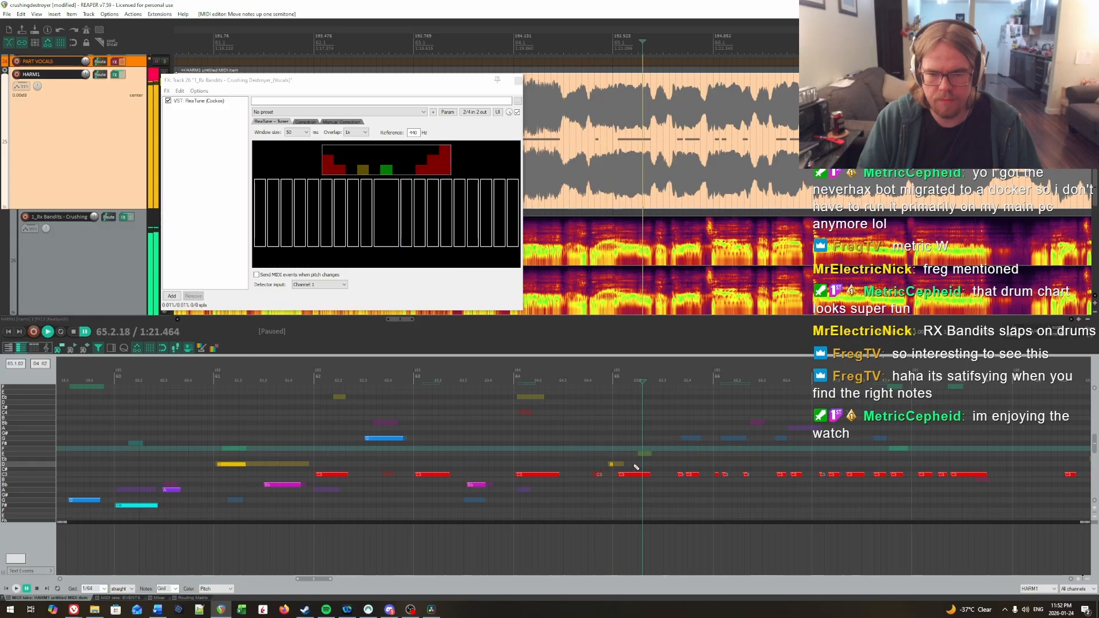
left_click(633, 474)
key("Up")
key("Up")
left_click(557, 433)
key("space")
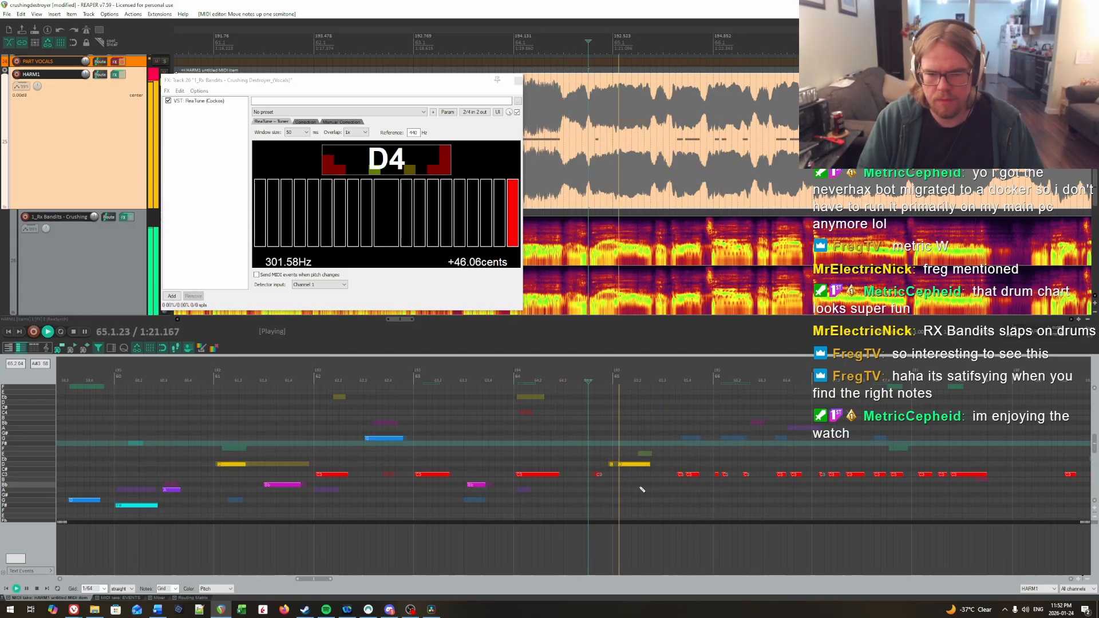
scroll(929, 489, "right", 3)
key("space")
Step: Raise all notes from the second half of bar 65 through bar 68 to G and audition them from early bar 65
left_click_drag(502, 465, 841, 486)
key("Up")
key("Up")
key("Up")
key("Up")
key("Up")
key("Up")
key("Up")
key("Up")
key("Up")
key("Up")
key("Up")
key("Down")
scroll(475, 433, "up", 1)
left_click(461, 430)
key("space")
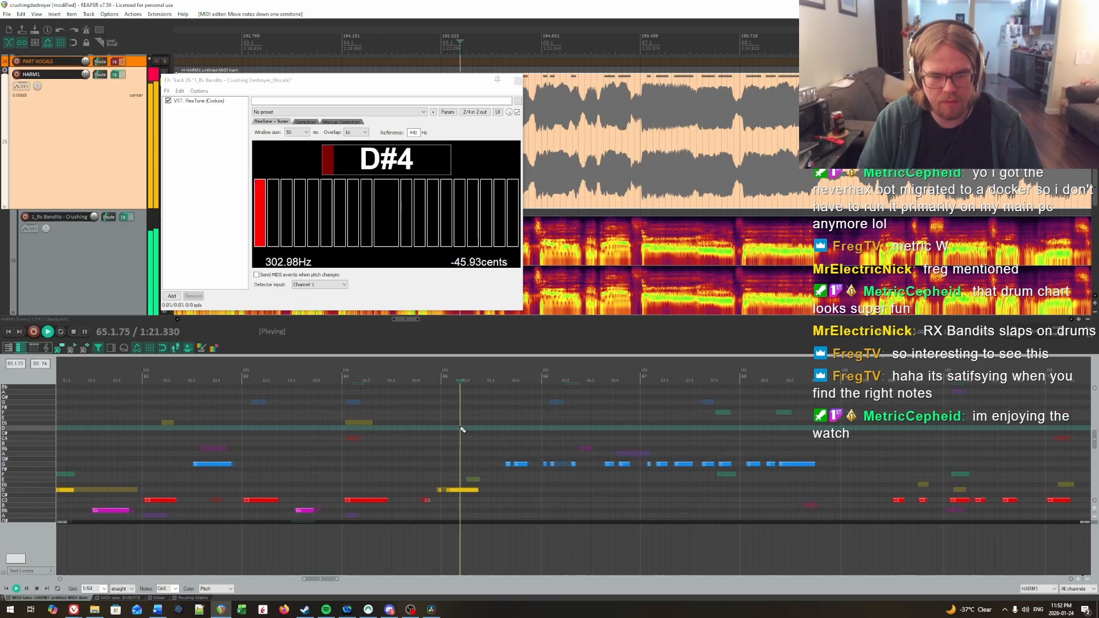
key("space")
Step: Lower the short note in the second half of bar 65 to F# and audition it into bar 66
left_click_drag(507, 465, 507, 474)
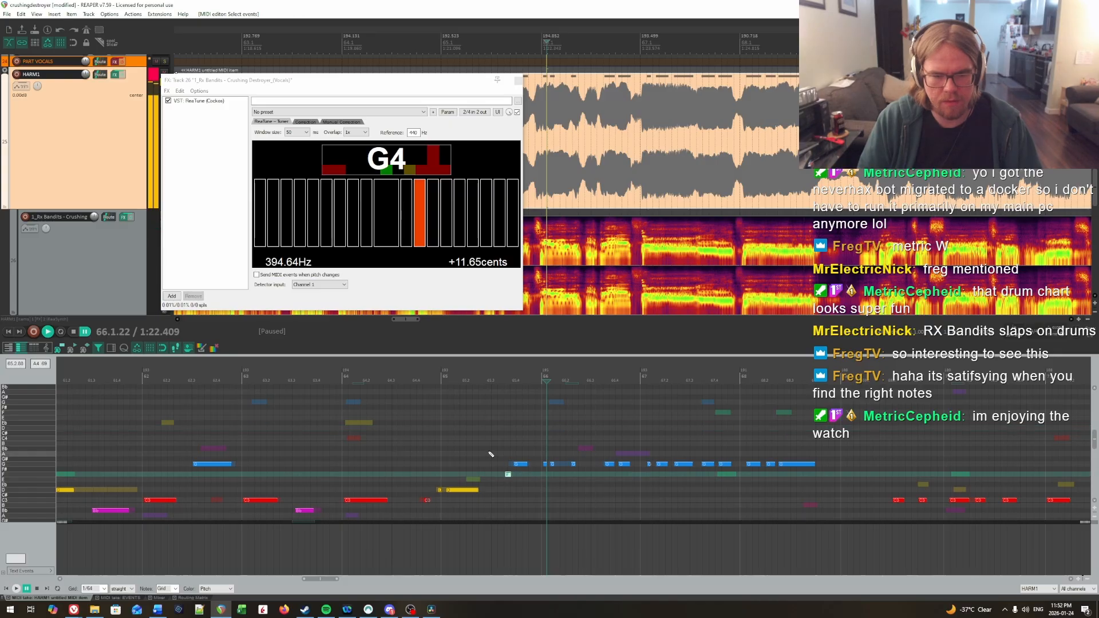
key("Up")
key("space")
key("space")
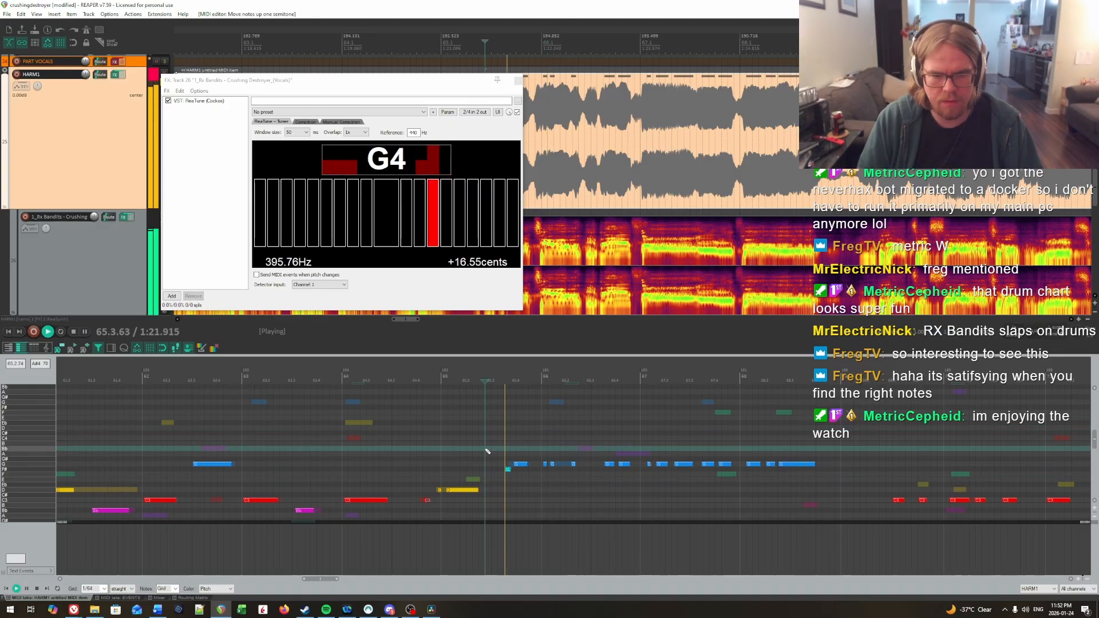
key("space")
key("space")
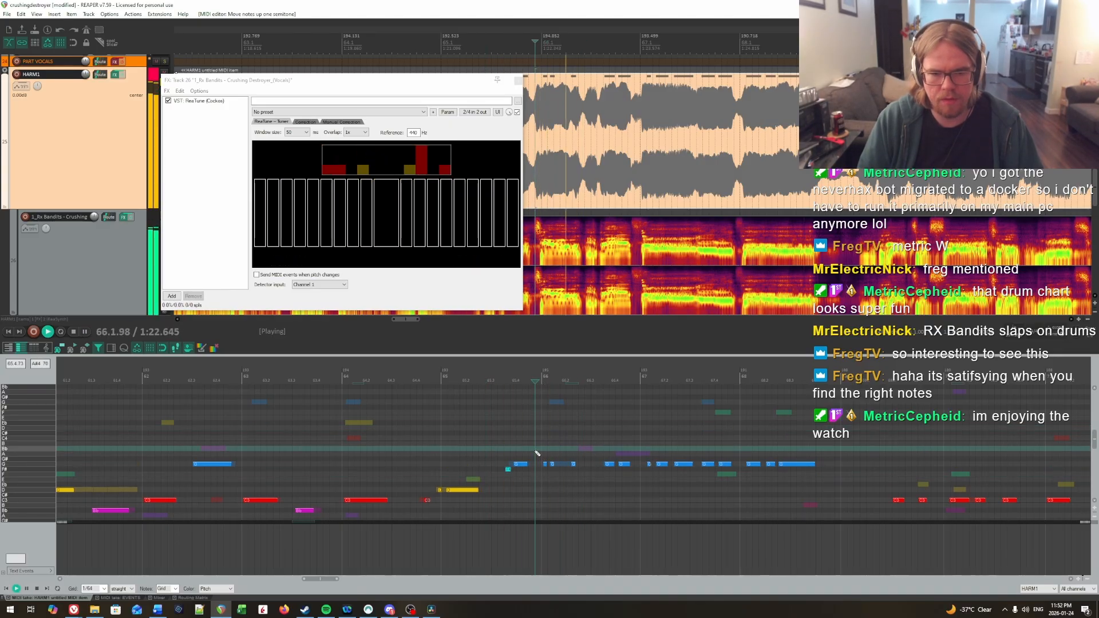
Step: Join the short G notes at the start of bar 66 into one note and audition the bar
left_click_drag(584, 476, 585, 476)
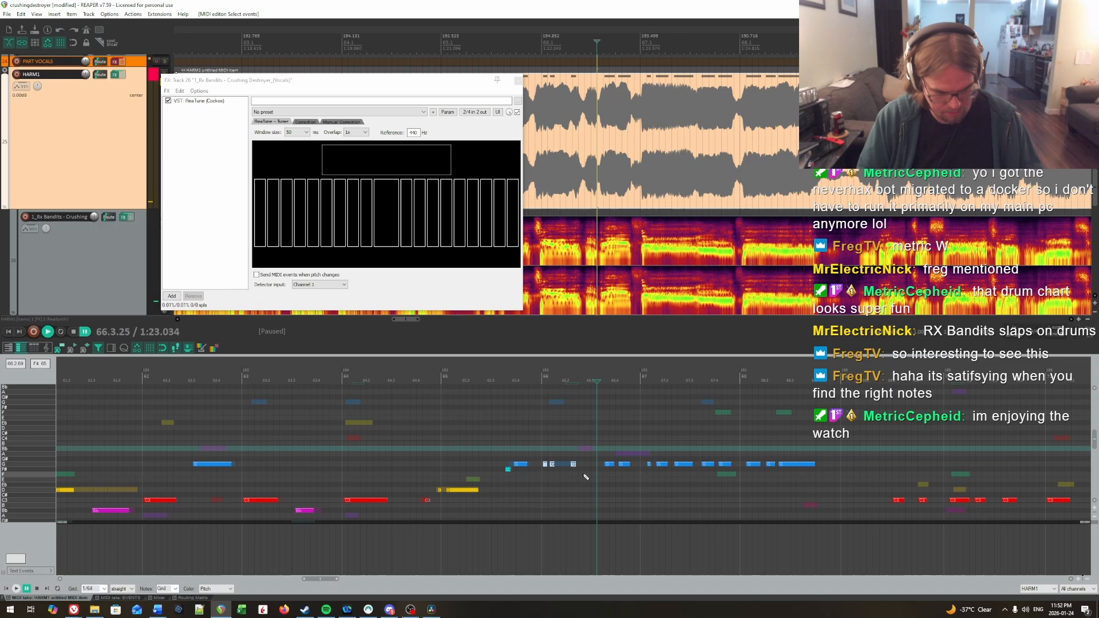
left_click(523, 438)
key("space")
key("space")
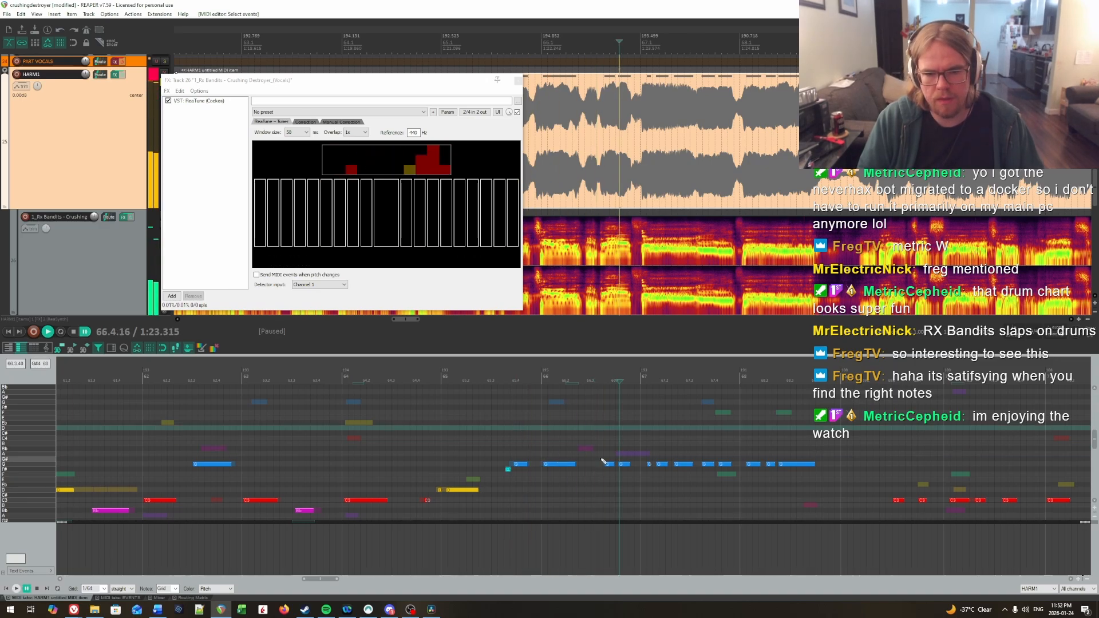
Step: Raise the last note of bar 66 to A and audition it into bar 67
key("Down")
key("Up")
left_click_drag(619, 452, 669, 471)
key("Up")
left_click(567, 433)
key("space")
key("space")
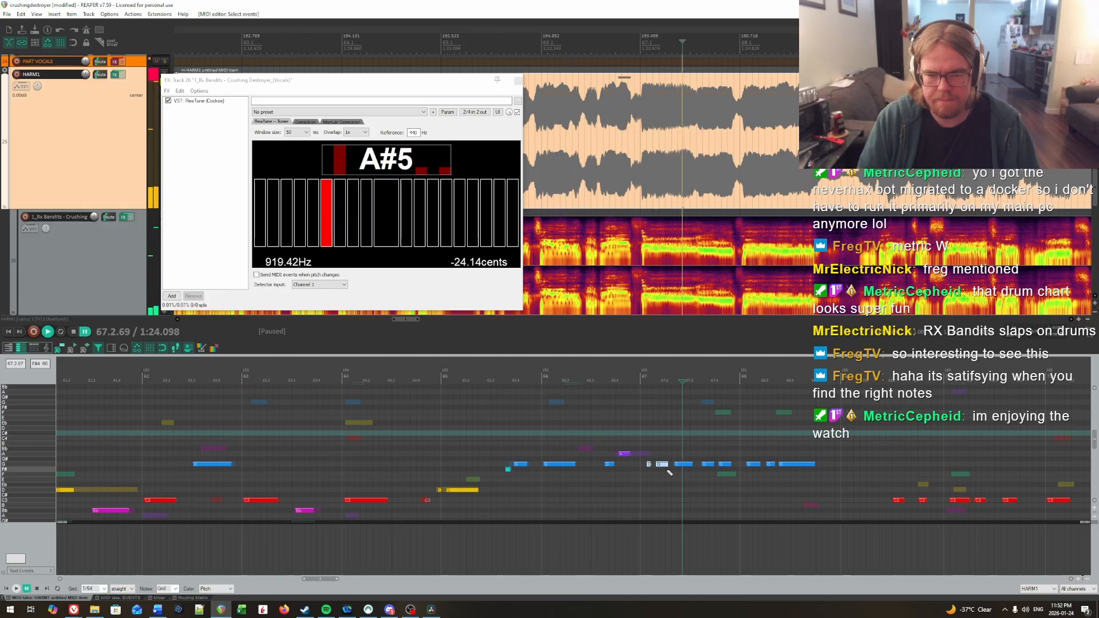
Step: Check bar 67 against the Basic Pitch notes, lower its last note to F and audition from mid bar 66
scroll(667, 471, "up", 1)
scroll(667, 466, "down", 1)
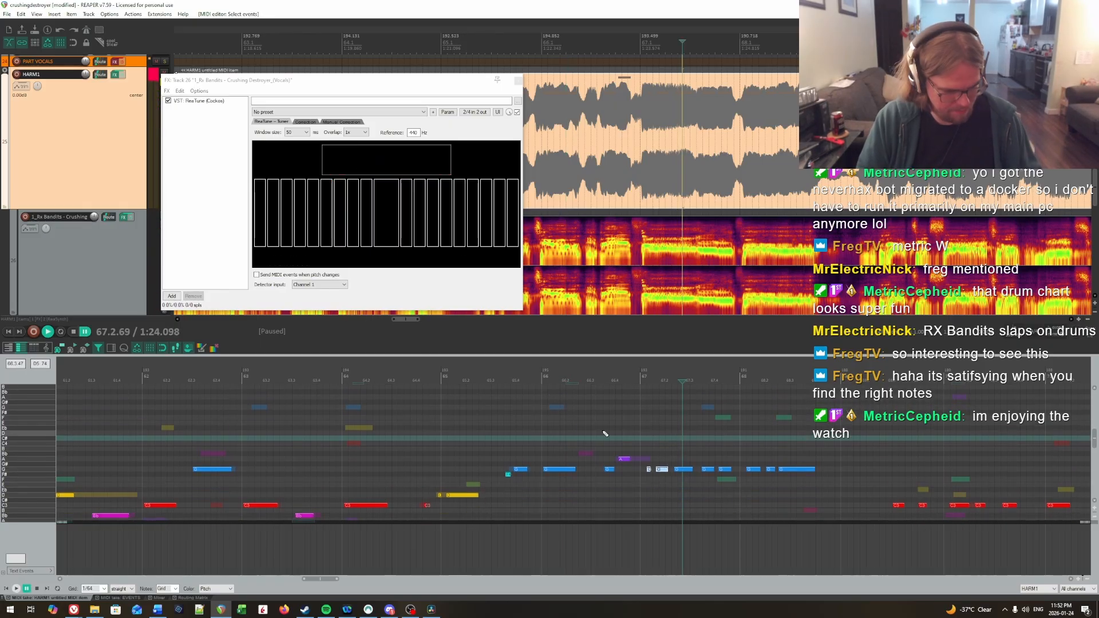
key("alt+Down")
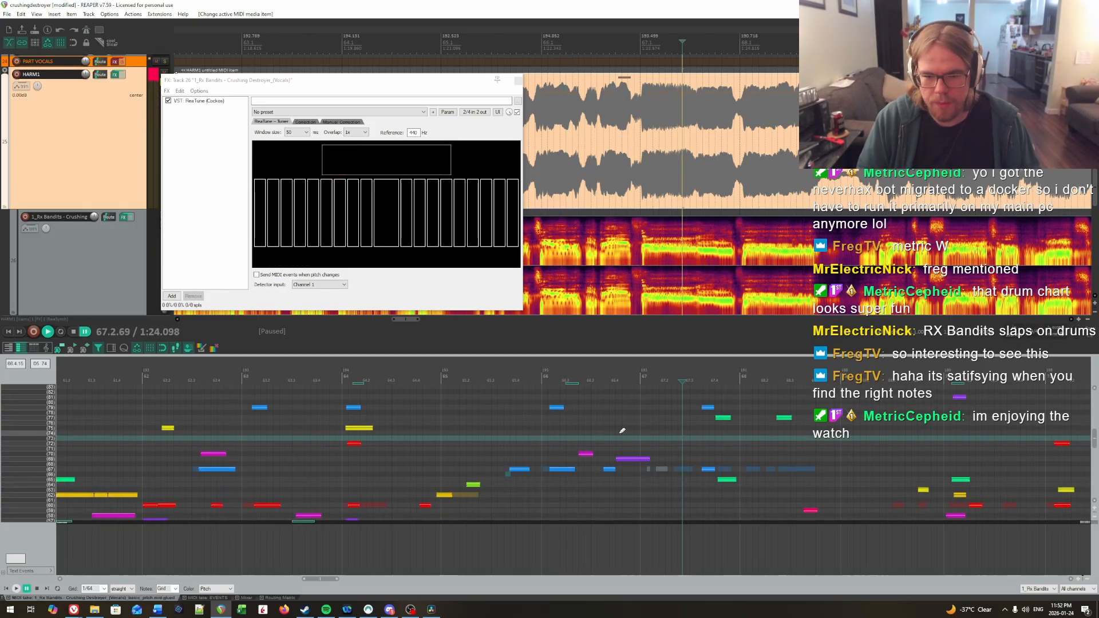
key("alt+Up")
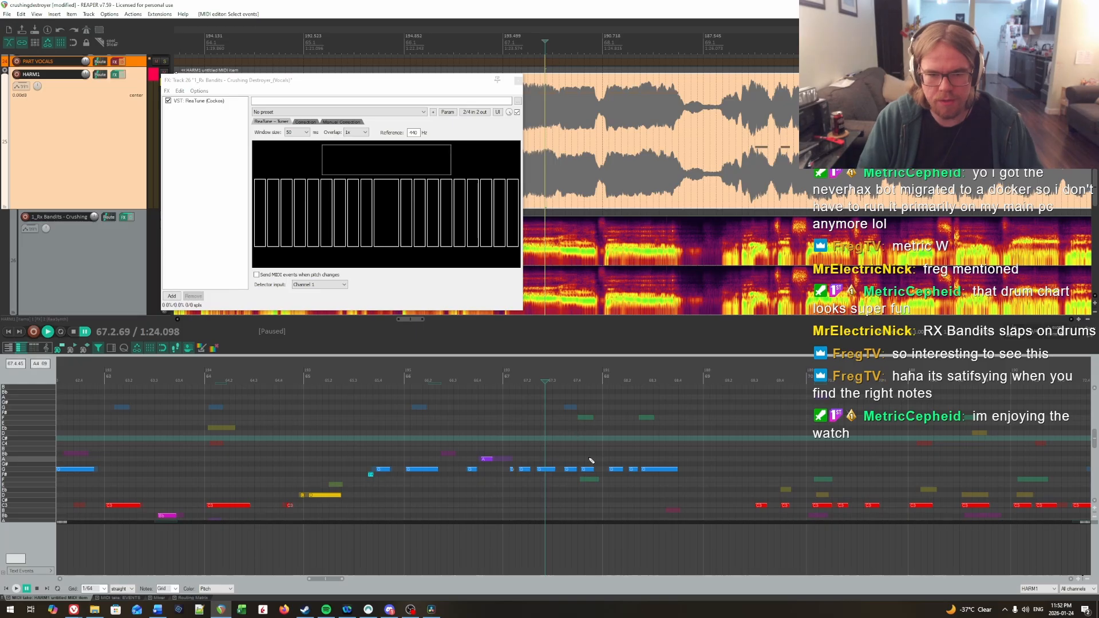
scroll(588, 452, "down", 1)
left_click(587, 448)
key("Down")
key("Down")
left_click(459, 409)
key("space")
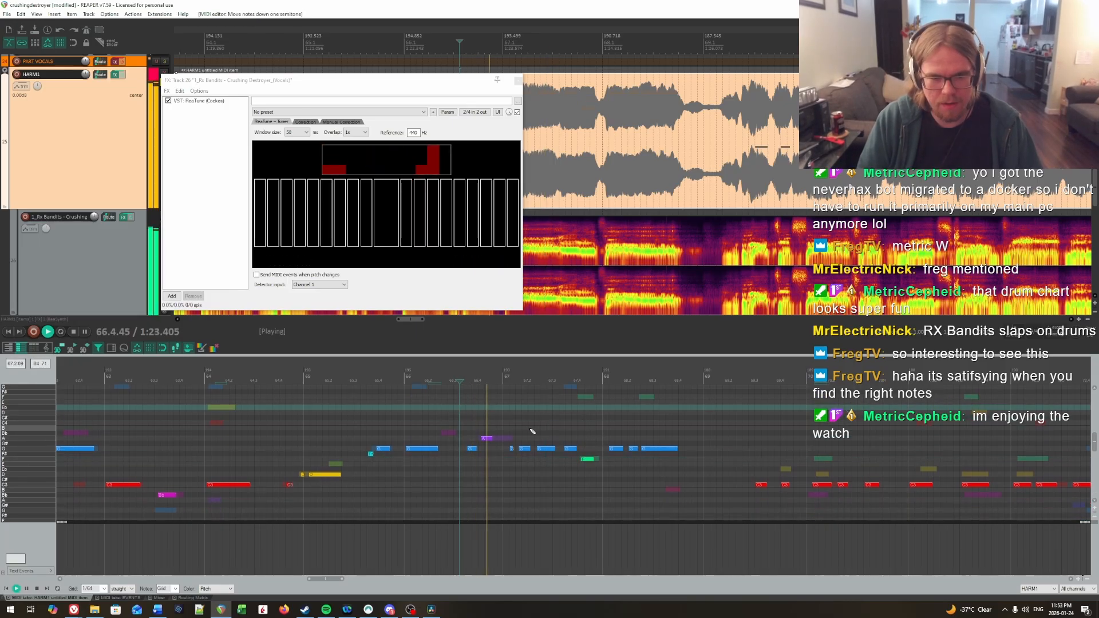
scroll(532, 431, "up", 1)
key("ctrl+space")
Step: Raise the first three notes of bar 67 to C and audition bars 67 and 68
left_click_drag(553, 487, 549, 484)
key("Up")
key("Up")
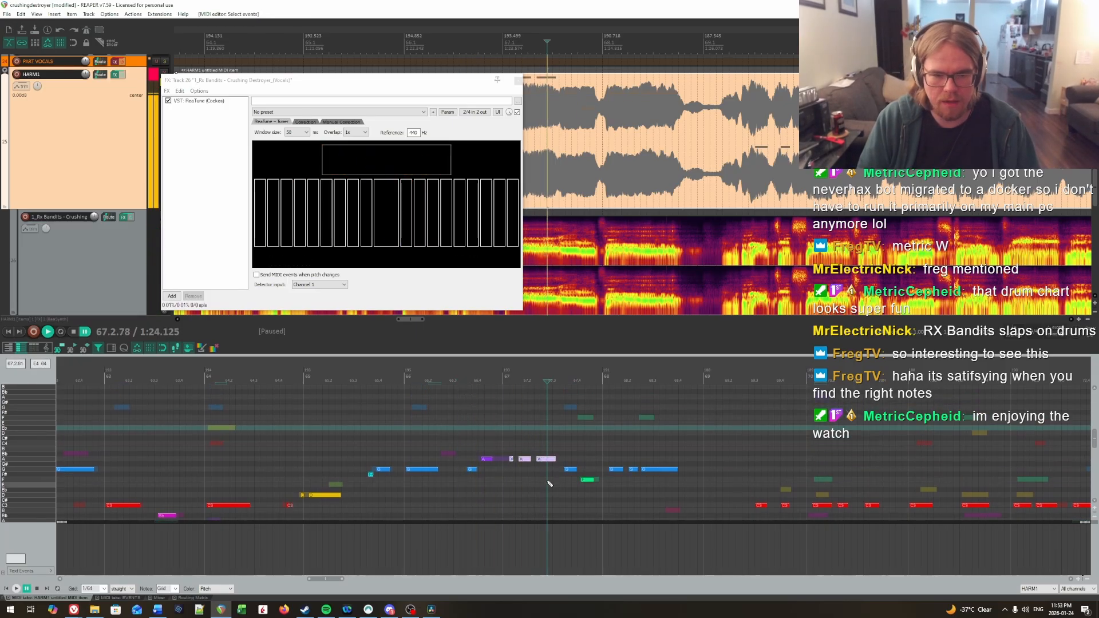
key("Up")
key("space")
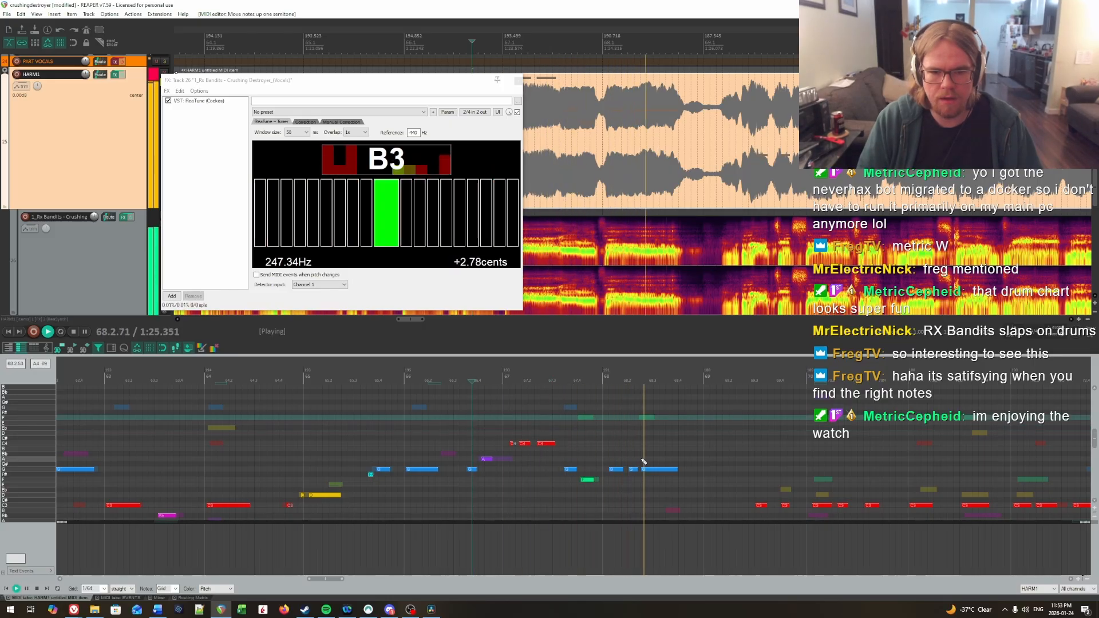
key("ctrl+space")
Step: Compare bars 67 and 68 with the Basic Pitch notes and listen again from the second half of bar 66
scroll(648, 458, "down", 1)
key("ctrl+Down")
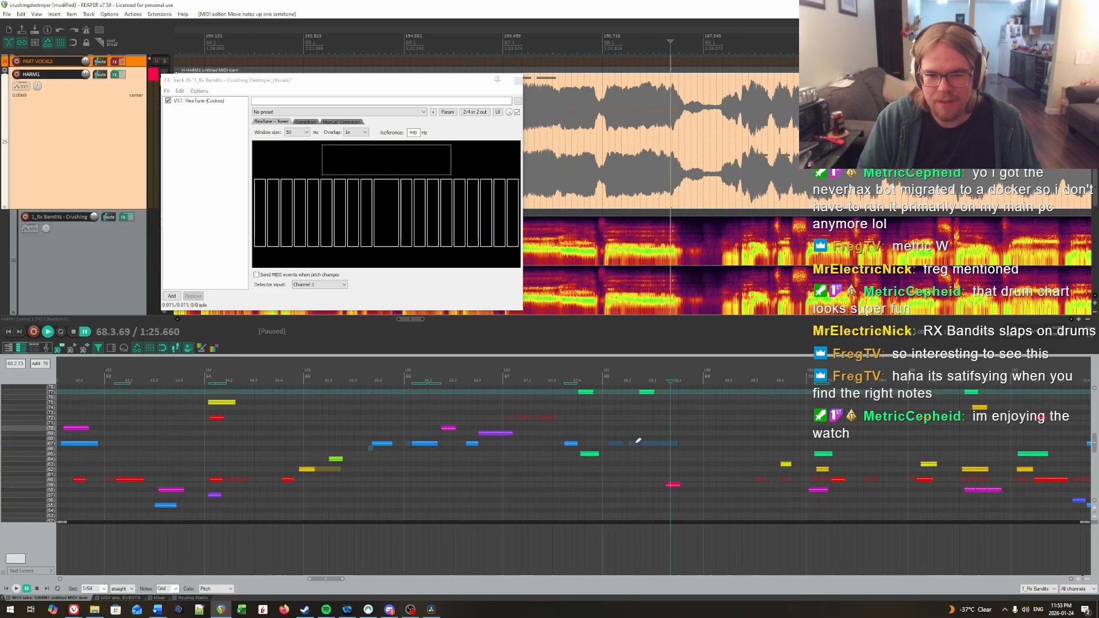
scroll(608, 451, "up", 2)
scroll(607, 451, "down", 3)
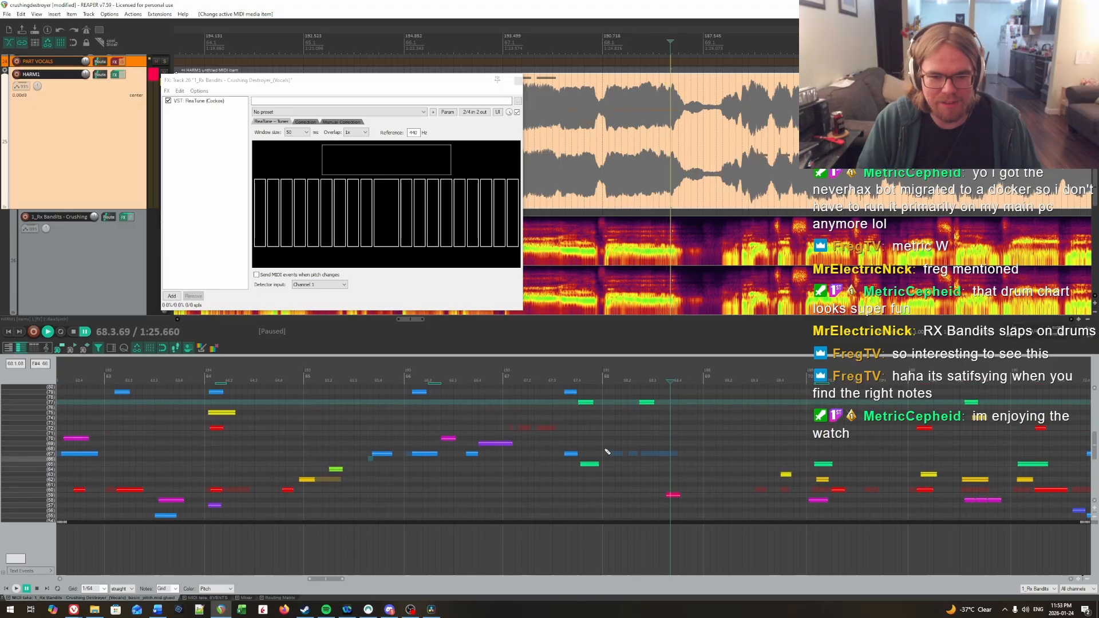
key("ctrl+Up")
left_click(474, 415)
key("space")
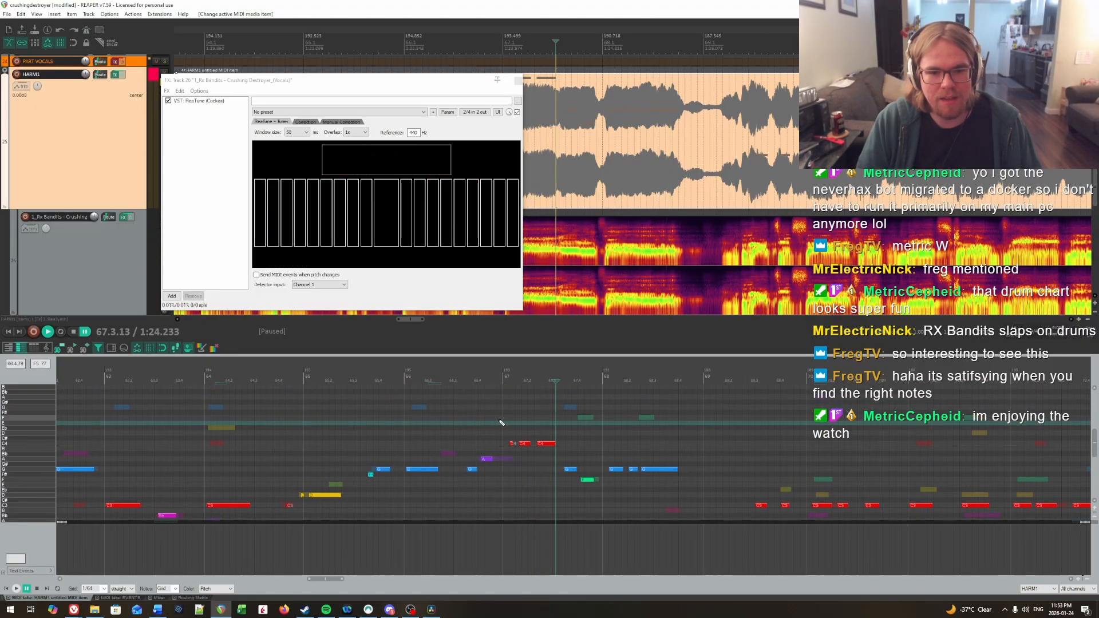
Step: Toggle the HARM1 track's effects and listen to the vocal from mid bar 66 through bar 67
left_click(452, 420)
left_click(123, 78)
key("space")
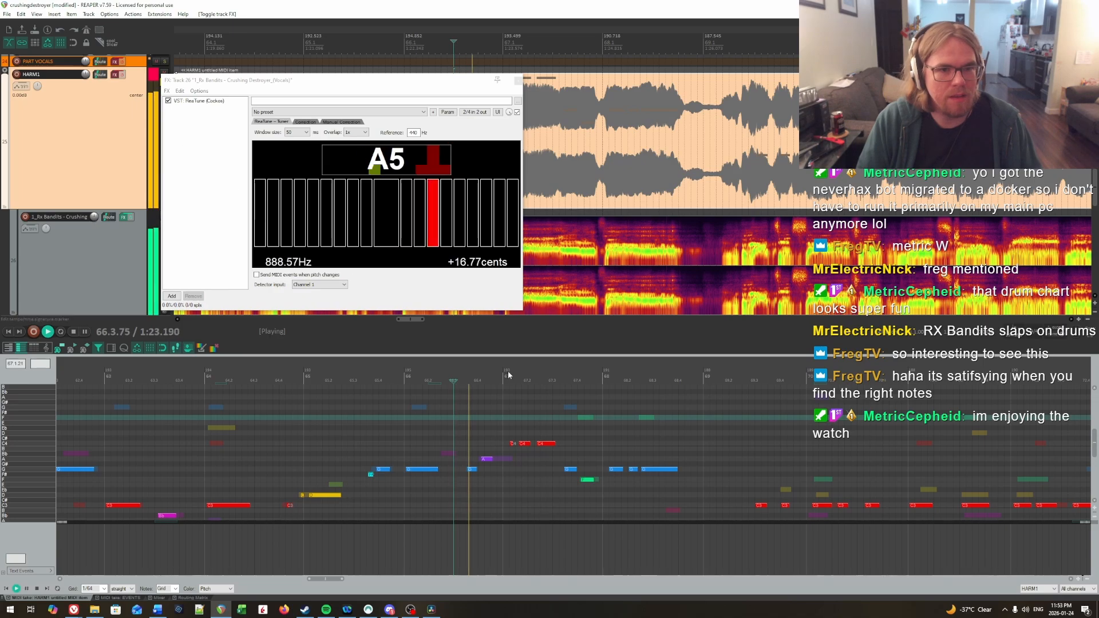
key("space")
key("space")
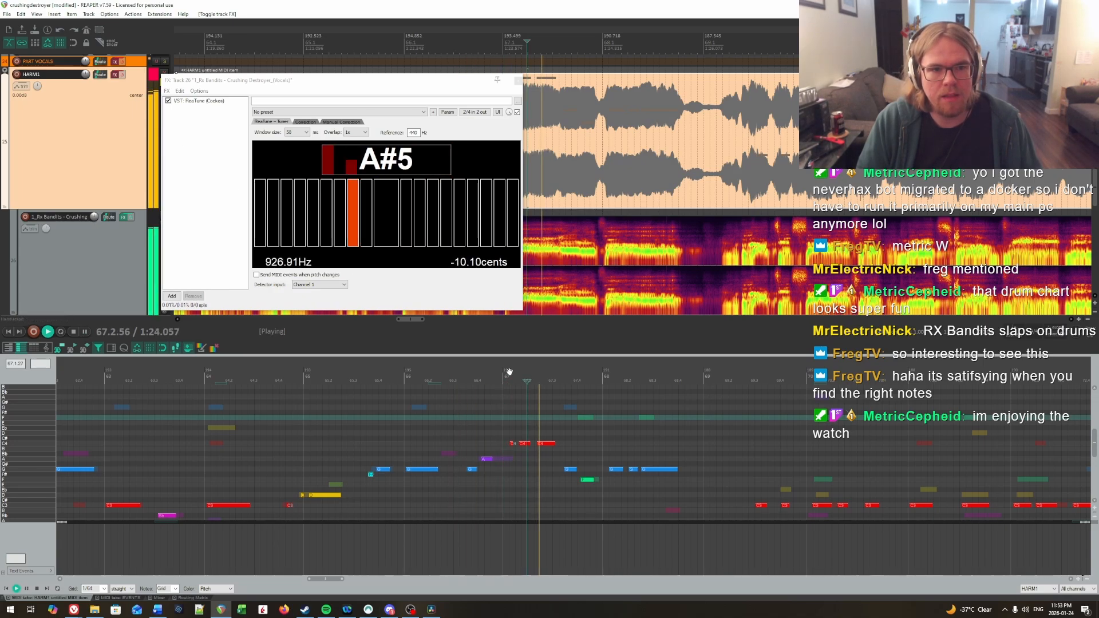
key("space")
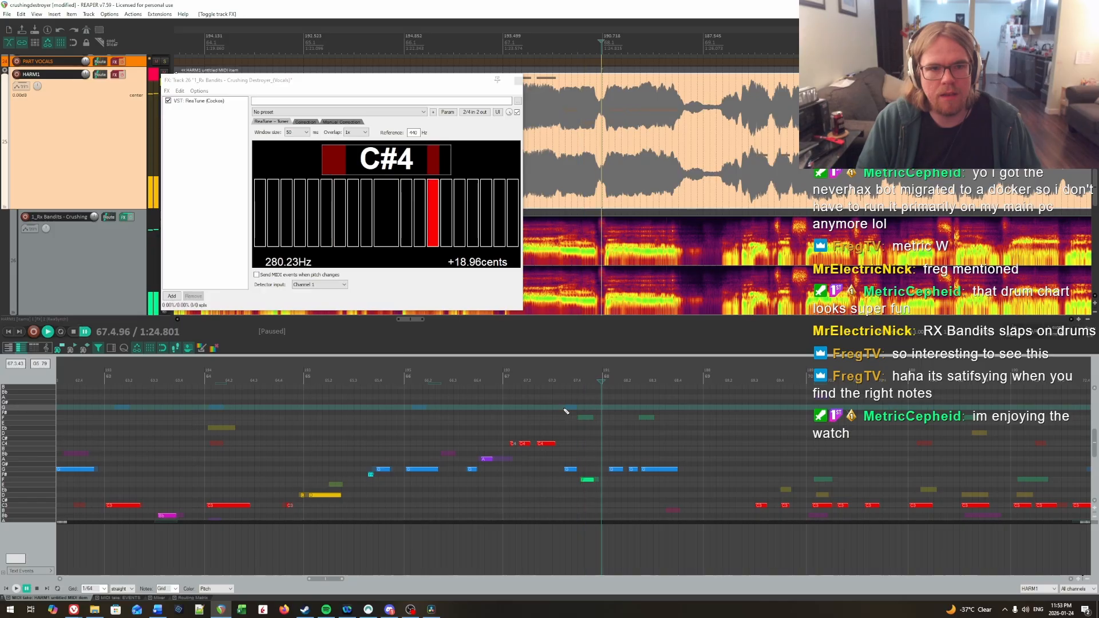
key("space")
Step: Set the ReaTune window size to 100 ms and listen to the vocal from the start of bar 67 into bar 68
left_click(603, 443)
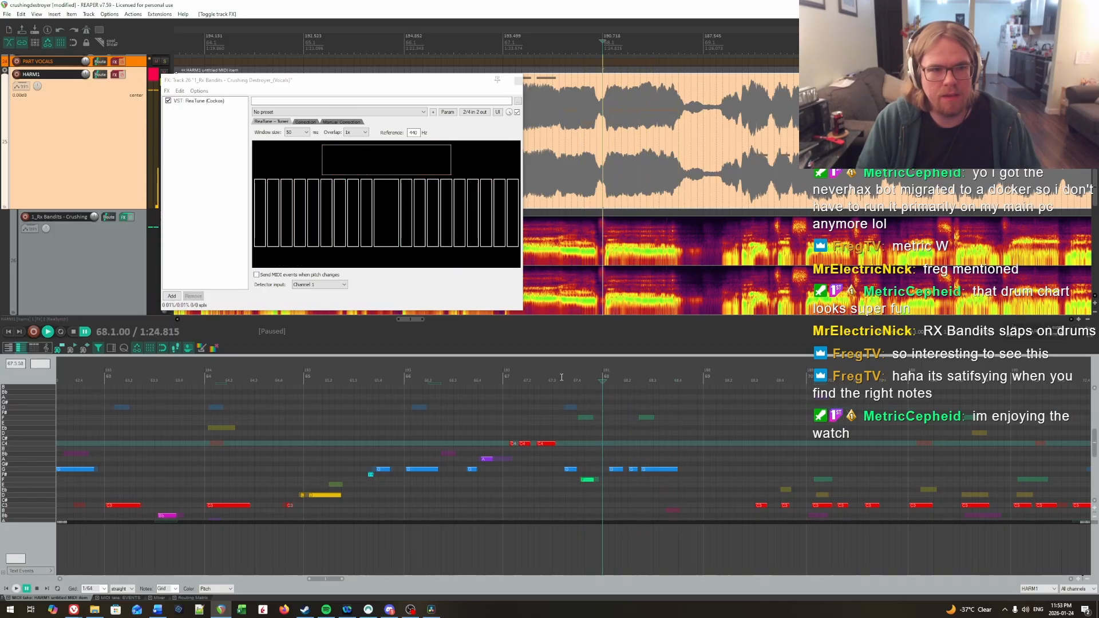
left_click(307, 134)
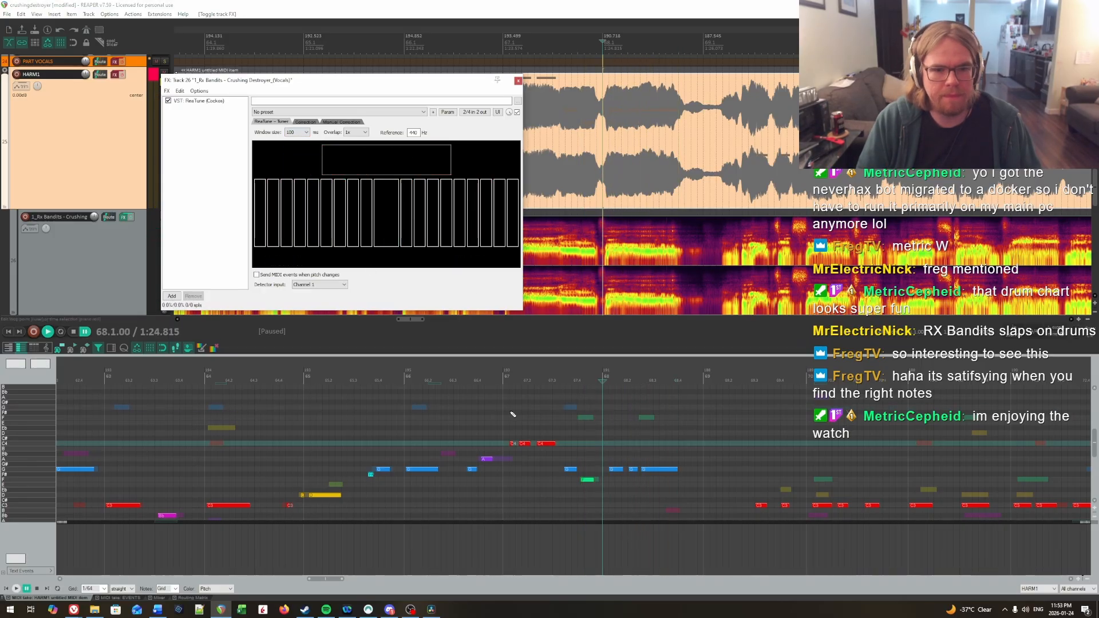
left_click(518, 433)
key("space")
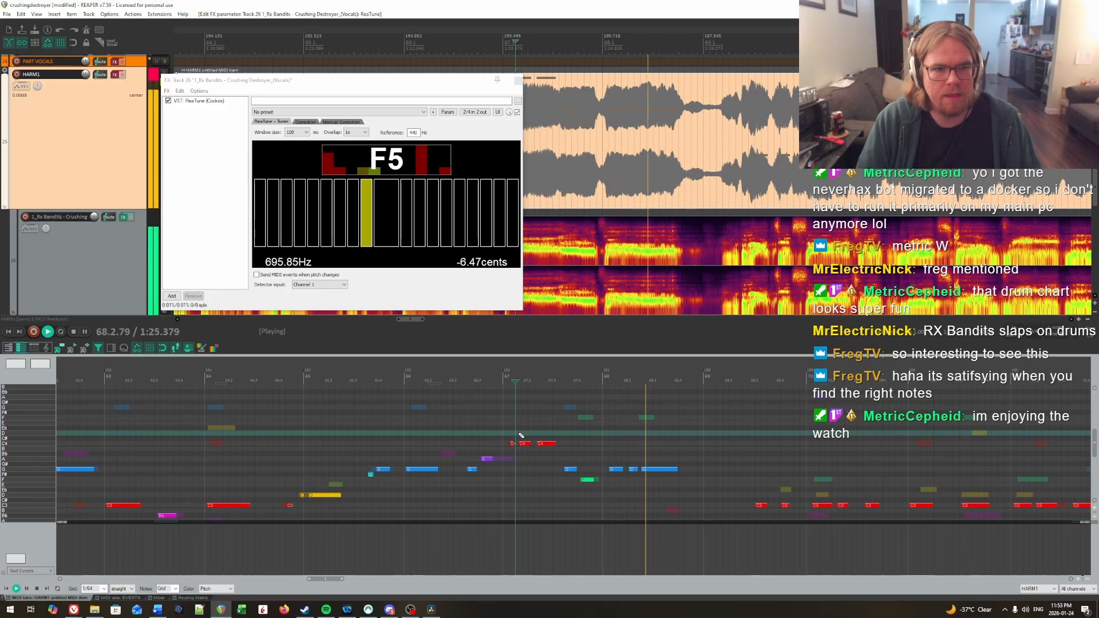
key("space")
left_click(606, 445)
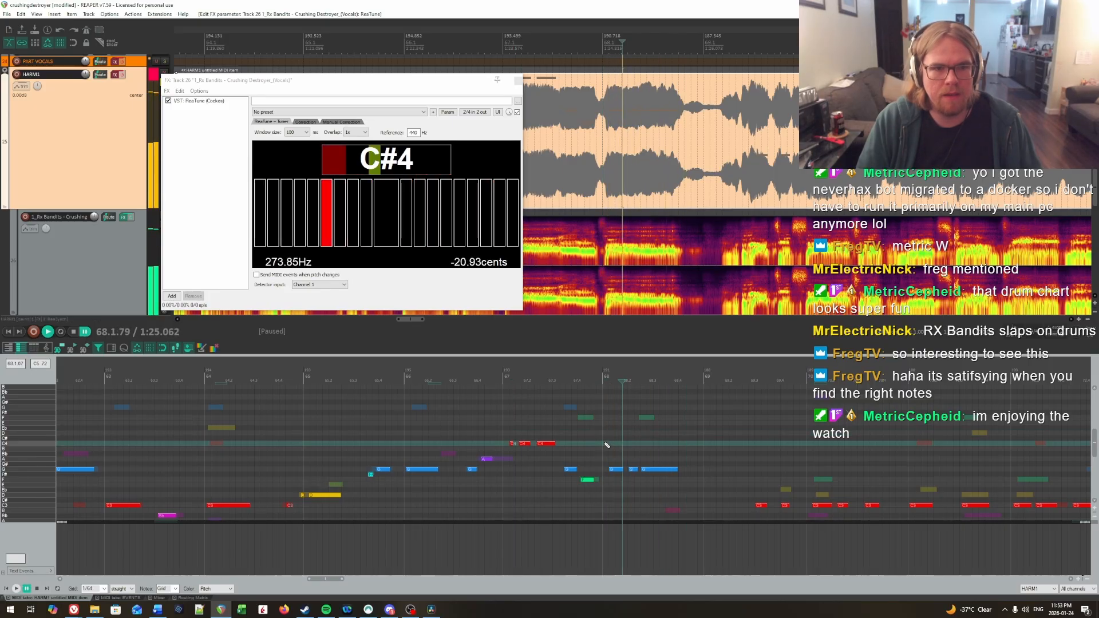
Step: Listen to bar 68 and lower its three notes to D, C# and B
scroll(609, 443, "down", 1)
left_click(604, 433)
key("space")
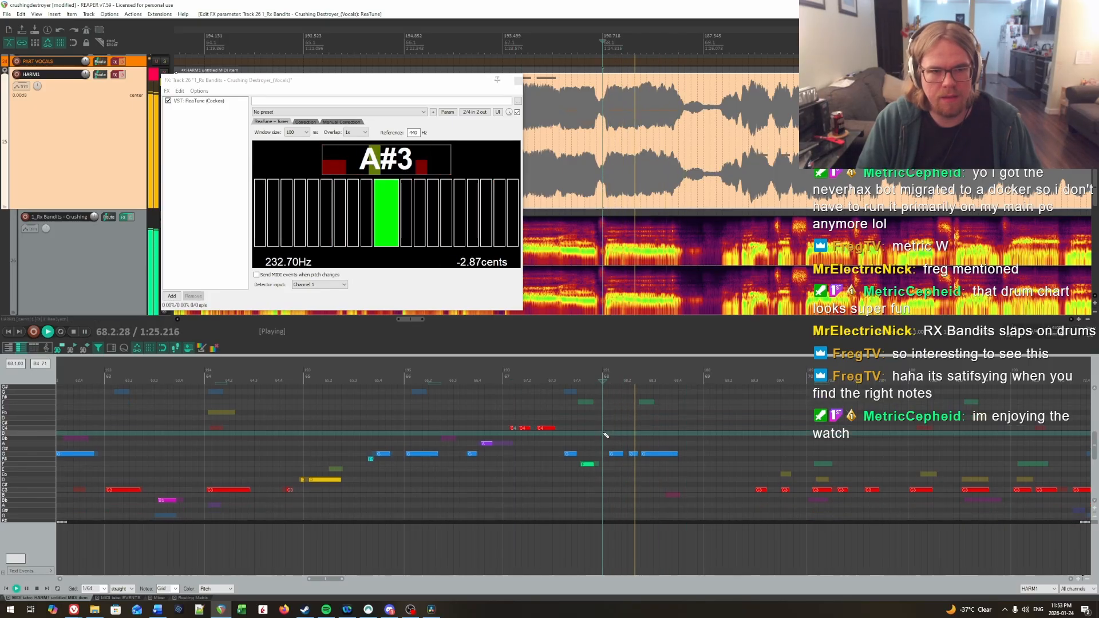
scroll(611, 434, "down", 2)
key("space")
left_click_drag(612, 419, 681, 445)
key("Down")
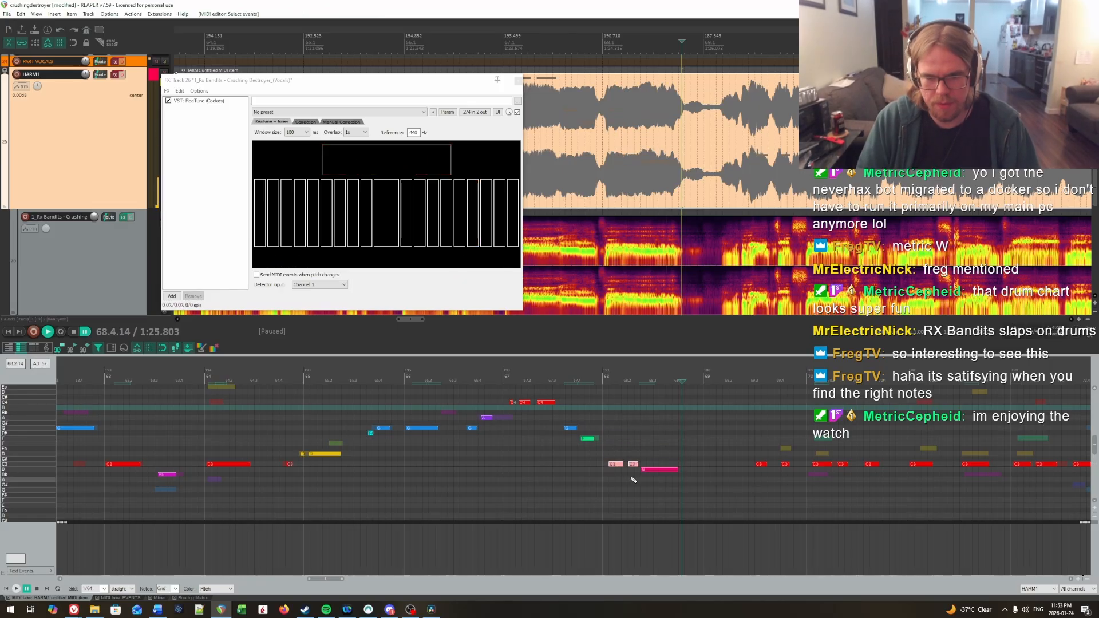
left_click_drag(609, 459, 615, 465)
key("Up")
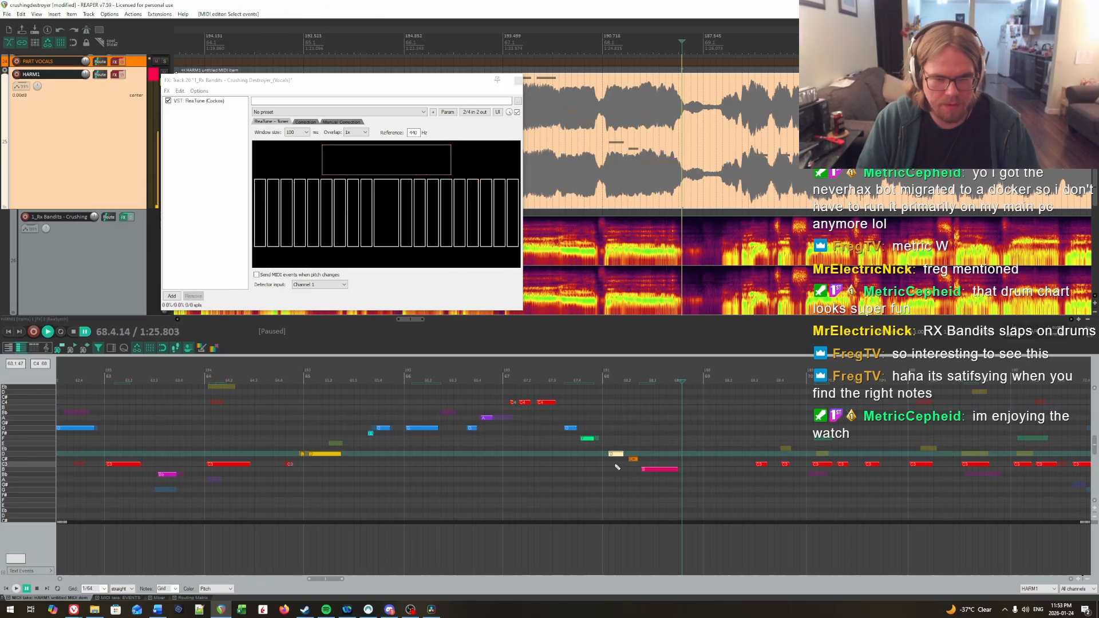
Step: Listen to the vocal from mid bar 67 and lower the last note of bar 68 to Bb
left_click(534, 443)
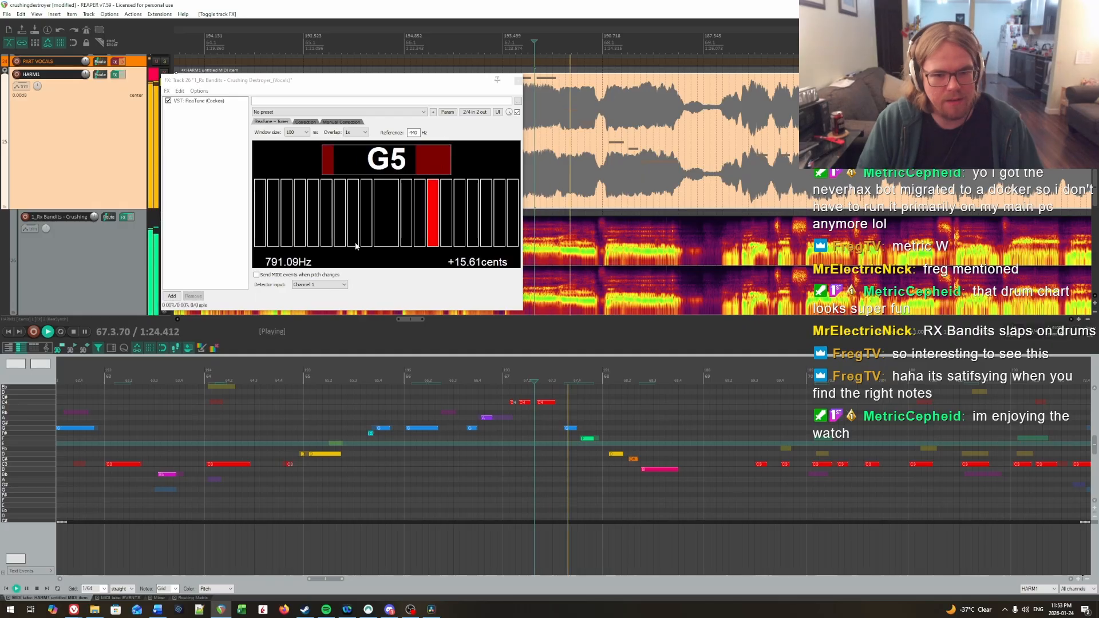
key("space")
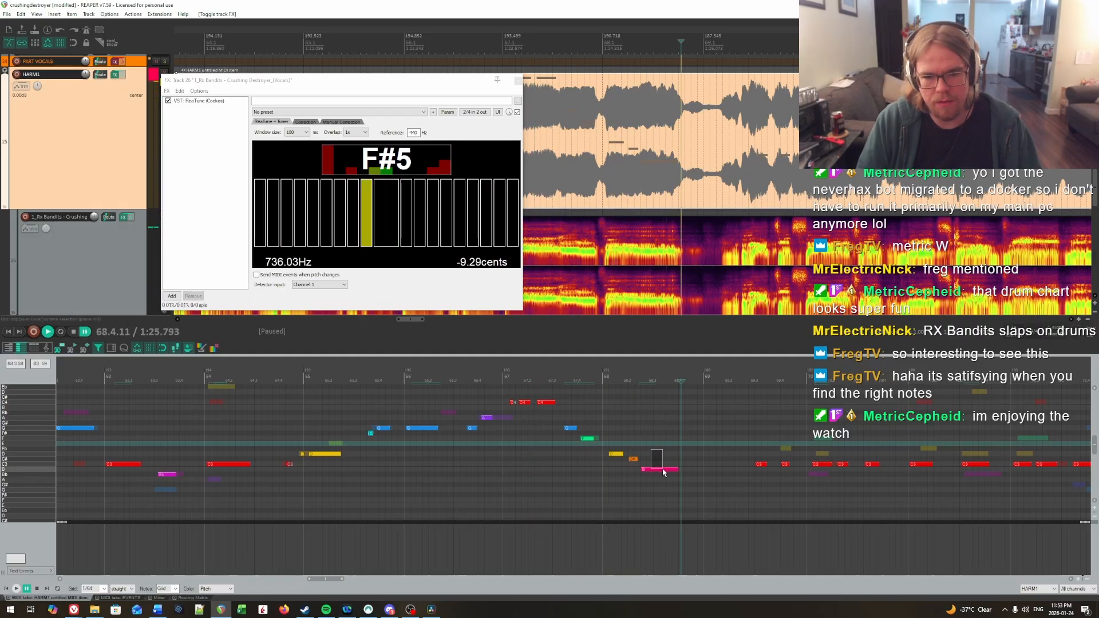
left_click(601, 434)
mouse_move(663, 470)
left_mouse_down()
mouse_move(634, 456)
mouse_move(657, 468)
left_mouse_up()
key("space")
Step: Listen to the end of bar 67 into bar 68 and try raising bar 68's first note to Eb
key("space")
key("Down")
left_click(590, 429)
key("space")
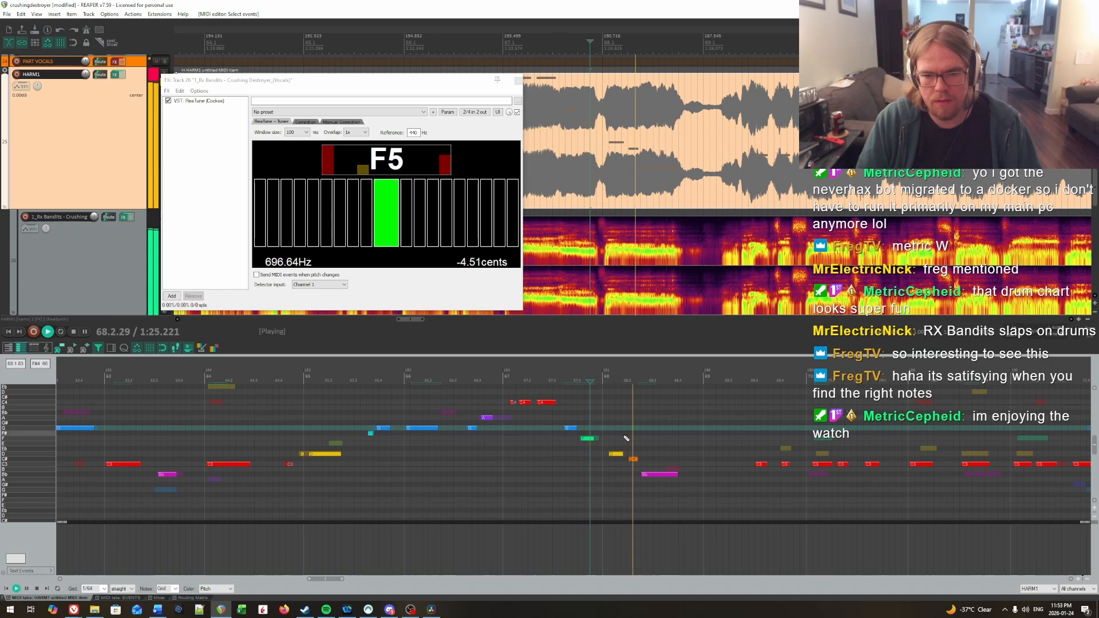
left_click(610, 458)
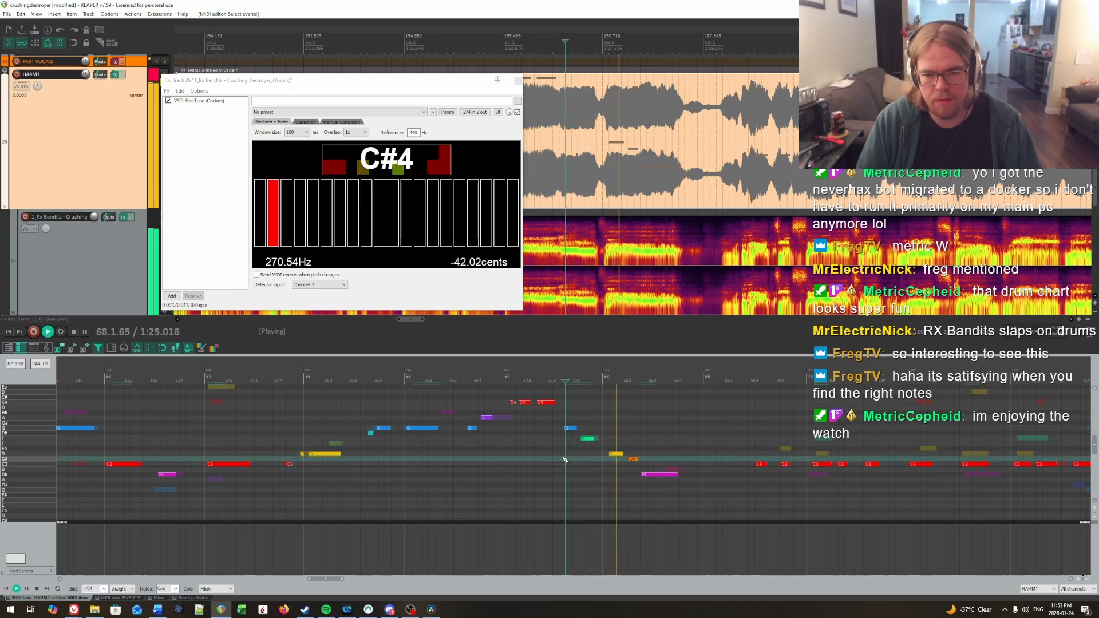
key("space")
left_click(610, 454)
key("Up")
Step: Return bar 68's first note to D, lower its second note to C, and replay from the second half of bar 67
left_click(564, 438)
key("space")
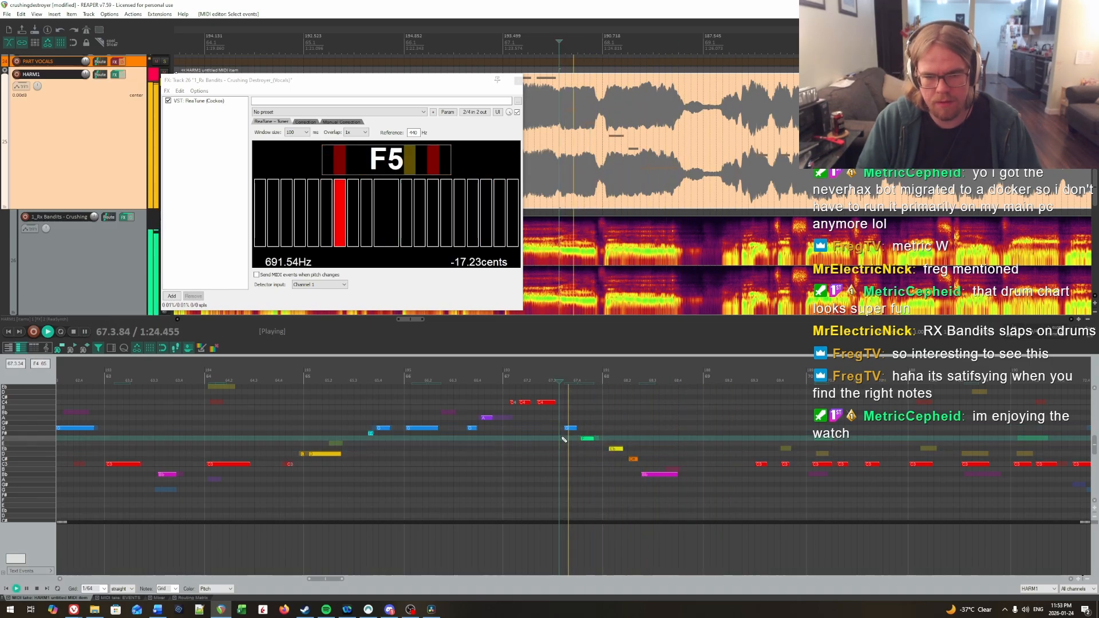
key("space")
key("Down")
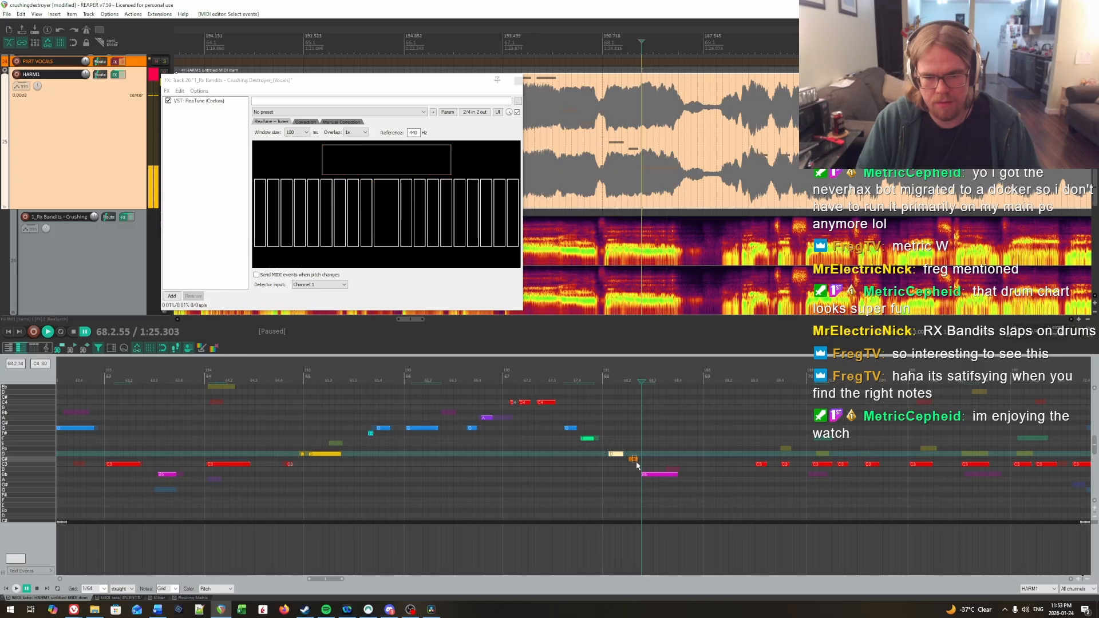
left_click(572, 445)
key("space")
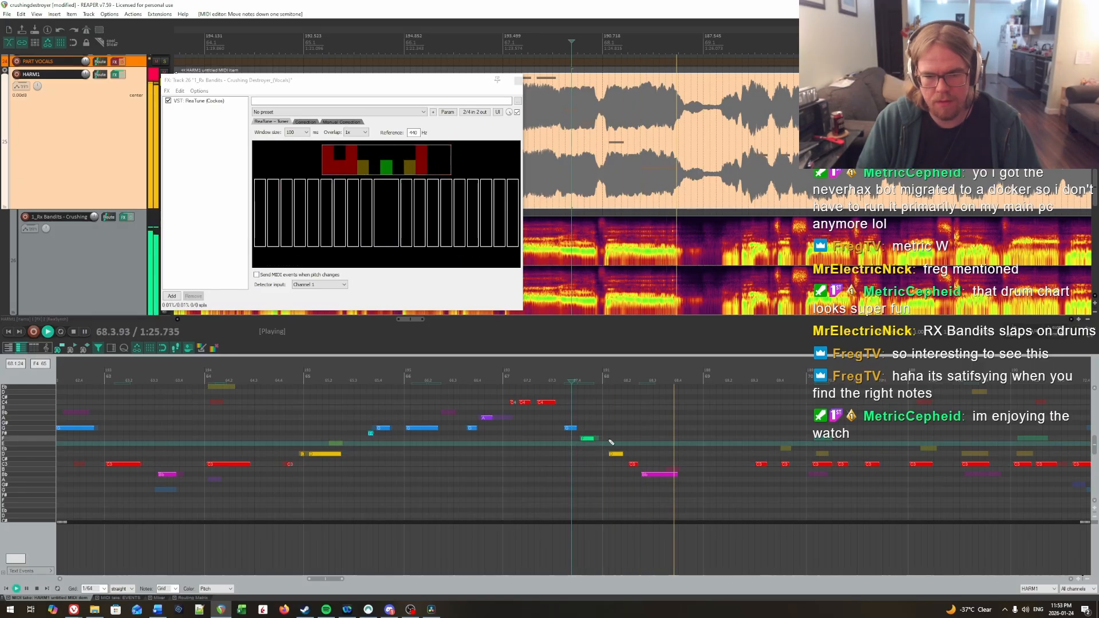
left_click(560, 446)
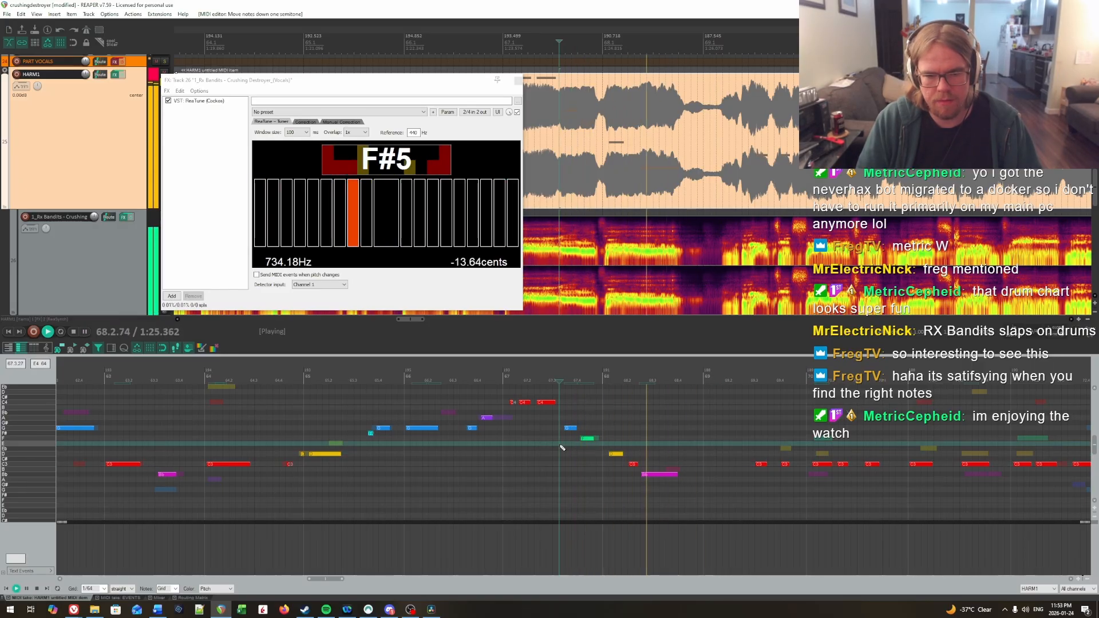
key("space")
Step: Check the higher Basic Pitch notes while listening from late bar 67 and from late bar 66
scroll(564, 489, "up", 2)
scroll(565, 490, "up", 1)
left_click(573, 460)
key("space")
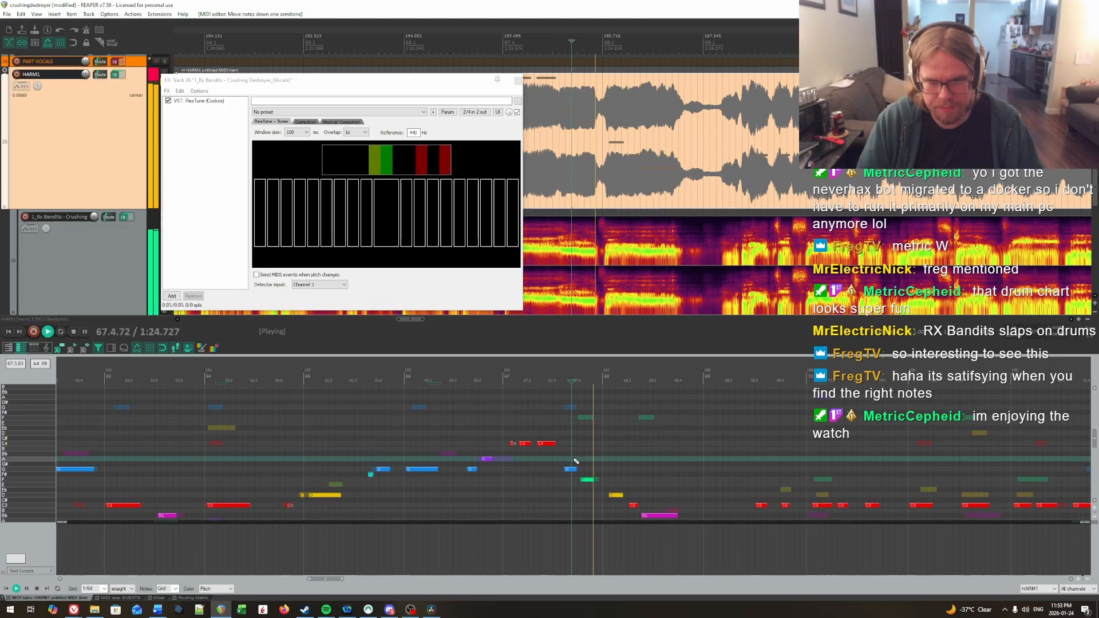
scroll(484, 449, "up", 2)
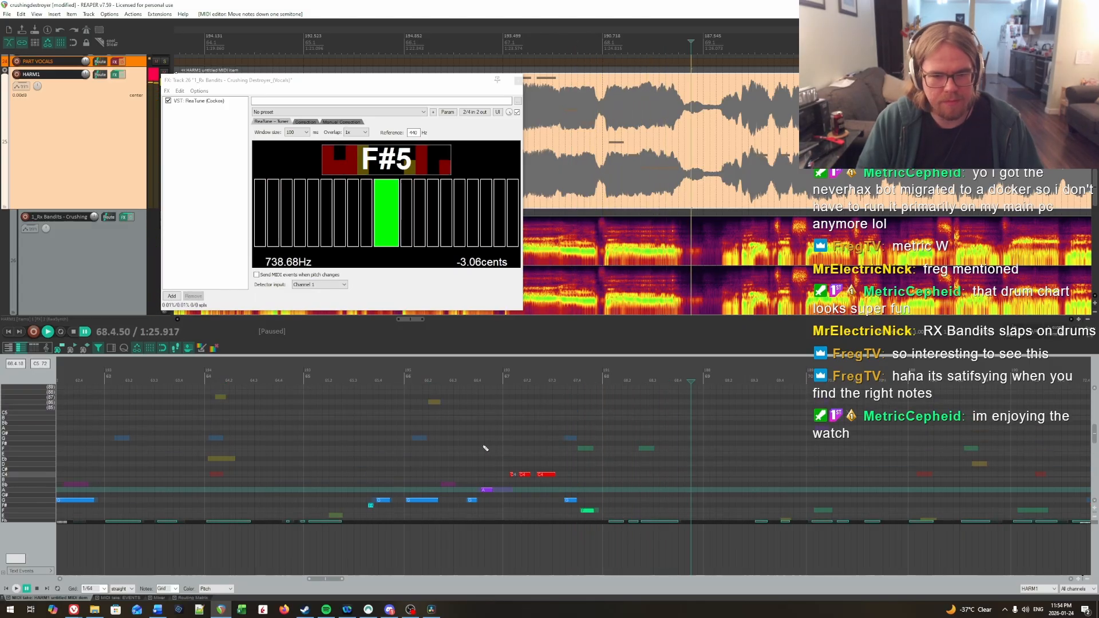
left_click(484, 446)
key("space")
Step: Toggle the HARM1 track's effects and listen to the vocal across the start of bar 67
scroll(493, 446, "down", 2)
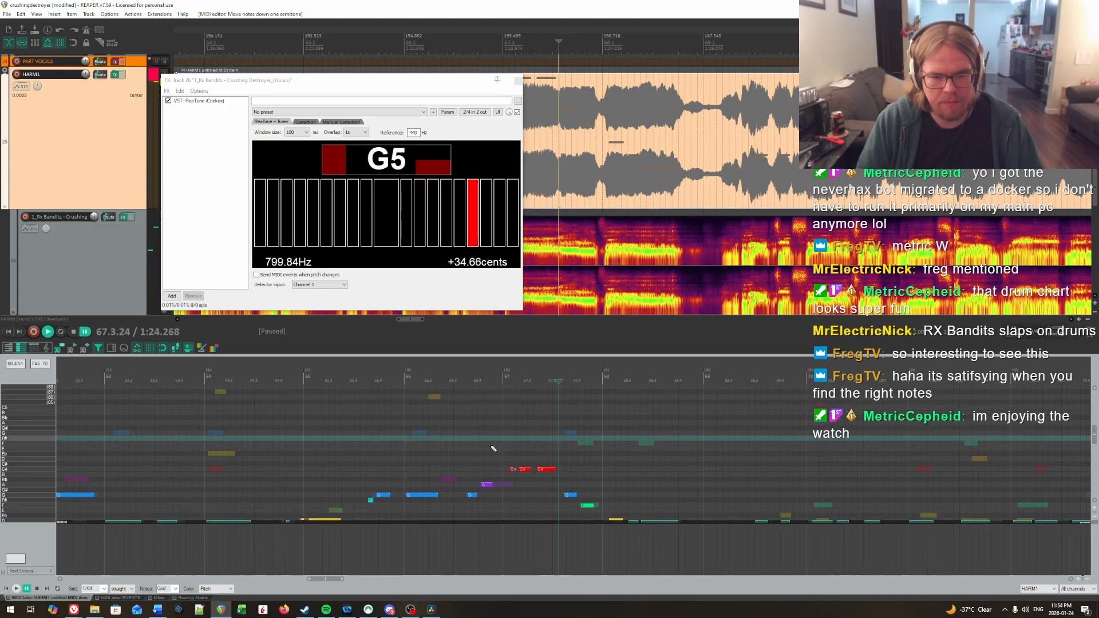
left_click(492, 443)
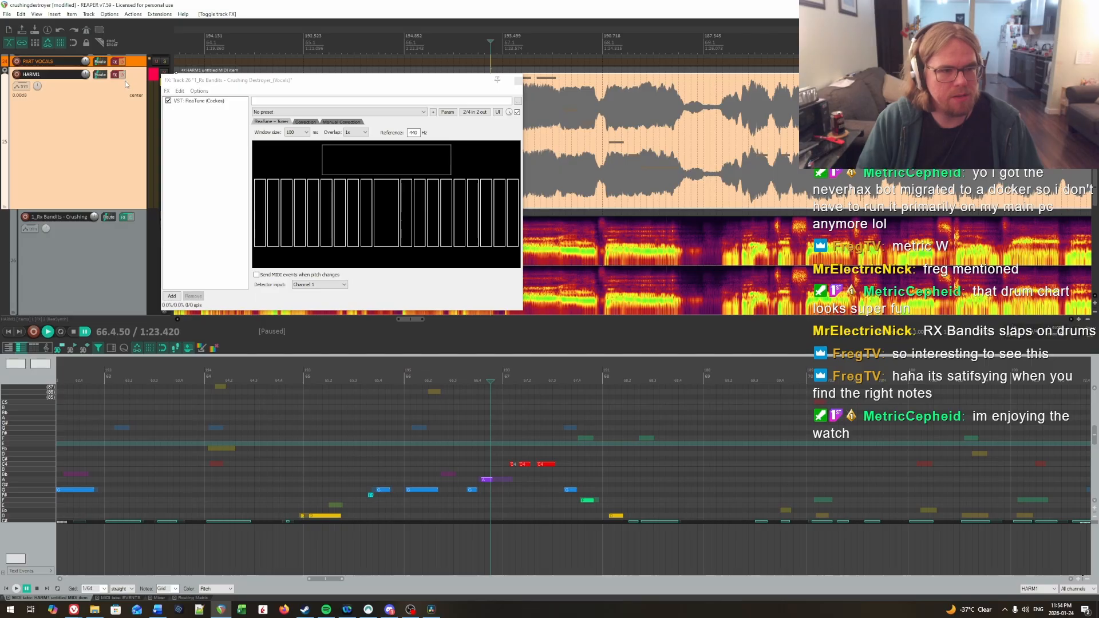
key("space")
left_click(504, 444)
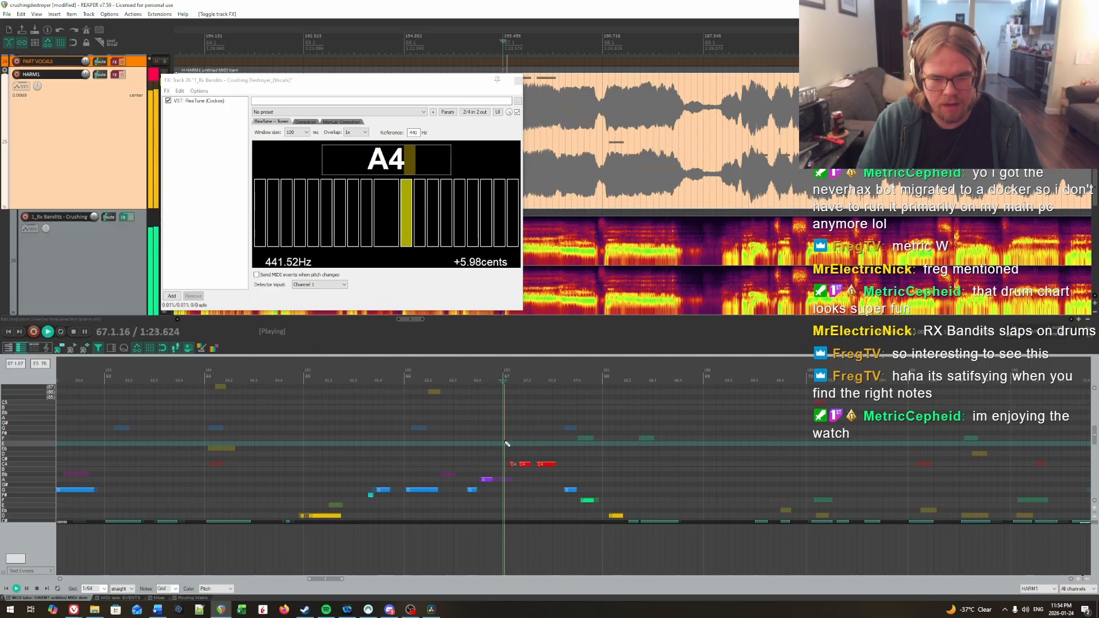
key("space")
Step: Listen from late bar 66 and lower the second and third notes of bar 67 to Bb and A
scroll(507, 444, "up", 1)
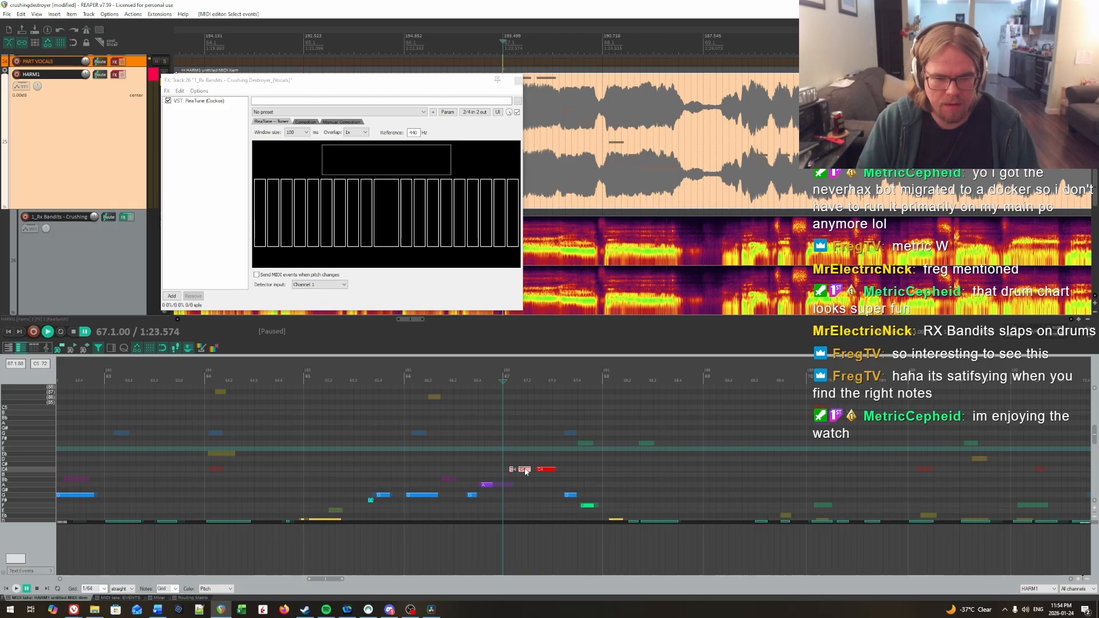
scroll(525, 471, "down", 4)
left_click(471, 438)
key("space")
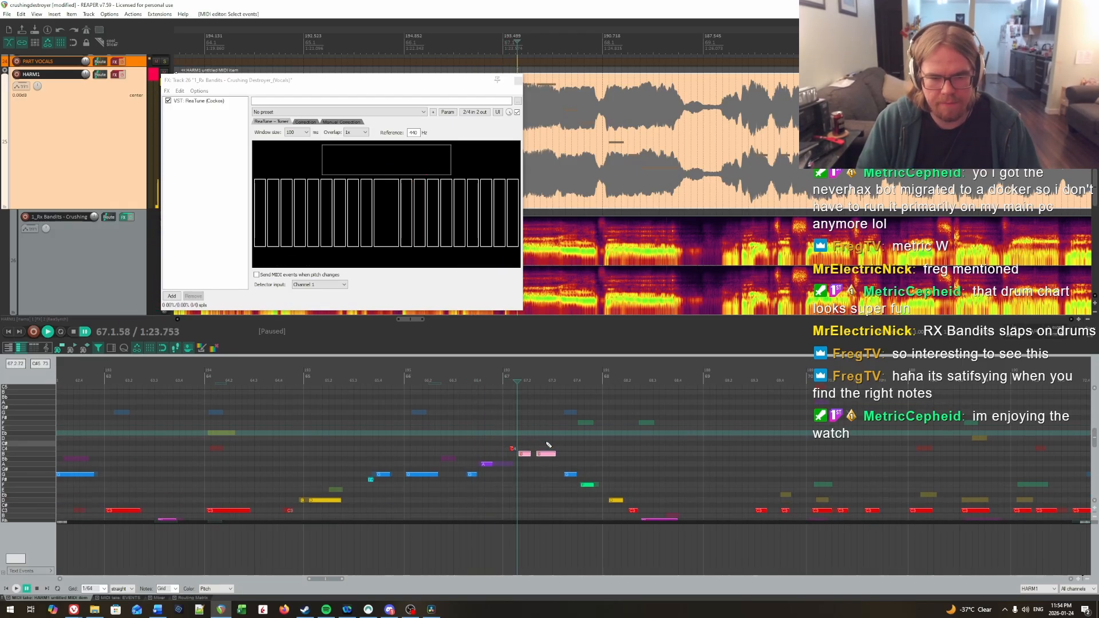
key("Down")
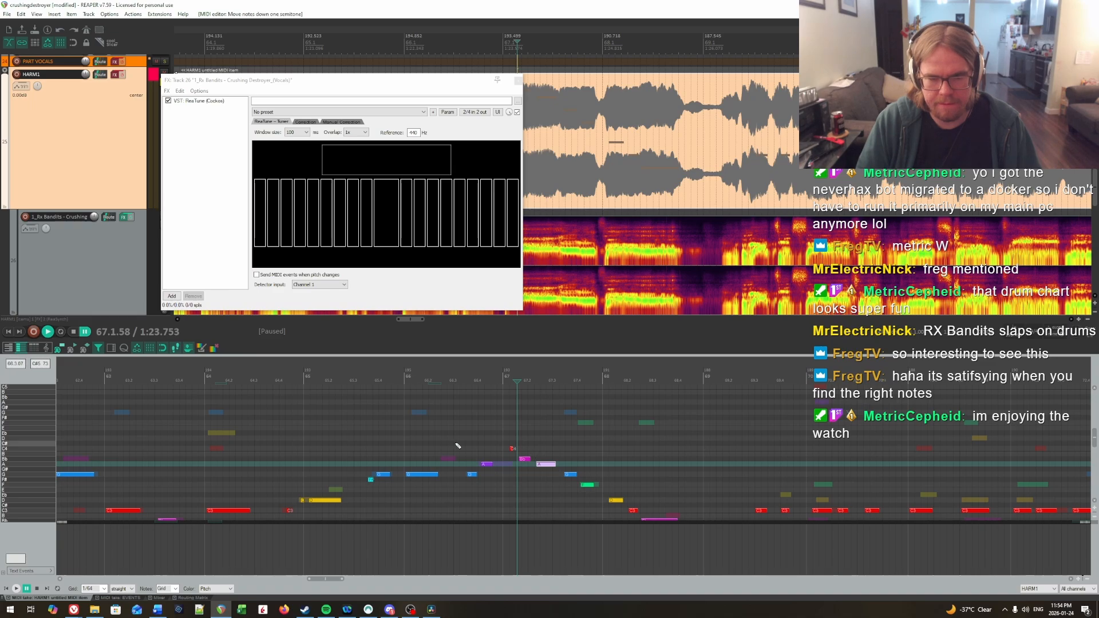
Step: Toggle the HARM1 track's effects, listen from late bar 66, and lower the short first note of bar 67 to A
left_click(458, 445)
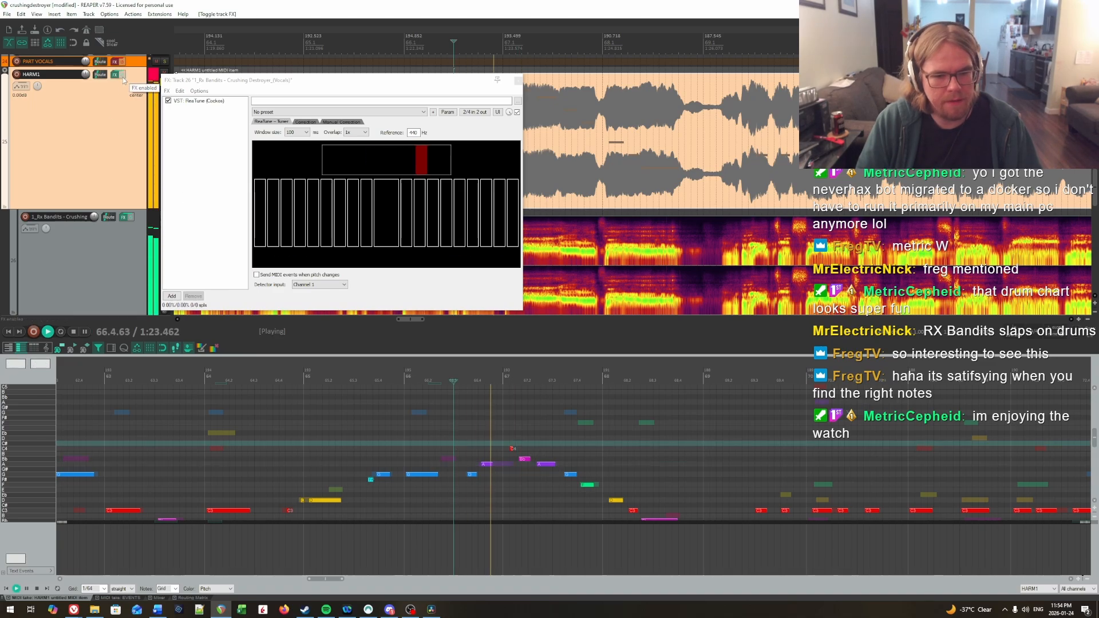
left_click(484, 433)
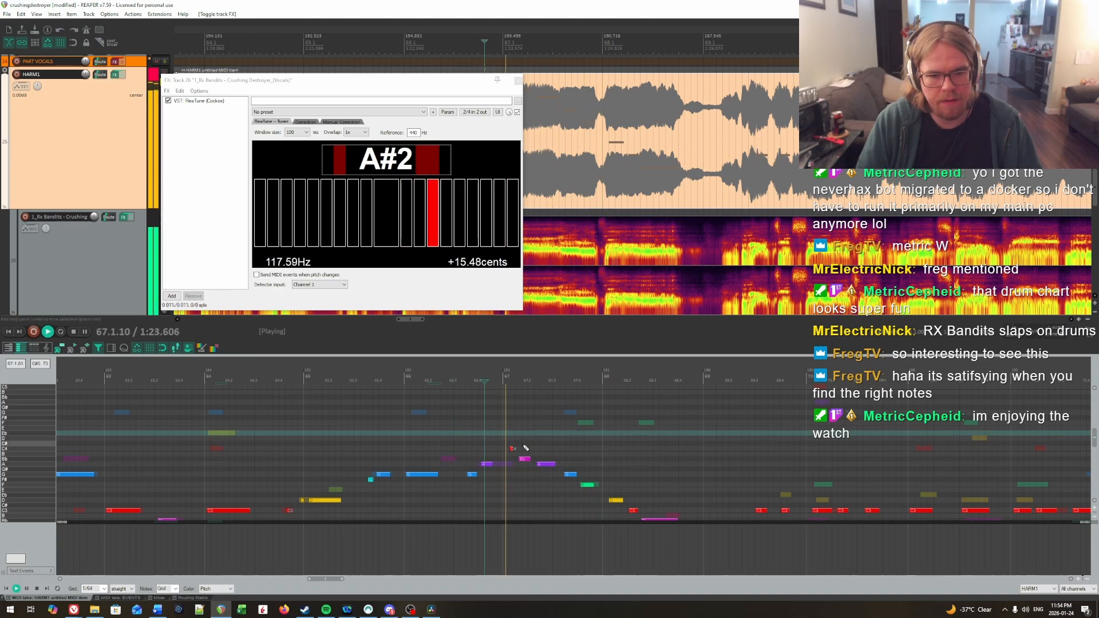
key("Down")
key("Down")
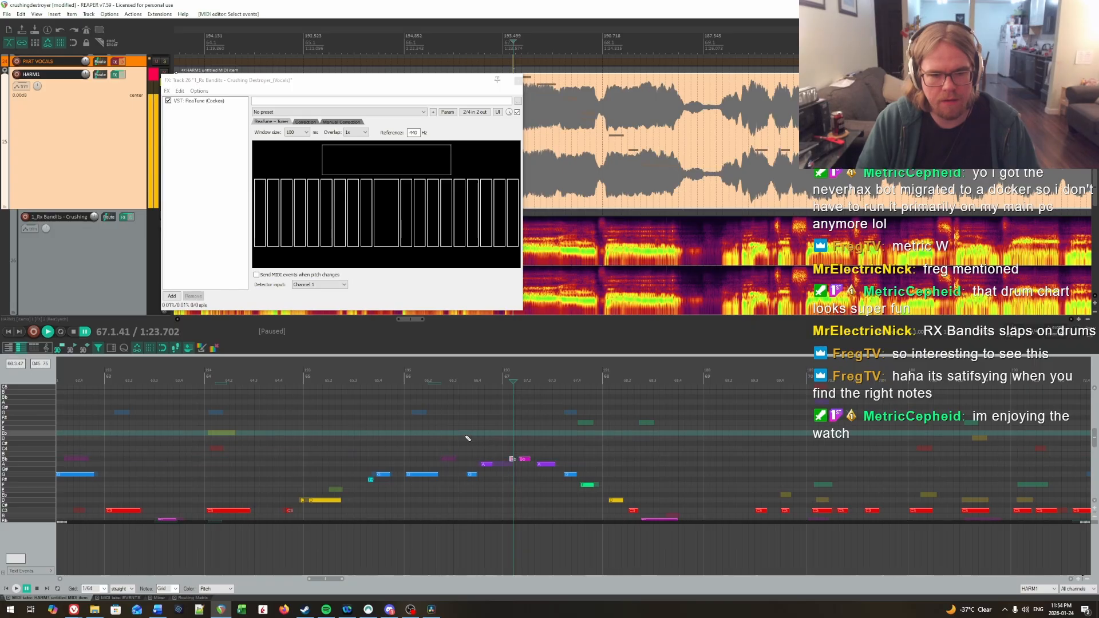
key("space")
key("Down")
Step: Listen from late bar 66 through bar 67 into bar 68 to check the lowered notes
left_click(474, 438)
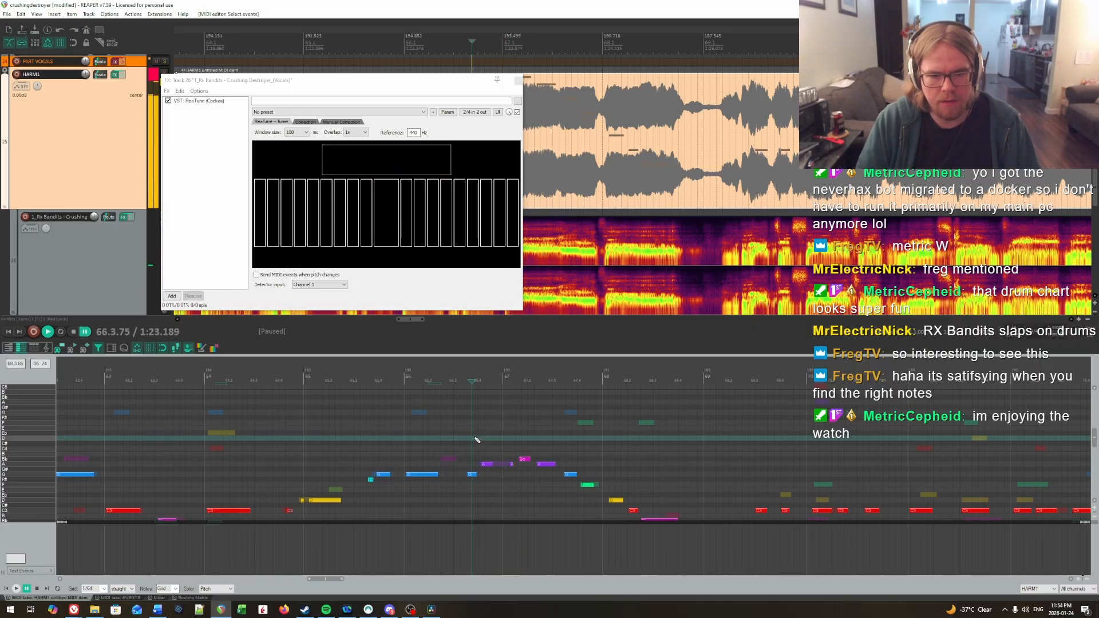
scroll(518, 449, "down", 1)
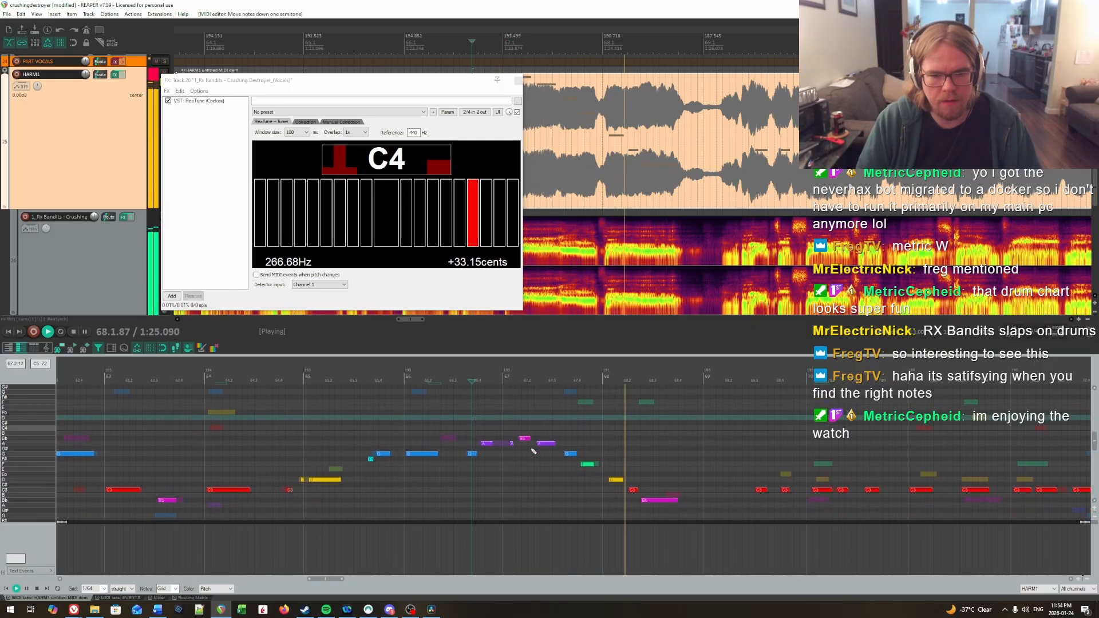
left_click(458, 413)
key("space")
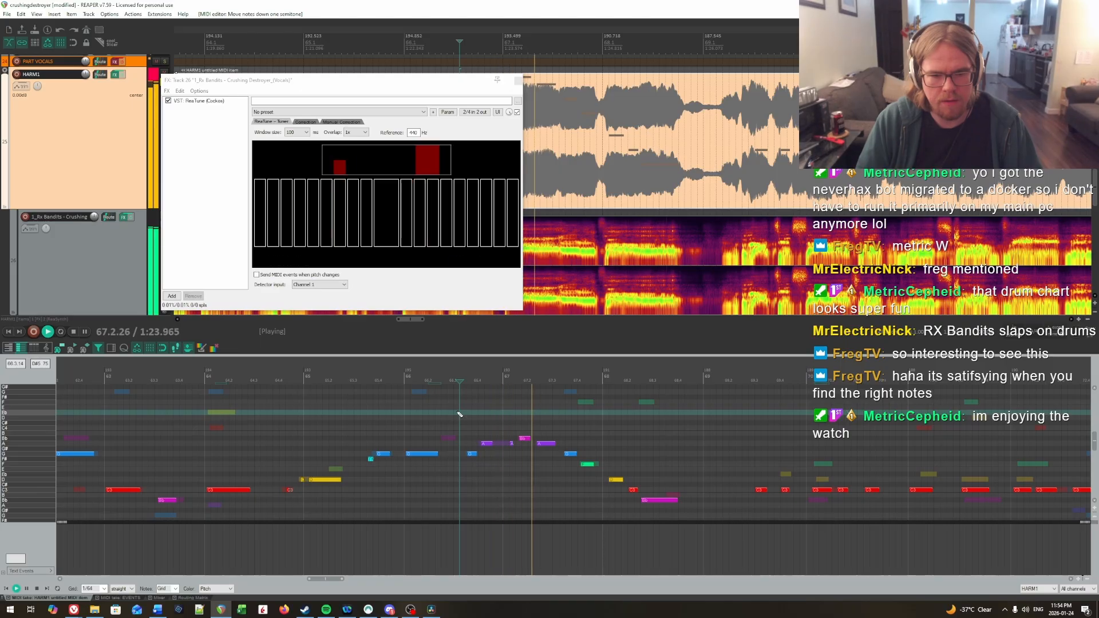
left_click(509, 414)
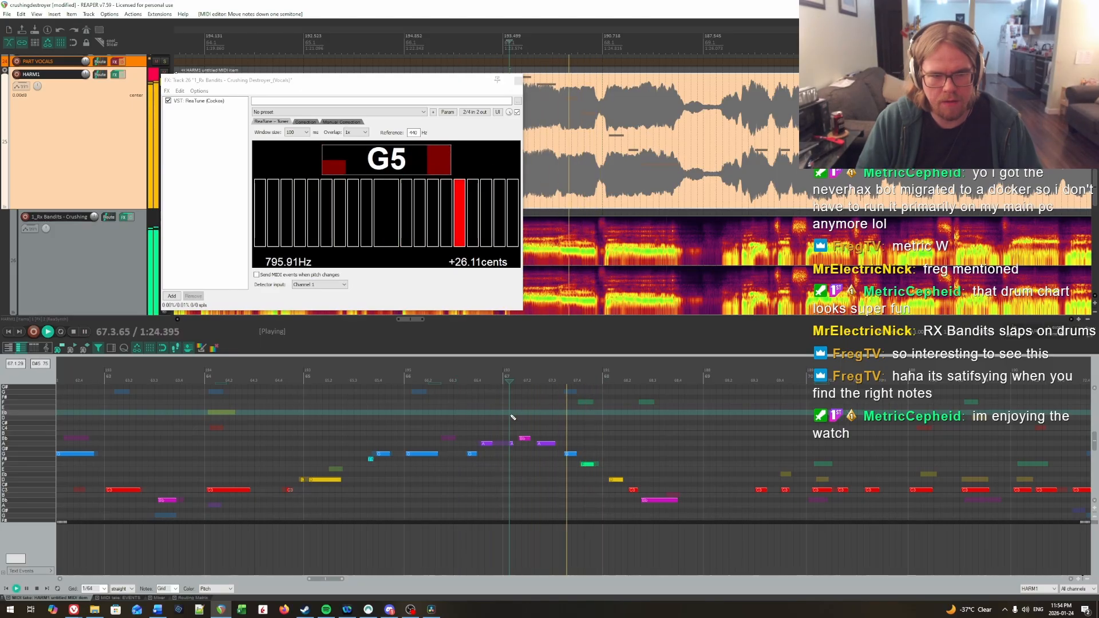
key("space")
Step: Try the second note of bar 67 at B, listen from late bar 66, and return it to Bb
left_click(523, 438)
key("Up")
left_click(479, 417)
key("space")
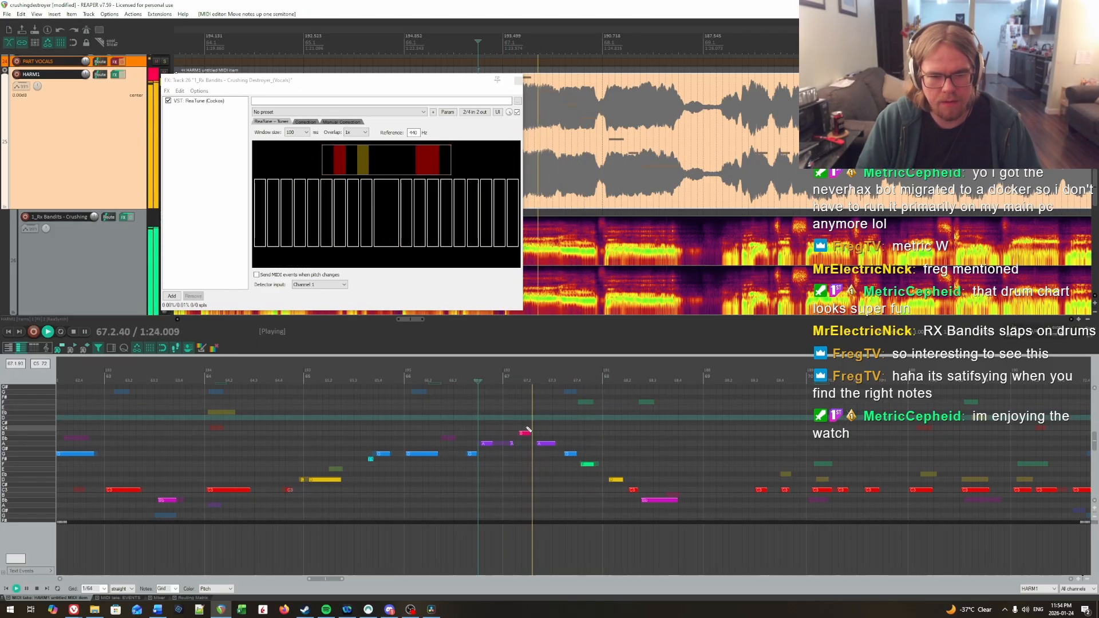
key("Down")
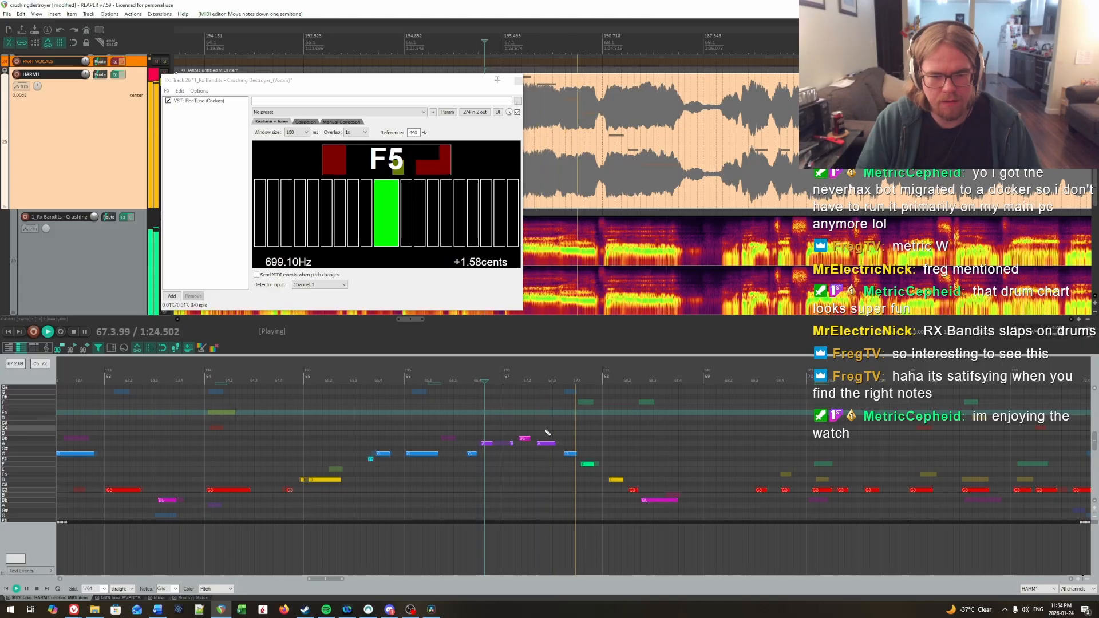
Step: Replay the vocal from late bar 66 and from the start of bar 67 to check the phrase's pitches
left_click(475, 424)
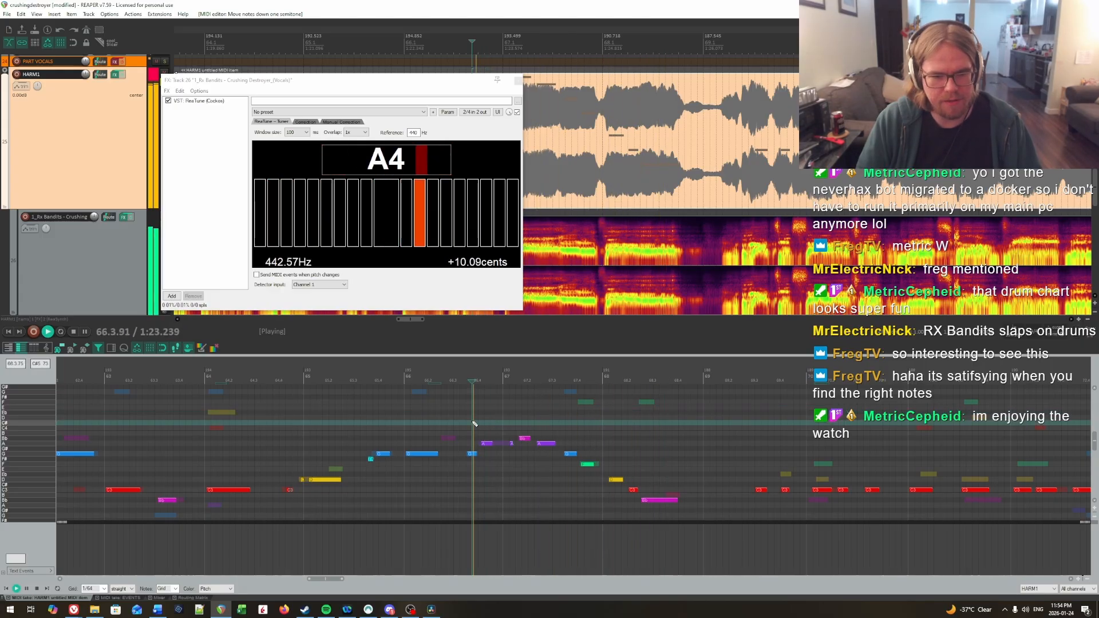
key("ctrl+space")
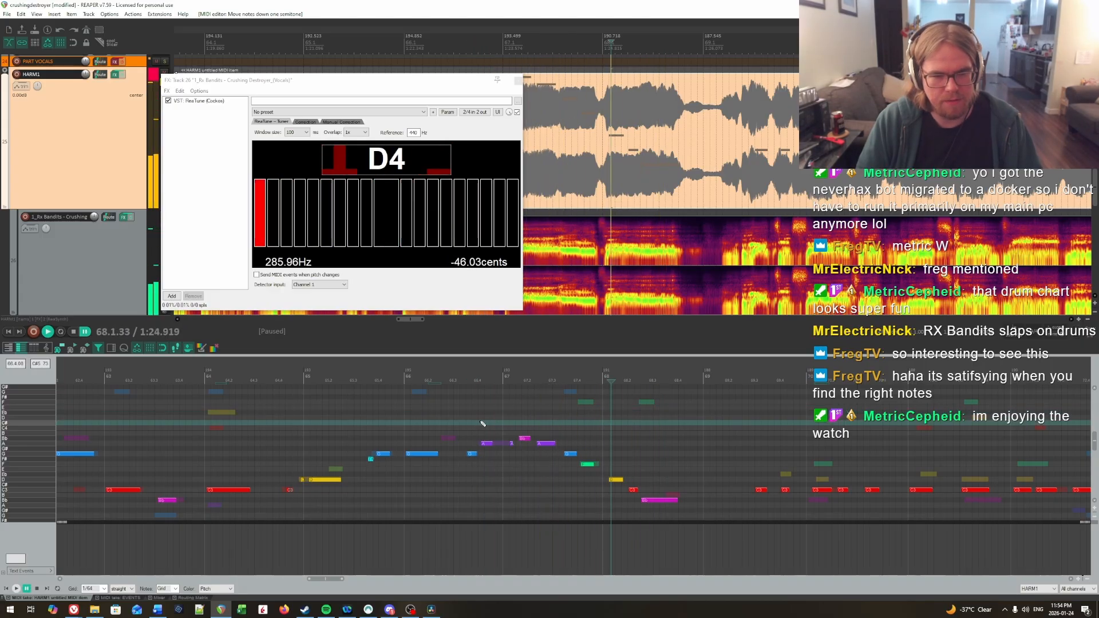
right_click(513, 424)
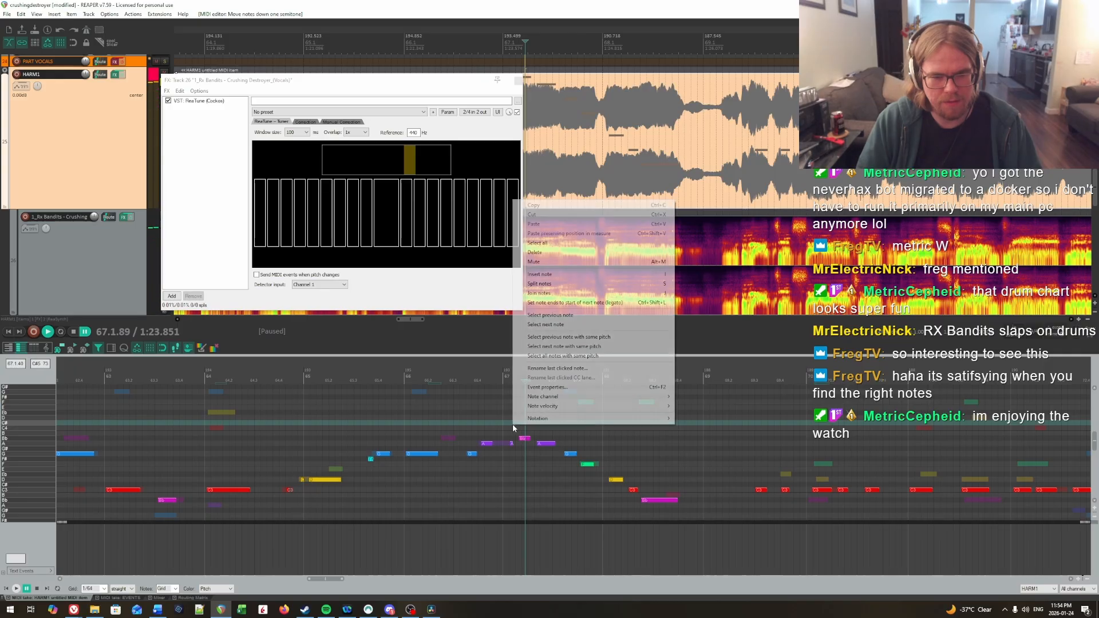
left_click(513, 424)
key("space")
key("space")
left_click(511, 424)
key("space")
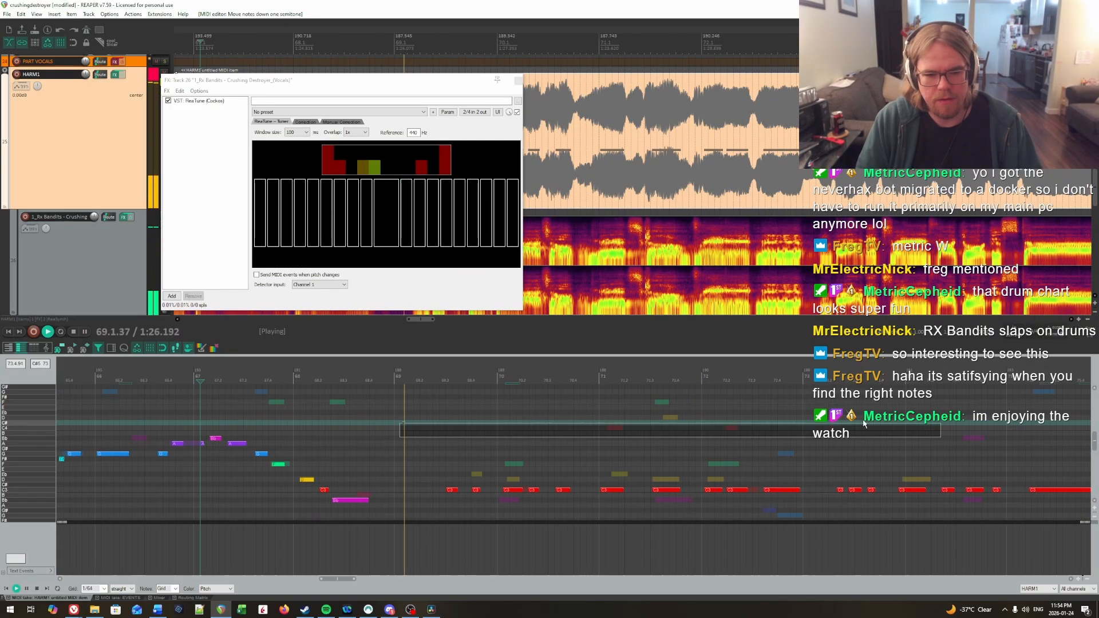
Step: Toggle the HARM1 track's effects and listen to the vocal phrase from bar 69 into bar 73
scroll(457, 441, "down", 2)
key("ctrl+space")
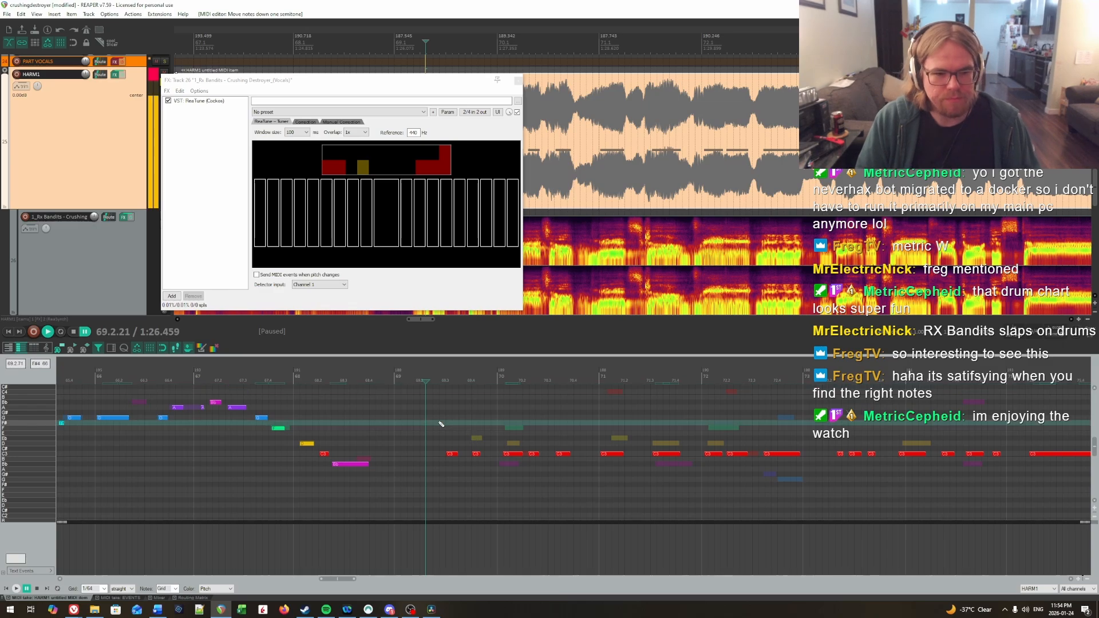
left_click(440, 426)
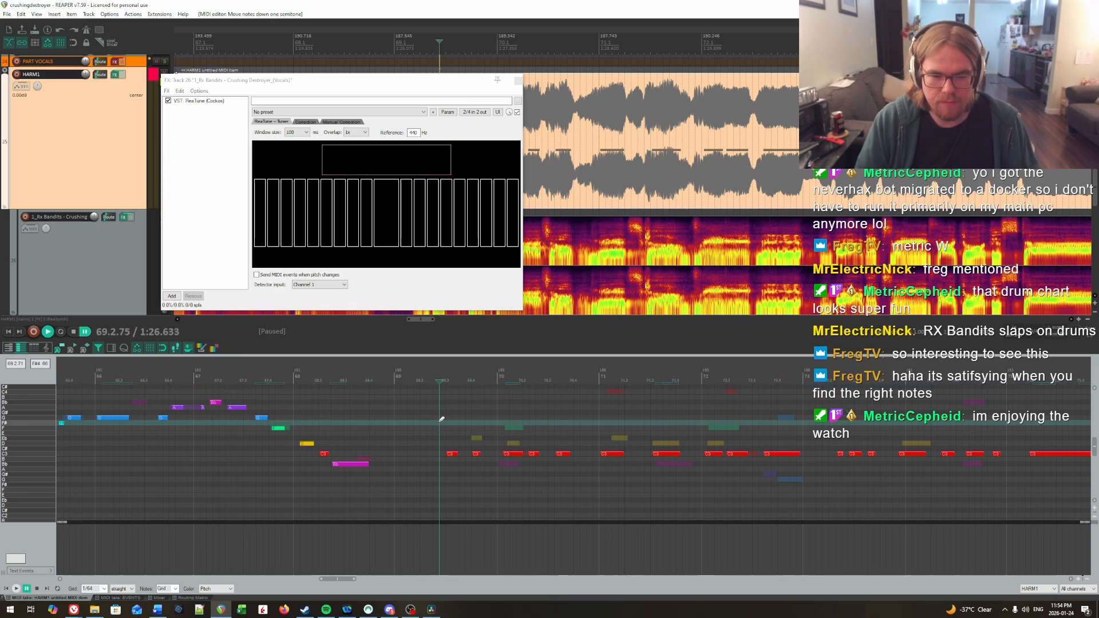
scroll(441, 421, "up", 1)
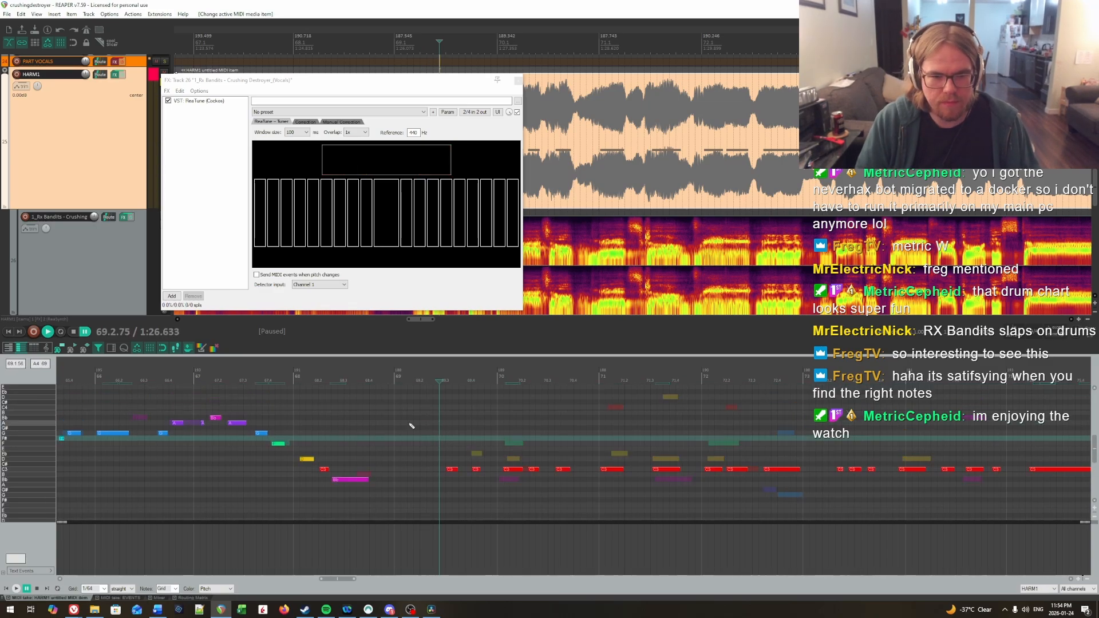
left_click(121, 74)
key("space")
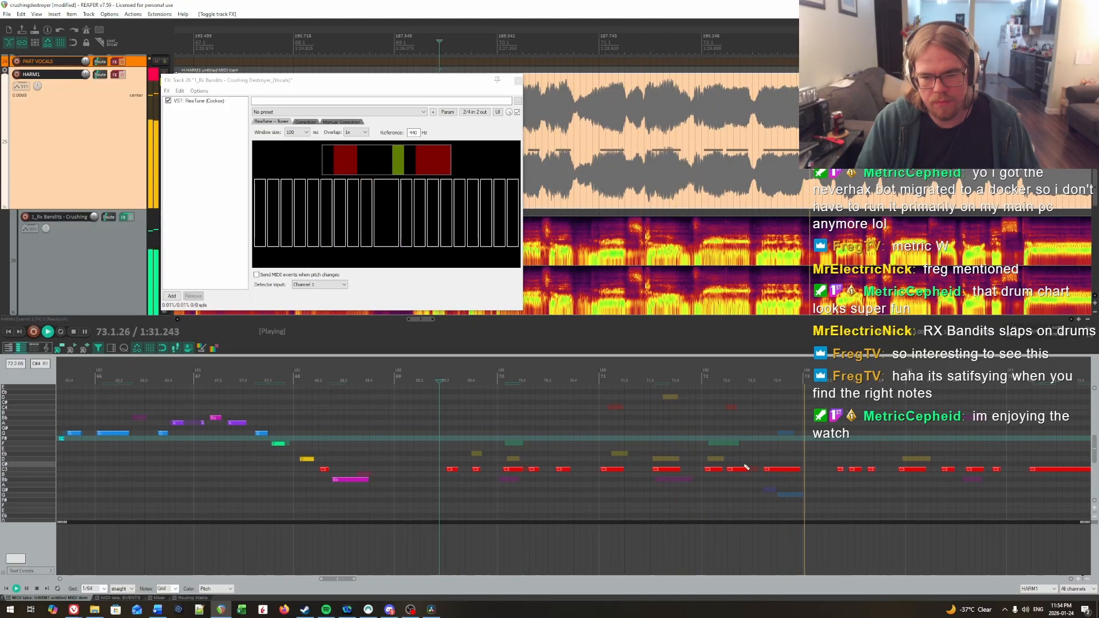
key("ctrl+space")
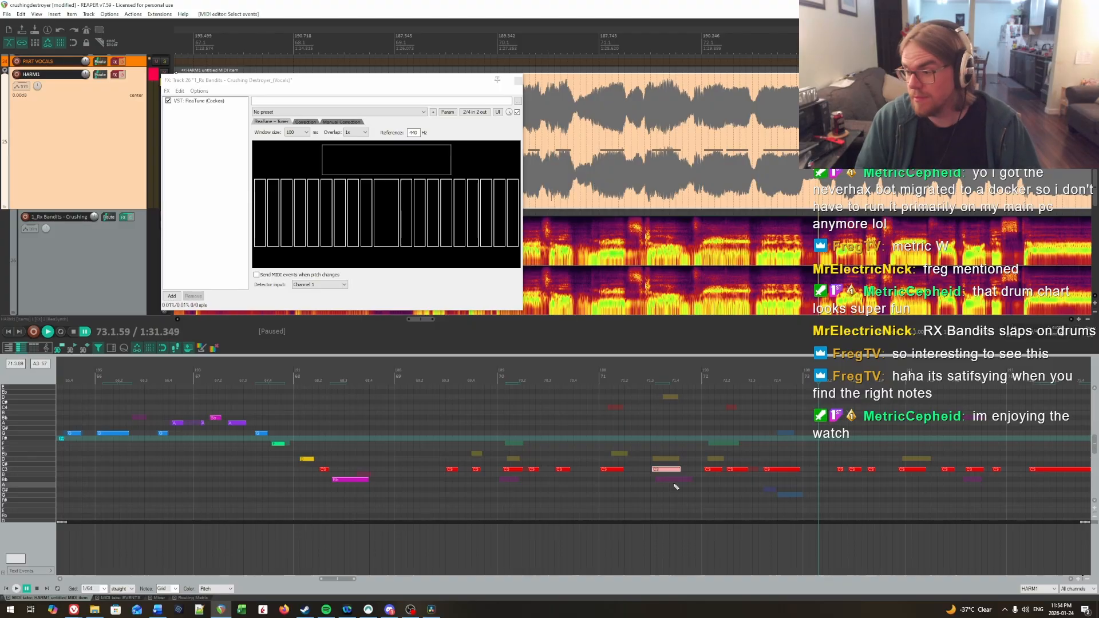
Step: Lower the long C note in the middle of bar 71 to Bb and replay from the second half of bar 69
key("Down")
key("Down")
key("space")
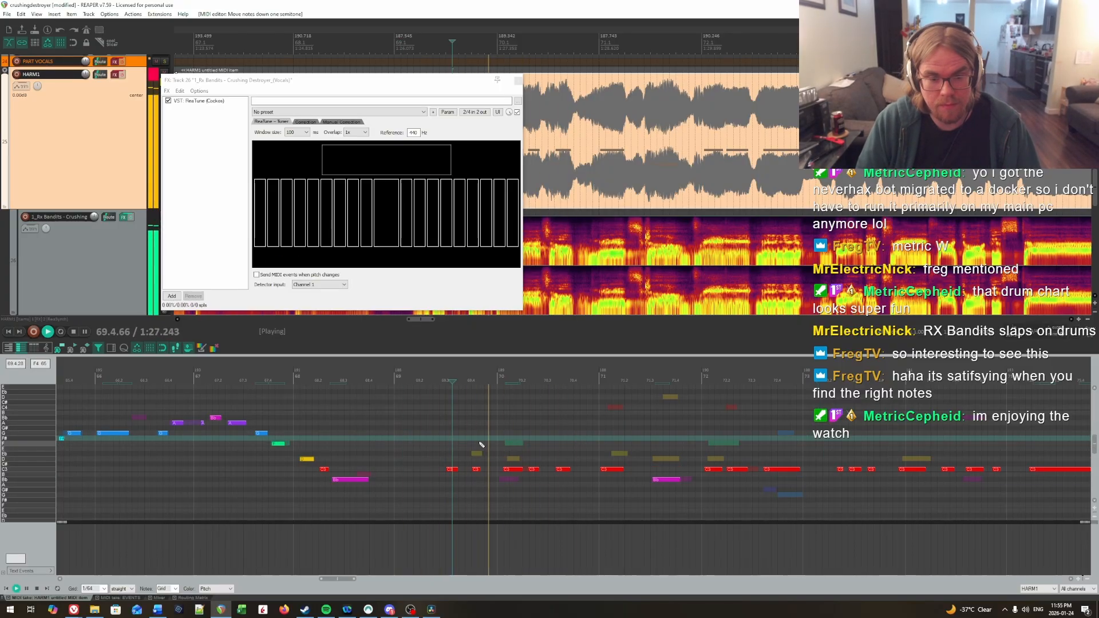
Step: Raise the first C note of bar 70 to D and replay from early bar 69
key("space")
left_click(518, 469)
key("Up")
key("Up")
left_click(408, 454)
key("space")
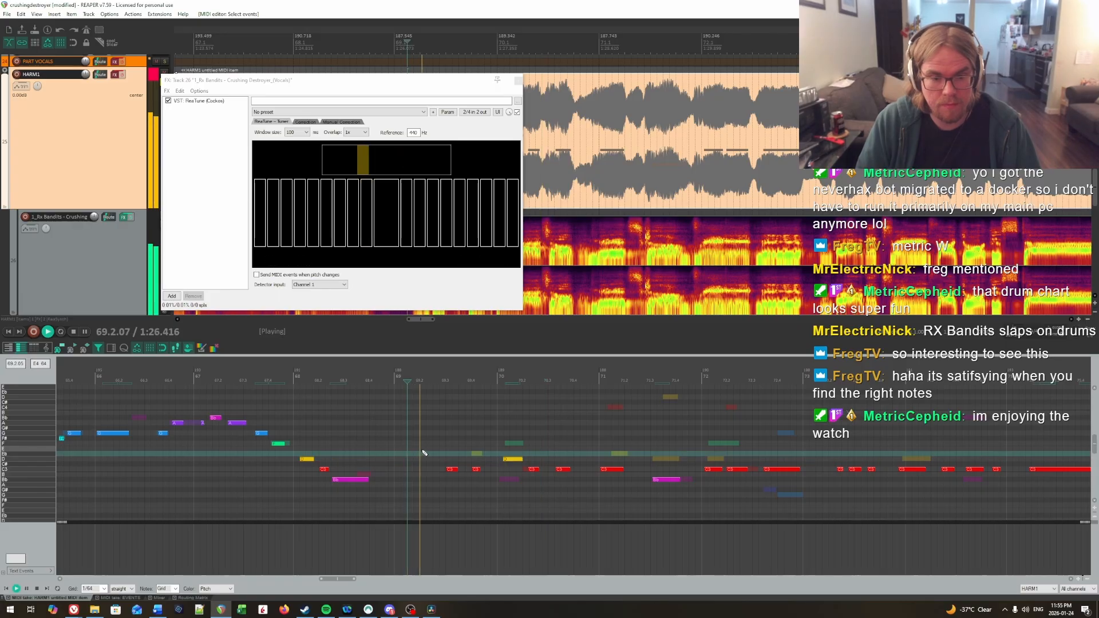
Step: Raise the second C note of bar 69 to D and replay from beat 2 of bar 69
key("space")
left_click(476, 470)
key("Up")
key("Up")
left_click(427, 444)
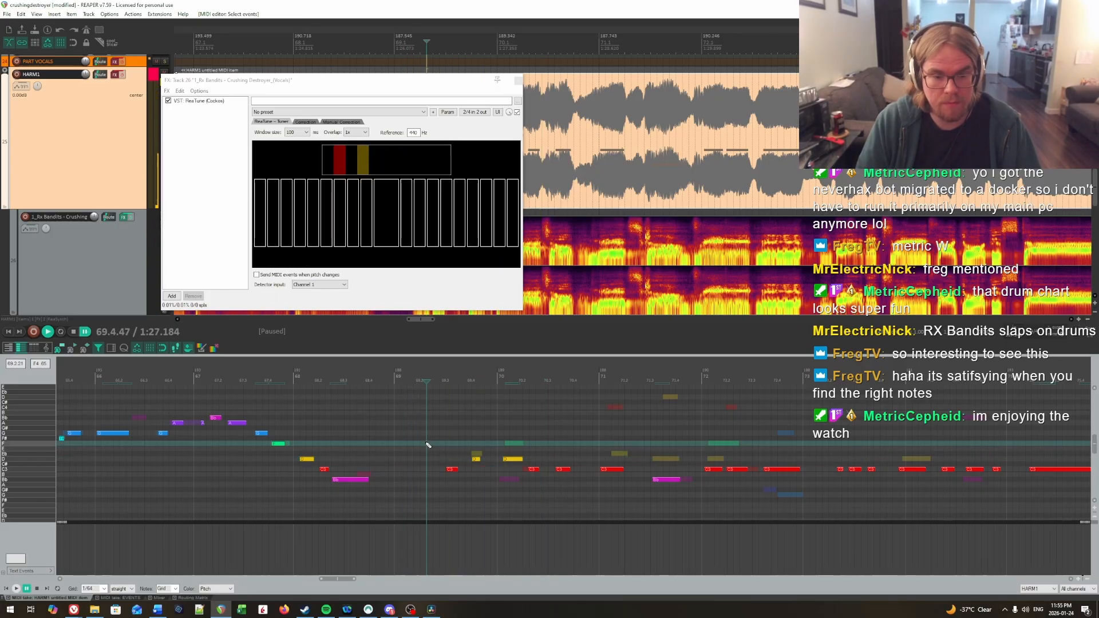
key("space")
Step: Raise the first C note of bar 69 to D, toggle the HARM1 track's effects and replay the phrase
key("space")
left_click(450, 469)
key("Up")
key("Up")
left_click(420, 449)
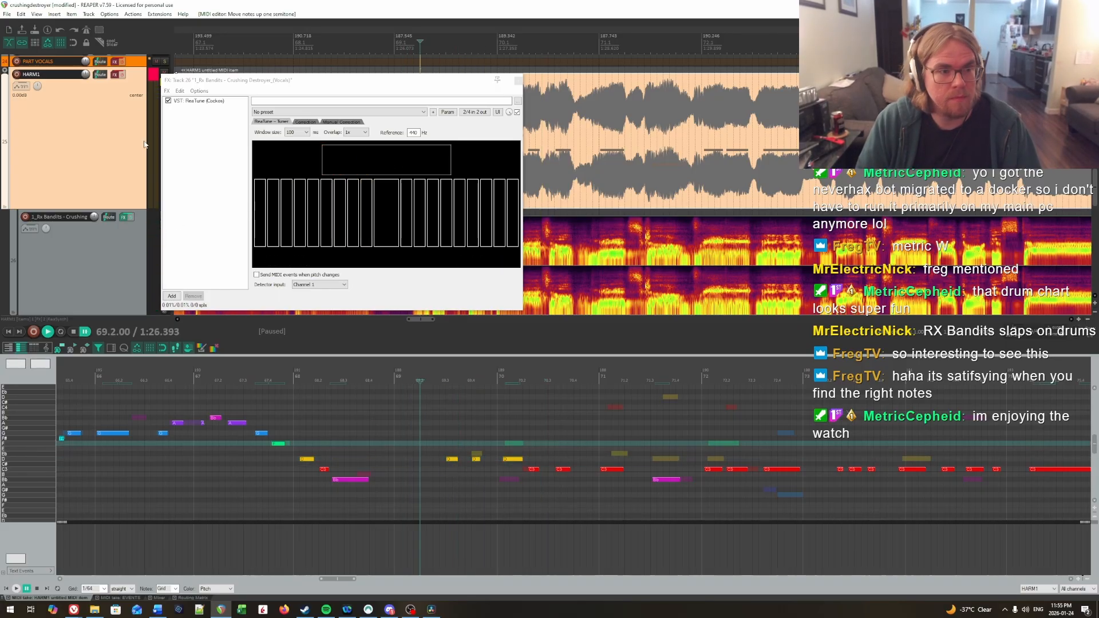
left_click(123, 74)
key("space")
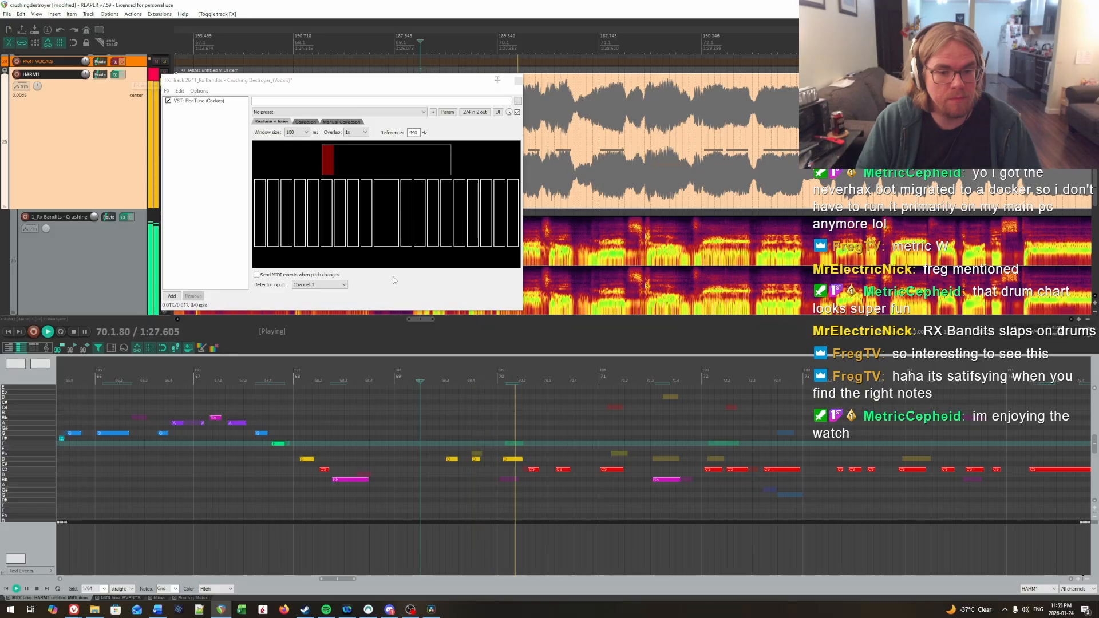
Step: Raise the three D notes across bars 69 and 70 to Eb and replay from bar 69
left_click_drag(487, 473, 525, 476)
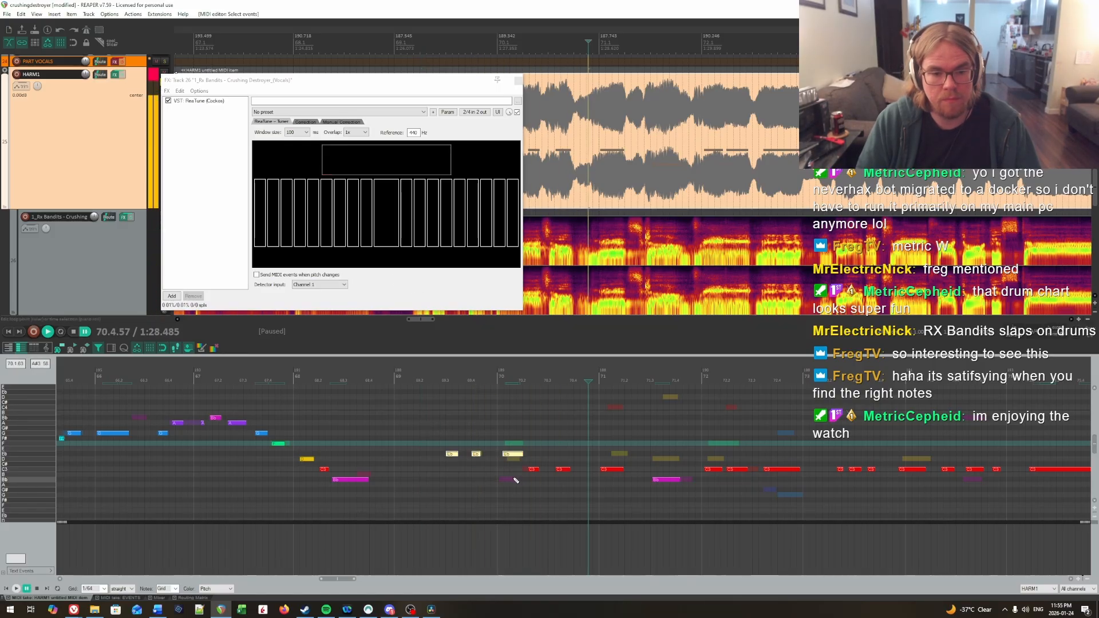
key("Up")
left_click(427, 426)
key("space")
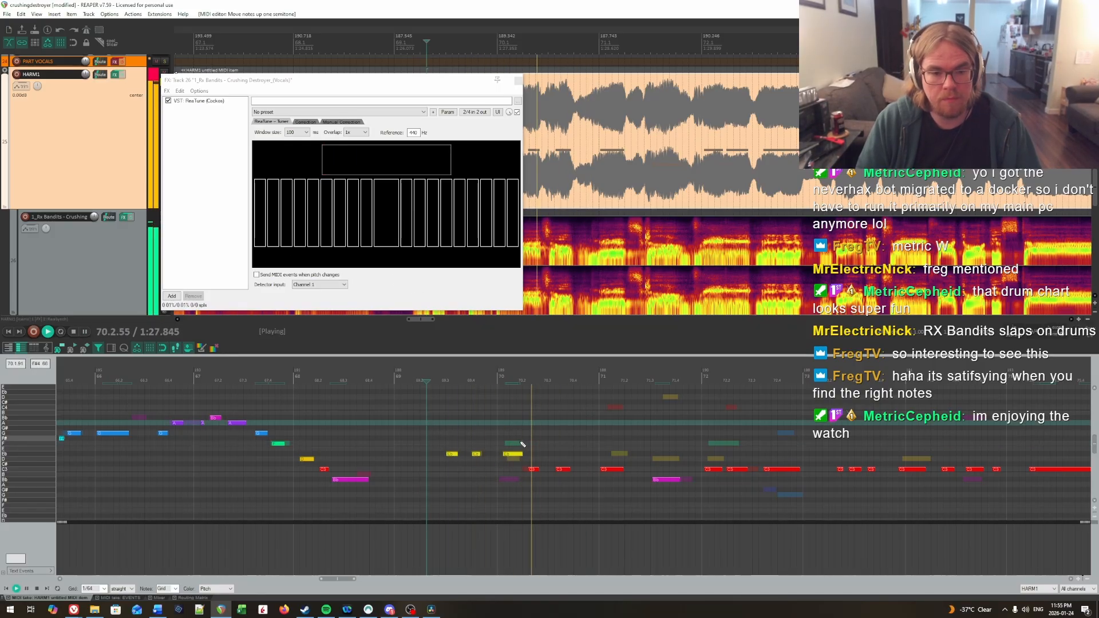
Step: Return the first note of bar 70 to D, lower that bar's third note to Bb and replay from late bar 69
left_click(433, 435)
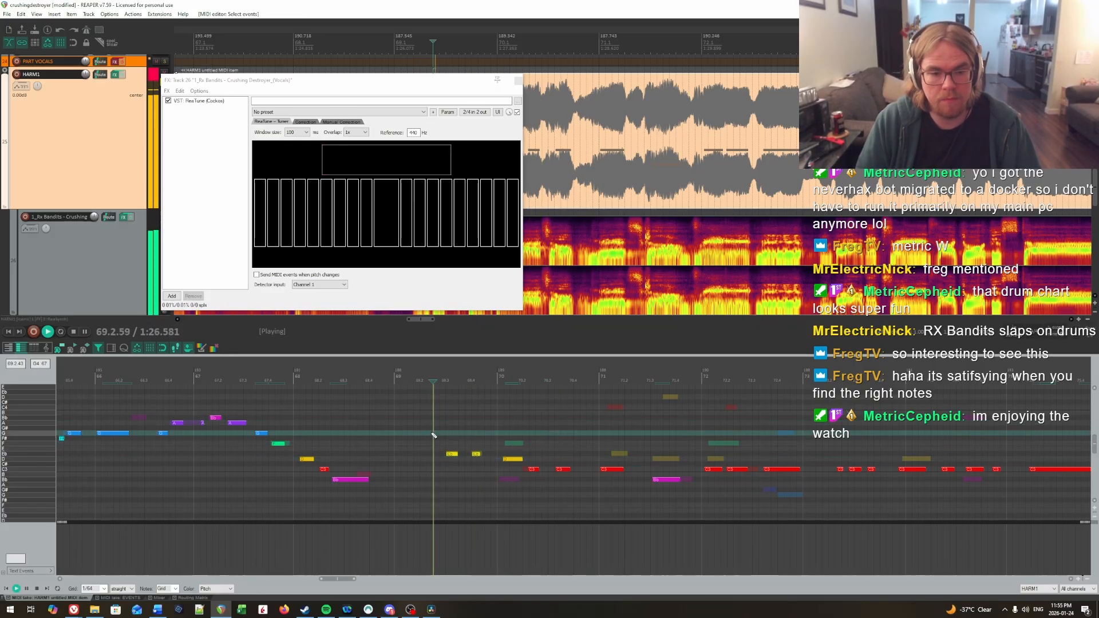
left_click(478, 440)
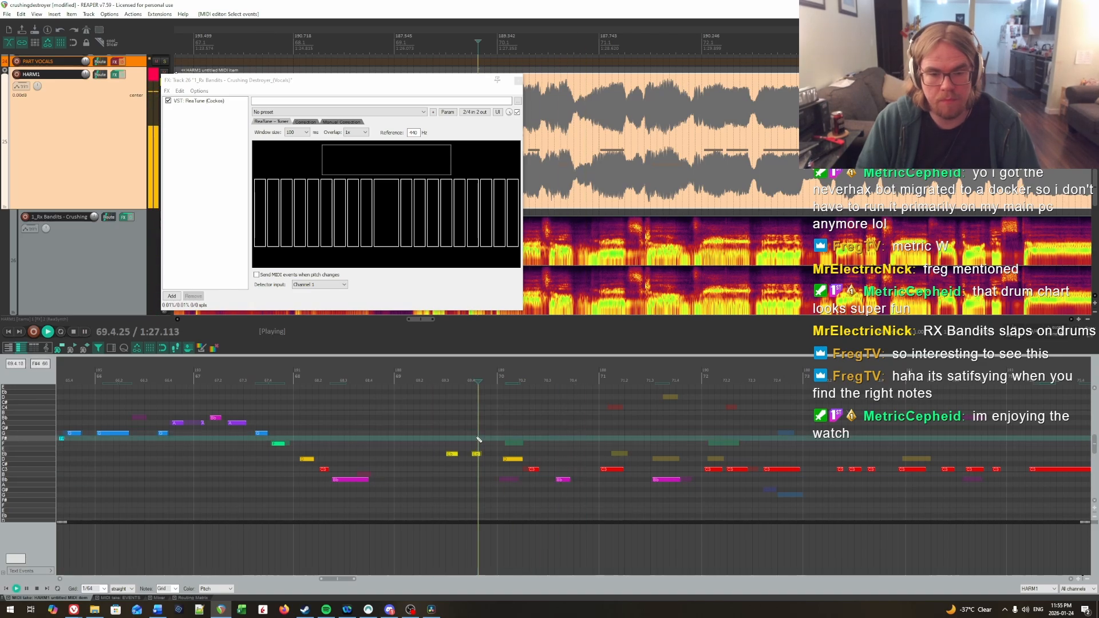
scroll(536, 447, "down", 1)
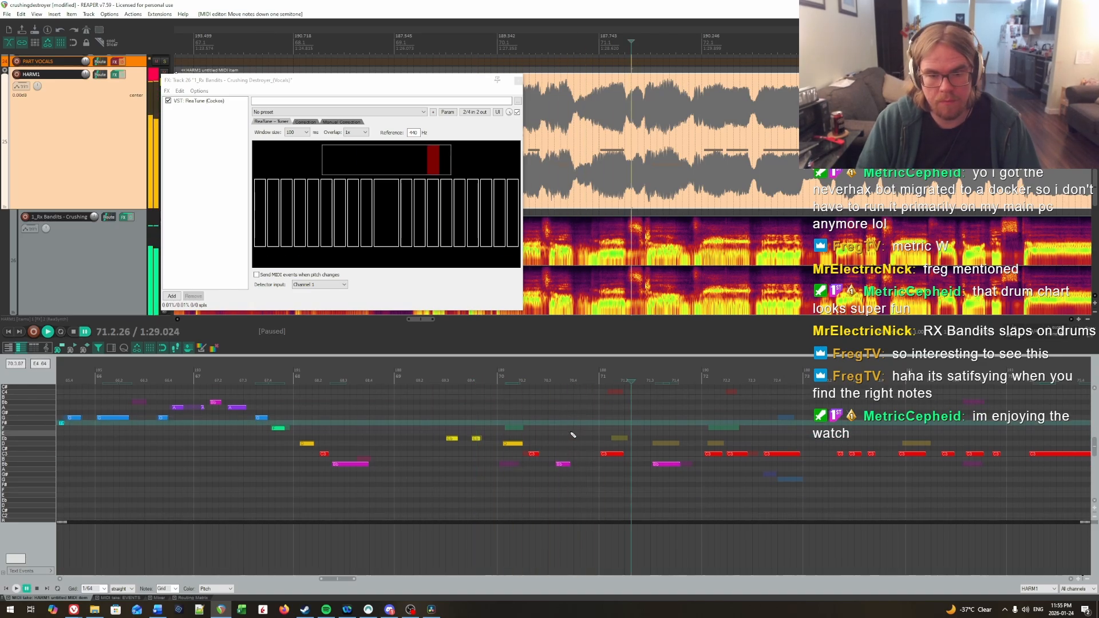
Step: Raise the first C note of bar 72 to D and continue playback
key("space")
key("Up")
key("Up")
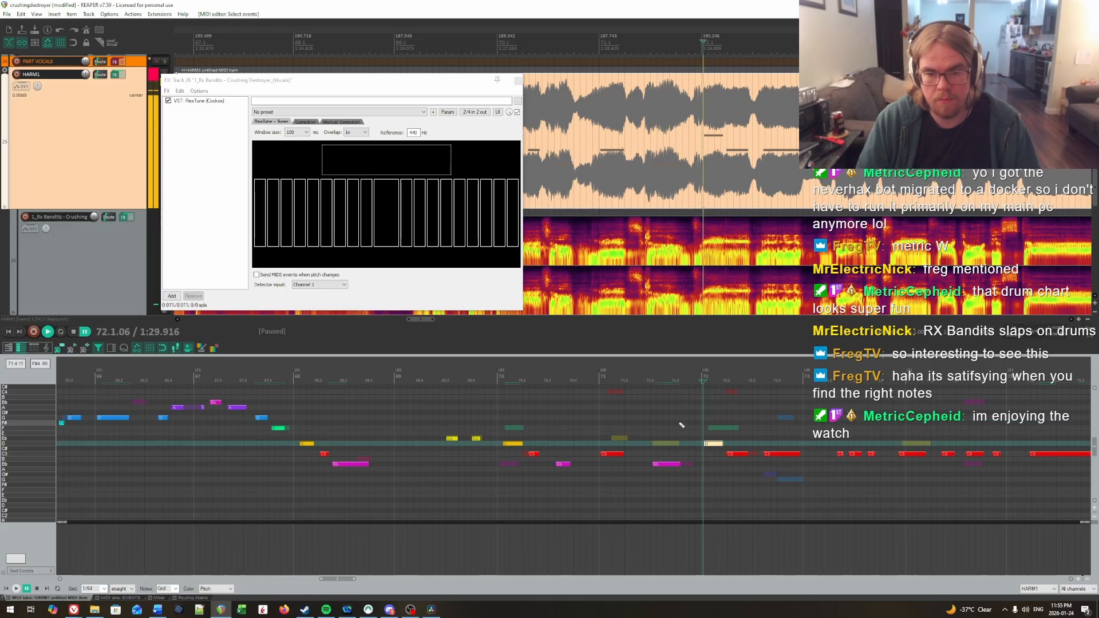
key("space")
Step: Lower the last C note of bar 72 to G and replay from the start of the bar
left_click_drag(771, 444, 784, 466)
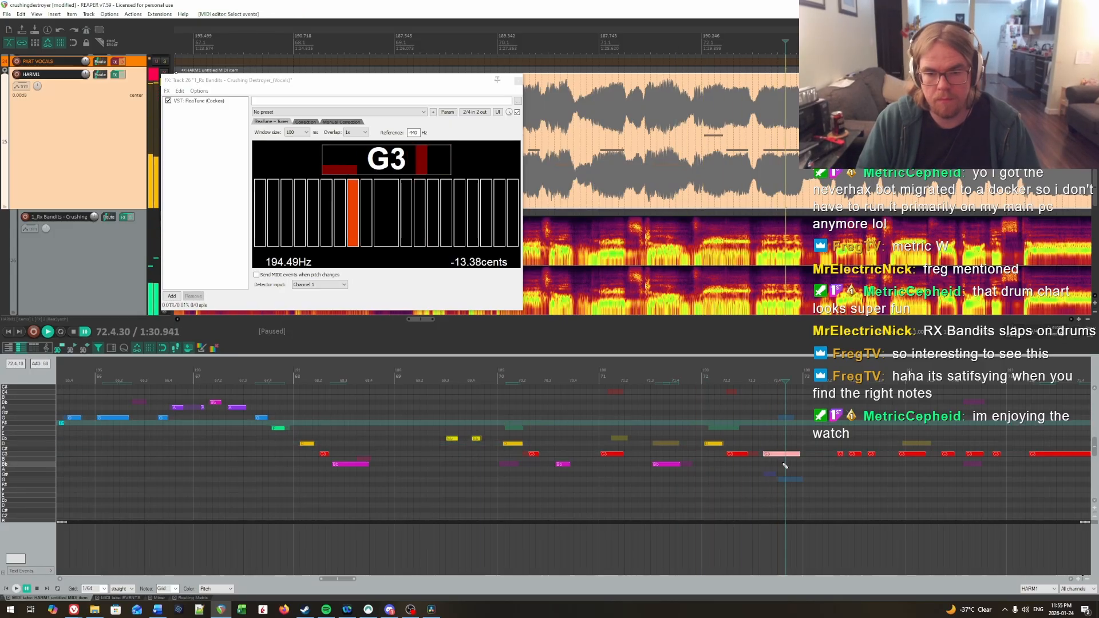
key("Down")
key("Down")
key("Down")
key("Down")
key("Down")
left_click(702, 424)
key("space")
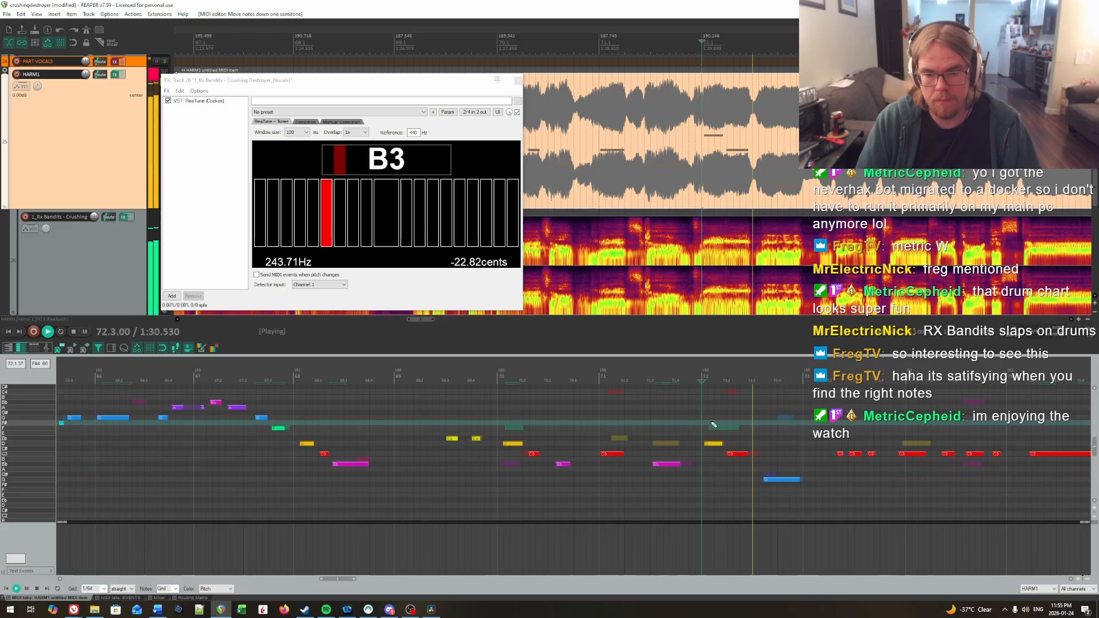
Step: Raise the longer C note around the start of bar 74 to D and replay from early bar 73
left_click_drag(829, 481, 758, 486)
scroll(830, 488, "right", 5)
scroll(607, 485, "up", 2)
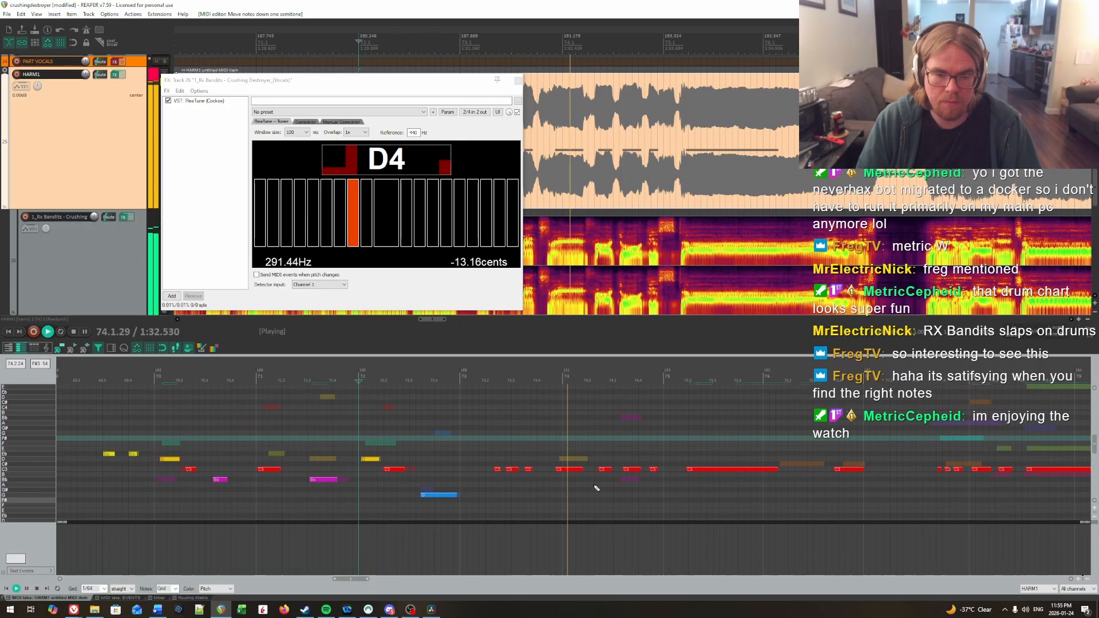
key("space")
left_click_drag(594, 486, 559, 458)
key("Up")
key("Up")
left_click(491, 439)
key("space")
key("space")
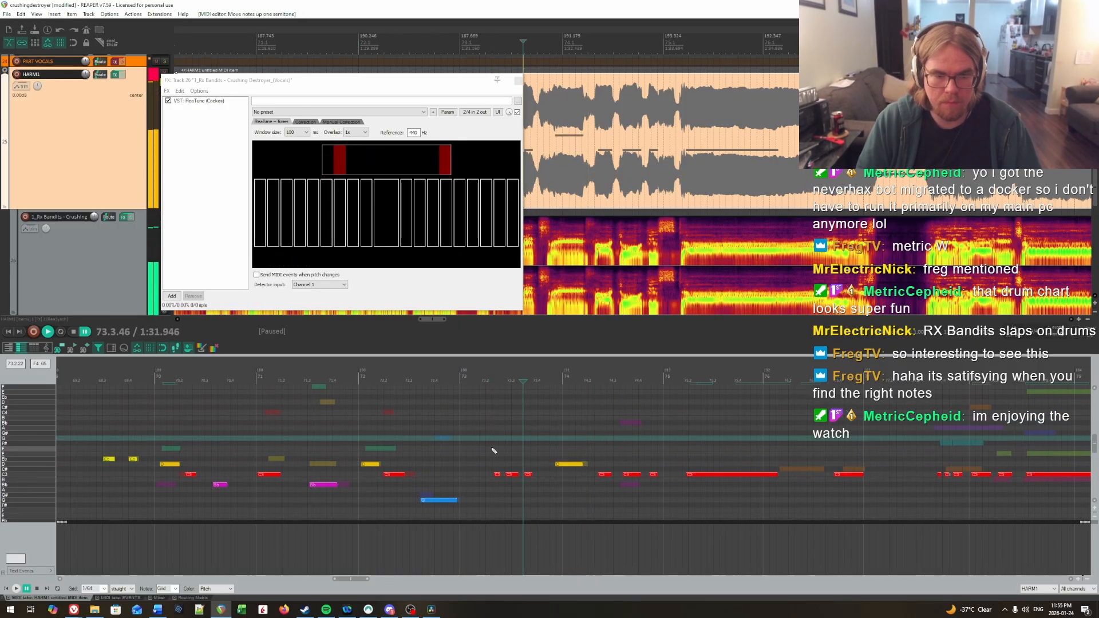
Step: Examine the Basic Pitch item's notes around bar 73, return to the HARM1 item and replay from bar 73
left_click(480, 445)
key("ctrl+alt+Down")
scroll(486, 458, "up", 3)
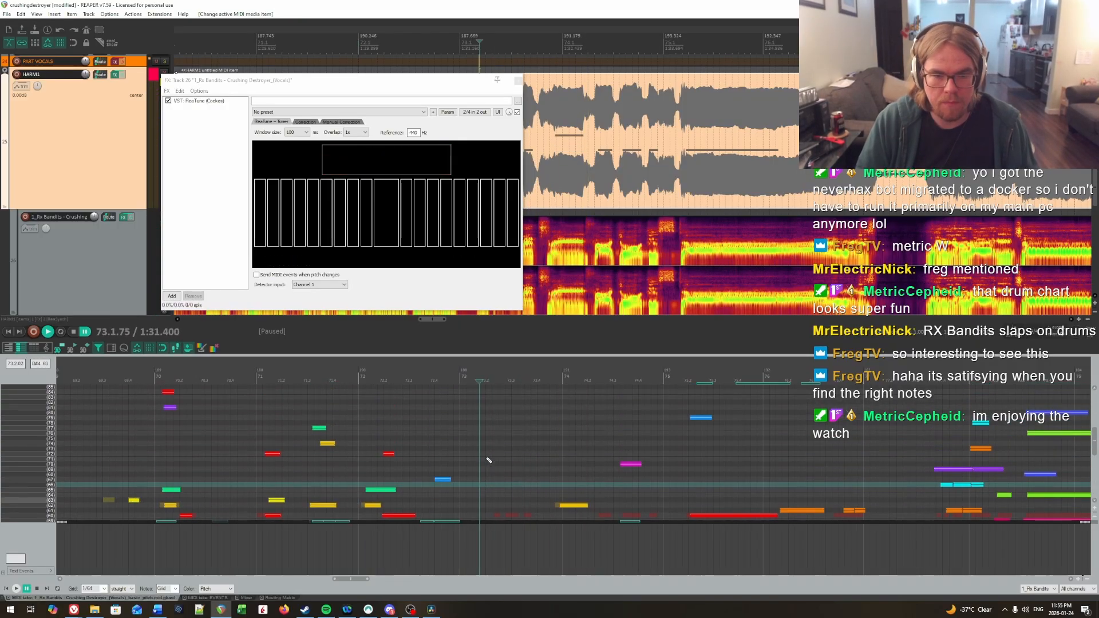
scroll(486, 458, "down", 5)
key("ctrl+alt+Up")
left_click(461, 429)
key("space")
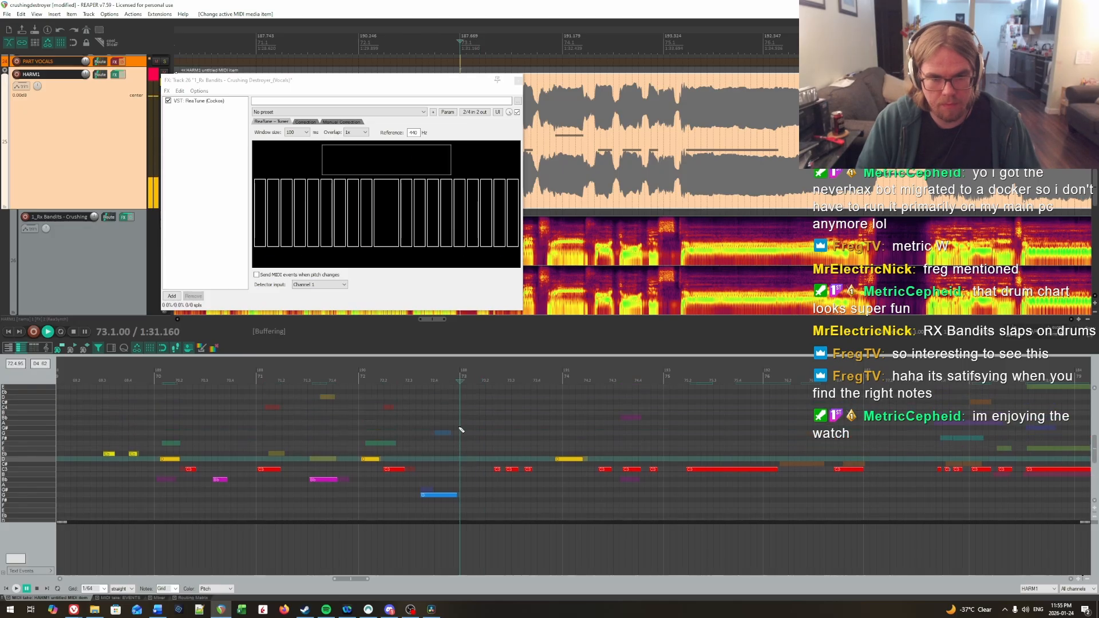
Step: Raise the third short C note of bar 73 to D
key("space")
key("Up")
key("Up")
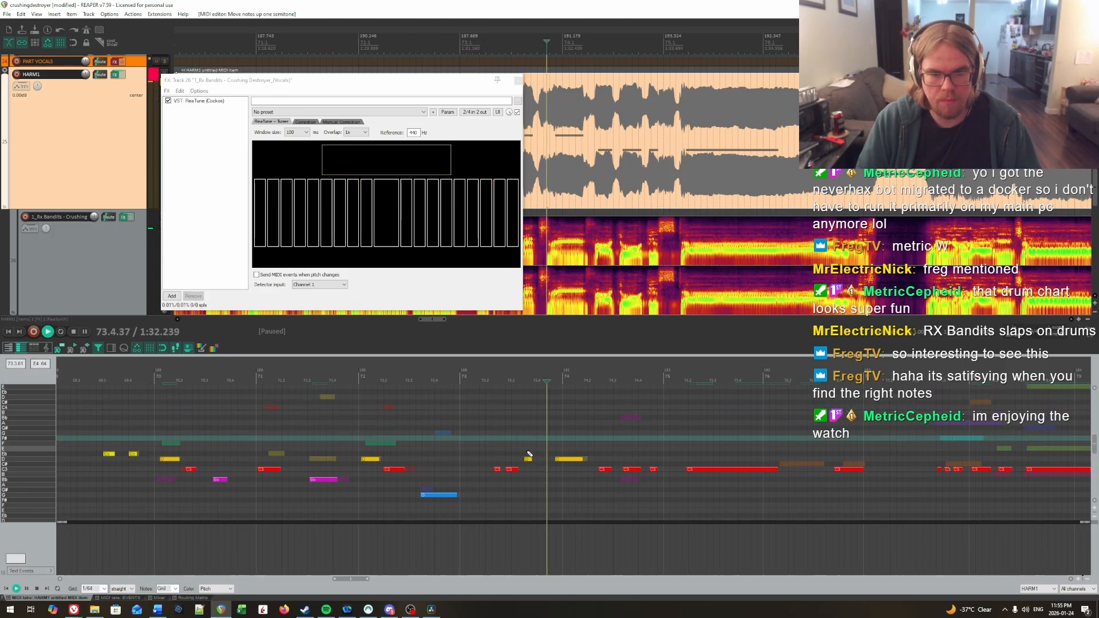
Step: Raise the second short note of bar 73 to Eb and the first one to D
key("Up")
key("Up")
key("Up")
key("Up")
left_click_drag(514, 473, 504, 477)
key("Down")
key("Up")
key("Up")
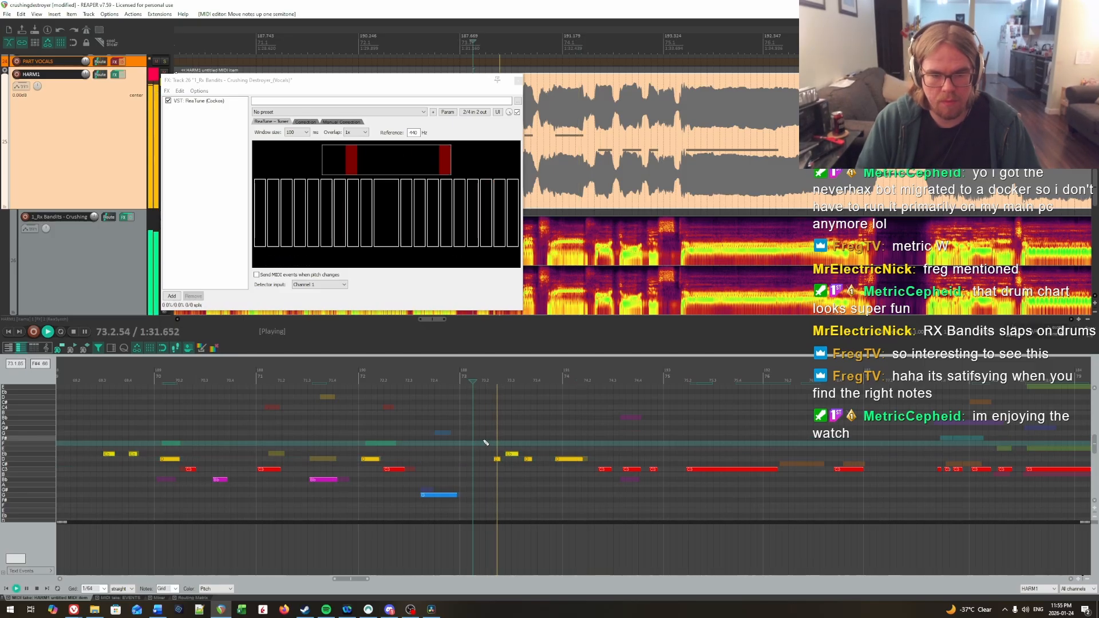
Step: Lower the second short note of bar 73 to D and replay from beat 2 of the bar
left_click(508, 454)
key("Down")
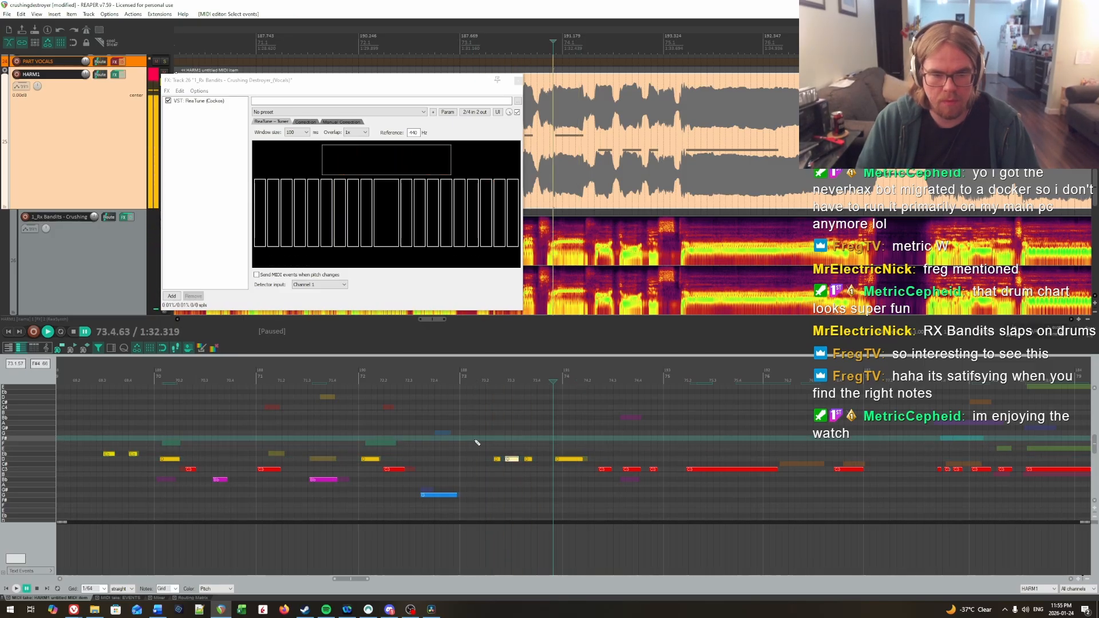
left_click(490, 441)
key("space")
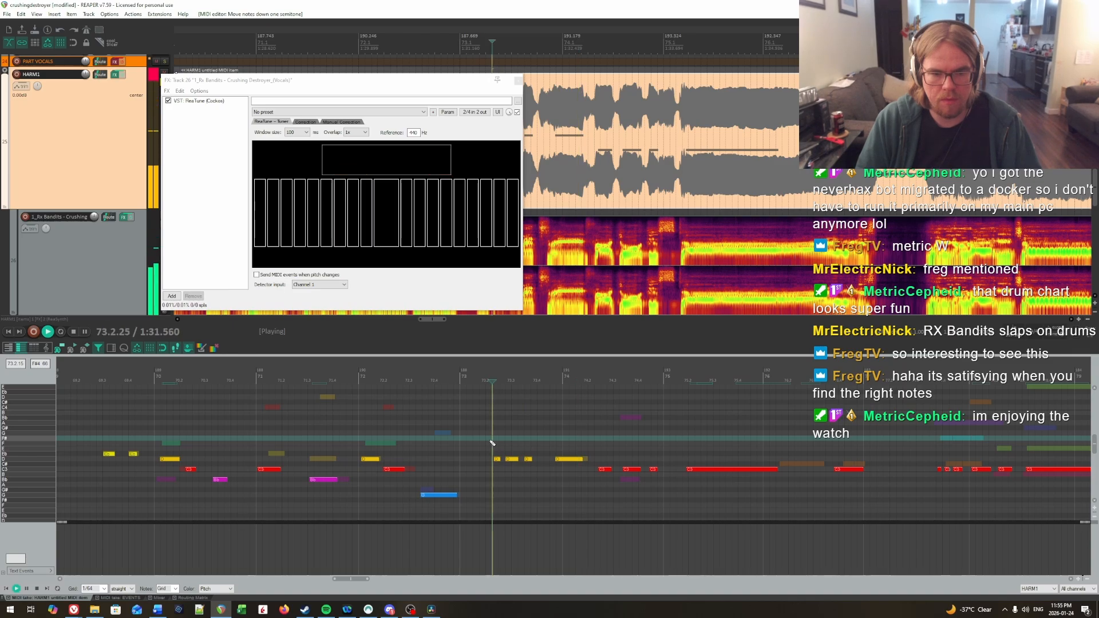
Step: Return the first short note of bar 73 to C and replay from the start of the bar
key("space")
left_click(497, 459)
key("Down")
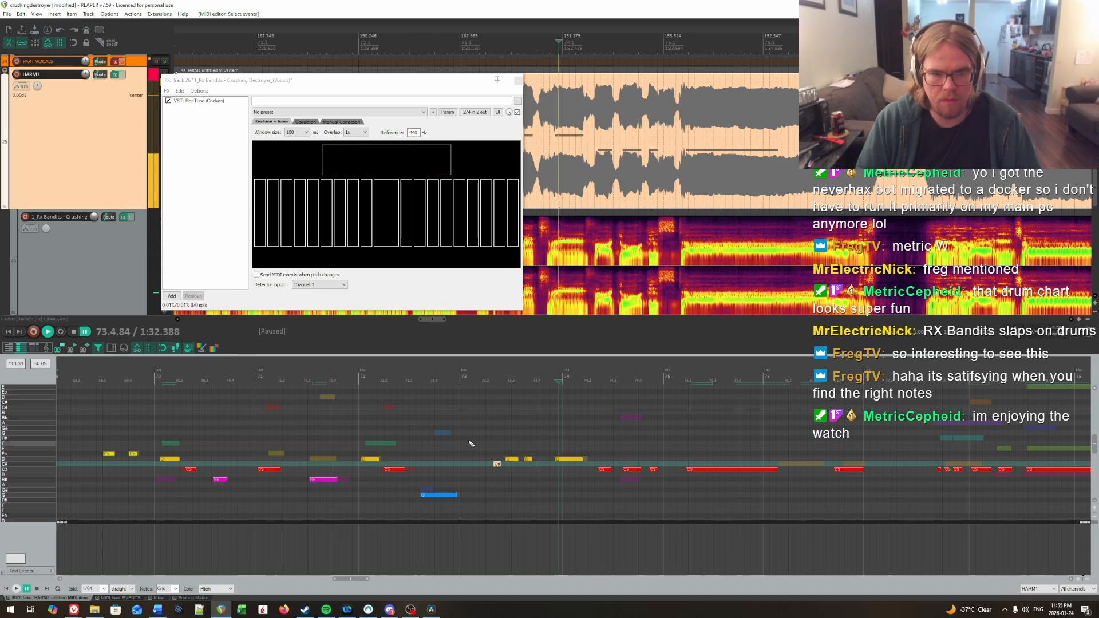
key("Down")
left_click(468, 443)
key("space")
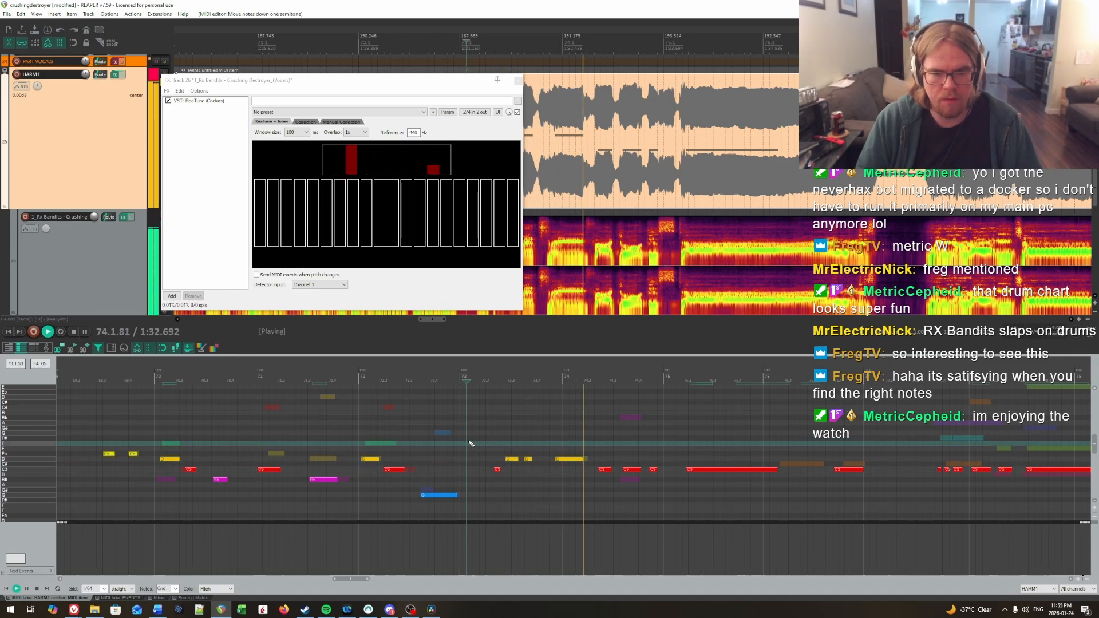
Step: Lower the C note at beat 3 of bar 74 to Bb and replay from the start of bar 73
key("space")
key("Down")
key("Down")
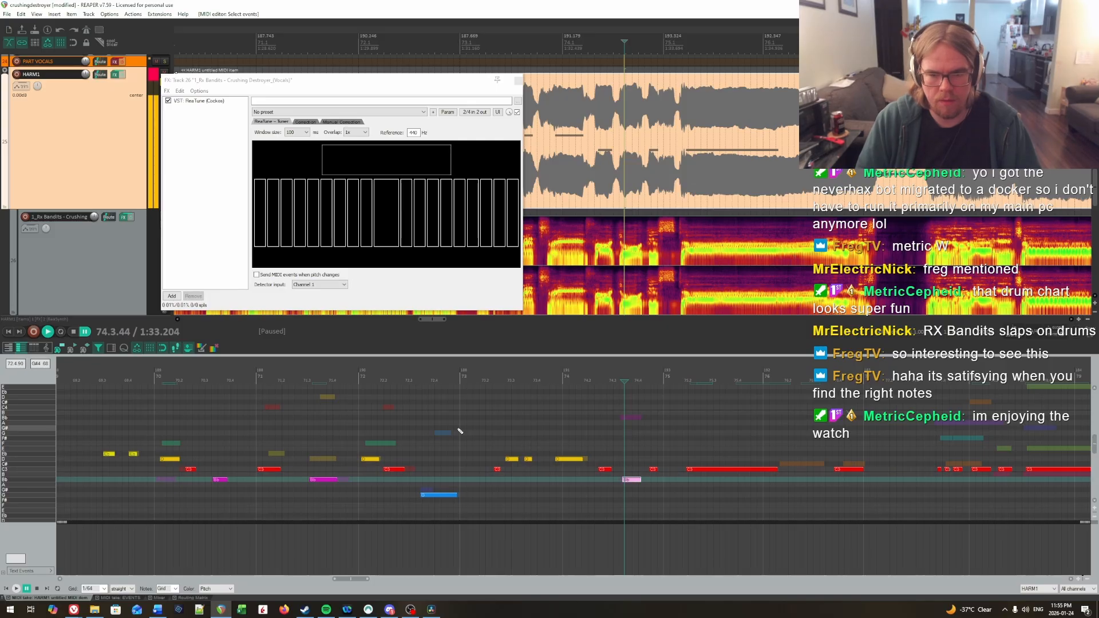
left_click(460, 431)
key("space")
Step: Replay the vocal from beat 2 of bar 73 to check the pitches of its short notes
key("space")
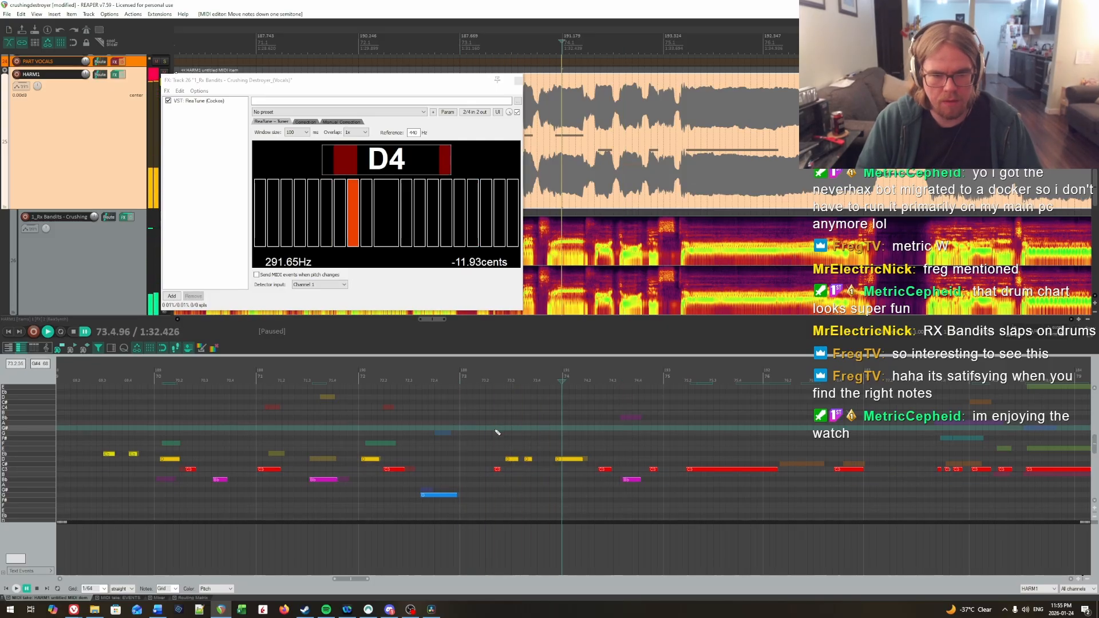
left_click(492, 431)
key("space")
key("space")
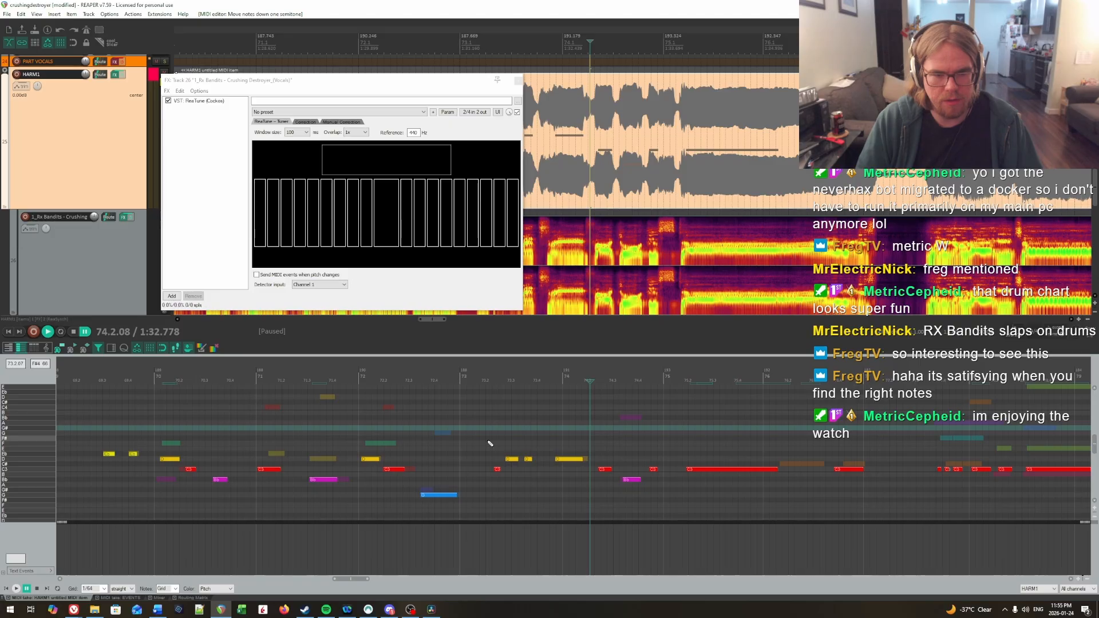
left_click(493, 443)
key("space")
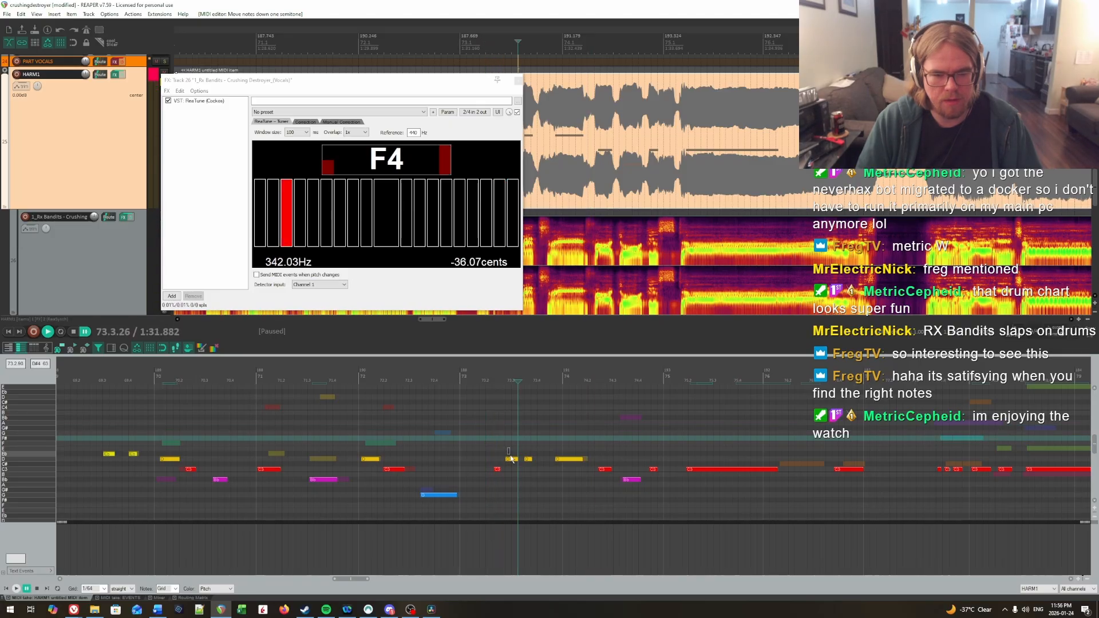
Step: Raise the third short note of bar 73 to Eb and replay from beat 2 of the bar
left_click_drag(511, 457, 532, 464)
left_click(493, 449)
key("space")
key("space")
key("Up")
Step: Raise the third short note of bar 73 to E and listen to the phrase again
key("space")
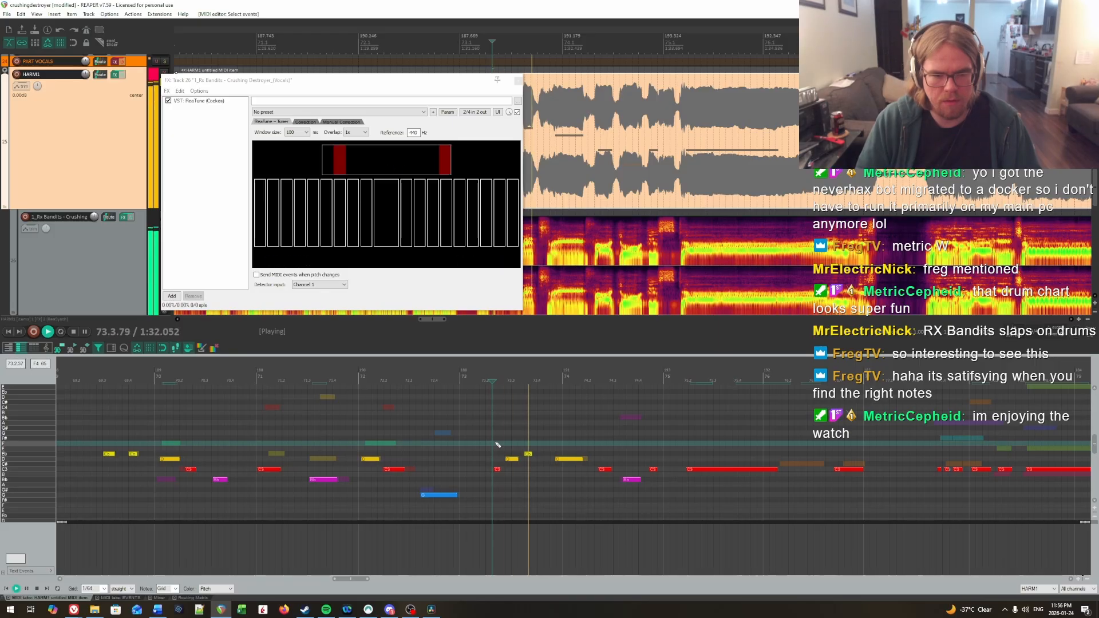
key("Up")
key("space")
key("space")
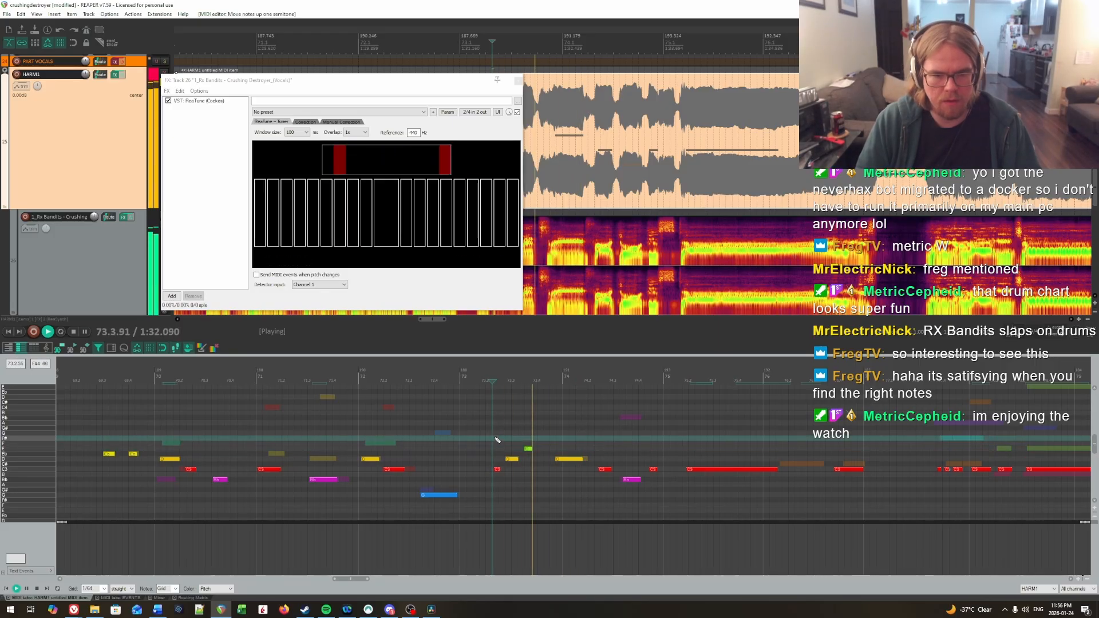
key("space")
key("space")
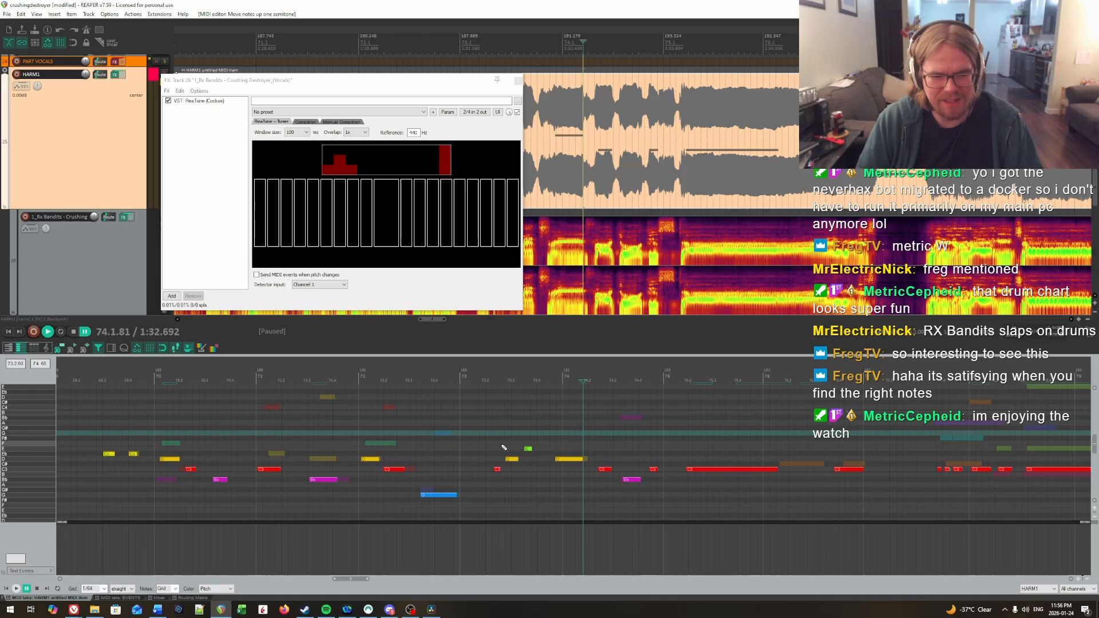
Step: Raise the third short note of bar 73 to F and replay the phrase into bar 74
scroll(492, 447, "right", 2)
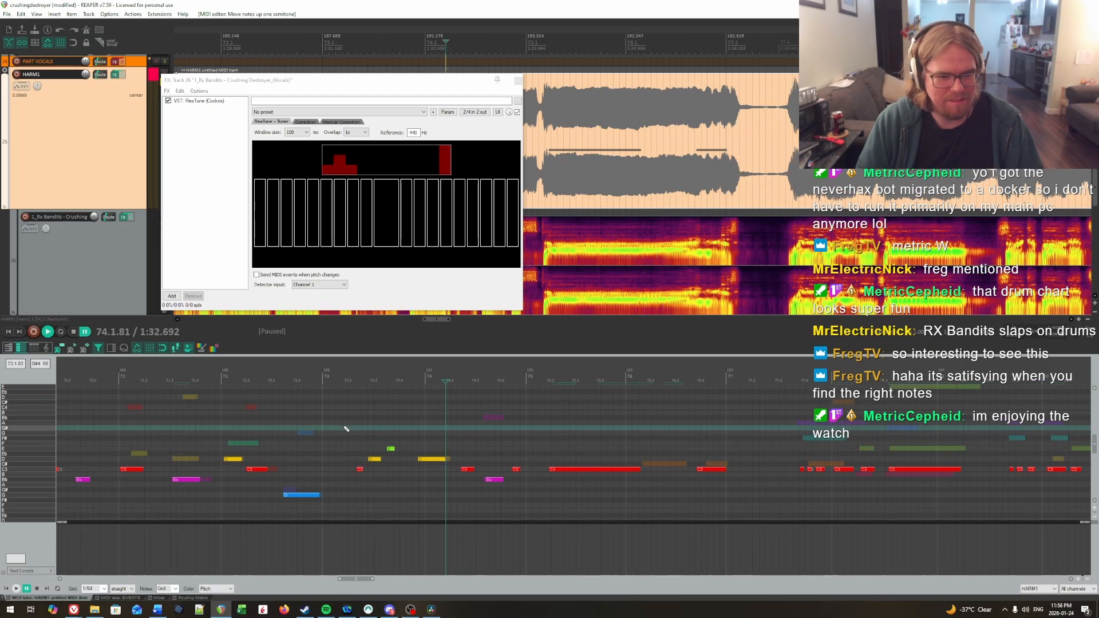
key("space")
key("space")
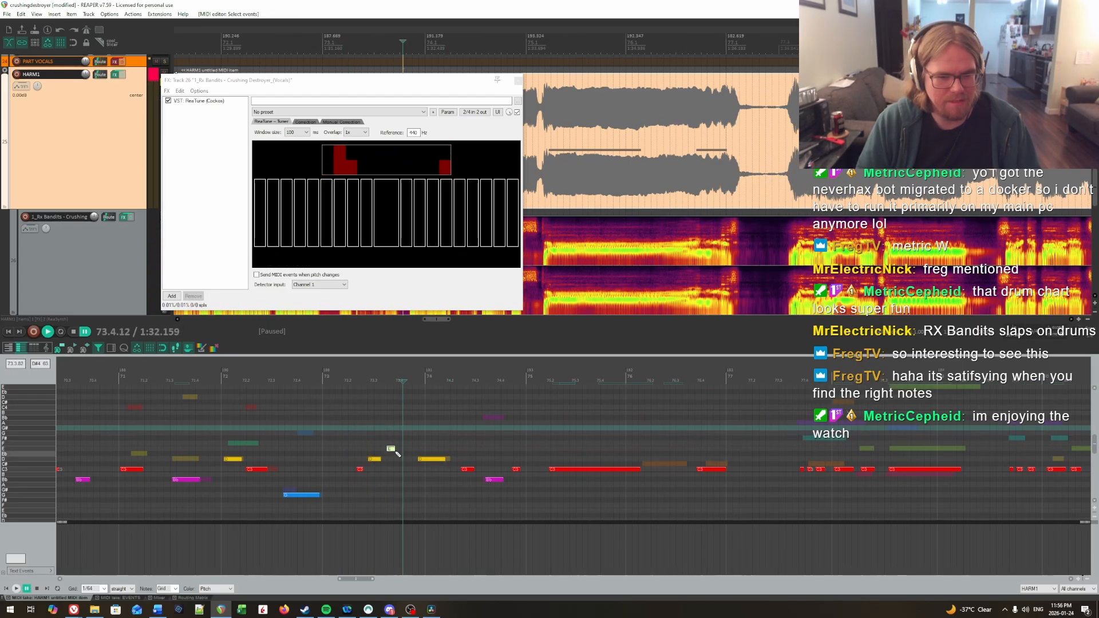
left_click(343, 436)
left_click(387, 431)
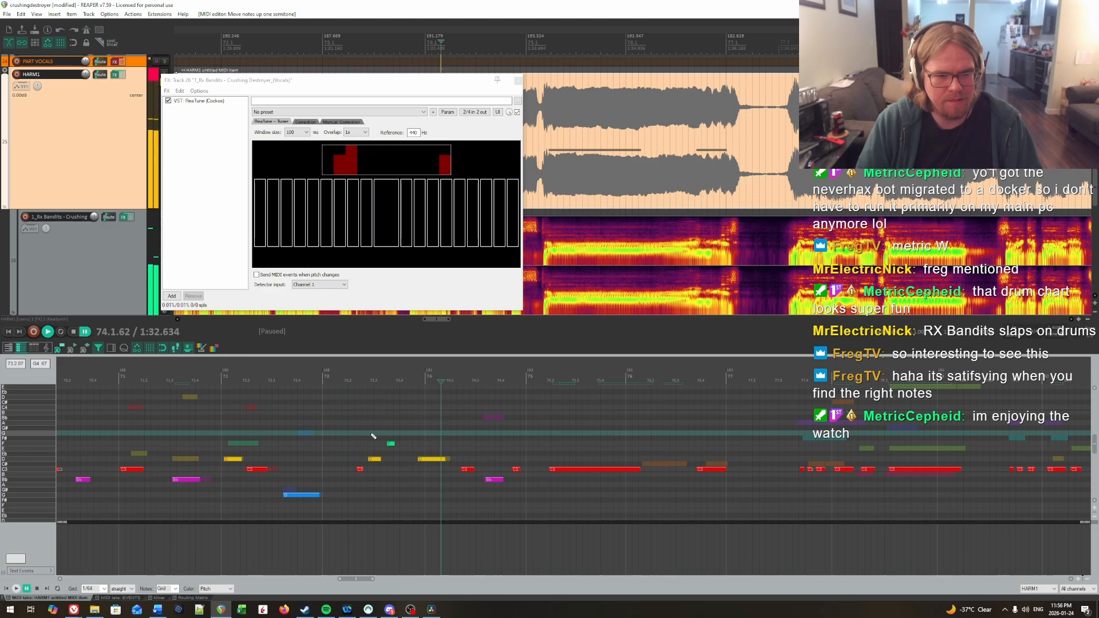
left_click(352, 427)
key("space")
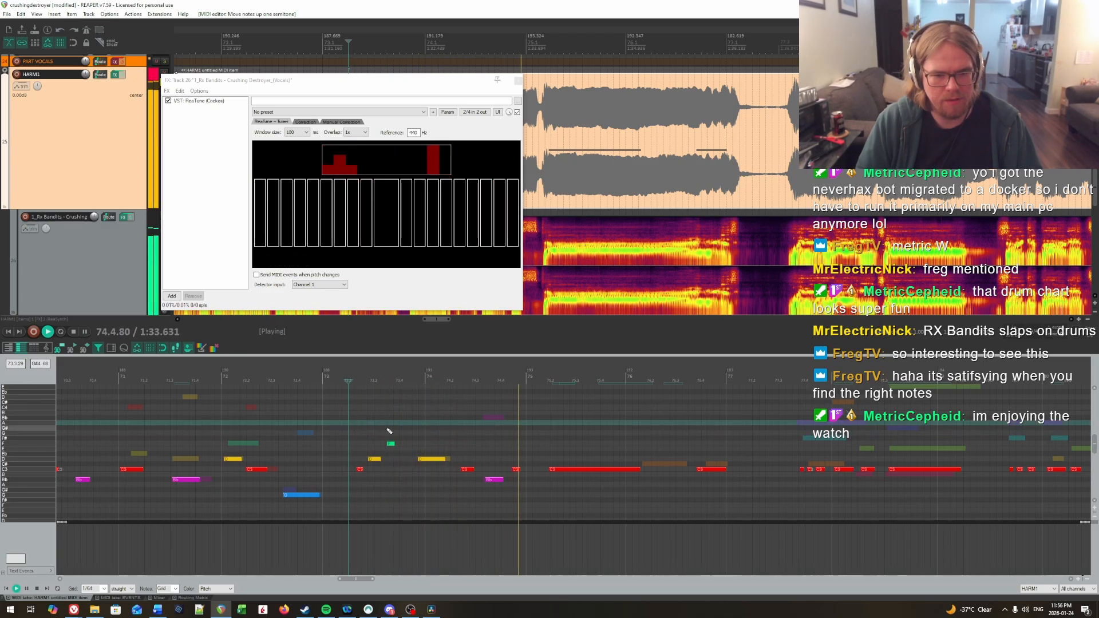
Step: Lower the last short C note of bar 74 to G, replaying from beat 3 of the bar between pitch changes
key("space")
key("Down")
key("Down")
mouse_move(524, 478)
left_mouse_down()
mouse_move(516, 491)
mouse_move(516, 475)
left_mouse_up()
left_click(473, 450)
key("space")
key("space")
key("Down")
Step: Replay the vocal from the second half of bar 74 into bar 75 to check the last notes' pitches
key("space")
key("space")
left_click(464, 447)
key("space")
scroll(493, 451, "down", 2)
key("space")
left_click(479, 435)
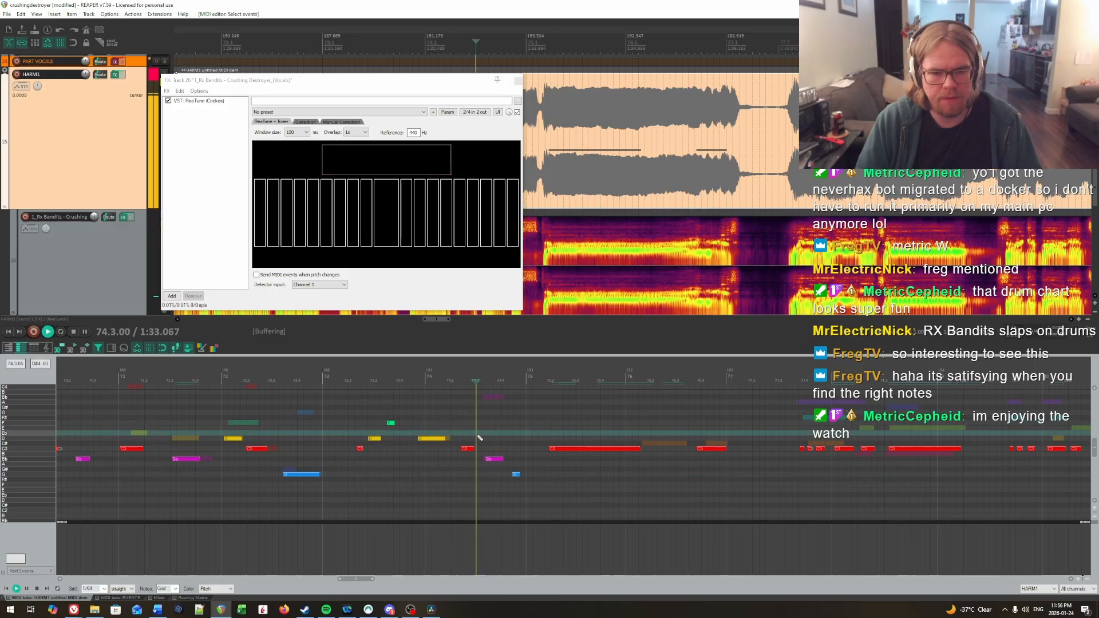
key("space")
key("space")
left_click(508, 450)
key("space")
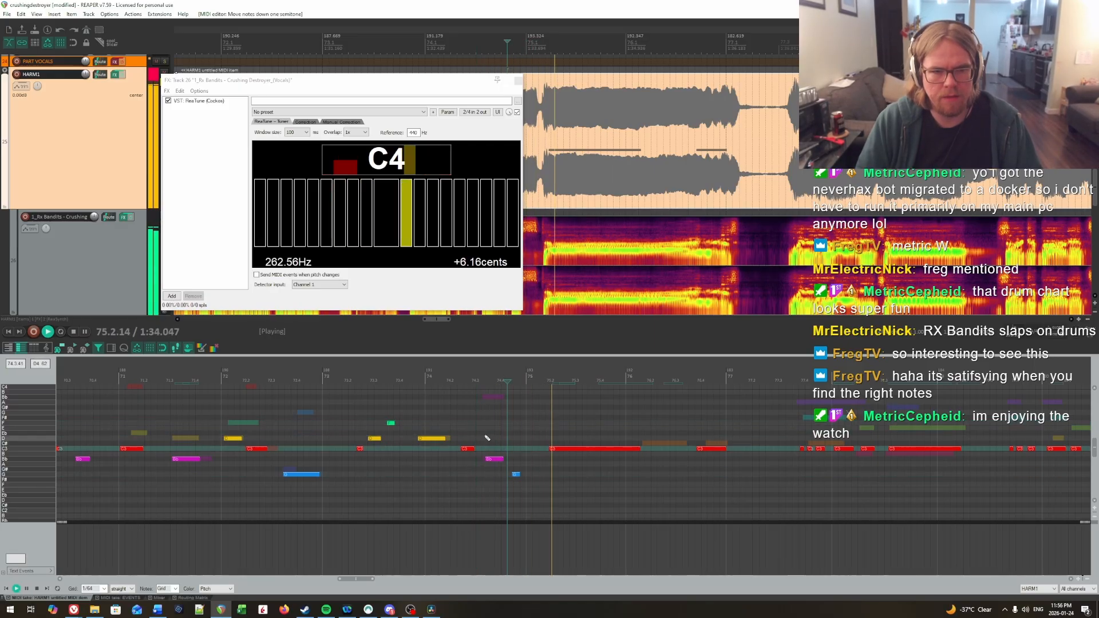
Step: Raise the short C note at the end of bar 76 to C# and replay the vocal from bar 75
scroll(625, 458, "up", 3)
left_click(687, 461)
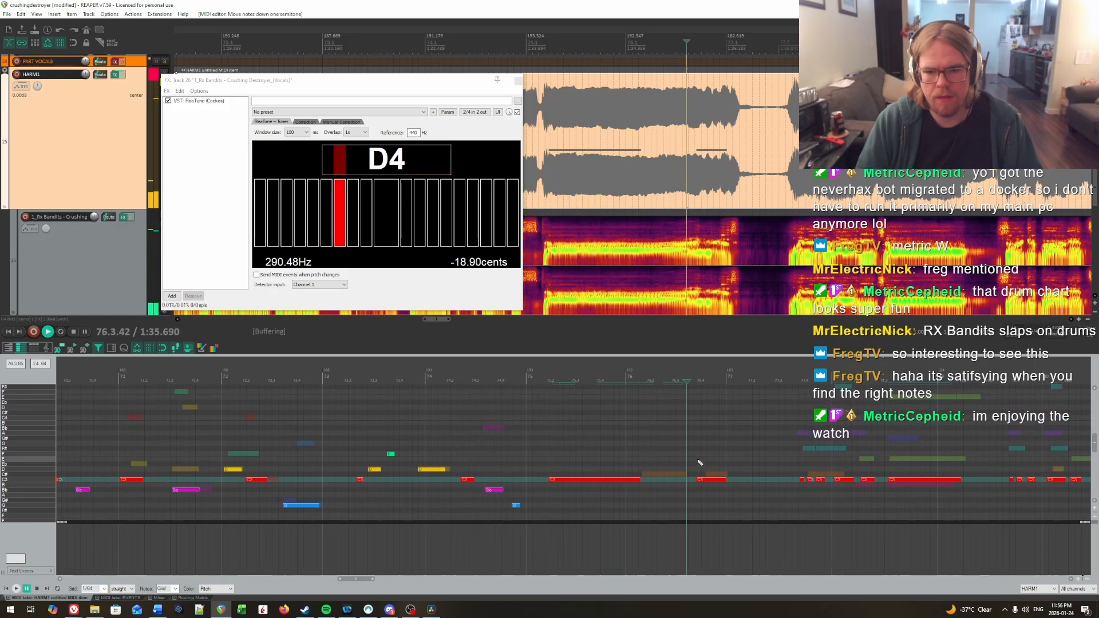
key("Up")
left_click(614, 441)
key("space")
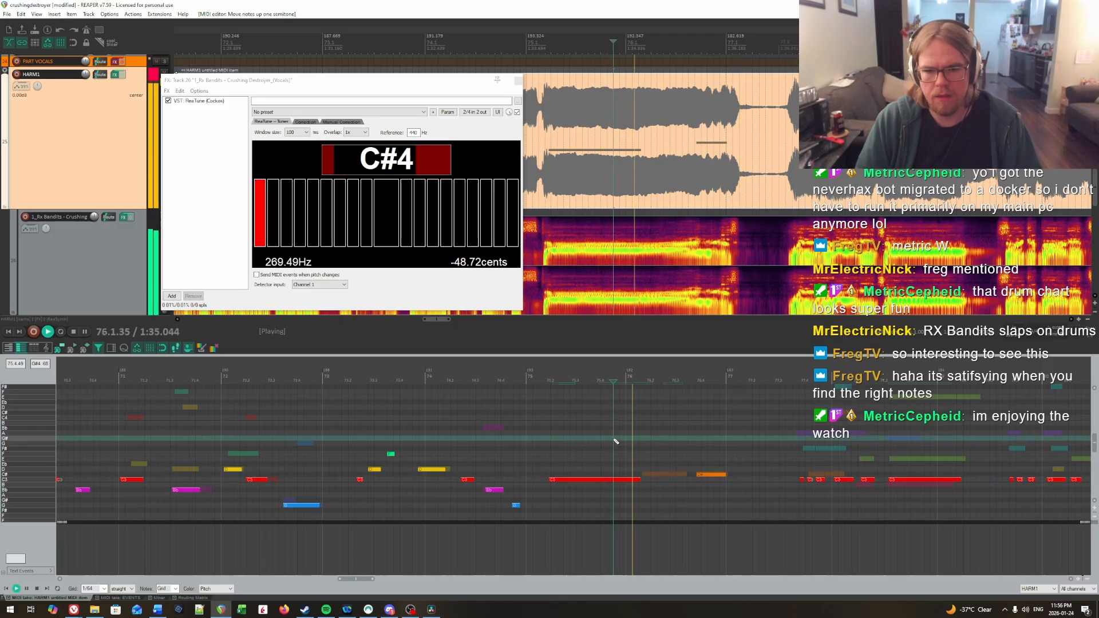
left_click(695, 458)
key("Return")
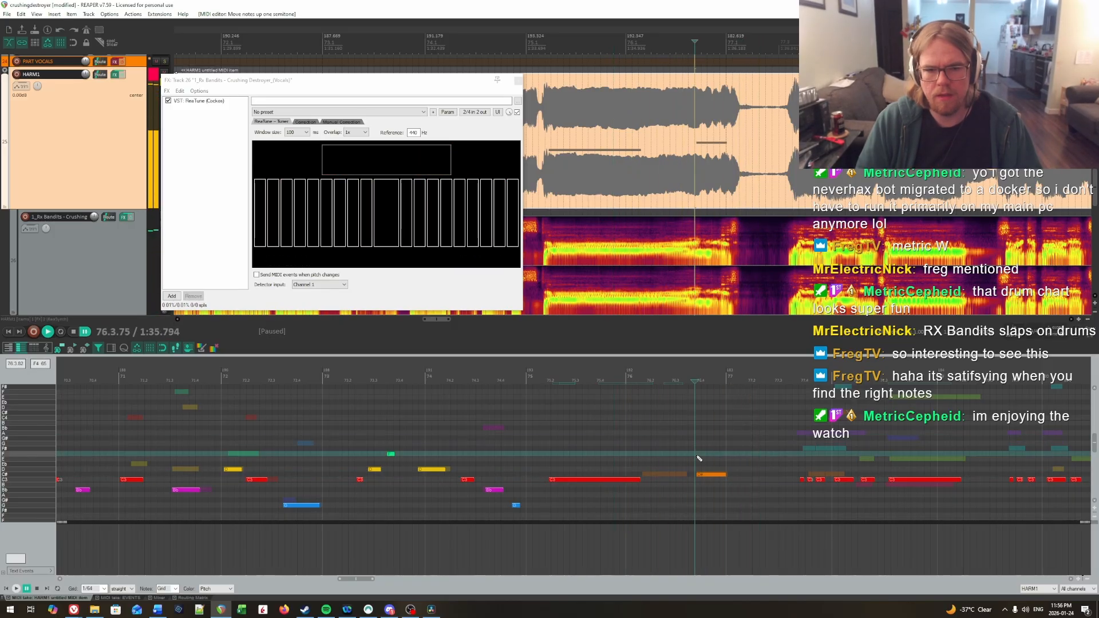
key("Return")
left_click(533, 438)
key("space")
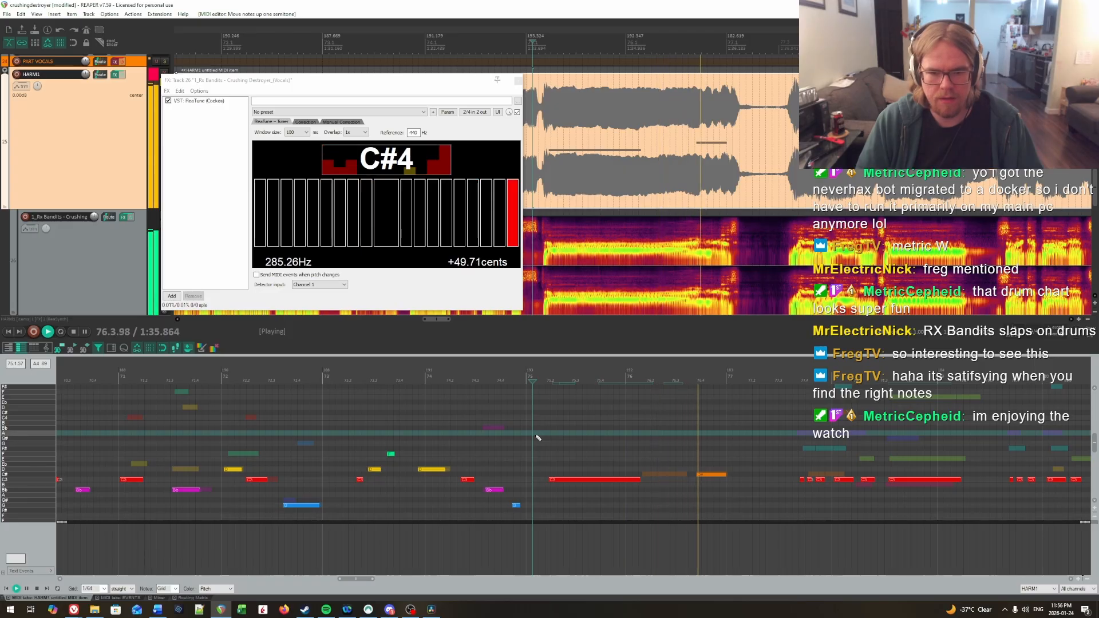
Step: Raise the short note at the end of bar 76 to D and replay from the middle of bar 75
key("Return")
left_click(702, 475)
key("Up")
left_click(589, 439)
key("space")
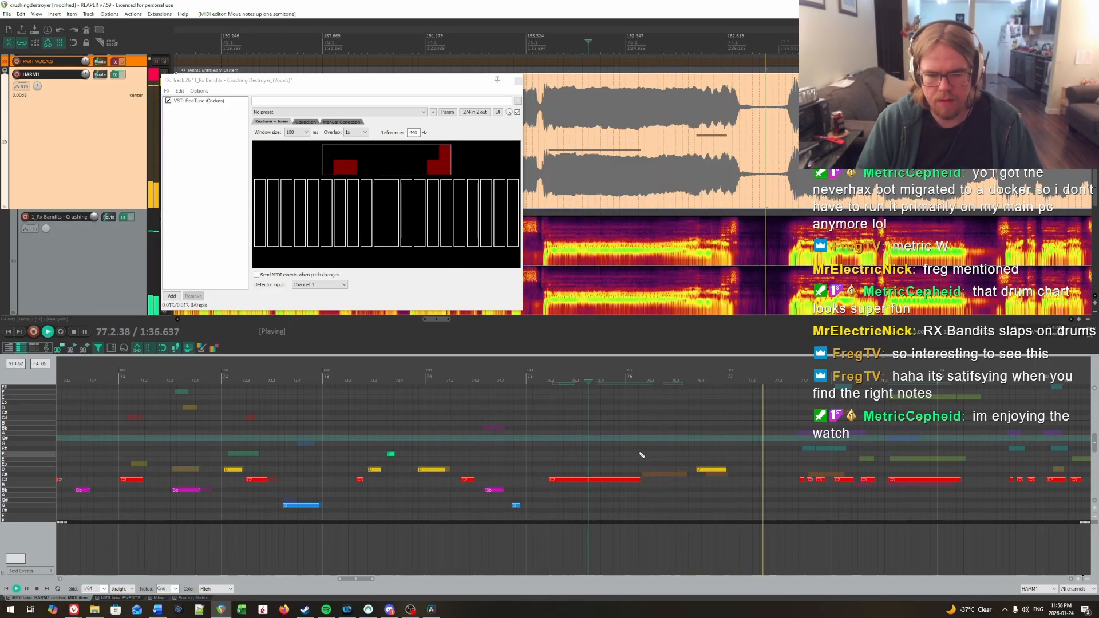
Step: Replay the vocal from bar 73 through bar 77 to check the corrected notes and hear the next phrase
left_click(337, 440)
key("space")
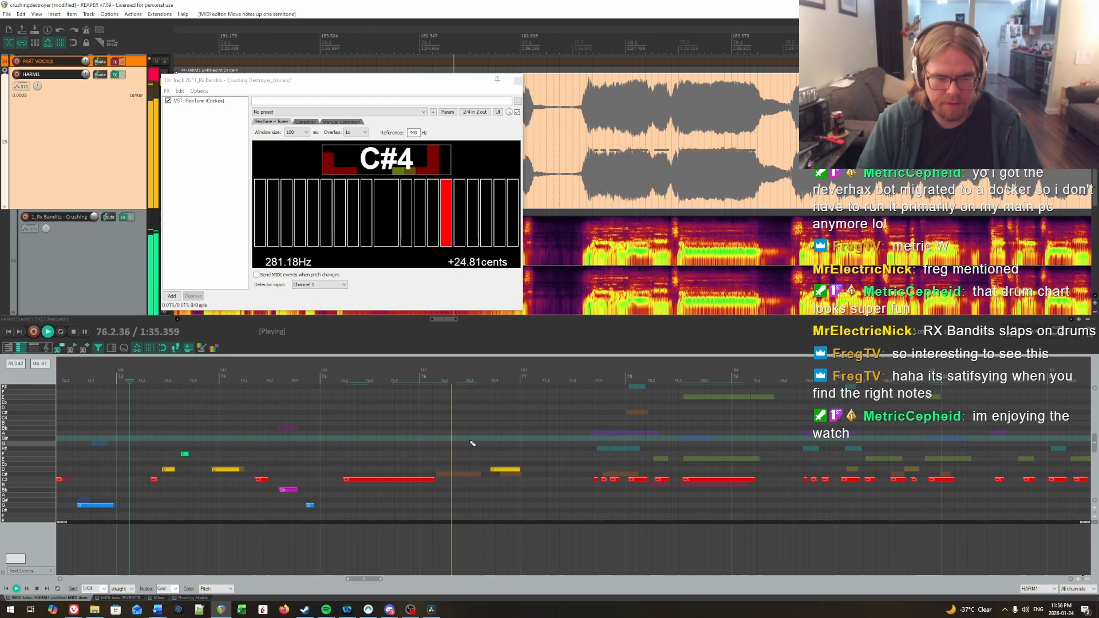
left_click(421, 439)
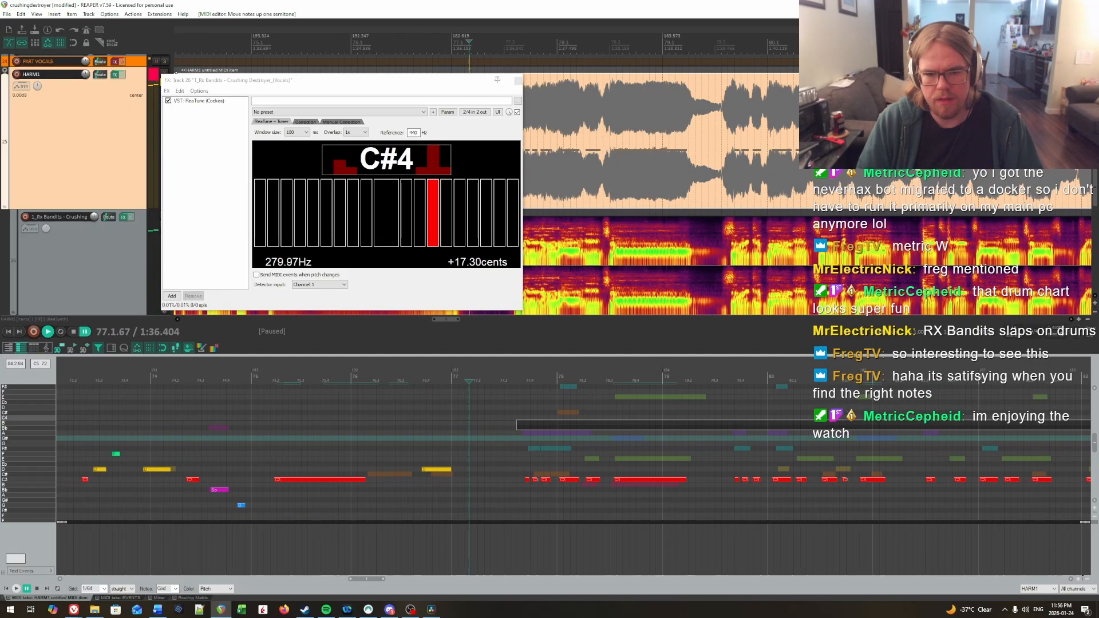
key("ctrl+space")
Step: Try the last two notes of the bar 78 phrase at B and replay from beat 3 of bar 77
key("ctrl+space")
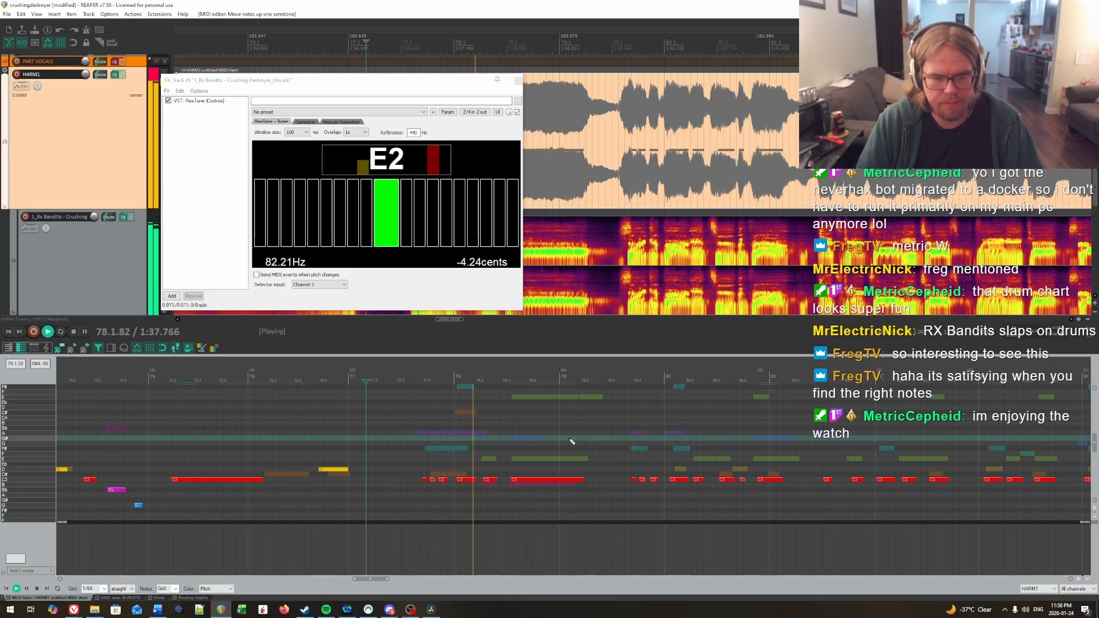
key("ctrl+space")
key("Down")
key("ctrl+space")
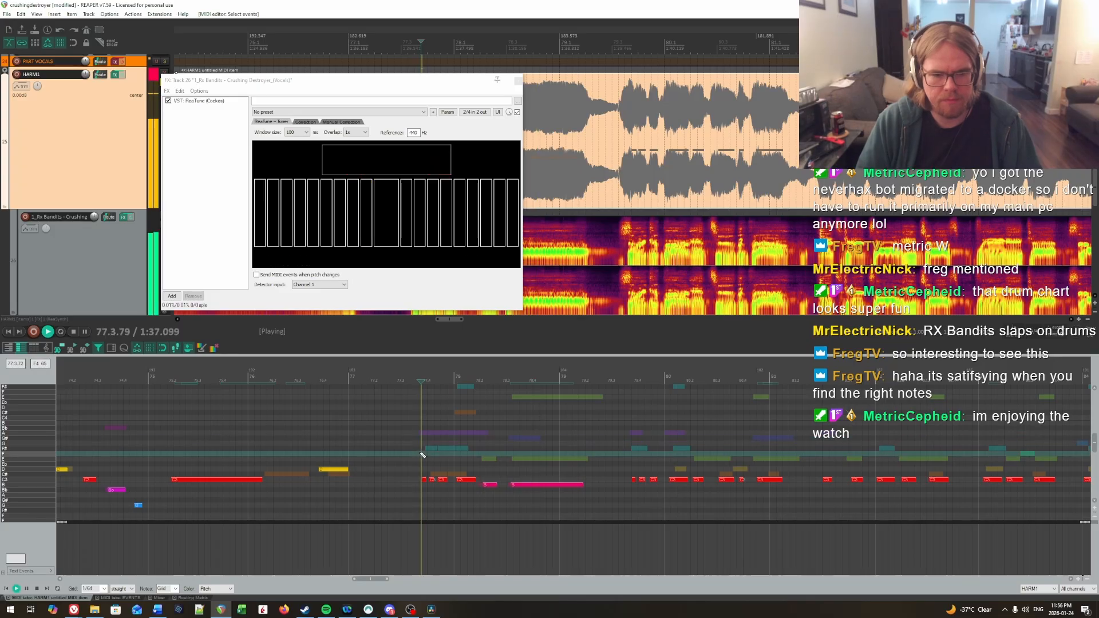
key("ctrl+space")
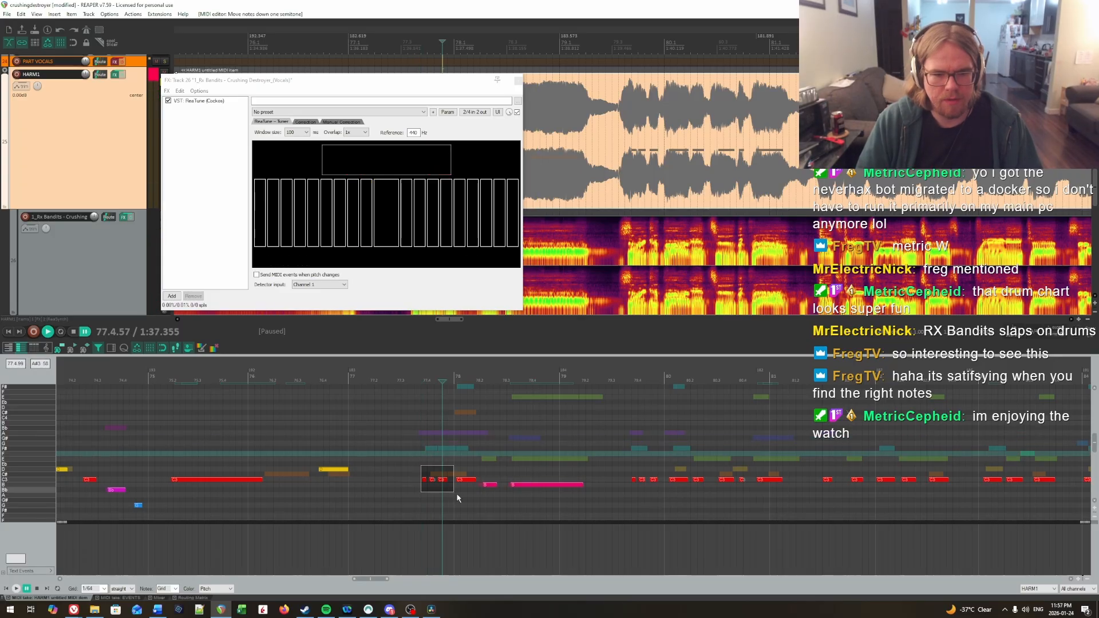
Step: Raise the four notes from late bar 77 to the start of bar 78 to F# and the two following notes to E
left_click_drag(456, 499, 558, 503)
key("Up")
key("Up")
key("Up")
left_click_drag(419, 447, 476, 461)
key("Up")
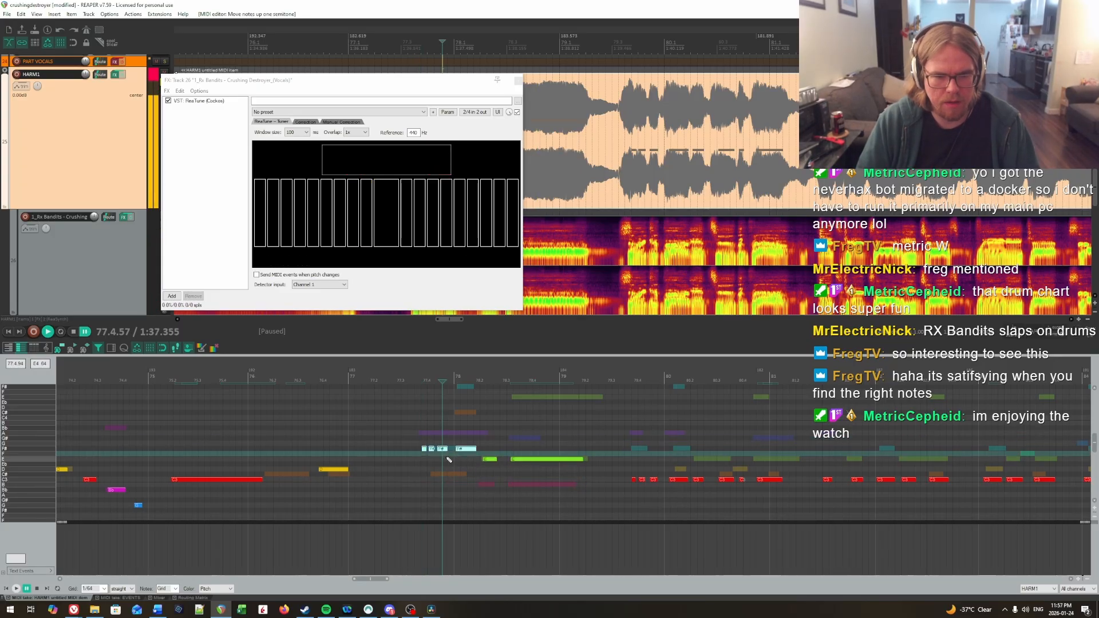
Step: Replay the phrase from the middle of bar 77 through bar 78 to check its F# and E notes
left_click(382, 439)
key("ctrl+space")
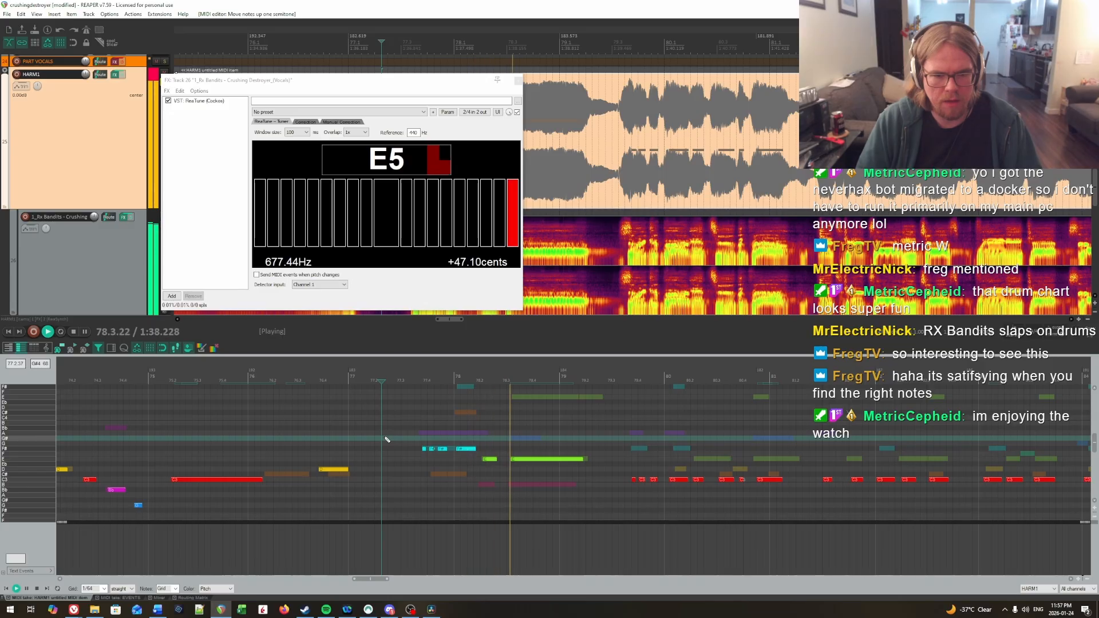
key("ctrl+space")
scroll(488, 458, "up", 2)
scroll(488, 458, "down", 2)
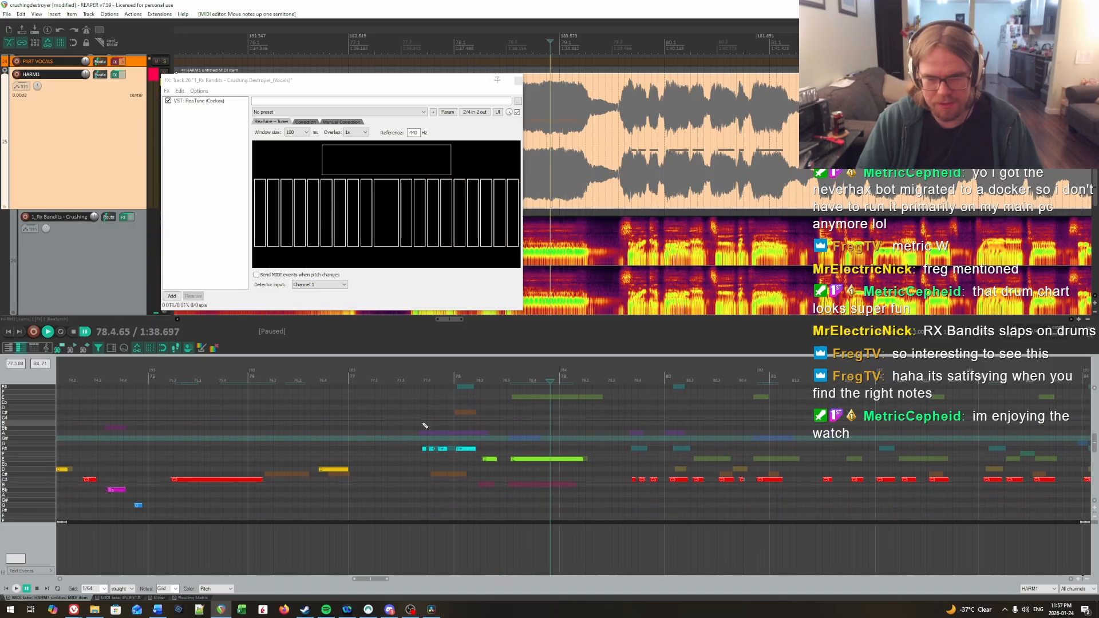
key("space")
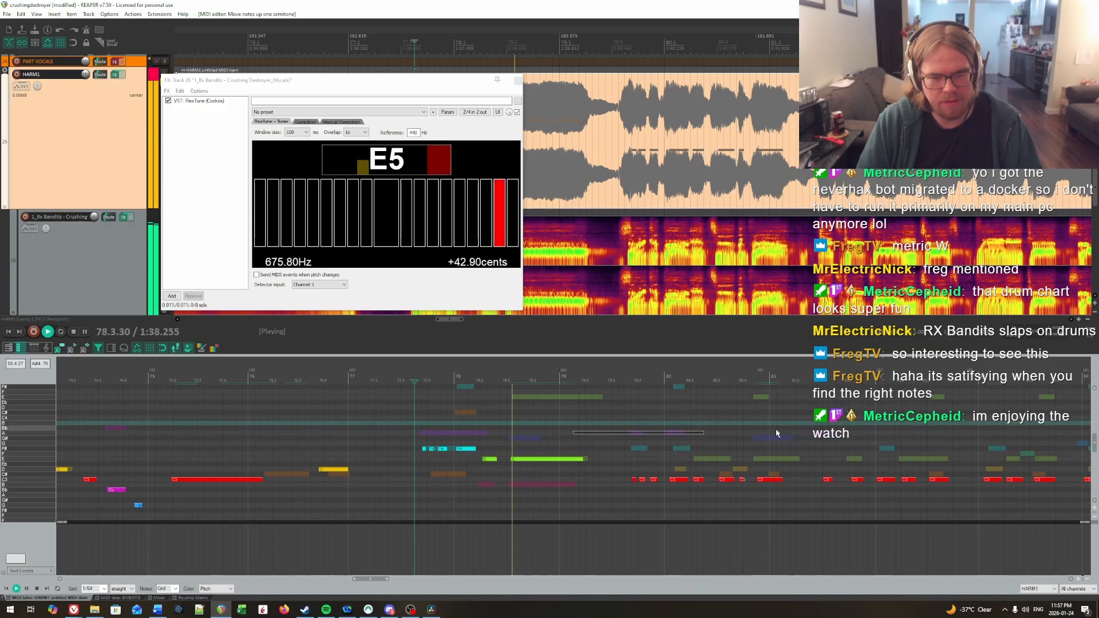
key("space")
Step: Raise the next phrase from late bar 79, its first four notes to F# and the remaining four to E, and play it
left_click_drag(423, 463, 582, 495)
key("Up")
key("Up")
key("Up")
key("Up")
key("Up")
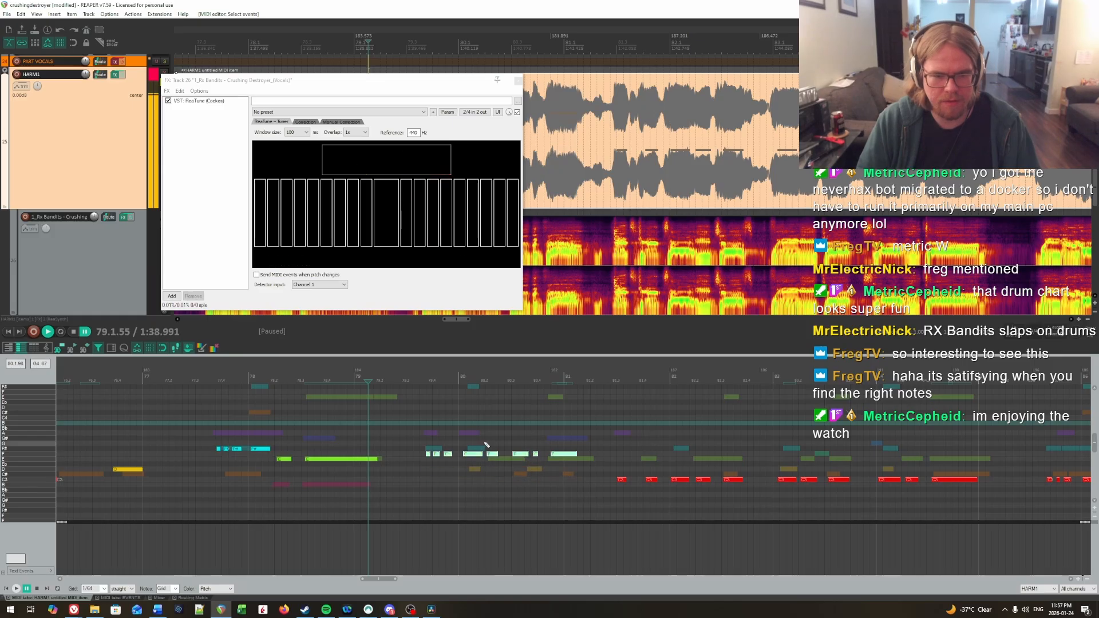
key("Down")
key("Down")
left_click(393, 429)
key("space")
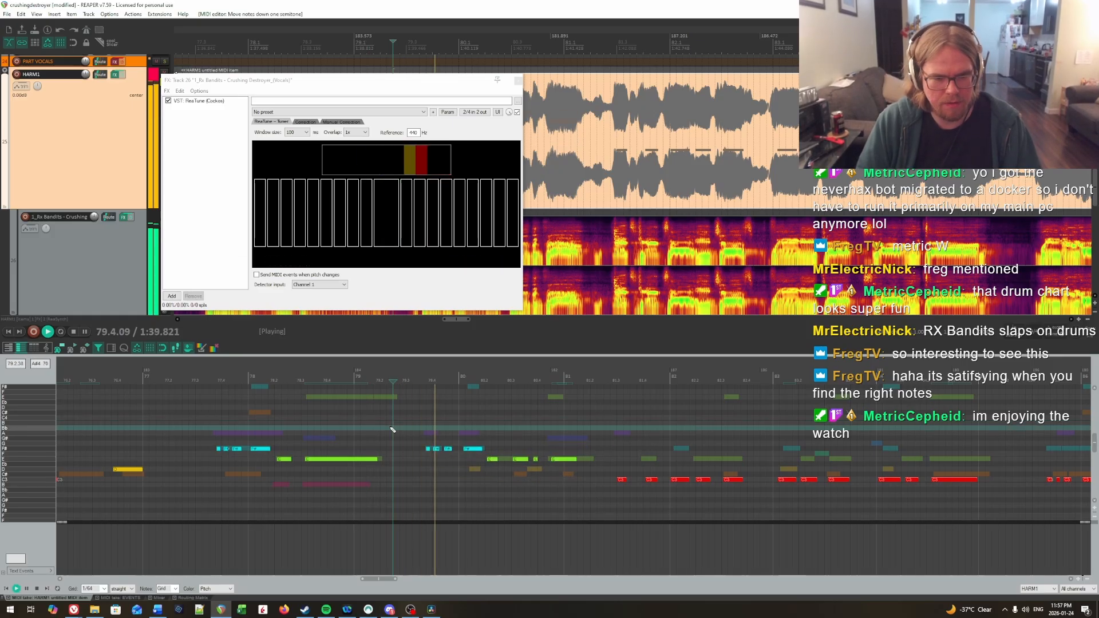
Step: Lower the E note on beat 3 of bar 80 to D and replay from the end of bar 79
key("space")
left_click(522, 459)
key("Down")
key("Down")
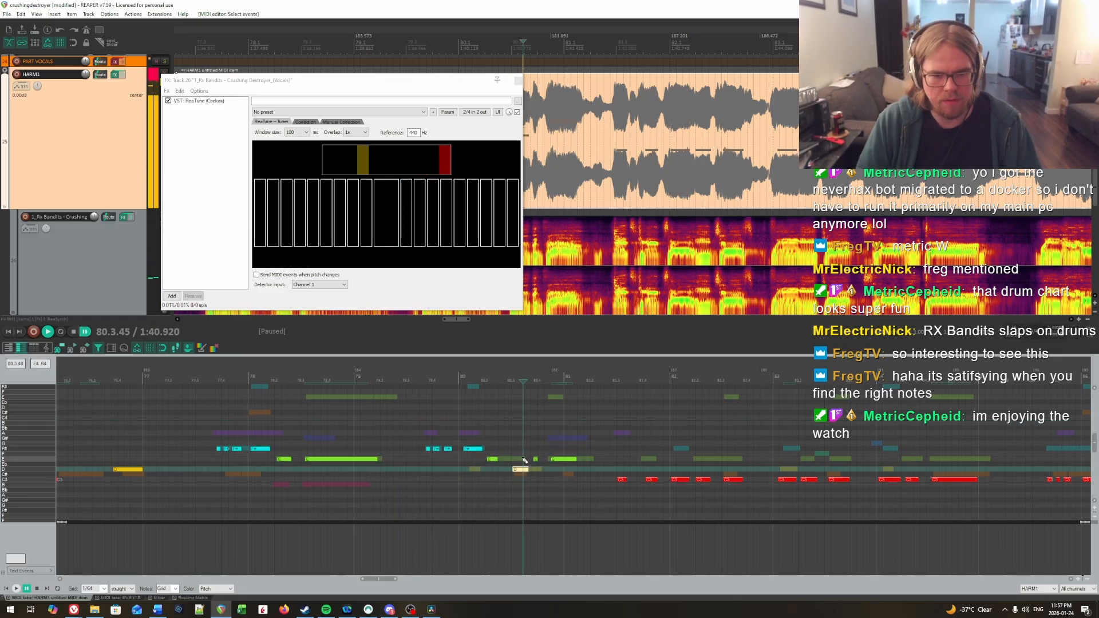
left_click(452, 429)
key("space")
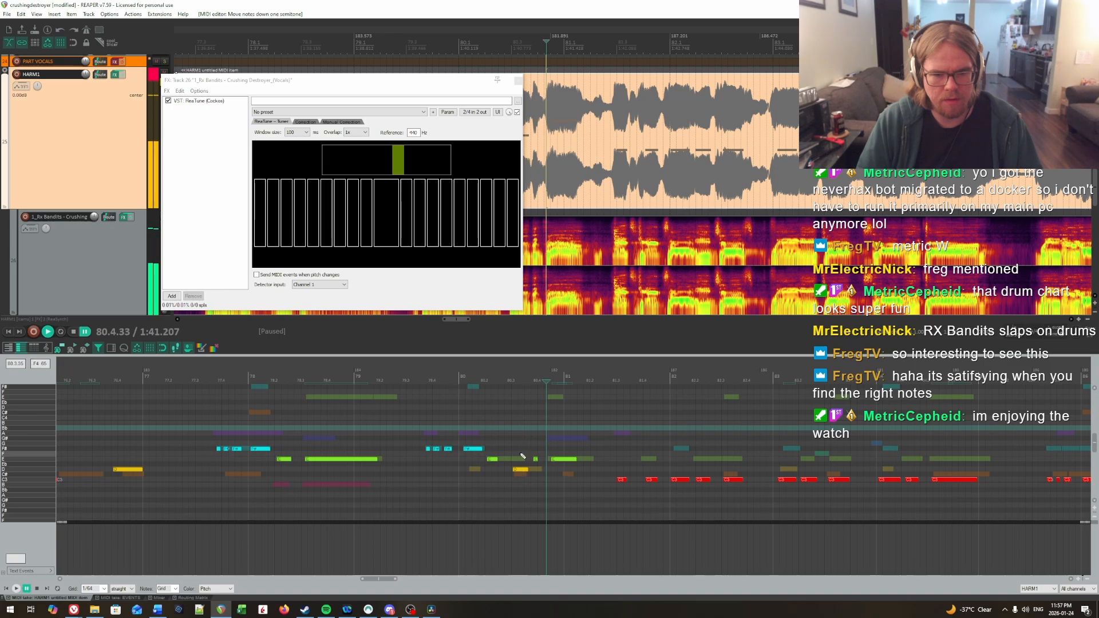
Step: Lower the note on beat 3 of bar 80 to C# and replay from the start of the bar
left_click(520, 469)
key("Down")
left_click(460, 426)
key("space")
key("Down")
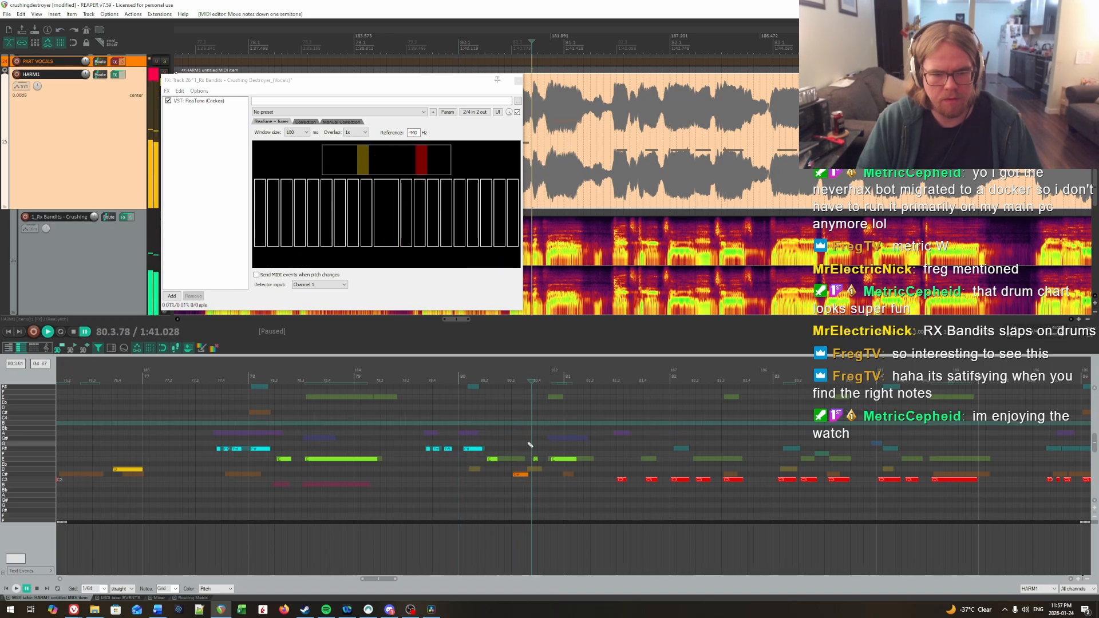
key("space")
Step: Try the very short note just before beat 4 of bar 80 at D while replaying the bar
left_click(473, 434)
key("space")
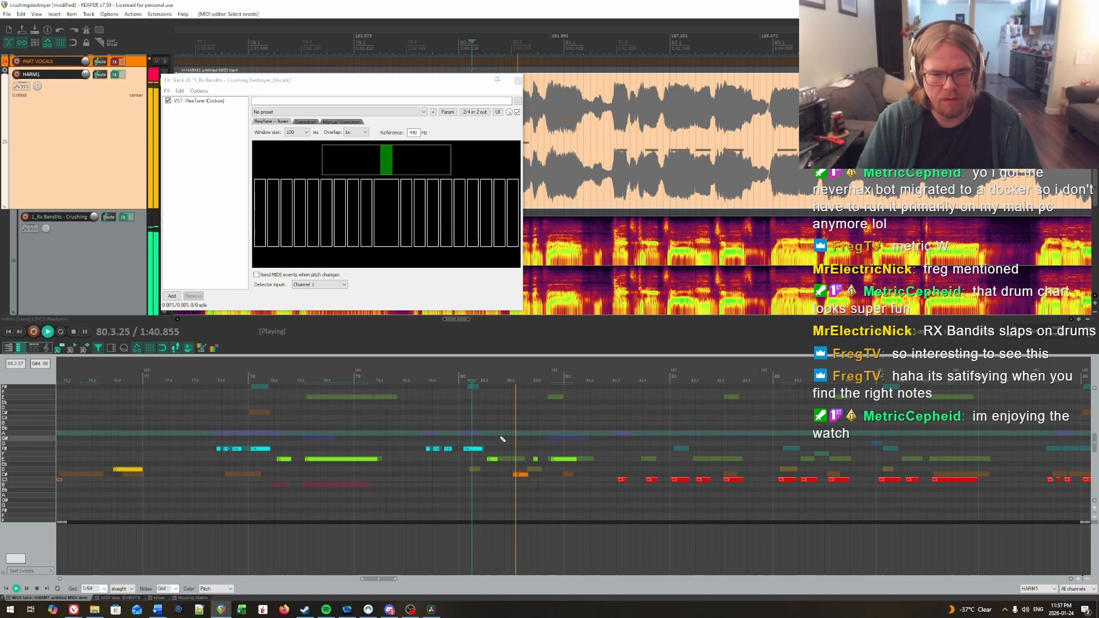
key("Down")
key("Down")
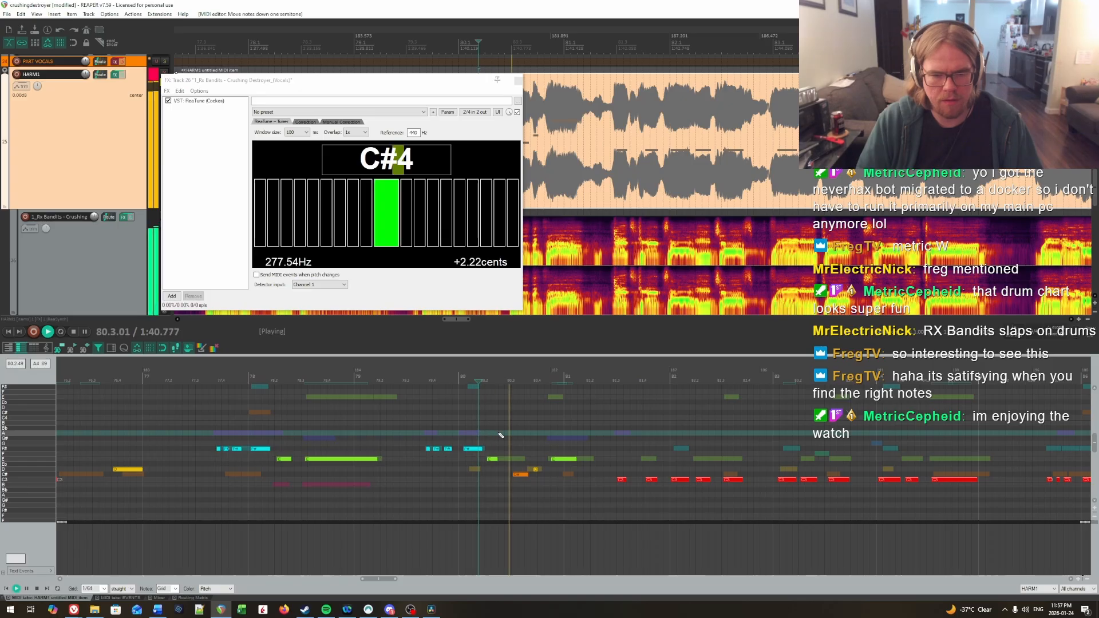
Step: Raise the very short note just before beat 4 of bar 80 to F# and replay from the start of the bar
key("Up")
key("Up")
key("Up")
key("Up")
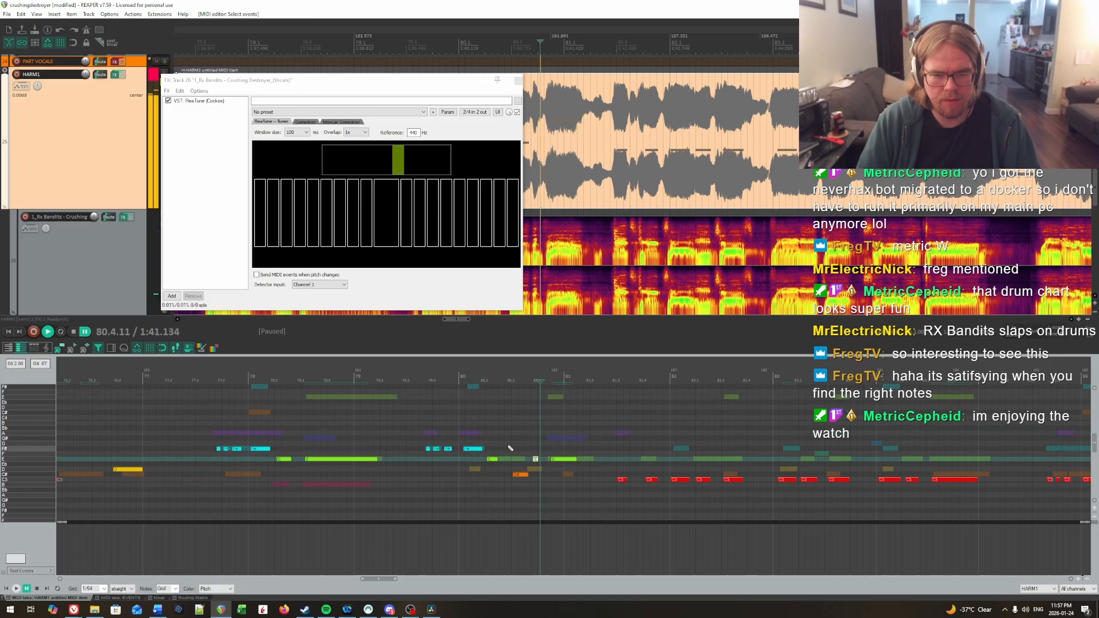
left_click(475, 434)
key("space")
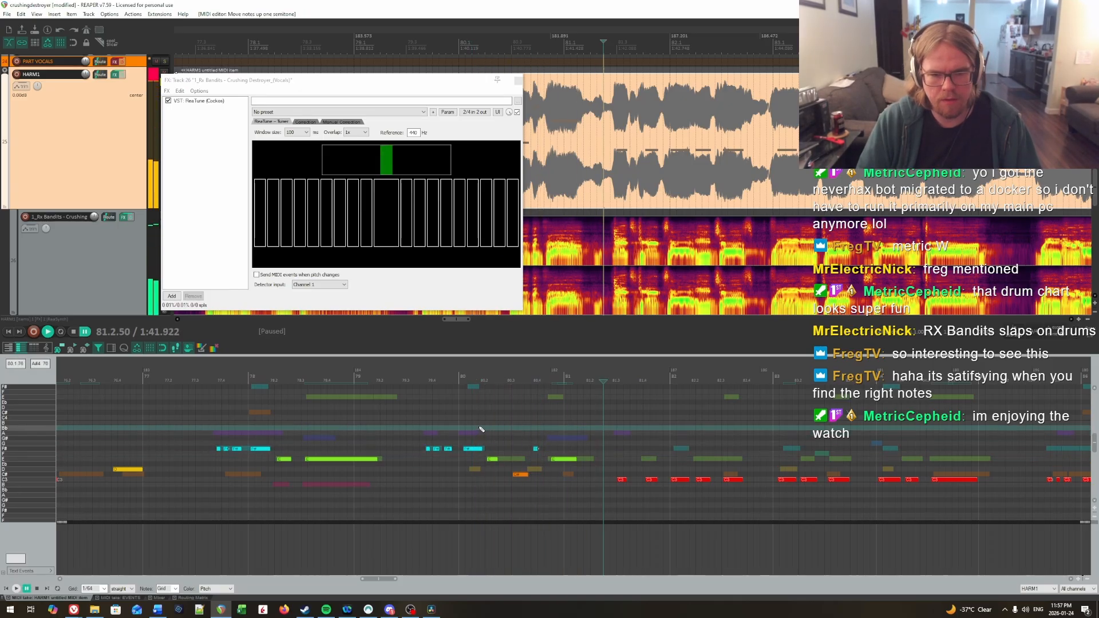
left_click(479, 430)
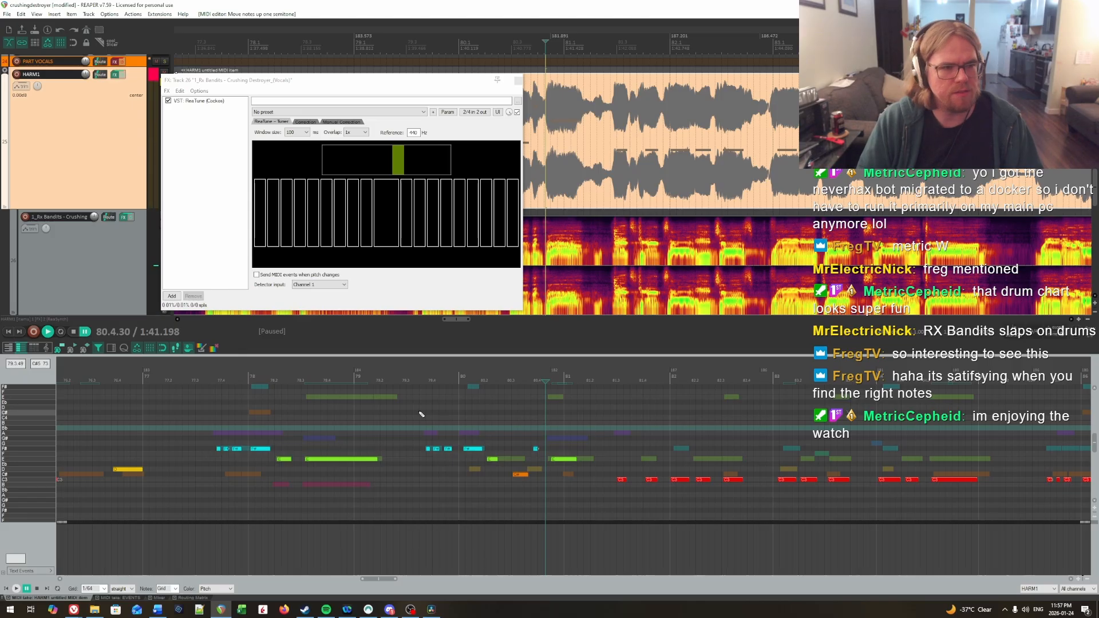
Step: Adjust the vocal stem track's volume to -2.27 dB and replay from beat 3 of bar 79 into bar 81
scroll(90, 218, "down", 1)
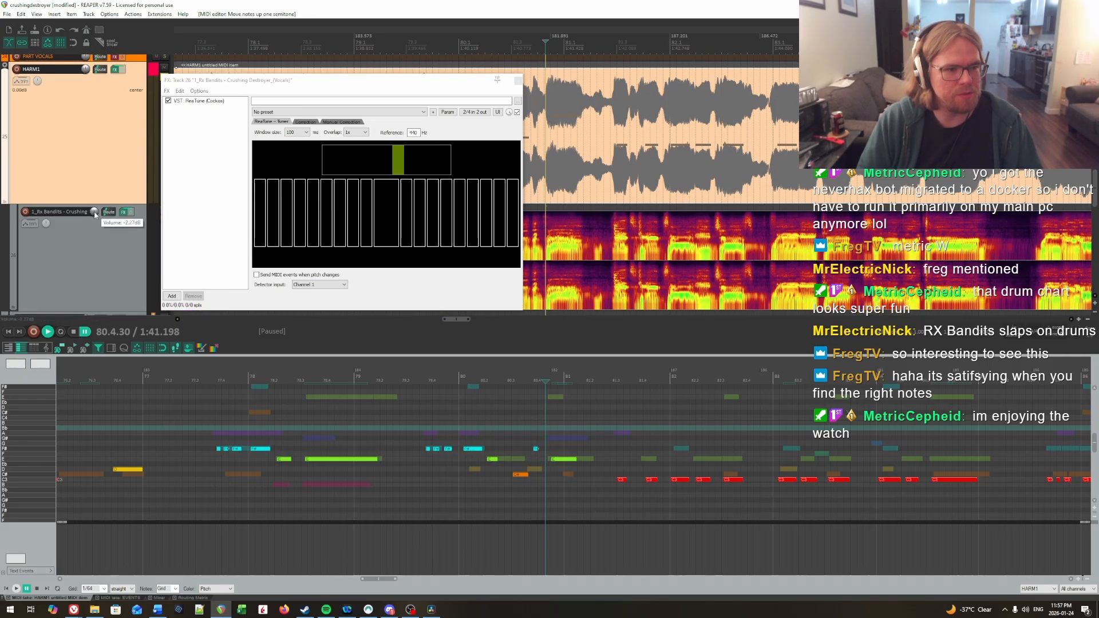
left_click(413, 402)
key("space")
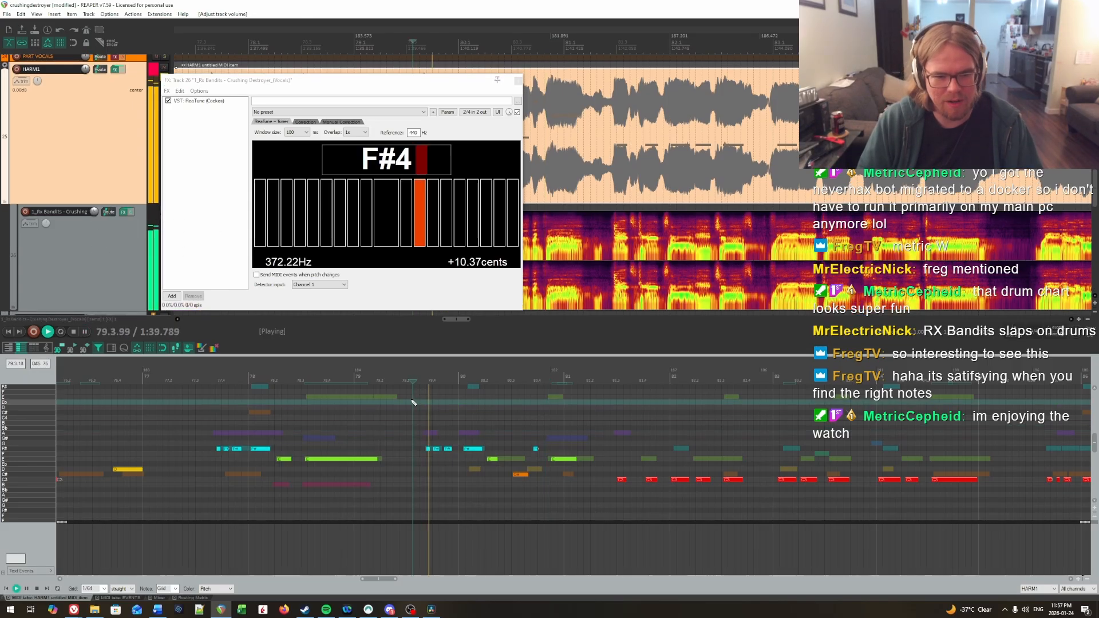
left_click_drag(574, 419, 922, 408)
scroll(922, 408, "right", 4)
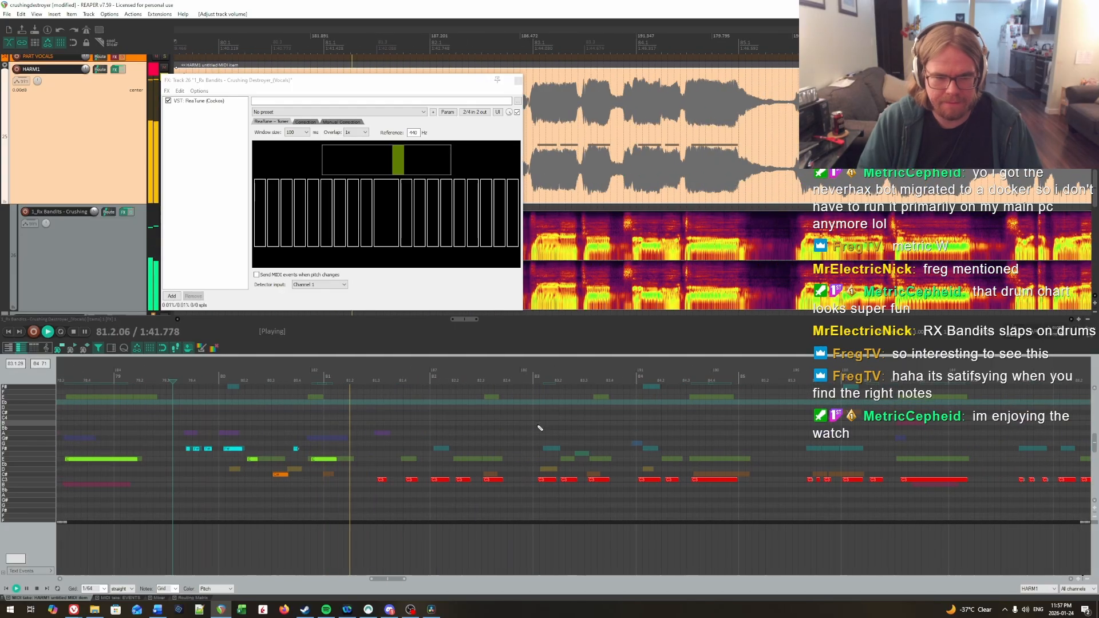
key("space")
Step: Raise the five C notes from beat 3 of bar 81 through bar 82 to E, and the middle one further to F#
left_click_drag(379, 464, 400, 488)
key("Up")
key("Up")
key("Up")
key("Up")
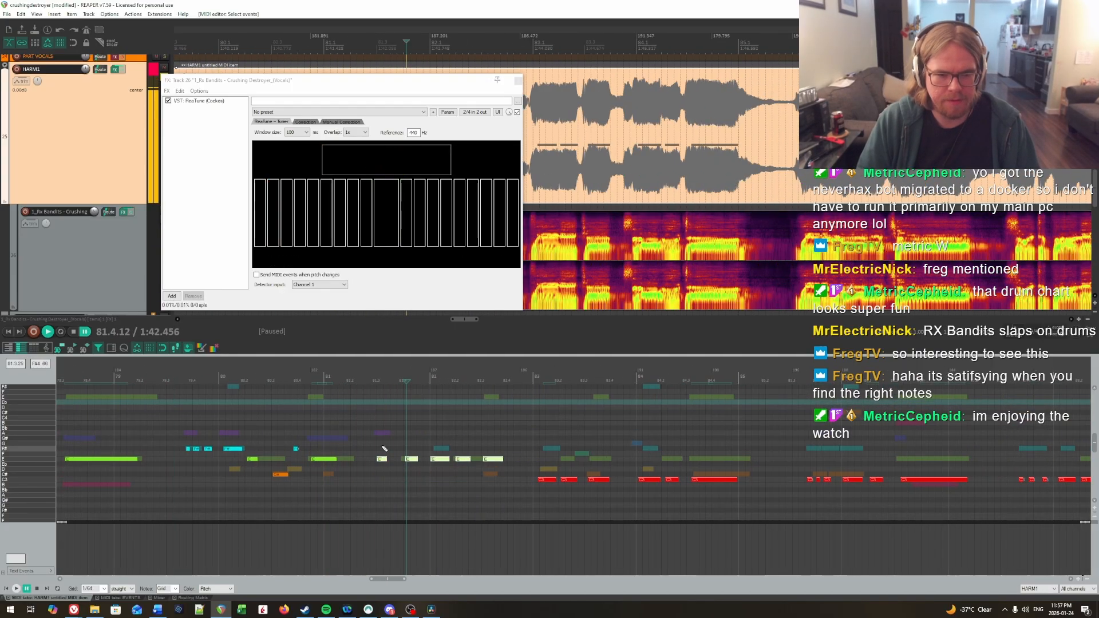
left_click(434, 449)
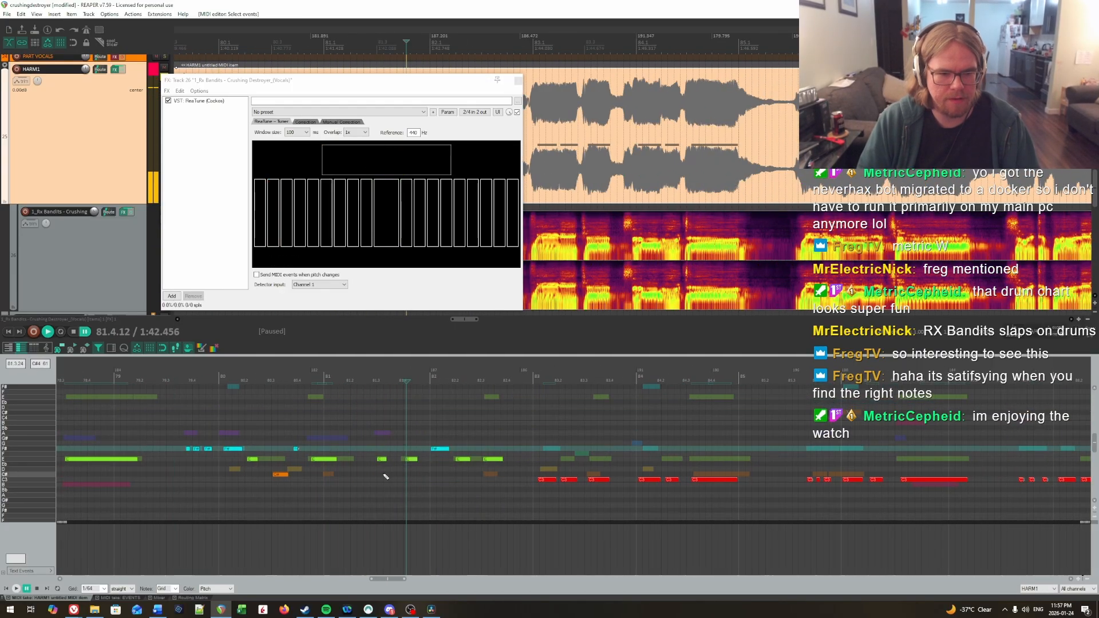
Step: Raise the note on beat 3 of bar 81 to A and the note on beat 4 to G
key("Up")
key("Up")
key("Up")
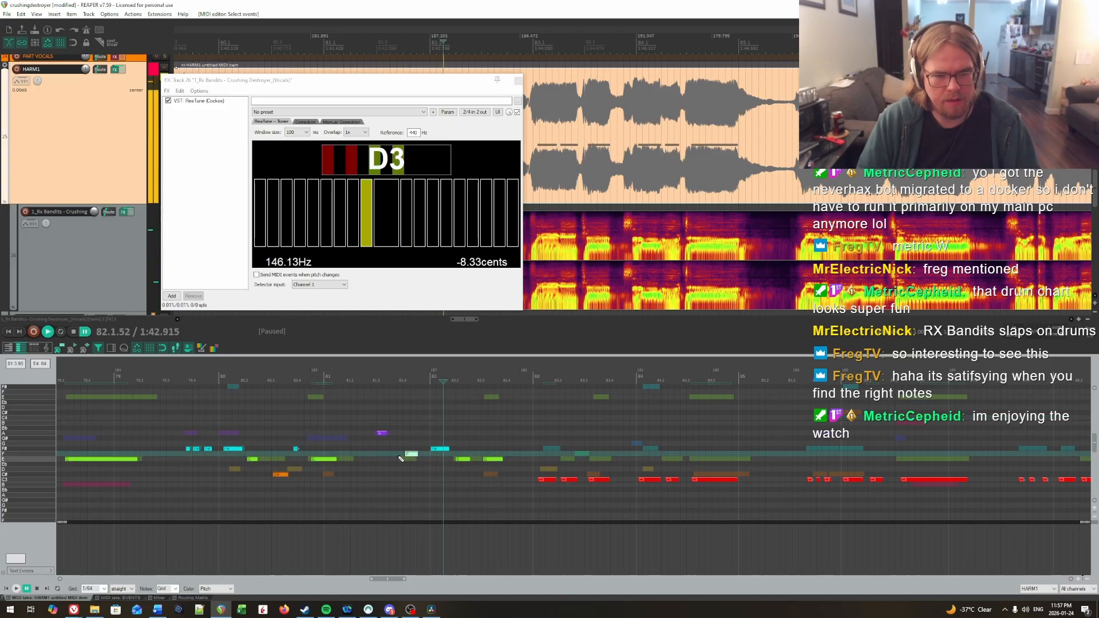
left_click_drag(411, 459, 411, 443)
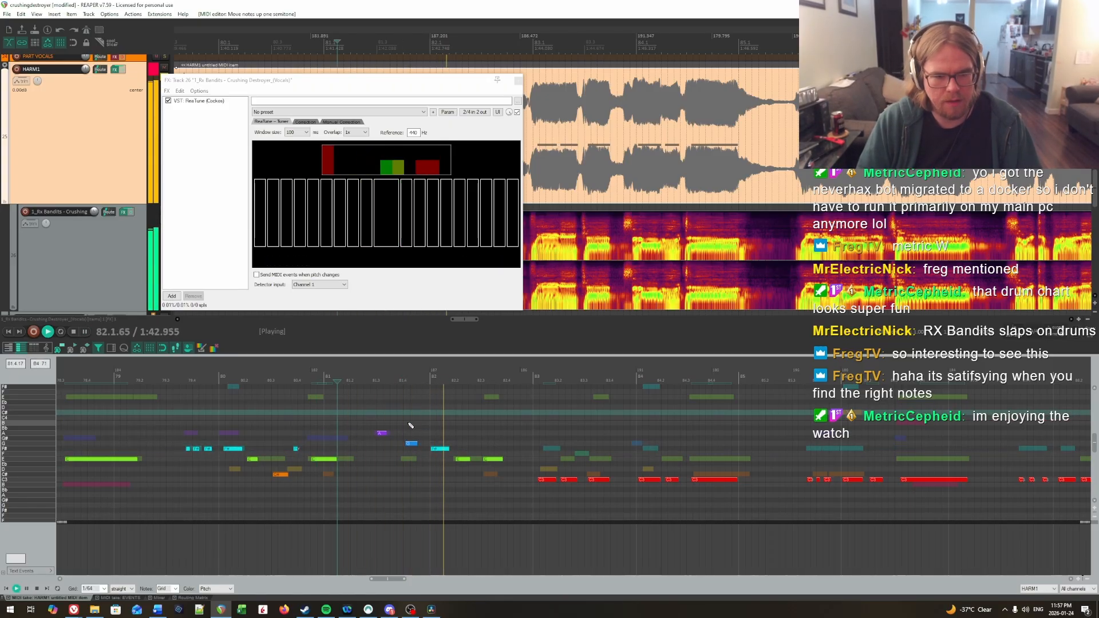
Step: Raise the note on beat 4 of bar 81 to G# and replay the phrase from bar 81 through bar 82
key("Up")
left_click(350, 421)
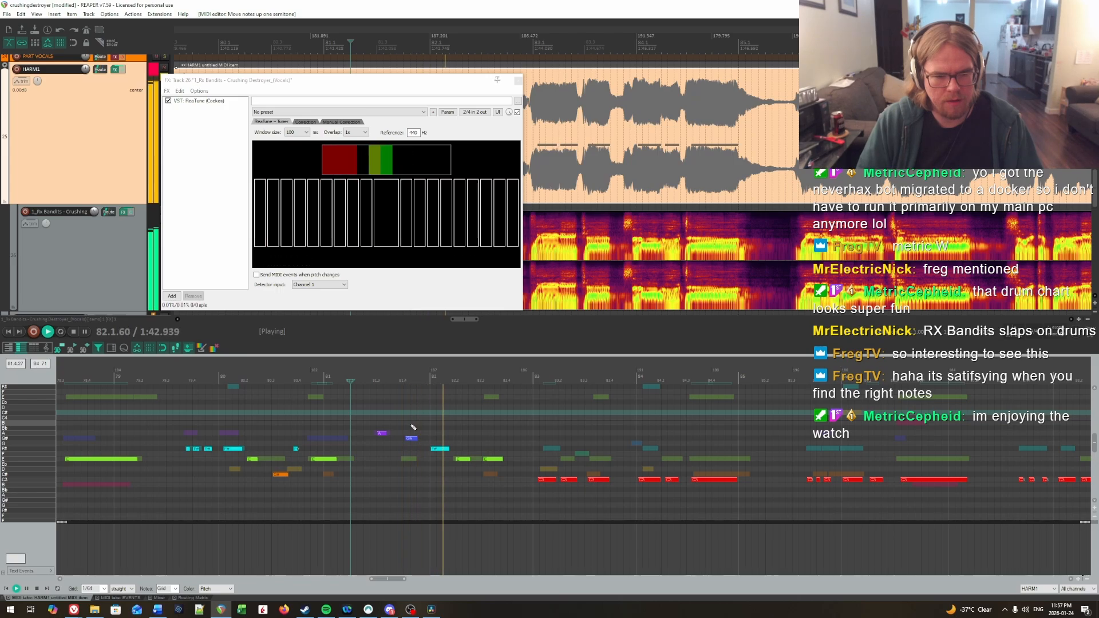
key("ctrl+space")
left_click(378, 419)
key("space")
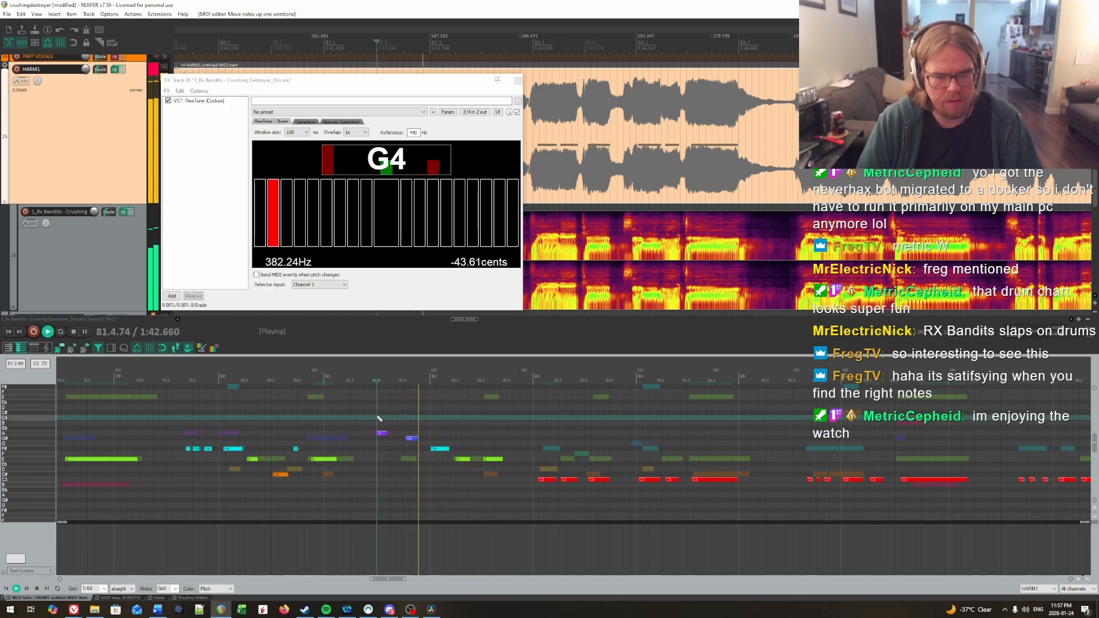
left_click(356, 402)
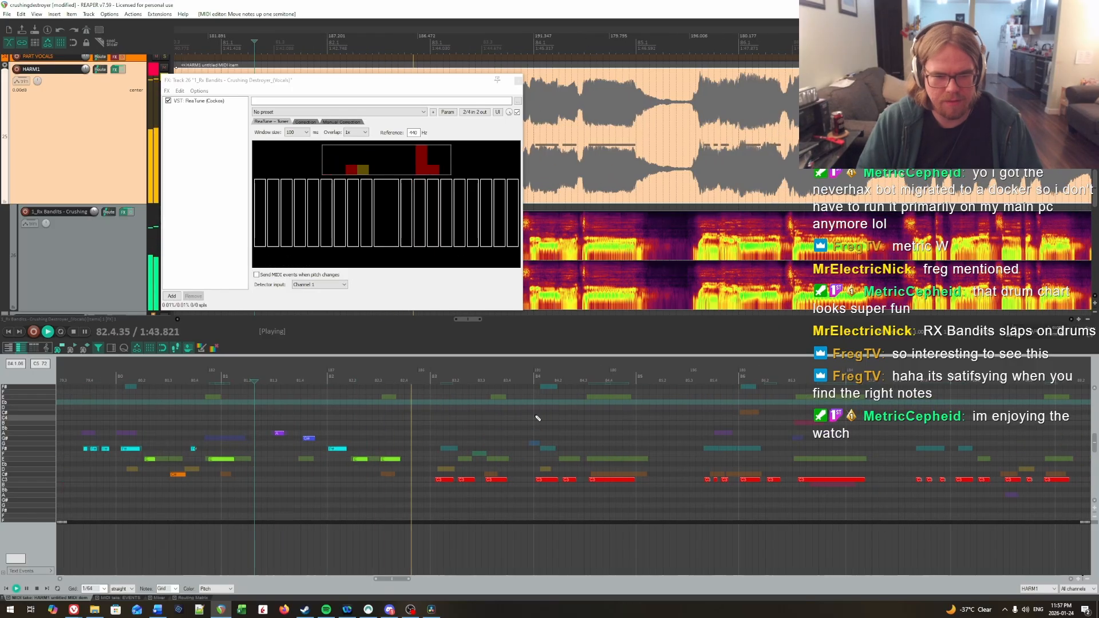
Step: Raise the three C notes of bar 83 to E
key("ctrl+space")
left_click_drag(441, 468, 528, 496)
key("Up")
key("Up")
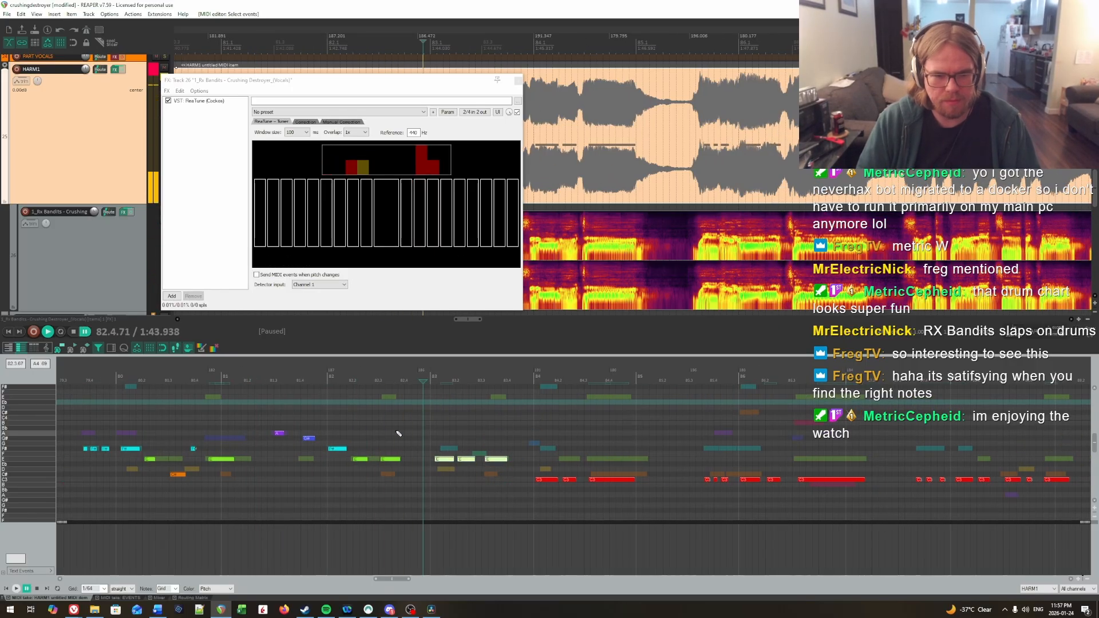
Step: Raise the first note of bar 83 from E to F# and play the phrase back to check it
key("space")
key("space")
left_click(446, 459)
key("Up")
key("Up")
left_click(398, 433)
key("space")
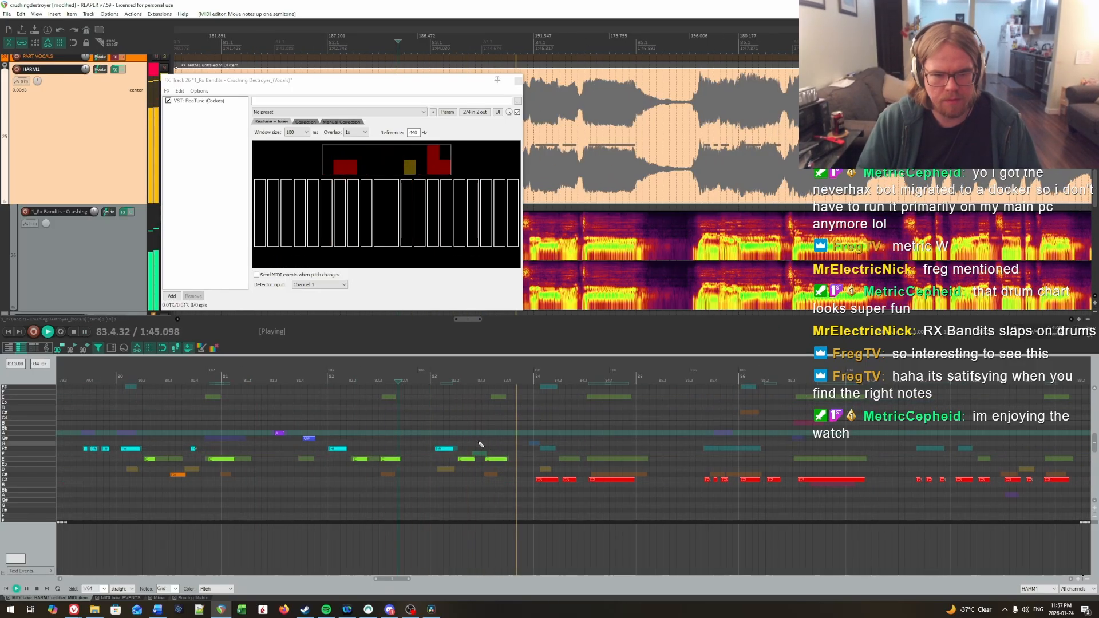
left_click(431, 428)
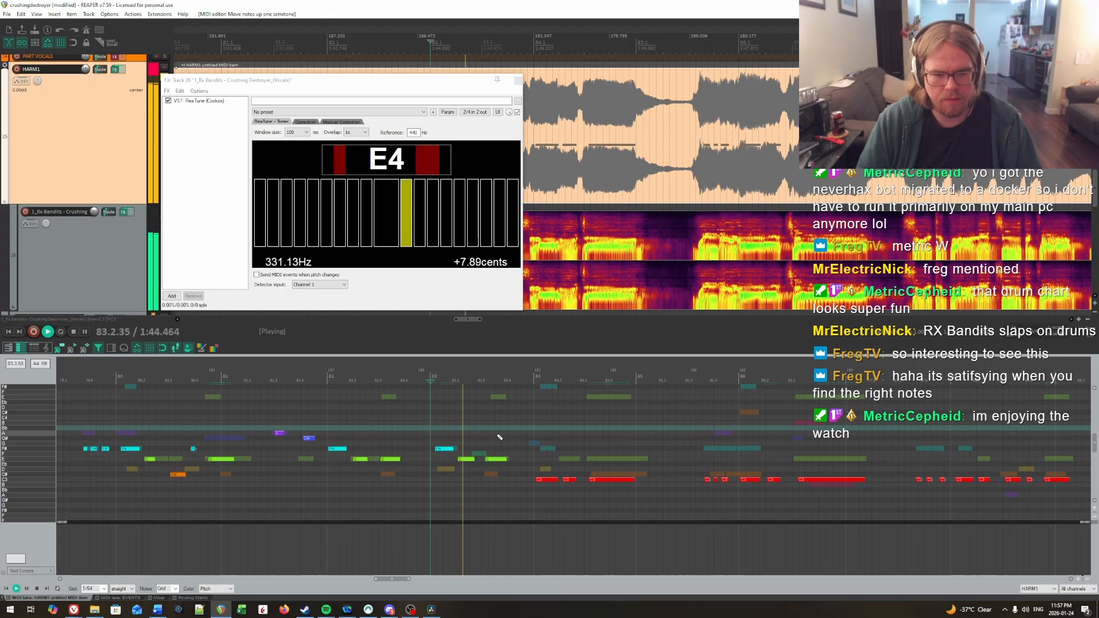
key("space")
Step: Raise the three C notes of bar 84 to E, the first one further to F#, and replay the phrase from bar 83
scroll(699, 434, "right", 2)
left_click(454, 435)
left_click_drag(479, 460, 539, 491)
key("Up")
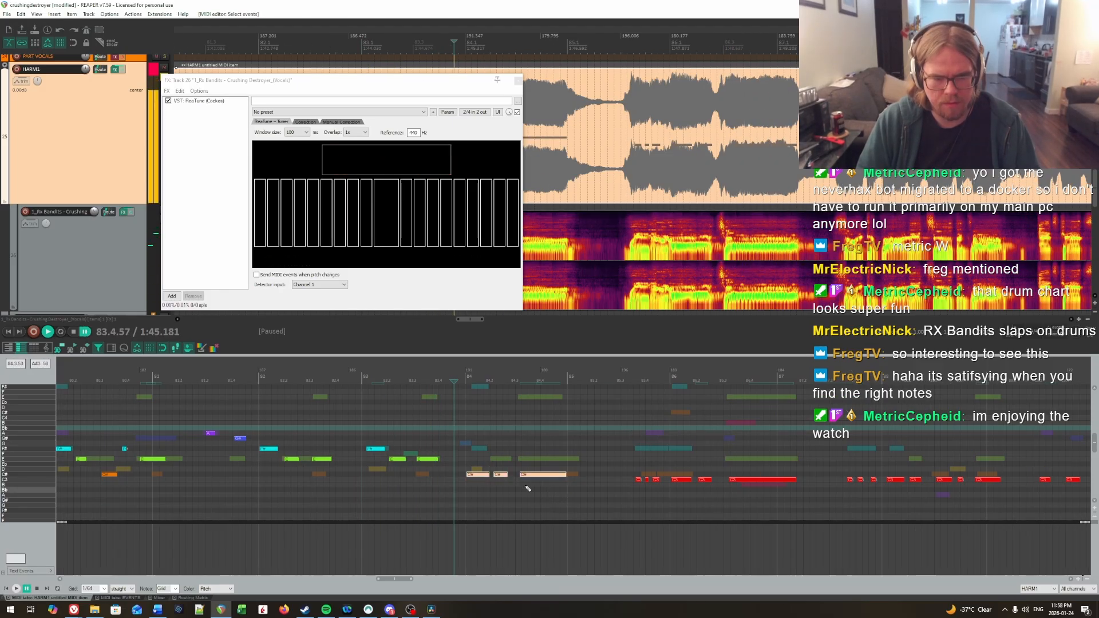
left_click(471, 459)
key("Up")
key("Up")
left_click(388, 433)
key("space")
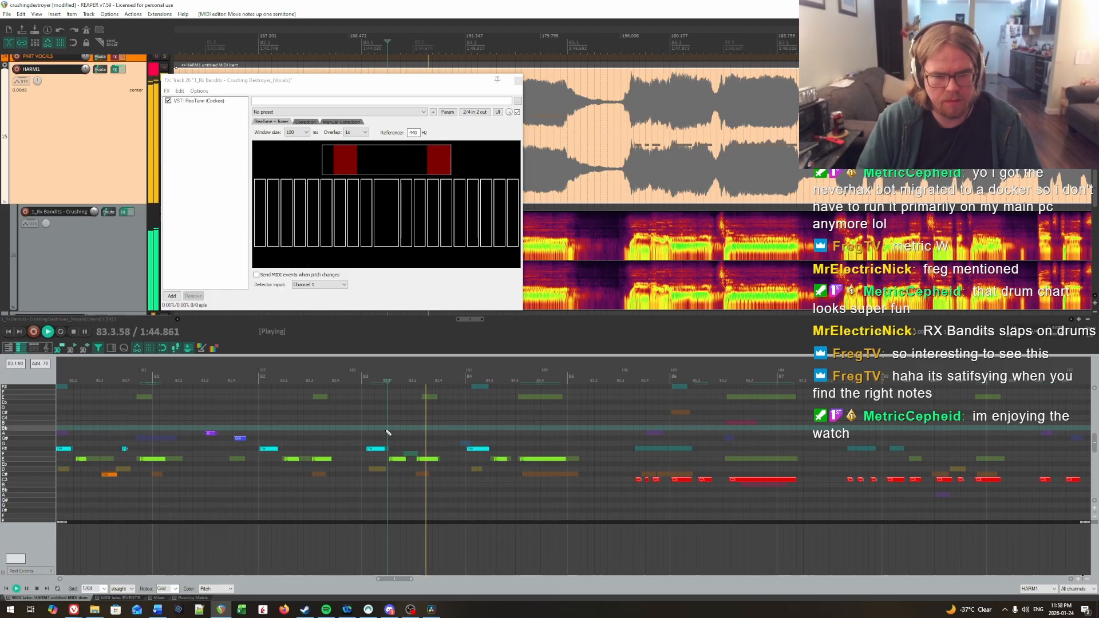
scroll(515, 457, "right", 2)
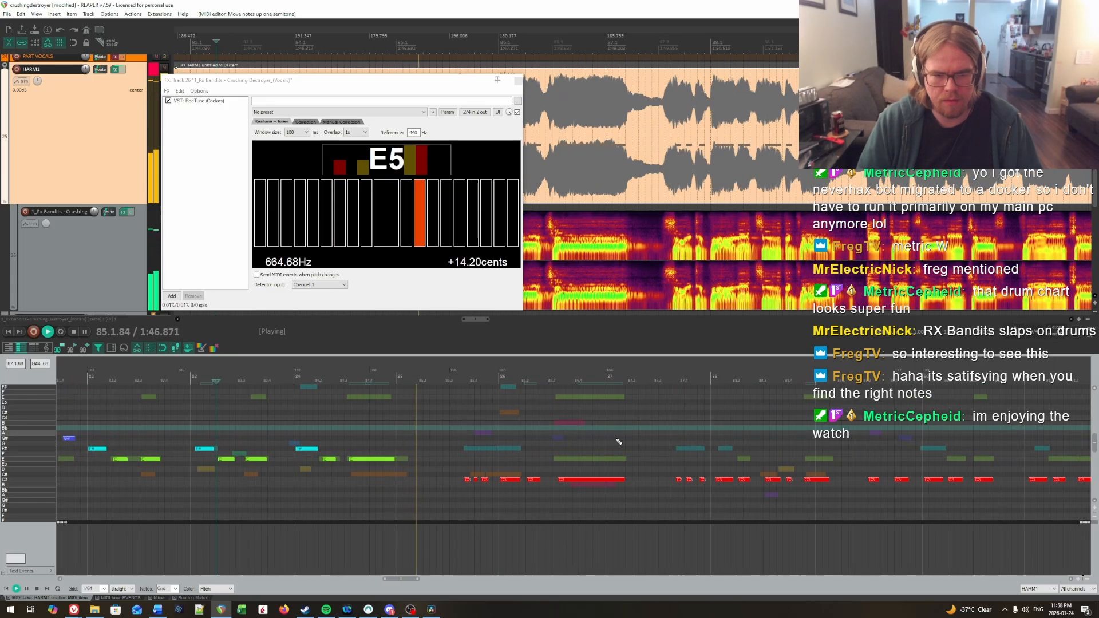
key("space")
Step: Raise the five short C notes from beat 3 of bar 85 through bar 86 to F# and the long note ending the phrase to E
left_click_drag(453, 470, 591, 479)
key("Up")
key("Up")
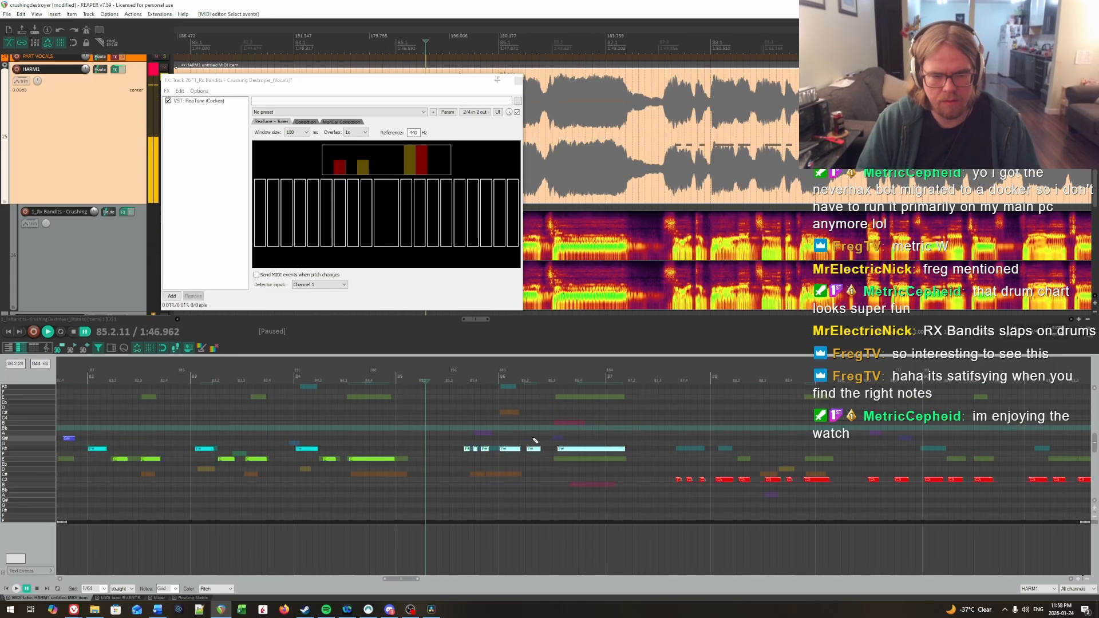
left_click(588, 448)
key("Down")
key("Down")
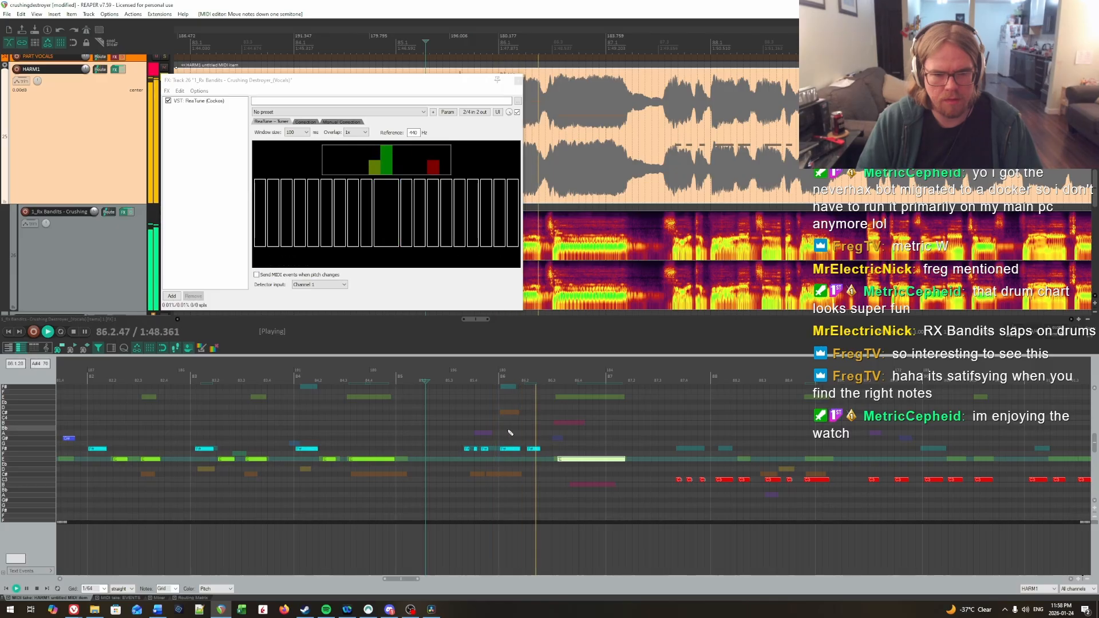
Step: Raise the note on beat 2 of bar 86 to G# and play the phrase back into bar 87
key("space")
left_click_drag(522, 441, 633, 417)
key("Up")
key("Up")
left_click(484, 423)
key("space")
scroll(658, 416, "right", 3)
key("space")
Step: Move the eight C notes from beat 3 of bar 87 into bar 89: the first four to F#, the fifth to E, the last three to C#
left_click_drag(389, 465, 564, 498)
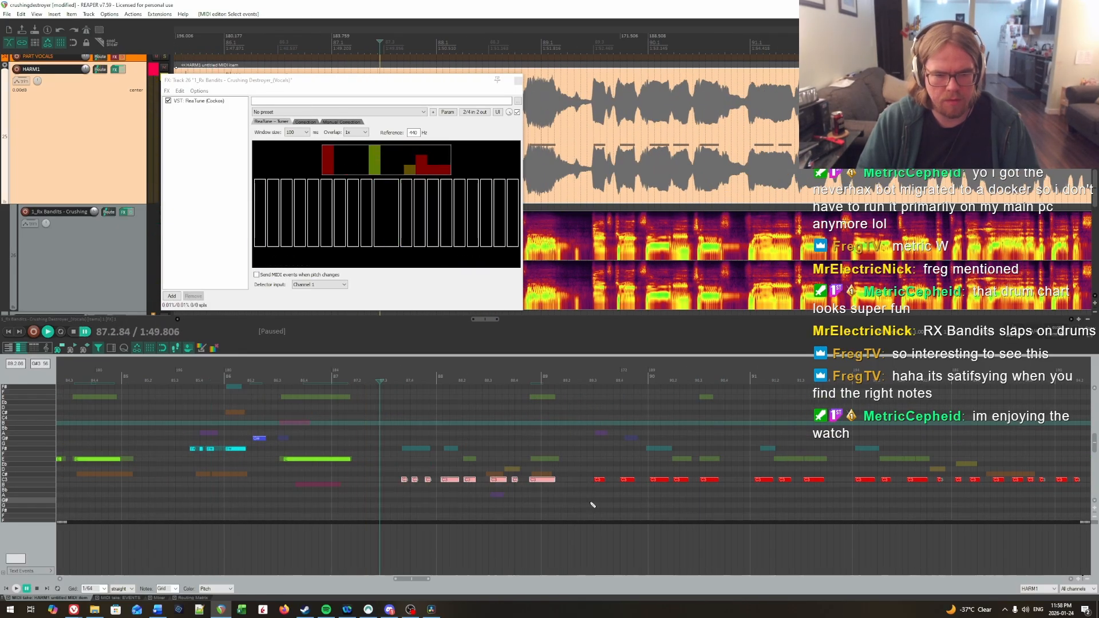
key("Up")
key("Up")
key("Up")
key("Up")
left_click_drag(467, 439, 597, 482)
key("Down")
key("Down")
key("Down")
key("Down")
key("Down")
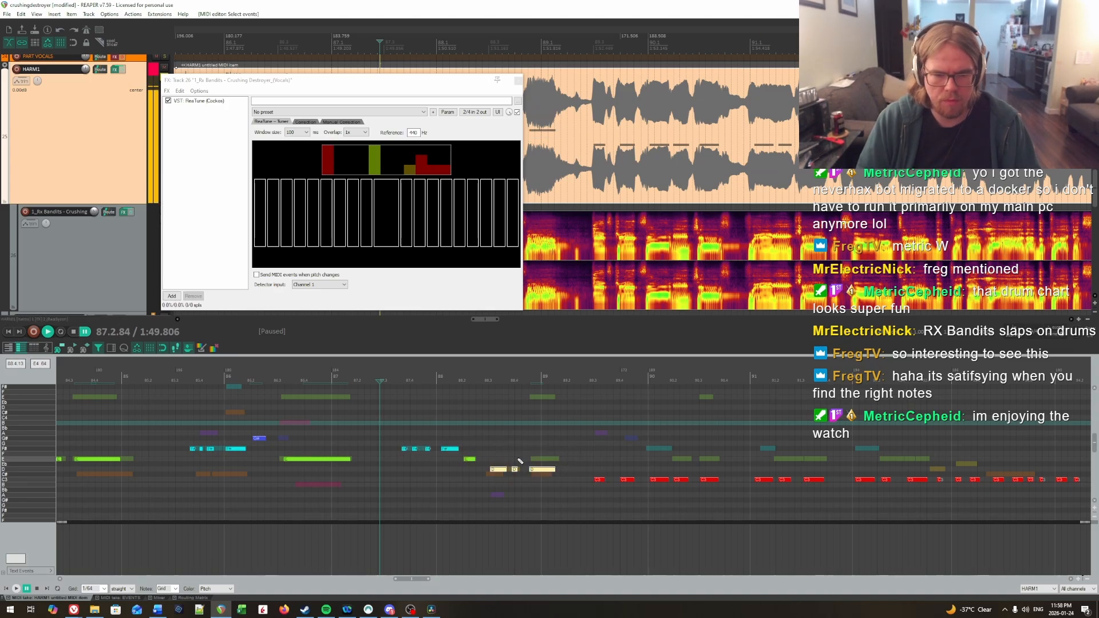
Step: Try the short note around beat 4 of bar 88 at E and Eb, and play the phrase back
left_click_drag(518, 475, 517, 460)
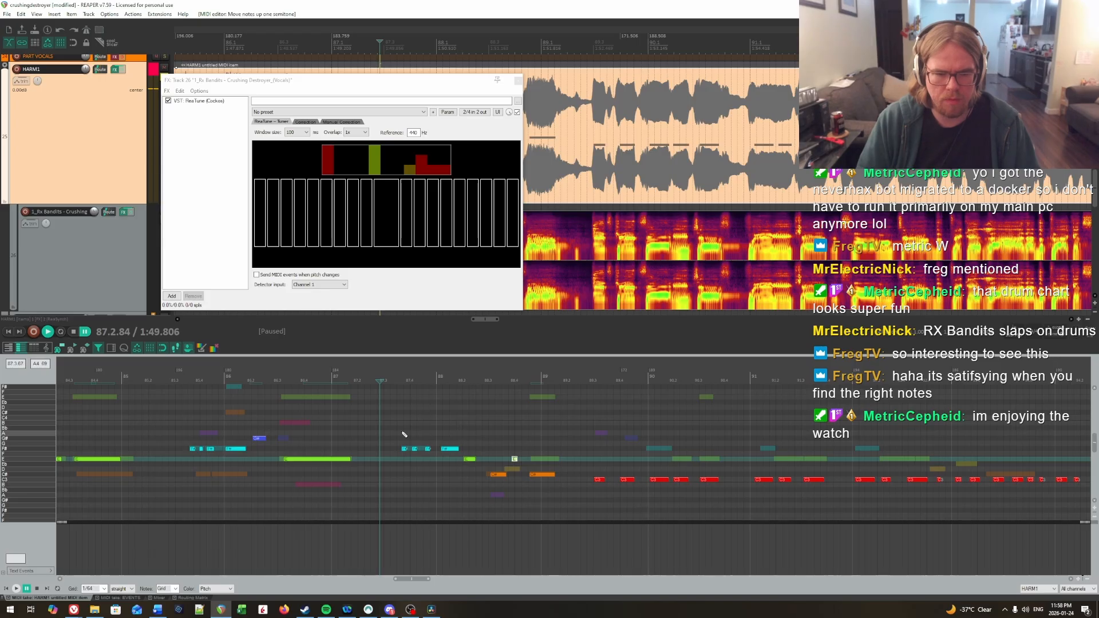
key("Down")
key("space")
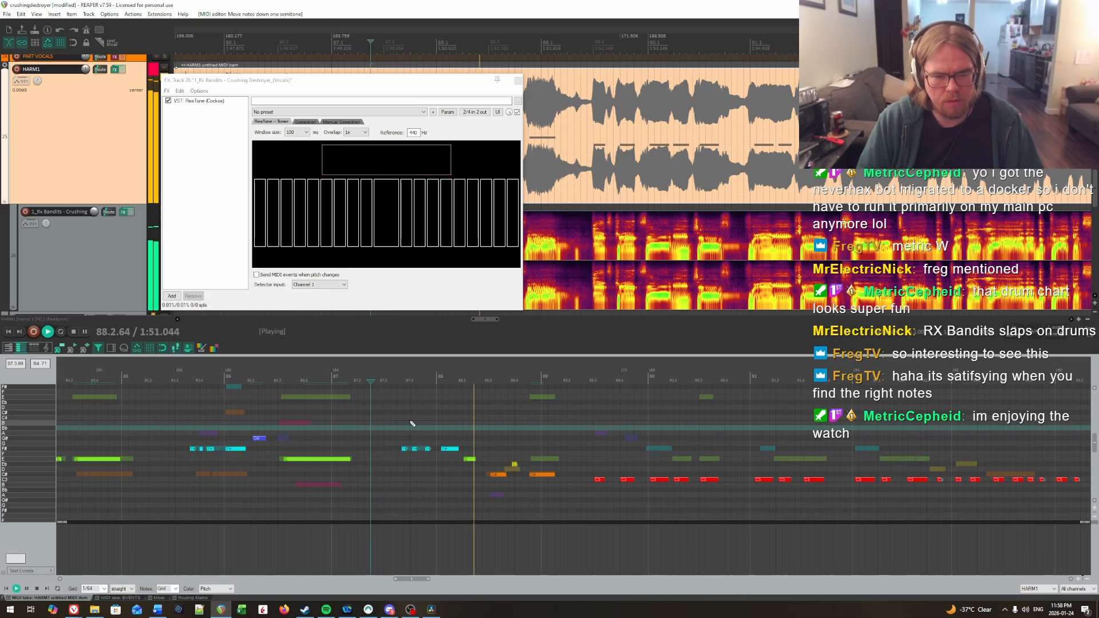
key("space")
Step: Try the short note around beat 4 of bar 88 at G#, undo back to F#, and replay the phrase from bar 87
left_click_drag(508, 456, 518, 467)
key("Up")
key("Up")
key("Up")
key("Up")
key("Up")
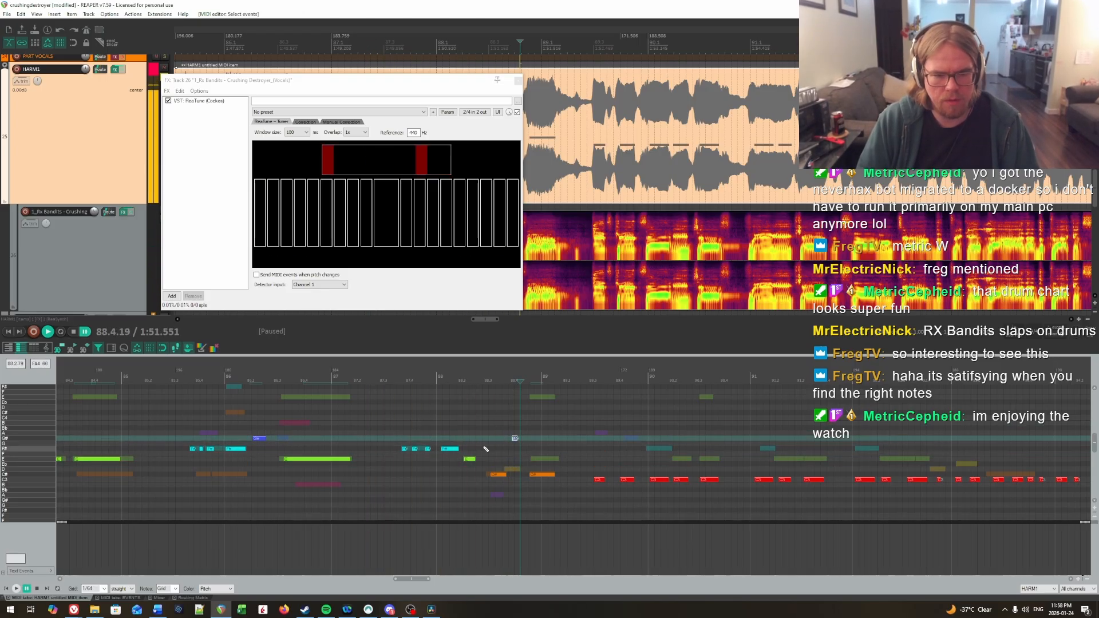
scroll(436, 439, "down", 3)
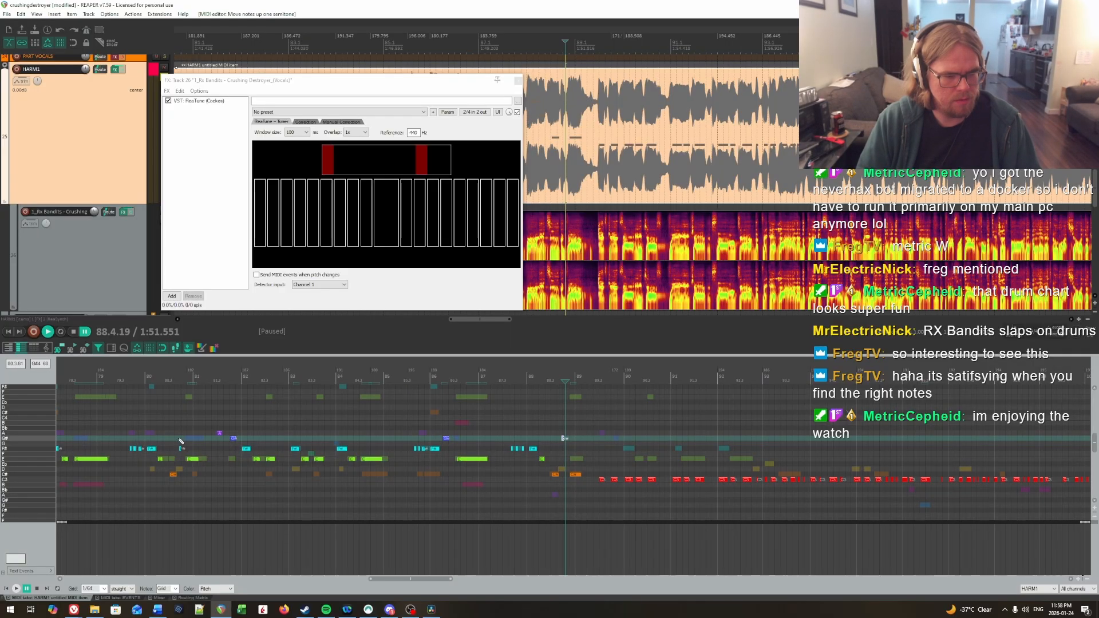
key("ctrl+z")
key("ctrl+z")
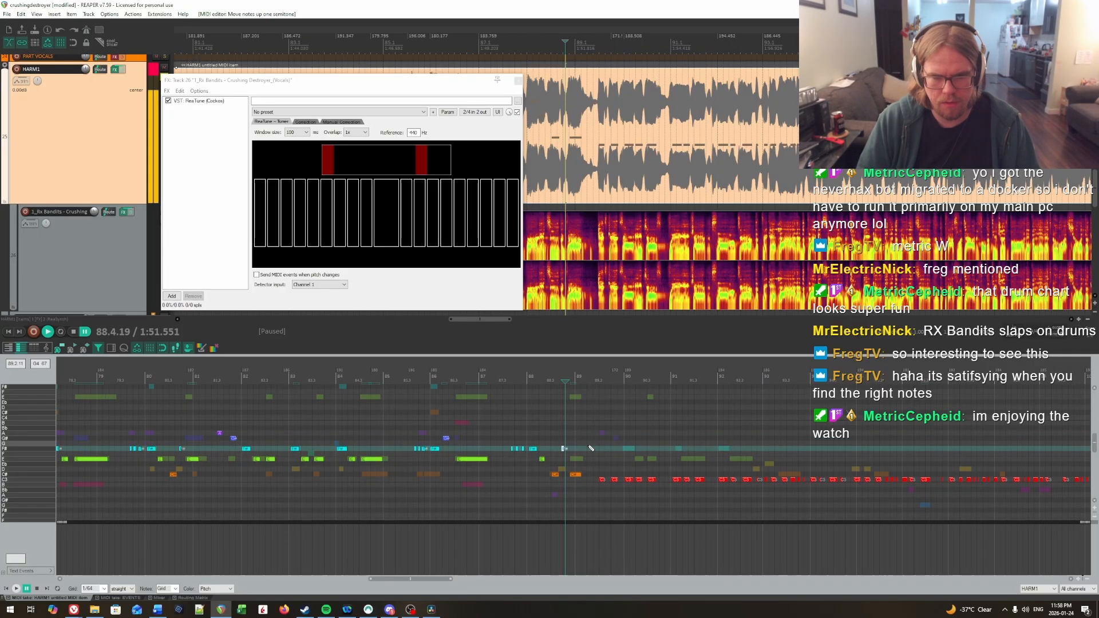
left_click(485, 429)
key("space")
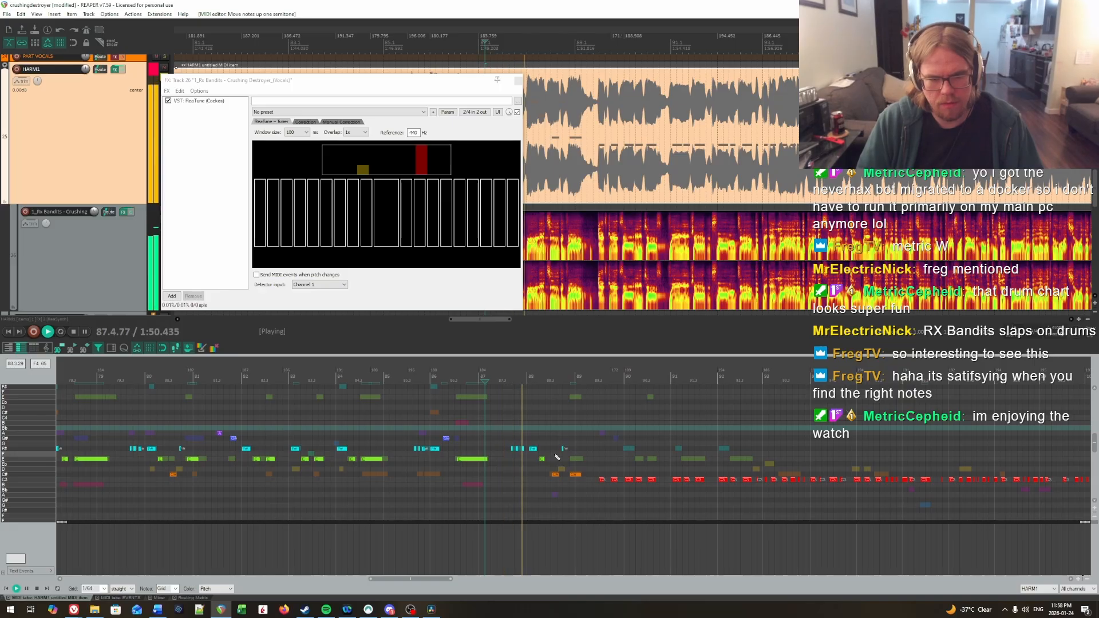
key("space")
Step: Raise the C# note at the start of bar 89 to E and replay from bar 88
left_click_drag(564, 465, 584, 488)
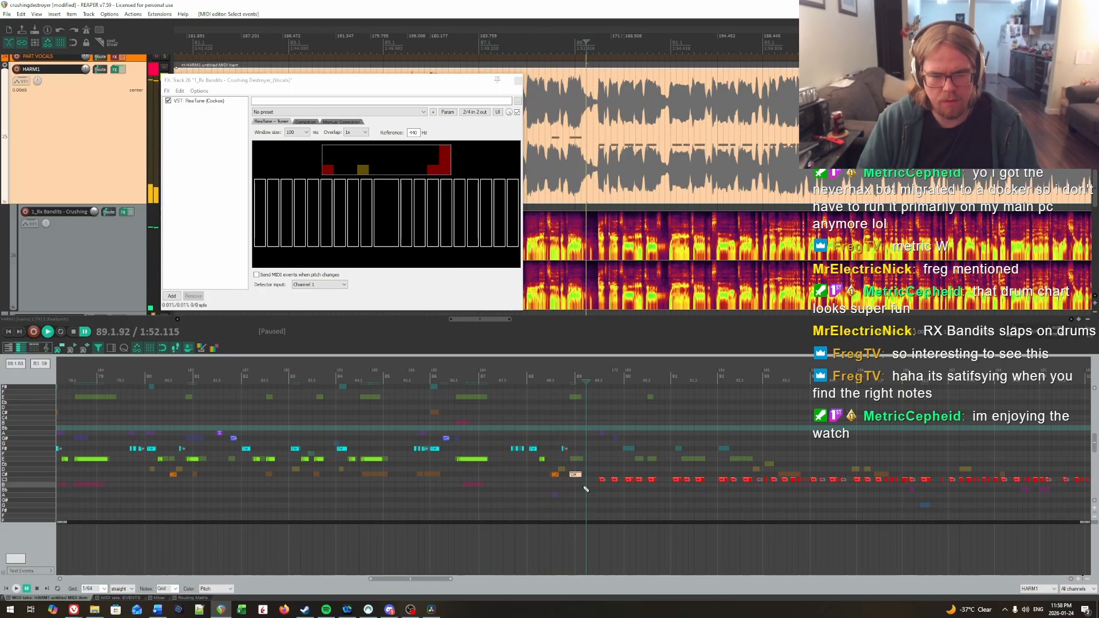
key("Up")
key("Up")
key("Up")
left_click(519, 436)
key("space")
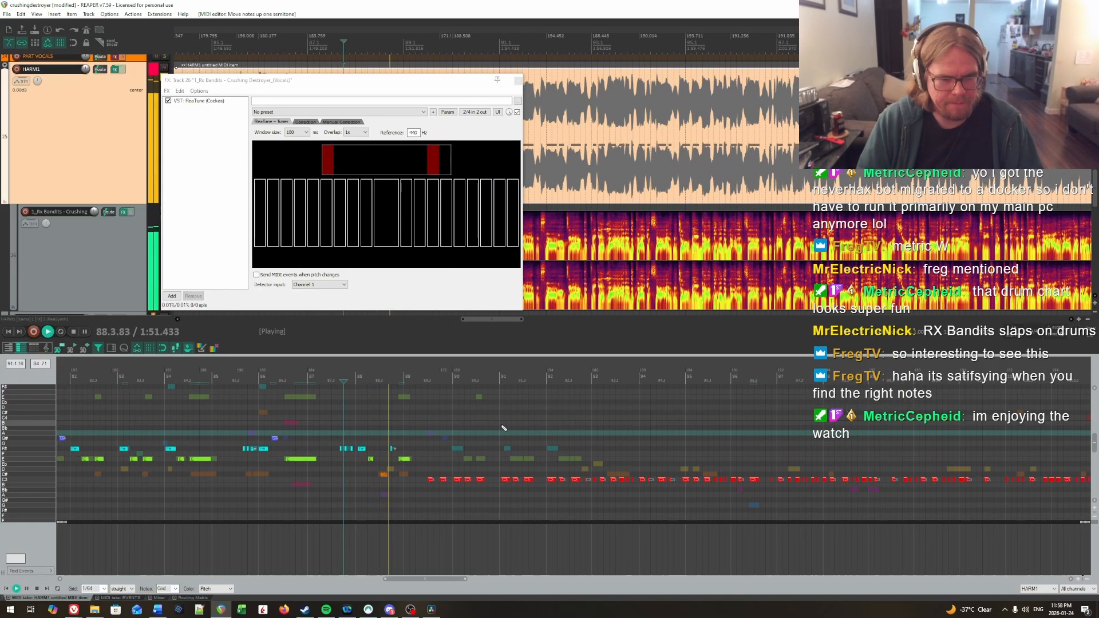
key("space")
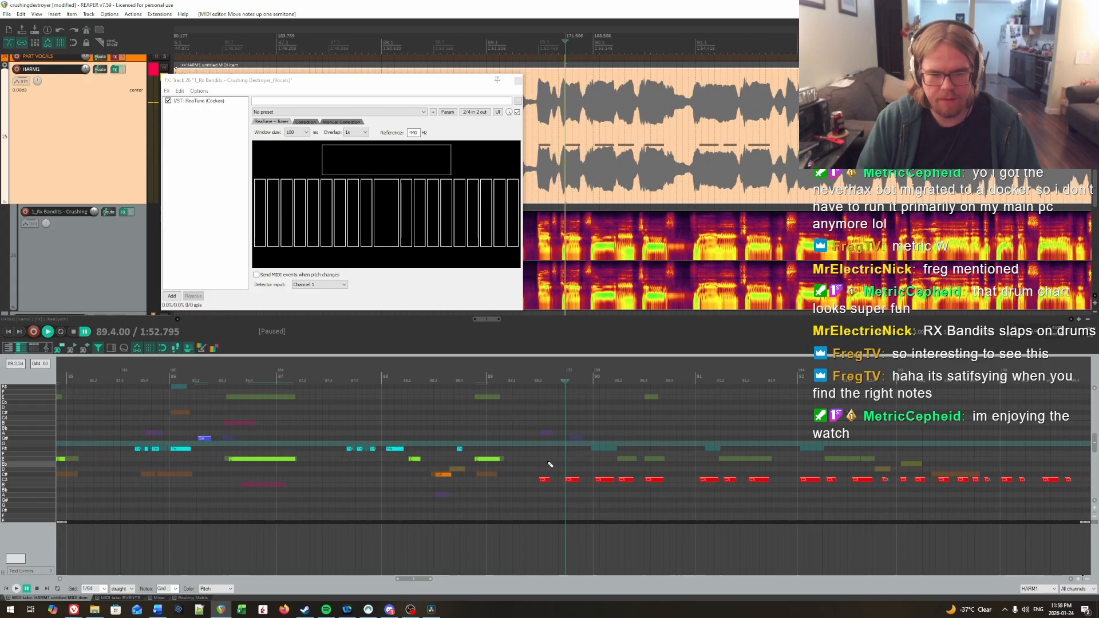
Step: Raise the five C notes from beat 3 of bar 89 through bar 90 to E
left_click_drag(548, 462, 690, 497)
key("Up")
key("Up")
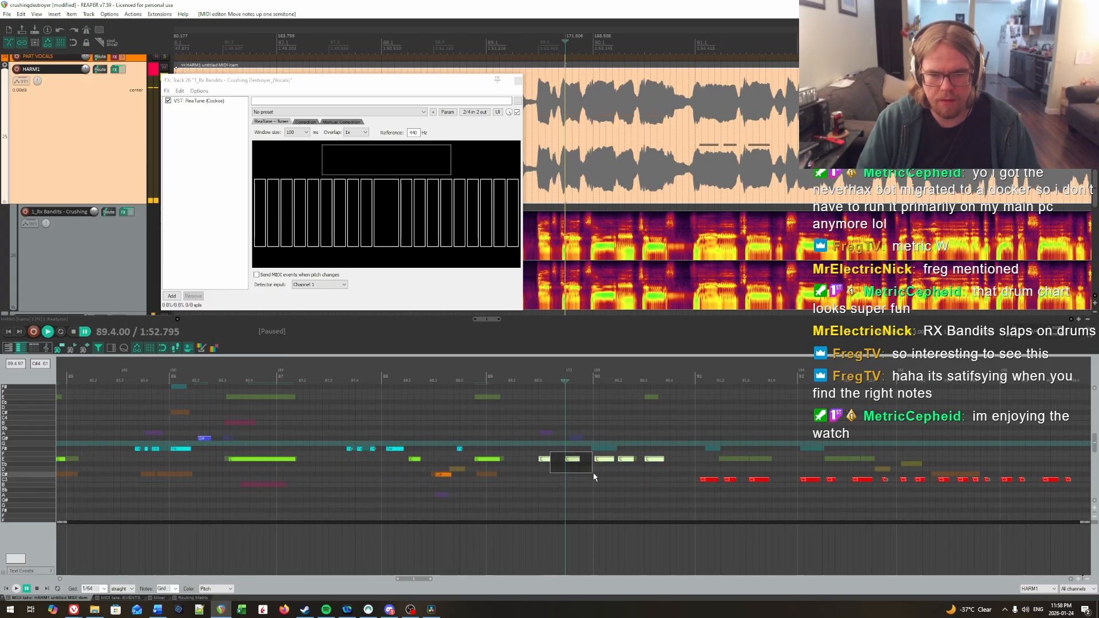
Step: Raise the notes on beats 3 and 4 of bar 89 to A and G#, the first note of bar 90 to F#, and play them back
left_click_drag(519, 441, 552, 475)
key("Up")
key("Up")
key("Up")
key("Up")
key("Up")
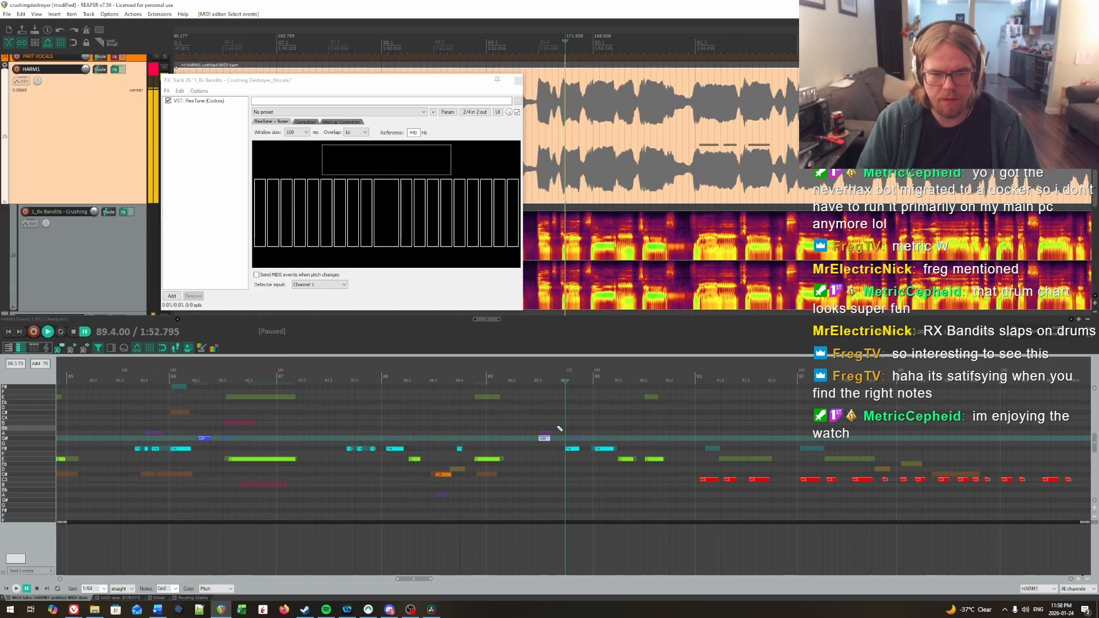
left_click_drag(557, 427, 576, 466)
key("Up")
key("Up")
left_click(509, 419)
key("space")
key("space")
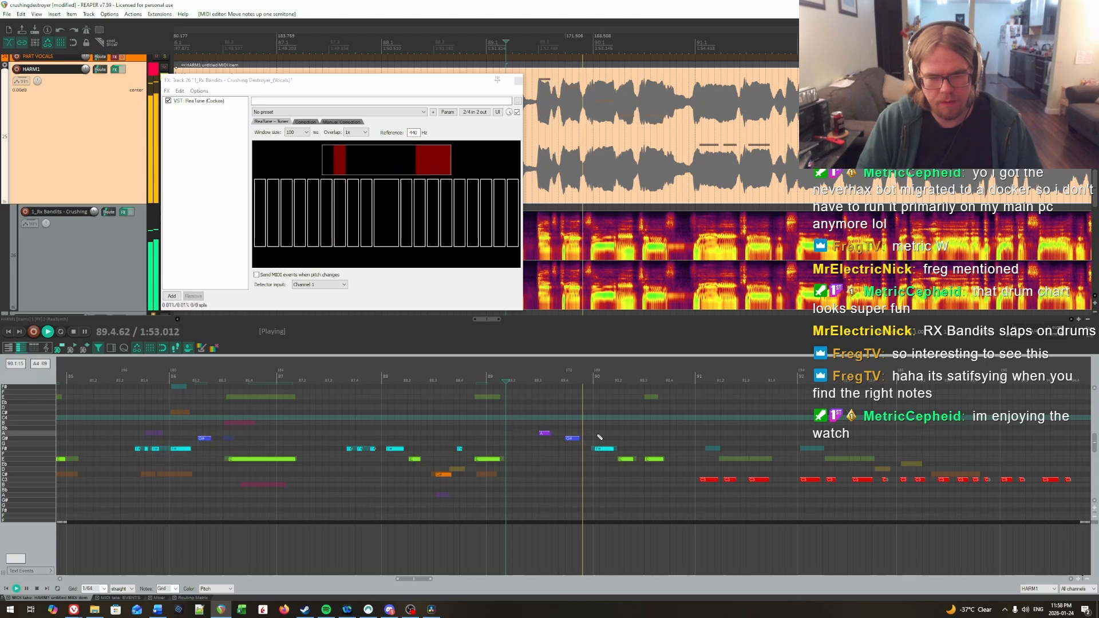
left_click_drag(654, 429, 1056, 422)
key("space")
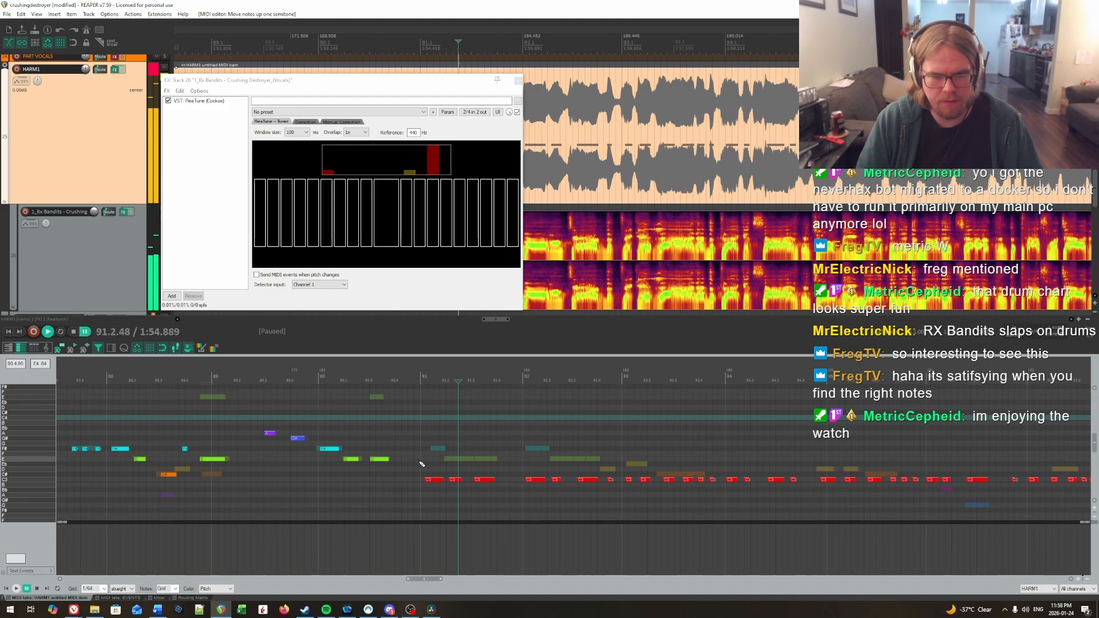
Step: Raise the three C notes in each of bars 91 and 92 to E, the first of each bar further to F#, and play on
key("Up")
key("Up")
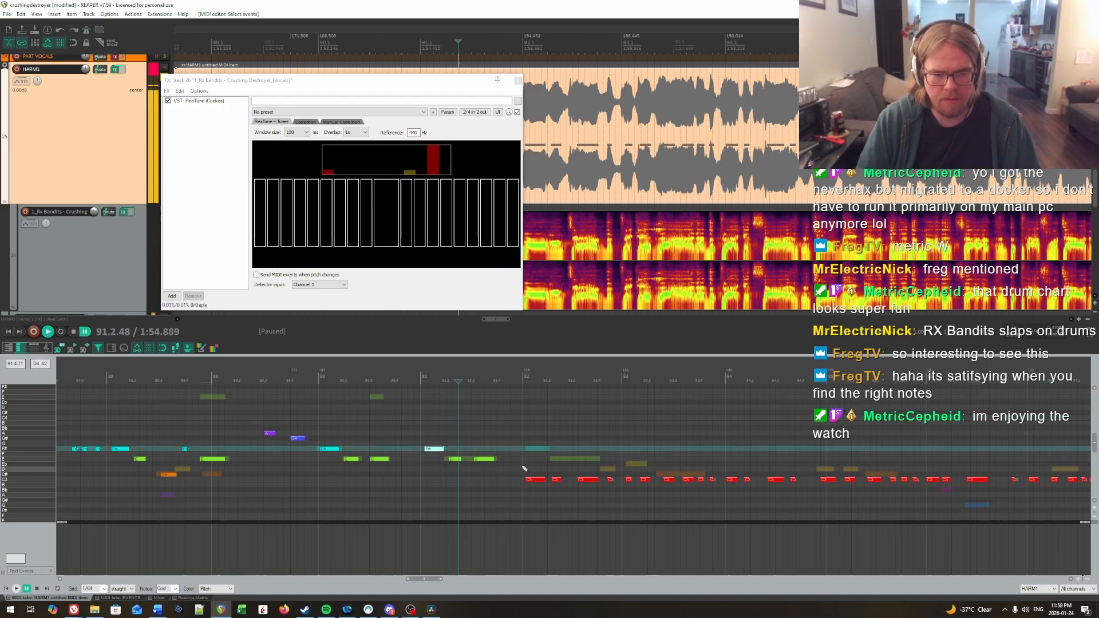
left_click_drag(530, 462, 598, 501)
key("Up")
key("Up")
key("Up")
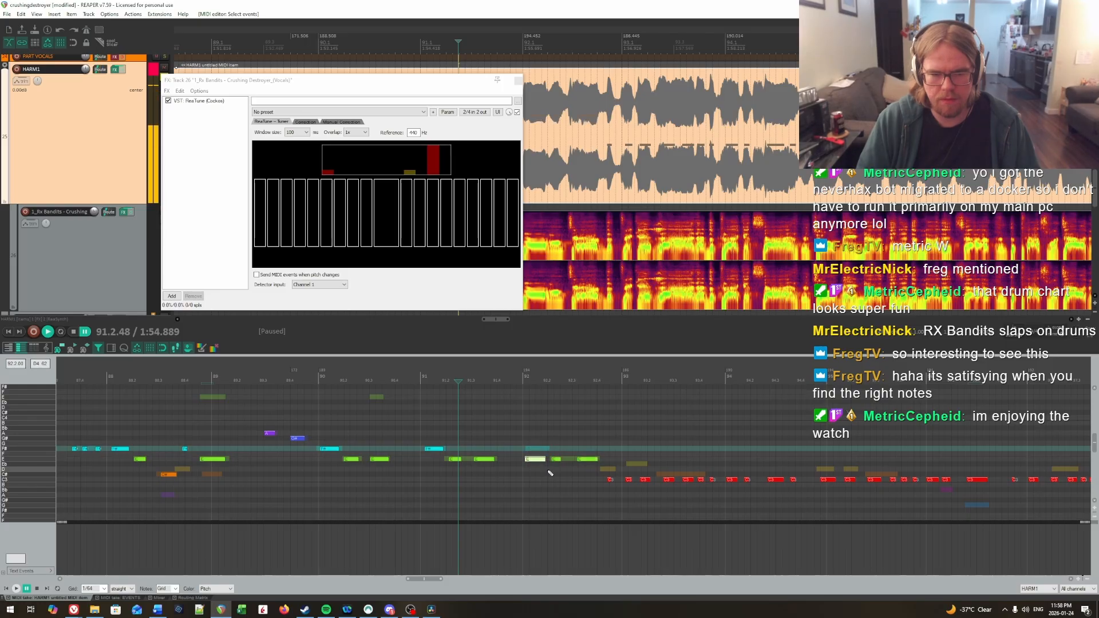
key("Up")
key("Up")
key("space")
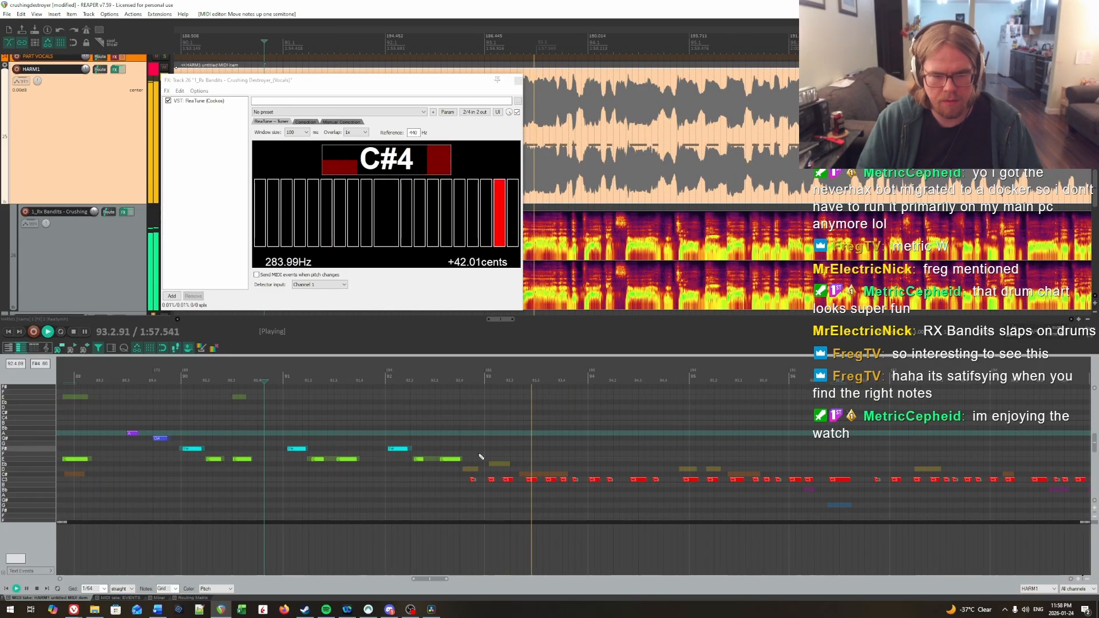
Step: Raise the notes from the end of bar 92 through bar 93 to C#, except the first to D and the next two to Eb, and replay
key("ctrl+space")
left_click_drag(455, 474, 581, 494)
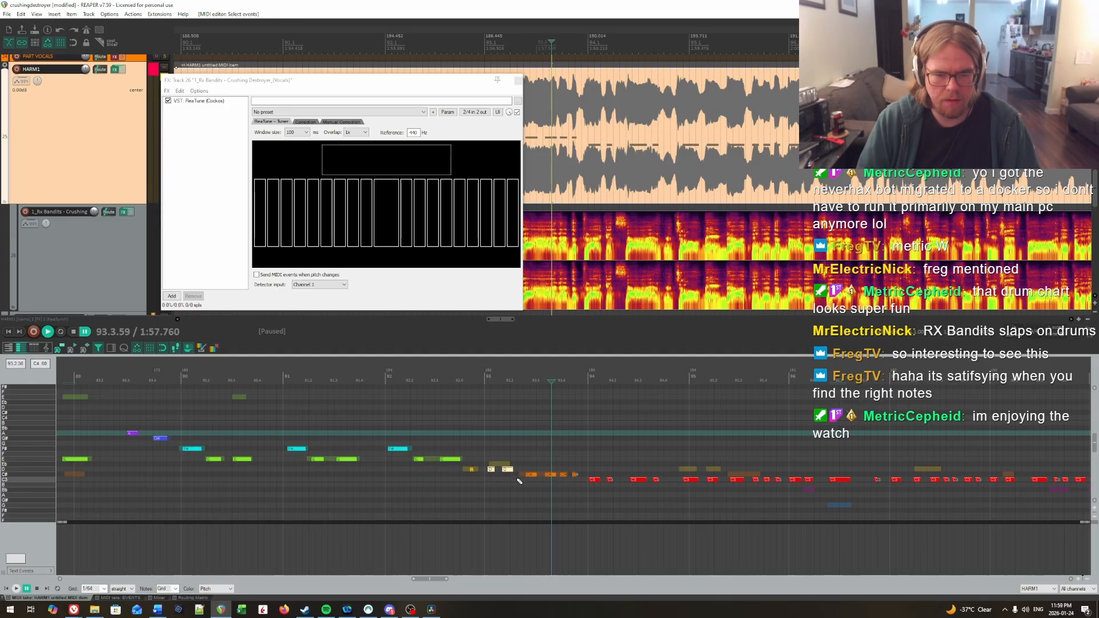
key("Up")
key("space")
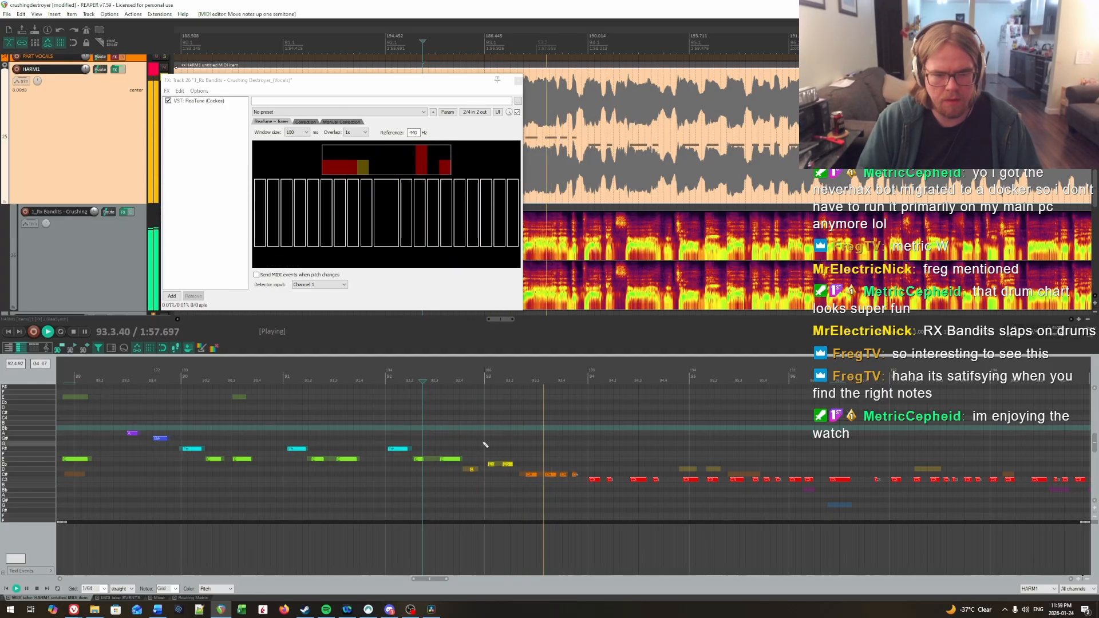
left_click(444, 430)
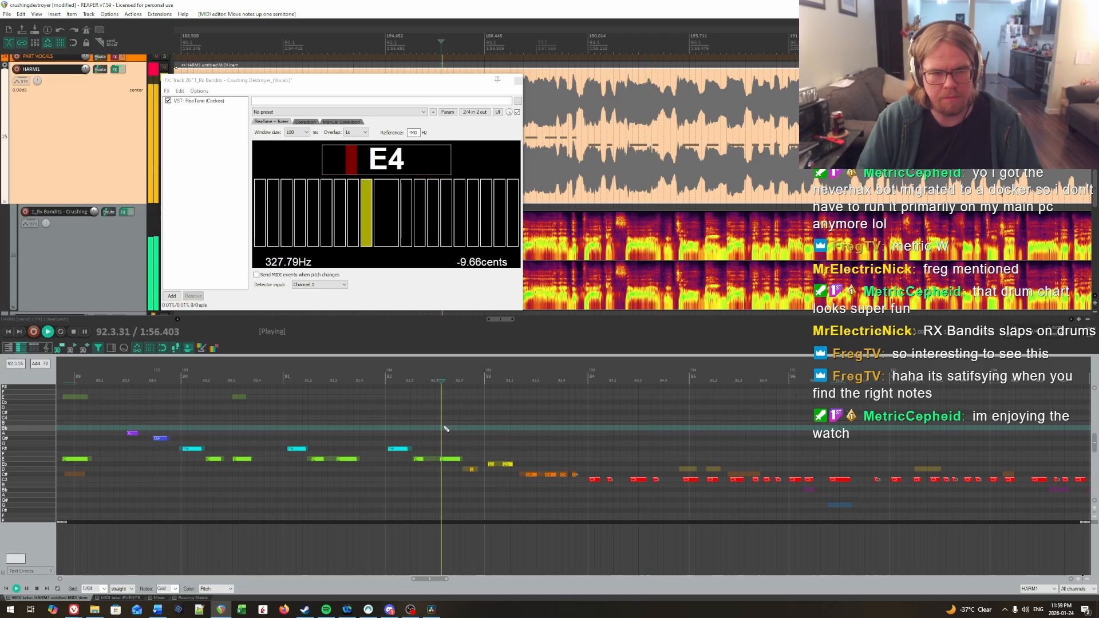
Step: Lower the four C notes of bar 94 to B
key("ctrl+space")
left_click_drag(584, 472, 667, 495)
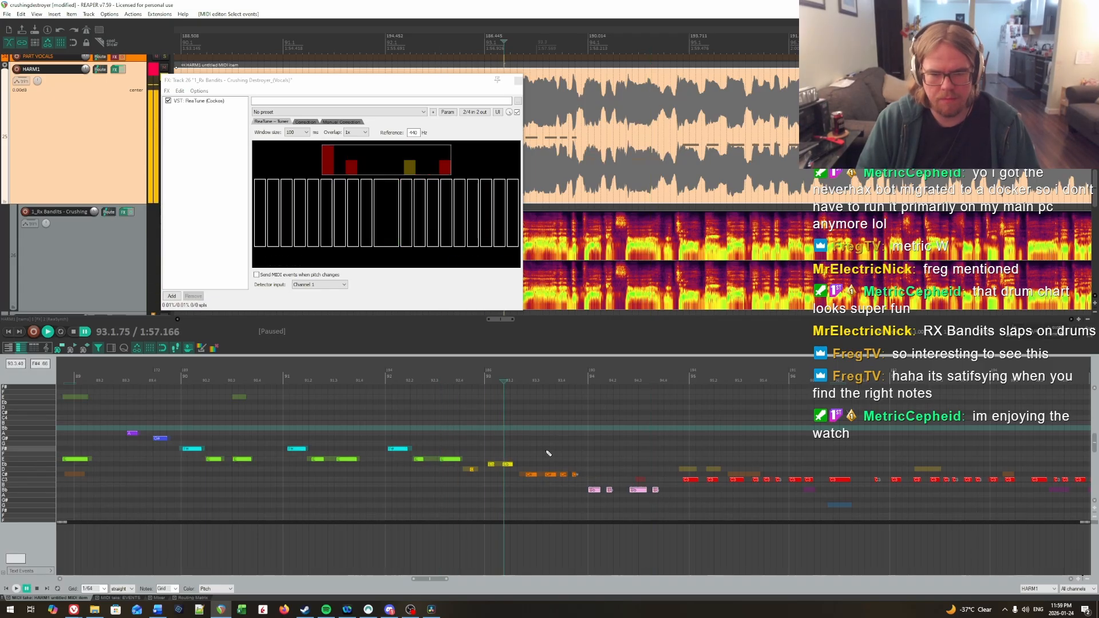
key("Up")
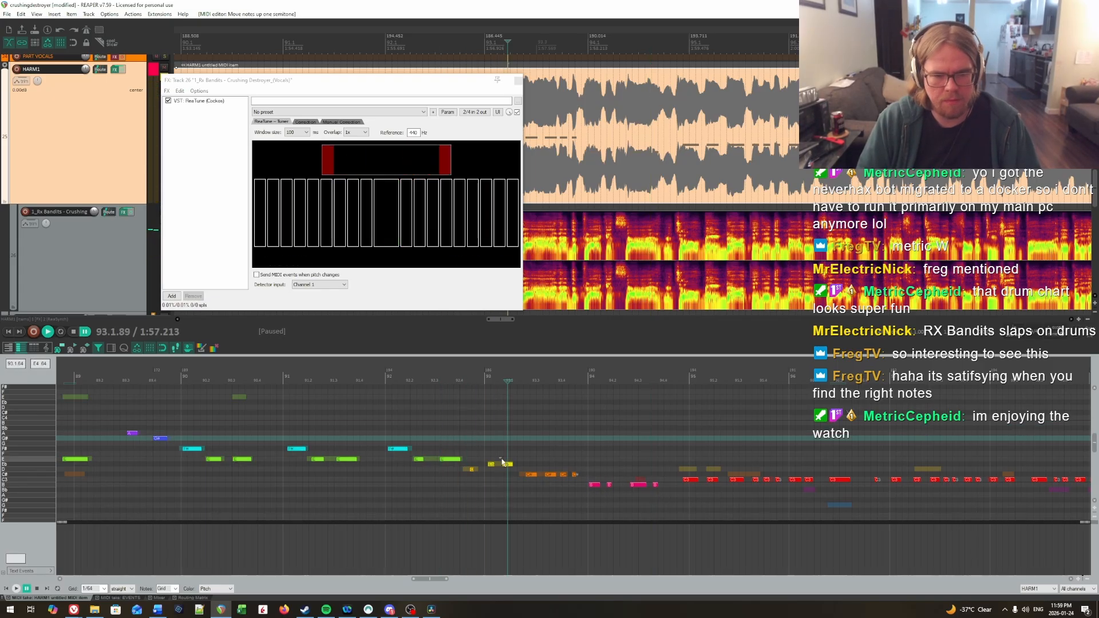
Step: Try the first two notes of bar 93 at E, return the first to Eb, lower the second to D, and replay them
key("Up")
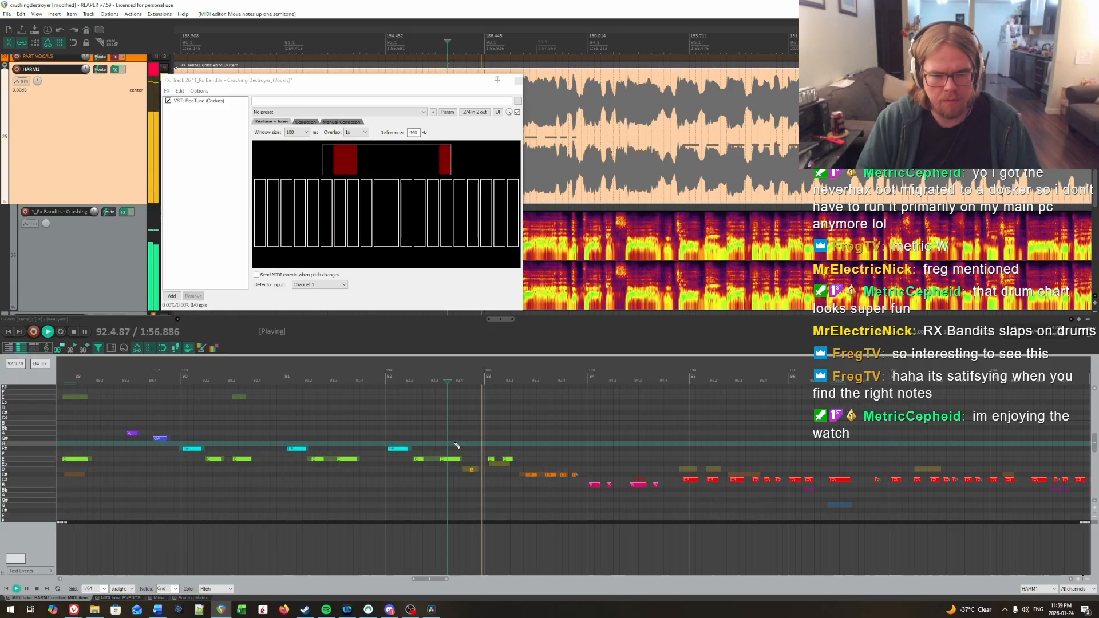
key("Down")
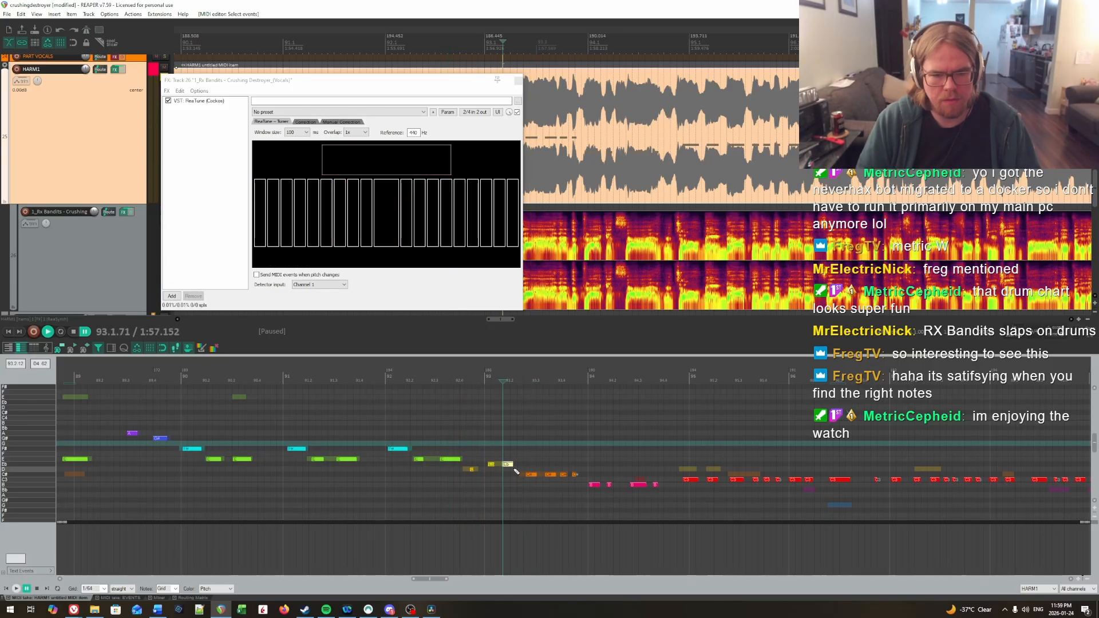
key("Down")
key("ctrl+space")
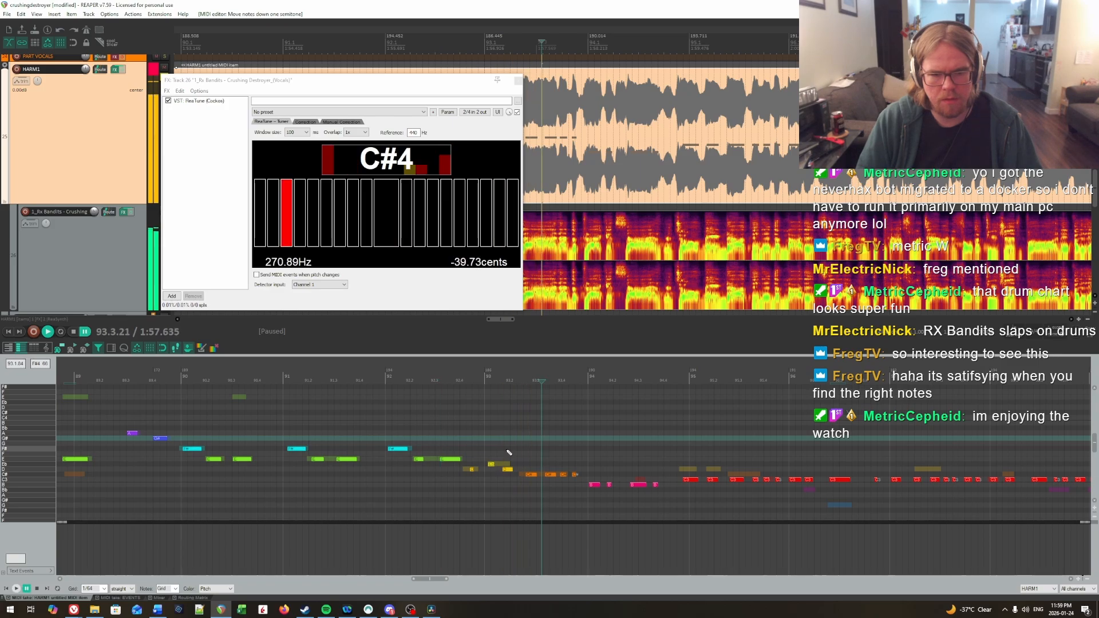
left_click(502, 452)
key("space")
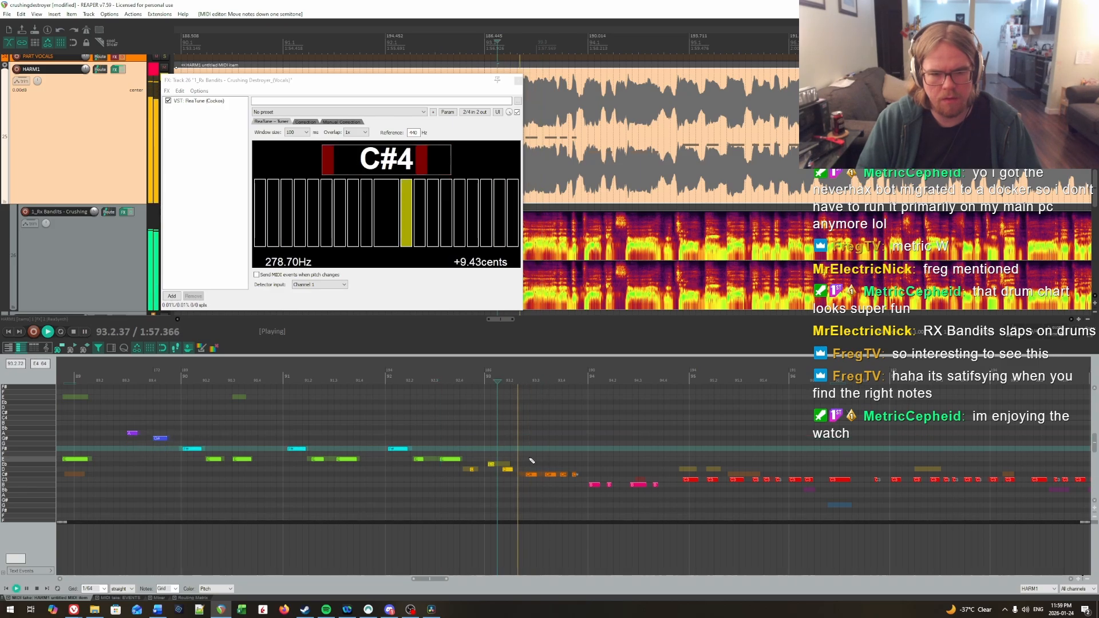
Step: Raise the second C# note of bar 93, after beat 3, to D and play the bar back
key("space")
left_click(550, 474)
key("Up")
left_click(507, 454)
key("space")
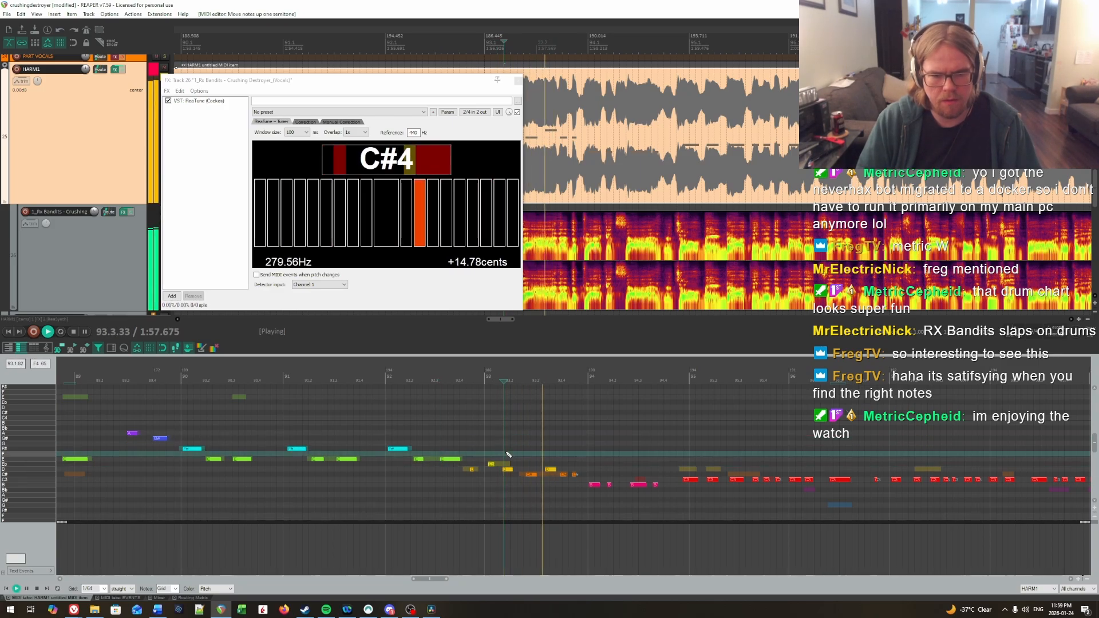
Step: Raise the last two notes of bar 94 to C
key("space")
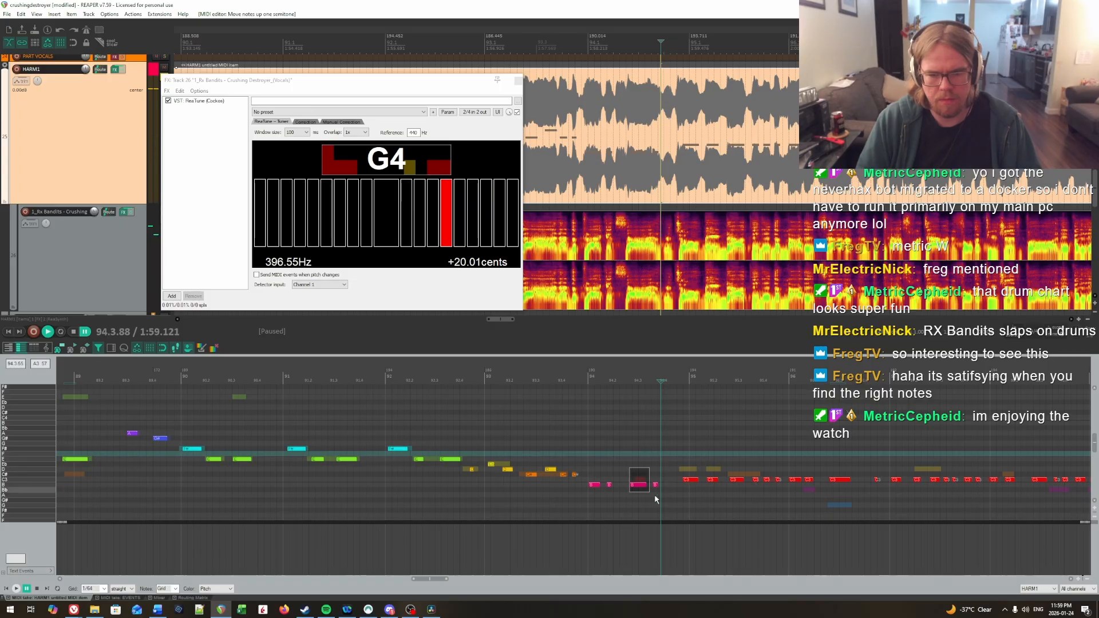
left_click_drag(654, 495, 658, 497)
key("Up")
Step: Replay the end of bar 92 and the start of bar 93 repeatedly, comparing the notes with the vocal pitch in ReaTune
left_click(499, 434)
scroll(515, 432, "up", 2)
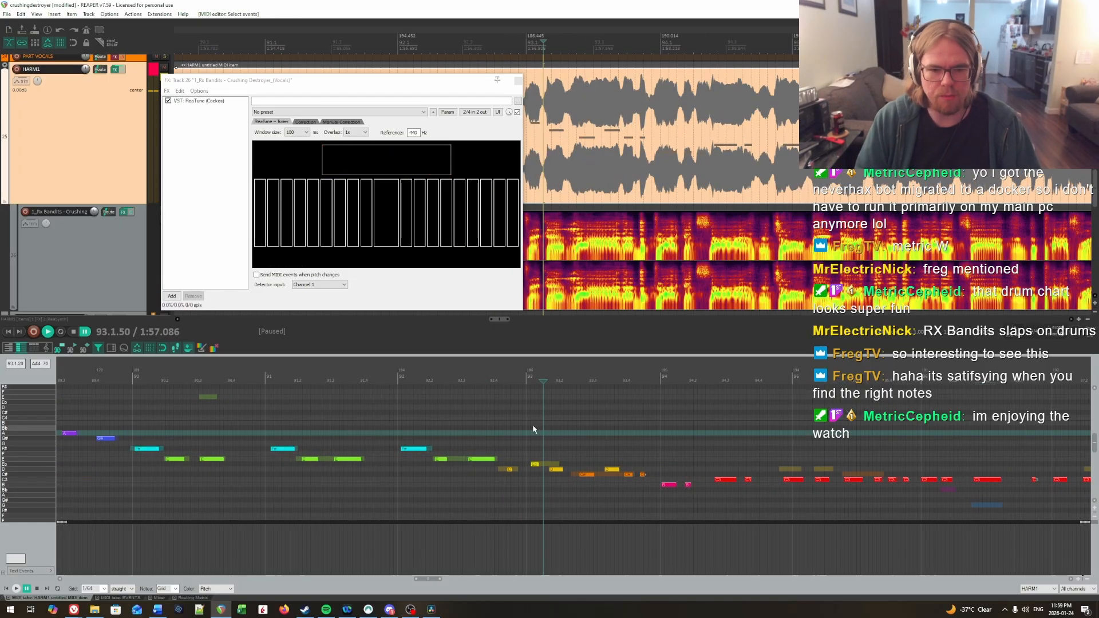
left_click_drag(535, 427, 590, 420)
scroll(544, 420, "right", 2)
left_click(376, 409)
left_click(321, 409)
key("space")
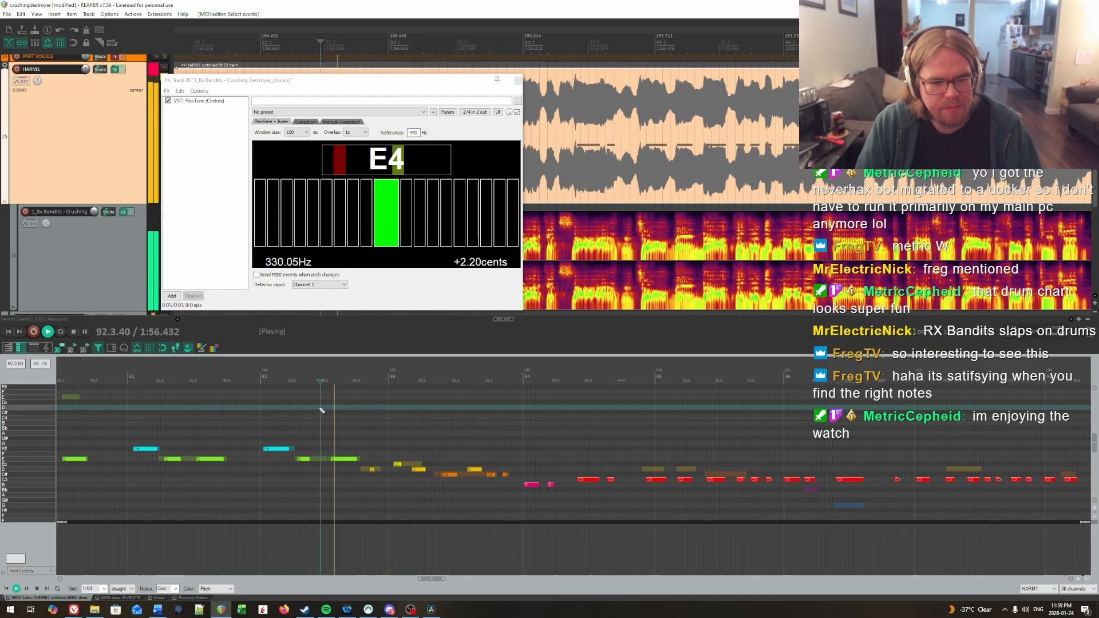
key("space")
left_click(337, 412)
key("space")
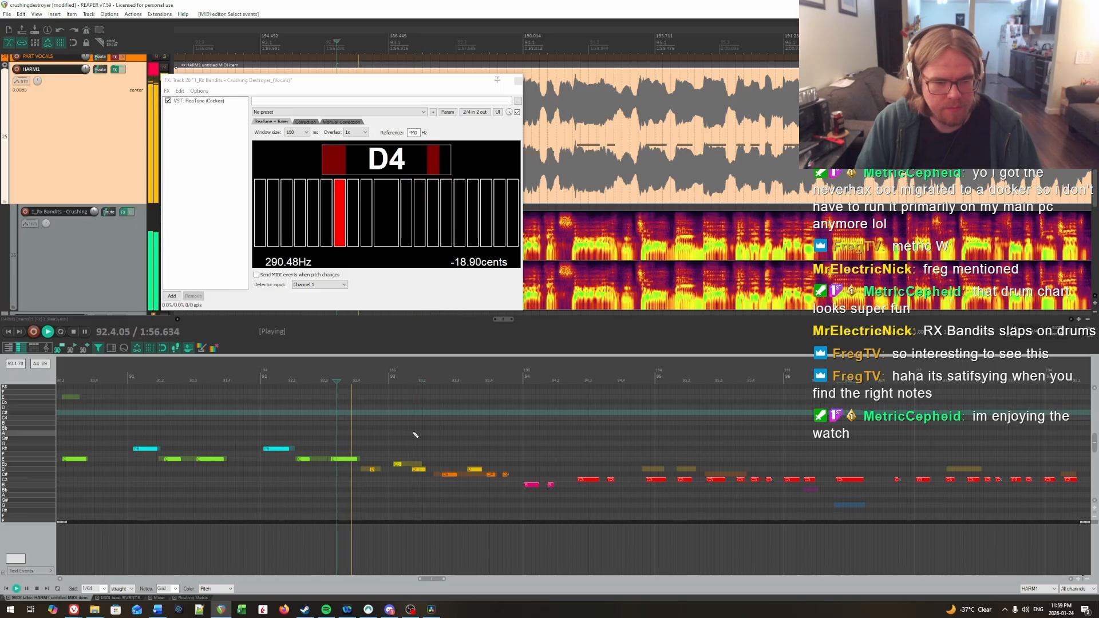
key("space")
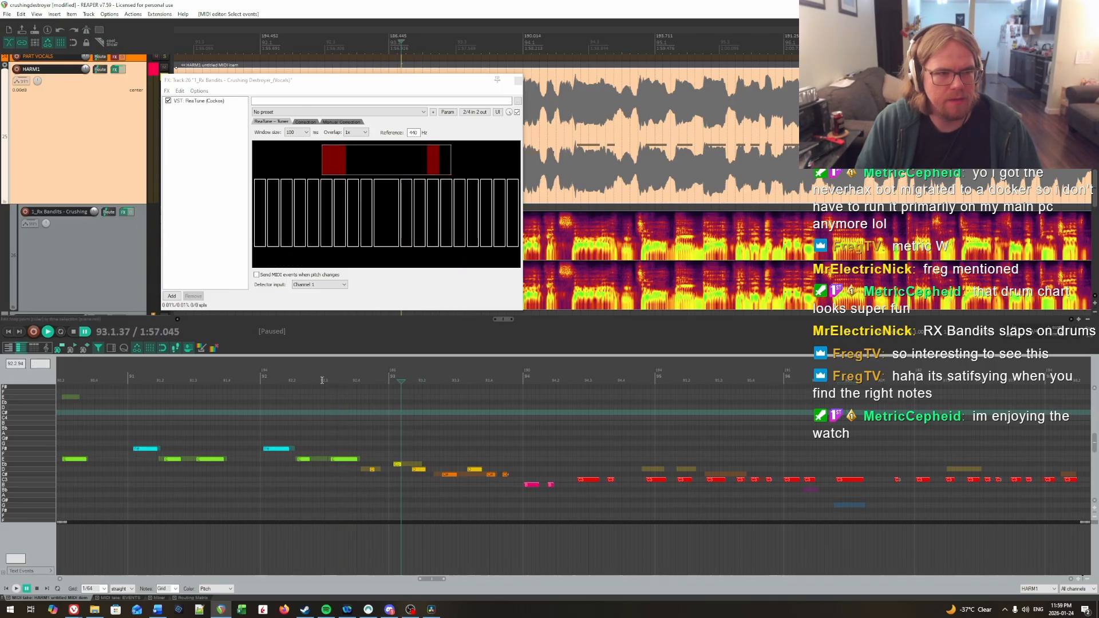
left_click(362, 428)
key("space")
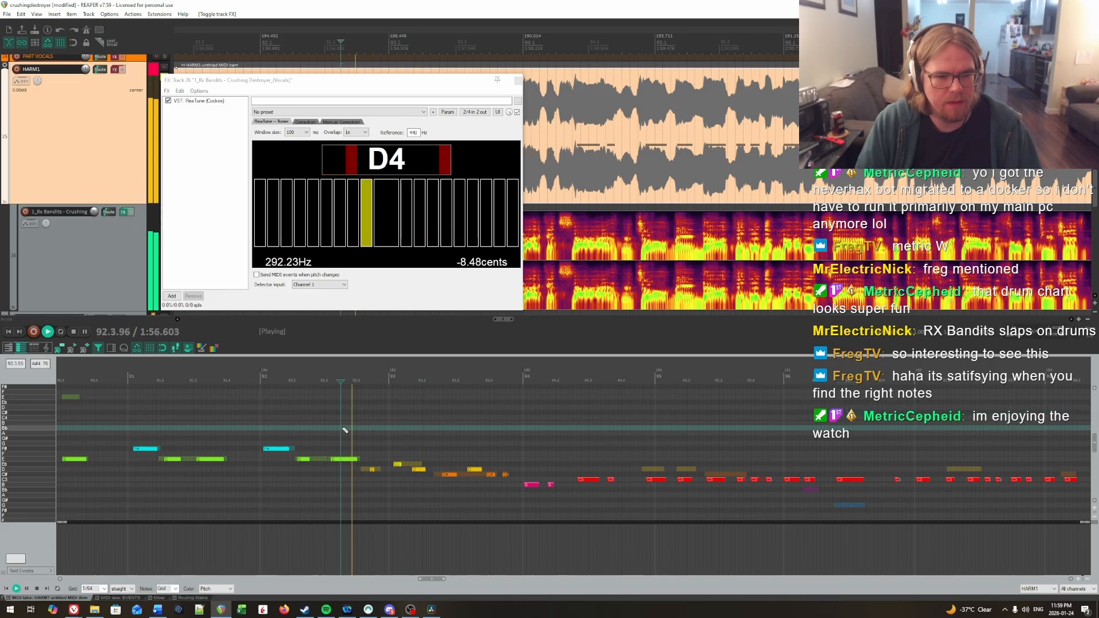
key("space")
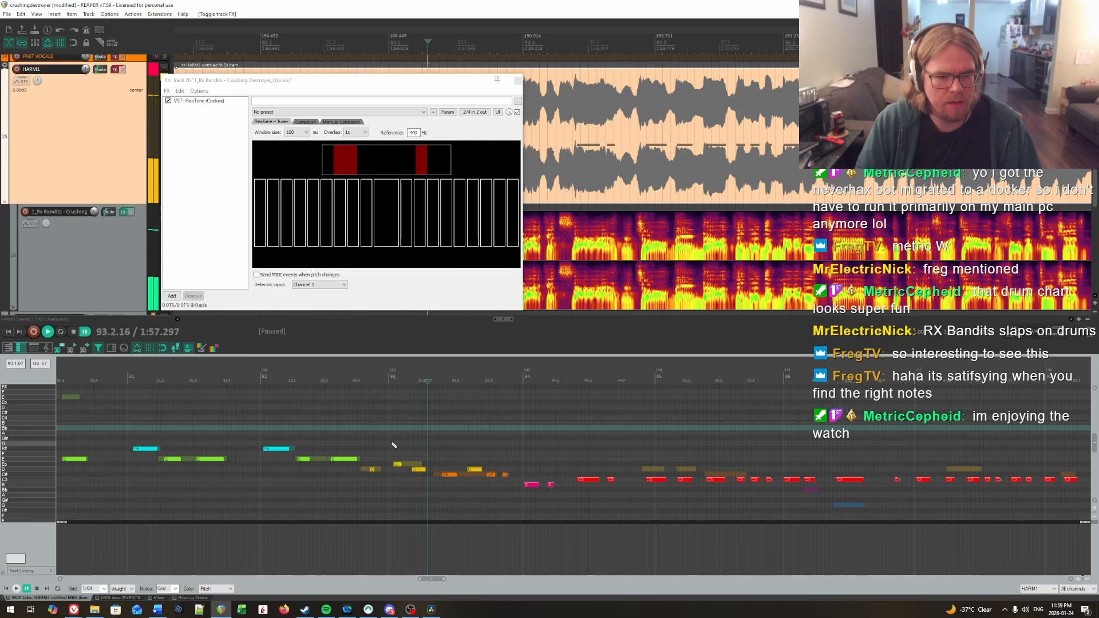
Step: Try the first note of bar 93 at D and replay the passage with the HARM1 track's FX enabled
left_click_drag(397, 464, 397, 469)
left_click(314, 424)
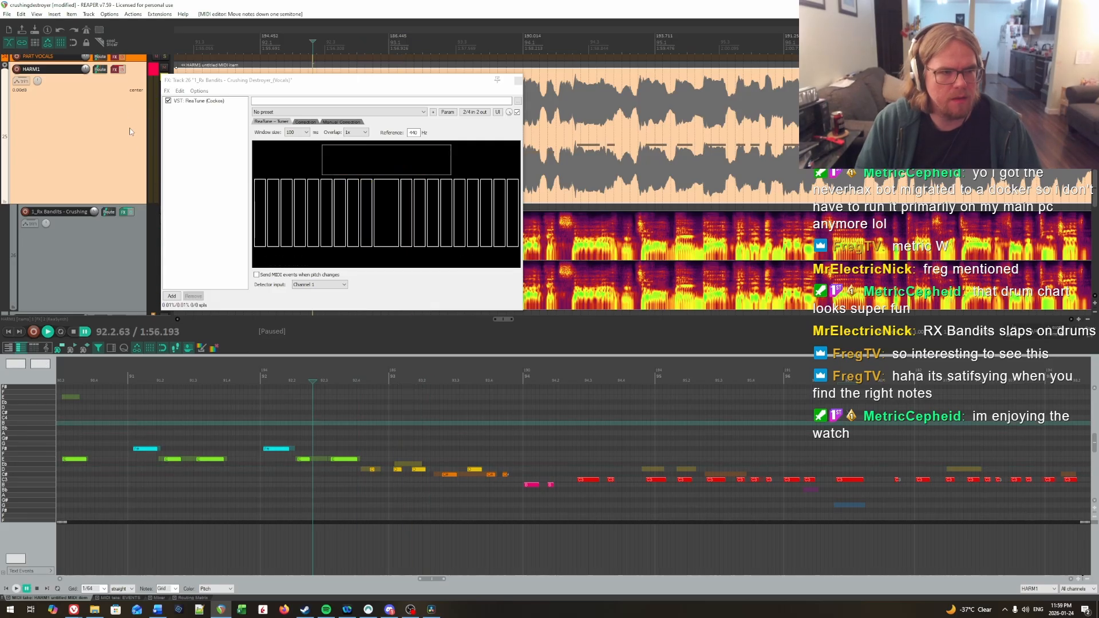
left_click(123, 70)
key("space")
key("ctrl+space")
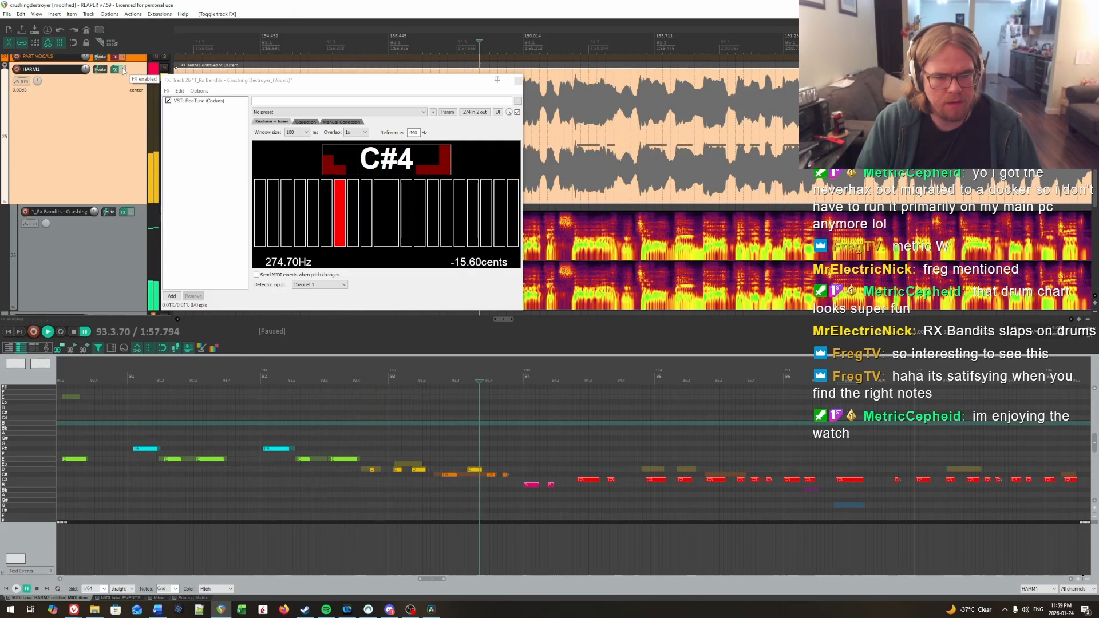
Step: Replay the vocal from bar 92 through bar 93 in short sections with HARM1's FX bypassed to check each pitch
left_click(352, 440)
key("space")
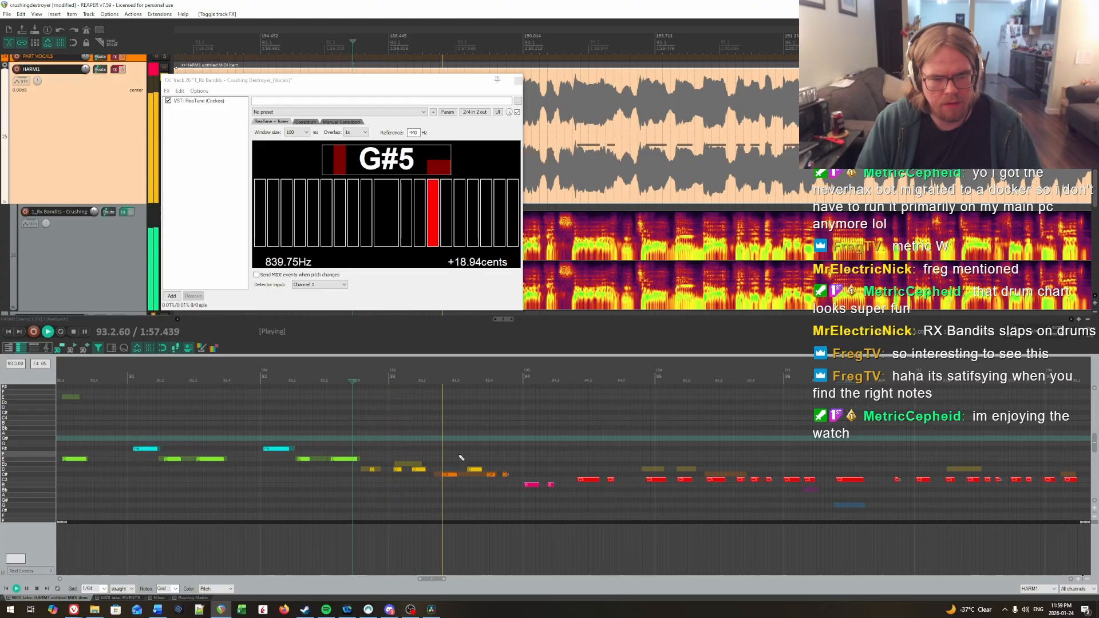
left_click(424, 451)
left_click(380, 444)
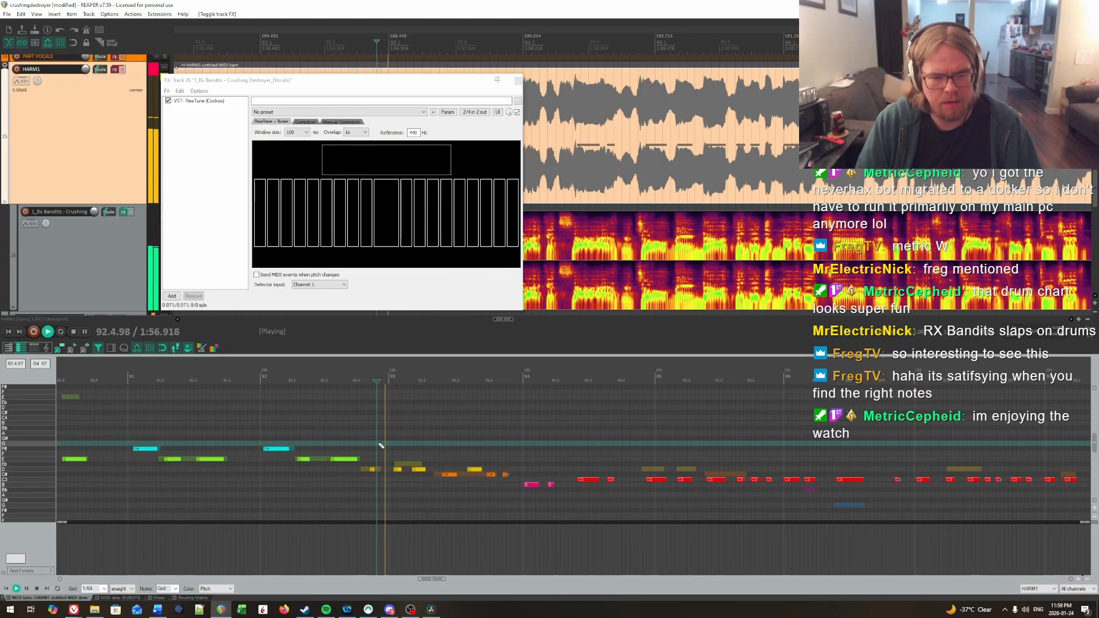
key("space")
key("space")
key("space")
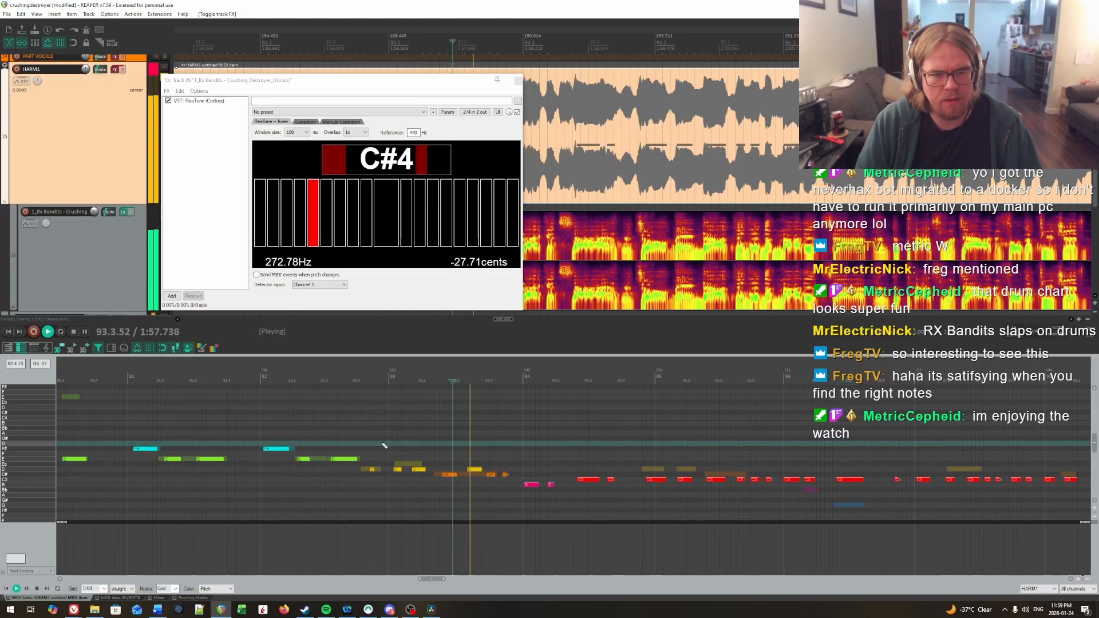
key("space")
key("space")
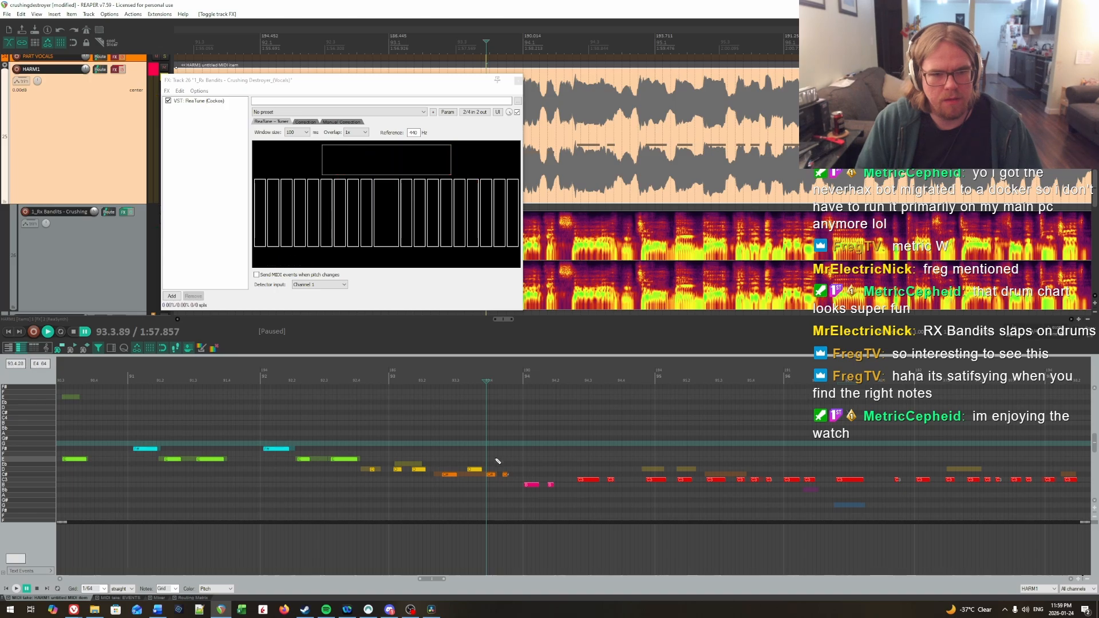
left_click(273, 431)
key("space")
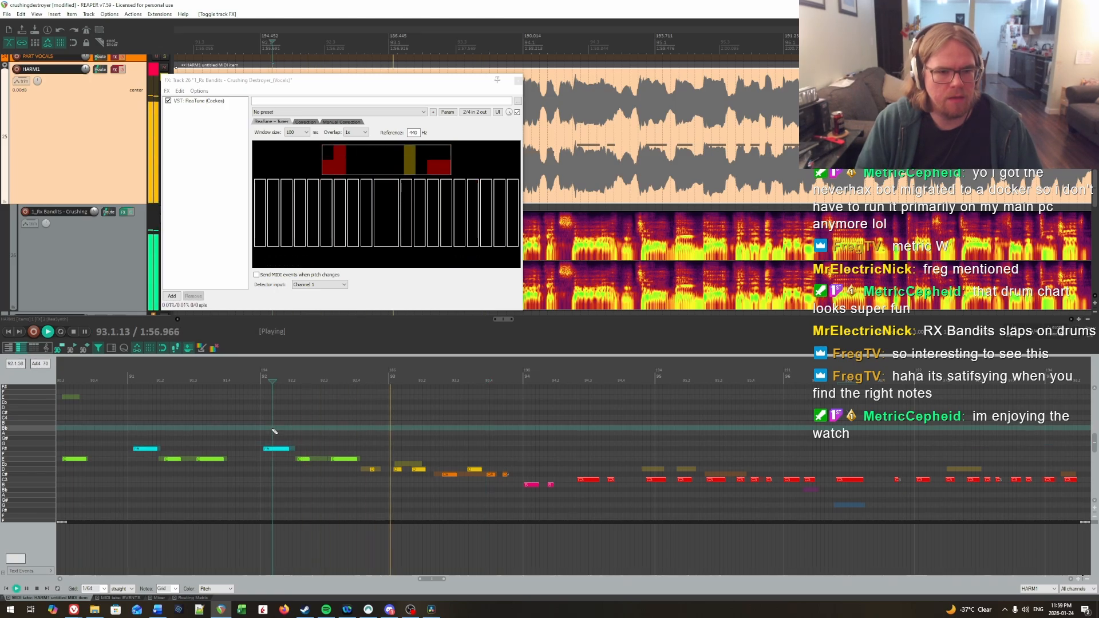
left_click(344, 453)
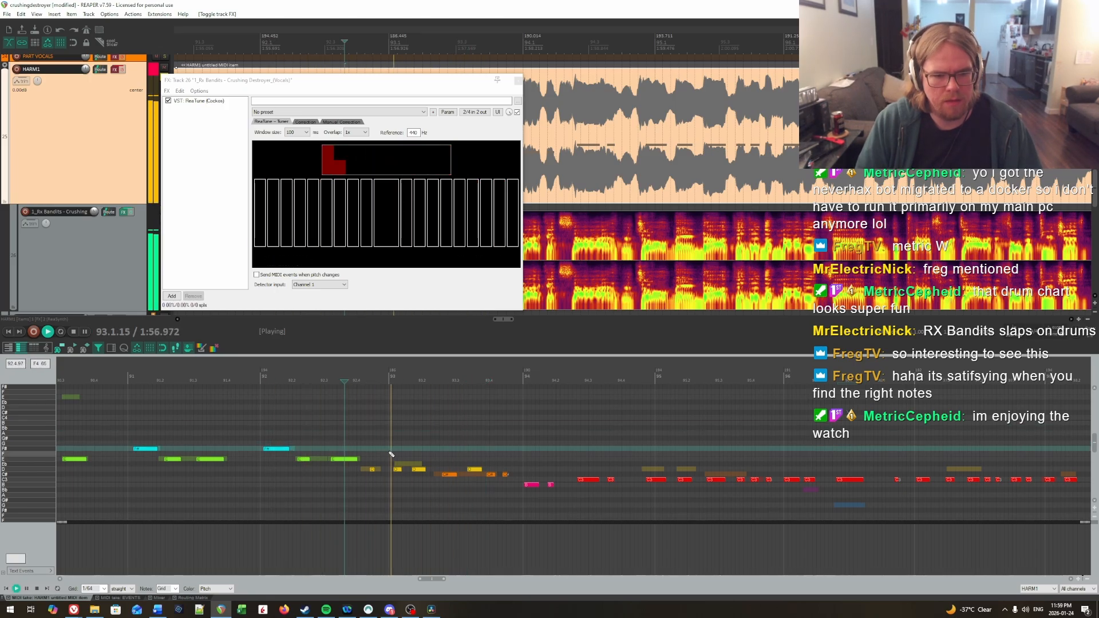
key("space")
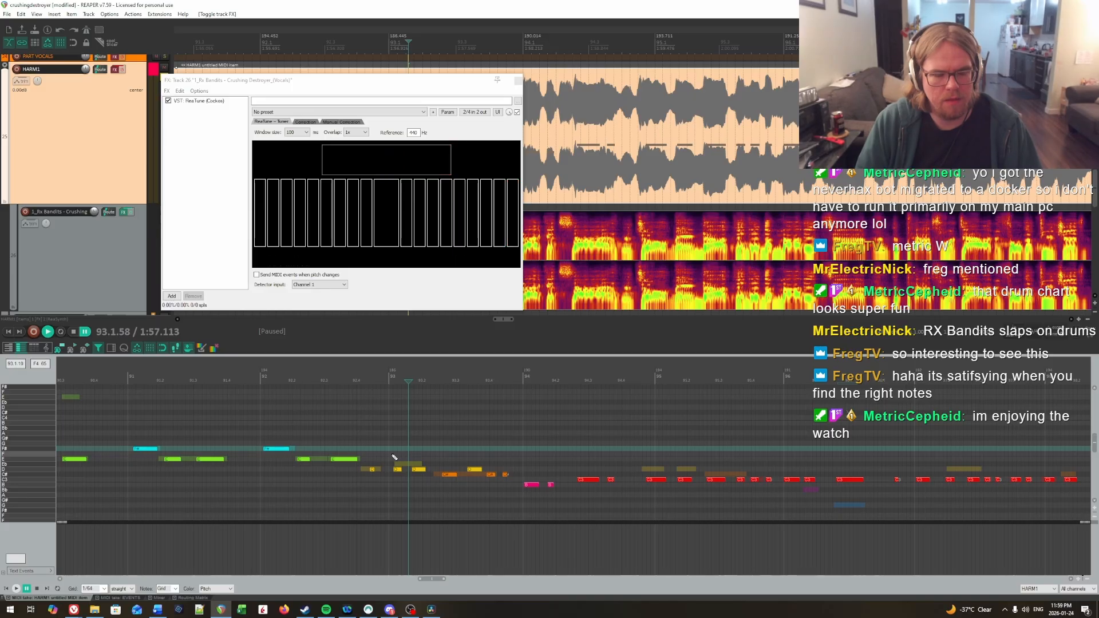
Step: Play on into bar 95, then raise its first two notes to D and its third note to C#
key("space")
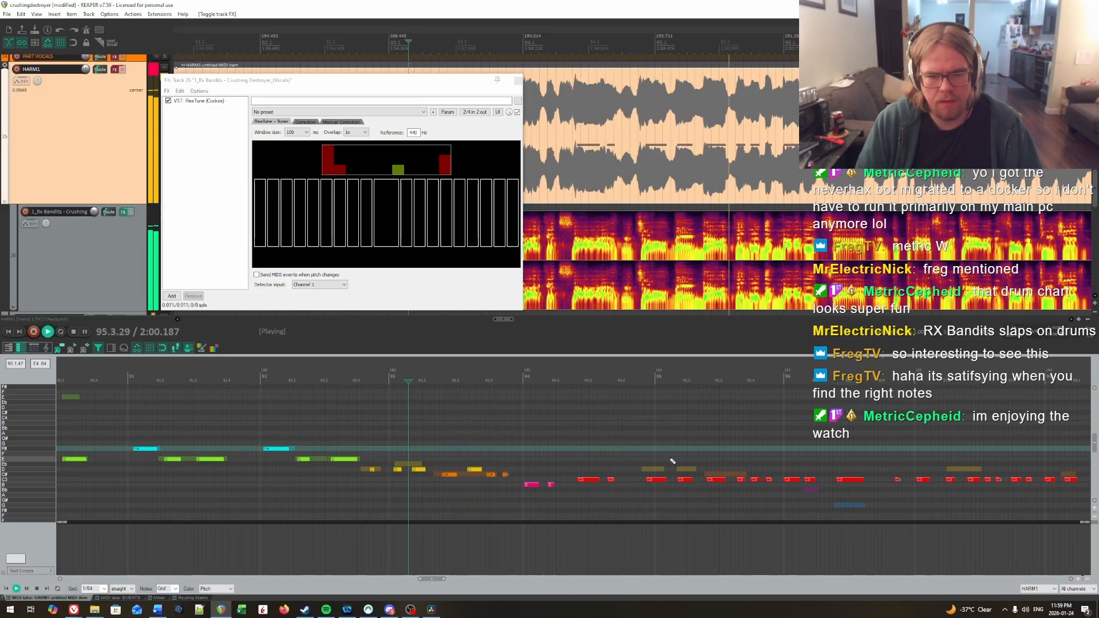
key("space")
left_click(641, 464)
key("space")
key("space")
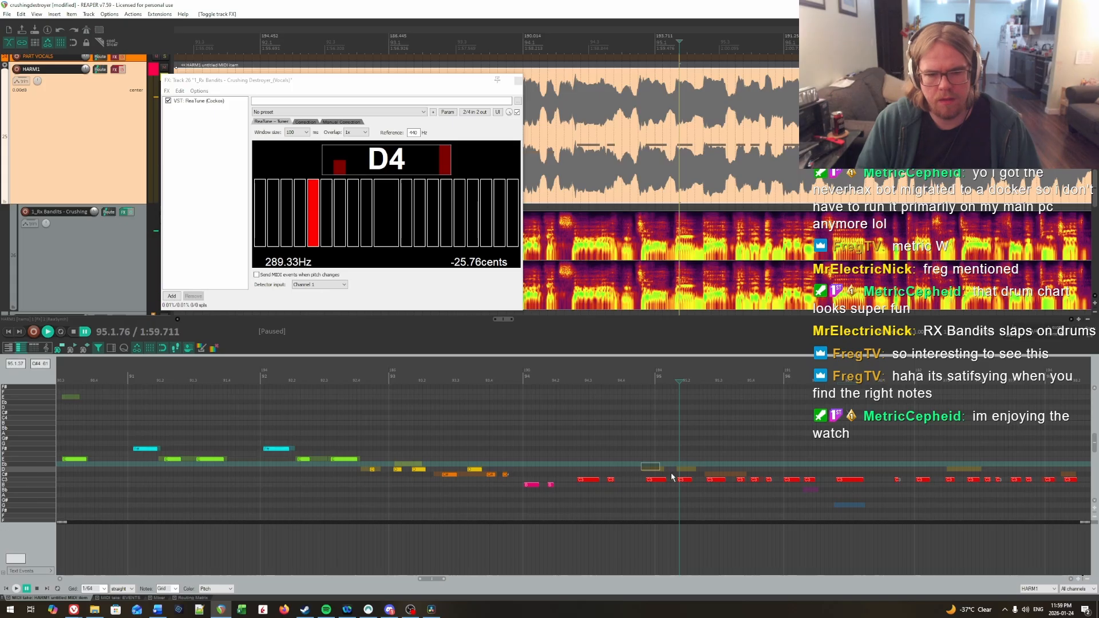
left_click_drag(640, 463, 739, 503)
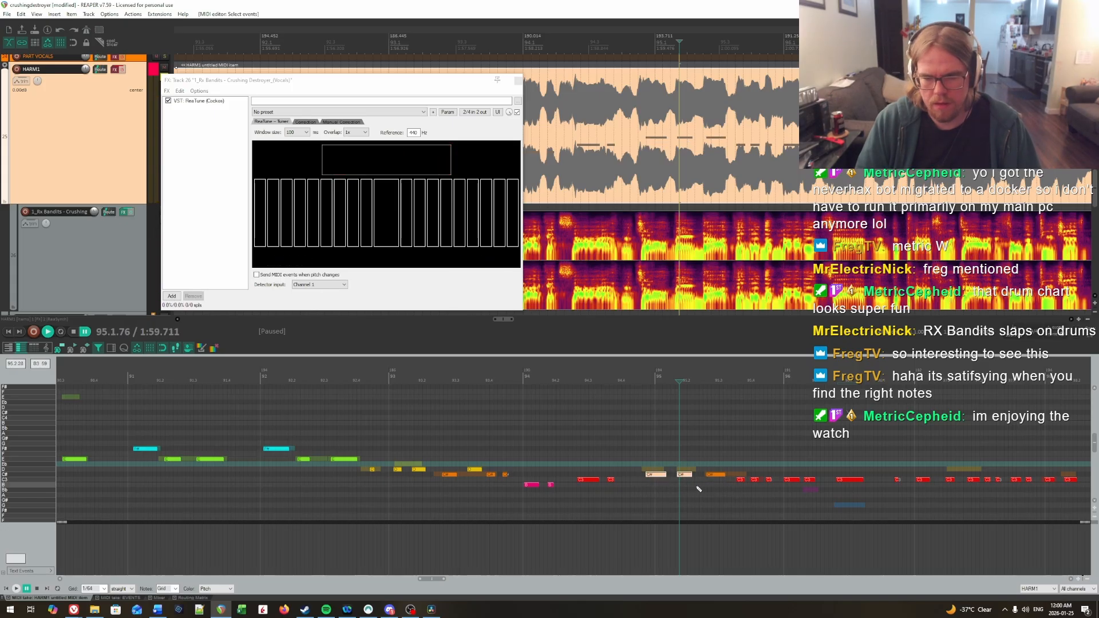
Step: Raise the first two notes of bar 93 to Eb and play the bar back
left_click(346, 421)
key("space")
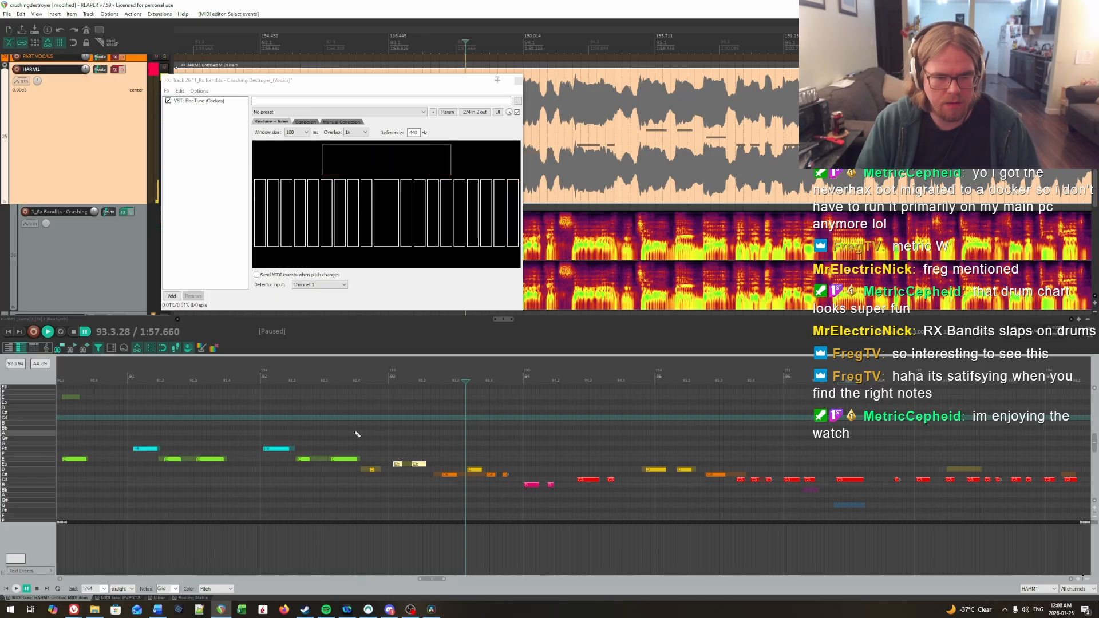
key("Up")
key("space")
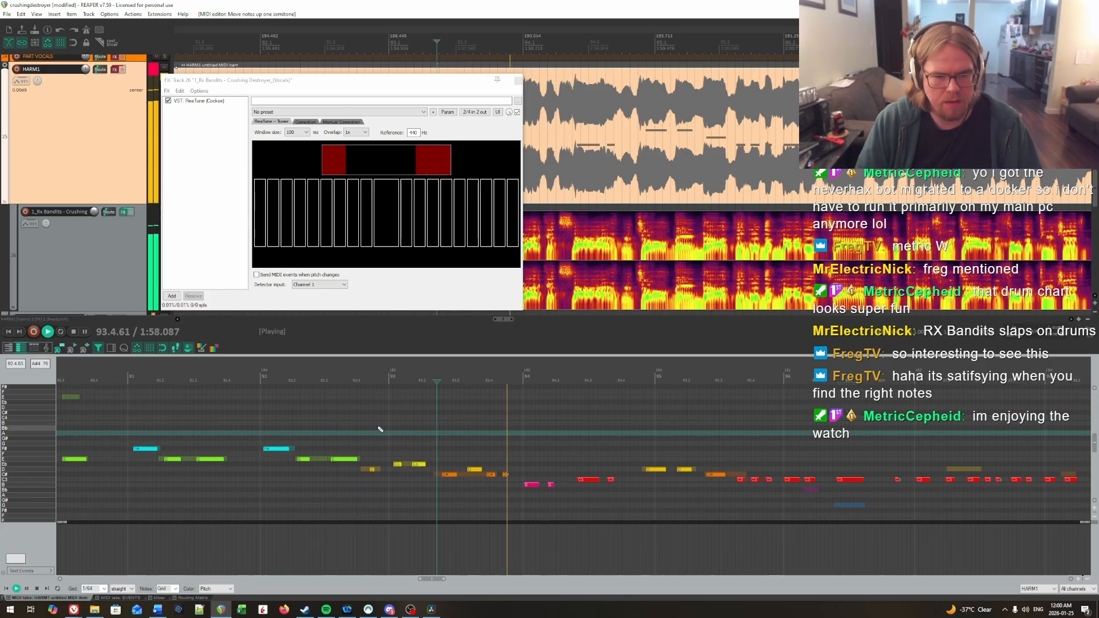
key("ctrl+space")
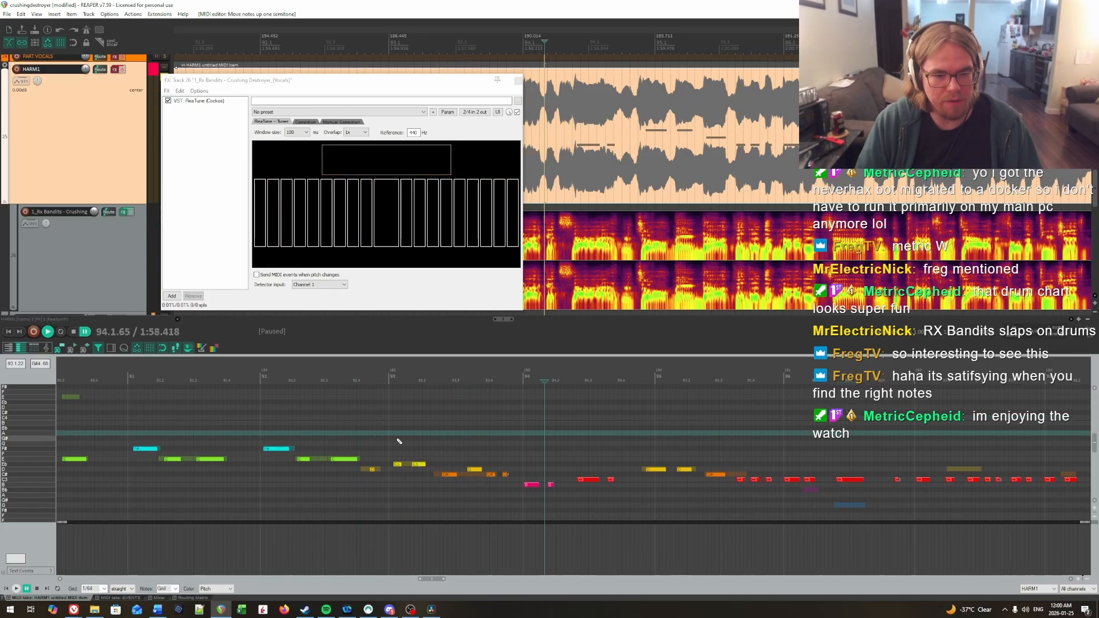
Step: Replay bars 92 and 93 with HARM1's FX enabled, and bypass the FX again
left_click(252, 422)
left_click(122, 71)
key("space")
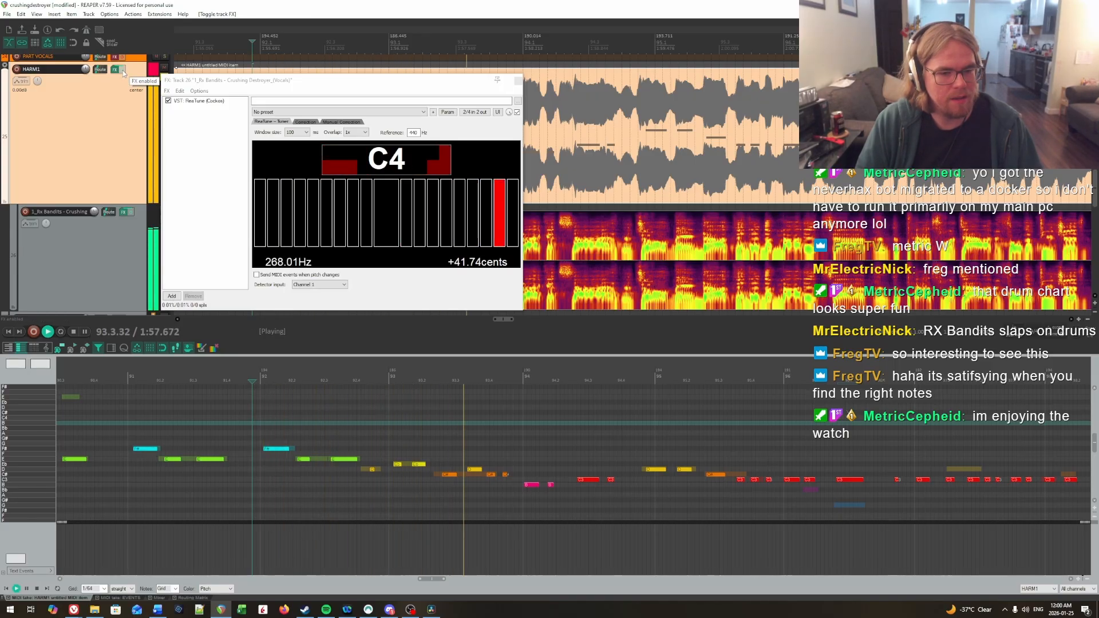
key("space")
left_click(123, 70)
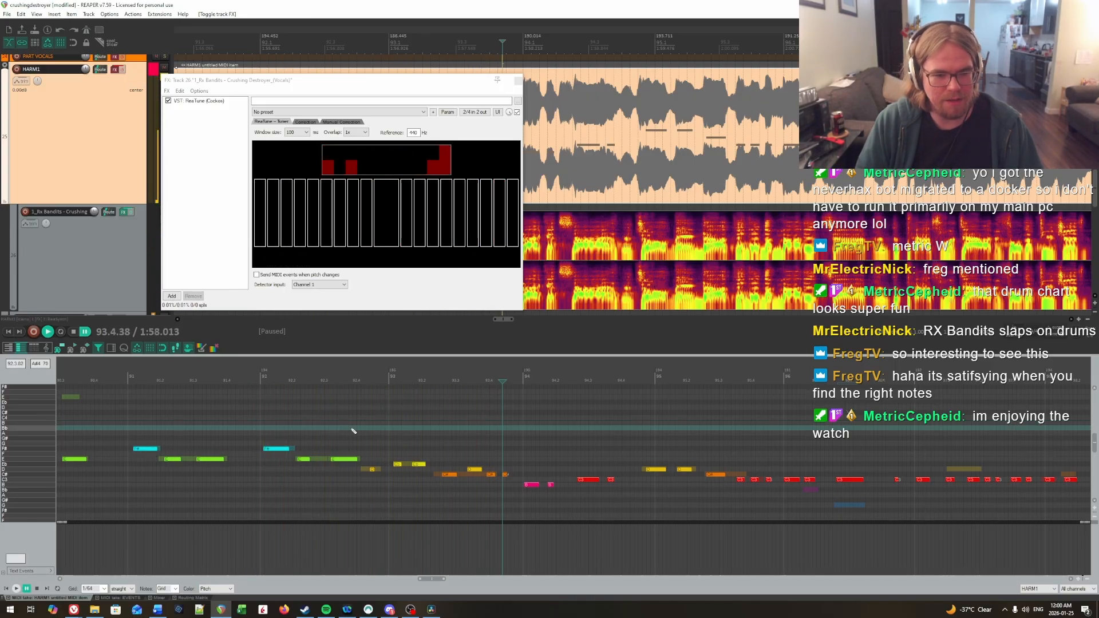
Step: Replay short sections from the end of bar 92 through bar 93, checking the vocal pitches in ReaTune
left_click_drag(369, 433, 693, 443)
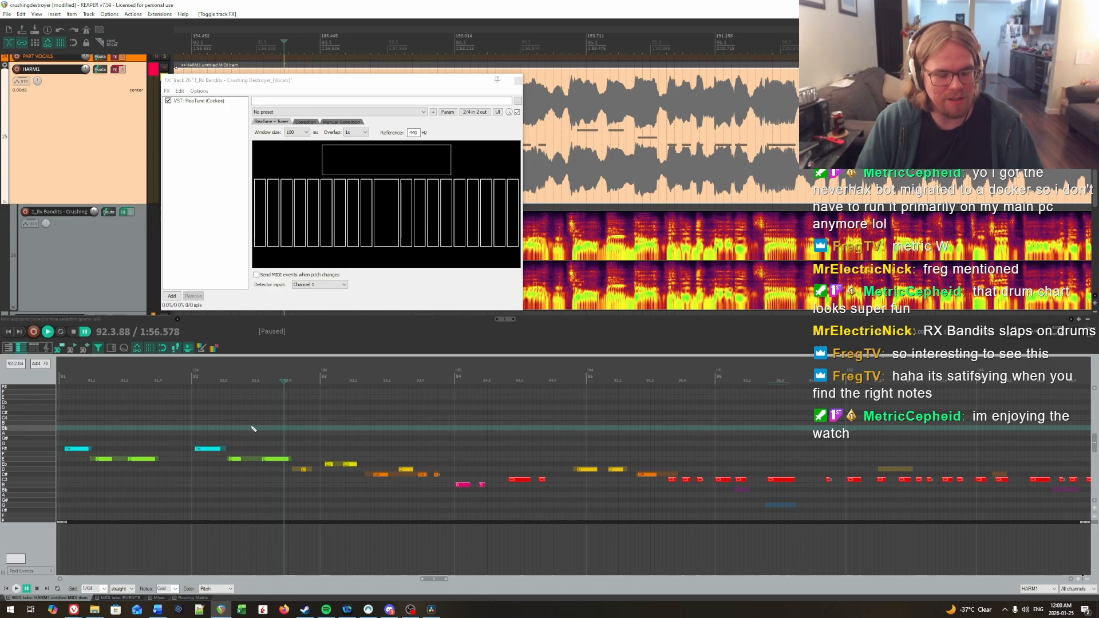
key("space")
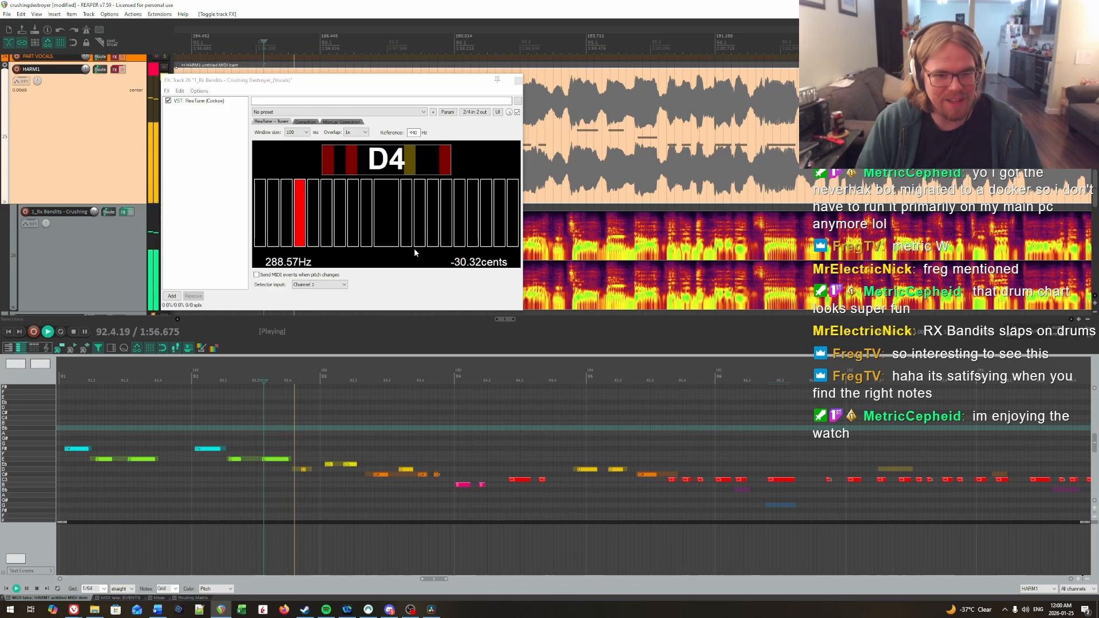
key("space")
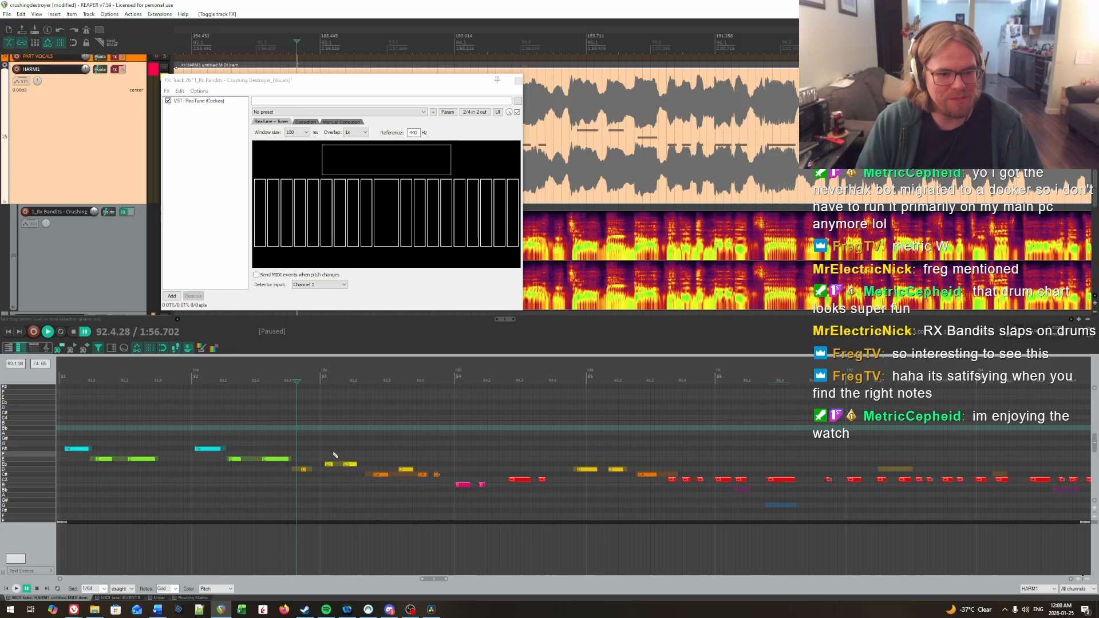
key("space")
key("space")
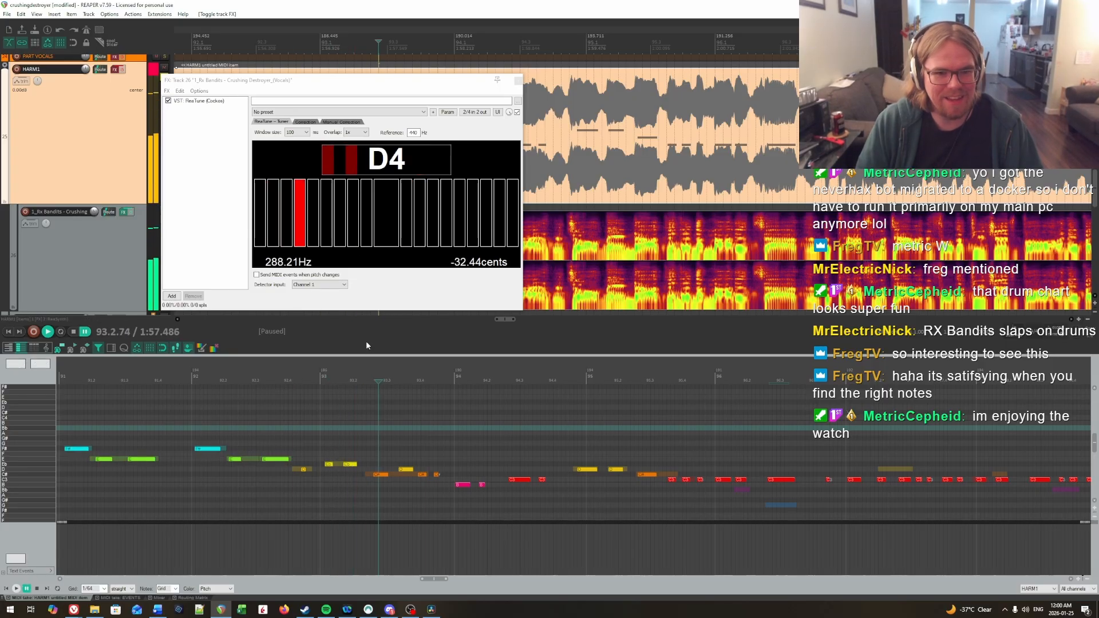
key("space")
key("space")
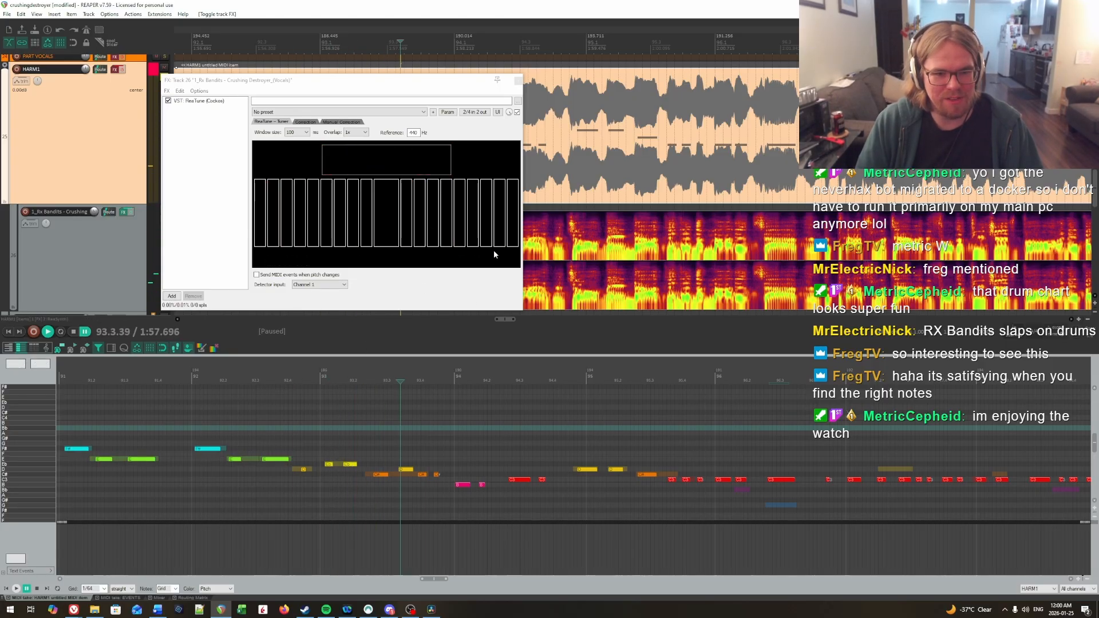
left_click(295, 427)
key("space")
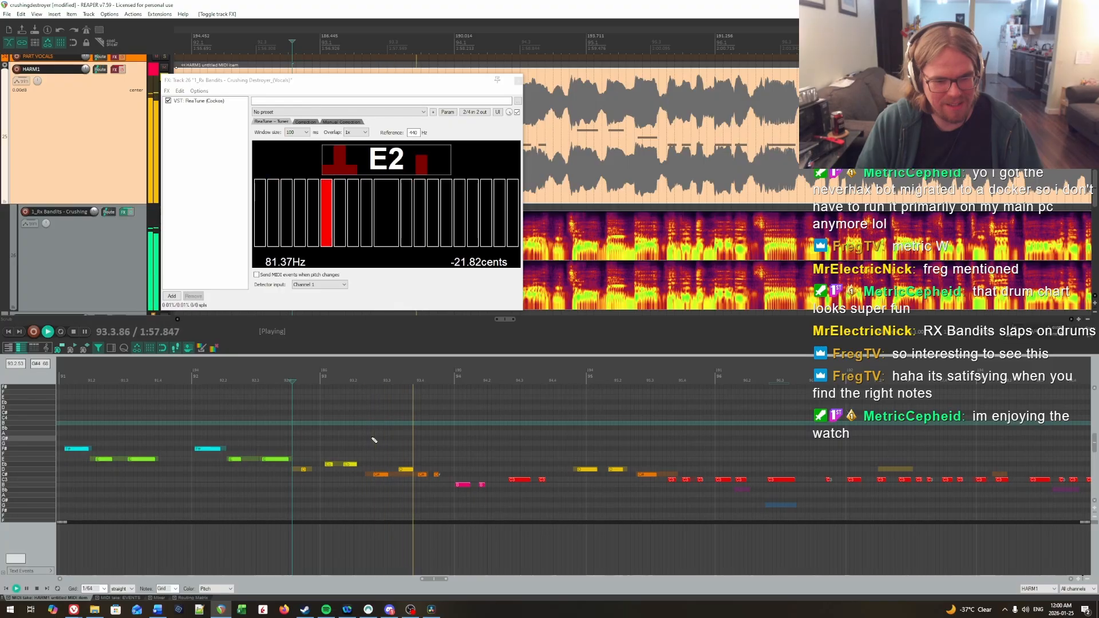
left_click(317, 444)
key("space")
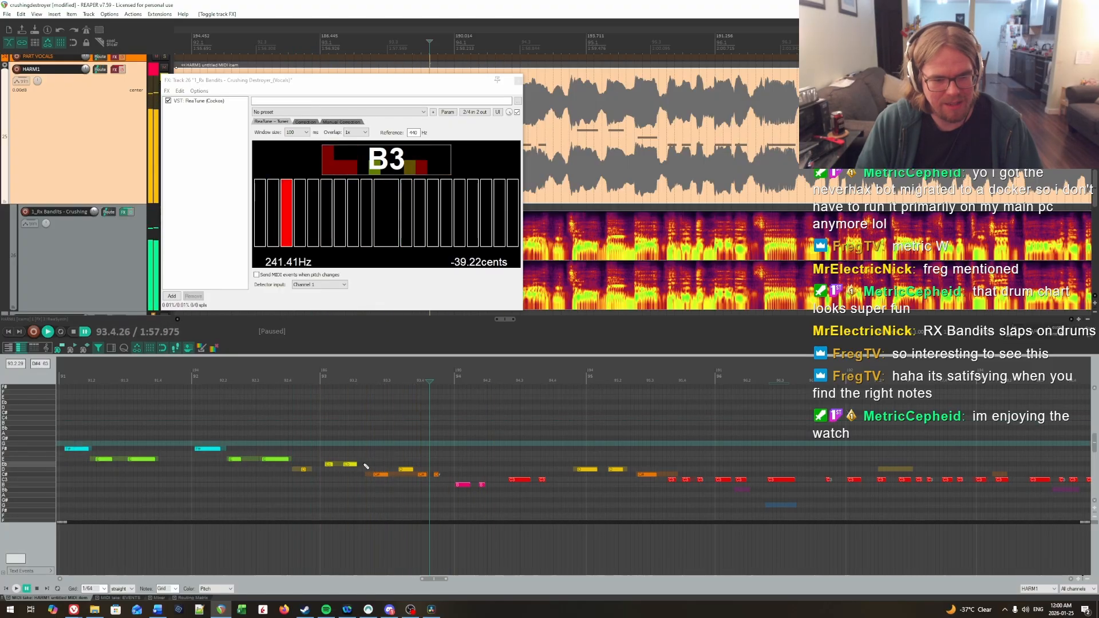
Step: Raise the third note of bar 93 to D, enable HARM1's FX and play the bar back
left_click_drag(380, 475, 379, 469)
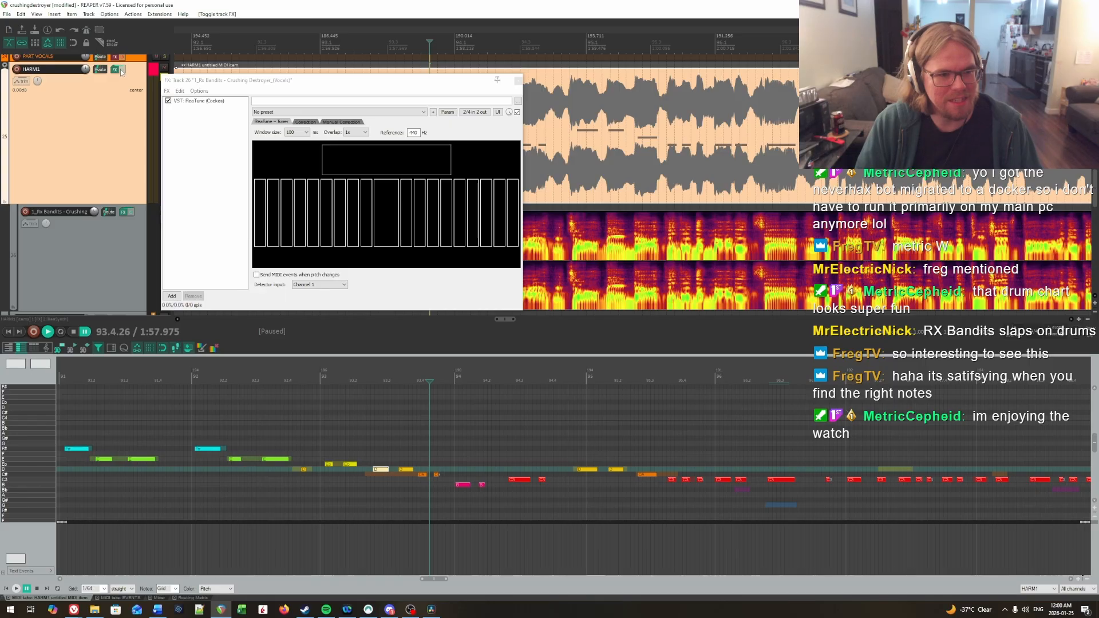
left_click(286, 429)
key("space")
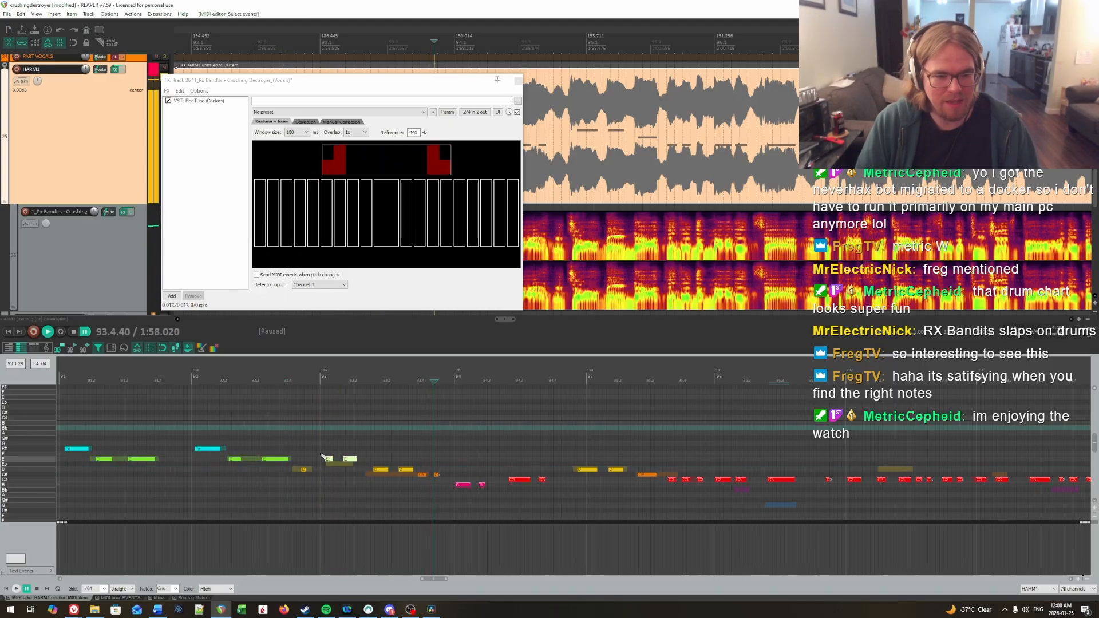
Step: Try the first two notes of bar 93 at E, return both to Eb, and replay them
left_click(256, 431)
key("space")
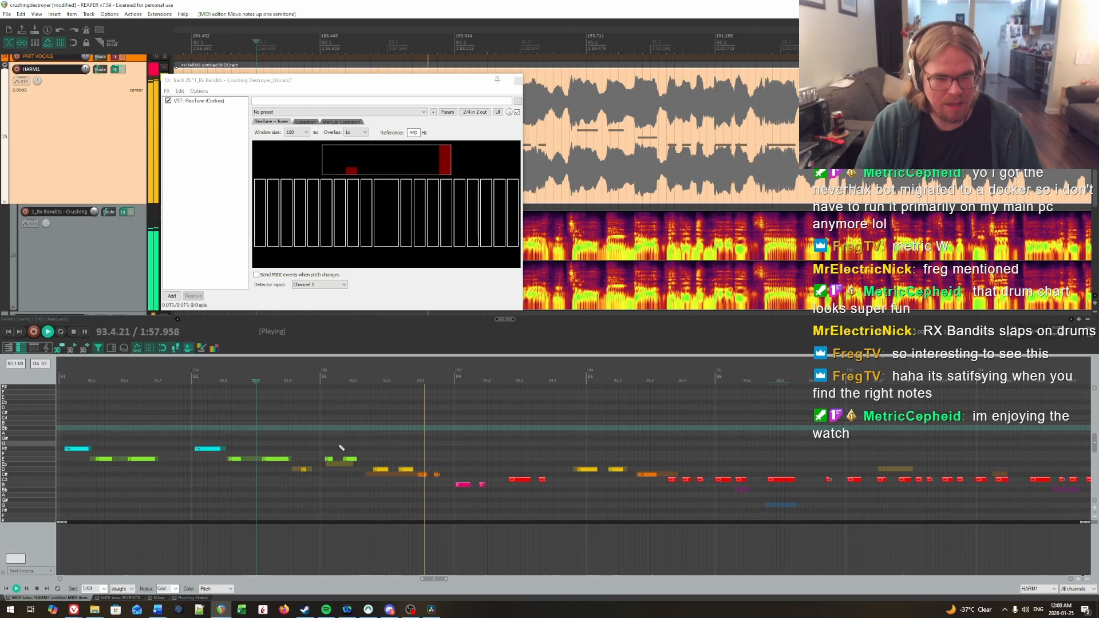
key("Down")
left_click(287, 439)
key("space")
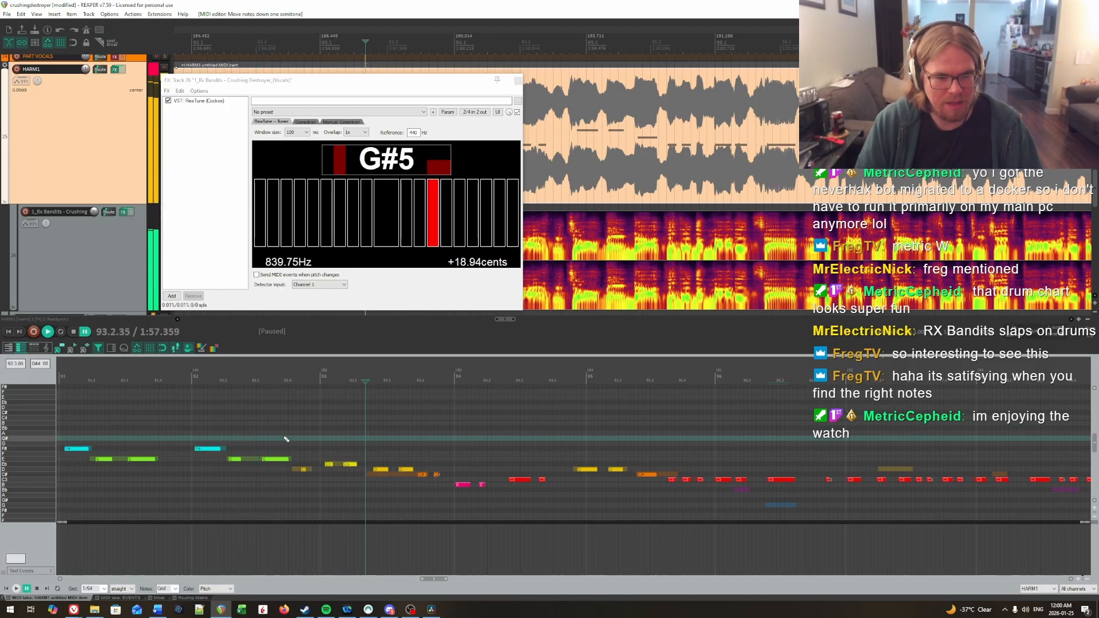
Step: Join the two D notes in the middle of bar 93 into one note and replay the phrase
key("space")
key("space")
left_click_drag(376, 448, 408, 486)
key("j")
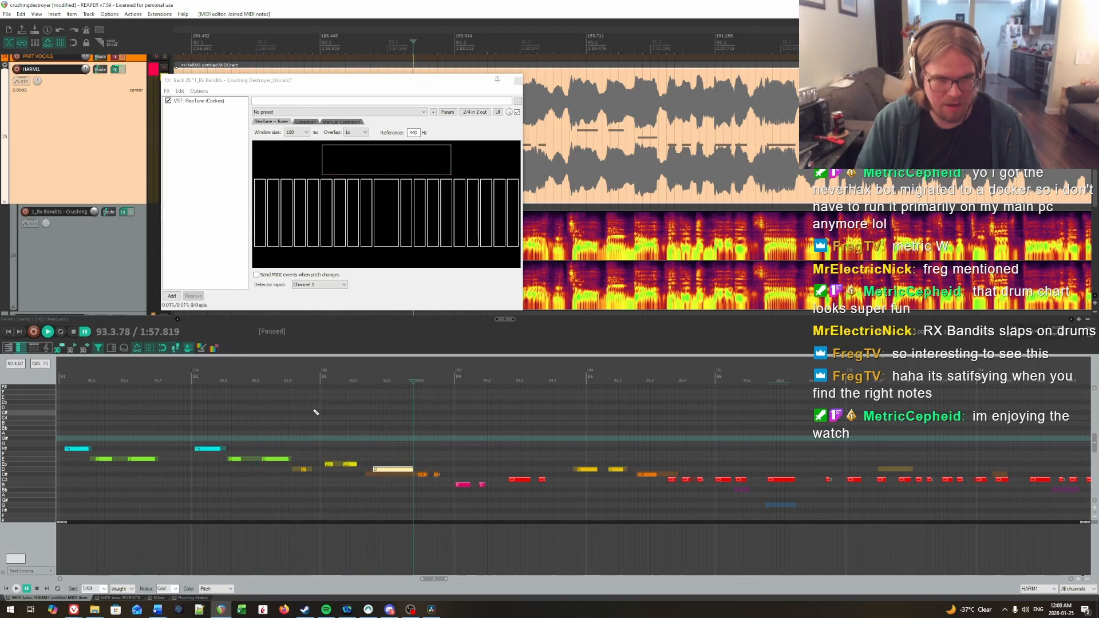
left_click(284, 423)
key("space")
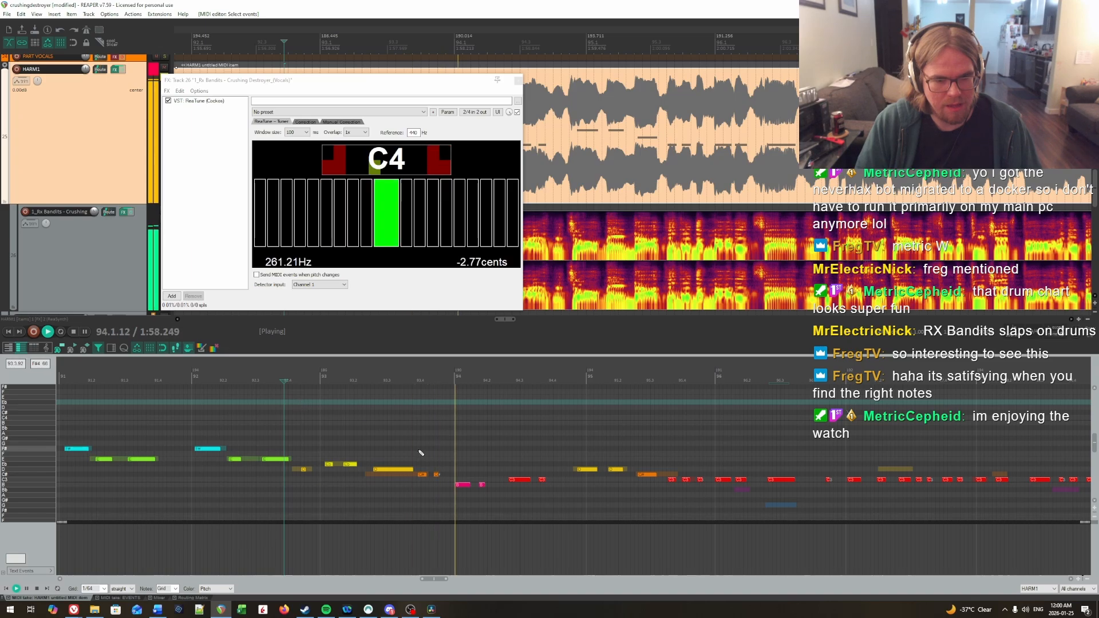
left_click(357, 435)
key("space")
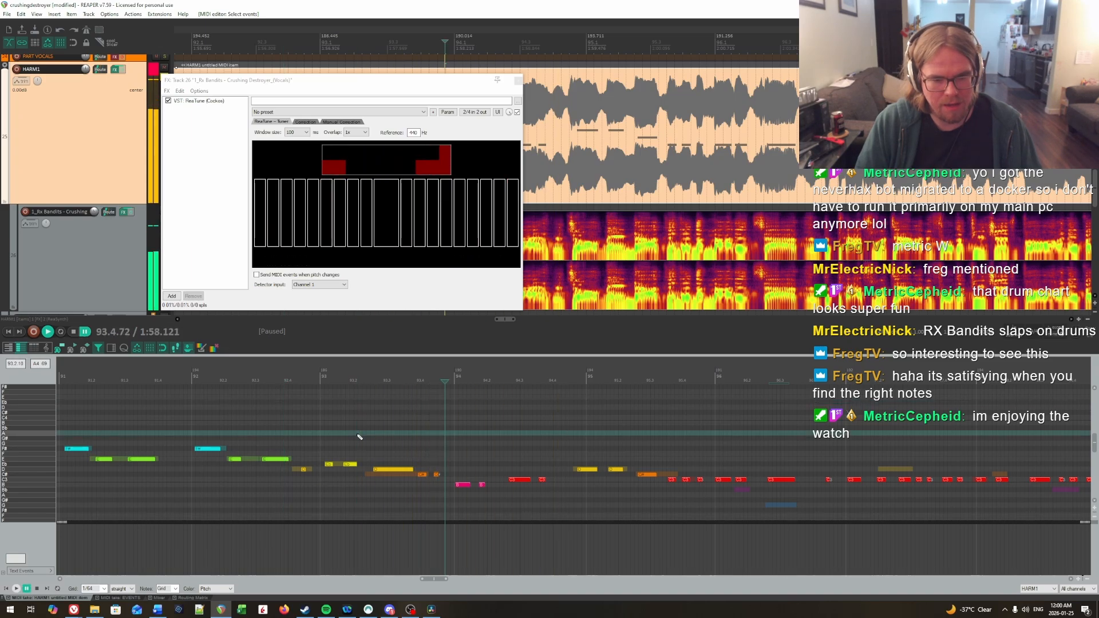
Step: Raise the first two notes of bar 94 to C and replay from bar 93
key("space")
key("Up")
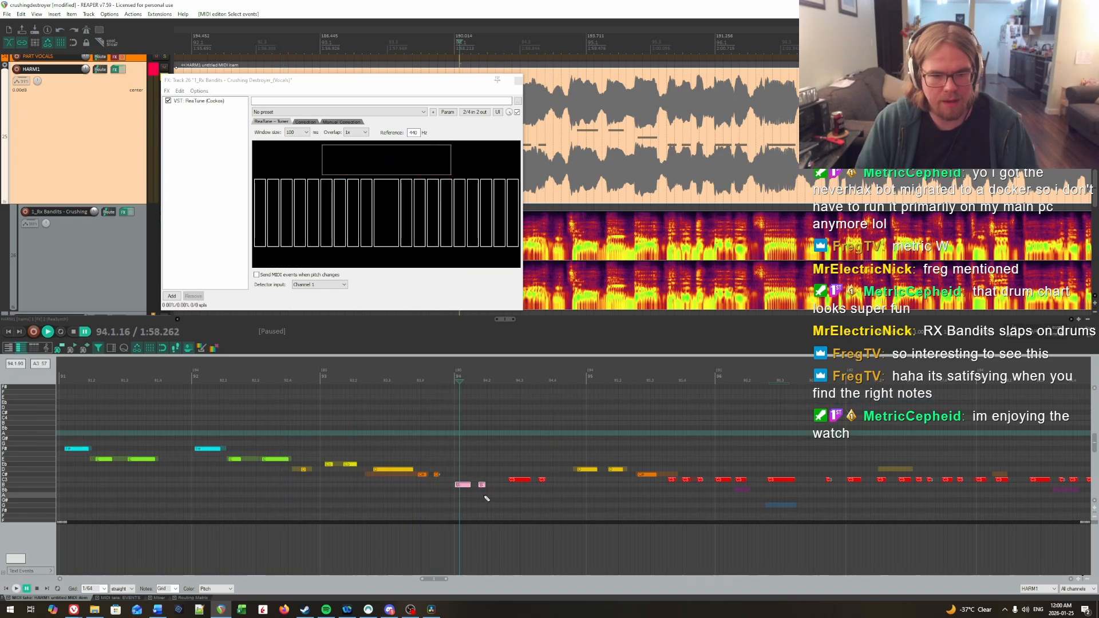
key("space")
left_click(415, 459)
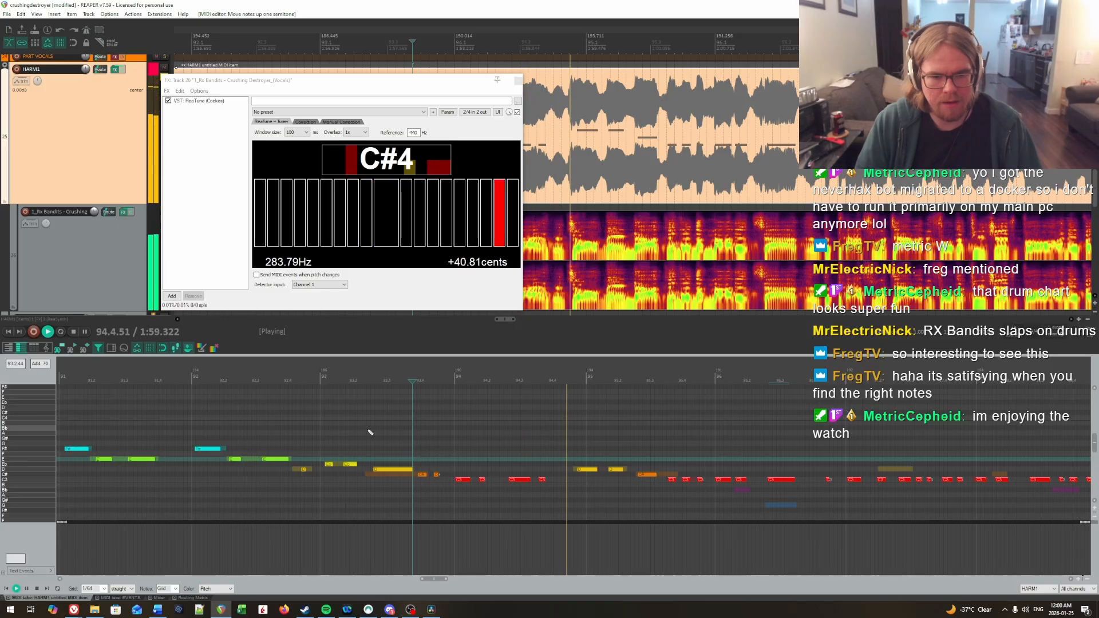
left_click(368, 430)
key("space")
left_click(400, 450)
key("space")
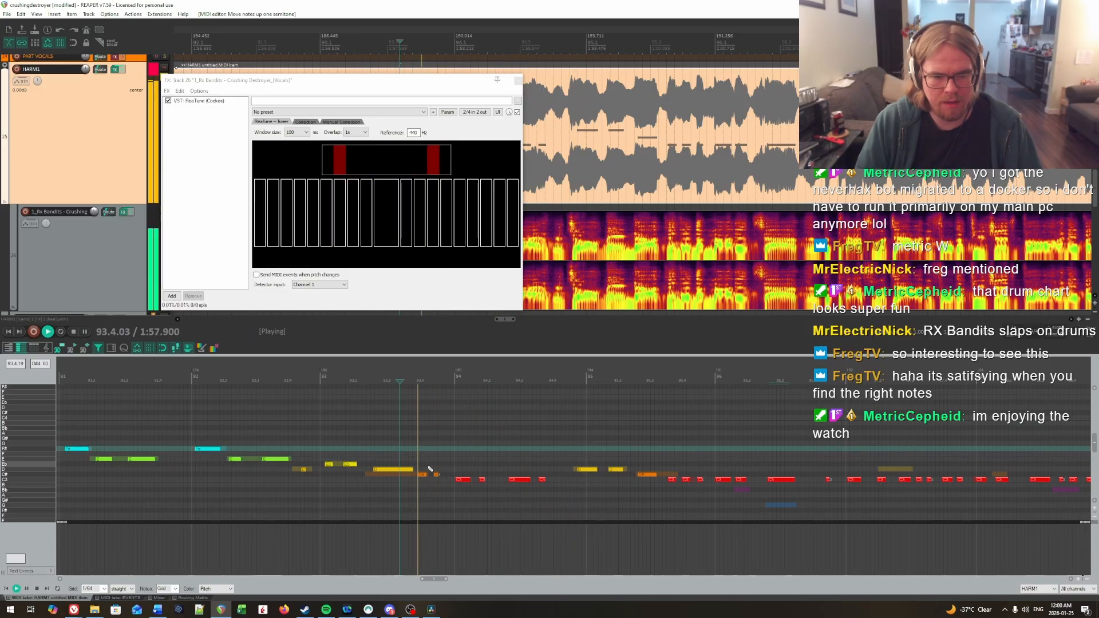
Step: Lower the last note of bar 93 to C and play on into bar 94
key("Down")
left_click(380, 444)
key("space")
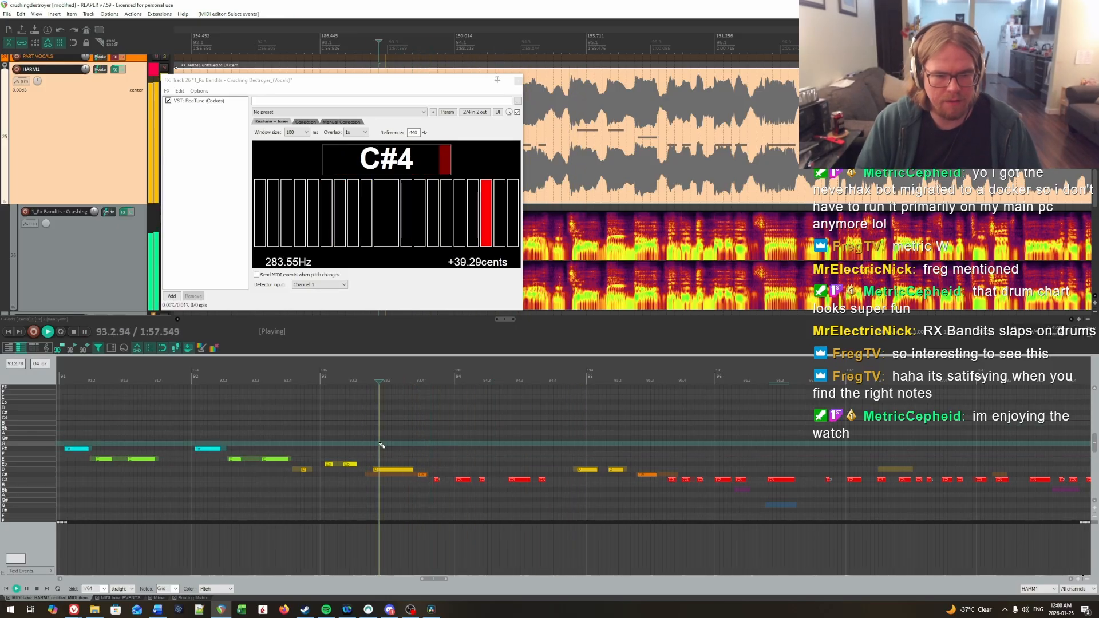
key("space")
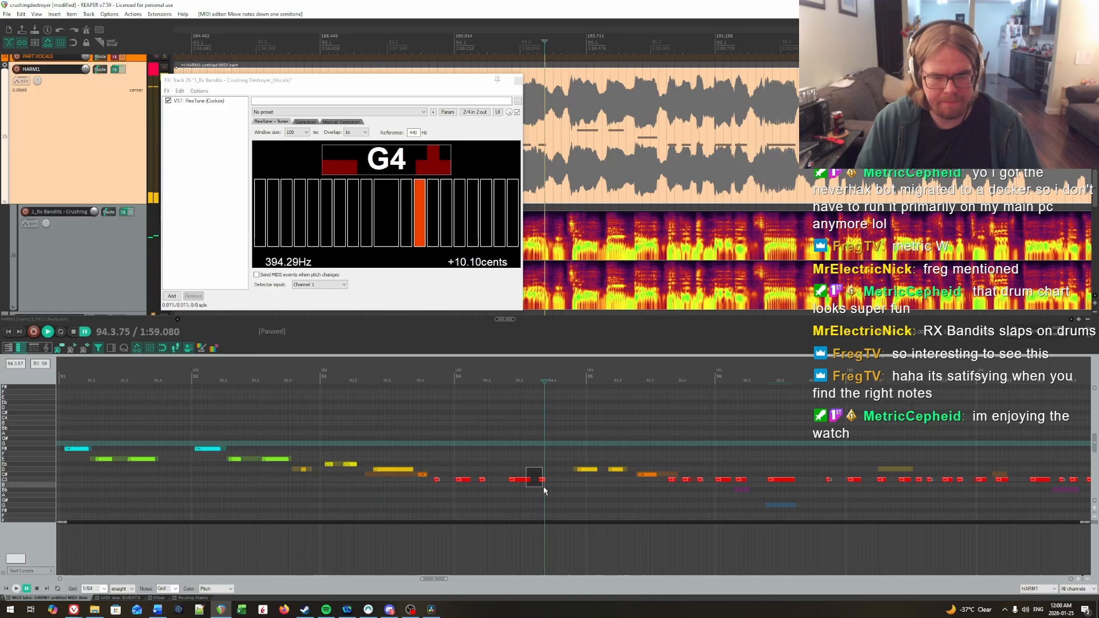
Step: Join the long C note in bar 94 with the short one following it and replay from bar 93
key("j")
left_click(354, 413)
key("space")
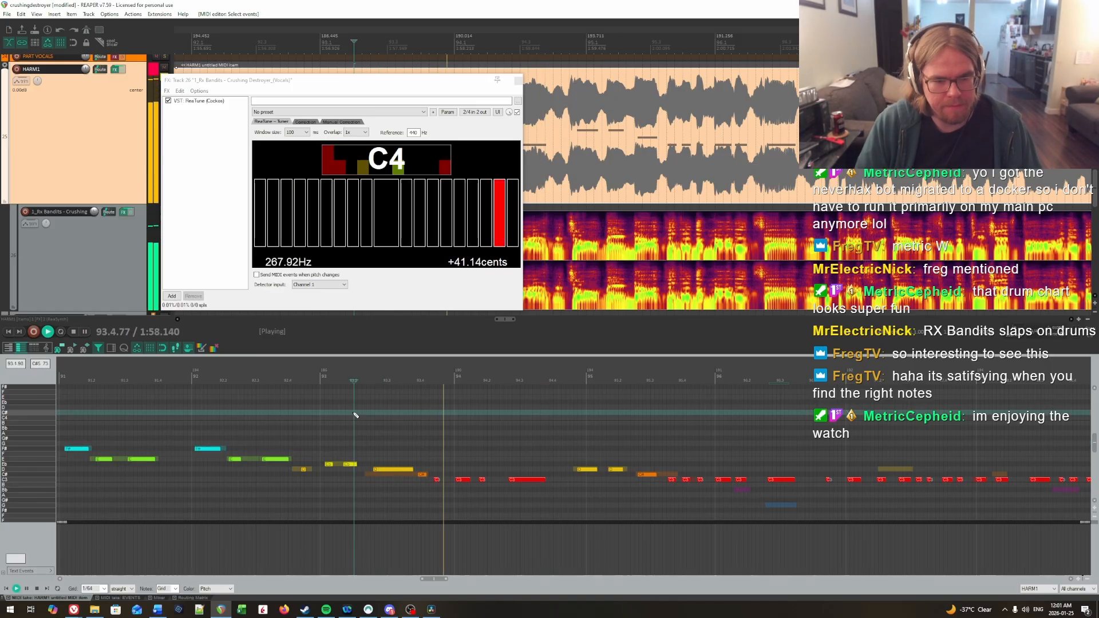
key("space")
Step: Try the first note of bar 94 at B, return it to C and replay the passage
left_click(462, 470)
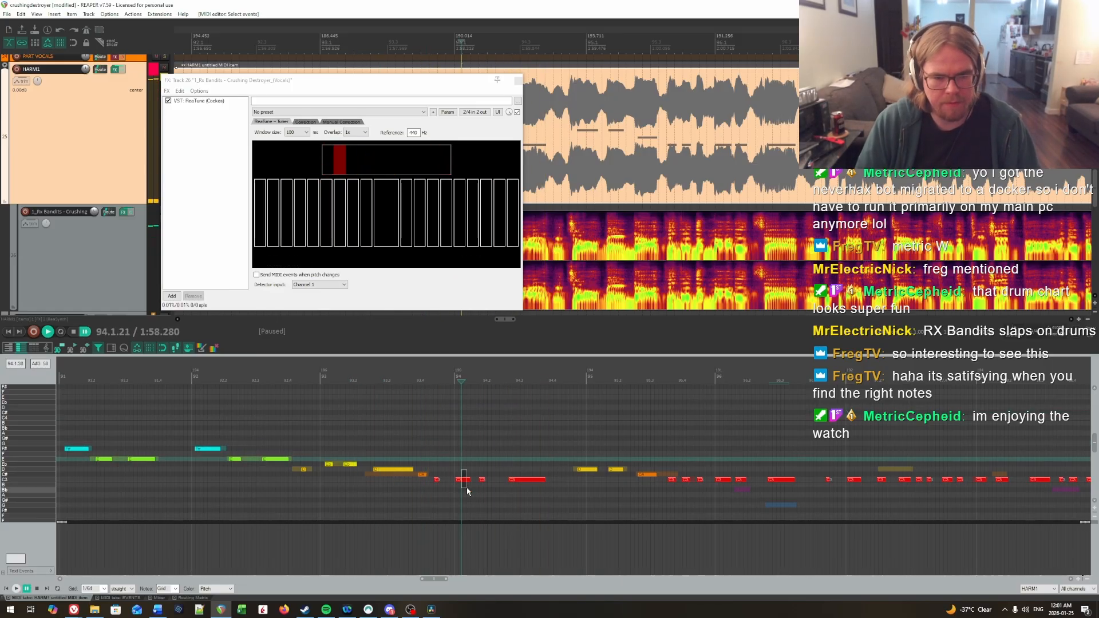
key("Down")
key("space")
key("space")
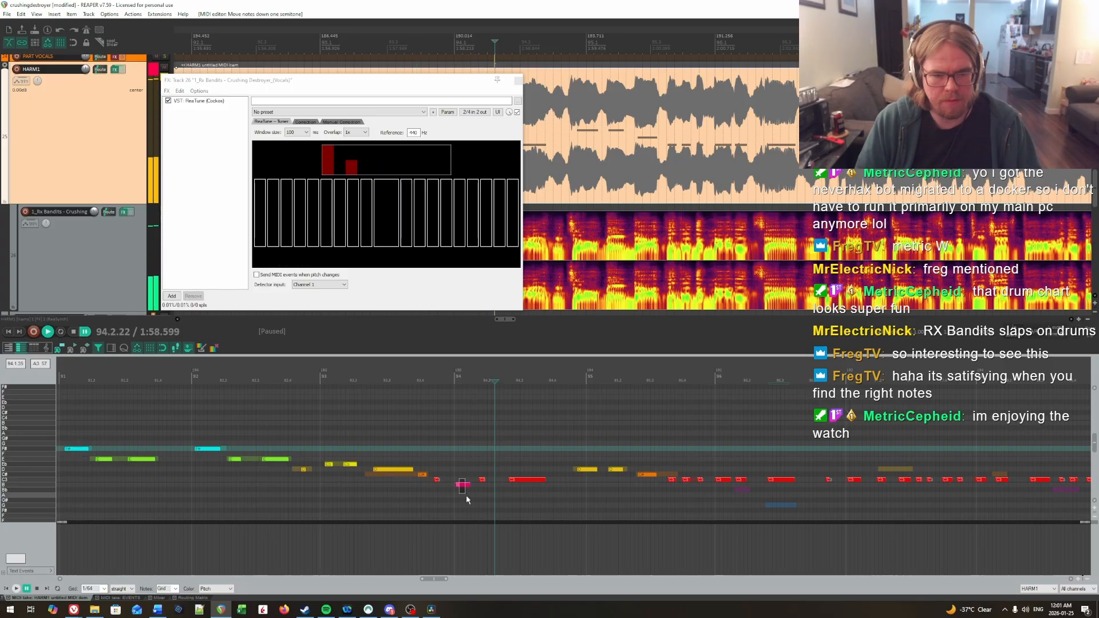
key("Up")
left_click(402, 449)
key("space")
key("space")
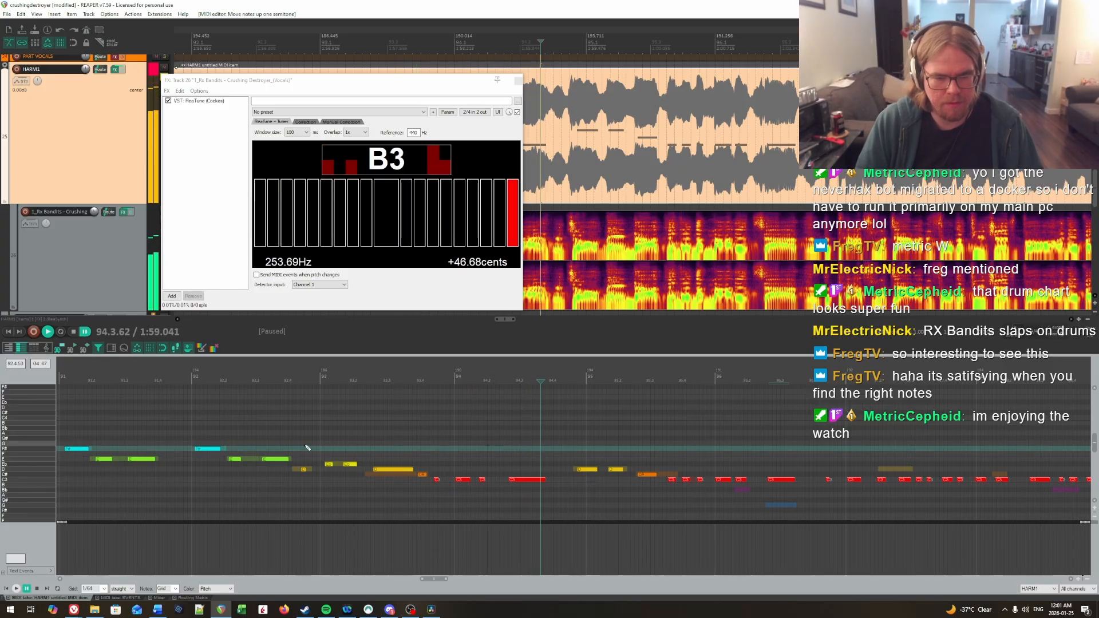
Step: Replay bars 93 and 94, checking the charted notes against the vocal pitches in ReaTune
left_click(385, 470)
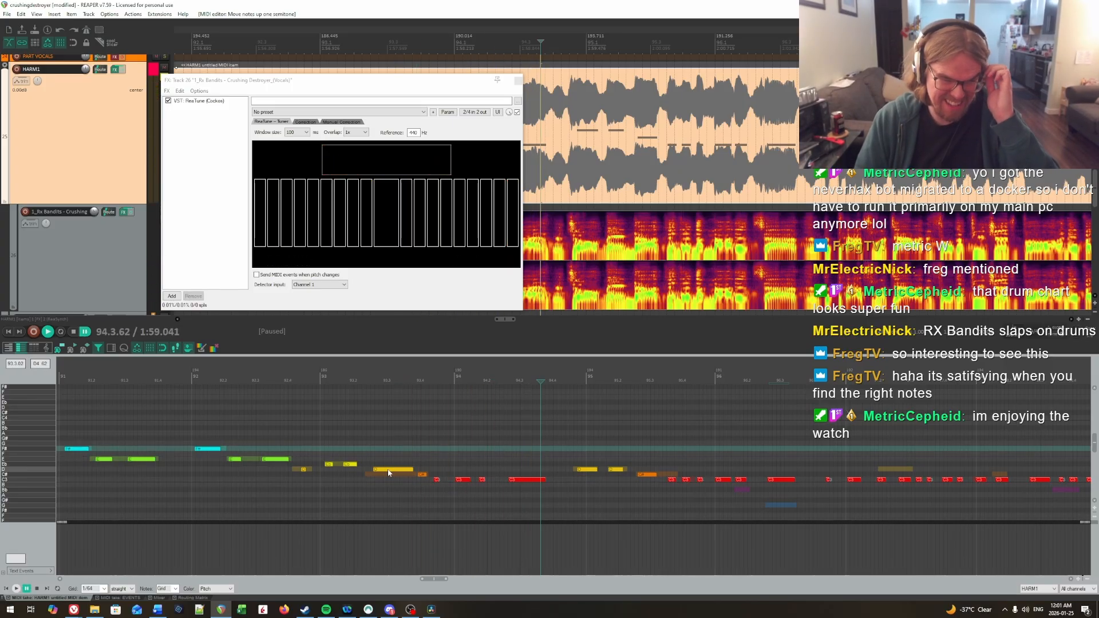
left_click(317, 447)
key("space")
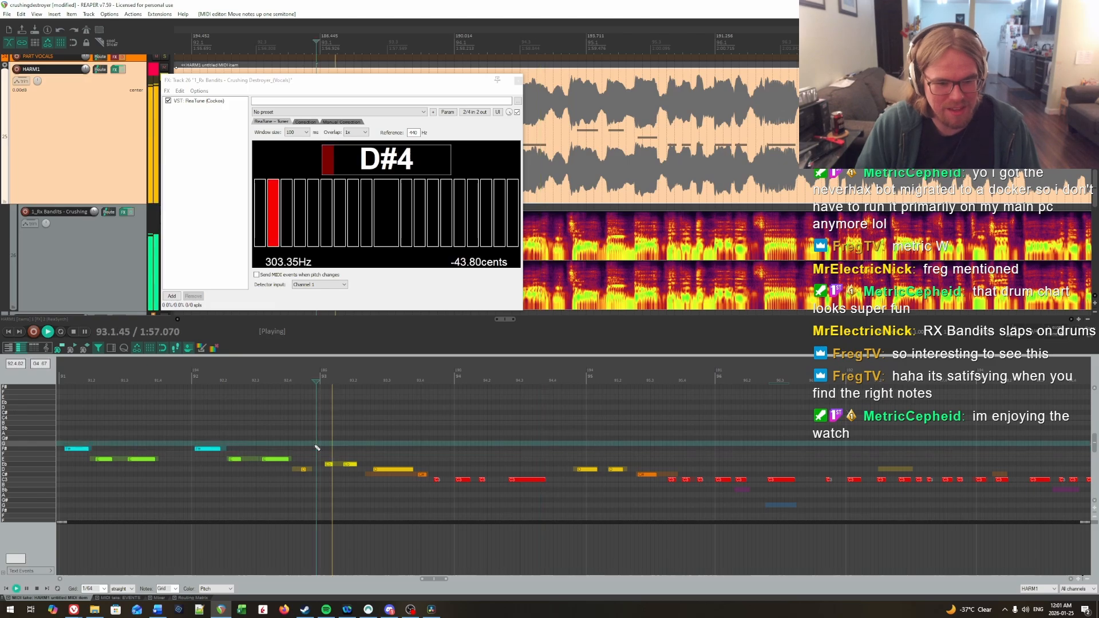
key("space")
left_click(405, 441)
key("space")
key("space")
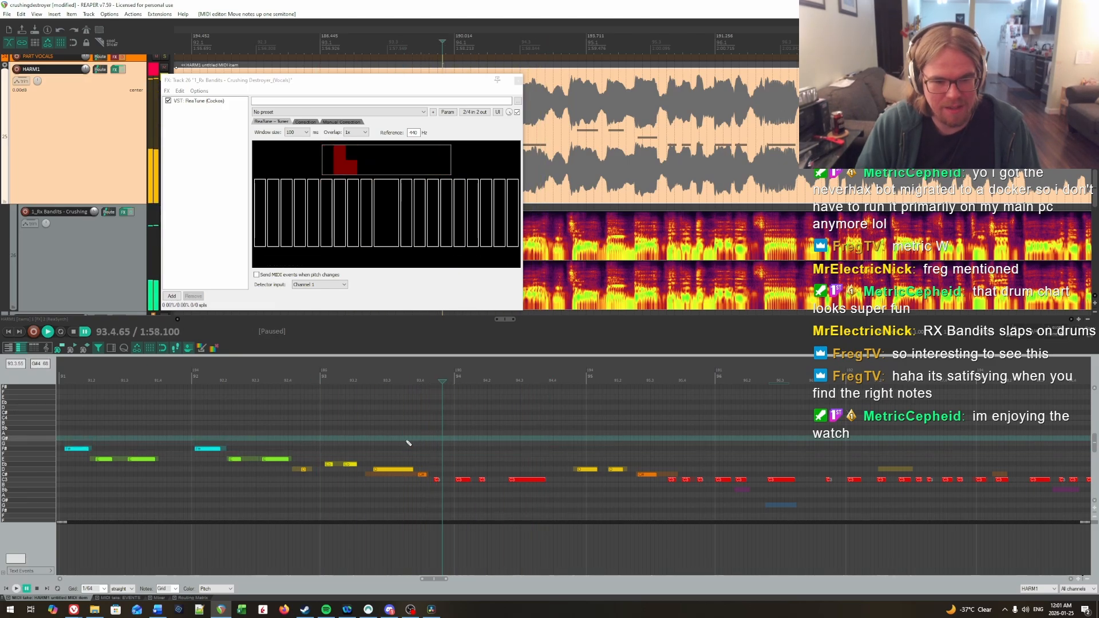
key("space")
left_click(450, 446)
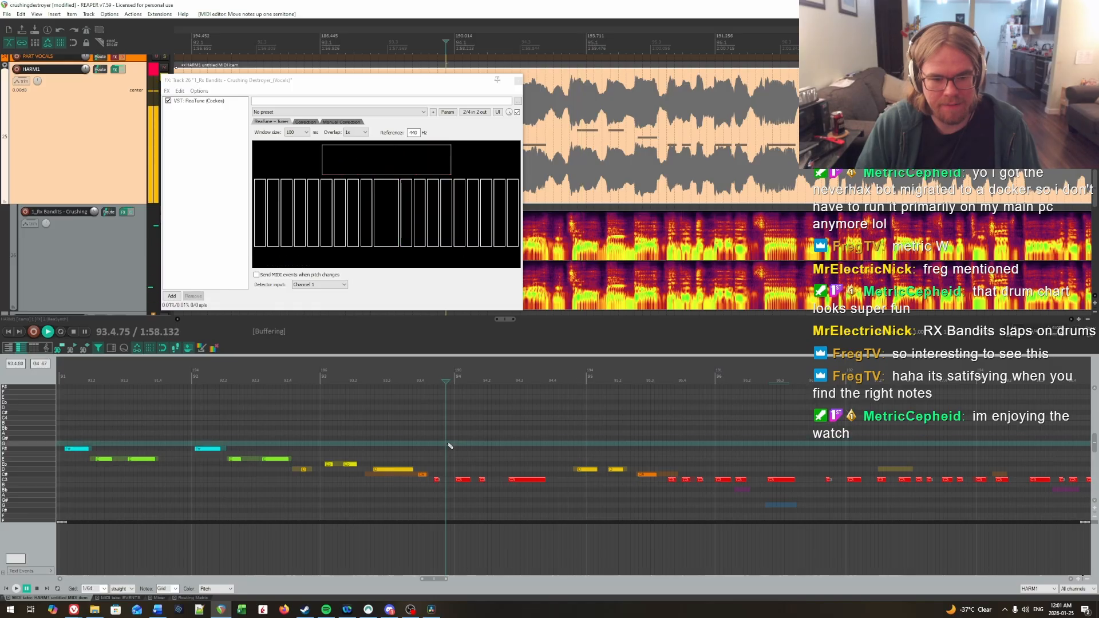
key("space")
Step: Raise the C# note in the middle of bar 95 to D and replay it into bar 96
left_click_drag(561, 440, 613, 435)
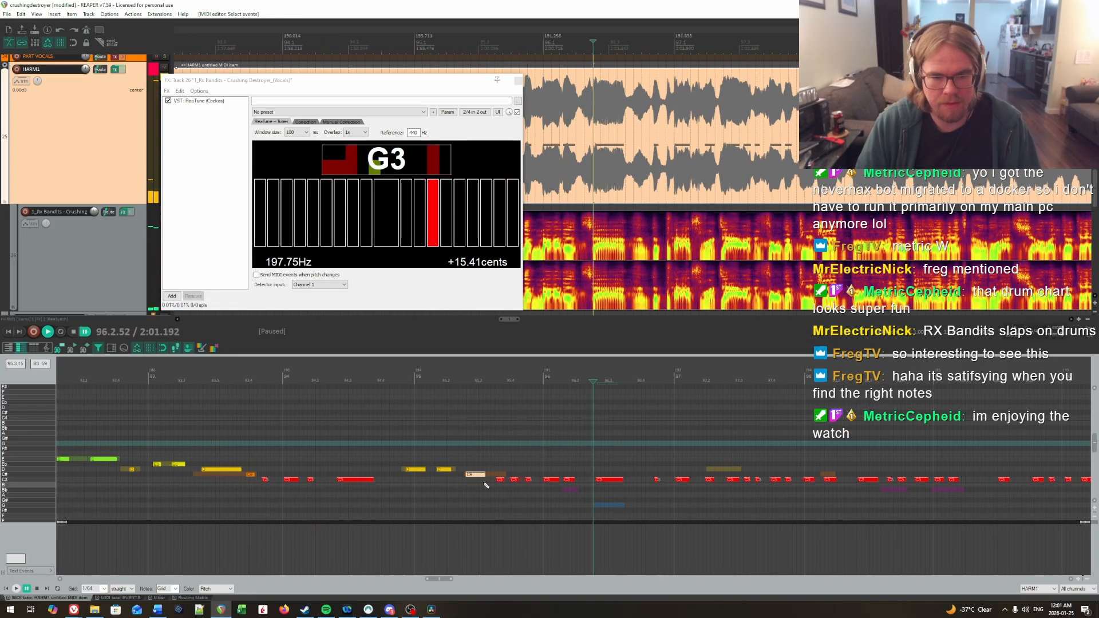
left_click(433, 462)
left_click(383, 446)
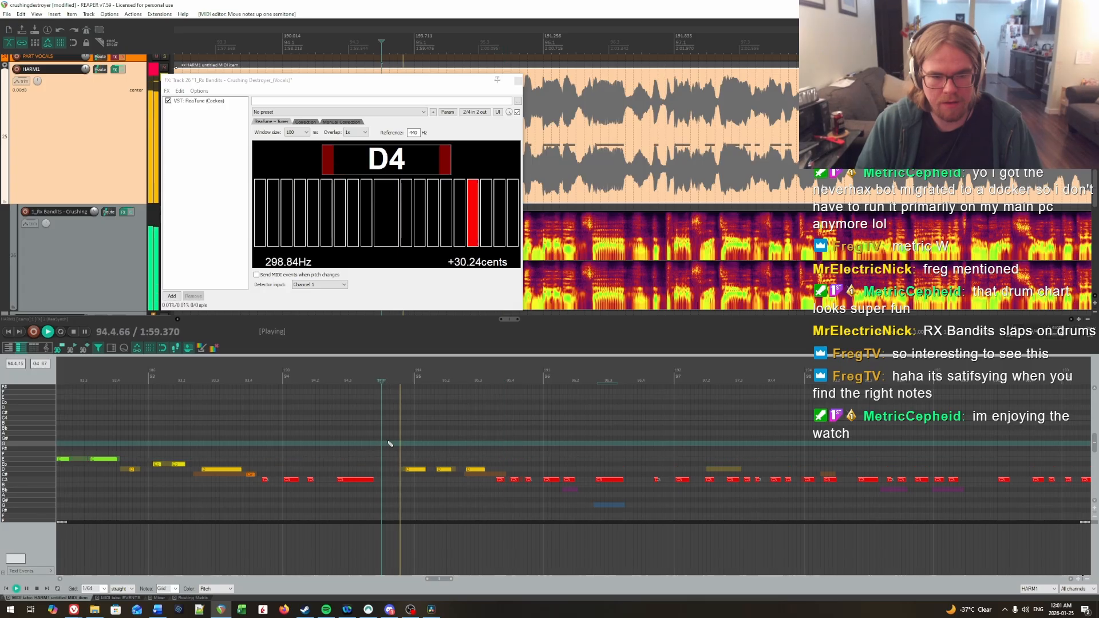
key("space")
left_click(516, 452)
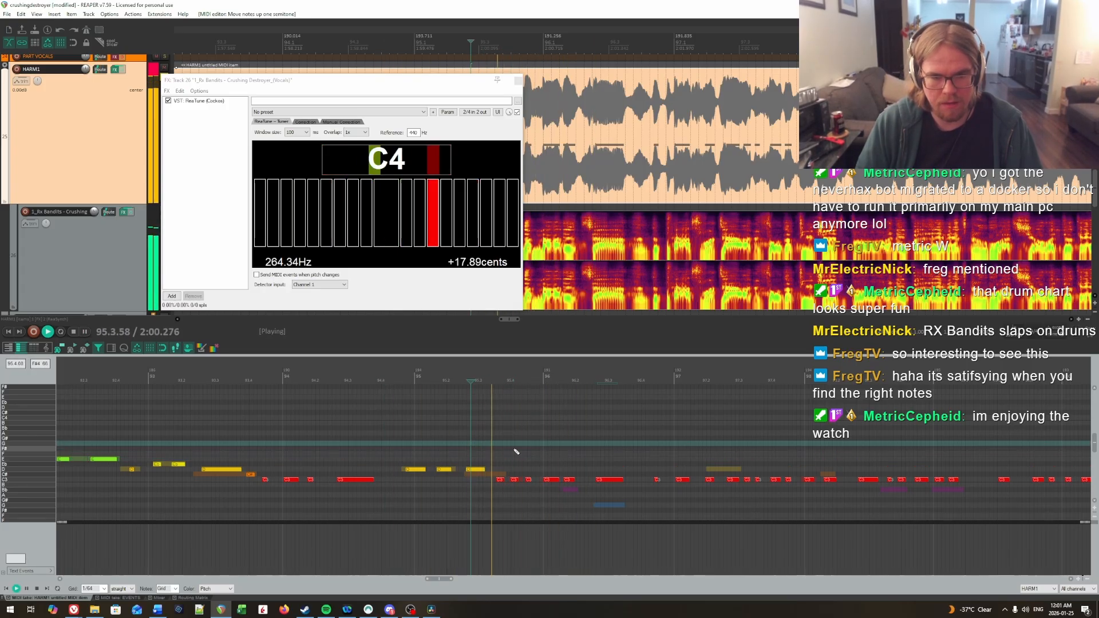
Step: Try the first note of bar 96 at D and replay from the middle of bar 95
key("Right")
key("Right")
key("Right")
key("Right")
key("Right")
key("Right")
key("Right")
key("Right")
key("Right")
key("Right")
key("Right")
key("Right")
key("Right")
key("Right")
key("Right")
scroll(537, 452, "down", 1)
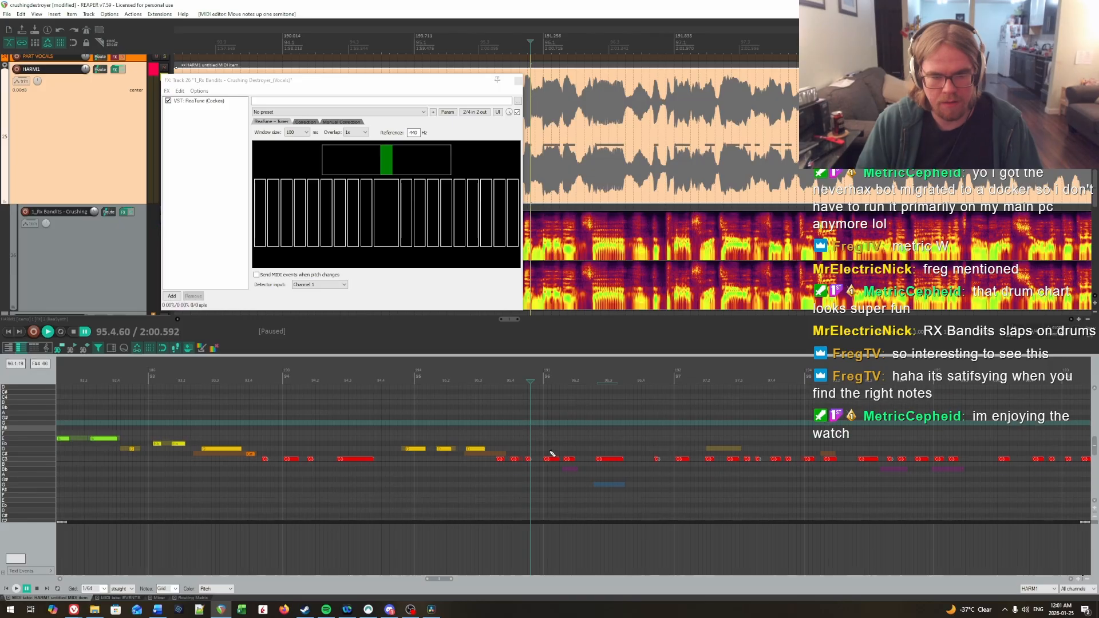
left_click(553, 453)
key("Up")
left_click(492, 424)
key("space")
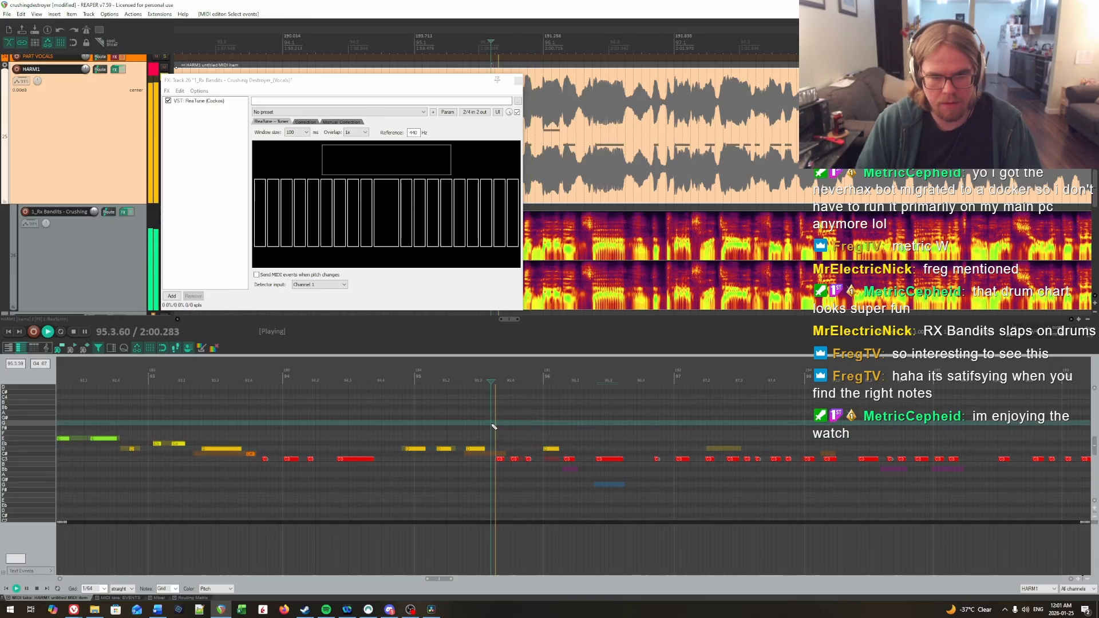
key("space")
Step: Return the first note of bar 96 to C, lower the second note to Bb and replay them
left_click_drag(552, 433, 565, 465)
key("Down")
key("Down")
left_click(513, 433)
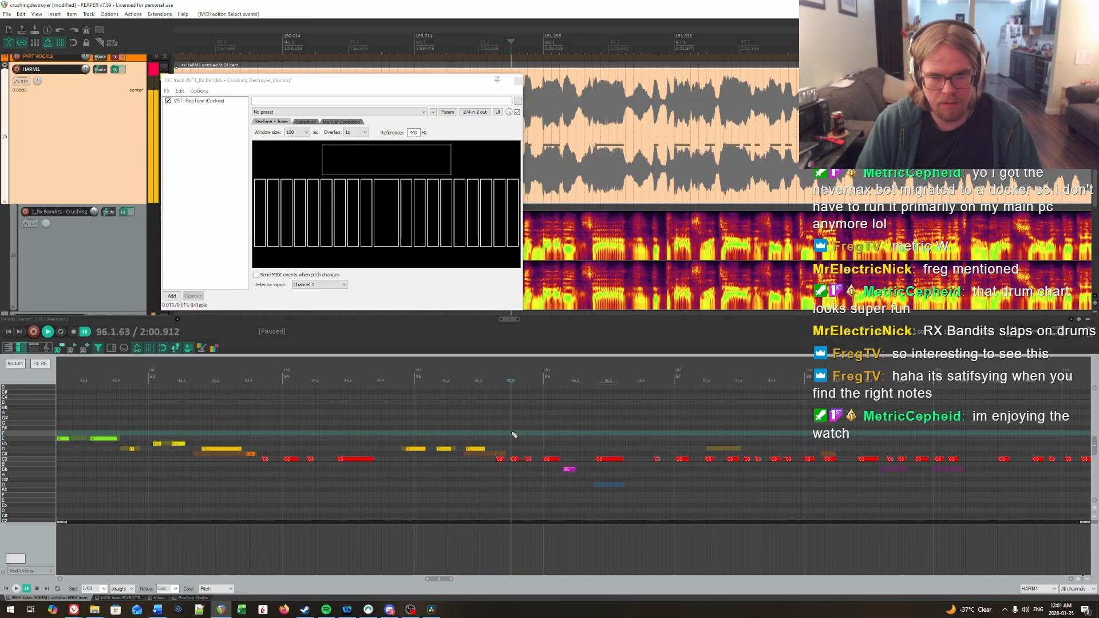
key("space")
Step: Lower the long third note of bar 96 to G and replay the phrase leading through bar 93
key("space")
key("Down")
key("Down")
key("Down")
key("Down")
key("Down")
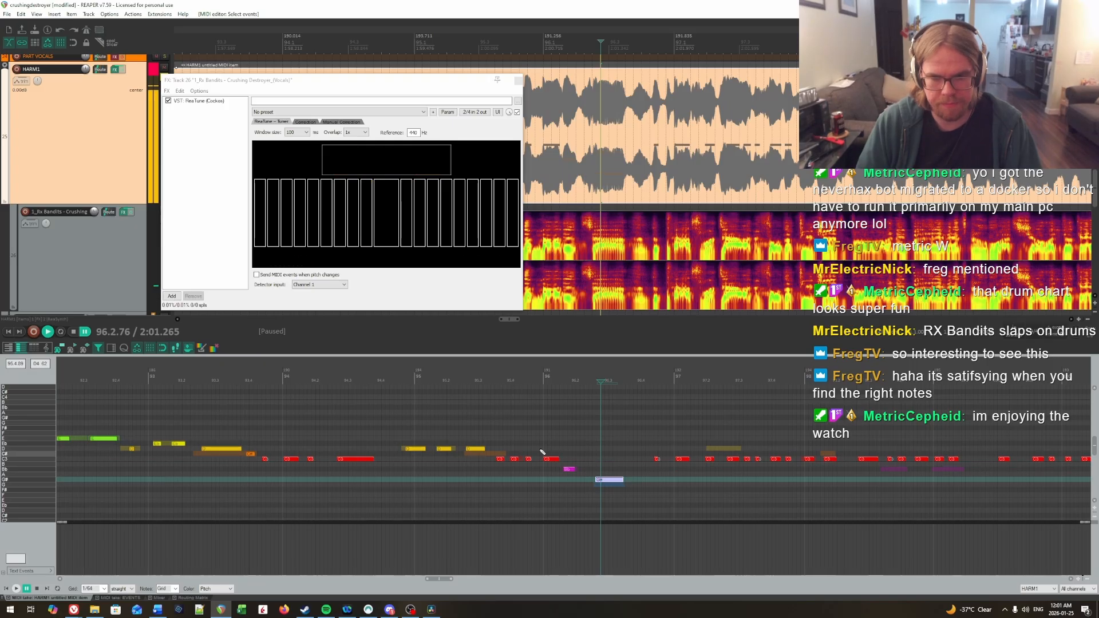
left_click(159, 414)
key("space")
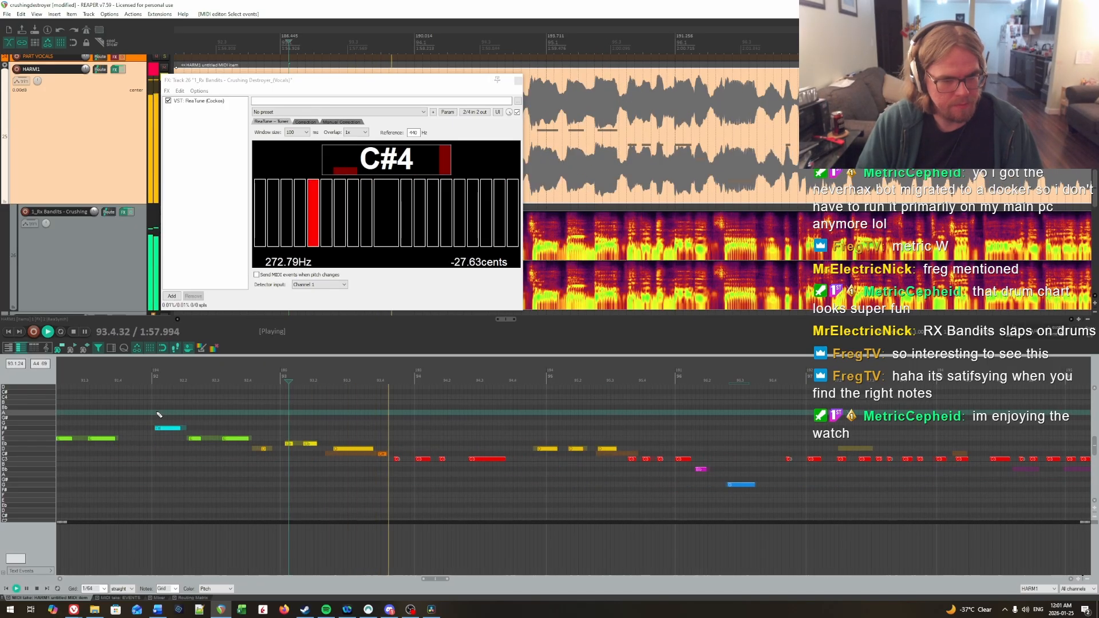
Step: Raise the fourth note of bar 93 to D and play the passage through bar 96
key("space")
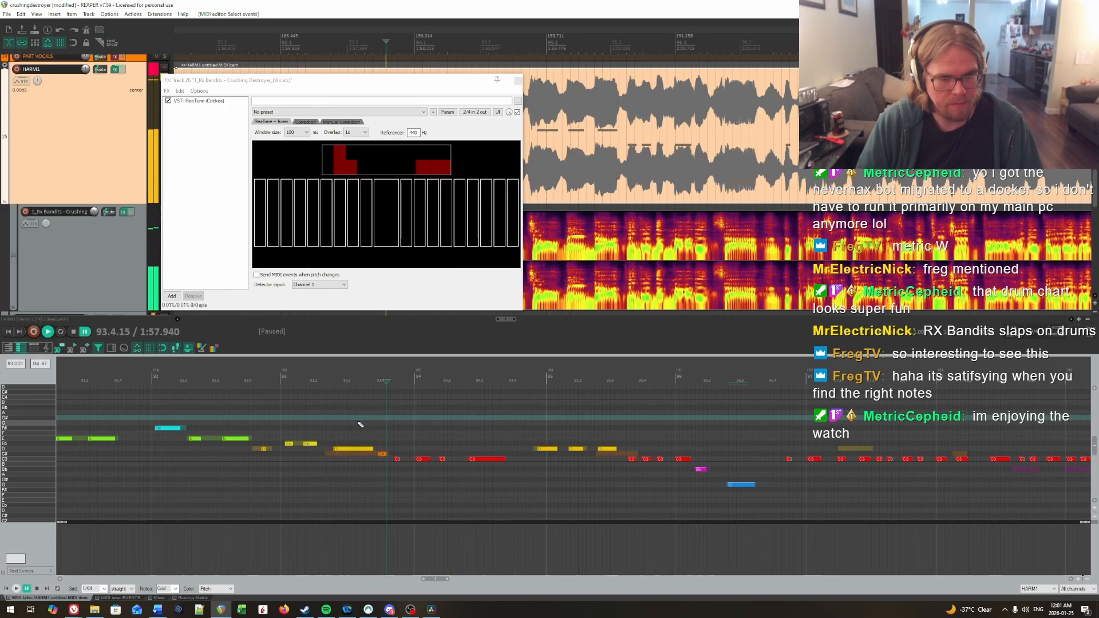
key("space")
key("space")
key("Up")
left_click(318, 431)
key("space")
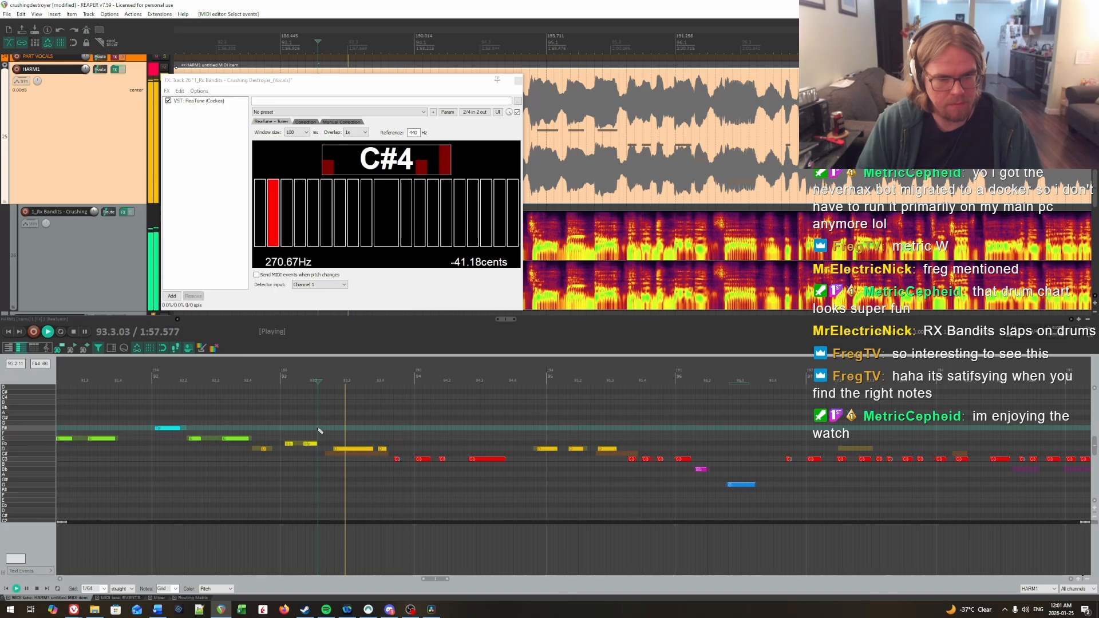
left_click(373, 426)
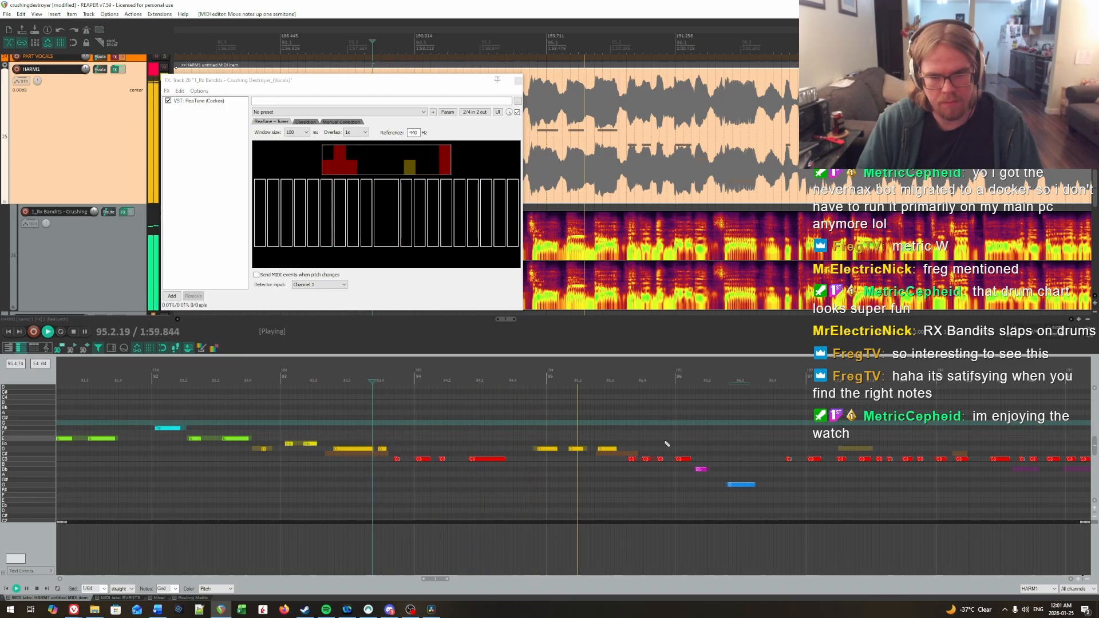
left_click_drag(665, 440, 522, 432)
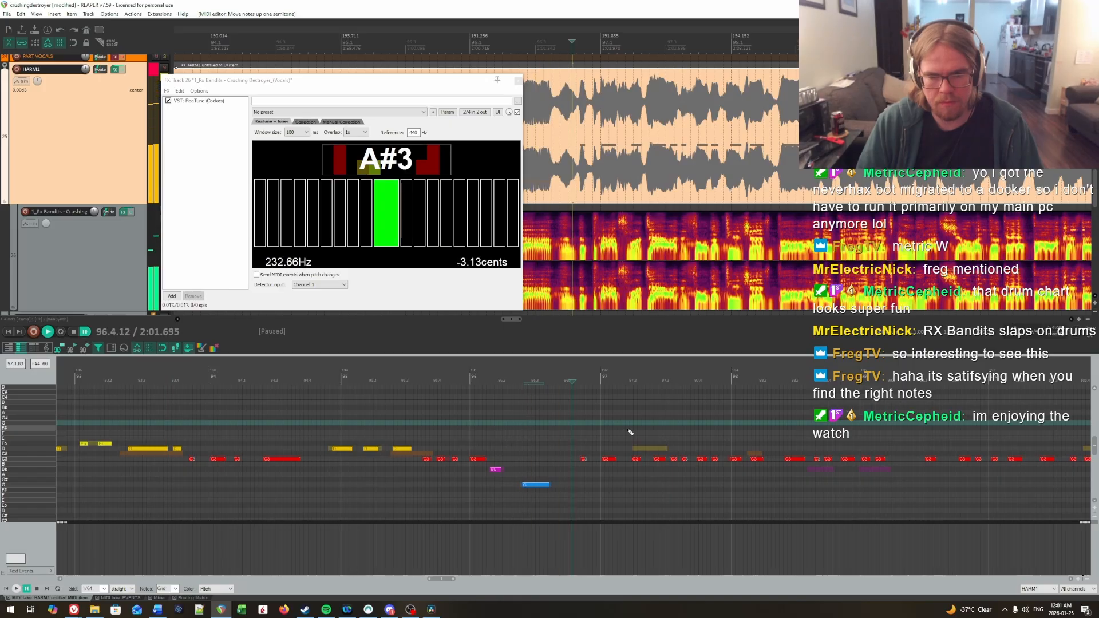
key("space")
left_click(568, 433)
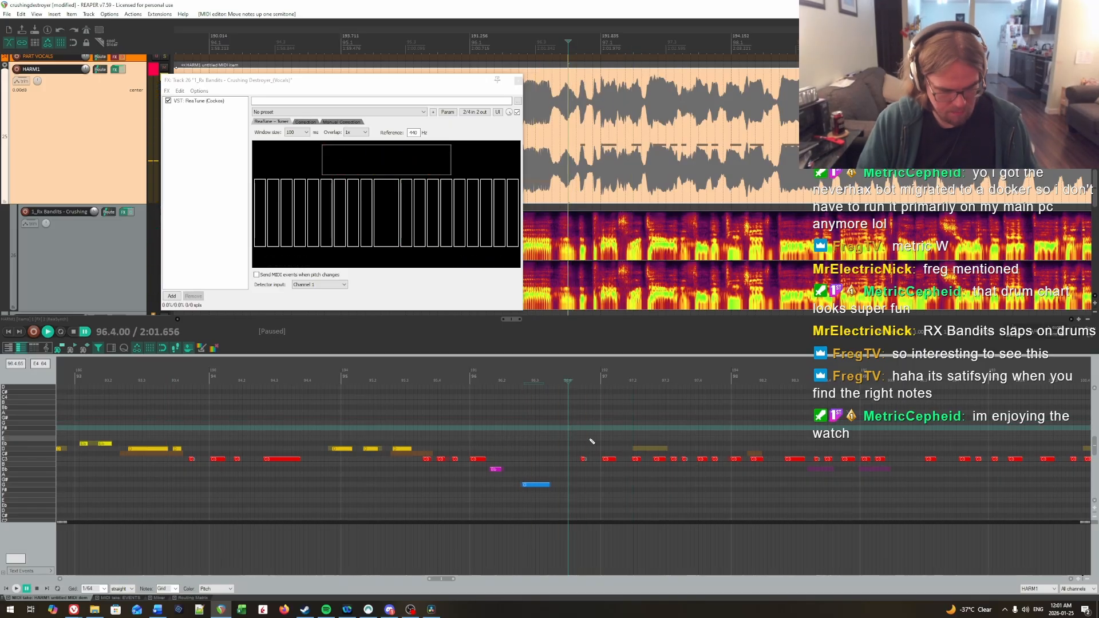
Step: Raise the last note of bar 96 and the first three notes of bar 97 to D, and replay them
key("ctrl+shift+Up")
key("ctrl+shift+Down")
left_click(540, 434)
key("space")
left_click_drag(563, 430, 575, 411)
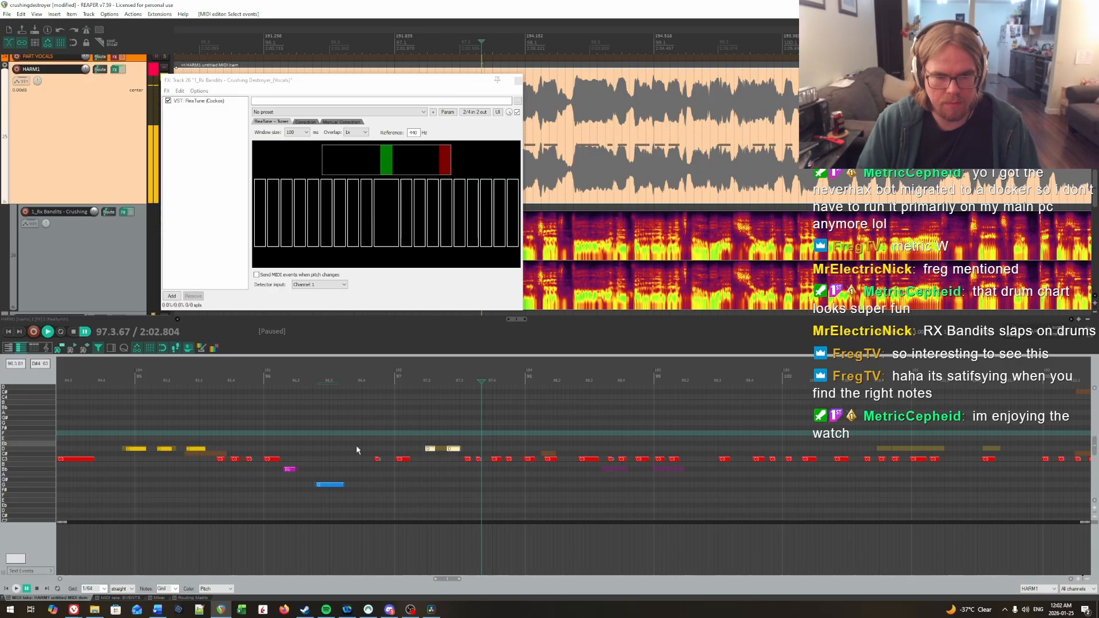
key("Up")
key("space")
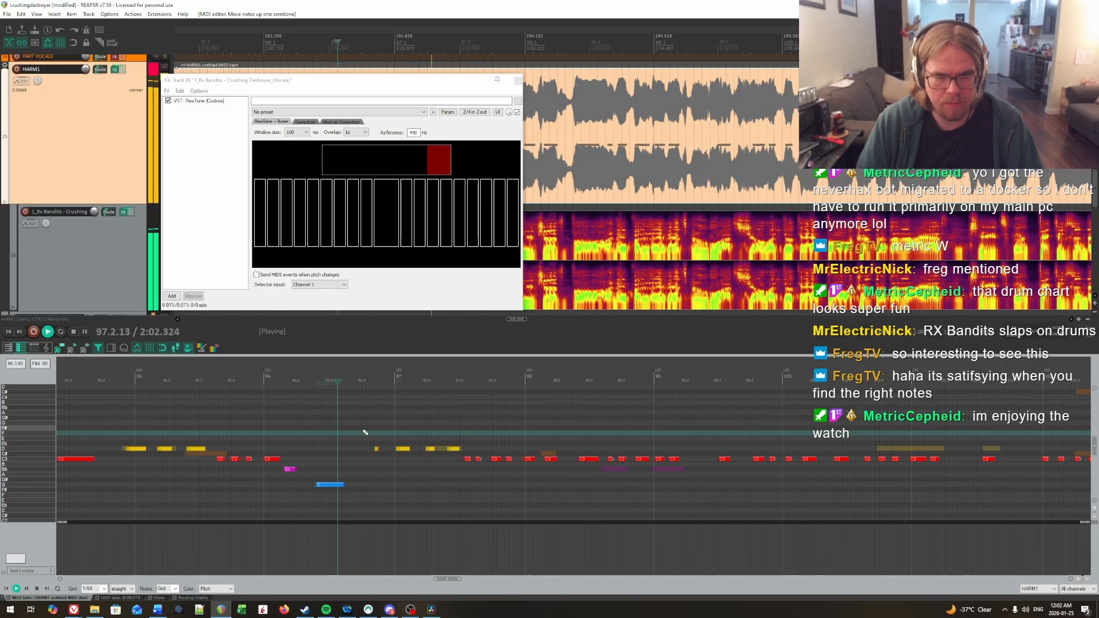
Step: Replay short sections from the end of bar 96 into bar 98, checking the vocal pitches in ReaTune
key("ctrl+space")
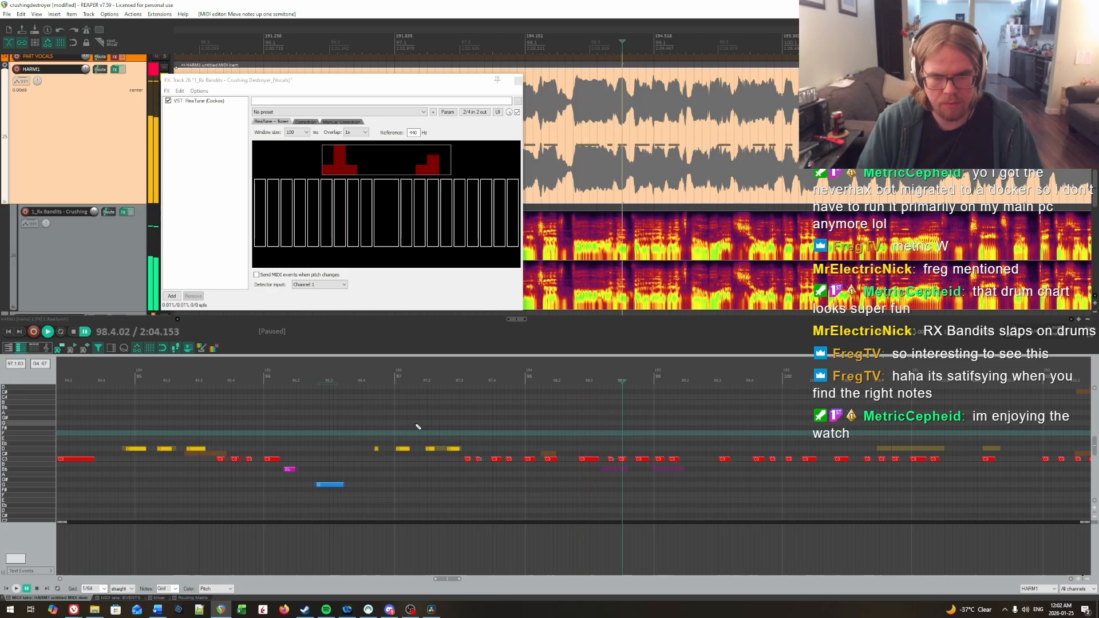
left_click(416, 424)
key("space")
left_click(345, 418)
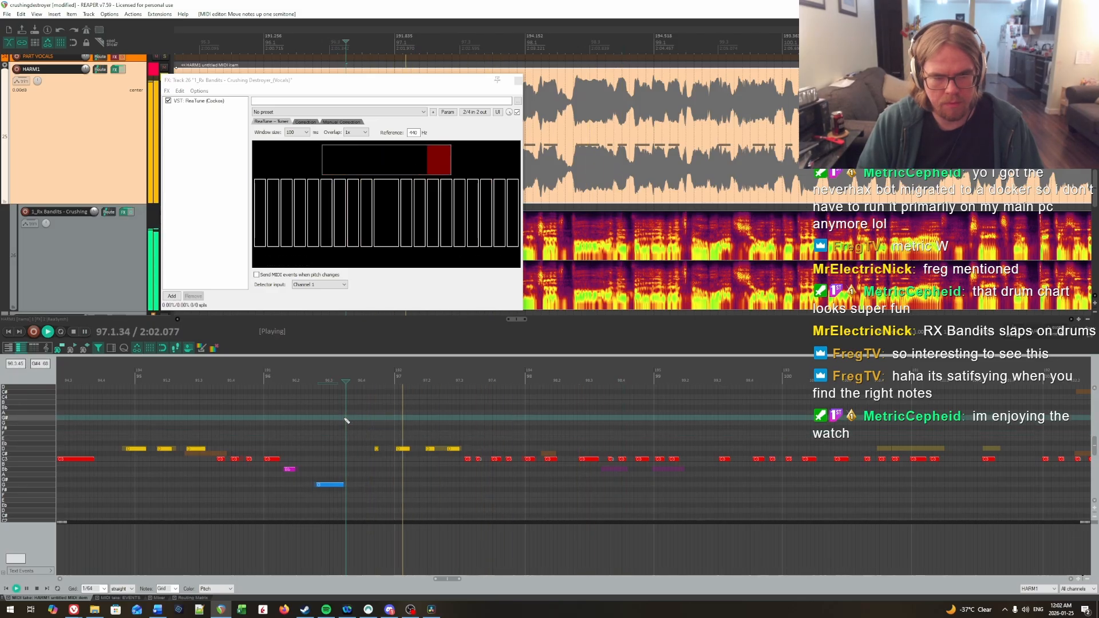
key("ctrl+space")
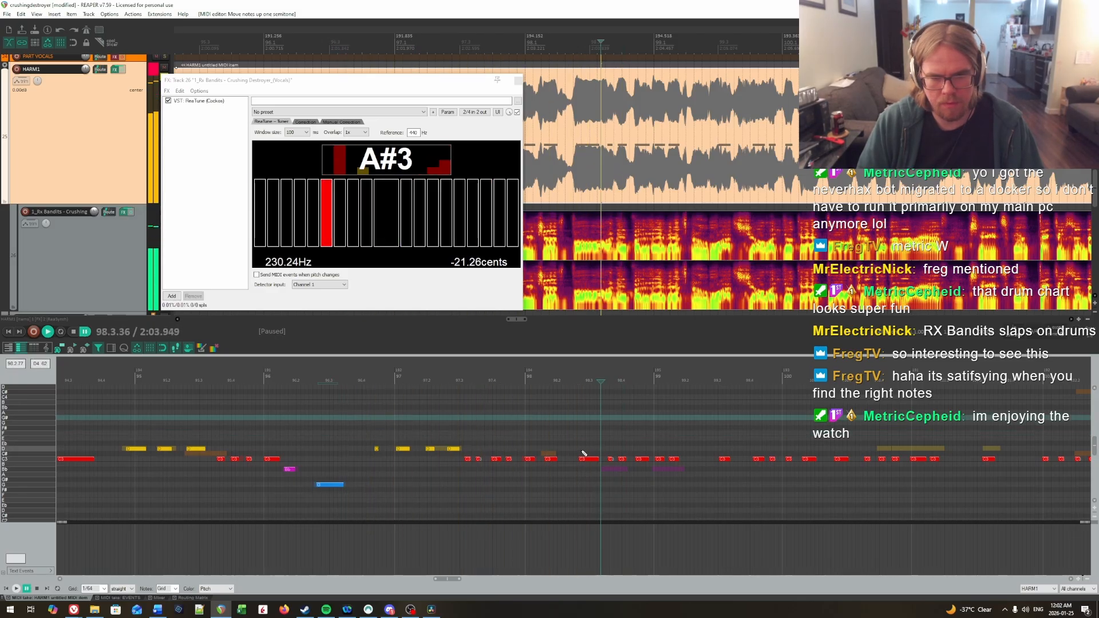
left_click(364, 433)
key("ctrl+space")
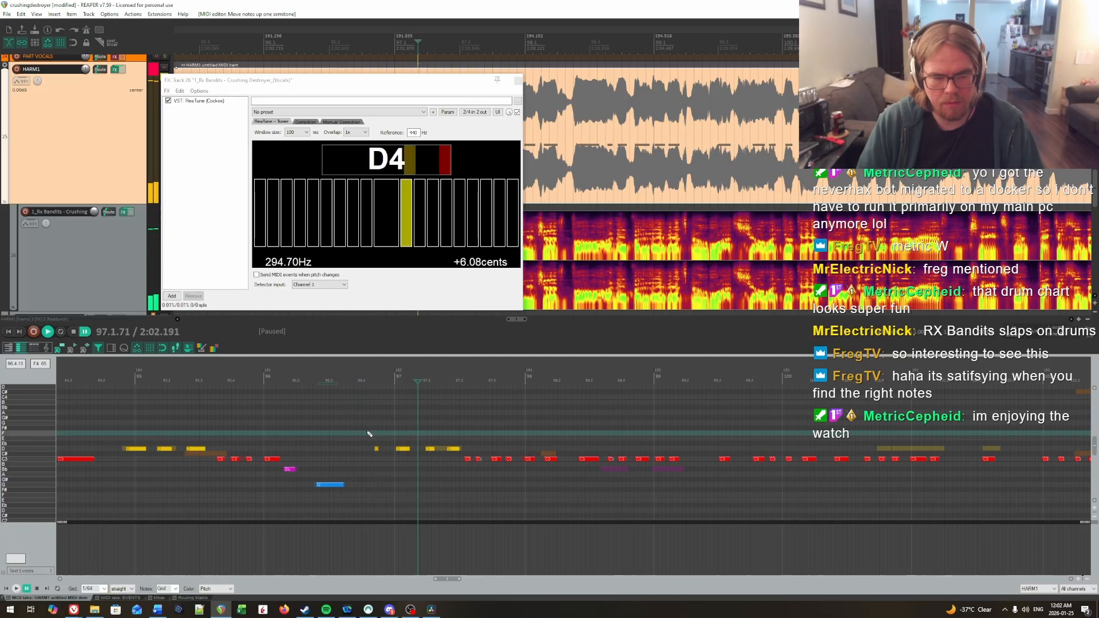
left_click(404, 453)
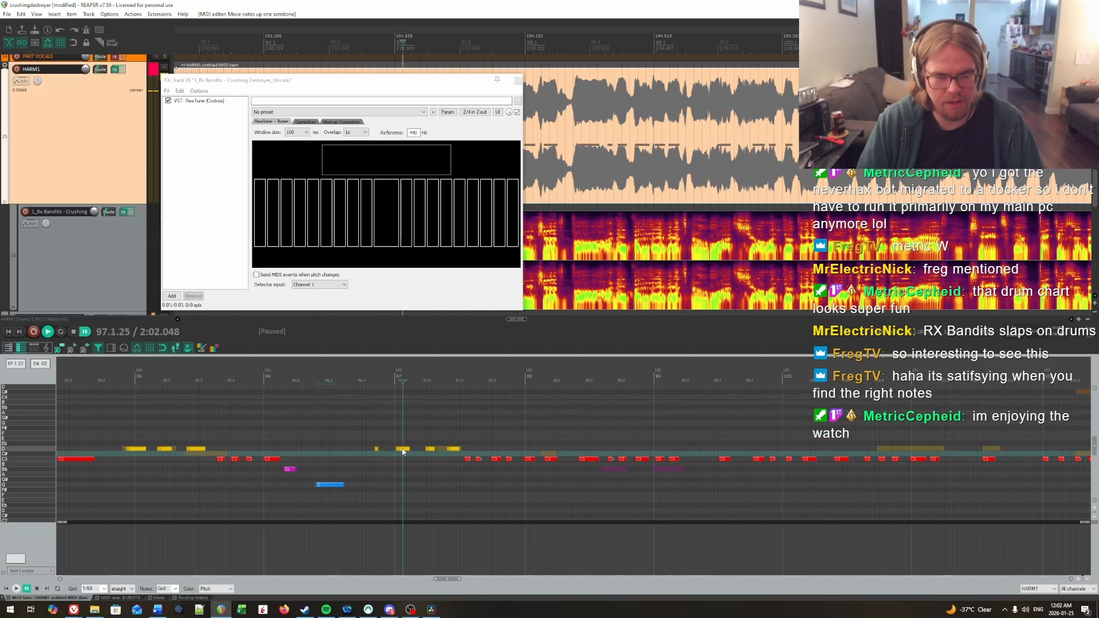
left_click(355, 434)
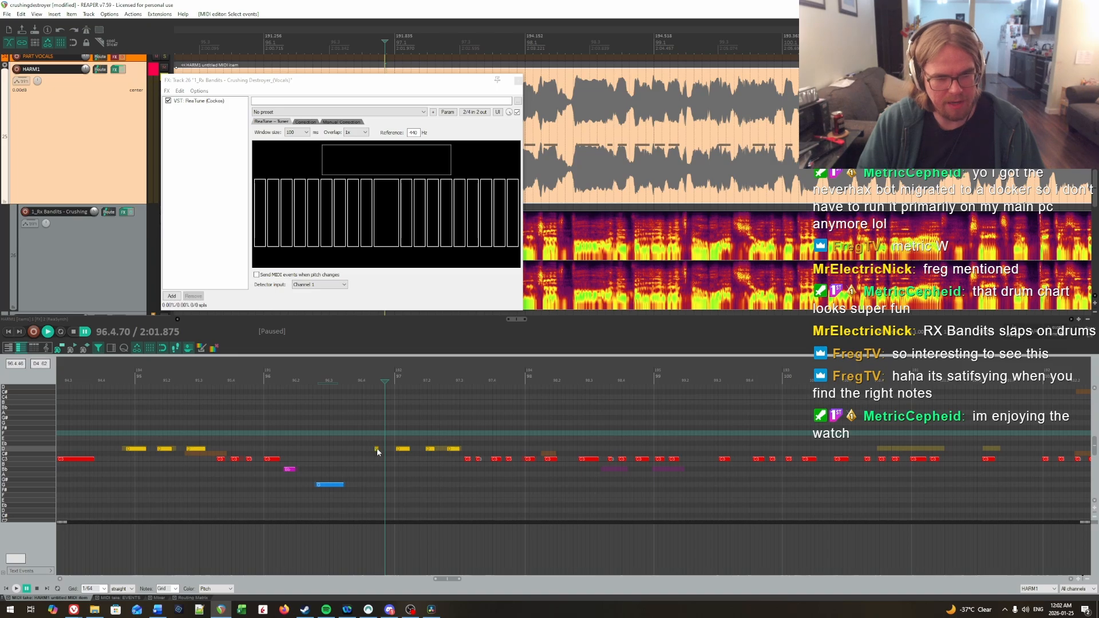
left_click(347, 440)
key("space")
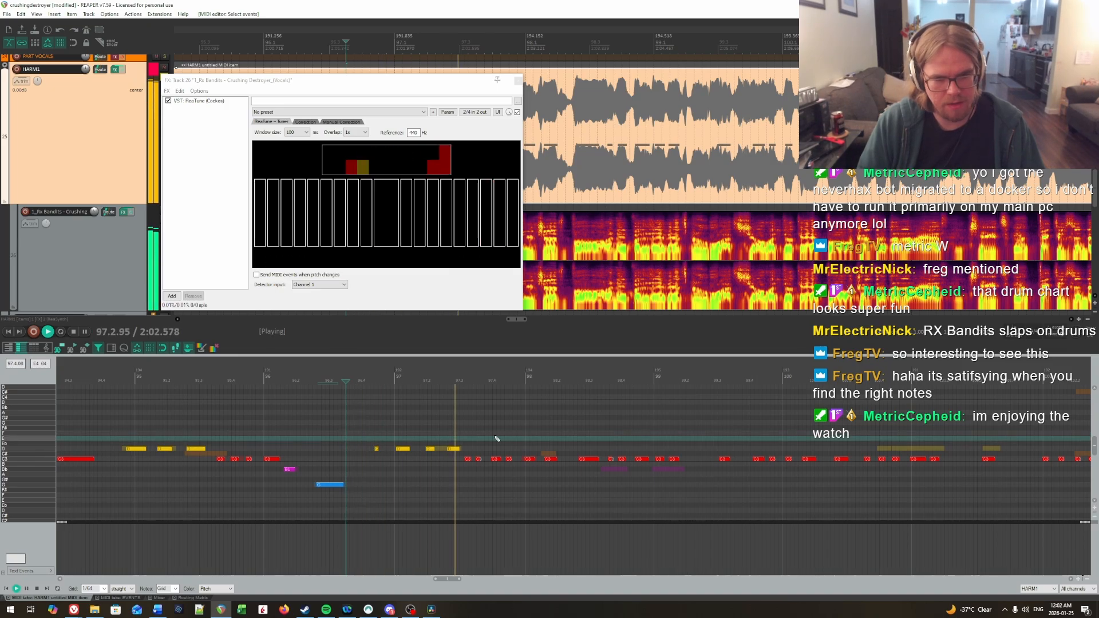
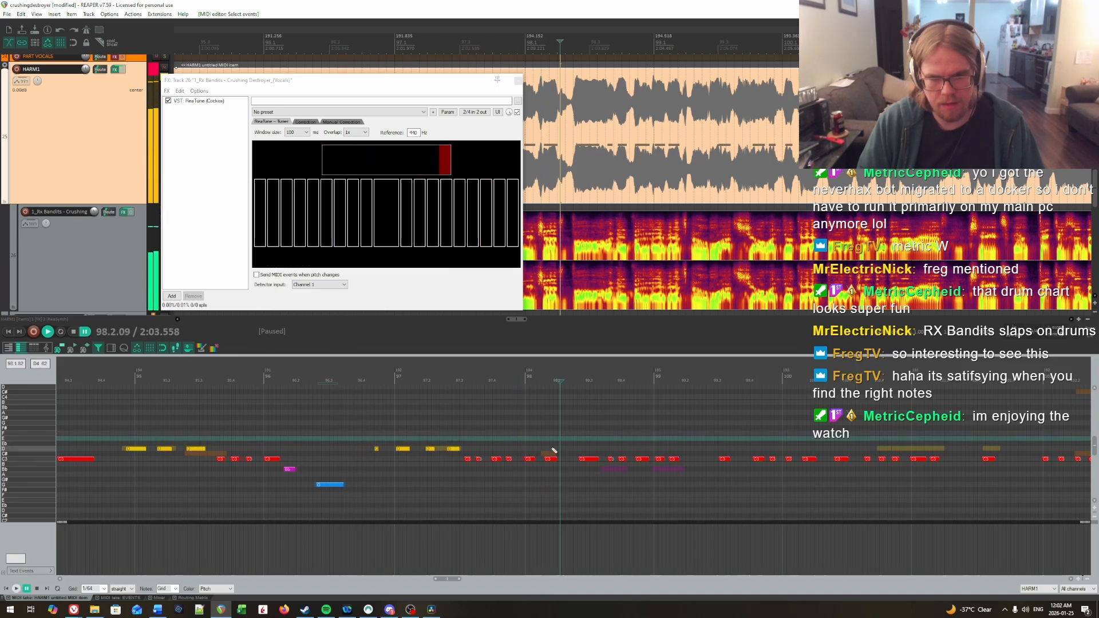
Step: Lower the last three notes of bar 98 and the first two notes of bar 99 to Bb, and replay them
left_click(610, 468)
left_click_drag(625, 454, 723, 469)
key("Down")
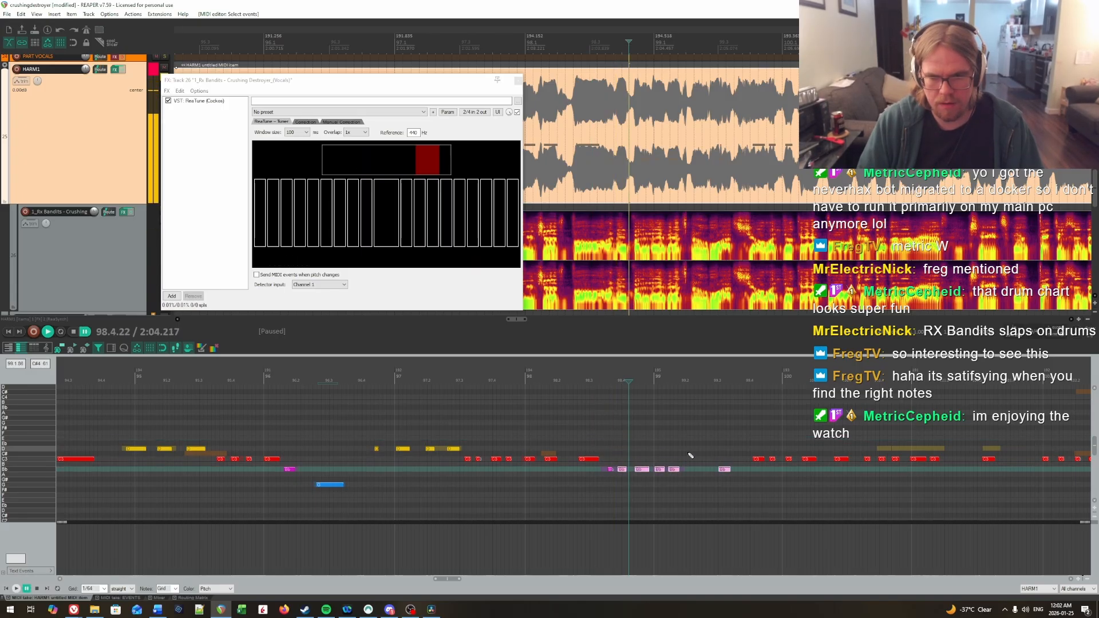
key("Up")
left_click(508, 422)
key("space")
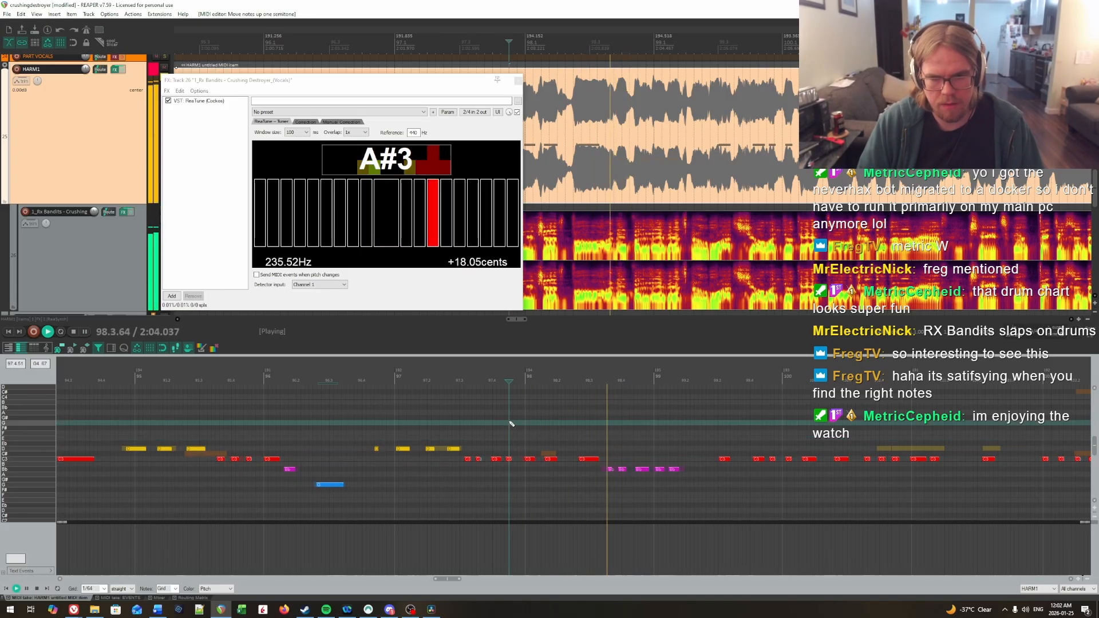
left_click(589, 426)
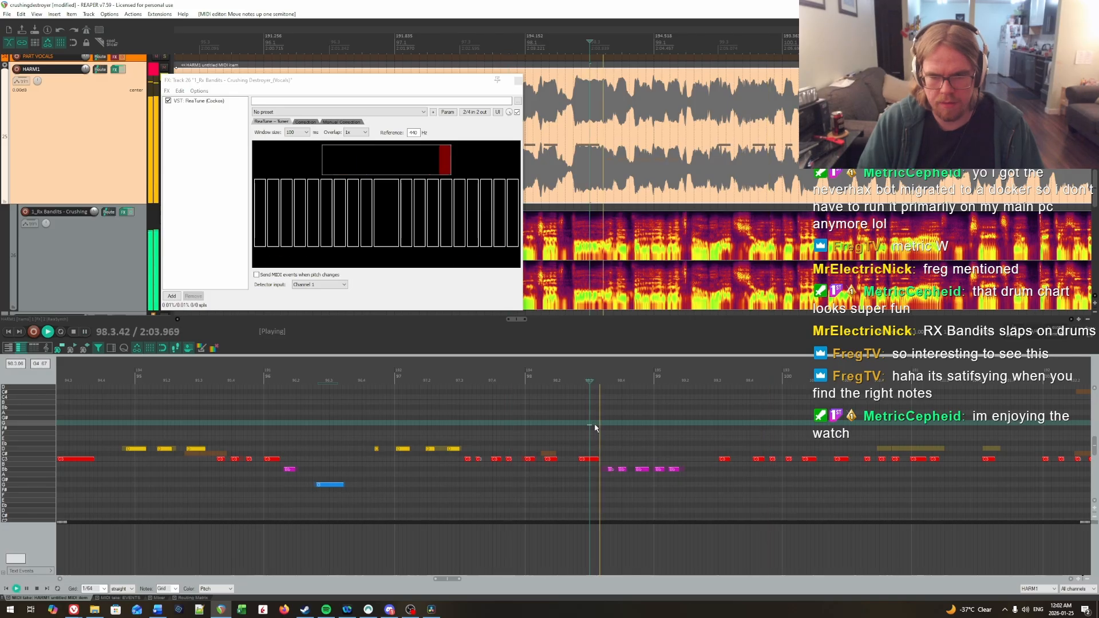
Step: Raise the four notes from late bar 100 into bar 101 to D, lower the seven notes before them to Bb, and replay
left_click_drag(332, 442, 527, 473)
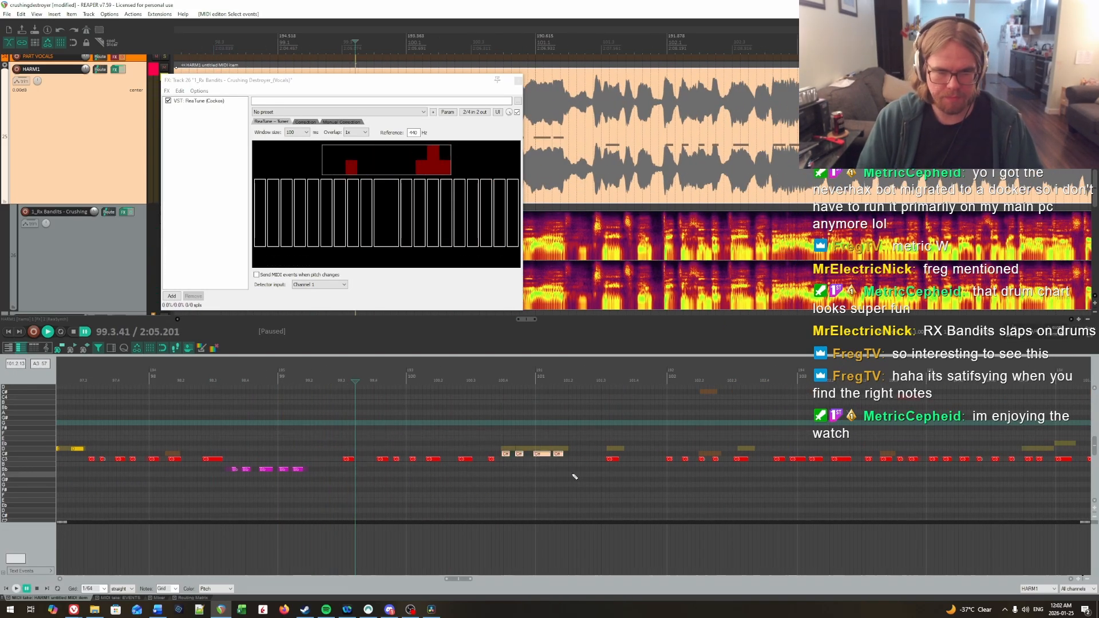
left_click_drag(324, 446, 499, 482)
key("Down")
key("Down")
left_click(251, 433)
key("space")
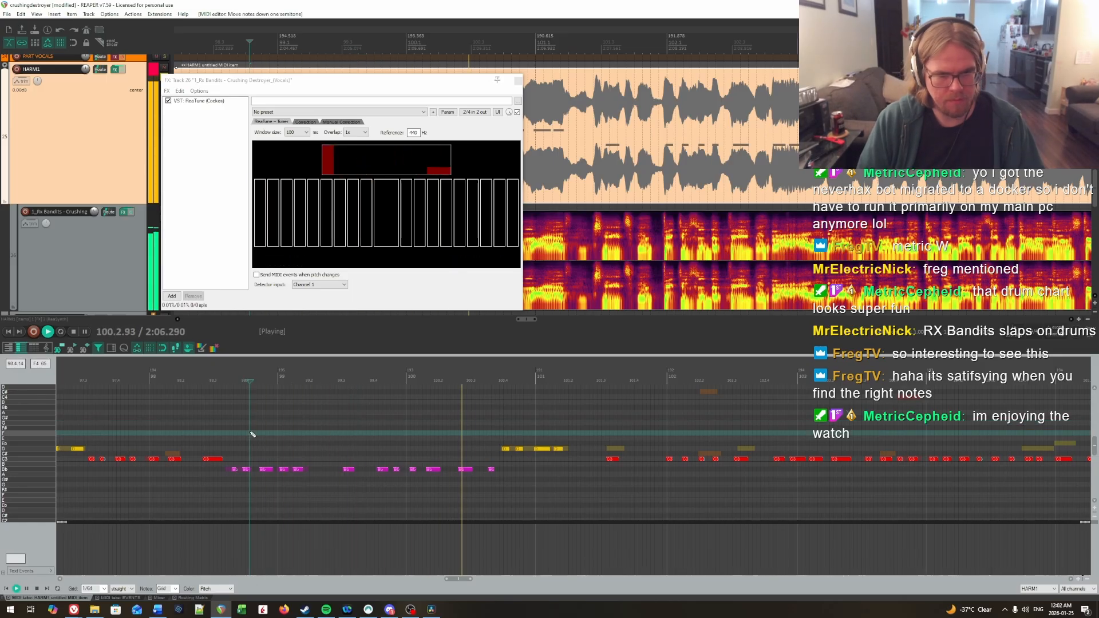
key("space")
left_click(323, 443)
key("space")
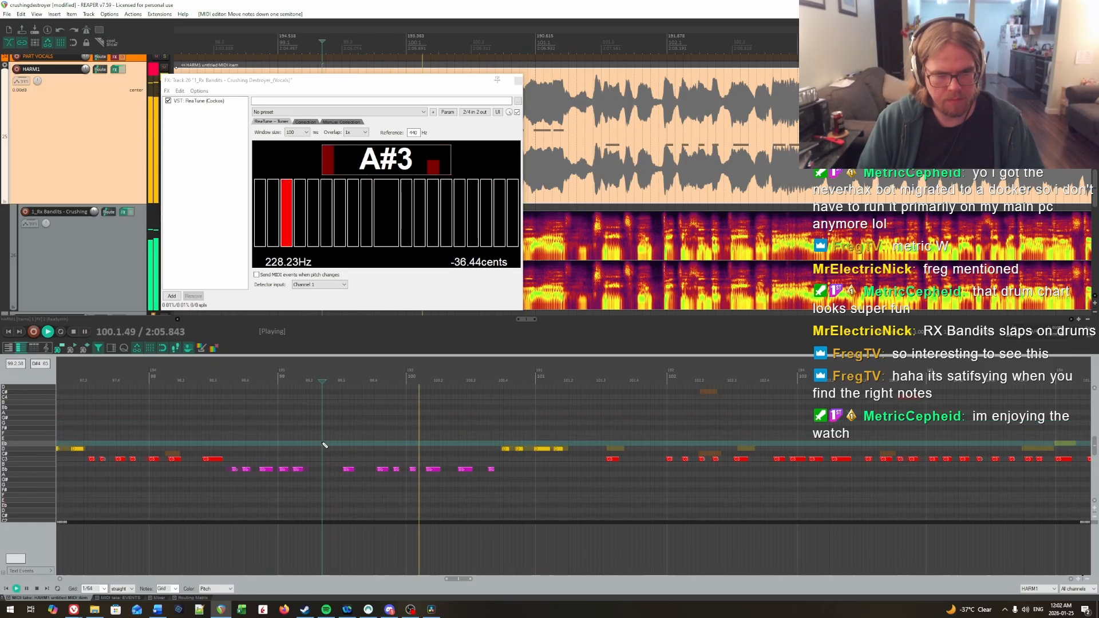
left_click(342, 443)
key("space")
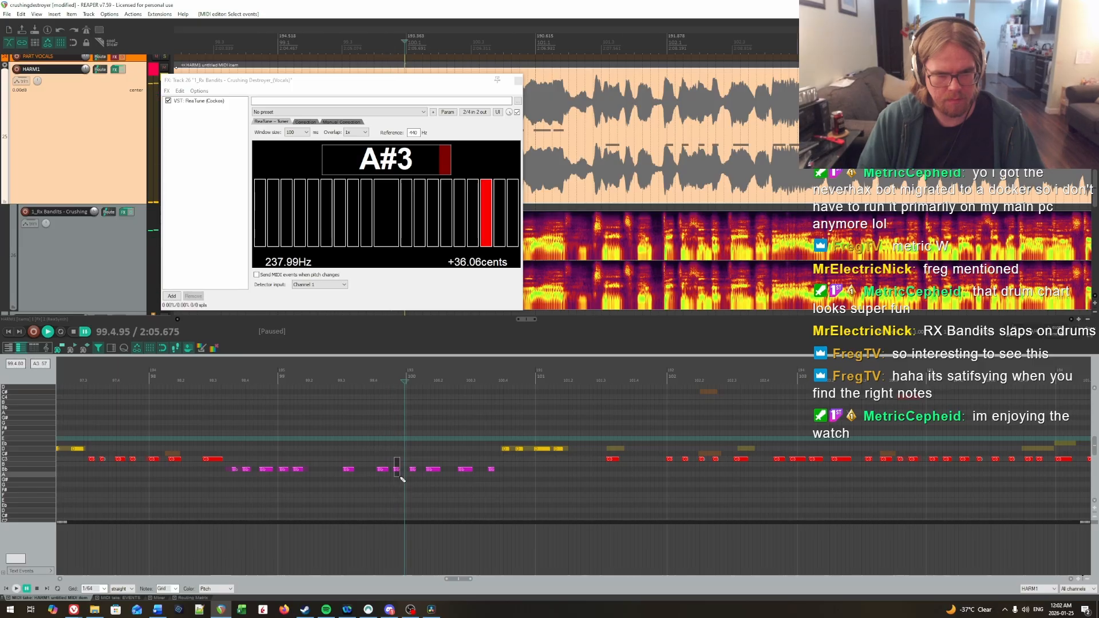
Step: Lower the last note of bar 99 to A and replay the end of that bar
left_click_drag(399, 477, 400, 476)
key("Down")
left_click(350, 445)
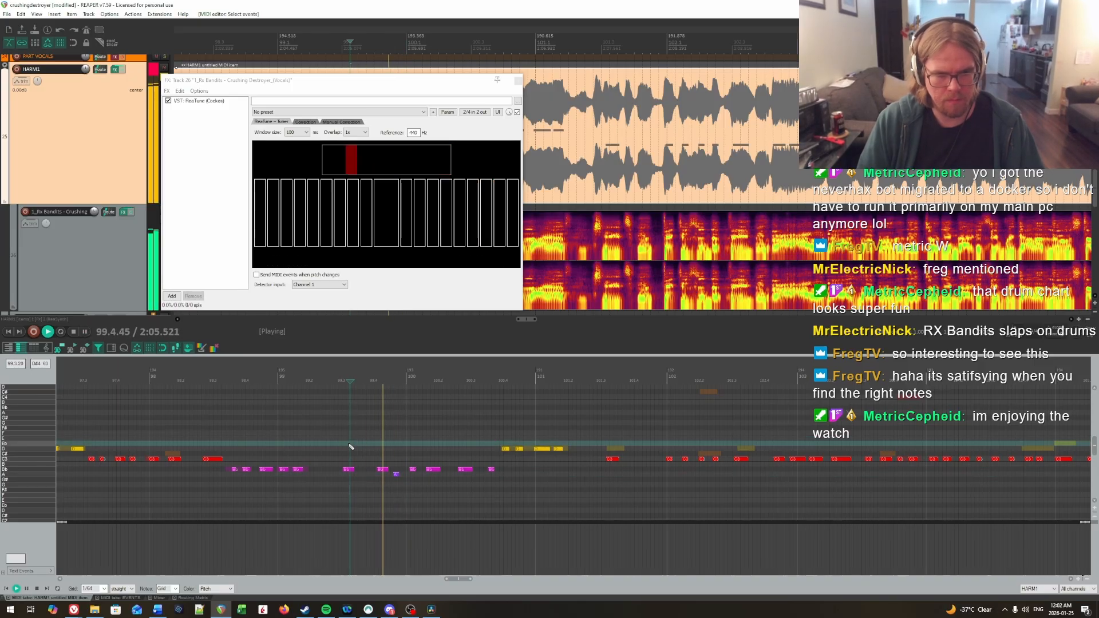
left_click(320, 440)
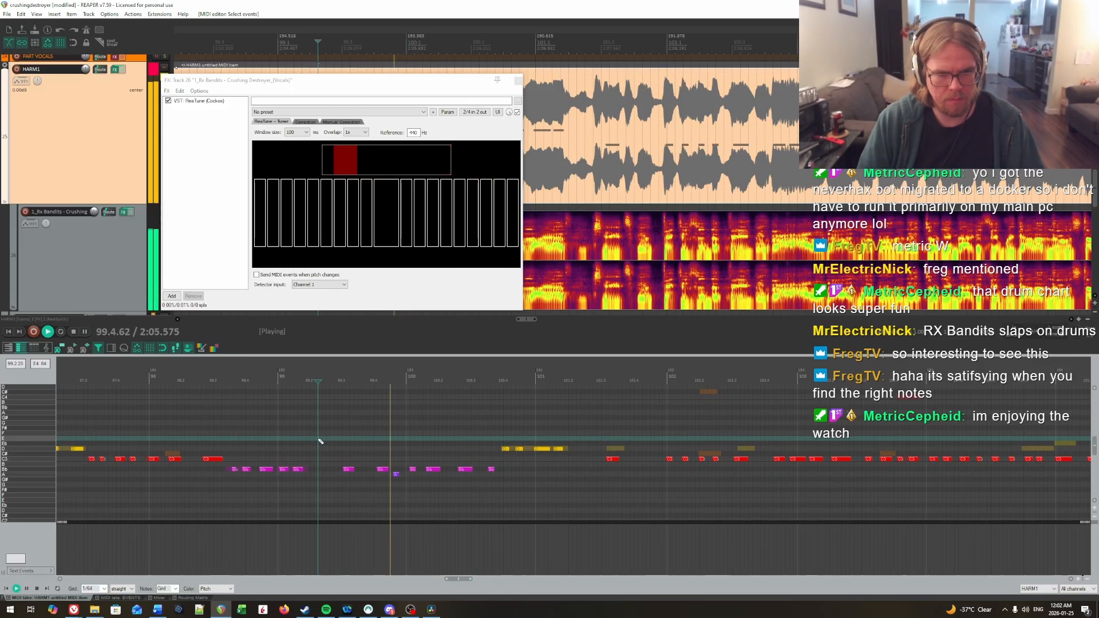
key("space")
Step: Lower the last note of bar 99 to G# and replay it several times against the vocal pitch in ReaTune
left_click_drag(399, 479, 399, 482)
key("Down")
left_click(365, 440)
key("space")
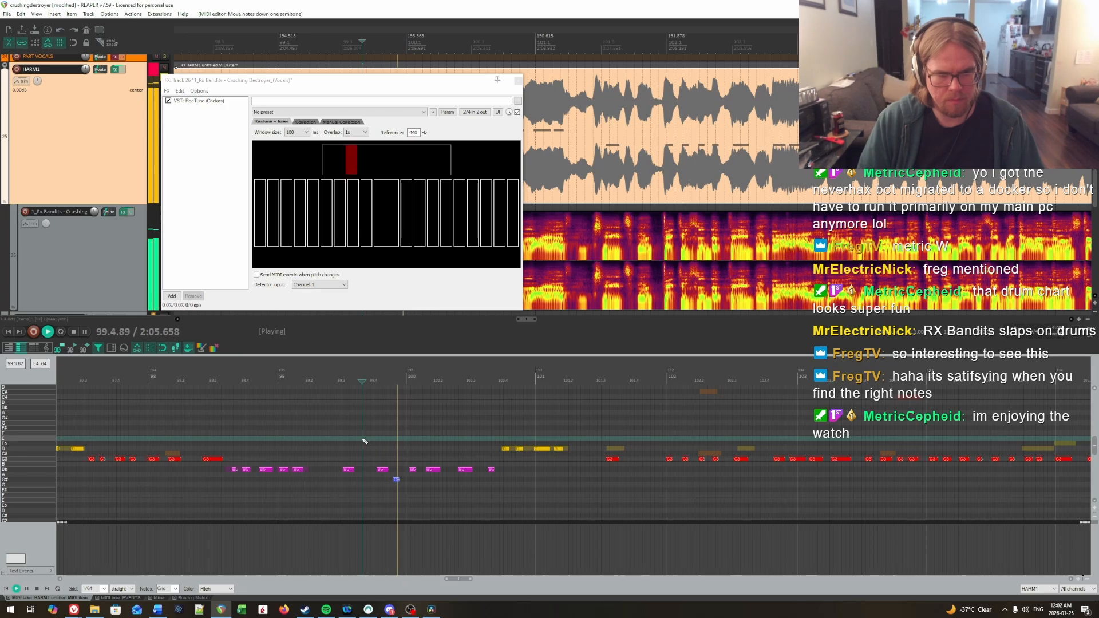
key("space")
left_click(339, 439)
key("space")
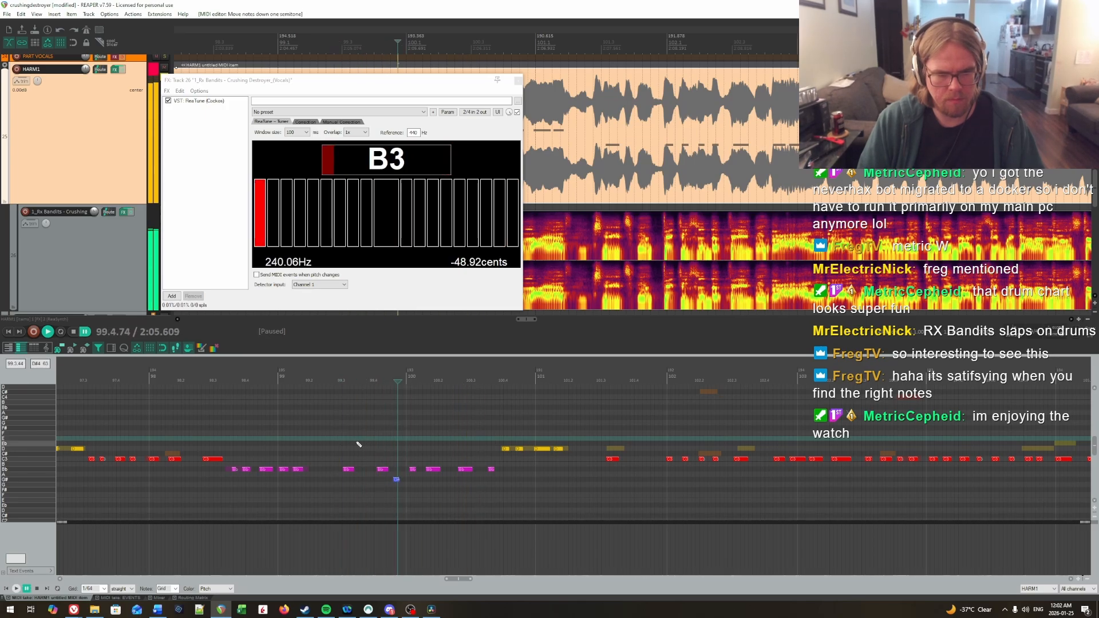
left_click(390, 443)
key("space")
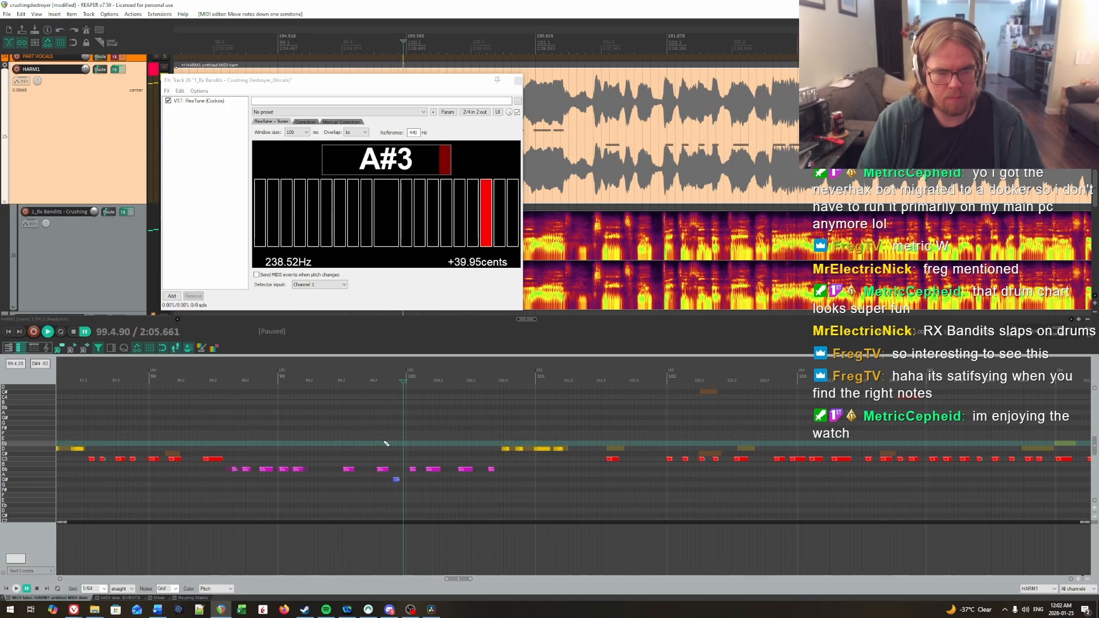
key("space")
Step: Try the last note of bar 99 at Bb, then return it to G#
left_click_drag(394, 476, 403, 481)
key("Up")
key("Up")
left_click(395, 449)
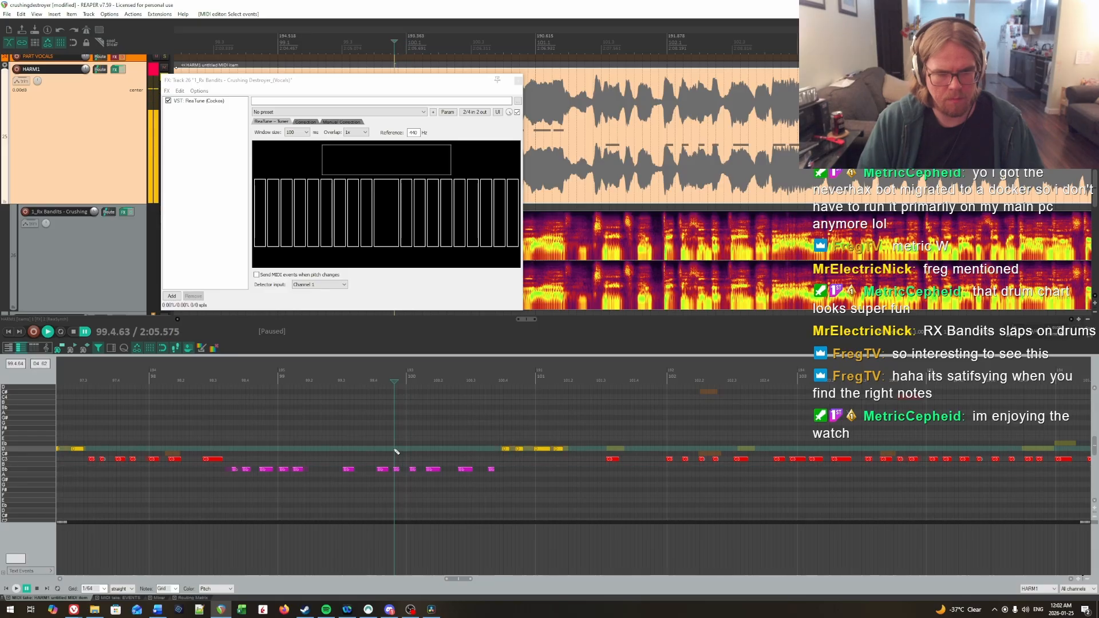
key("Down")
key("Down")
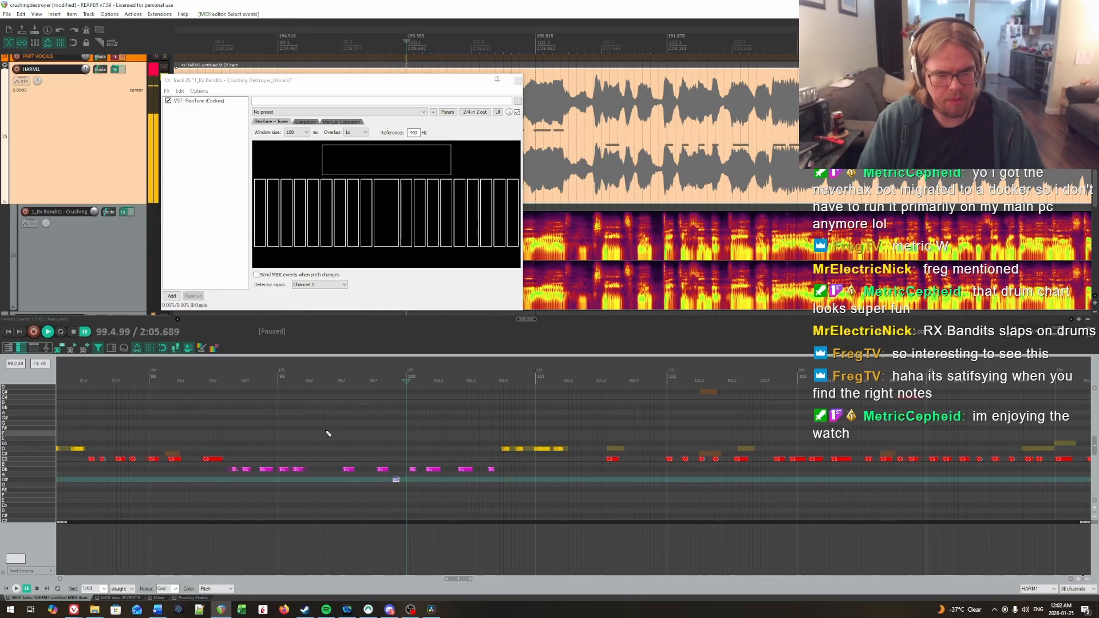
Step: Replay bars 99 and 100, raise the third-to-last note of bar 100 to D, and replay it
left_click(344, 438)
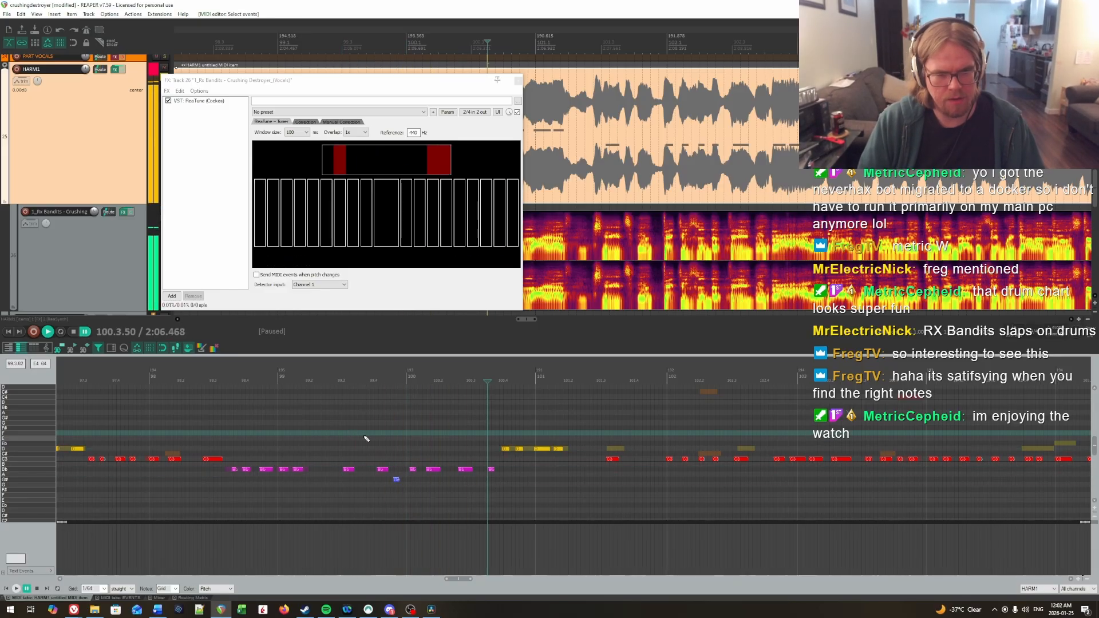
left_click(491, 468)
key("Up")
left_click(447, 427)
key("space")
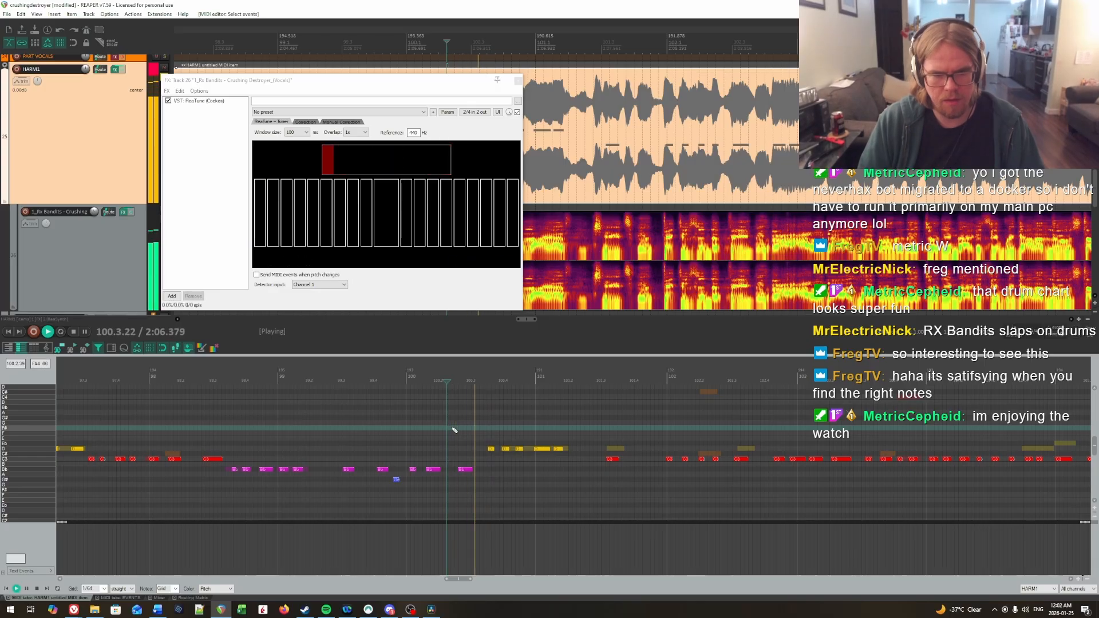
key("space")
Step: Raise the single note on beat 3 of bar 101 to D and replay the passage from the start of bar 101
left_click_drag(614, 444, 623, 473)
key("Up")
key("Up")
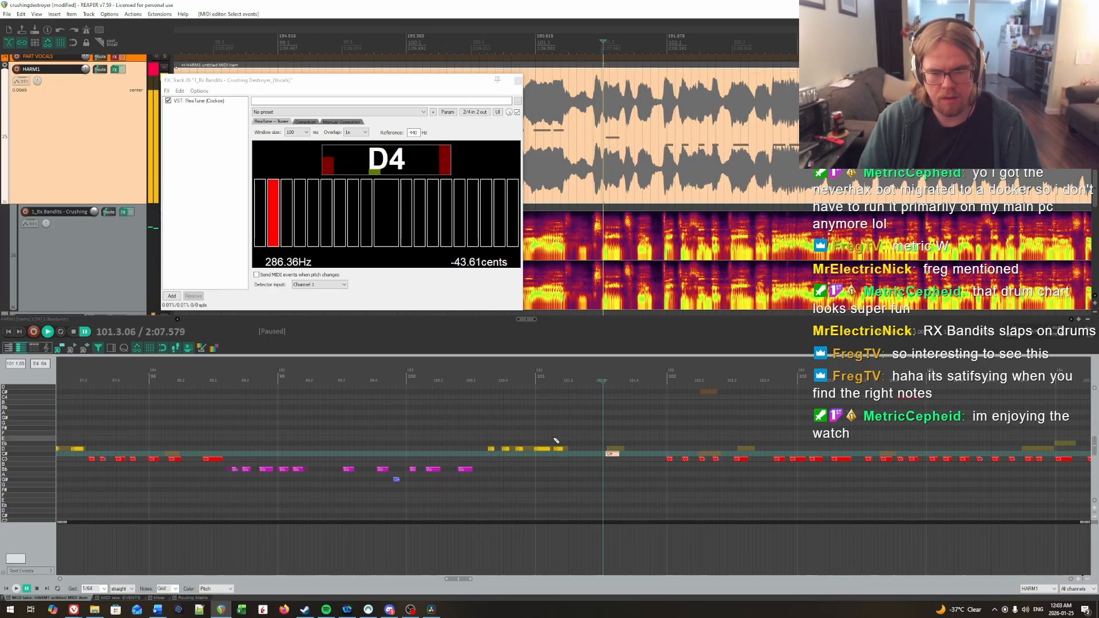
left_click(532, 434)
key("space")
Step: Raise the first two and the fifth notes of bar 102 to D and the third and fourth to C#, then replay them
scroll(557, 488, "right", 3)
scroll(557, 488, "up", 1)
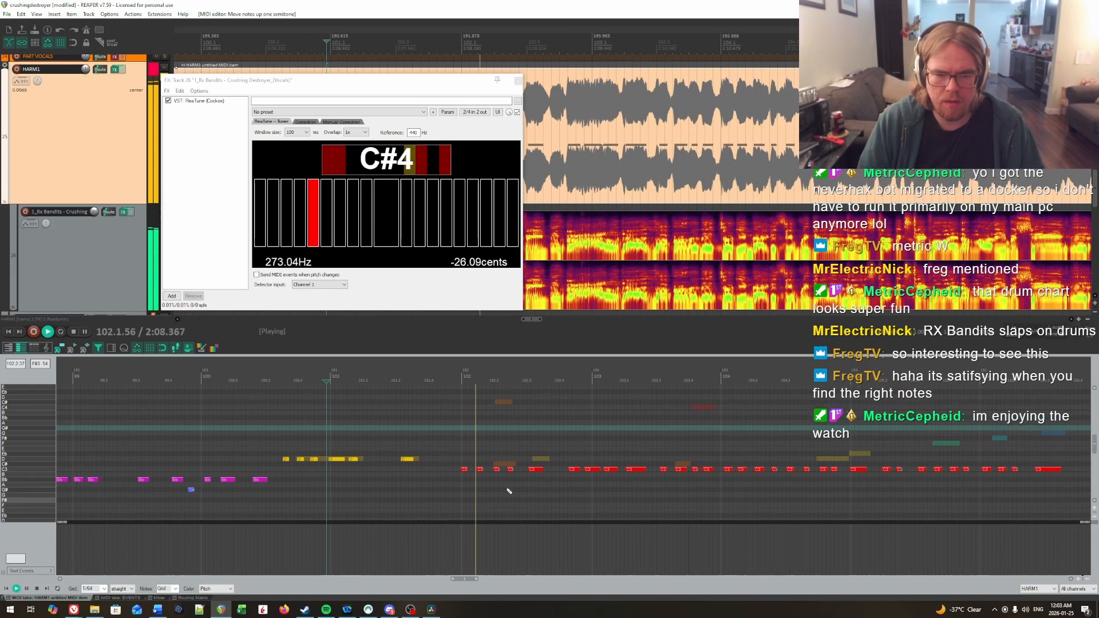
key("space")
left_click_drag(501, 464, 539, 485)
key("Up")
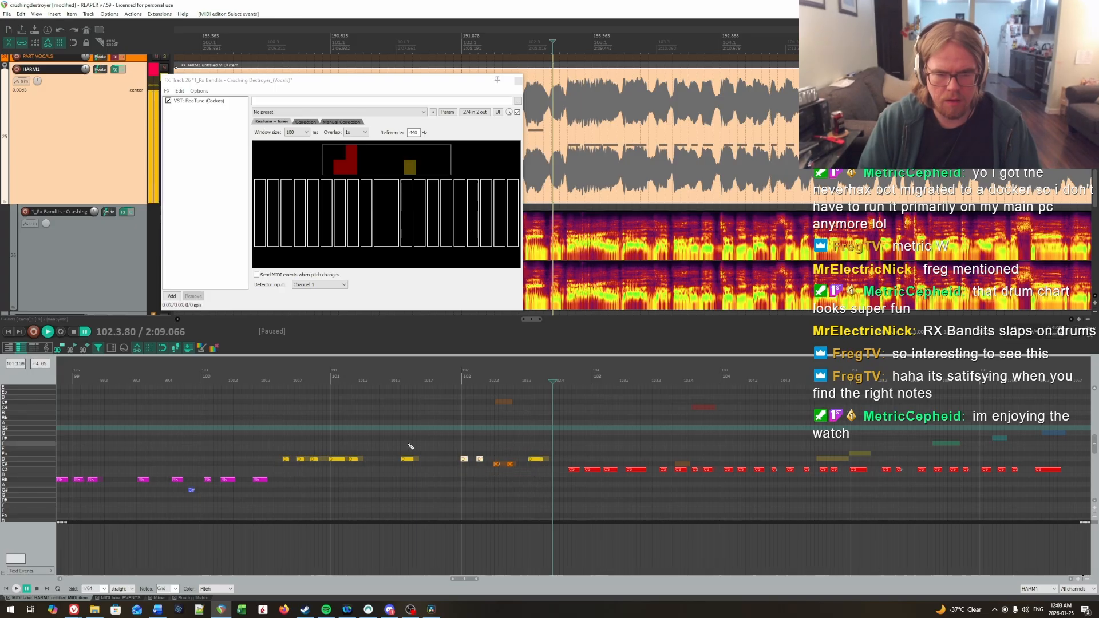
left_click(410, 446)
key("space")
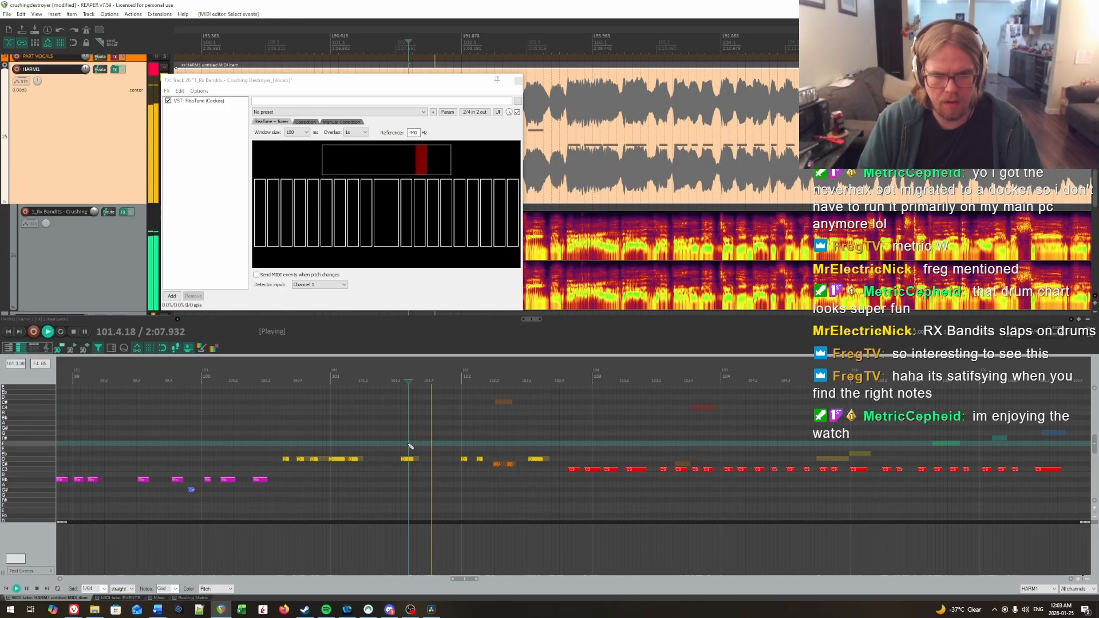
Step: Replay the phrase through bar 102 to check its pitches against the vocal stem
left_click(444, 432)
left_click(445, 433)
left_click(450, 435)
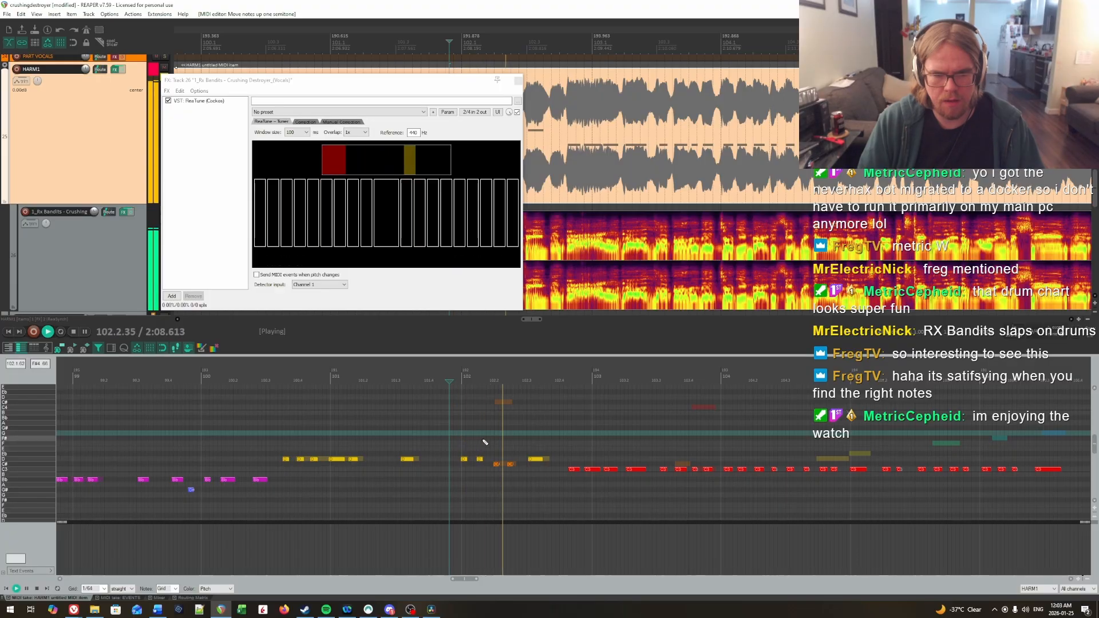
key("ctrl+space")
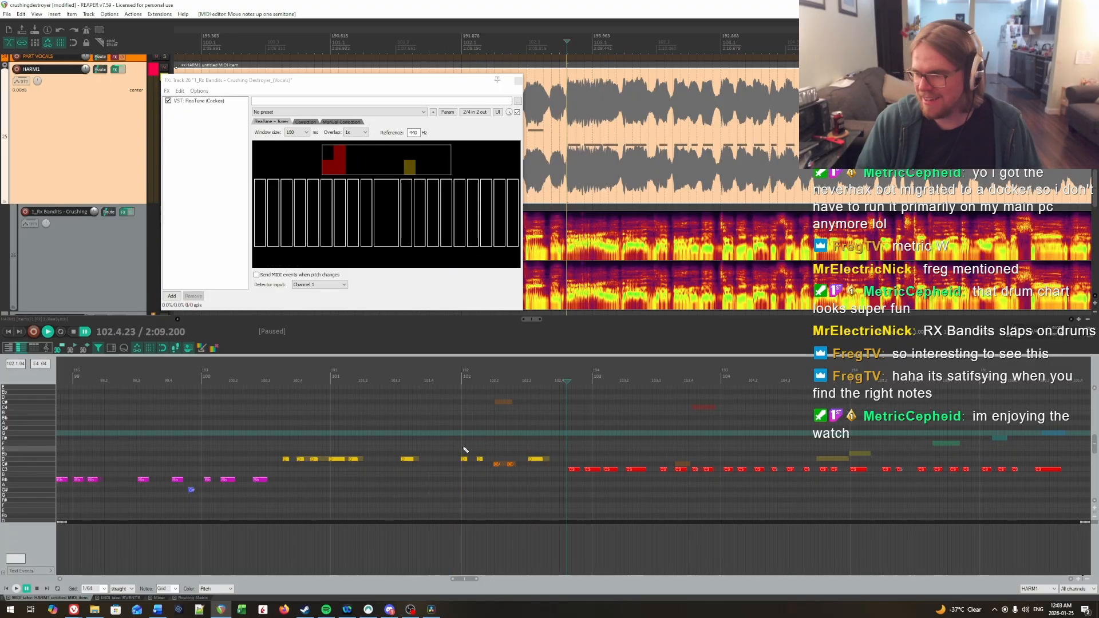
Step: Look over the remaining HARM1 notes and inspect the Basic Pitch reference notes around bars 102 and 103
left_click_drag(486, 441, 584, 437)
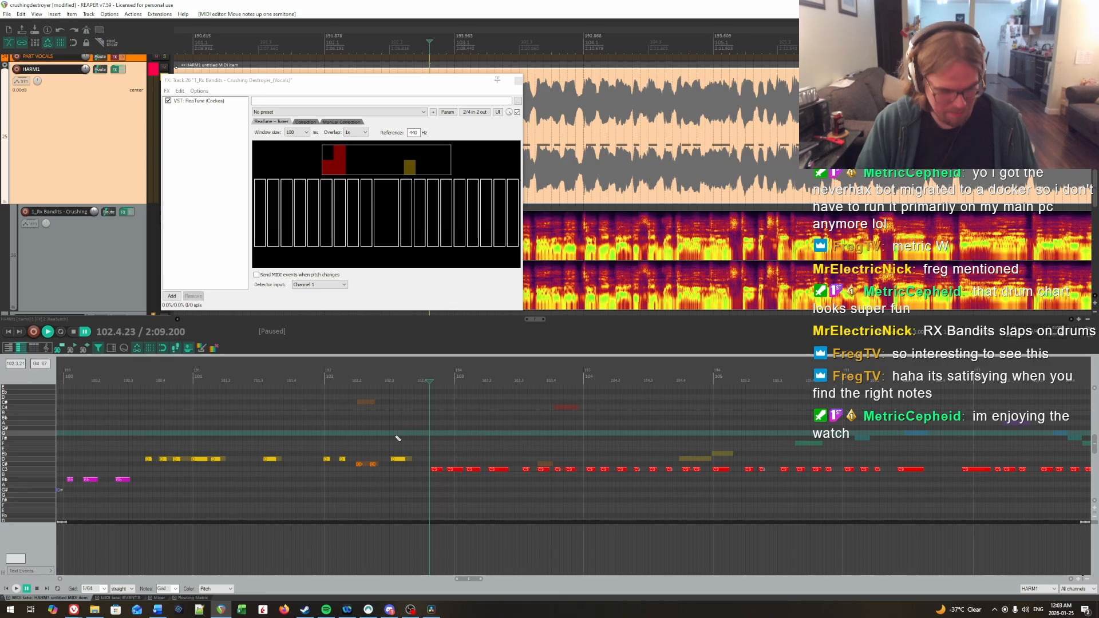
scroll(396, 438, "down", 8)
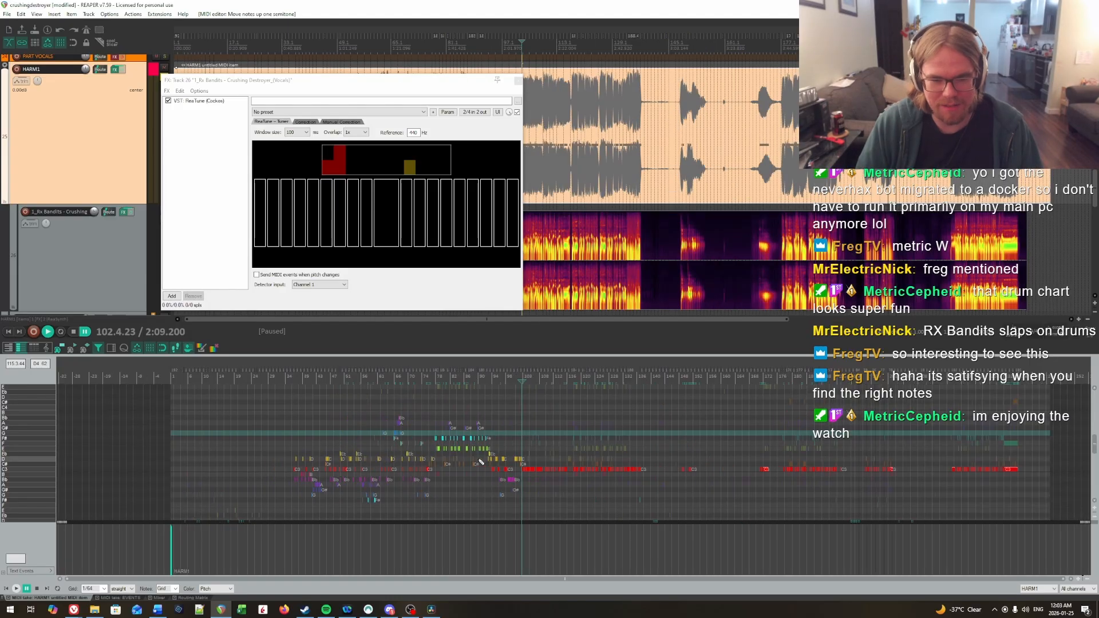
scroll(482, 462, "up", 4)
scroll(456, 490, "up", 3)
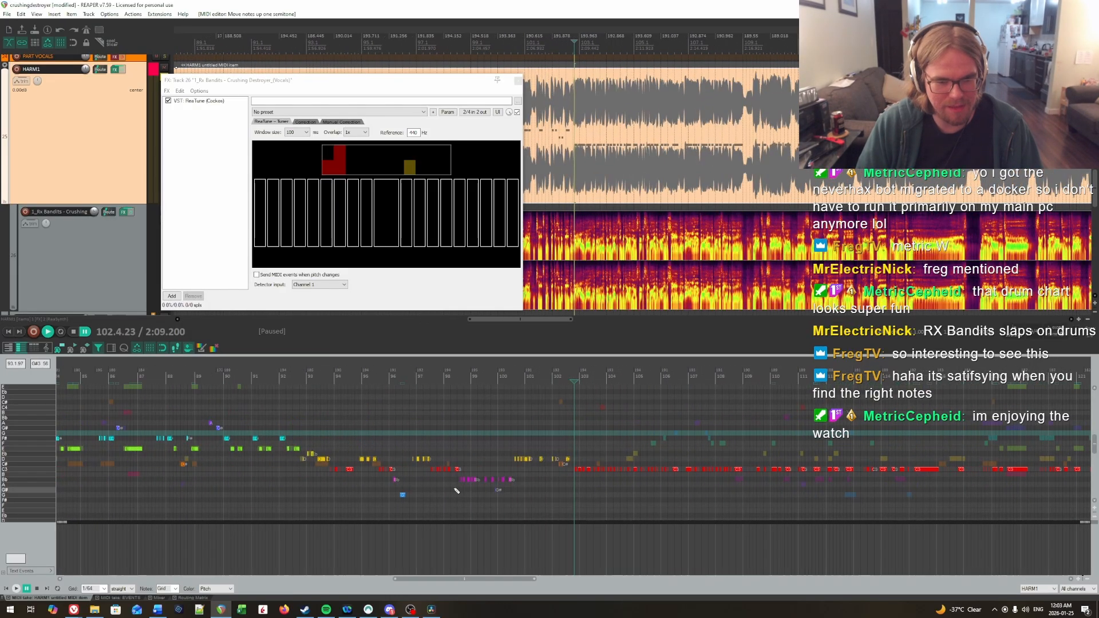
scroll(469, 490, "up", 5)
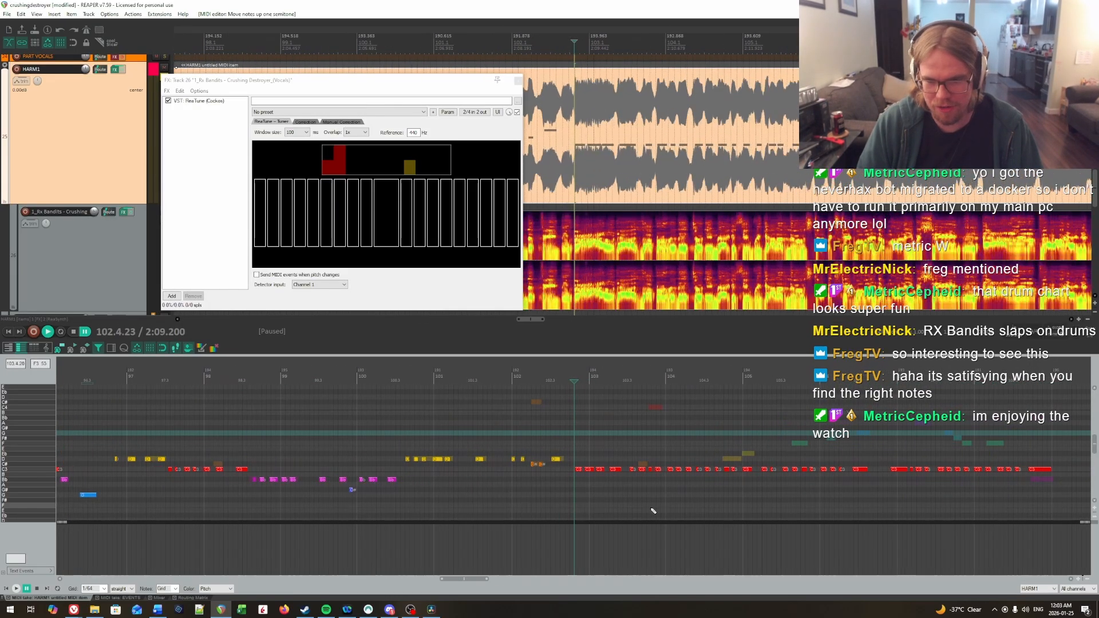
key("ctrl+alt+Down")
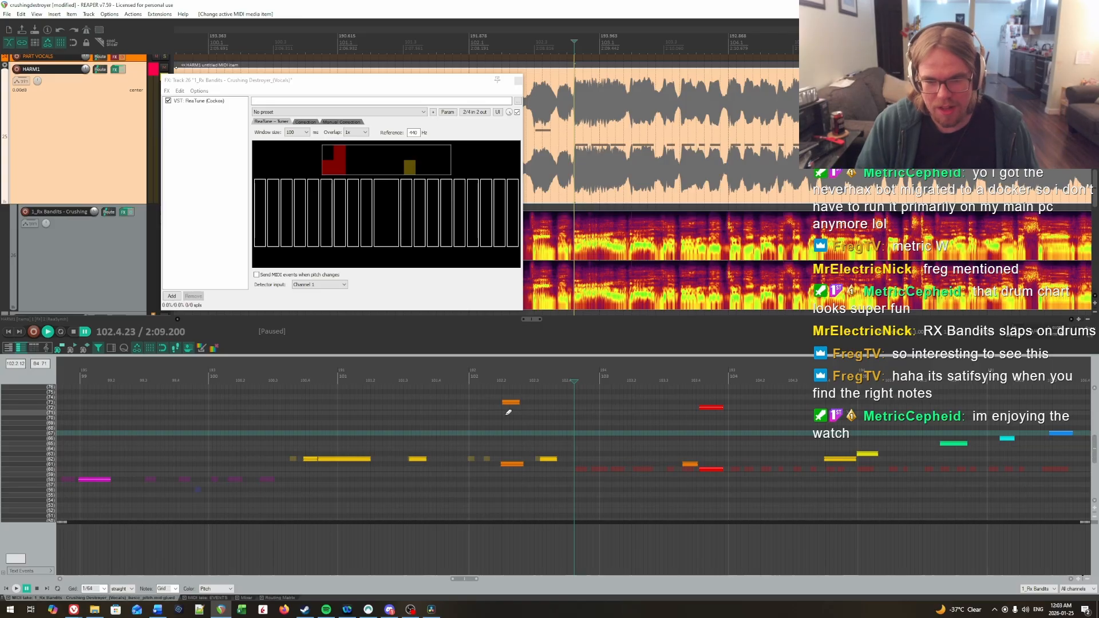
key("ctrl+alt+Up")
Step: Replay the vocals from the end of bar 102 into bar 103, checking the pitches in ReaTune
left_click(503, 433)
key("space")
key("ctrl+space")
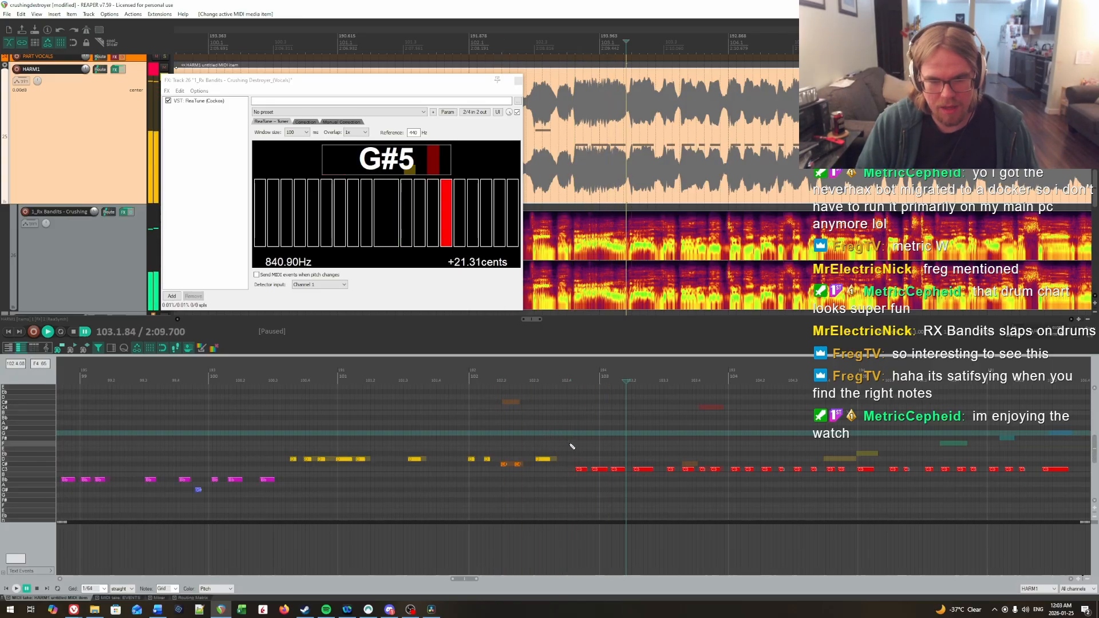
left_click_drag(626, 486, 620, 487)
left_click(555, 439)
left_click_drag(562, 439, 664, 407)
key("space")
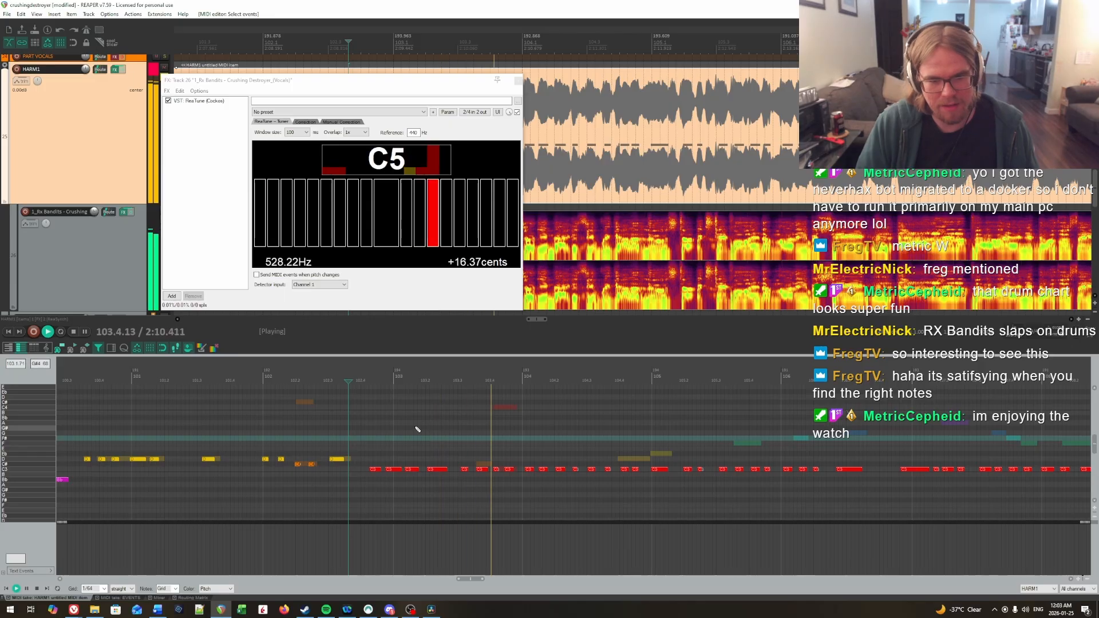
left_click(365, 428)
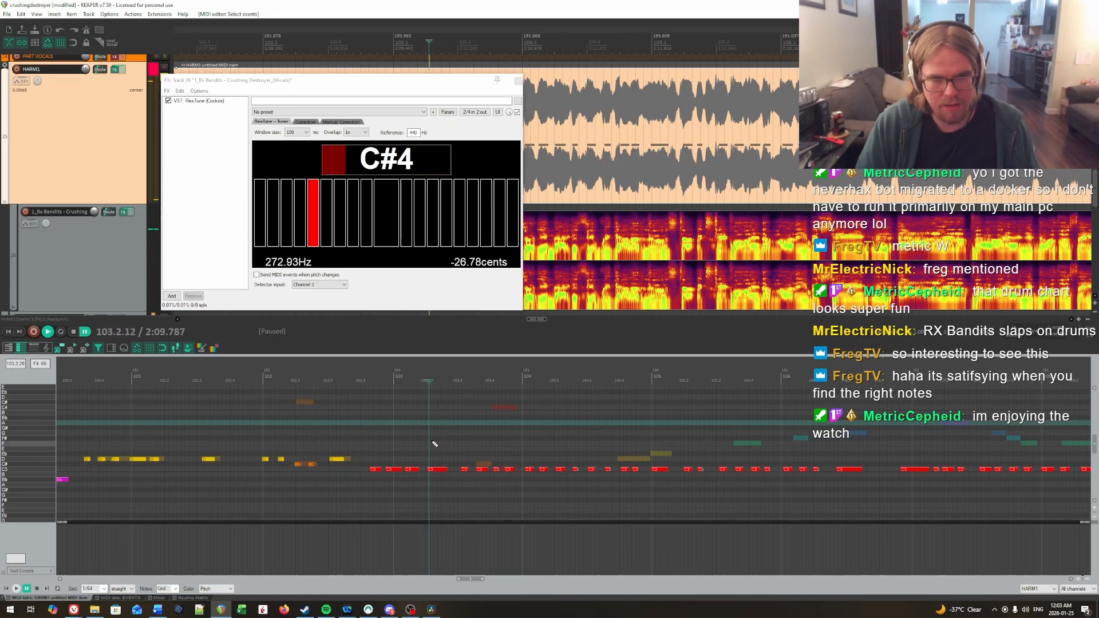
Step: Try the long note on beat 2 of bar 103 at C#, replay it, and return it to C
key("Up")
key("space")
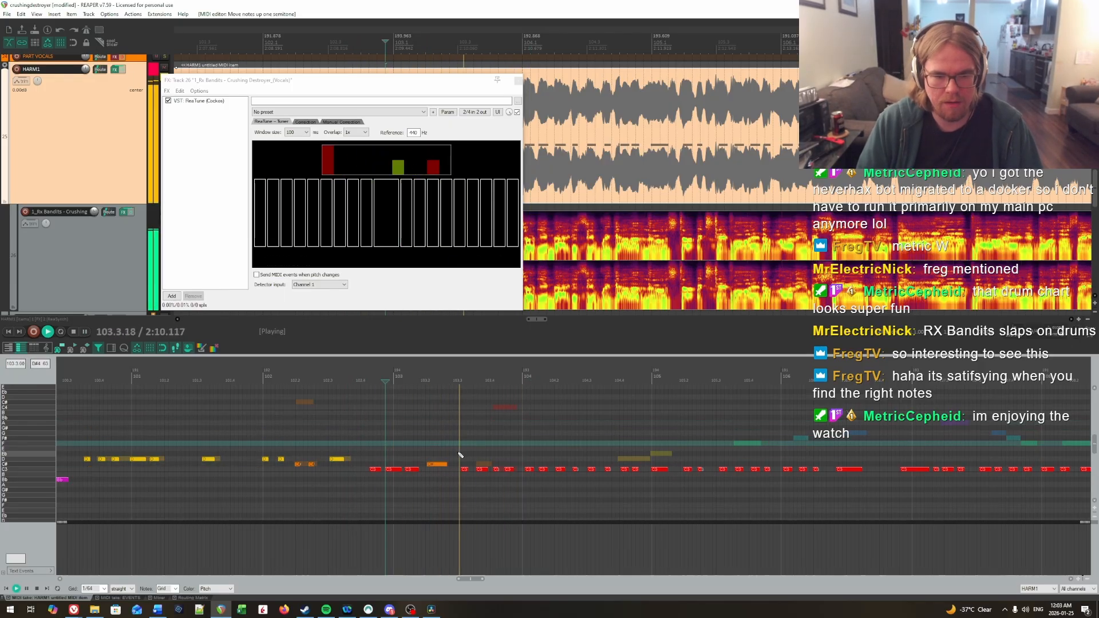
left_click(397, 445)
key("space")
left_click(359, 440)
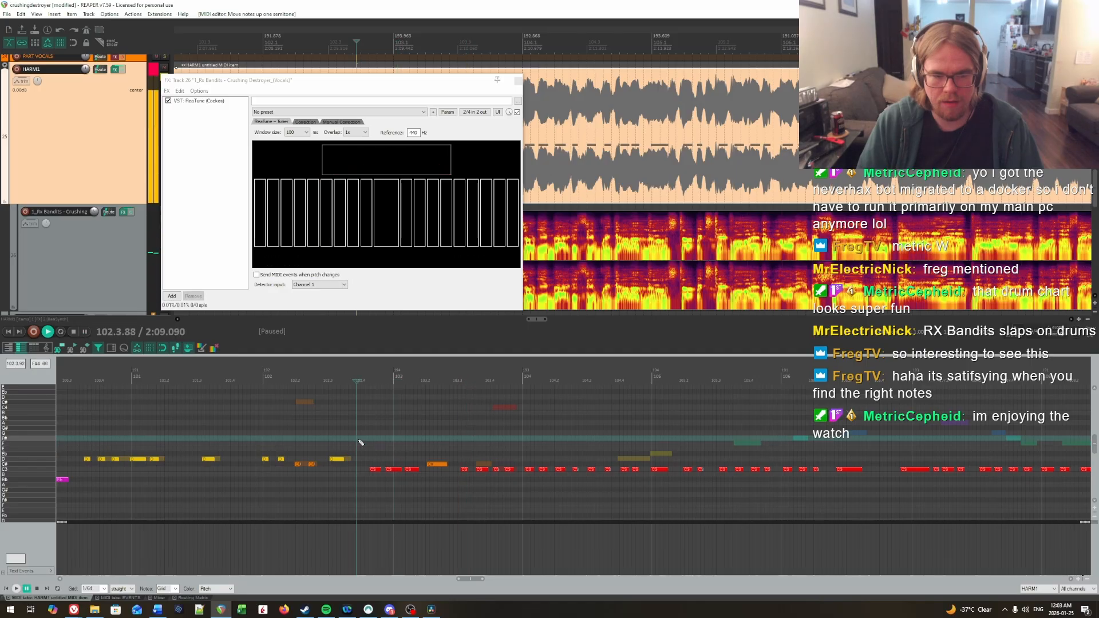
key("space")
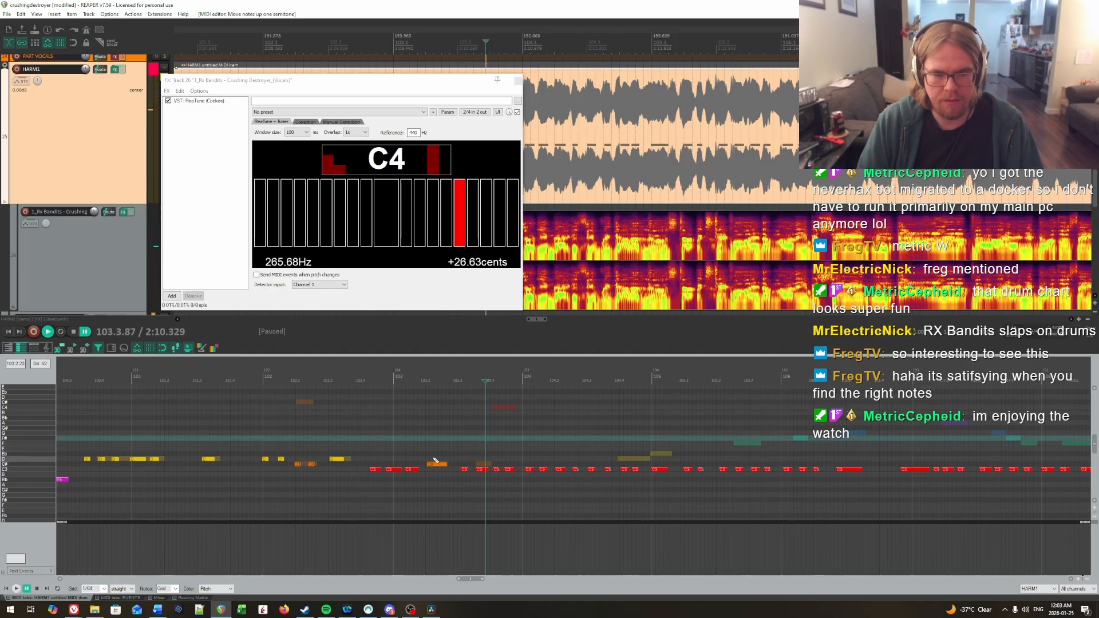
left_click(435, 462)
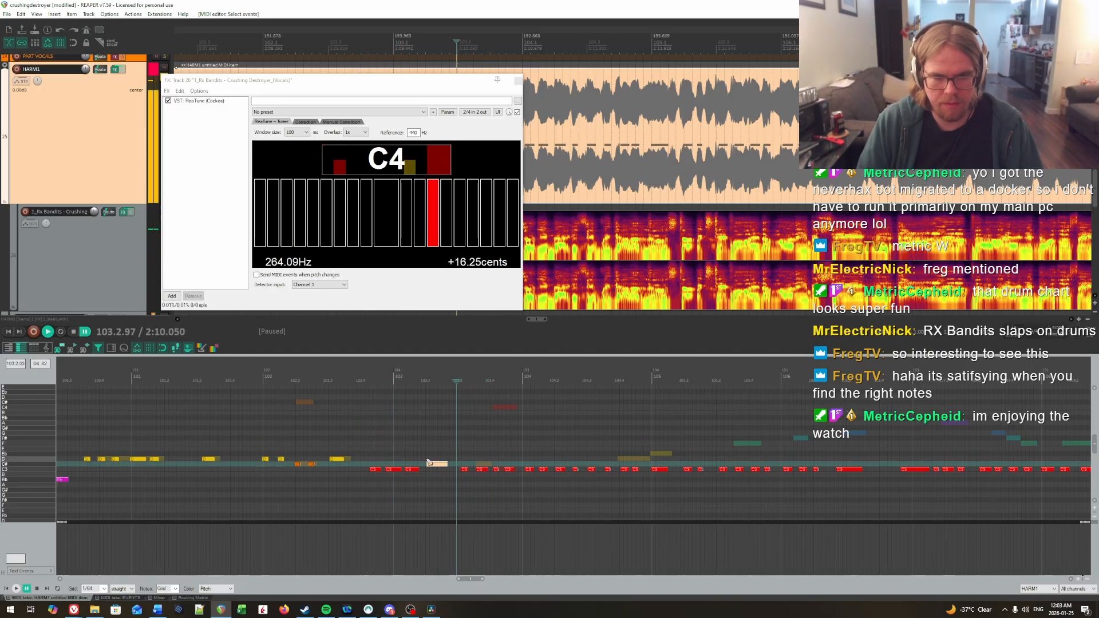
key("Down")
key("space")
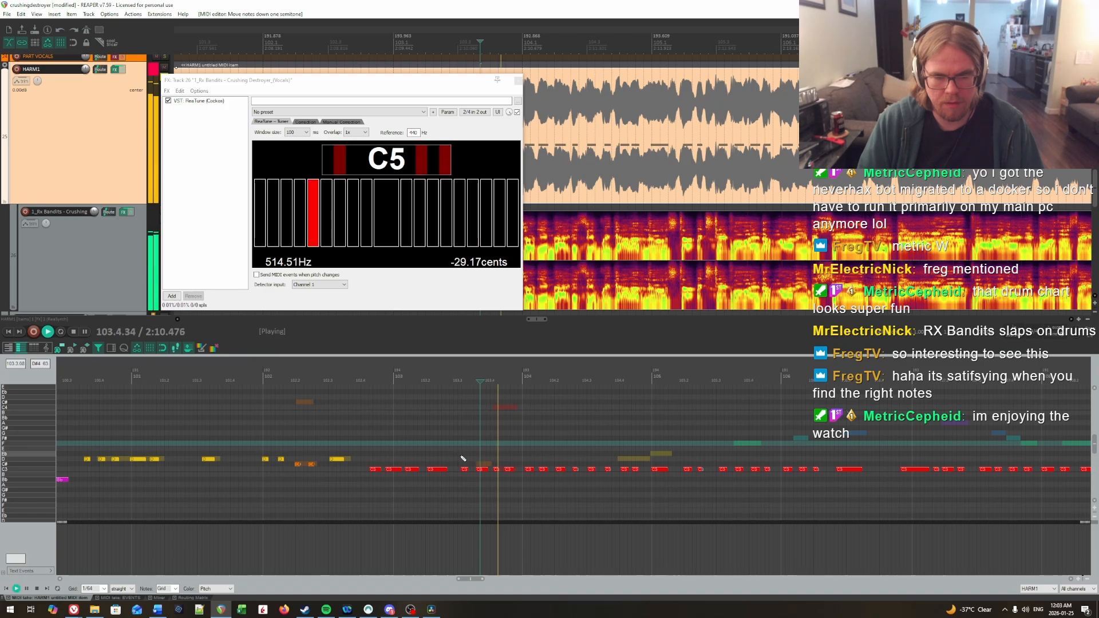
Step: Replay the start of bar 104 and lower its second HARM1 note to Bb
key("space")
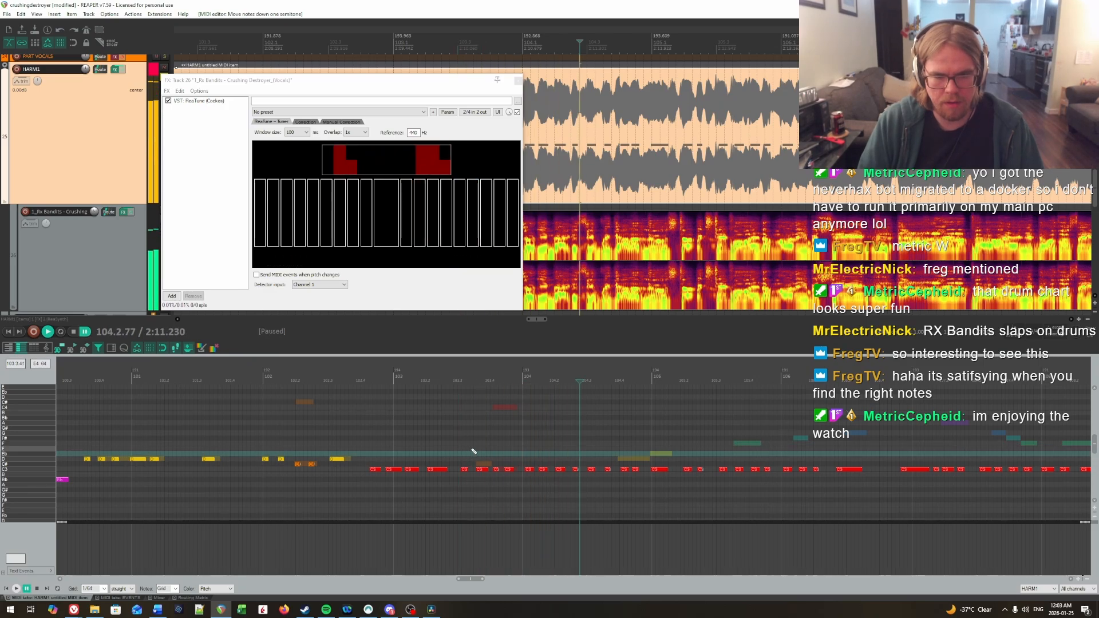
left_click(473, 451)
key("space")
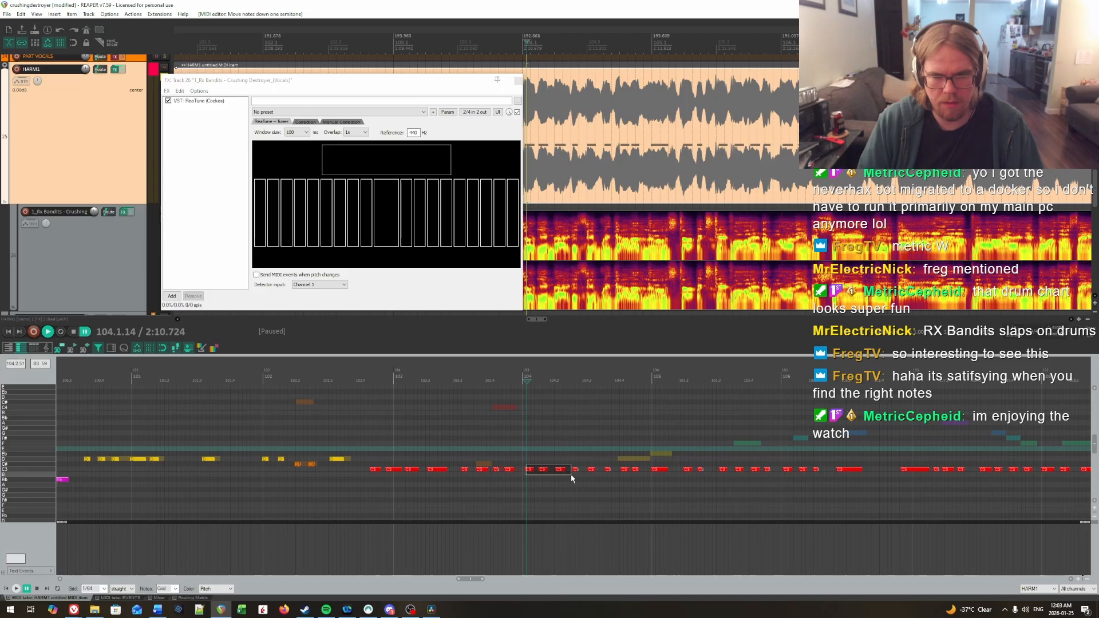
left_click(542, 449)
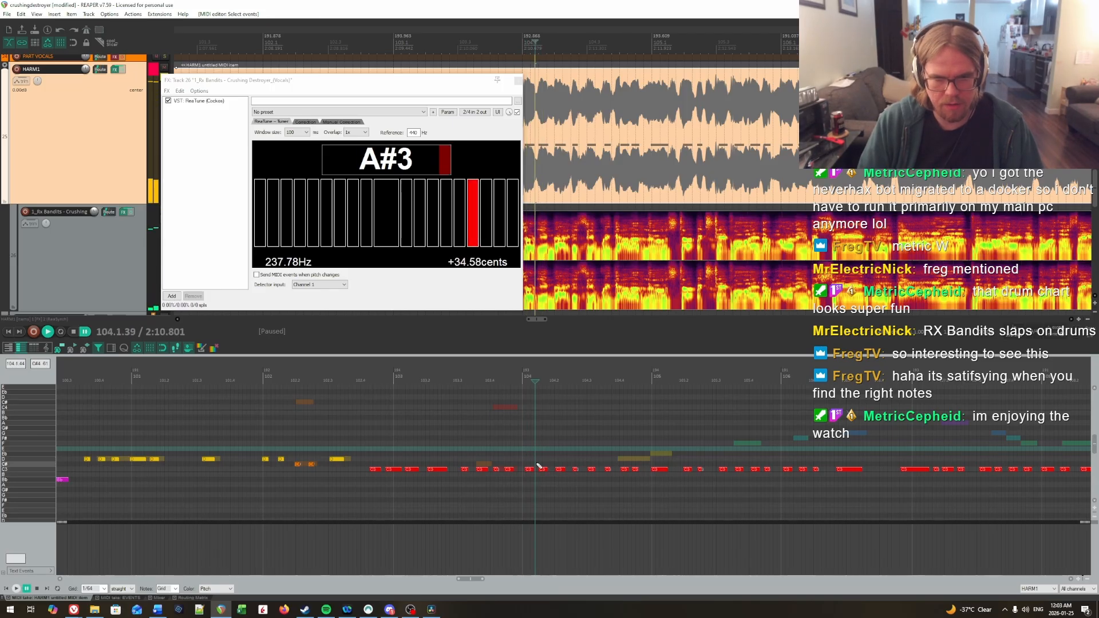
key("ctrl+space")
left_click(542, 473)
key("Down")
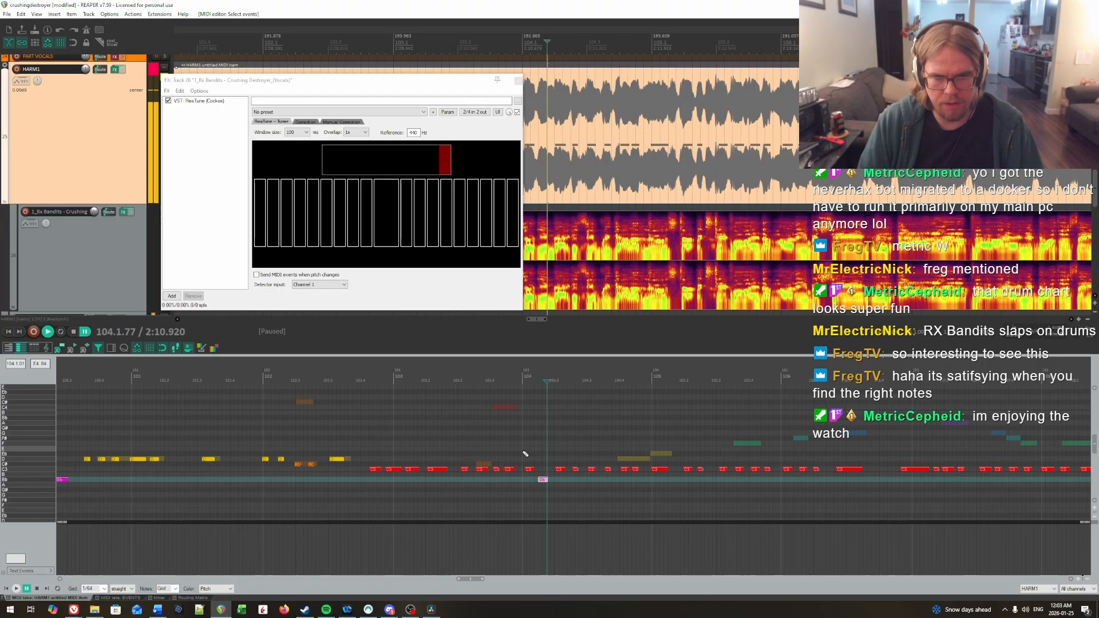
Step: Replay the vocals through bar 104, checking the HARM1 pitches against ReaTune
left_click(562, 461)
key("ctrl+space")
key("ctrl+space")
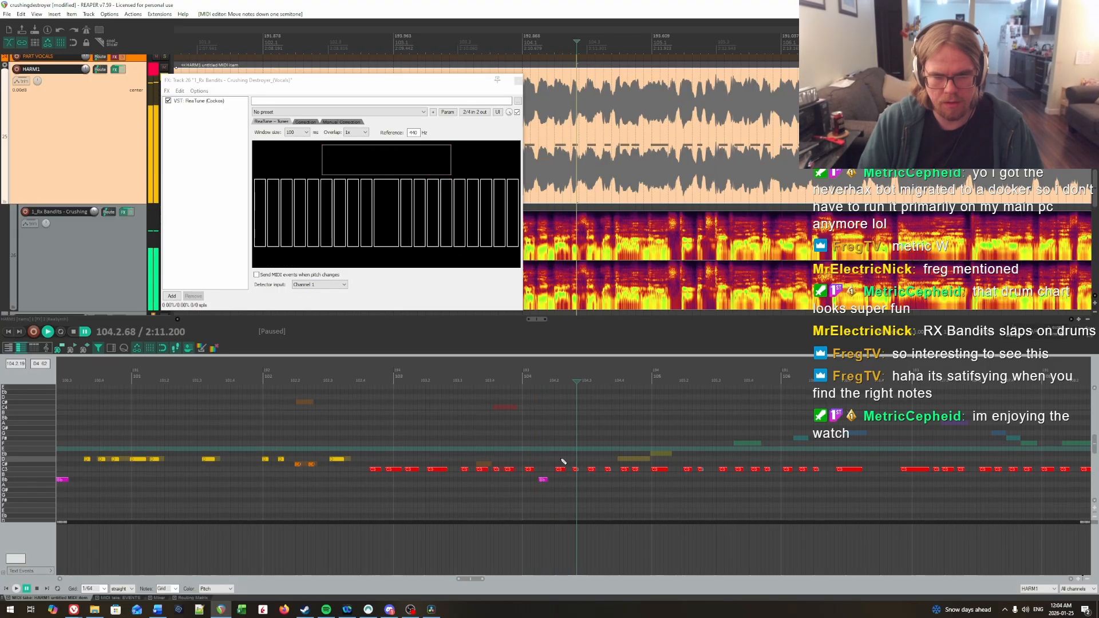
key("ctrl+space")
left_click_drag(519, 443, 532, 449)
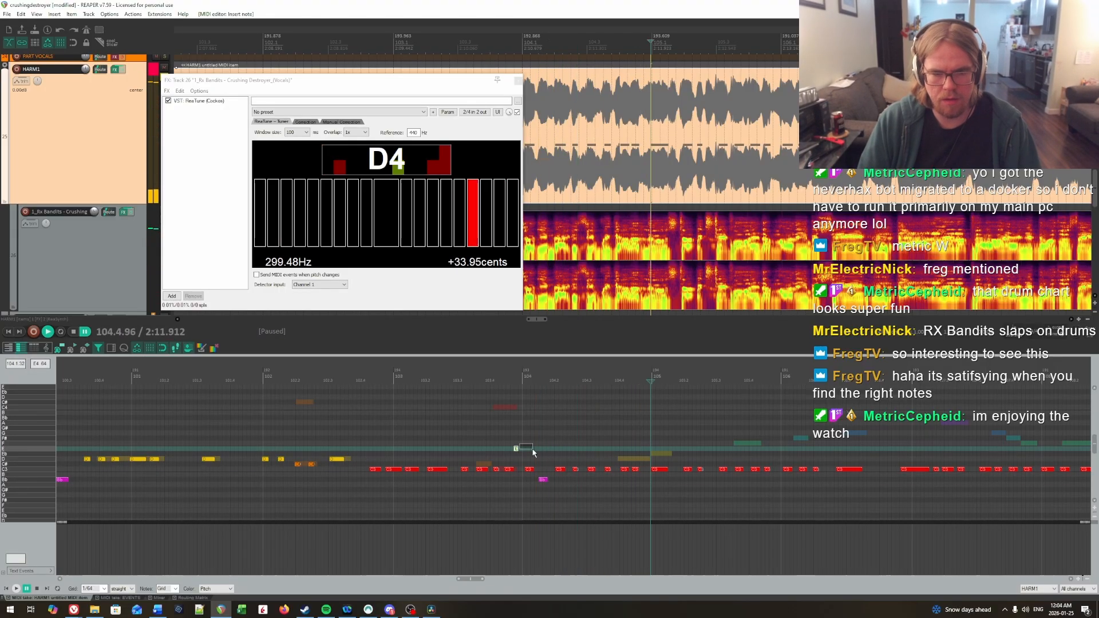
left_click(474, 443)
key("ctrl+space")
Step: Lower the fourth note of bar 104, just after beat 2, to Bb
key("ctrl+space")
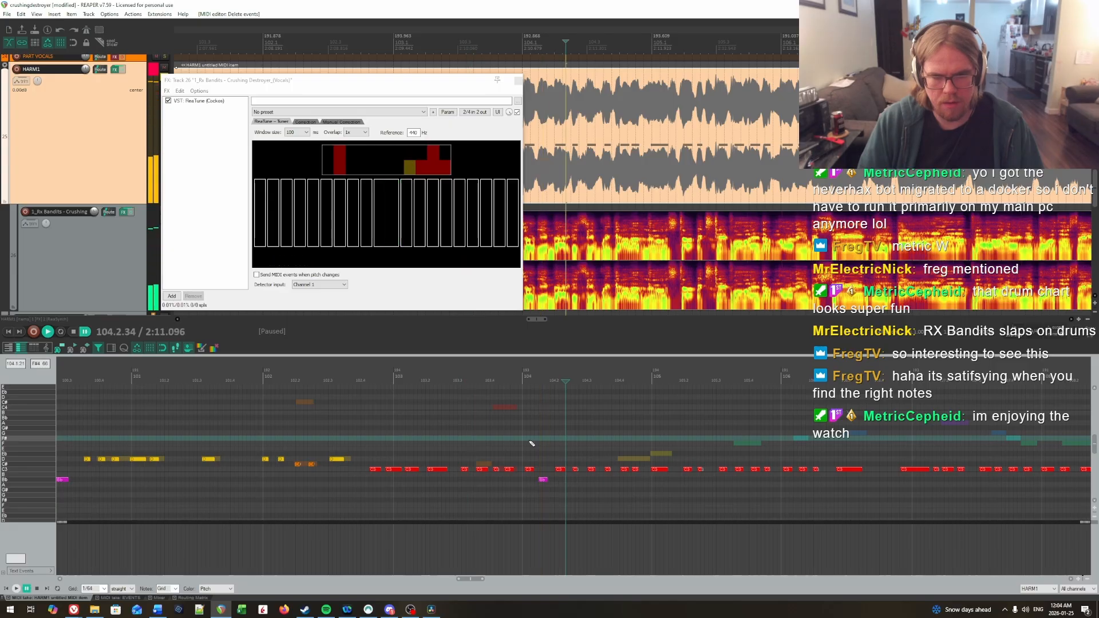
key("ctrl+space")
key("ctrl+space")
key("Down")
key("Down")
Step: Lower the fifth note of bar 104, on beat 3, to Bb
key("ctrl+space")
key("ctrl+space")
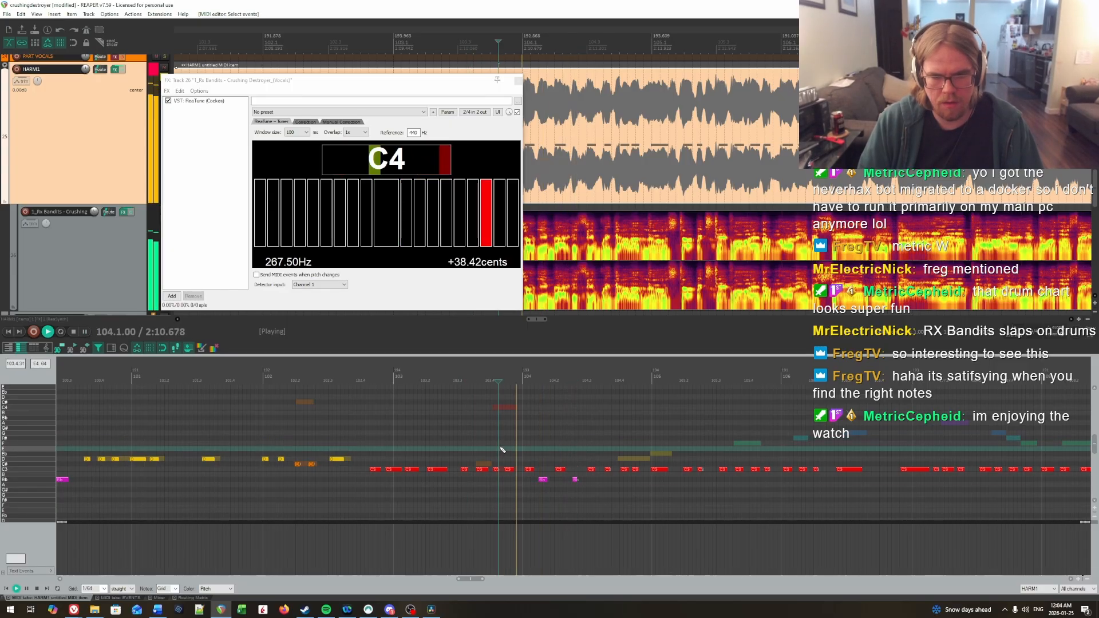
key("ctrl+space")
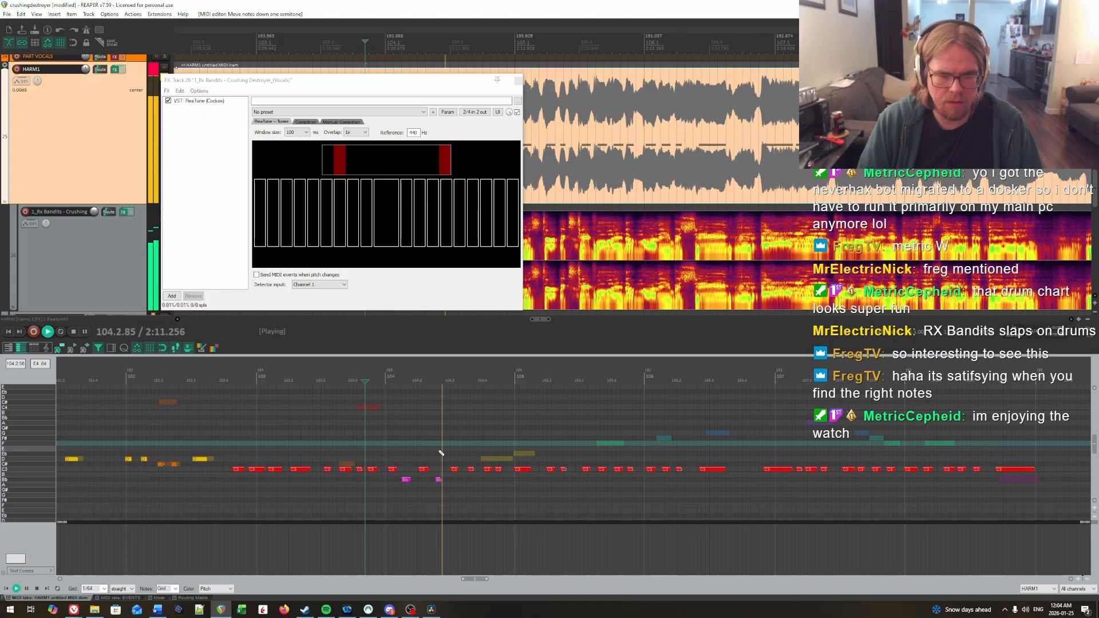
key("ctrl+space")
left_click(456, 470)
key("Down")
key("Down")
Step: Replay bar 104, raise its last two notes to D and raise the first note of bar 105 to Eb
left_click(382, 446)
key("space")
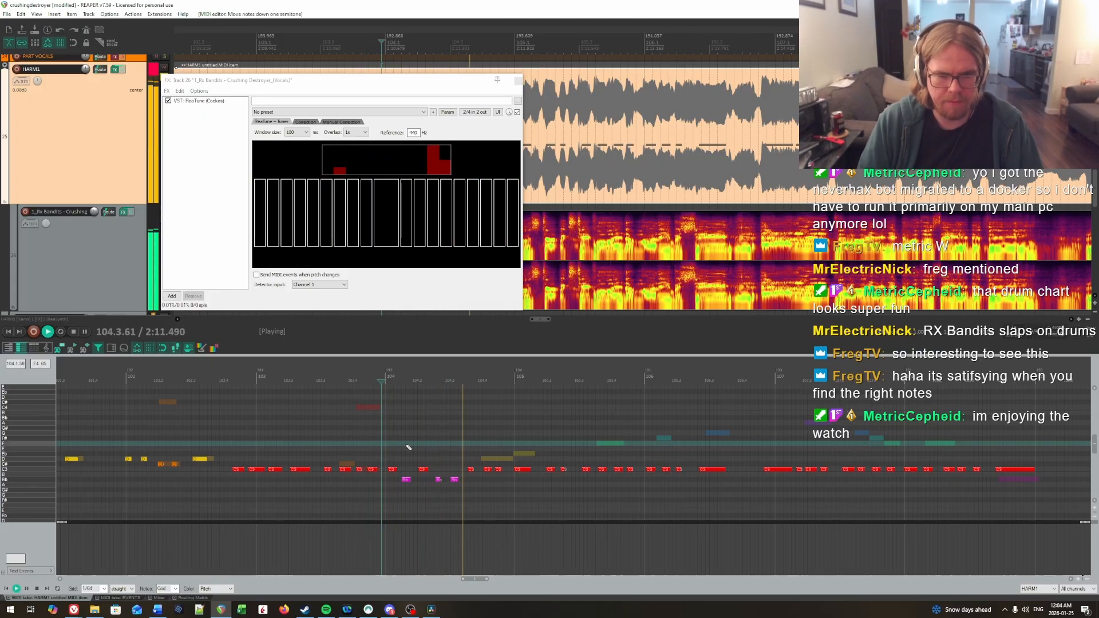
key("space")
key("space")
key("ctrl+space")
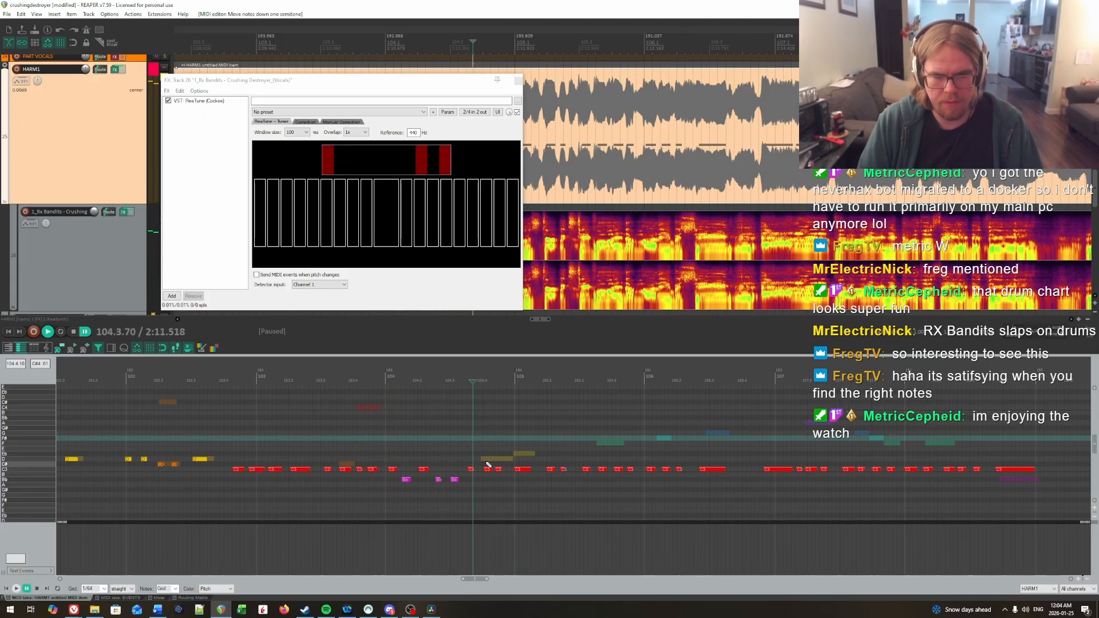
left_click_drag(530, 464, 531, 464)
key("Up")
Step: Raise the last three notes of bar 105 to F, the three opening notes of bar 106 to F#, and the long note after them to G
left_click(447, 441)
key("space")
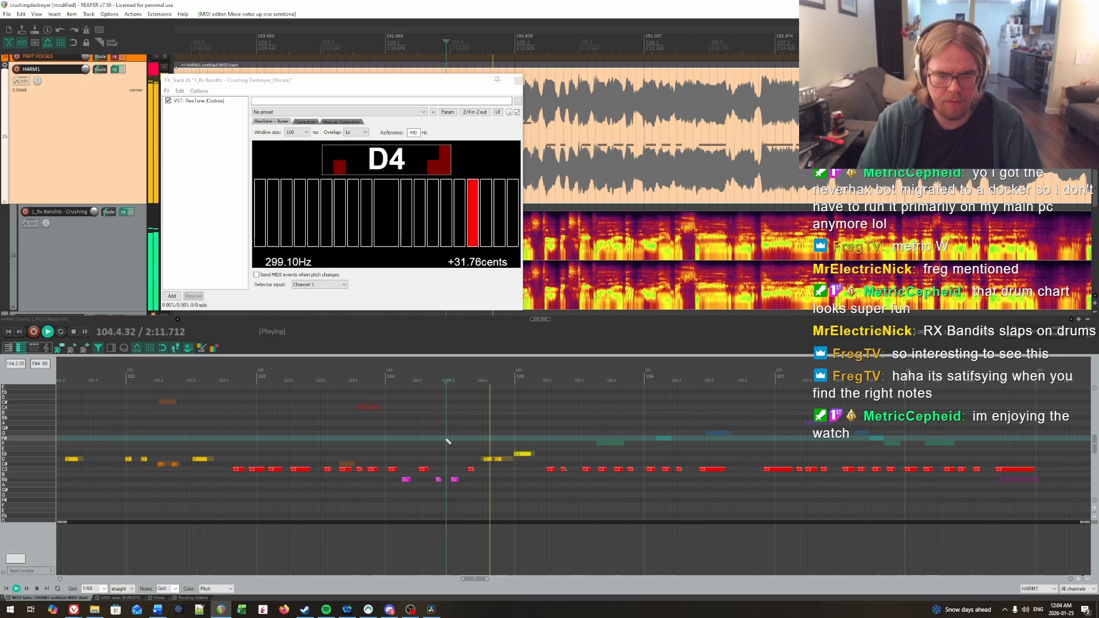
key("ctrl+space")
scroll(531, 444, "up", 2)
left_click(539, 458)
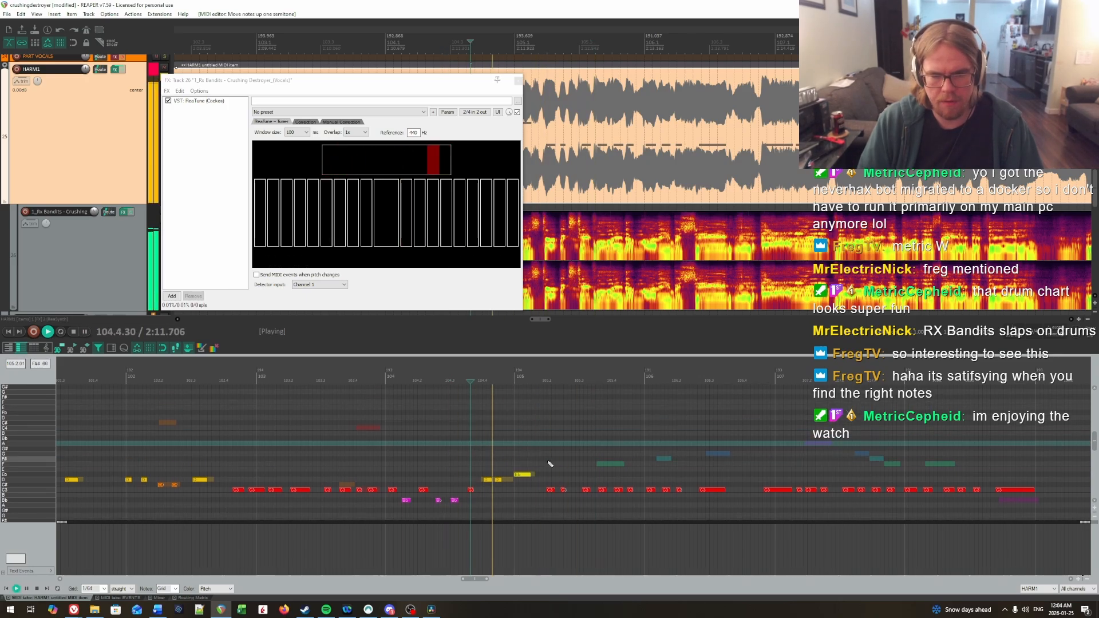
left_click_drag(606, 498, 729, 472)
key("Up")
Step: Replay bar 105 and raise its three notes around beats 2 and 3 to E
left_click(511, 455)
key("space")
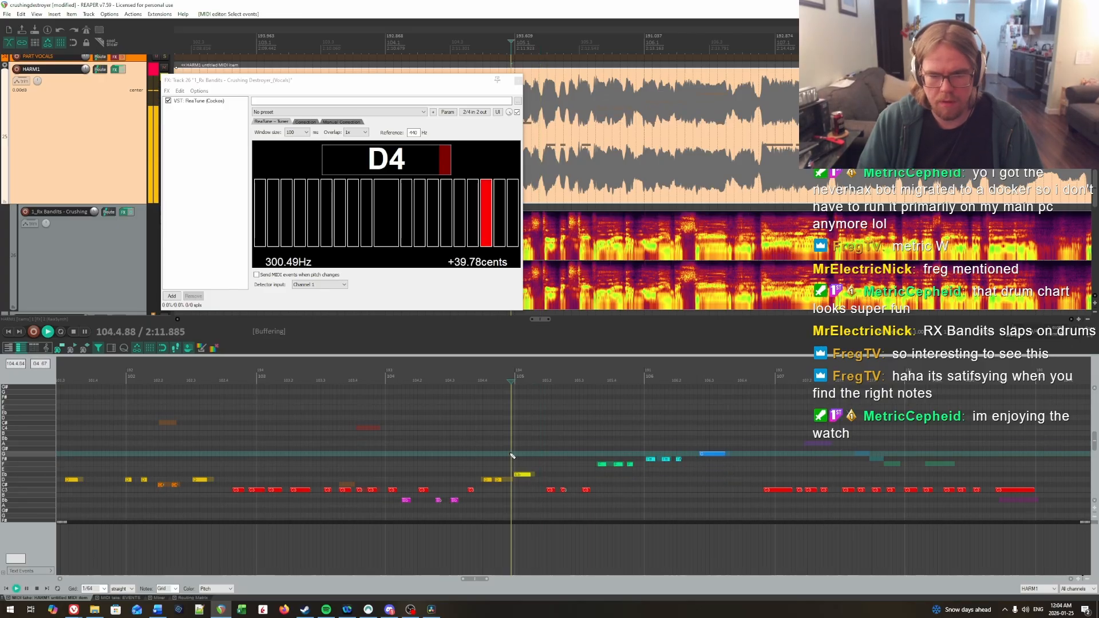
key("space")
left_click_drag(532, 488, 607, 501)
key("Up")
Step: Replay the start of bar 105 and lower the short note after beat 2 to Eb
left_click(496, 452)
key("space")
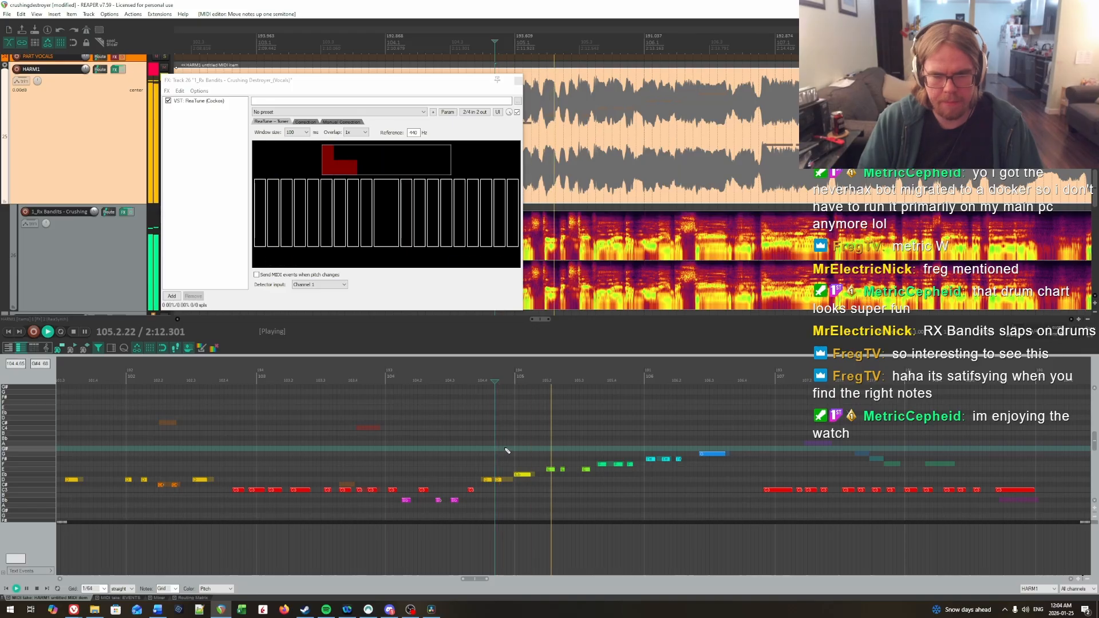
key("space")
left_click_drag(565, 477, 565, 475)
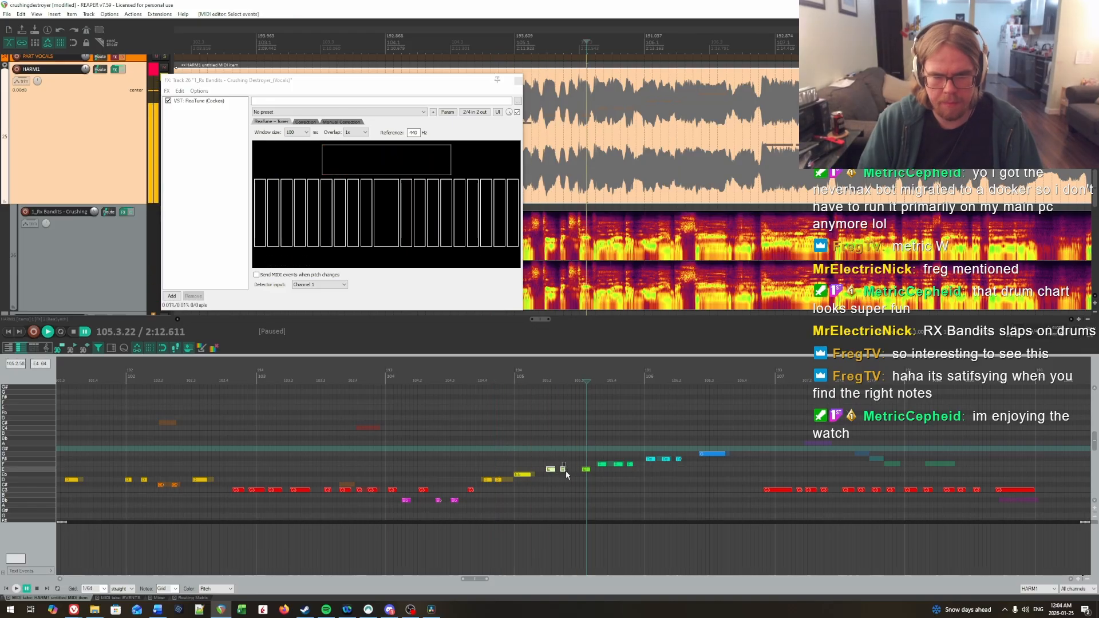
key("Down")
Step: Replay the phrase from bar 105 into bar 106, checking its pitches in ReaTune
key("space")
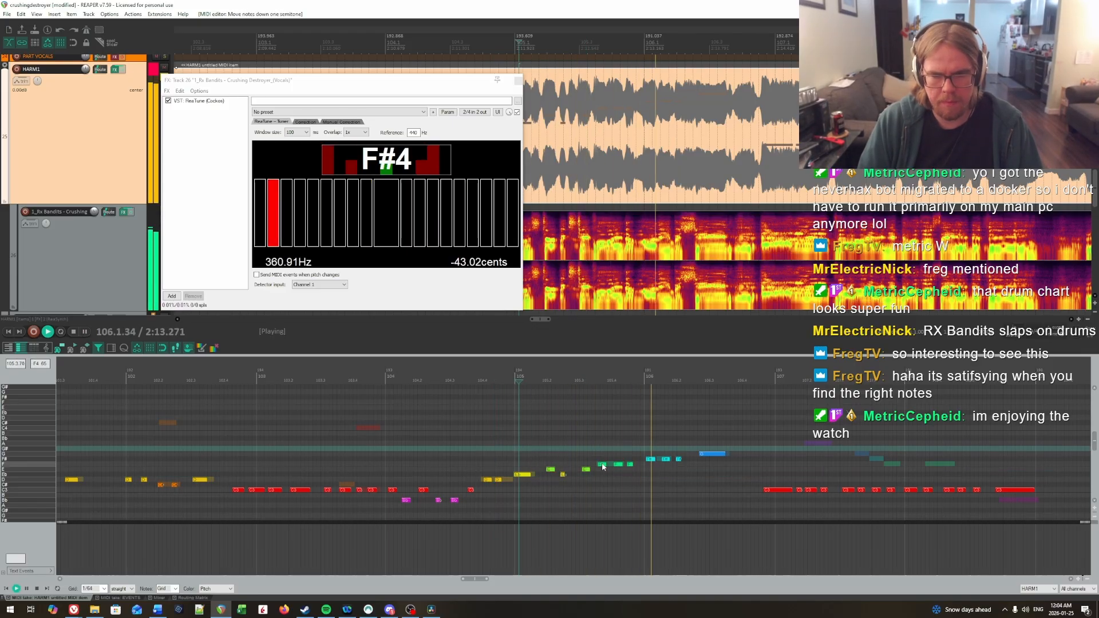
key("space")
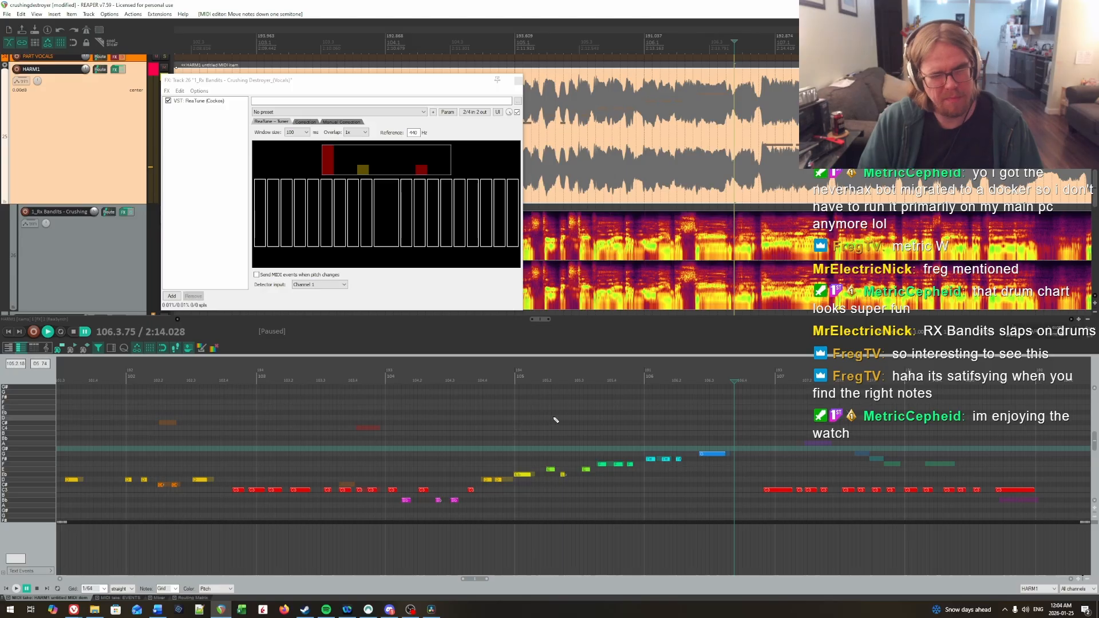
left_click(503, 438)
key("space")
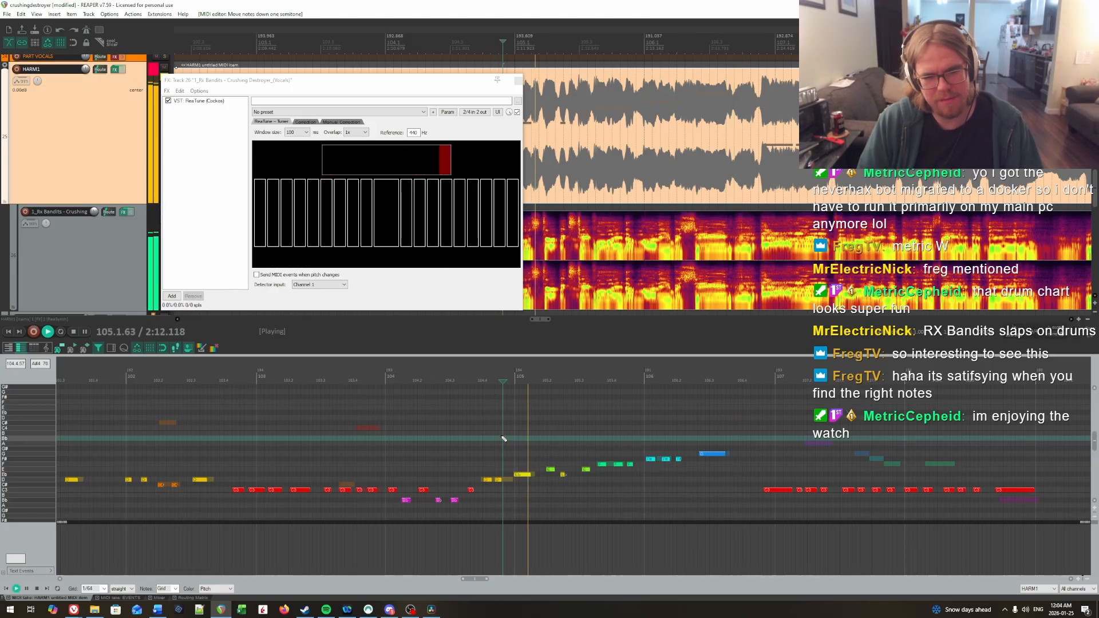
key("space")
left_click(535, 440)
key("space")
key("space")
Step: Try the first note of bar 105 at E and replay it from the end of bar 104
left_click(484, 453)
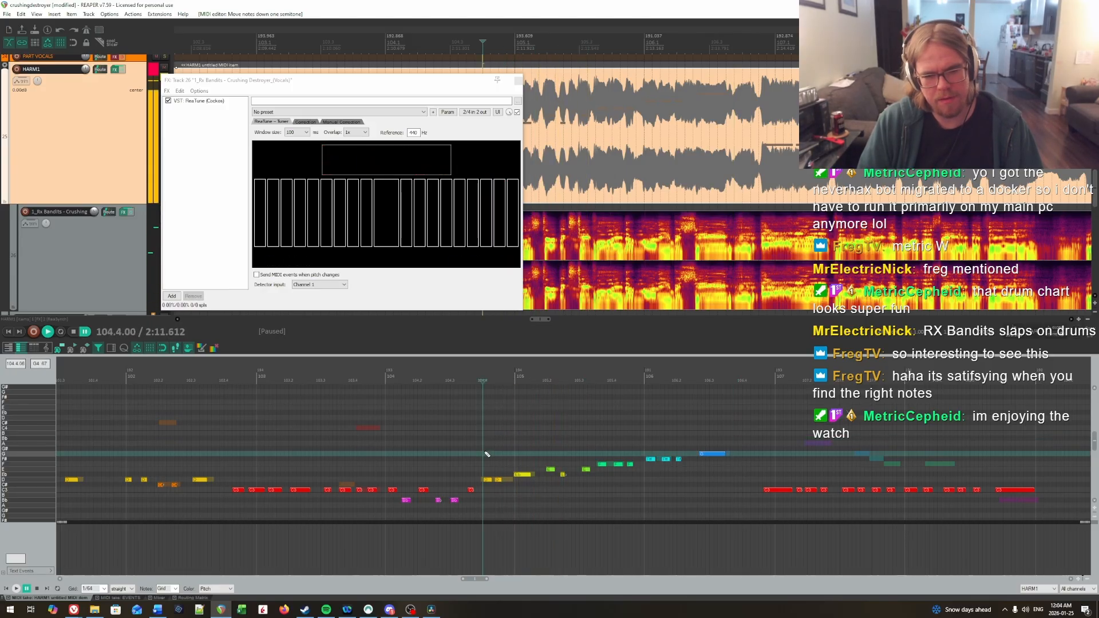
key("space")
key("space")
key("Up")
key("space")
key("space")
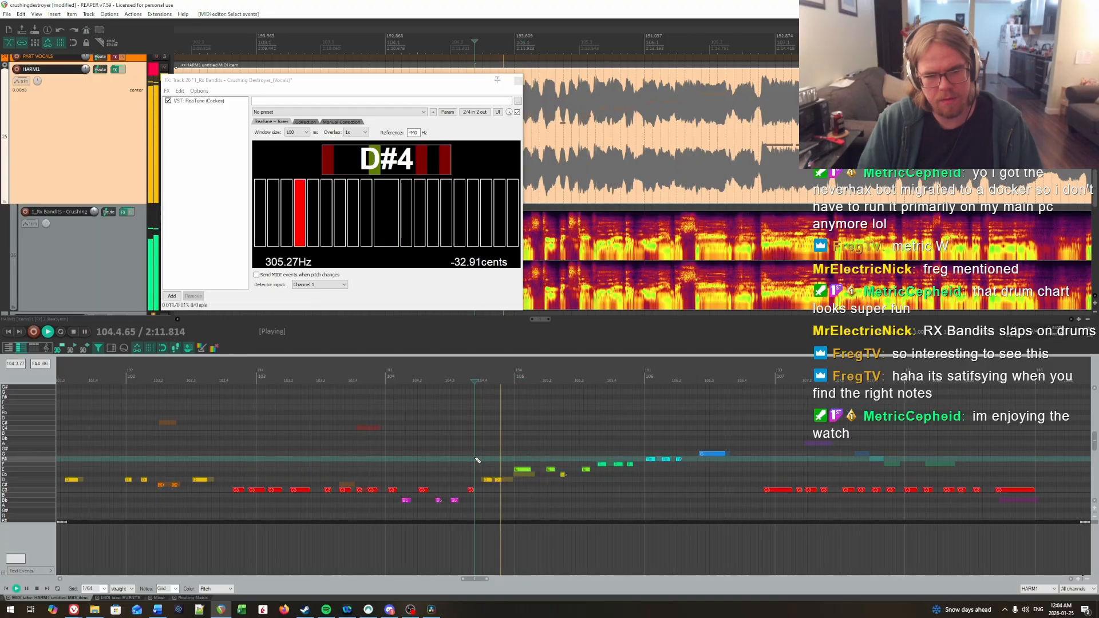
Step: Lower the first note of bar 105 to D
left_click_drag(528, 477, 529, 478)
key("Down")
key("Down")
key("Down")
key("Up")
Step: Raise the three notes around beats 2 and 3 of bar 105 by one semitone and replay the bar
left_click(459, 457)
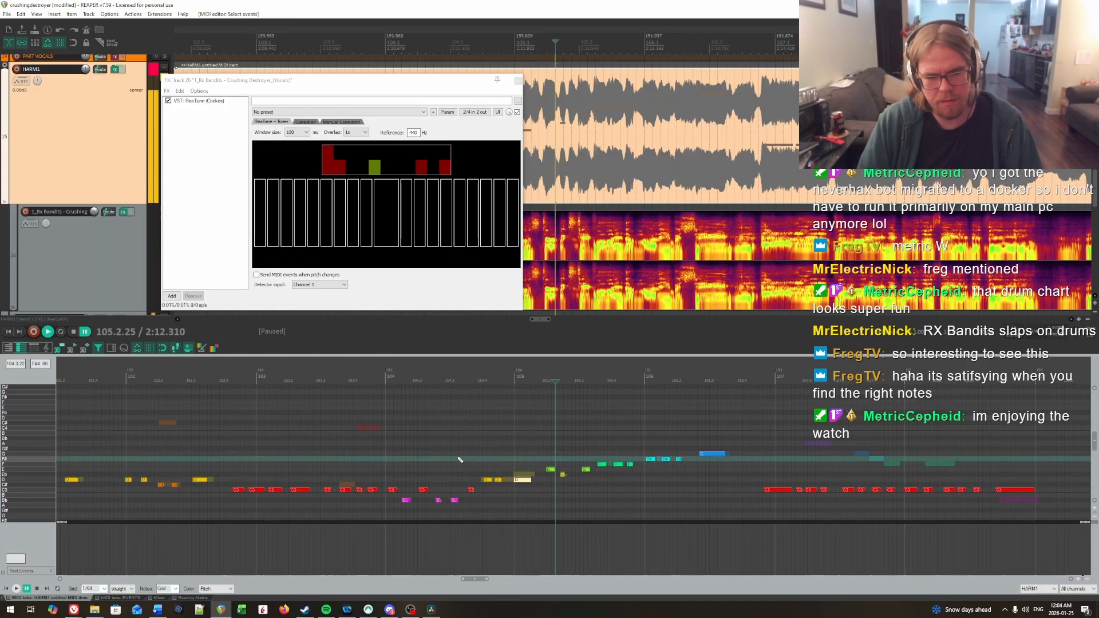
key("space")
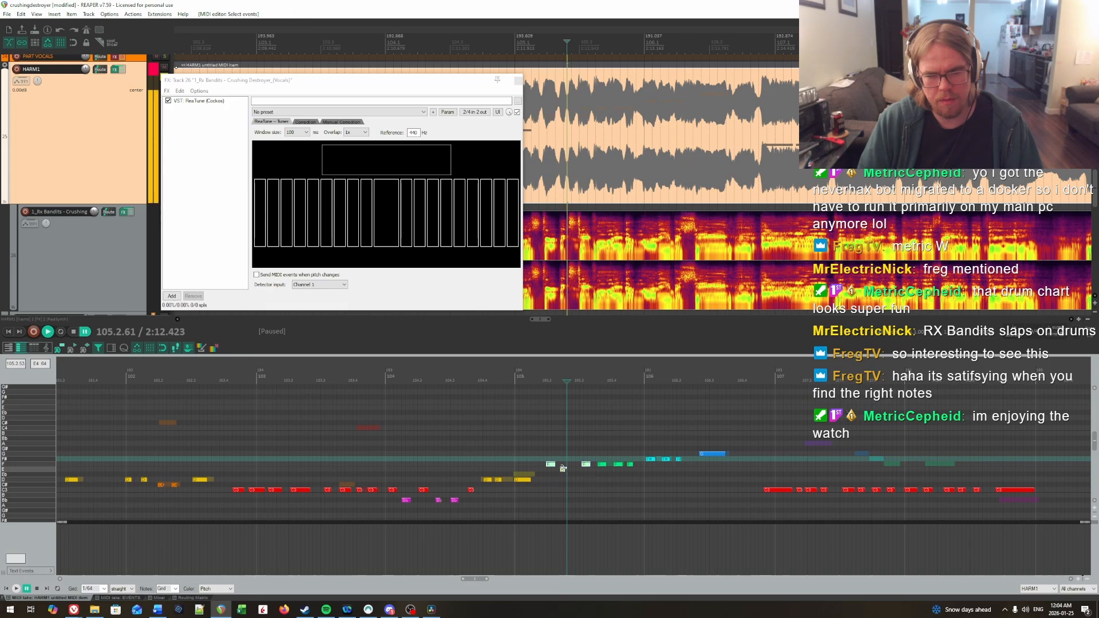
left_click(508, 454)
key("space")
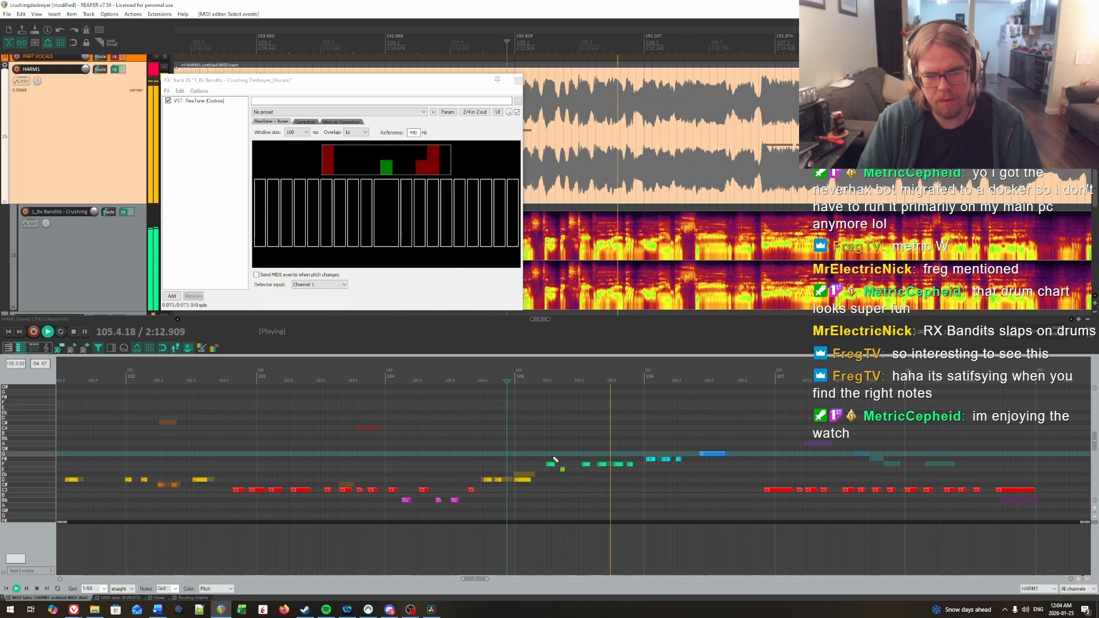
key("space")
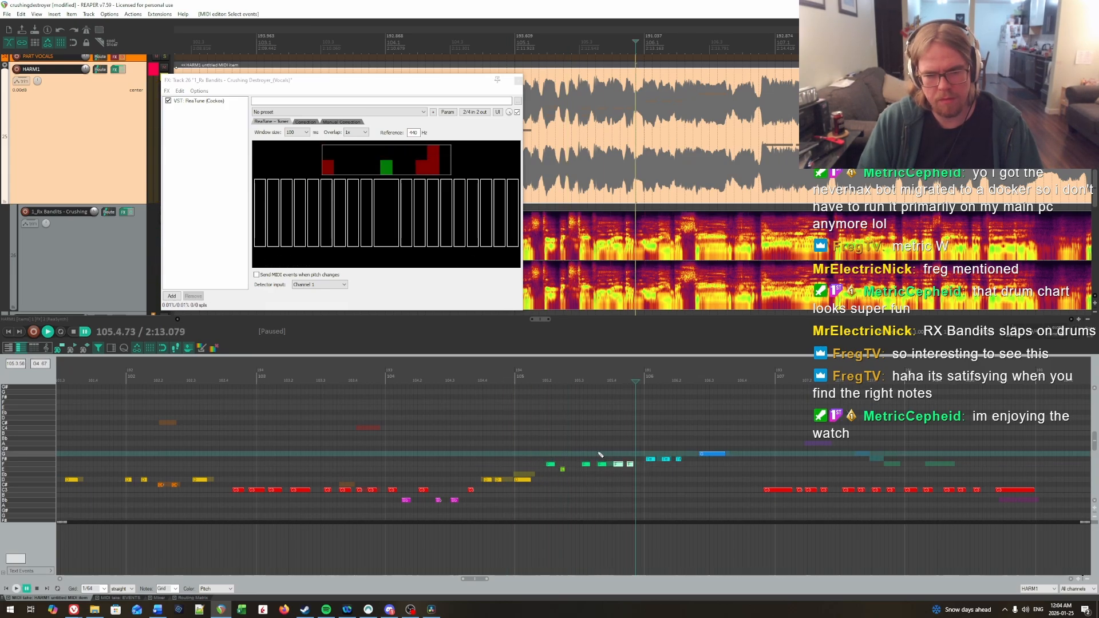
Step: Replay the start of bar 105 and lower the short note after beat 2 to D
left_click(513, 440)
key("space")
Step: Replay bar 105 in short passages, checking the notes from beat 2 to beat 4 in ReaTune
key("space")
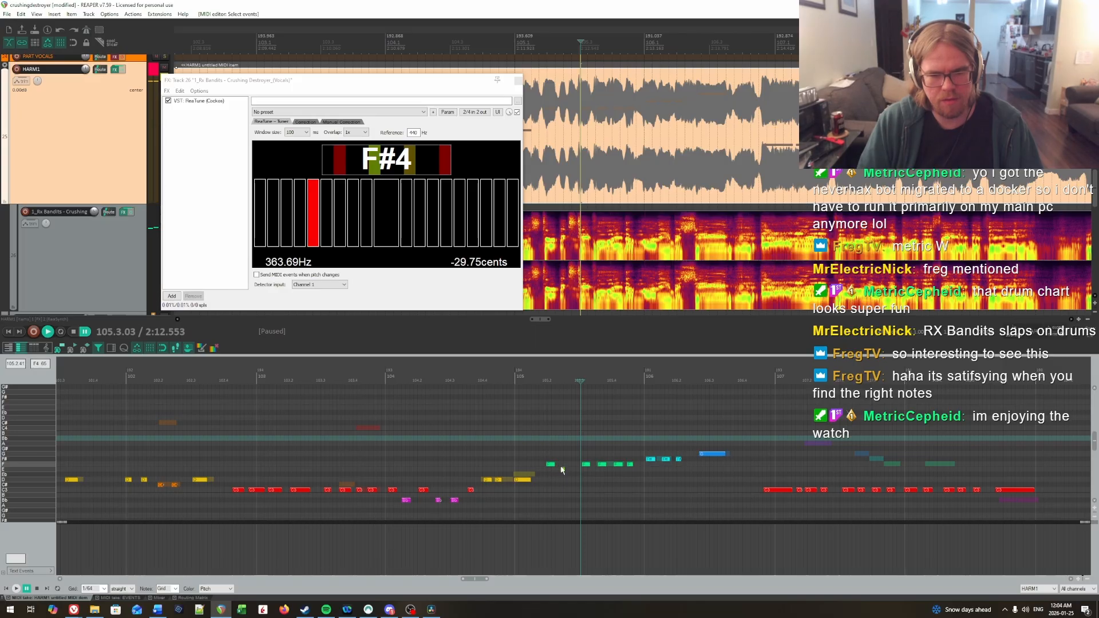
key("Down")
key("Down")
left_click(523, 444)
key("space")
key("space")
key("space")
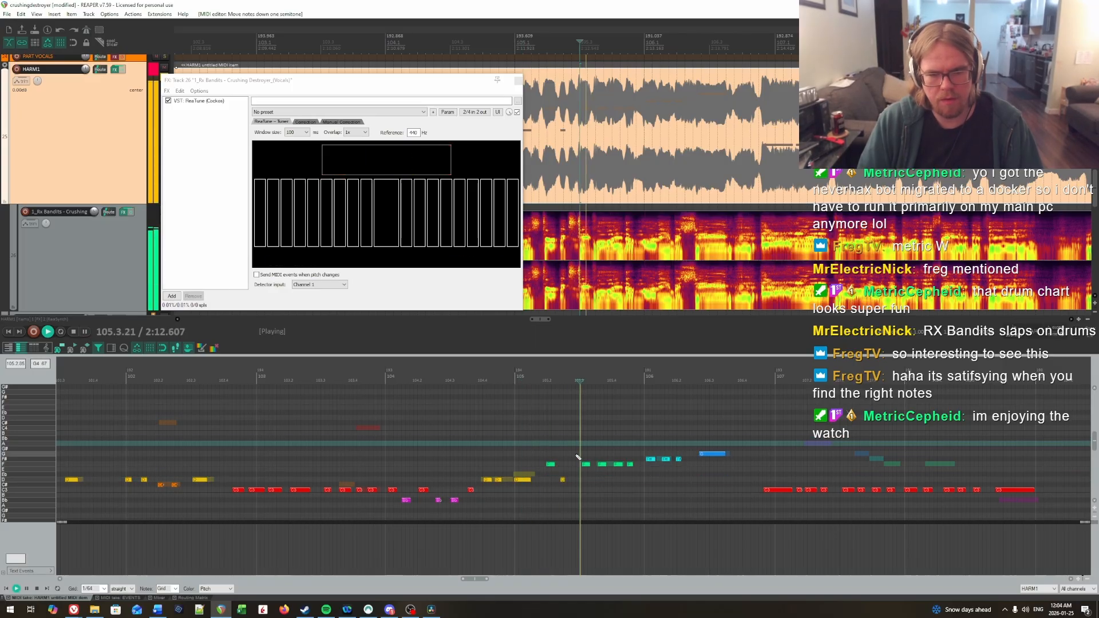
key("space")
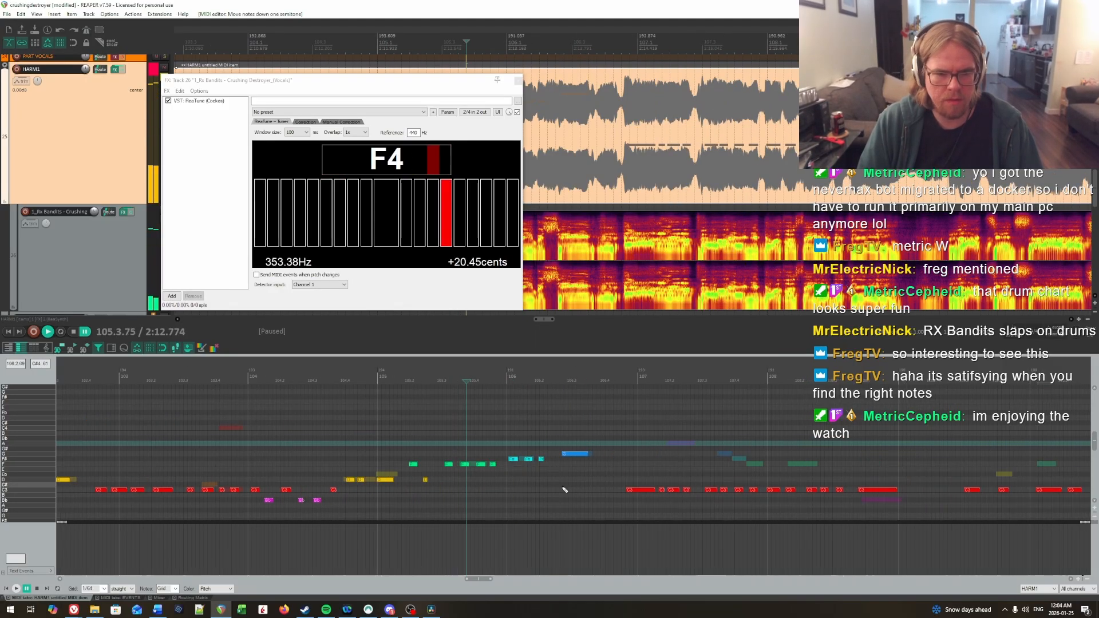
key("space")
key("space")
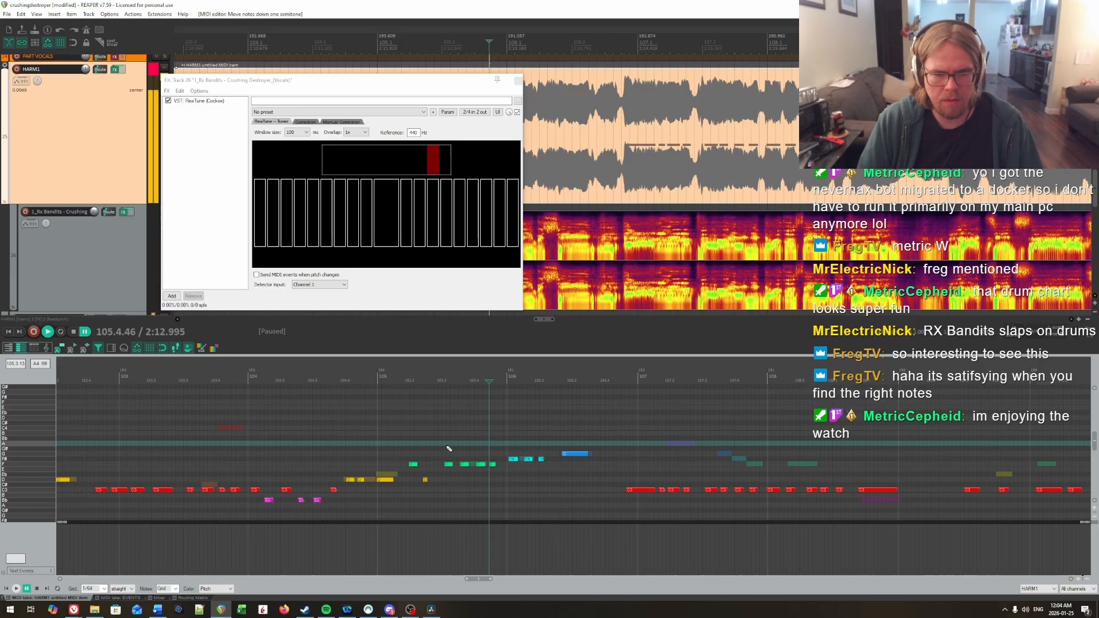
Step: Try the last two notes of bar 105 at F# and return them to F
left_click(482, 461)
key("Up")
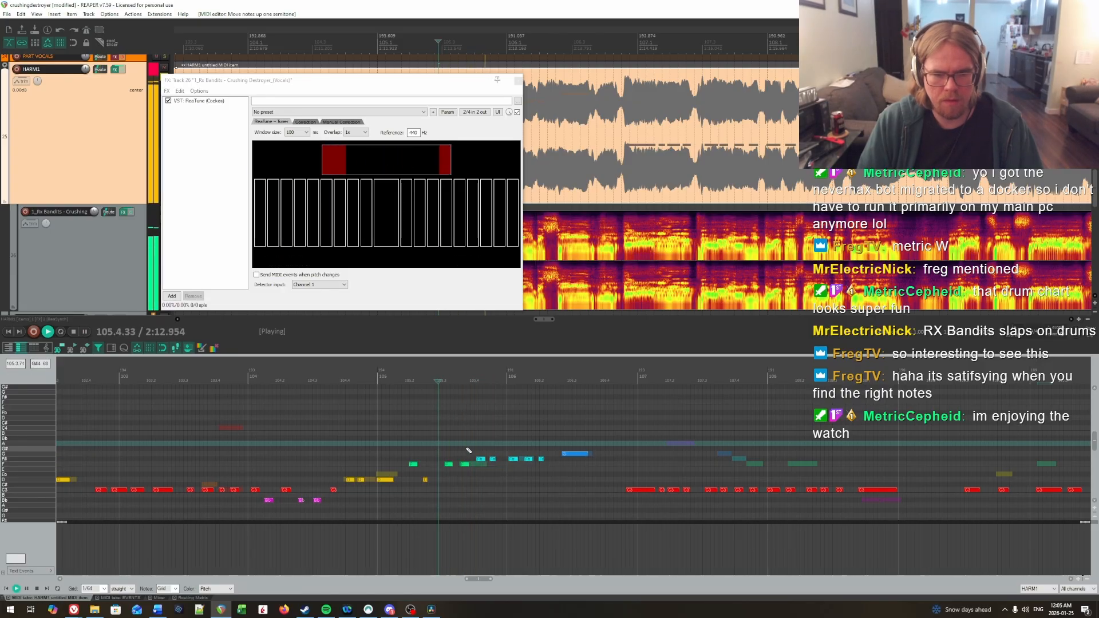
key("Down")
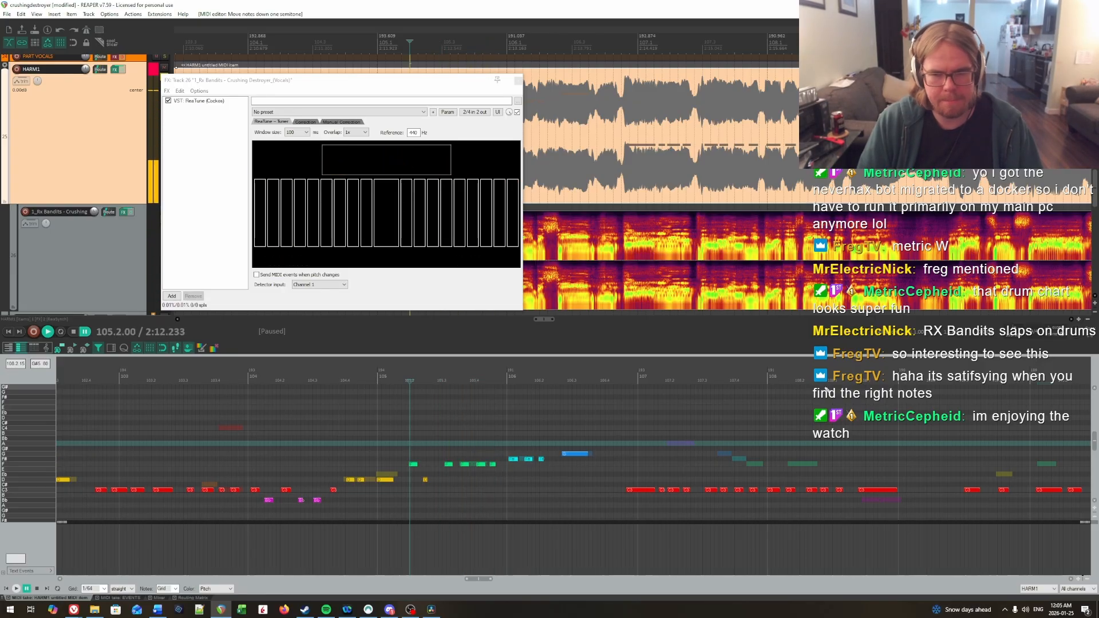
Step: Toggle the HARM1 track's effects and replay the vocals in bar 105 to check the last notes' pitches
left_click(124, 70)
key("space")
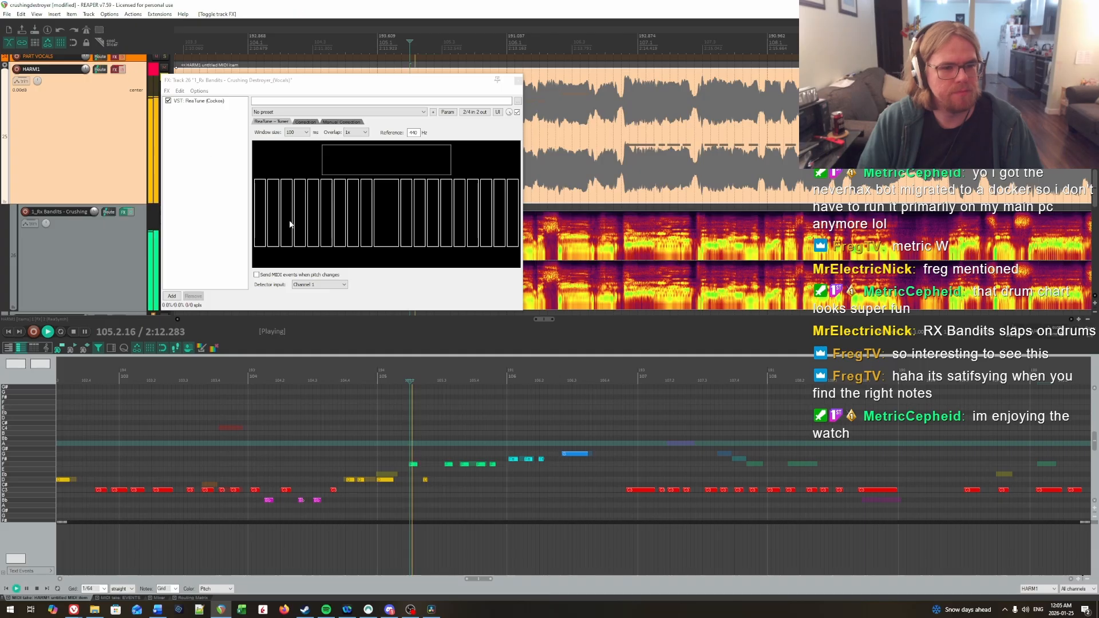
left_click(389, 423)
key("ctrl+space")
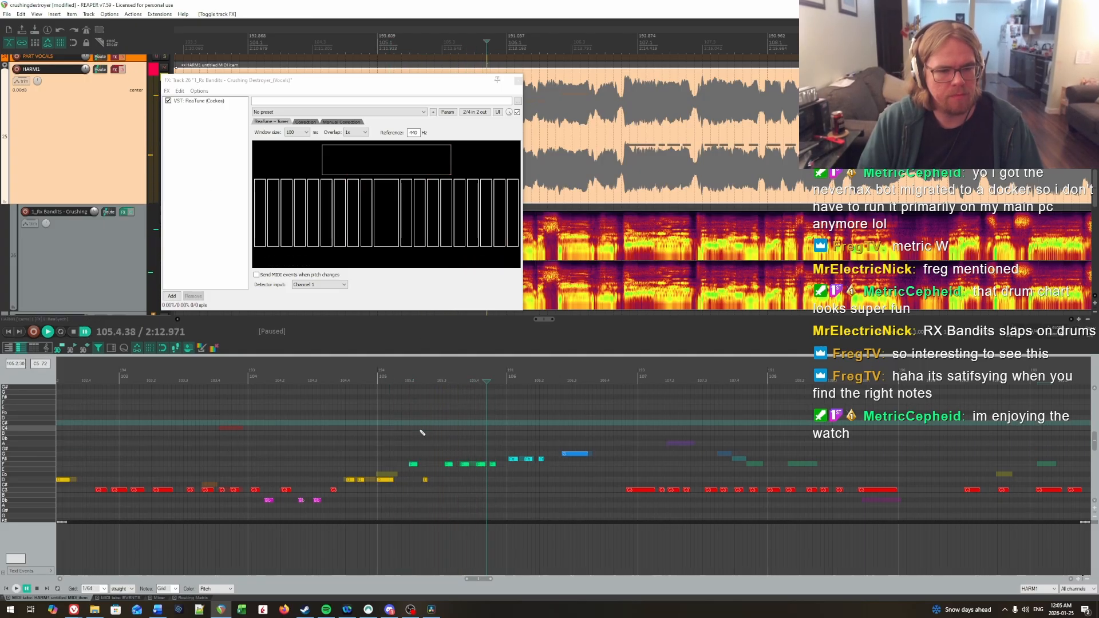
key("ctrl+space")
Step: Lower the last note of bar 105 to D and set the playback position back near the bar's start
left_click_drag(499, 467, 500, 467)
key("Down")
key("Down")
key("Down")
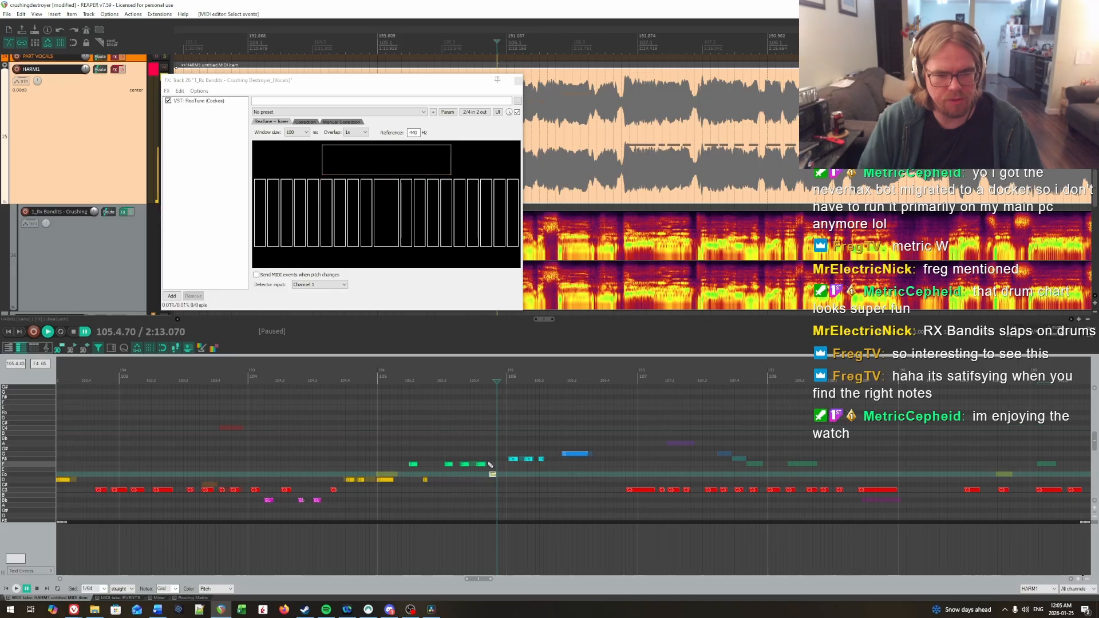
left_click(393, 419)
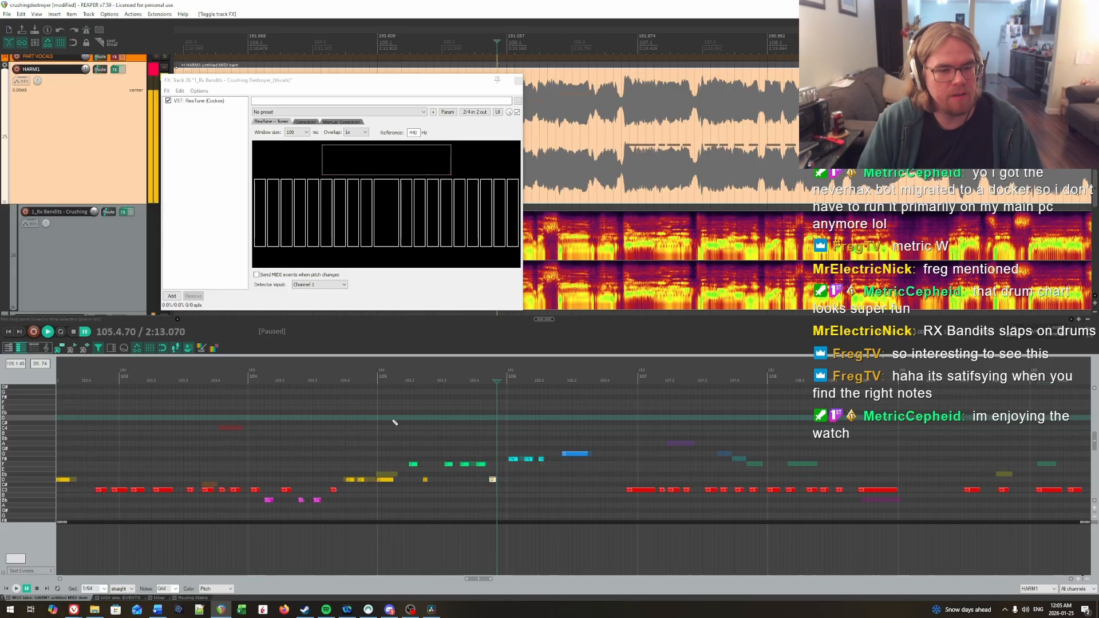
Step: Lower the three short F# notes at the start of bar 106 to F
key("ctrl+space")
key("ctrl+space")
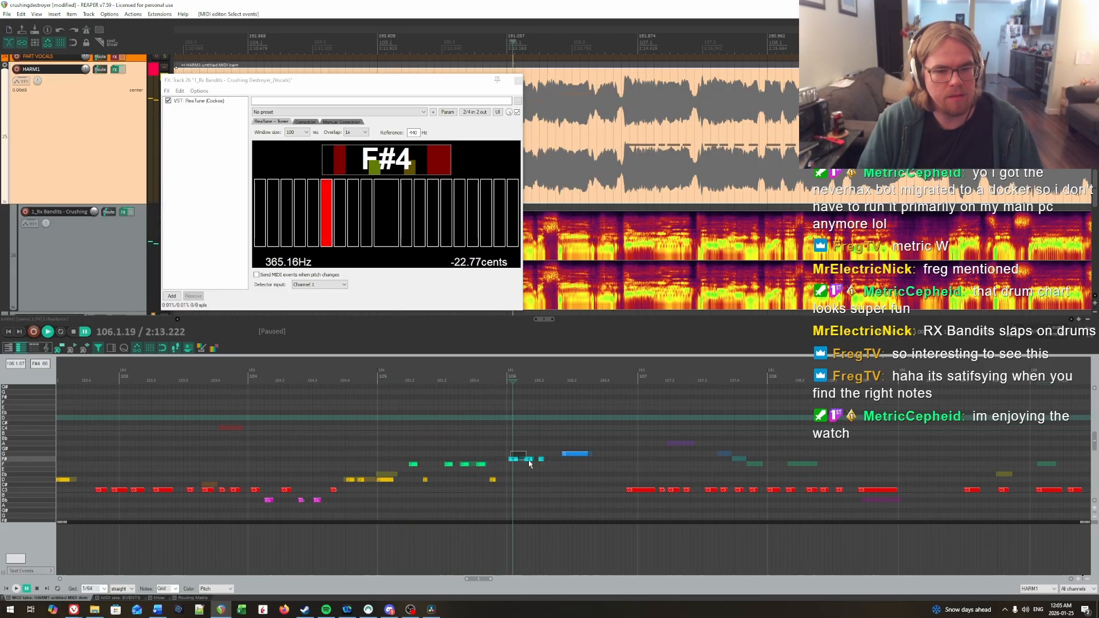
key("Down")
left_click(458, 444)
Step: Replay the end of bar 105 and the start of bar 106 in short passages to check the lowered notes' pitches
key("ctrl+space")
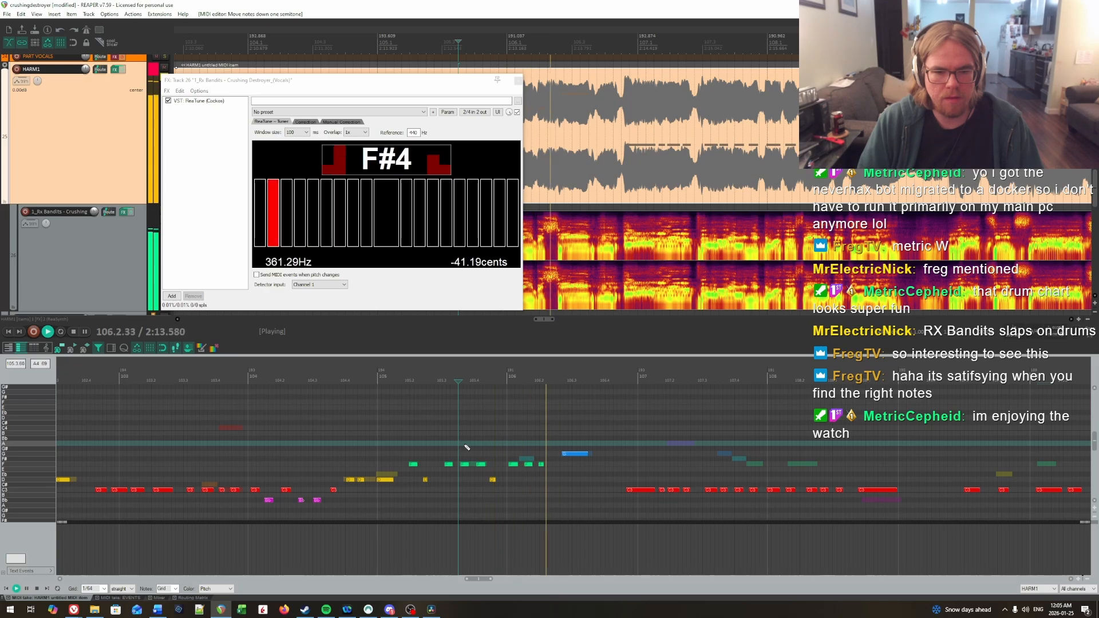
key("ctrl+space")
left_click(473, 434)
key("ctrl+space")
key("ctrl+space")
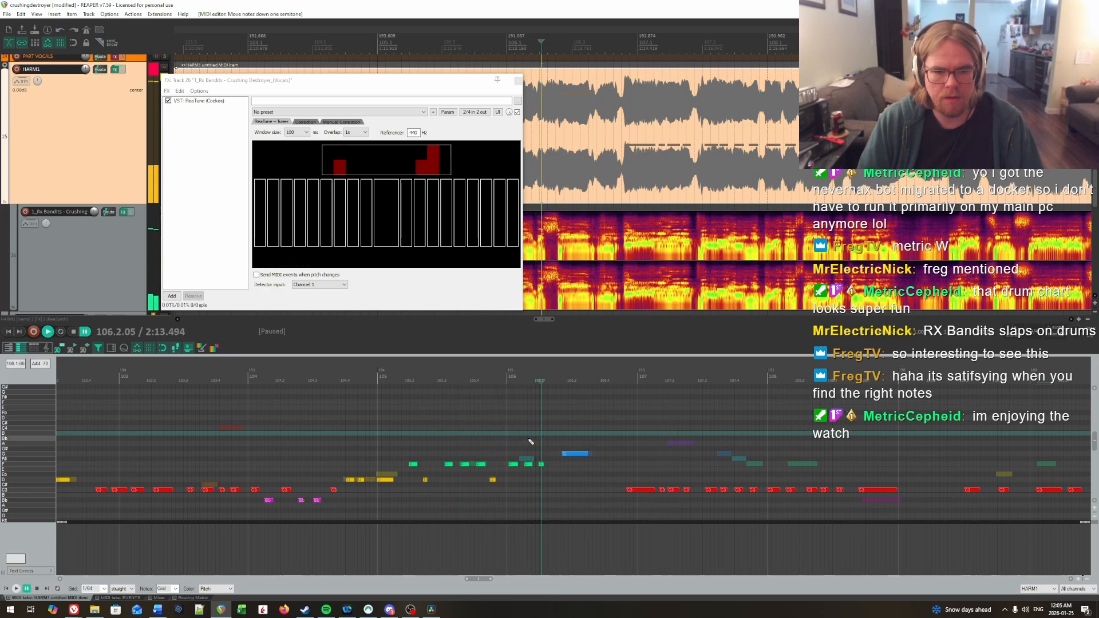
left_click(490, 449)
key("space")
key("space")
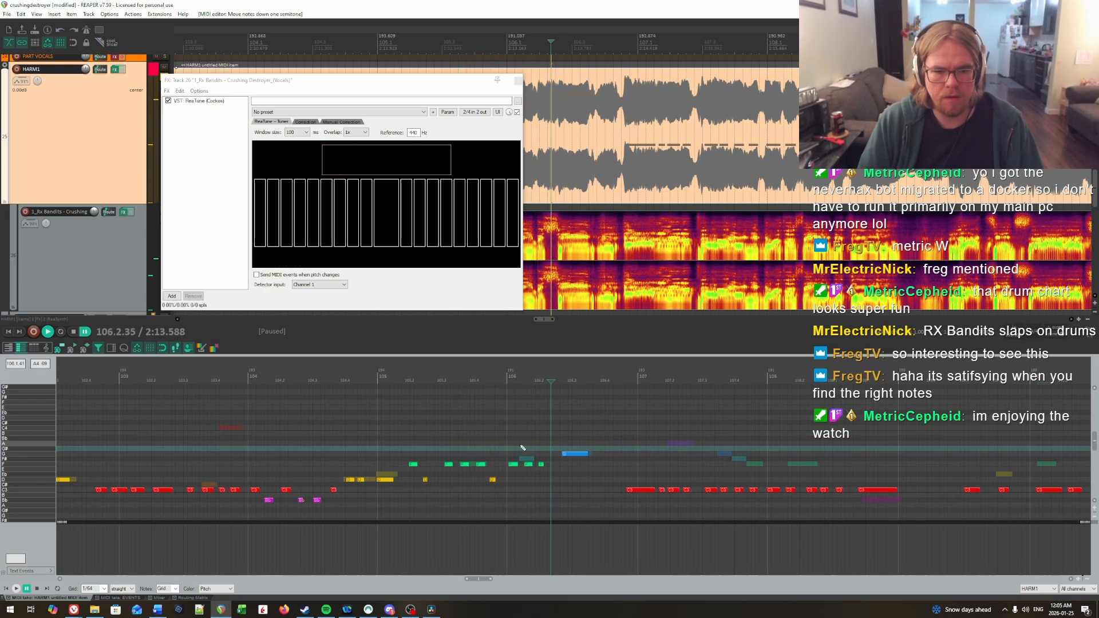
Step: Lower the third short note of bar 106 to D and replay the passage from bar 105
left_click(438, 434)
key("Down")
key("Down")
key("Down")
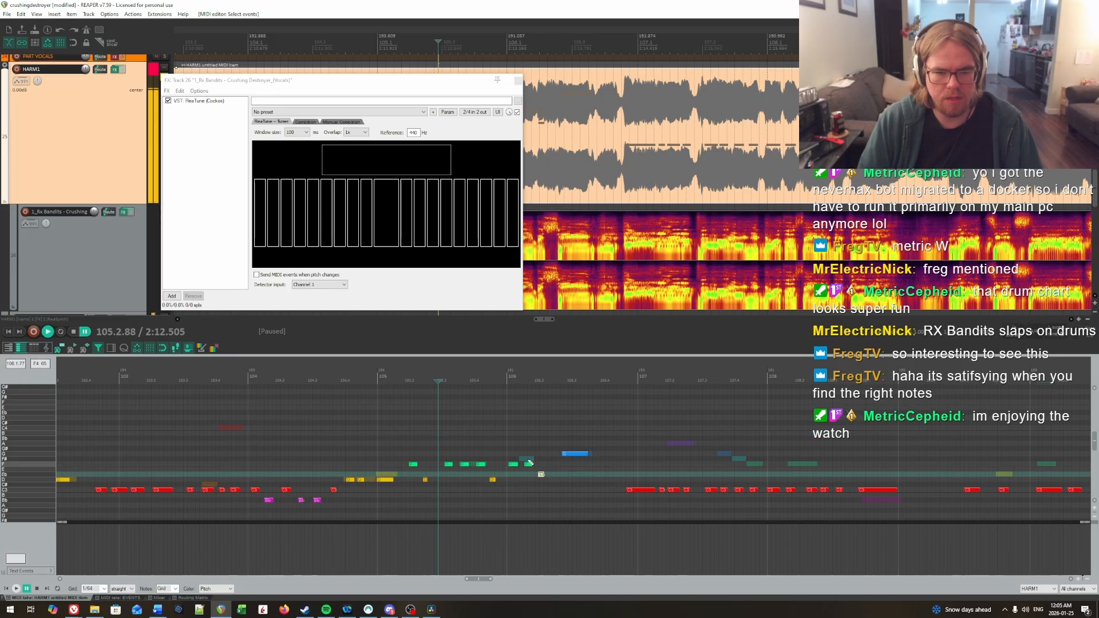
left_click(454, 438)
key("space")
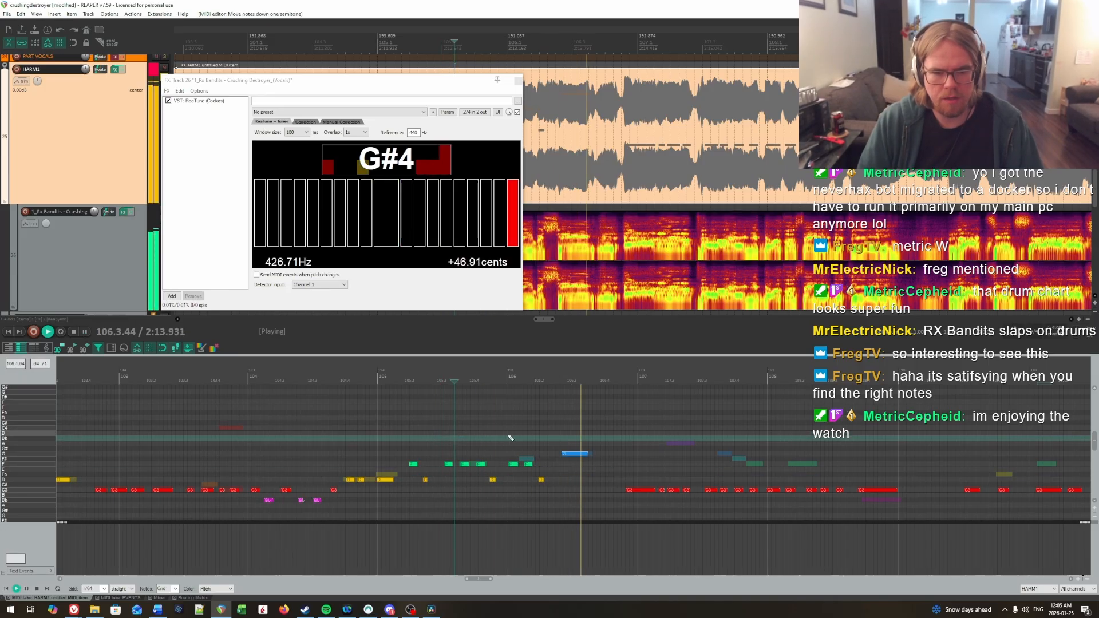
key("space")
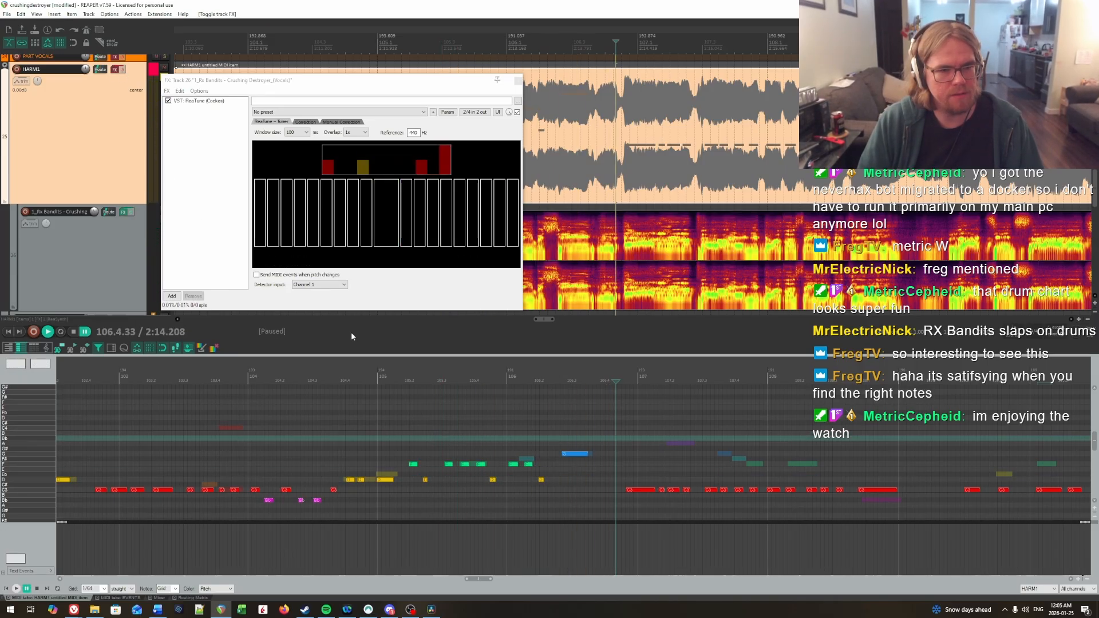
Step: Toggle the HARM1 track's effects and replay bars 104 to 106 to compare the vocals with the charted notes
left_click(386, 427)
key("space")
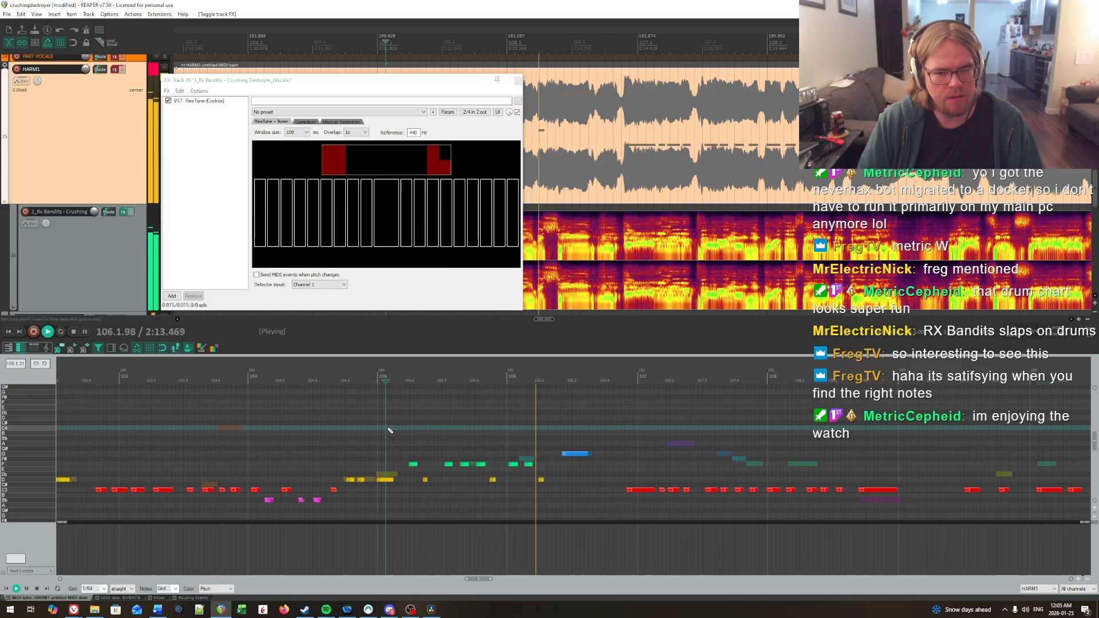
left_click(256, 407)
key("space")
key("space")
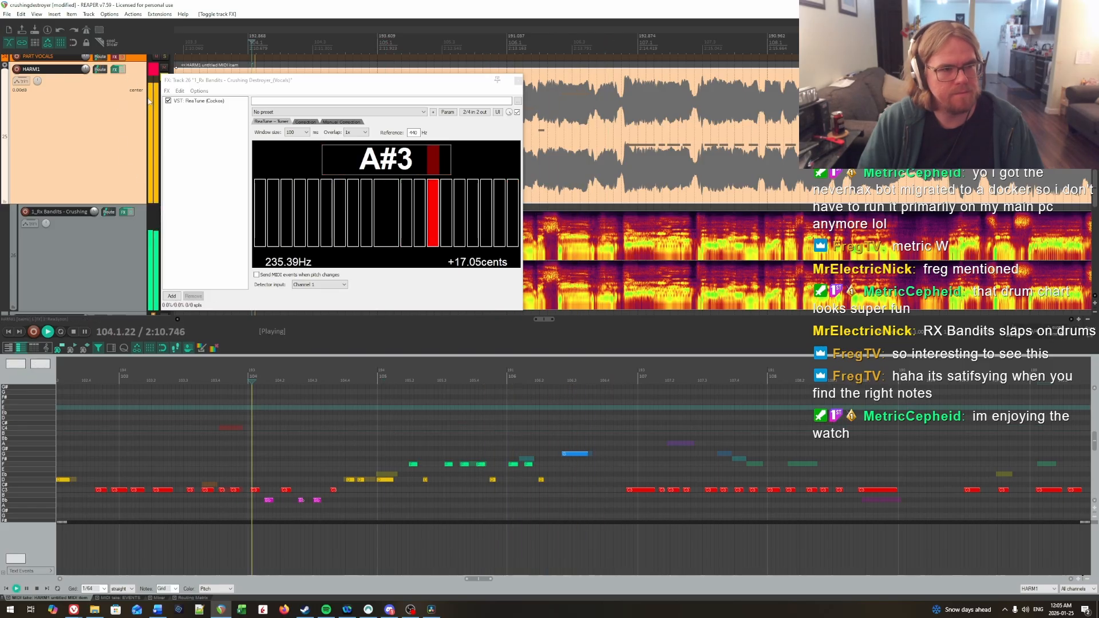
left_click(255, 444)
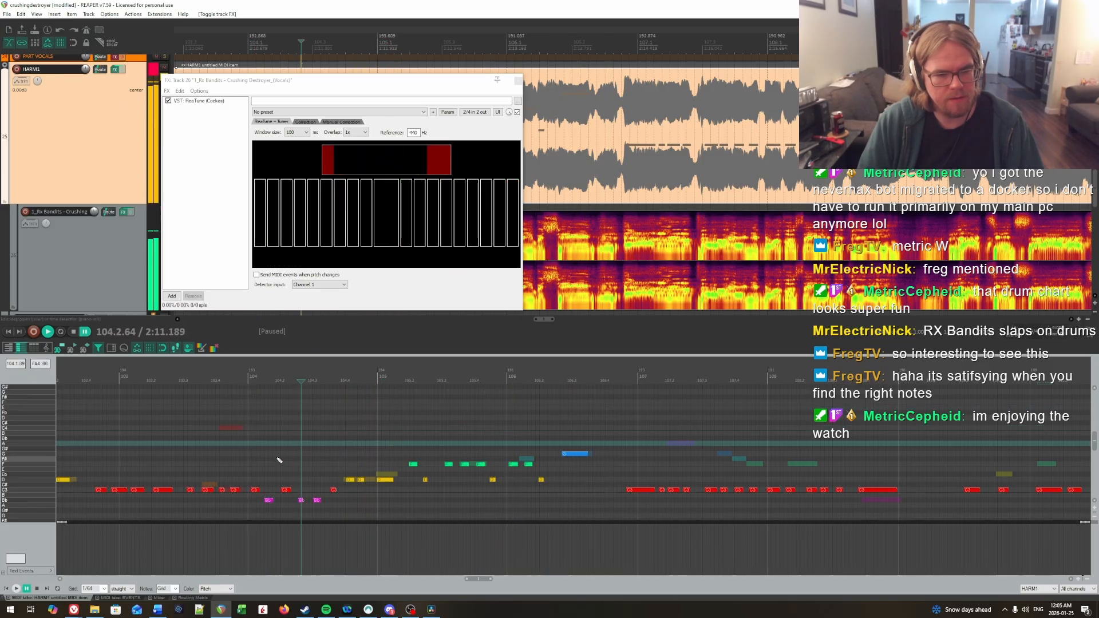
Step: Lower the last Bb note of bar 104, on beat 3, to G while replaying the bar
key("space")
left_click(232, 452)
scroll(307, 462, "down", 2)
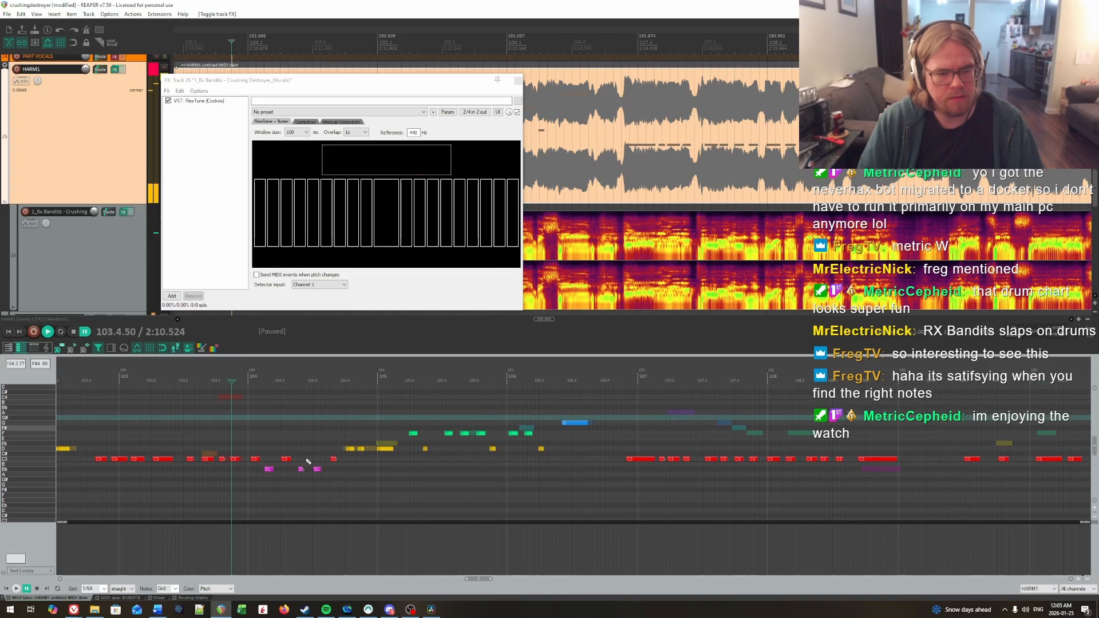
left_click_drag(324, 475, 324, 485)
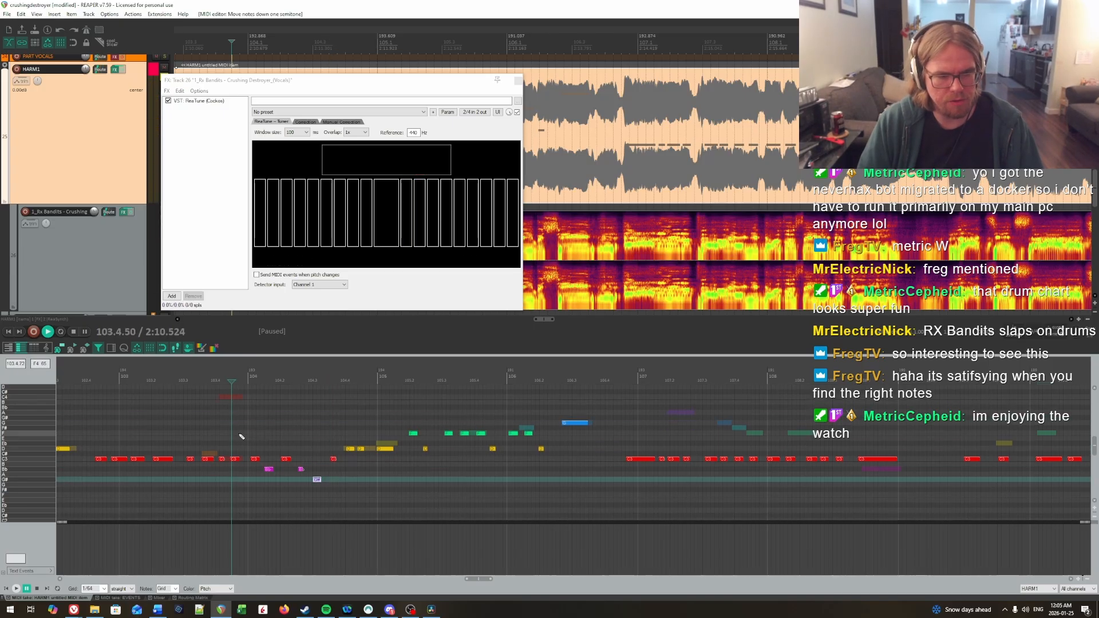
key("space")
left_click(275, 438)
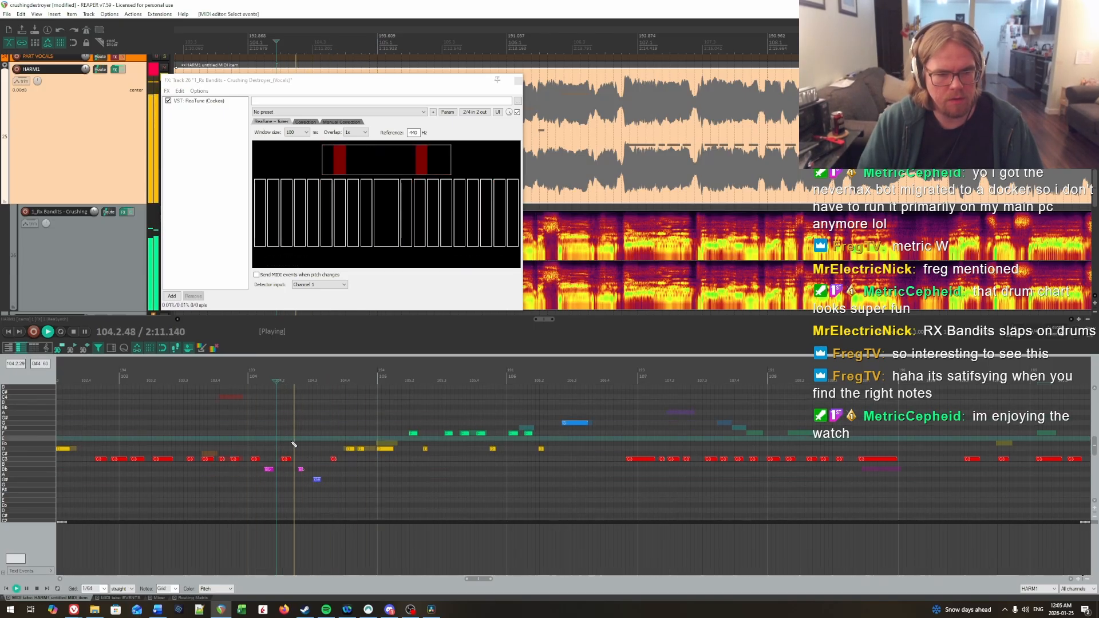
left_click(315, 479)
key("Down")
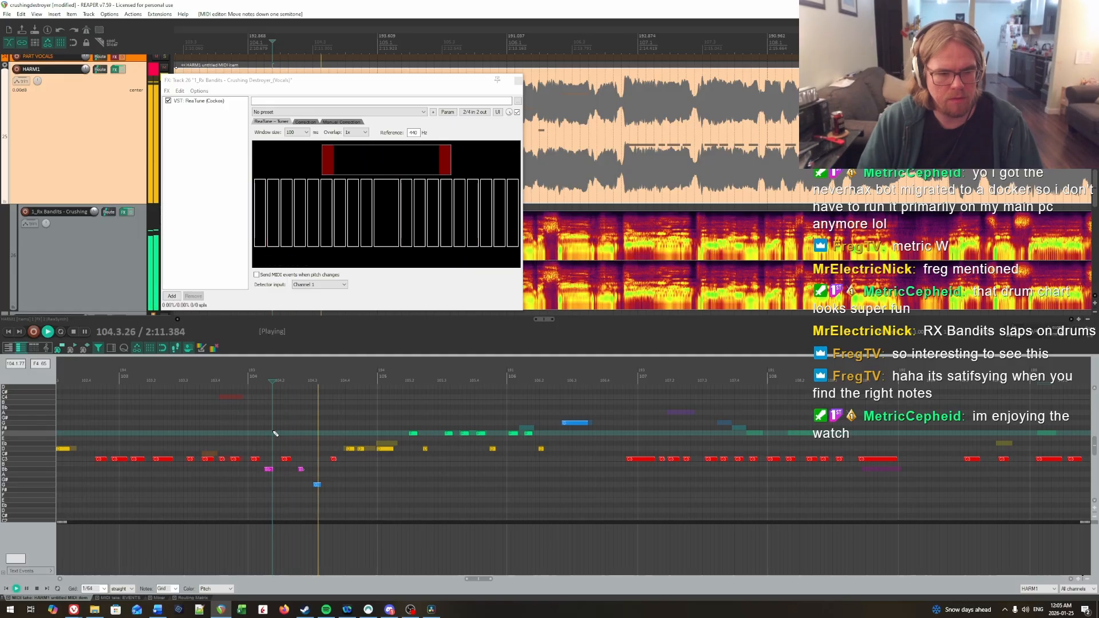
Step: Raise the C note just after beat 3 of bar 104 to D
left_click(292, 417)
left_click_drag(339, 472, 340, 473)
key("Up")
key("Up")
left_click(301, 433)
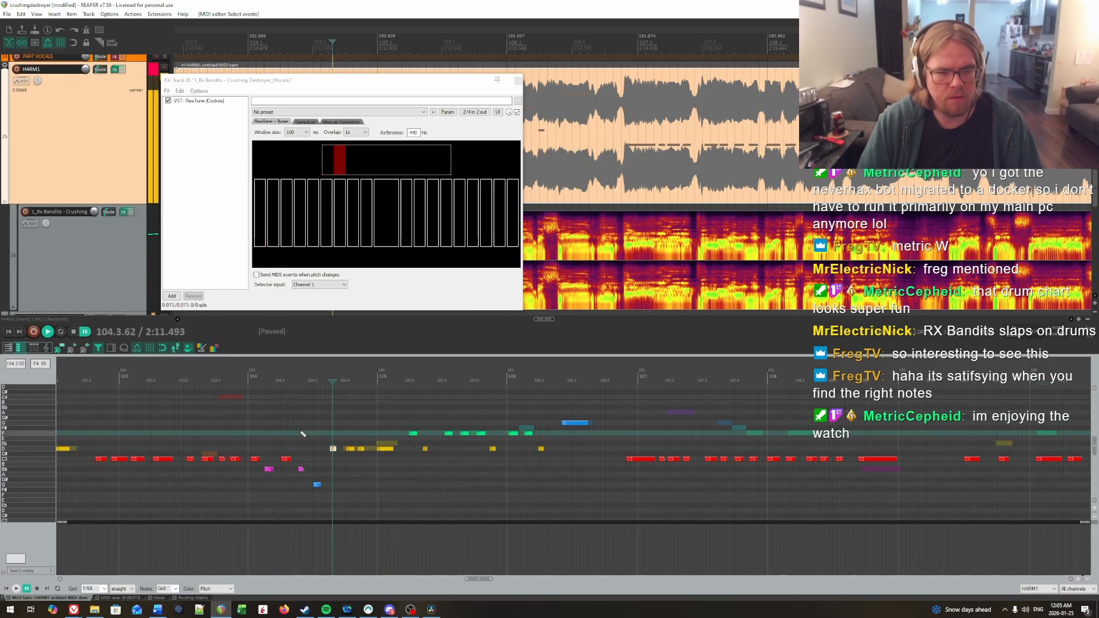
Step: Replay the vocals from beat 2 of bar 104 up to bar 107 against the charted notes
key("space")
scroll(432, 429, "up", 2)
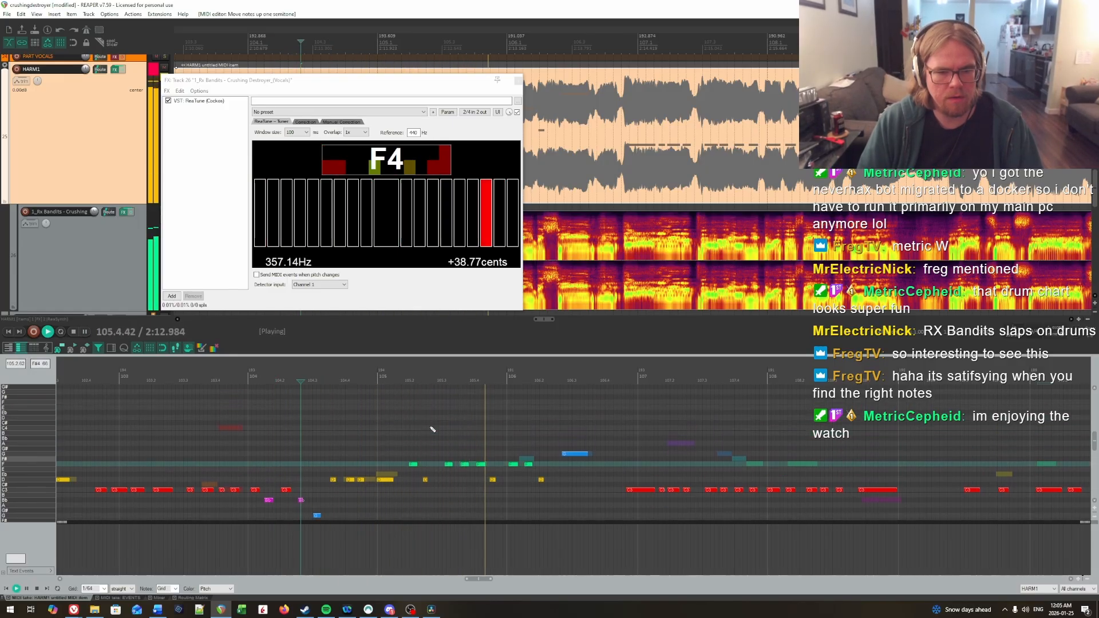
left_click_drag(509, 427, 688, 425)
key("space")
Step: Lower the long last note of bar 108 to Bb and raise the preceding C notes of bars 107 and 108 to F
left_click_drag(378, 470, 472, 482)
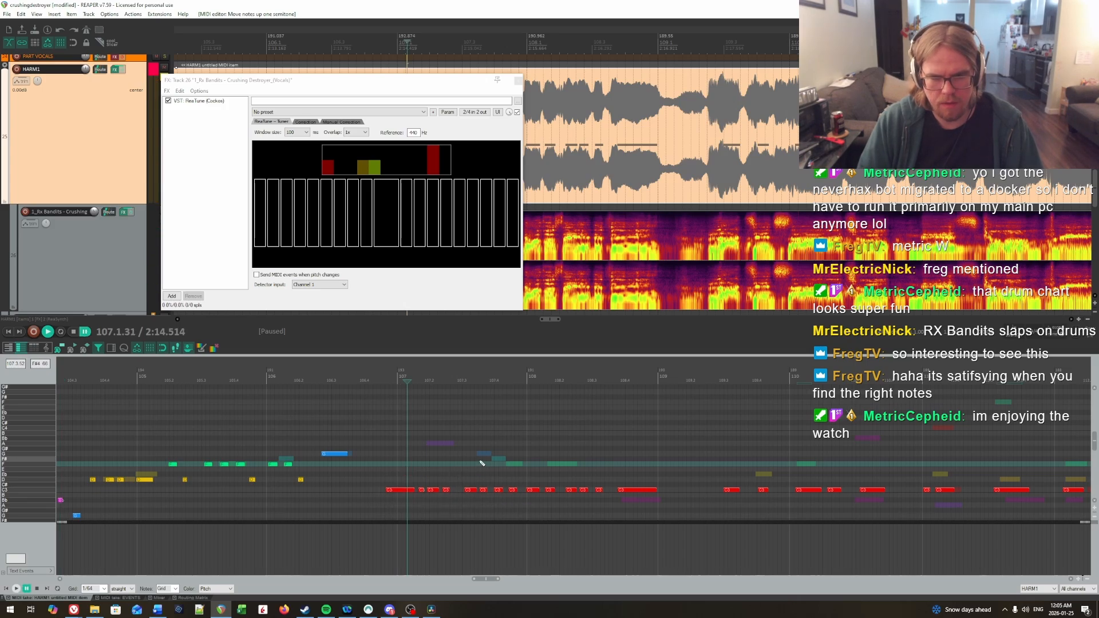
left_click_drag(372, 465, 633, 501)
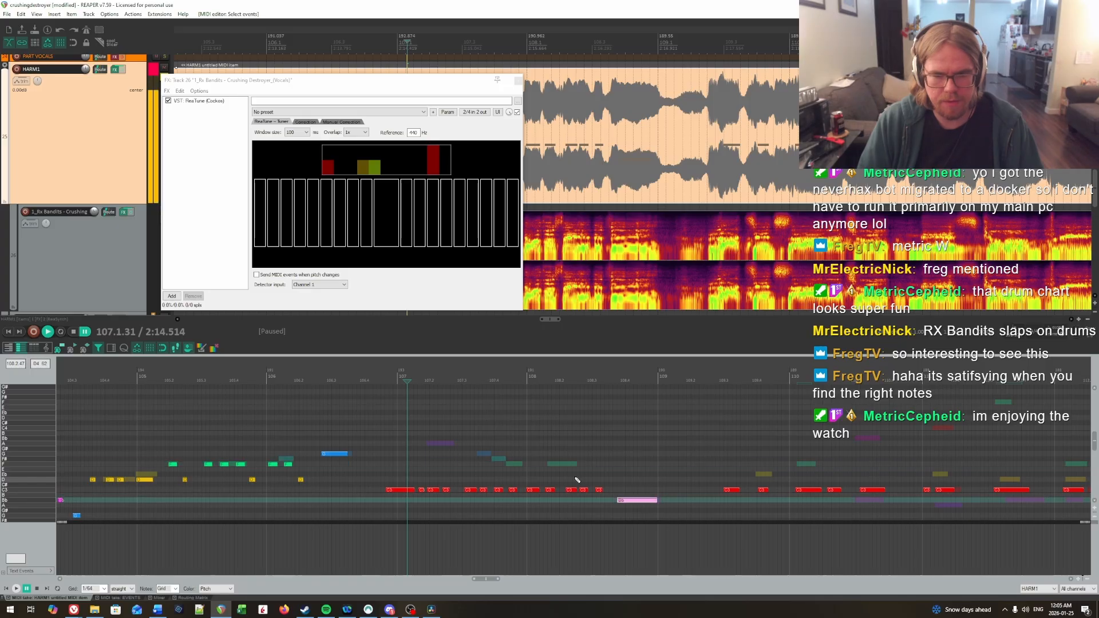
left_click_drag(343, 468, 604, 503)
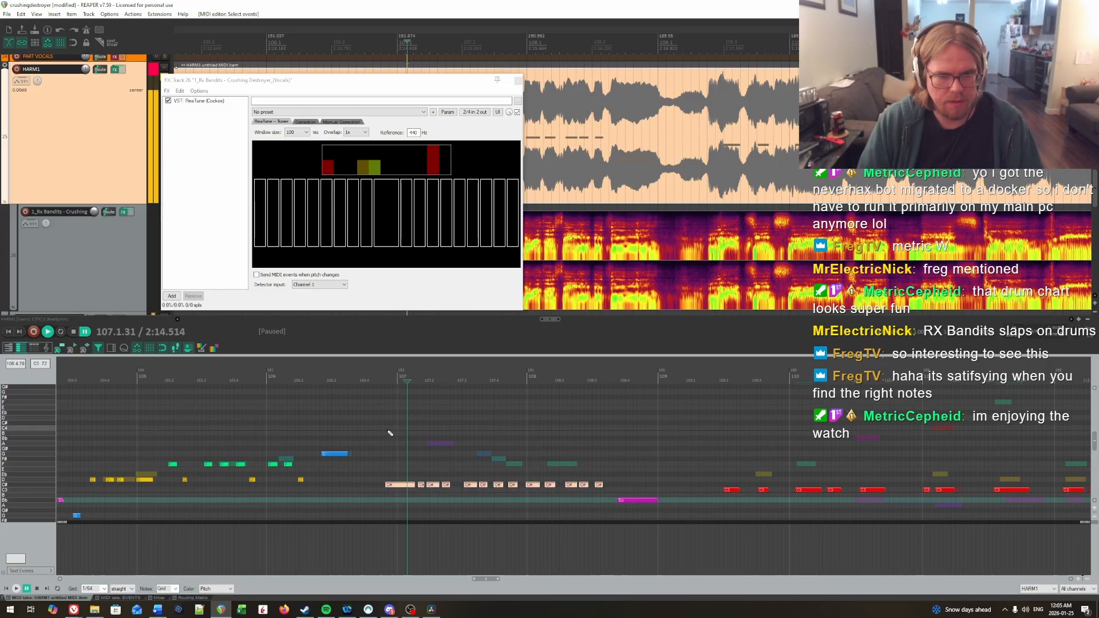
key("Up")
key("Up")
key("Up")
key("Up")
Step: Place the two notes leading into beat 4 of bar 107 at G and F#, and raise the five notes before them to A
left_click_drag(491, 457, 483, 454)
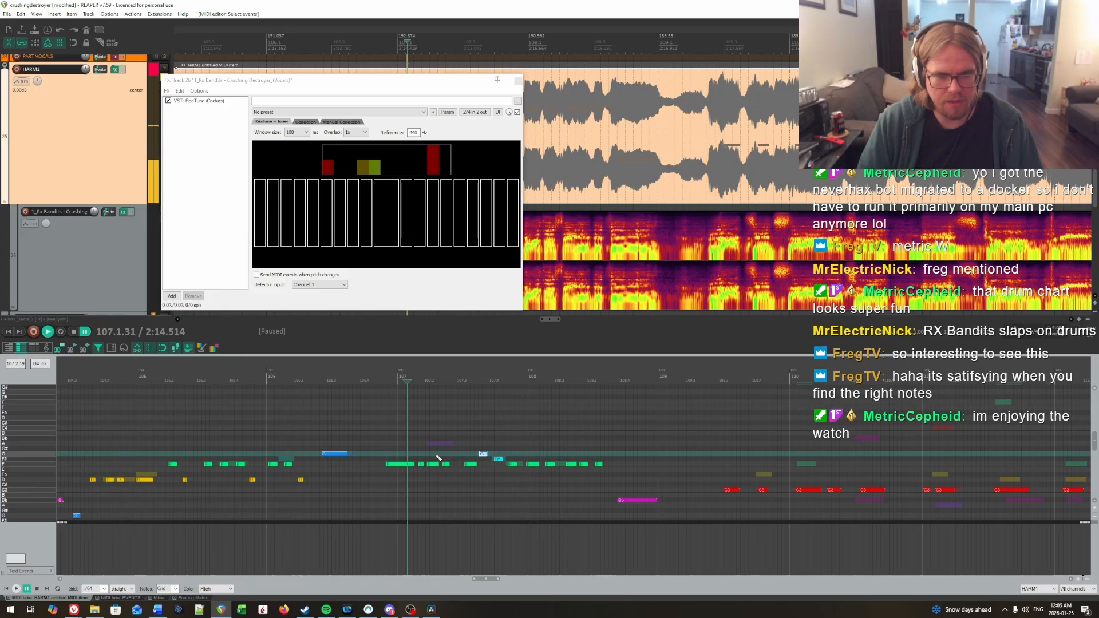
left_click_drag(388, 459, 474, 477)
key("Up")
Step: Raise the long first note of bar 107 to B, replaying from bar 106 to compare it with the vocals
left_click(333, 434)
key("space")
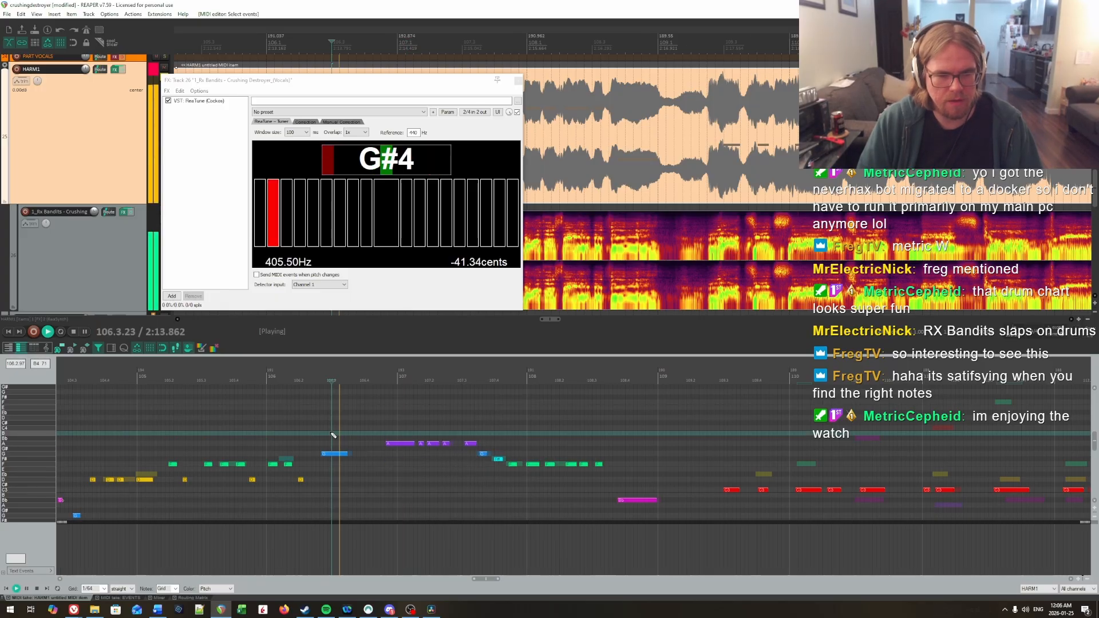
scroll(377, 429, "up", 1)
key("space")
left_click_drag(389, 444, 403, 460)
key("Up")
key("Up")
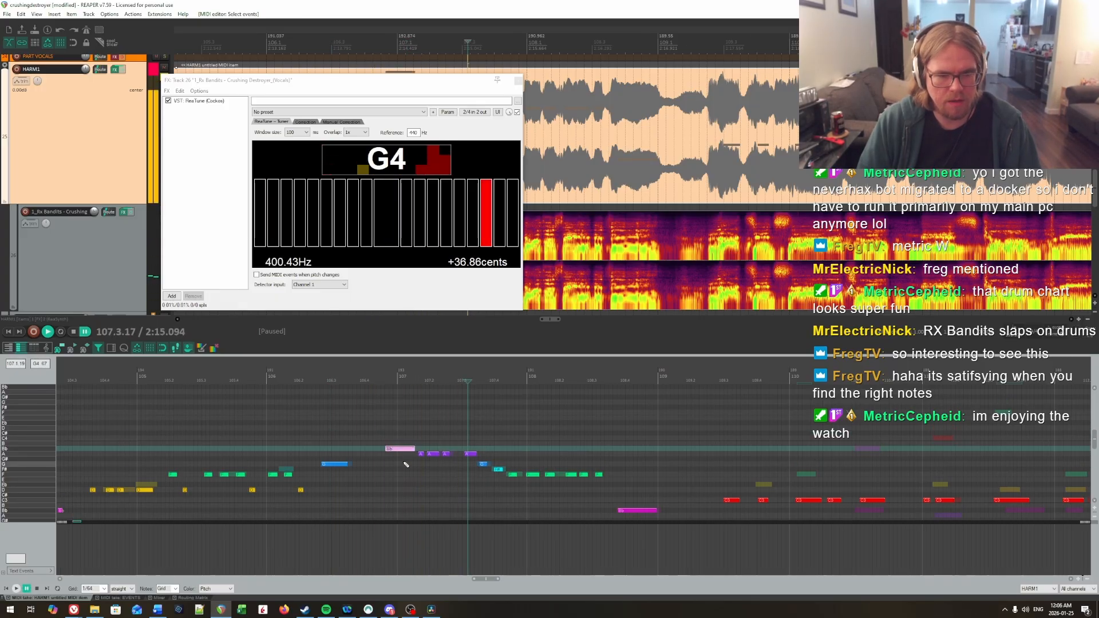
left_click(349, 434)
key("space")
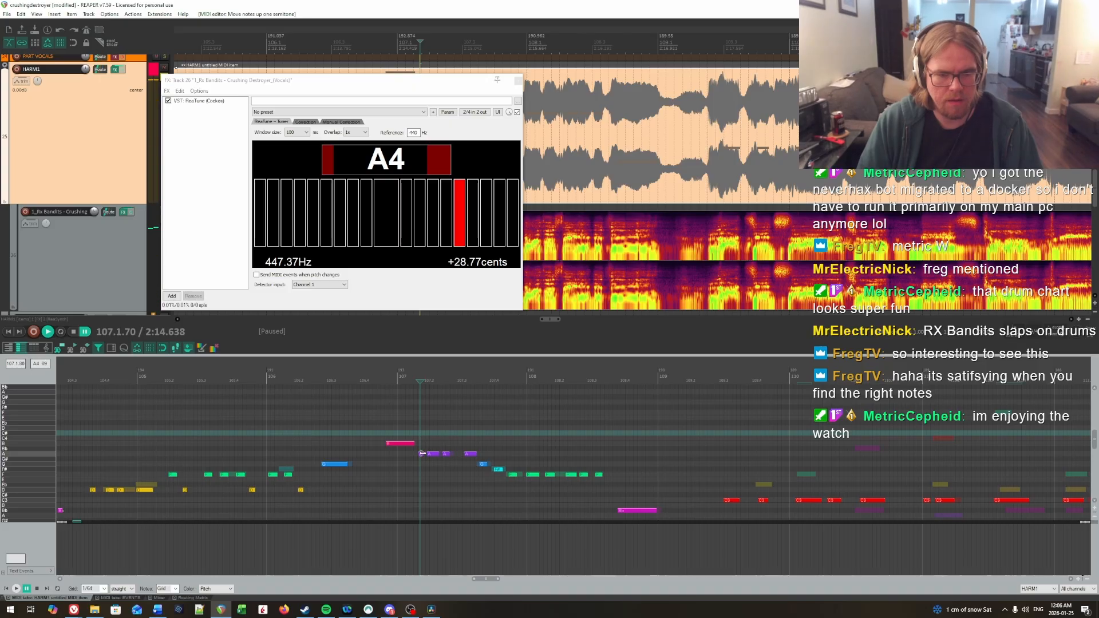
Step: Replay bars 107 and 108, checking the opening note's pitch in ReaTune
key("space")
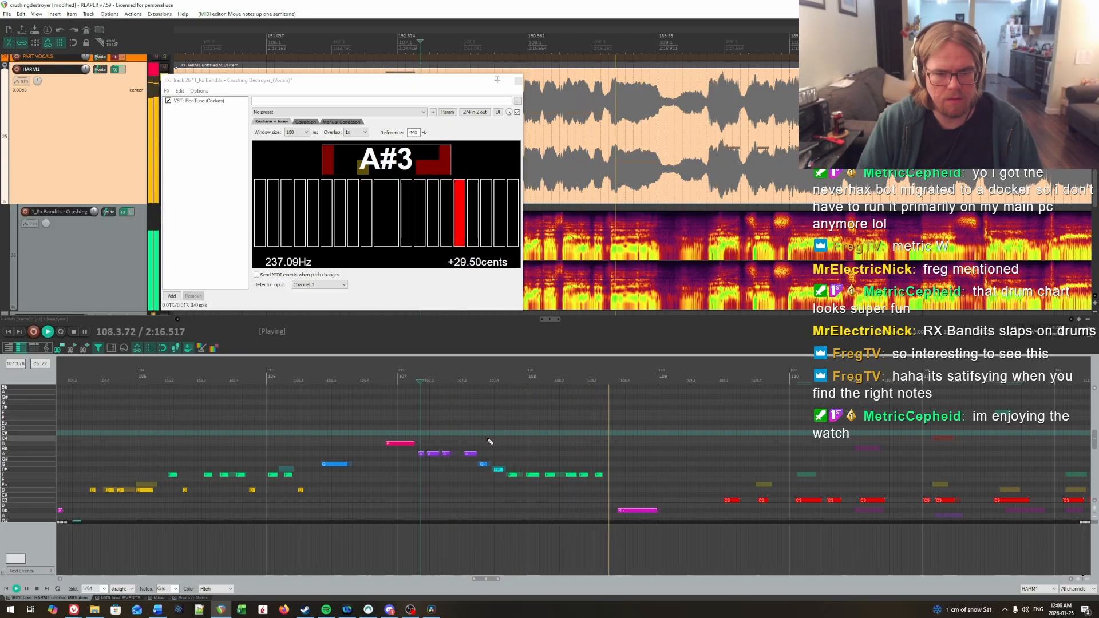
key("space")
scroll(467, 449, "up", 1)
left_click(465, 449)
scroll(466, 448, "up", 2)
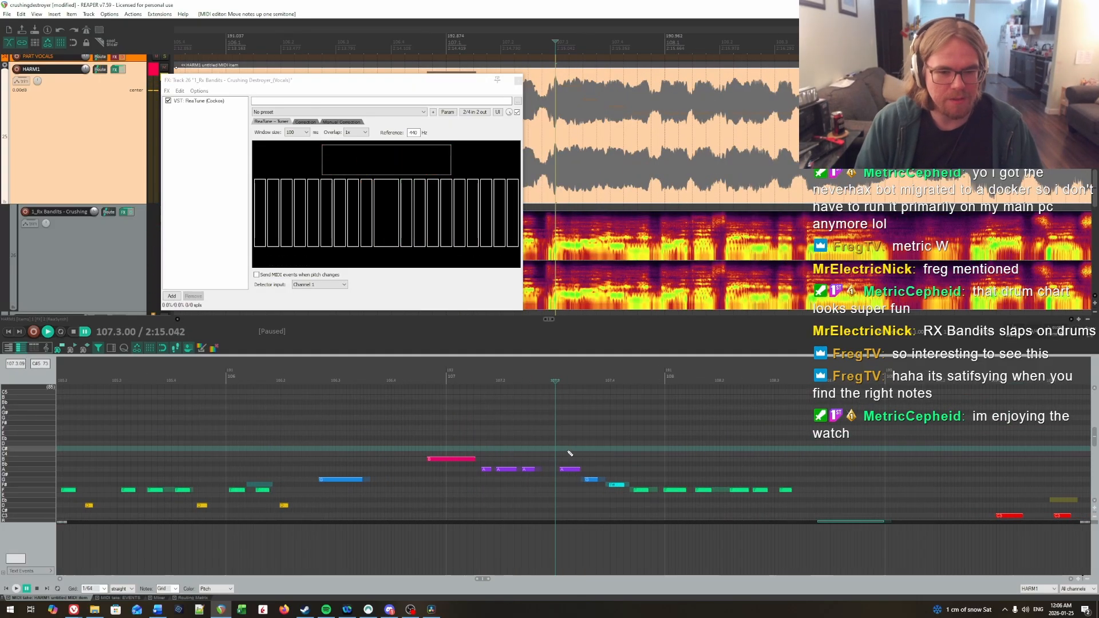
scroll(567, 450, "right", 5)
scroll(320, 418, "down", 3)
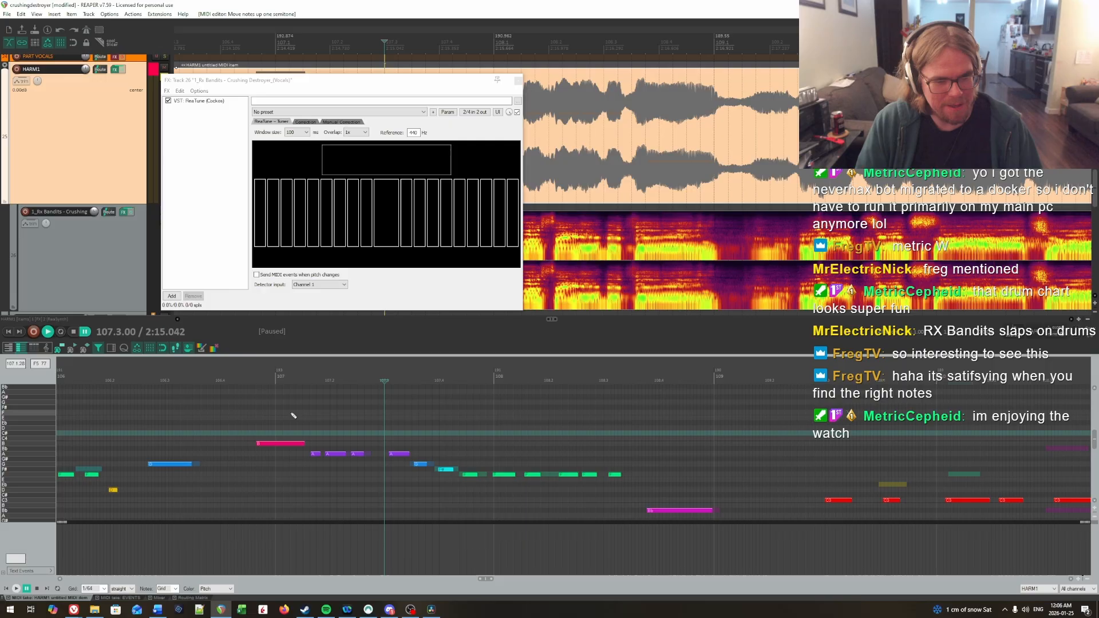
left_click(264, 418)
key("space")
Step: Raise the long first note of bar 107 to D and replay it
key("space")
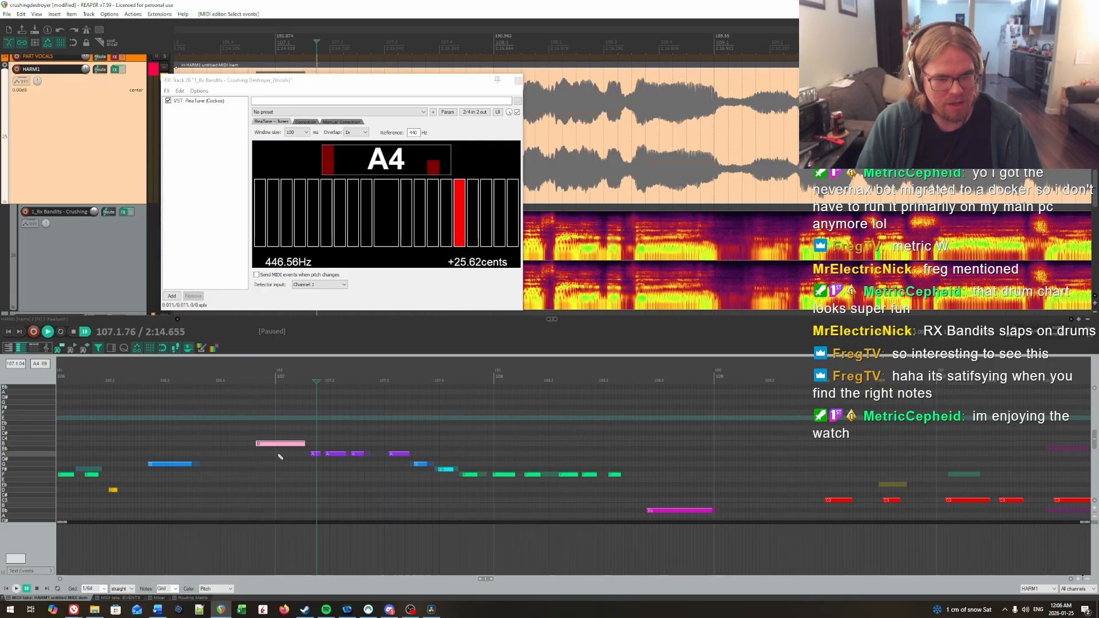
key("Up")
key("Up")
key("Up")
key("space")
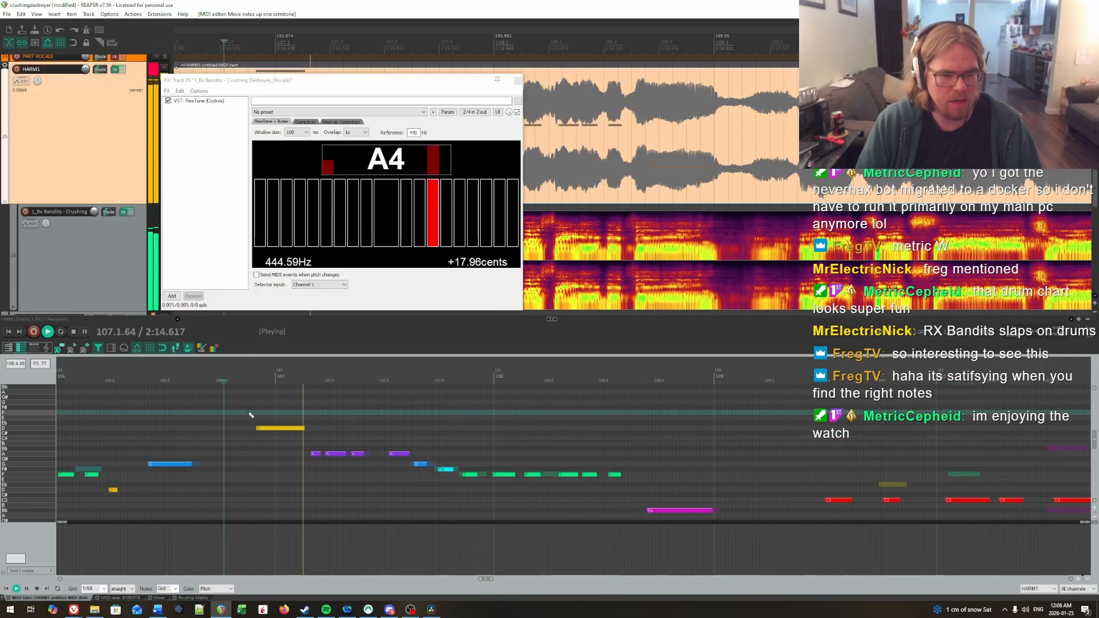
key("space")
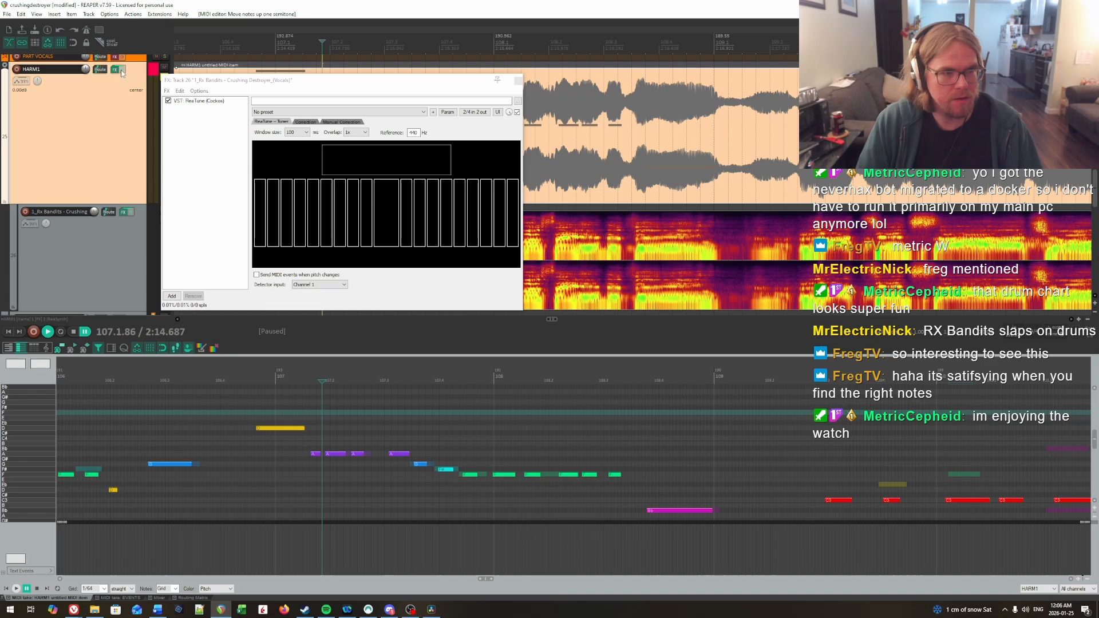
Step: Bypass the HARM1 track's effects and replay the first half of bar 107 with the vocals alone
left_click(122, 70)
key("space")
left_click(292, 382)
key("space")
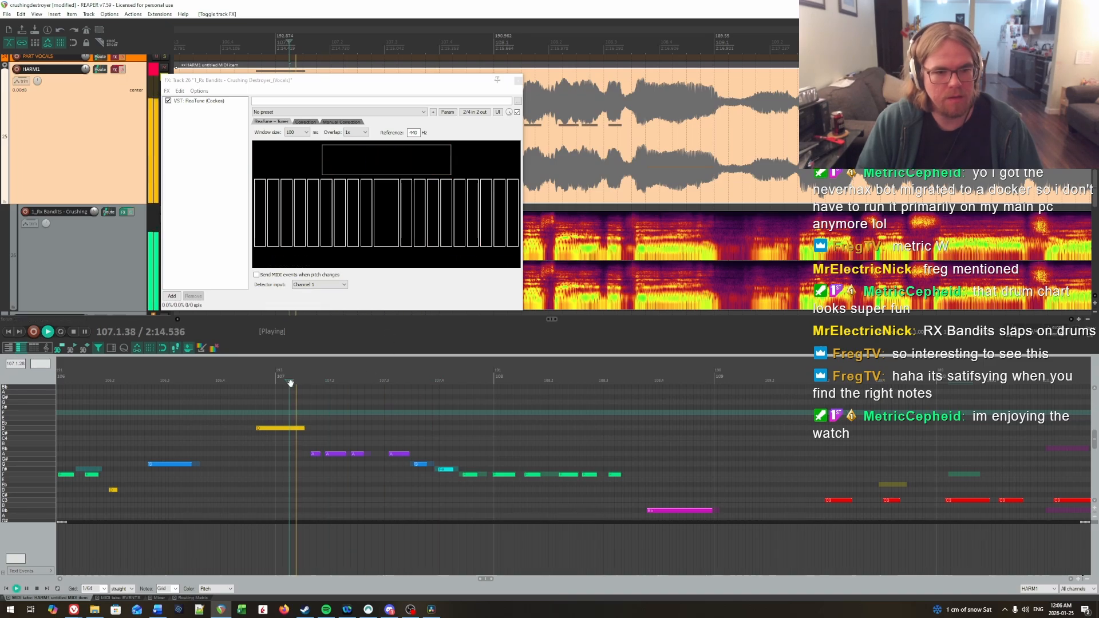
key("space")
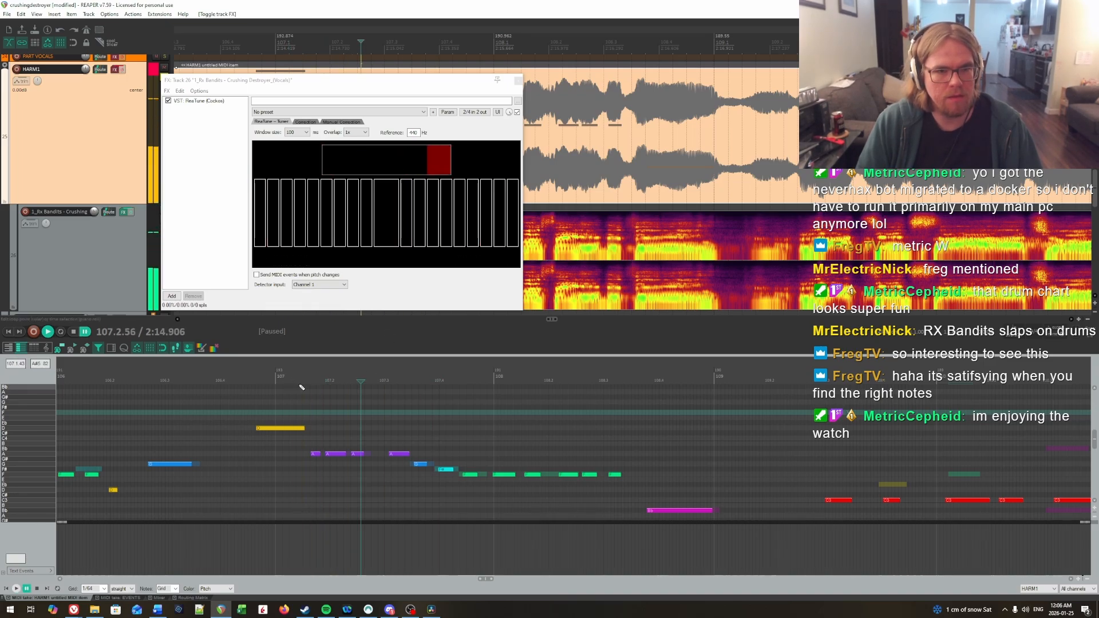
key("space")
key("space")
Step: Lower the beat 3 note of bar 107 to G and the next one to F#, and turn the HARM1 effects back on
left_click_drag(392, 444, 423, 479)
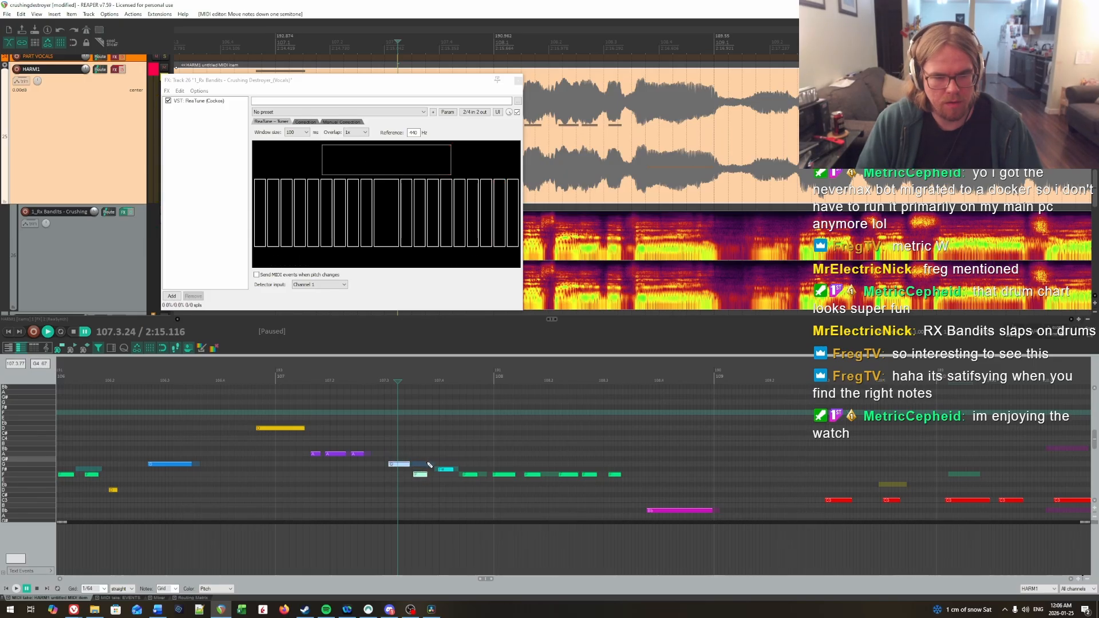
key("ctrl+z")
left_click(316, 428)
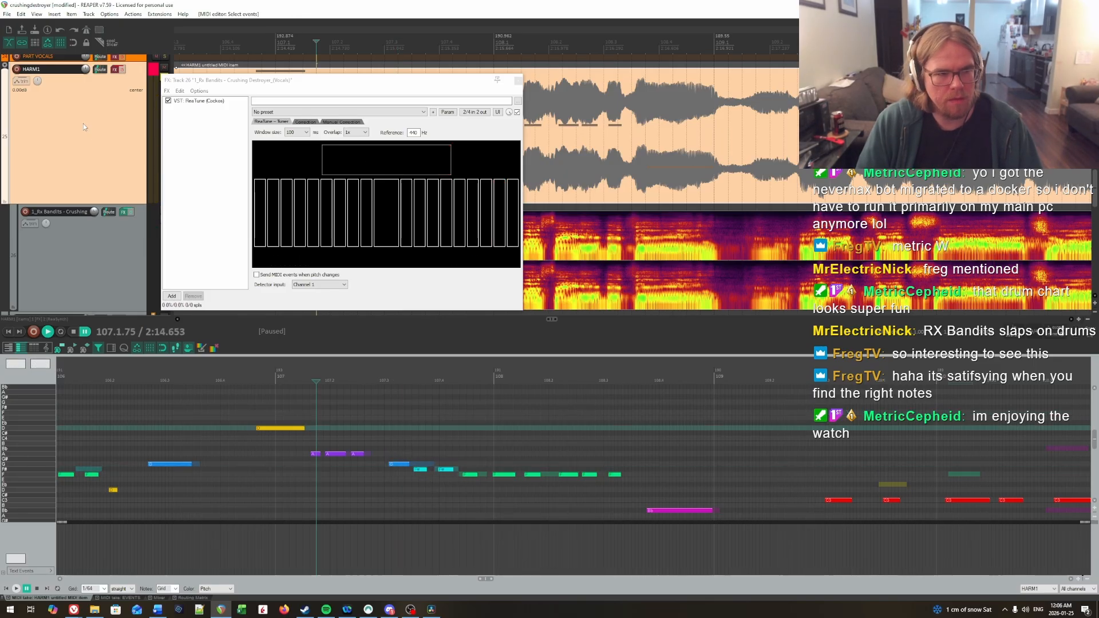
left_click(121, 70)
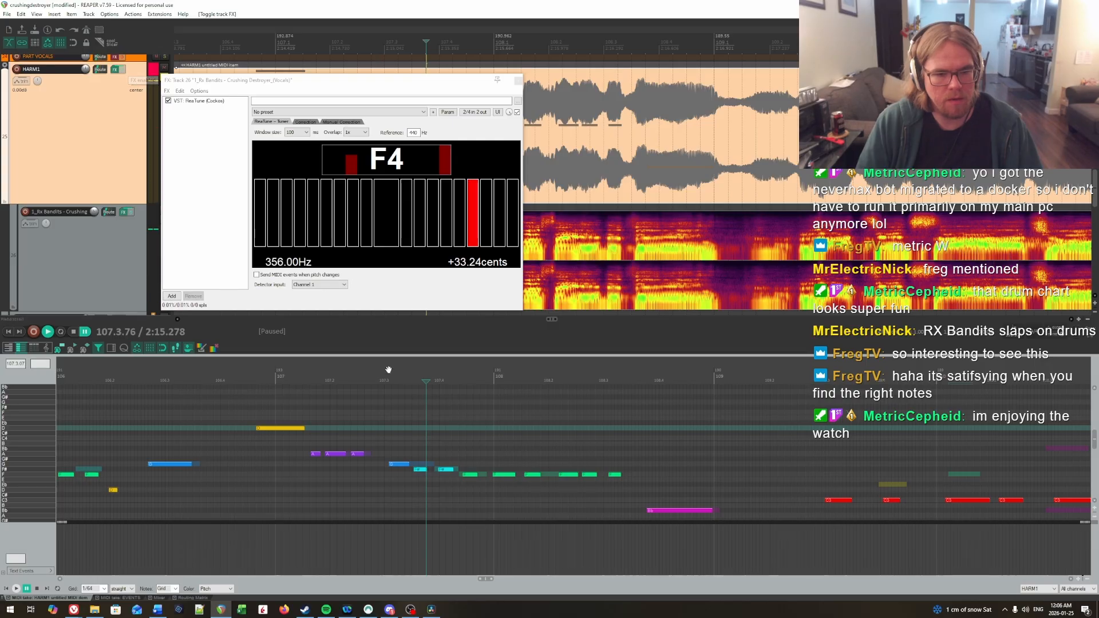
Step: Lower the two F# notes around beat 4 of bar 107 to F and replay them
left_click(371, 438)
key("space")
key("space")
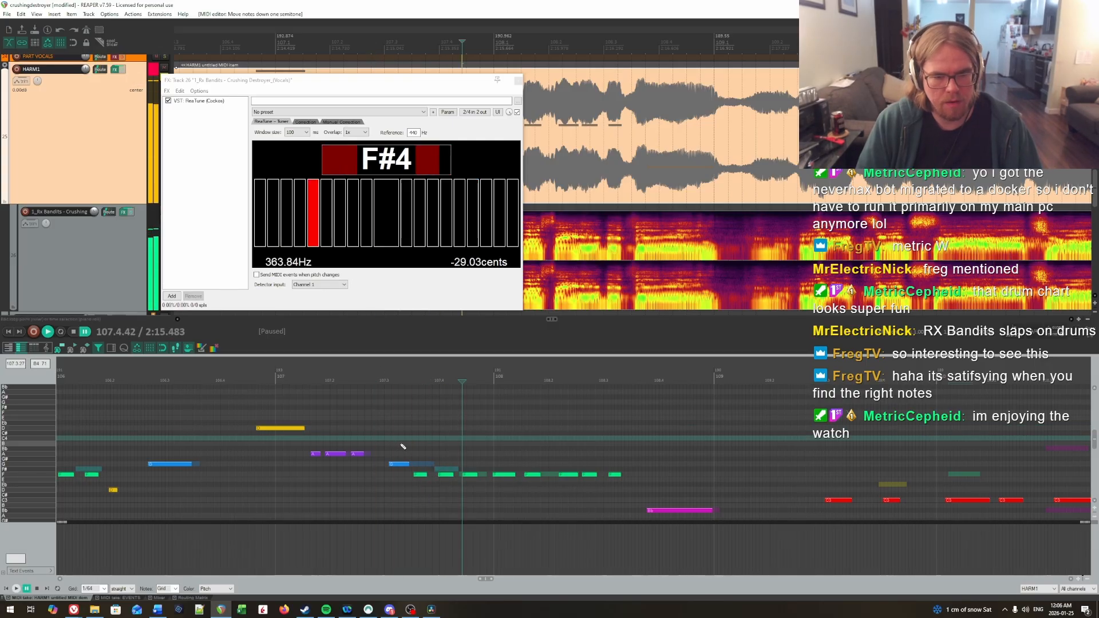
Step: Raise the second note of beat 3 in bar 107 to G and replay it
left_click(419, 433)
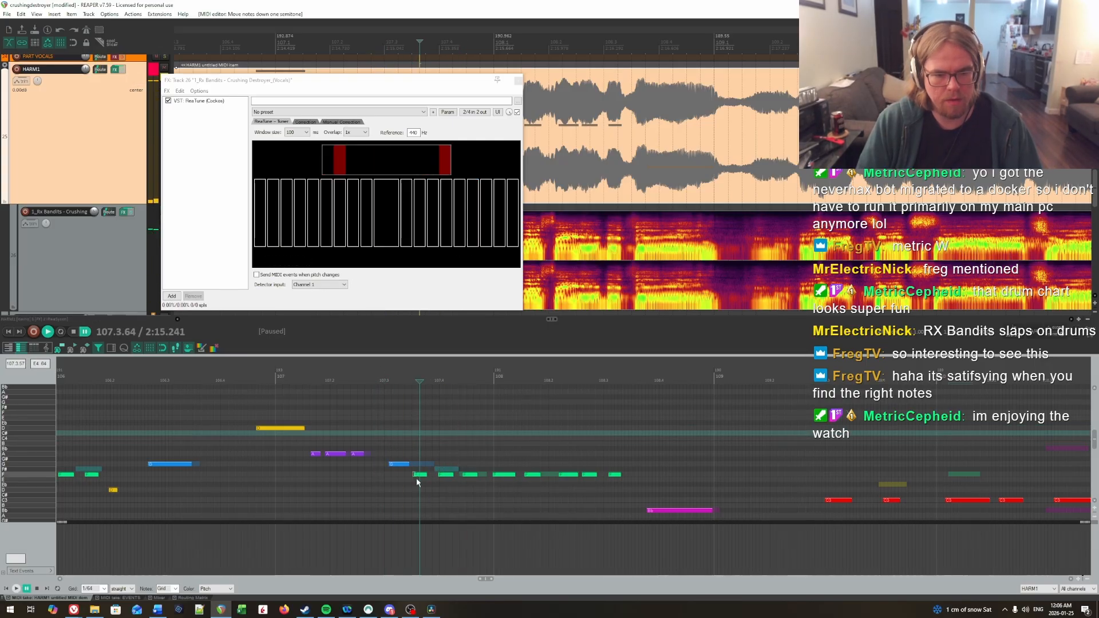
key("Up")
key("Up")
key("space")
Step: Raise the first two notes of bar 108 to G and replay from the middle of bar 107
key("space")
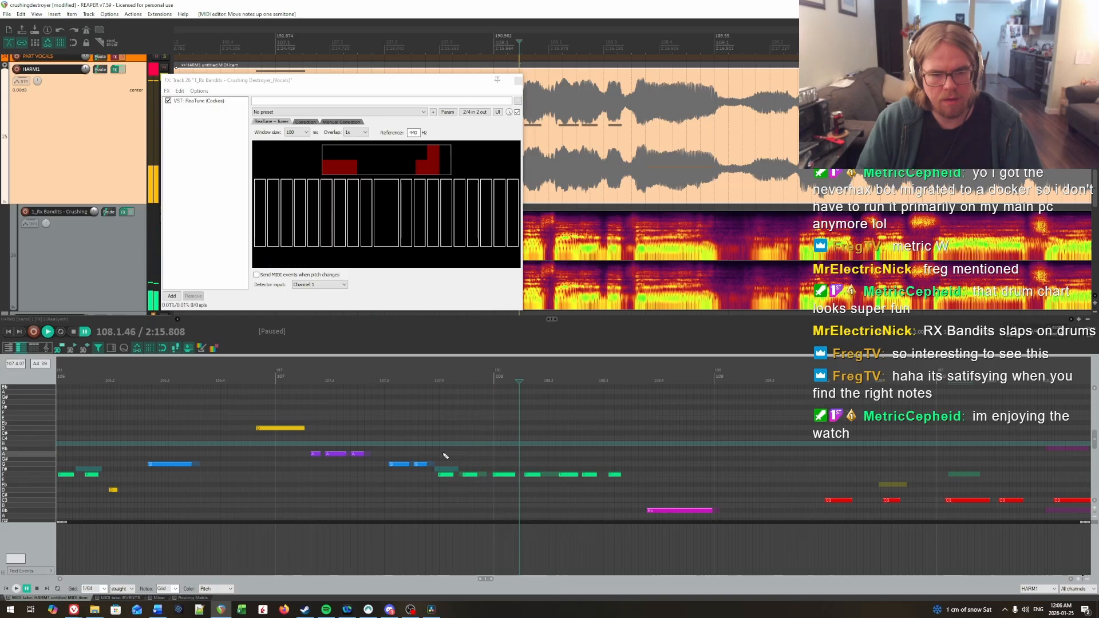
left_click_drag(500, 458, 538, 494)
key("Up")
key("Up")
left_click(423, 448)
key("space")
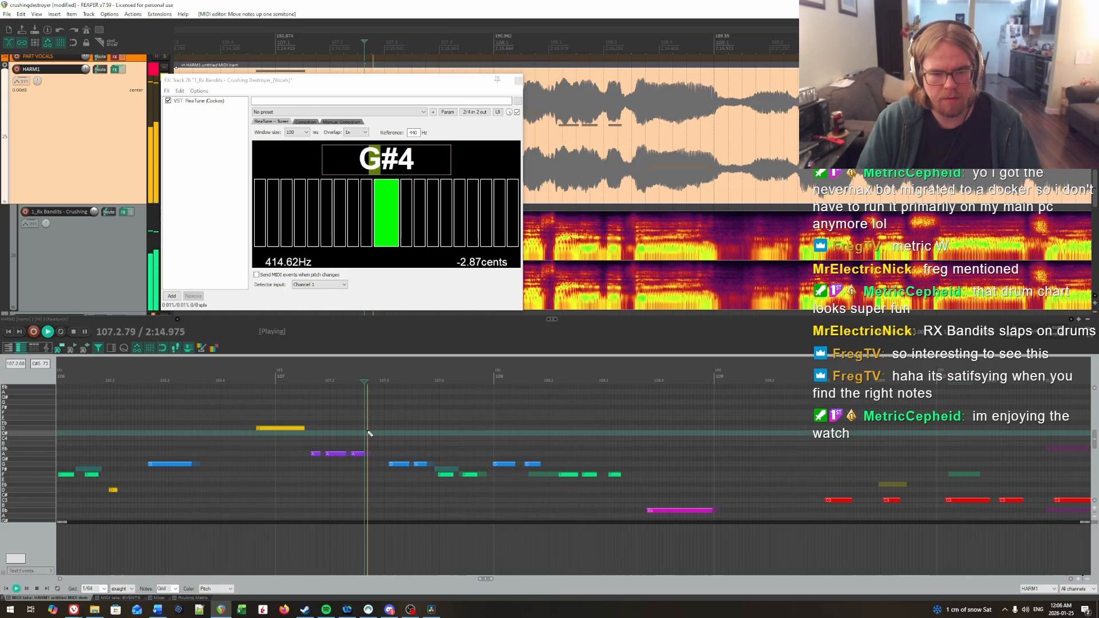
scroll(518, 438, "down", 2)
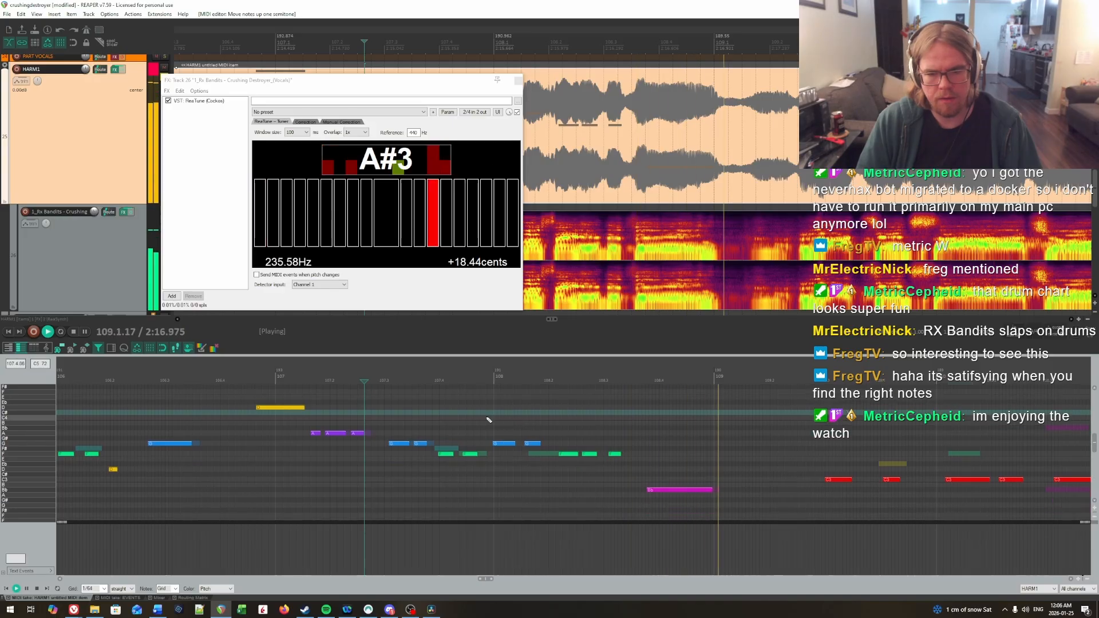
Step: Lower the second note of bar 108 back to F and replay the start of the bar
left_click(461, 403)
key("space")
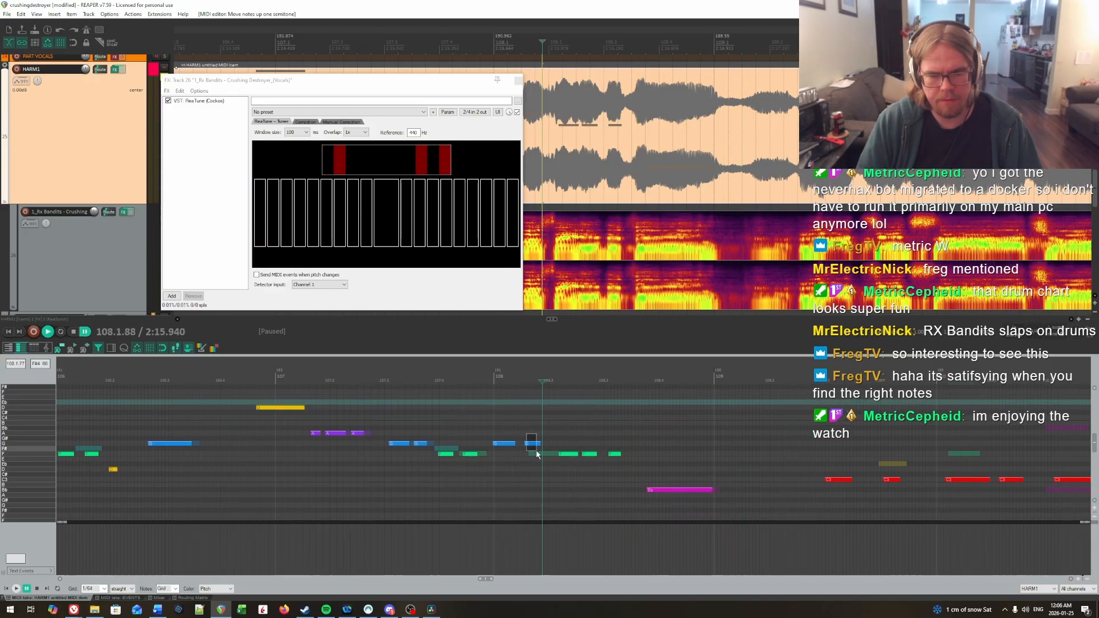
key("Down")
key("Down")
left_click(453, 419)
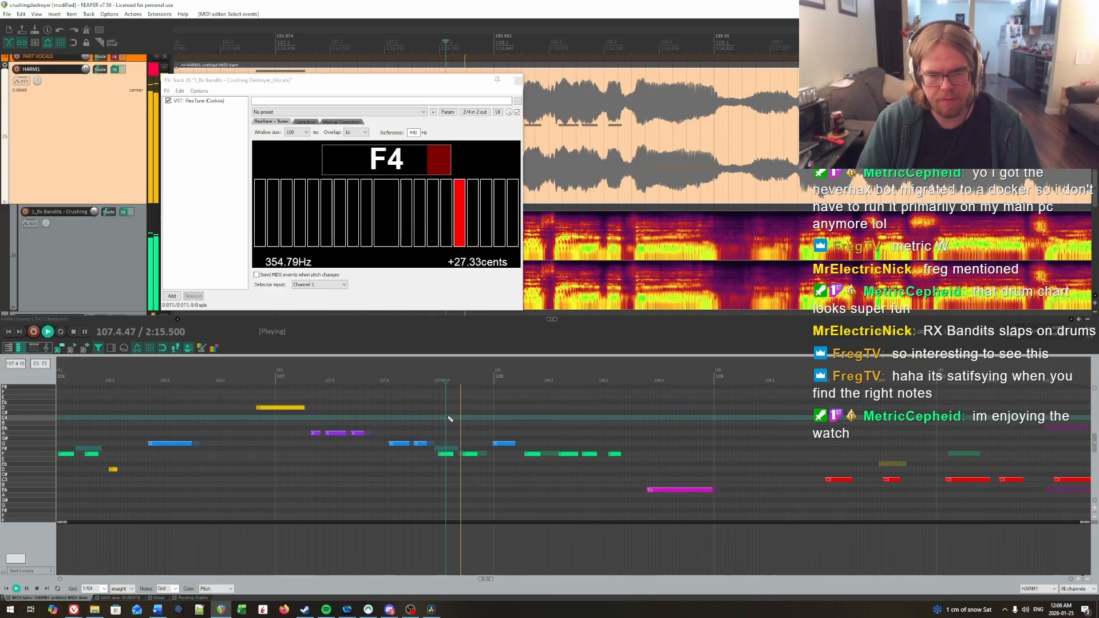
key("space")
left_click(519, 433)
key("space")
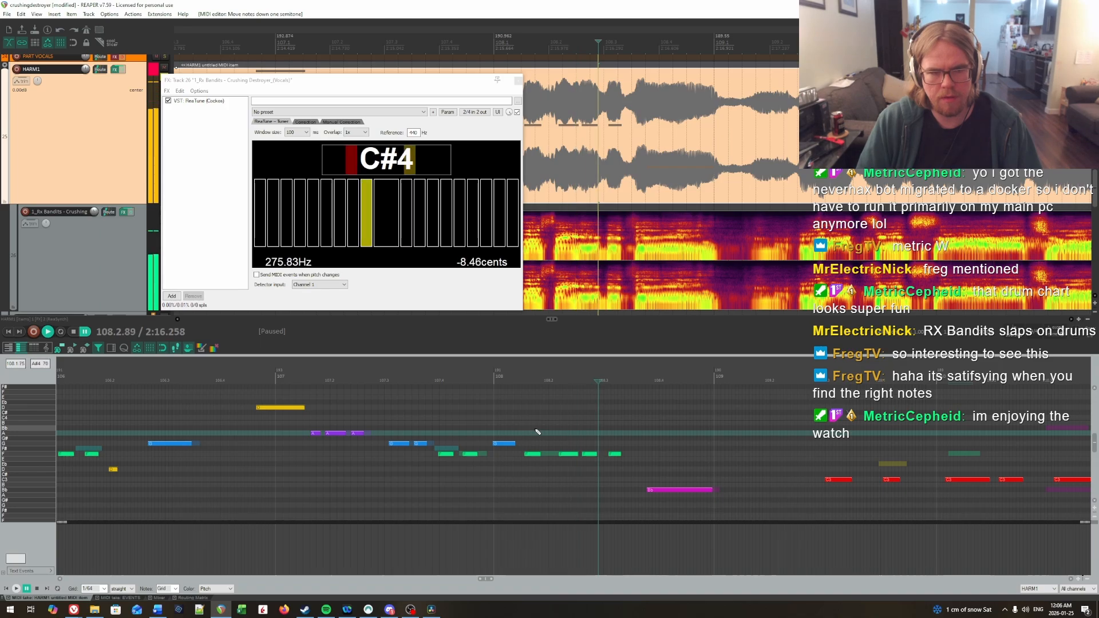
Step: Lower the beat 3 note of bar 108 to C and the short note before it to Eb, and replay them
left_click_drag(590, 442, 631, 470)
key("Down")
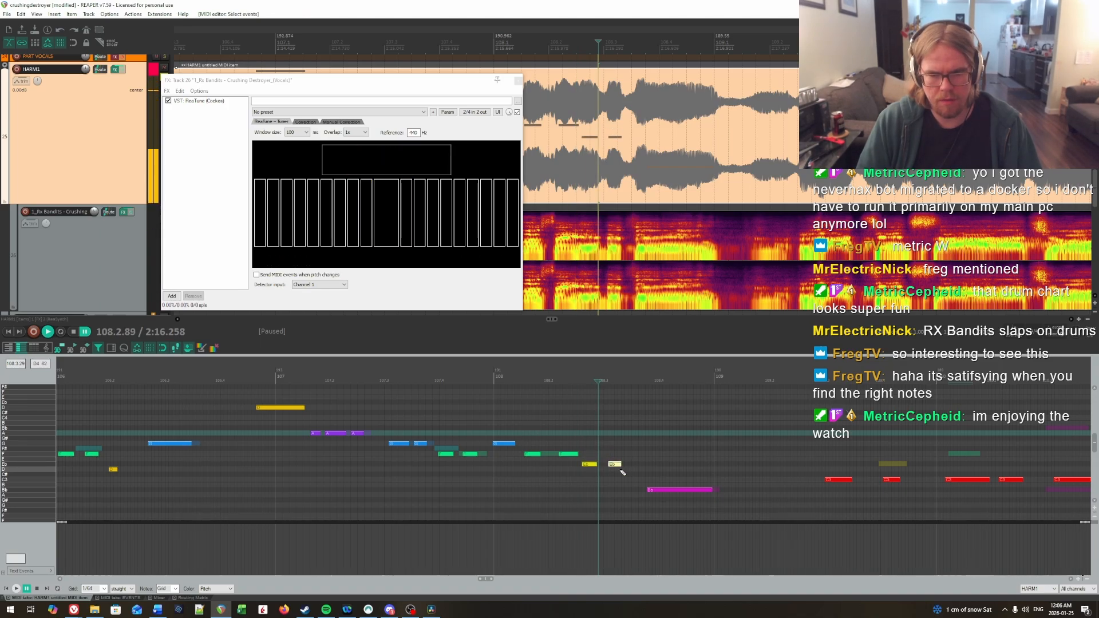
key("Down")
key("Down")
key("Down")
key("space")
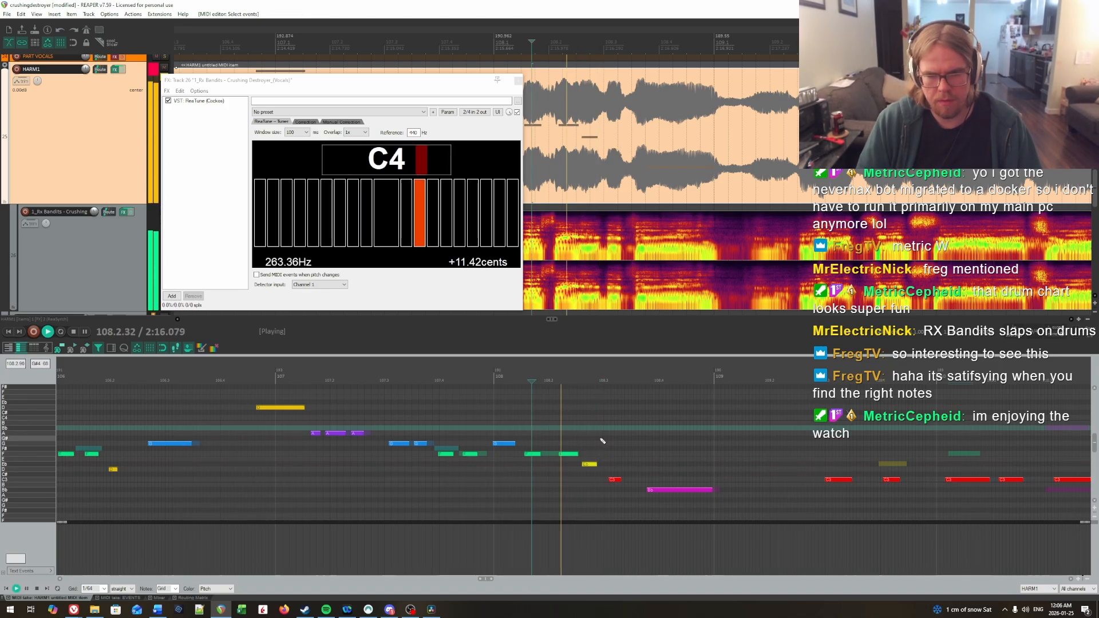
left_click(558, 434)
key("ctrl+space")
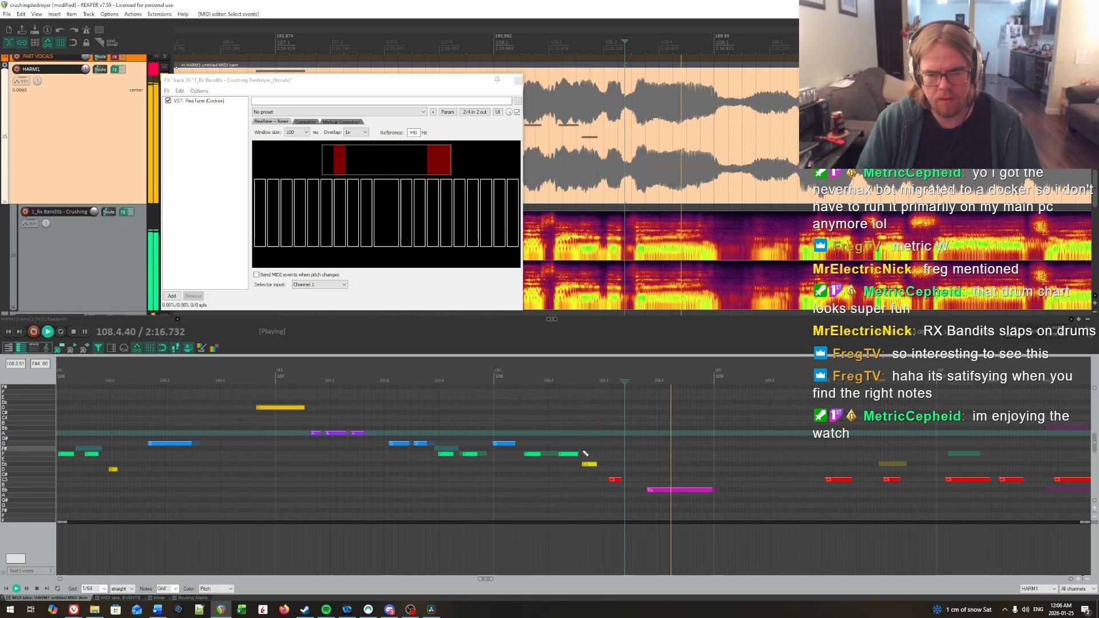
Step: Lower the short note just before beat 3 of bar 108 to D and replay it
left_click(479, 426)
key("ctrl+space")
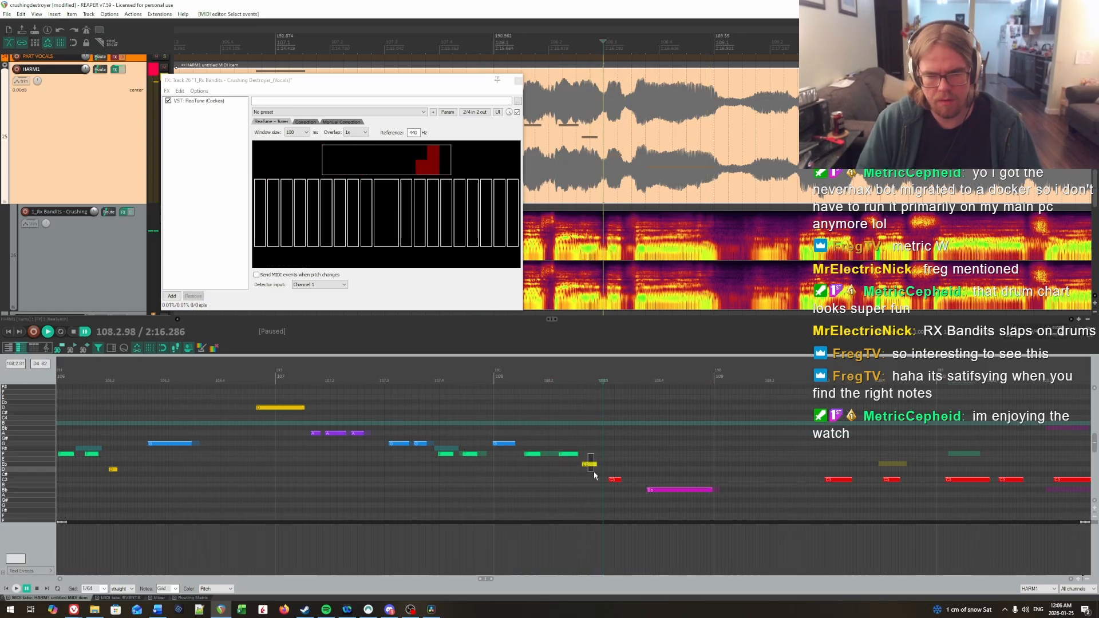
key("Up")
left_click_drag(594, 473, 593, 469)
left_click(535, 435)
key("ctrl+space")
key("Down")
key("Down")
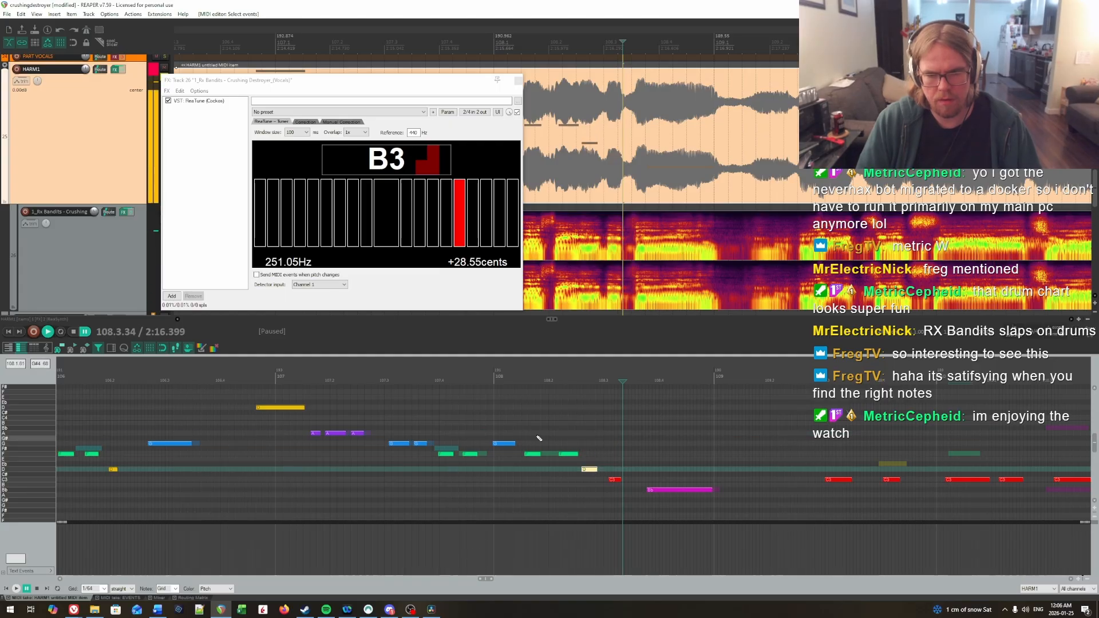
left_click(545, 428)
key("ctrl+space")
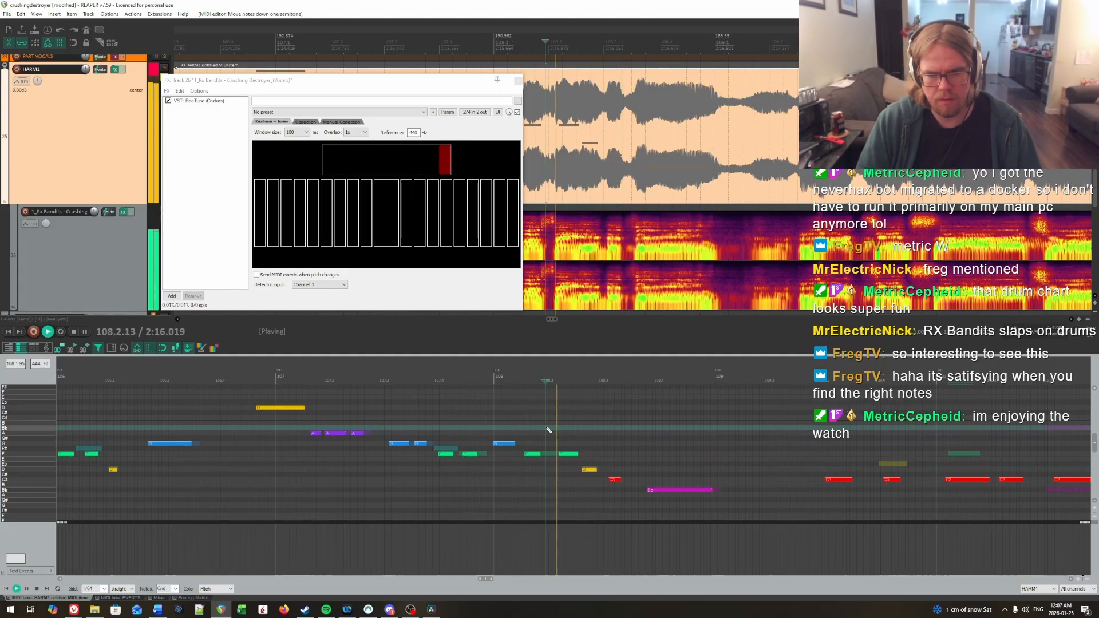
Step: Replay bars 107 and 108, bypassing the HARM1 track's effects to hear the vocals alone
key("ctrl+space")
left_click(255, 431)
scroll(258, 431, "up", 1)
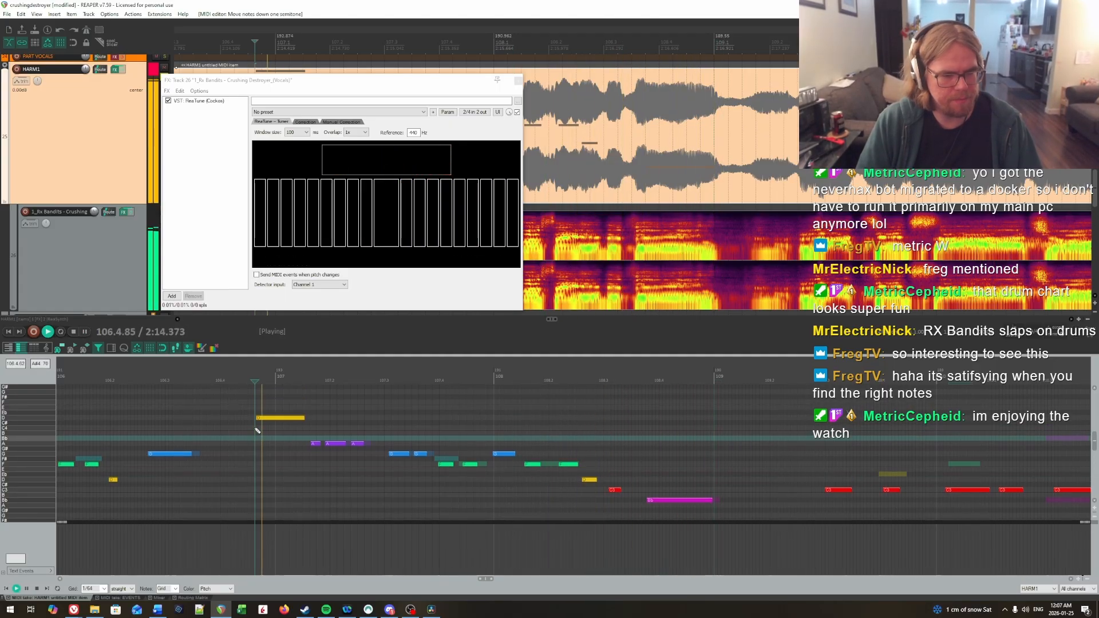
key("ctrl+space")
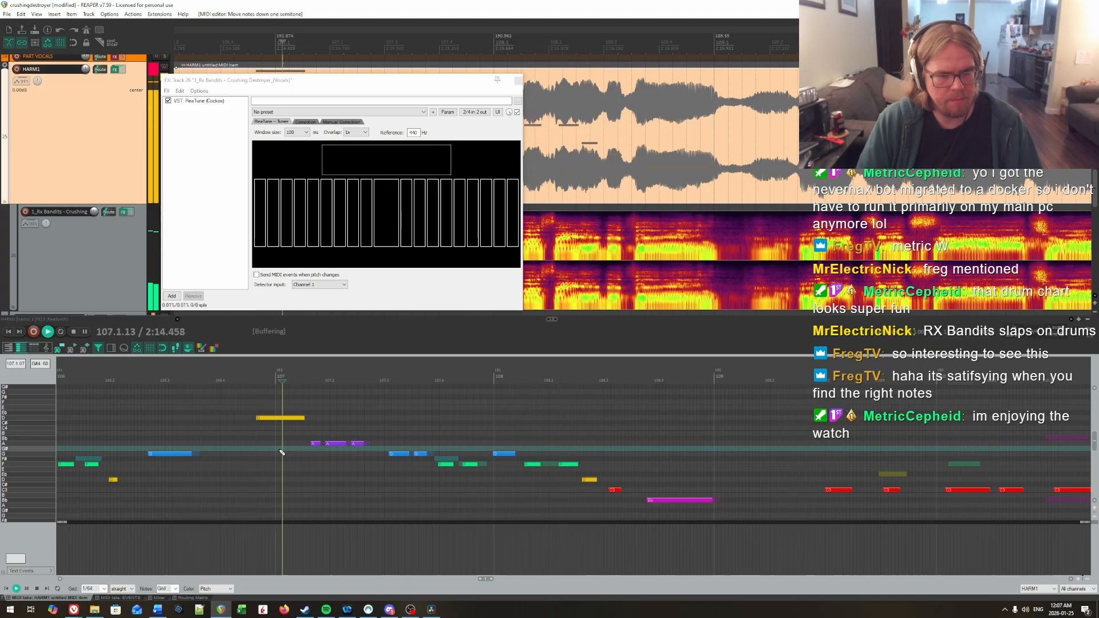
key("ctrl+space")
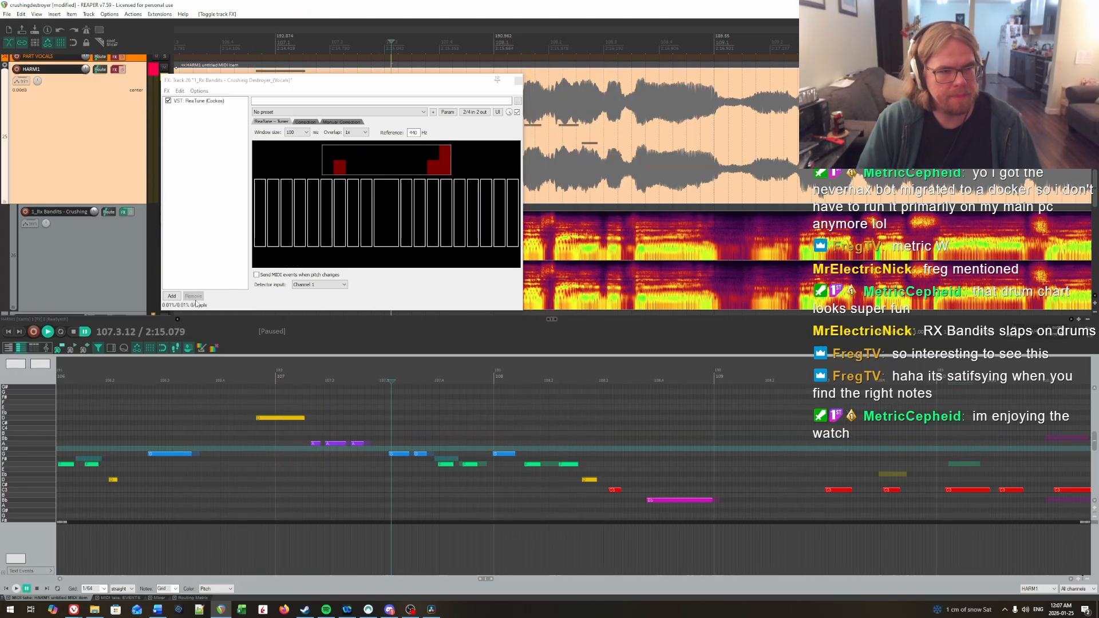
left_click(239, 435)
key("ctrl+space")
left_click(311, 418)
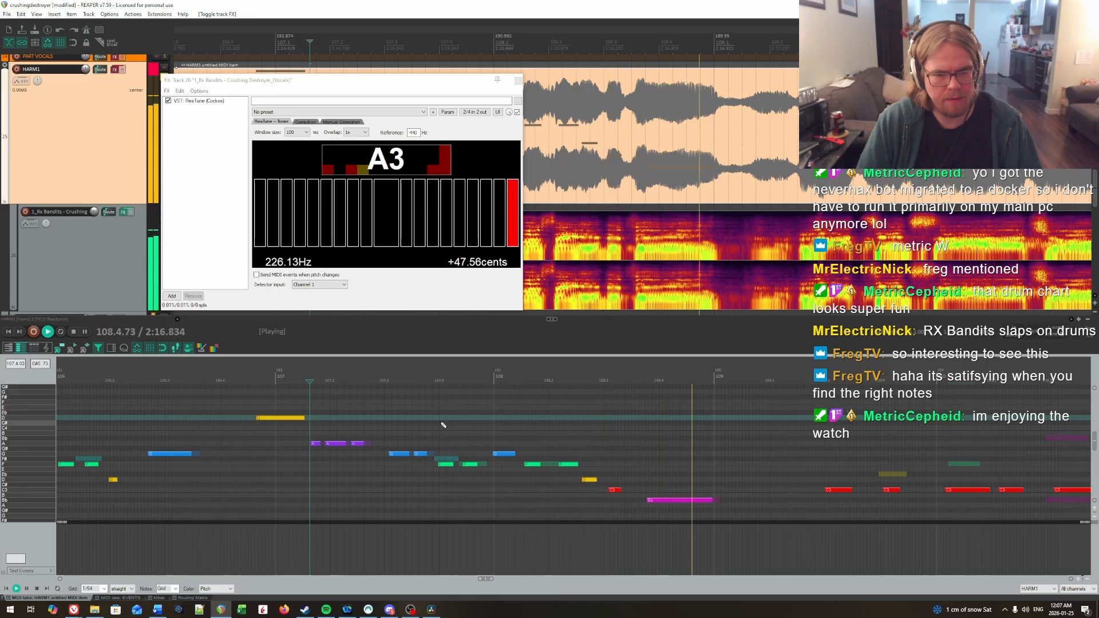
left_click(488, 429)
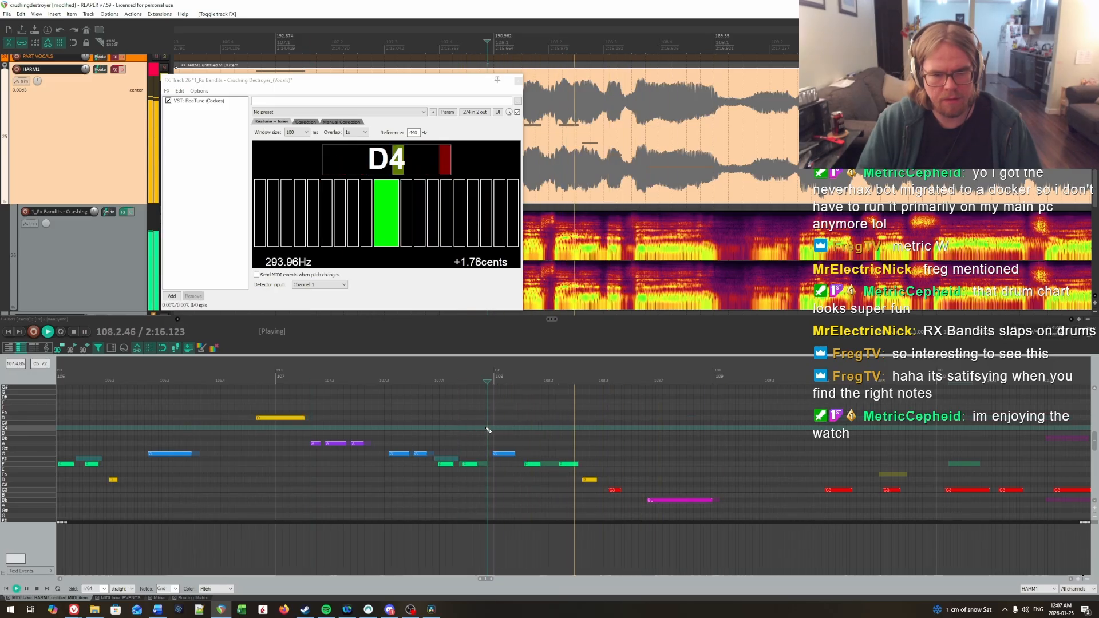
key("space")
Step: Turn the HARM1 effects back on, lower the long first note of bar 107 to Bb and replay it
left_click(197, 444)
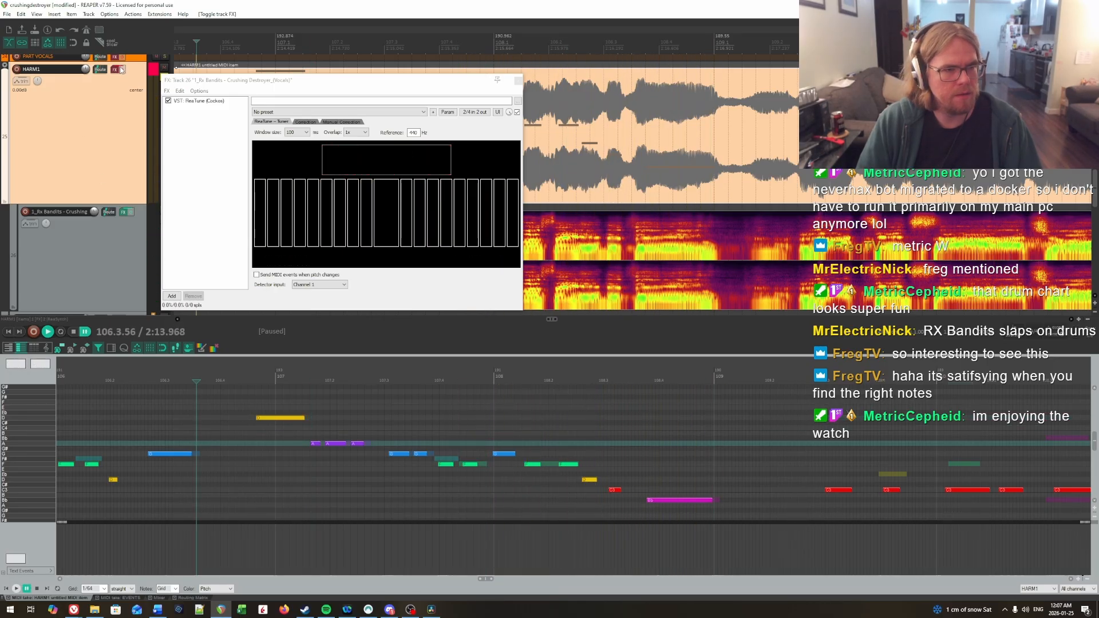
key("Down")
key("Down")
key("Down")
key("Down")
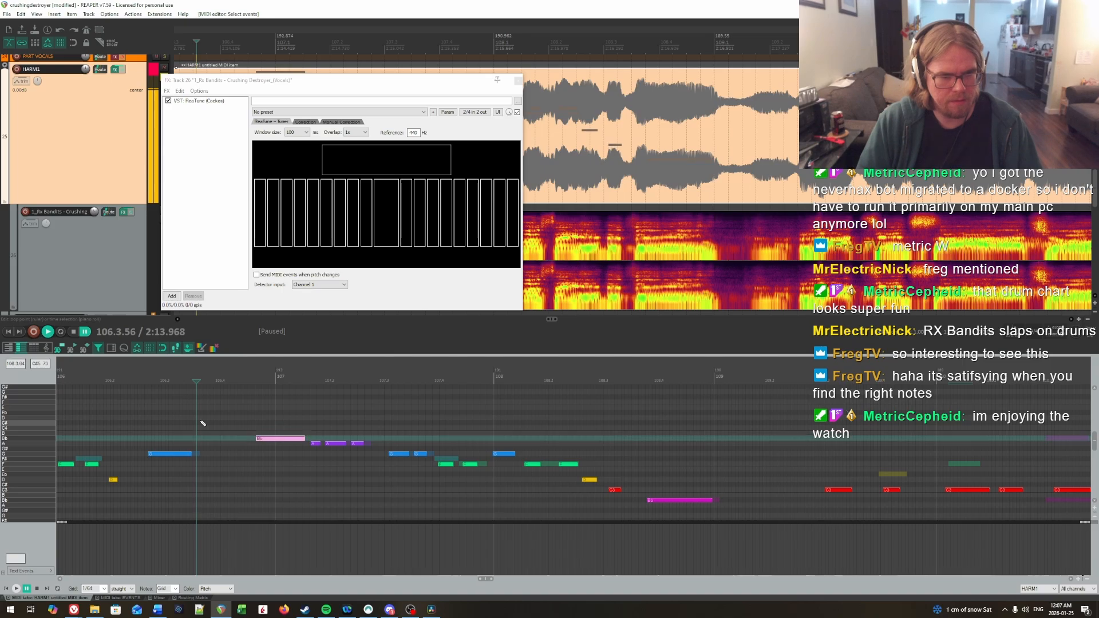
left_click(201, 424)
key("space")
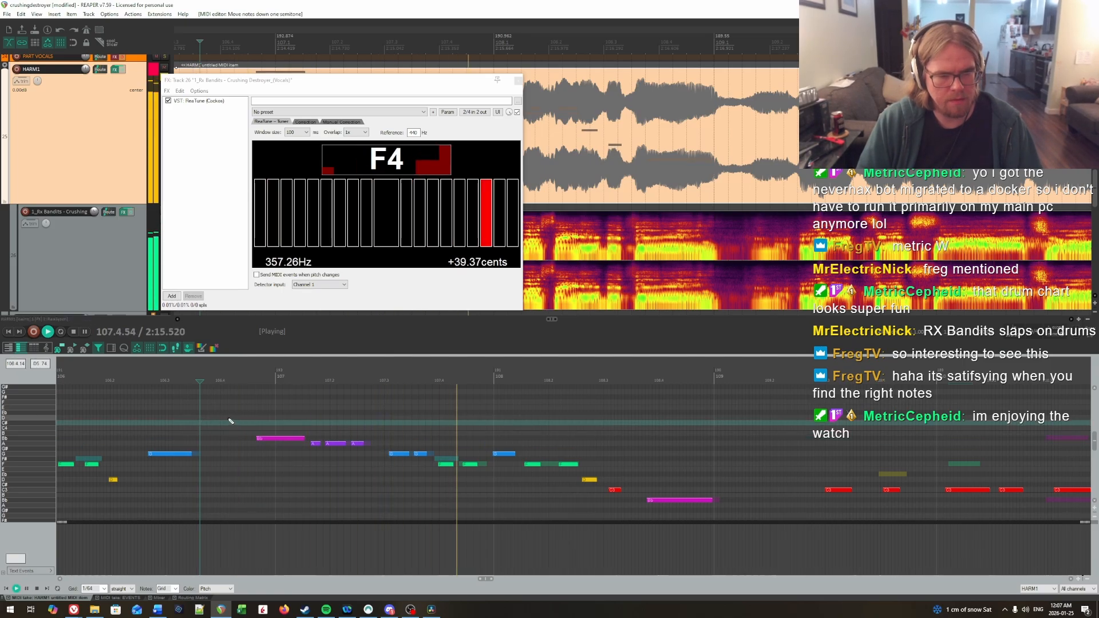
Step: Replay bars 107 and 108 from the end of bar 106 to check the charted pitches against the vocals
key("space")
left_click(229, 420)
key("space")
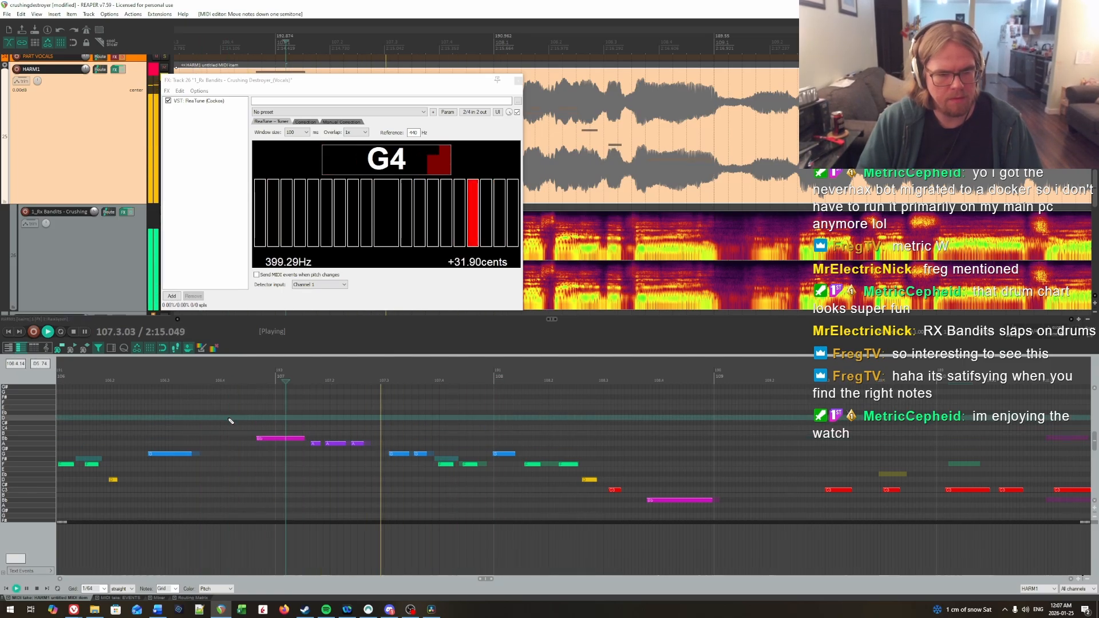
key("space")
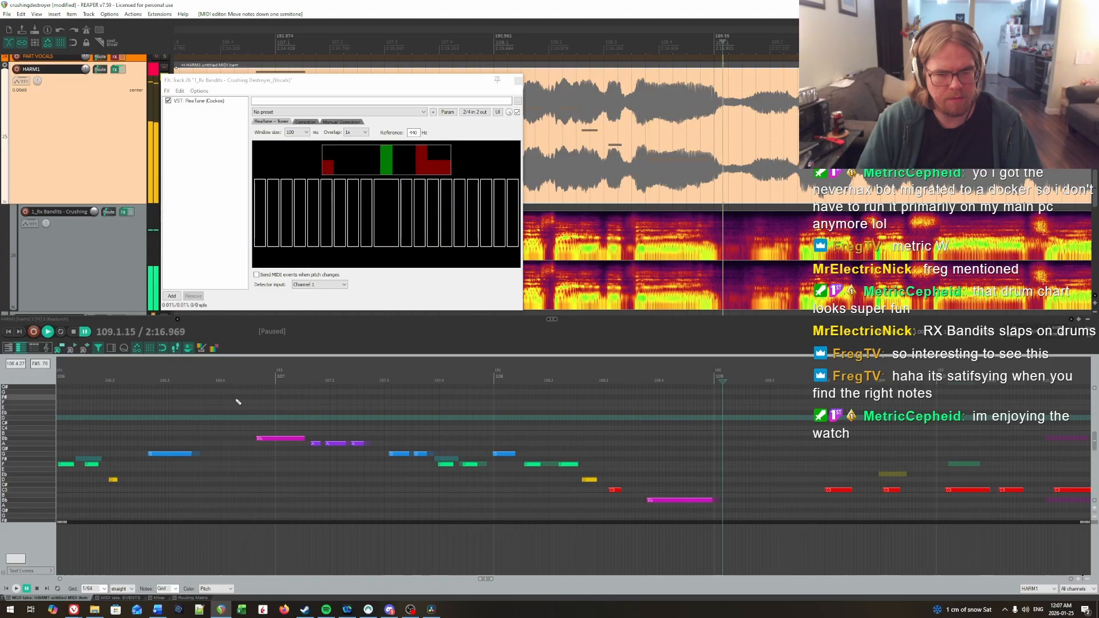
key("space")
left_click(240, 421)
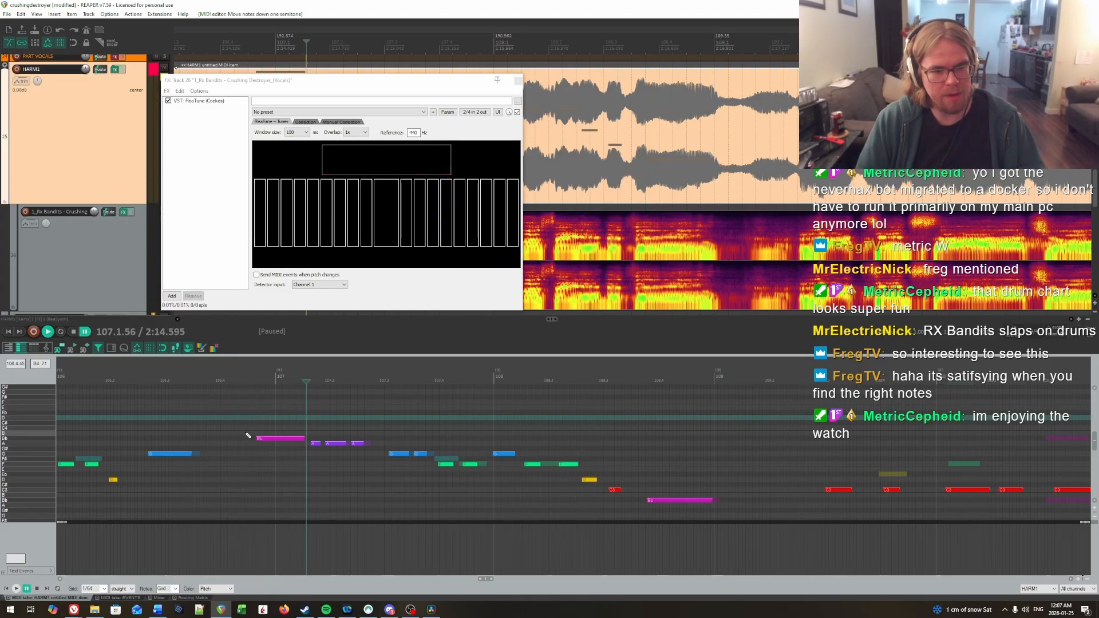
left_click_drag(245, 424, 312, 483)
left_click(235, 426)
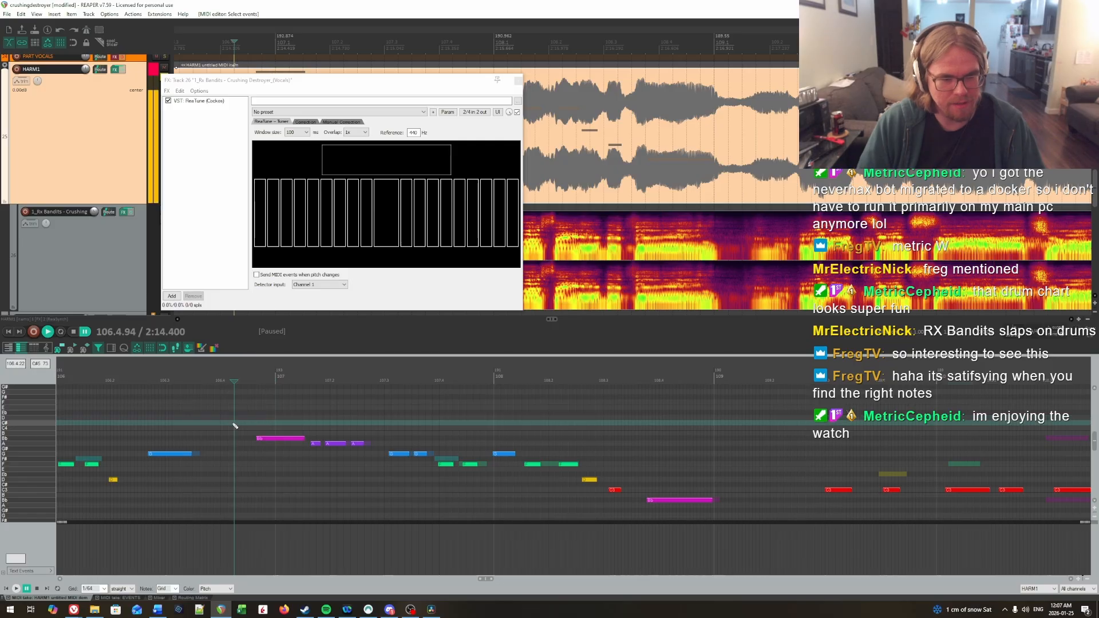
key("space")
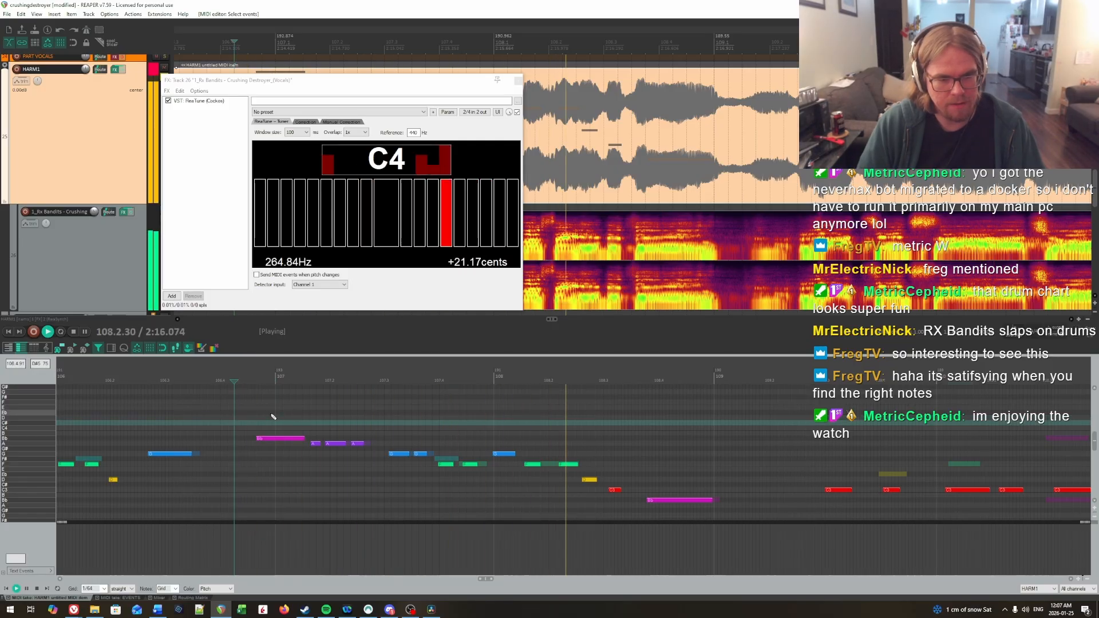
Step: Raise the short note following the long first note of bar 107 to Bb and replay the phrase through bar 108
key("space")
left_click_drag(316, 444, 316, 439)
left_click(252, 401)
key("space")
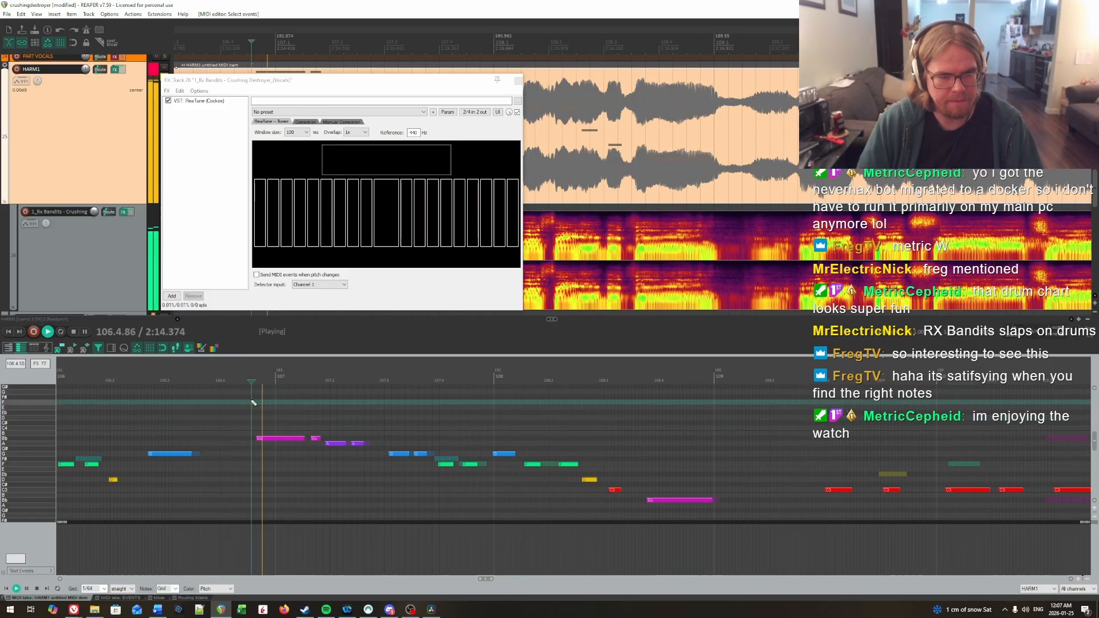
key("space")
left_click(304, 415)
key("space")
key("space")
left_click(258, 410)
key("space")
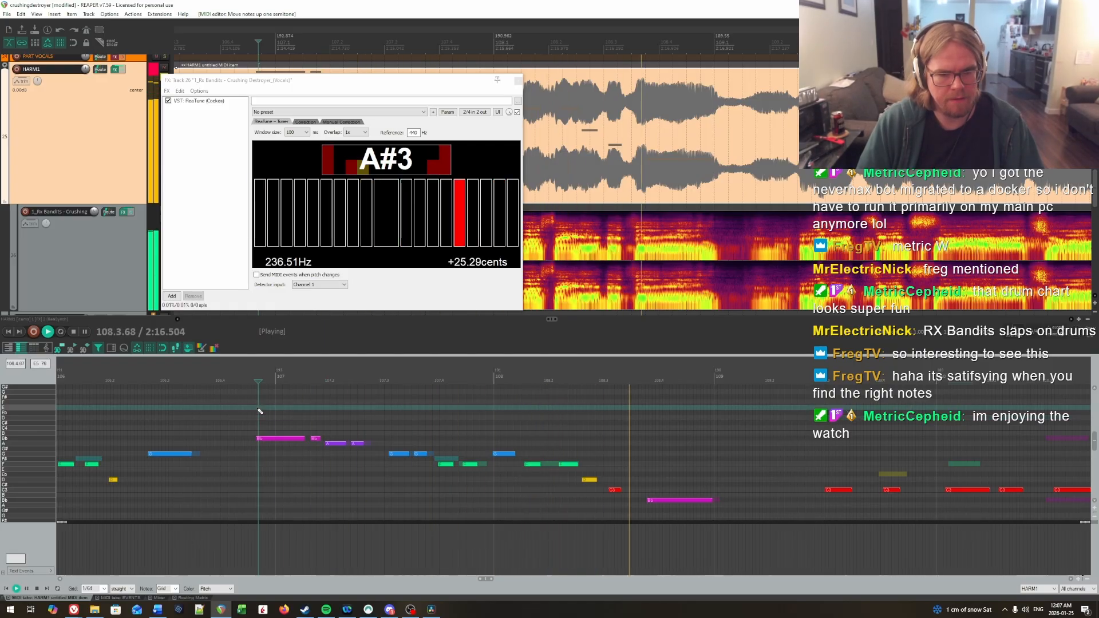
key("space")
left_click(216, 424)
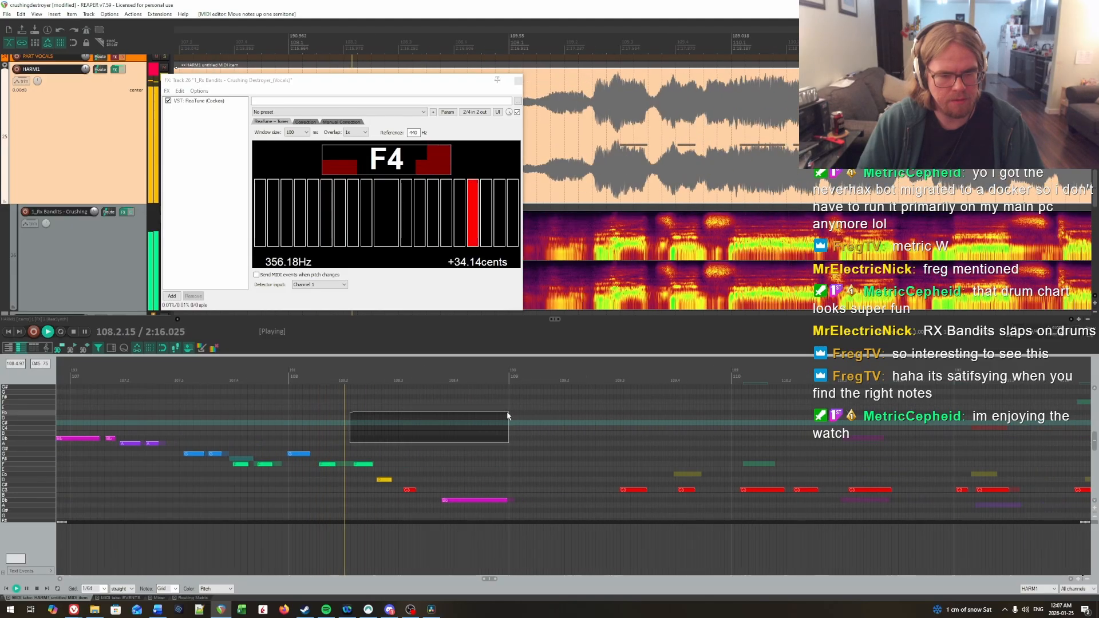
Step: Play bars 109 to 111 to compare the vocals with the uncorrected C notes and ghost notes
key("space")
left_click_drag(524, 436, 955, 404)
scroll(442, 451, "down", 1)
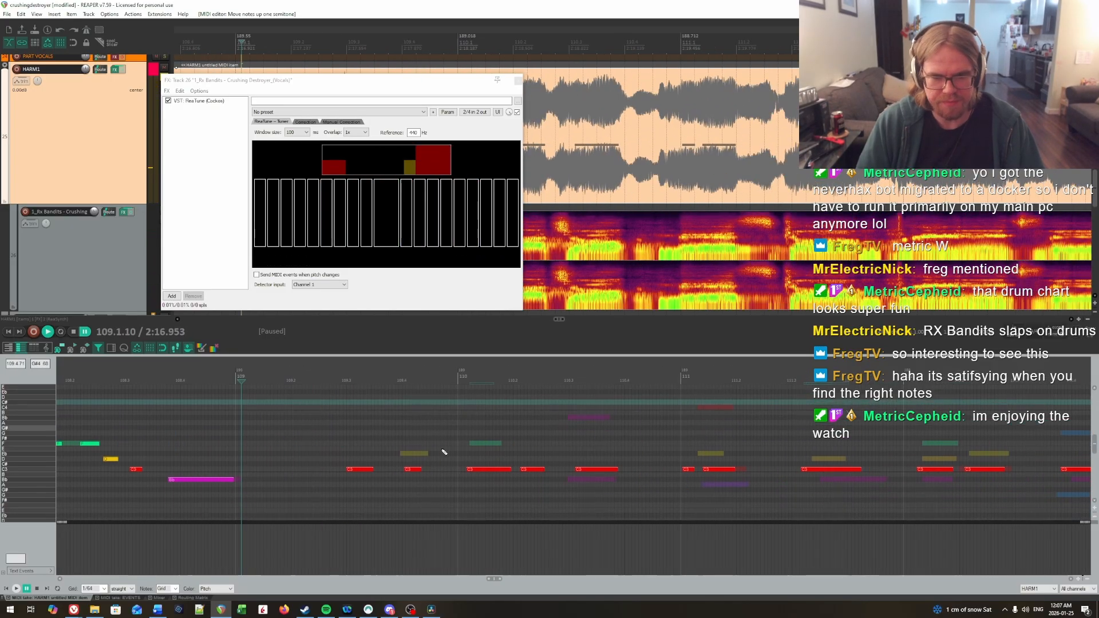
key("space")
scroll(343, 447, "up", 1)
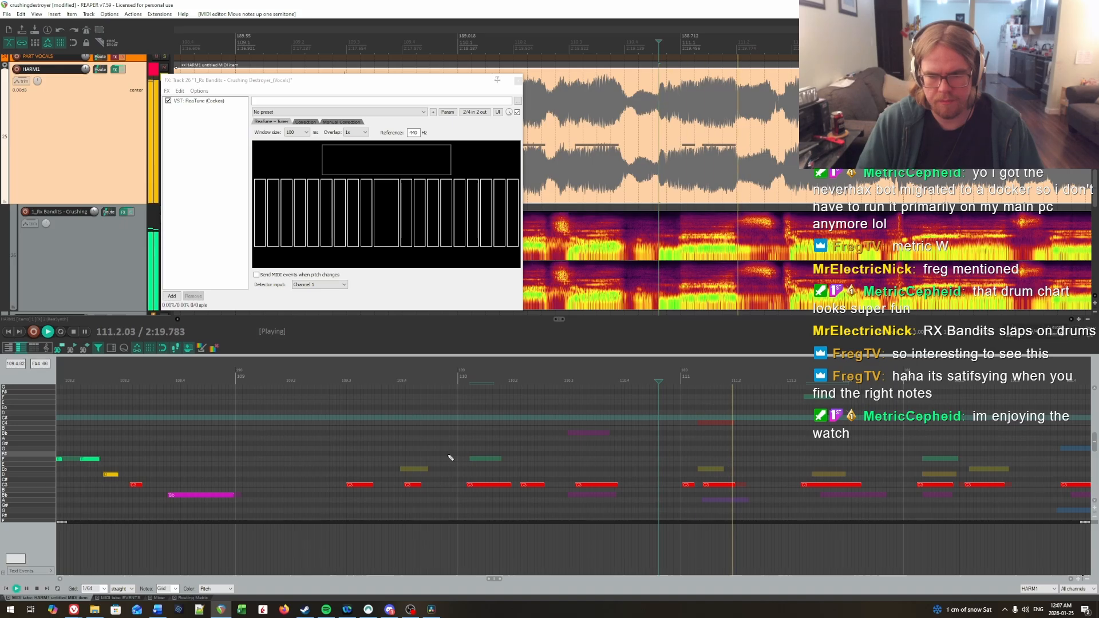
scroll(455, 458, "down", 10)
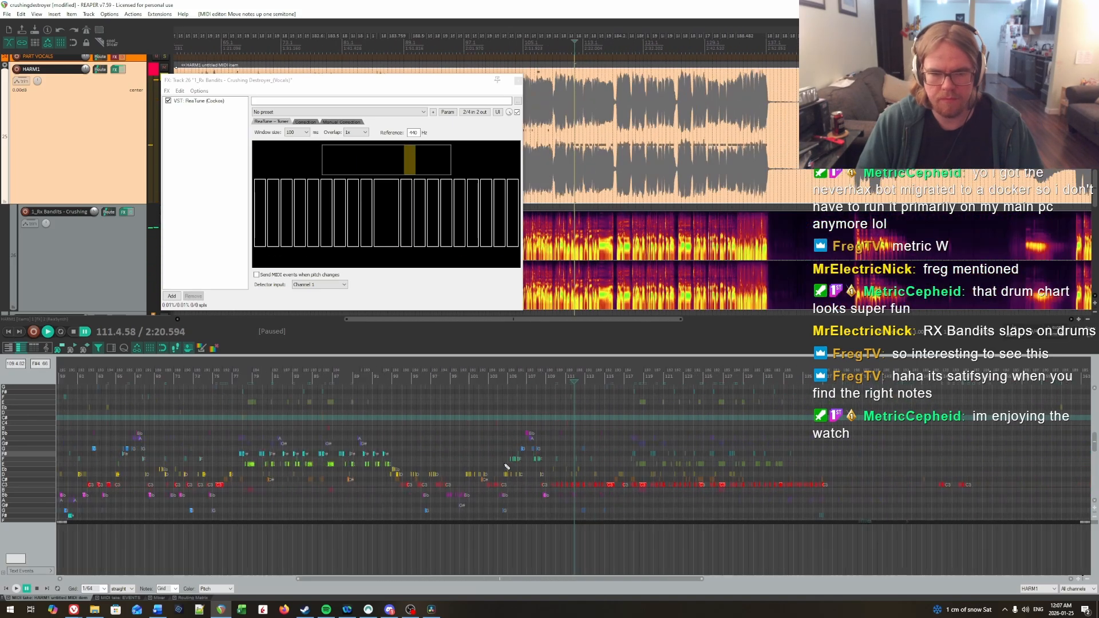
Step: Play spots in the earlier charted section around bars 63 to 78 to find the phrase matching bar 109 onward
scroll(544, 462, "up", 10)
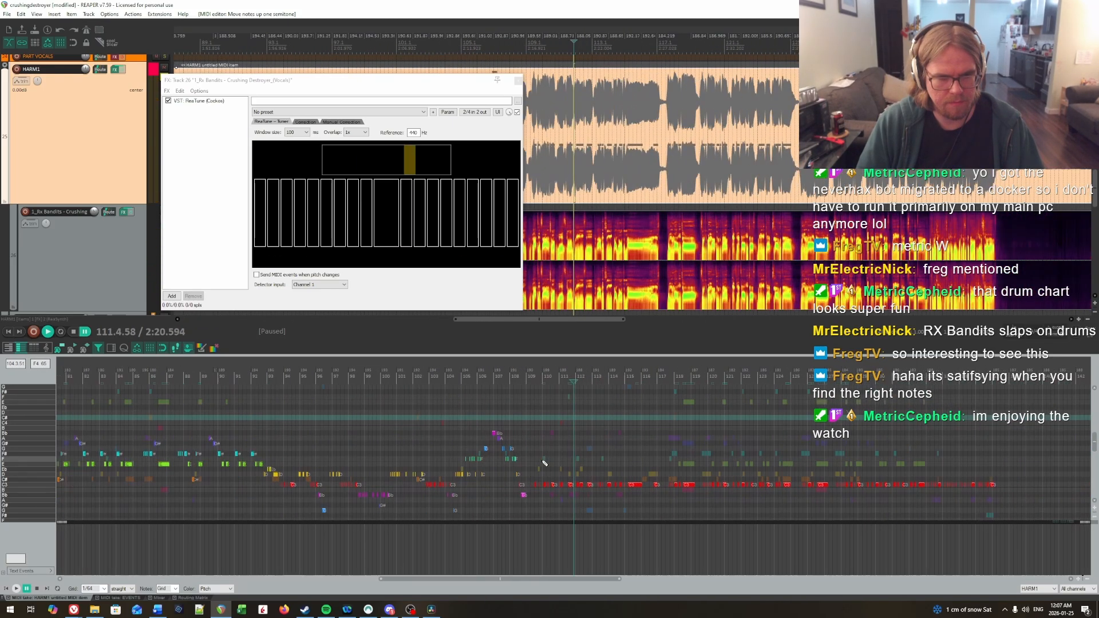
scroll(544, 462, "up", 1)
left_click_drag(390, 417, 492, 424)
left_click(491, 423)
key("space")
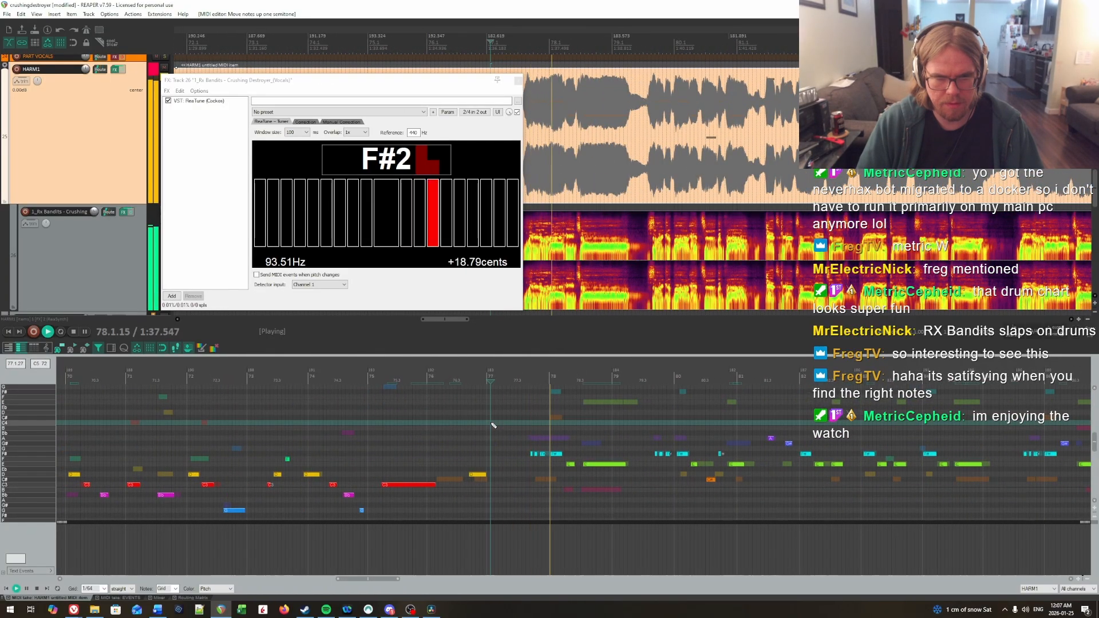
scroll(349, 437, "down", 4)
left_click(266, 433)
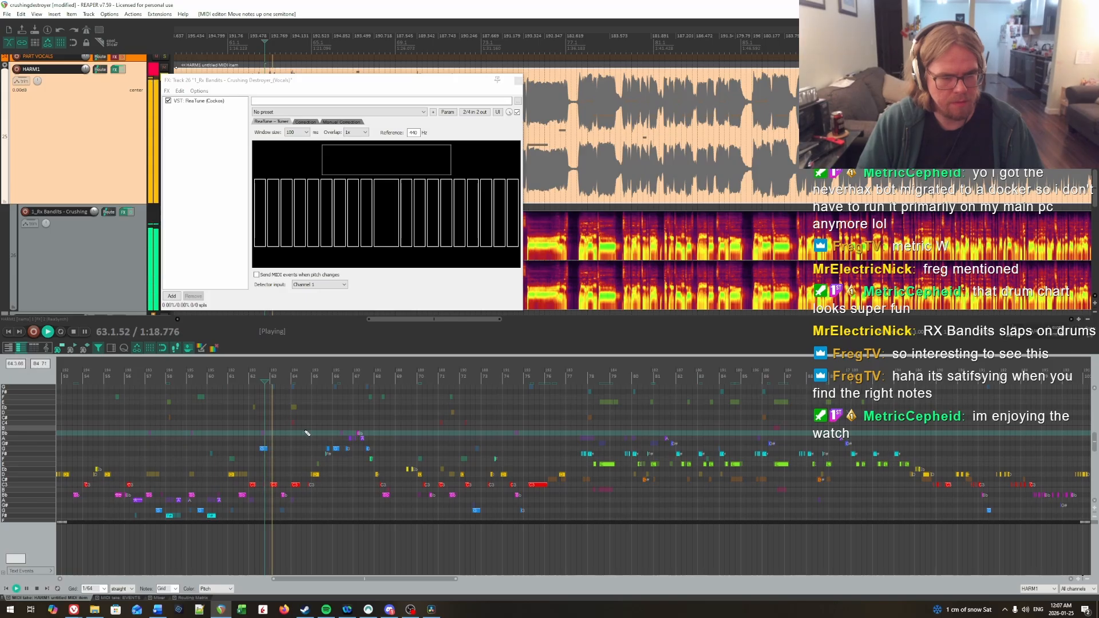
scroll(477, 436, "up", 2)
left_click(754, 427)
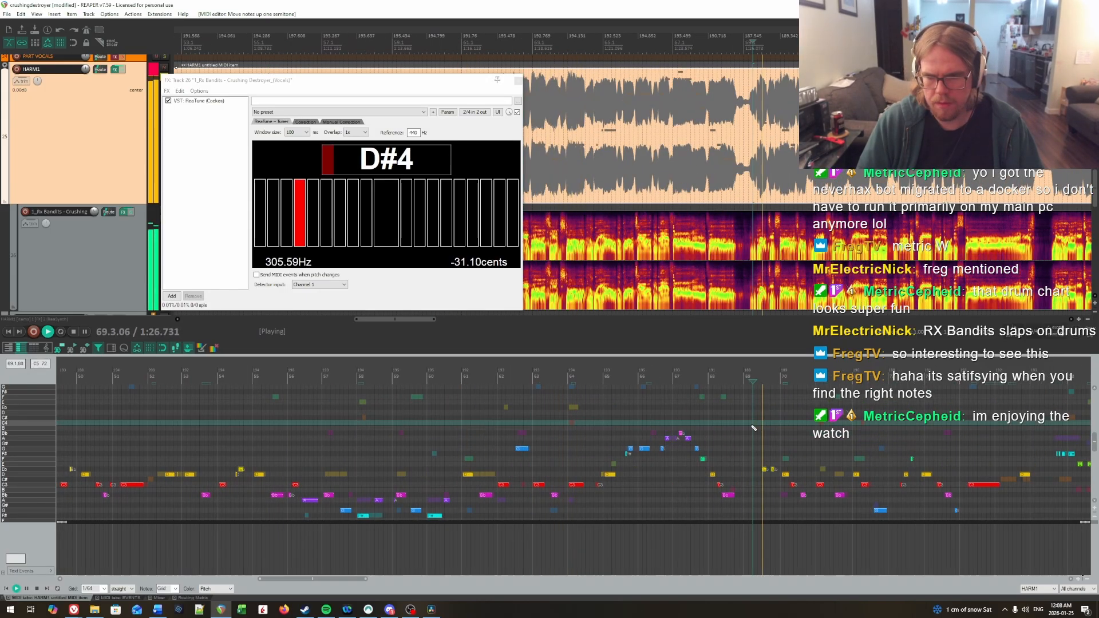
scroll(763, 432, "up", 1)
key("space")
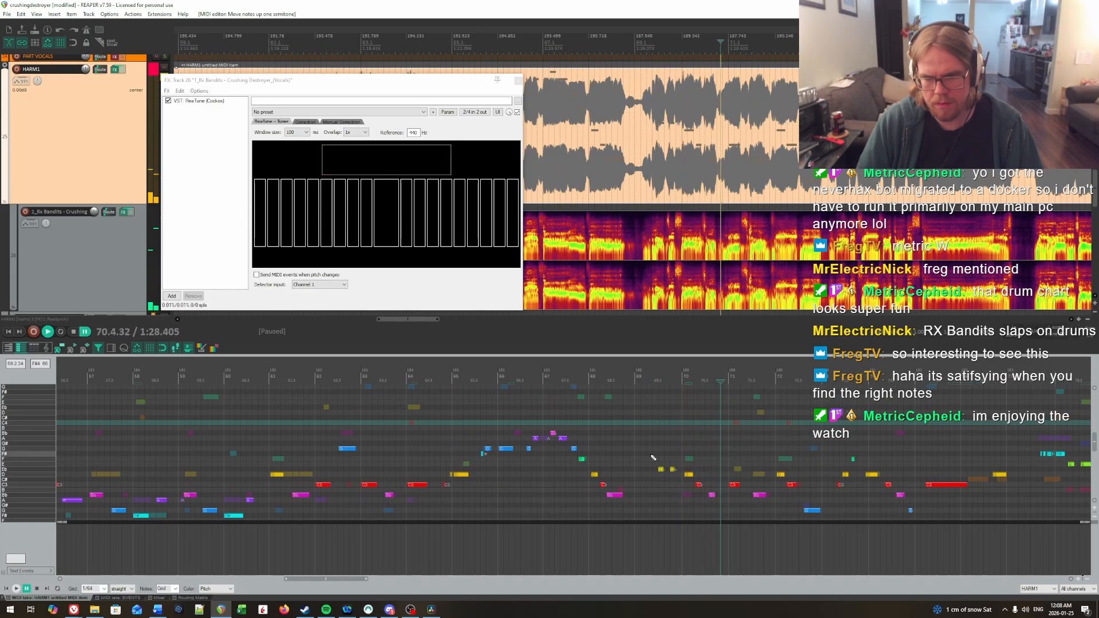
Step: Capture a screen snip of the corrected notes from about bar 69 to 77 and open it beside the editor as reference
left_click_drag(788, 460, 649, 446)
scroll(649, 446, "up", 1)
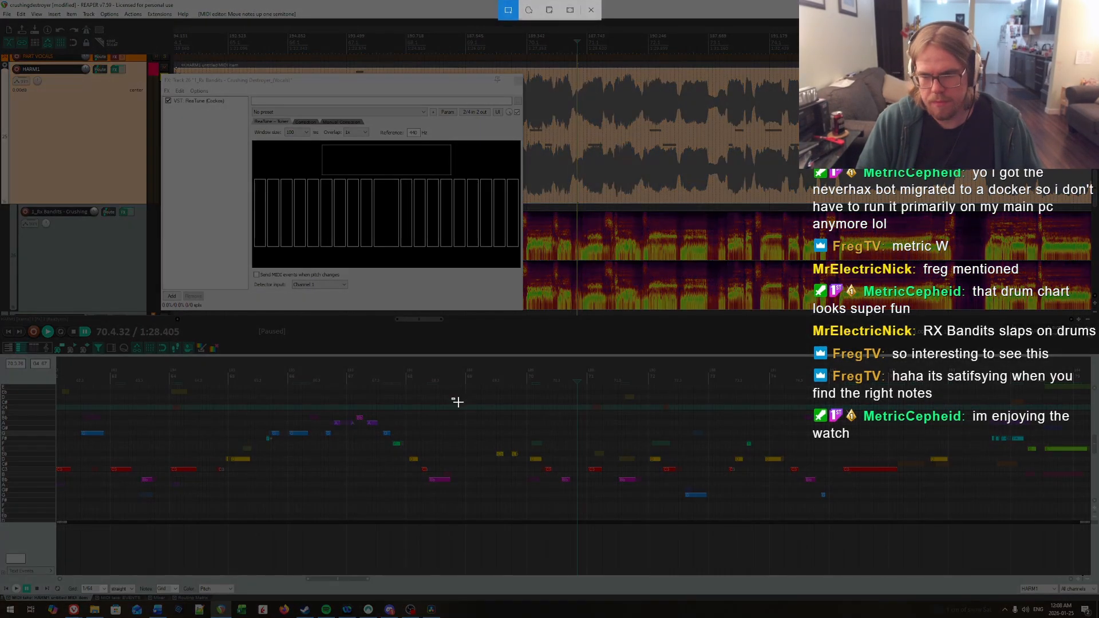
left_click_drag(451, 399, 967, 517)
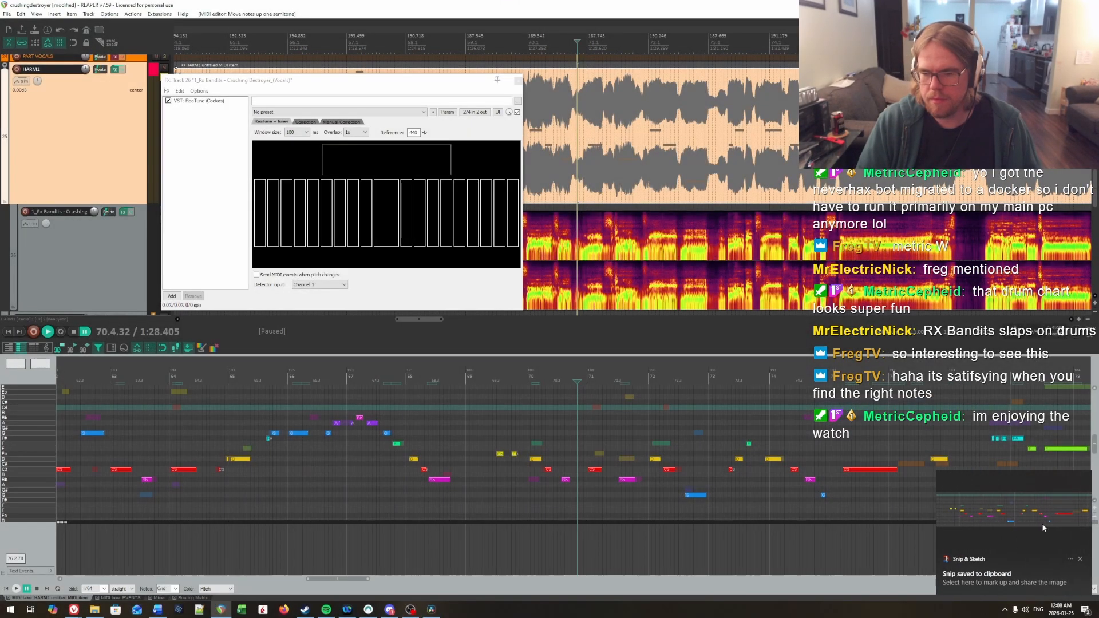
left_click(1042, 523)
left_click_drag(472, 180, 1098, 229)
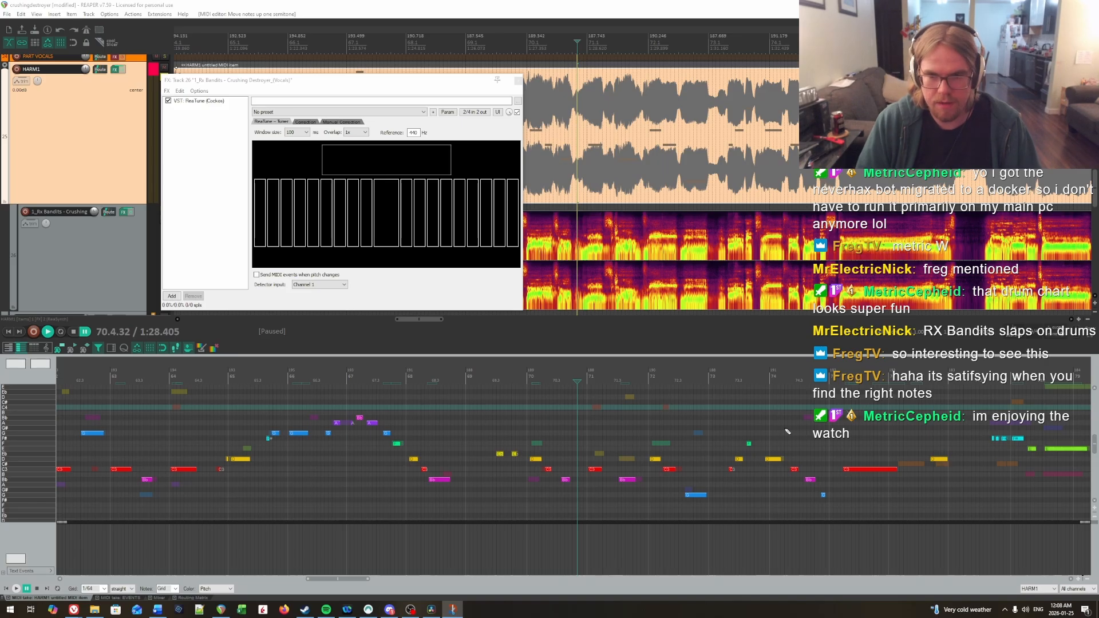
Step: Set the notes from mid-bar 109 through bar 110 to Eb, Eb, D, C and Bb, and replay the phrase
scroll(744, 436, "down", 6)
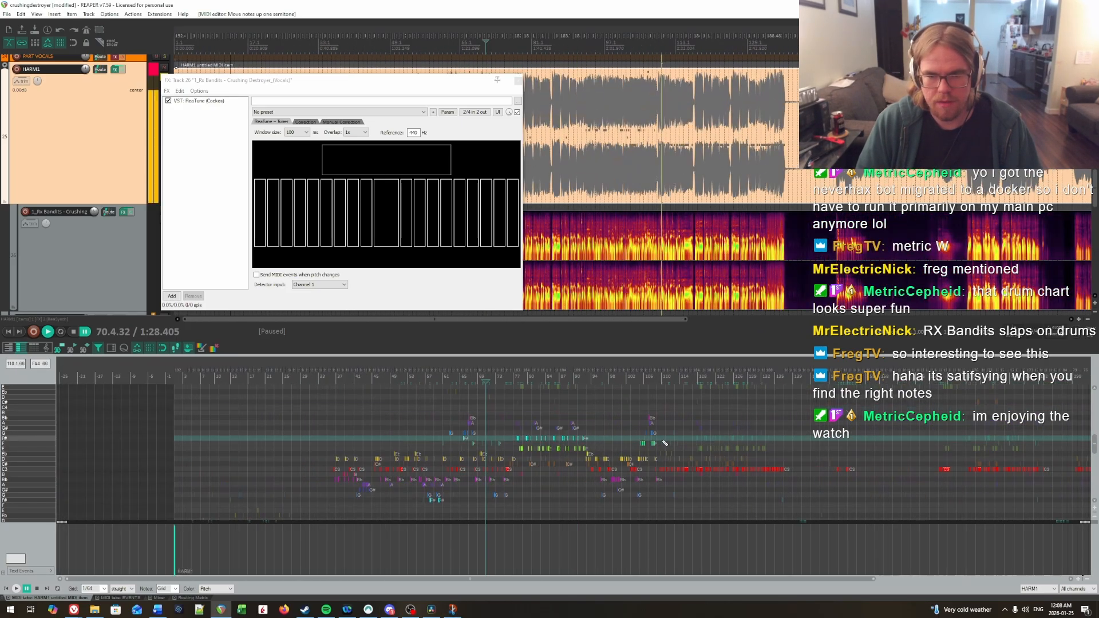
left_click(664, 443)
scroll(664, 443, "up", 8)
left_click_drag(531, 459, 641, 491)
key("Up")
left_click_drag(580, 444, 635, 469)
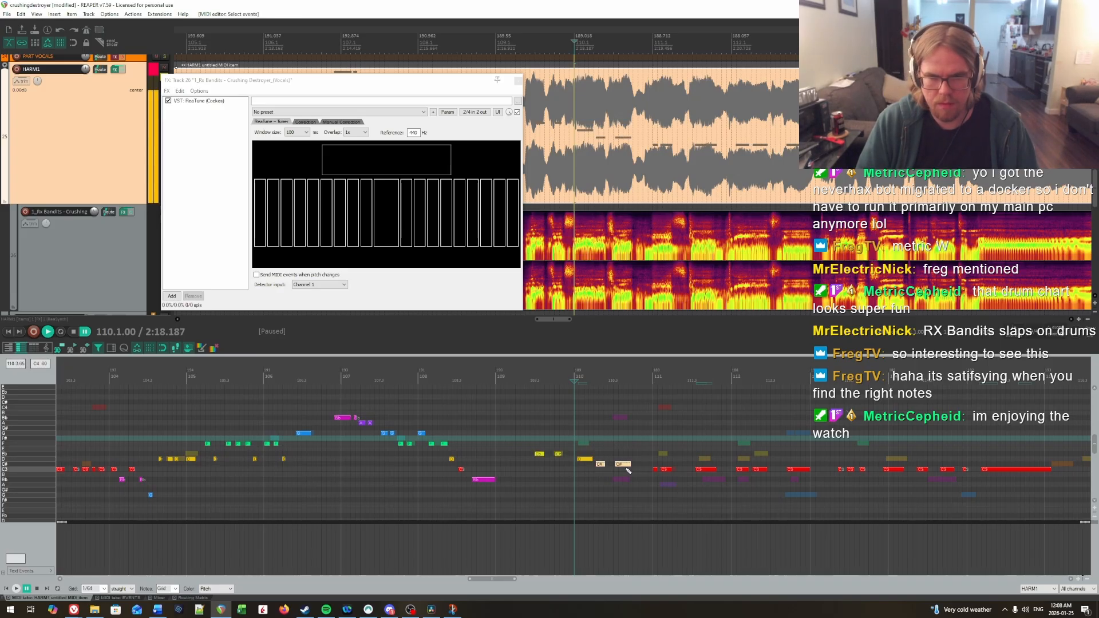
key("Down")
key("Down")
key("space")
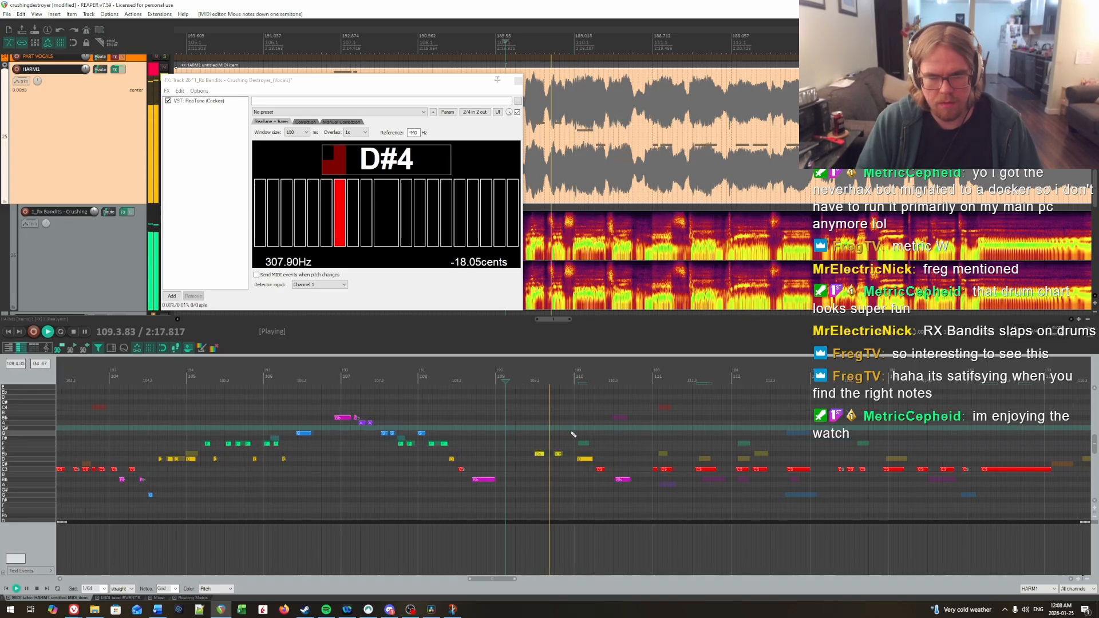
key("space")
Step: Lower the short note at the start of bar 111 to Bb and replay from bar 110
left_click_drag(636, 435, 285, 457)
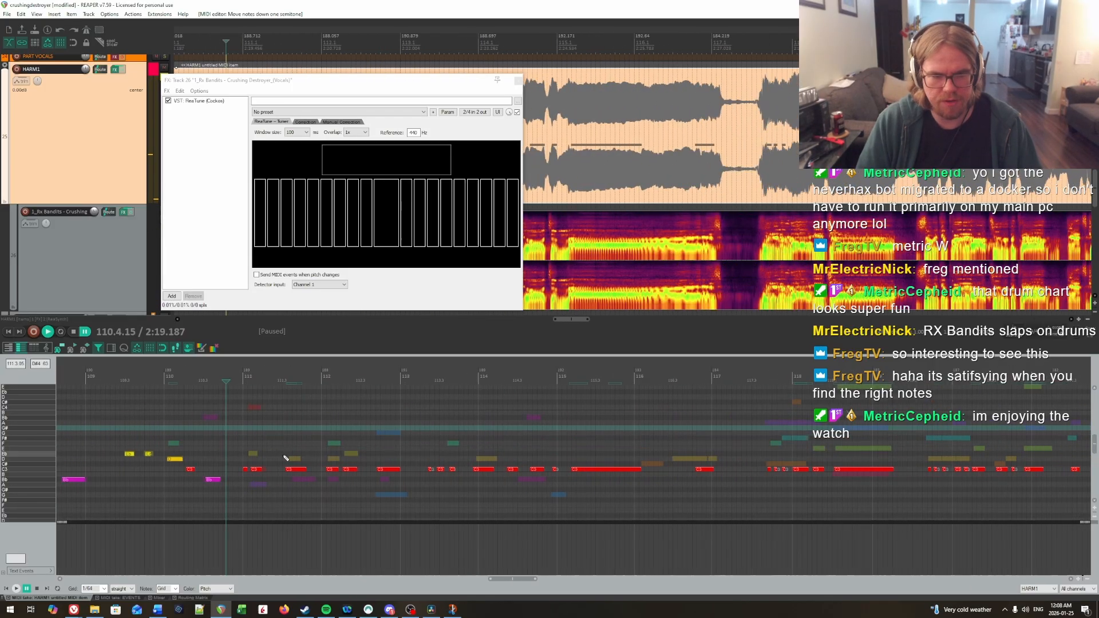
key("space")
left_click(213, 448)
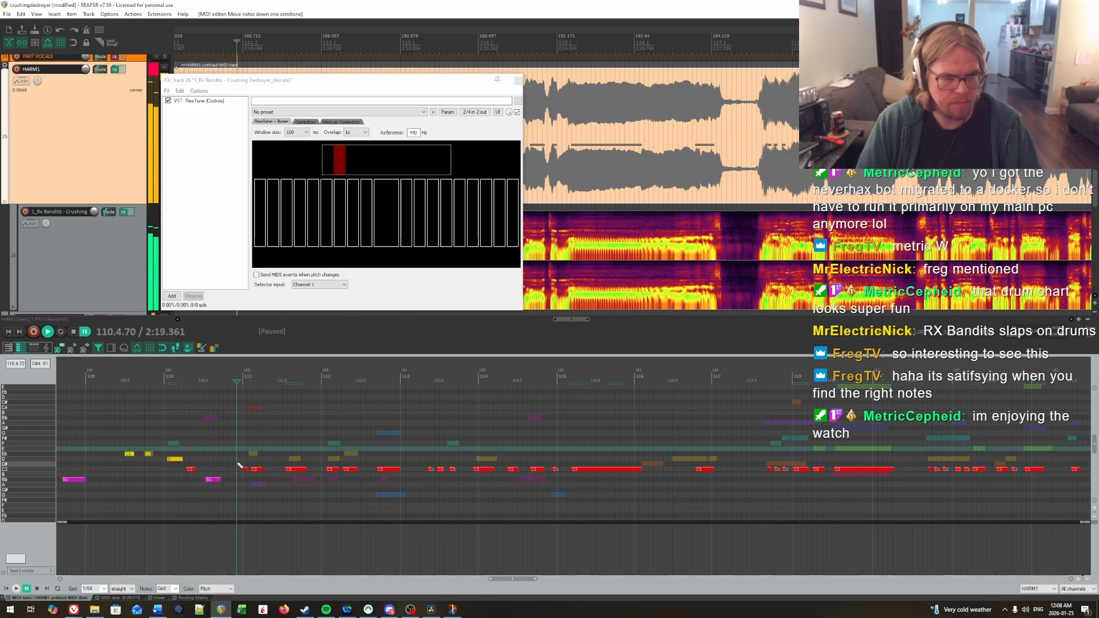
key("Down")
key("Down")
left_click(207, 452)
key("space")
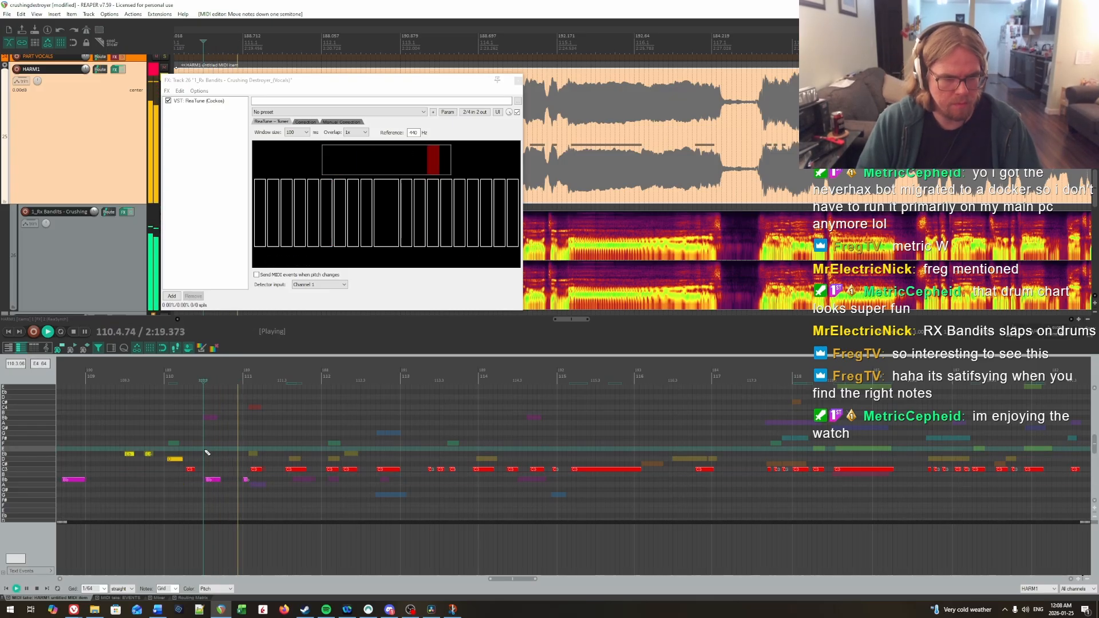
Step: Lower the longer note in the second half of bar 111 to Bb and replay into bar 112
key("Down")
key("Down")
left_click(219, 450)
key("space")
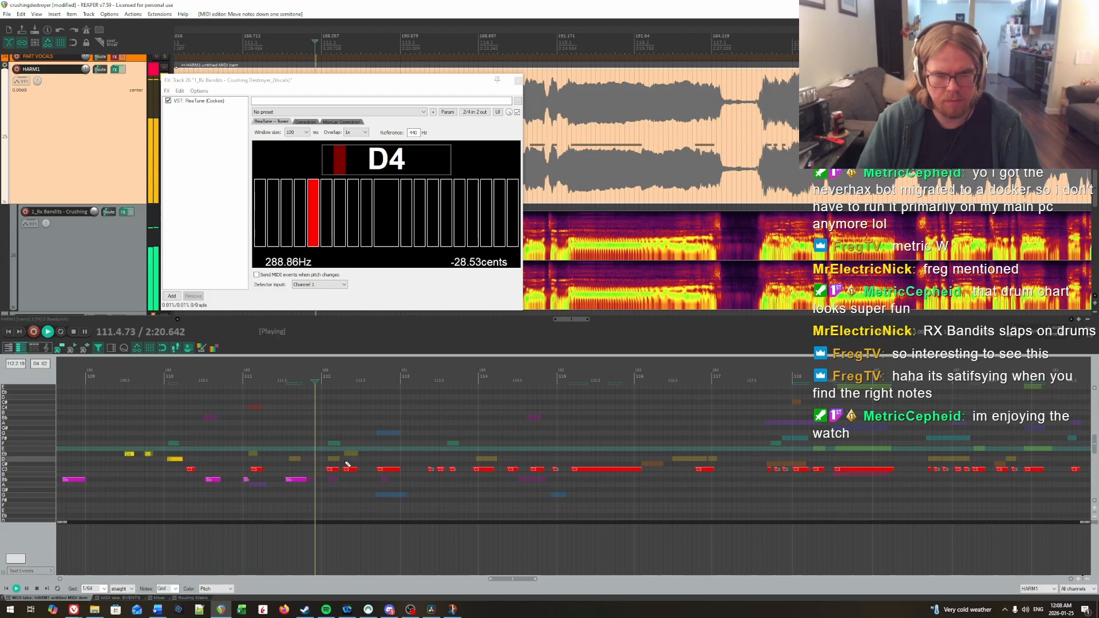
key("space")
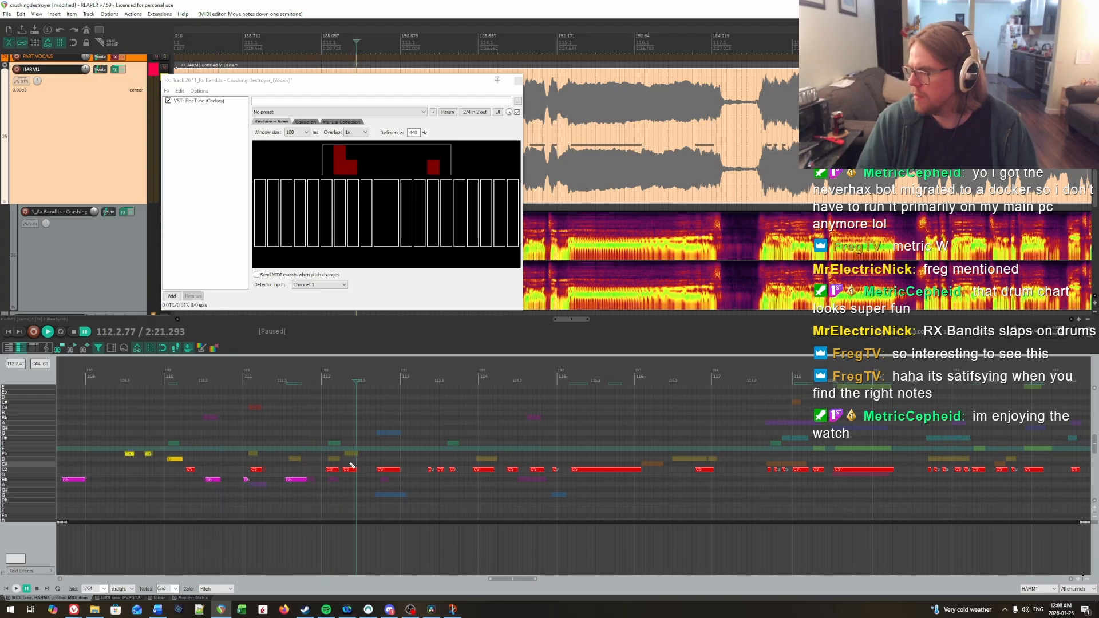
Step: Raise the first note of bar 112 to D, lower its last note to G, and replay into bar 113
left_click_drag(333, 472, 337, 472)
key("Up")
key("Up")
left_click_drag(369, 460, 395, 481)
key("Down")
key("Down")
key("Down")
key("Down")
key("Down")
left_click(276, 445)
key("space")
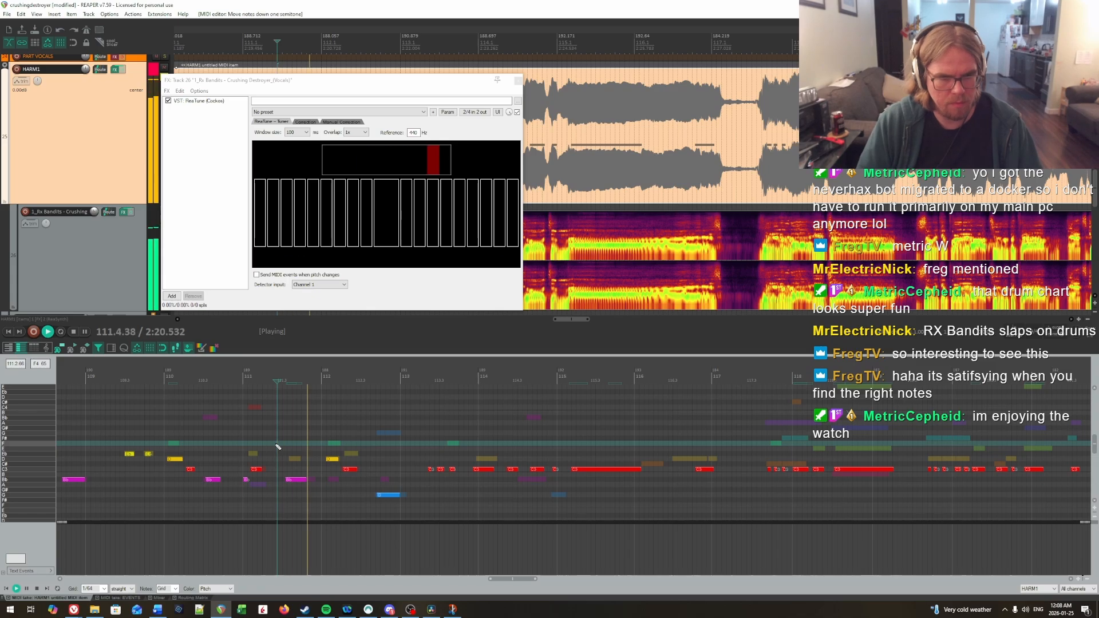
key("space")
left_click_drag(460, 491, 520, 511)
scroll(584, 504, "right", 1)
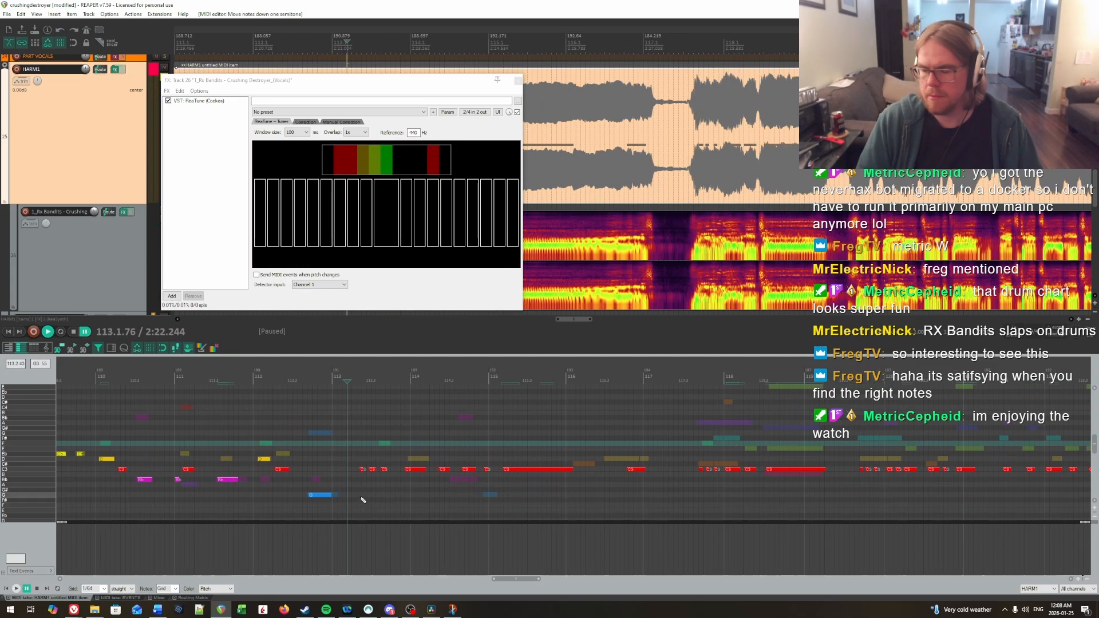
left_click_drag(361, 473, 364, 474)
key("Down")
key("Down")
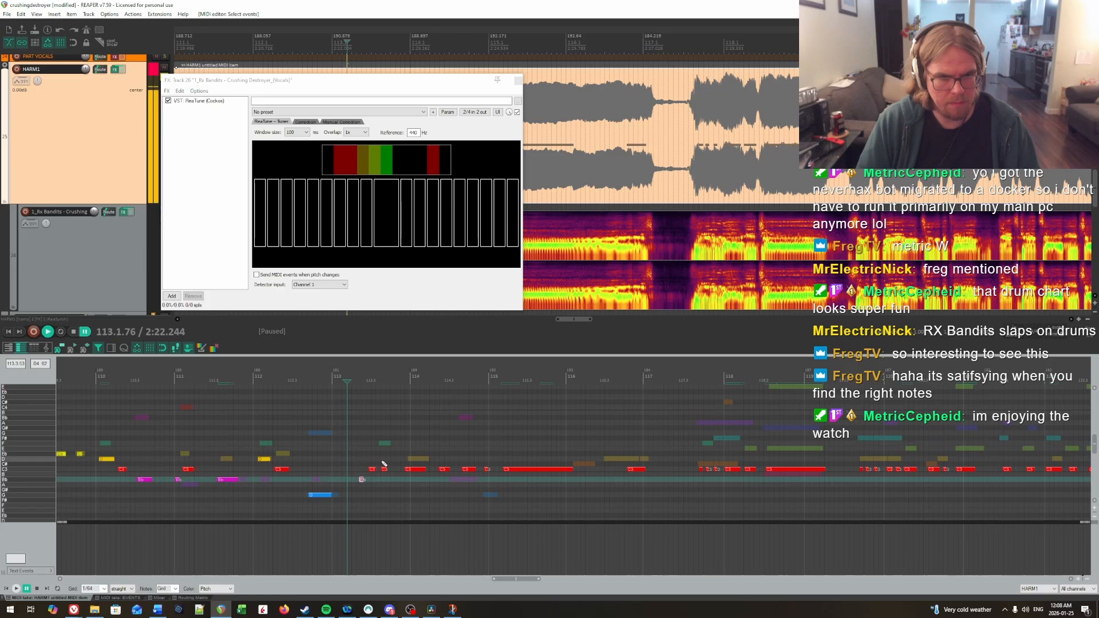
key("Up")
key("Up")
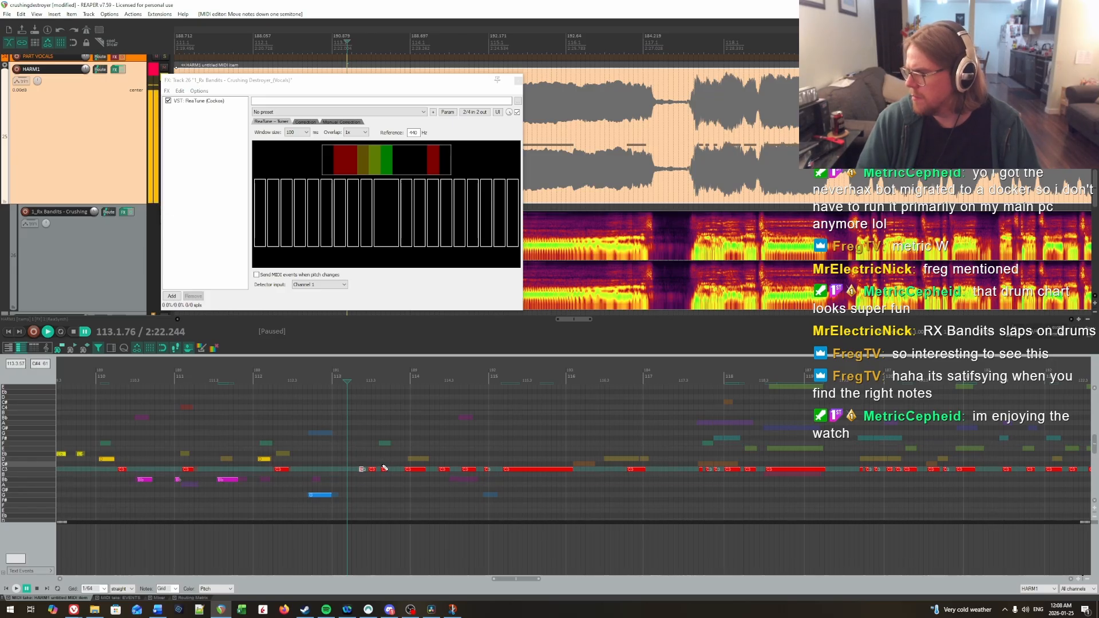
Step: Raise the second and third short notes of bar 113 to D and F, and replay into bar 114
key("Up")
key("Up")
key("Up")
key("Up")
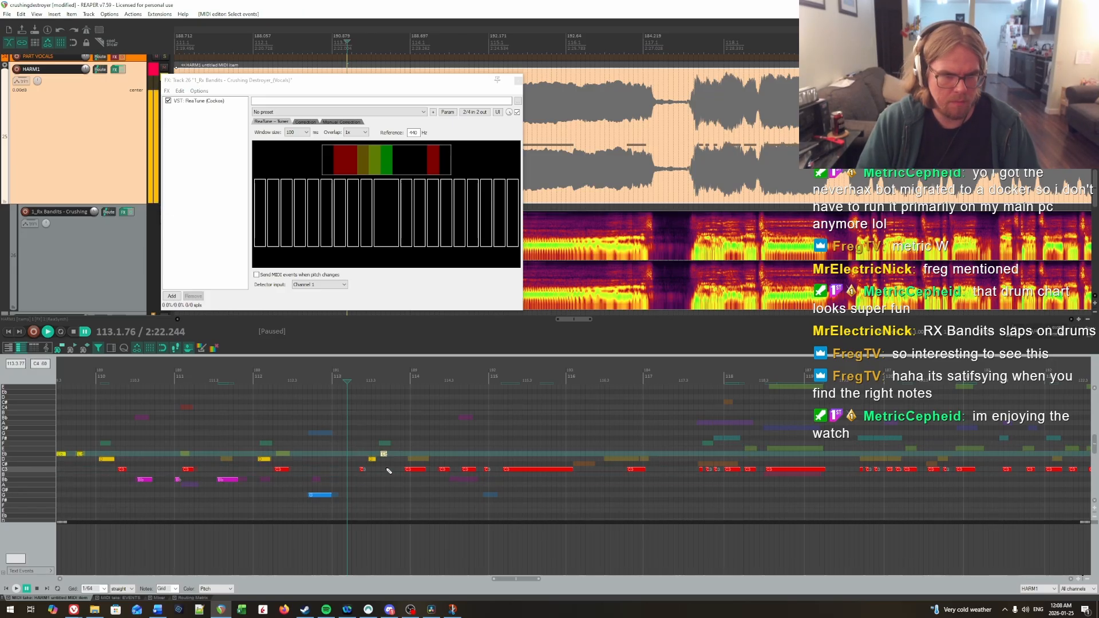
key("space")
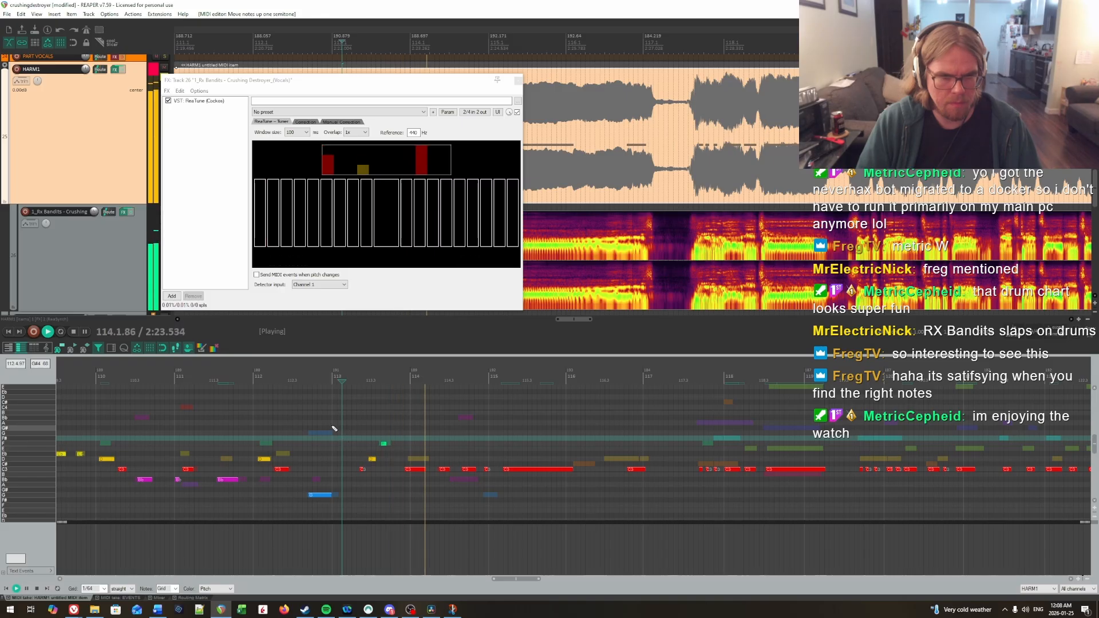
left_click(322, 429)
key("space")
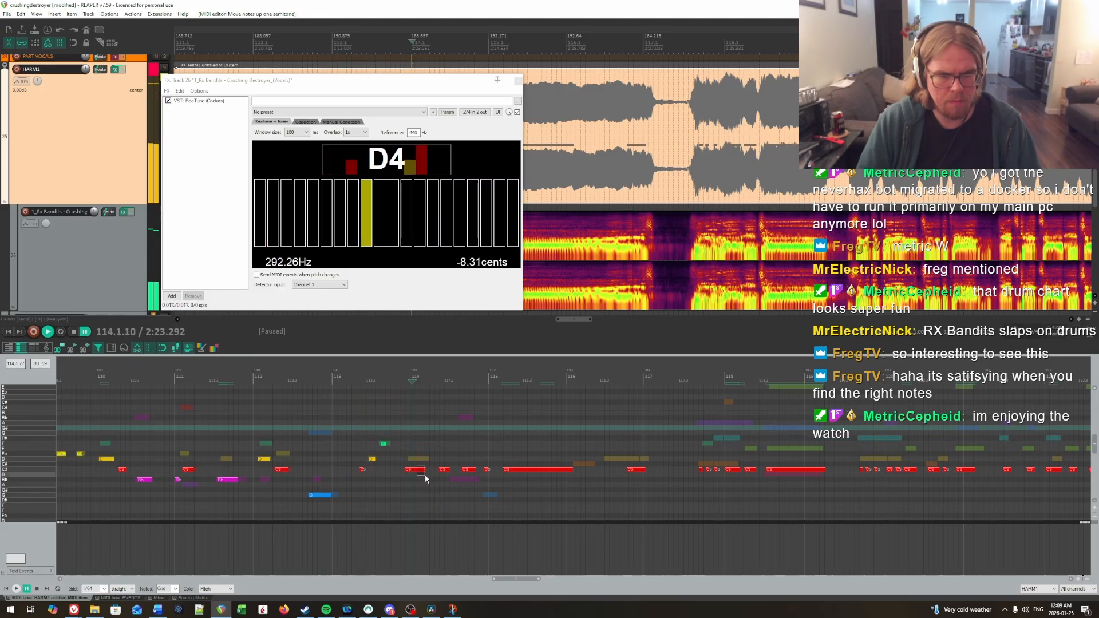
Step: Raise the long first note of bar 114 to D and replay to the end of the bar
left_click(422, 470)
key("Up")
key("Up")
key("space")
key("ctrl+space")
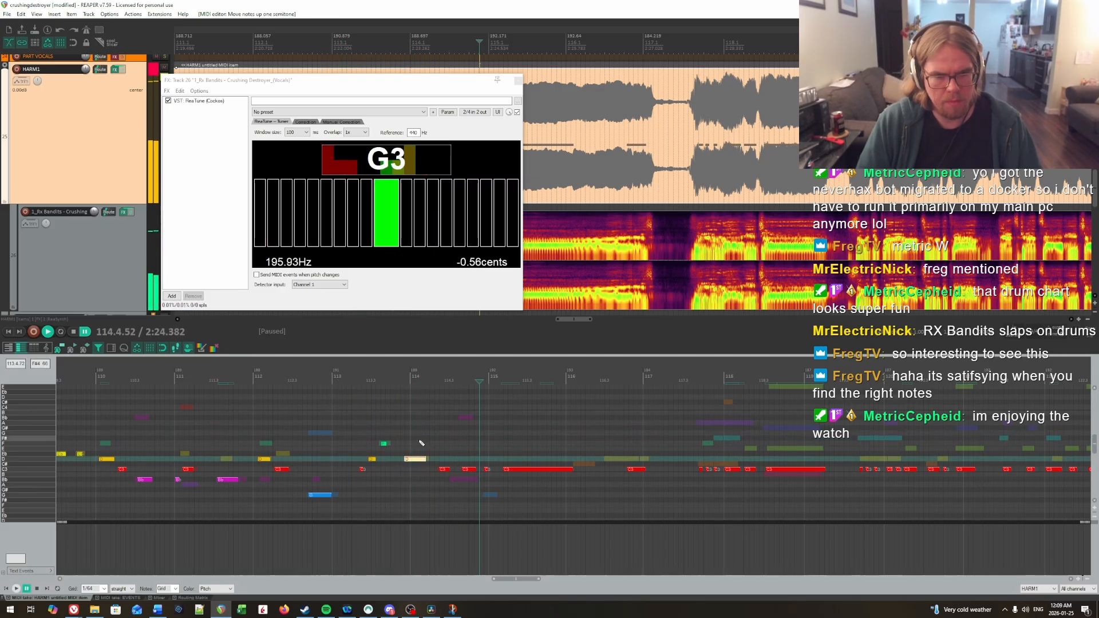
Step: Lower the last two notes of bar 114 to Bb and G, and replay from the end of bar 112
left_click_drag(467, 461, 486, 480)
key("Down")
key("Down")
left_click(486, 480)
key("Down")
key("Down")
key("Down")
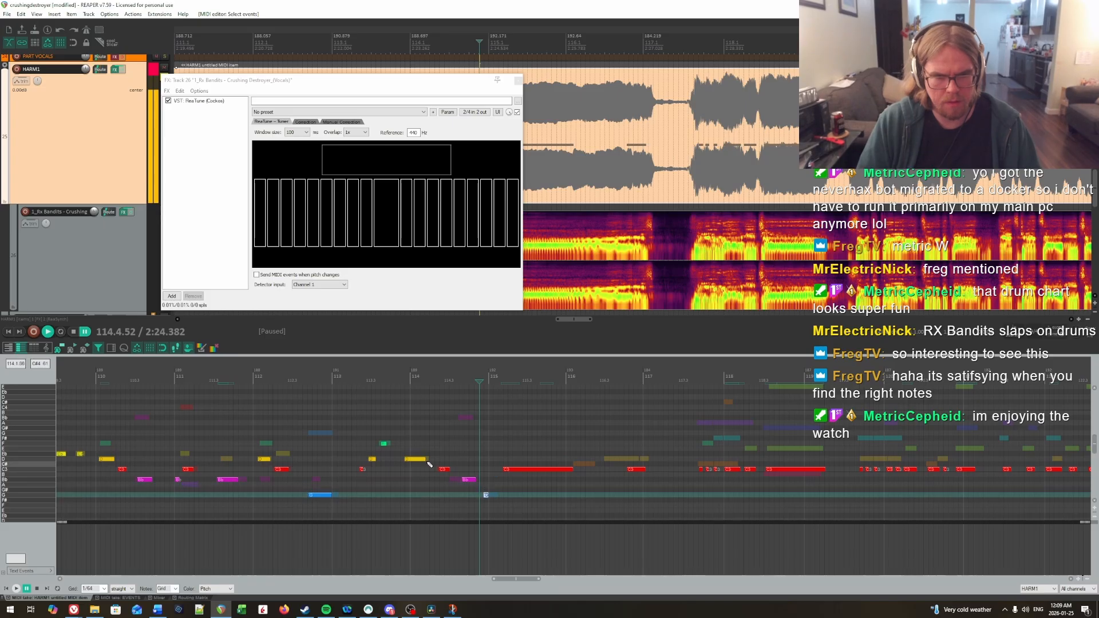
left_click(324, 435)
key("space")
key("Down")
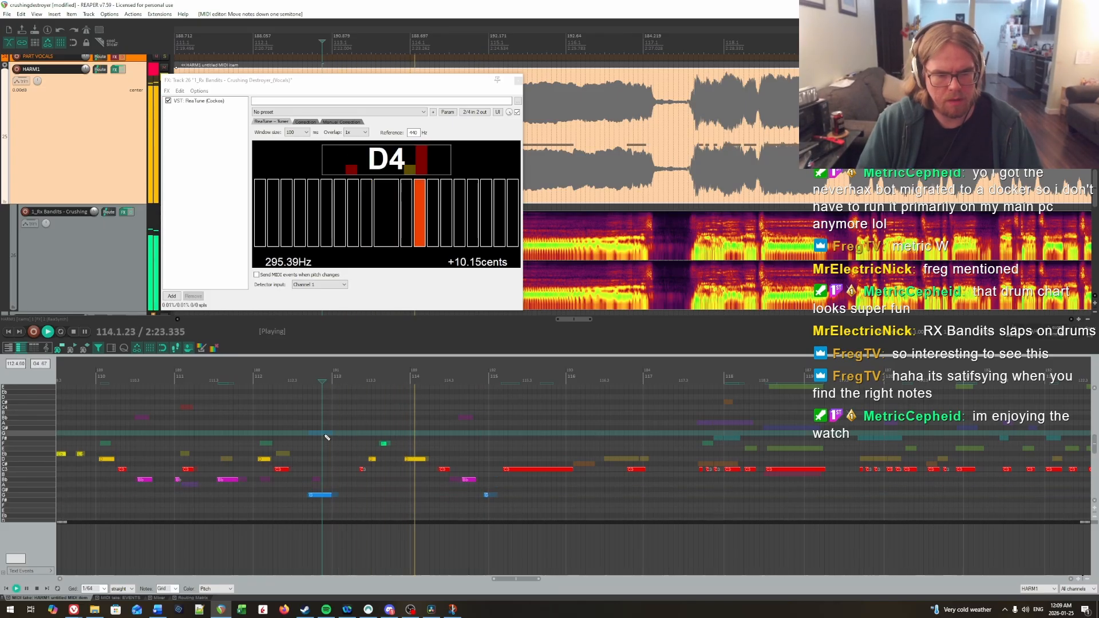
Step: Raise the note at the end of bar 116 to D and play on into bar 118
left_click(637, 469)
key("Up")
key("Up")
left_click_drag(606, 413, 801, 433)
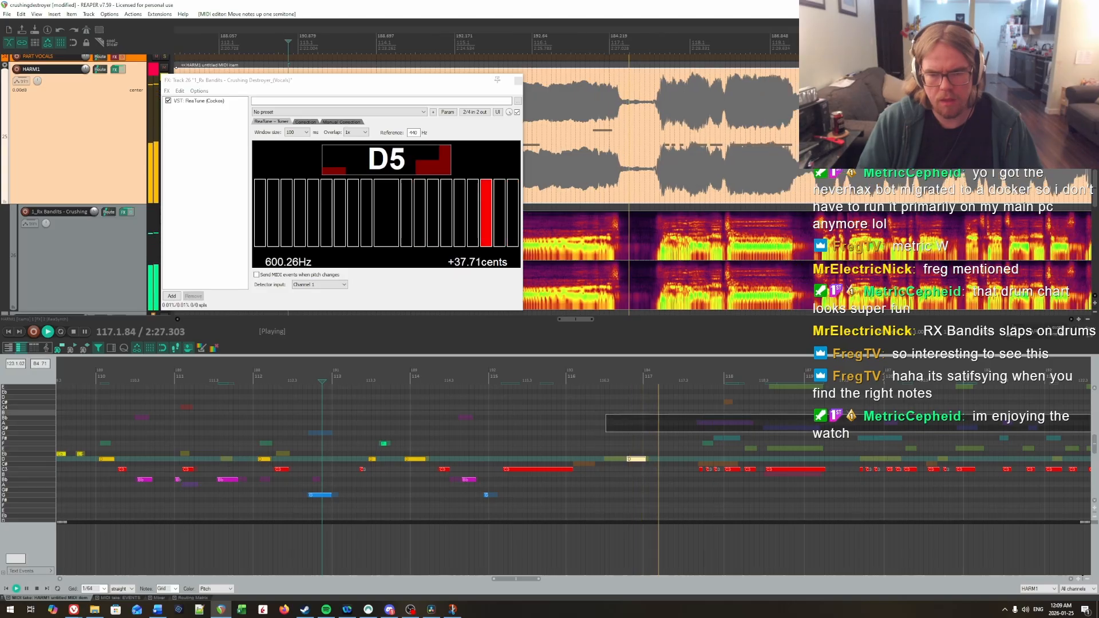
scroll(719, 433, "right", 3)
key("space")
Step: Raise the pickup notes and first note of bar 118 to F#, set the following two notes to E, and replay
left_click_drag(408, 446, 544, 505)
key("Up")
key("Up")
key("Up")
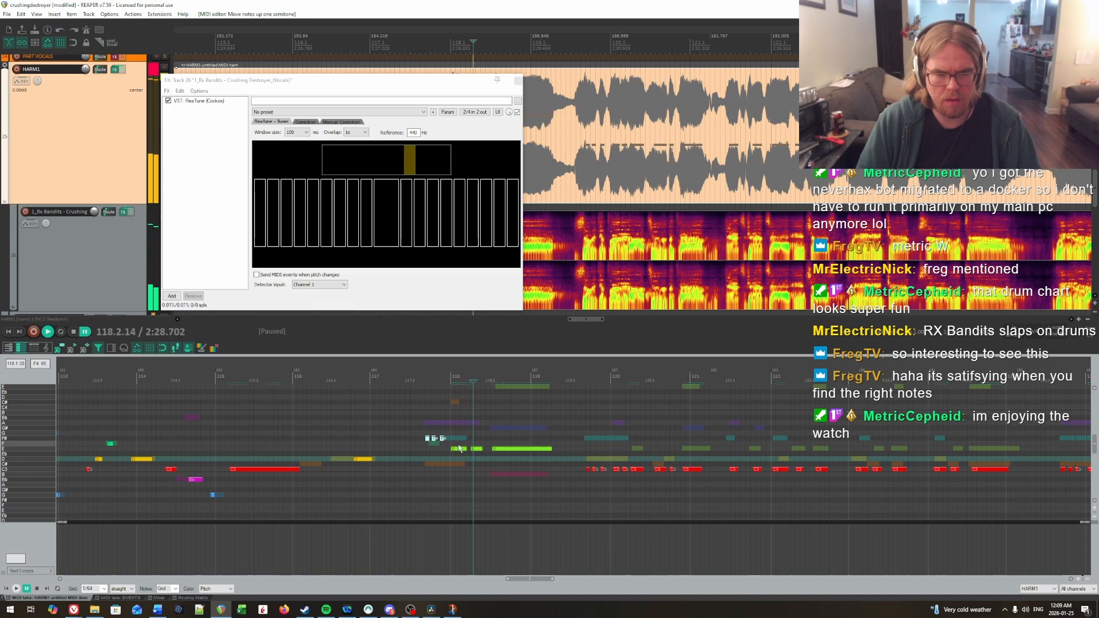
left_click_drag(461, 458, 461, 458)
key("Up")
key("Up")
left_click(385, 422)
key("space")
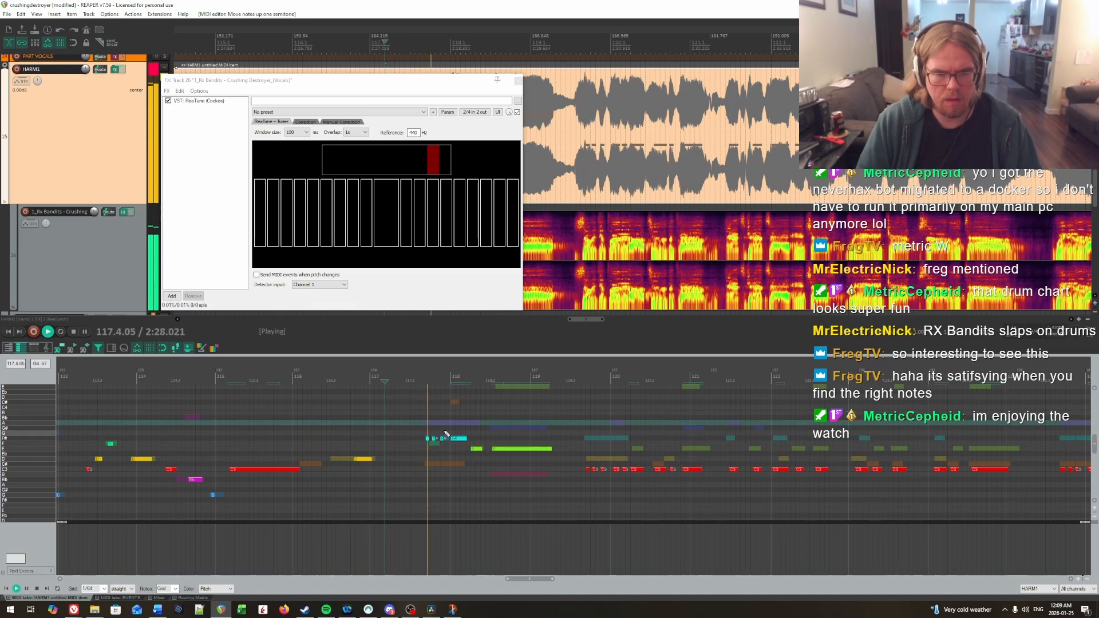
Step: Raise the phrase beginning just before bar 120 to F# for its opening notes, followed by E, C#, D and E, and replay
mouse_move(568, 482)
left_mouse_down()
mouse_move(692, 499)
mouse_move(556, 483)
mouse_move(572, 487)
left_mouse_up()
key("space")
key("Up")
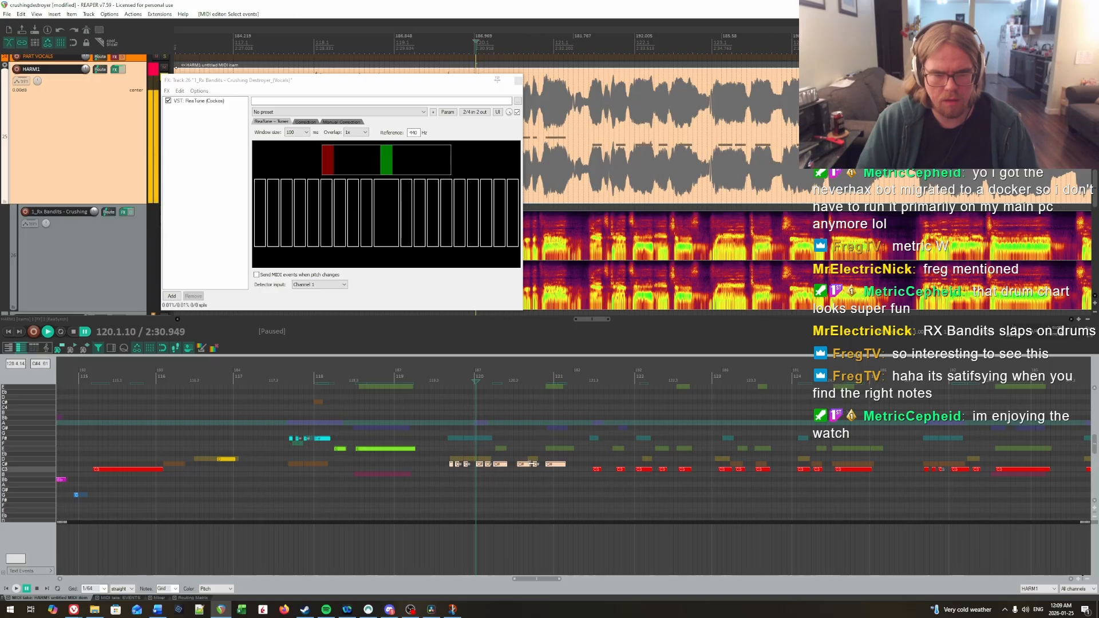
left_click_drag(496, 433, 558, 453)
key("Down")
key("Down")
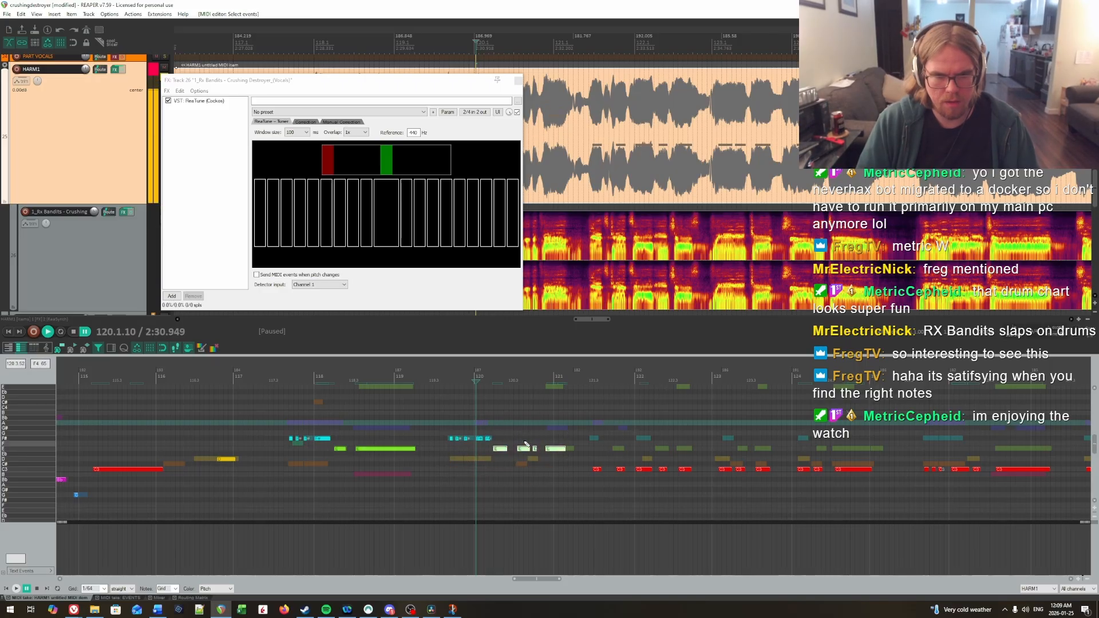
left_click(450, 437)
key("space")
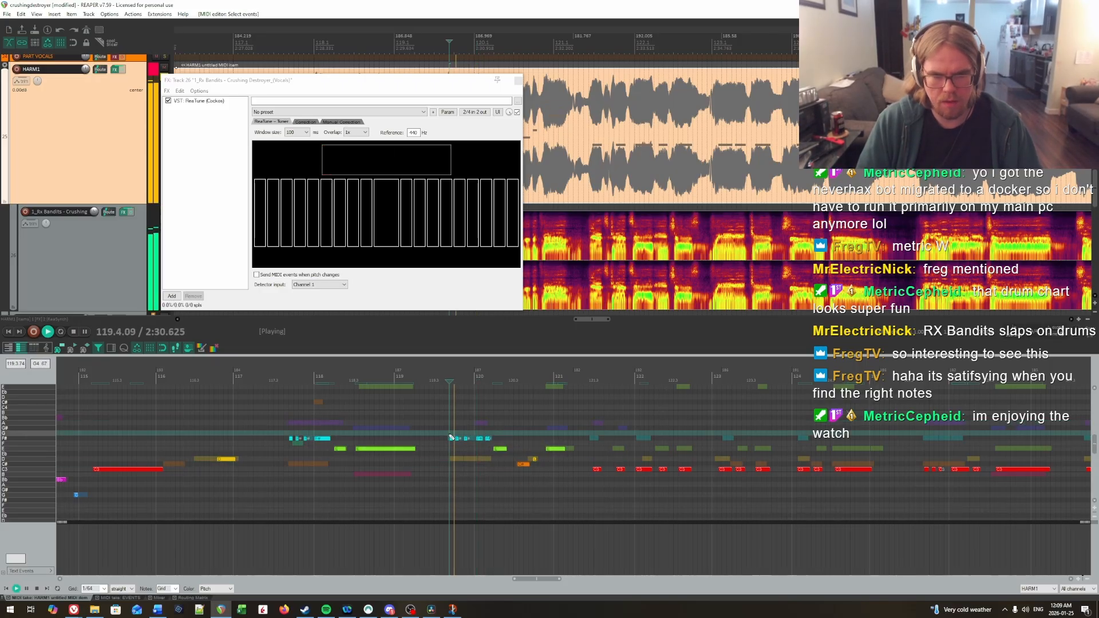
Step: Raise the short note near the end of bar 120 to F# and replay into bar 121
left_click(487, 426)
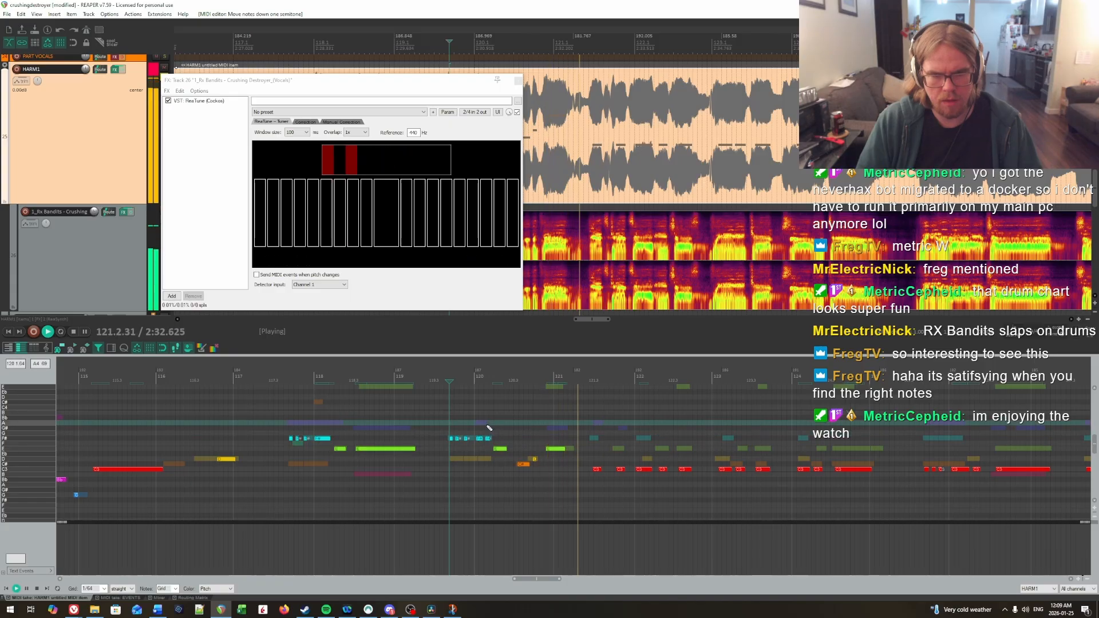
key("space")
left_click(535, 458)
key("Up")
key("Up")
key("Up")
key("Up")
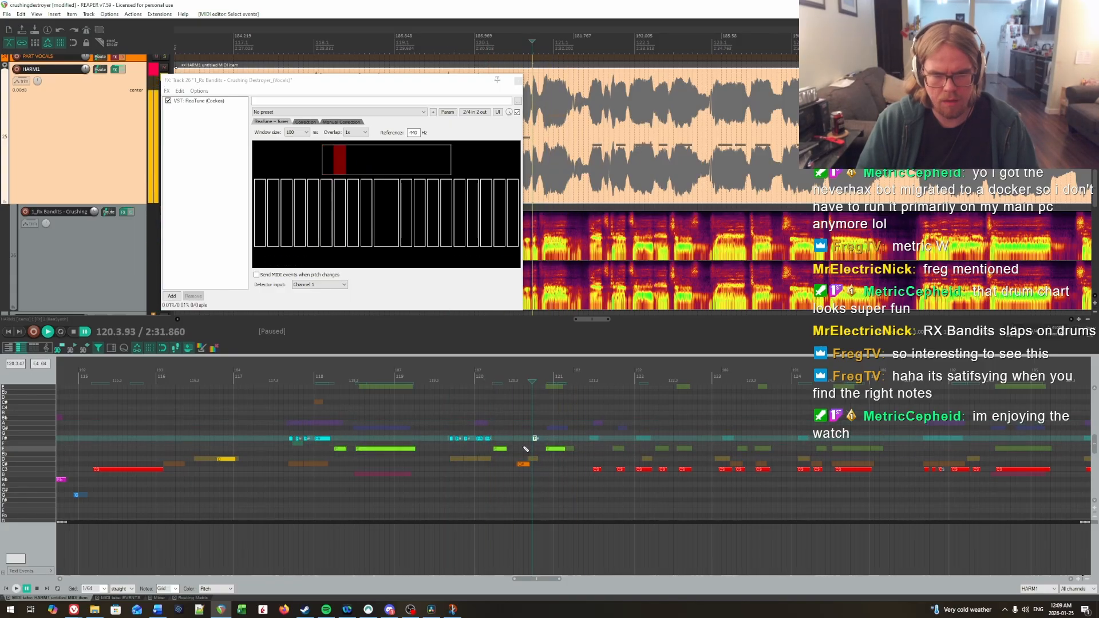
left_click(490, 425)
key("space")
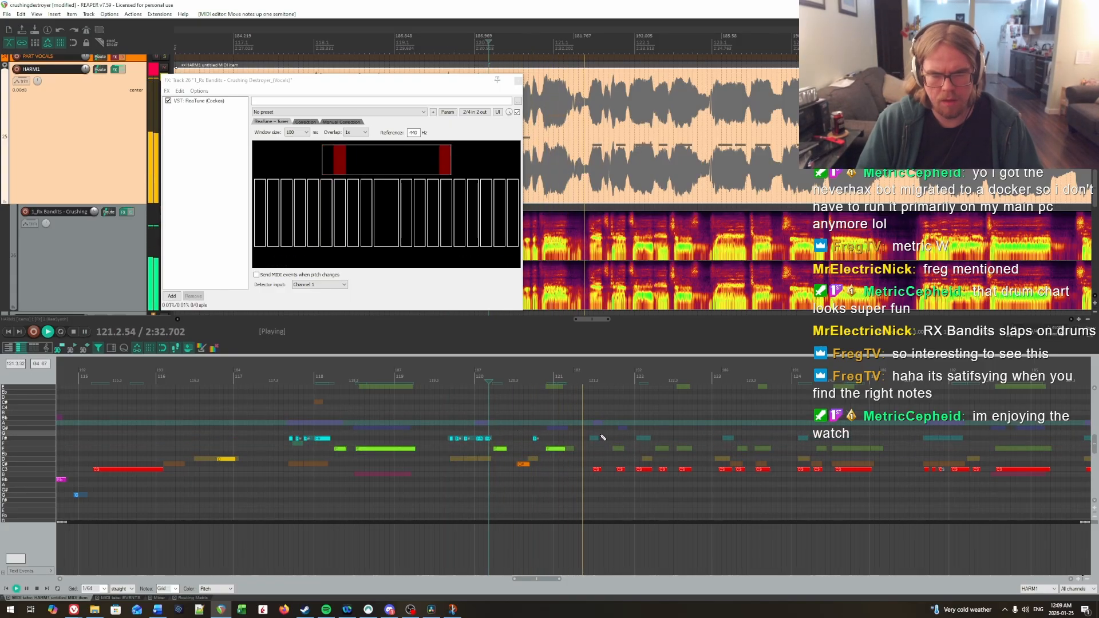
Step: Raise the five notes across bars 121 and 122 to E, with the first and third on F#, and replay
key("space")
left_click_drag(379, 452, 473, 468)
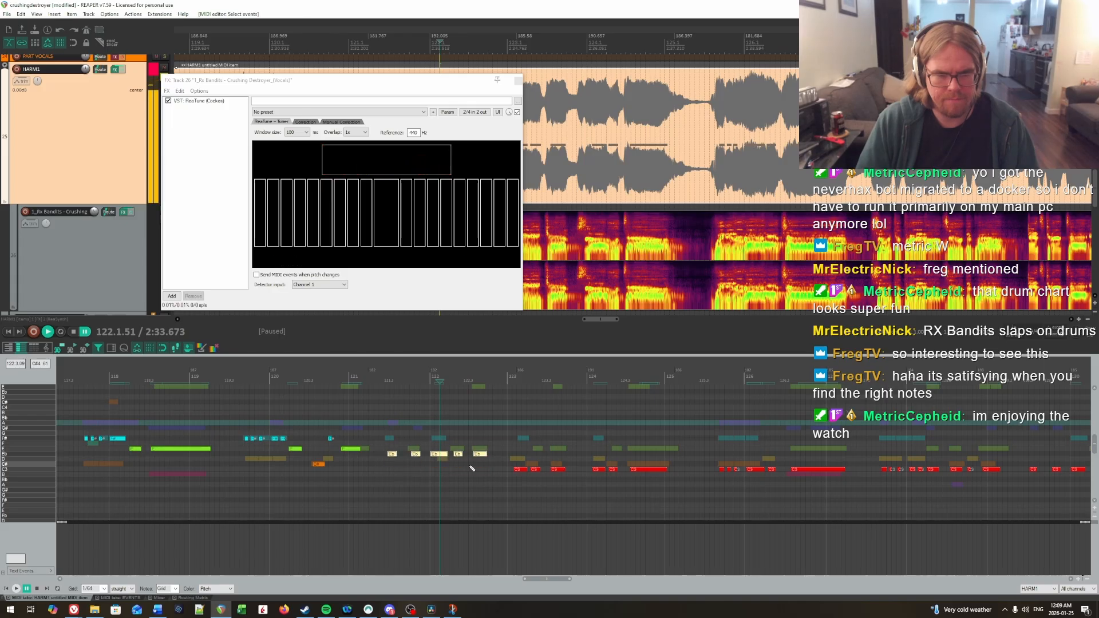
key("Up")
key("Up")
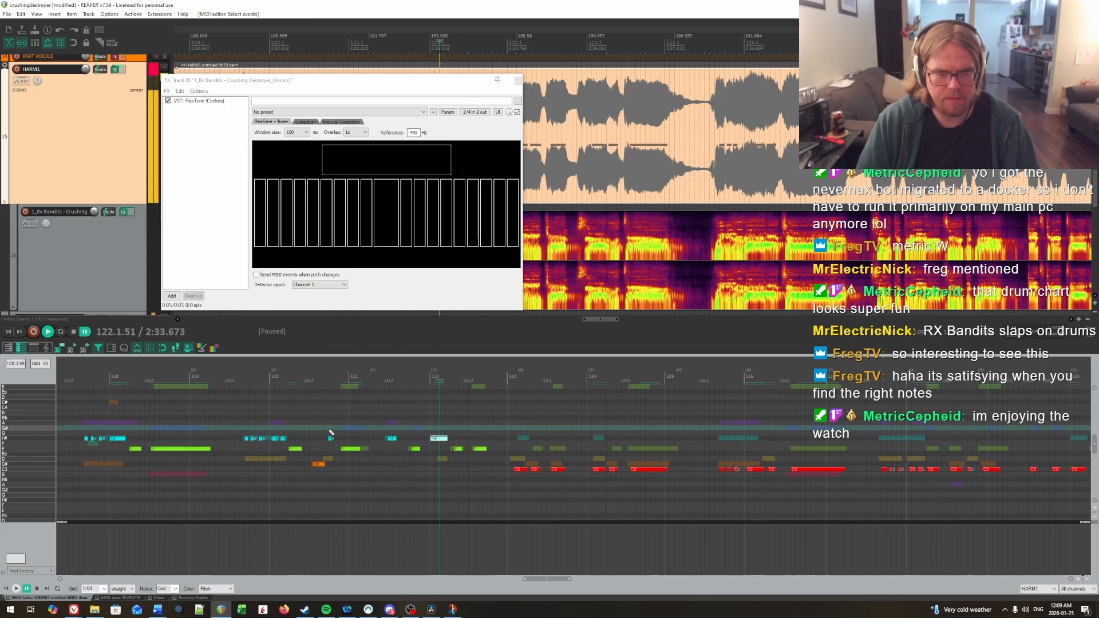
left_click(329, 431)
key("space")
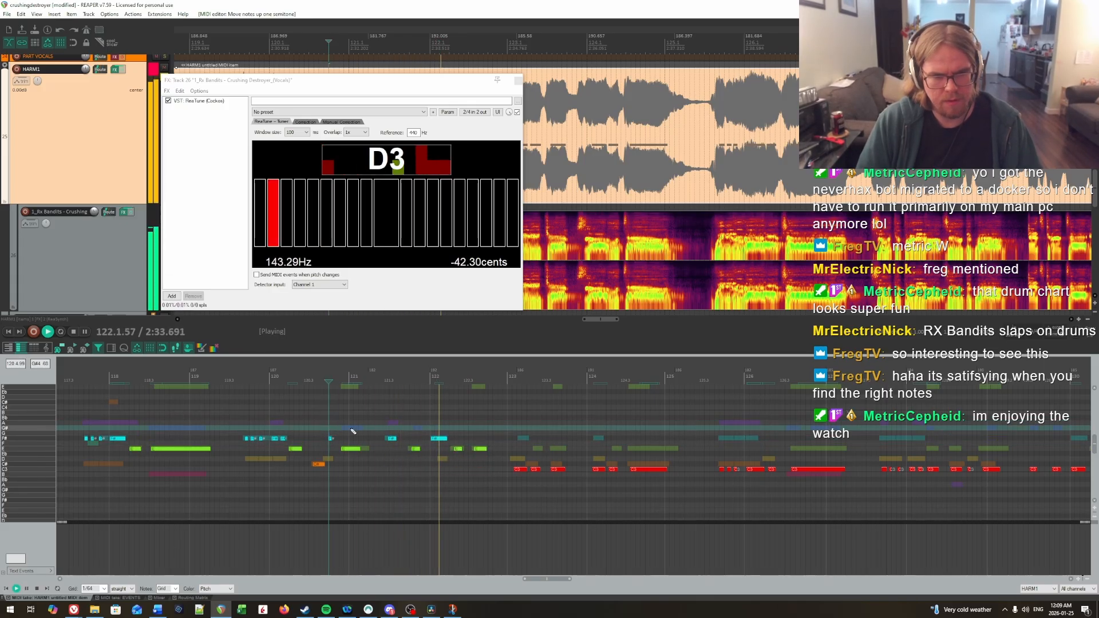
Step: Raise the two notes in the second half of bar 121 to A and G#, and replay into bar 122
left_click(380, 422)
key("space")
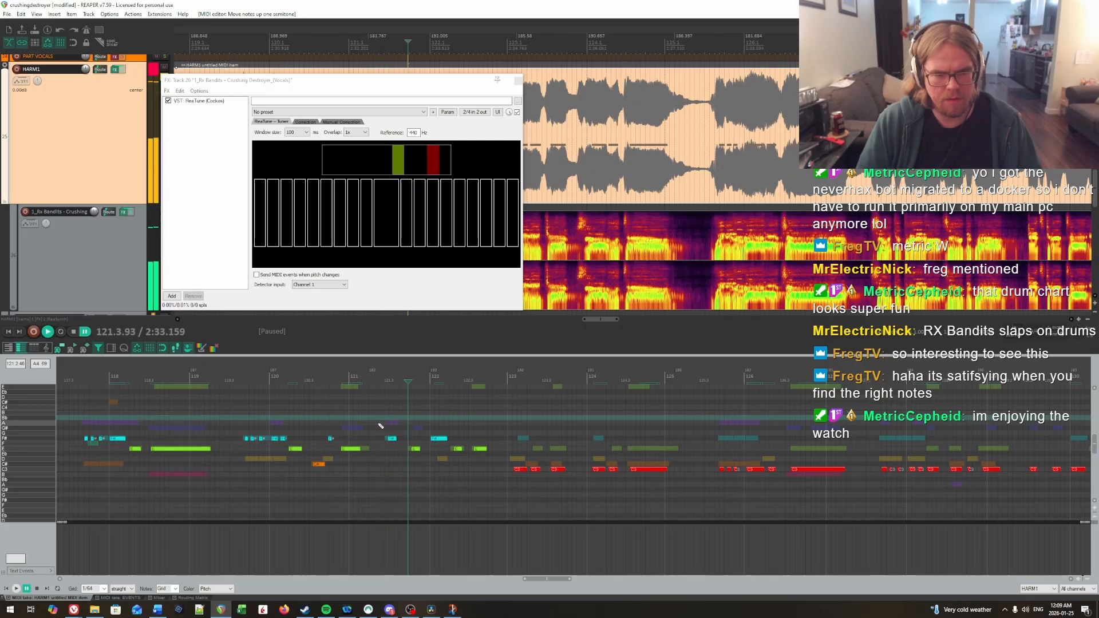
left_click(391, 439)
key("Up")
key("Up")
key("Up")
left_click(414, 449)
key("Up")
key("Up")
key("Up")
key("Up")
key("space")
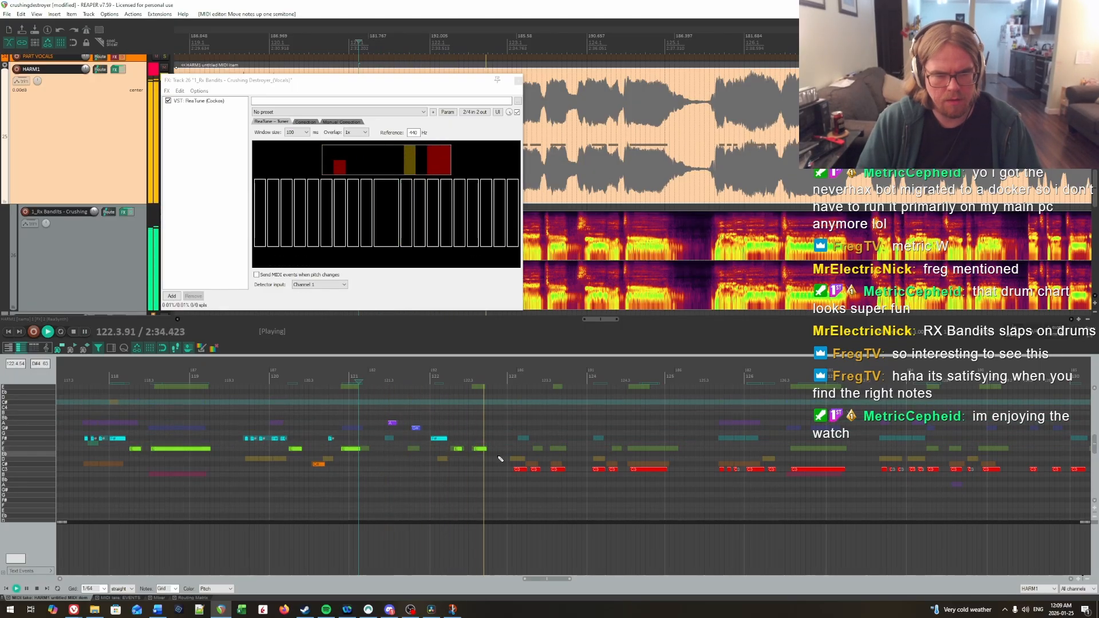
Step: Raise the notes of bars 123 and 124 to E, with each bar's first note on F#, and replay
key("space")
left_click_drag(485, 479, 576, 512)
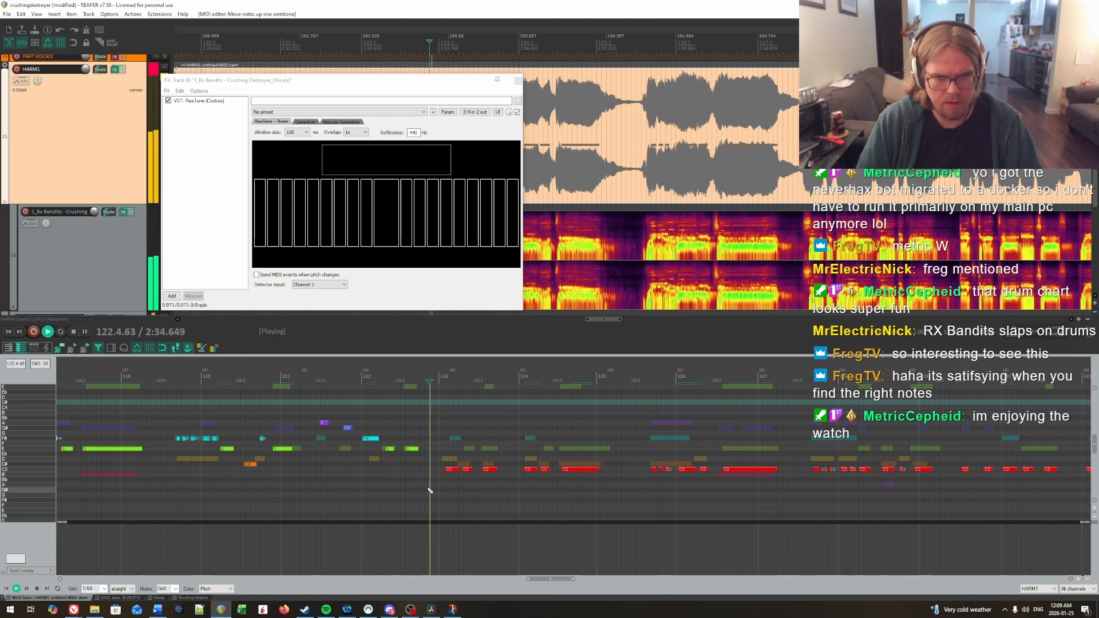
left_click(448, 470)
left_click_drag(493, 477, 493, 479)
mouse_move(456, 470)
left_mouse_down()
mouse_move(456, 444)
mouse_move(454, 459)
left_mouse_up()
key("Up")
key("Up")
left_click_drag(536, 445, 616, 493)
key("Up")
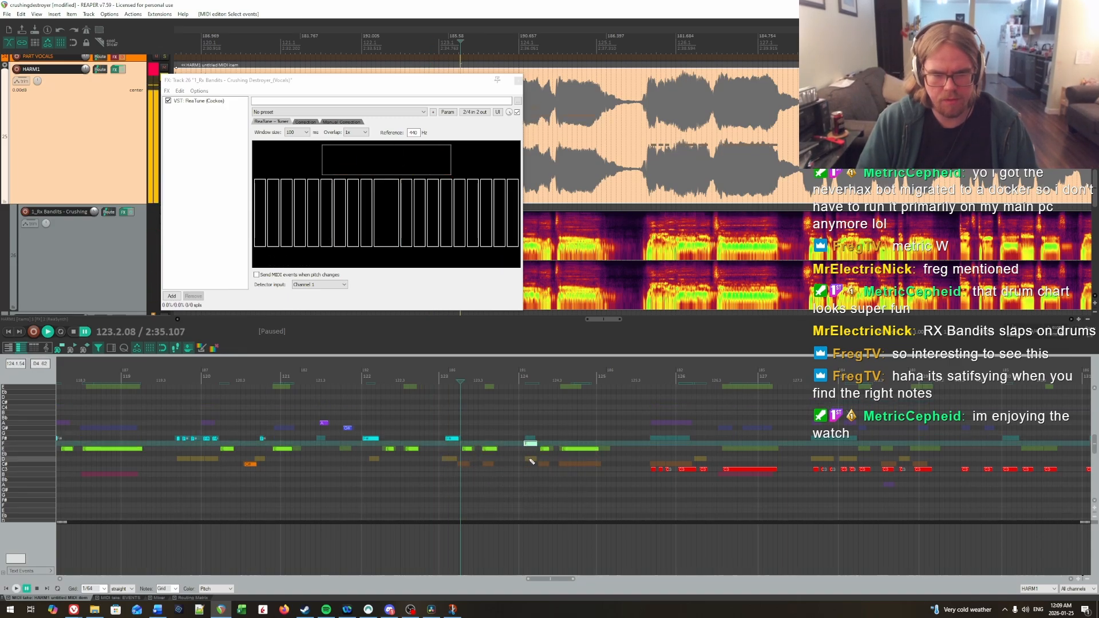
left_click(435, 425)
key("space")
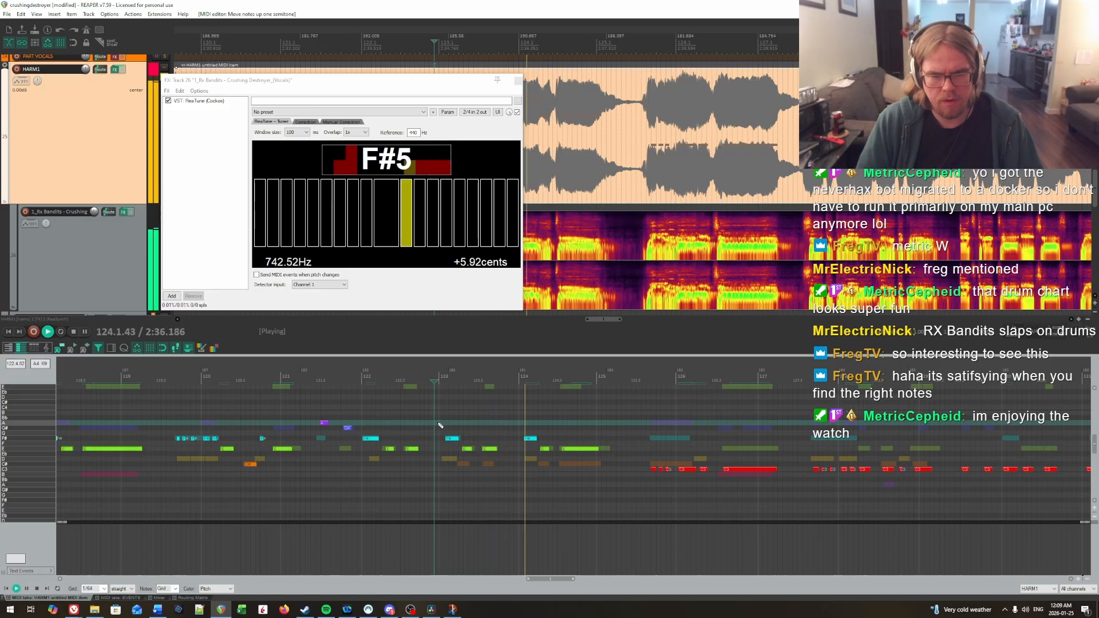
Step: Raise the phrase beginning just before bar 126 to F# for its opening notes and E for the last two, and play it
mouse_move(579, 473)
left_mouse_down()
mouse_move(1081, 496)
mouse_move(498, 501)
left_mouse_up()
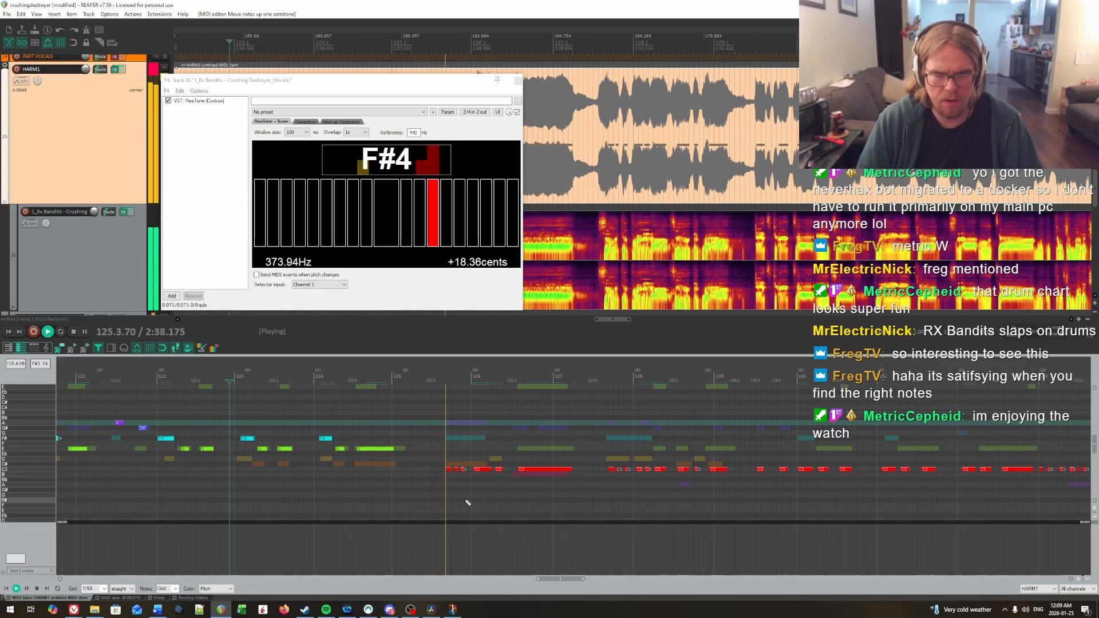
key("space")
left_click_drag(434, 456, 541, 484)
scroll(660, 500, "down", 3)
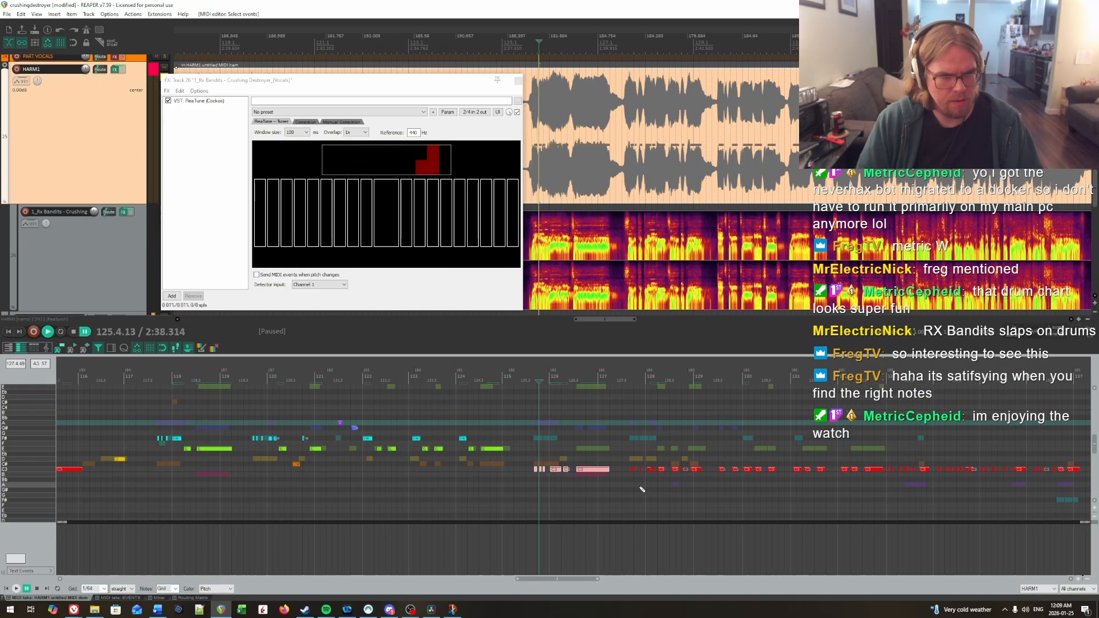
scroll(642, 489, "up", 3)
scroll(644, 481, "down", 1)
scroll(647, 463, "down", 2)
scroll(647, 464, "up", 1)
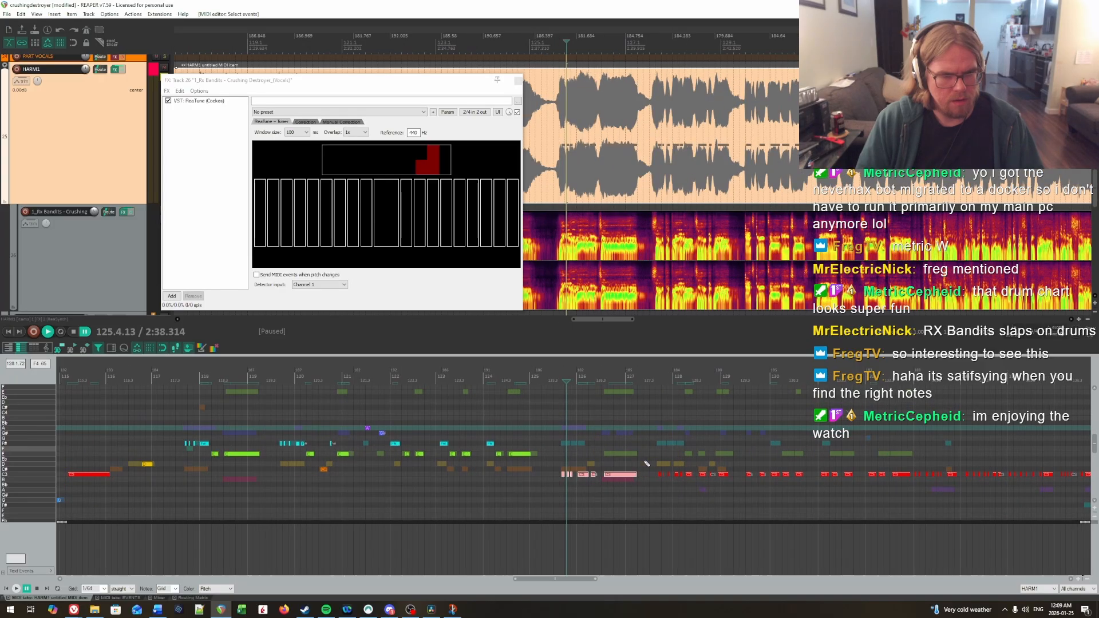
scroll(647, 463, "up", 1)
key("Up")
key("Up")
key("Up")
key("Up")
key("Up")
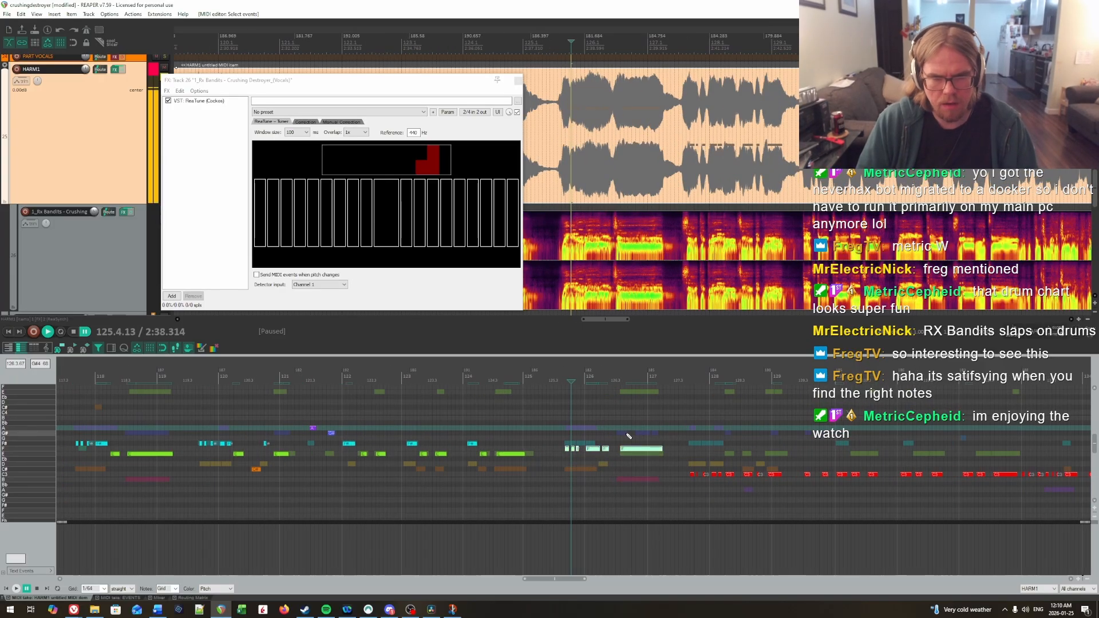
key("Down")
key("Down")
key("space")
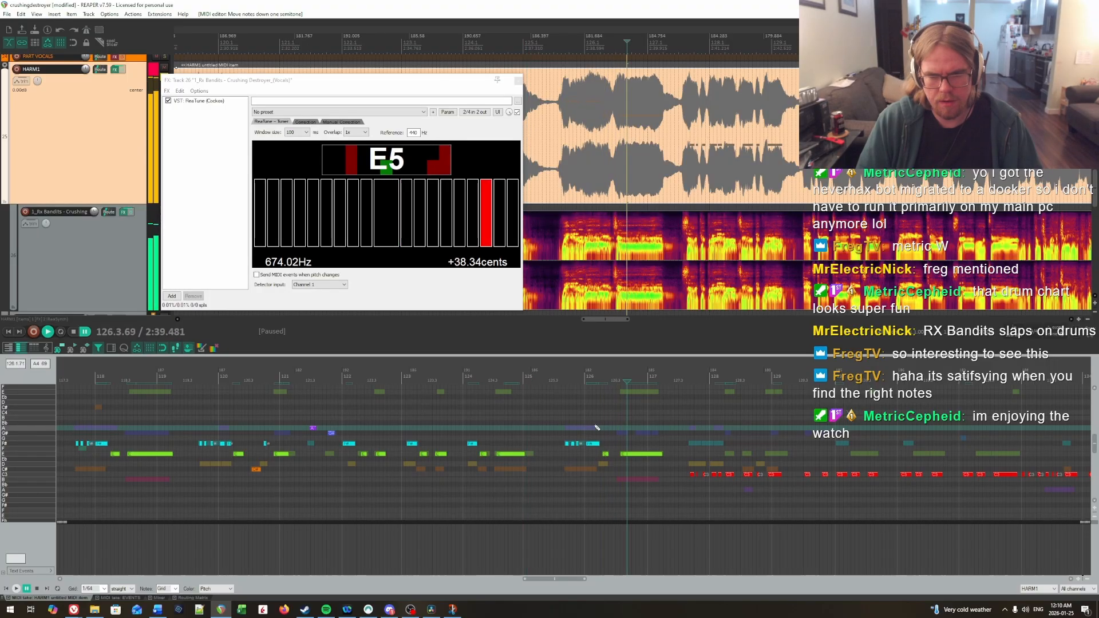
Step: Raise the short note before the long held note in bar 126 to G# and replay the phrase
scroll(595, 438, "up", 1)
key("space")
left_click_drag(605, 464, 605, 443)
left_click(562, 418)
key("space")
key("Up")
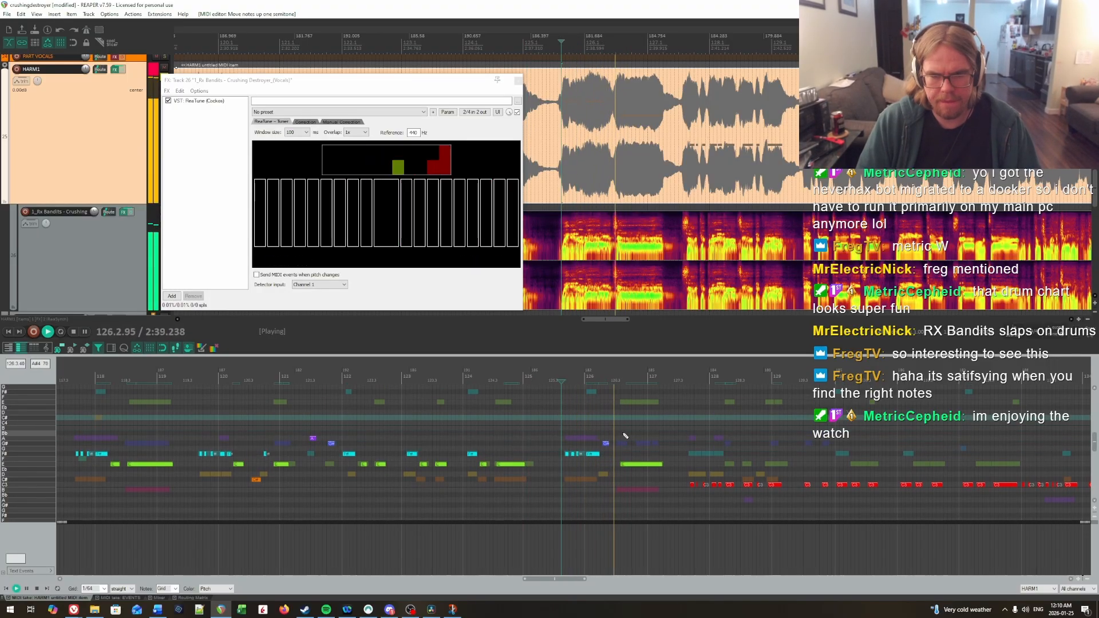
left_click(566, 424)
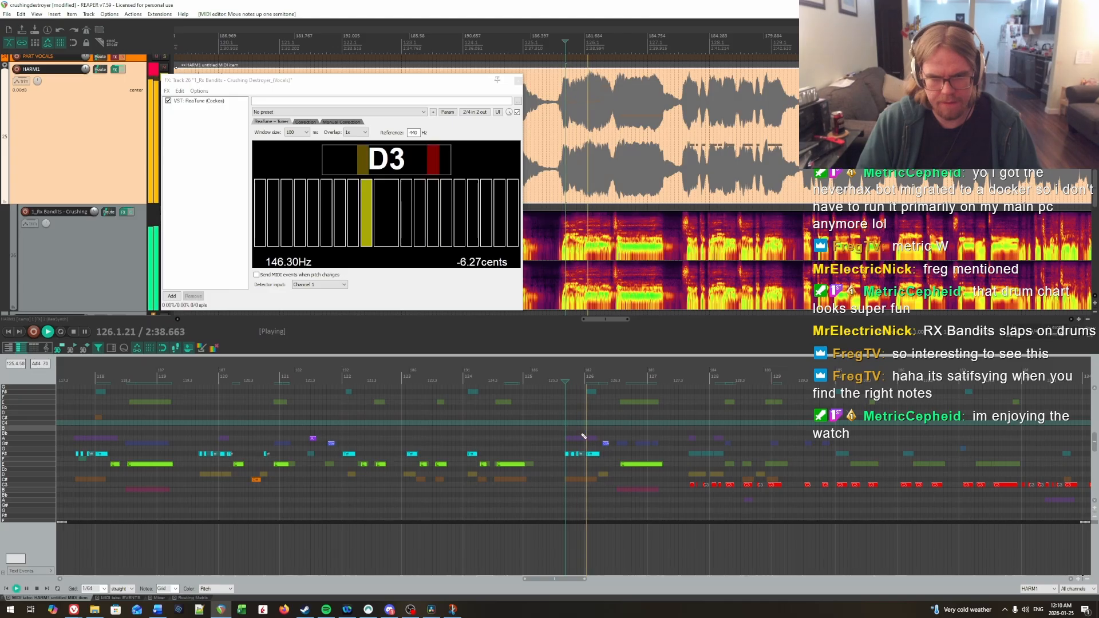
Step: Raise the phrase around the start of bar 128 to E, with its opening notes on F#, and play it
left_click_drag(660, 497, 379, 519)
key("space")
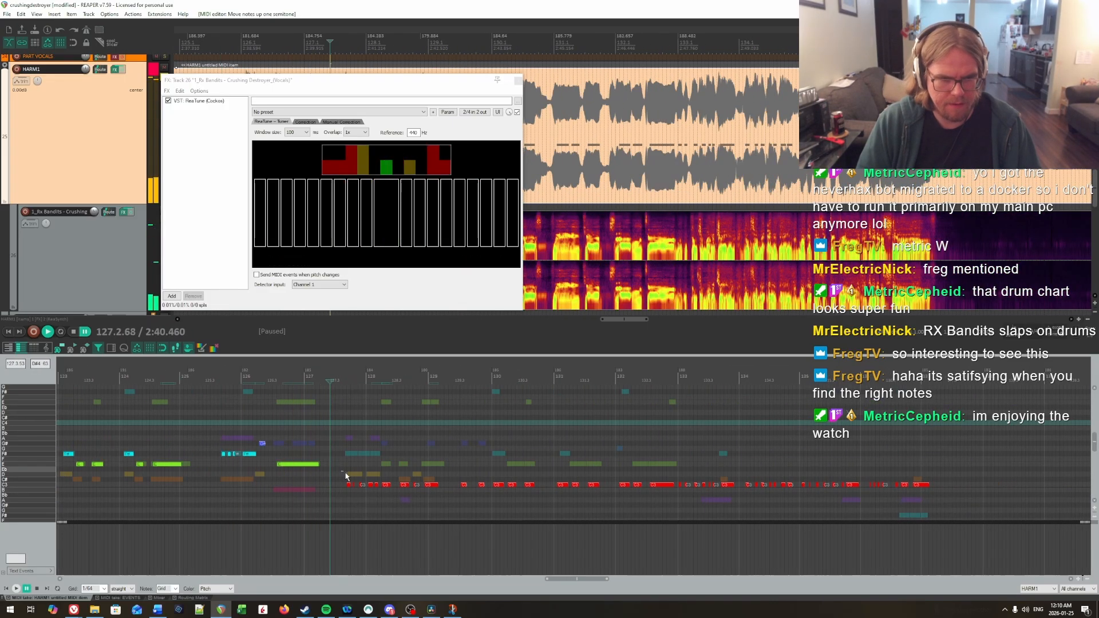
left_click_drag(344, 475, 436, 493)
key("Up")
left_click_drag(355, 470, 379, 477)
key("Up")
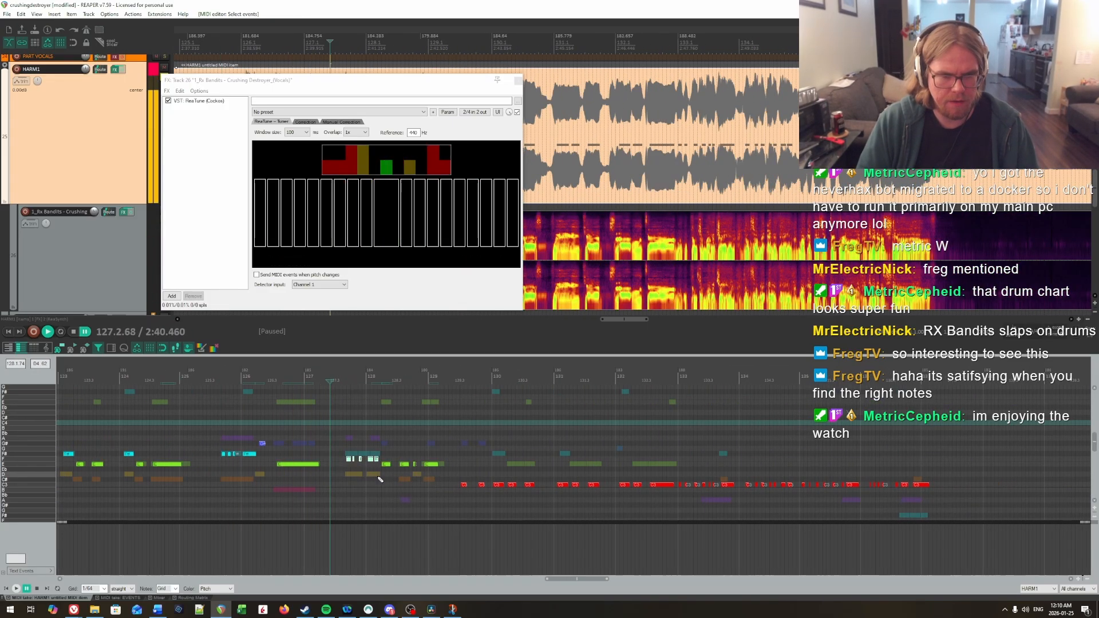
key("Up")
key("space")
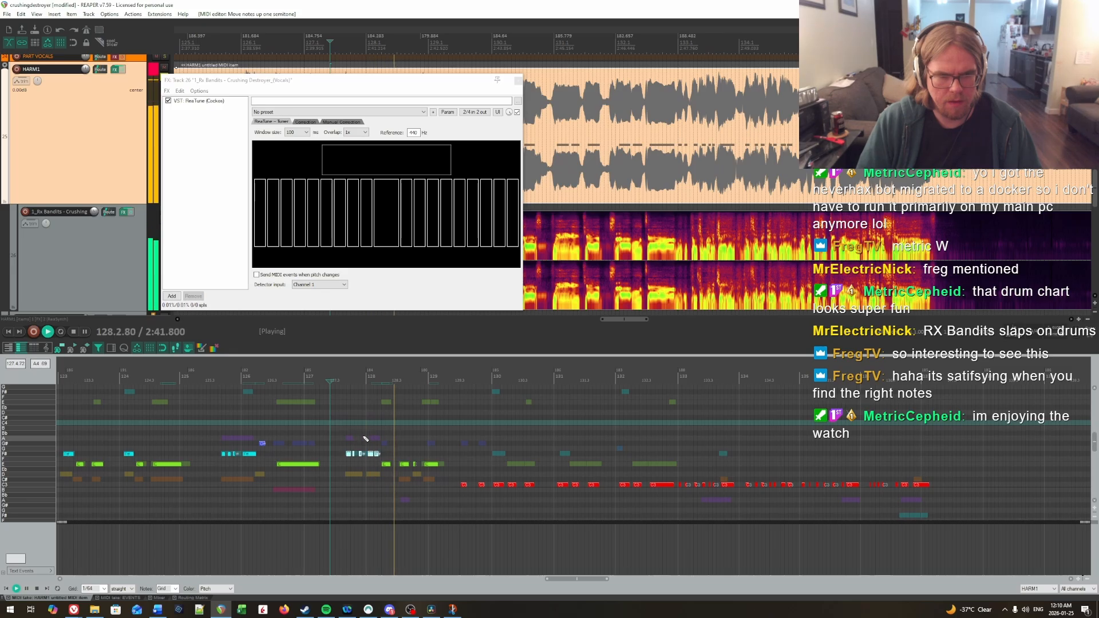
Step: Set the last three notes of the bar 128 phrase to C#, F# and C#, checking them against playback
key("space")
left_click_drag(399, 464, 431, 486)
left_click(387, 456)
key("space")
key("space")
key("Up")
key("Up")
key("Up")
key("Up")
key("Up")
key("Up")
key("Down")
left_click(378, 440)
Step: Raise the note at the start of bar 129 to E and replay into bar 129
key("space")
key("space")
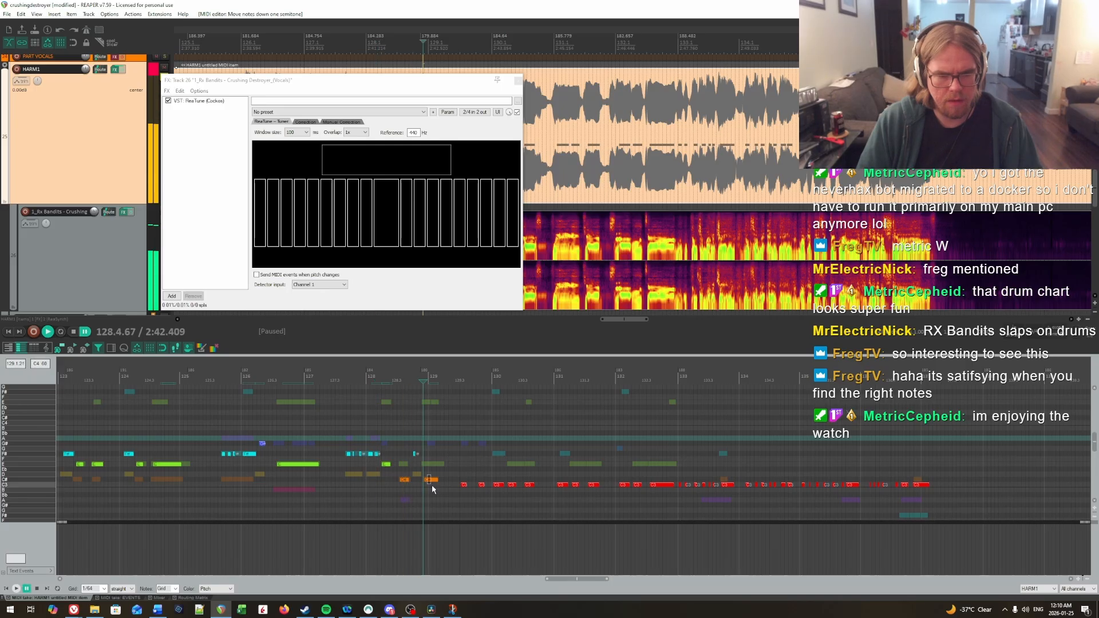
key("Up")
key("Up")
key("Up")
left_click(386, 440)
key("space")
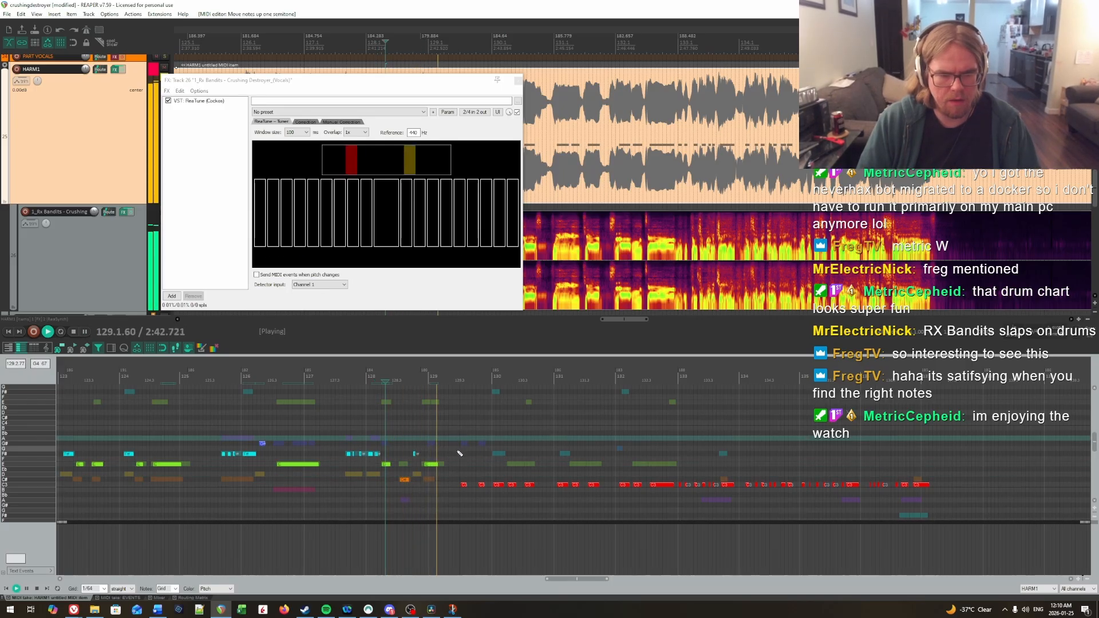
key("space")
Step: Set the next phrase's five notes in bars 129 and 130 to G#, G#, F#, E and E, and replay
left_click_drag(455, 480, 462, 451)
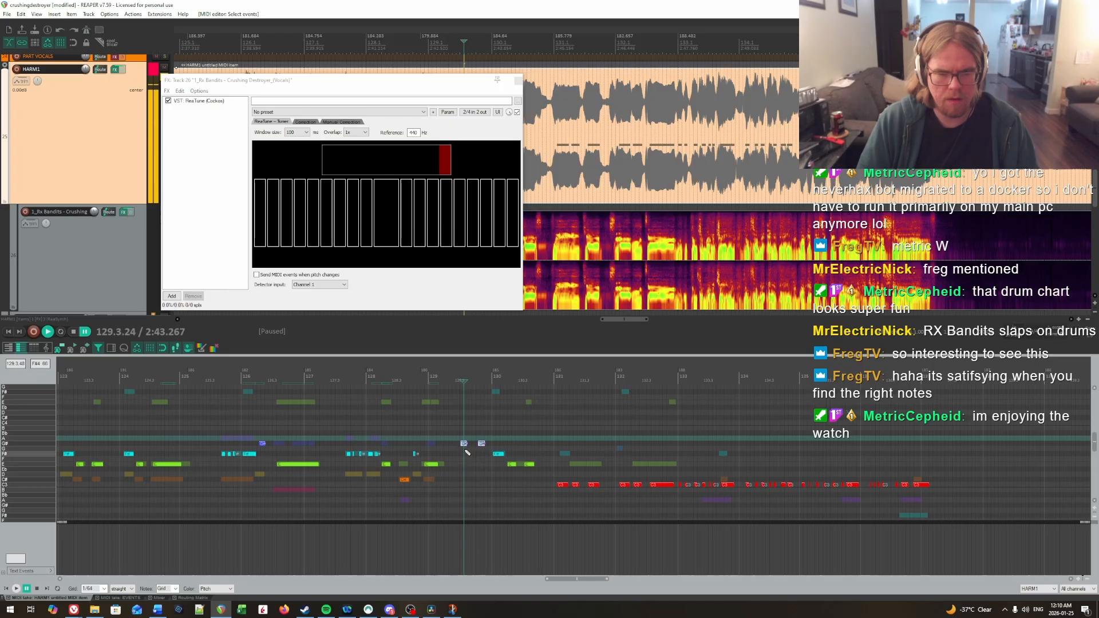
left_click(497, 453)
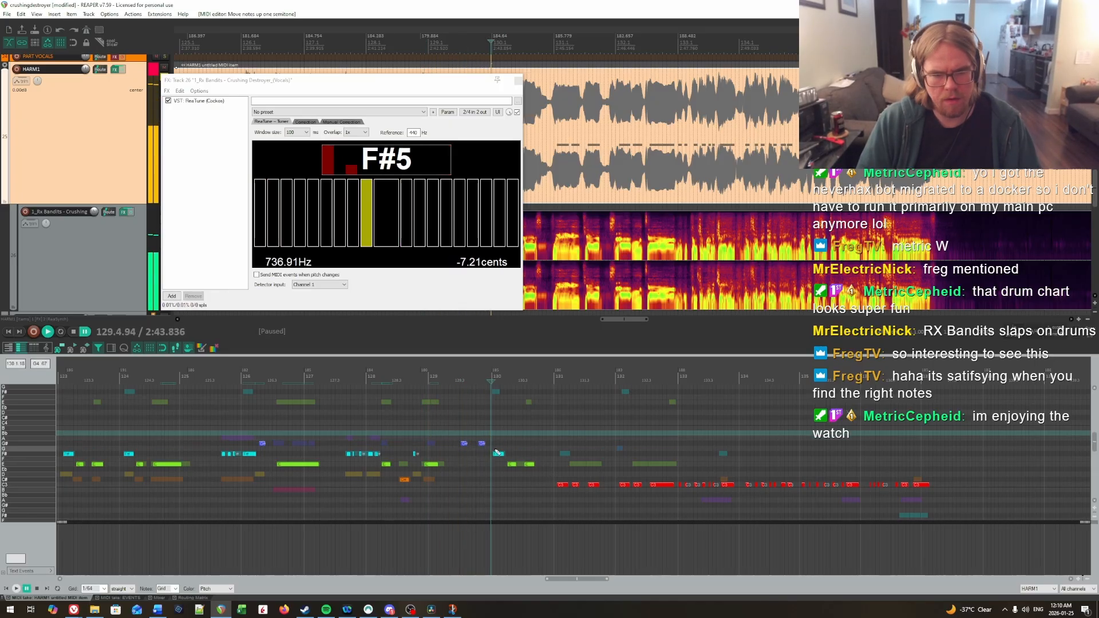
left_click(449, 429)
key("space")
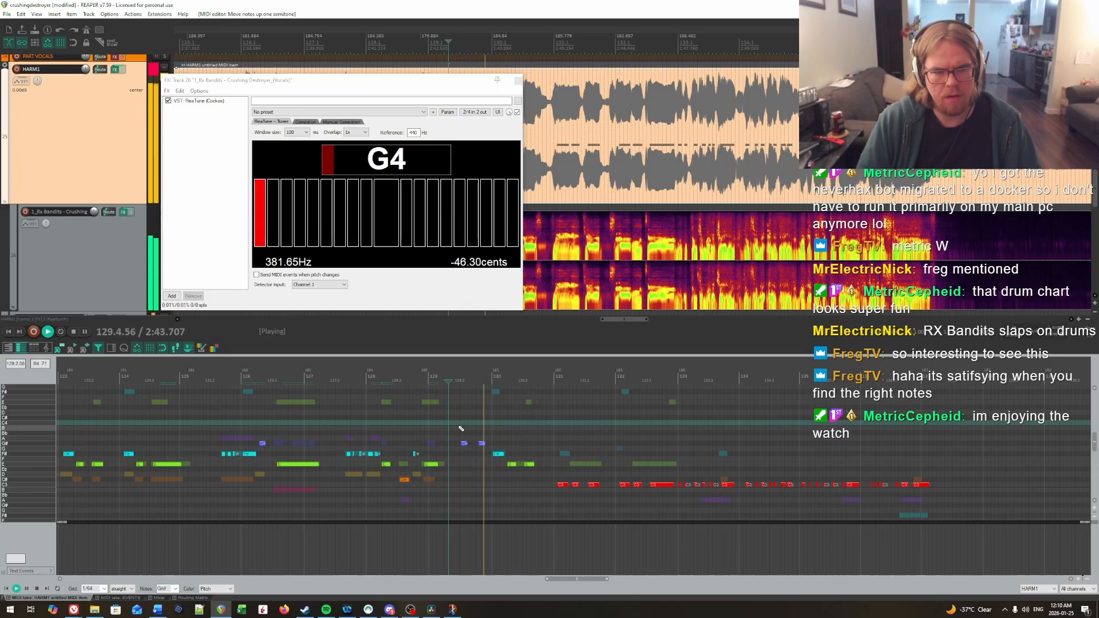
Step: Raise the first note of the bar 129 phrase to A and replay up to bar 131
key("space")
left_click_drag(457, 427, 469, 448)
key("Up")
left_click(432, 429)
key("space")
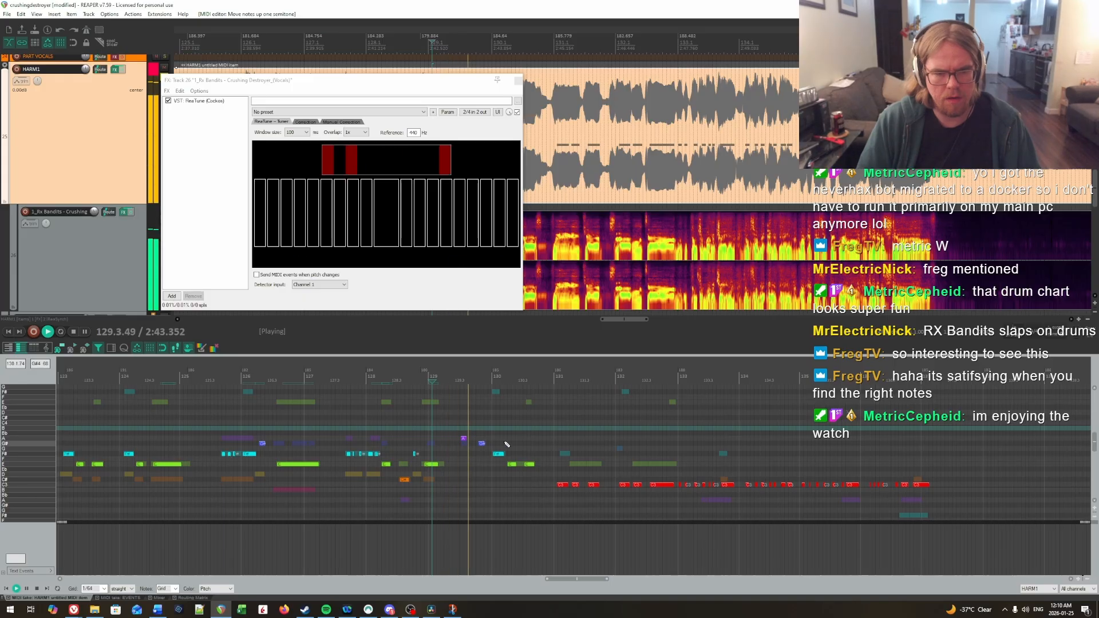
key("space")
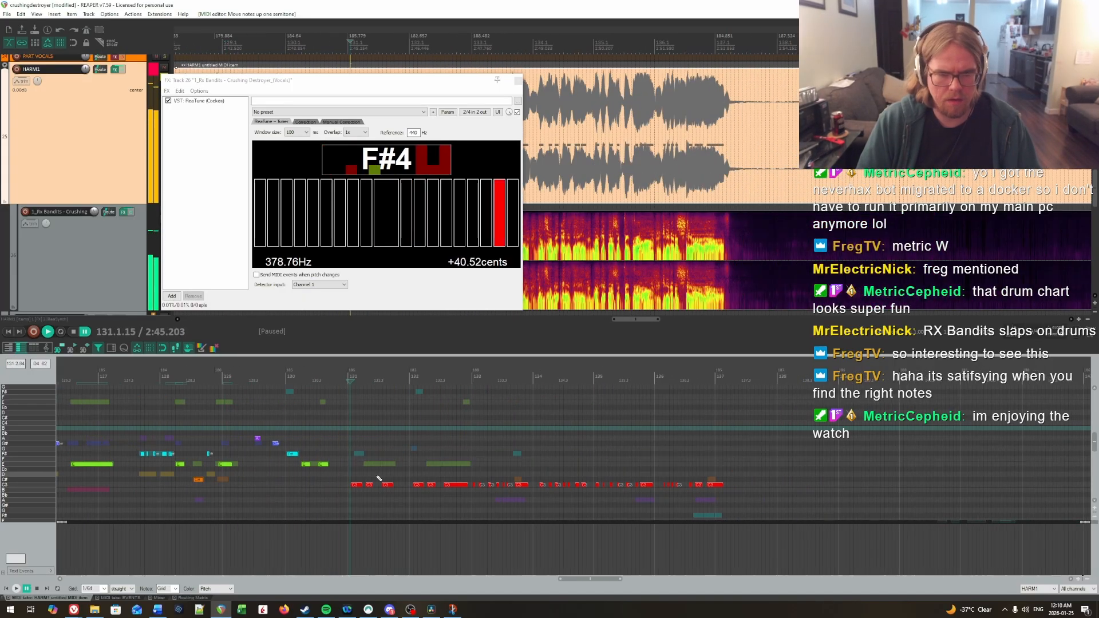
Step: Raise the notes of bars 131 and 132 to E, with each bar's first note on F#, and play them
left_click_drag(351, 474, 464, 500)
key("Up")
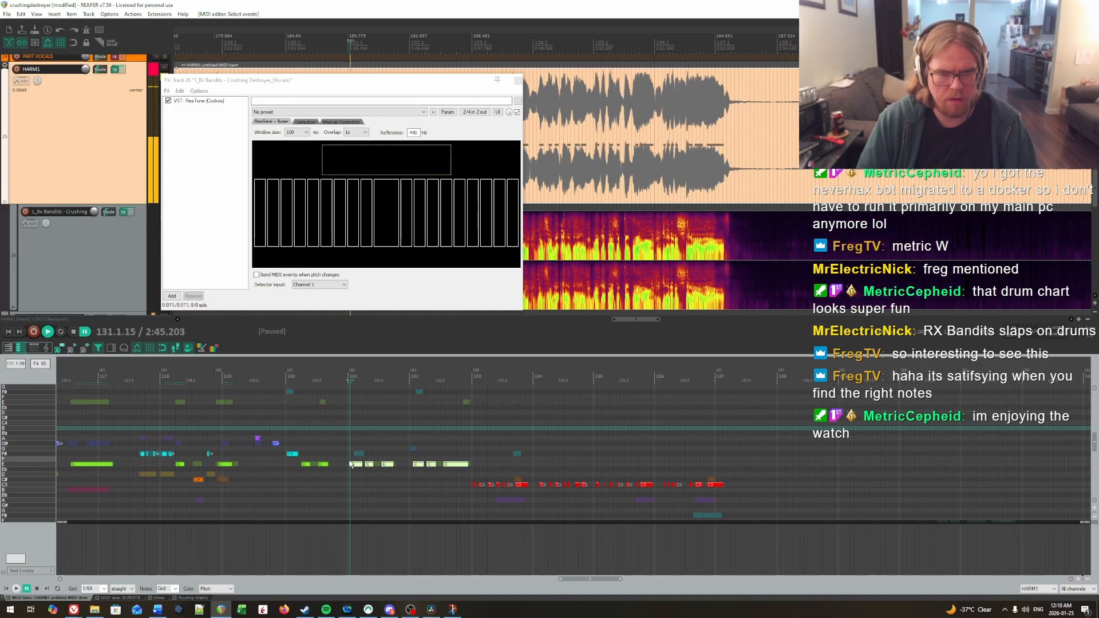
left_click(351, 464)
key("Up")
key("Up")
key("space")
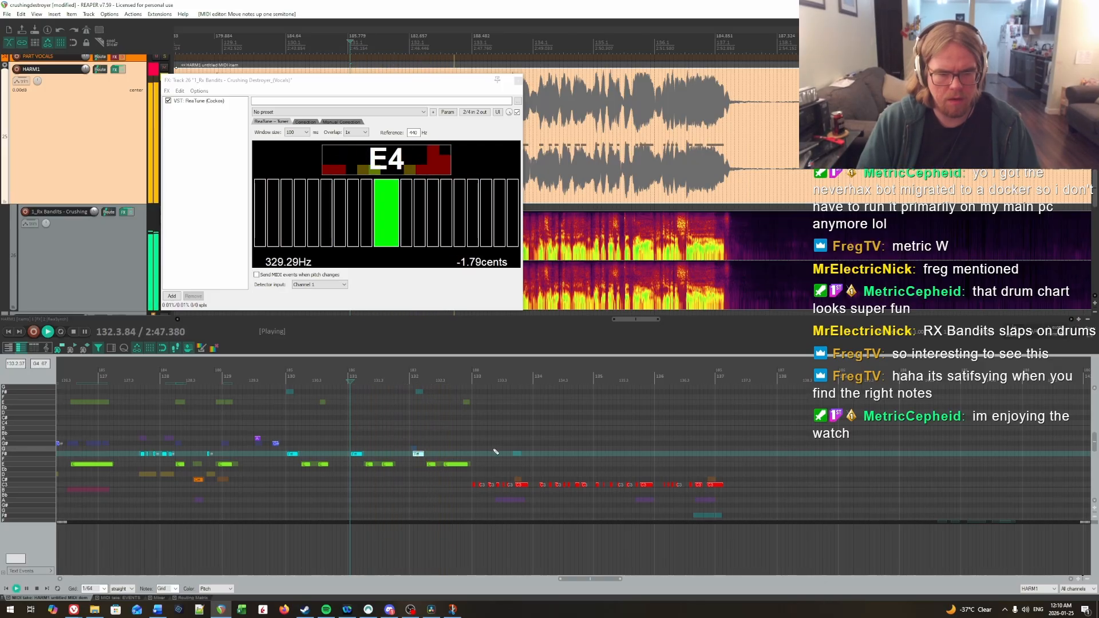
key("space")
Step: Listen to the vocals of bar 133 against the ghost notes, keeping HARM1 as the active MIDI item
scroll(525, 454, "down", 1)
scroll(525, 454, "up", 2)
scroll(710, 460, "up", 1)
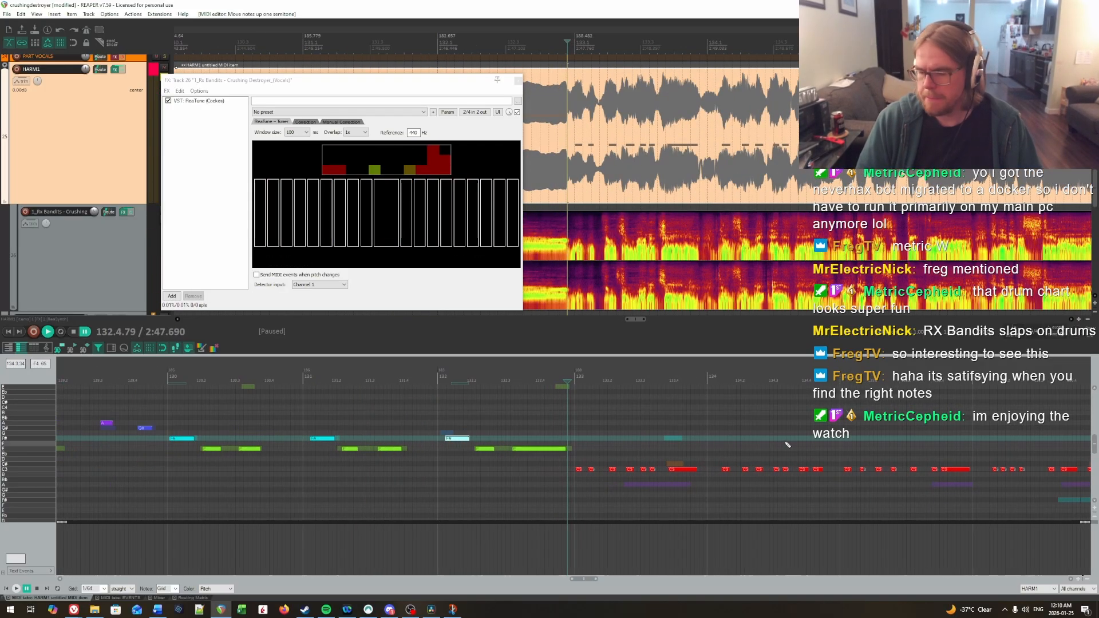
left_click_drag(788, 444, 468, 412)
left_click(319, 414)
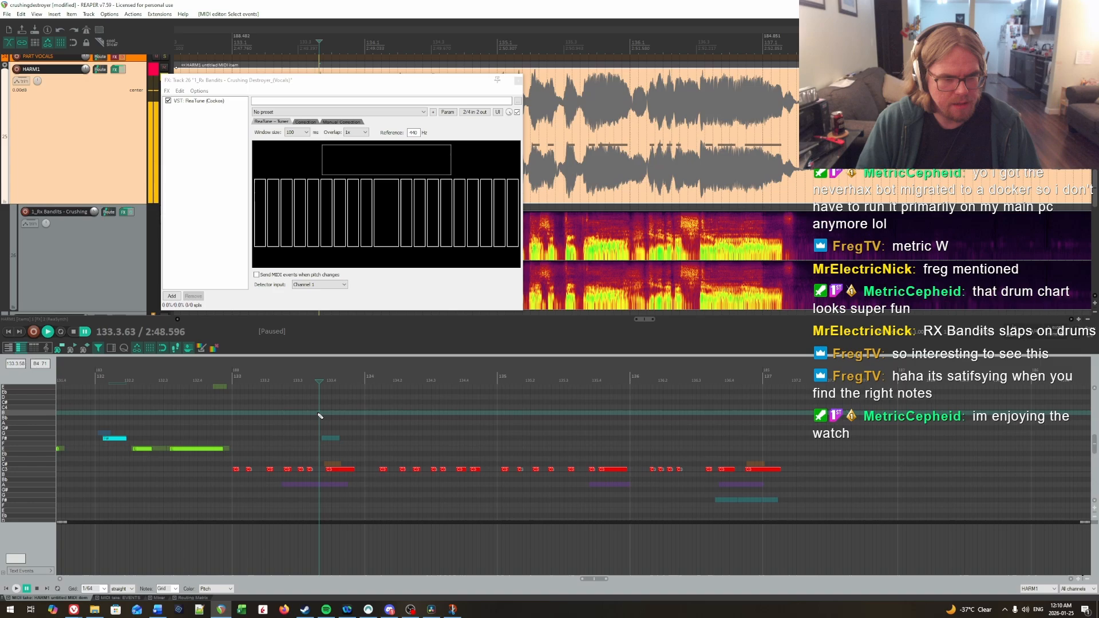
left_click(221, 419)
key("space")
key("space")
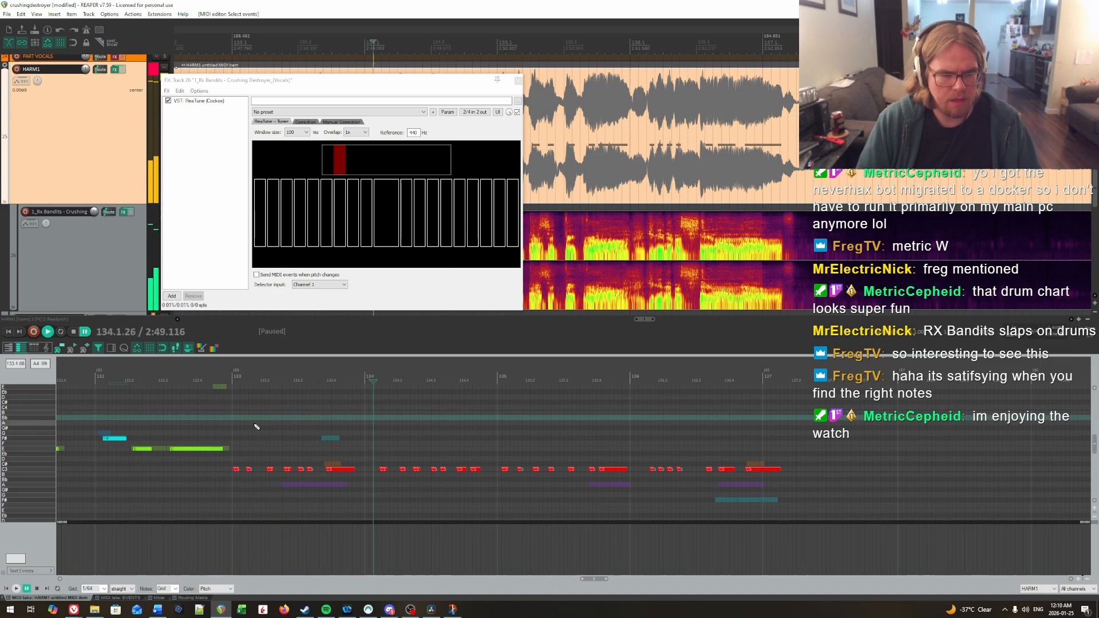
left_click(335, 464)
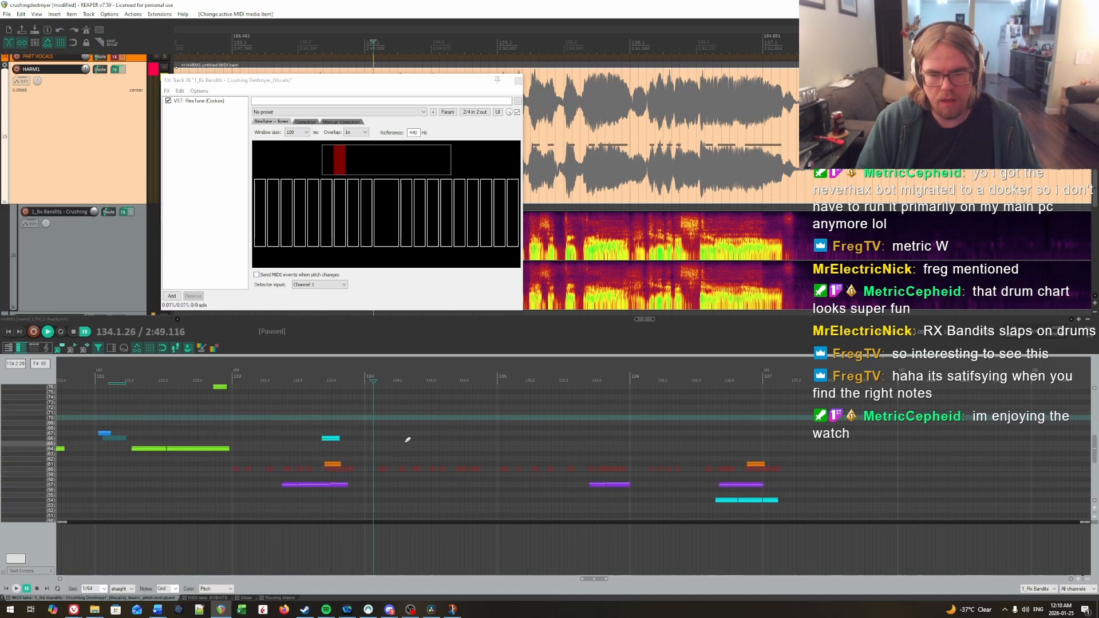
key("ctrl+z")
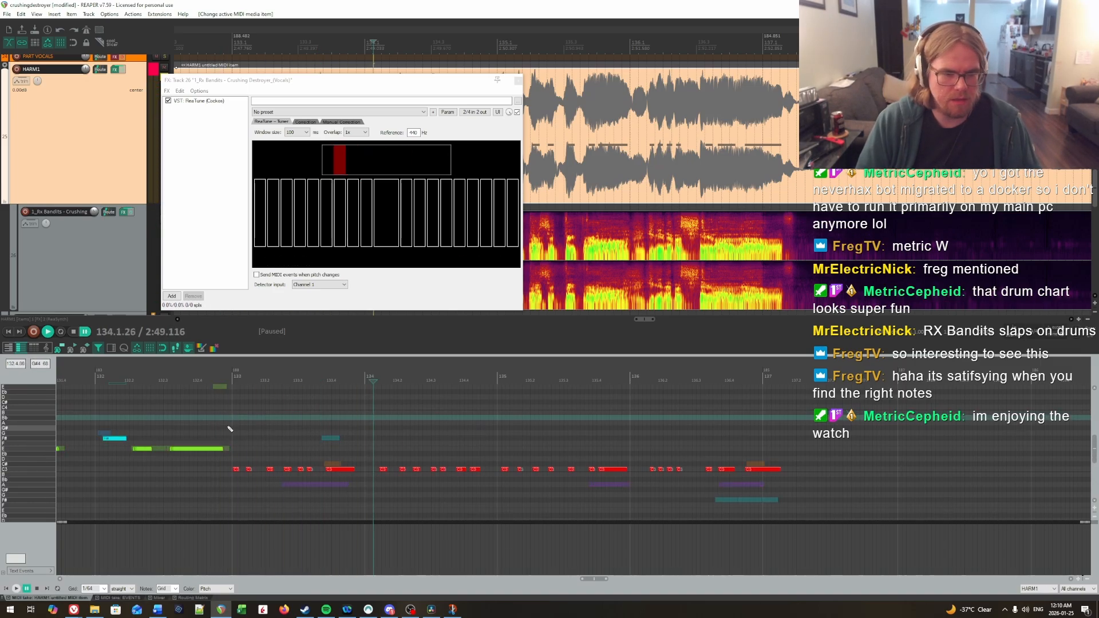
Step: Bypass the HARM1 track's effects and play the vocals from bar 134 into bar 137
left_click(122, 71)
key("space")
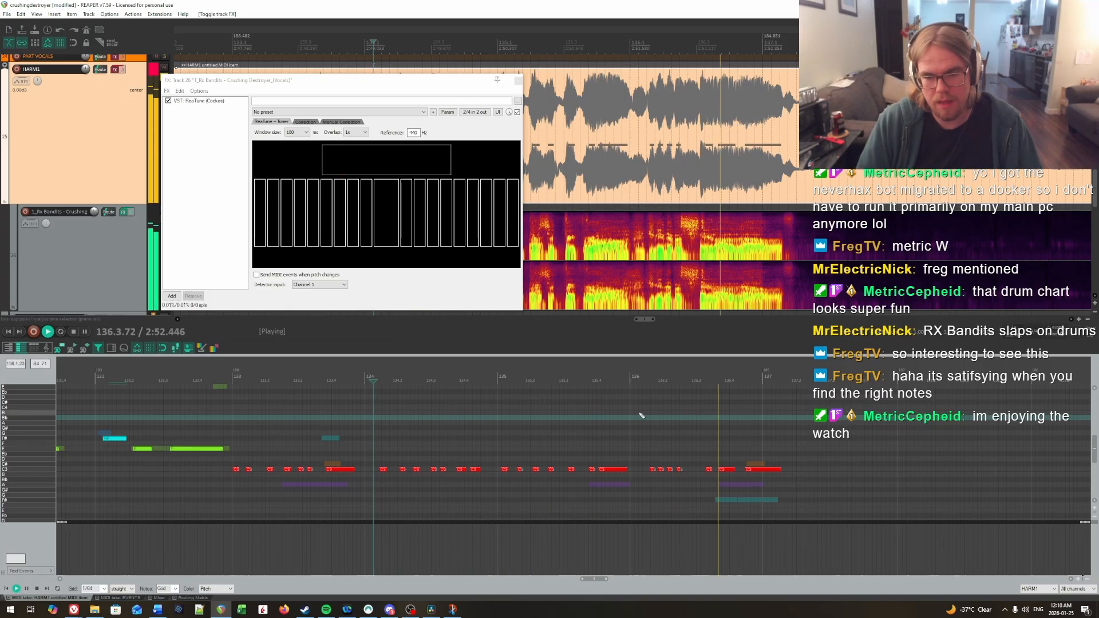
key("space")
Step: Lower the last three notes, from the end of bar 136 into bar 137, to A and replay them
left_click_drag(705, 459, 748, 483)
key("Down")
key("Down")
key("Down")
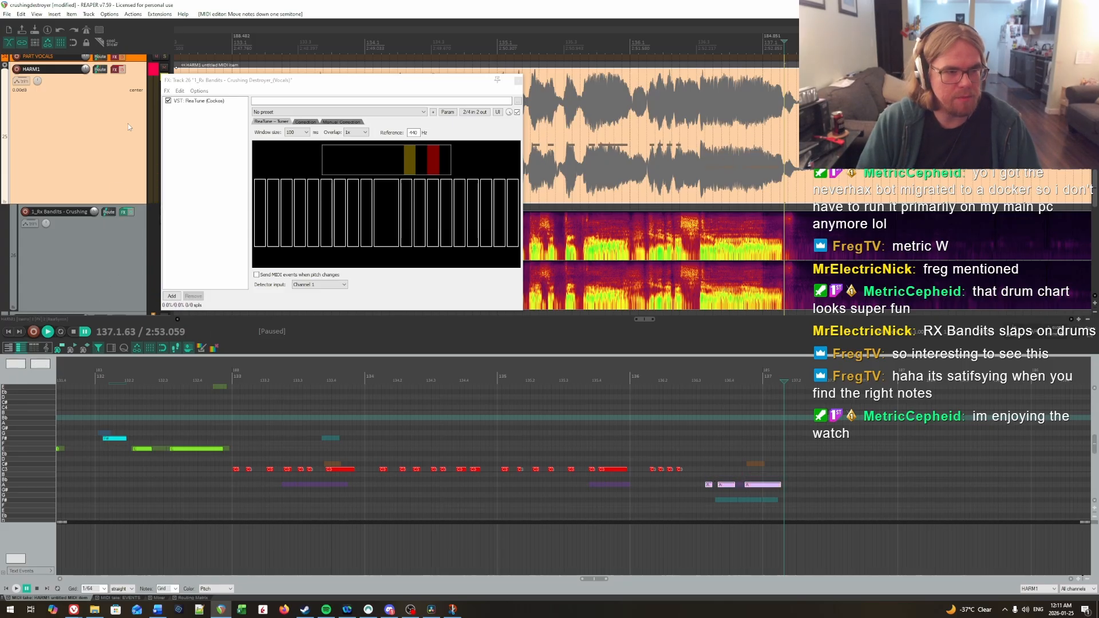
left_click(692, 459)
key("space")
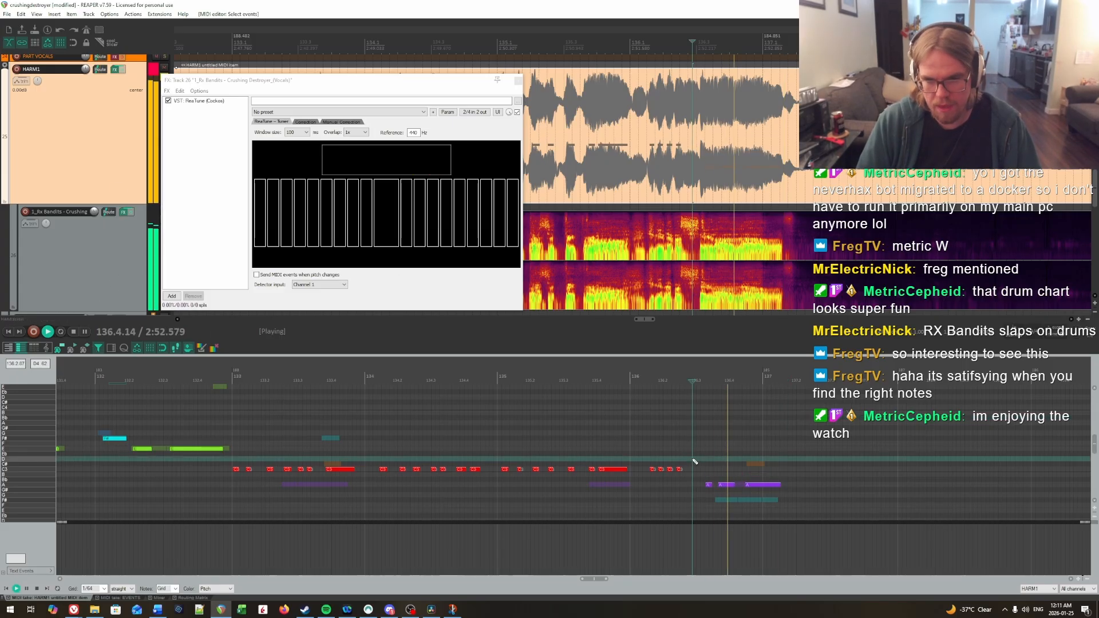
Step: Try the last two notes, around the start of bar 137, on C# and replay them against the vocals
key("space")
left_click(631, 428)
key("space")
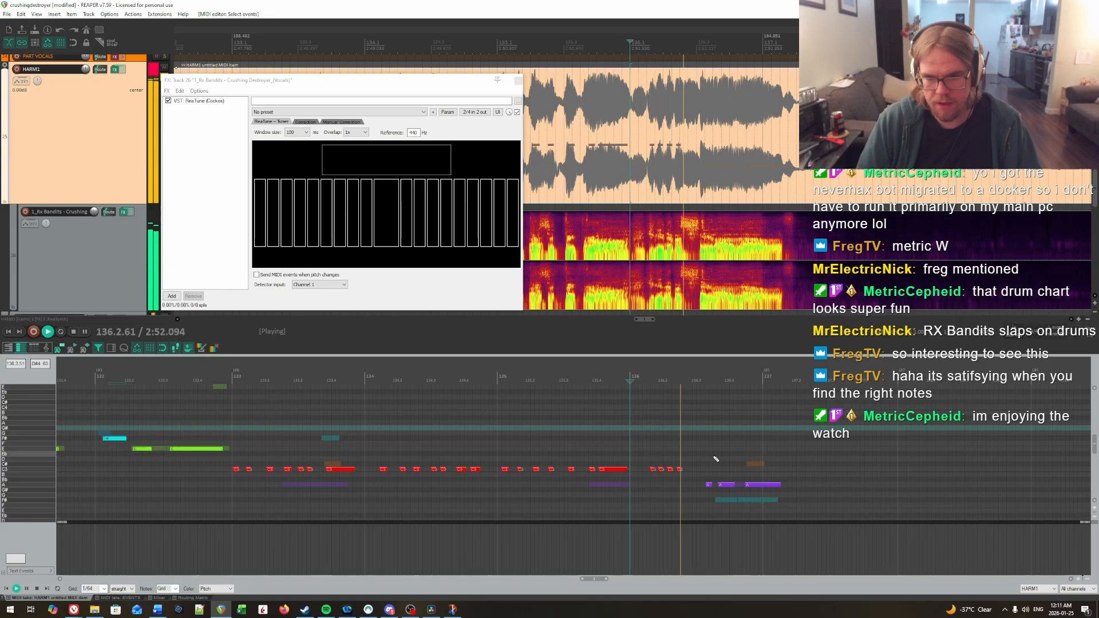
key("space")
key("Up")
key("Up")
key("Up")
key("Up")
left_click(679, 449)
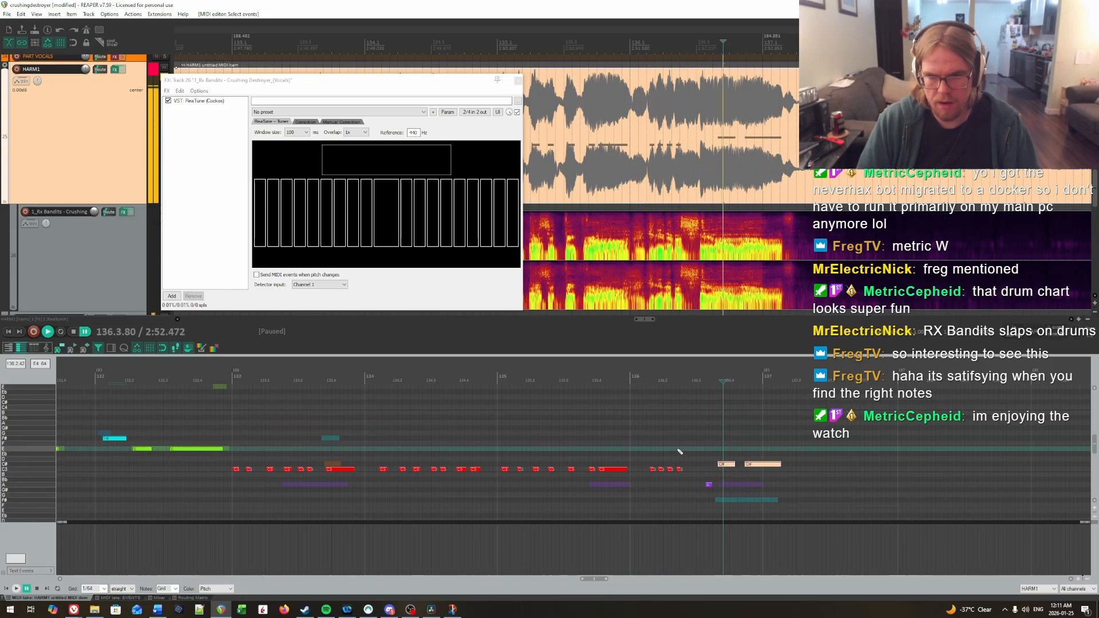
key("space")
key("space")
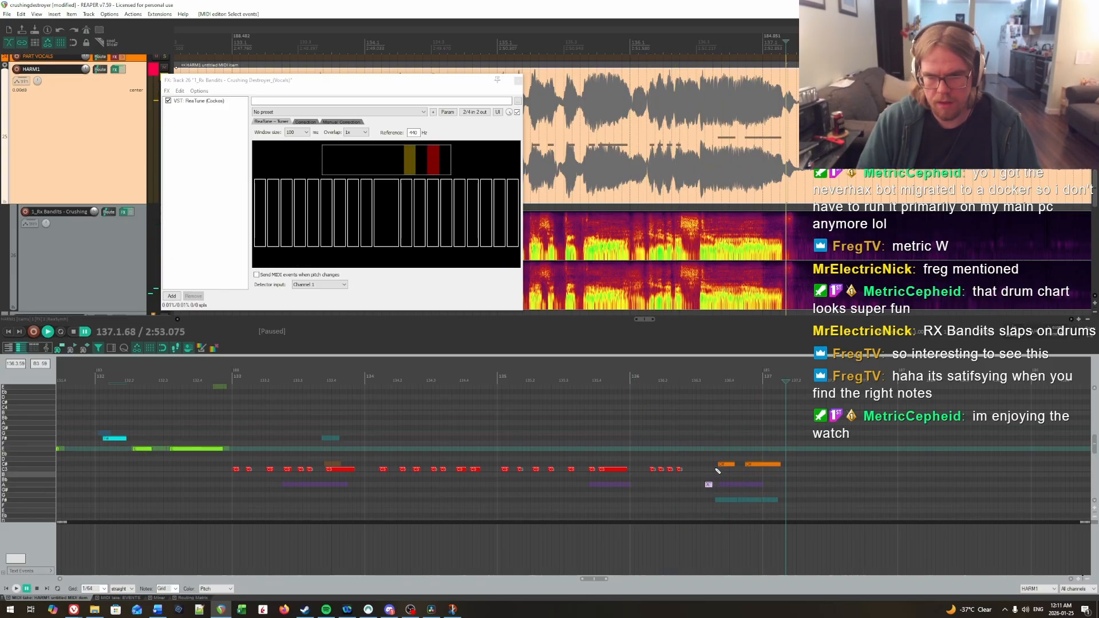
Step: Lower the three notes from the end of bar 136 into bar 137 to F#, replaying the phrase
key("Down")
left_click_drag(708, 484, 709, 491)
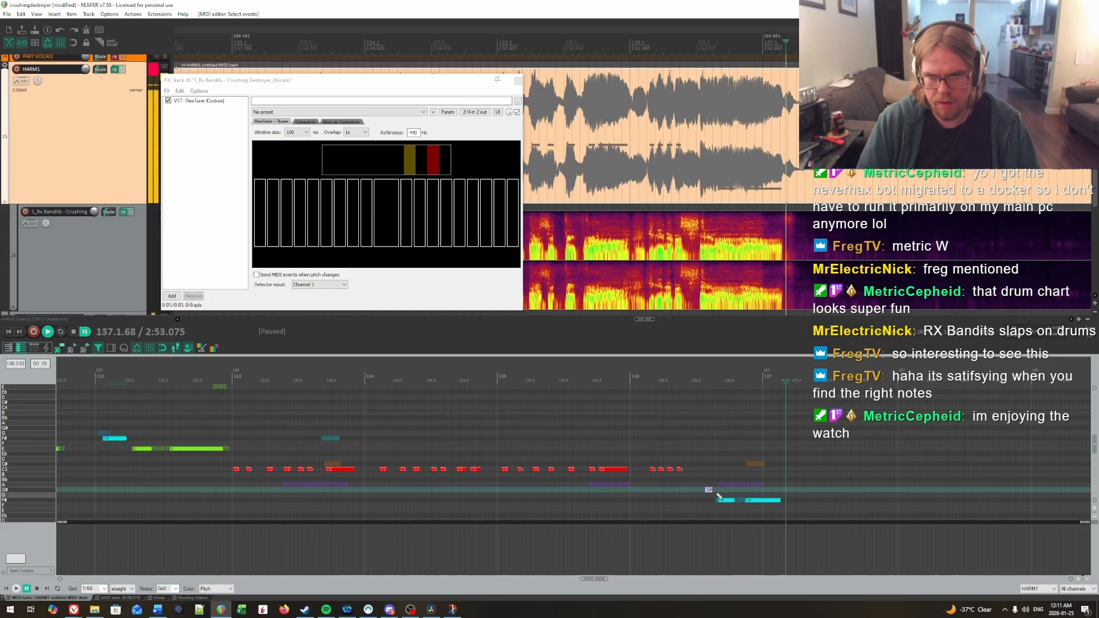
key("Up")
left_click(658, 464)
key("space")
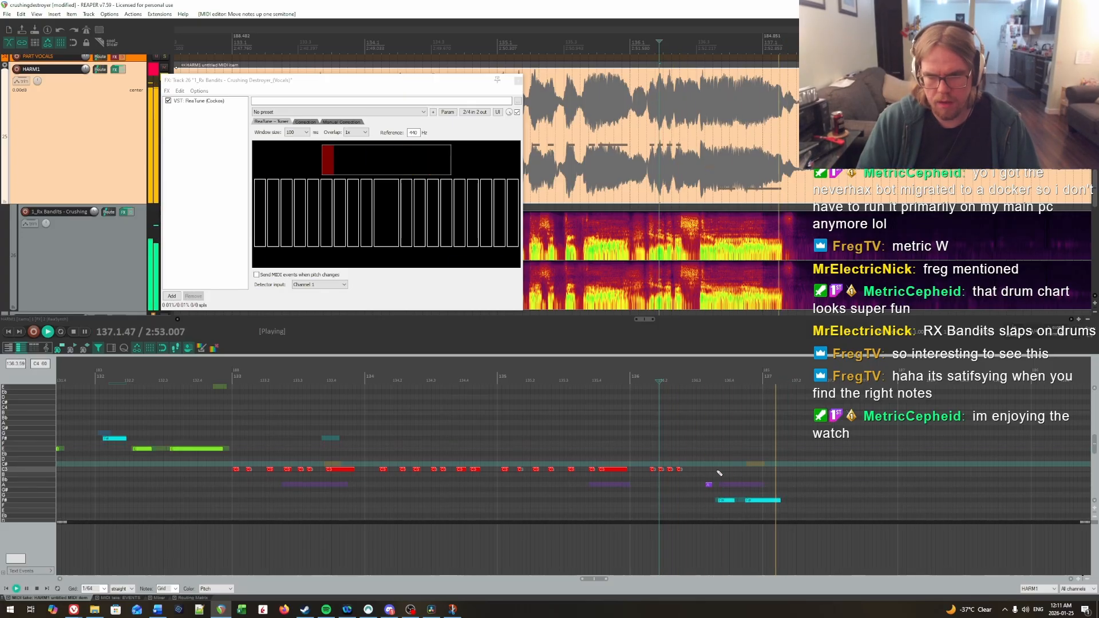
key("space")
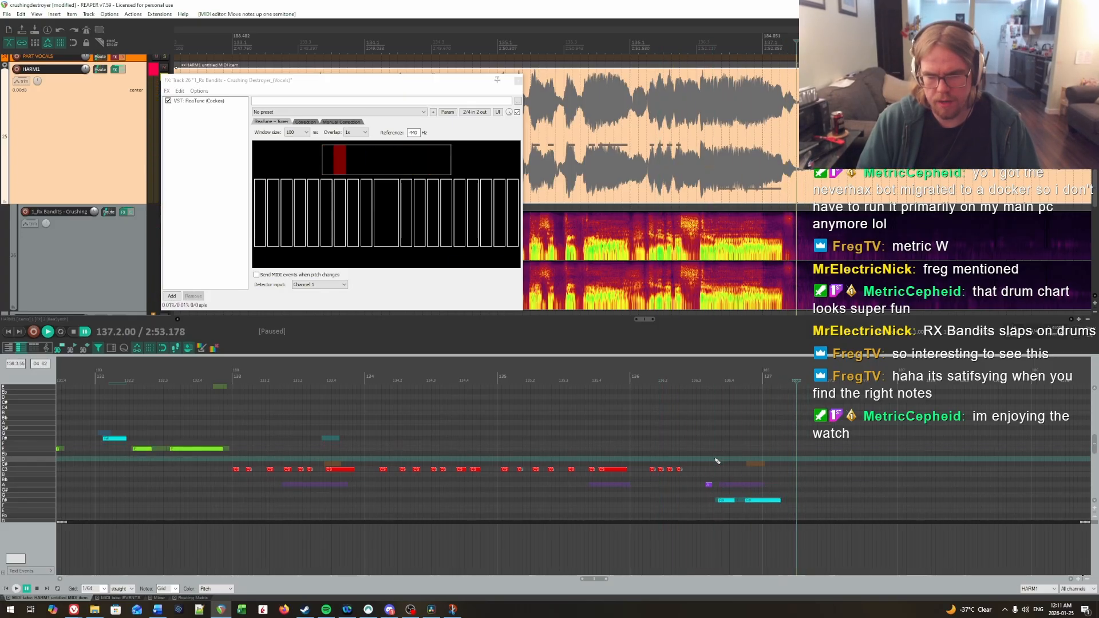
key("Down")
key("Down")
key("Down")
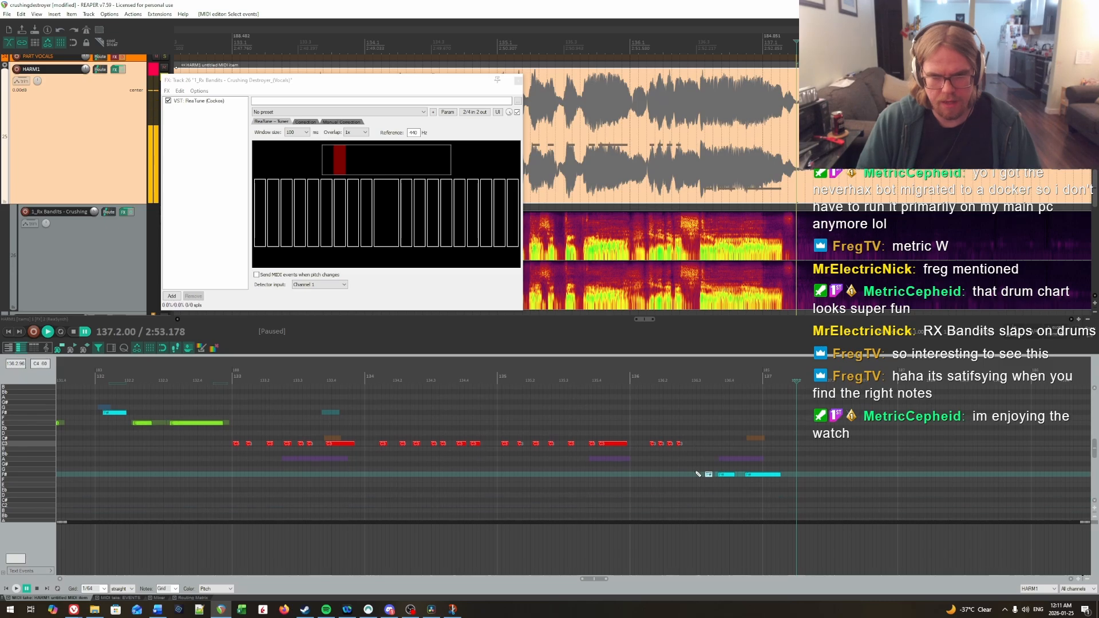
Step: Lower all the notes of bar 133 to A and play them against the vocals
left_click_drag(234, 456, 356, 476)
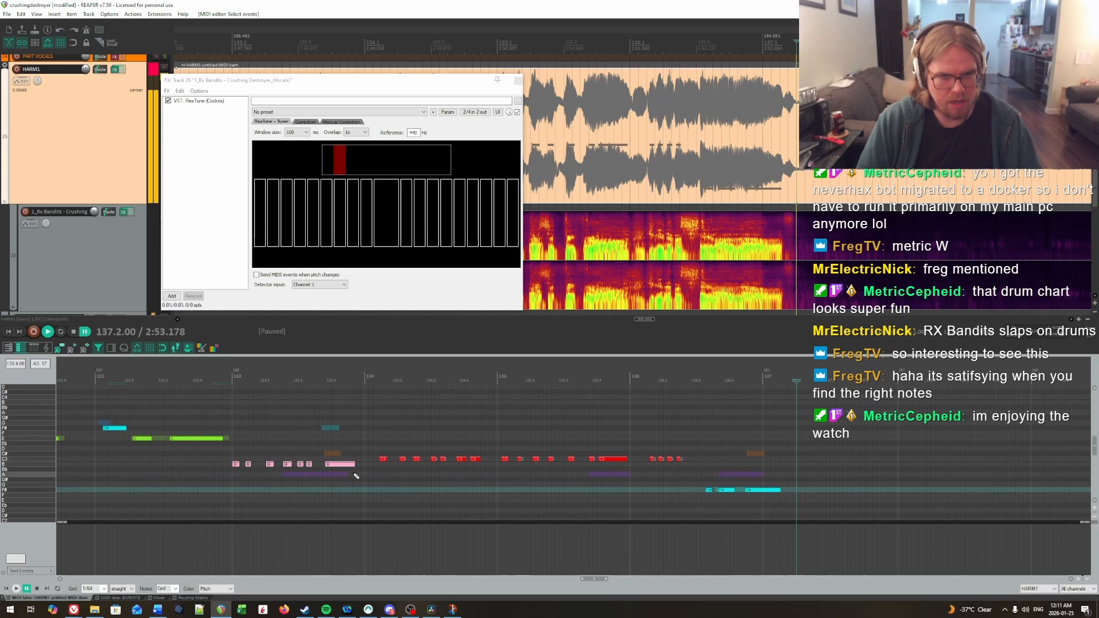
left_click(202, 453)
key("space")
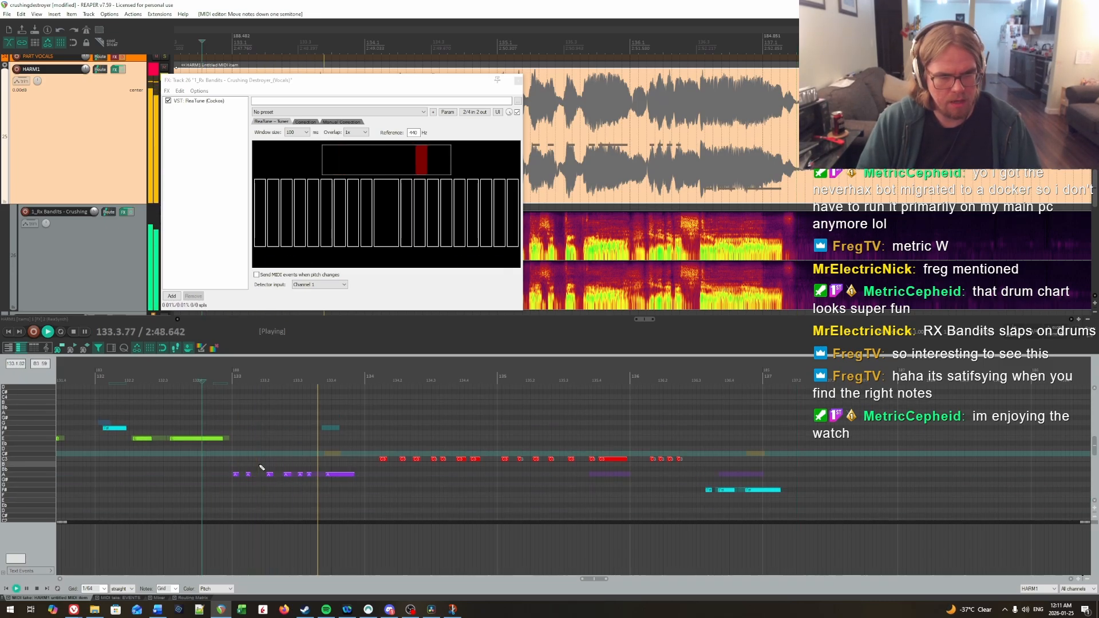
key("ctrl+space")
left_click(235, 444)
key("space")
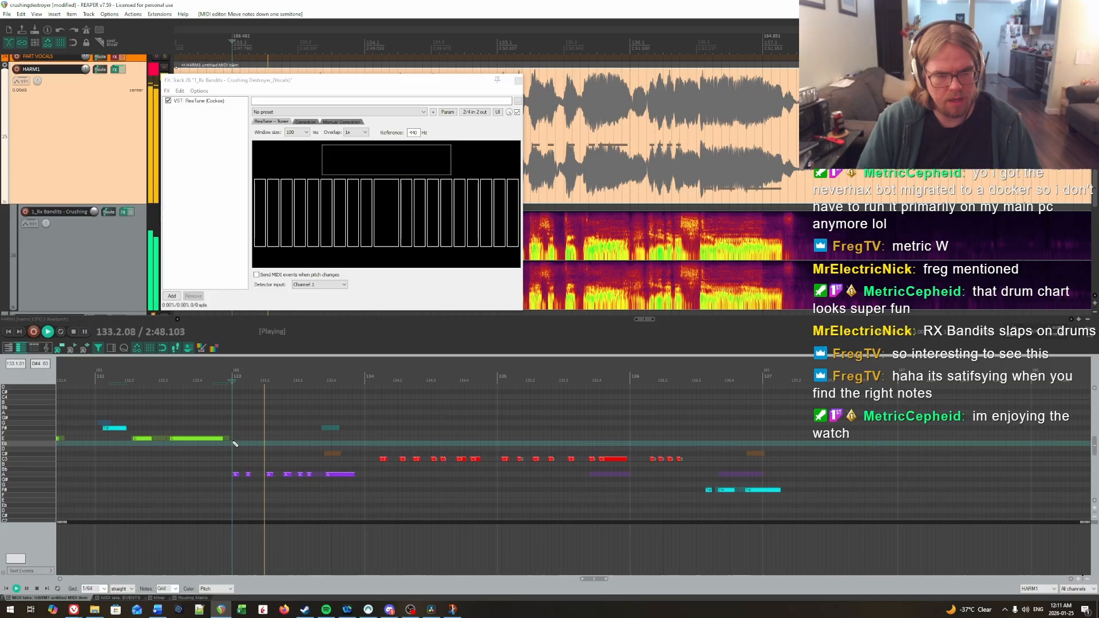
key("ctrl+space")
Step: Lower all the notes of bar 134 to A and play the bar
left_click_drag(376, 455, 485, 483)
key("Down")
key("Down")
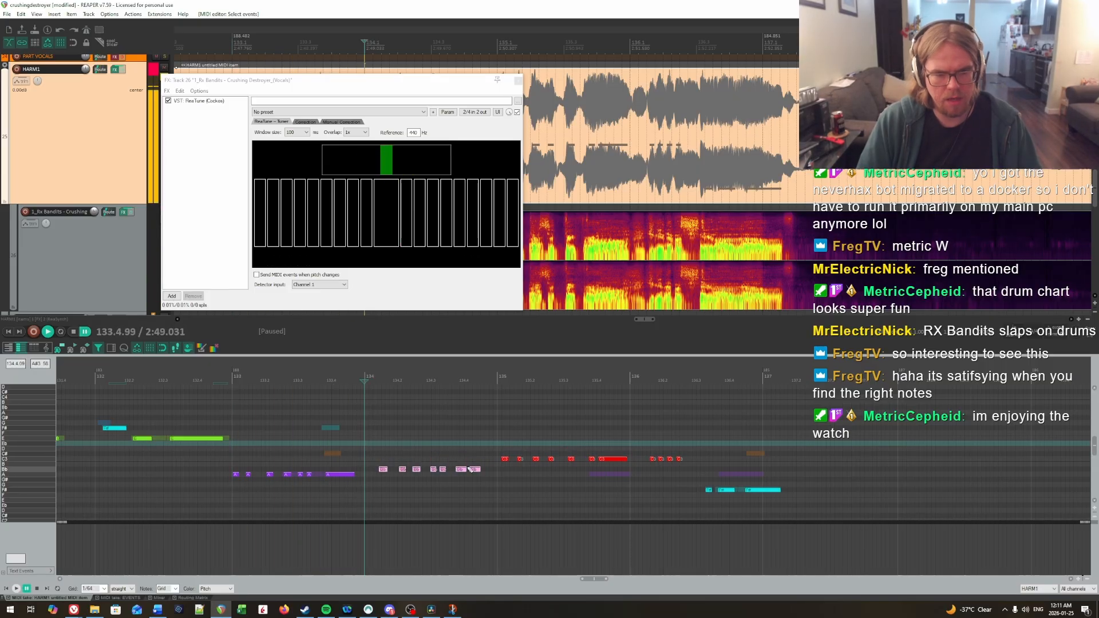
key("space")
key("space")
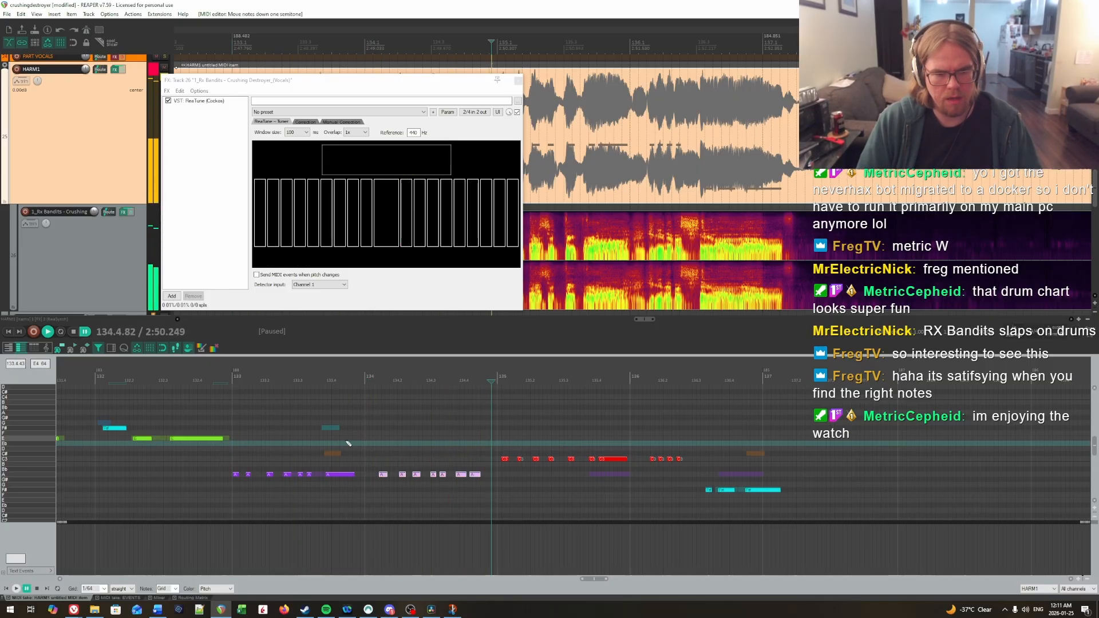
Step: Bypass the HARM1 track's effects and play the vocals from the end of bar 133 through bar 134
left_click(344, 440)
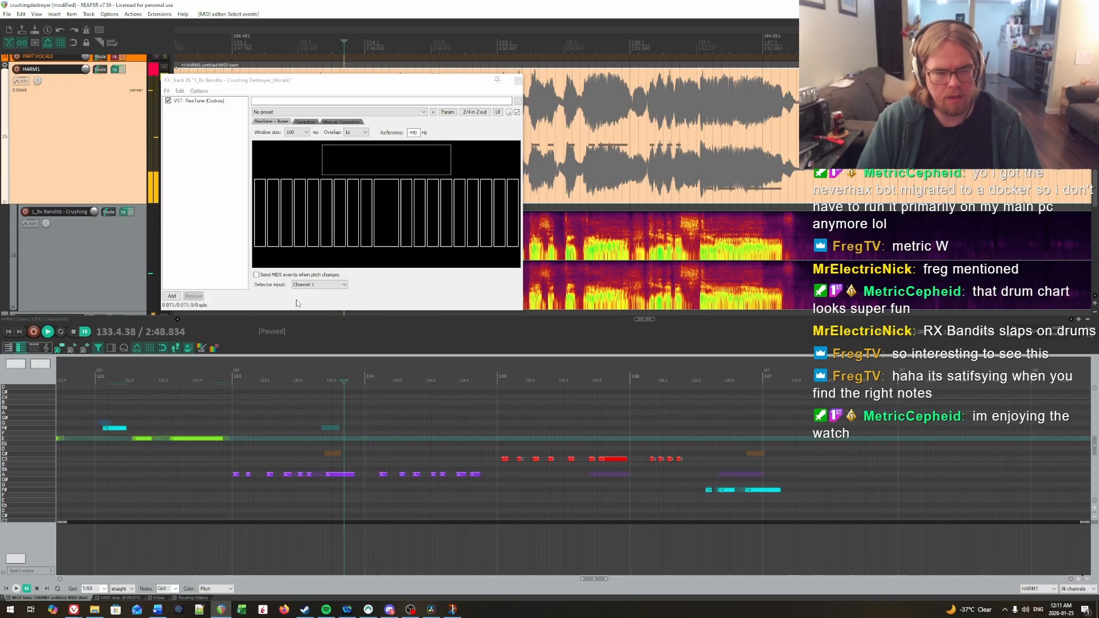
left_click(125, 70)
key("space")
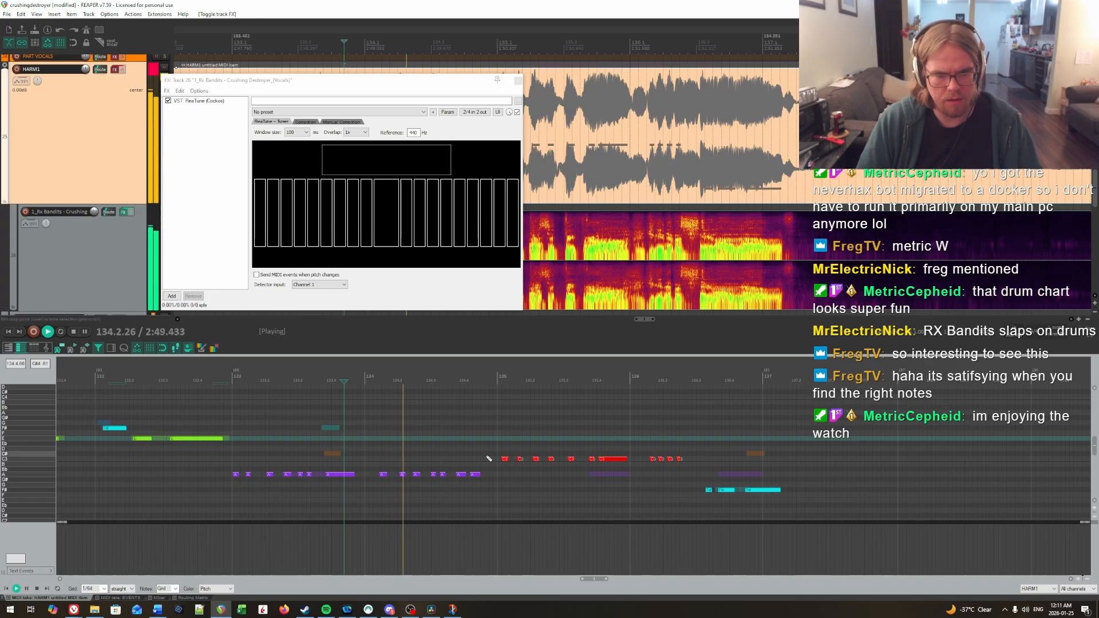
left_click(347, 443)
key("space")
key("space")
scroll(397, 448, "down", 1)
key("space")
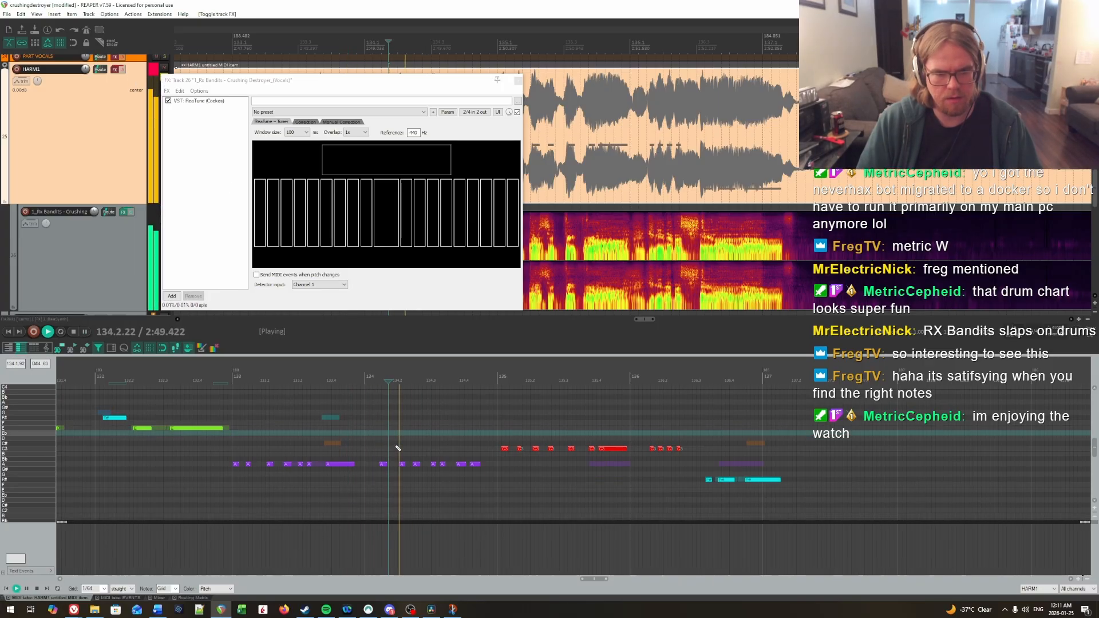
key("space")
Step: Compare the opening vocal pitches of bars 133 and 134 by replaying short snippets of each
key("space")
key("space")
key("space")
key("space")
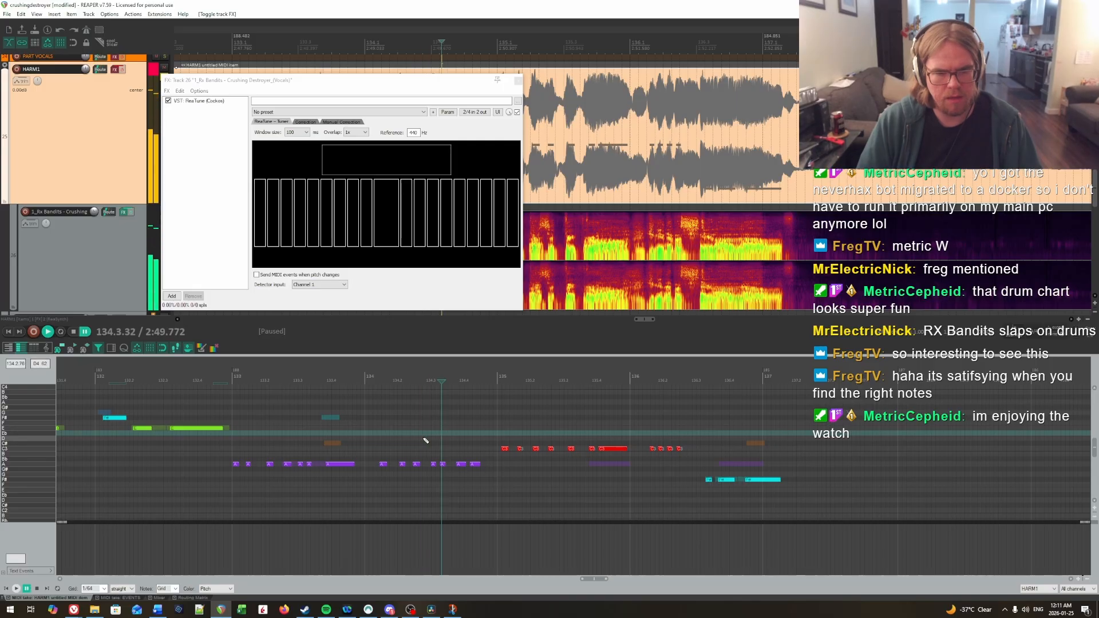
left_click(377, 442)
key("space")
key("space")
left_click(327, 452)
key("space")
key("space")
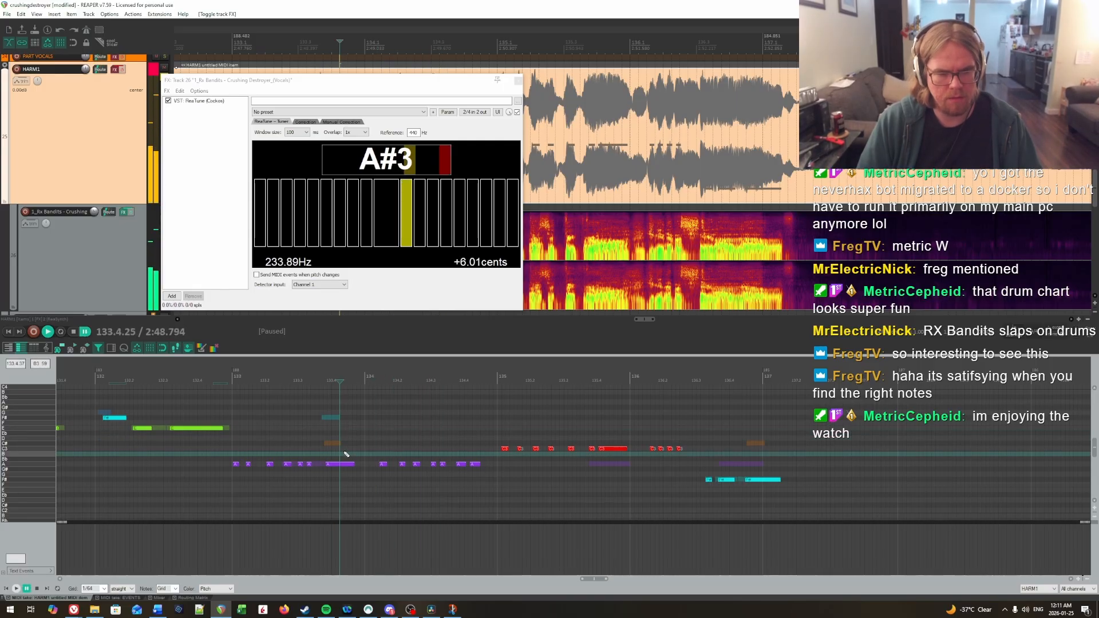
left_click(237, 449)
key("space")
key("space")
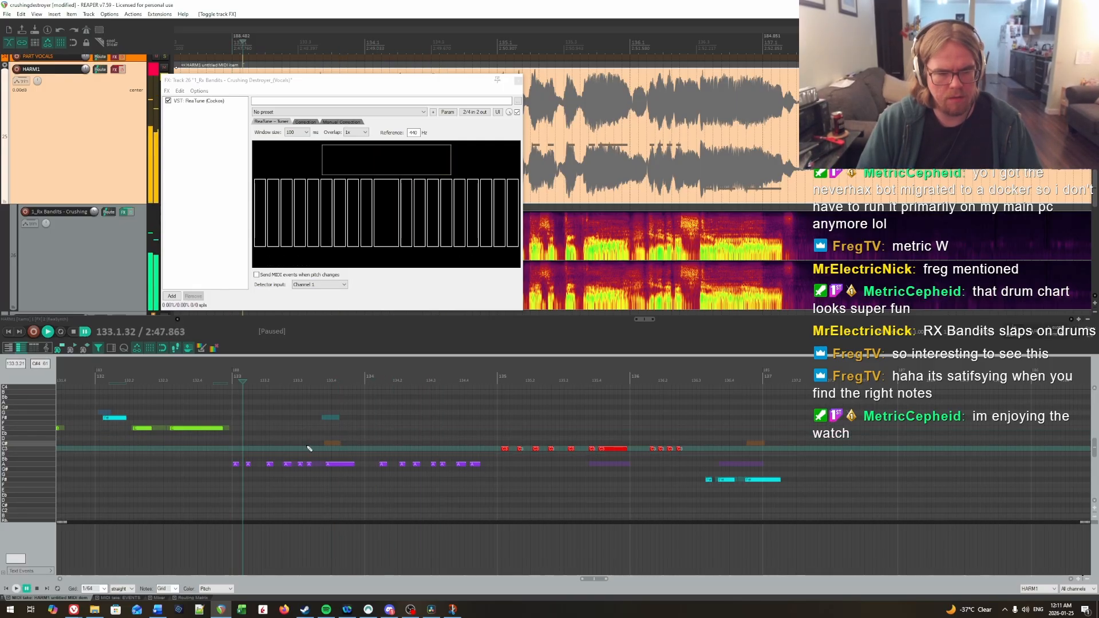
left_click(383, 448)
key("space")
key("space")
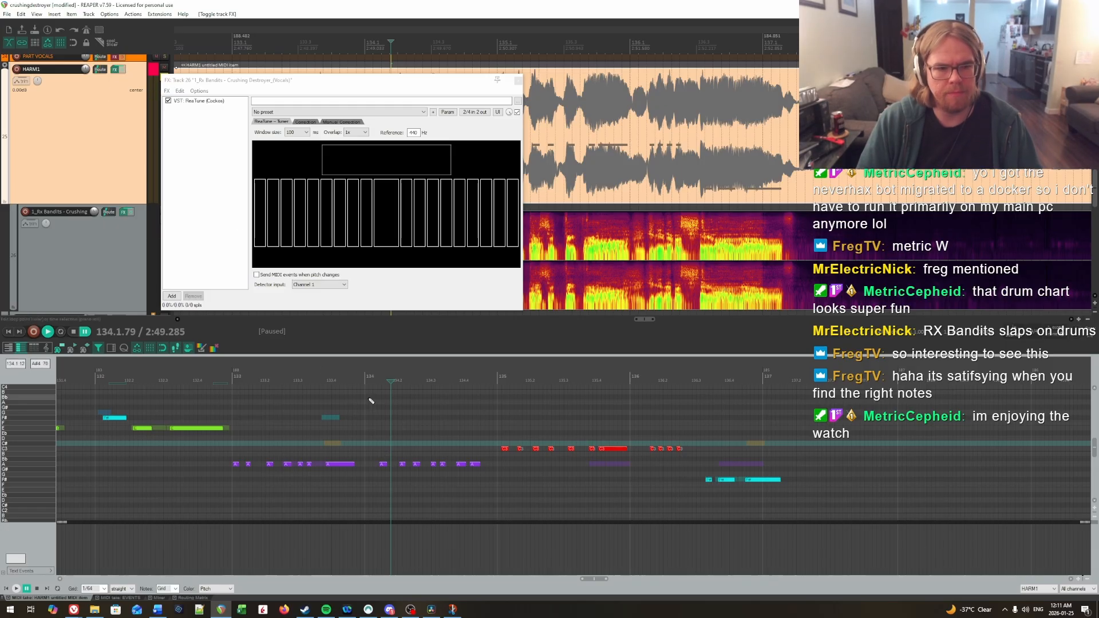
Step: Lower the first three notes of bar 134 to F# and replay the bar up to its fourth note
key("Down")
key("Down")
key("Down")
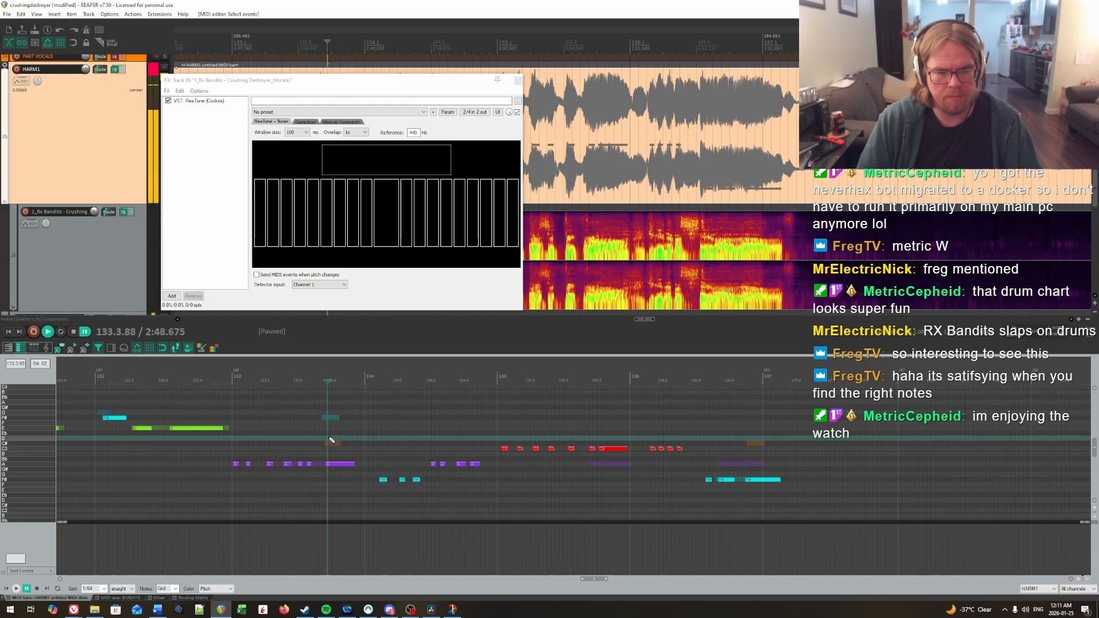
key("space")
key("space")
left_click_drag(375, 448, 429, 461)
key("space")
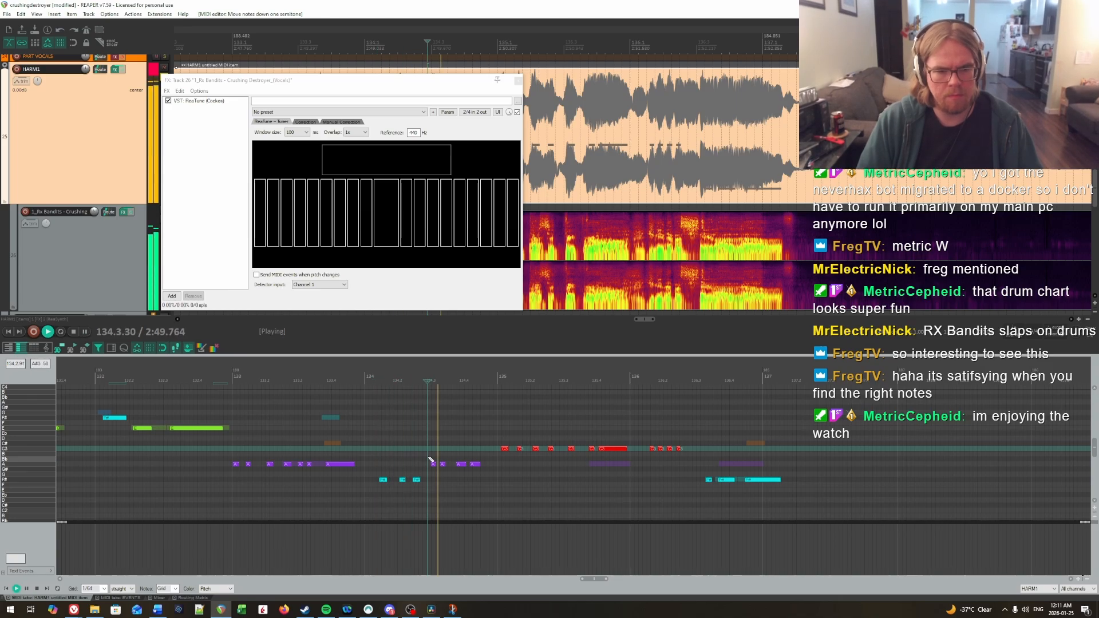
key("space")
left_click(406, 442)
Step: Try the fourth note of bar 134 on C and the fifth on Bb, replaying them against the vocals
key("space")
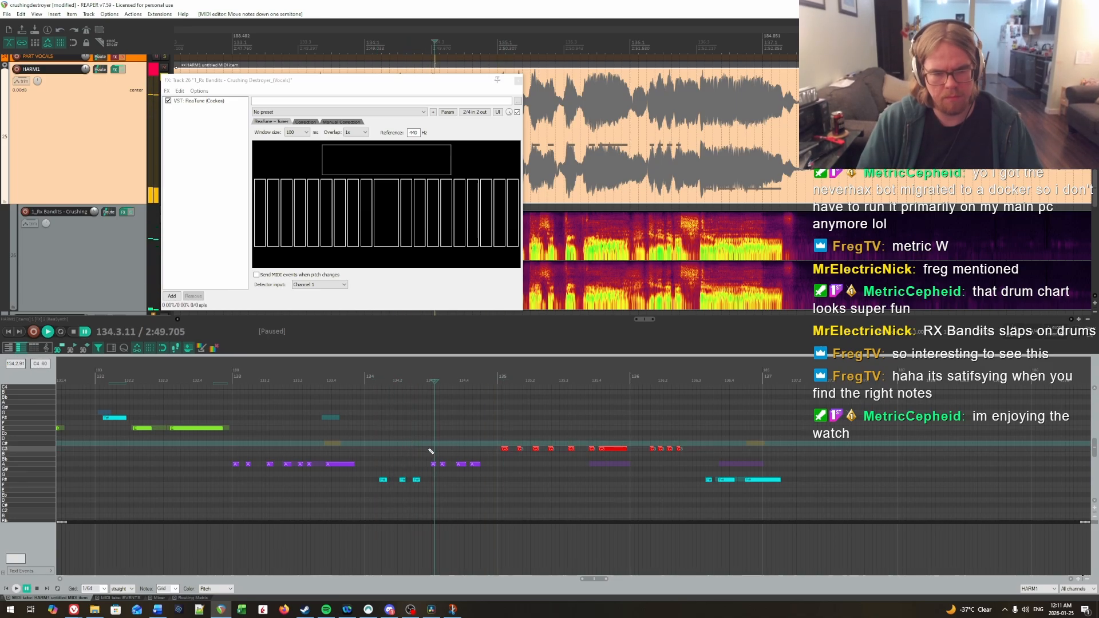
mouse_move(432, 464)
left_mouse_down()
mouse_move(433, 448)
mouse_move(445, 471)
left_mouse_up()
key("Up")
left_click(401, 429)
key("space")
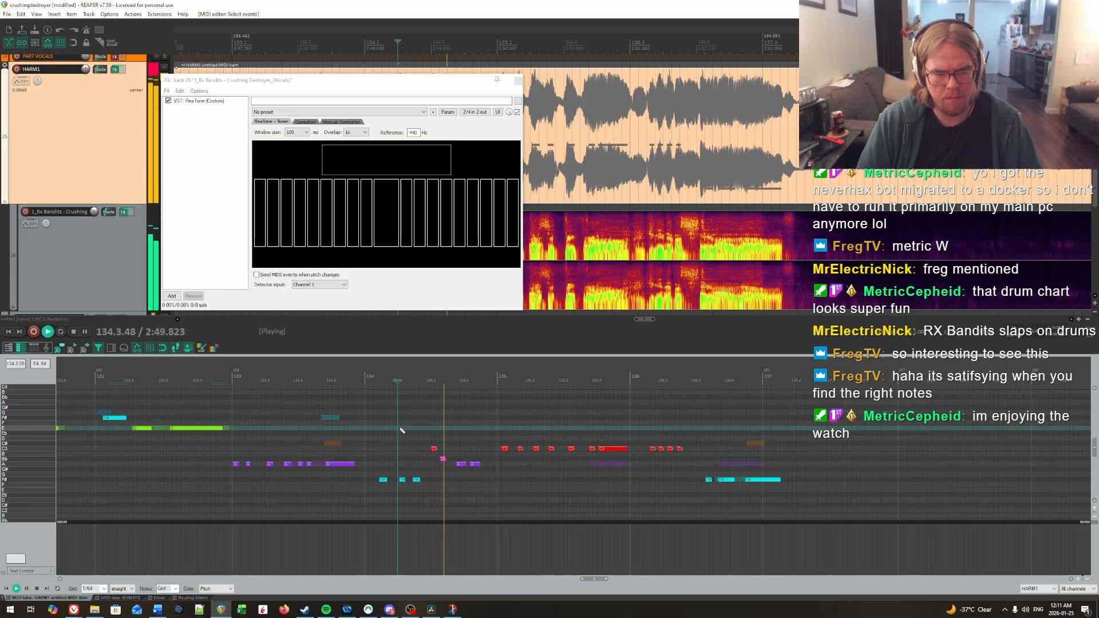
key("space")
left_click(416, 430)
key("space")
key("space")
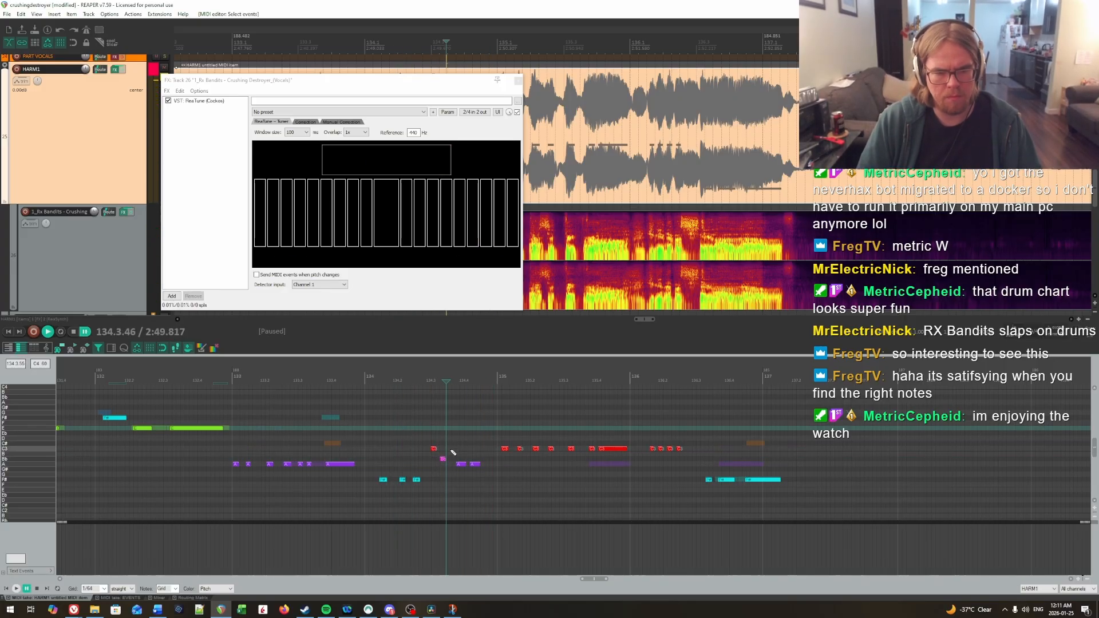
Step: Join the last two notes of bar 134 into one on F#, lower the fourth note to B, and replay the bar
left_click(400, 407)
left_click(435, 447)
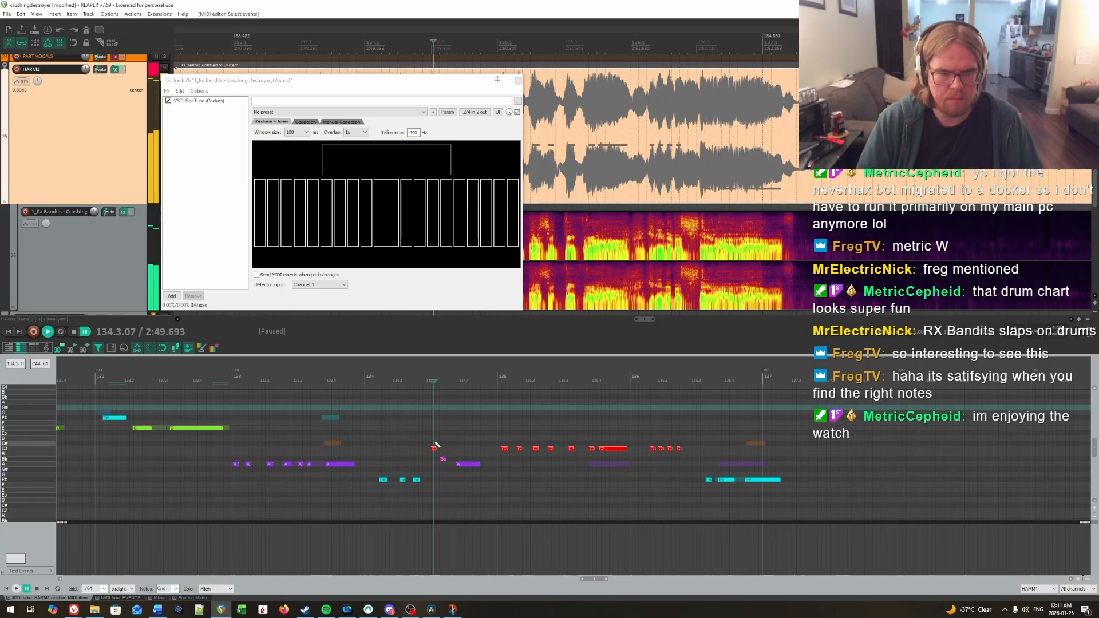
key("Down")
key("space")
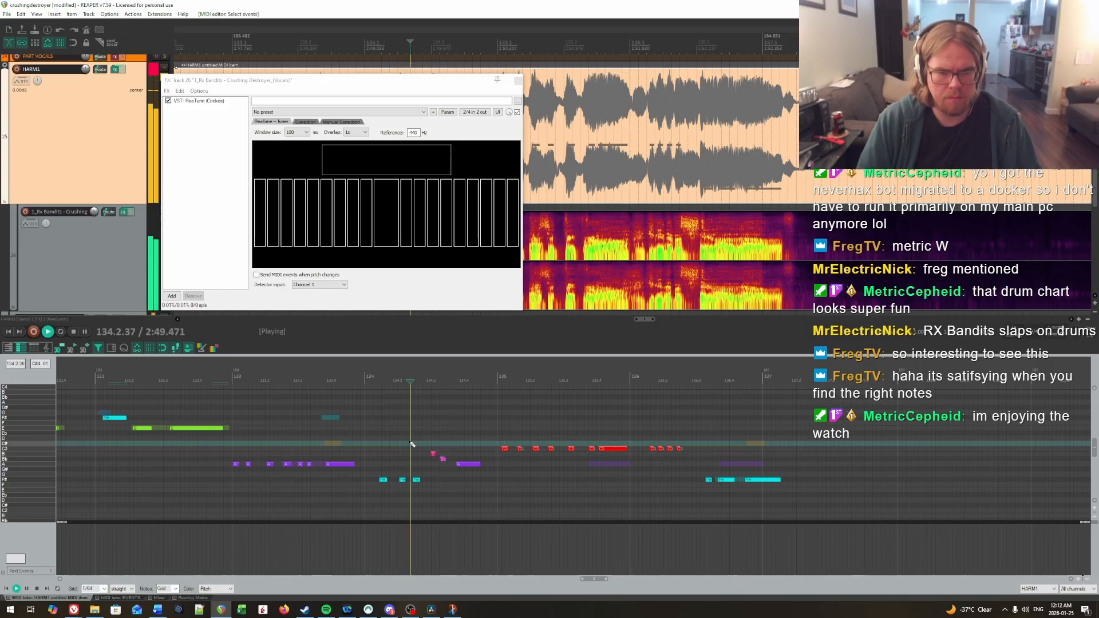
key("space")
key("Down")
key("Down")
key("Down")
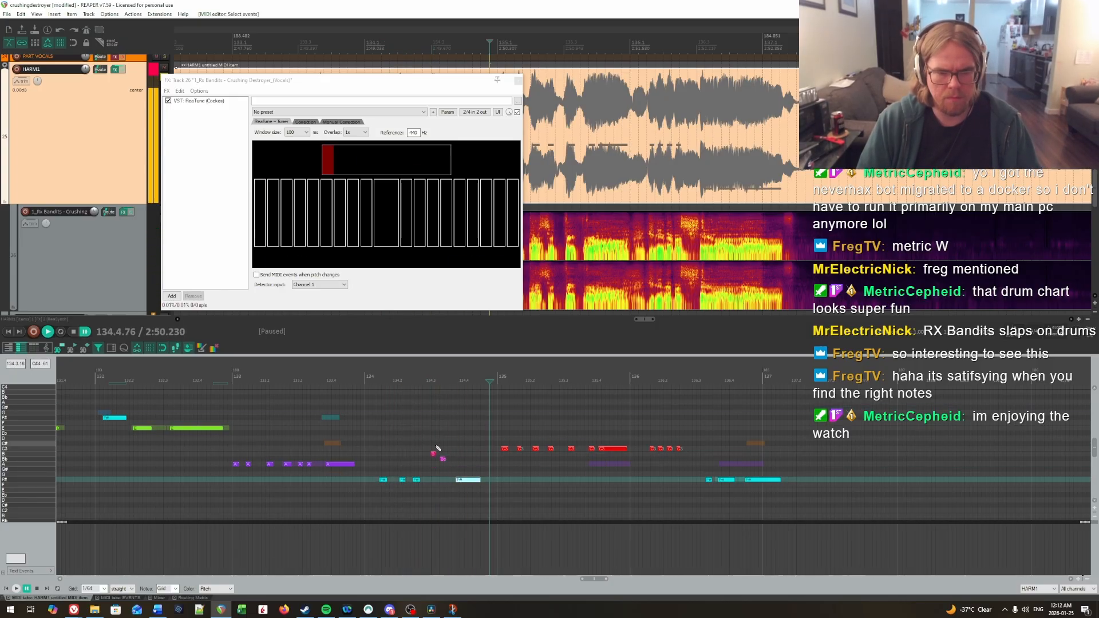
key("space")
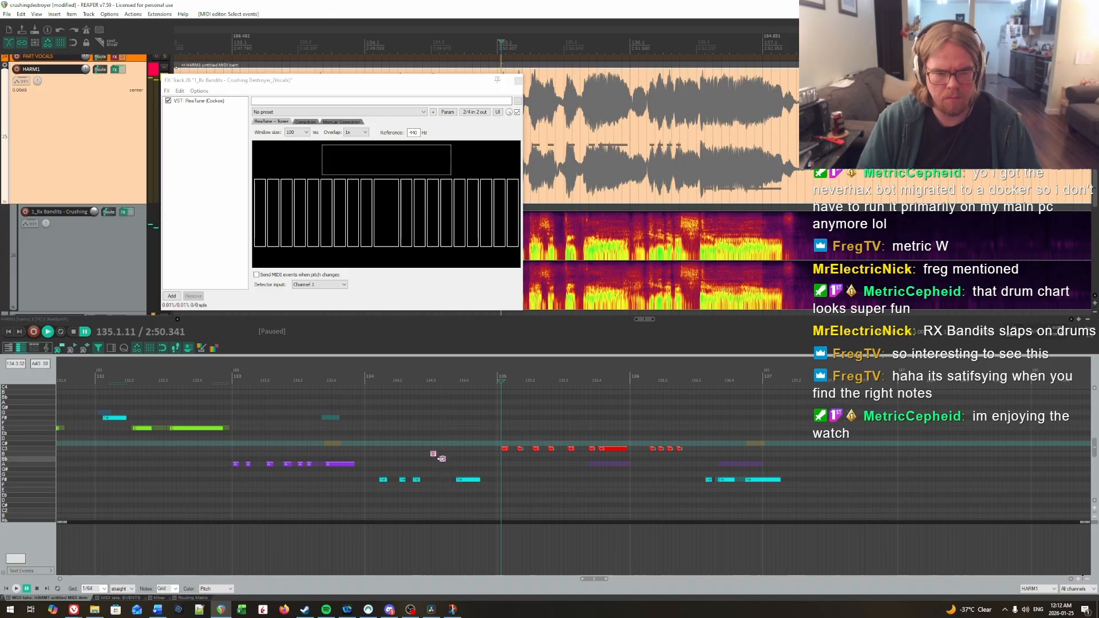
Step: Lower the fourth note of bar 134 to A and the fifth to G#, replaying the bar
left_click_drag(436, 470, 436, 470)
key("Up")
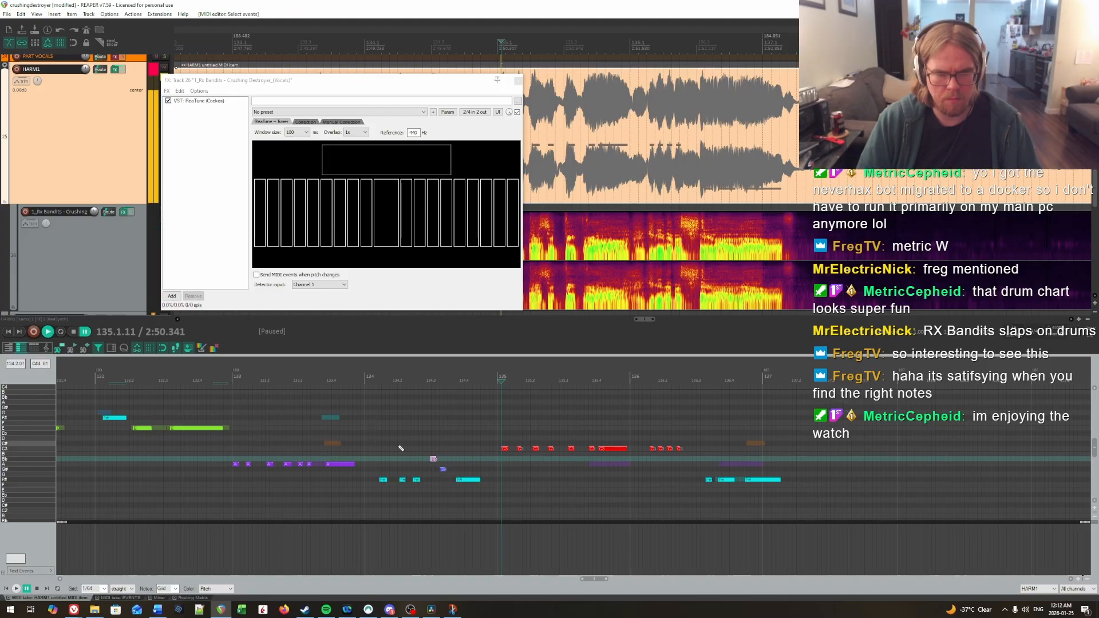
left_click(399, 446)
key("space")
left_click(375, 436)
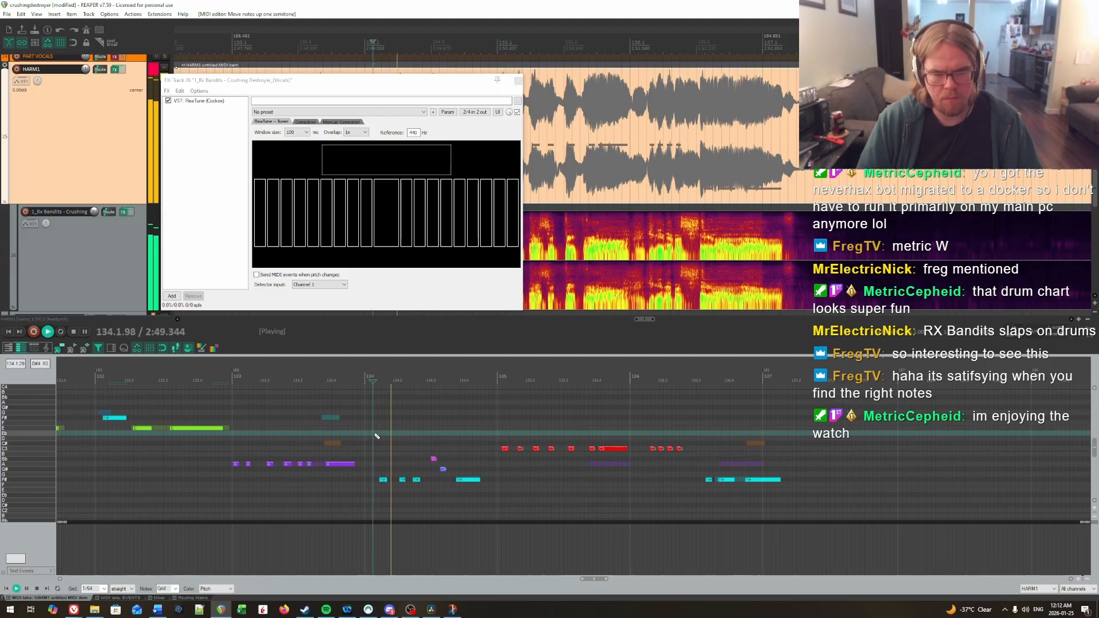
left_click_drag(434, 459, 434, 460)
key("Down")
left_click(400, 452)
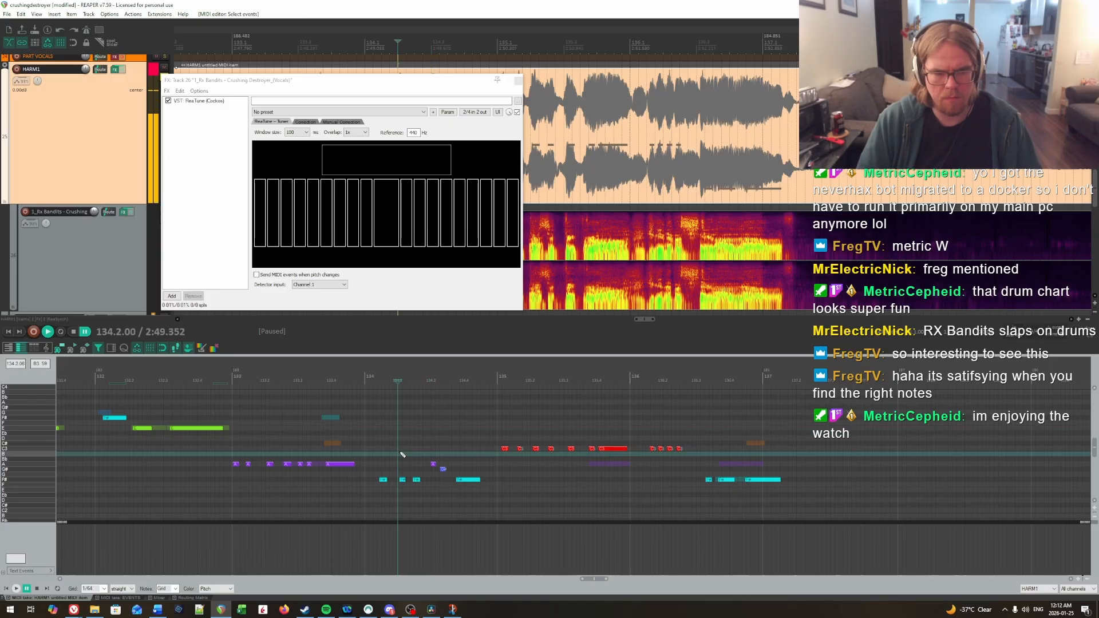
left_click(372, 447)
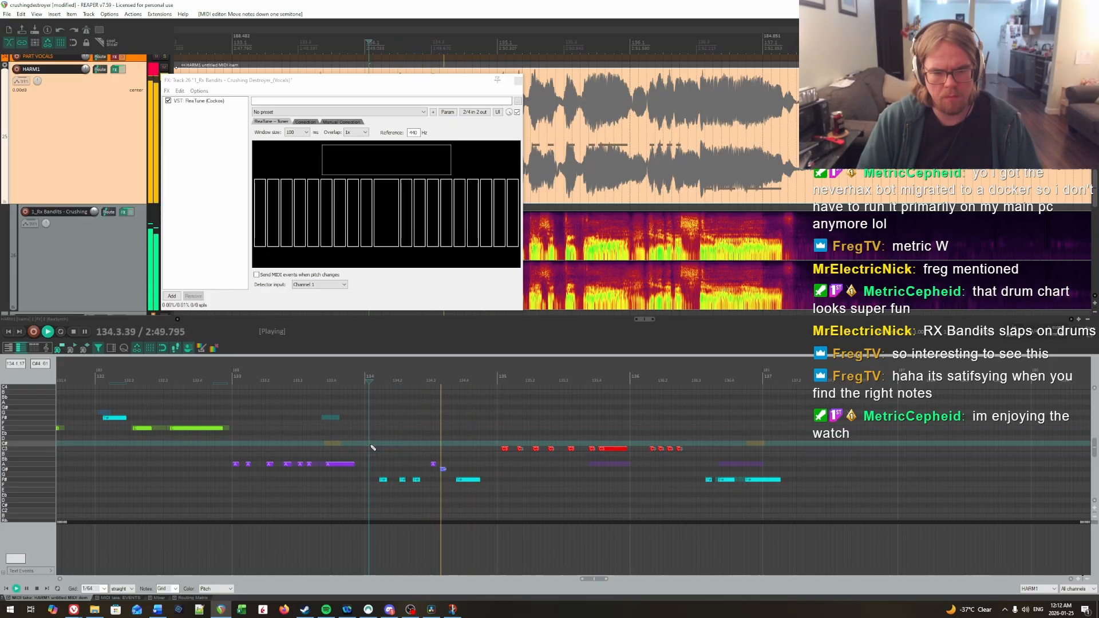
key("ctrl+space")
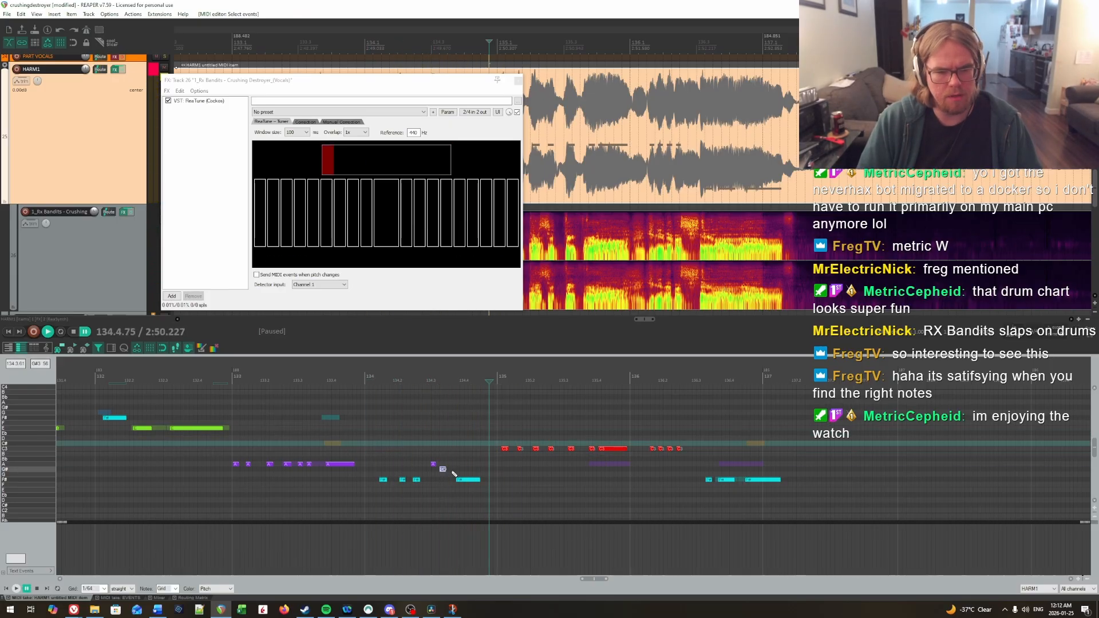
Step: Lower the fifth note of bar 134 to G and replay the phrase from the end of bar 133
left_click(382, 449)
key("ctrl+space")
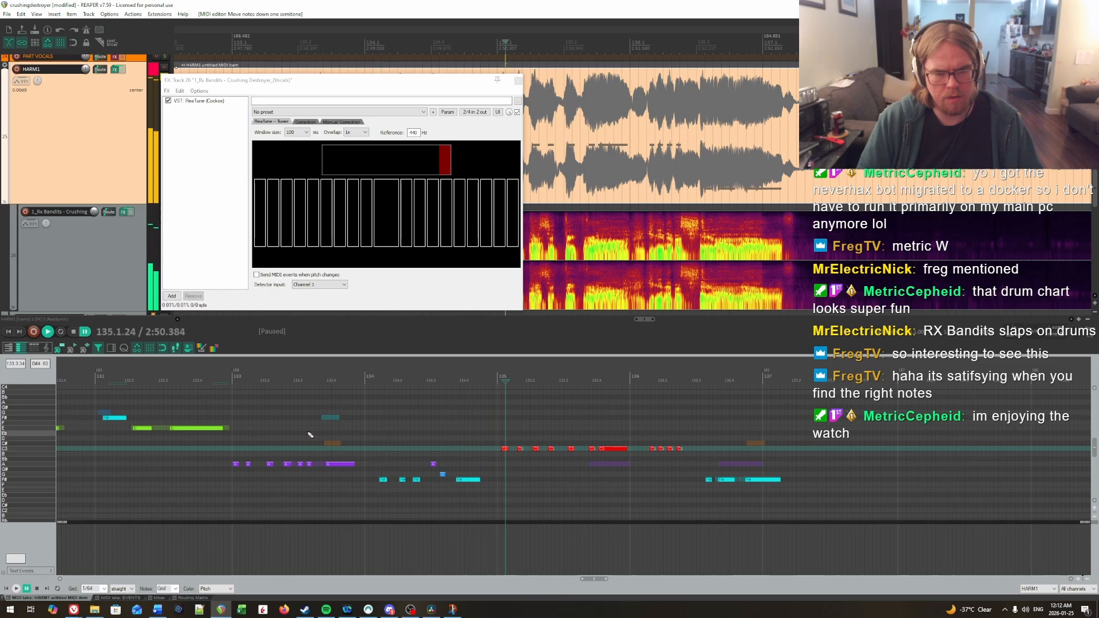
left_click(337, 501)
key("space")
key("ctrl+space")
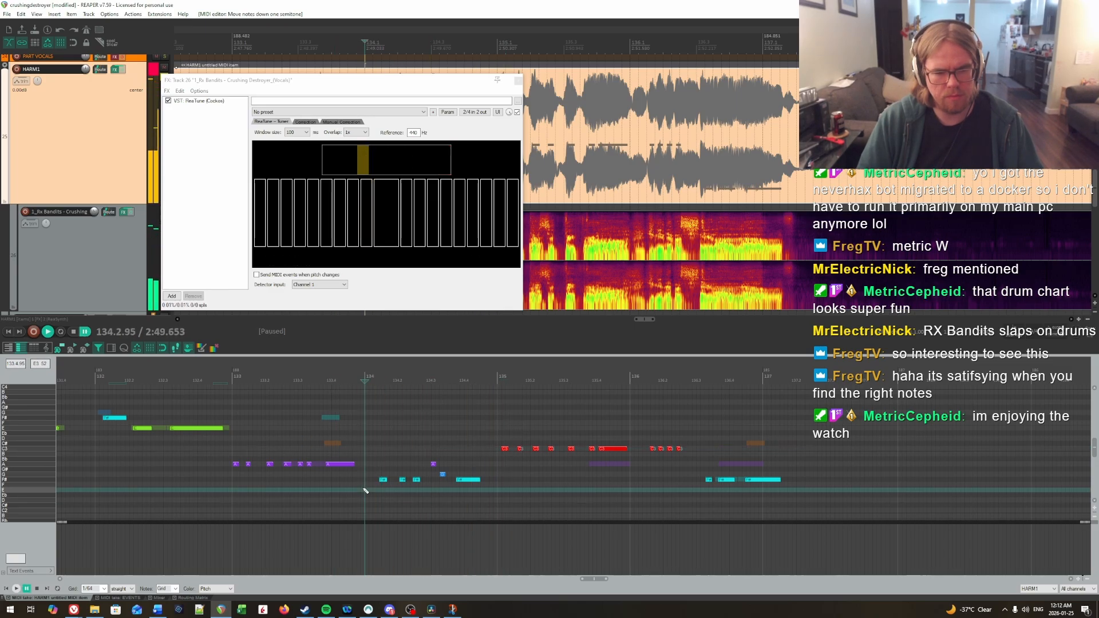
Step: Raise the third note of bar 134 to G and replay bars 133 to 134 against the vocals
left_click(416, 480)
key("Up")
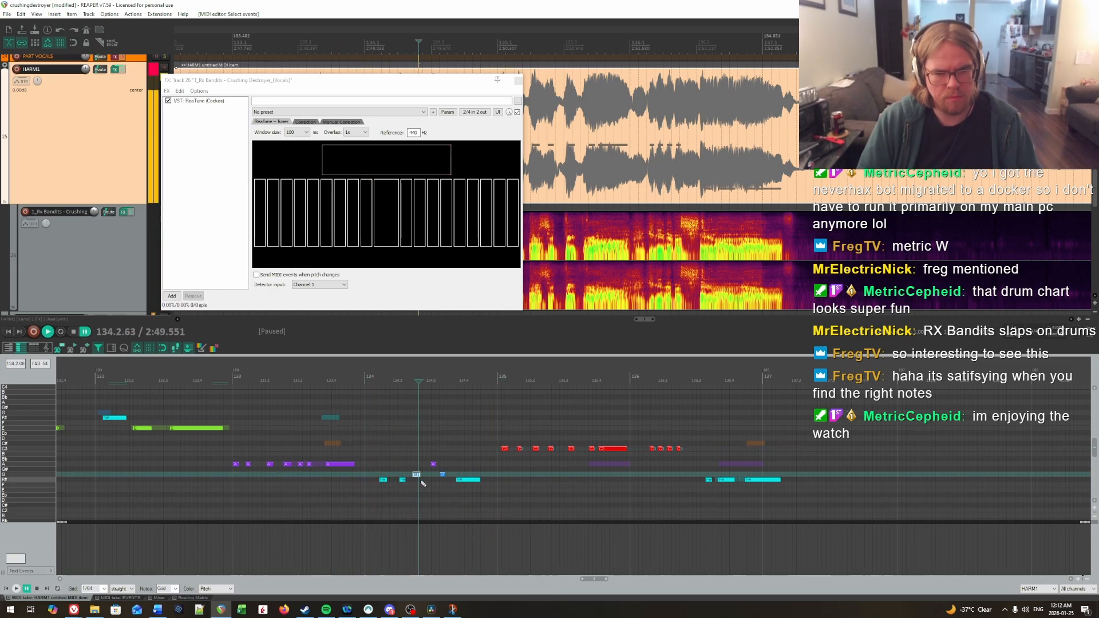
left_click(383, 455)
key("space")
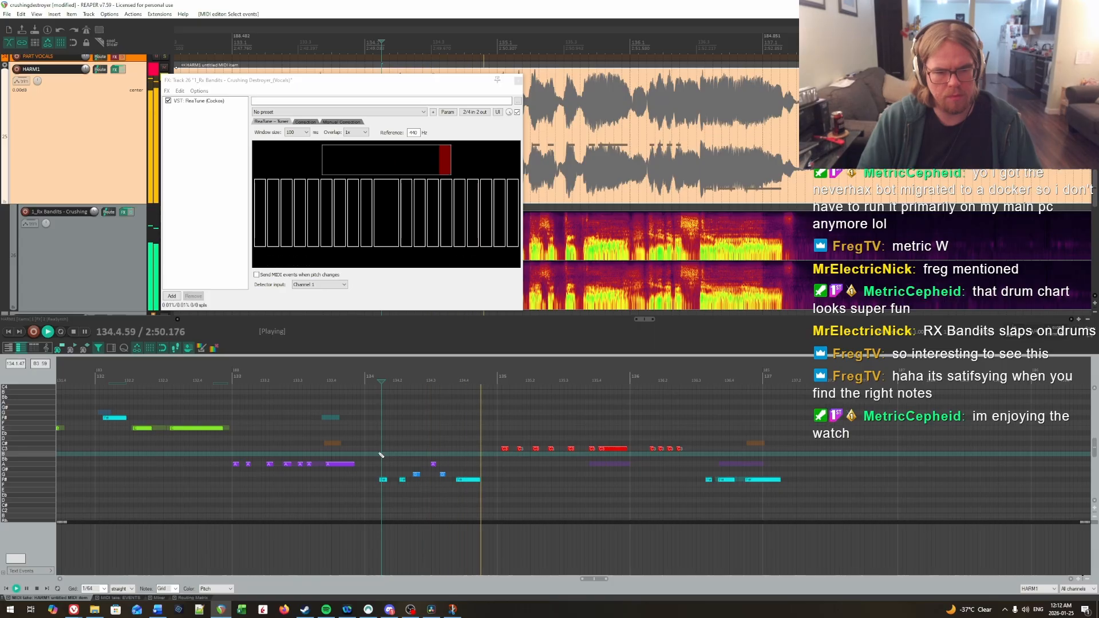
key("ctrl+space")
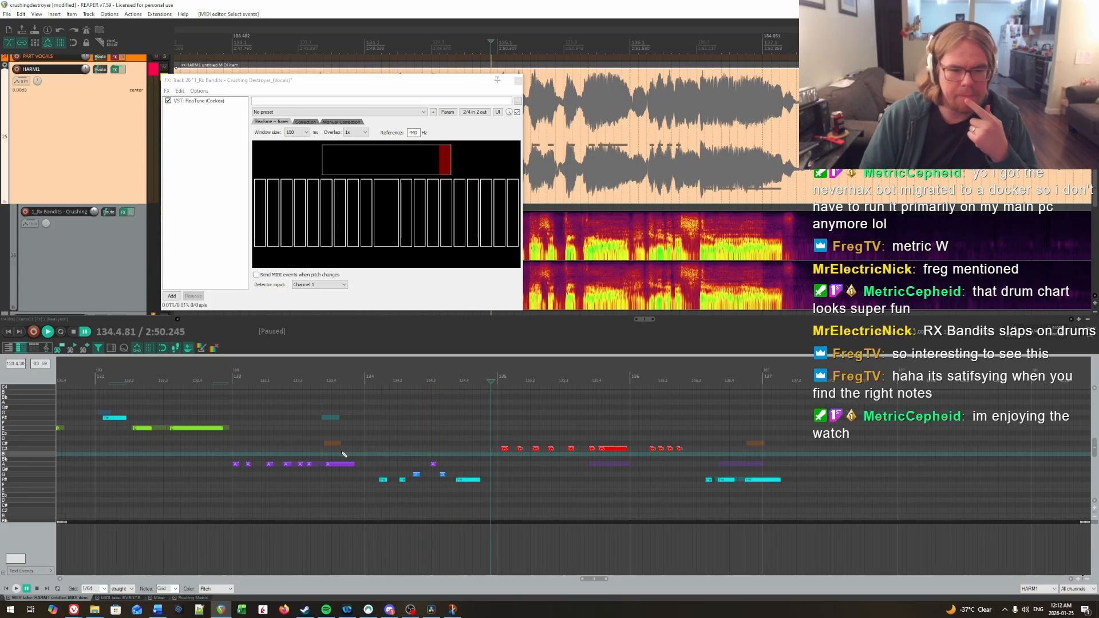
left_click(224, 408)
key("space")
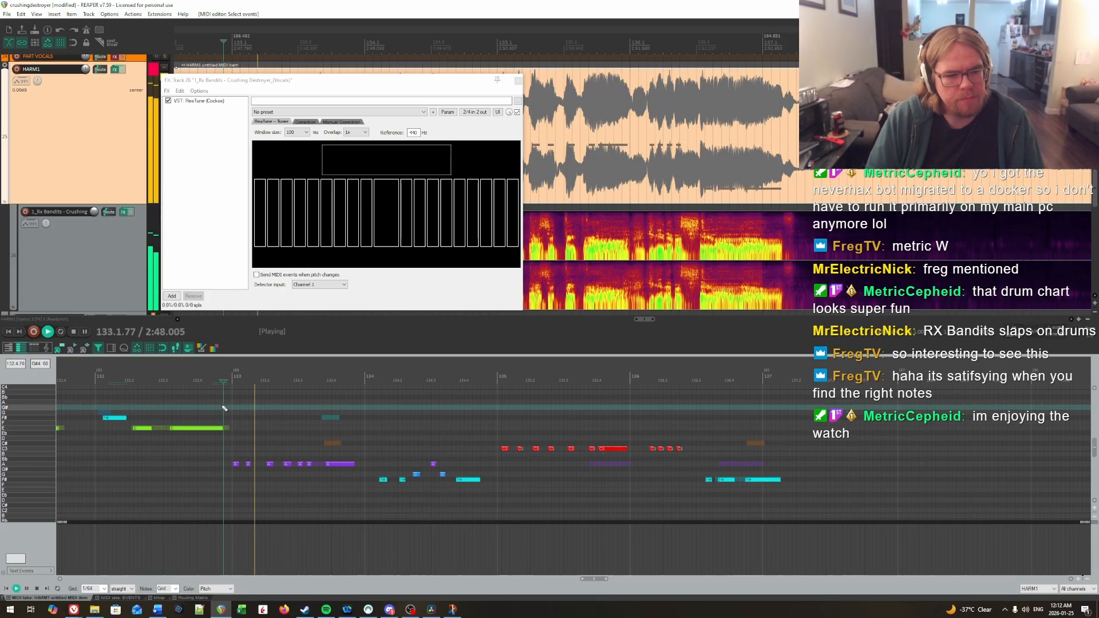
left_click(337, 423)
key("space")
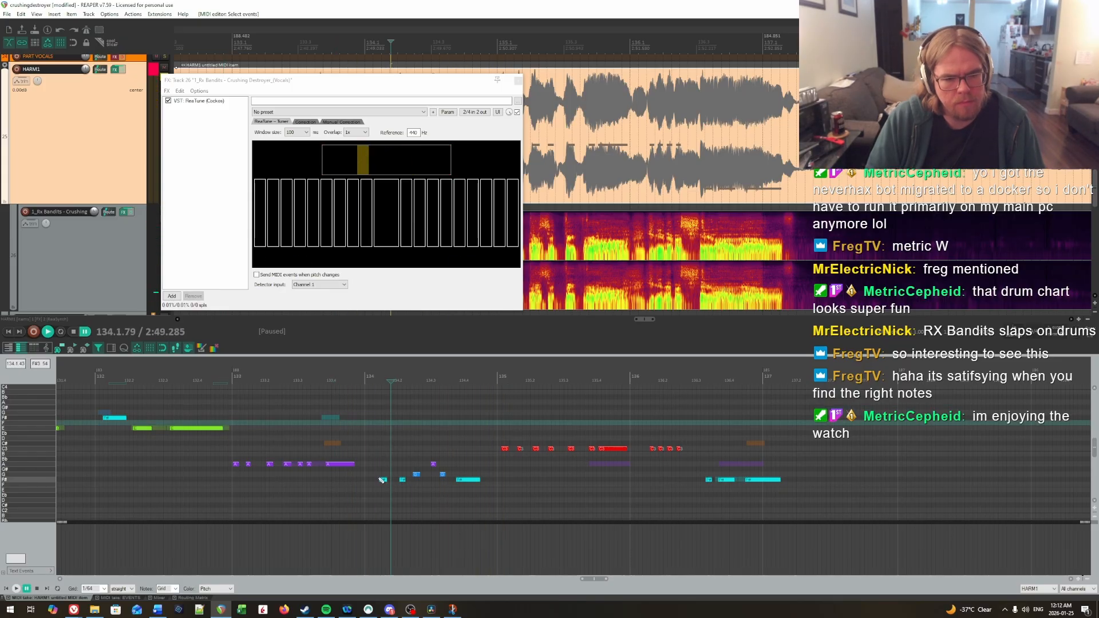
Step: Lower the first two notes of bar 134 to E and replay the phrase from the end of bar 132
left_click_drag(385, 468, 403, 490)
key("Down")
key("space")
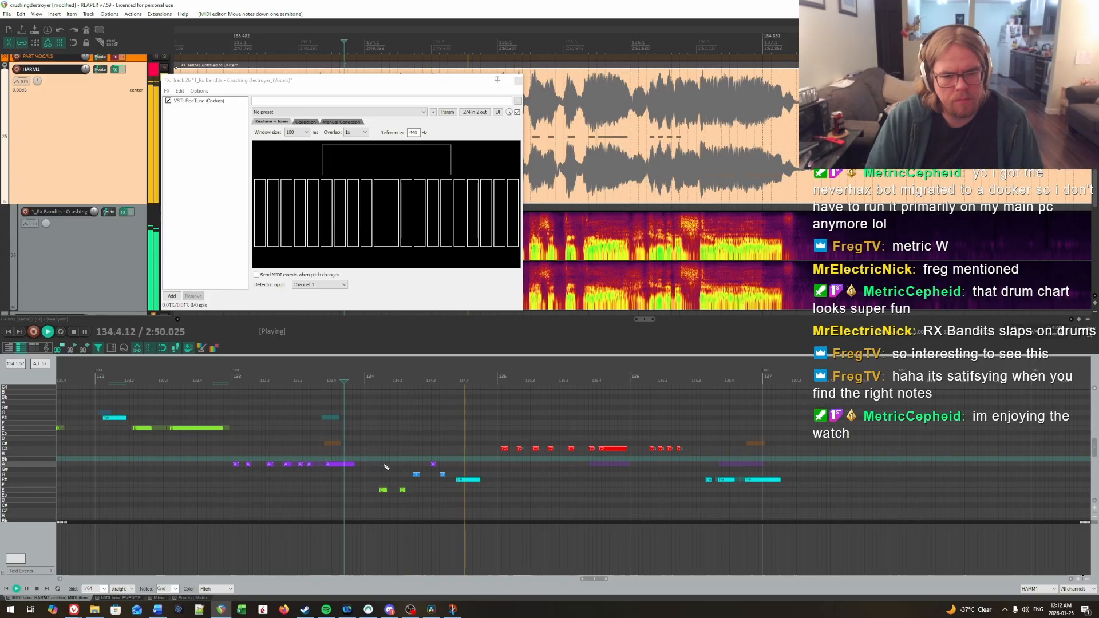
left_click(370, 454)
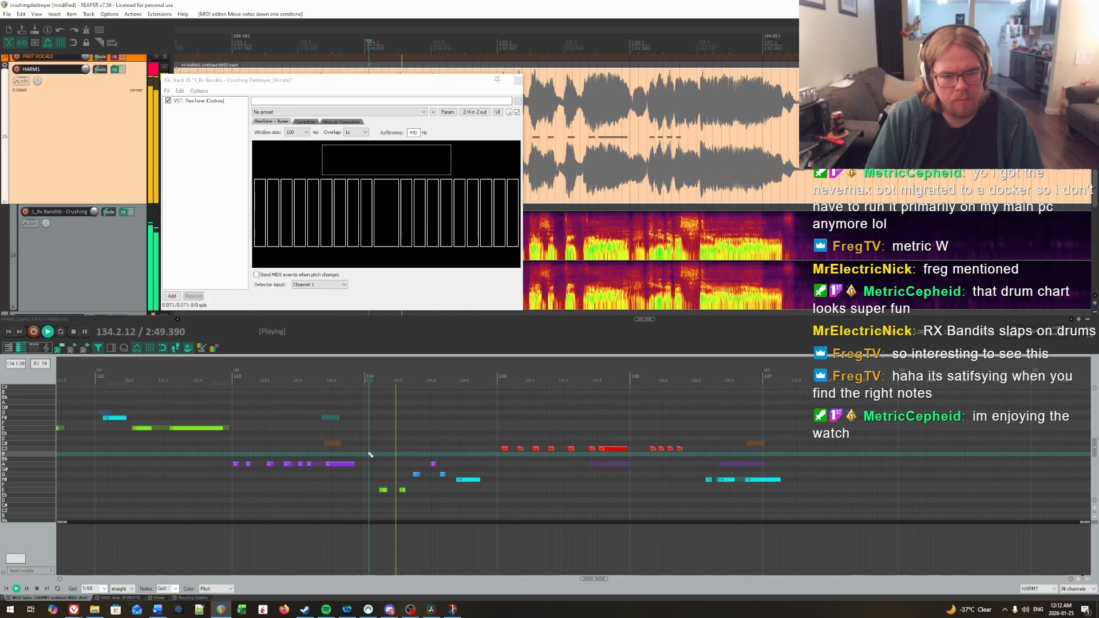
left_click(332, 441)
key("ctrl+space")
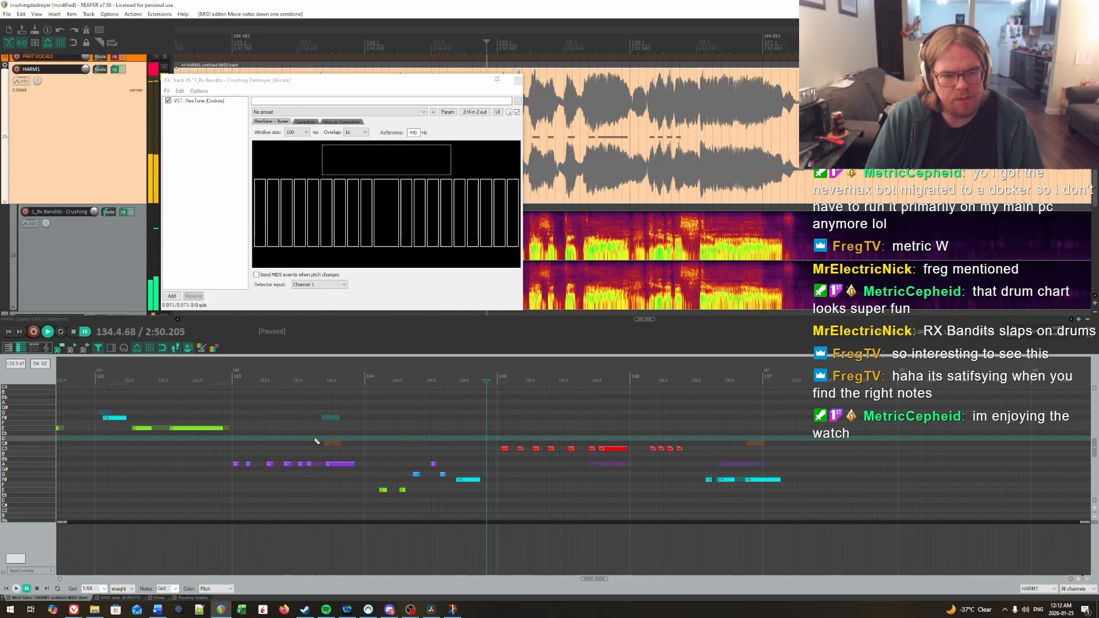
left_click(230, 437)
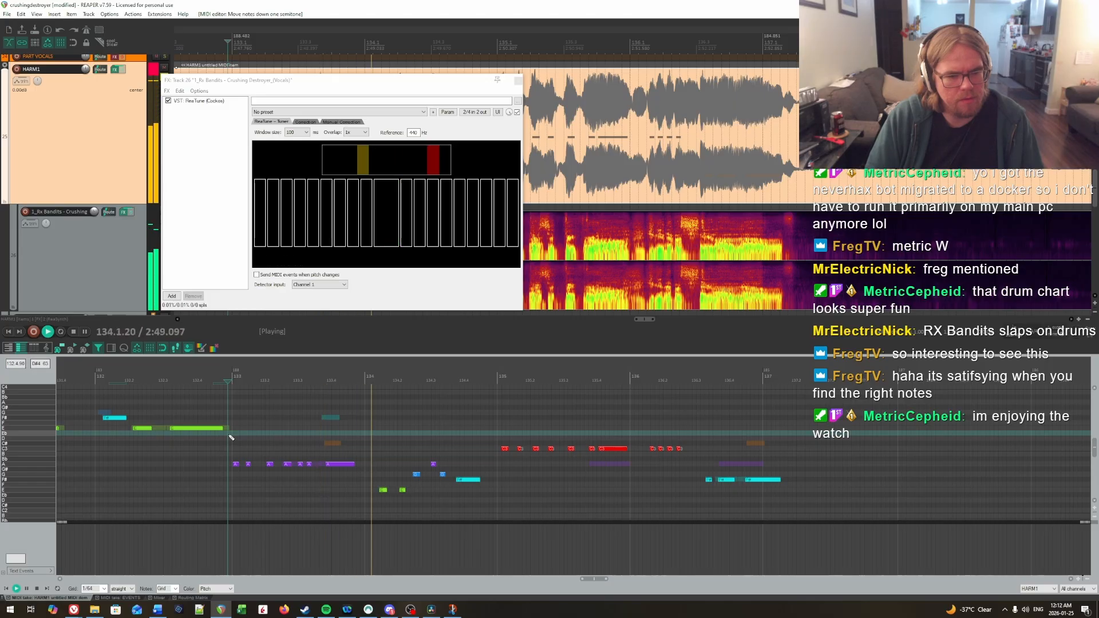
key("ctrl+space")
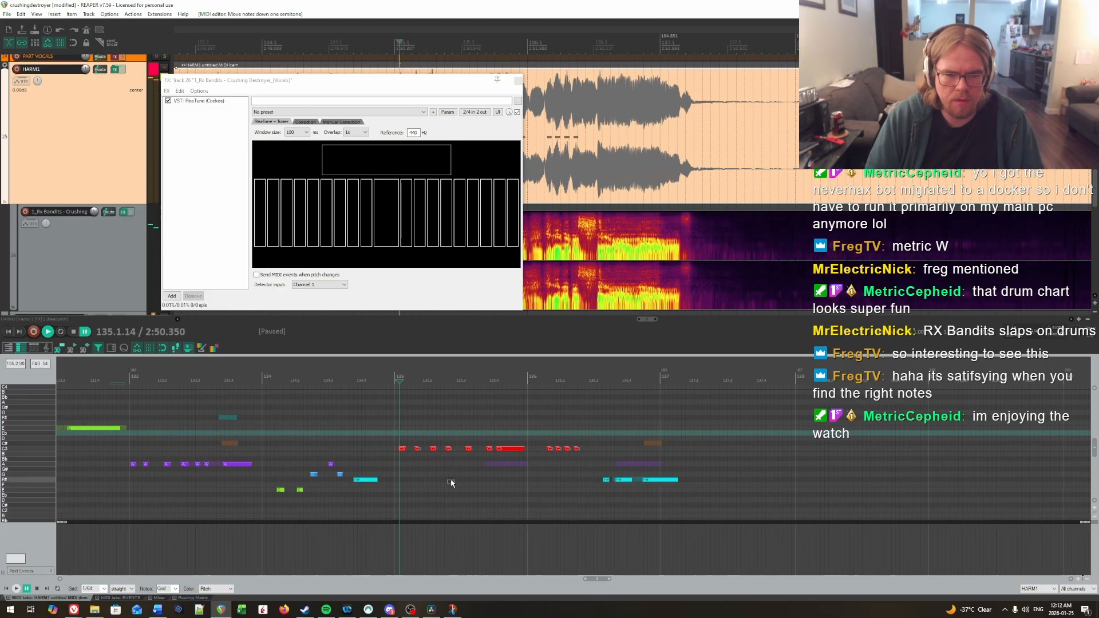
Step: Lower all the C notes of bar 135 to A and replay the bar against the vocals
left_click_drag(487, 450, 503, 456)
key("Down")
key("space")
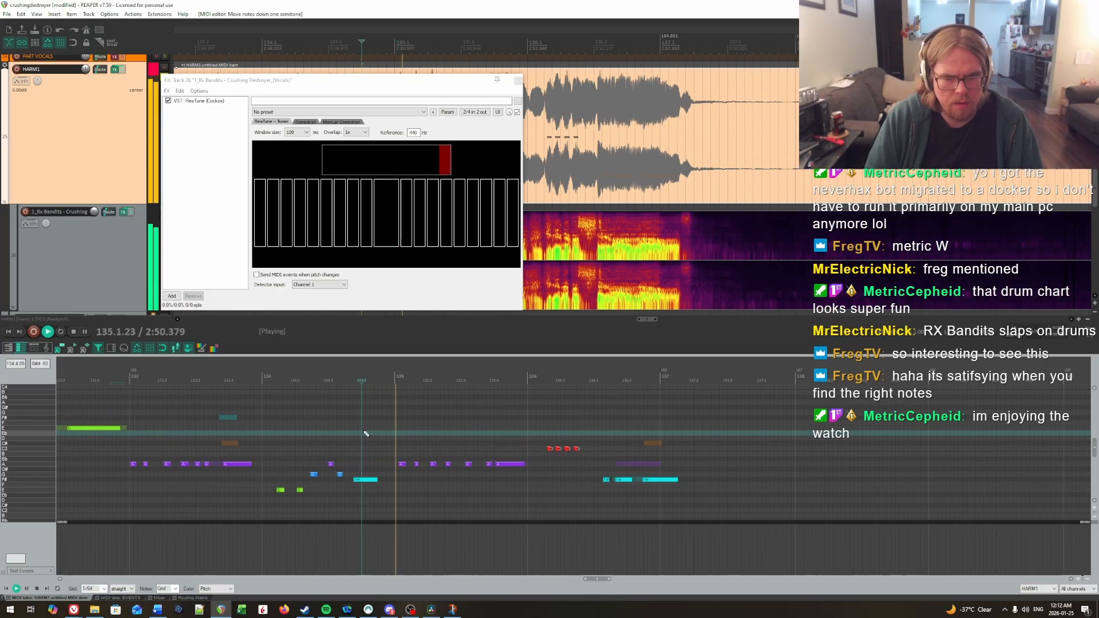
left_click(359, 430)
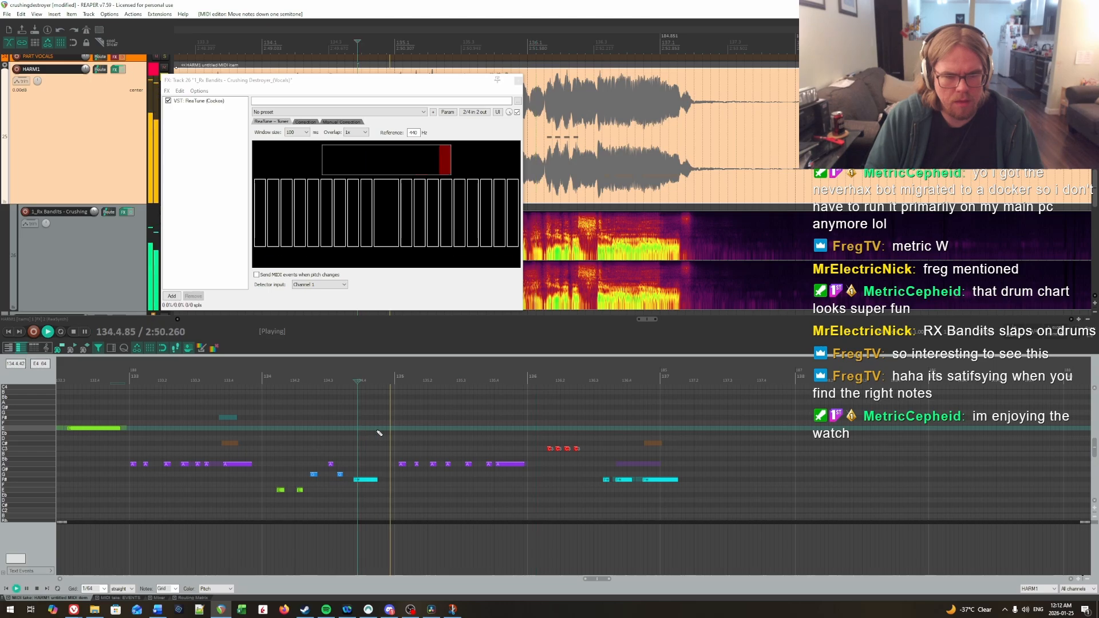
key("space")
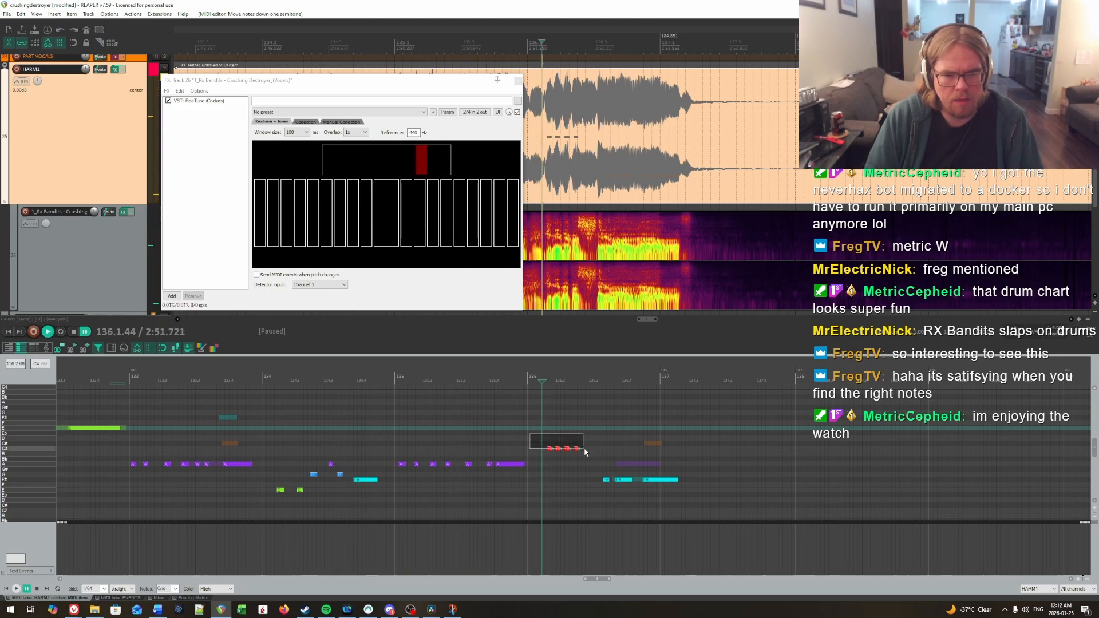
Step: Lower the first four notes of bar 136 from C to E and replay them against the vocals
key("Down")
key("Down")
key("Down")
key("Down")
key("Down")
key("Down")
key("Down")
key("Down")
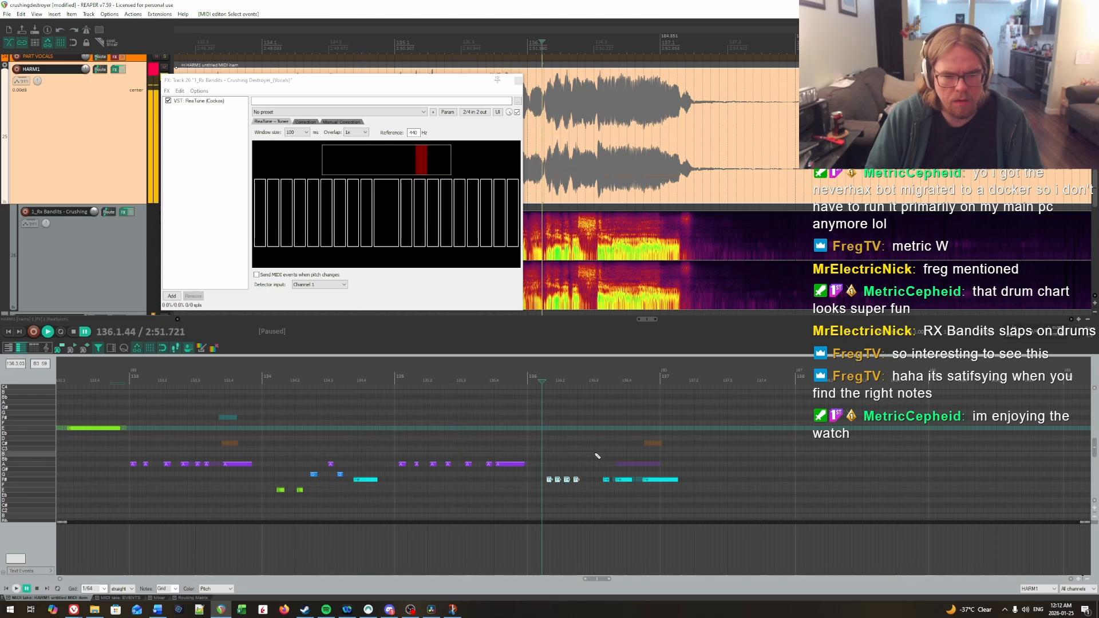
left_click(474, 422)
key("space")
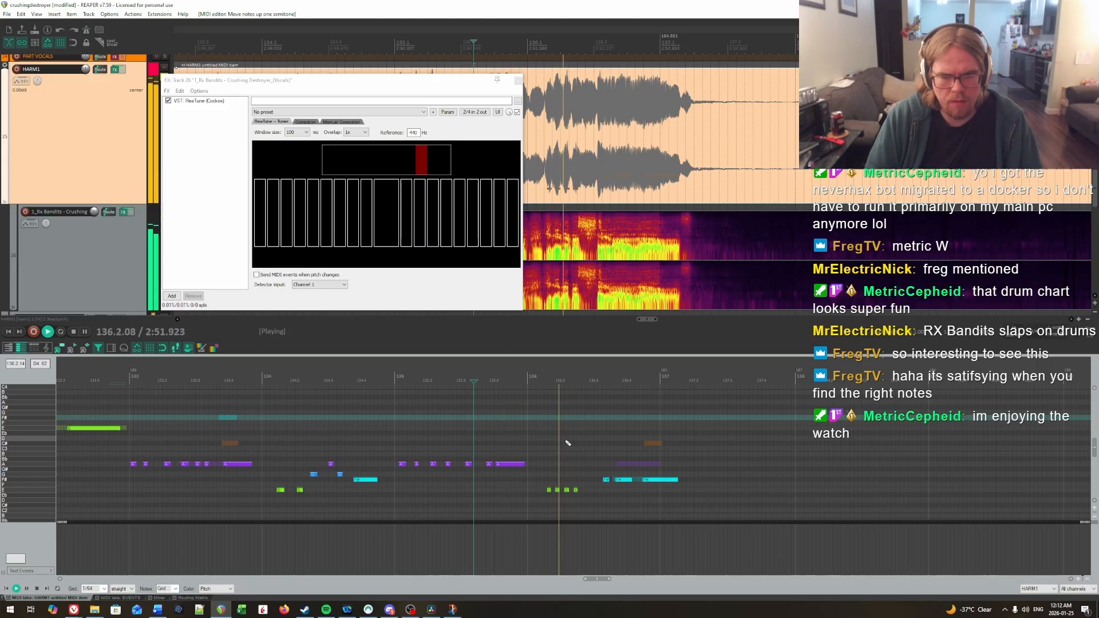
left_click(535, 438)
key("space")
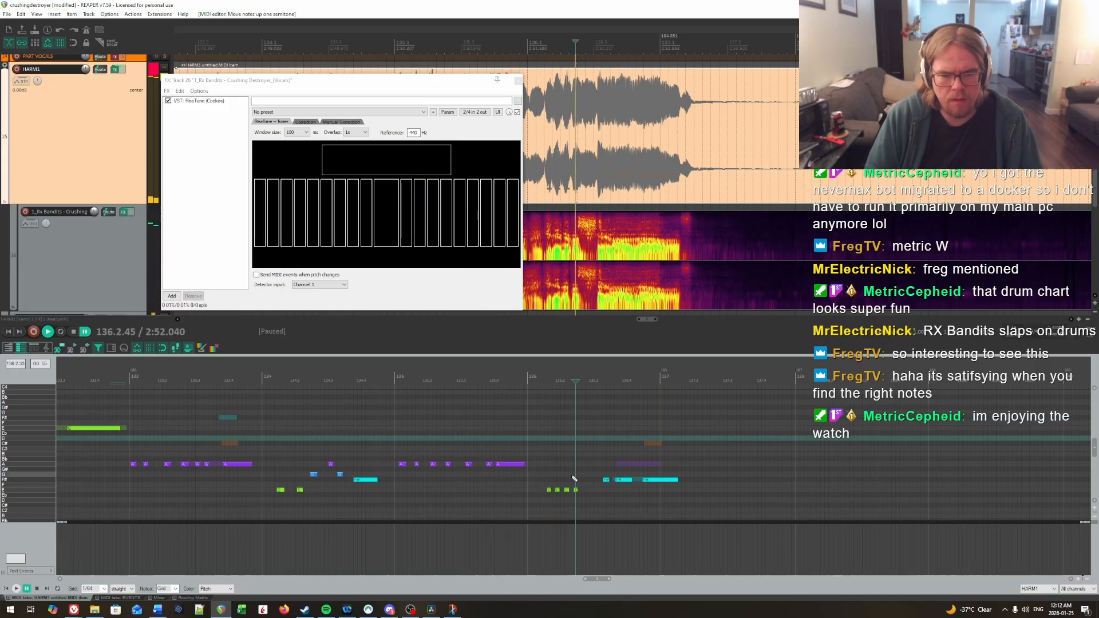
Step: Try the fourth note of bar 136 on F#, replaying the bar
left_click(576, 491)
key("Up")
key("Up")
left_click(524, 449)
key("space")
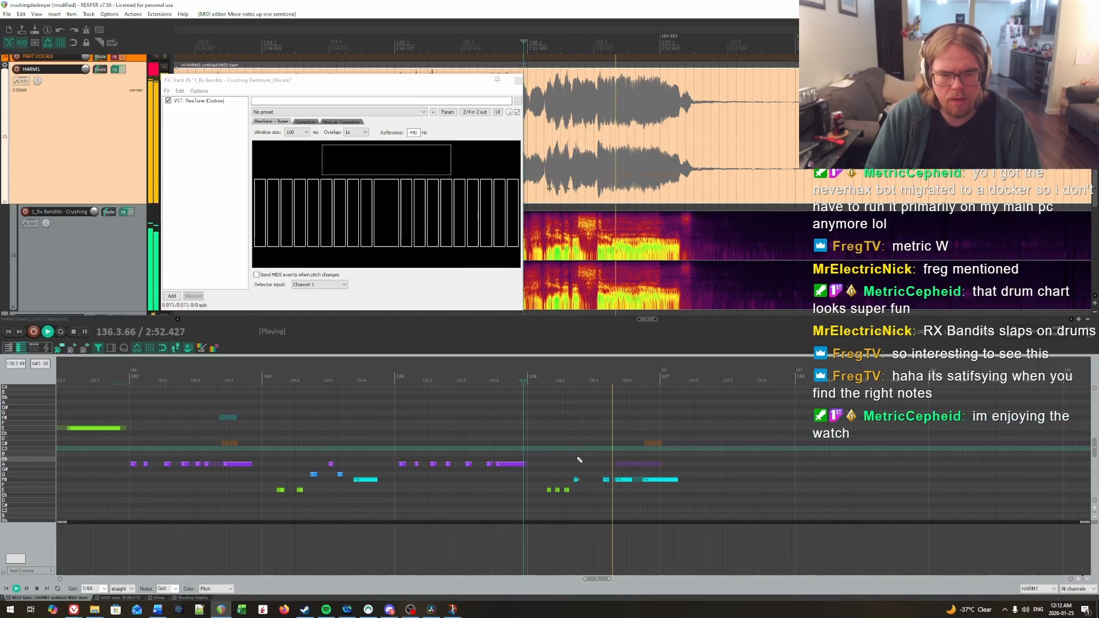
Step: Try the fifth note of bar 136 on G and G#, replaying it against the vocals each time
left_click(605, 480)
key("space")
key("Up")
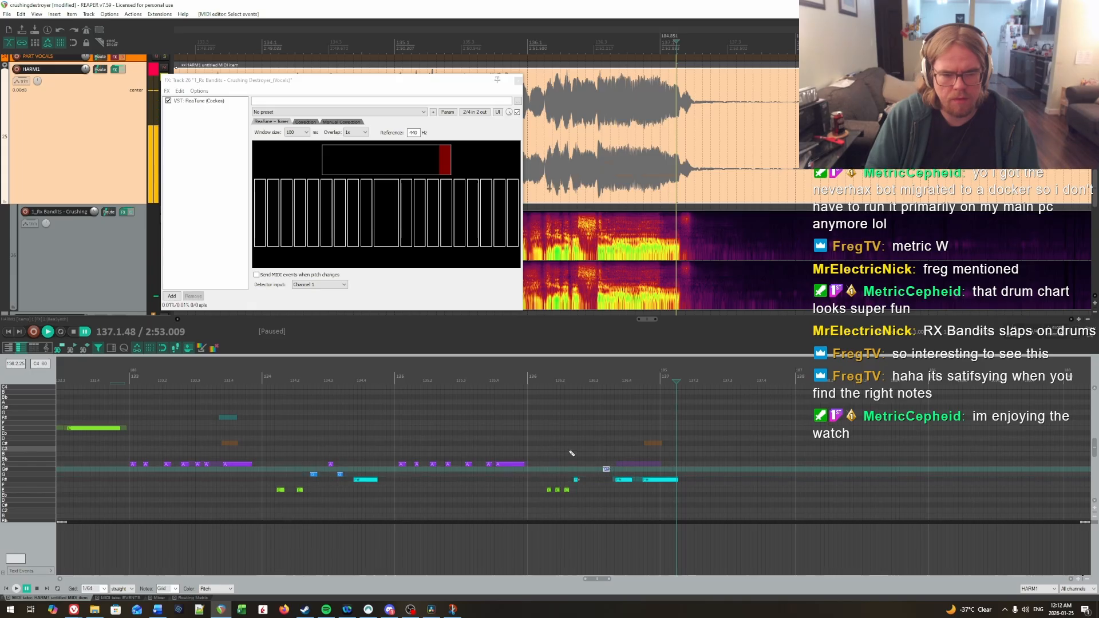
key("space")
left_click(559, 445)
key("space")
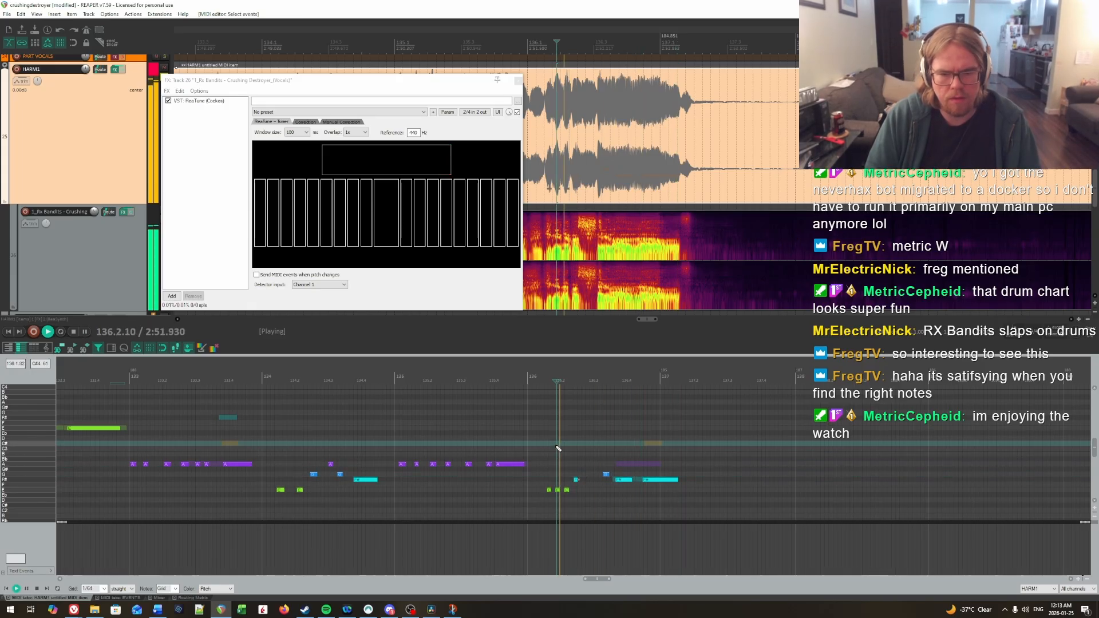
key("space")
left_click(607, 470)
left_click(565, 455)
key("space")
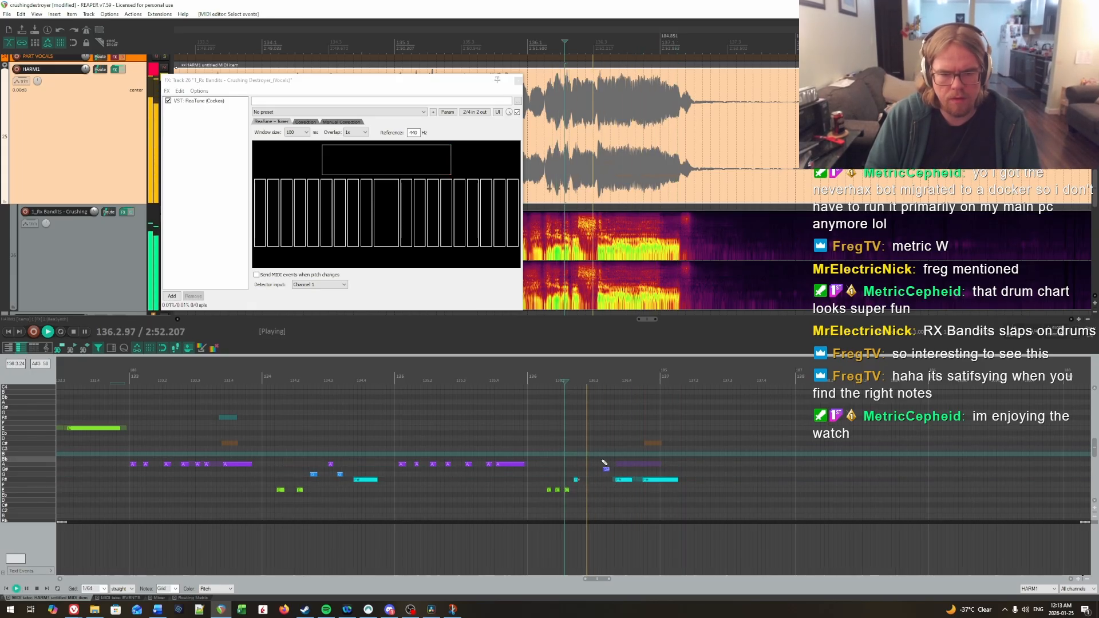
key("space")
Step: Raise the fifth note of bar 136 to A and replay the phrase from the middle of bar 135
left_click(606, 469)
key("Up")
left_click(571, 450)
key("space")
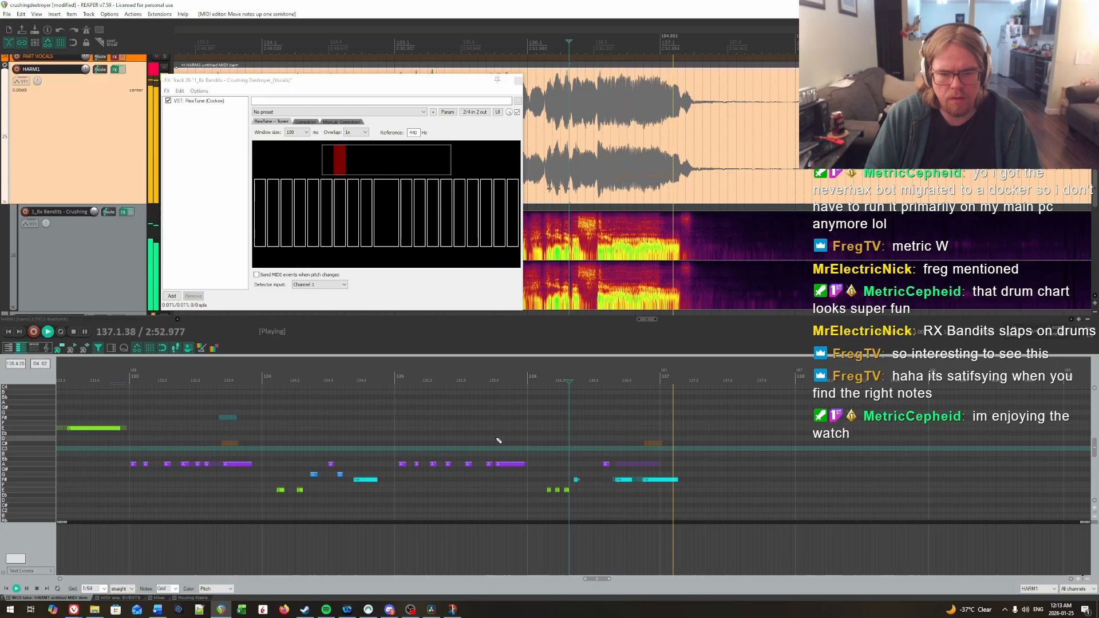
left_click(467, 426)
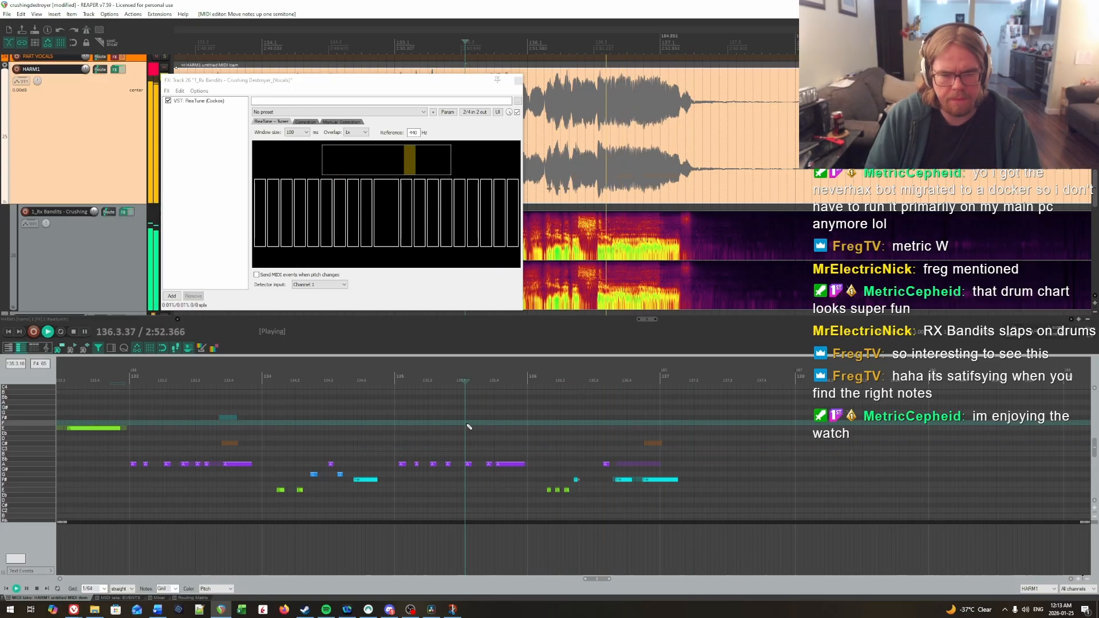
key("space")
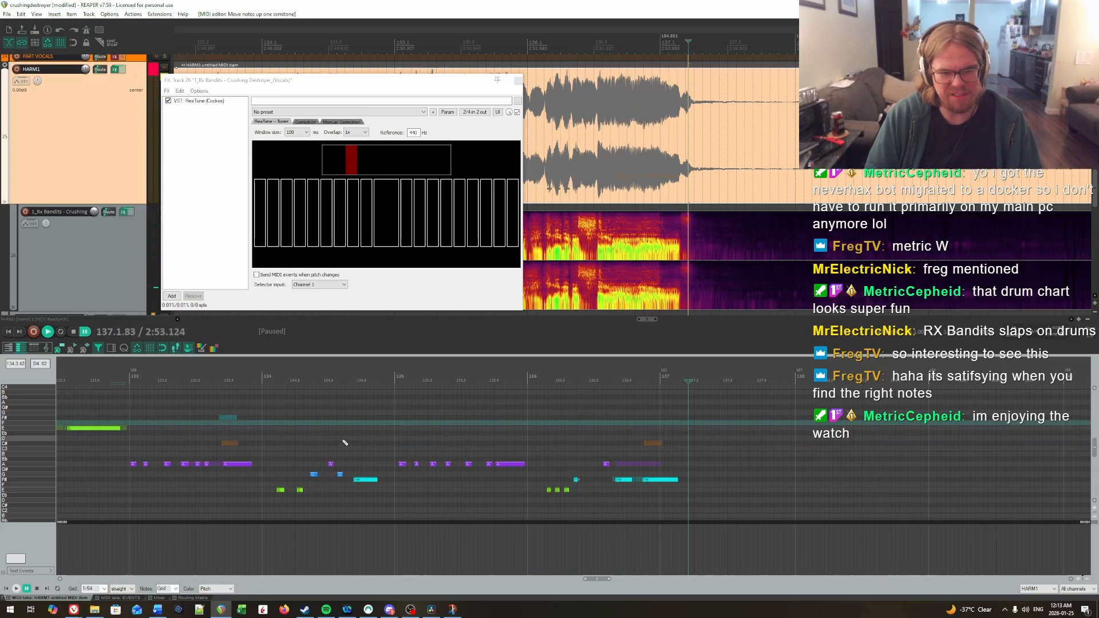
Step: Try the fourth note of bar 136 on G, replaying the start of the bar before and after the change
left_click(528, 440)
key("space")
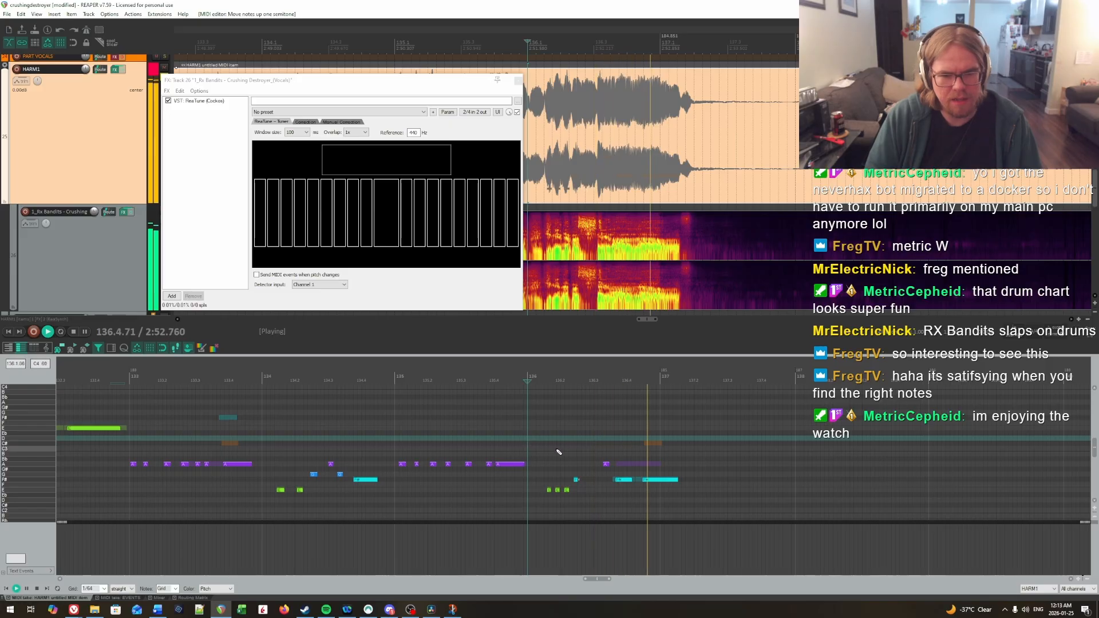
key("space")
left_click_drag(575, 479, 575, 474)
left_click(535, 450)
key("space")
key("space")
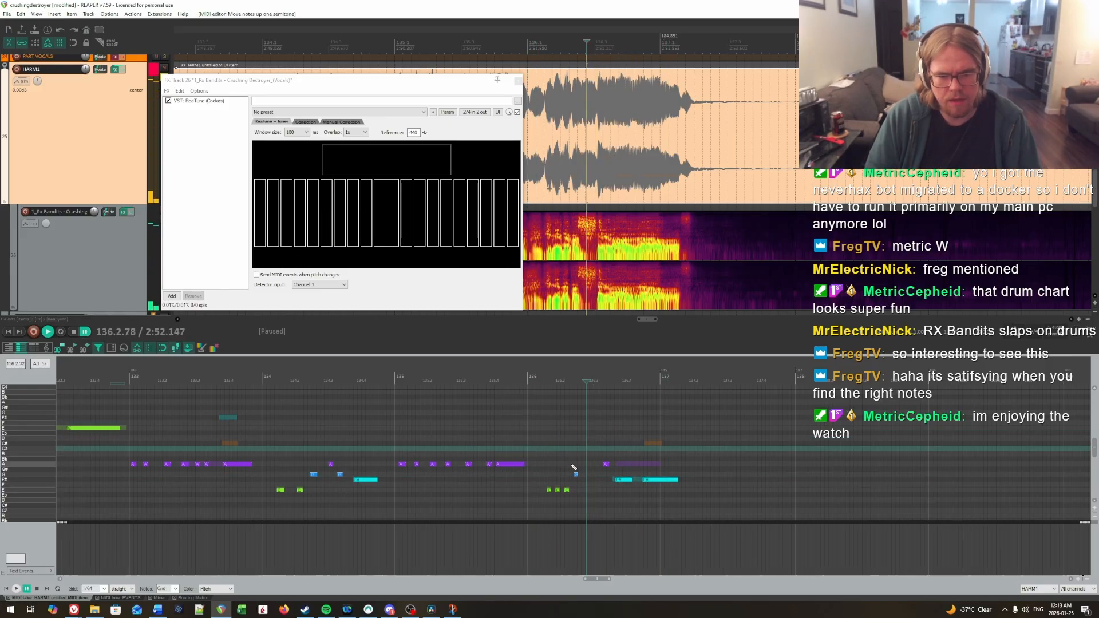
Step: Bypass the HARM1 track's FX and audition the vocals around the fourth note of bar 136
left_click(574, 467)
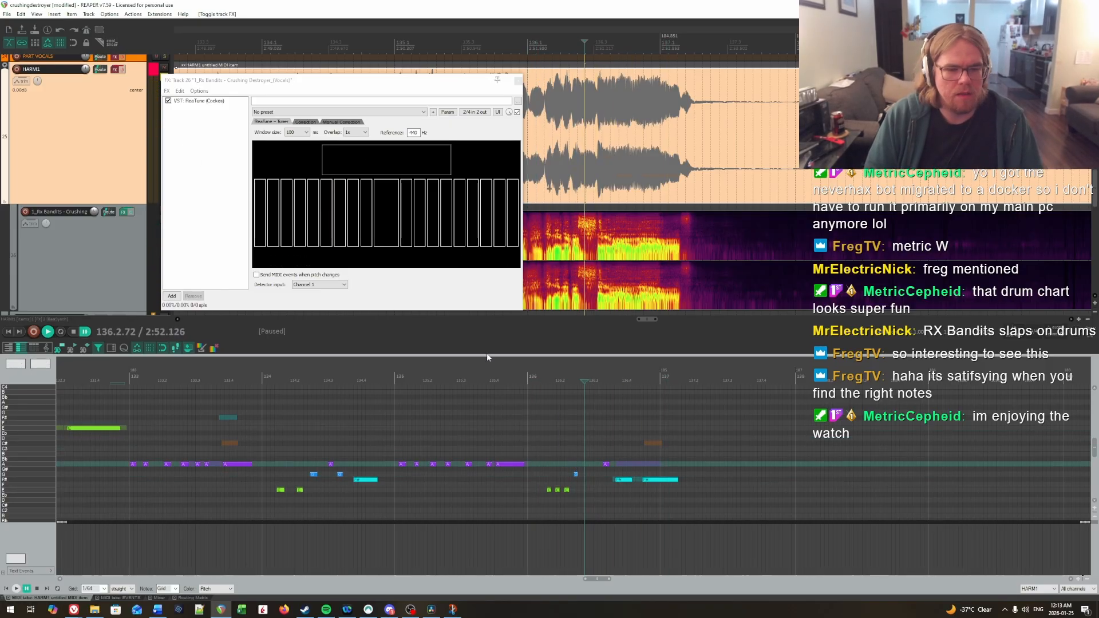
scroll(613, 429, "up", 3)
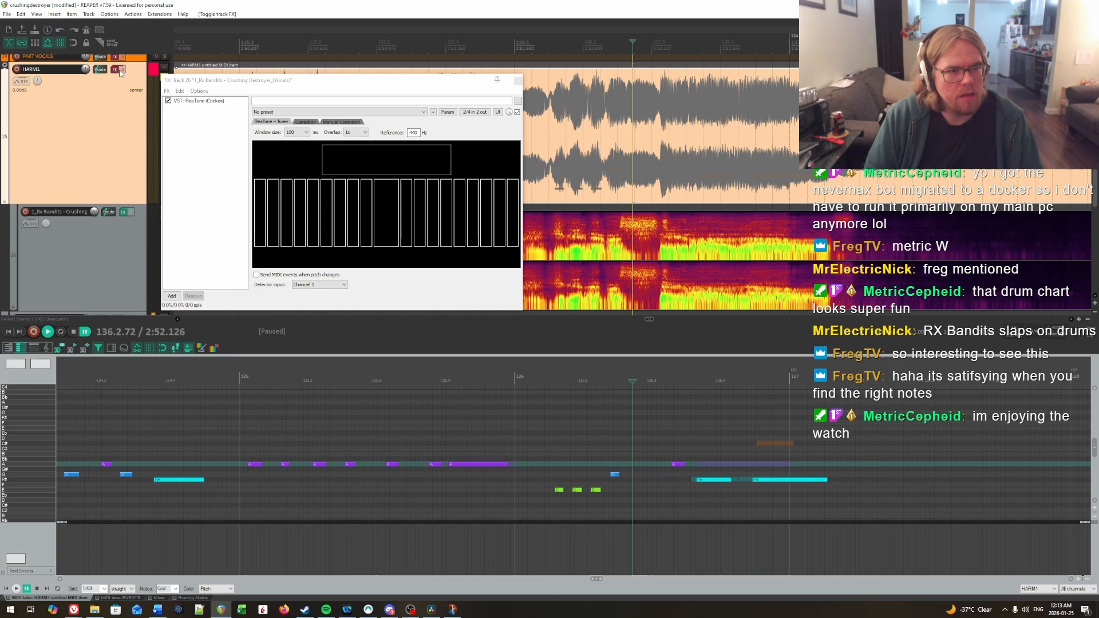
left_click(605, 475)
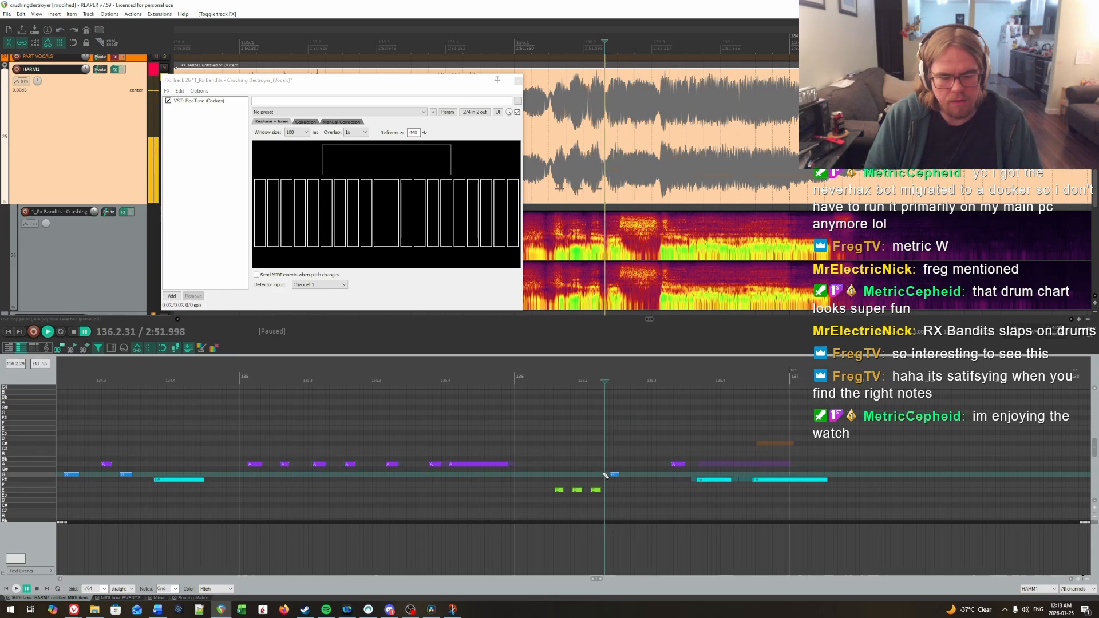
left_click(612, 480)
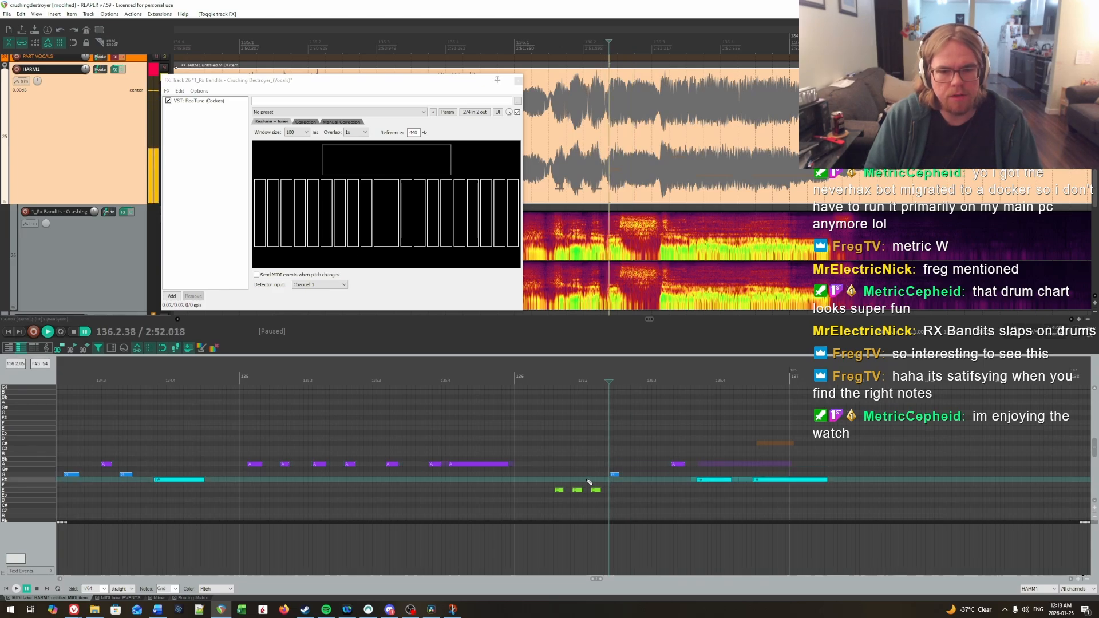
left_click(597, 443)
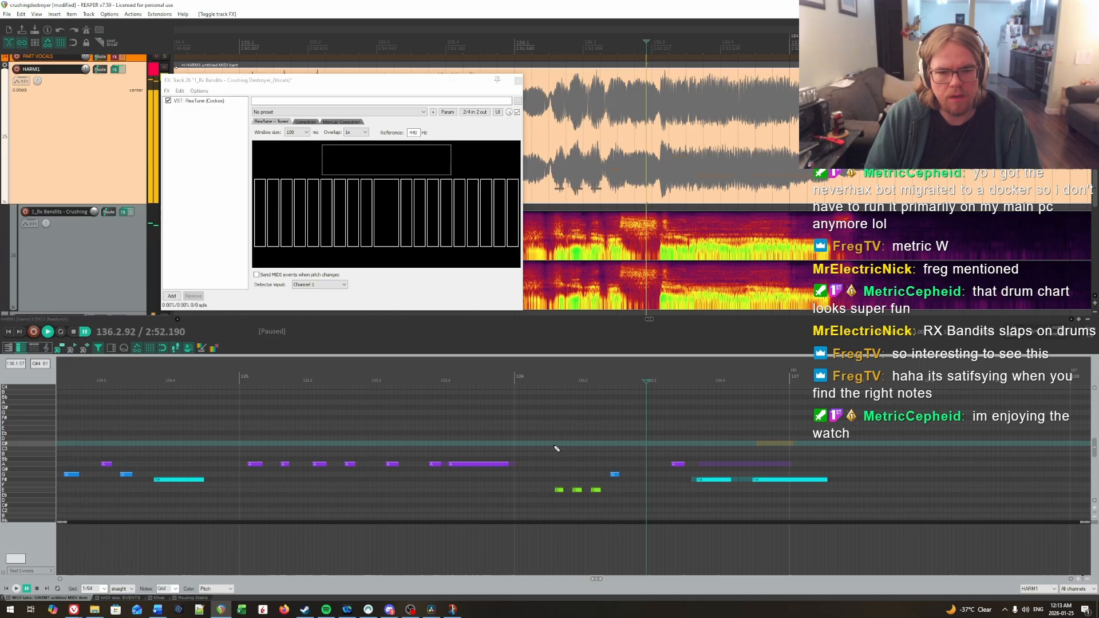
Step: Try the fourth note of bar 136 on A, replaying the start of the bar
left_click(615, 474)
key("Up")
key("Up")
left_click(558, 446)
key("space")
key("space")
left_click(542, 439)
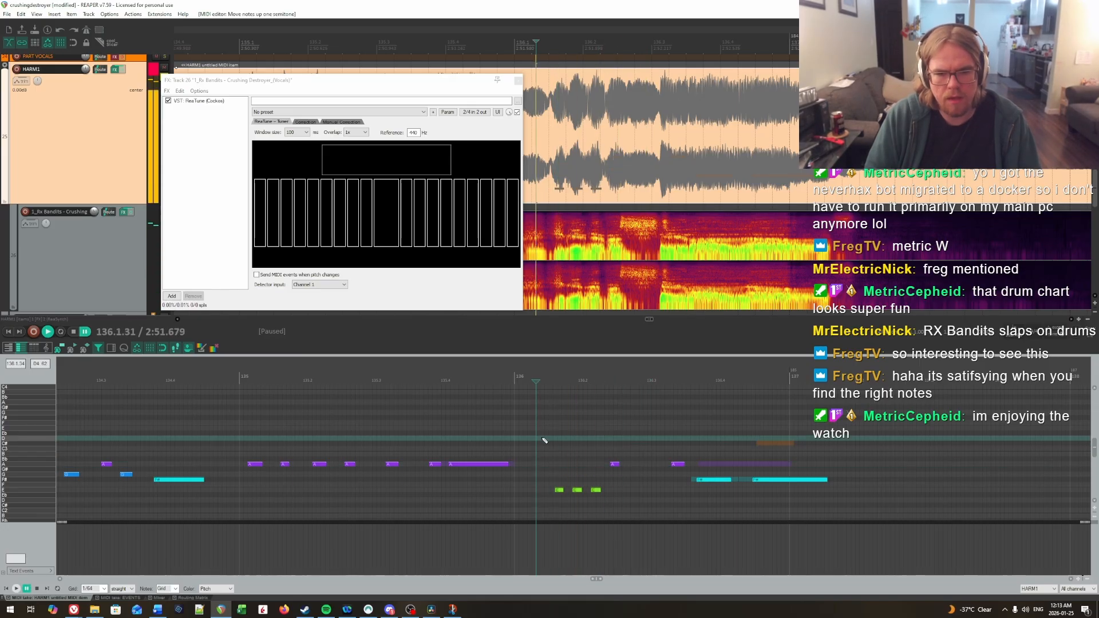
Step: Lower the fourth note of bar 136 to G# and replay the phrase from the end of bar 135
key("Down")
key("Down")
key("Up")
left_click(604, 443)
key("space")
key("space")
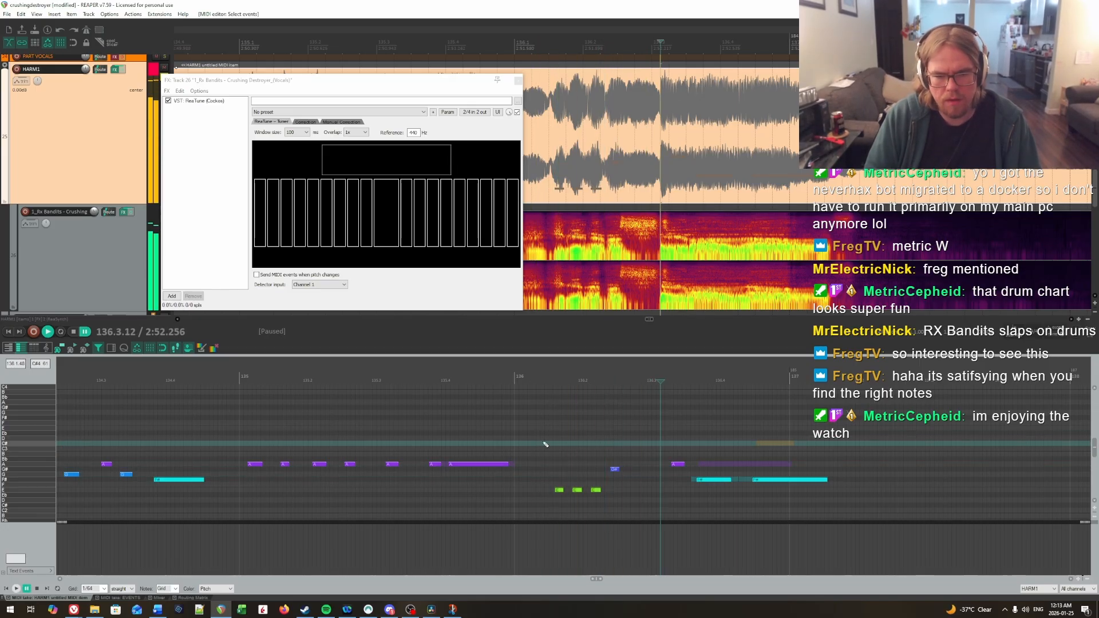
left_click(528, 439)
key("space")
left_click(477, 418)
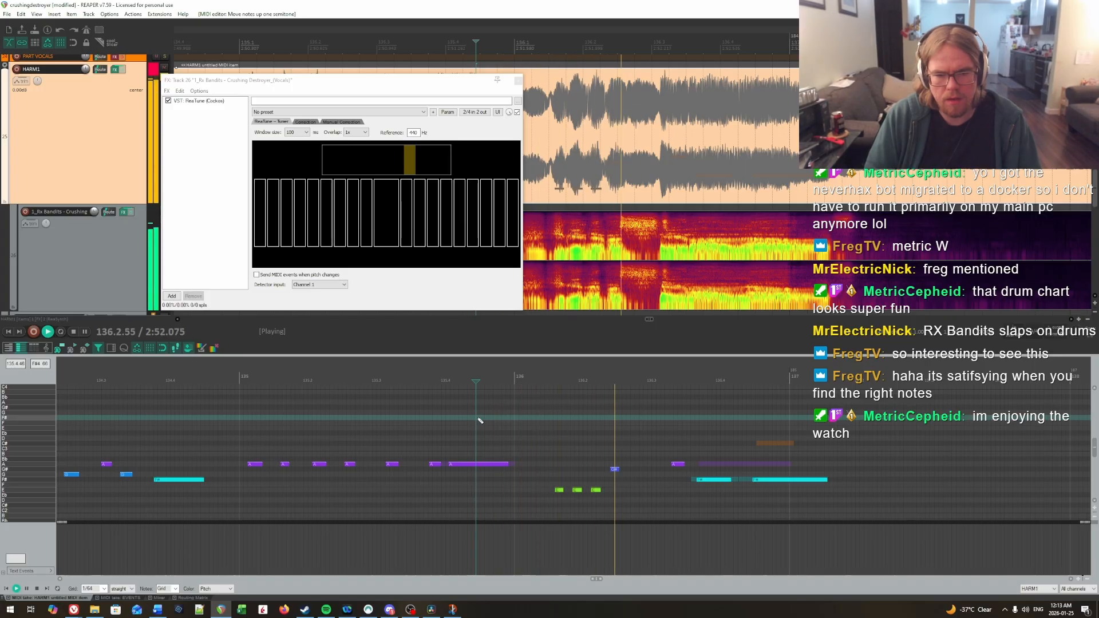
key("space")
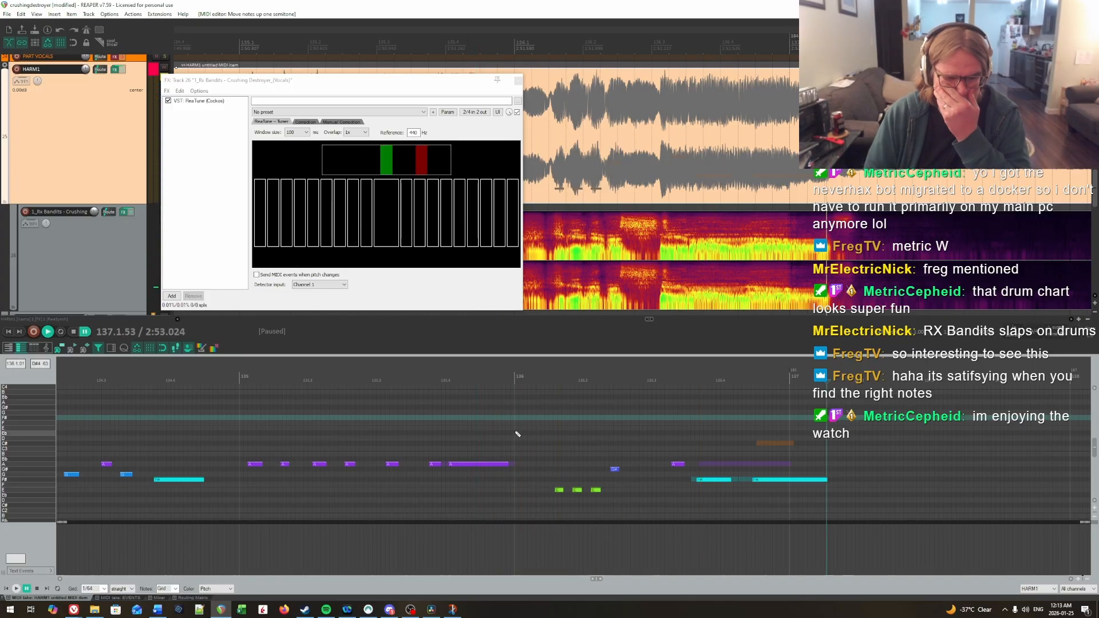
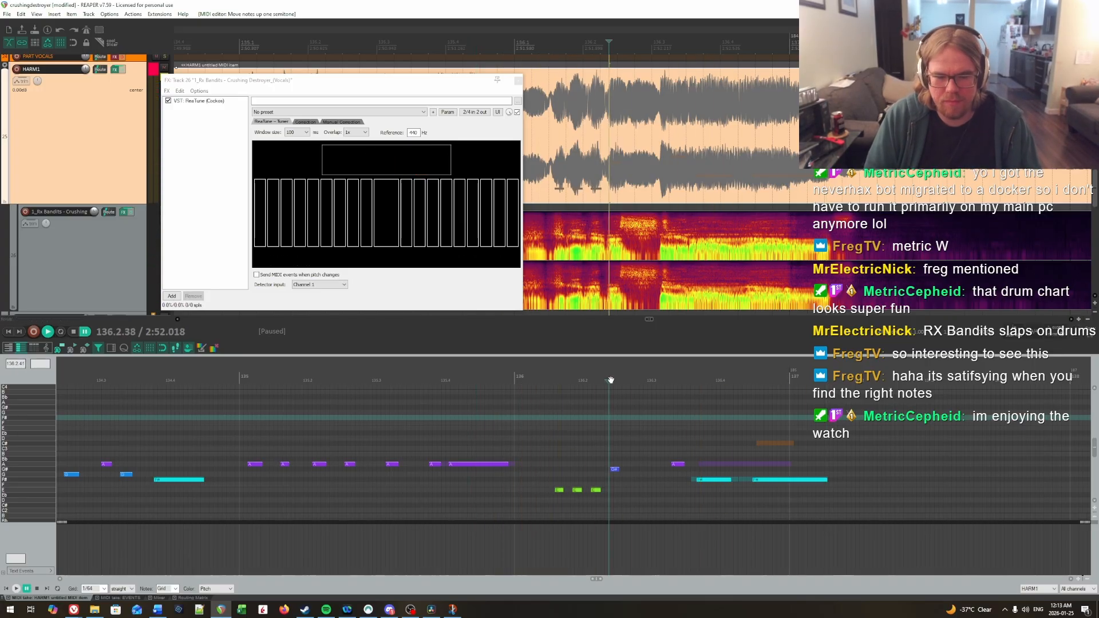
Step: Name the marker at 136.2.43 "G# or G"
double_click(613, 28)
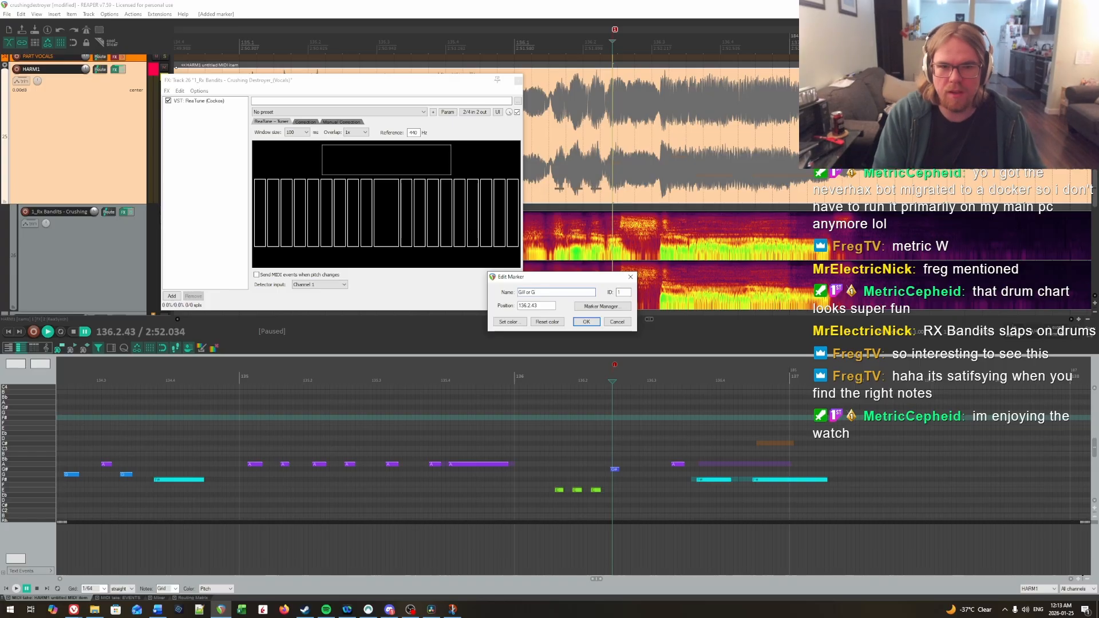
key("Return")
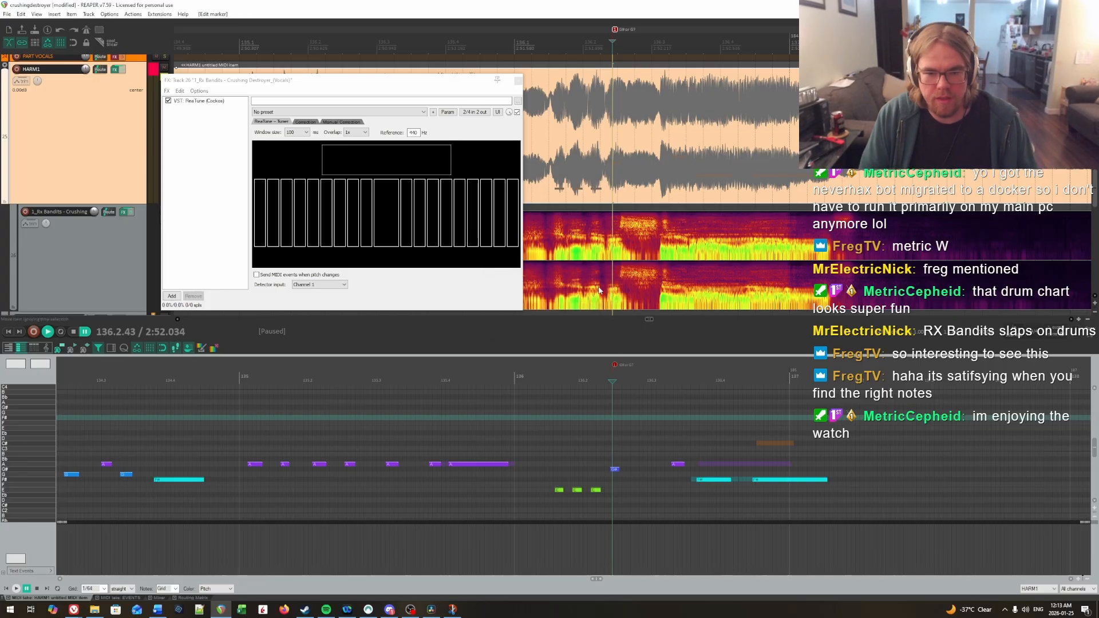
Step: Play back measures 133 to 137 to check the charted note pitches against the vocals
left_click(514, 427)
key("space")
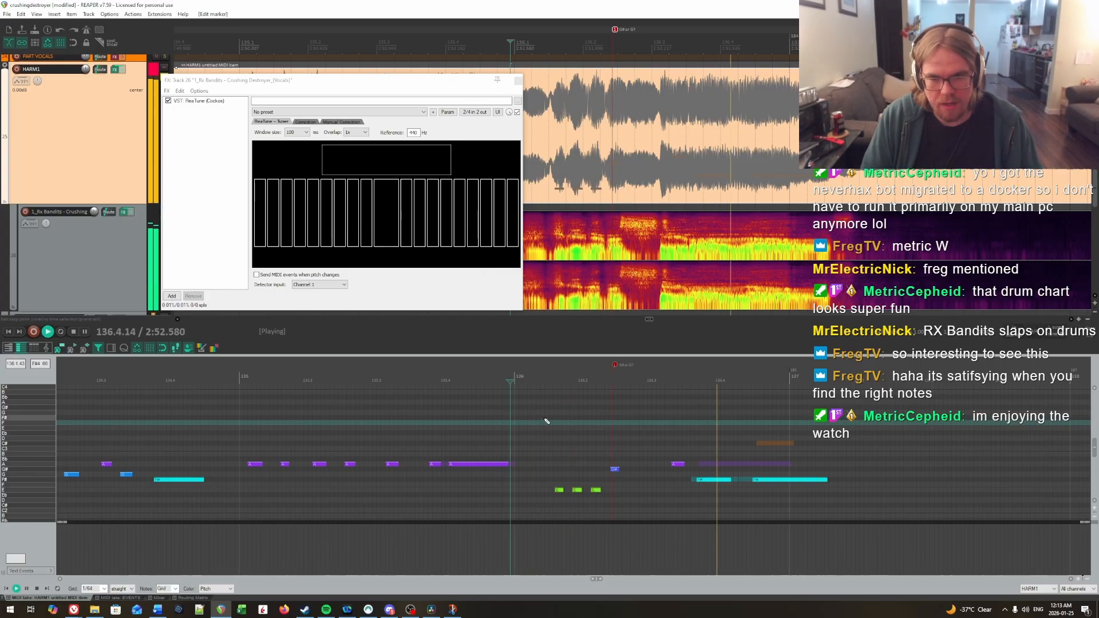
left_click(493, 418)
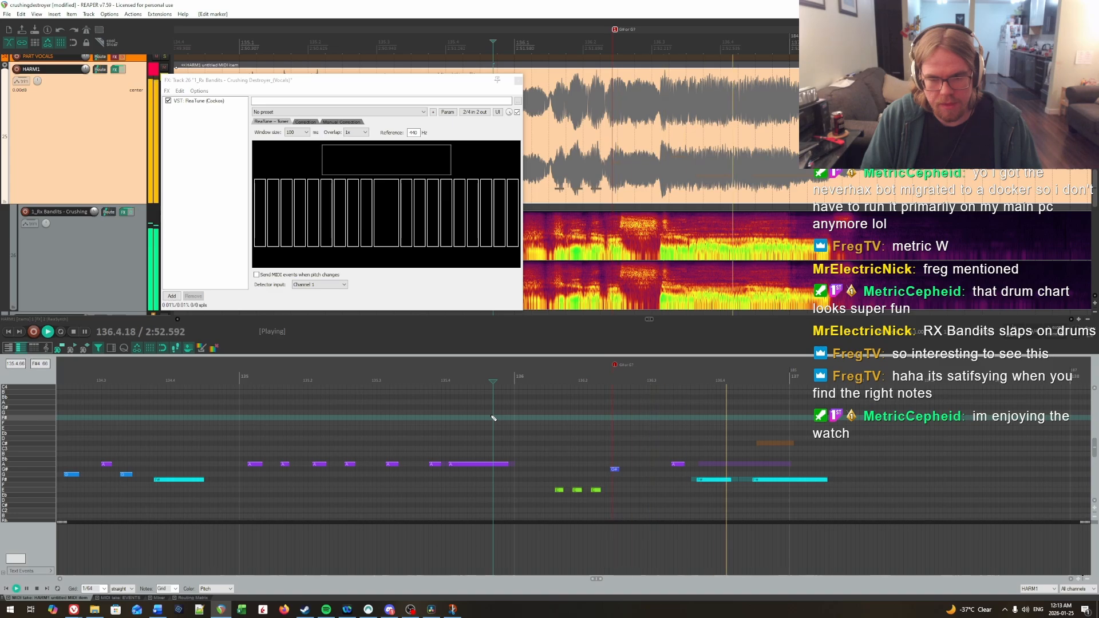
left_click(489, 425)
key("ctrl+space")
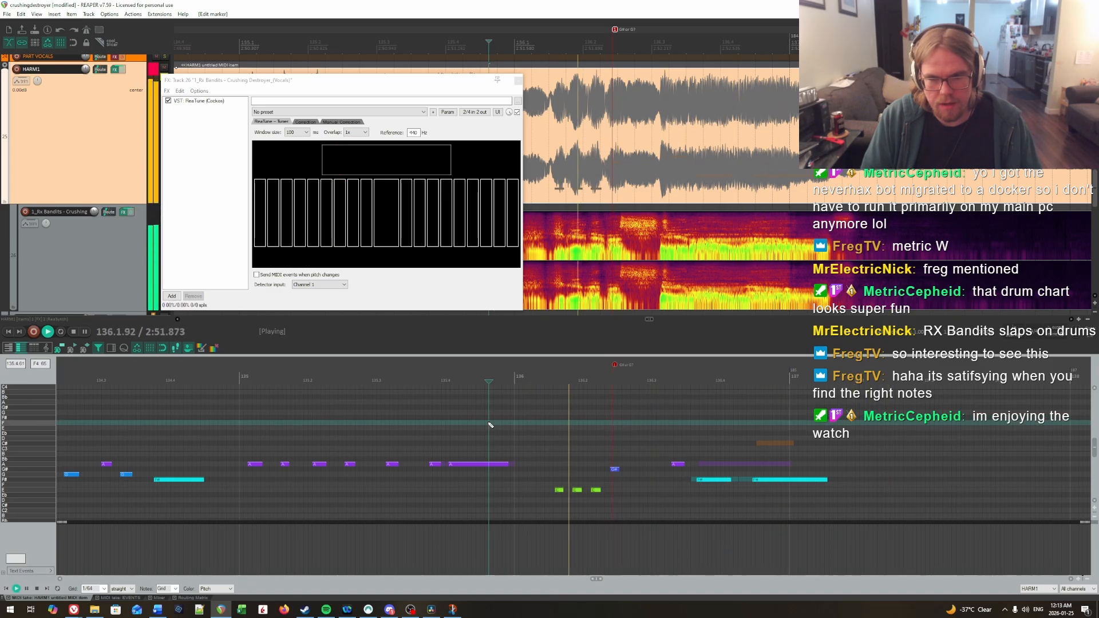
scroll(488, 423, "down", 3)
left_click(302, 407)
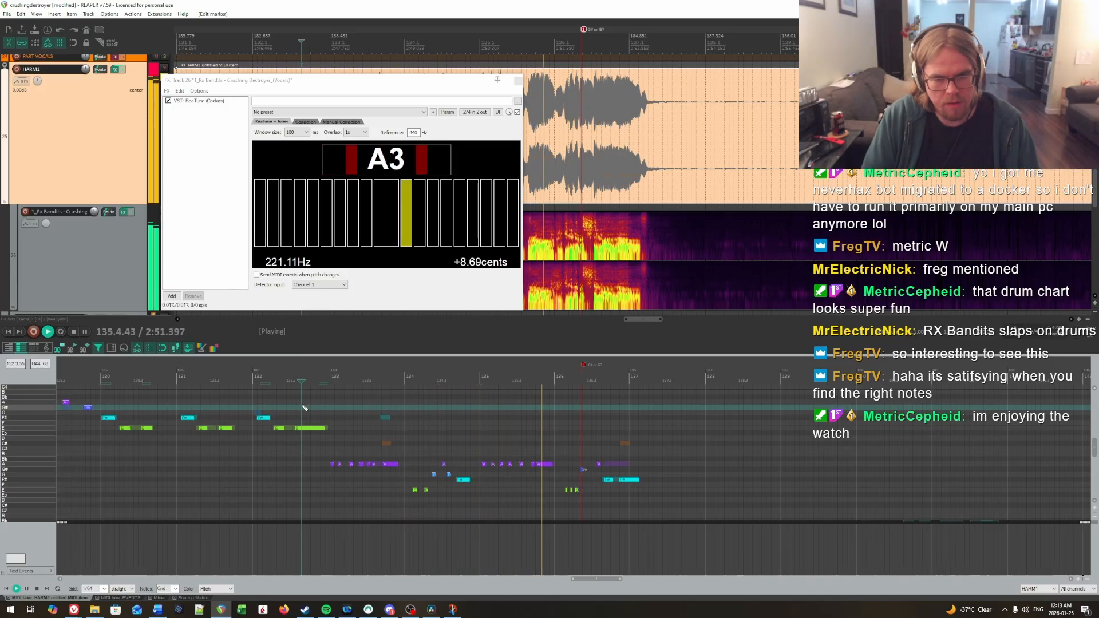
key("space")
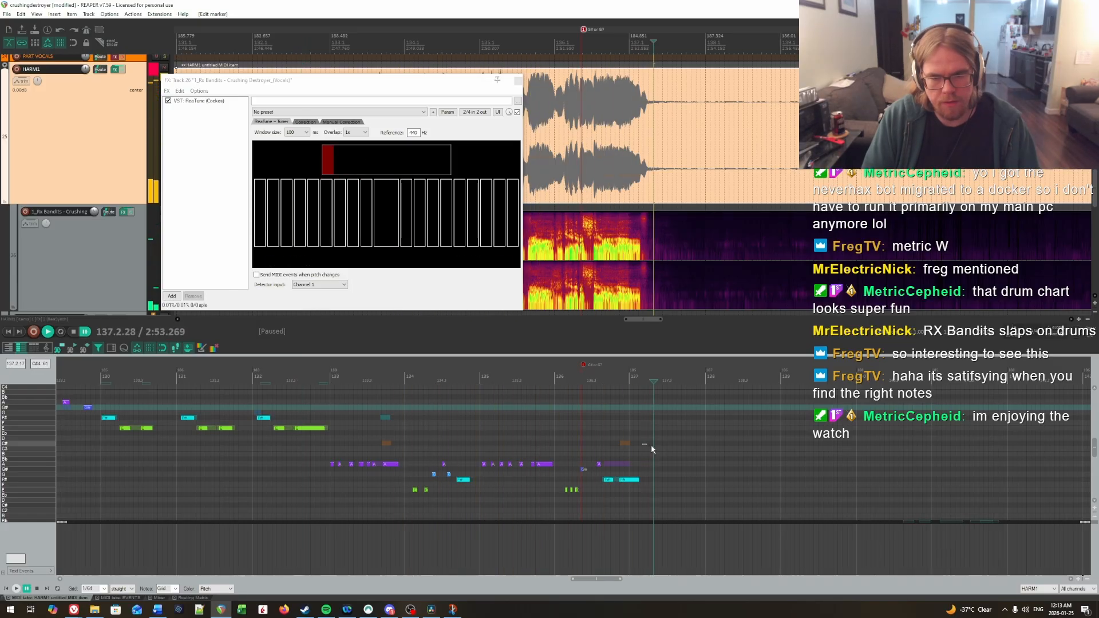
Step: Play the vocals around measures 148 and 149, and raise the phrase's C notes around measure 149 to A
scroll(651, 444, "right", 10)
left_click(738, 450)
left_click(503, 452)
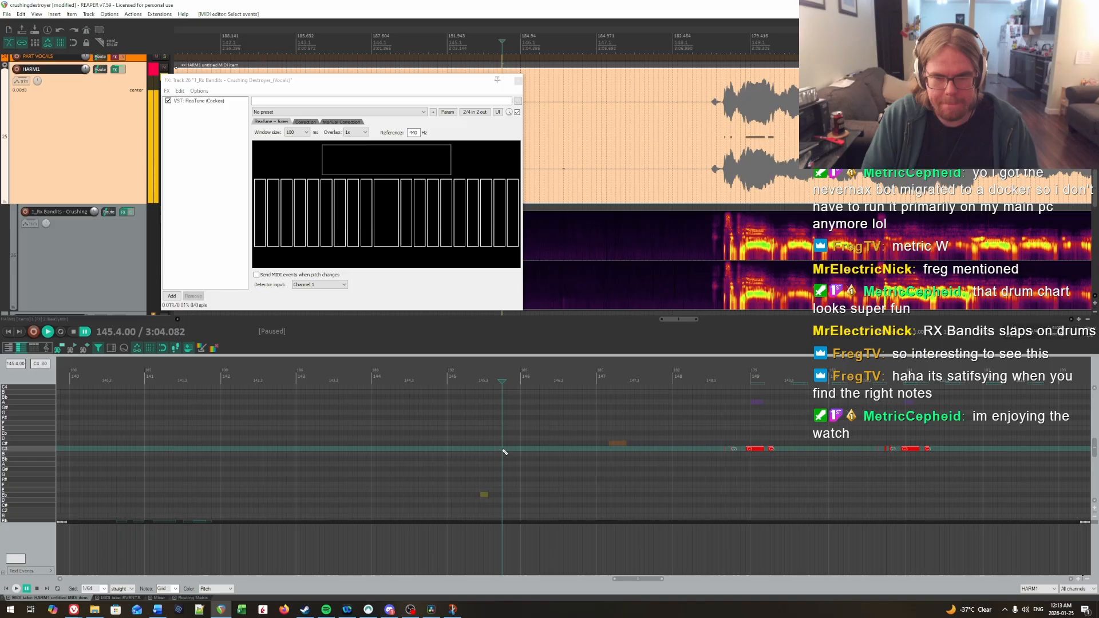
left_click(681, 423)
key("space")
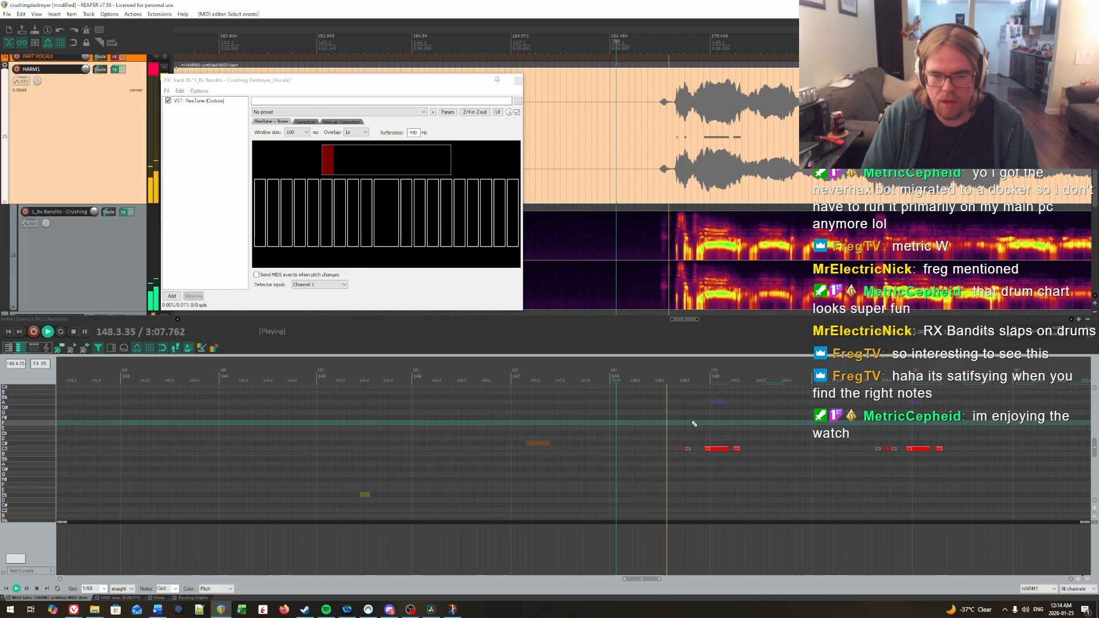
scroll(694, 423, "down", 1)
scroll(694, 423, "up", 2)
key("space")
scroll(623, 462, "down", 1)
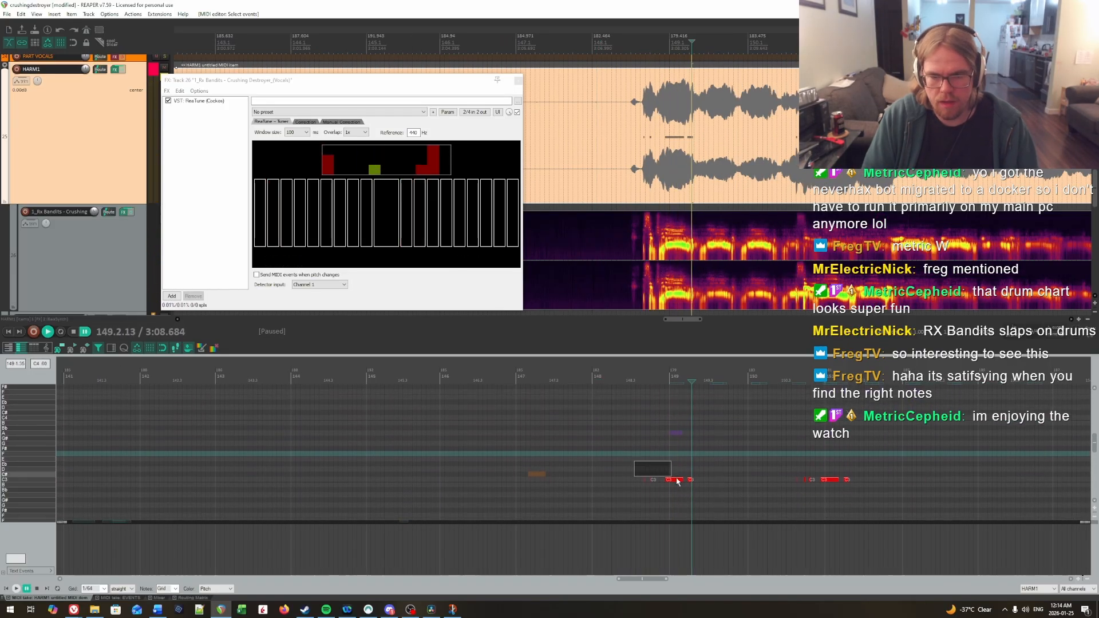
left_click_drag(677, 482, 673, 457)
scroll(662, 459, "up", 2)
key("Up")
Step: Play back the phrase around measure 149 and join its last two notes into one
left_click(582, 433)
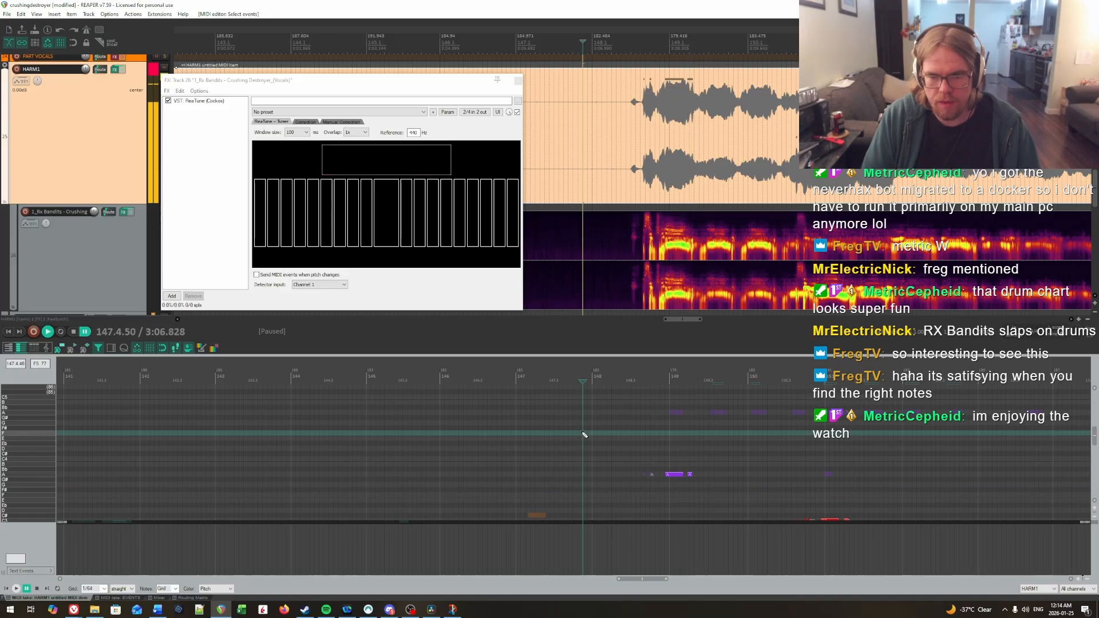
key("space")
key("space")
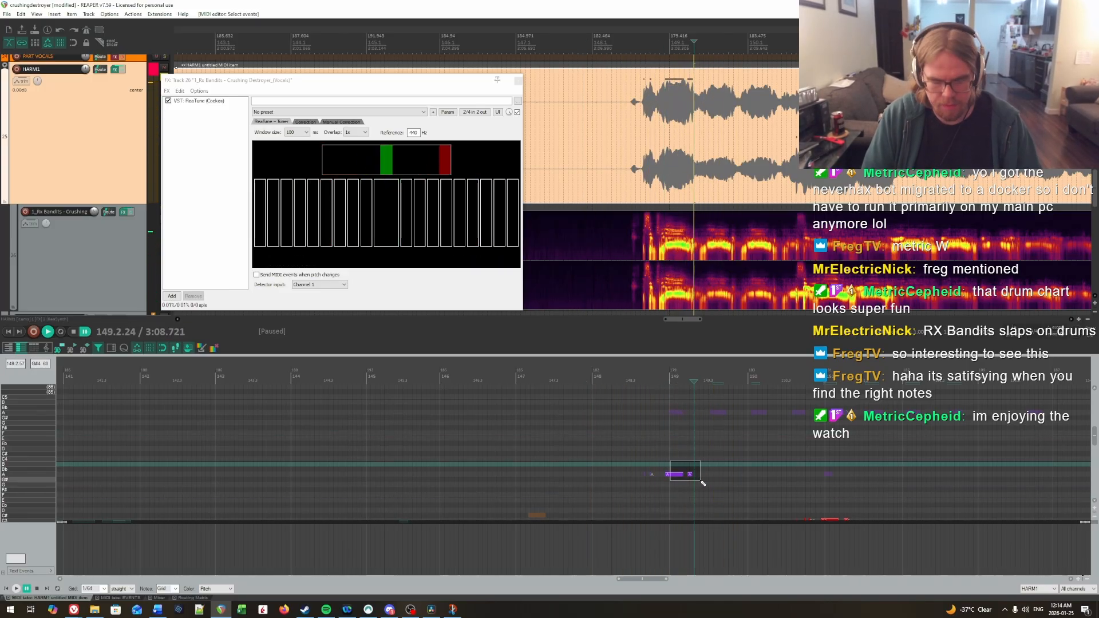
scroll(708, 471, "down", 2)
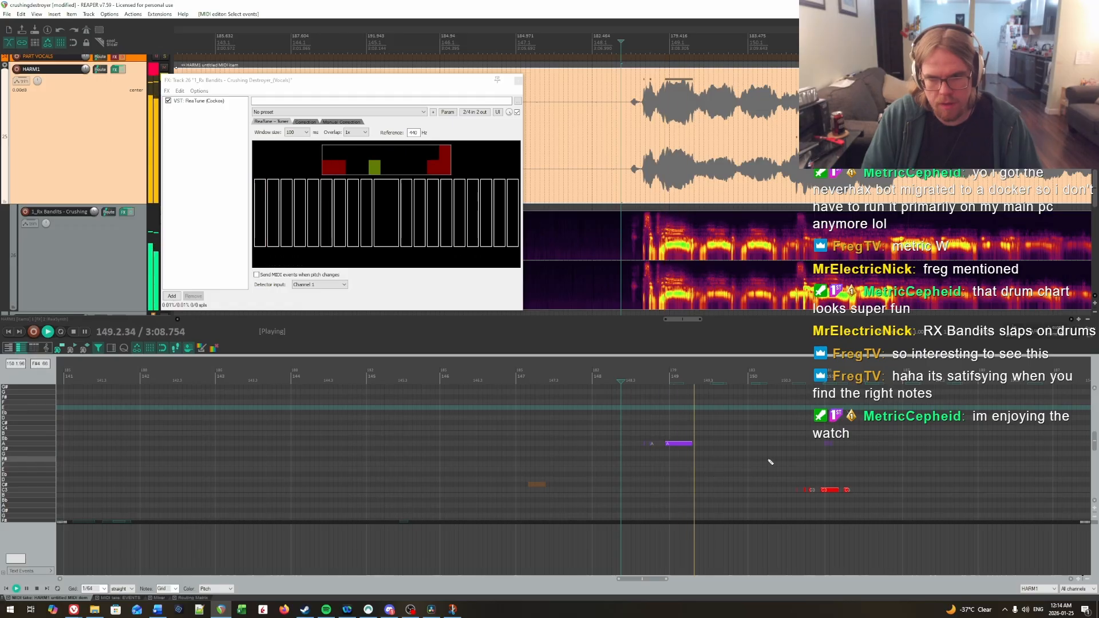
Step: Raise all the C notes in the phrase around measure 151 to A
left_click_drag(772, 465, 896, 519)
scroll(896, 519, "up", 2)
key("Up")
key("Up")
key("Up")
key("Up")
key("Up")
key("Up")
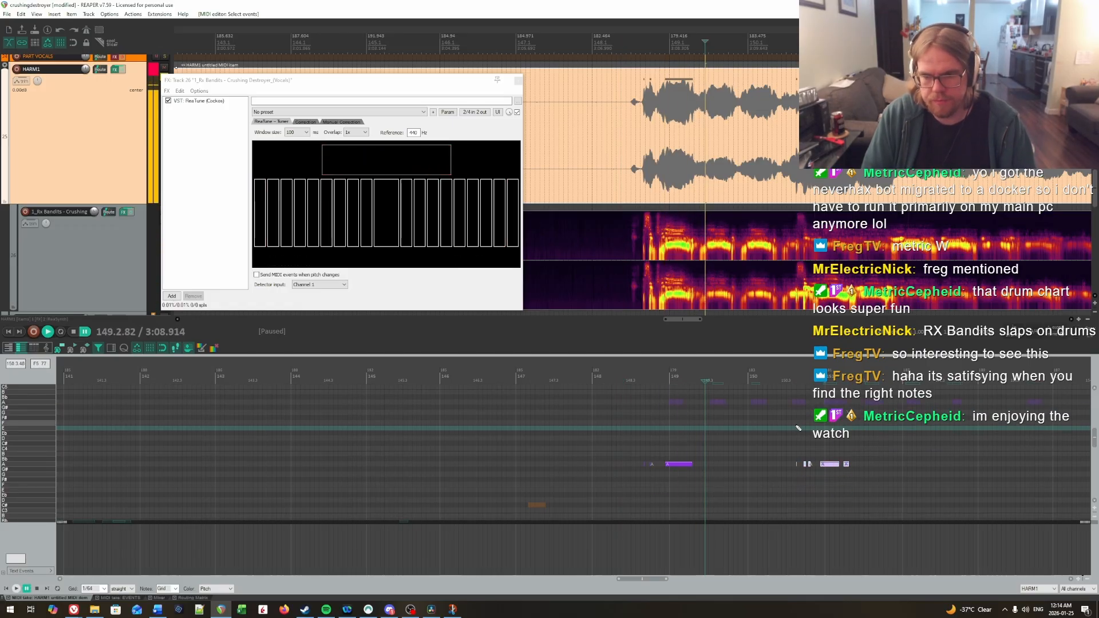
Step: Join the last two notes of the phrase around measure 151 and replay the passage to check its pitches
key("space")
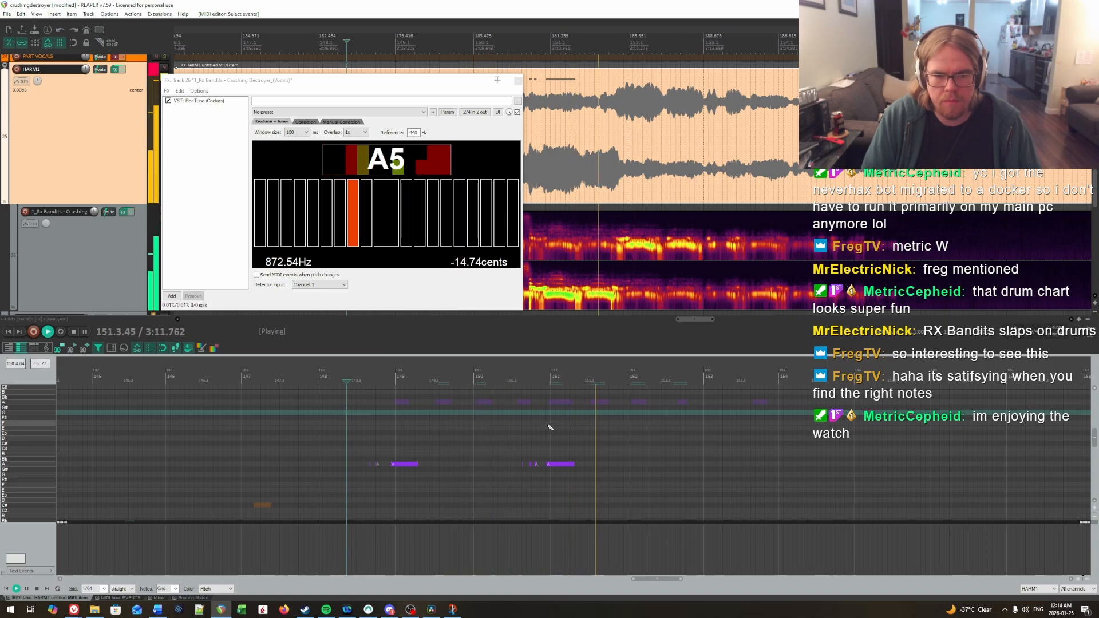
left_click(517, 428)
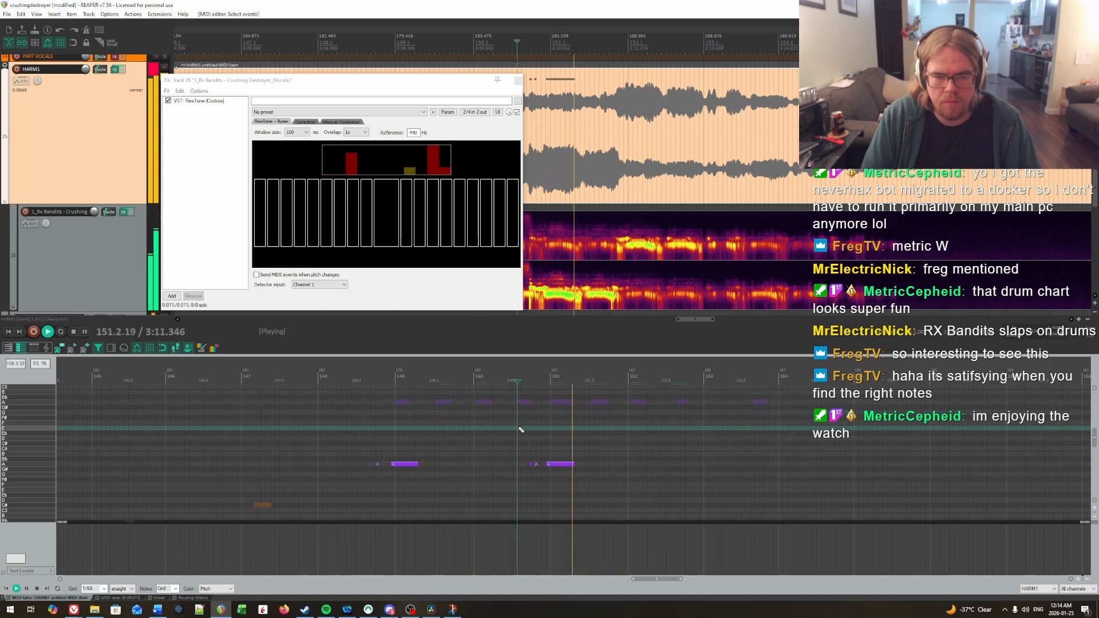
key("space")
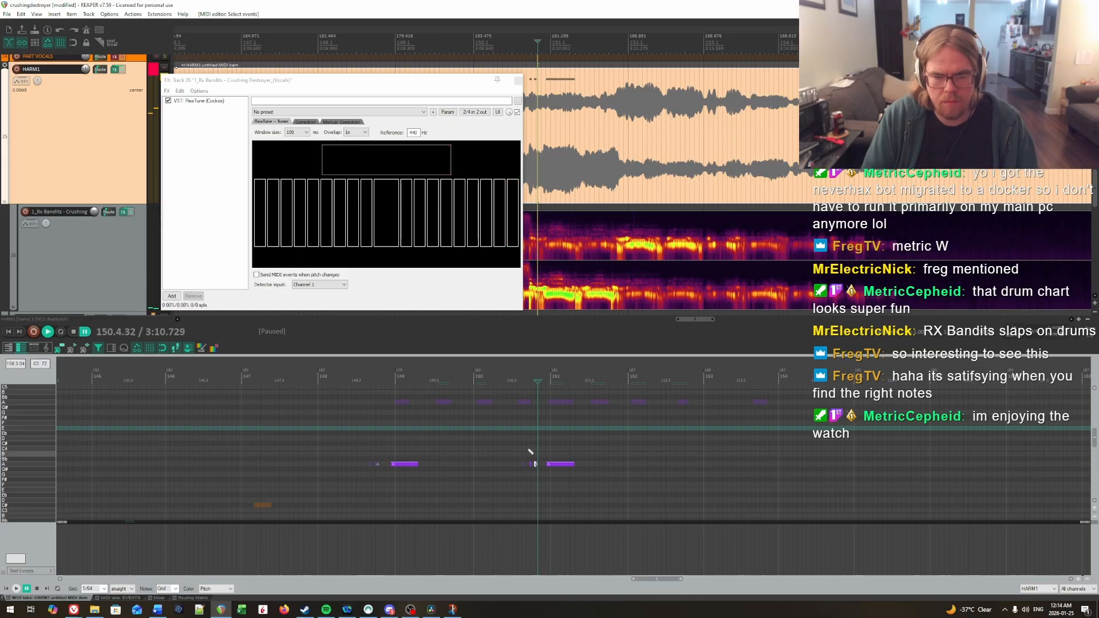
left_click(498, 429)
key("space")
key("space")
key("space")
key("space")
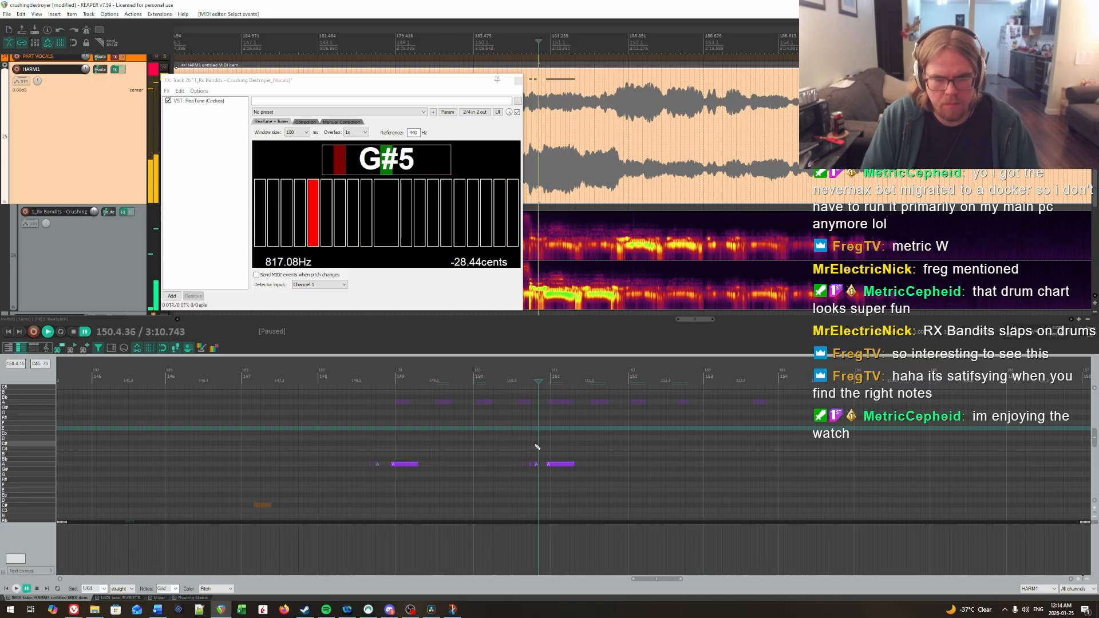
Step: Lower the short note just before measure 151 to G and play the passage back
left_click_drag(535, 464, 535, 470)
key("Down")
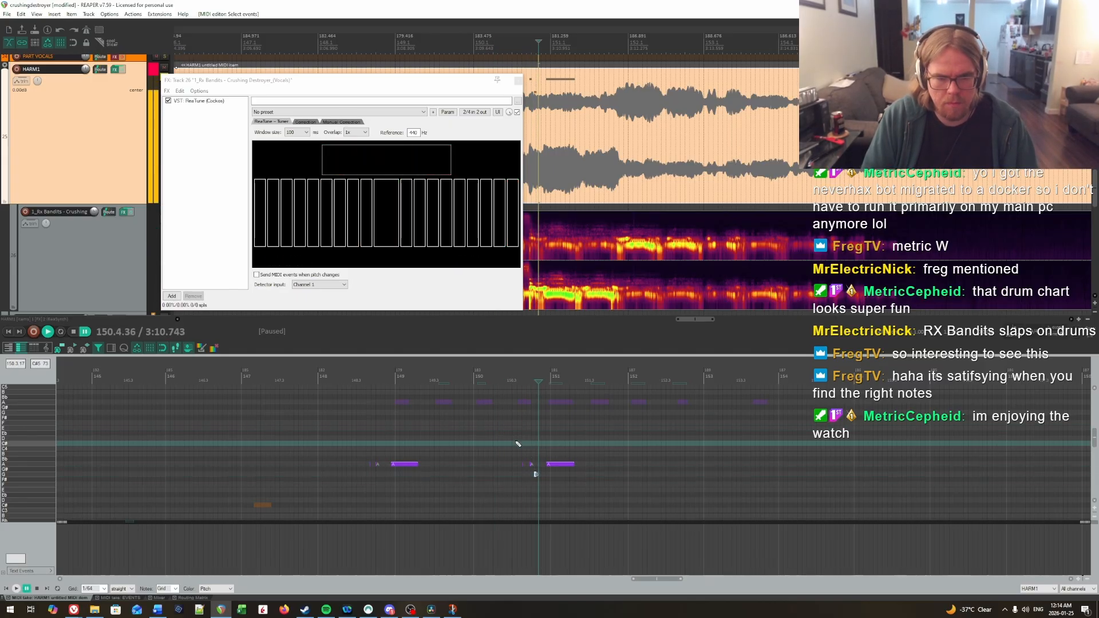
left_click(517, 445)
key("space")
left_click(507, 445)
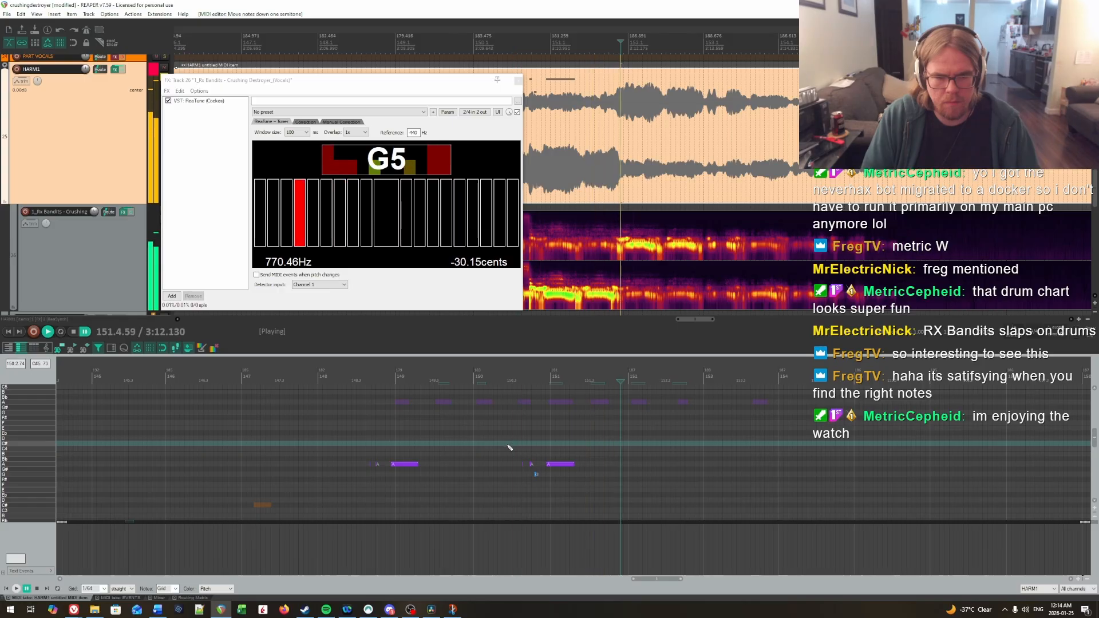
Step: Raise the four C notes of the phrase spanning measures 171 to 173 to E
left_click_drag(601, 449, 682, 523)
key("space")
scroll(761, 452, "down", 2)
scroll(402, 444, "up", 3)
scroll(406, 446, "down", 1)
scroll(670, 498, "up", 3)
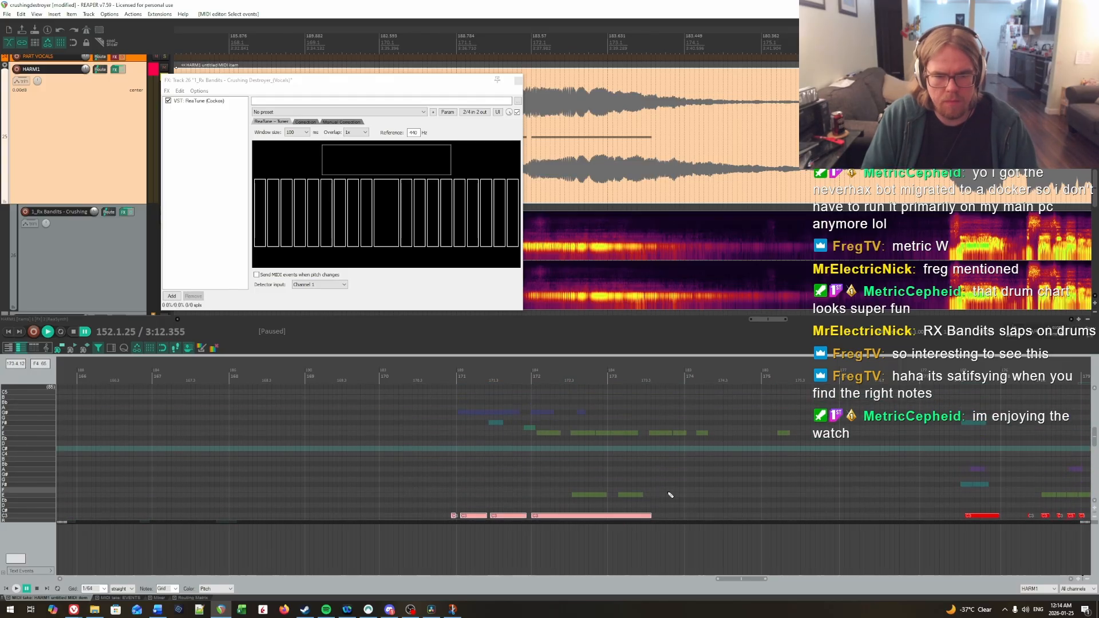
key("Up")
key("Up")
key("Up")
key("Up")
key("Up")
key("Up")
key("Up")
key("Up")
key("Up")
key("Up")
key("Up")
key("Up")
key("Up")
key("Up")
key("Up")
key("Up")
key("Up")
key("Up")
key("Up")
key("Up")
scroll(667, 487, "up", 3)
key("Down")
scroll(577, 451, "down", 4)
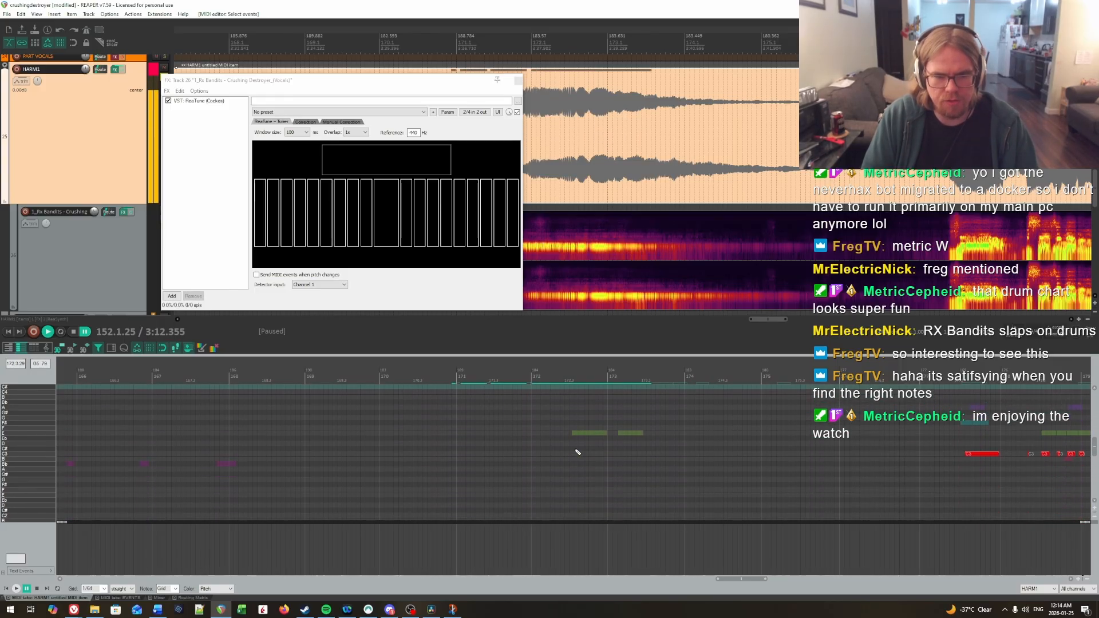
key("Down")
key("Down")
key("Down")
key("Down")
key("Down")
key("Down")
key("Down")
key("Down")
key("Down")
key("Down")
key("Down")
key("Down")
key("Down")
key("Down")
key("Down")
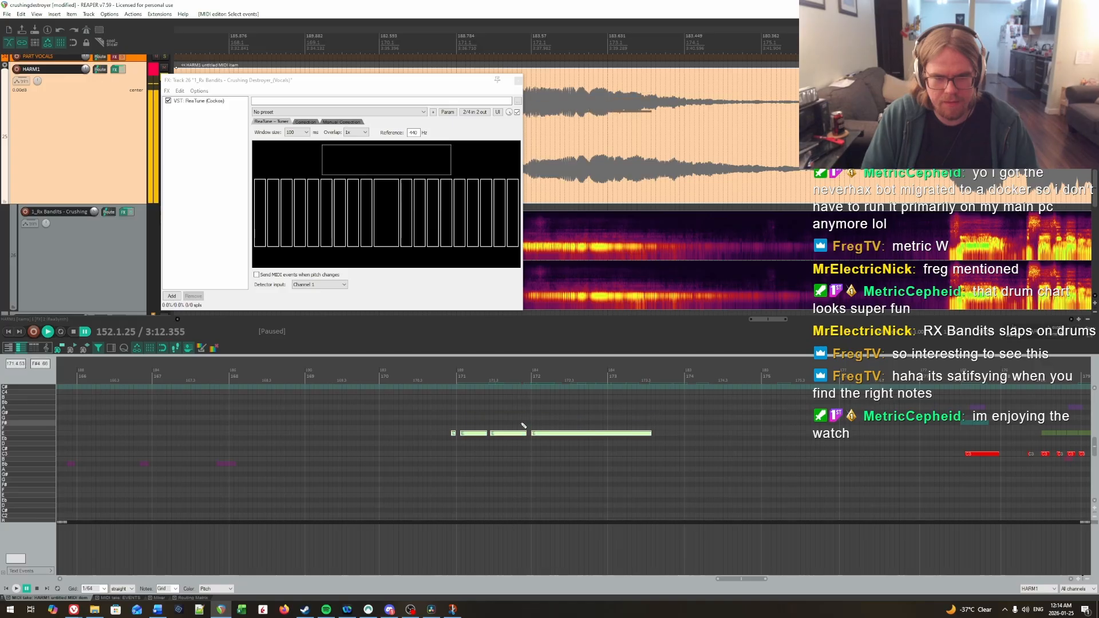
Step: Raise the first three notes of the phrase around measure 171 to G# and play it back
scroll(439, 448, "up", 2)
left_click_drag(502, 491, 502, 491)
scroll(470, 477, "up", 3)
key("Up")
key("Up")
key("Up")
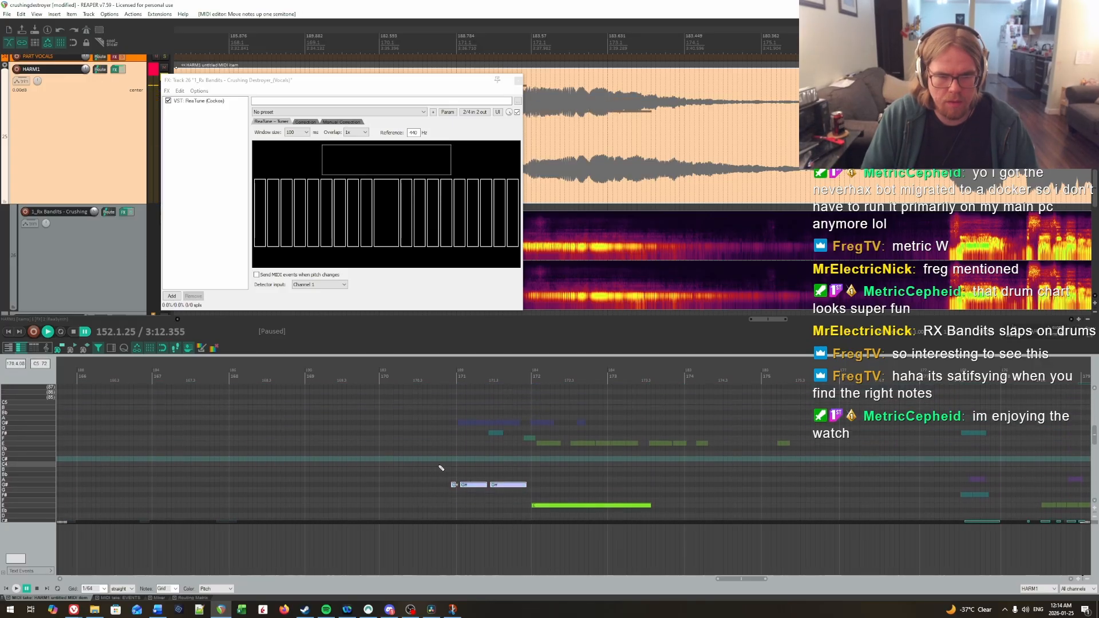
left_click(439, 467)
key("space")
key("space")
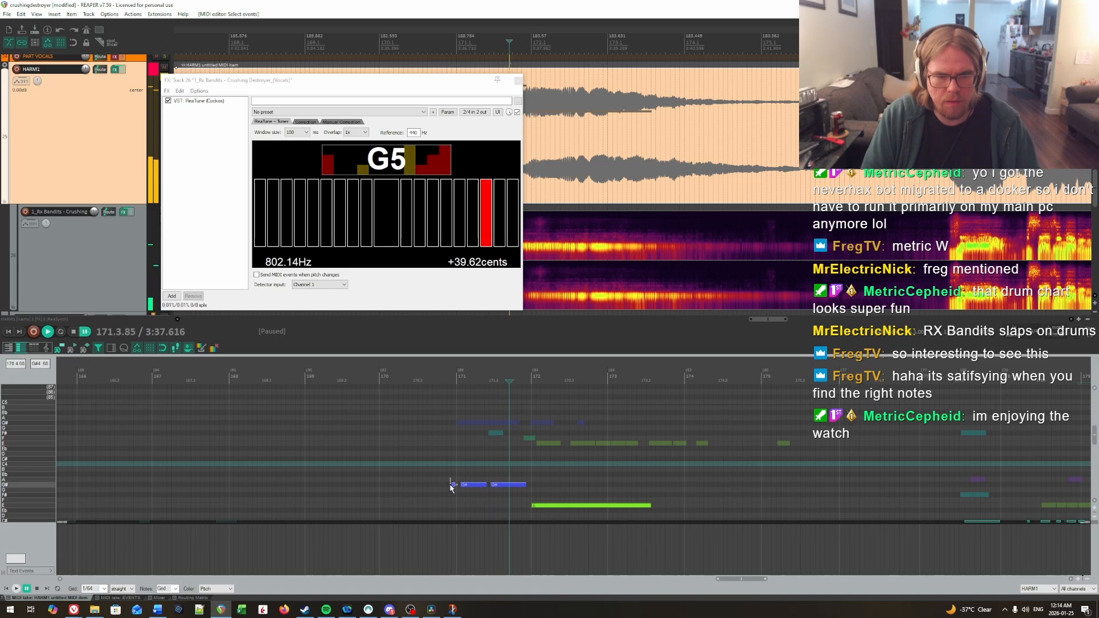
Step: Lower the first and third notes of the phrase around measure 171 to F# and replay the phrase
left_click_drag(450, 485, 457, 494)
key("Down")
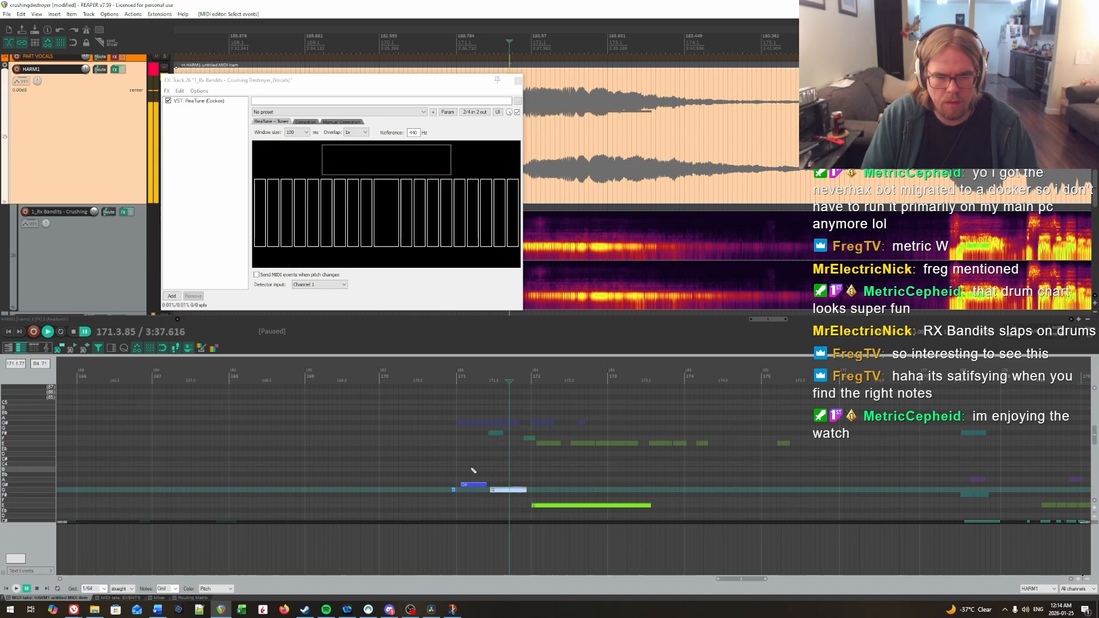
key("Down")
key("space")
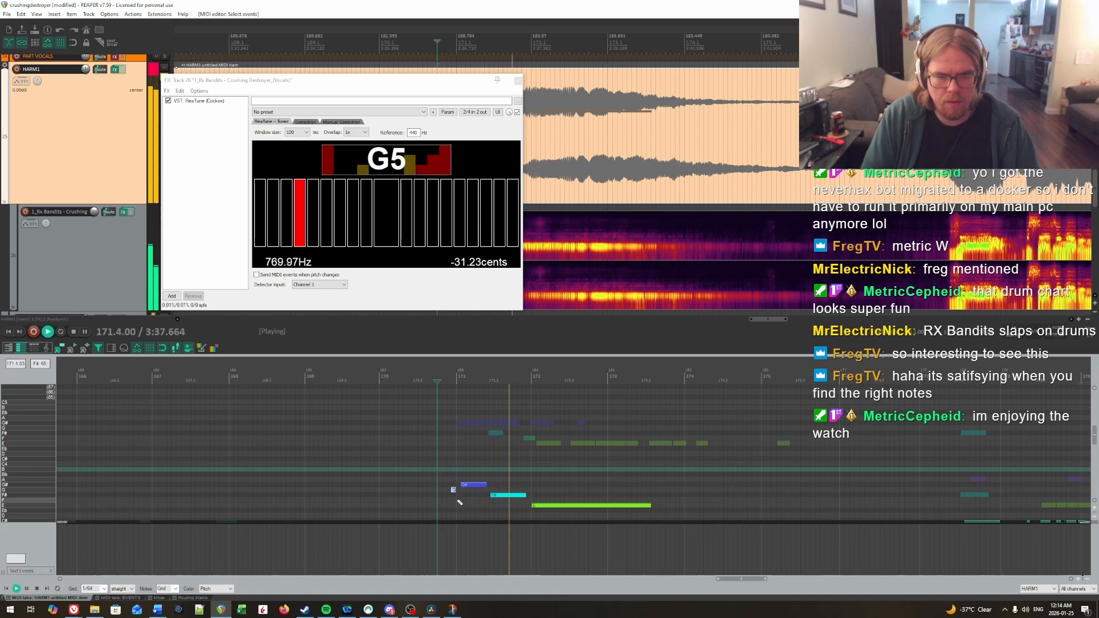
key("Down")
scroll(427, 480, "down", 1)
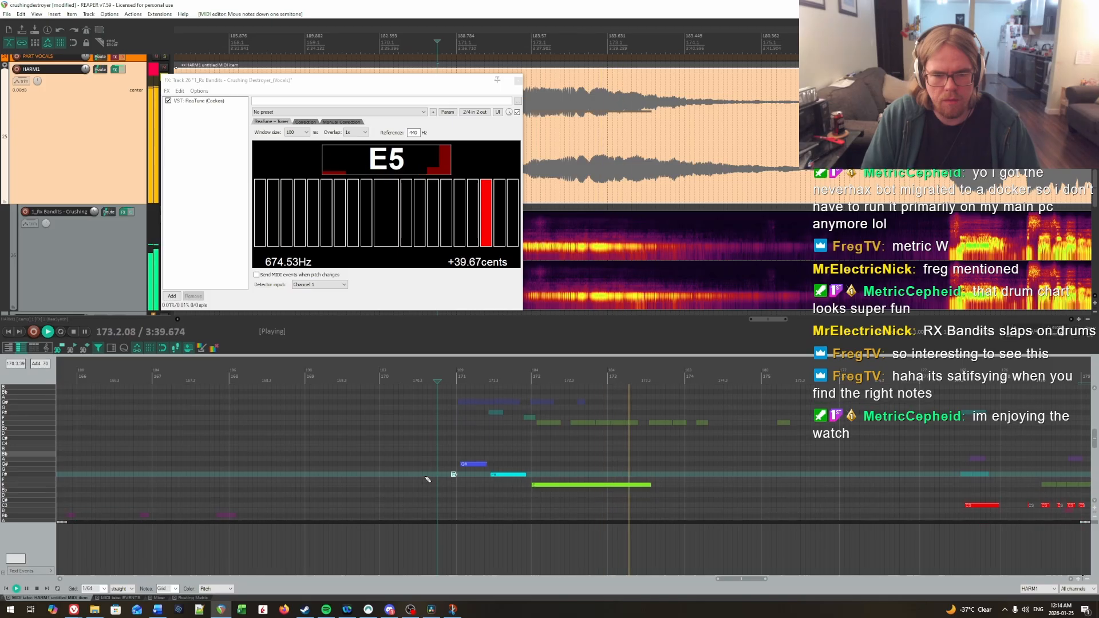
left_click(432, 433)
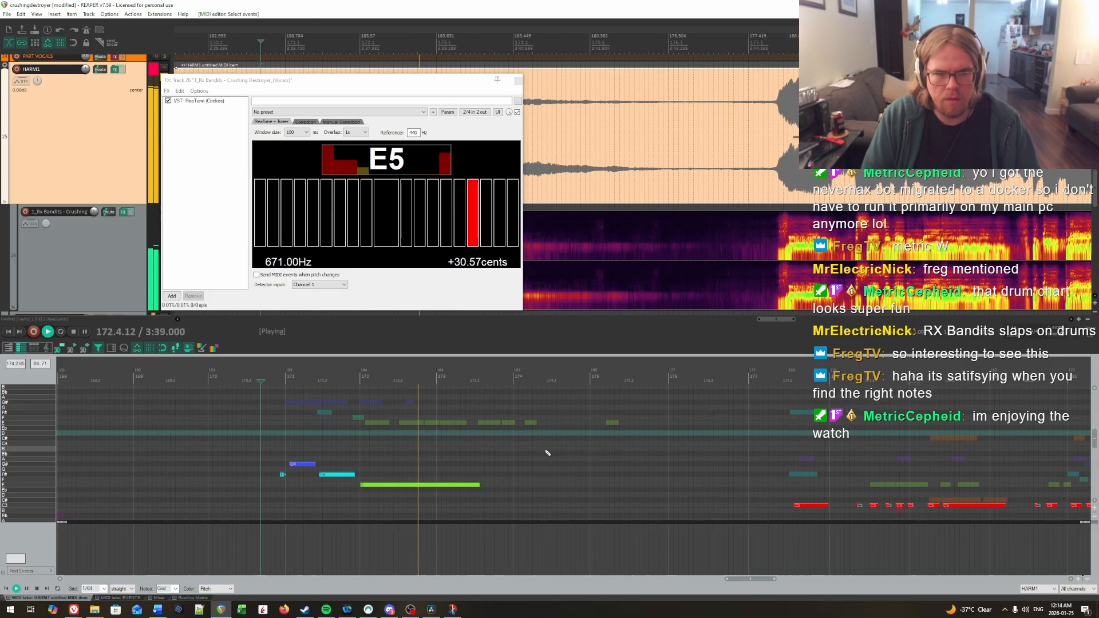
key("space")
Step: Play the vocals in measures 177 to 179, and raise the C notes from measure 177 to the start of 180 to C#
left_click_drag(669, 456, 884, 460)
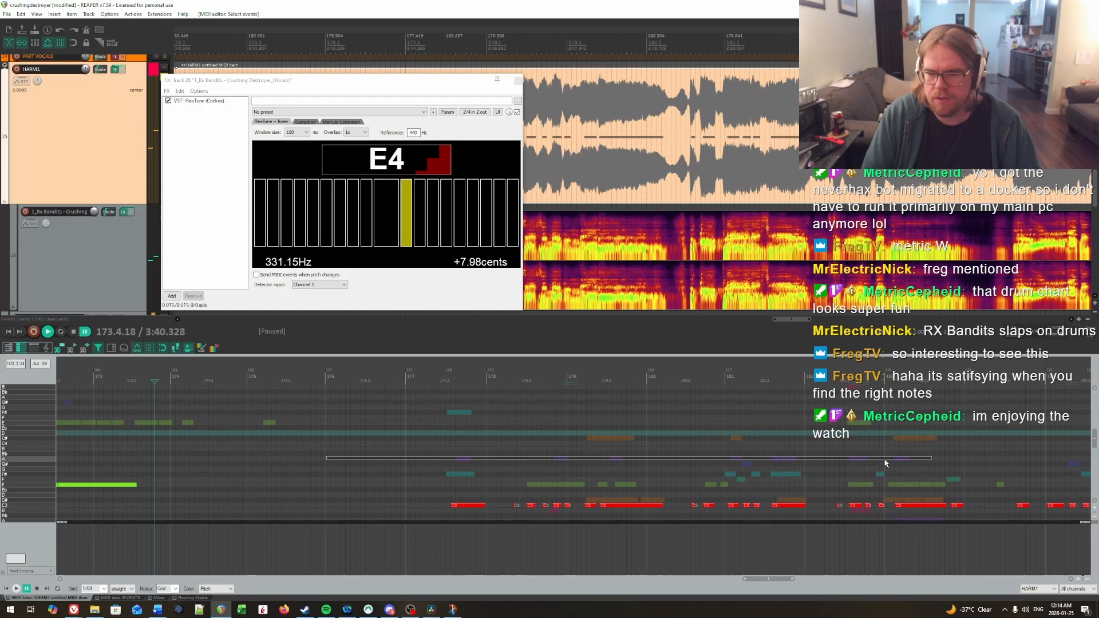
scroll(478, 457, "down", 2)
left_click(439, 444)
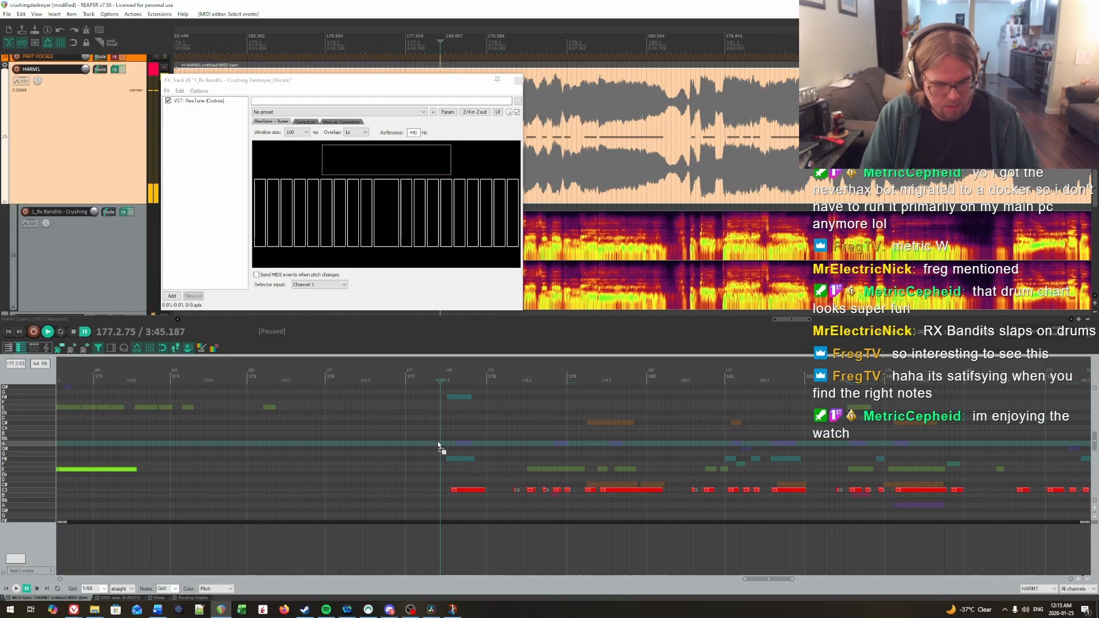
key("space")
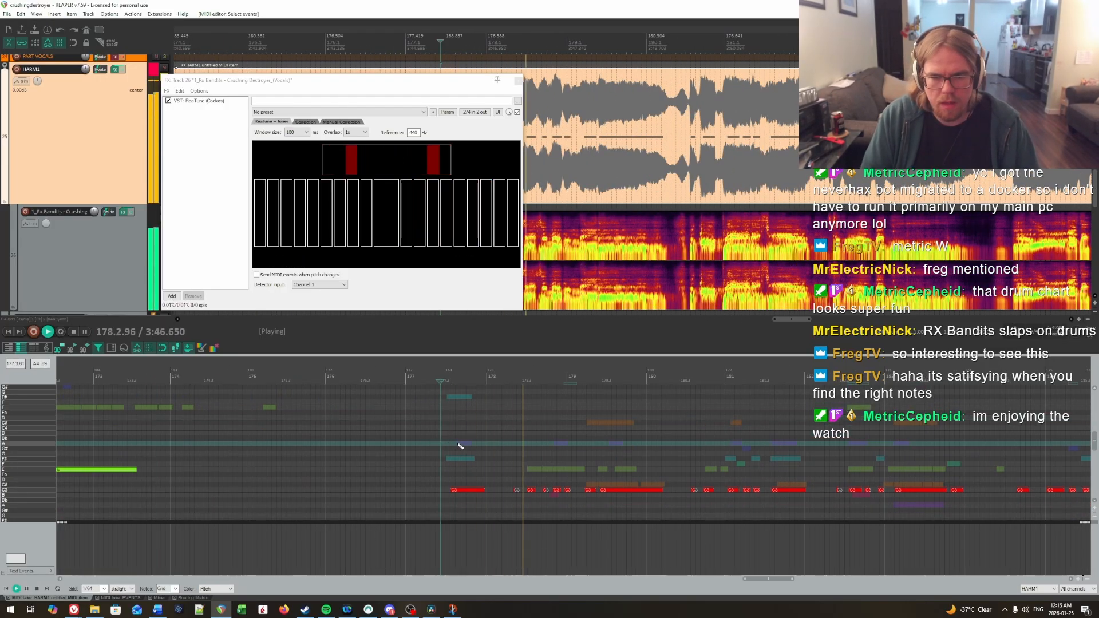
key("space")
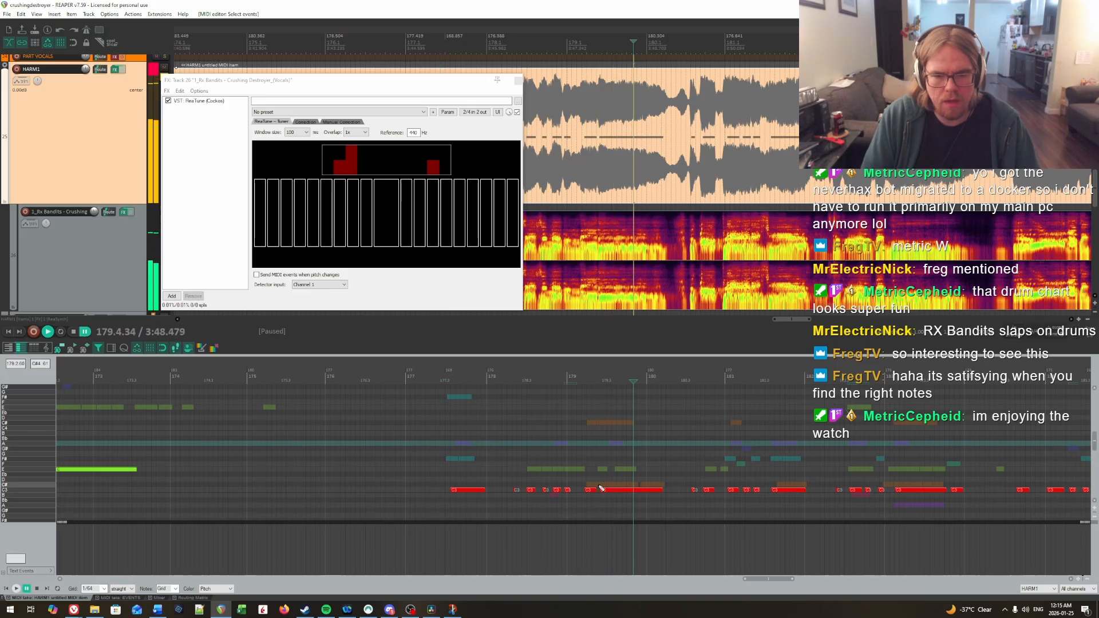
left_click_drag(627, 507, 585, 497)
key("Up")
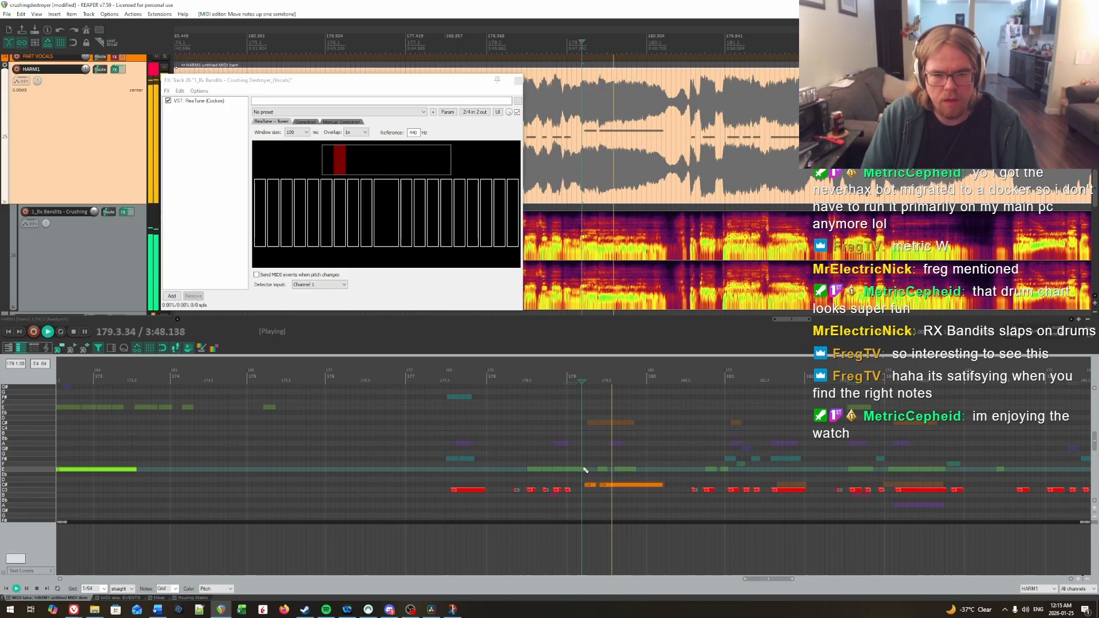
key("space")
left_click_drag(427, 471, 575, 507)
key("Up")
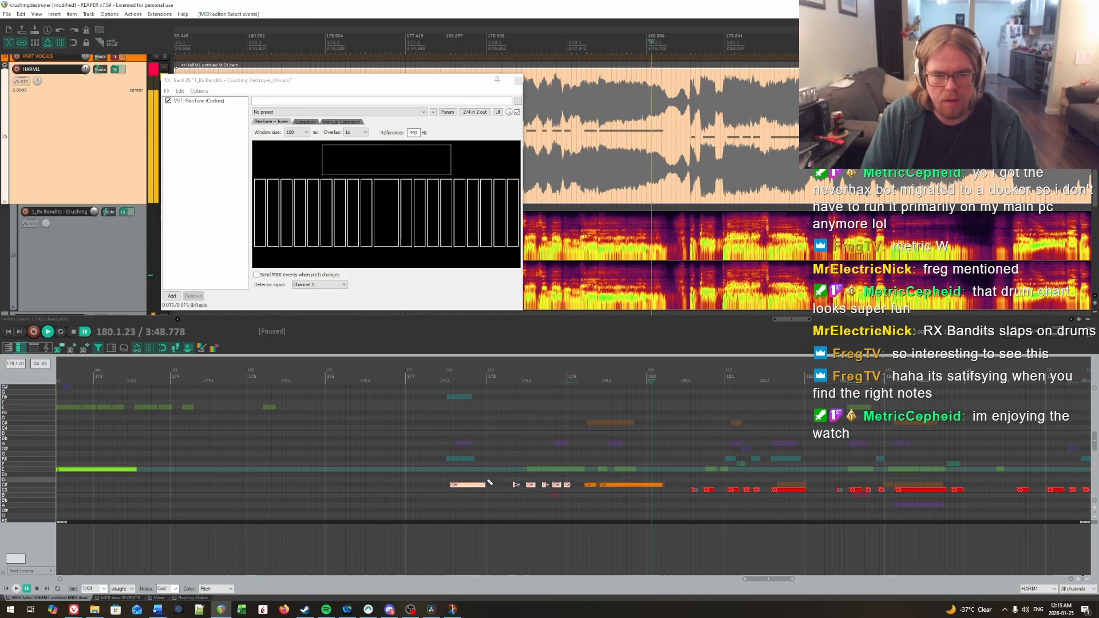
Step: Play the vocals in measure 177 and raise its long C# note to F#
left_click(442, 462)
key("space")
key("Up")
key("Up")
key("Up")
key("Up")
key("Up")
Step: Raise the short C# notes in measure 178 to E and replay the phrase
left_click_drag(451, 473, 574, 503)
left_click(442, 451)
key("space")
key("space")
key("Up")
key("Up")
key("Up")
Step: Lower the first short note of measure 178 to C# and replay the measure
key("space")
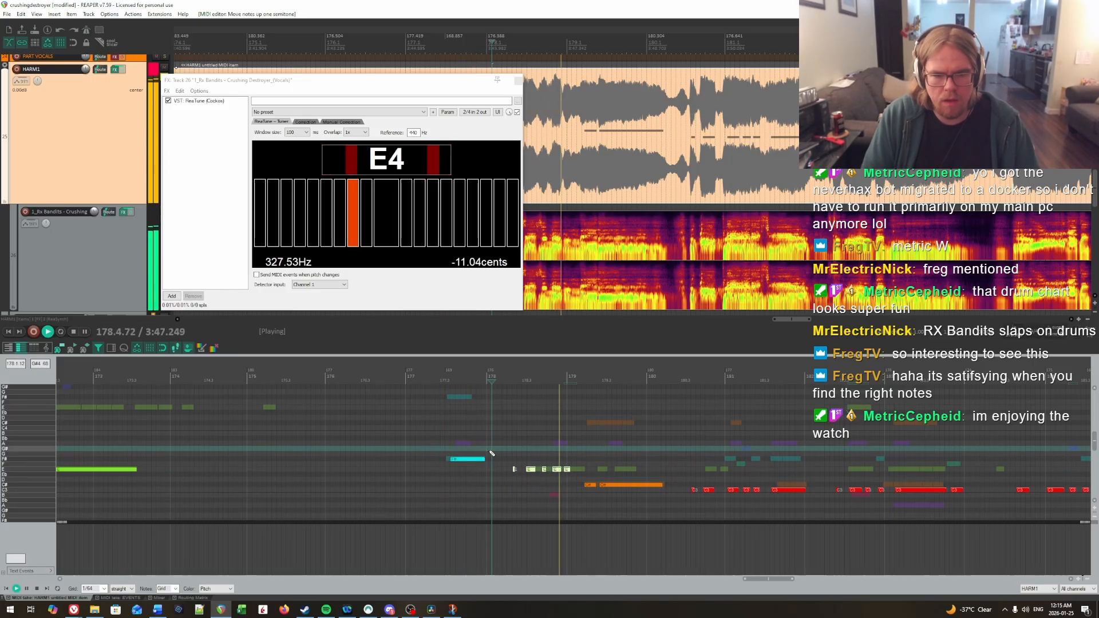
left_click(508, 446)
key("space")
left_click_drag(506, 464, 520, 482)
key("Down")
key("Down")
key("Down")
left_click(508, 457)
key("space")
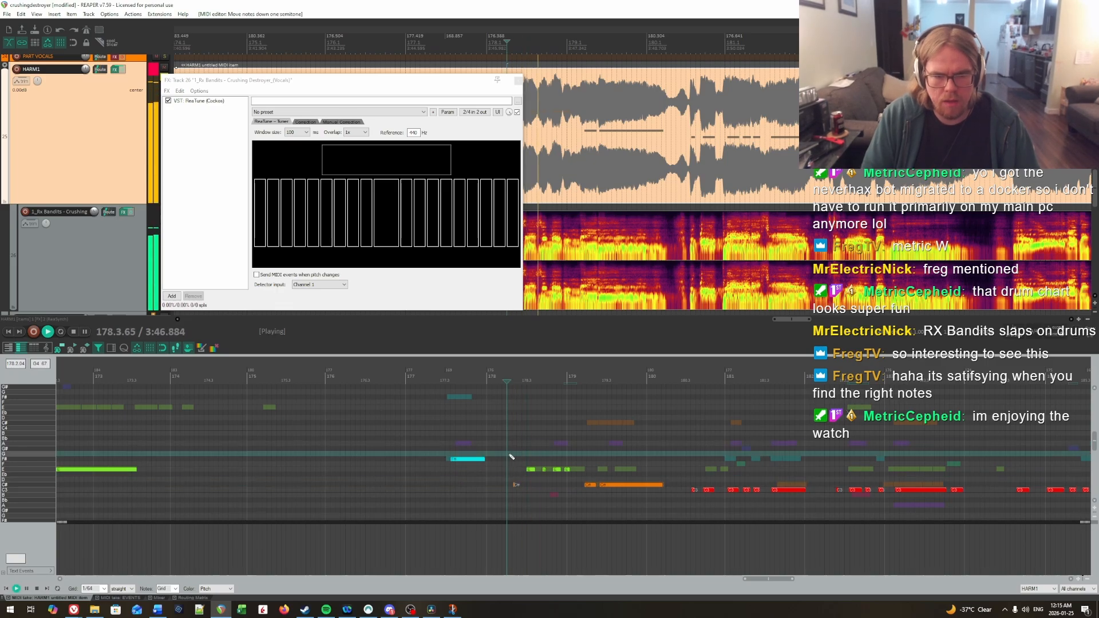
Step: Try the third short note of measure 178 on C#, play it back, and undo the change
key("space")
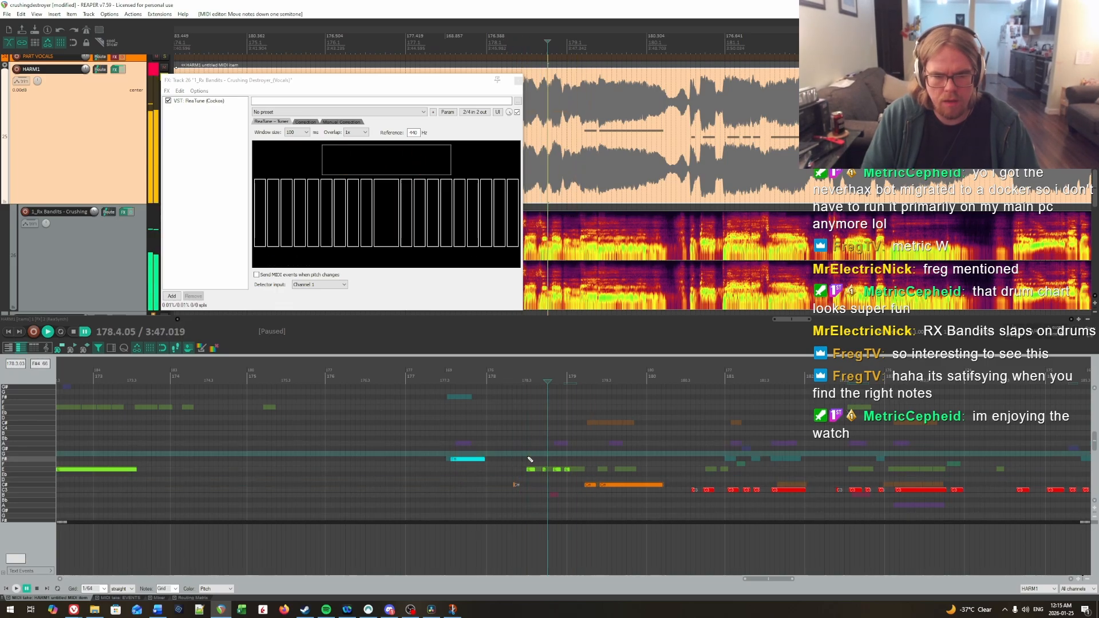
left_click_drag(539, 464, 546, 474)
key("Down")
key("Down")
key("Down")
left_click(511, 455)
Step: Play on through measure 181, pitch its four notes to A, G#, F# and F#, and replay them
key("space")
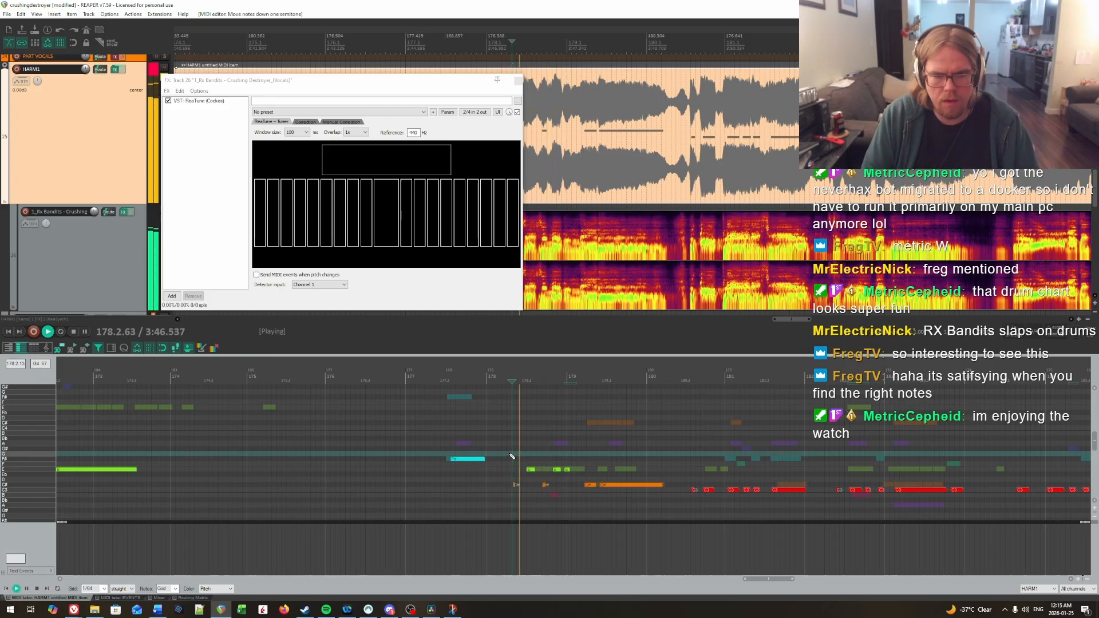
key("ctrl+z")
key("ctrl+z")
key("ctrl+z")
key("space")
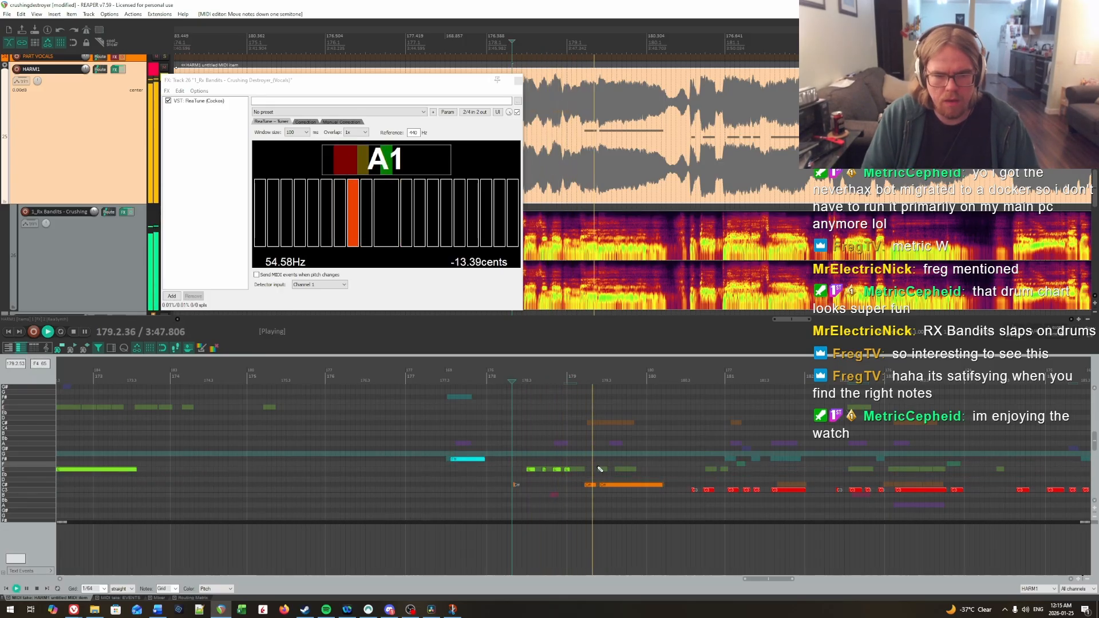
left_click_drag(681, 459, 1098, 442)
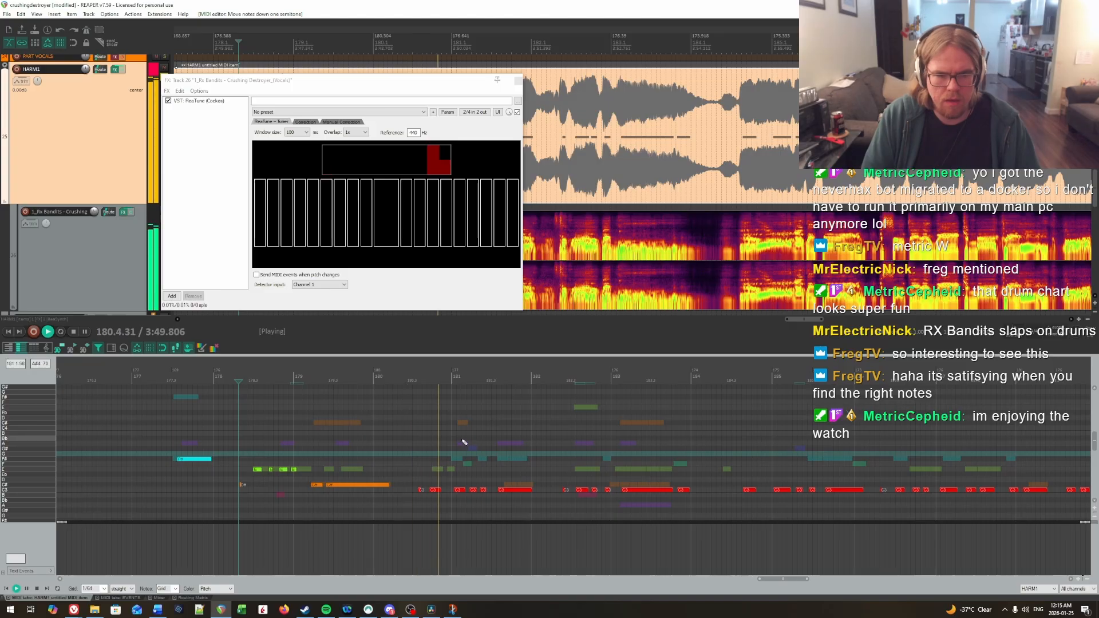
key("space")
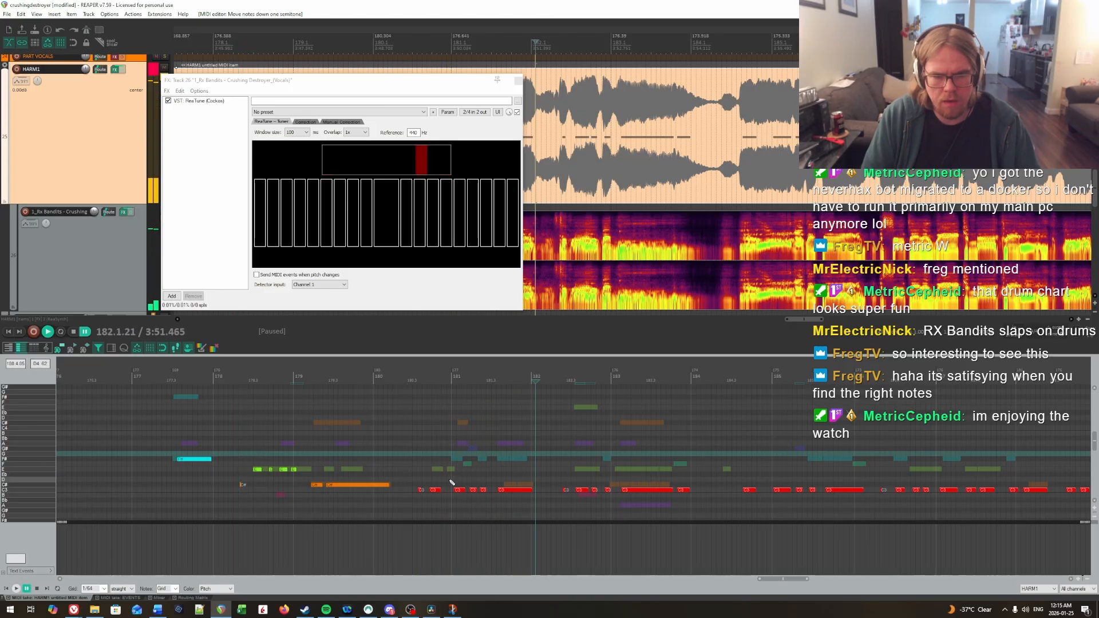
key("ctrl+z")
key("Up")
left_click(434, 444)
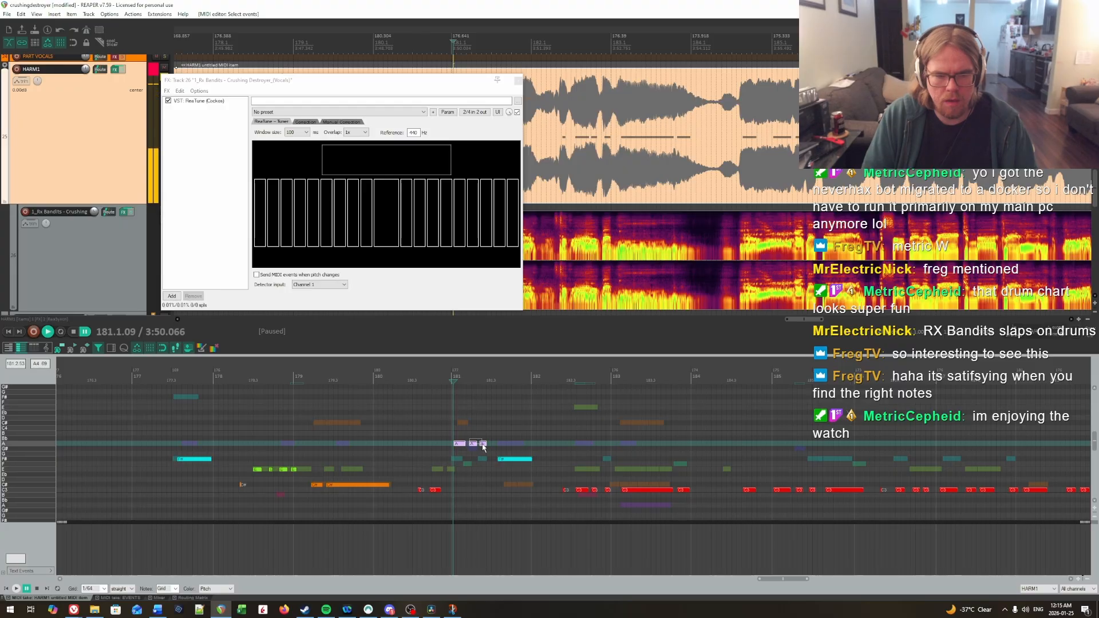
key("Down")
key("Down")
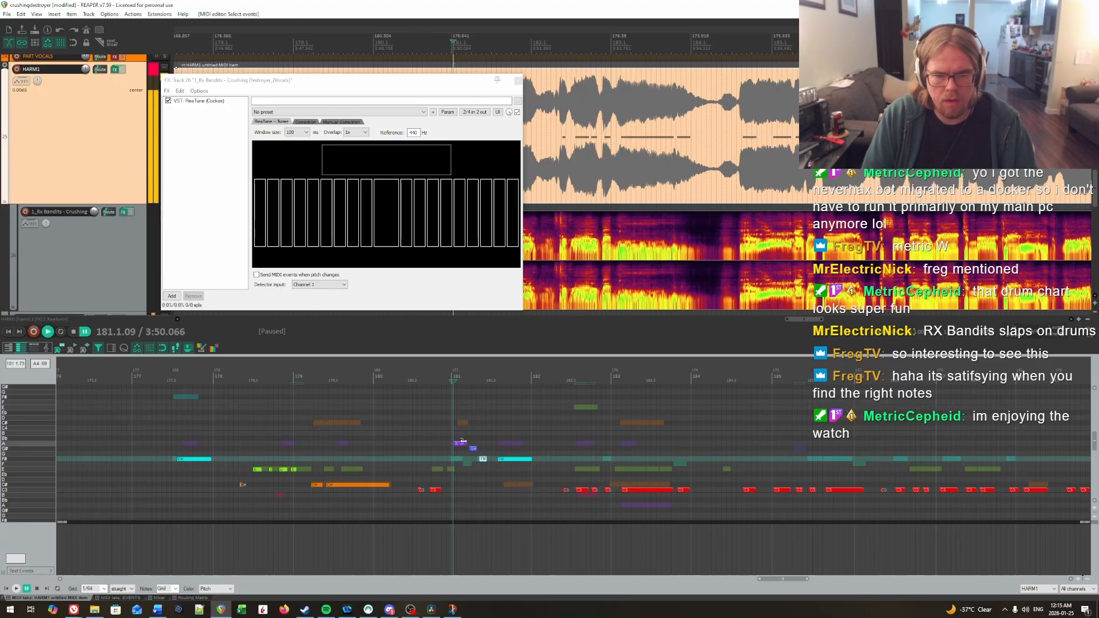
key("space")
Step: Raise the two C notes in the second half of measure 180 to E and play them back
key("space")
left_click_drag(411, 483, 439, 509)
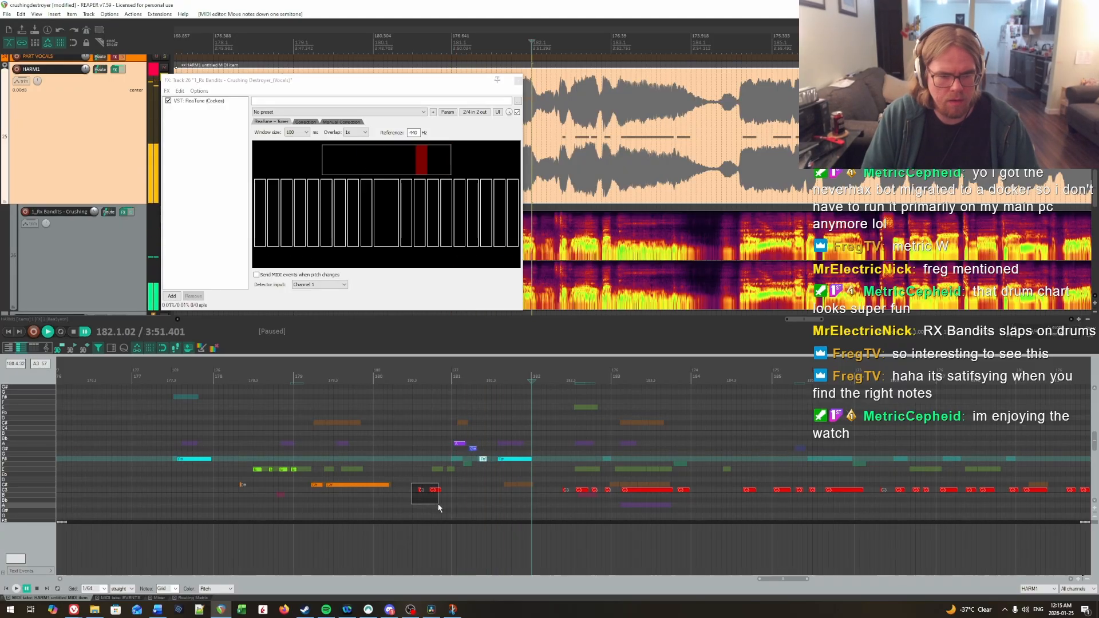
key("Up")
left_click(401, 451)
Step: Lower the first of the two notes in the second half of measure 180 to C# and play onward
key("space")
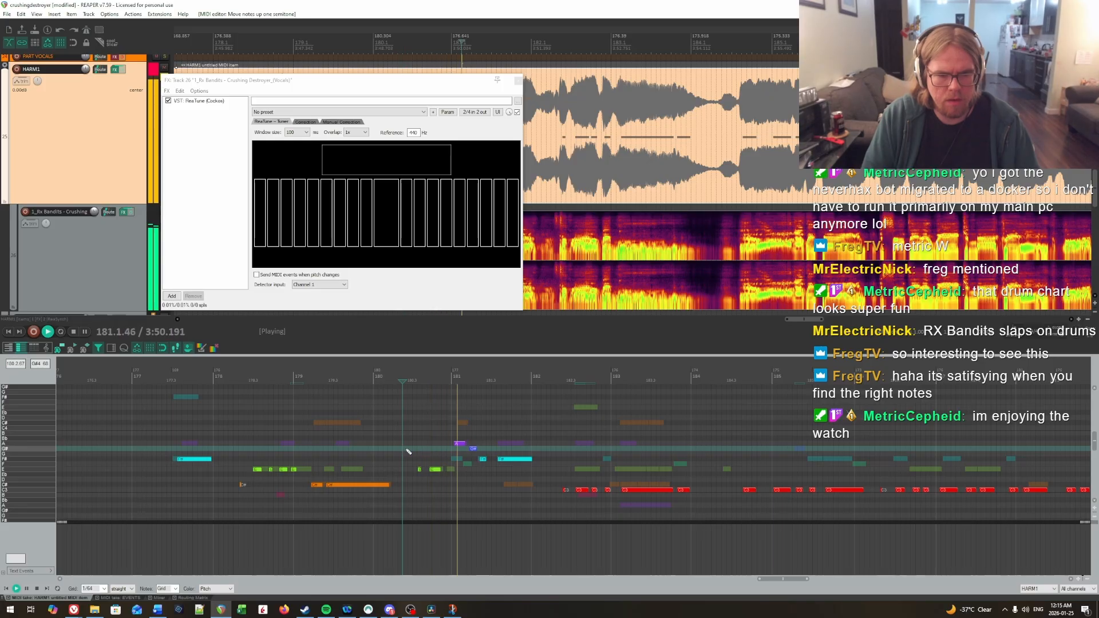
key("space")
left_click(409, 458)
key("Down")
key("Down")
key("Down")
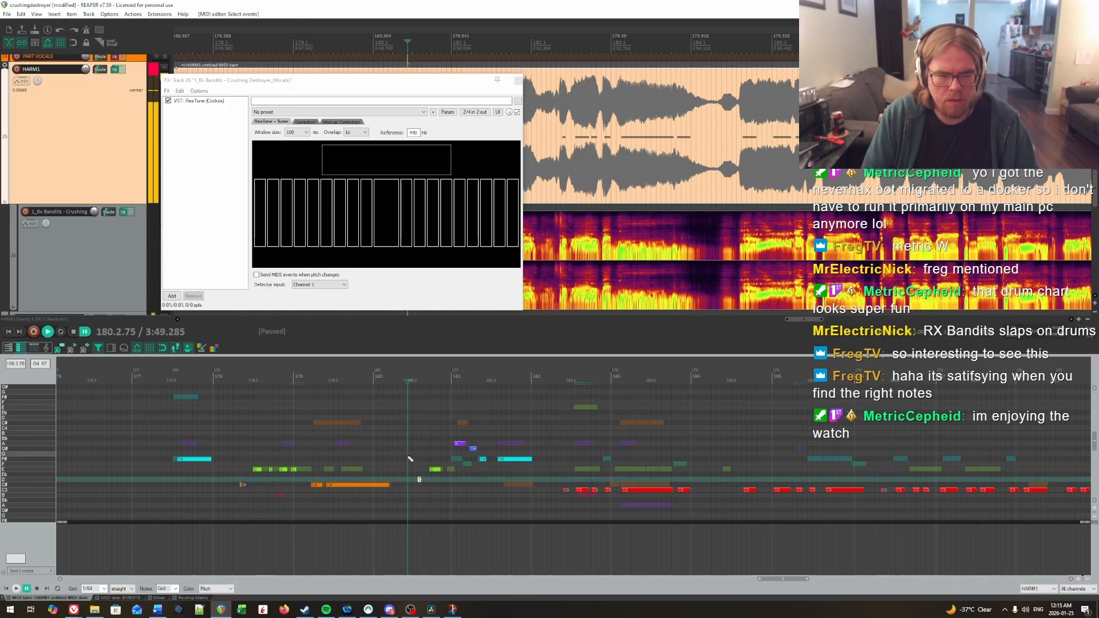
key("space")
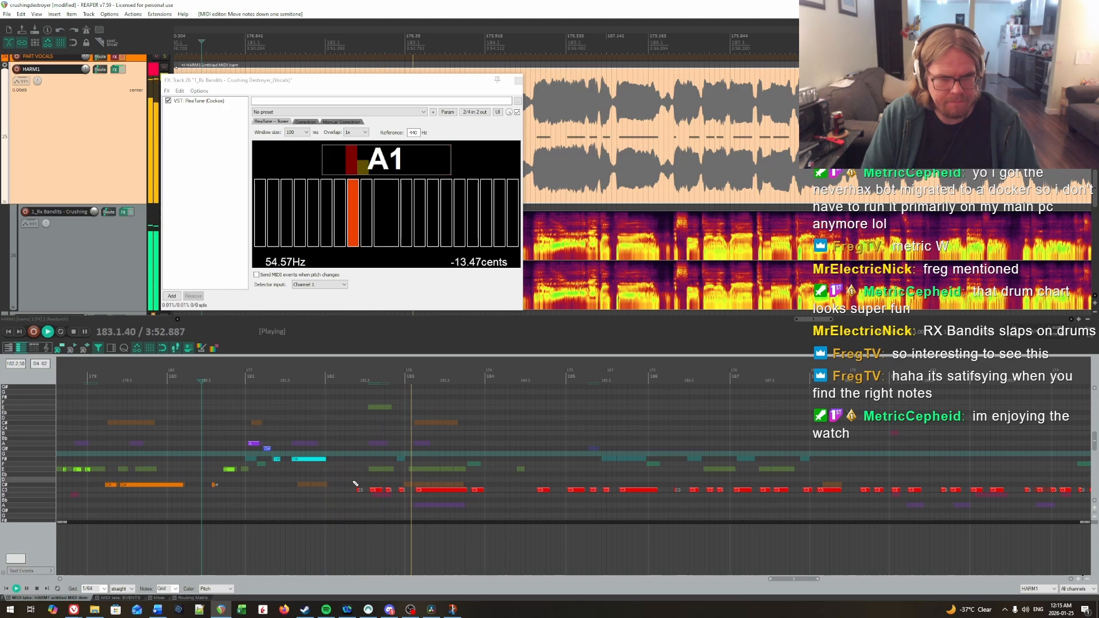
Step: Raise the six C notes across measures 182 and 183 to E, with the fourth note on F#
key("space")
left_click_drag(361, 489, 496, 503)
left_click(368, 462)
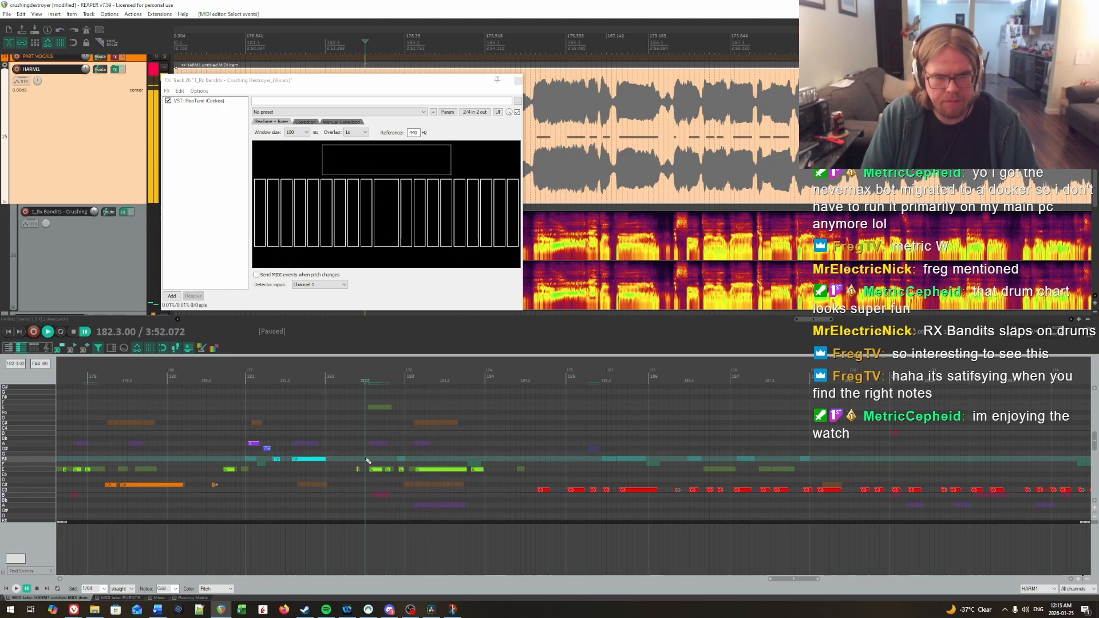
left_click_drag(391, 481, 404, 485)
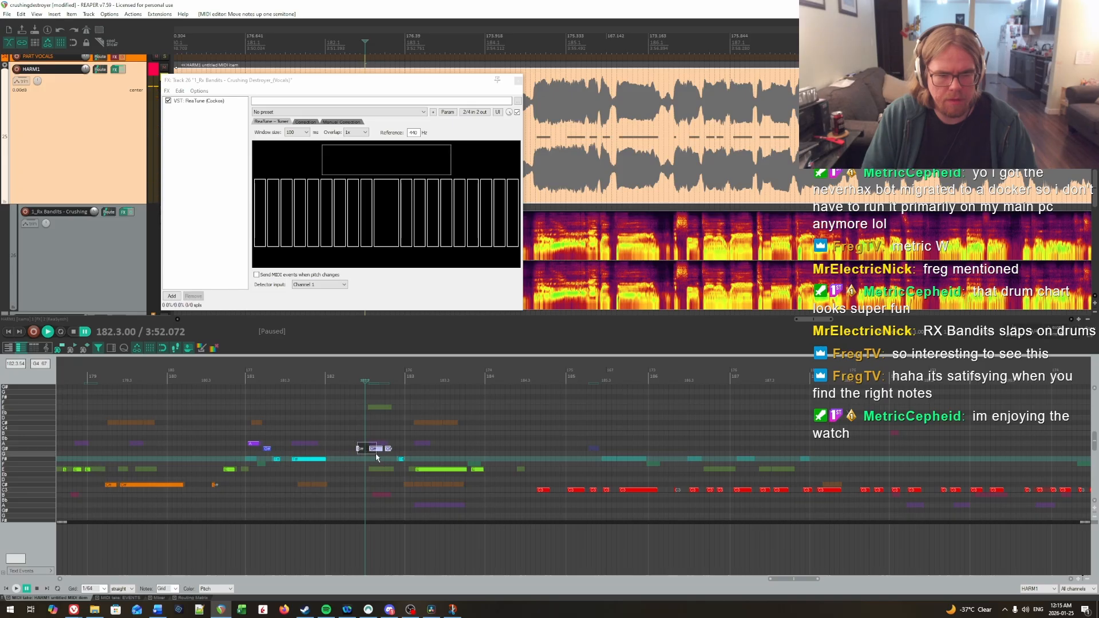
Step: Lower the second and third notes of the phrase starting in measure 182 to E and replay the phrase
left_click_drag(373, 449, 375, 444)
left_click(337, 448)
key("space")
key("space")
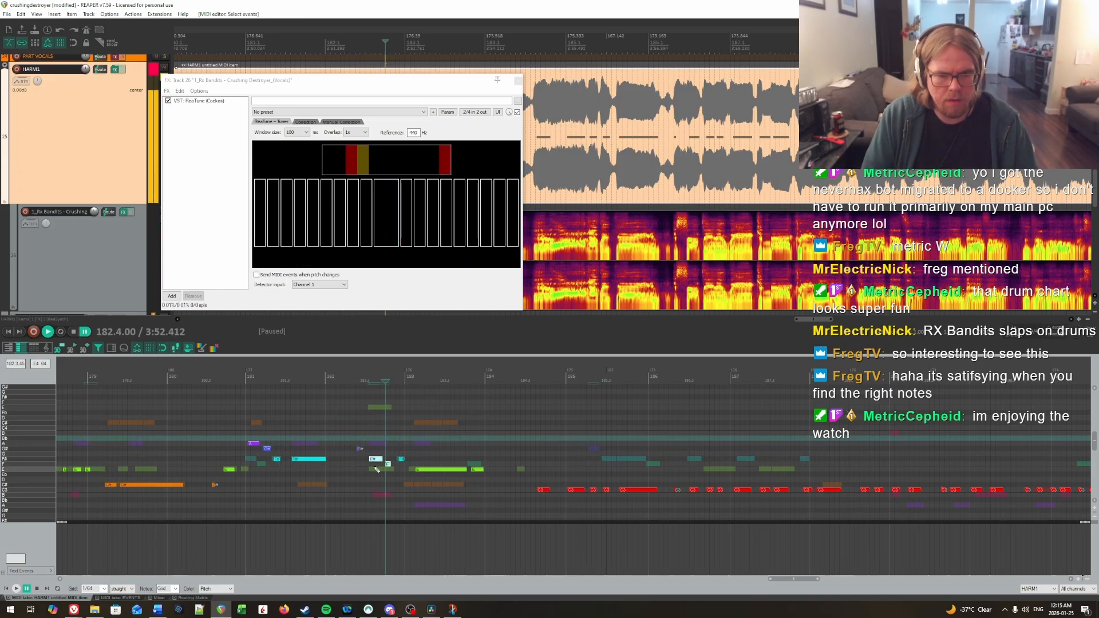
left_click(360, 441)
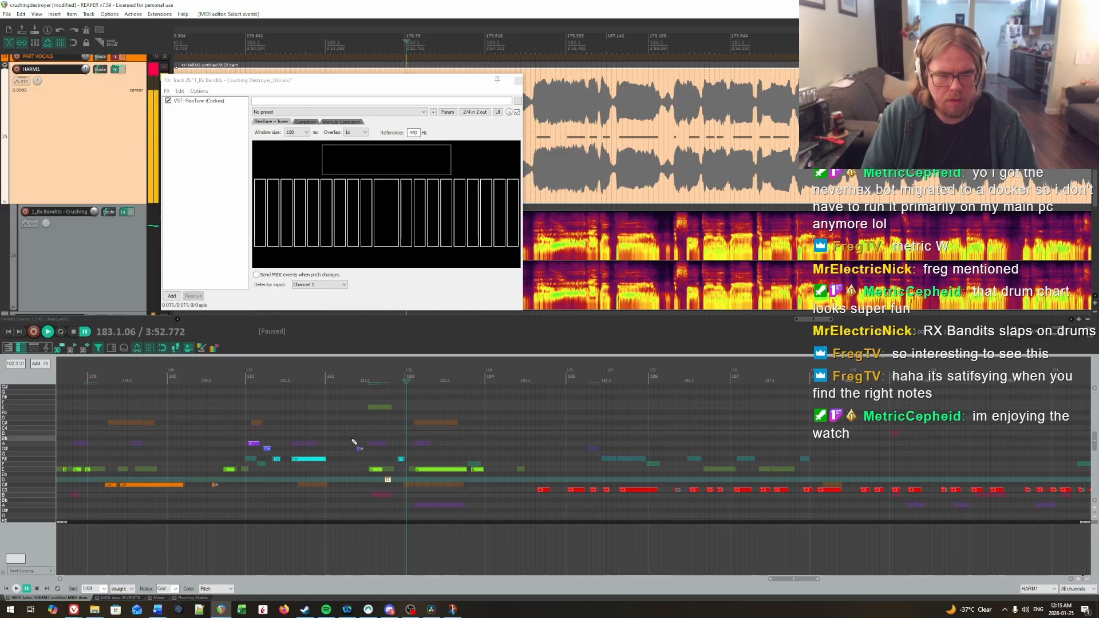
key("space")
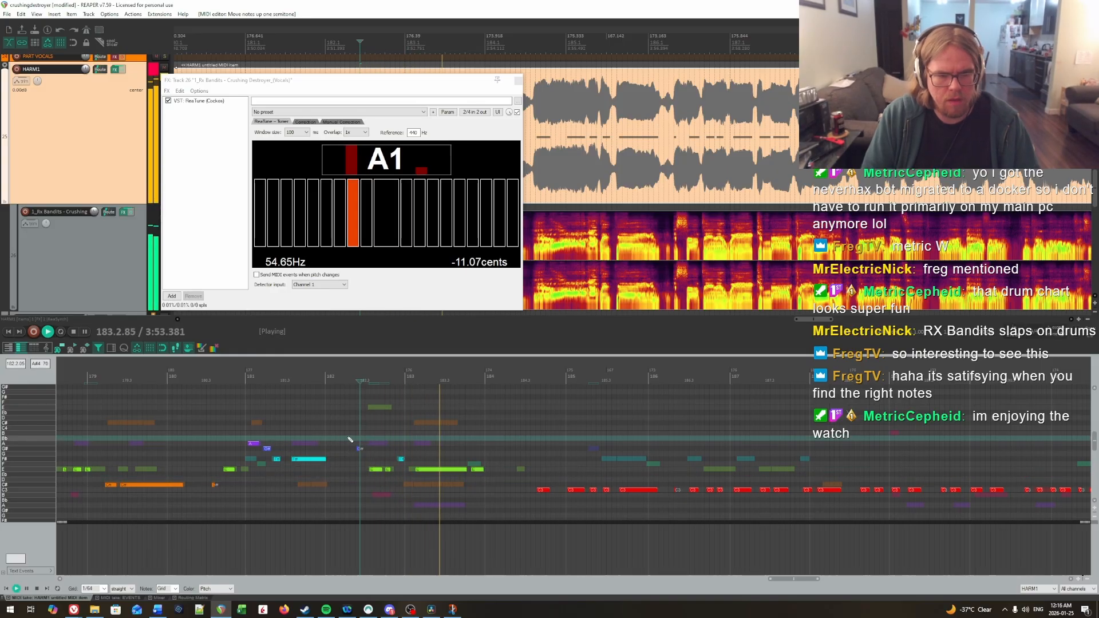
key("space")
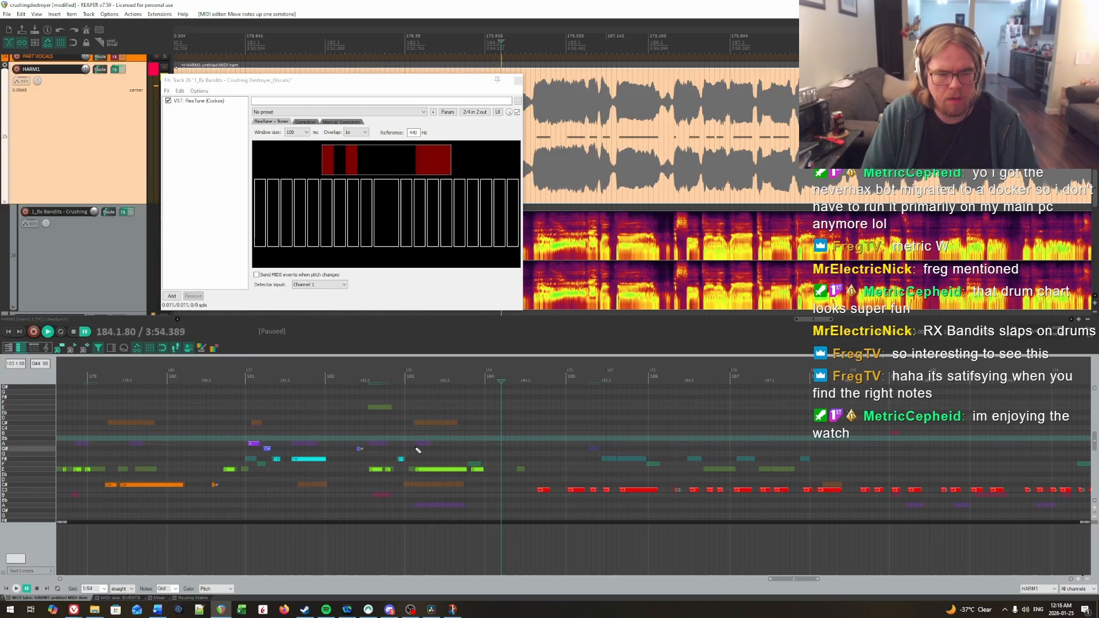
Step: Lower the first note of the phrase in measure 182 to E and replay through measure 183
left_click(360, 449)
key("Down")
key("Down")
key("Down")
key("Down")
left_click(336, 448)
key("space")
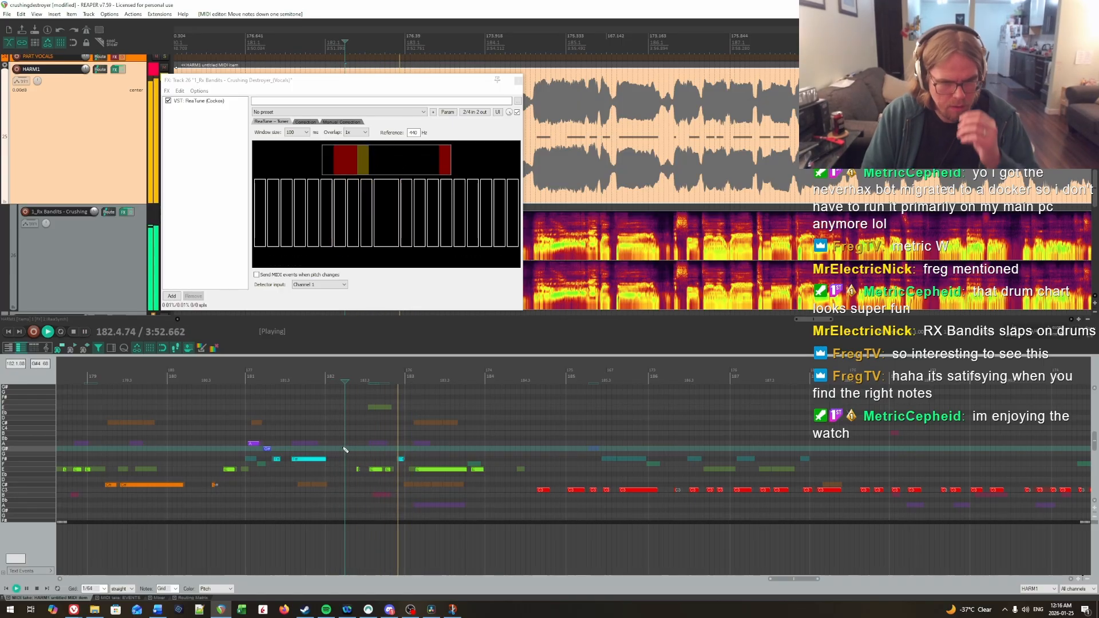
key("space")
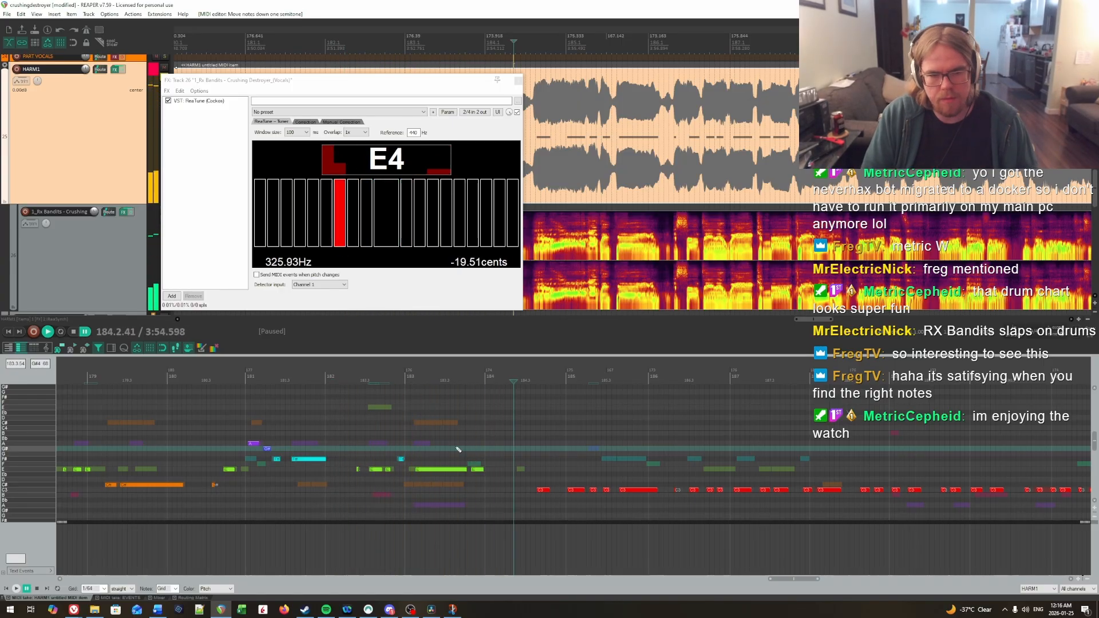
Step: Play into measure 185 and raise its last three C notes to G#, F# and F#
key("space")
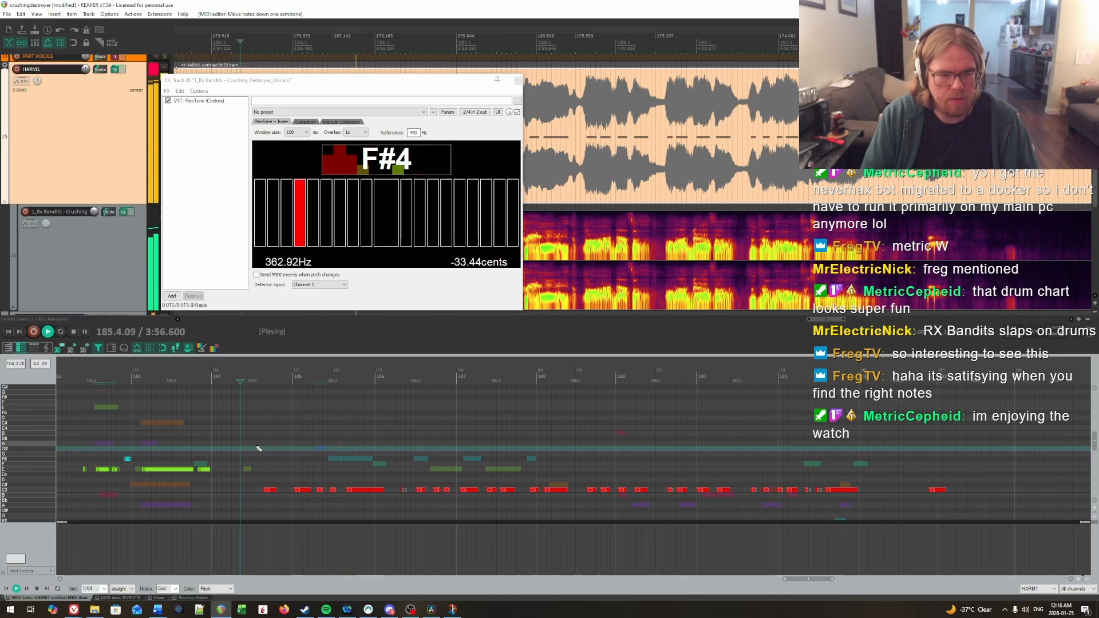
key("space")
left_click_drag(350, 496, 351, 497)
key("Up")
key("Up")
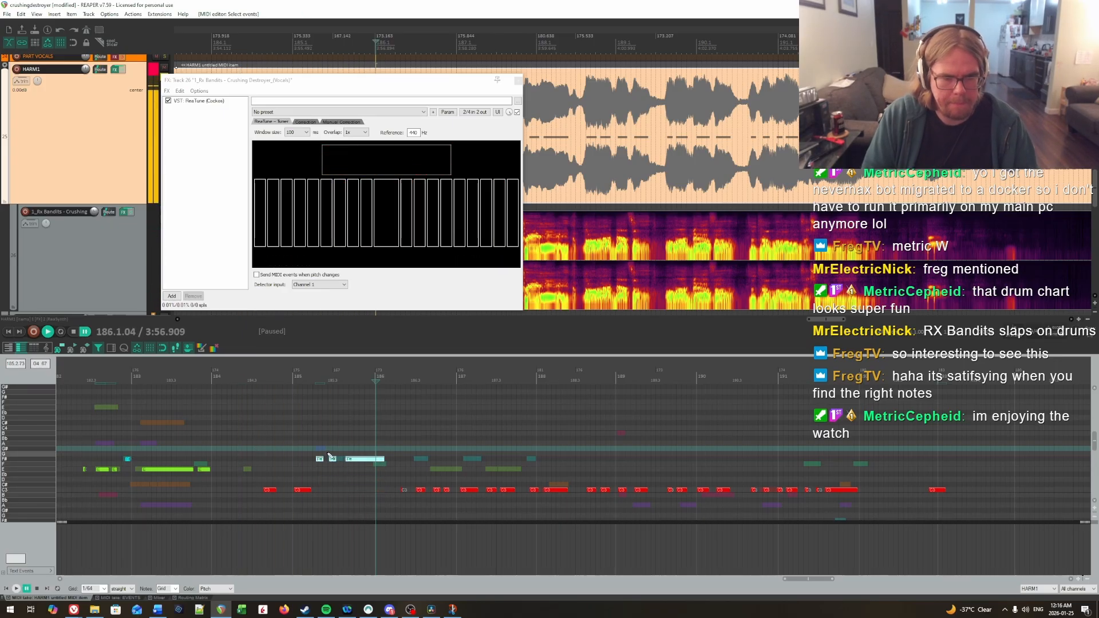
key("Up")
key("Up")
Step: Raise the first note of measure 185 to A and play the phrase
left_click_drag(321, 460, 308, 500)
left_click(288, 437)
key("space")
key("space")
key("Up")
key("Up")
scroll(306, 471, "up", 1)
left_click_drag(304, 468, 303, 461)
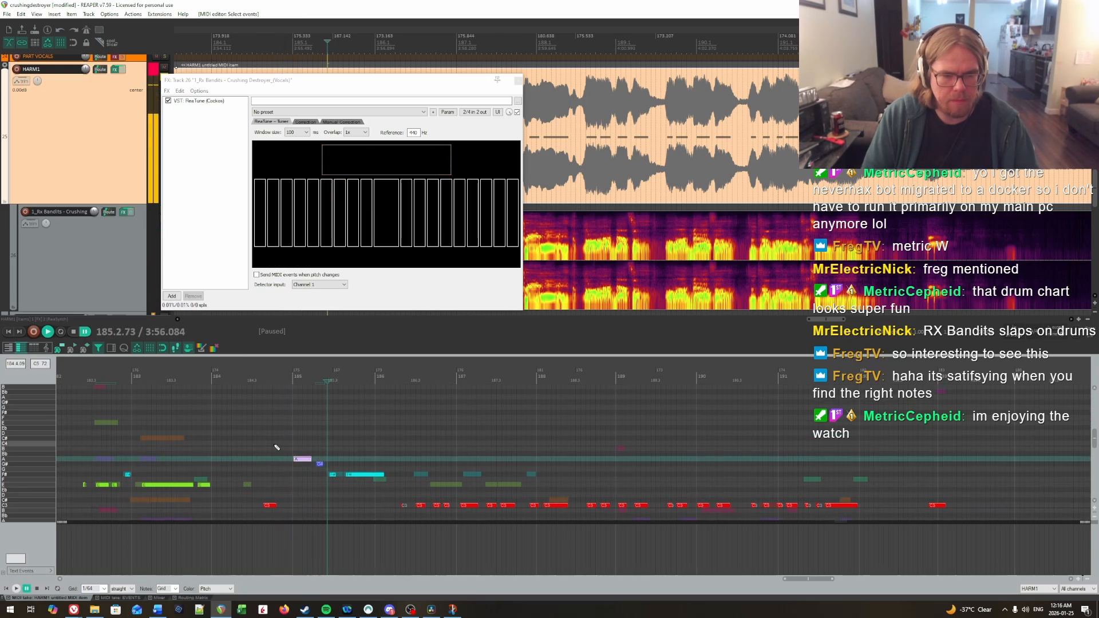
left_click(274, 445)
key("space")
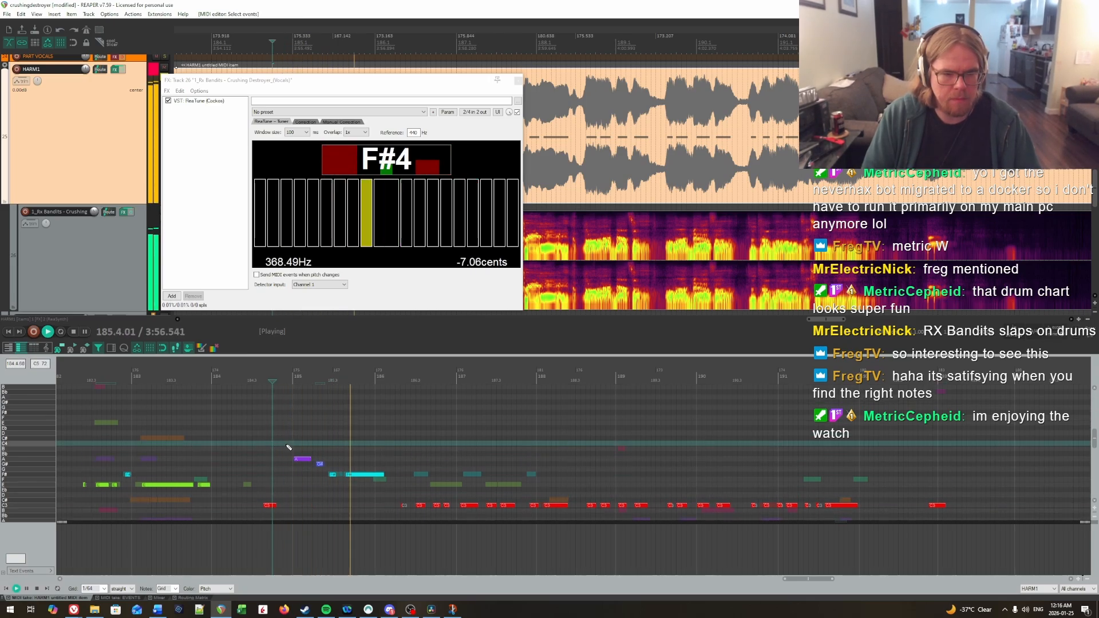
key("space")
Step: Try the first note of measure 185 on Bb and replay the phrase several times
left_click(296, 445)
key("space")
key("space")
left_click_drag(301, 459, 300, 454)
left_click(279, 435)
key("space")
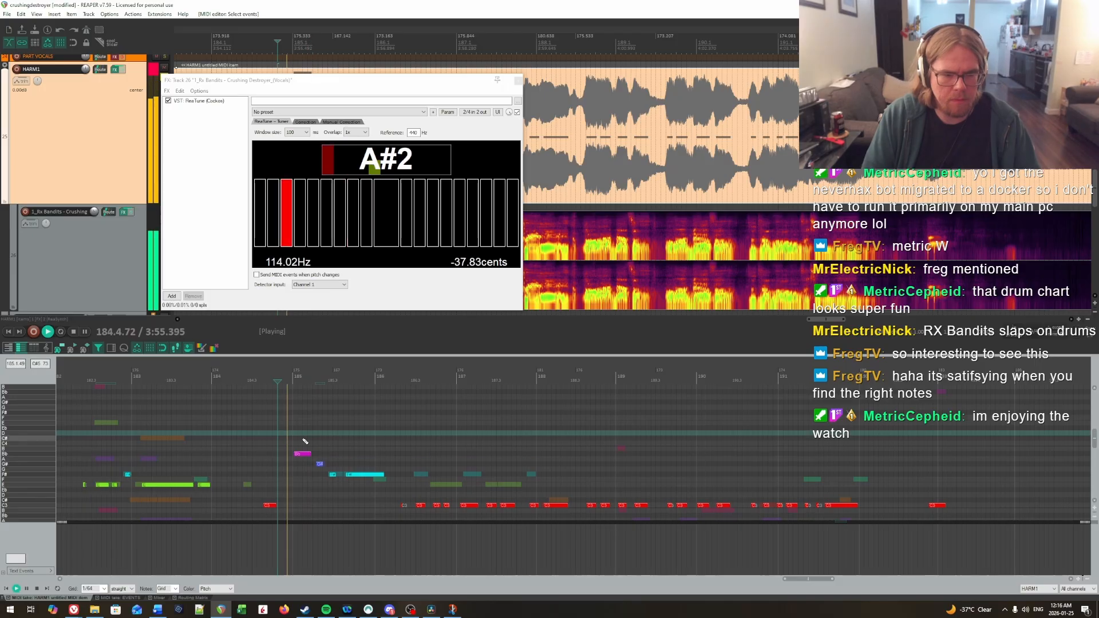
key("space")
key("space")
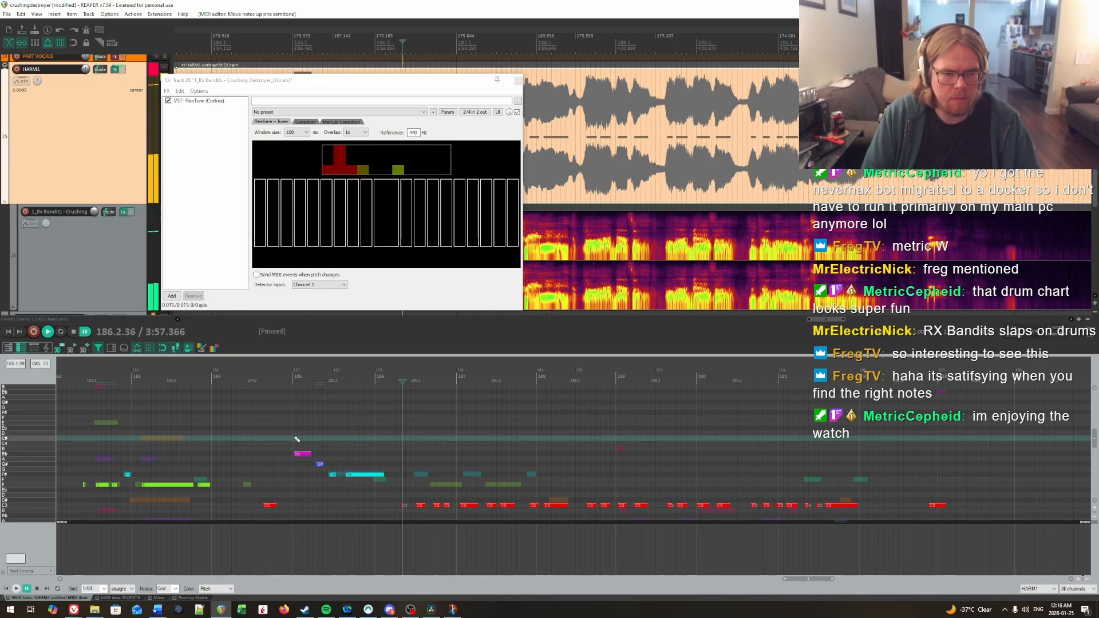
key("space")
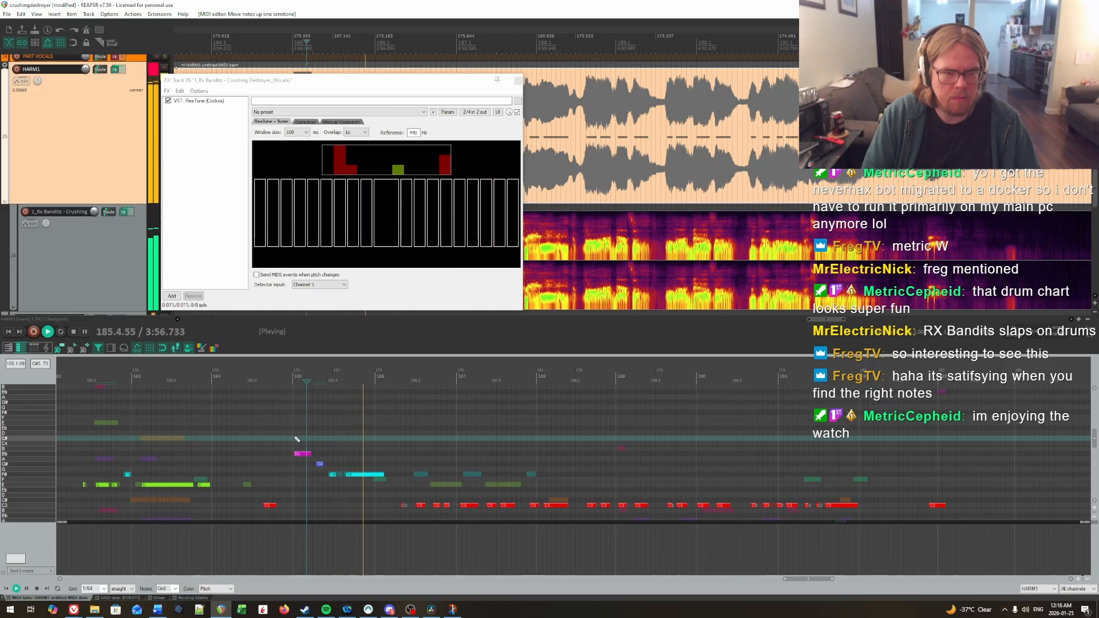
key("space")
Step: Try the C note in the second half of measure 184 on Bb and play it back
key("Up")
key("Up")
key("Up")
key("Up")
key("Up")
key("Up")
key("Up")
key("Up")
key("Up")
key("Up")
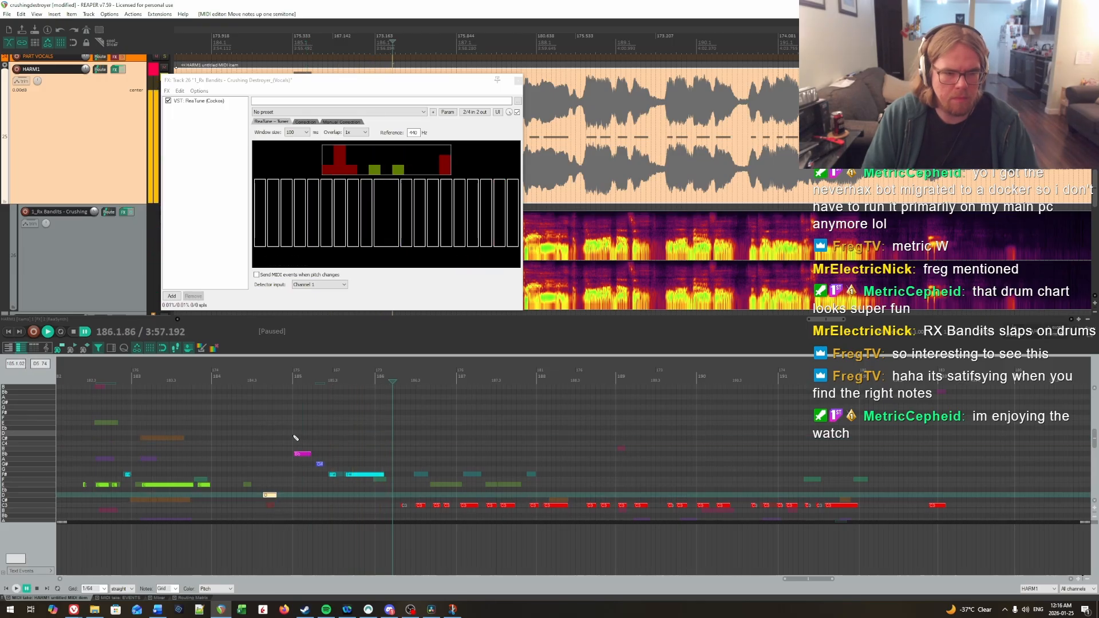
left_click(255, 438)
key("space")
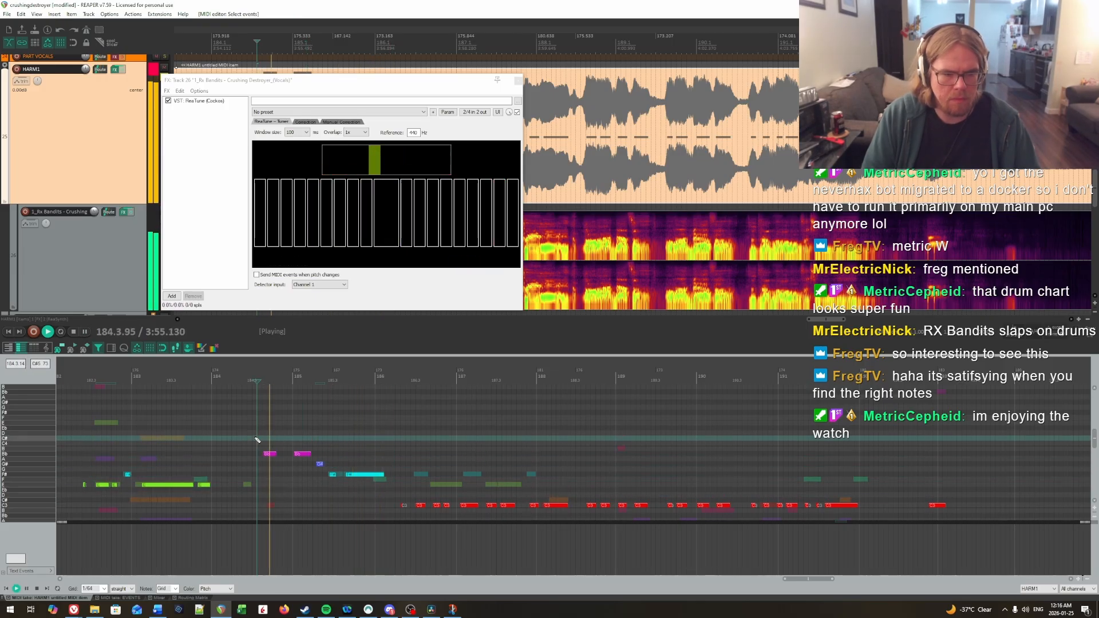
key("space")
Step: Lower the note in the second half of measure 184 back to C and replay the phrase
left_click(271, 454)
key("Down")
key("Down")
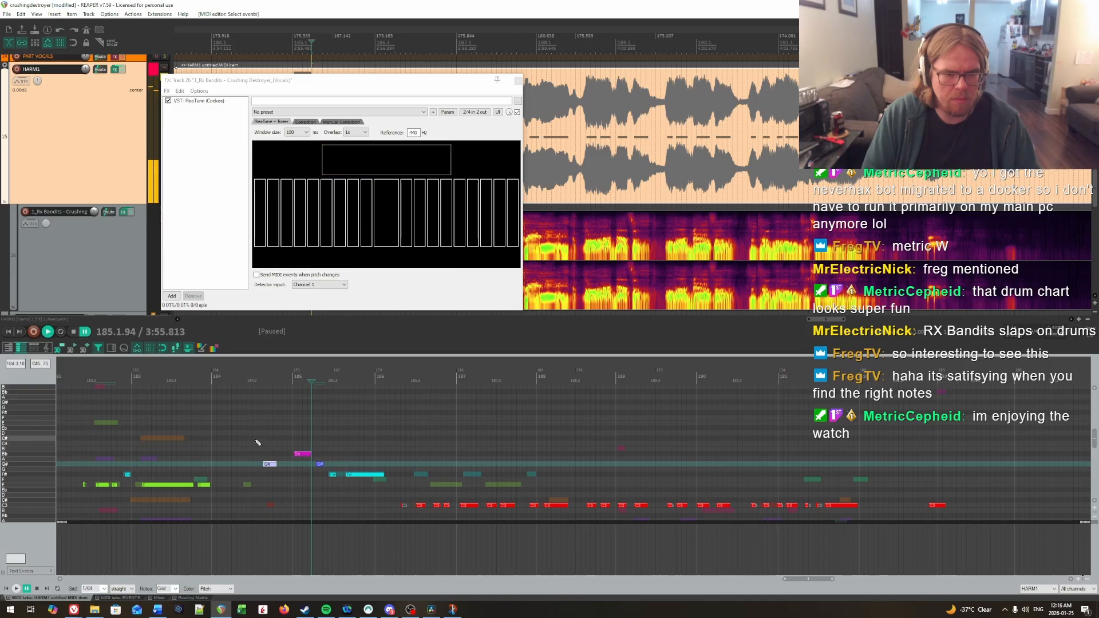
key("Down")
key("Down")
key("Down")
key("Down")
key("Down")
key("Down")
key("Down")
key("Down")
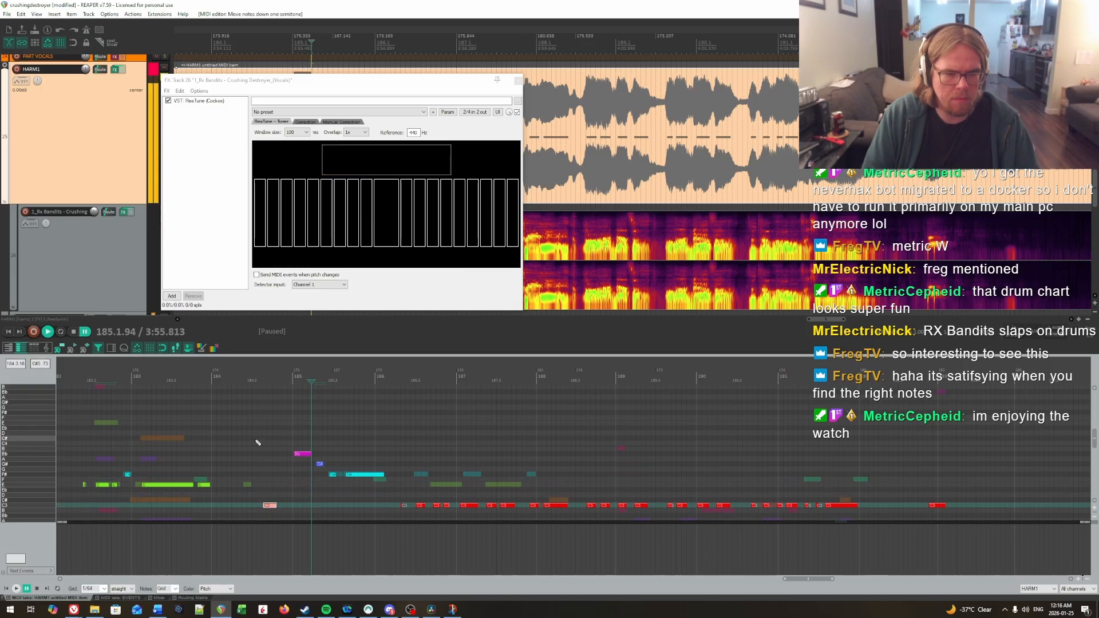
key("space")
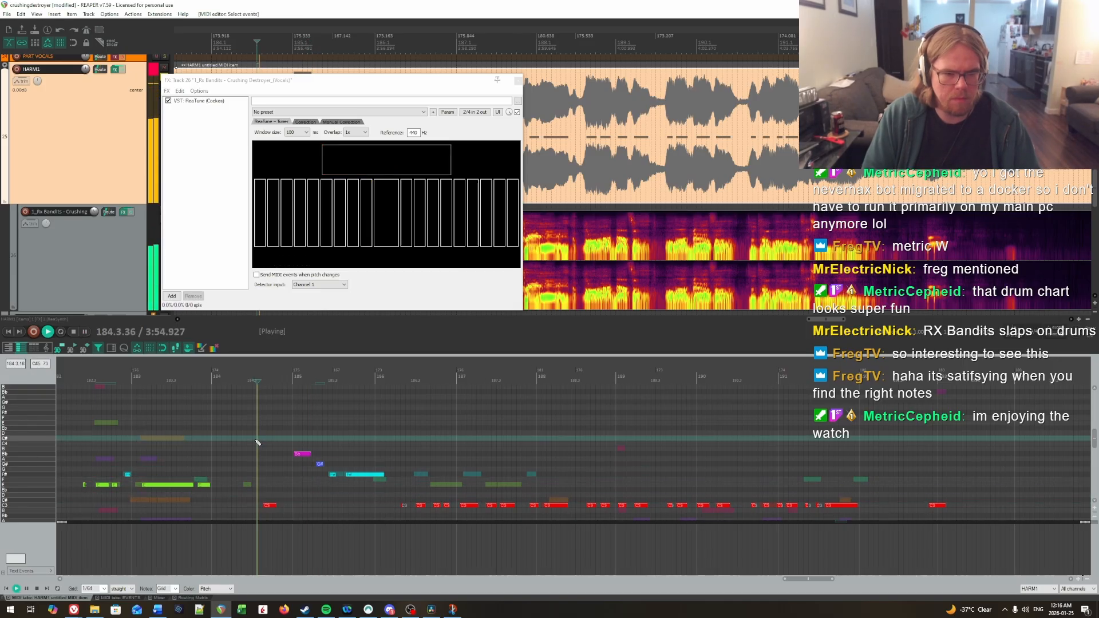
key("space")
Step: Replay the start of measure 185, lower its first note to G#, and play it again
left_click(293, 446)
key("space")
key("space")
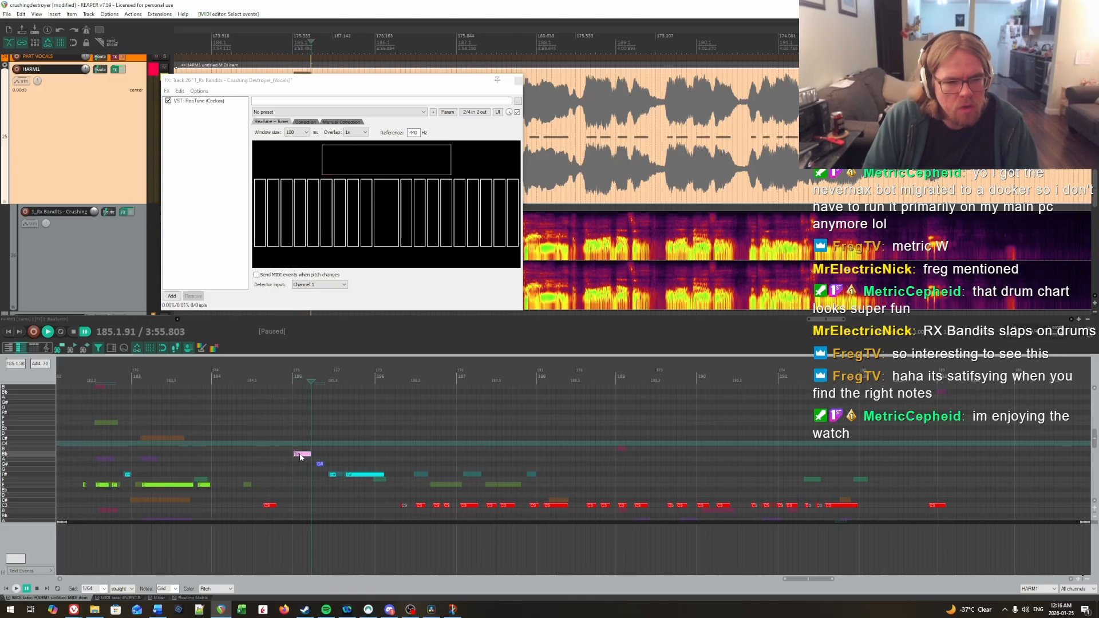
key("Down")
key("Down")
key("space")
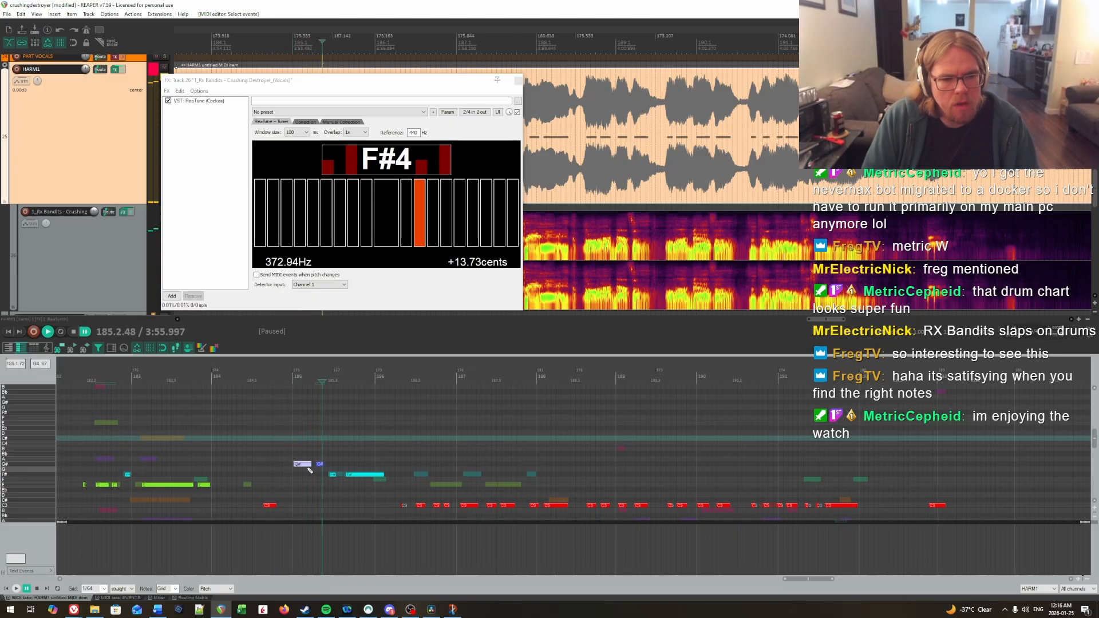
Step: Raise the first note of measure 185 to A and replay the phrase twice against the vocal
key("Up")
key("space")
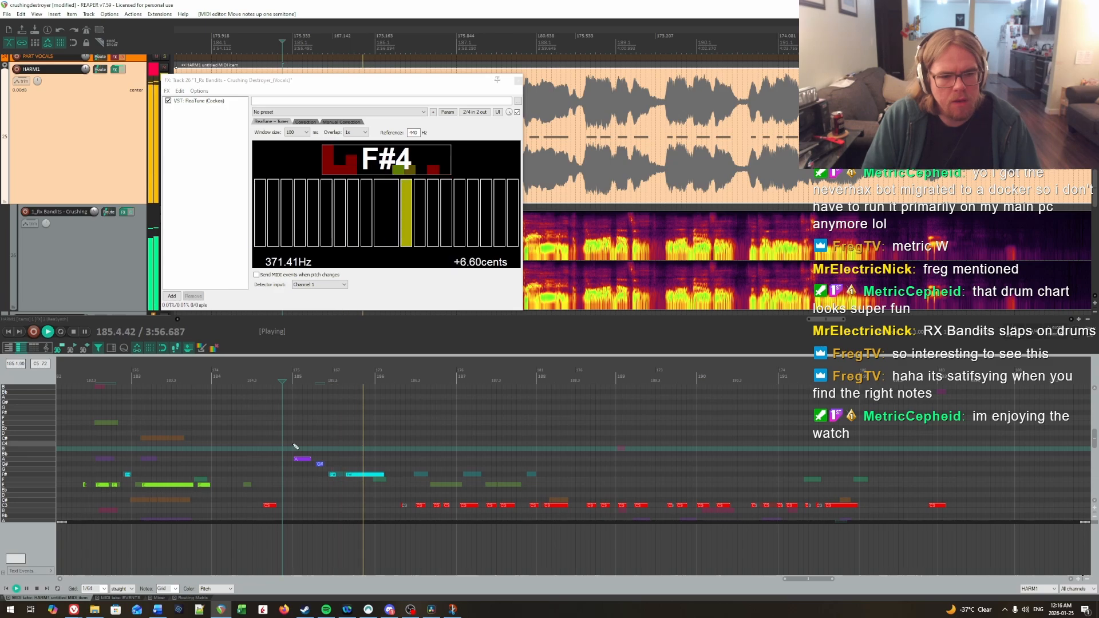
key("space")
key("space")
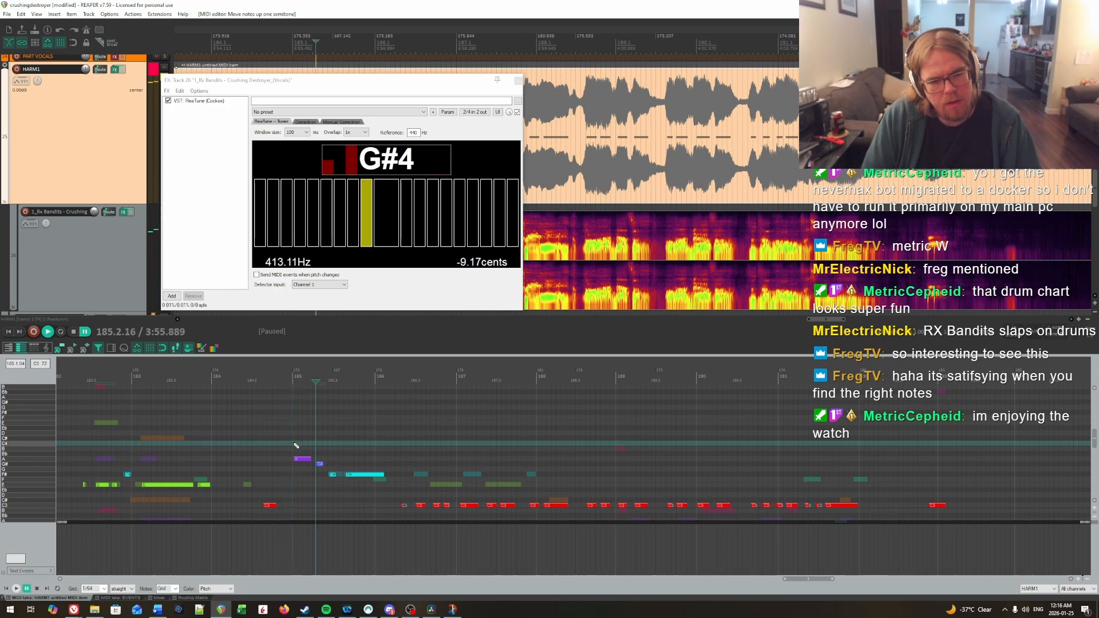
left_click(294, 444)
Step: Try the first note of measure 185 on B and play it back
key("space")
key("space")
left_click_drag(296, 463, 297, 464)
key("Up")
key("Up")
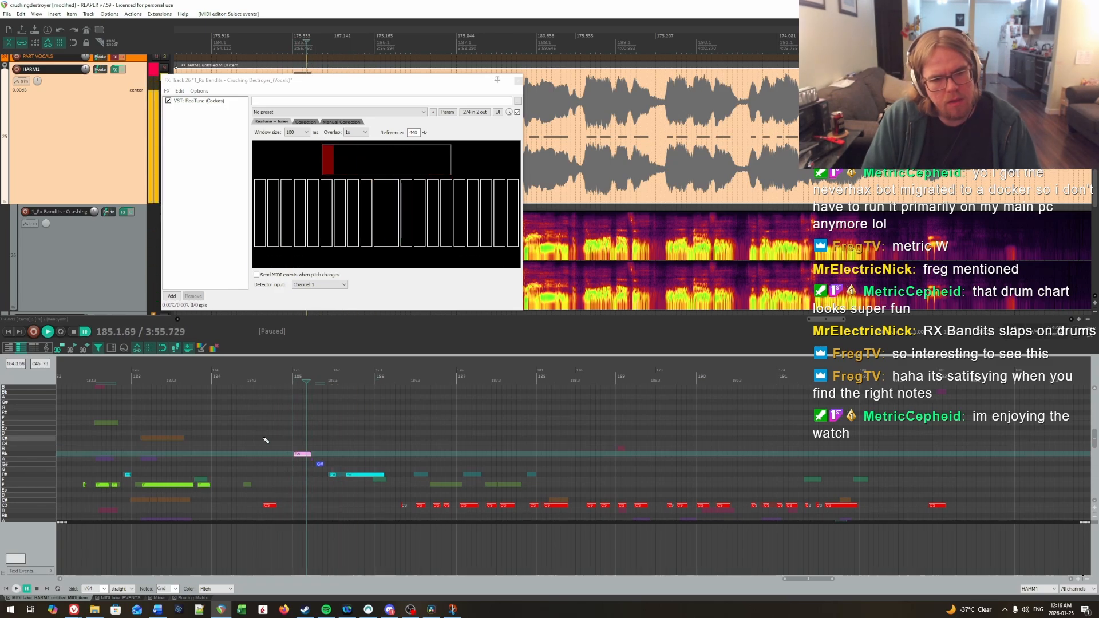
left_click(277, 434)
key("space")
key("space")
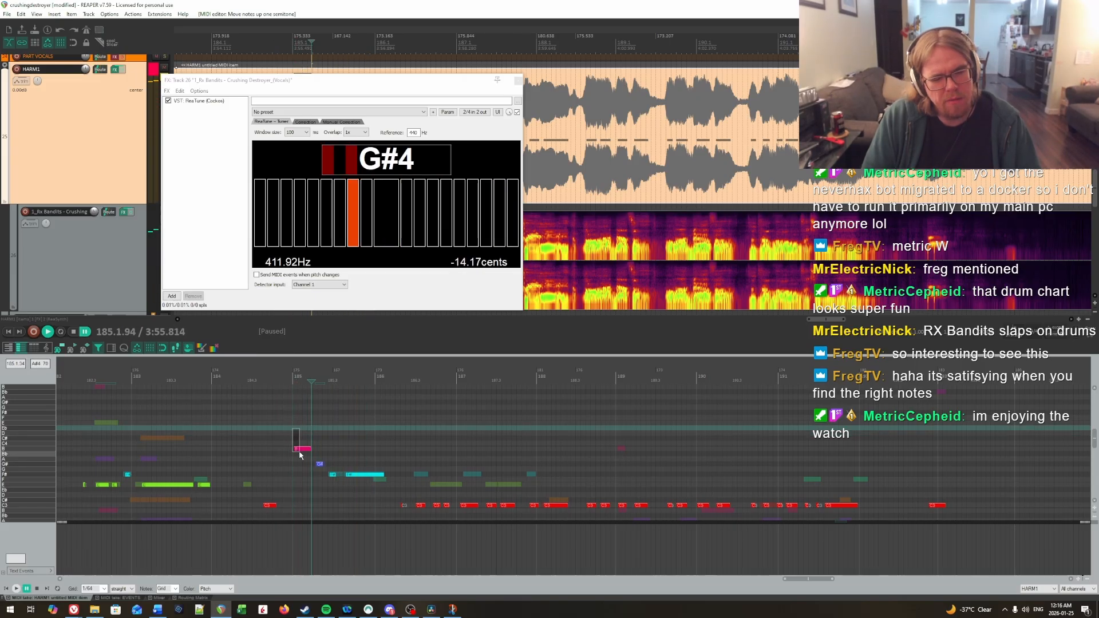
Step: Lower the first note of measure 185 to Bb and replay the phrase
left_click_drag(299, 452, 300, 452)
key("Down")
left_click(282, 434)
key("space")
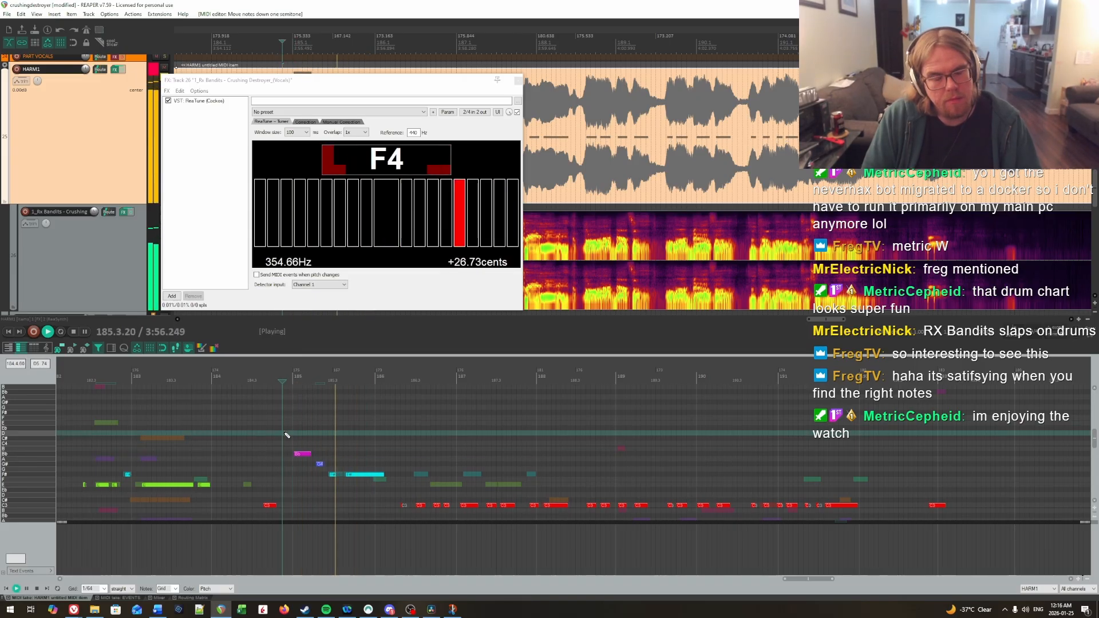
key("space")
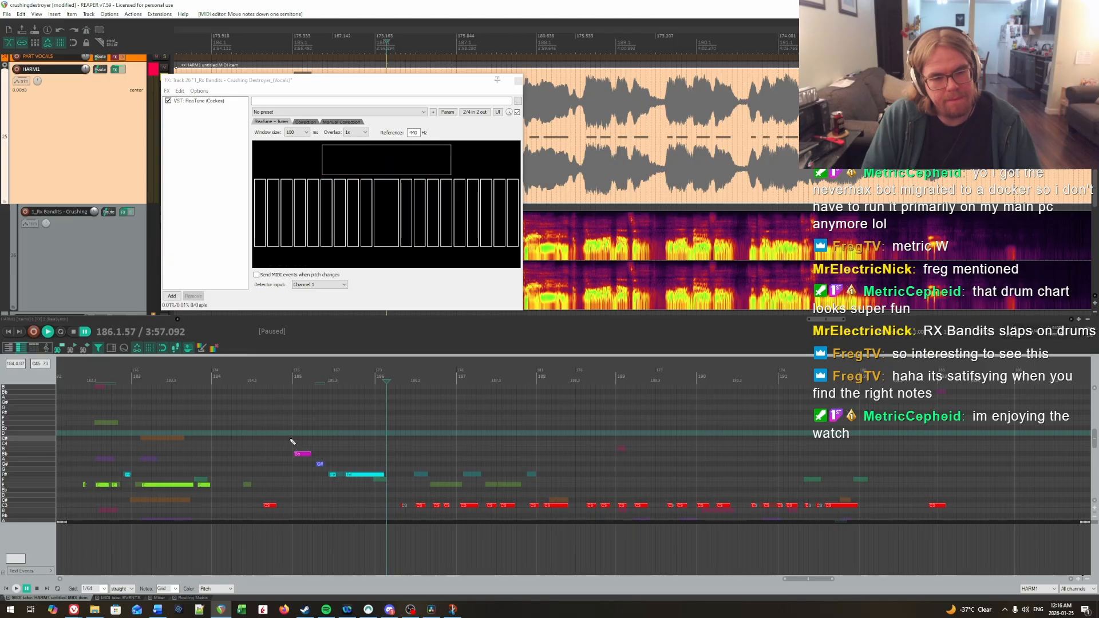
Step: Add a marker at 184.4.54, just before measure 185, and name it "Talky??"
left_click(292, 439)
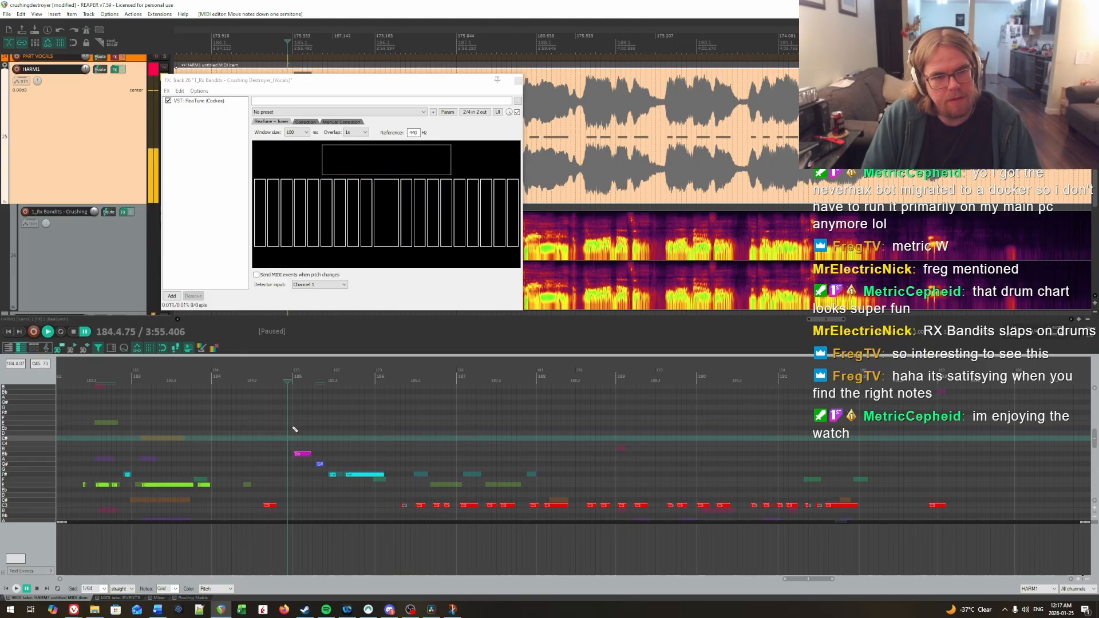
right_click(302, 44)
left_click(276, 45)
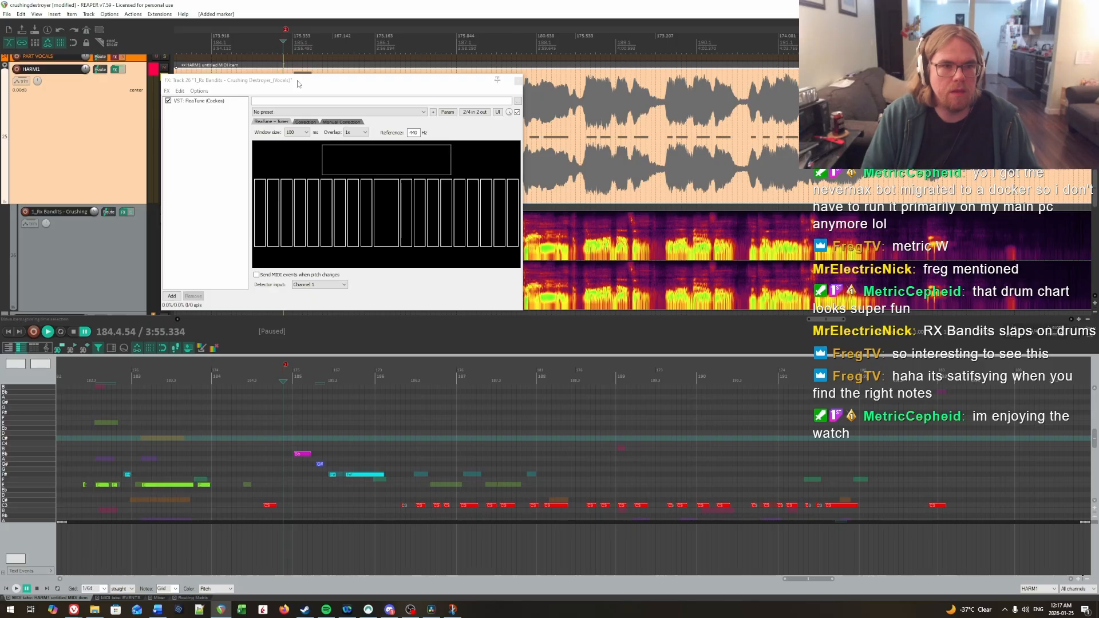
left_click_drag(297, 84, 557, 96)
double_click(287, 29)
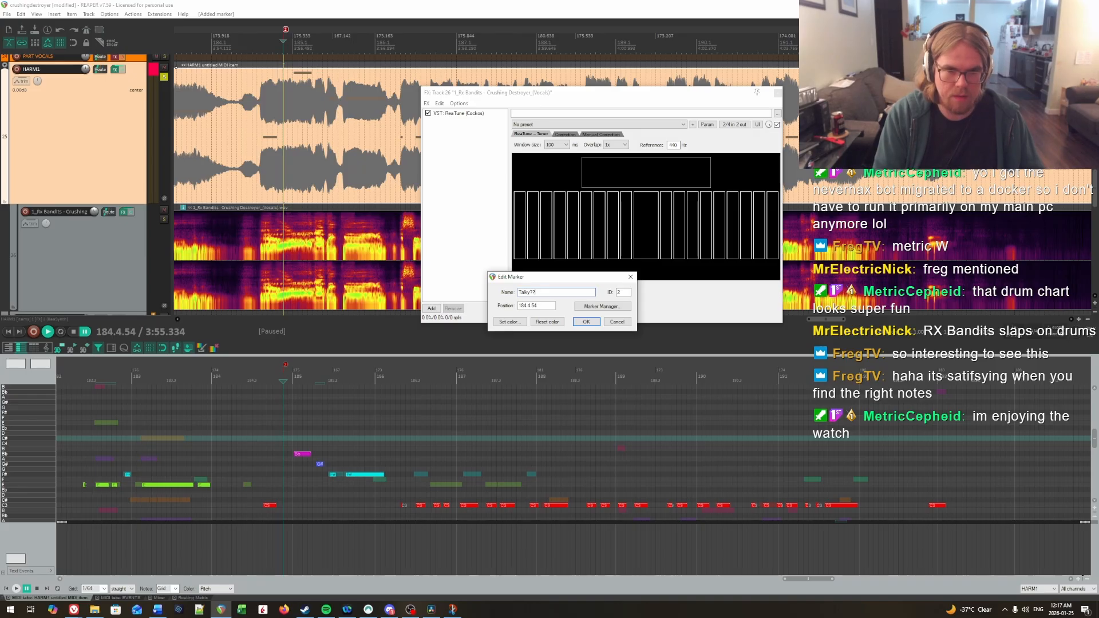
type("Talky??")
key("Return")
left_click_drag(674, 95, 533, 84)
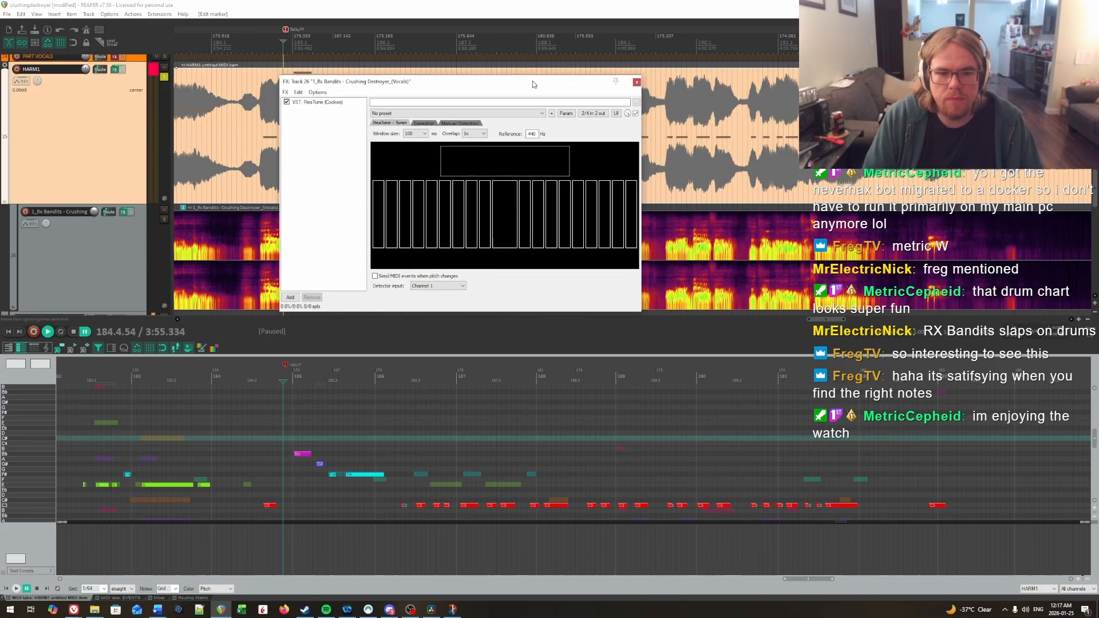
Step: Play on through measure 187, raise the notes from mid-186 through 187 to E and the first note of 188 to C#
key("space")
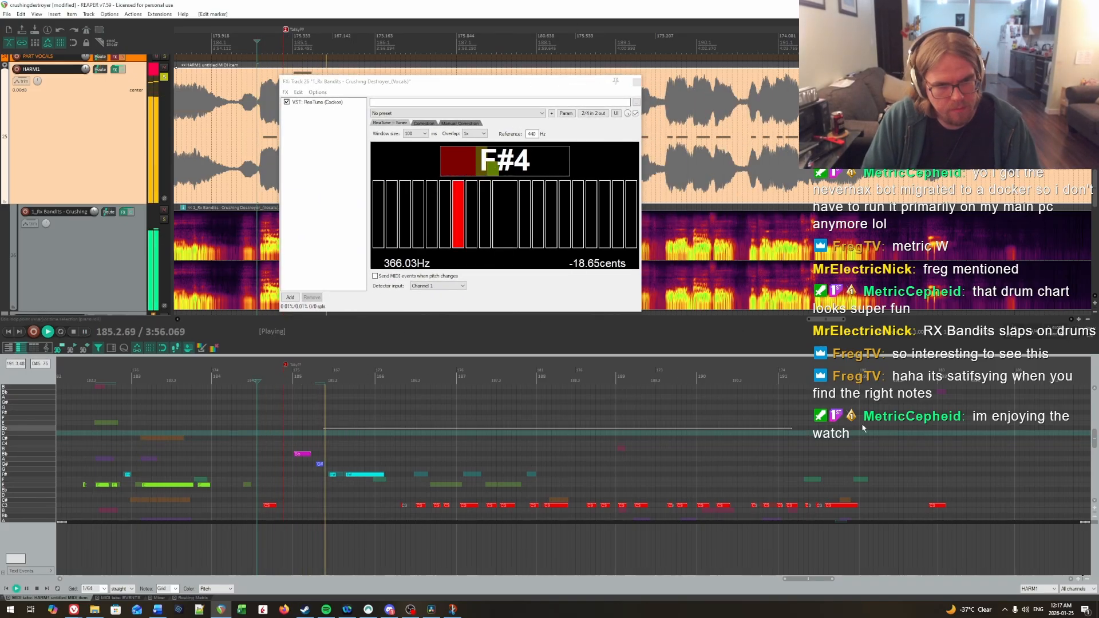
scroll(400, 444, "down", 2)
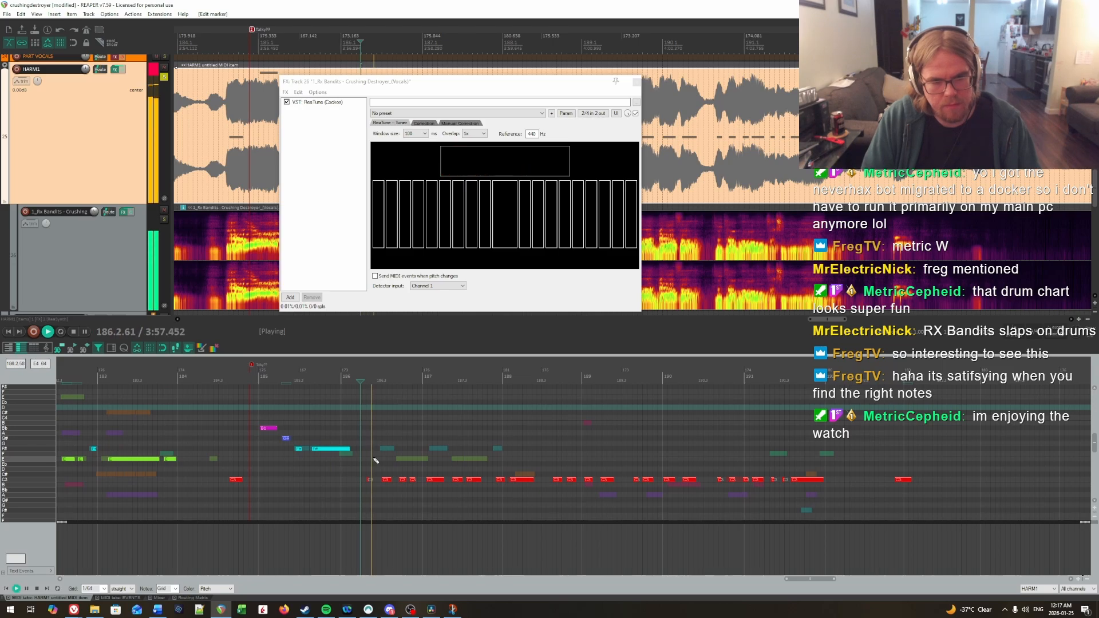
scroll(375, 460, "up", 1)
key("space")
left_click_drag(381, 473, 518, 495)
key("Up")
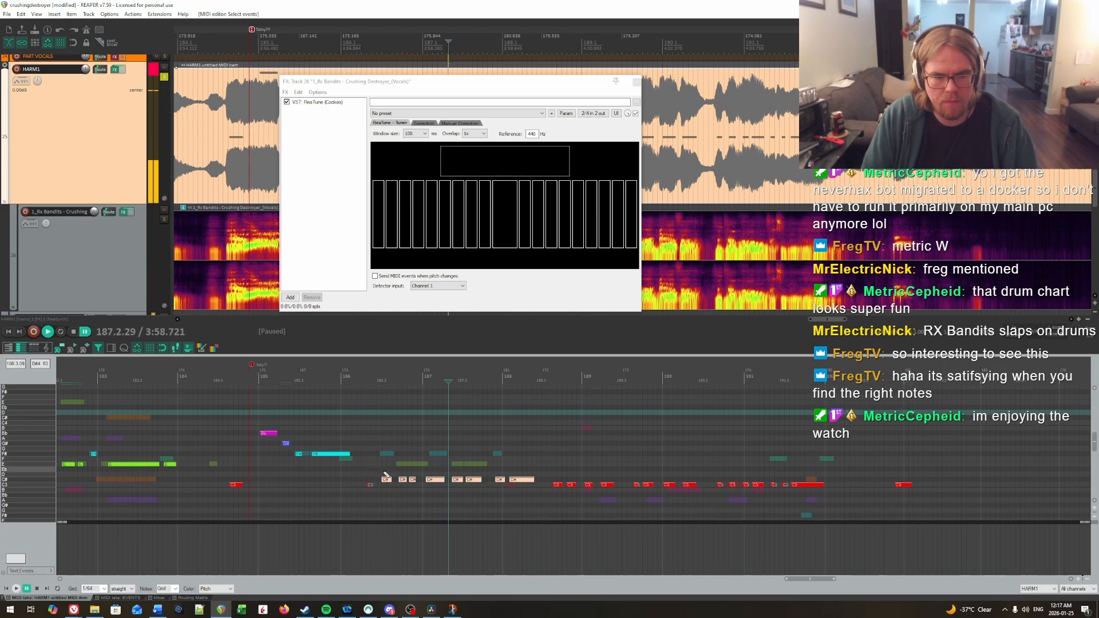
key("Up")
key("Up")
key("Up")
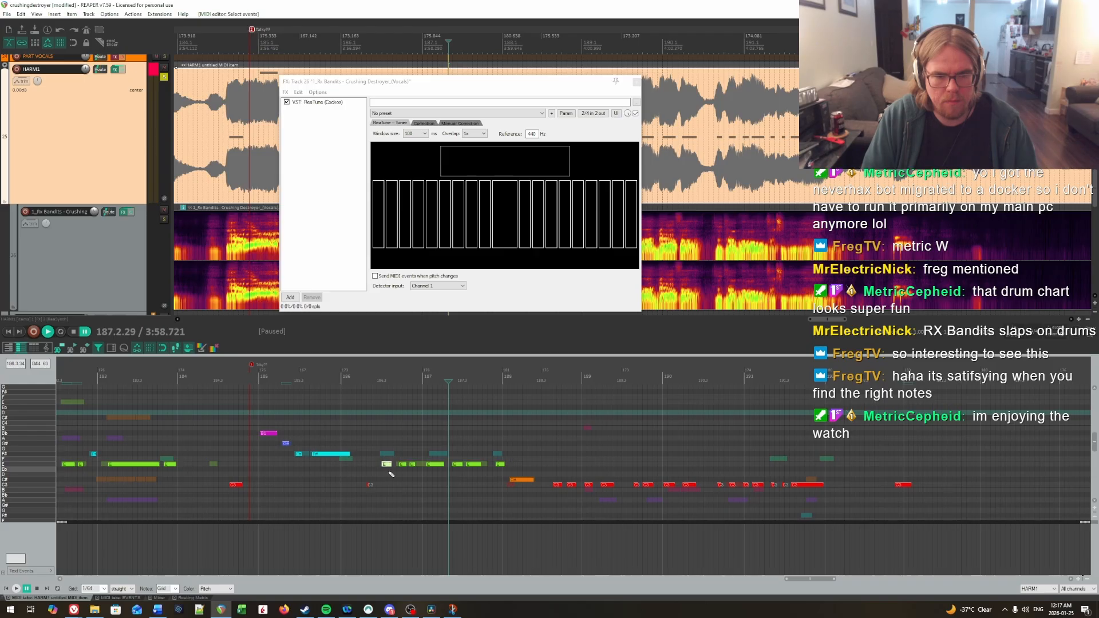
Step: Raise the first note in the second half of measure 186 and the first and last notes of measure 187 to F#
key("Up")
key("Up")
left_click(497, 463)
key("Up")
key("Up")
left_click(353, 444)
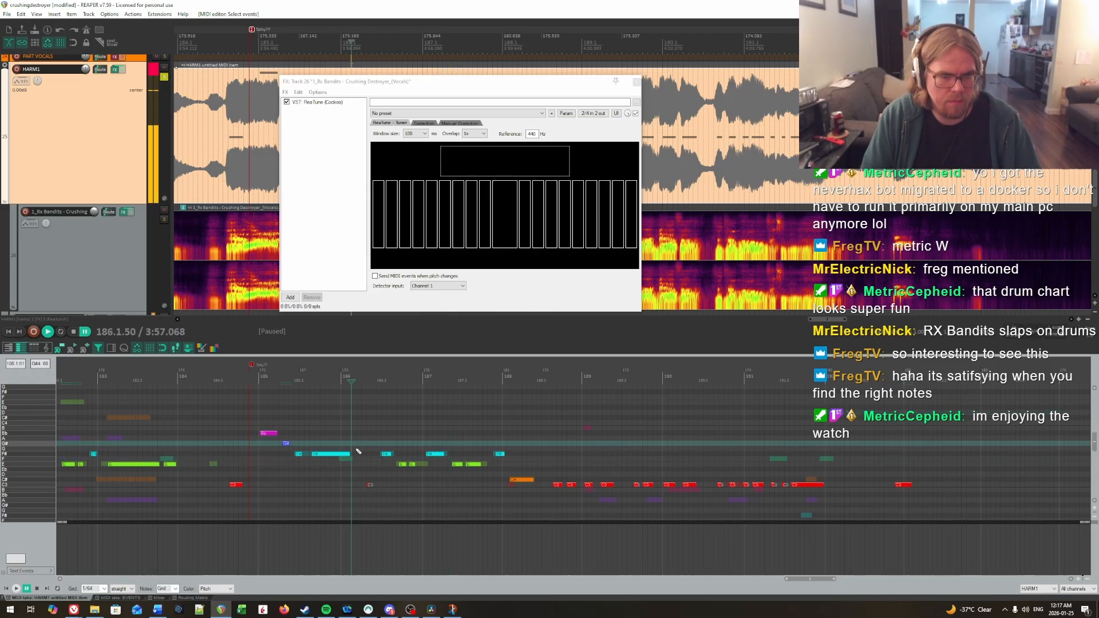
Step: Raise the short note in the first half of measure 186 to E and play the phrase back
key("Up")
key("Up")
key("Up")
key("Up")
left_click(336, 435)
key("space")
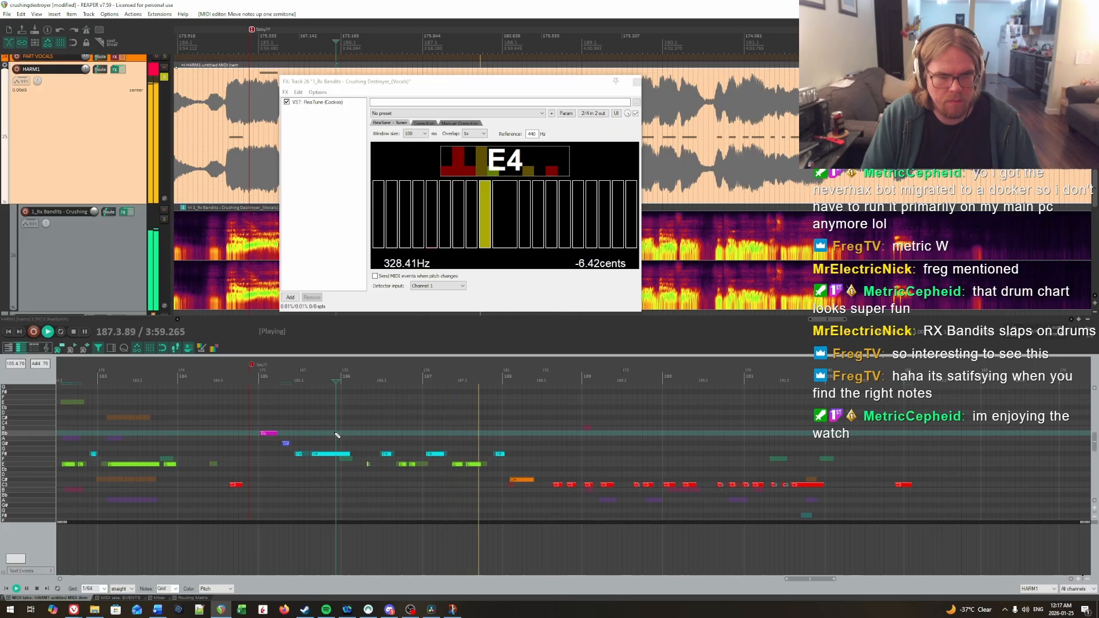
Step: Try the first note of measure 188 on C, replay it, and return it to C#
key("Down")
left_click(467, 440)
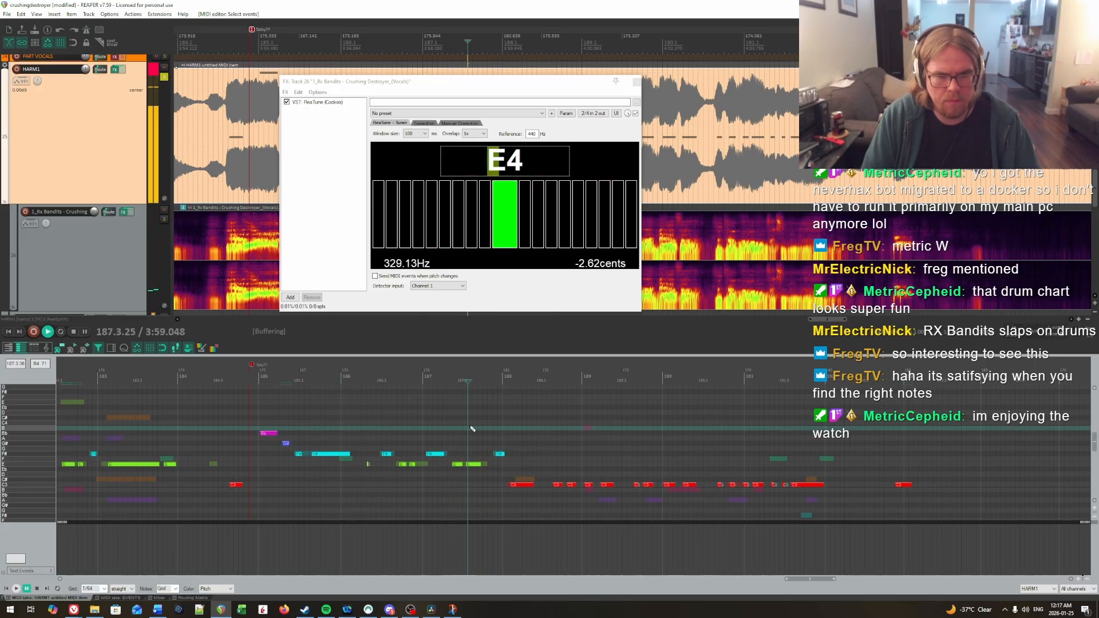
left_click_drag(520, 466, 532, 495)
key("Up")
left_click(472, 437)
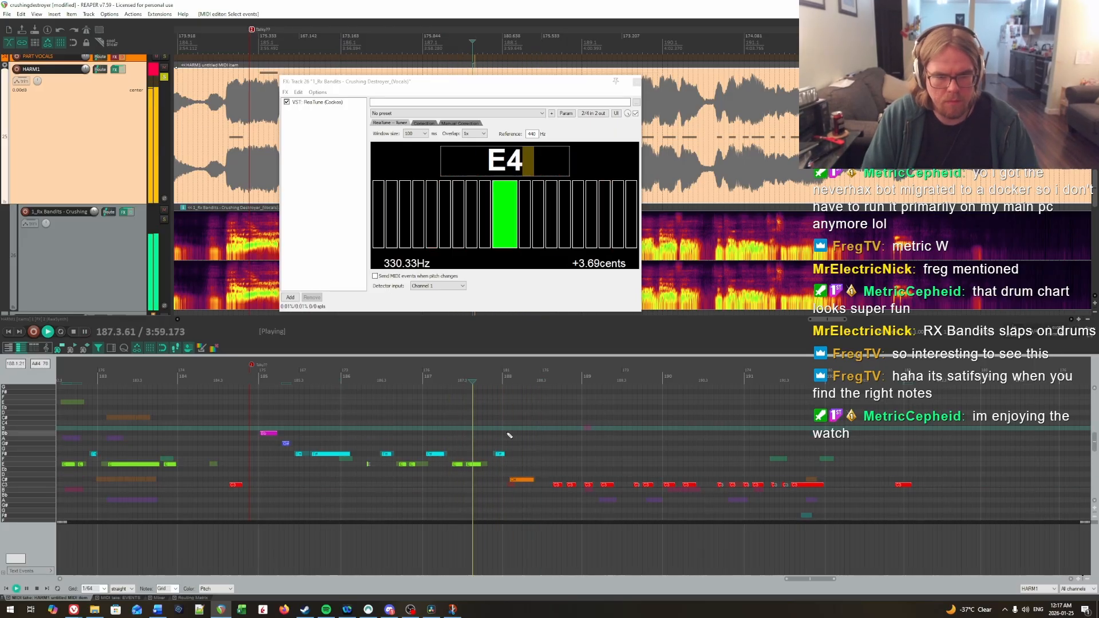
Step: Play on into measure 189, lower its first note to B and its second to A, and replay them
left_click_drag(545, 440, 417, 430)
key("space")
scroll(417, 430, "down", 2)
key("space")
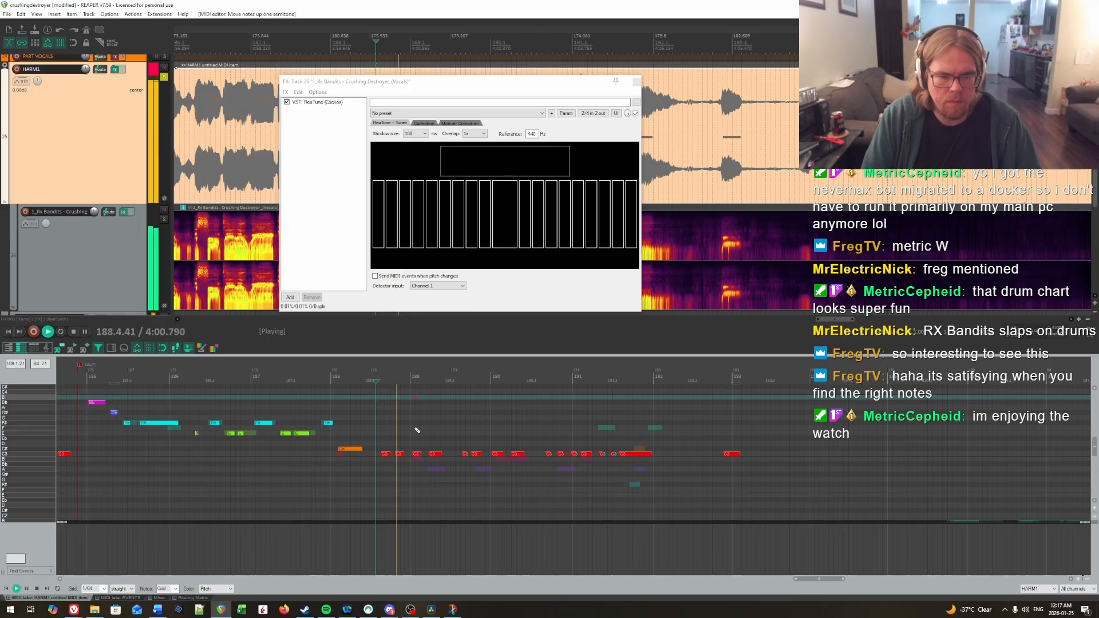
key("space")
left_click(435, 458)
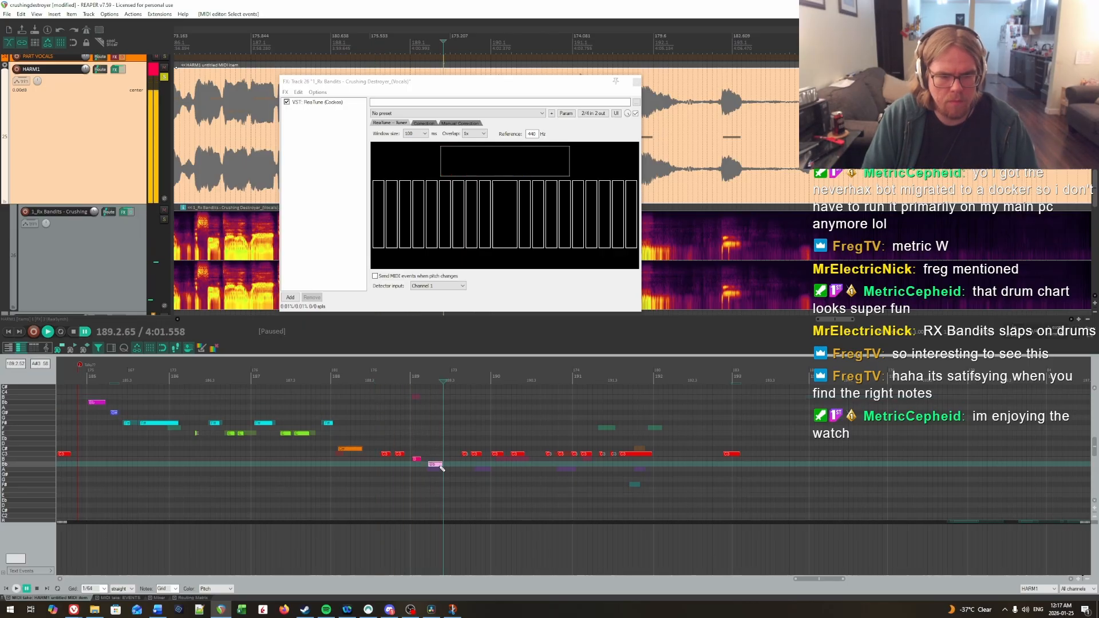
key("Down")
key("Down")
key("space")
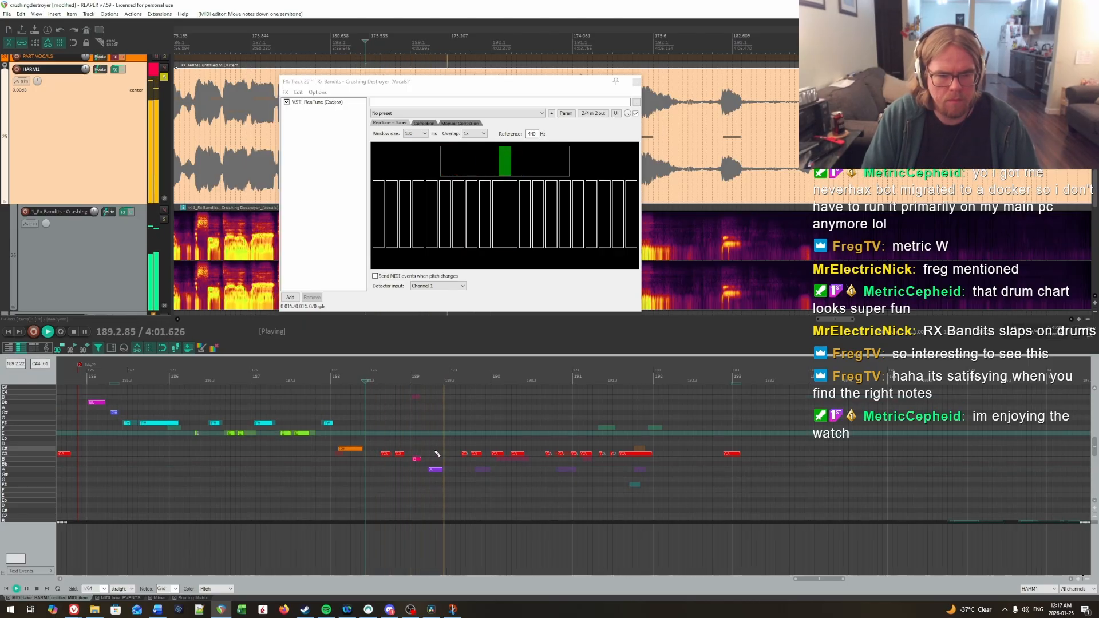
Step: Lower the two notes in the second half of measure 189 to A and the first two of 190 to B, replaying them
key("space")
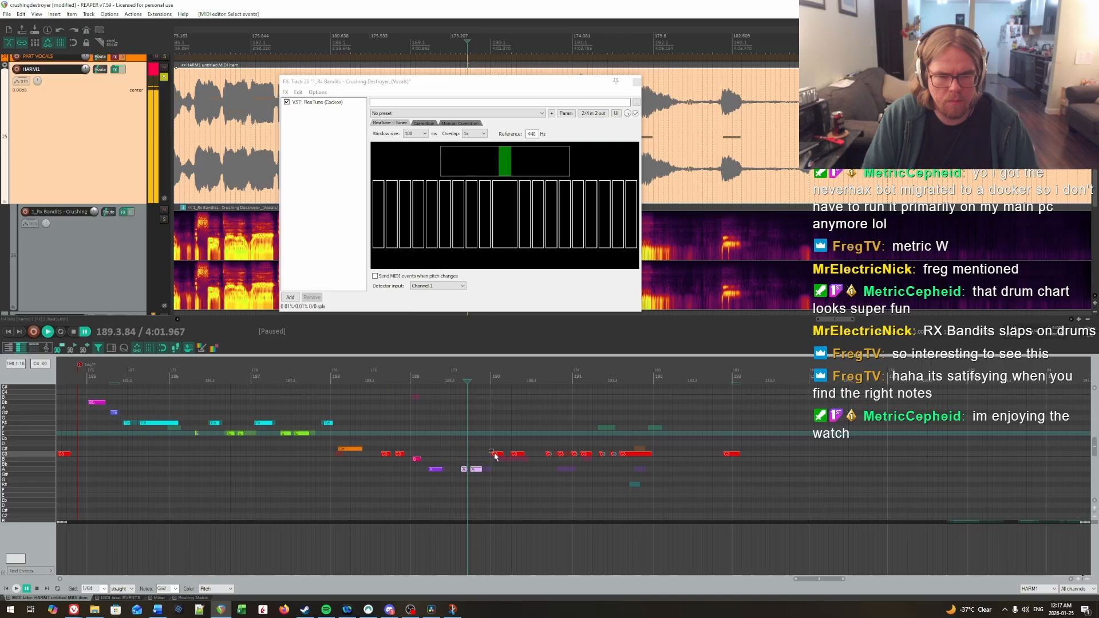
key("Up")
key("space")
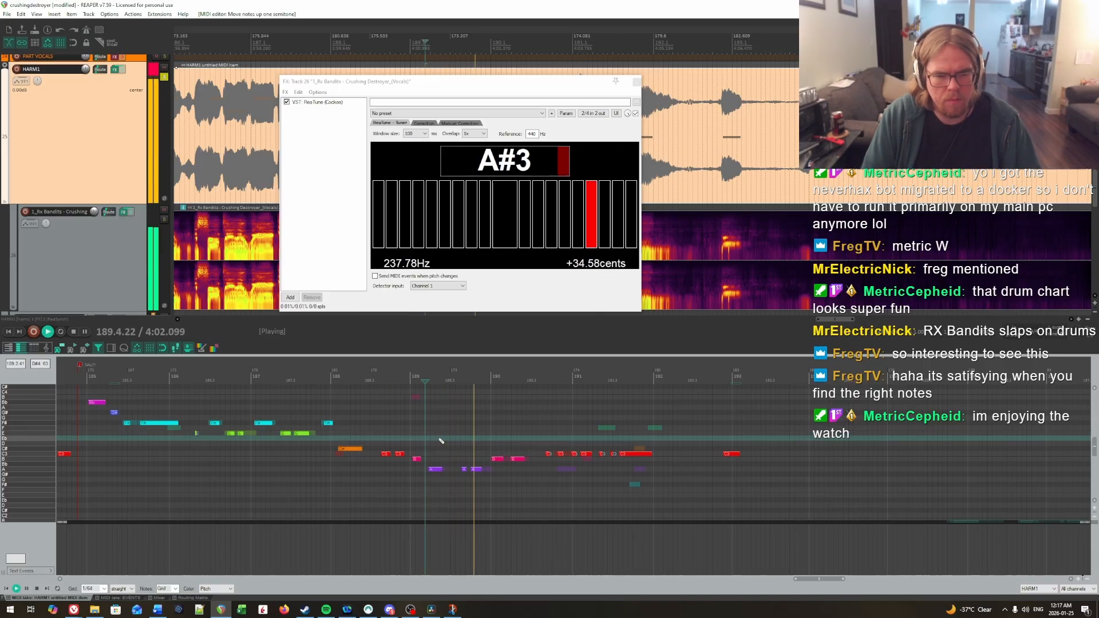
key("space")
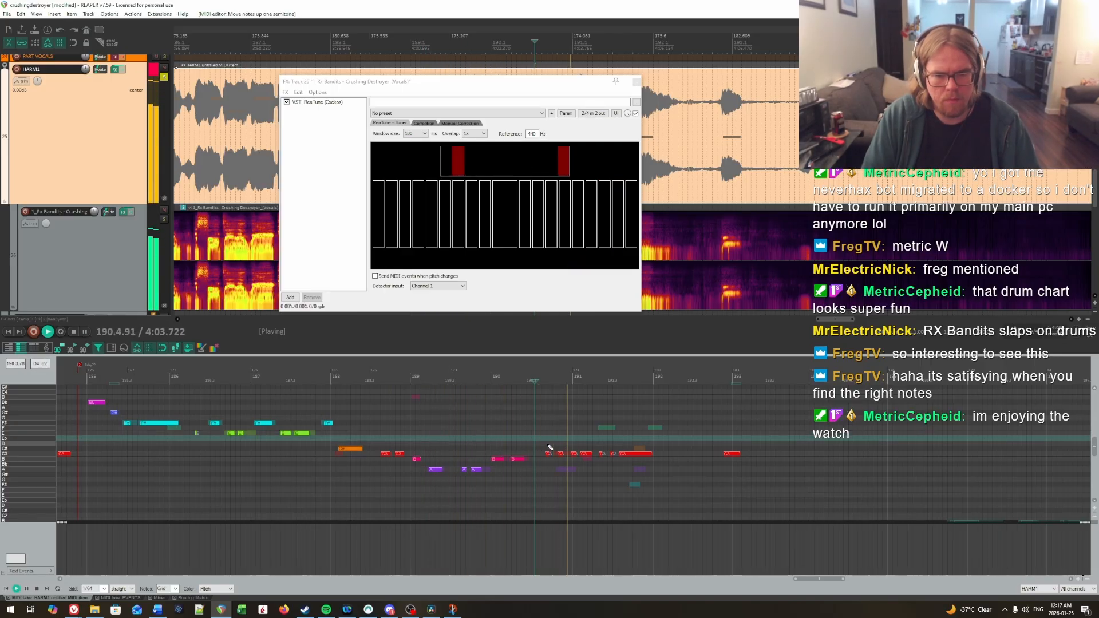
Step: Lower the three short notes leading into measure 191 to A and the longer note after them to B, replaying the passage
key("space")
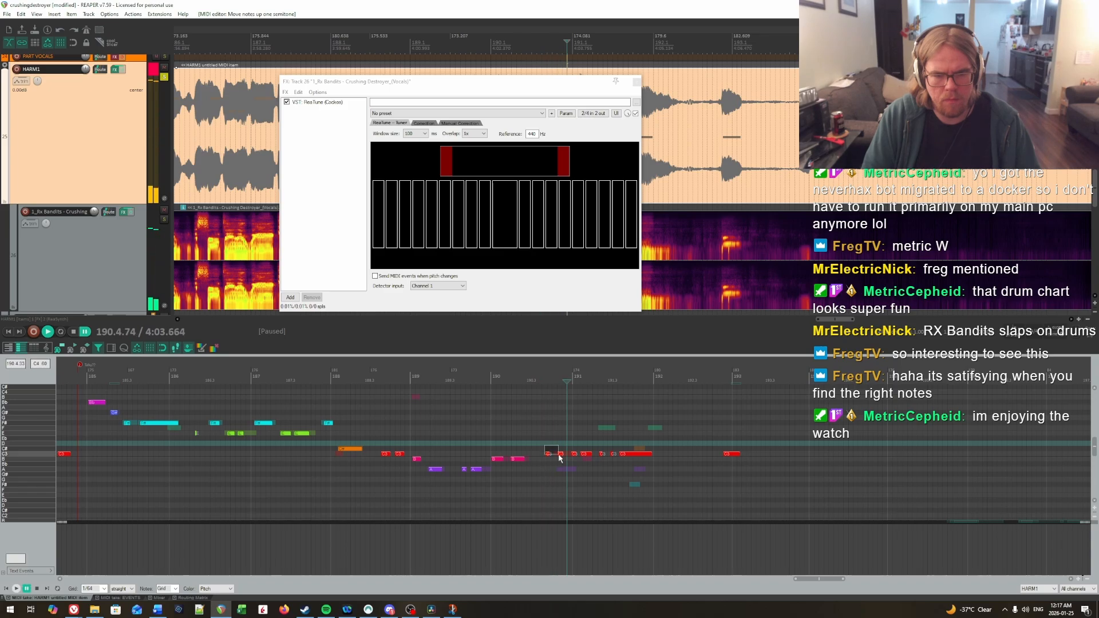
key("space")
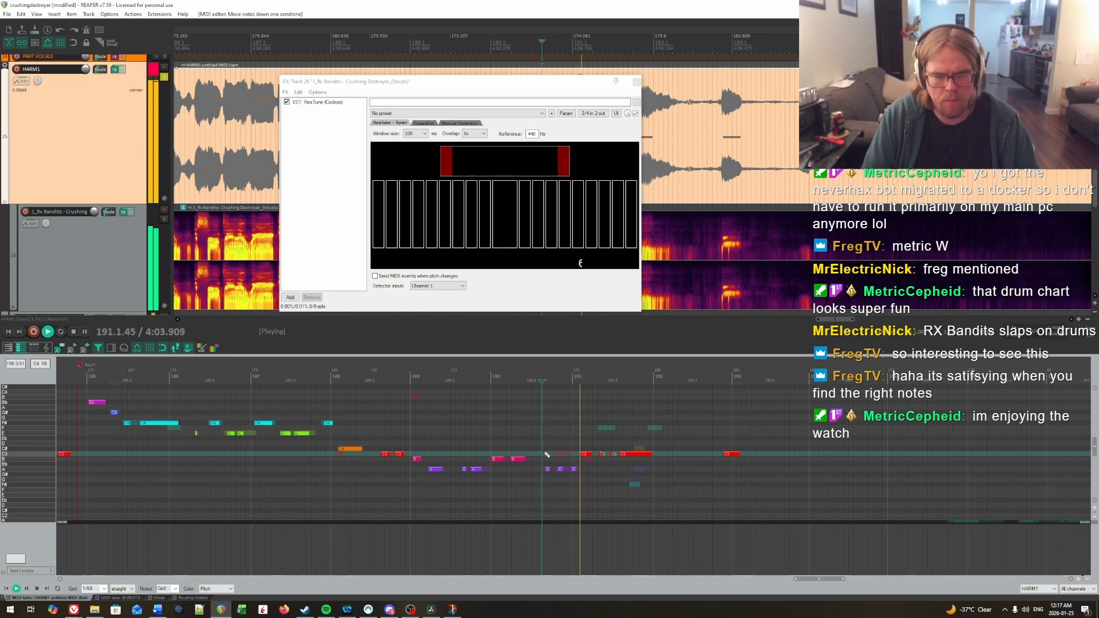
key("space")
key("Down")
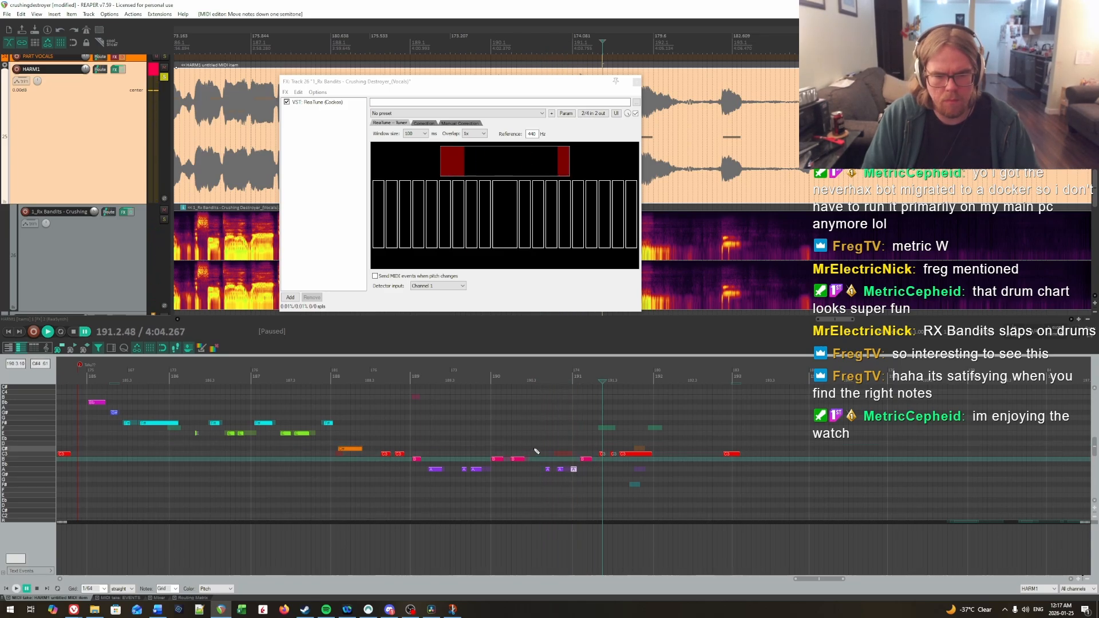
left_click(546, 451)
key("space")
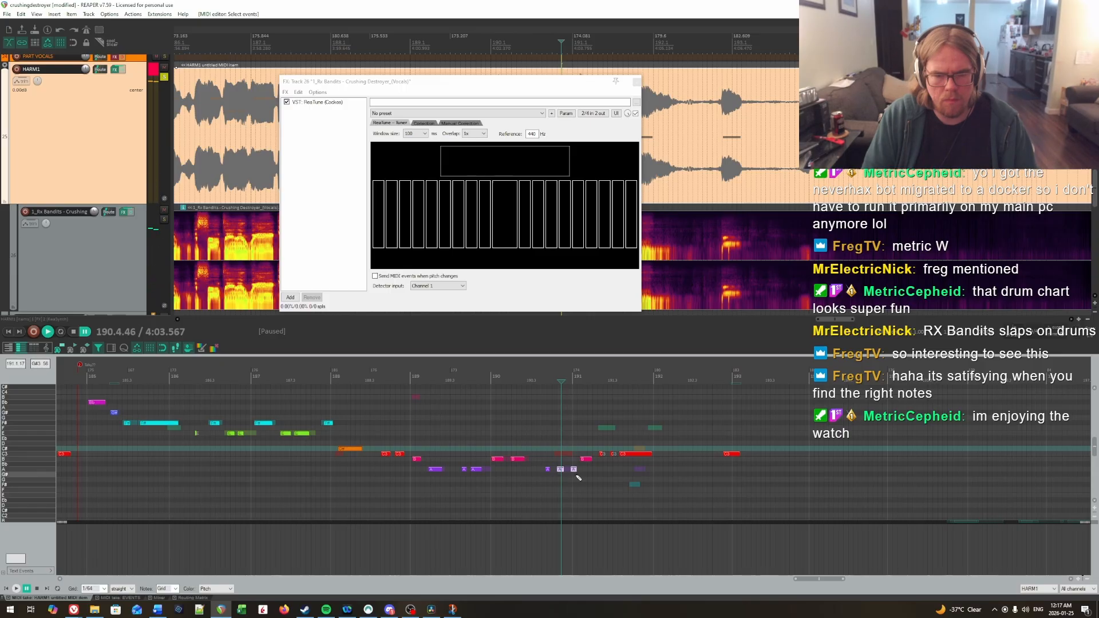
Step: Raise the second and third short notes leading into measure 191 to B and replay them
left_click(547, 451)
key("space")
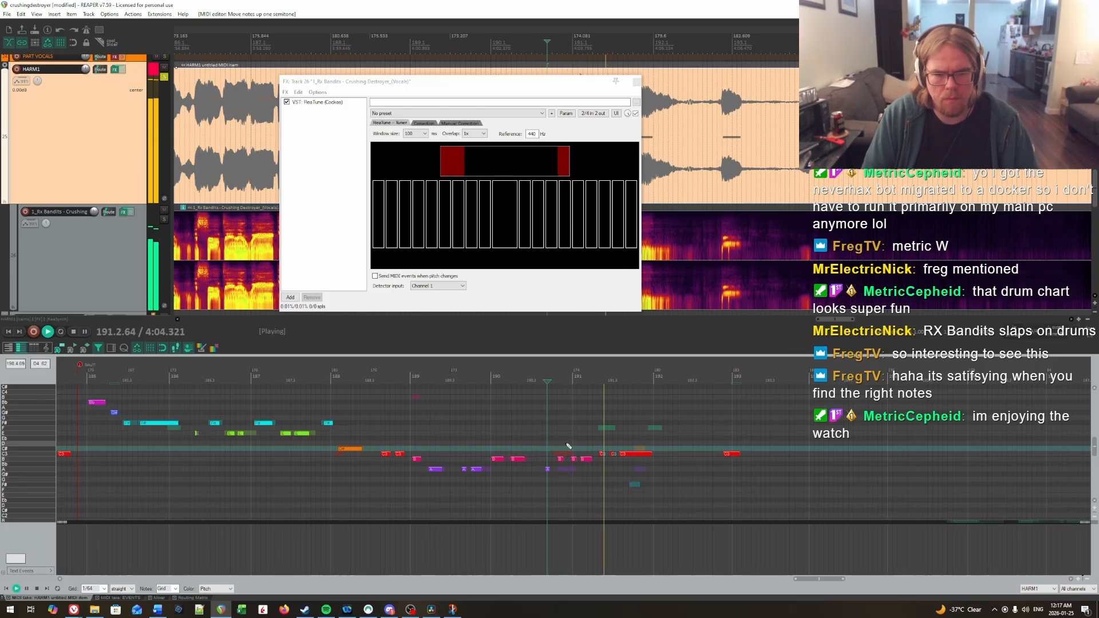
left_click(542, 439)
key("space")
Step: Raise the longer note at the start of measure 191 back to C and play on from measure 190
key("space")
left_click(586, 459)
key("Up")
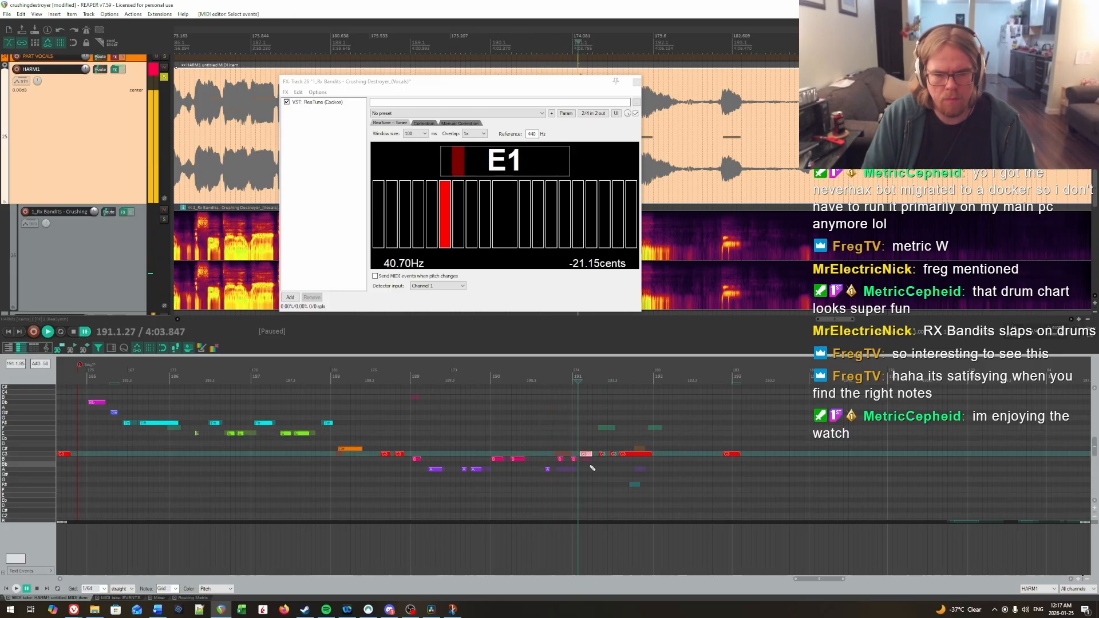
left_click(548, 439)
key("space")
scroll(583, 439, "up", 2)
left_click_drag(588, 458, 976, 416)
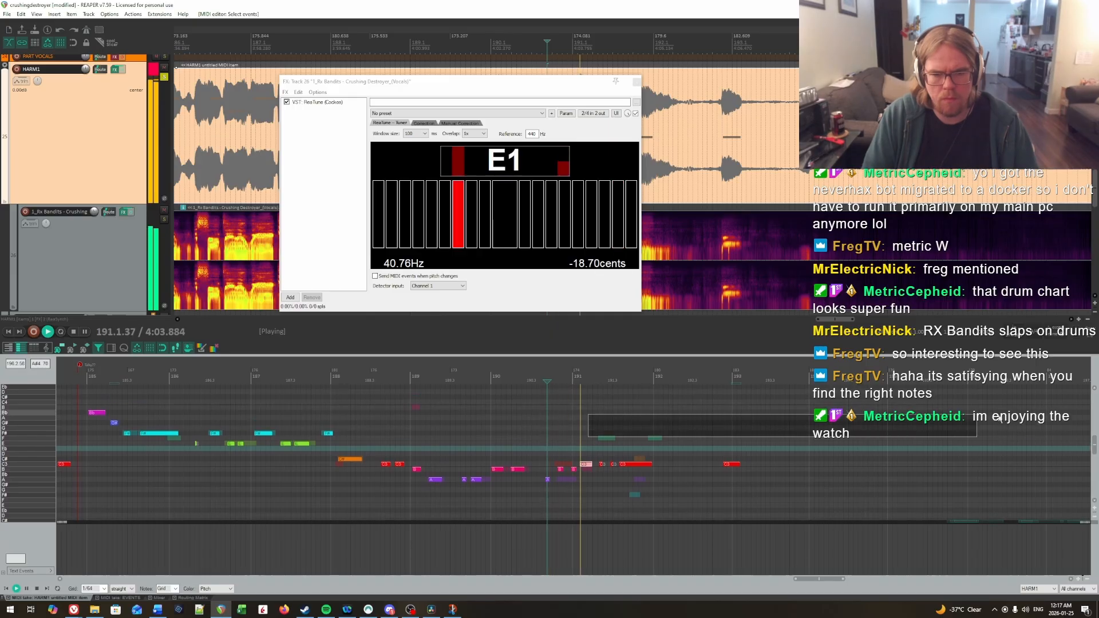
Step: Lower the last three notes of measure 191 to A and play them back
scroll(606, 417, "right", 1)
key("Down")
key("Down")
key("Down")
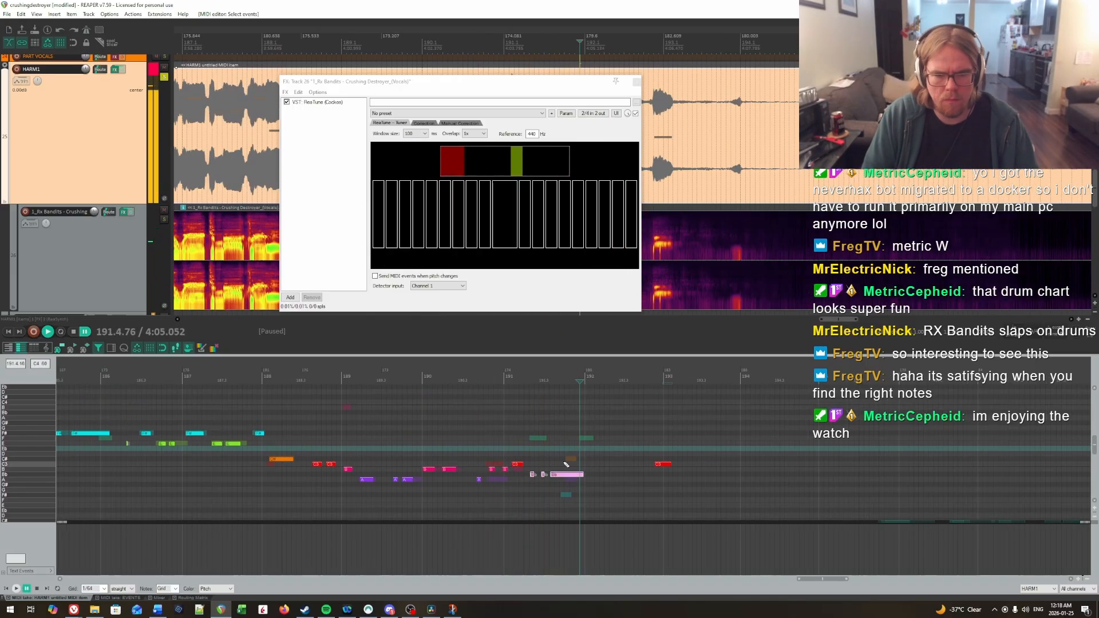
left_click(490, 445)
key("space")
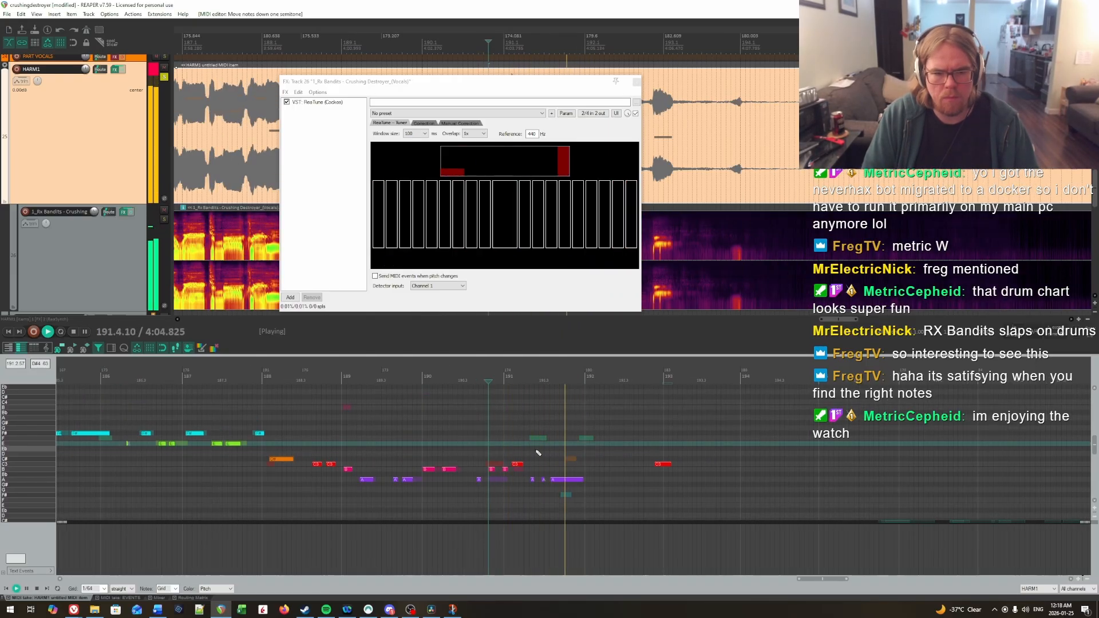
Step: Lower the last three notes of measure 191 to F# and replay the phrase
key("space")
left_click_drag(530, 474, 561, 487)
key("Down")
key("Down")
key("Down")
left_click(500, 446)
scroll(502, 448, "up", 2)
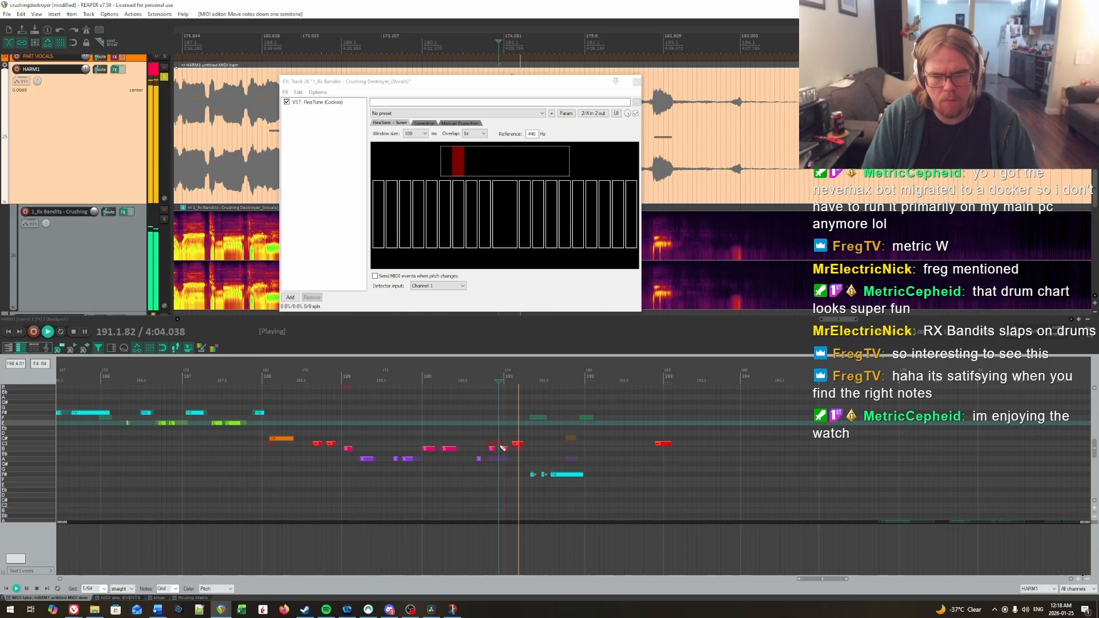
key("space")
left_click(461, 420)
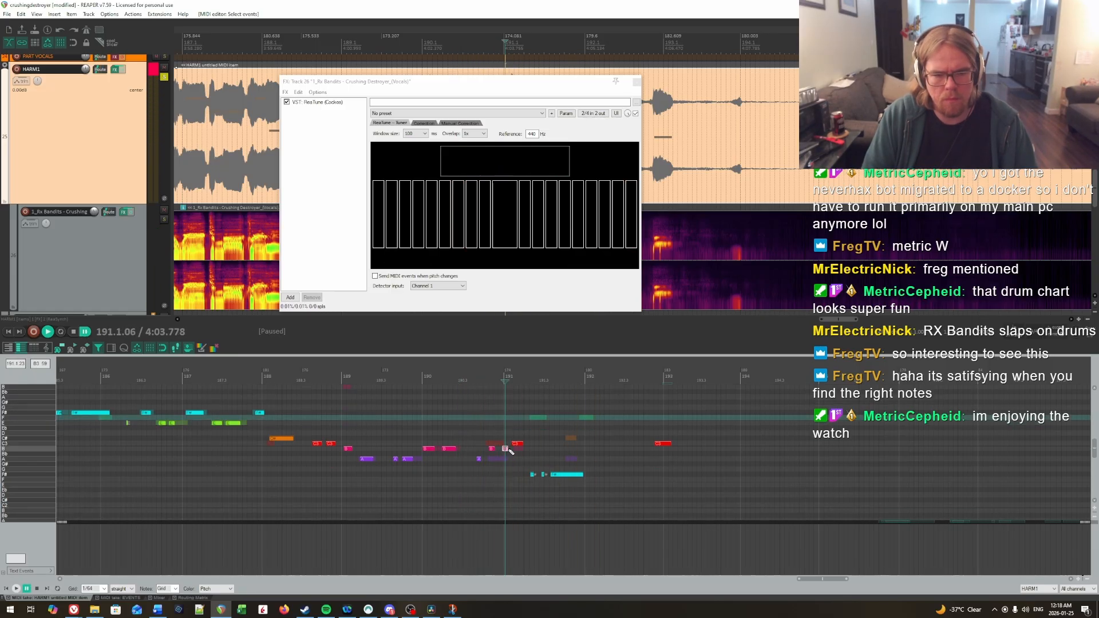
Step: Lower the second and third short notes leading into measure 191 to A and replay them
key("Down")
key("Down")
left_click(474, 429)
key("space")
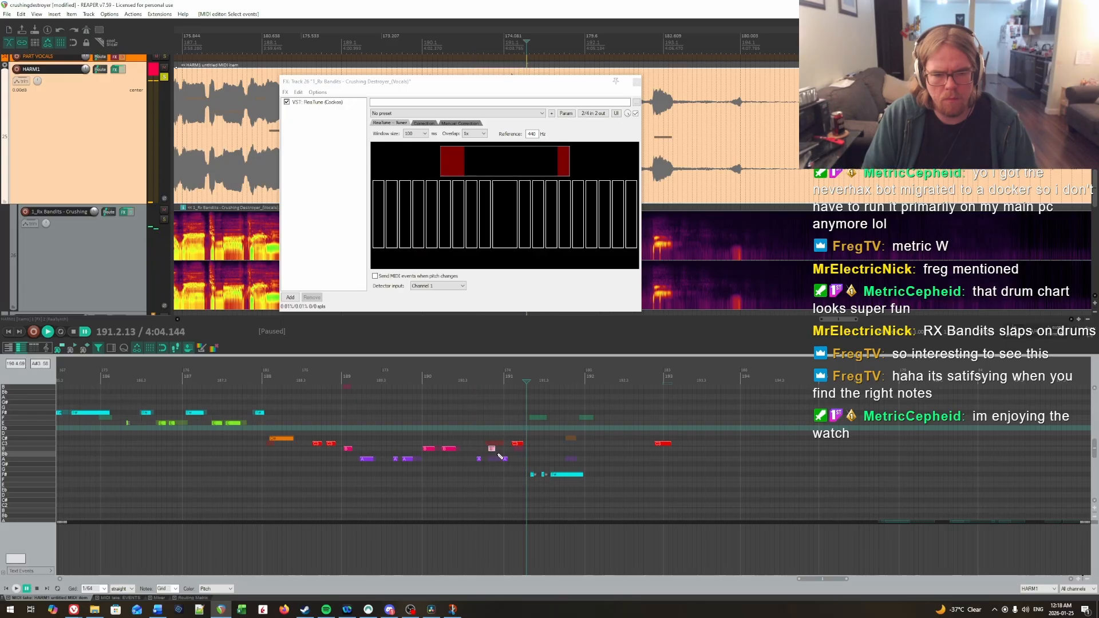
left_click(471, 439)
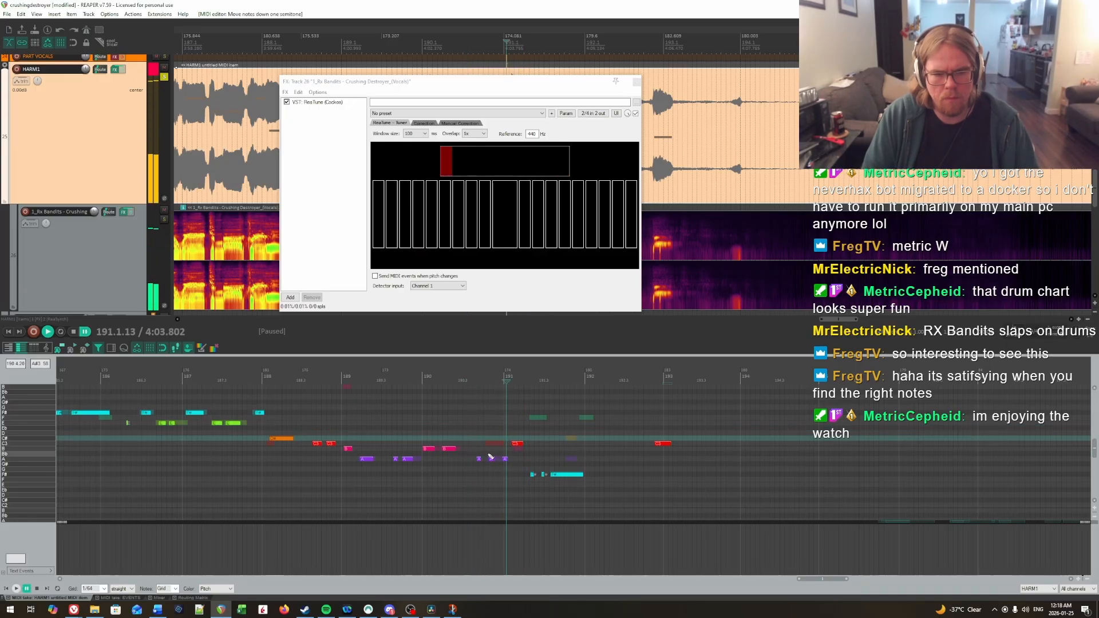
Step: Raise the second and third short notes leading into measure 191 to C and play them back
key("Down")
left_click(490, 432)
key("space")
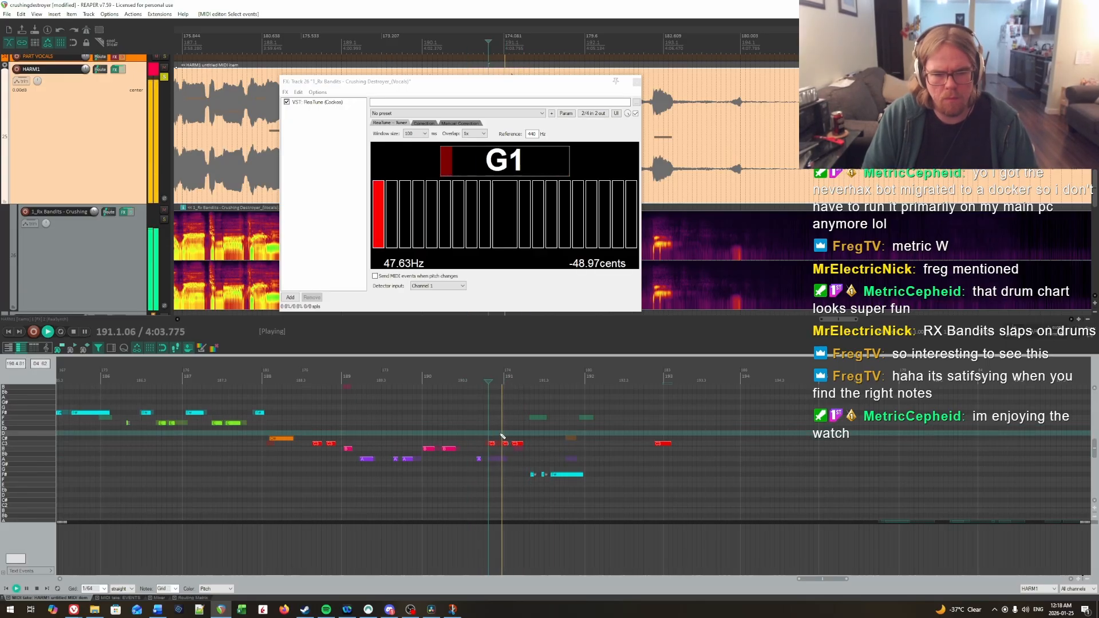
left_click(472, 430)
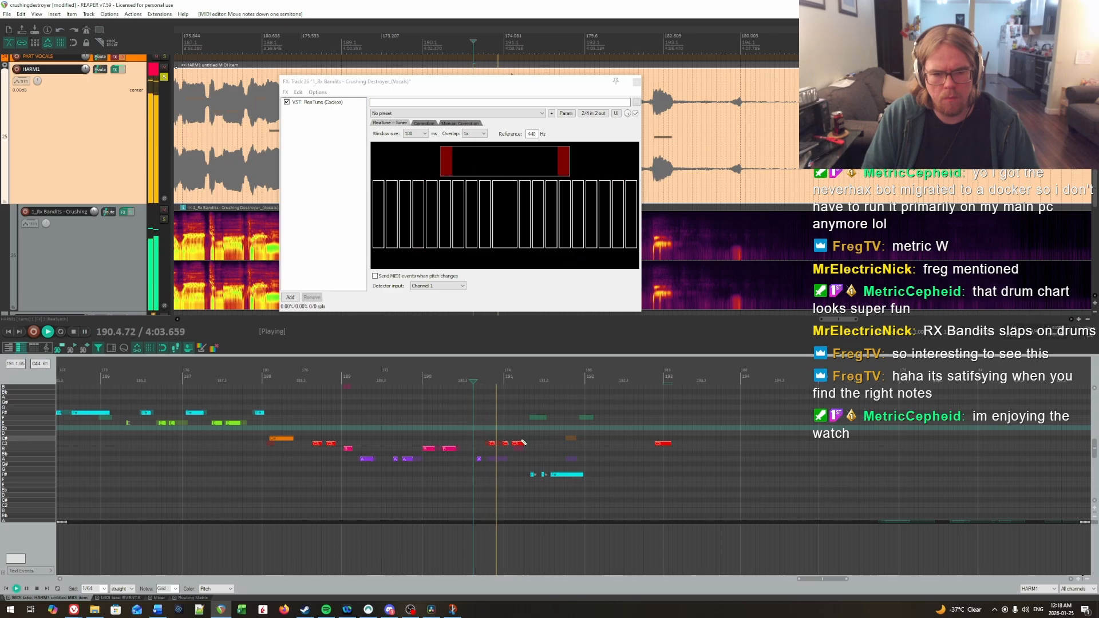
Step: Lower the third short note leading into measure 191 to B and replay the phrase from measure 190
key("space")
left_click_drag(508, 451, 509, 452)
key("Down")
left_click(474, 430)
key("space")
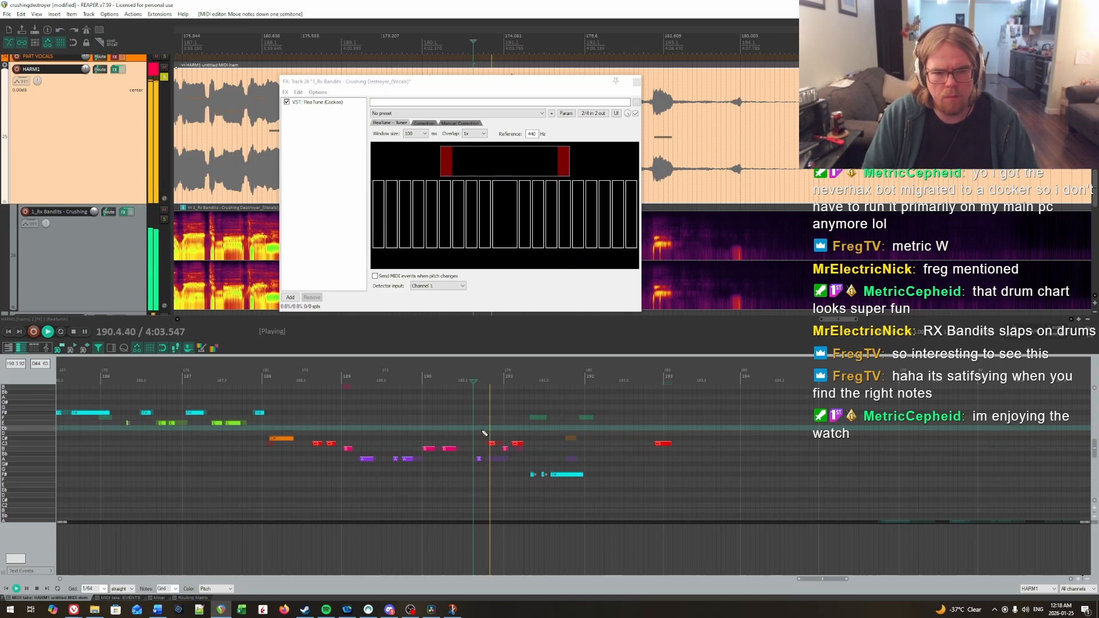
key("space")
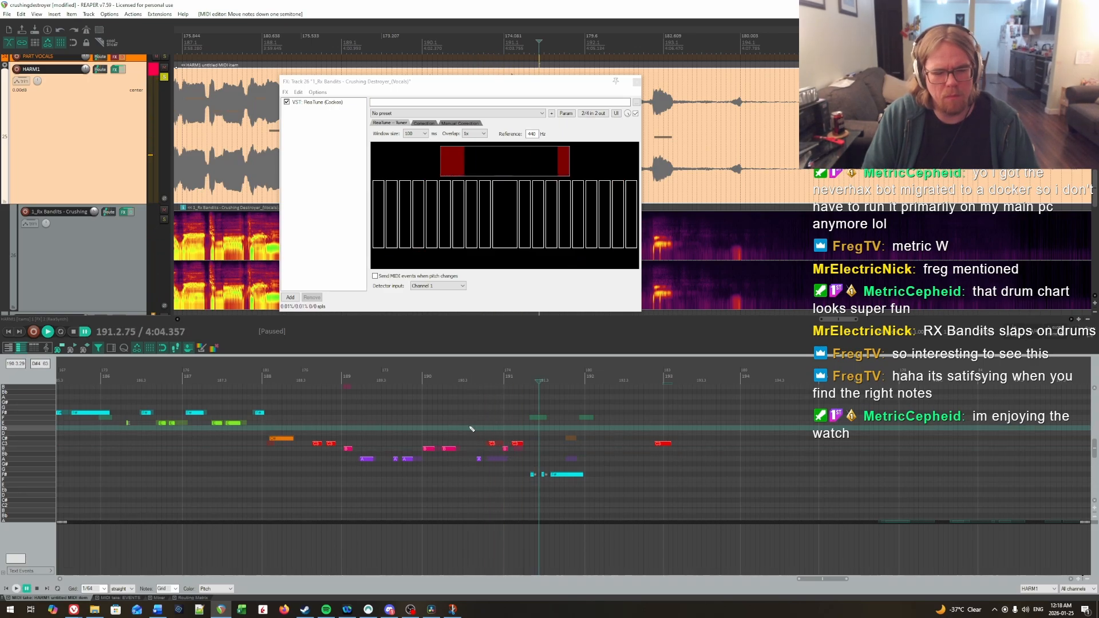
scroll(471, 429, "up", 1)
left_click(428, 430)
key("space")
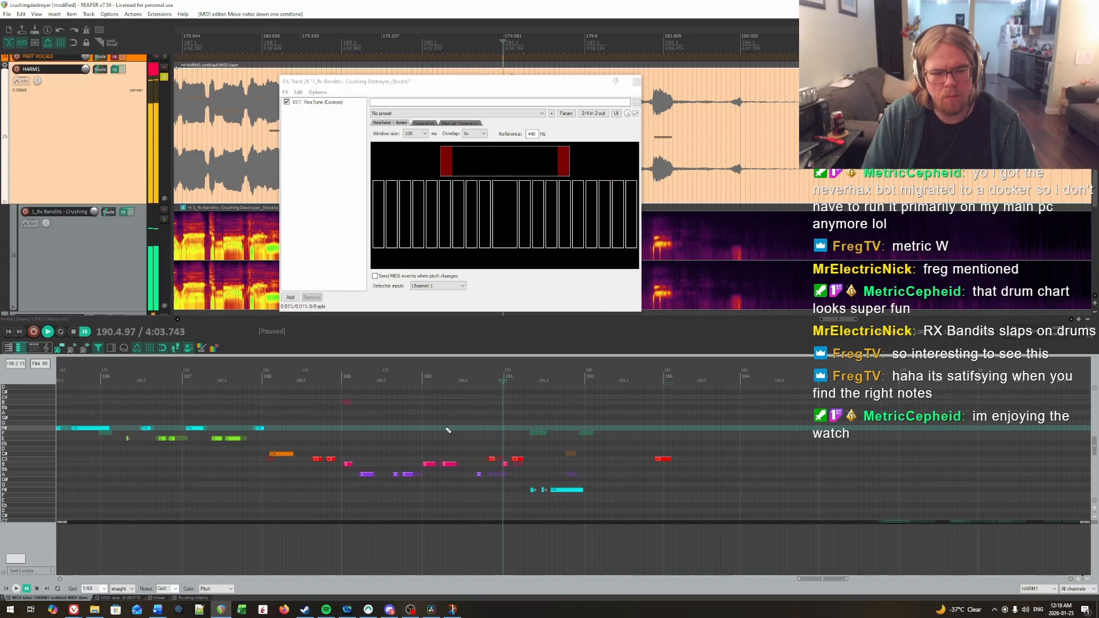
key("space")
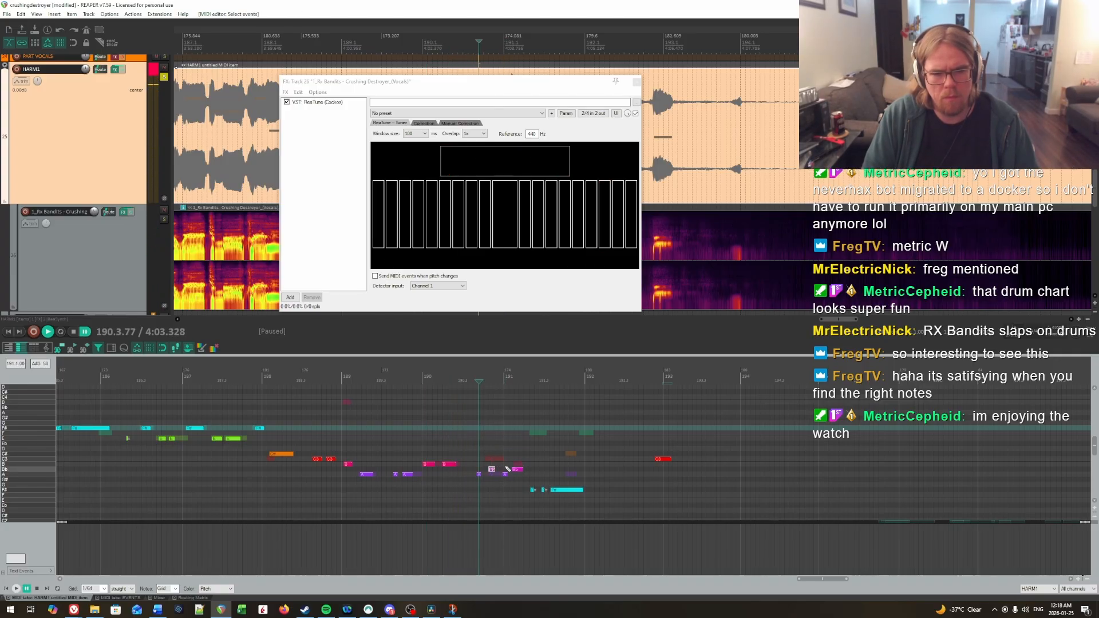
Step: Lower the first short note leading into measure 191 to G and the three notes after it to A, and replay
left_click_drag(507, 469, 481, 480)
key("Down")
key("Down")
left_click(460, 464)
key("space")
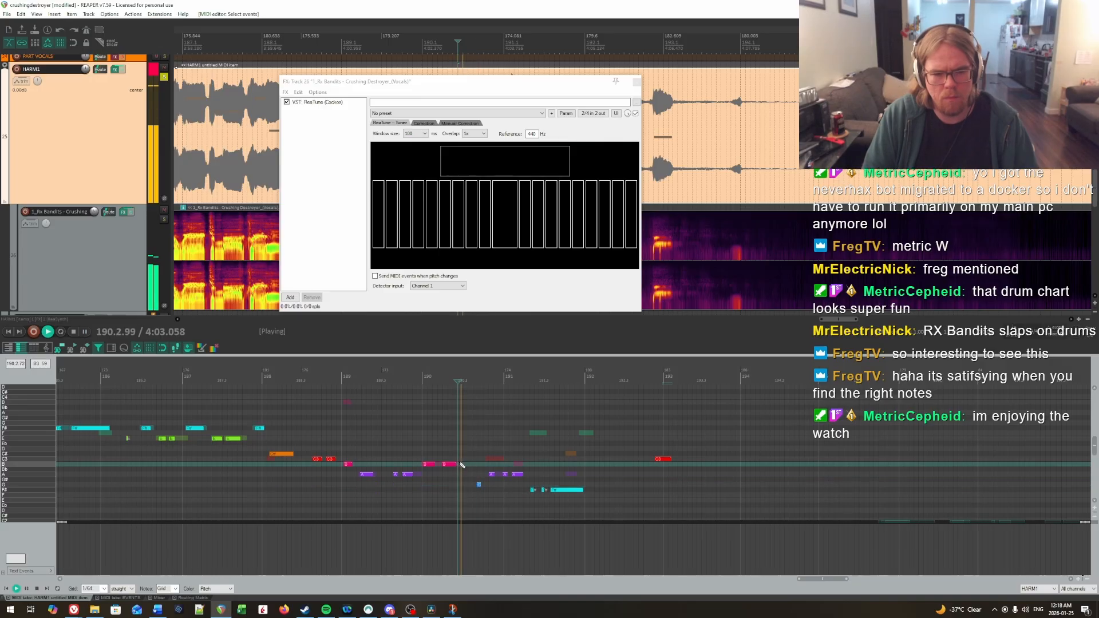
key("space")
Step: Raise the longer note at the start of measure 191 to B and the first short lead-in note to G#, and replay
left_click(515, 474)
key("Up")
key("Up")
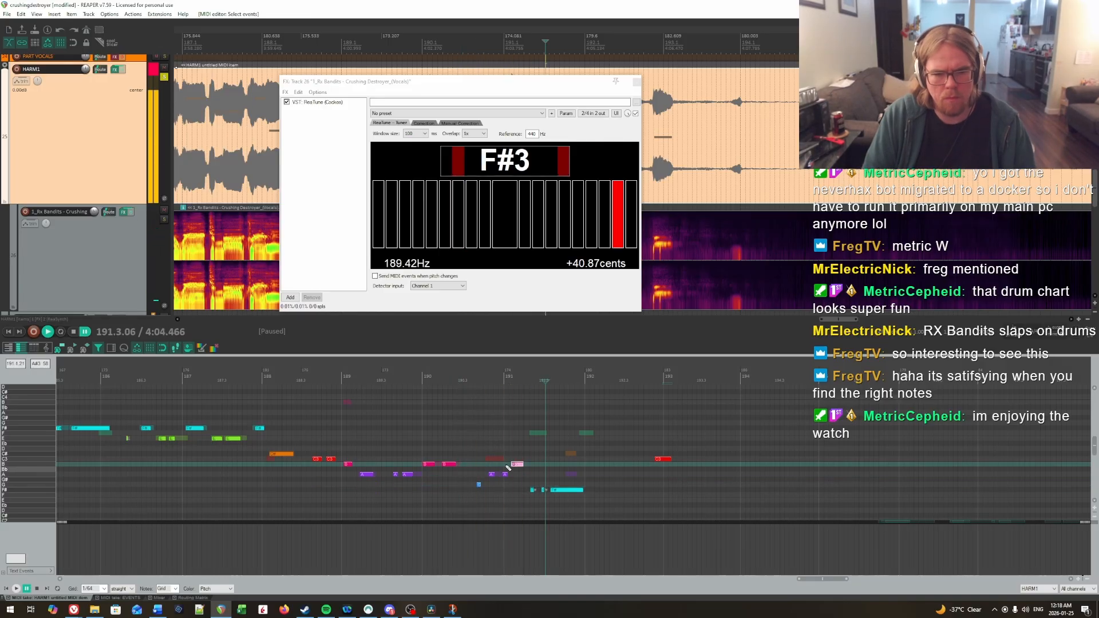
left_click_drag(483, 494, 483, 493)
key("Up")
key("space")
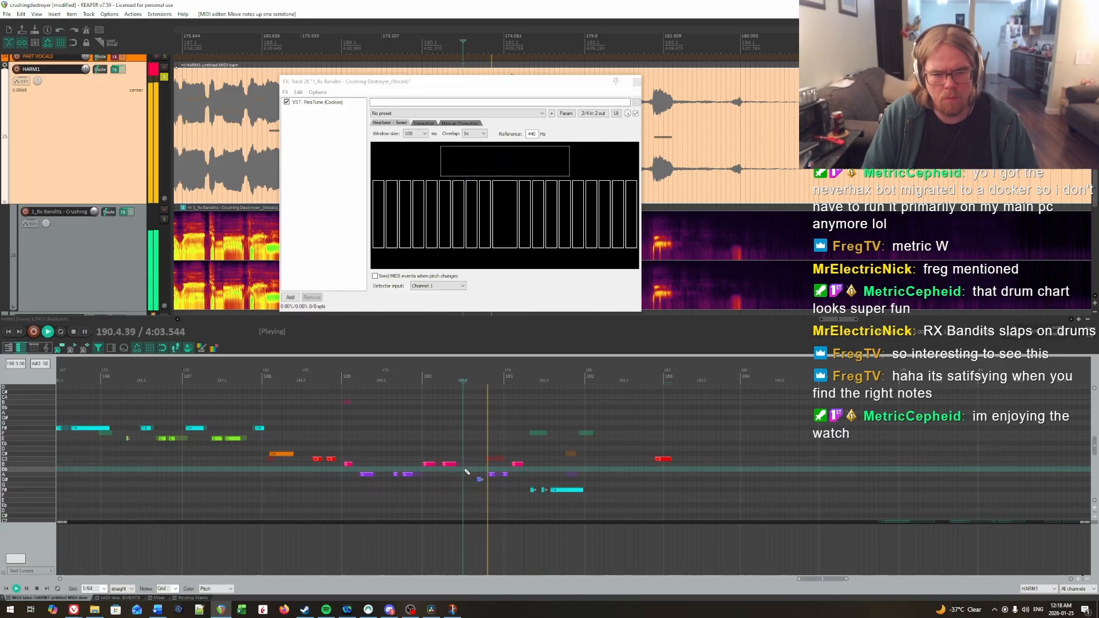
key("space")
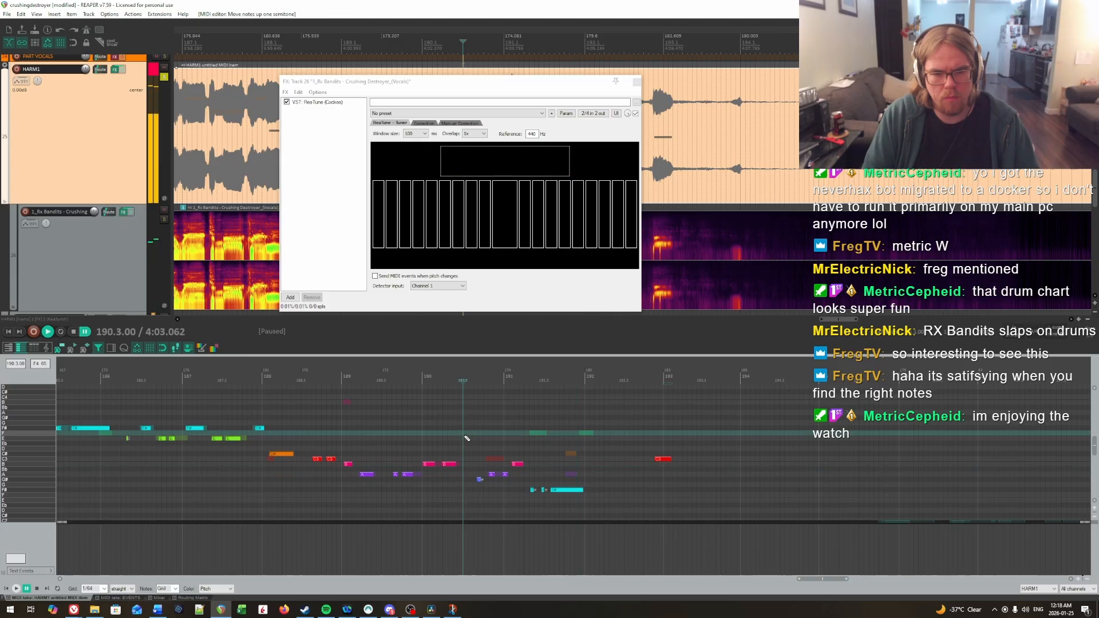
Step: Lower the first short note leading into measure 191 to F# and play the phrase back
scroll(467, 438, "down", 1)
key("space")
left_click(481, 459)
key("Down")
key("Down")
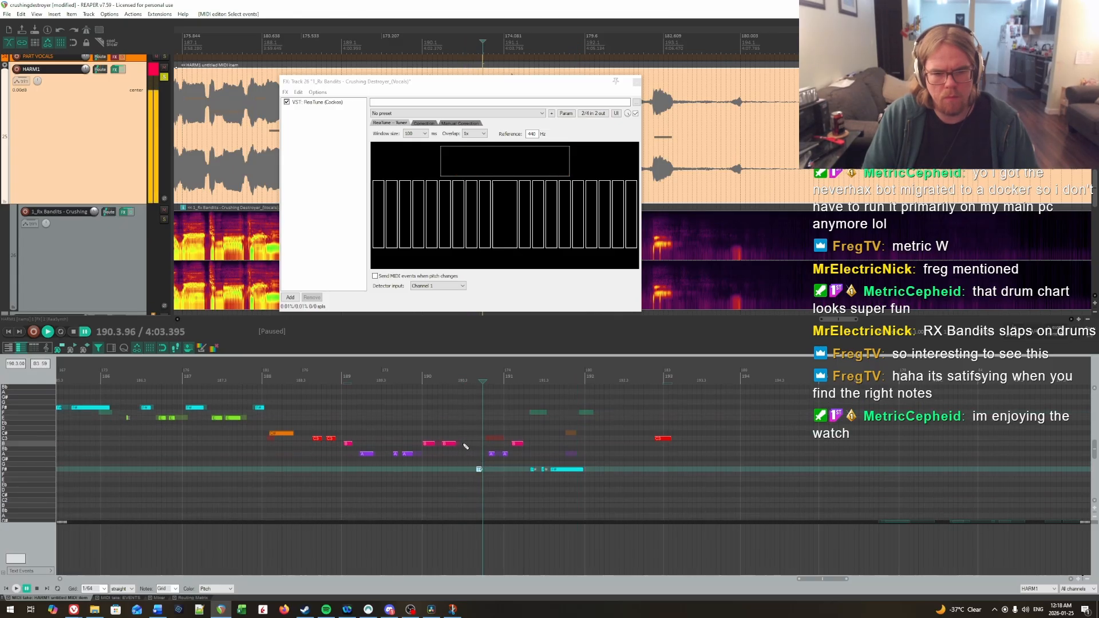
left_click(465, 445)
key("space")
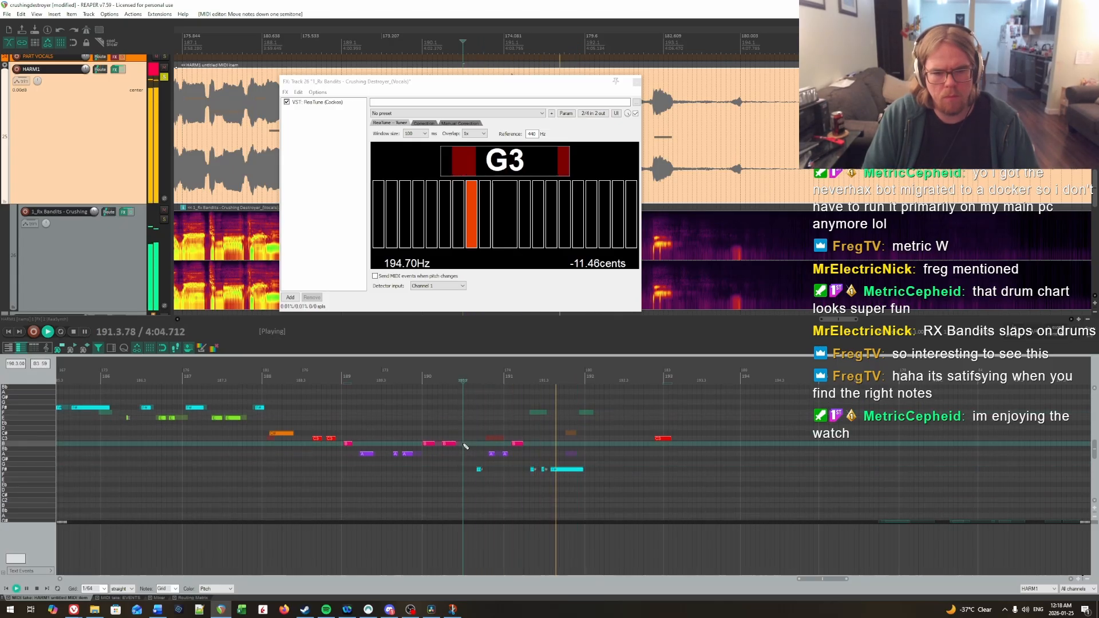
key("ctrl+space")
Step: Lower the first of the two C notes late in measure 188 to B and play through the phrase
left_click(373, 422)
key("space")
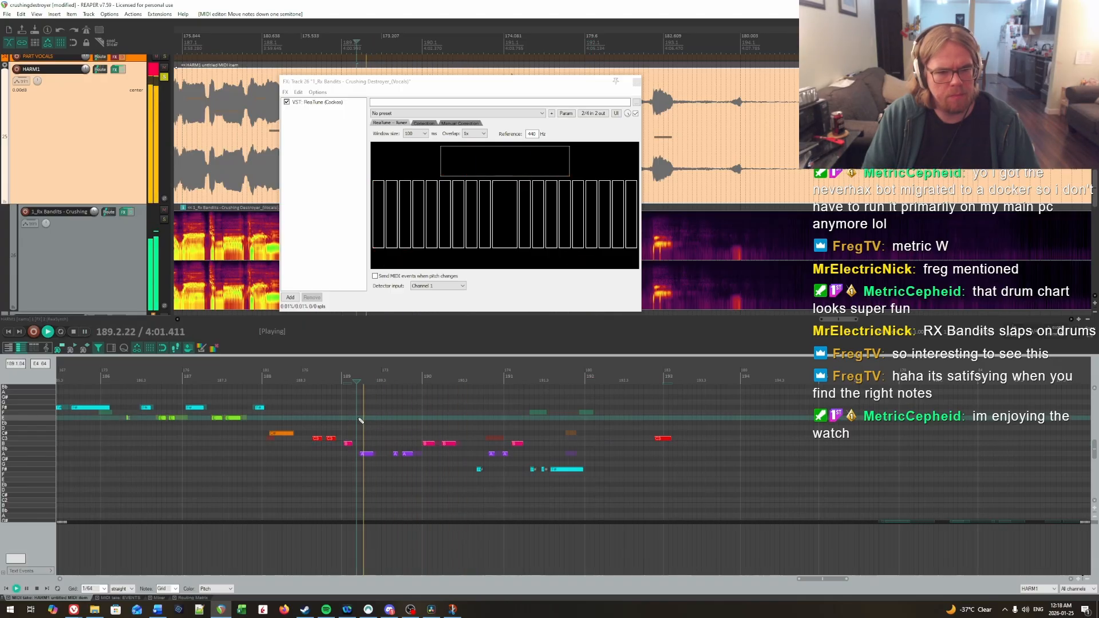
left_click(255, 429)
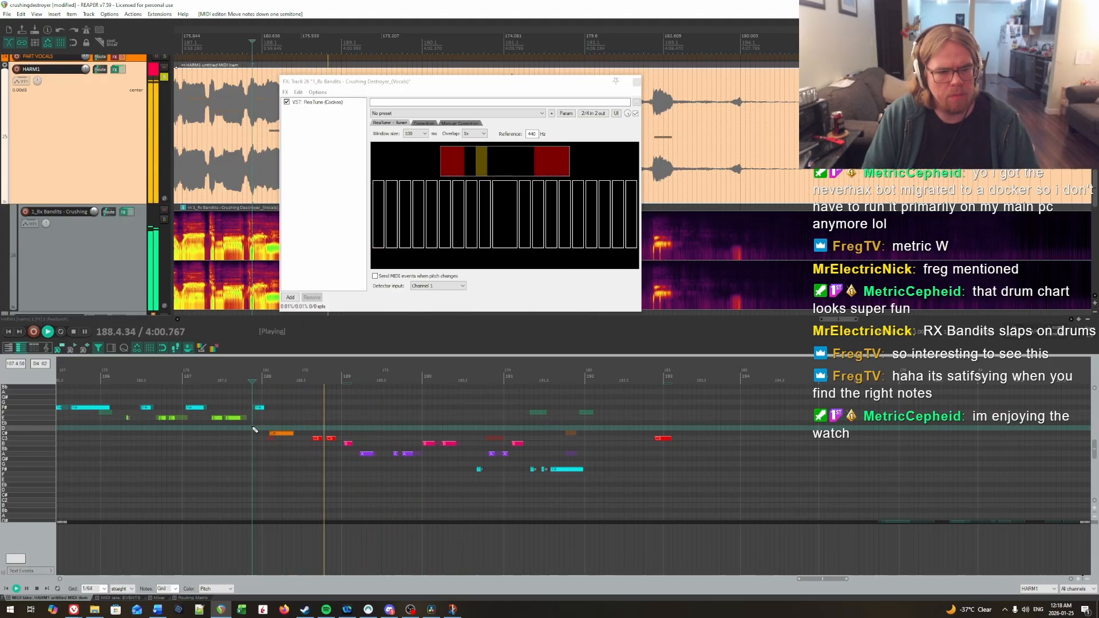
left_click(297, 422)
left_click(317, 437)
key("Down")
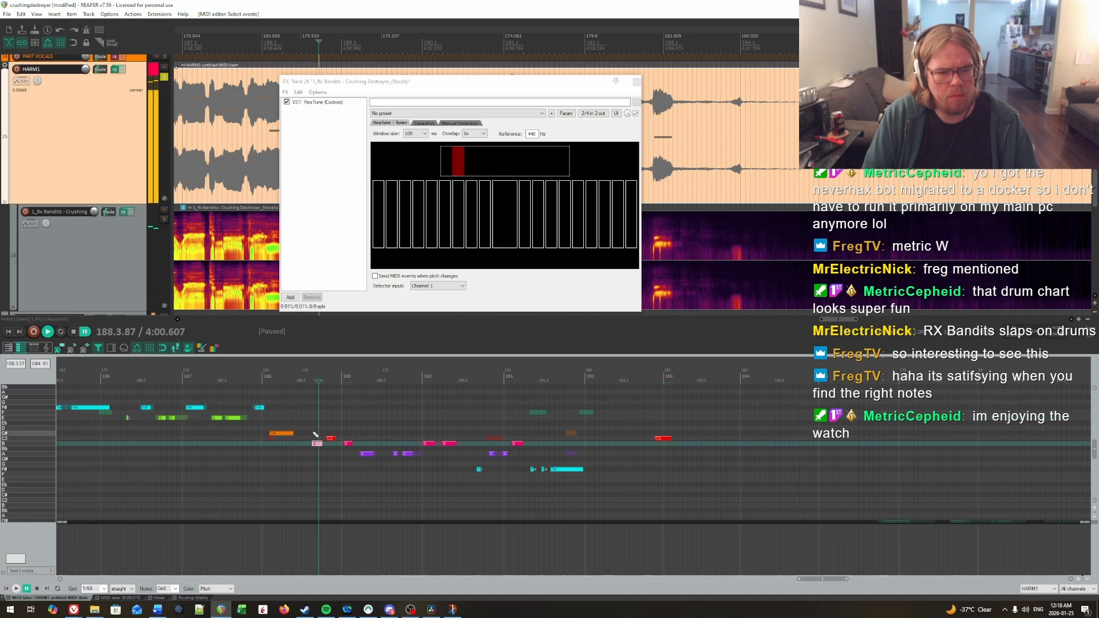
left_click(304, 422)
key("space")
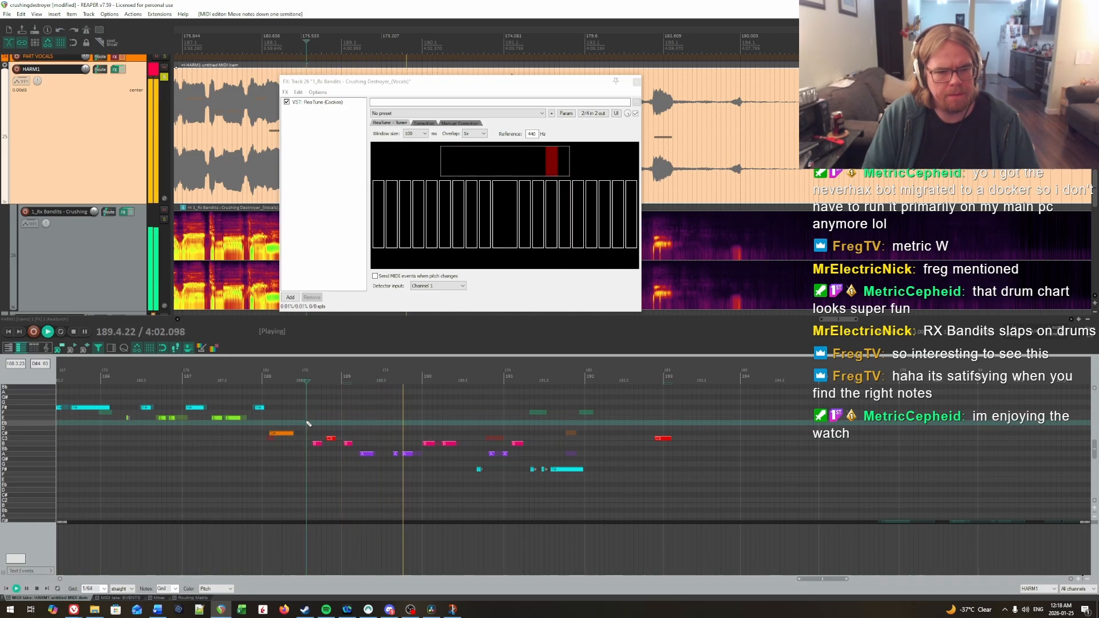
left_click(378, 436)
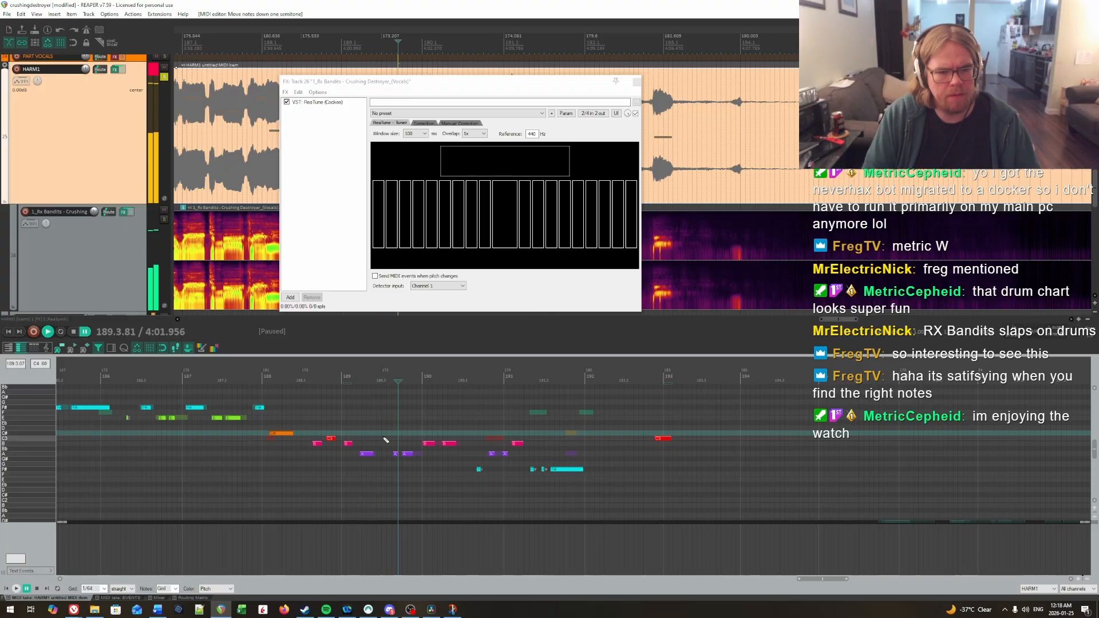
key("space")
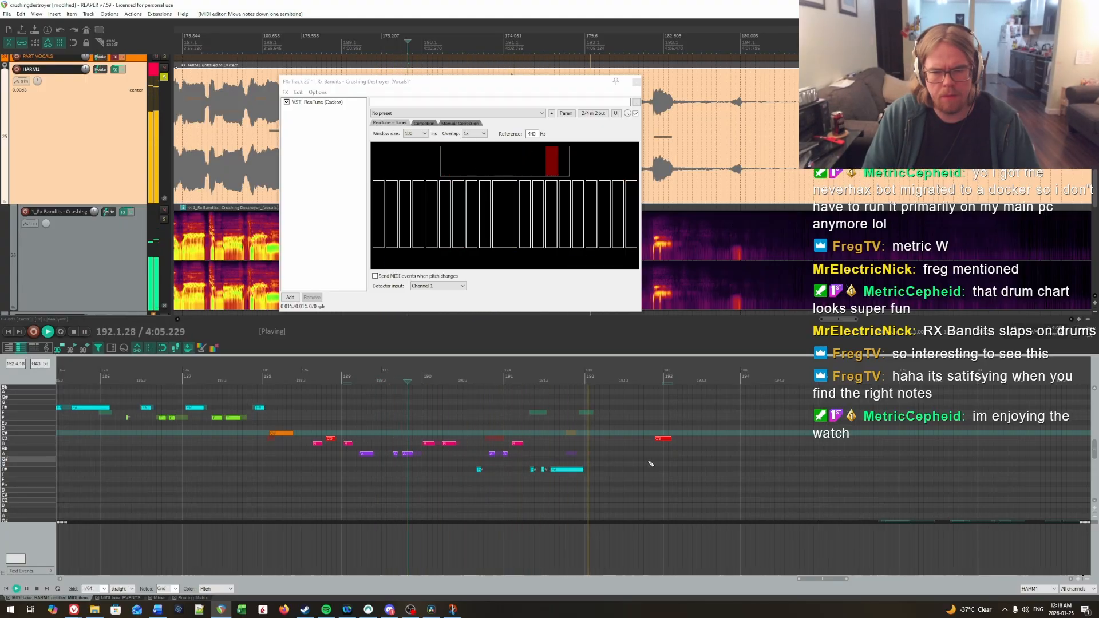
Step: Listen to the phrase in measure 198, and raise its second note to D and the long note after it to C#
left_click_drag(667, 470, 532, 473)
left_click(464, 420)
key("space")
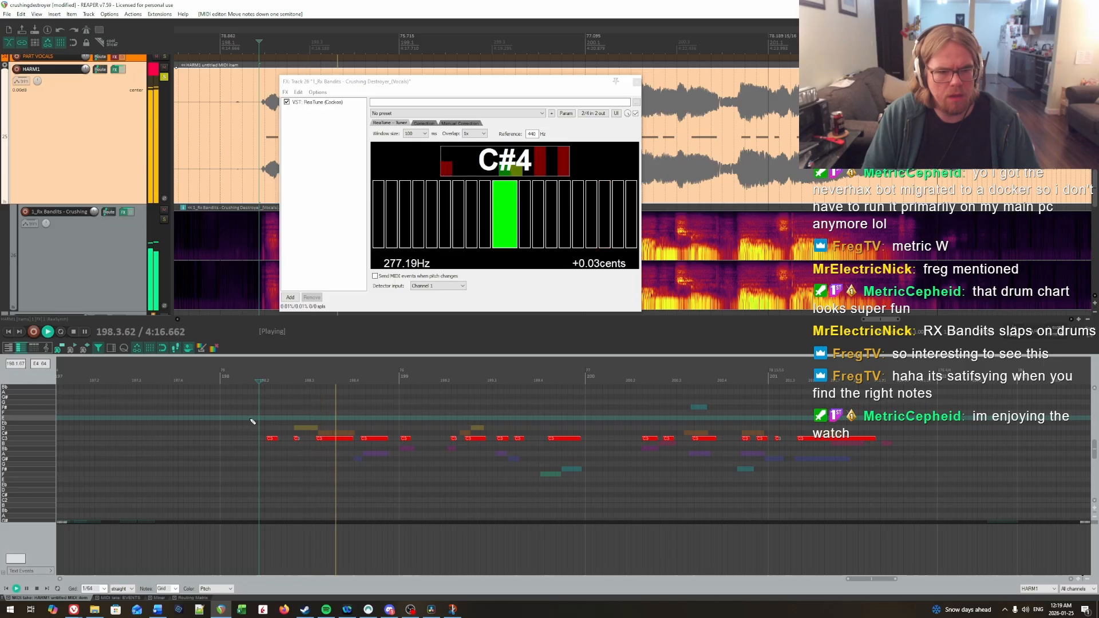
key("space")
left_click(276, 414)
left_click(282, 424)
key("Up")
key("Up")
left_click_drag(287, 434, 382, 438)
key("Up")
Step: Lower the last long note of measure 198 to A and the note at the start of measure 199 to Bb, and replay
key("Down")
key("Down")
key("Down")
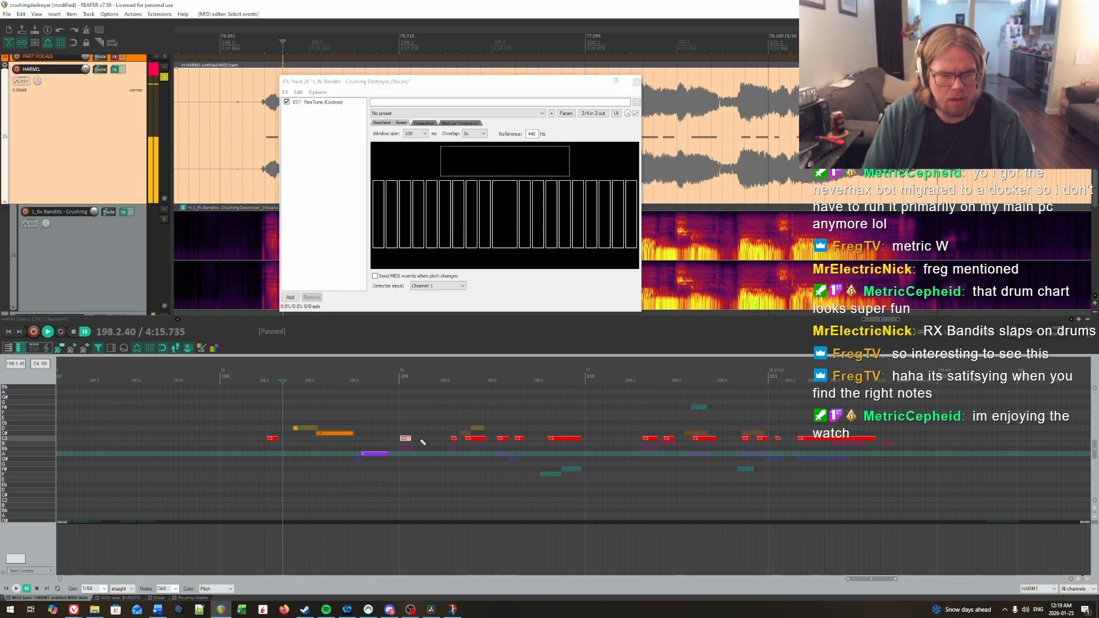
key("Down")
key("Down")
left_click(268, 414)
key("space")
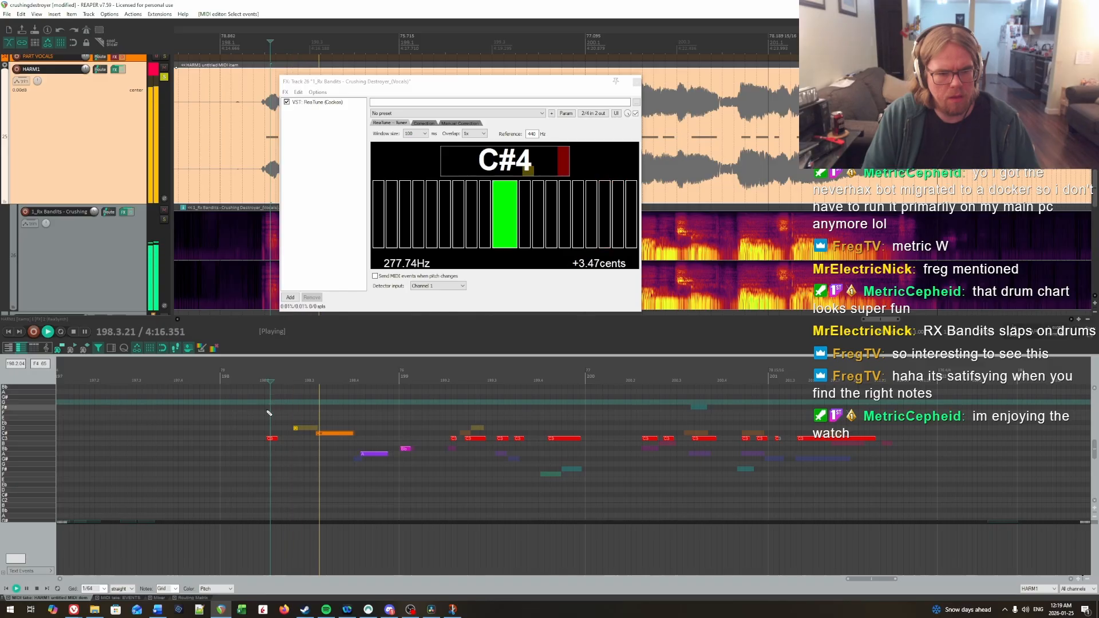
Step: Raise the first note of the measure 198 phrase to D and play on into measure 199
key("space")
left_click_drag(265, 434, 279, 448)
key("Up")
key("Up")
left_click(237, 411)
key("space")
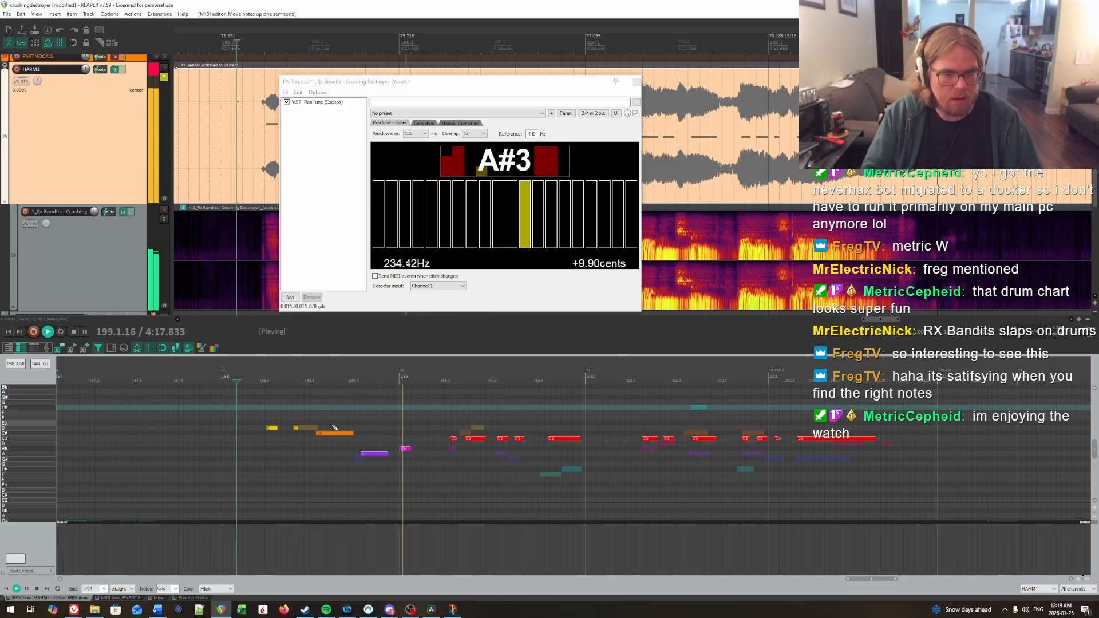
key("space")
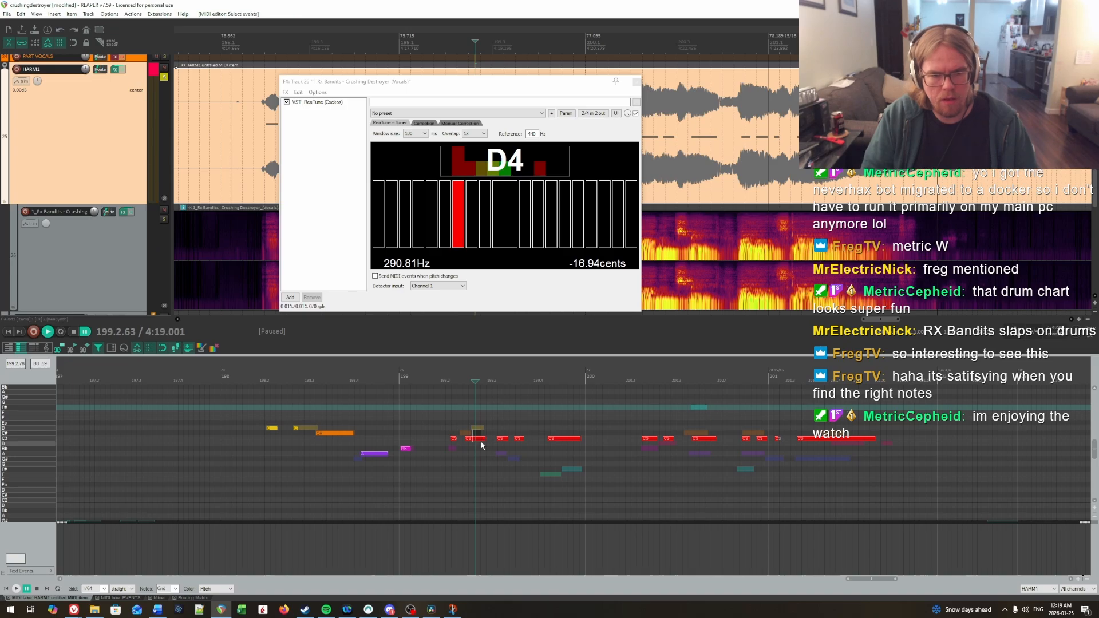
Step: Raise the longer note on beat 2 of measure 199 to D, lower the short note before it to Bb, and replay
left_click_drag(481, 445, 481, 445)
key("Up")
key("Up")
key("Down")
key("Down")
left_click(430, 423)
key("space")
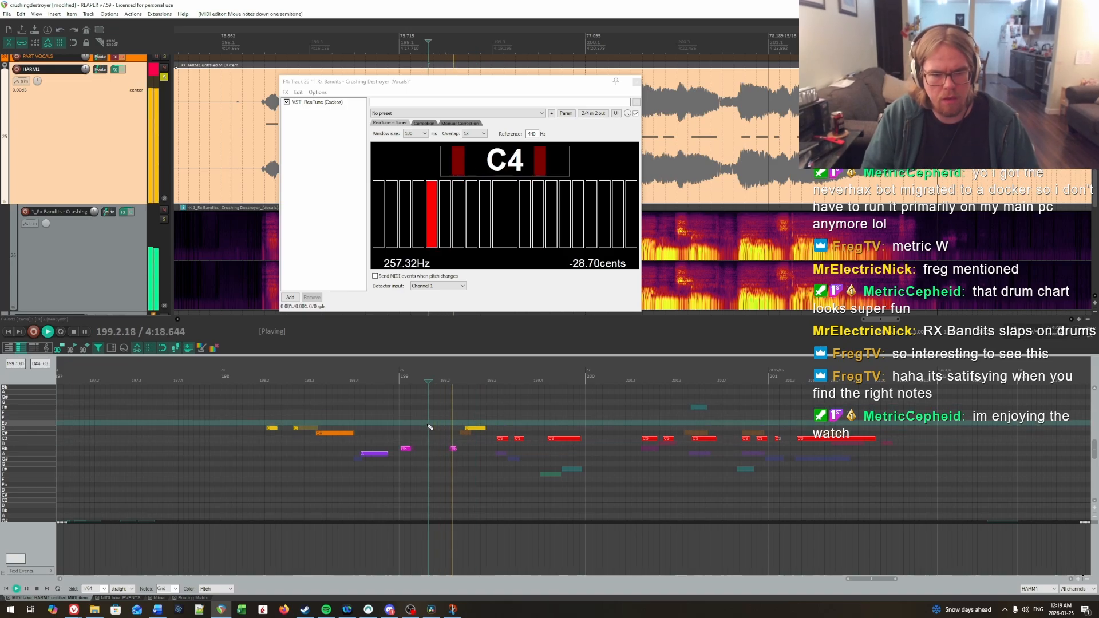
Step: Lower the longer note on beat 2 of measure 199 to C# and play on through the measure
key("space")
key("Down")
left_click(466, 422)
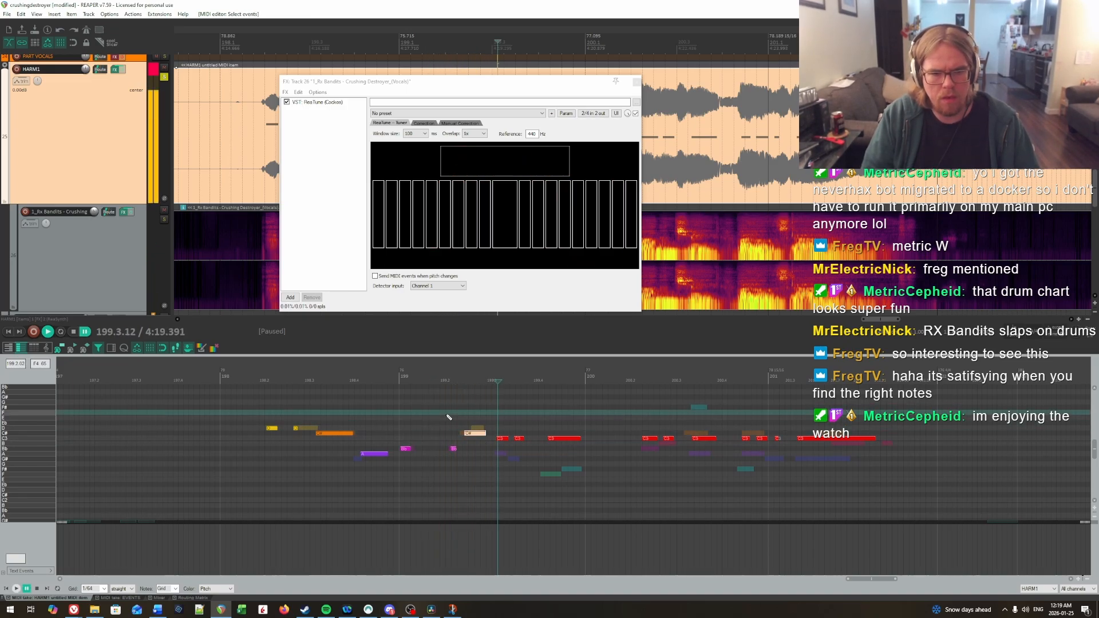
key("space")
key("space")
key("space")
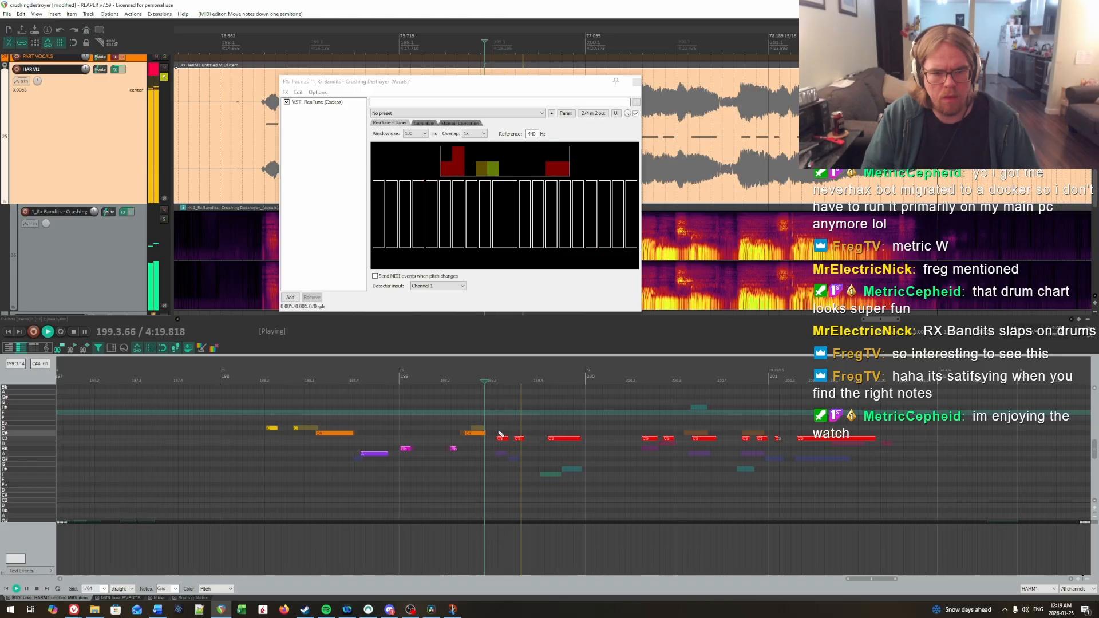
Step: Lower the last three notes of measure 199 to A, G# and F in order, and replay the phrase
key("Down")
key("Down")
key("Down")
key("Down")
key("Down")
key("Down")
key("Down")
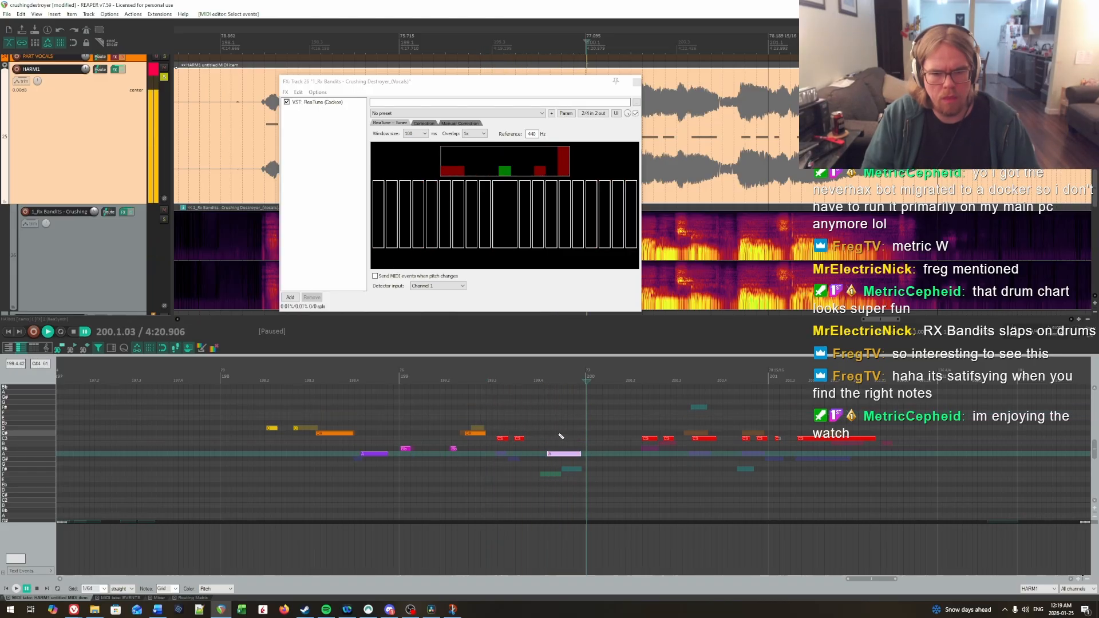
left_click_drag(518, 454, 520, 459)
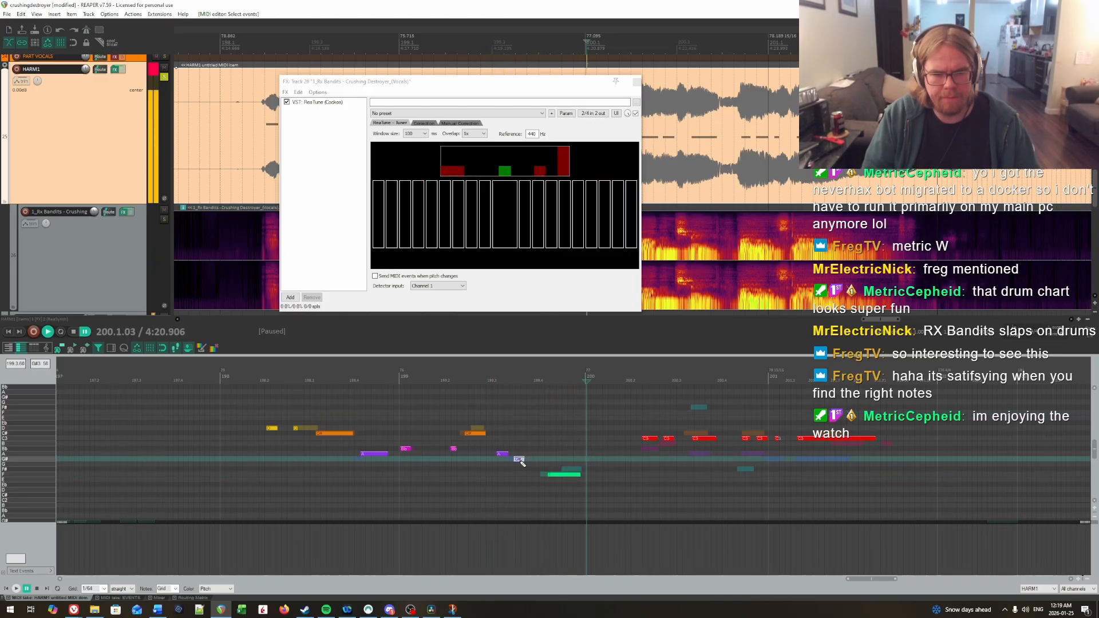
left_click(431, 428)
key("space")
Step: Lower the longer note on beat 2 of measure 199 to Bb and play it back
key("space")
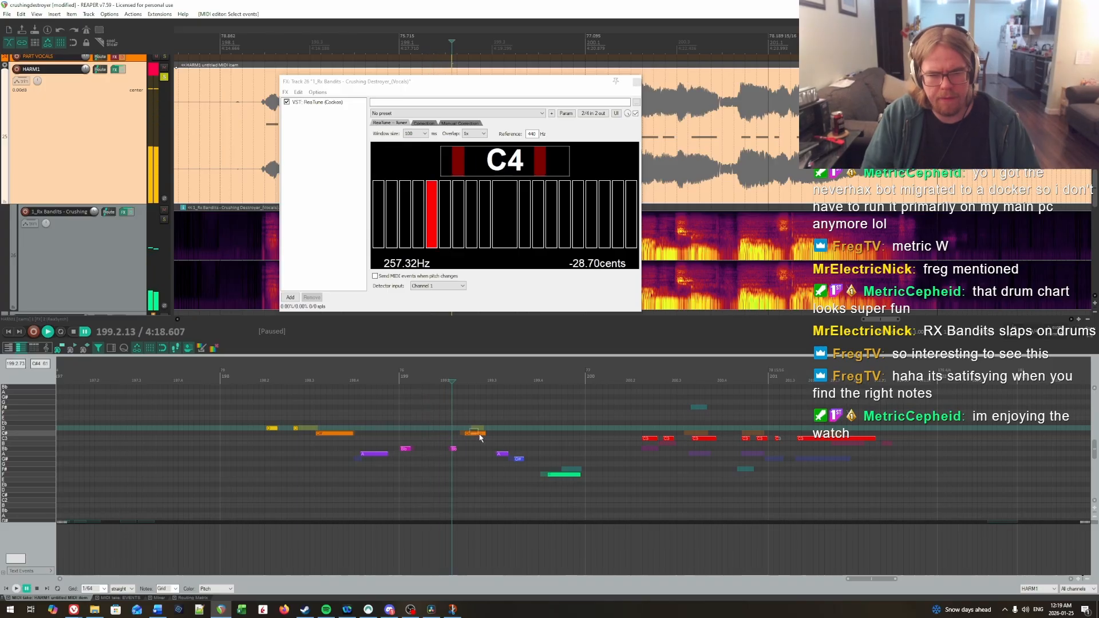
left_click(477, 433)
key("Down")
key("Down")
key("Down")
left_click(429, 420)
Step: Raise the longer note on beat 2 of measure 199 to C and replay it
key("space")
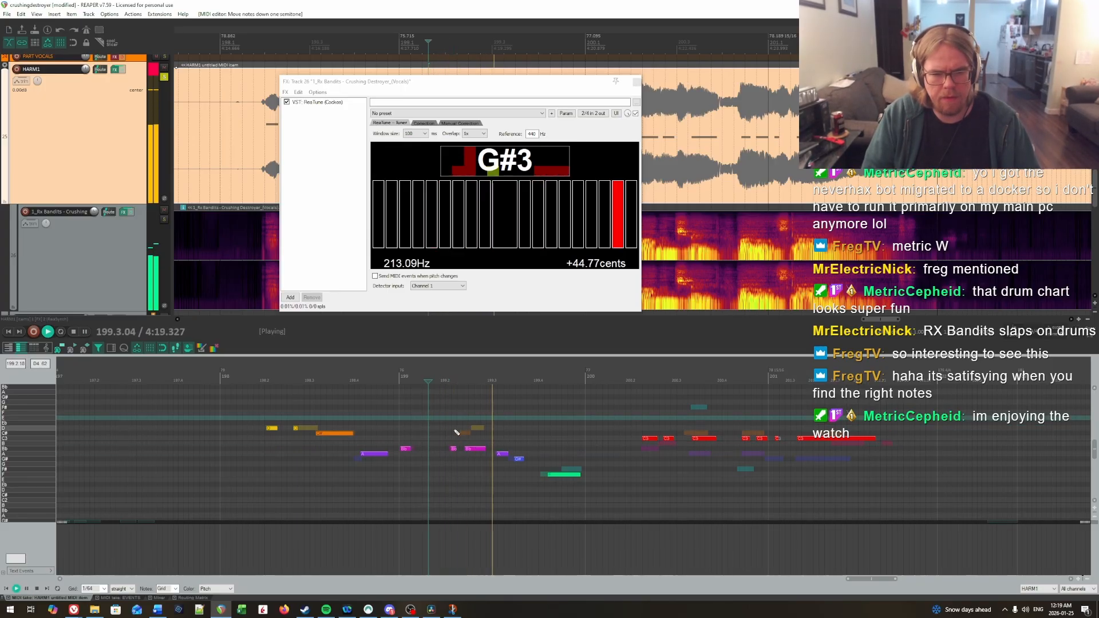
key("Up")
key("Up")
left_click(440, 422)
key("space")
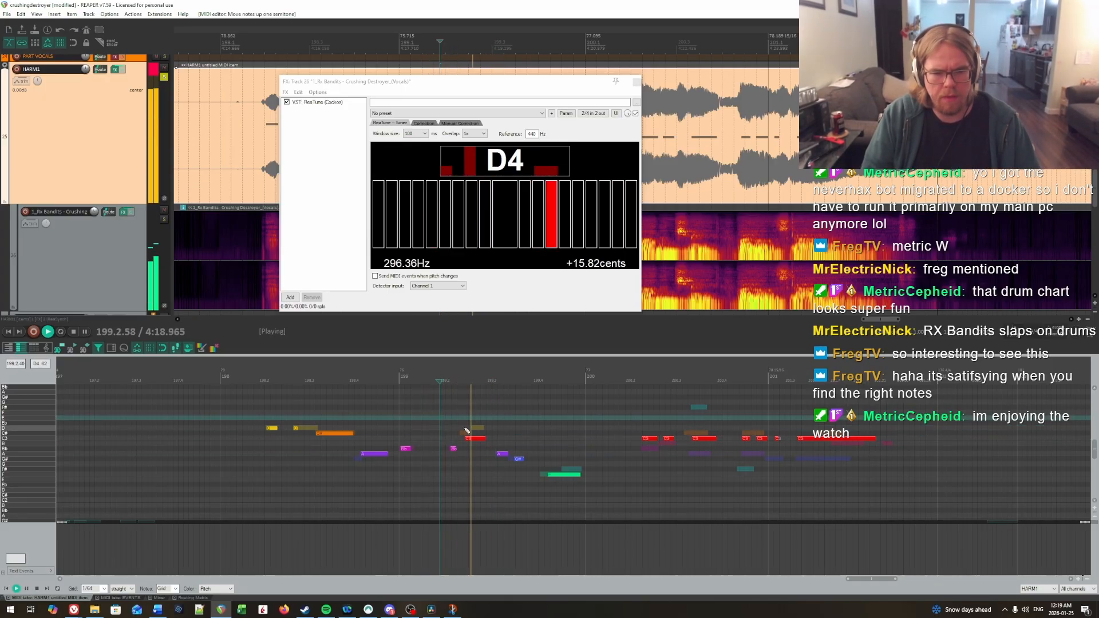
Step: Lower the short note late in beat 3 of measure 199 to G, raise the measure's final long note to F#, and replay
key("space")
left_click(518, 458)
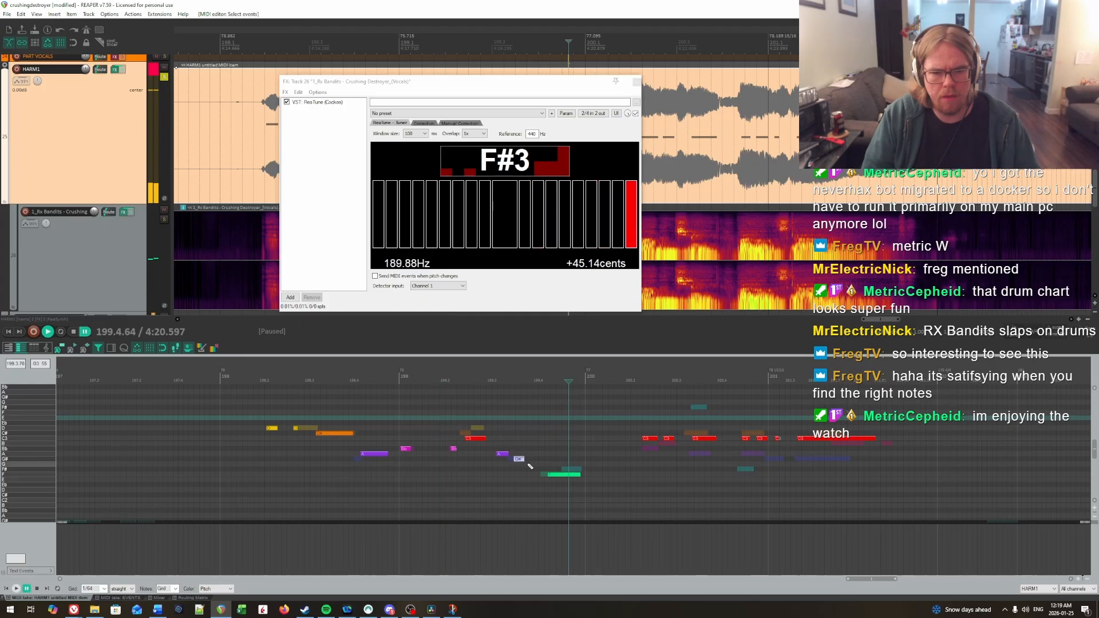
key("Down")
left_click(559, 474)
key("Up")
left_click(494, 444)
key("space")
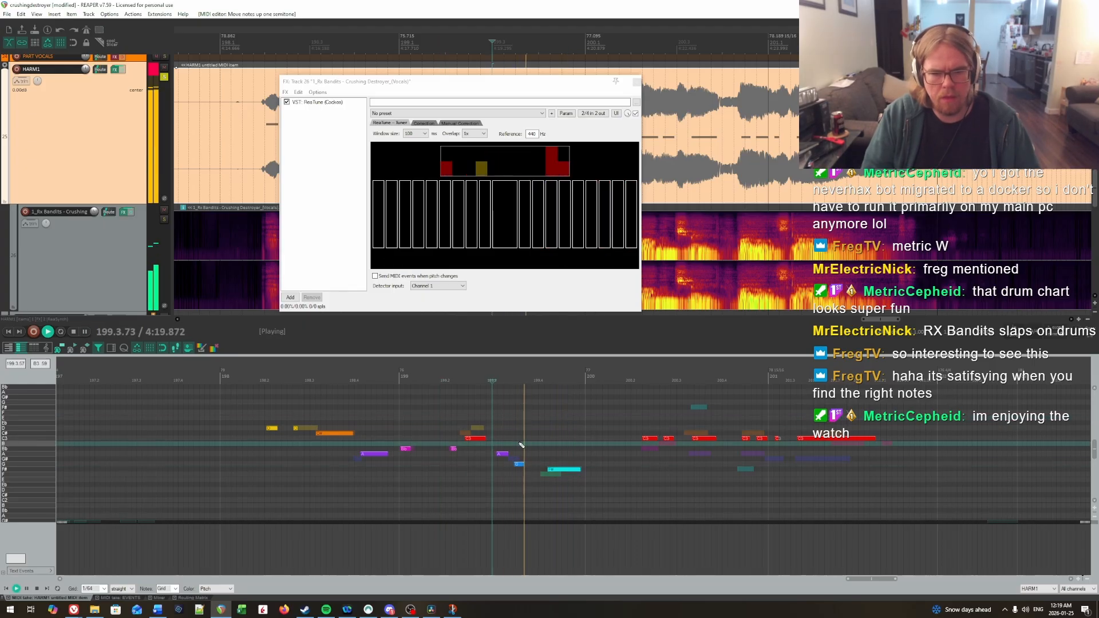
Step: Lower the final long note of measure 199 to F and play the phrase back
key("Down")
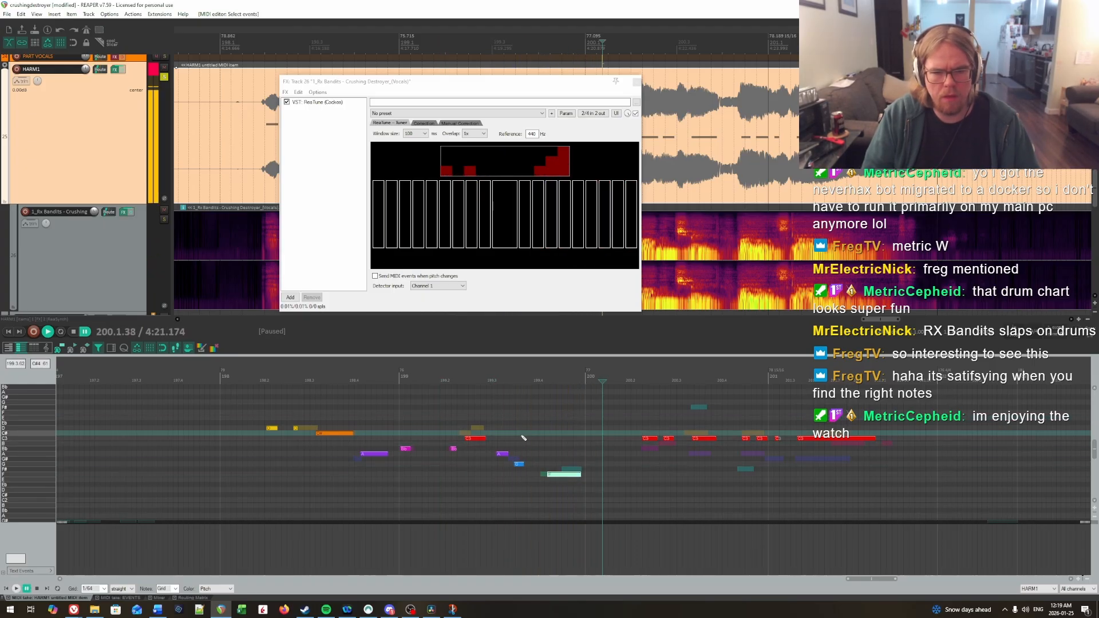
left_click(522, 438)
key("space")
key("ctrl+space")
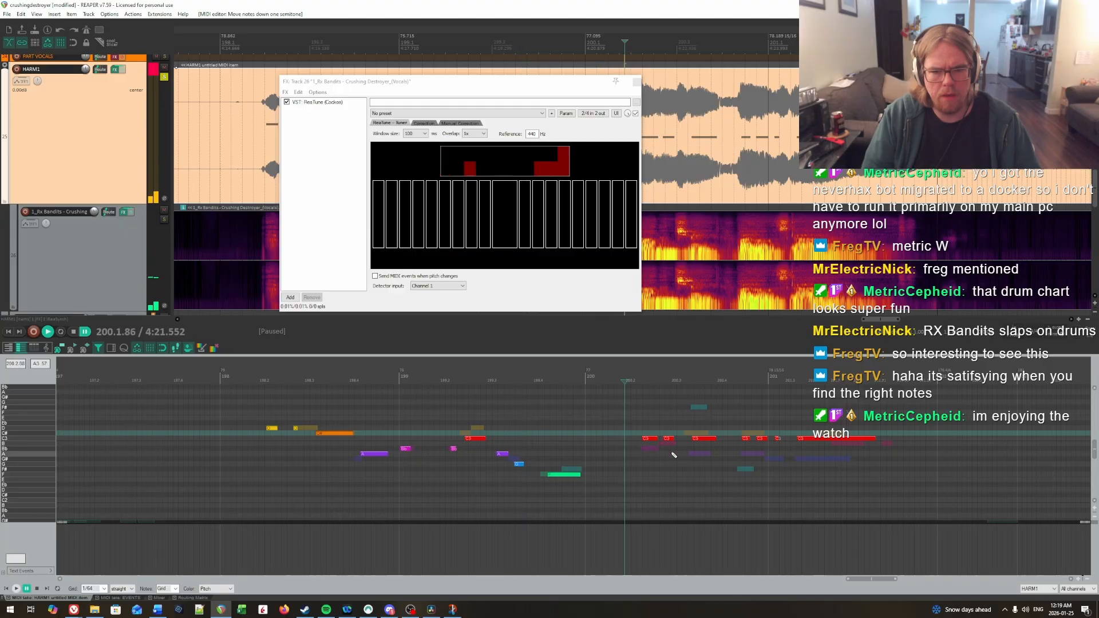
Step: Lower the first three notes of measure 200 to Bb, B and A, set the remaining notes through measure 201 to G#, and play back
left_click_drag(652, 438, 653, 450)
left_click_drag(669, 438, 468, 466)
left_click_drag(435, 432, 604, 456)
key("Down")
key("Down")
key("Down")
key("Down")
key("ctrl+space")
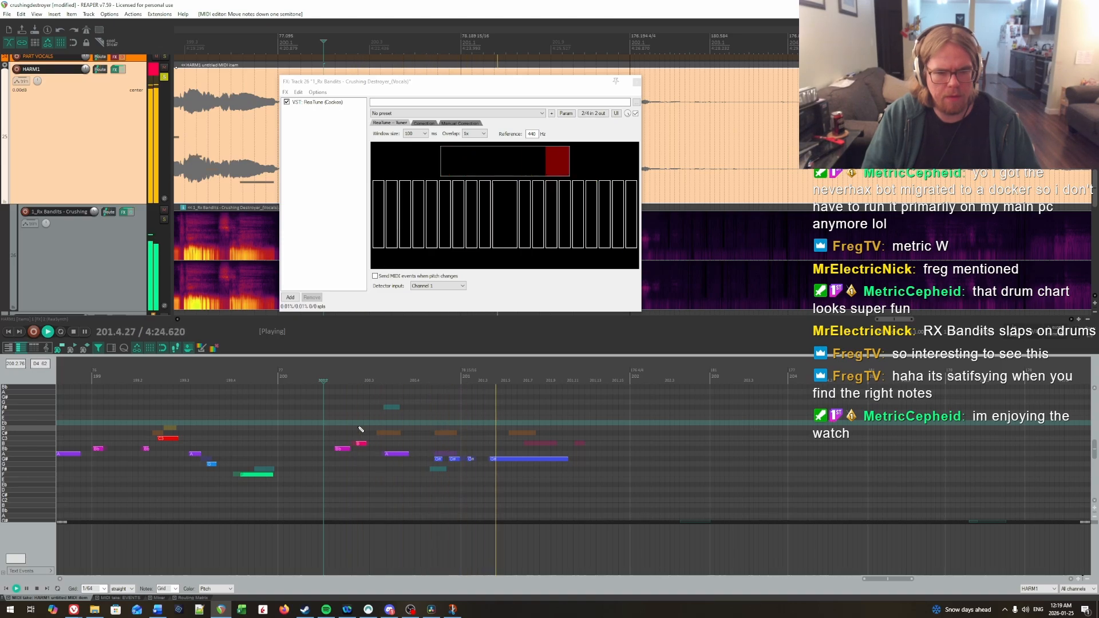
Step: Raise the last two short notes of measure 200 to A, keep the first note of measure 201 on G#, and replay
left_click(382, 428)
left_click_drag(428, 446, 472, 470)
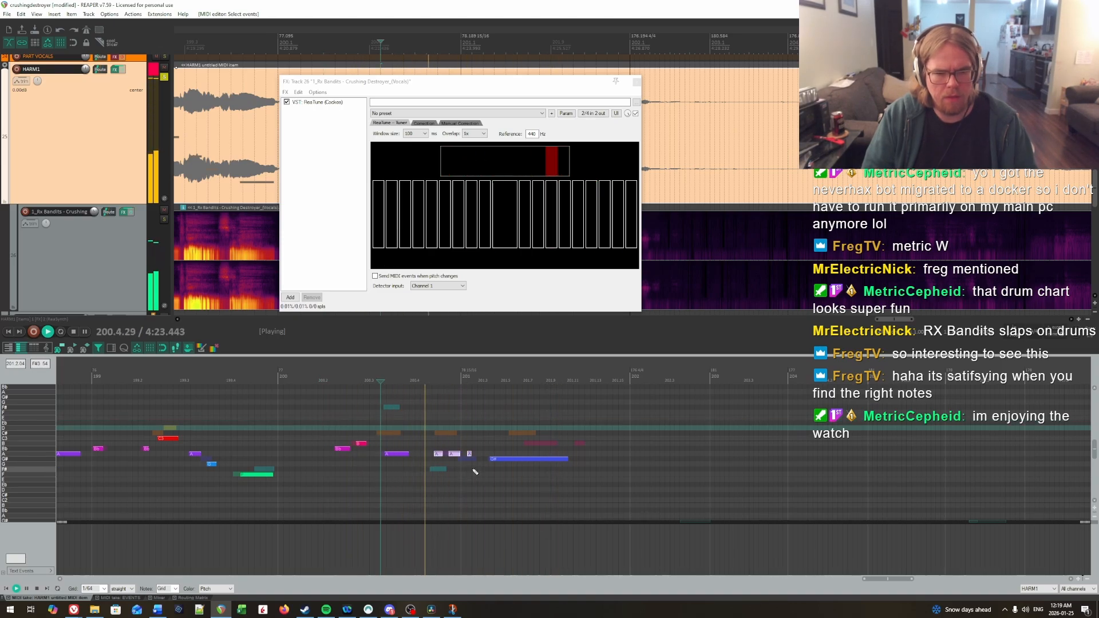
key("Up")
left_click(469, 454)
key("Down")
left_click(416, 429)
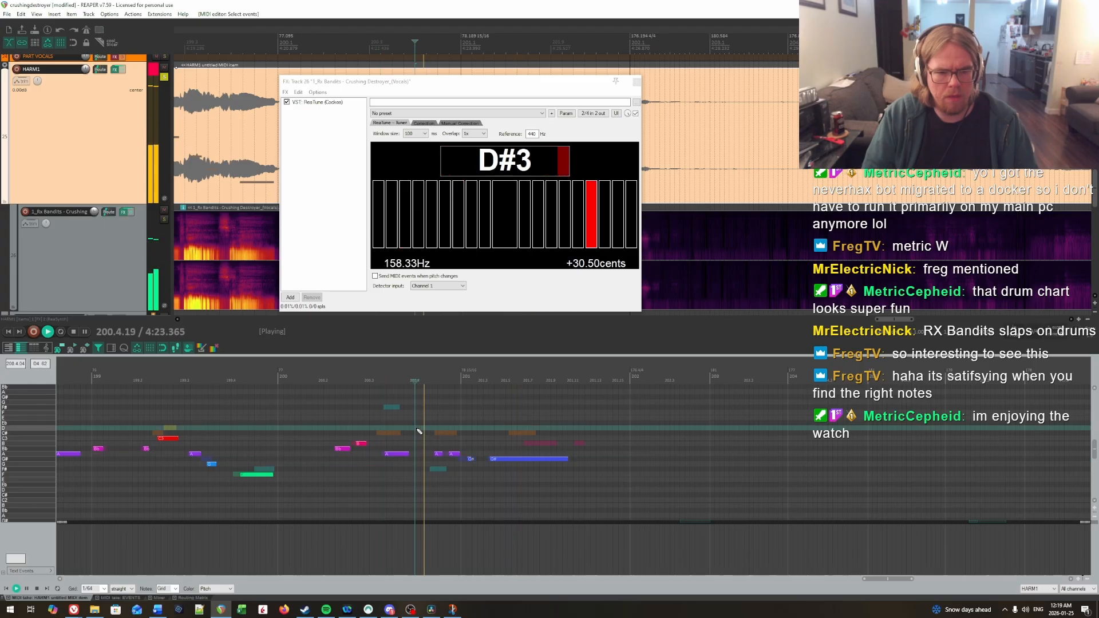
Step: Play back the phrases in measures 200 and 199 to check the notes against the vocal
left_click(312, 412)
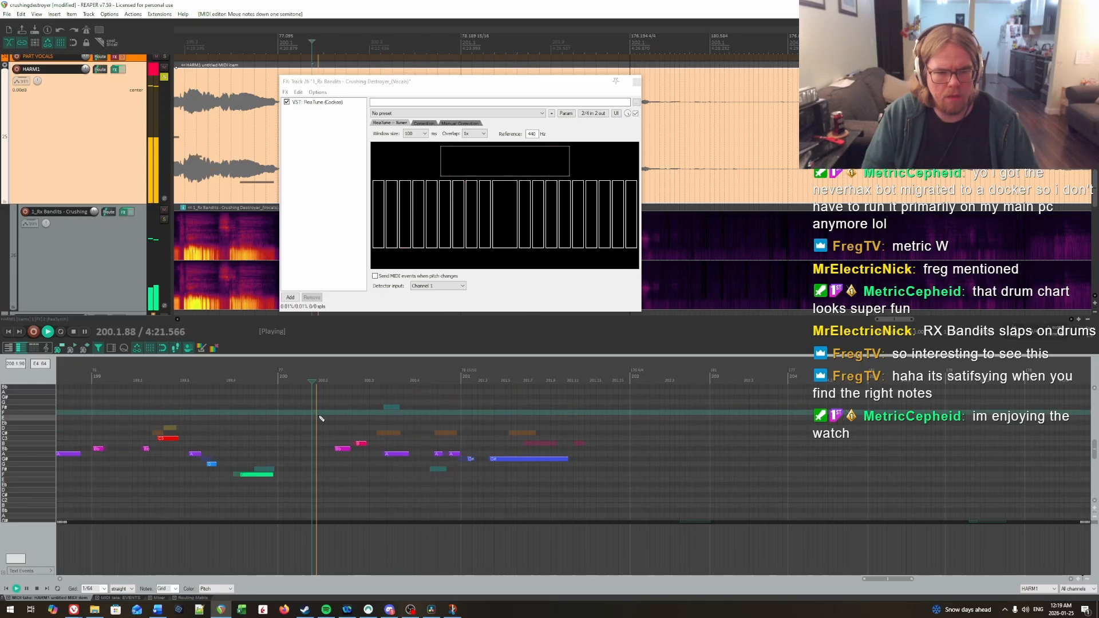
left_click(329, 433)
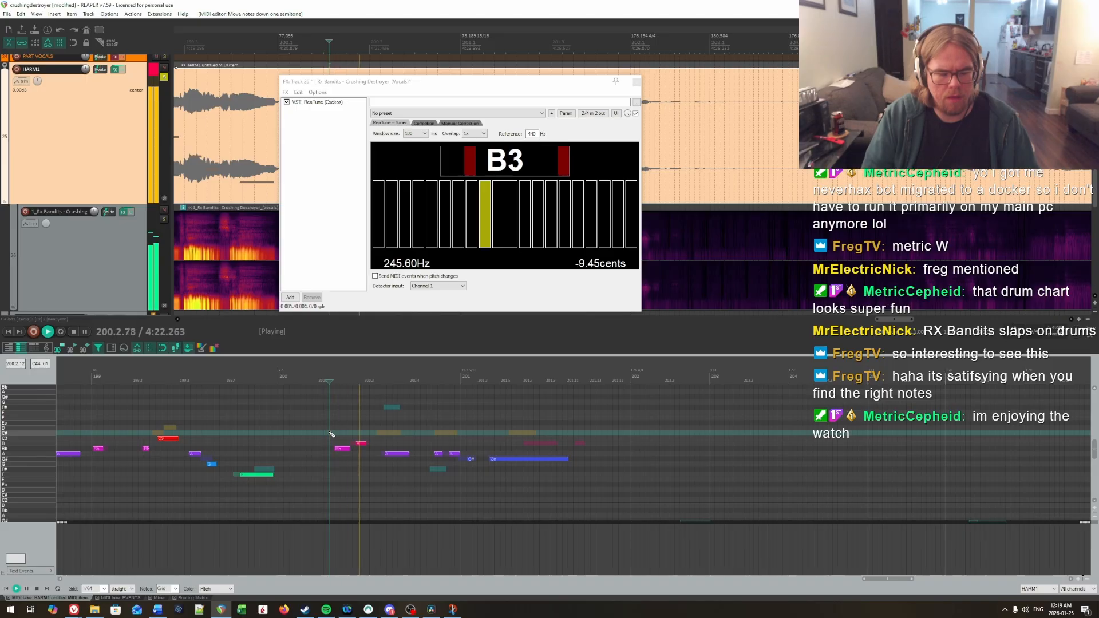
key("ctrl+space")
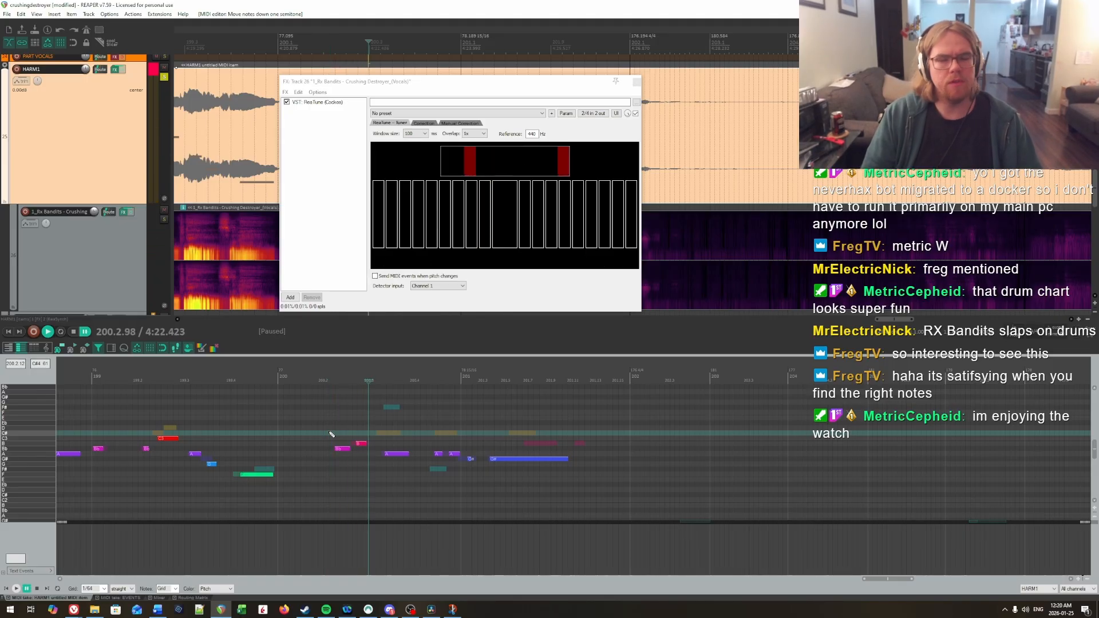
left_click(295, 421)
left_click(147, 420)
key("space")
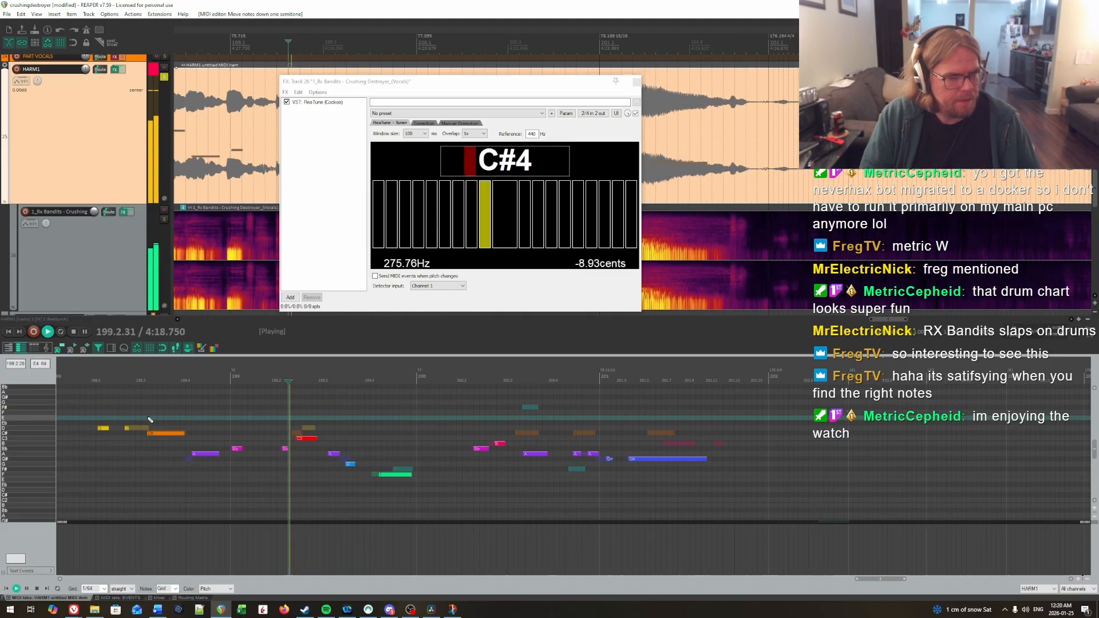
key("space")
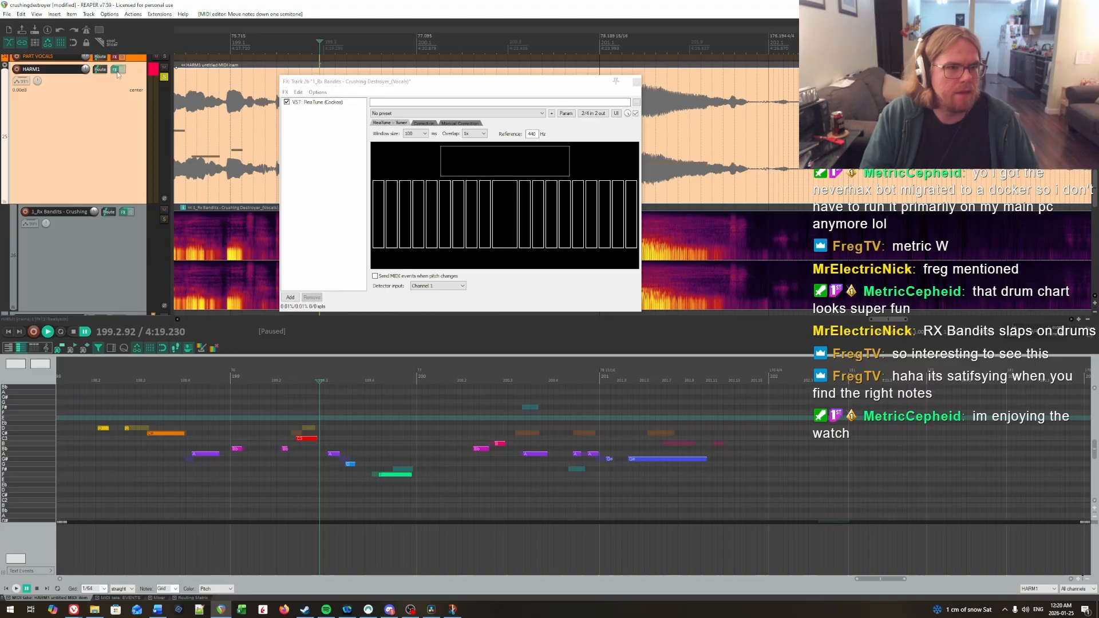
Step: Bypass the HARM1 track's FX and listen to the phrase from measure 198 through beat 2 of measure 199
left_click(90, 453)
key("space")
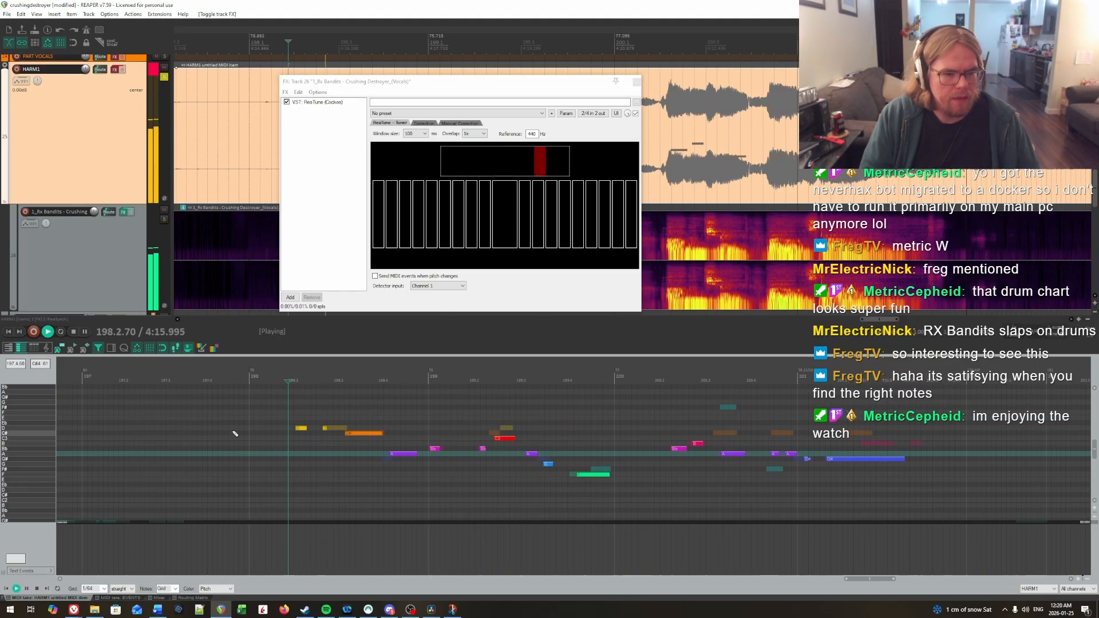
scroll(238, 434, "up", 1)
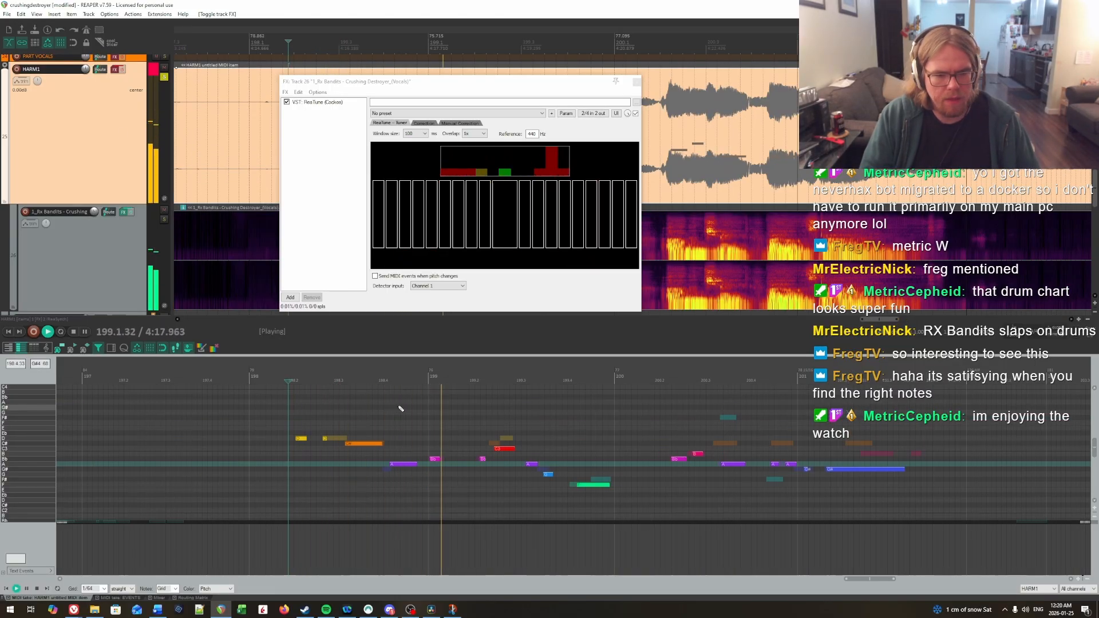
left_click(469, 418)
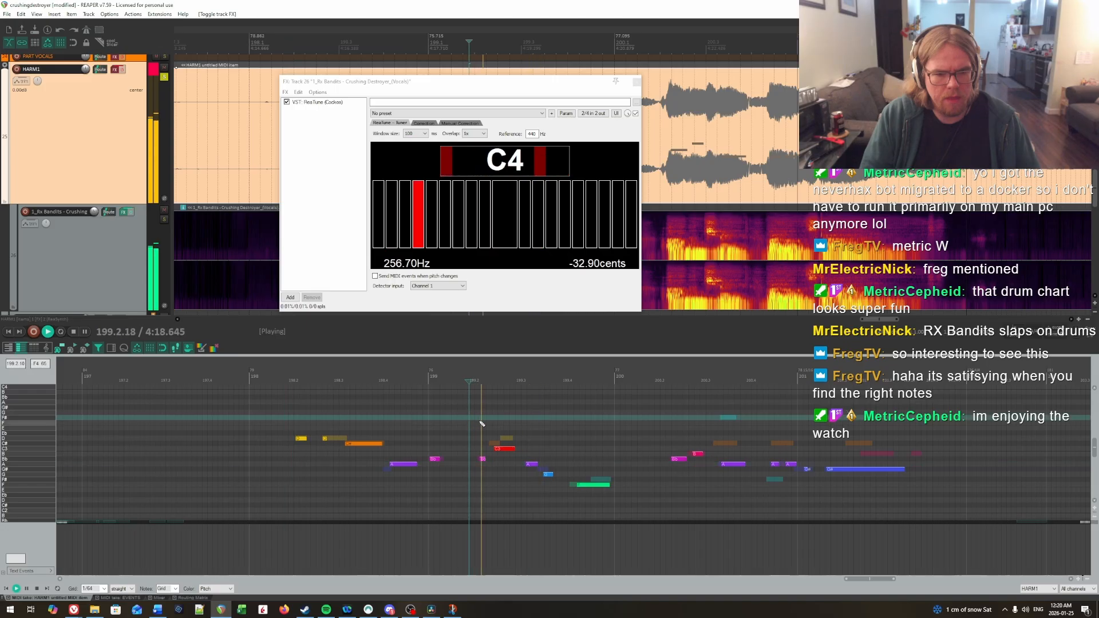
Step: Raise the longer note on beat 2 of measure 199 to D and replay it
key("ctrl+space")
key("Up")
key("Up")
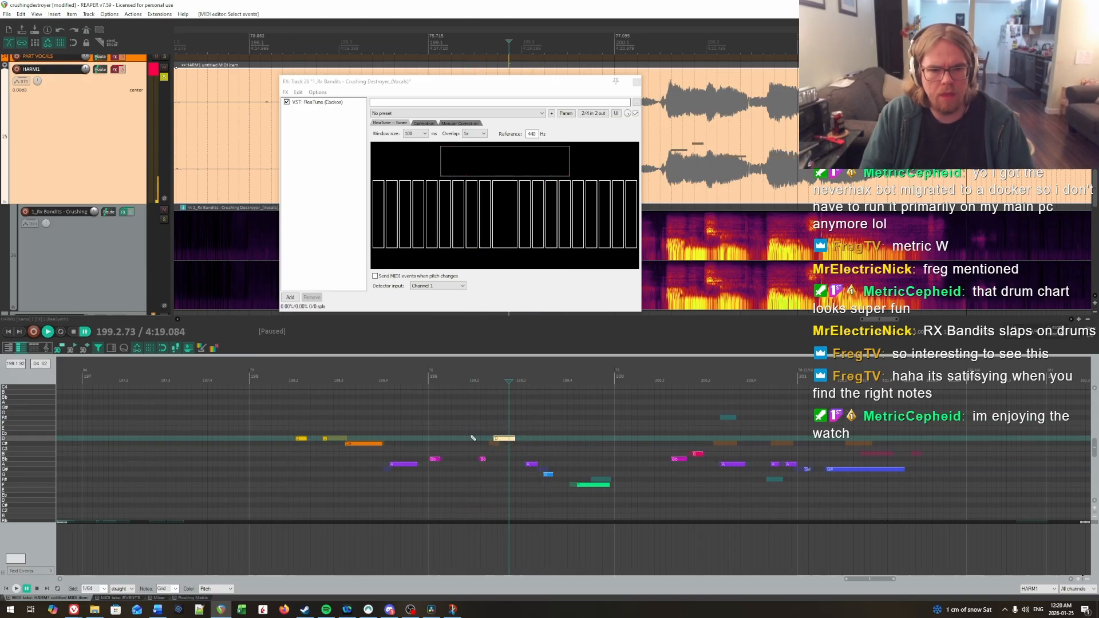
left_click(446, 428)
key("space")
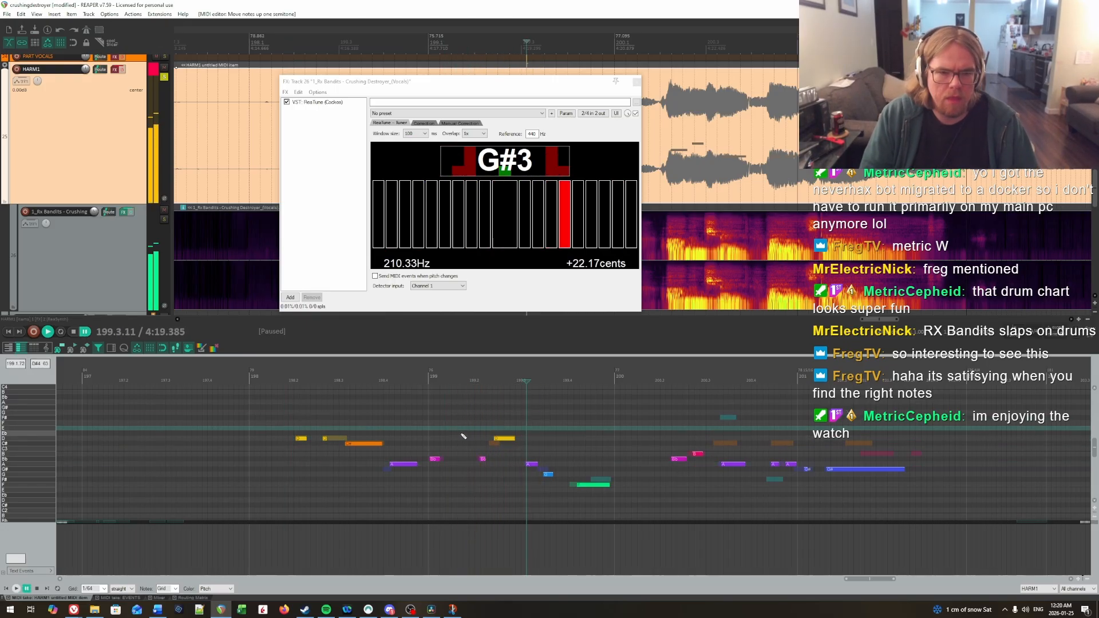
key("ctrl+space")
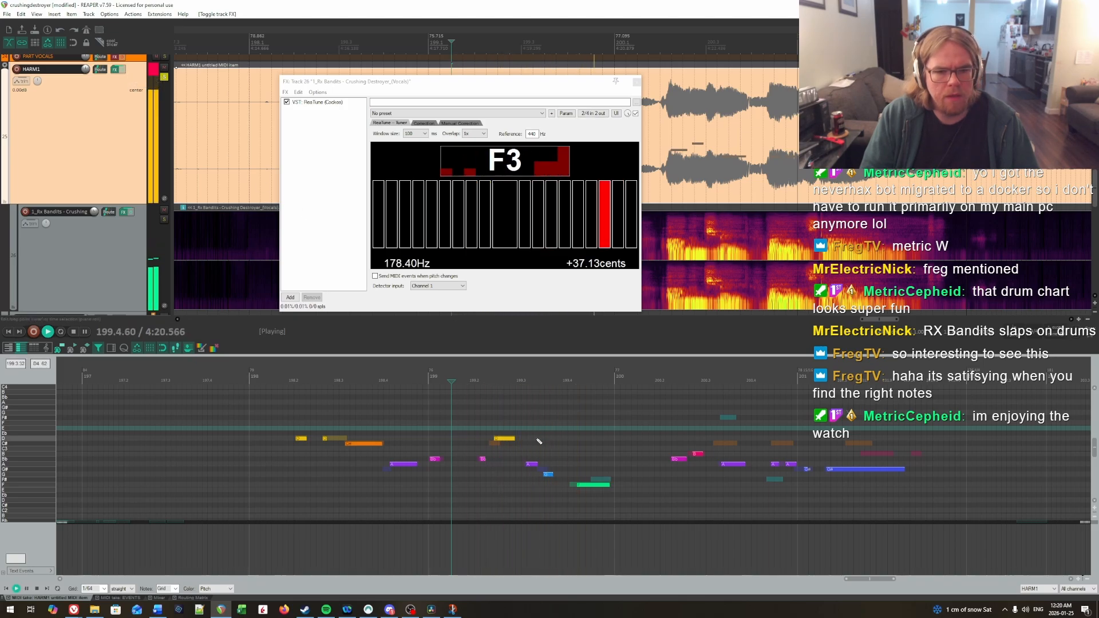
Step: Lower the two notes in beat 3 of measure 199 to G and F, and replay them several times
left_click(514, 425)
key("ctrl+space")
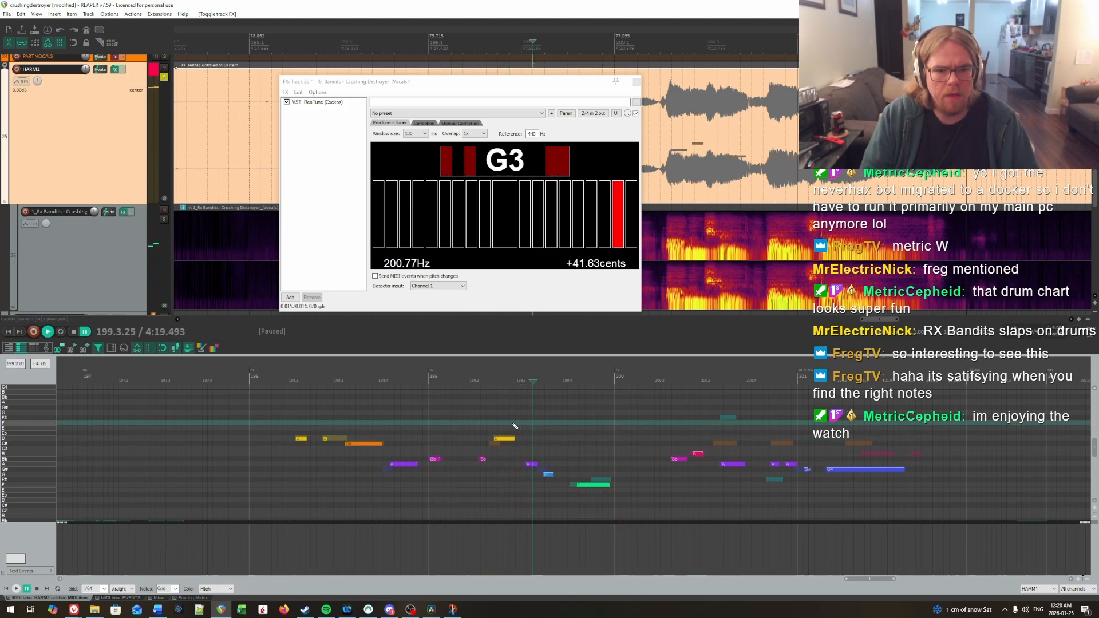
left_click_drag(561, 485, 560, 484)
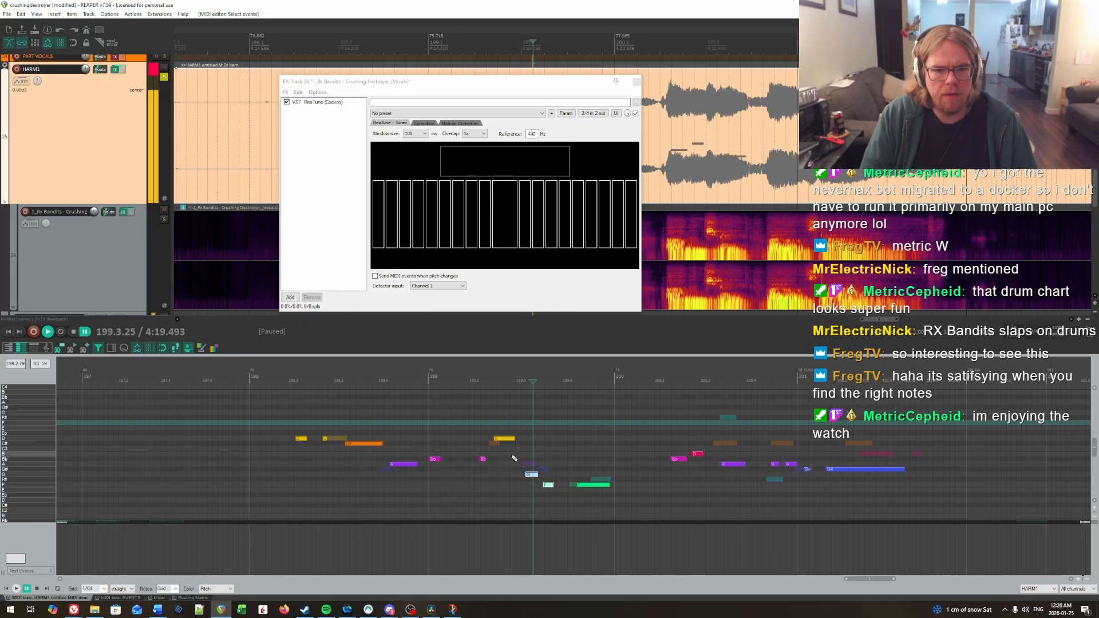
key("Down")
key("space")
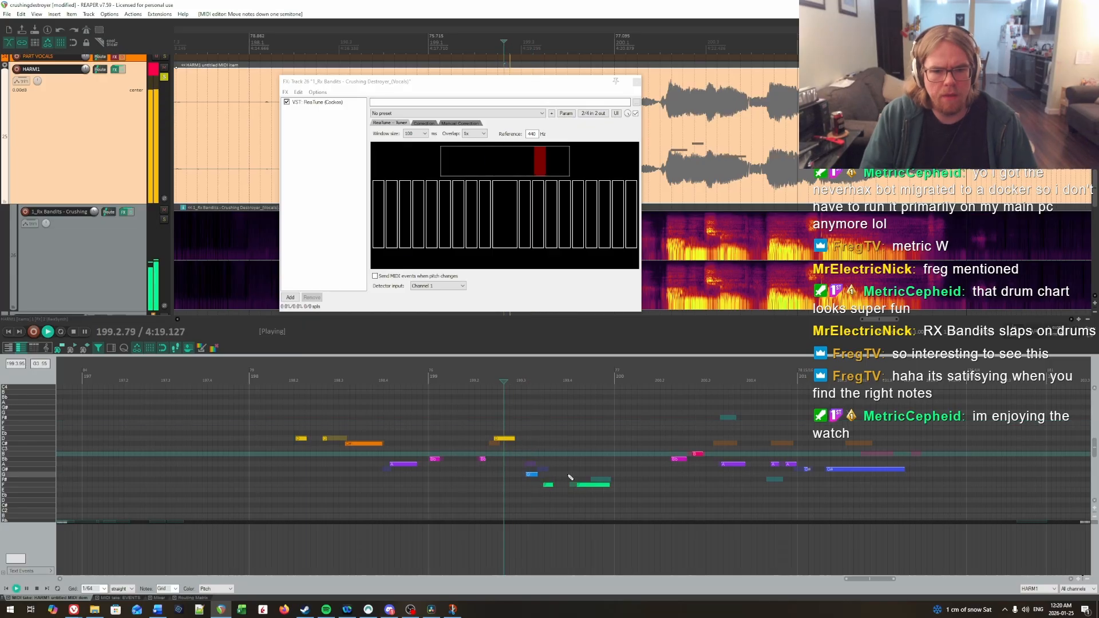
left_click(509, 460)
key("ctrl+space")
Step: Raise the second note in beat 3 of measure 199 to G, glue it to the preceding G note, and replay
key("ctrl+space")
key("ctrl+space")
key("ctrl+space")
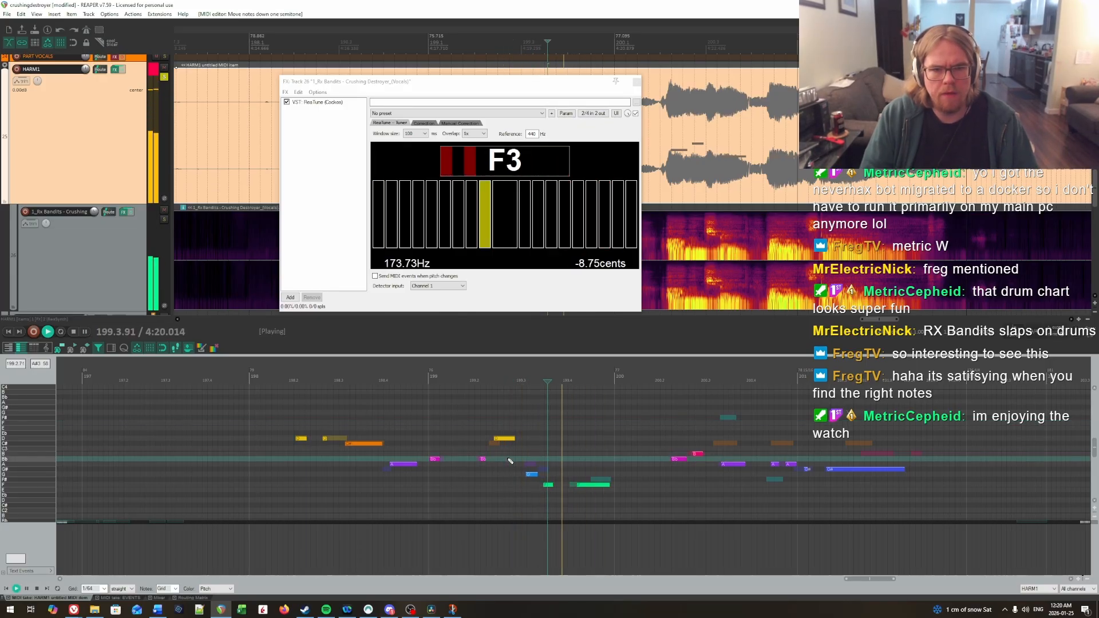
left_click(548, 485)
key("ctrl+space")
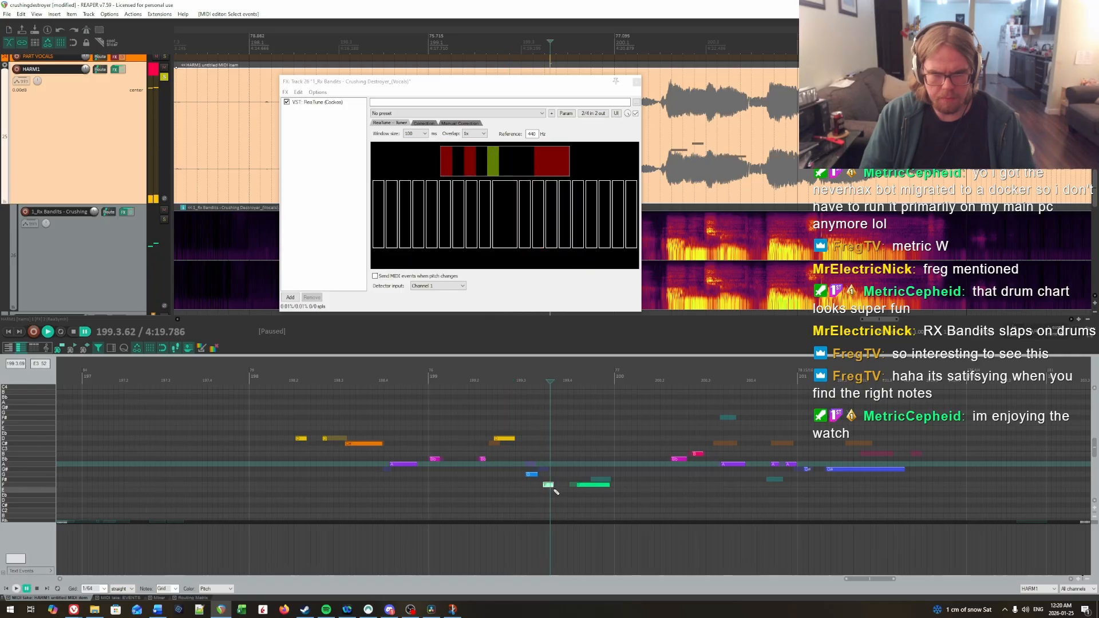
key("Up")
key("Up")
left_click_drag(524, 469, 555, 489)
key("g")
left_click(499, 448)
key("space")
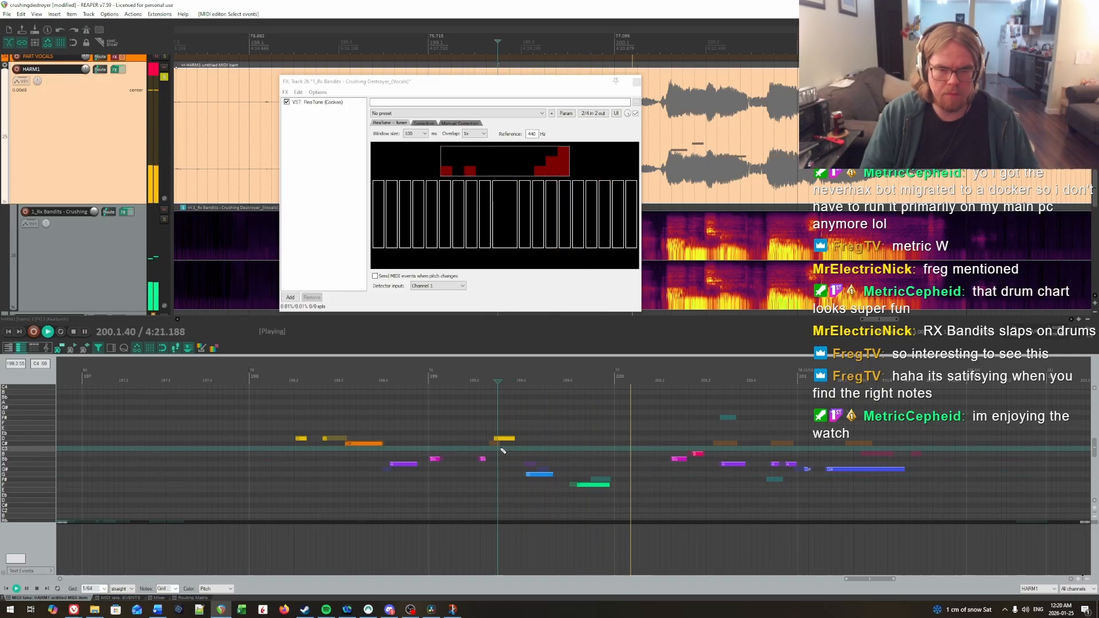
Step: Try the final long note of measure 199 on F#, listen to it, and return the note to F
left_click(502, 424)
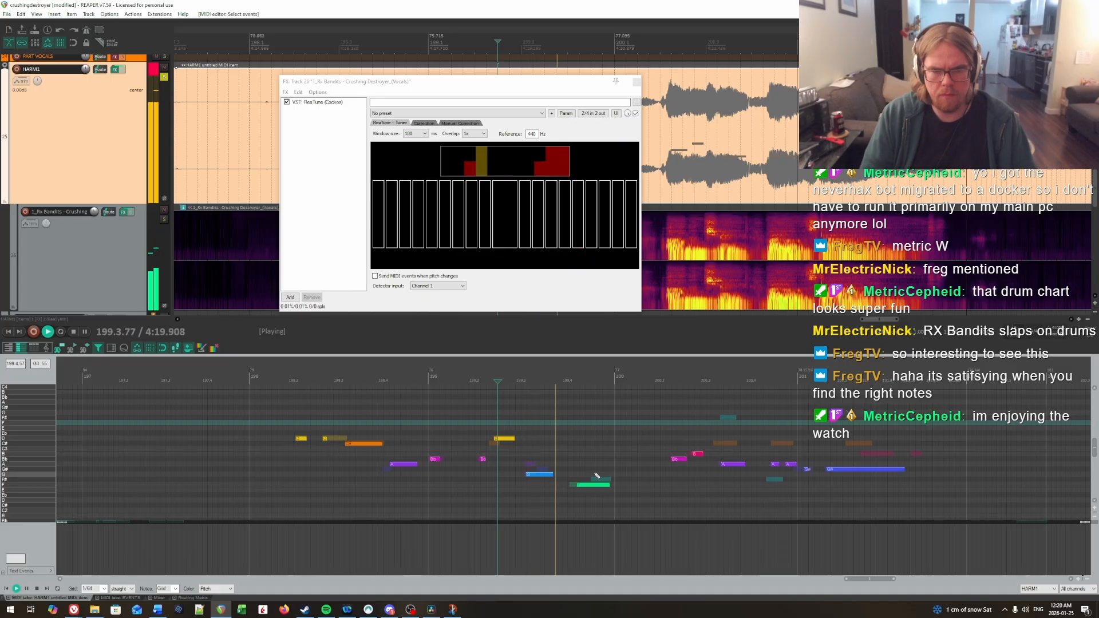
key("Up")
left_click(534, 448)
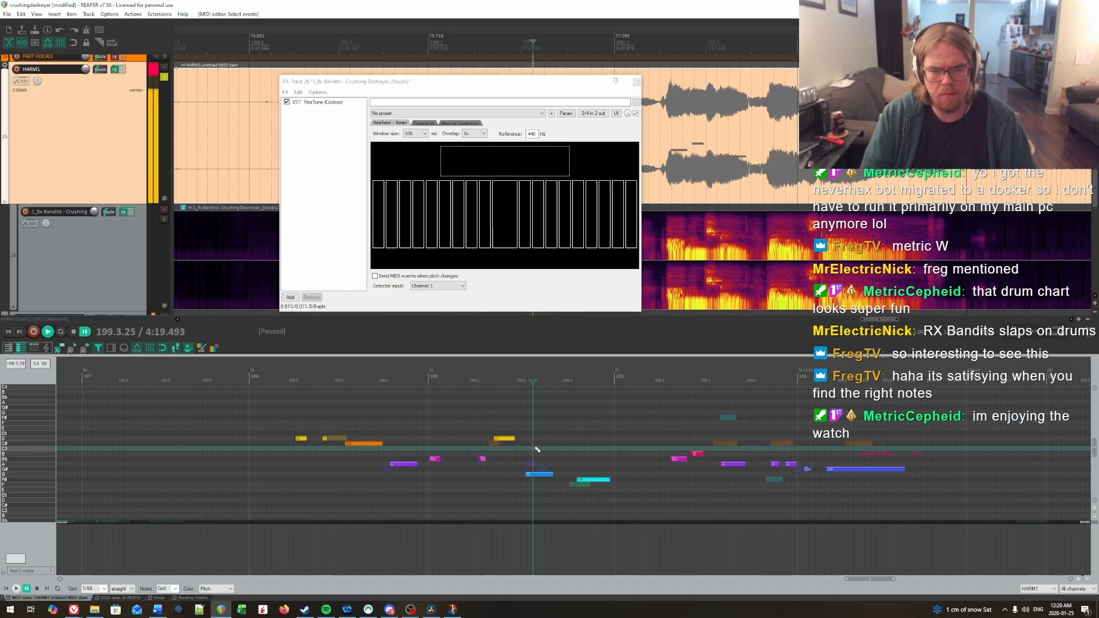
key("space")
left_click(601, 480)
key("Down")
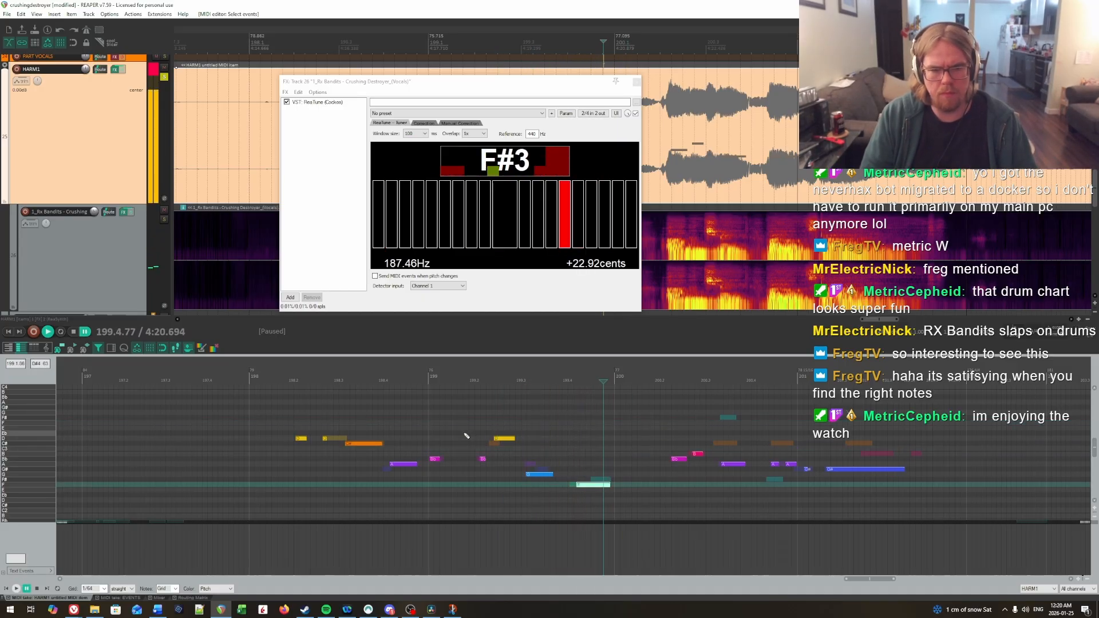
Step: Lower the longer note on beat 2 of measure 199 to C# and raise the joined beat 3 note to A during playback
left_click(463, 463)
key("Down")
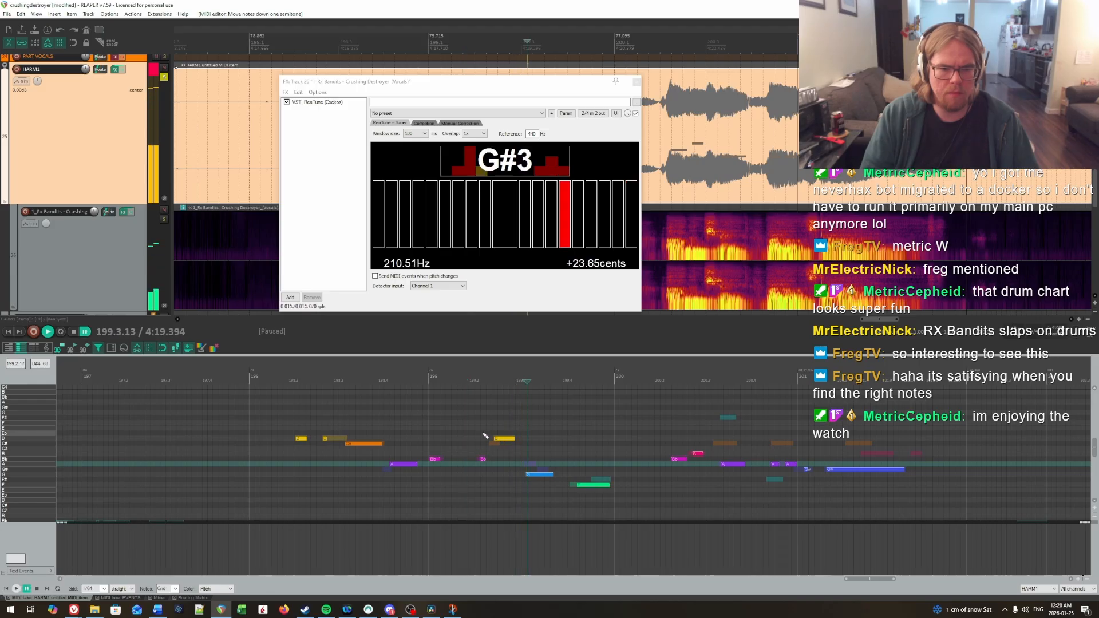
key("Down")
left_click(474, 420)
key("space")
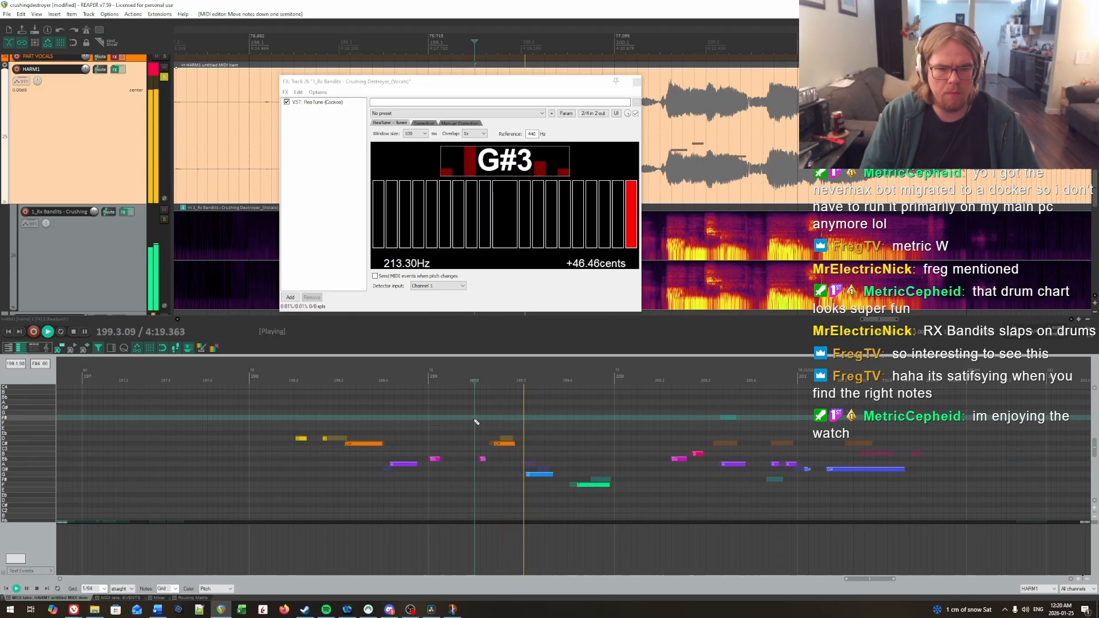
key("Up")
key("Up")
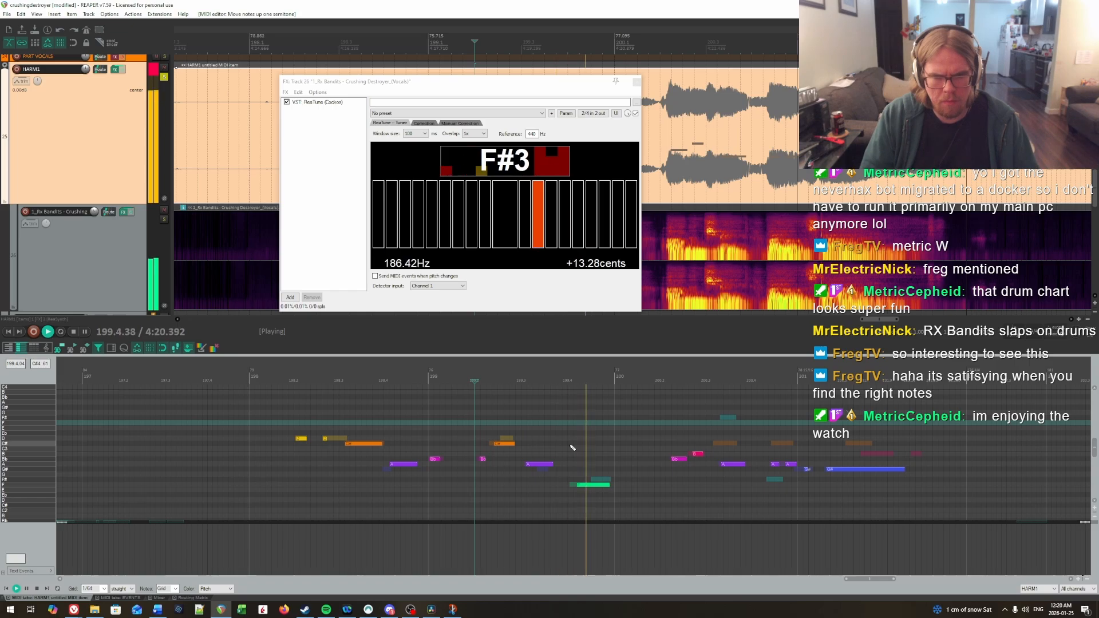
Step: Add a marker named "Check this" at position 199.2.83
key("space")
left_click_drag(623, 485, 574, 500)
scroll(546, 489, "up", 3)
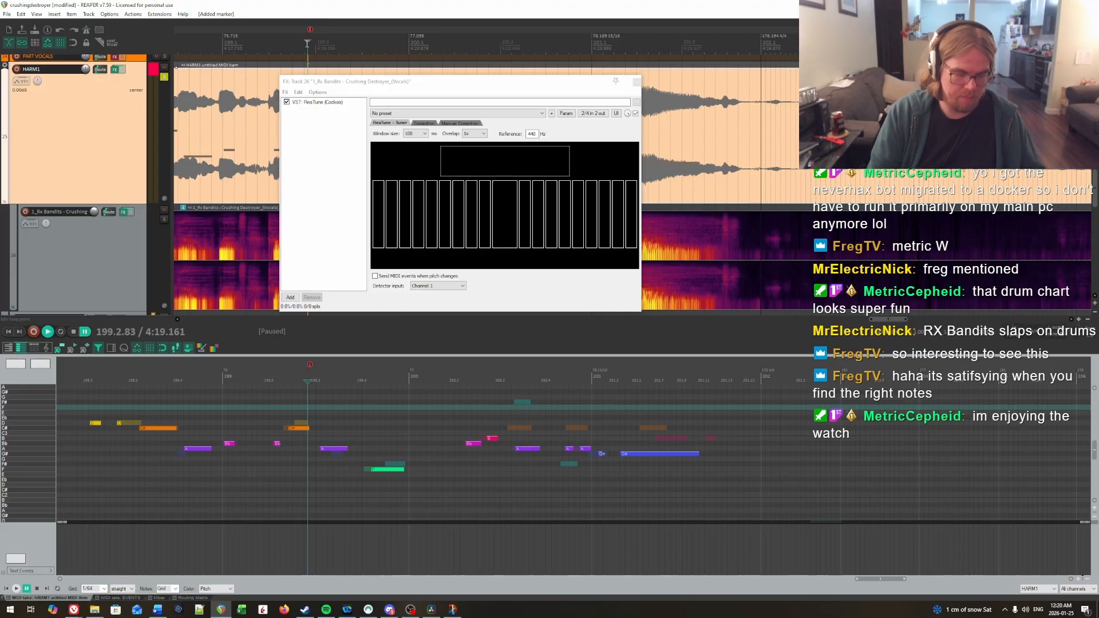
double_click(312, 32)
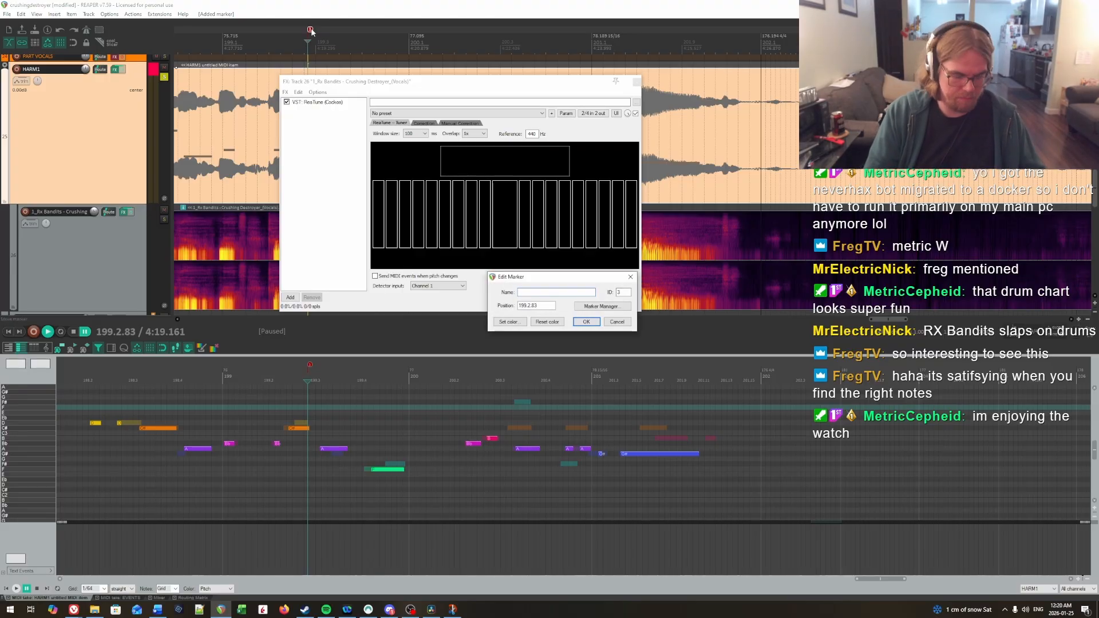
type("Check this")
key("Return")
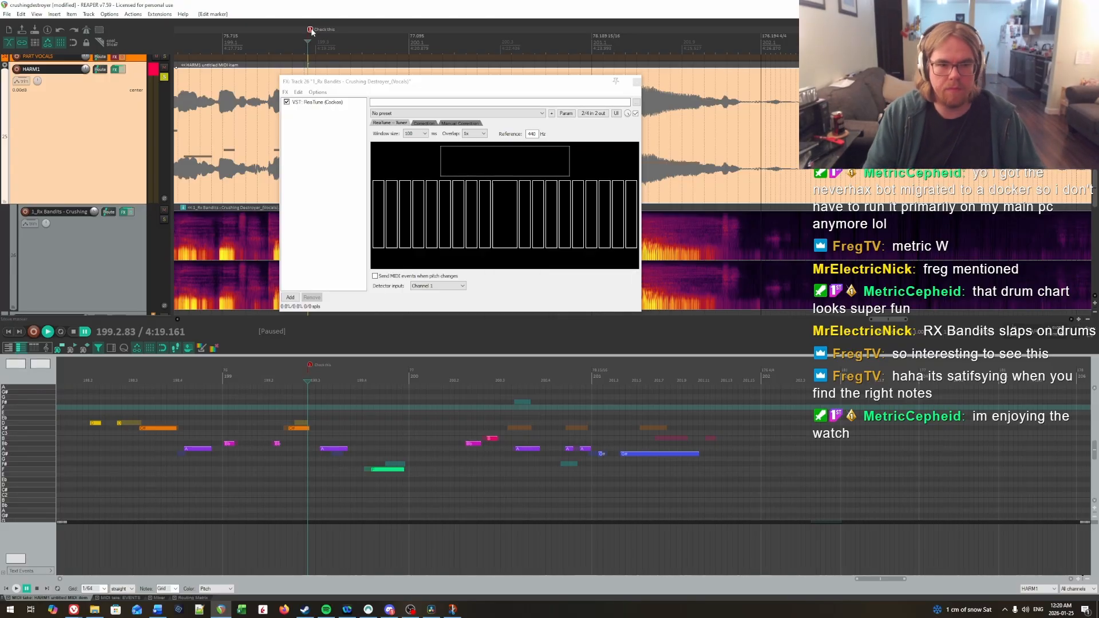
Step: Lower the second note of measure 200 to Bb and play the phrase back
left_click(471, 455)
key("space")
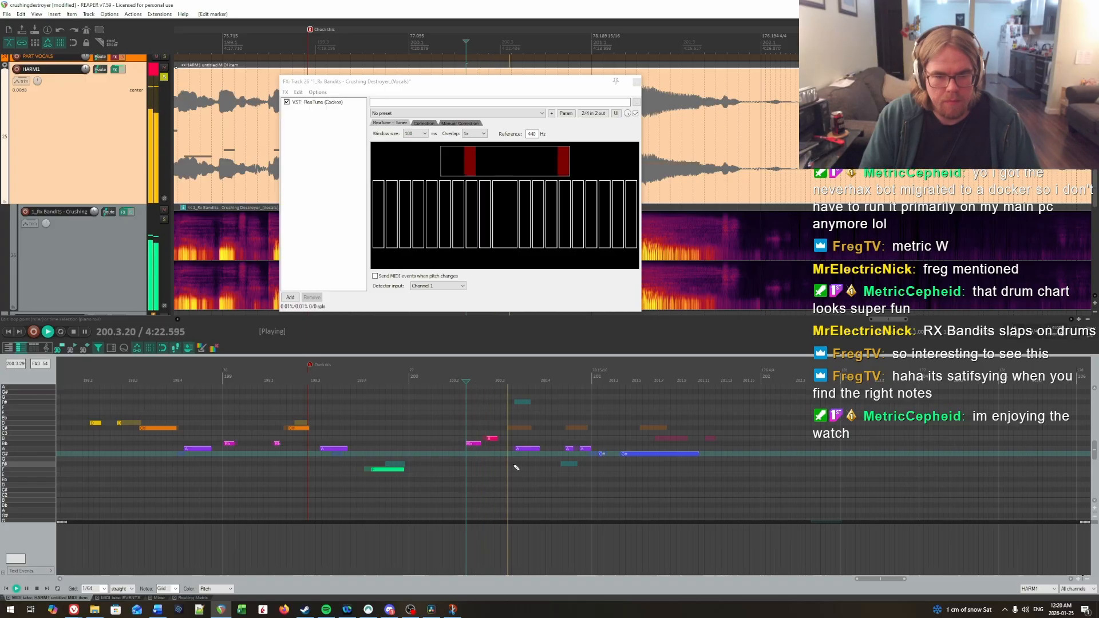
key("space")
key("Down")
key("space")
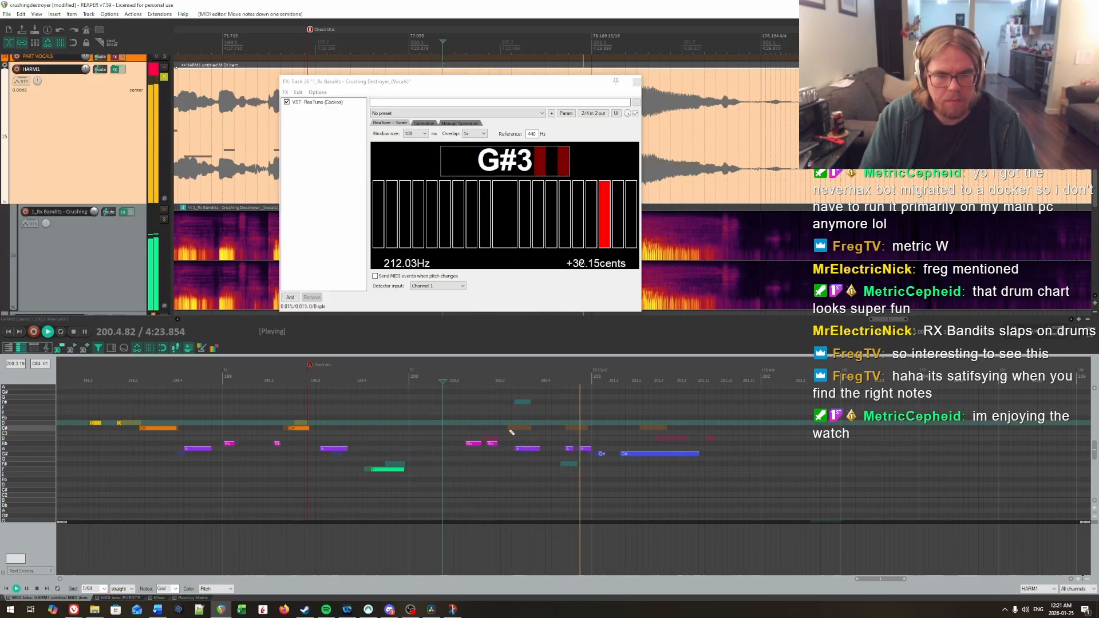
Step: Raise the first two notes of measure 200 to B and replay them
scroll(505, 434, "up", 1)
scroll(506, 435, "up", 1)
left_click_drag(502, 464, 462, 450)
key("Up")
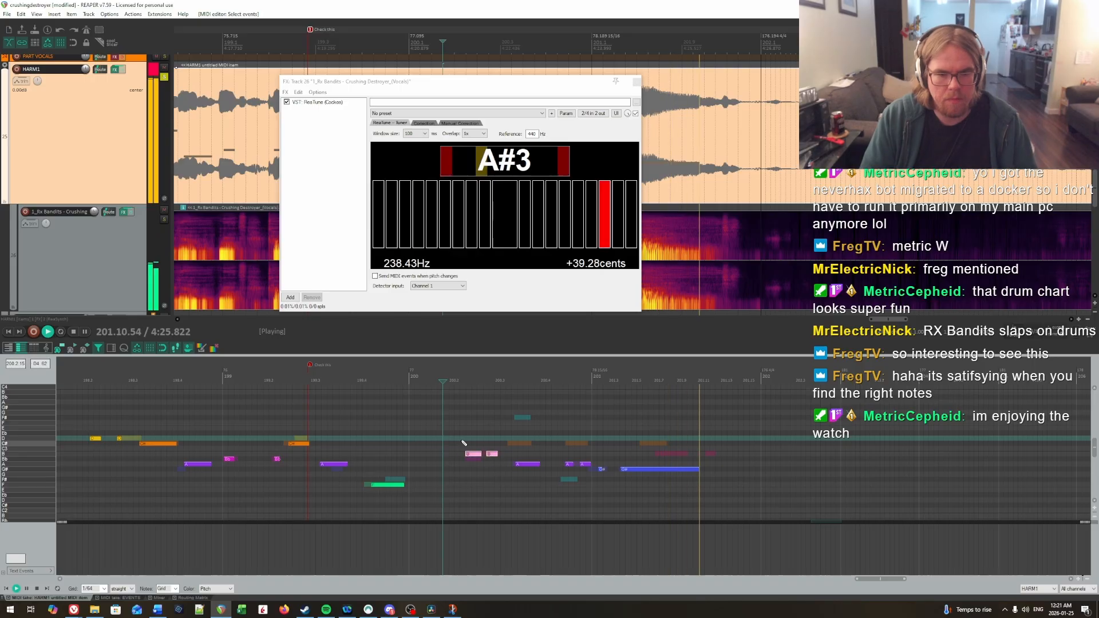
left_click(454, 435)
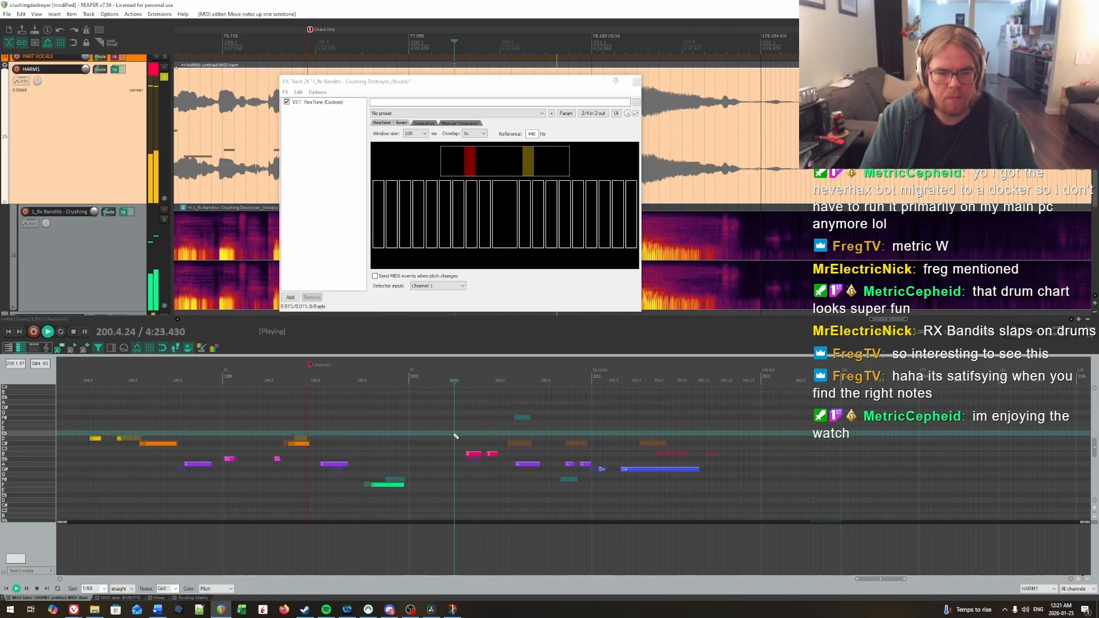
Step: Replay measures 200 and 201 to check the note pitches against the vocals
key("space")
key("space")
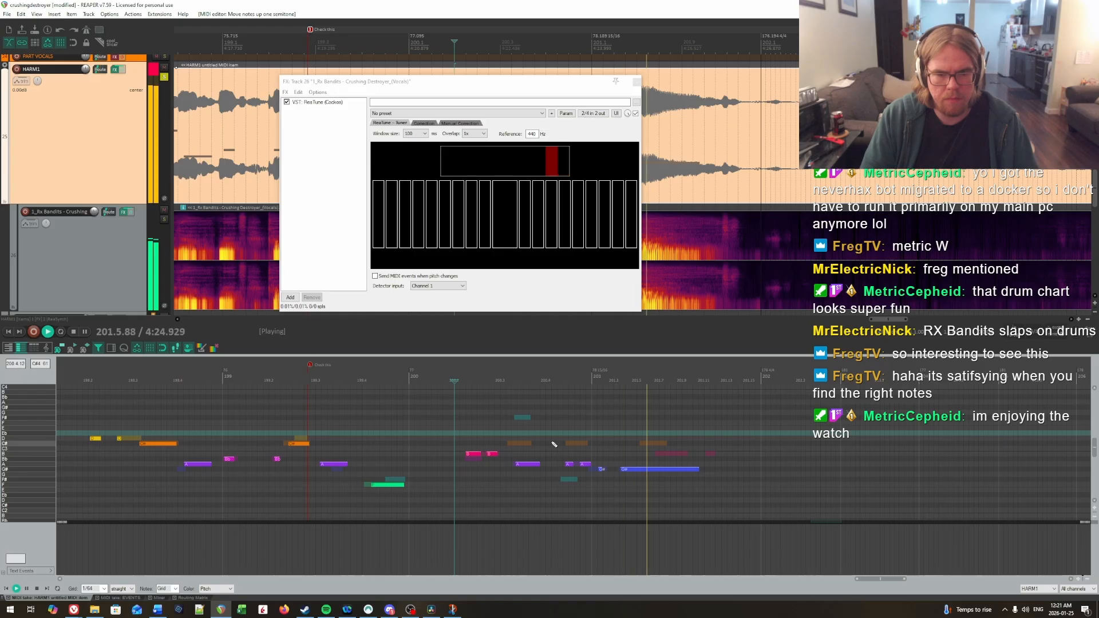
key("ctrl+space")
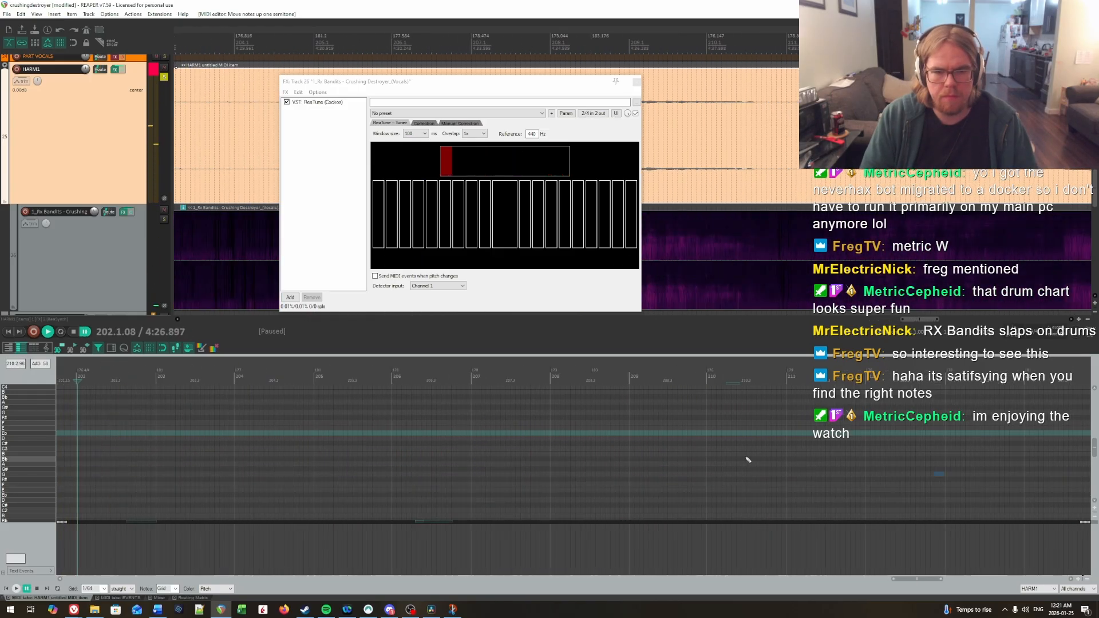
Step: Bypass the HARM1 track's effects and play the vocals of the next phrase from measure 216
left_click(746, 458)
scroll(761, 458, "down", 5)
left_click(706, 439)
scroll(706, 449, "up", 2)
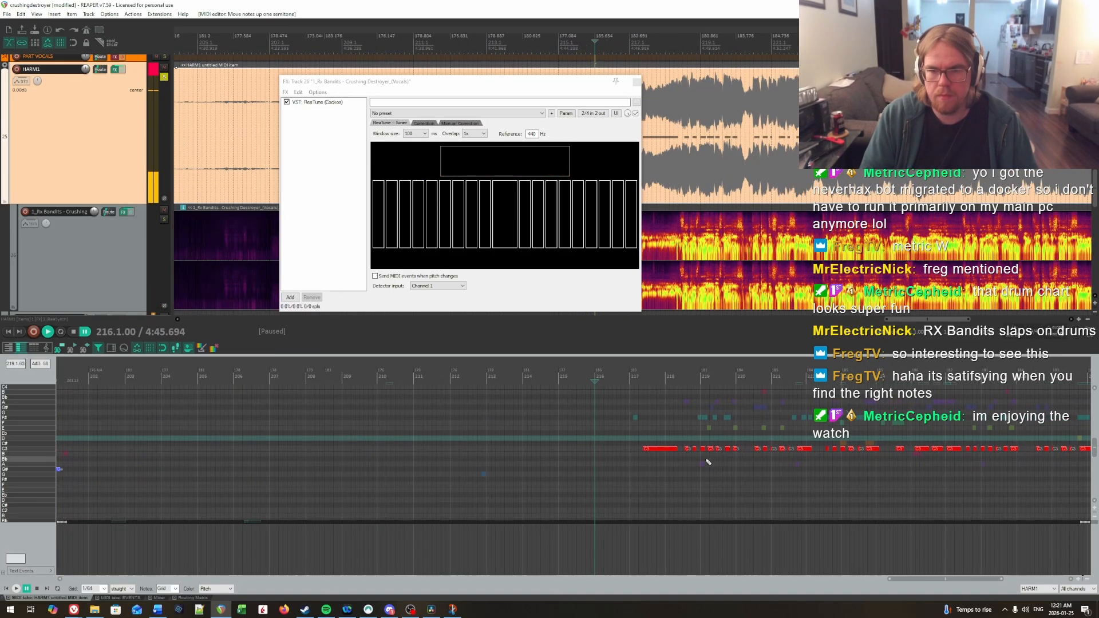
scroll(708, 461, "up", 3)
left_click(164, 76)
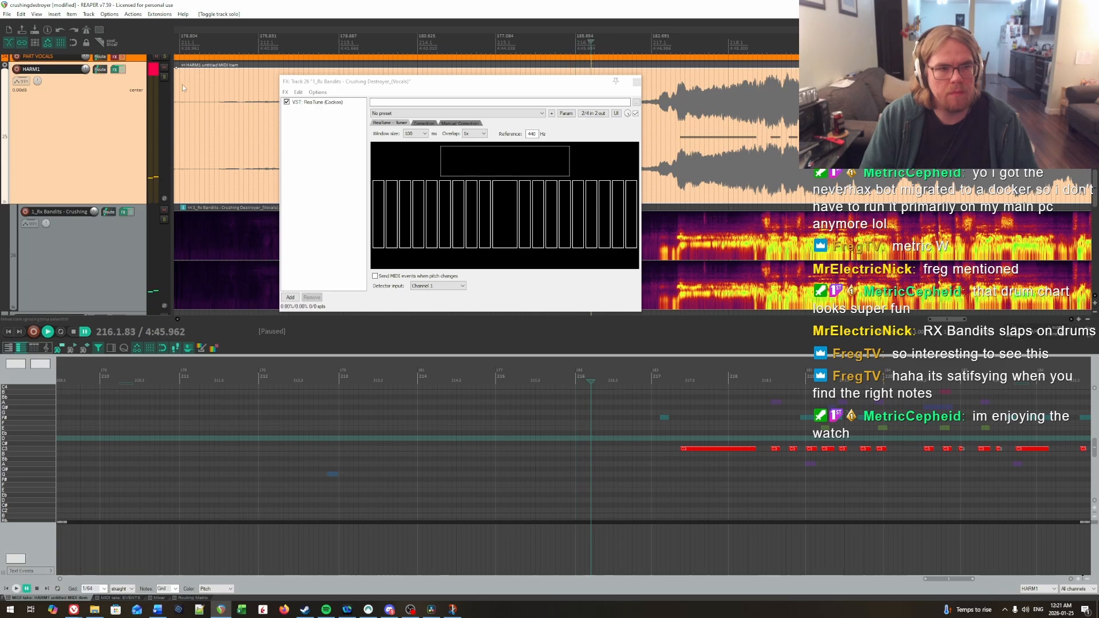
left_click(164, 77)
left_click(122, 69)
key("space")
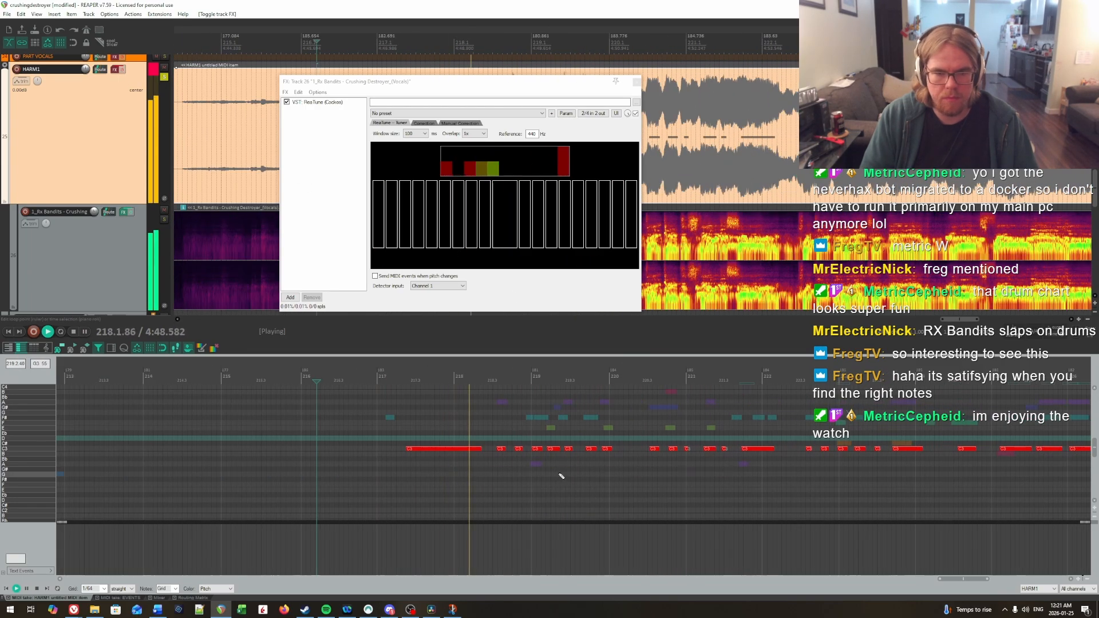
scroll(560, 476, "up", 2)
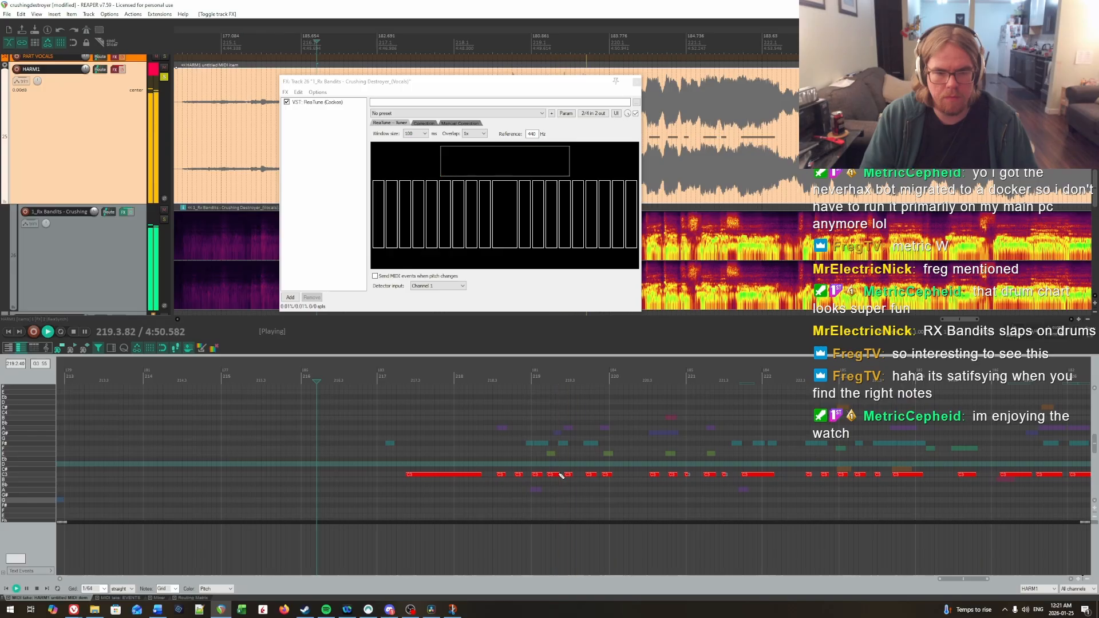
Step: Raise the seven notes from beat 3 of measure 218 through measure 219 to F#
key("space")
left_click_drag(496, 448, 611, 482)
key("Up")
key("Up")
key("Up")
key("Up")
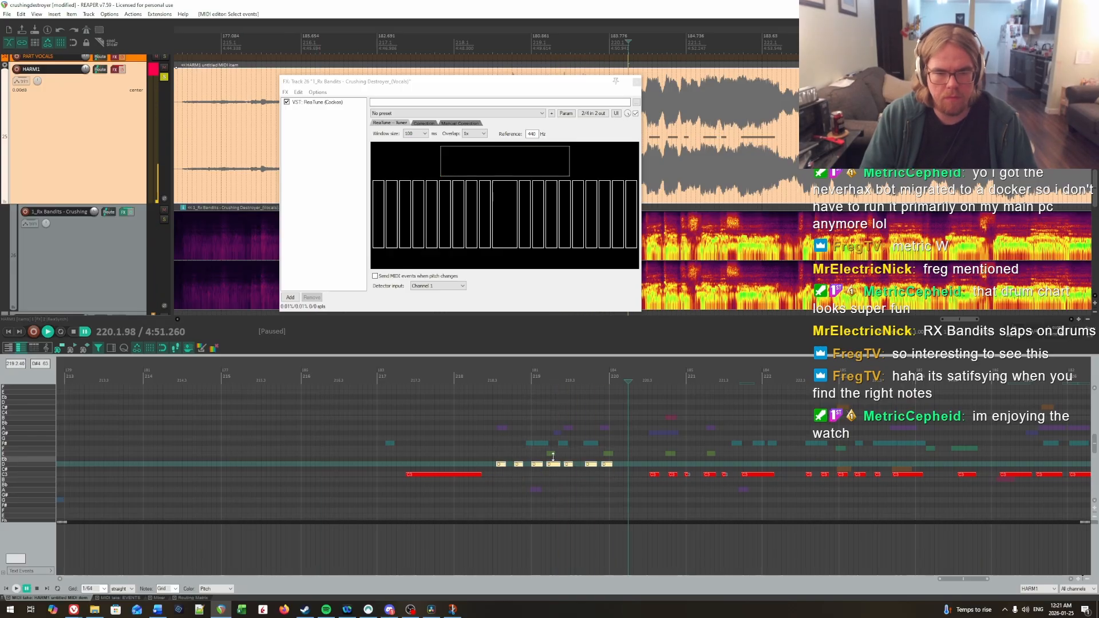
key("Up")
key("Up")
left_click(480, 422)
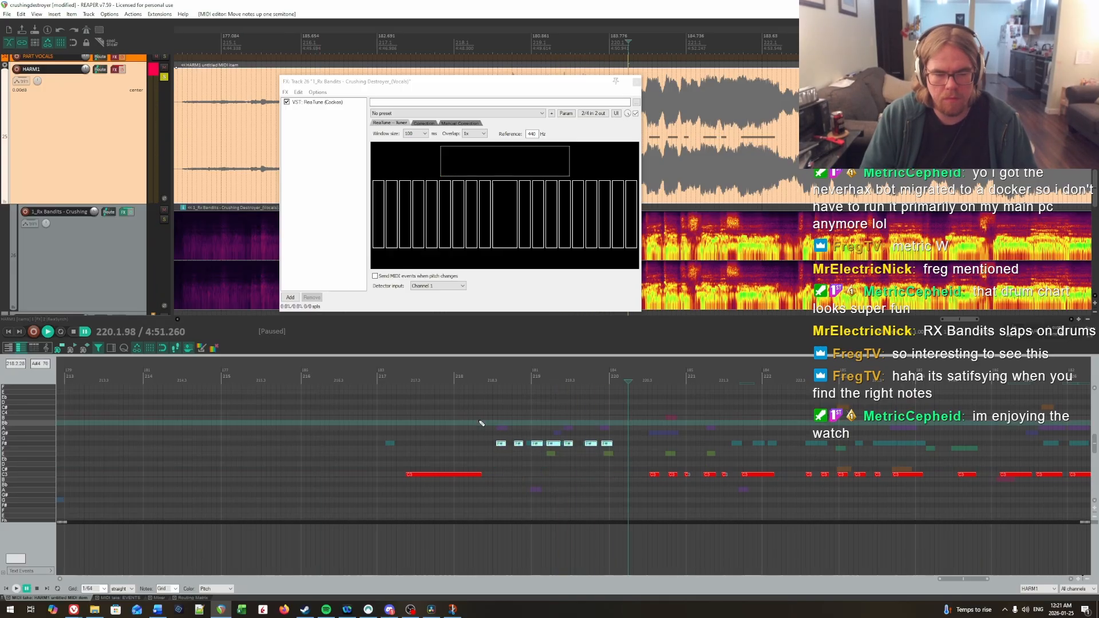
Step: Raise the phrase's first note, on beat 3 of measure 218, to A and play the phrase back
left_click(502, 444)
key("Up")
key("Up")
key("Up")
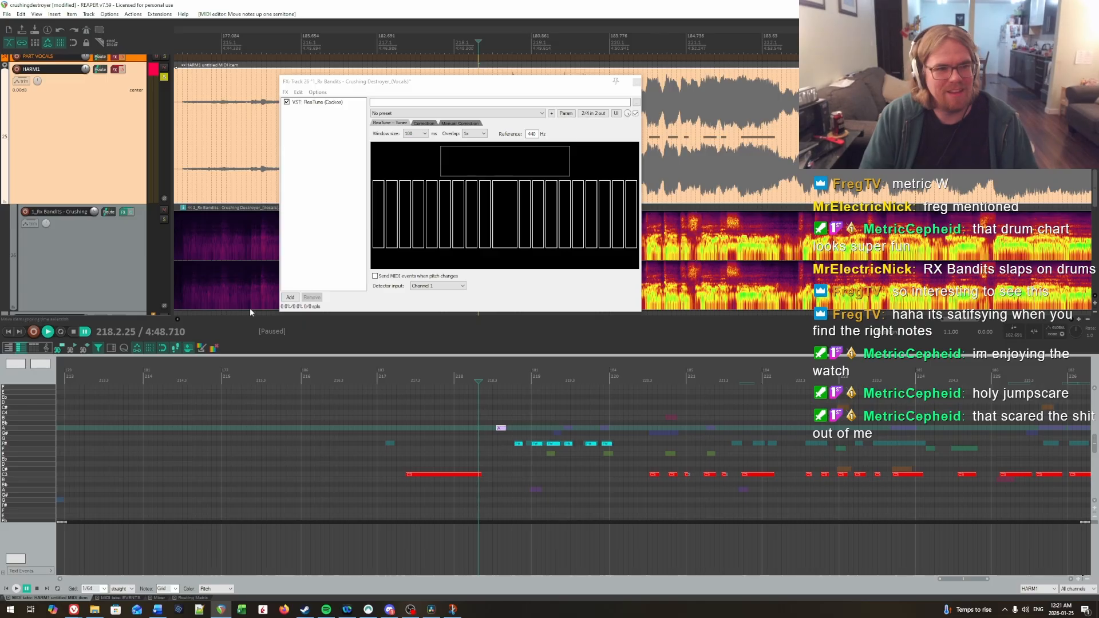
left_click(410, 446)
key("space")
key("space")
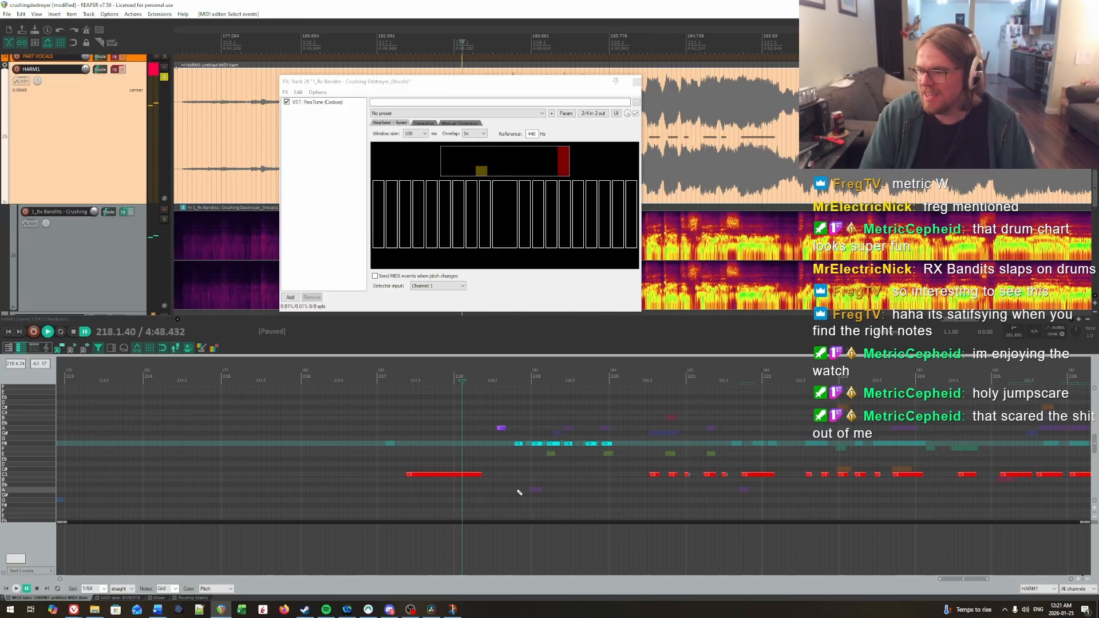
key("space")
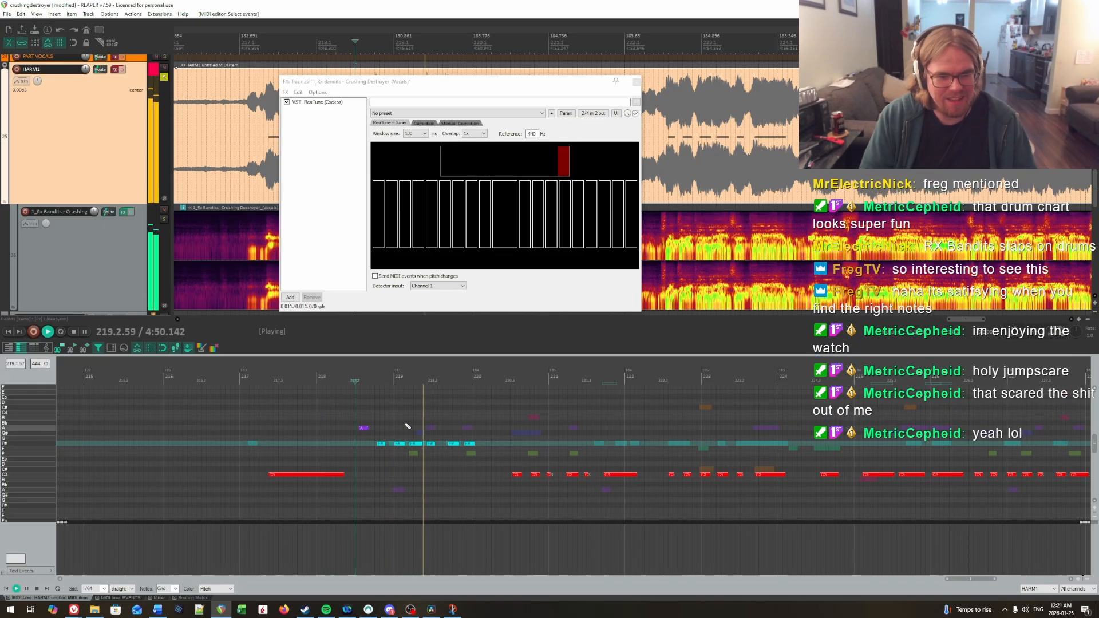
Step: Lower the first note of measure 219 to E and replay it
left_click(360, 408)
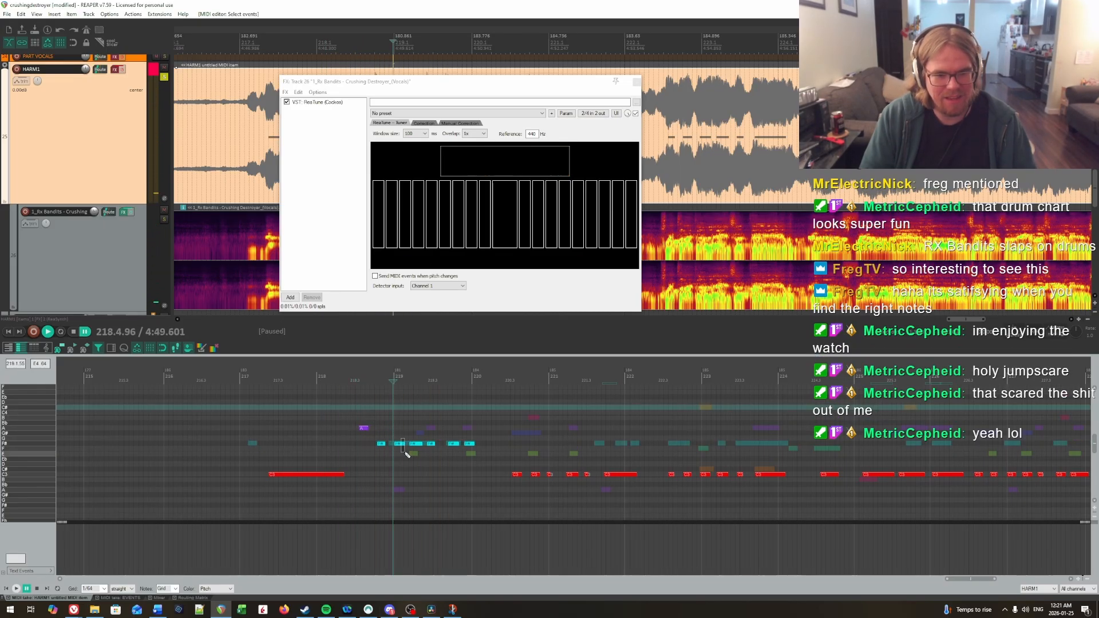
key("Down")
key("Down")
key("space")
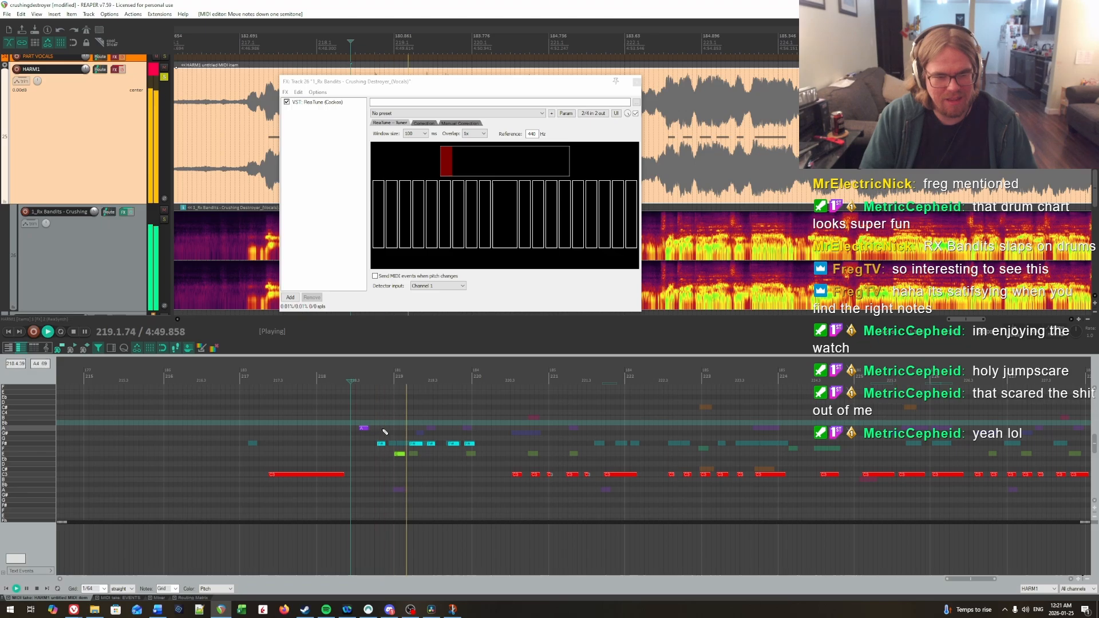
key("space")
Step: Raise the third note of measure 219 to A, re-enable the HARM1 effects and play from measure 218
left_click(431, 444)
key("Up")
key("Up")
key("Up")
left_click(316, 393)
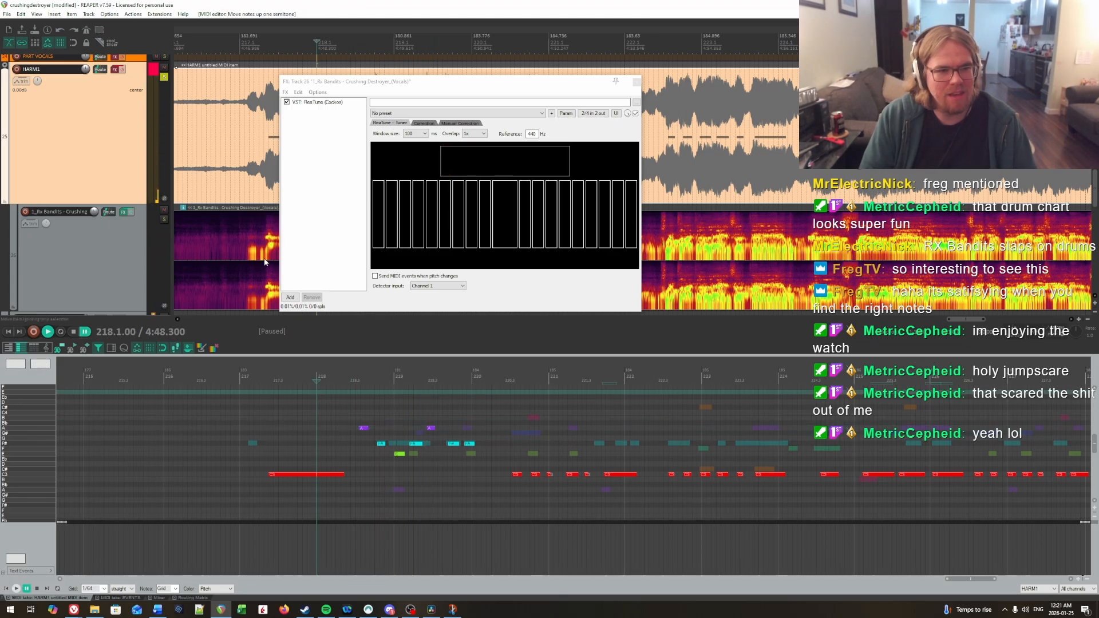
left_click(119, 71)
key("space")
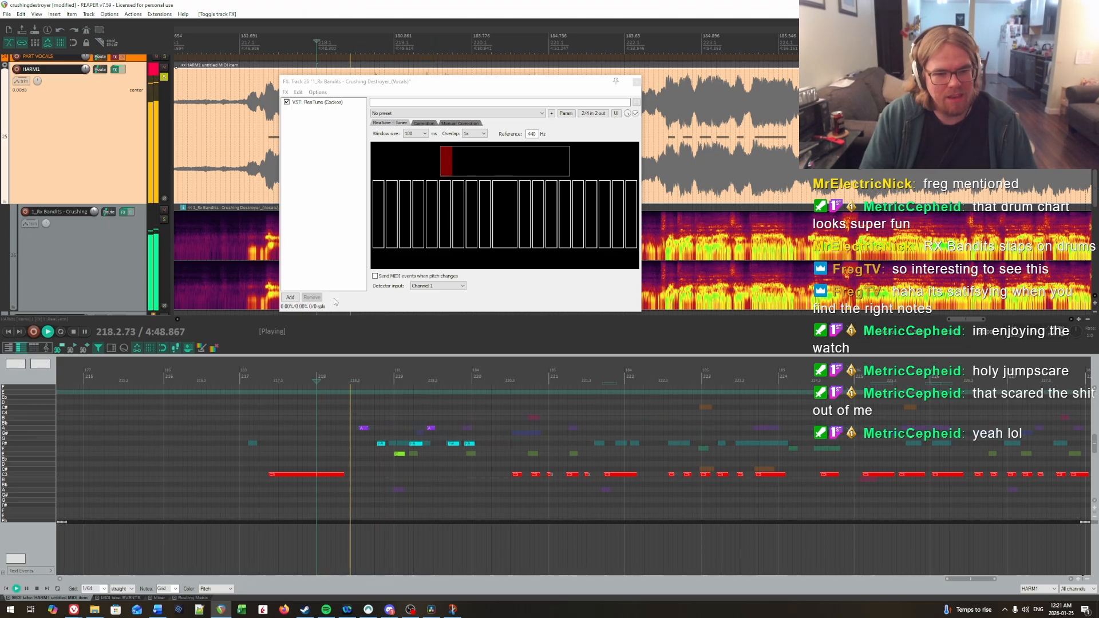
key("space")
Step: Raise the second note of the phrase, at the end of measure 218, to G# and replay it
left_click(390, 445)
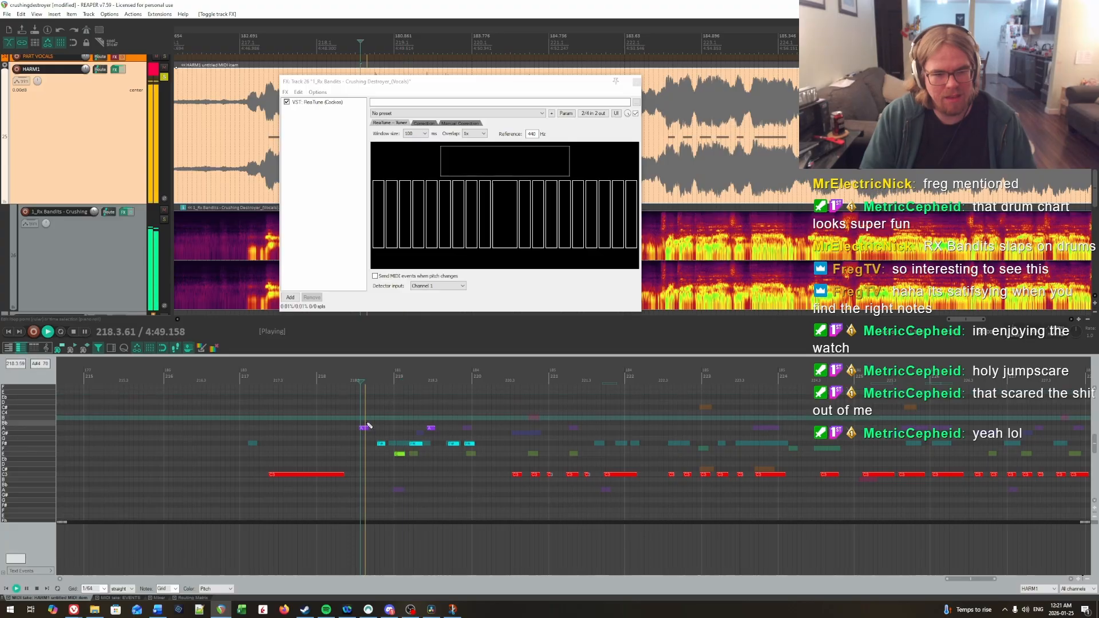
key("Up")
key("Up")
left_click(355, 407)
key("space")
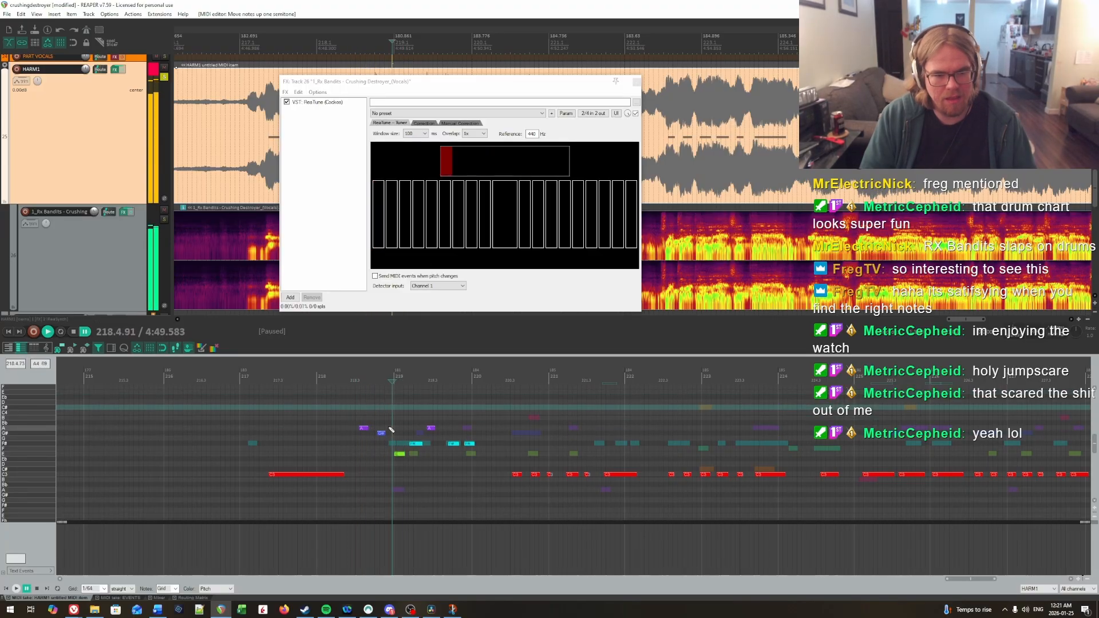
Step: Raise the first note of measure 219 to F# and the second to G#, replaying from measure 218
key("Up")
key("Up")
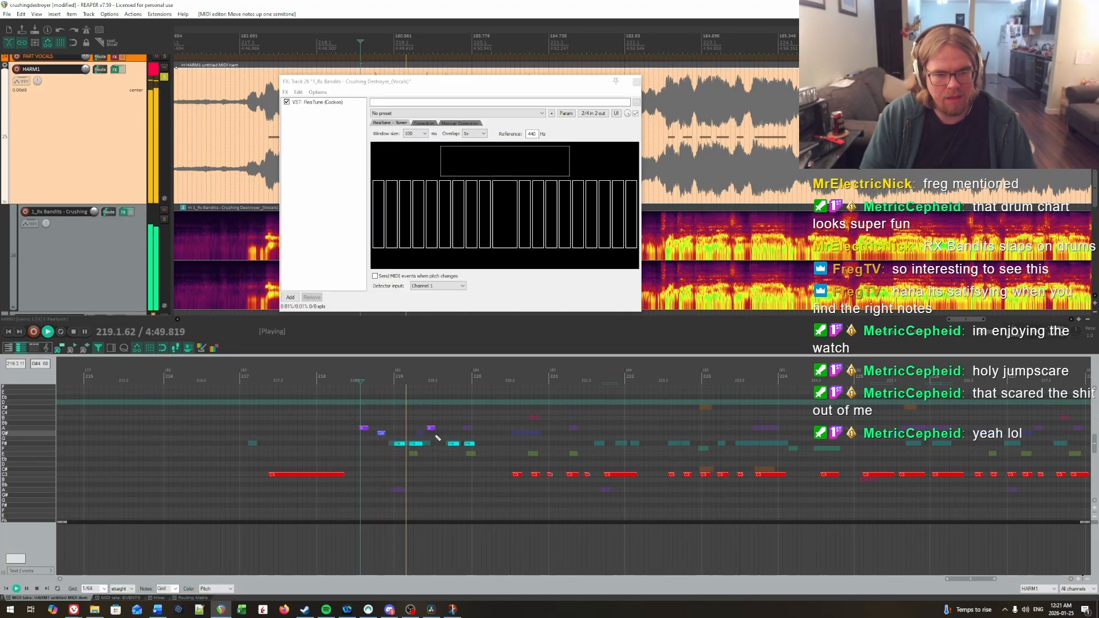
left_click(363, 411)
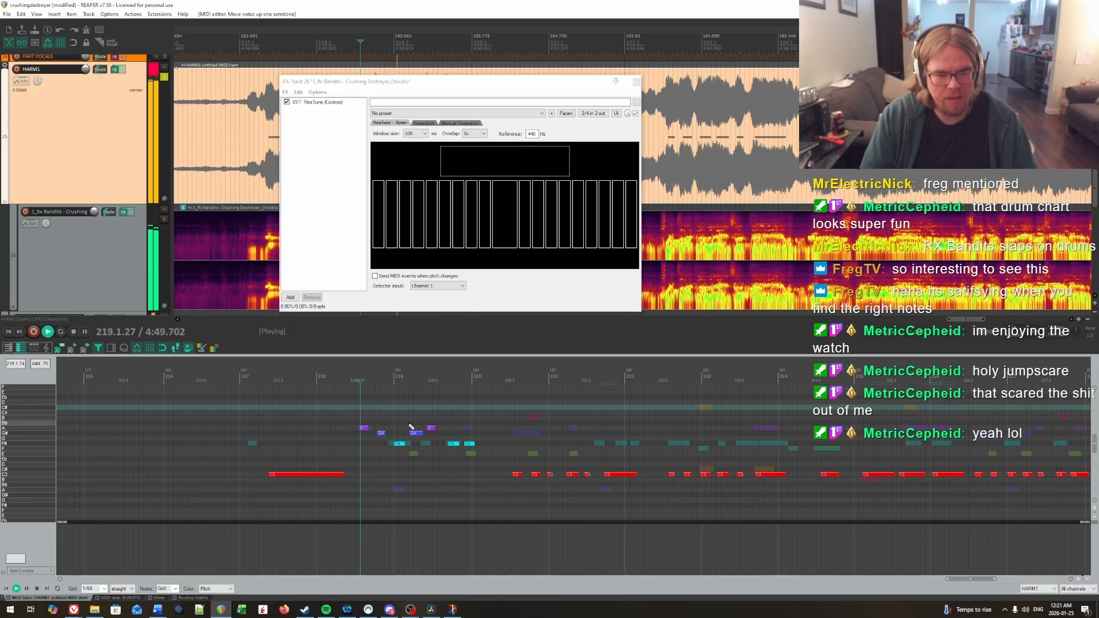
Step: Lower the last note of measure 219 to E and play the whole phrase back from measure 218
key("Down")
key("Down")
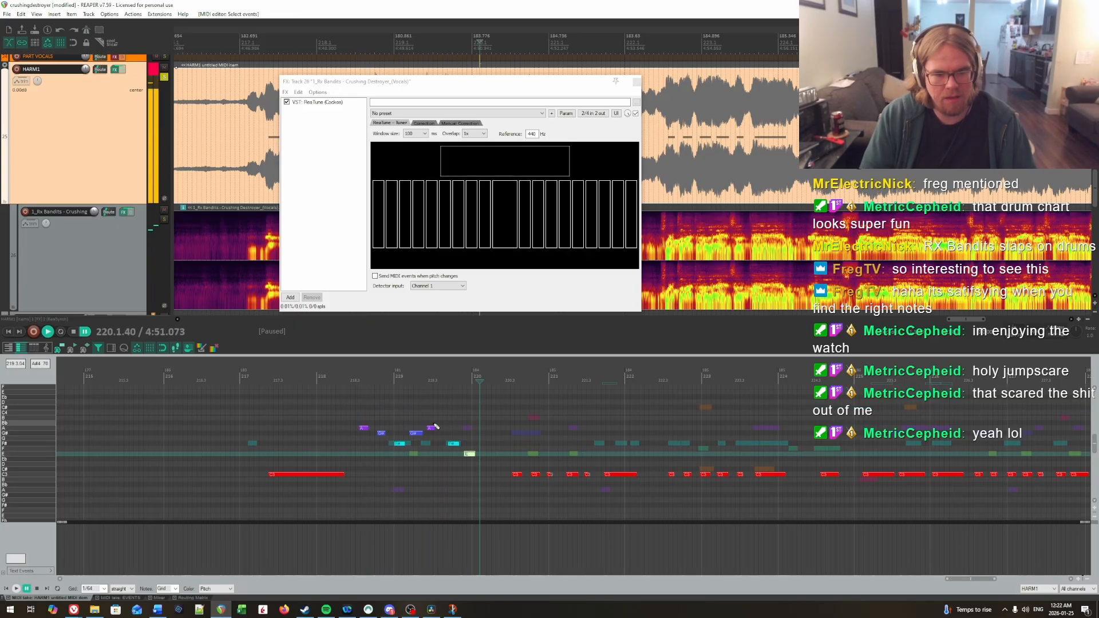
left_click(336, 410)
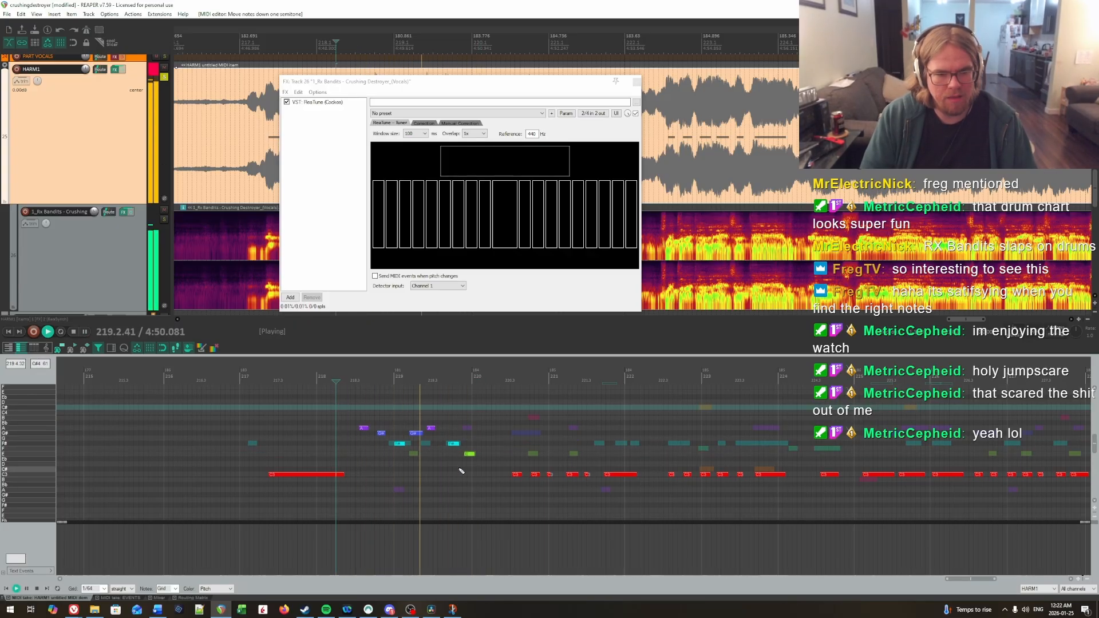
key("ctrl+space")
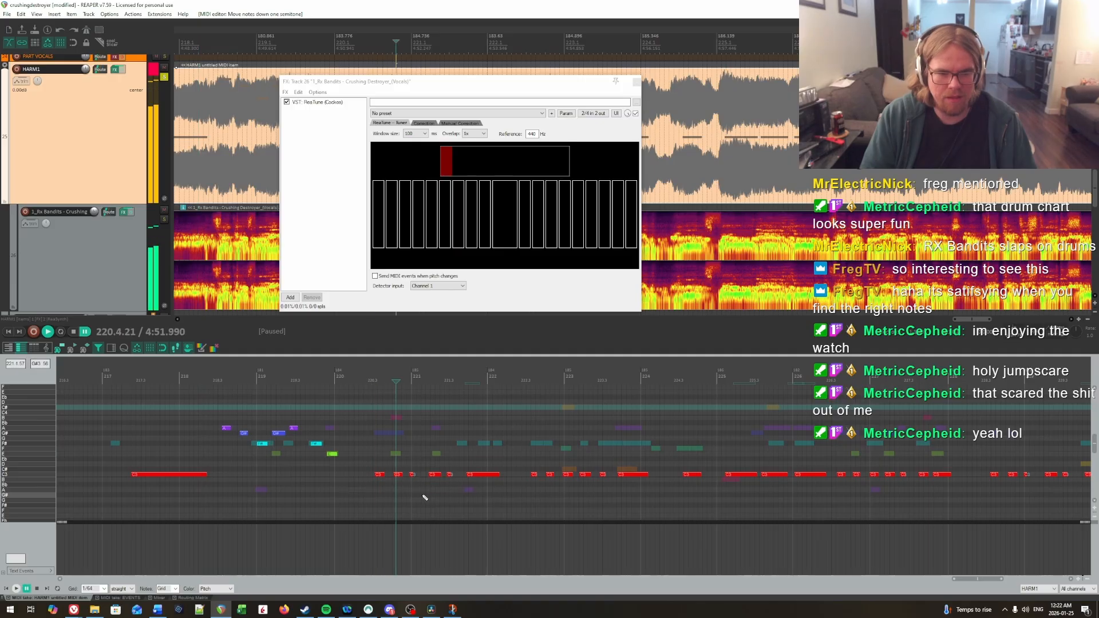
Step: Raise the six-note phrase from beat 3 of measure 220 to F#, its first five notes to G#, and play it
left_click_drag(362, 458, 506, 498)
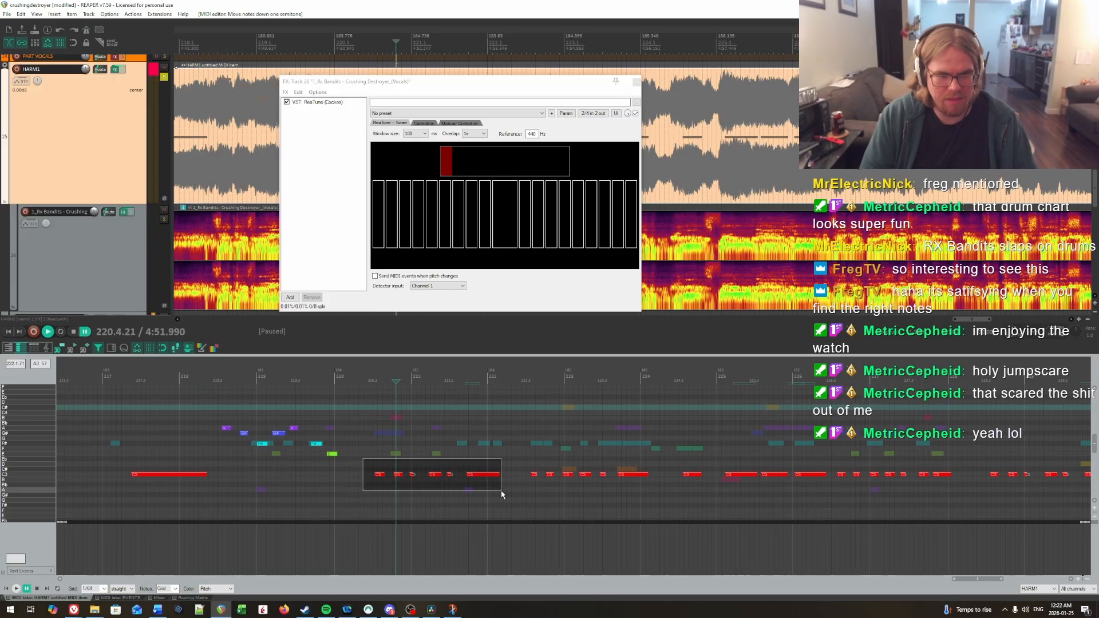
key("Up")
key("Up")
key("Up")
key("Up")
key("Up")
left_click_drag(367, 432, 449, 461)
key("Up")
left_click(373, 425)
key("space")
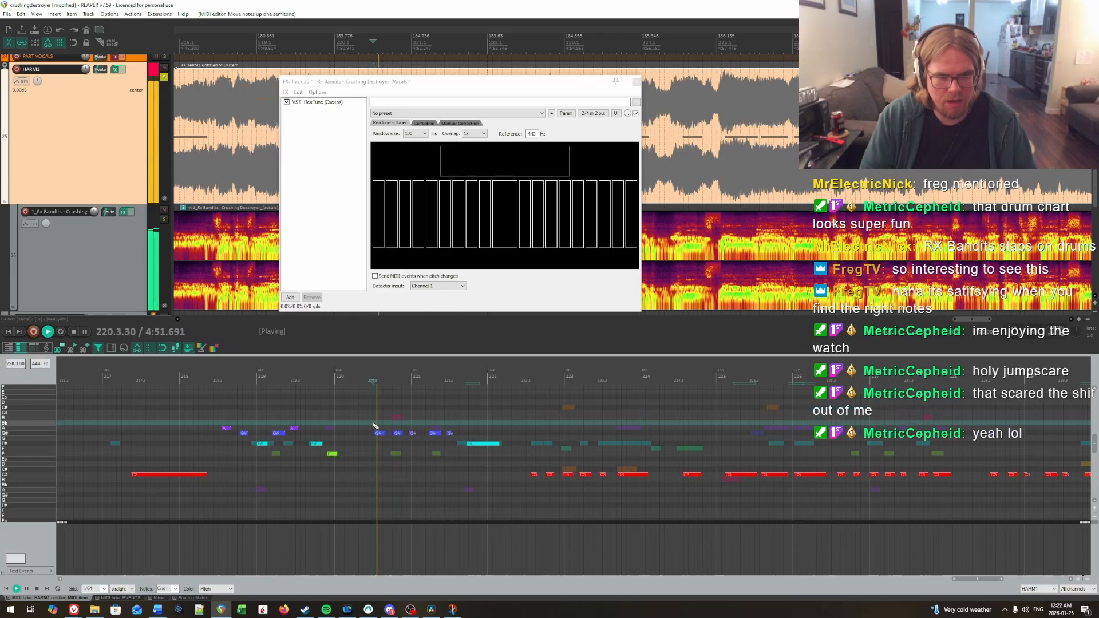
Step: Lower the third note of the measure 220 to 221 phrase to F# and replay it
key("ctrl+space")
key("Down")
key("Down")
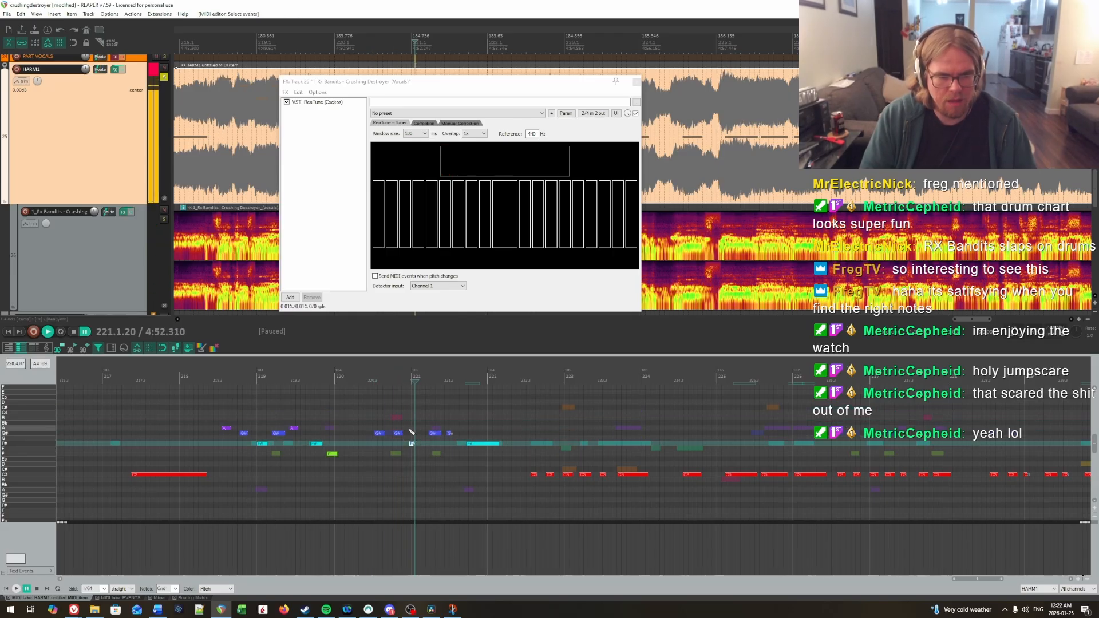
left_click(390, 417)
key("space")
Step: Raise the fourth note of the measure 220 to 221 phrase to A and play the phrase back
left_click(434, 433)
key("Up")
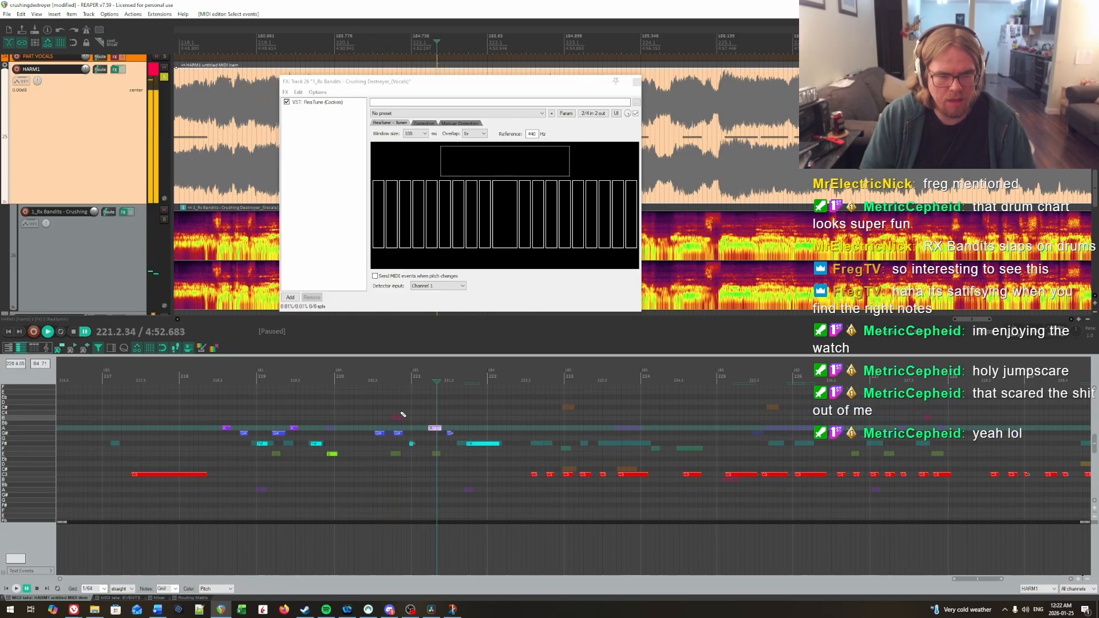
left_click(365, 403)
key("space")
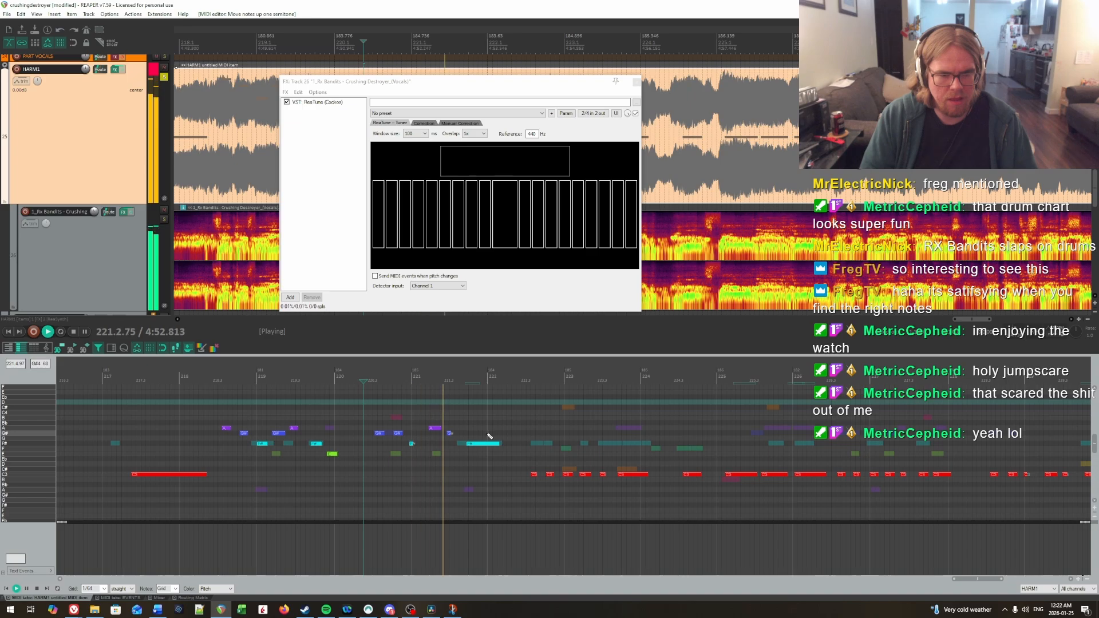
key("space")
Step: Raise the six notes from beat 3 of measure 222 through measure 223 to F#
left_click_drag(511, 470, 620, 478)
key("Up")
key("Up")
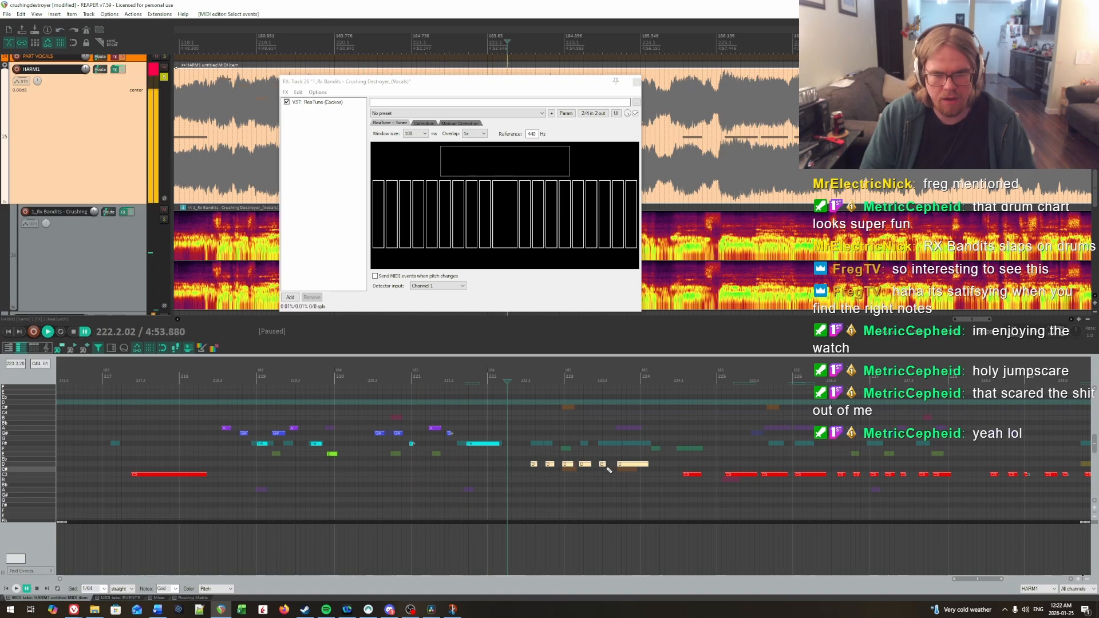
Step: Lower the phrase's third note, at the start of measure 223, to C# and replay it
left_click(568, 445)
key("Down")
key("space")
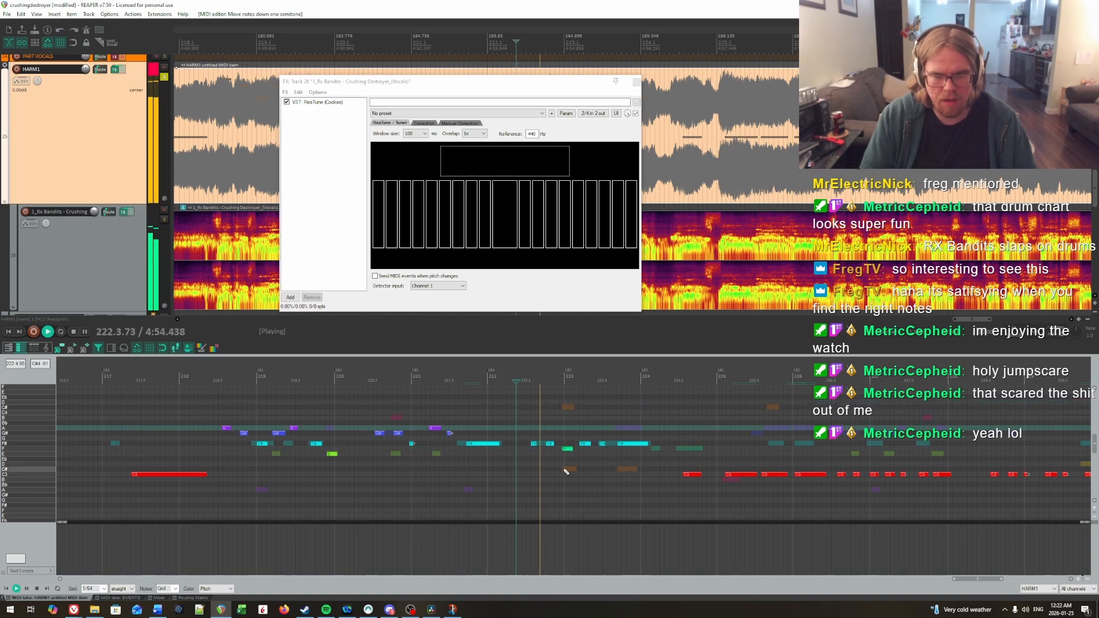
key("space")
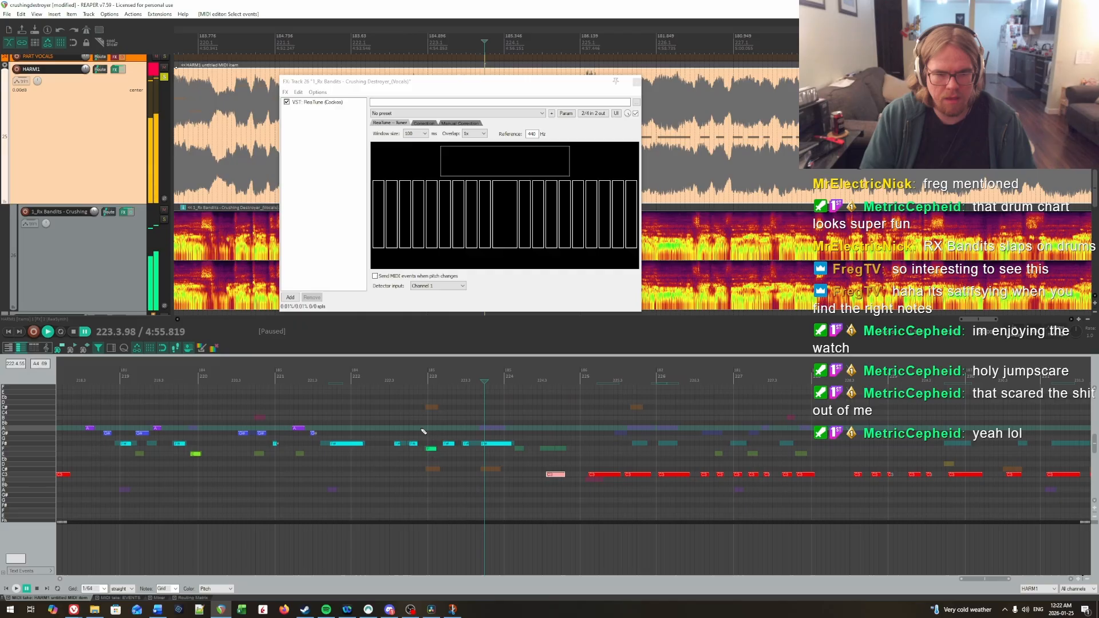
left_click(430, 469)
left_click(391, 422)
key("space")
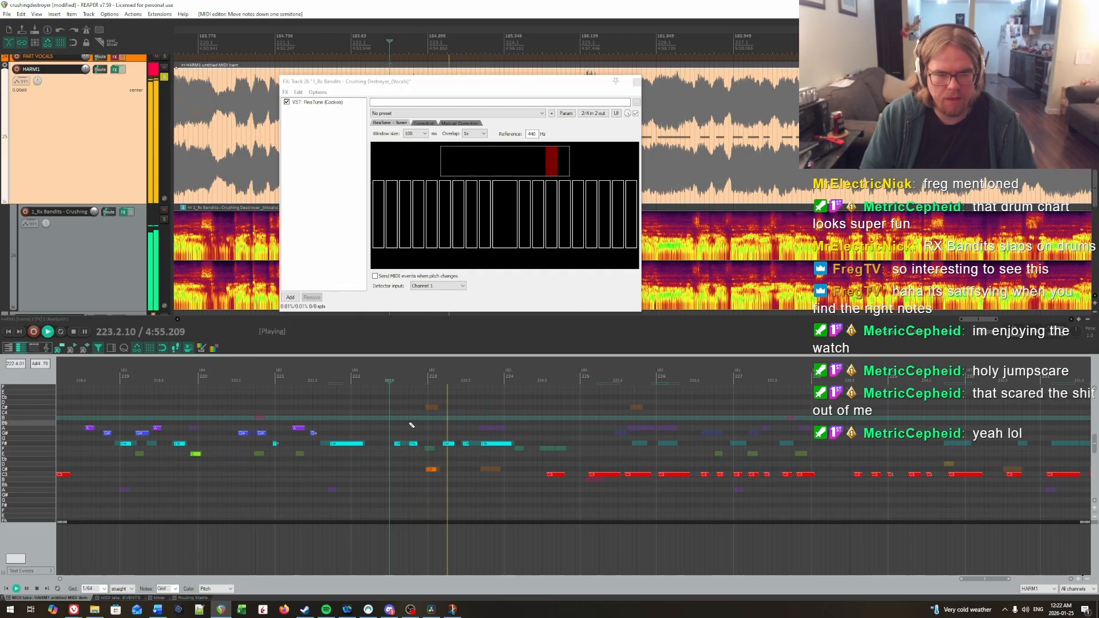
Step: Lower the fifth note of the measure 222 to 223 phrase to C# and play the phrase back
left_click(408, 427)
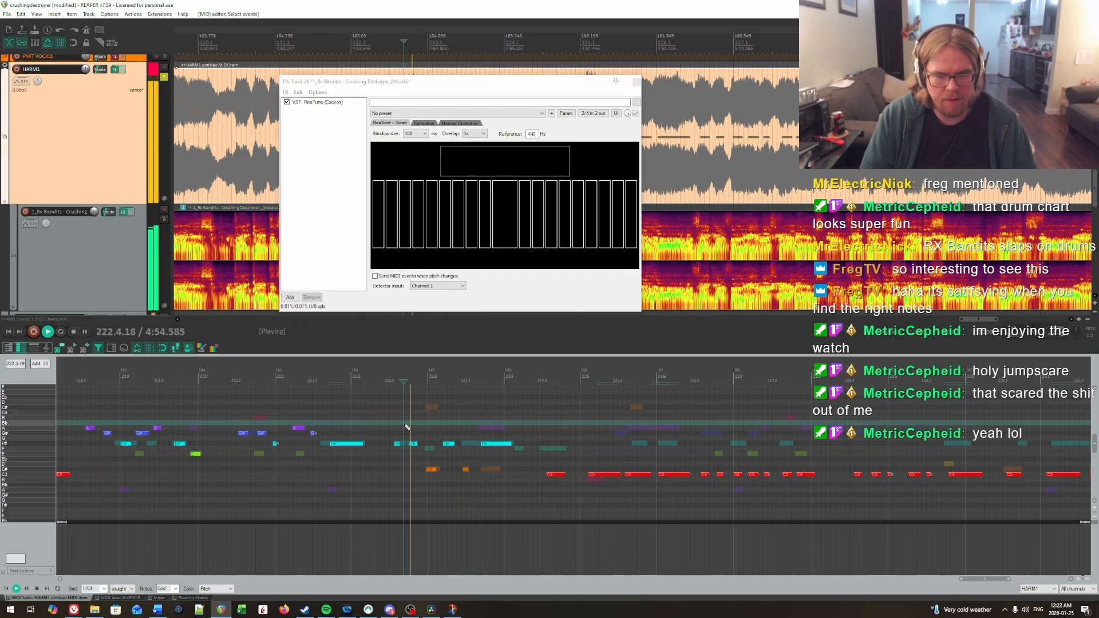
key("Down")
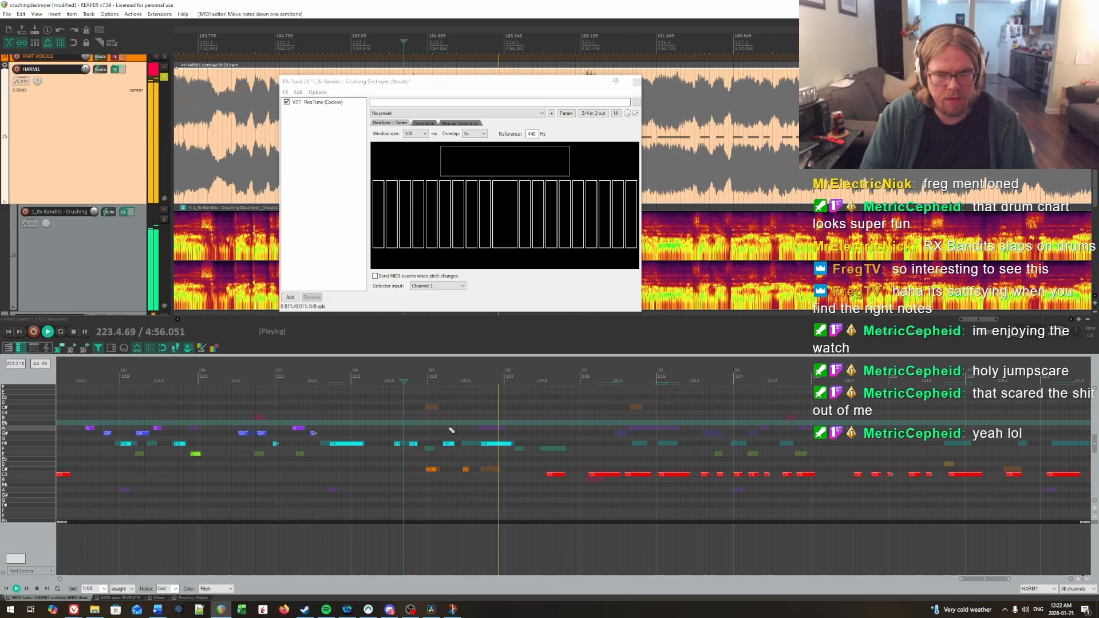
key("space")
Step: Raise the single note in the second half of measure 224 to F and replay it
left_click(560, 474)
key("Up")
key("Up")
key("Up")
key("Up")
key("Up")
left_click(515, 422)
key("space")
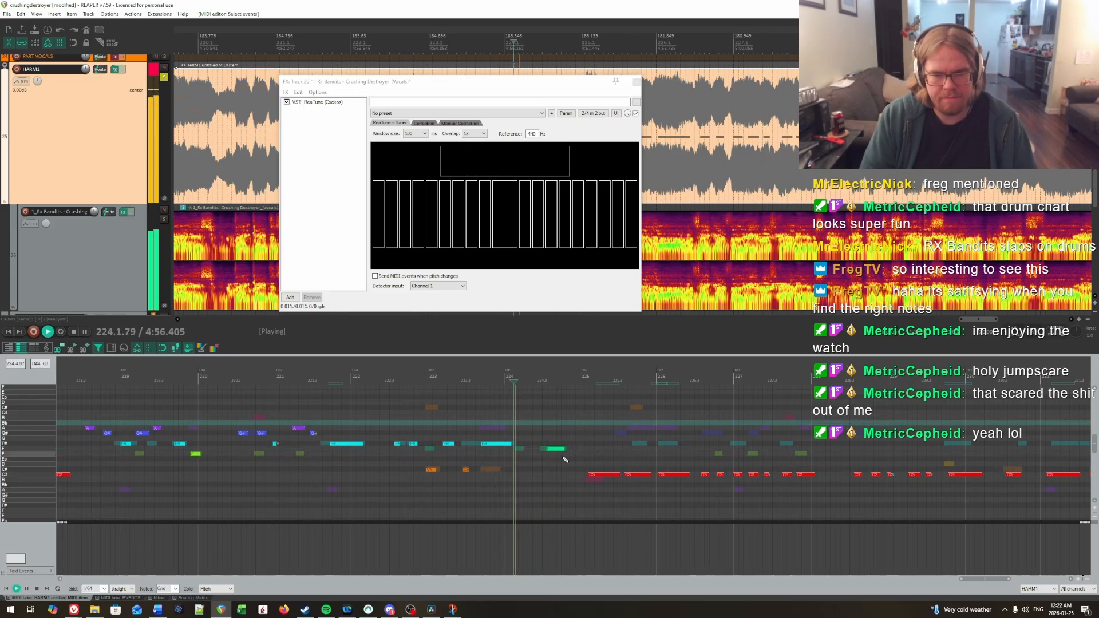
key("space")
Step: Raise the three longer notes in measures 225 and 226 to F#
scroll(582, 438, "up", 2)
scroll(585, 439, "down", 1)
left_click_drag(584, 440, 553, 496)
key("Up")
key("Up")
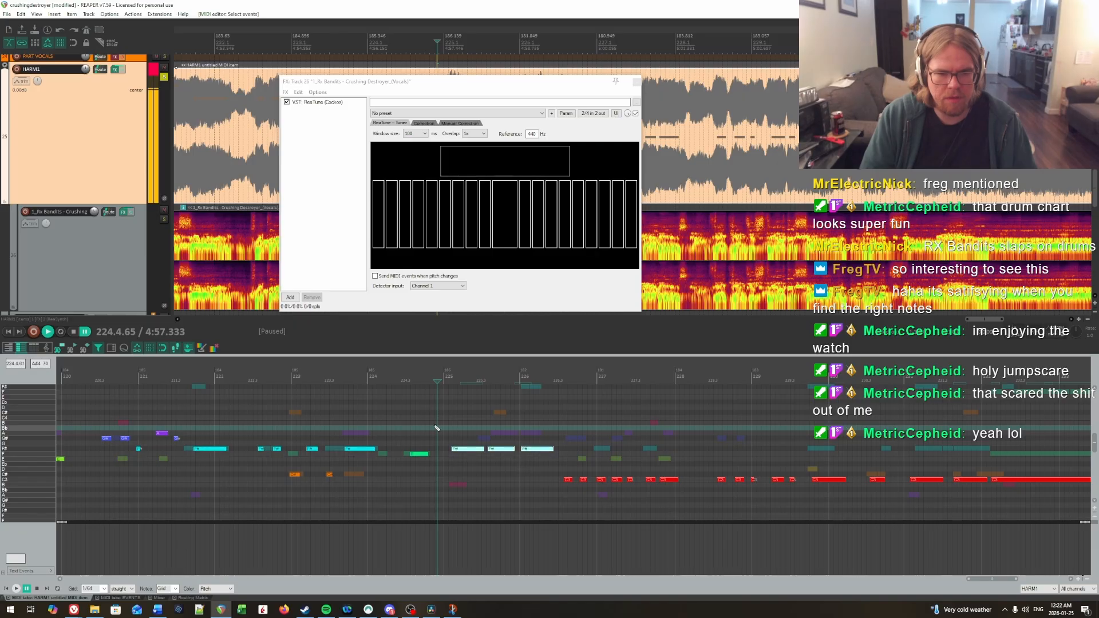
Step: Raise the three longer notes in measures 225 and 226 to G# and play them back
key("Up")
key("space")
key("space")
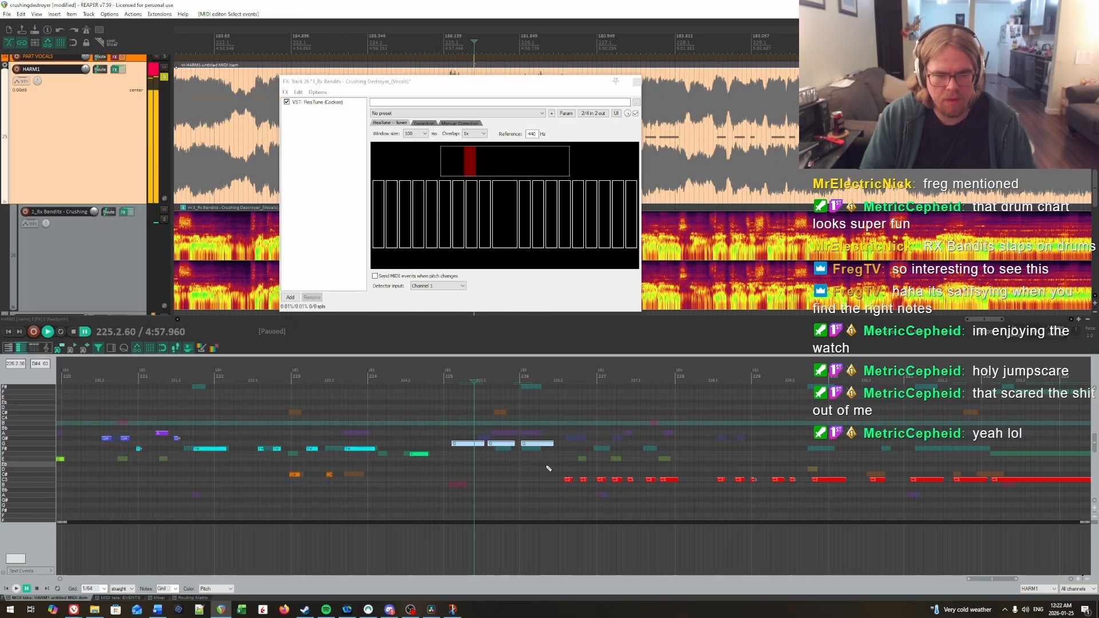
key("Up")
left_click(439, 431)
Step: Raise the second of the three longer notes, late in measure 225, to A and replay it
key("space")
key("space")
left_click(505, 439)
key("Up")
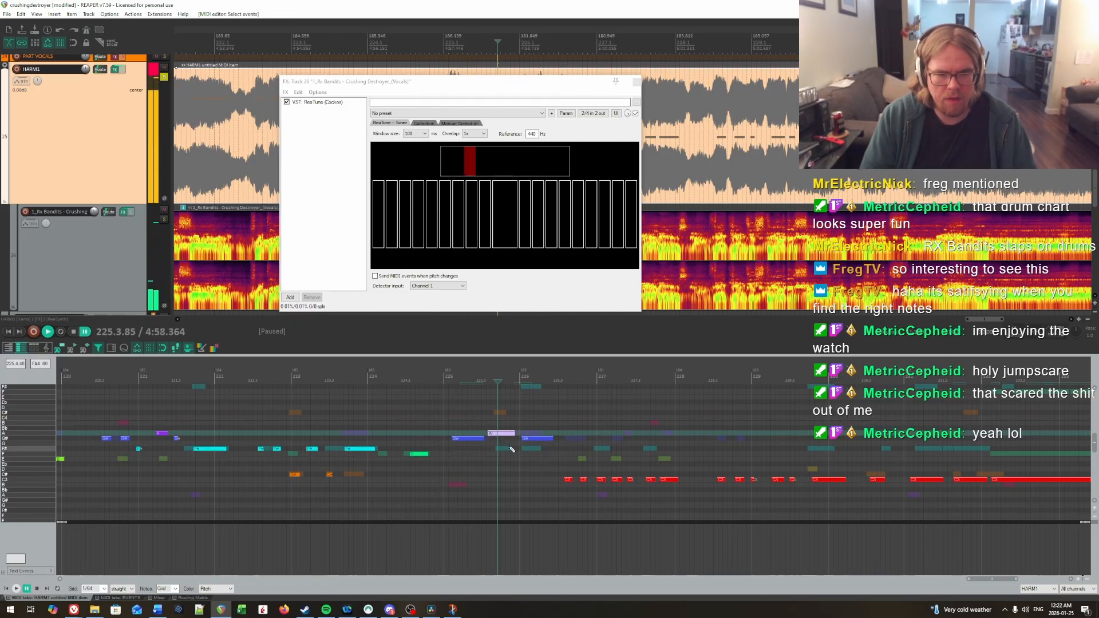
left_click(459, 419)
Step: Lower the third longer note, at the start of measure 226, to F# and replay the phrase
key("space")
key("space")
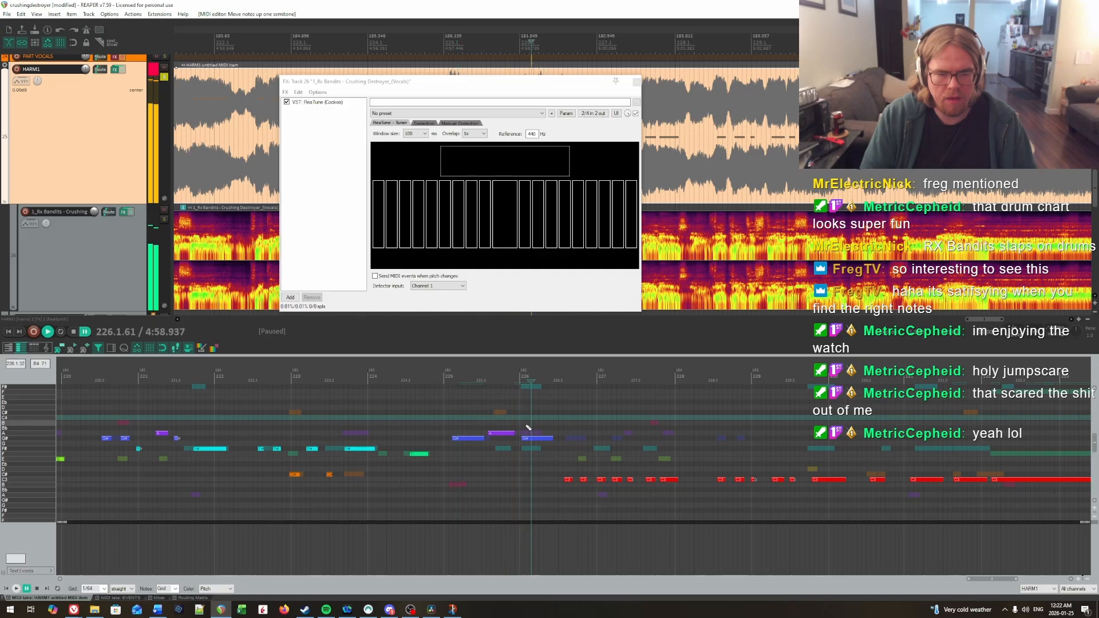
left_click(529, 438)
key("Down")
key("Down")
left_click(440, 408)
key("space")
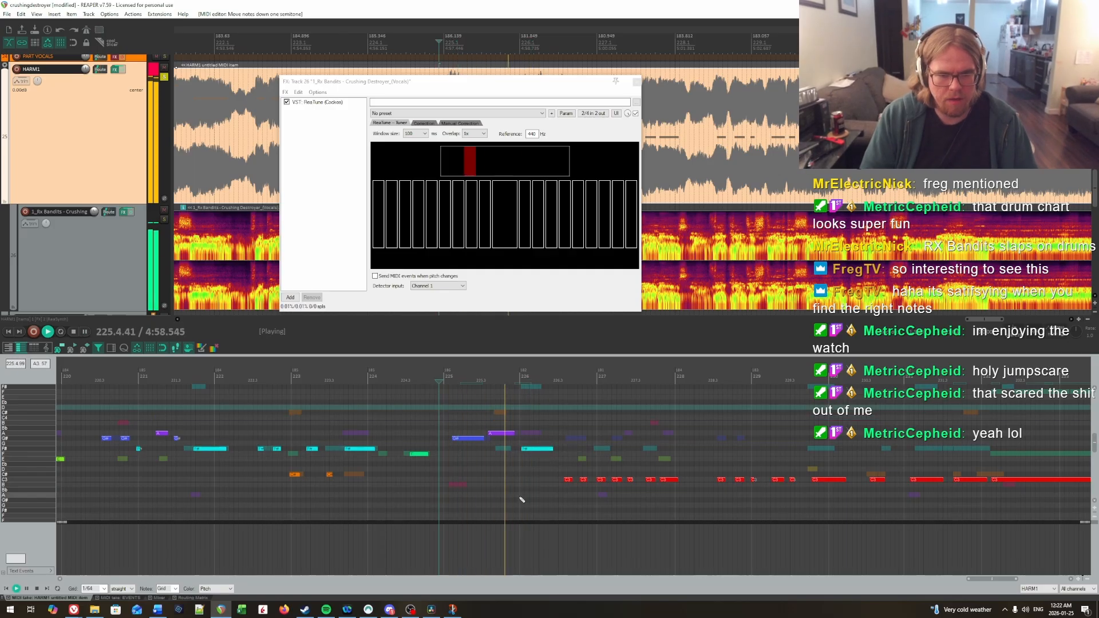
key("space")
Step: Raise the seven-note phrase in measures 226 and 227 to A for the first note and G# for the others
left_click(535, 439)
scroll(535, 440, "down", 2)
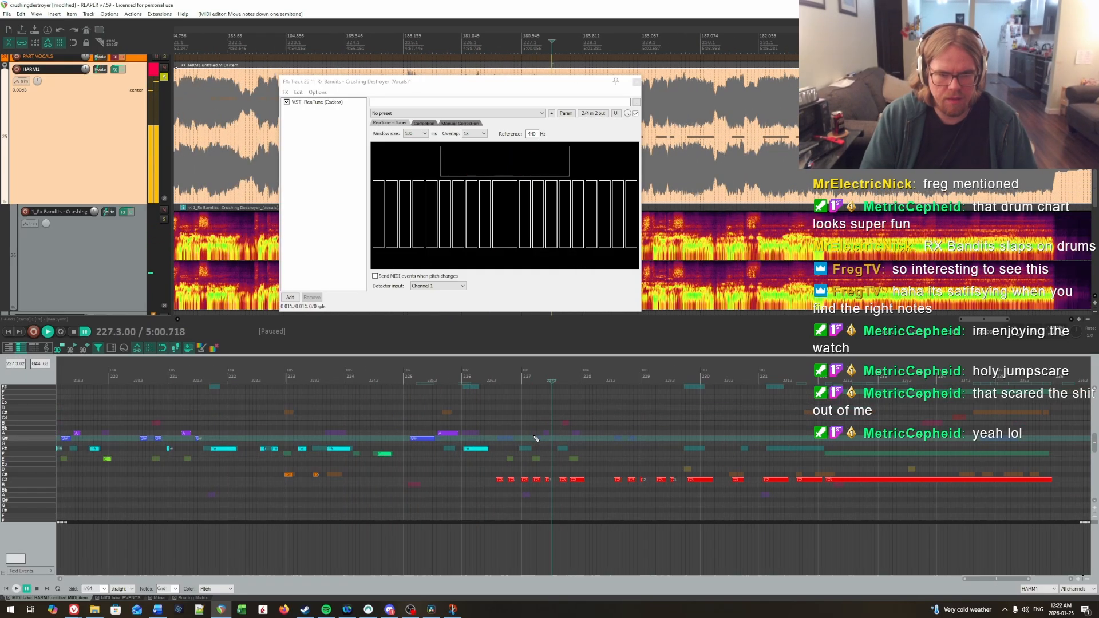
left_click_drag(532, 482, 595, 492)
key("Up")
key("Up")
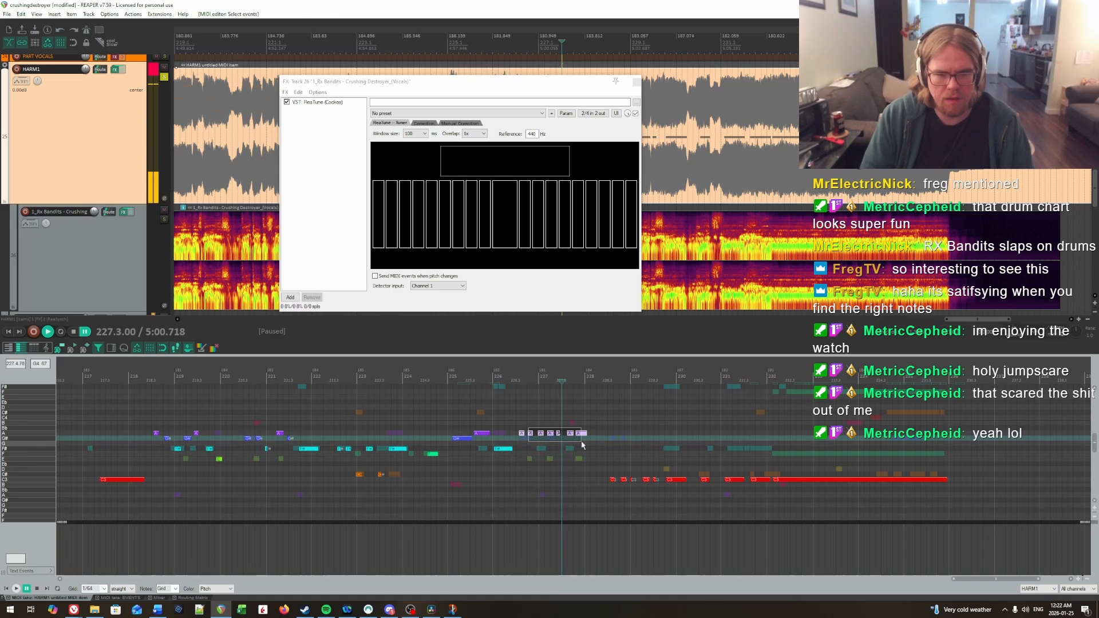
key("Down")
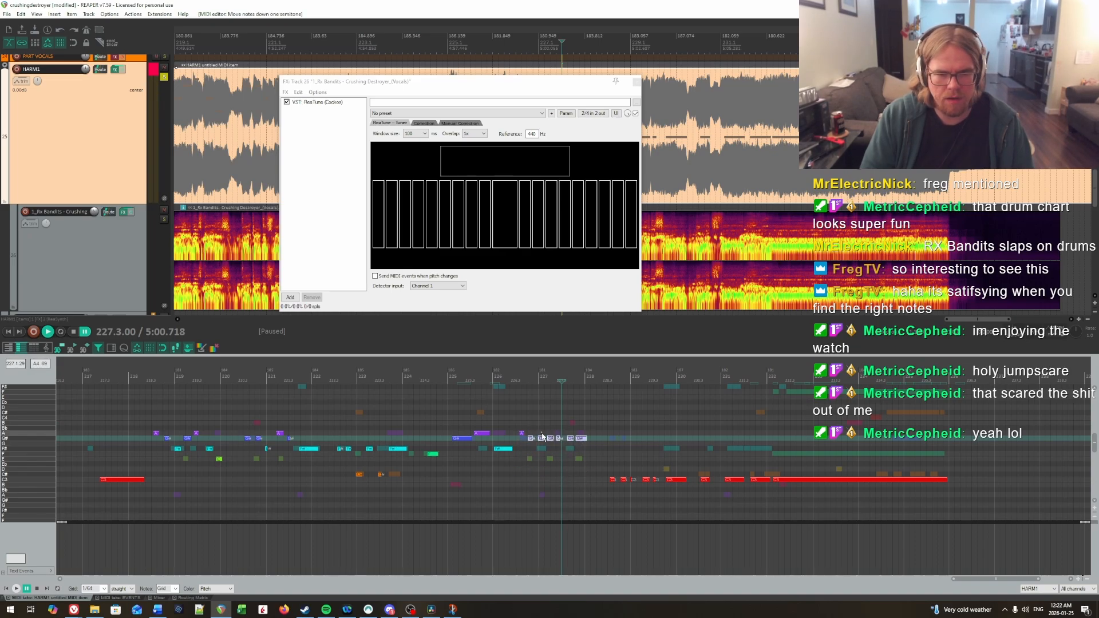
Step: Set the phrase's third note to F#, fifth to A, sixth to F# and last to E, and play it back
left_click(540, 449)
left_click(559, 433)
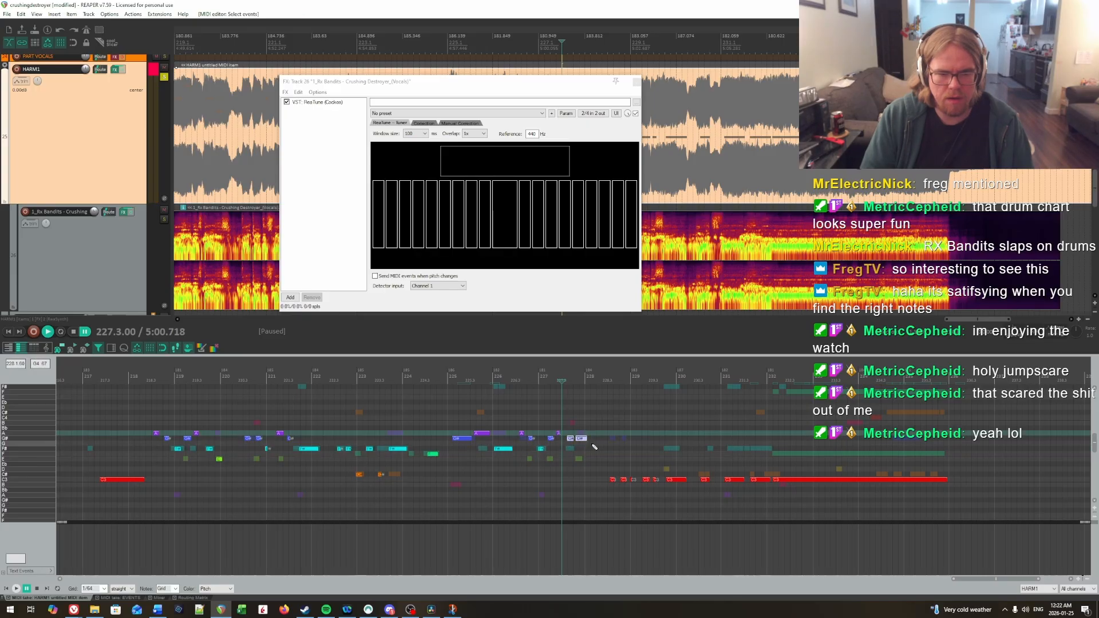
key("Down")
key("Down")
key("space")
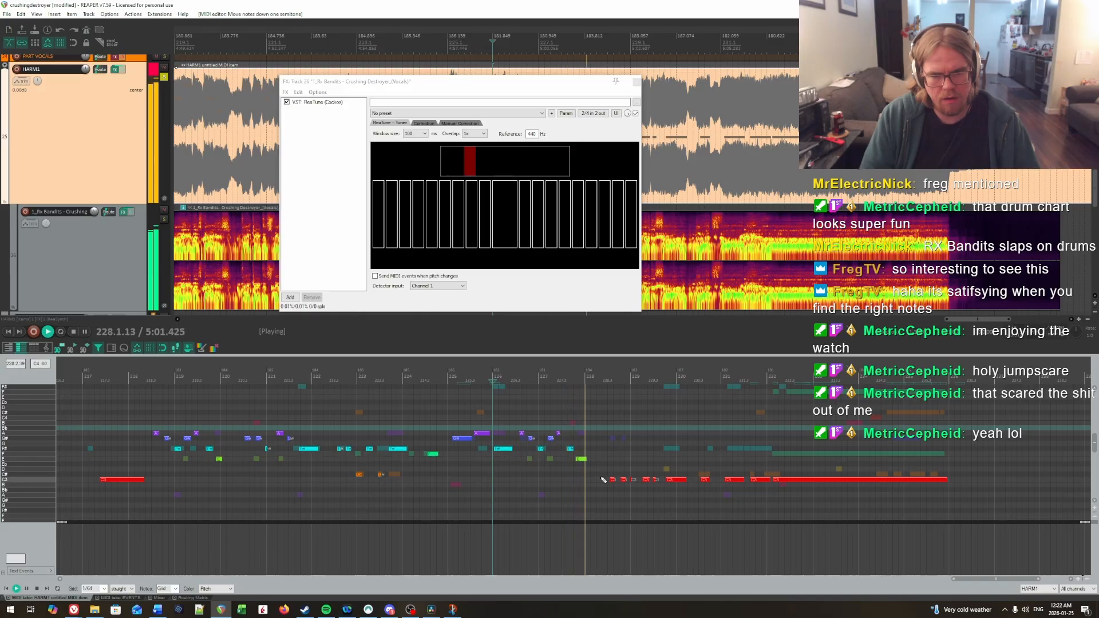
key("space")
Step: Listen to the following phrase and raise its six notes, from measure 228 to the start of measure 230, to G#
key("space")
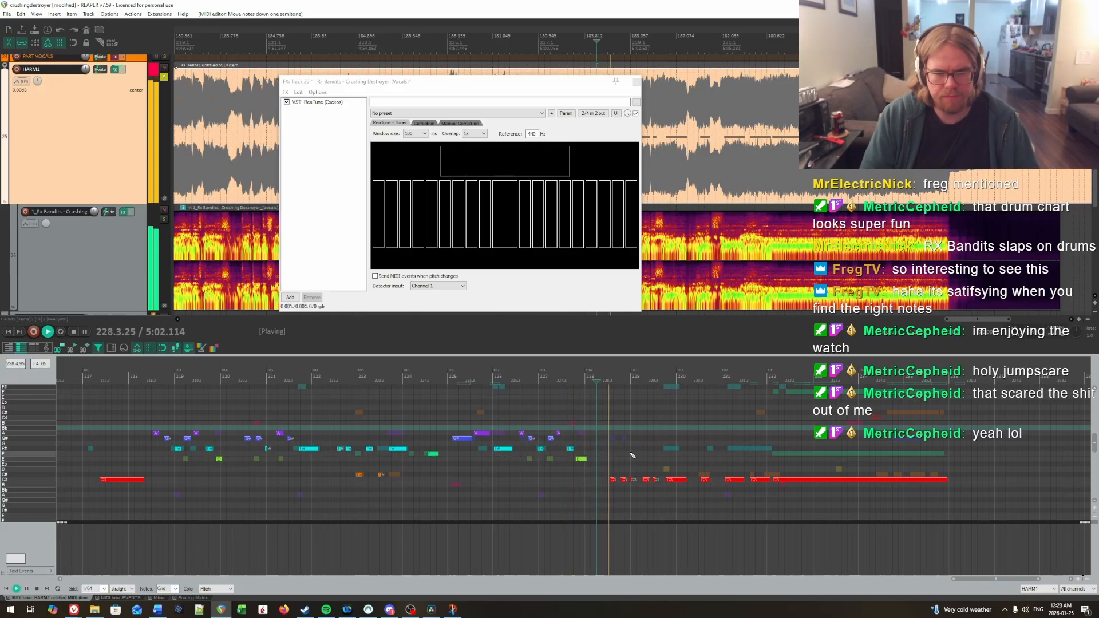
key("space")
left_click_drag(609, 467, 677, 489)
key("Up")
key("Up")
key("Up")
key("Up")
key("Up")
key("Up")
key("Up")
key("Up")
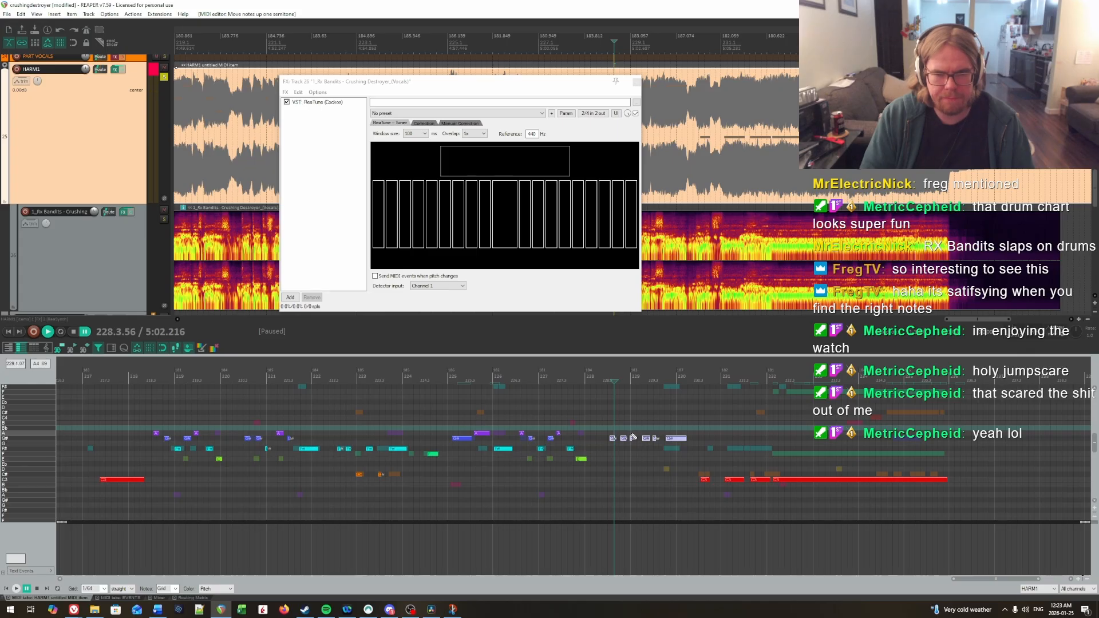
Step: Set the third note of the measure 228 to 230 phrase to F#, fourth to A and last to F#, and replay it
key("Down")
left_click_drag(630, 435, 671, 444)
key("Down")
key("Up")
key("Down")
key("Down")
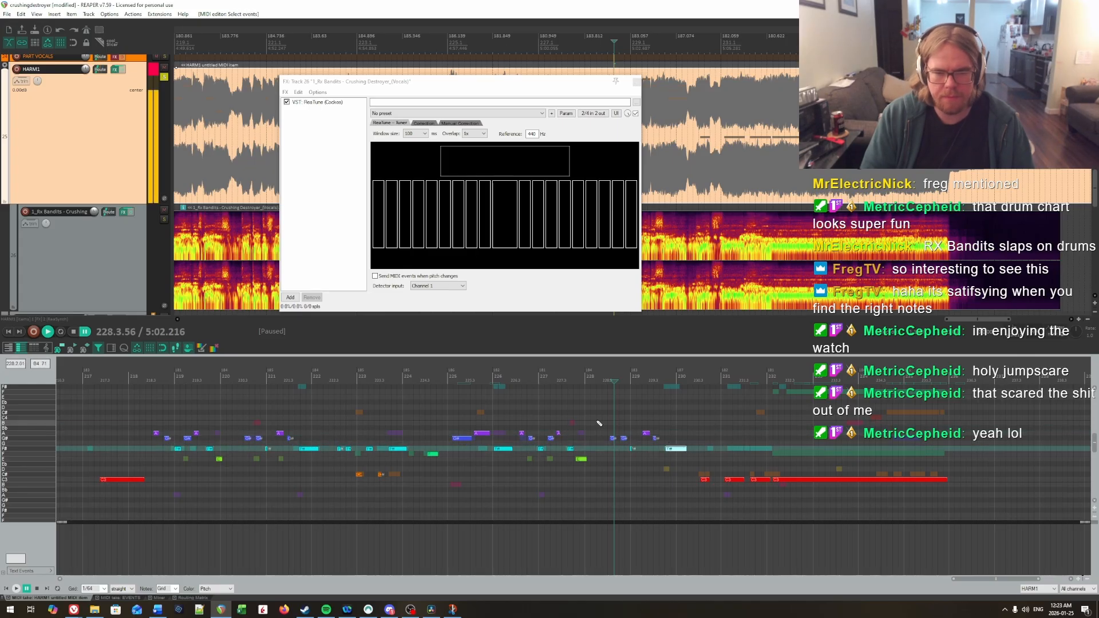
left_click(597, 422)
key("space")
Step: Raise the last four notes of the chart, from the second half of measure 230 onward, to F#
left_click_drag(644, 486, 566, 503)
scroll(398, 490, "up", 1)
key("space")
key("Up")
key("Up")
key("Up")
key("Up")
key("Up")
key("Up")
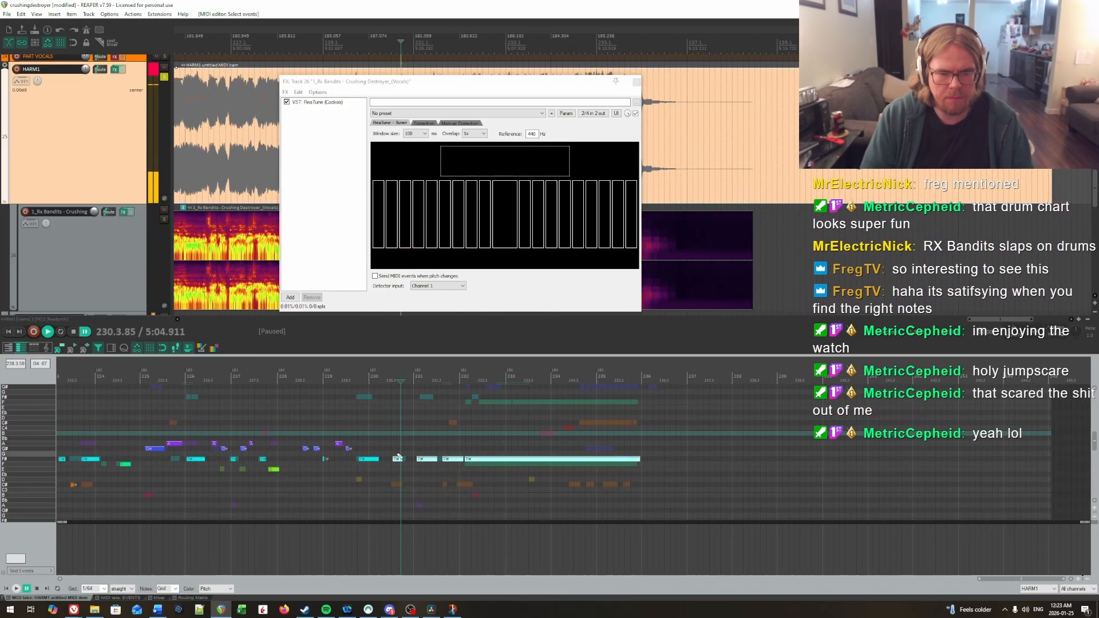
Step: Lower the first of the four closing notes, in the second half of measure 230, to C# and replay it
left_click(399, 457)
key("Down")
key("Down")
key("Down")
key("Down")
key("Down")
left_click(370, 454)
key("space")
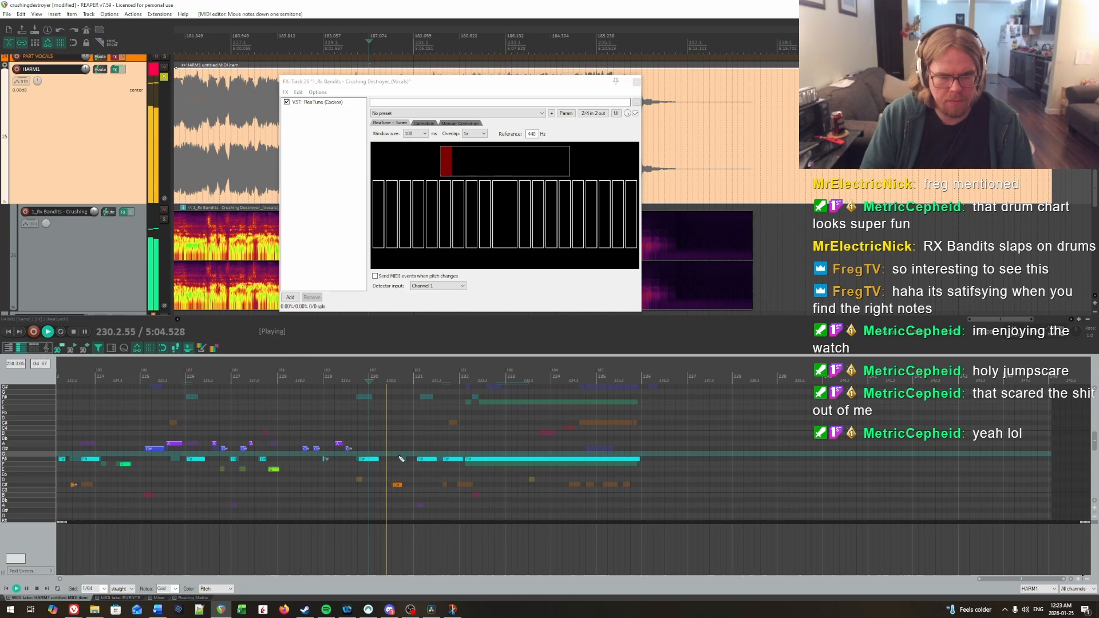
Step: Lower the long final note starting in measure 232 to F and play it through against the vocal
left_click(491, 458)
key("Down")
left_click(399, 444)
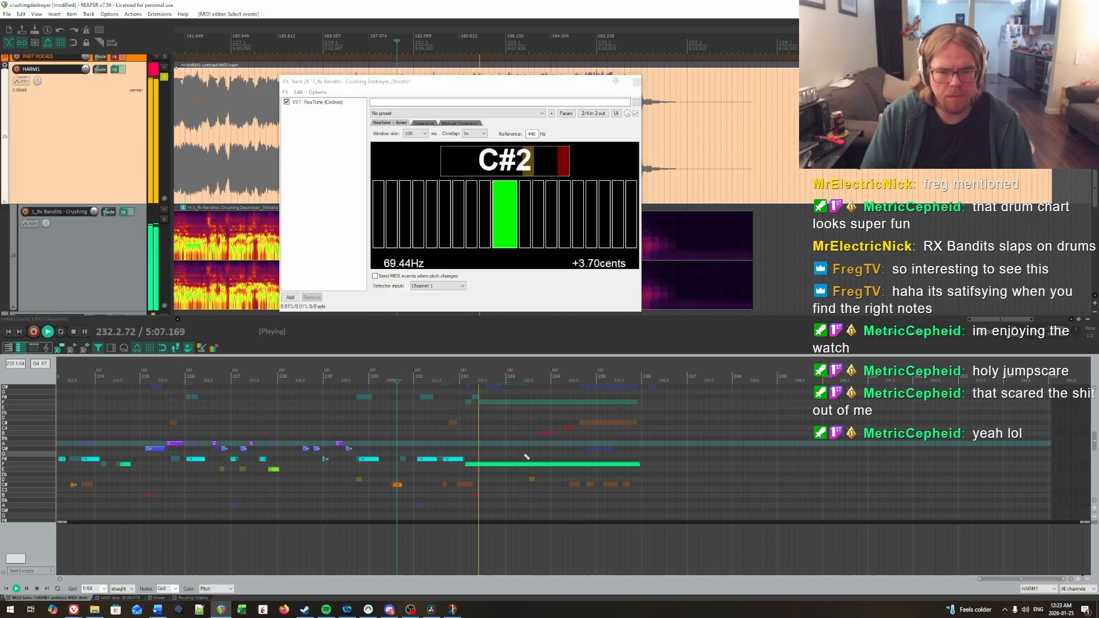
scroll(527, 456, "up", 1)
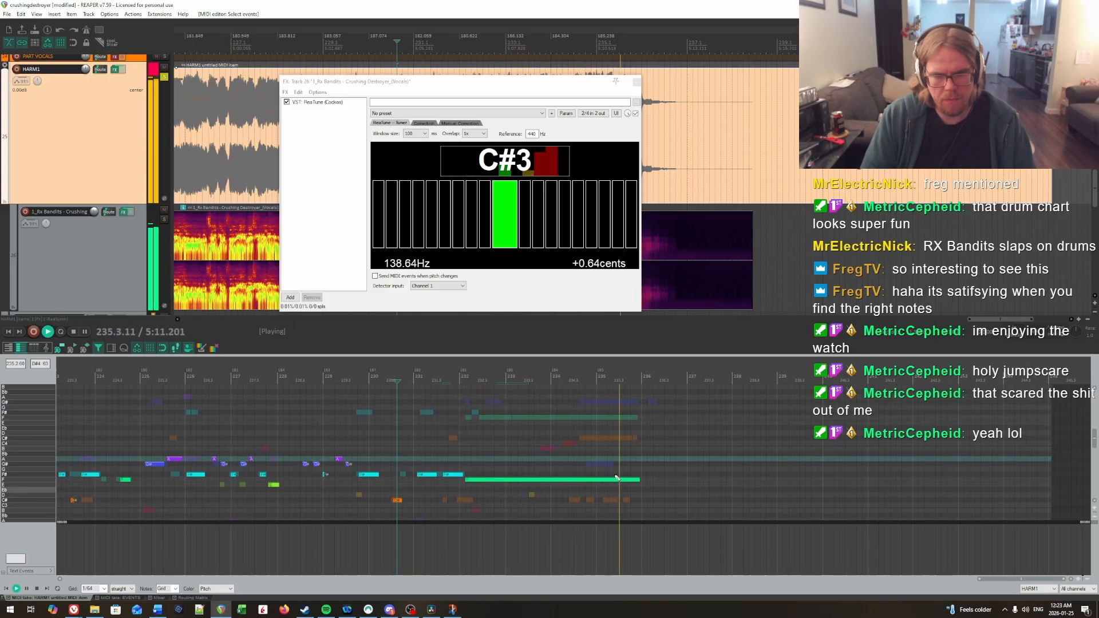
key("ctrl+space")
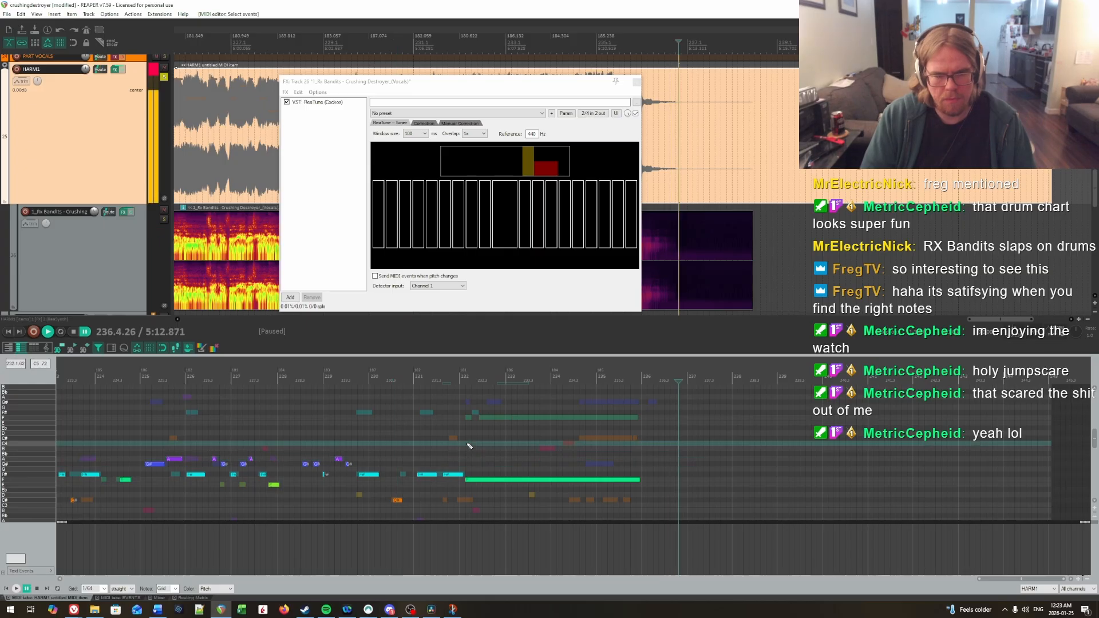
left_click(469, 446)
key("space")
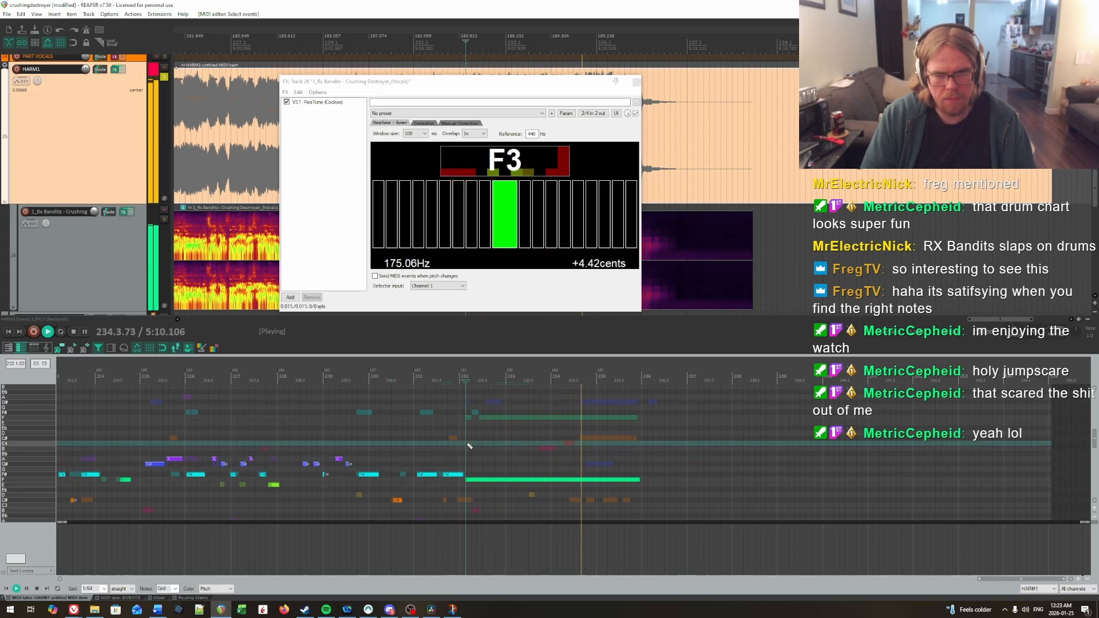
key("ctrl+space")
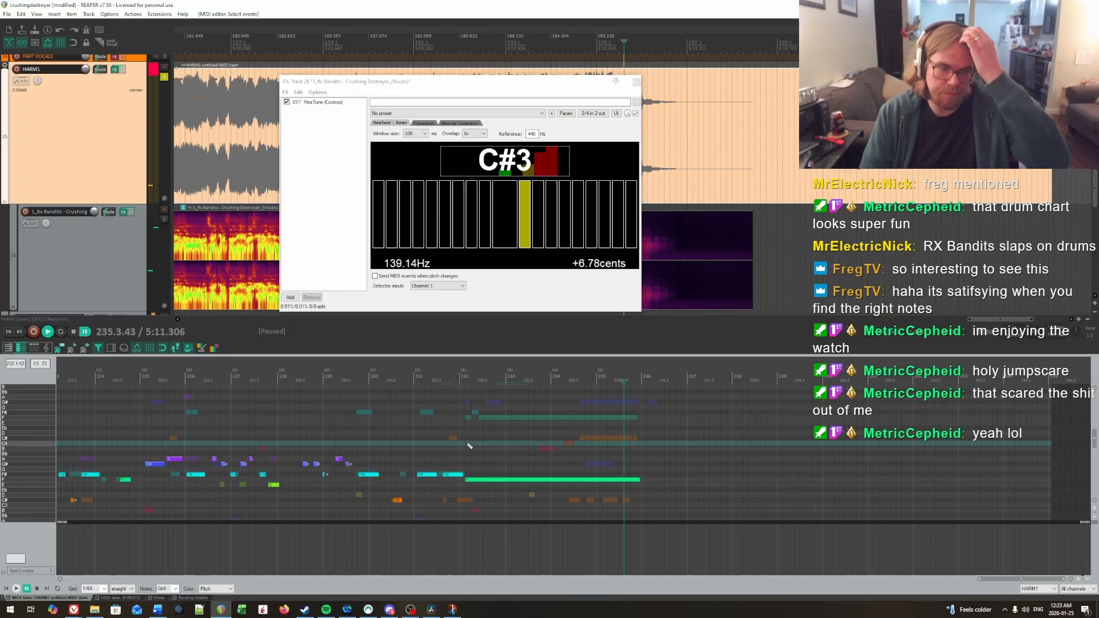
Step: Zoom out to the whole HARM1 chart and place the edit cursor at measure 39
scroll(470, 446, "down", 8)
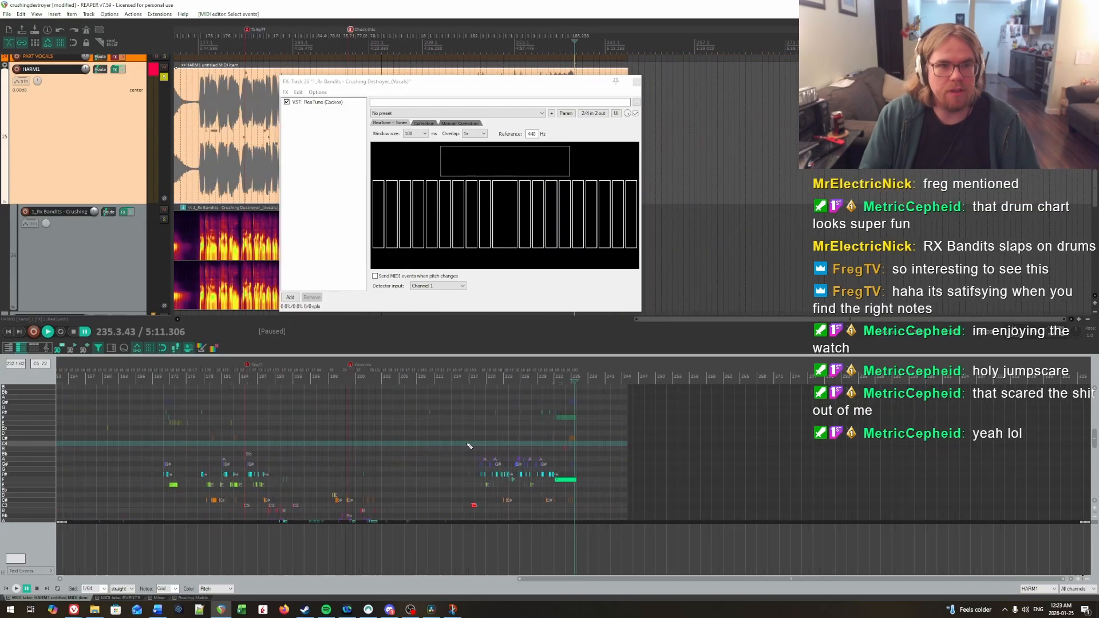
scroll(469, 446, "down", 5)
scroll(364, 453, "down", 3)
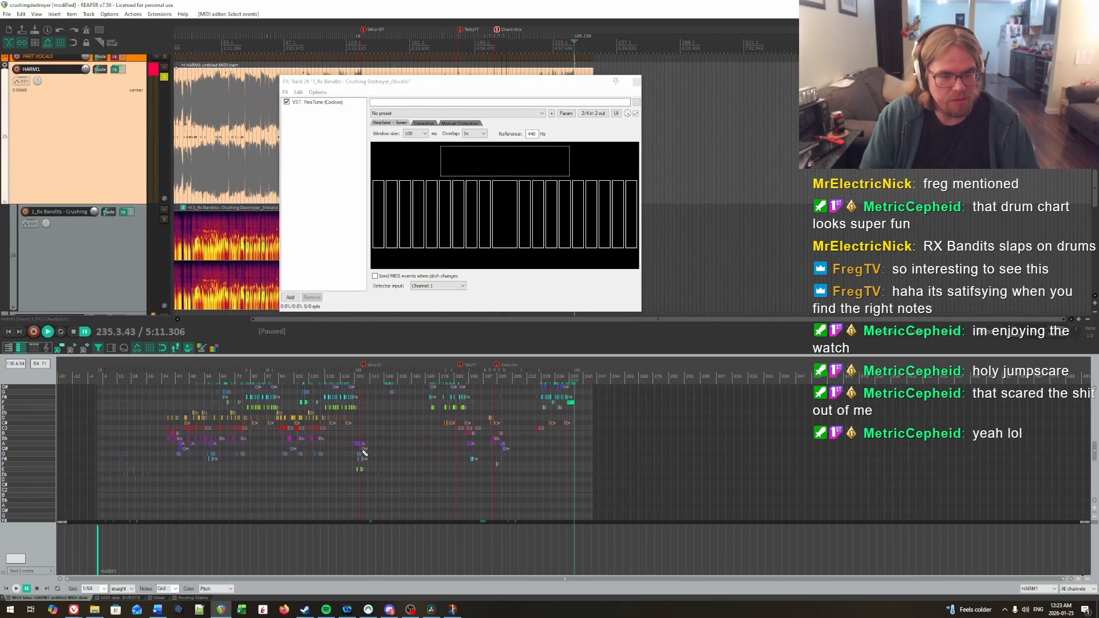
scroll(364, 453, "up", 2)
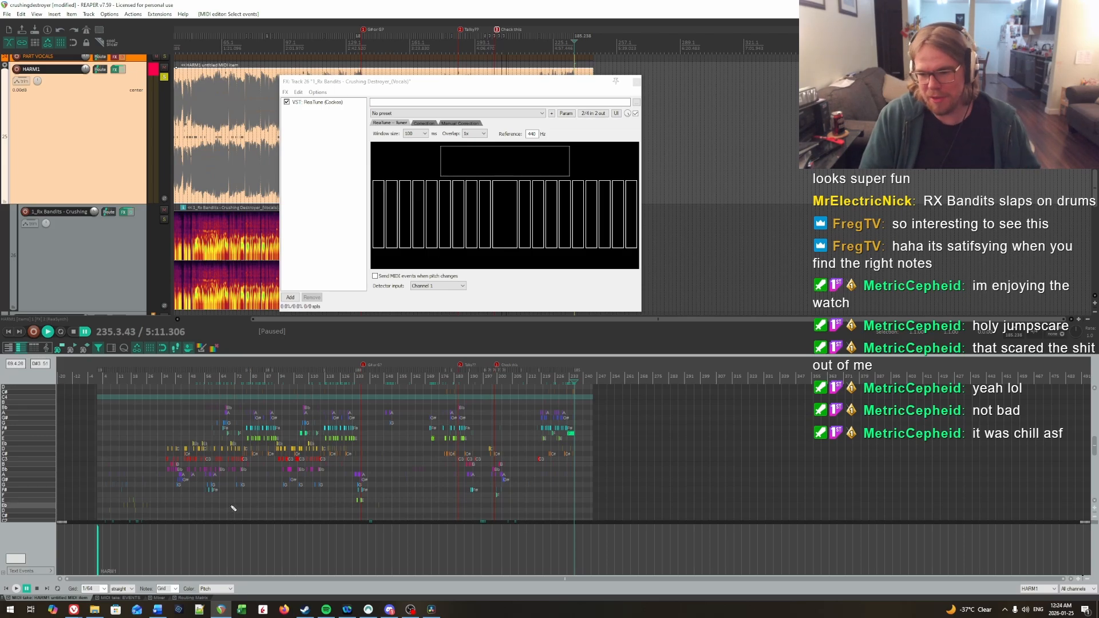
left_click(1073, 612)
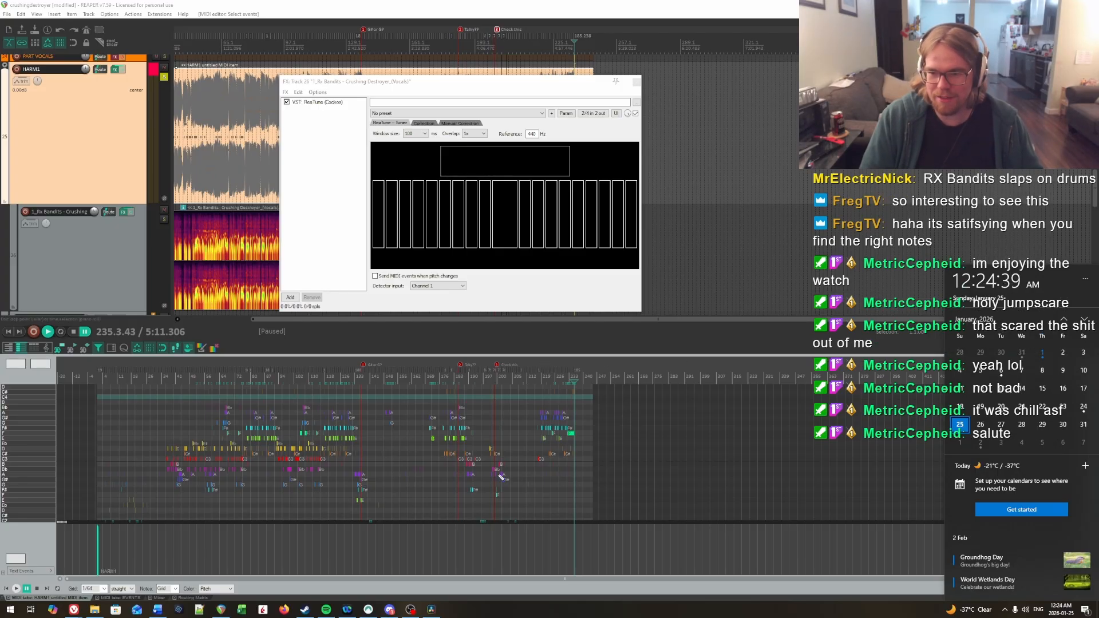
left_click(171, 428)
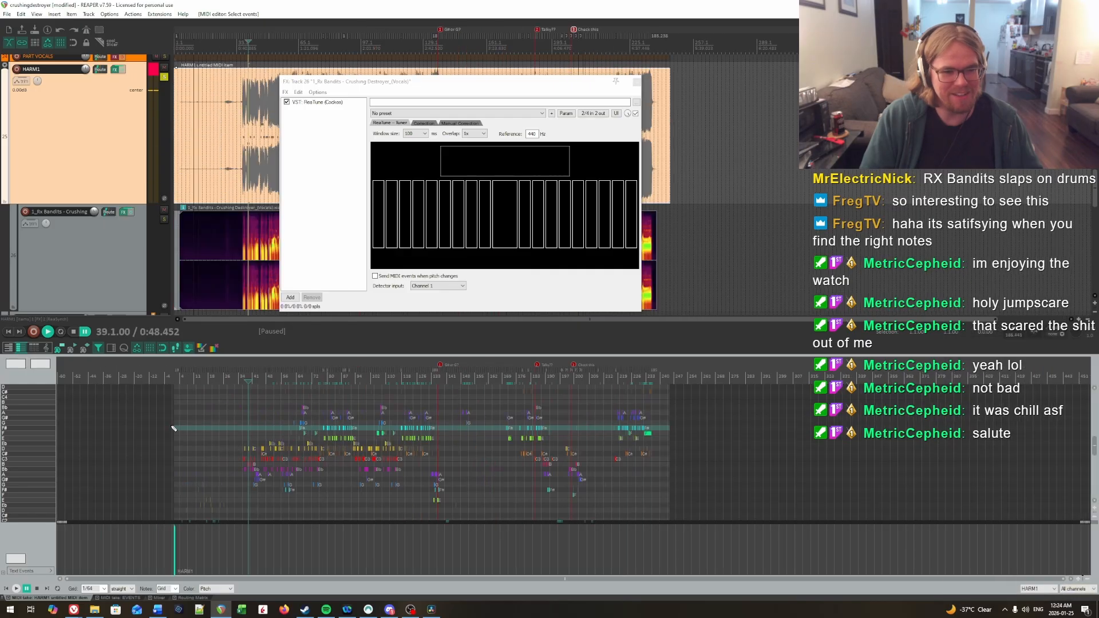